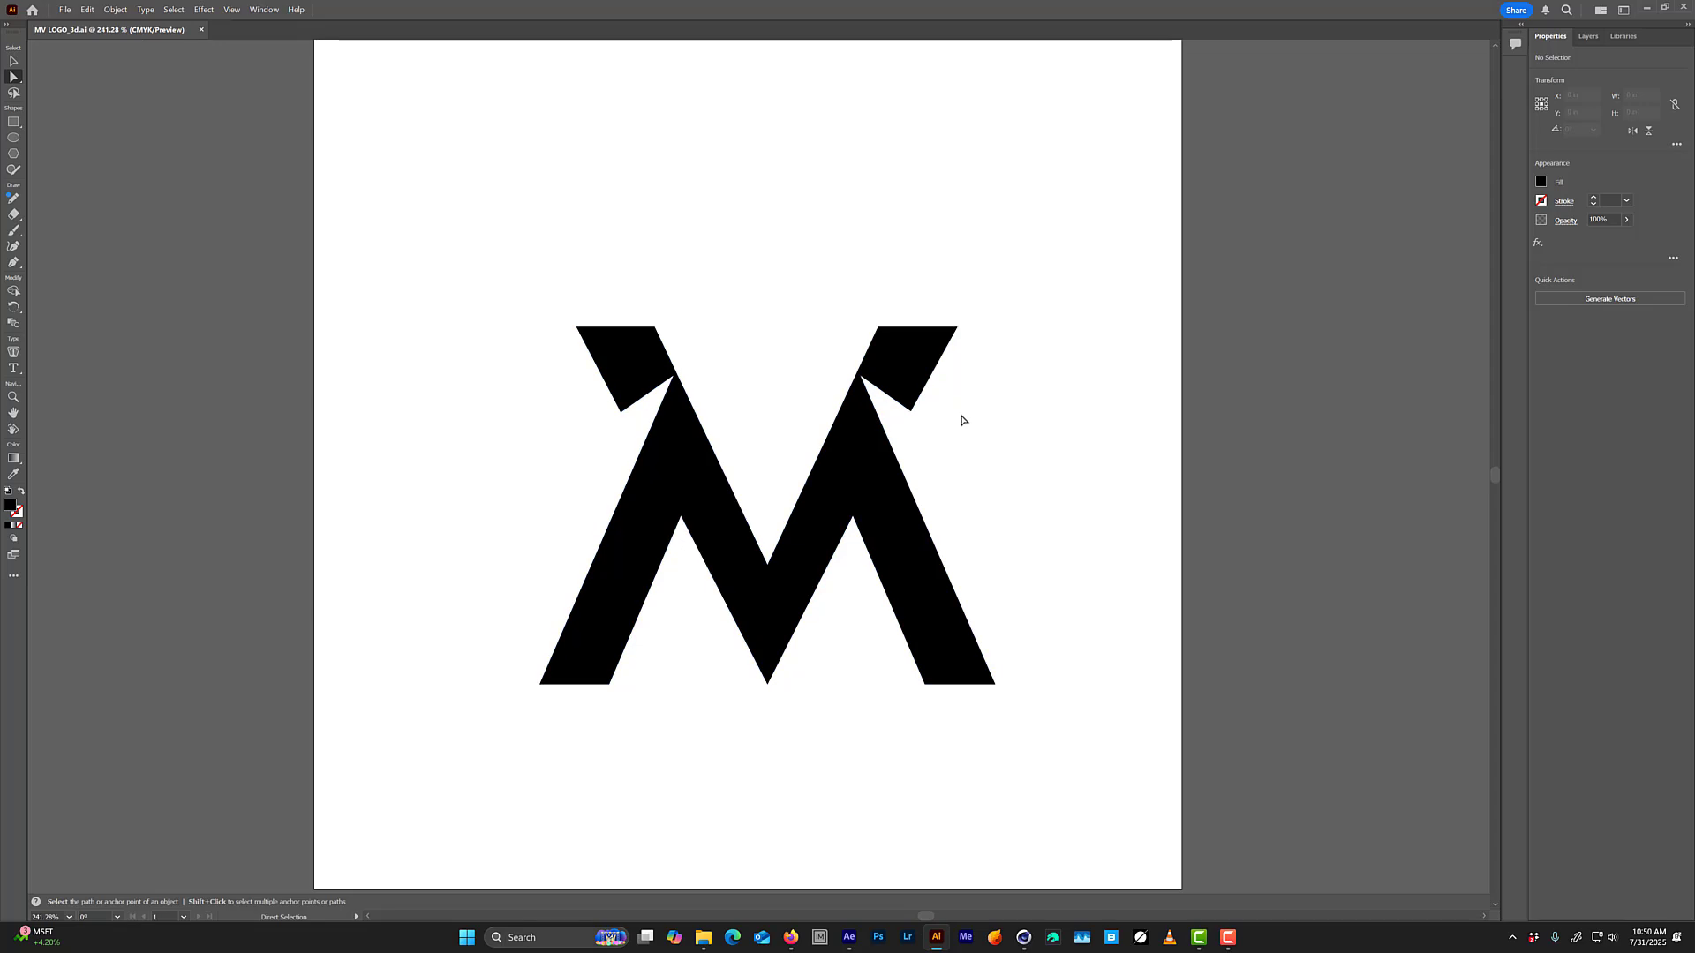
Select the whole logo and save the artwork on the computer as the Adobe Illustrator file MV LOGO_3d.
drag(774, 396, 723, 342)
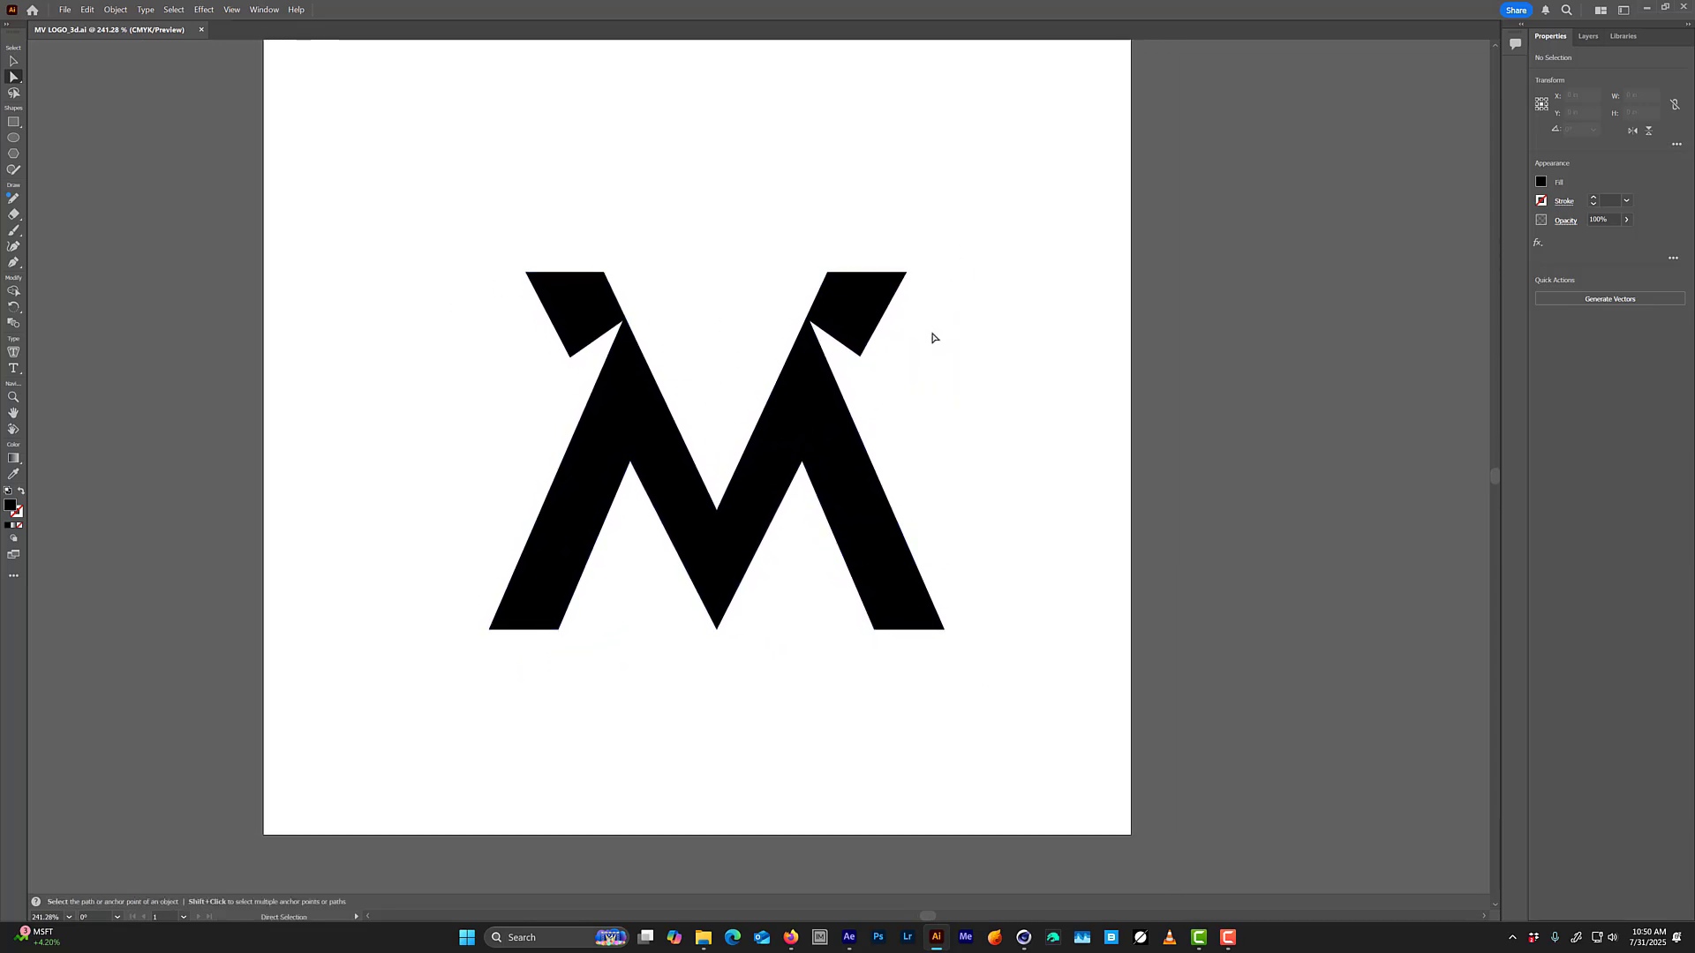
drag(1059, 187, 553, 569)
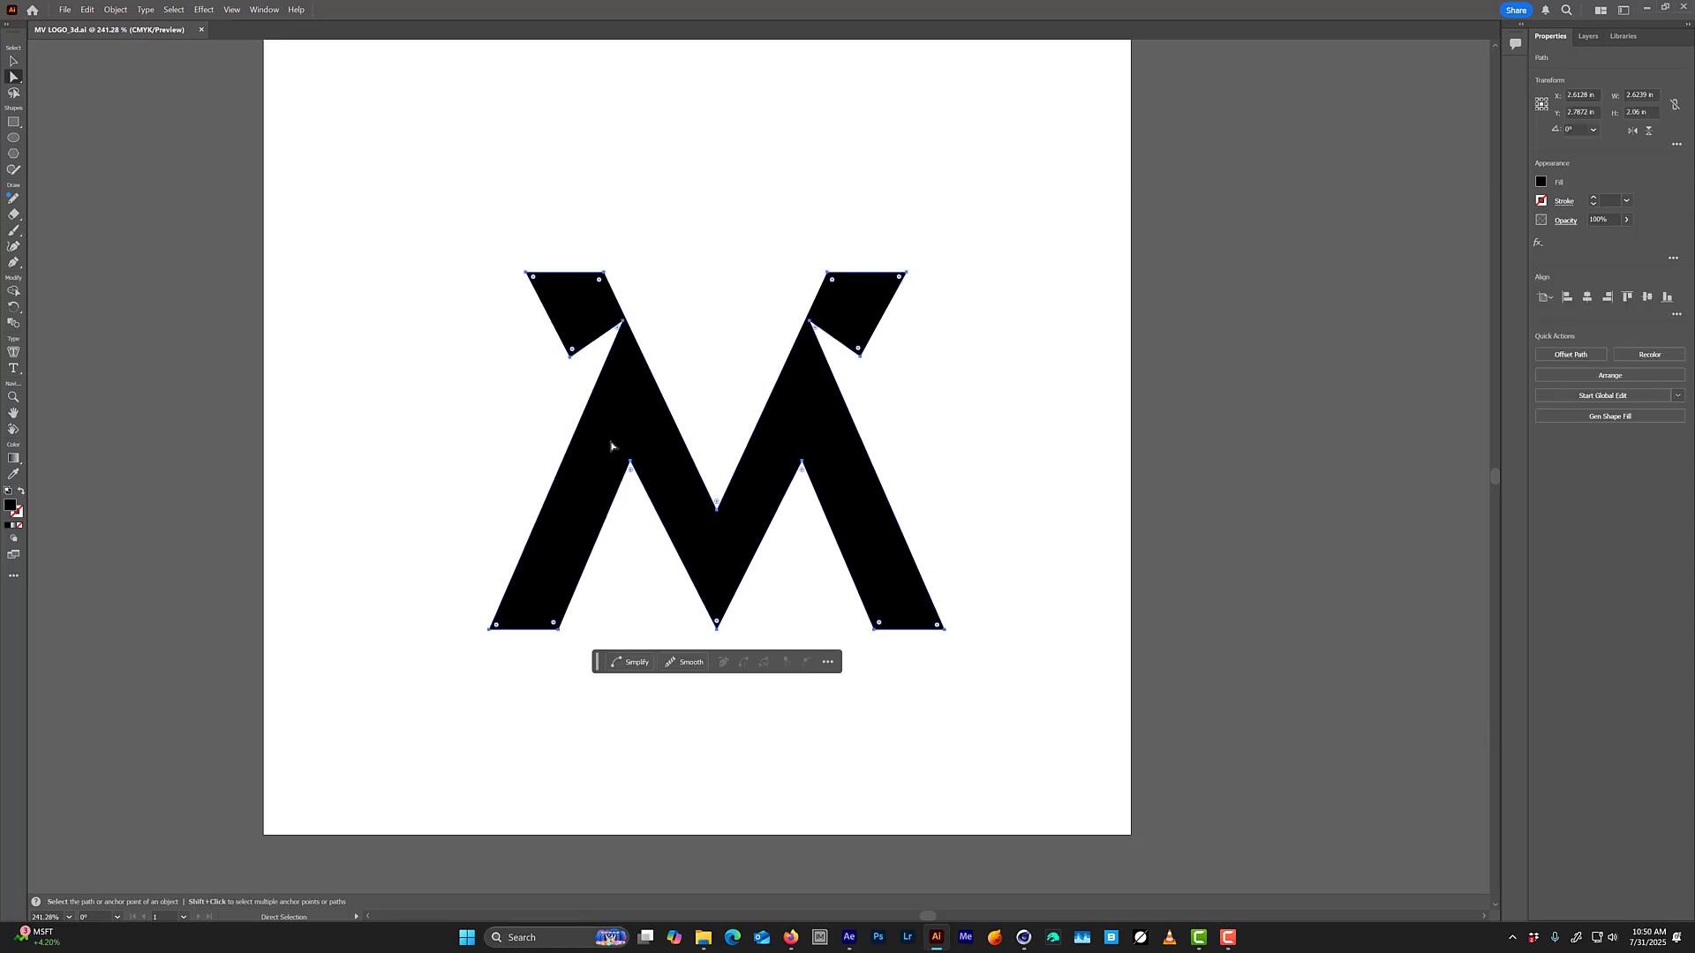
key(ctrl+k)
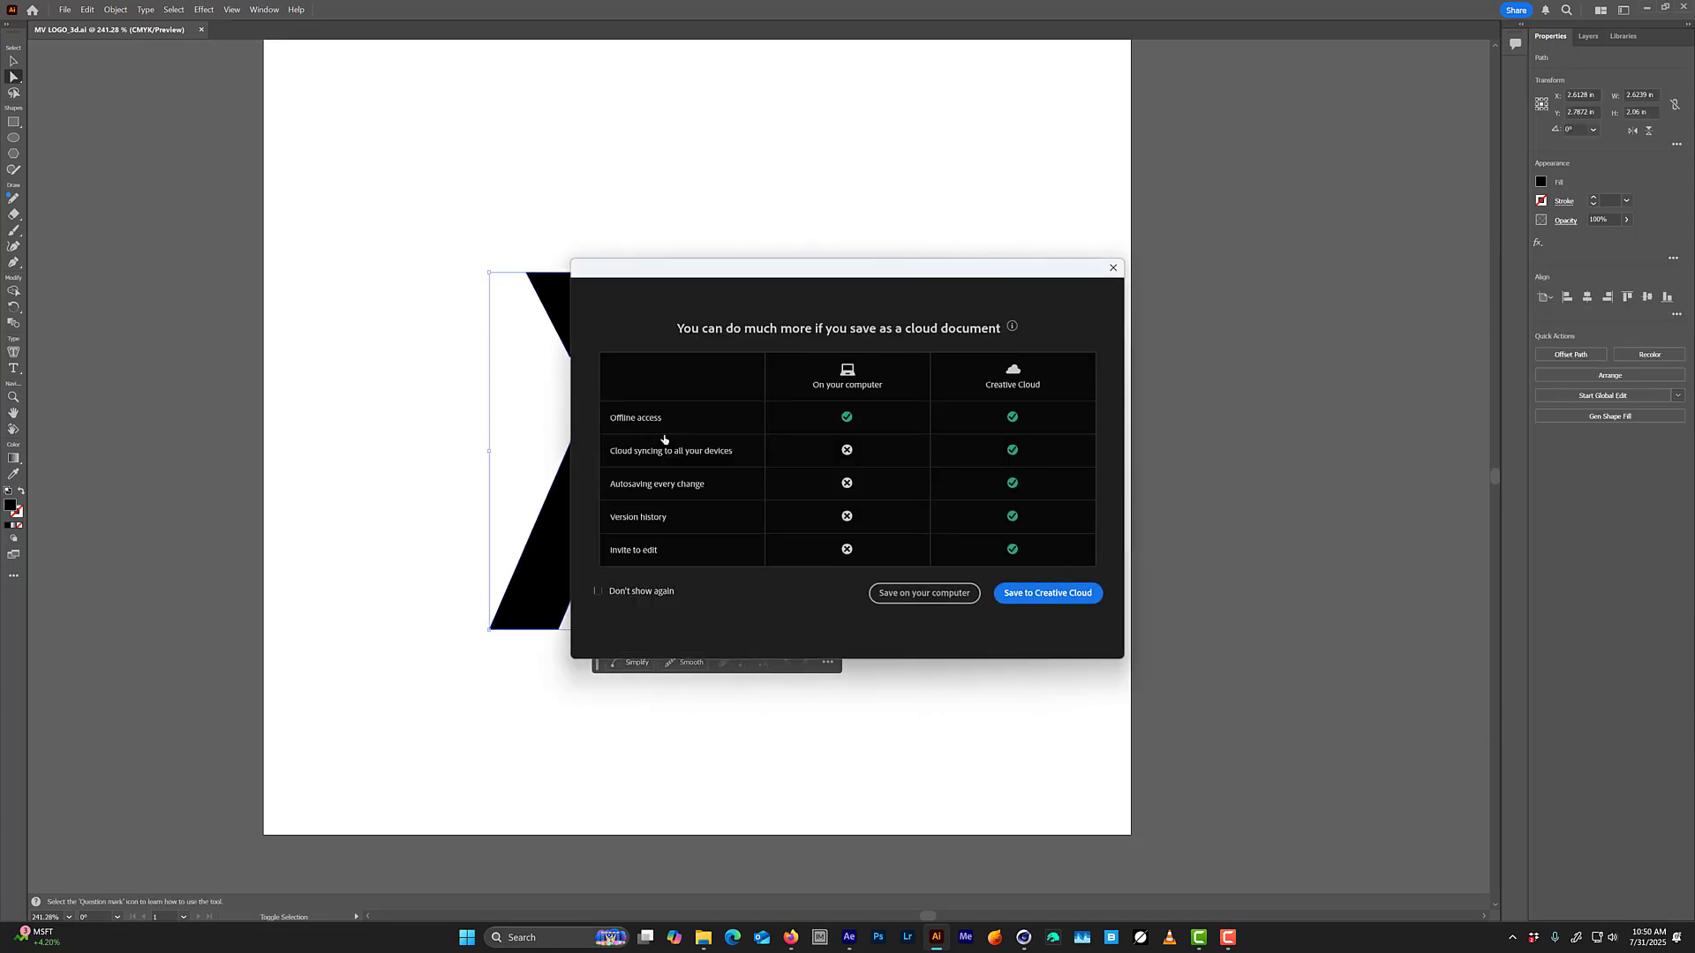
click(906, 600)
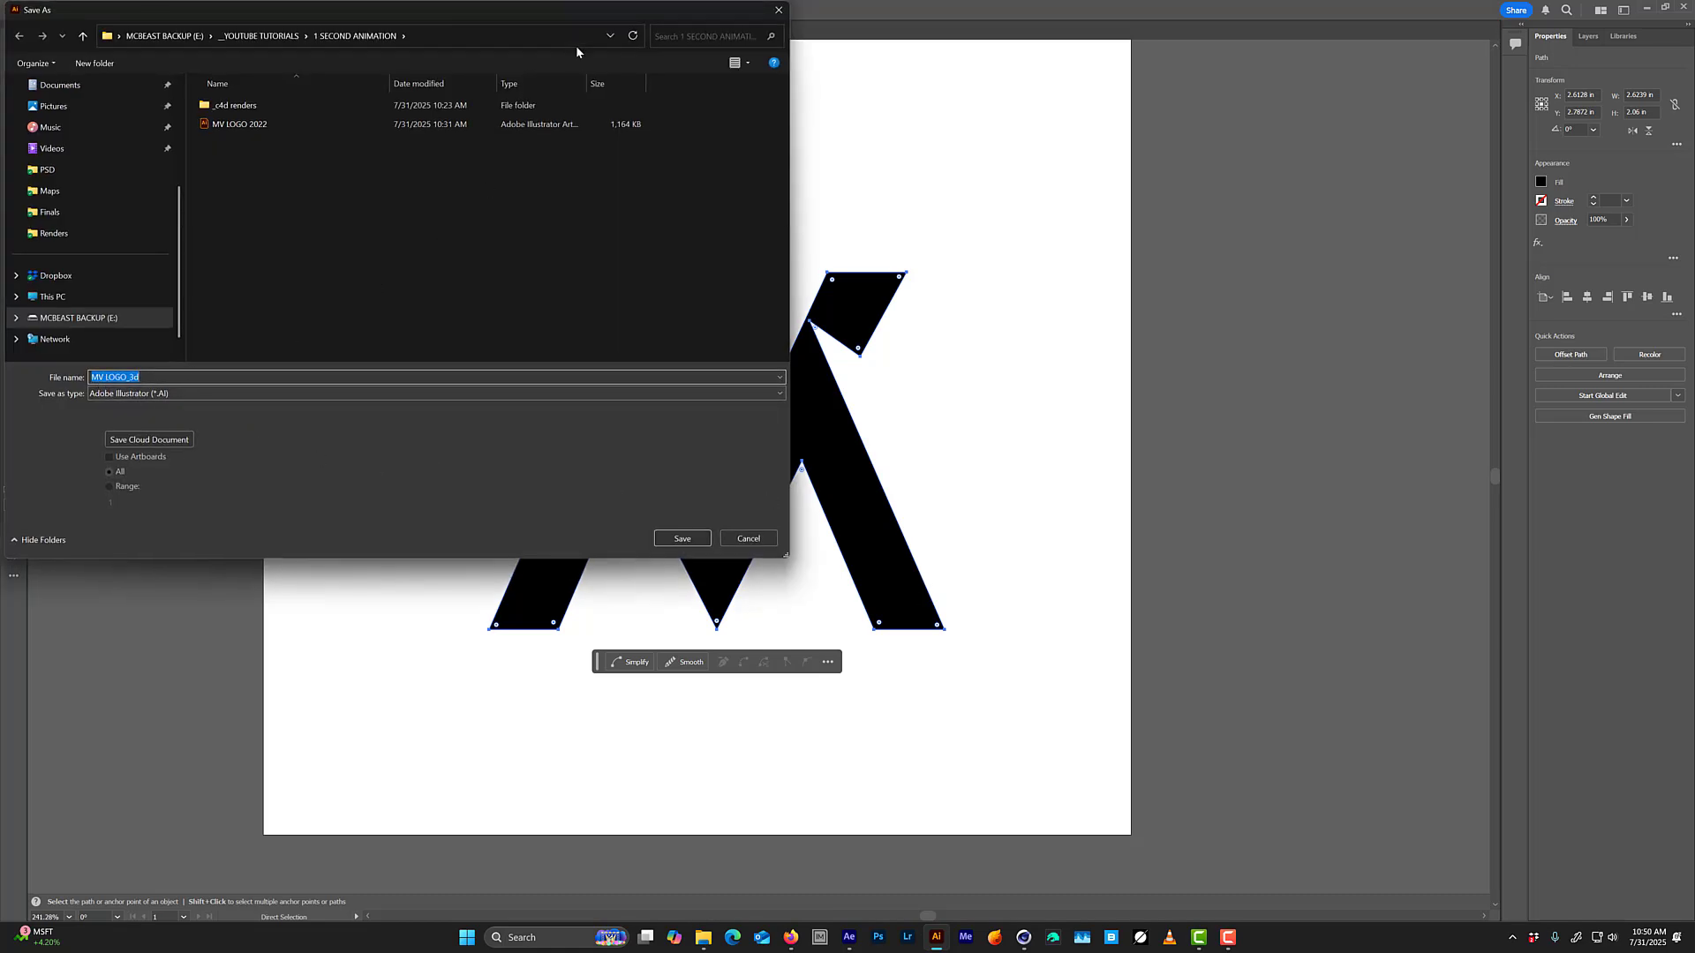
drag(574, 12, 770, 82)
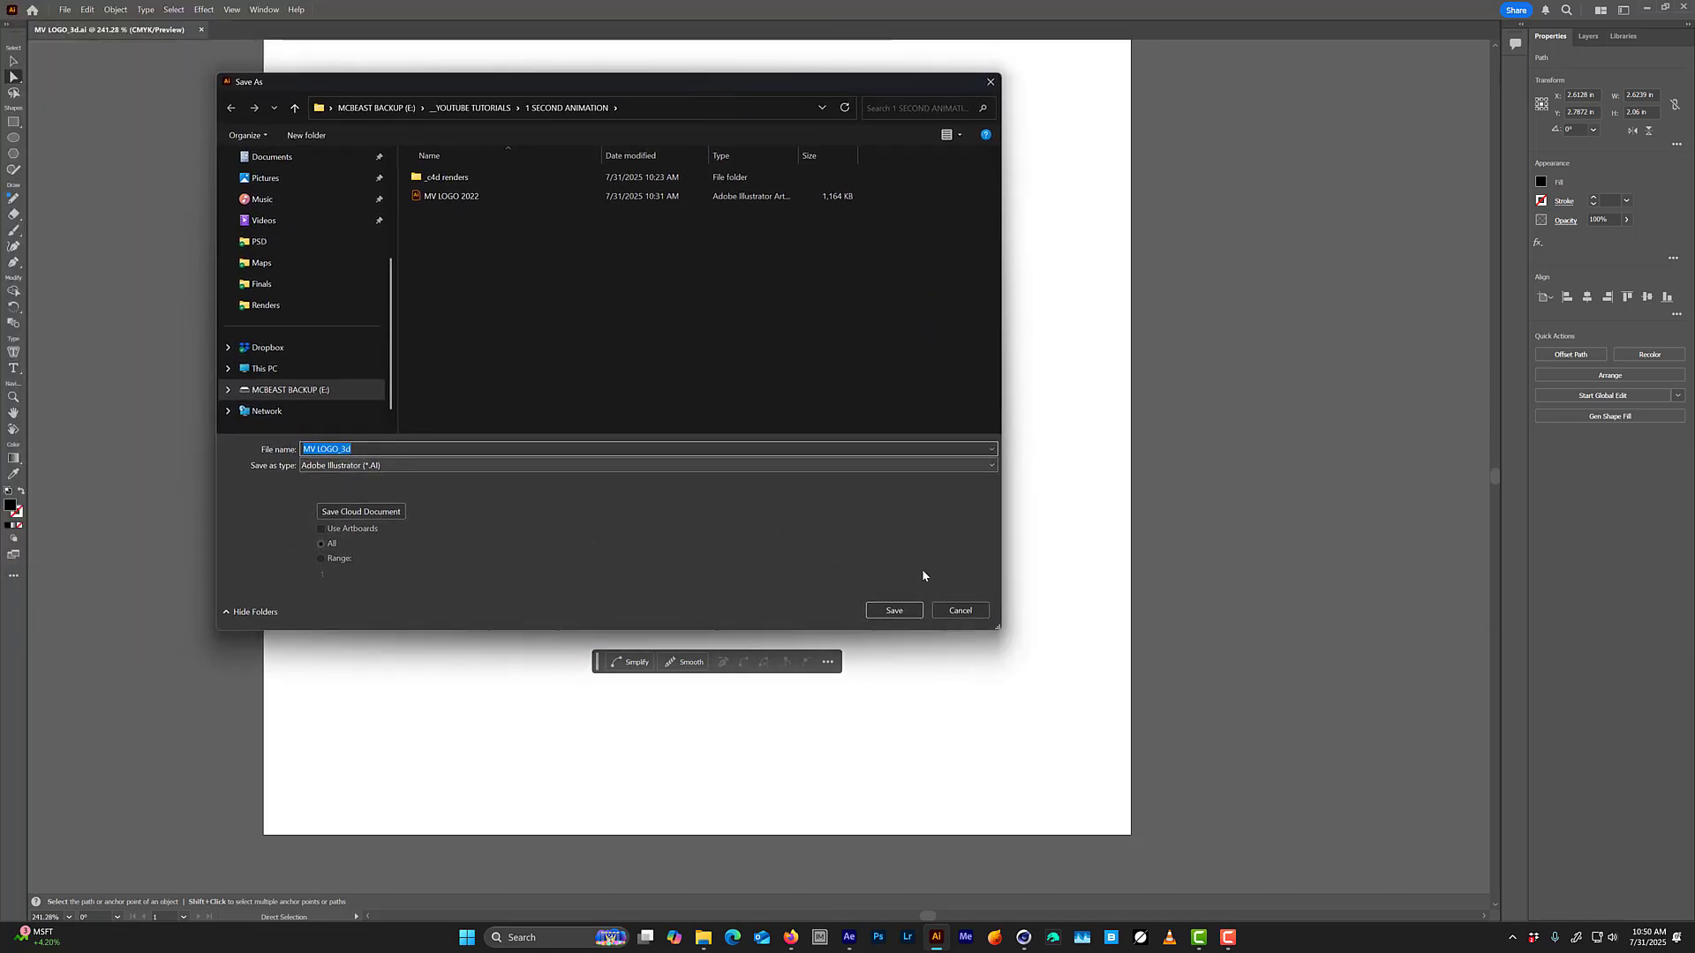
click(894, 609)
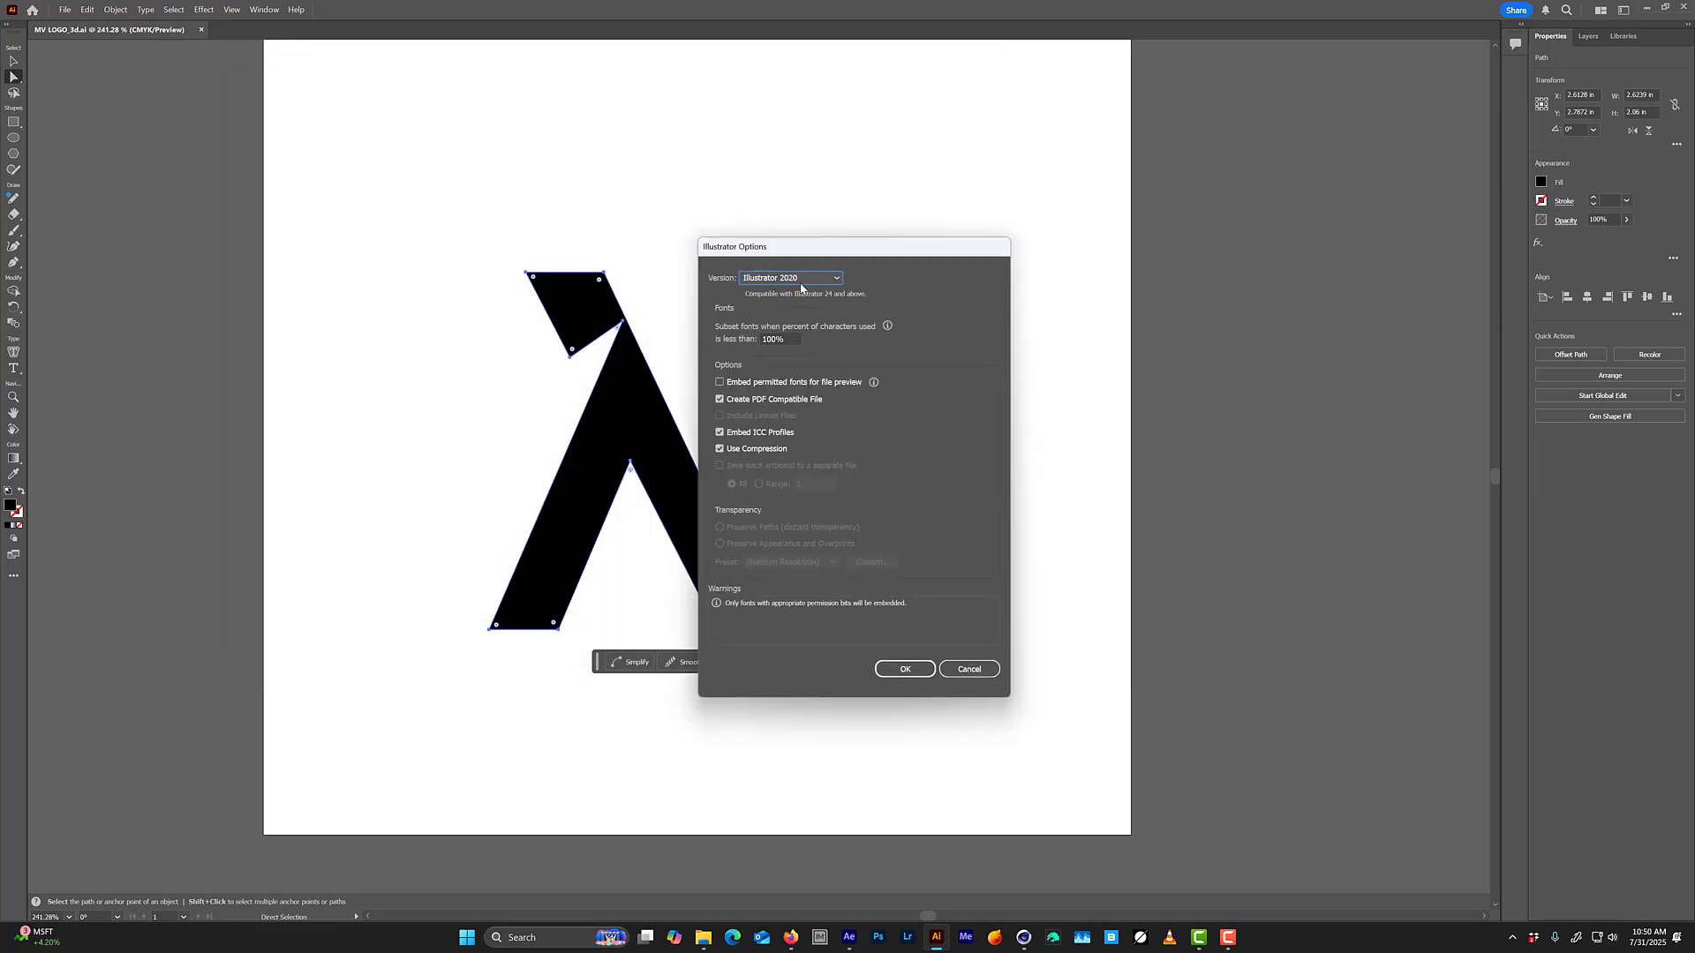
Set the saved file's version to Illustrator 8 and accept the older format.
click(802, 281)
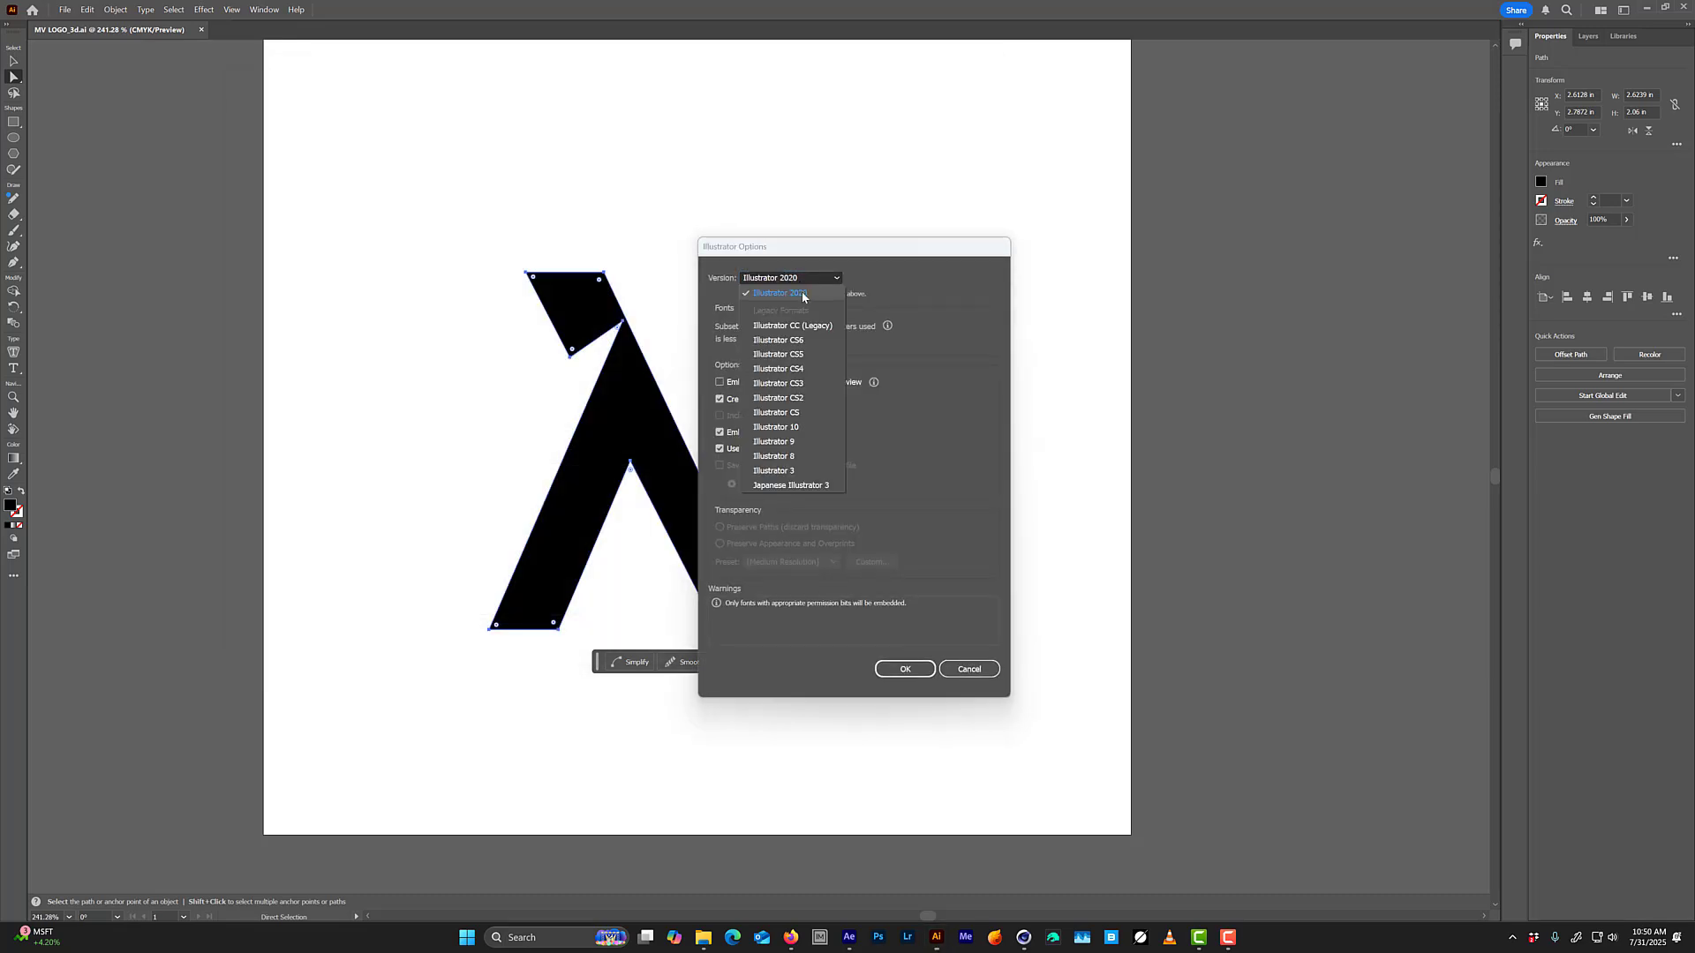
click(801, 458)
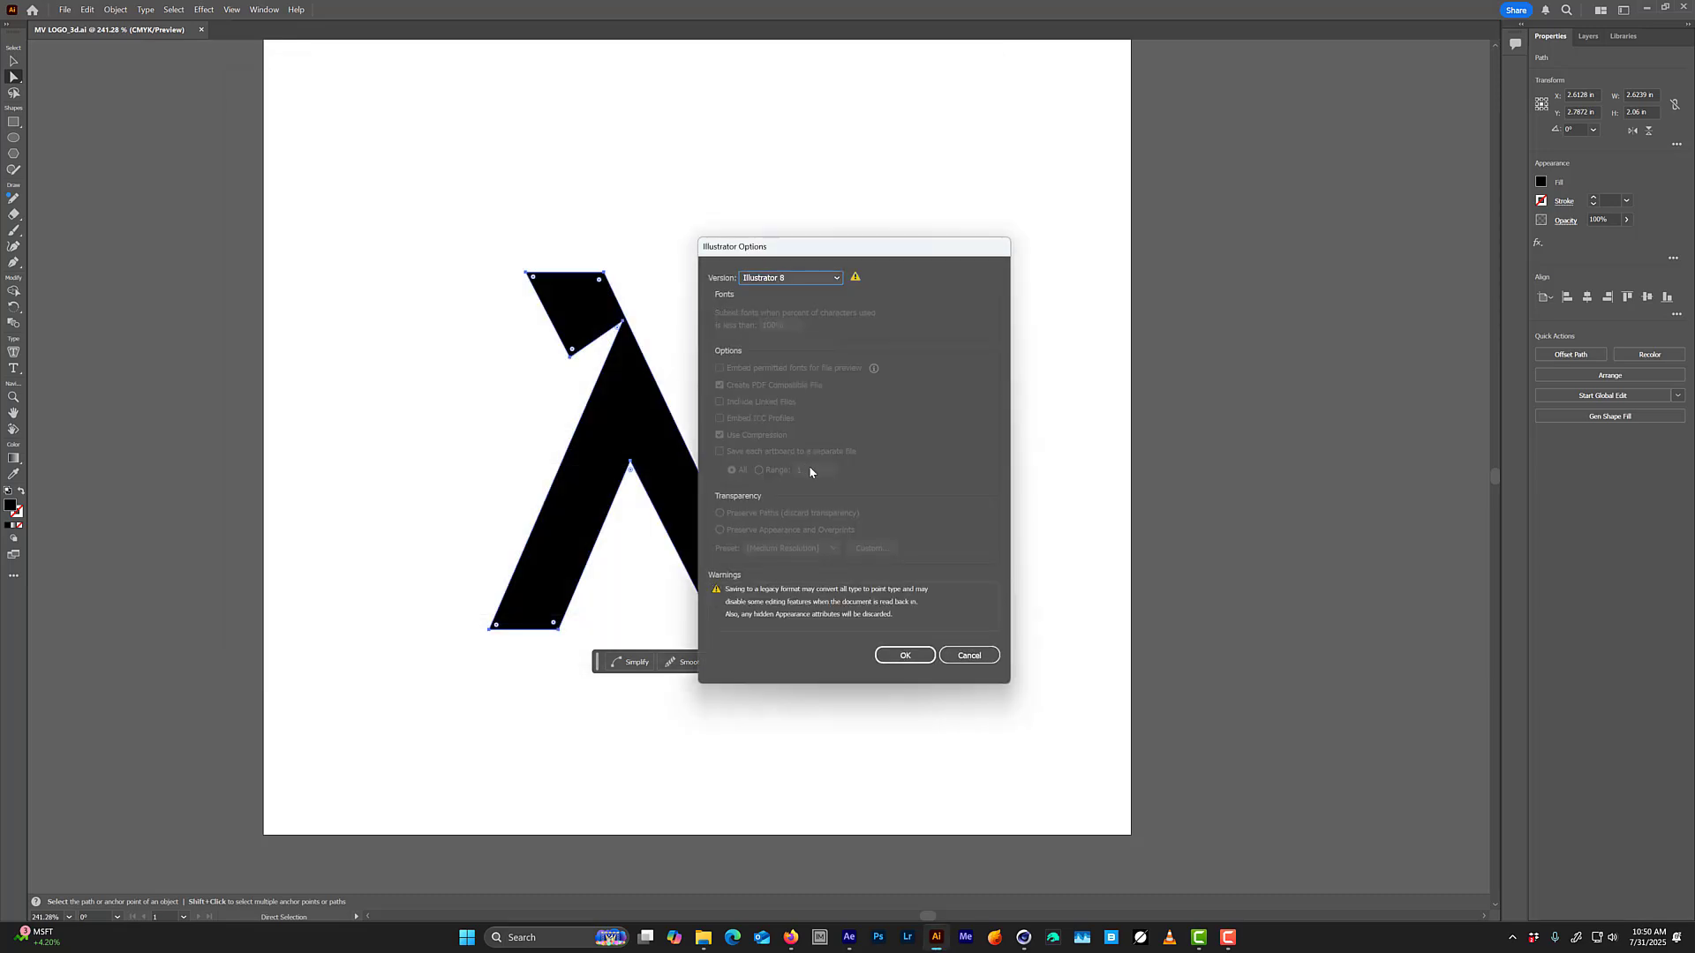
click(914, 660)
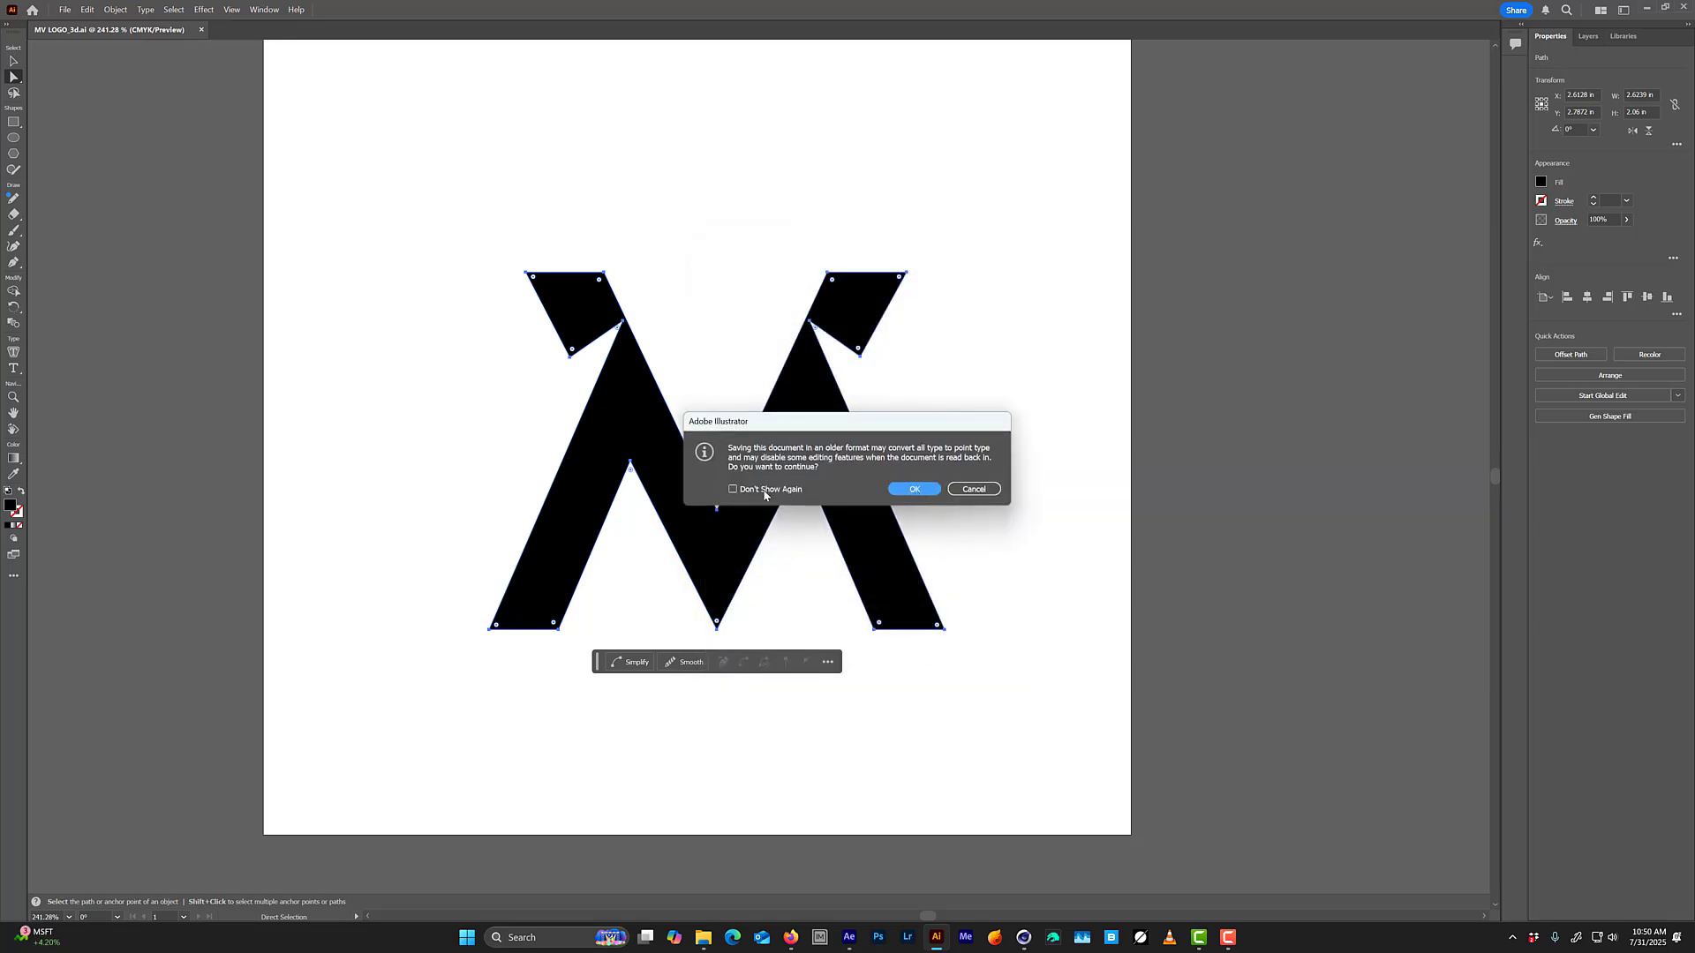
click(918, 489)
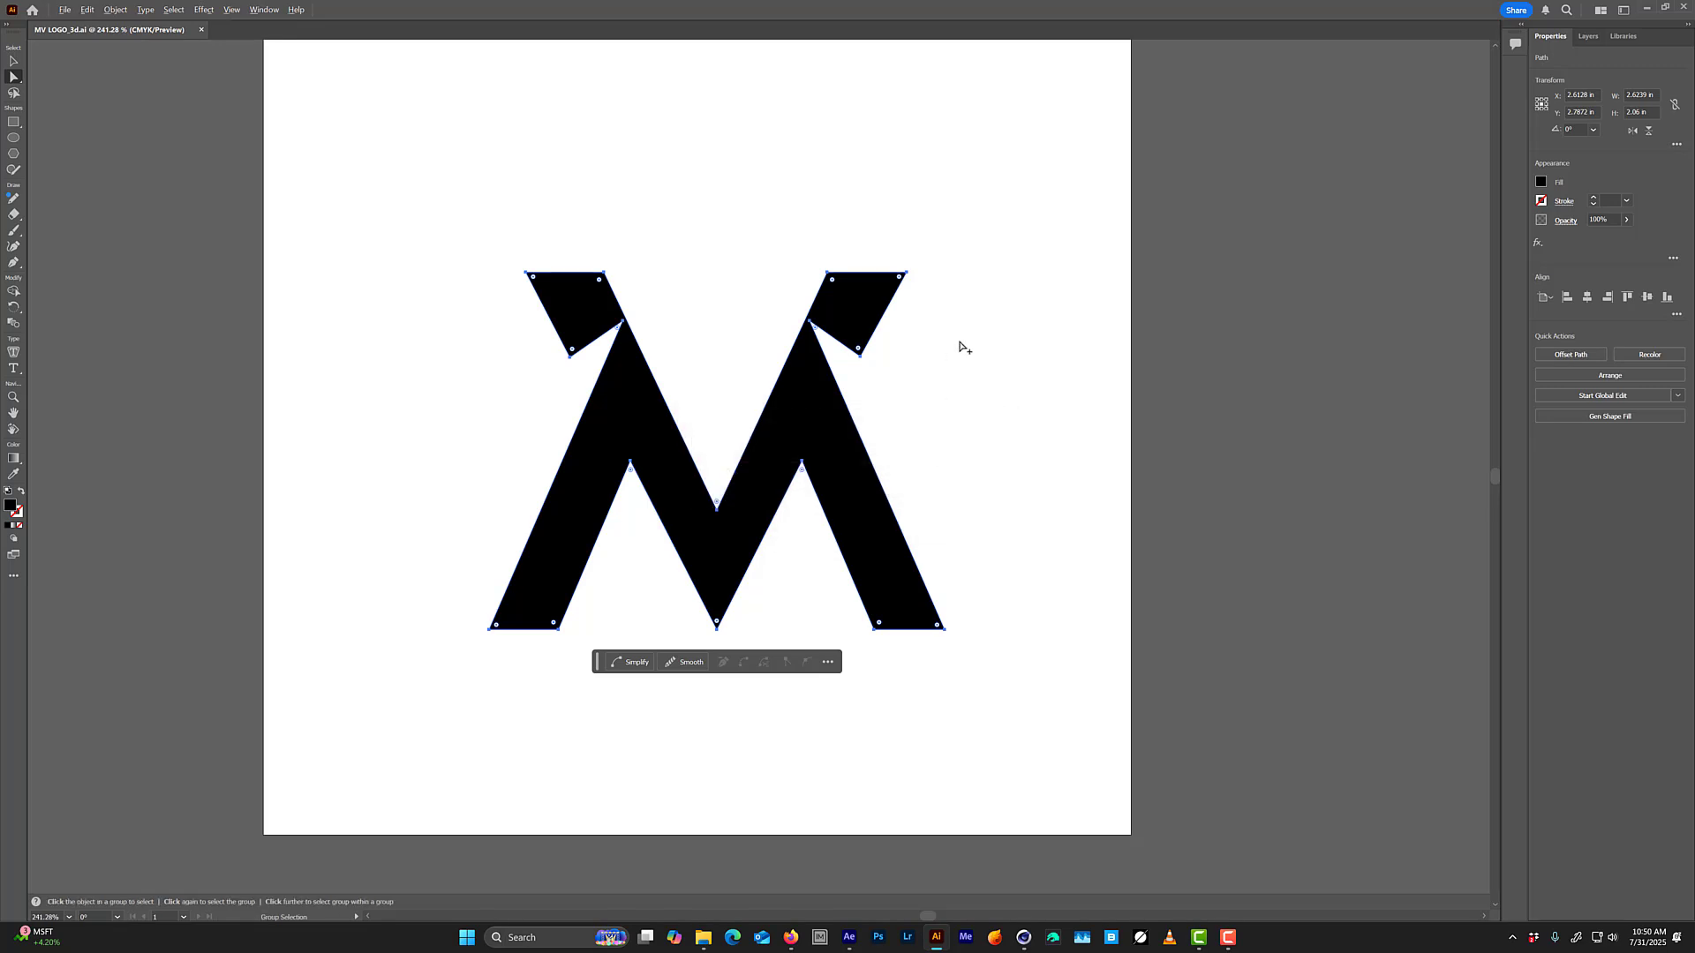
Switch to Cinema 4D and import MV LOGO_3d with a scale of 1 centimeter and connected, grouped splines.
key(alt+Tab)
click(813, 542)
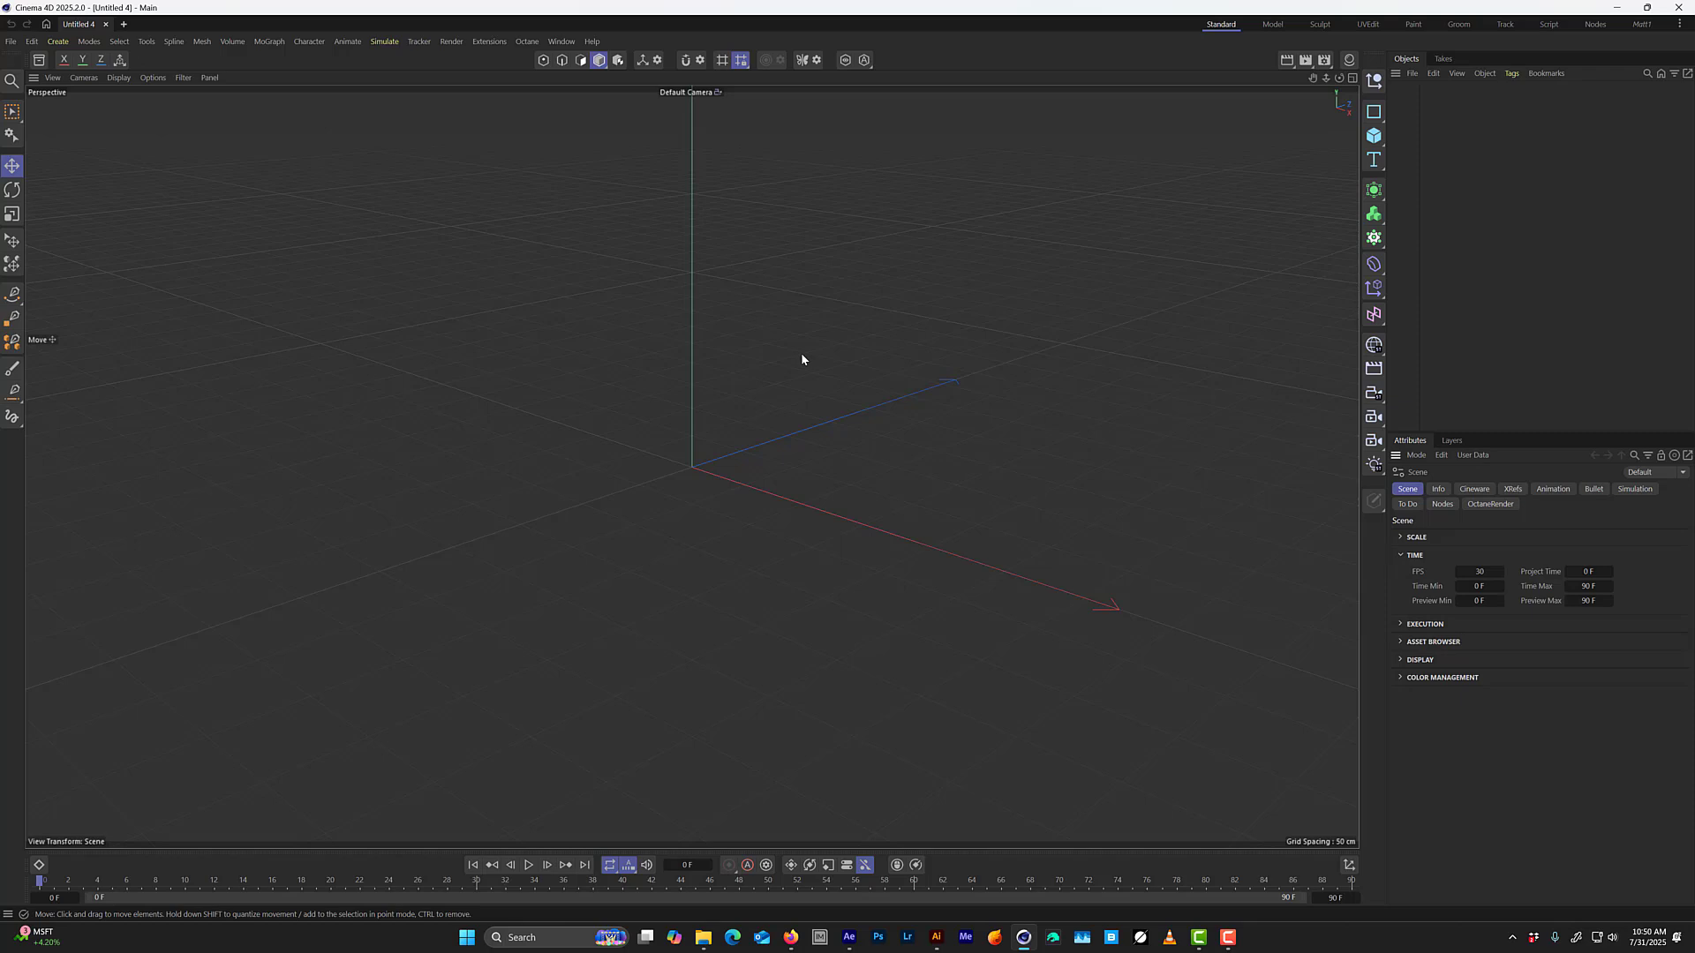
key(ctrl+o)
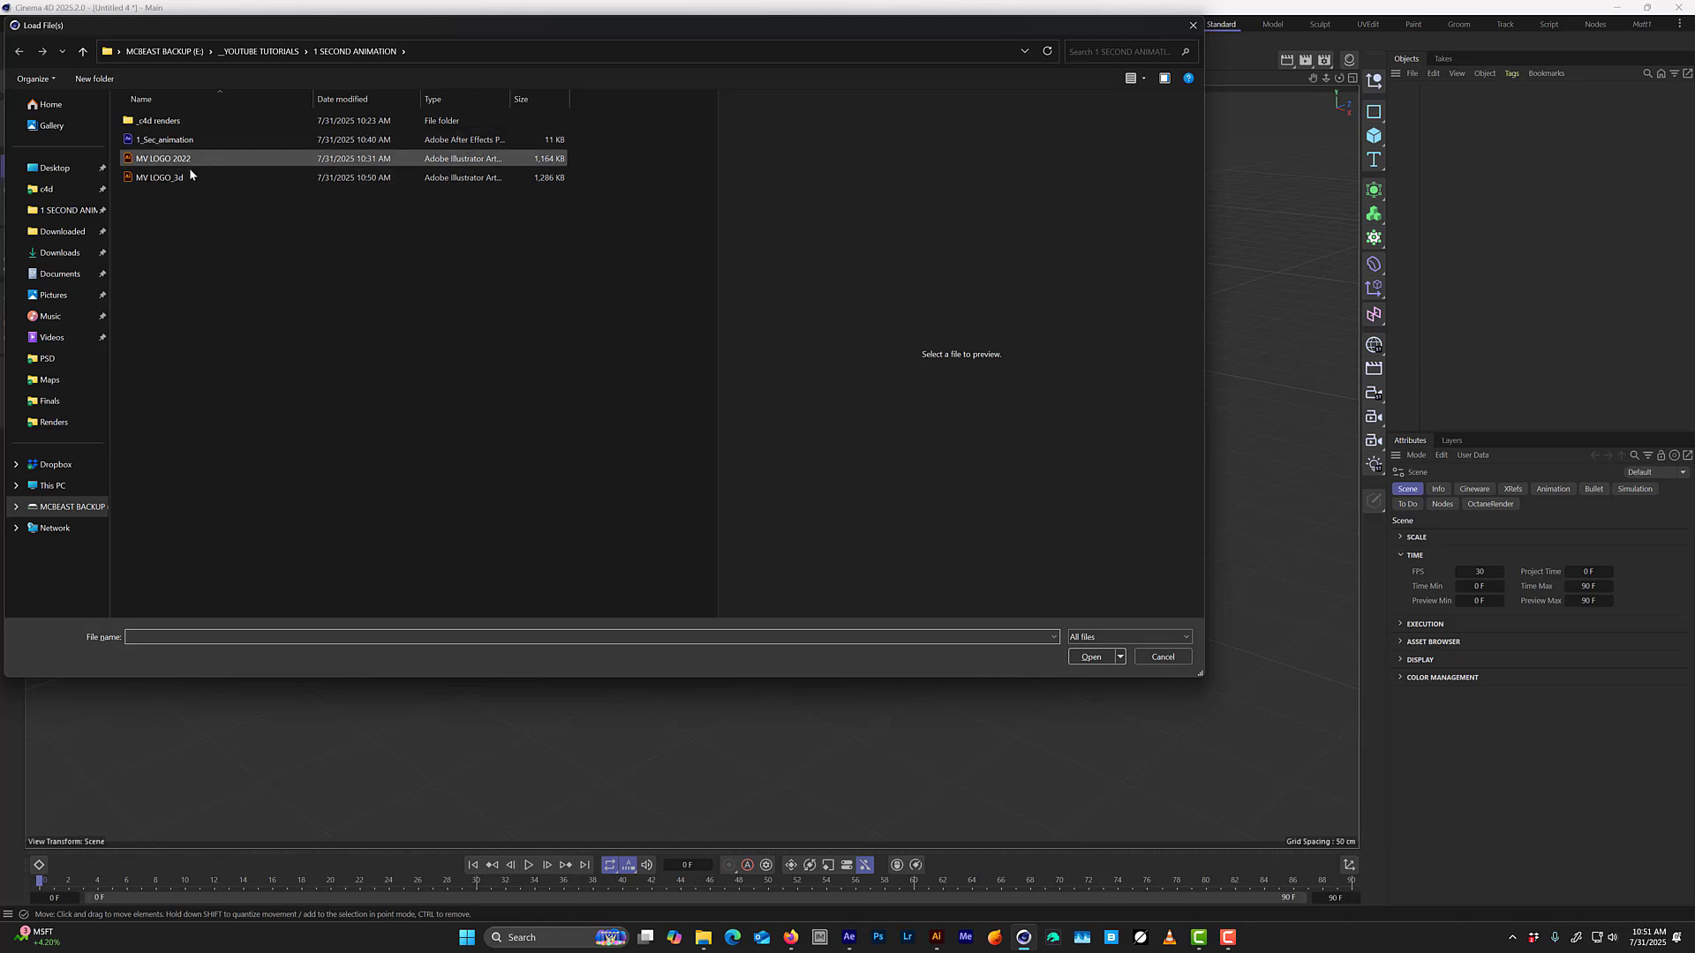
click(157, 181)
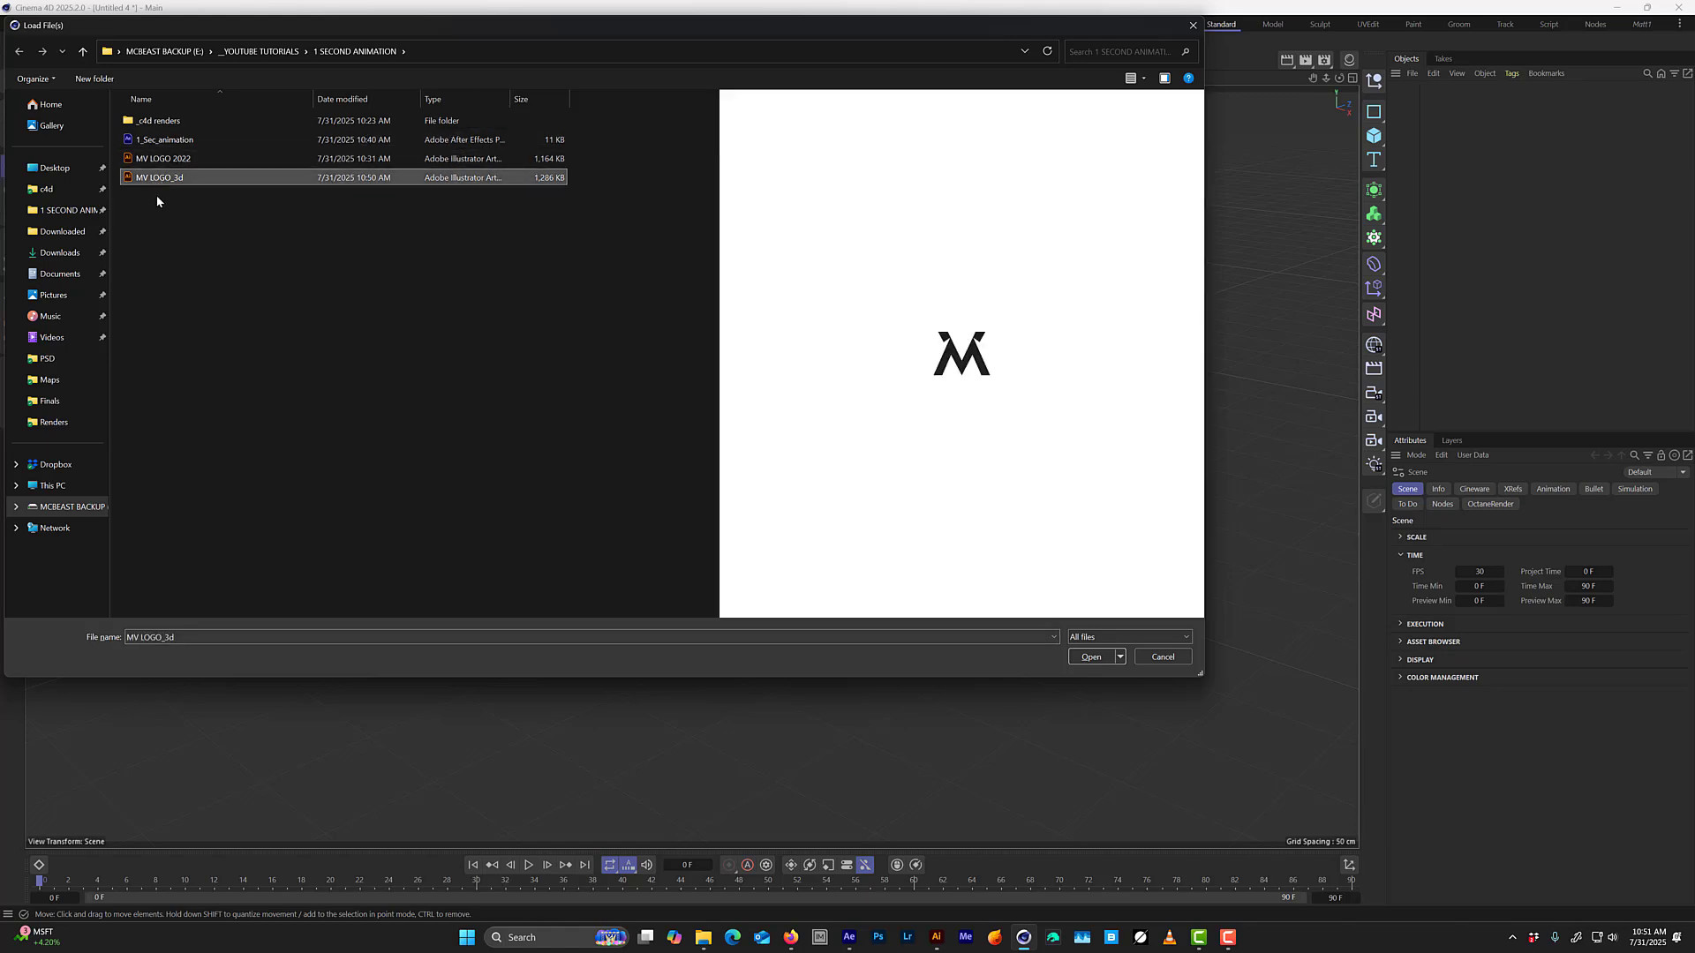
key(Return)
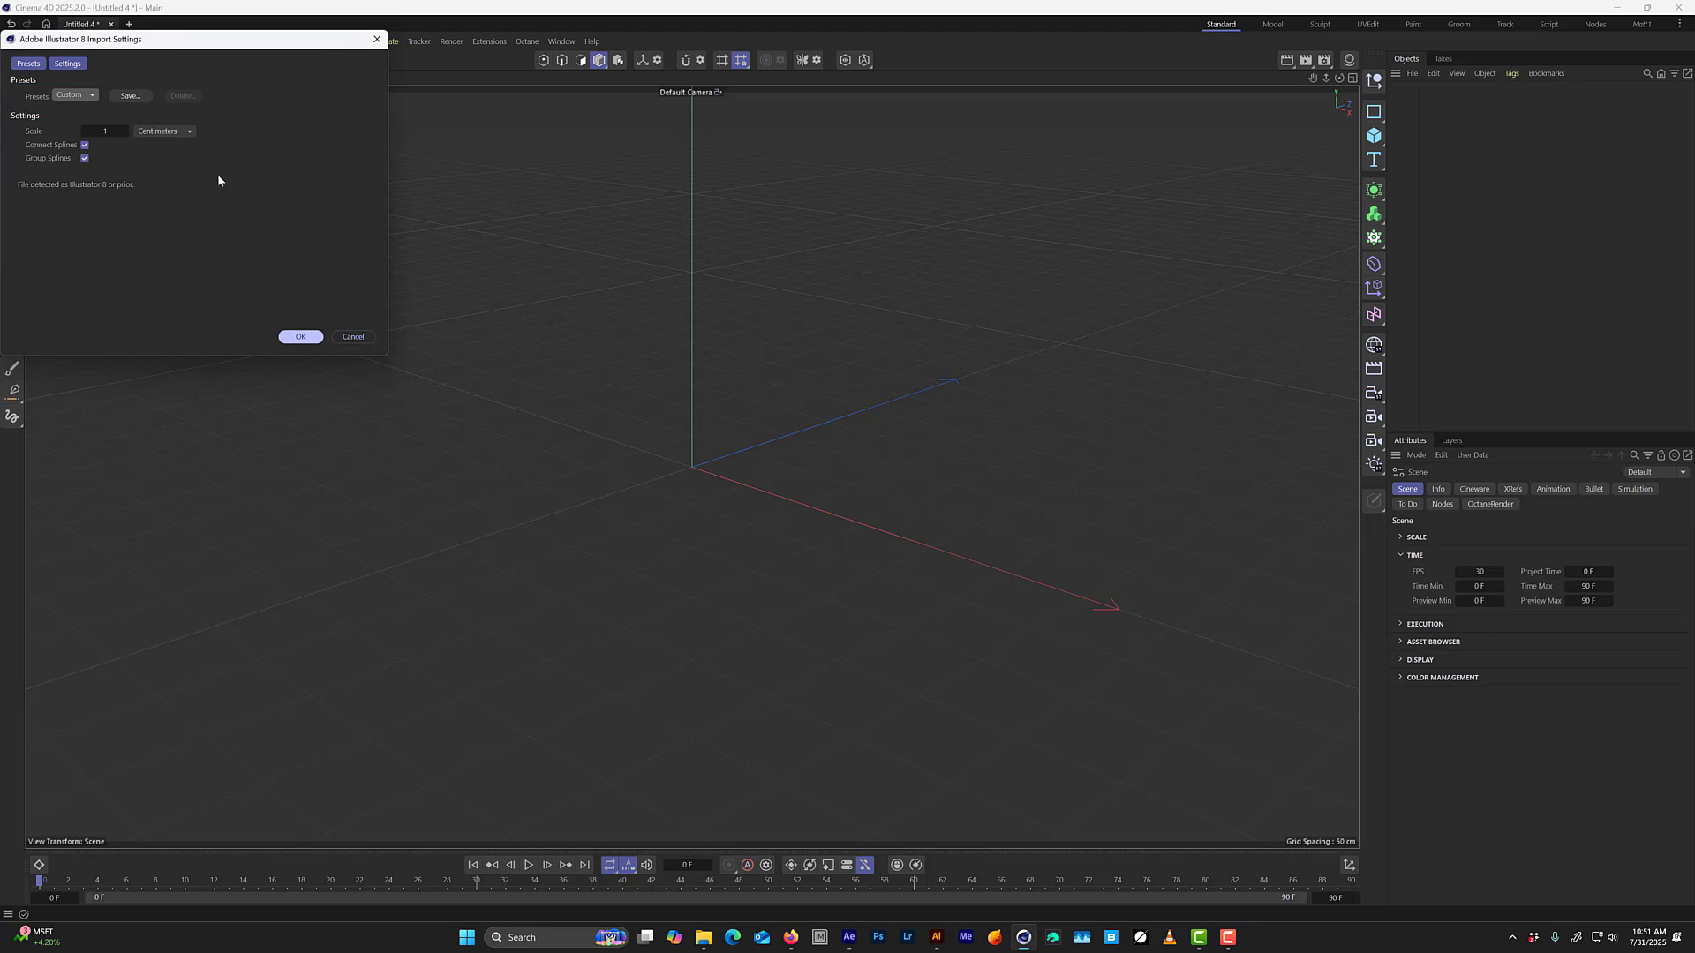
click(300, 337)
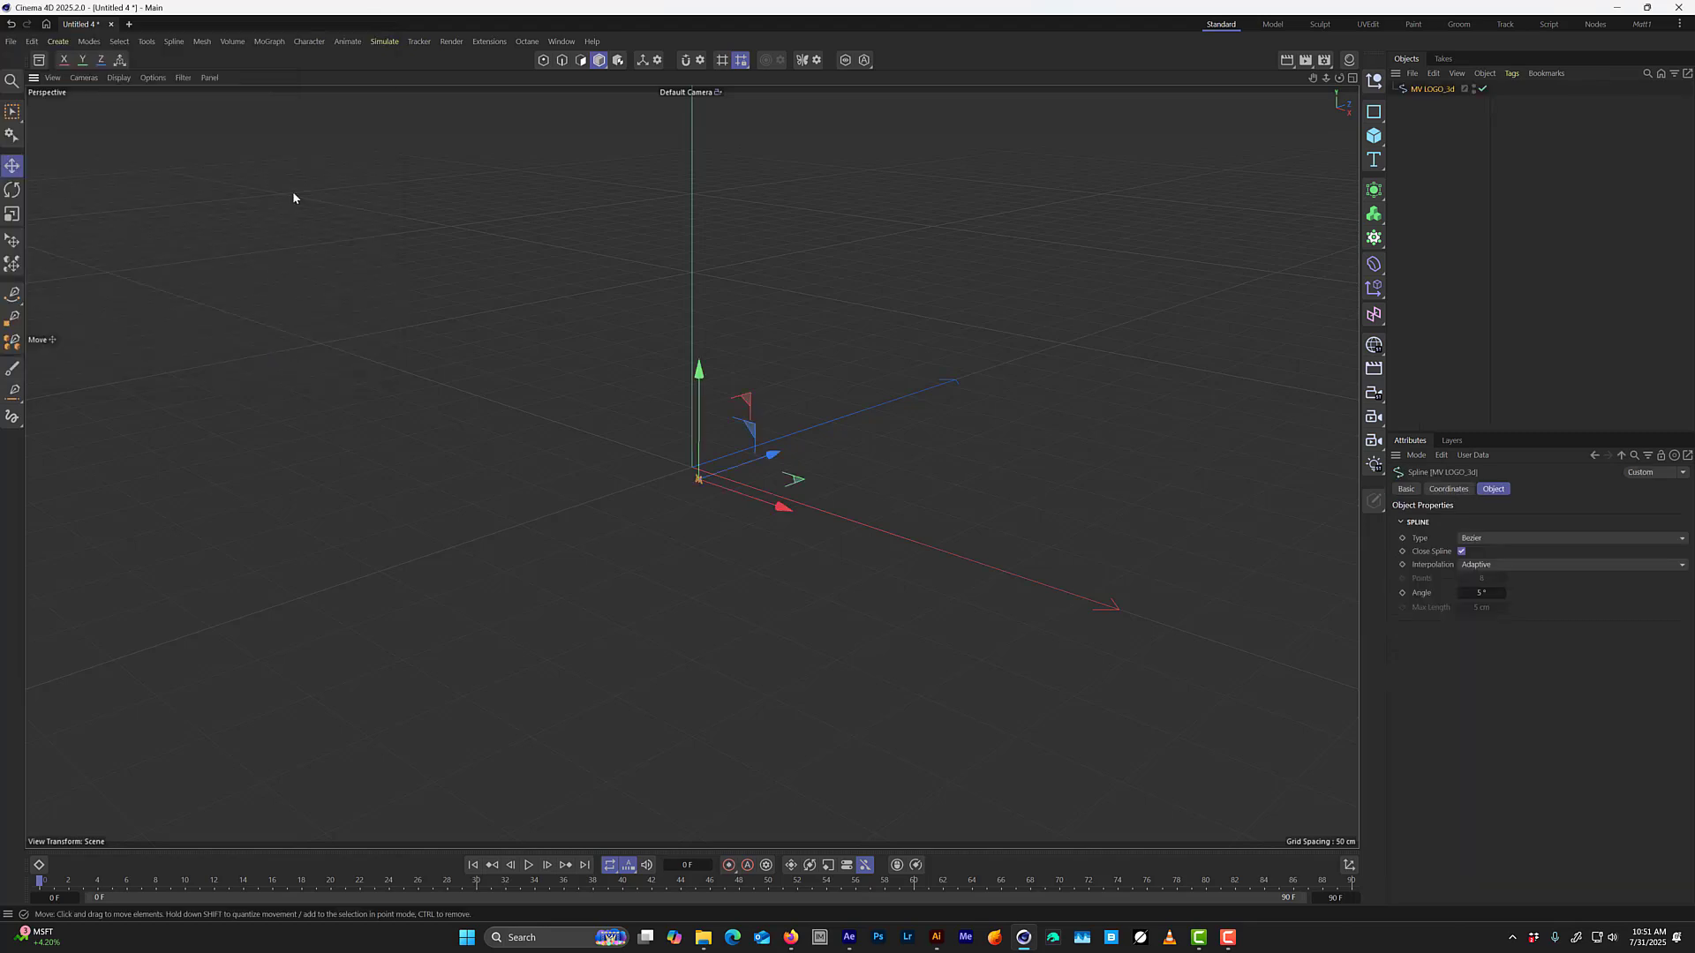
Add a Figure primitive to the scene as a size reference for the imported logo spline.
middle_click(854, 307)
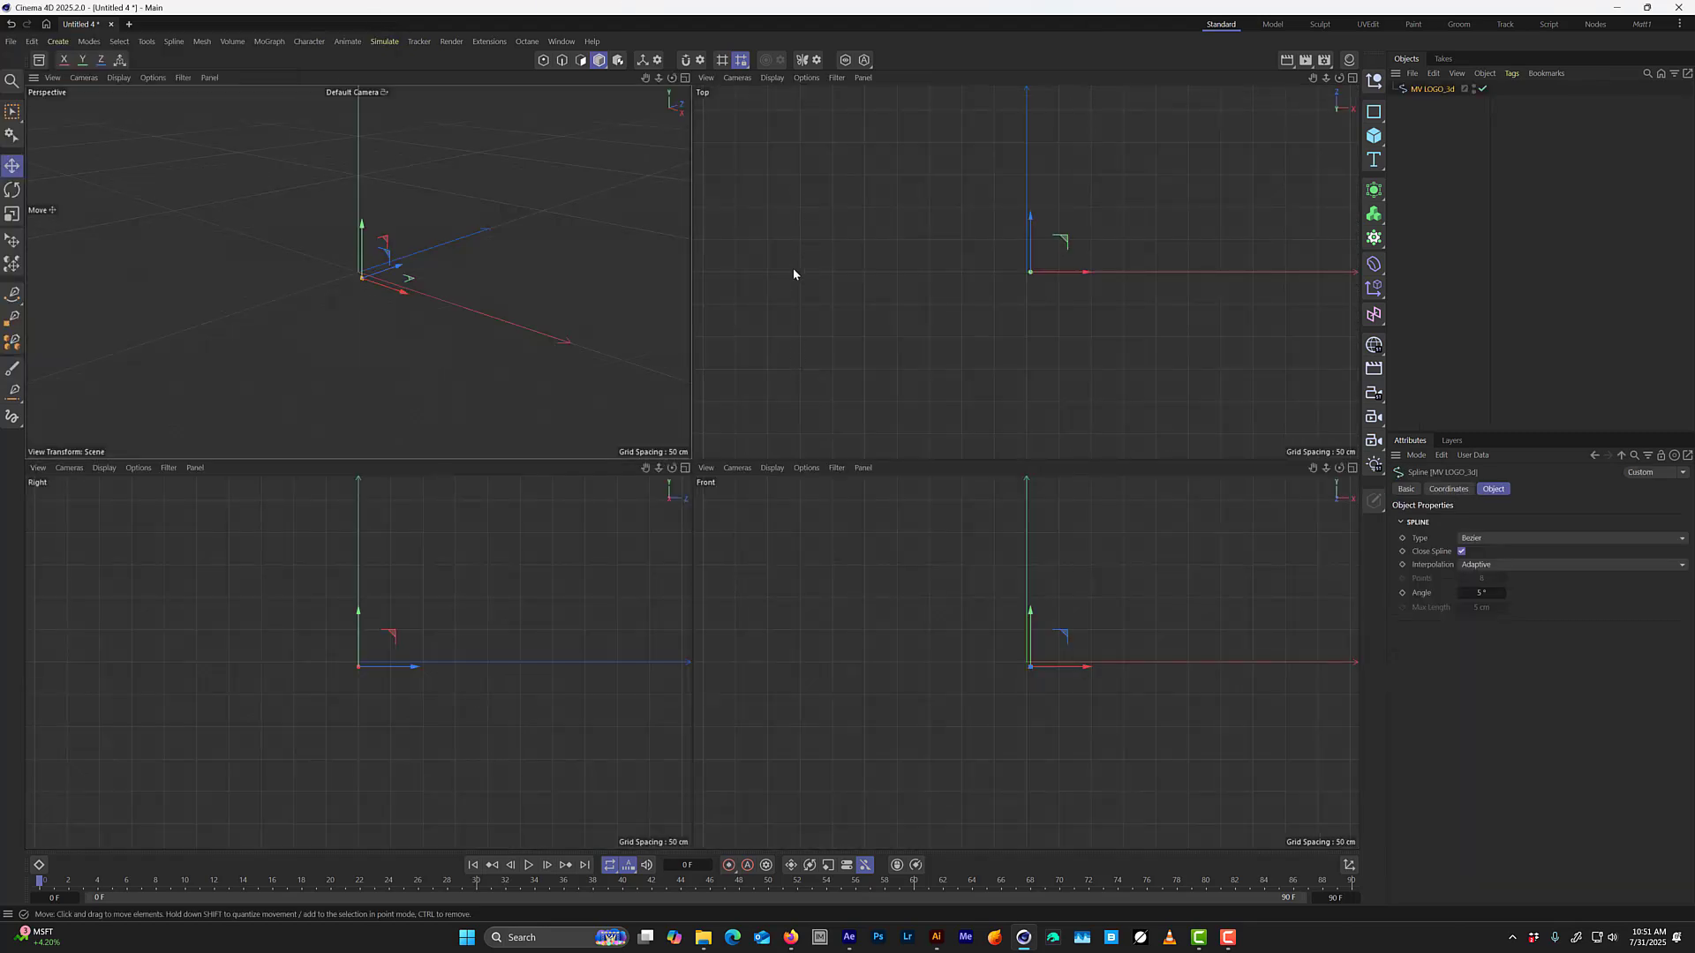
key(h)
key(h)
key(h)
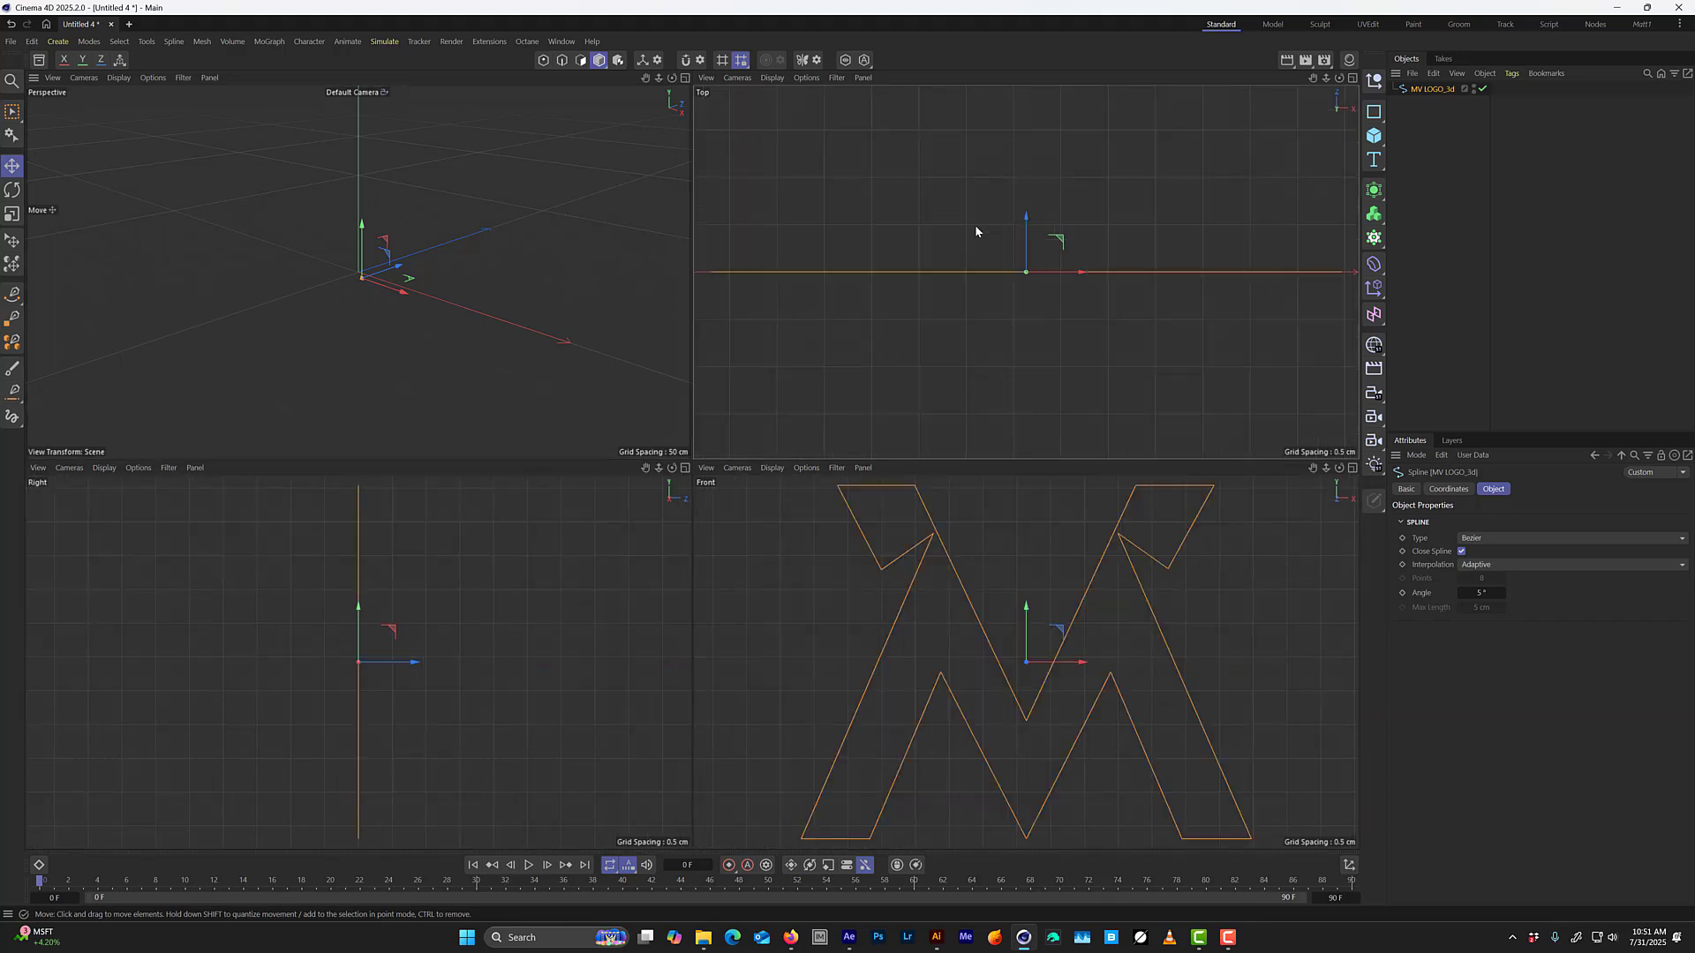
key(h)
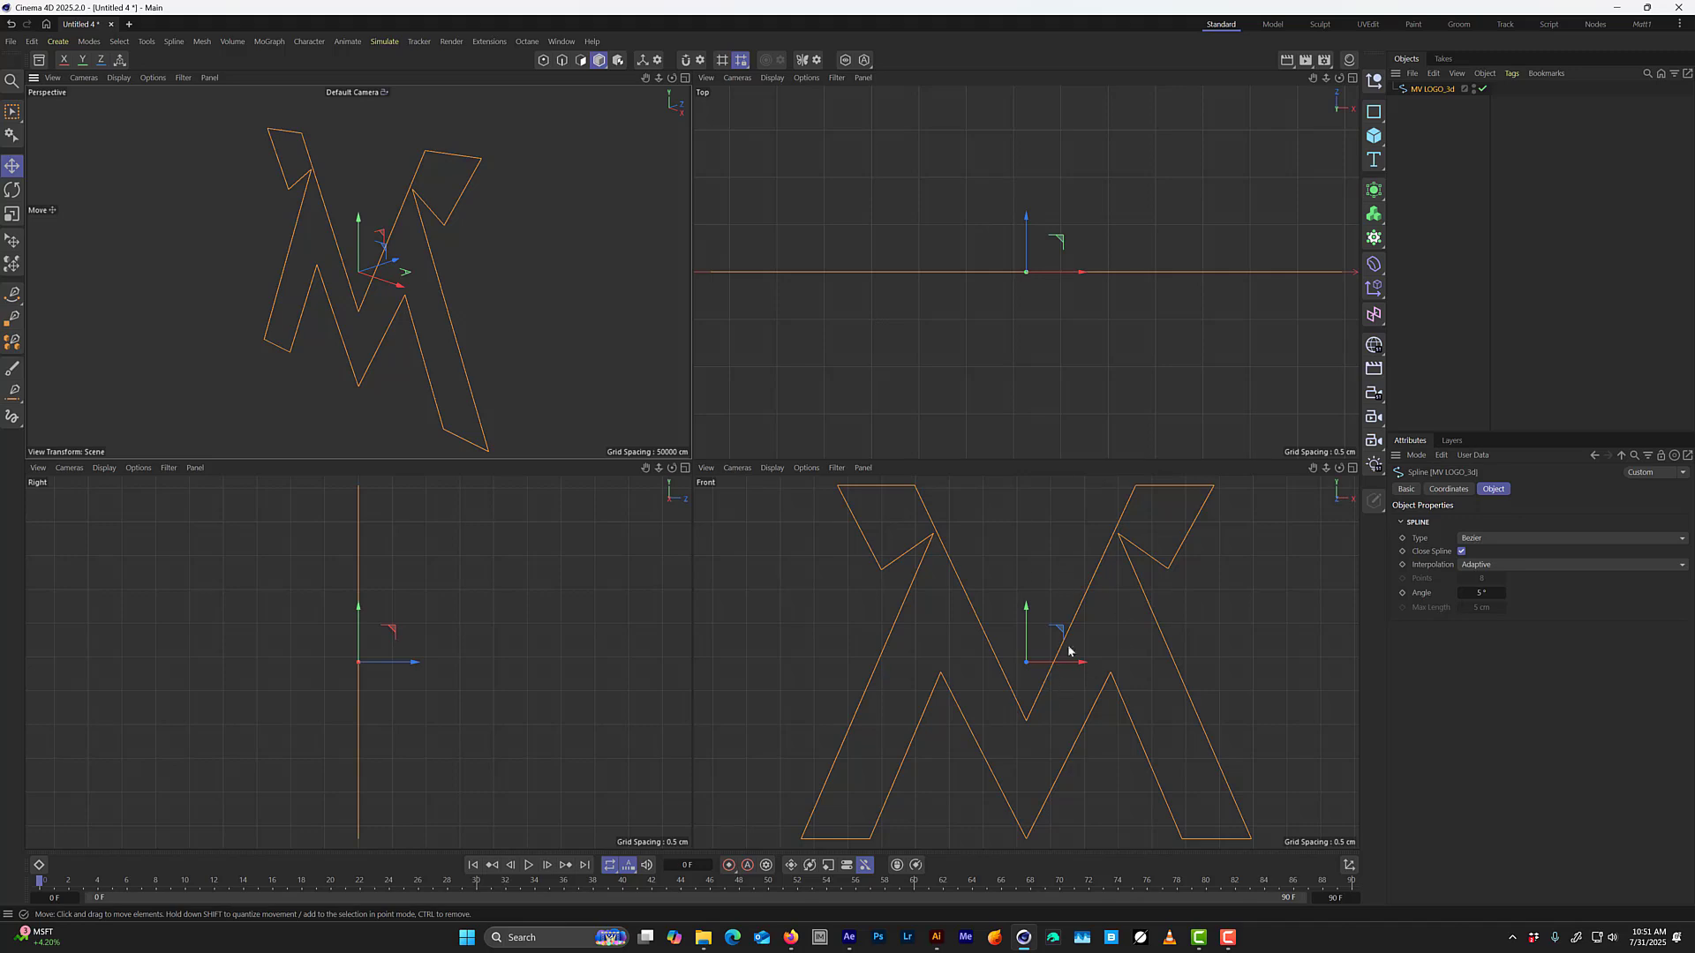
click(1377, 143)
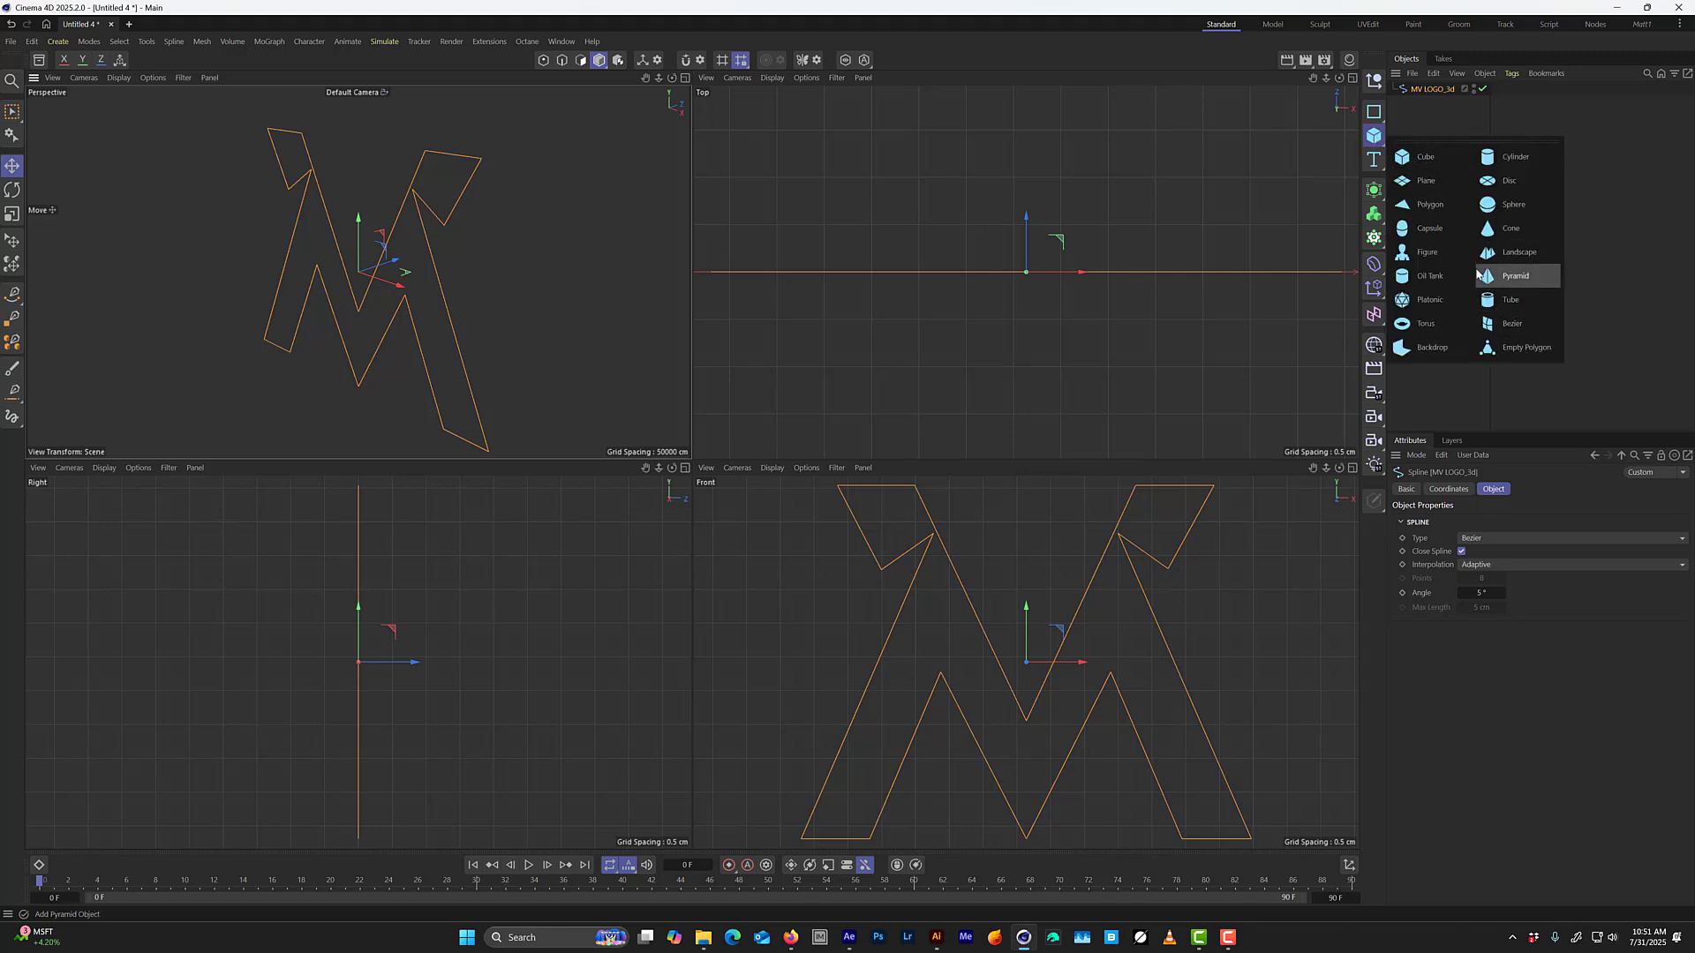
click(1430, 255)
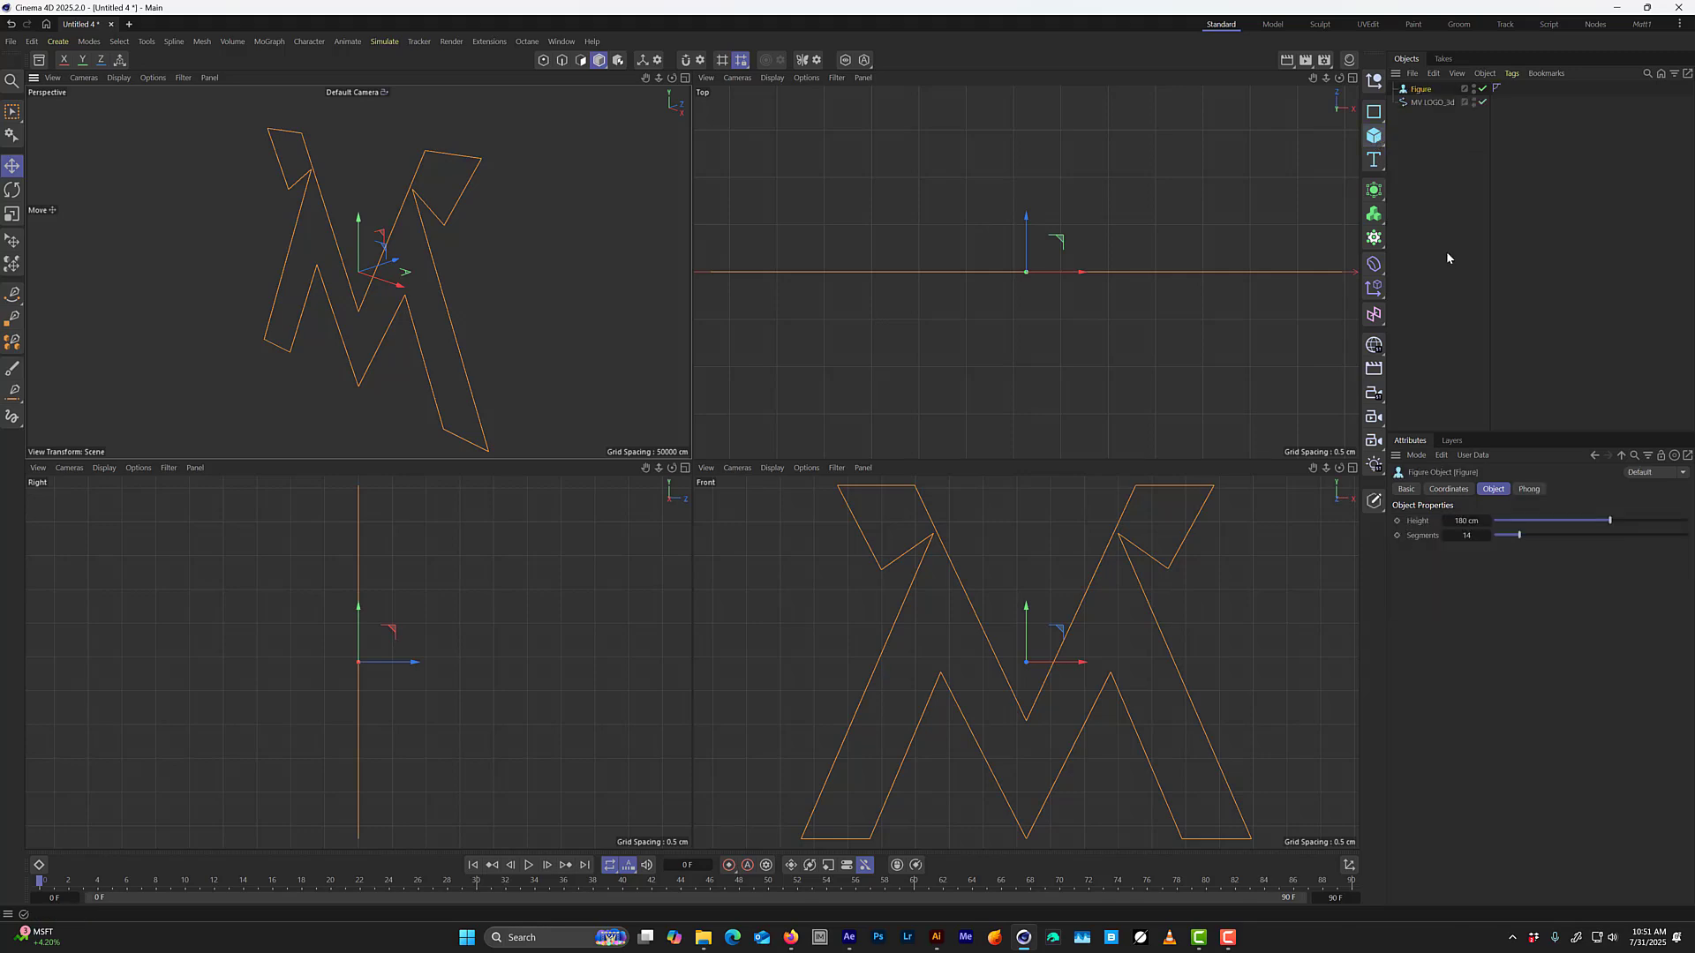
scroll(1004, 597, down, 15)
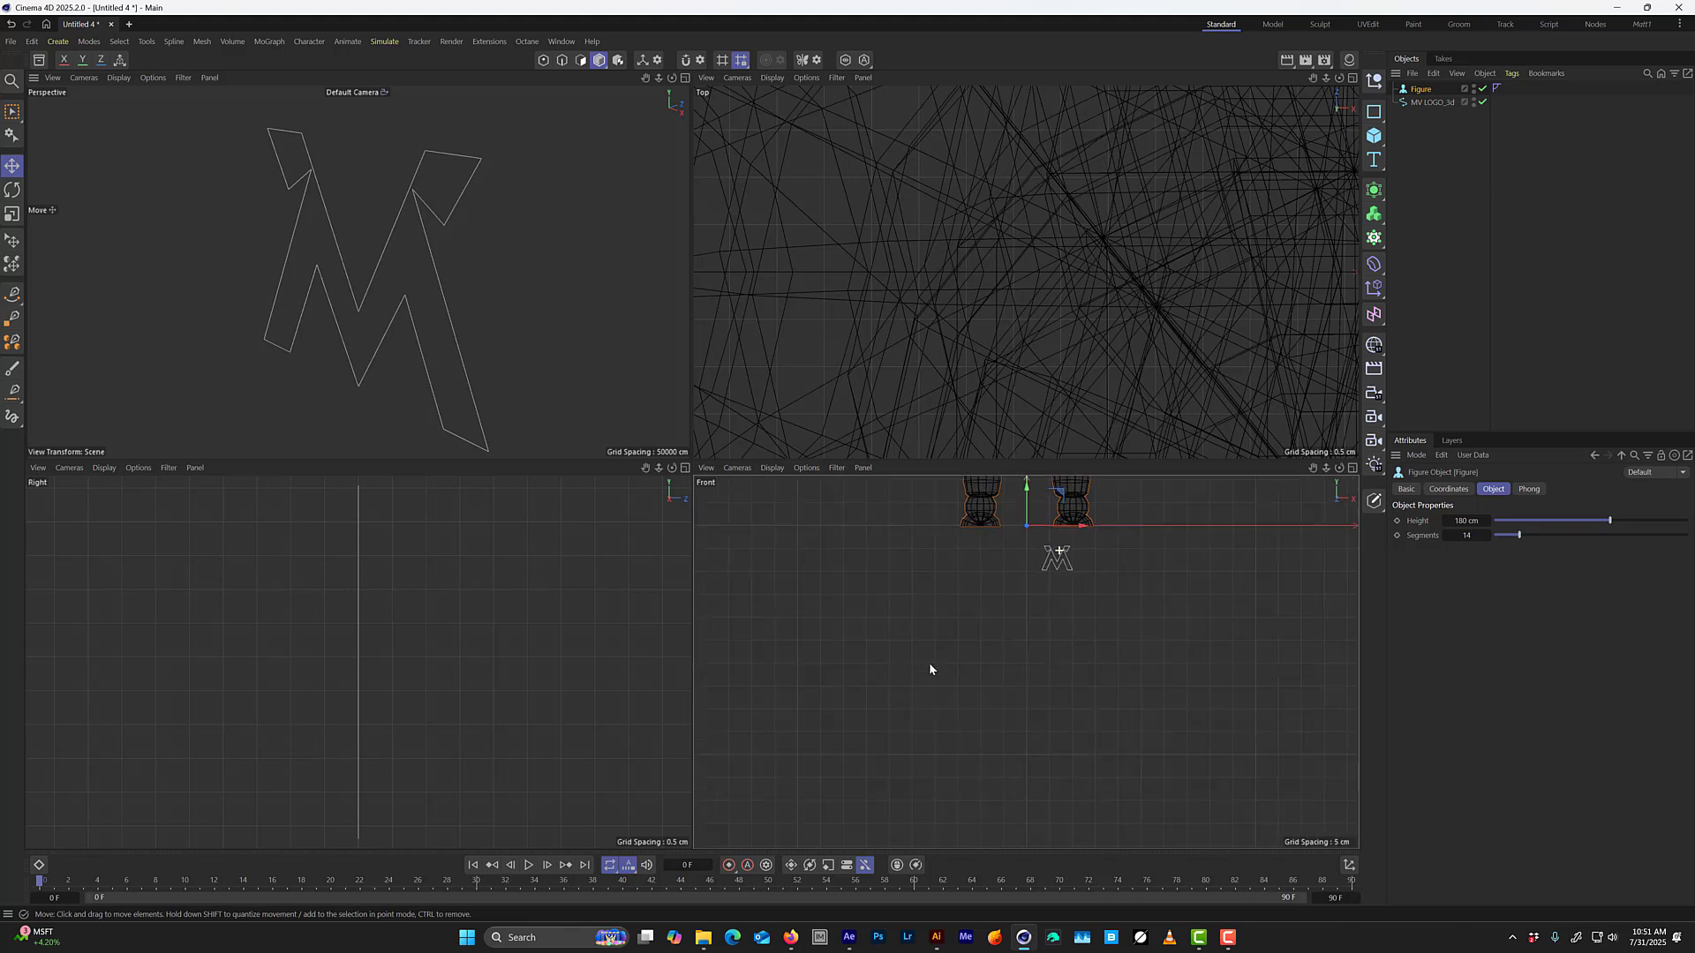
scroll(1042, 578, up, 4)
alt+middle_drag(1062, 492, 1042, 602)
Set the MV LOGO_3d spline's X and Y position to 0 cm.
click(1437, 103)
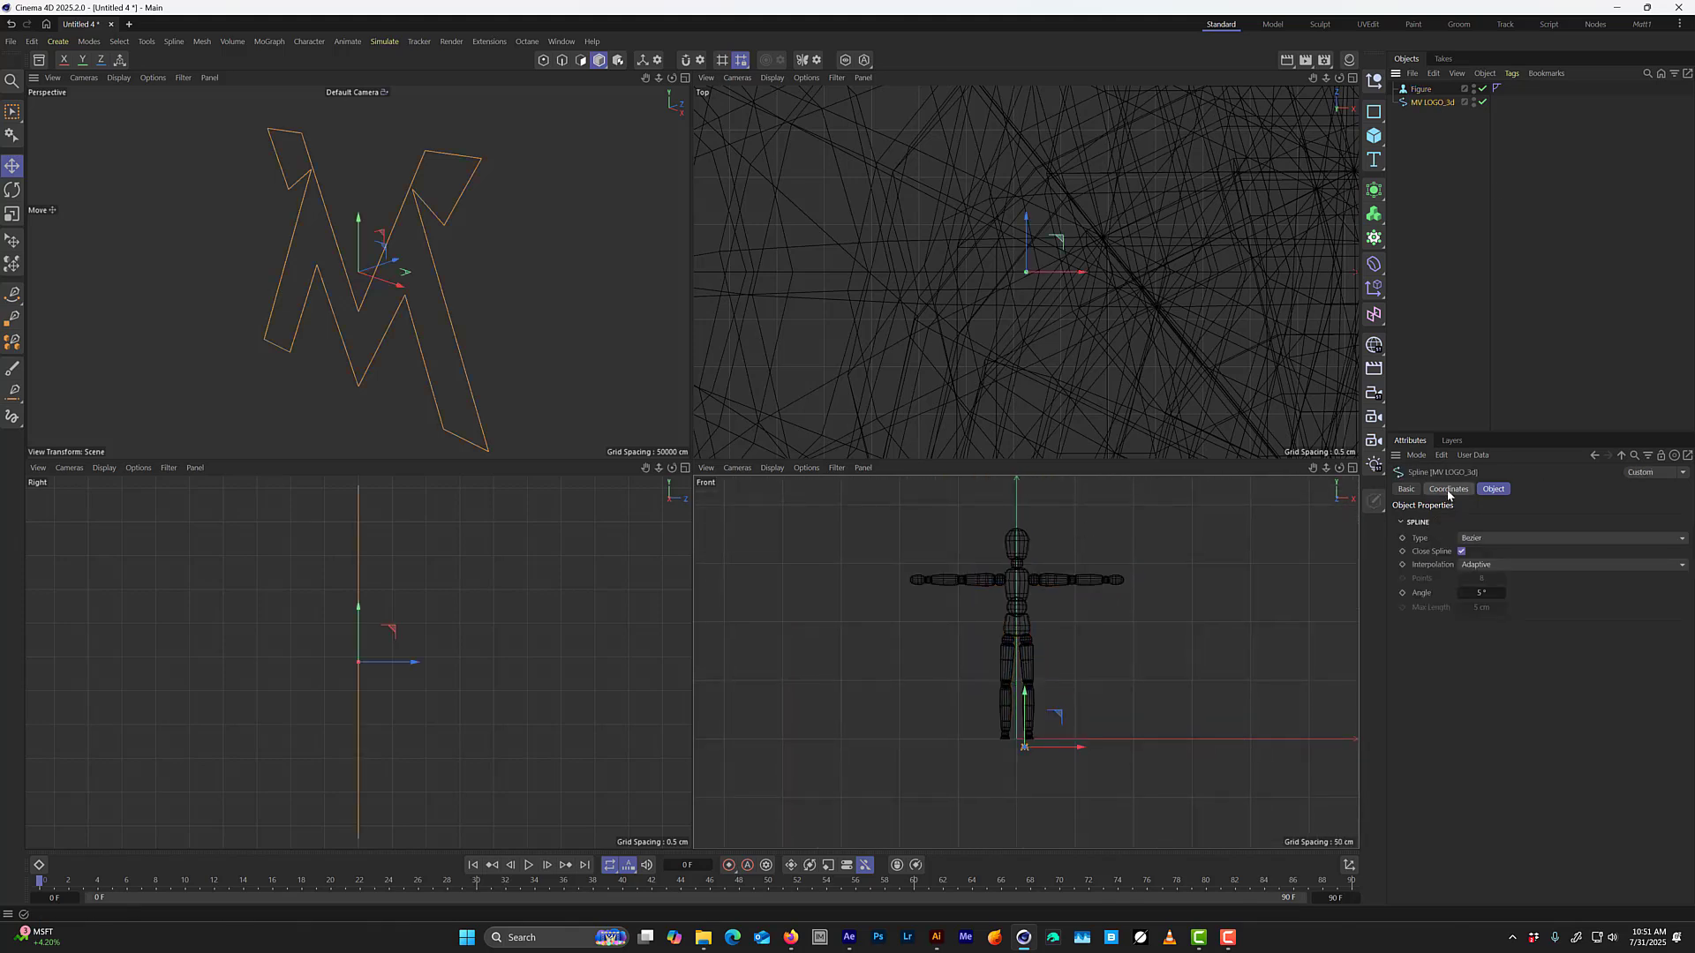
click(1450, 490)
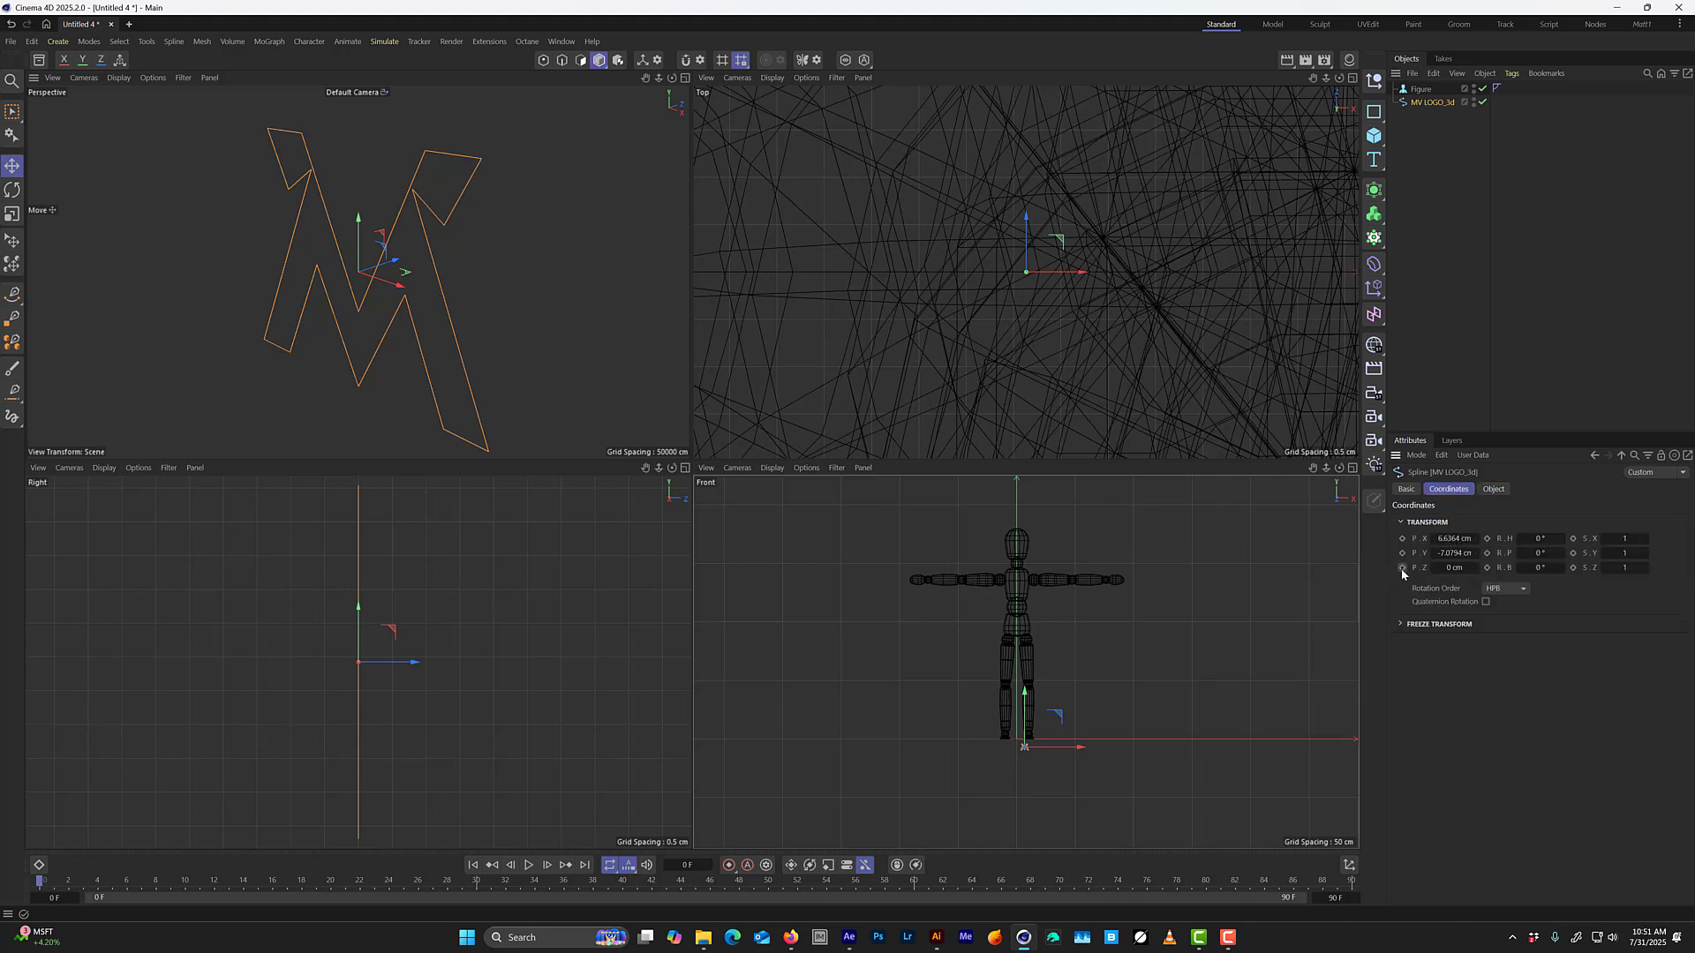
click(1450, 544)
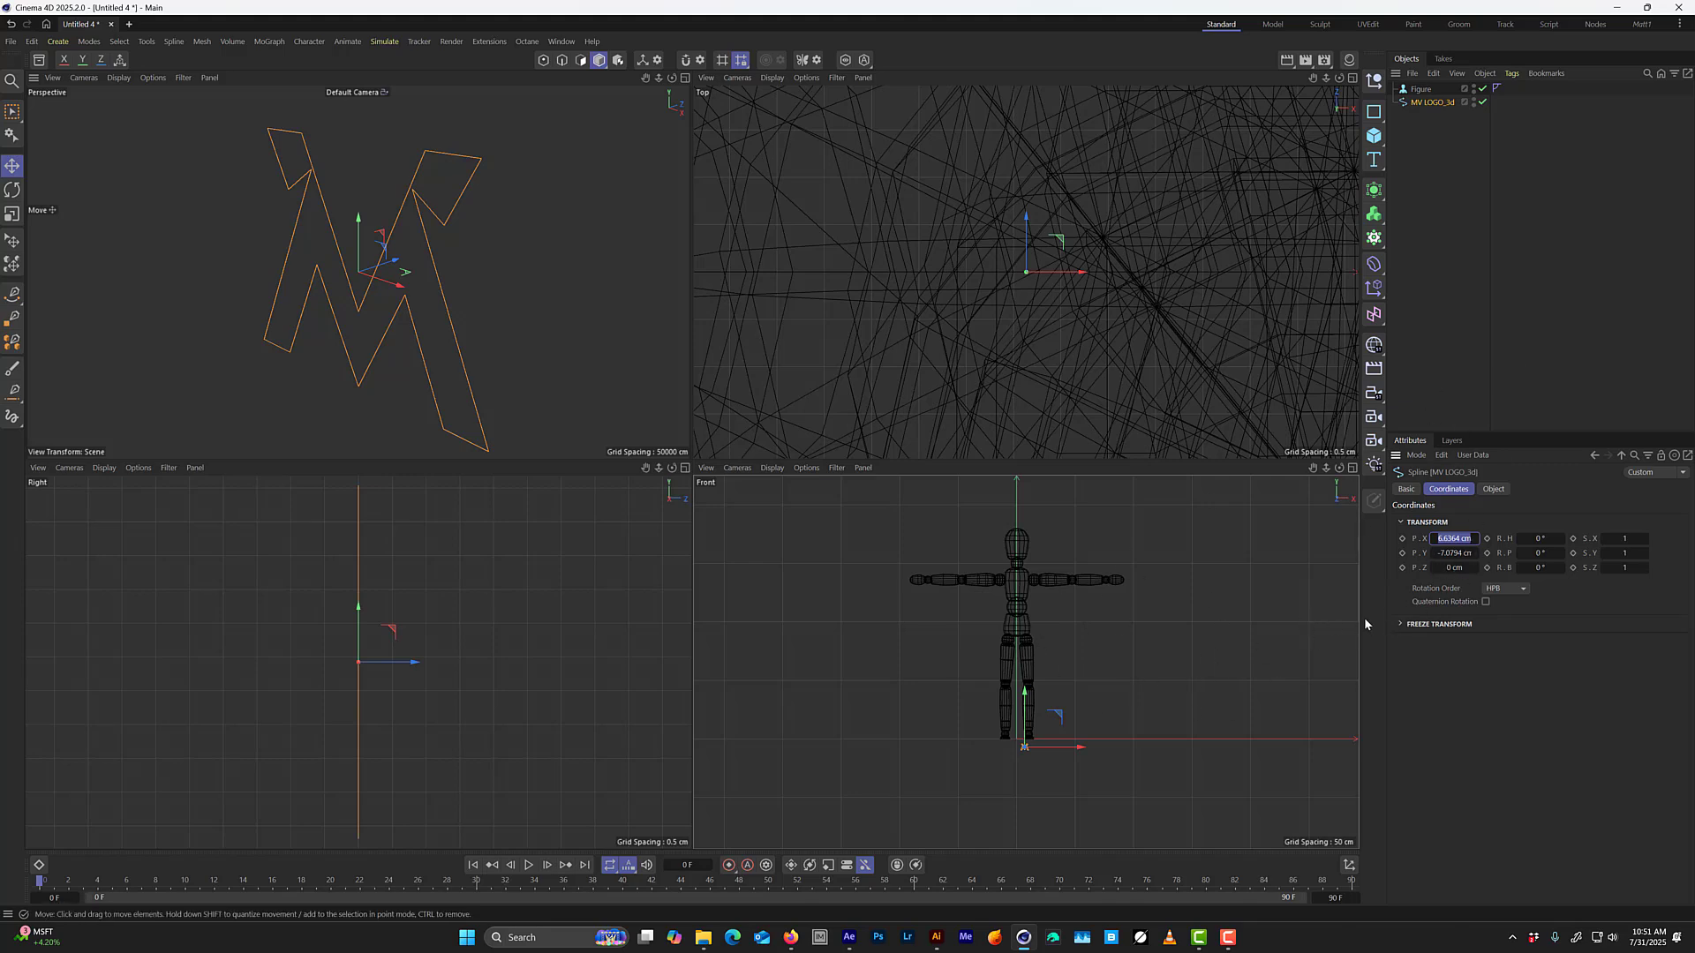
text(0)
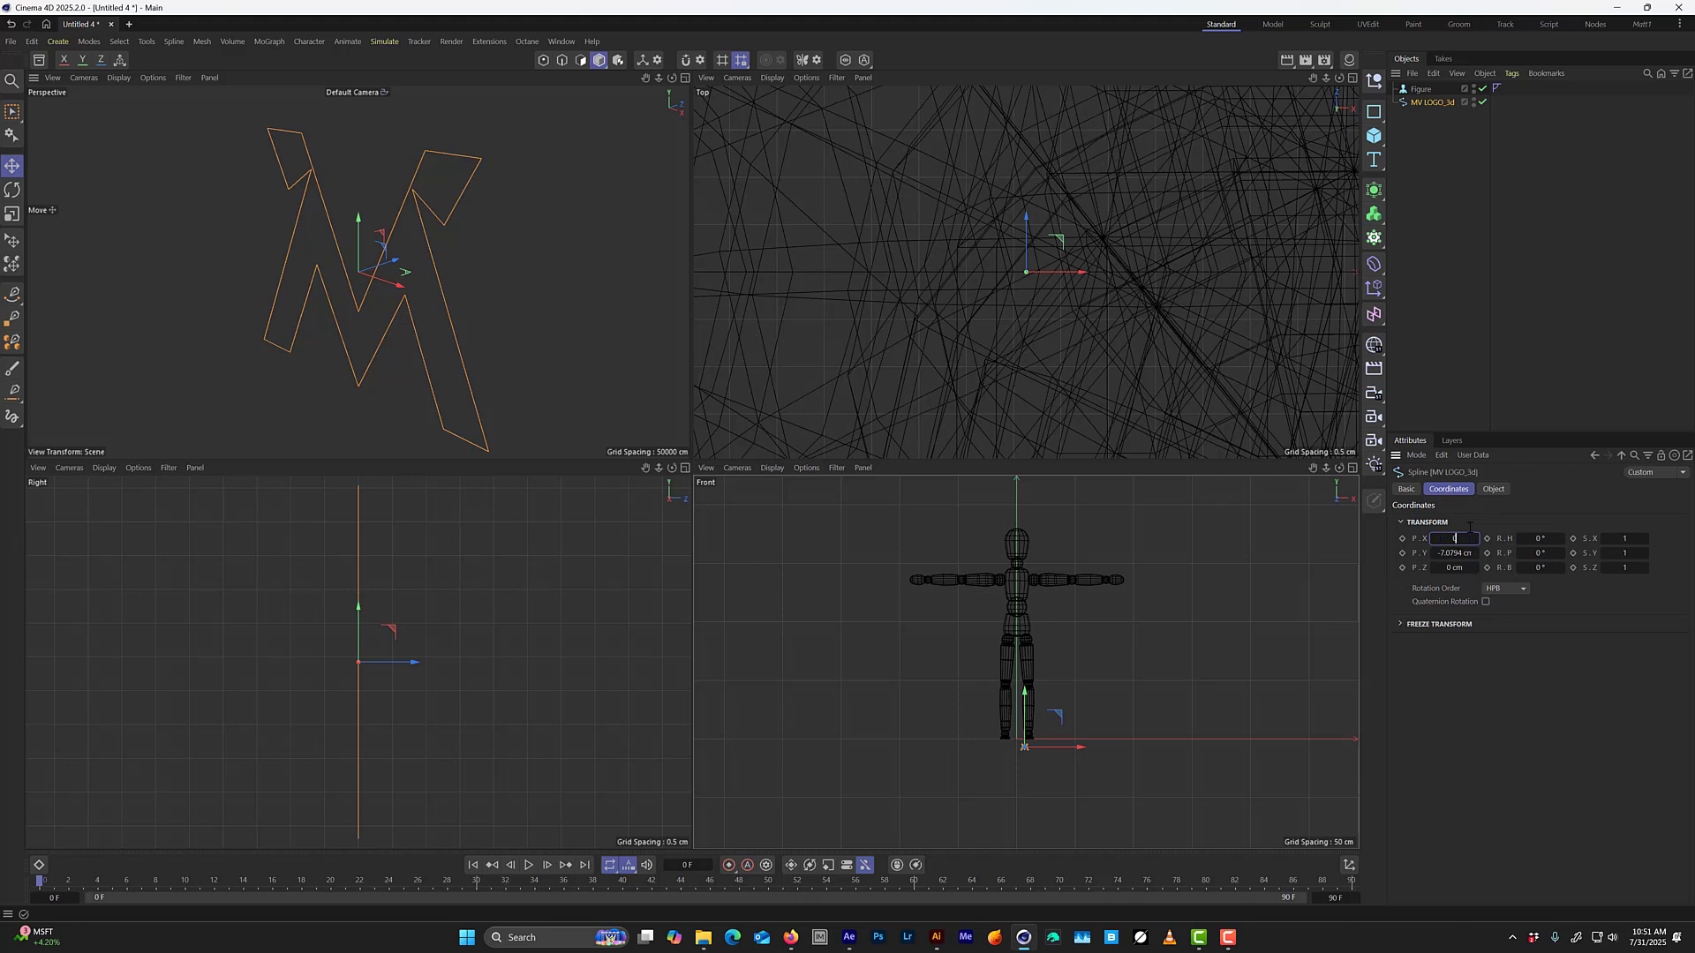
key(Tab)
text(0)
key(Return)
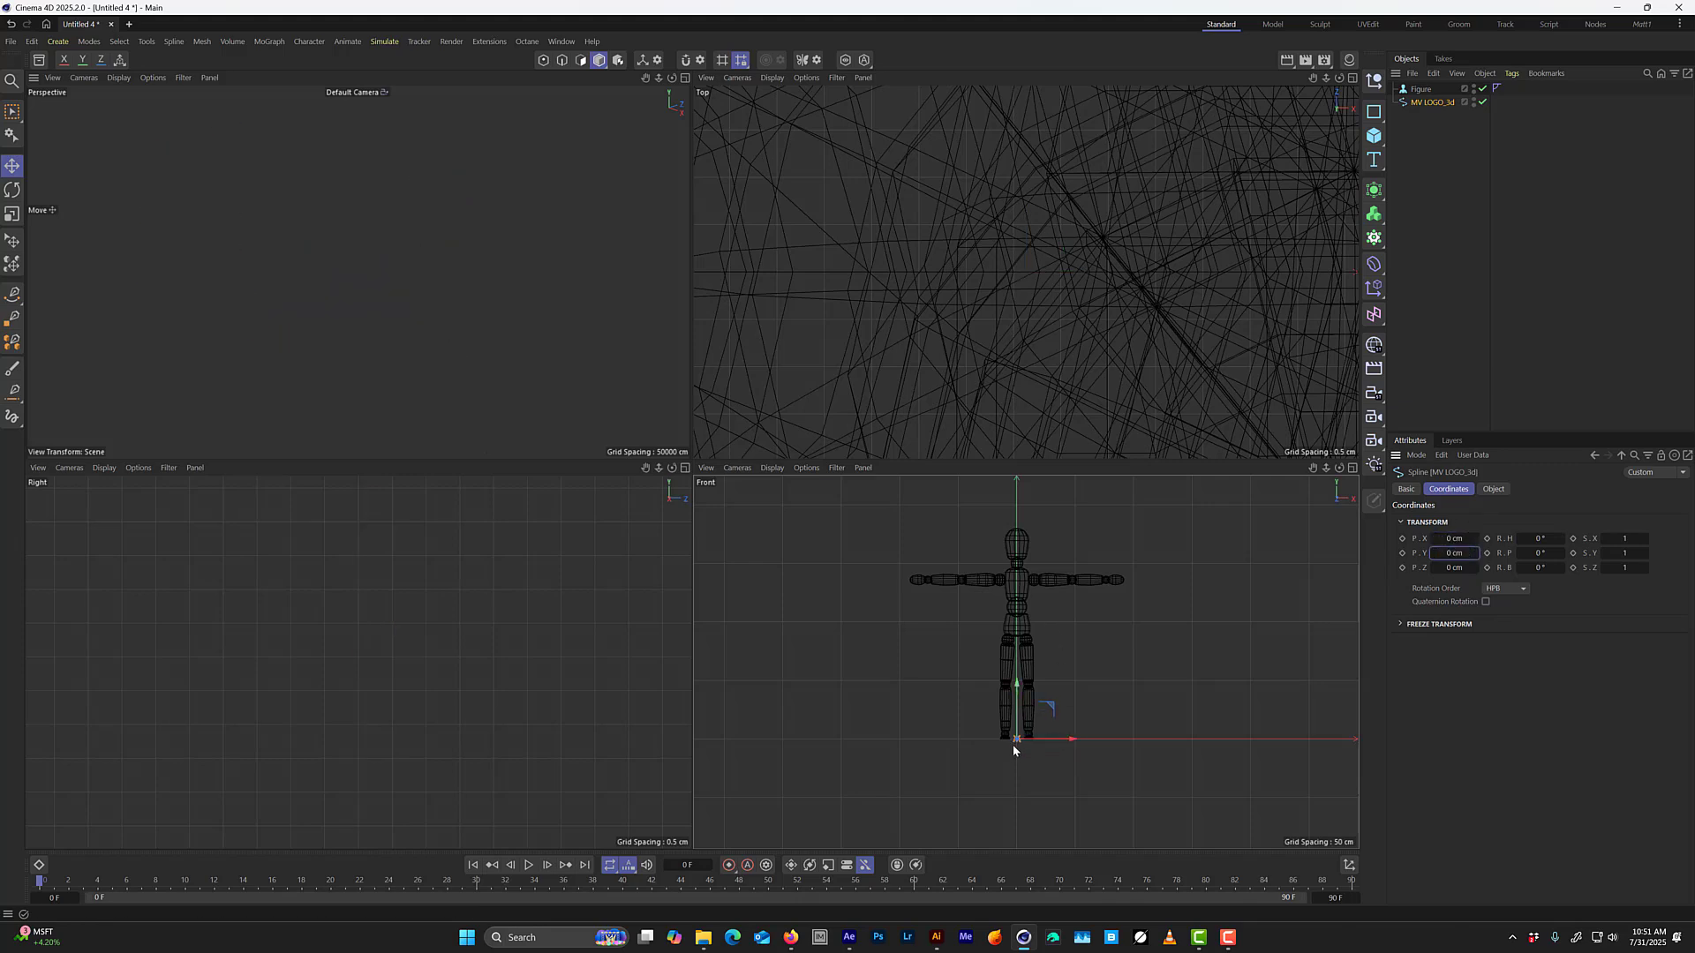
Scale the logo spline up uniformly to roughly a third of the figure's height.
key(t)
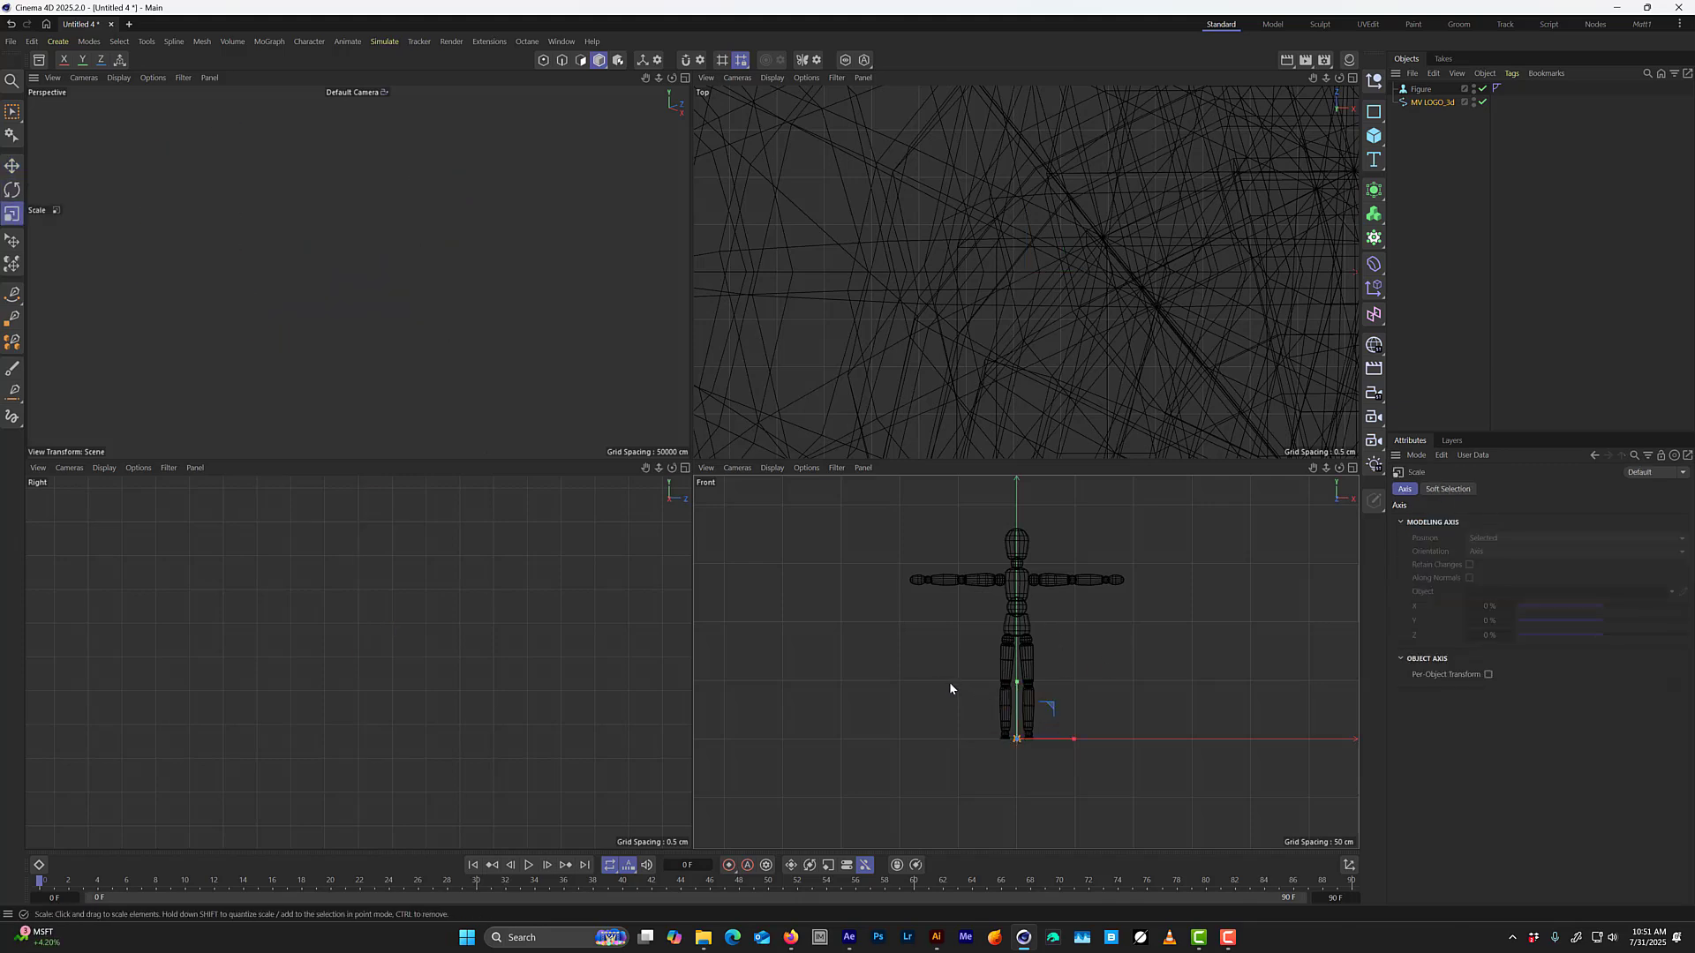
drag(953, 684, 1148, 517)
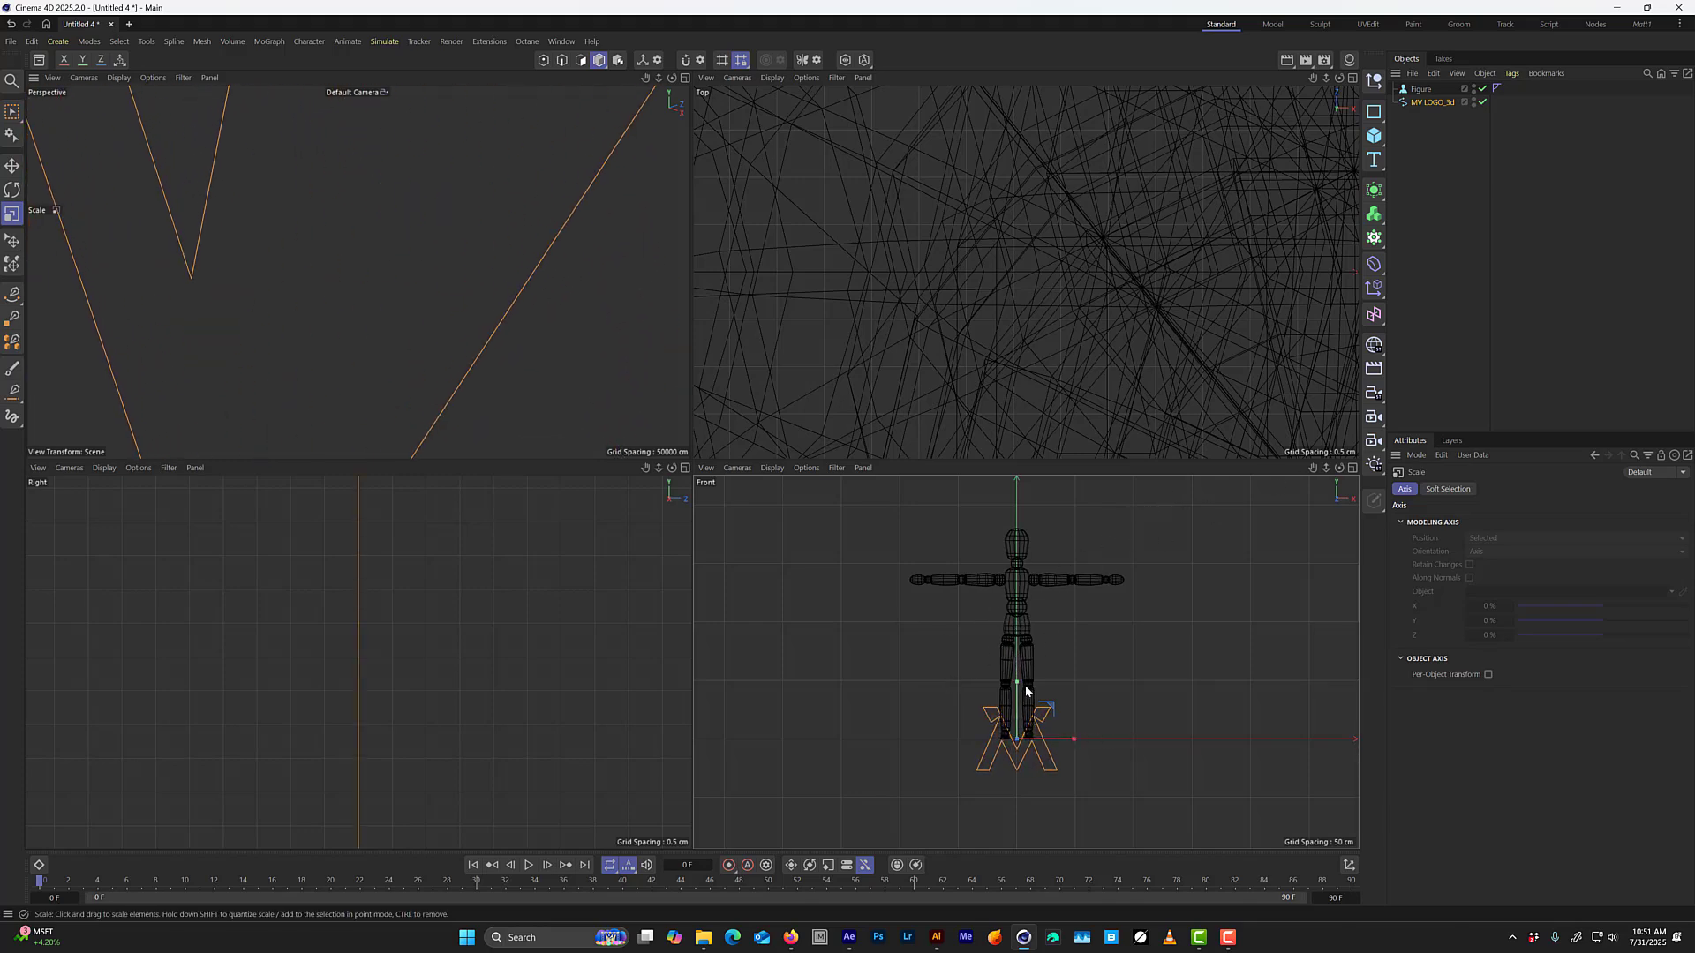
Try moving the logo spline up to the figure's chest, and undo the move.
key(e)
drag(1026, 691, 1035, 594)
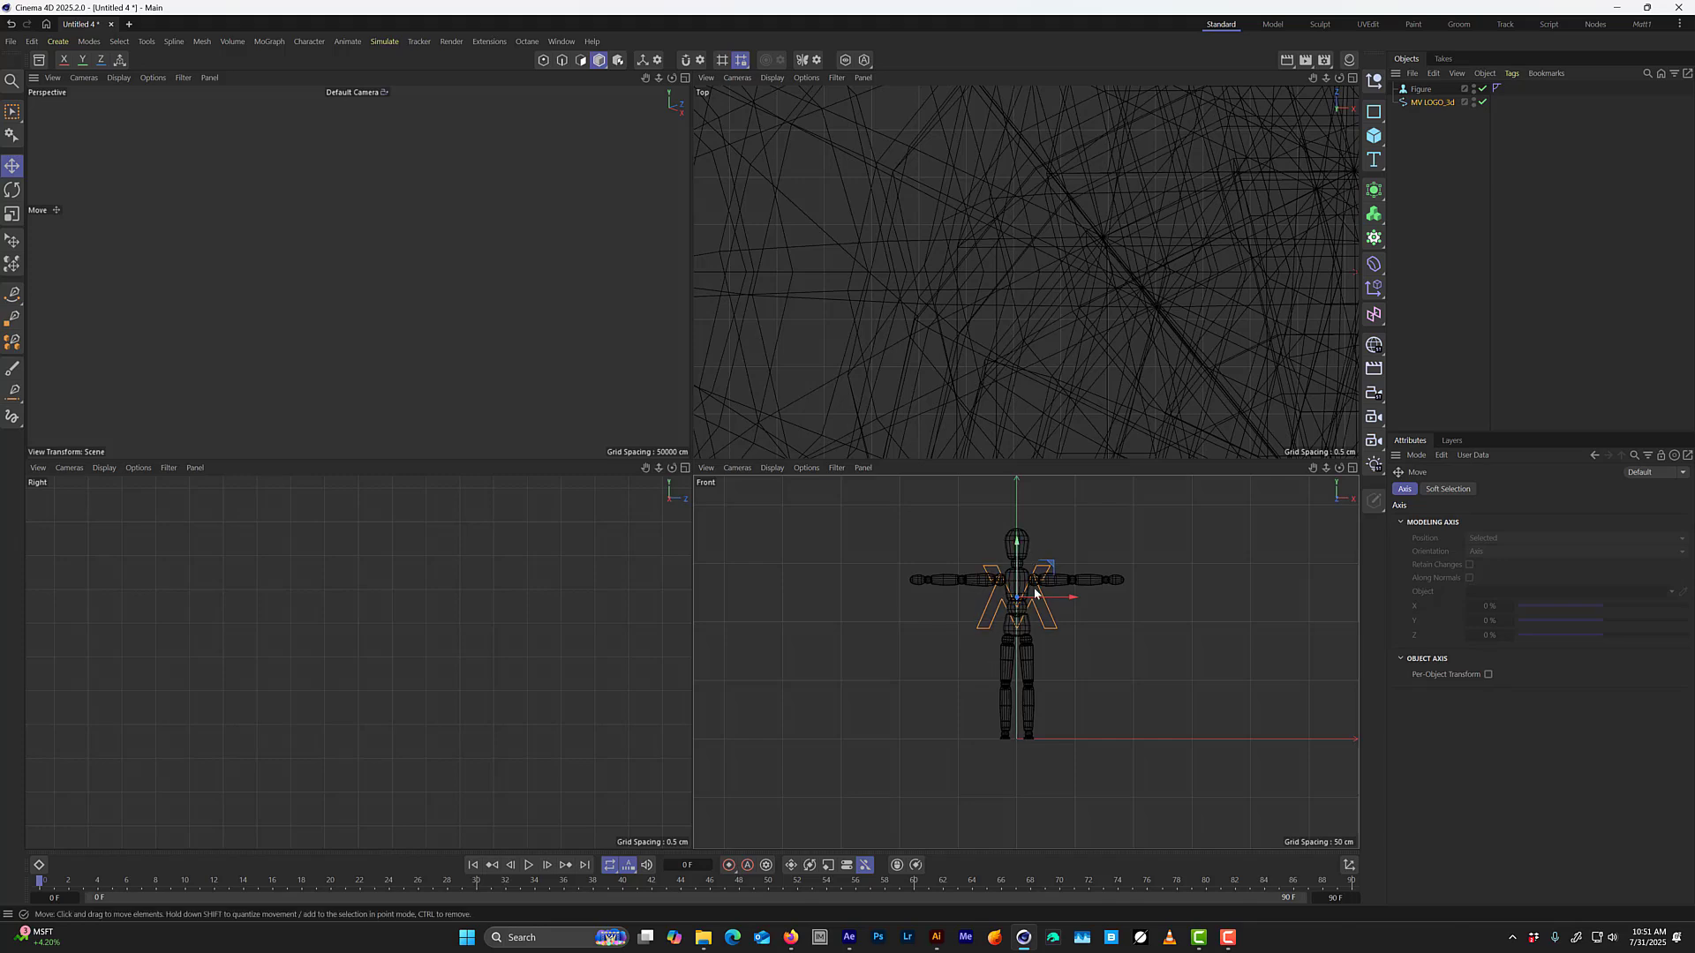
key(ctrl+z)
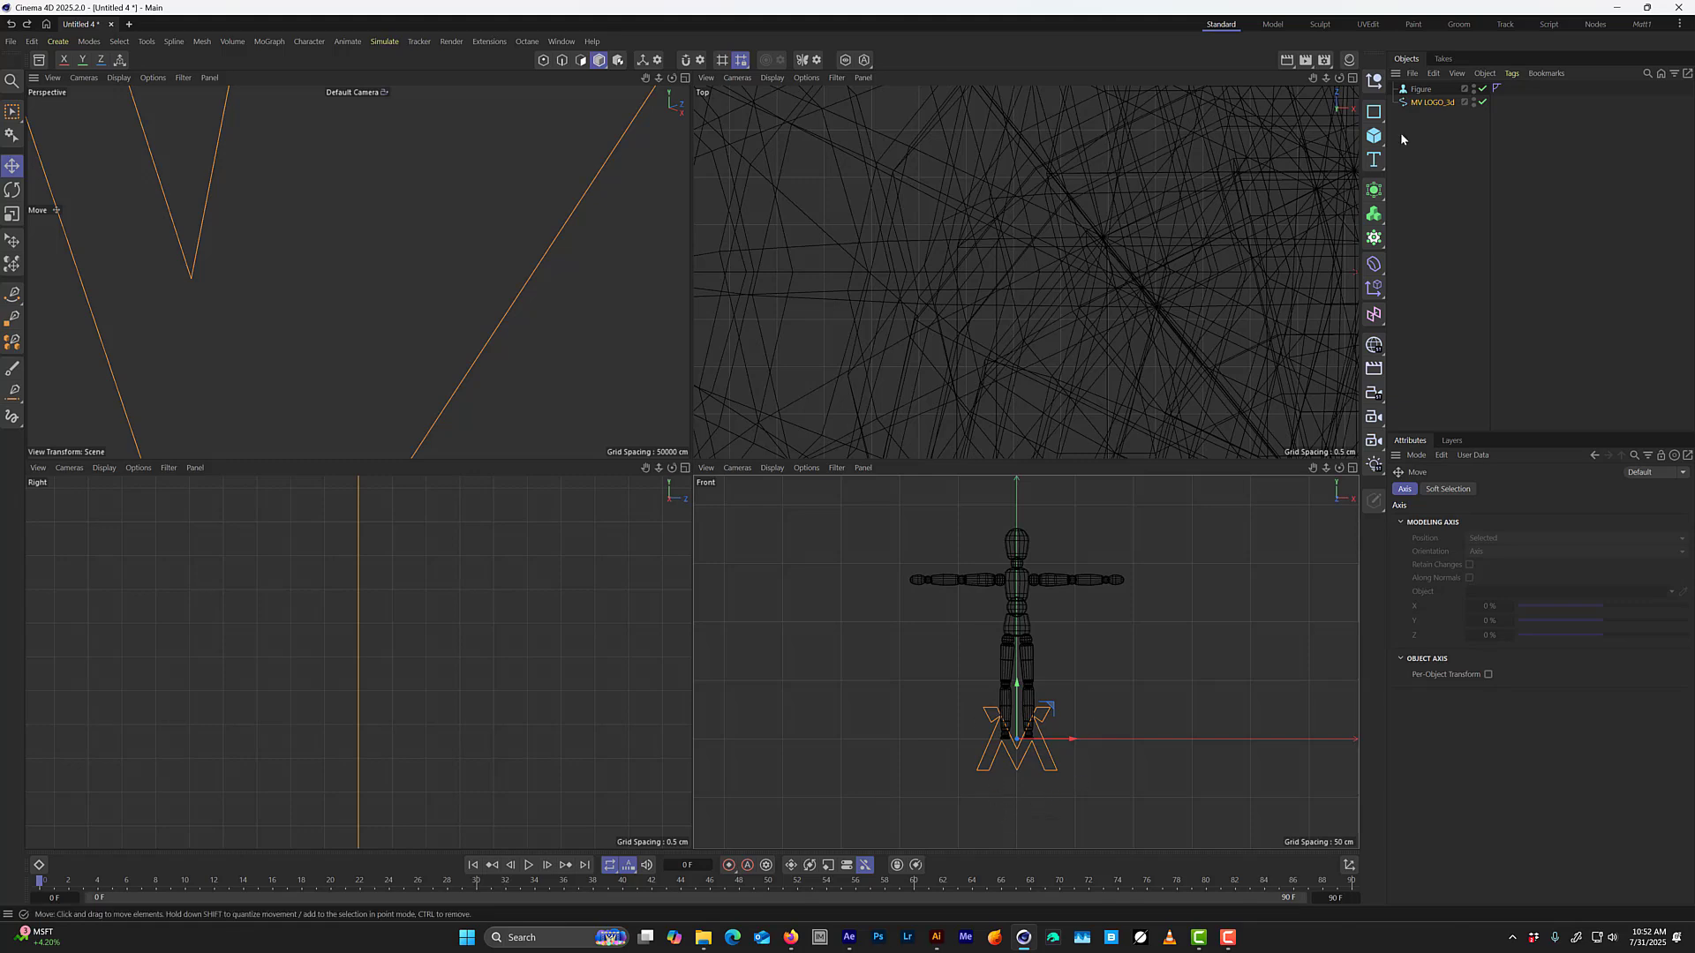
Delete the Figure reference object and frame the logo spline in the full perspective view.
click(1418, 90)
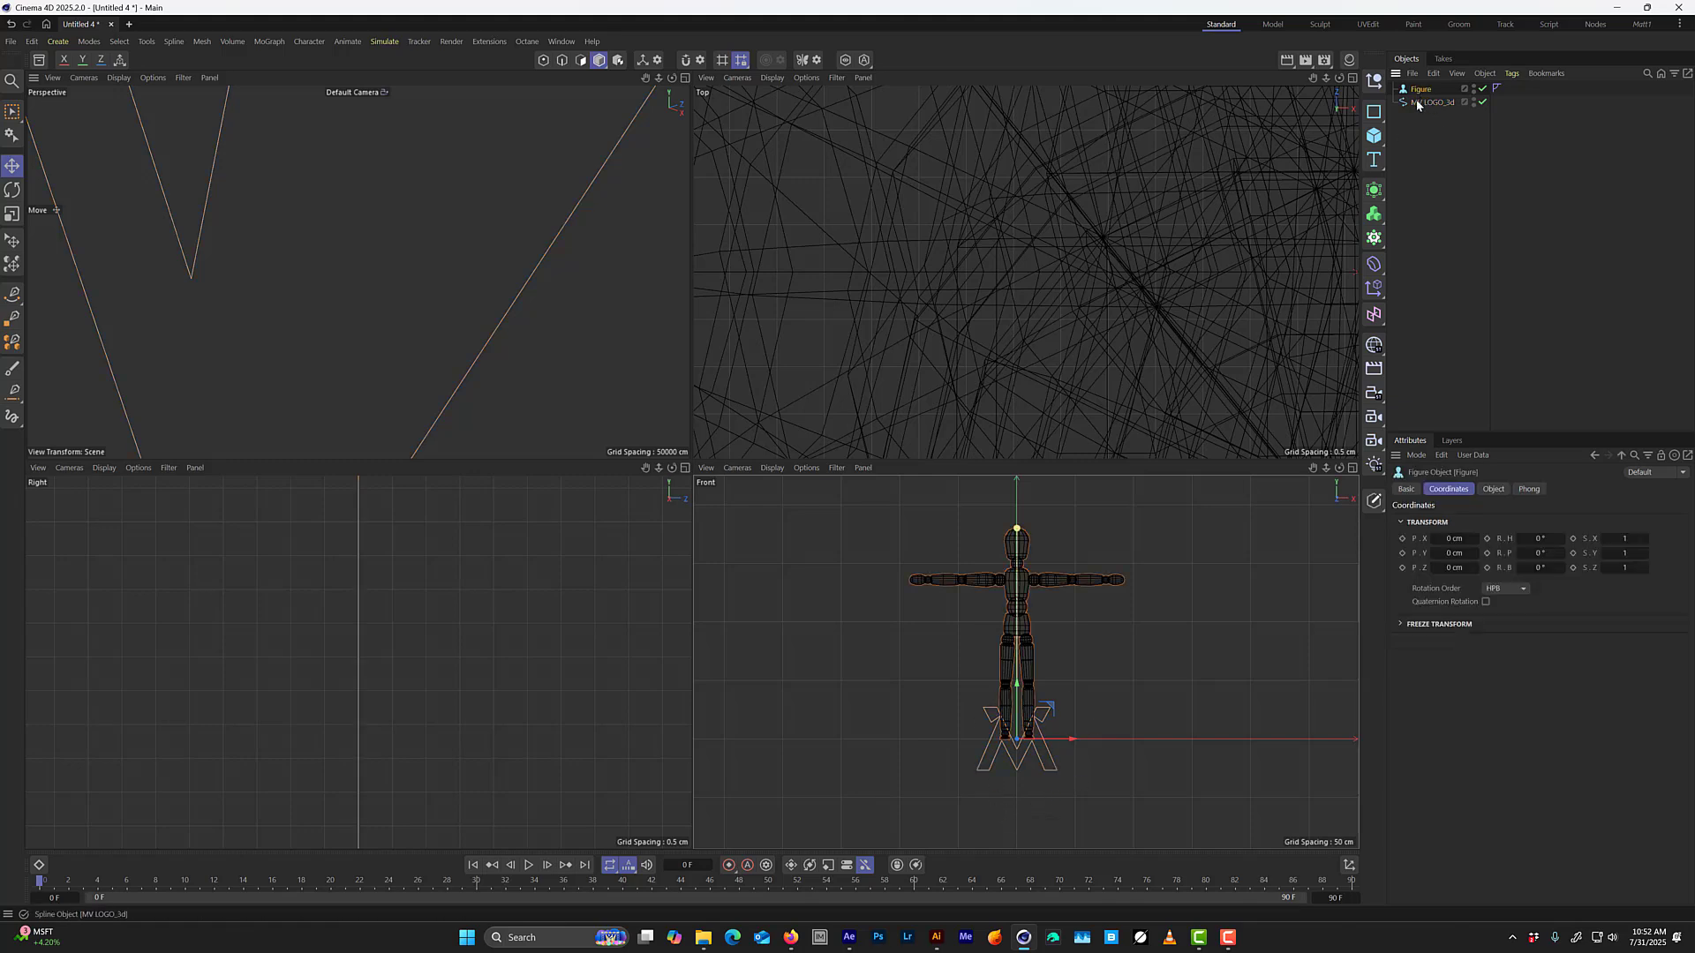
key(Delete)
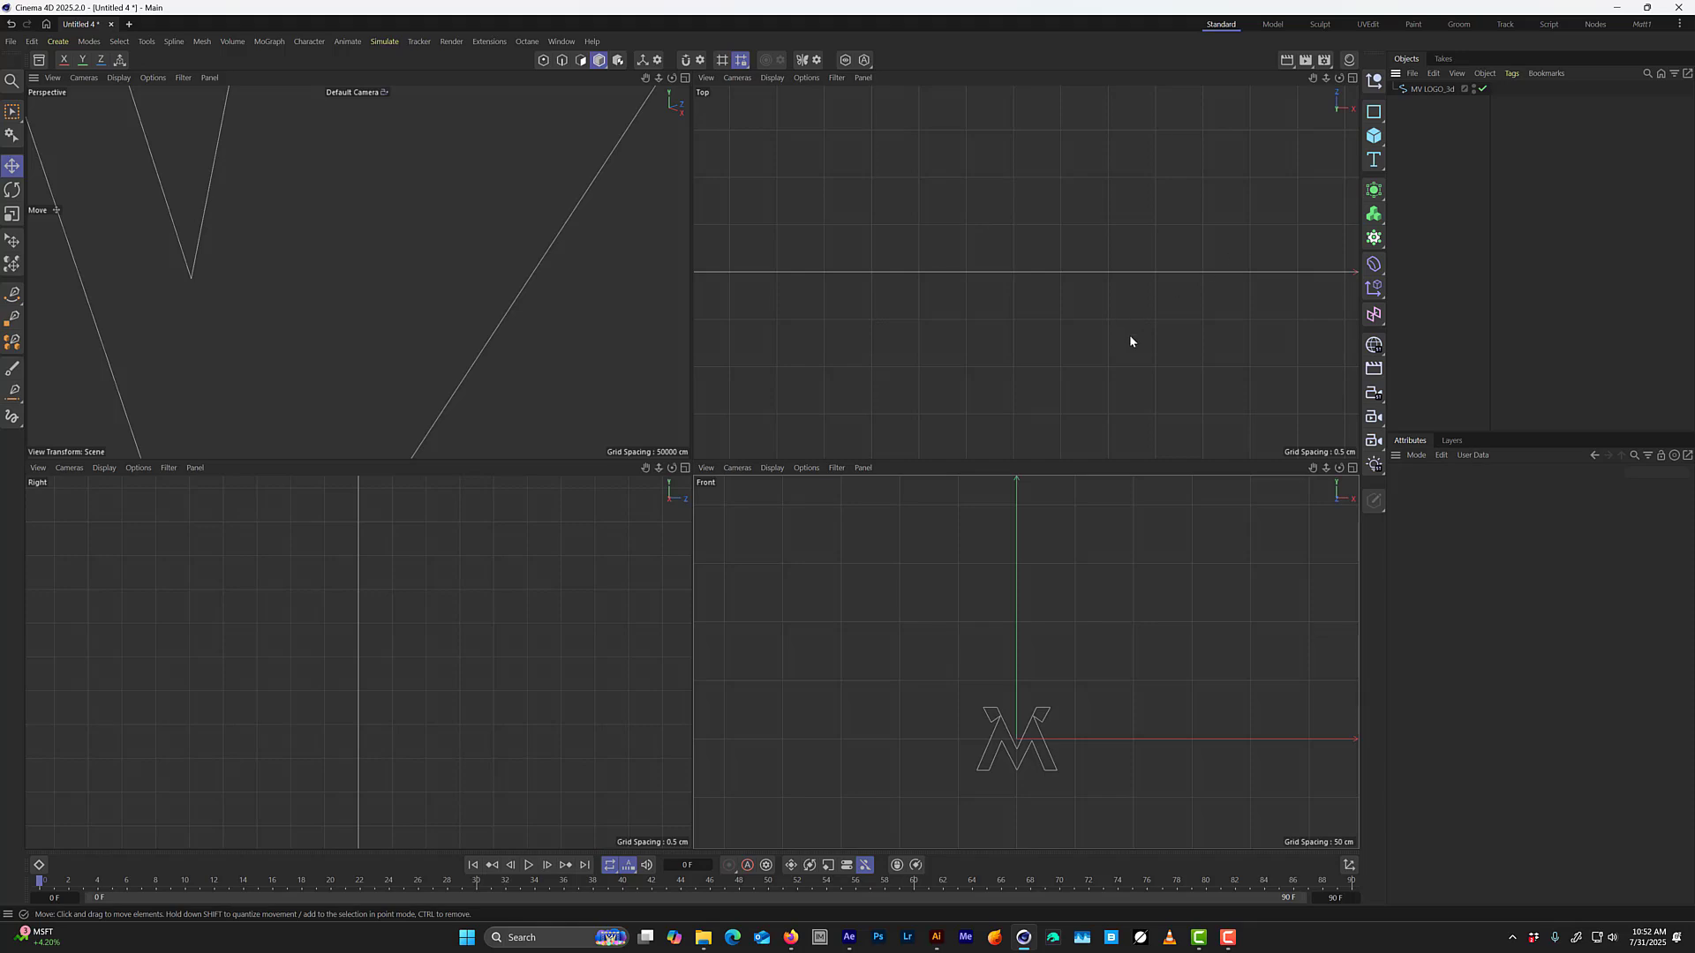
middle_click(661, 325)
key(h)
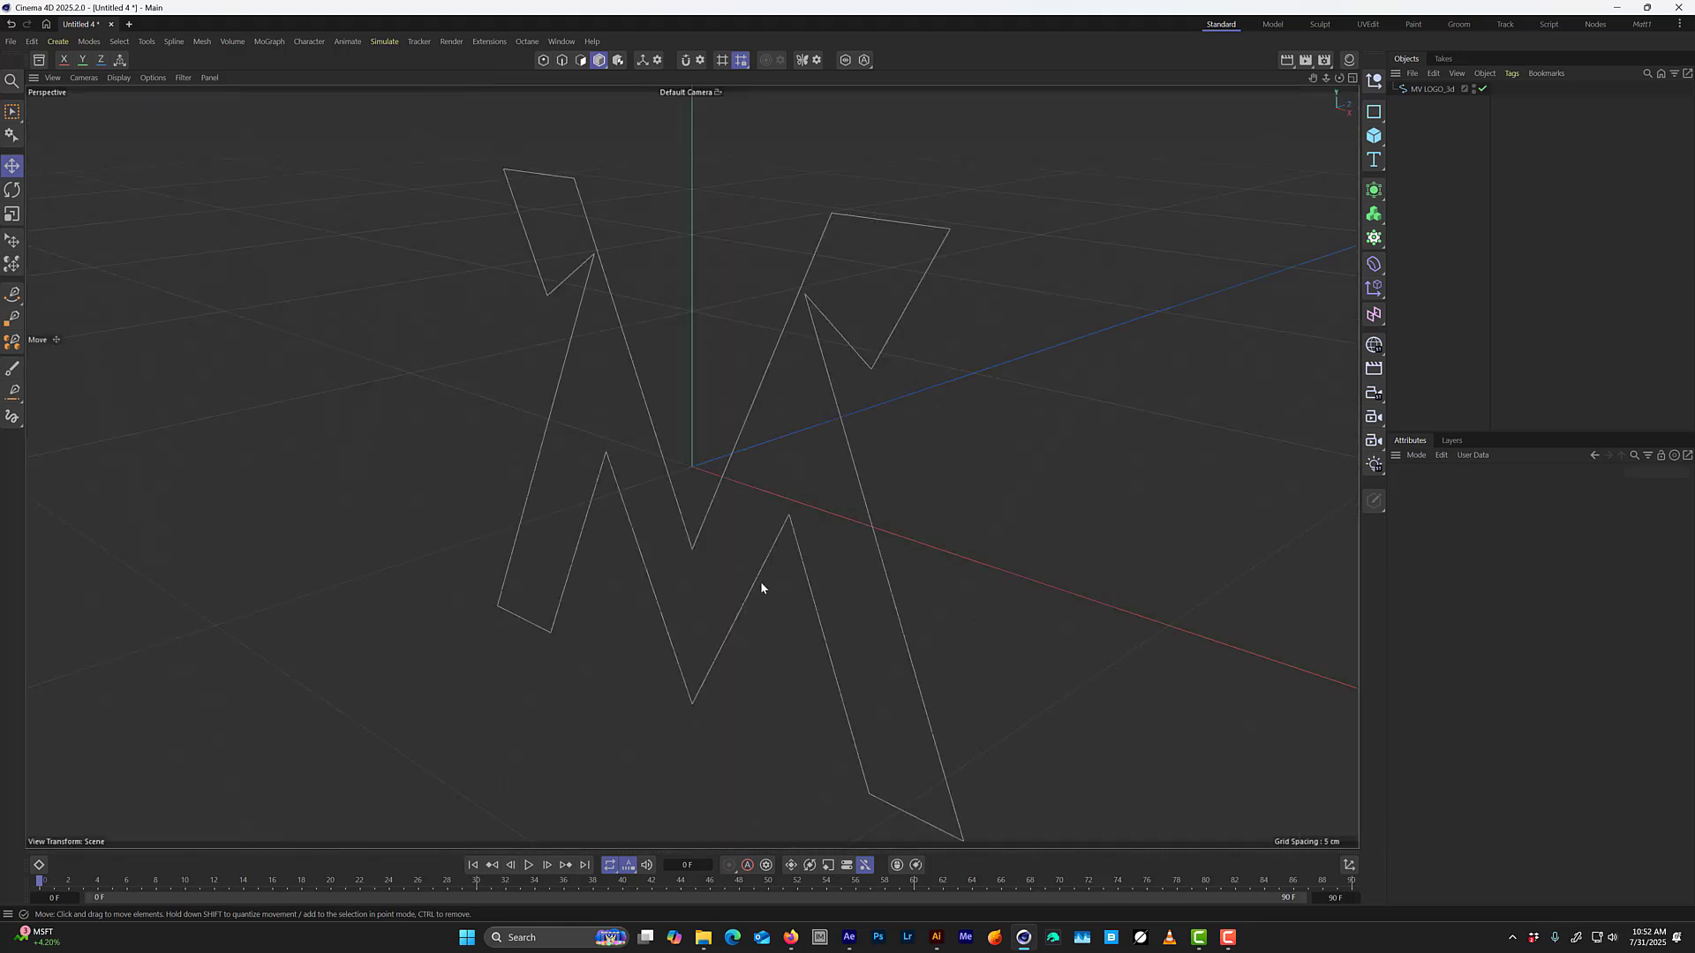
alt+drag(731, 481, 751, 510)
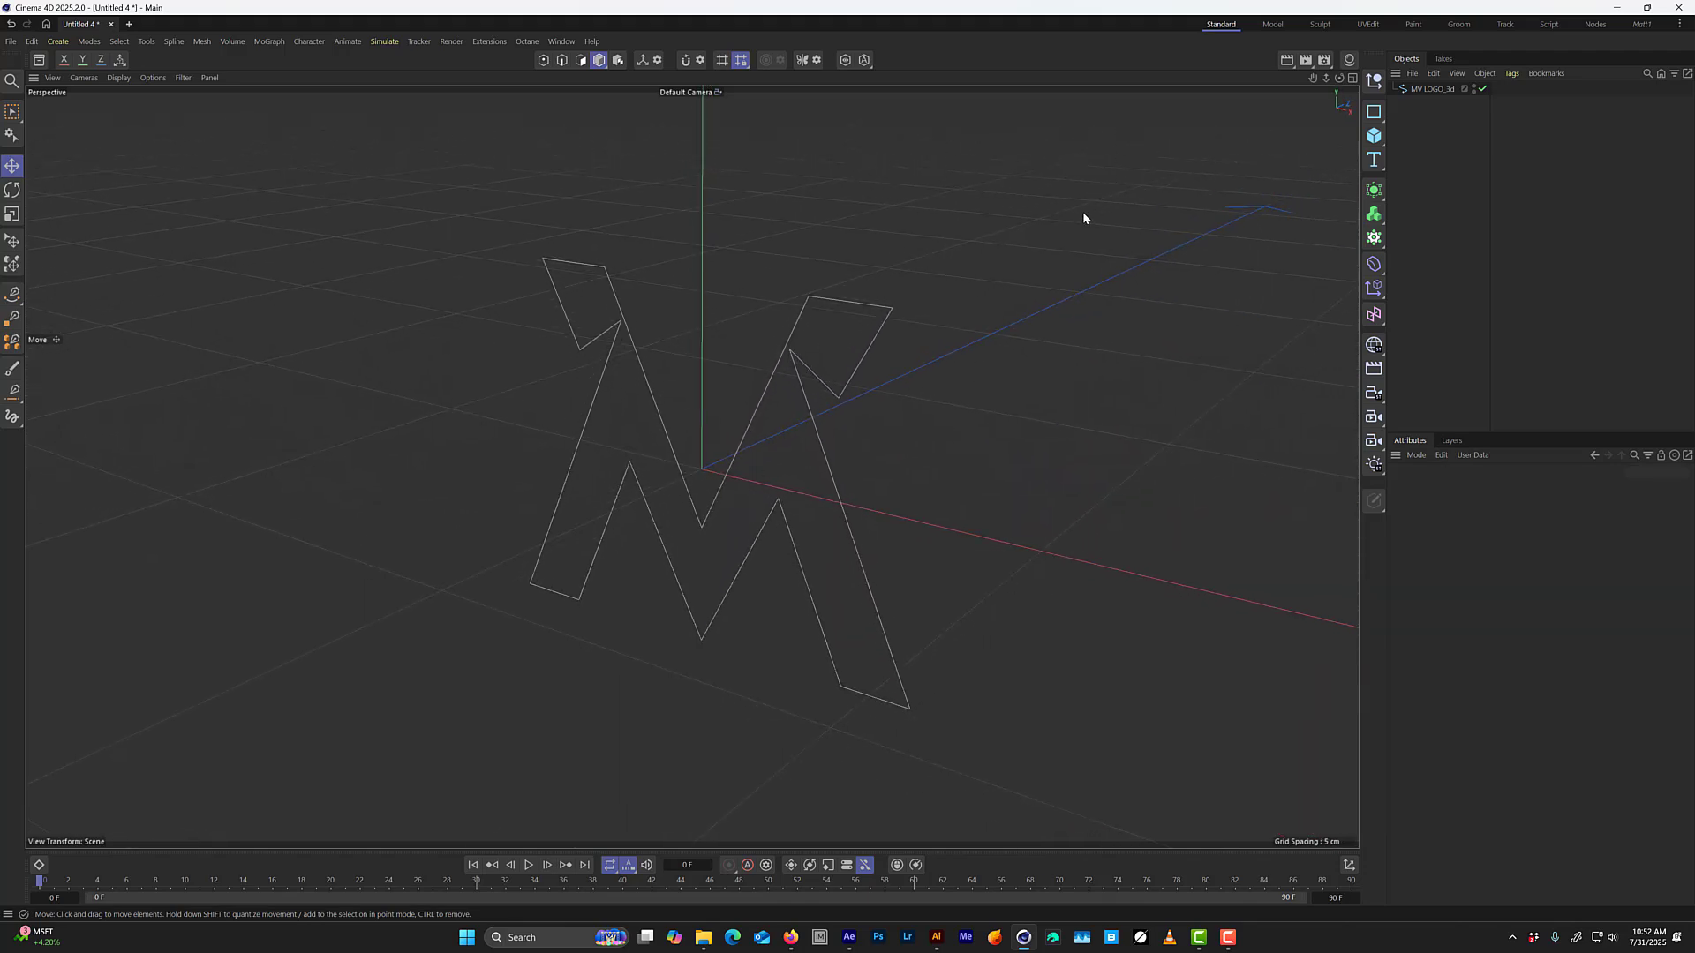
Save the scene as 1_sec_animation in the 1 SECOND ANIMATION folder.
key(ctrl+s)
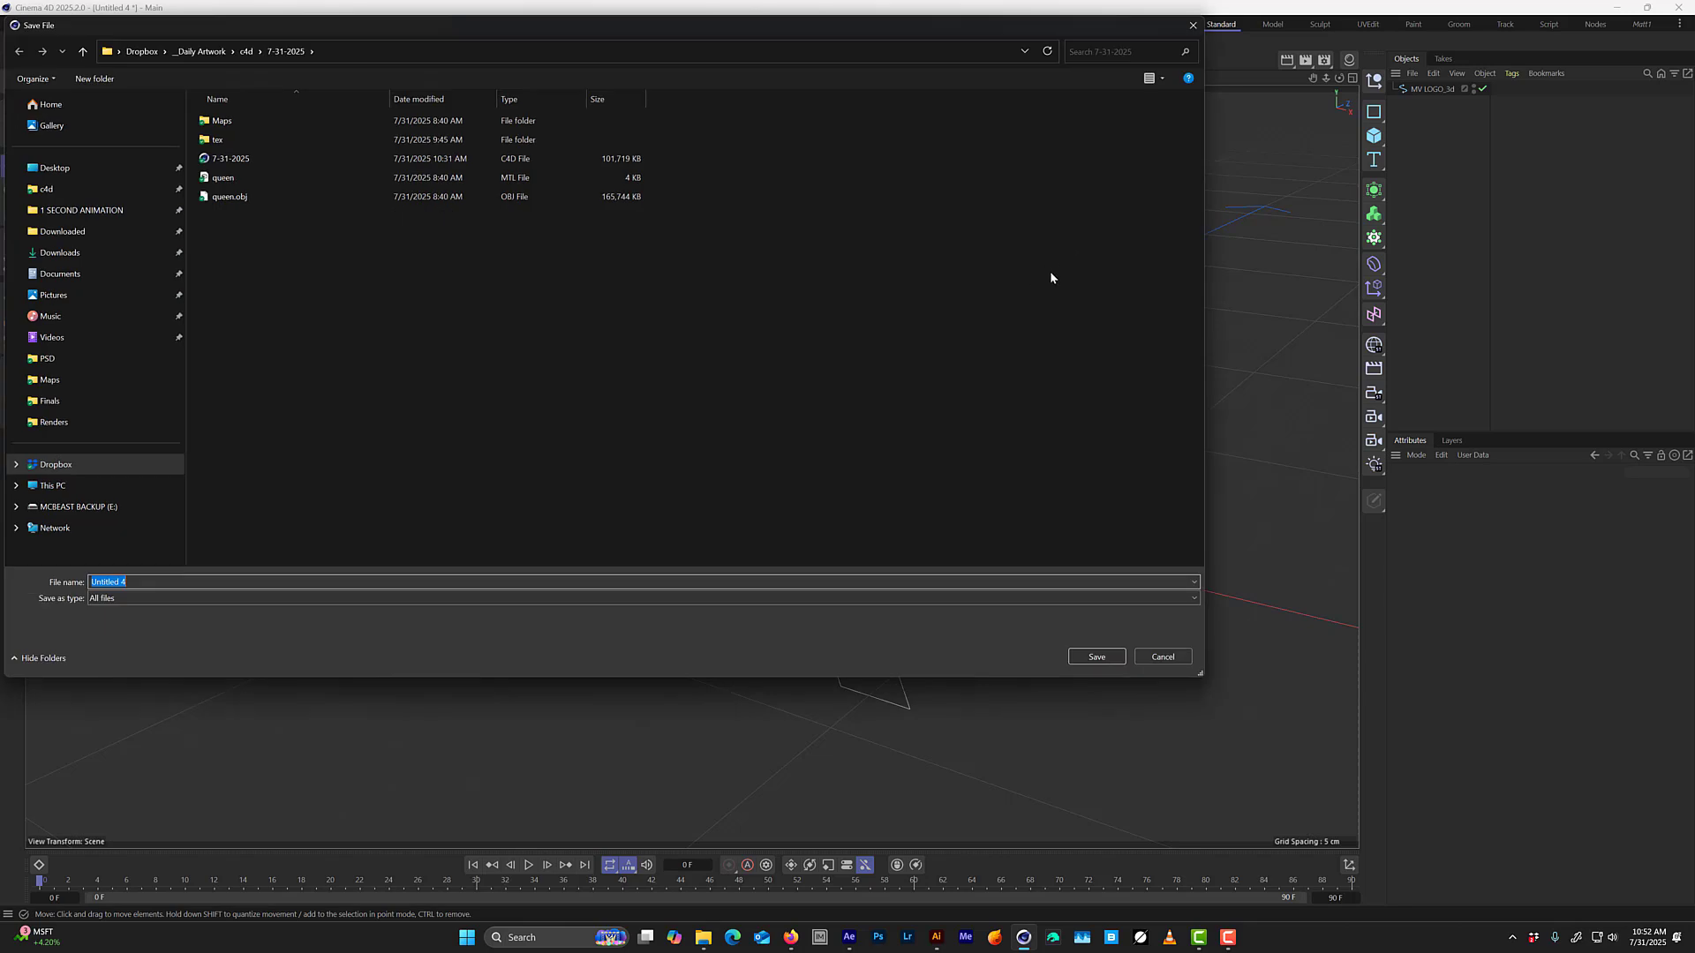
click(97, 211)
click(135, 607)
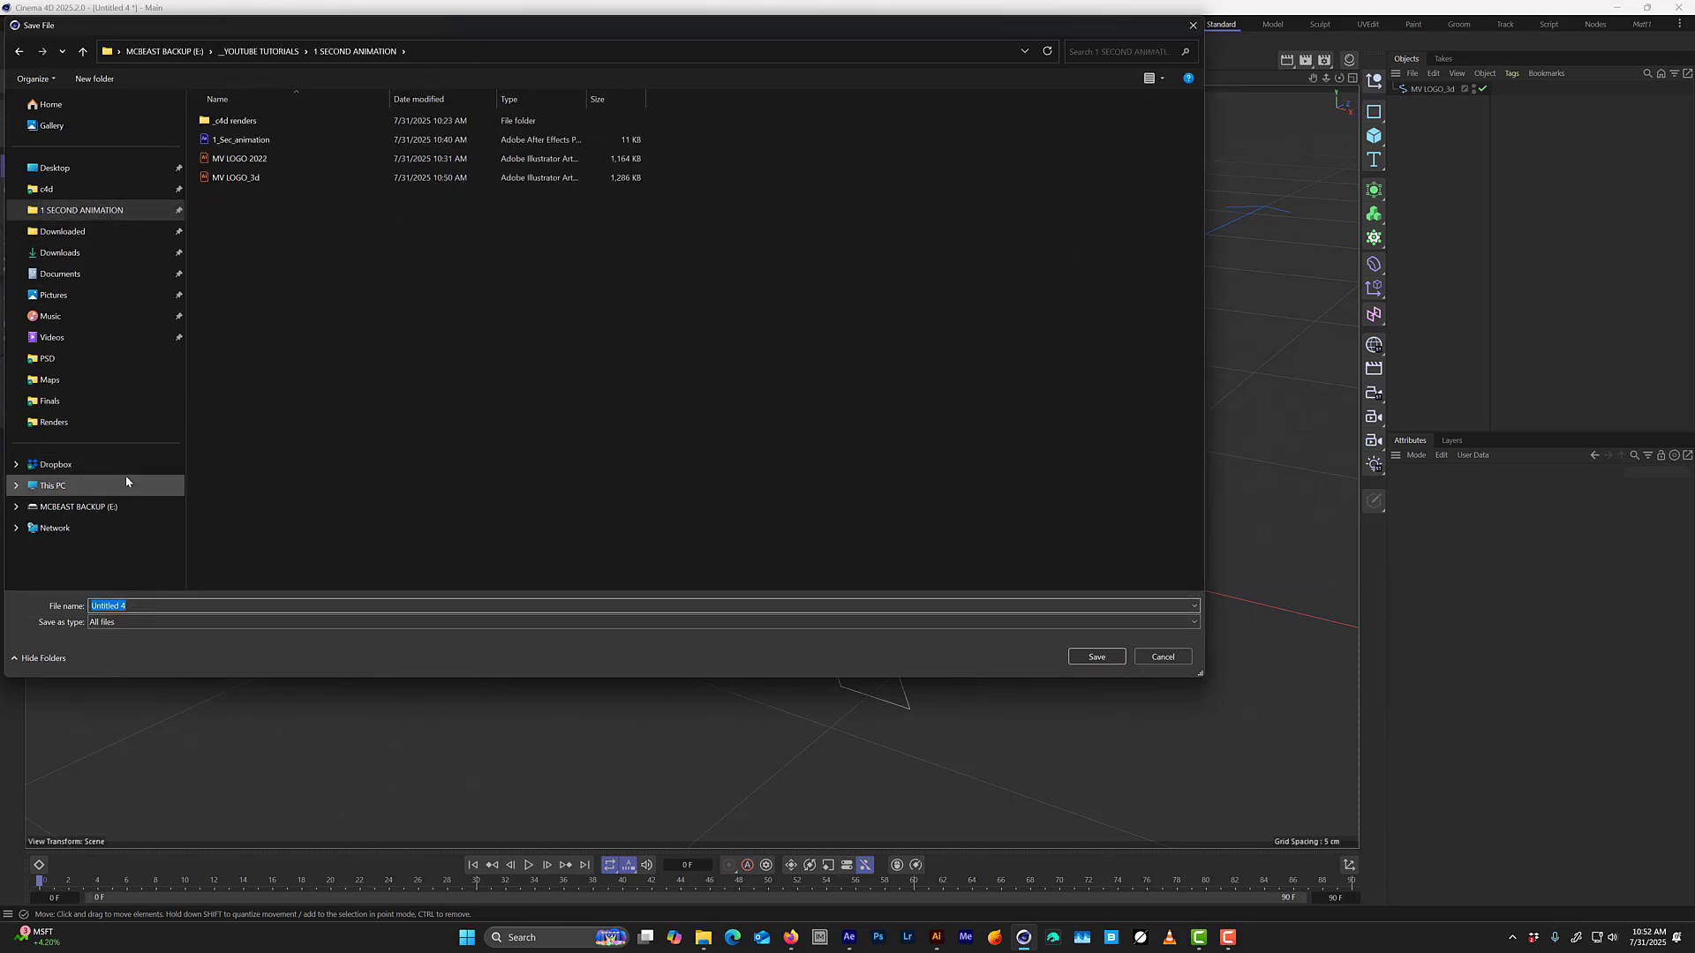
text(1_sec_an)
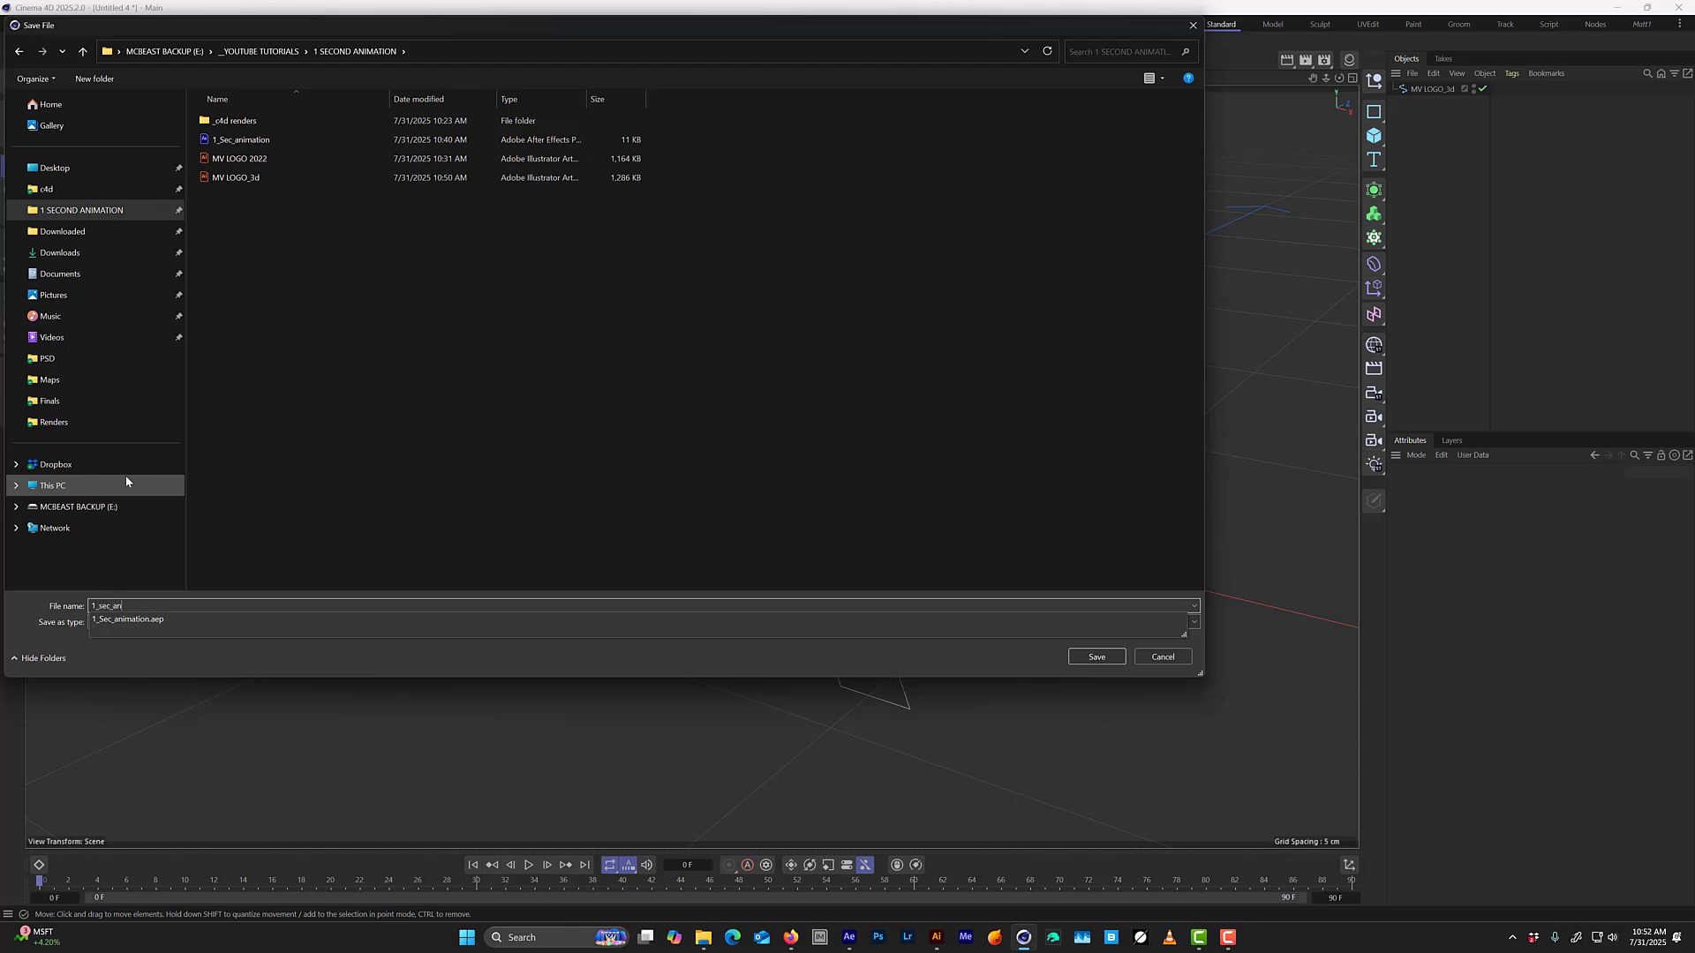
text(imation)
key(Return)
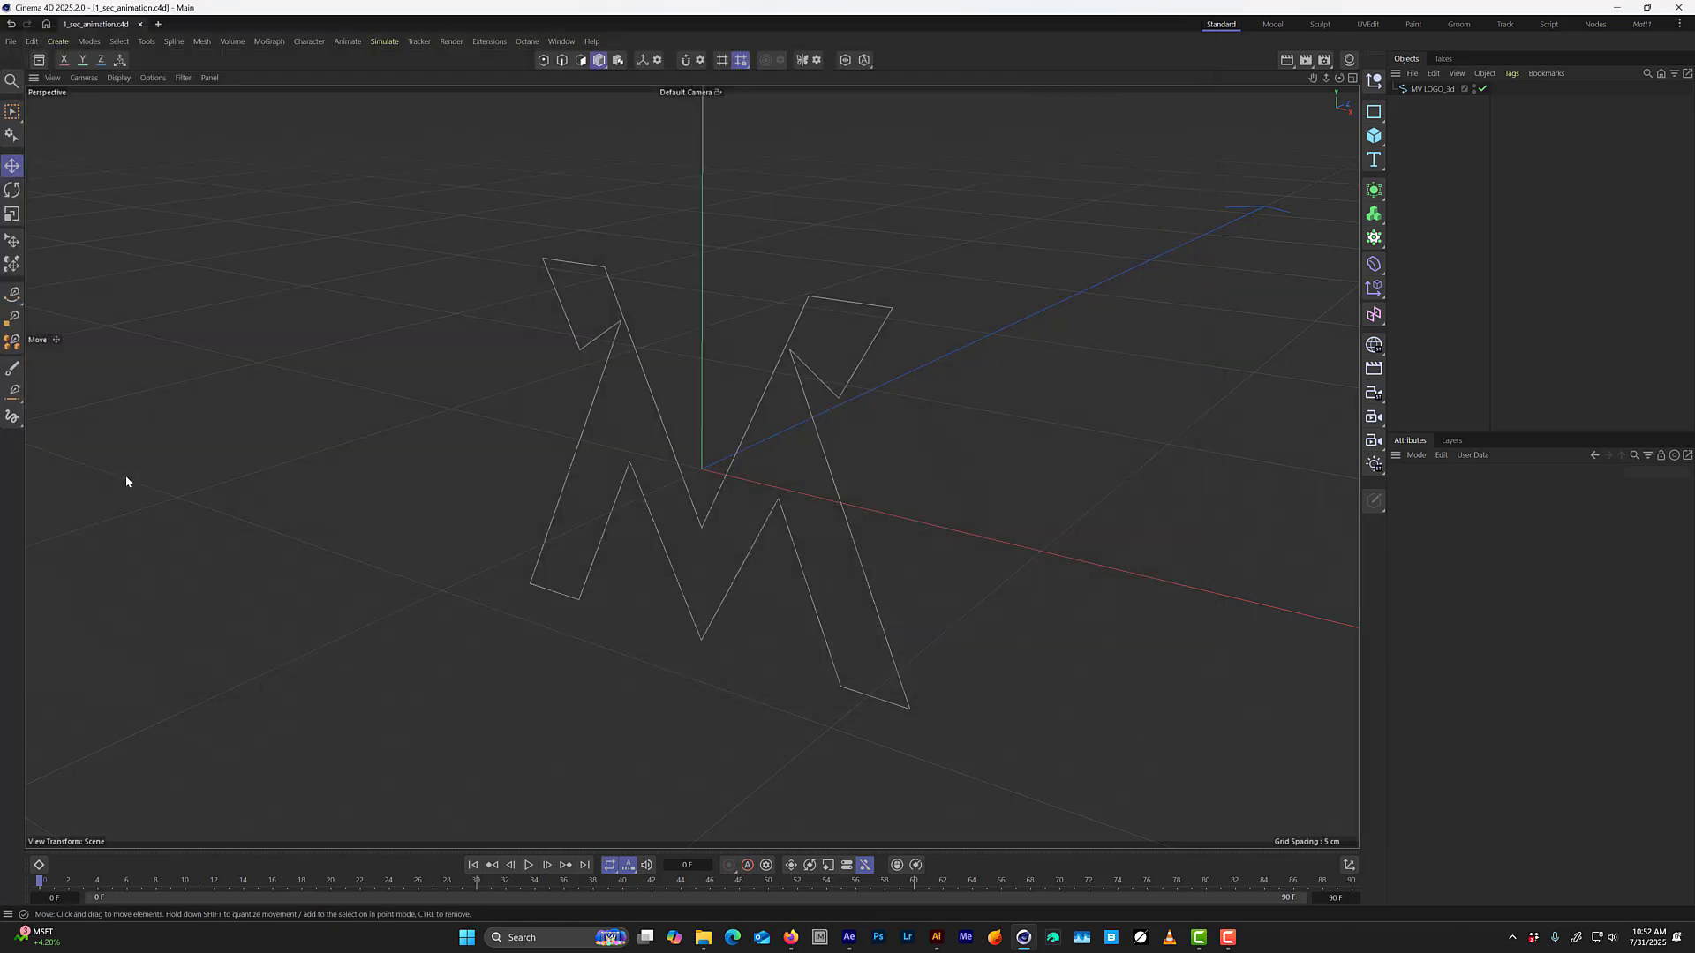
Place the MV LOGO_3d spline under a new Extrude object to turn it into 3D geometry.
click(1432, 89)
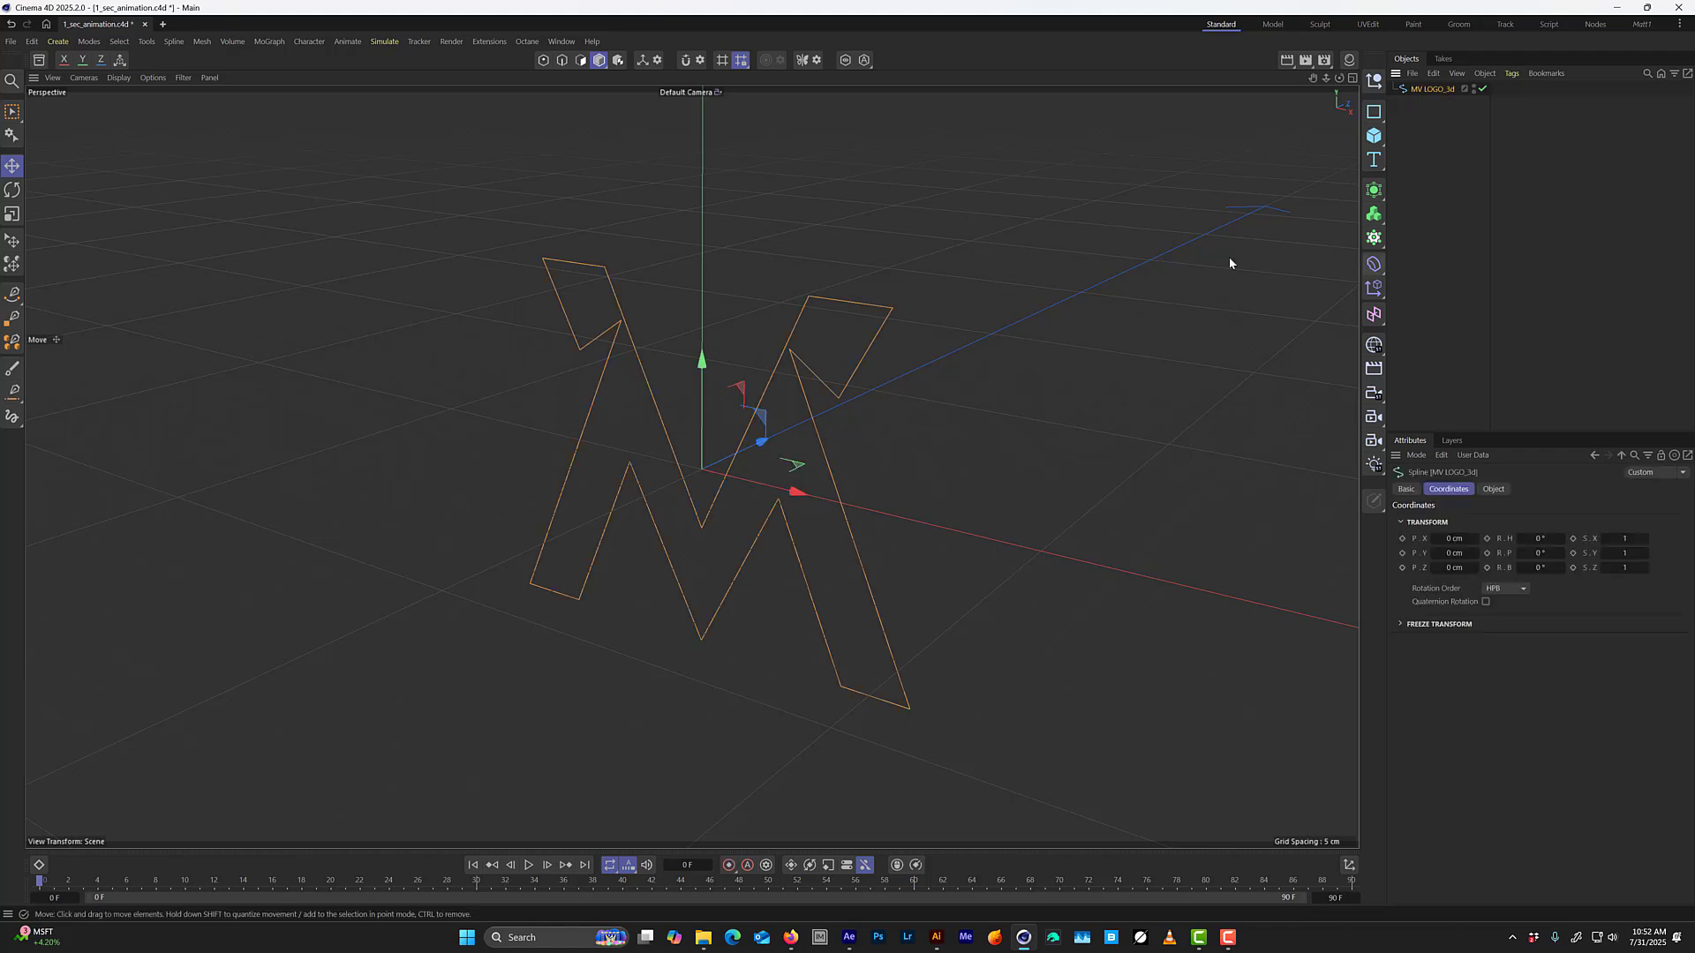
click(1373, 190)
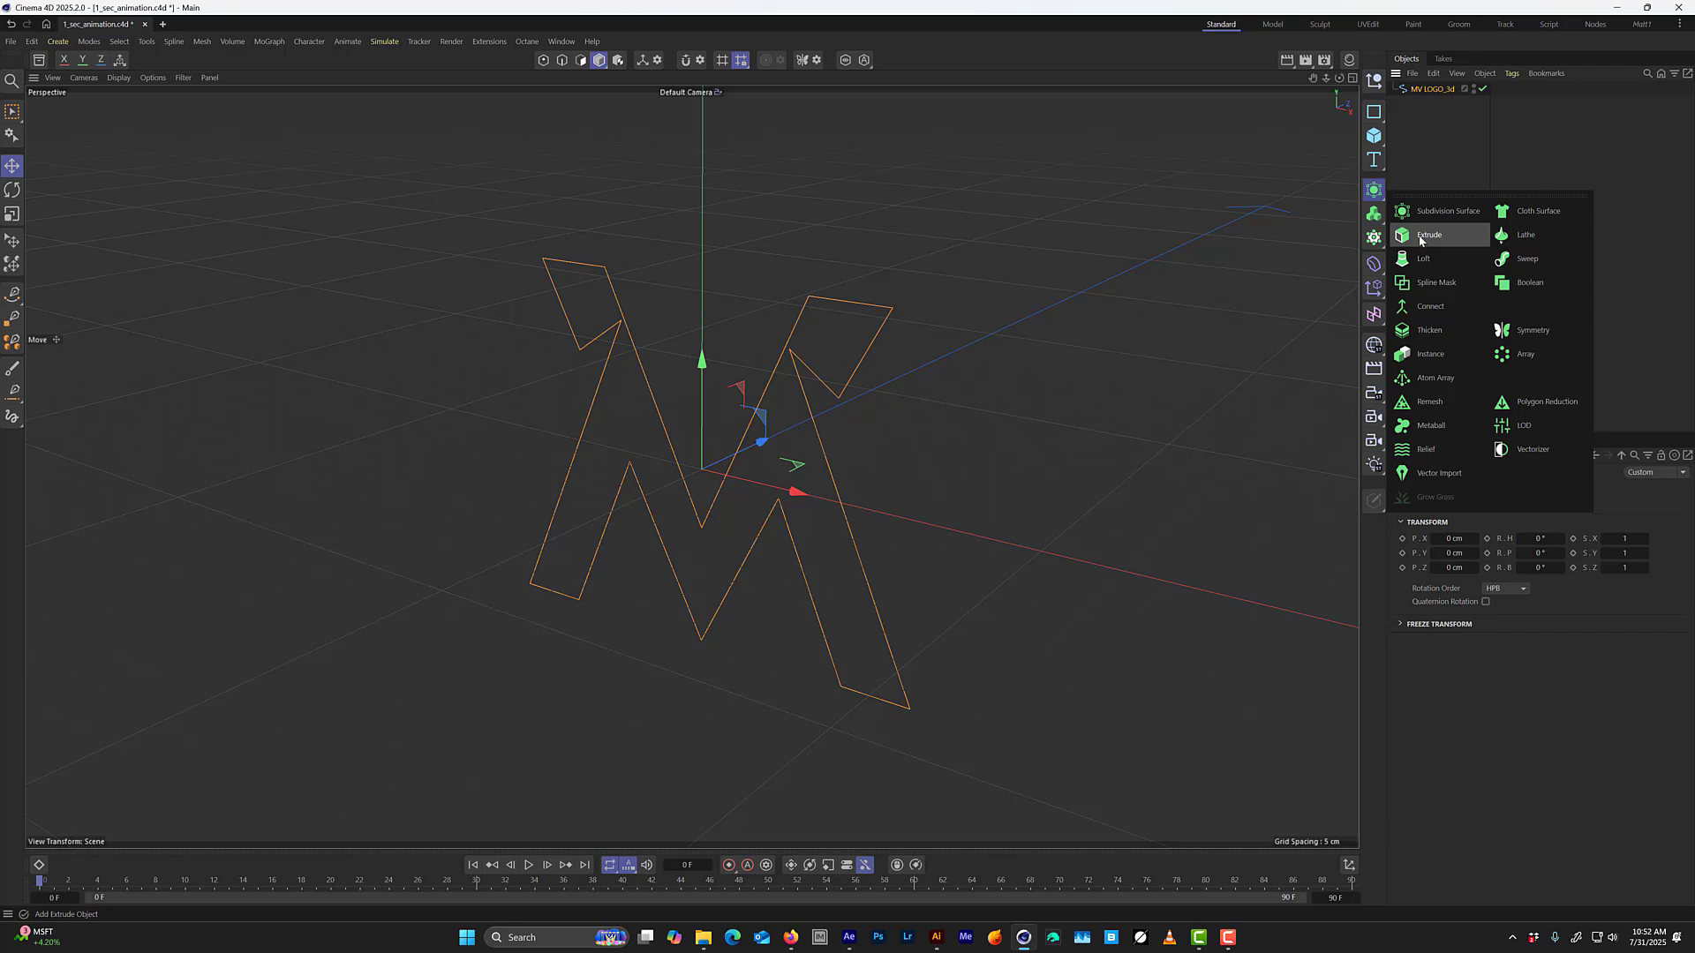
click(1420, 235)
click(1437, 102)
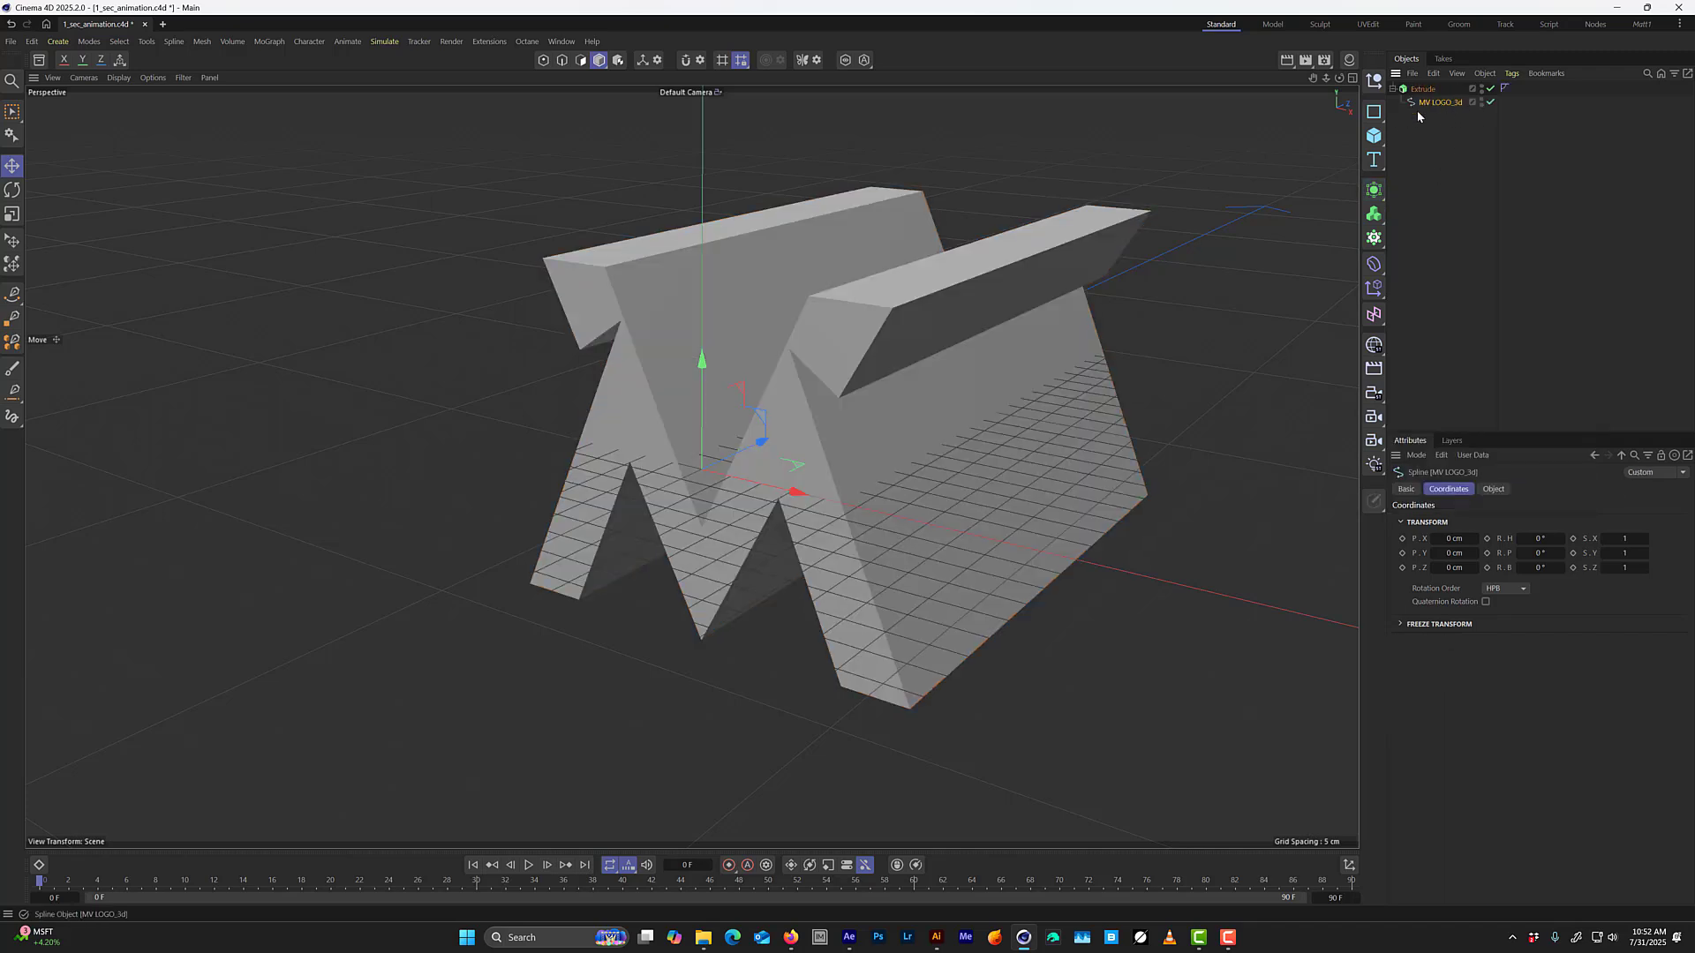
Rename the Extrude object as INNER LOGO.
double_click(1423, 89)
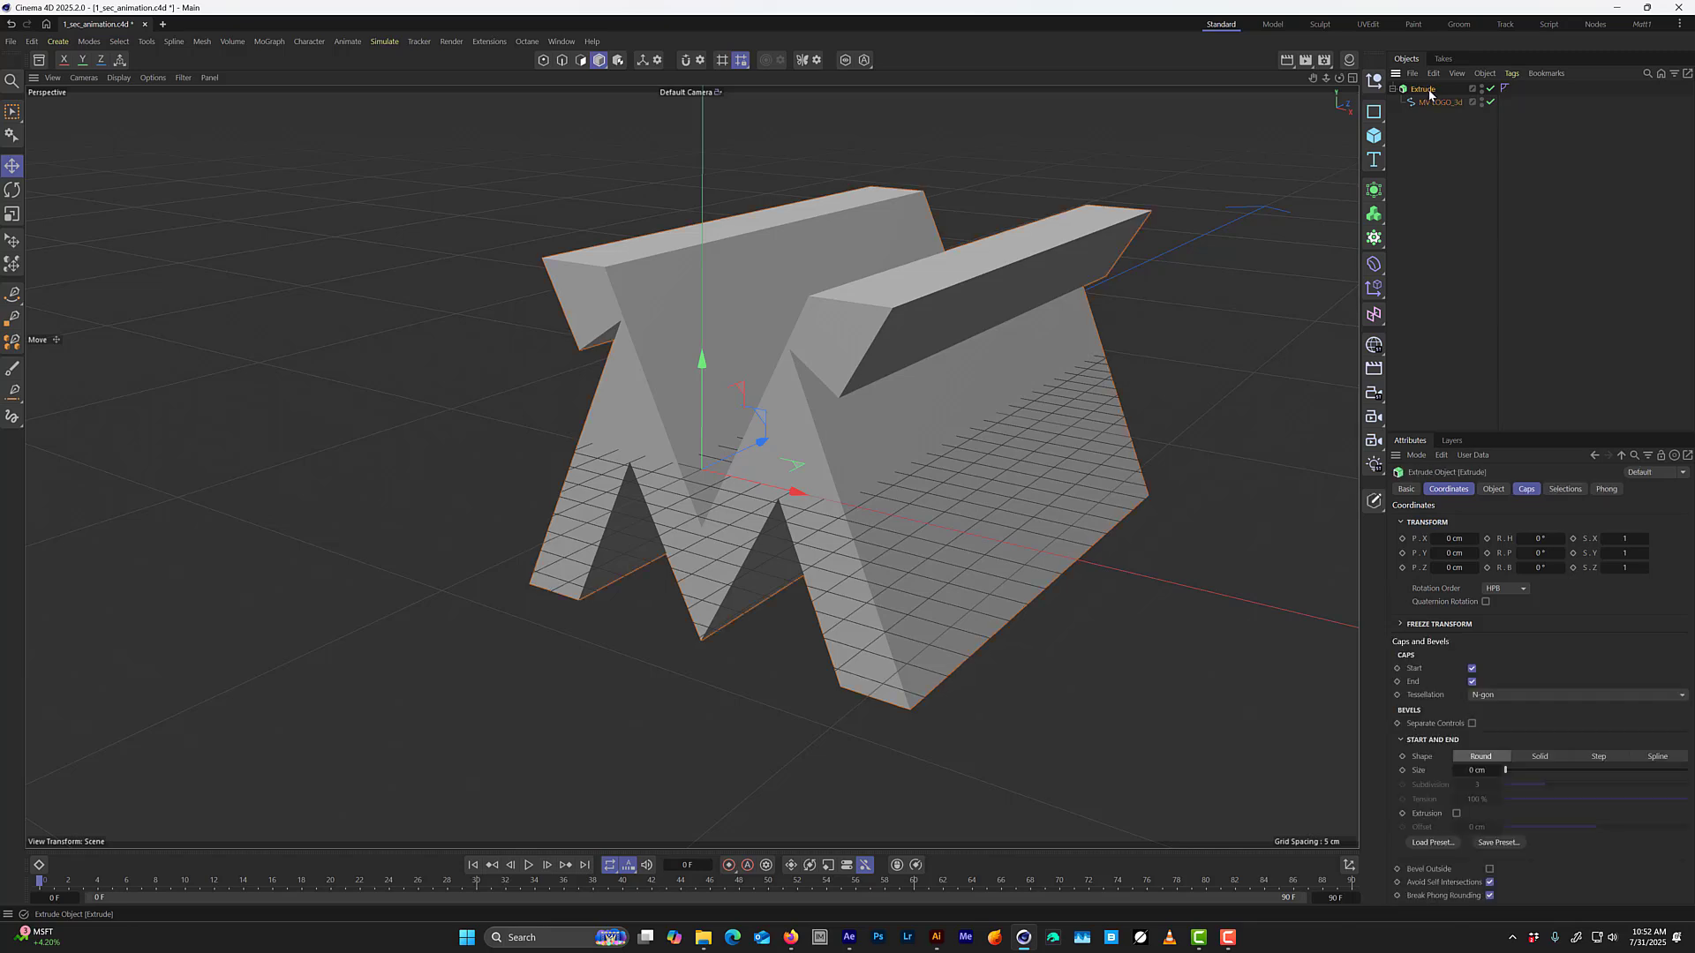
text(INNER LOGO)
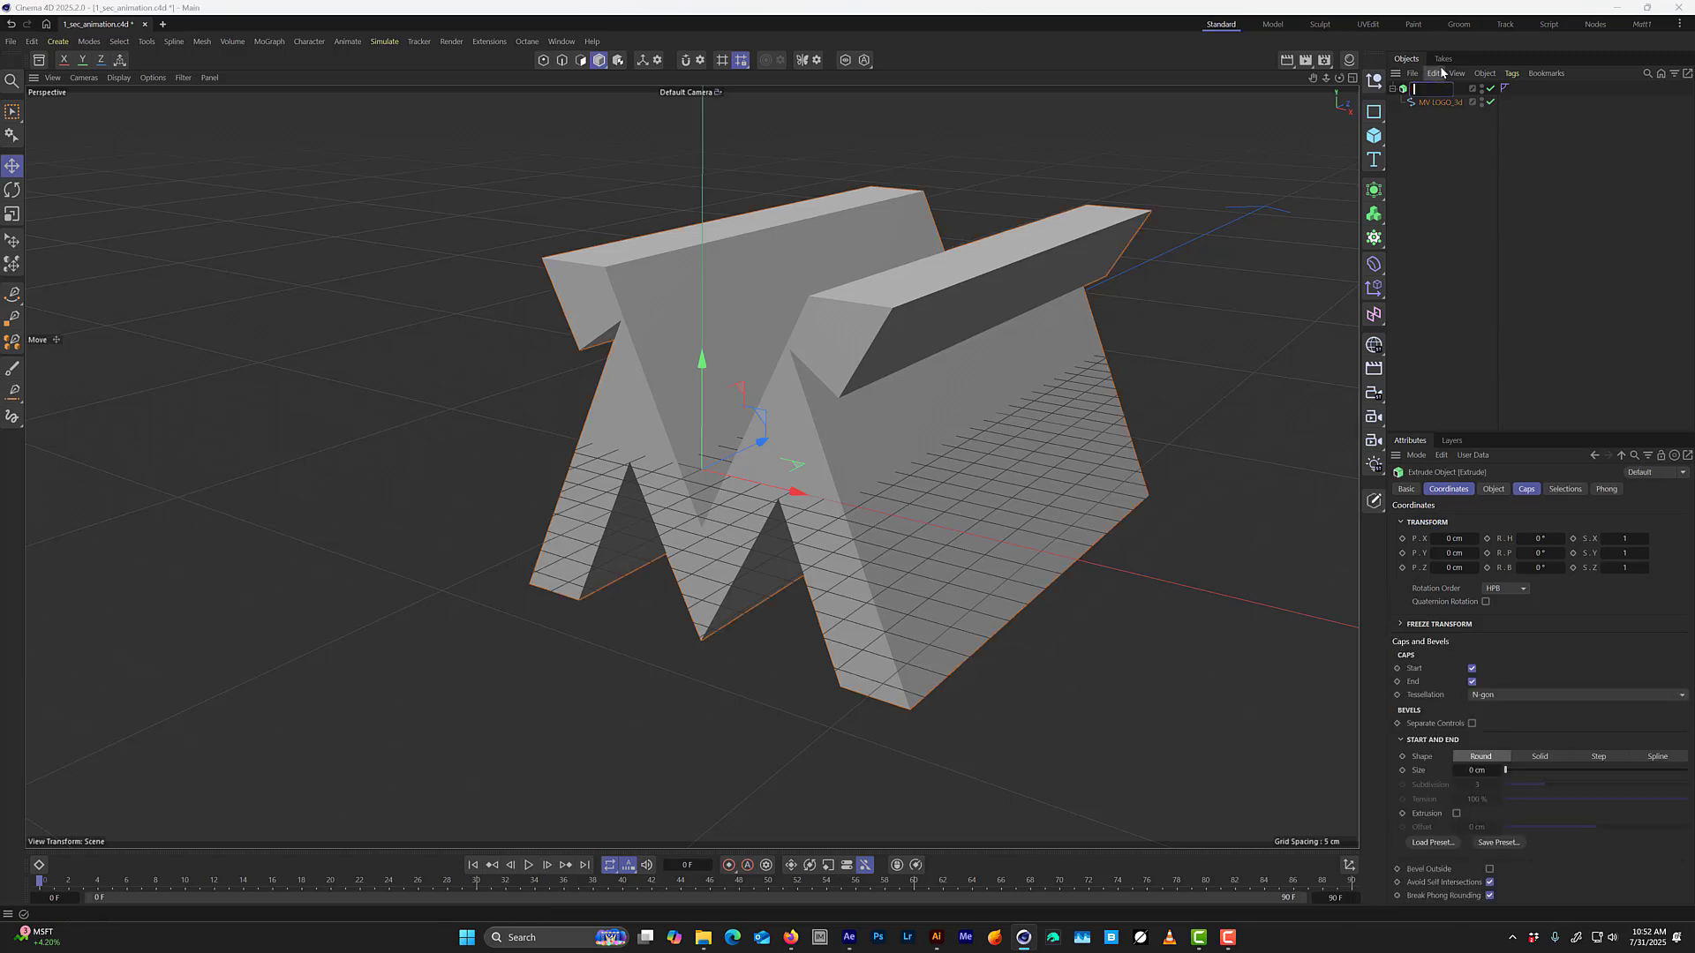
key(Return)
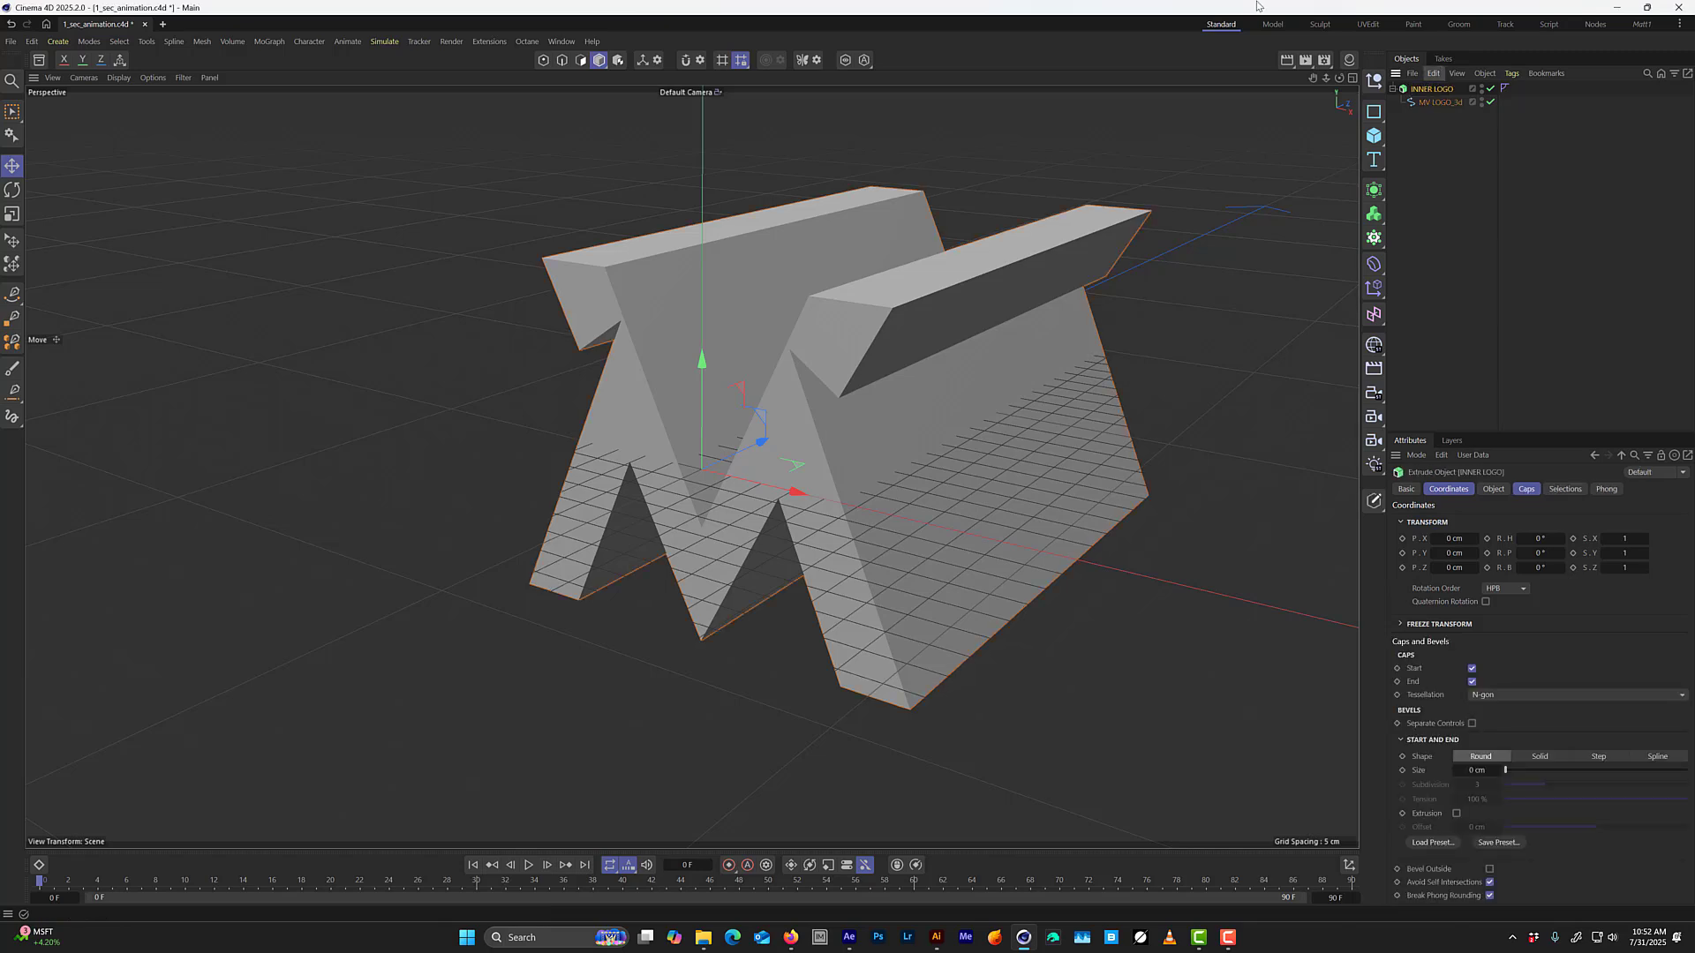
Set INNER LOGO's extrusion direction to Z and its offset to 25 cm.
click(1493, 489)
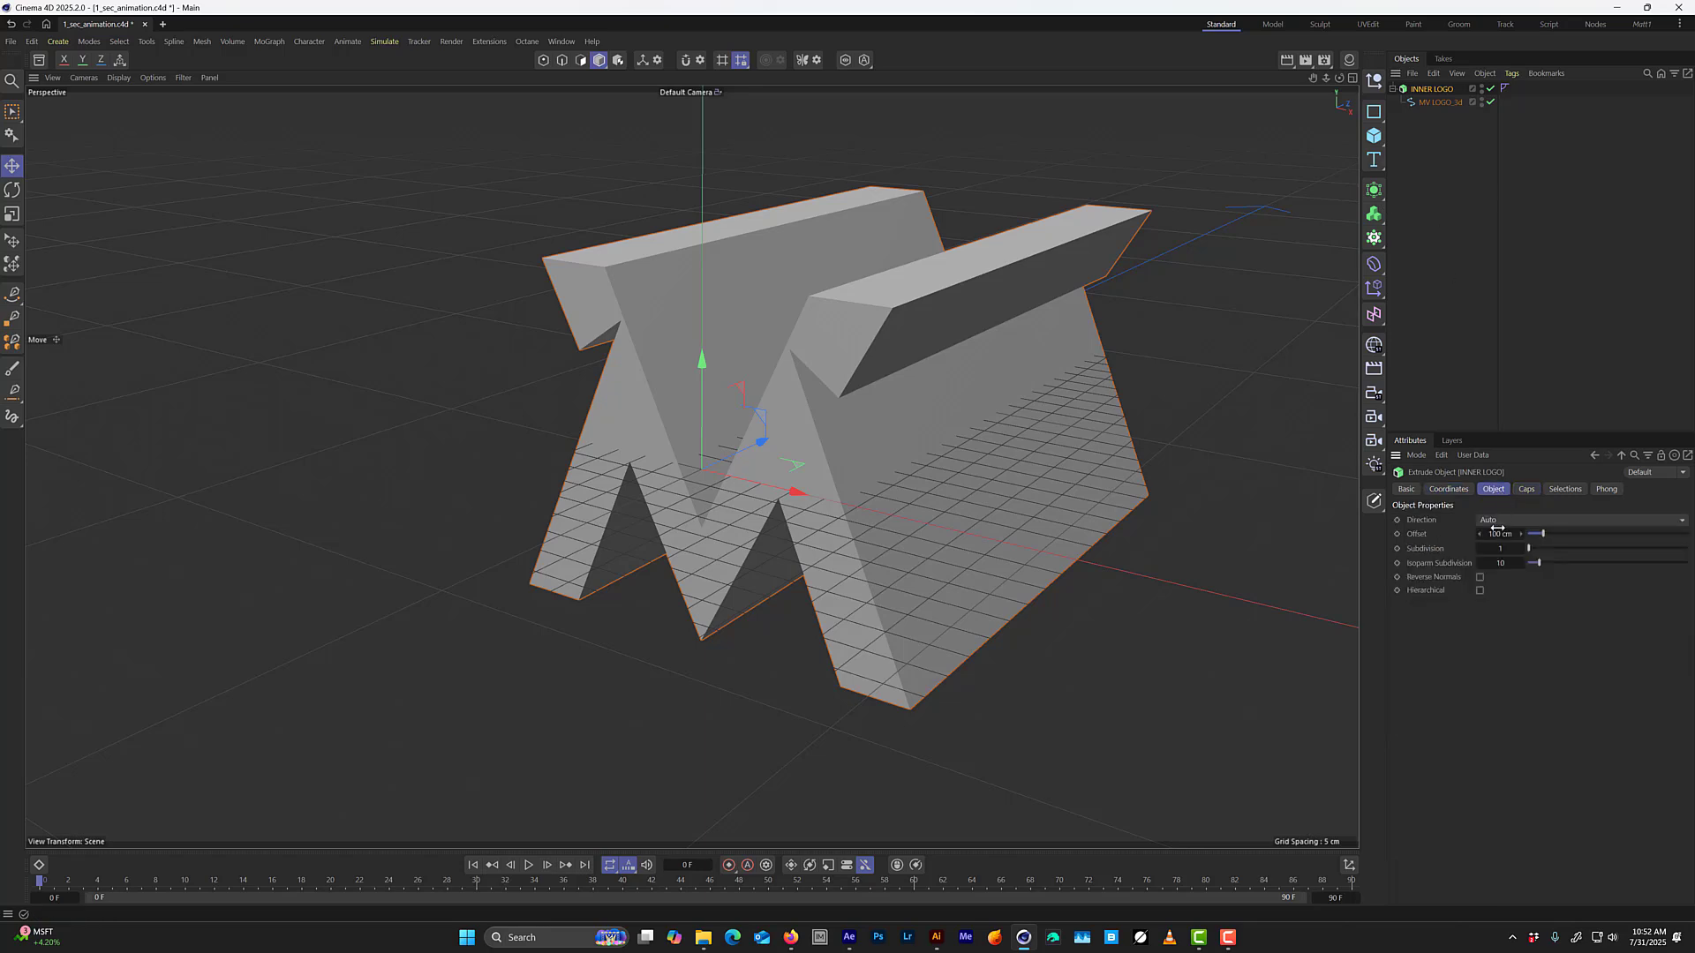
click(1501, 523)
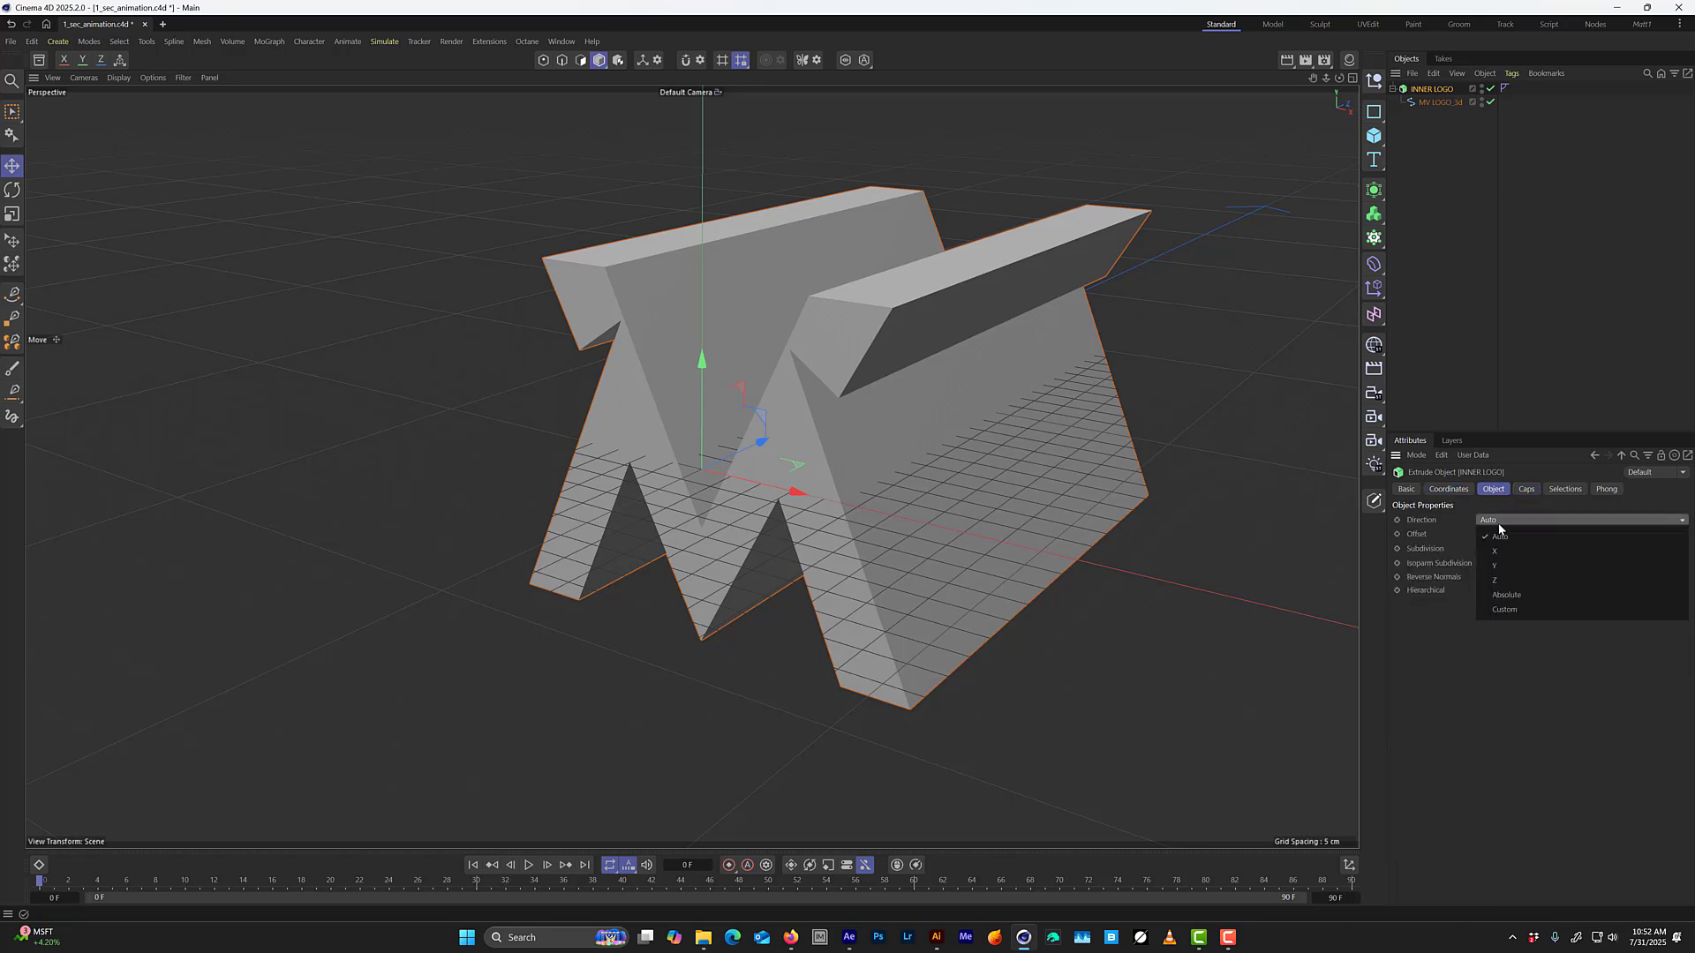
click(1495, 580)
click(1500, 535)
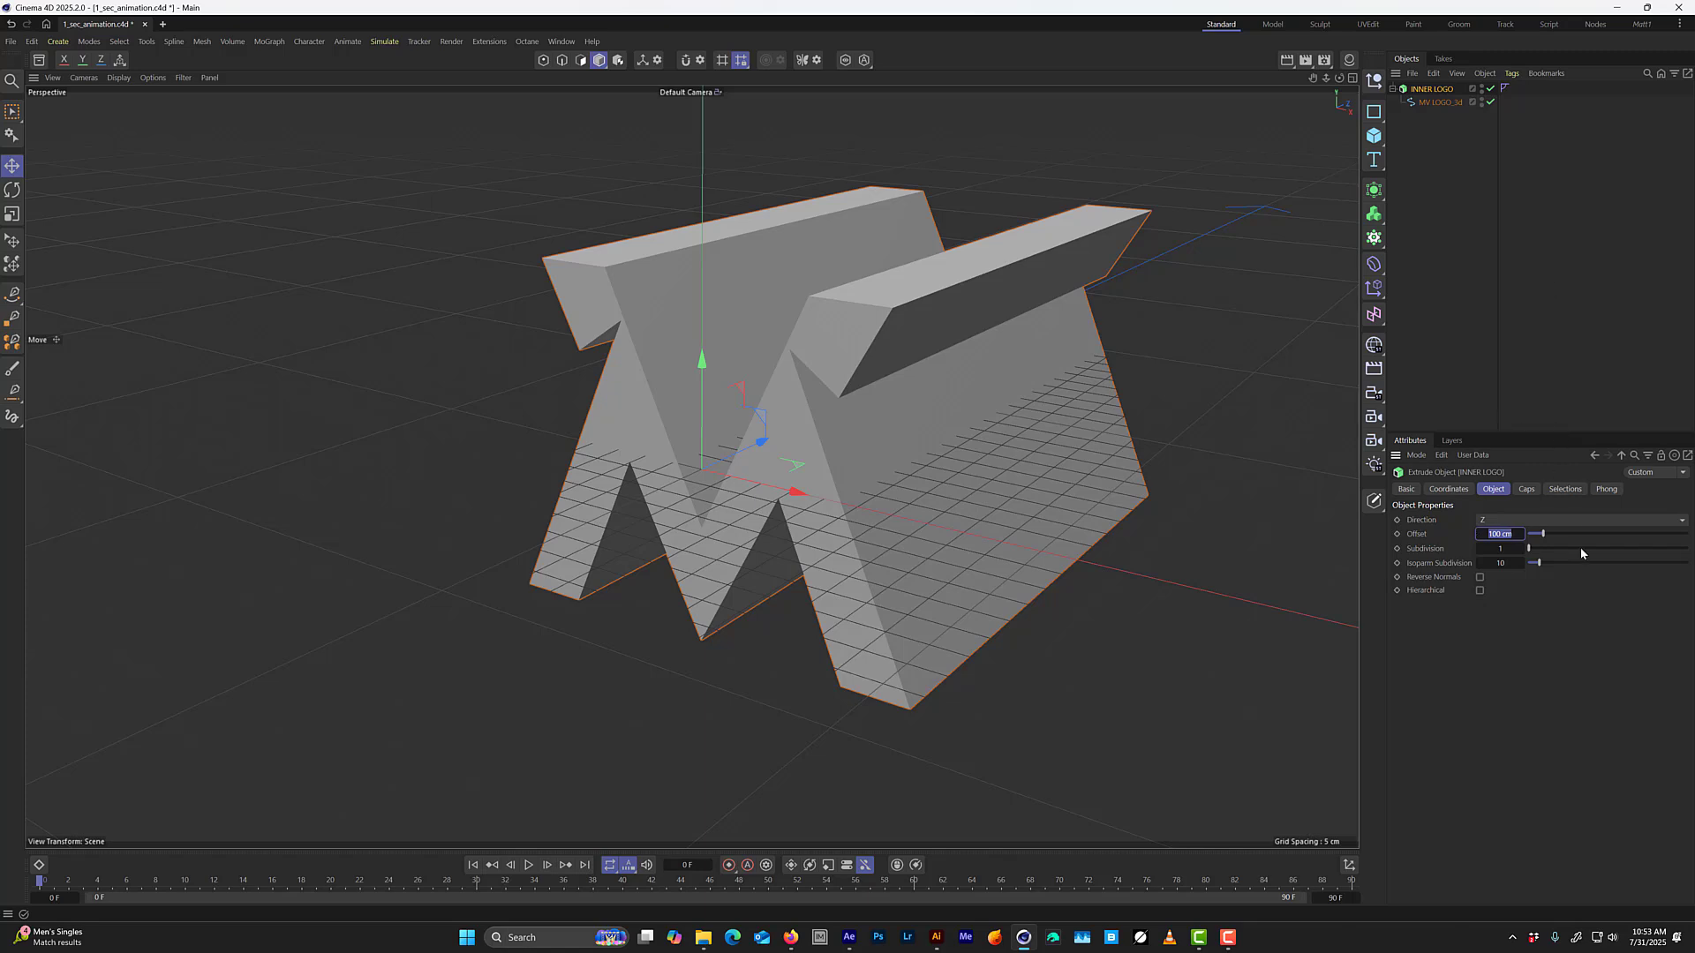
drag(1543, 534, 1532, 537)
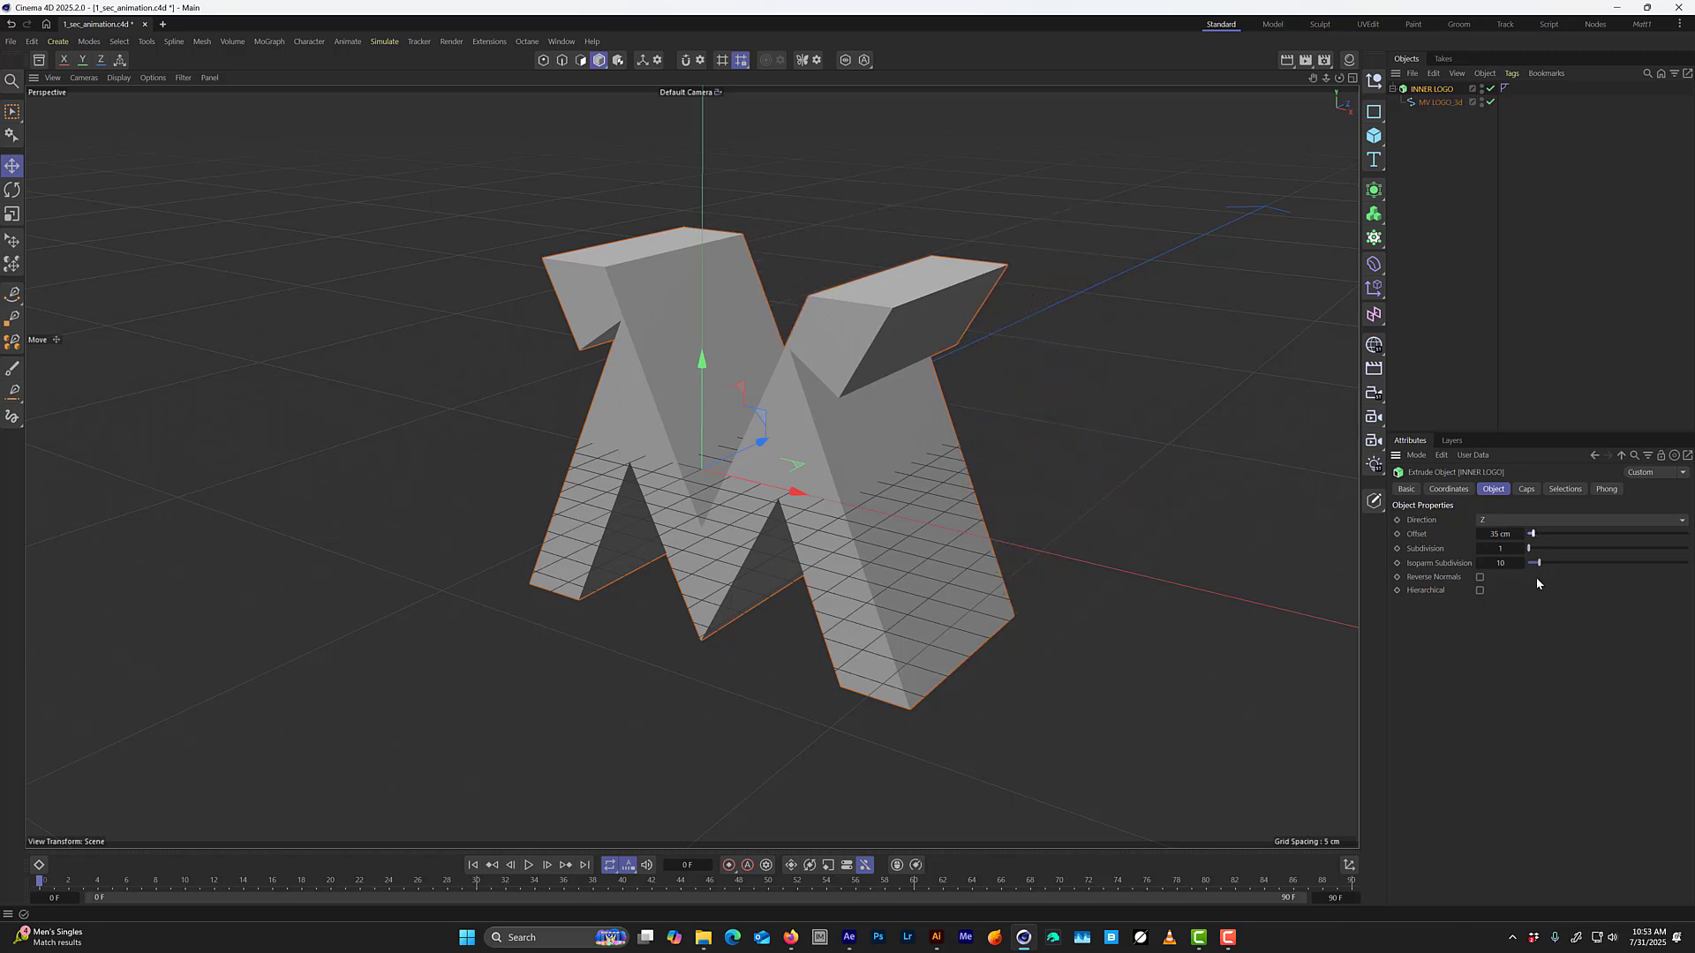
double_click(1506, 534)
text(25)
key(Return)
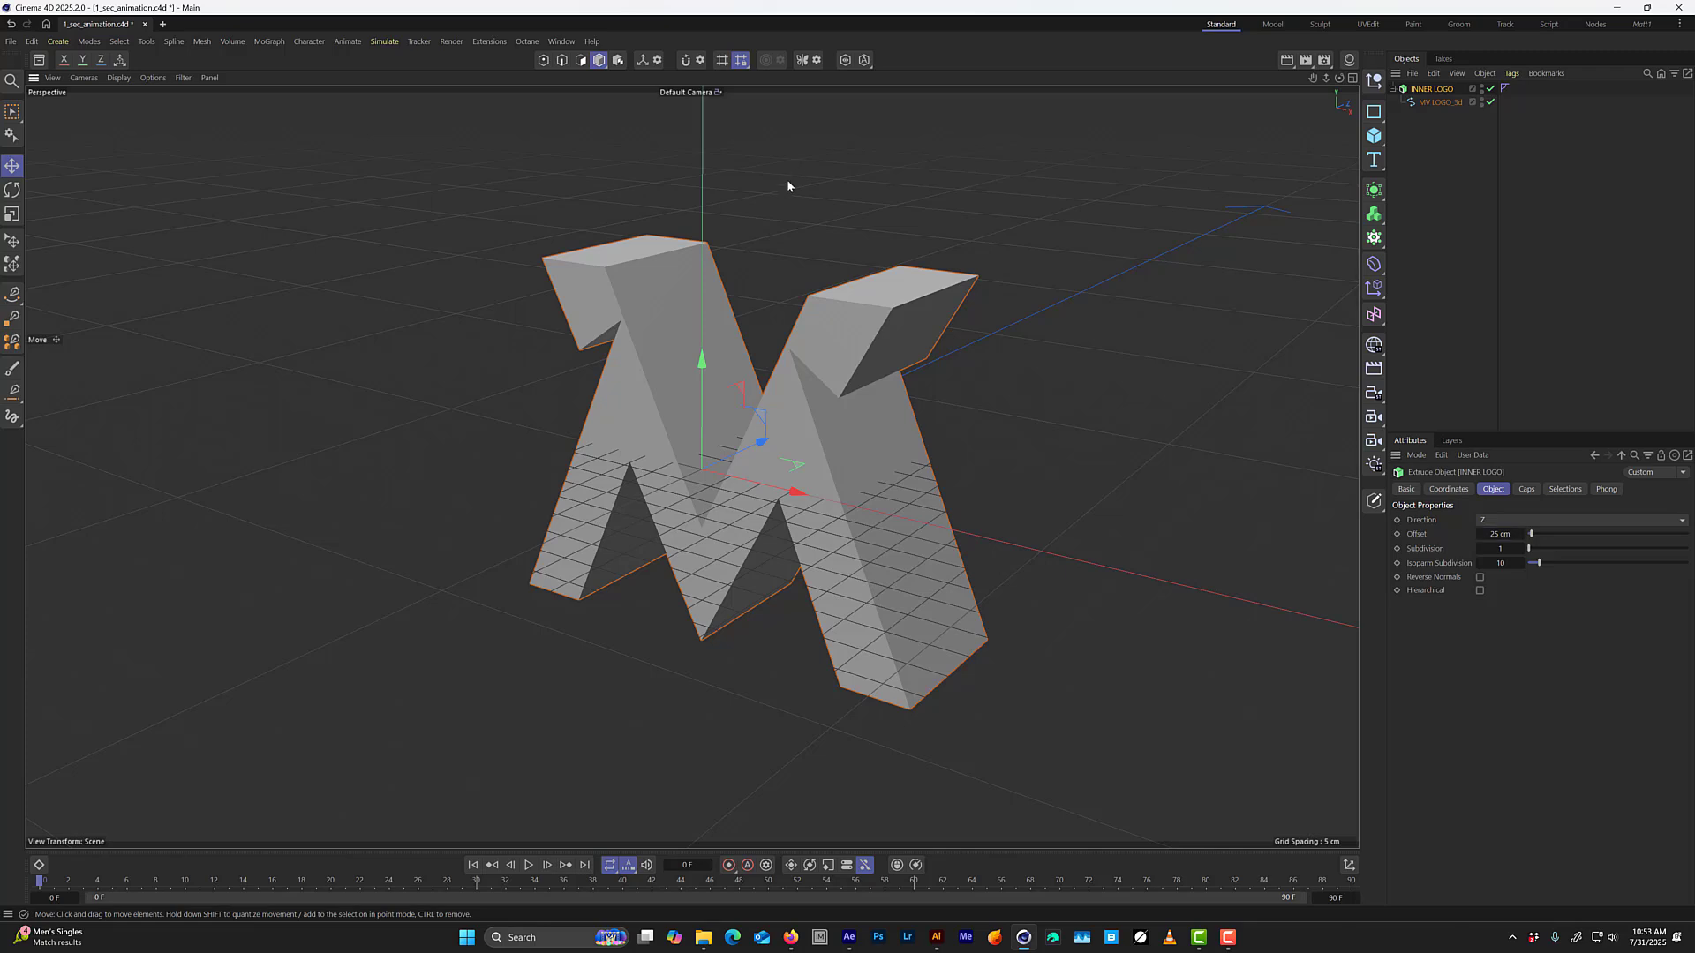
Switch INNER LOGO's cap tessellation to Regular Grid with a grid size of 2 cm.
scroll(789, 354, up, 5)
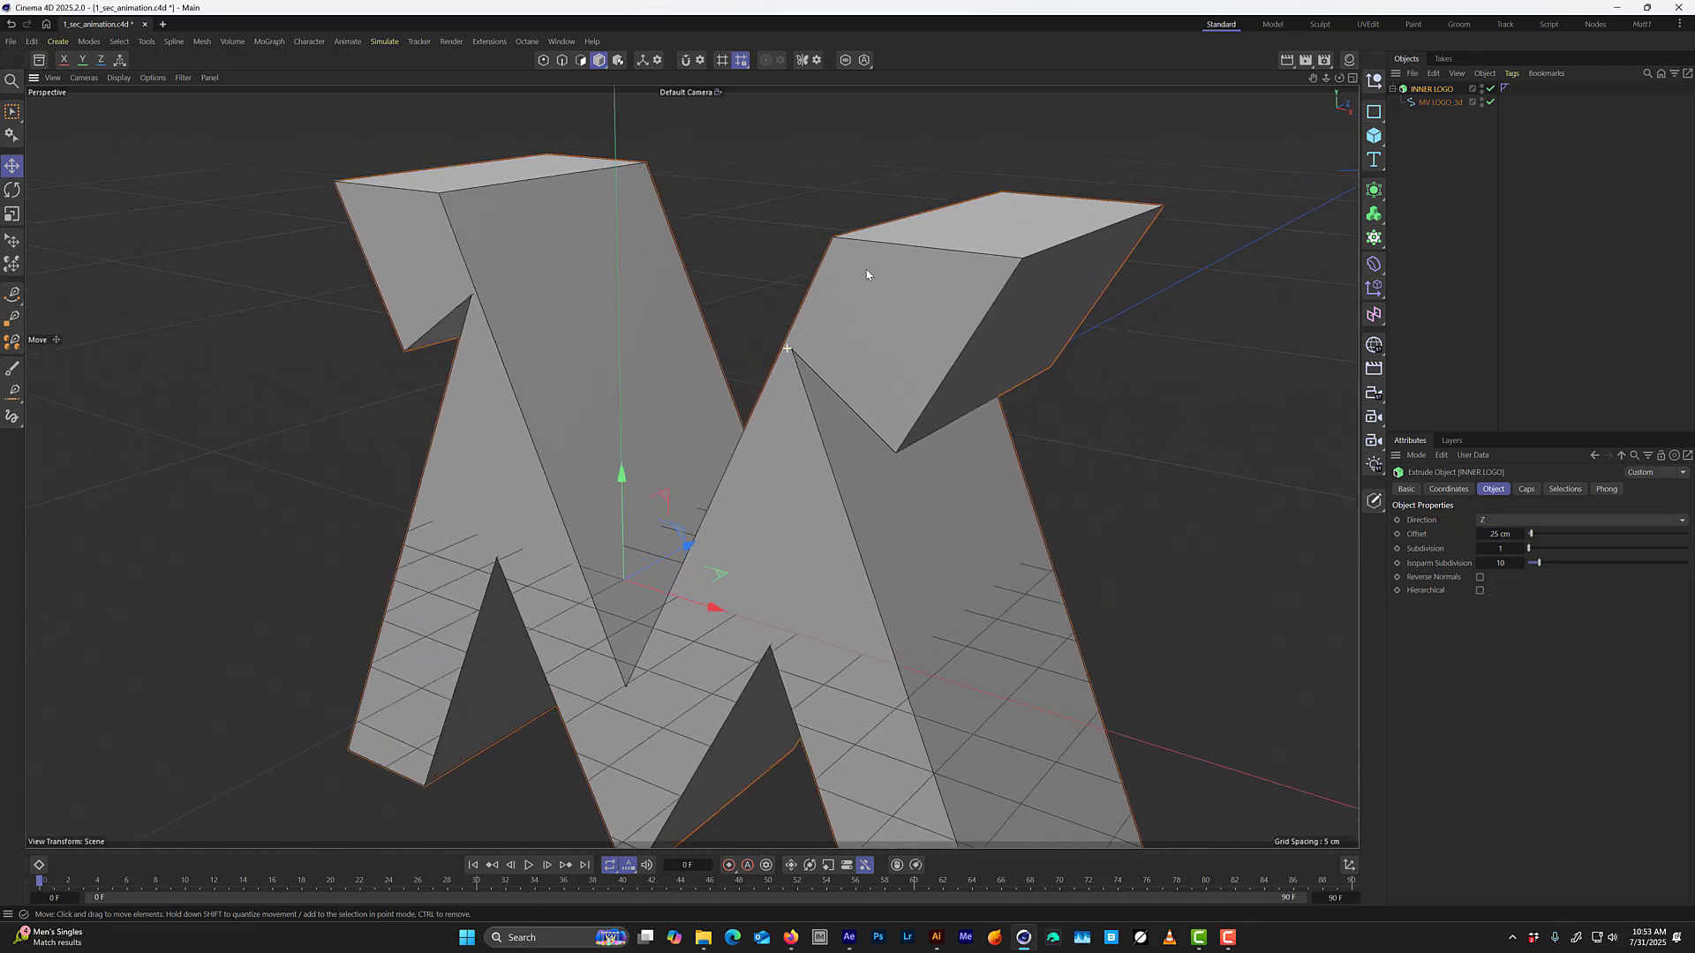
scroll(775, 388, down, 2)
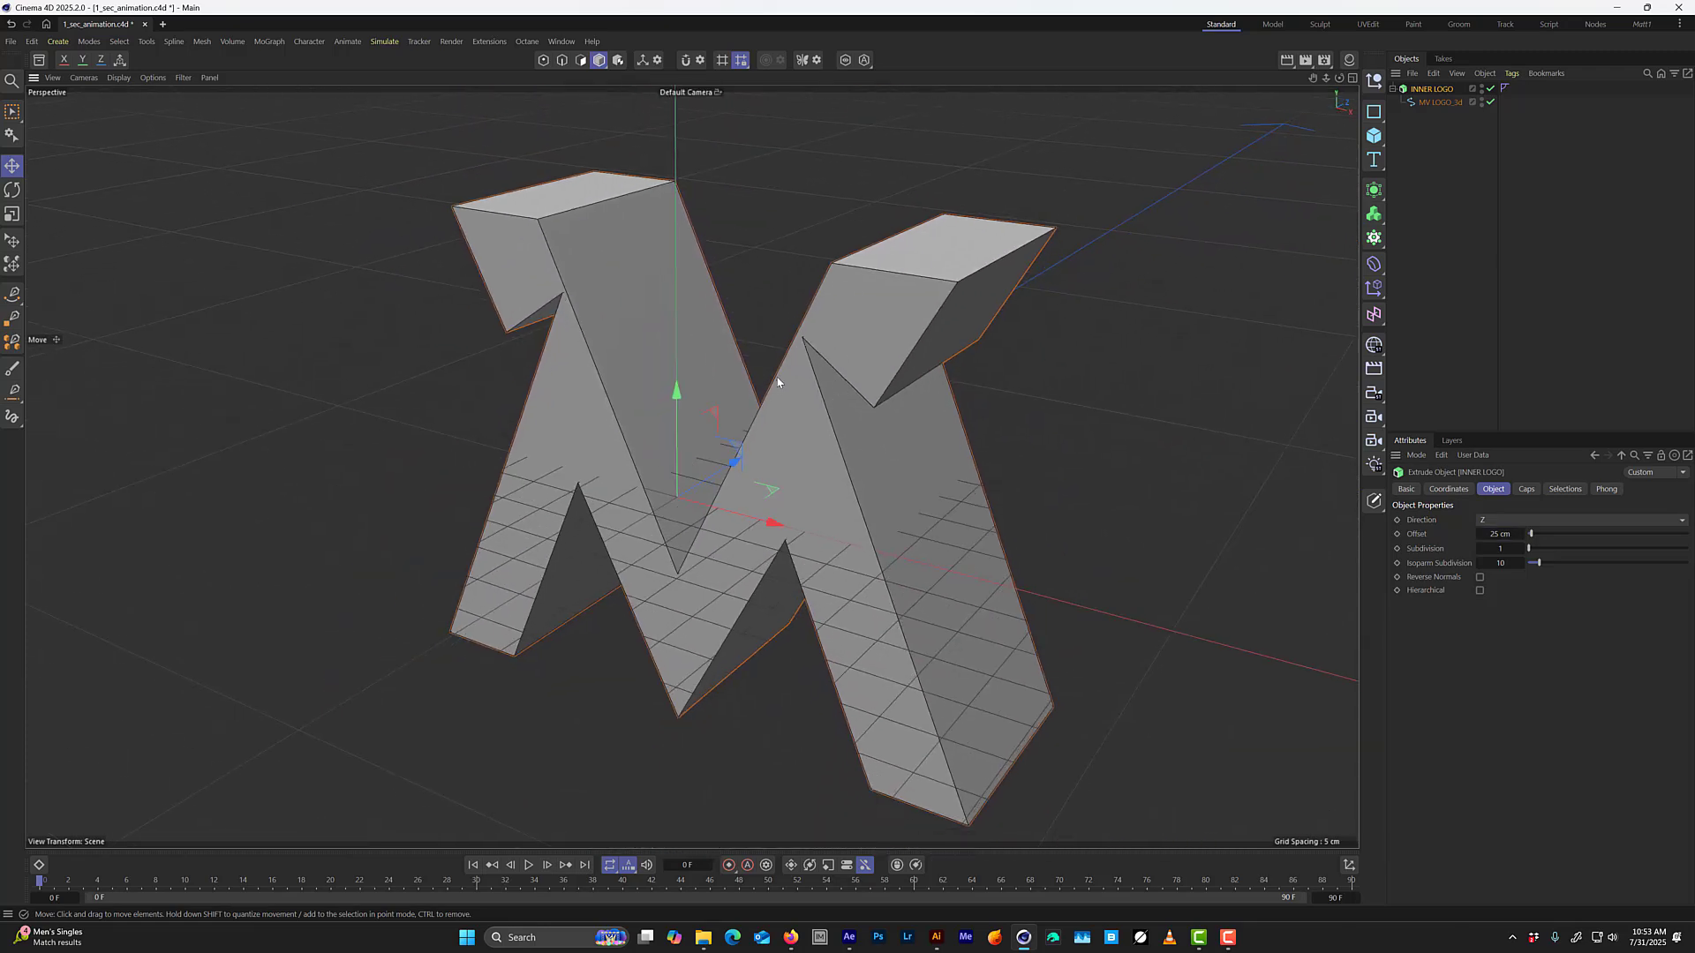
click(1526, 490)
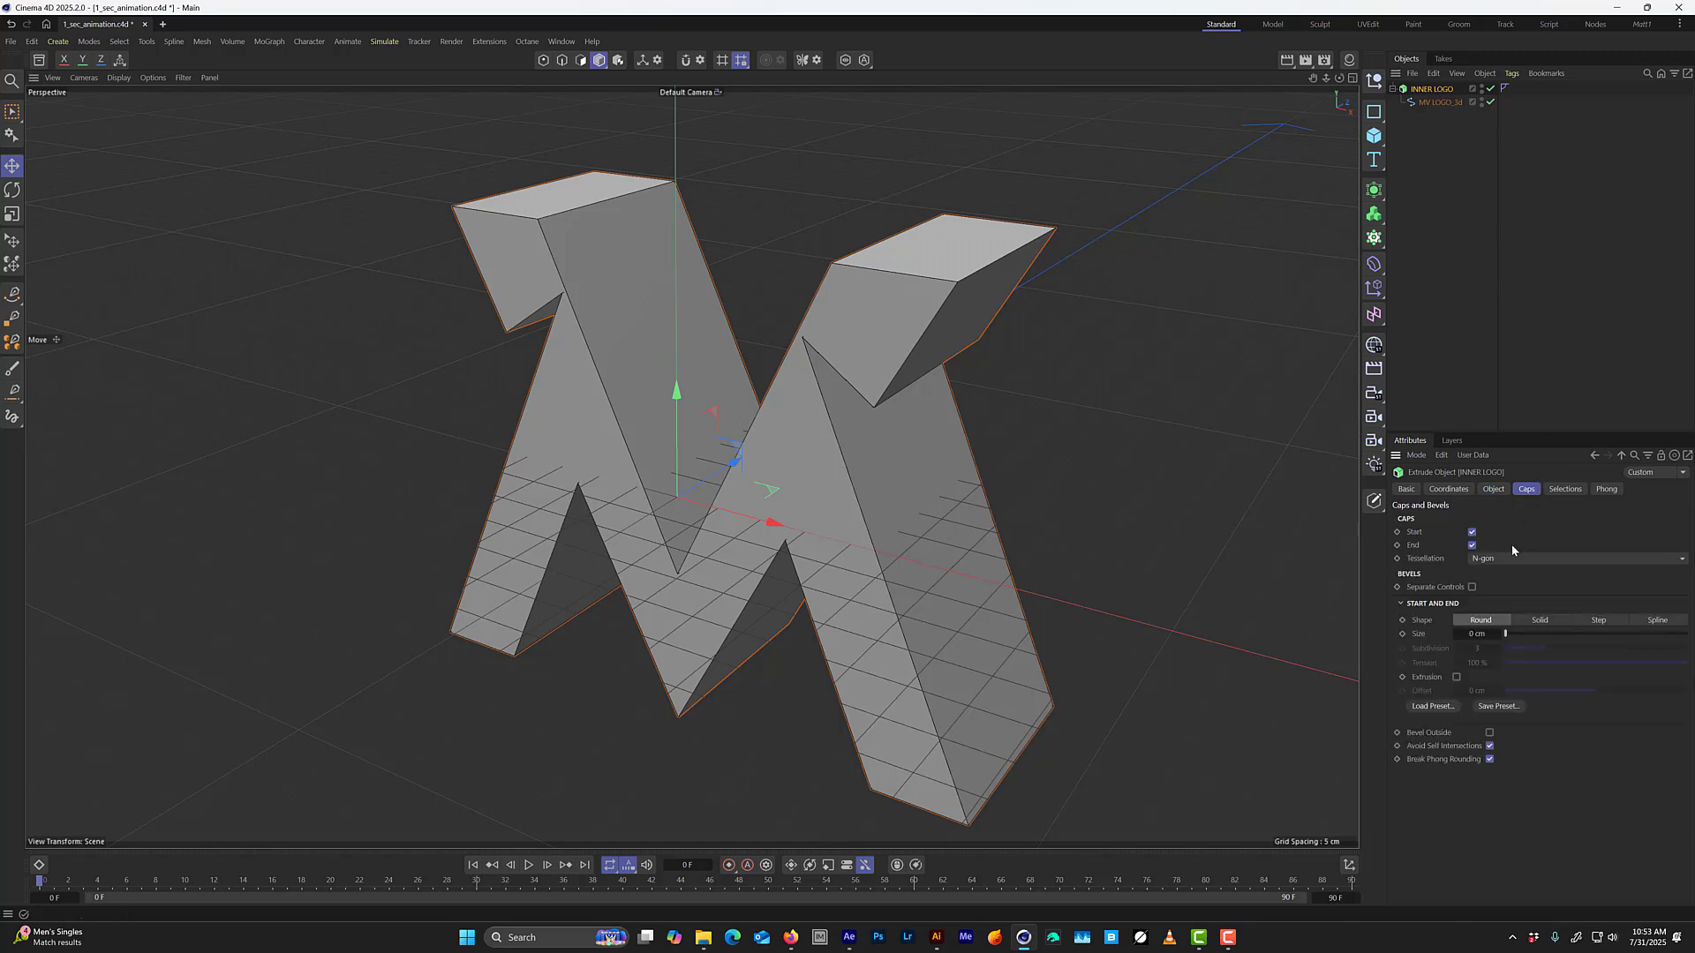
click(1474, 560)
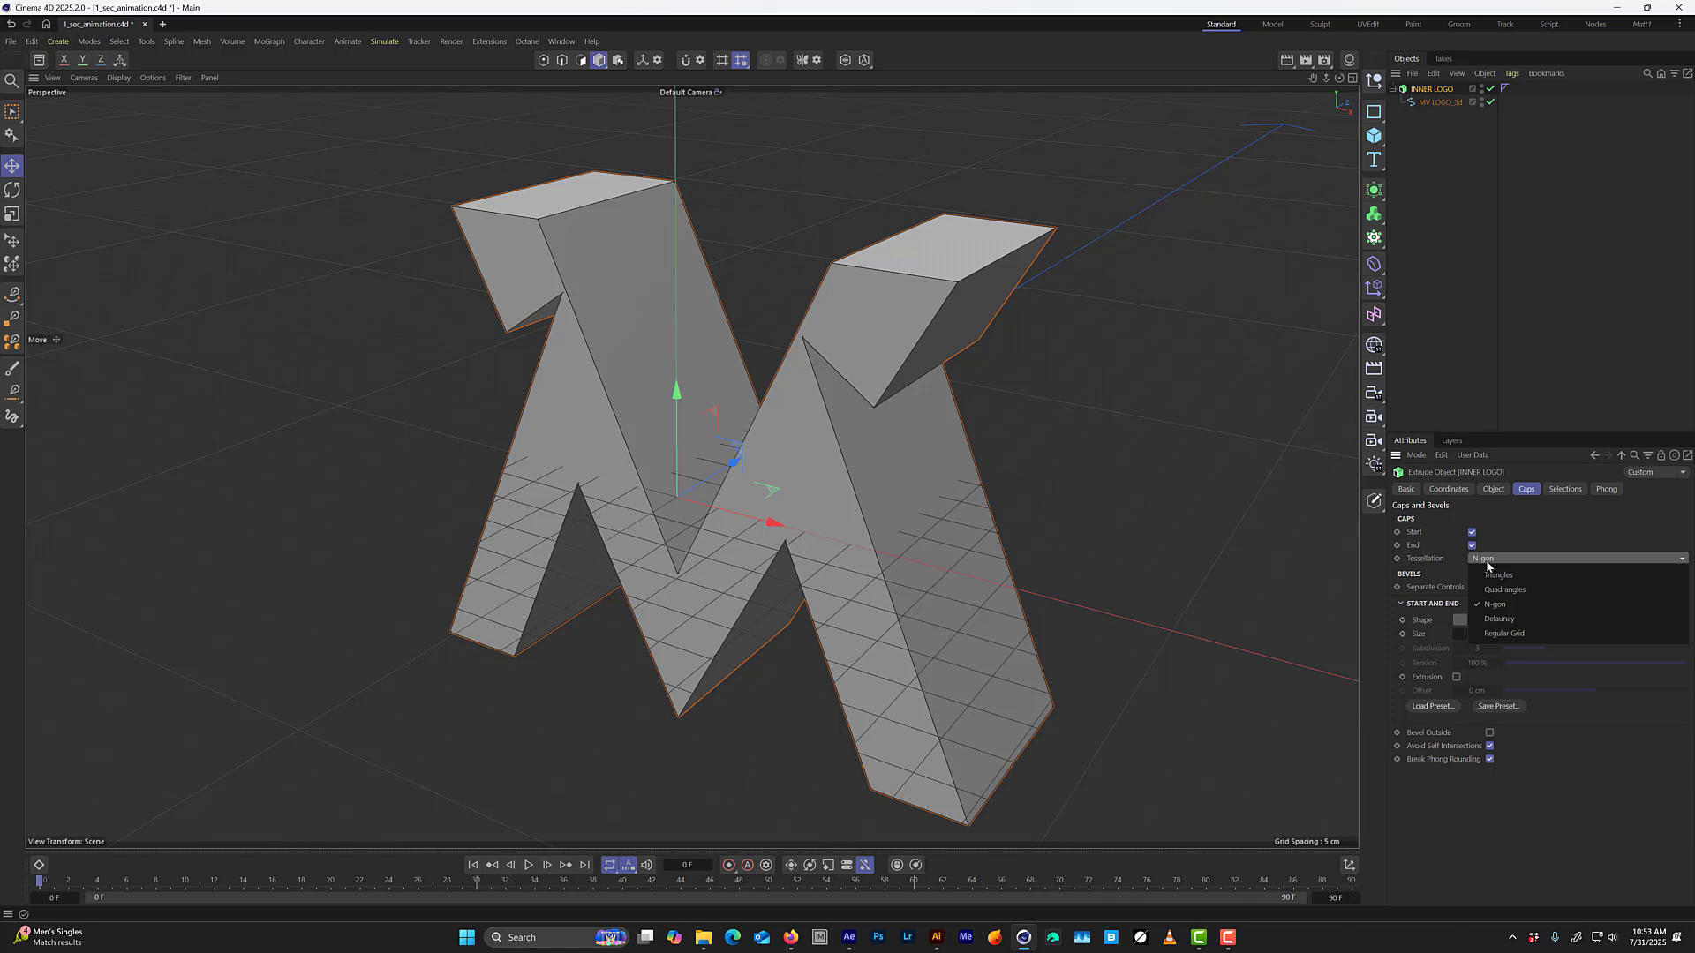
click(1517, 635)
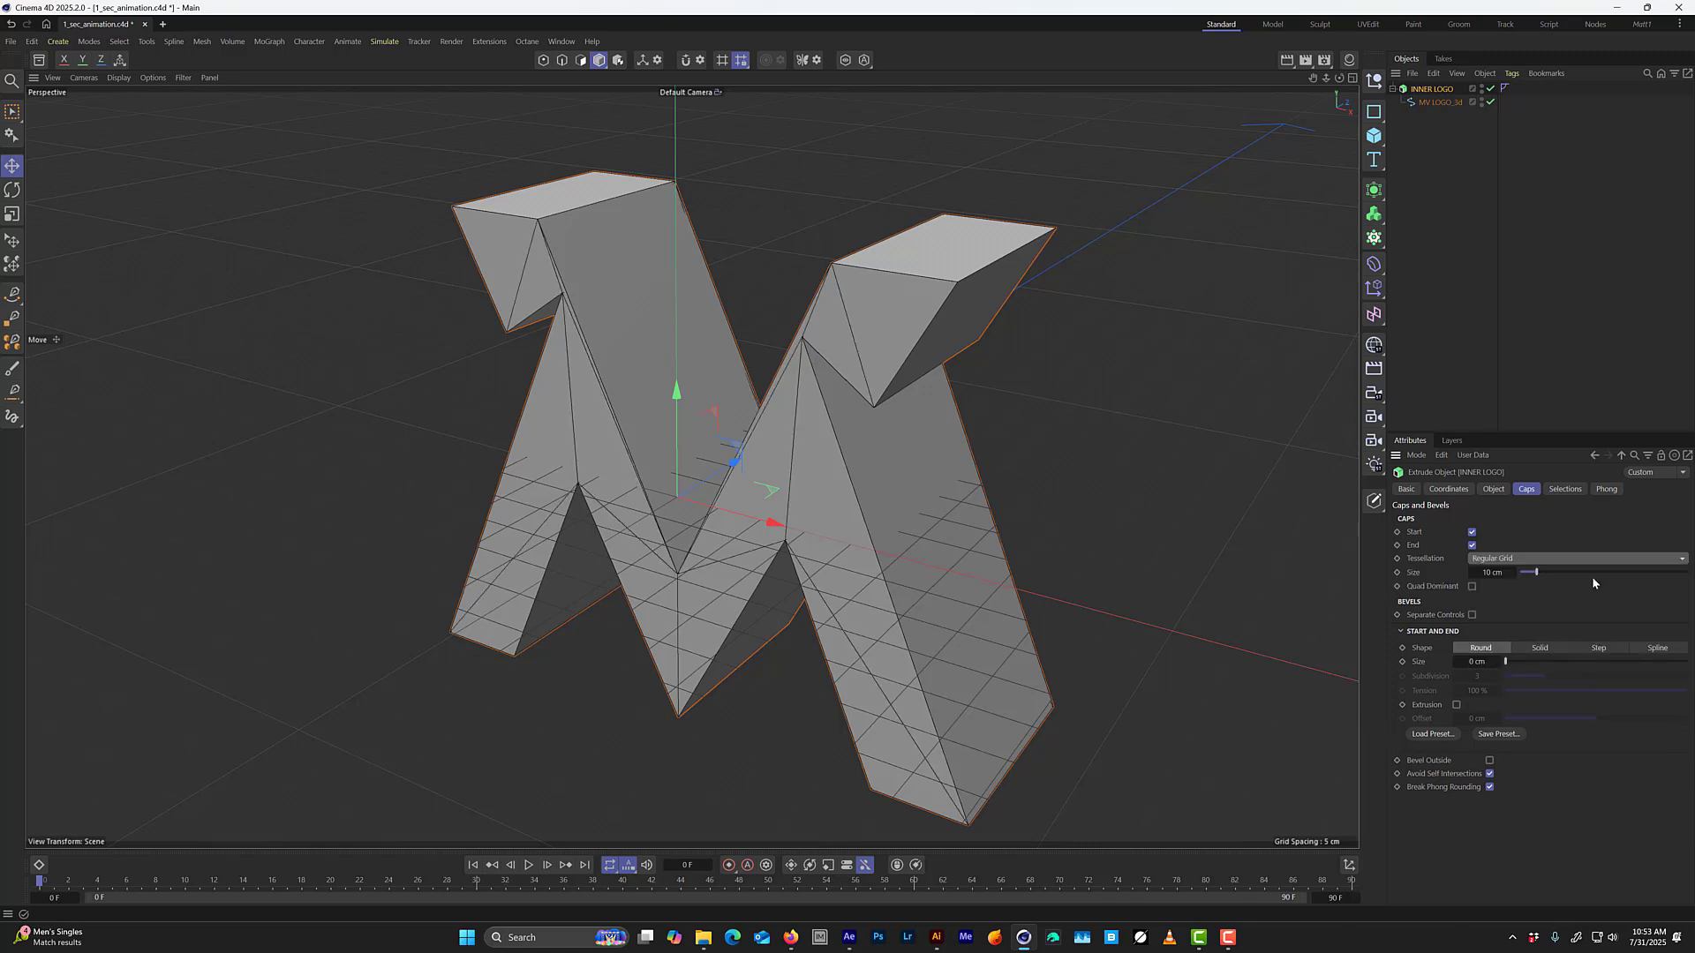
drag(1537, 573, 1530, 573)
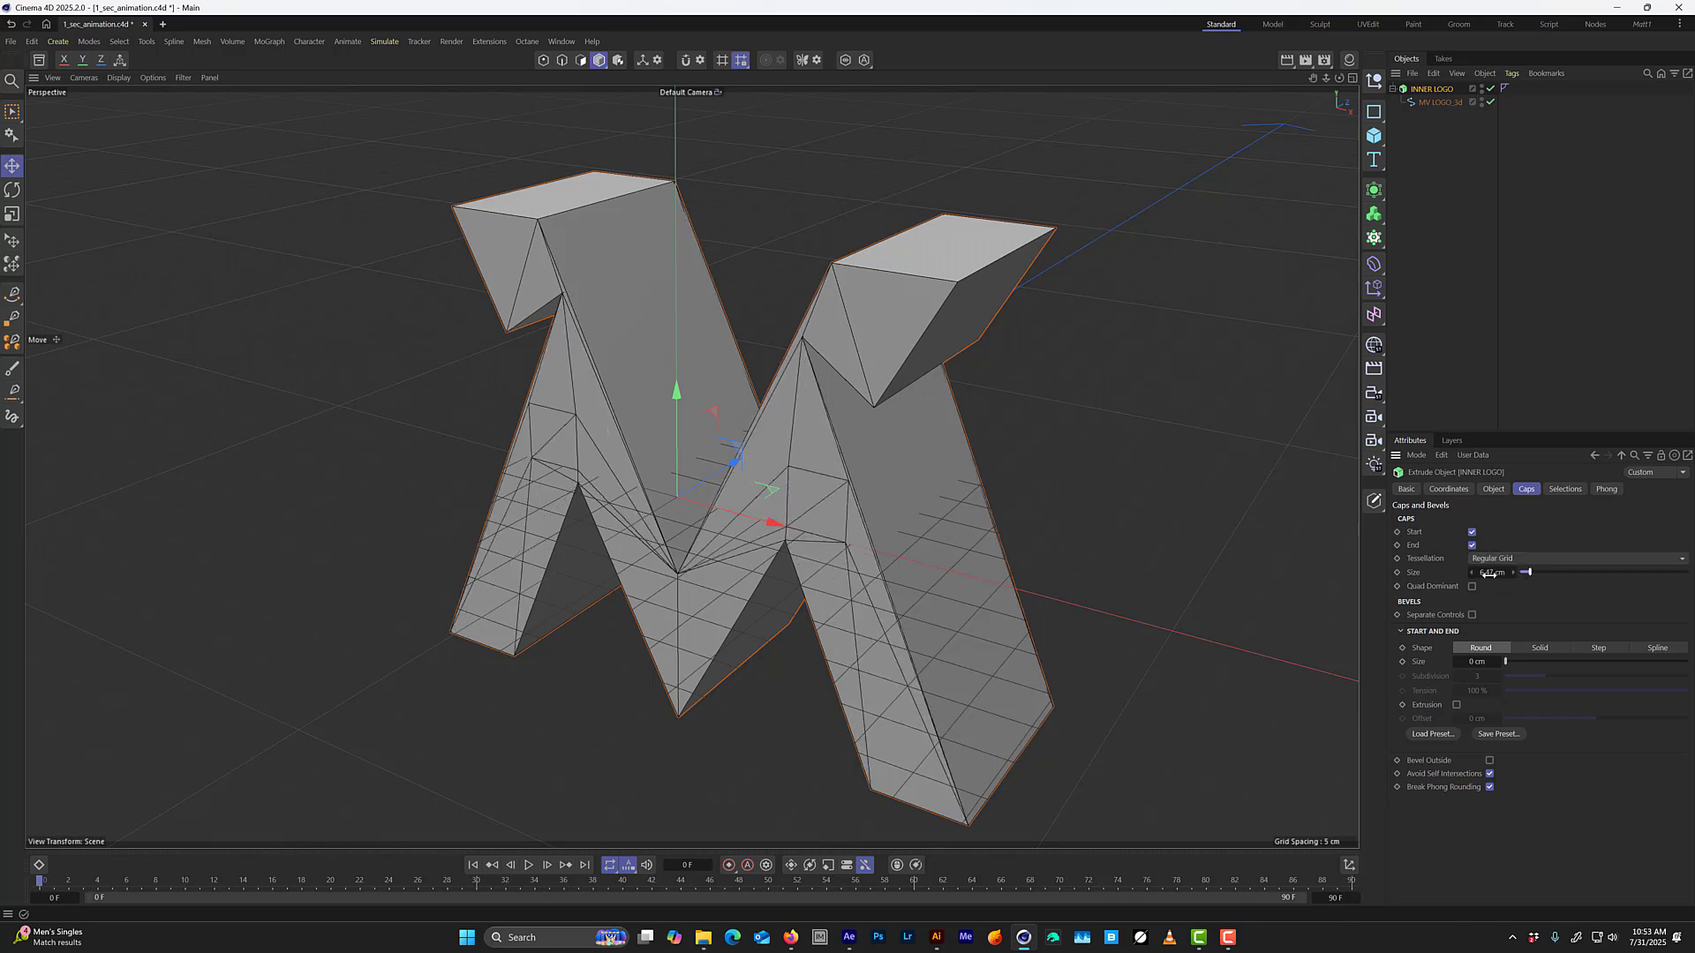
click(1488, 573)
text(2)
key(Return)
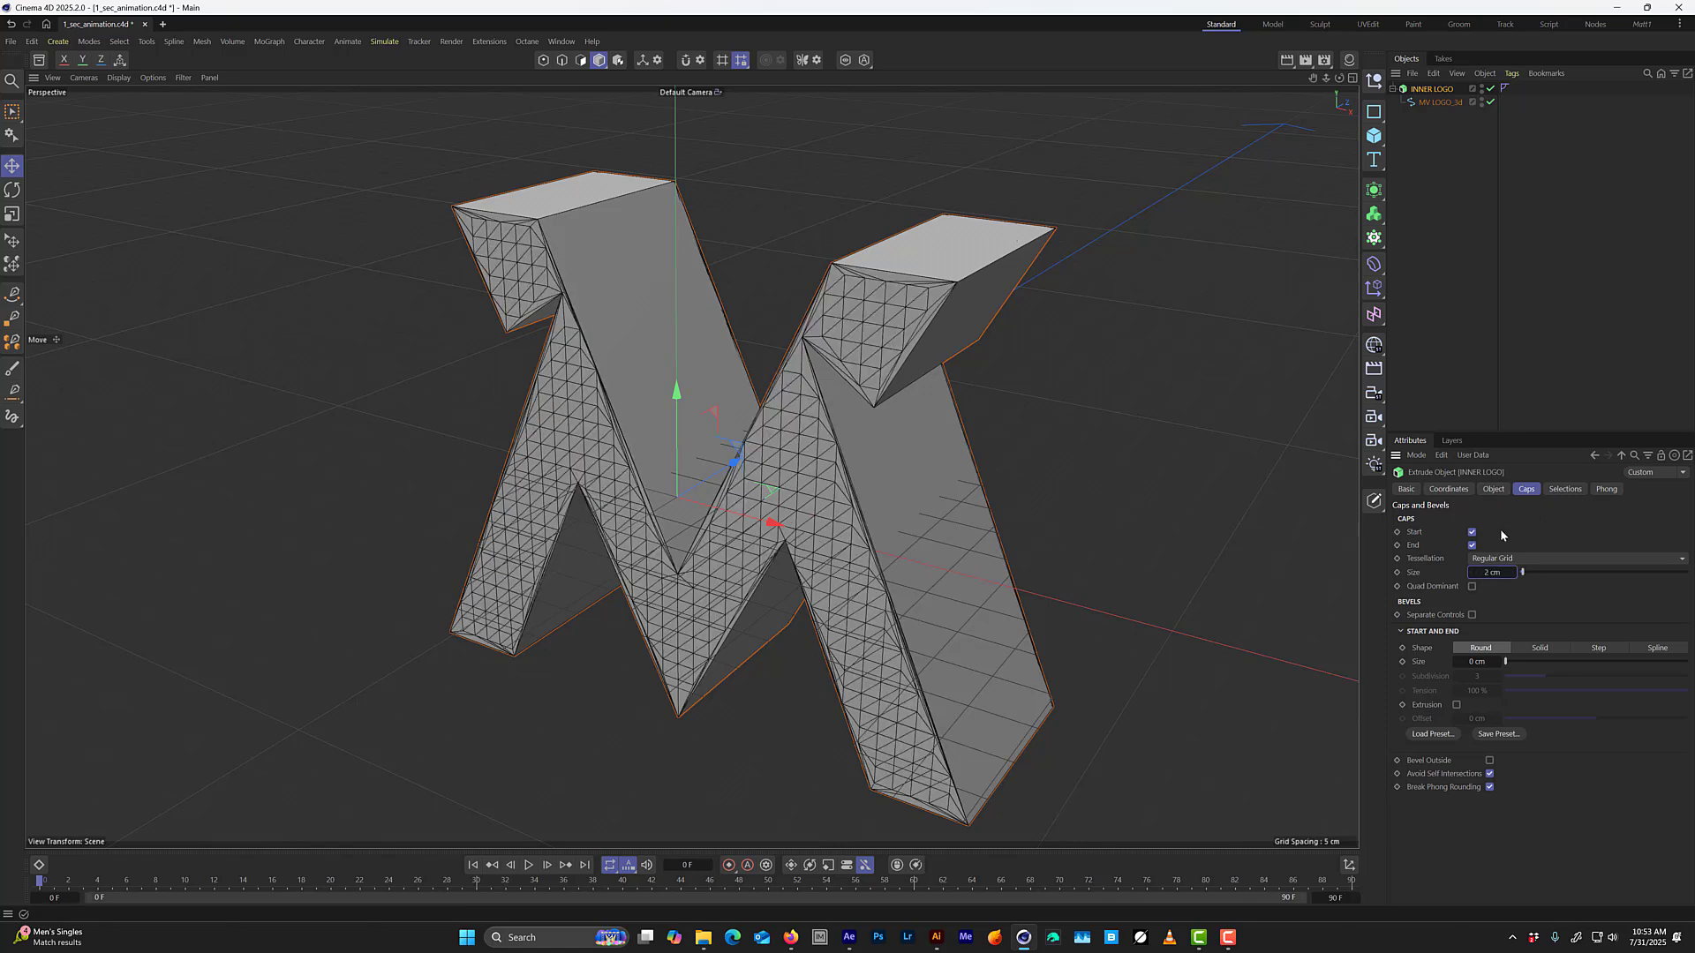
Try round bevel sizes of 3 cm and 0.1 cm on INNER LOGO's caps.
click(1479, 660)
text(3)
key(Return)
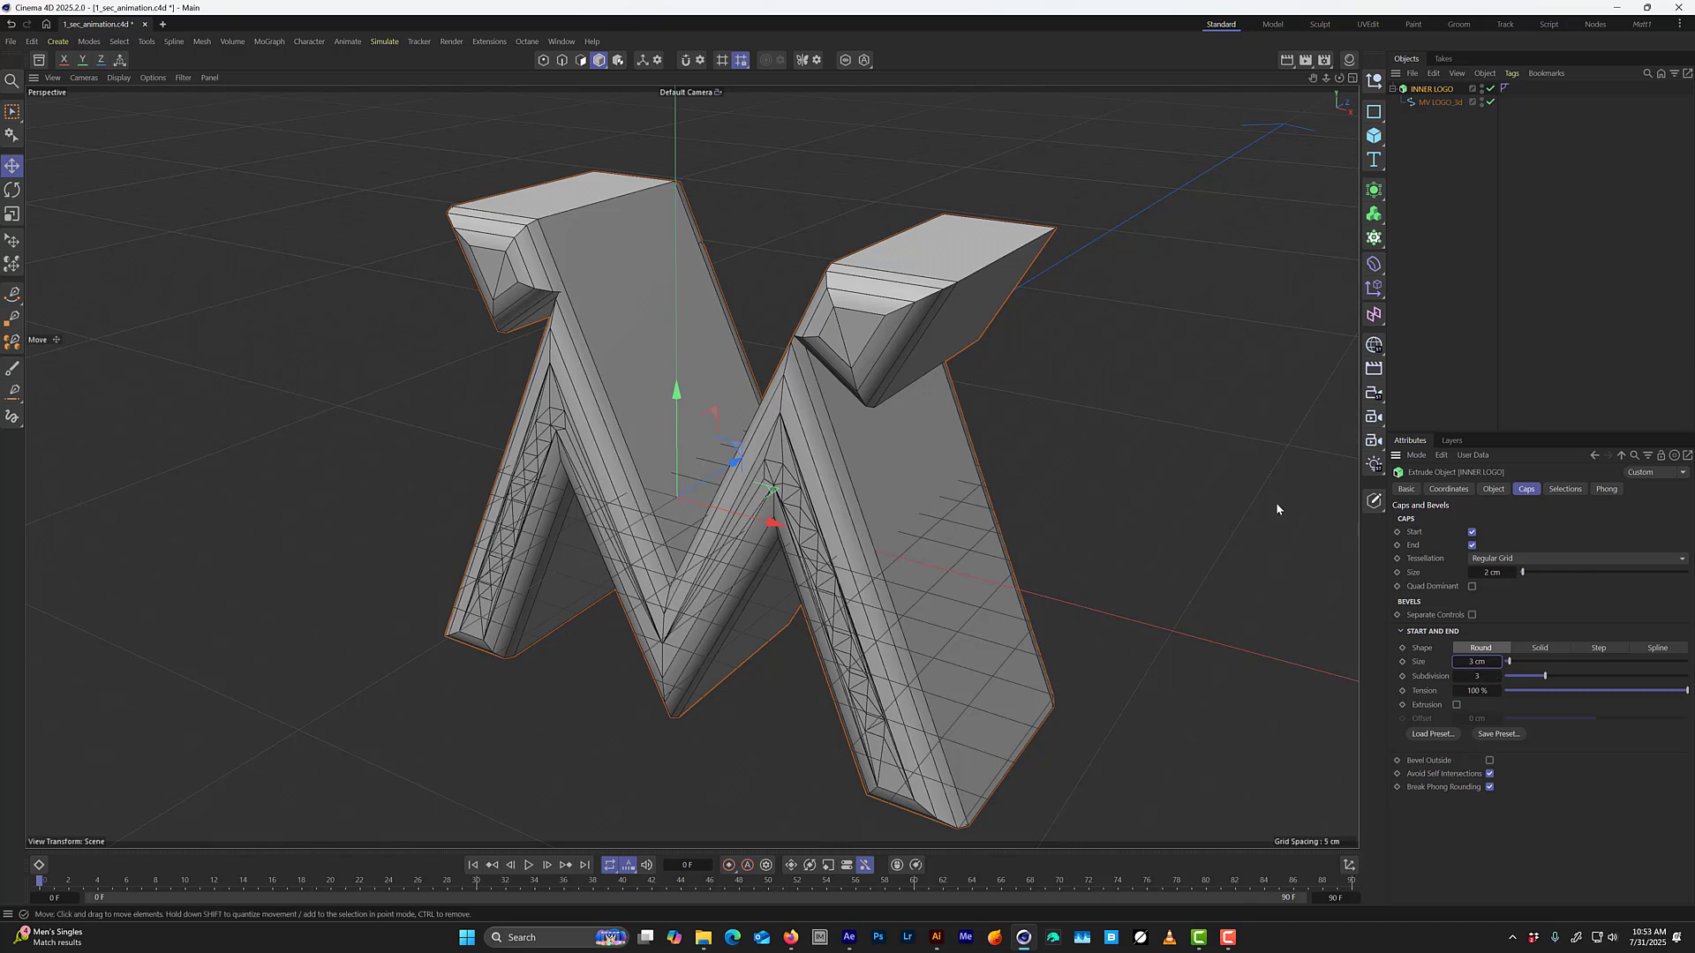
scroll(926, 282, up, 2)
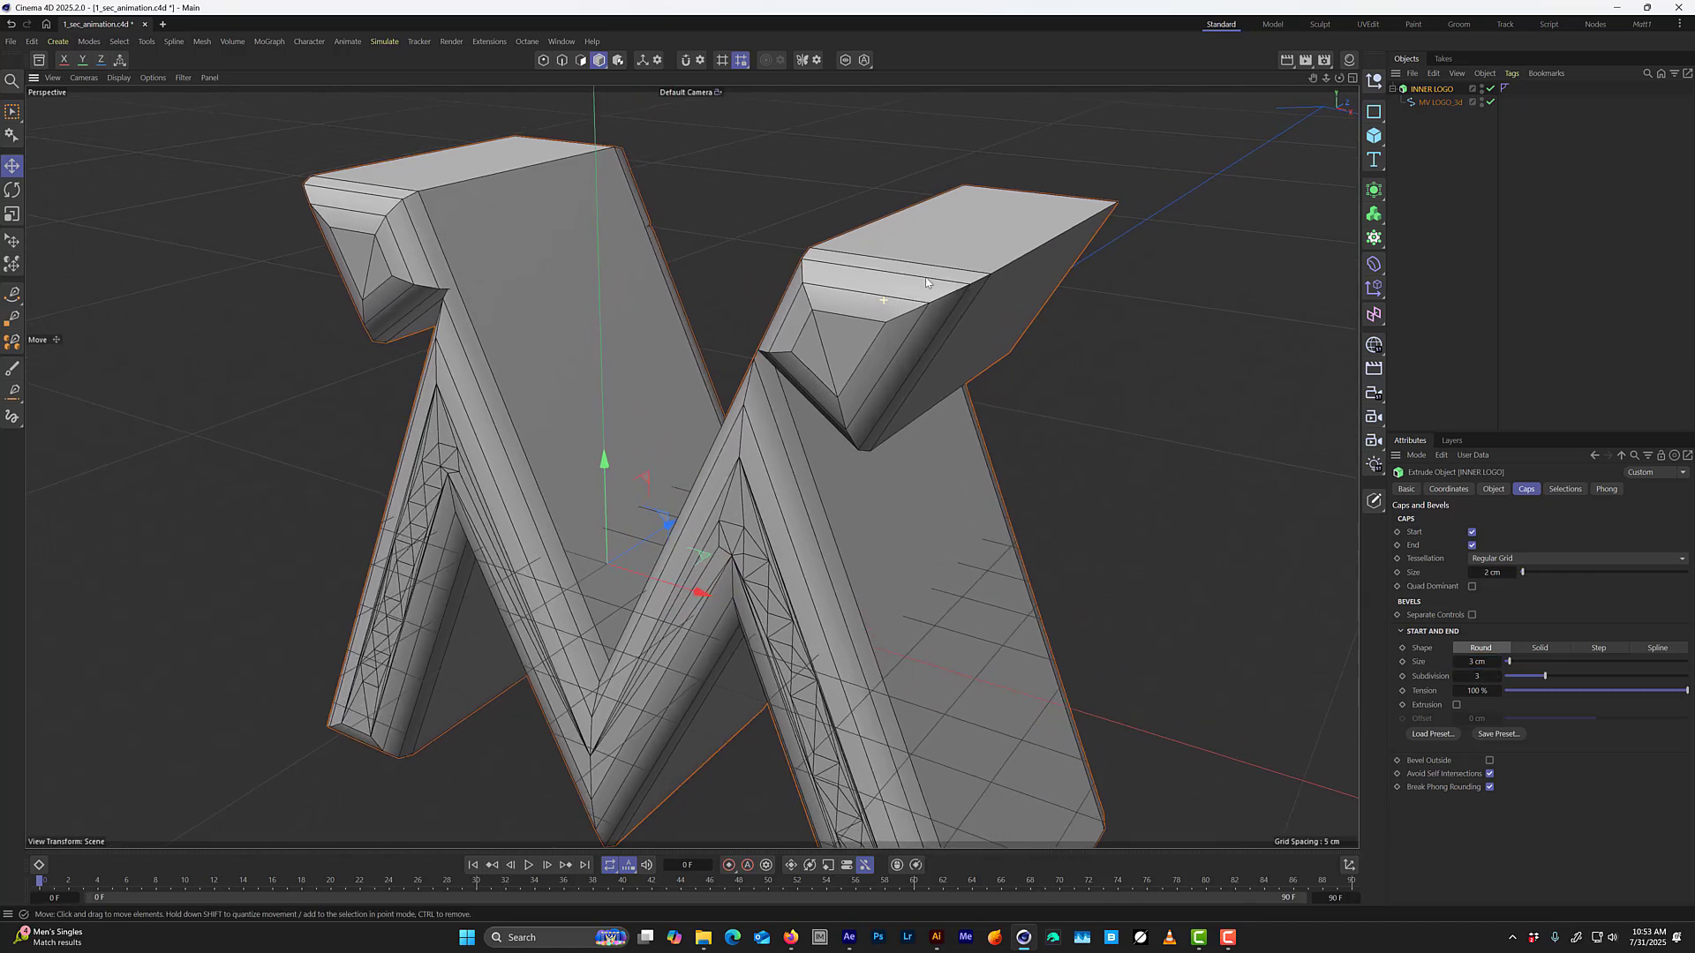
double_click(1477, 663)
text(.1)
key(Return)
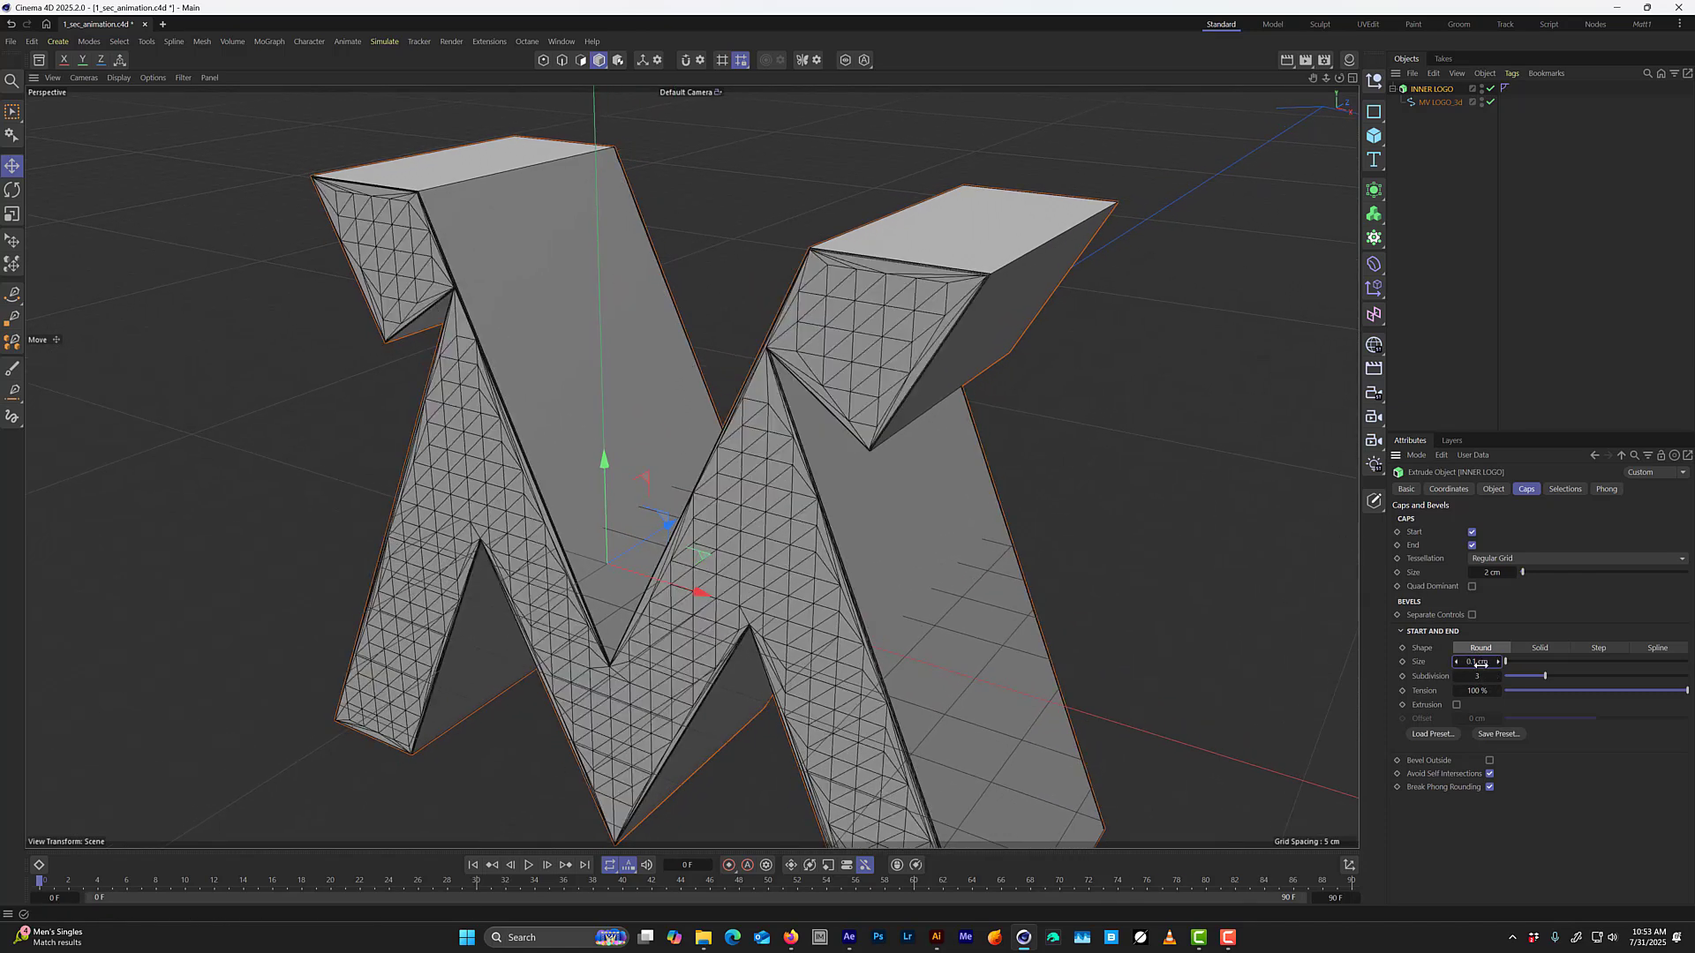
Set INNER LOGO's round bevel size to 0.5 cm and its bevel subdivision to 6.
double_click(1477, 663)
text(.5)
key(Return)
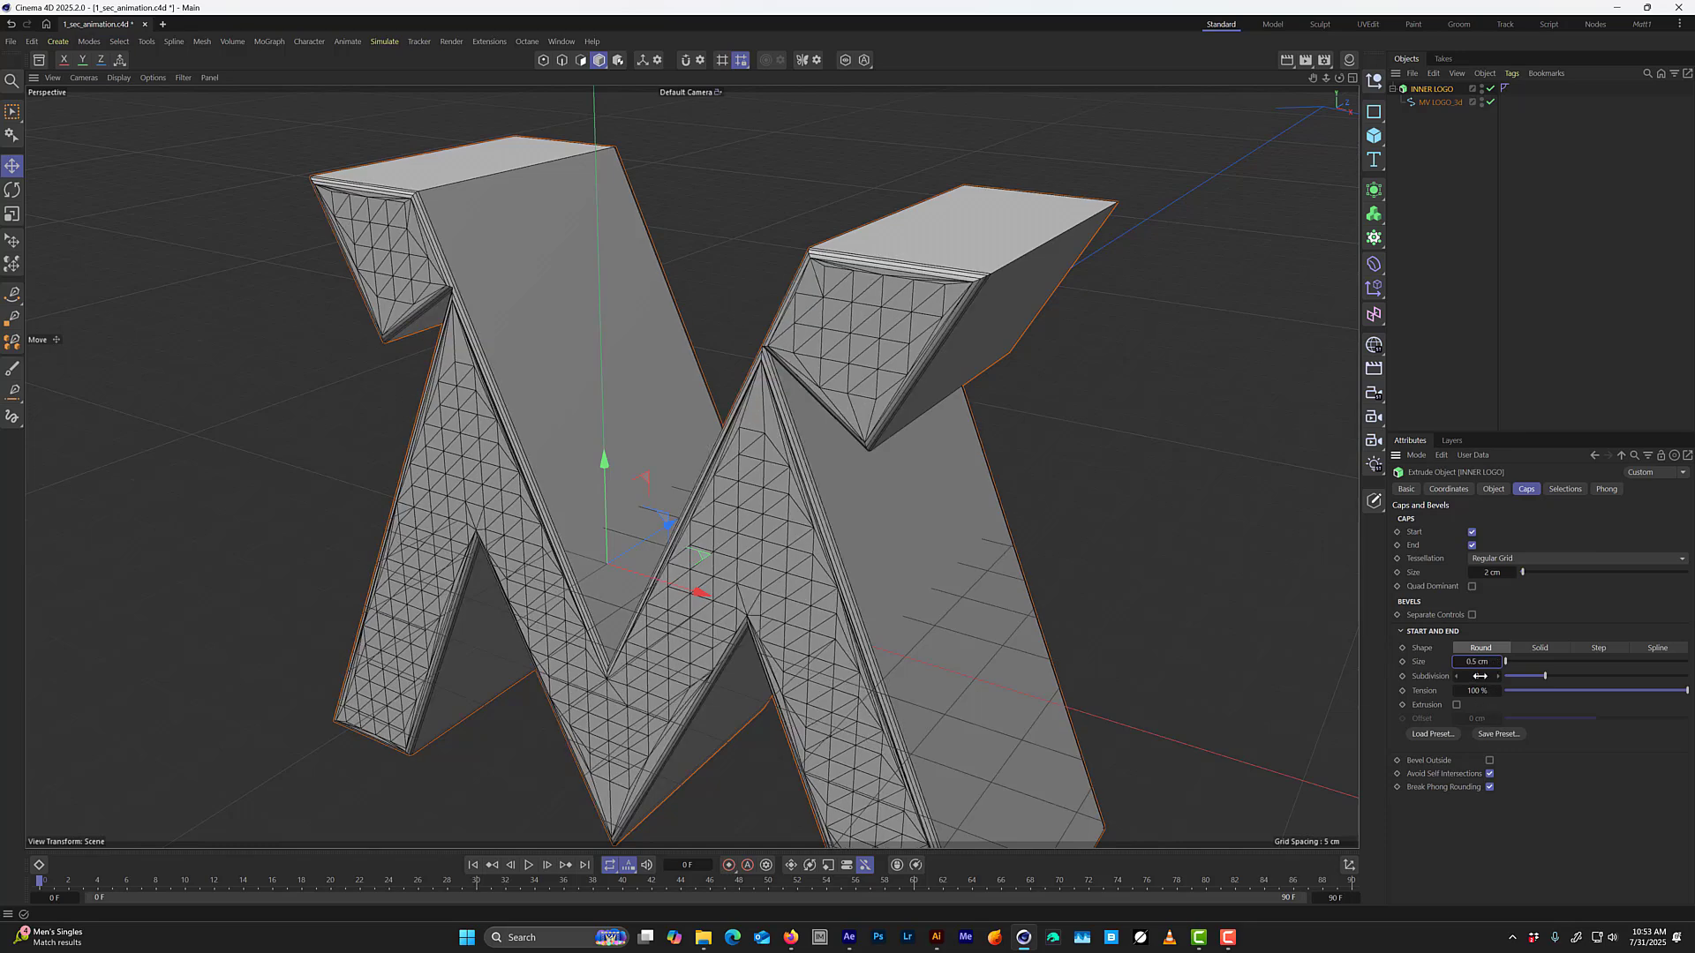
drag(1480, 676, 1507, 670)
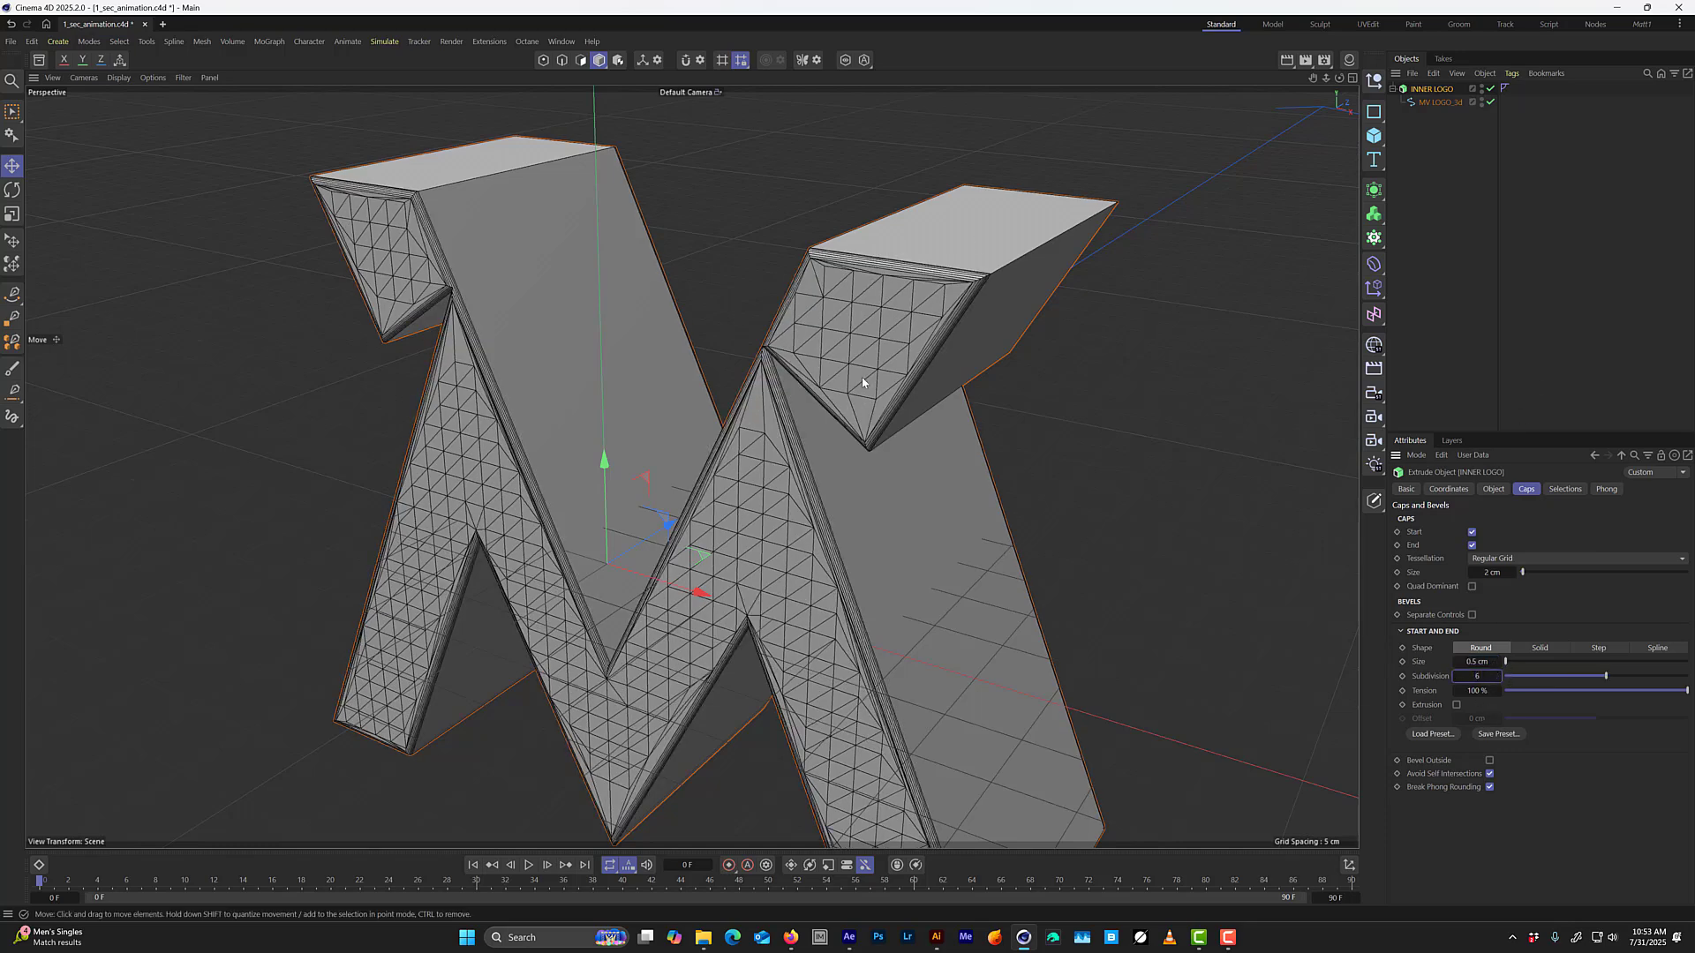
Inspect the logo's bevelled edges up close and save the scene.
scroll(977, 281, up, 5)
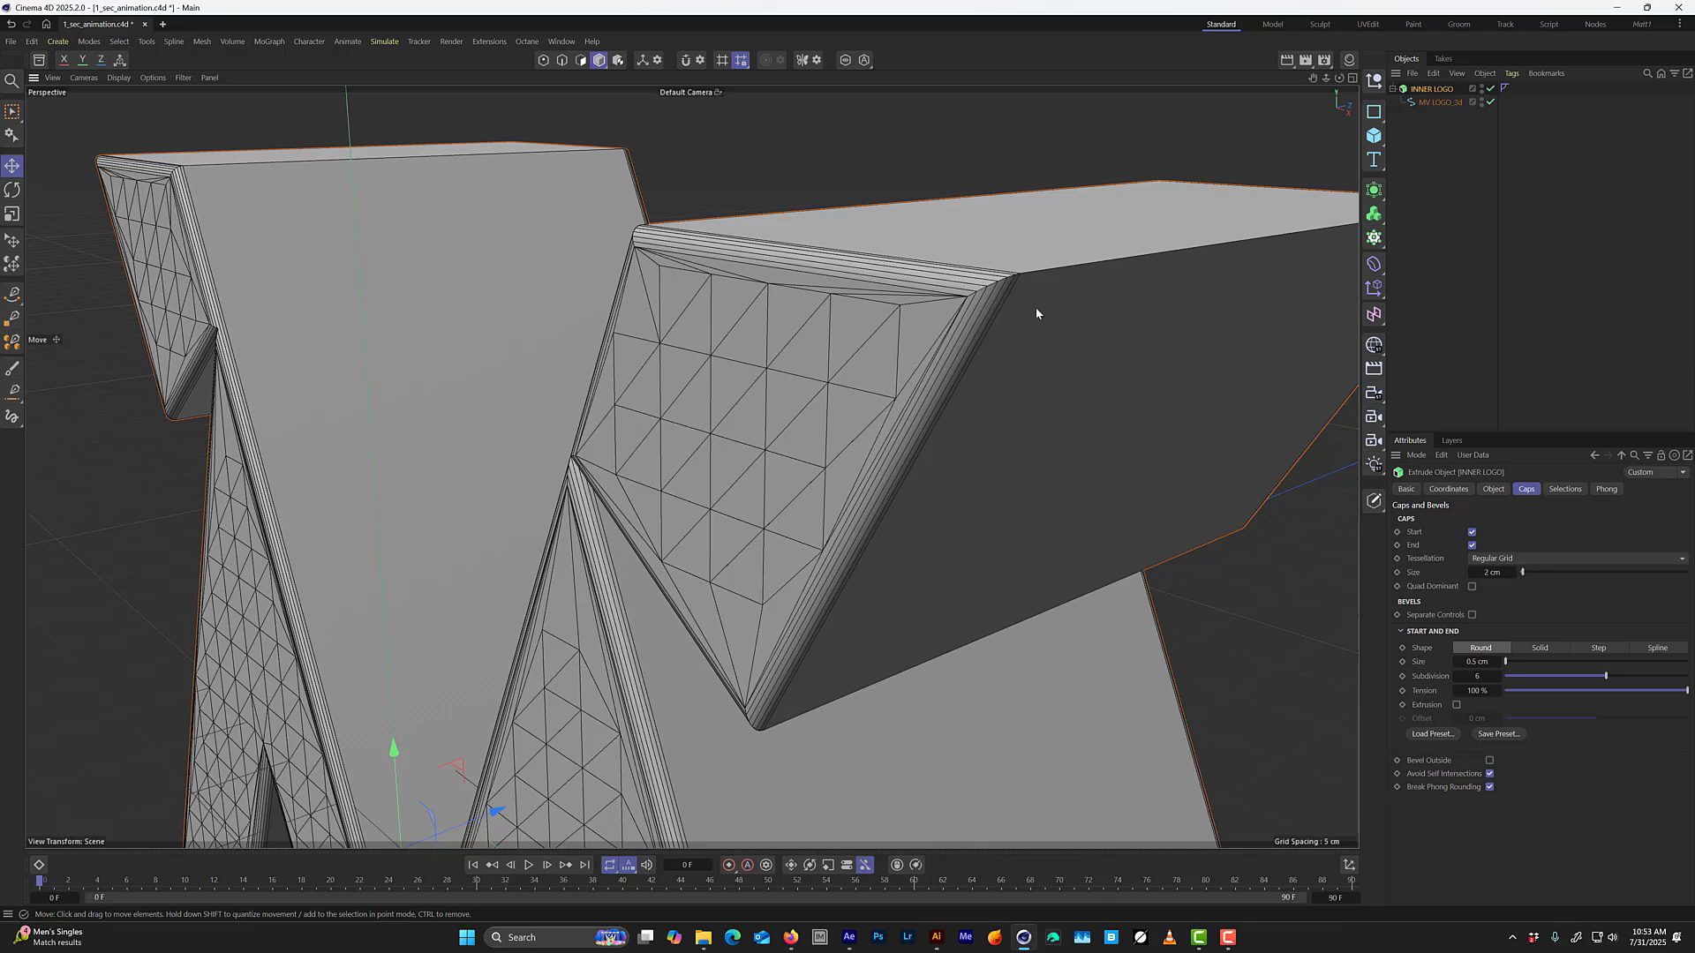
alt+right_drag(930, 360, 885, 431)
alt+drag(810, 469, 878, 469)
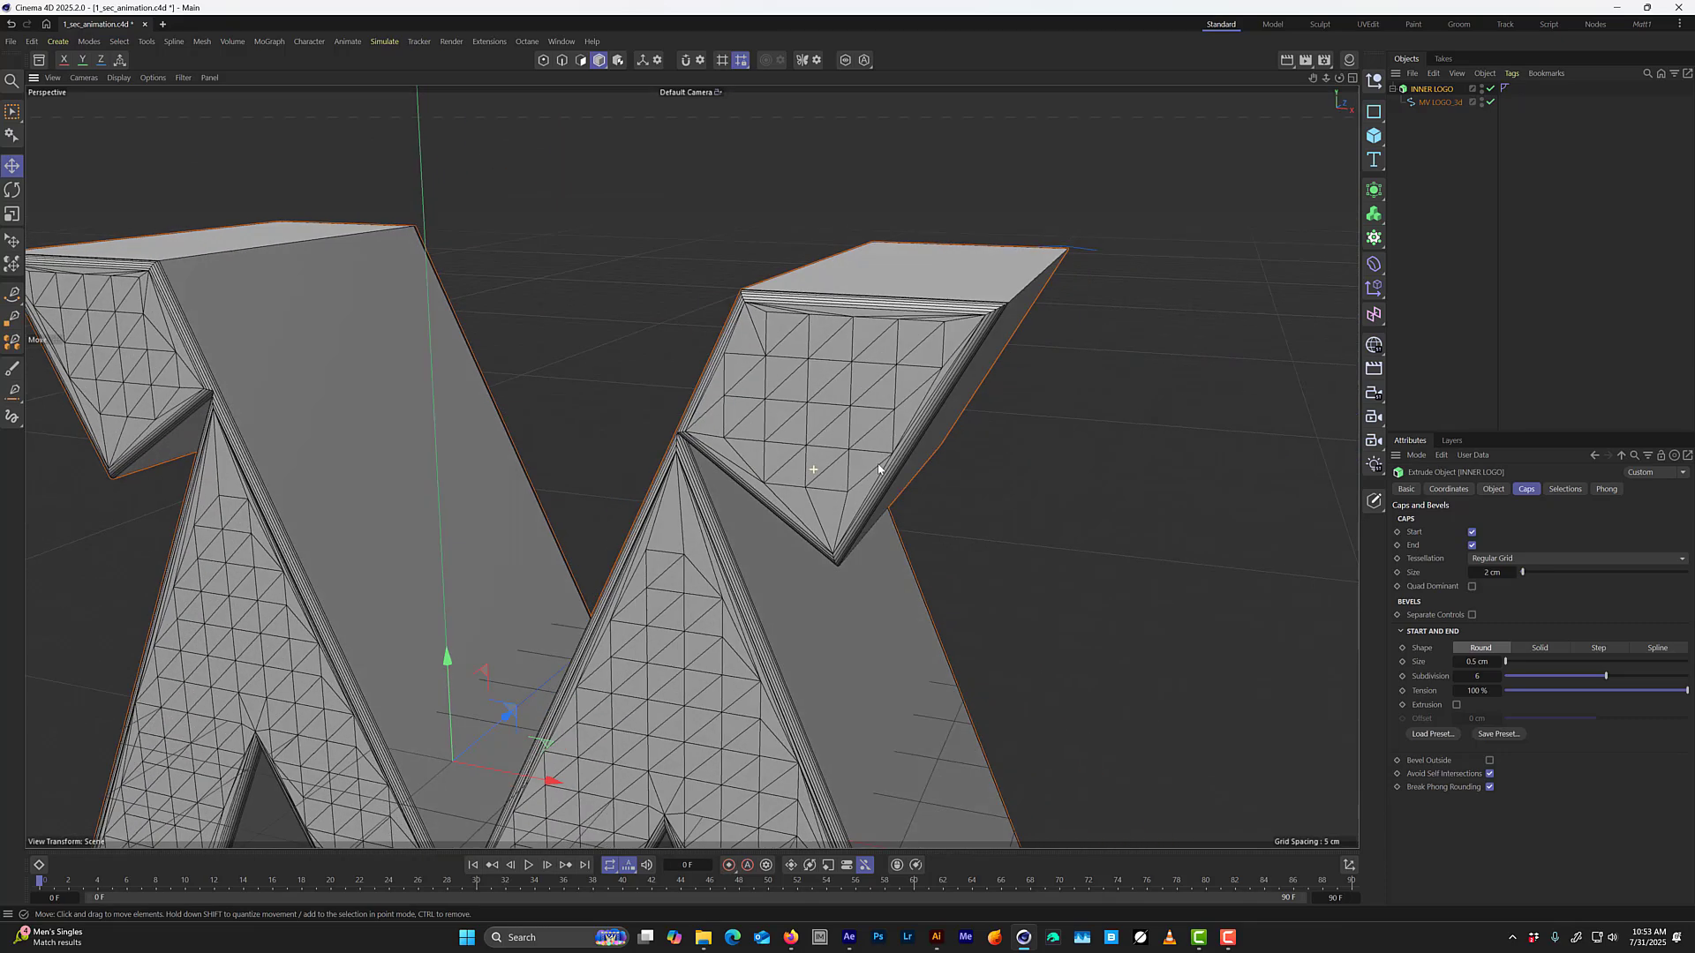
alt+right_drag(824, 432, 783, 500)
alt+middle_drag(783, 499, 837, 422)
mouse_move(840, 423)
alt+mouse_down()
mouse_move(784, 425)
mouse_move(852, 429)
alt+mouse_up()
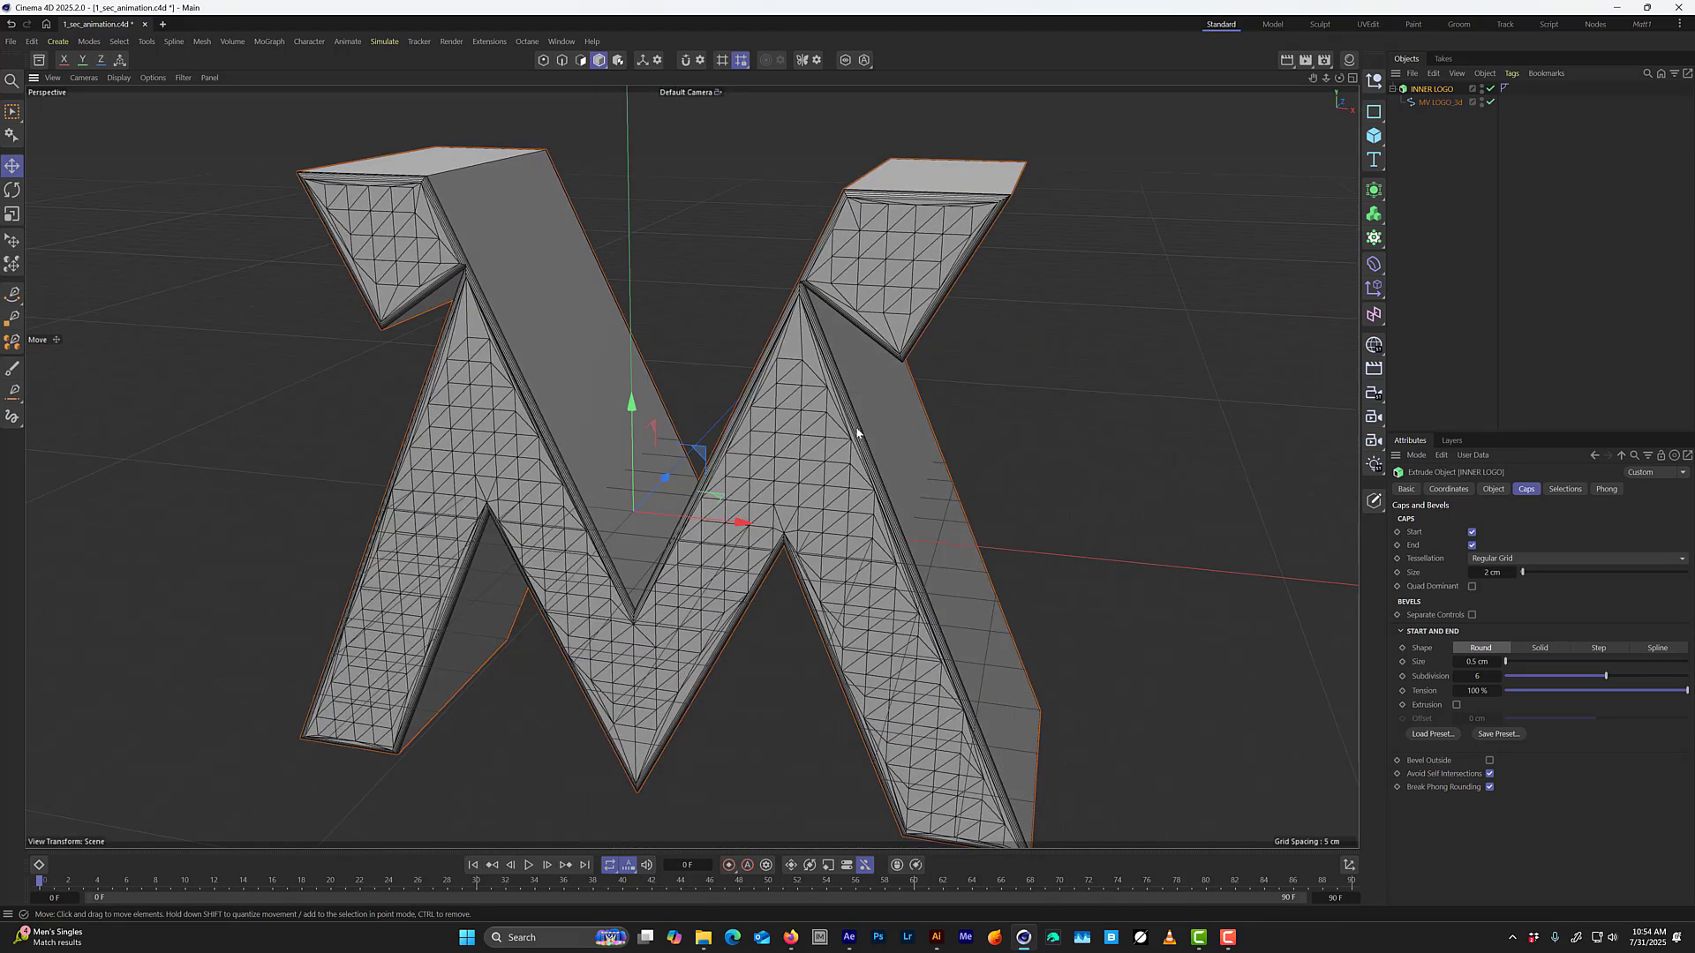
key(ctrl+s)
Duplicate the INNER LOGO extrusion and rename the copy as OUTER LOGO.
scroll(822, 397, down, 2)
alt+drag(858, 399, 860, 482)
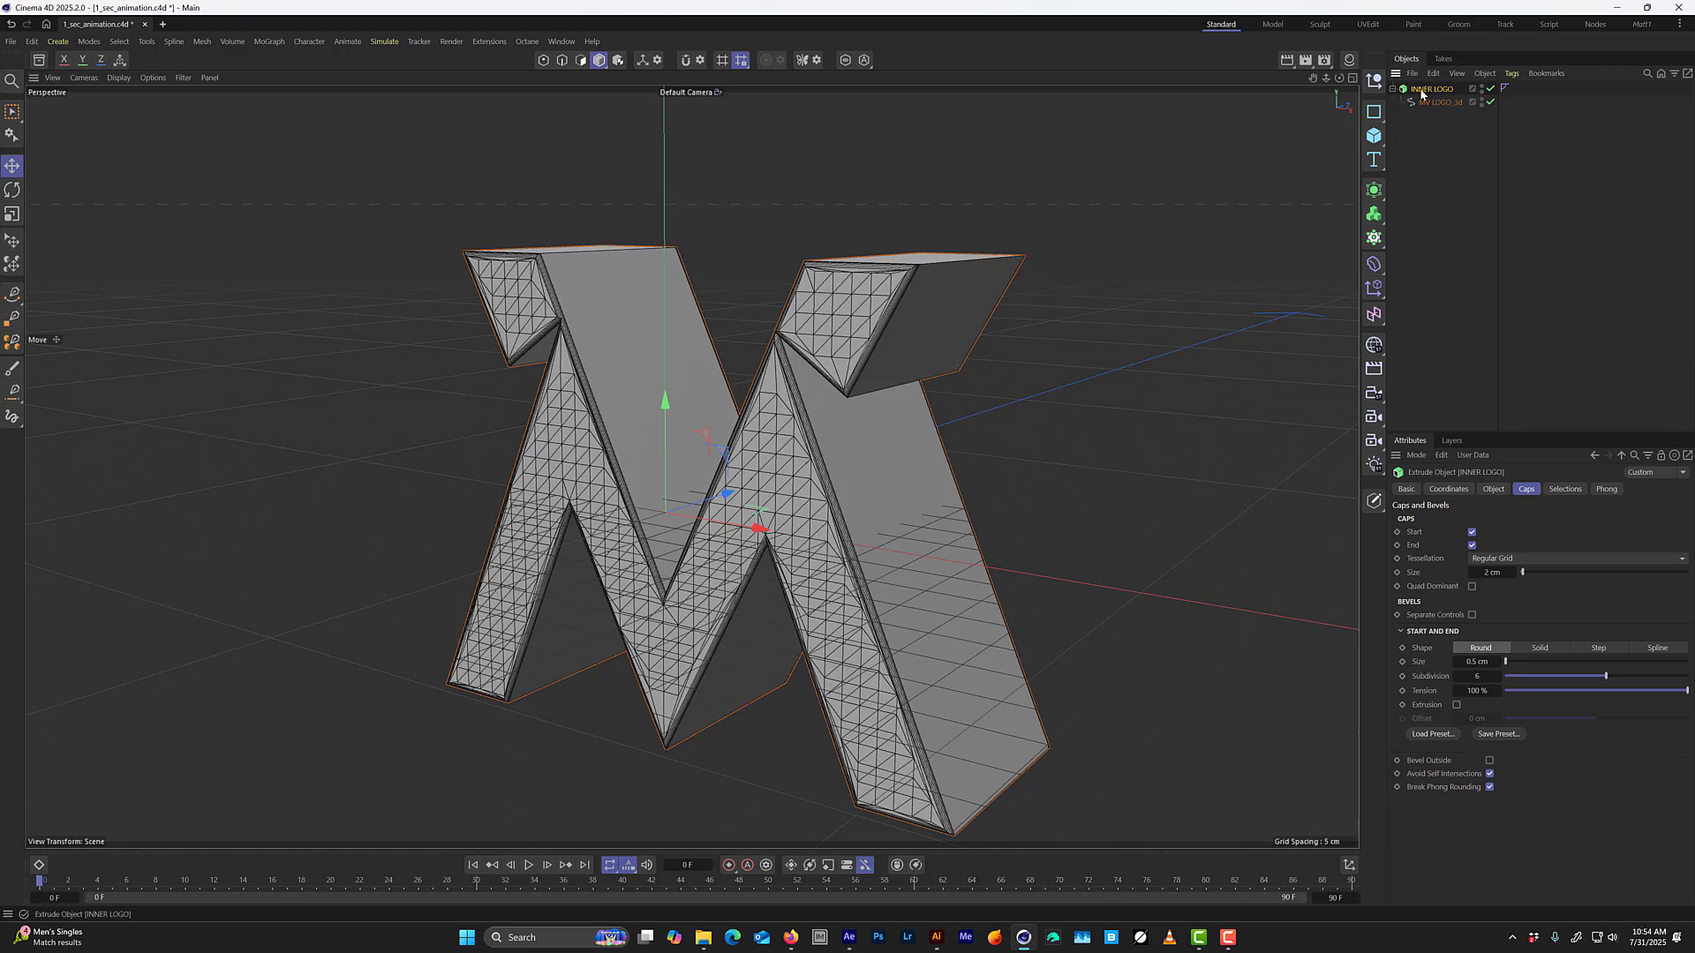
mouse_move(1422, 92)
ctrl+mouse_down()
mouse_move(1439, 134)
mouse_move(1440, 111)
ctrl+mouse_up()
double_click(1449, 103)
text(OUTER)
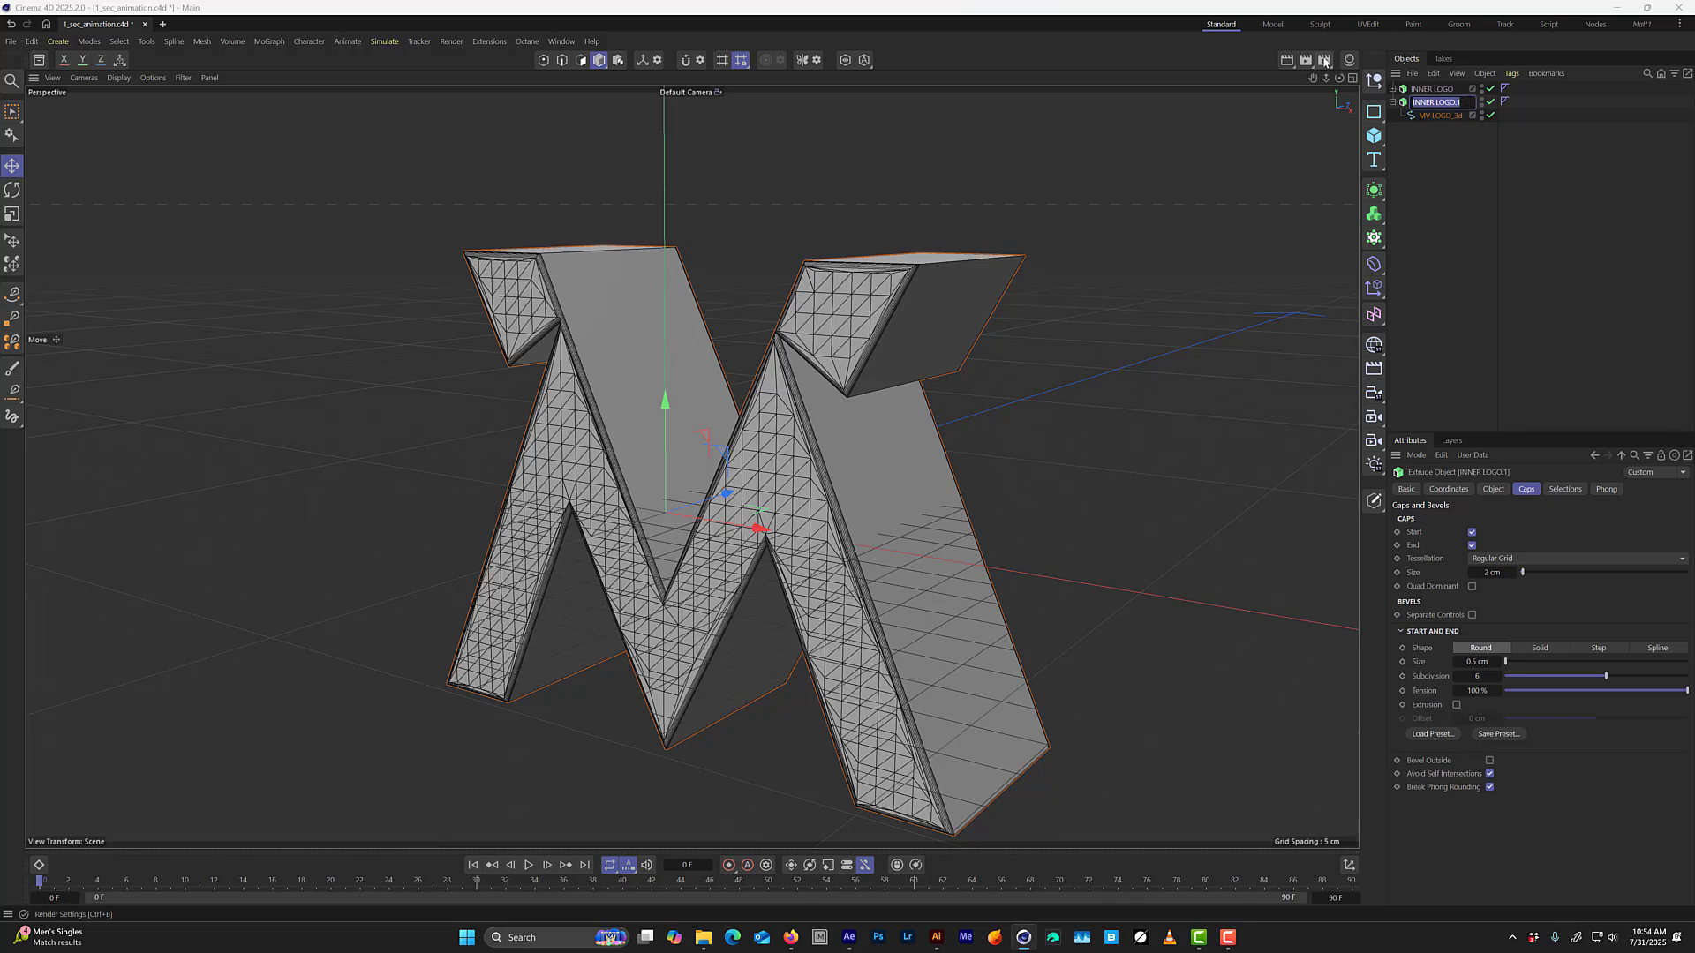
text( LOGO)
key(Return)
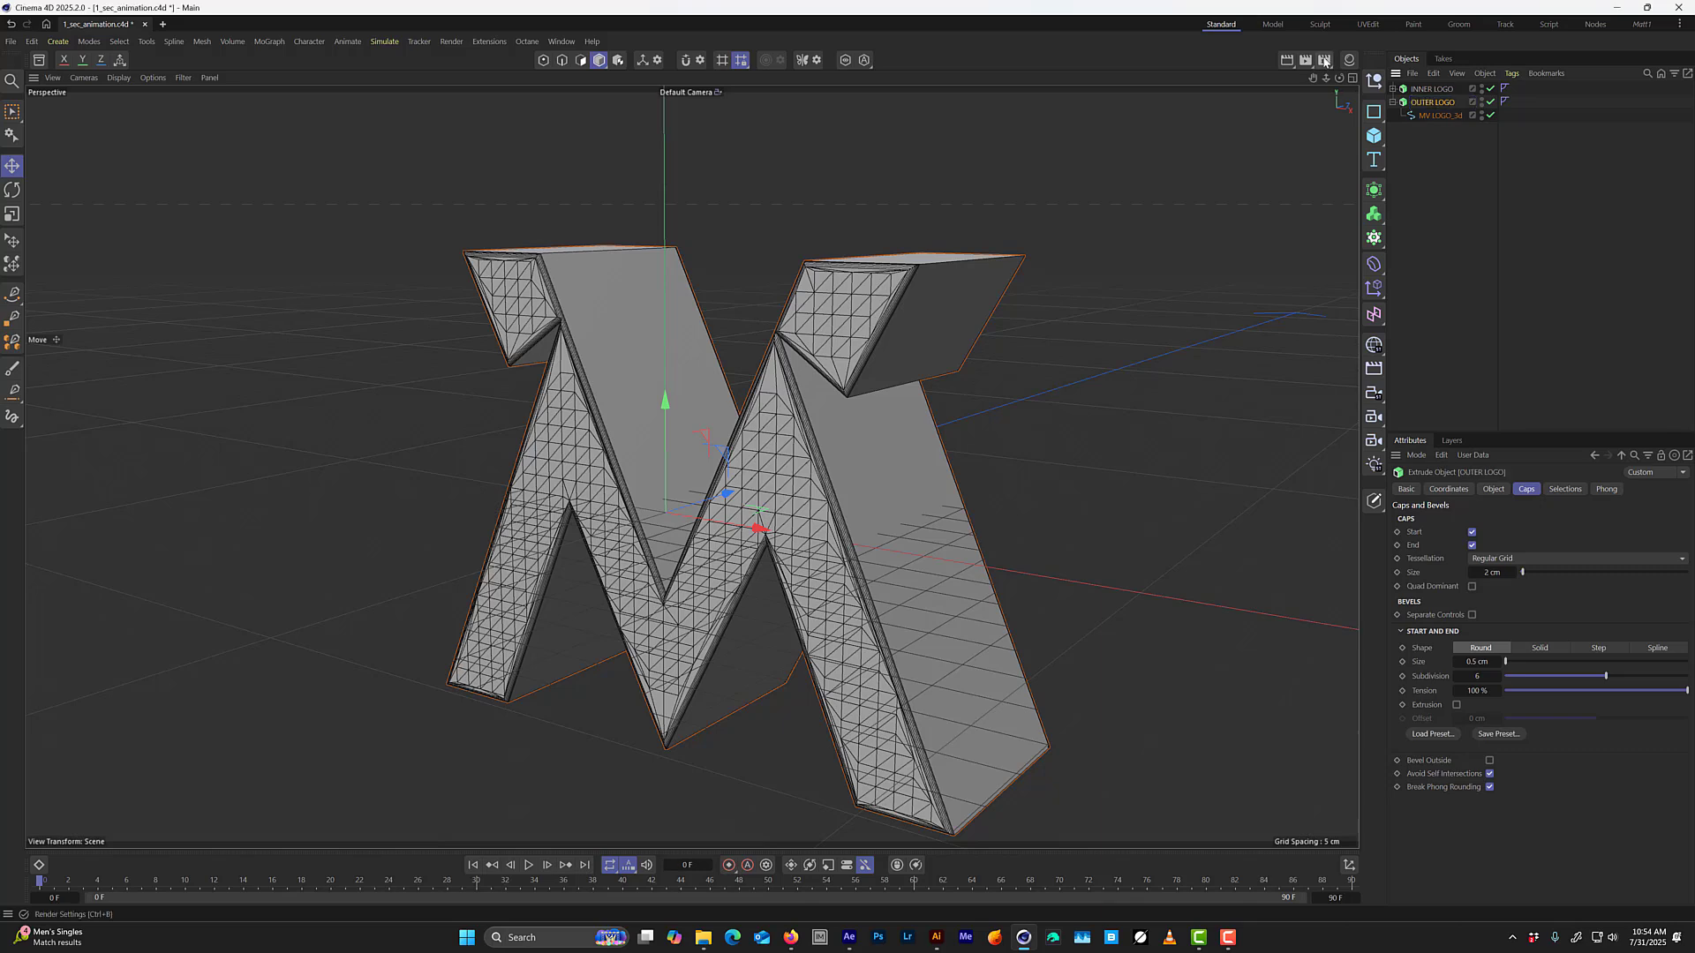
Reduce OUTER LOGO's bevel subdivision to 1 and reset its bevel size to 0 cm.
drag(1483, 675, 1328, 677)
mouse_move(1465, 661)
mouse_down()
mouse_move(1488, 661)
mouse_move(1465, 661)
mouse_up()
right_click(1498, 662)
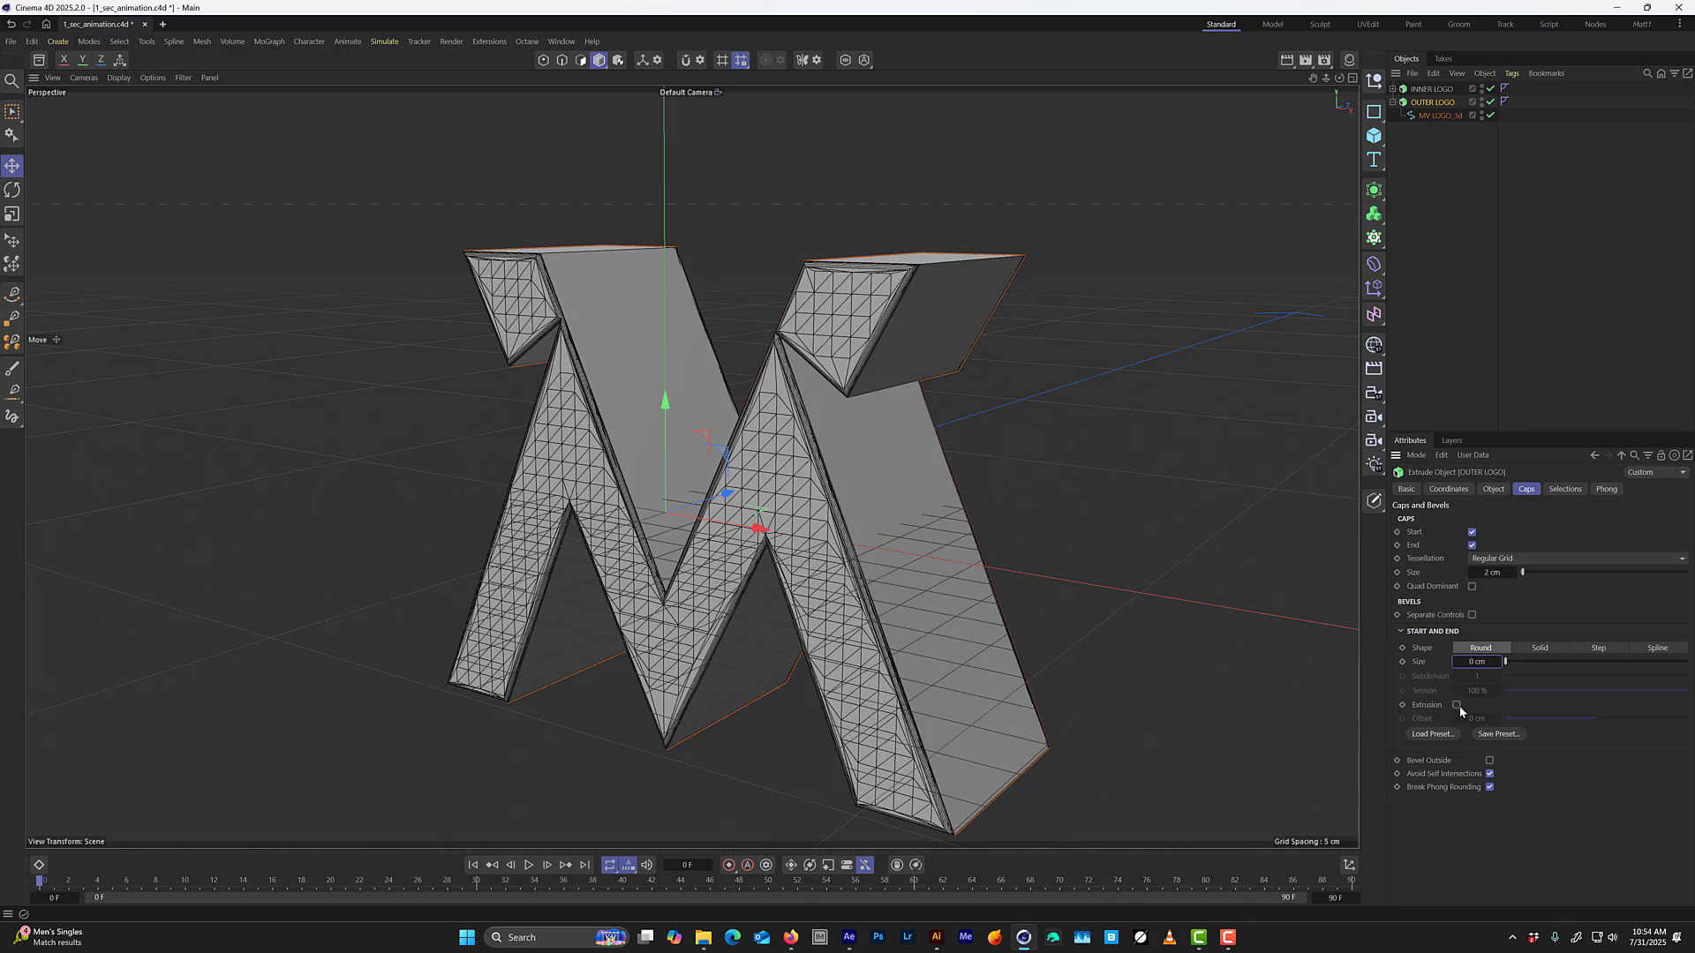
Enable Extrusion and Bevel Outside for OUTER LOGO's bevel and raise the bevel size to about 1 cm.
click(1457, 705)
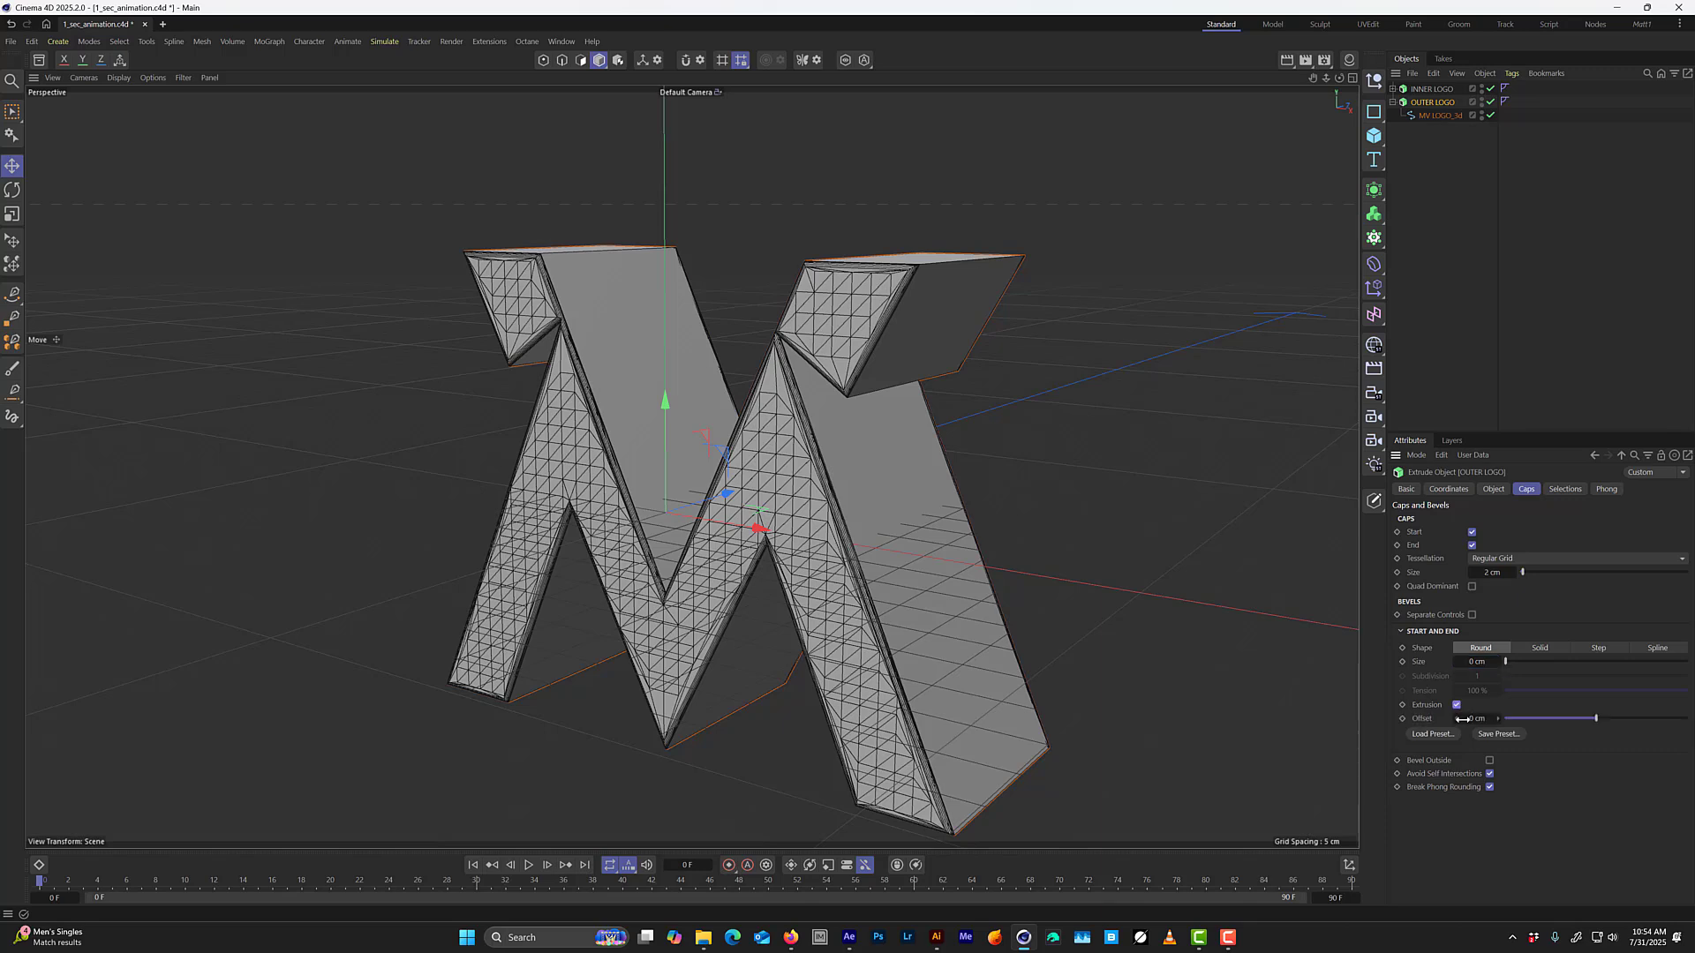
click(1490, 761)
drag(1479, 662, 1547, 651)
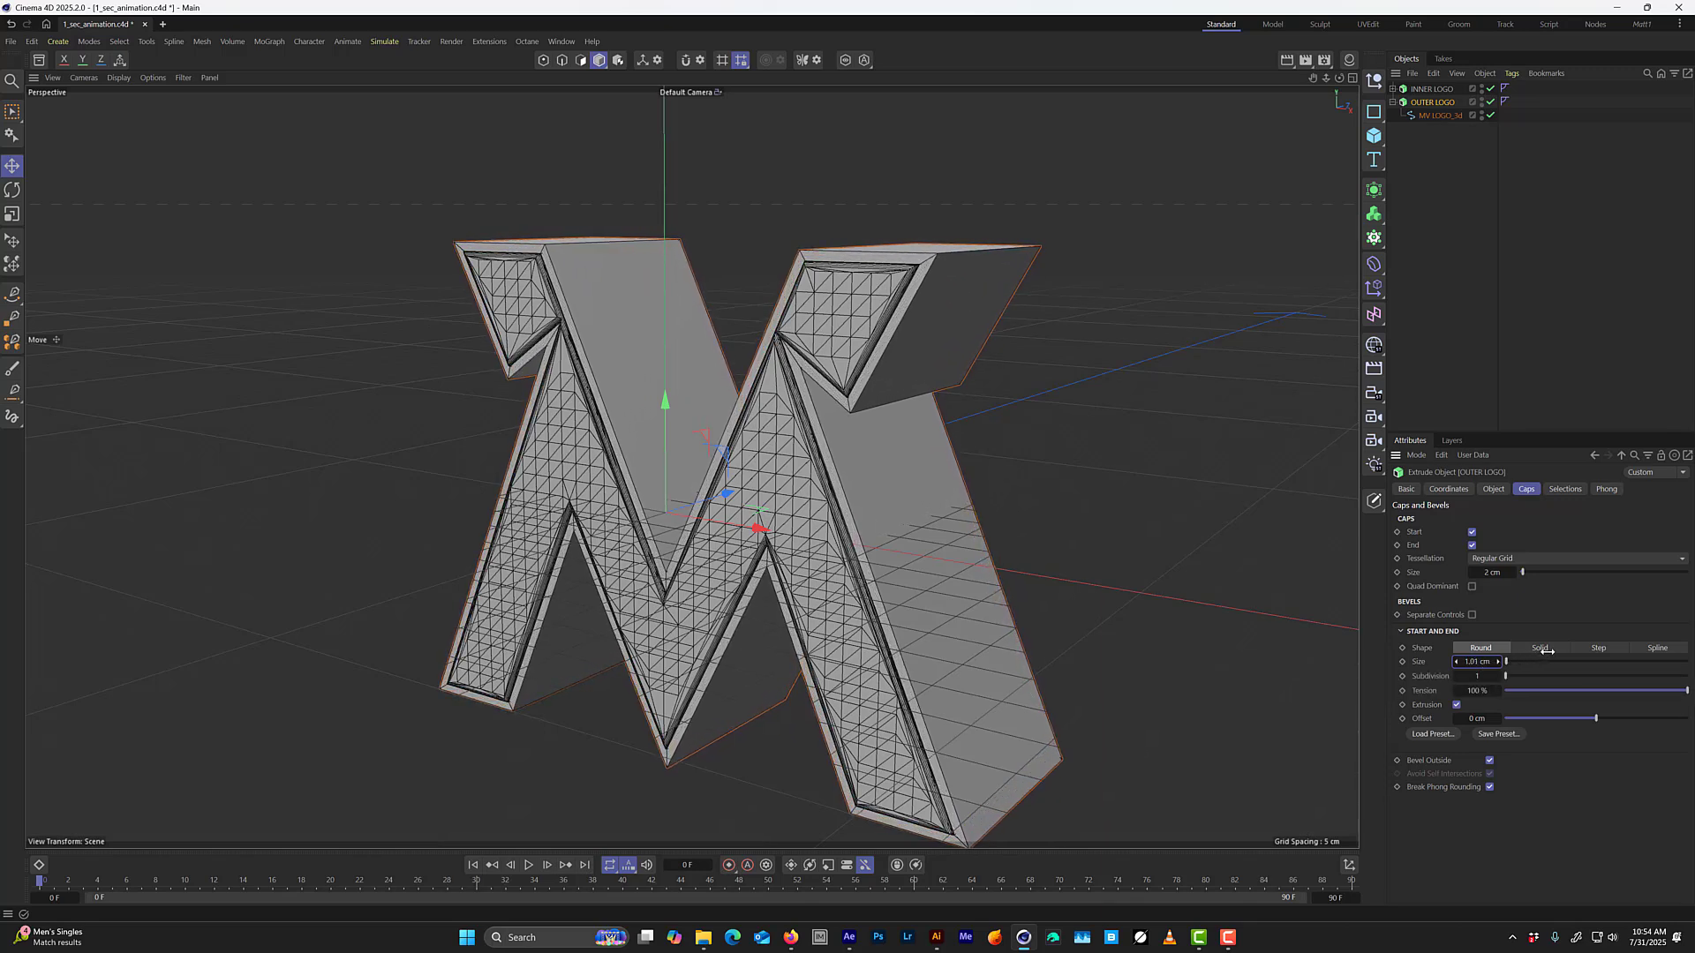
Set OUTER LOGO's bevel subdivision to 2 and its bevel offset to 2 cm.
click(1497, 676)
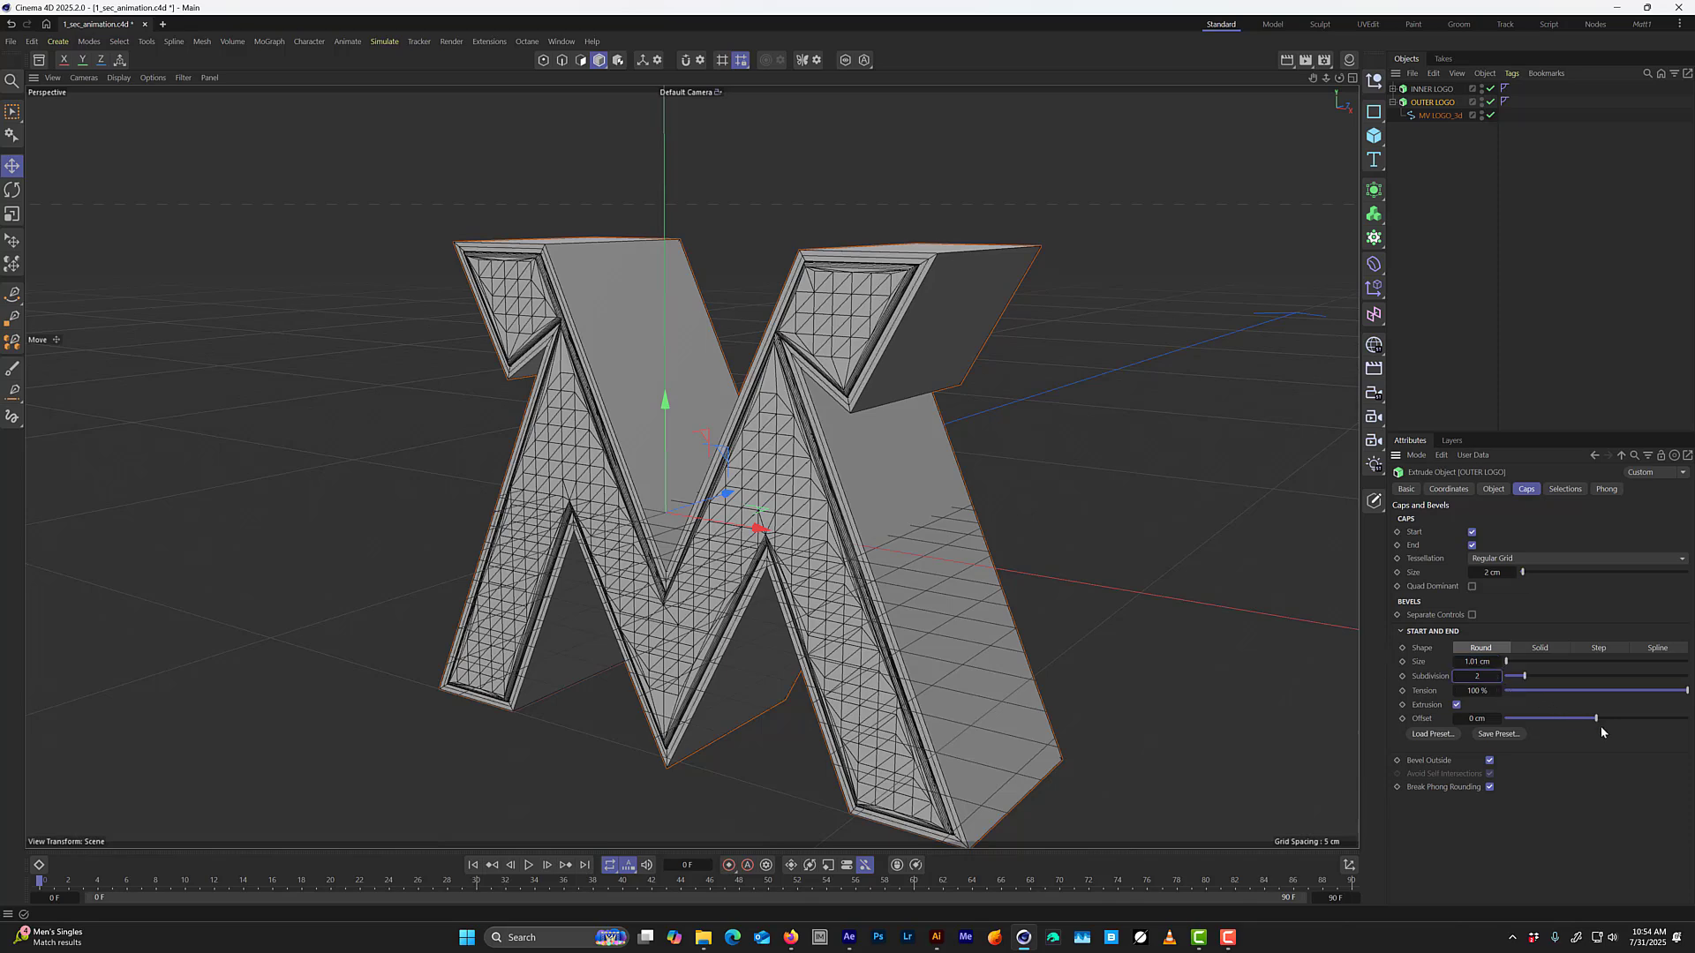
drag(1598, 721, 1600, 719)
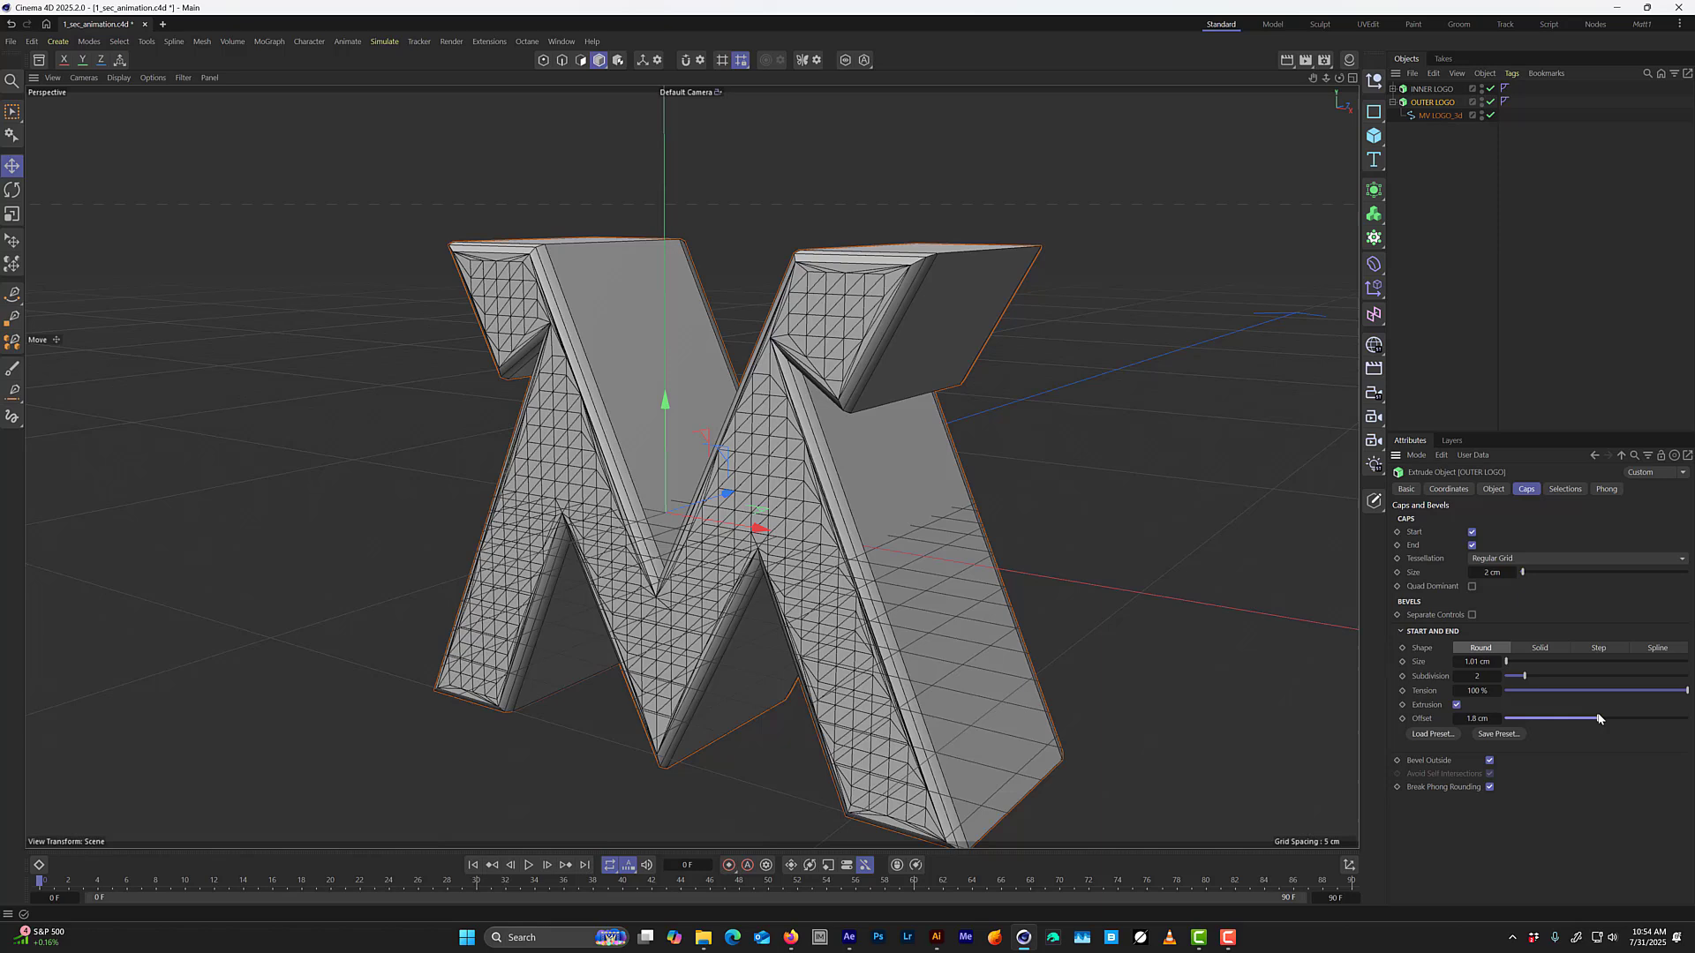
click(1498, 718)
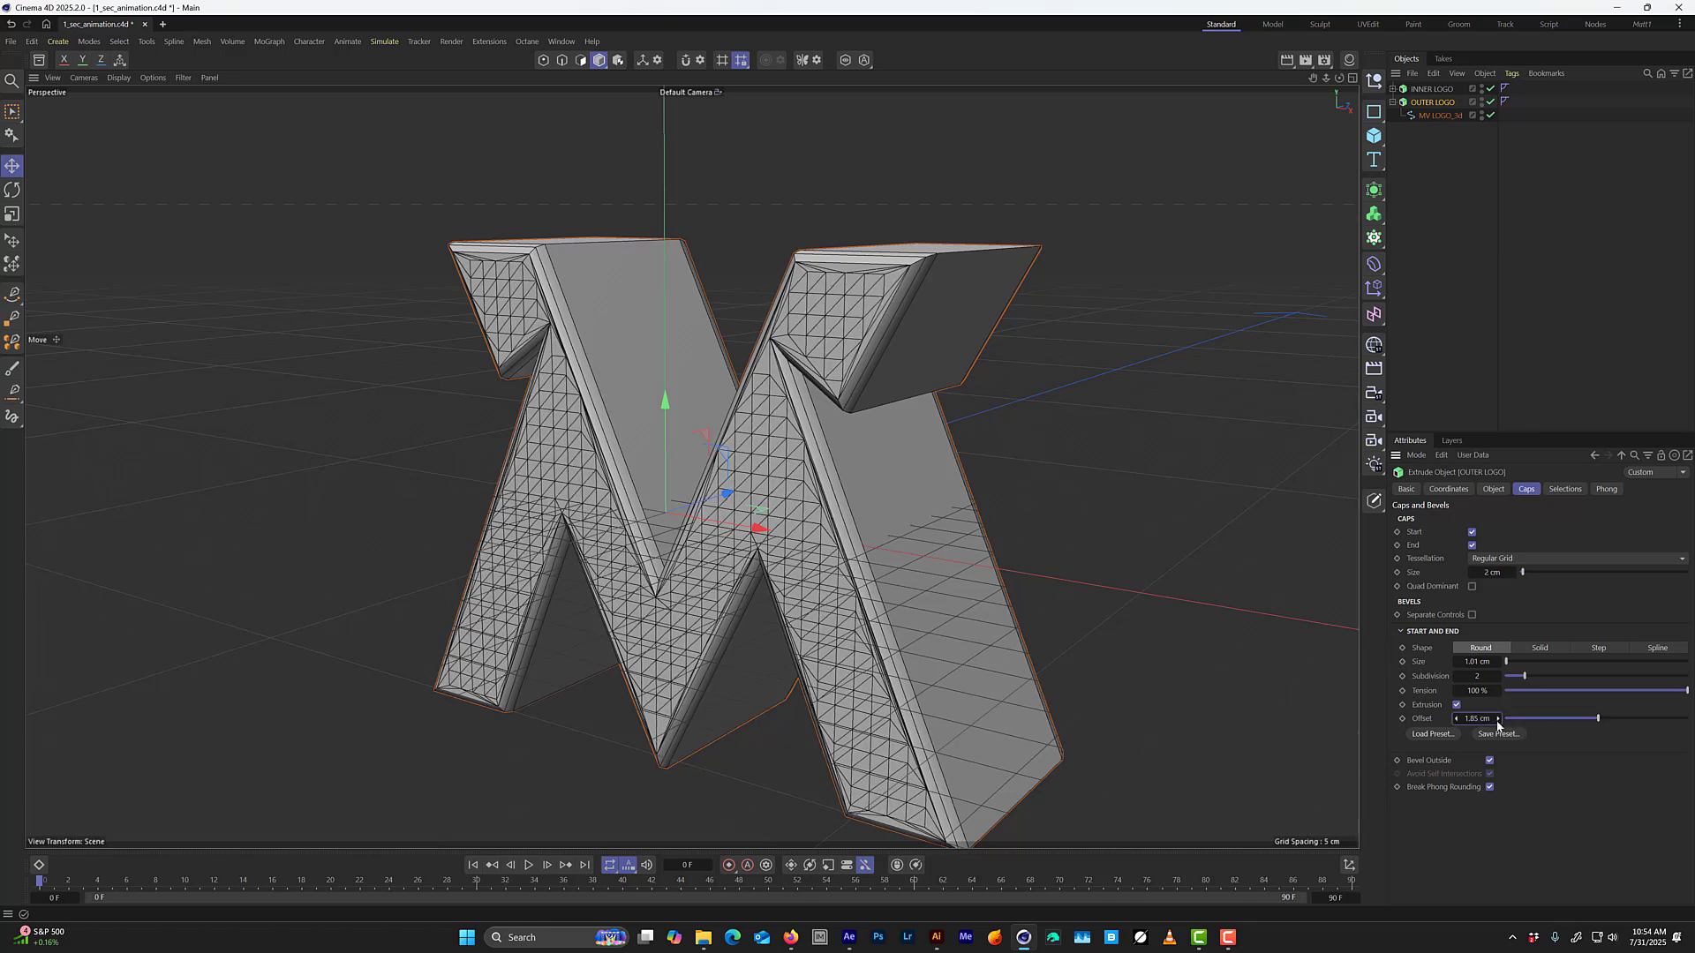
double_click(1478, 721)
text(2)
key(Return)
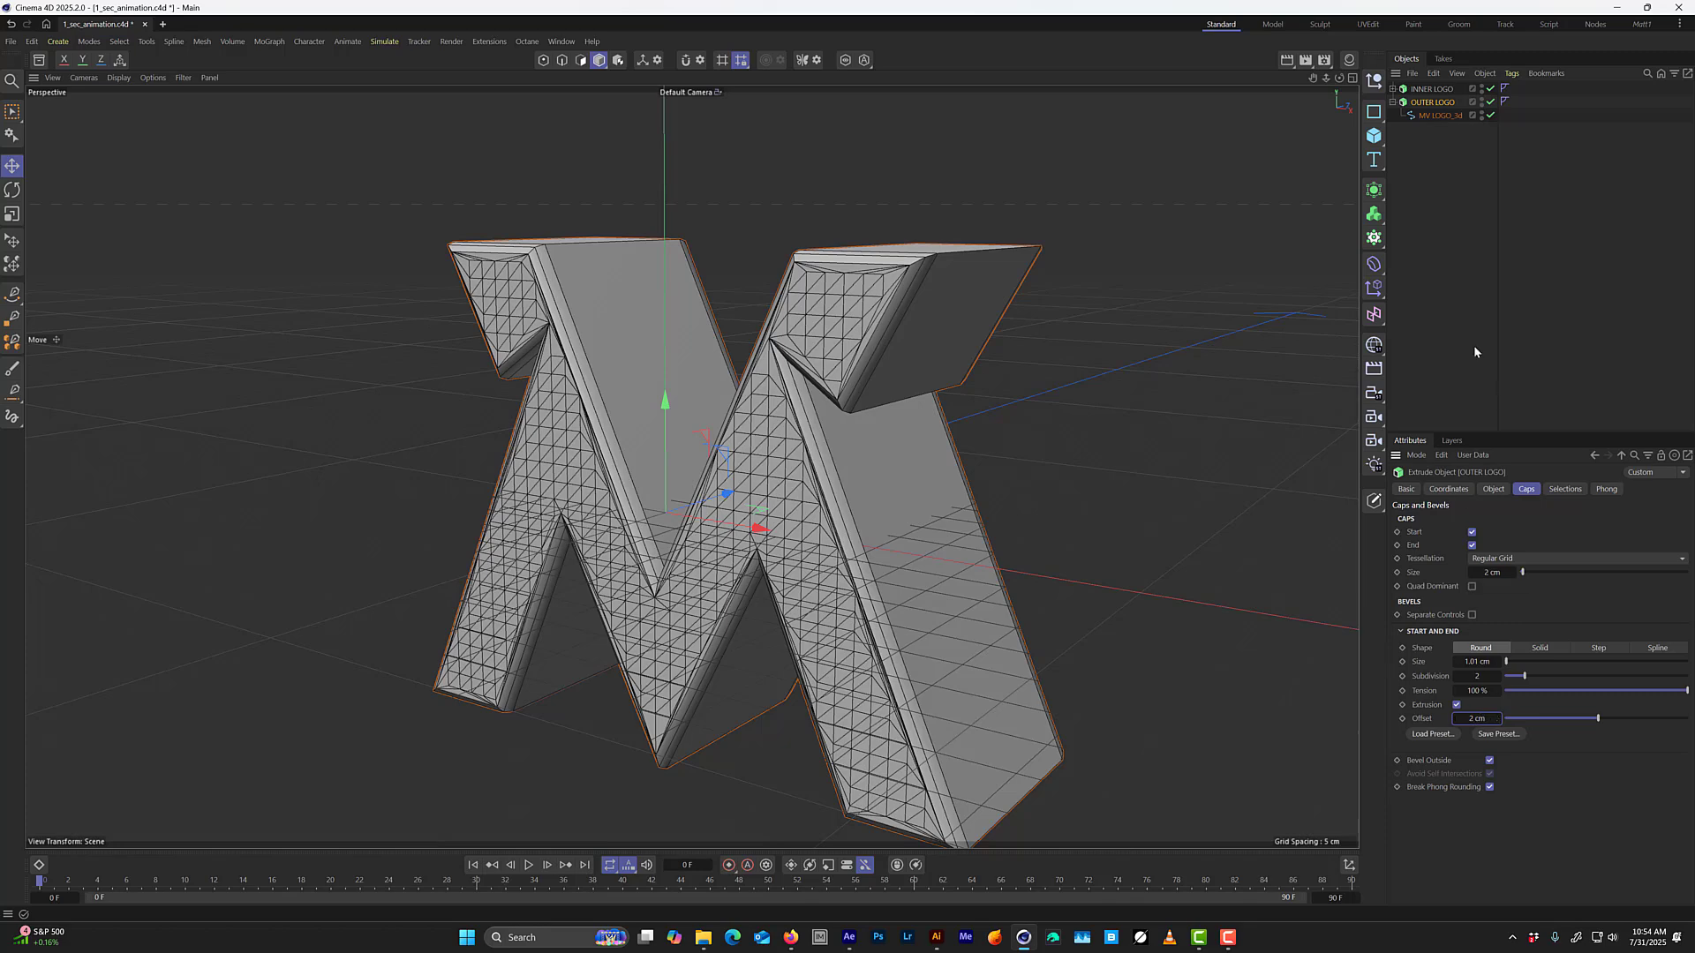
Move OUTER LOGO slightly backward along the Z axis so INNER LOGO's front face and bevel emerge from the frame.
alt+drag(897, 323, 996, 331)
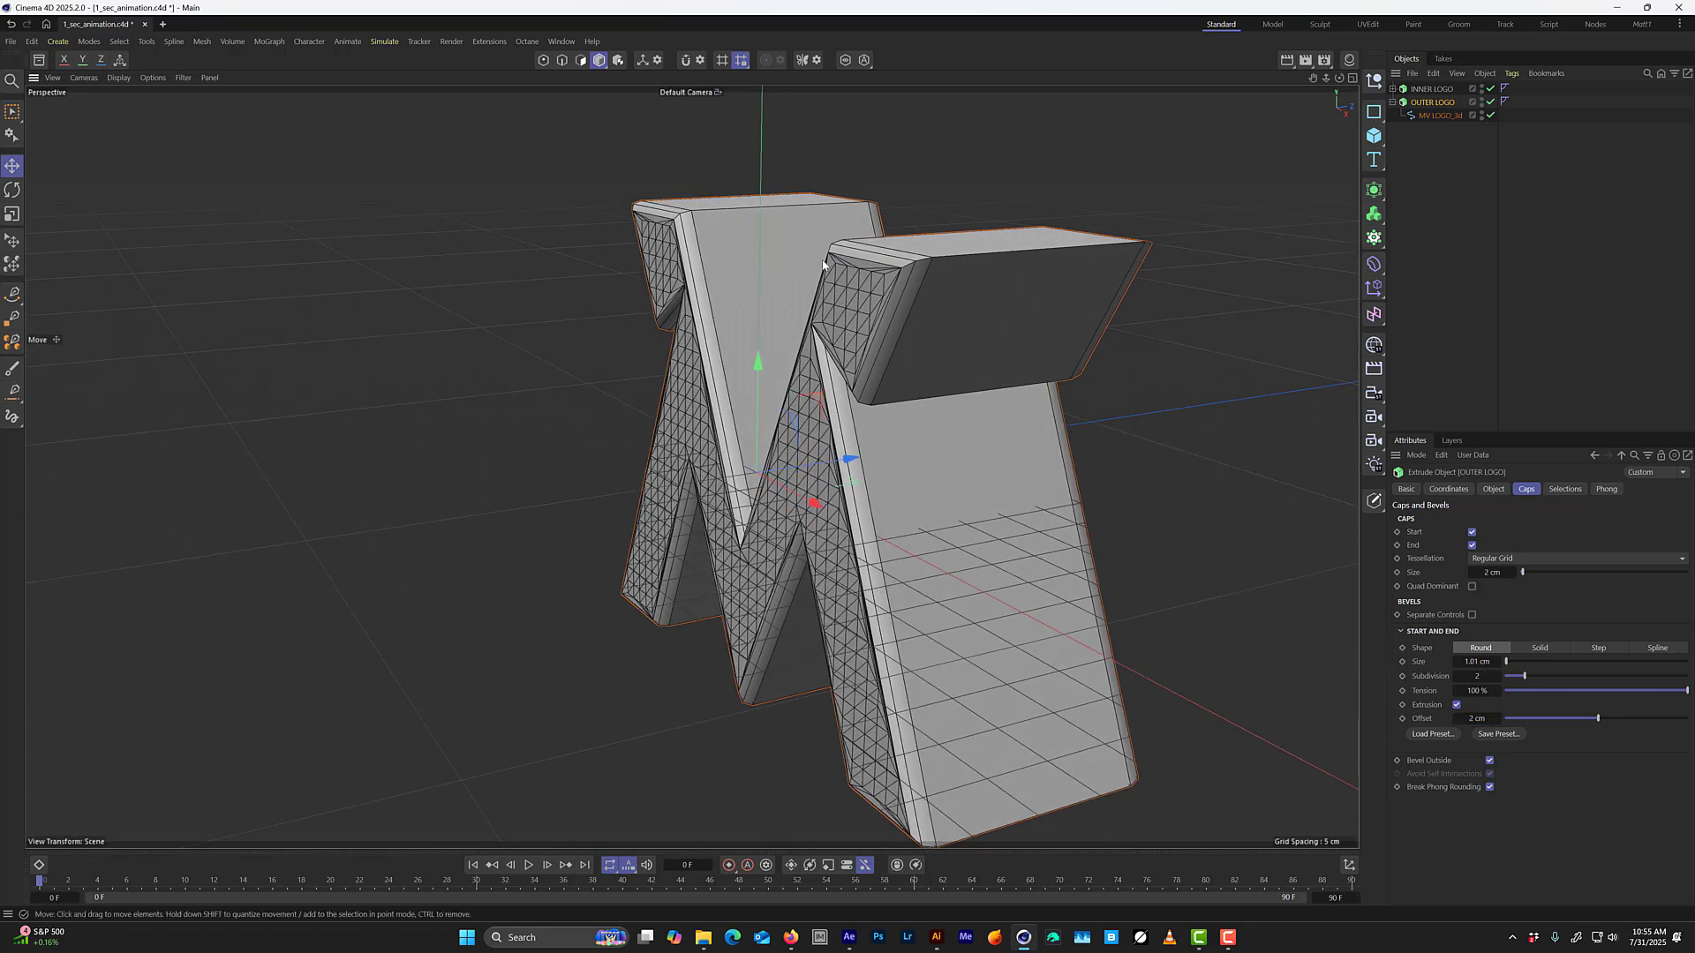
middle_click(778, 328)
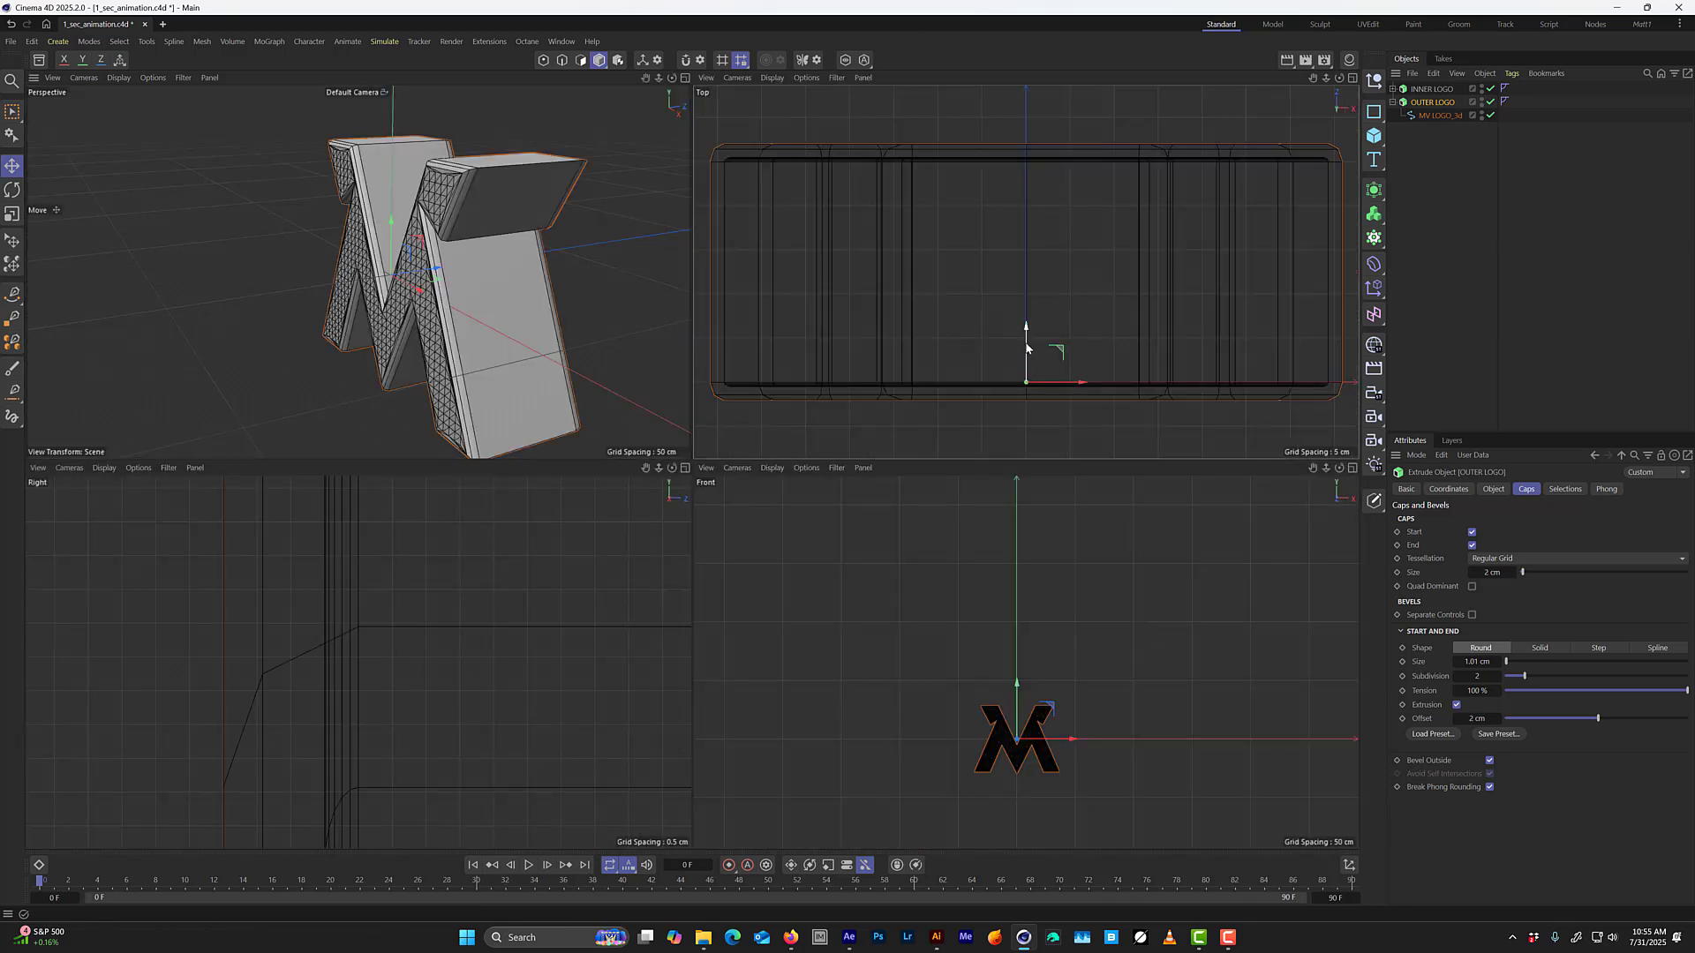
drag(1025, 347, 1027, 331)
middle_click(477, 206)
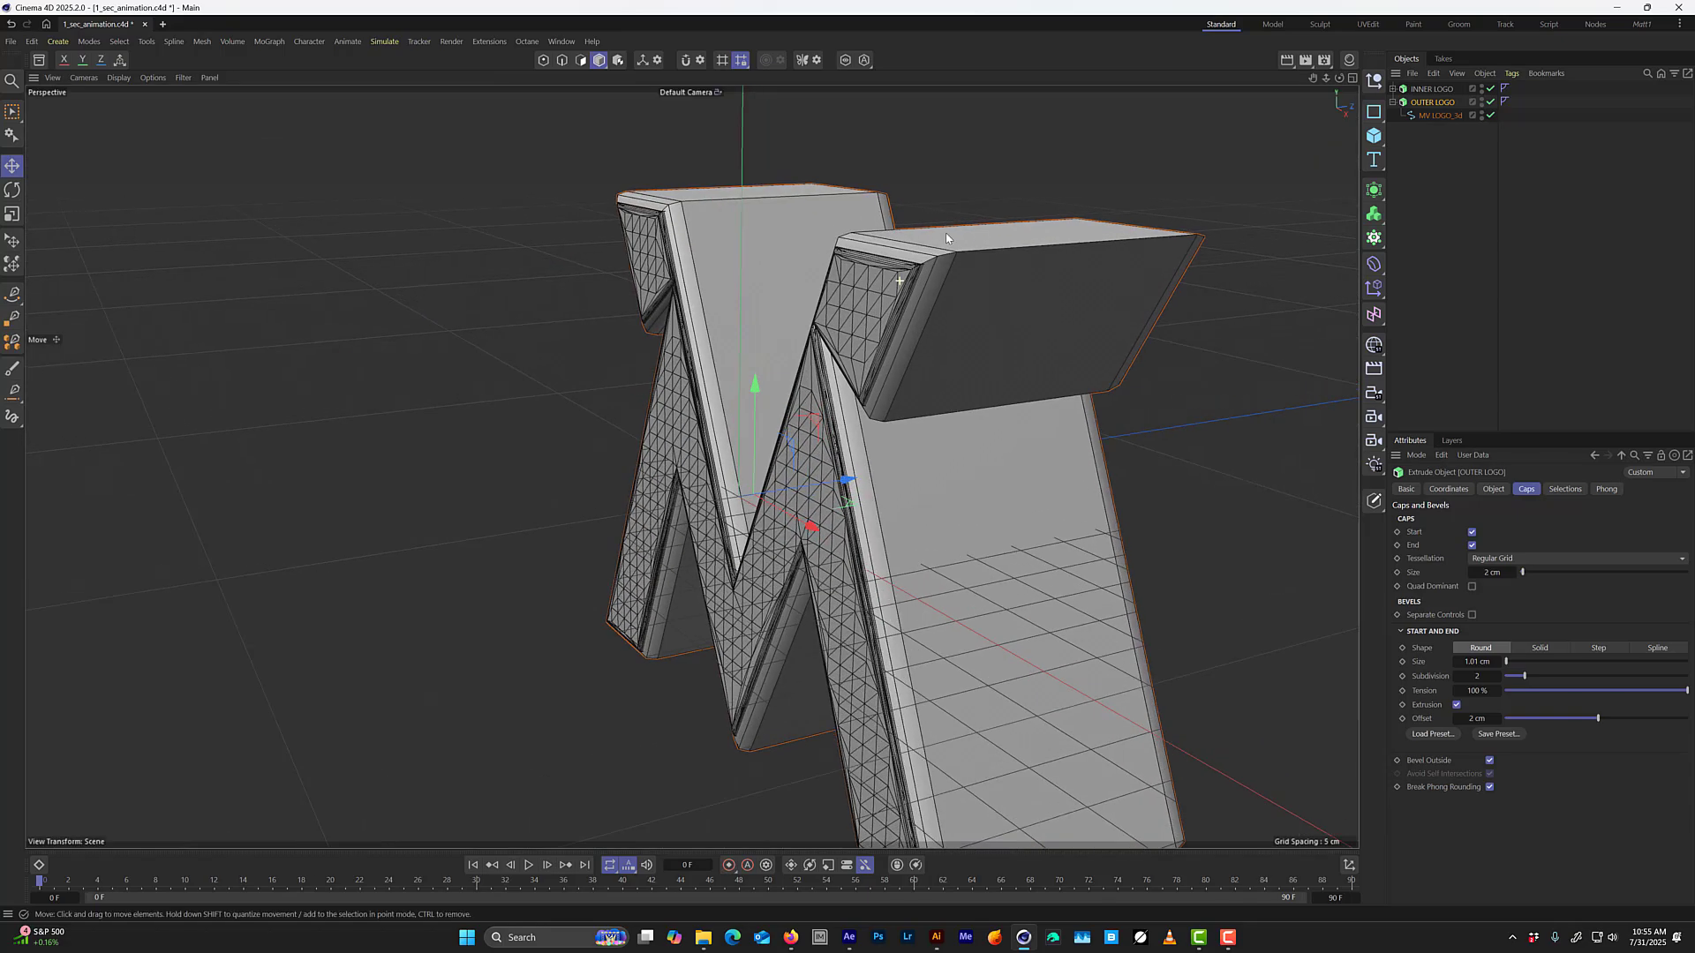
alt+right_drag(946, 234, 982, 212)
mouse_move(911, 258)
alt+mouse_down()
mouse_move(967, 256)
mouse_move(883, 260)
mouse_move(972, 257)
mouse_move(913, 266)
alt+mouse_up()
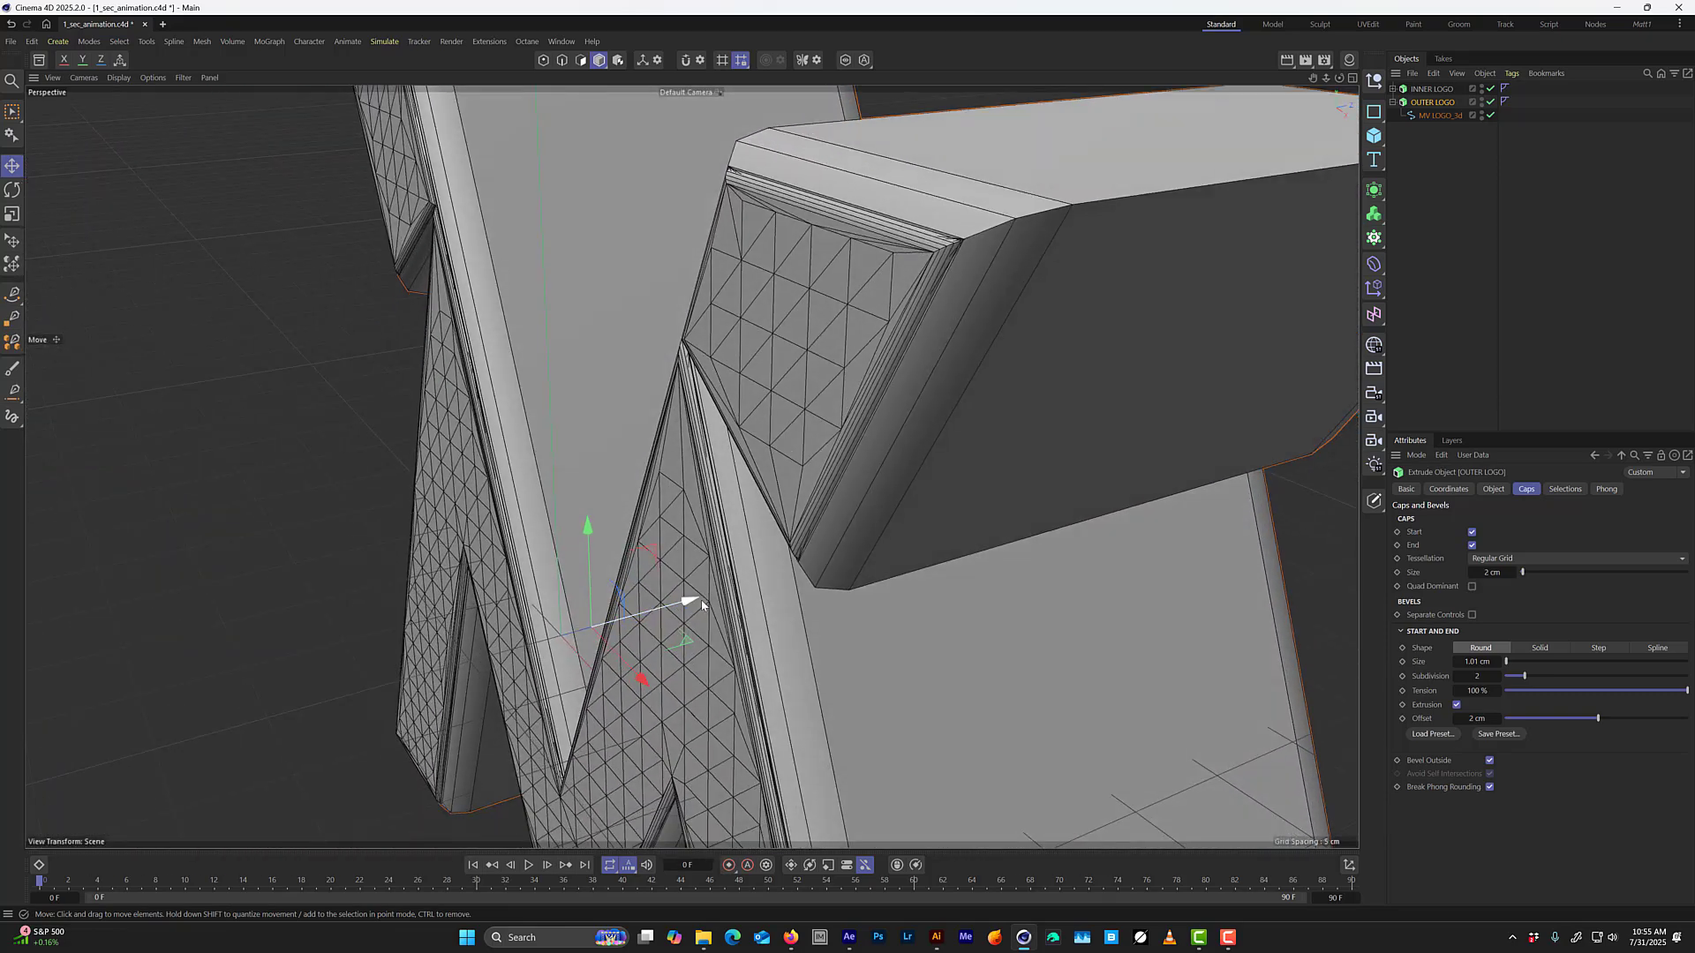
alt+drag(702, 605, 704, 598)
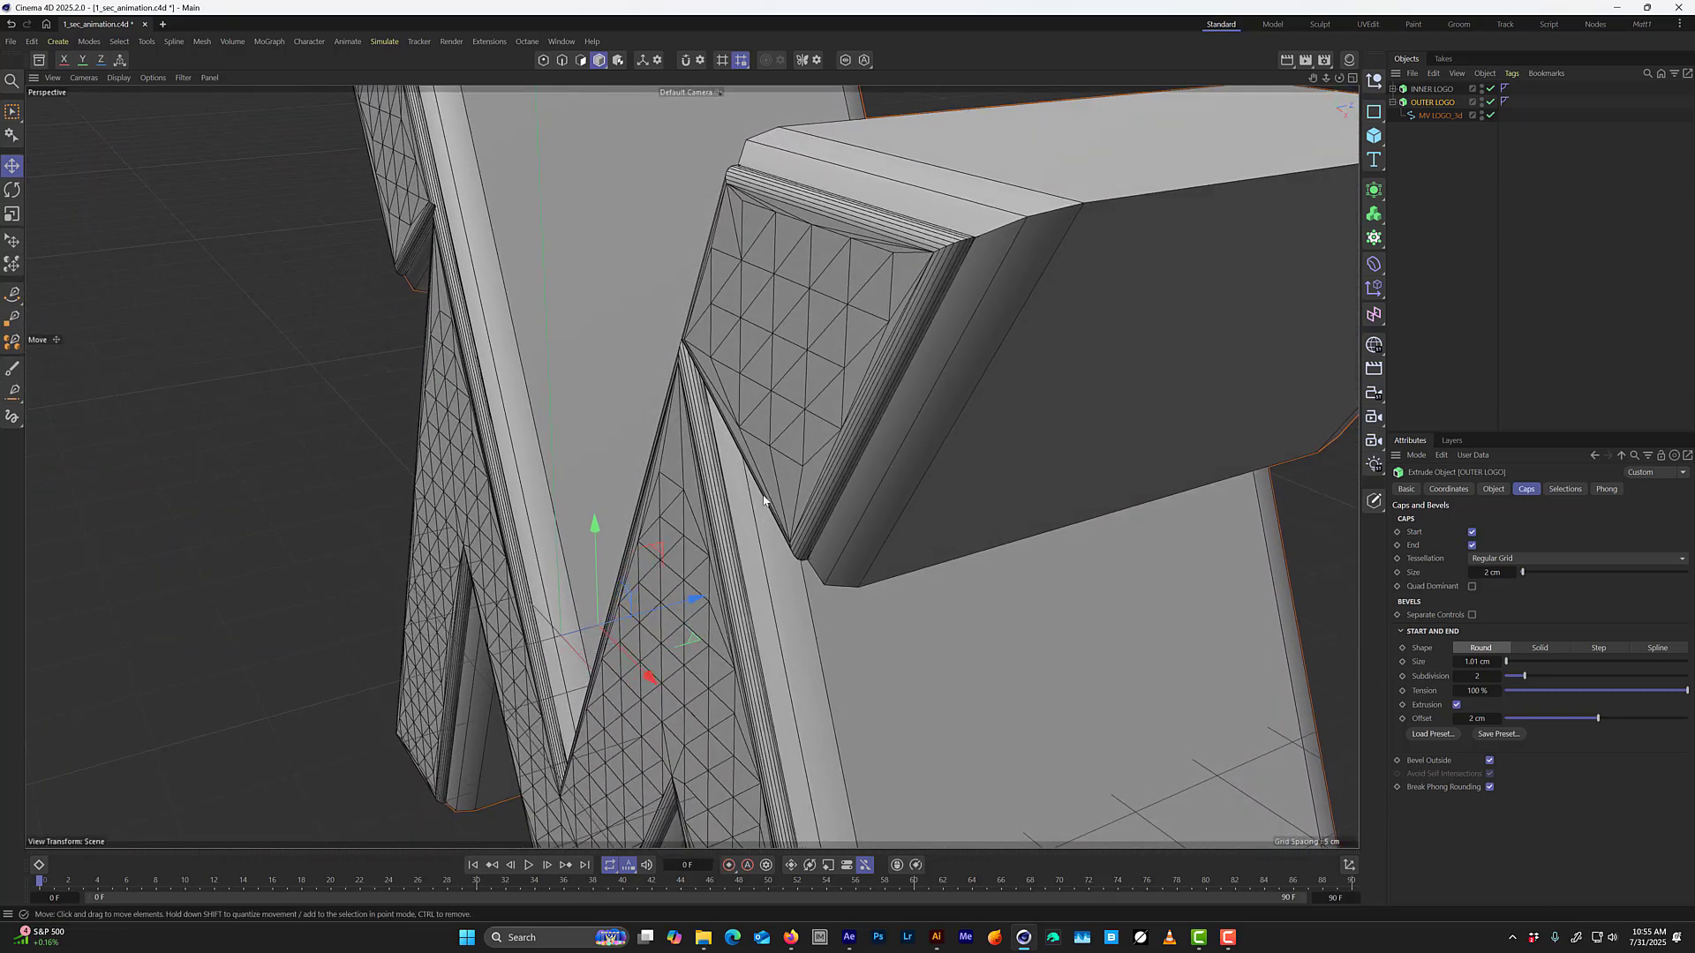
Inspect how INNER LOGO's bevel sits inside OUTER LOGO and save the scene.
scroll(782, 388, down, 3)
alt+drag(786, 374, 817, 321)
alt+drag(694, 665, 700, 360)
scroll(805, 353, up, 10)
scroll(694, 350, down, 10)
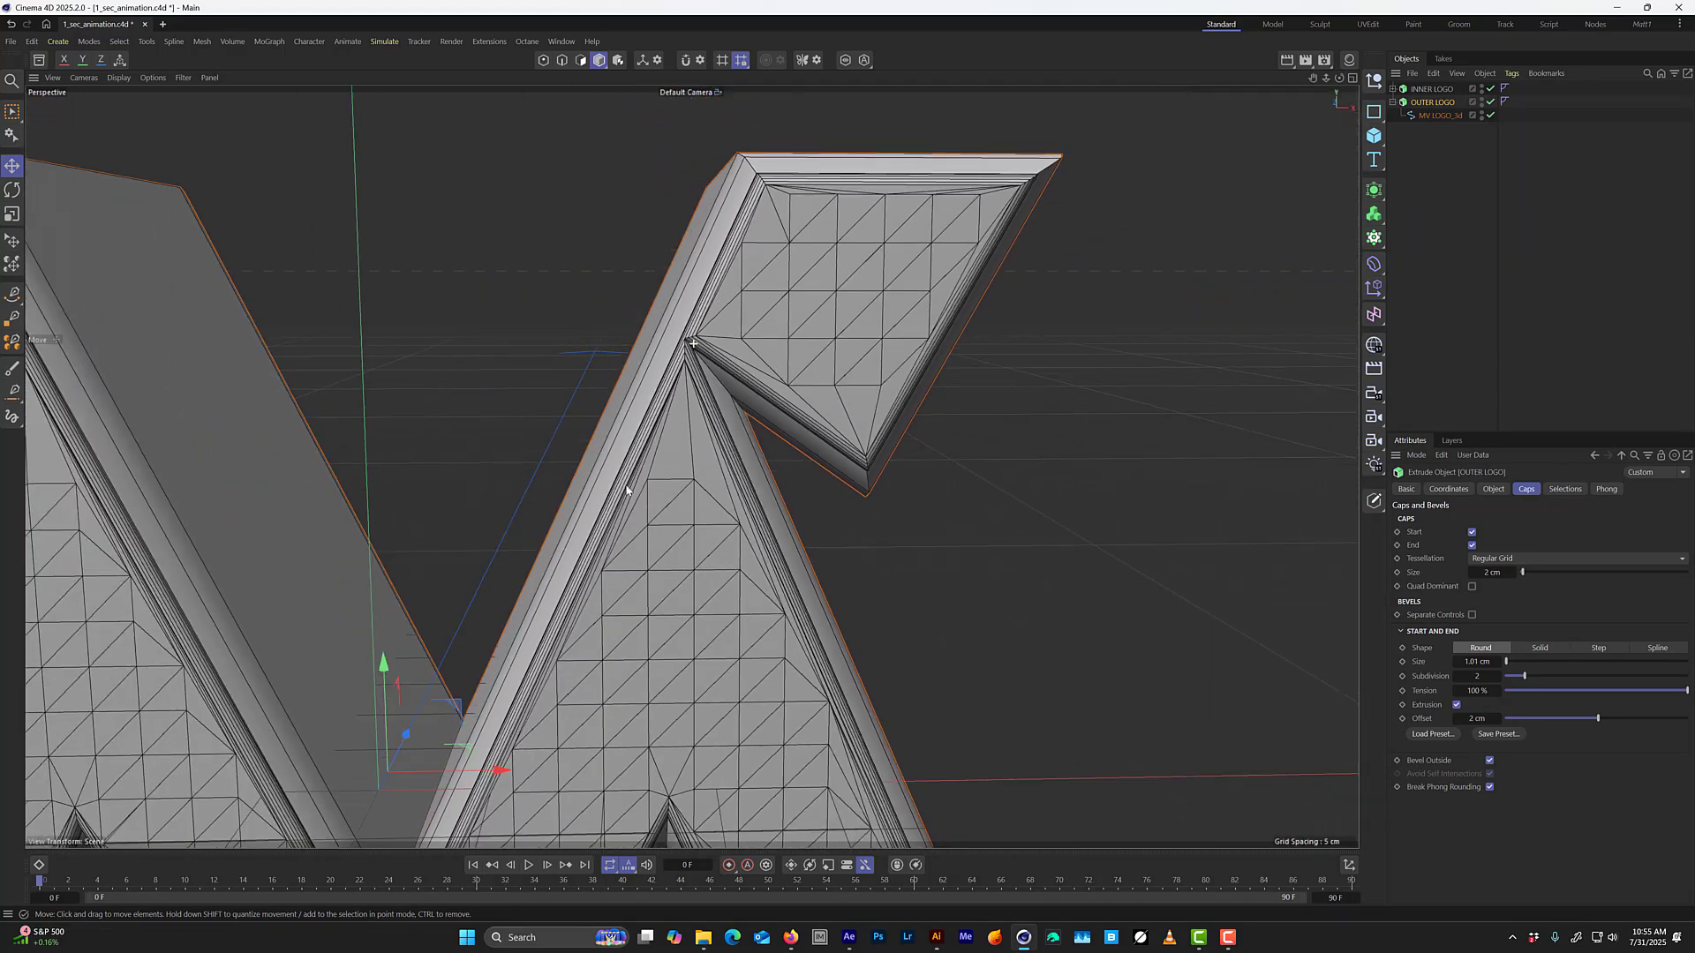
mouse_move(739, 447)
alt+mouse_down()
mouse_move(698, 458)
mouse_move(731, 454)
alt+mouse_up()
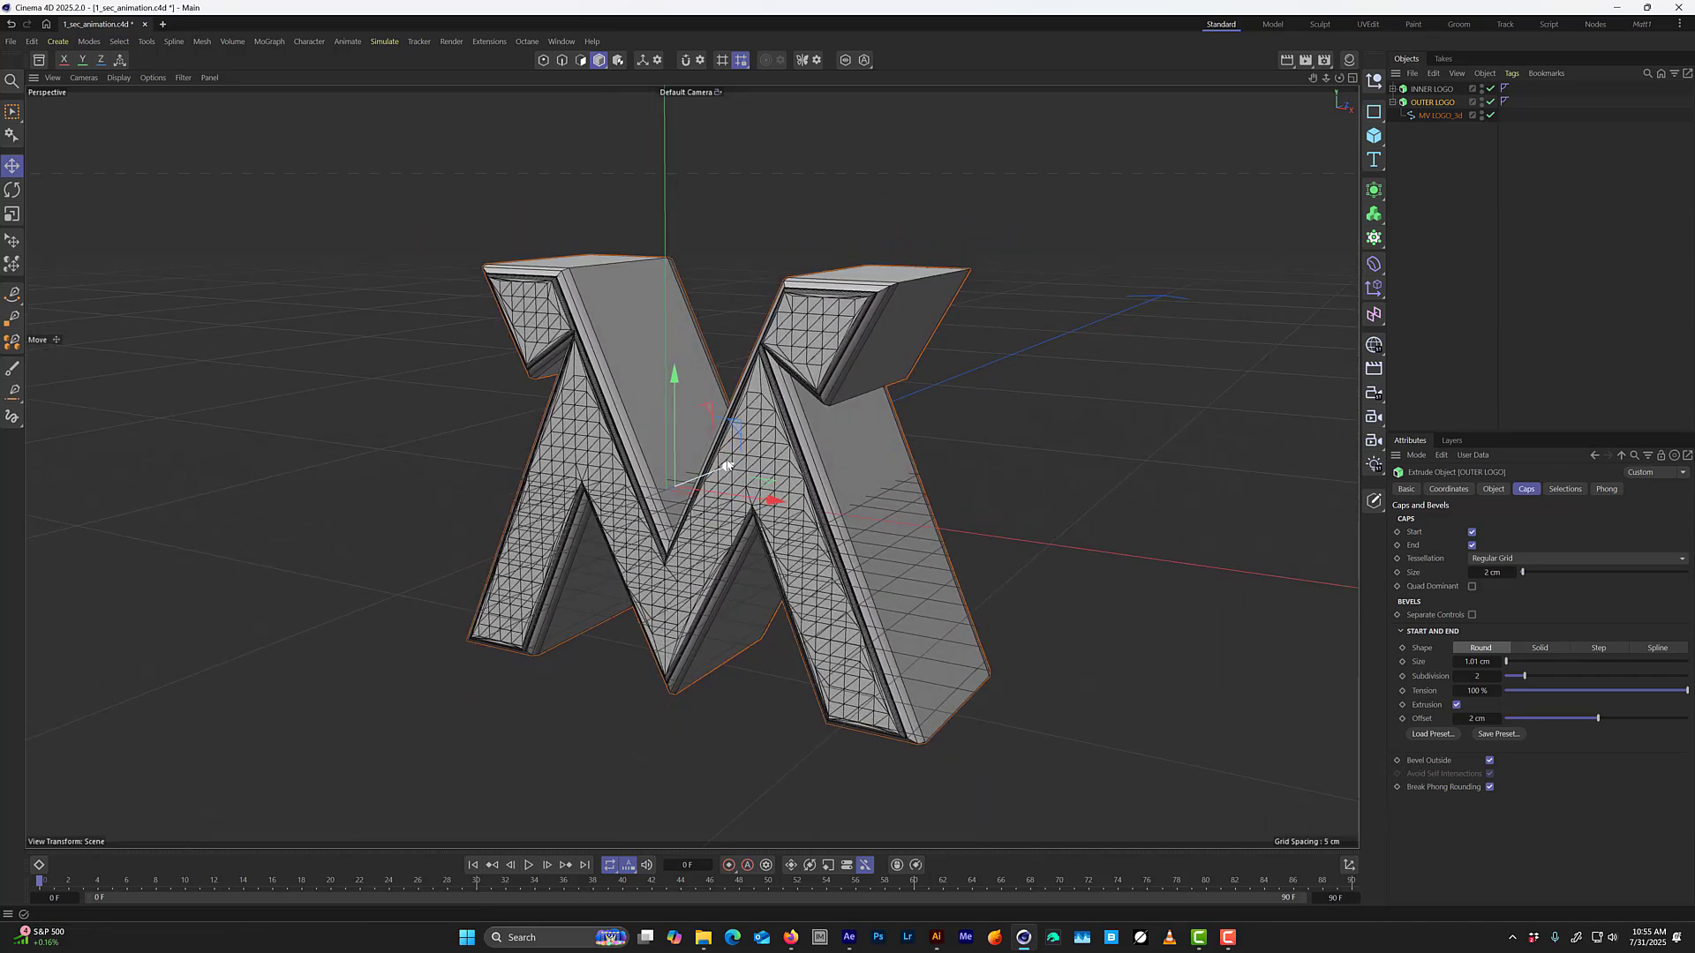
key(ctrl+s)
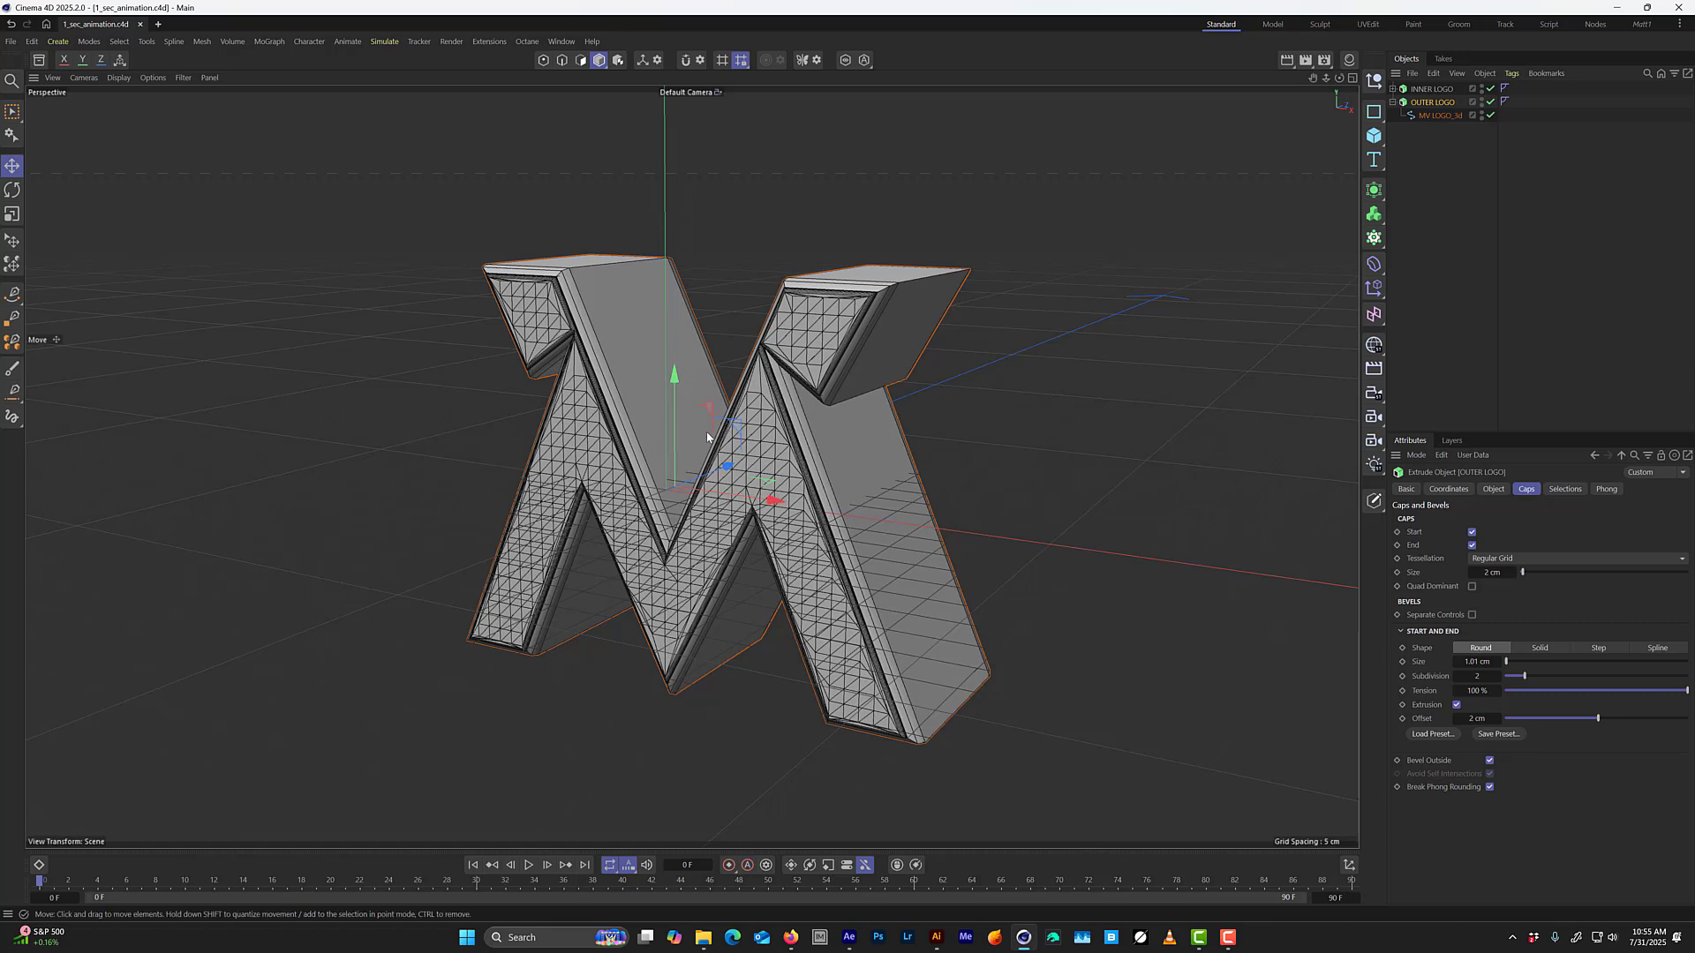
Move INNER LOGO forward along the Z axis so it protrudes further from OUTER LOGO.
mouse_move(776, 495)
alt+mouse_down()
mouse_move(712, 510)
mouse_move(716, 480)
alt+mouse_up()
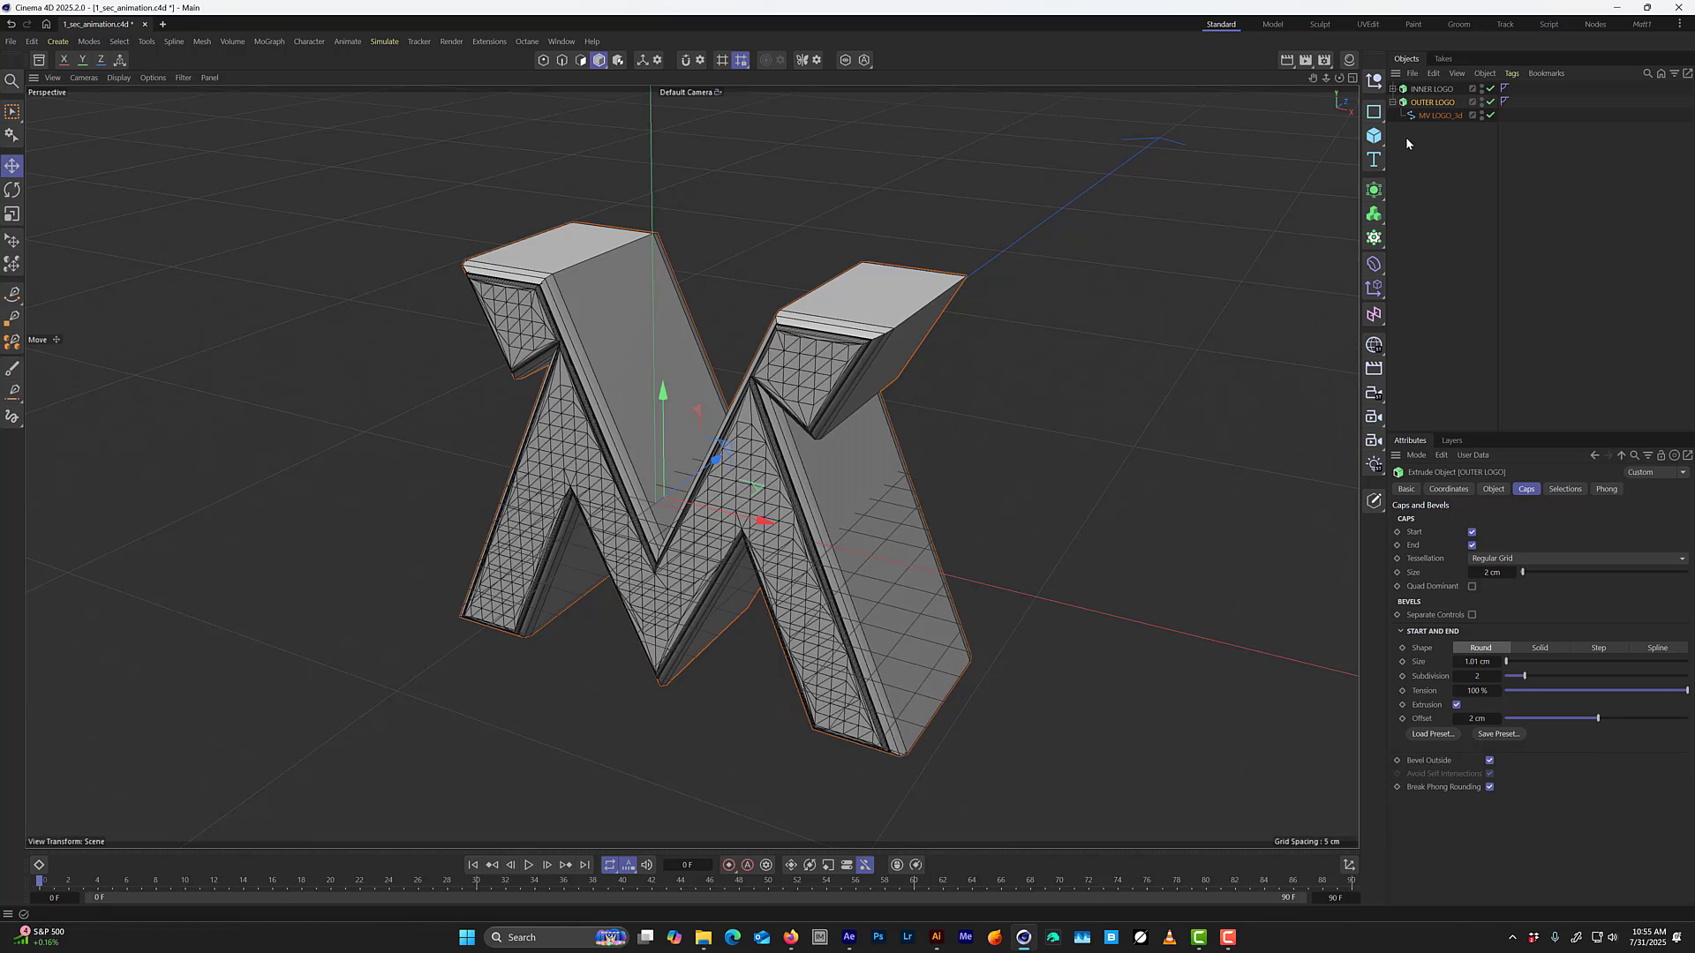
click(1431, 89)
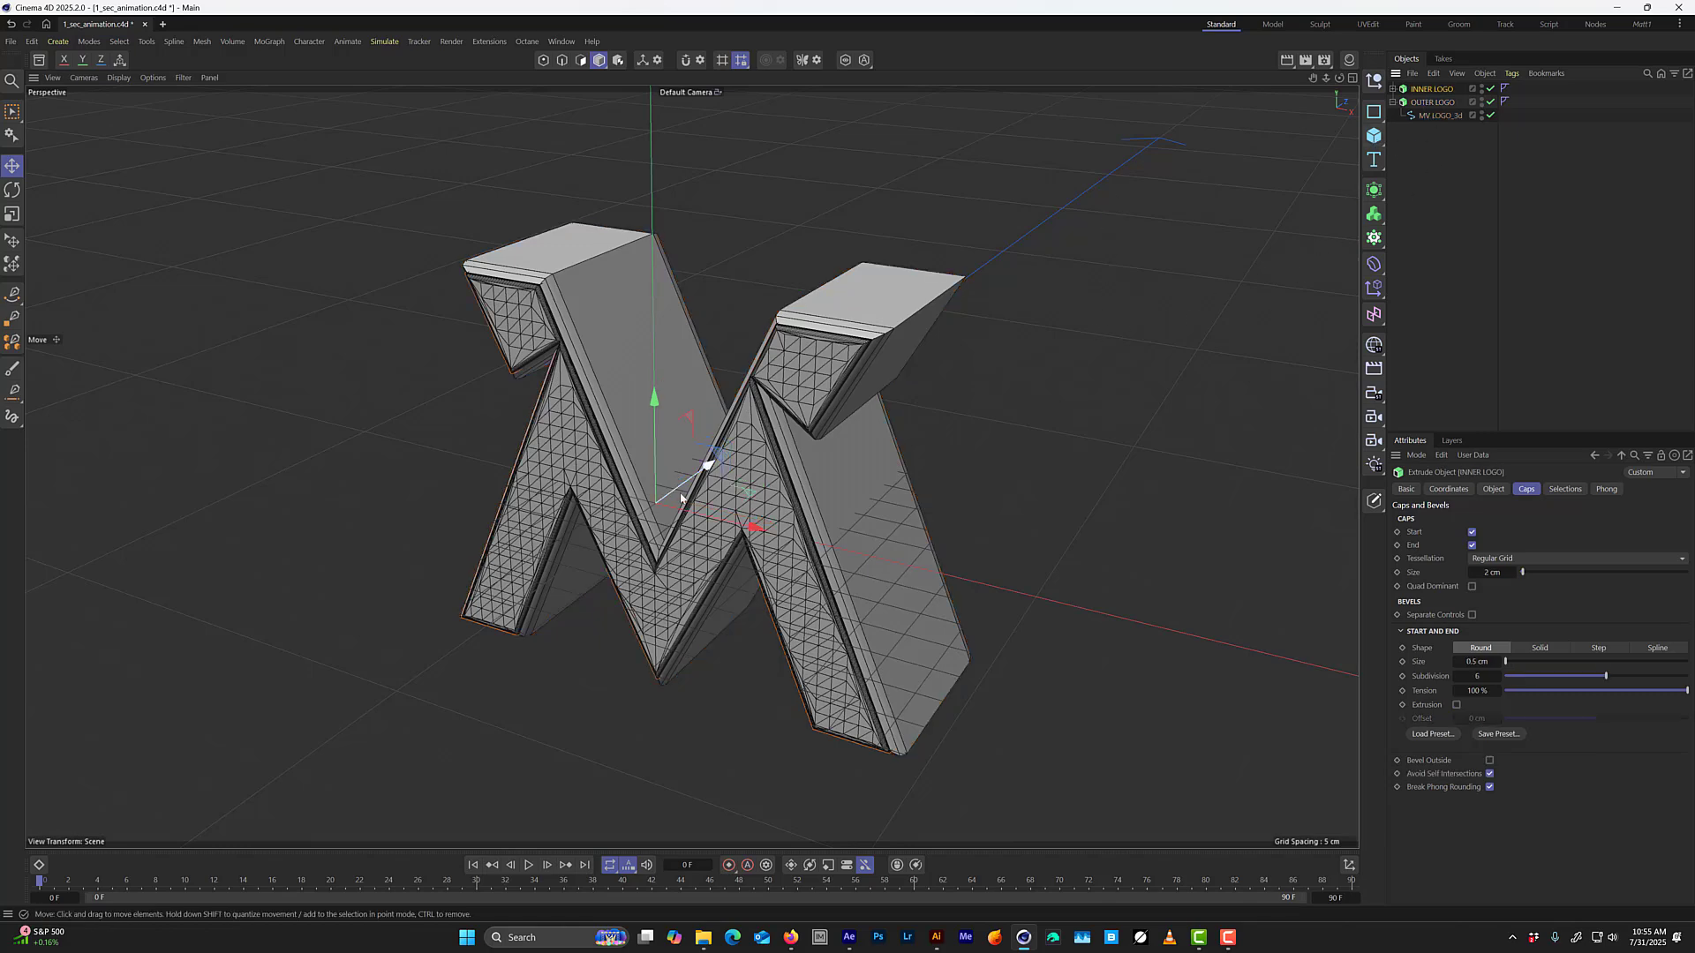
mouse_move(707, 473)
alt+mouse_down()
mouse_move(737, 463)
mouse_move(712, 462)
alt+mouse_up()
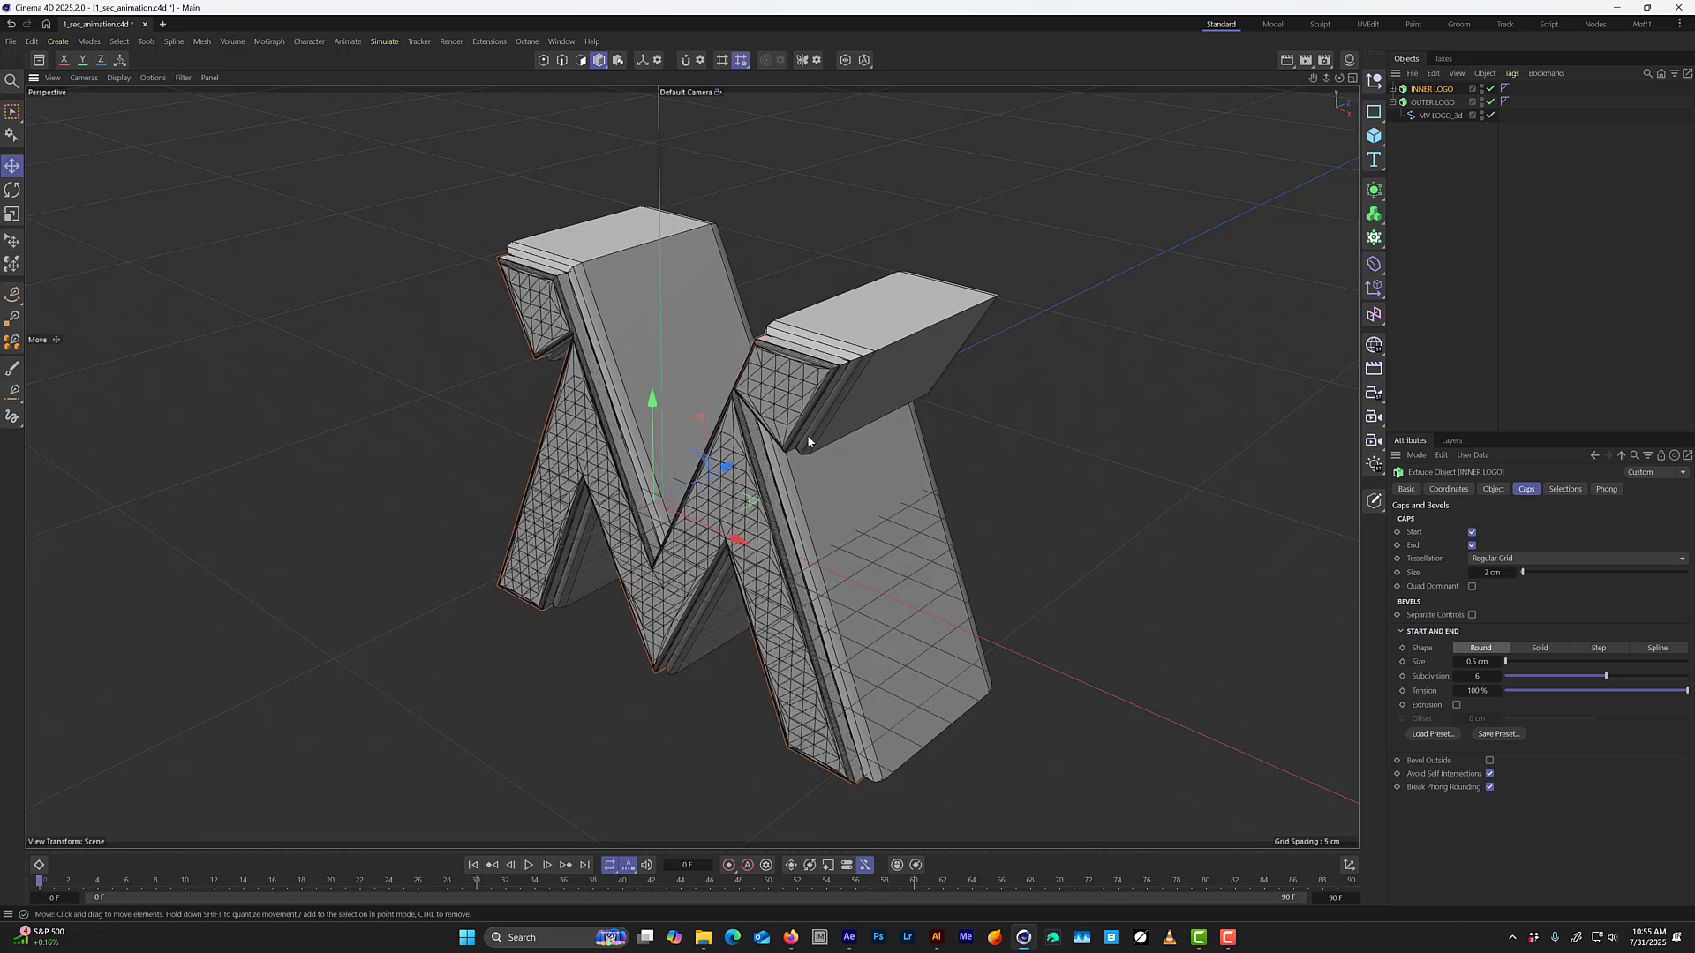
Show INNER LOGO's extrusion properties, examine its depth against the frame, and hide OUTER LOGO.
click(1492, 489)
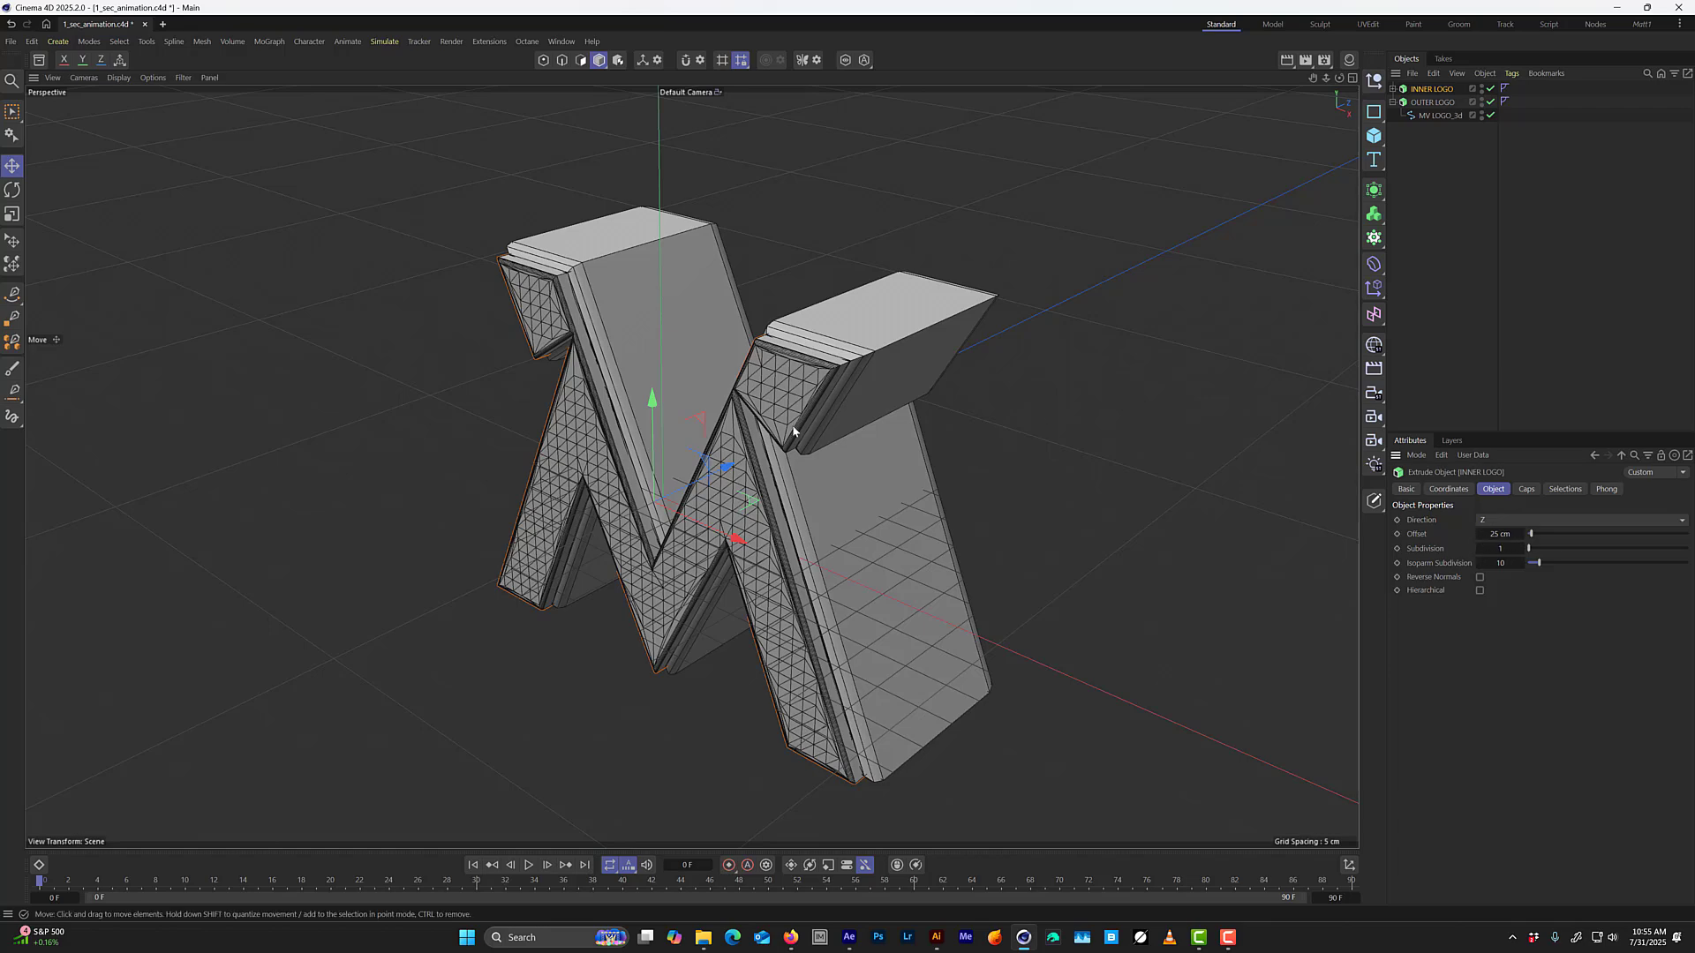
alt+drag(726, 590, 792, 505)
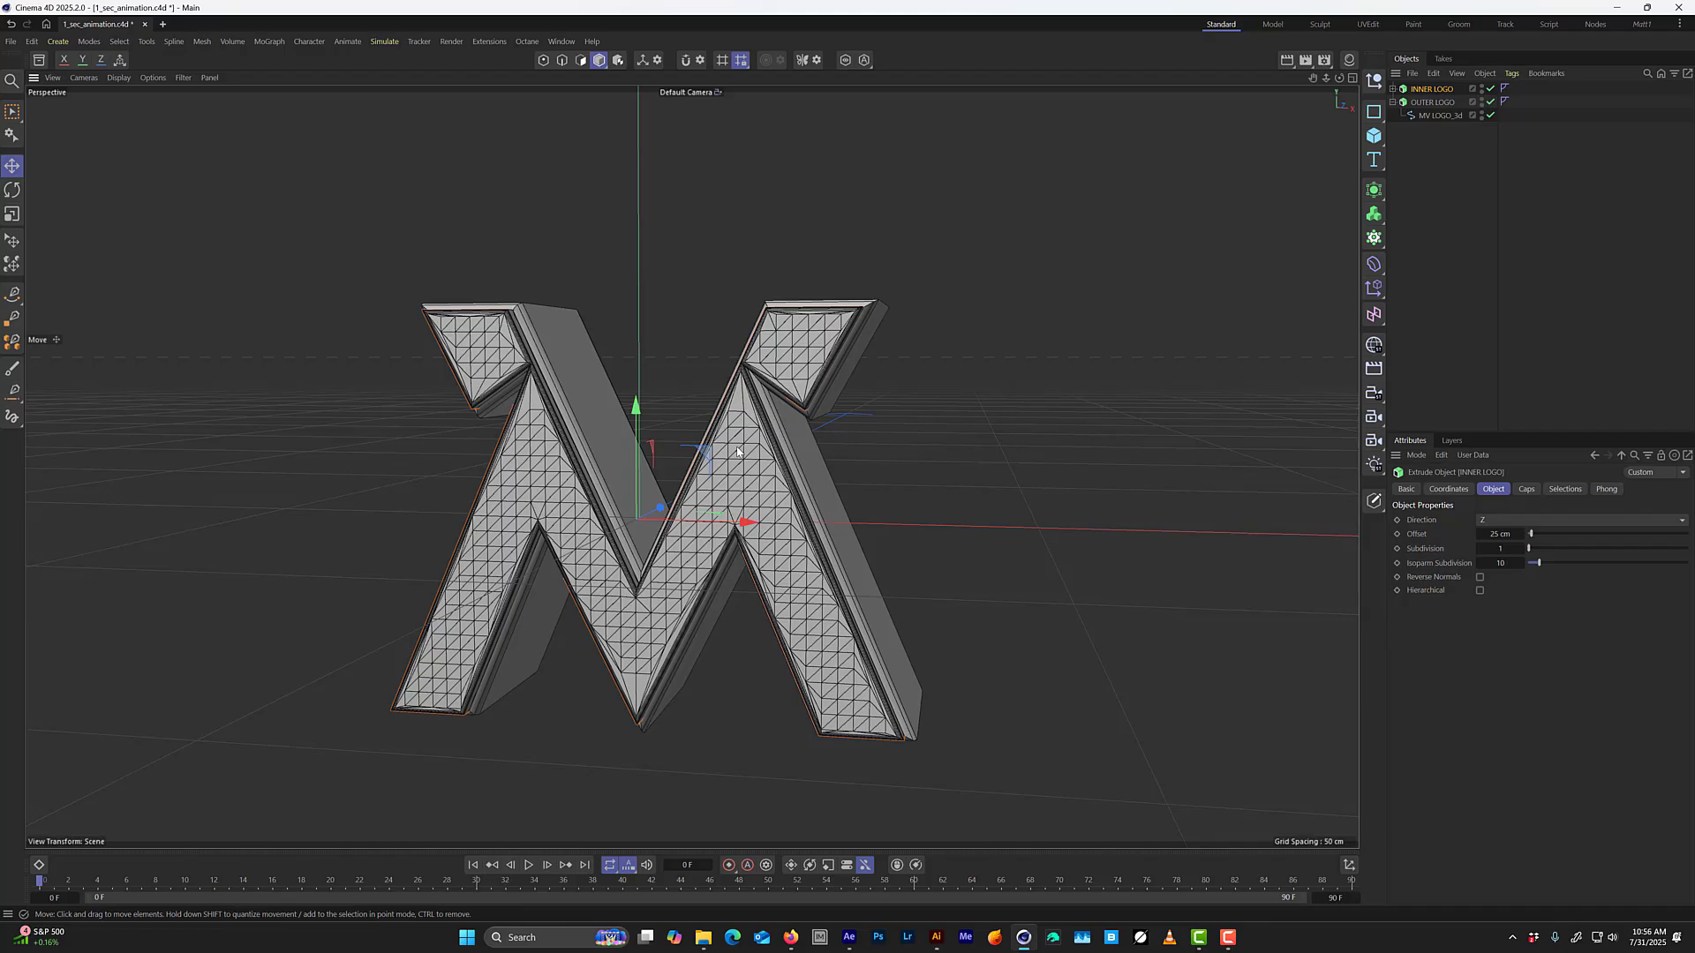
scroll(625, 560, up, 10)
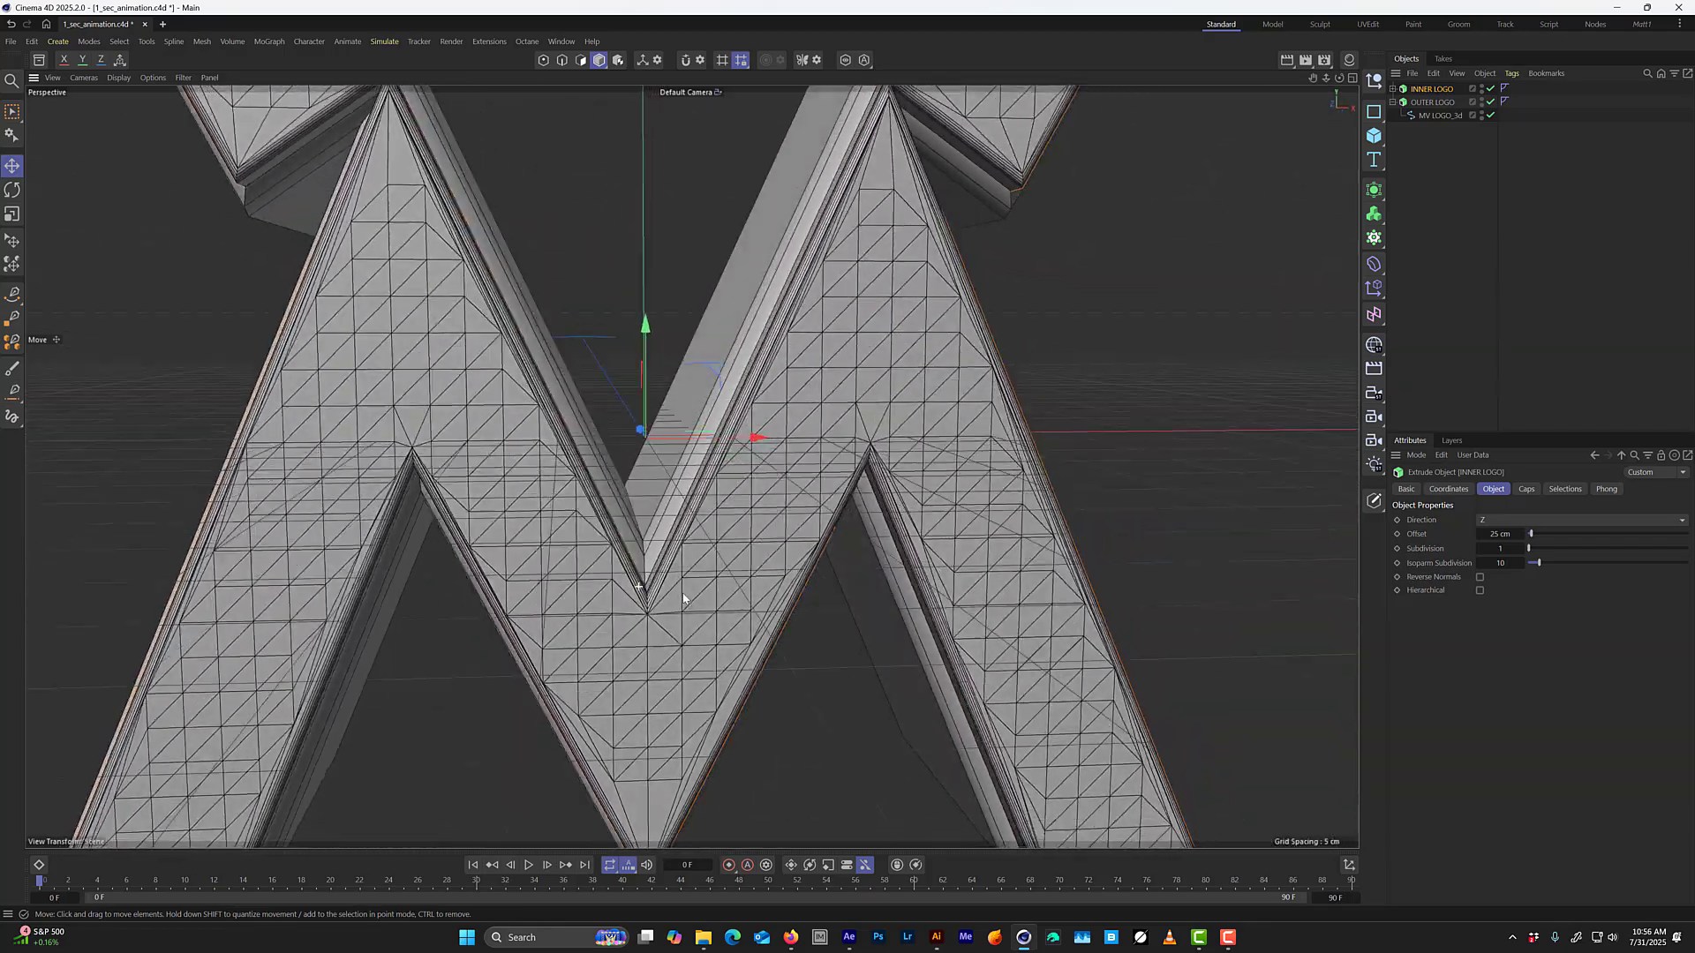
alt+drag(684, 599, 565, 518)
scroll(643, 590, down, 5)
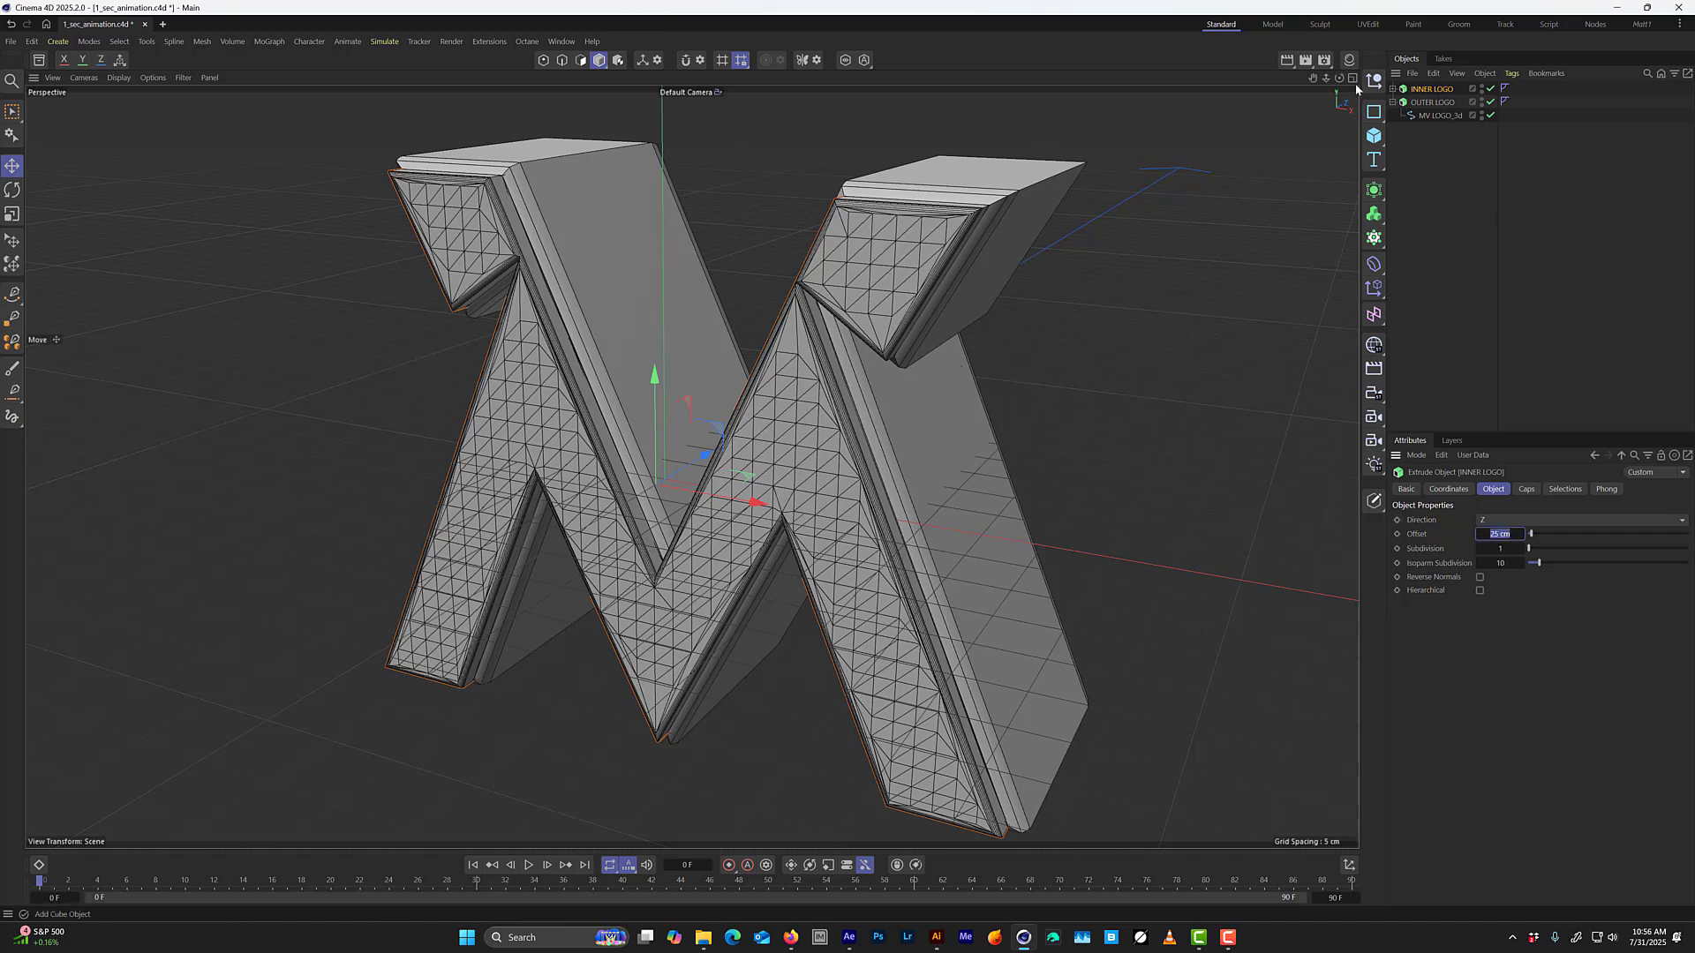
click(1482, 103)
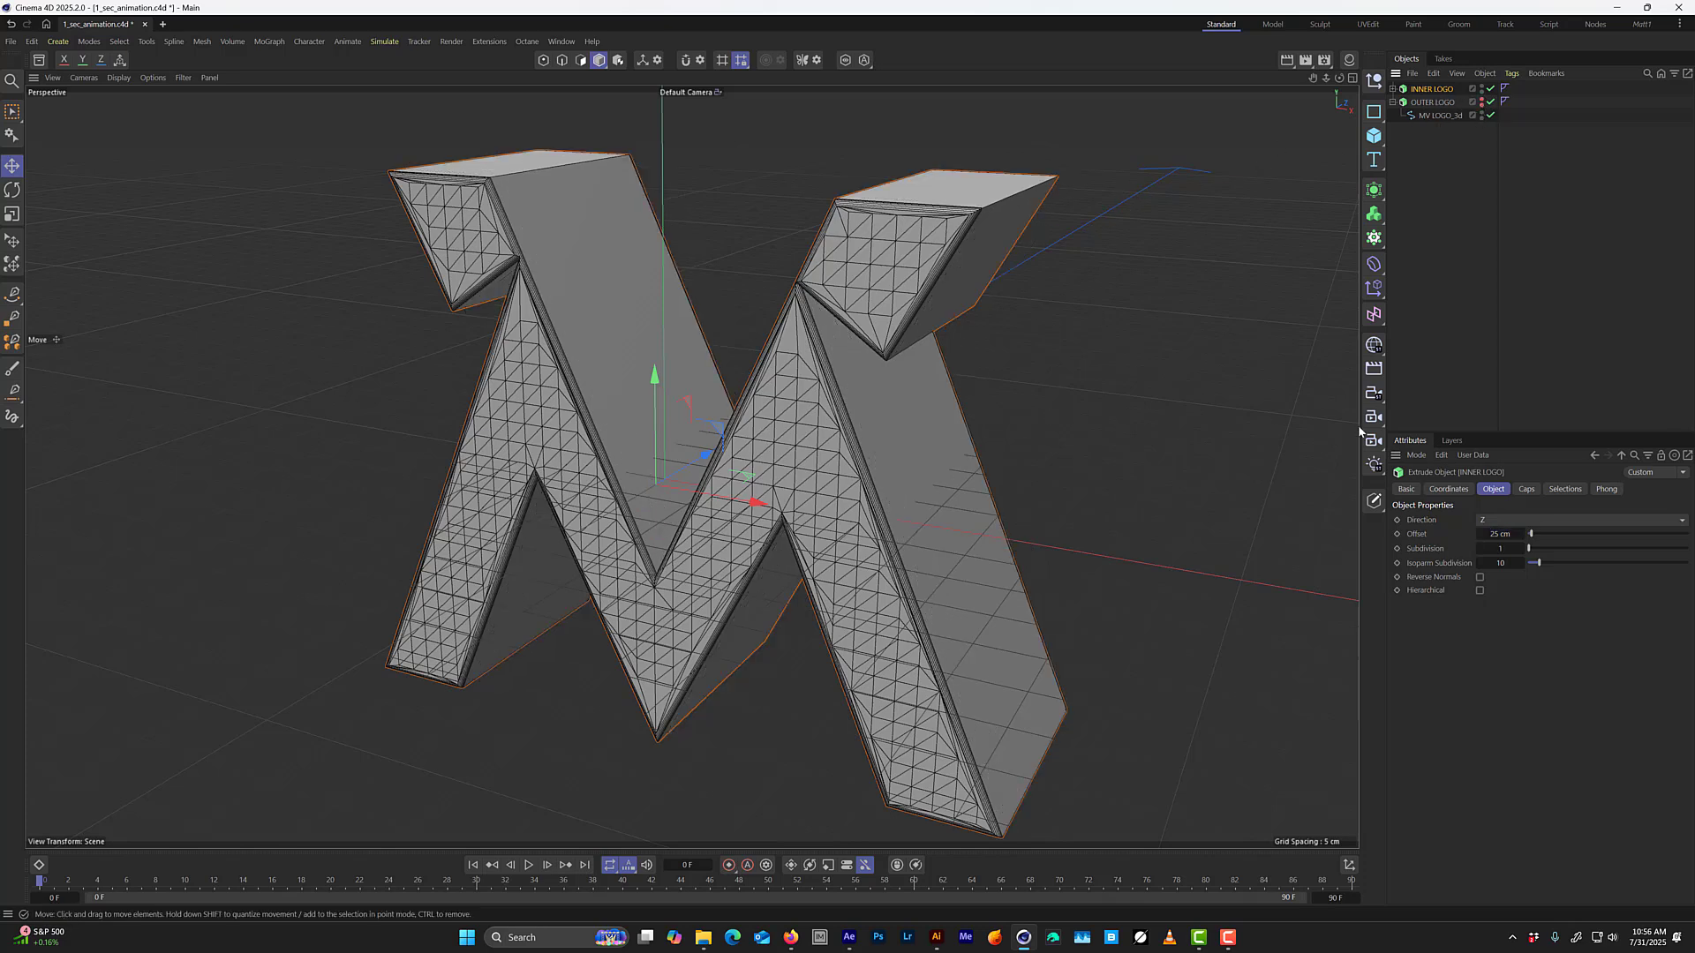
Reduce INNER LOGO's extrusion offset in stages from 5 cm through 3 cm to 2 cm.
click(1502, 535)
text(5)
key(Return)
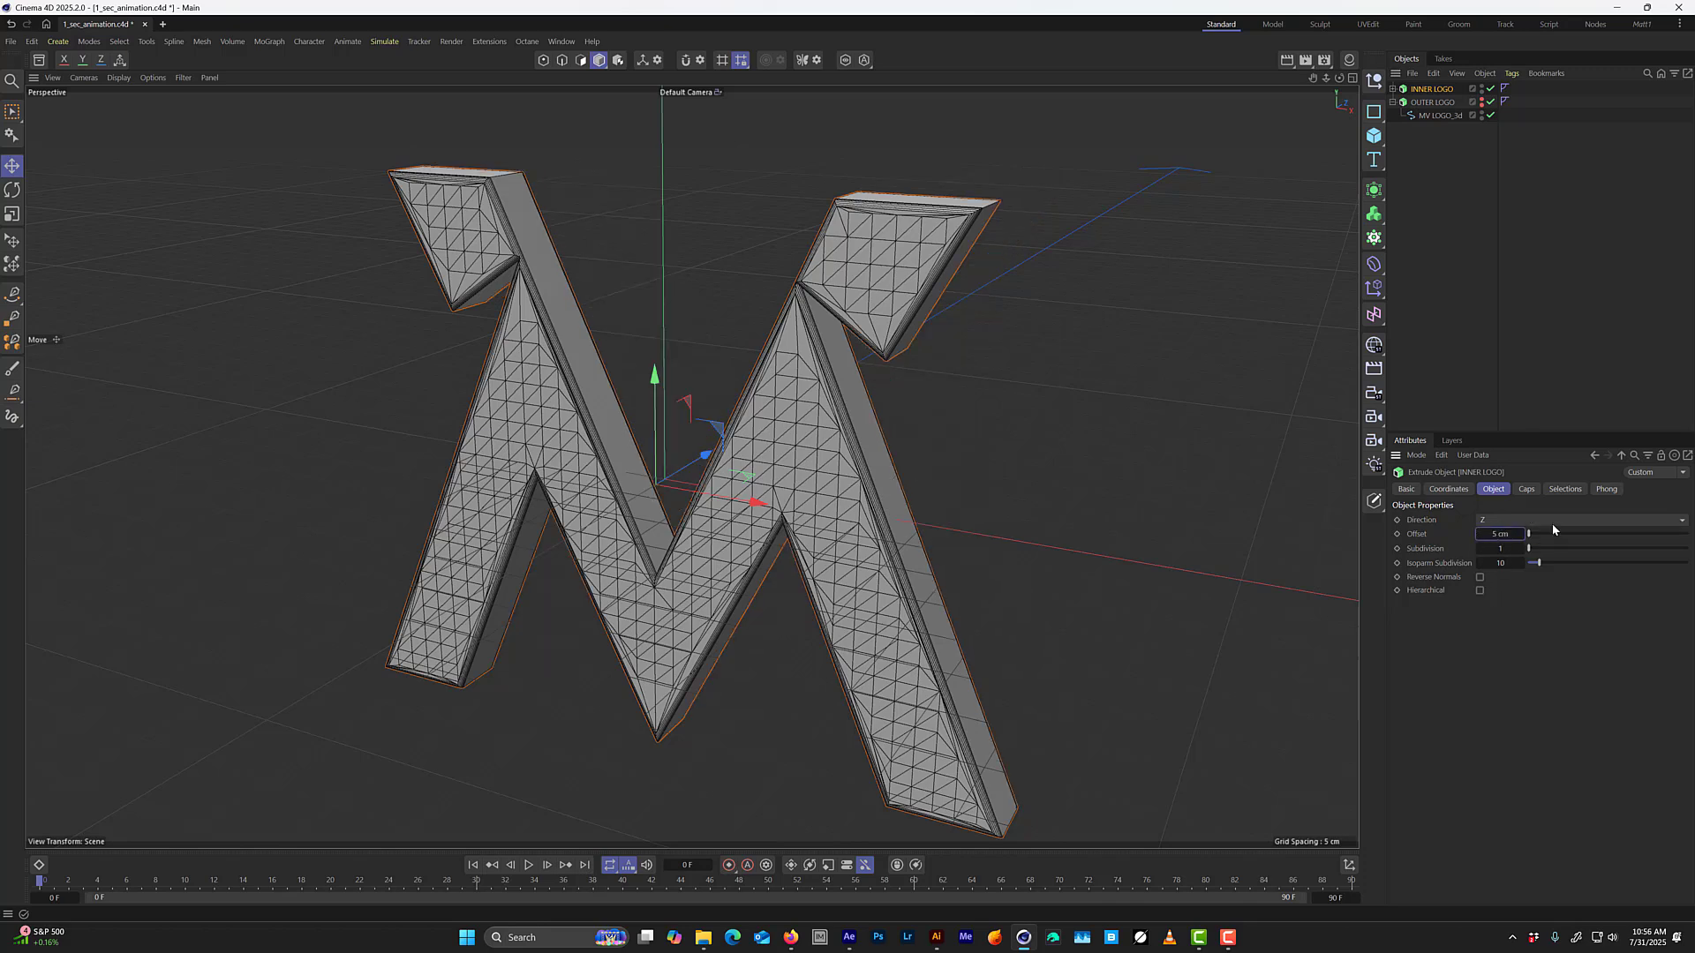
click(1502, 534)
text(3)
key(Return)
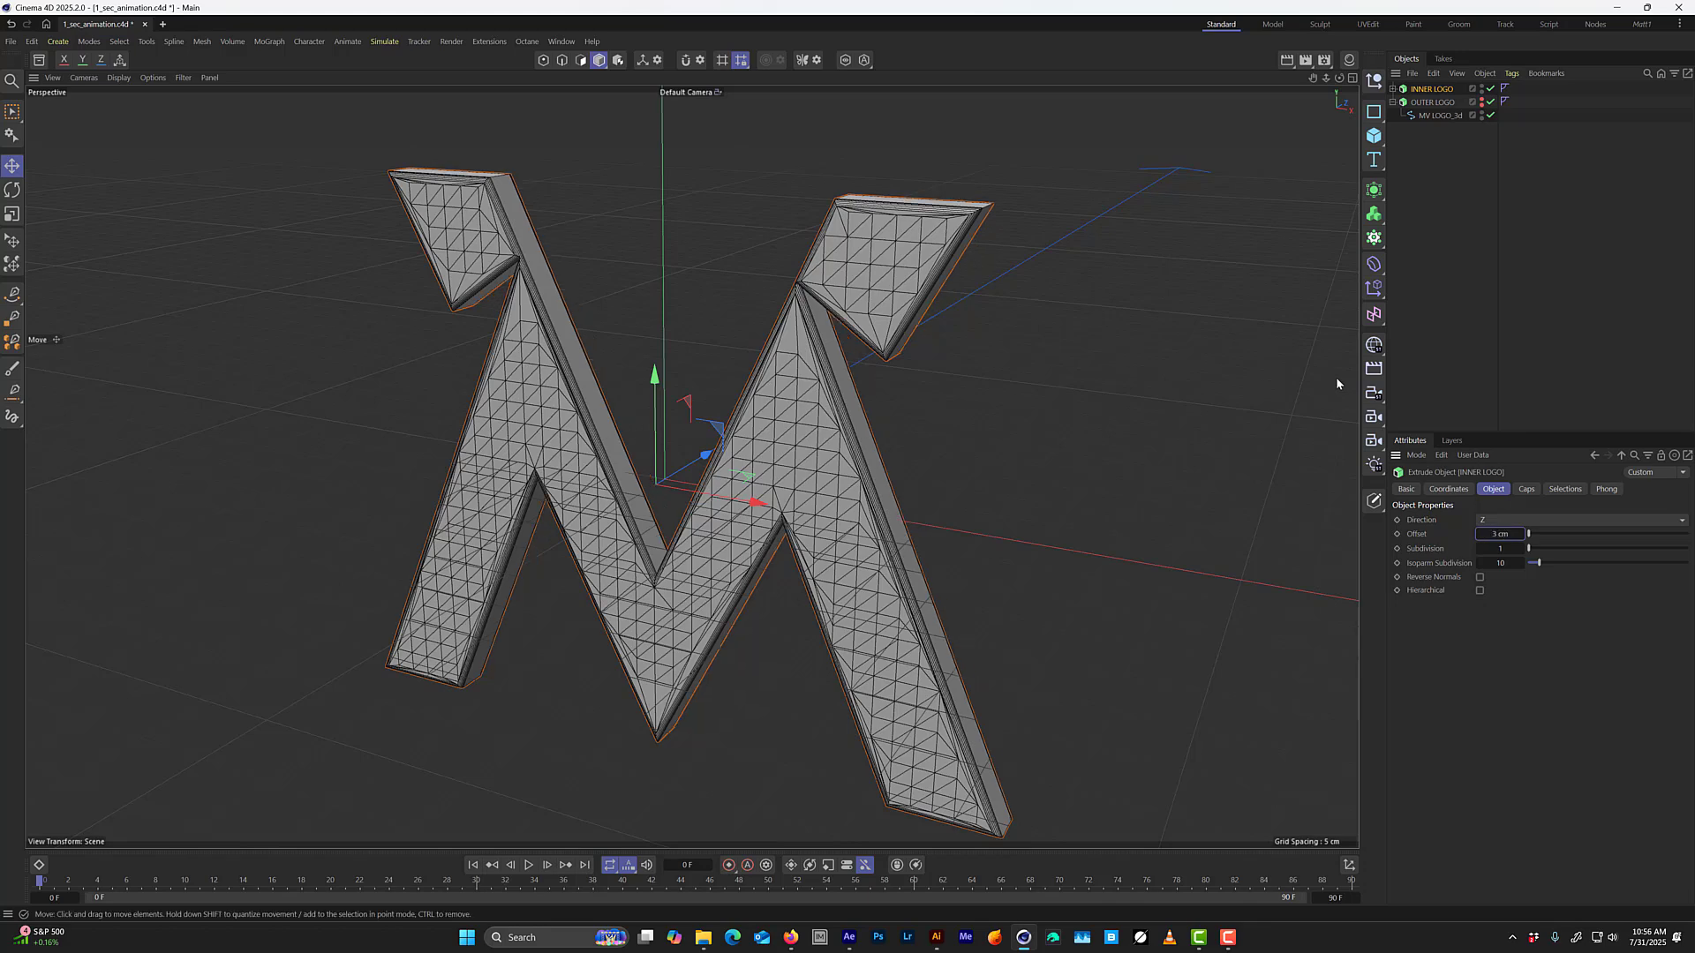
click(1509, 533)
text(2)
key(Return)
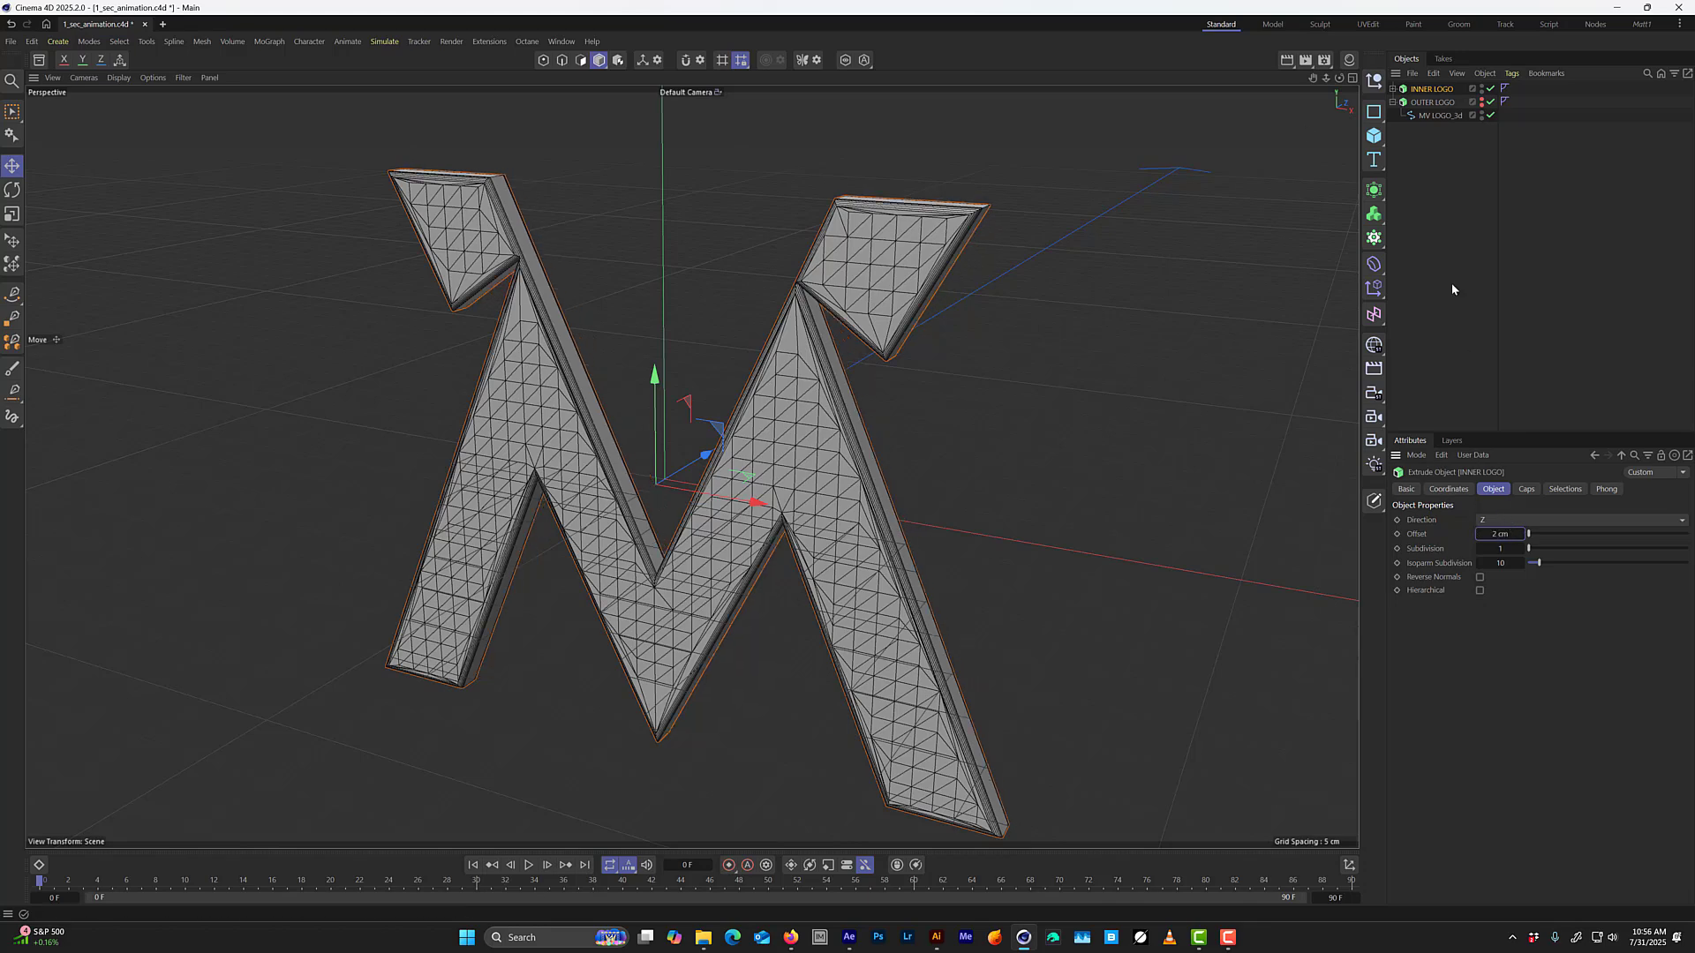
Inspect the thinned INNER LOGO's sides and bevels up close and make OUTER LOGO visible again.
scroll(584, 256, up, 4)
alt+drag(494, 306, 534, 238)
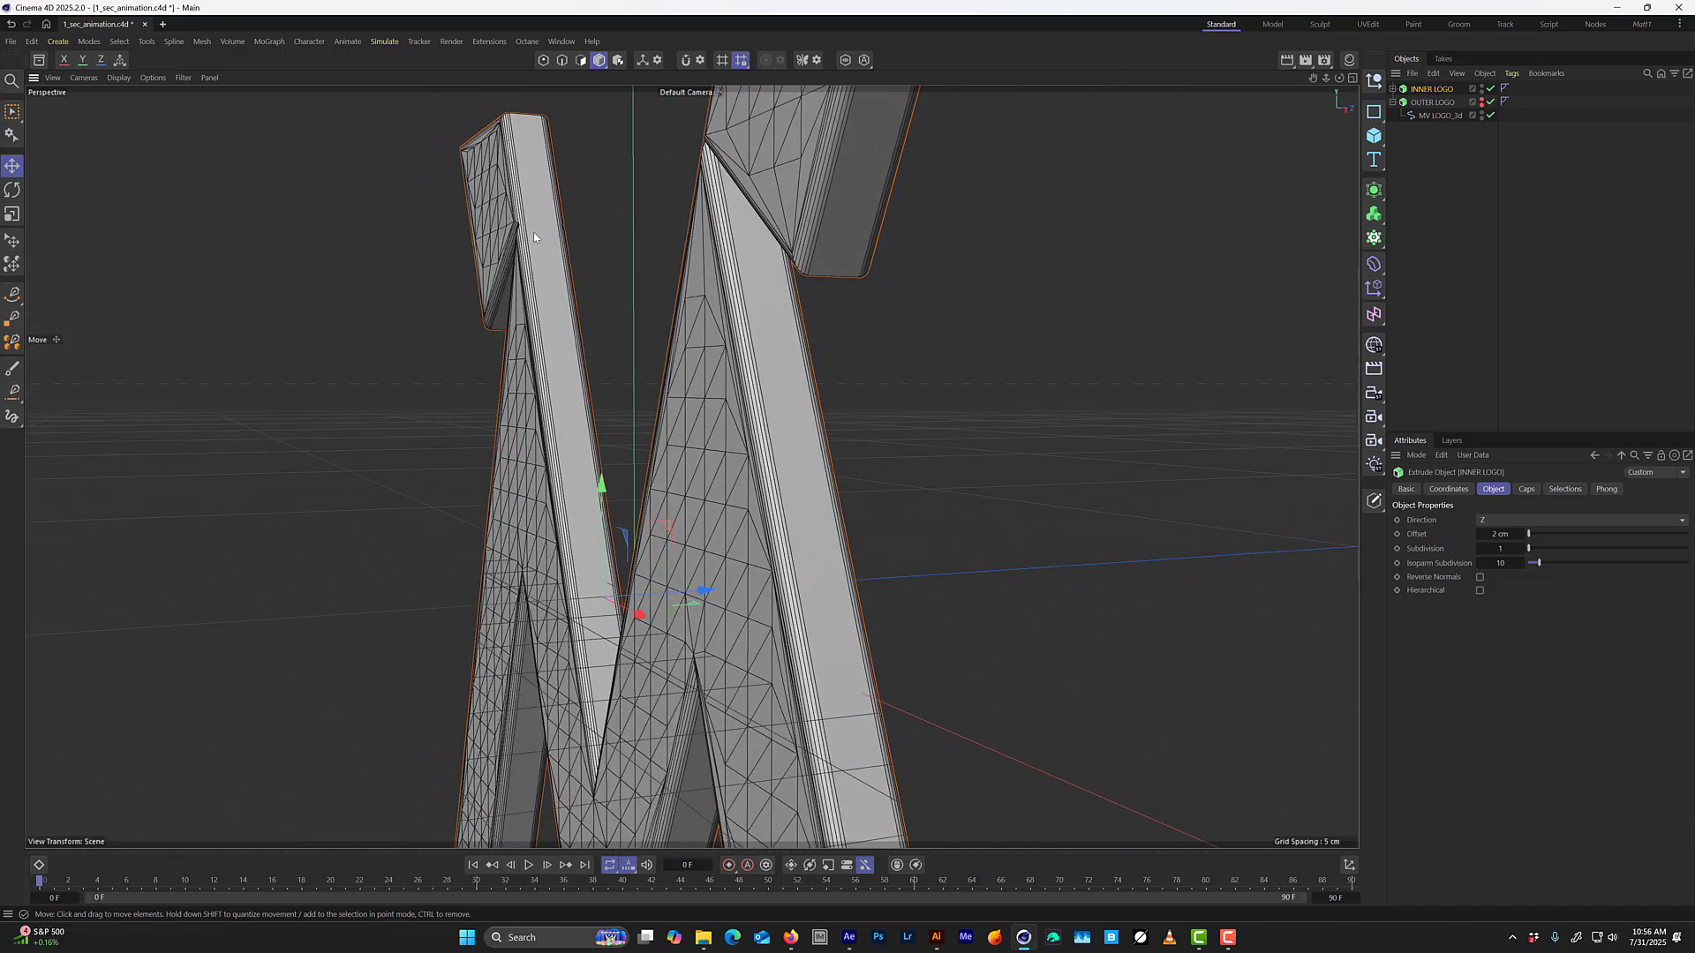
scroll(527, 232, up, 5)
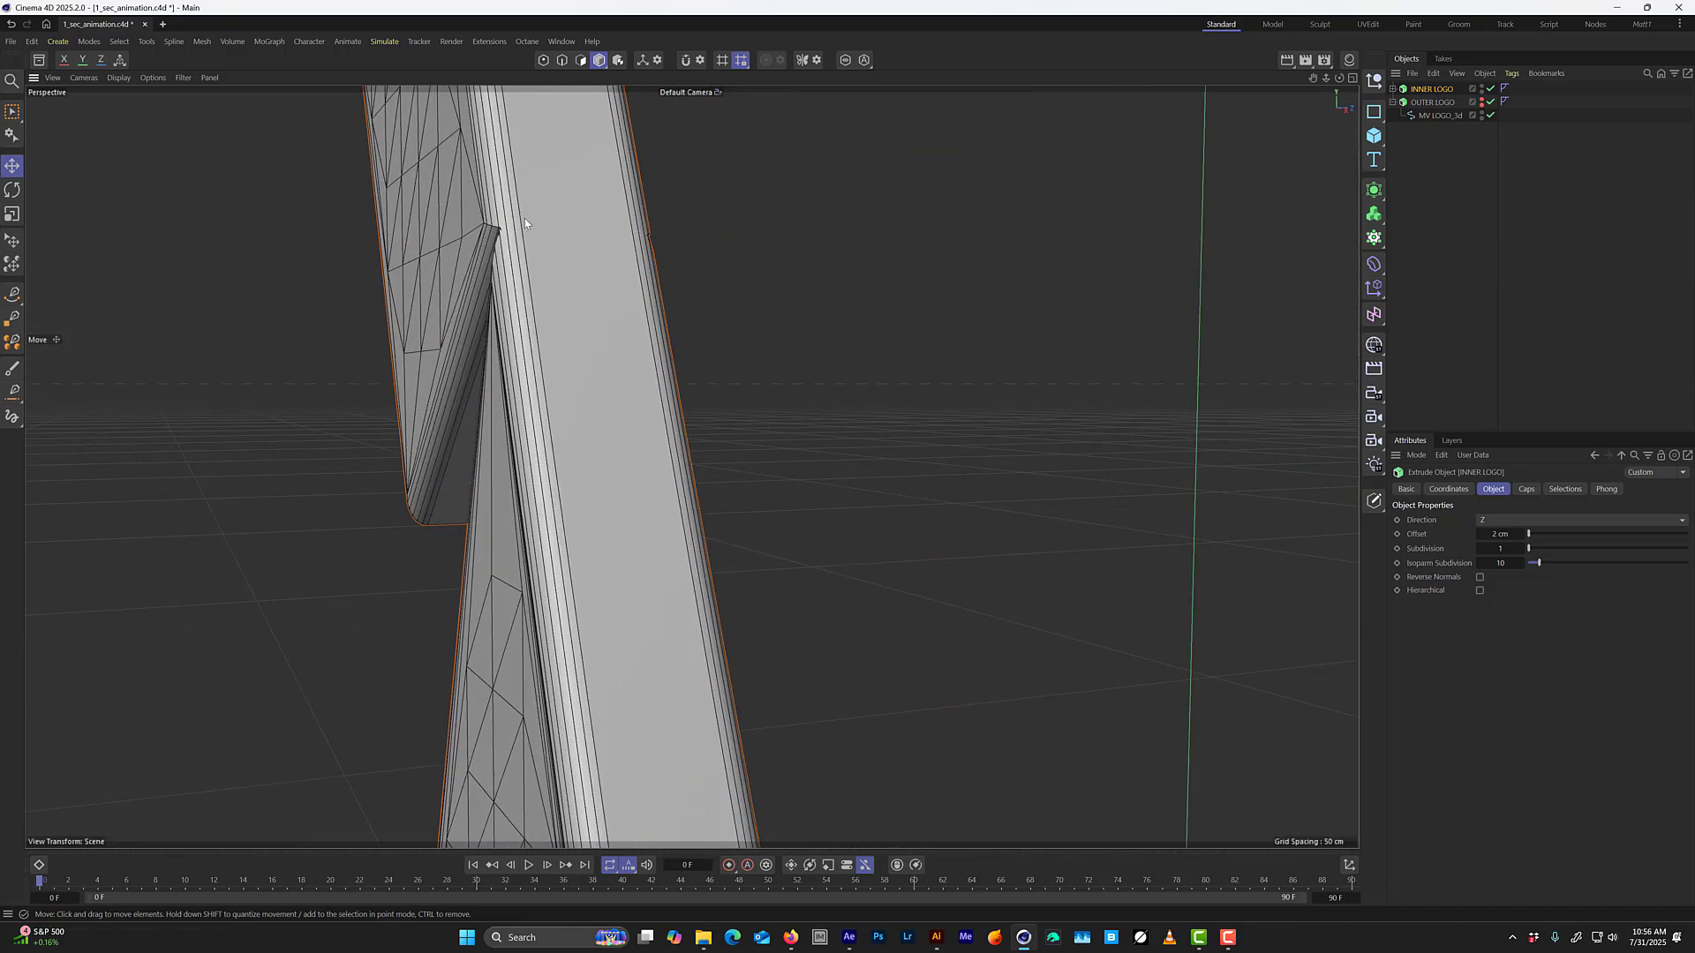
scroll(579, 272, down, 4)
alt+drag(579, 271, 689, 273)
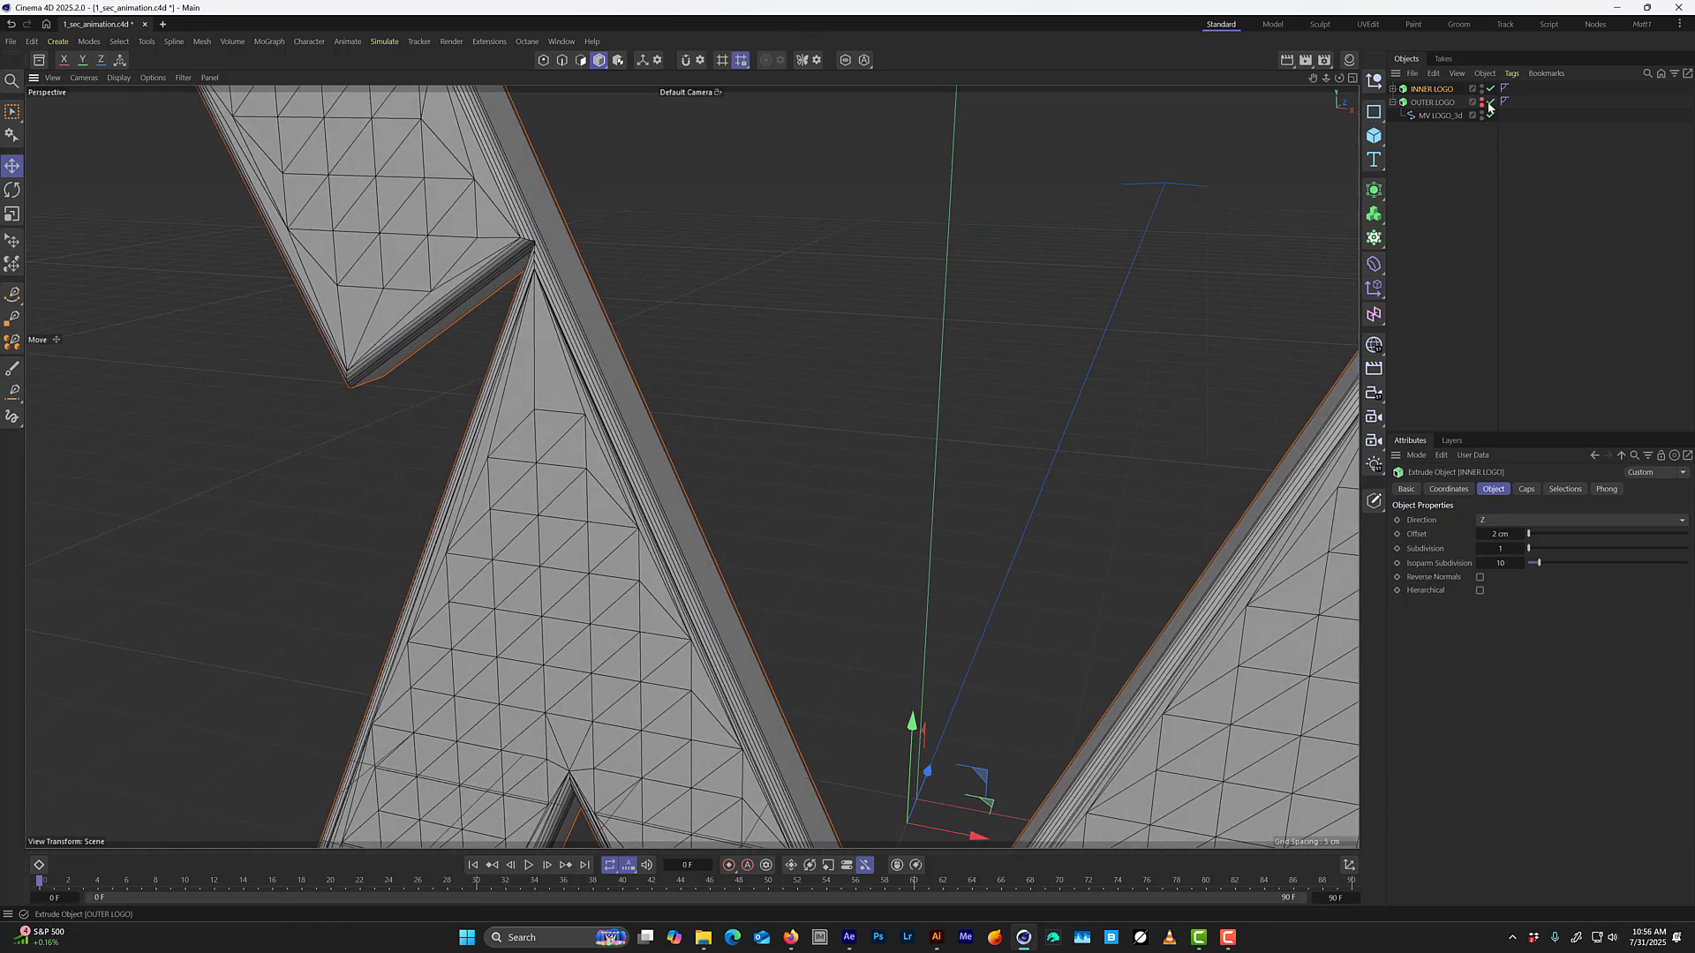
scroll(1230, 317, down, 2)
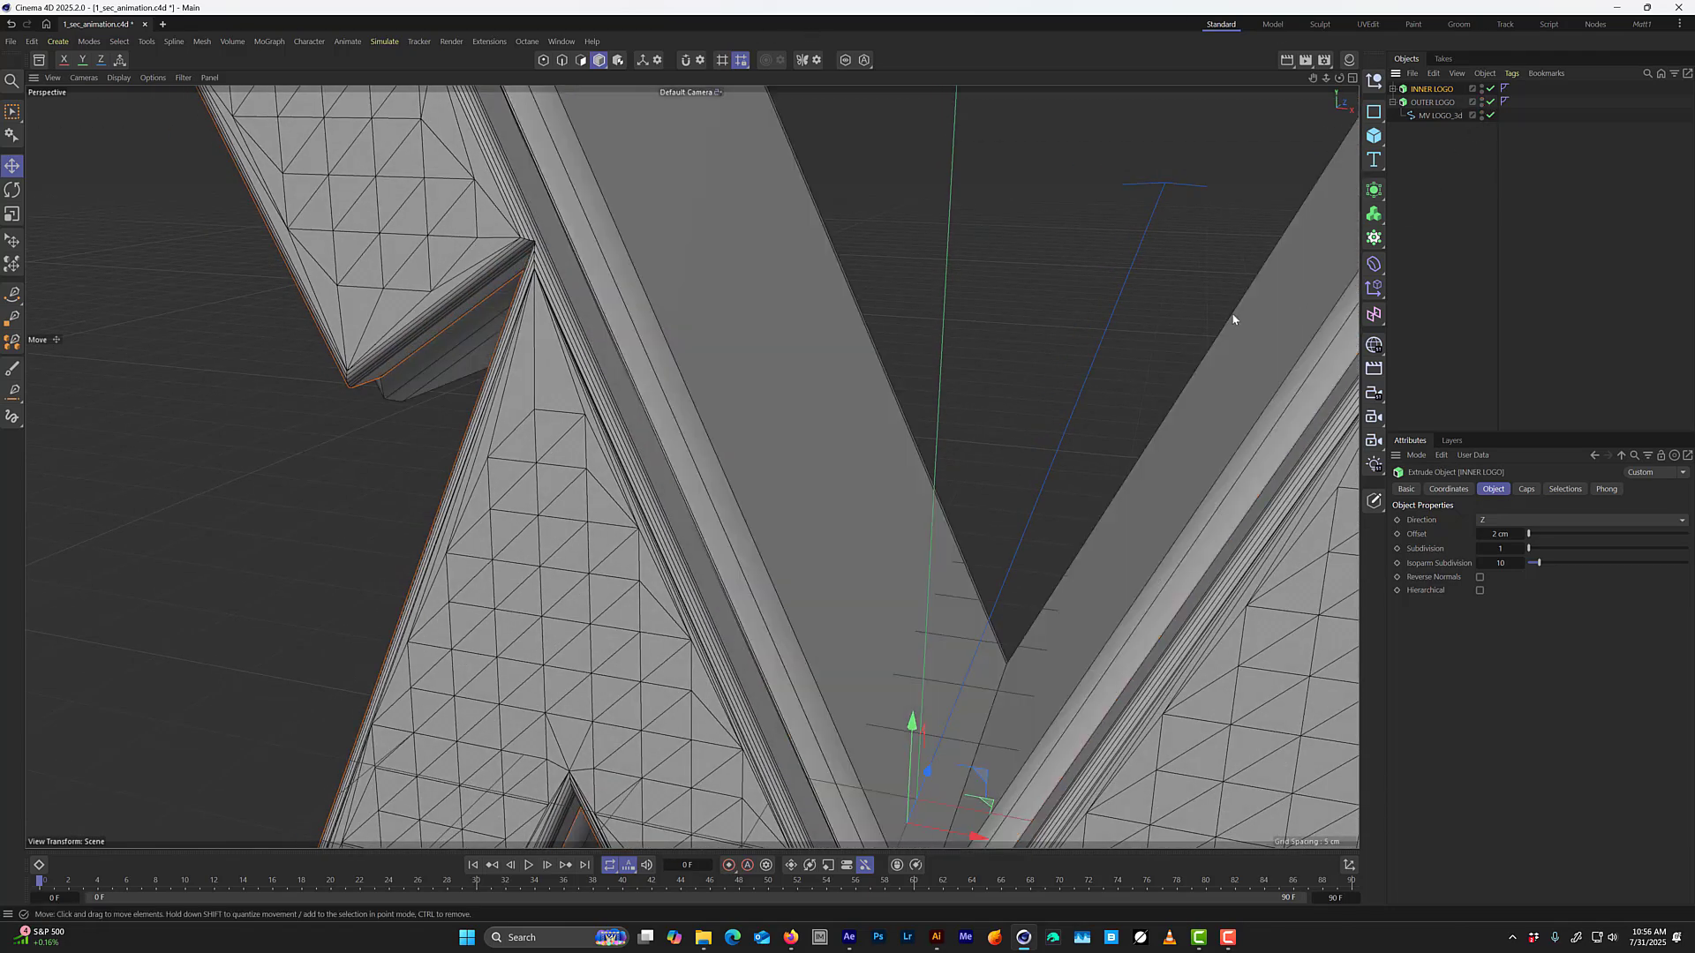
Move INNER LOGO back along the Z axis so it sits closer inside OUTER LOGO.
scroll(851, 333, down, 5)
alt+drag(945, 359, 829, 345)
alt+drag(1044, 442, 1085, 411)
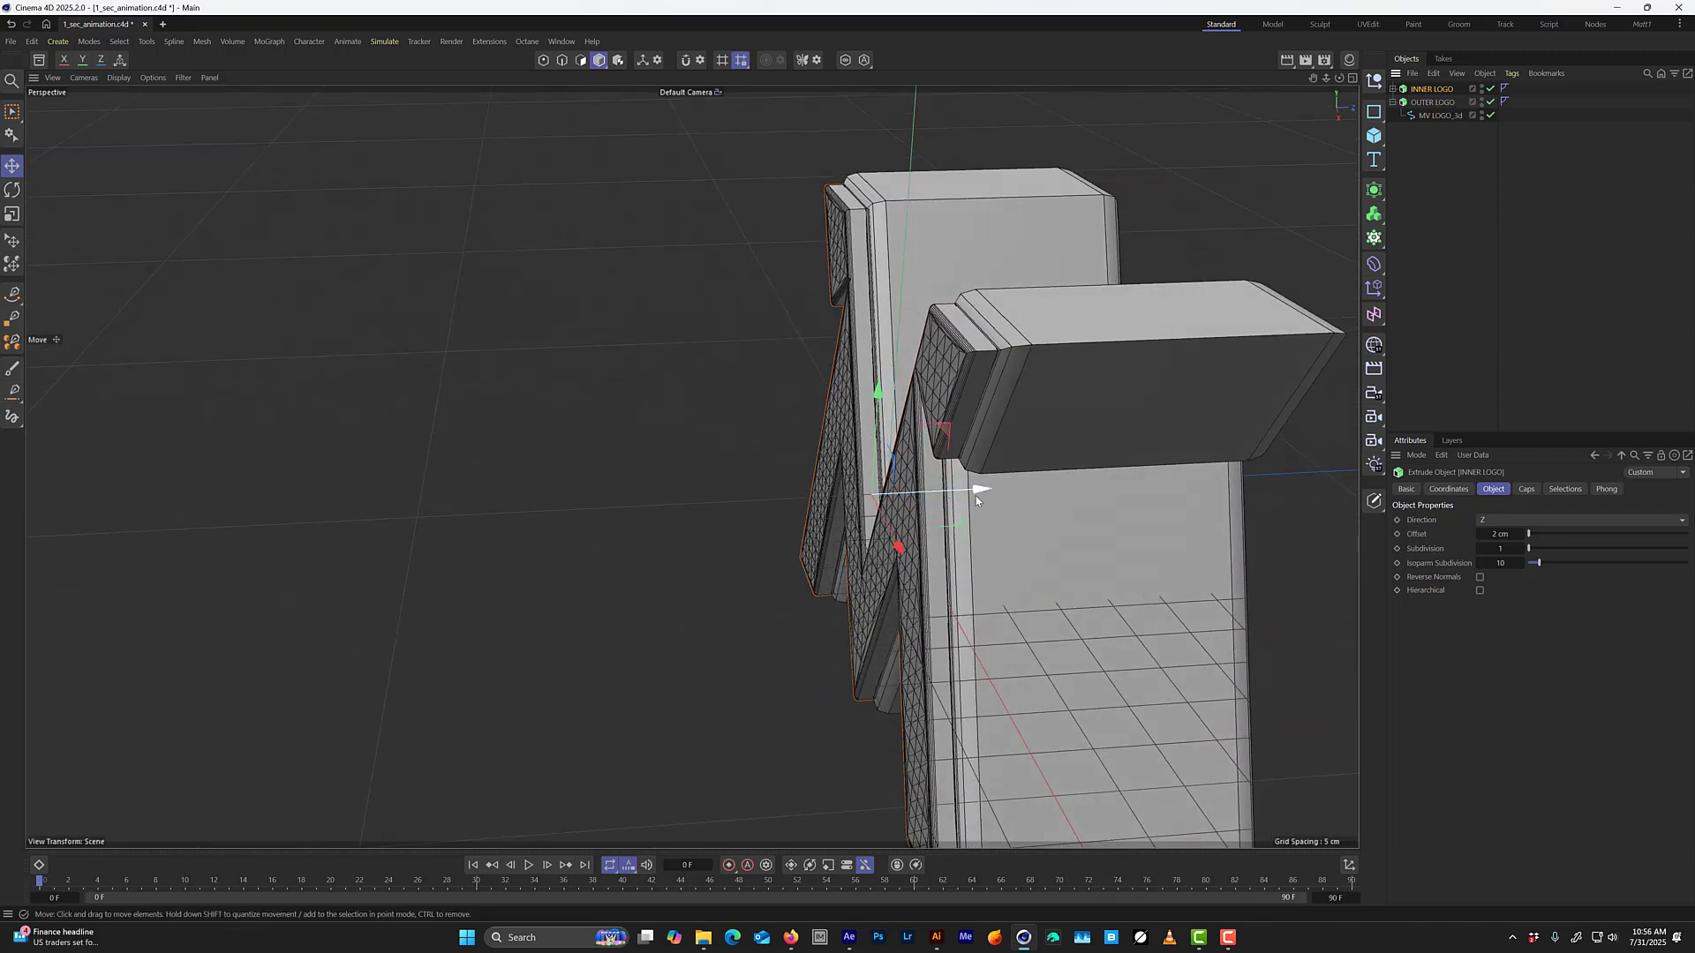
drag(978, 489, 991, 491)
Examine the fit between INNER LOGO and OUTER LOGO up close and from several angles.
scroll(905, 234, up, 6)
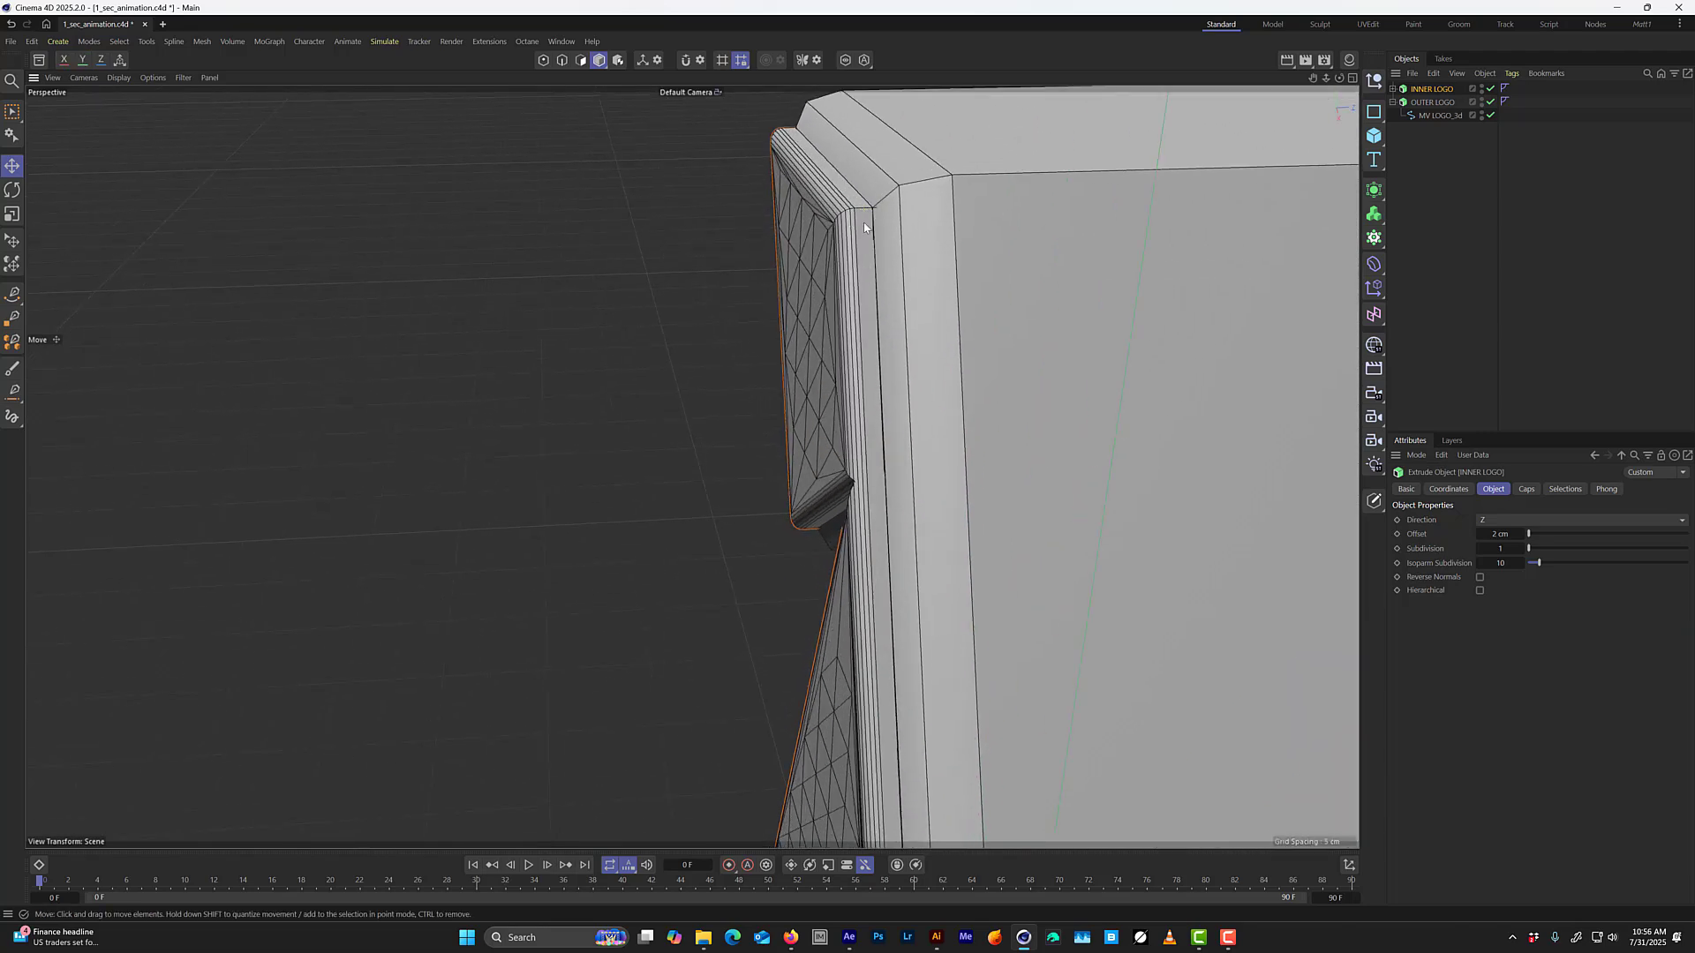
alt+drag(864, 226, 927, 225)
scroll(922, 295, down, 6)
alt+middle_drag(957, 427, 892, 348)
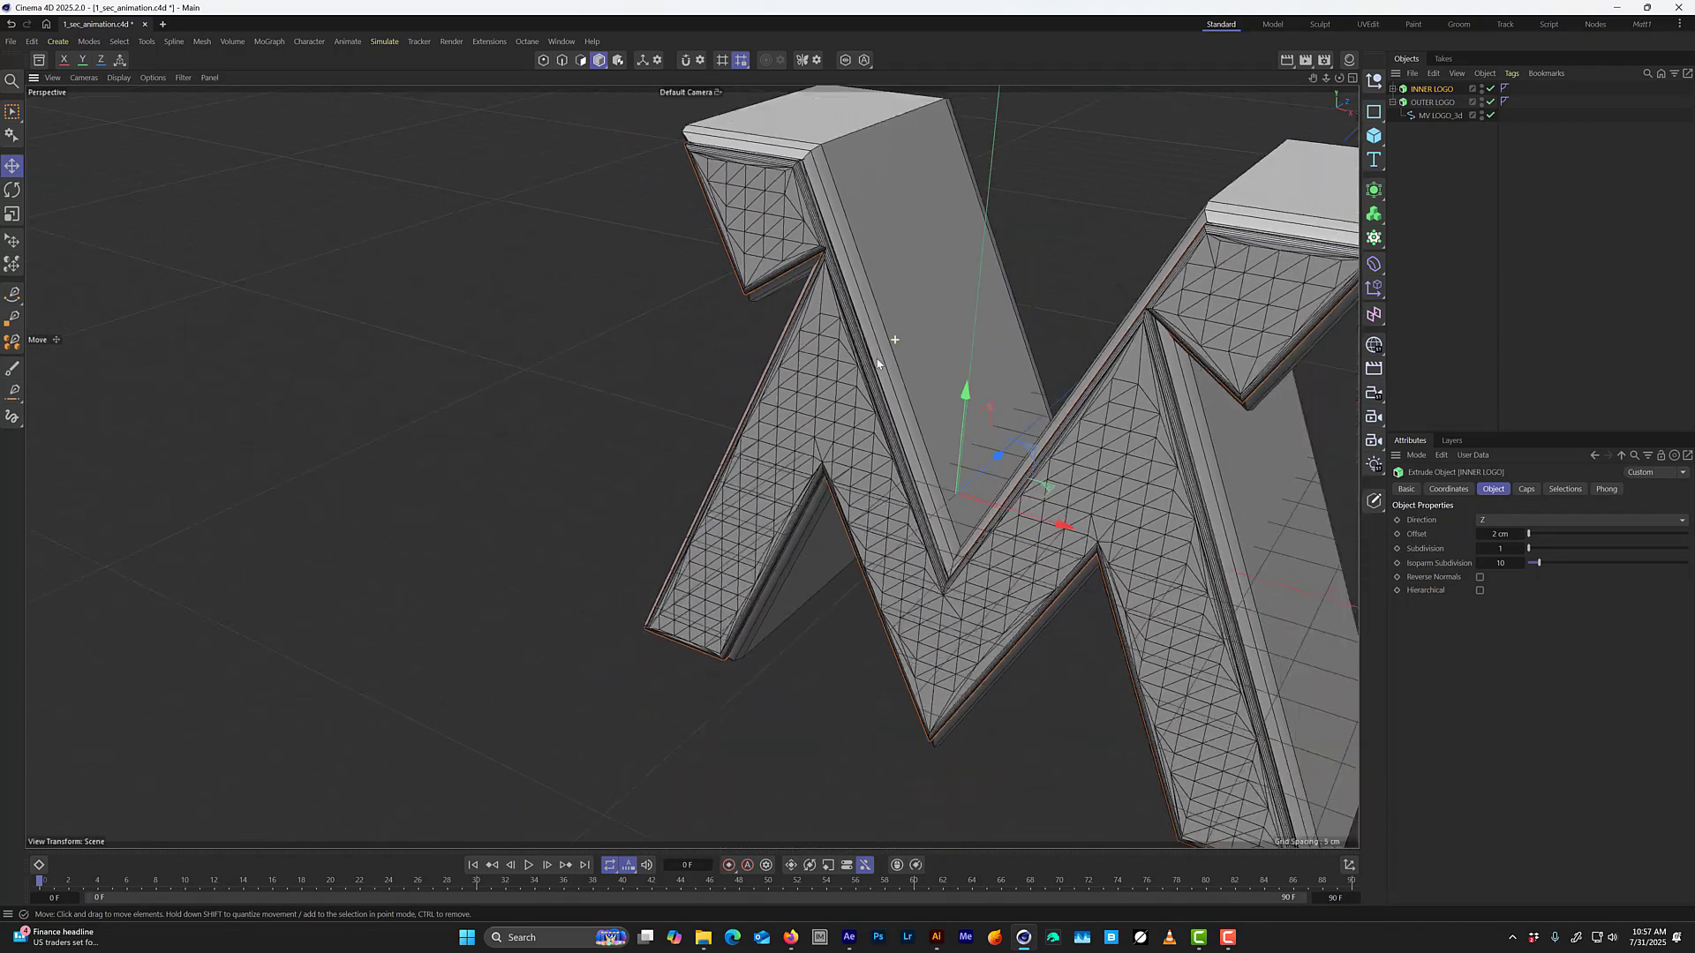
alt+drag(892, 348, 1081, 342)
alt+middle_drag(1081, 343, 939, 406)
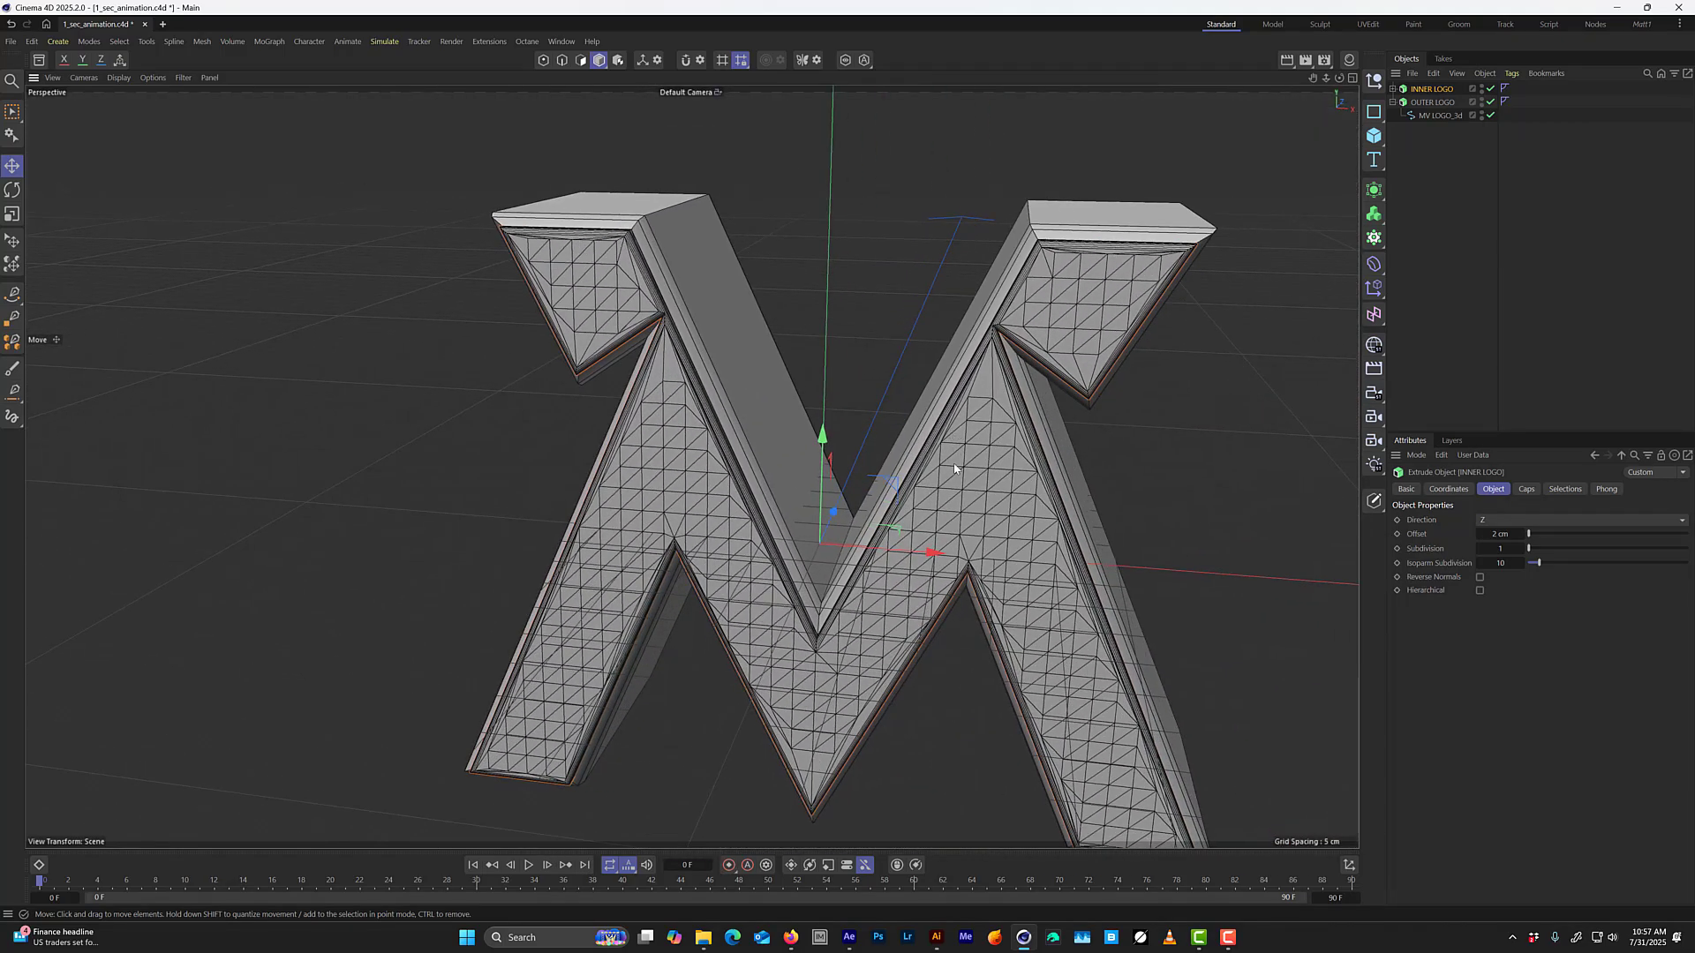
alt+drag(955, 467, 916, 470)
scroll(893, 536, up, 3)
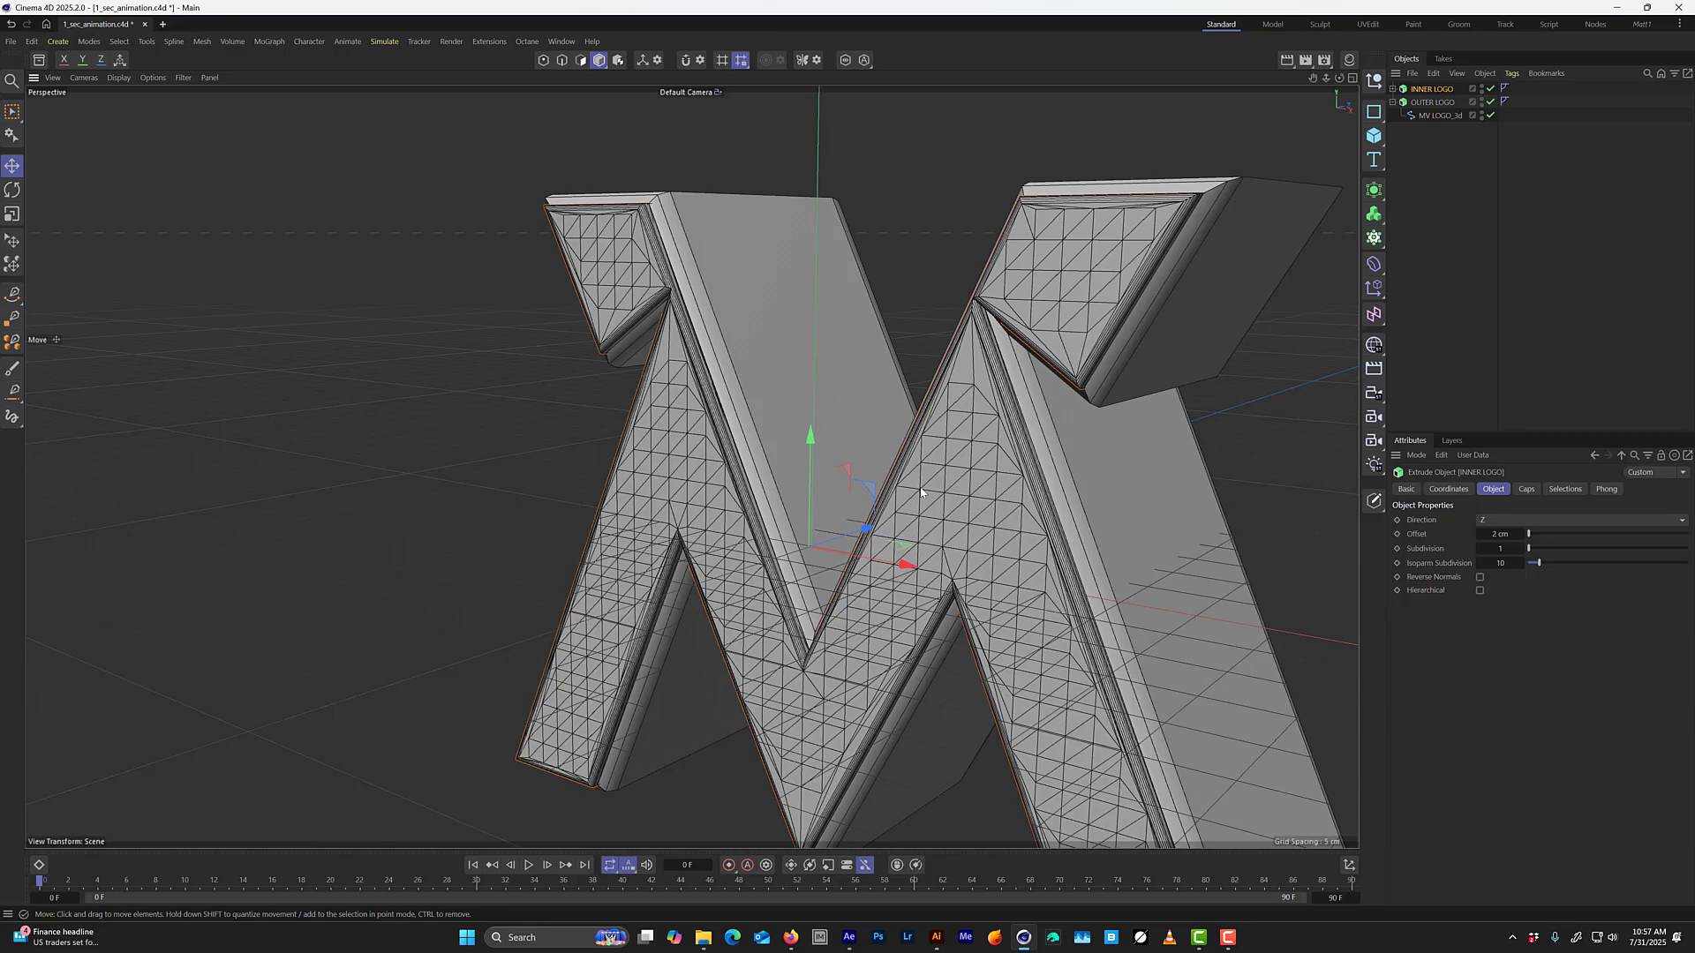
alt+drag(913, 505, 843, 438)
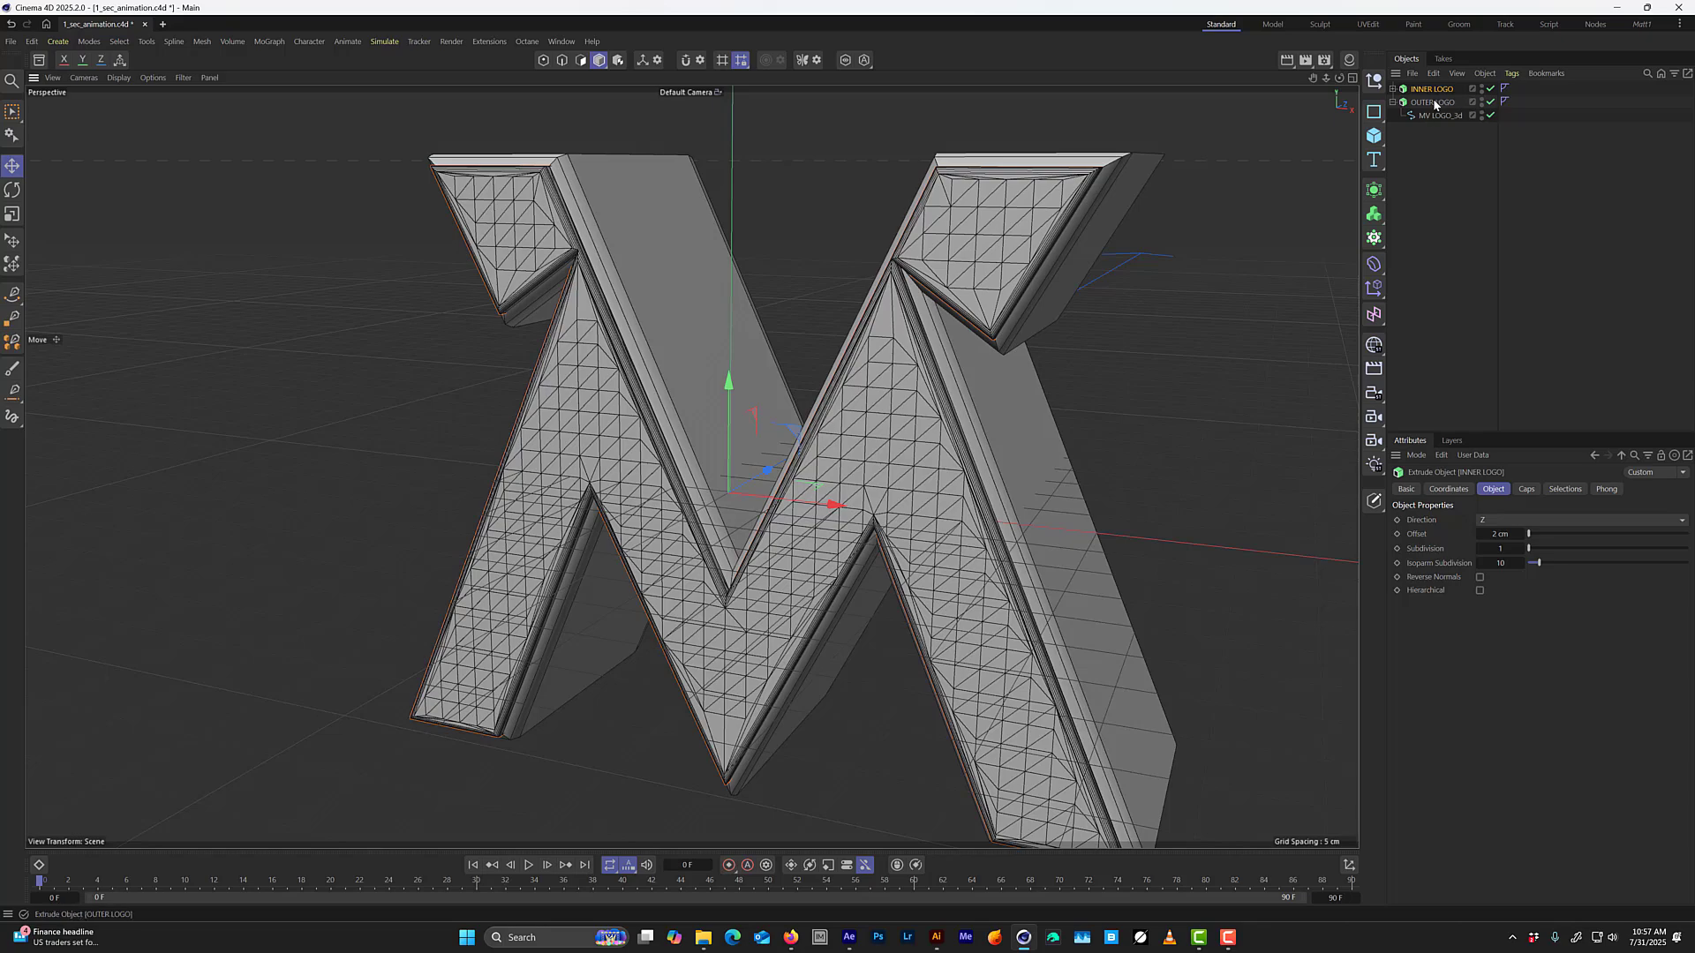
Hide INNER LOGO and inspect OUTER LOGO on its own.
click(1482, 89)
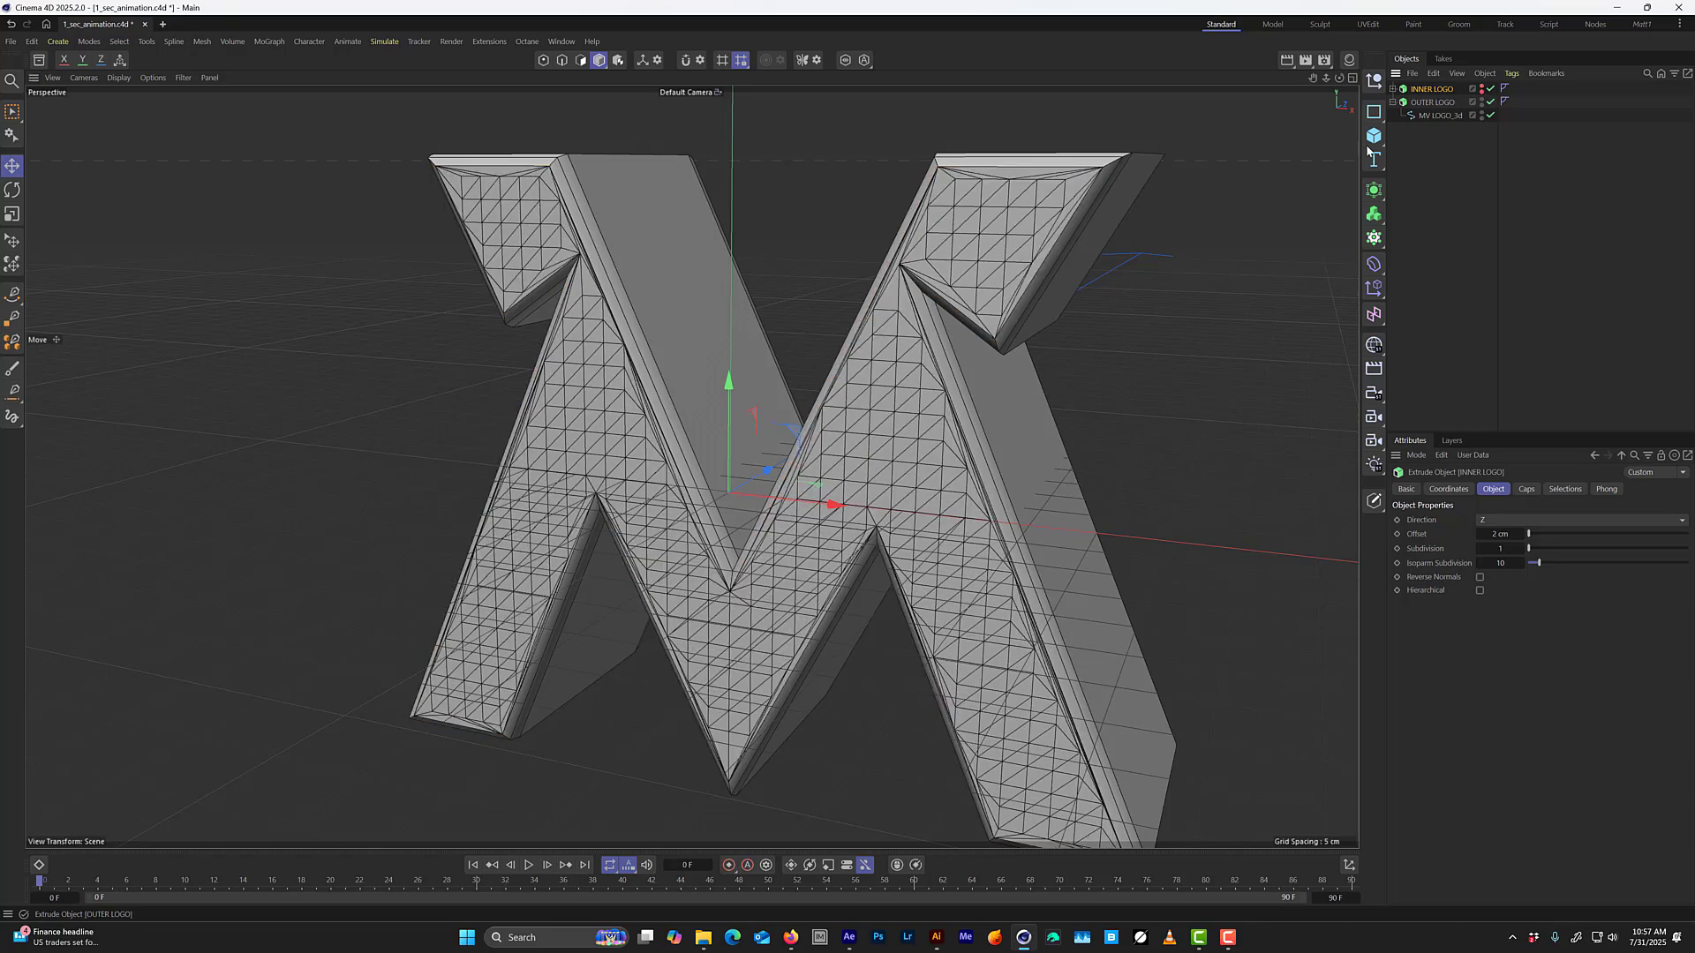
alt+drag(1027, 378, 1057, 328)
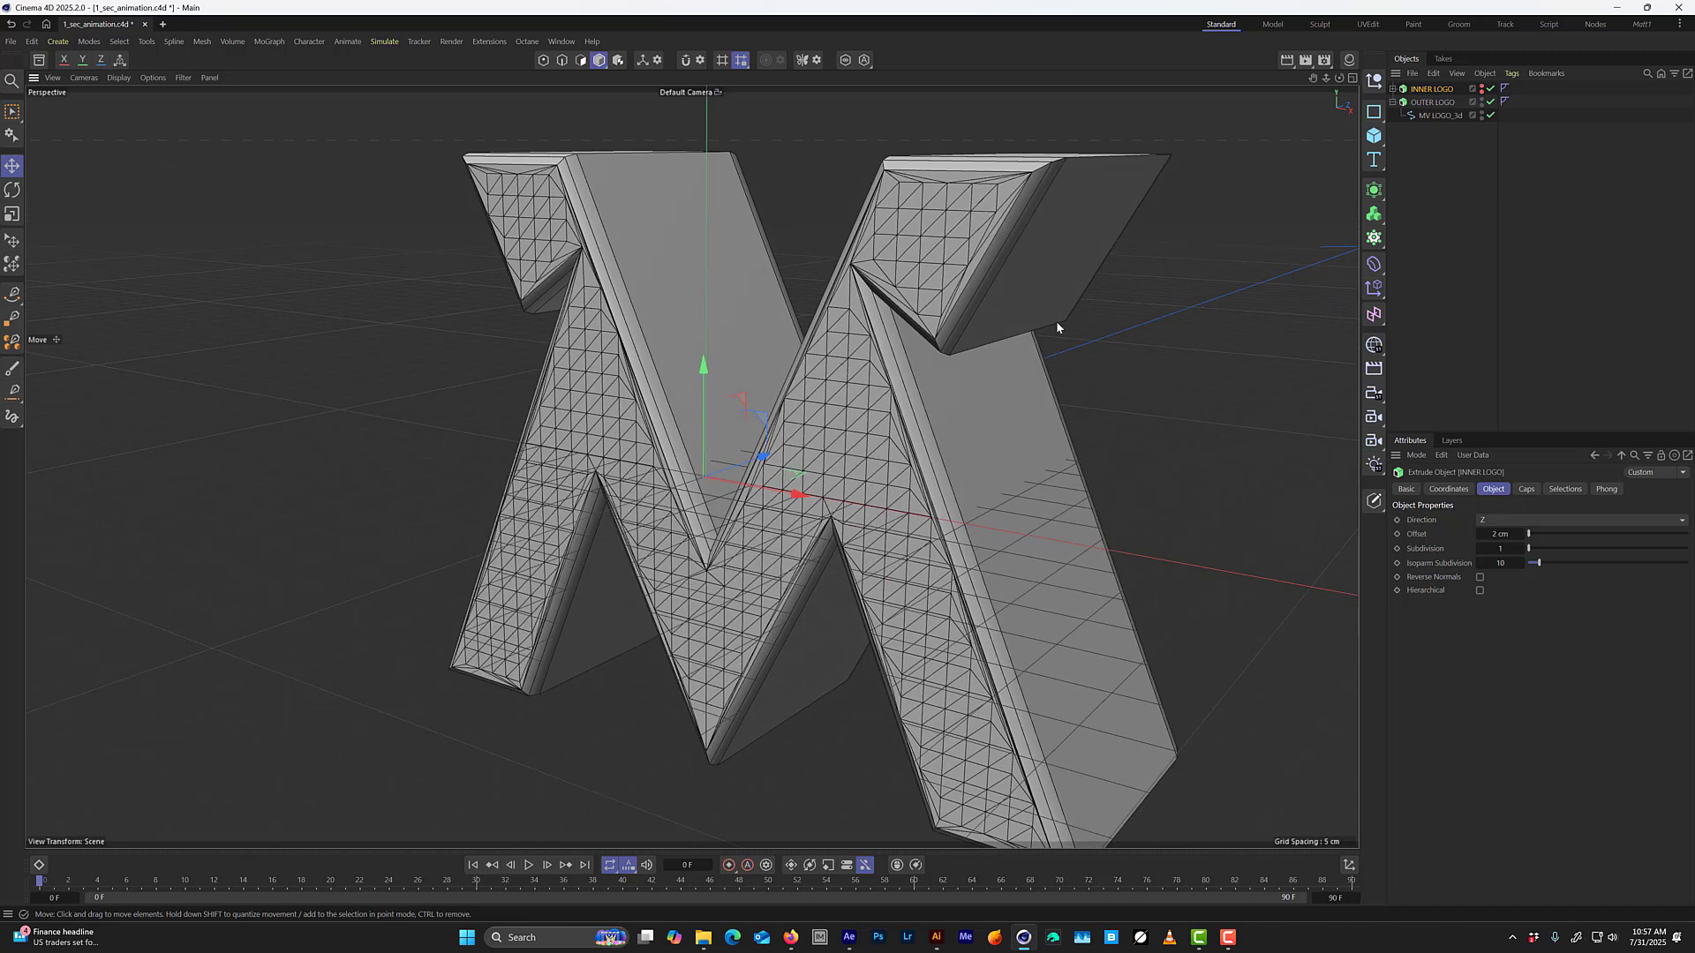
Duplicate INNER LOGO and rename the copy CRYPTO MATTE LOGO.
ctrl+drag(1439, 90, 1436, 96)
double_click(1451, 103)
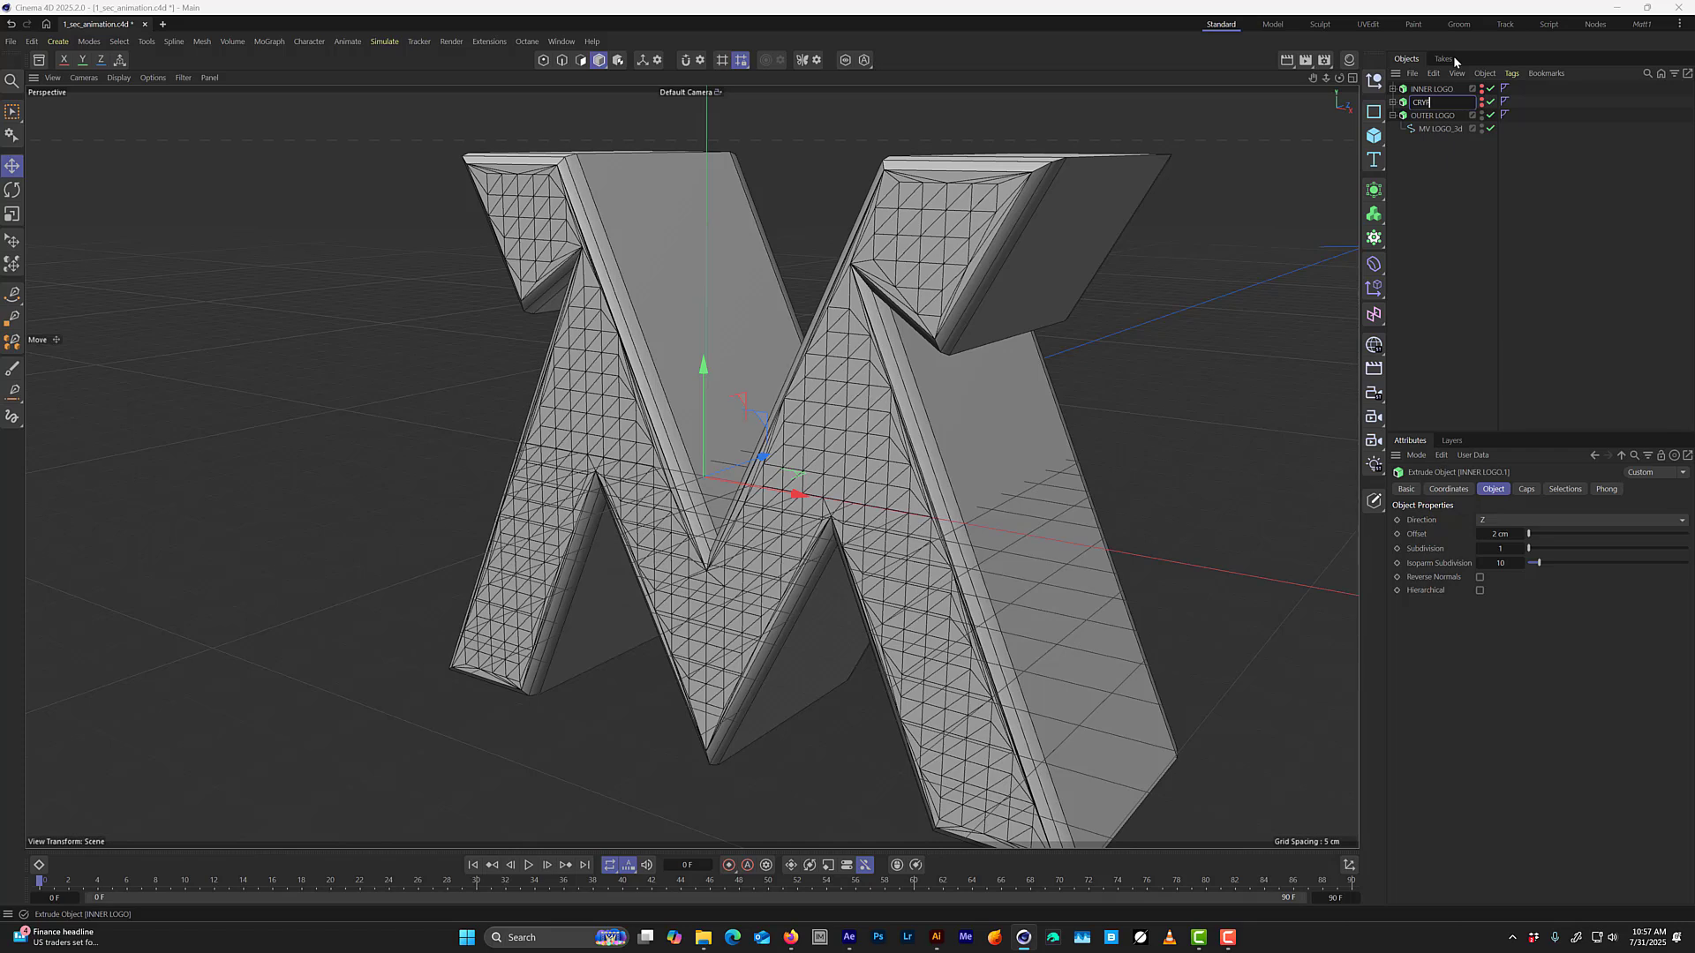
text(CRYPTO MATTE LOGO)
key(Return)
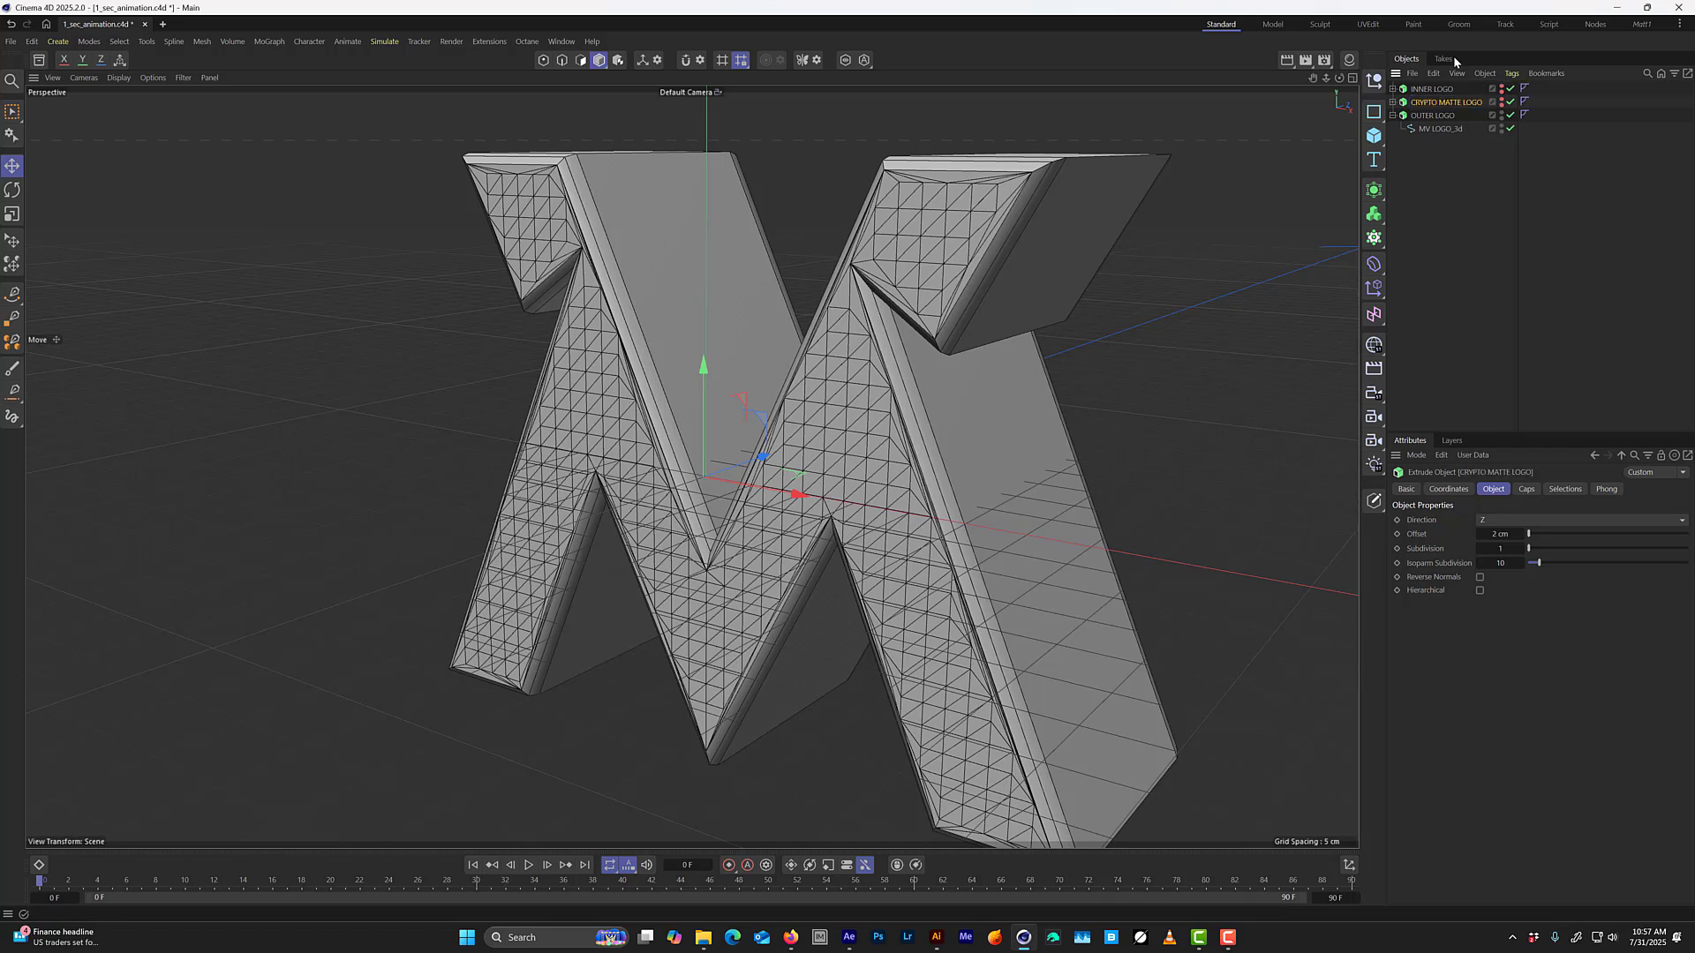
Make CRYPTO MATTE LOGO visible and remove its bevel, with subdivision 1 and bevel size 0 cm.
alt+click(1502, 103)
click(1393, 102)
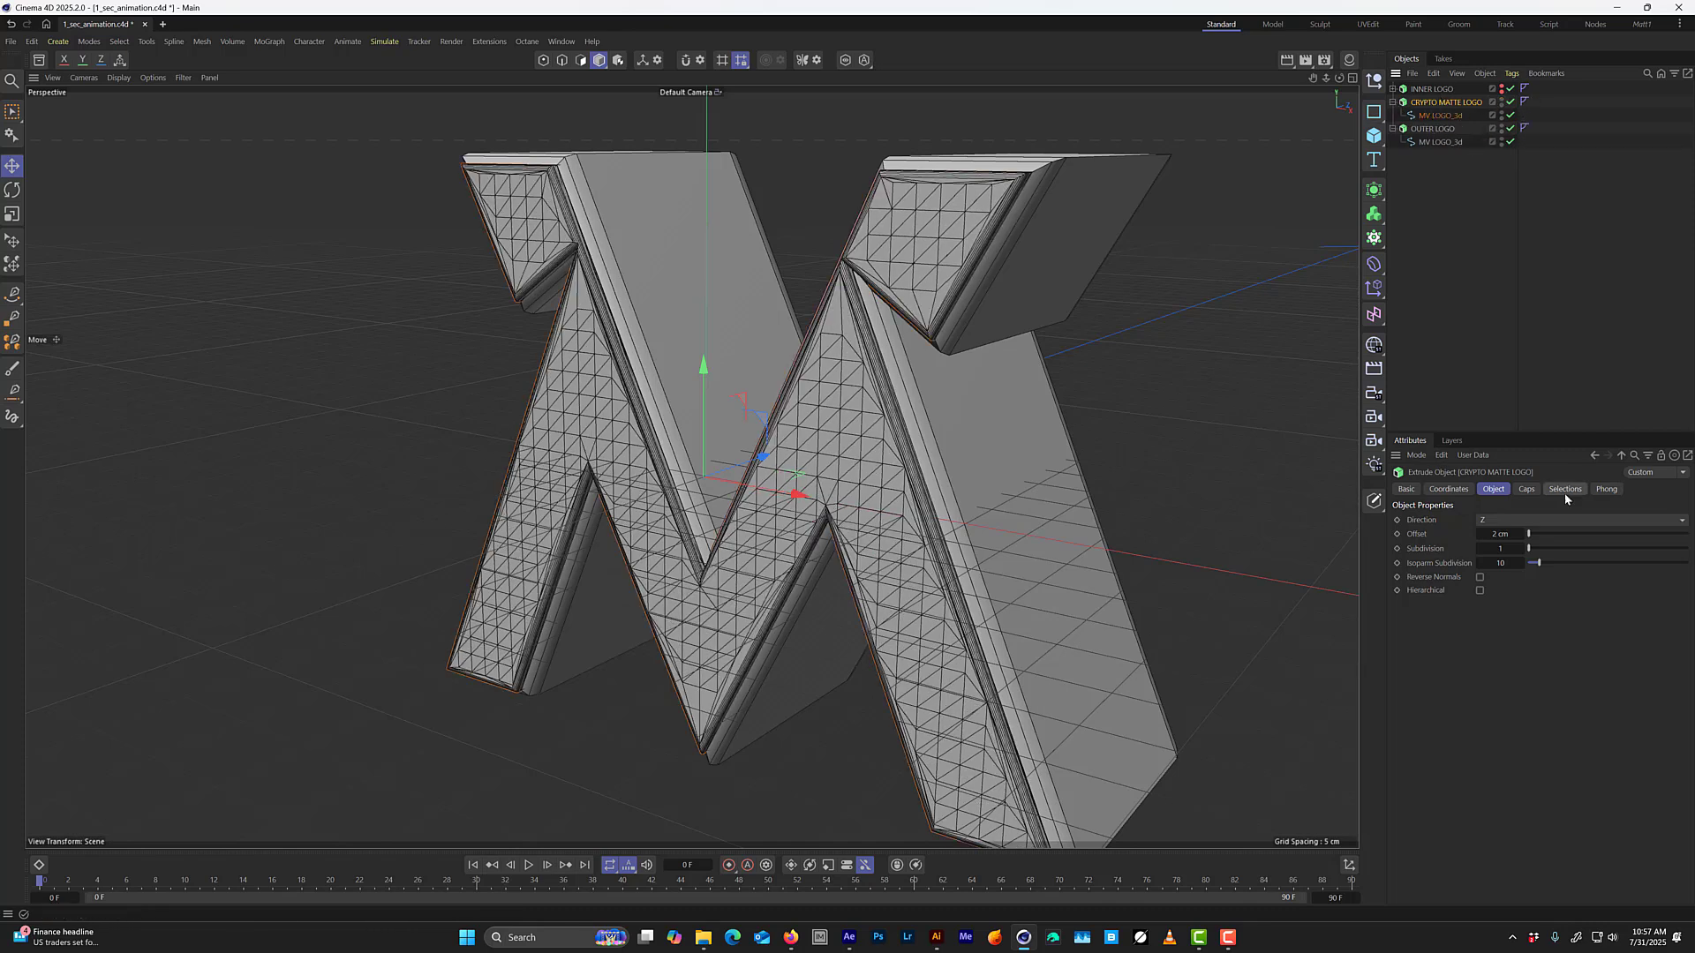
click(1526, 489)
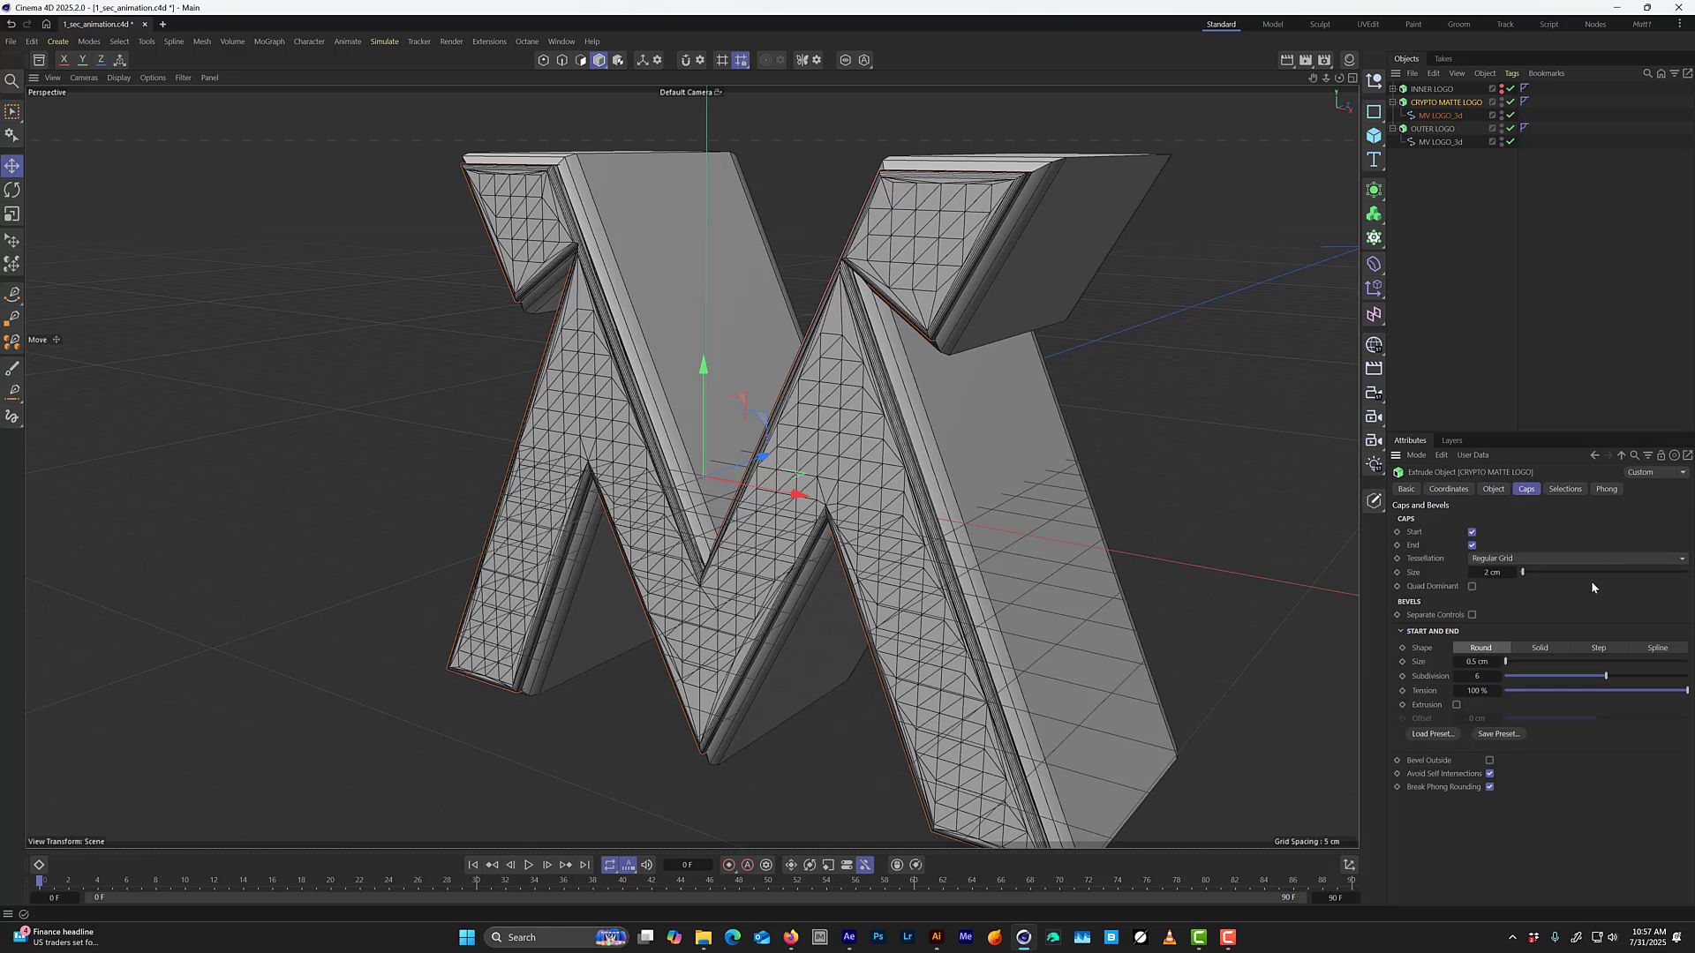
click(1476, 675)
text(1)
key(Return)
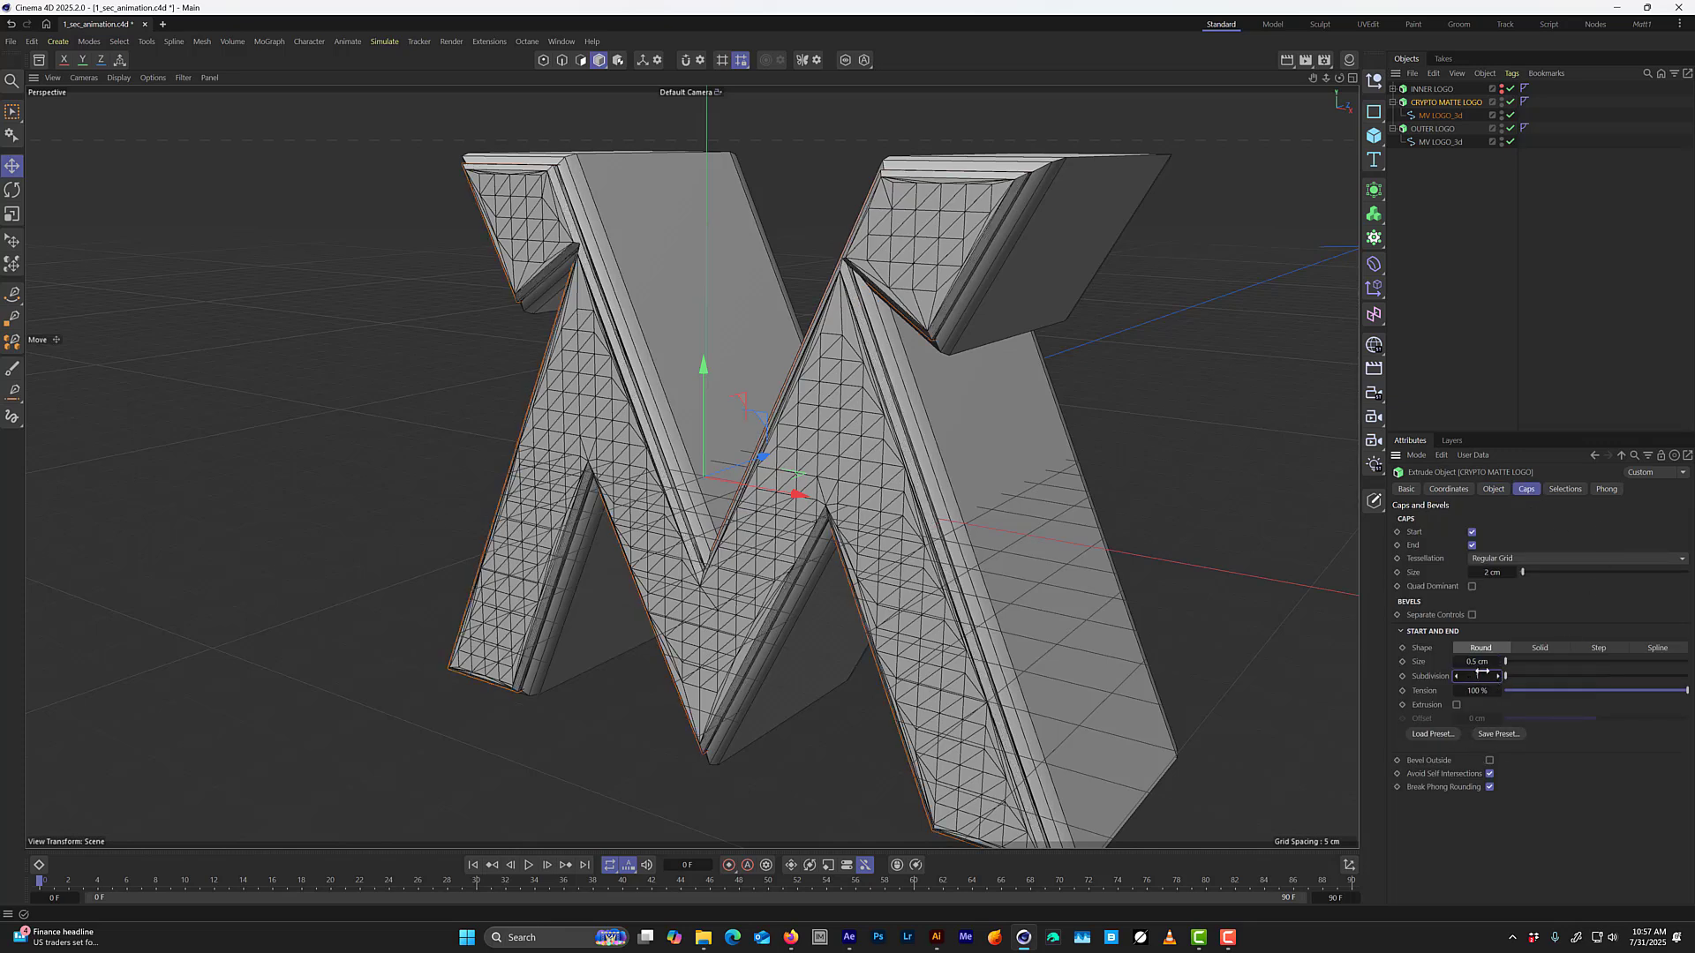
click(1498, 667)
text(0)
key(Return)
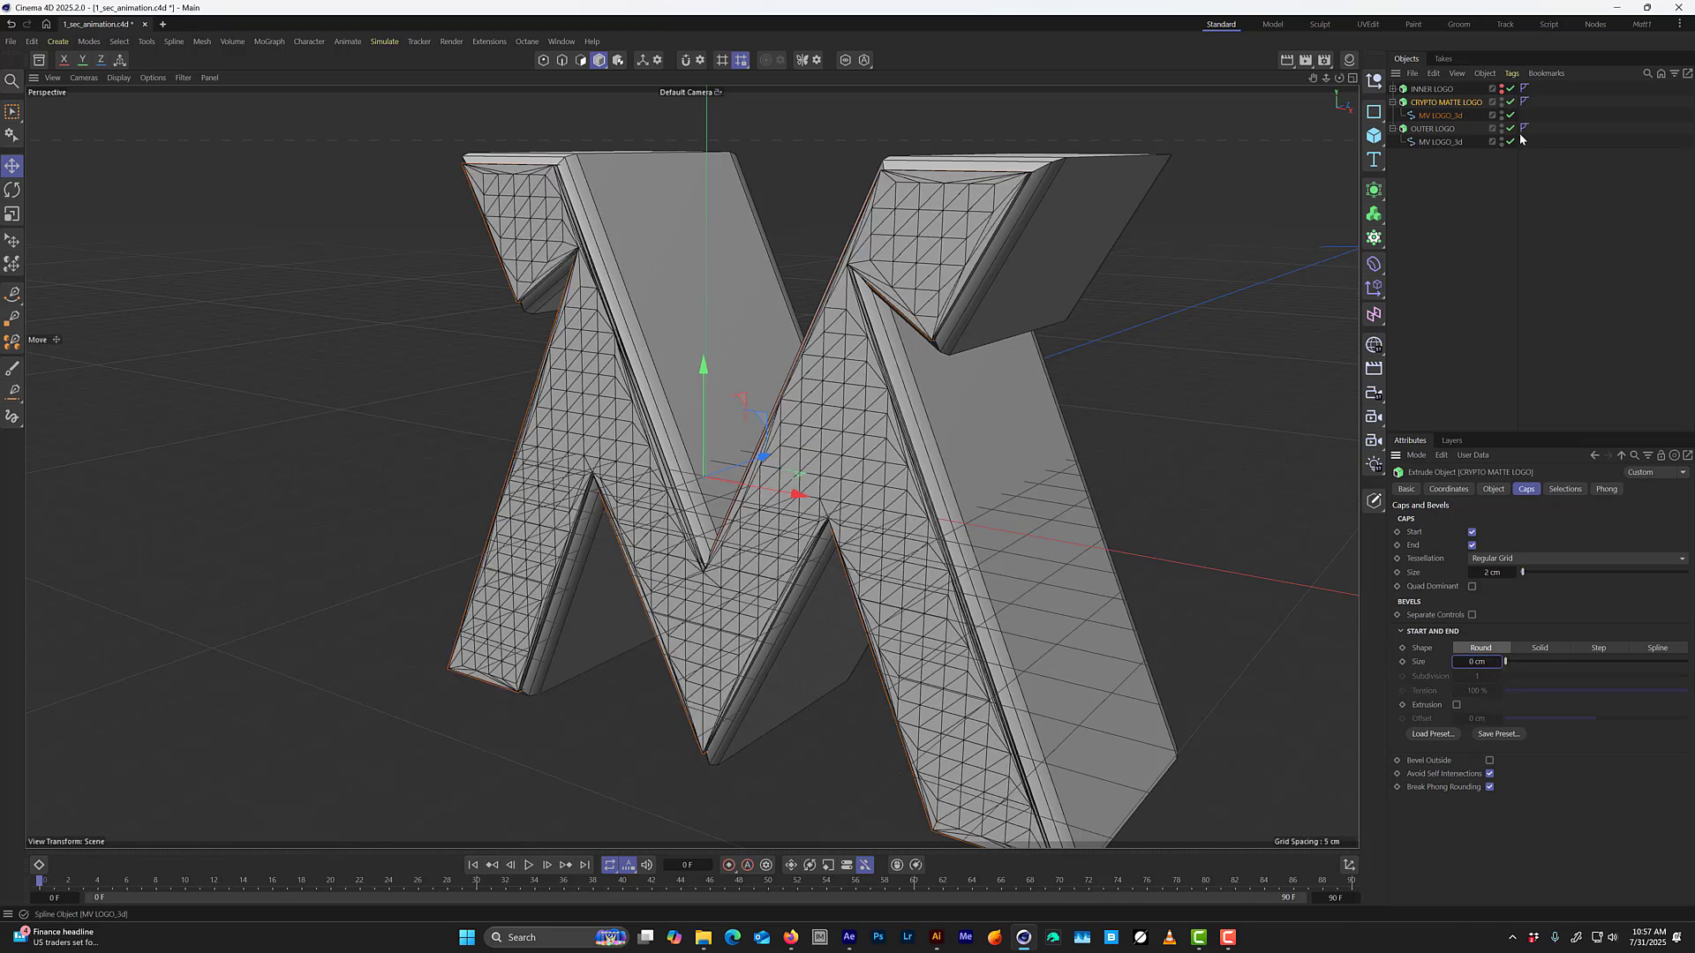
Hide OUTER LOGO and thin CRYPTO MATTE LOGO by setting its extrusion offset to 0.2 cm.
alt+click(1502, 129)
alt+click(1502, 130)
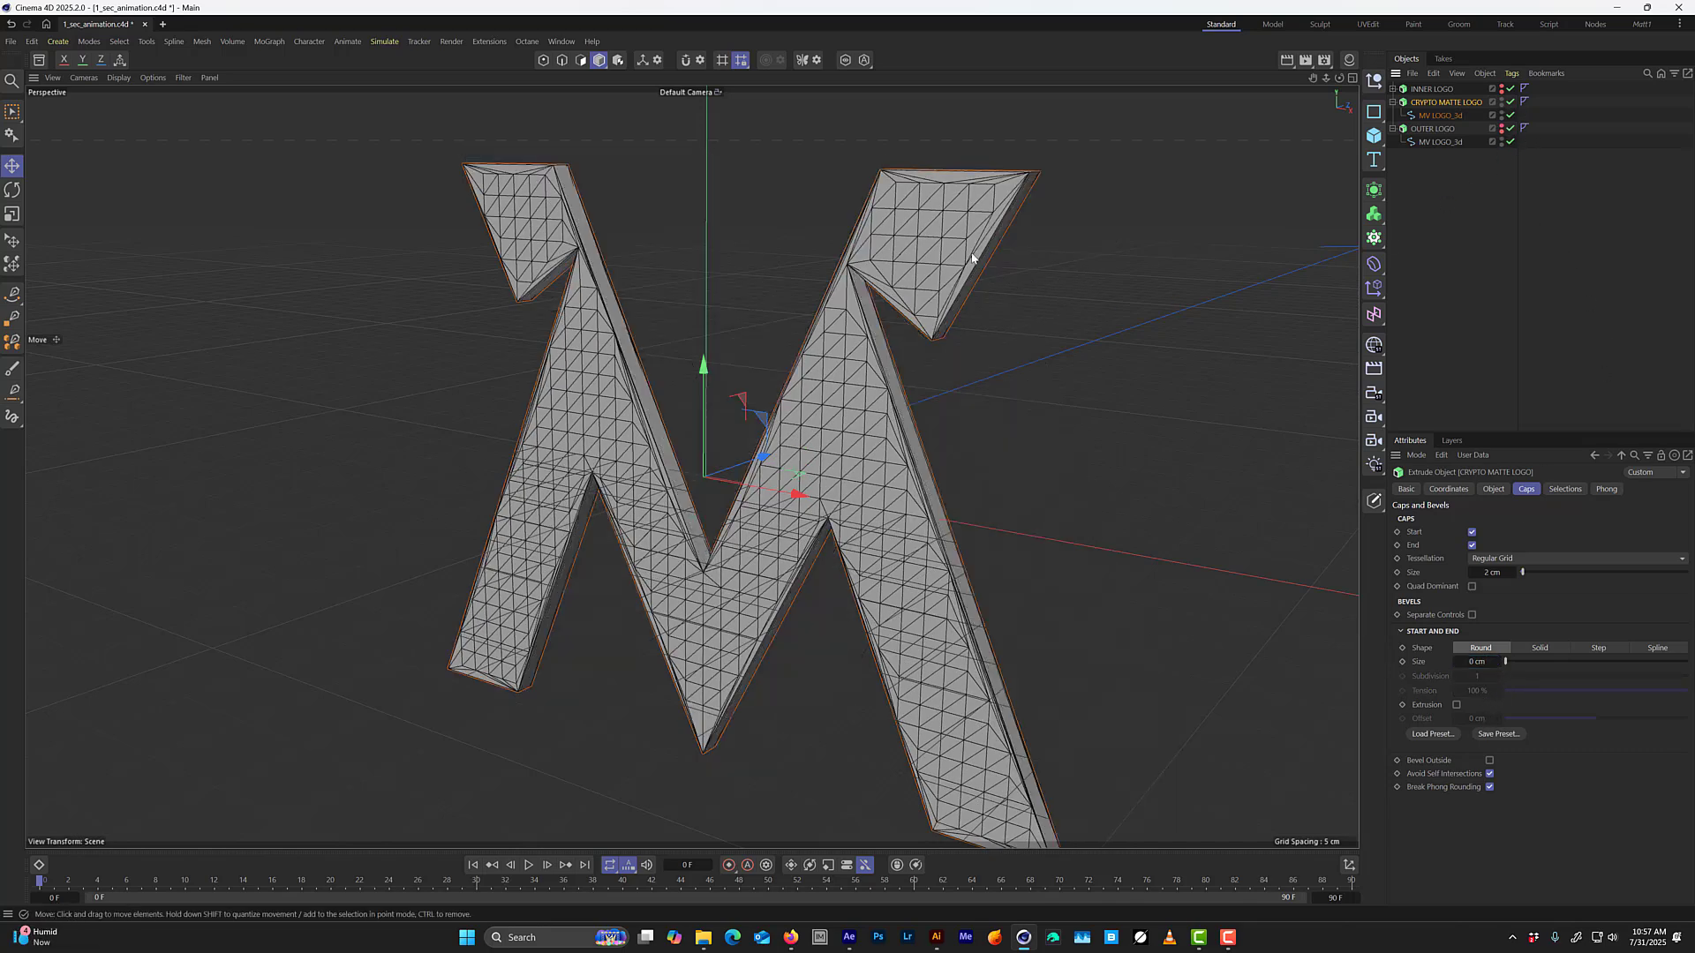
alt+drag(974, 257, 934, 262)
click(1494, 489)
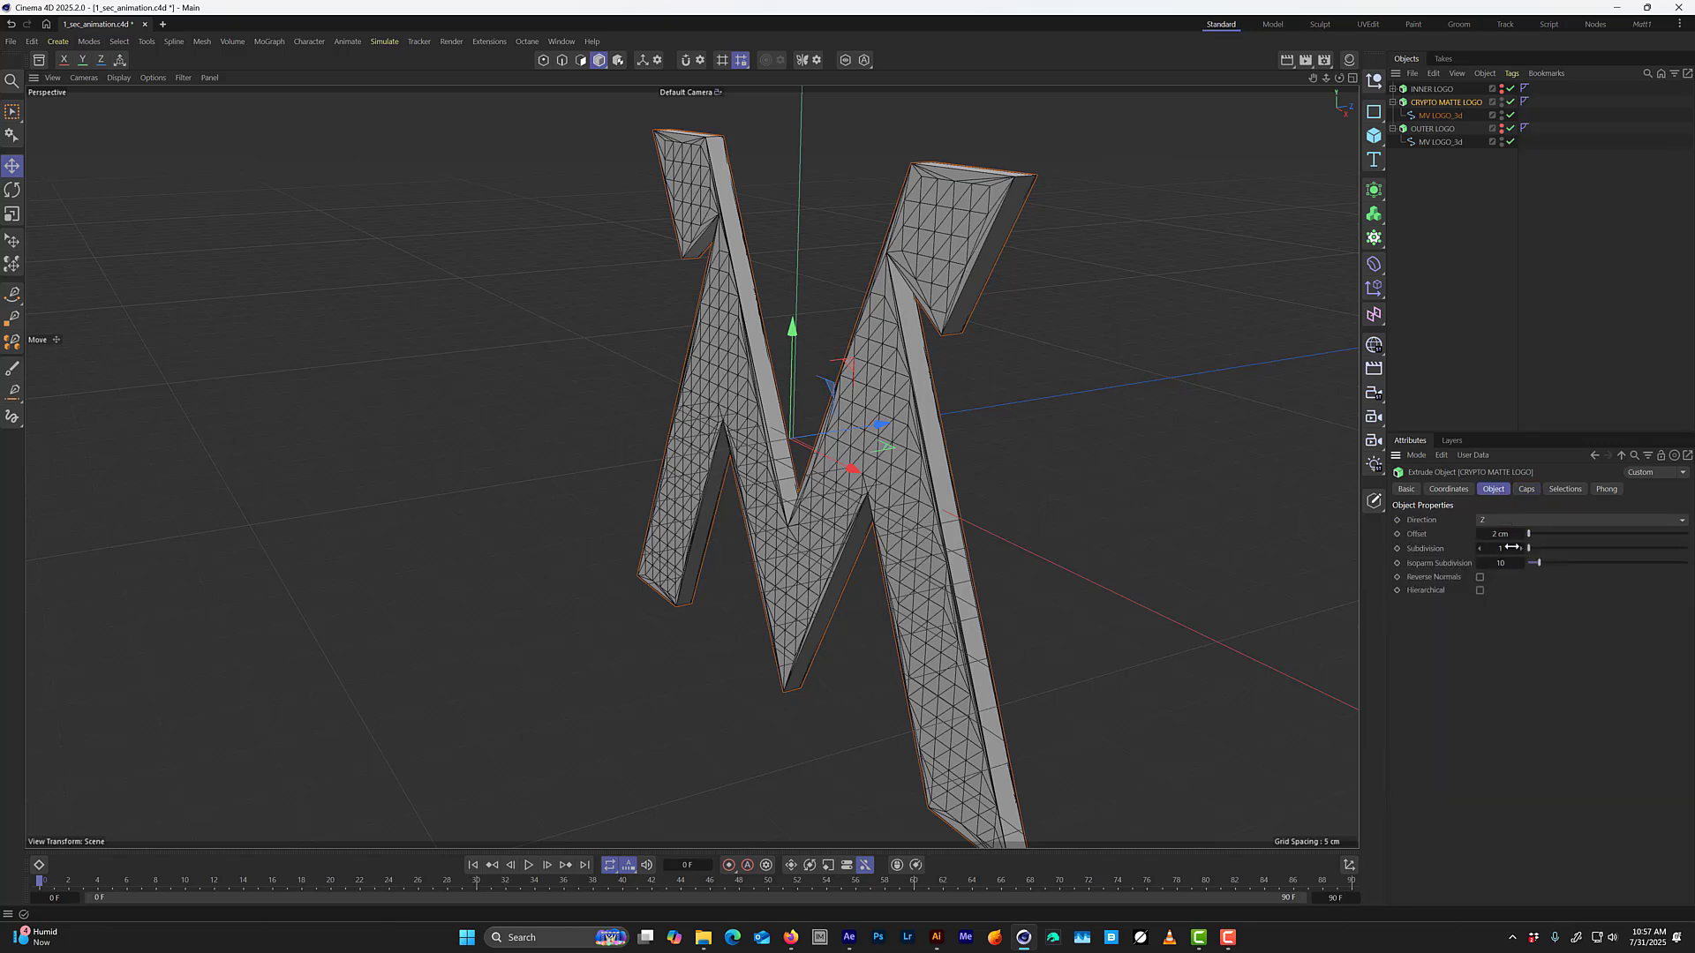
click(1498, 534)
text(0.1)
key(Return)
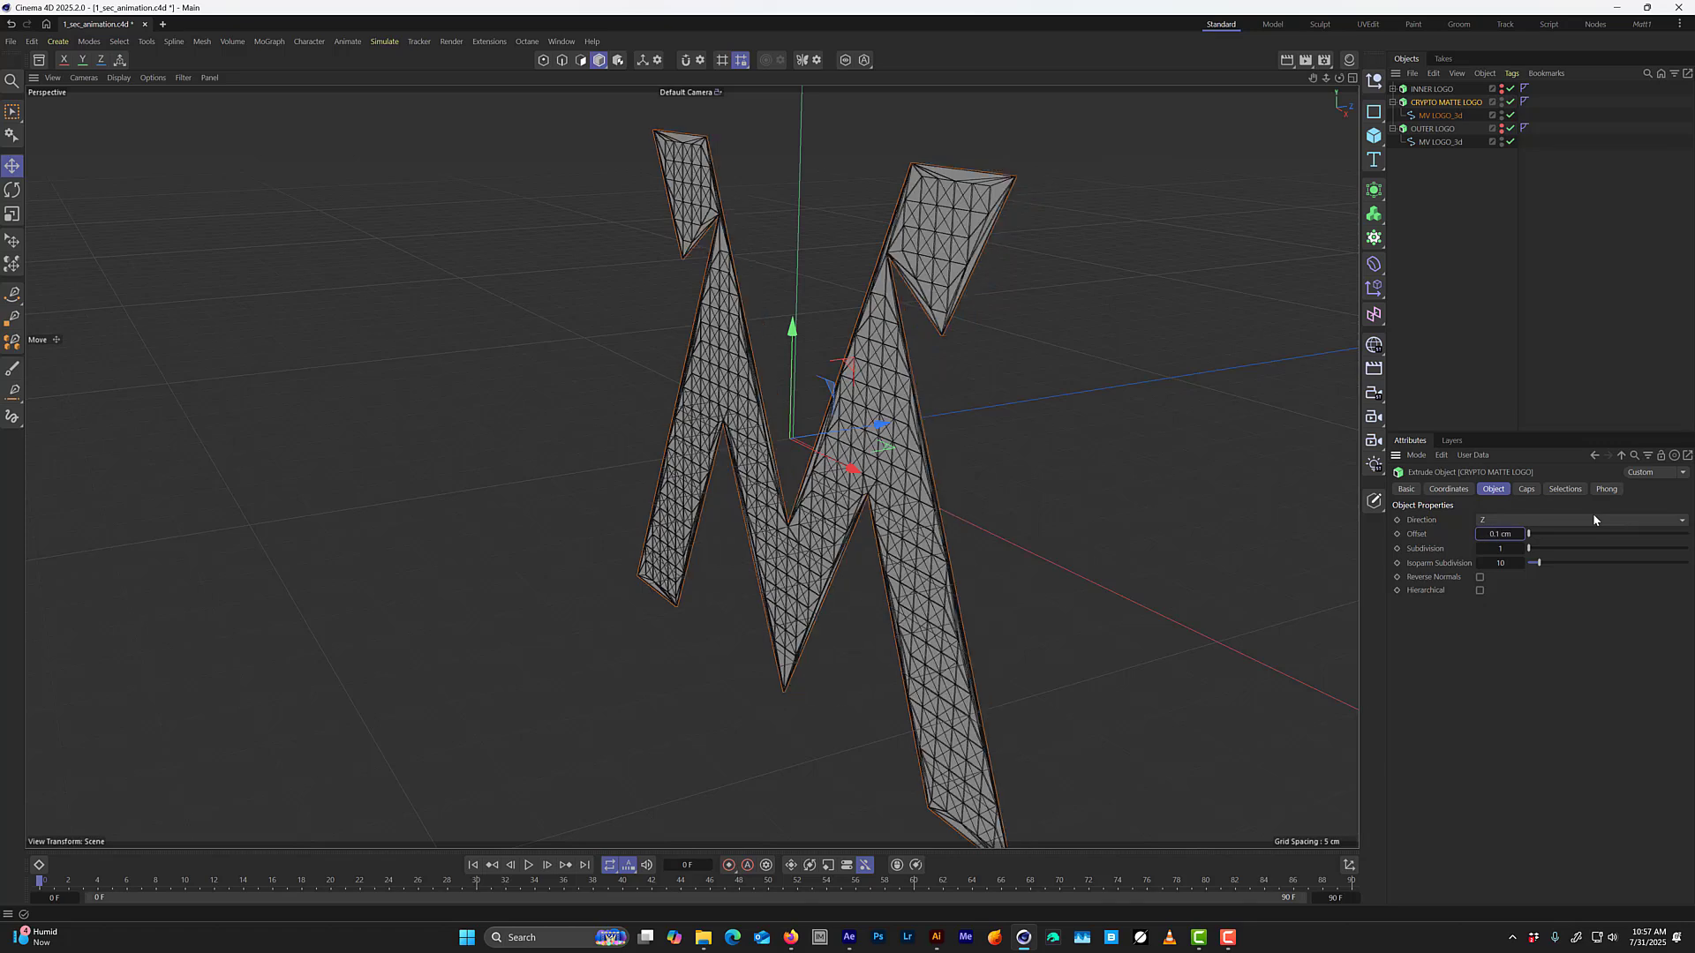
click(1505, 534)
text(2)
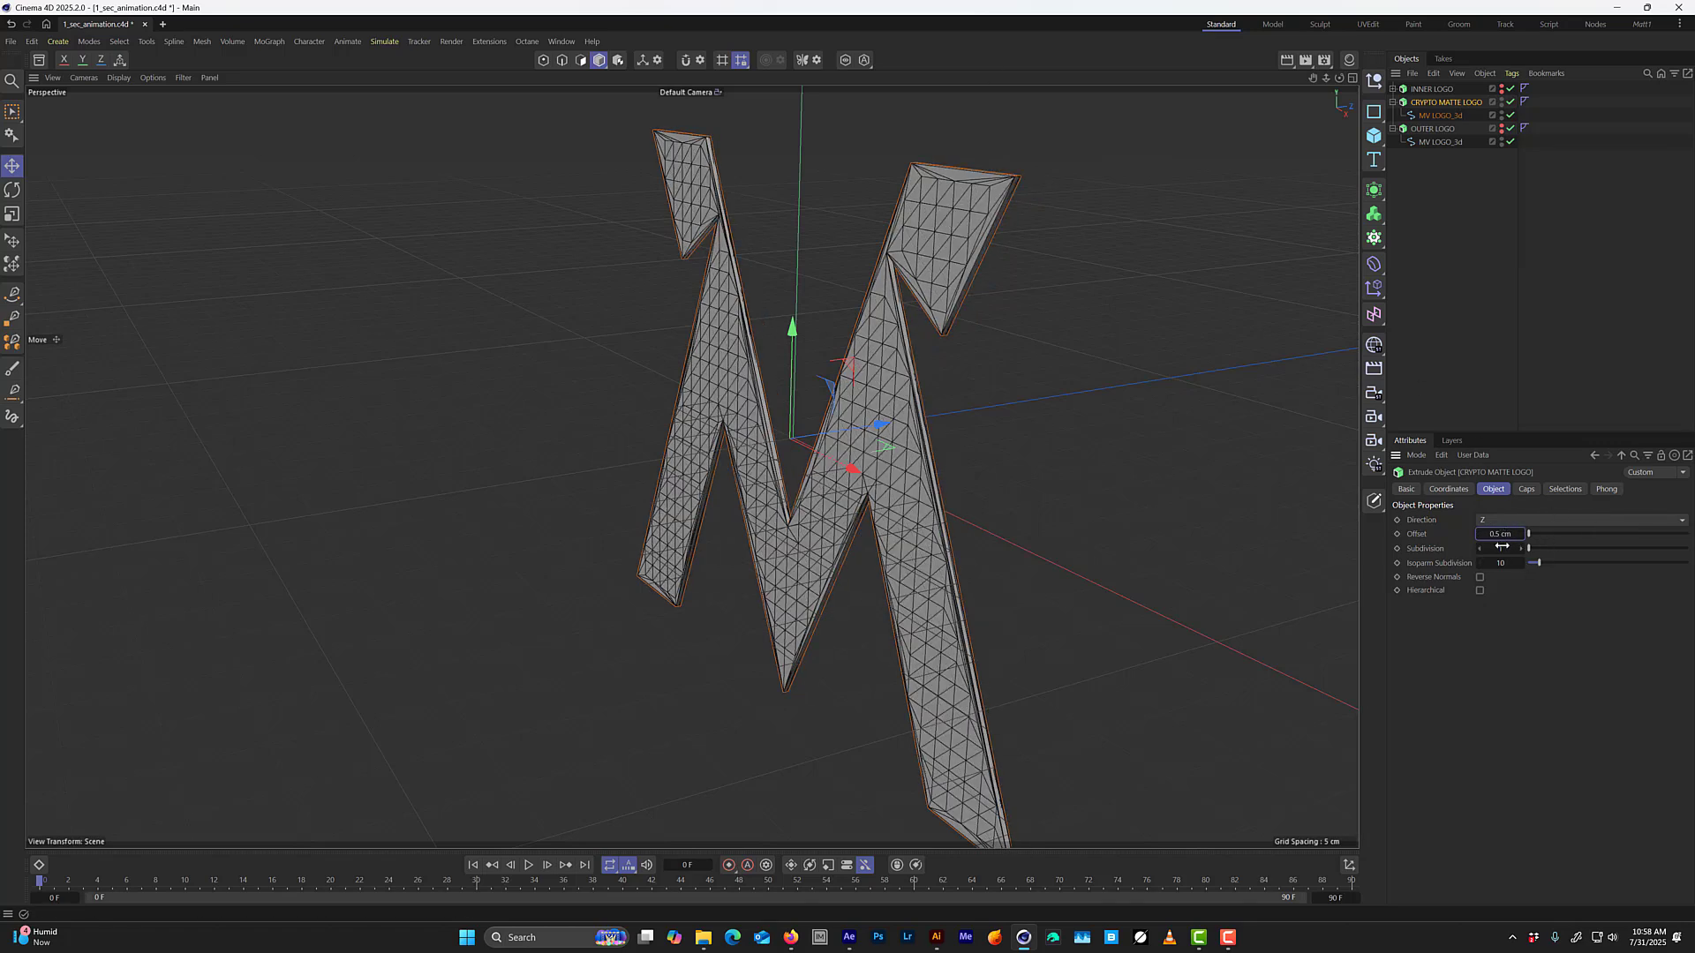
key(Return)
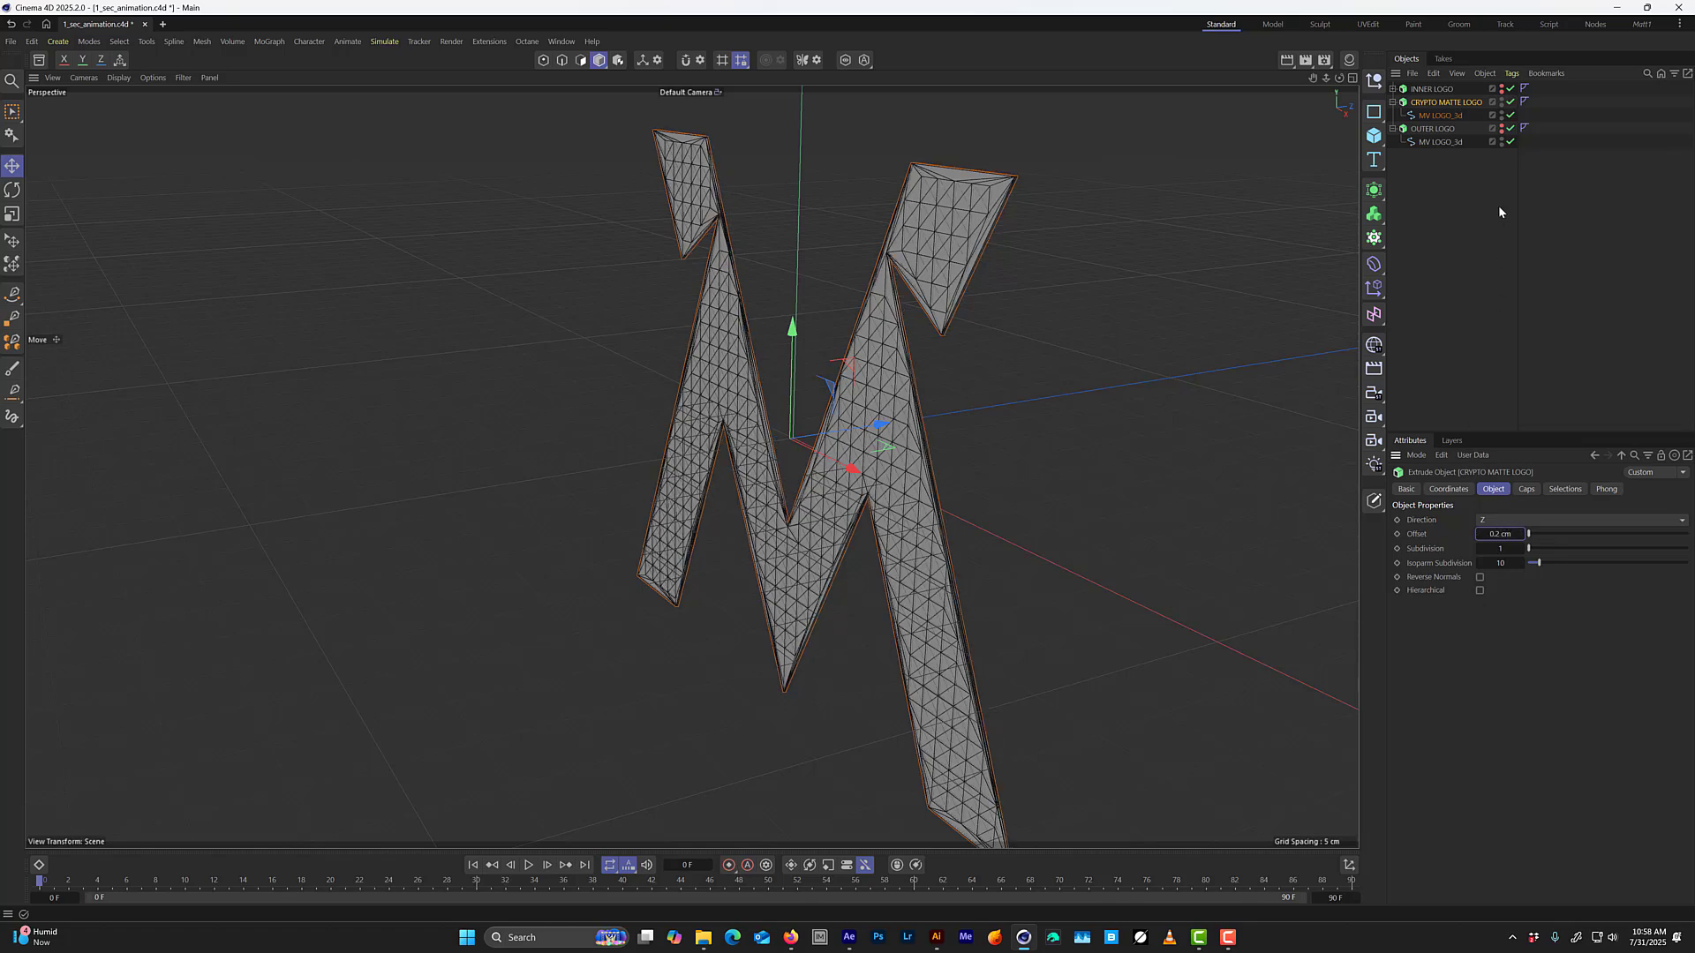
Change the cap tessellation of CRYPTO MATTE LOGO to N-gon.
click(1527, 490)
click(1501, 558)
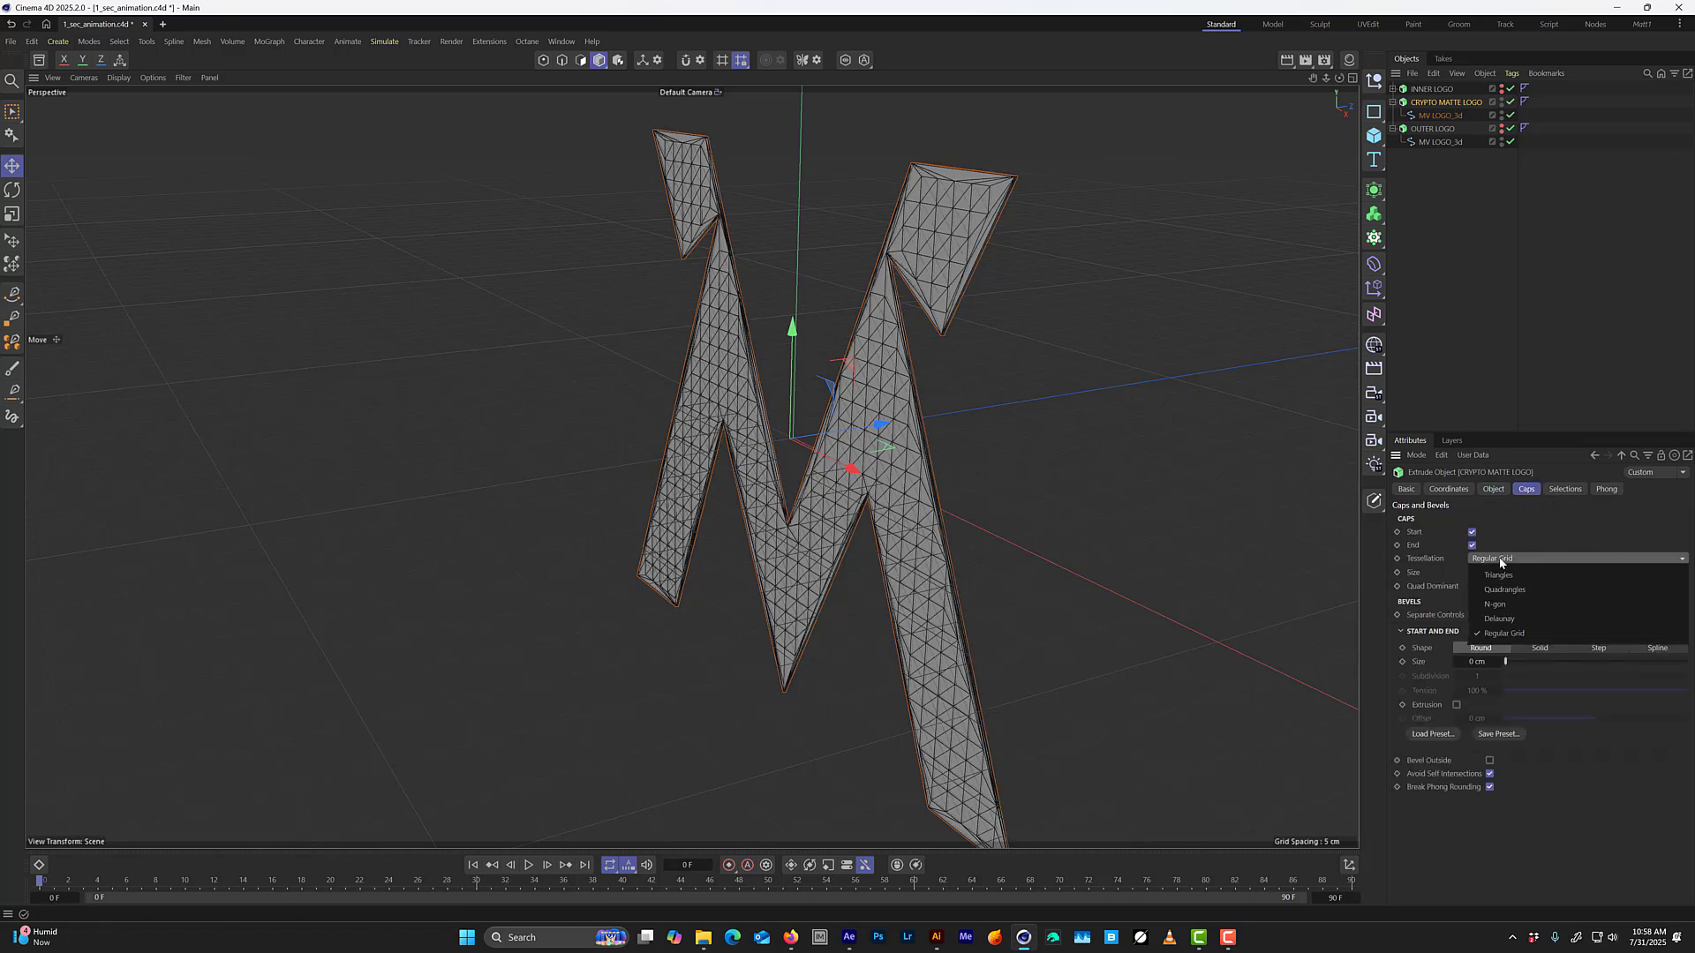
click(1511, 610)
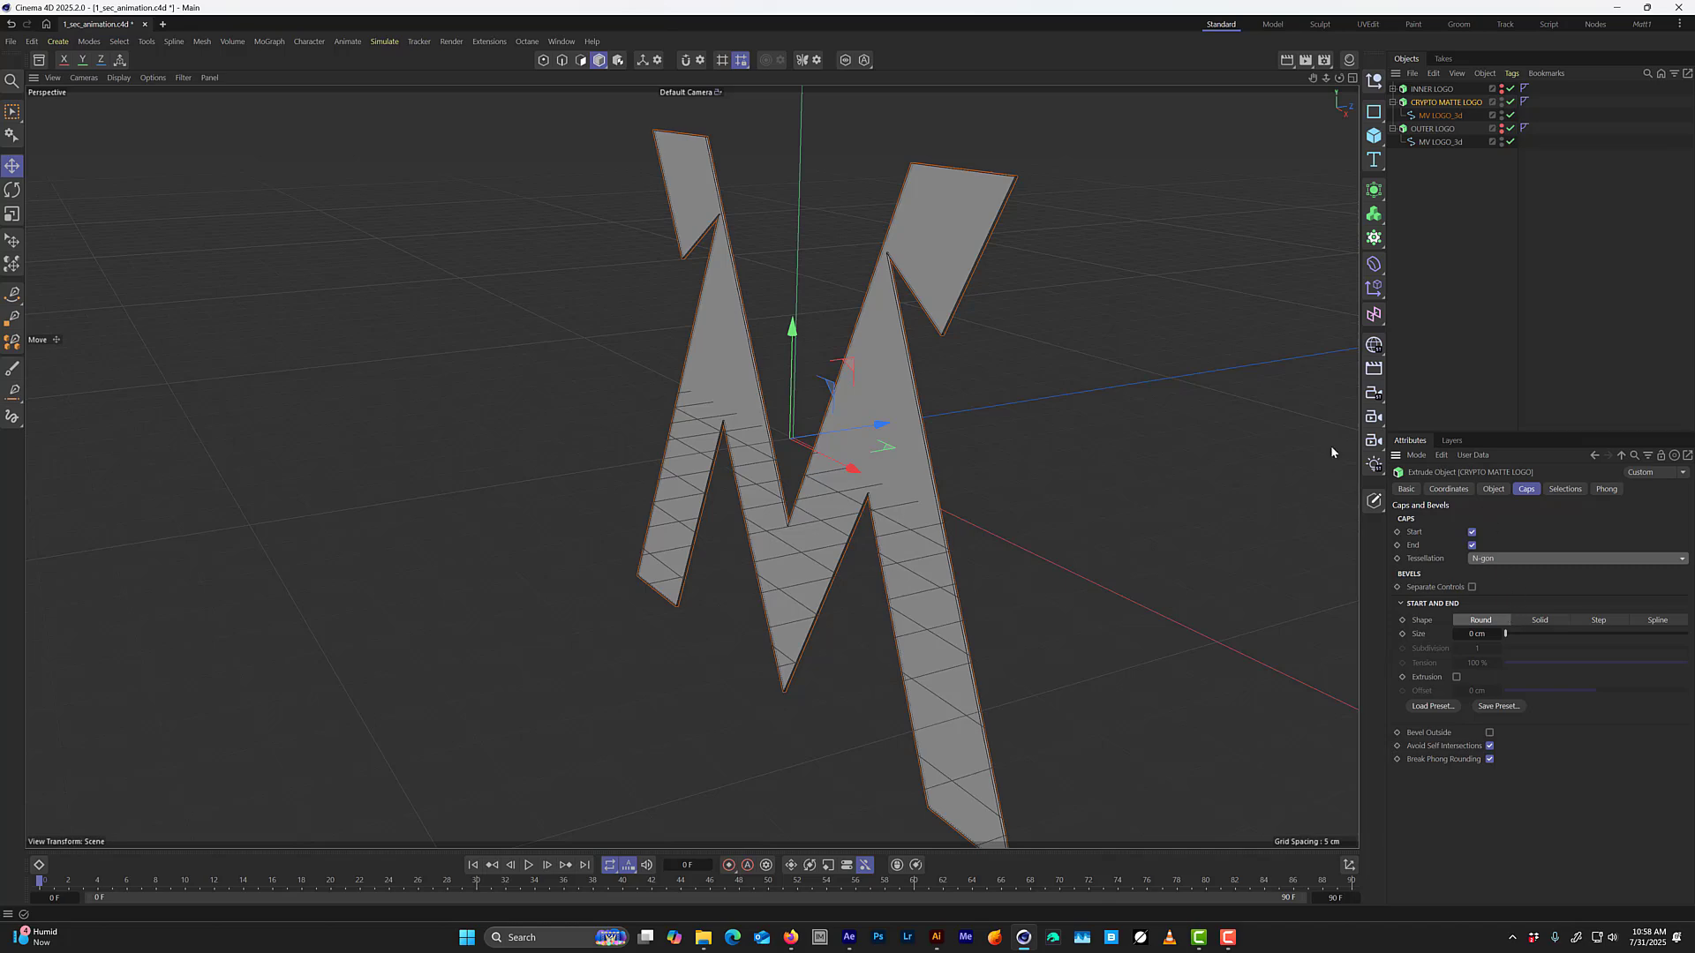
alt+drag(1235, 455, 957, 385)
Create a new bright green material and apply it to CRYPTO MATTE LOGO.
click(1350, 59)
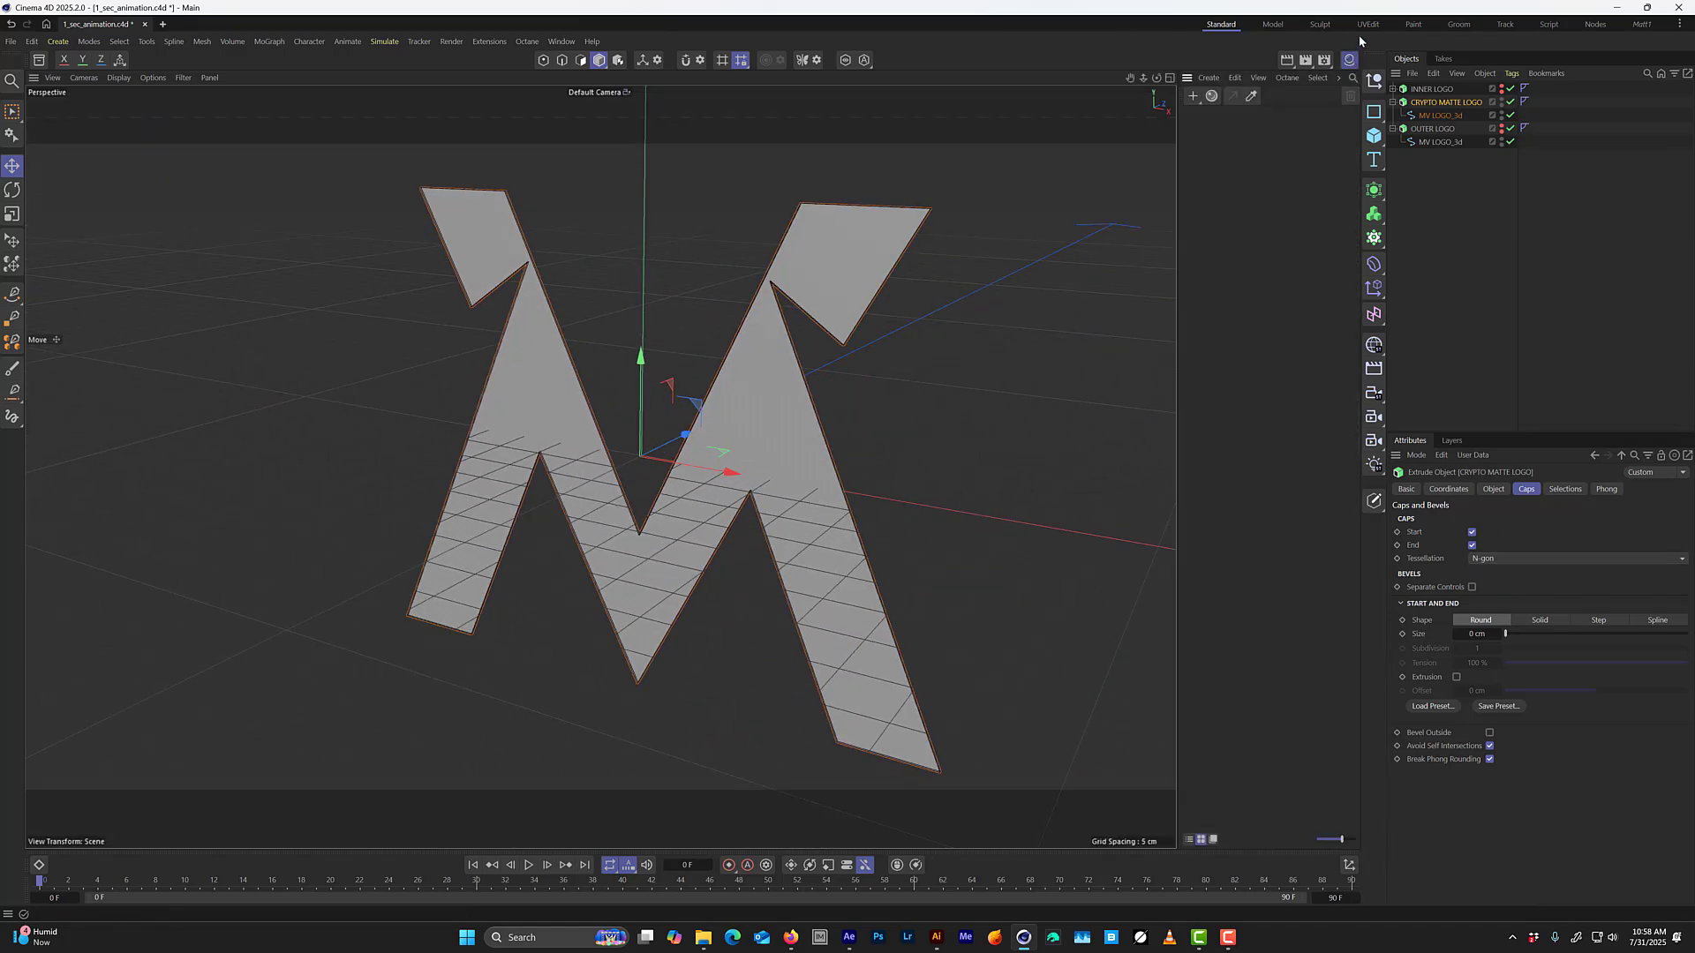
double_click(1248, 174)
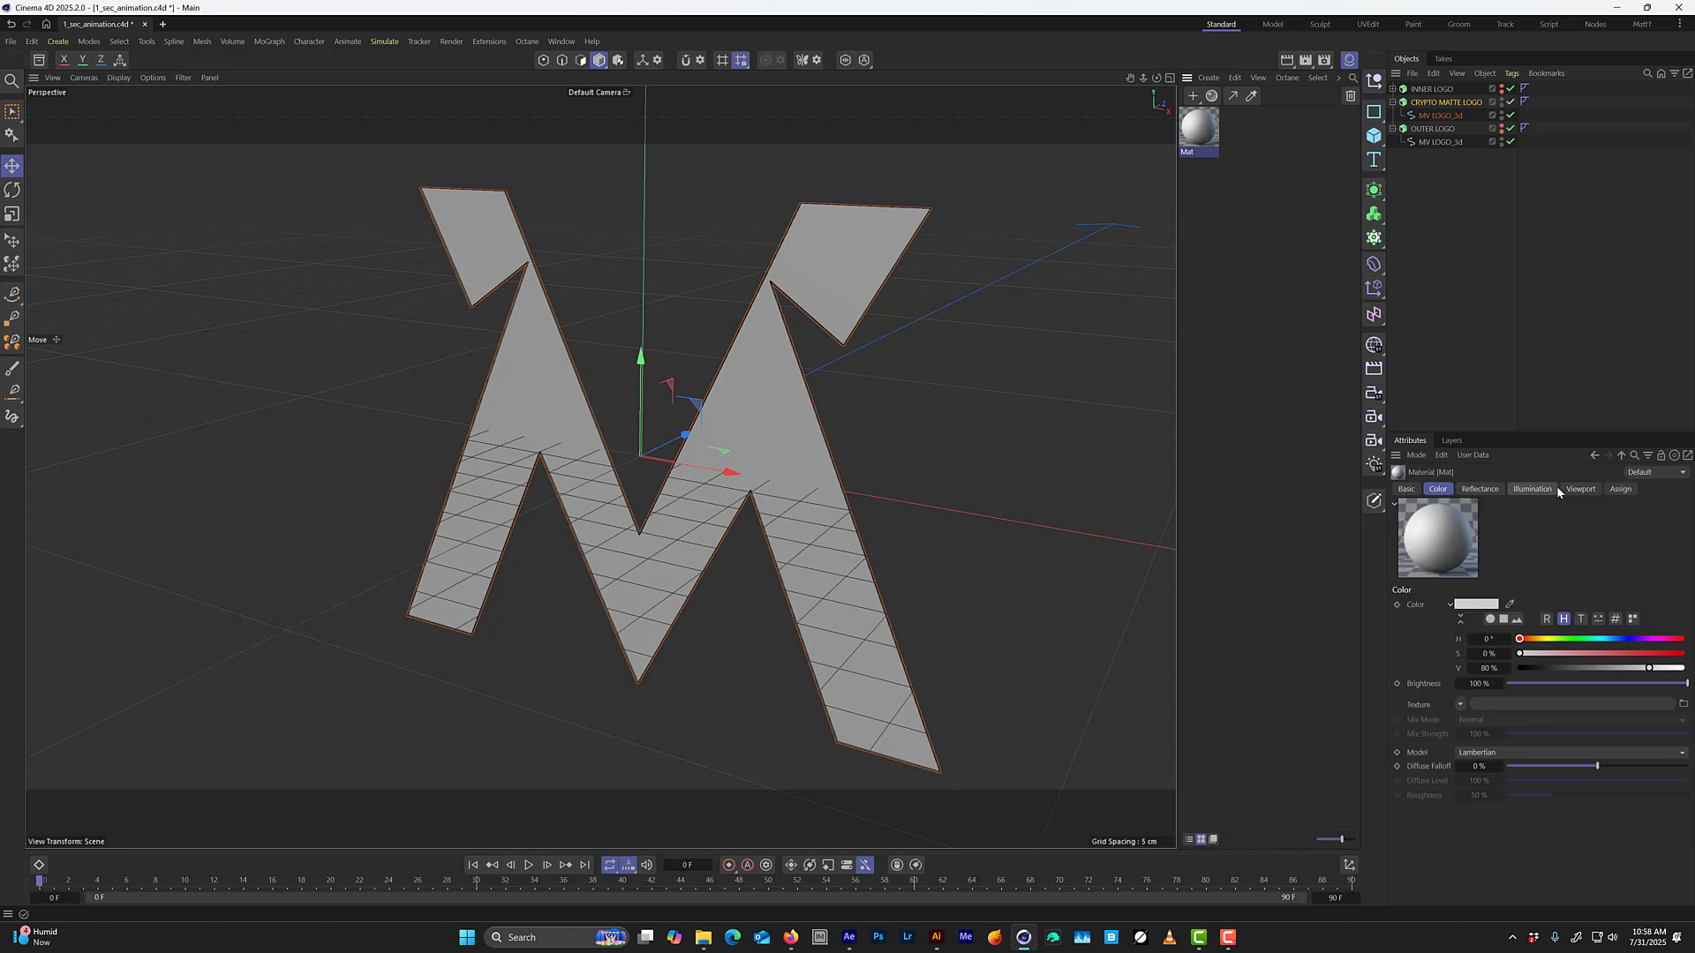
click(1596, 638)
drag(1649, 668, 1684, 669)
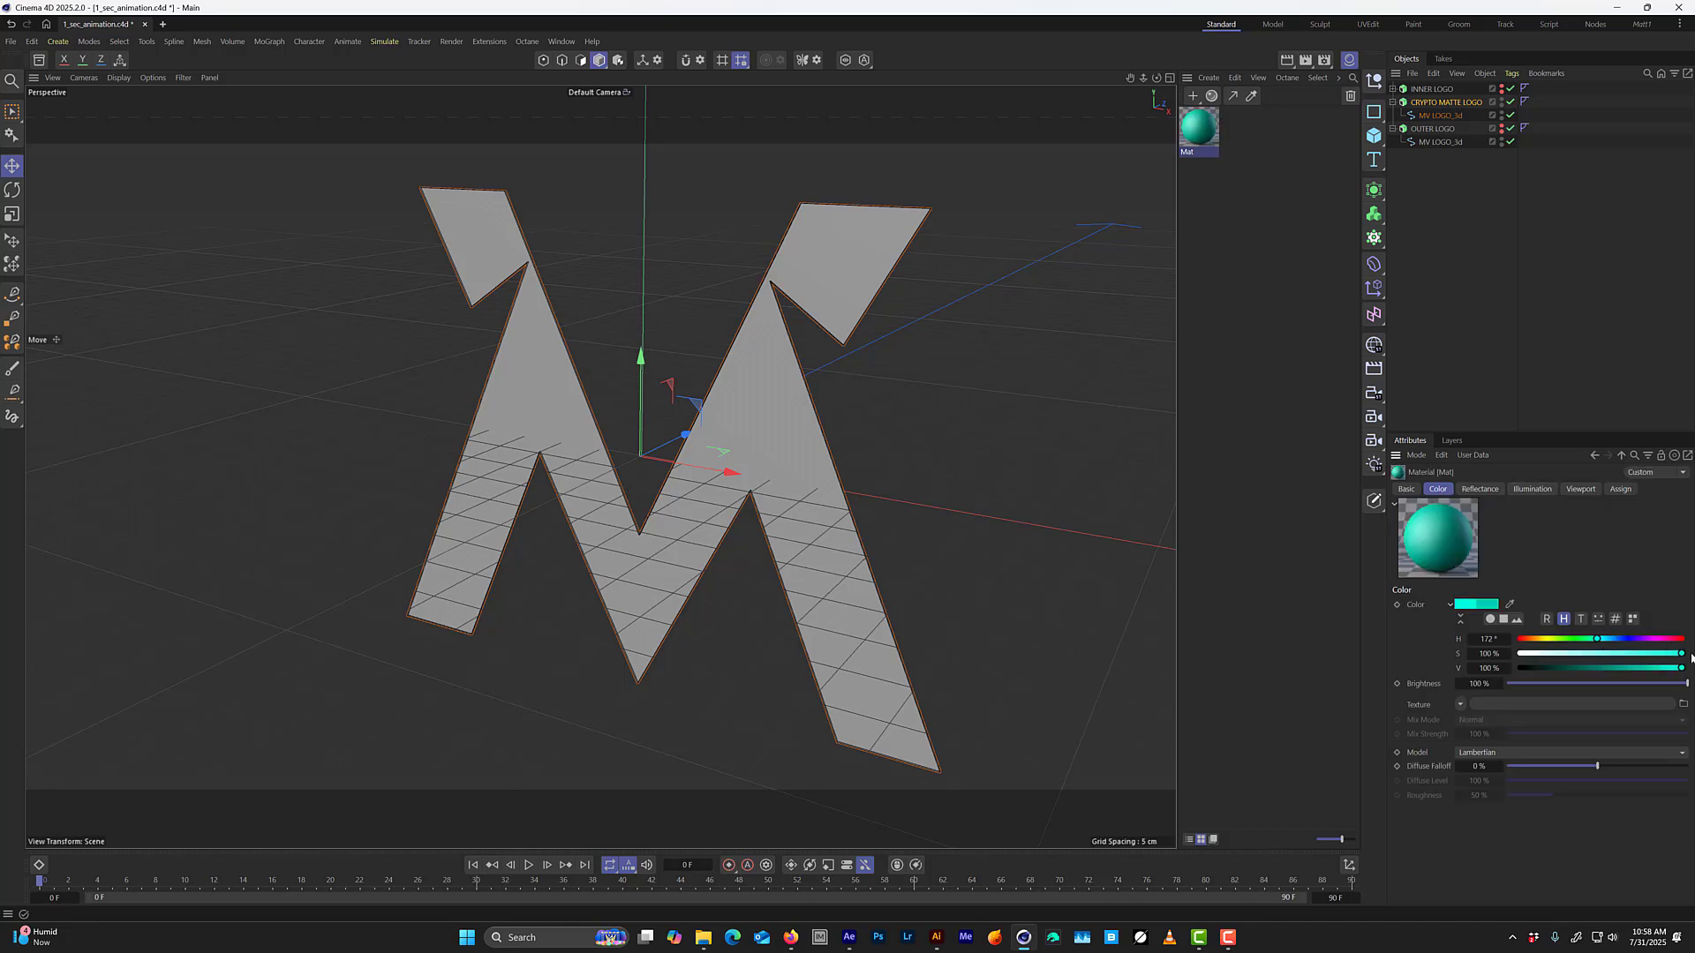
drag(1596, 638, 1575, 639)
drag(1218, 144, 1439, 104)
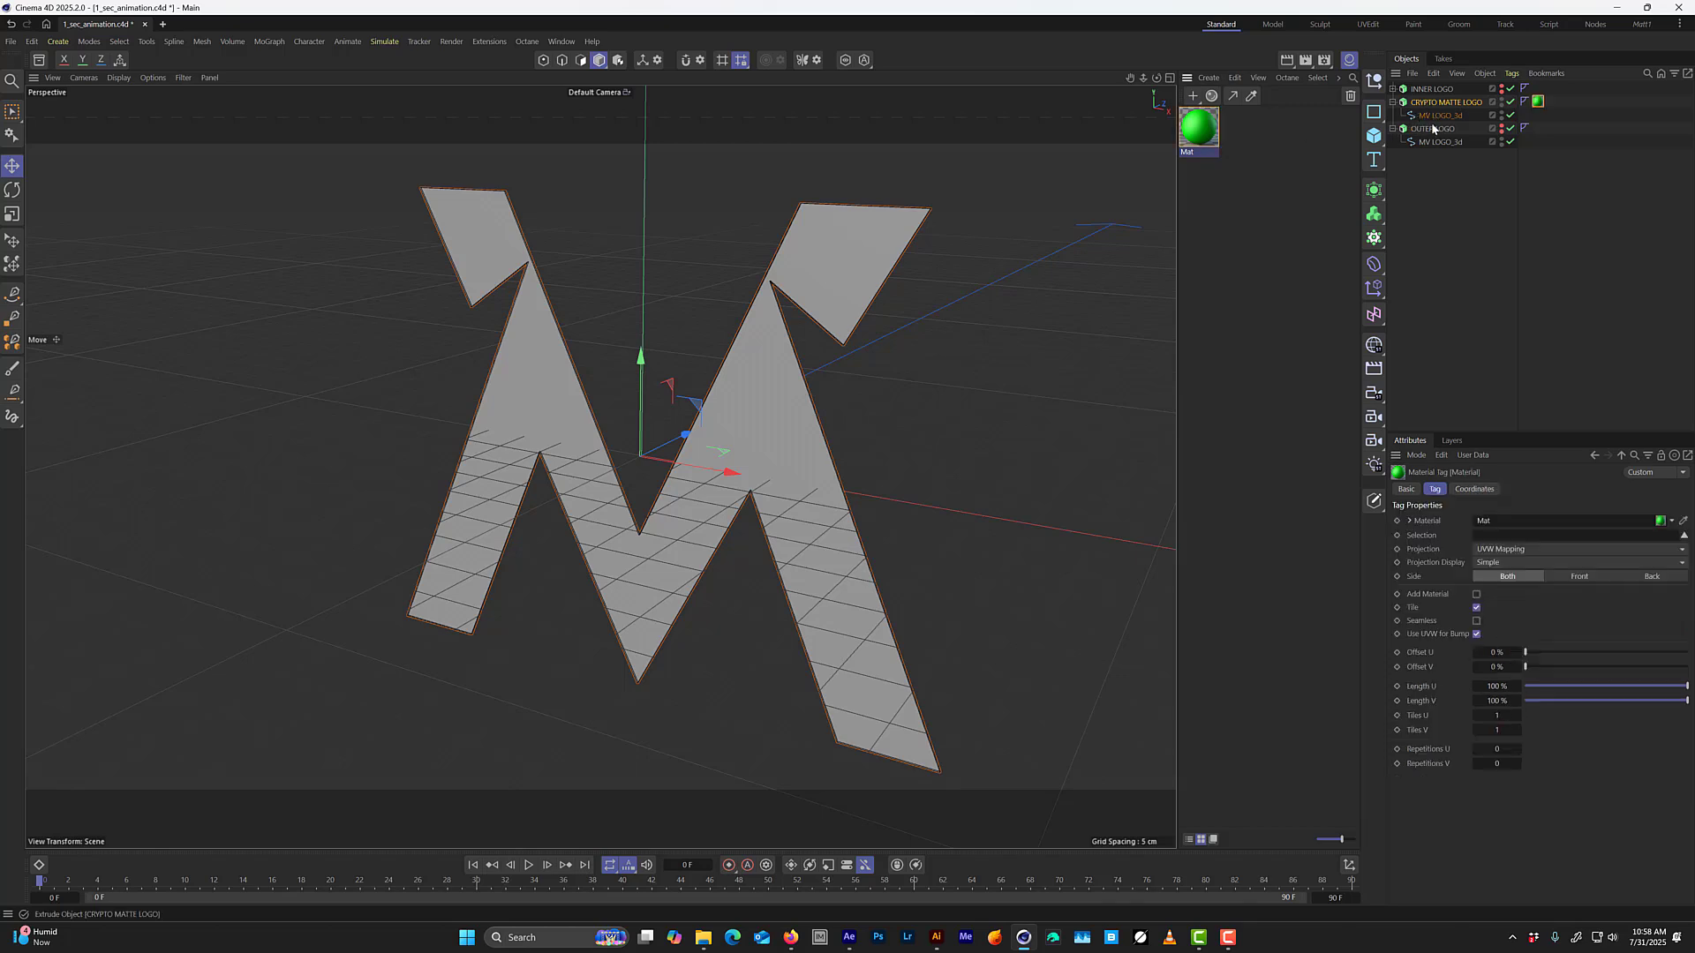
Make INNER LOGO and OUTER LOGO visible again, collapse CRYPTO MATTE LOGO and disable the INNER LOGO extrusion.
alt+click(1502, 91)
alt+click(1502, 131)
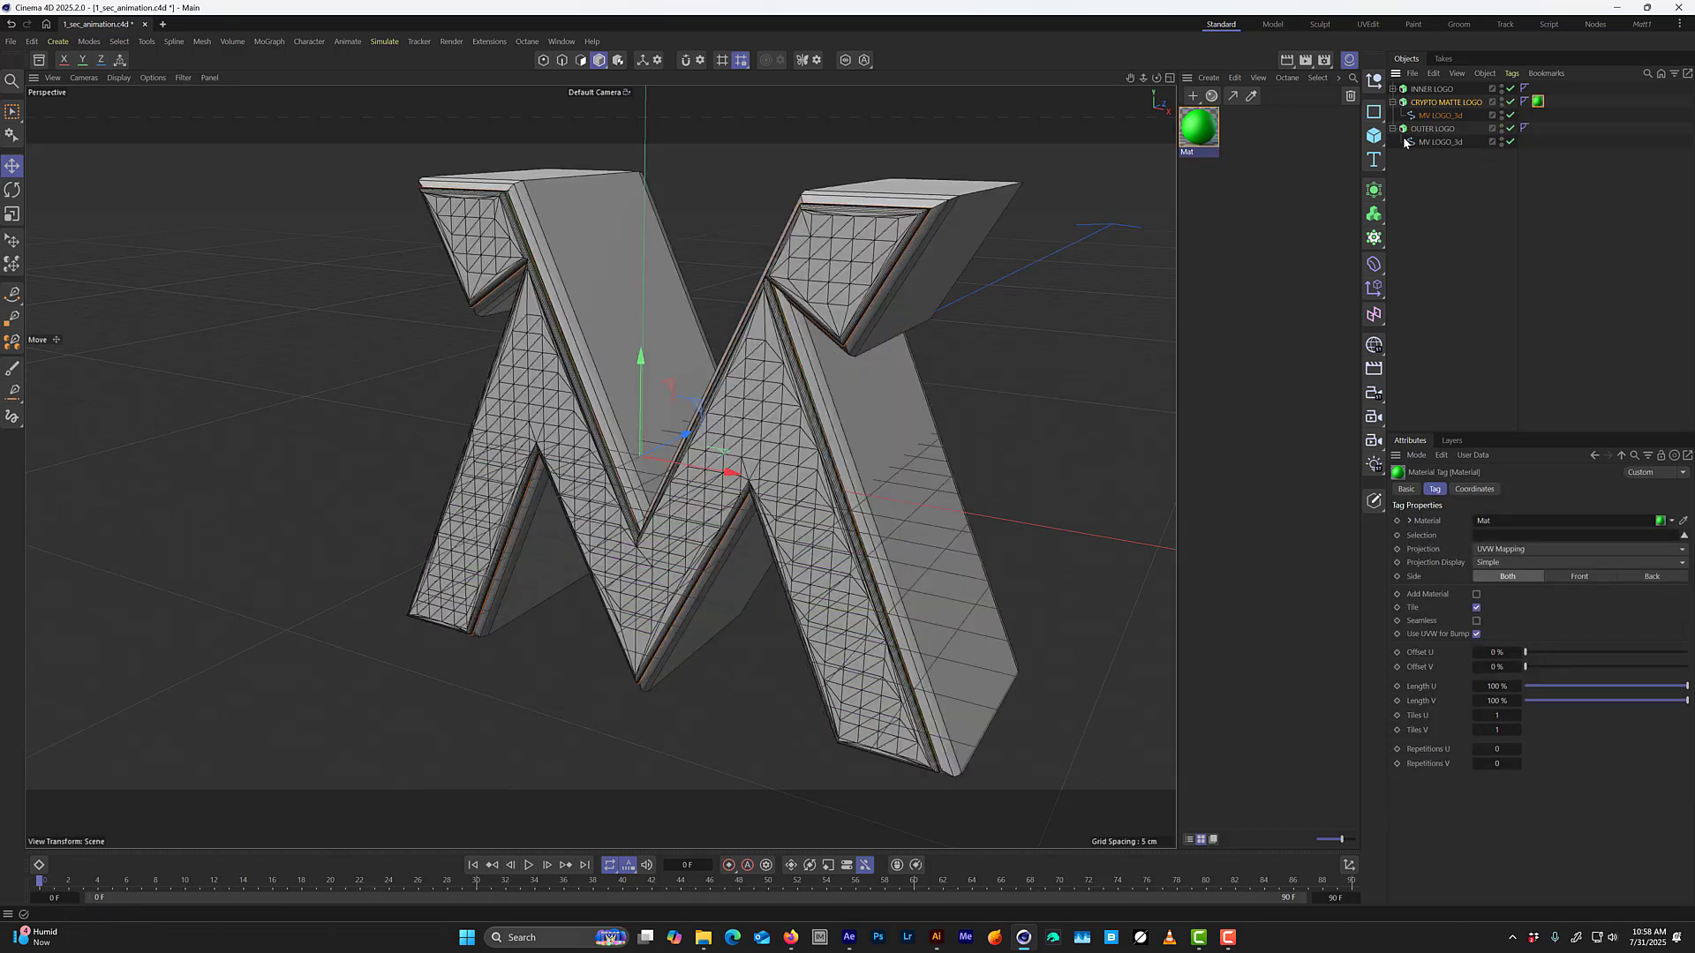
click(1393, 103)
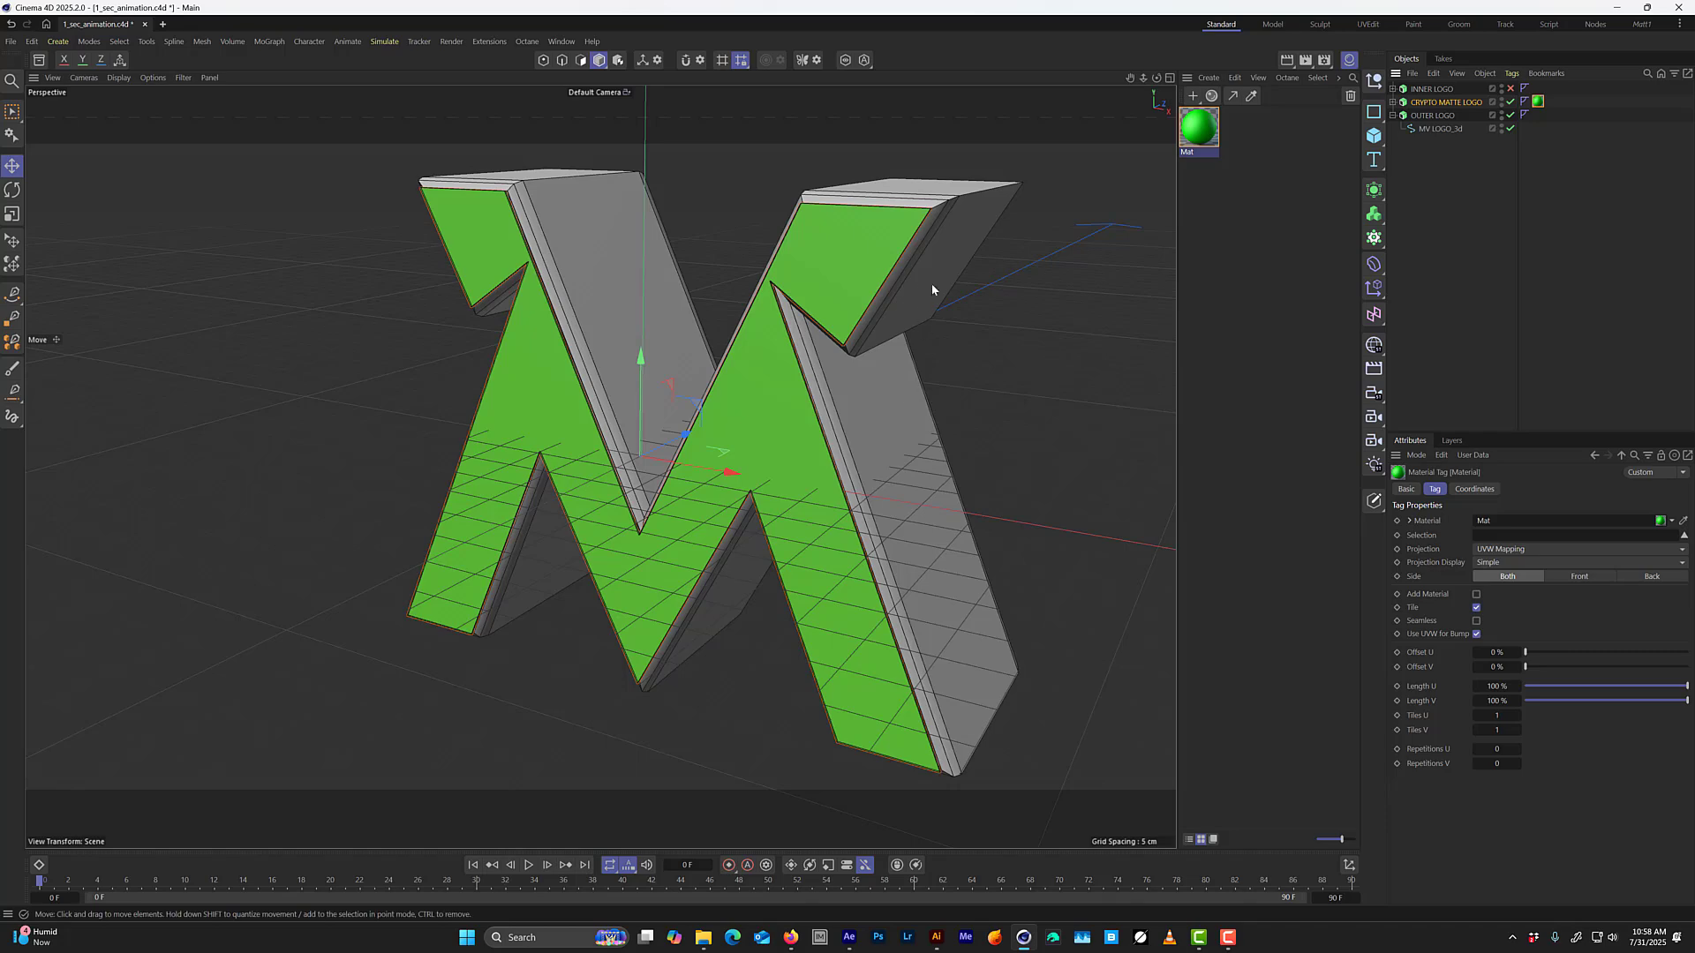
Move CRYPTO MATTE LOGO slightly back along the Z axis so it sits inside the OUTER LOGO frame.
alt+drag(559, 298, 468, 244)
scroll(467, 244, up, 6)
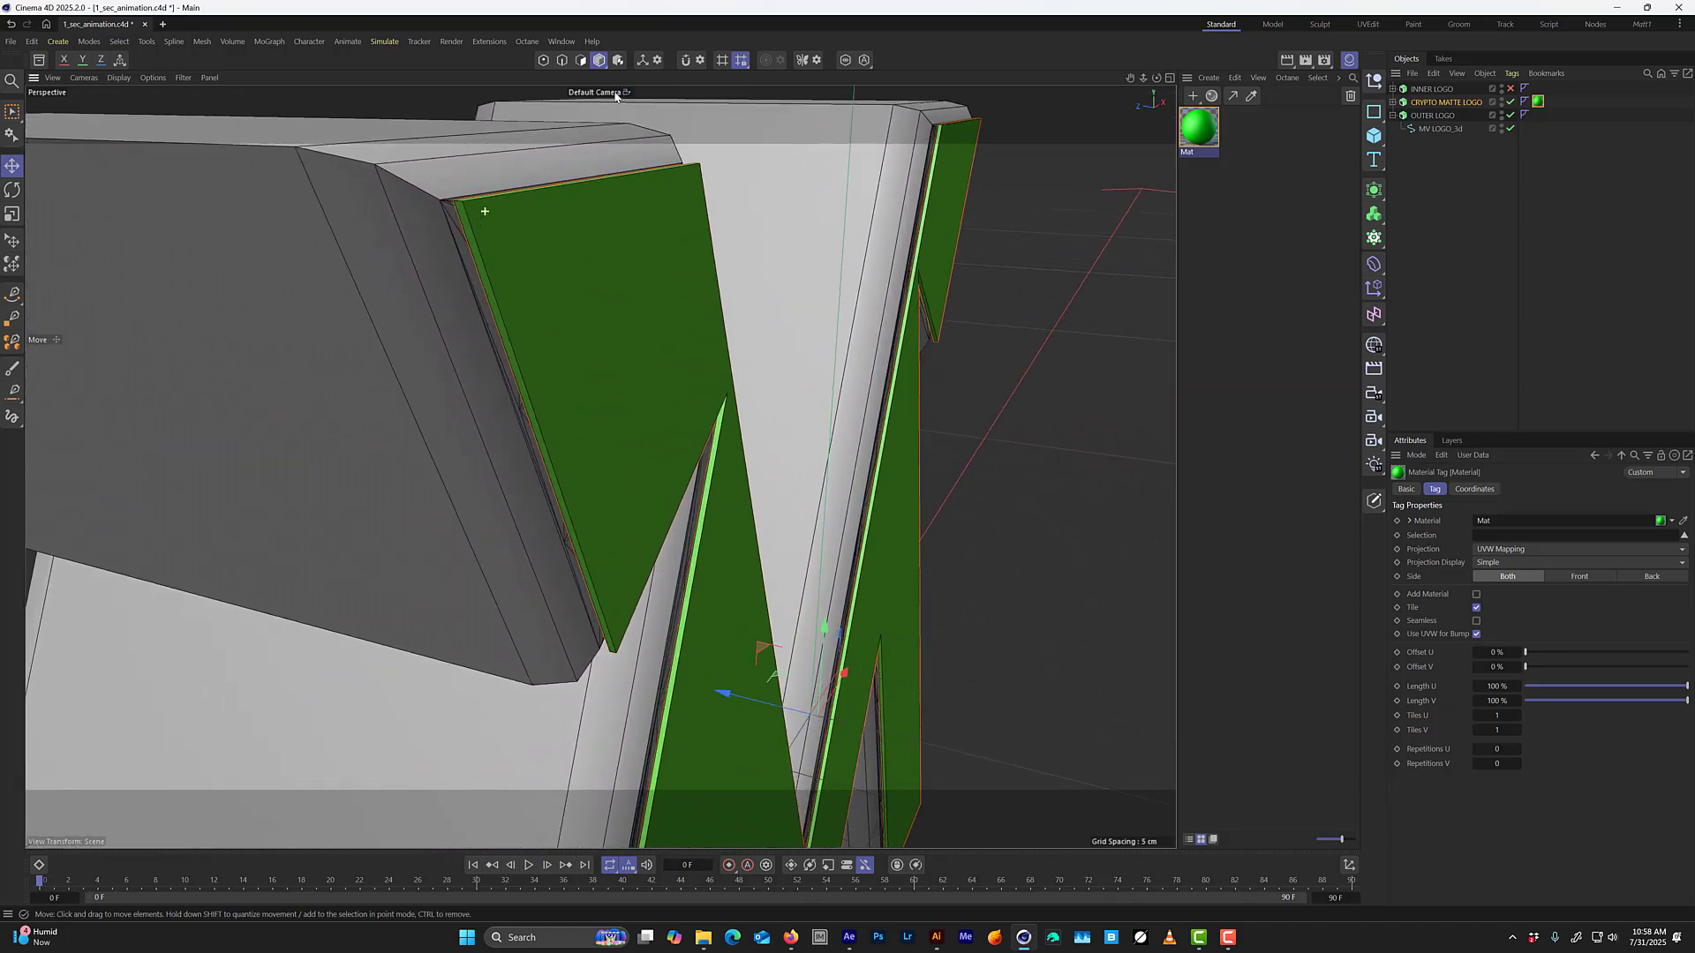
drag(755, 720, 740, 717)
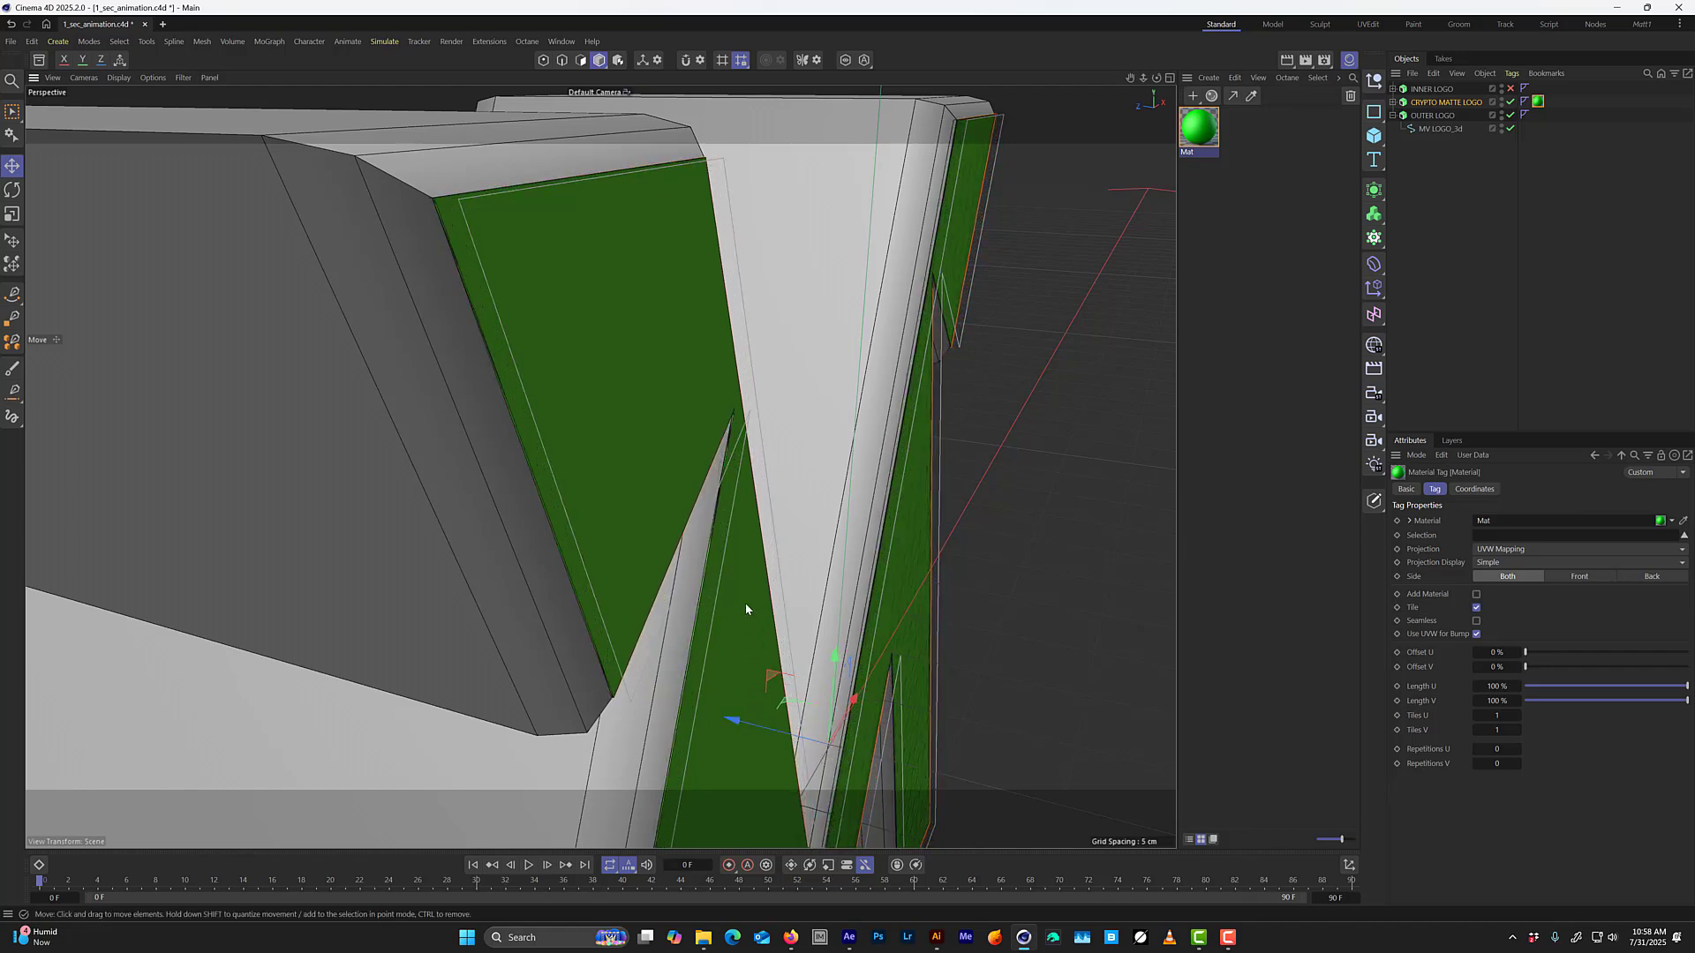
alt+drag(536, 394, 594, 399)
alt+drag(515, 215, 521, 420)
scroll(529, 374, down, 3)
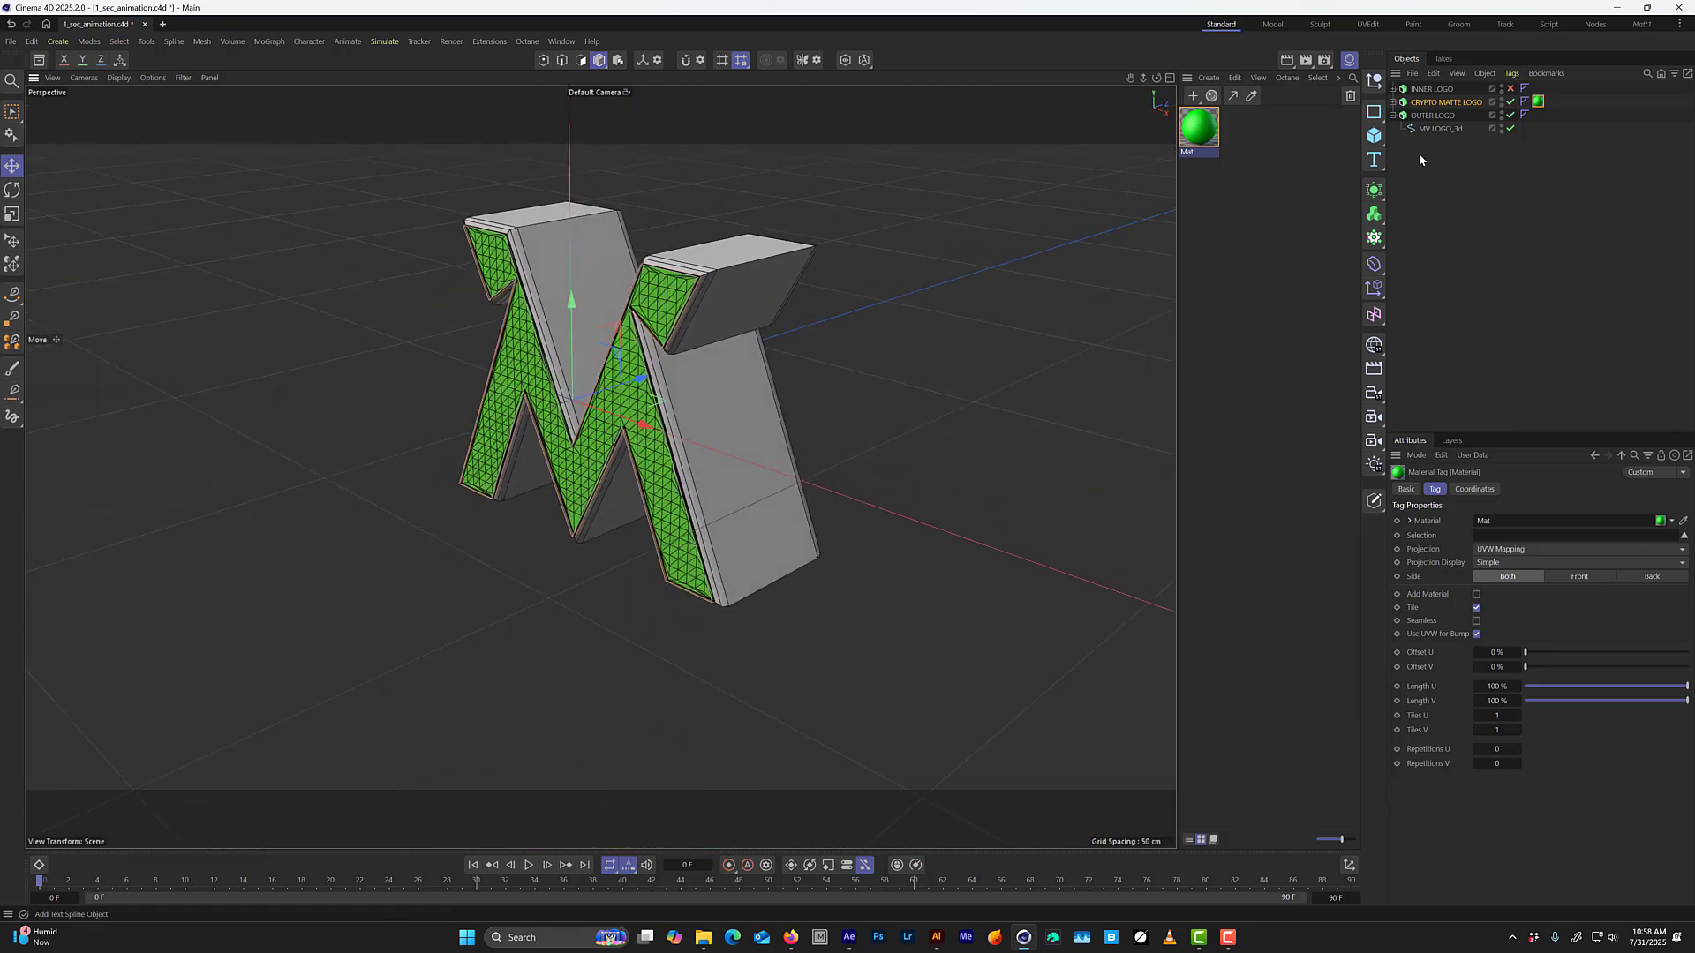
Re-enable INNER LOGO, check how the three logo extrusions sit together, and save the project.
click(1510, 88)
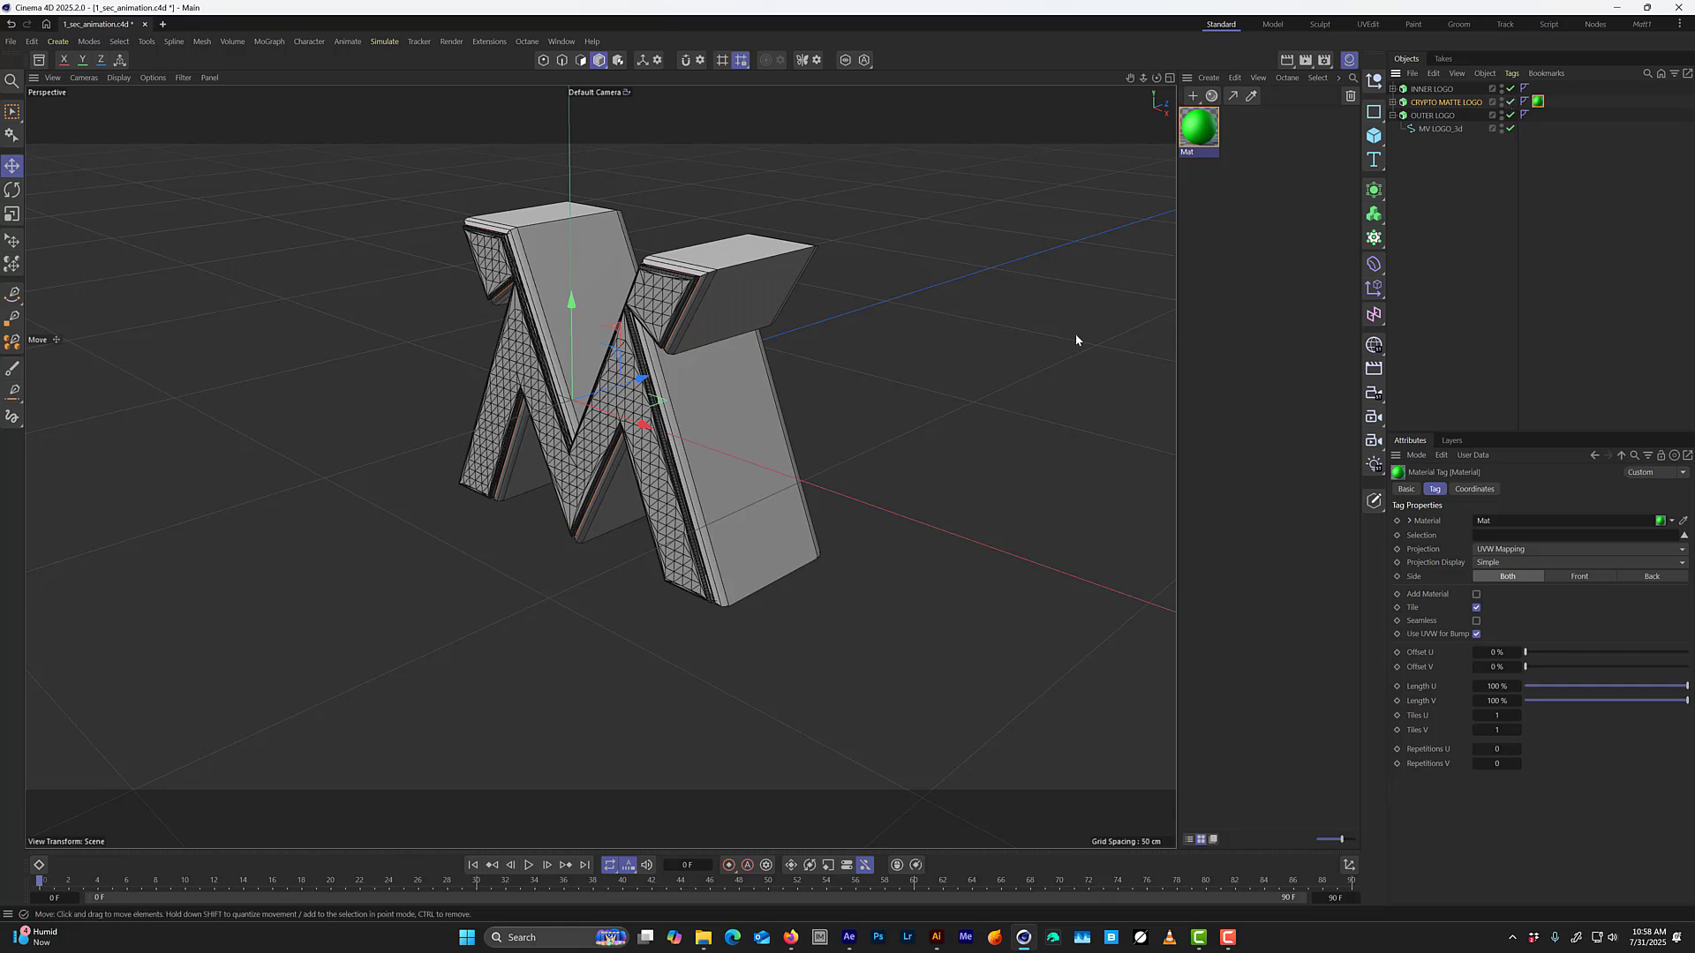
alt+drag(1077, 340, 704, 340)
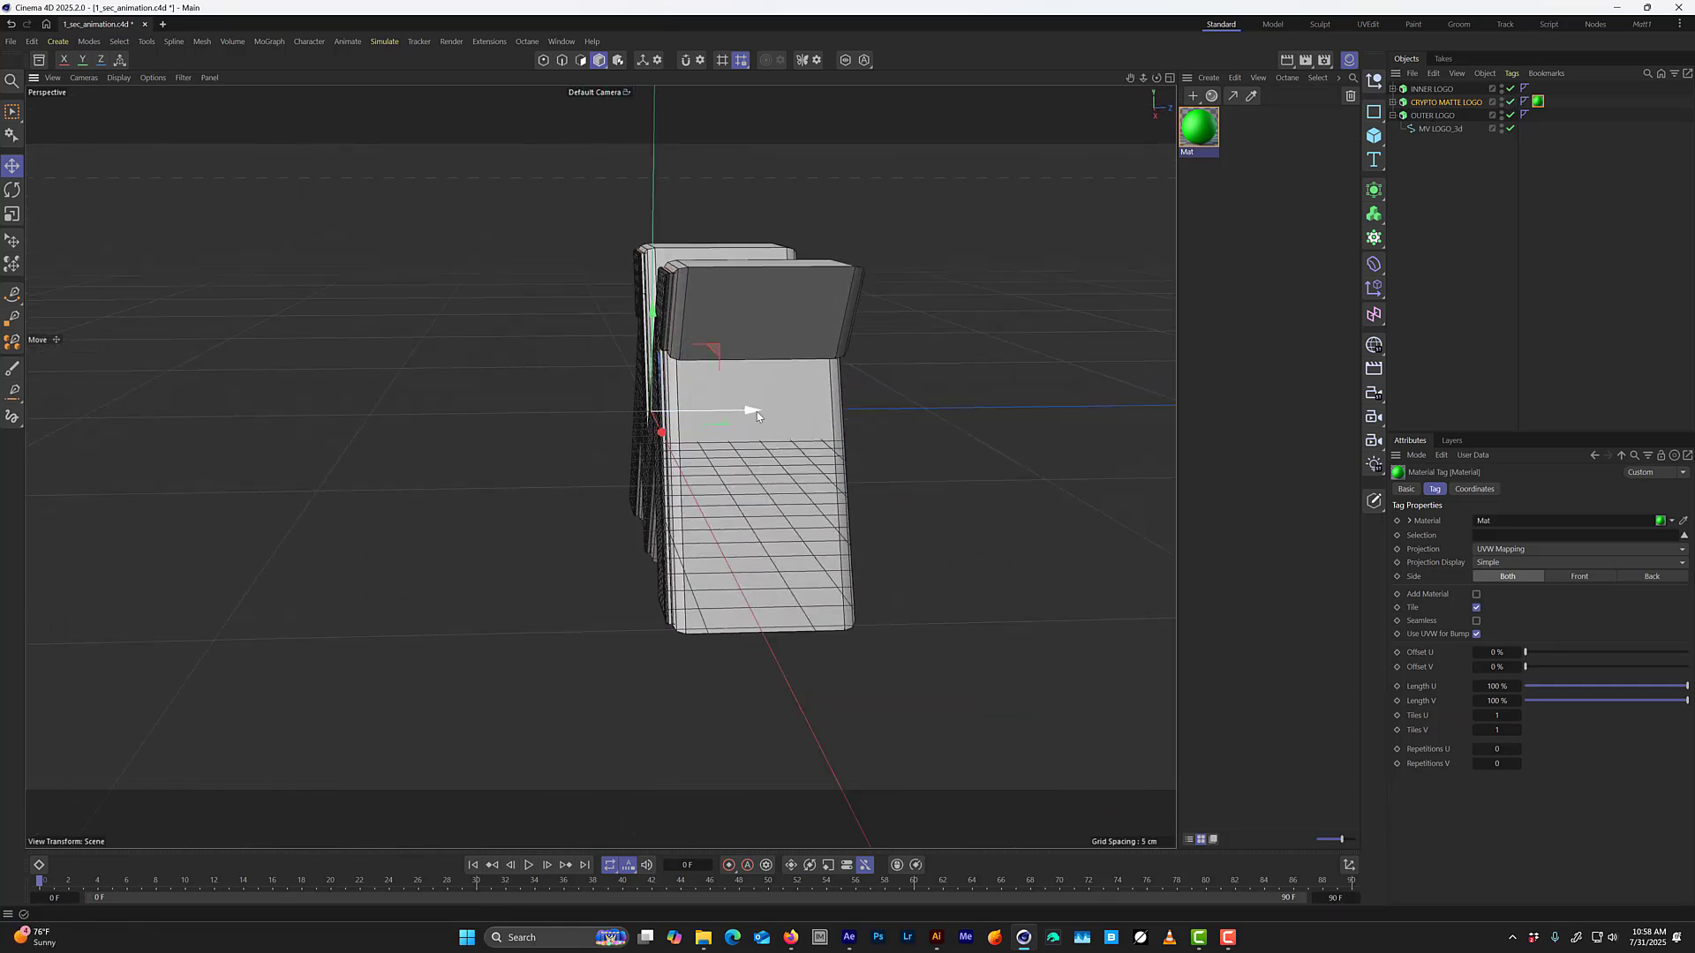
click(1432, 115)
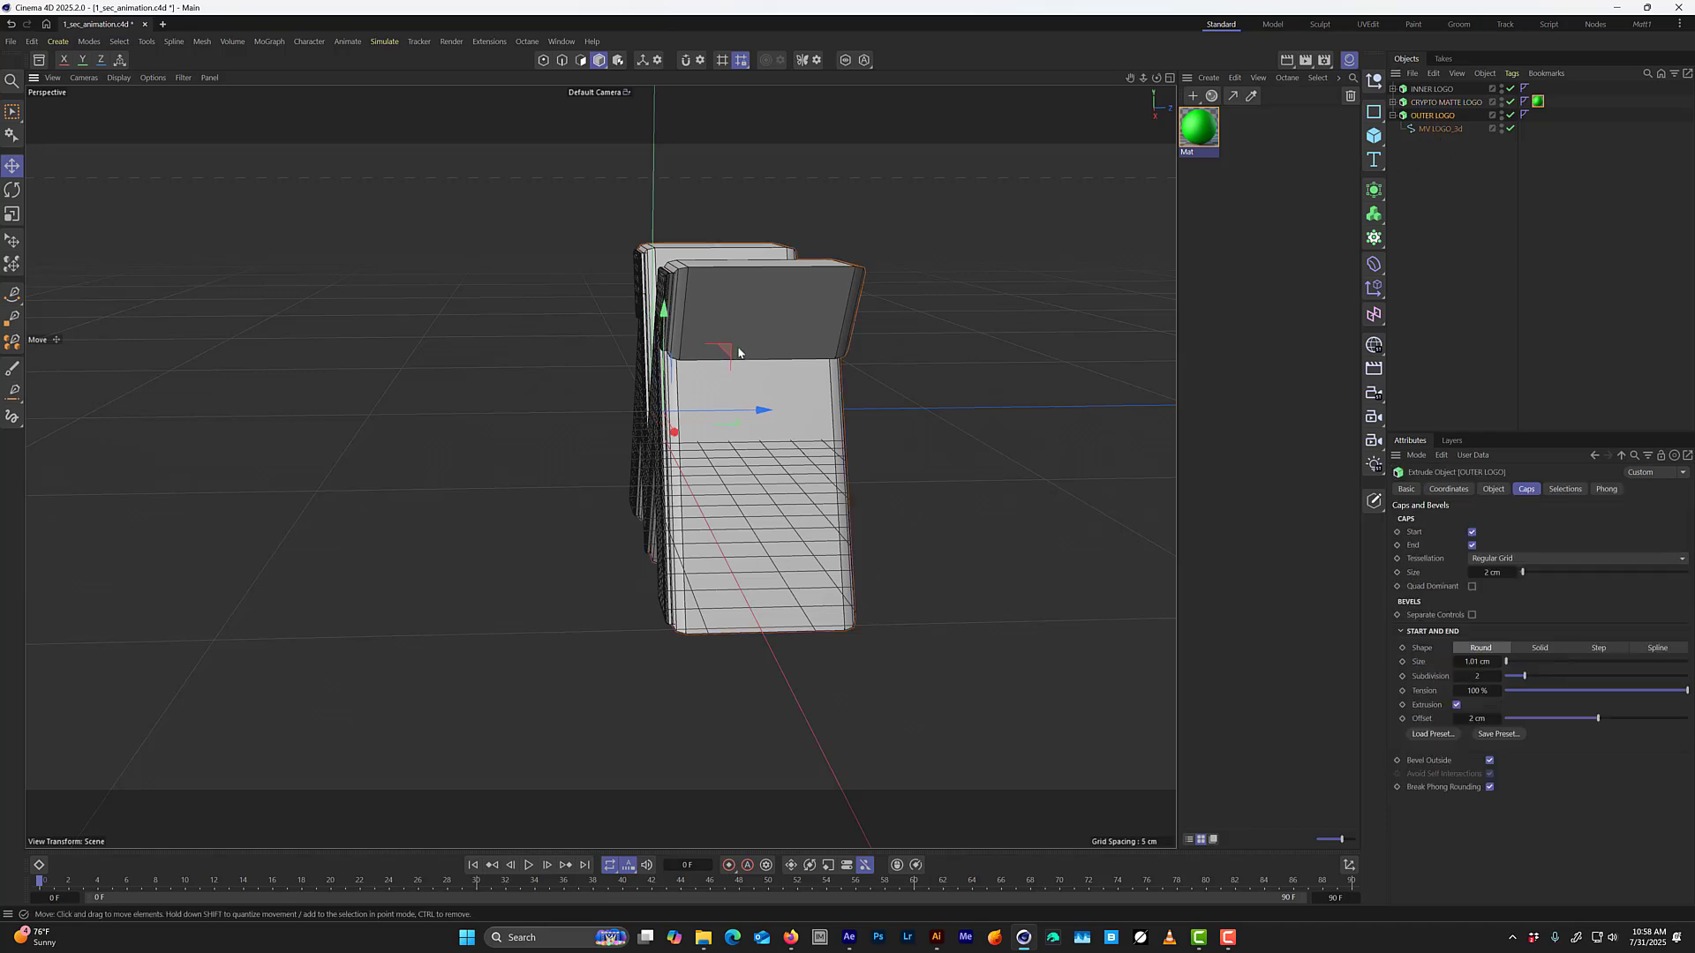
alt+drag(738, 351, 817, 364)
scroll(707, 353, up, 5)
alt+drag(707, 337, 1073, 267)
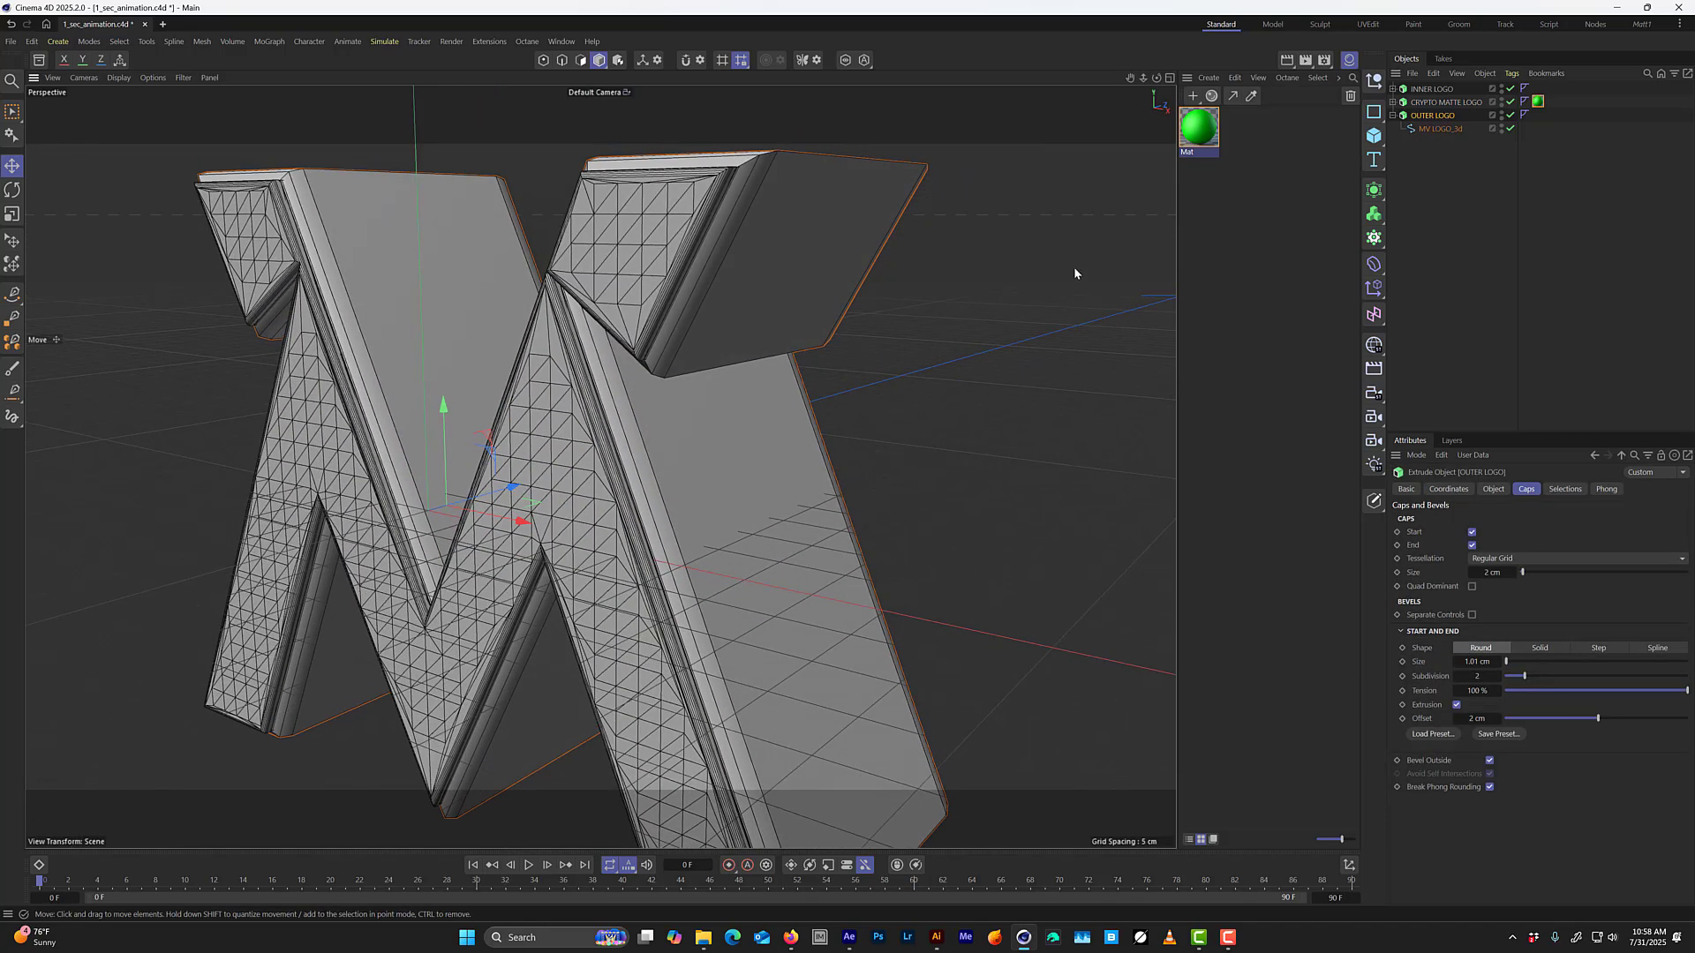
click(1446, 103)
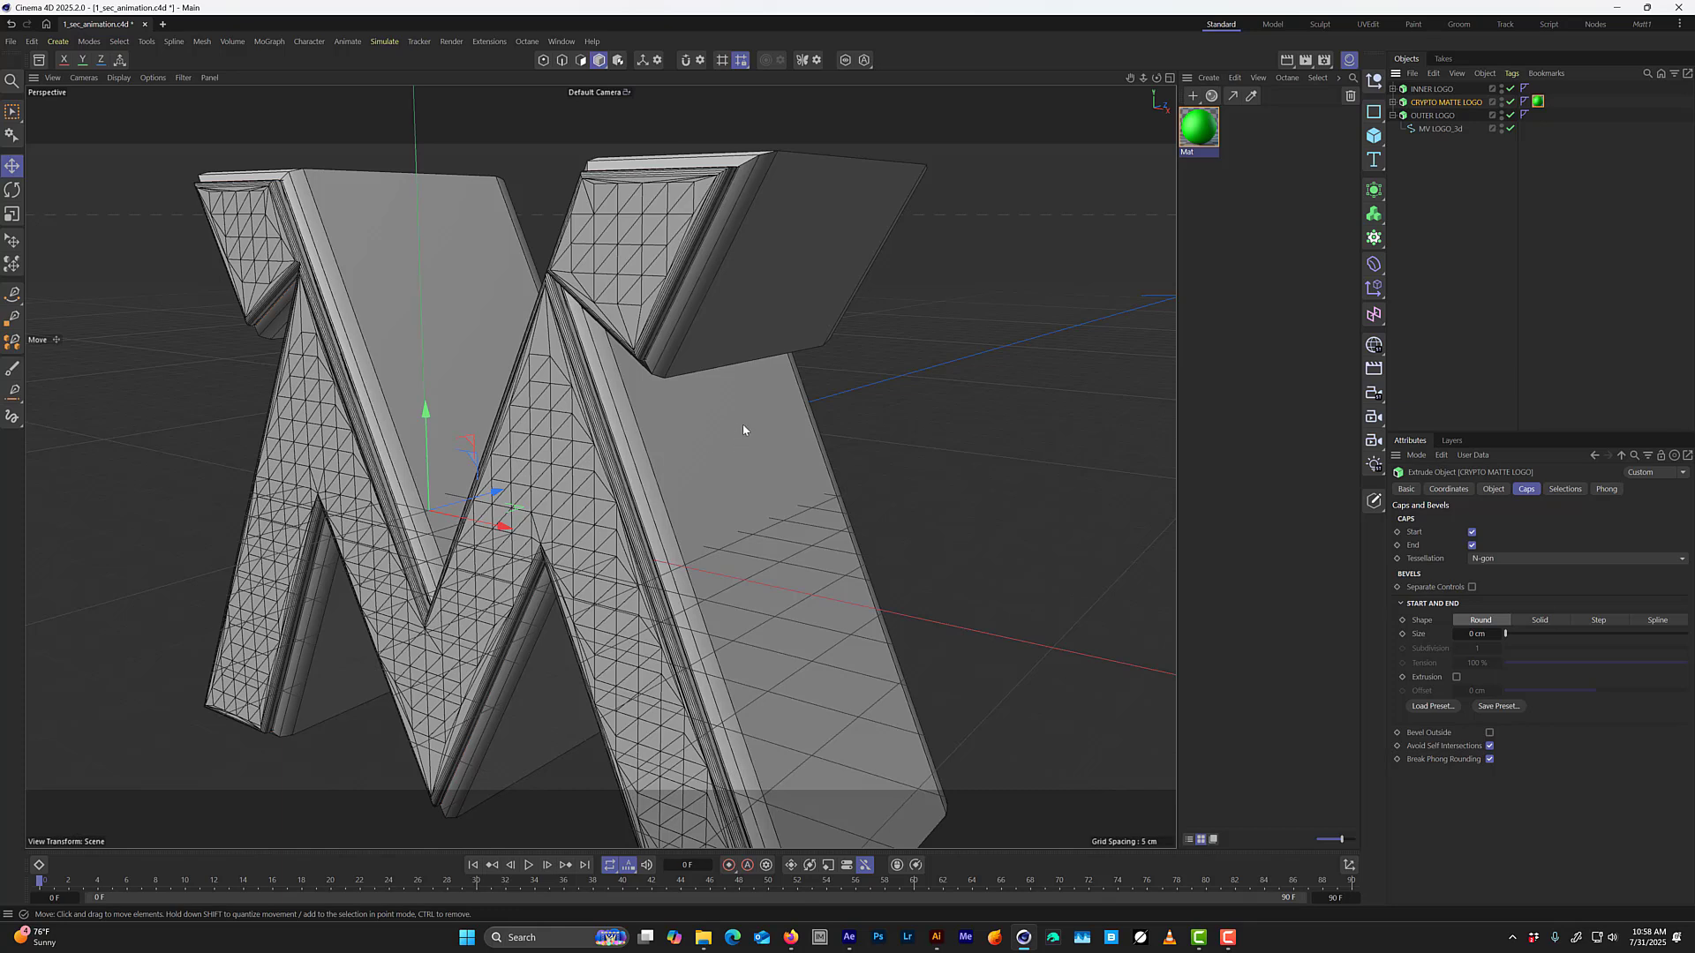
key(ctrl+s)
Examine INNER LOGO's fit in the frame up close and from the front, and save the project.
click(1437, 90)
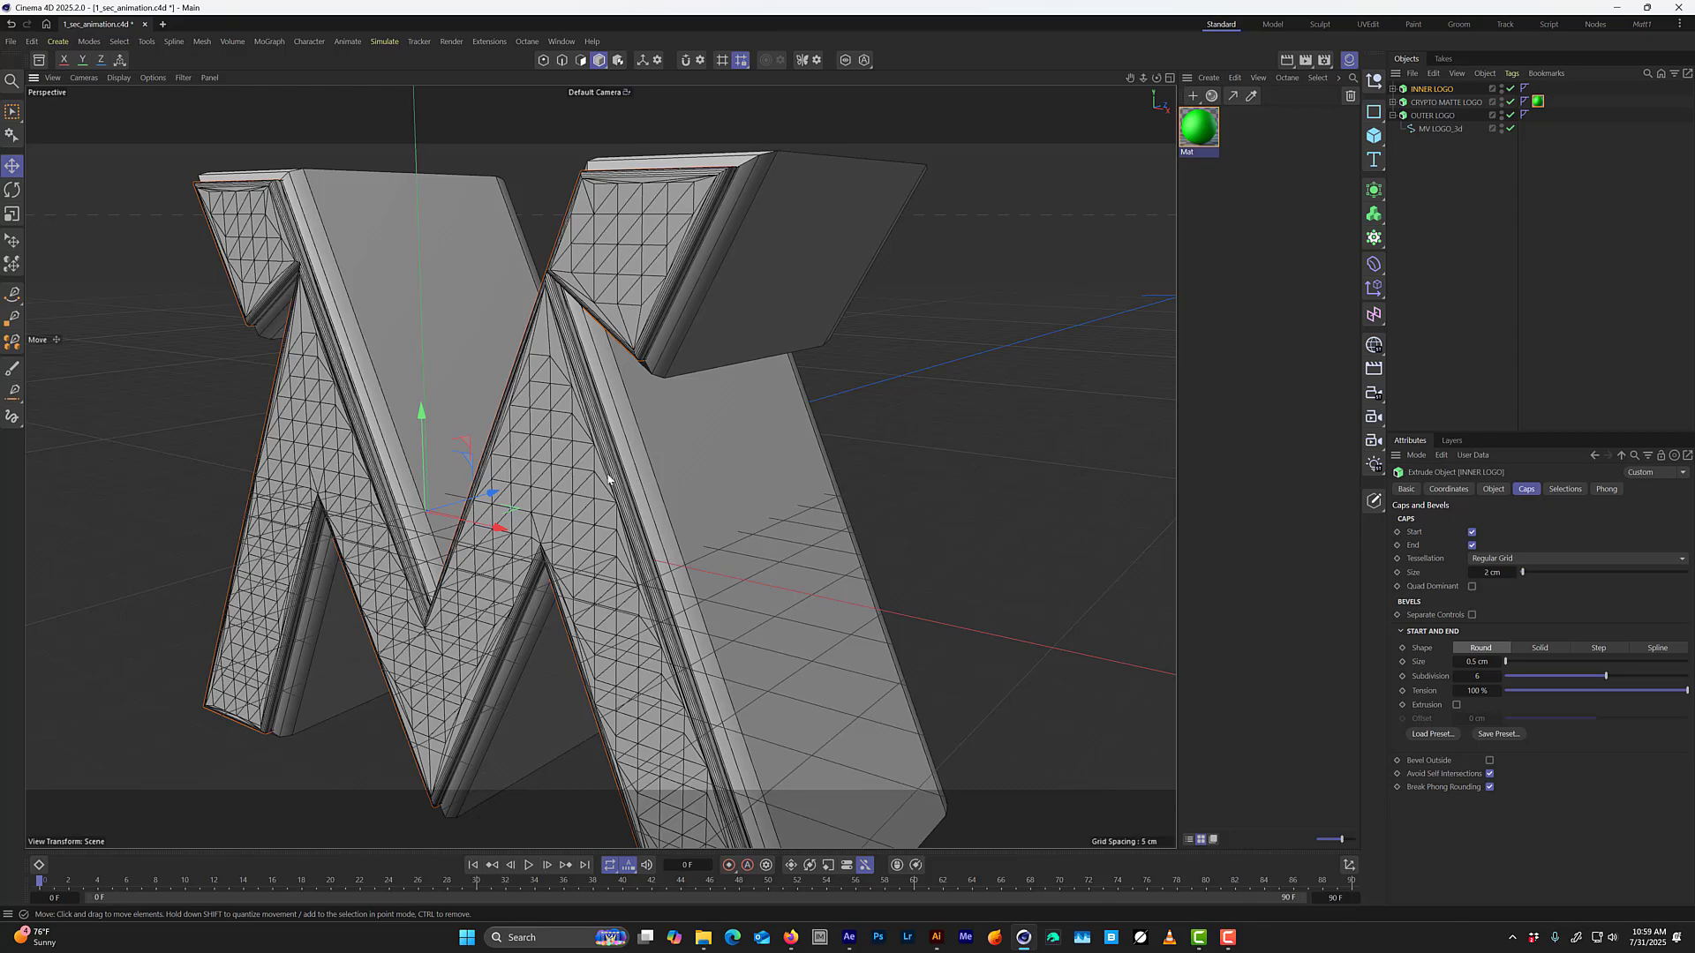
alt+right_drag(610, 480, 539, 494)
alt+drag(538, 494, 582, 459)
alt+right_drag(572, 457, 651, 357)
alt+drag(652, 357, 604, 416)
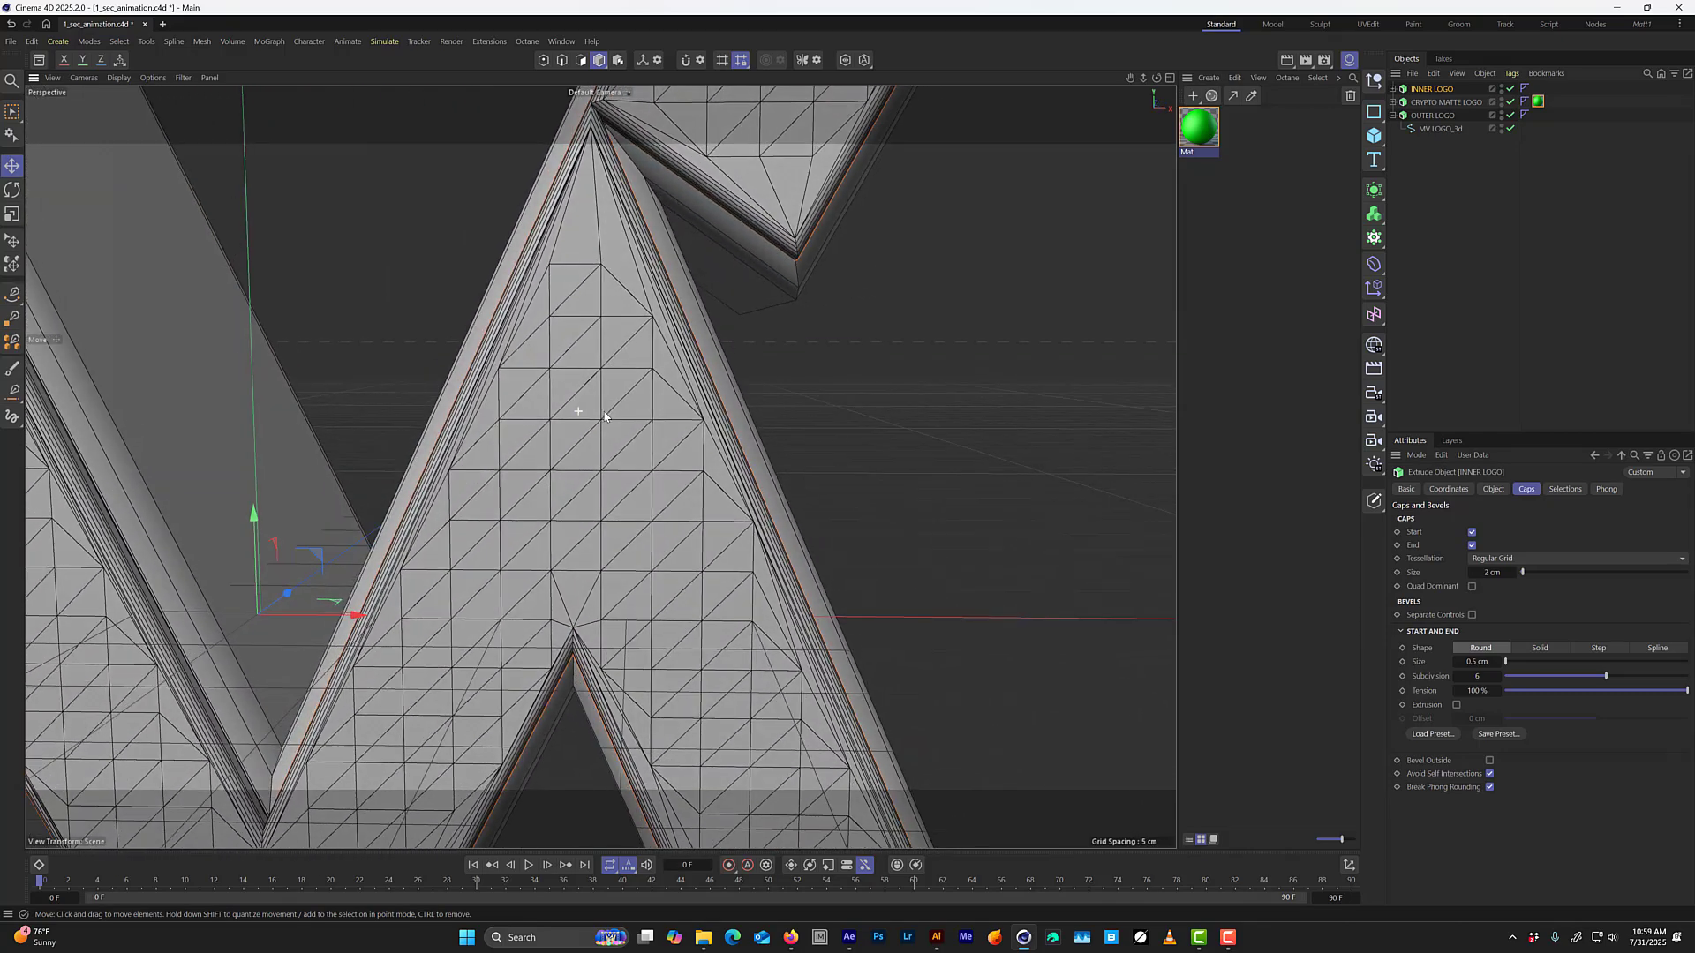
alt+right_drag(593, 517, 538, 561)
alt+middle_drag(539, 562, 661, 522)
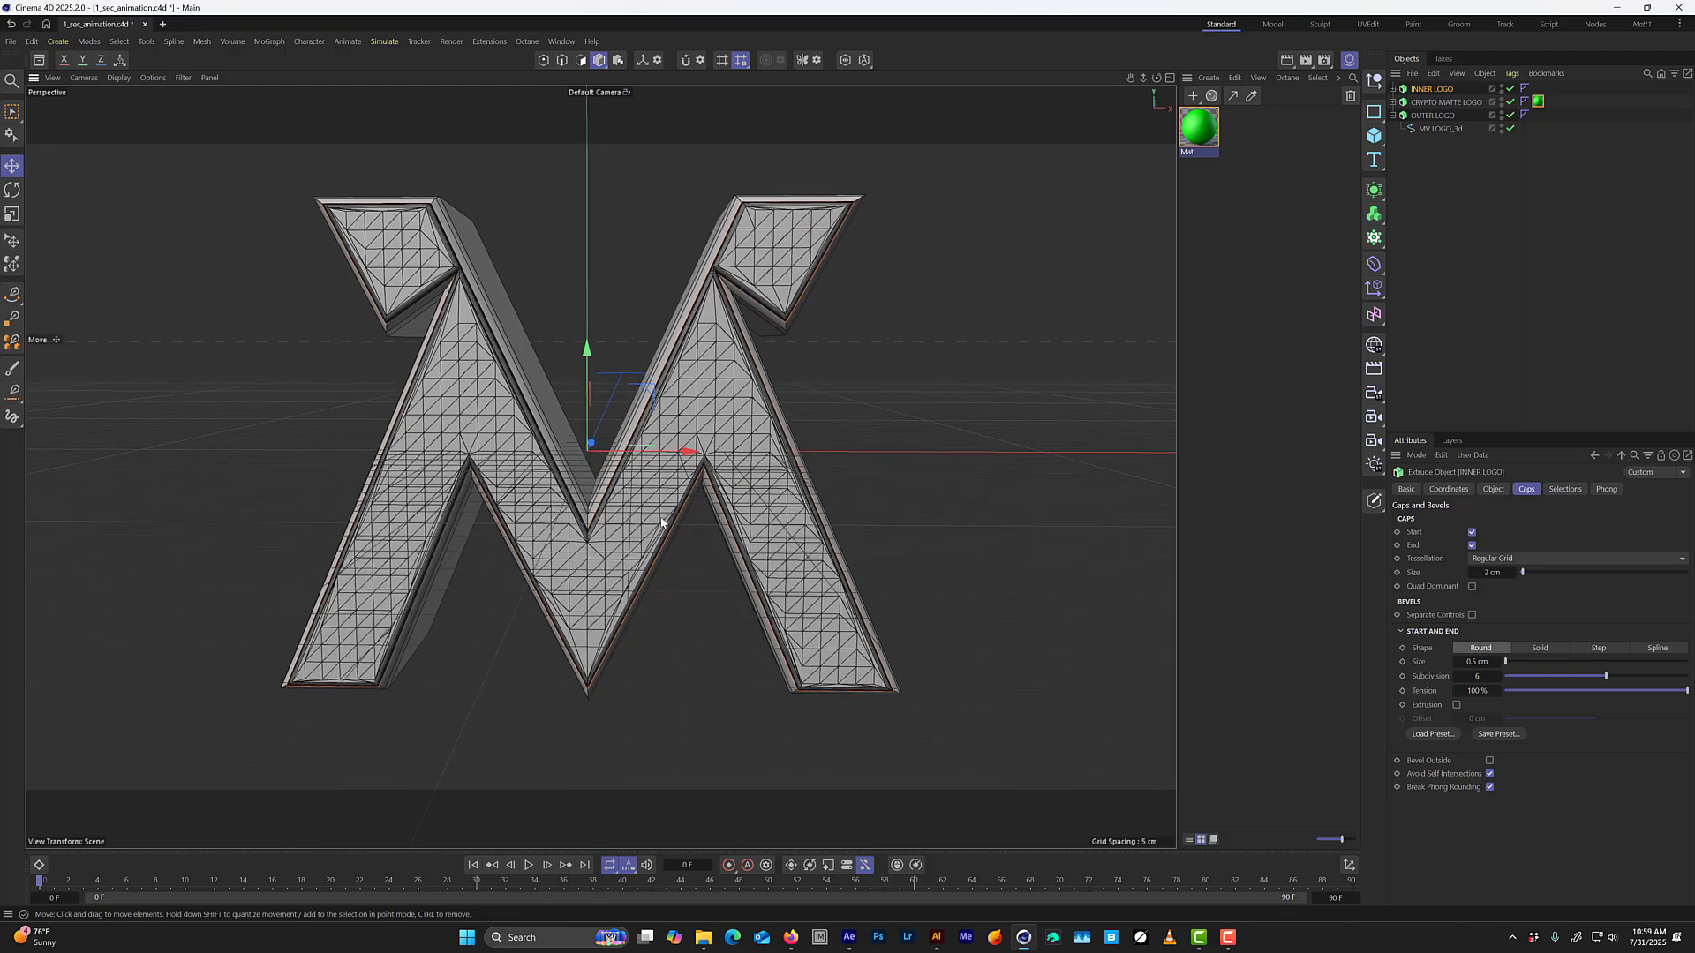
alt+drag(653, 519, 628, 472)
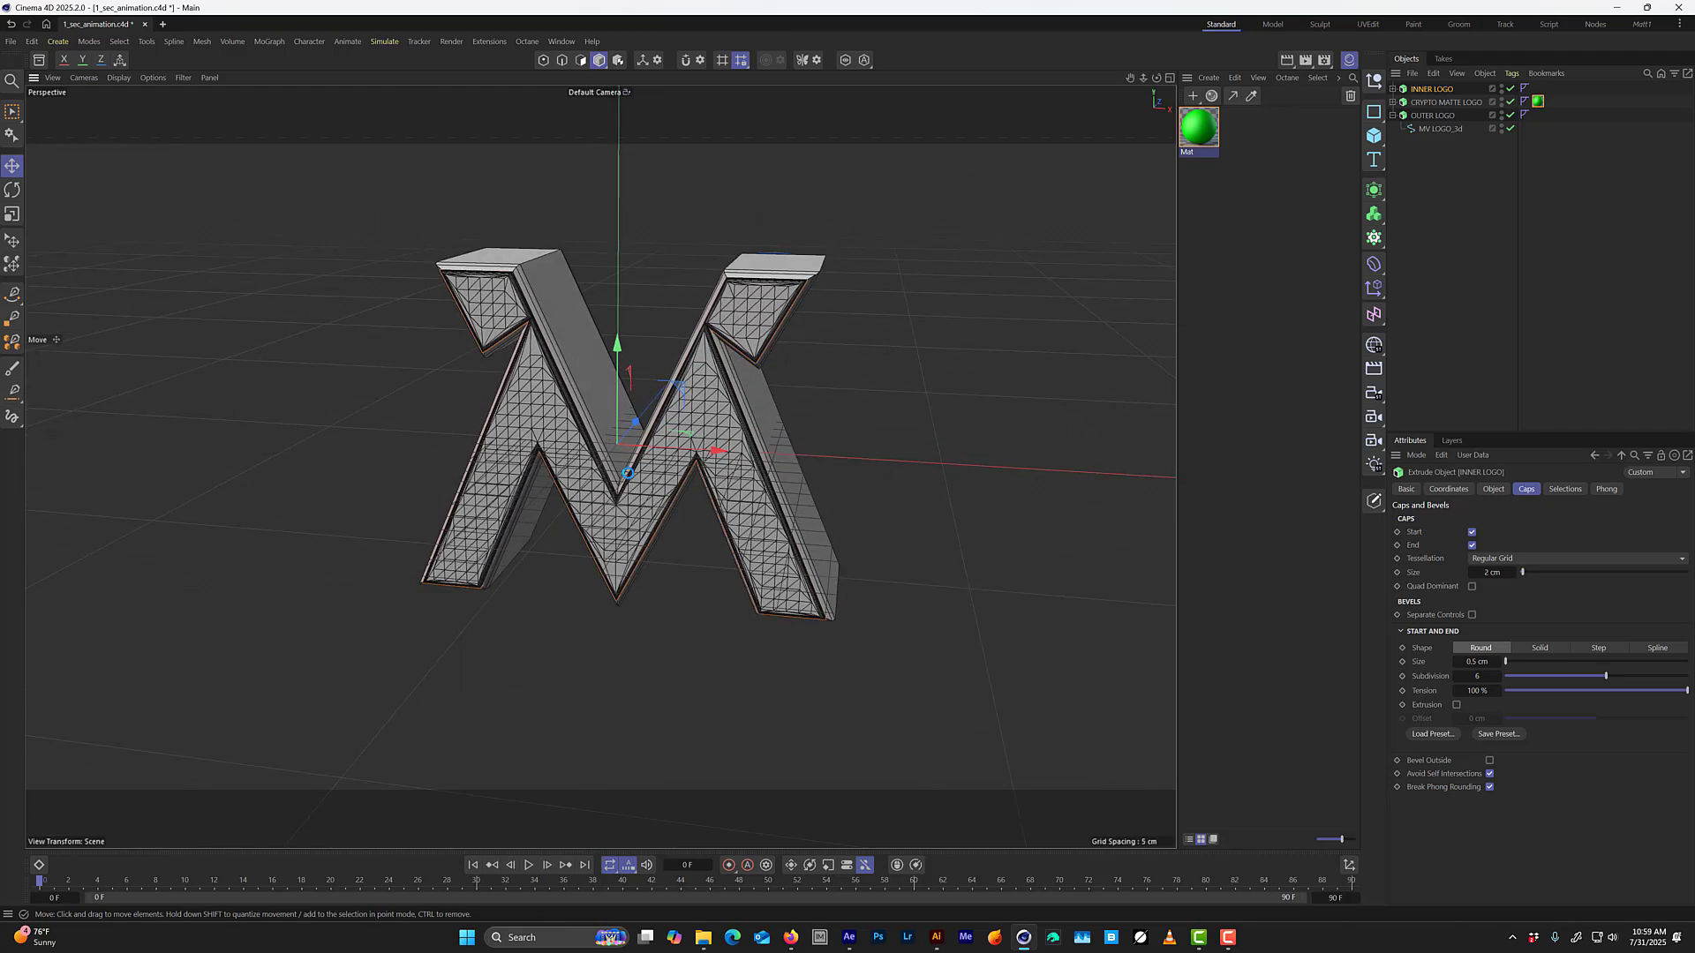
key(ctrl+s)
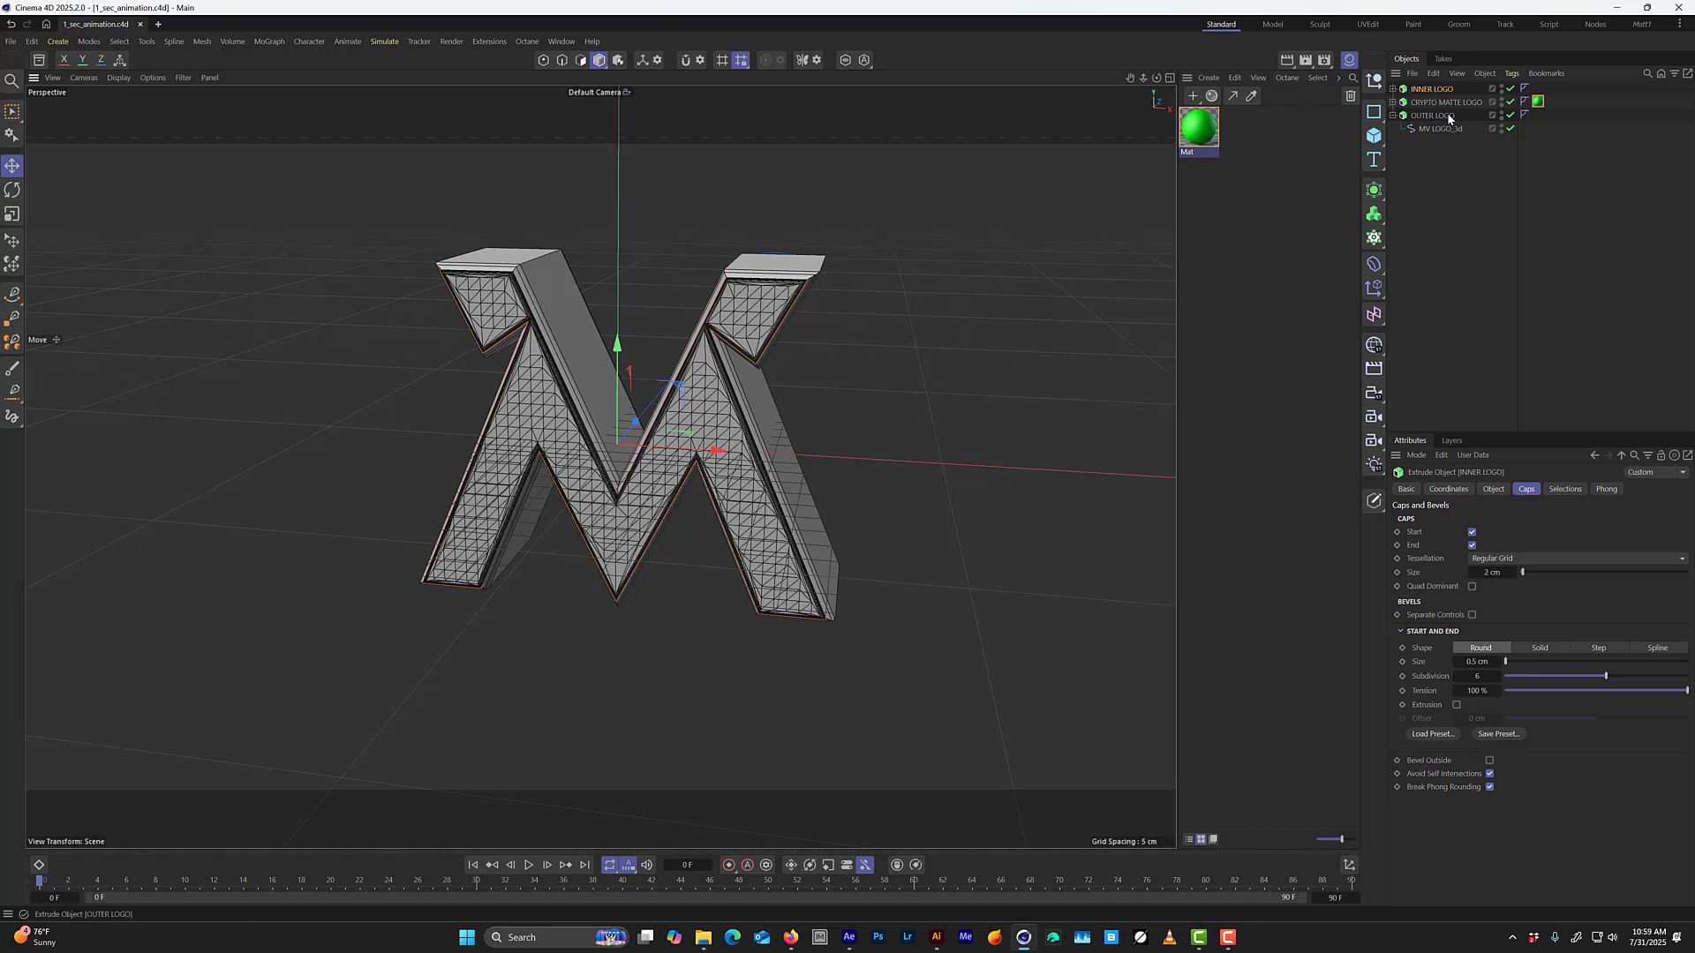
Add a cube around the logo and divide it into 10 segments along each of the X, Y and Z axes.
click(1373, 138)
key(r)
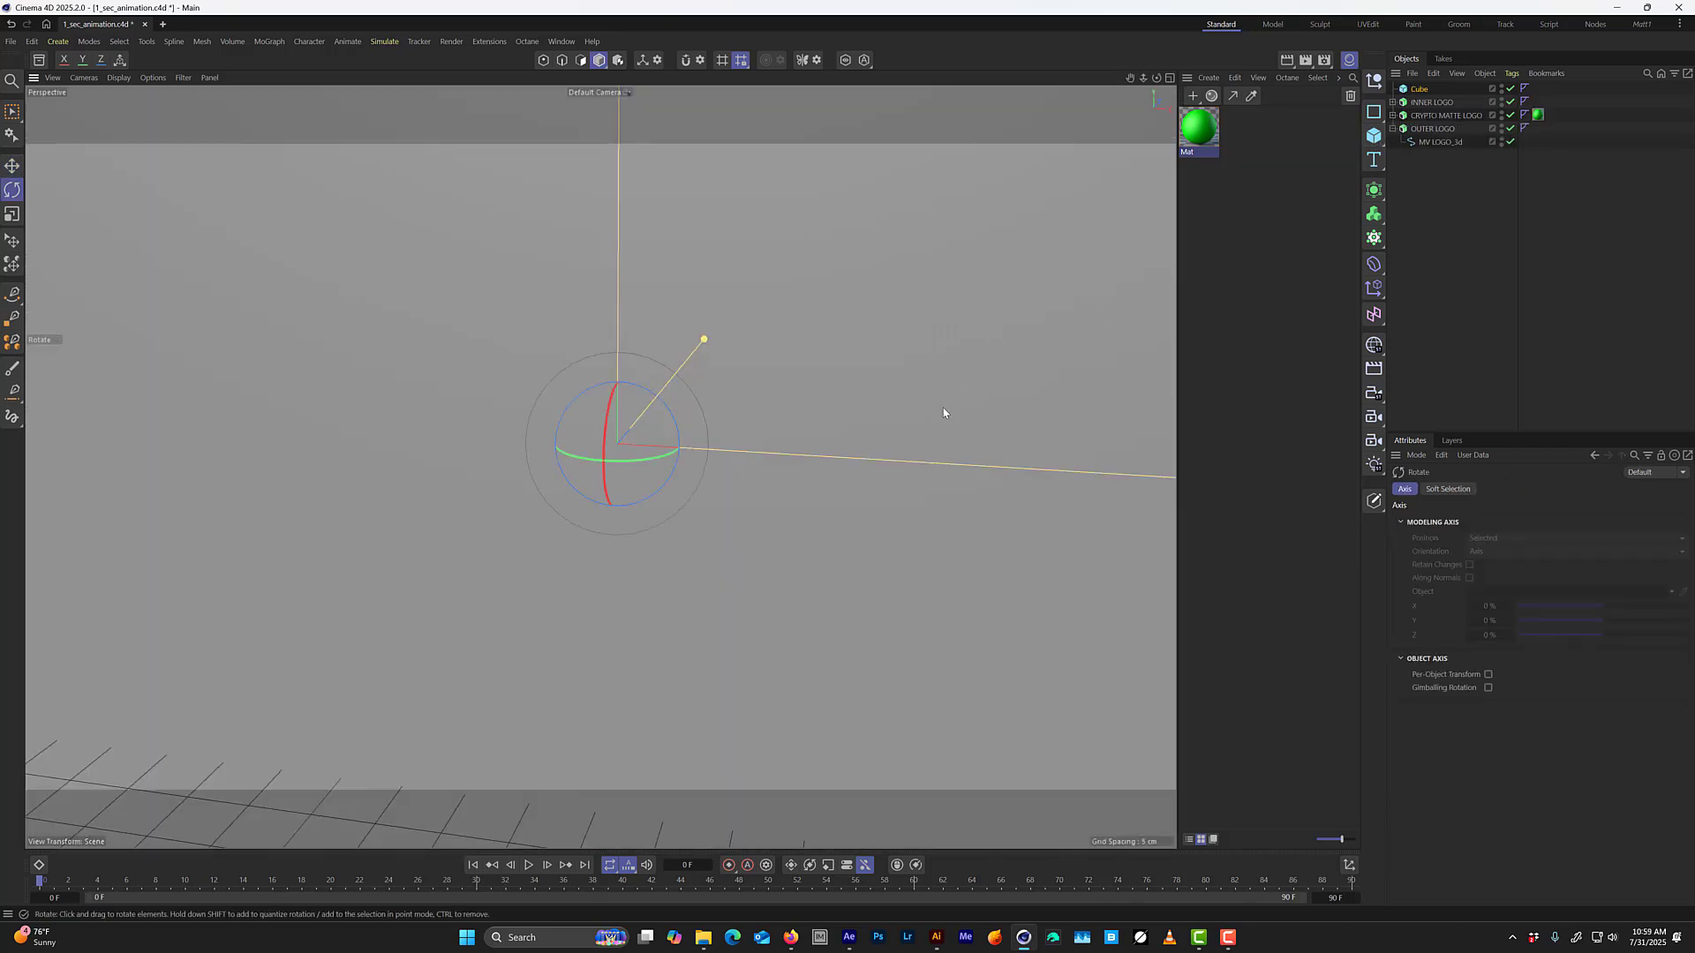
middle_click(943, 412)
middle_click(883, 533)
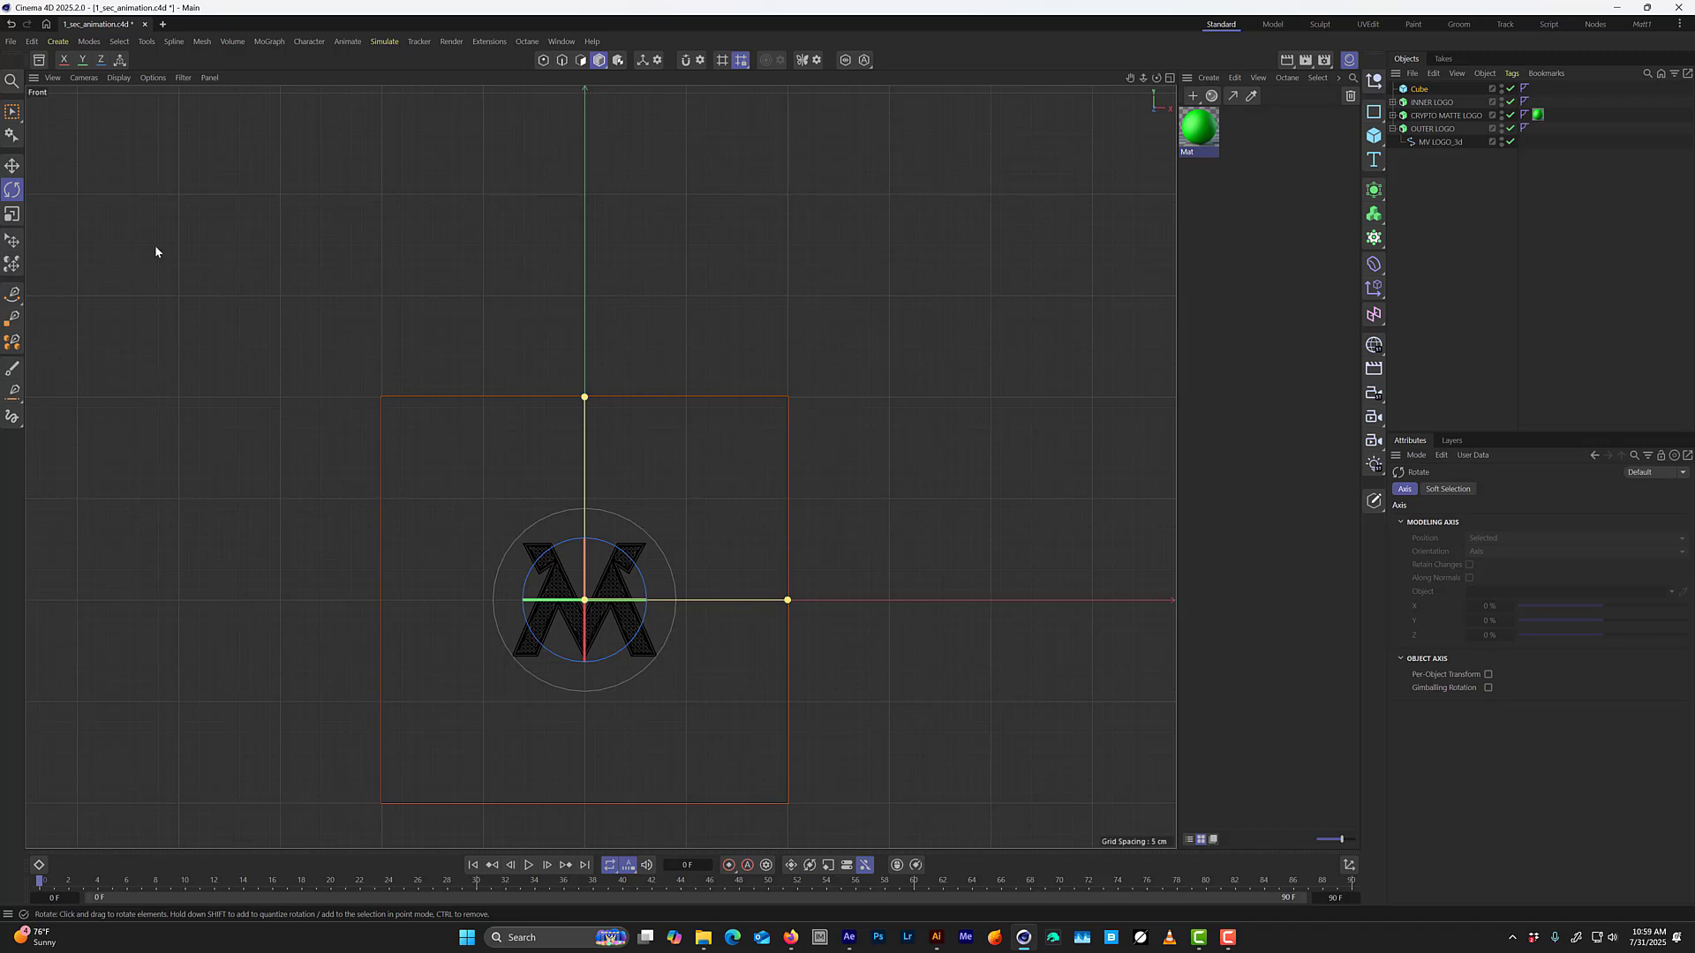
click(1420, 89)
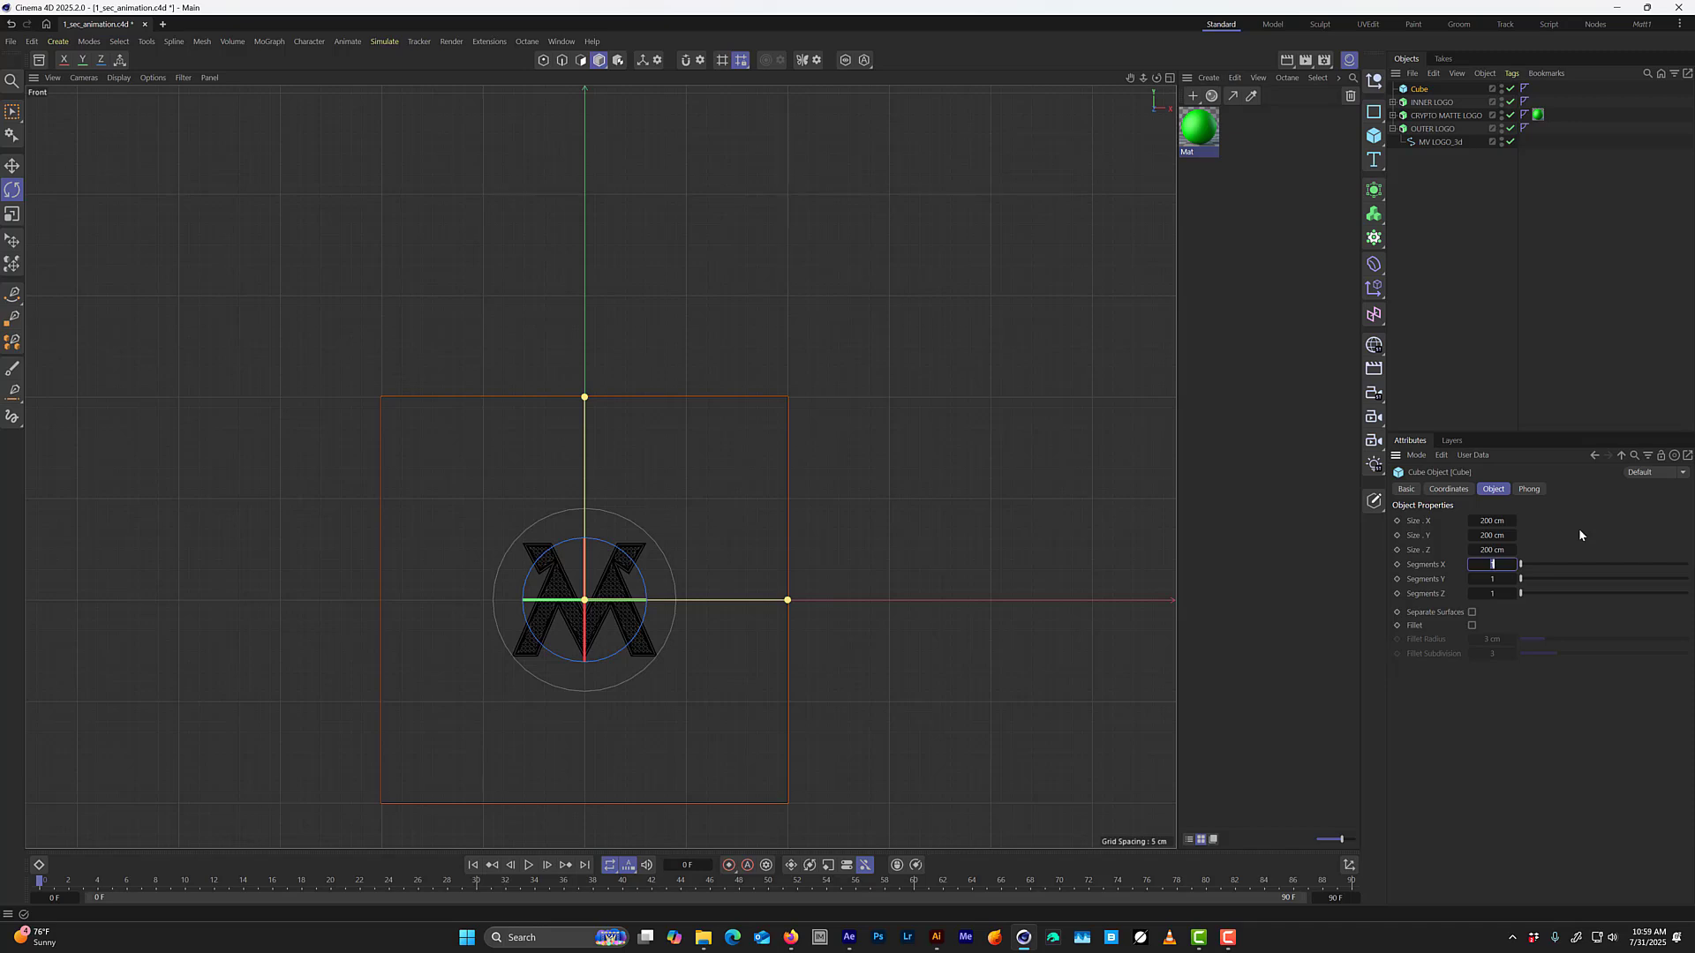
text(10)
key(Tab)
text(10)
key(Tab)
text(10)
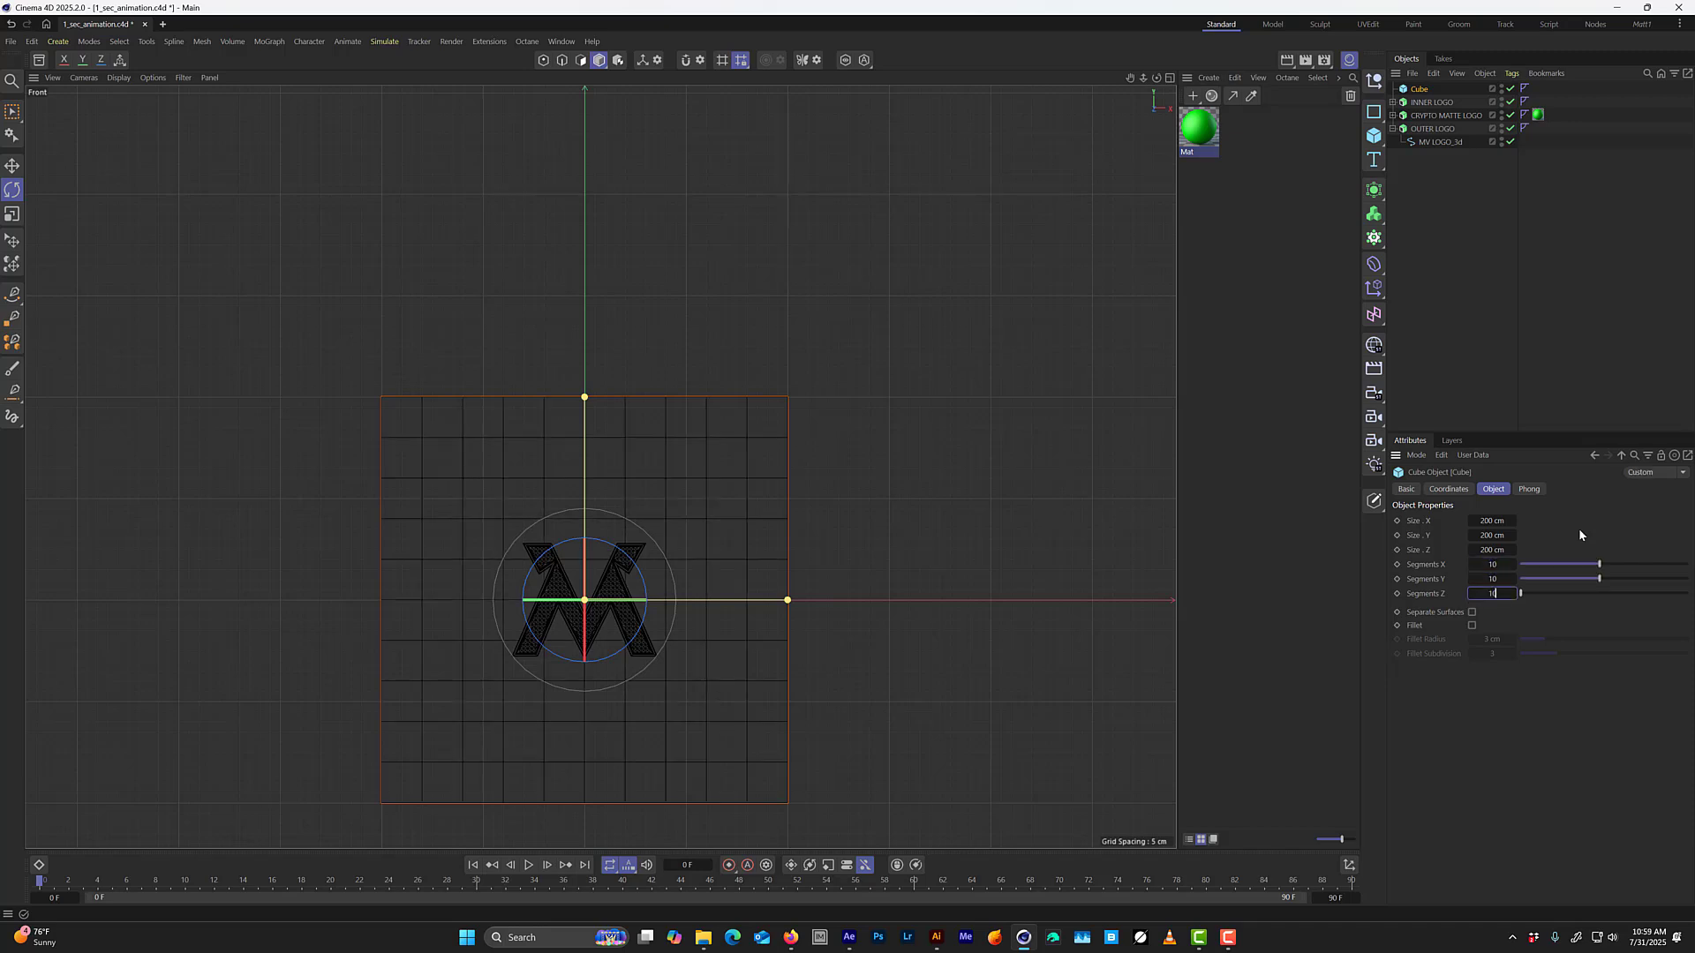
key(Return)
Reduce the cube's height to about 63 cm so it just covers the logo, and set its X size to 100 cm.
middle_click(652, 355)
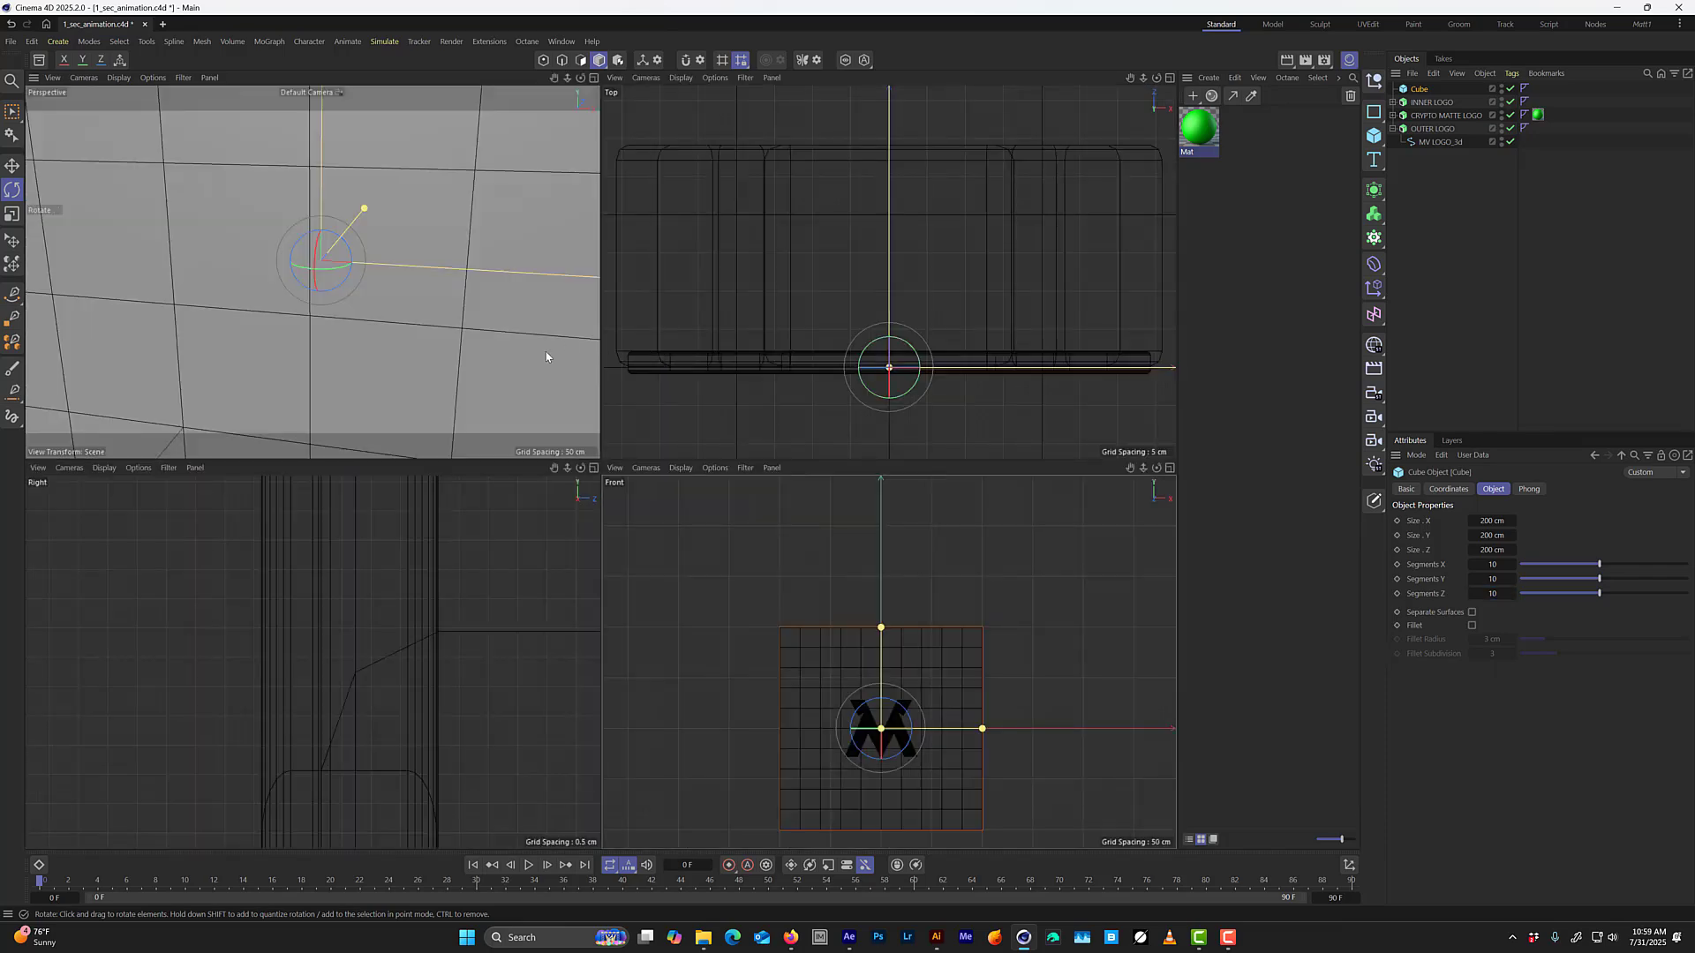
middle_click(546, 355)
scroll(624, 419, down, 8)
alt+drag(632, 419, 482, 304)
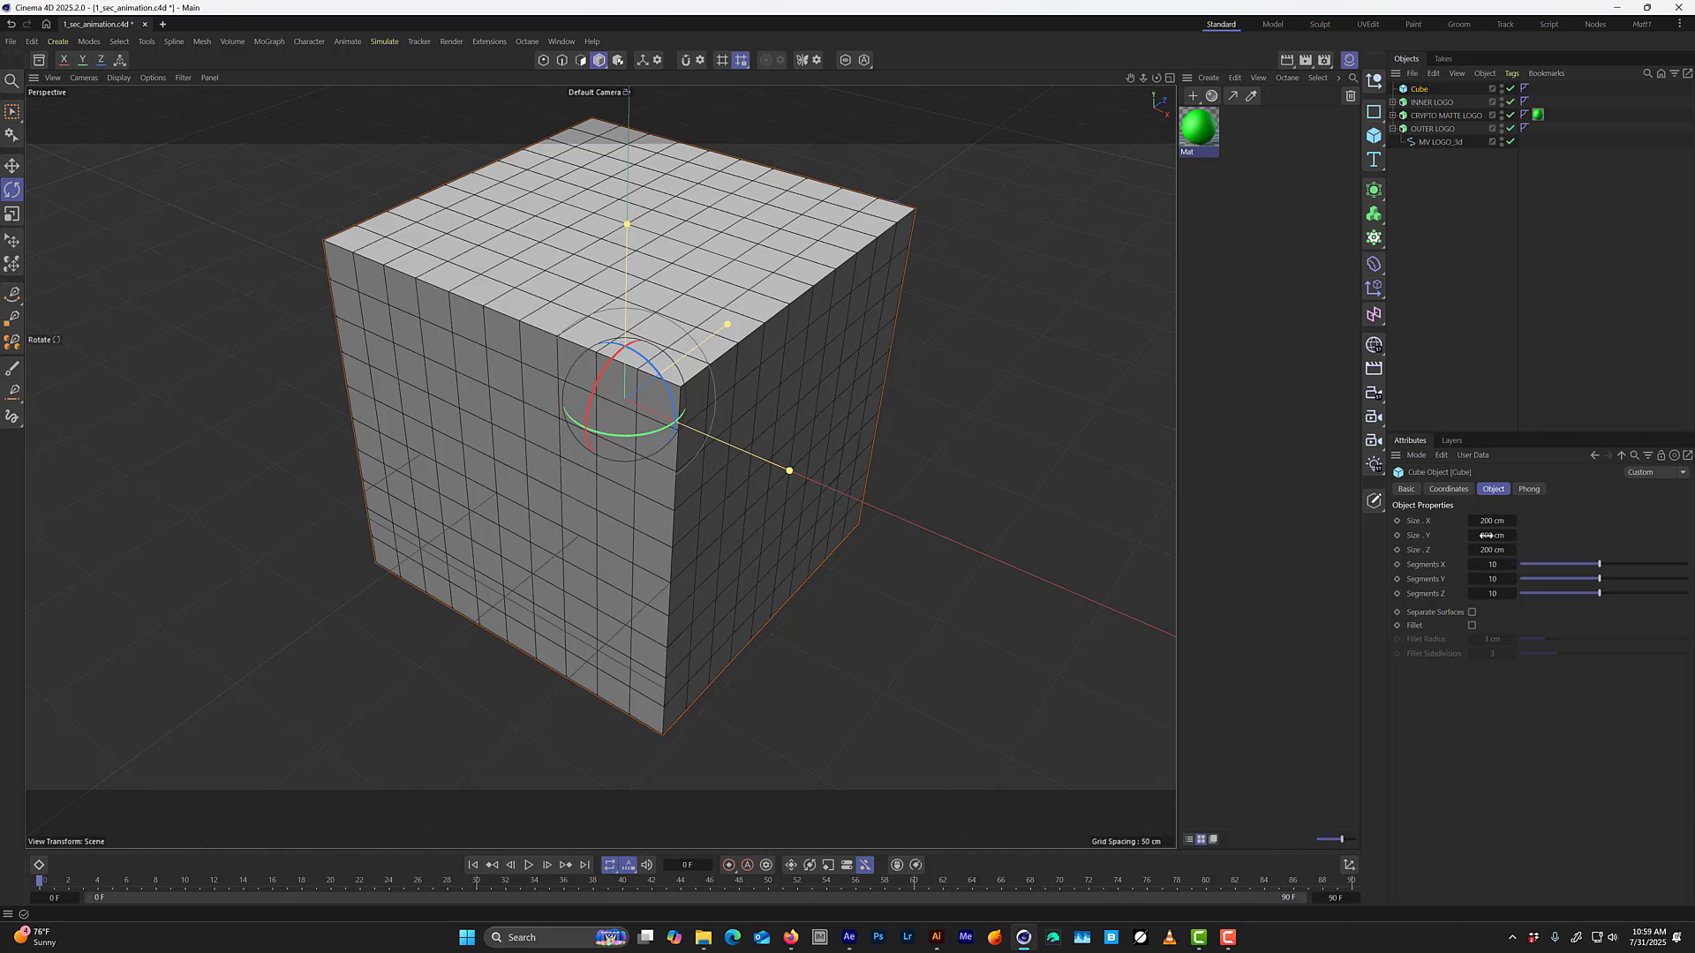
middle_click(1010, 542)
middle_click(938, 654)
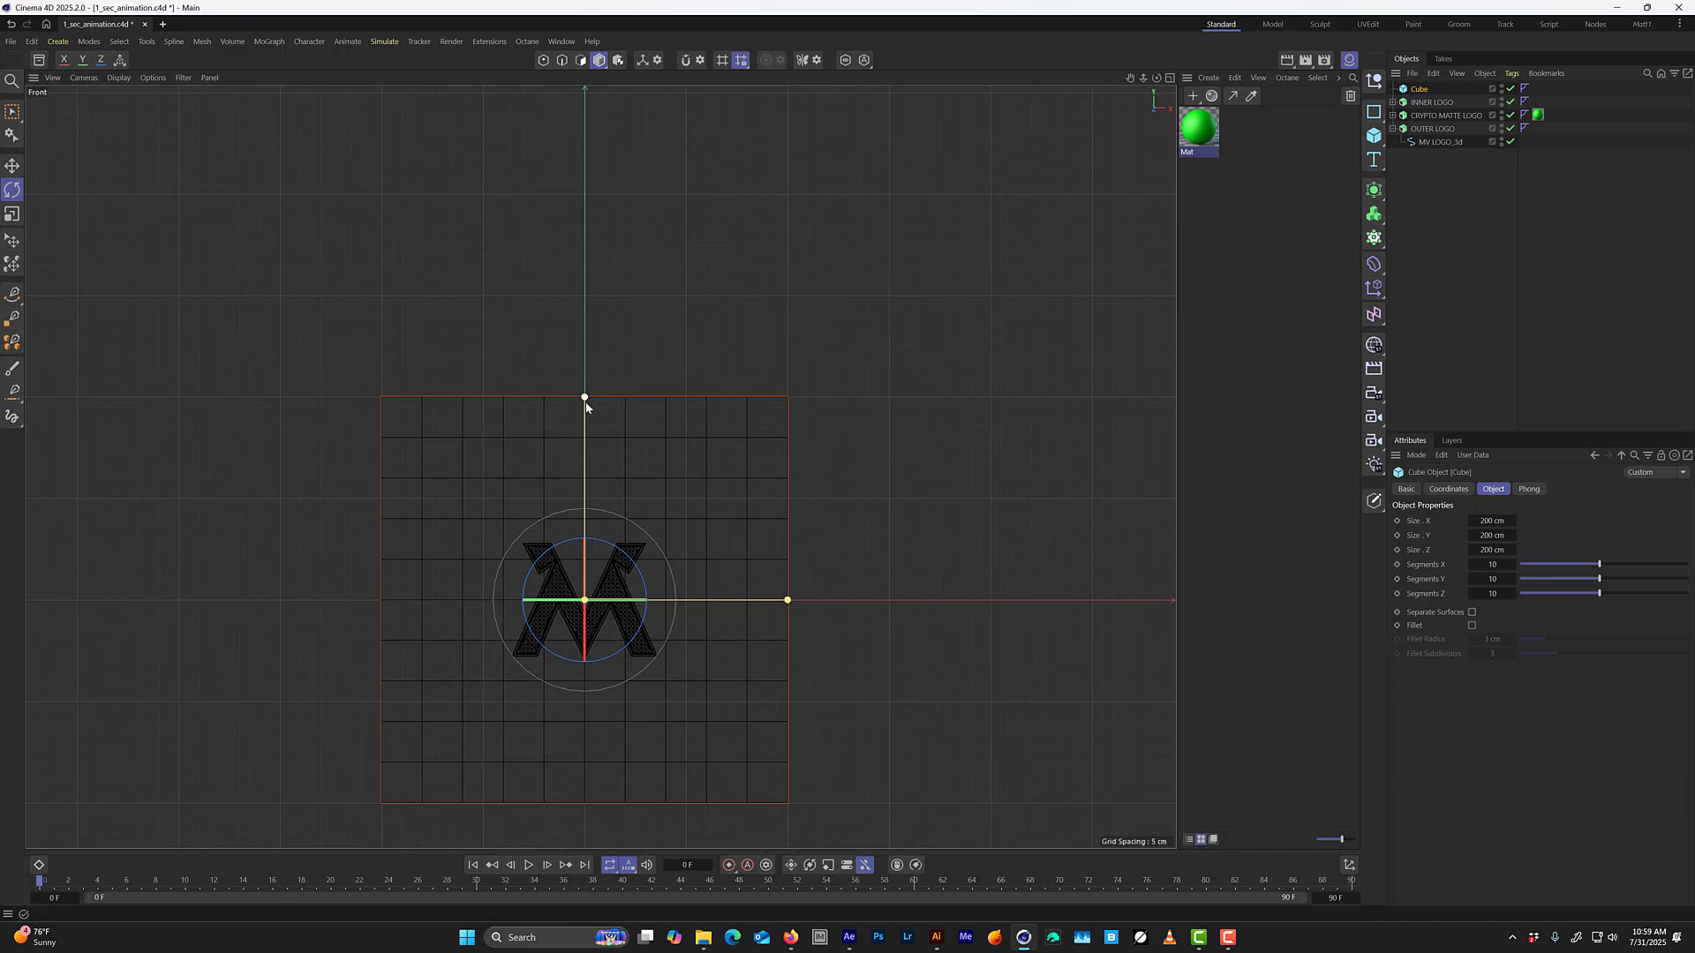
drag(585, 403, 597, 543)
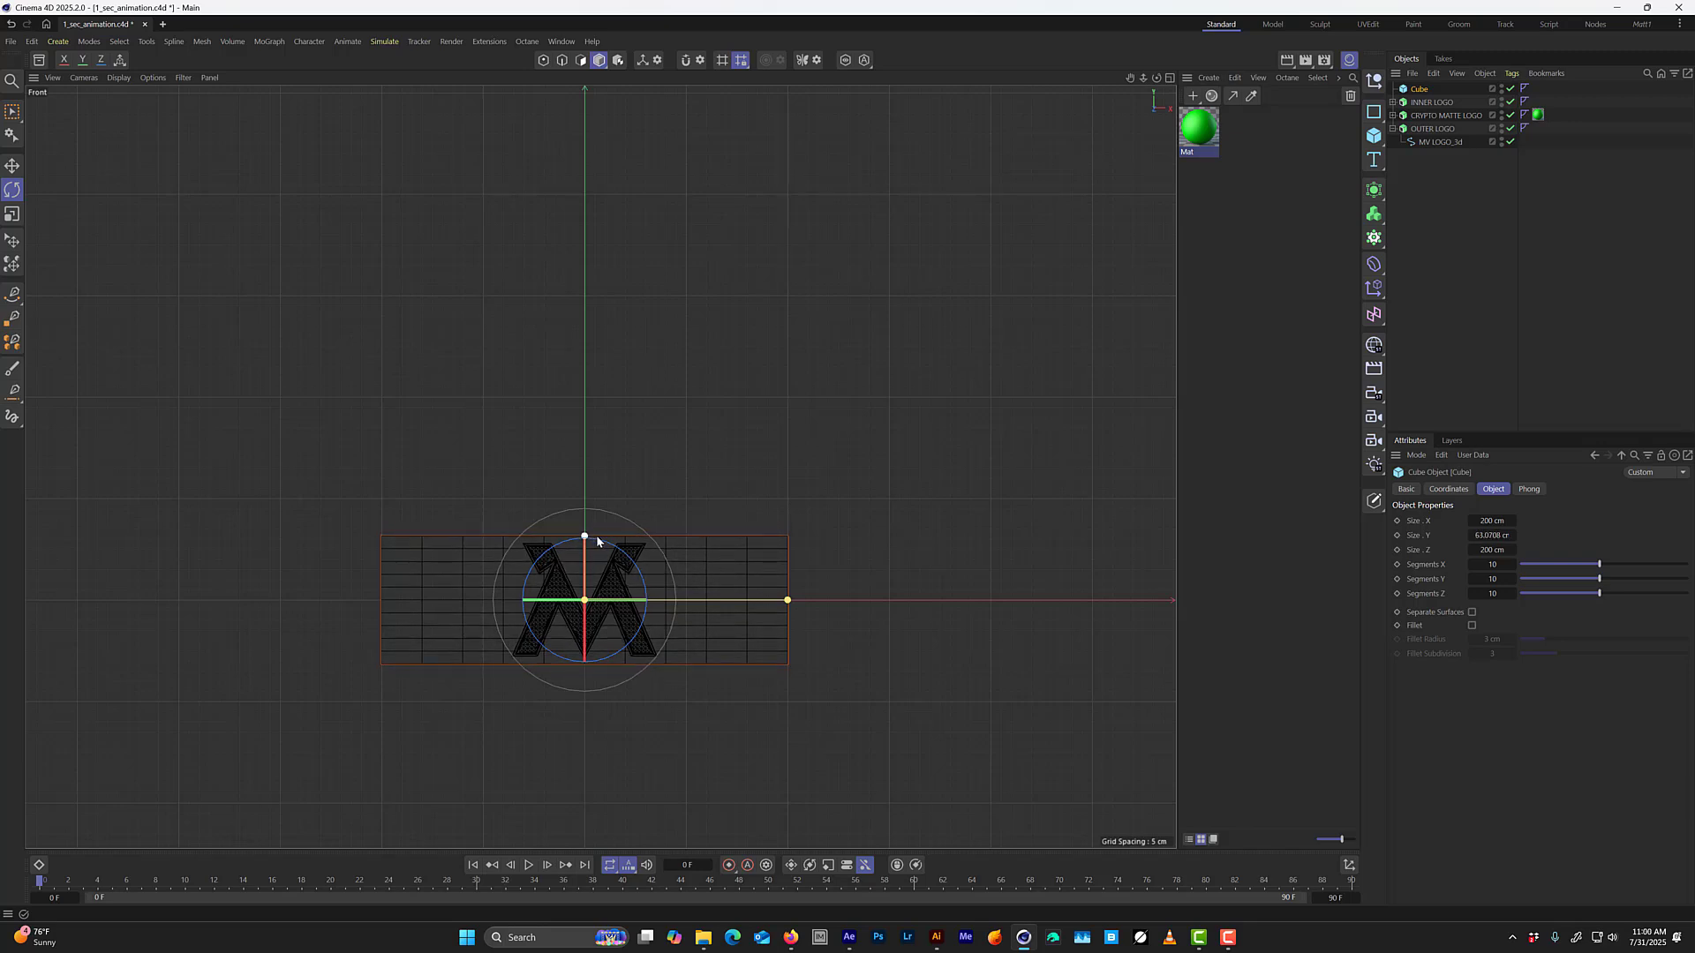
click(1491, 522)
text(100)
key(Return)
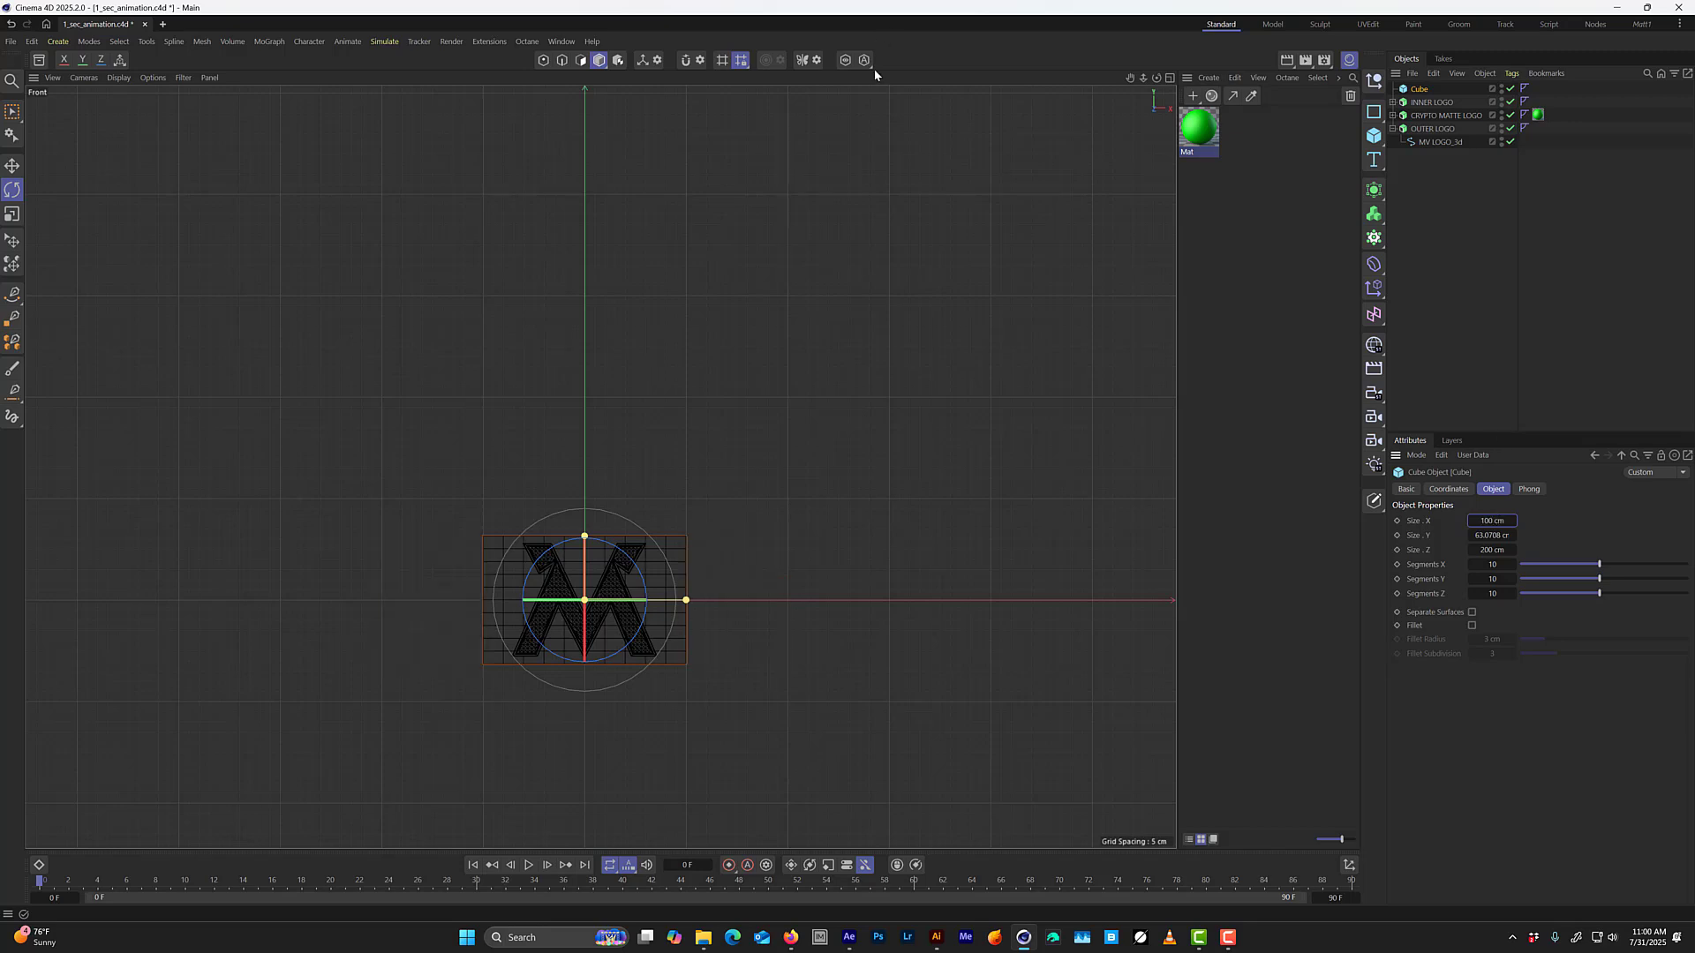
Rename the cube RIGHT DOOR, and hide and disable CRYPTO MATTE LOGO and OUTER LOGO.
double_click(1421, 90)
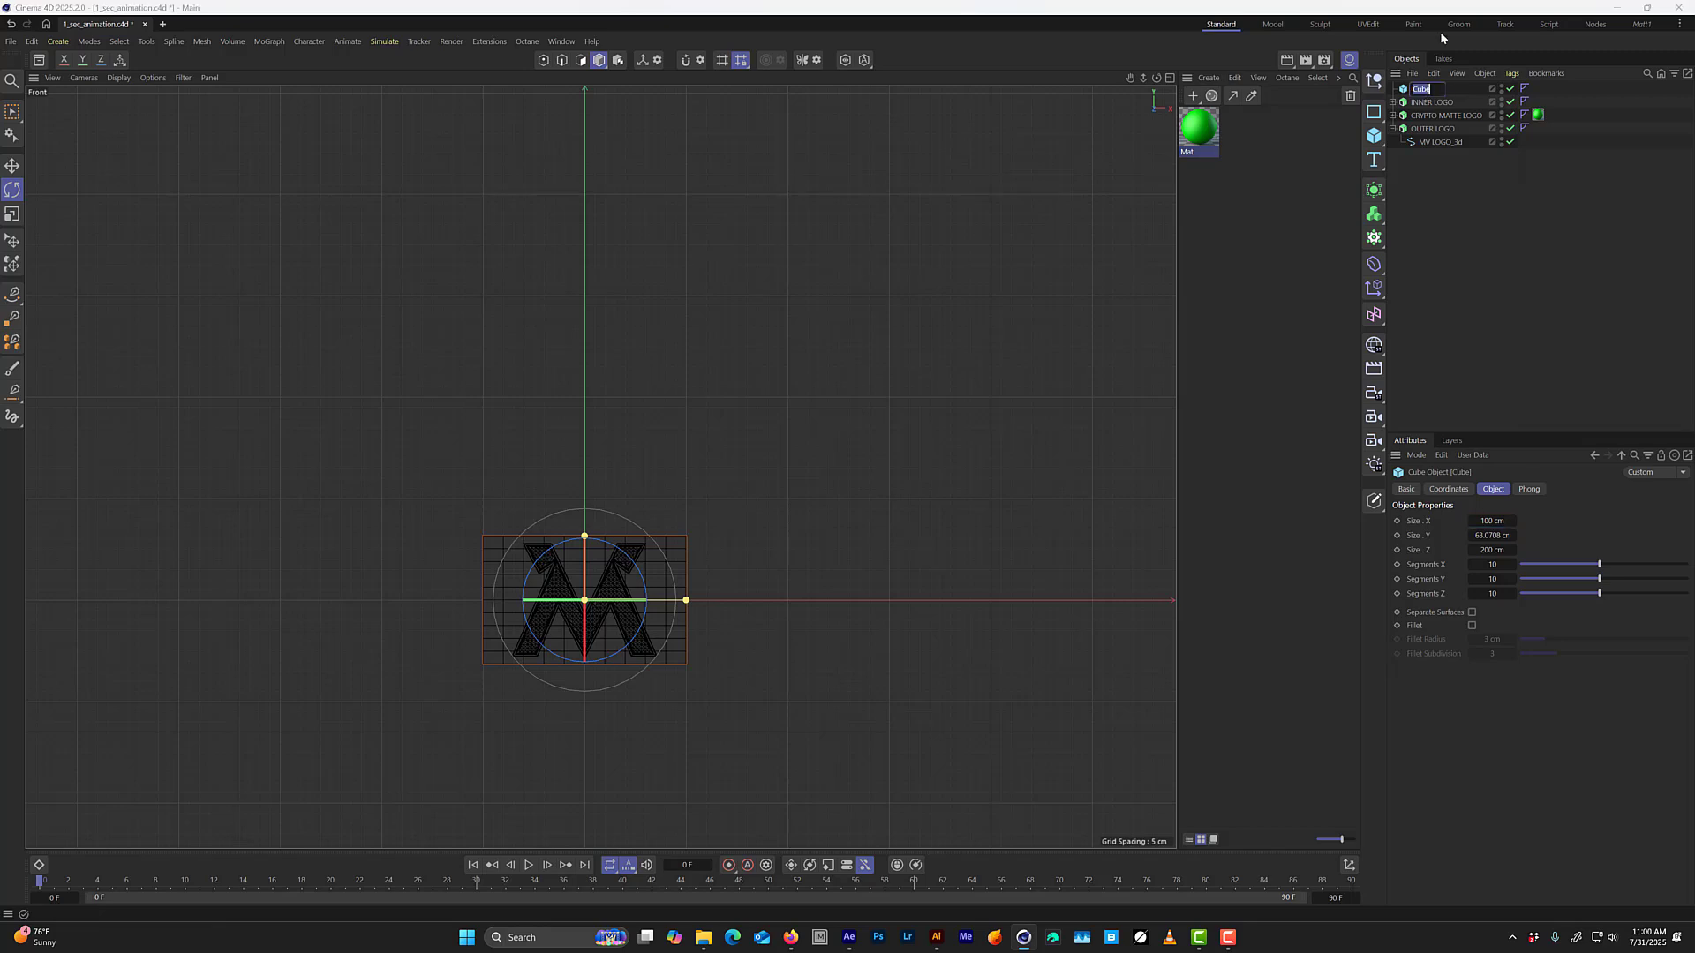
text(RIGHT DOOR)
key(Return)
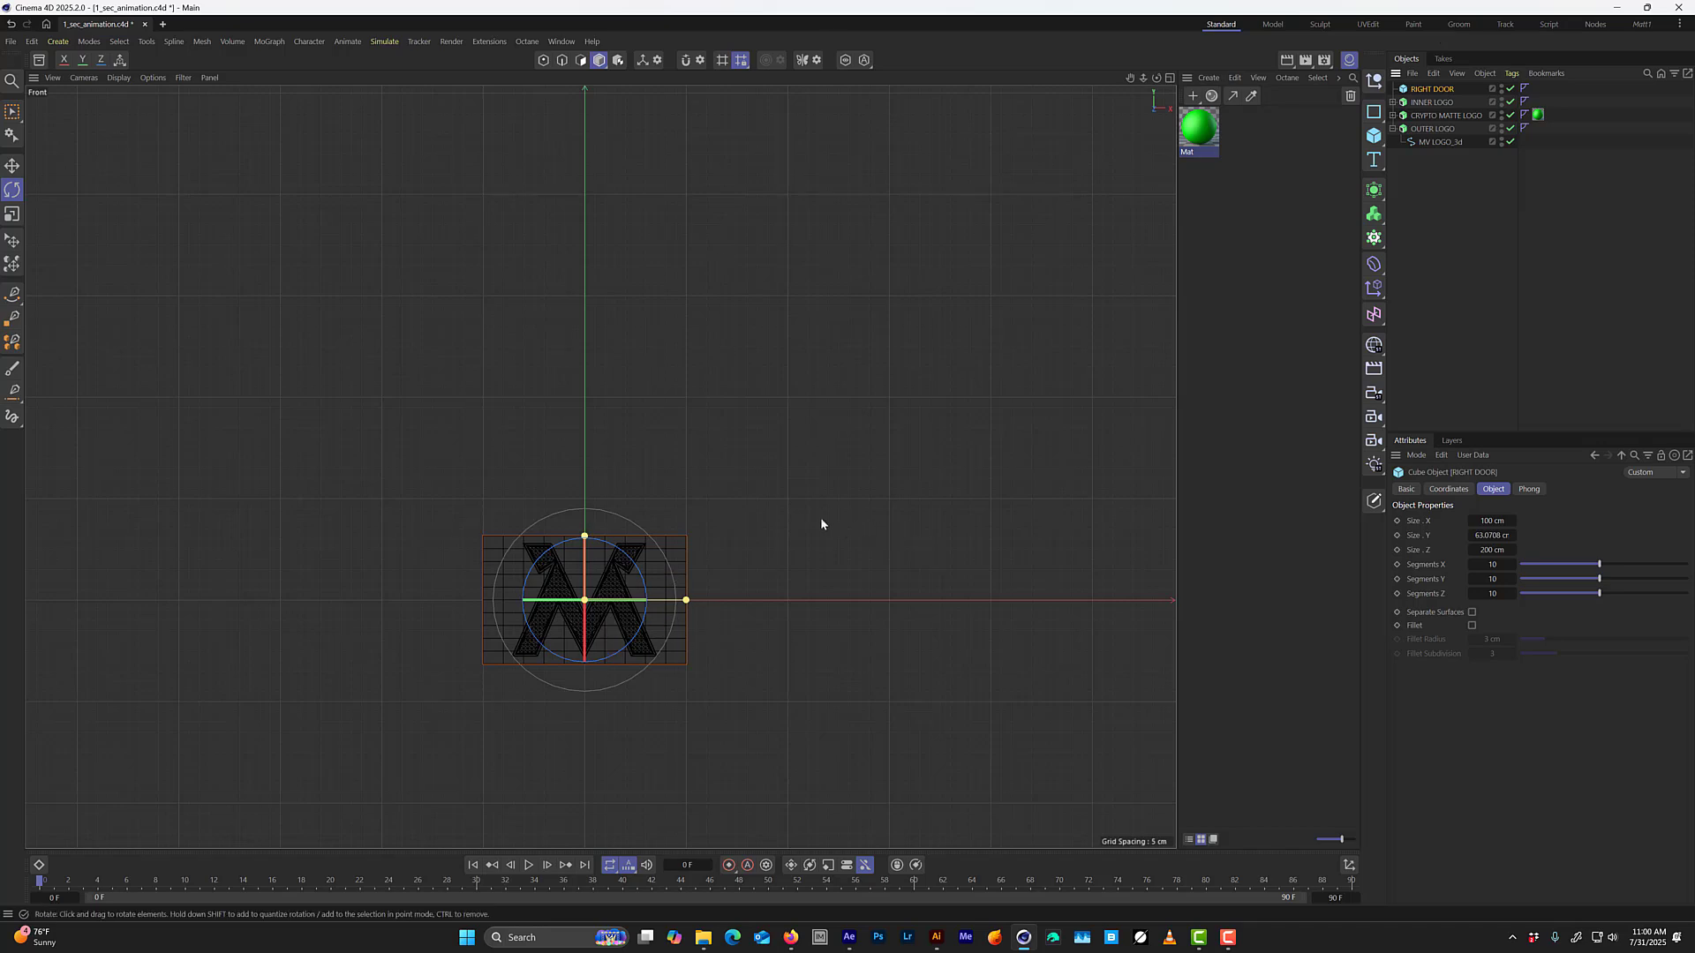
click(1432, 102)
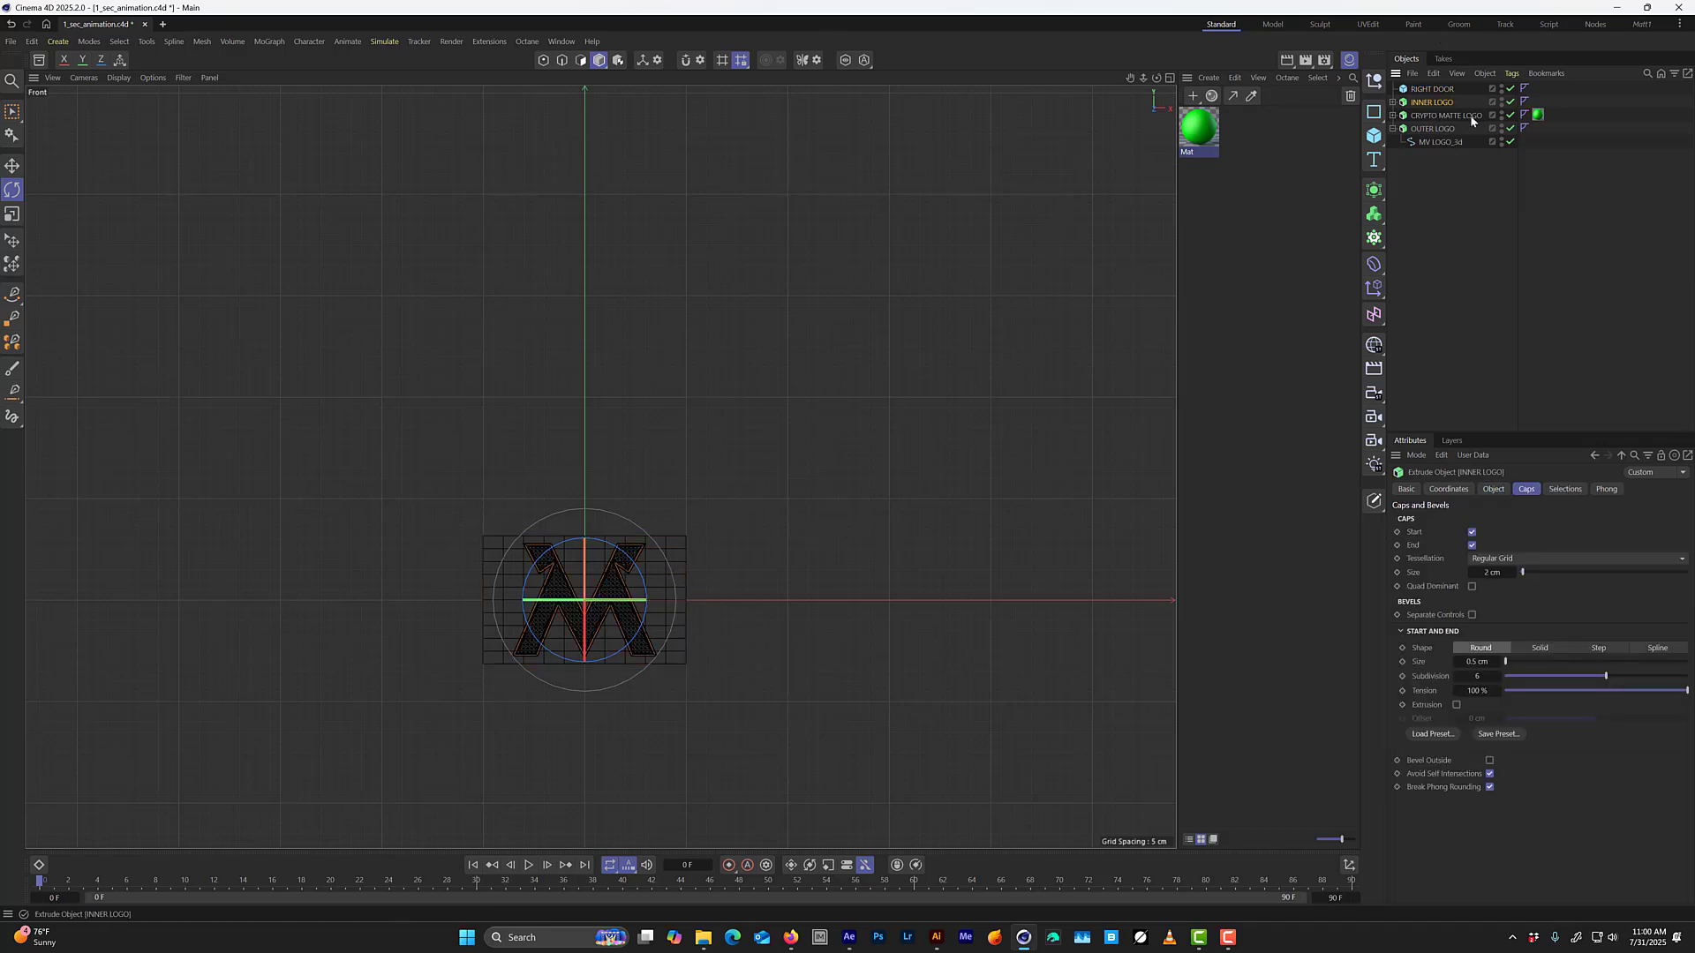
drag(1510, 115, 1510, 128)
click(1434, 89)
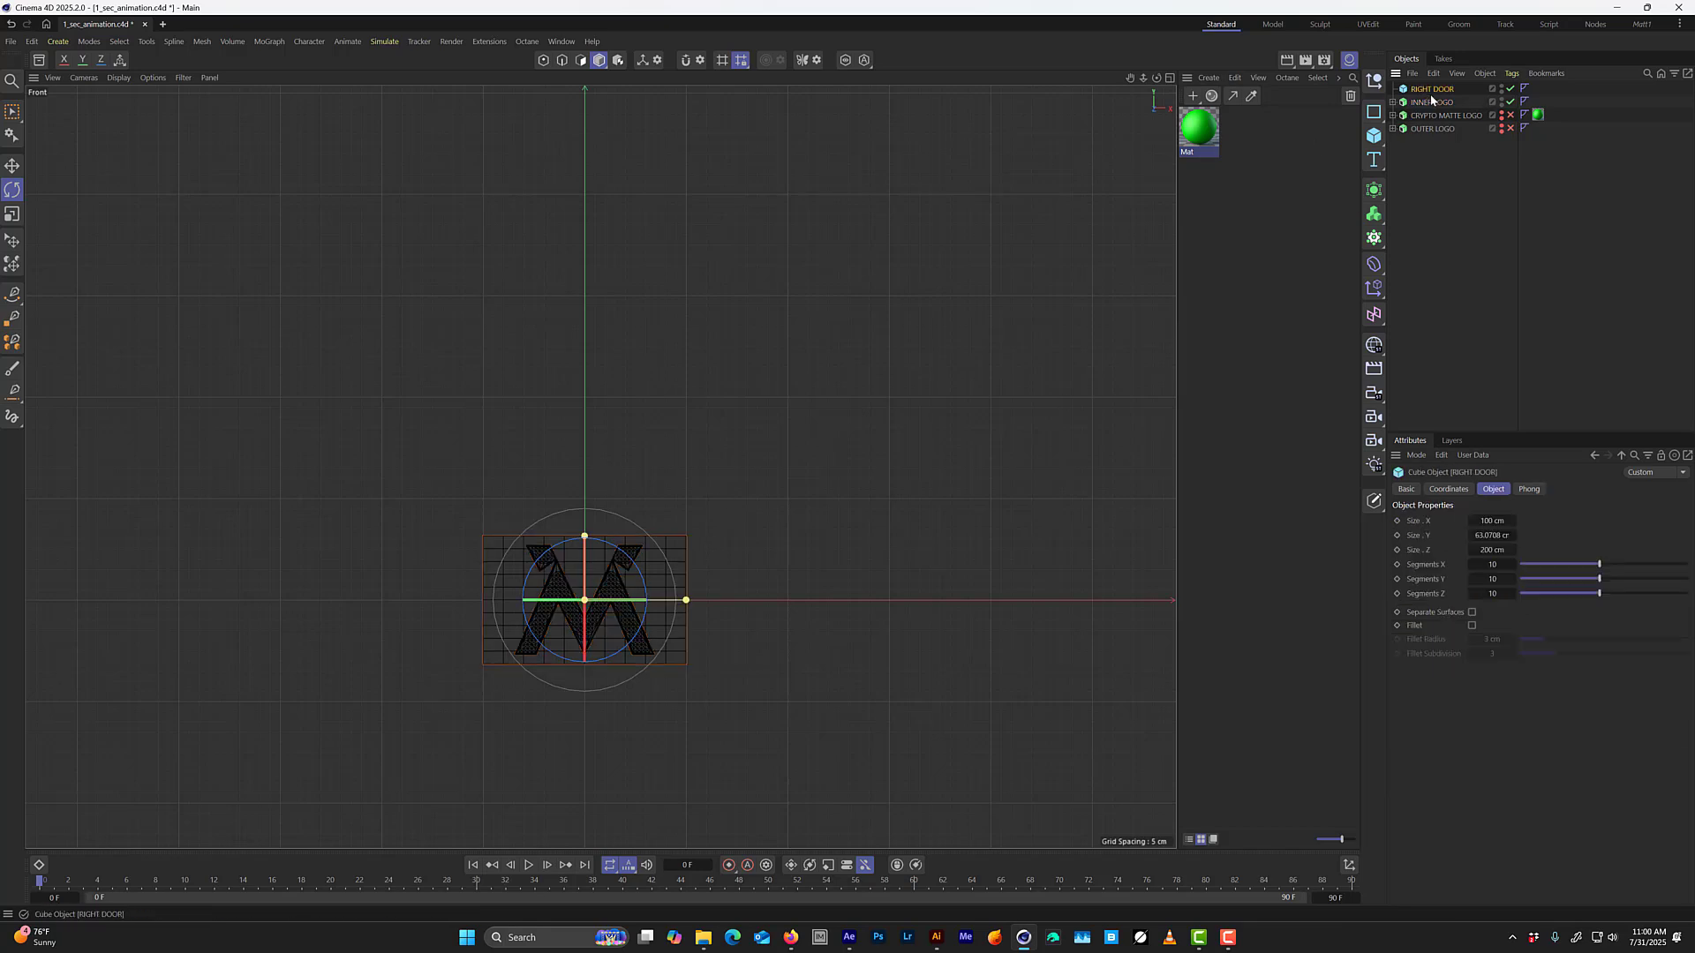
Re-enable CRYPTO MATTE LOGO and OUTER LOGO and reduce RIGHT DOOR's Z depth to about 71 cm, still enclosing the whole logo.
middle_click(771, 618)
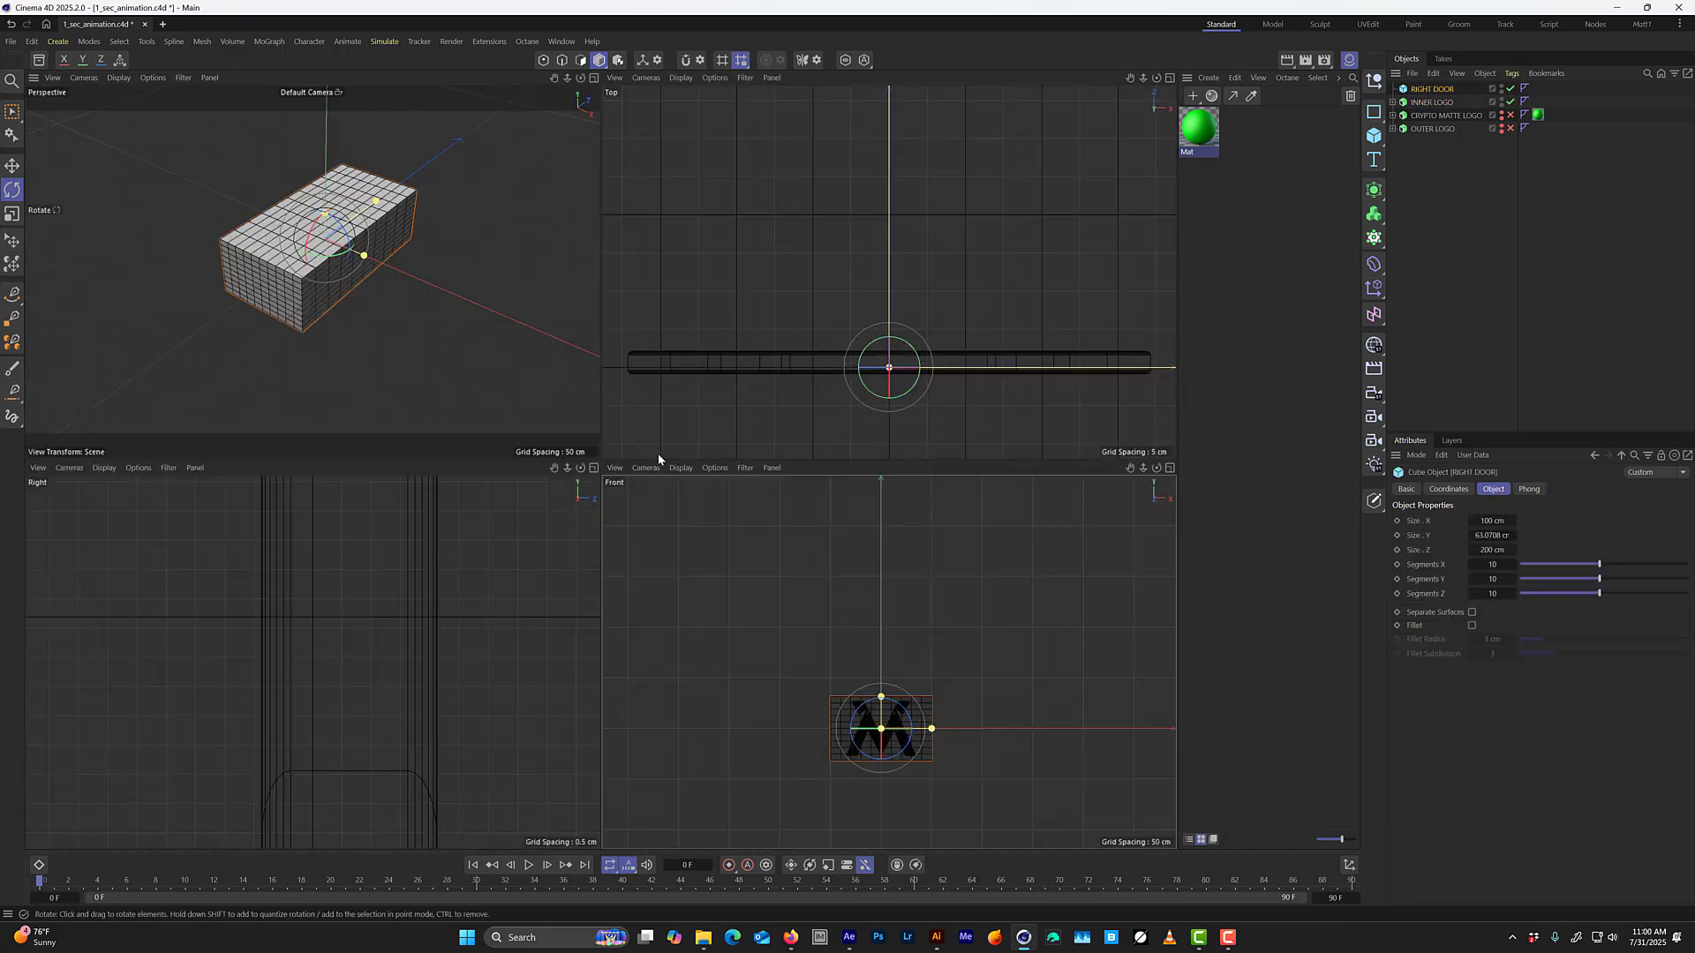
middle_click(464, 314)
alt+drag(673, 413, 700, 435)
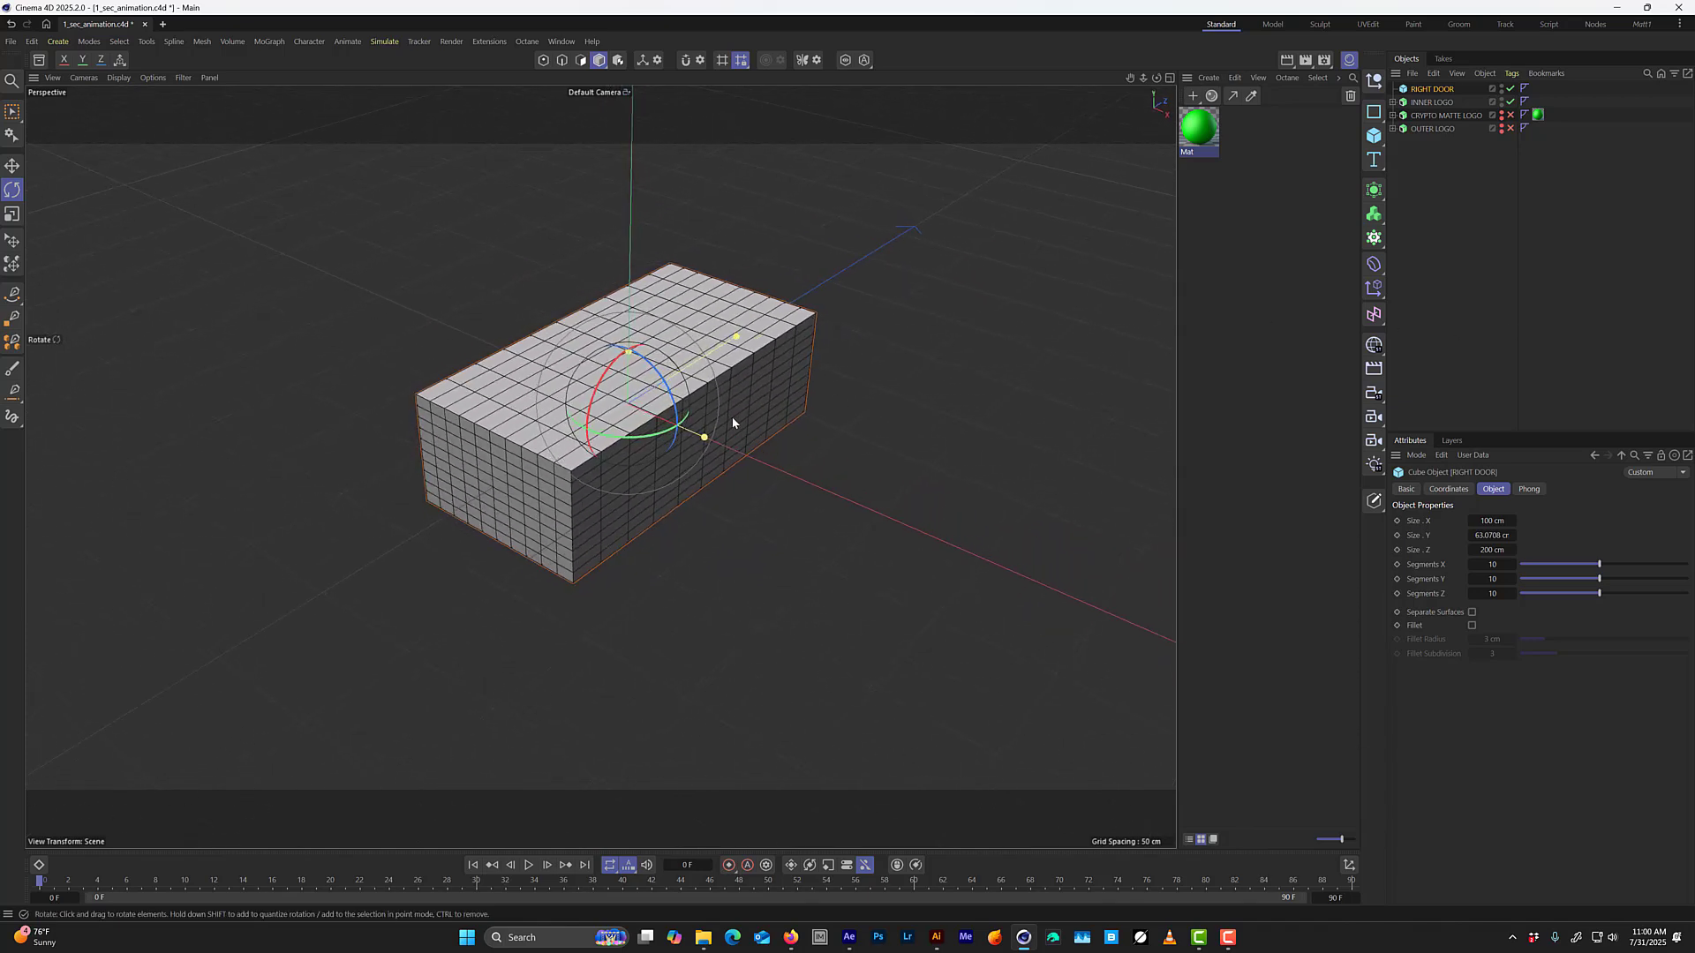
middle_click(814, 334)
alt+right_drag(957, 270, 883, 371)
drag(1510, 118, 1512, 132)
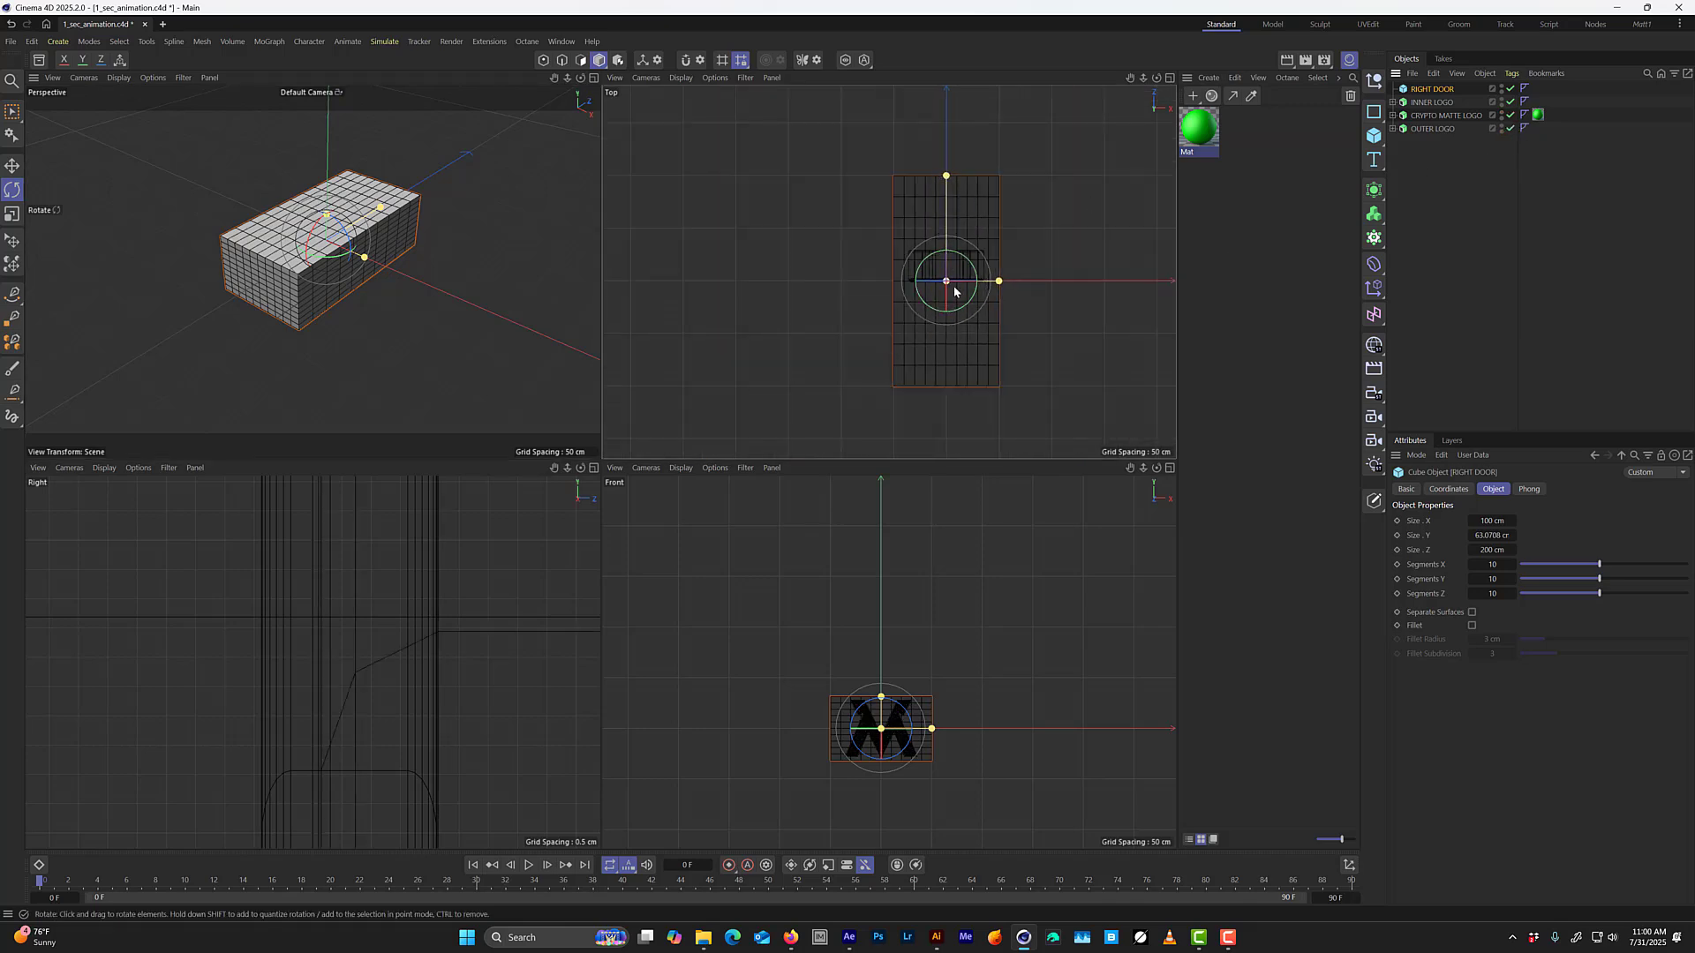
drag(946, 177, 951, 245)
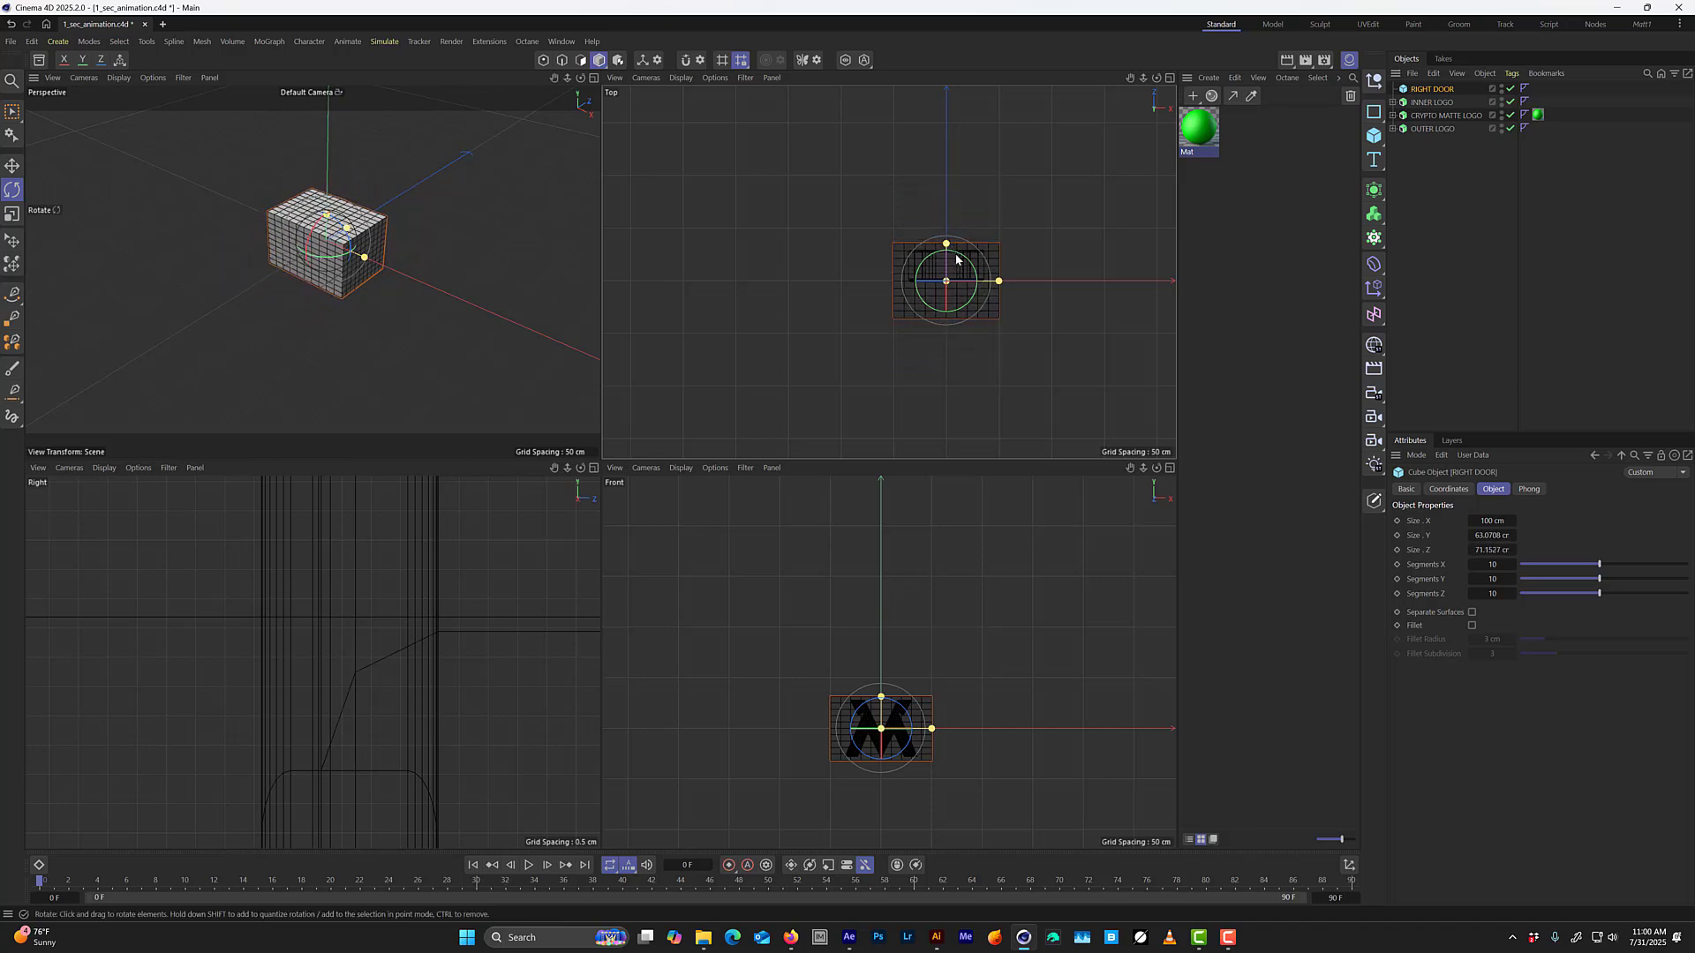
scroll(971, 201, up, 4)
scroll(975, 186, up, 2)
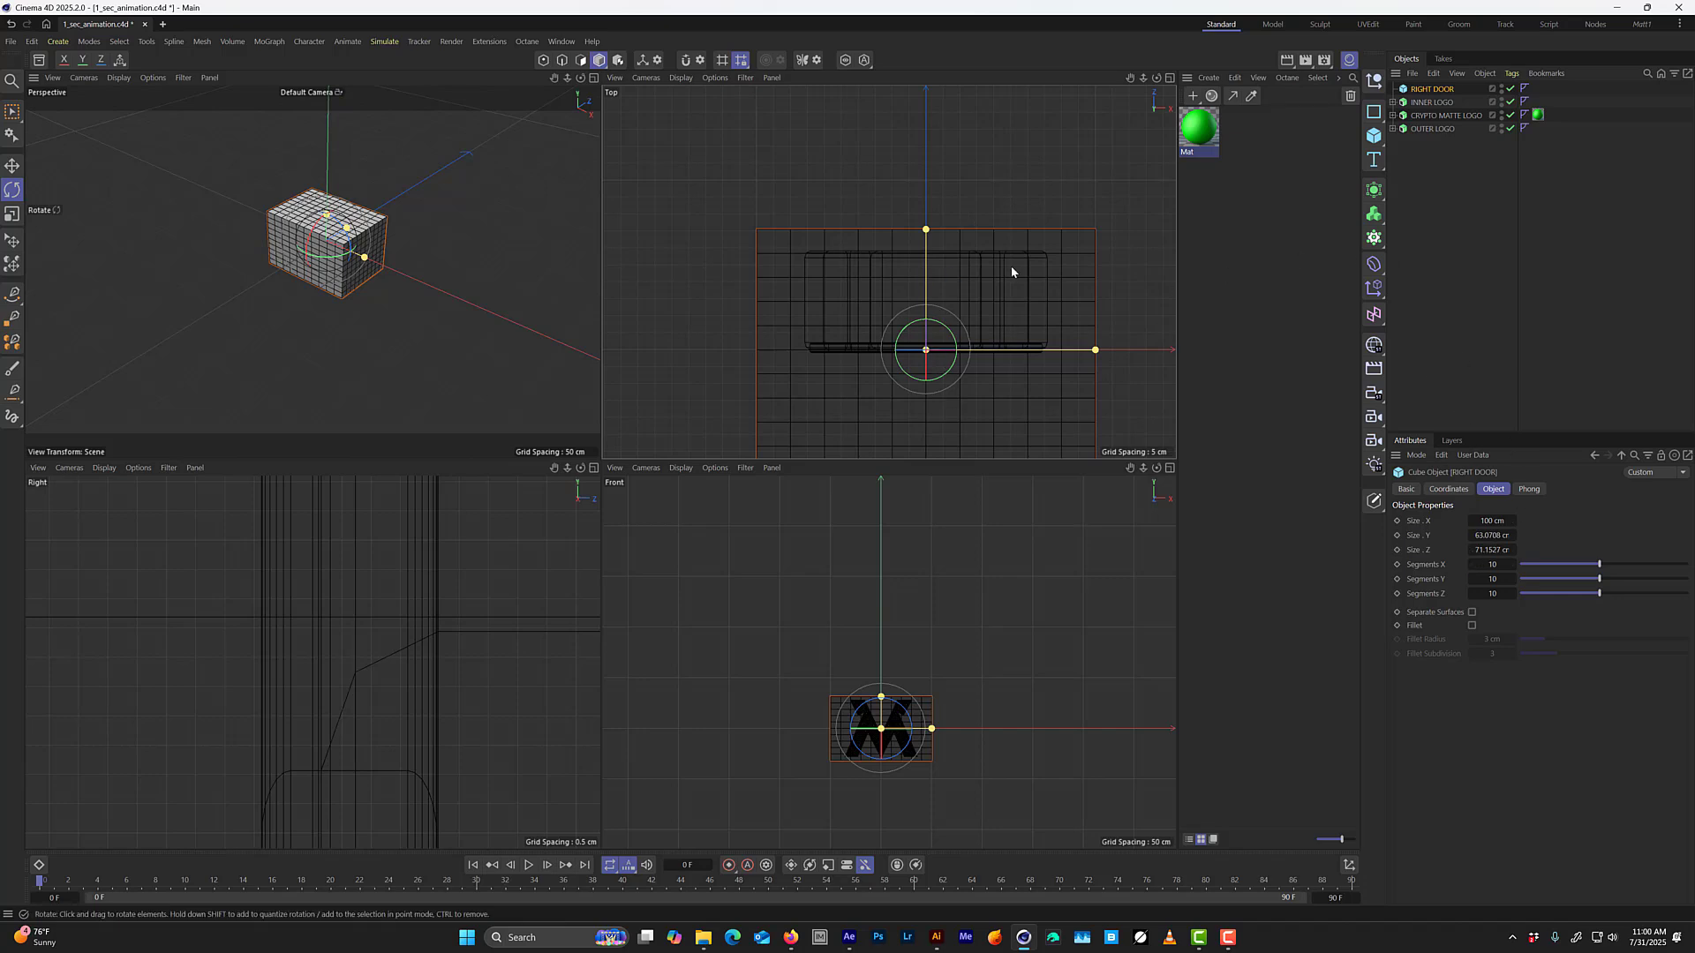
middle_click(410, 364)
alt+drag(625, 400, 665, 357)
alt+right_drag(606, 417, 648, 360)
alt+drag(627, 407, 623, 425)
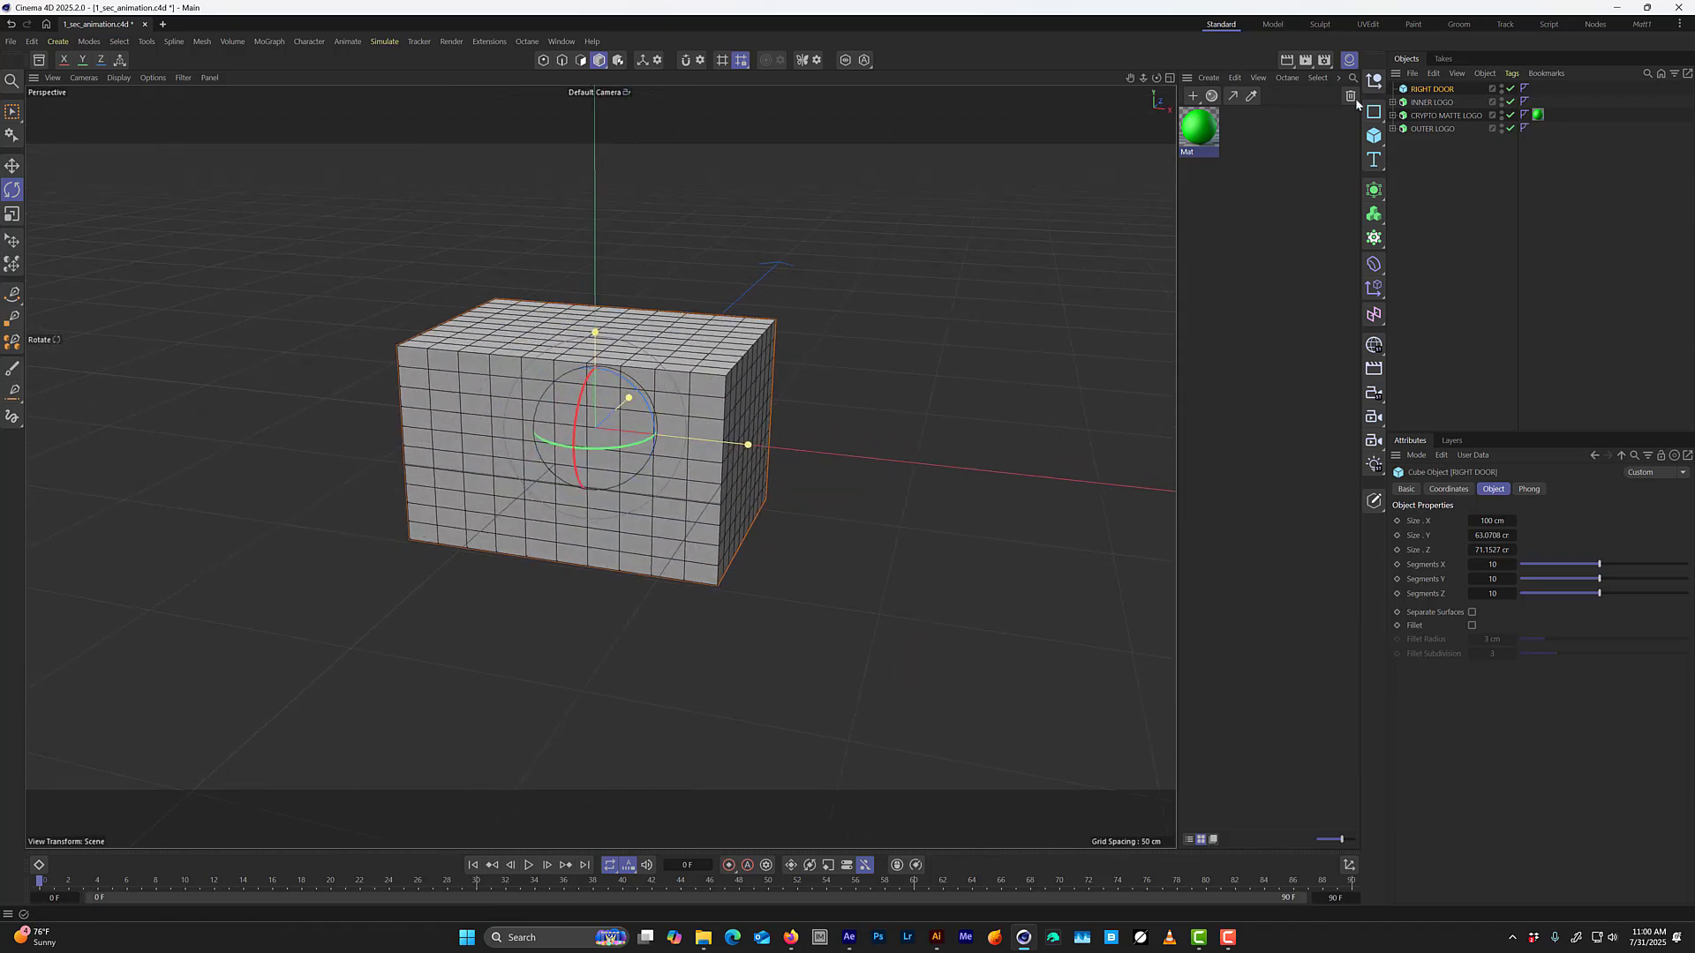
Hide and disable both CRYPTO MATTE LOGO and OUTER LOGO, leaving INNER LOGO enabled.
click(1431, 103)
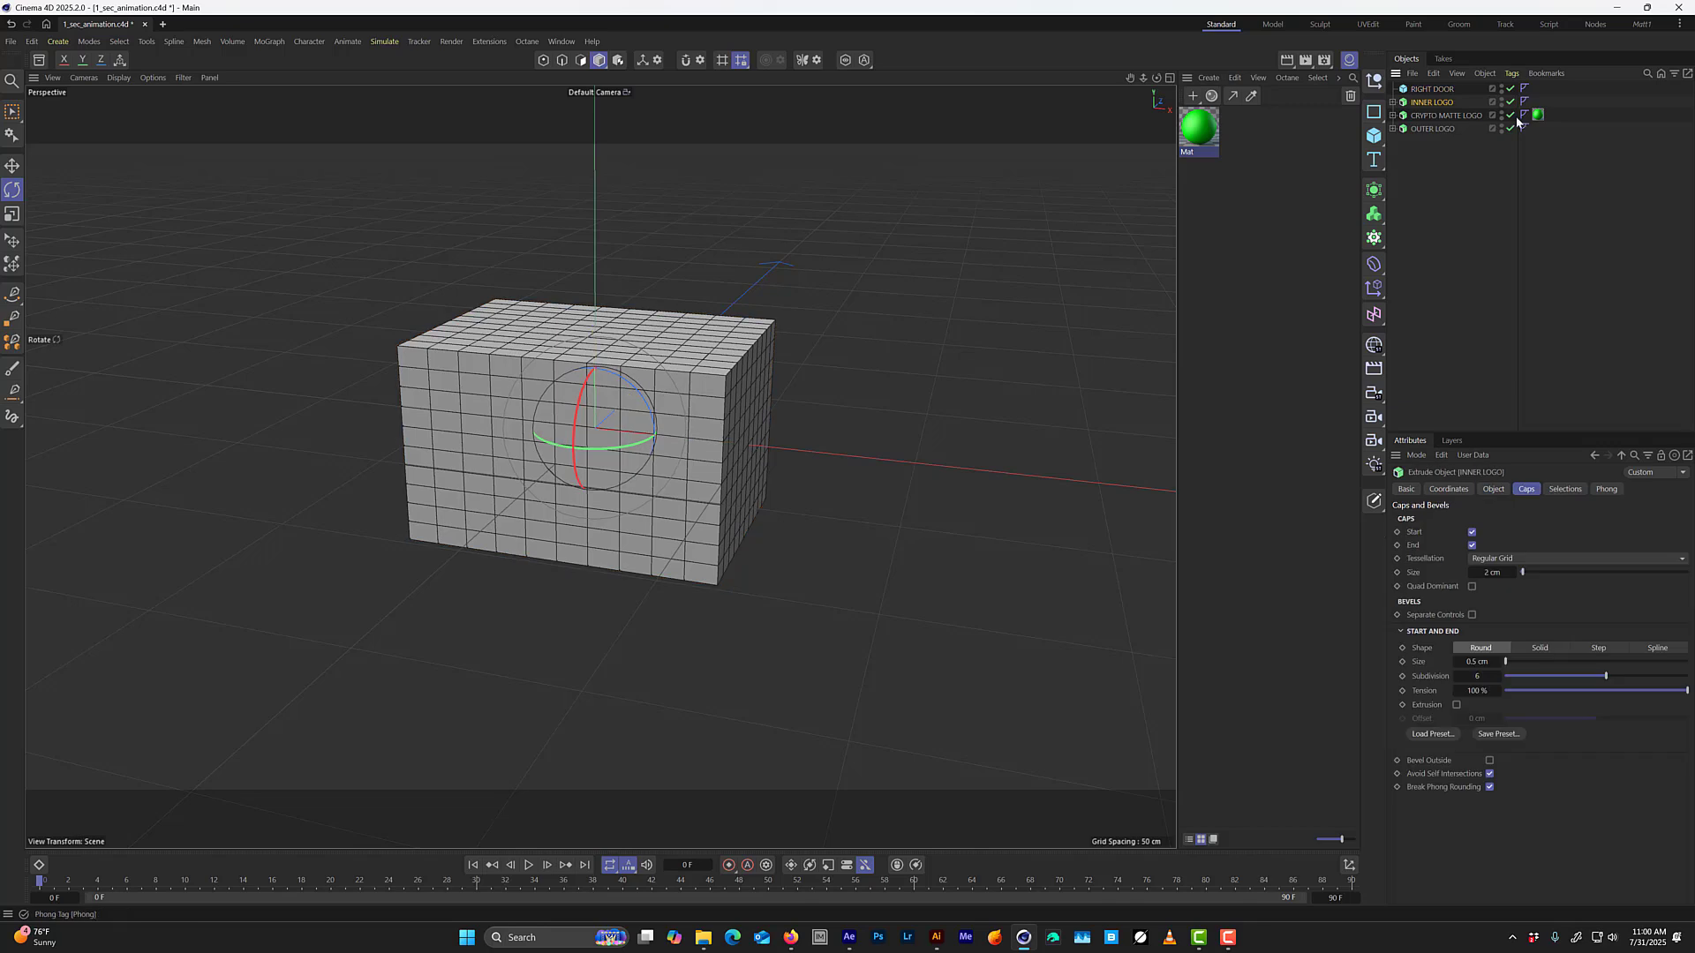
alt+drag(1505, 119, 1503, 130)
drag(1510, 129, 1510, 116)
Duplicate RIGHT DOOR, rename the copy LEFT DOOR and disable it.
click(1432, 89)
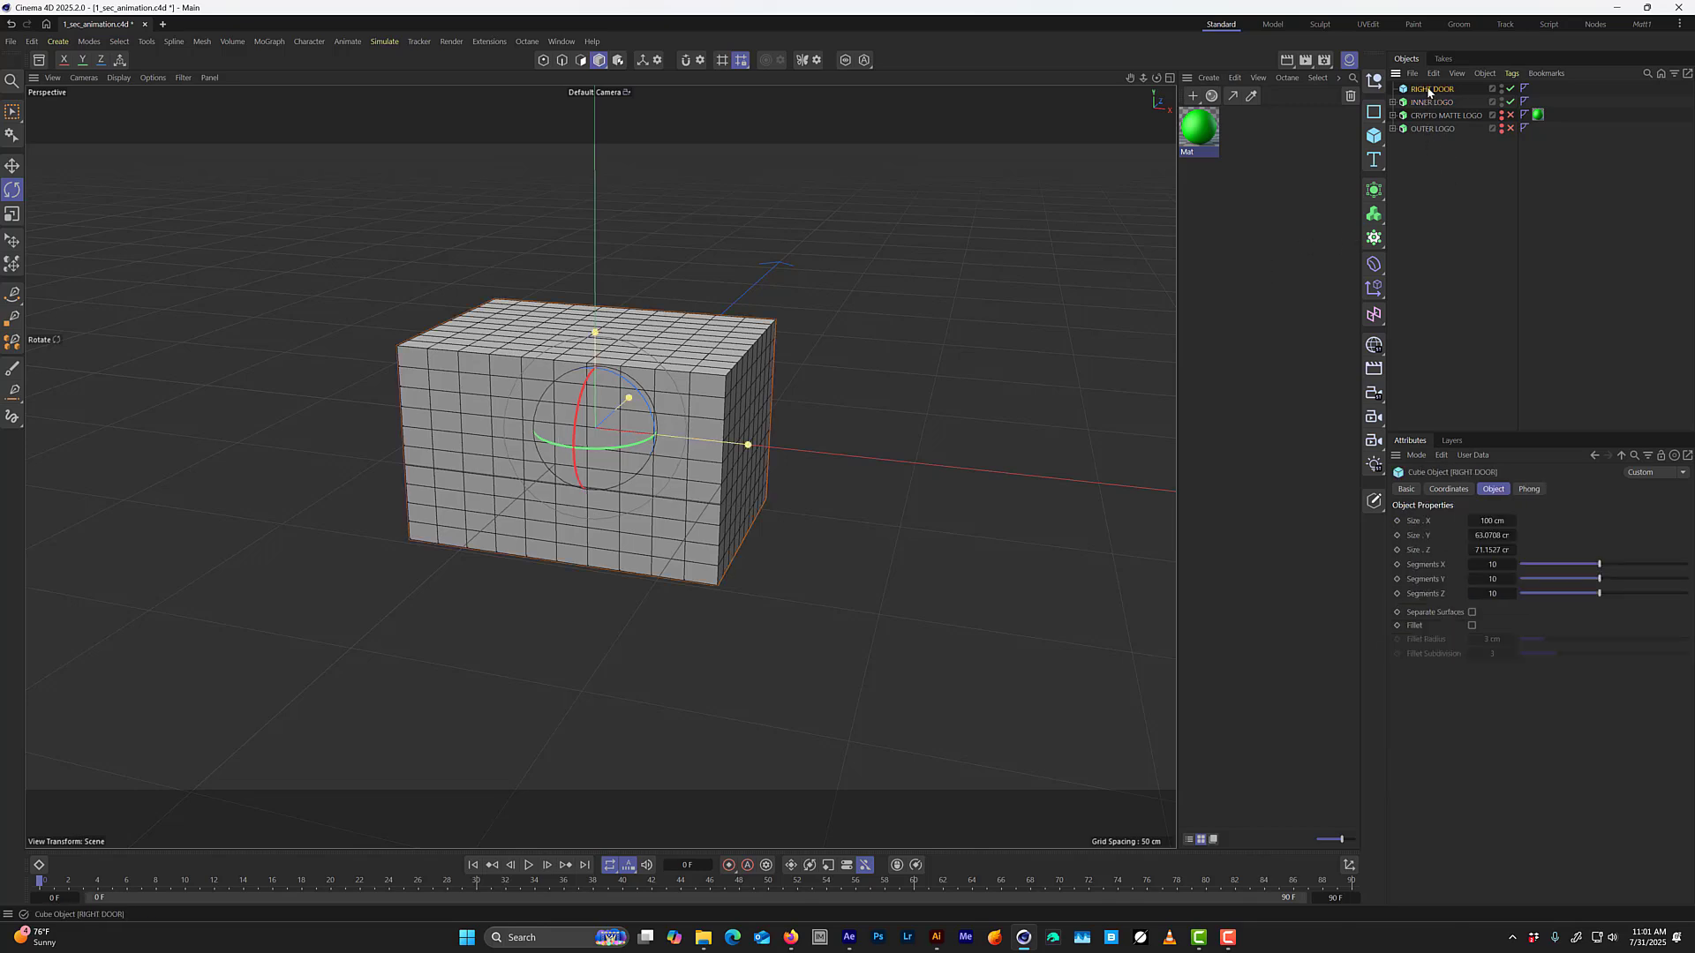
key(ctrl+c)
key(ctrl+v)
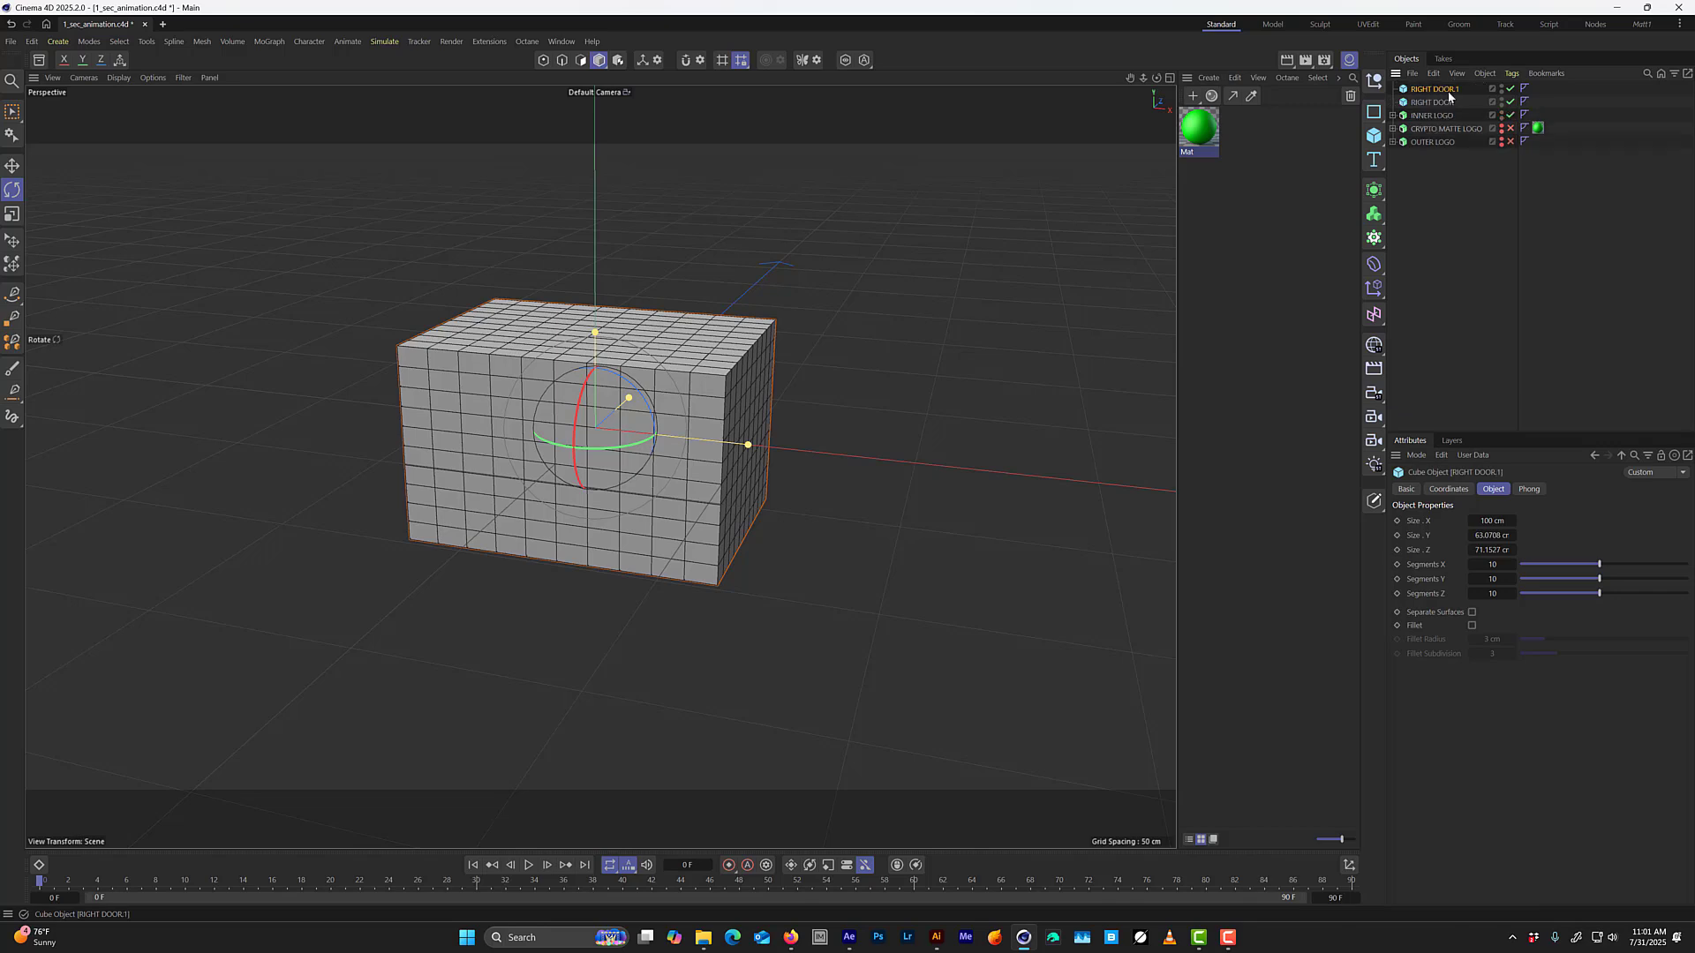
double_click(1433, 89)
text(L)
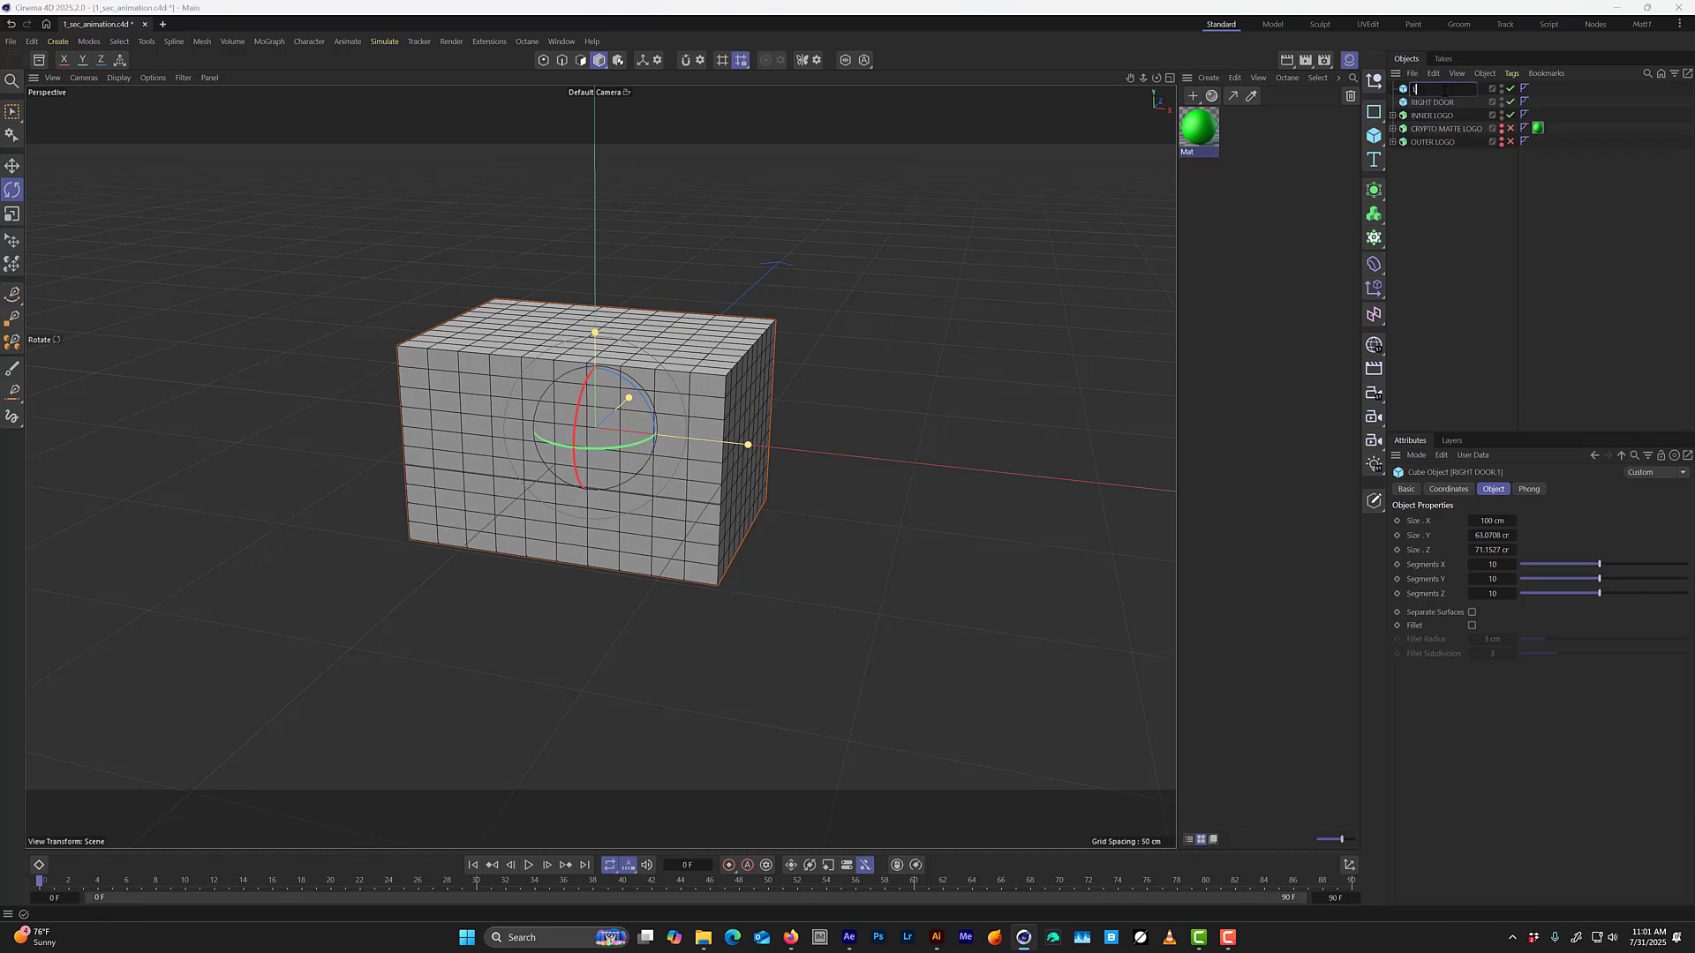
text(EFT DOOR)
key(Return)
click(1510, 88)
Set RIGHT DOOR's X position to 50 cm so its inner edge lies on the logo's centre line.
click(1439, 103)
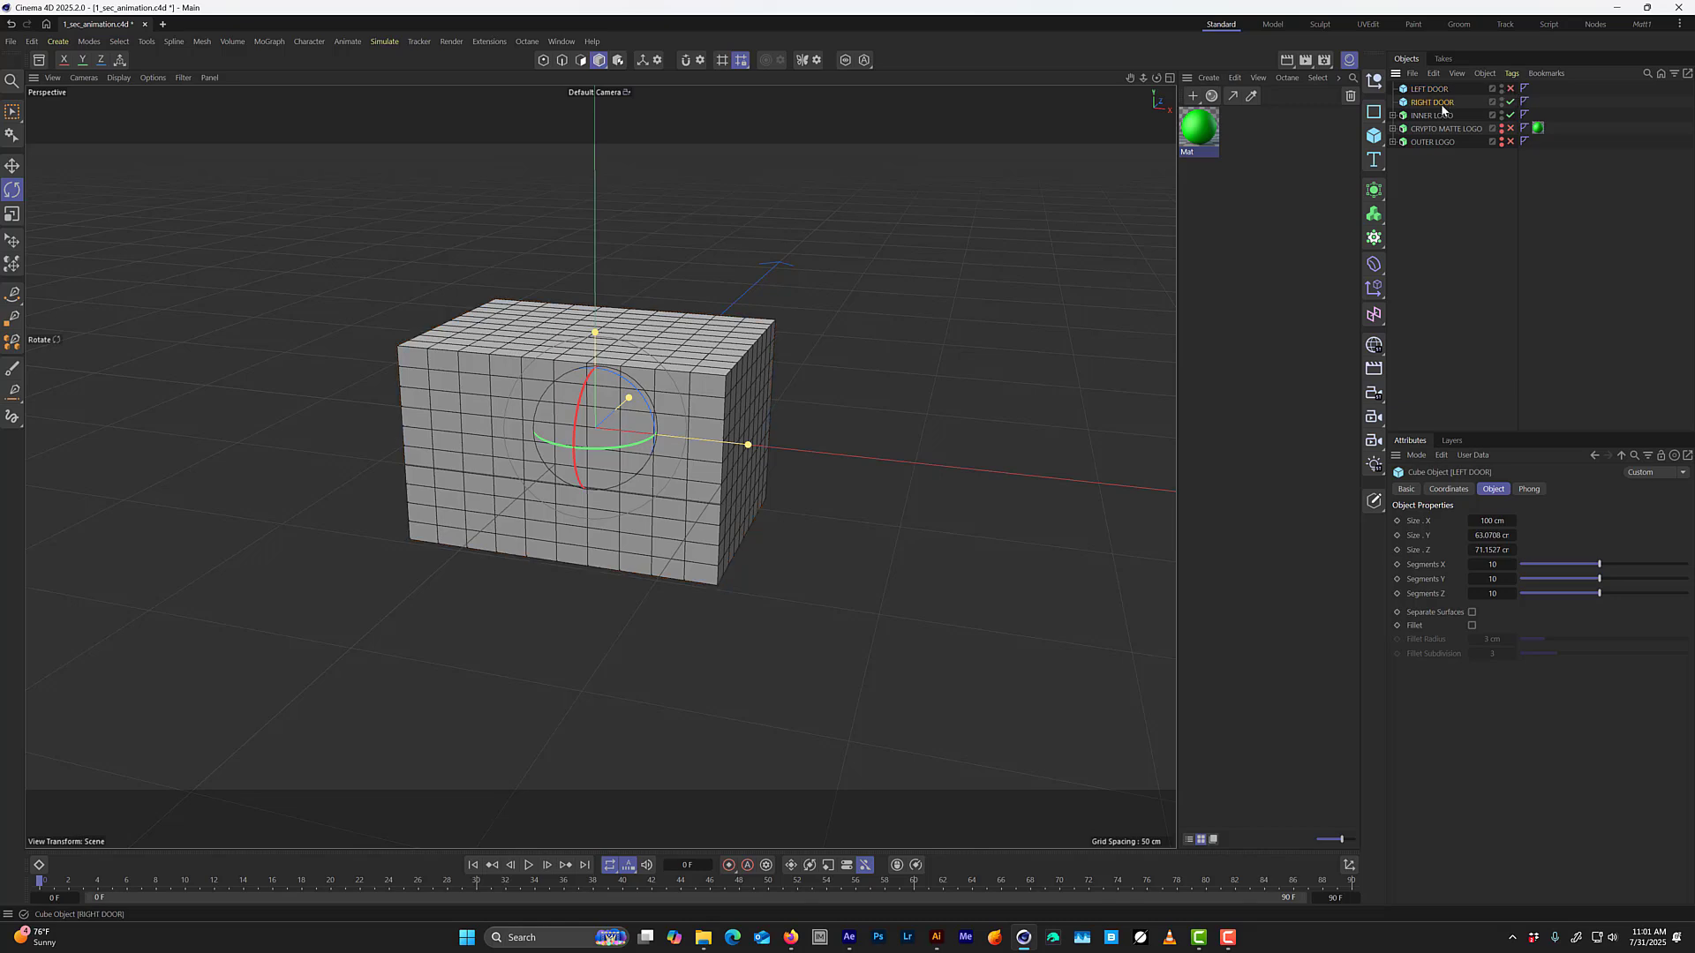
middle_click(930, 490)
middle_click(920, 595)
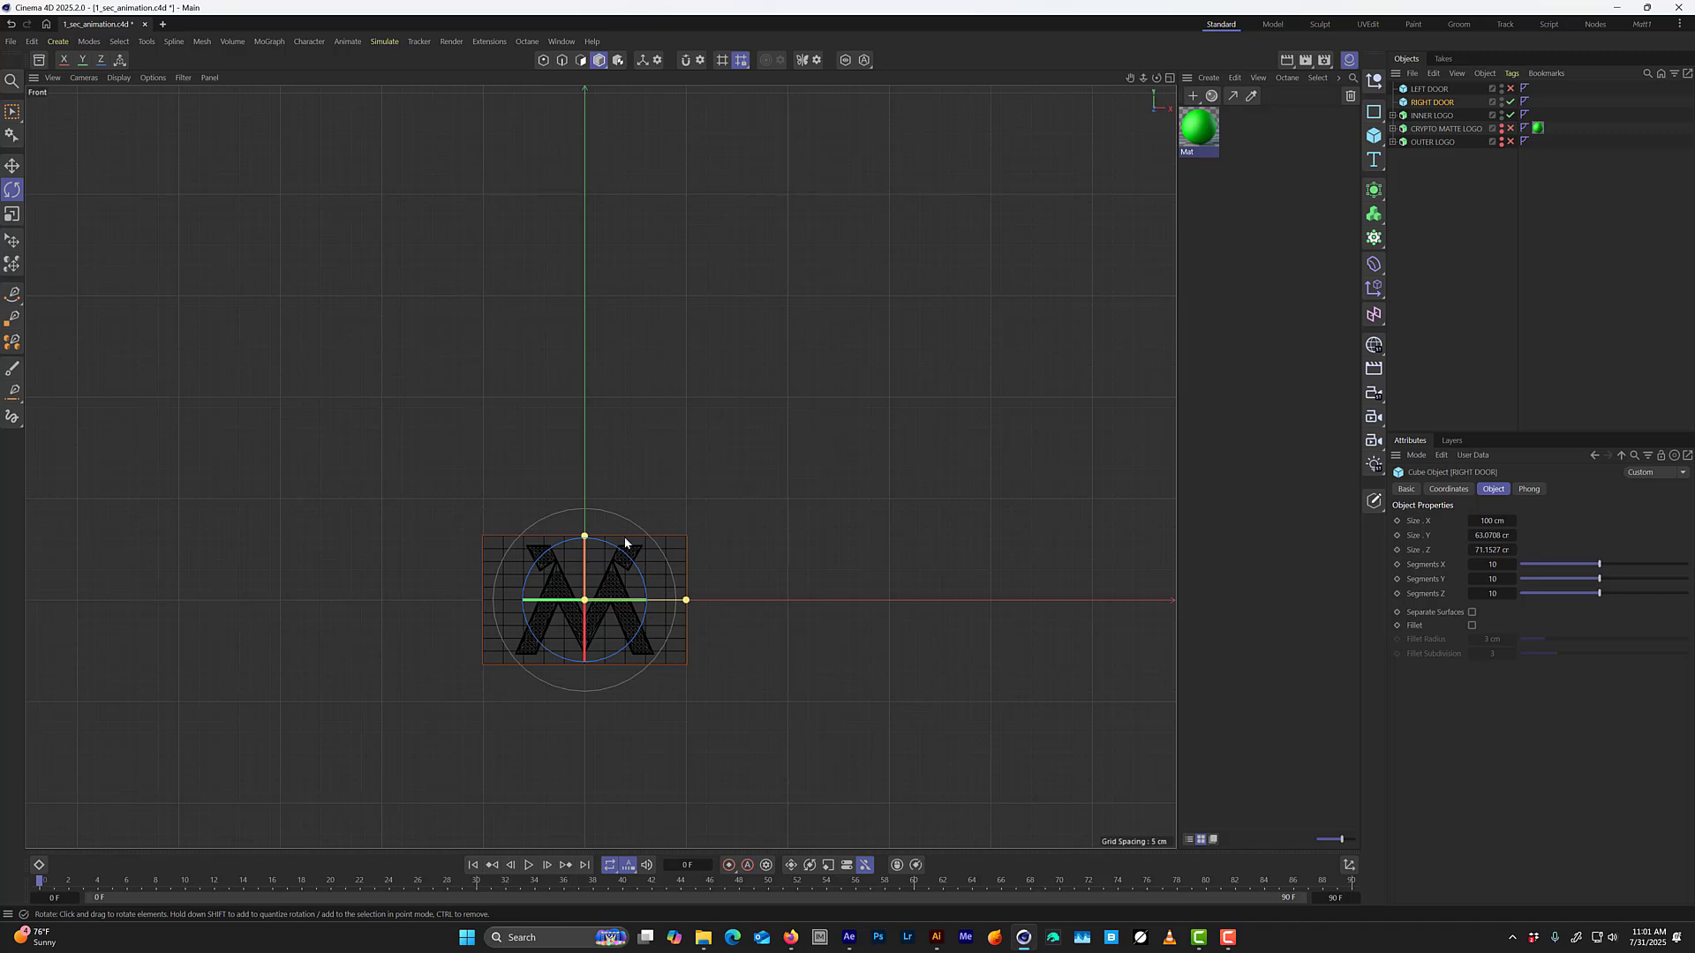
scroll(591, 622, up, 3)
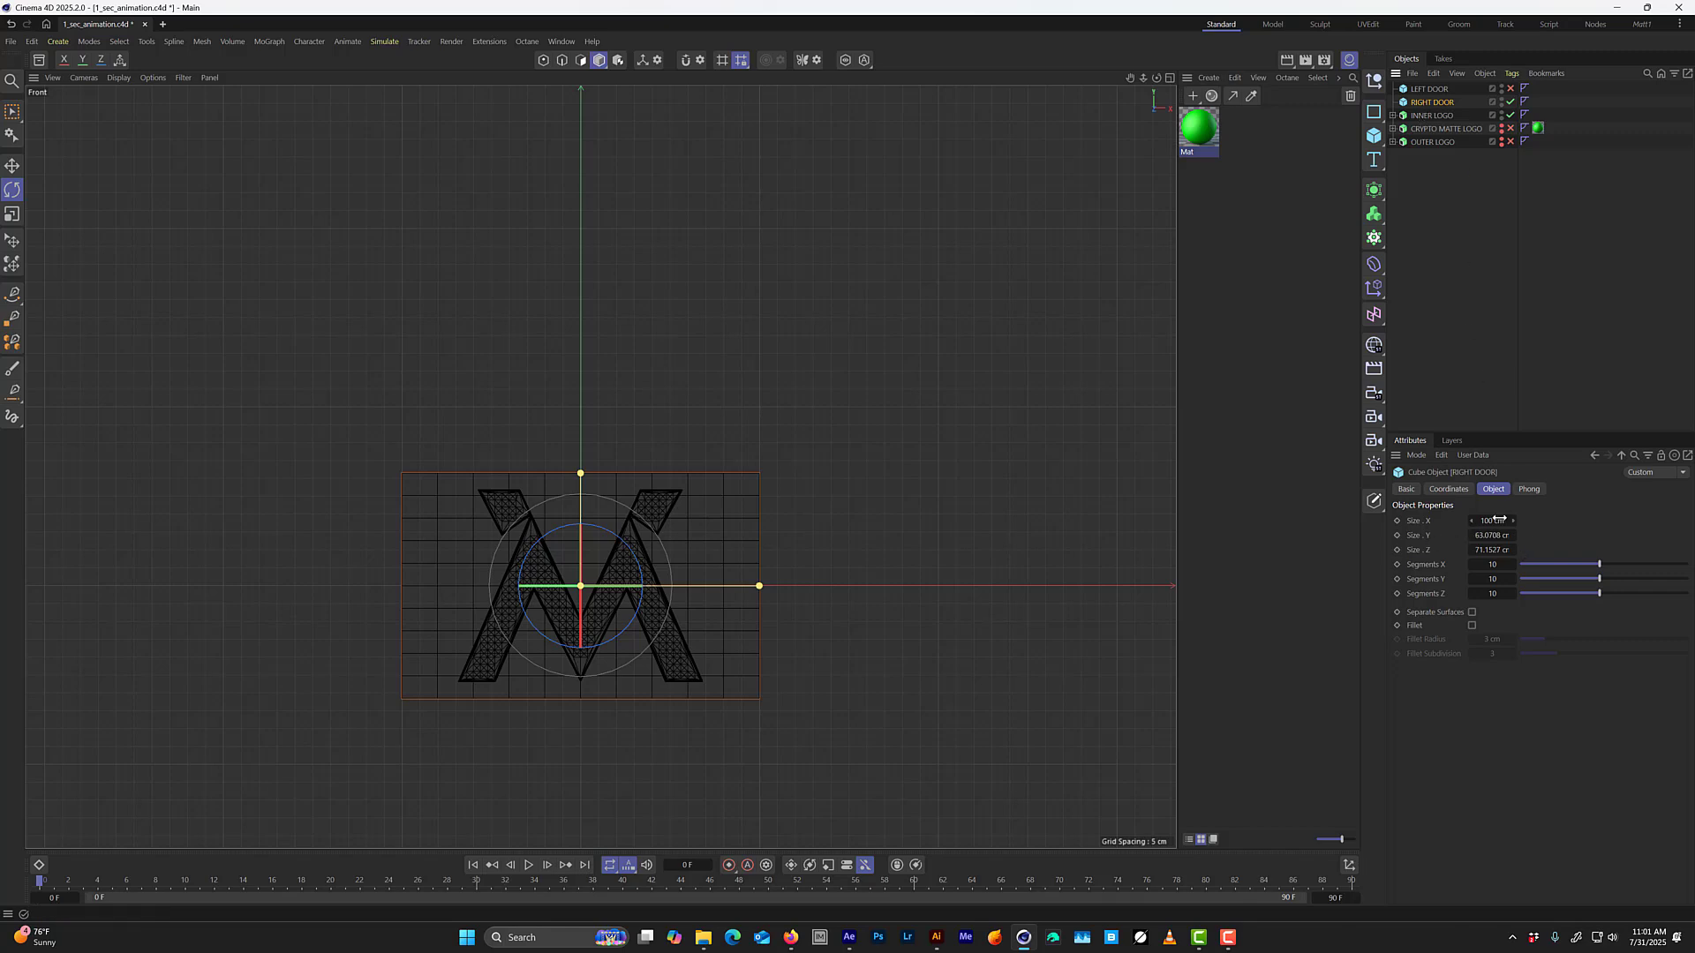
click(1458, 491)
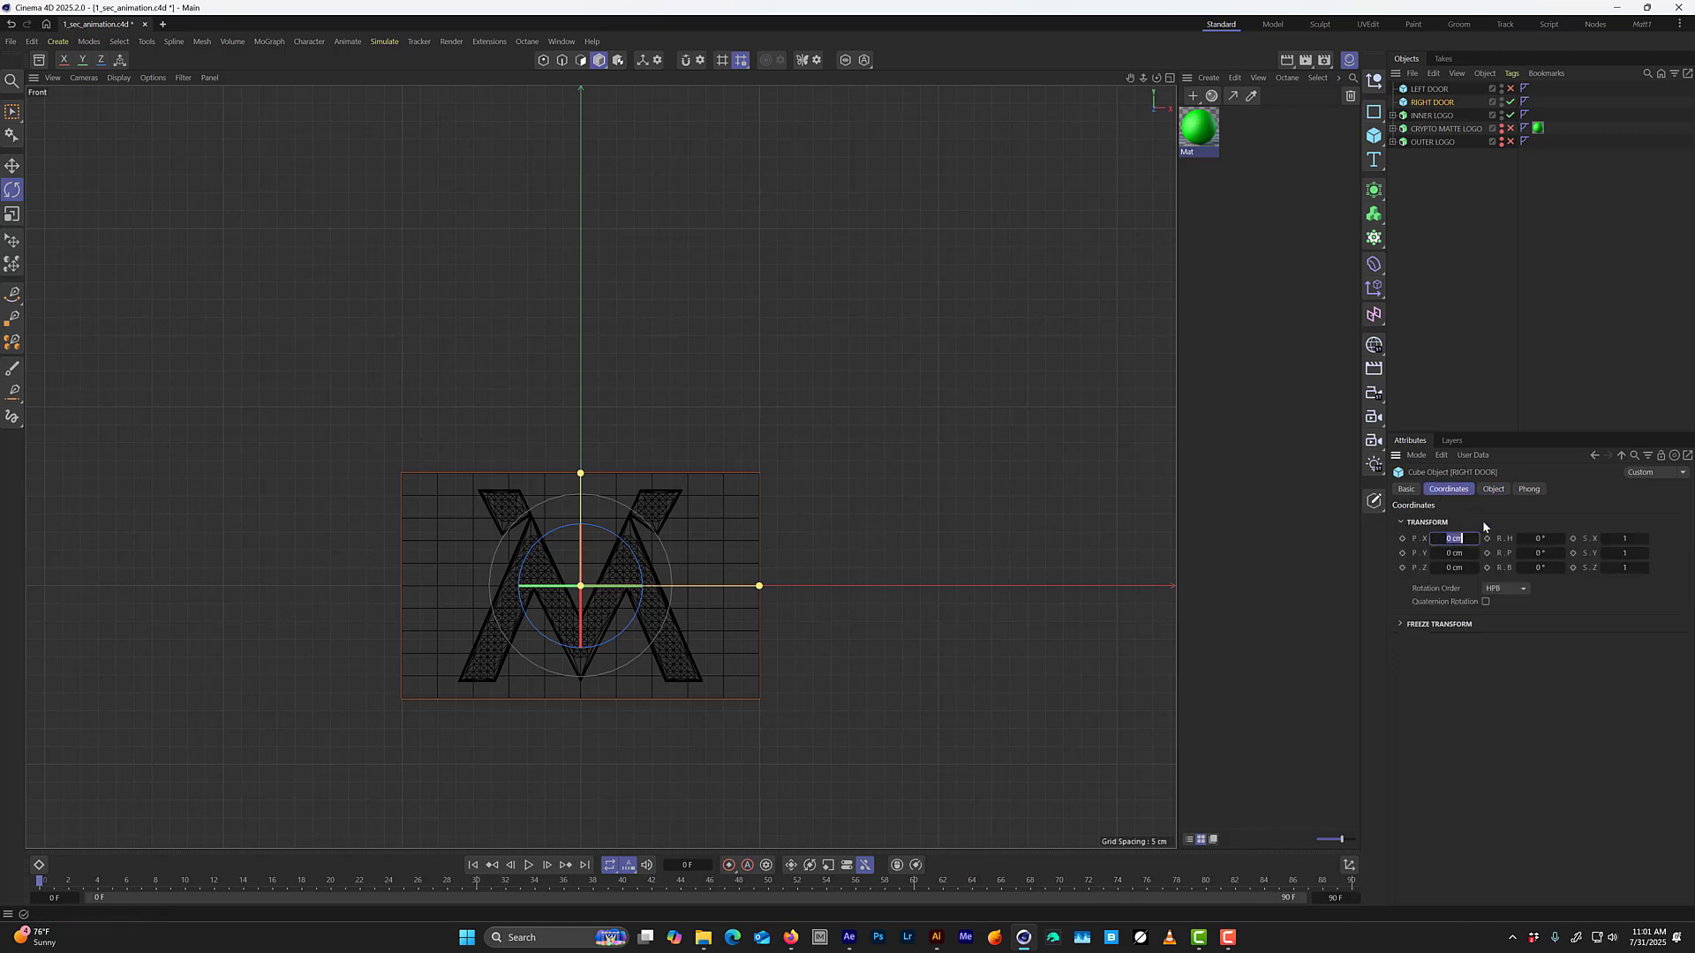
text(50)
key(Return)
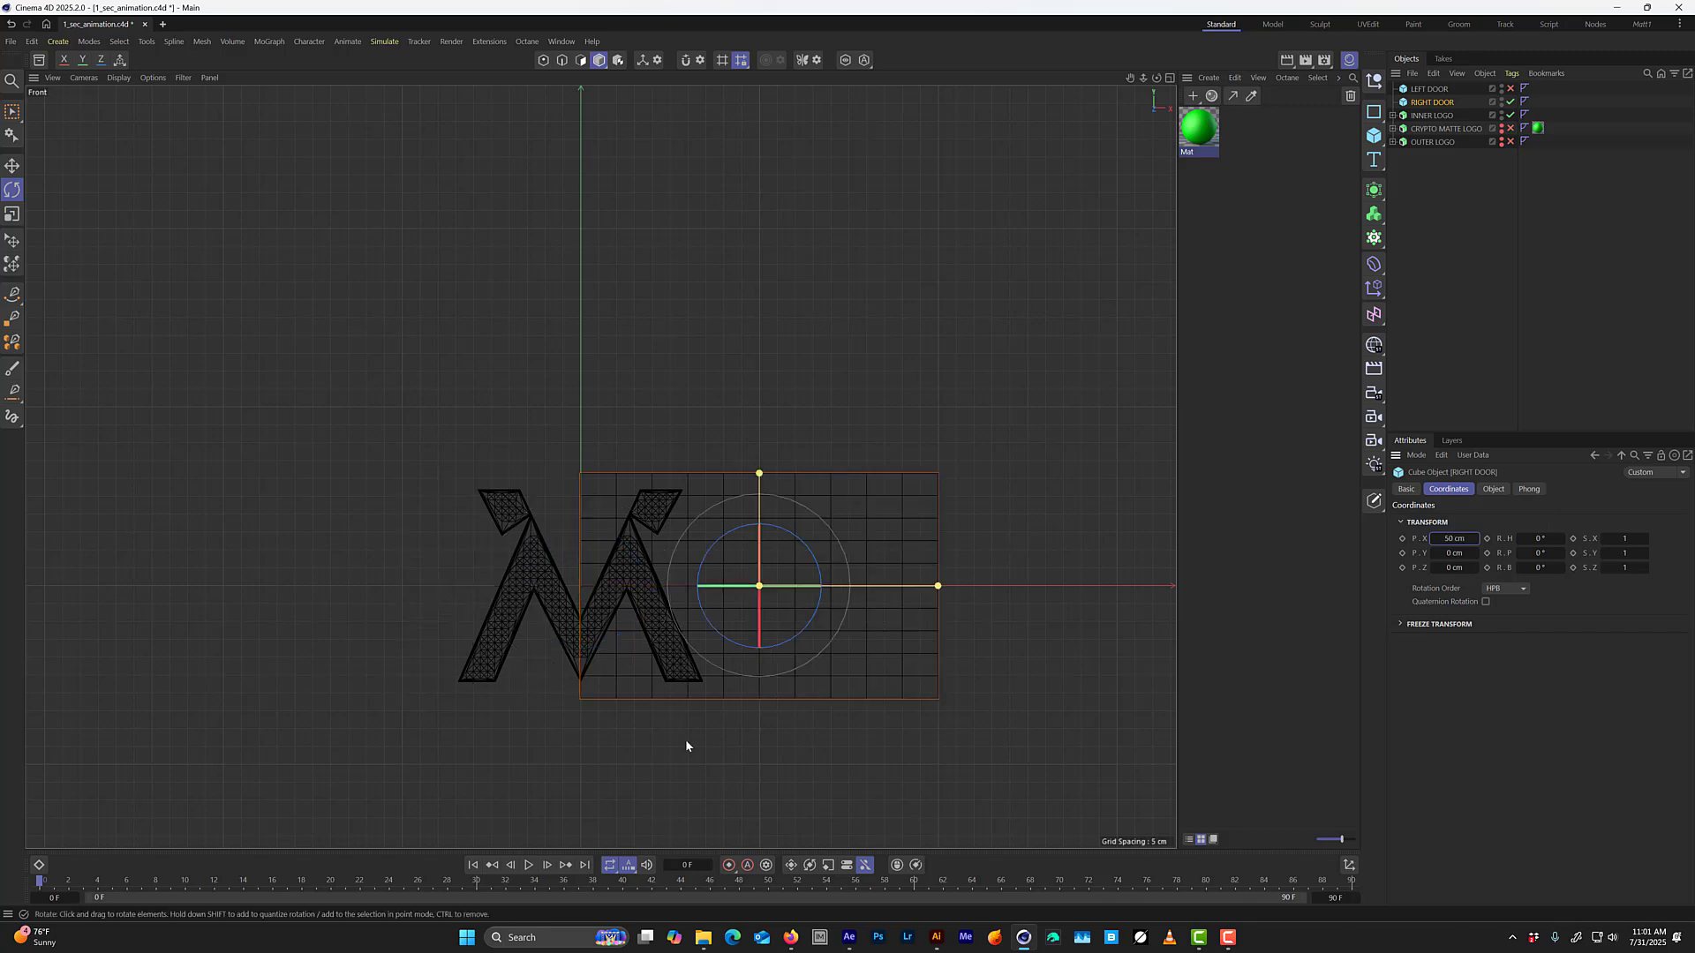
Enable LEFT DOOR and set its X position to -50 cm so it meets RIGHT DOOR at the centre.
middle_click(597, 345)
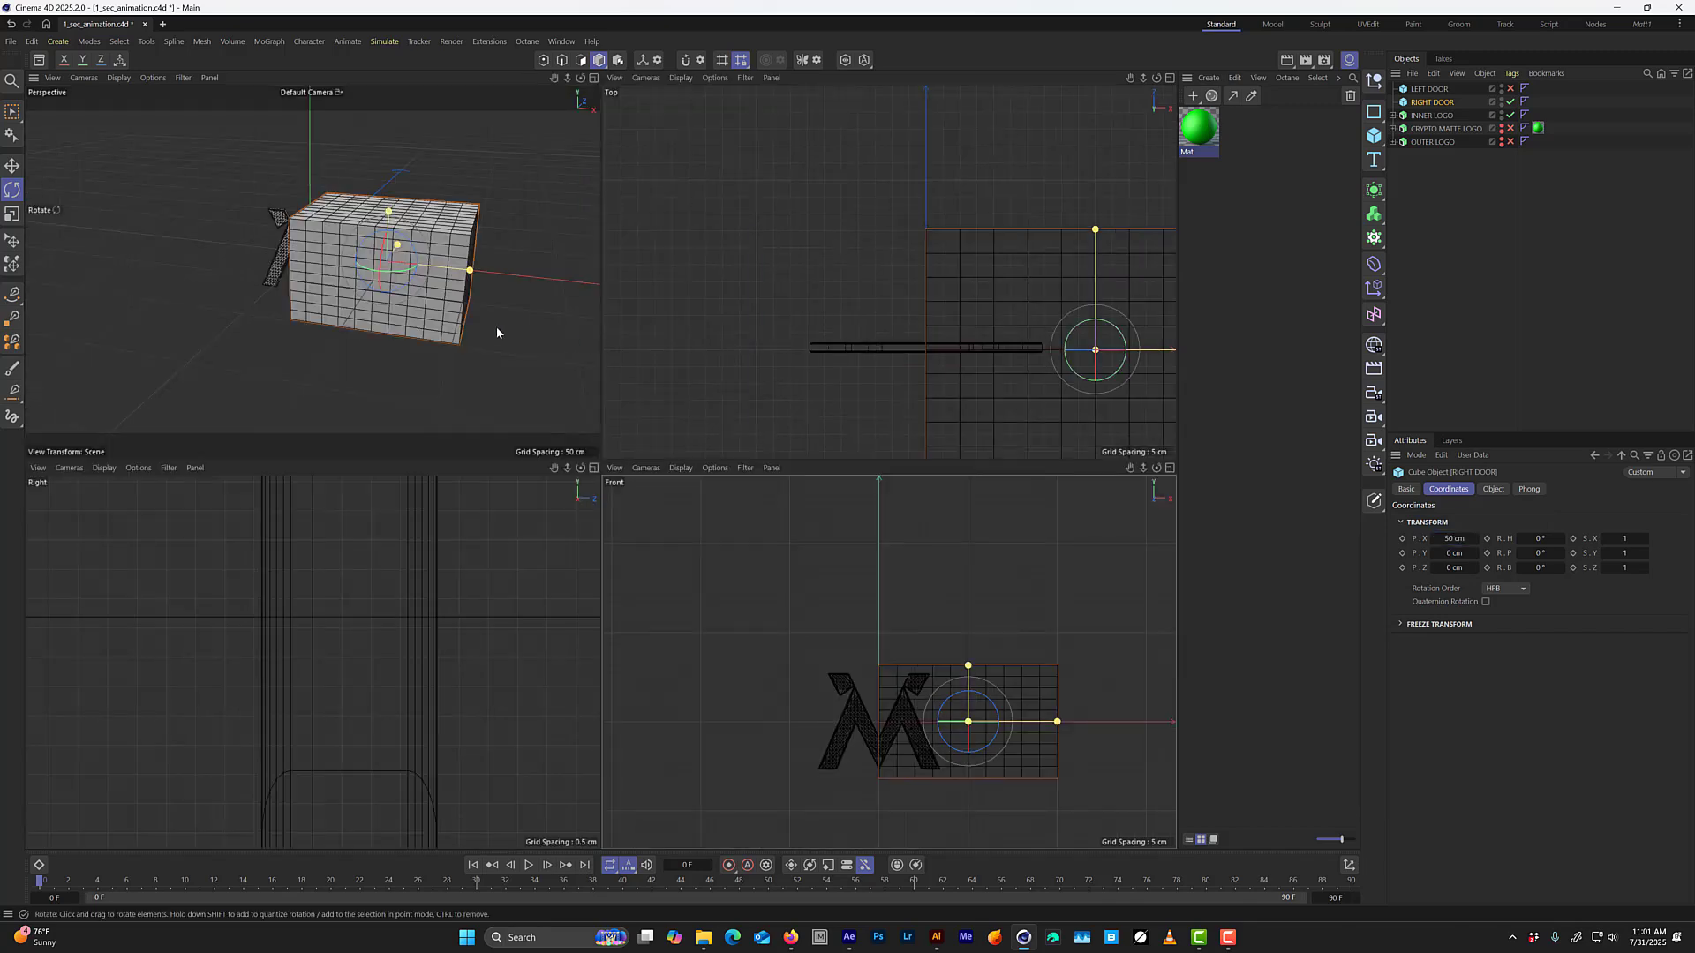
middle_click(495, 329)
click(1510, 88)
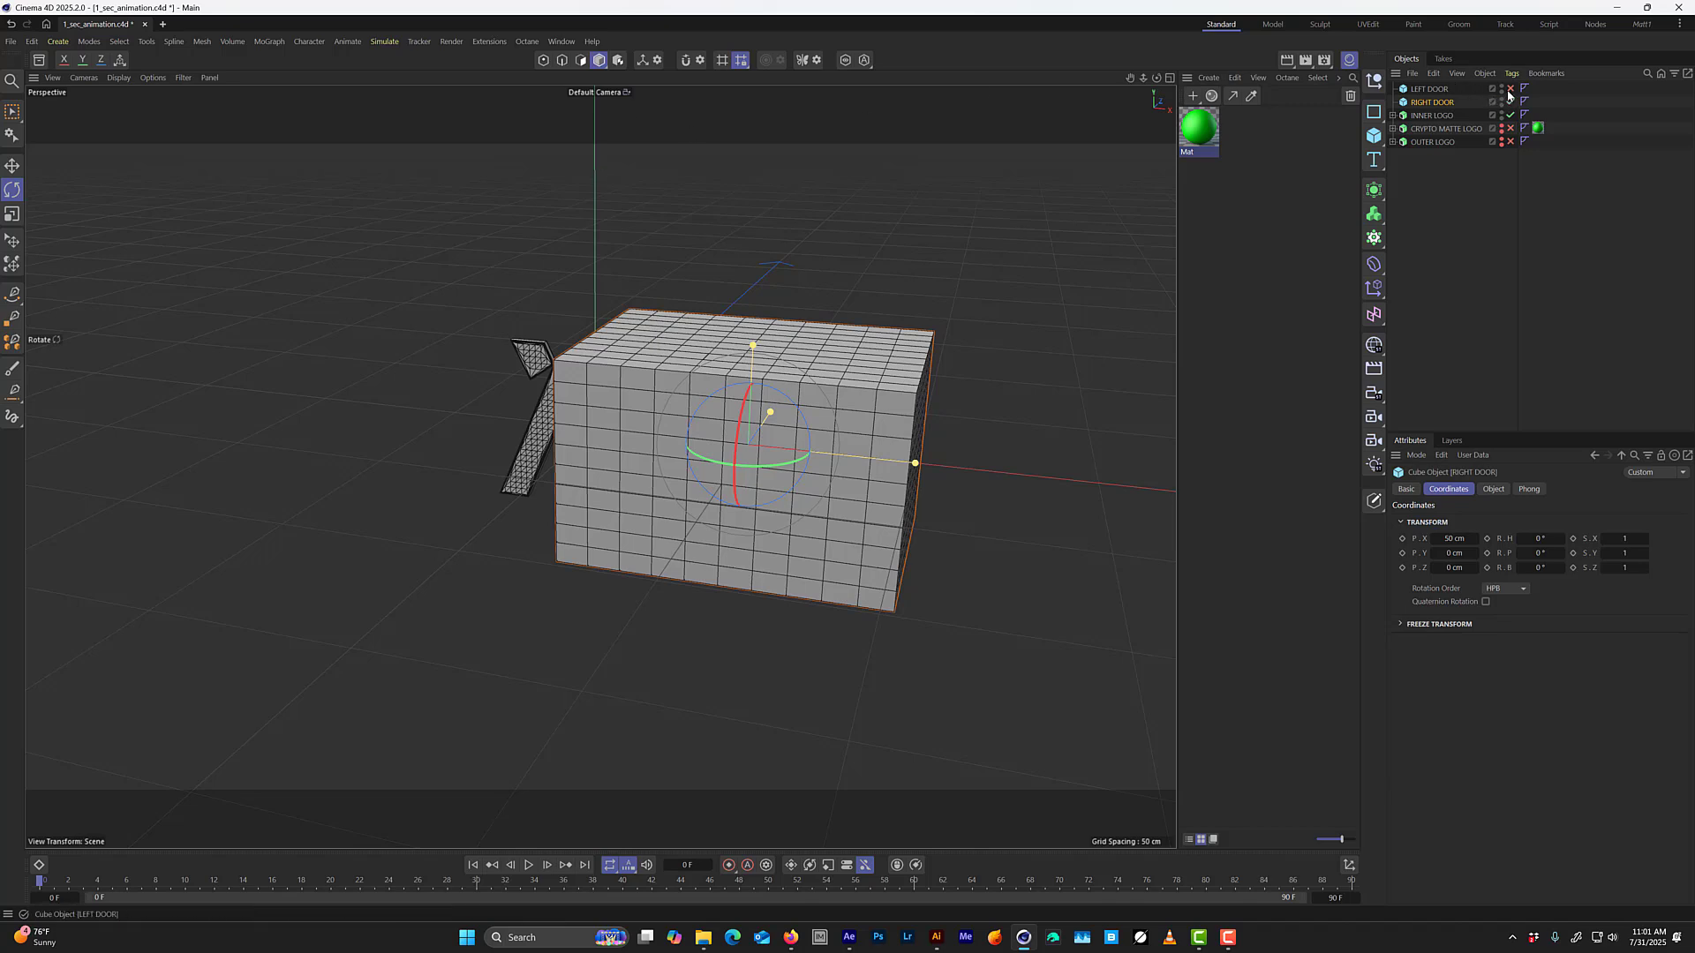
click(1438, 89)
click(1455, 539)
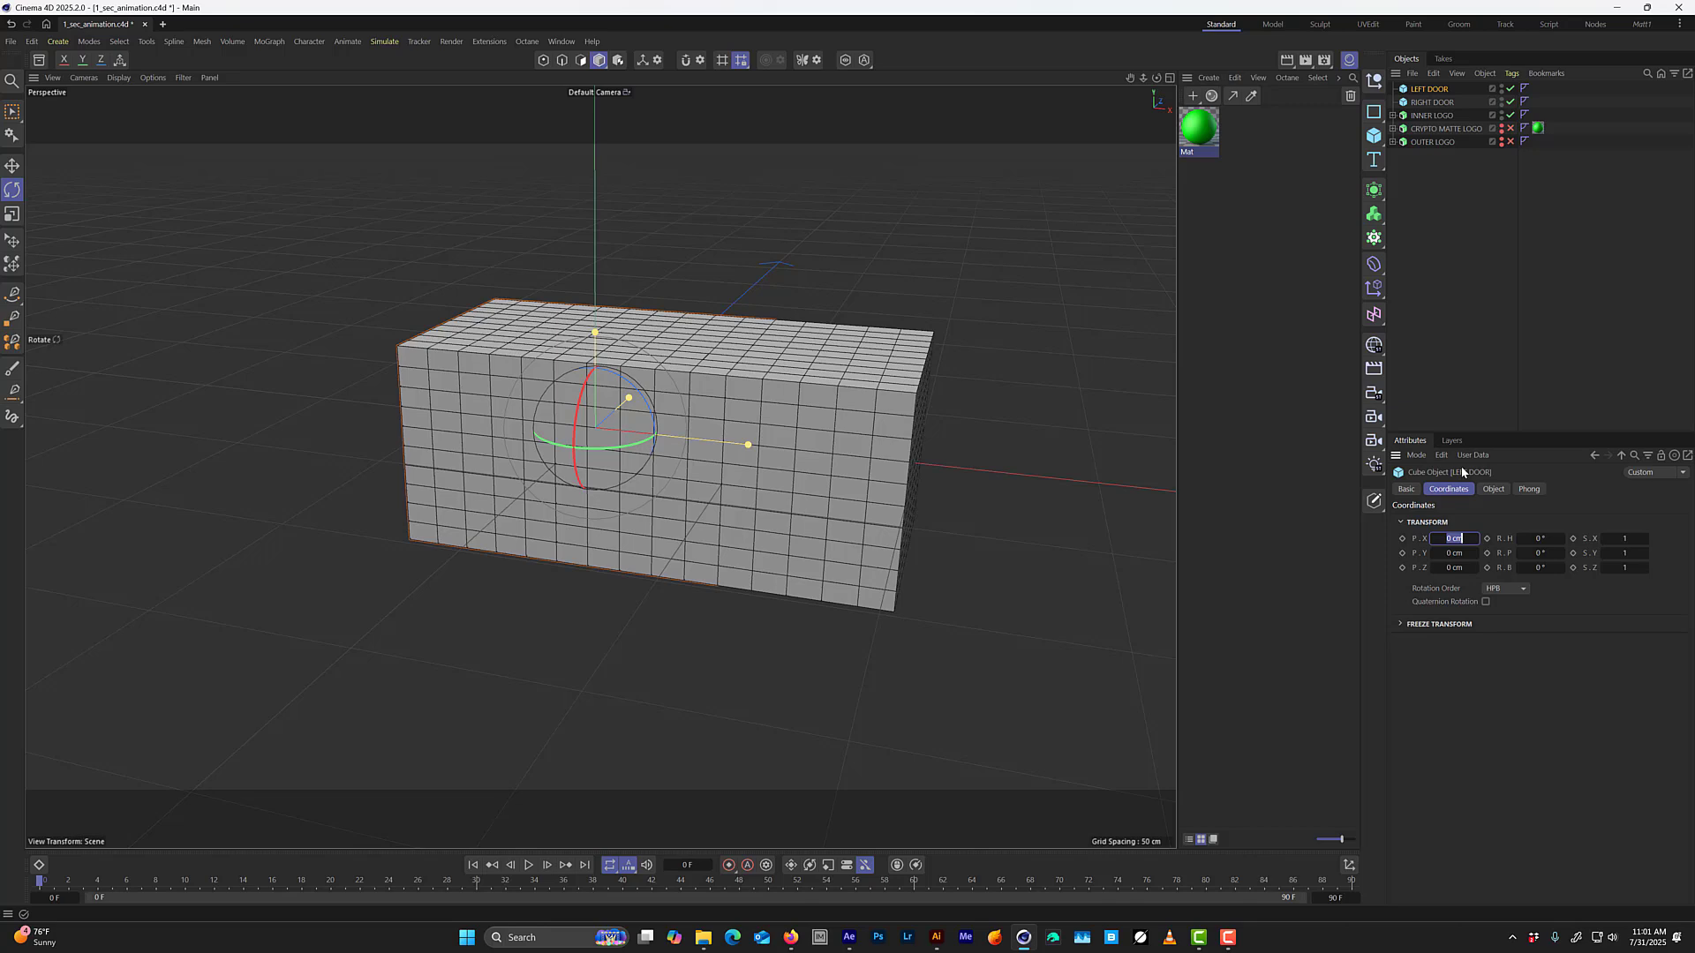
text(-50)
key(Return)
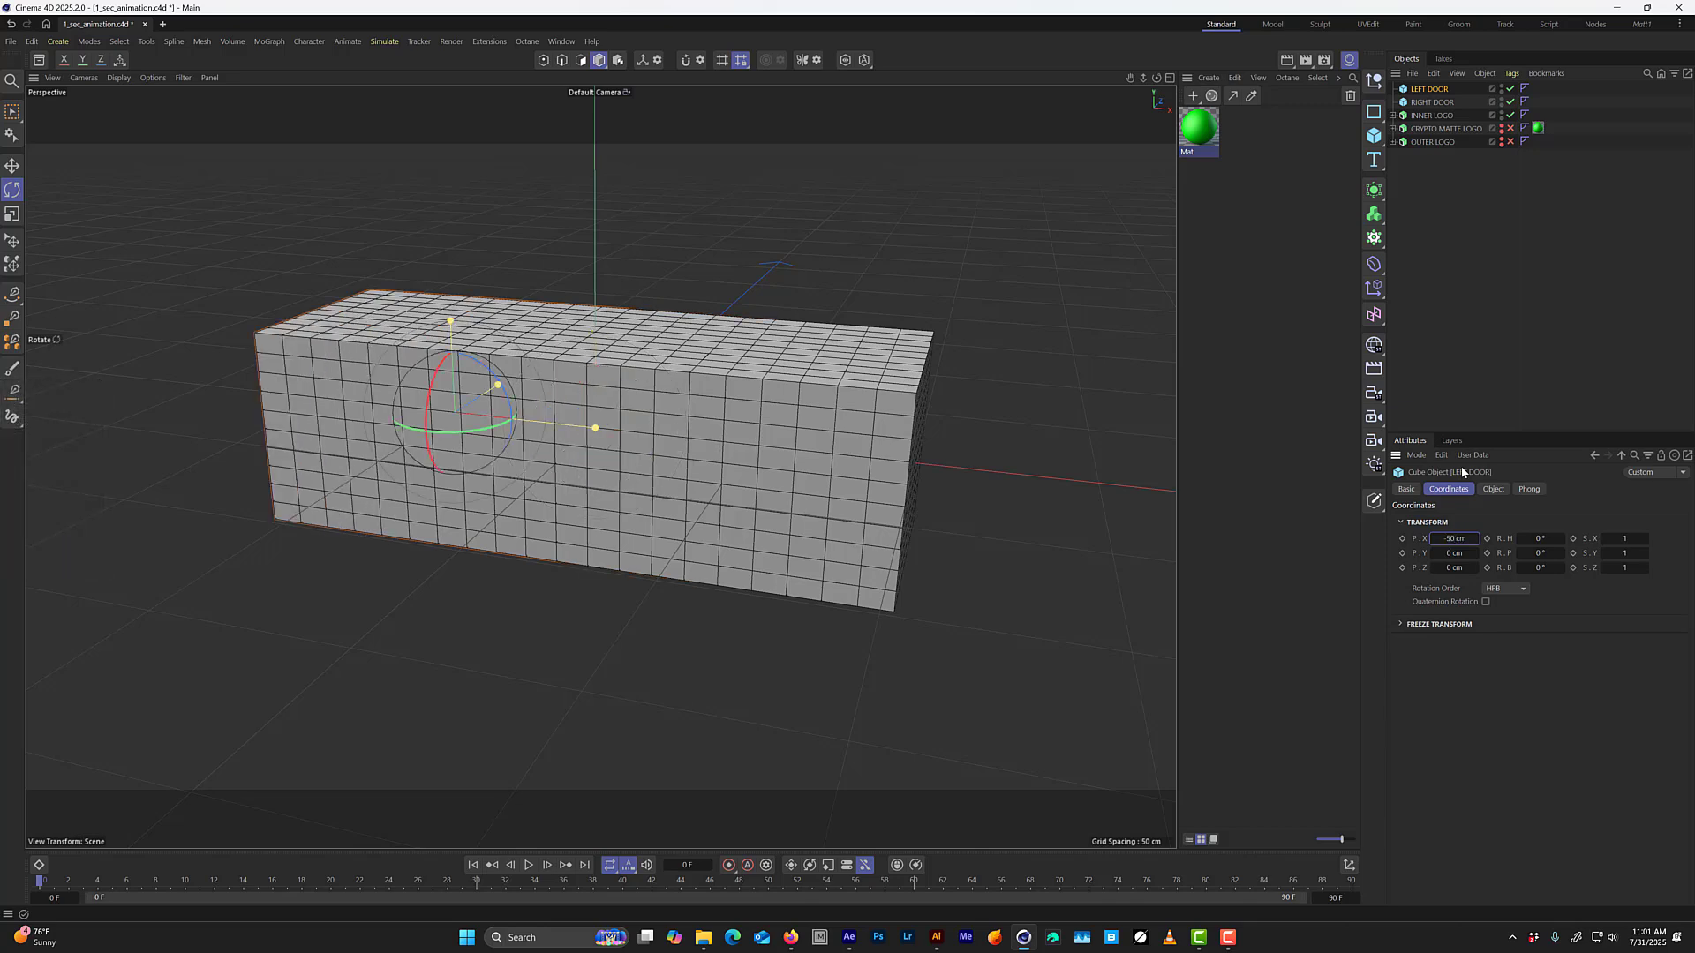
Add a Boolean generator and rename it INNER LOGO LEFT.
middle_click(649, 510)
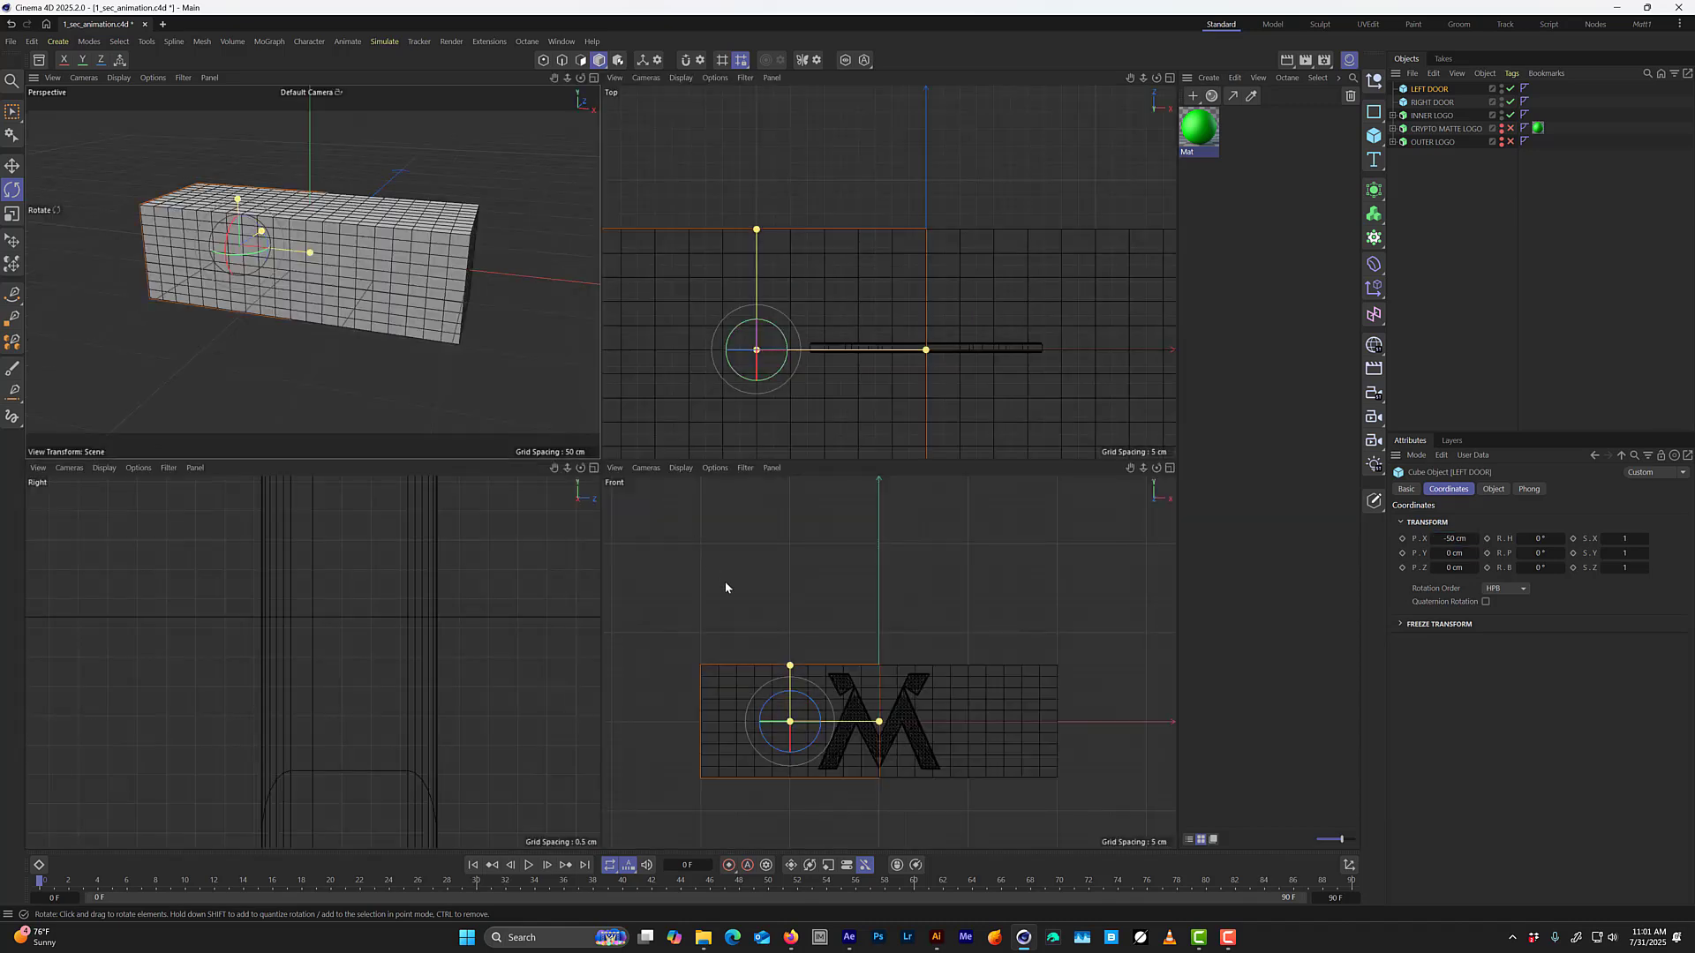
middle_click(727, 584)
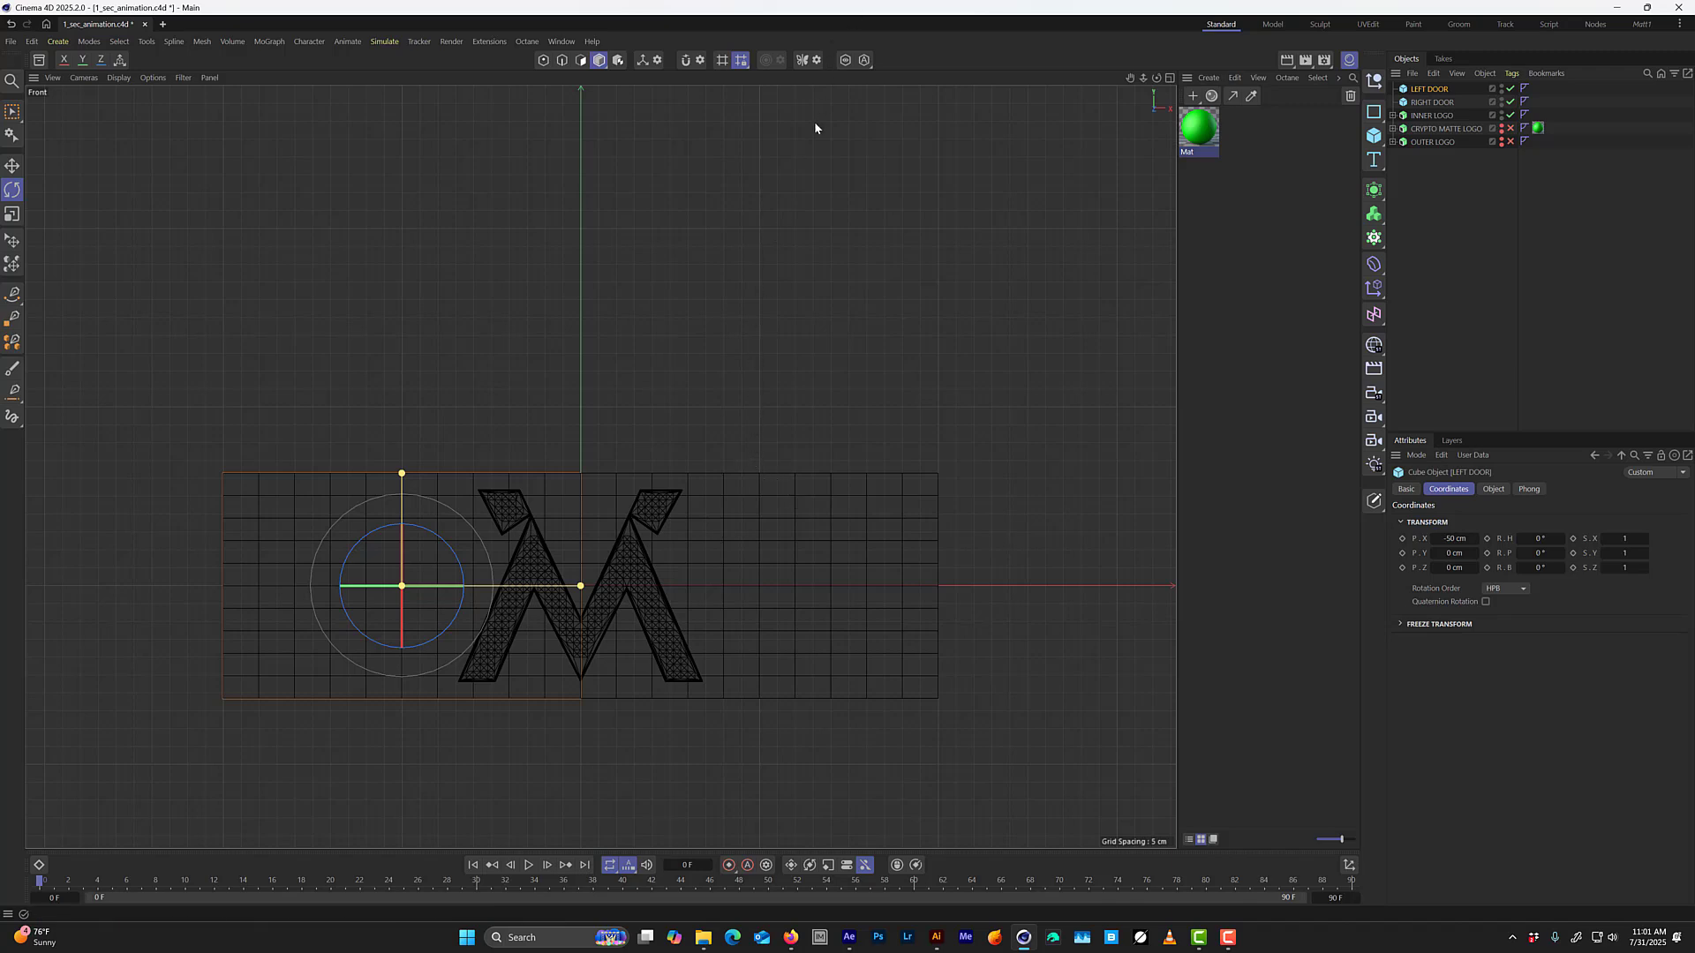
click(1370, 197)
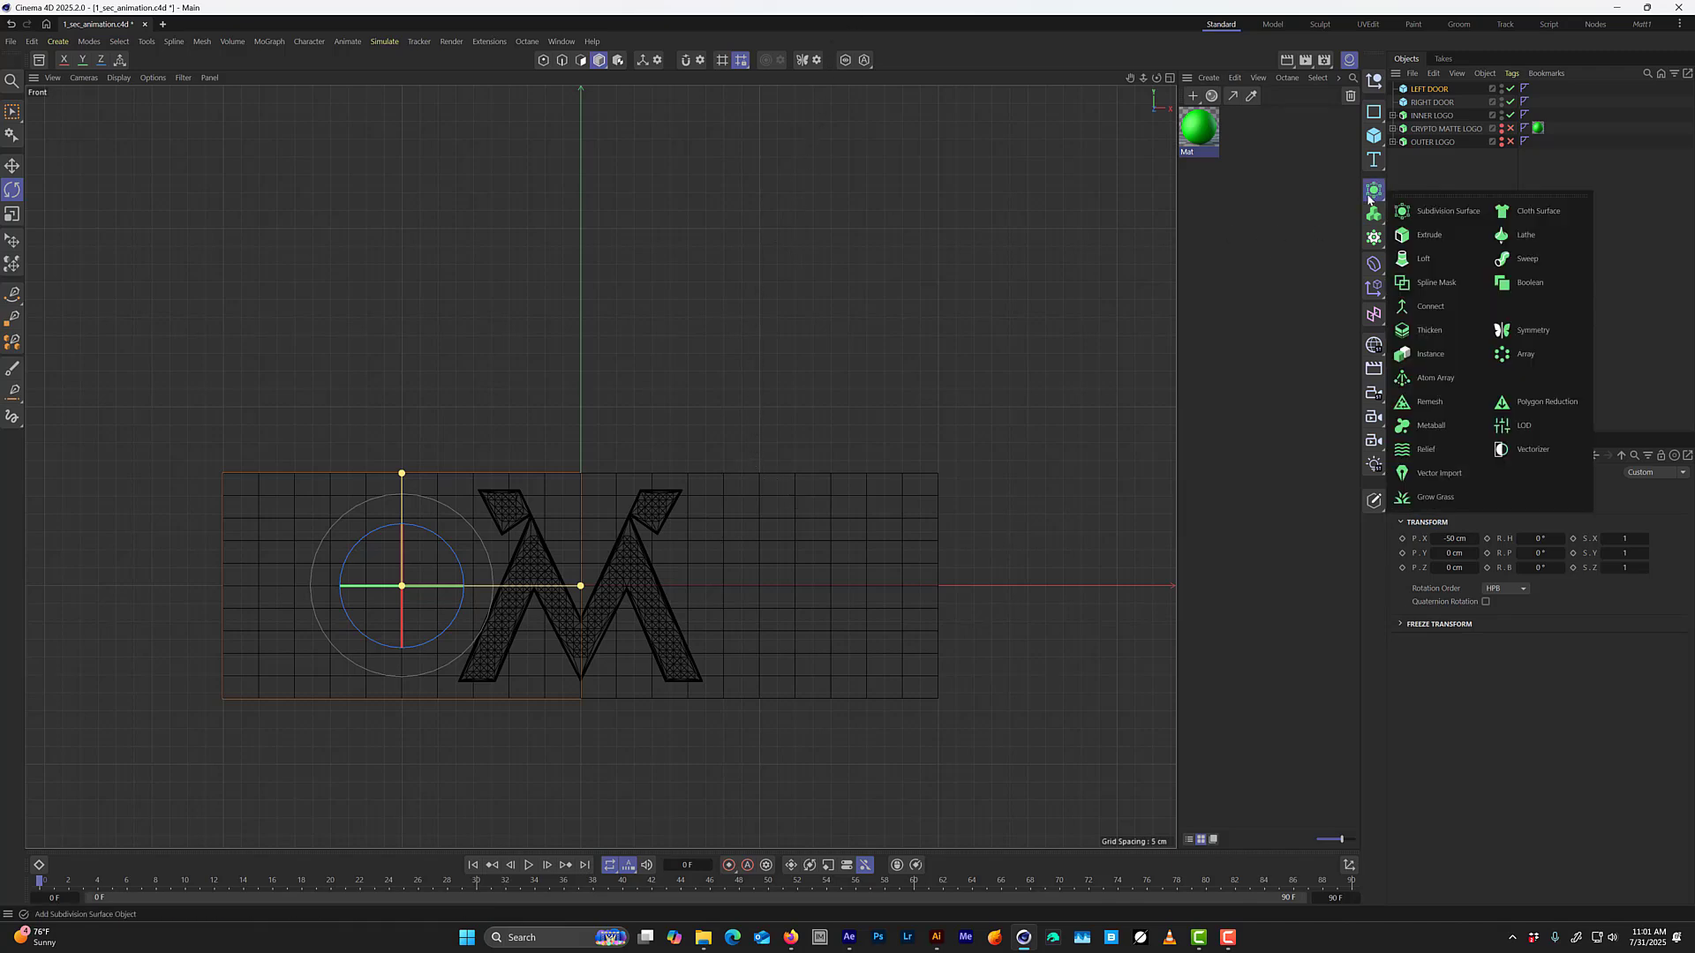
click(1522, 285)
double_click(1422, 90)
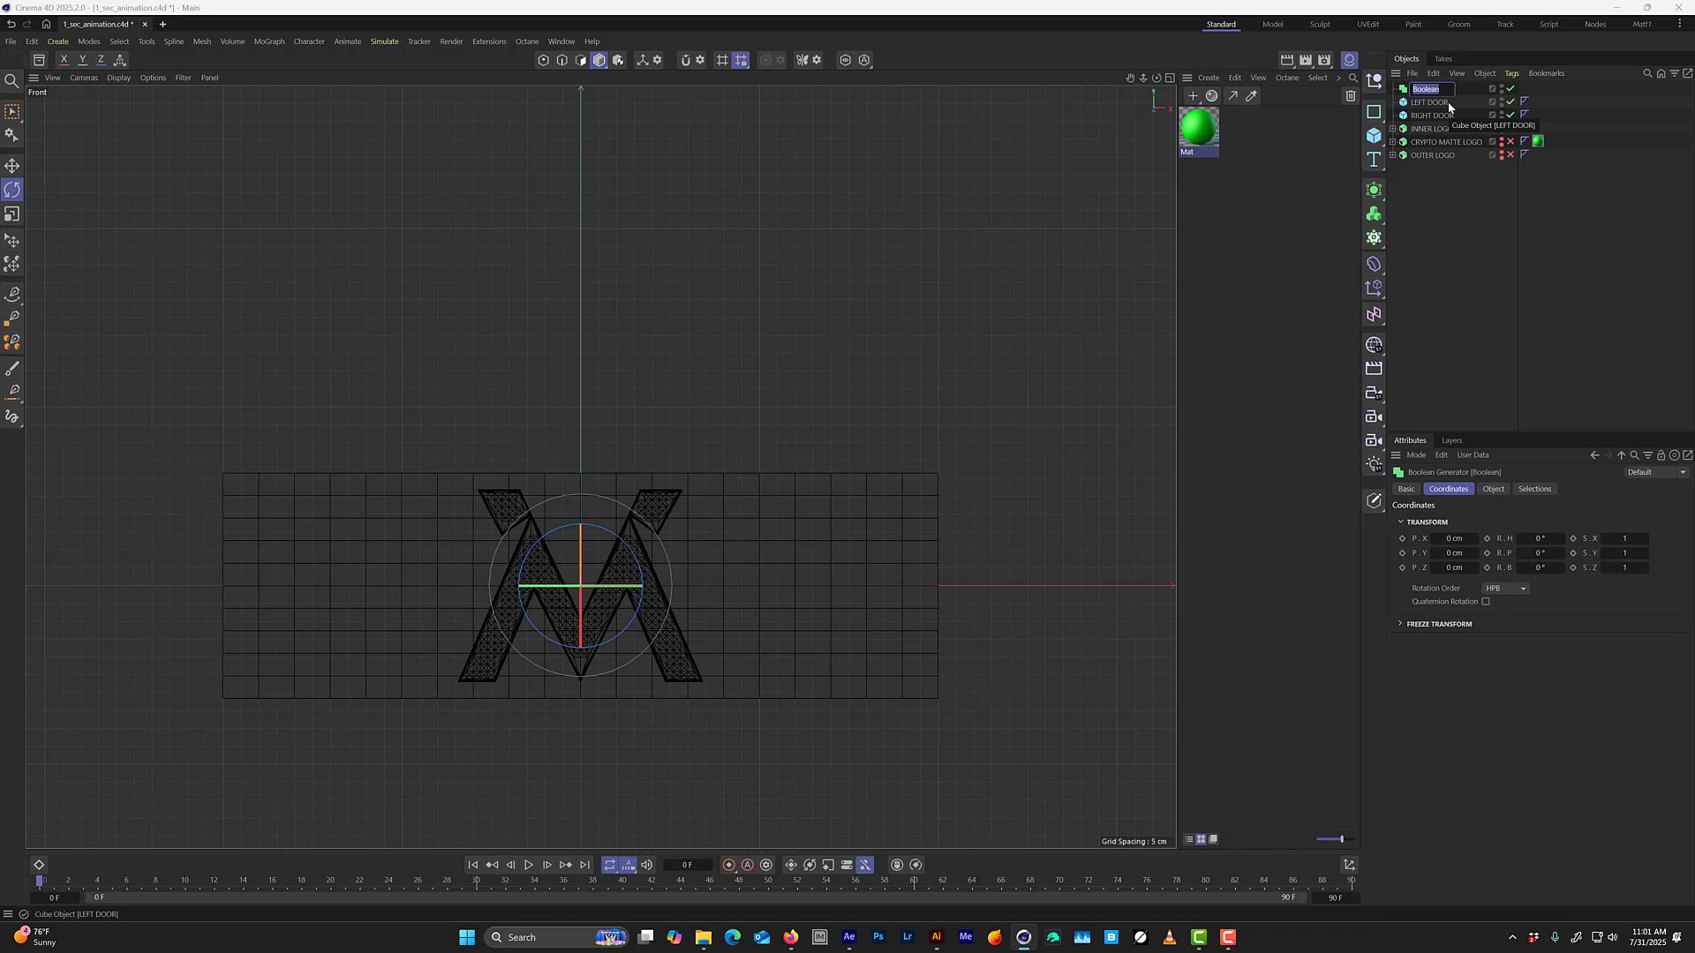
text(INN)
text(ER LOGO LEFT)
key(Return)
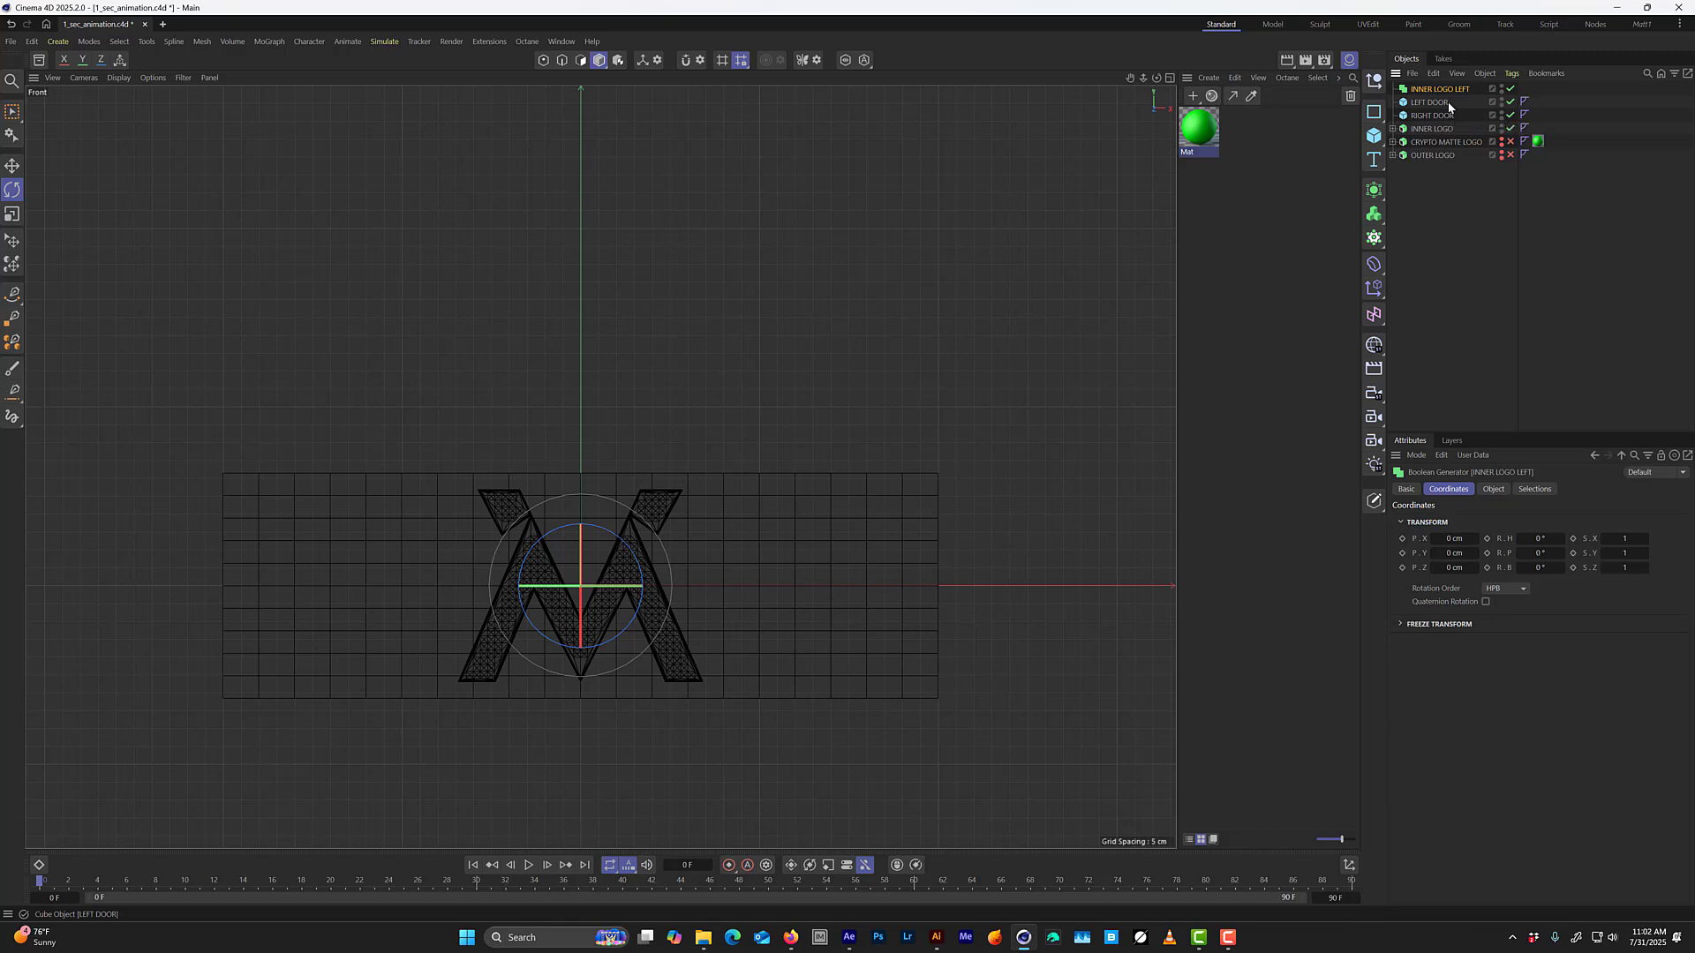
Duplicate the INNER LOGO LEFT Boolean and rename the copy INNER LOGO RIGHT.
key(ctrl+c)
key(ctrl+v)
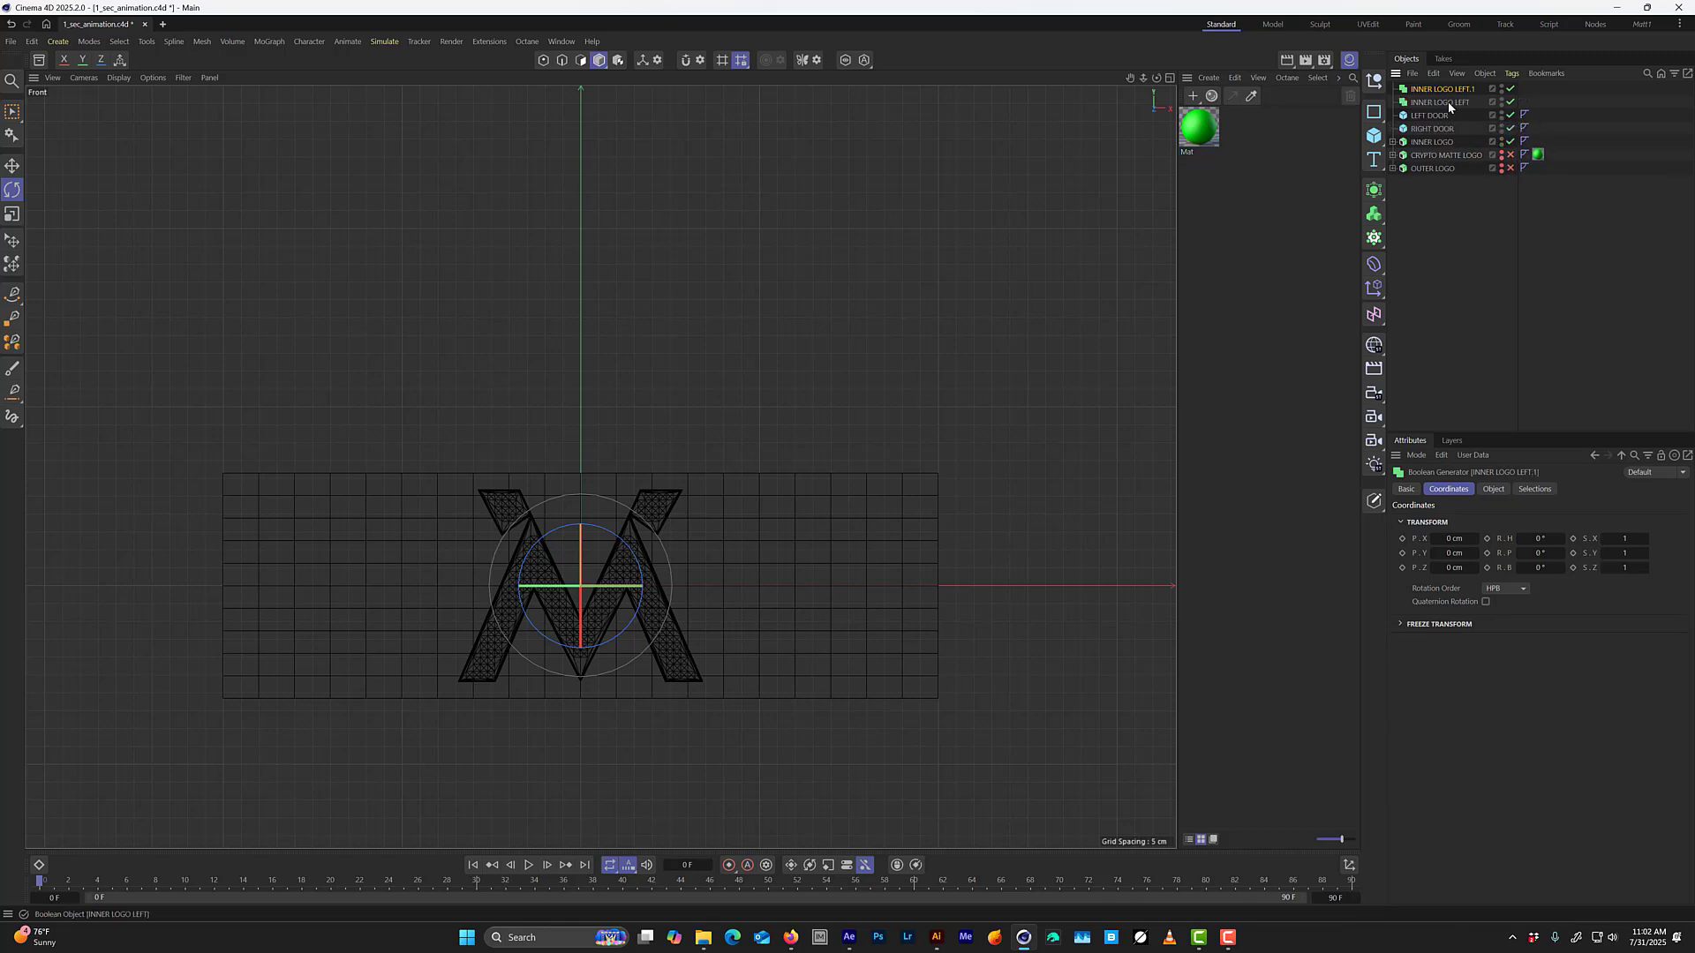
double_click(1445, 90)
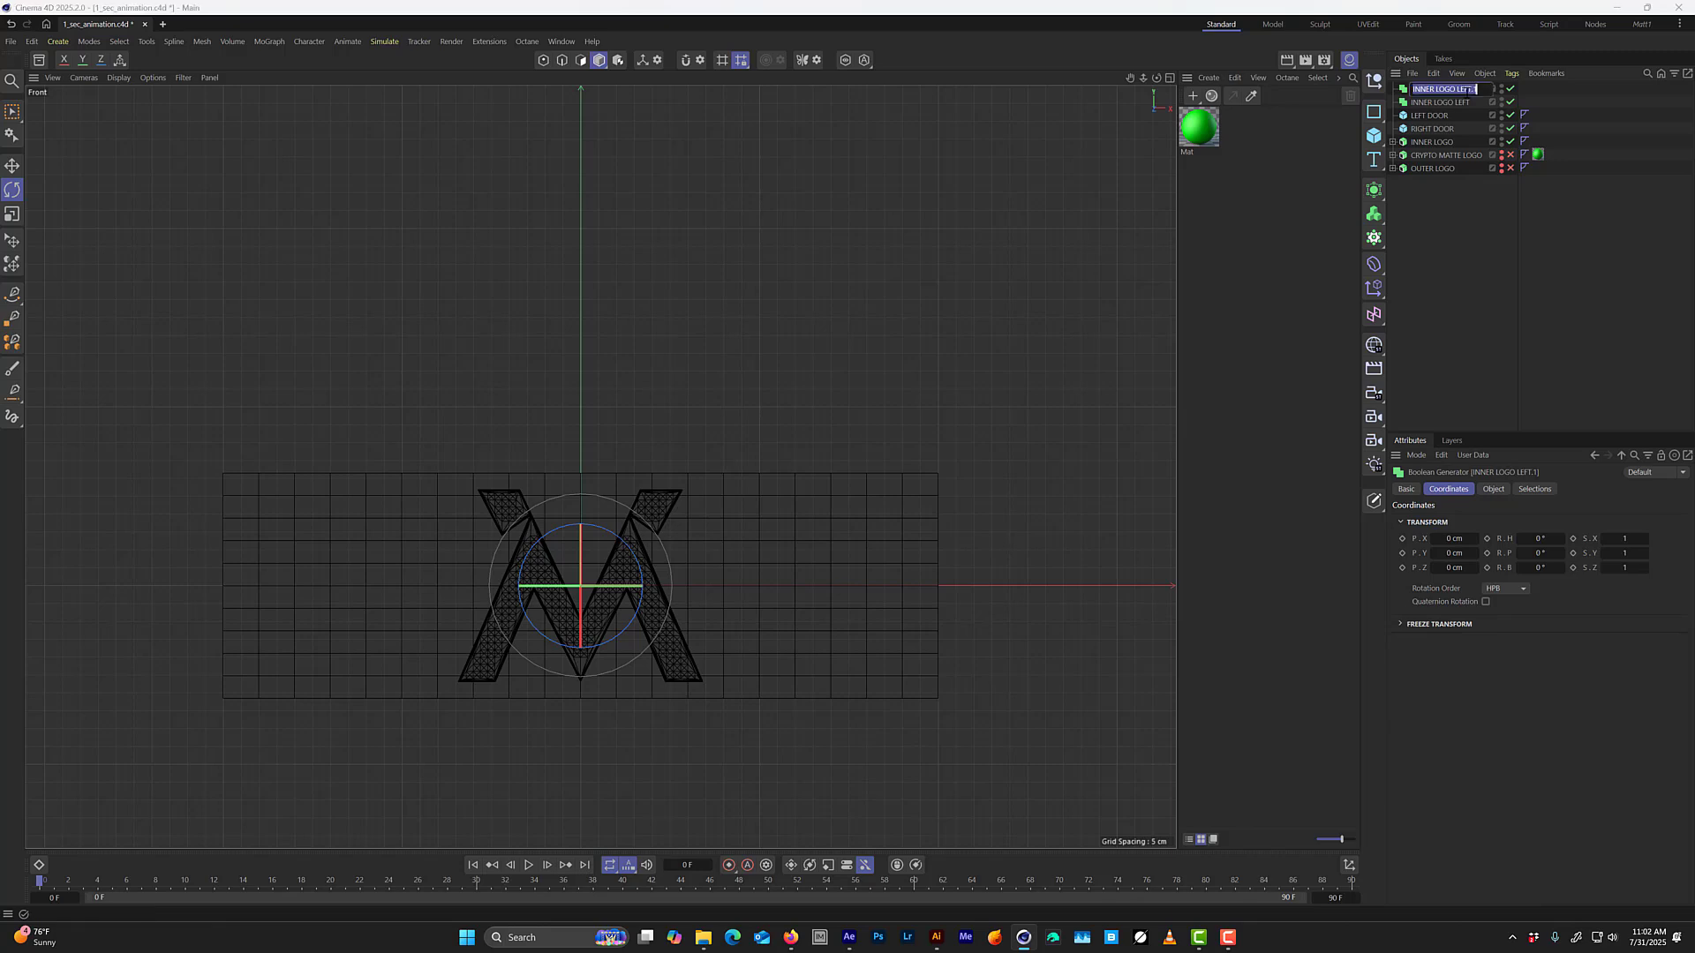
drag(1480, 89, 1463, 89)
key(BackSpace)
text(RIGHT)
key(Return)
Set the operation of both the INNER LOGO LEFT and INNER LOGO RIGHT Booleans to Subtract.
shift+click(1421, 102)
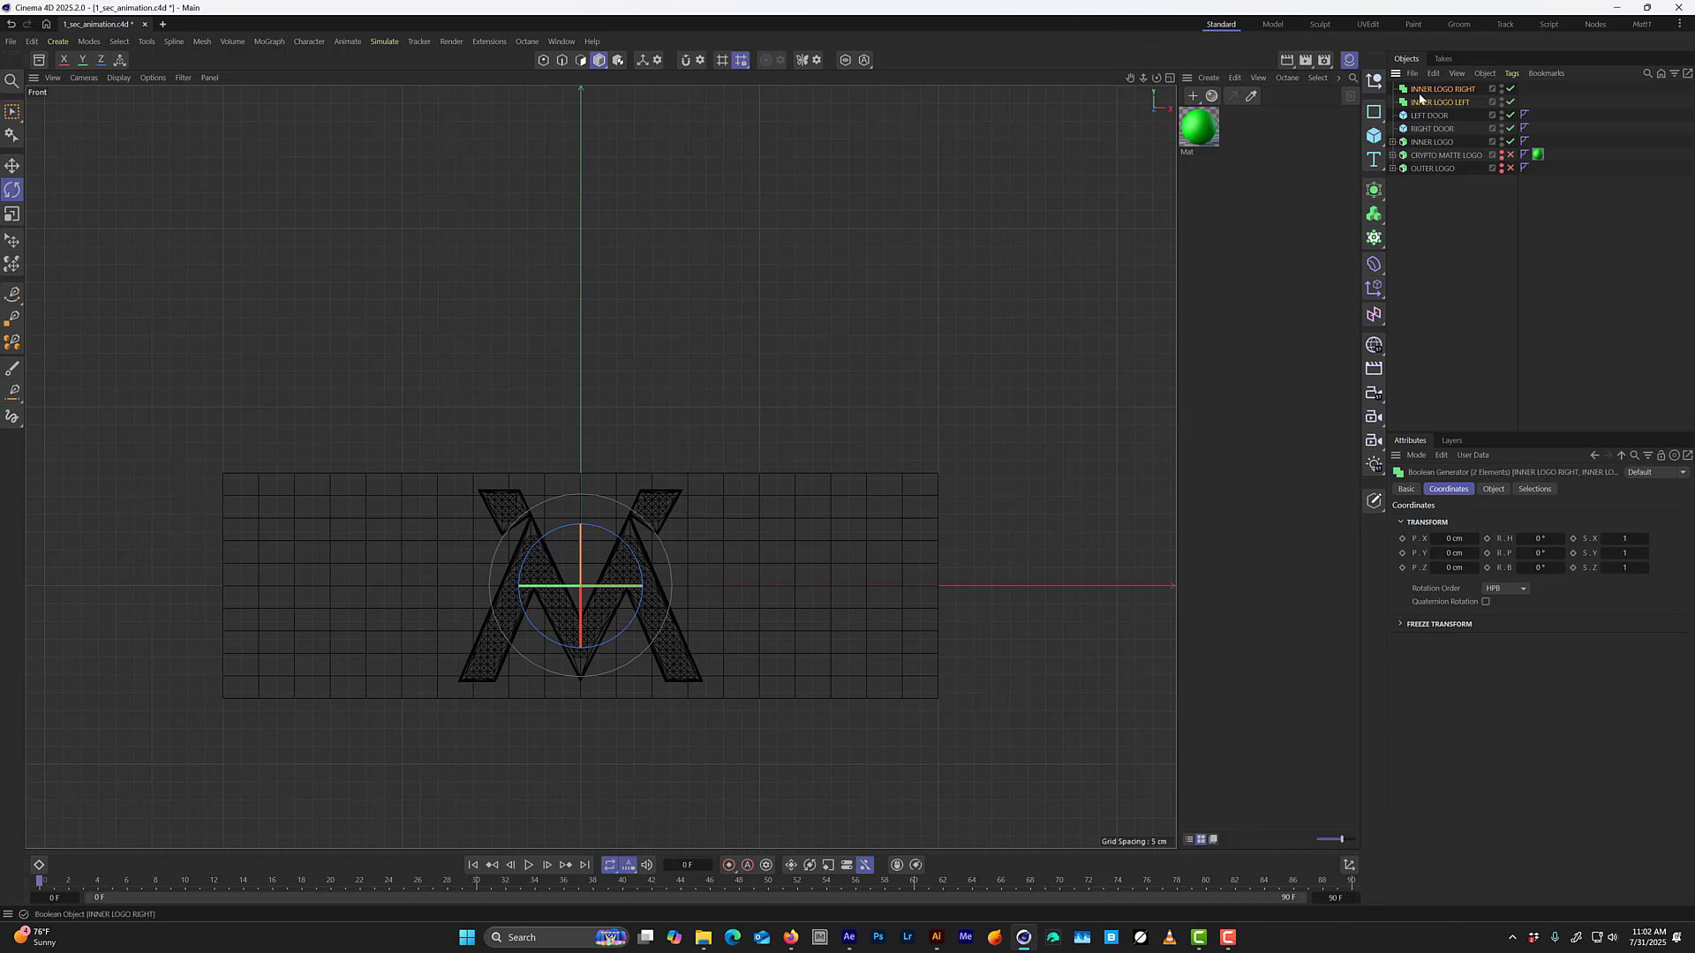
click(1504, 489)
click(1507, 519)
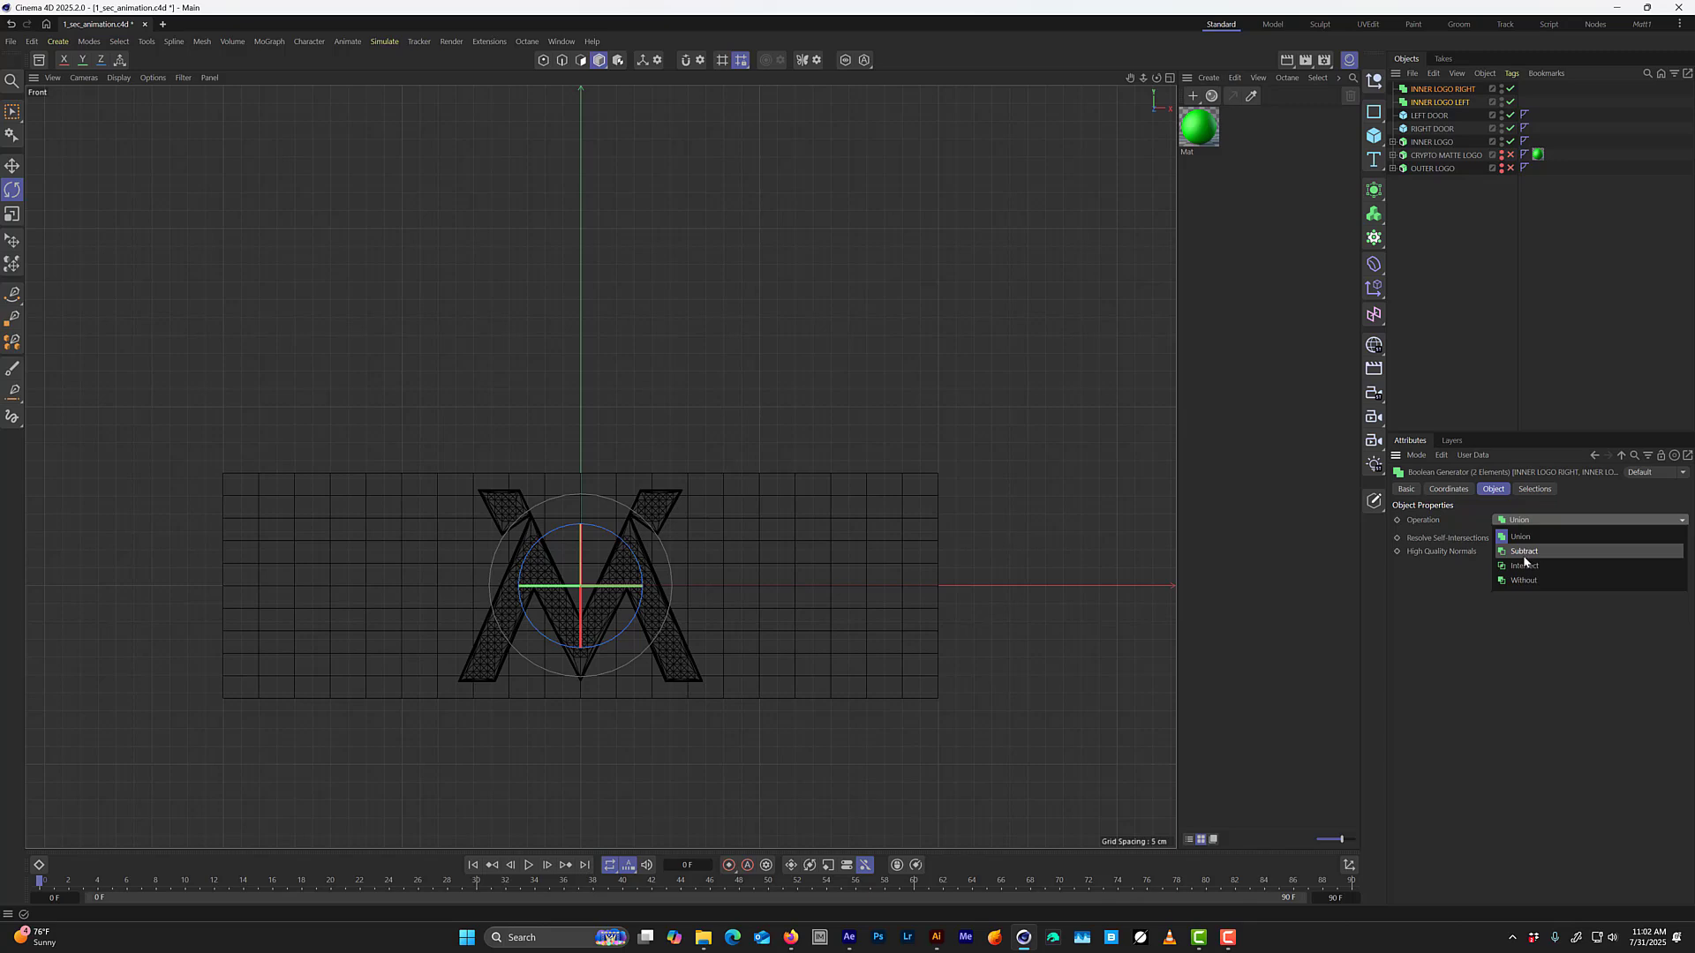
click(1525, 552)
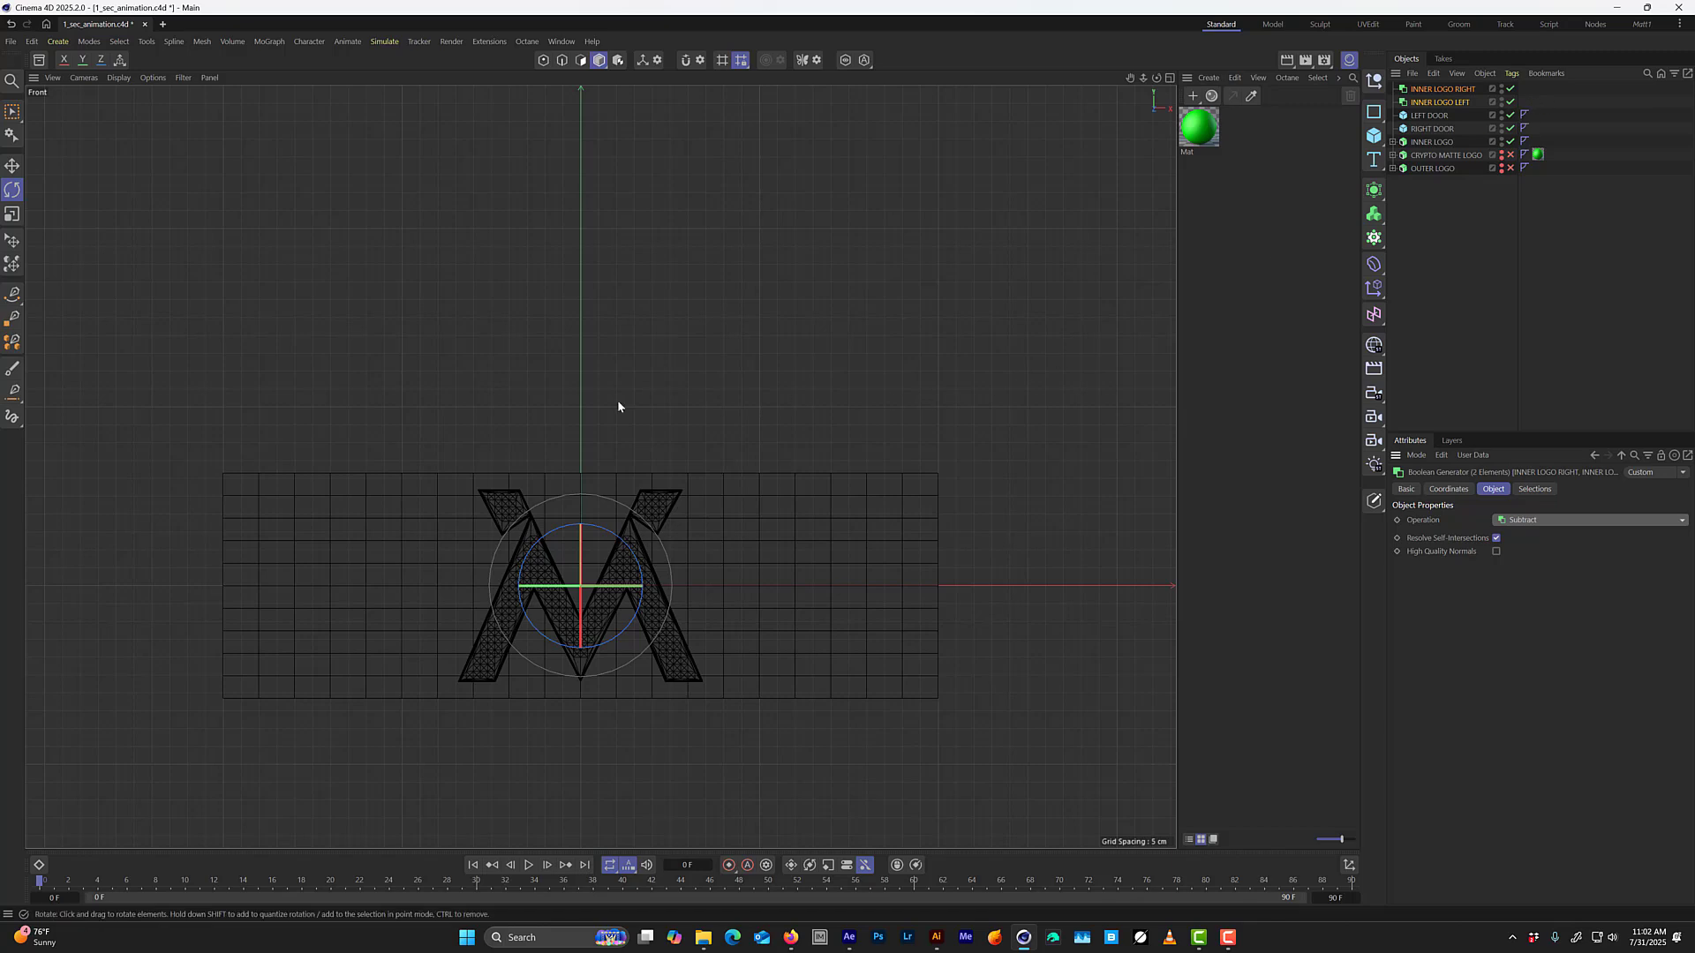
Disable INNER LOGO LEFT and LEFT DOOR, and order the objects so each Boolean sits directly above its matching door.
middle_click(399, 338)
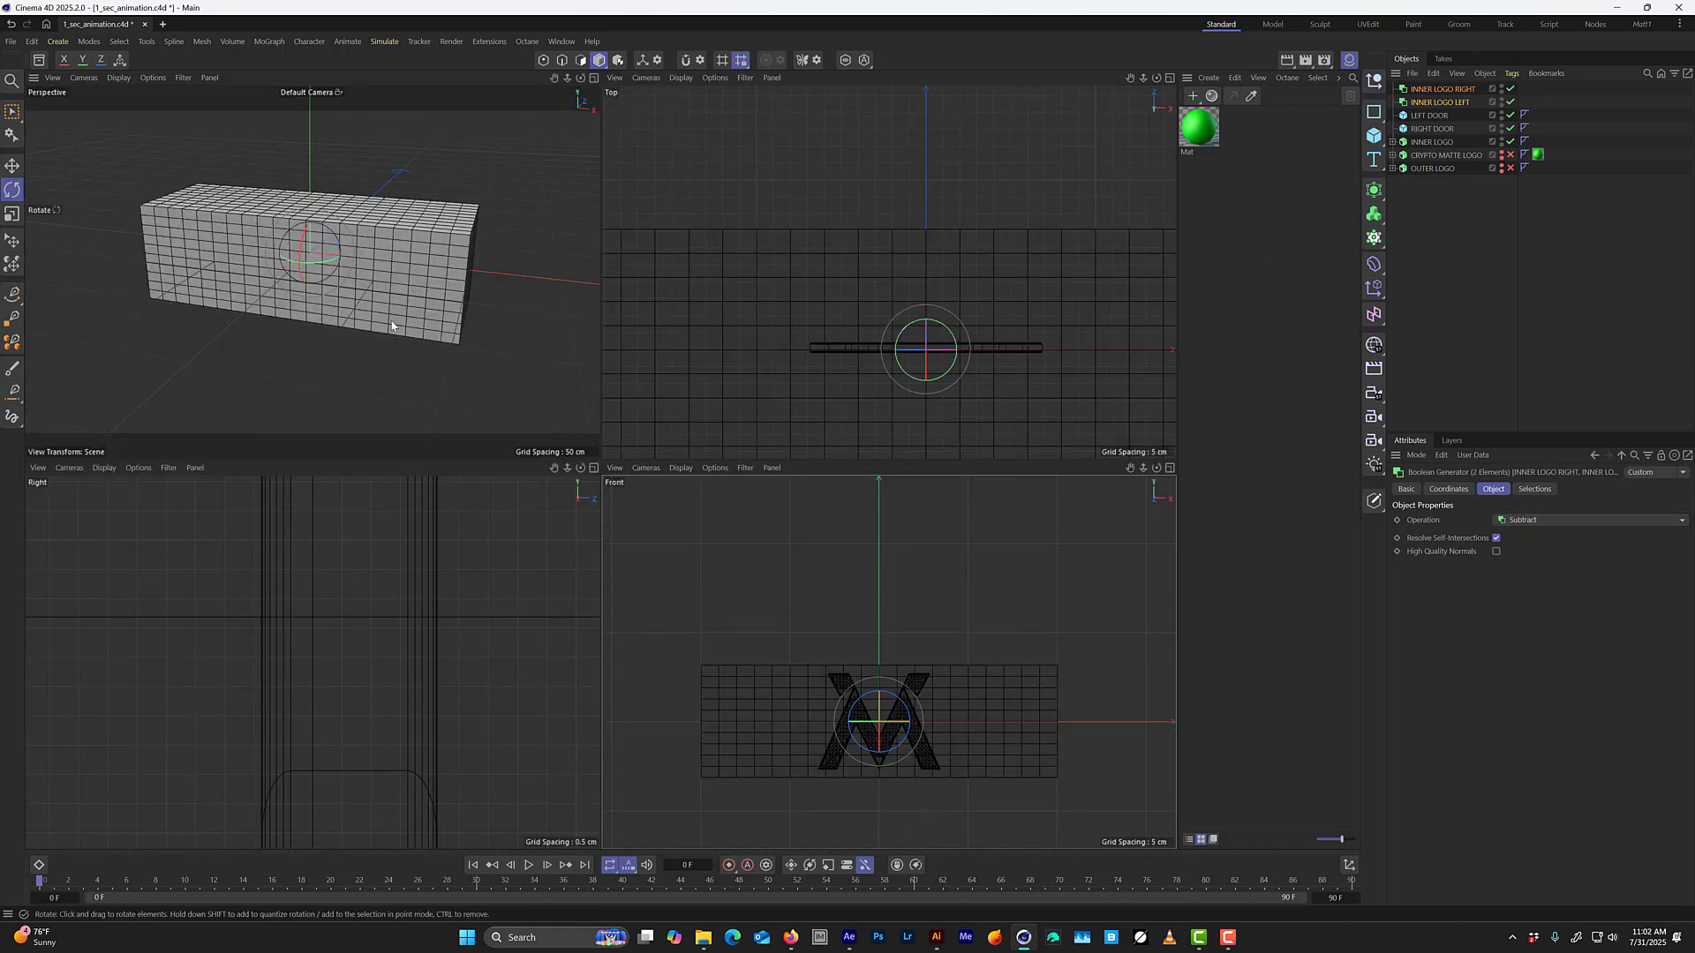
middle_click(399, 330)
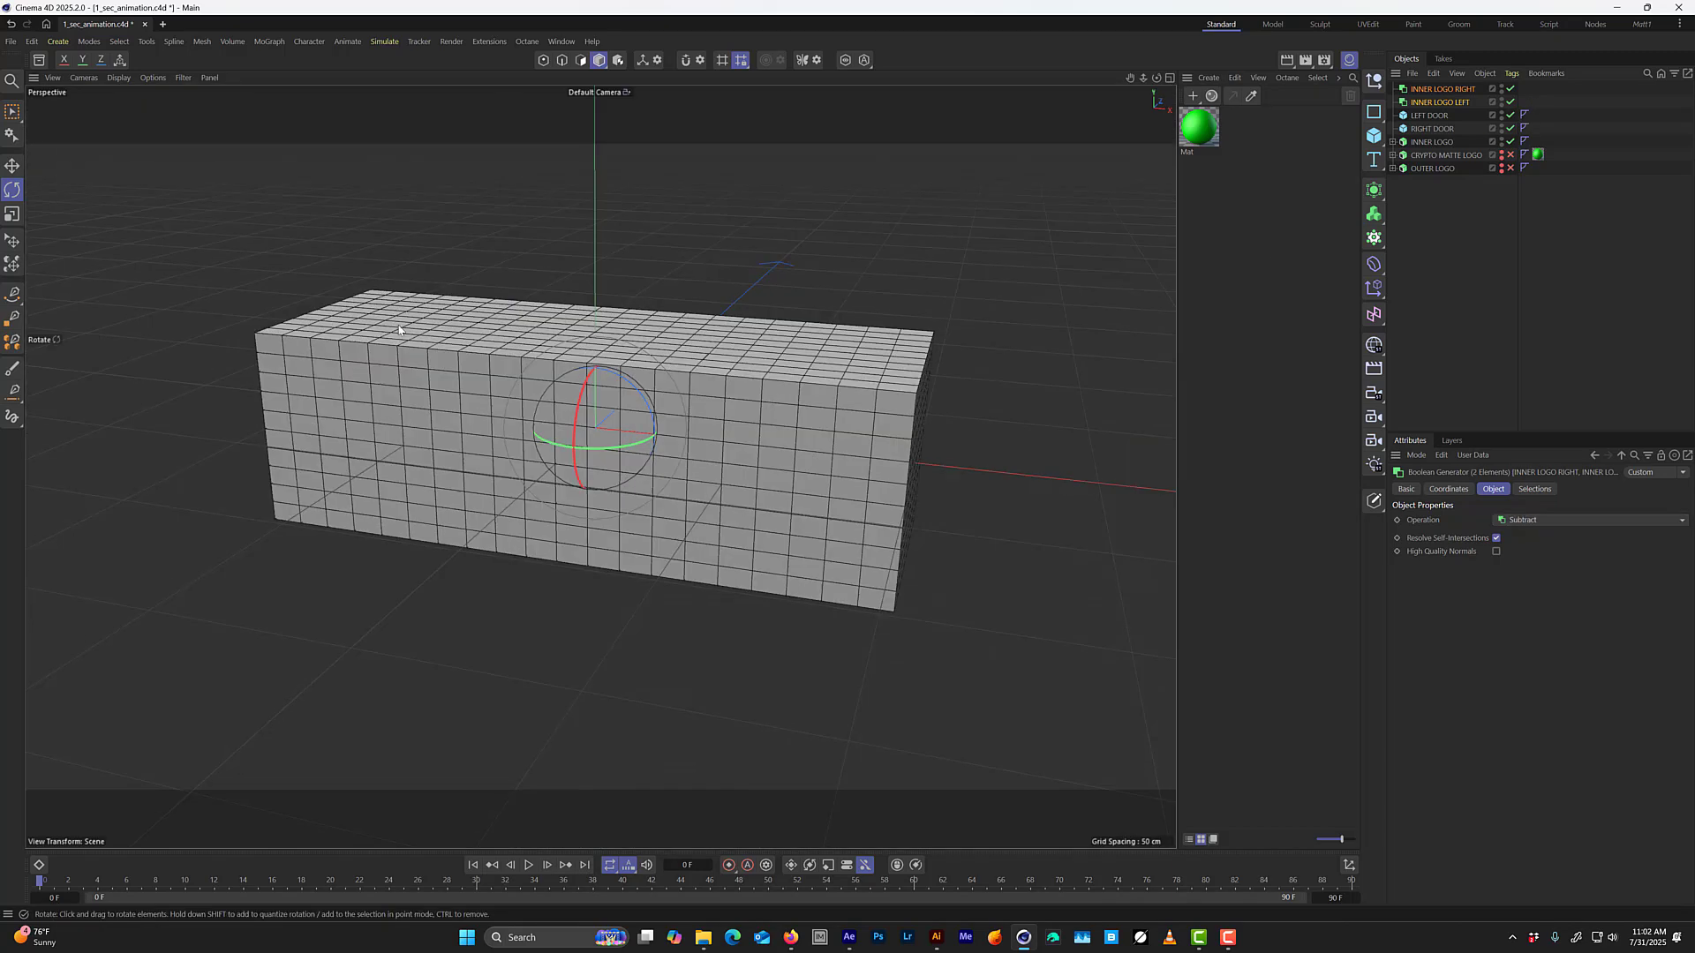
click(1551, 92)
click(1510, 102)
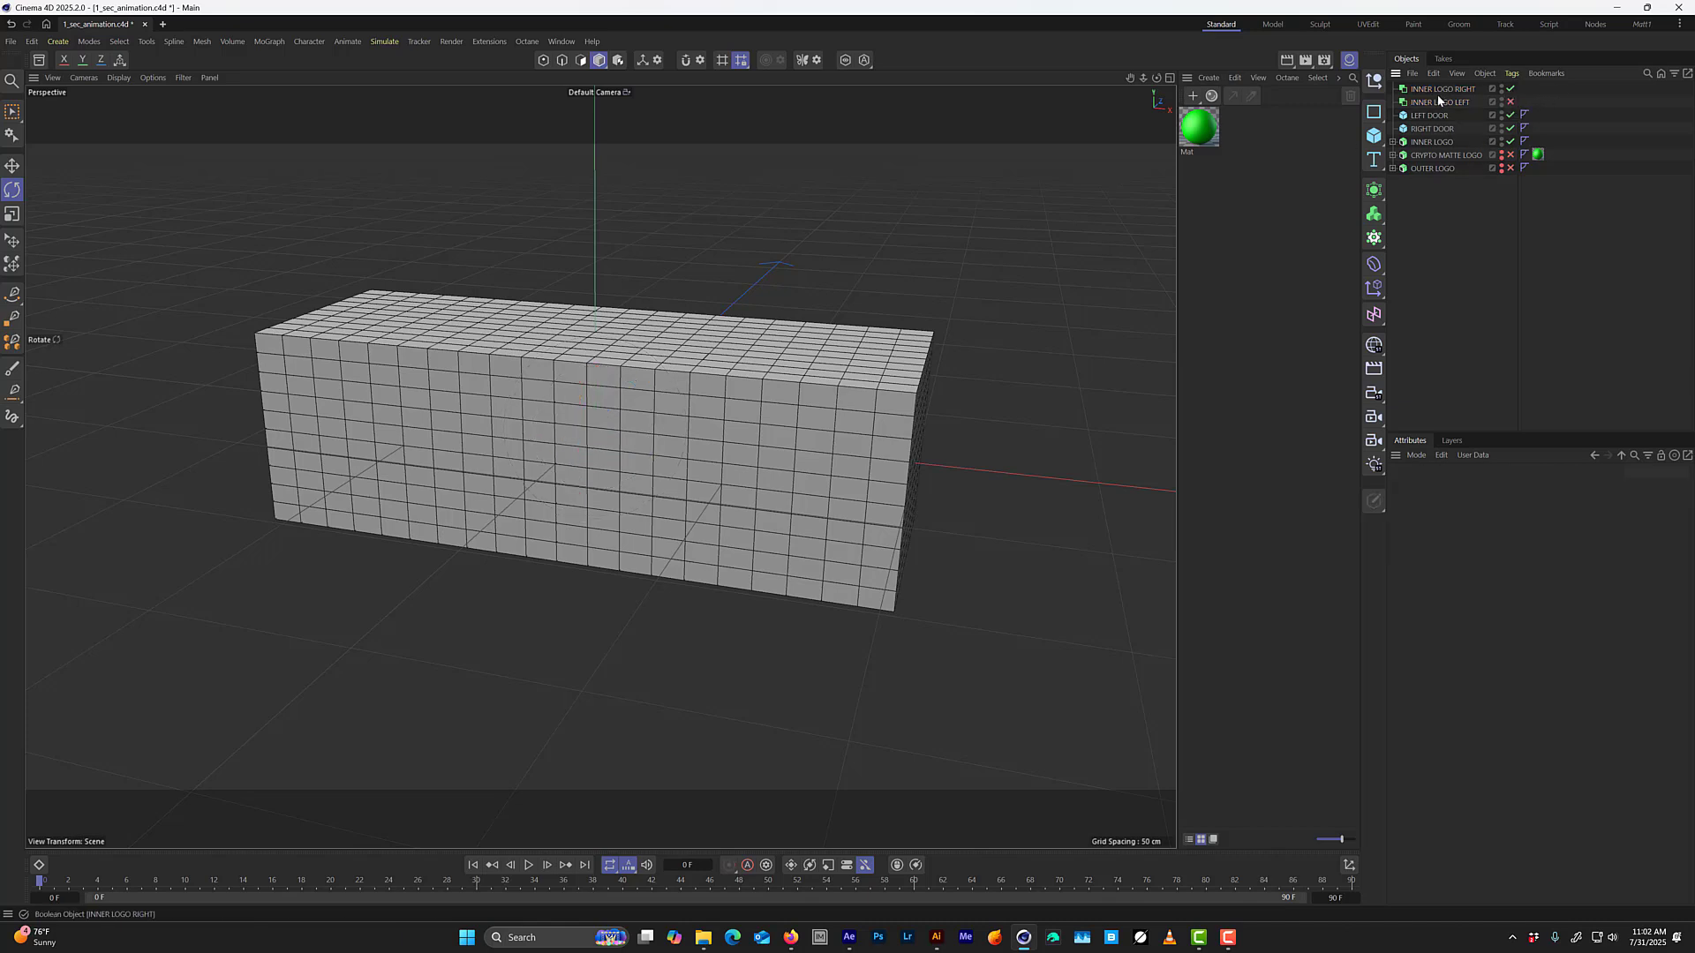
drag(1439, 113, 1445, 99)
click(1511, 115)
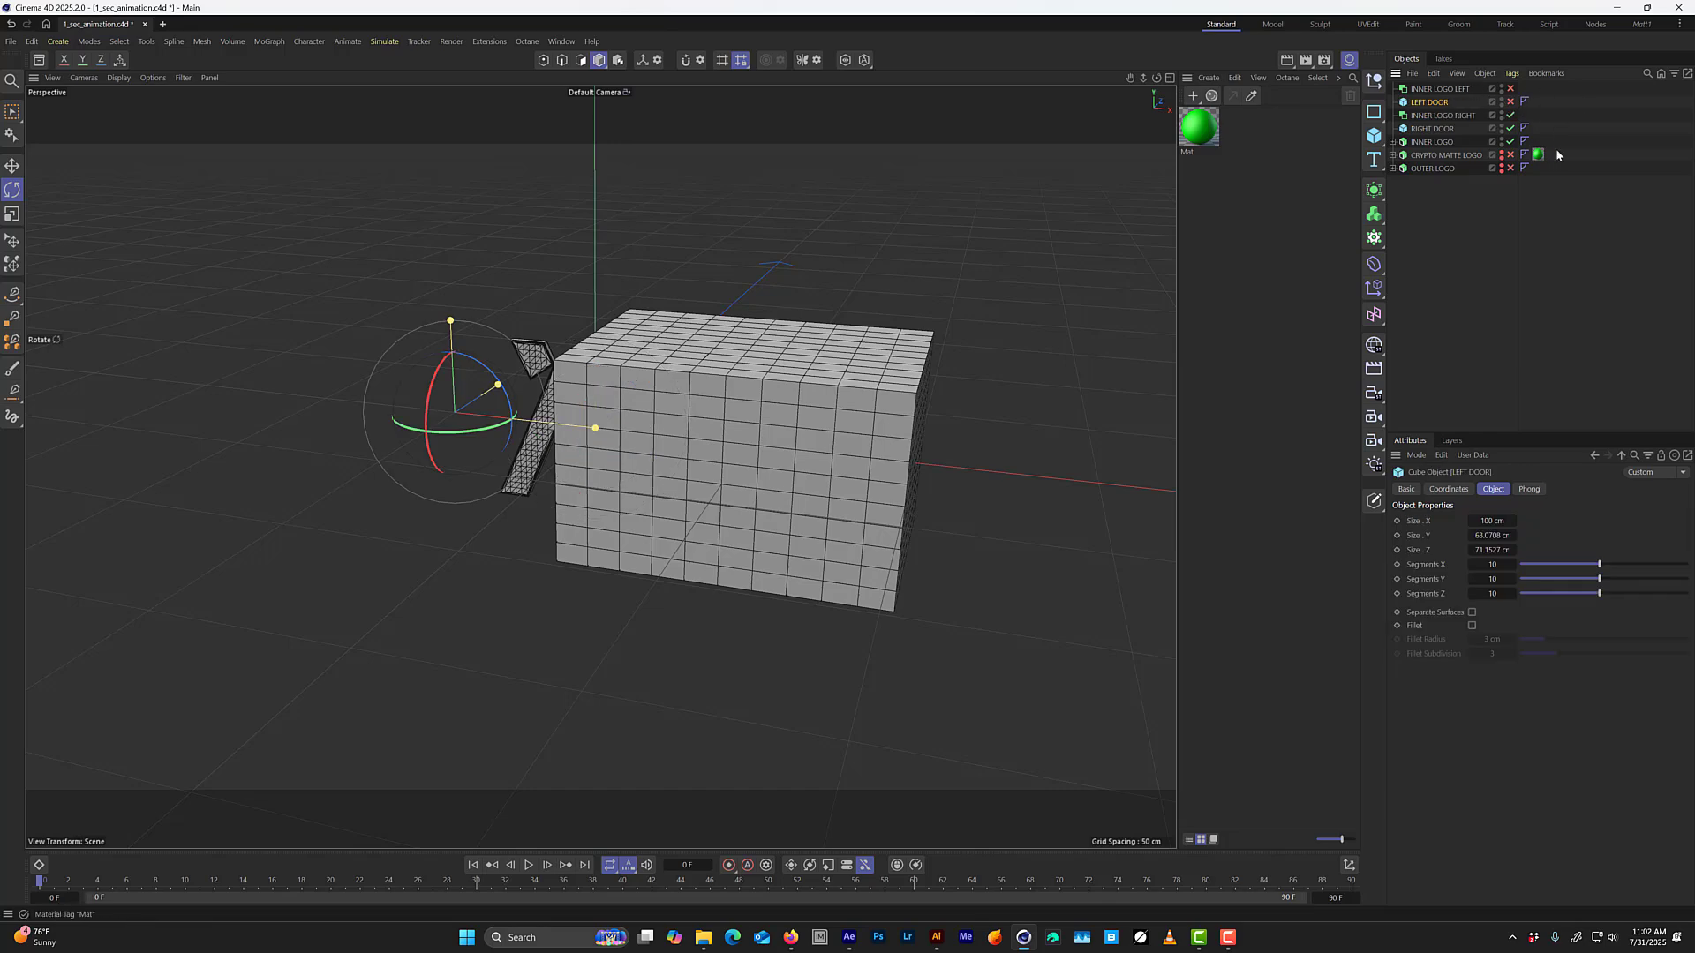
Nest RIGHT DOOR and INNER LOGO together as children of the INNER LOGO RIGHT Boolean.
scroll(540, 407, up, 9)
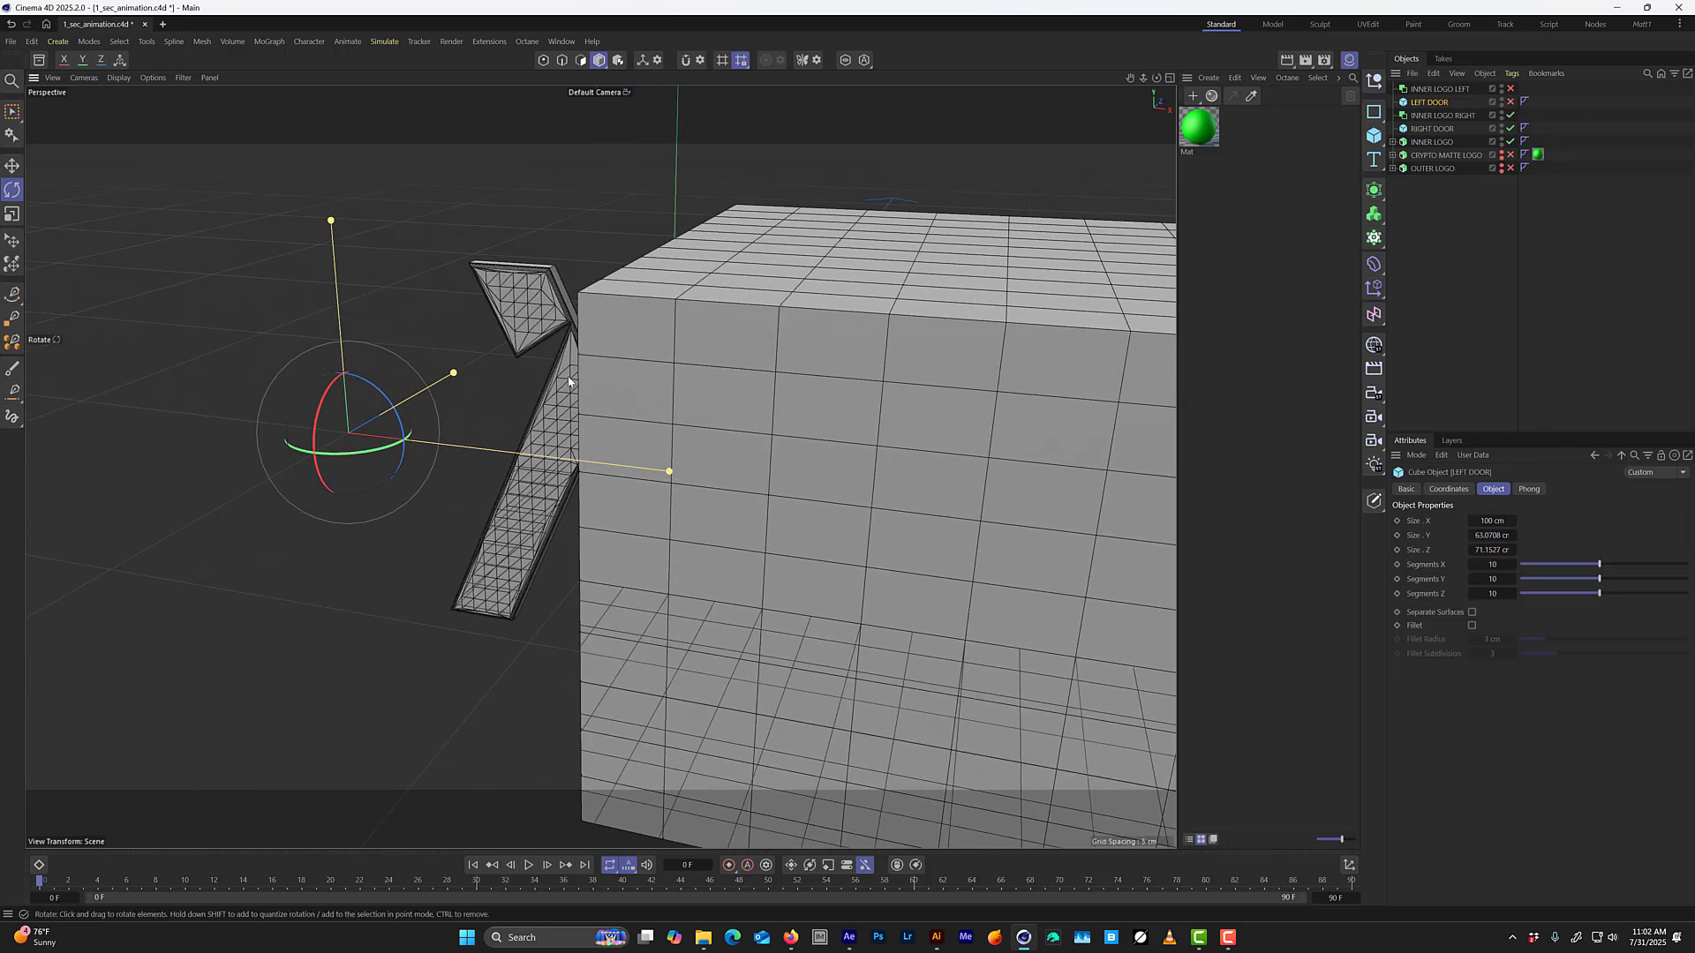
alt+drag(568, 377, 649, 339)
click(1439, 142)
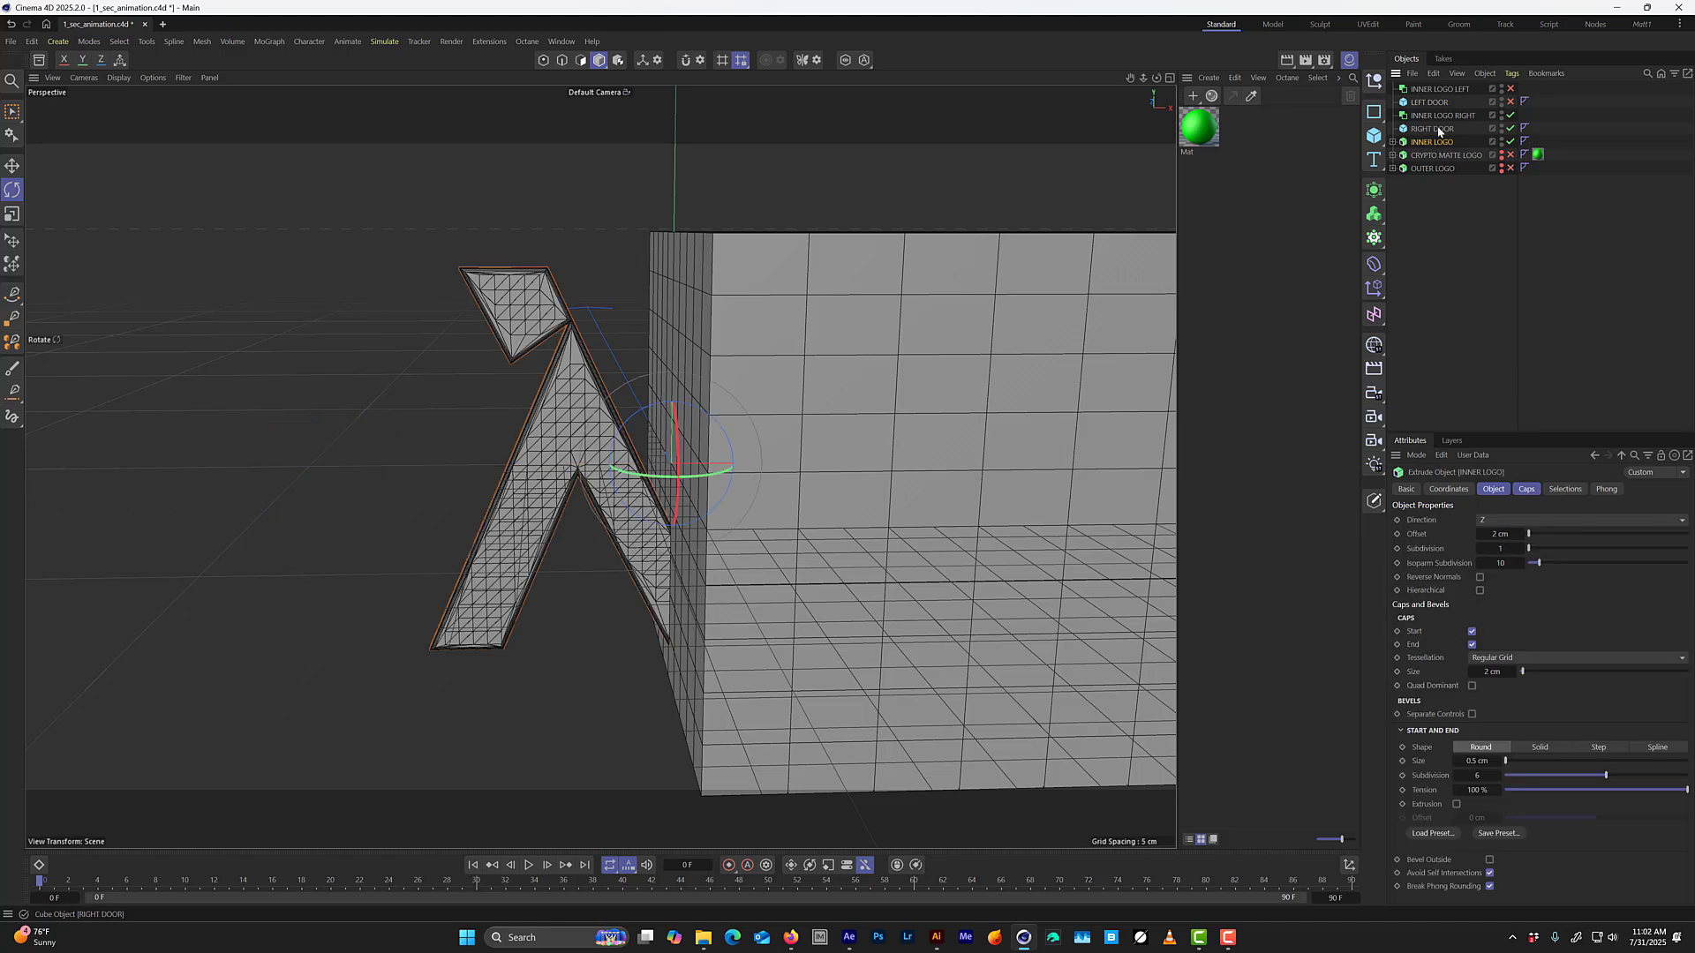
click(1437, 129)
click(1447, 117)
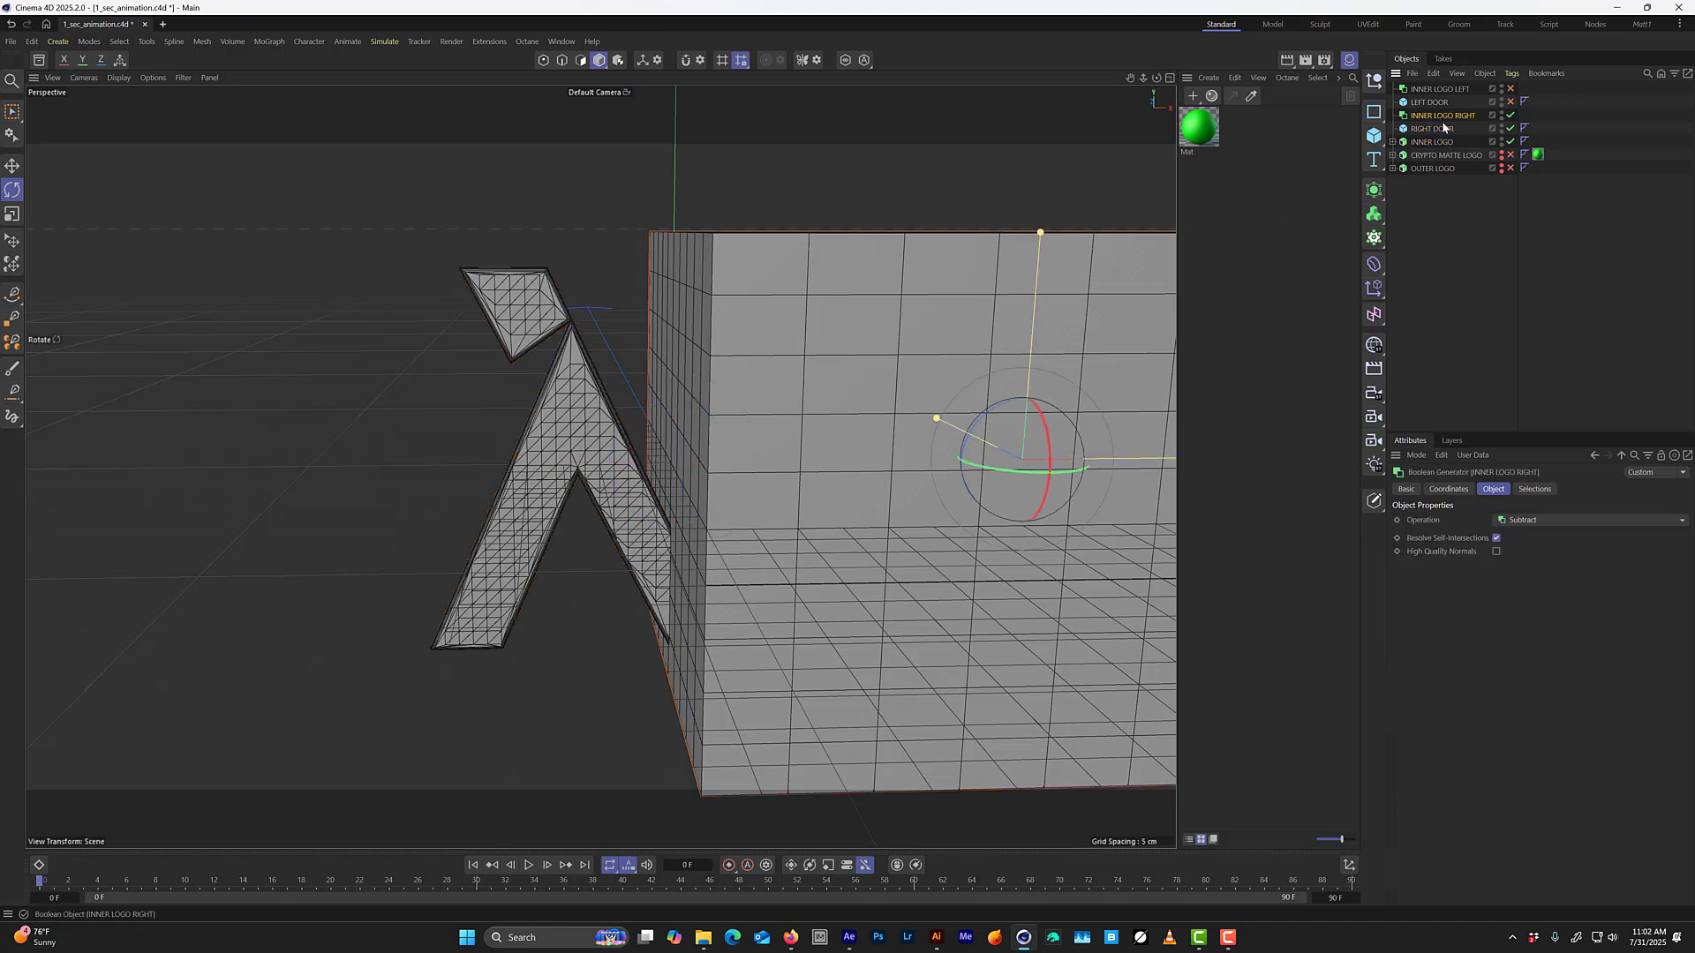
click(1435, 129)
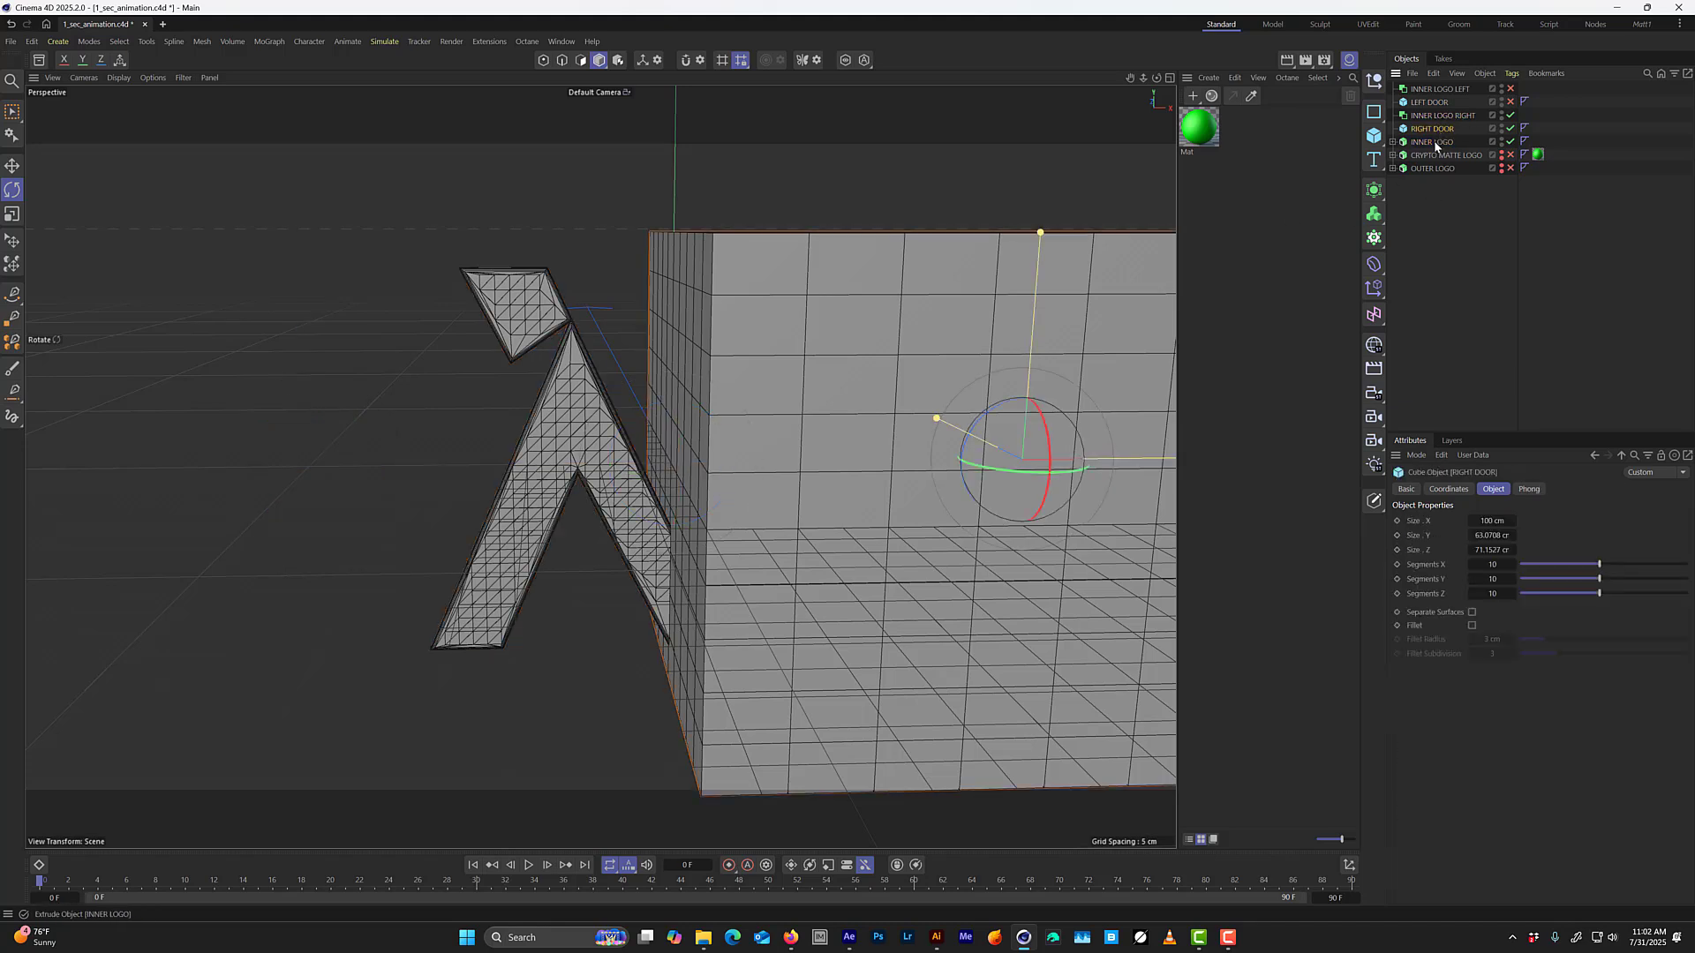
ctrl+click(1433, 141)
drag(1437, 129, 1443, 116)
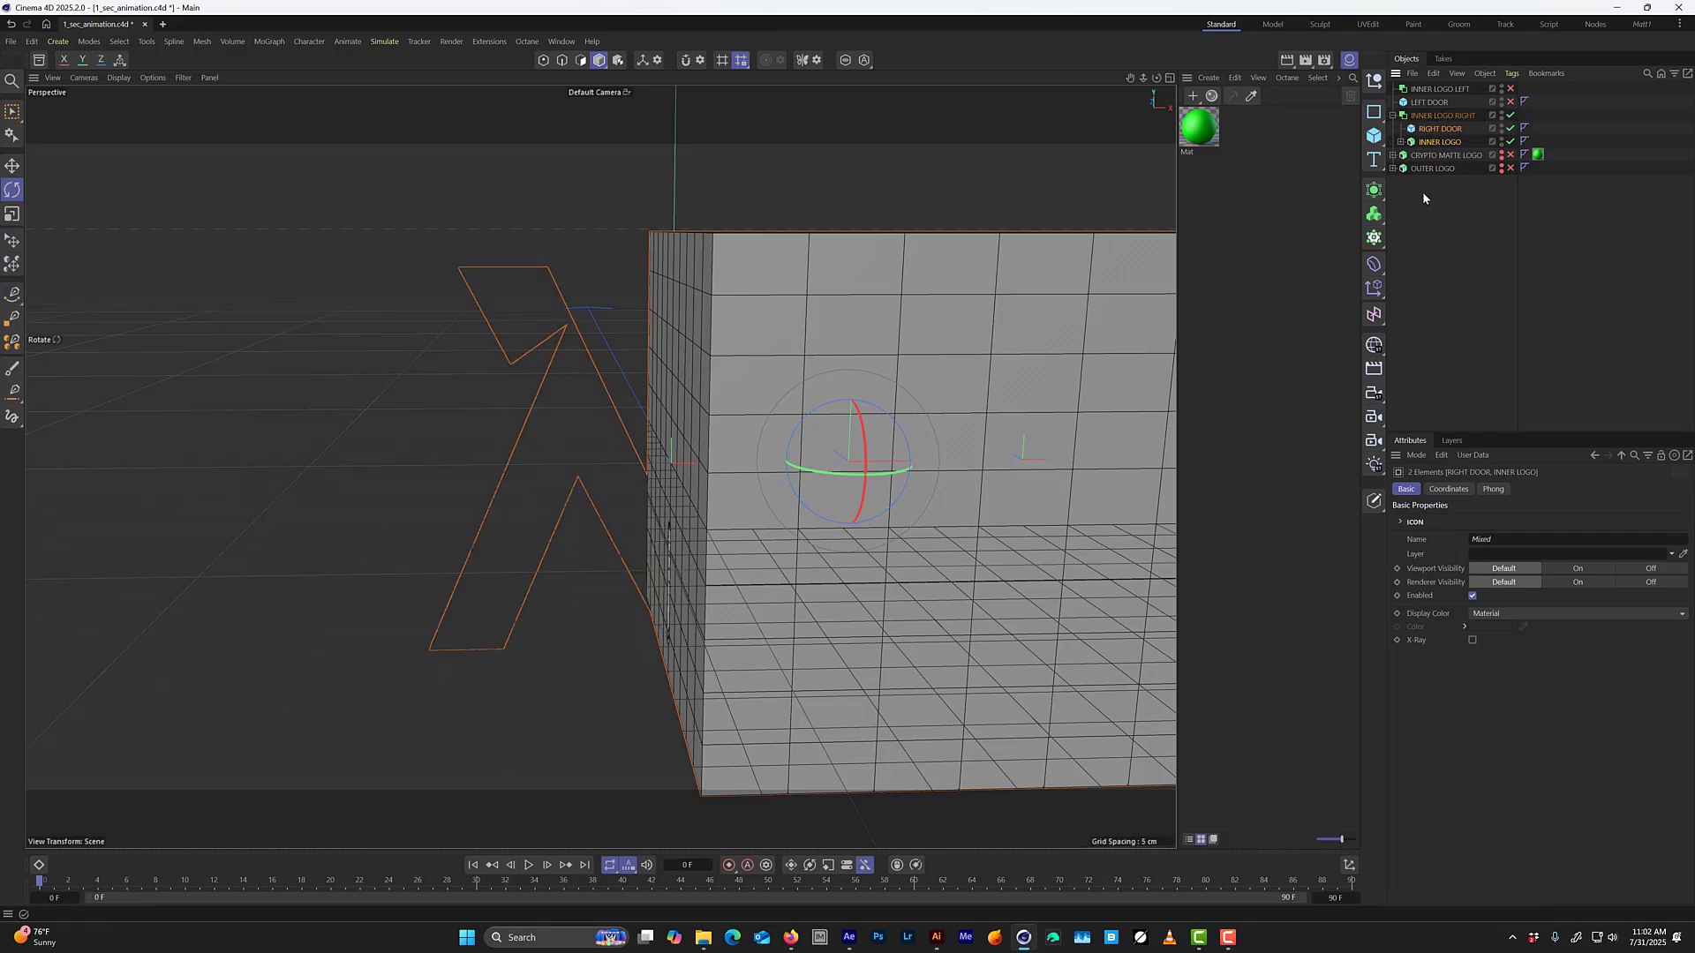
Reorder the children of INNER LOGO RIGHT so INNER LOGO comes above RIGHT DOOR.
alt+drag(680, 553, 909, 344)
click(1439, 129)
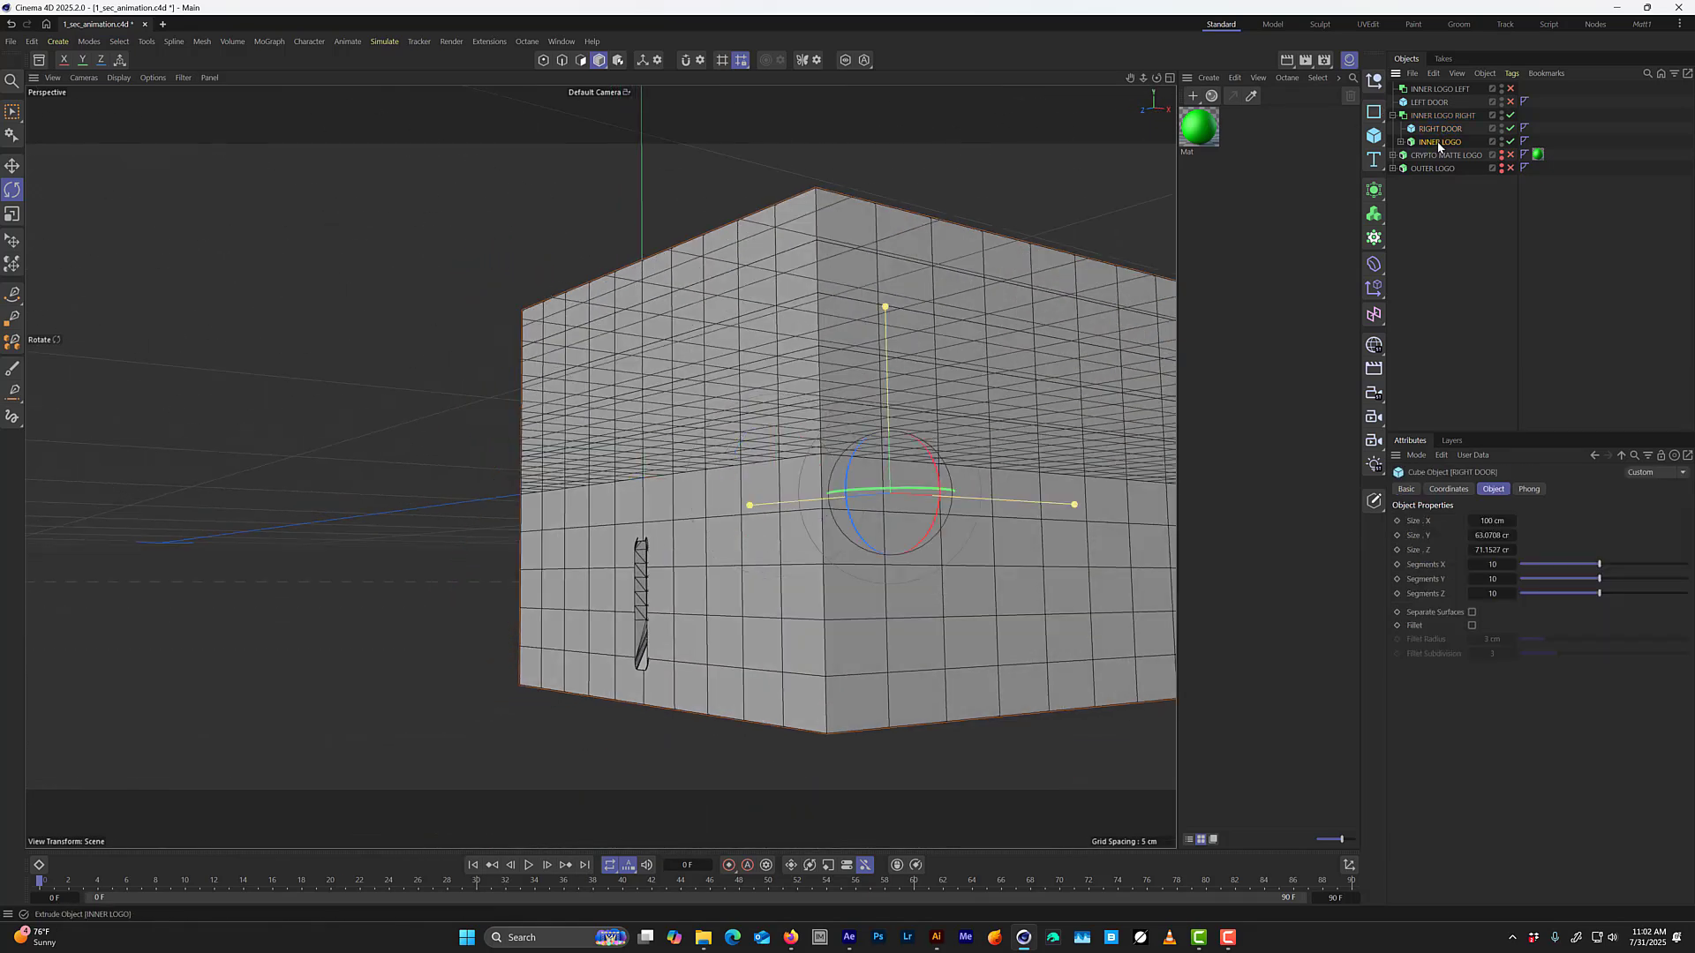
drag(1439, 143, 1439, 125)
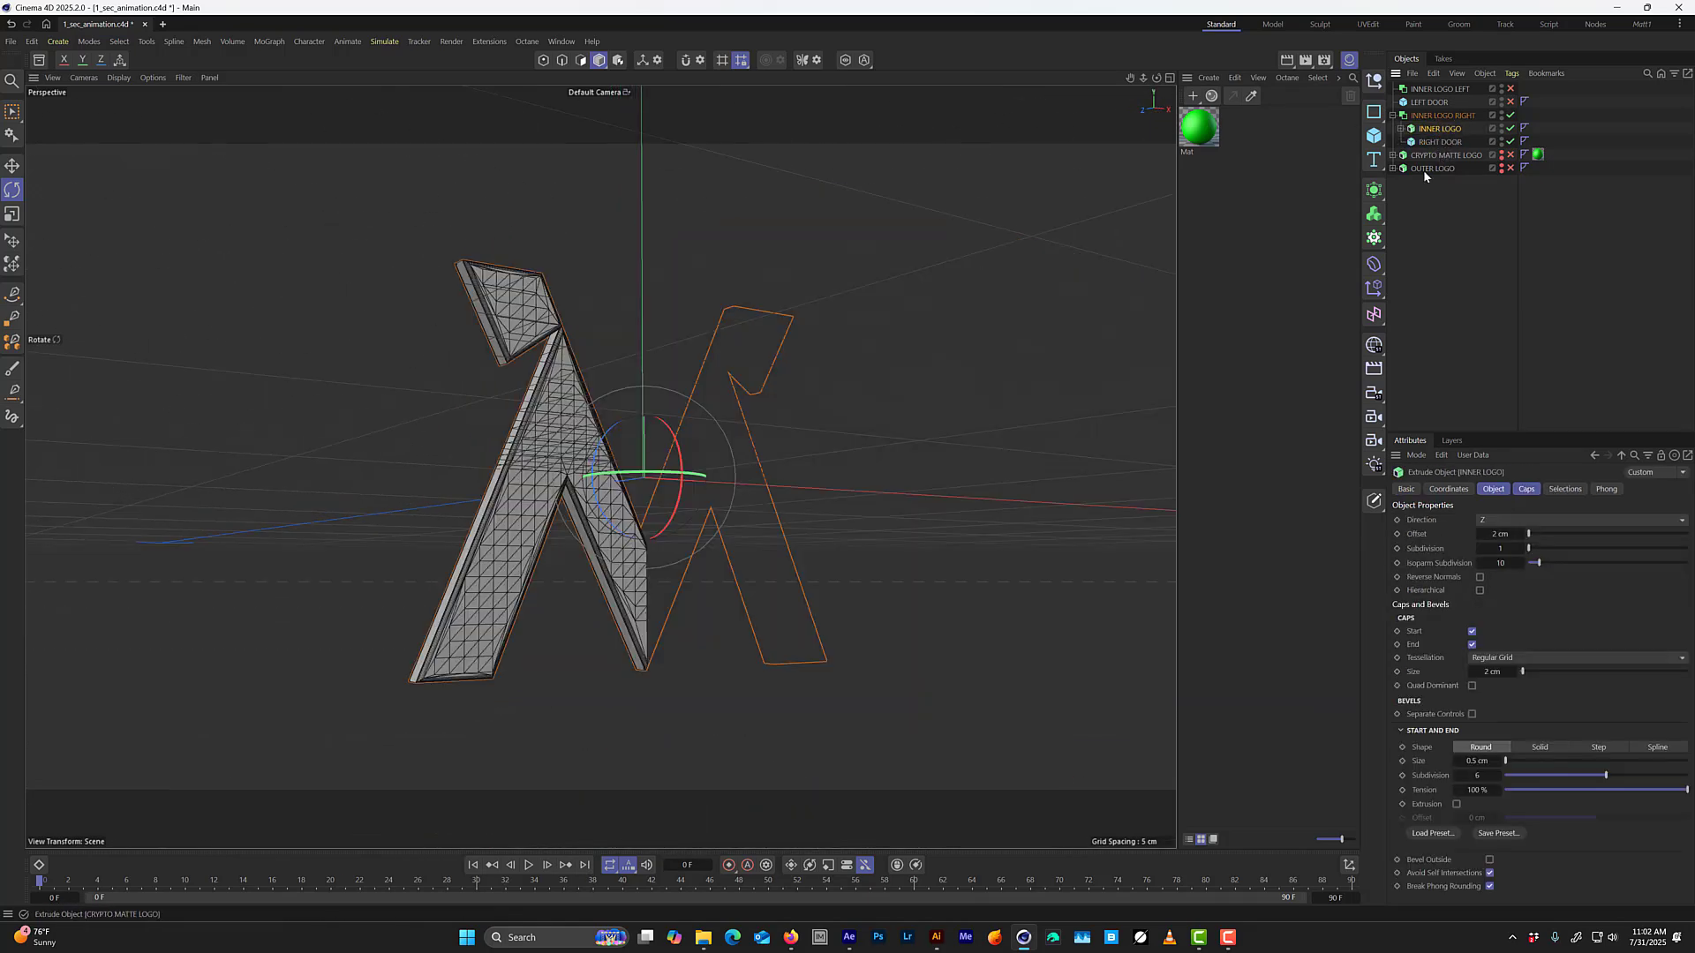
alt+drag(777, 505, 574, 561)
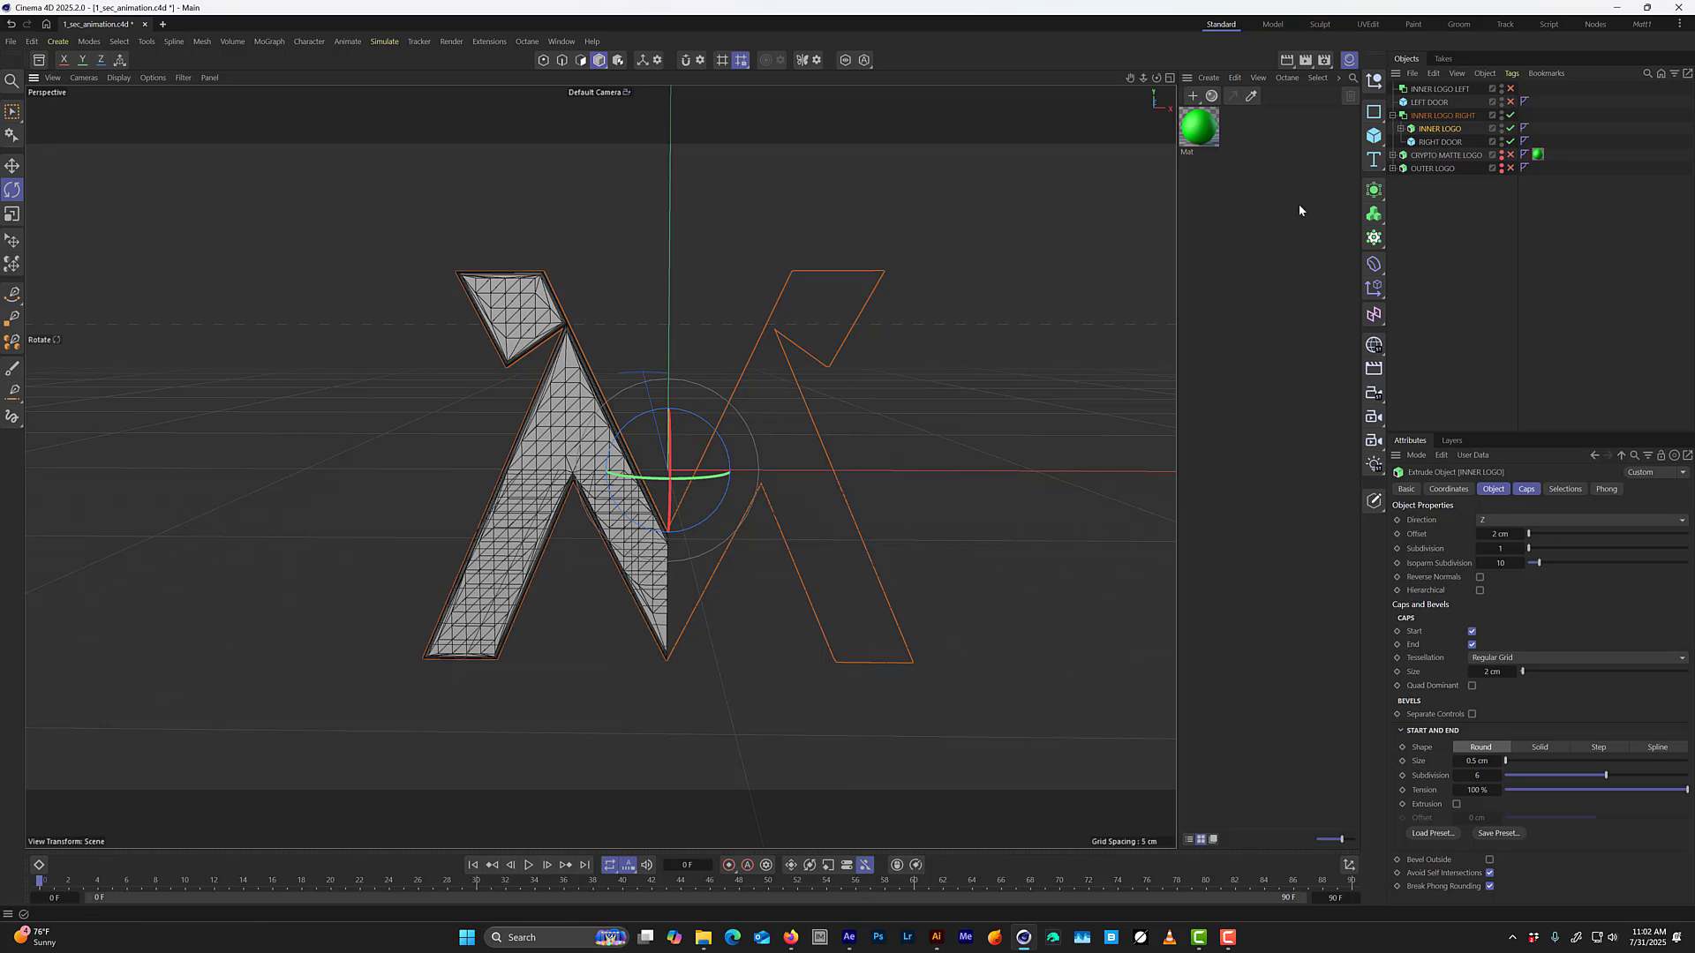
Set the INNER LOGO RIGHT Boolean's operation to Intersect and check the remaining logo half against RIGHT DOOR.
middle_click(879, 463)
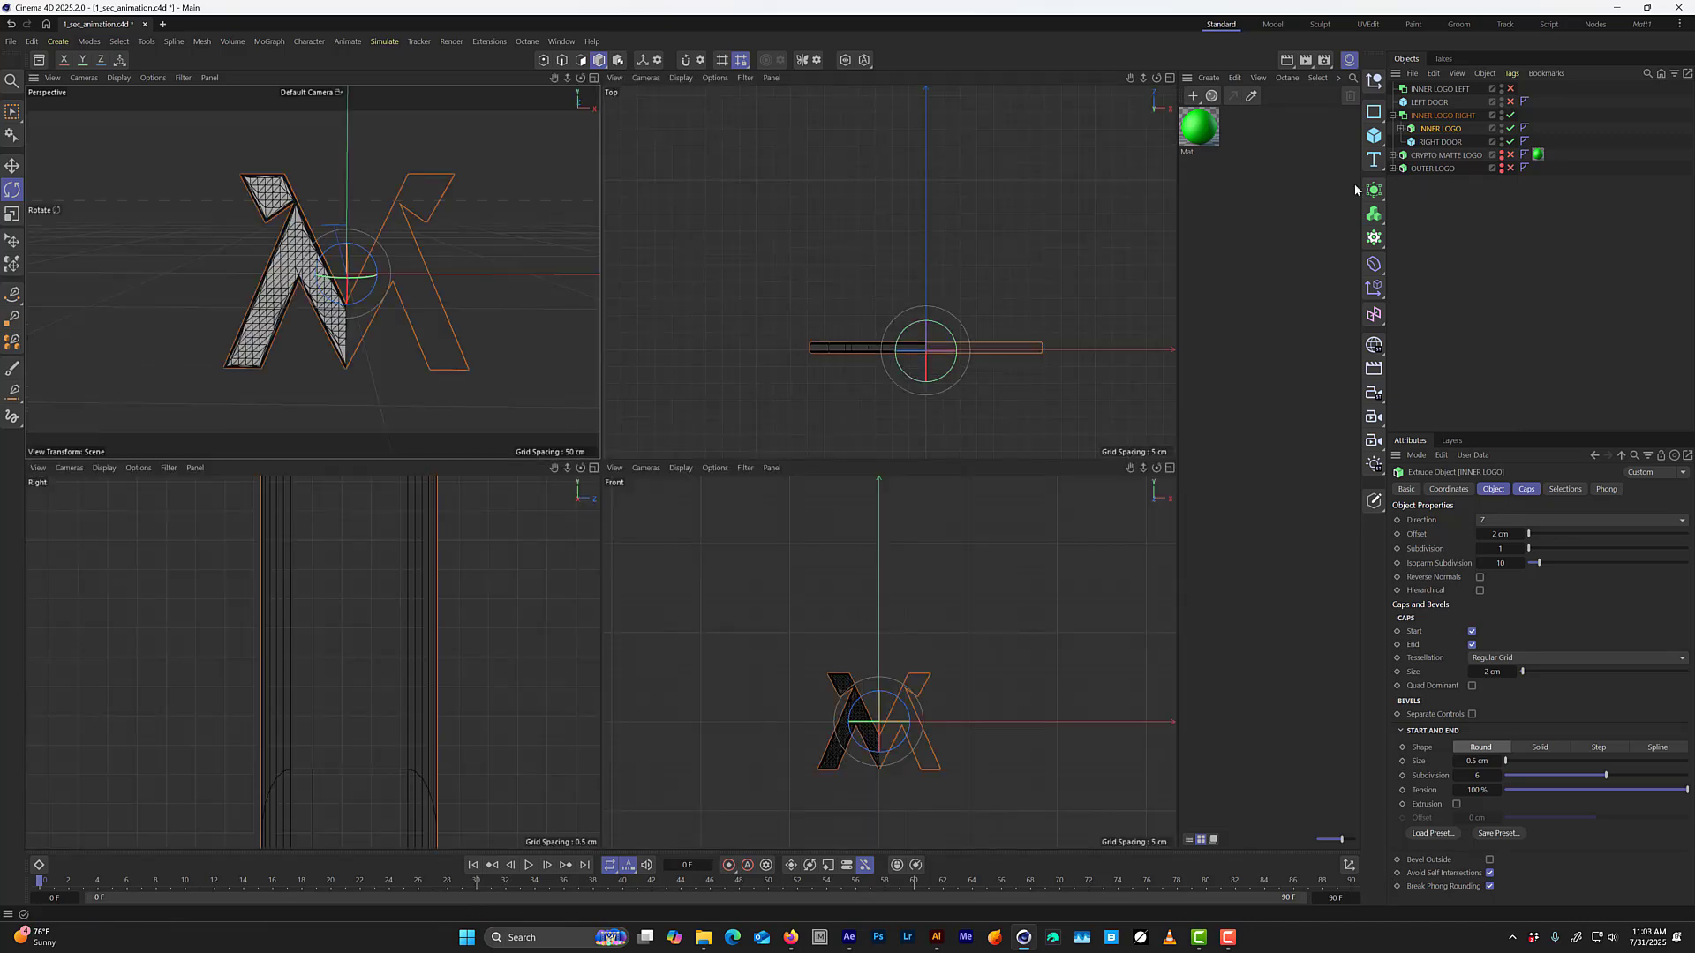
click(1441, 143)
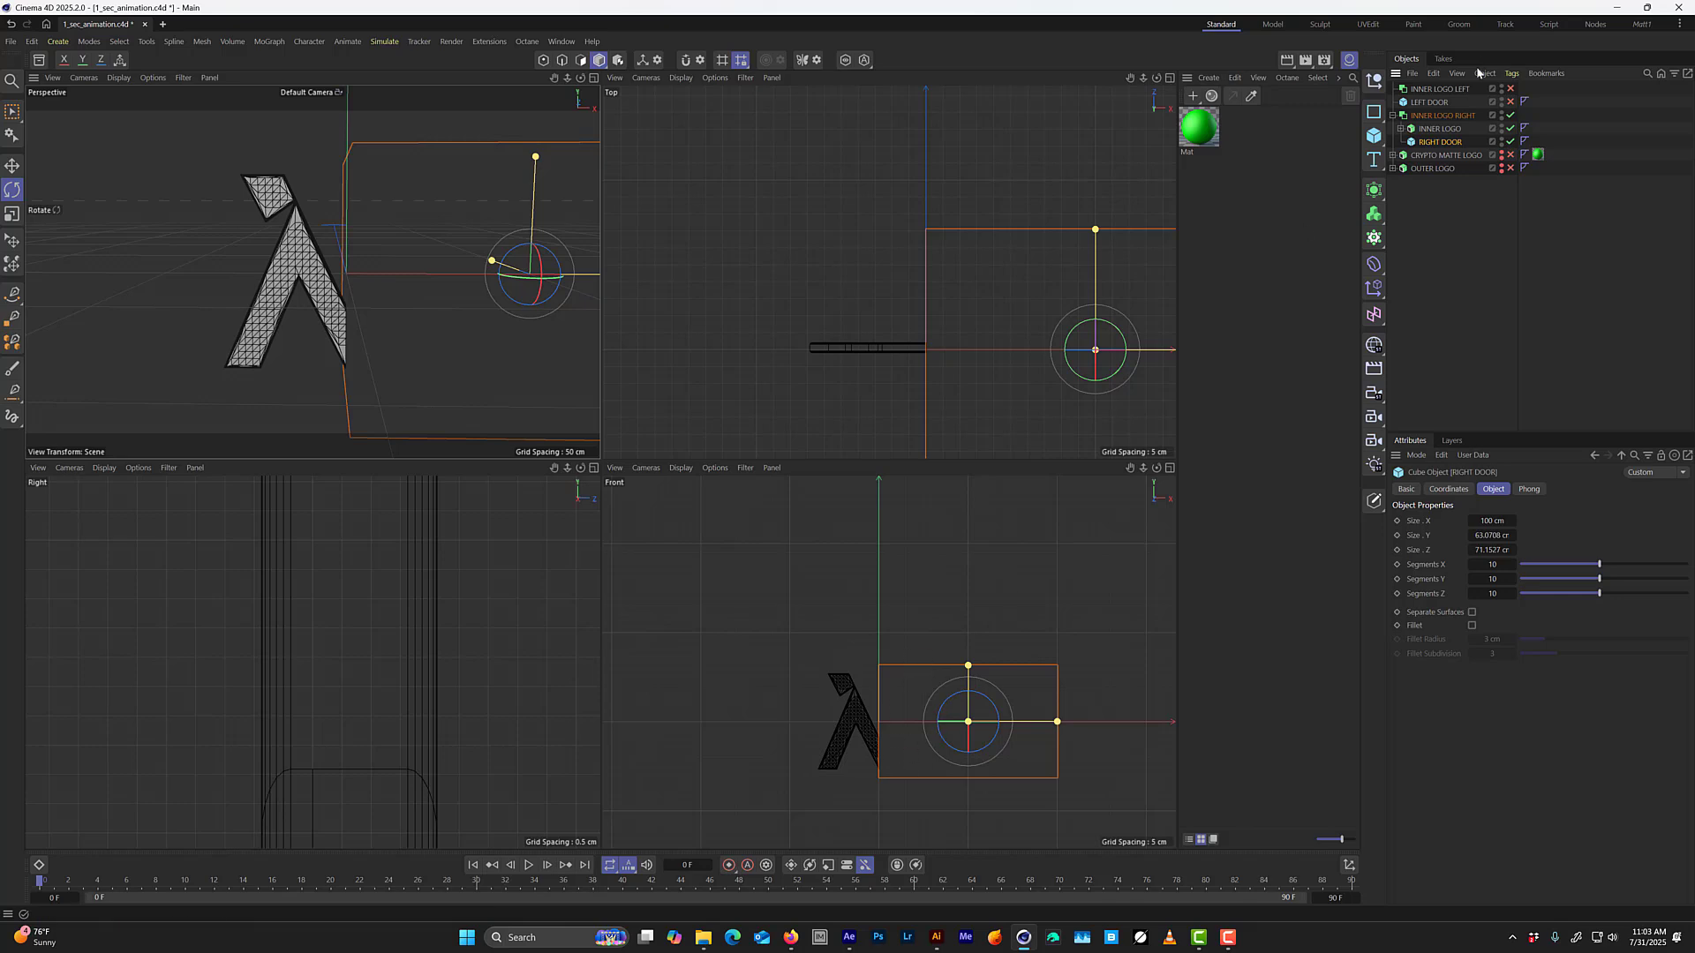
click(1411, 117)
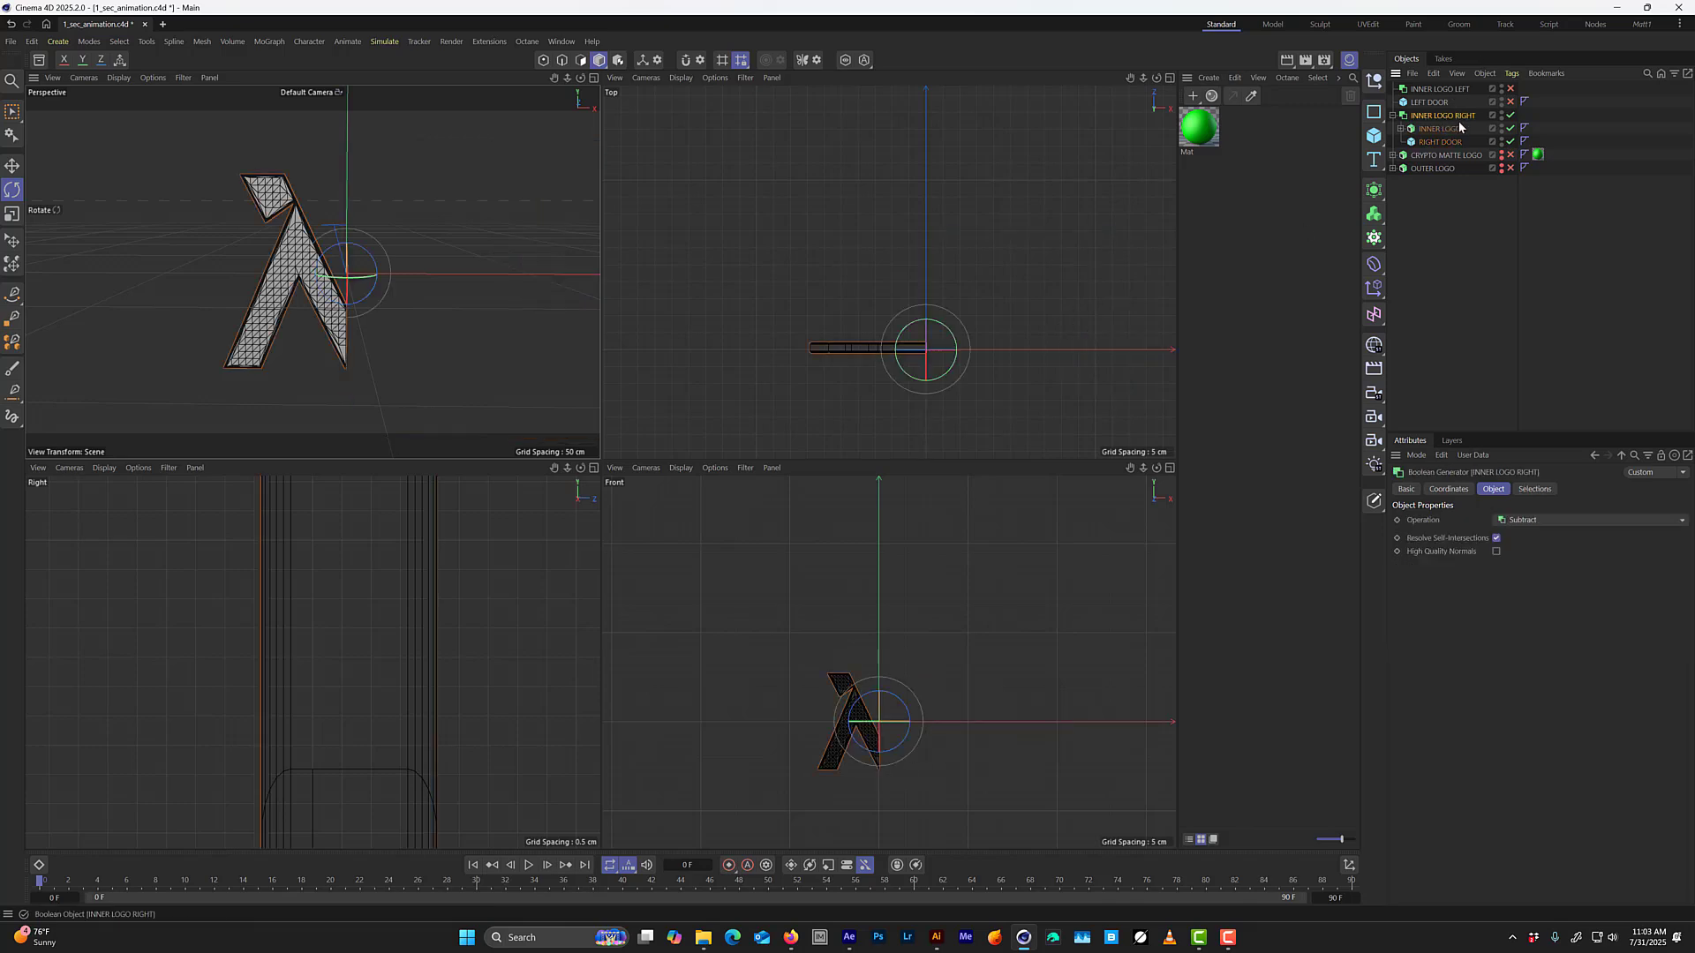
click(1530, 521)
click(1527, 567)
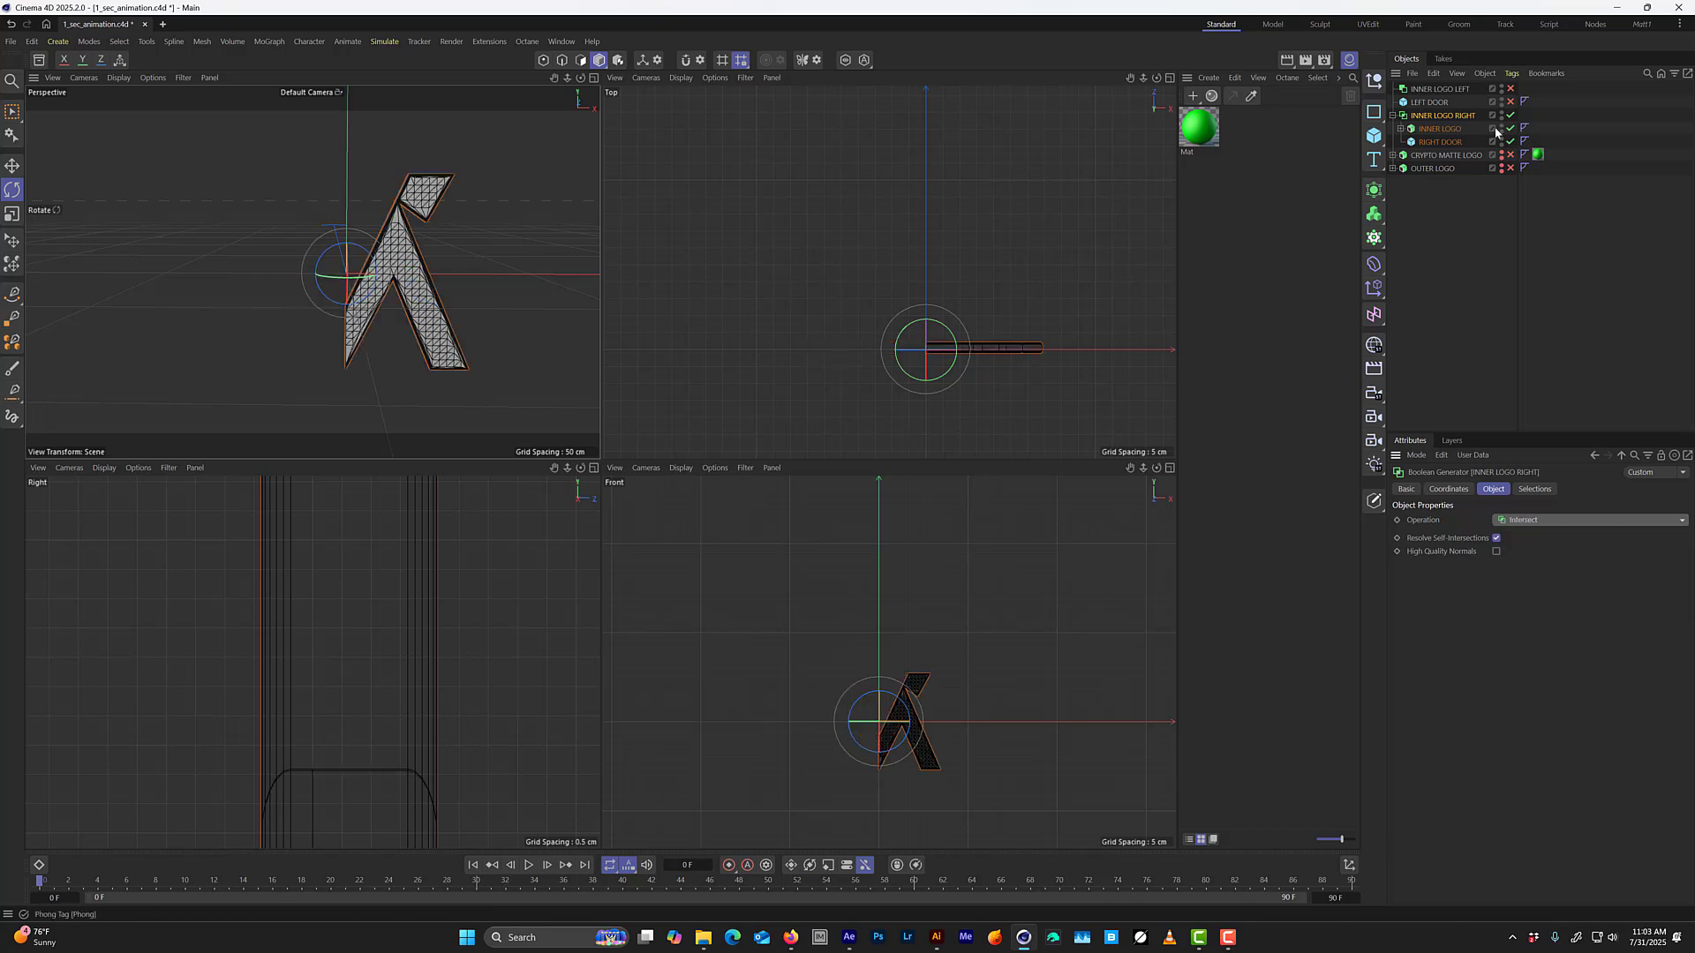
click(1439, 142)
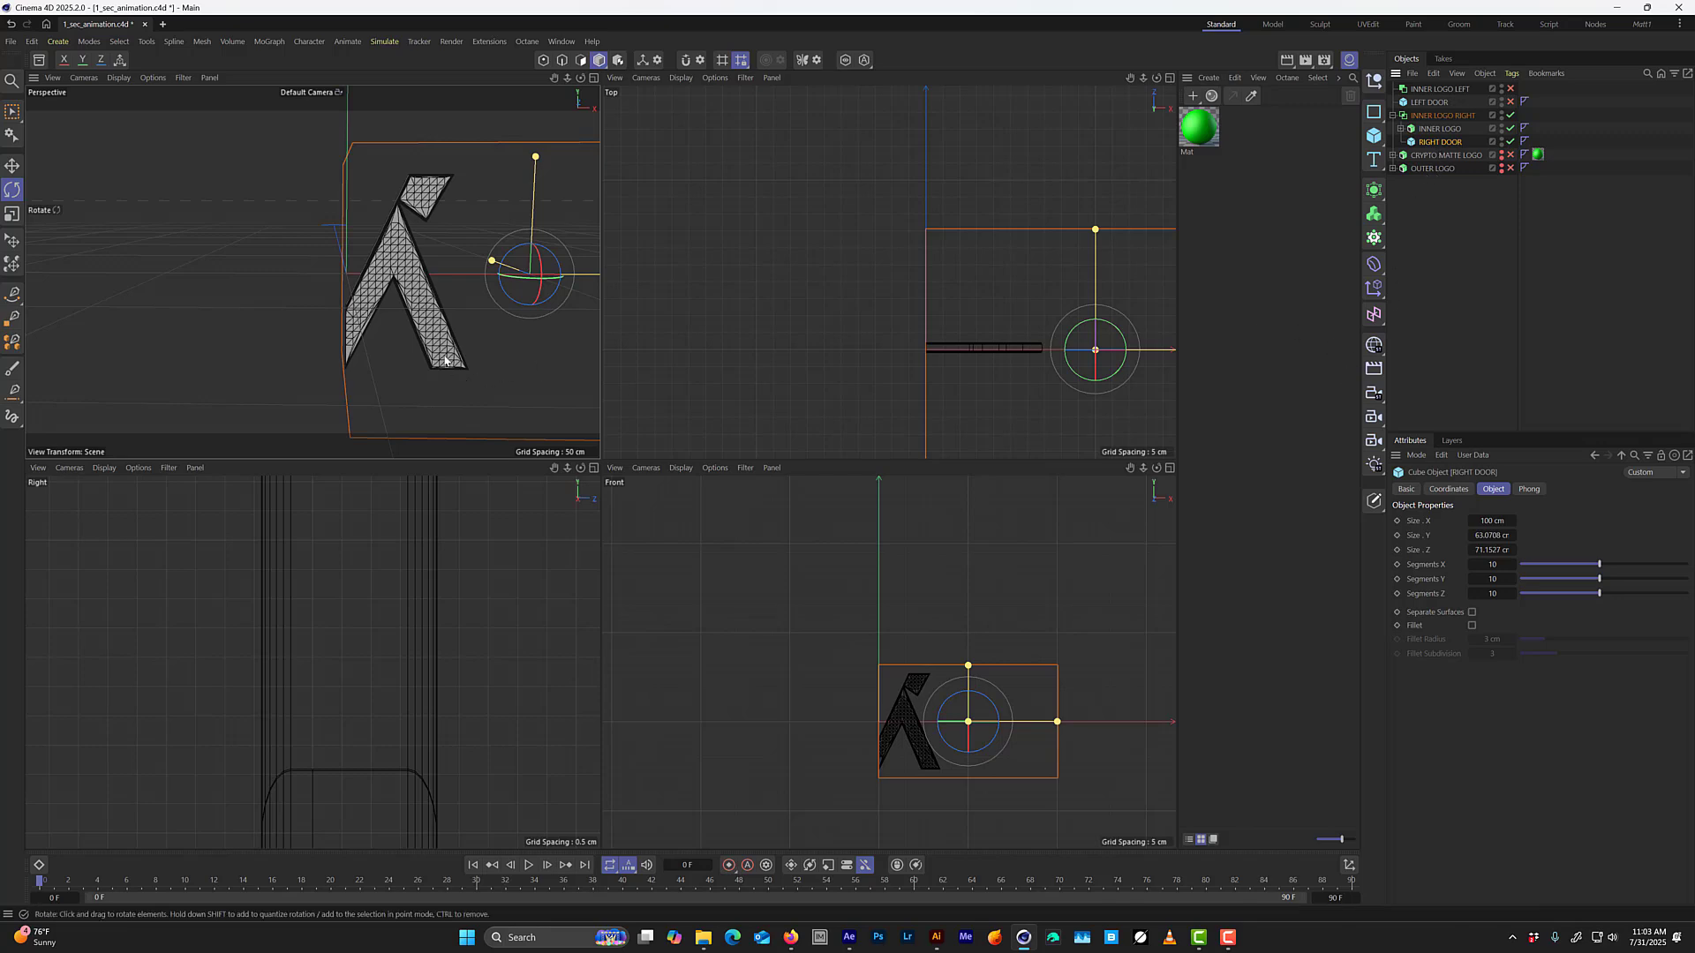
alt+drag(452, 329, 481, 289)
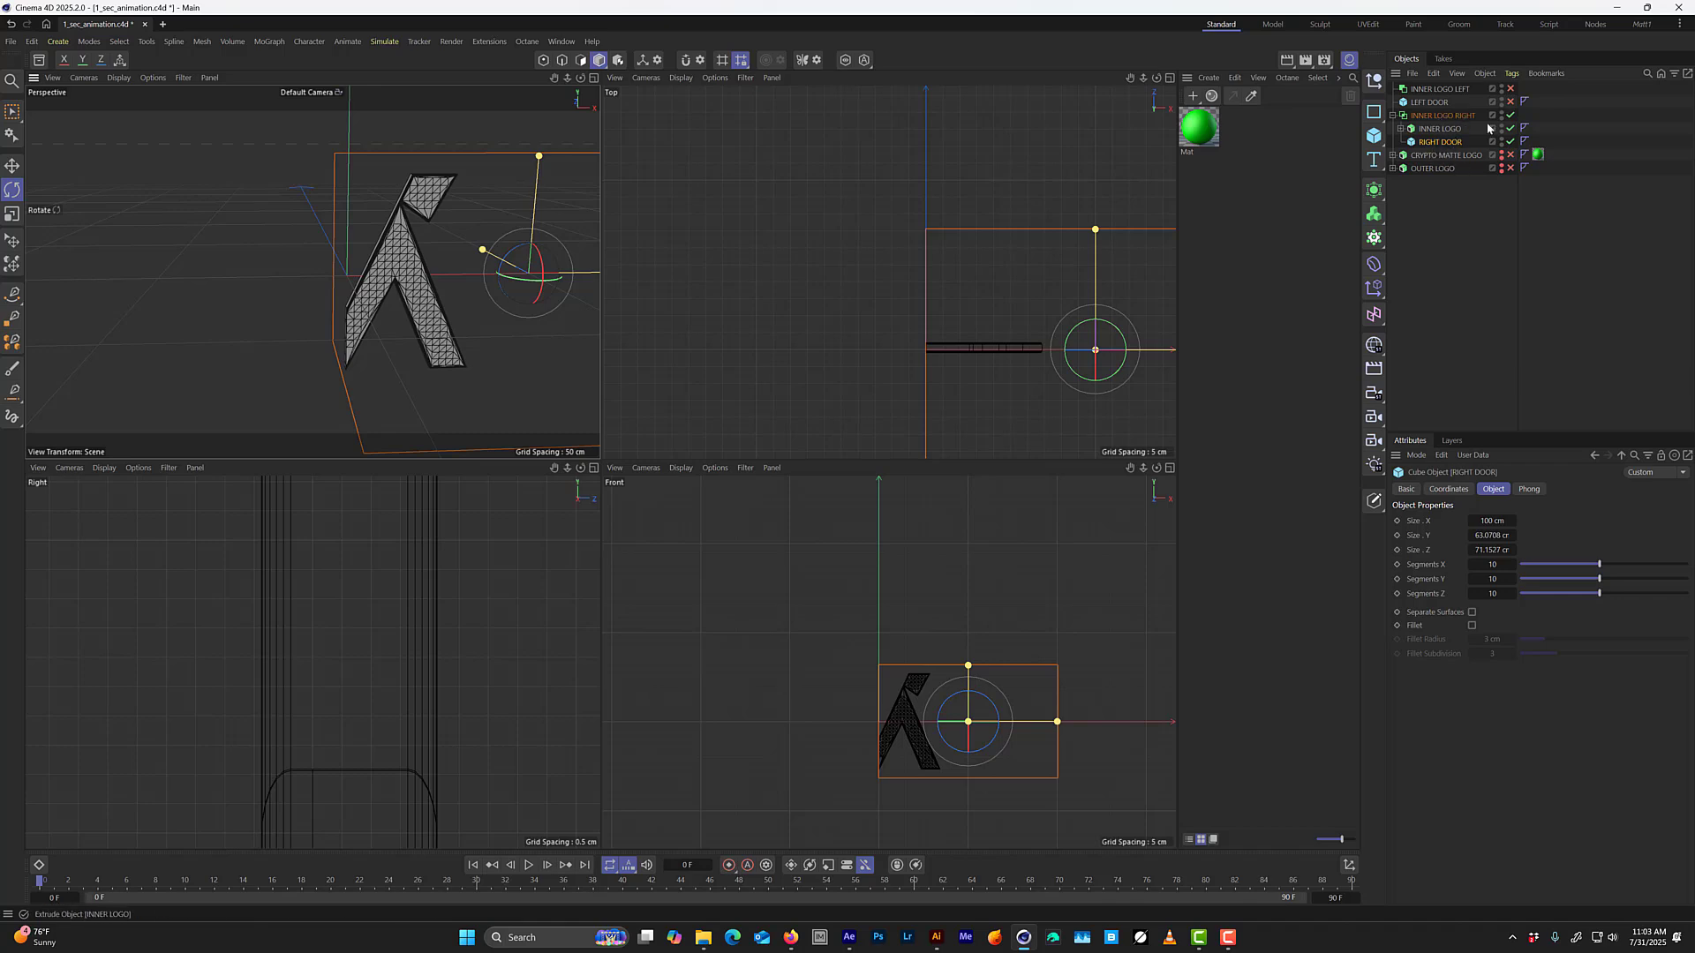
Enable INNER LOGO LEFT and LEFT DOOR, and set the INNER LOGO LEFT Boolean's operation to Intersect.
click(1510, 101)
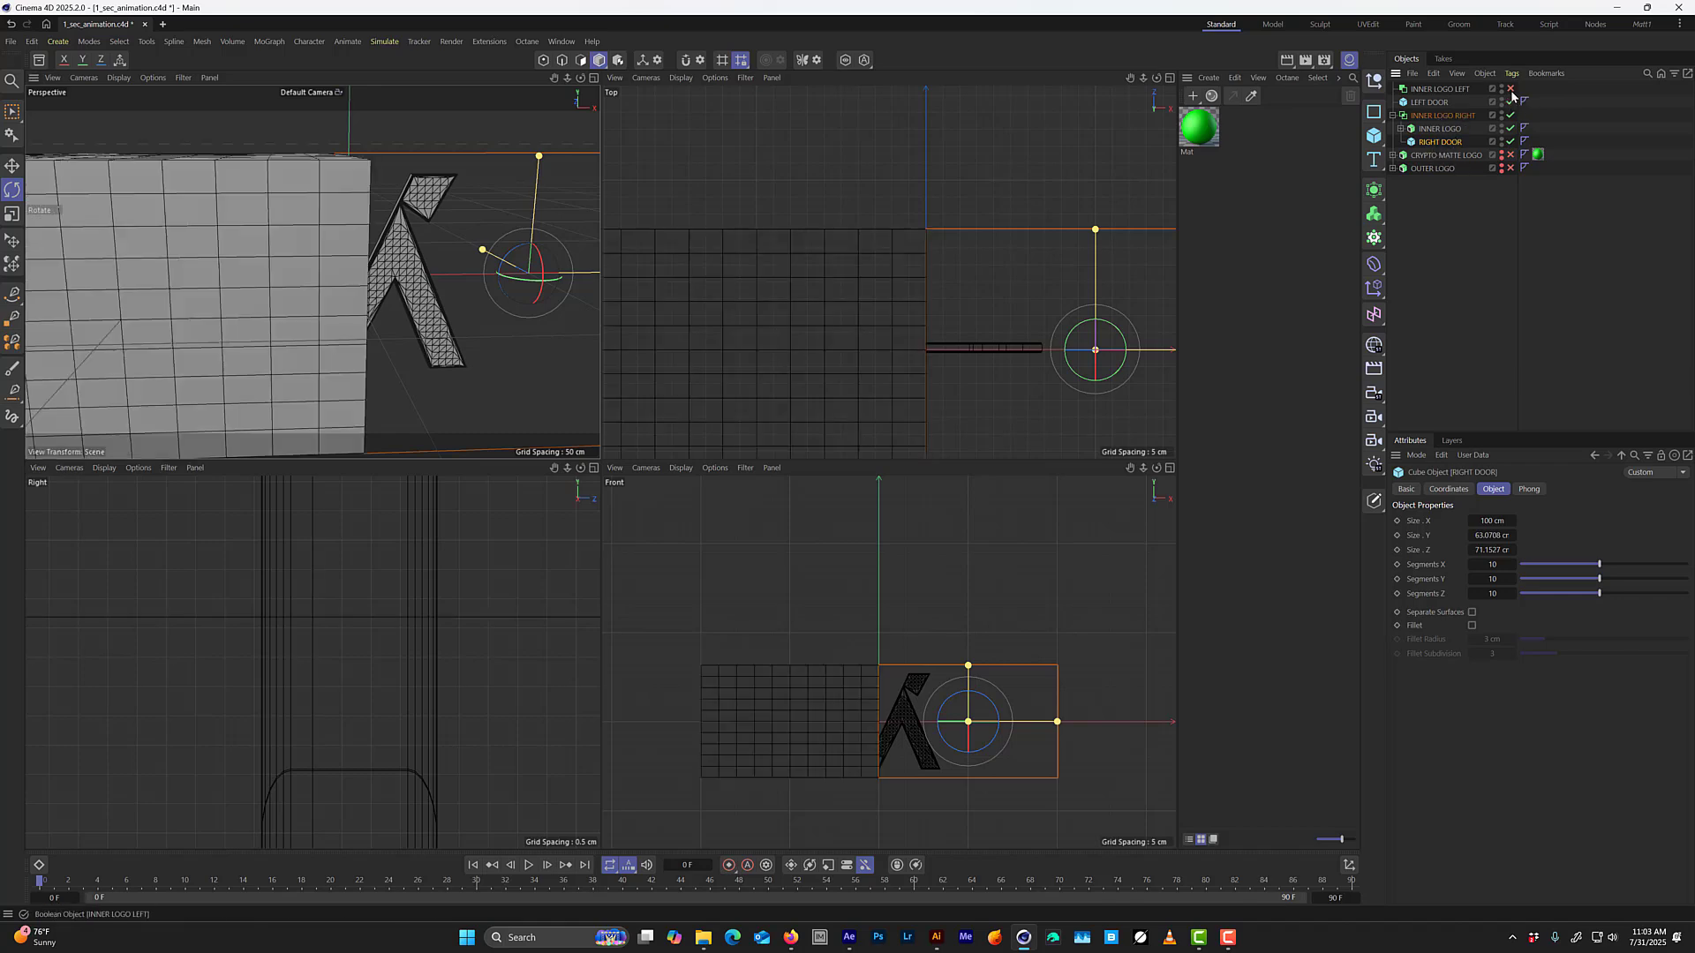
click(1416, 91)
click(1527, 520)
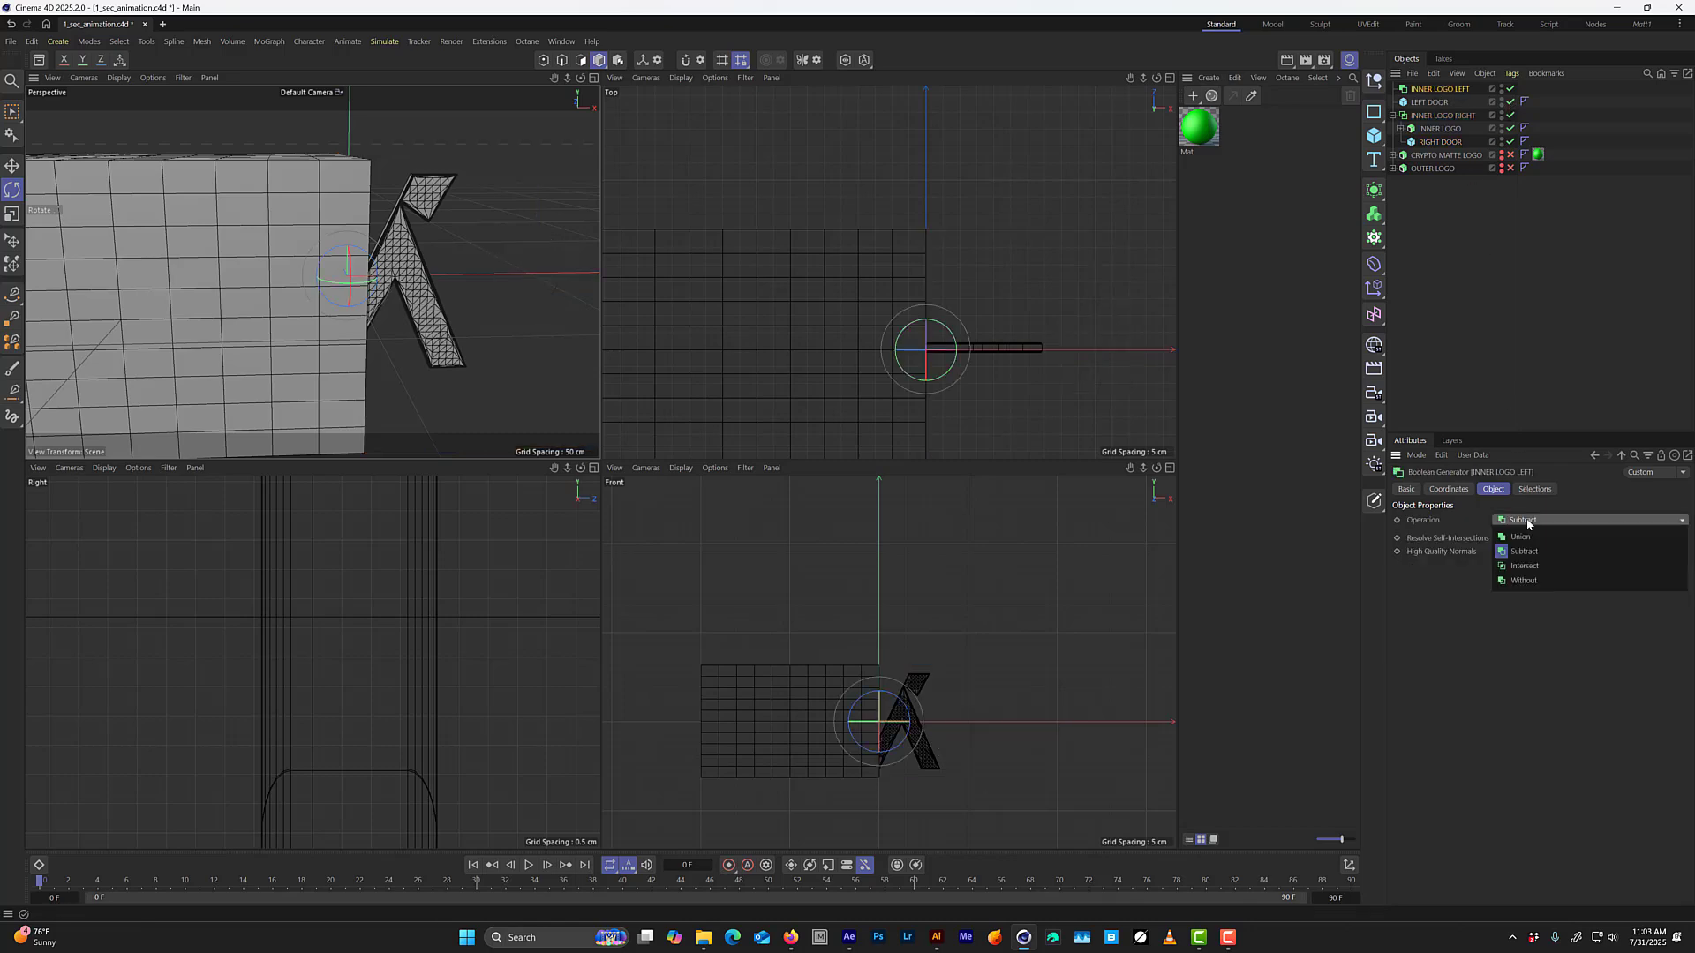
click(1533, 567)
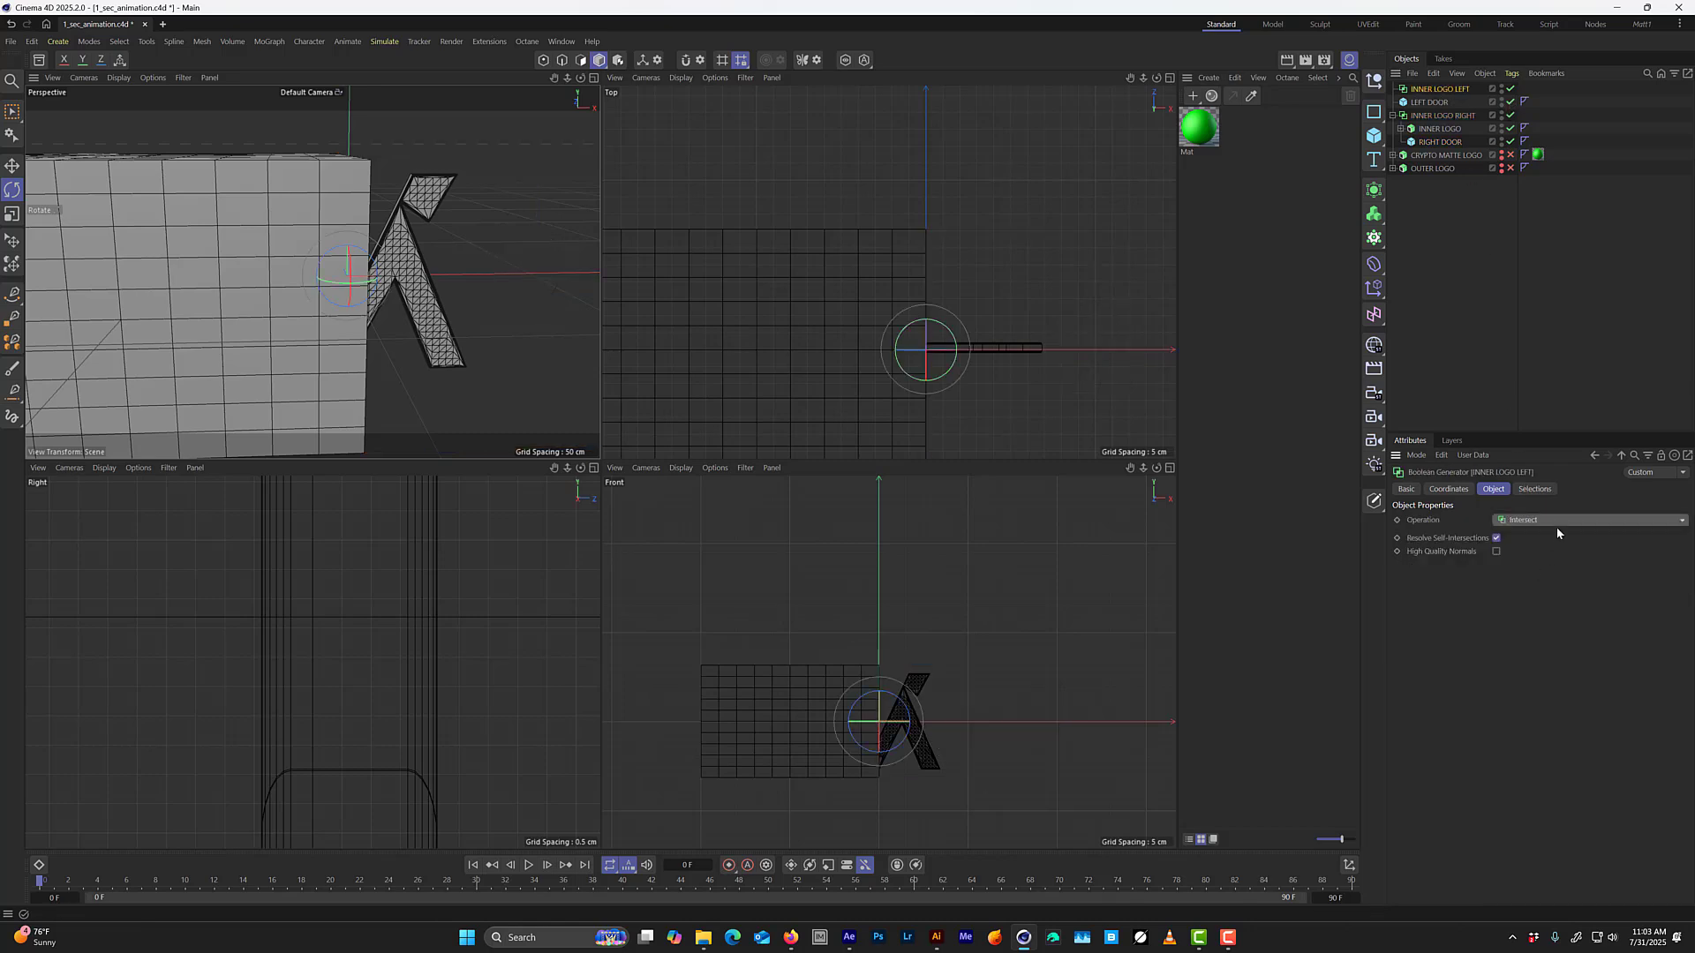
Nest LEFT DOOR in the INNER LOGO LEFT Boolean and place a copy of INNER LOGO above it.
drag(1443, 96, 1444, 98)
click(1432, 103)
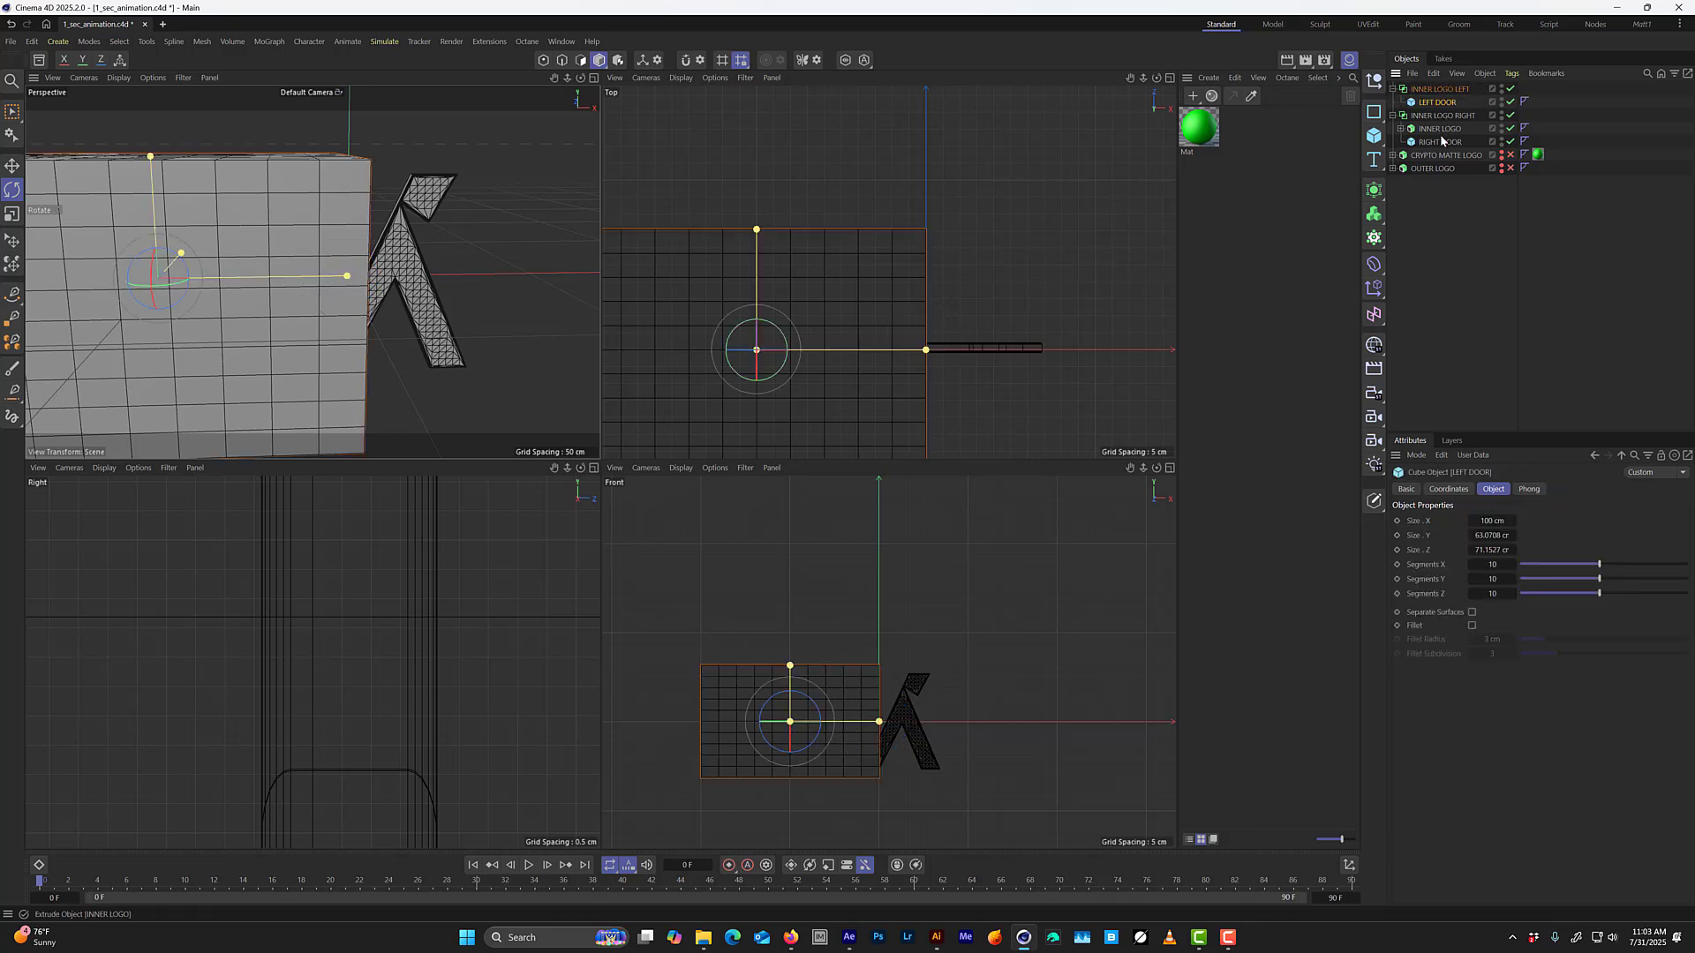
click(1439, 131)
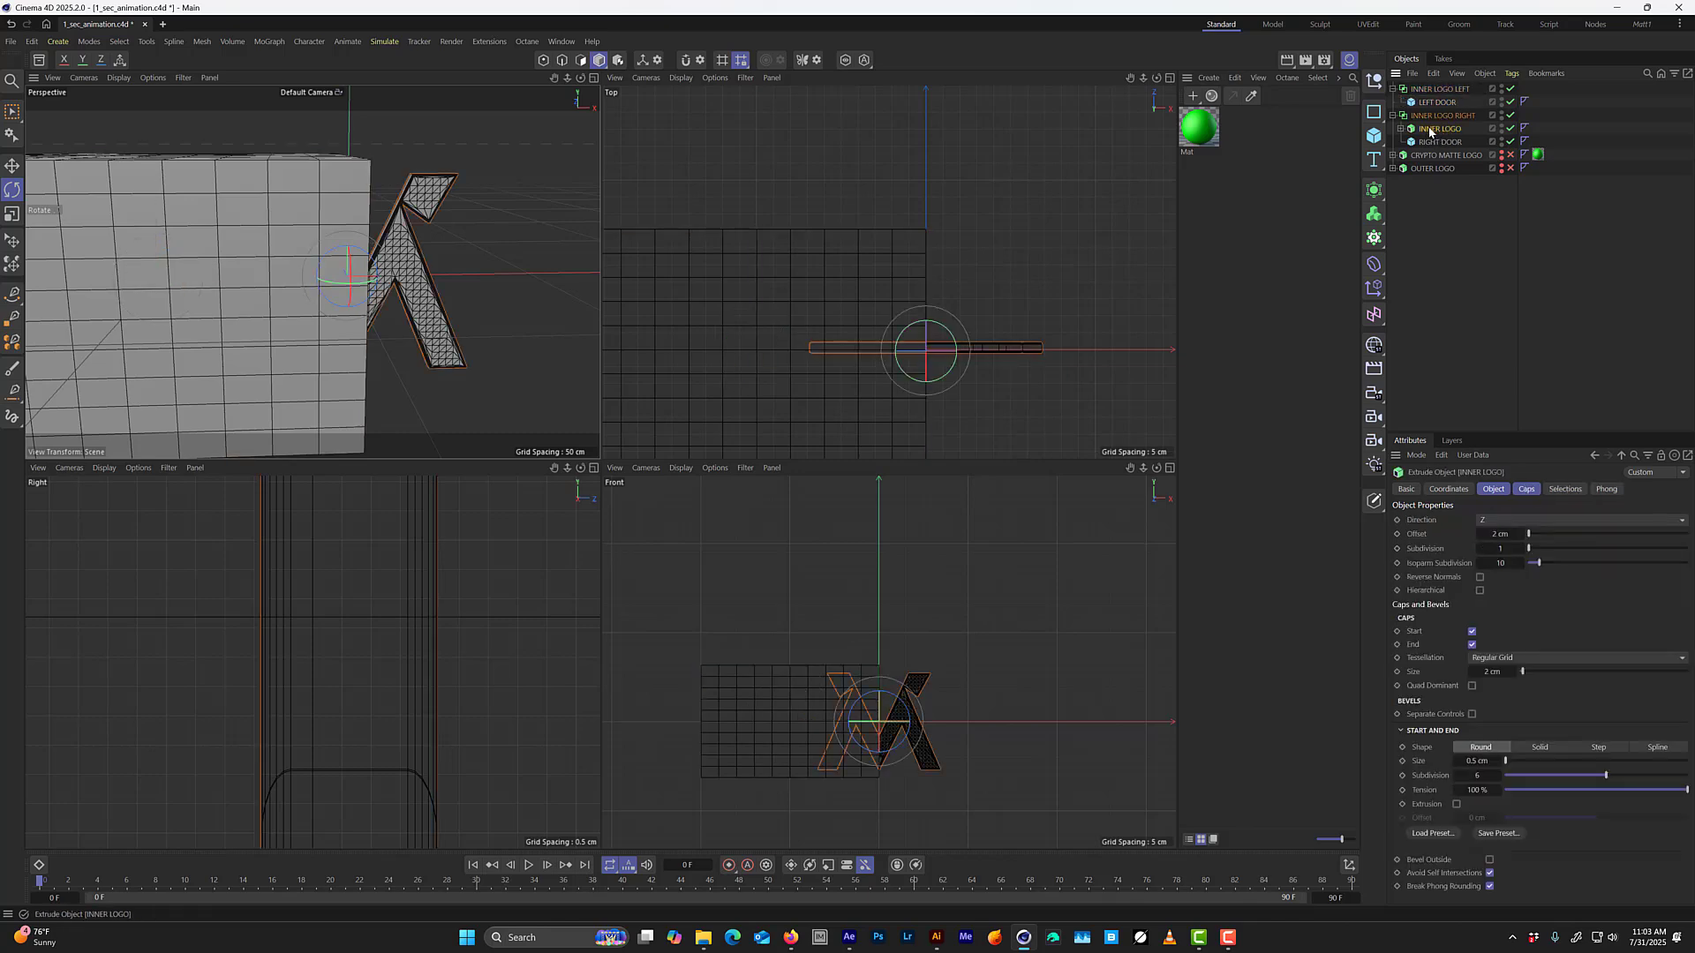
drag(1435, 132, 1443, 102)
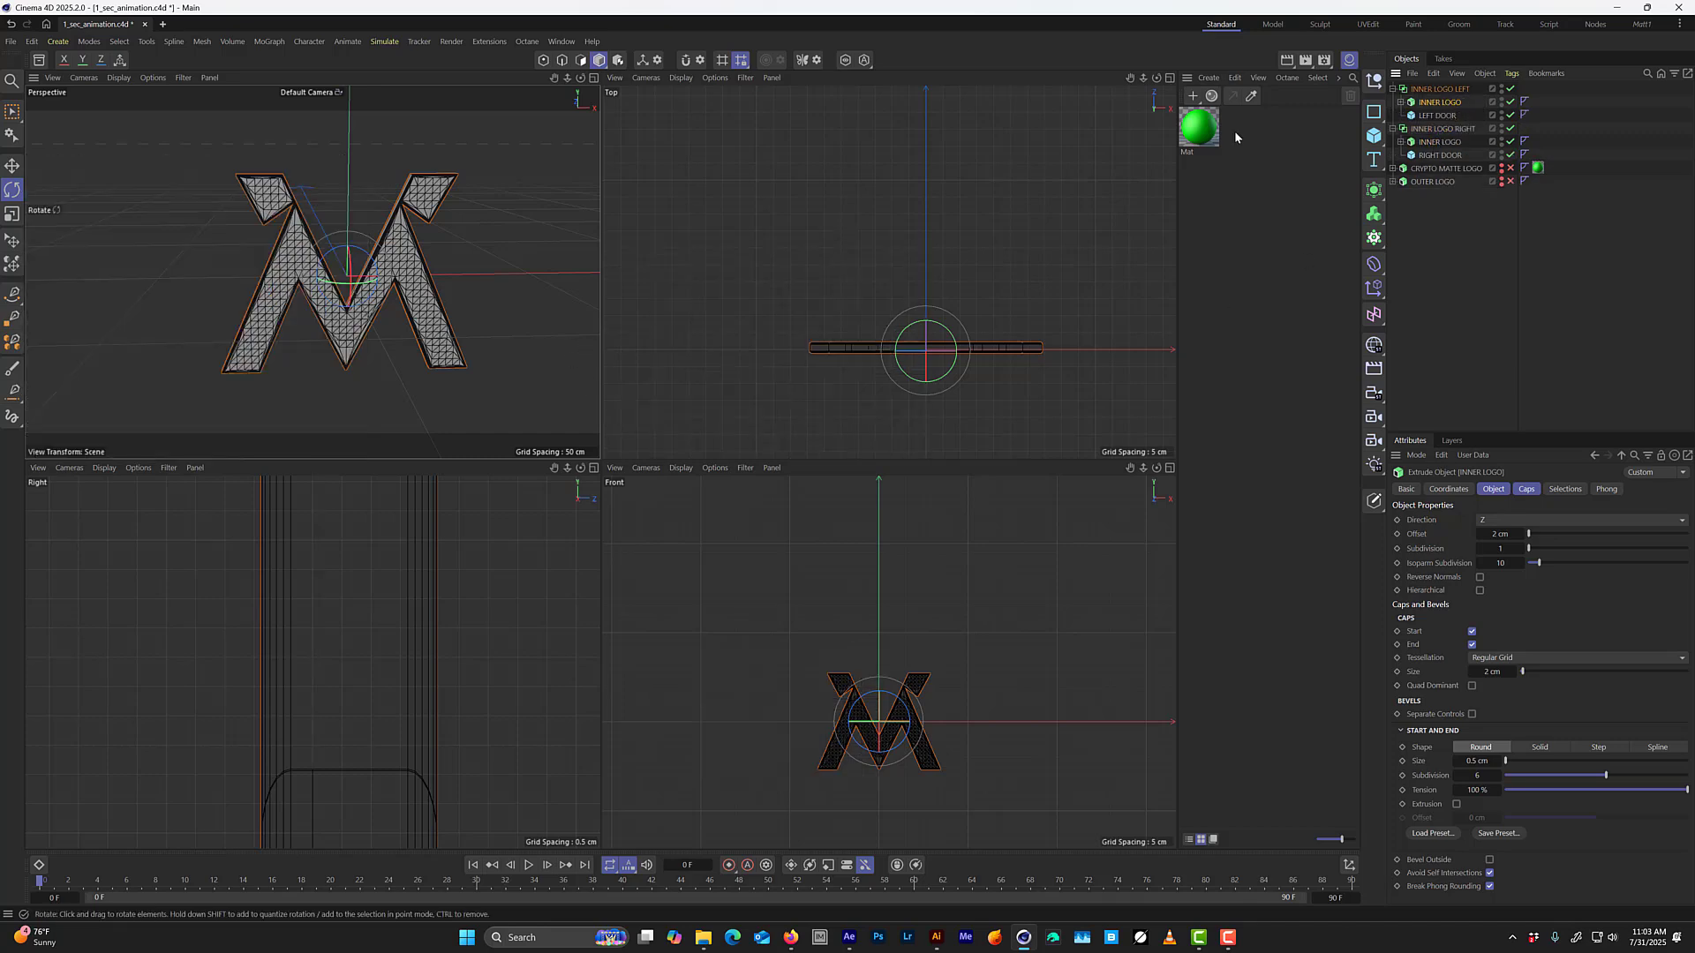
middle_click(462, 366)
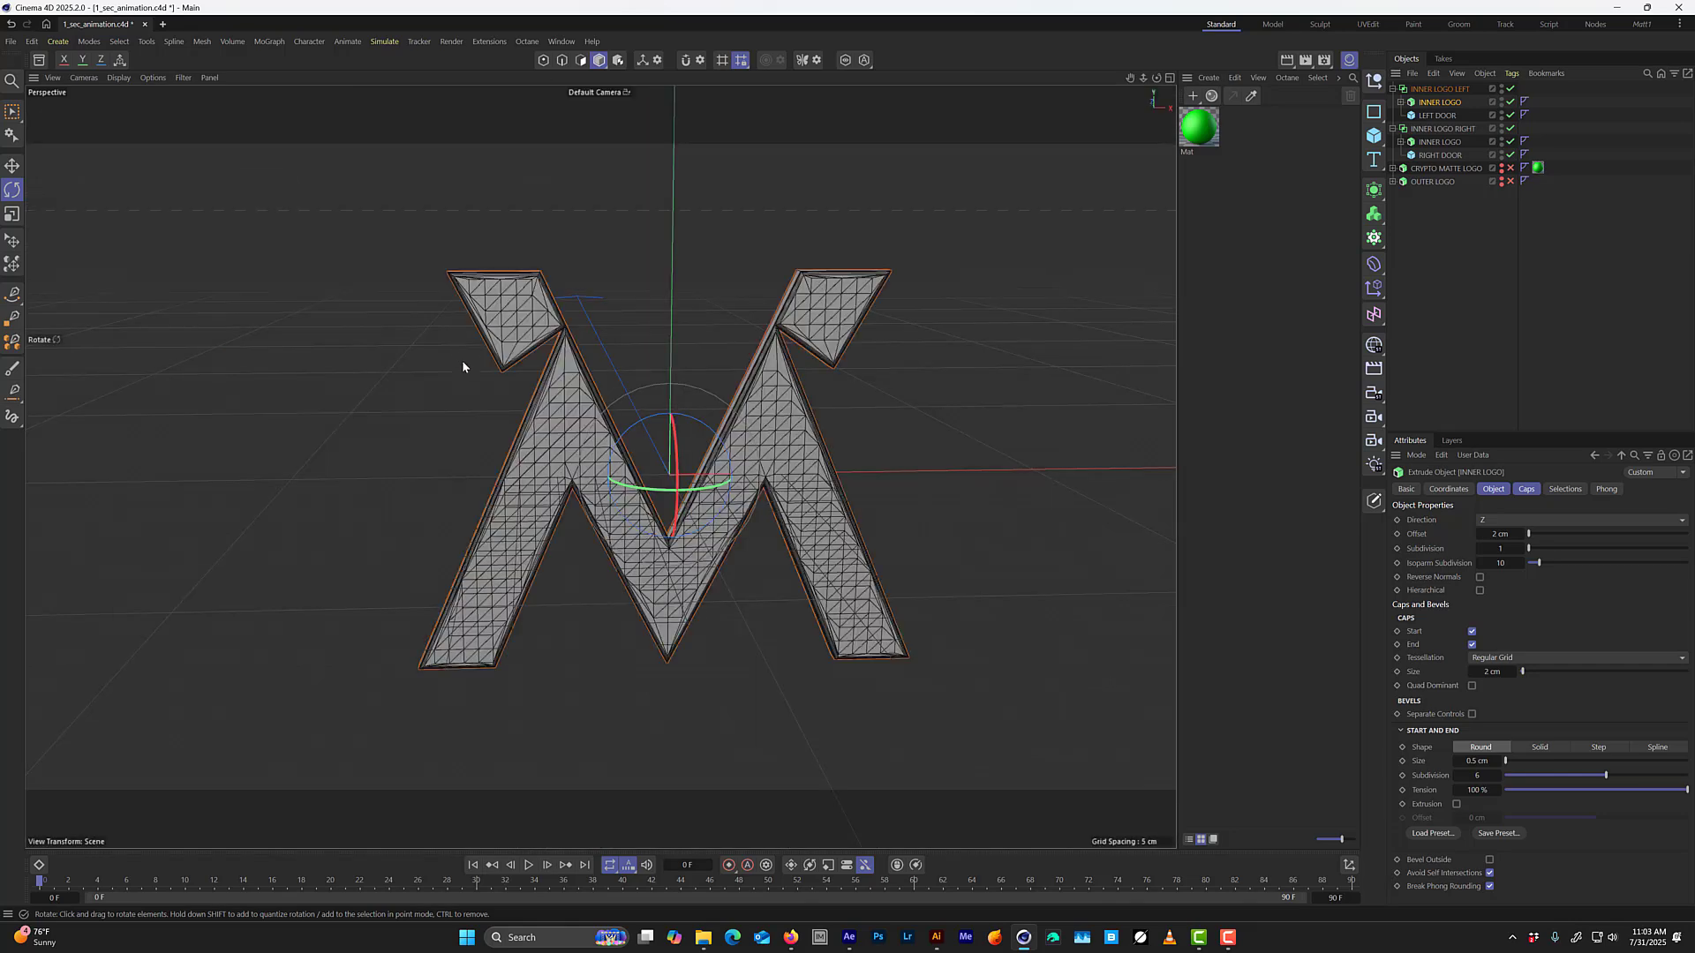
Try sliding LEFT DOOR outward along X to check how it cuts the left logo half, and undo the move.
alt+drag(741, 473, 654, 442)
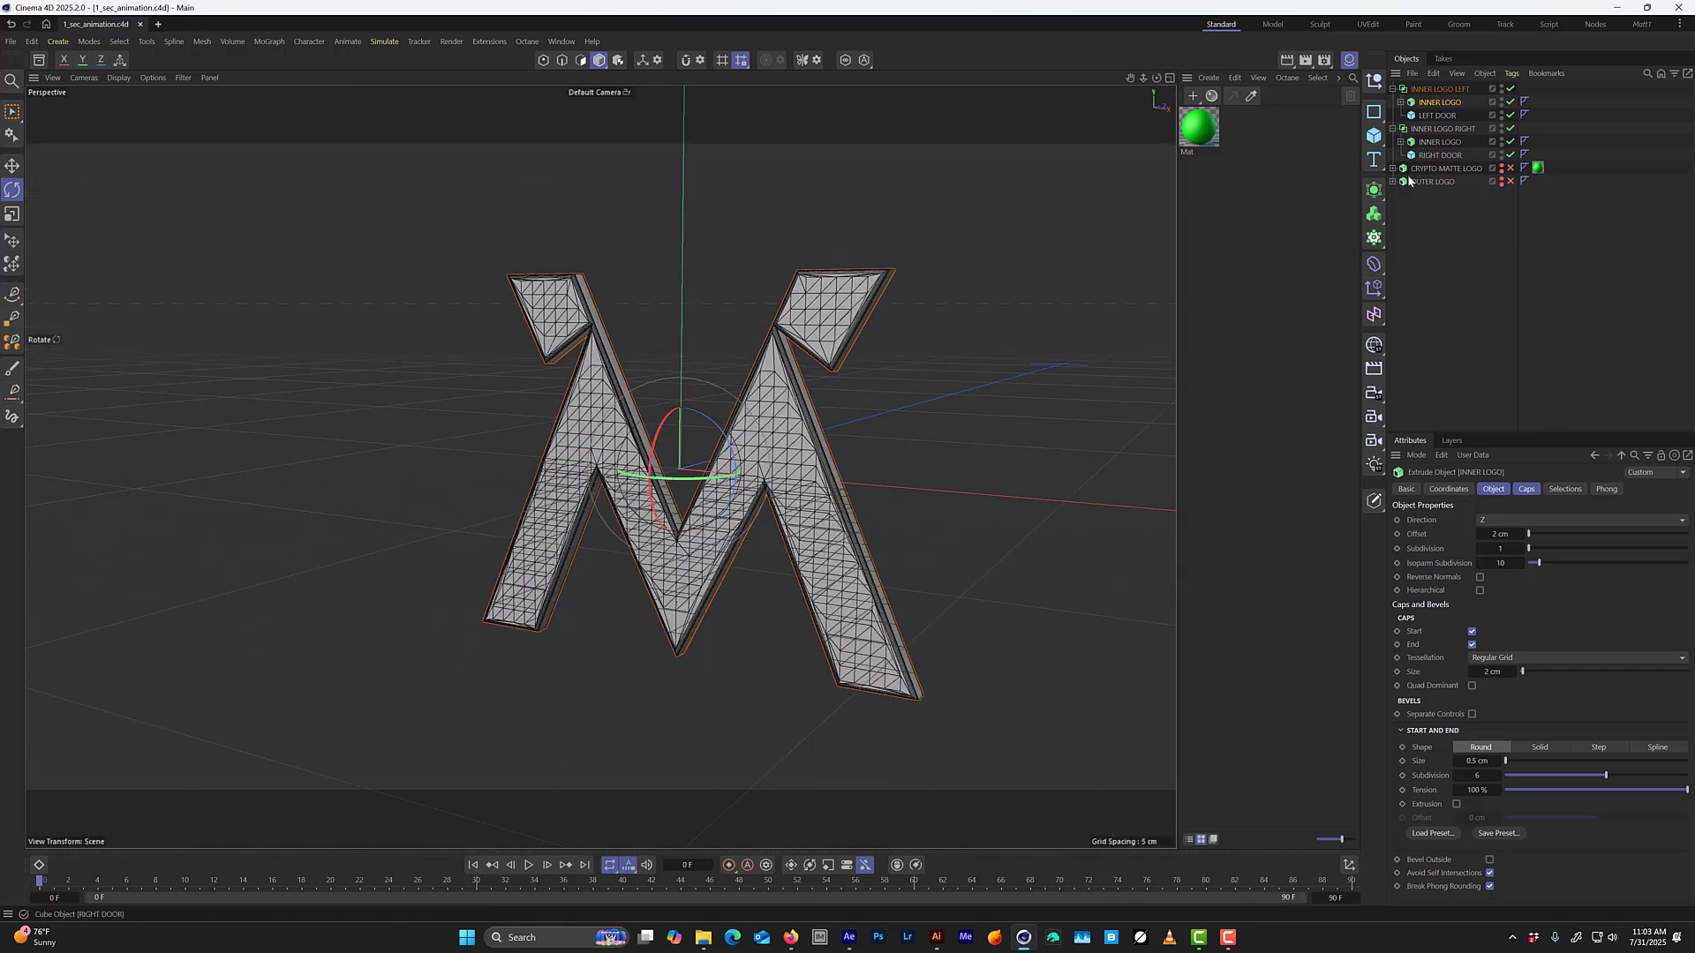
click(1438, 116)
alt+drag(530, 503, 601, 515)
key(e)
drag(466, 456, 377, 457)
drag(355, 458, 299, 458)
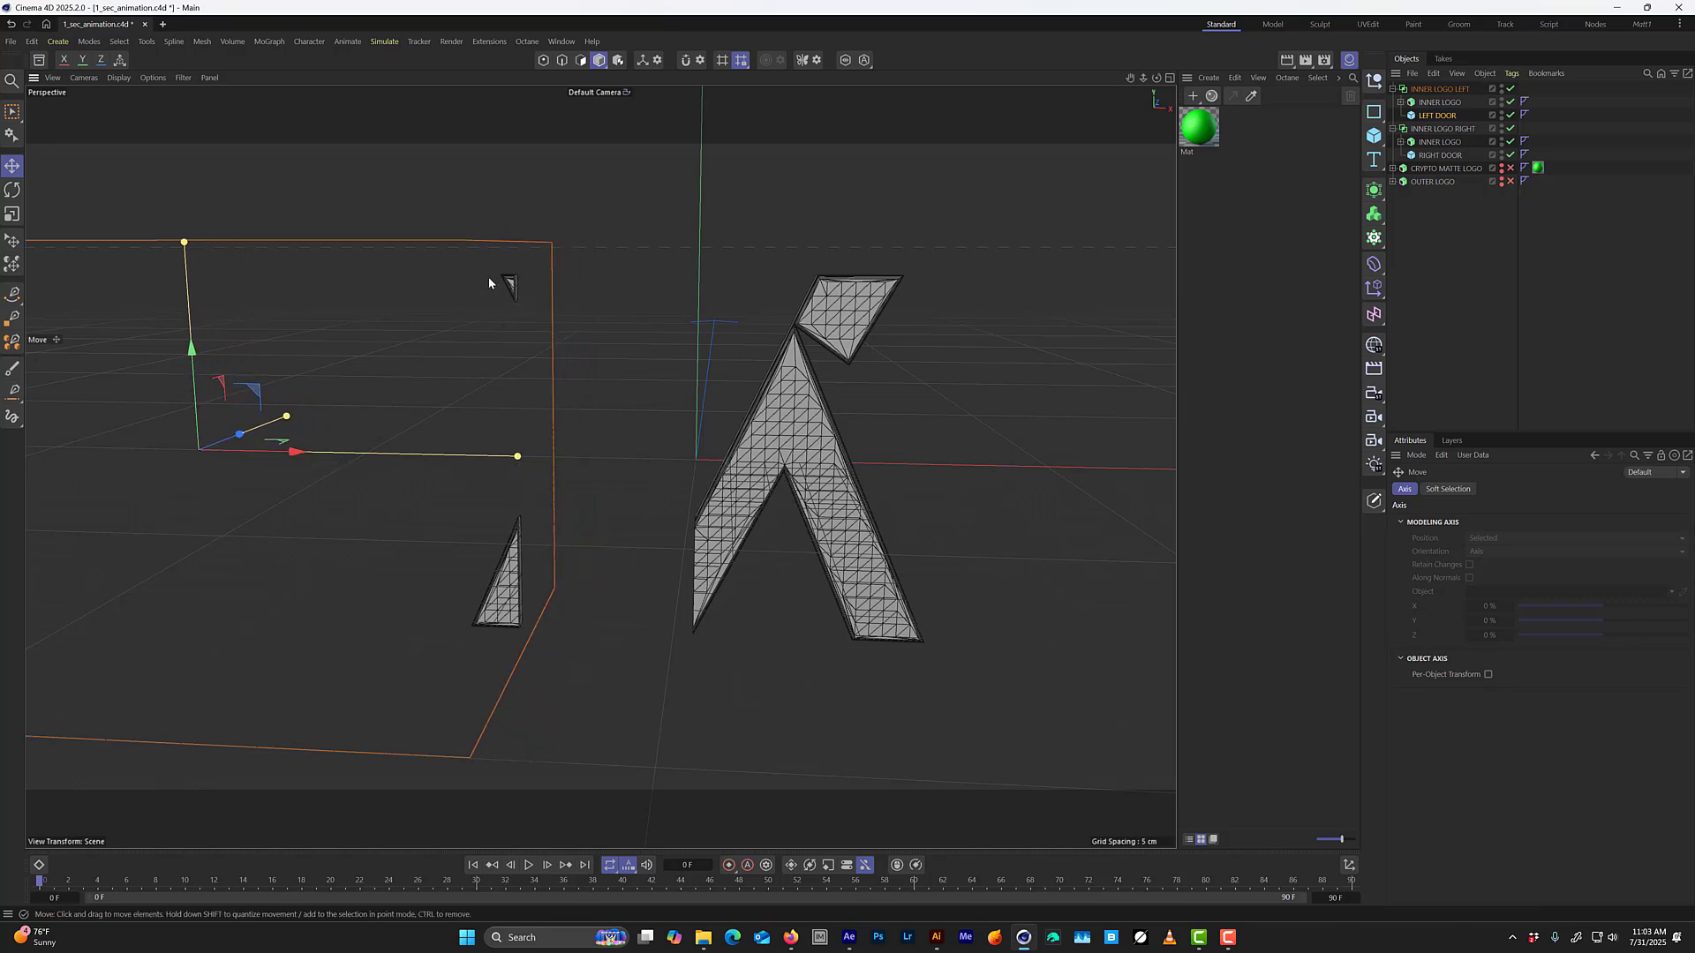
alt+drag(489, 277, 465, 310)
key(ctrl+z)
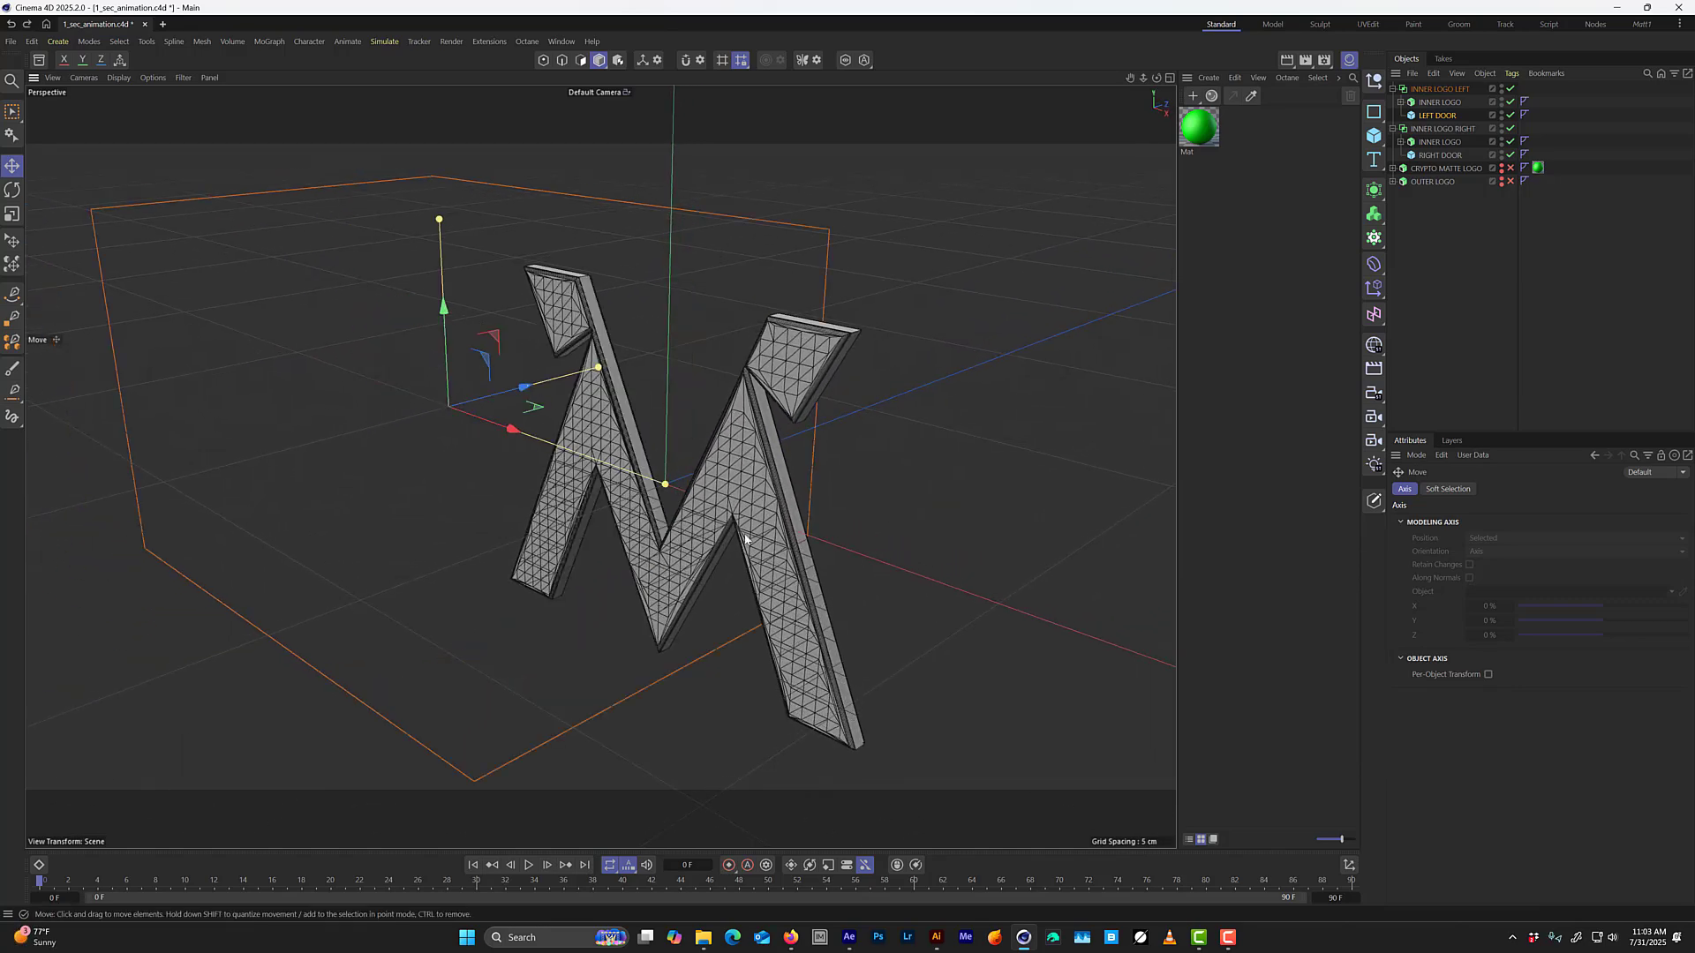
alt+drag(745, 536, 817, 487)
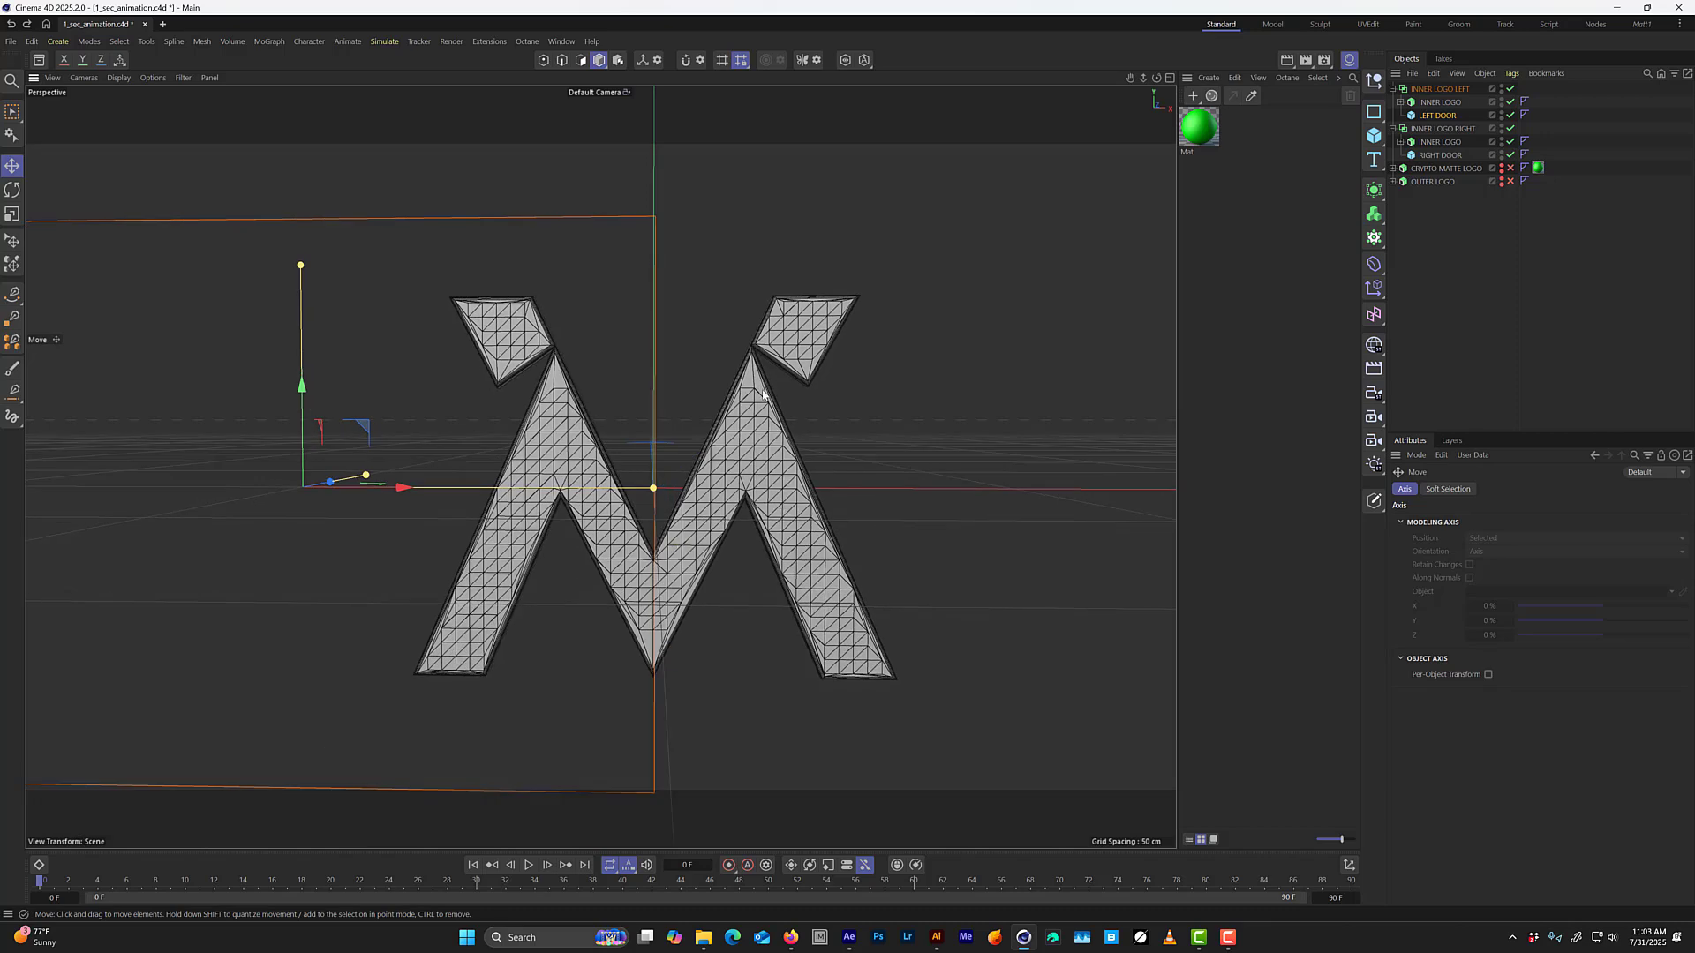
Collapse INNER LOGO LEFT and enable CRYPTO MATTE LOGO and OUTER LOGO.
click(1393, 88)
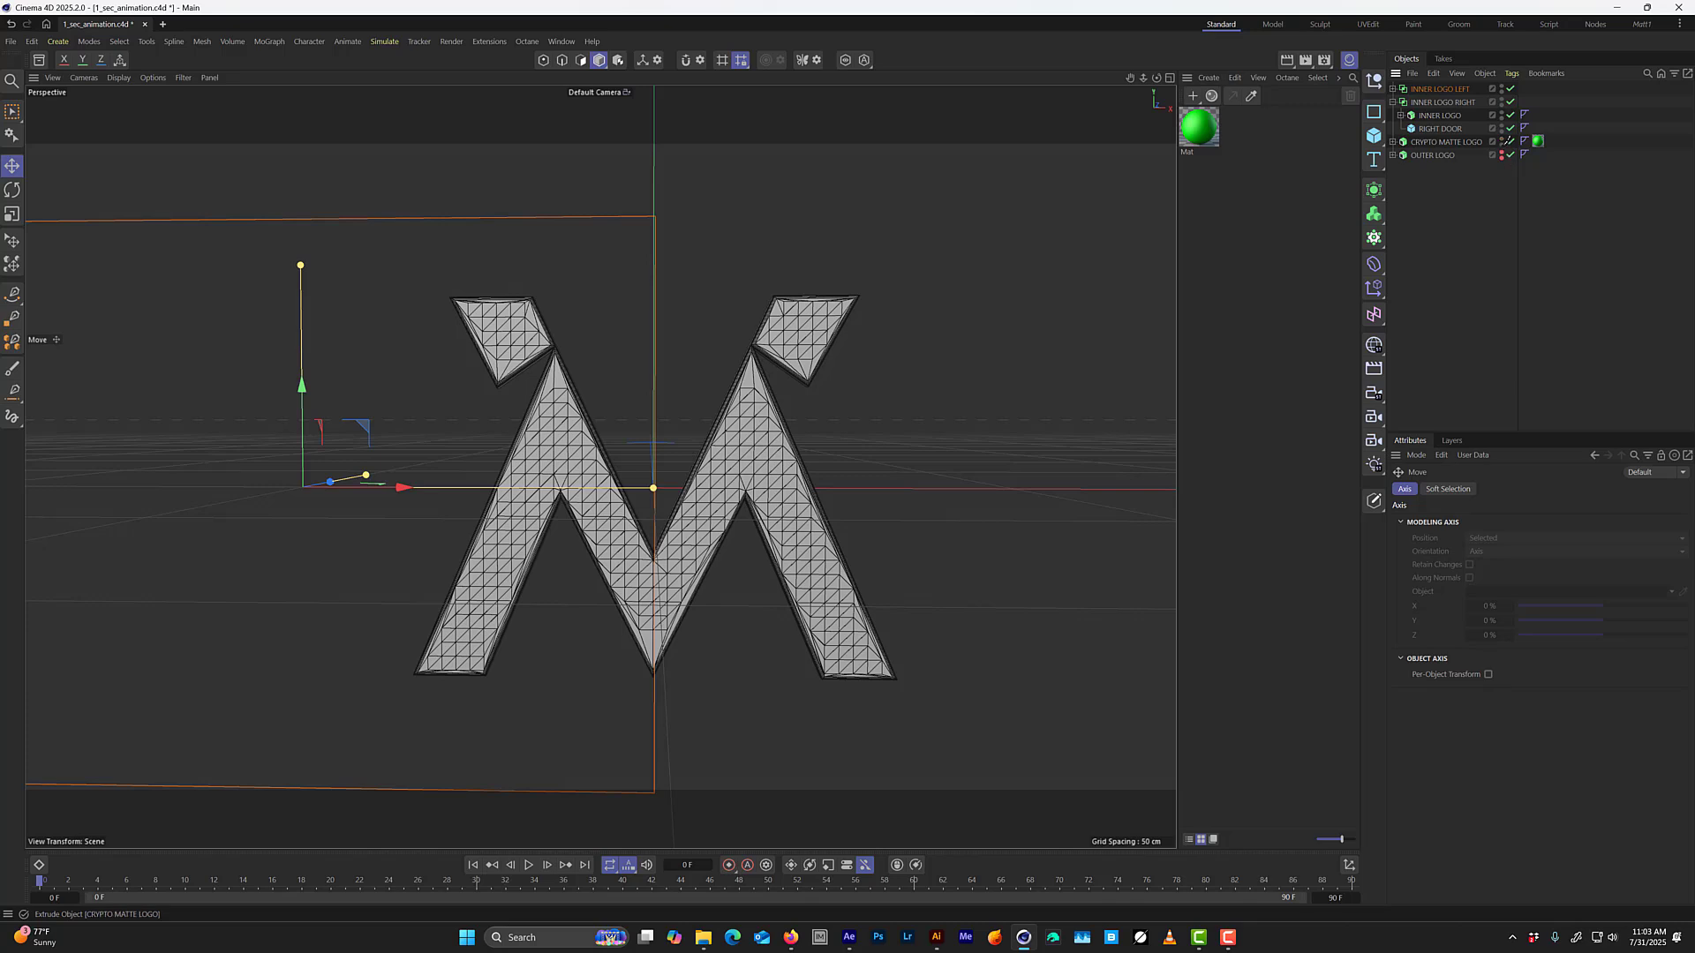
click(1446, 142)
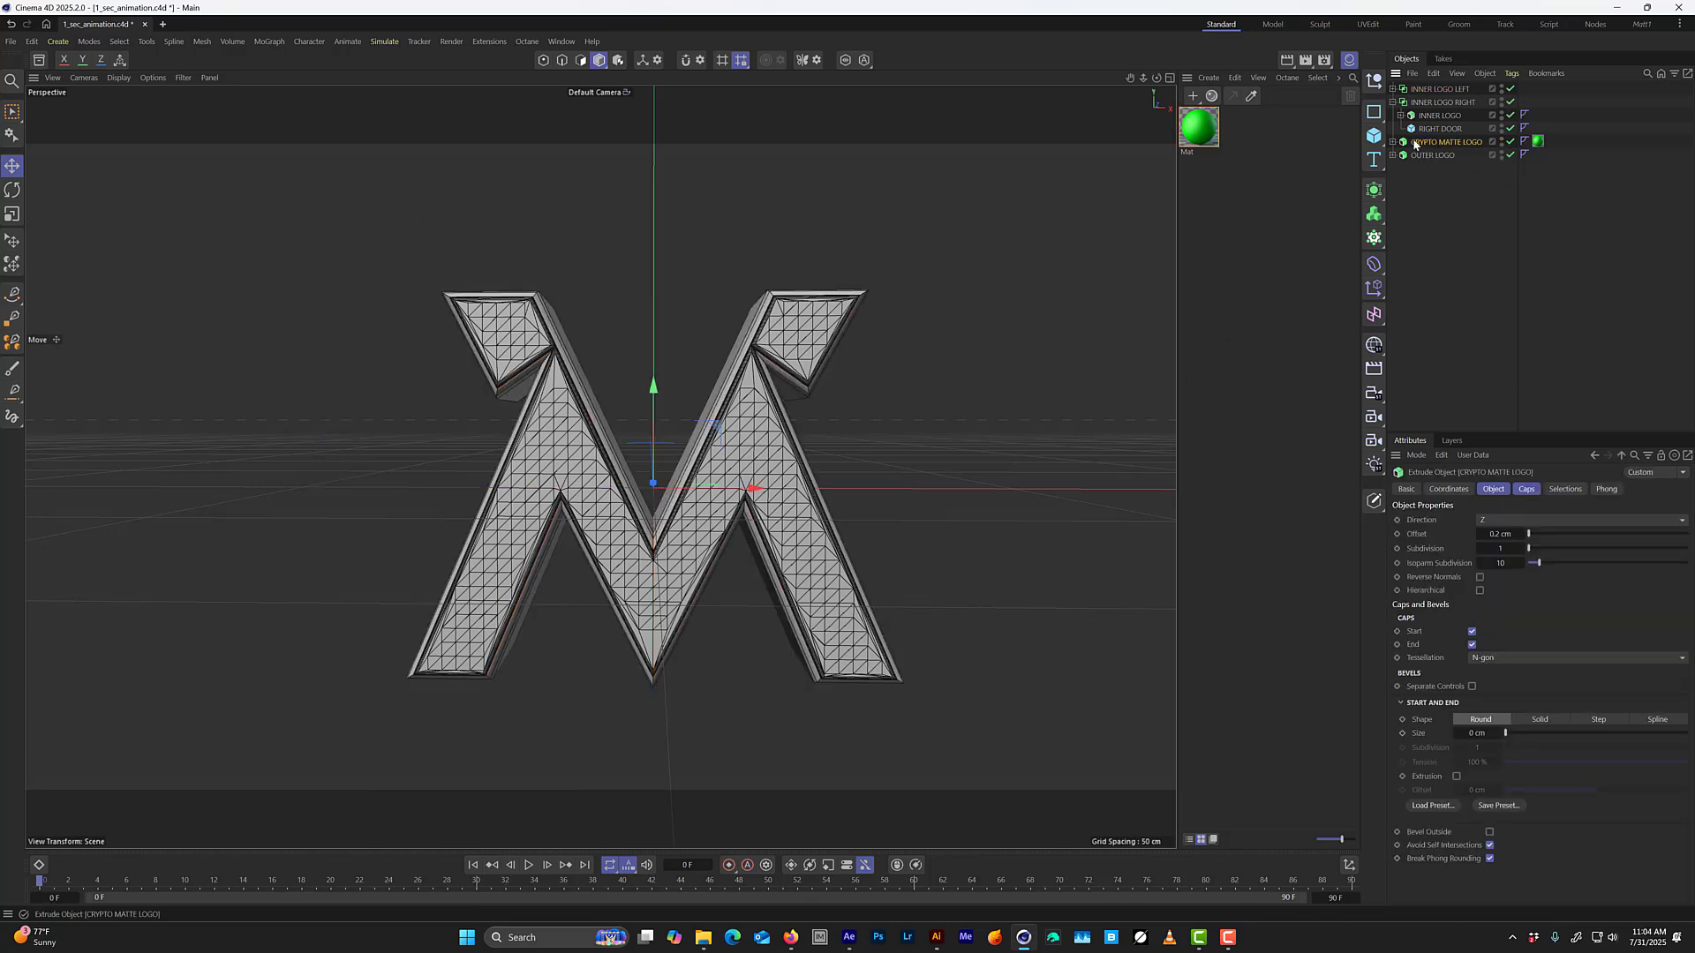
Try moving RIGHT DOOR along X to expose the green CRYPTO MATTE LOGO behind the right logo half.
click(1439, 129)
drag(1093, 492, 1153, 457)
mouse_move(660, 529)
alt+mouse_down()
mouse_move(767, 551)
mouse_move(724, 565)
mouse_move(680, 542)
alt+mouse_up()
scroll(670, 560, up, 1)
scroll(680, 542, up, 5)
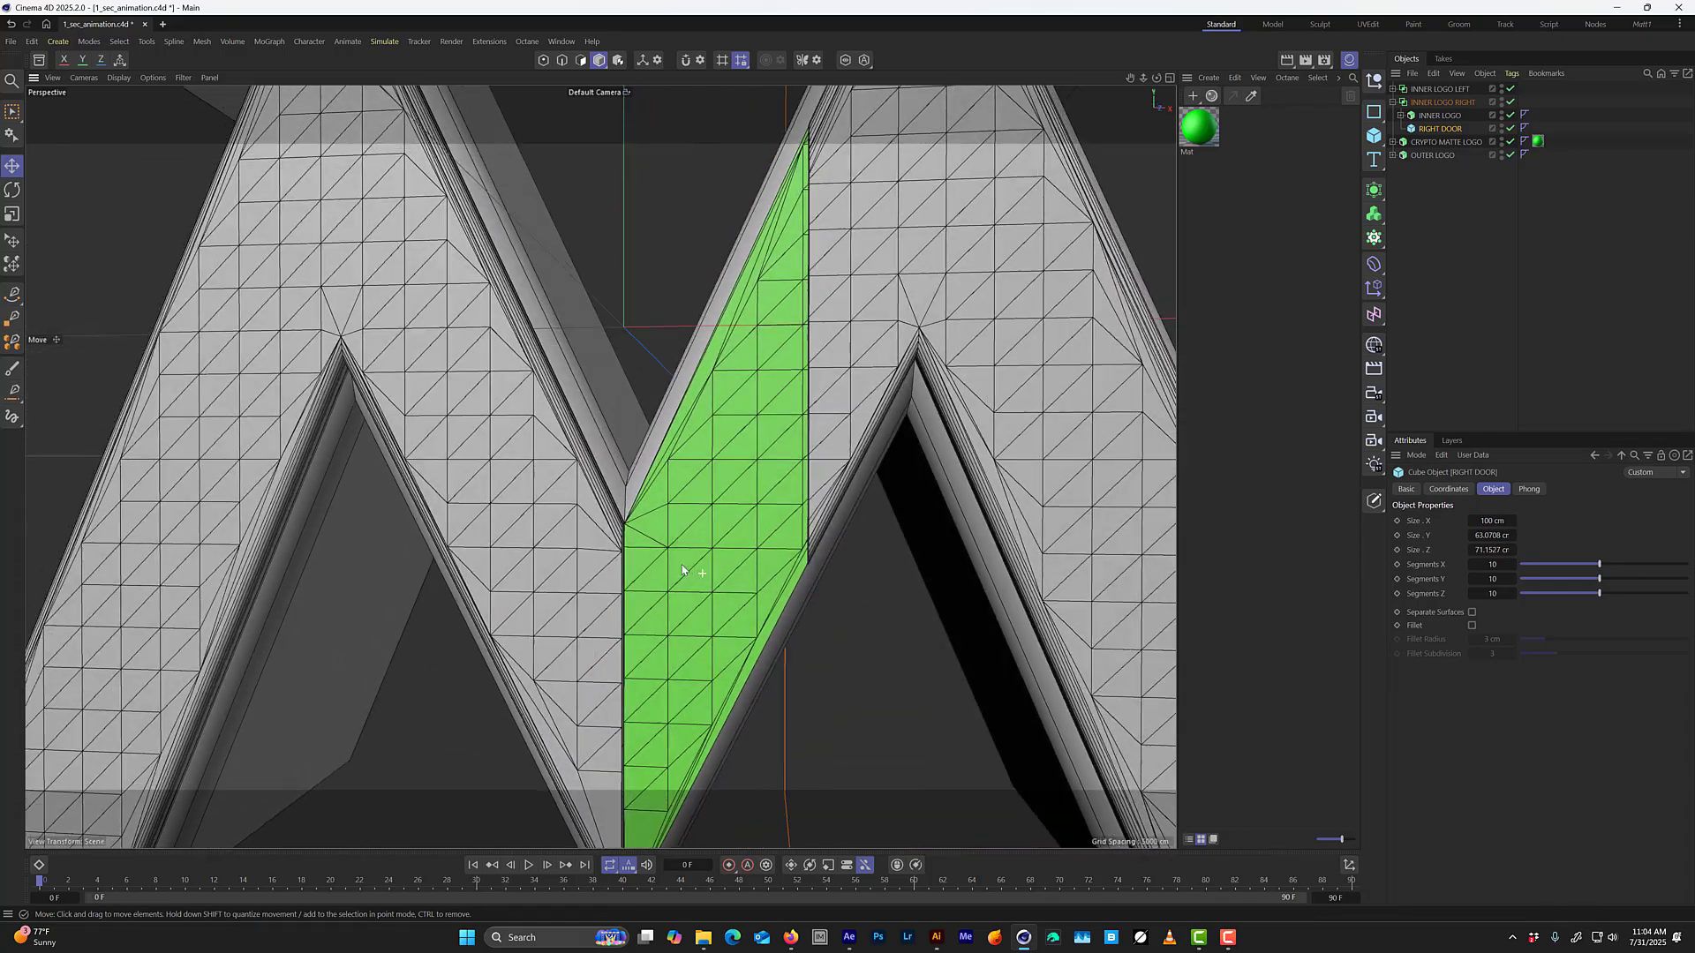
alt+drag(682, 570, 663, 542)
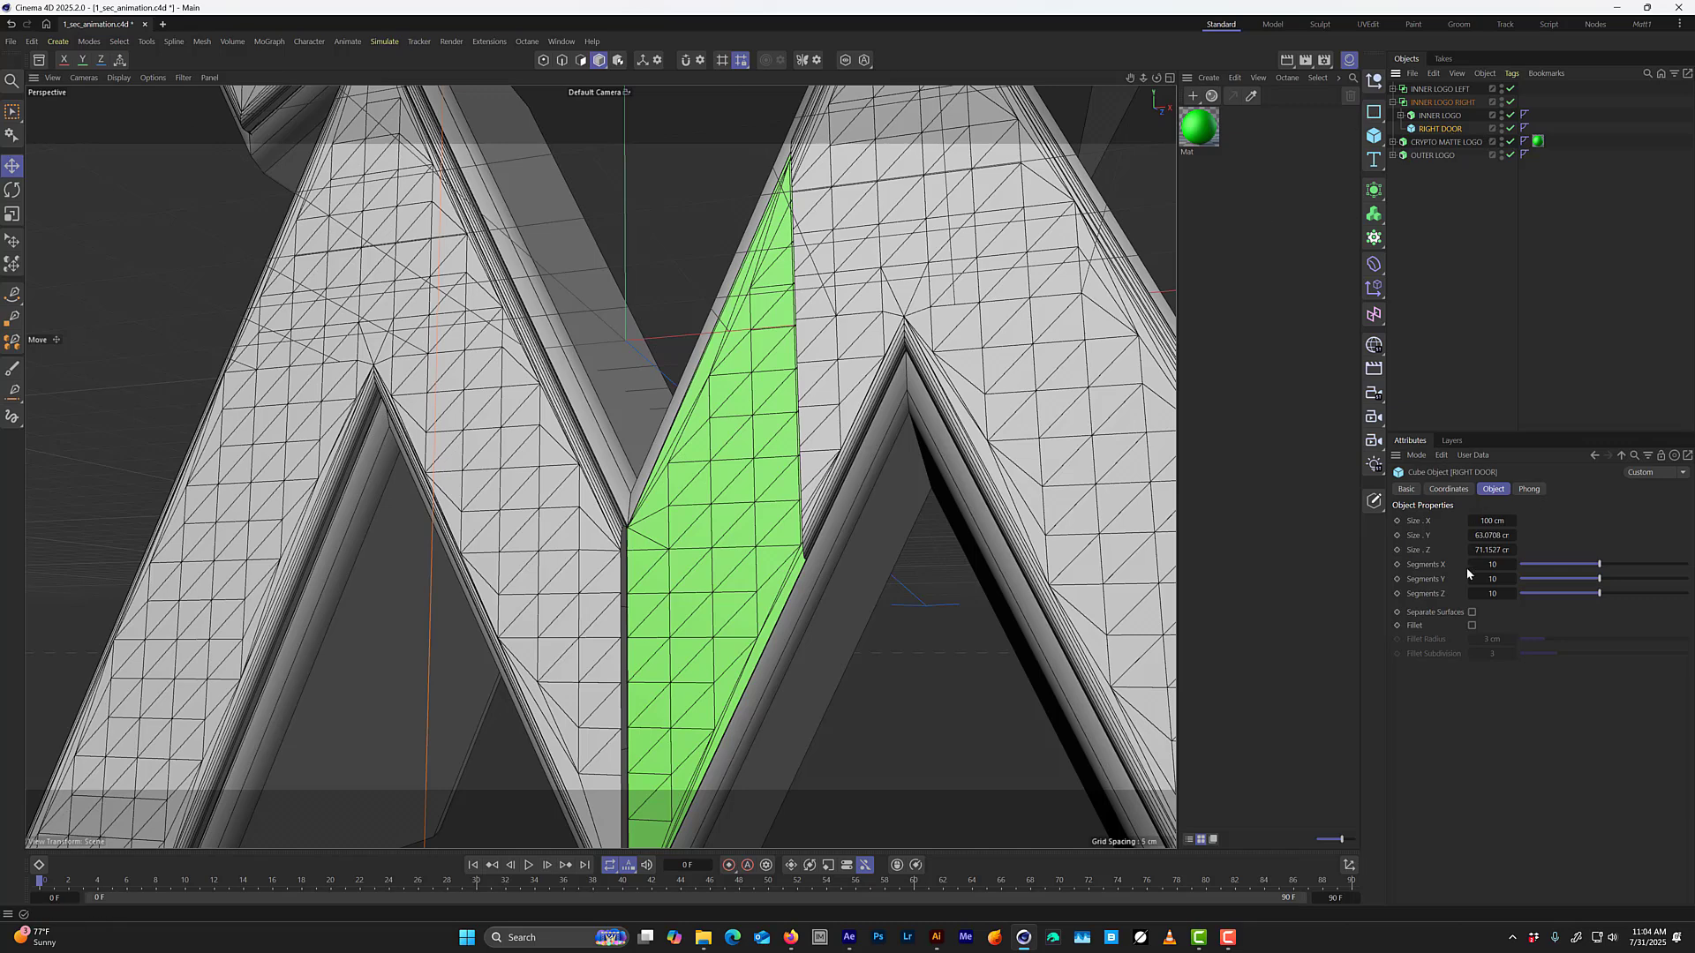
Set RIGHT DOOR's X position to 0 cm and check the whole logo.
click(1448, 489)
click(1454, 539)
text(0)
key(Return)
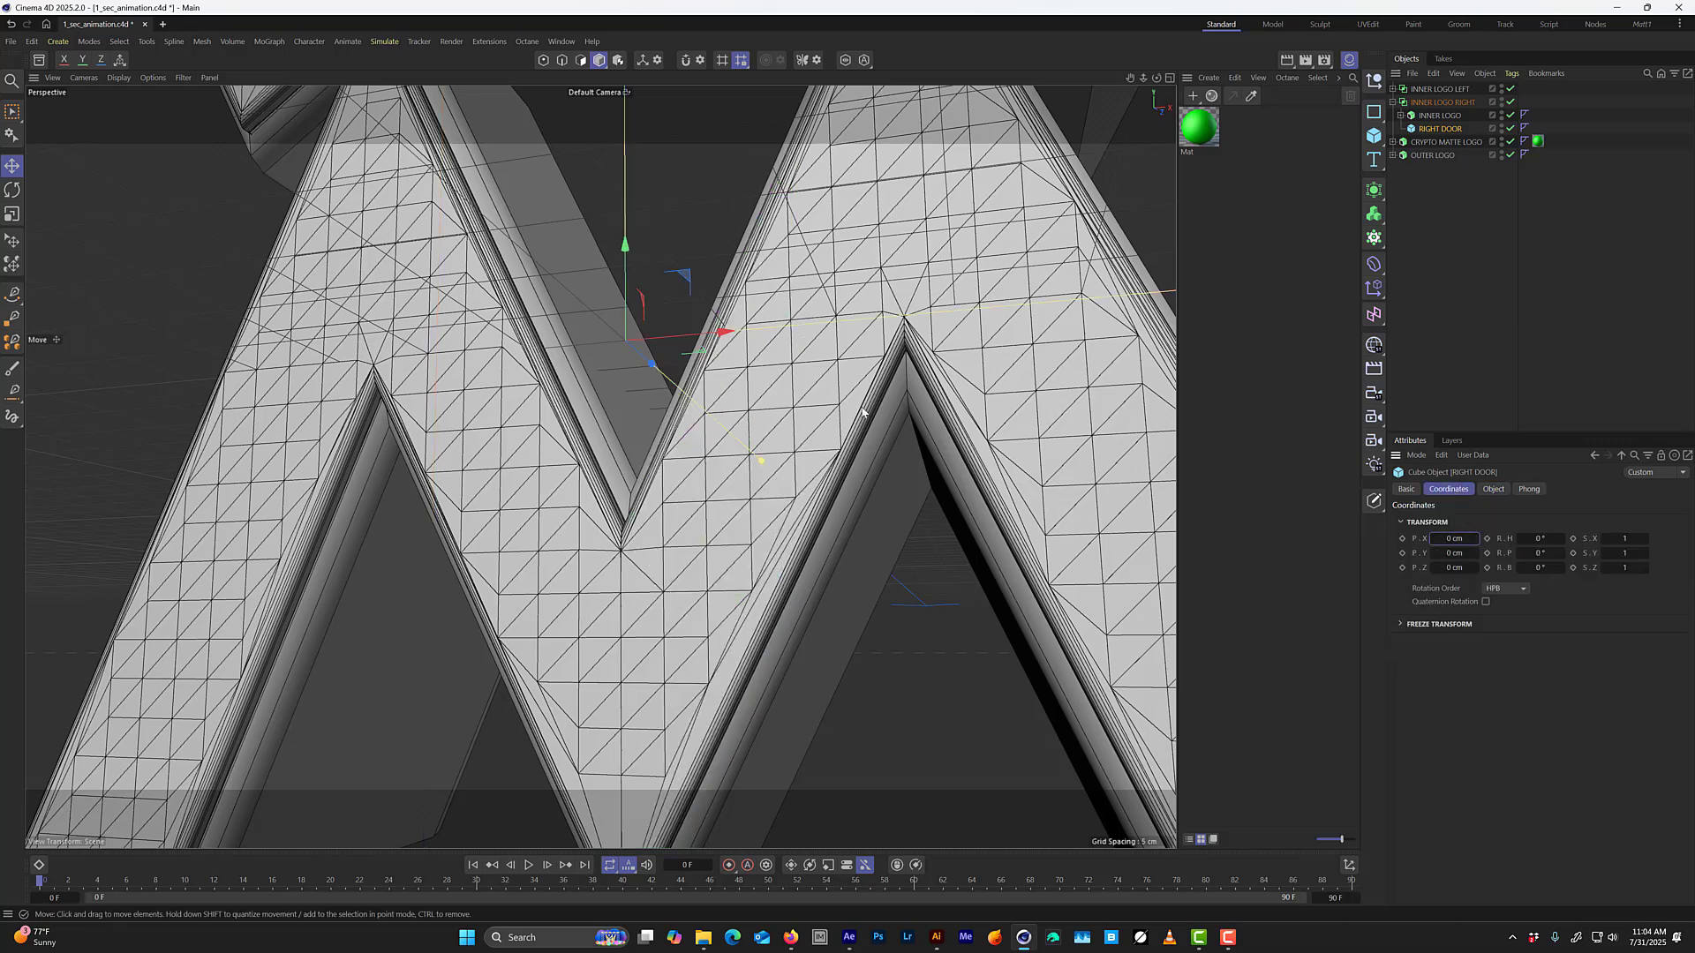
scroll(792, 397, down, 5)
alt+drag(791, 395, 795, 490)
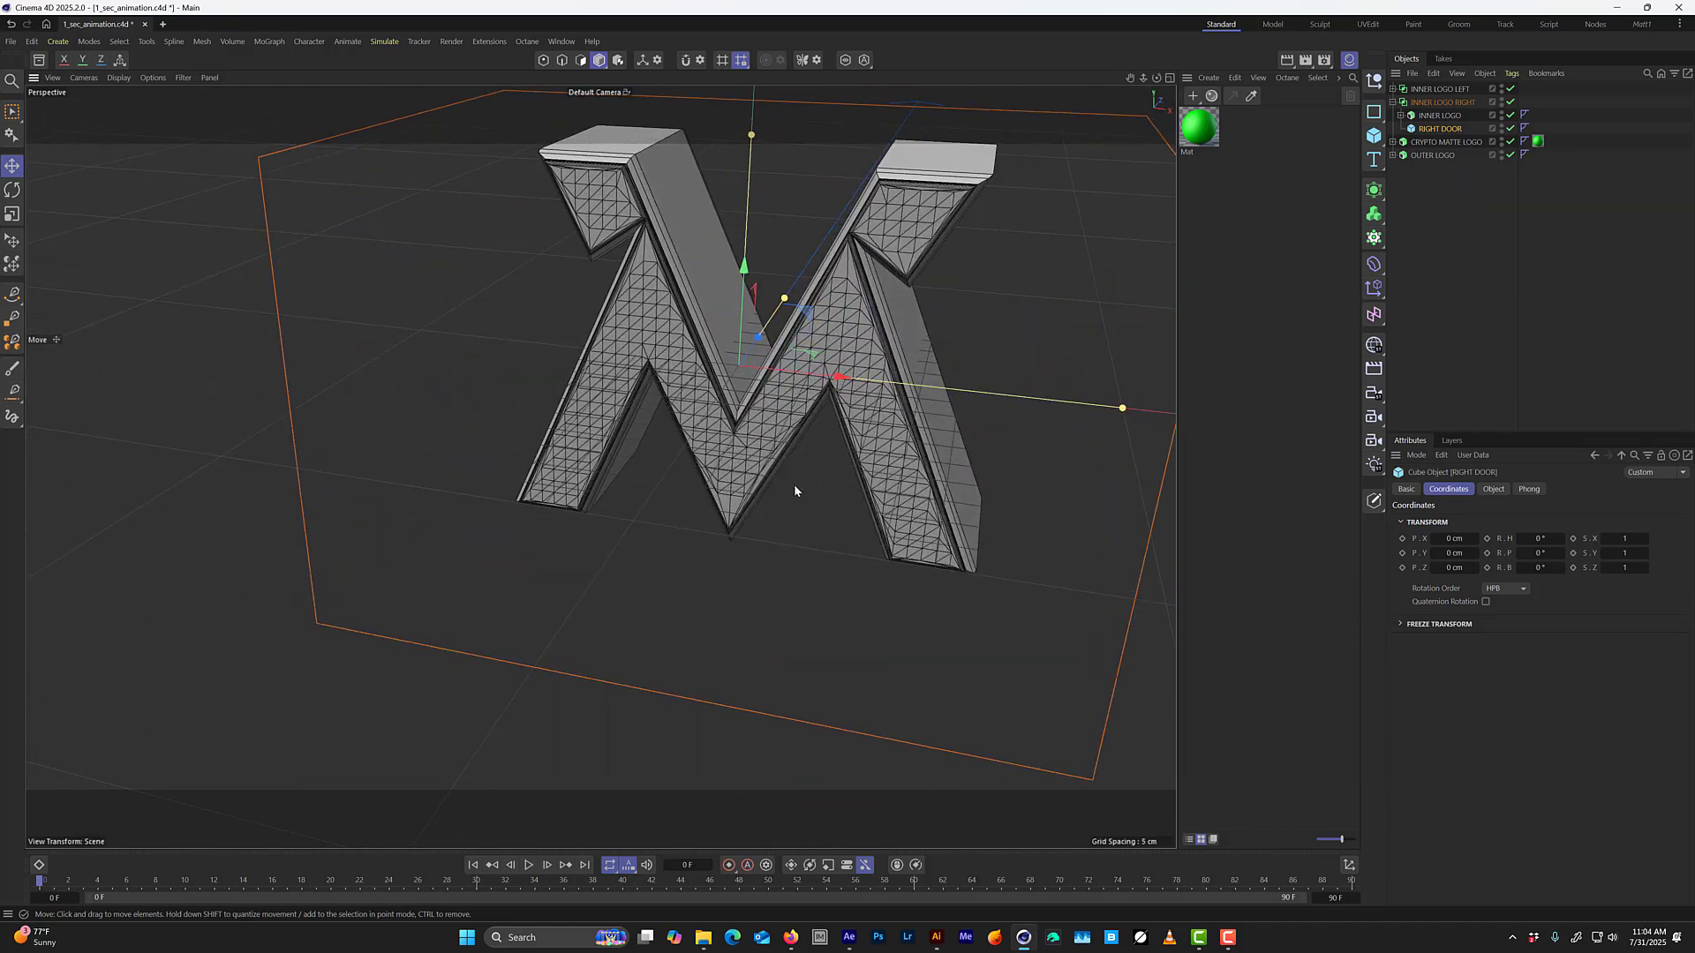
Hide the Material Manager and save the project.
click(1349, 59)
alt+drag(930, 425, 909, 441)
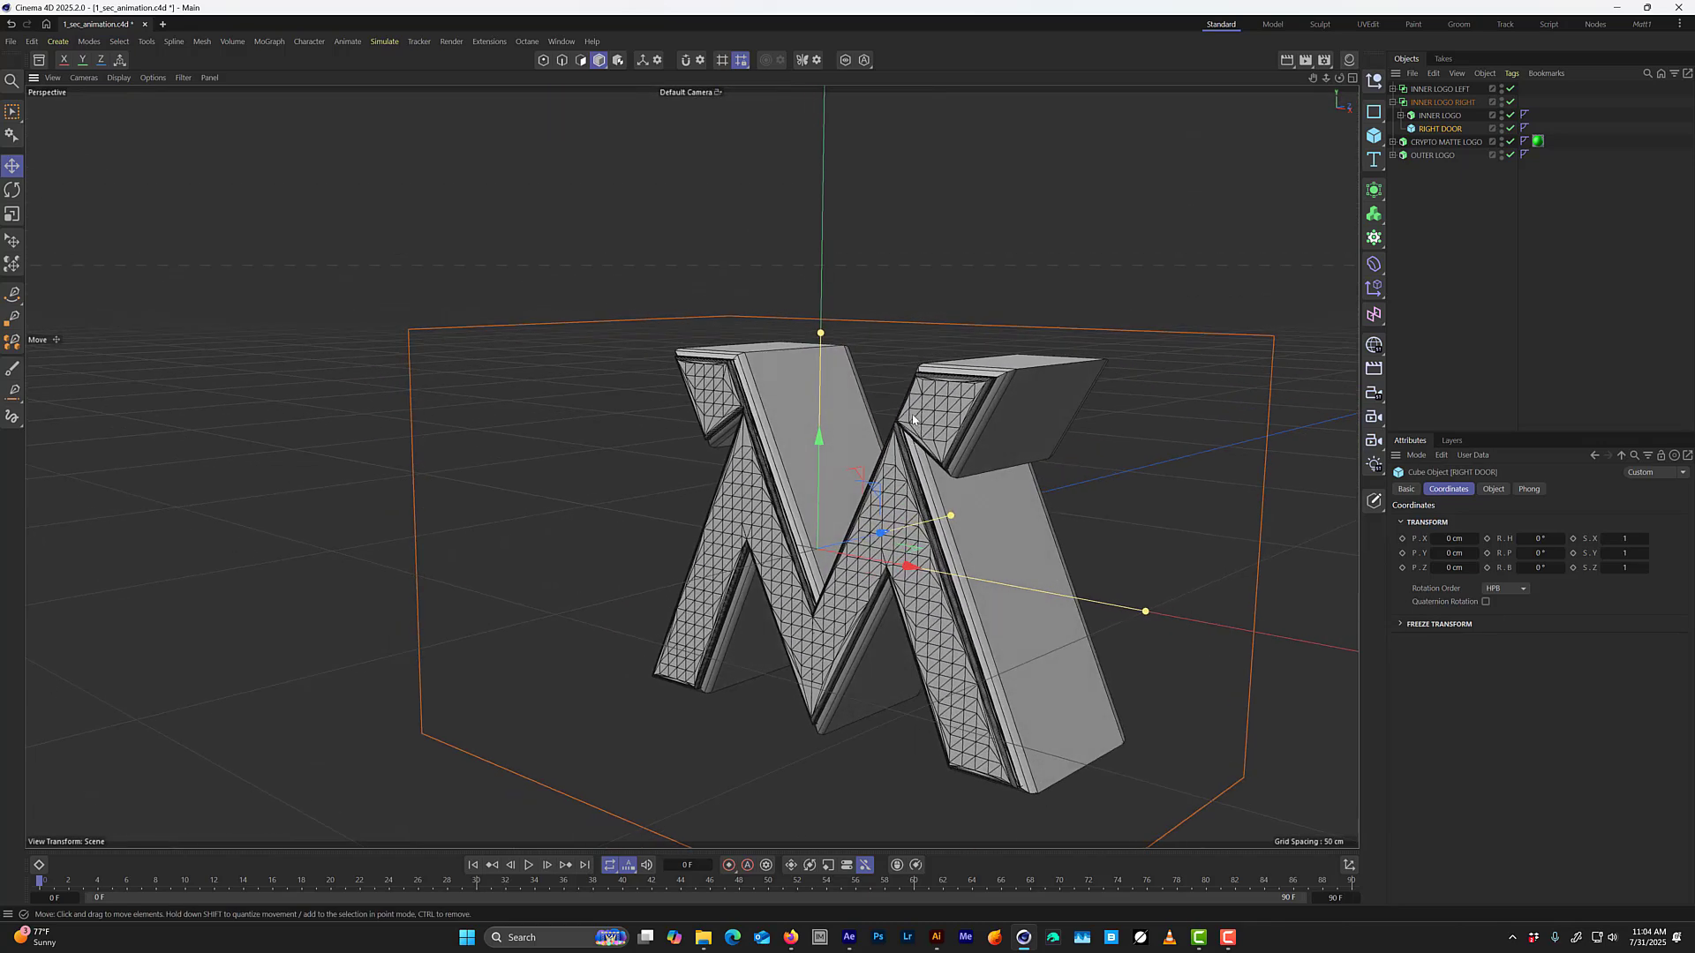
key(ctrl+s)
Examine OUTER LOGO's depth from the side along with its extrusion properties.
click(1430, 155)
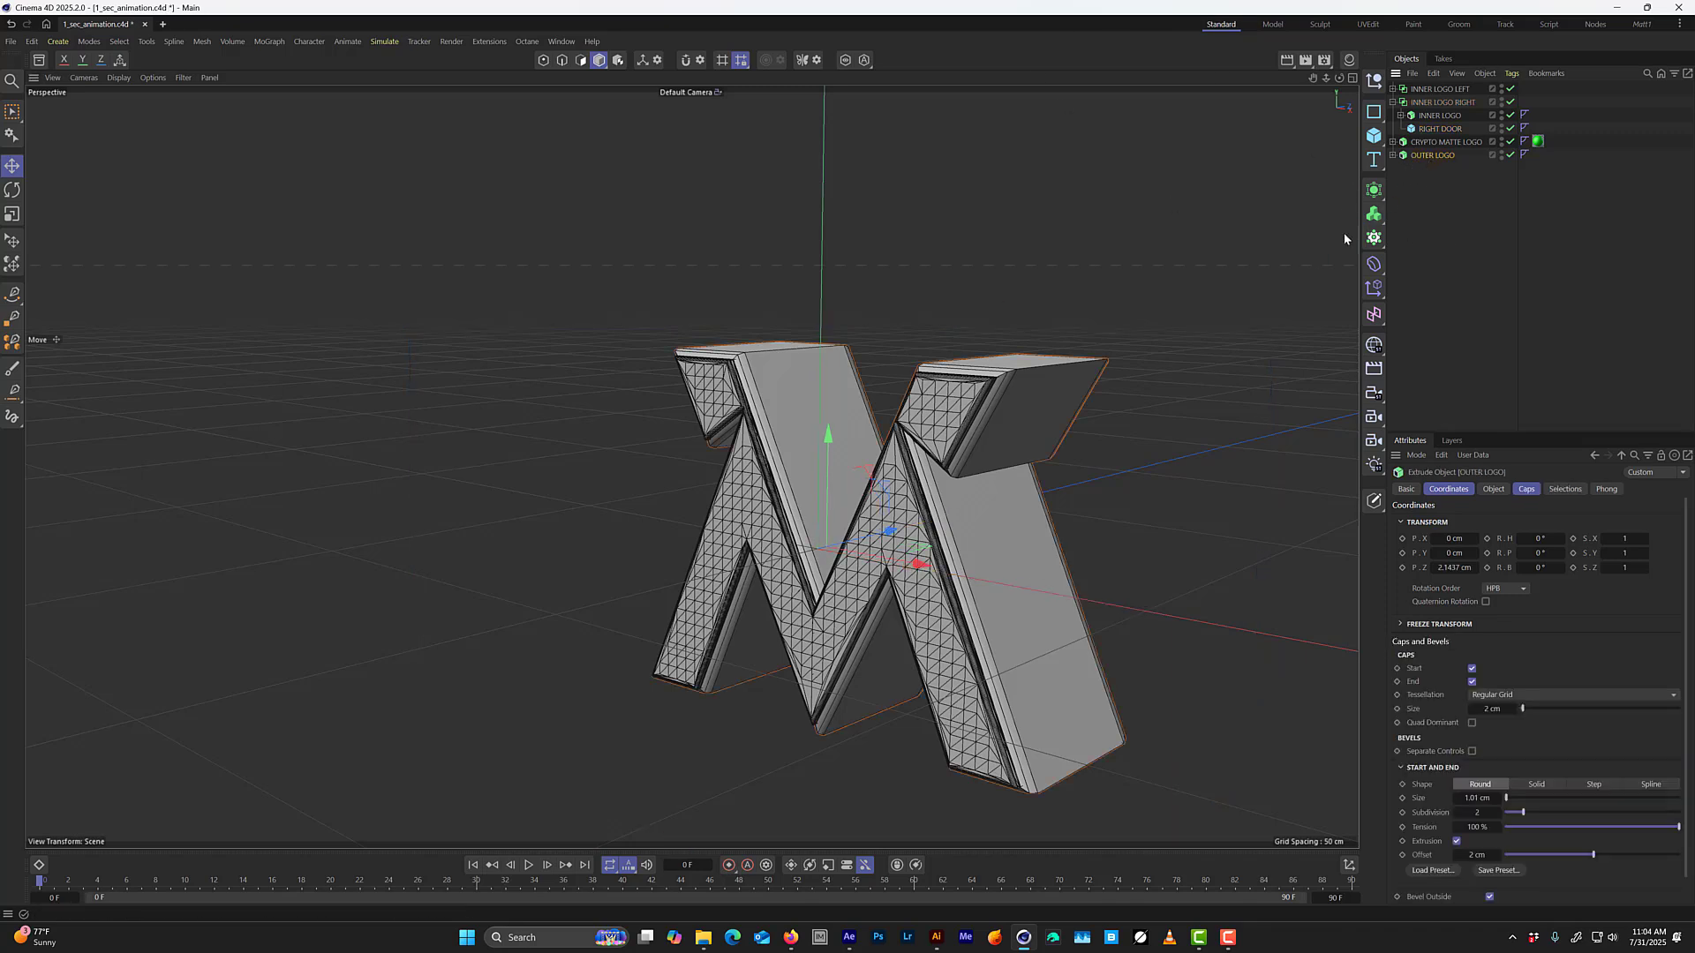
alt+drag(1088, 422, 986, 384)
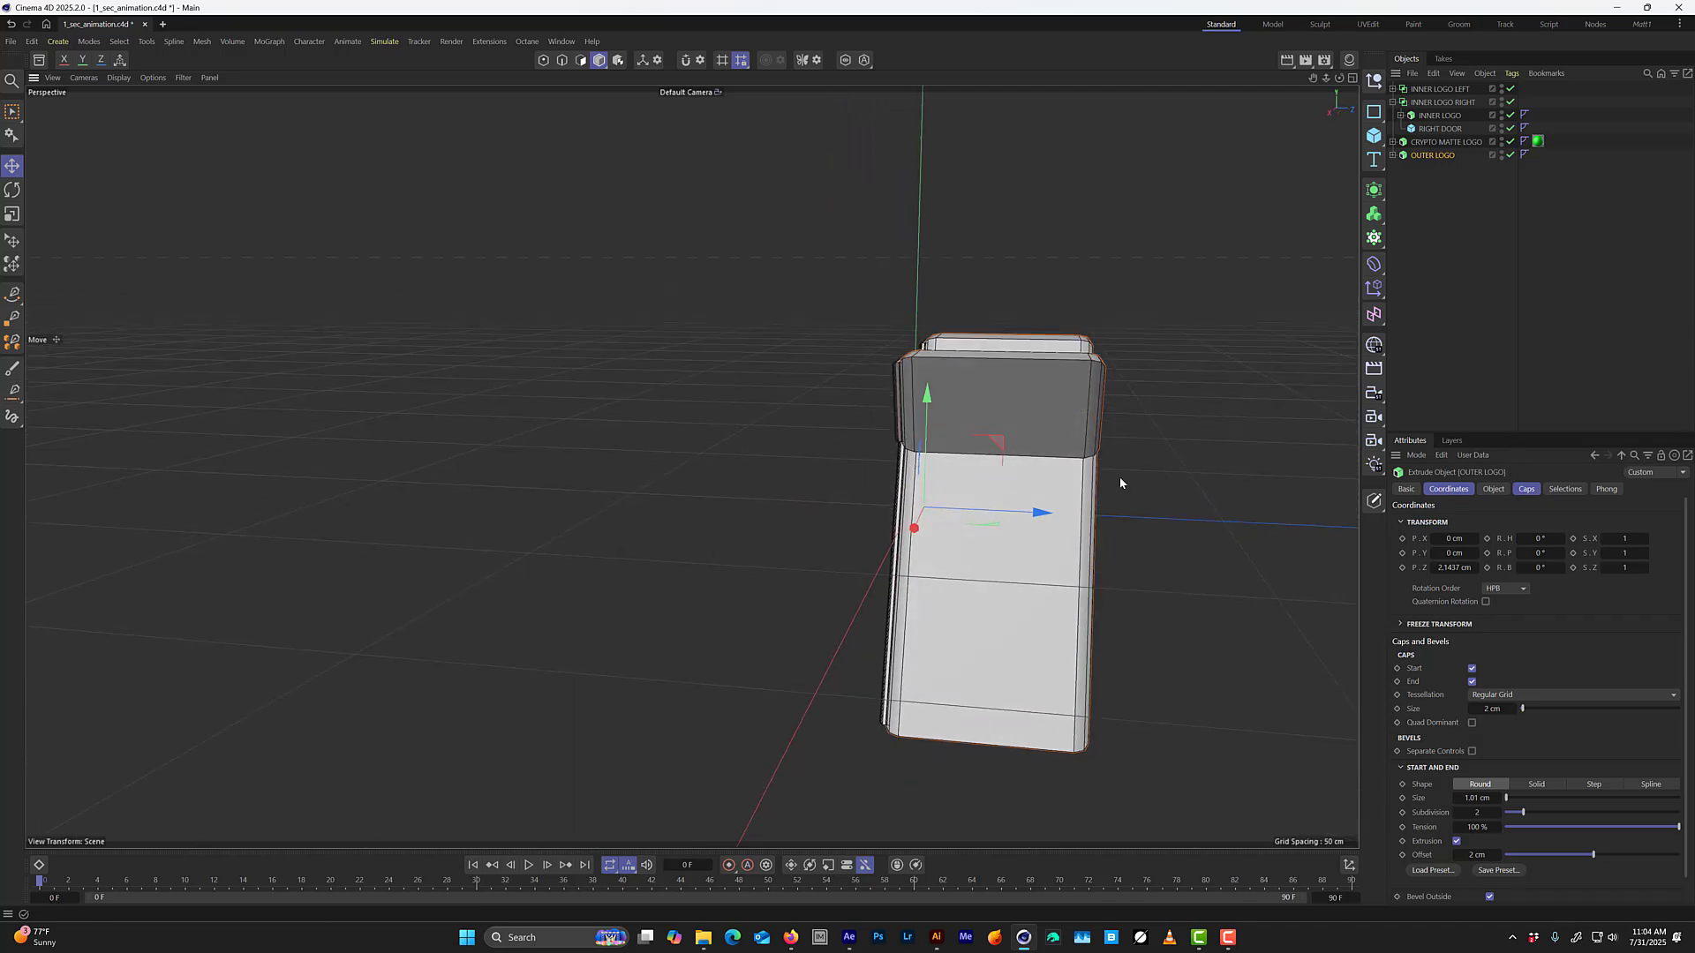
click(1493, 488)
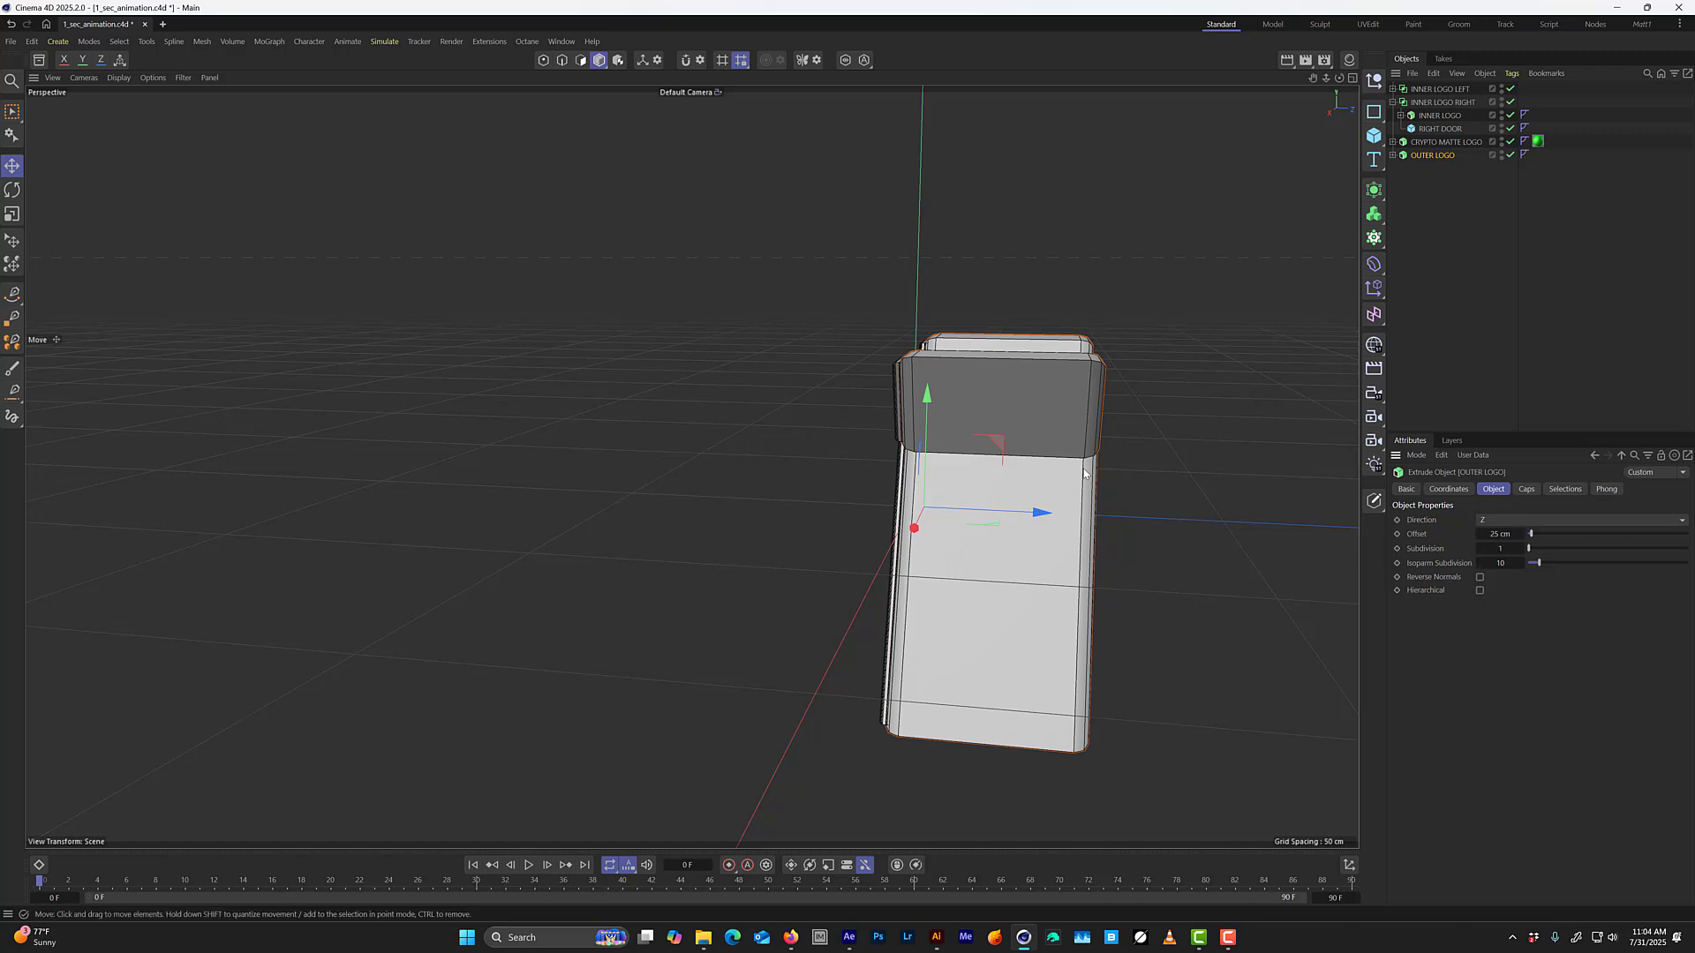
Collapse INNER LOGO RIGHT, add a null object to the scene and show all four views.
click(1393, 104)
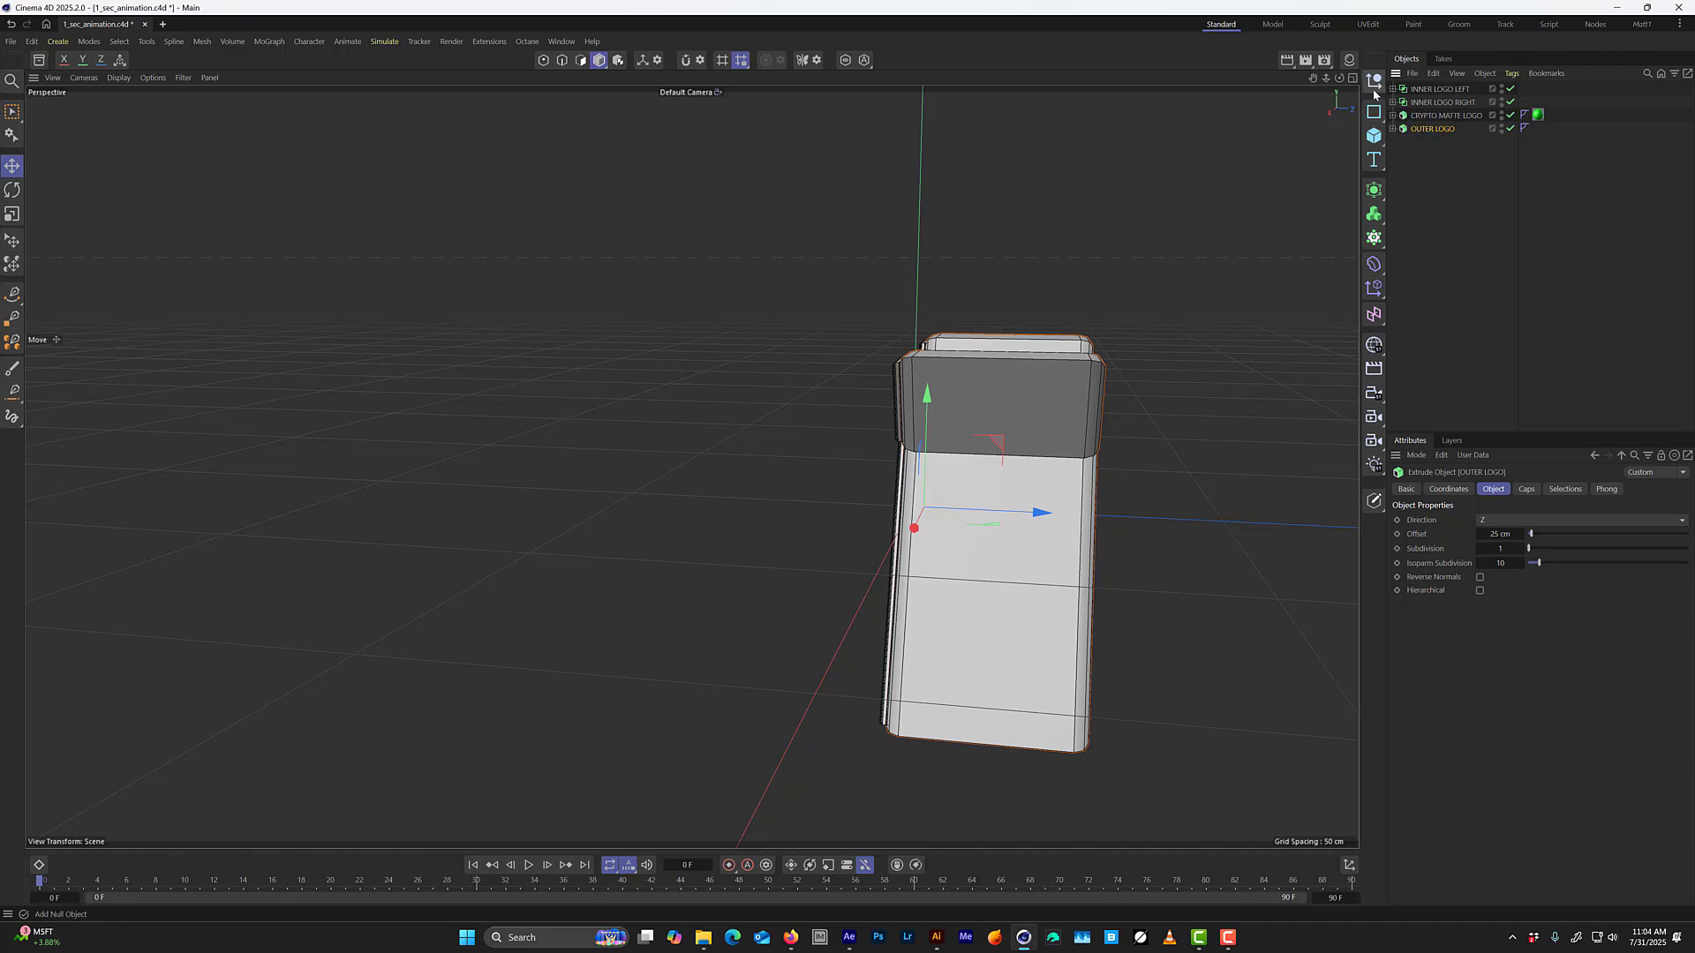
click(1374, 92)
middle_click(1017, 415)
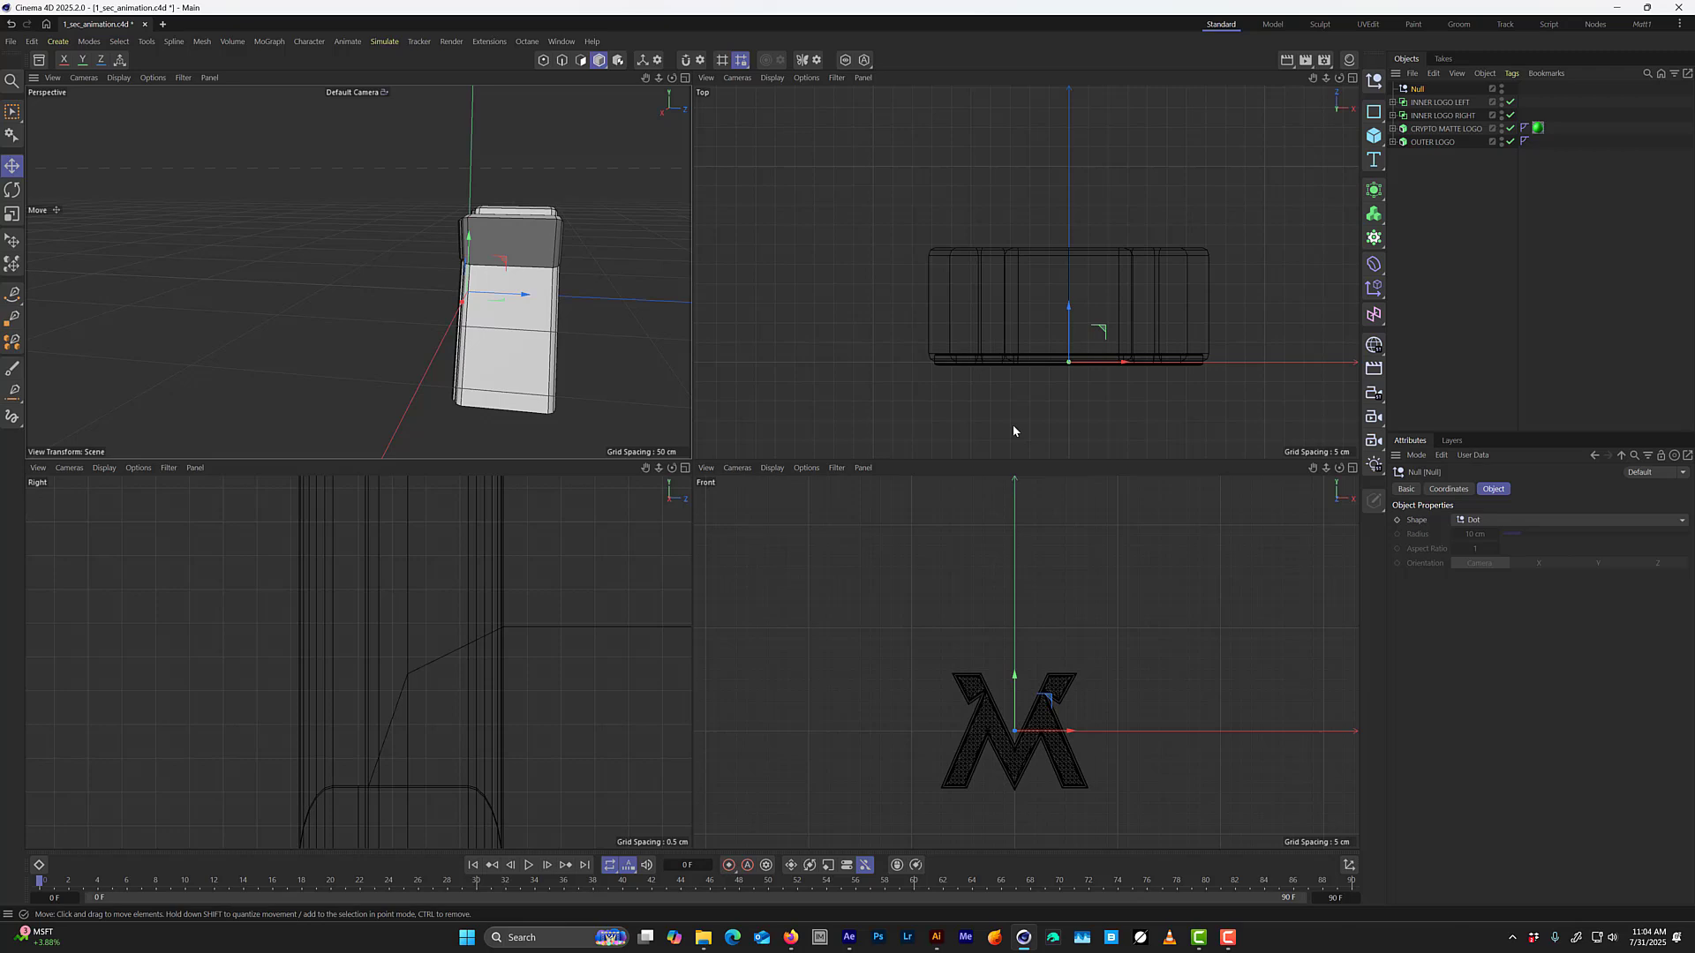
middle_click(559, 406)
alt+drag(909, 491, 1007, 372)
middle_click(1007, 372)
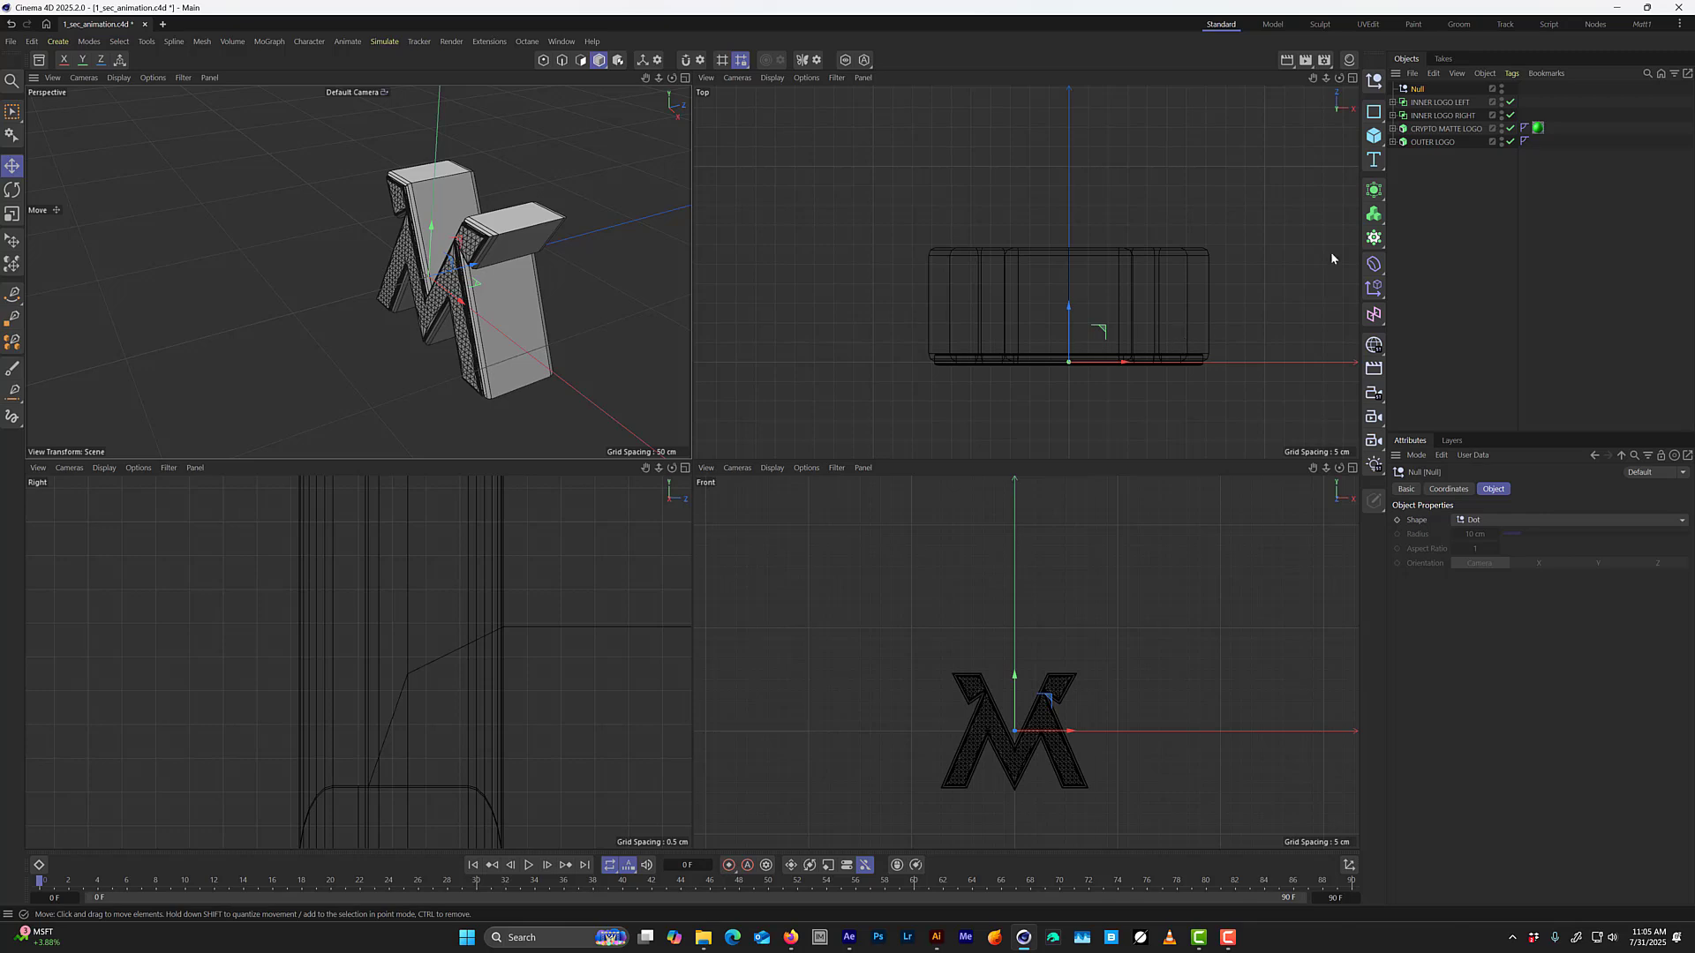
Inspect the LEFT DOOR and RIGHT DOOR cubes inside their Booleans across the four views.
drag(1423, 199, 1412, 99)
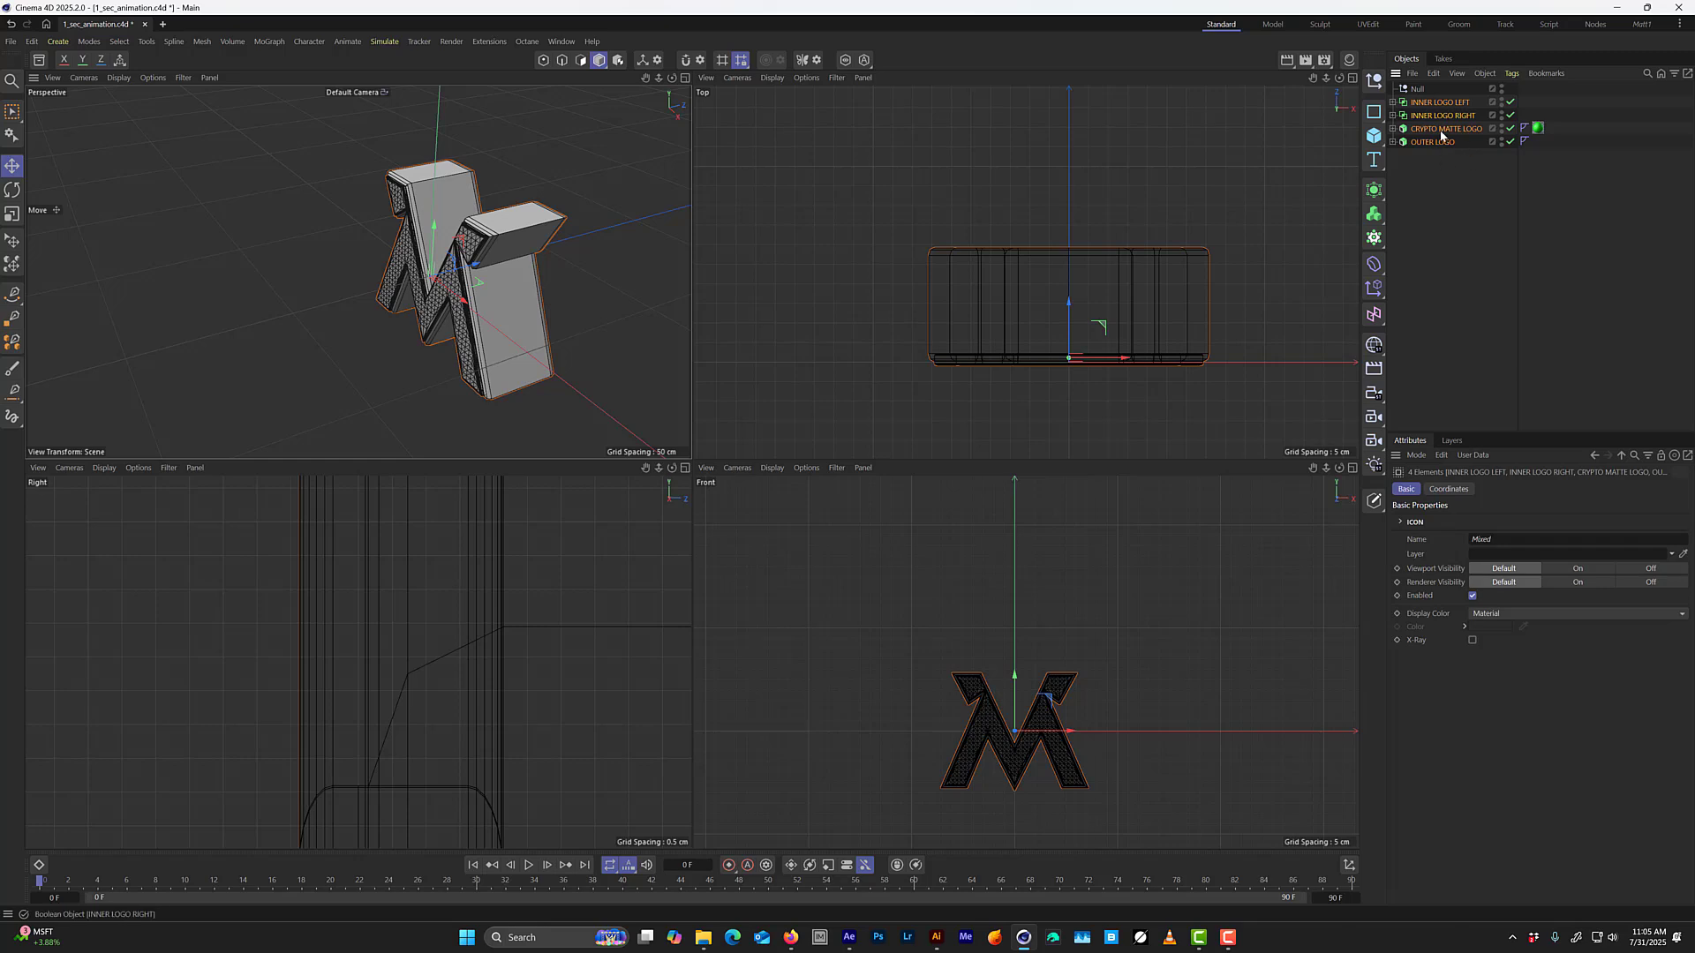
click(1393, 116)
click(1393, 103)
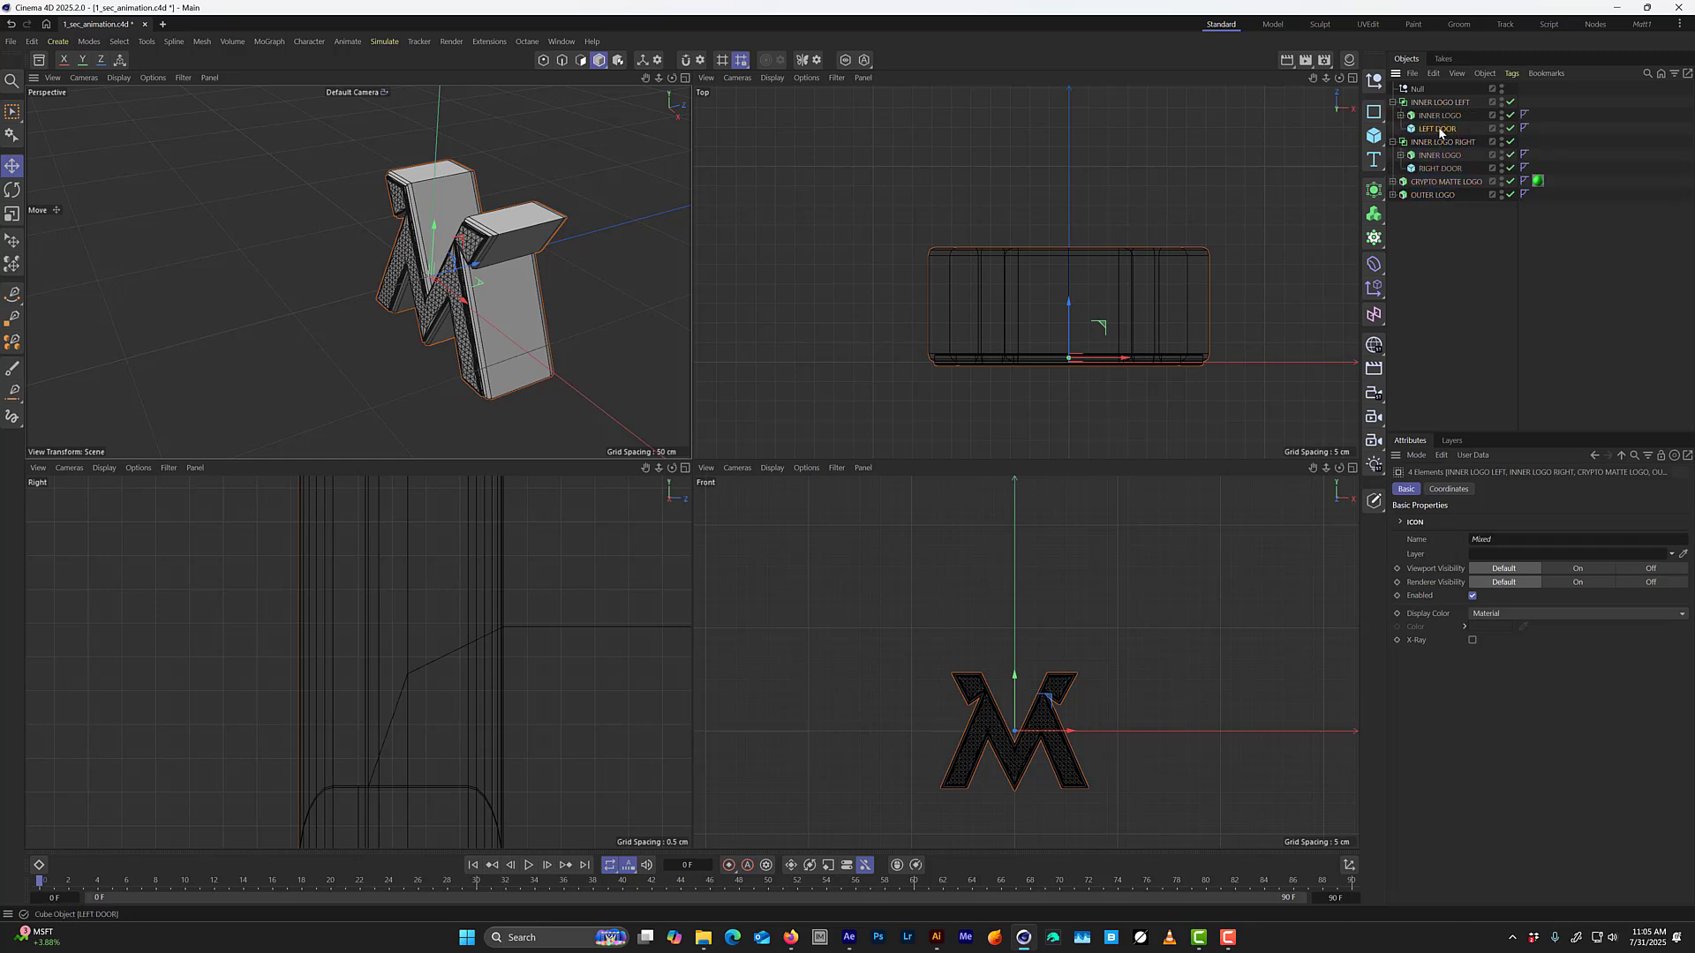
click(1437, 129)
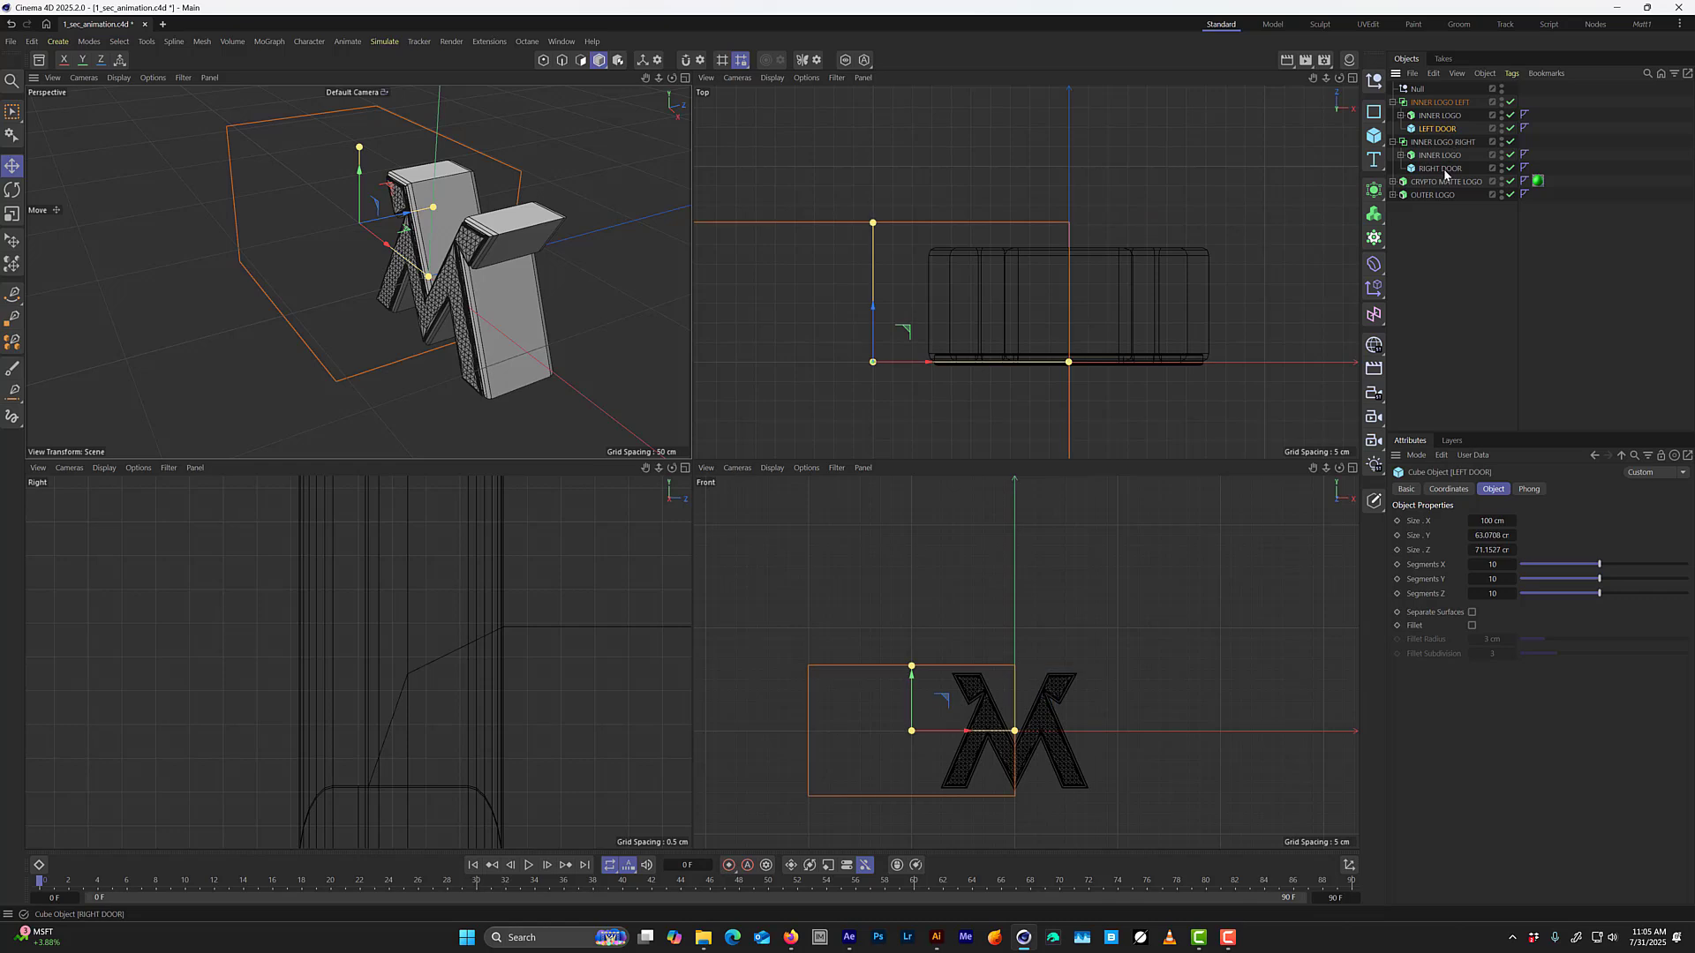
click(1442, 168)
click(1393, 142)
click(1393, 103)
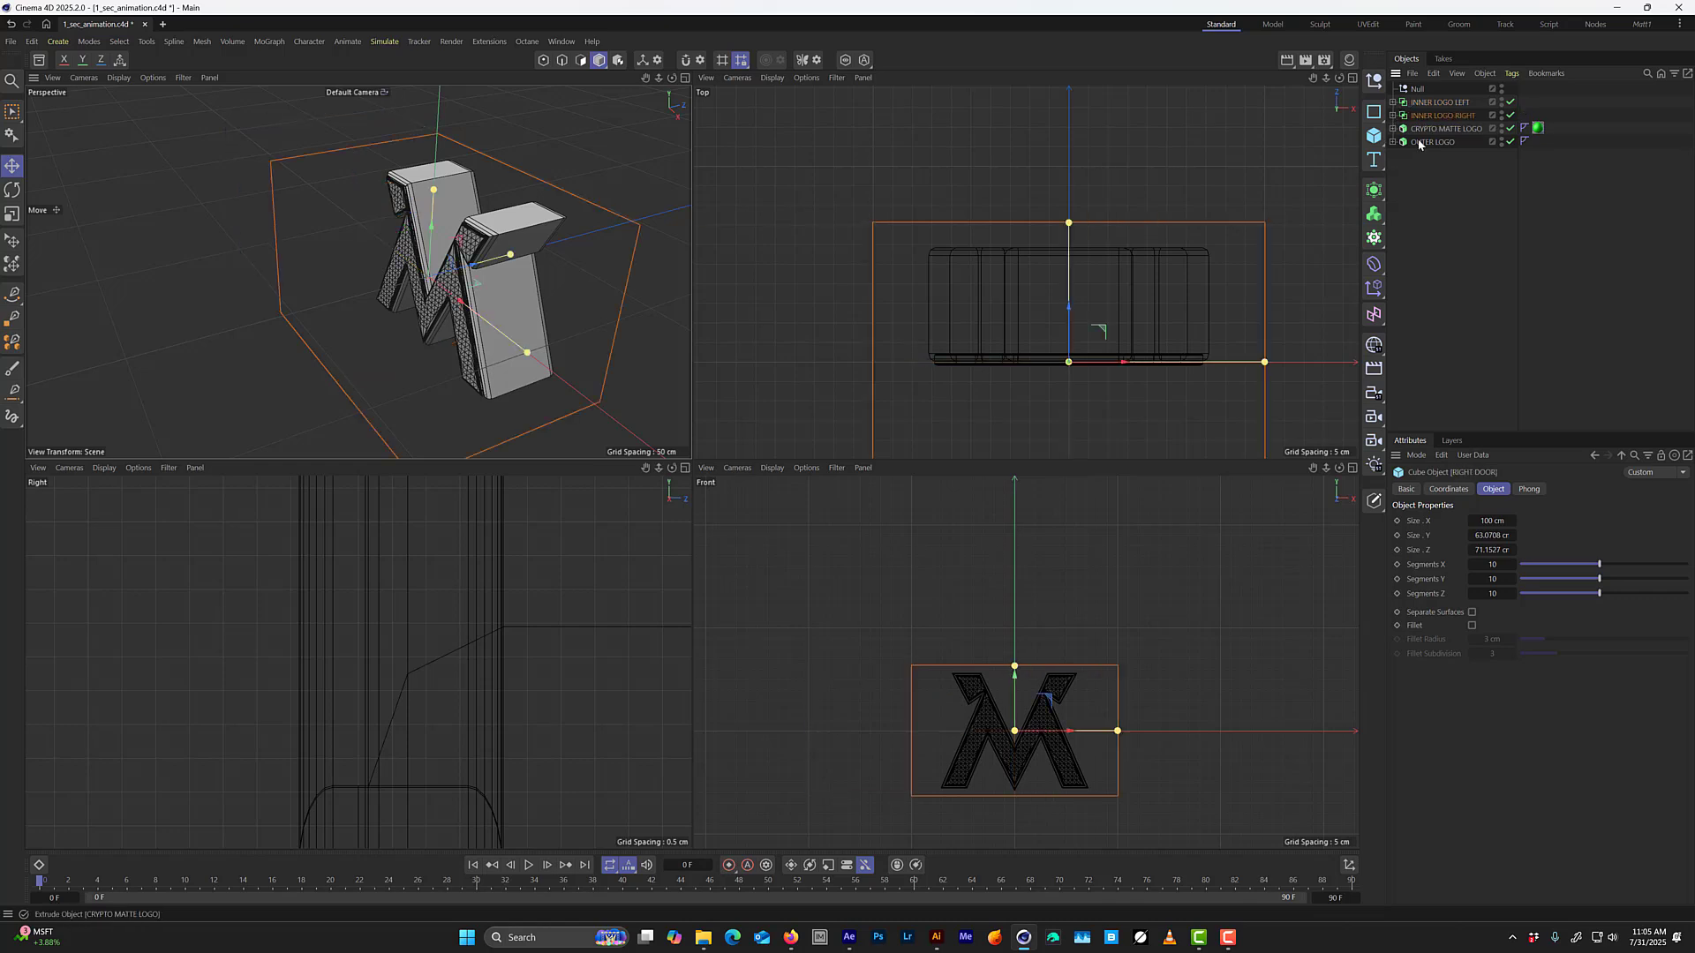
Move INNER LOGO LEFT, INNER LOGO RIGHT, CRYPTO MATTE LOGO and OUTER LOGO together along Z to centre the logo's depth on the null.
double_click(1417, 89)
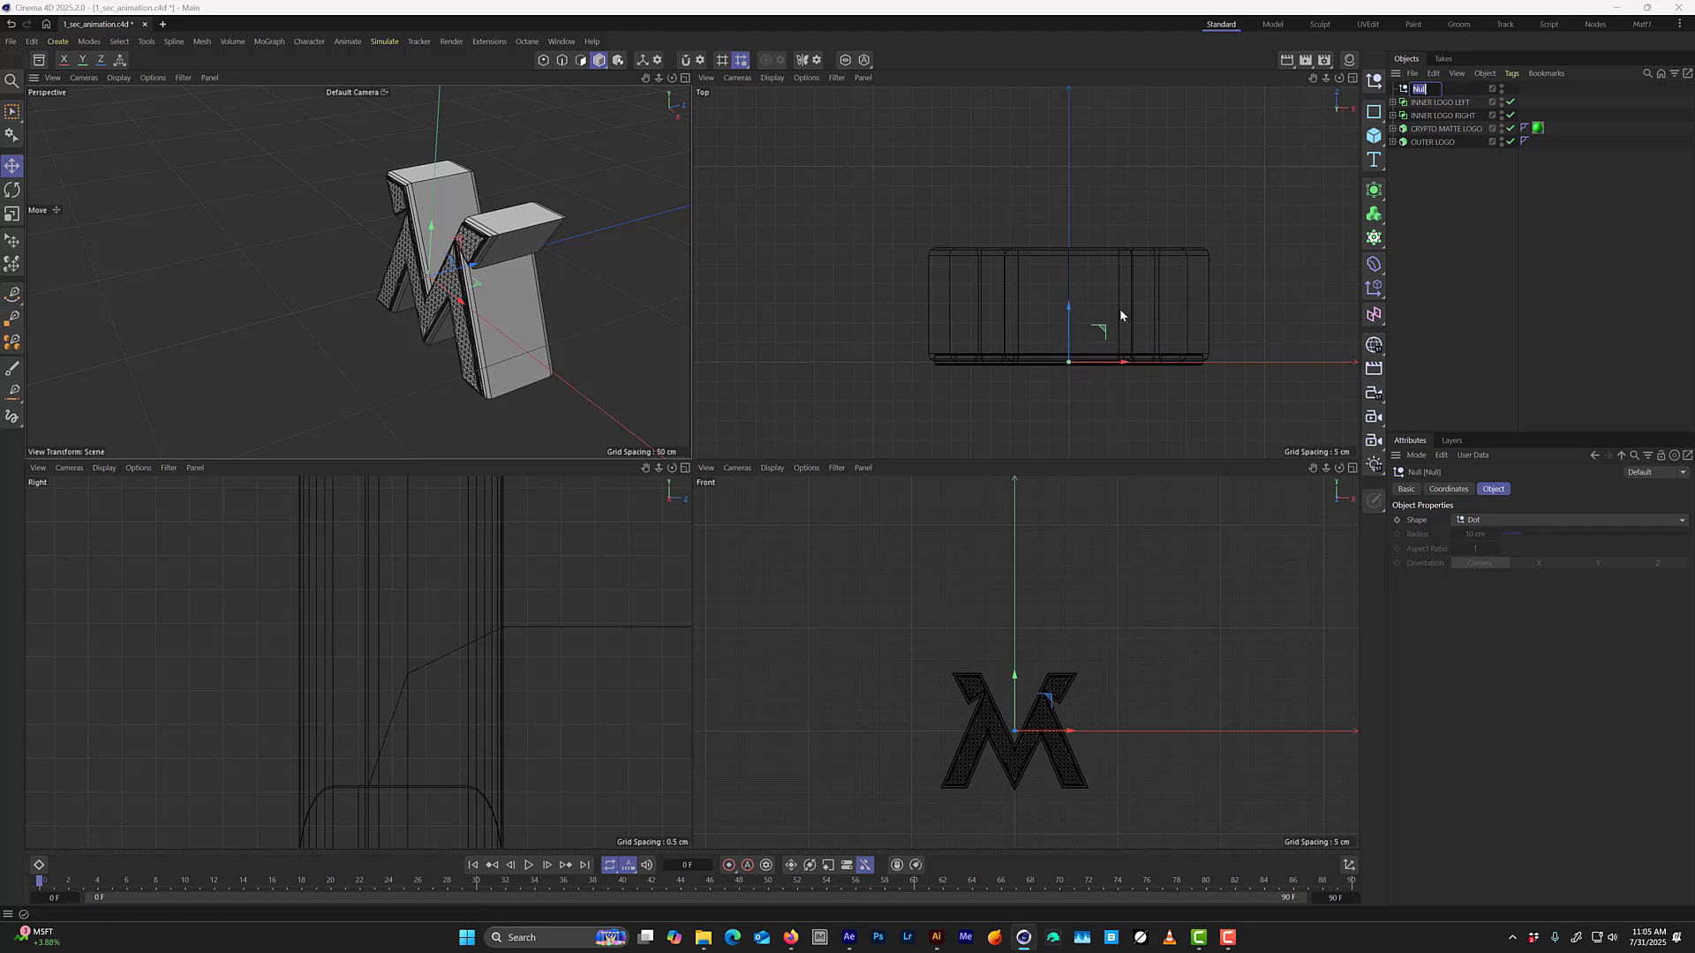
click(1428, 161)
drag(1453, 177, 1413, 99)
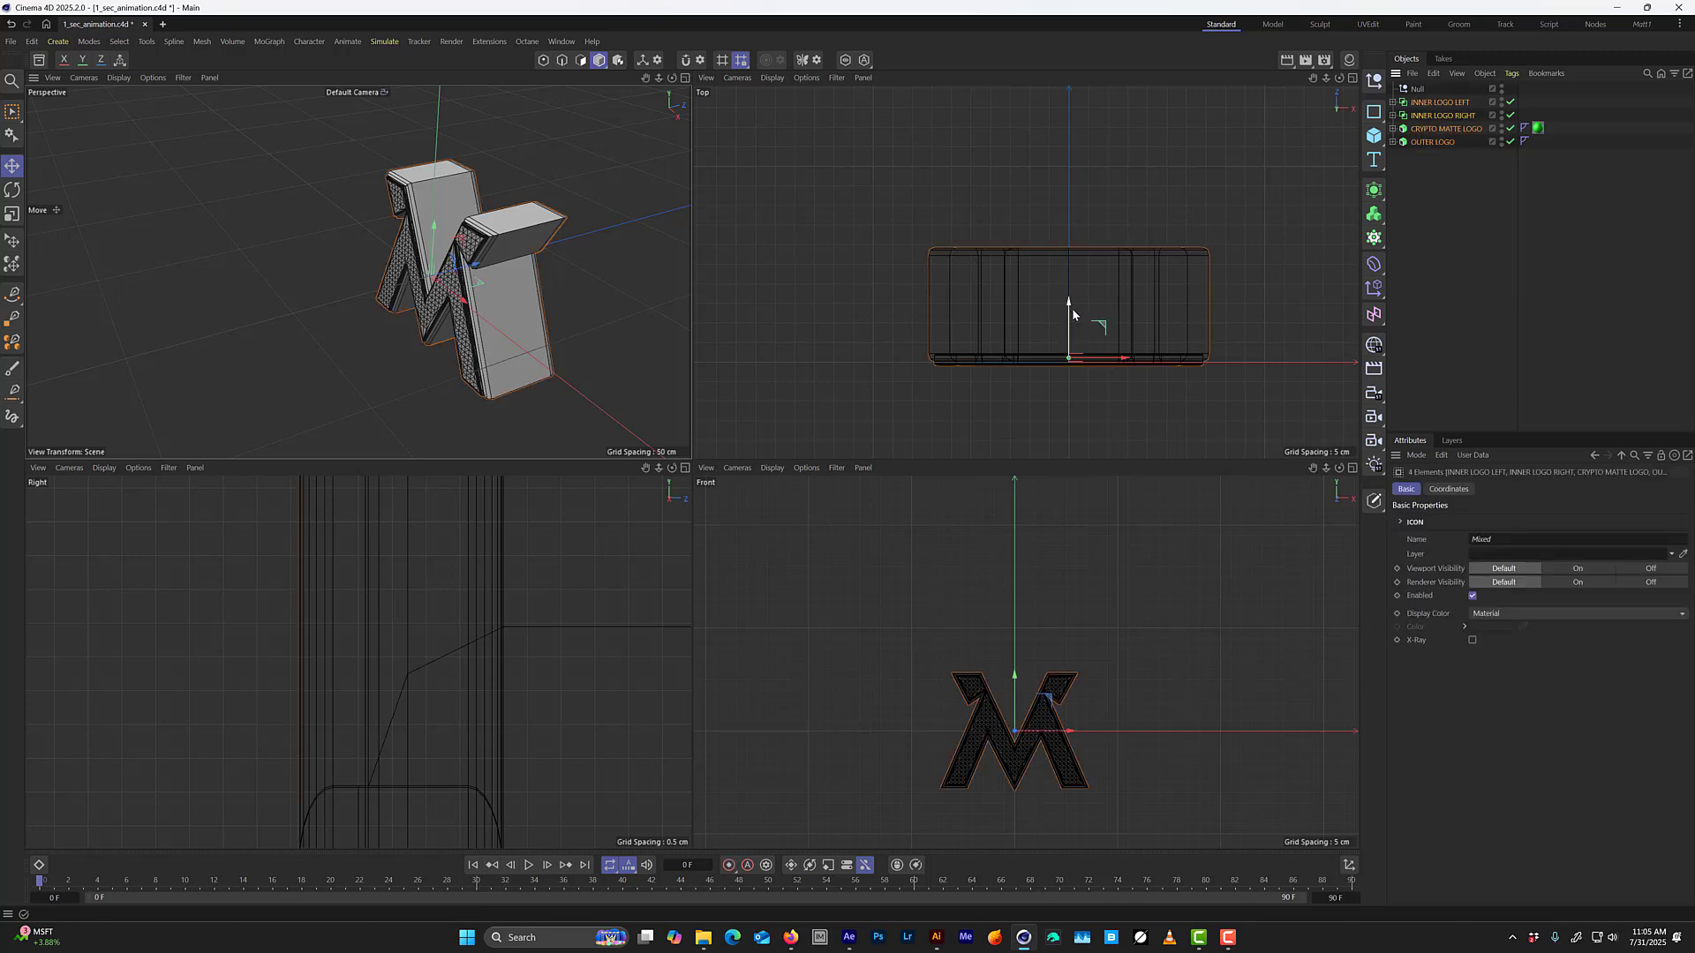
drag(1070, 306, 1086, 358)
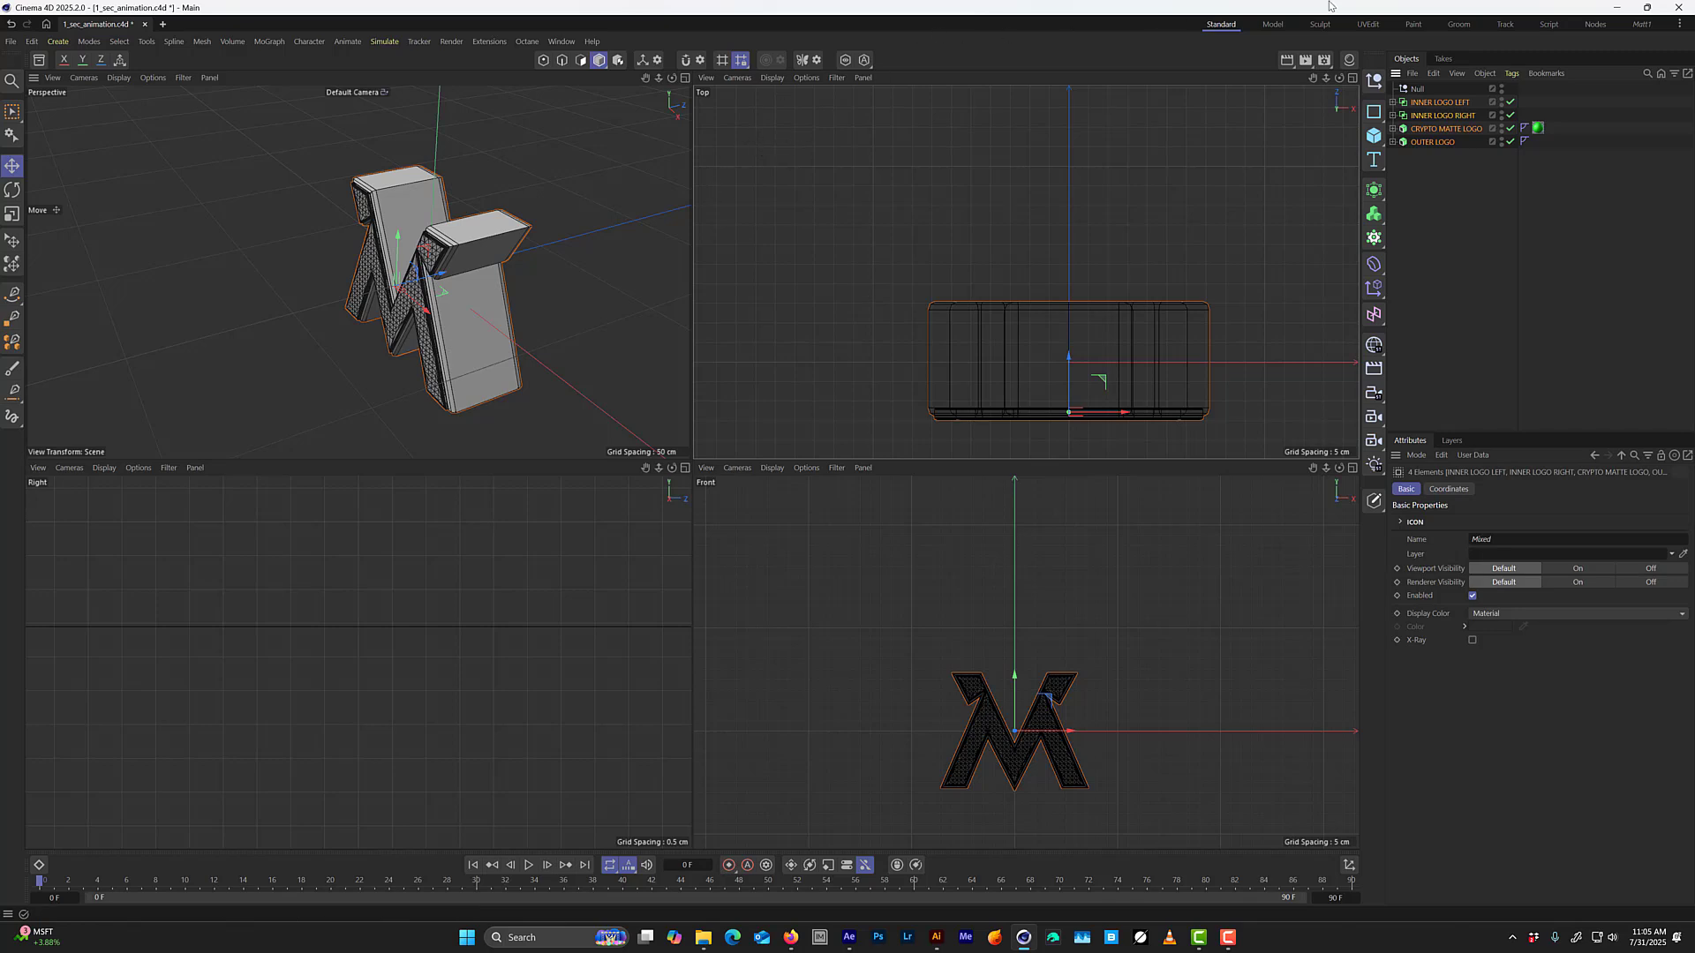
Rename the null as LOGO NULL and nest the two Booleans, CRYPTO MATTE LOGO and OUTER LOGO in it.
click(1415, 90)
double_click(1416, 89)
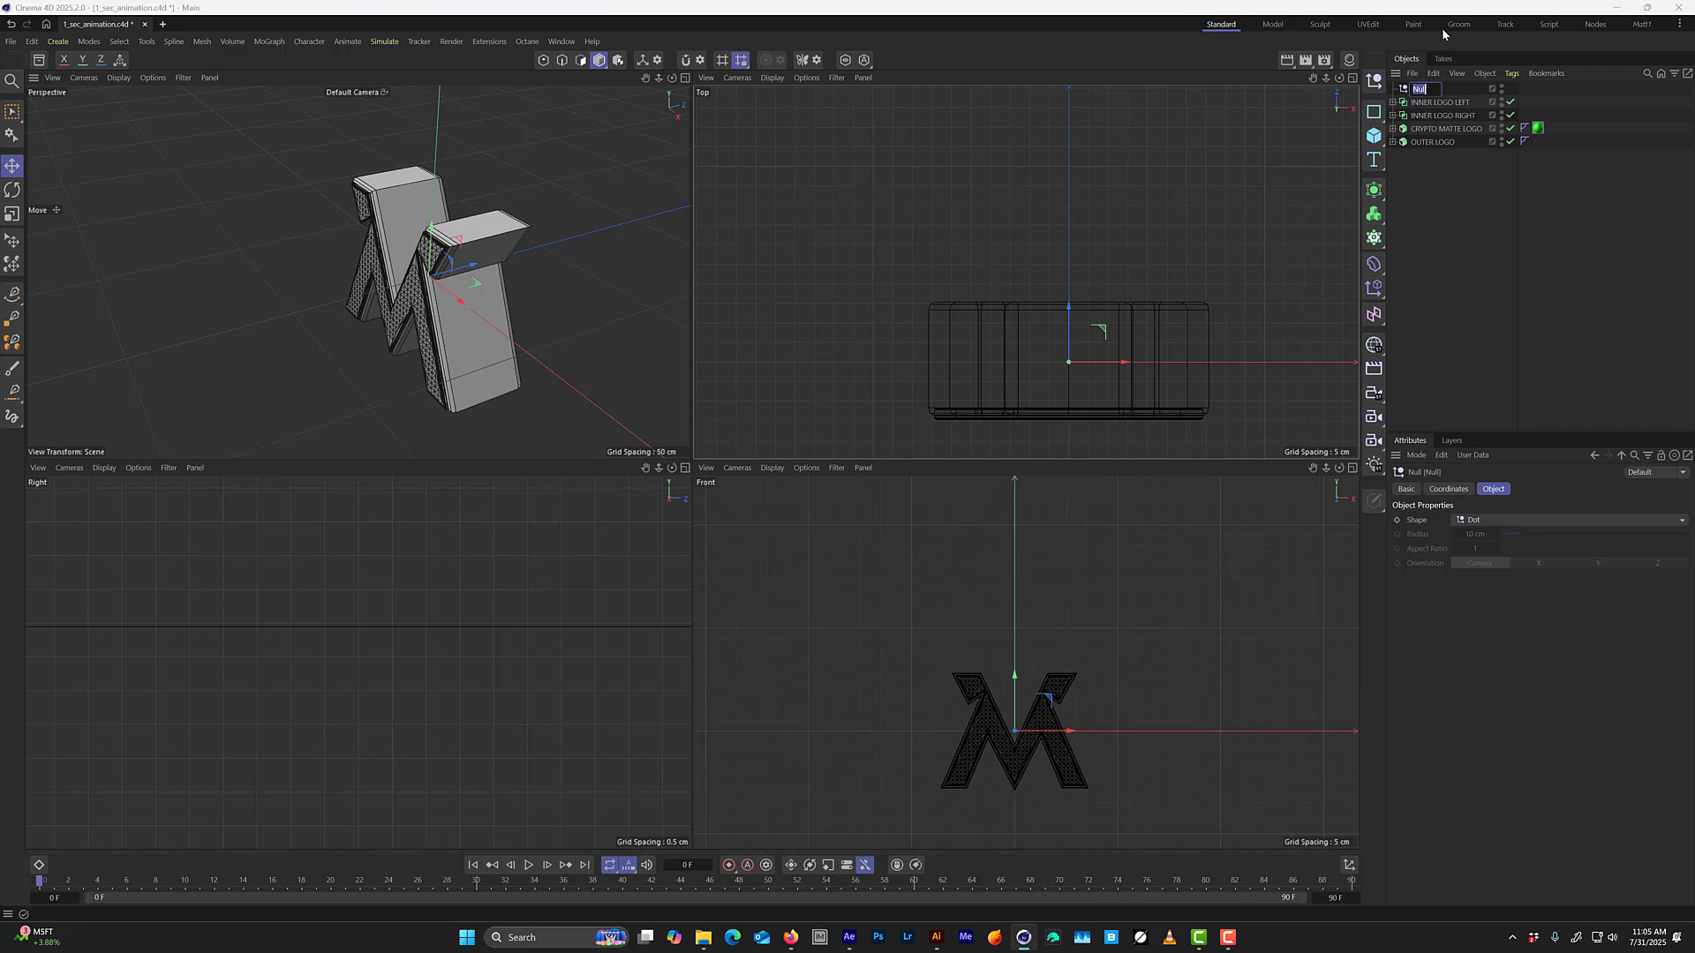
text(LOGO)
text( NULL)
key(Return)
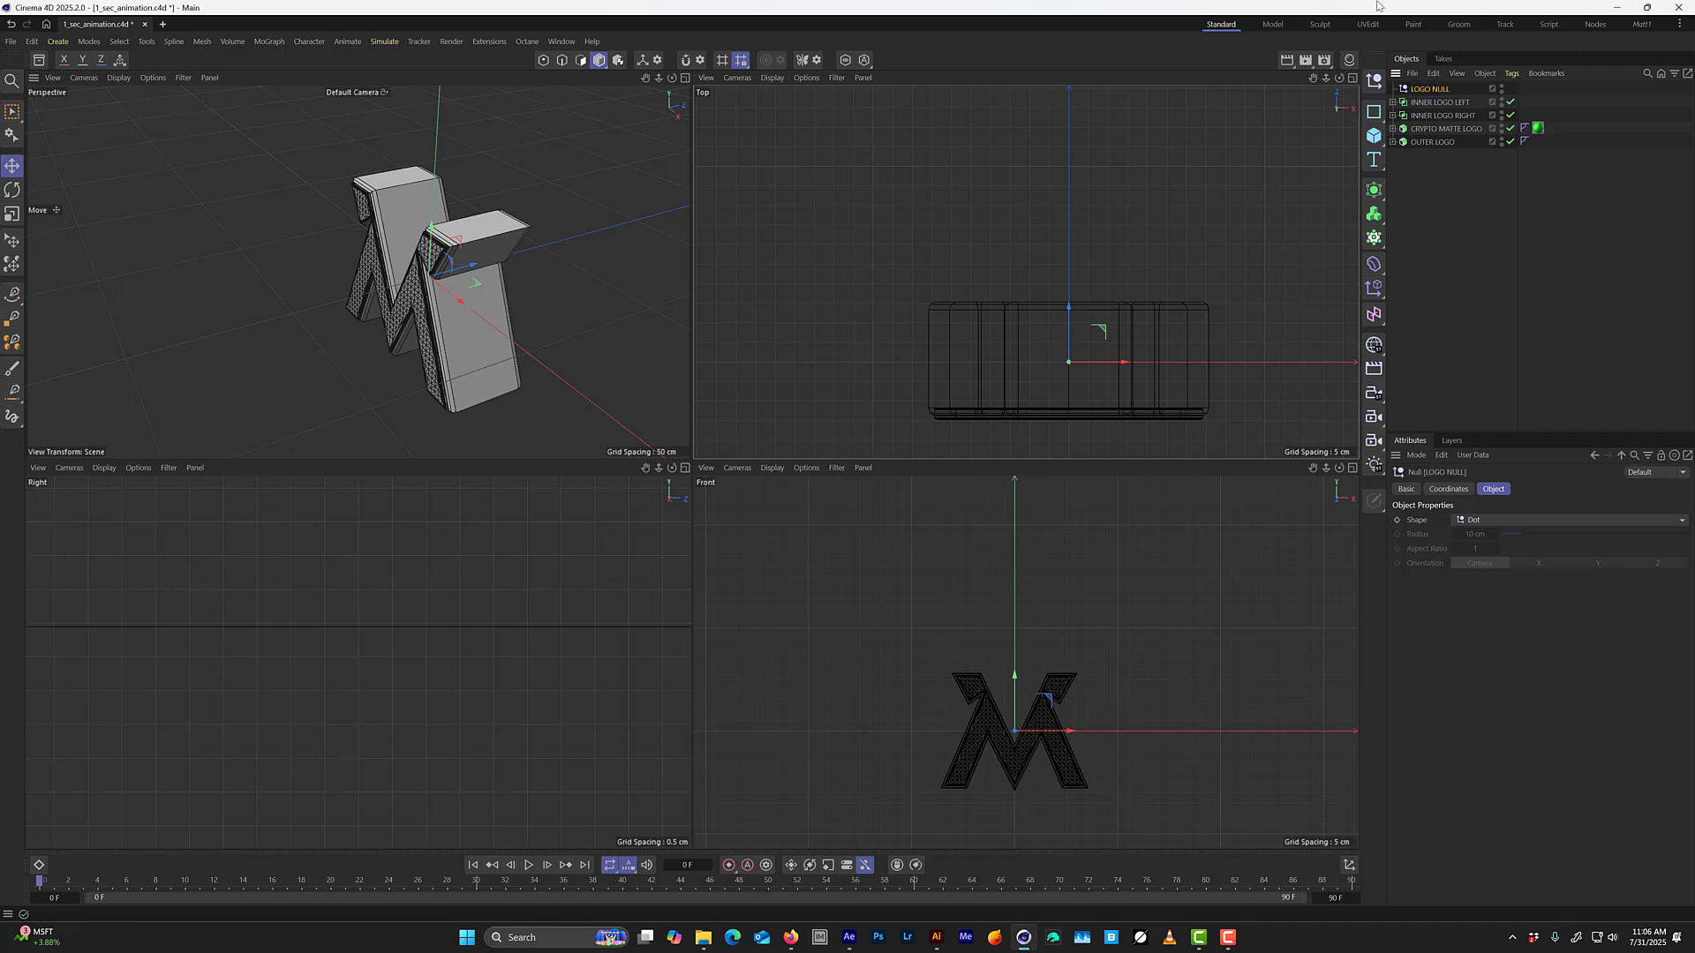
drag(1594, 190, 1431, 90)
click(1422, 89)
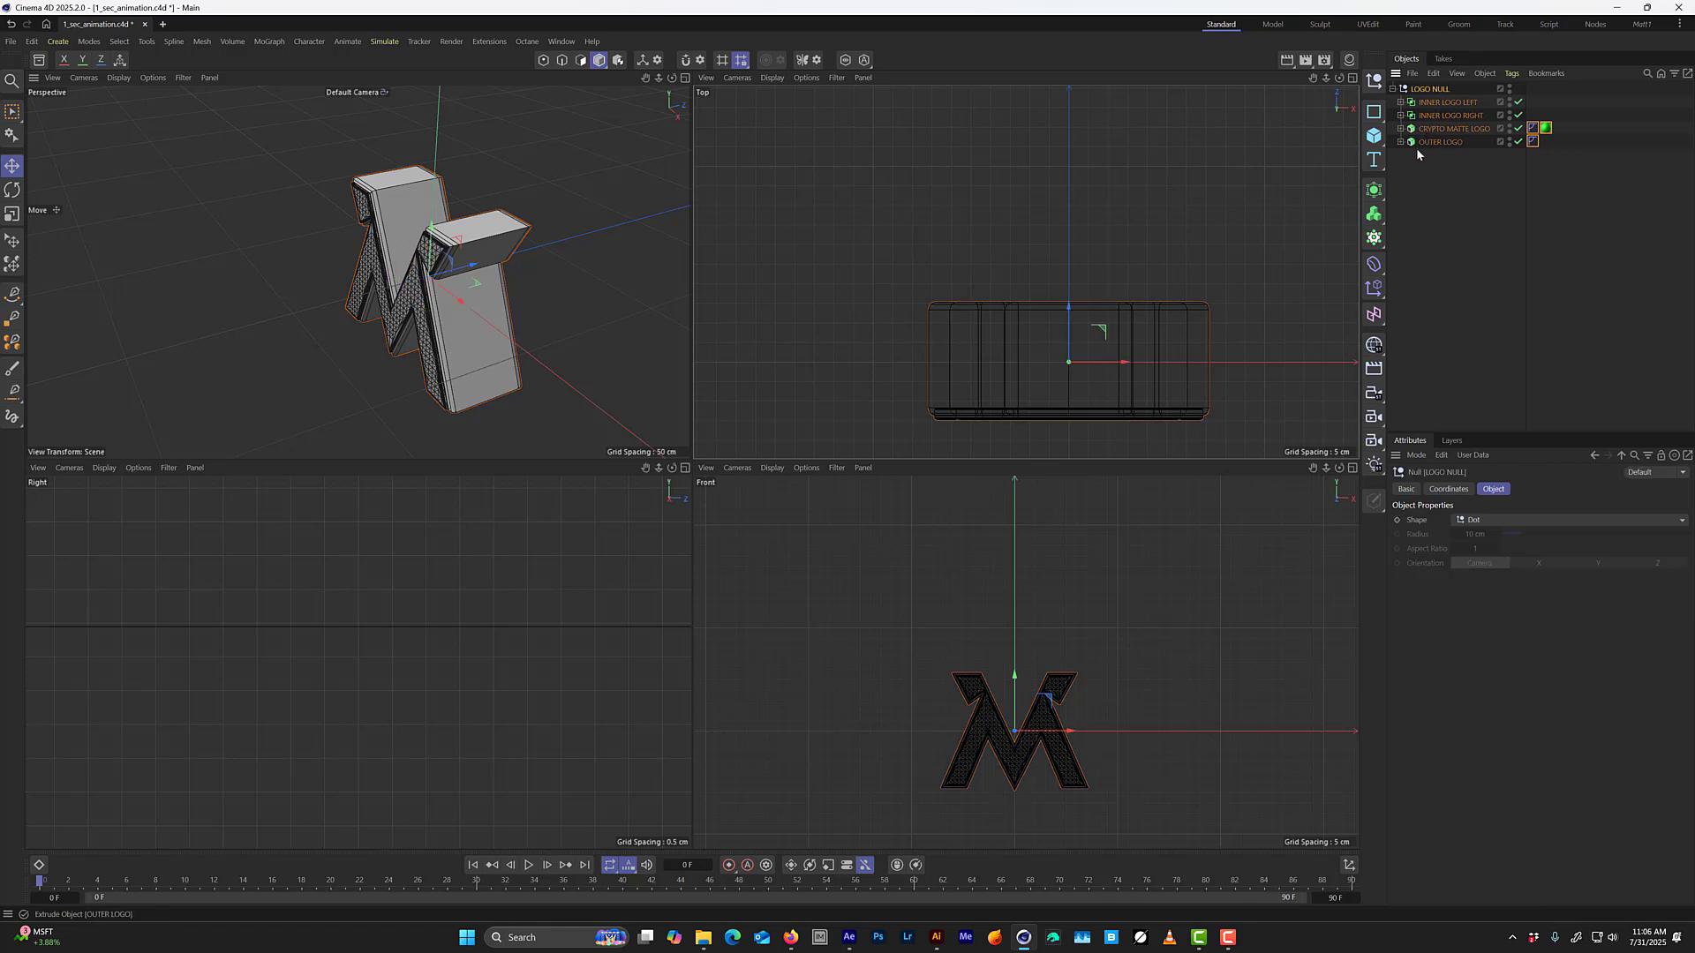
Activate Rotate for LOGO NULL, check the grouped logo from several angles in the perspective view and save the project.
middle_click(581, 253)
alt+drag(789, 503, 864, 455)
key(r)
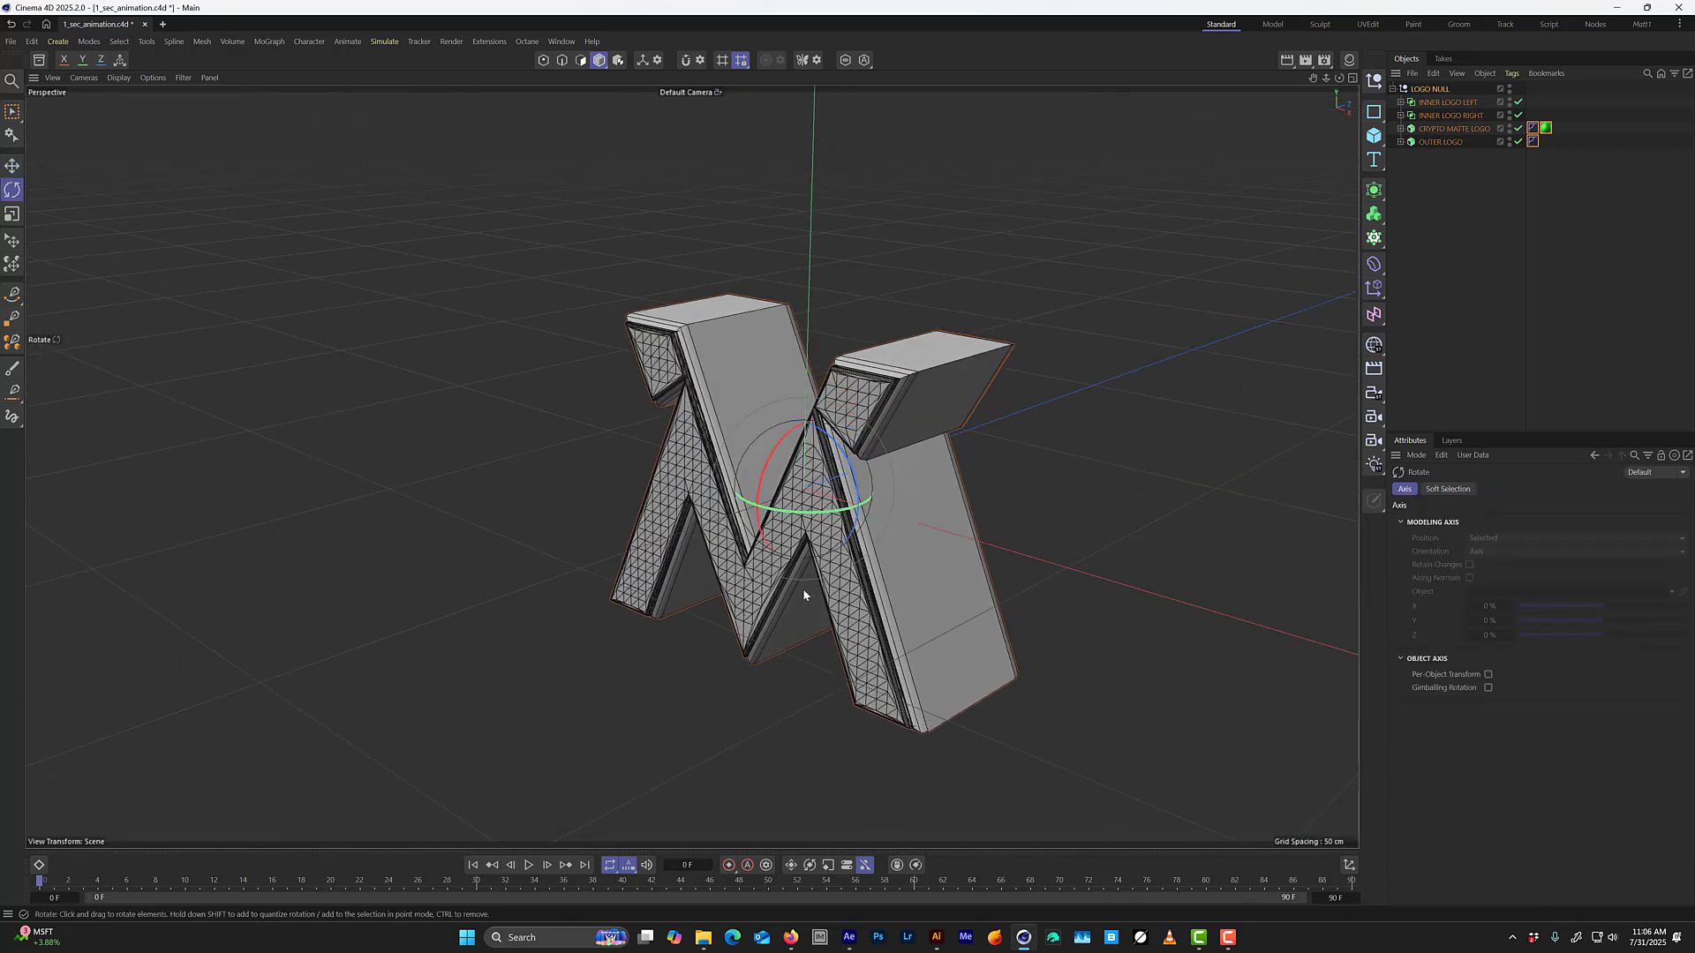
alt+drag(804, 594, 809, 412)
scroll(794, 470, down, 3)
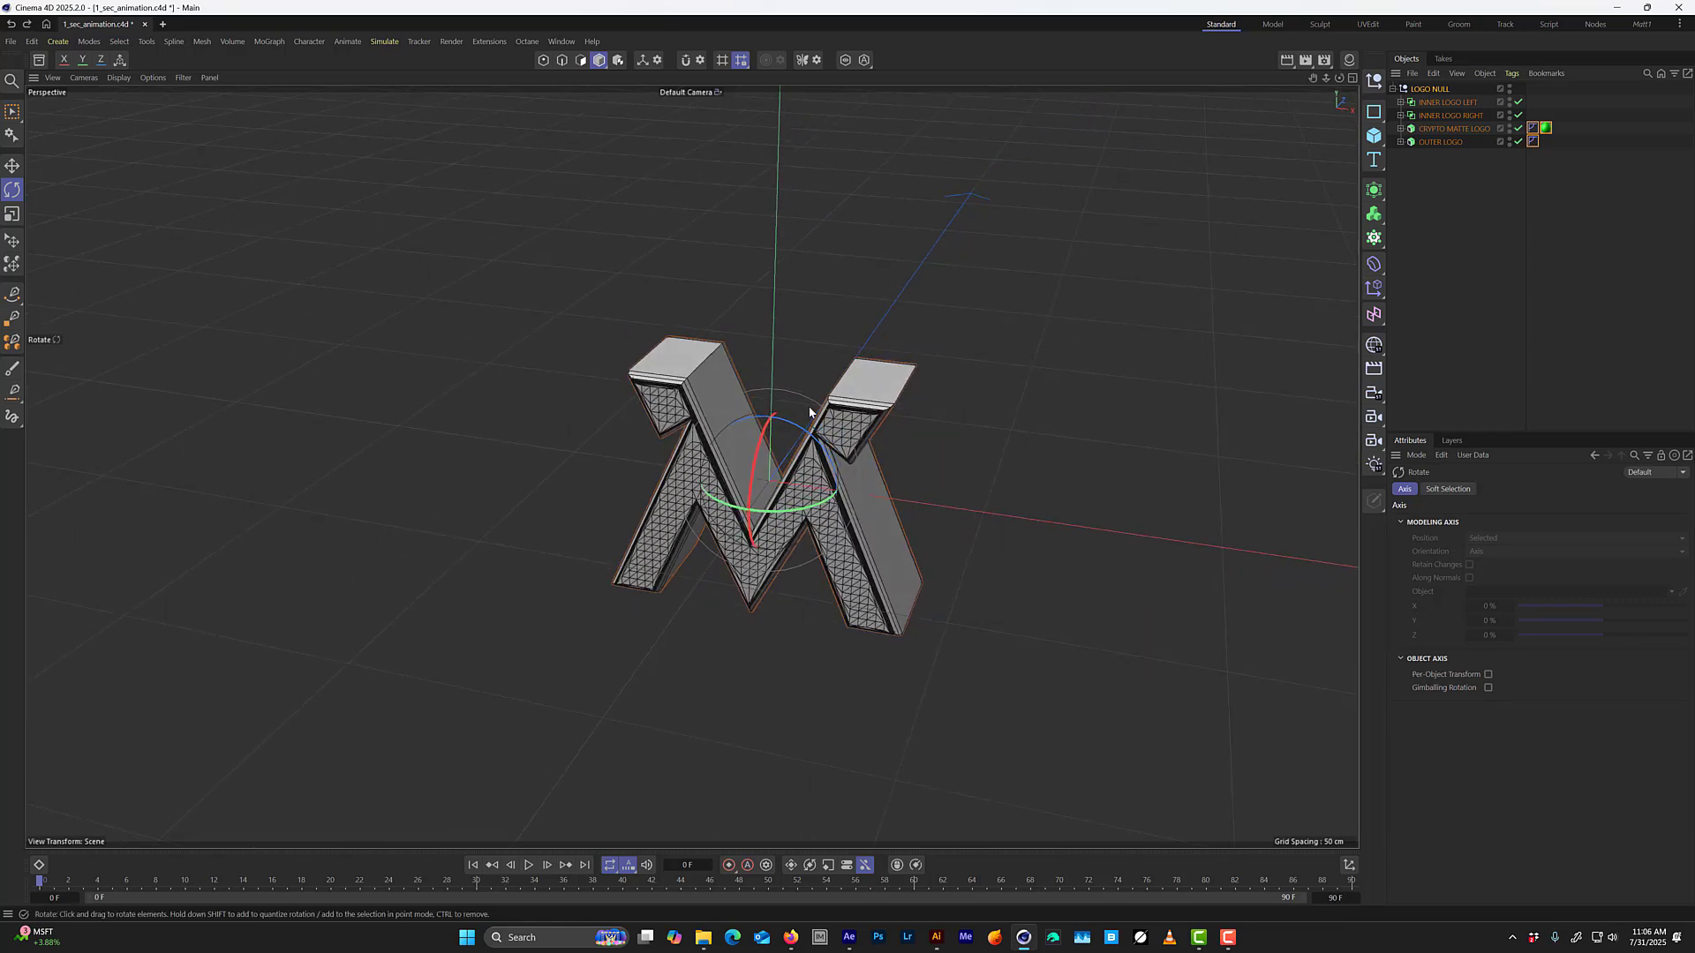
alt+drag(775, 573, 781, 450)
key(ctrl+s)
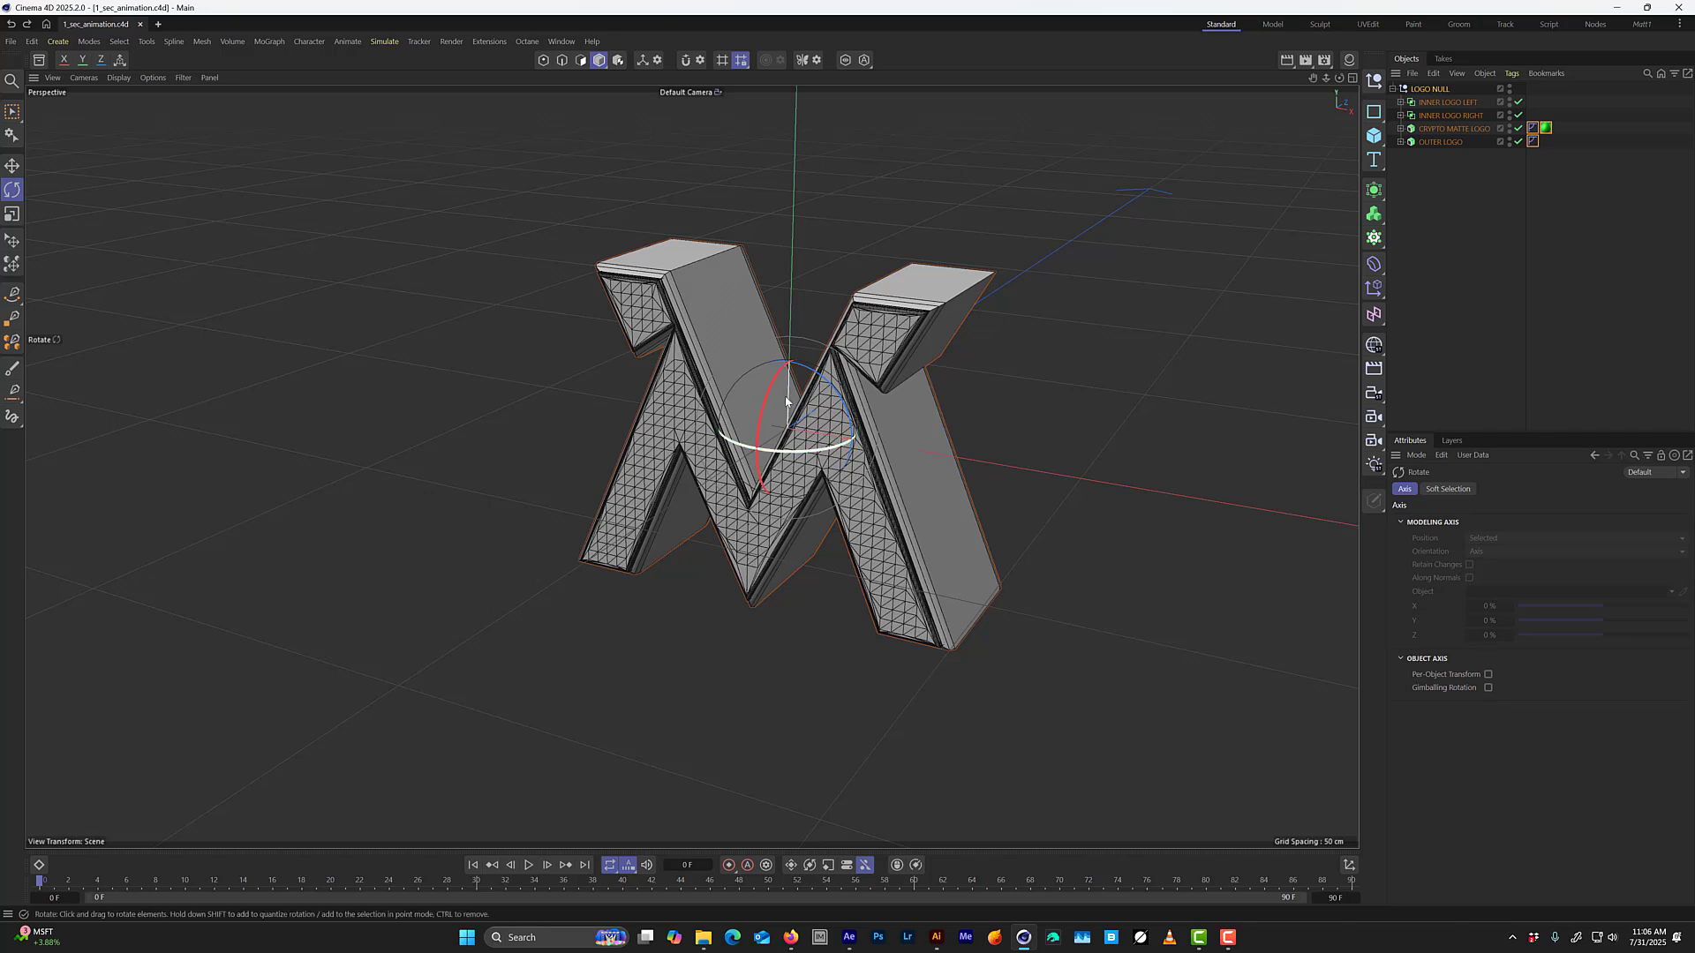
Set the end of the animation timeline to frame 30.
click(1340, 898)
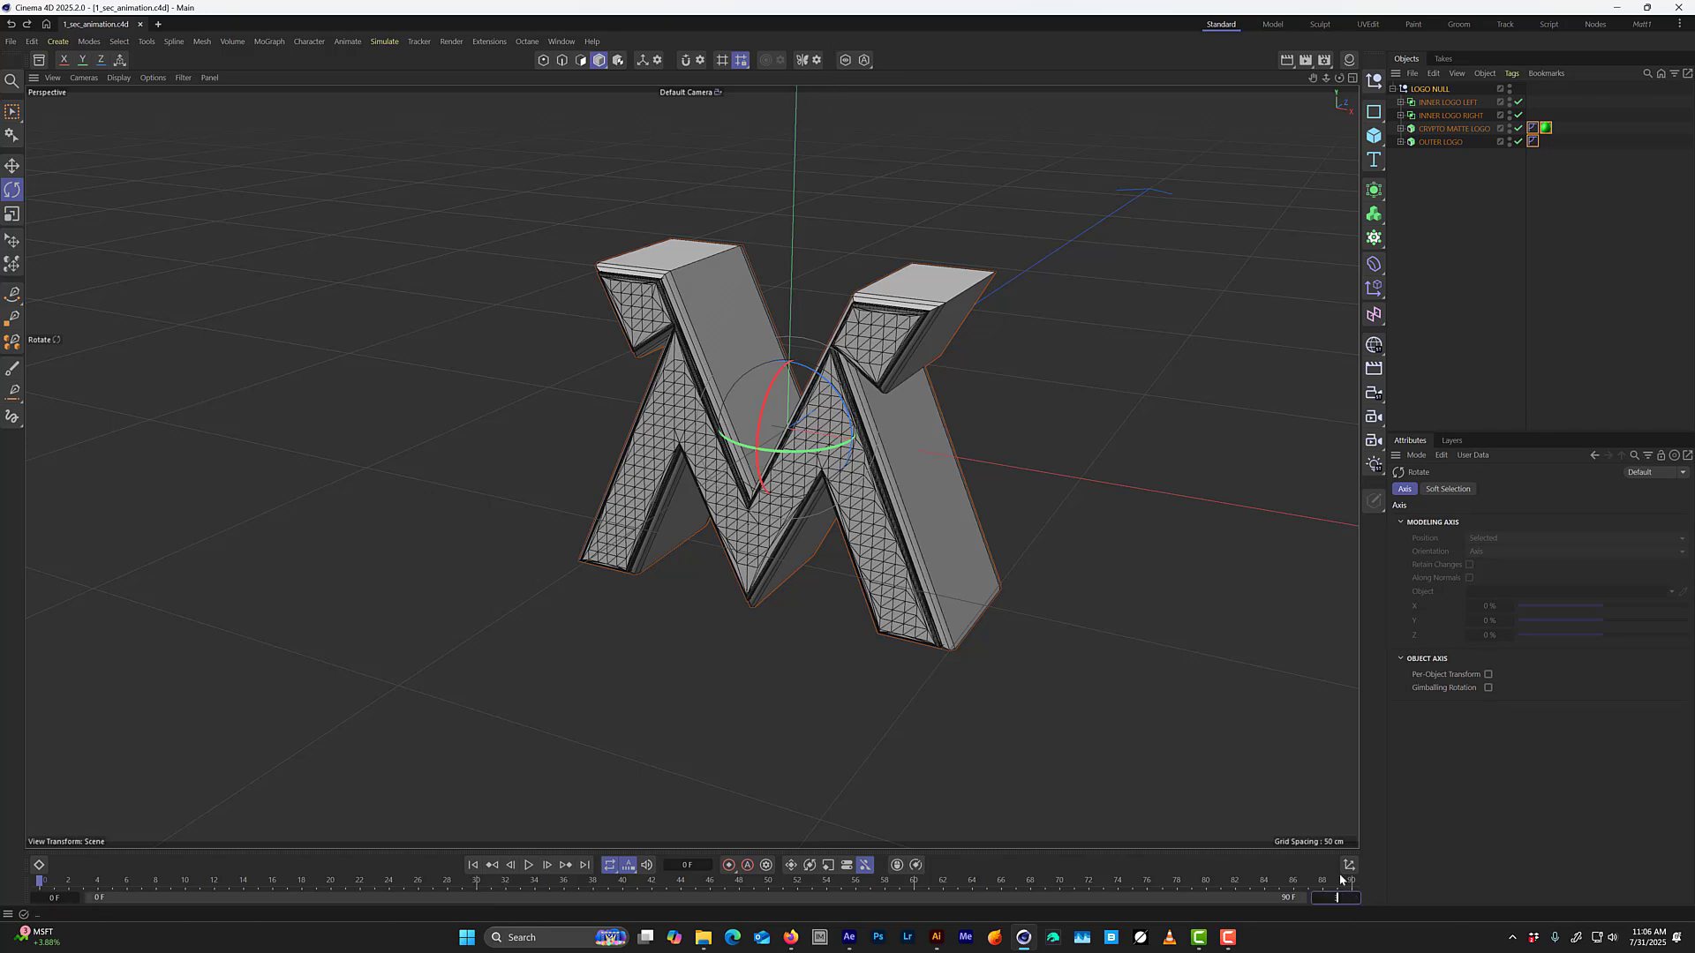
text(30)
key(Return)
Turn off All Frames playback and set the playback rate to 30.
click(629, 868)
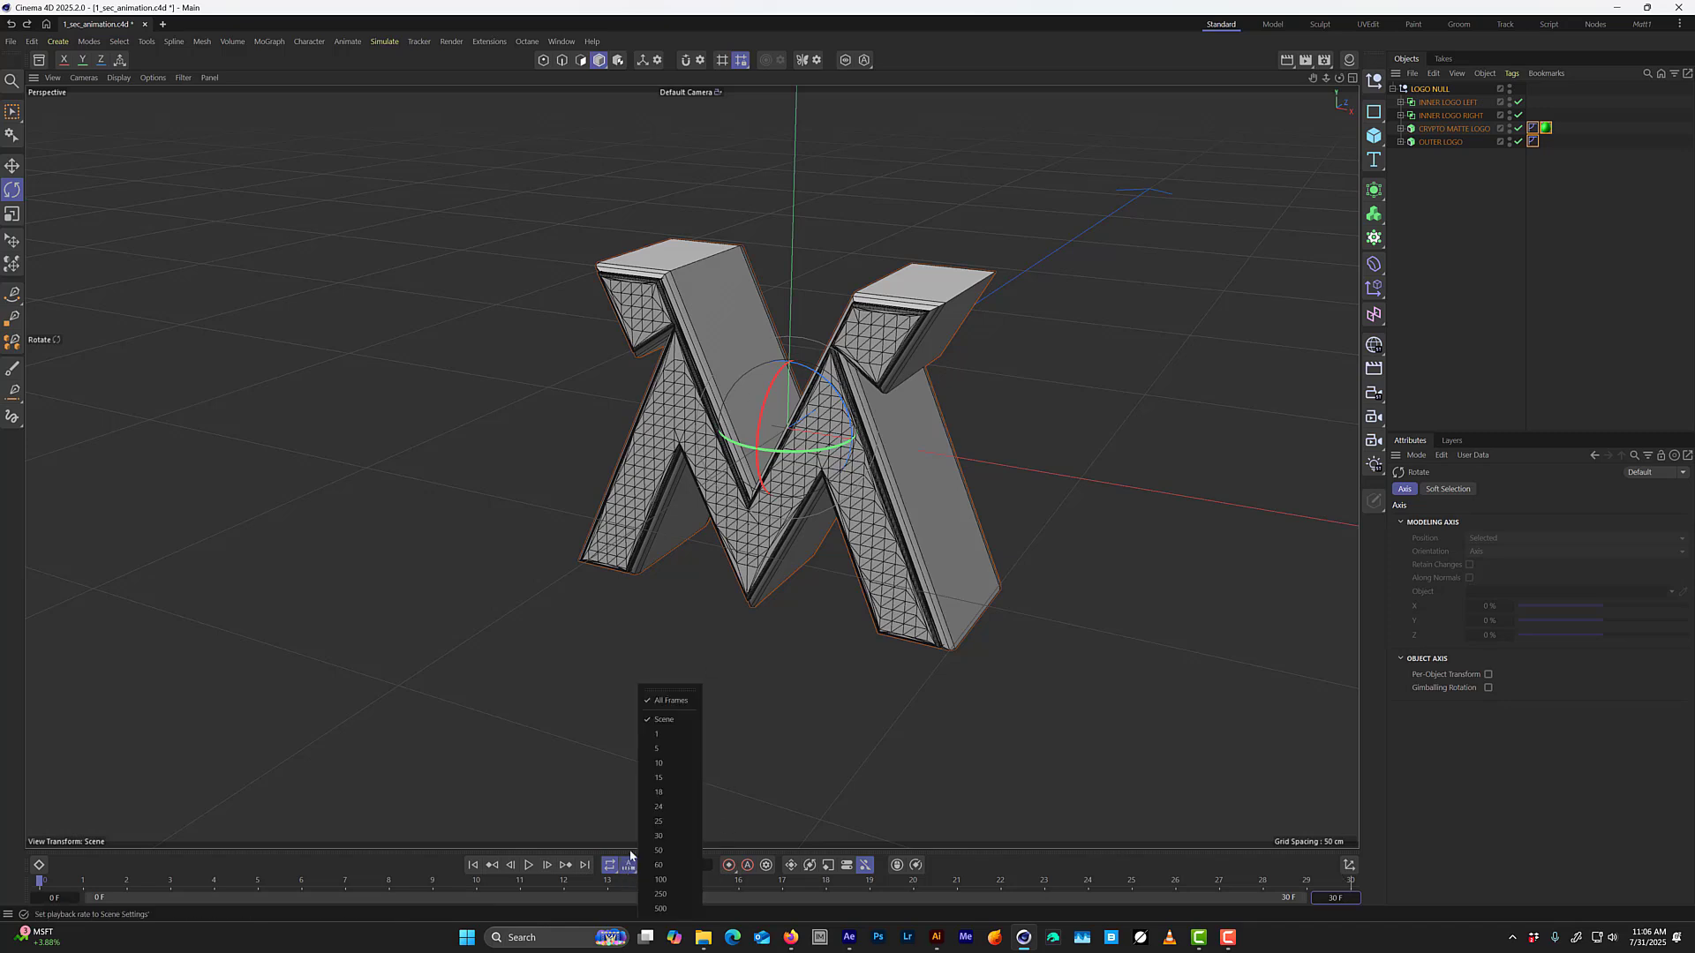
click(666, 702)
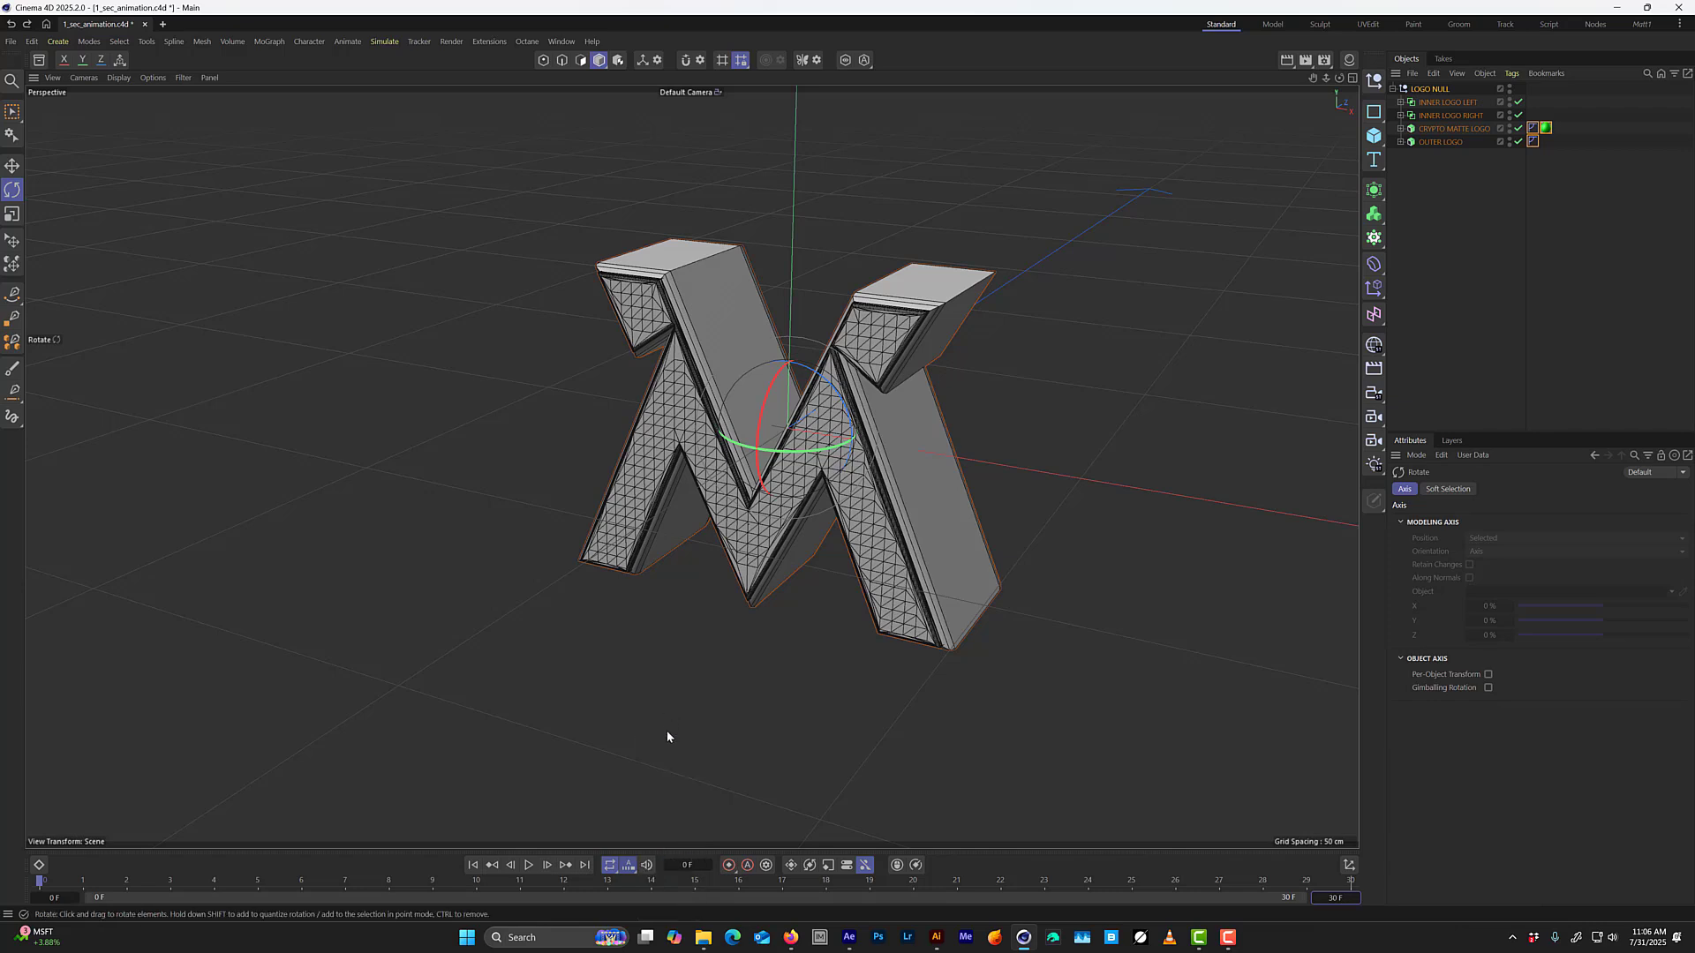
click(628, 867)
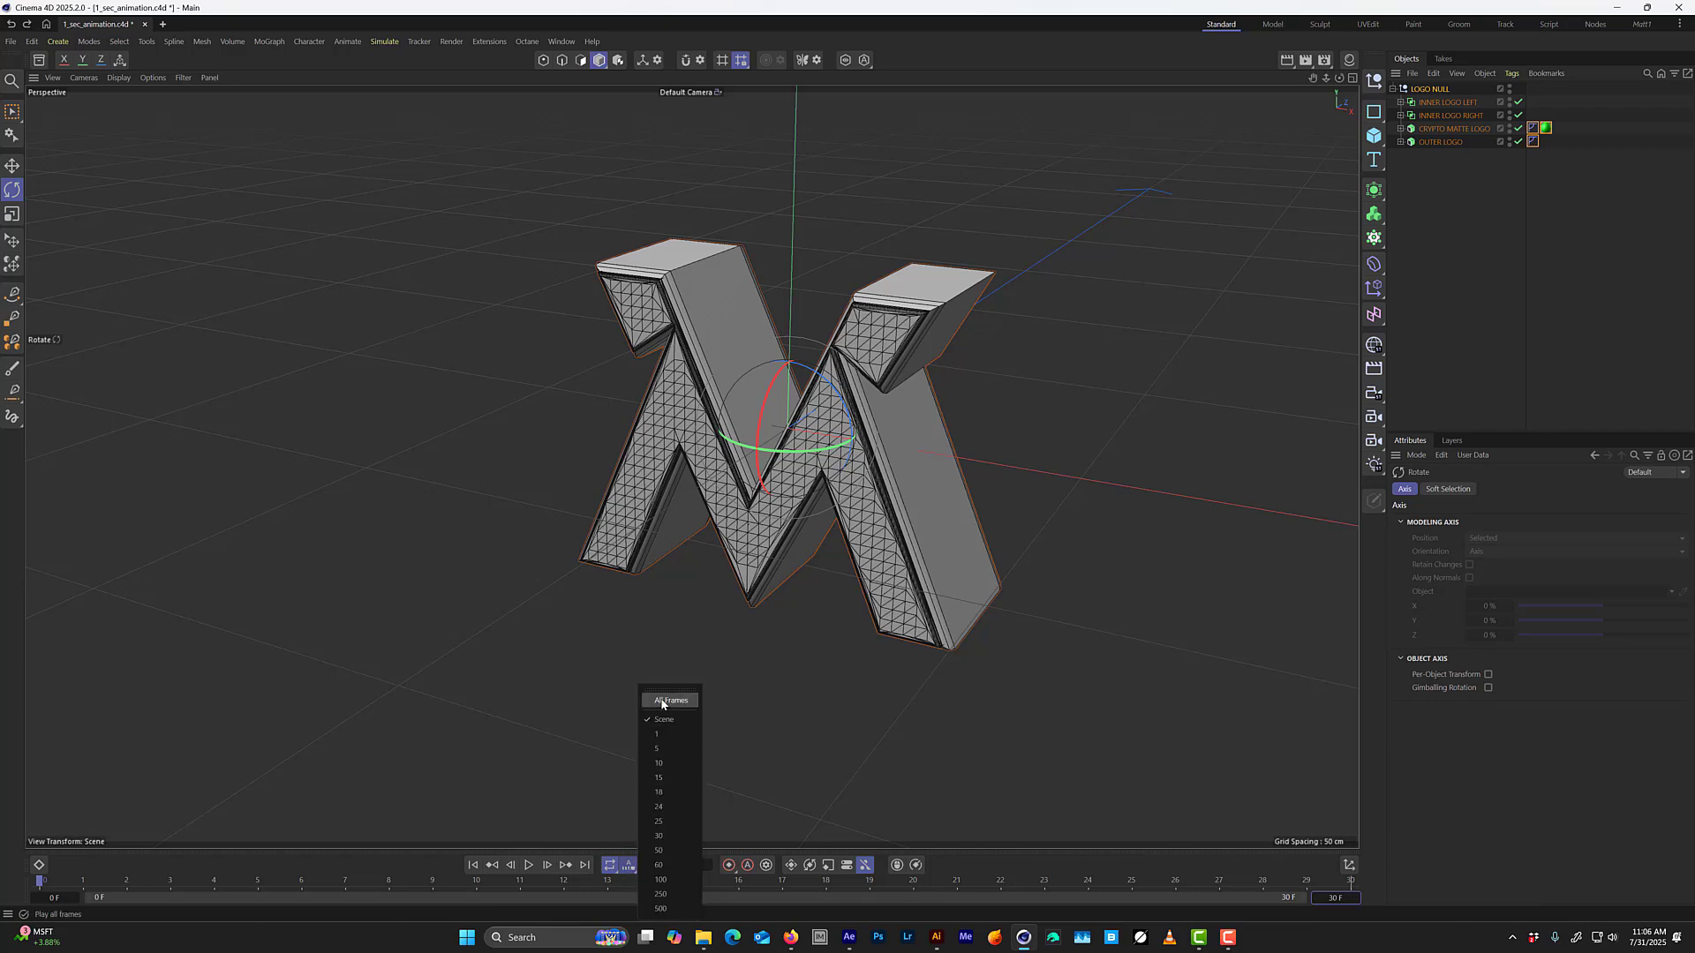
click(675, 837)
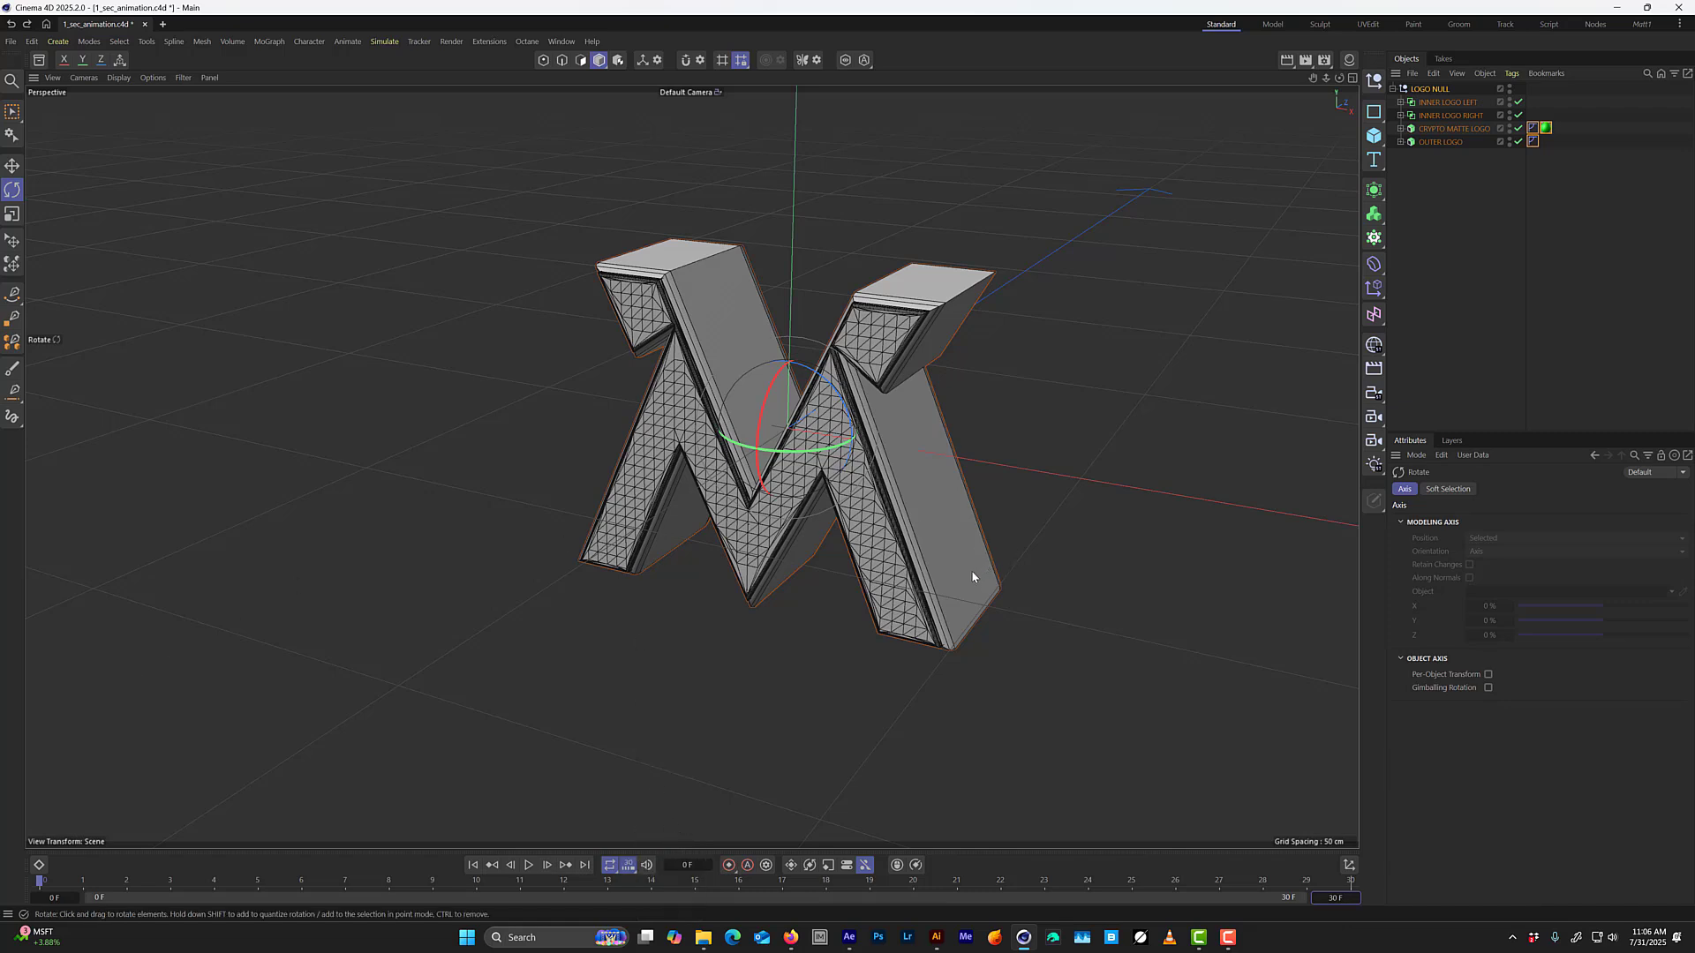
Save the project, then open an enlarged Dope Sheet below the viewport with frames 0 to 30 filling its width.
key(ctrl+s)
key(shift+F3)
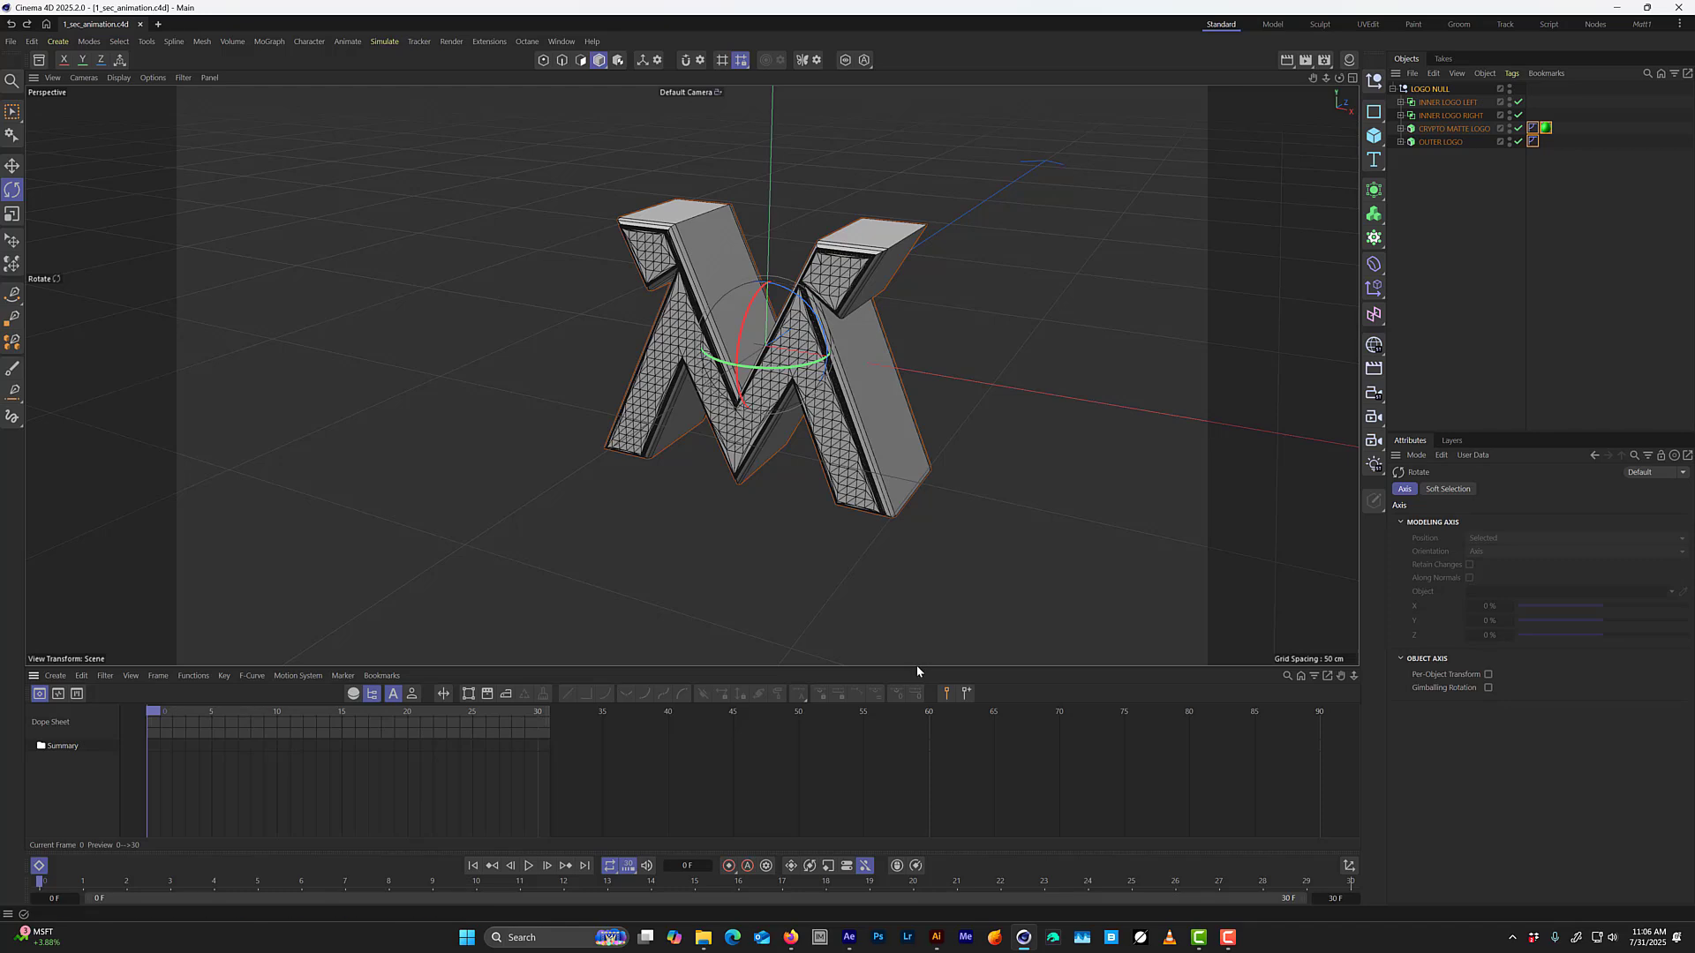
drag(914, 669, 912, 498)
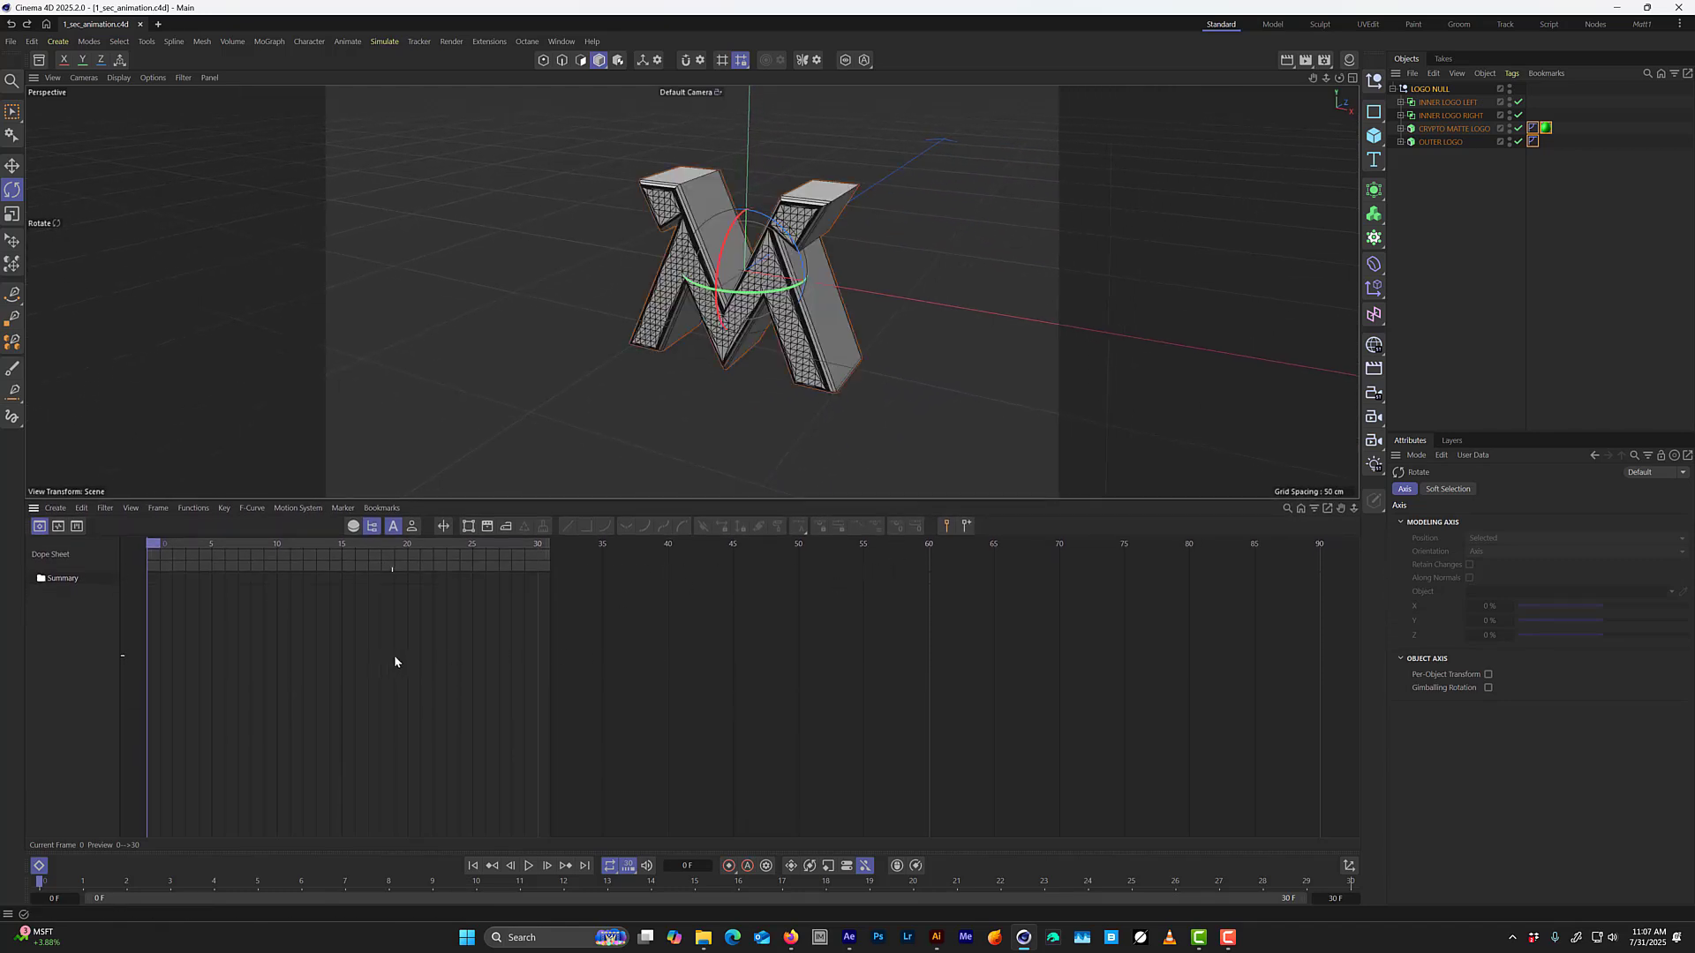
alt+middle_drag(468, 678, 749, 631)
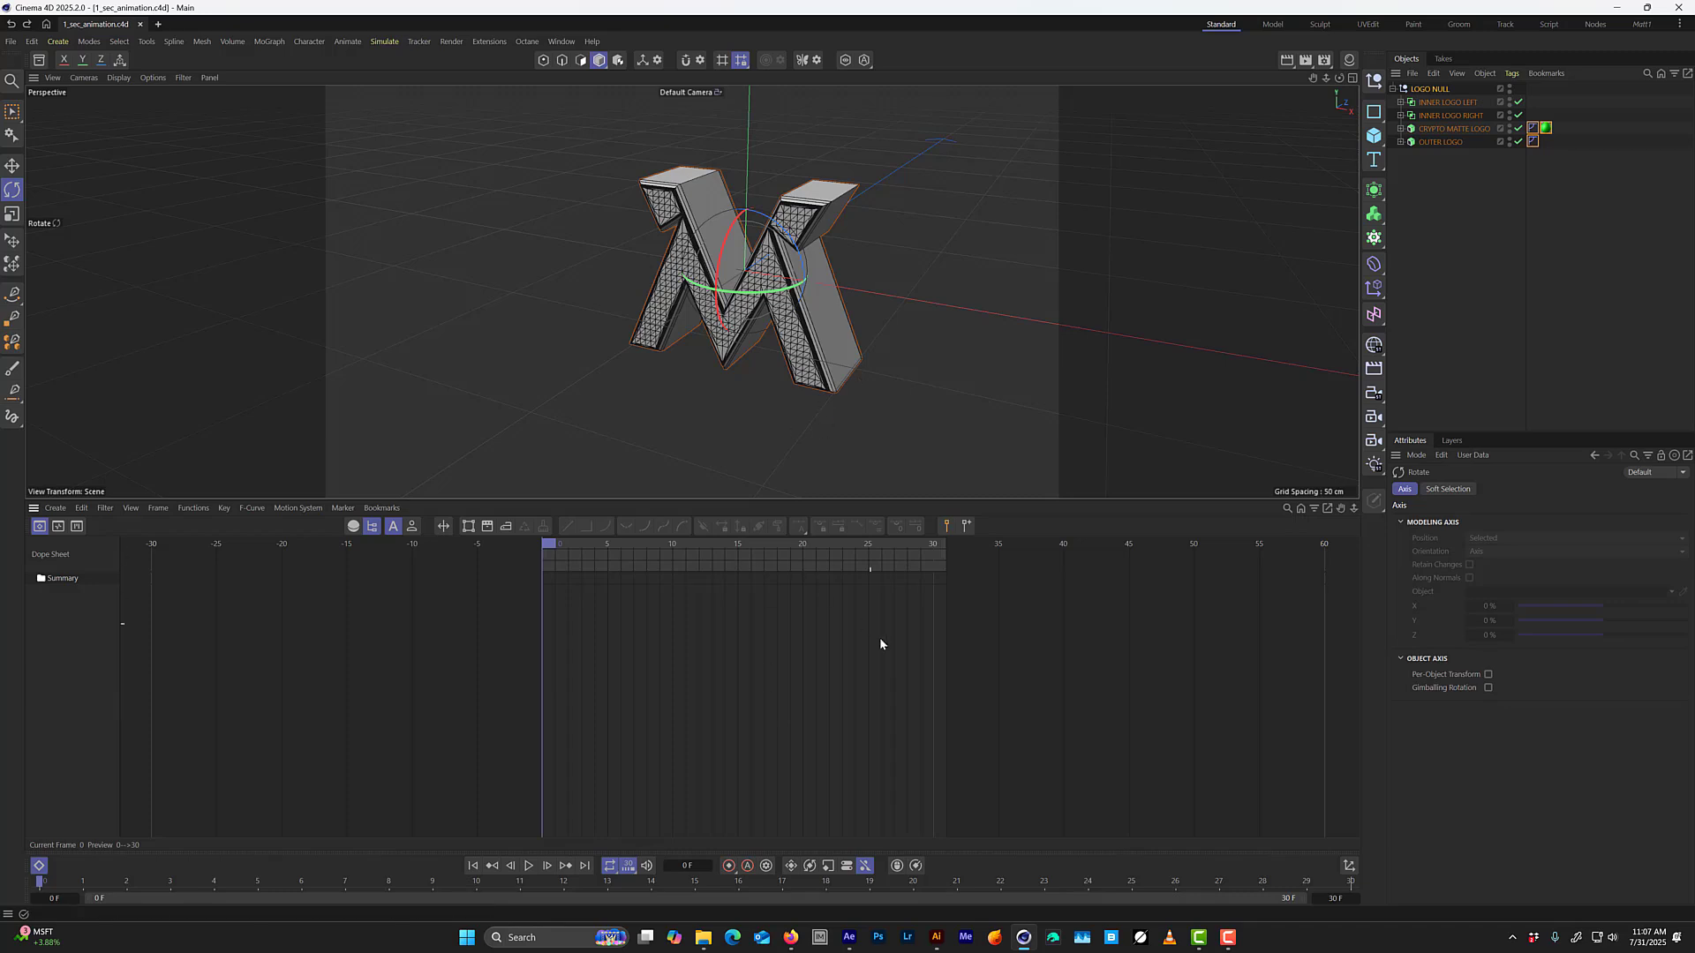
alt+right_drag(757, 680, 1336, 613)
mouse_move(874, 676)
alt+right_down()
mouse_move(893, 676)
mouse_move(862, 675)
alt+right_up()
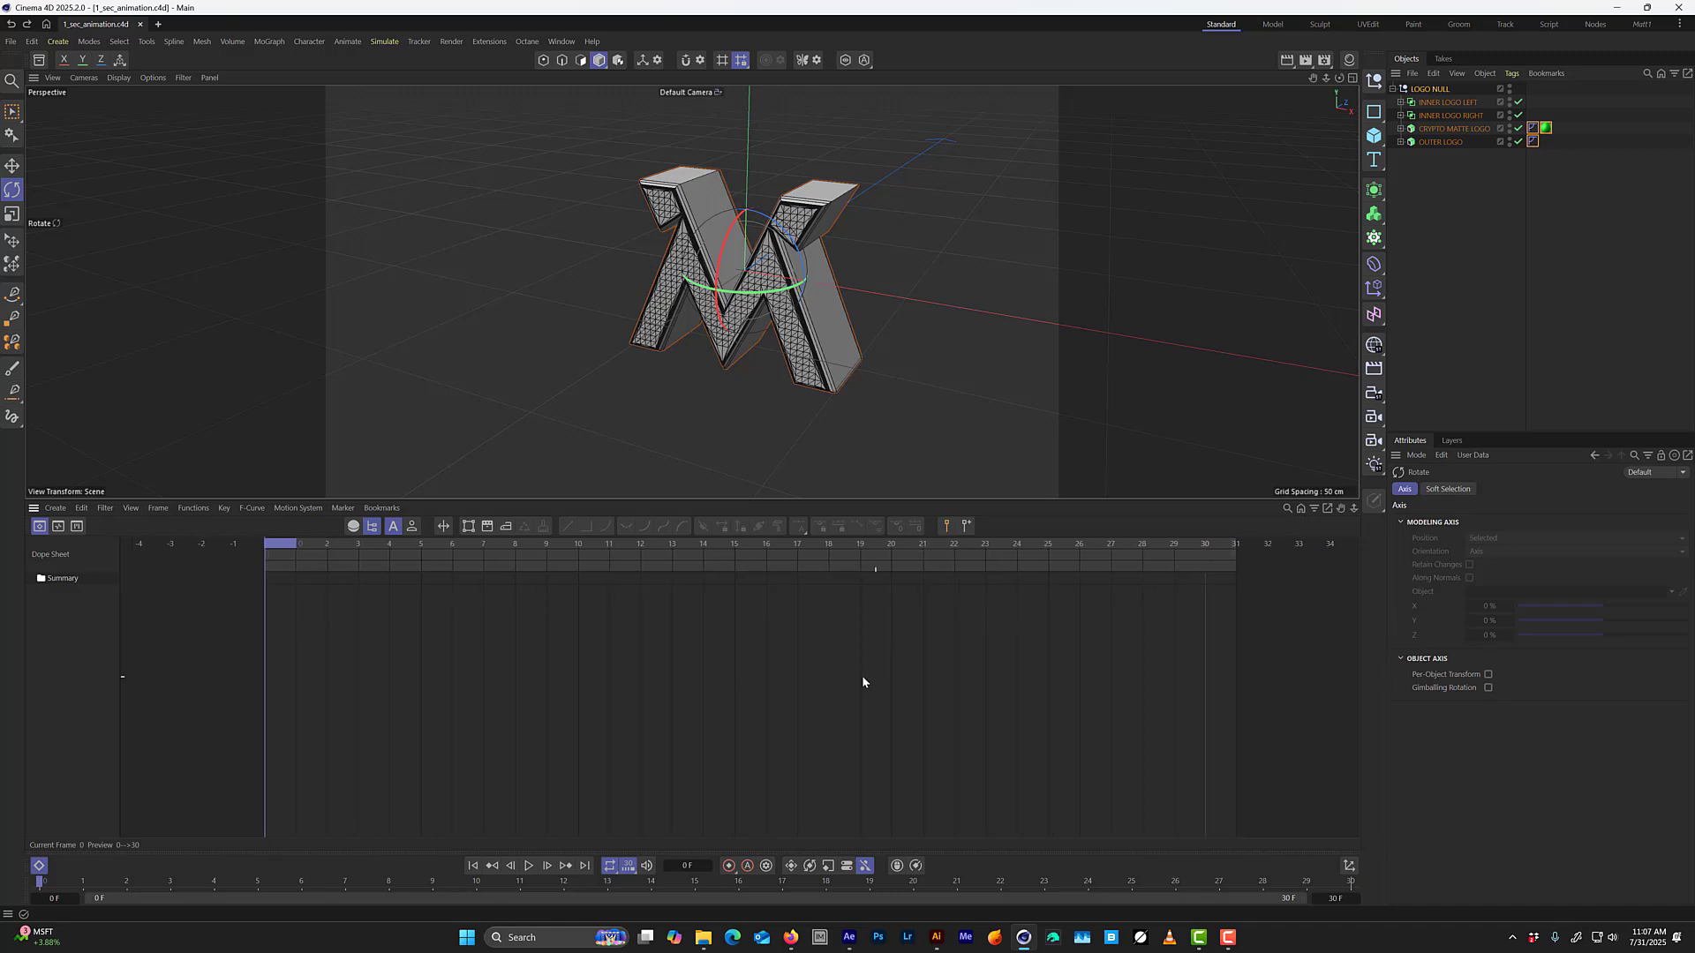
alt+middle_drag(939, 653, 920, 650)
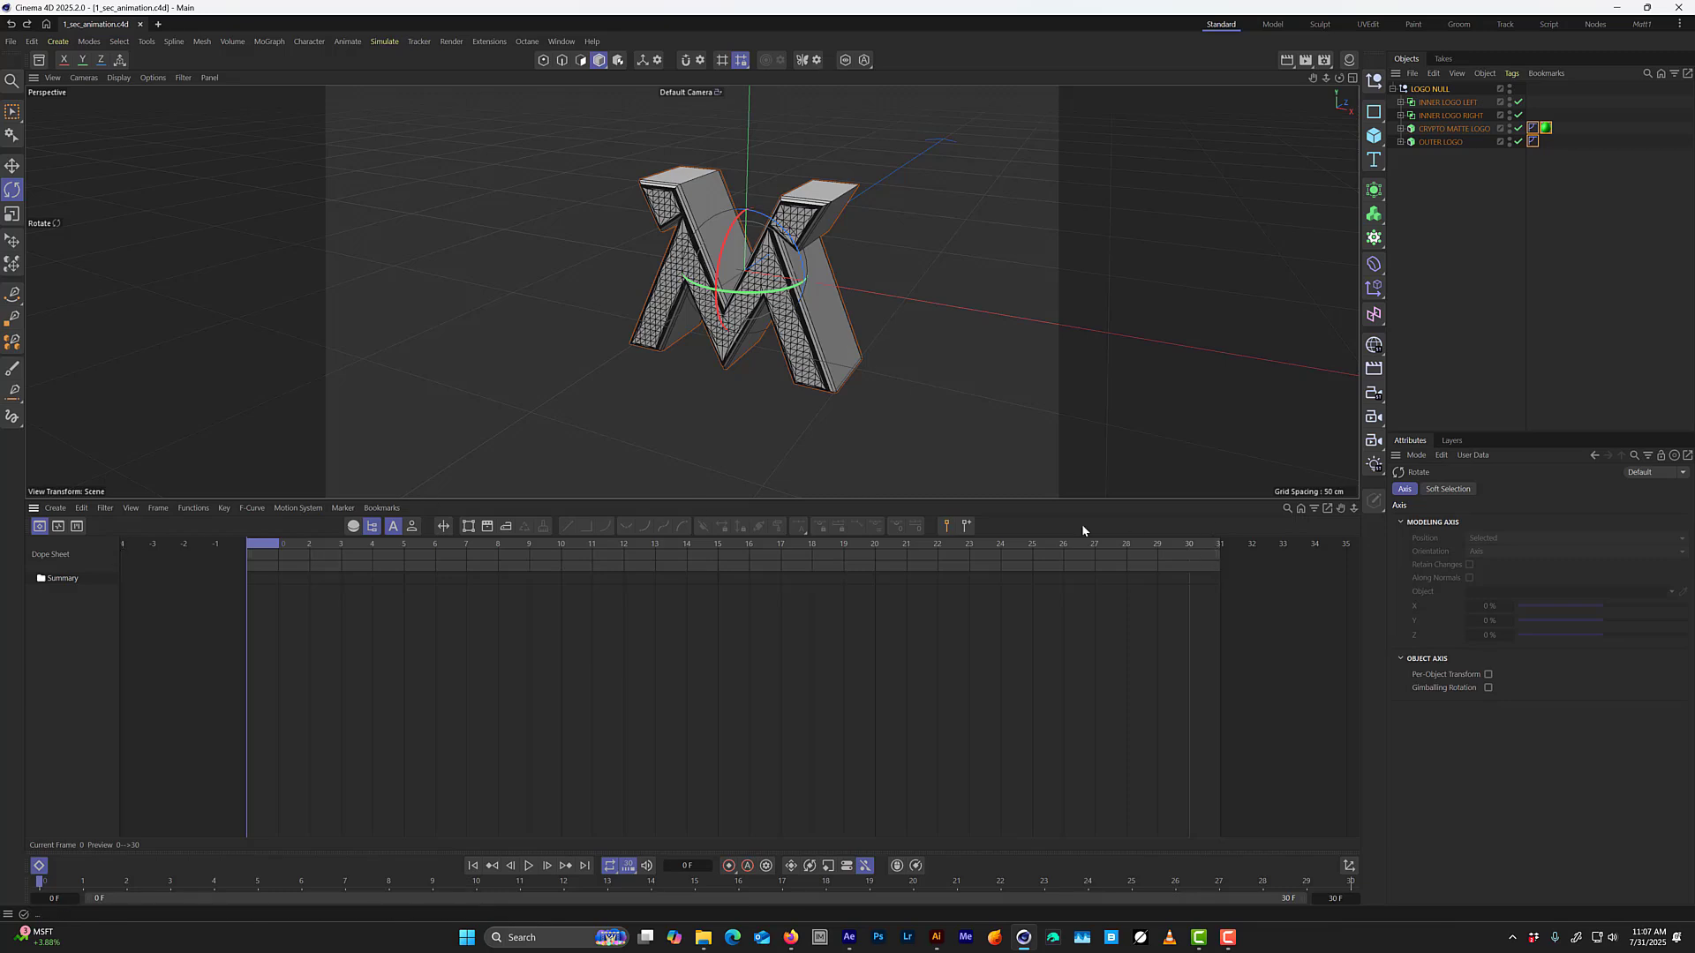
Add a standard Camera facing the front of the logo and look through it.
alt+drag(752, 332, 802, 281)
alt+drag(708, 383, 739, 347)
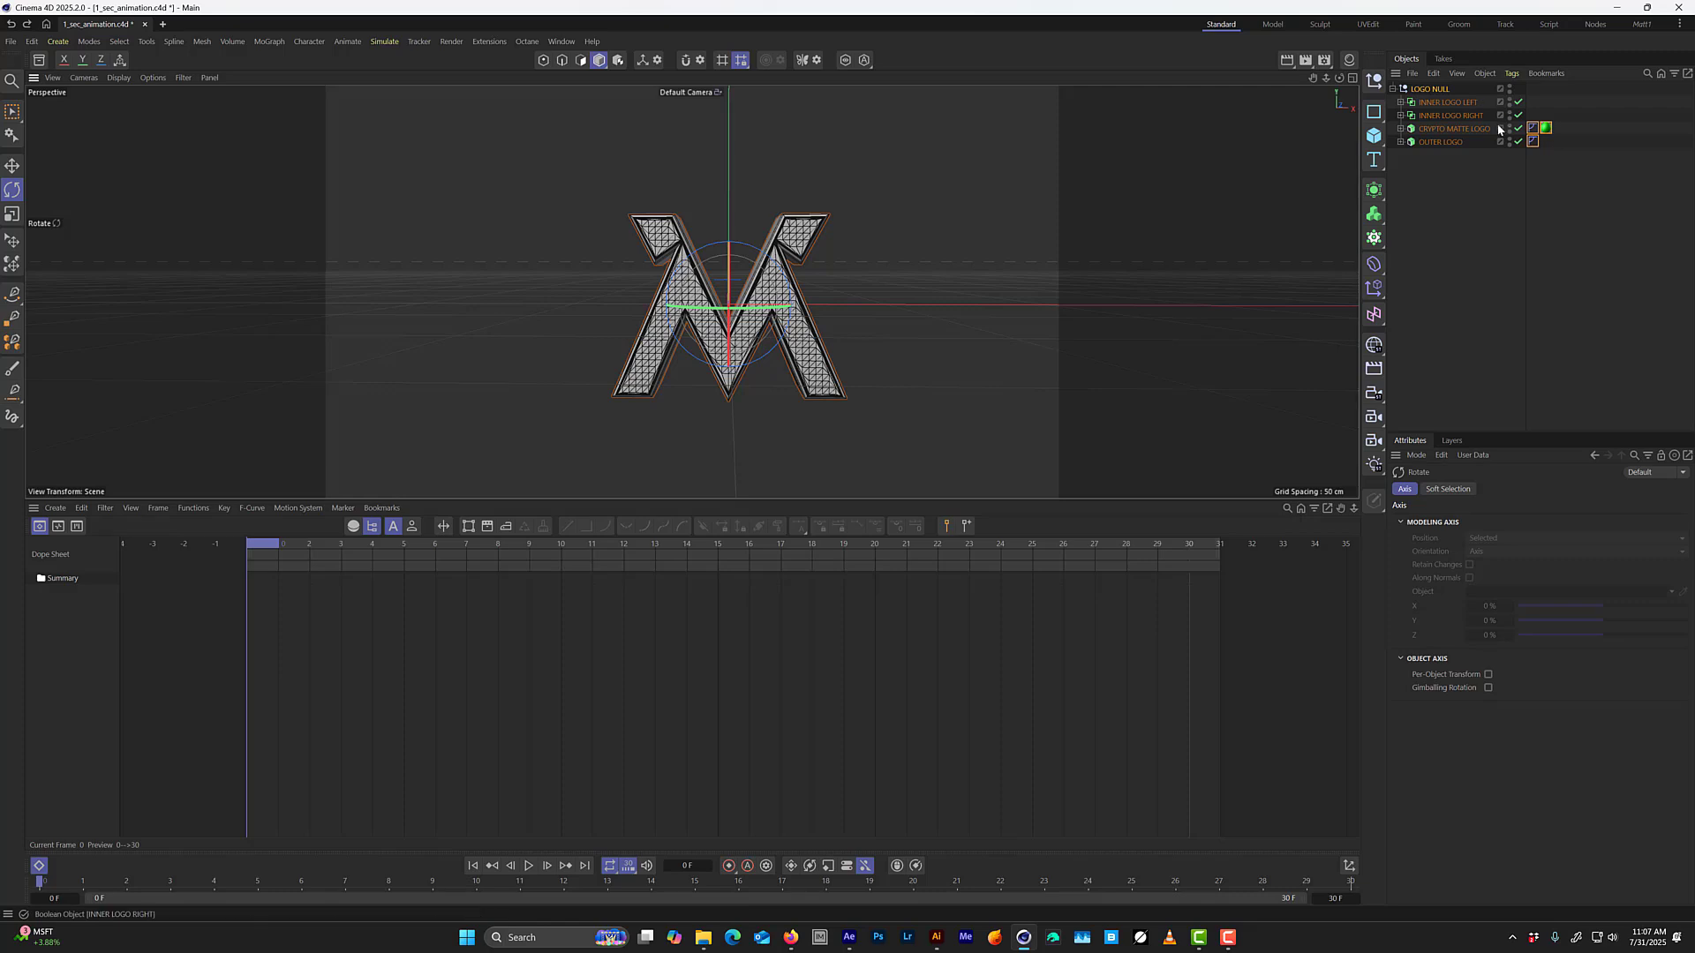
click(1374, 419)
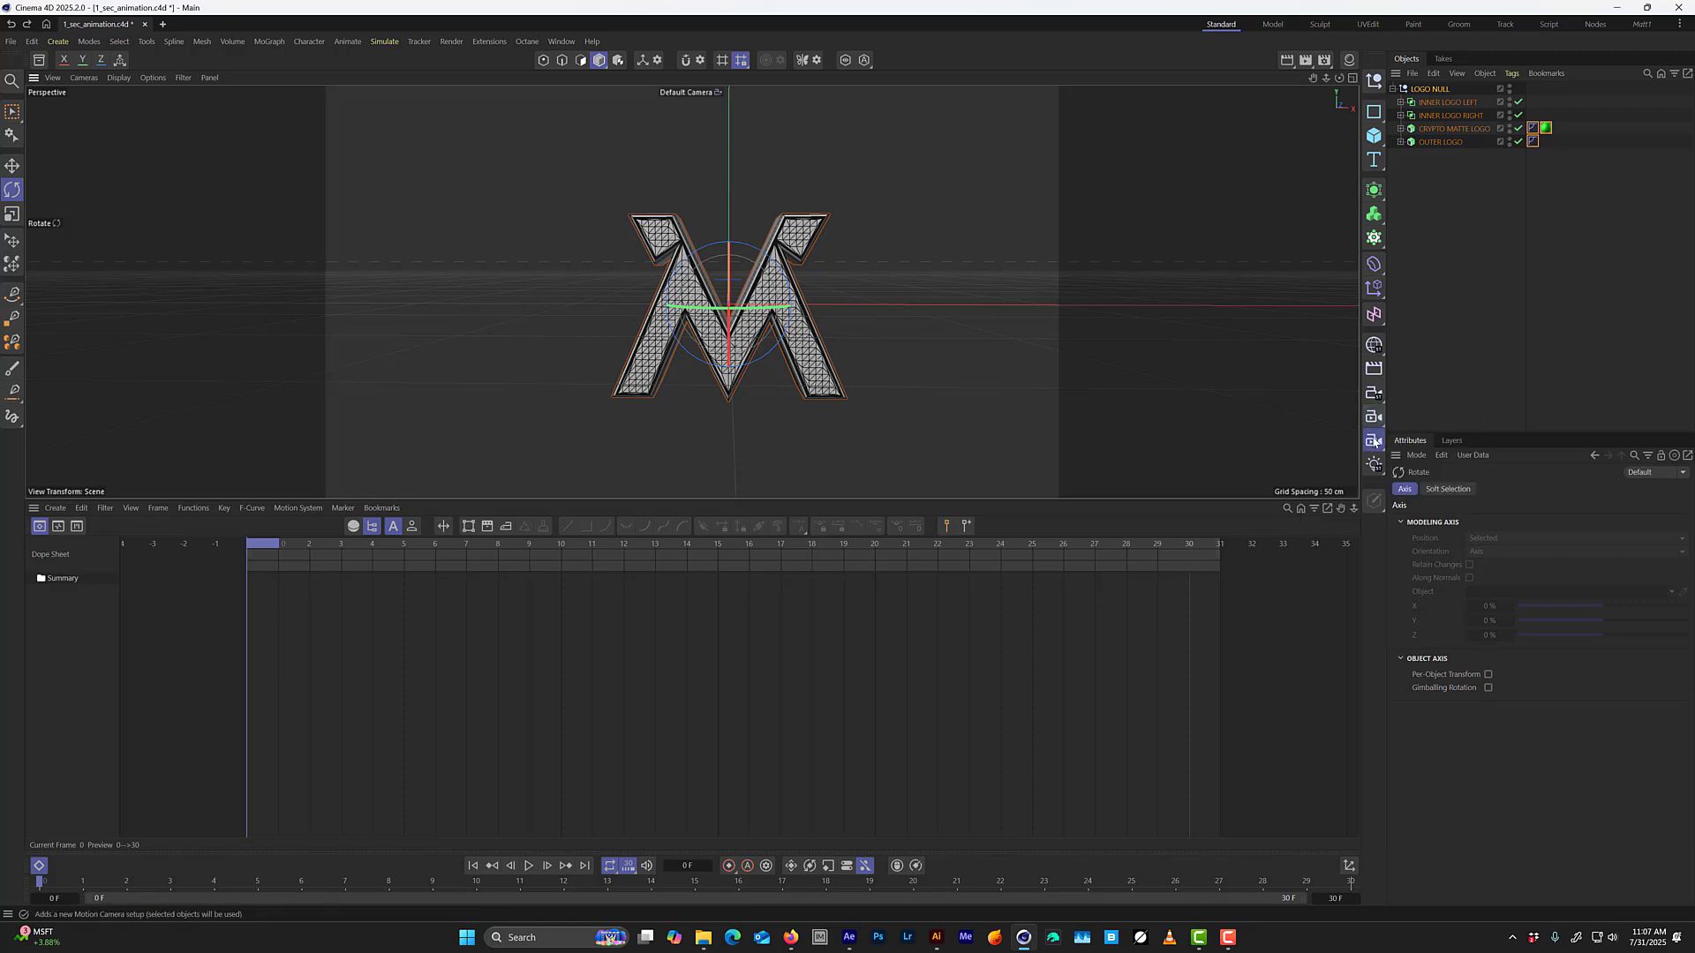
click(1374, 398)
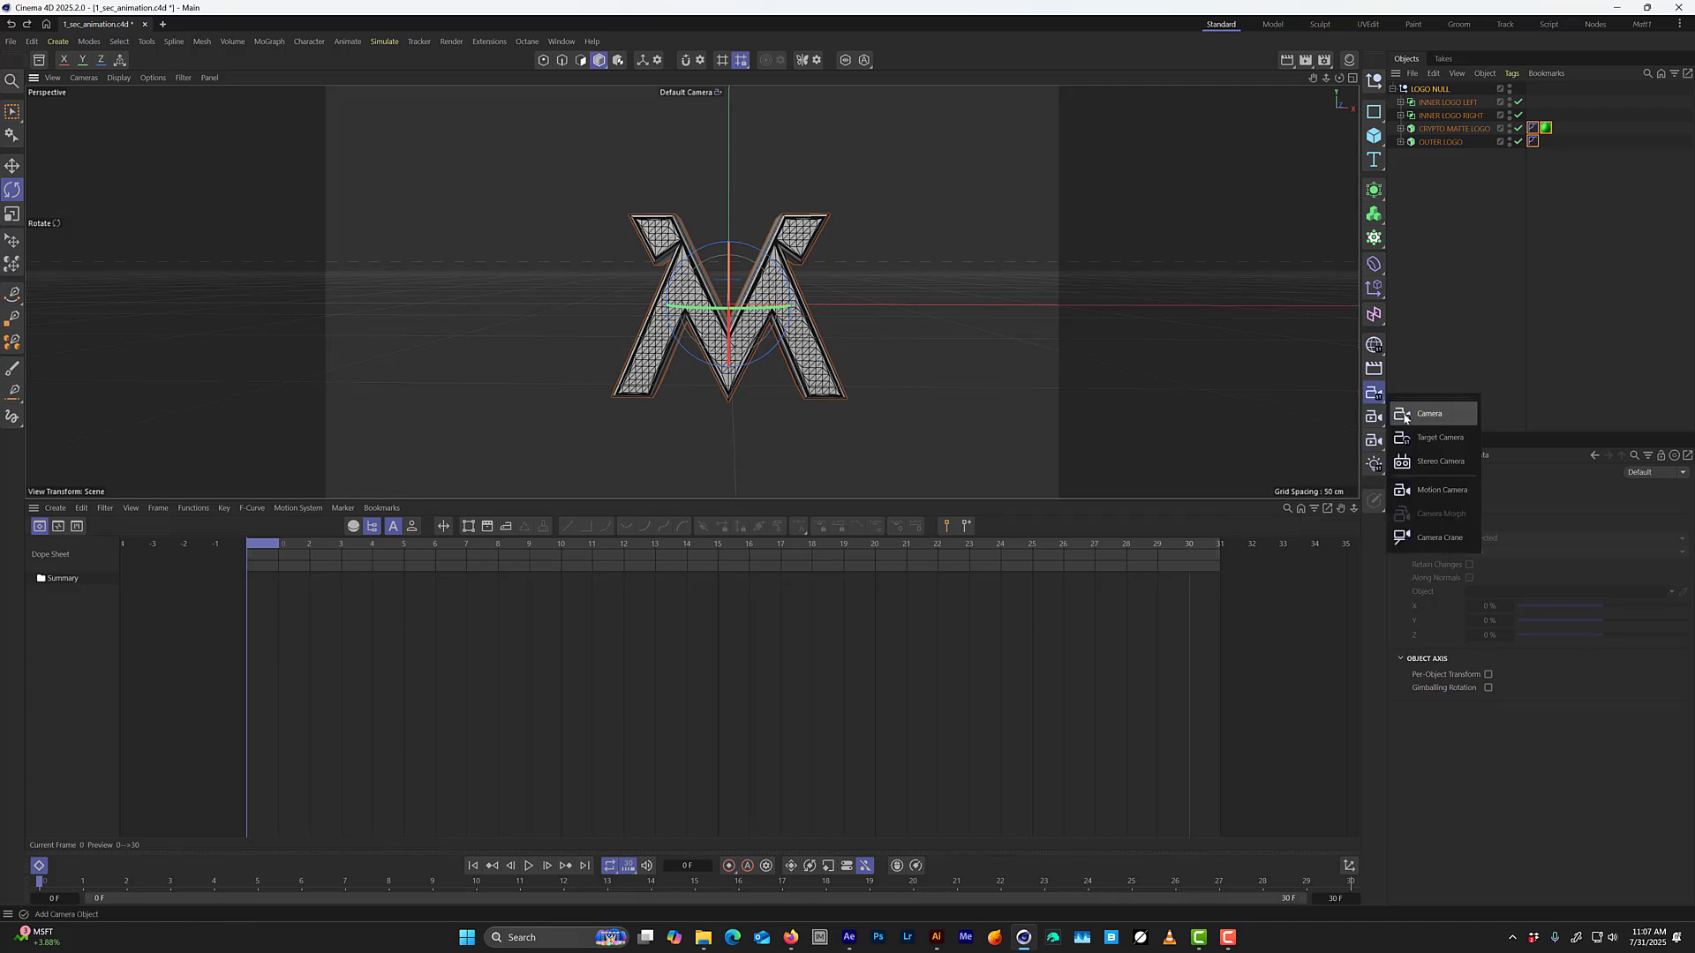
click(1417, 409)
click(1518, 88)
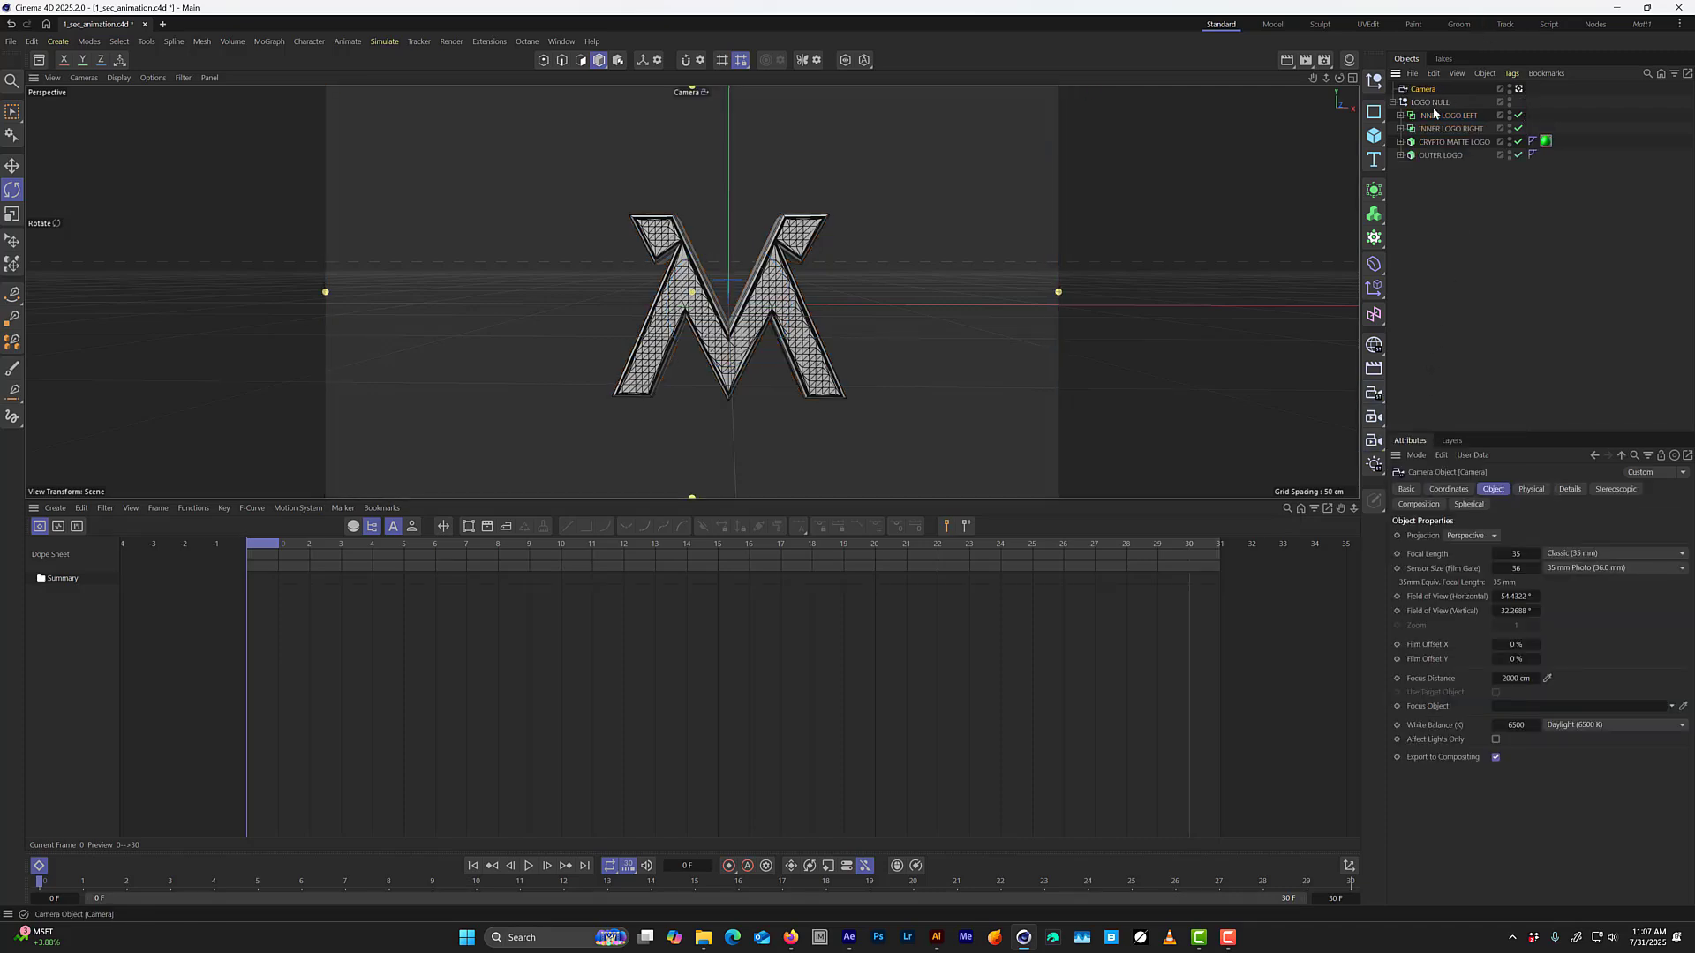
Set the Camera's X and Y position to 0 cm and its heading and pitch rotation to 0°.
click(1449, 489)
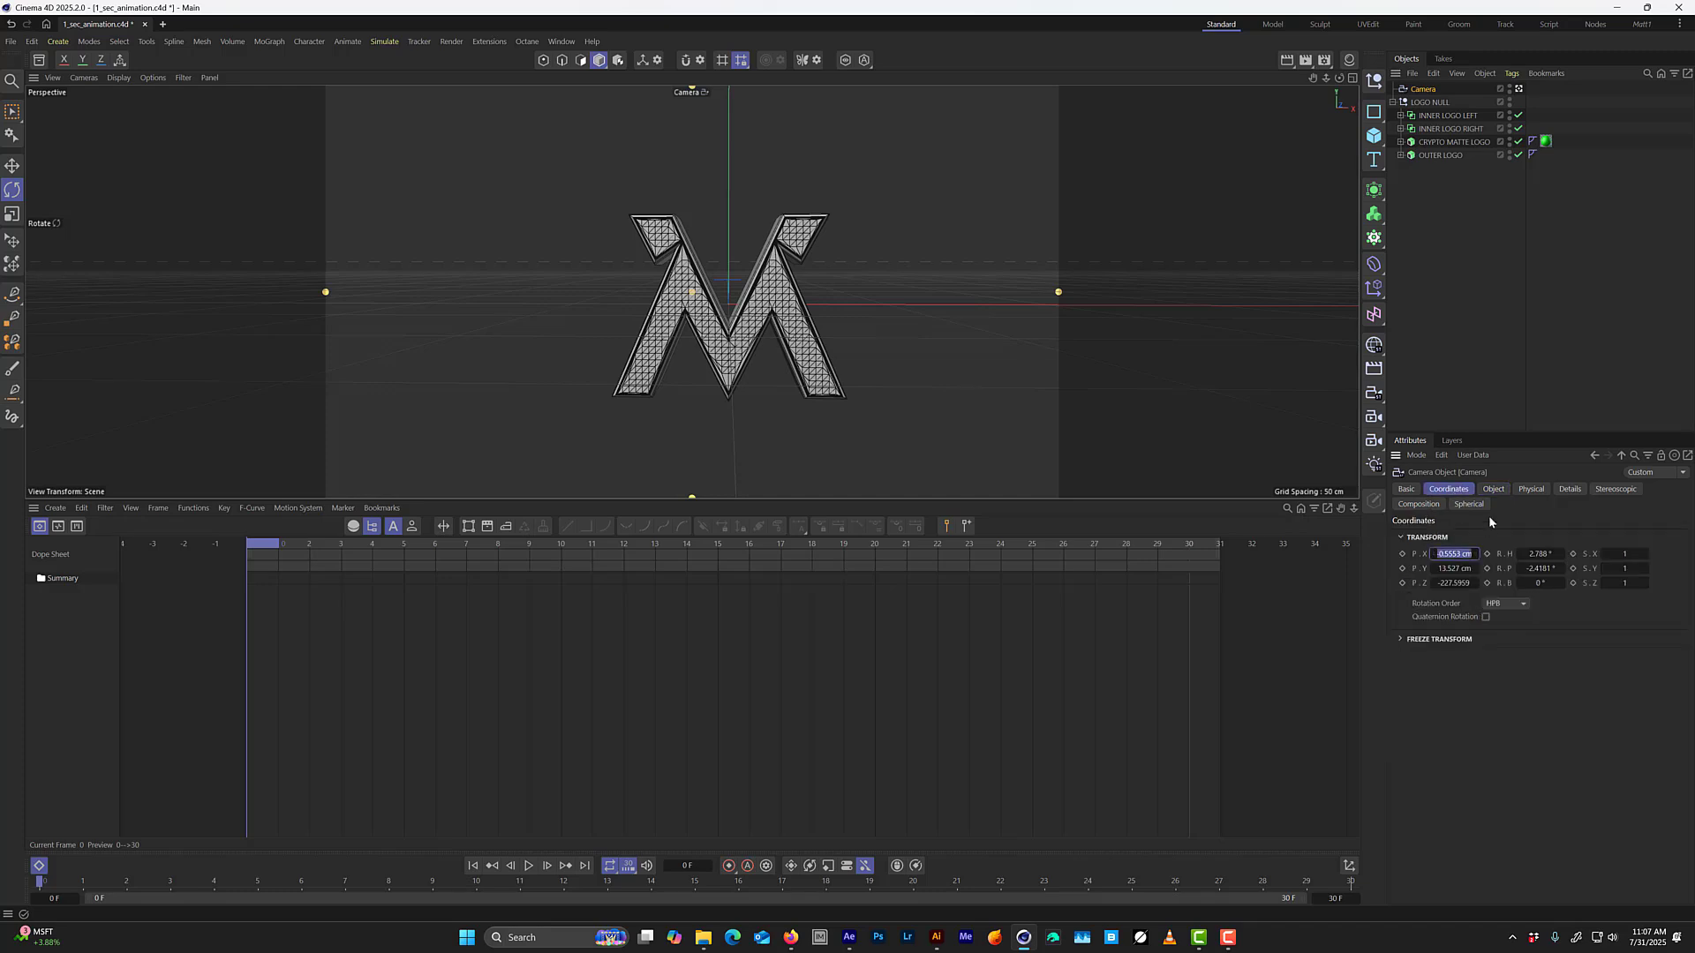
text(0)
key(Tab)
text(0)
key(Tab)
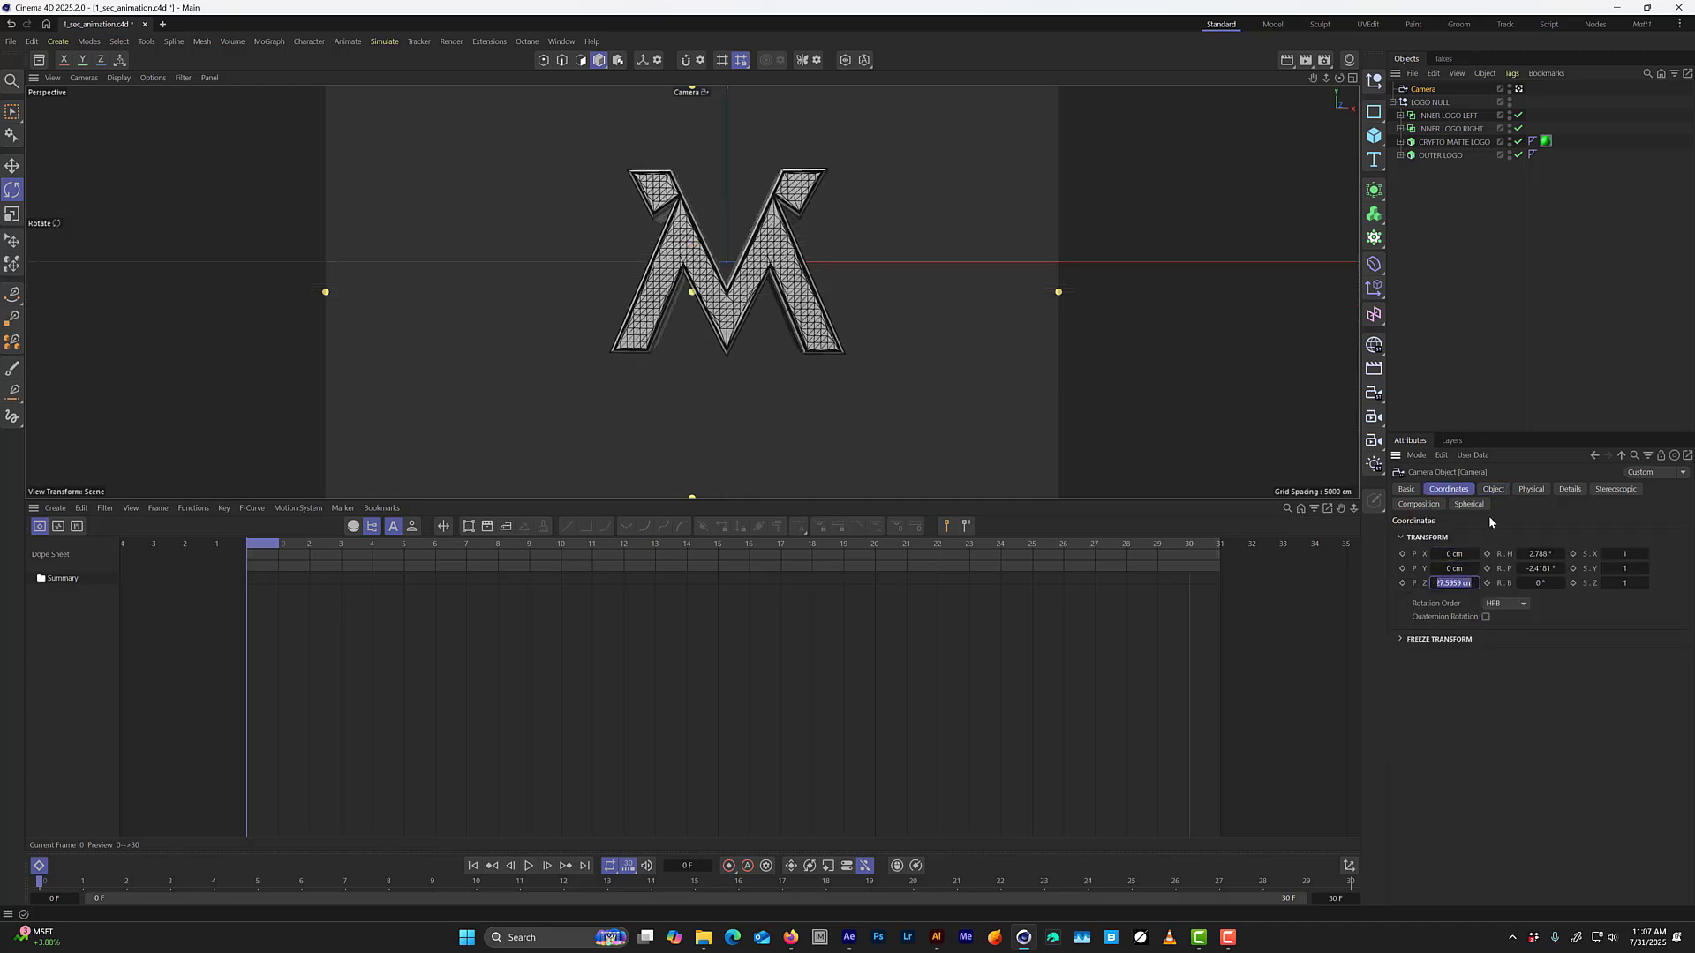
key(Tab)
text(0)
key(Tab)
text(0)
key(Return)
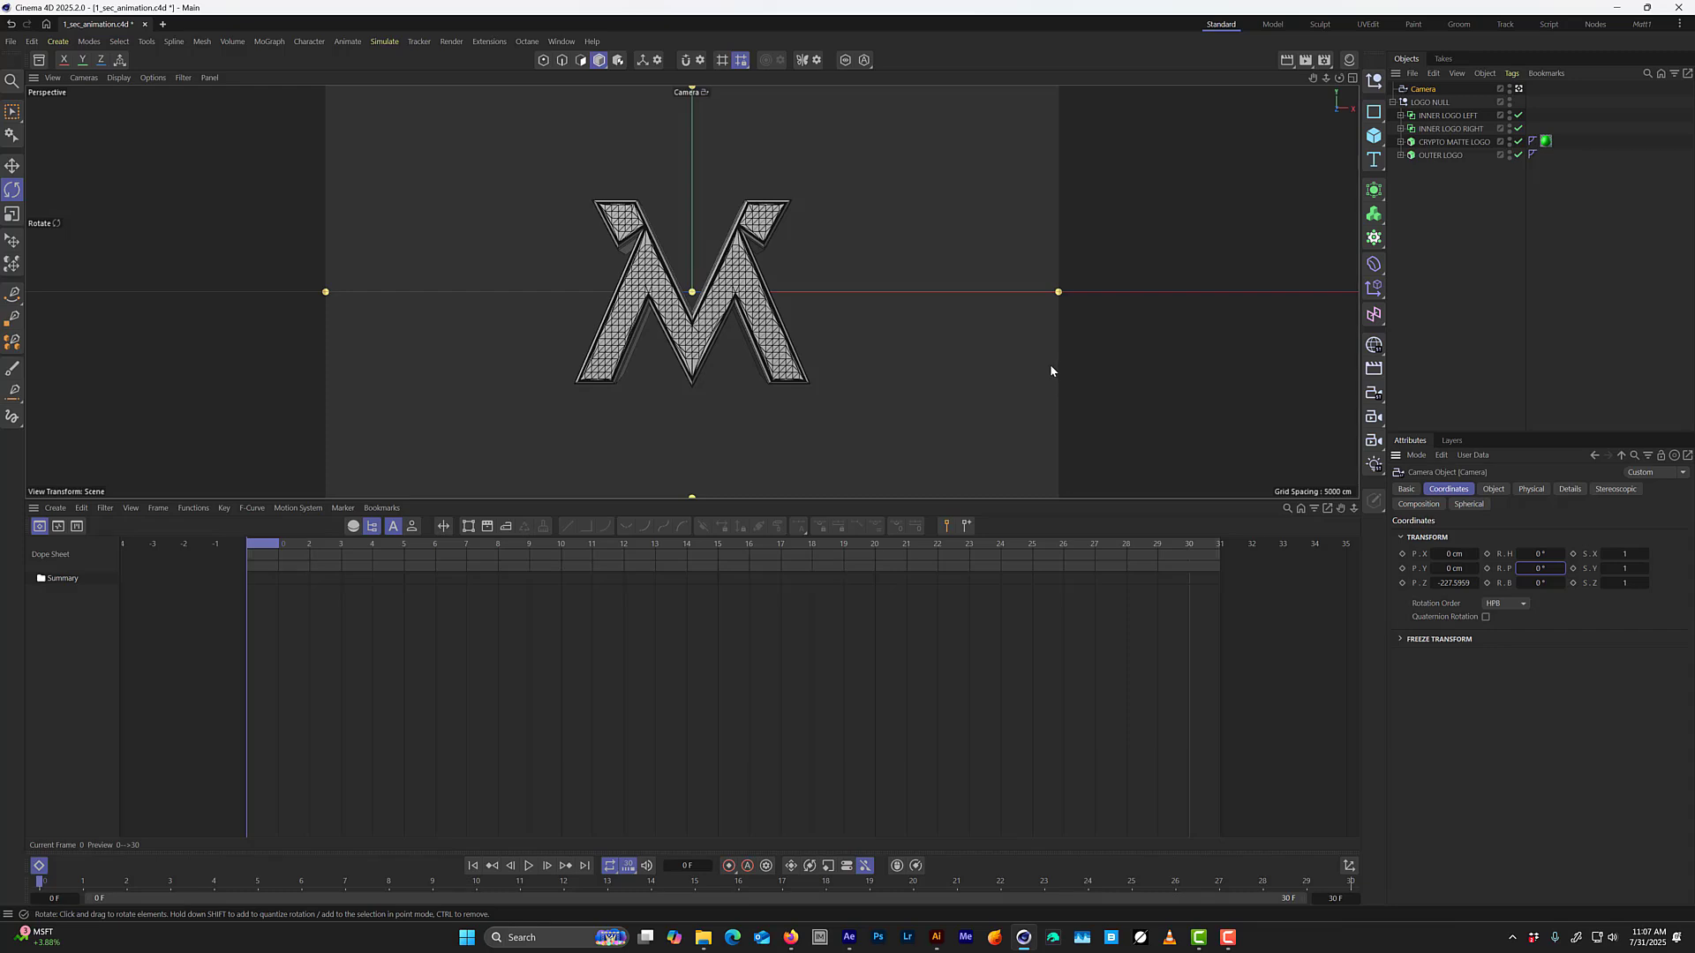
Add a Protection rigging tag to the Camera to lock its position, rotation and scale.
right_click(1426, 88)
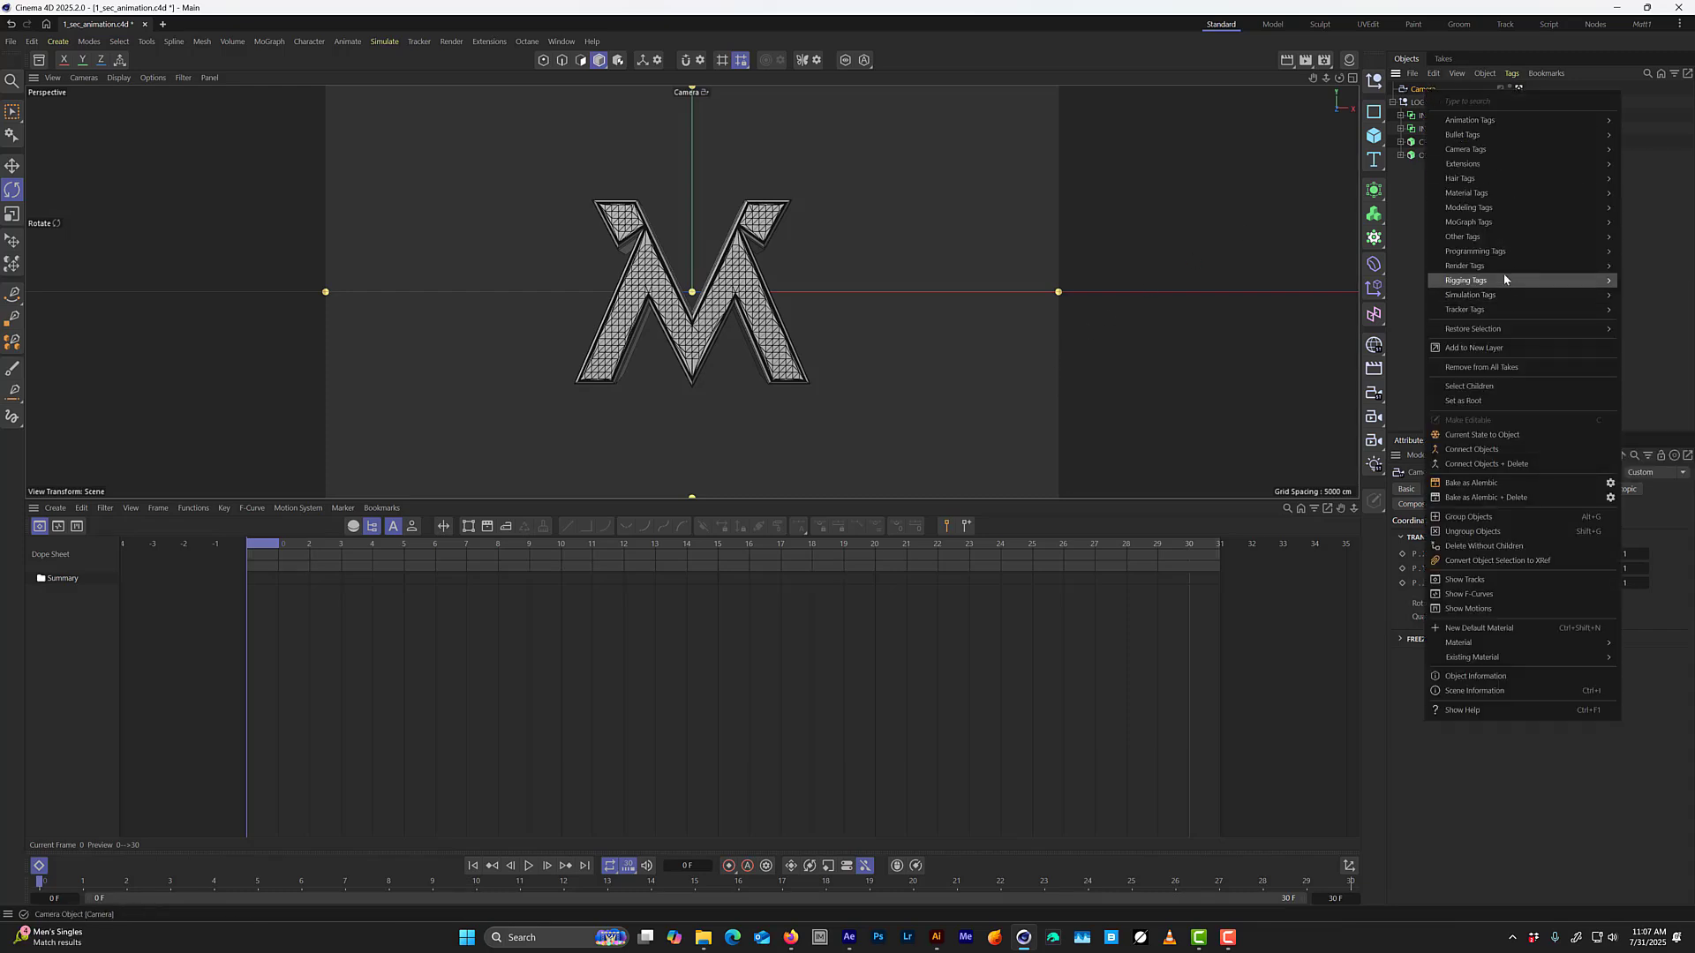
mouse_move(1501, 280)
click(1360, 448)
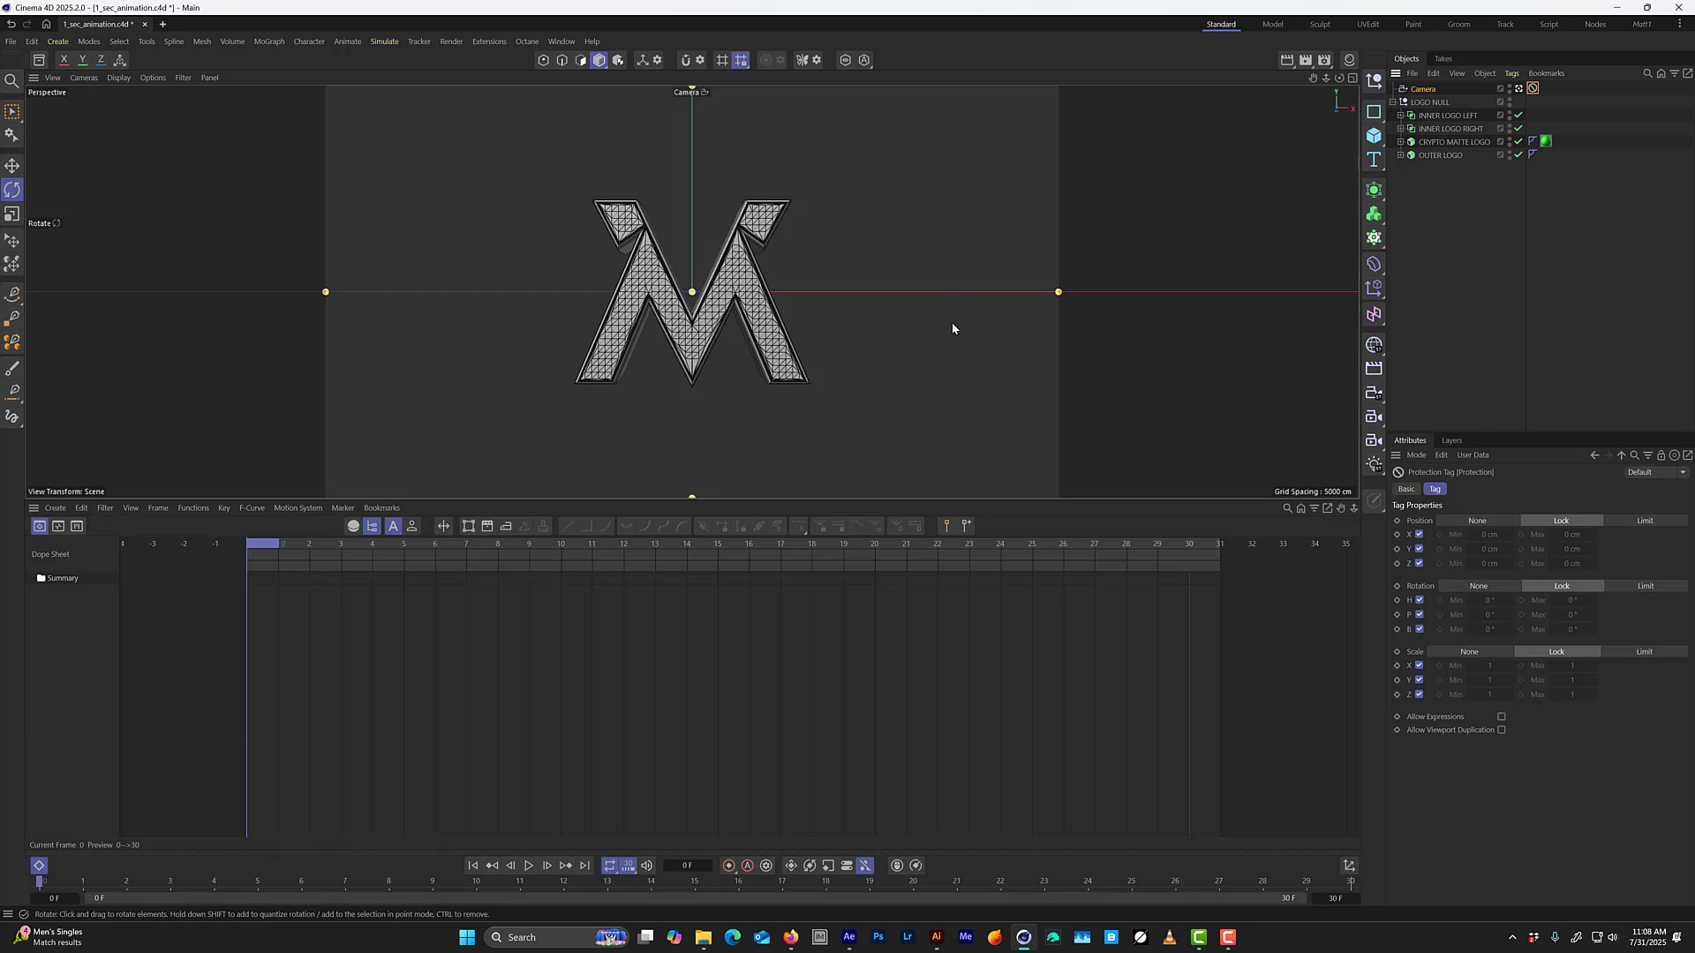
Select LOGO NULL and switch its visibility off and back on to check that it controls the whole logo.
click(1448, 103)
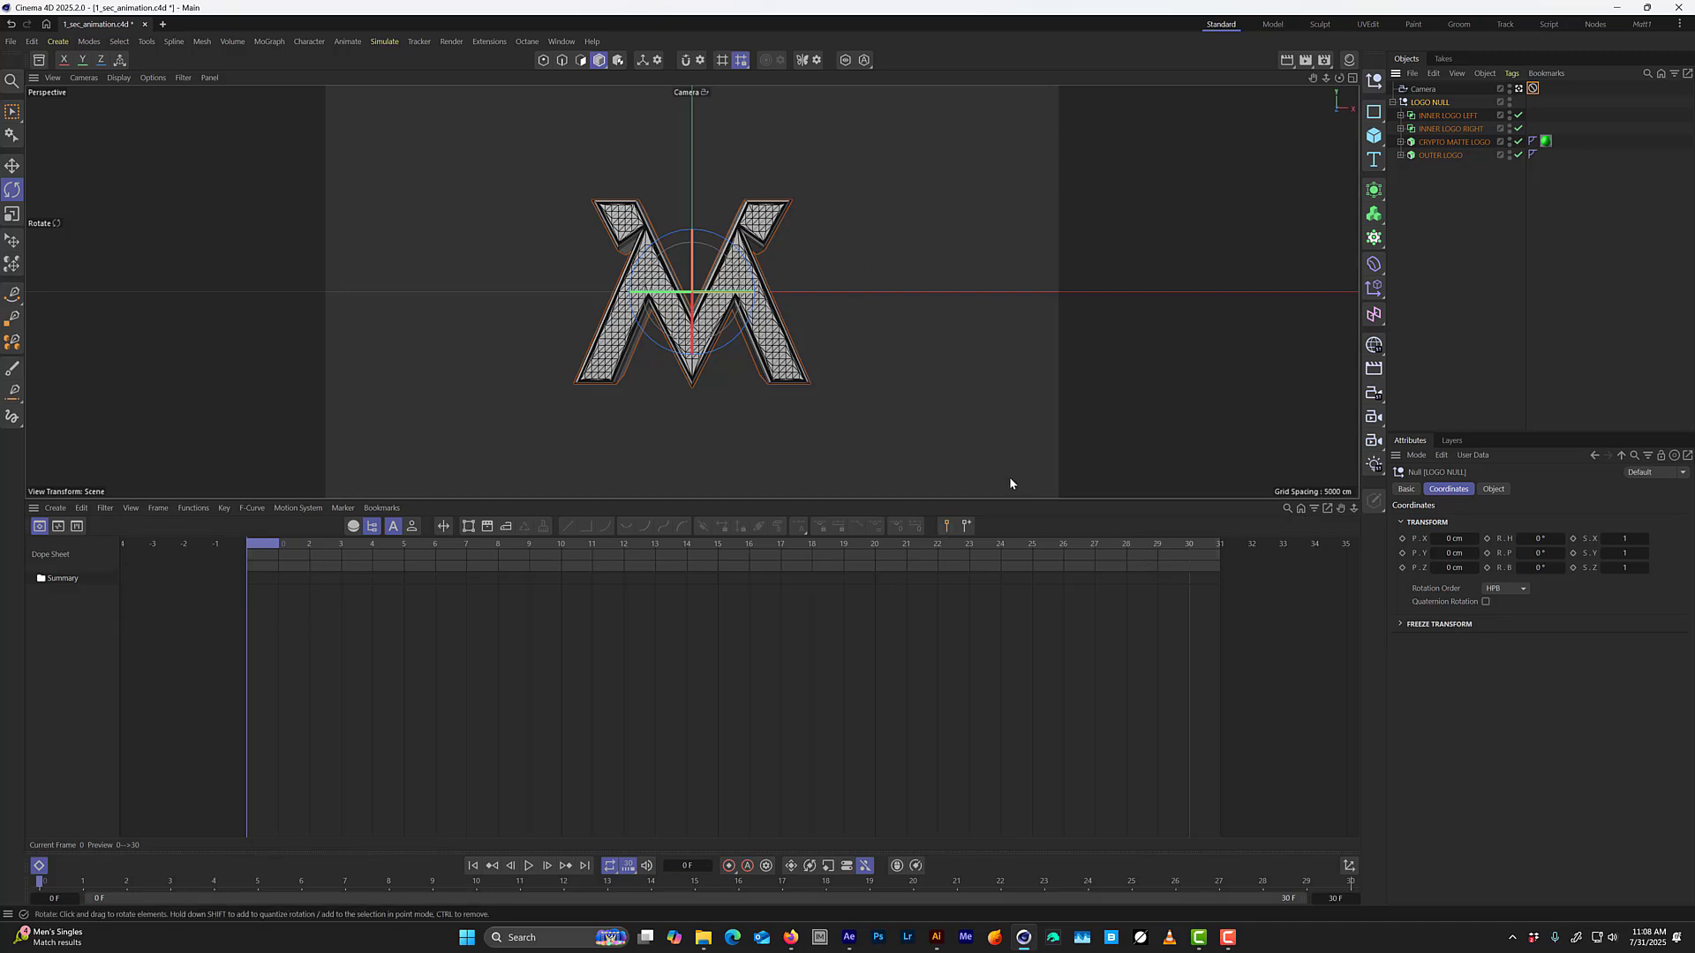
click(1509, 102)
click(1509, 102)
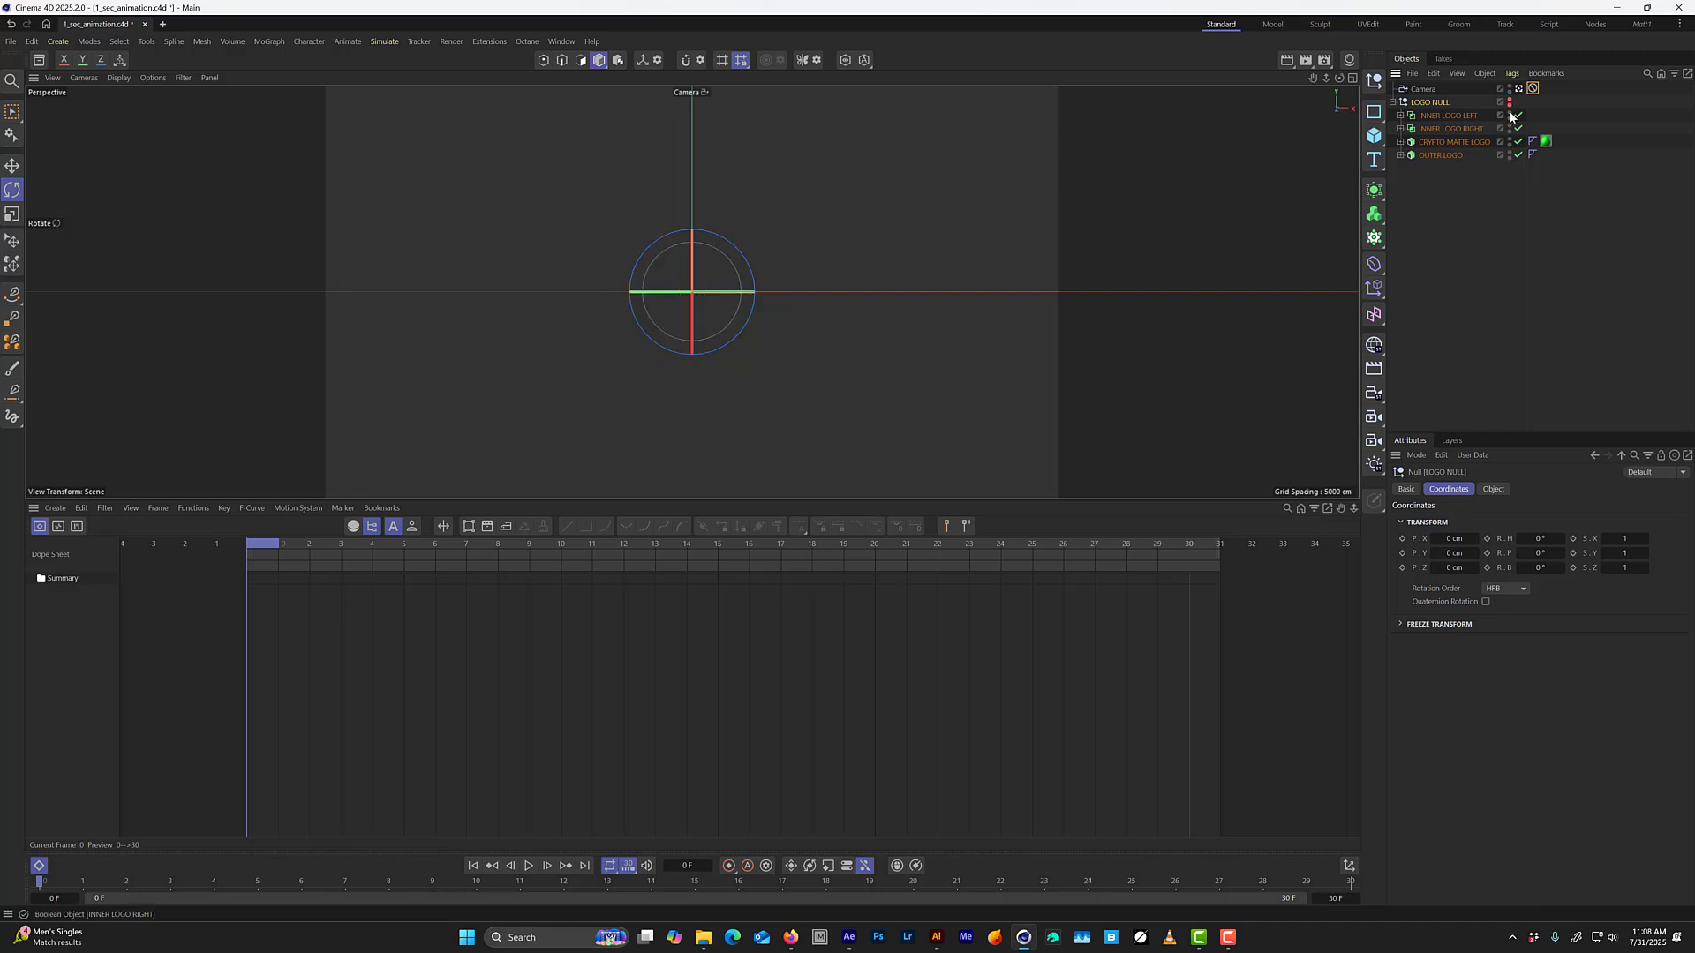
click(1509, 102)
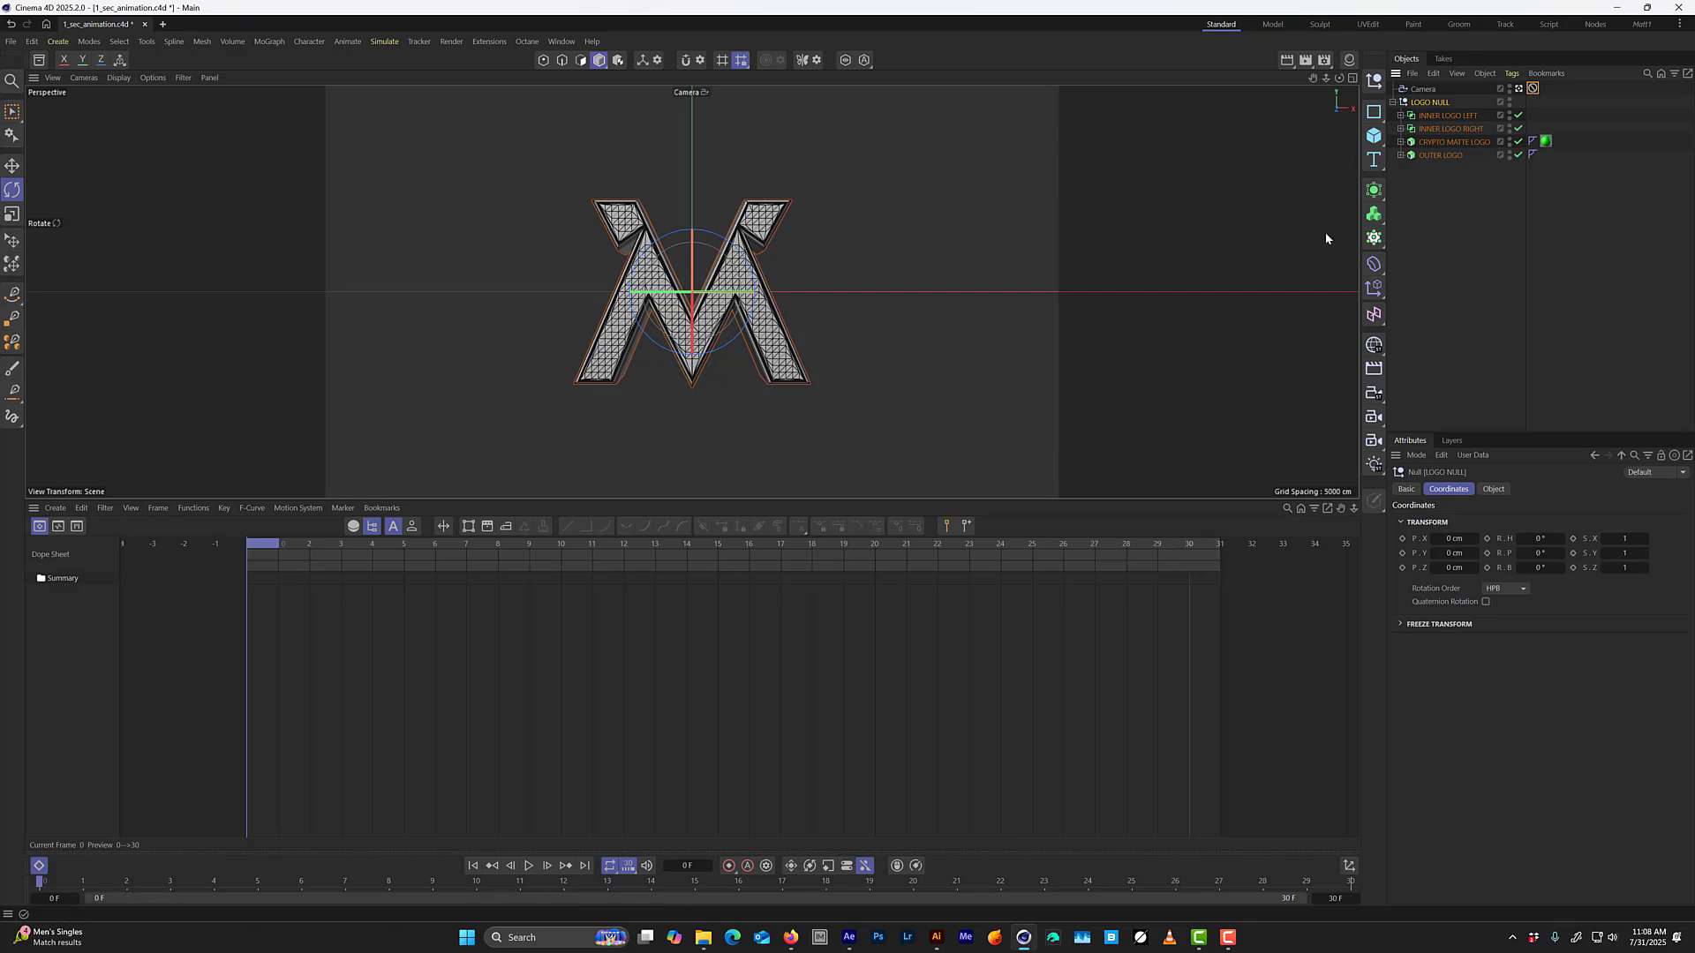
Keyframe LOGO NULL's position, rotation and scale on all axes at frame 30.
drag(374, 573, 1618, 421)
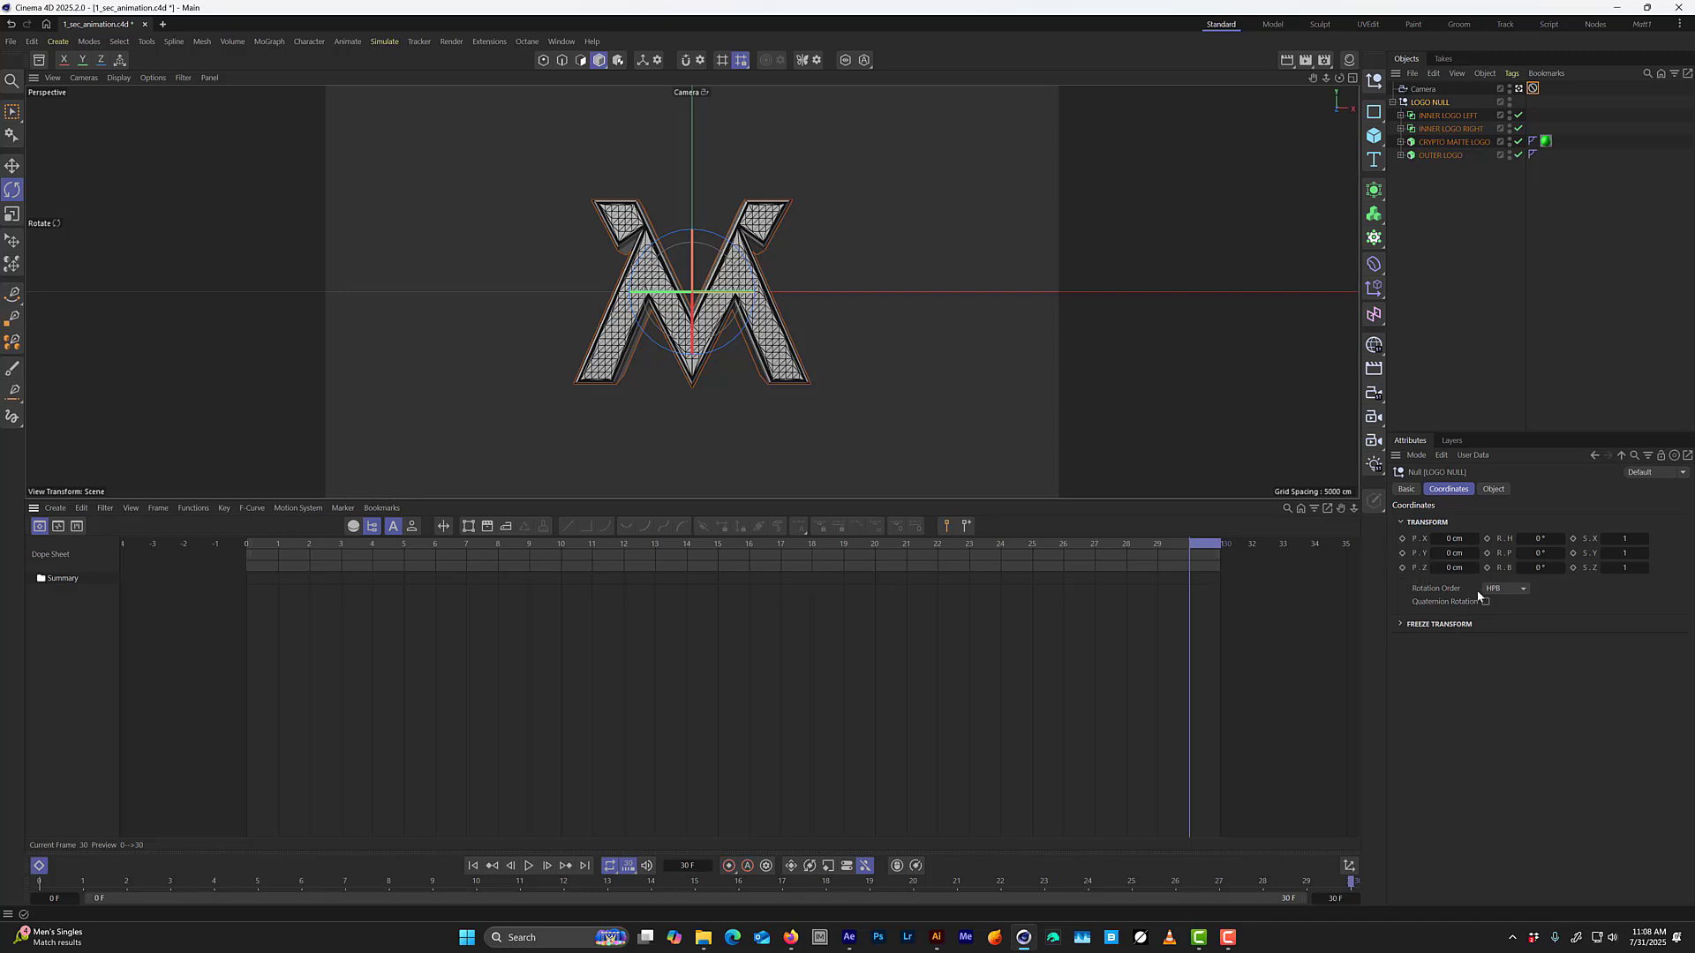
click(1404, 552)
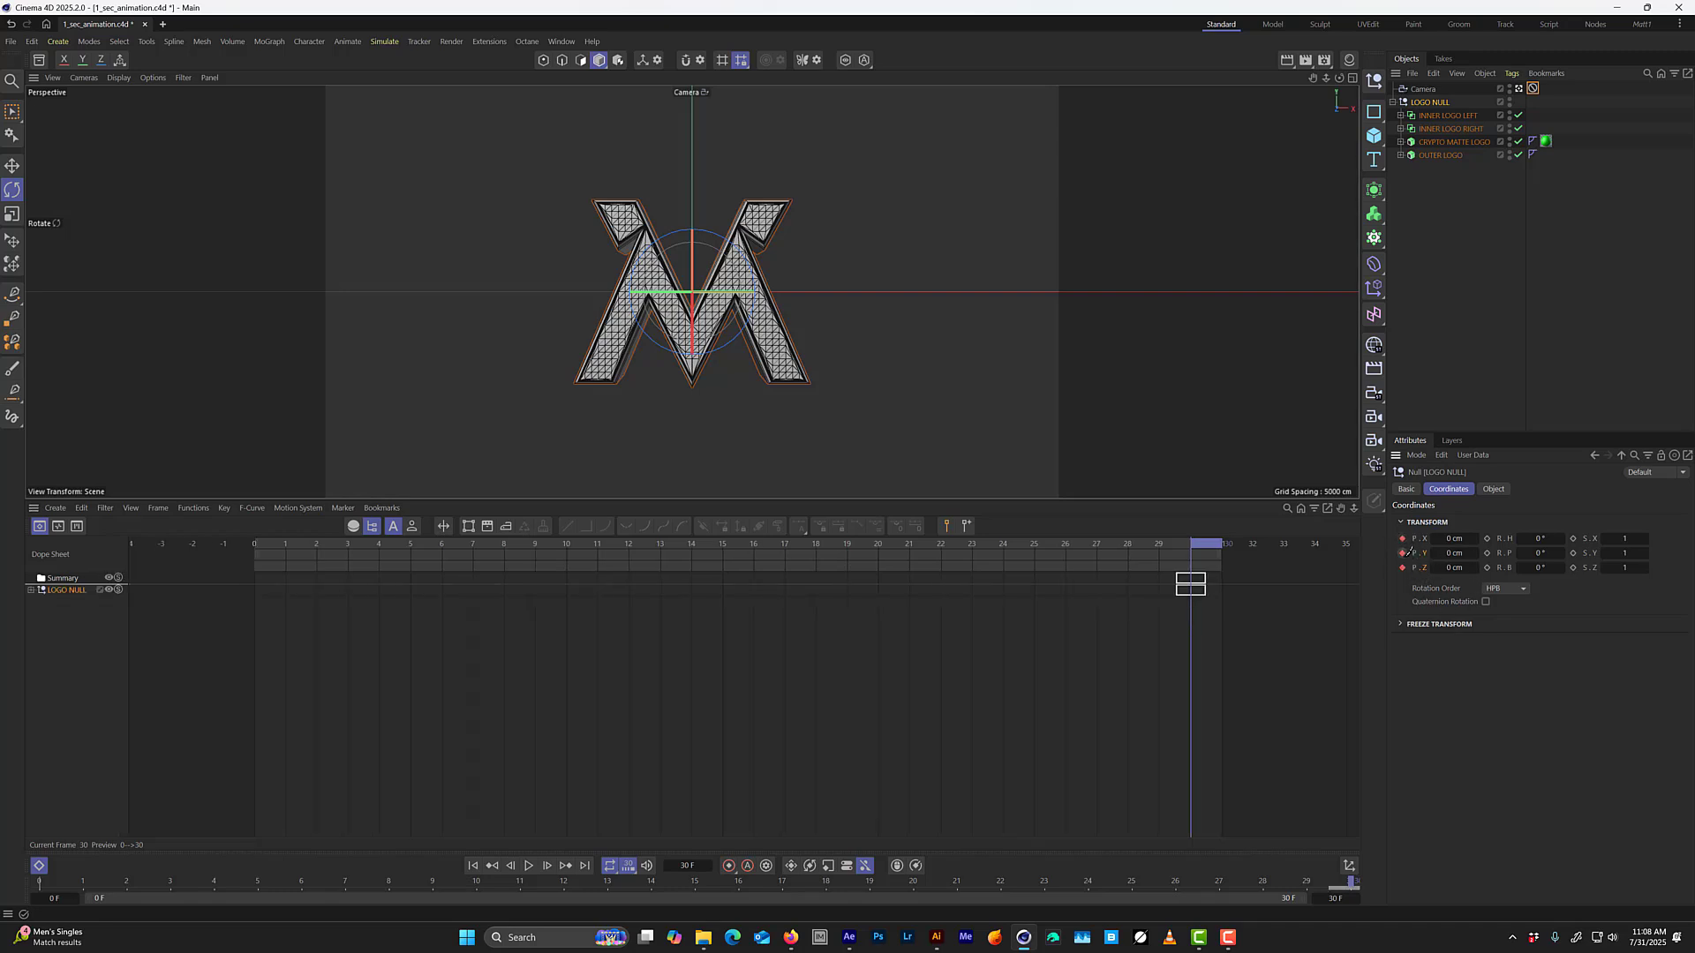
click(1487, 540)
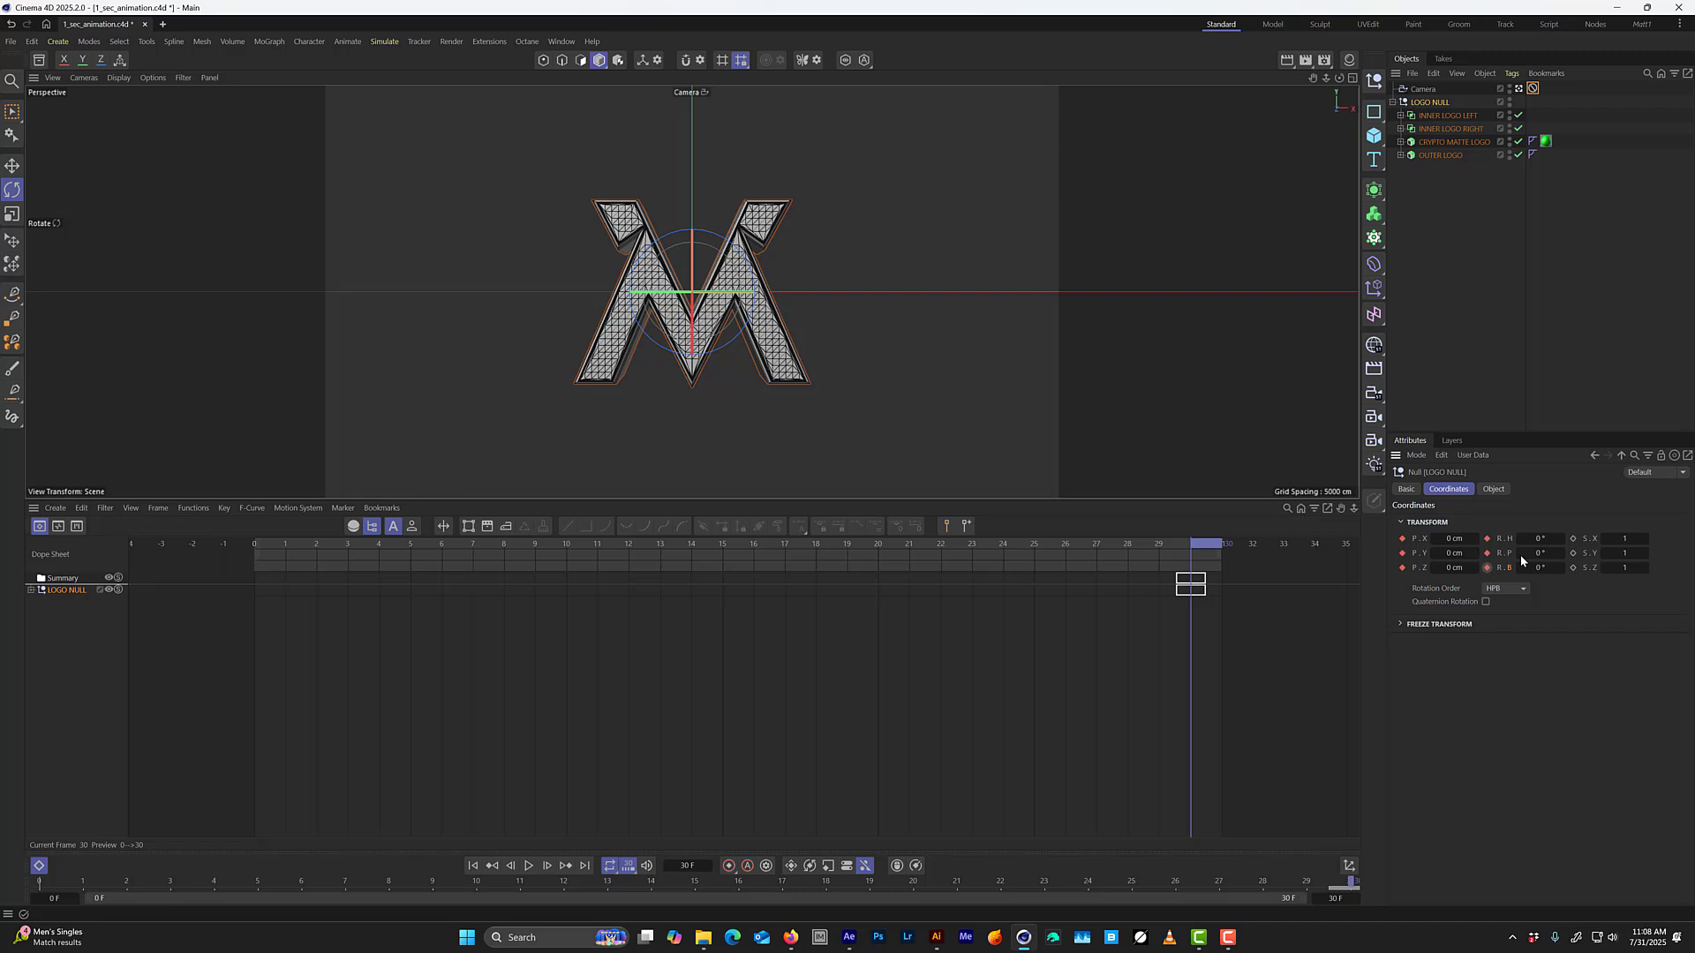
click(1574, 554)
Set LOGO NULL's Z position to 500 cm at frame 0 and keyframe it.
drag(1199, 551, 202, 586)
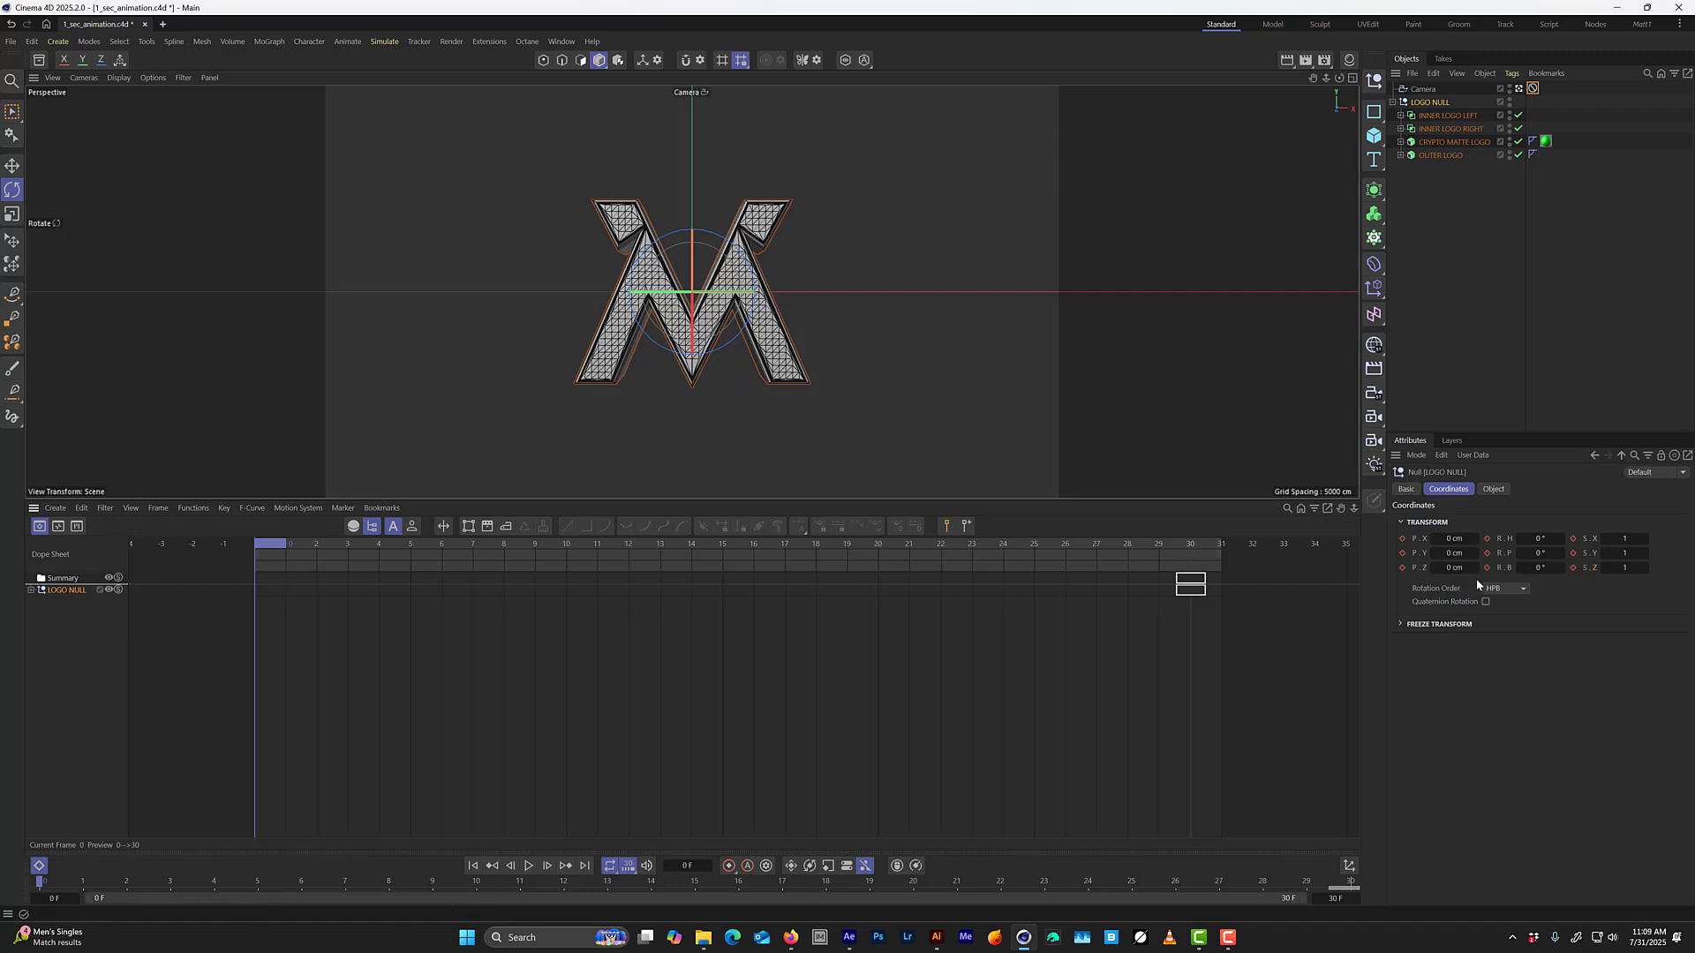
mouse_move(1458, 570)
mouse_down()
mouse_move(1520, 570)
mouse_move(1459, 570)
mouse_up()
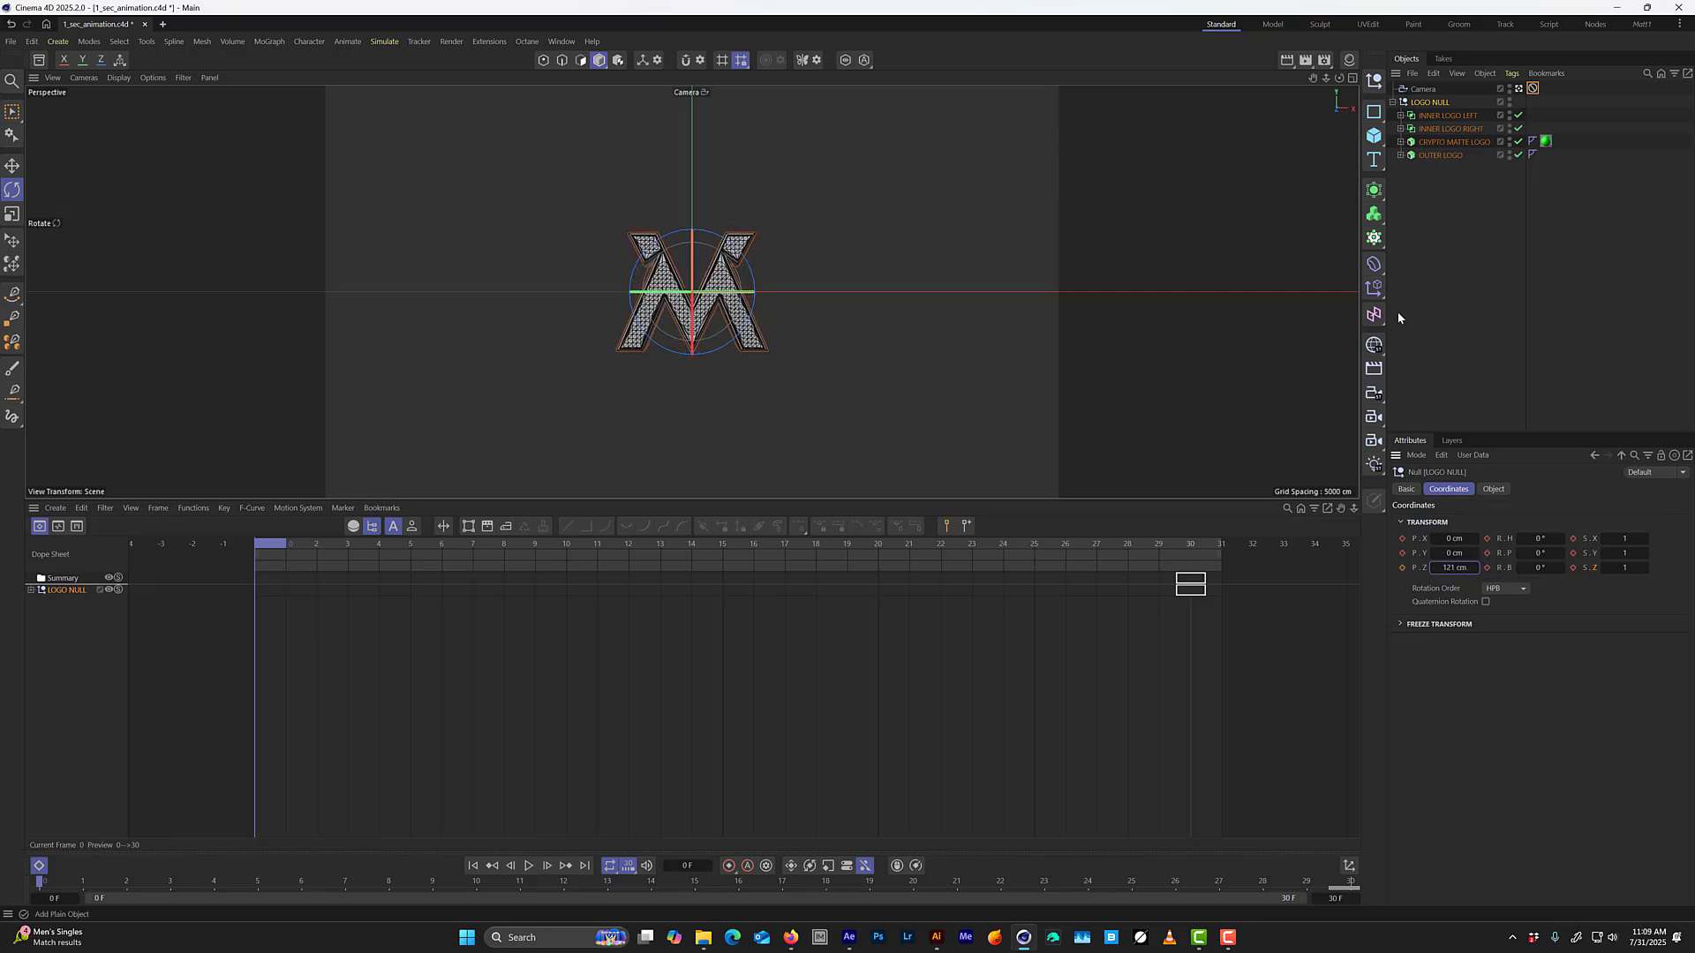
text(500)
key(Return)
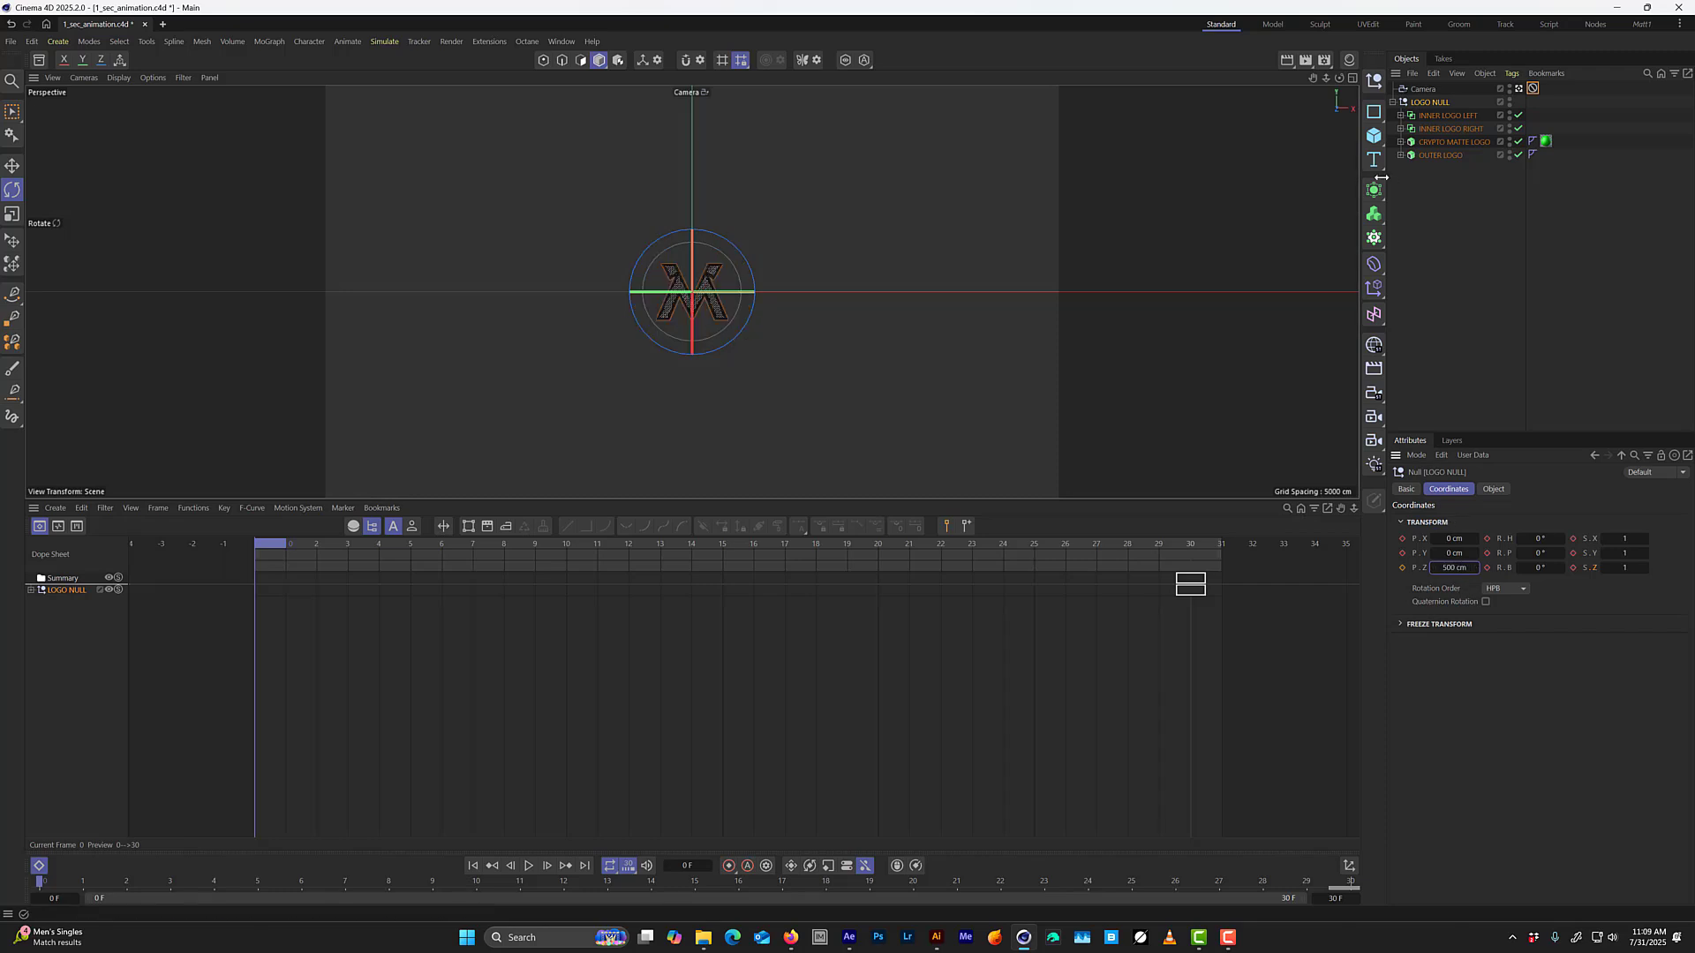
click(1402, 568)
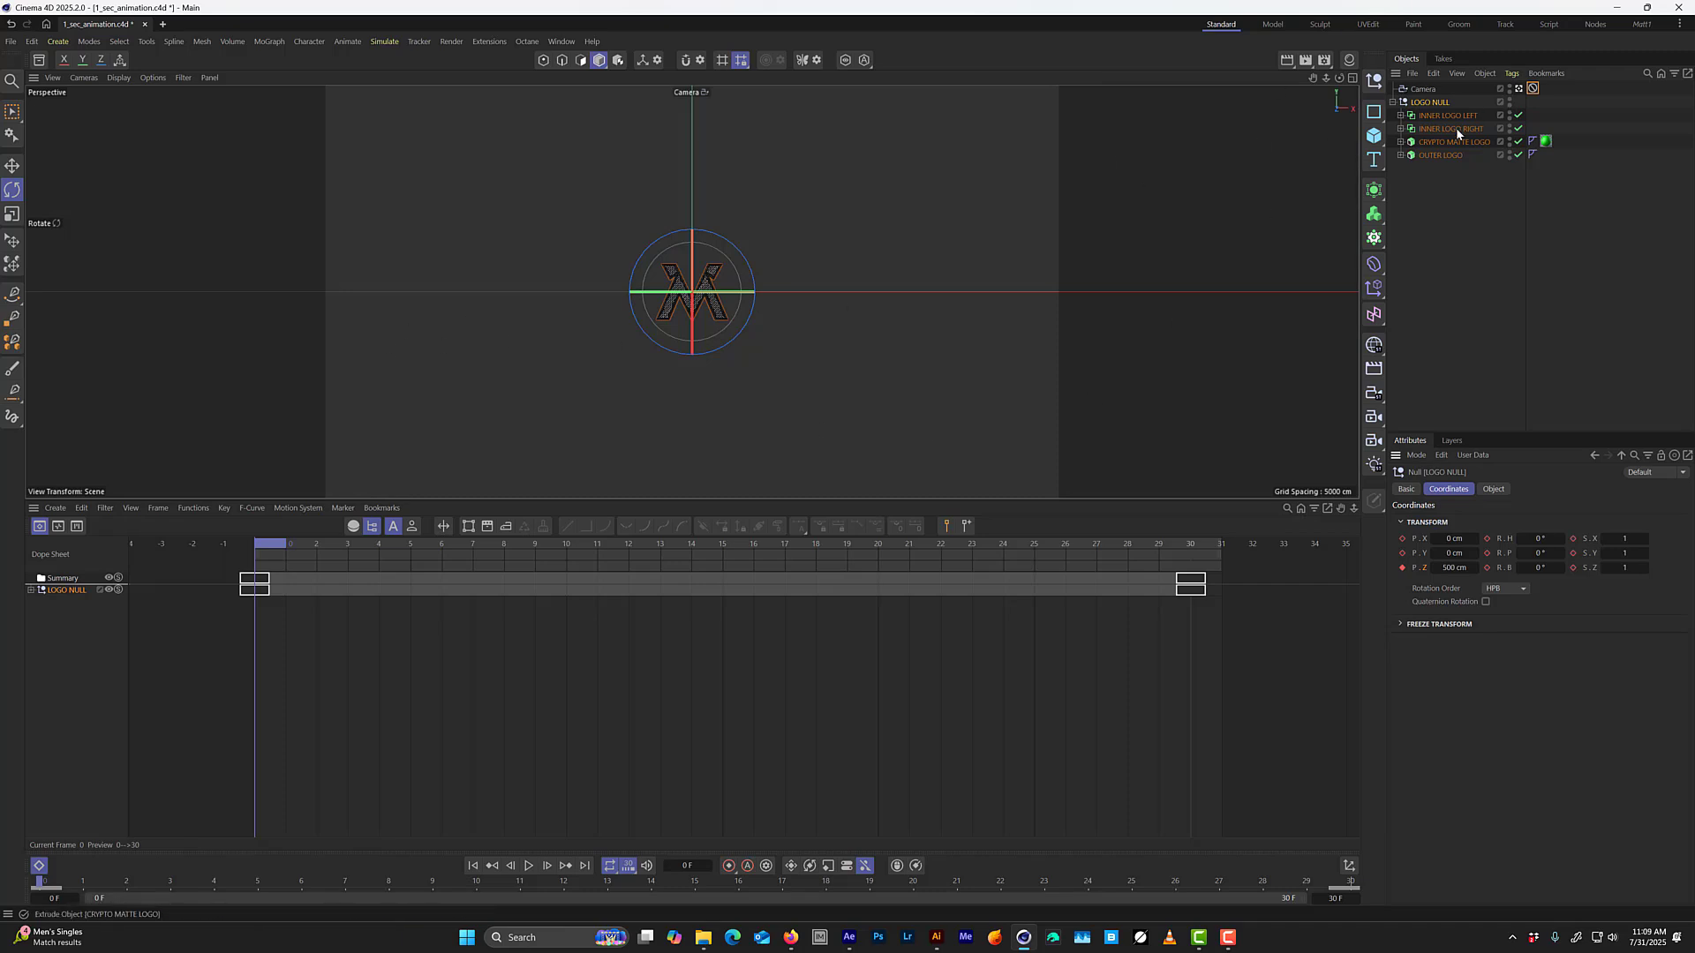
Enable the Camera's Grid composition helper and raise its cell count to 7.
click(1422, 89)
click(1428, 507)
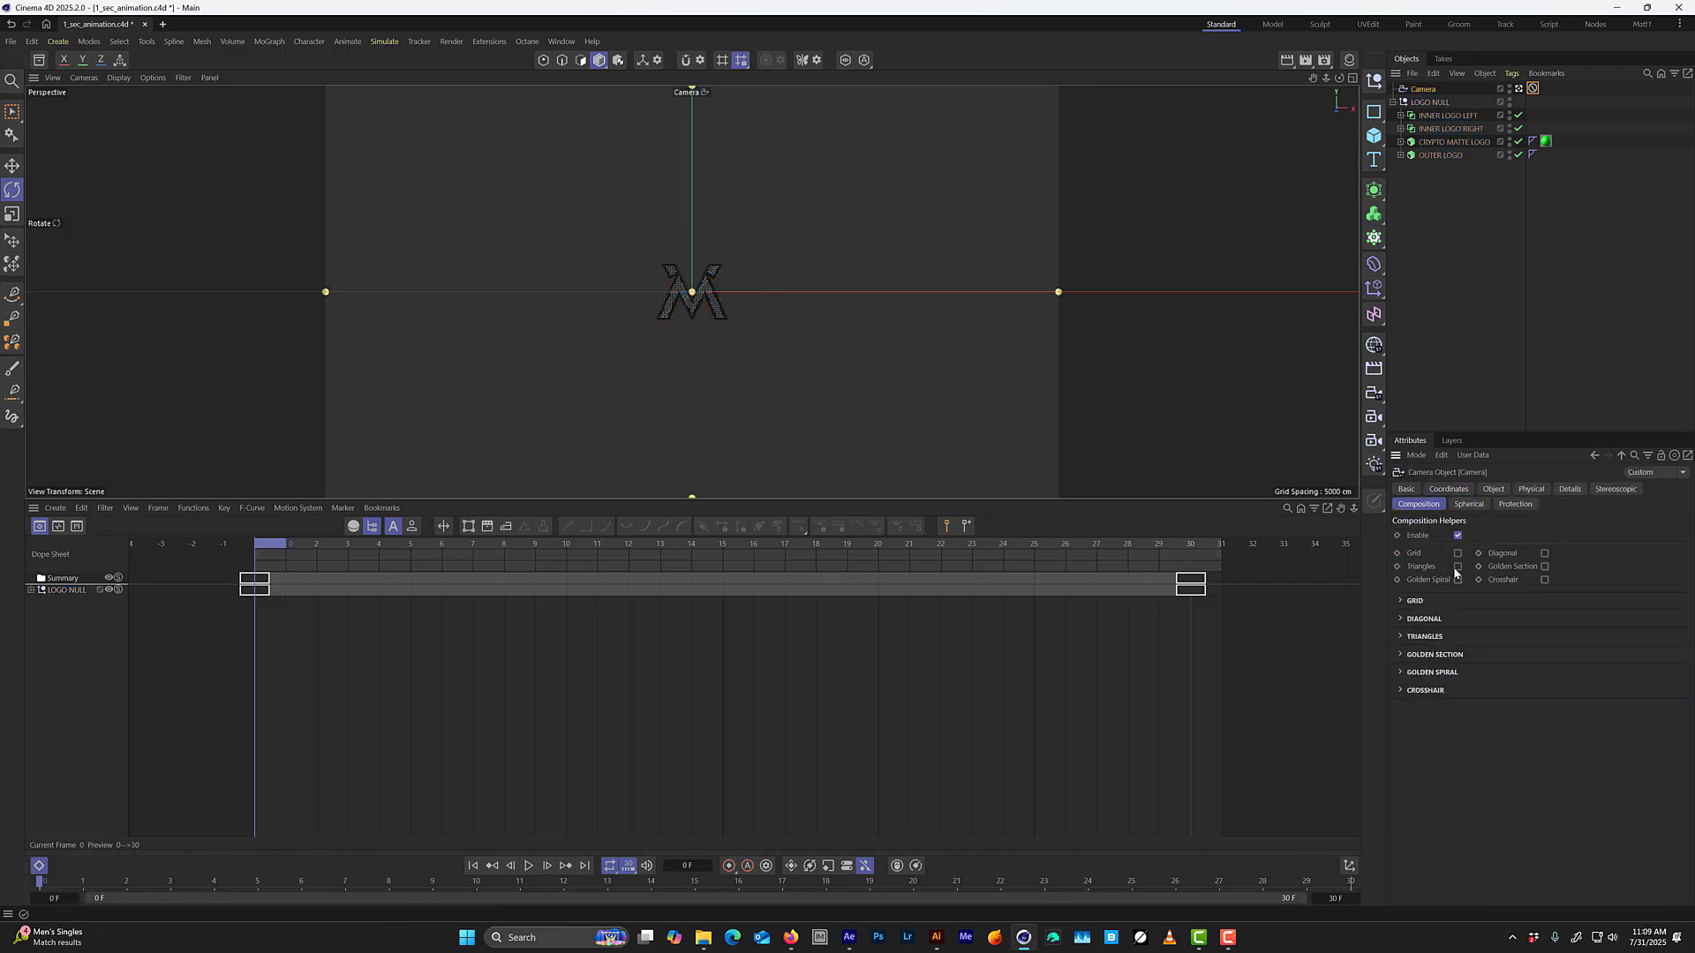
click(1457, 554)
click(1414, 603)
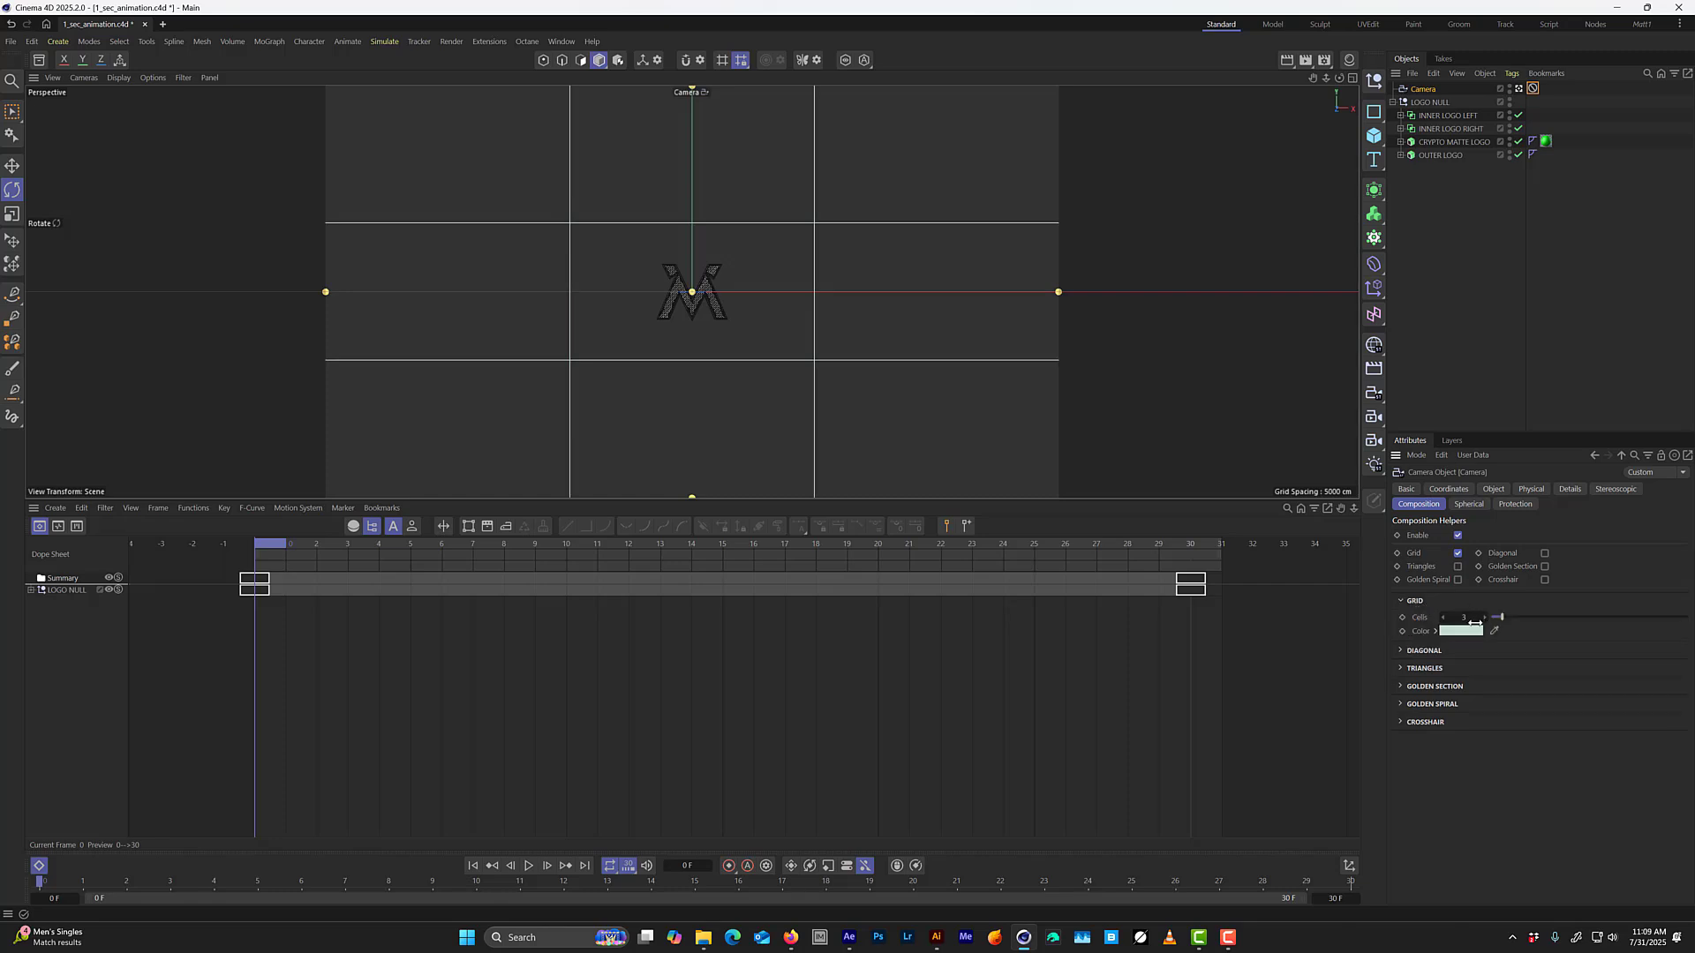
drag(1477, 621, 1470, 626)
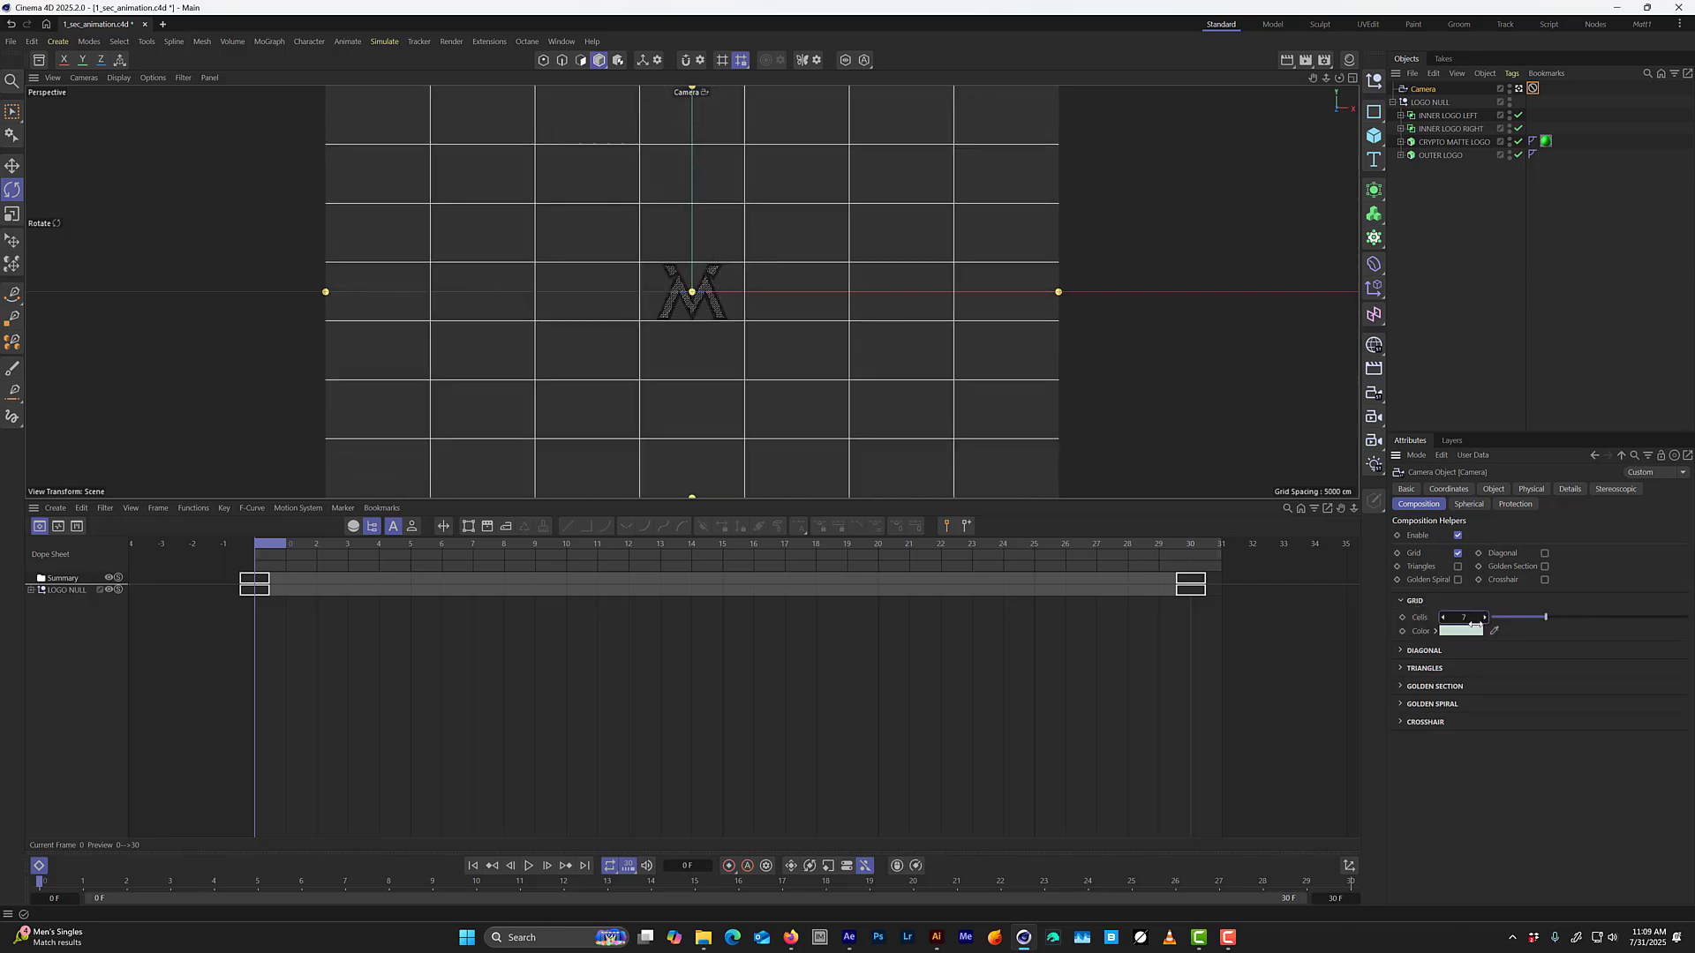
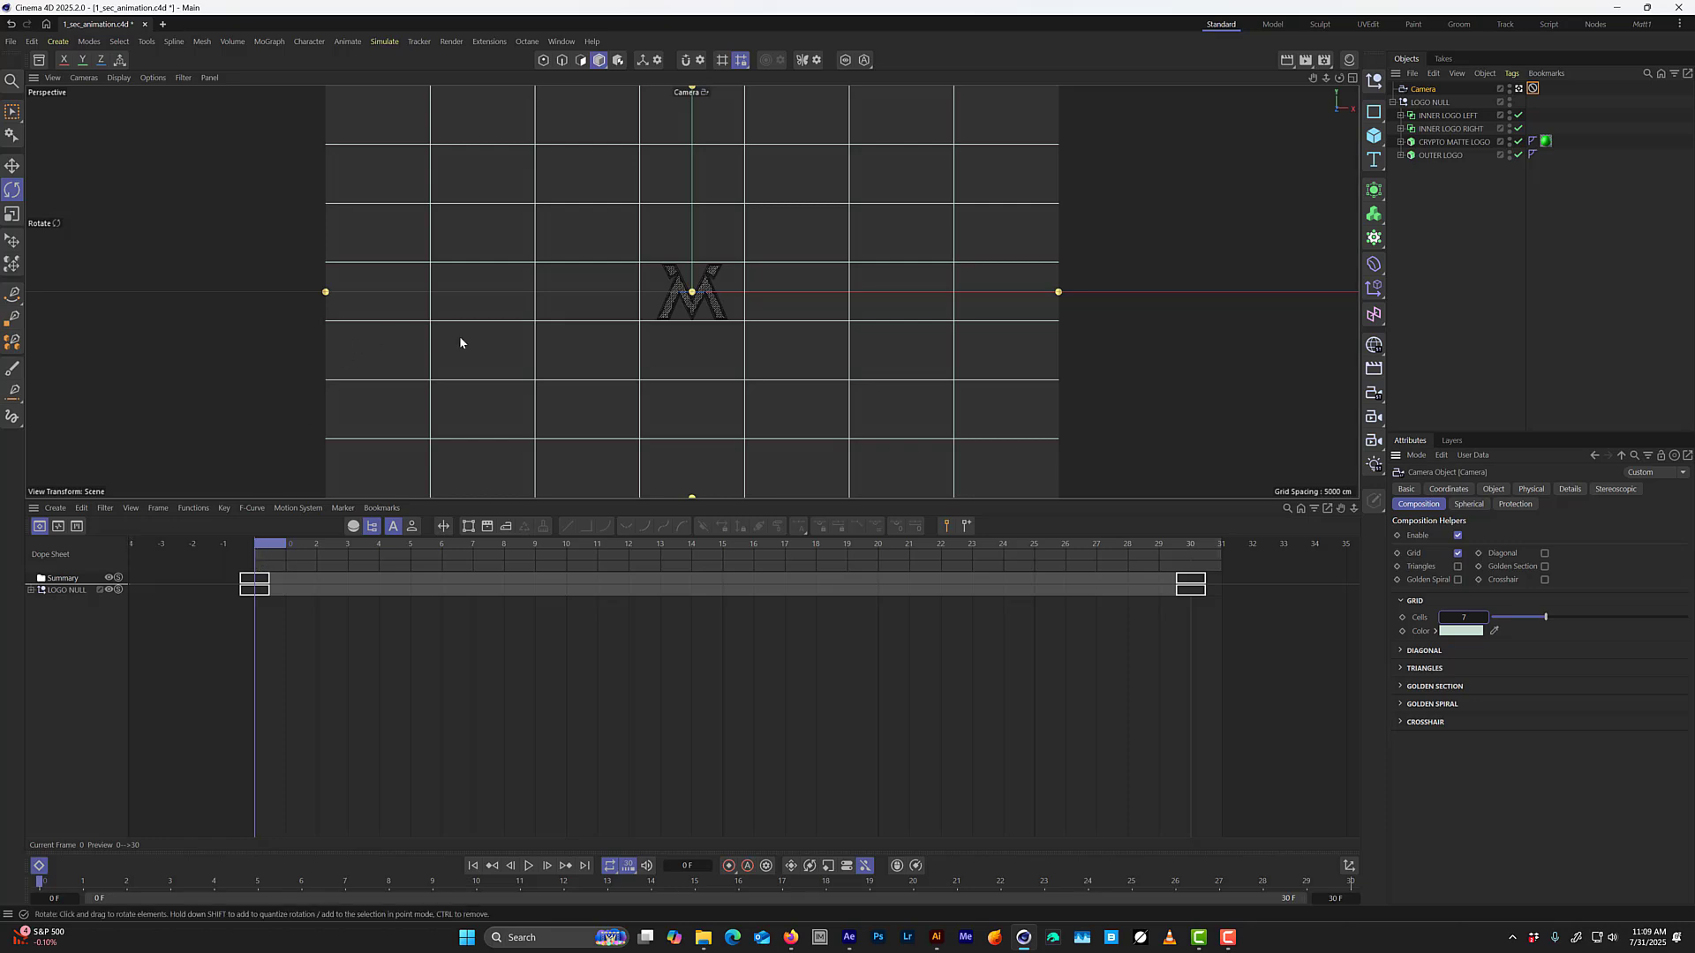
Disable the Camera's composition helpers and play the animation.
click(1458, 536)
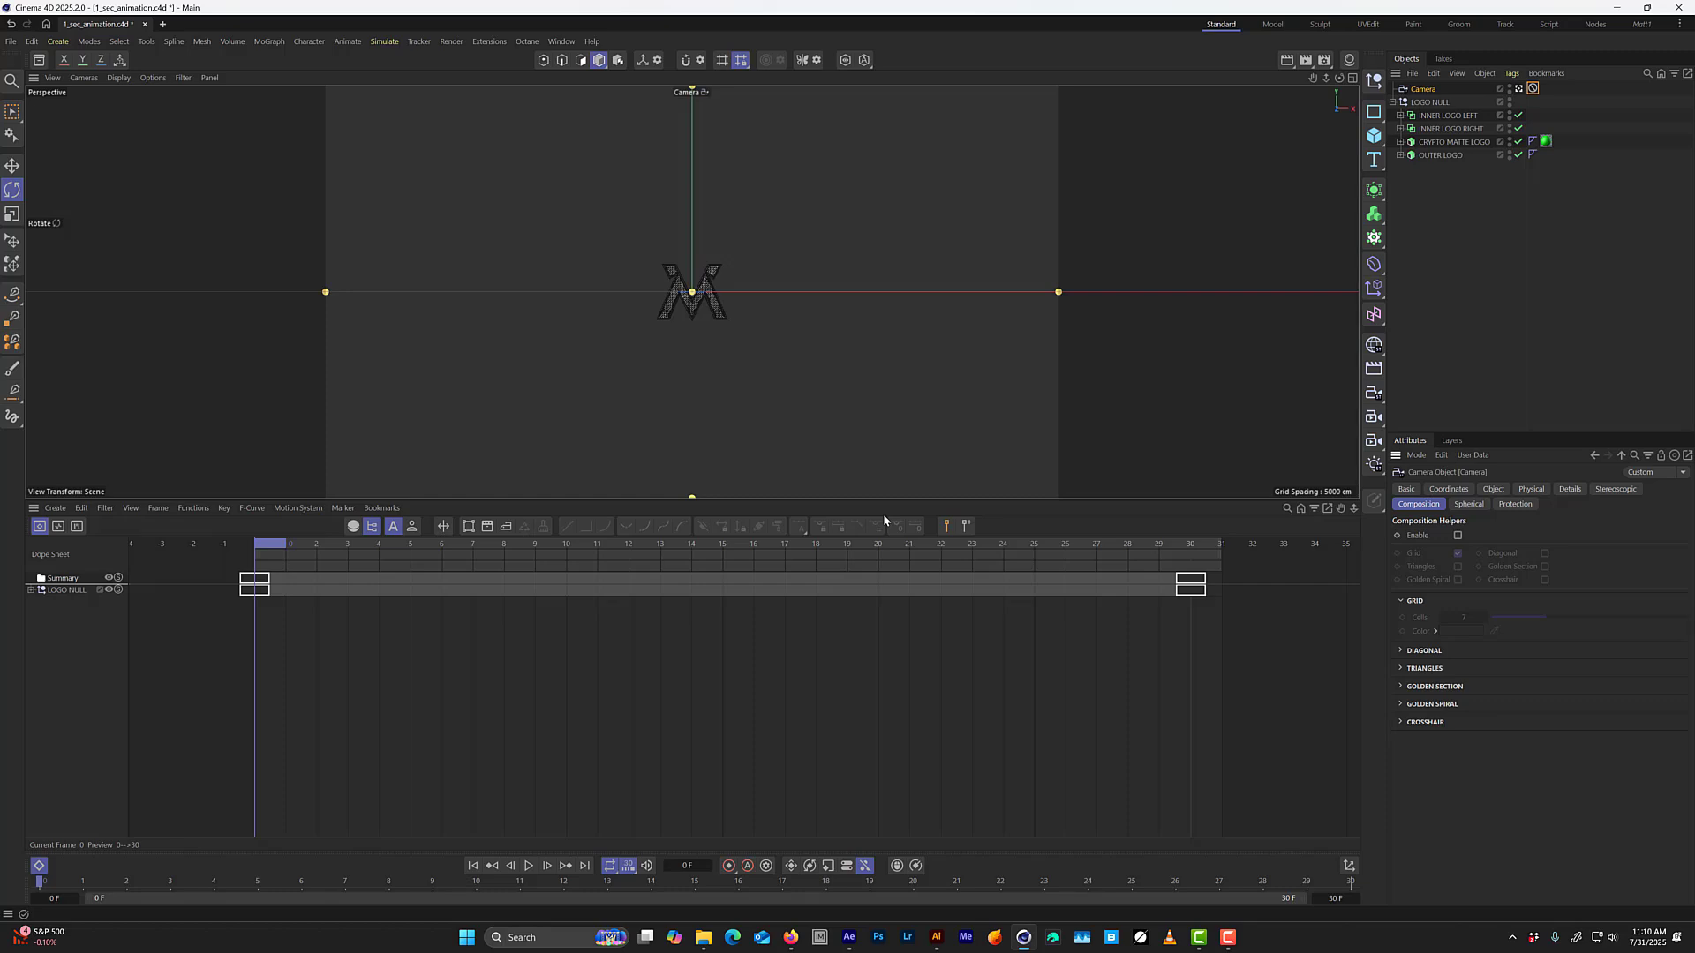
key(F8)
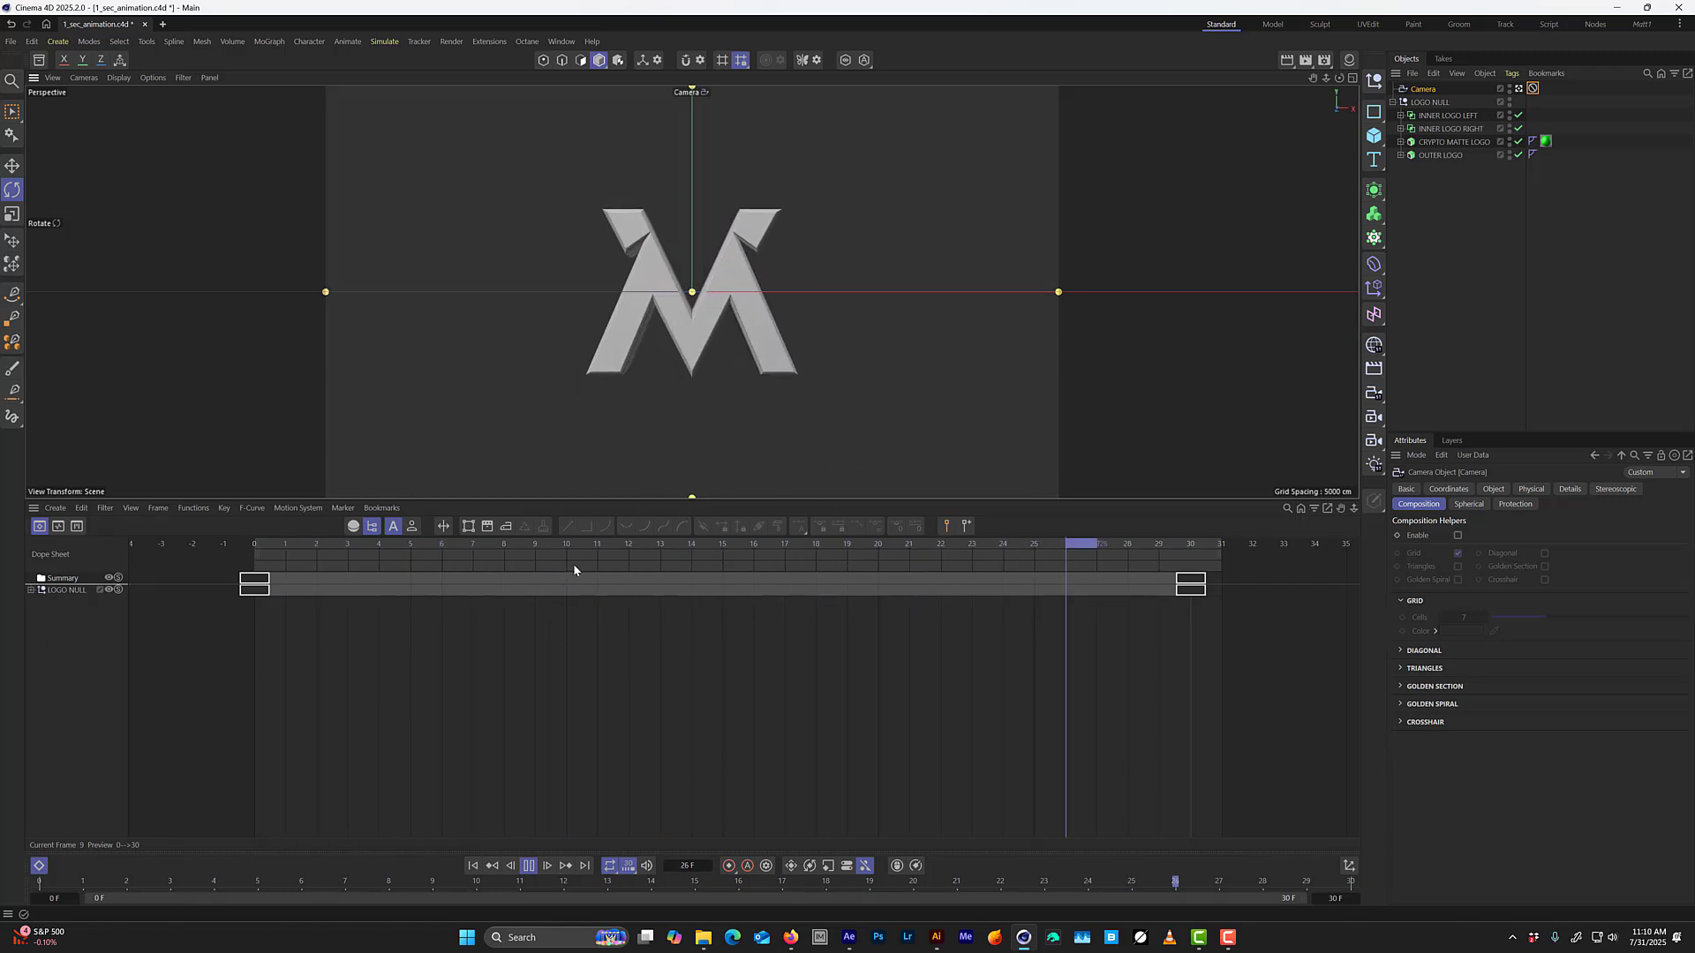
Select all of LOGO NULL's keyframes, expand its tracks and switch the timeline to F-Curve mode with playback stopped.
drag(1275, 638, 235, 574)
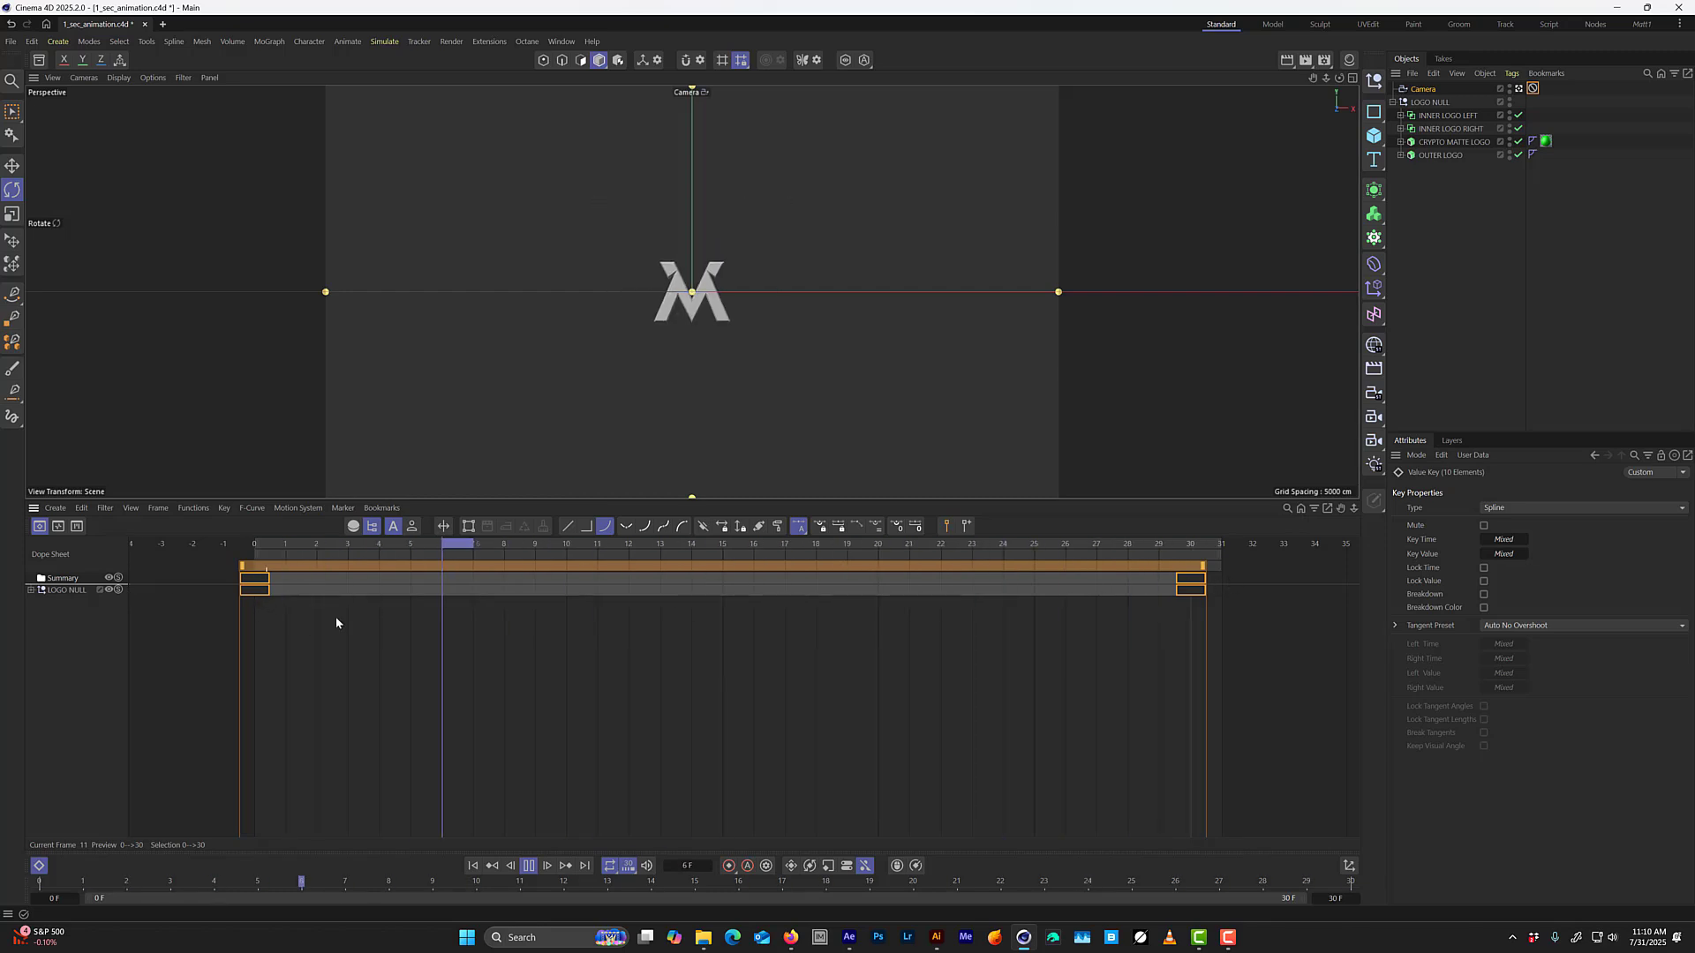
click(39, 589)
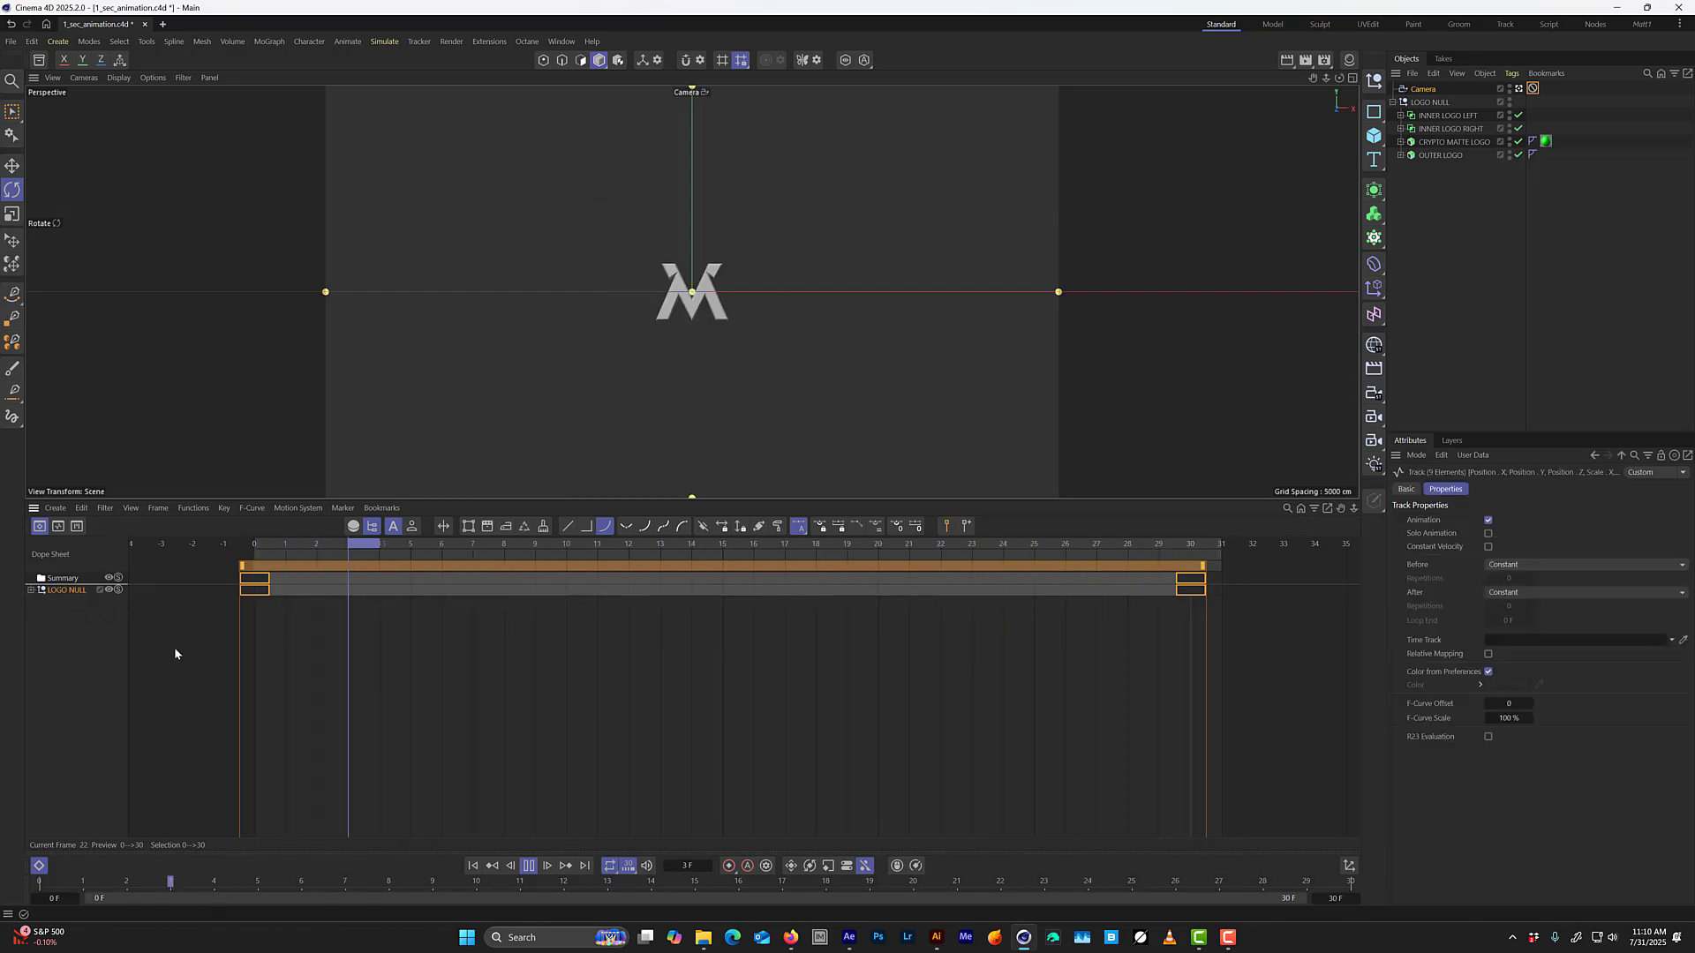
click(33, 593)
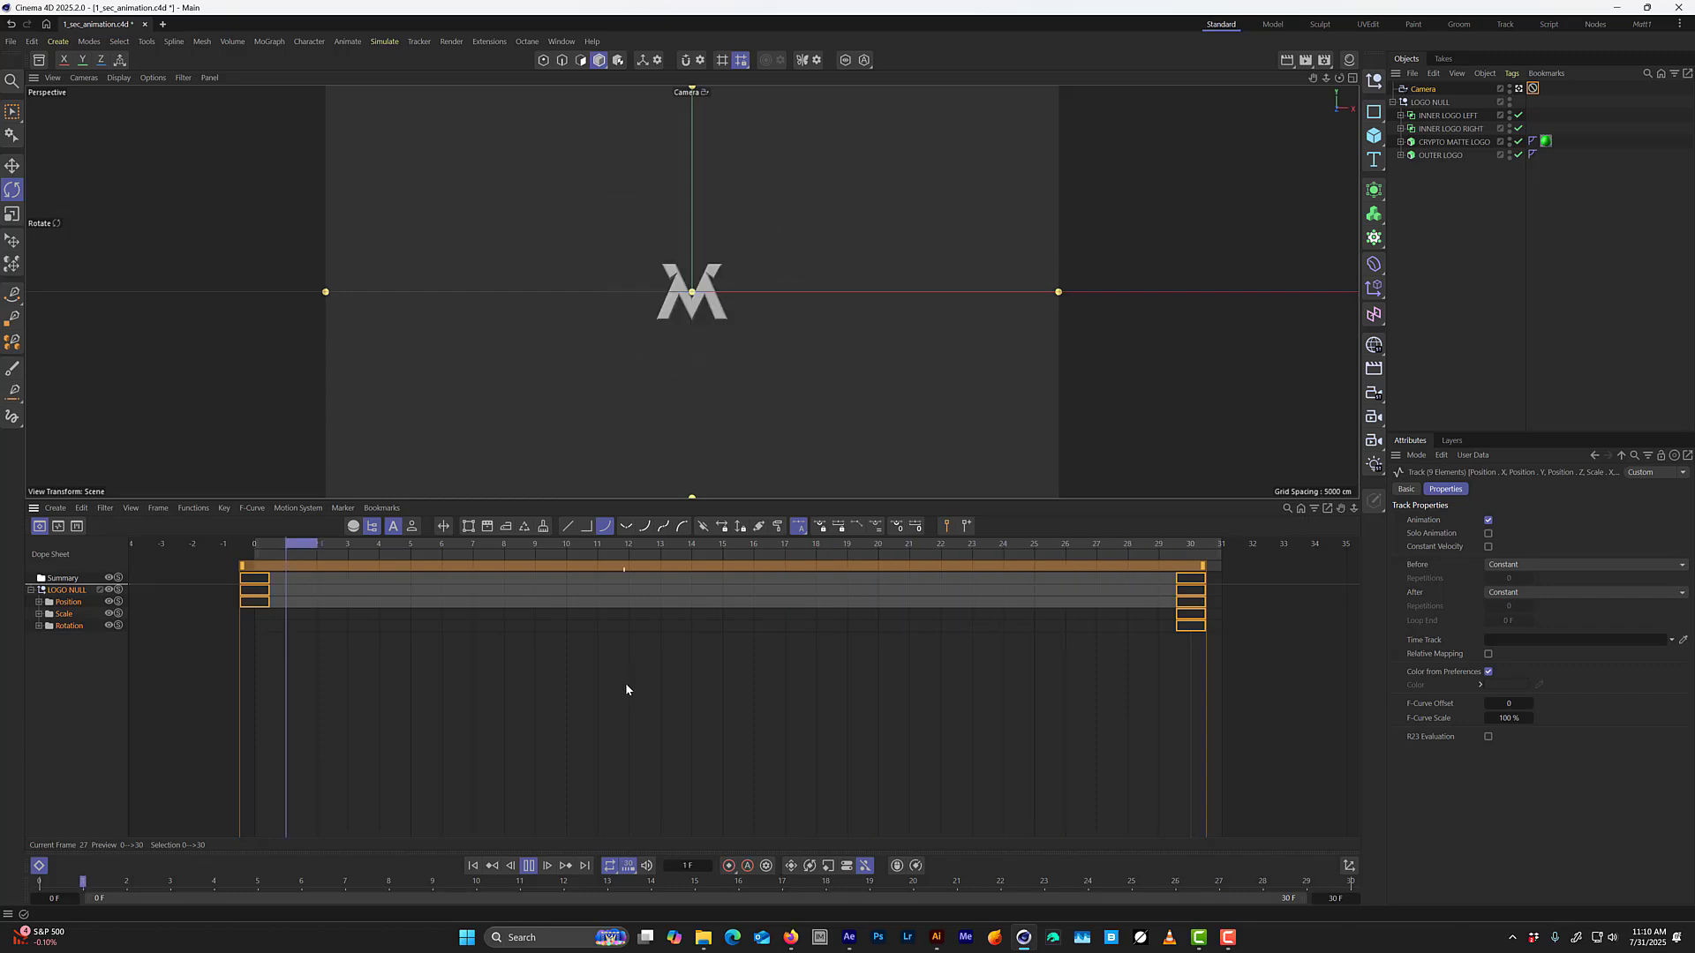
key(Tab)
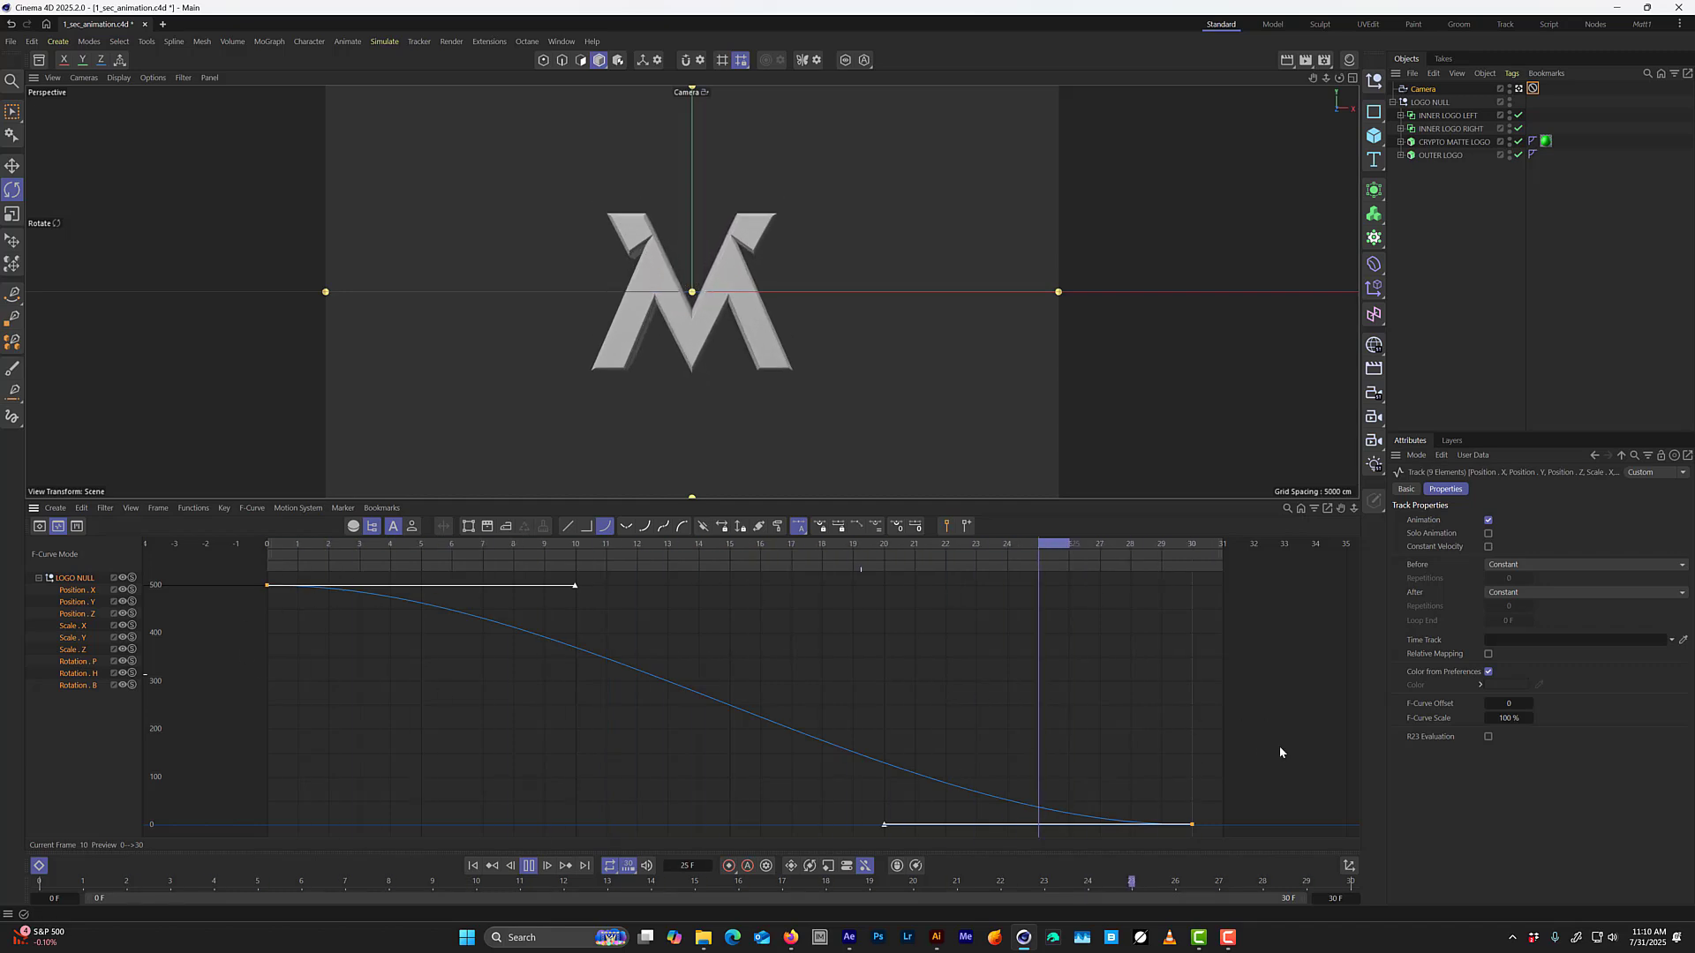
key(space)
click(305, 548)
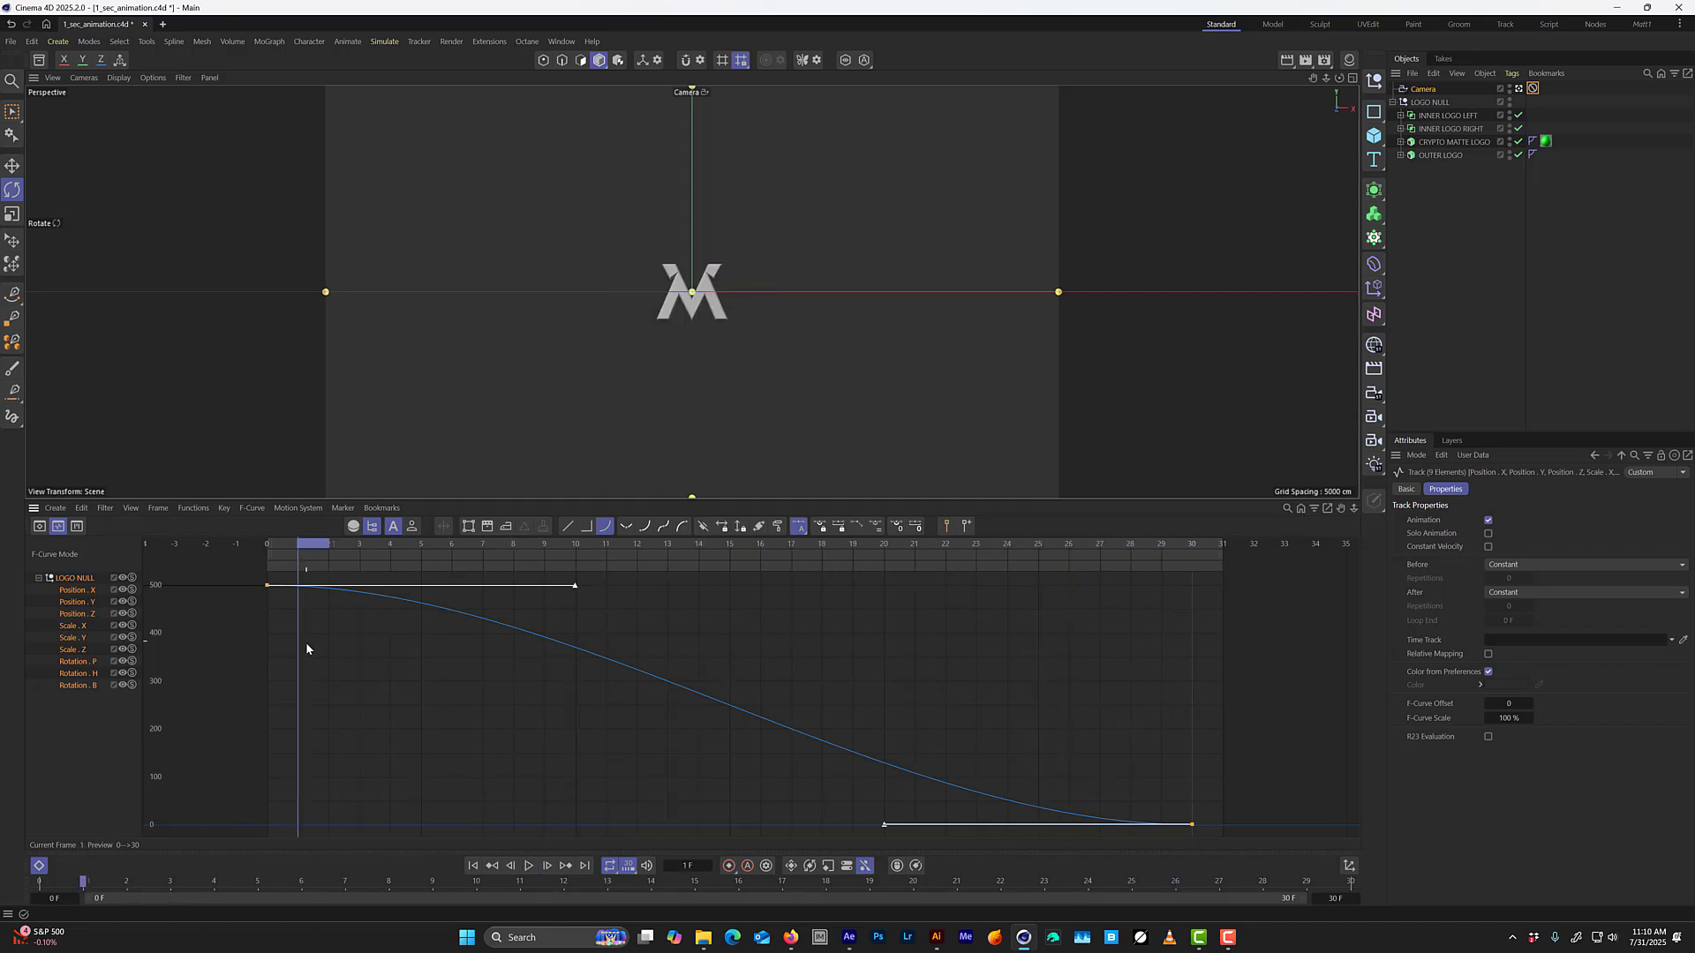
Isolate LOGO NULL's Position Z curve and select its end key at frame 30.
drag(302, 633, 252, 575)
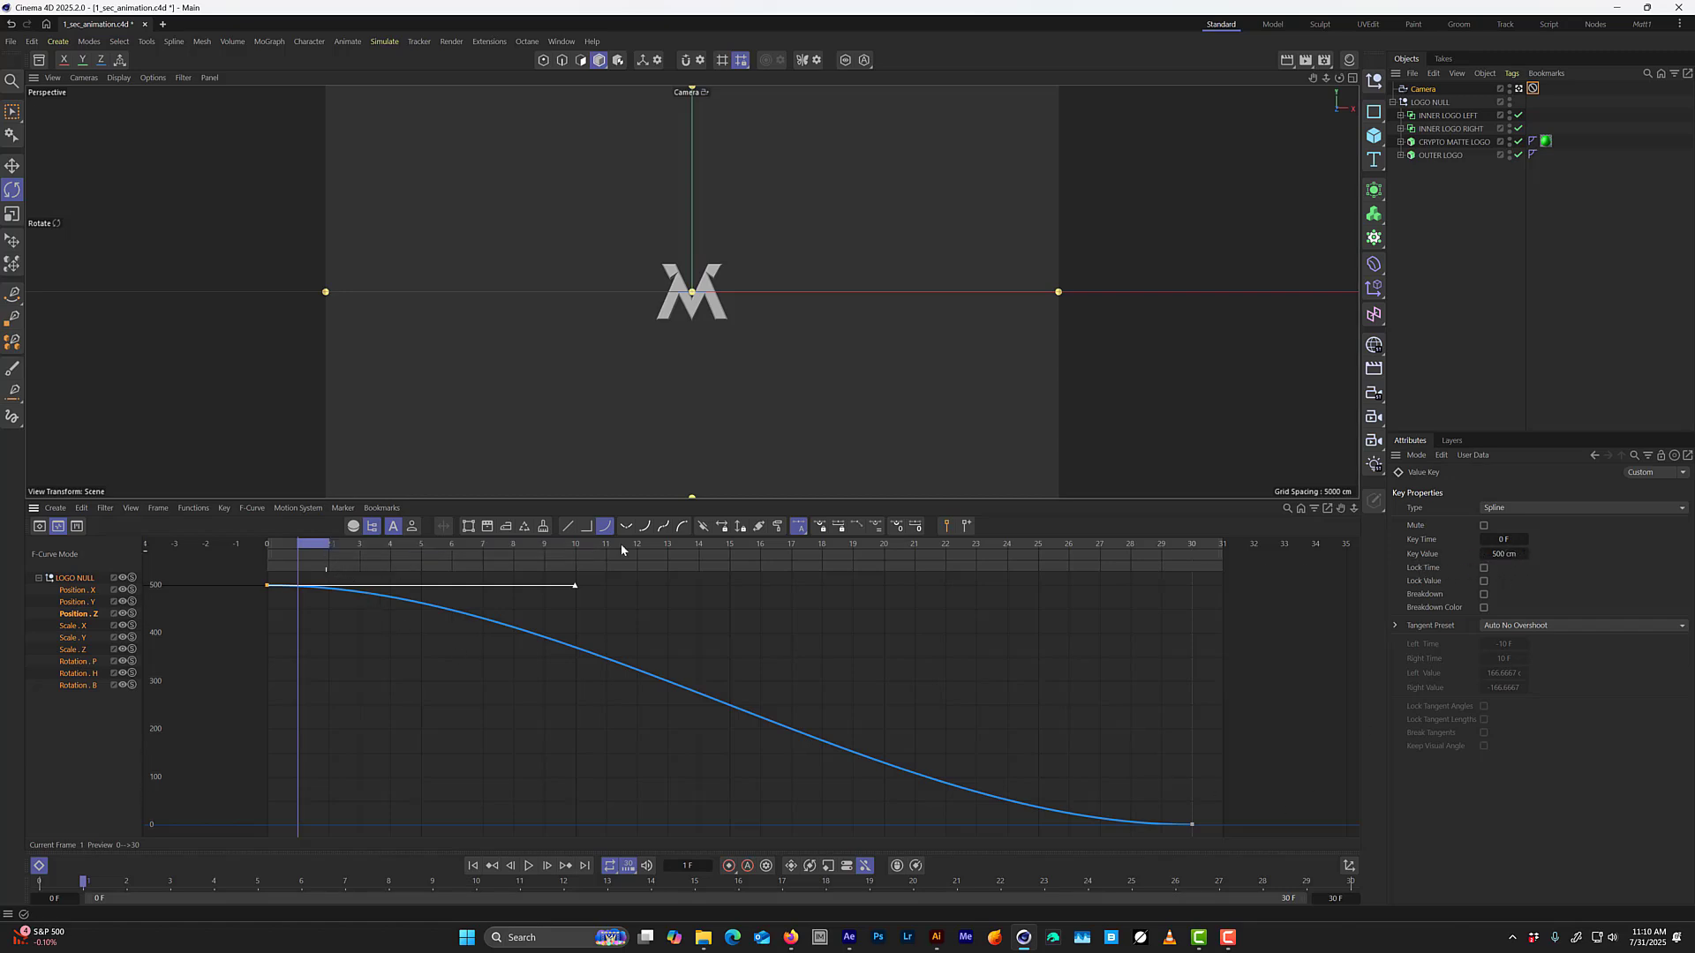
drag(1246, 743, 1174, 837)
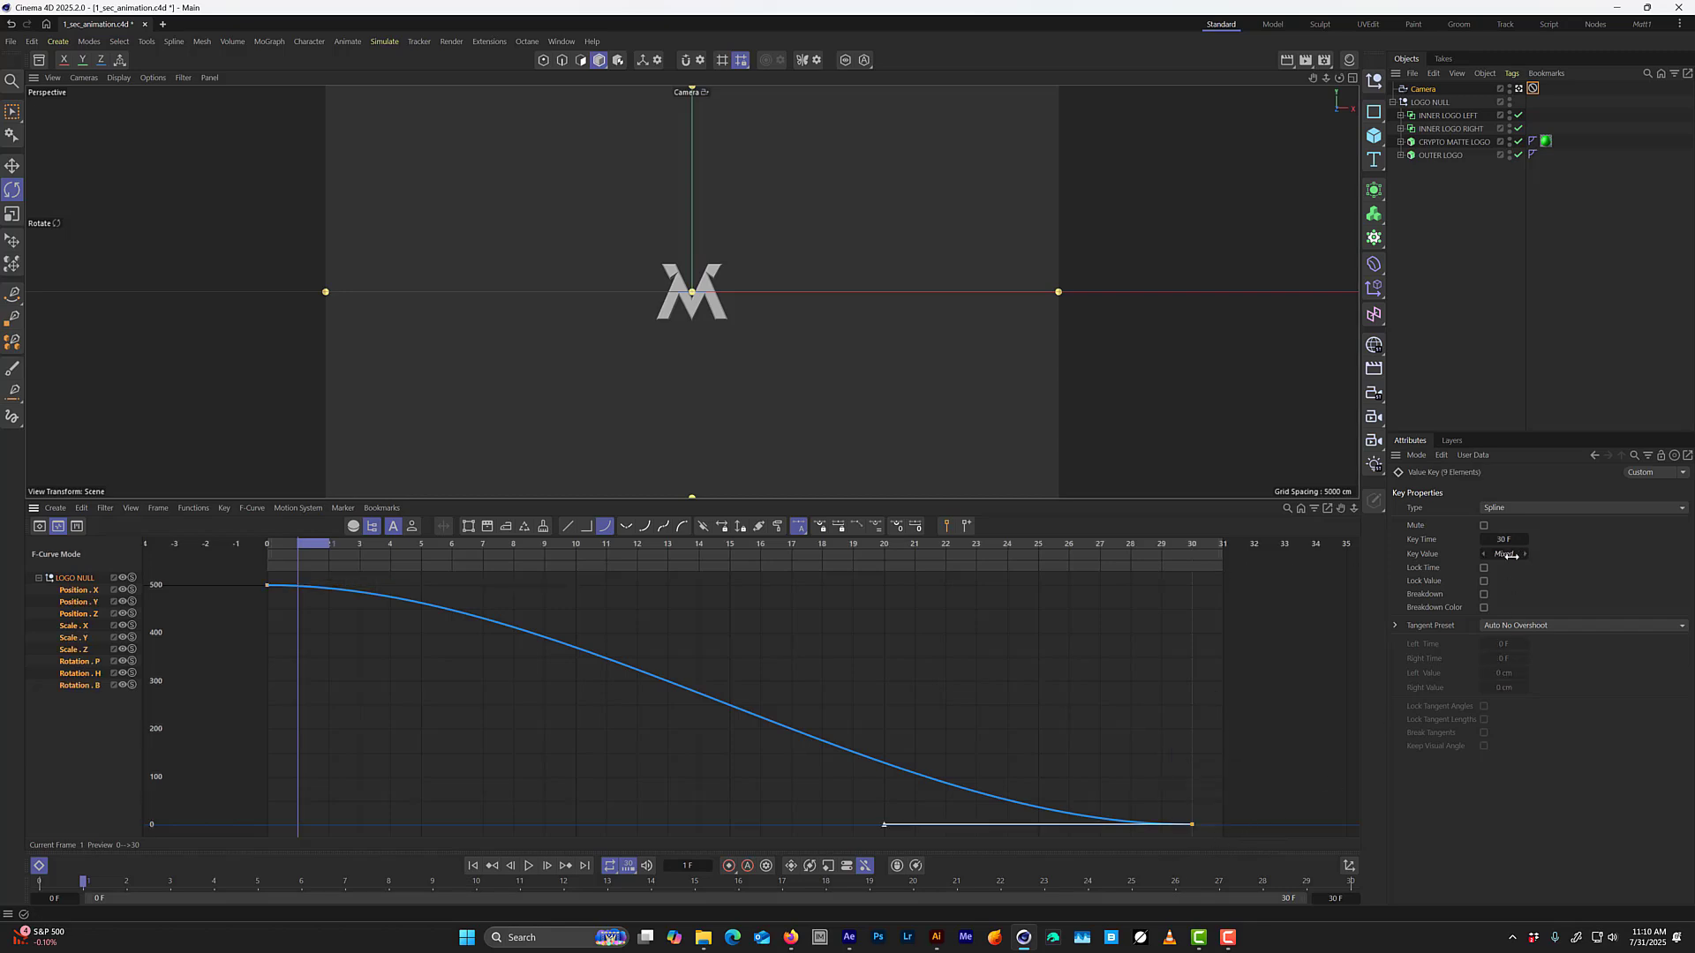
drag(1249, 740, 1151, 842)
click(93, 616)
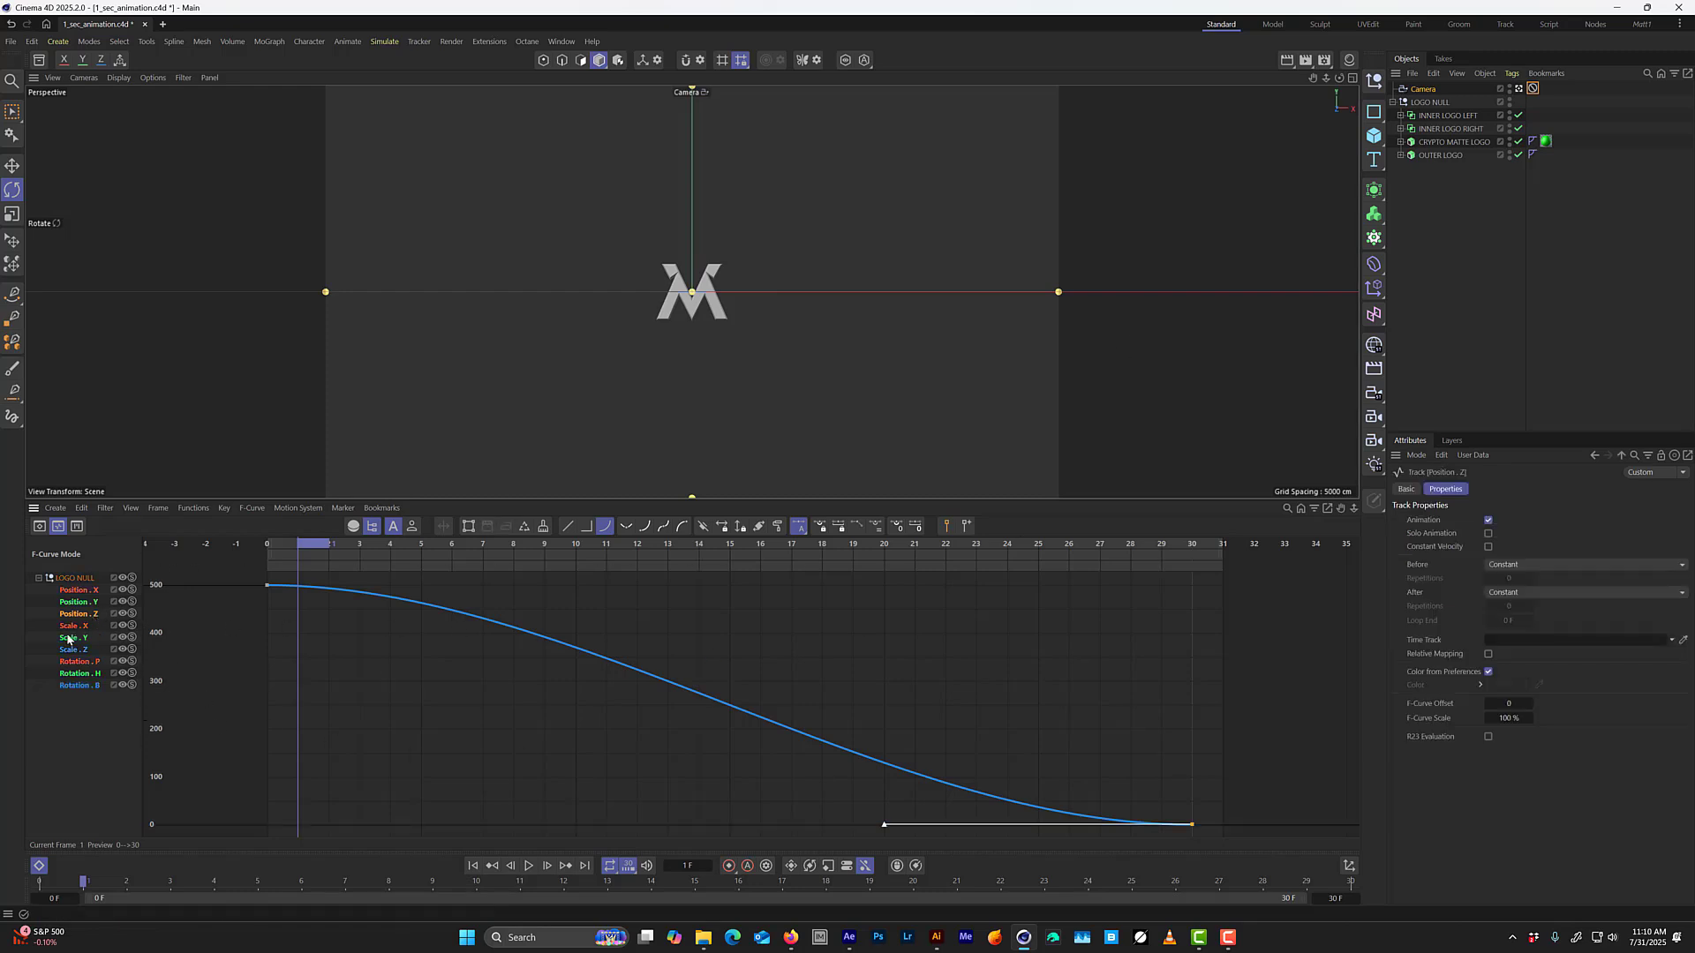
drag(1173, 797, 1218, 839)
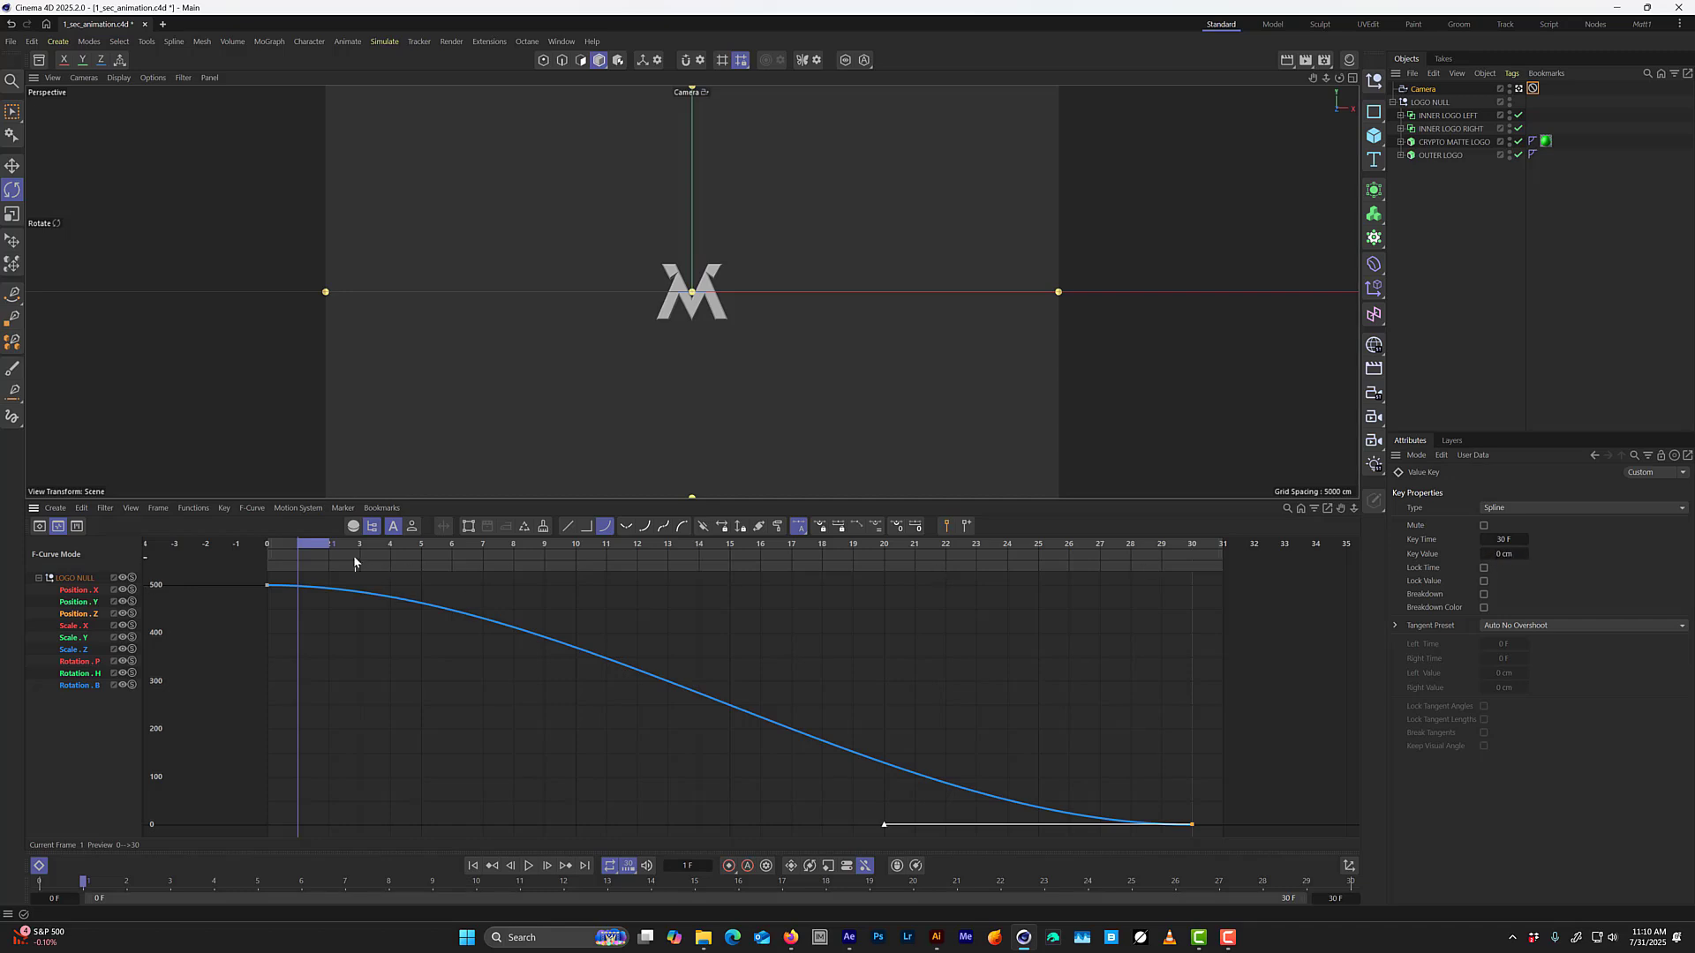
Play and scrub the animation between frames 0 and 30 to examine how the logo eases in and out.
mouse_move(325, 552)
mouse_down()
mouse_move(267, 549)
mouse_move(792, 544)
mouse_move(329, 548)
mouse_up()
key(F8)
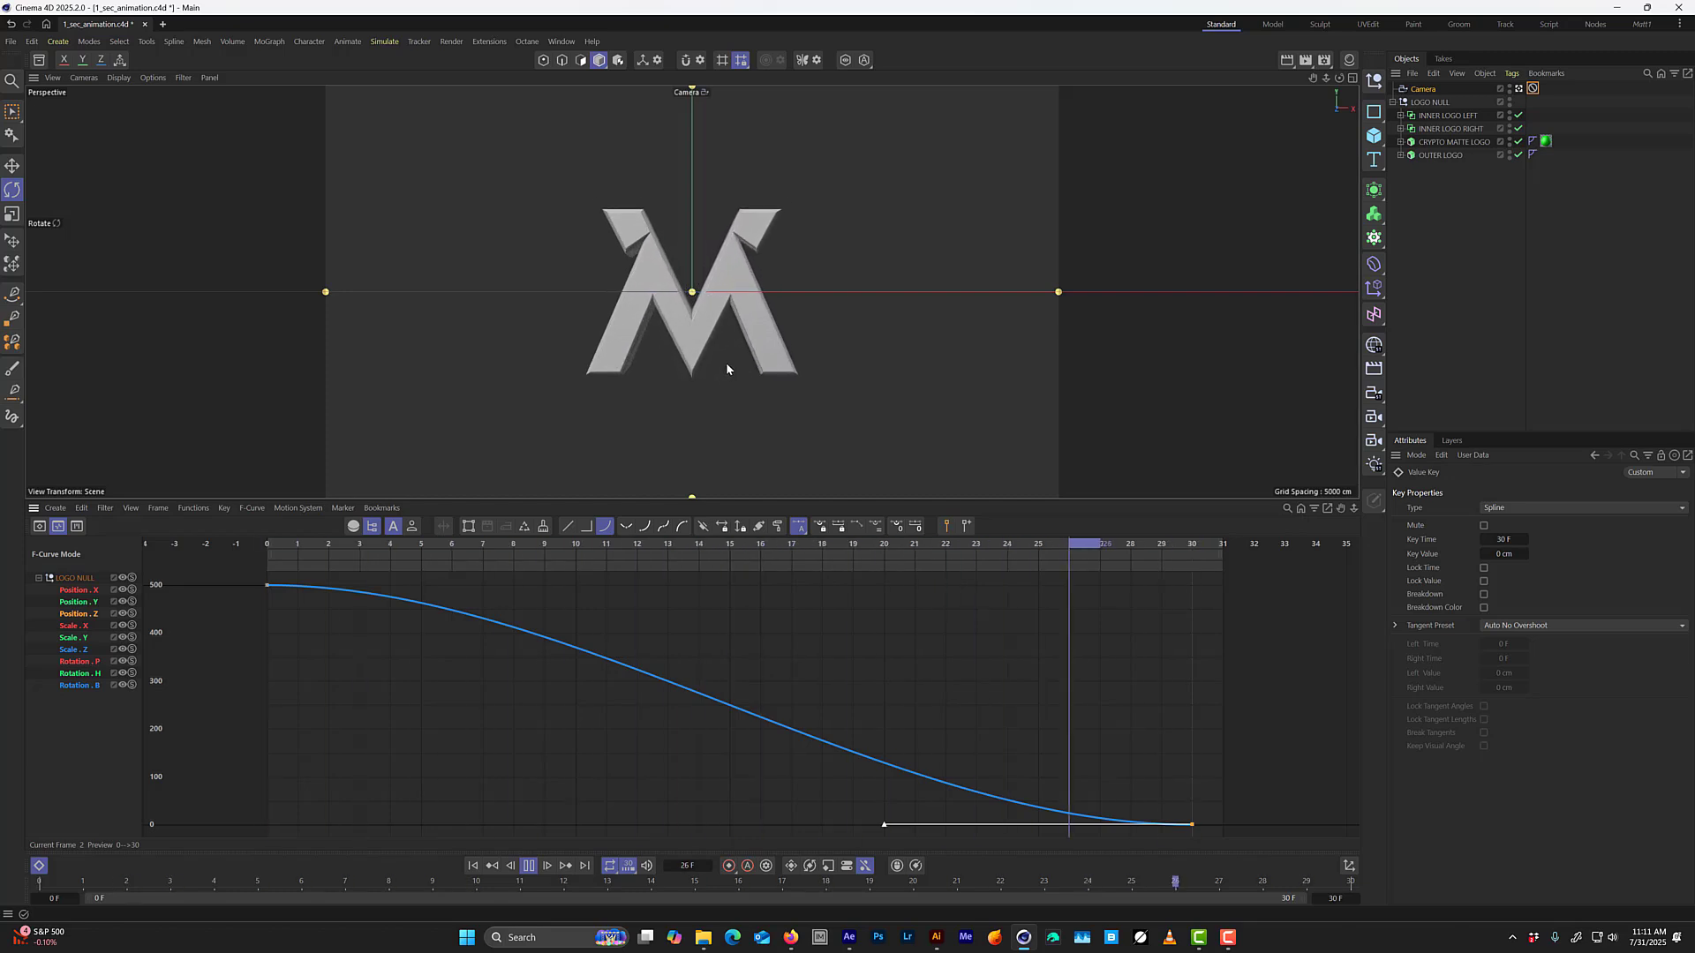
key(F8)
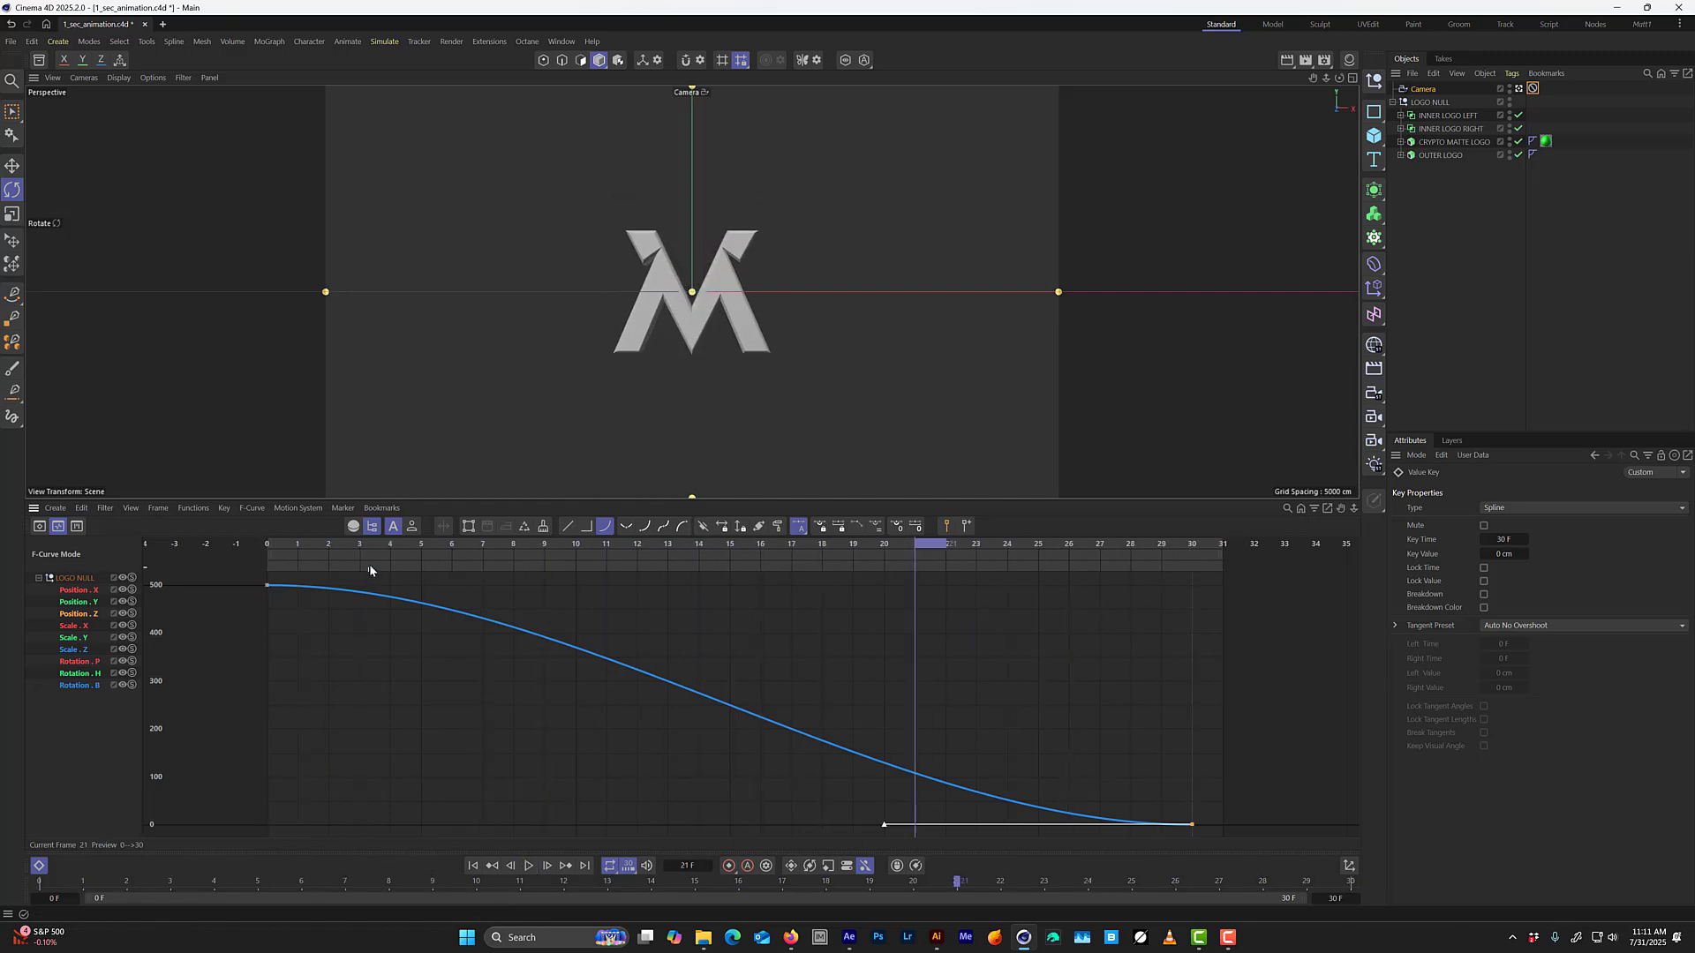
mouse_move(387, 544)
mouse_down()
mouse_move(359, 547)
mouse_move(403, 549)
mouse_up()
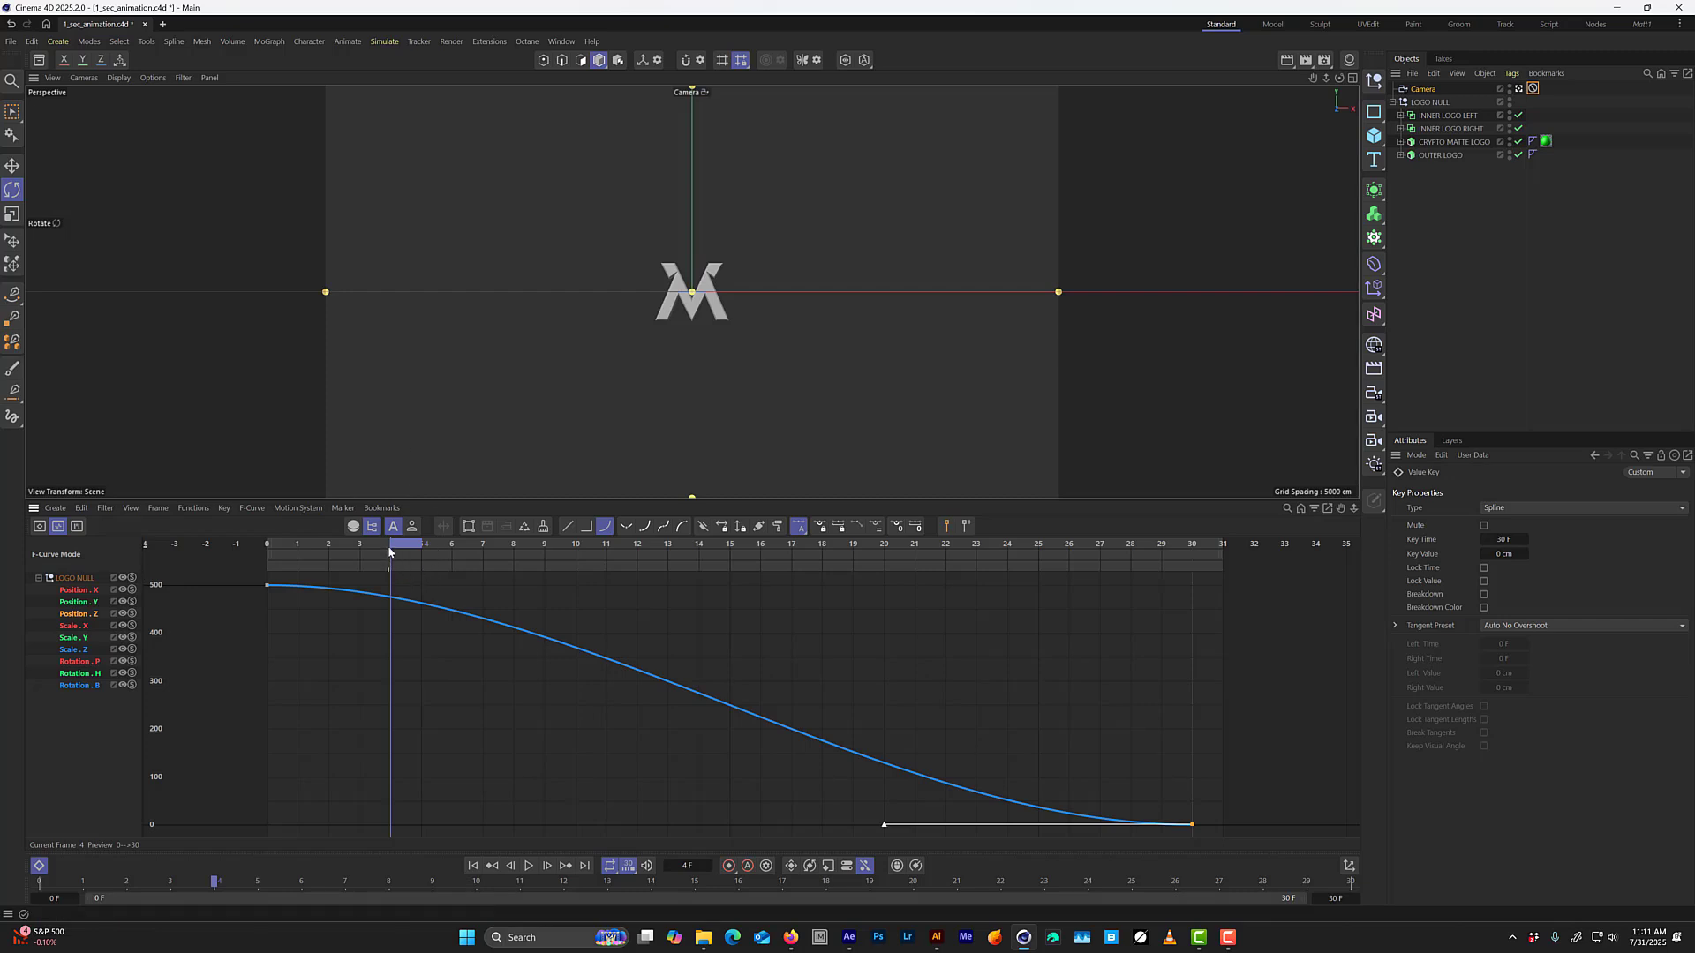
drag(390, 551, 300, 544)
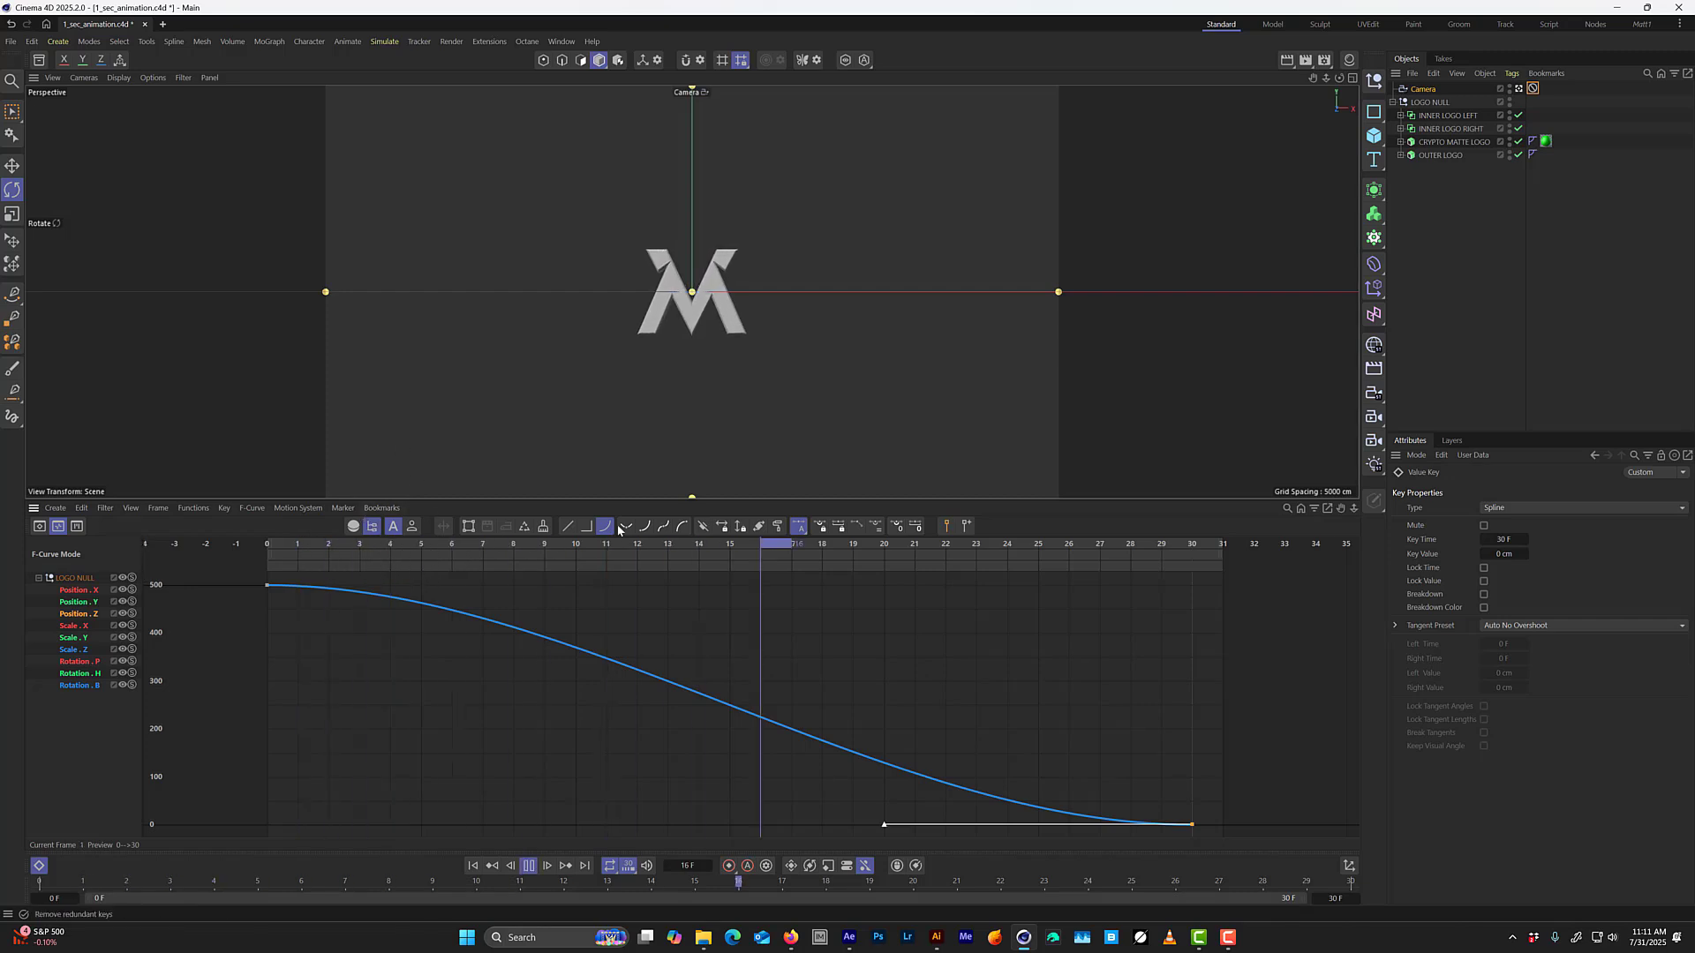
key(F8)
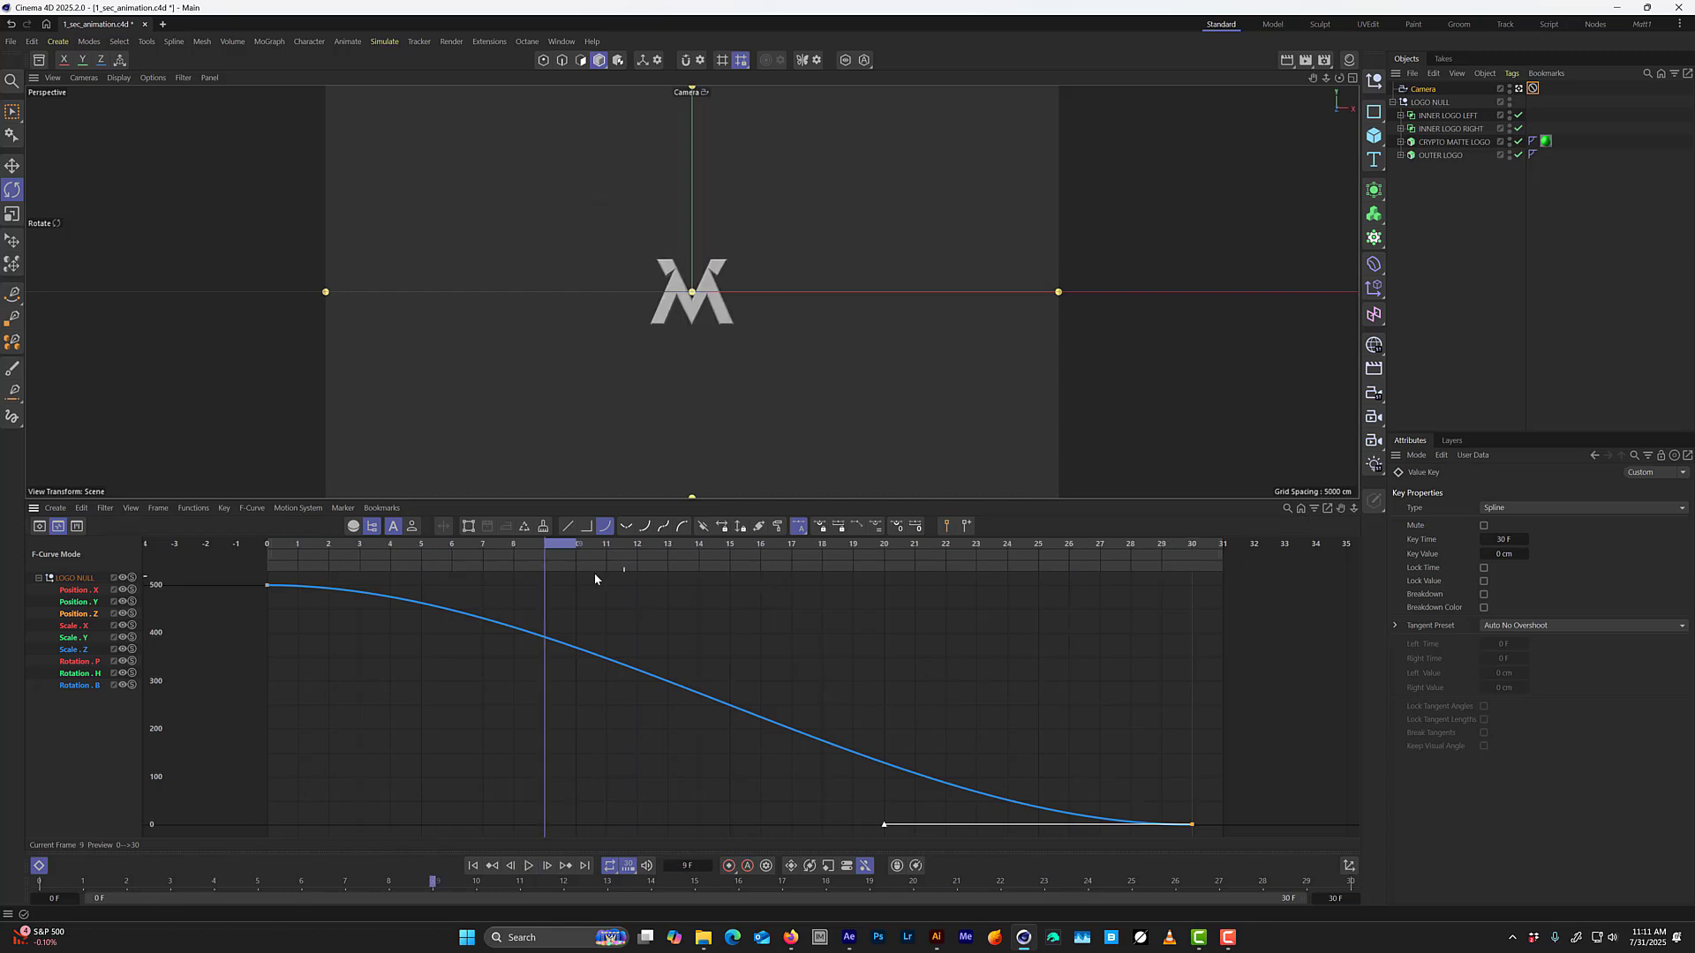
drag(359, 555, 1225, 584)
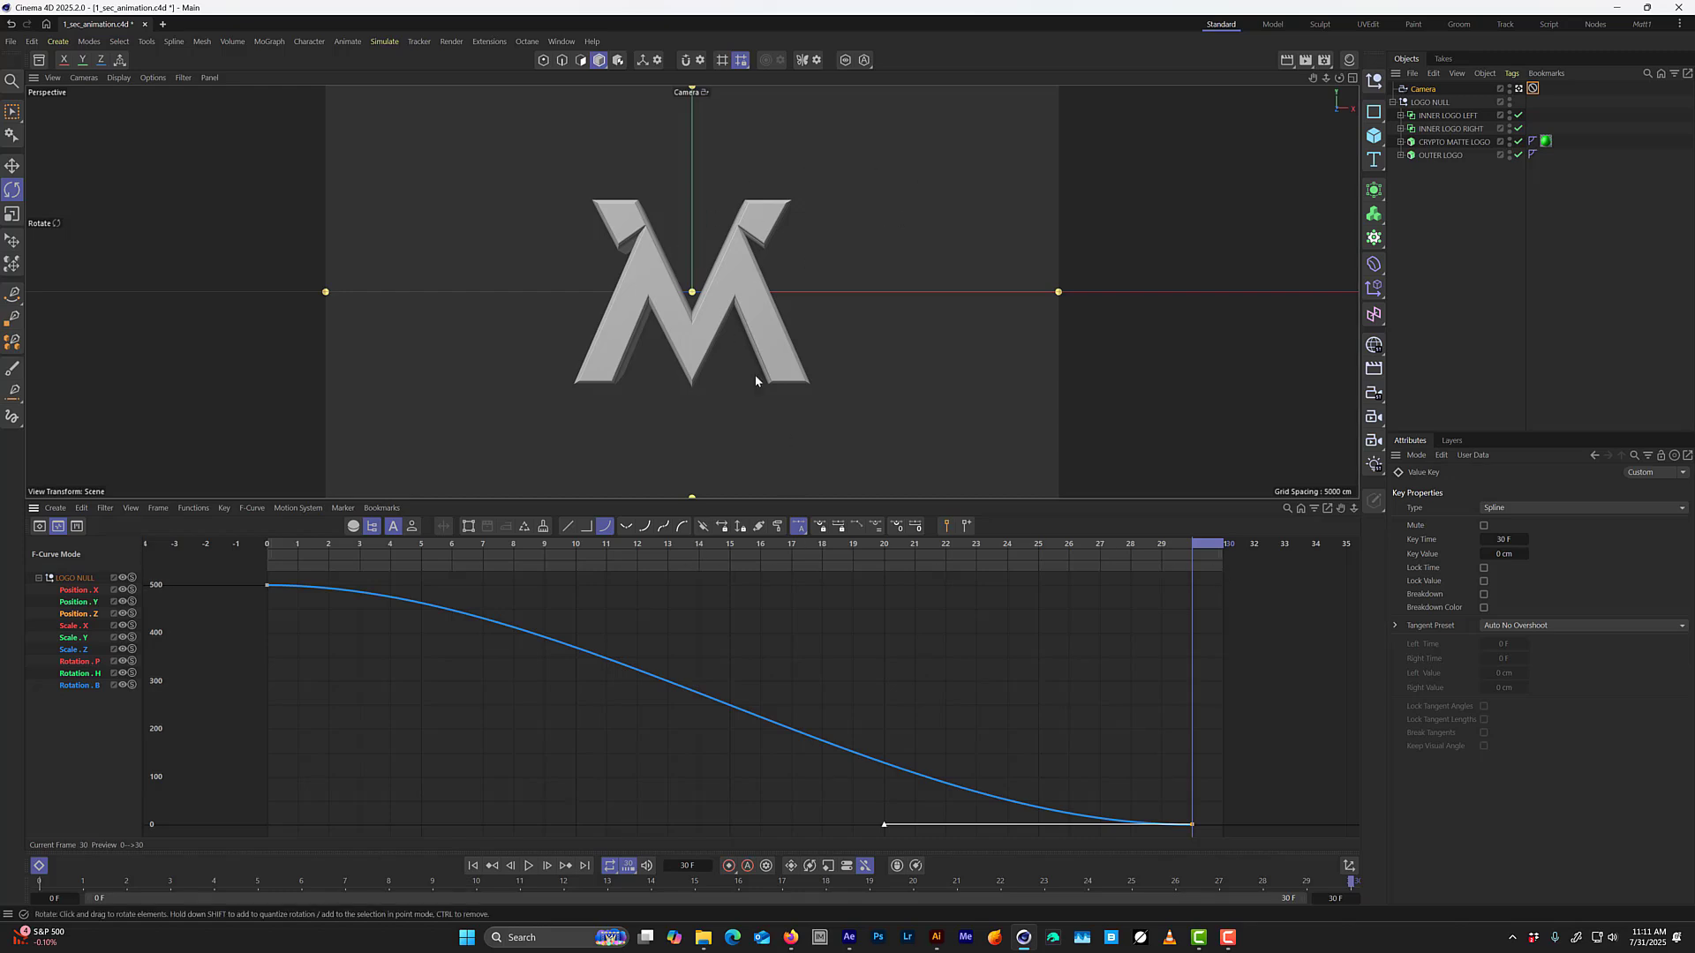
drag(902, 574, 267, 565)
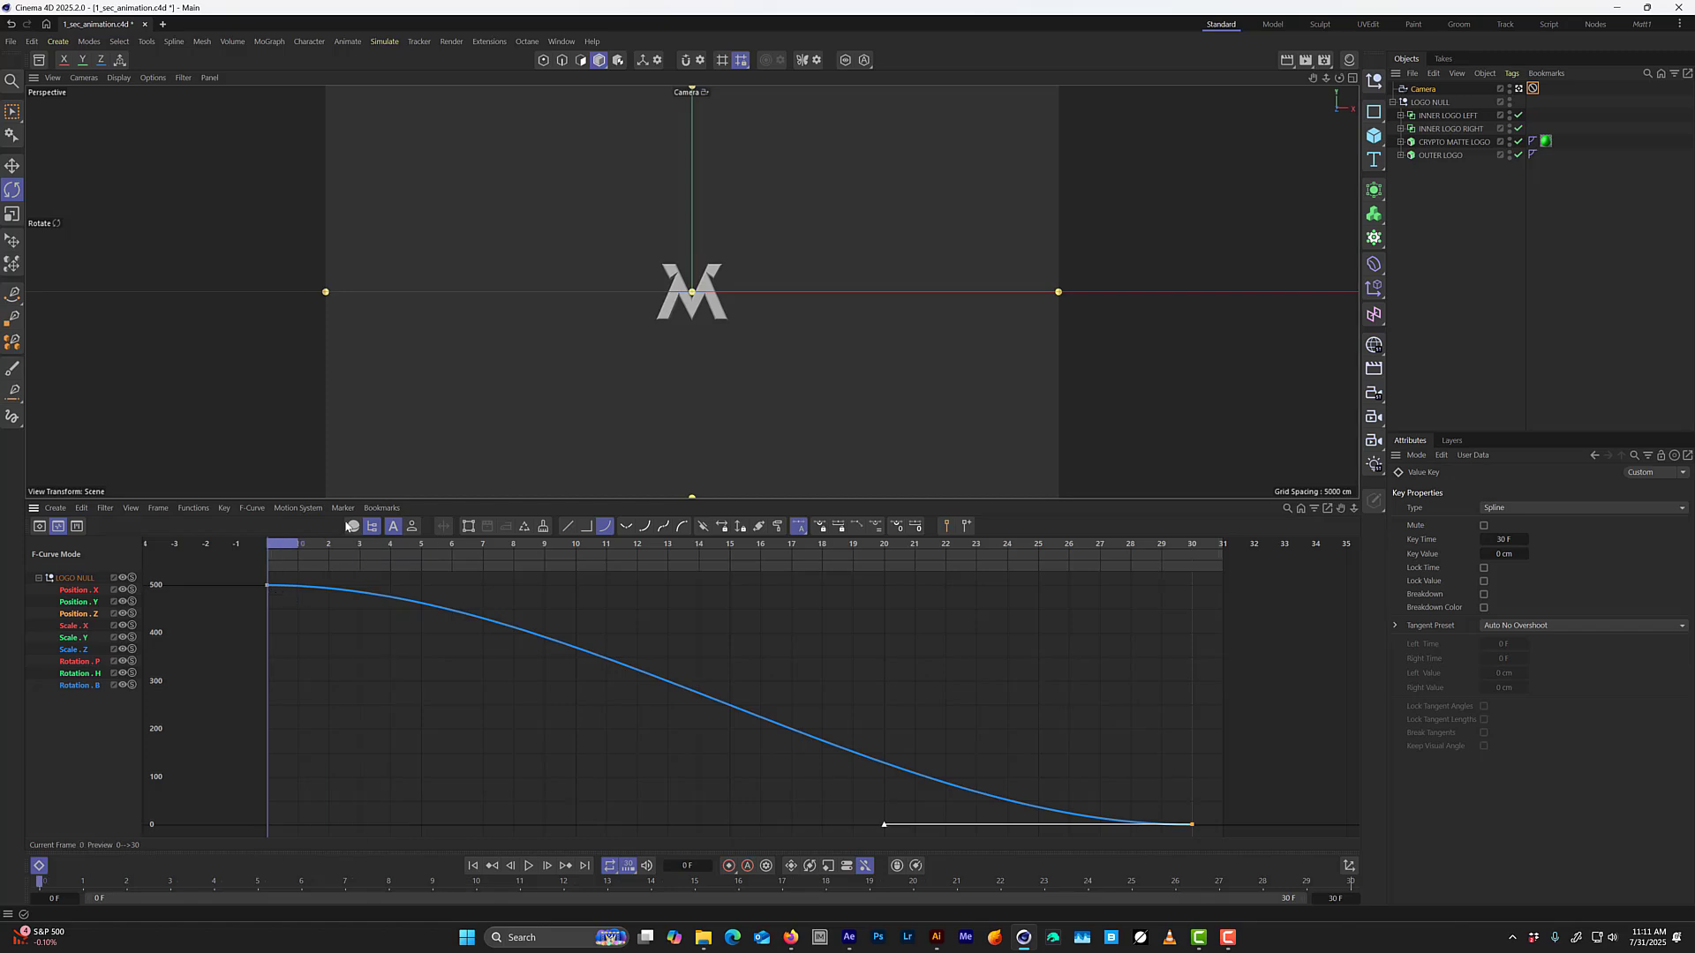
key(F8)
key(F8)
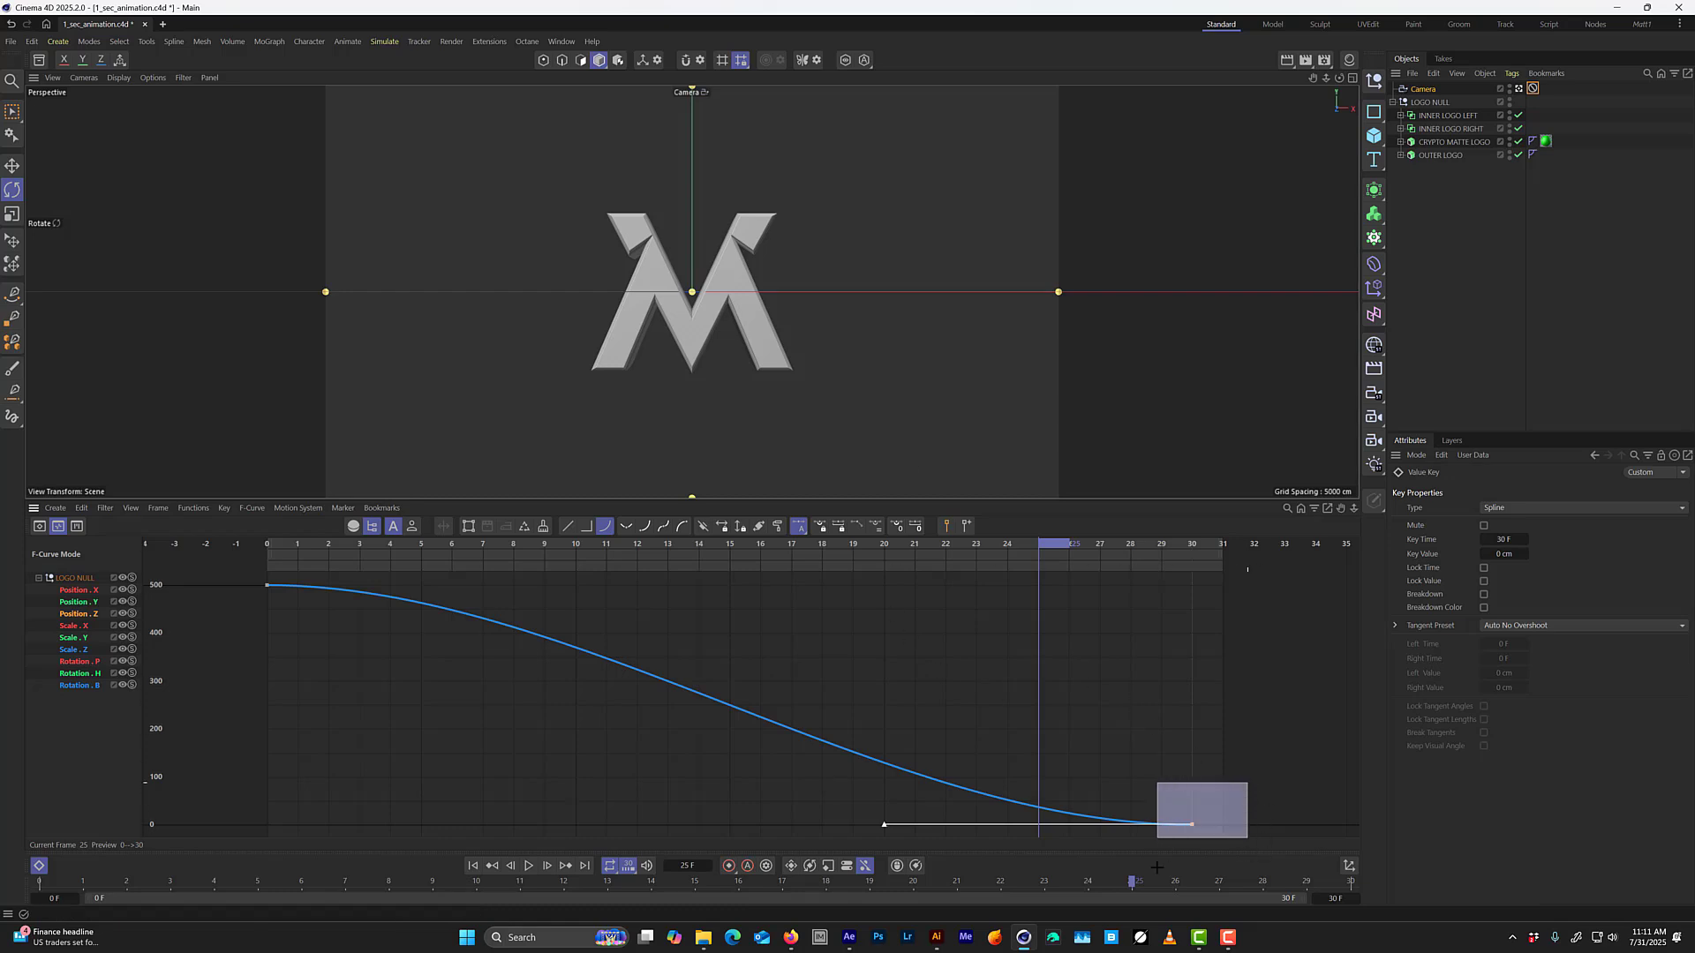
Stretch the frame 30 Position Z key's left tangent to about 25 frames, set it to zero angle and play the result.
drag(1150, 928, 1149, 928)
drag(1254, 786, 1146, 903)
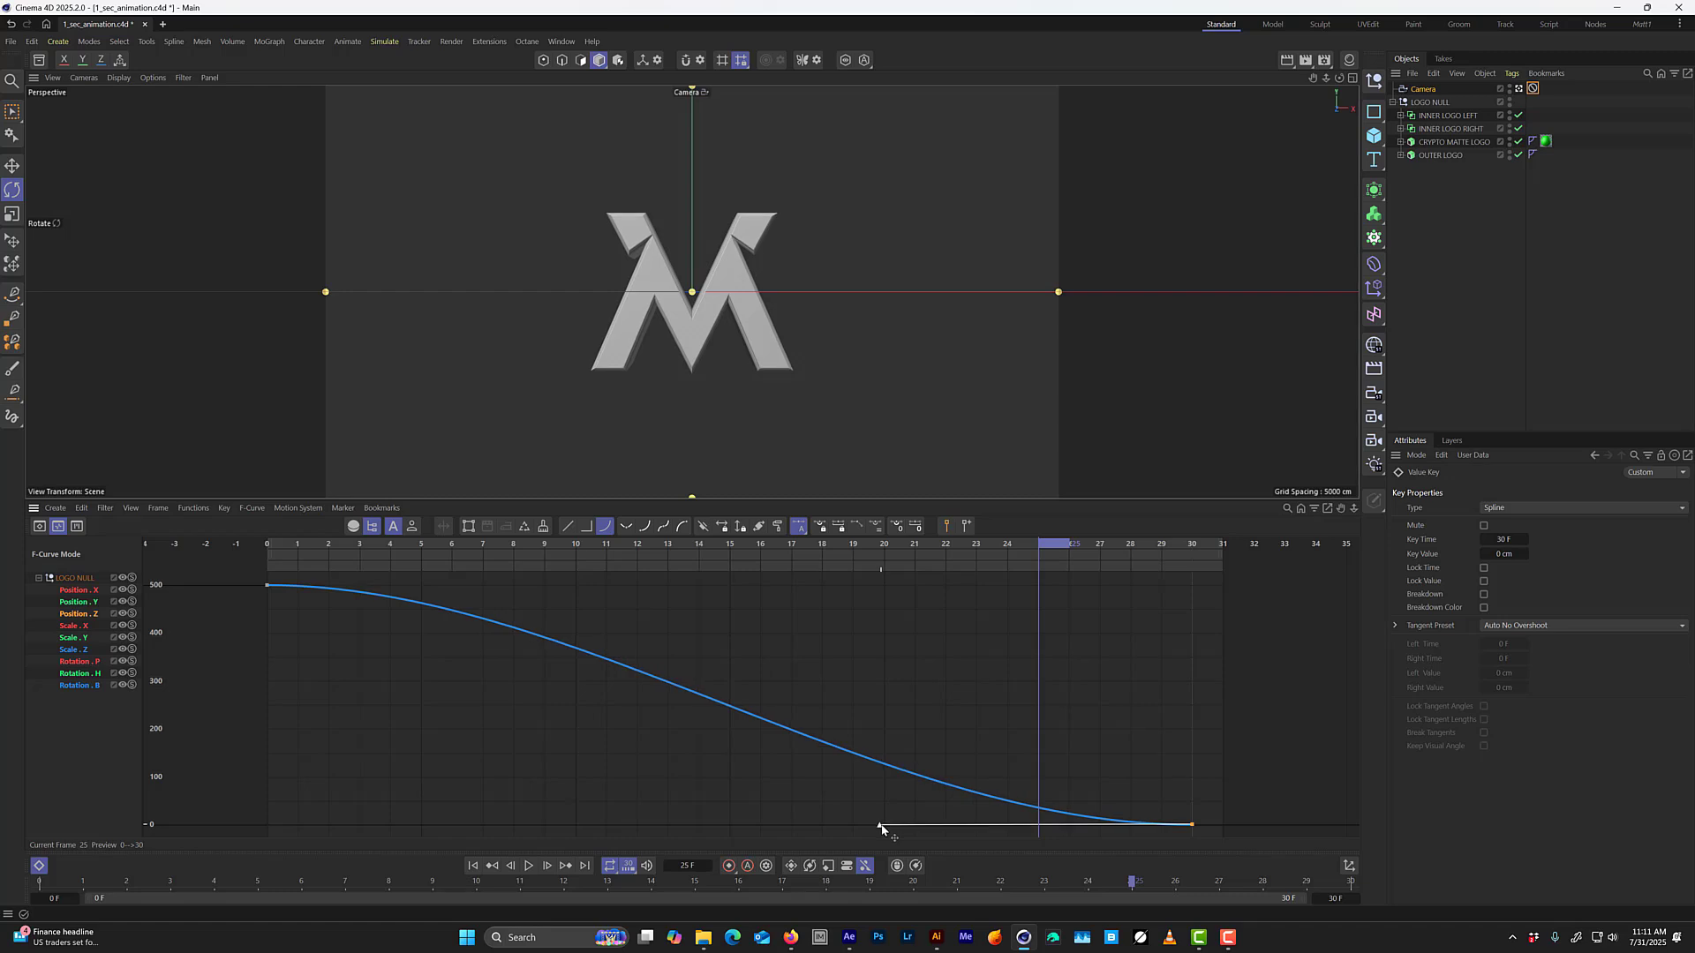
drag(885, 826, 418, 822)
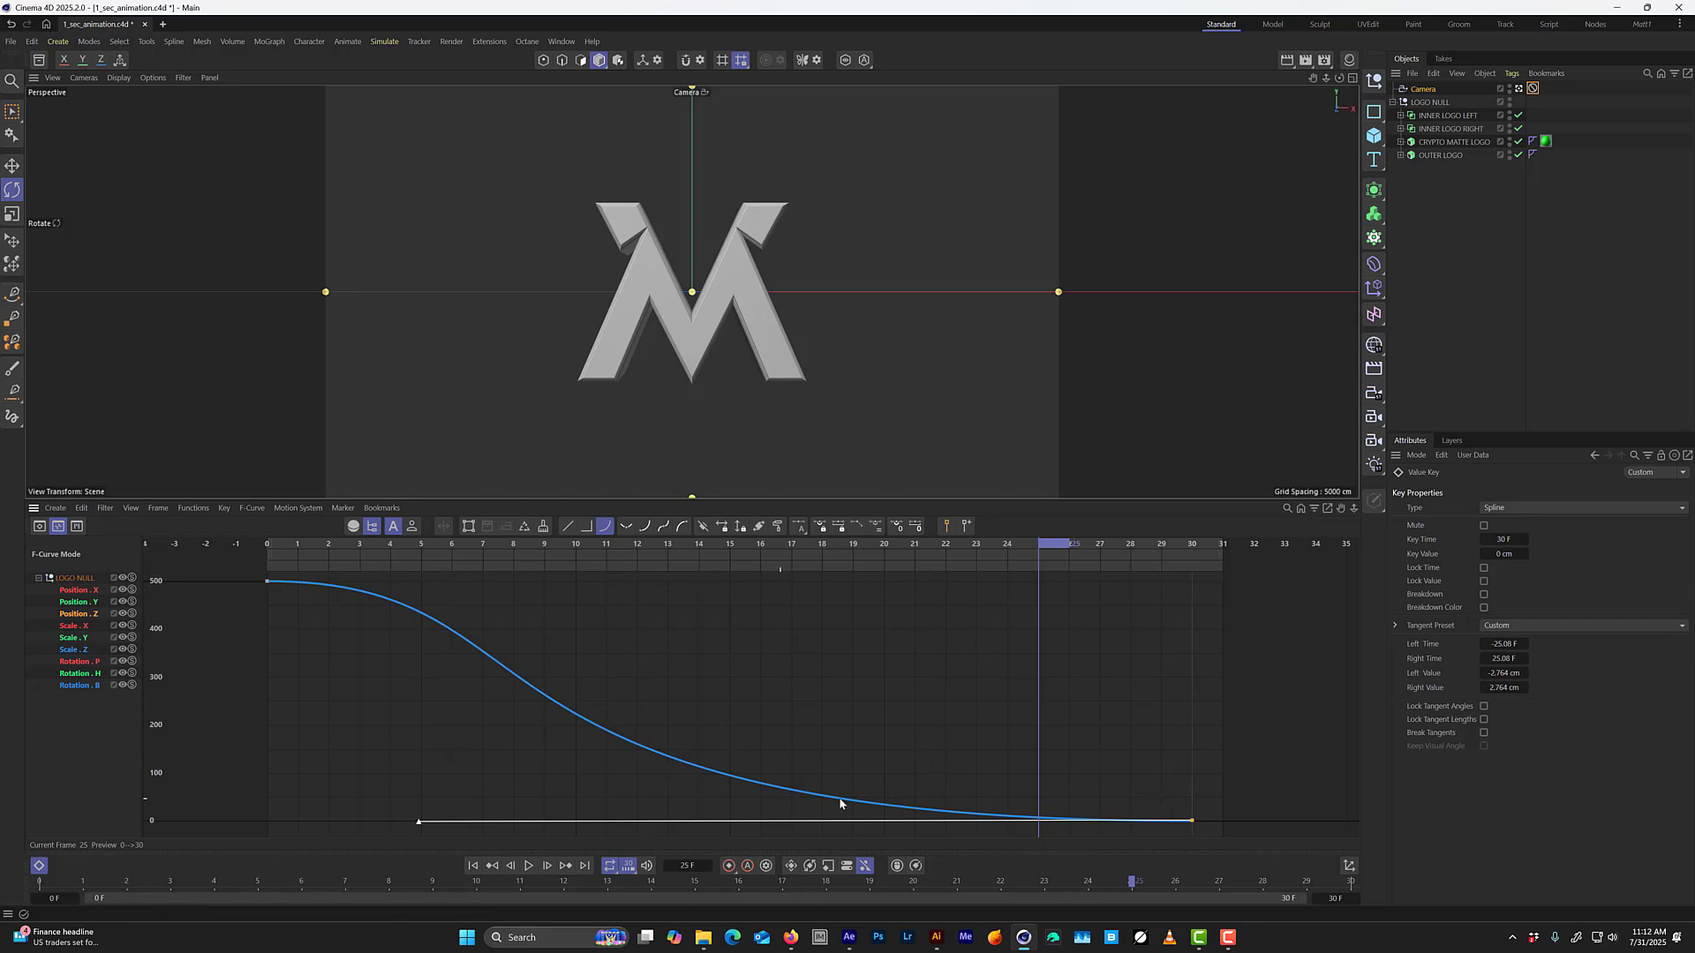
drag(1247, 785, 1156, 841)
click(897, 527)
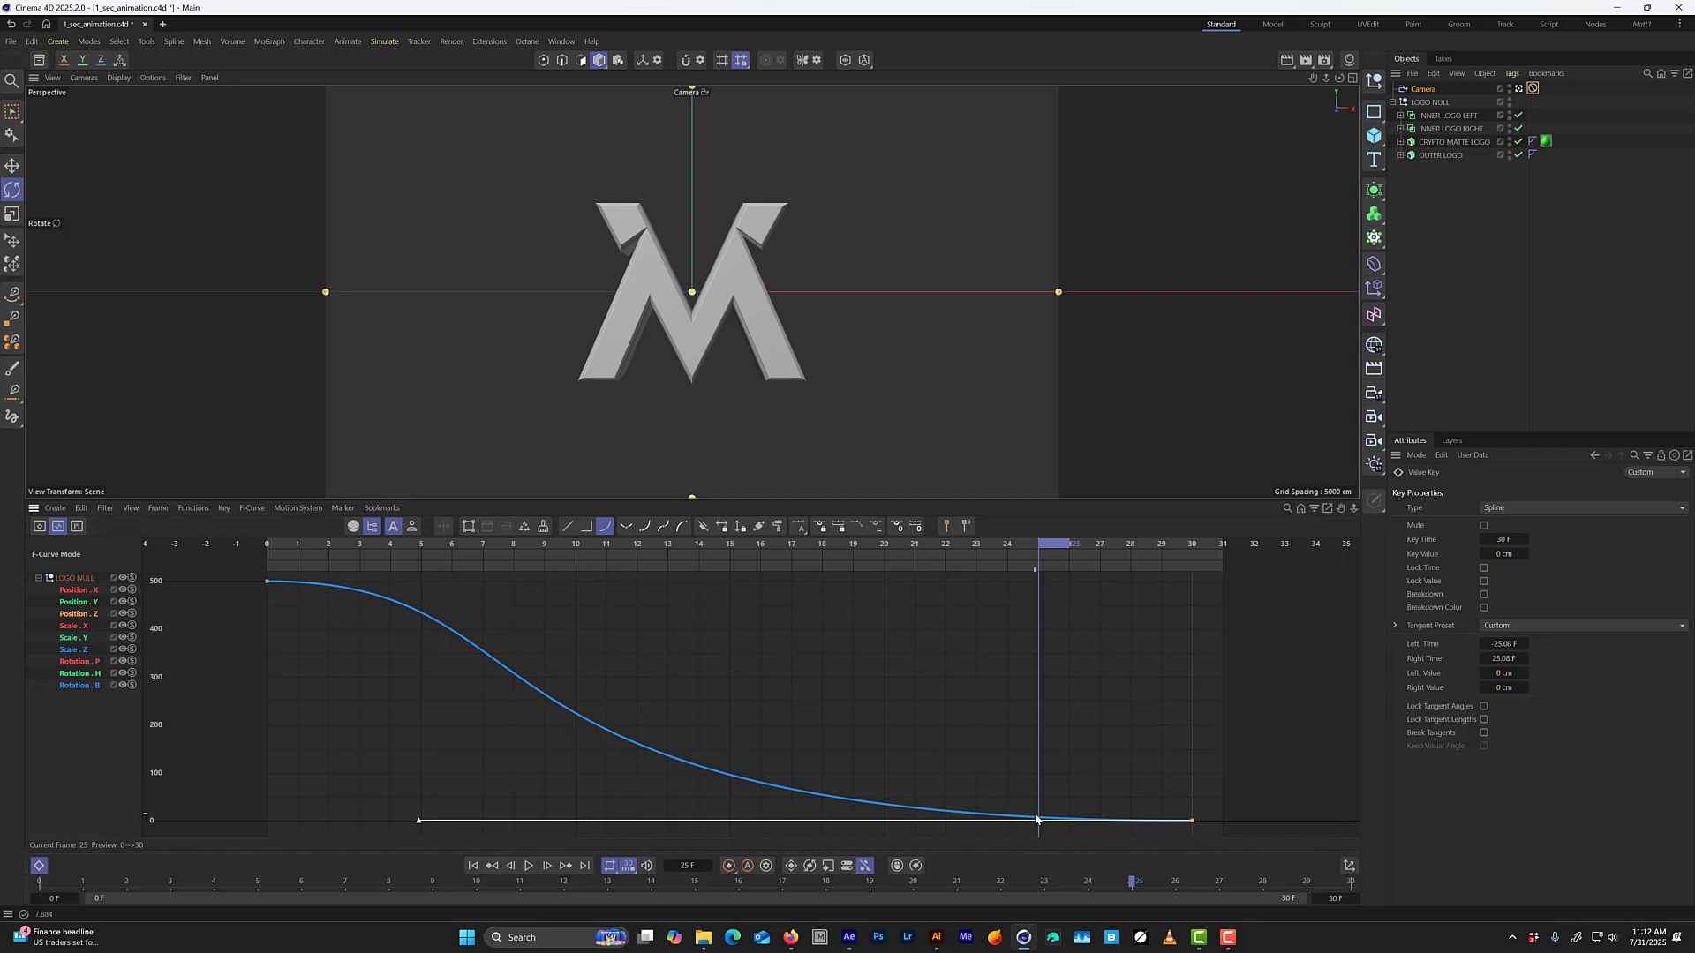
key(F8)
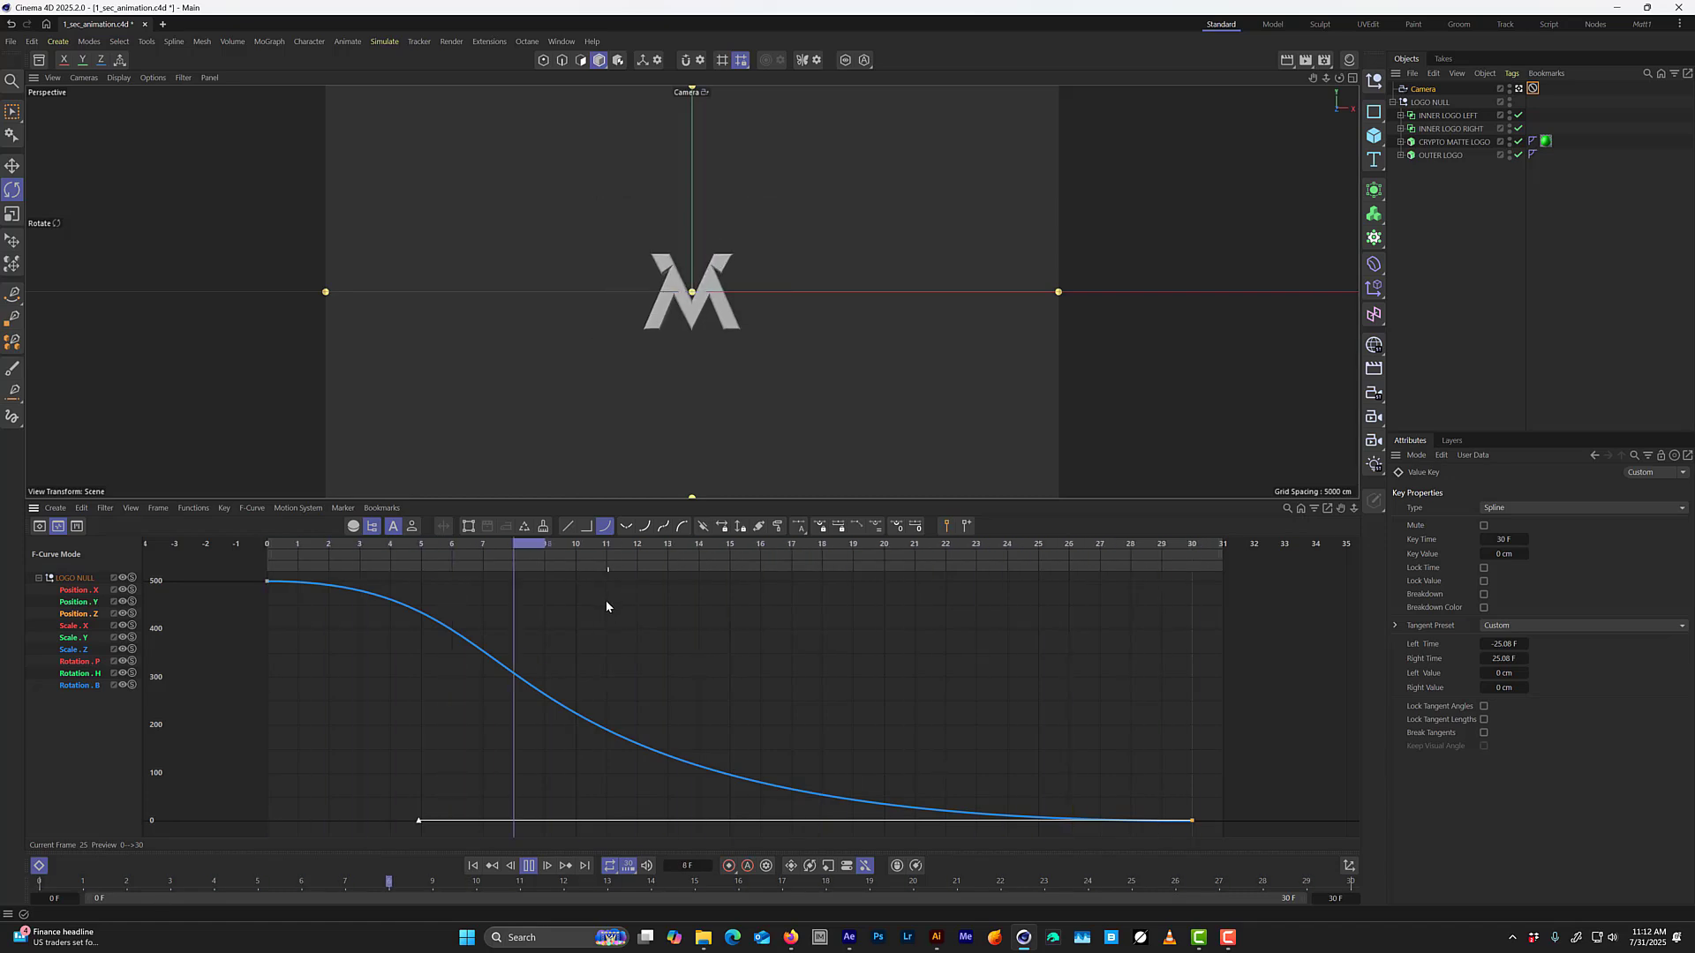
Shorten the frame 0 Position Z key's right tangent to about 5 frames, lower it by about 275 cm and preview.
click(268, 581)
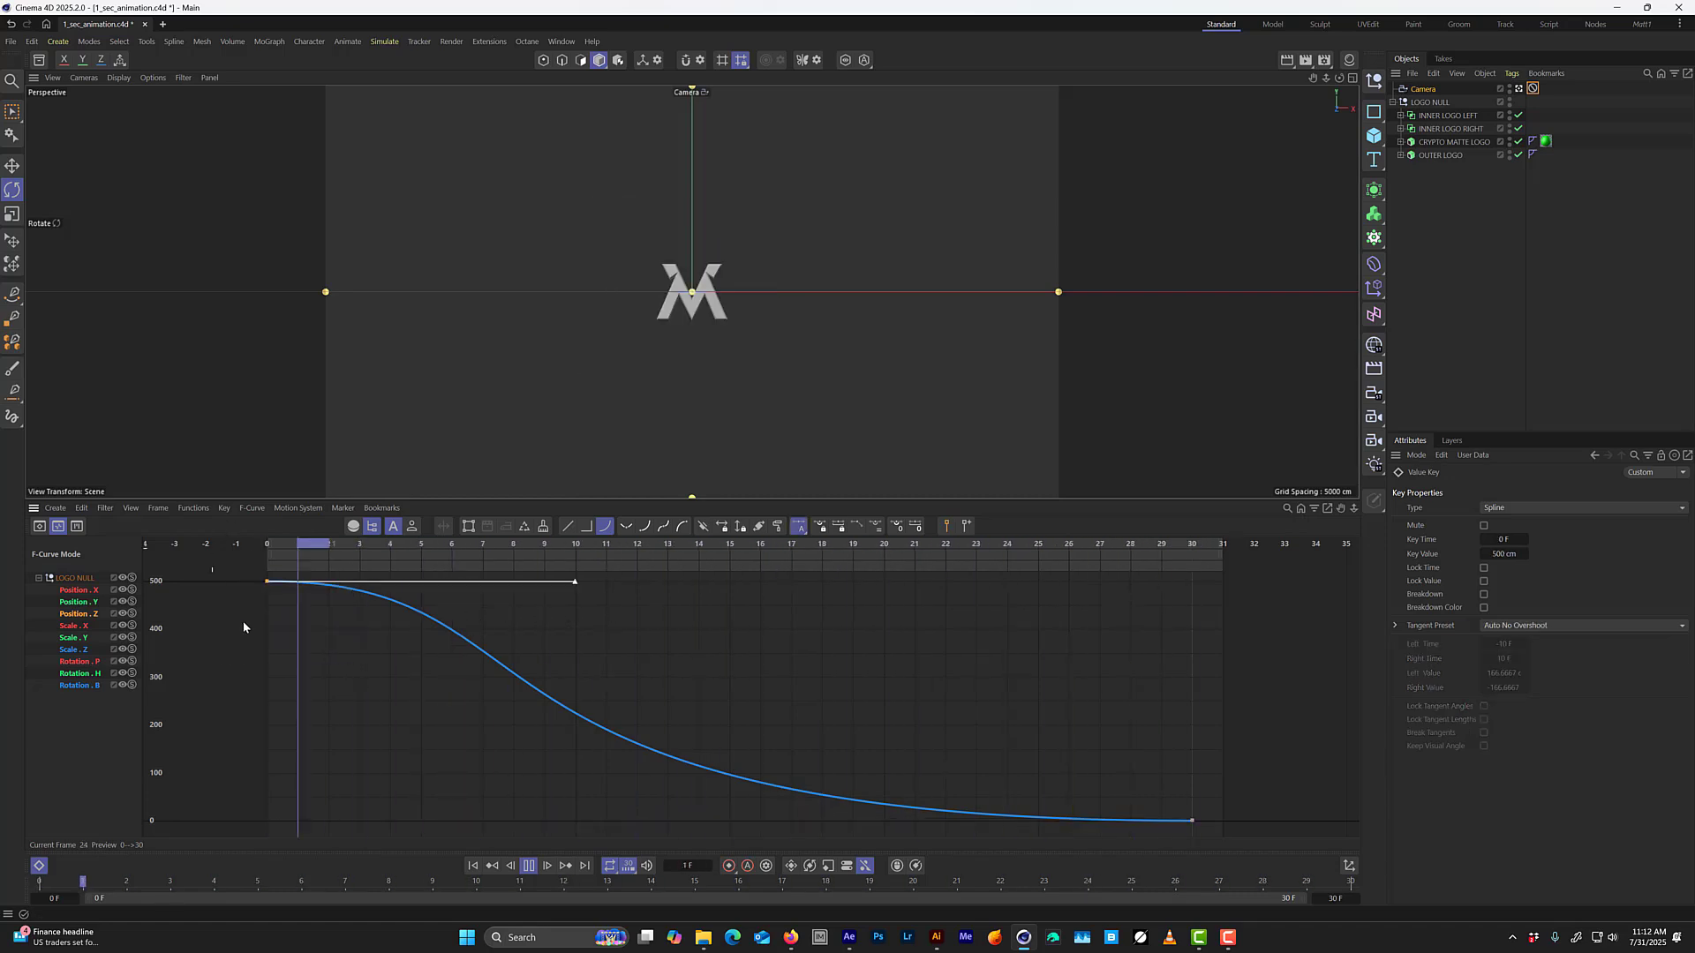
click(305, 552)
drag(326, 553, 272, 546)
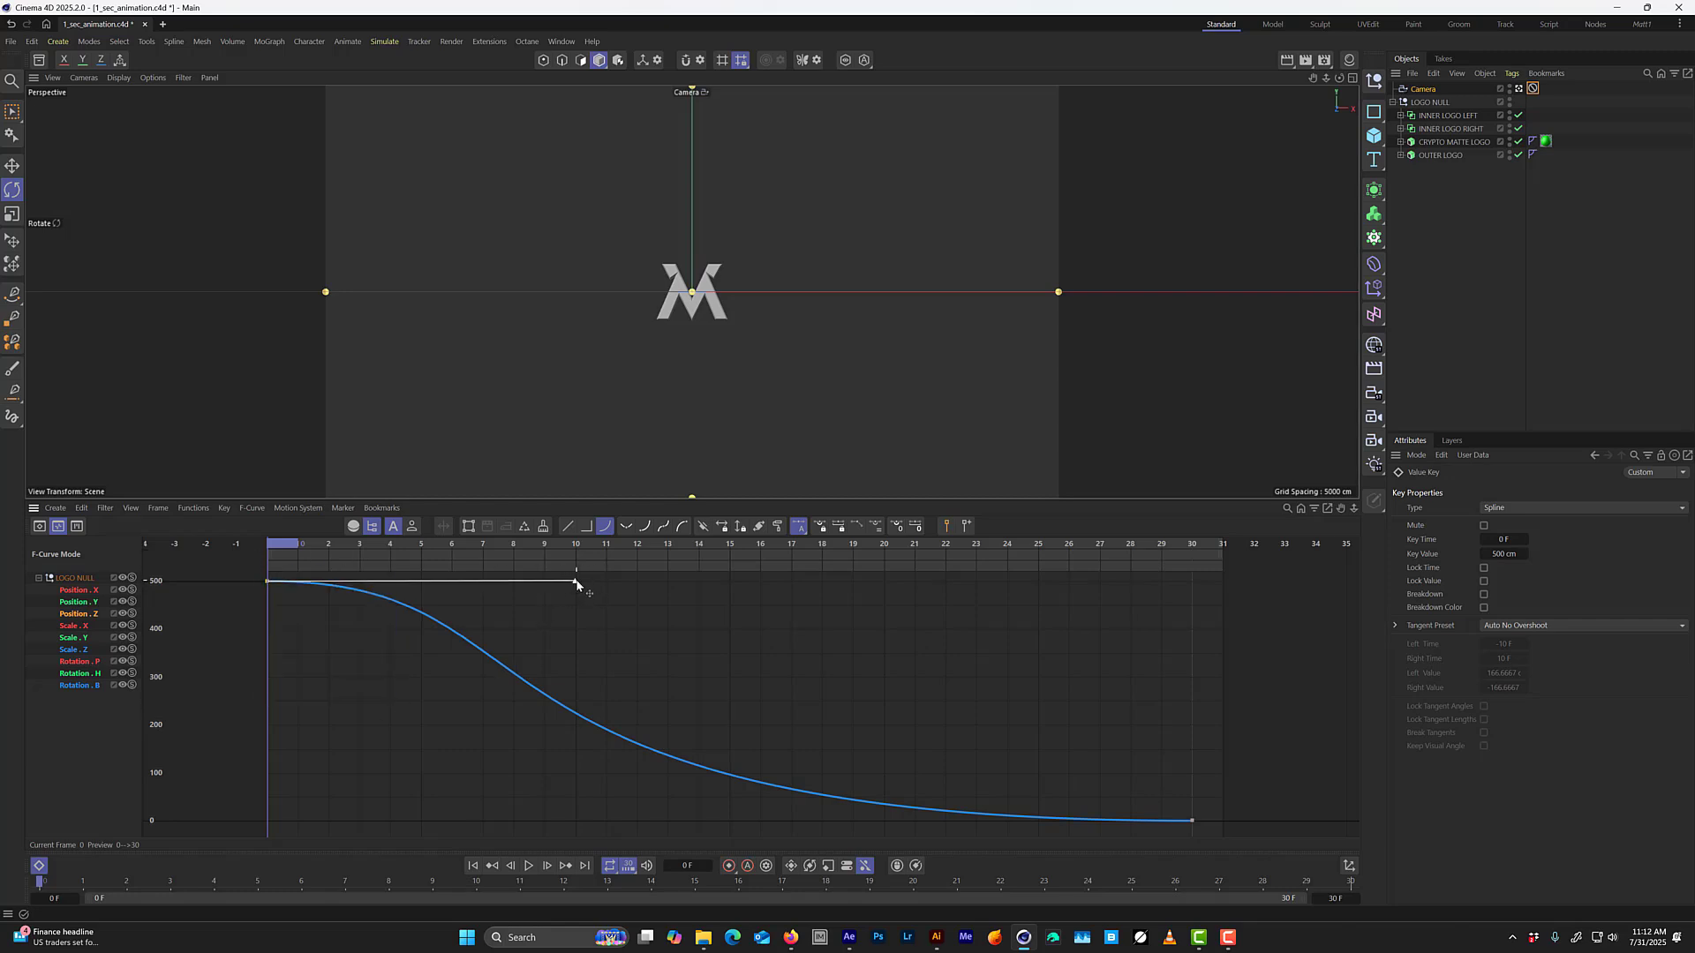
drag(576, 583, 422, 585)
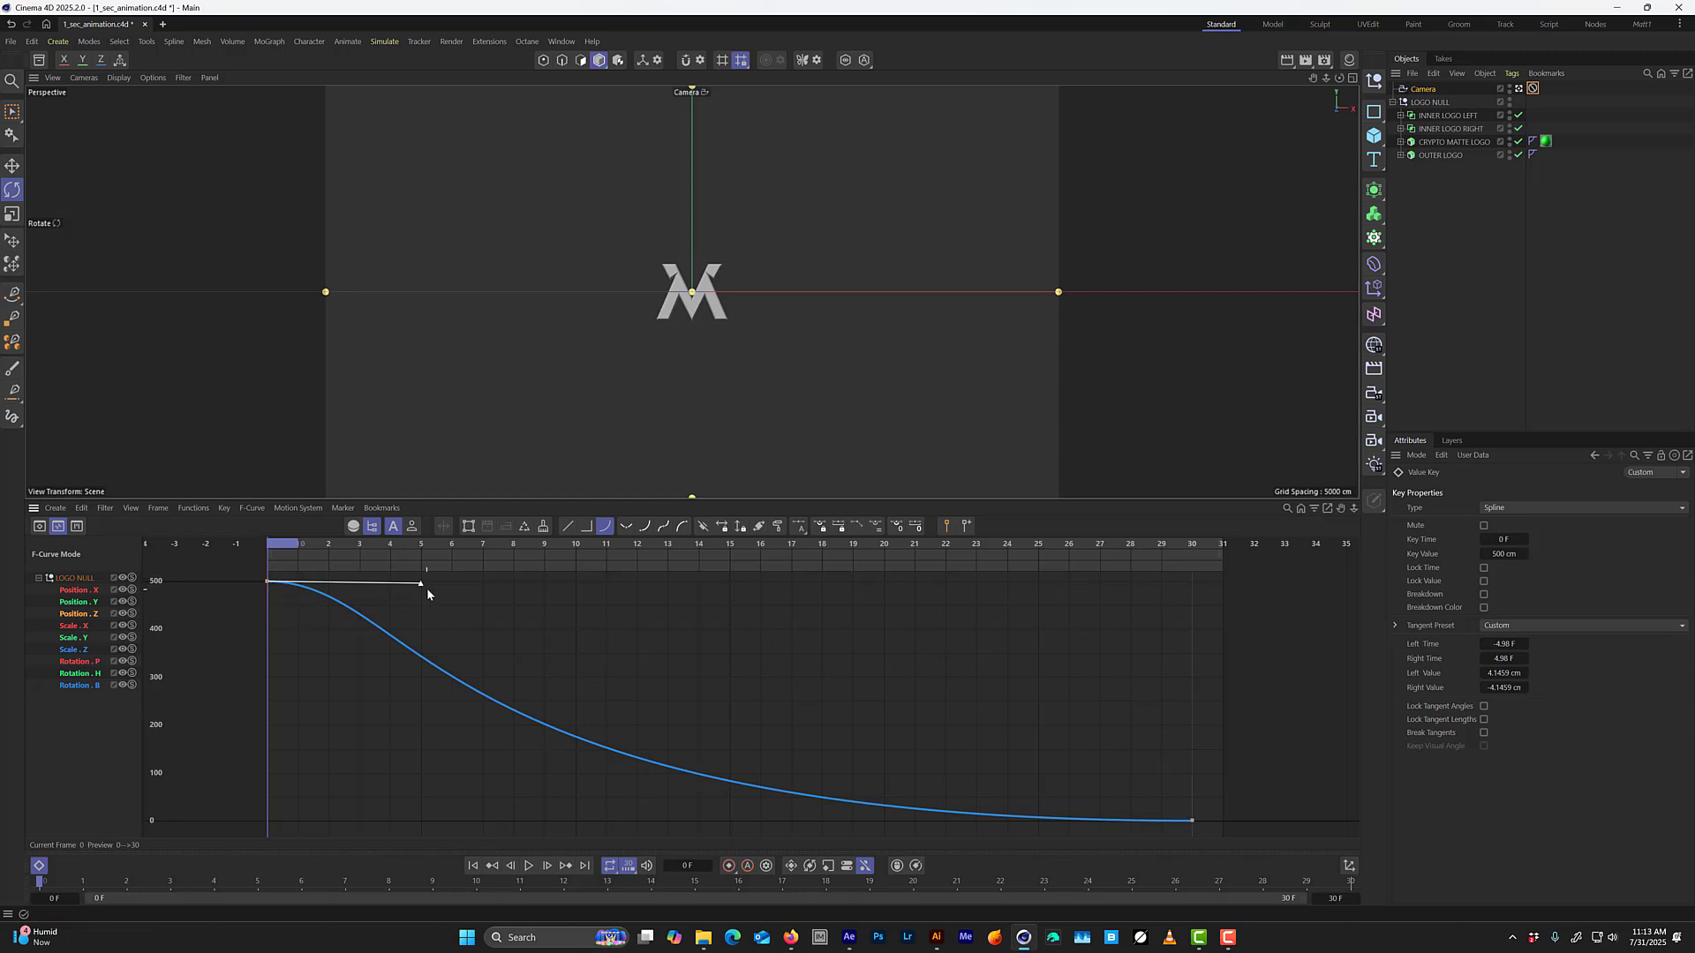
drag(422, 587, 424, 716)
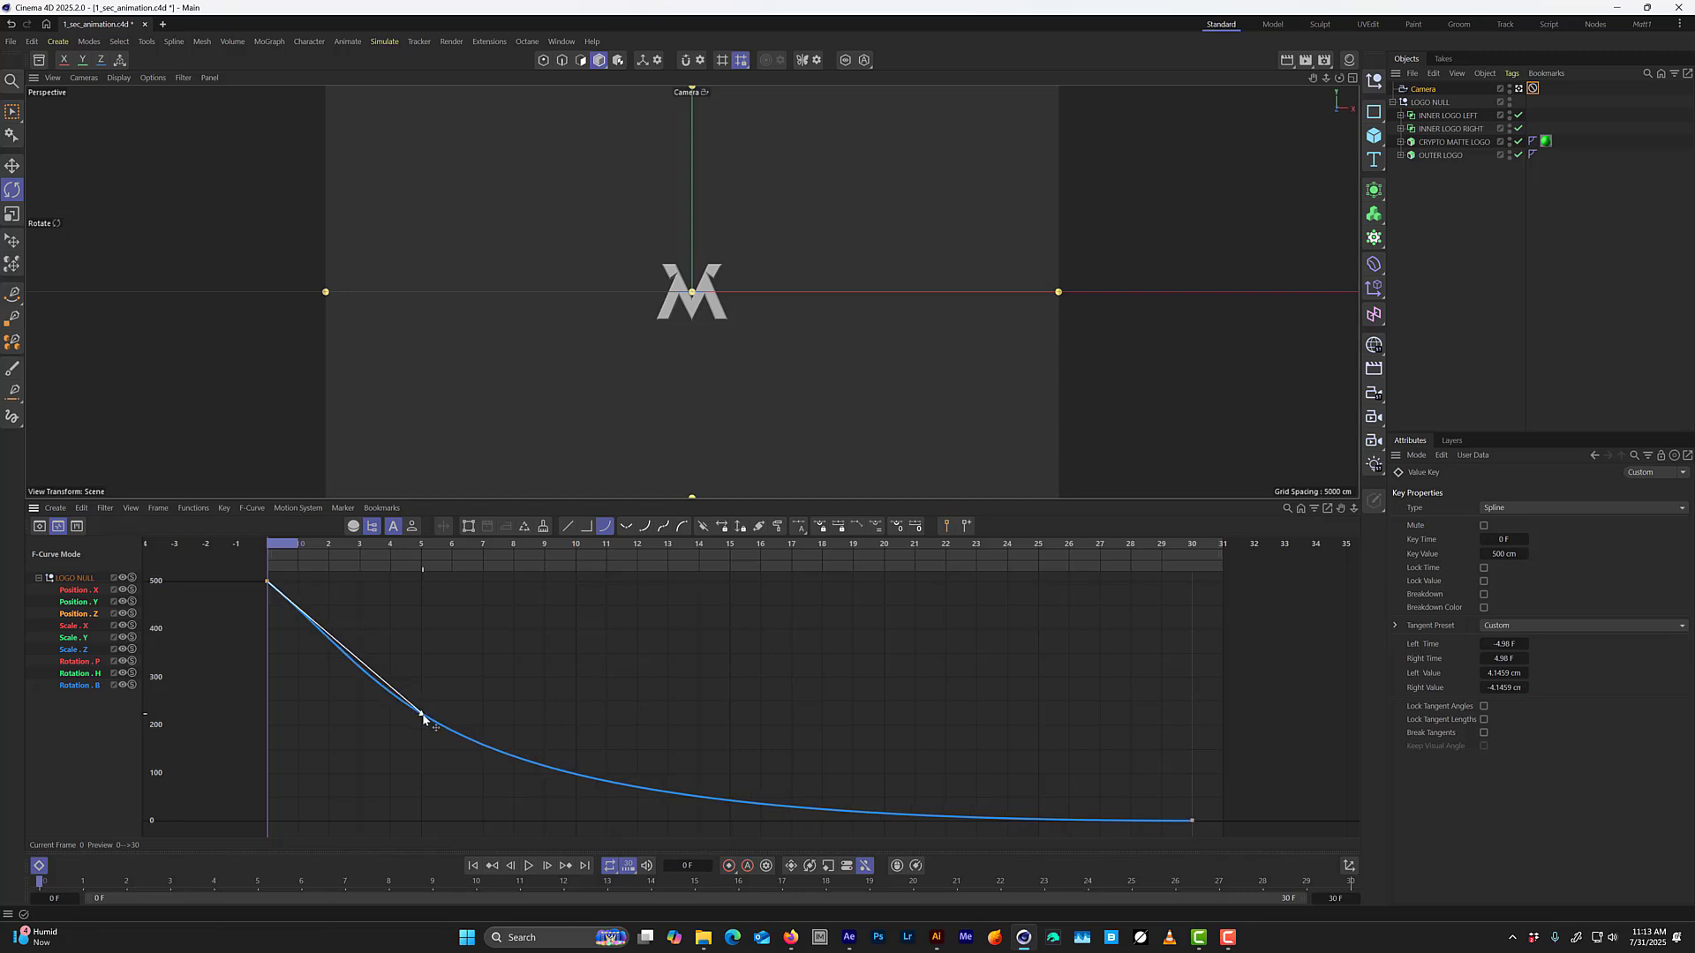
key(F8)
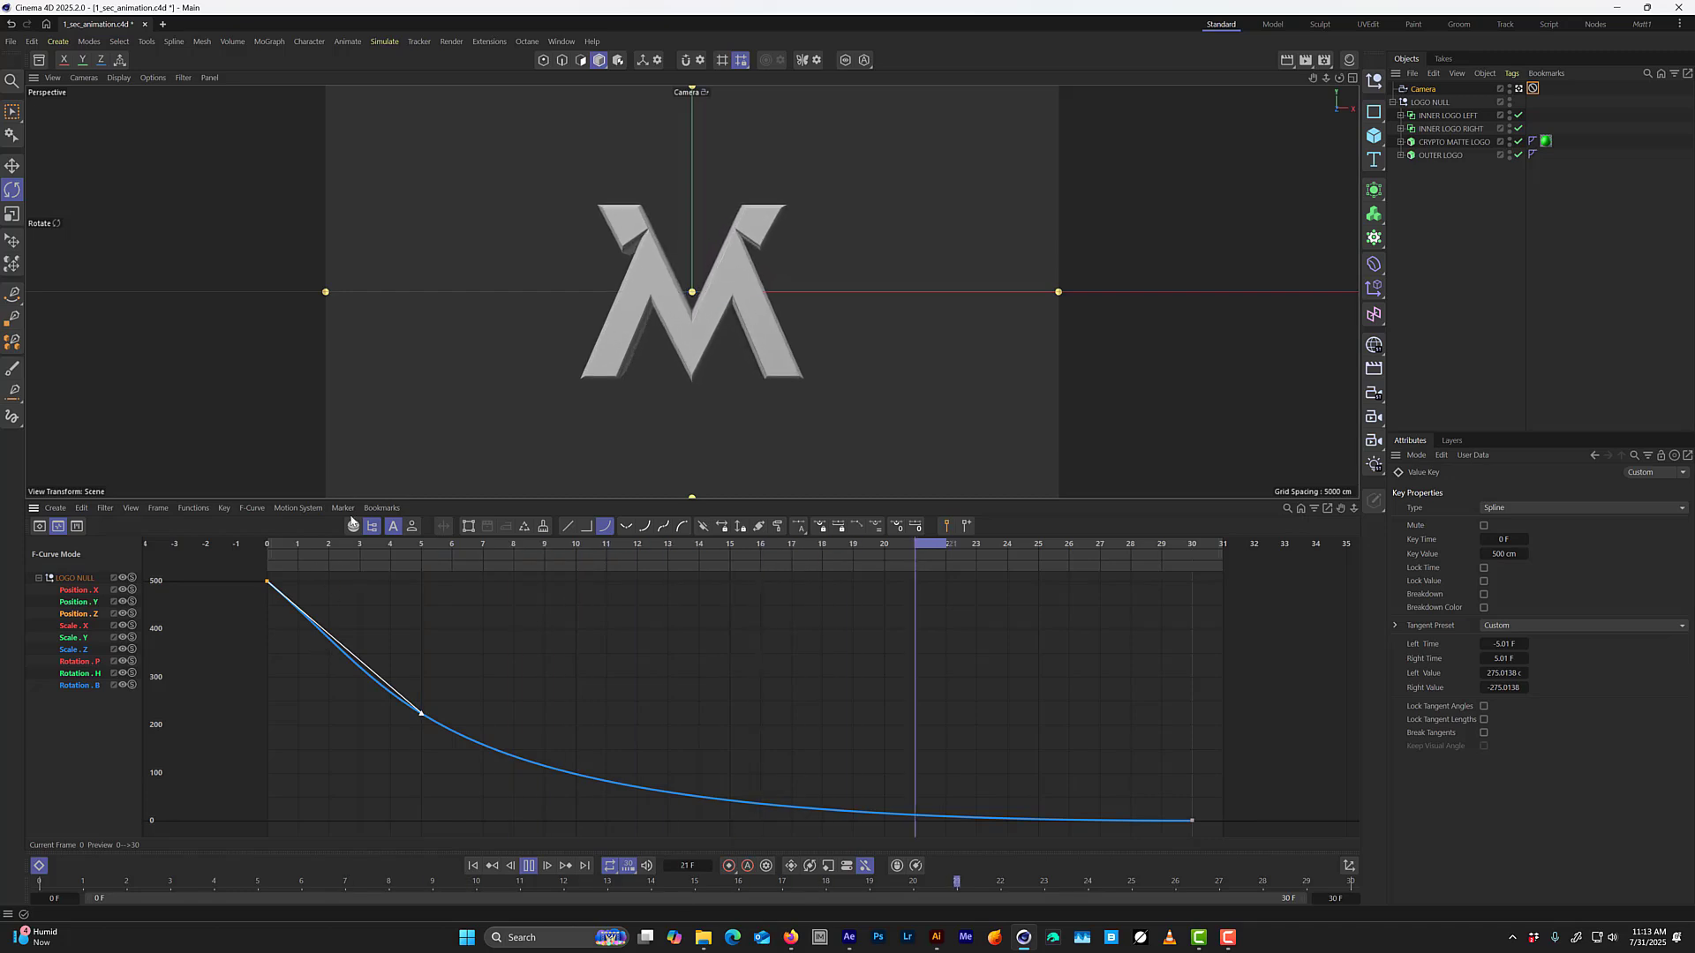
key(F8)
click(281, 545)
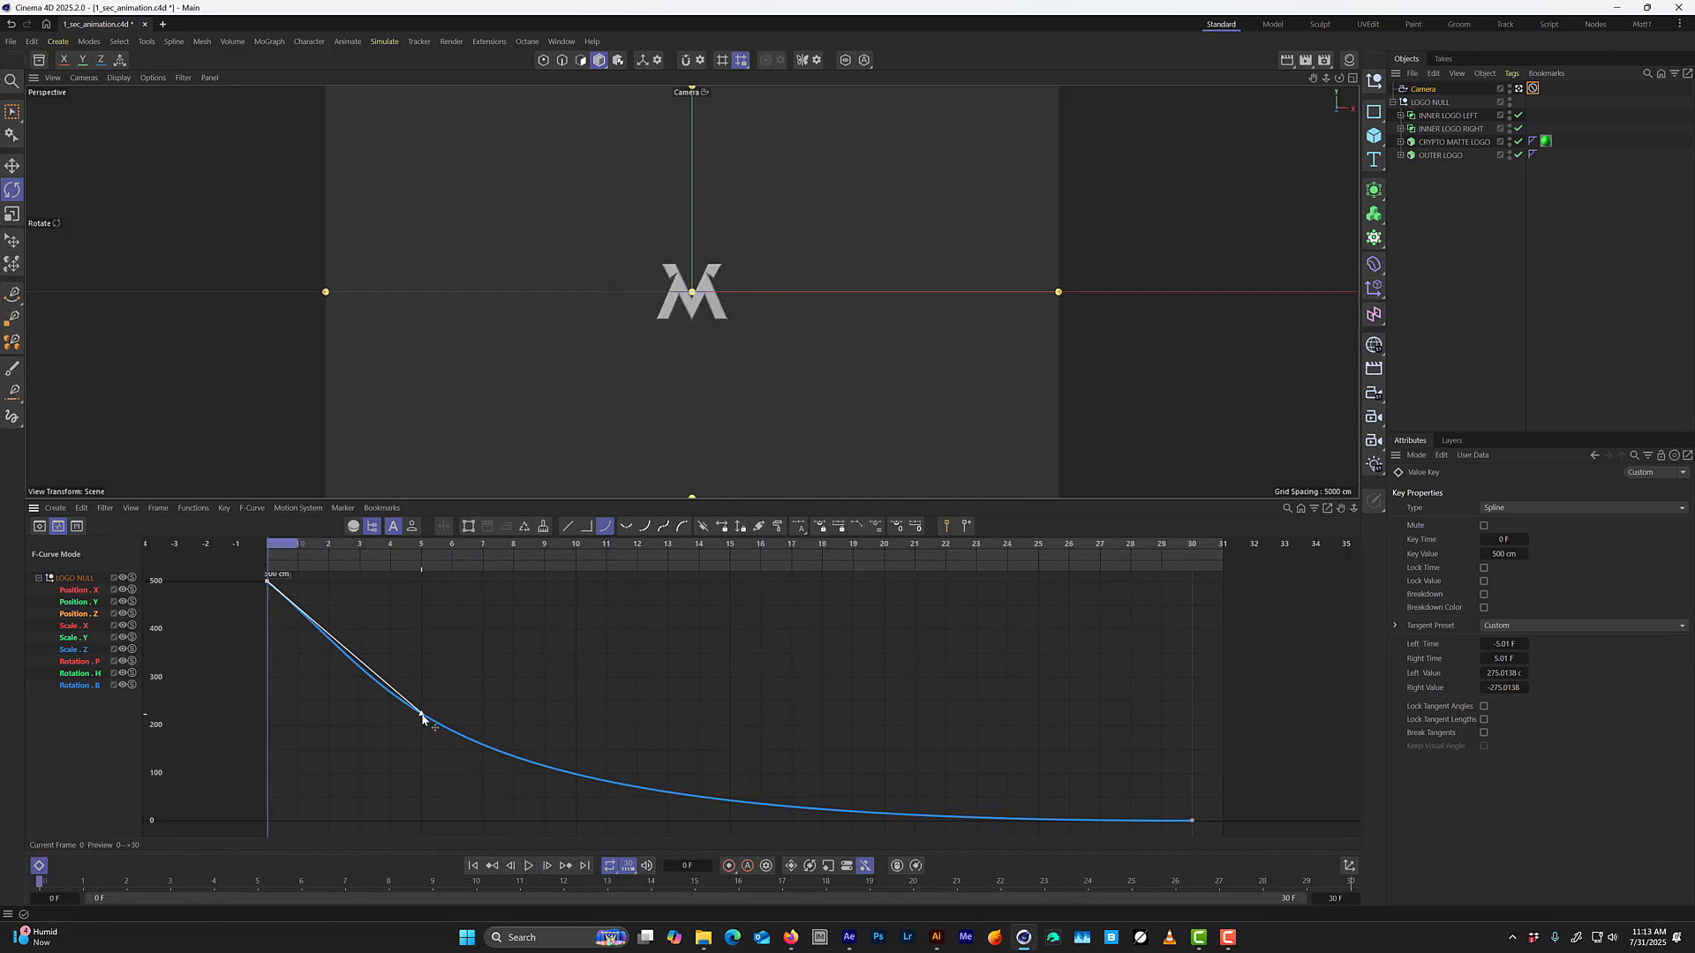
Try a steeper frame 0 Position Z tangent of about 1 frame and -298.5 cm, and play it from the start.
drag(421, 715, 303, 730)
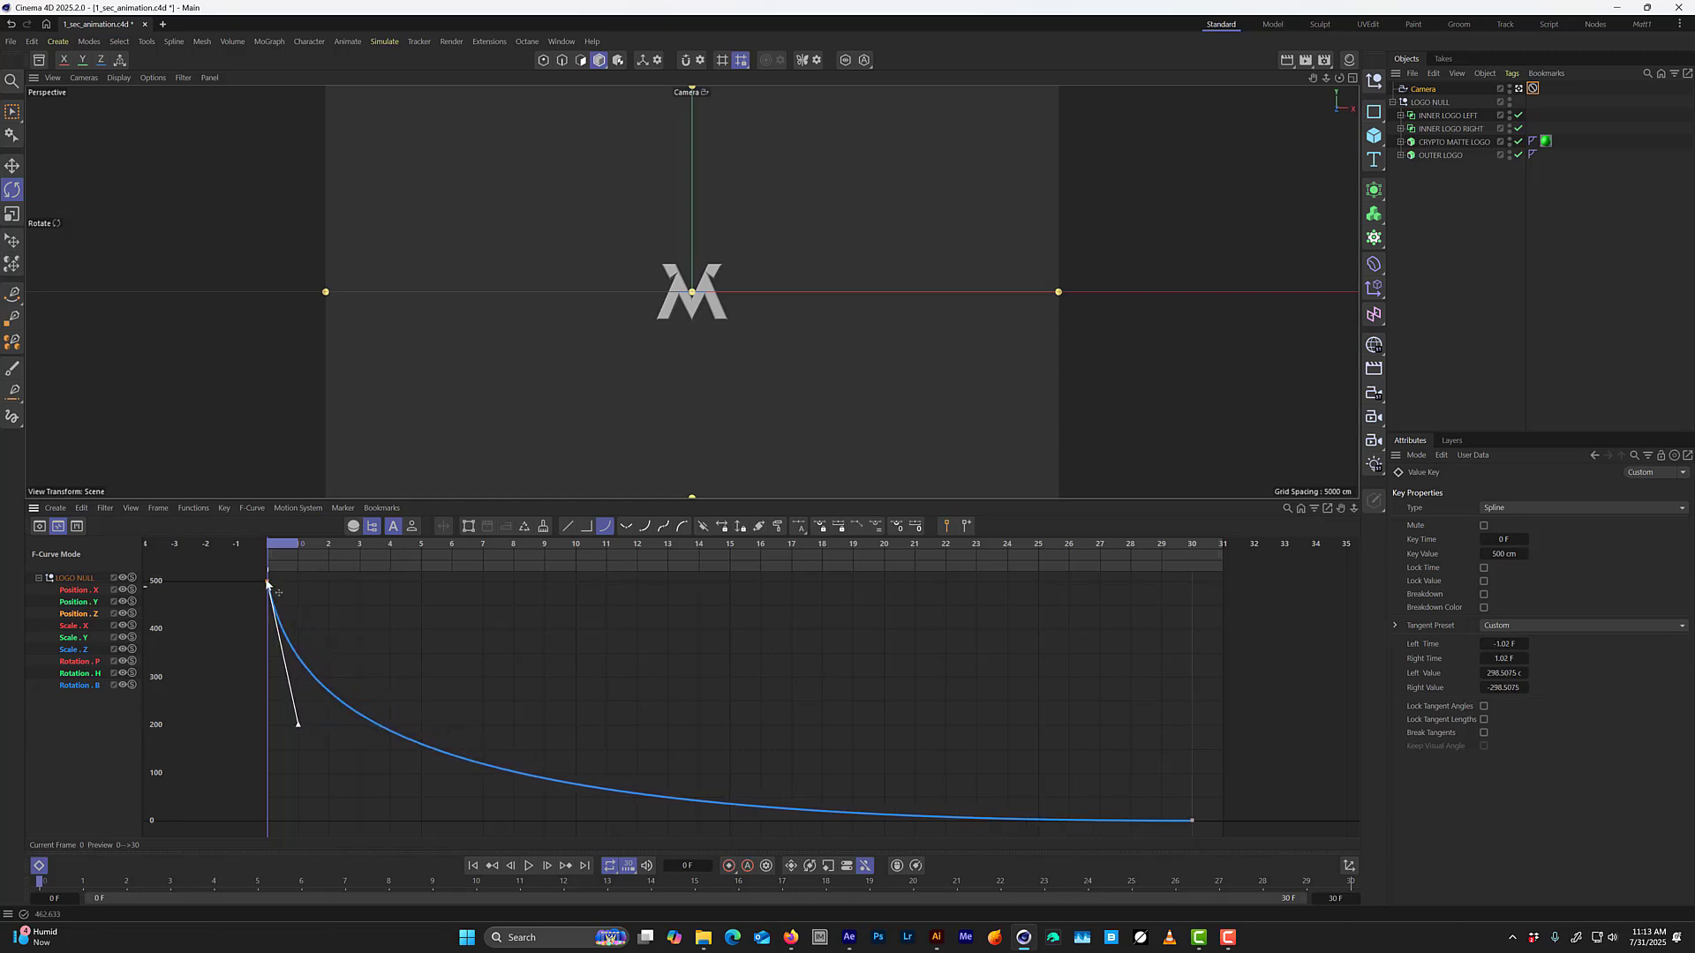
mouse_move(284, 544)
mouse_down()
mouse_move(316, 557)
mouse_move(258, 552)
mouse_up()
key(F8)
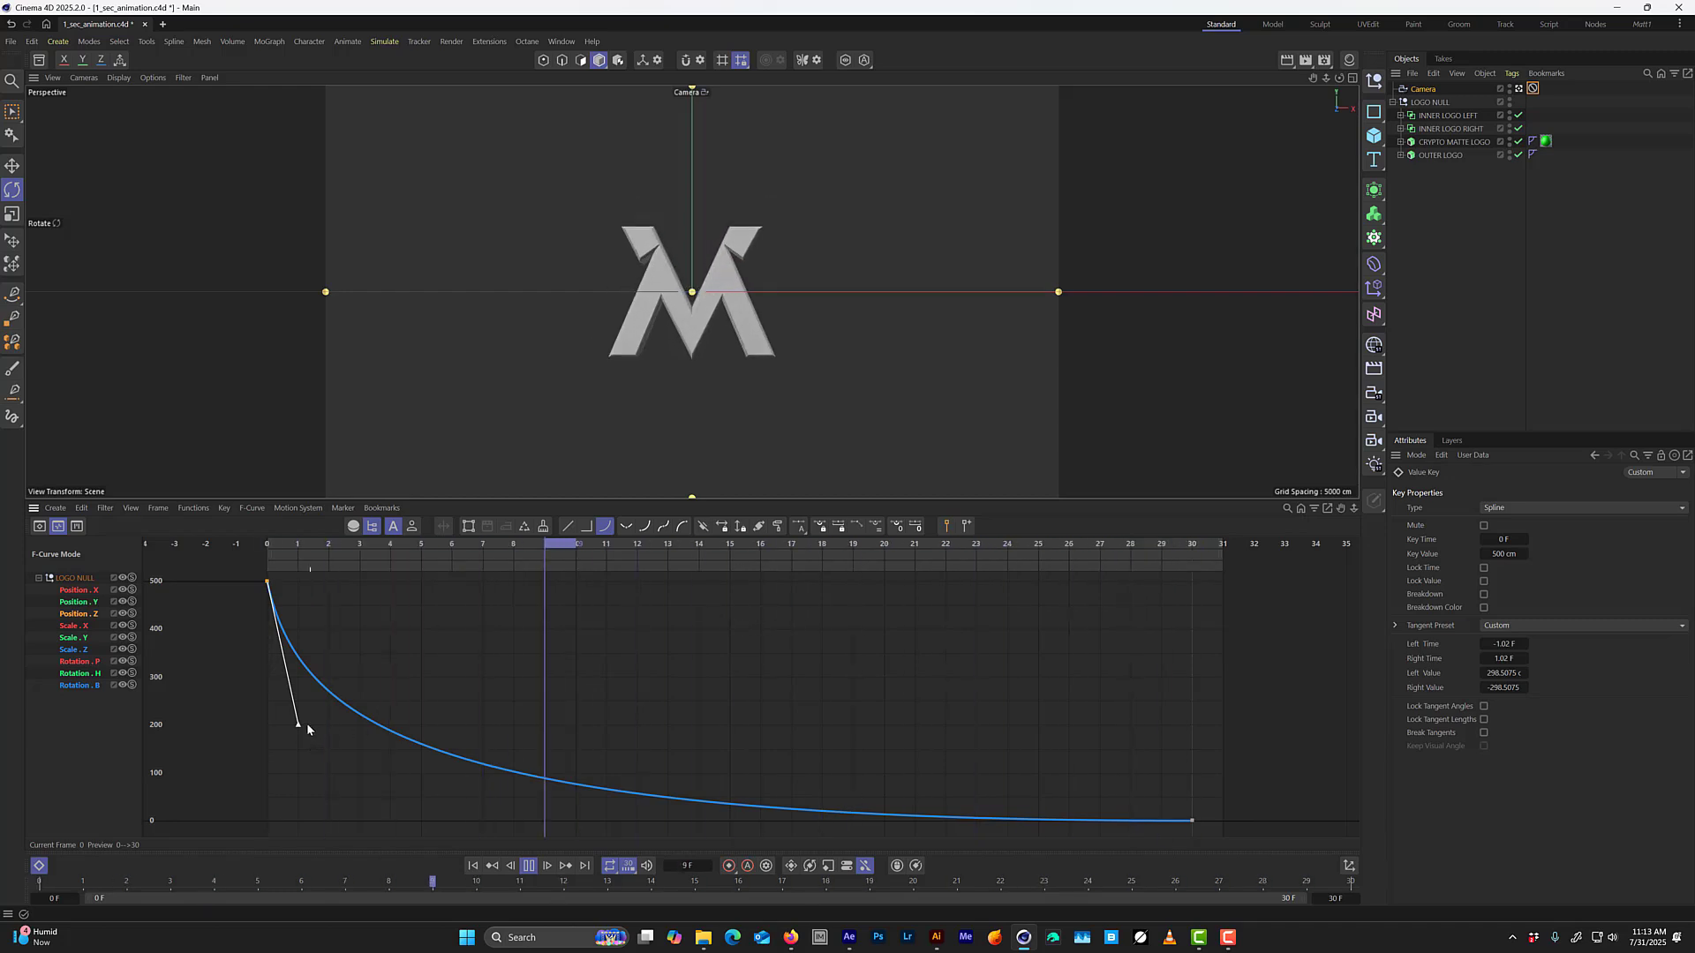
Relax the frame 0 Position Z tangent to about 3 frames and -198 cm, and scrub to frame 24 to check the motion.
drag(298, 724, 363, 677)
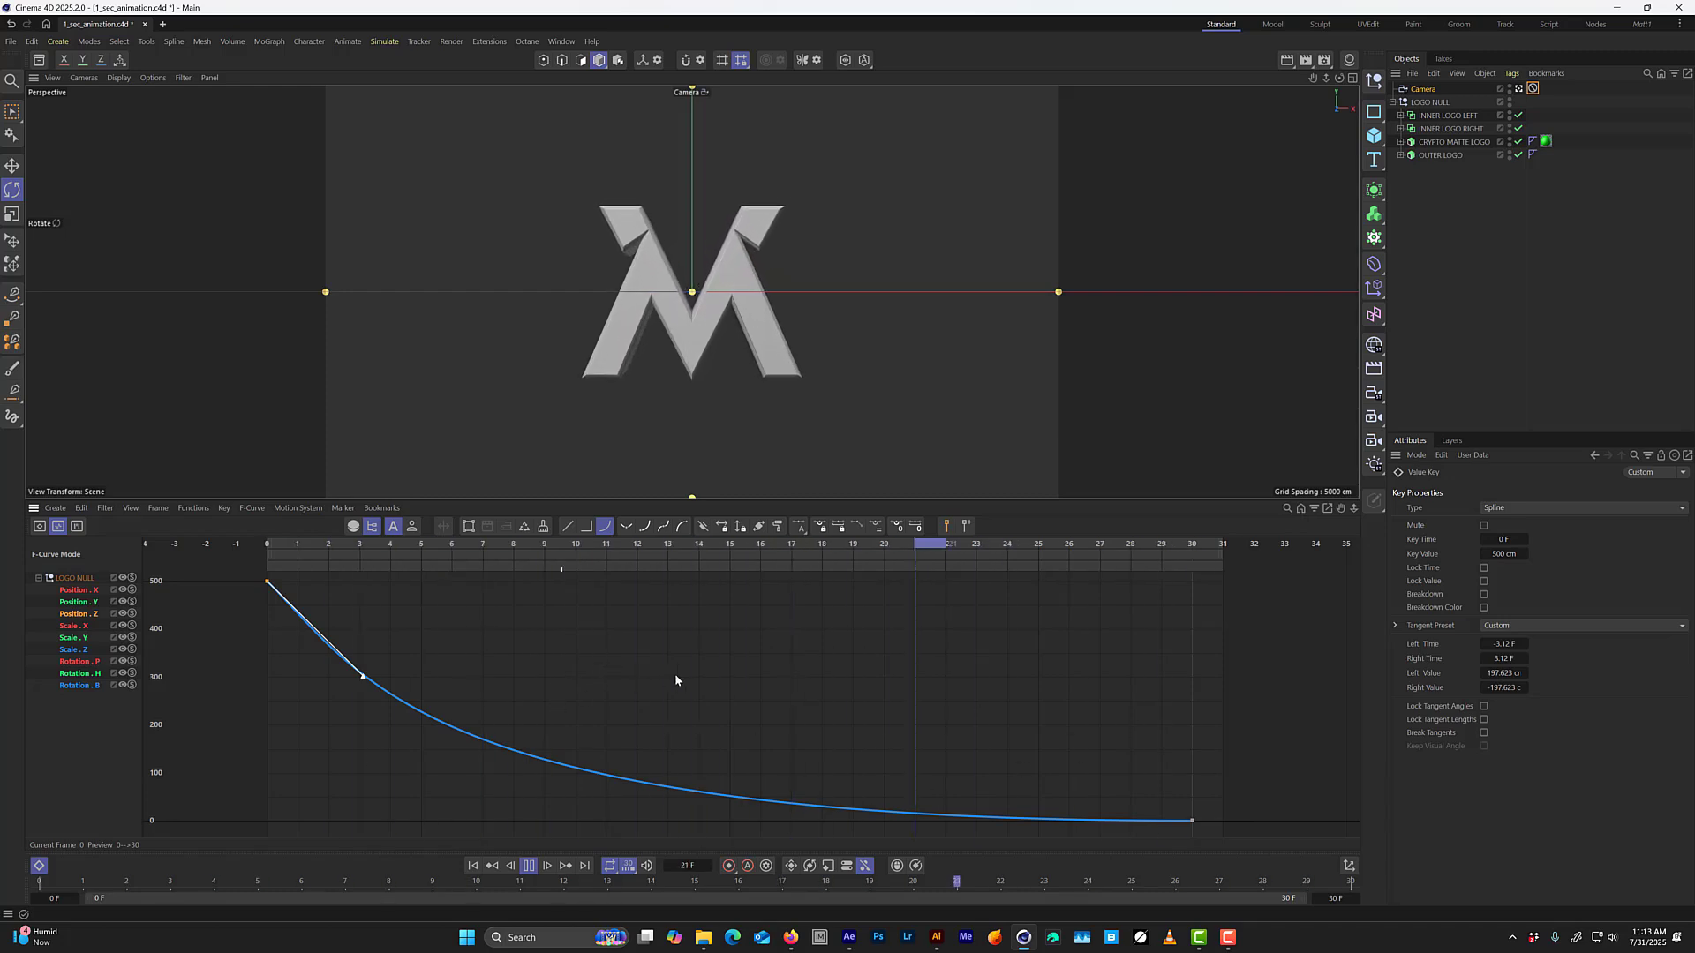
key(space)
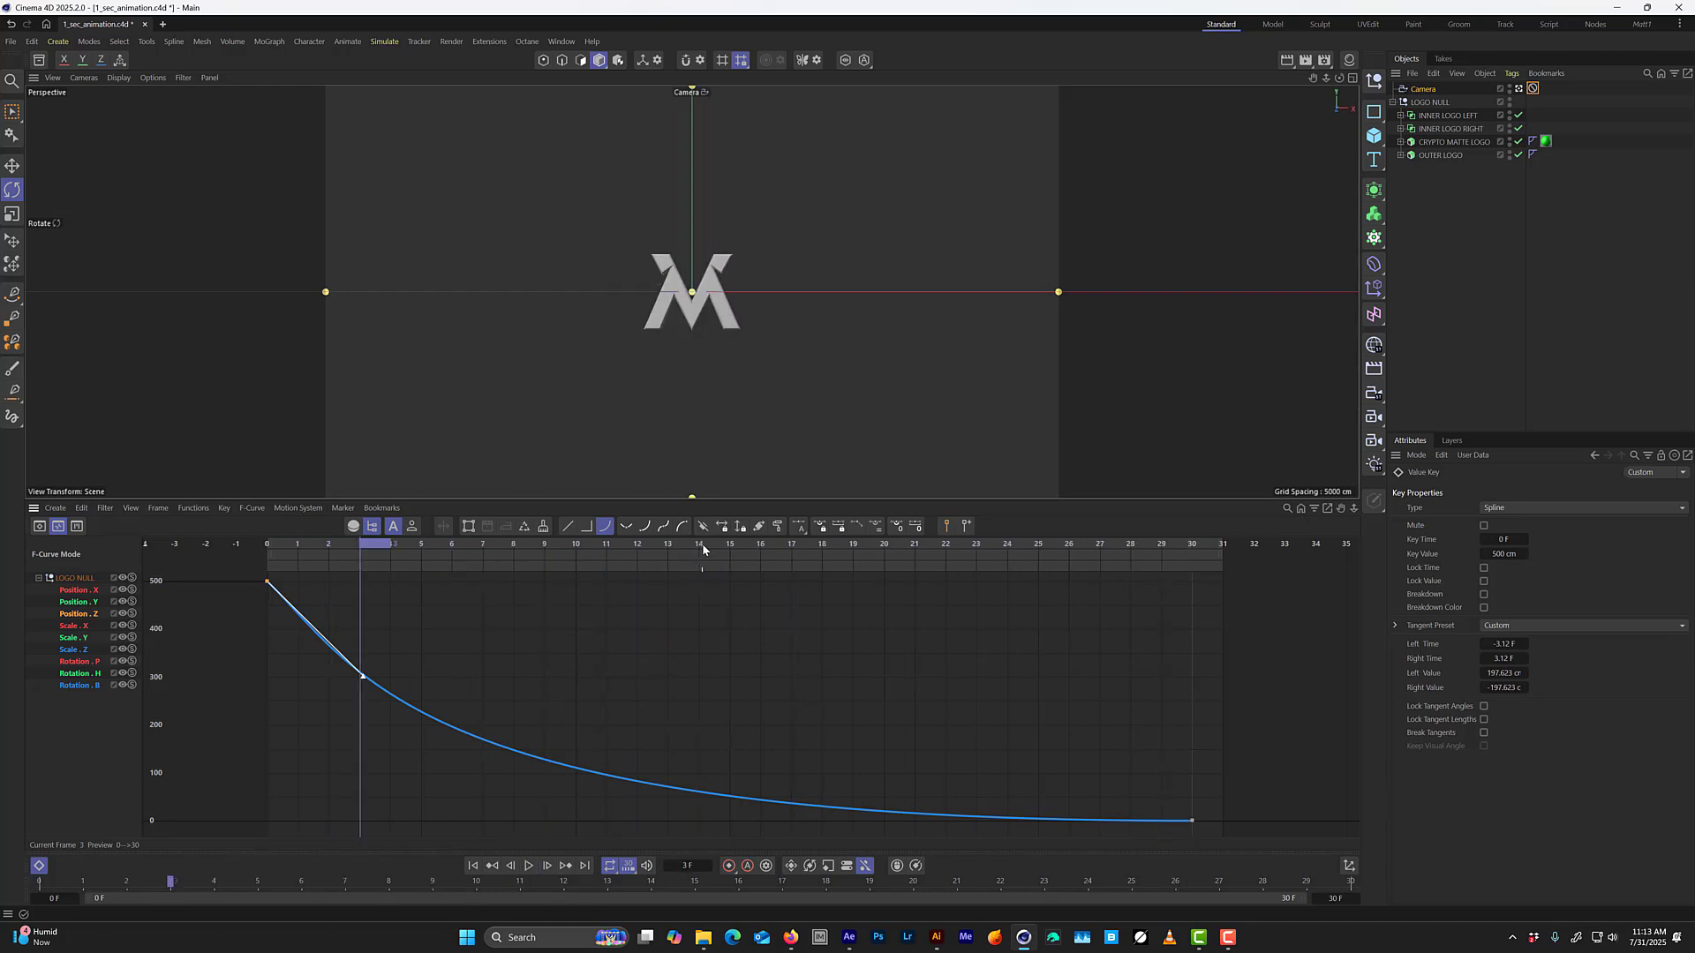
drag(703, 548, 919, 563)
drag(917, 568, 1007, 605)
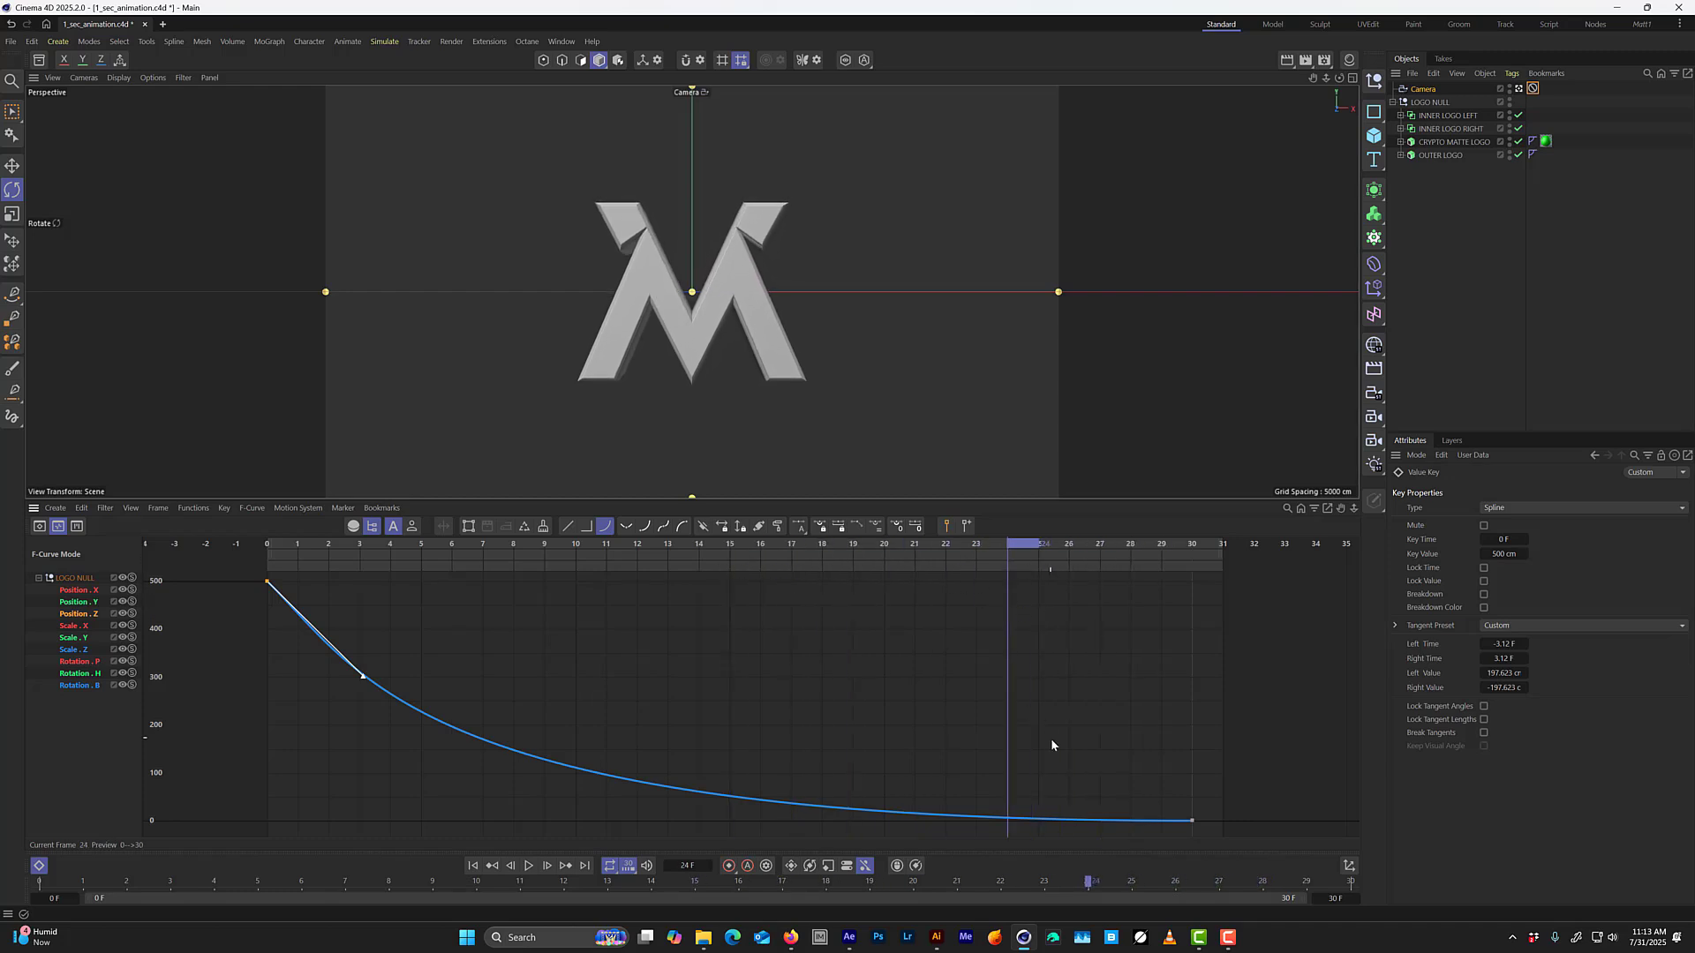
Add a Position Z key at frame 24 on the LOGO NULL curve, keeping the curve's existing value there.
alt+right_drag(1023, 820, 1364, 734)
alt+middle_drag(1126, 814, 1030, 673)
mouse_move(912, 701)
alt+right_down()
mouse_move(1041, 624)
mouse_move(1057, 664)
mouse_move(919, 692)
alt+right_up()
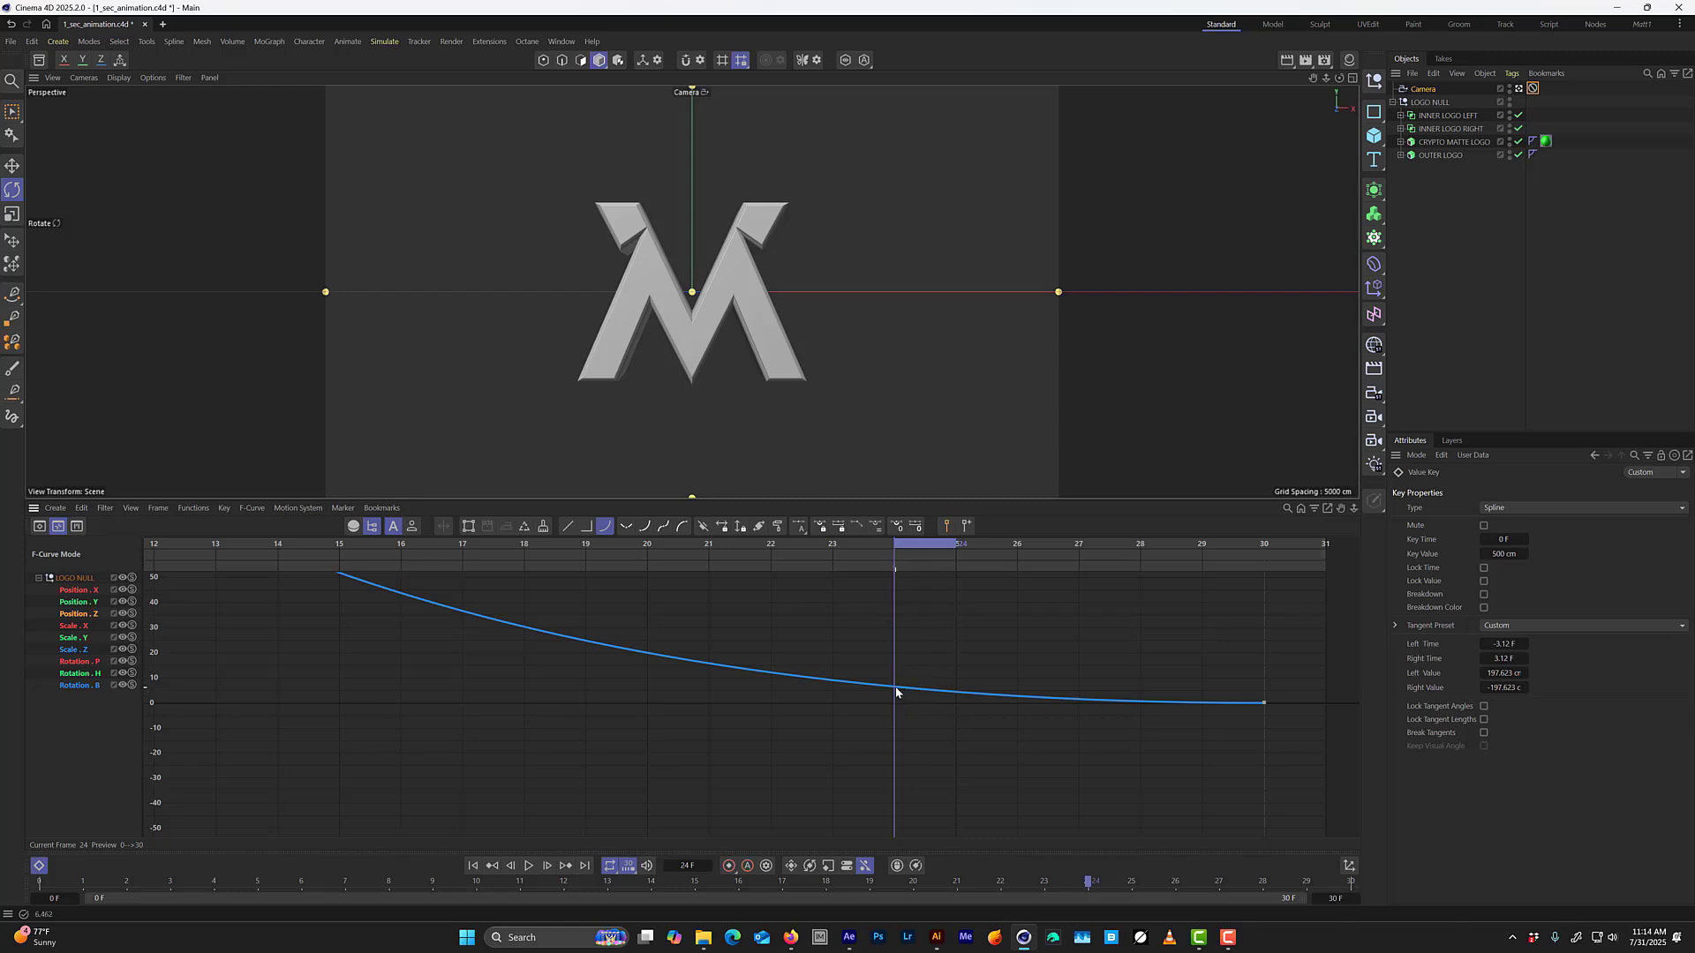
ctrl+click(895, 689)
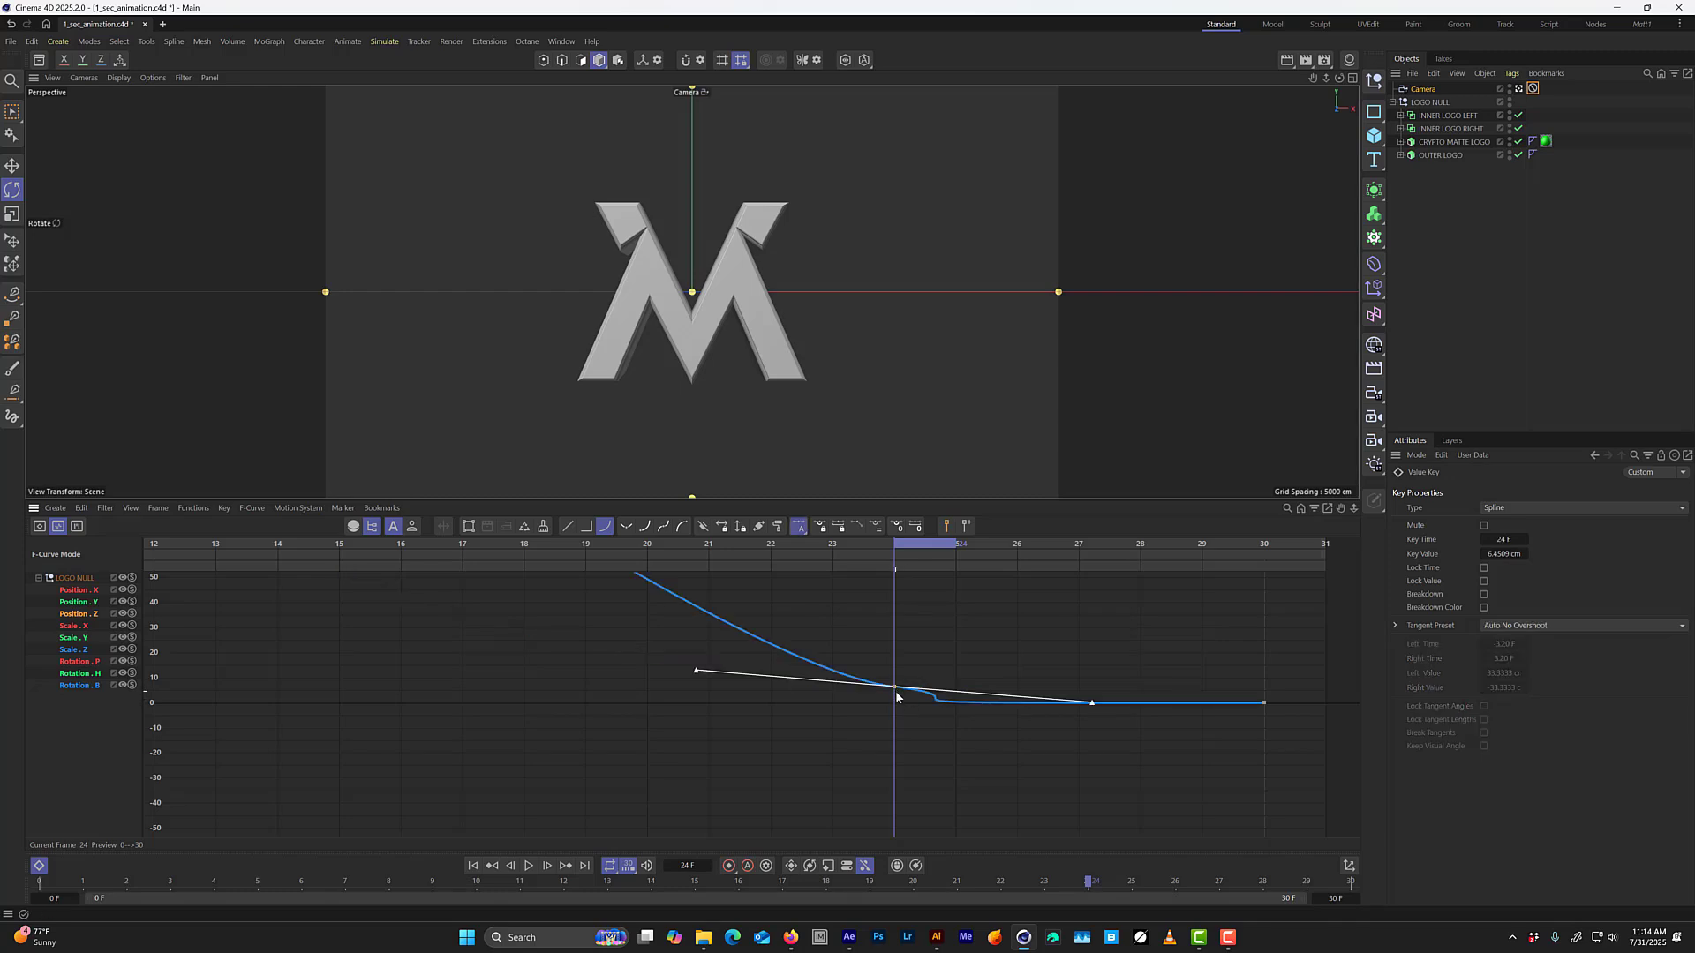
Expand LOGO NULL's Position tracks in the dope sheet and select all keys of the Position Z track.
key(Tab)
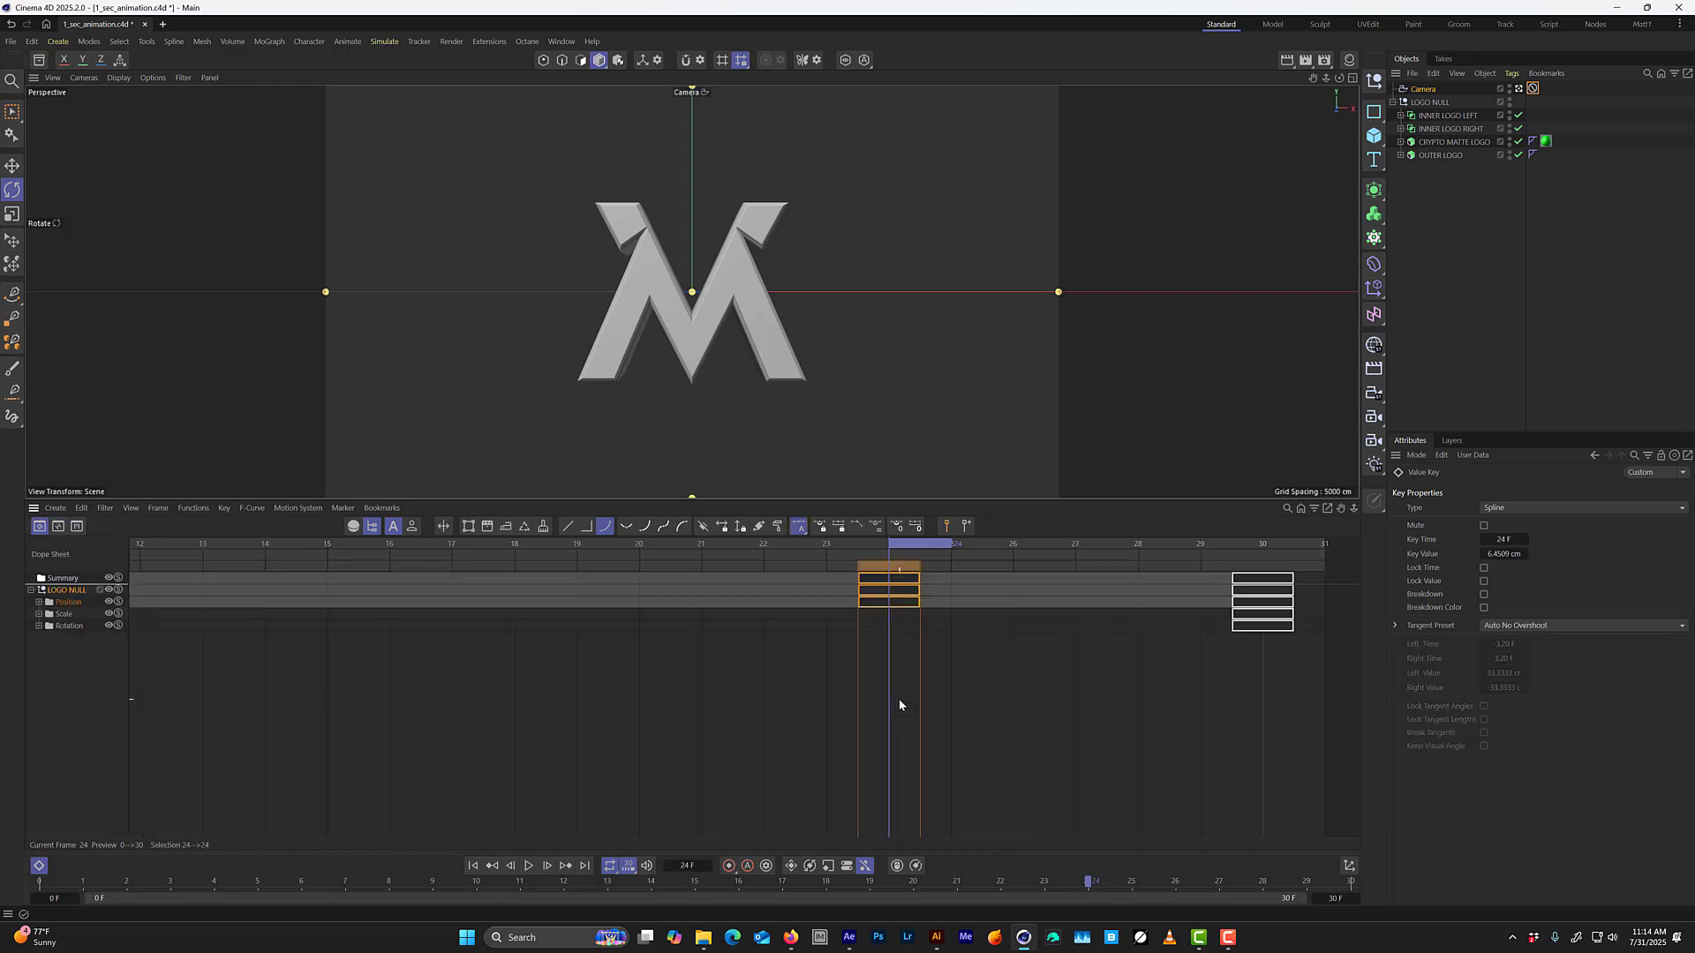
scroll(860, 679, down, 3)
alt+right_drag(659, 693, 442, 707)
alt+middle_drag(631, 692, 691, 684)
click(39, 602)
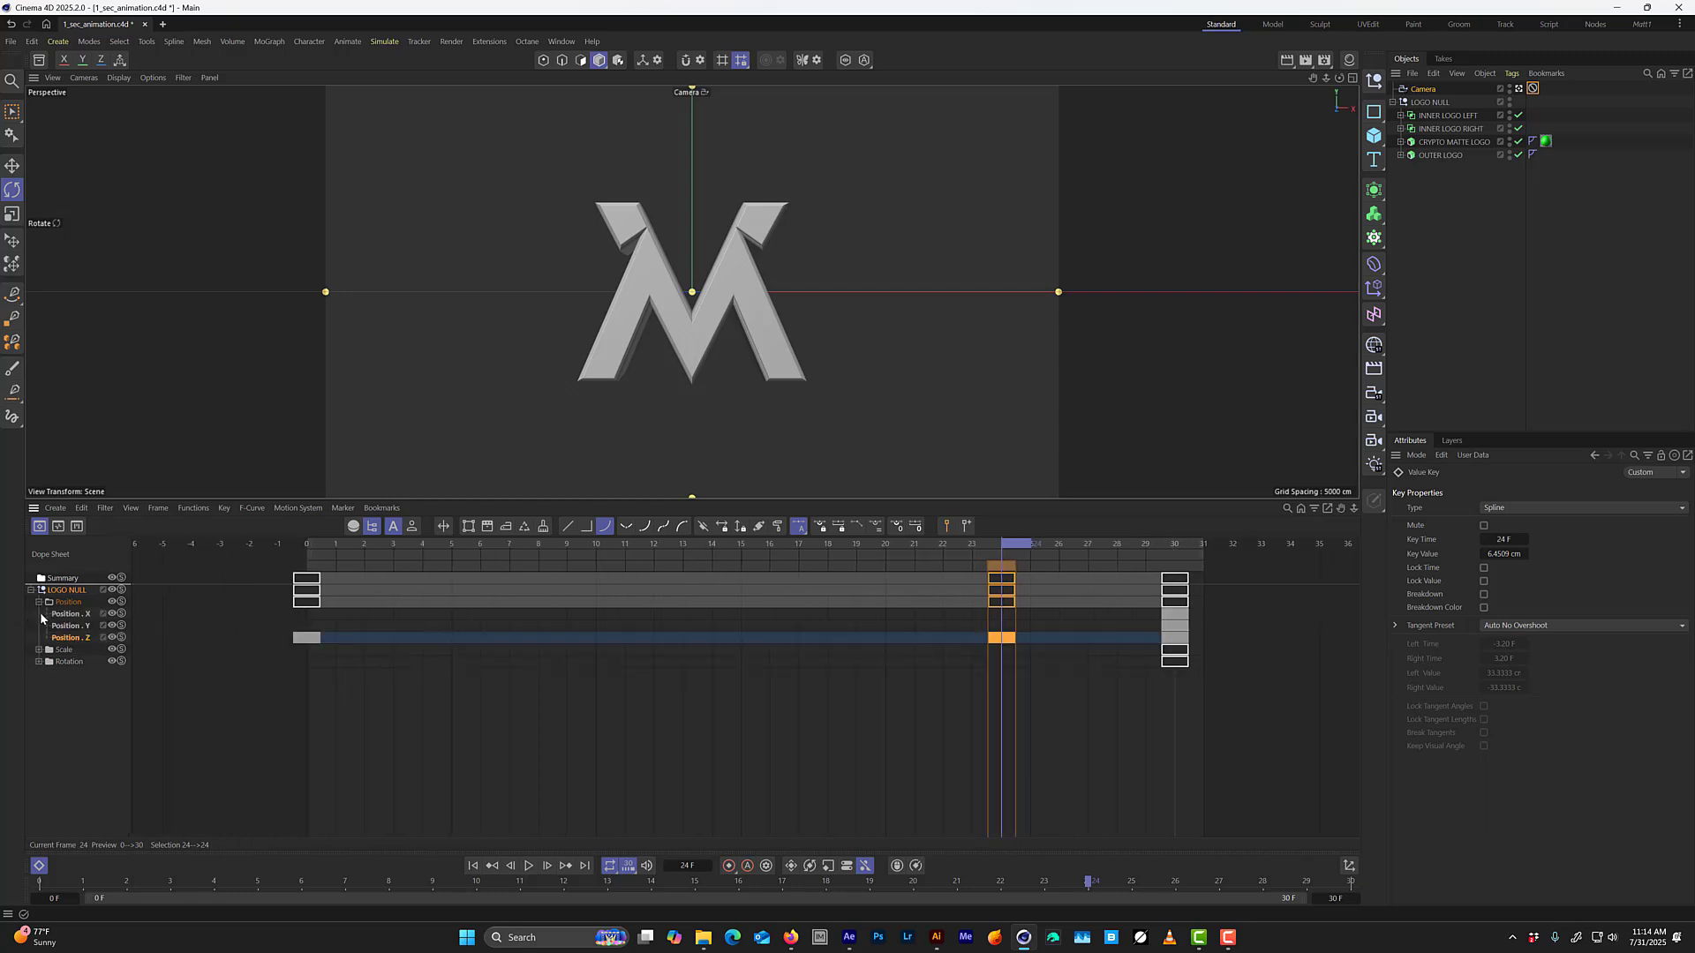
click(65, 639)
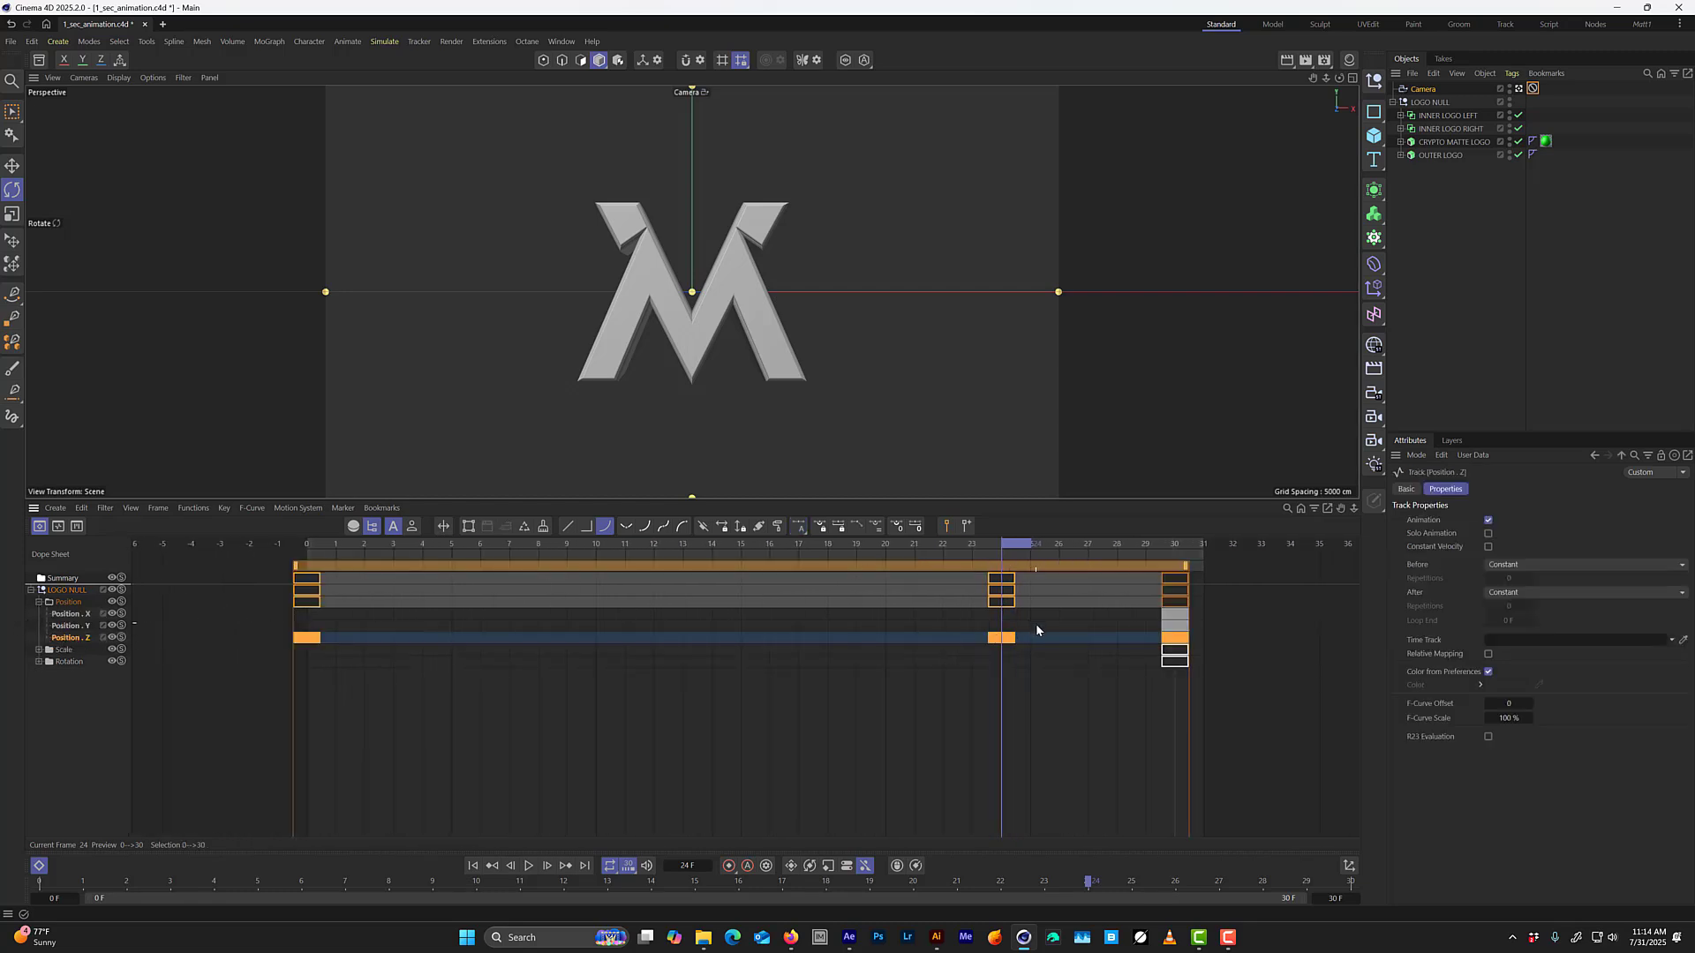
Examine the Position Z F-curve and its tangents around the frame 24 key.
key(Tab)
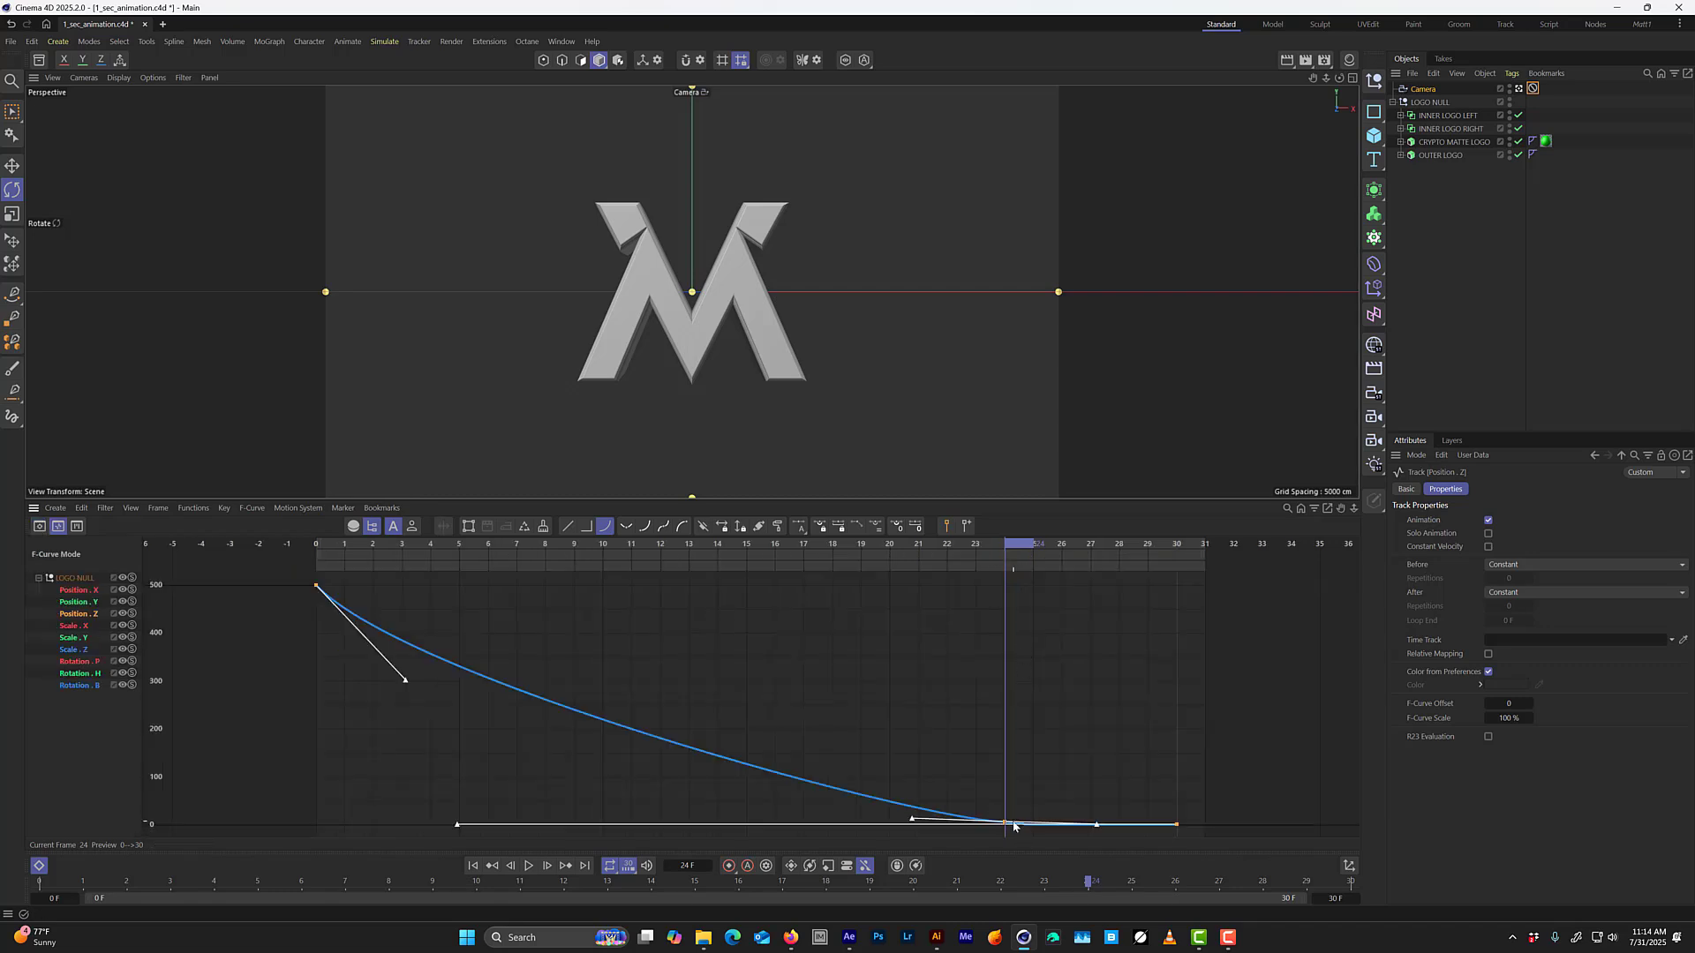
alt+right_drag(1012, 811, 1114, 743)
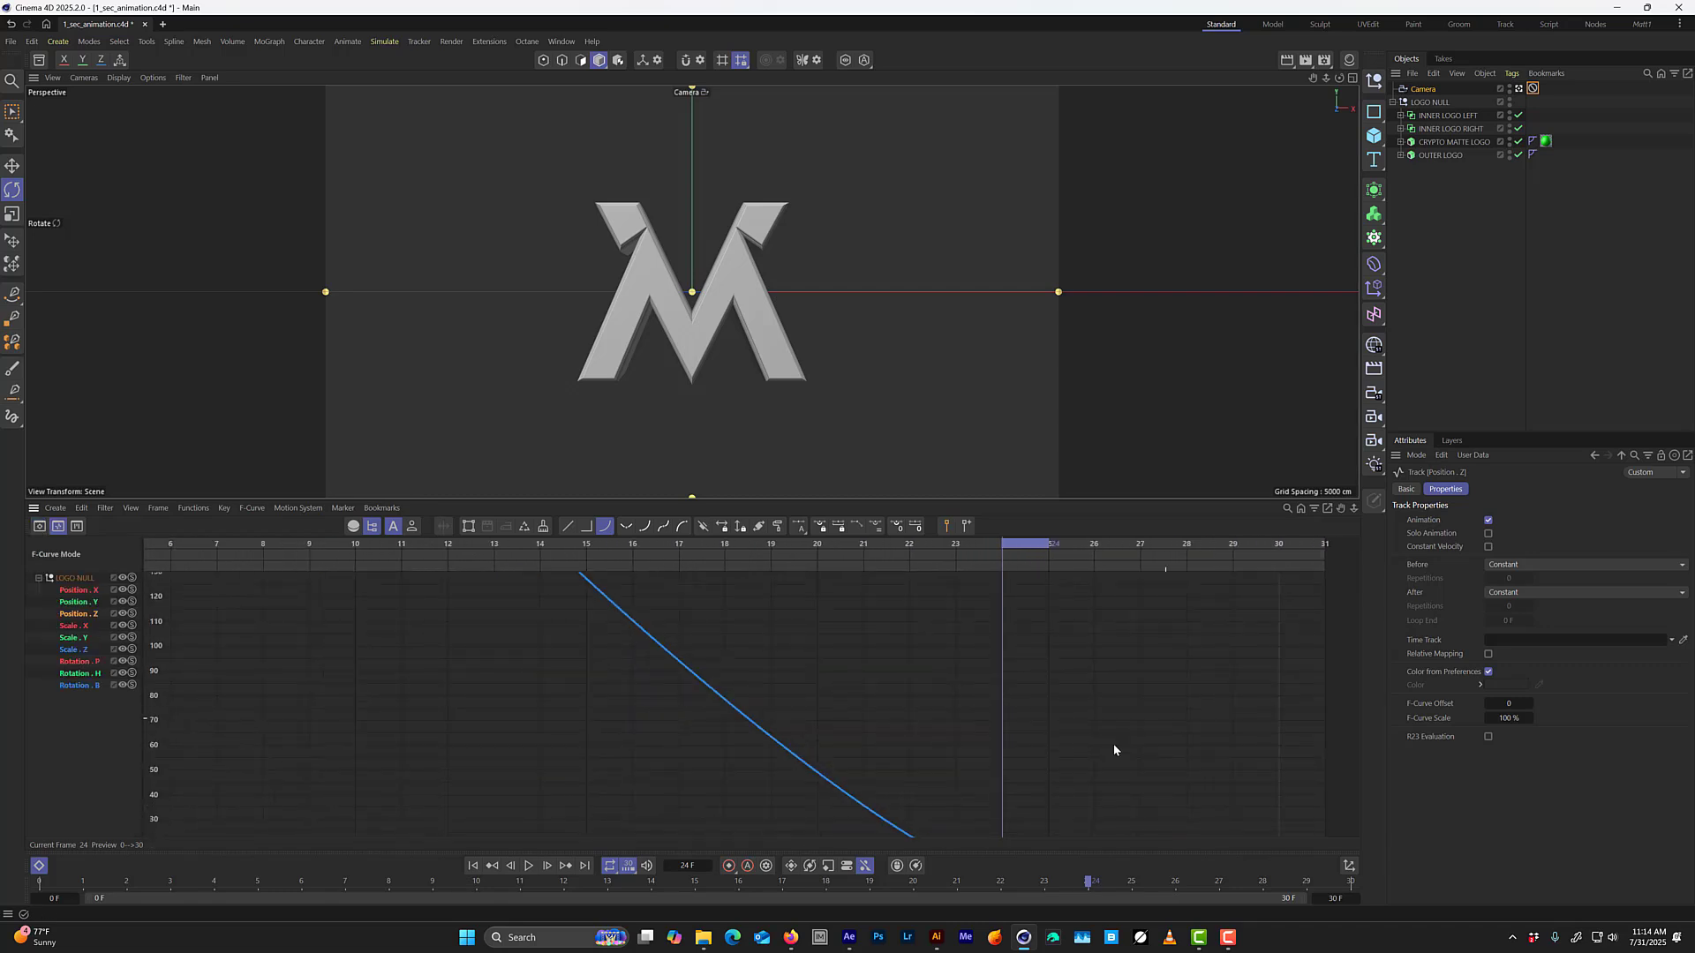
alt+middle_drag(1104, 770, 1025, 653)
alt+right_drag(1025, 654, 814, 654)
Move the frame 24 Position Z key to frame 6 in the dope sheet and show the resulting F-curve.
key(Tab)
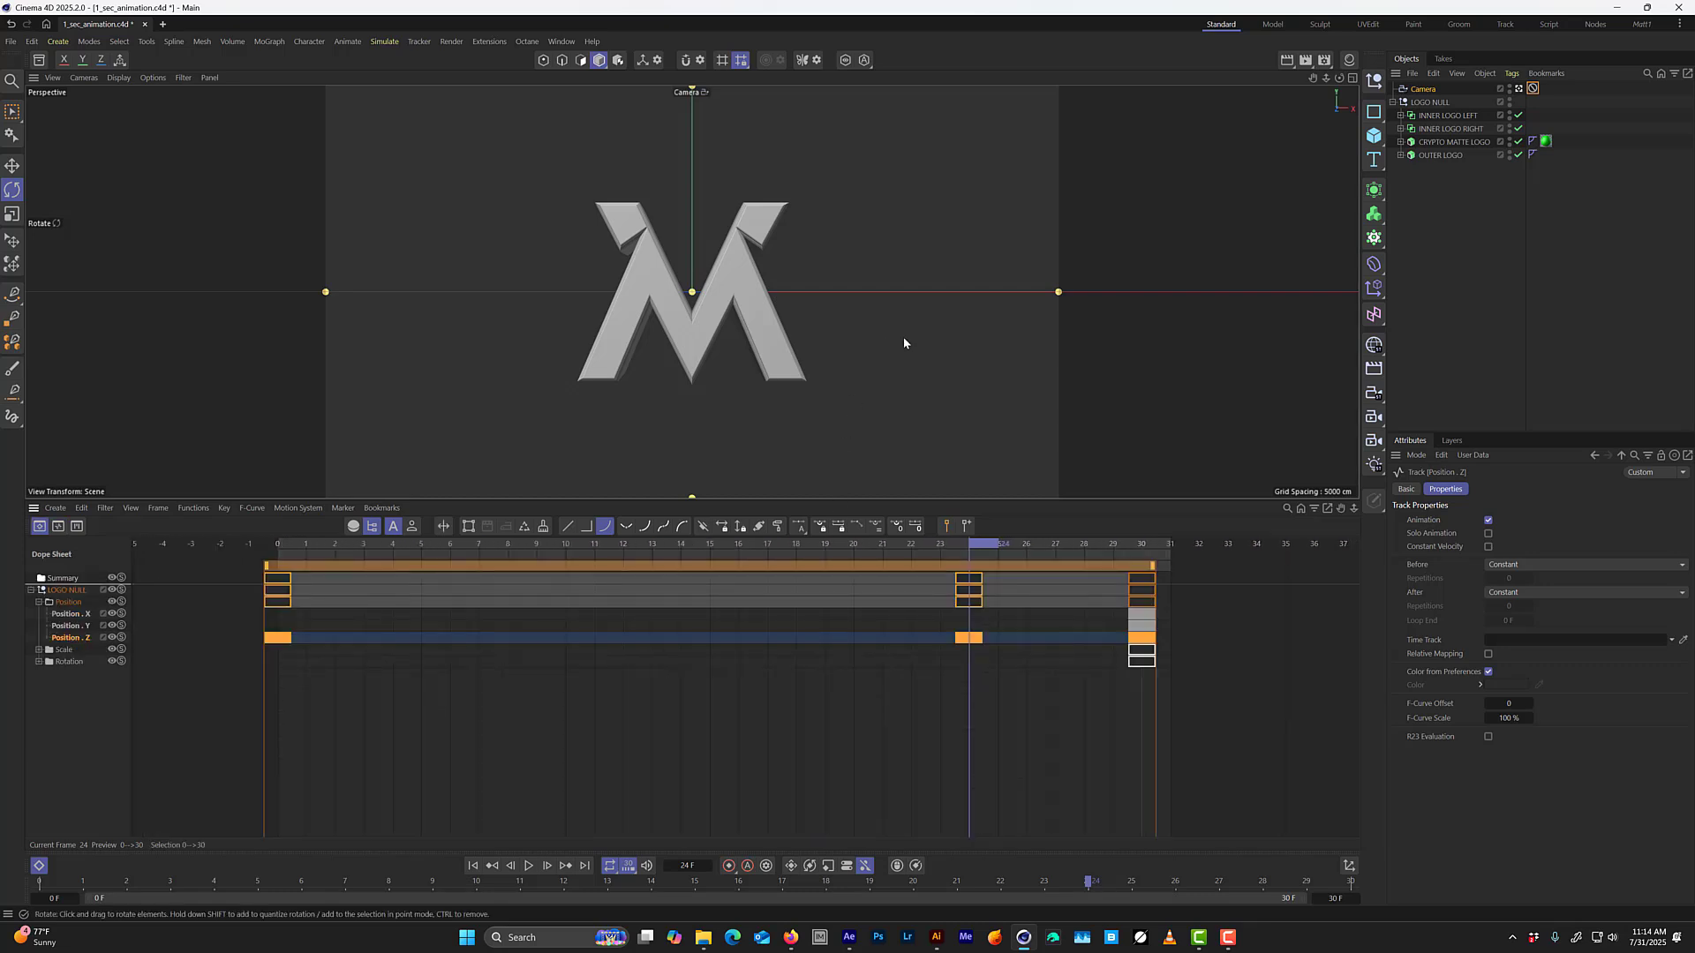
click(971, 637)
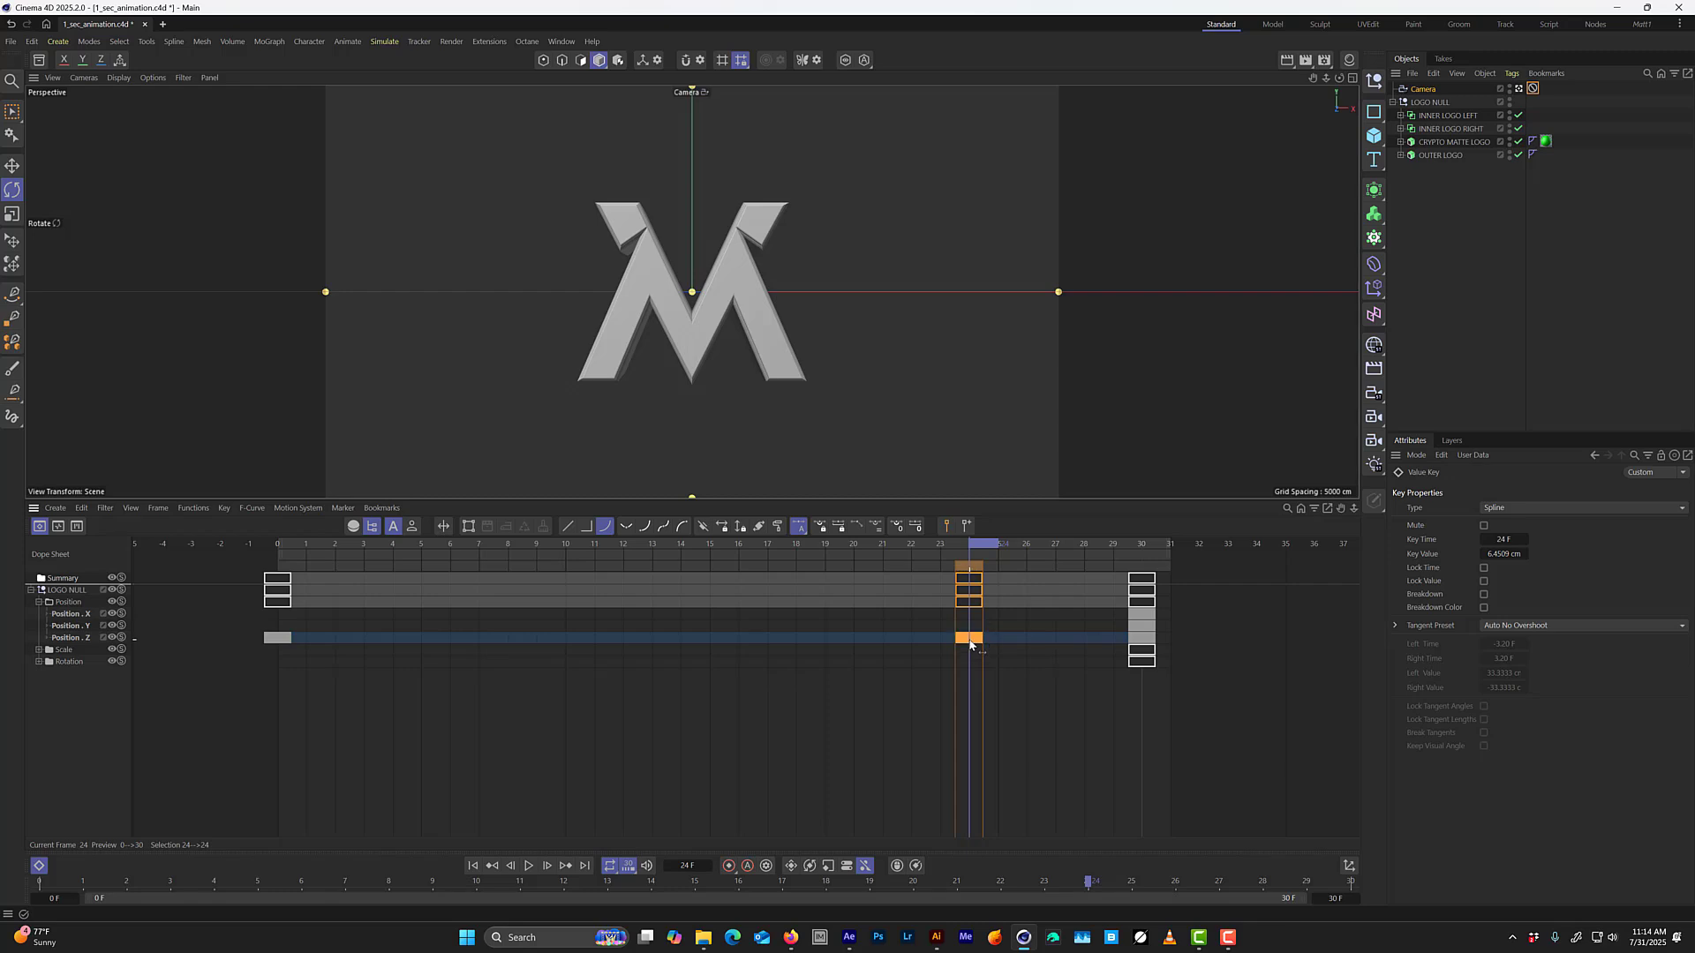
key(Tab)
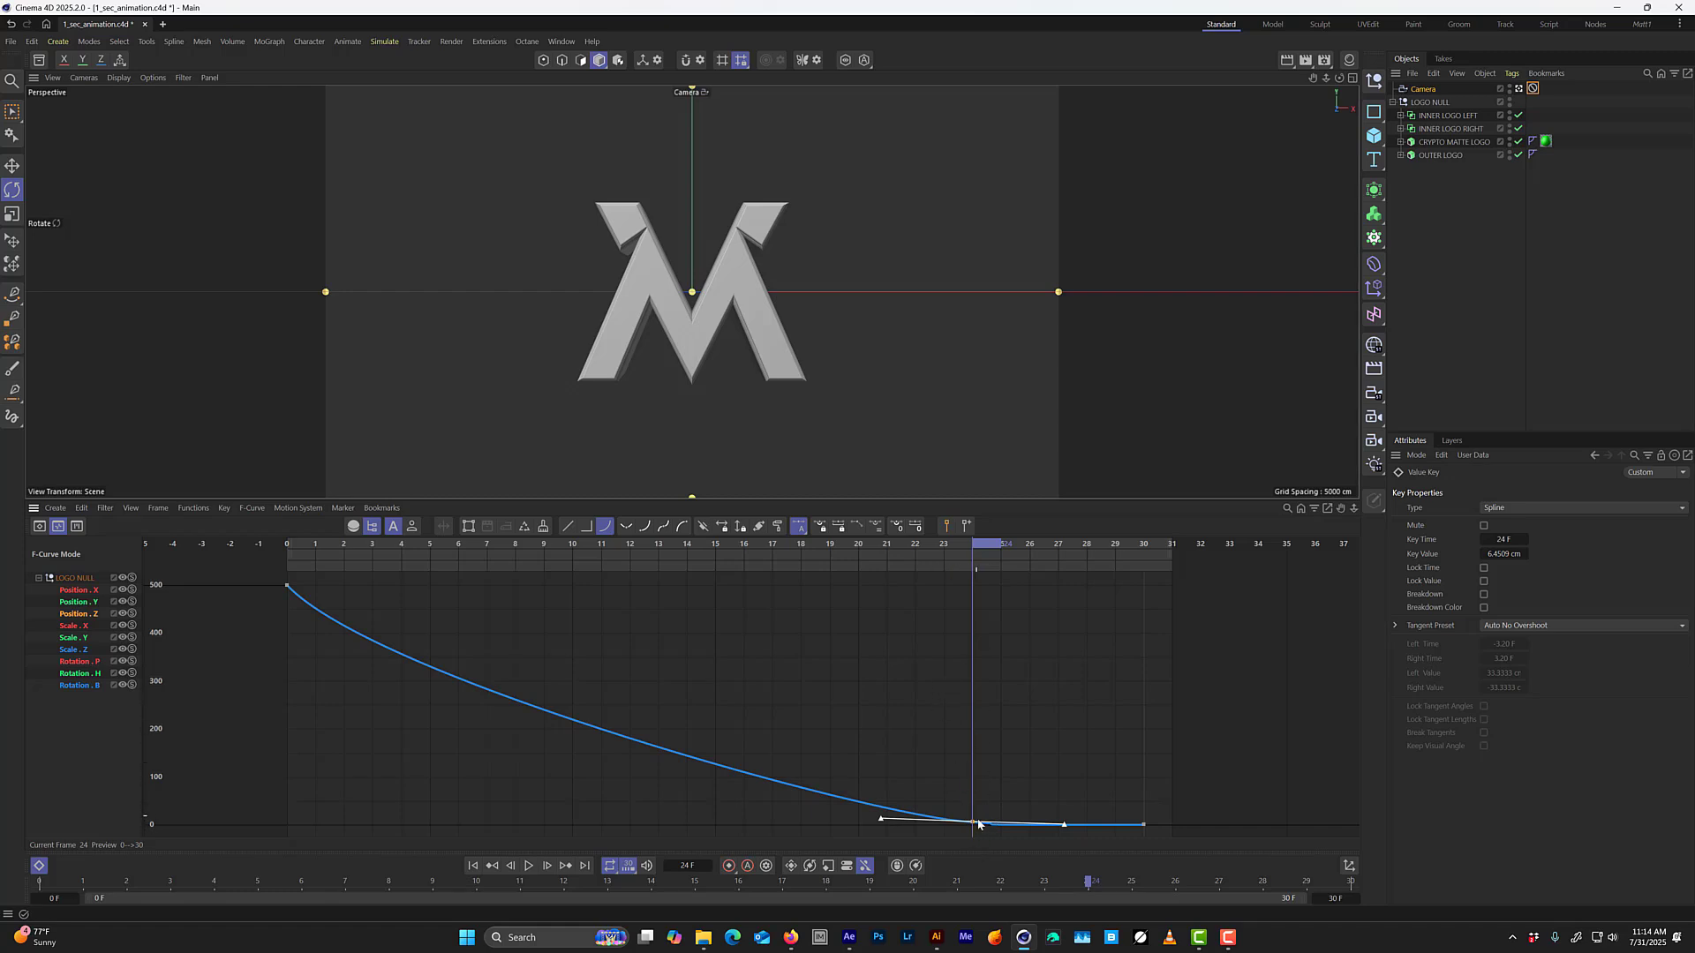
key(Tab)
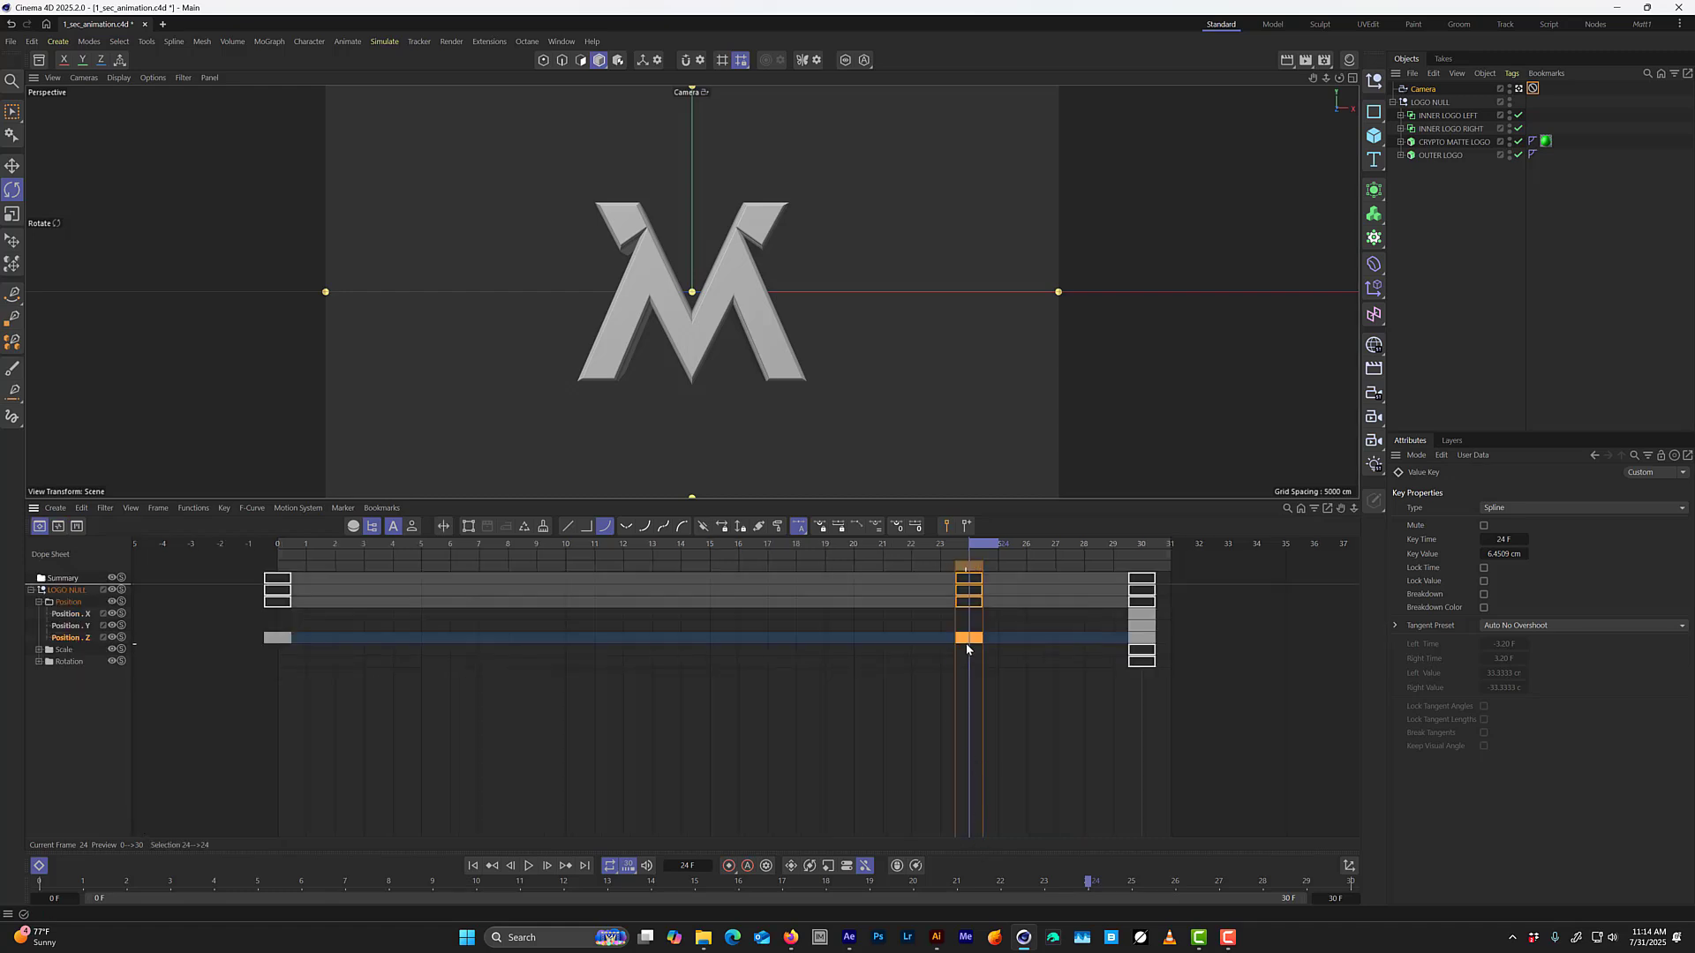
drag(966, 642, 928, 646)
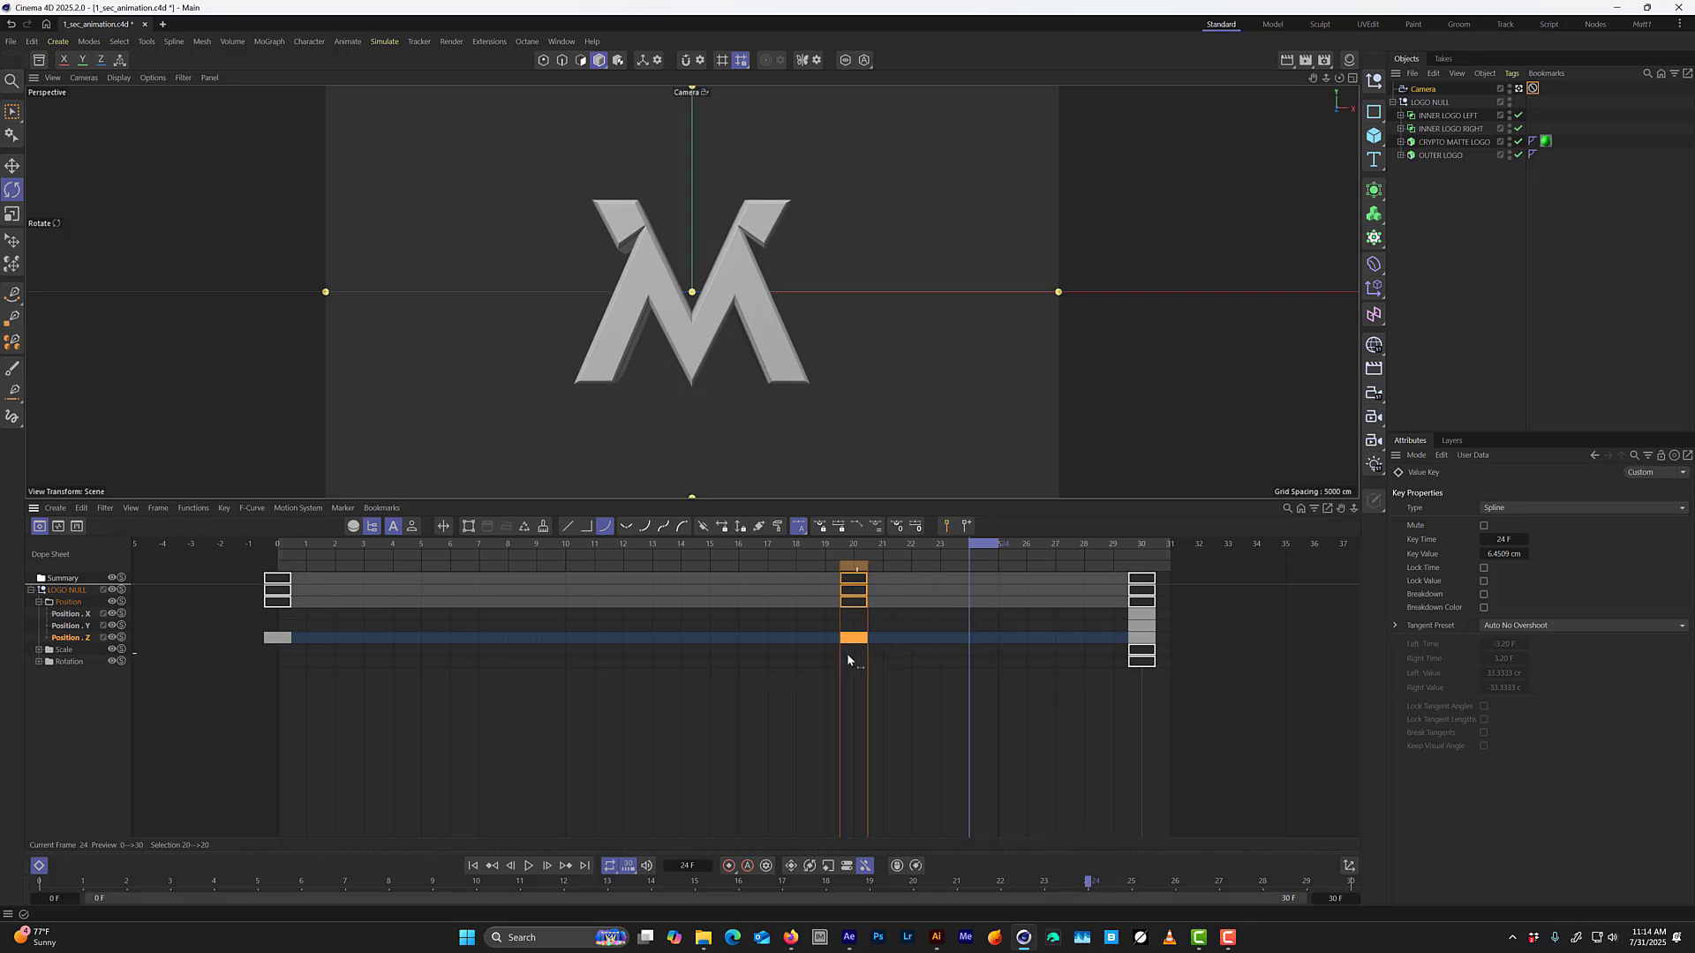
drag(544, 640, 450, 641)
key(Tab)
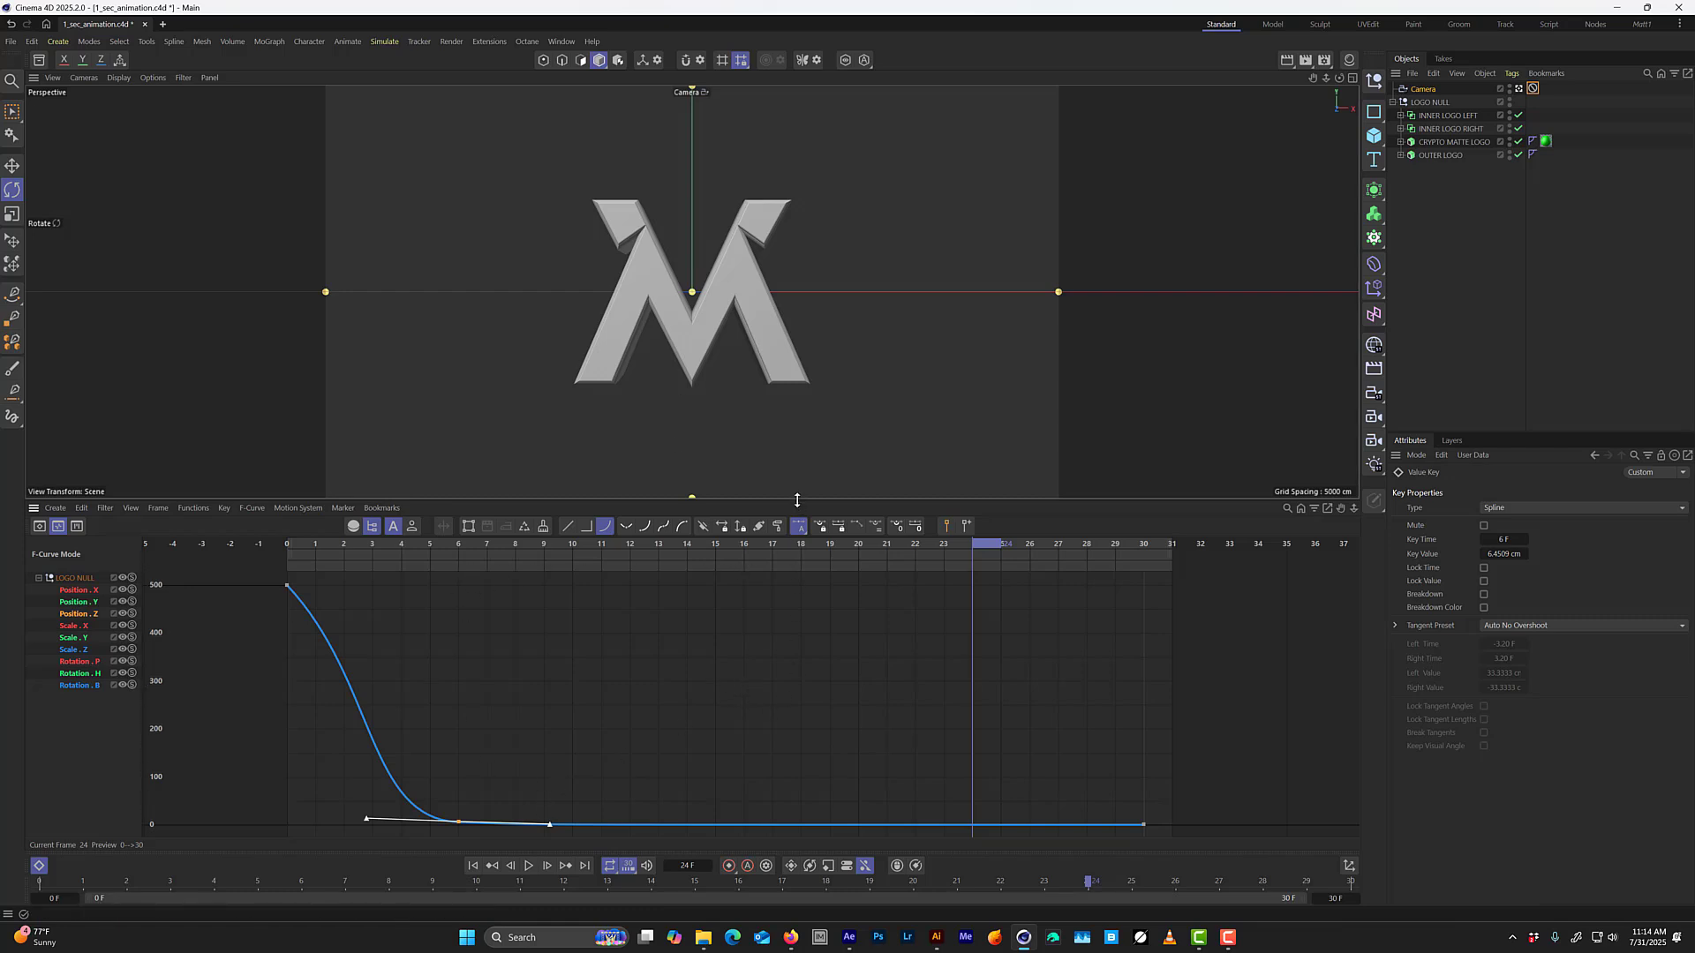
Enlarge the timeline, frame the whole Position Z curve and play the animation from frame 0.
drag(797, 500, 797, 387)
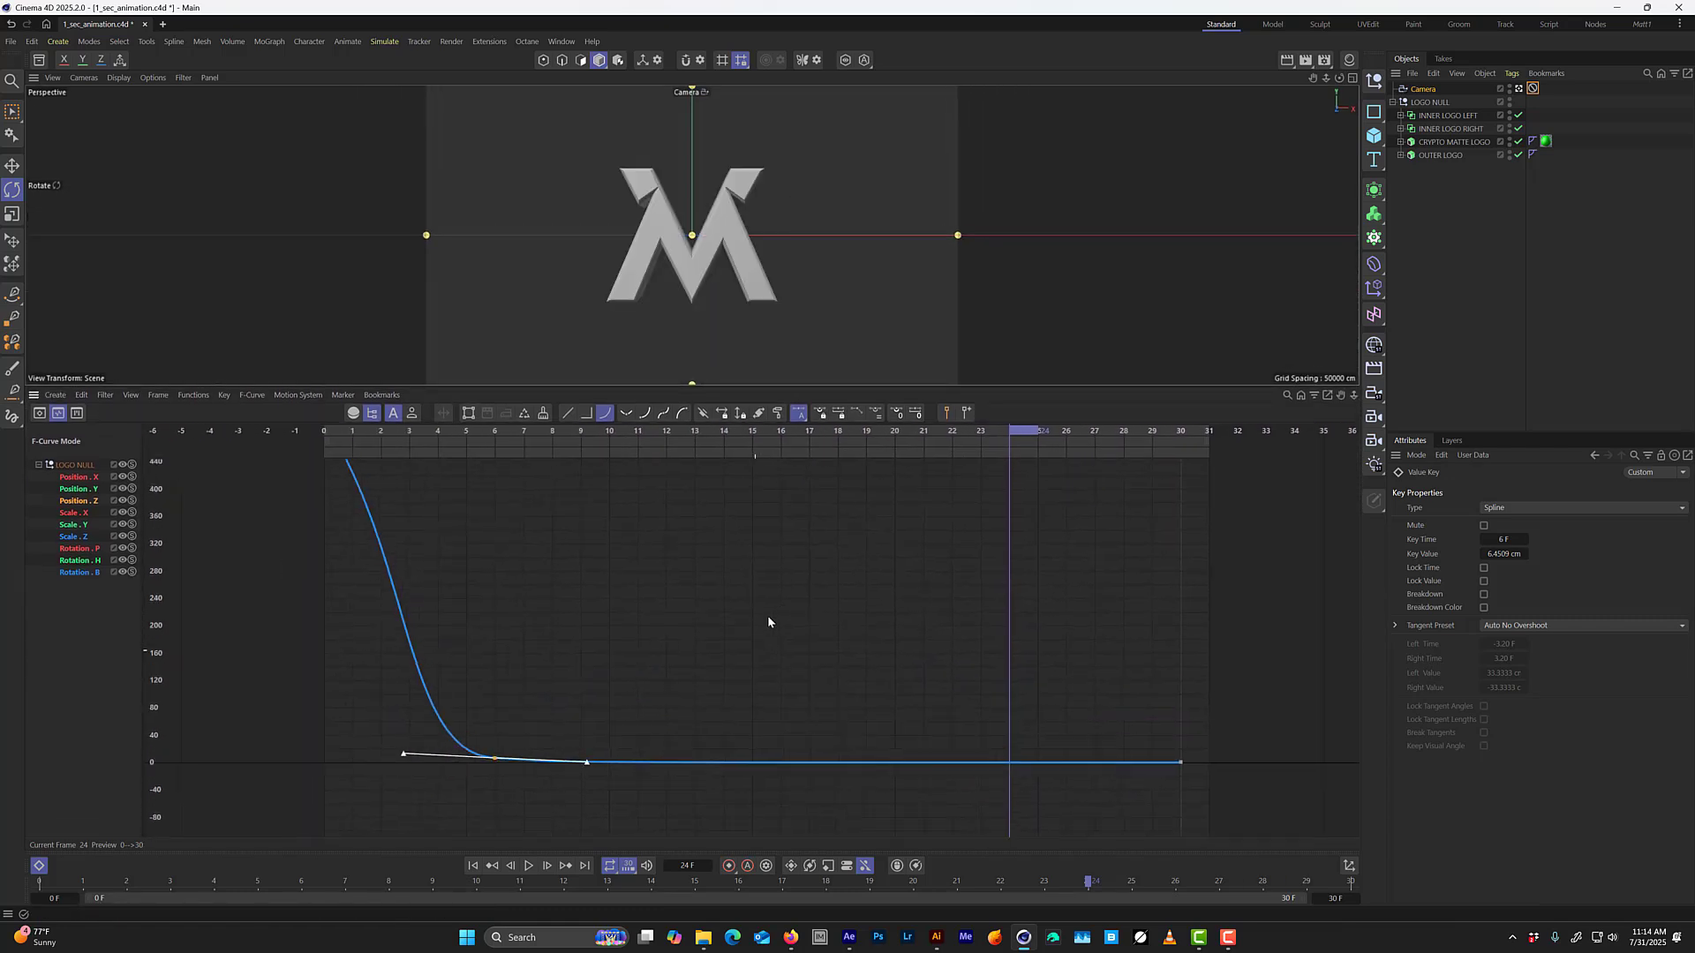
key(h)
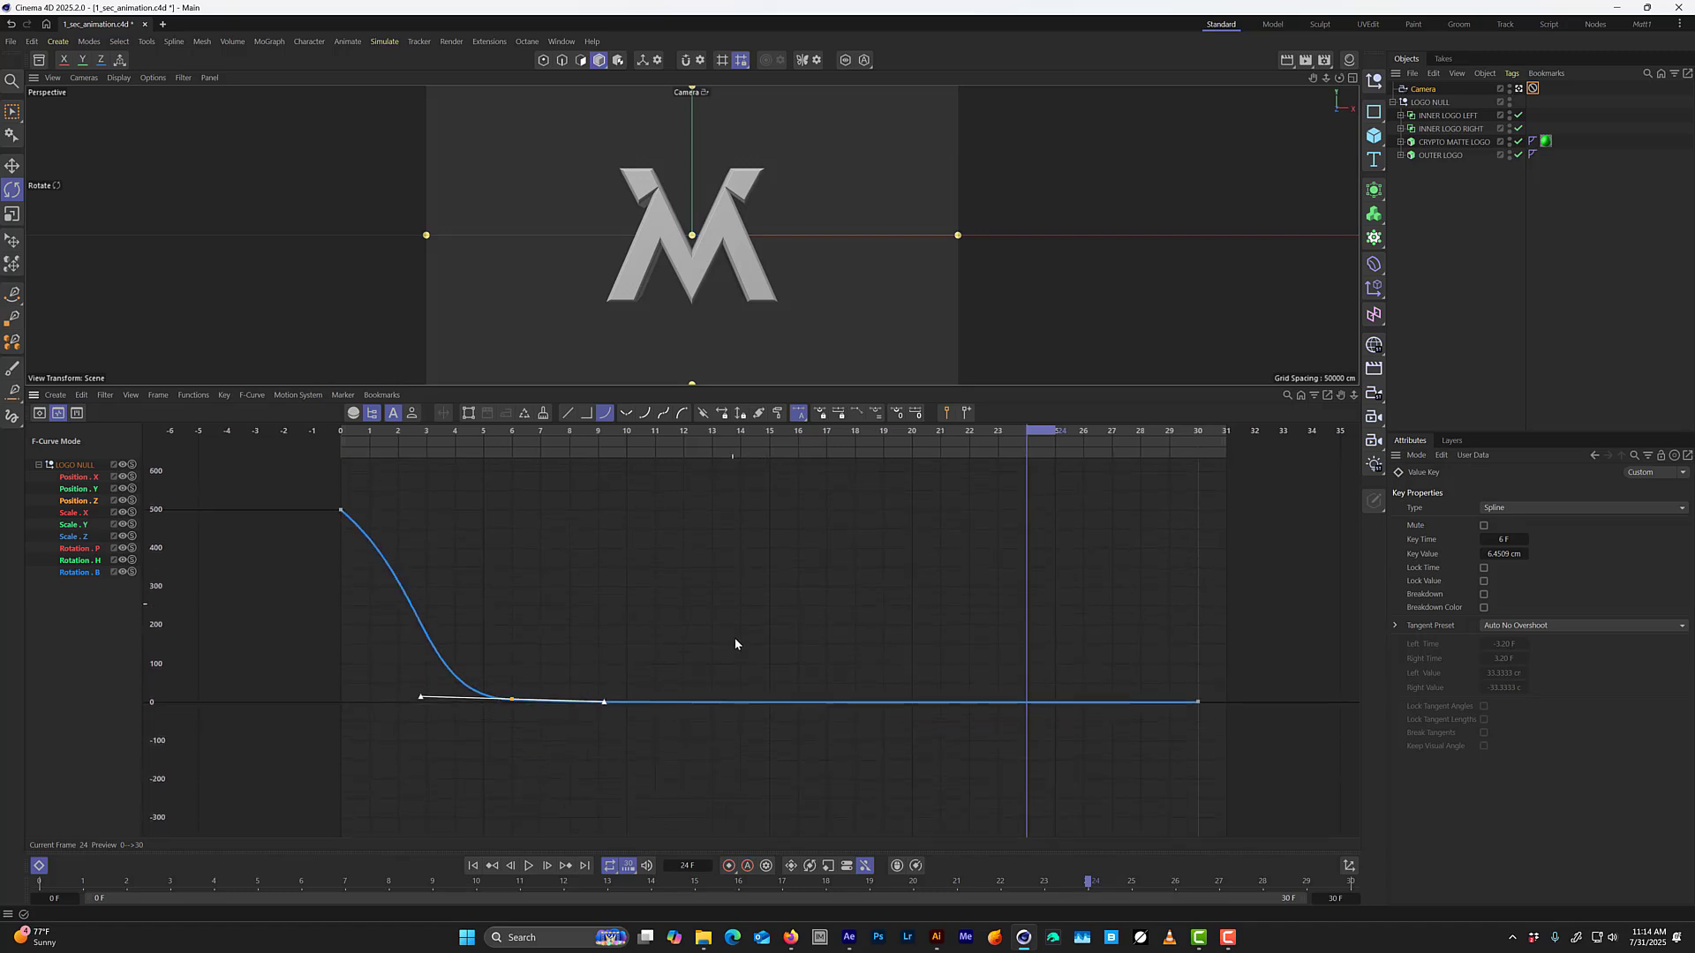
drag(565, 451, 296, 499)
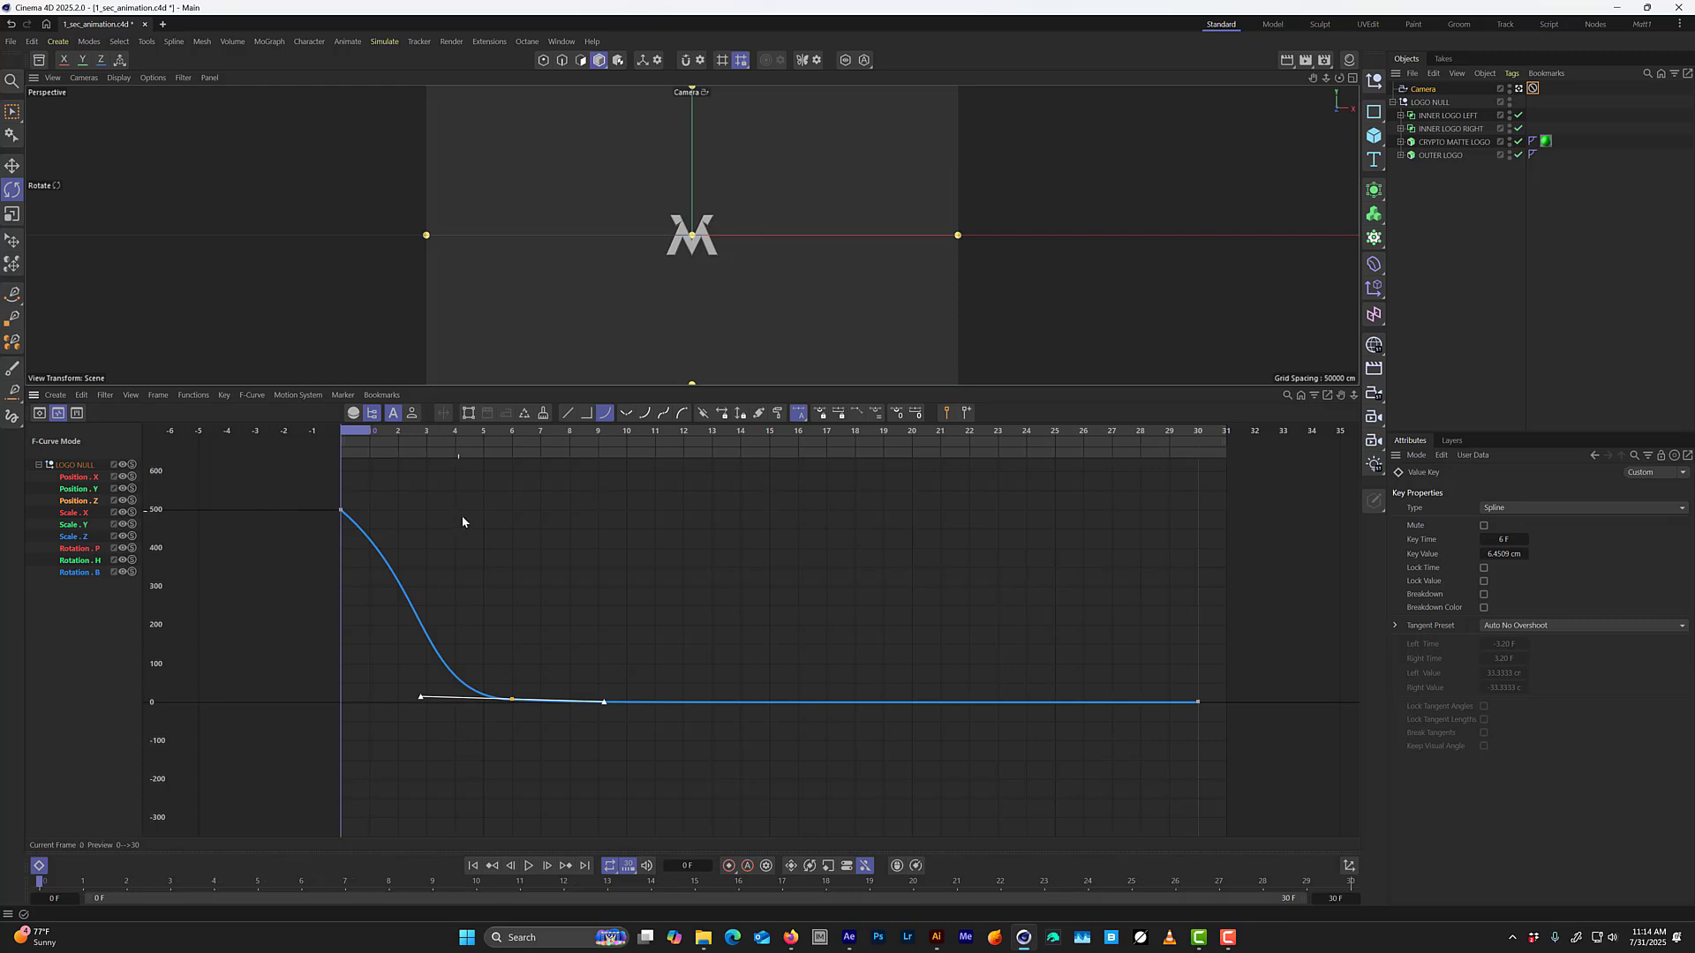
key(F8)
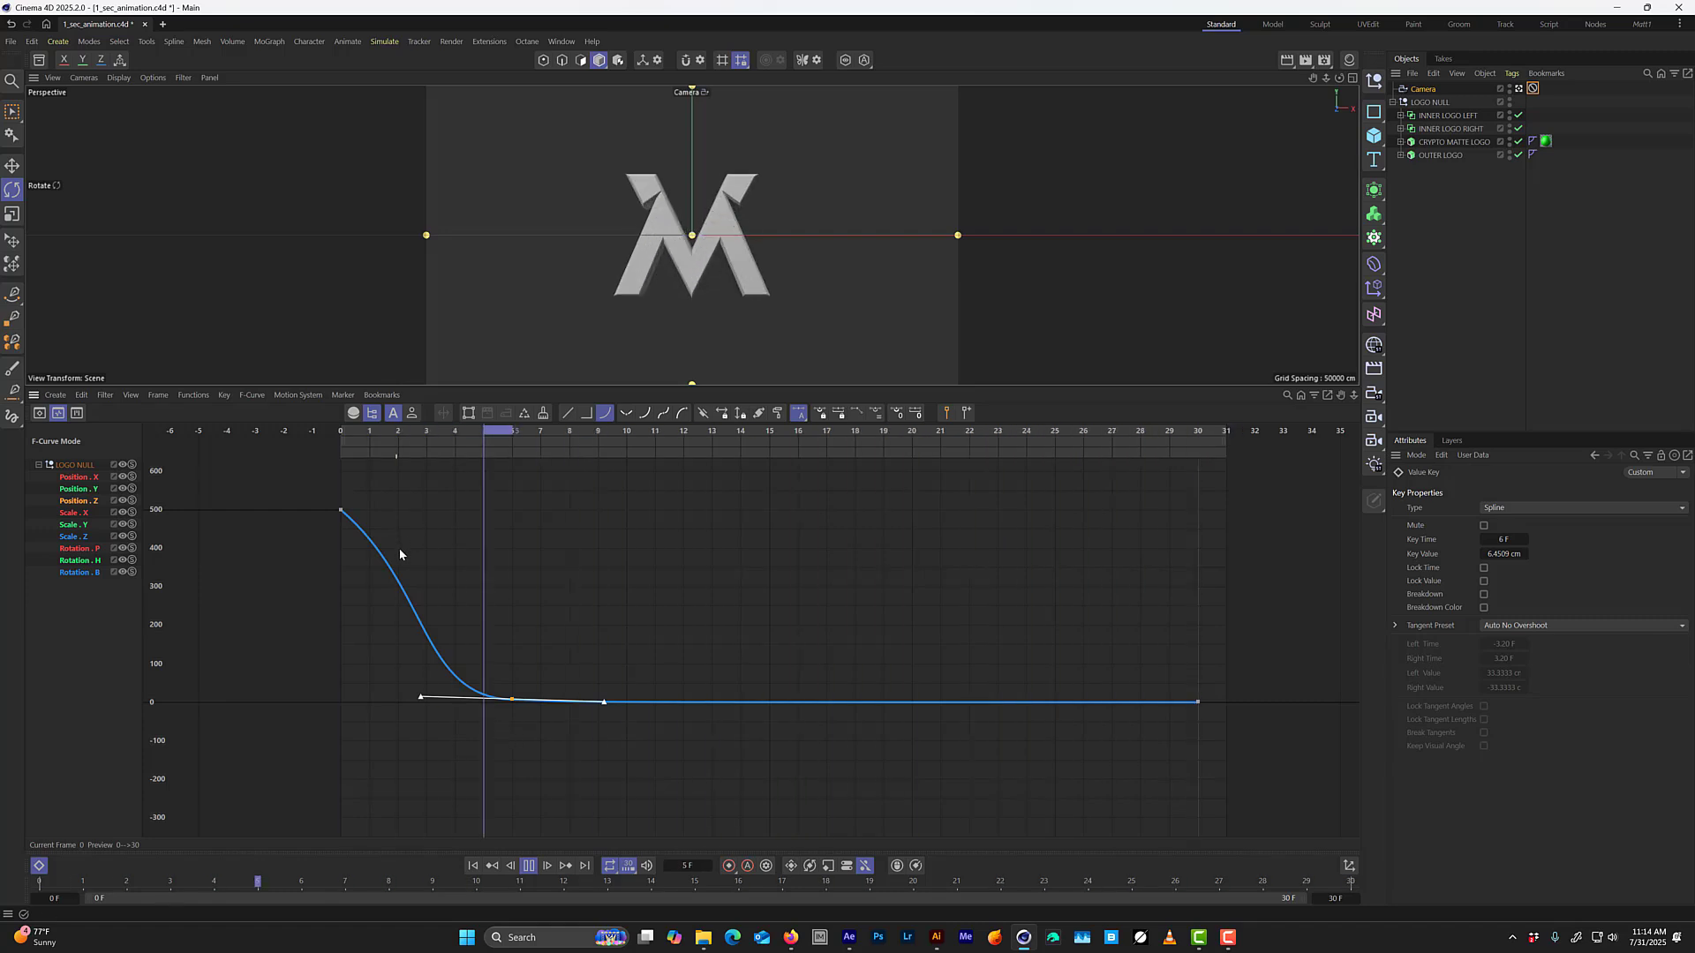
mouse_move(527, 652)
alt+right_down()
mouse_move(528, 629)
mouse_move(531, 651)
alt+right_up()
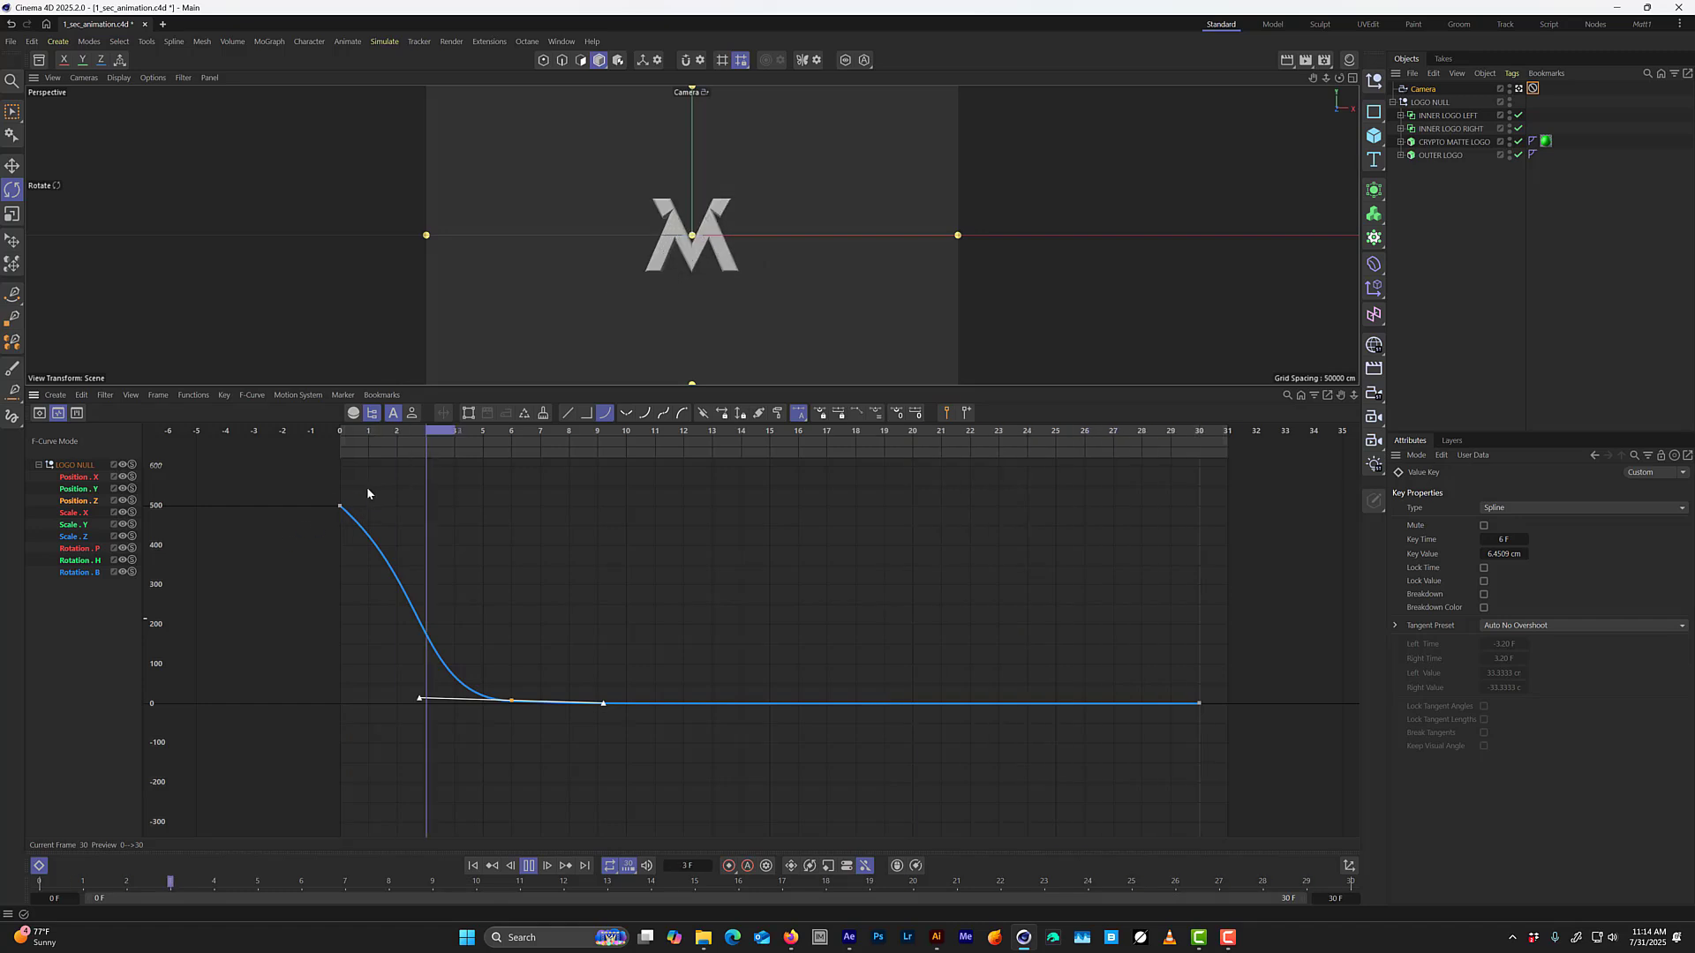
Steepen the frame 0 Position Z key's right tangent to under half a frame and about -200 cm, and select the frame 6 key.
drag(363, 482, 298, 575)
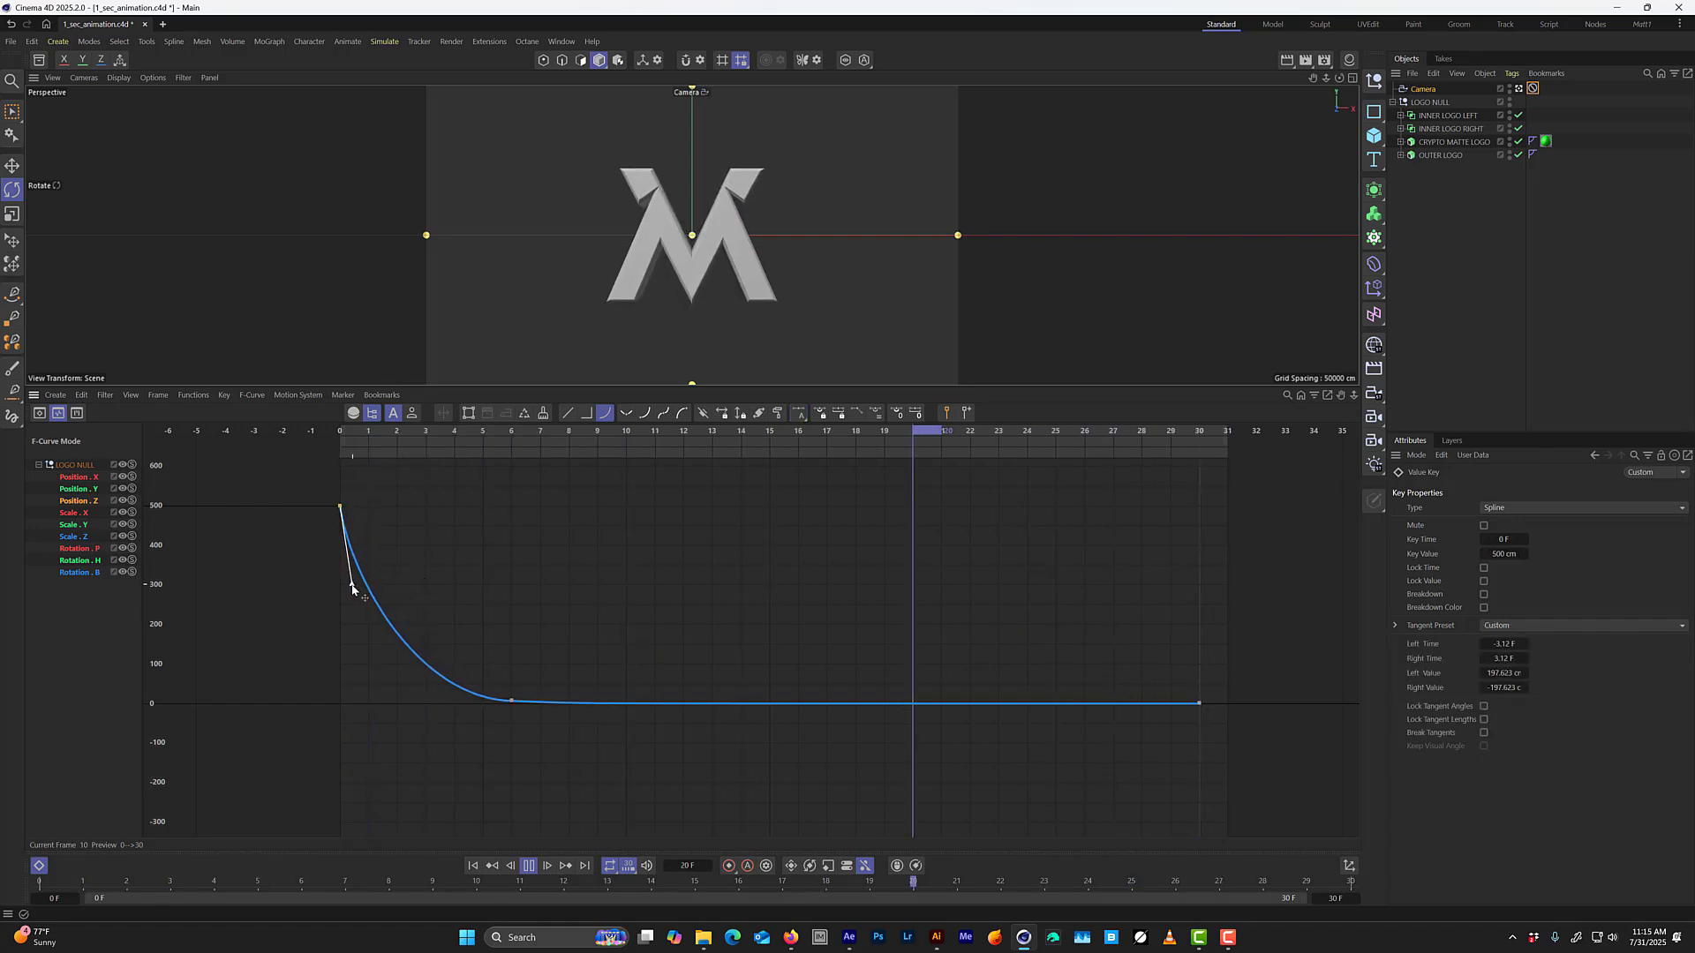
drag(346, 589, 347, 588)
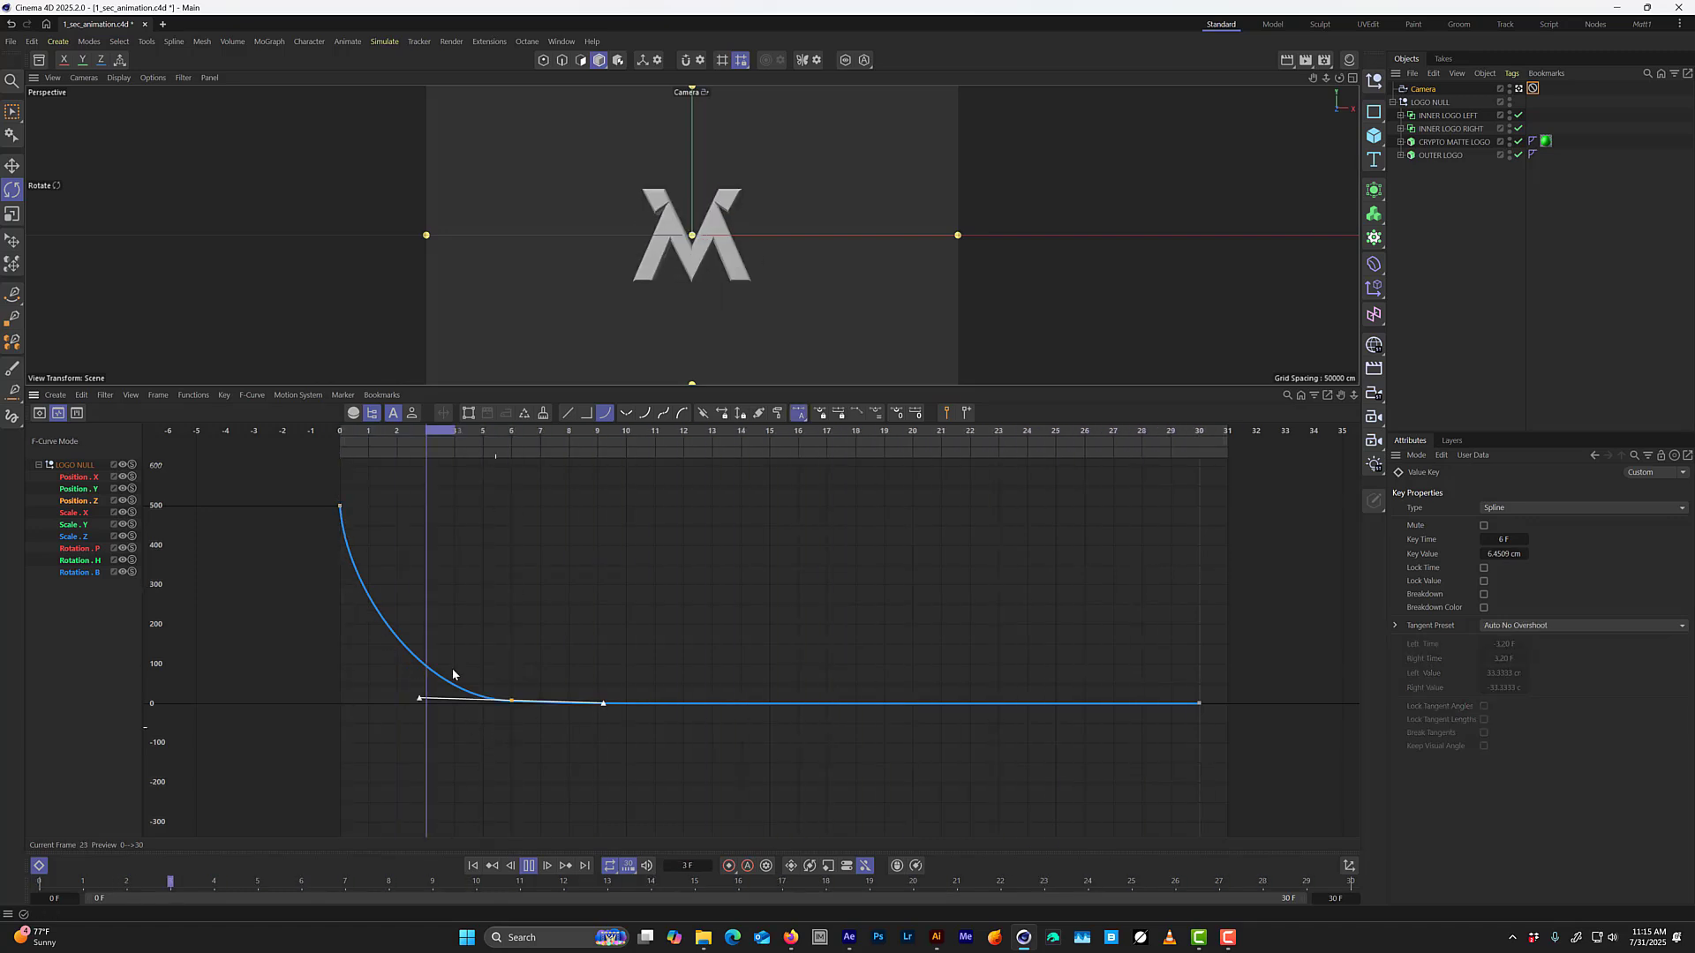
click(511, 700)
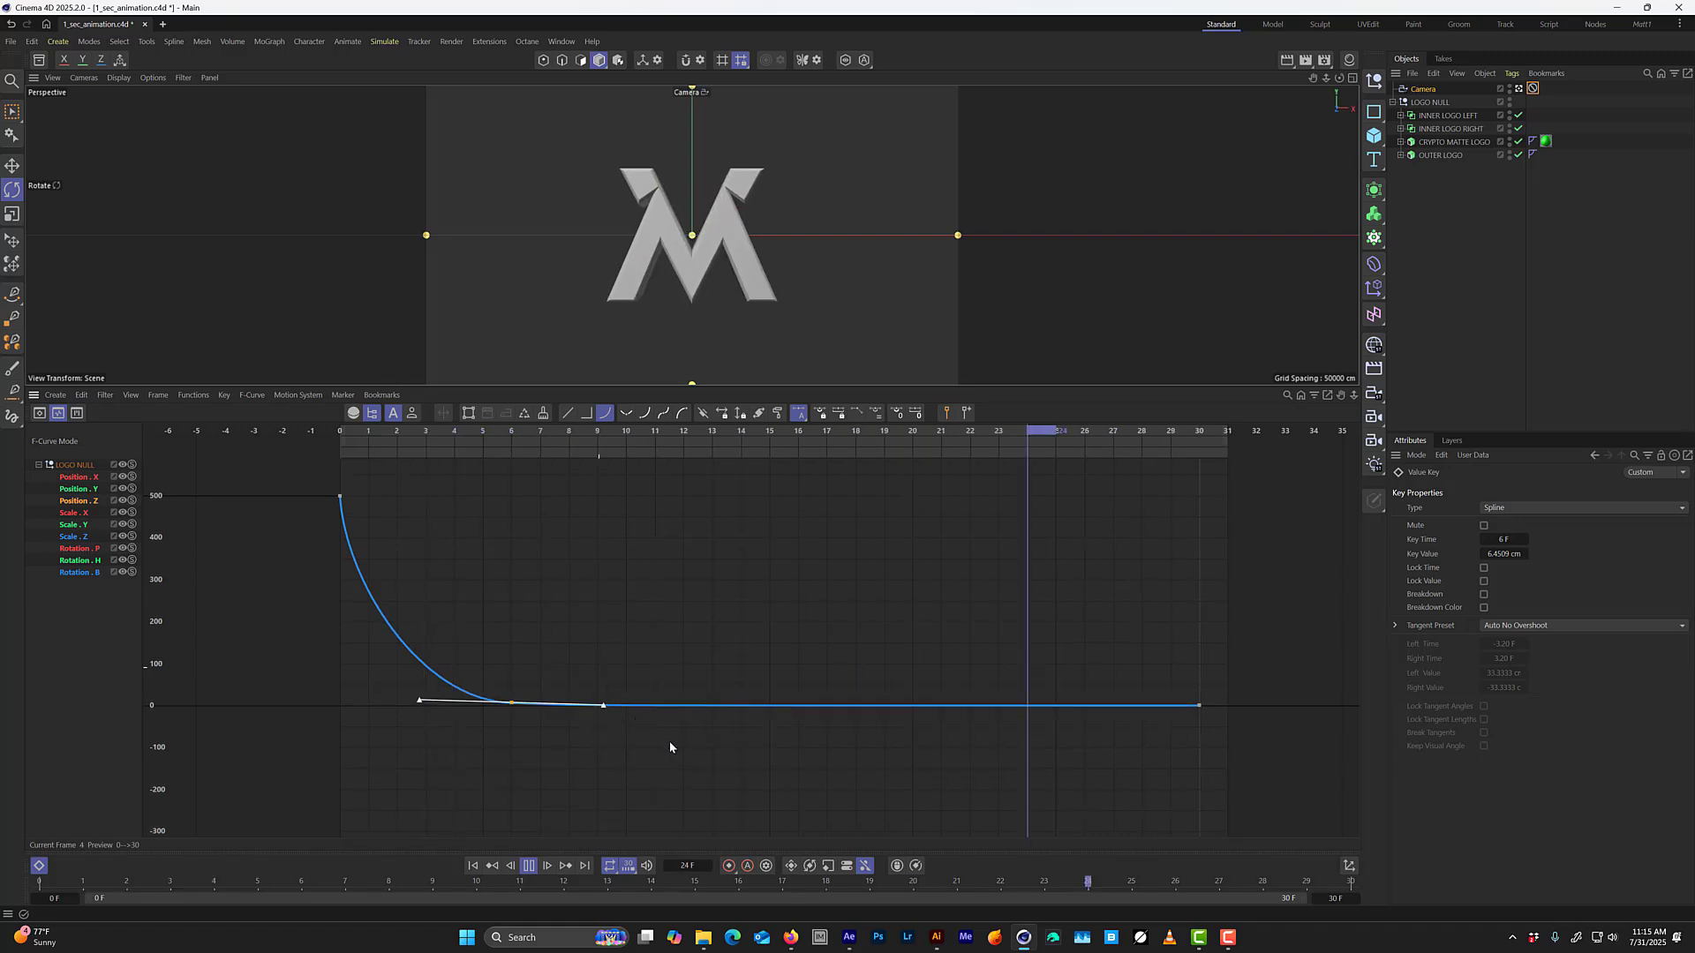
Compare the Position Z key values at frame 30 and frame 6.
alt+right_drag(684, 749, 920, 703)
alt+middle_drag(1050, 704, 842, 717)
drag(1226, 606, 1139, 688)
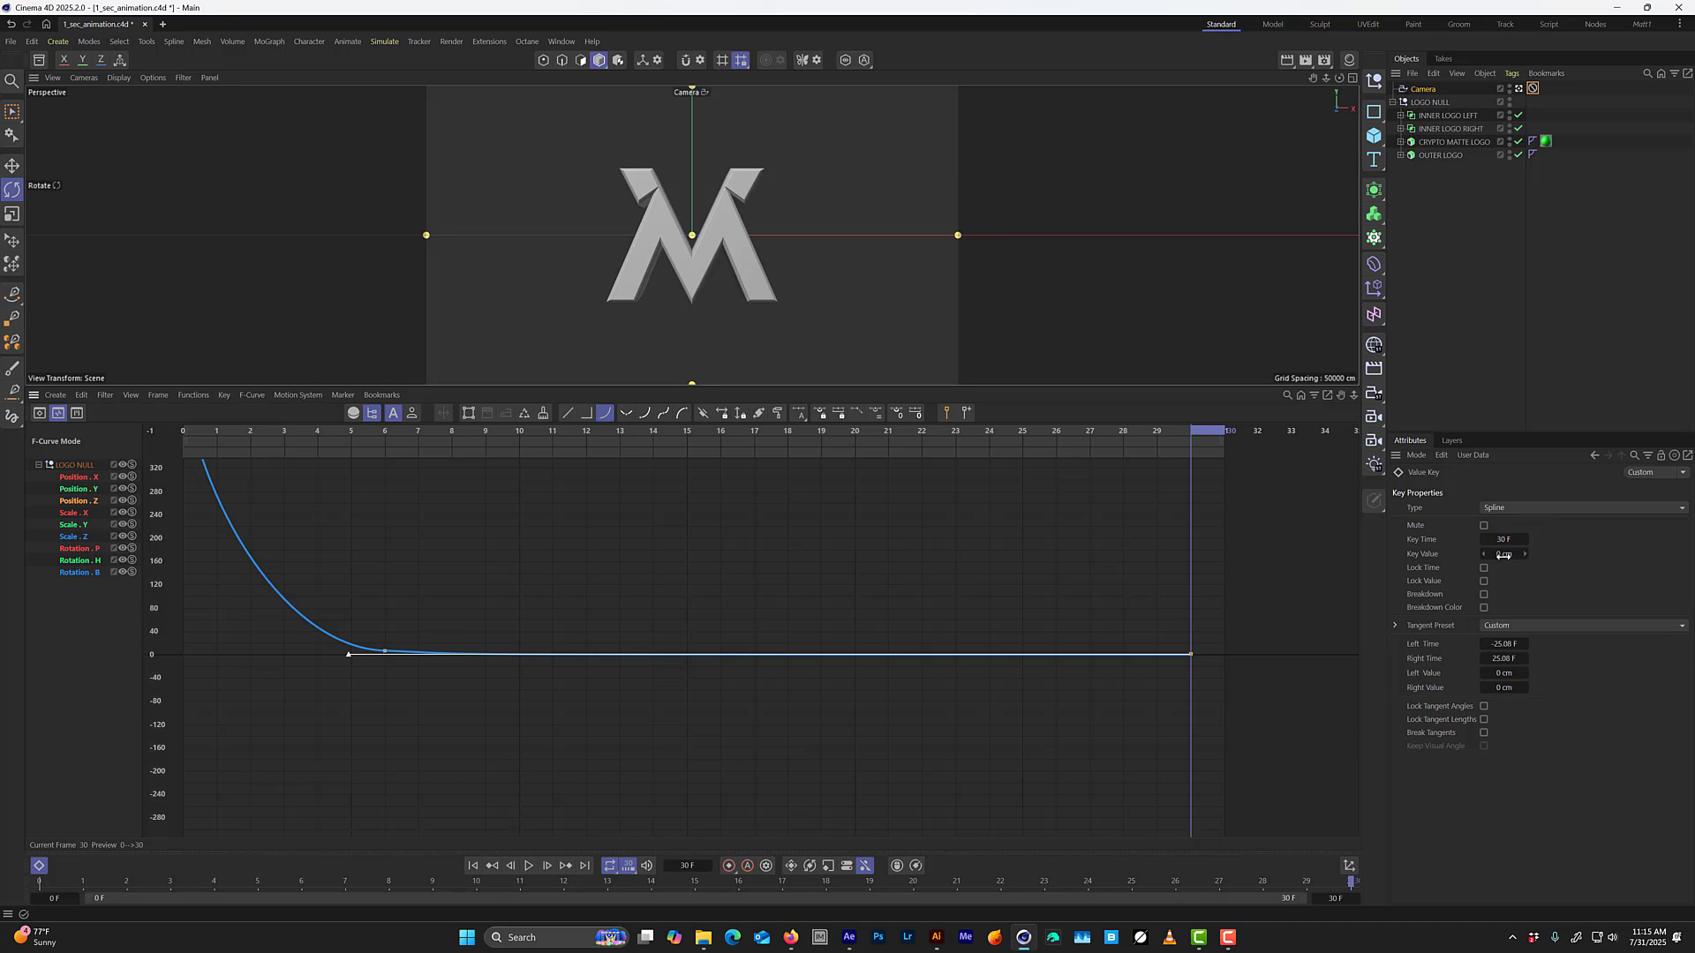
click(385, 650)
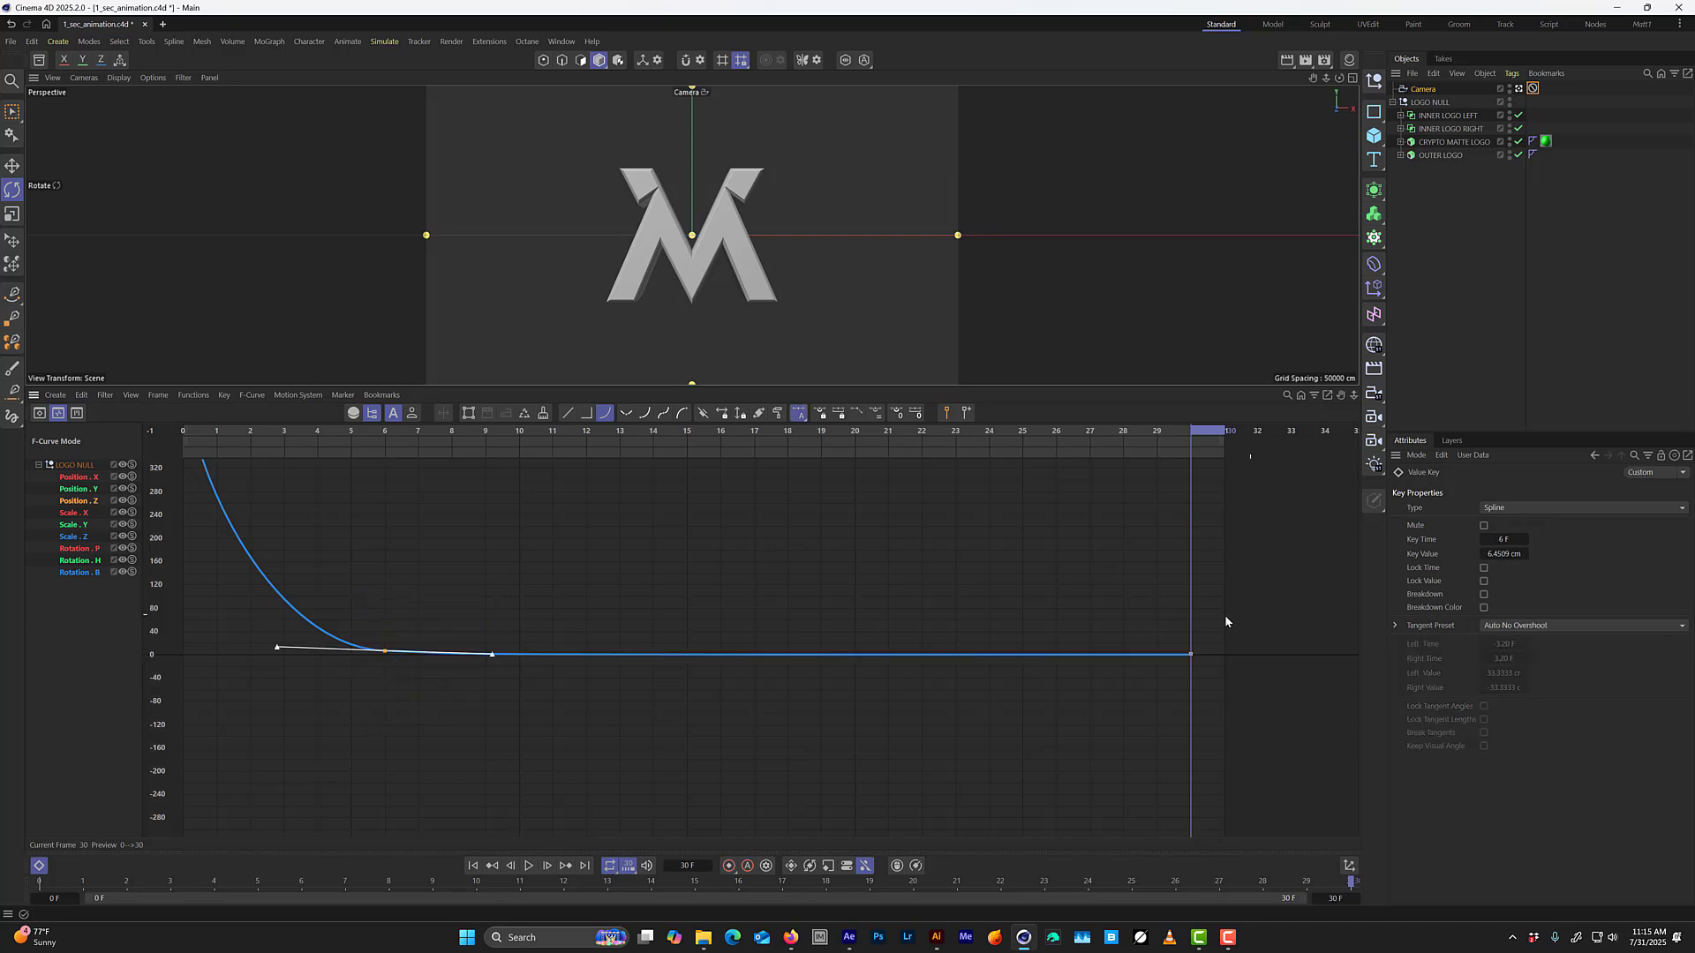
Shorten the frame 30 Position Z key's left tangent to 15 frames at 0 cm and play the animation.
drag(1235, 564, 1111, 746)
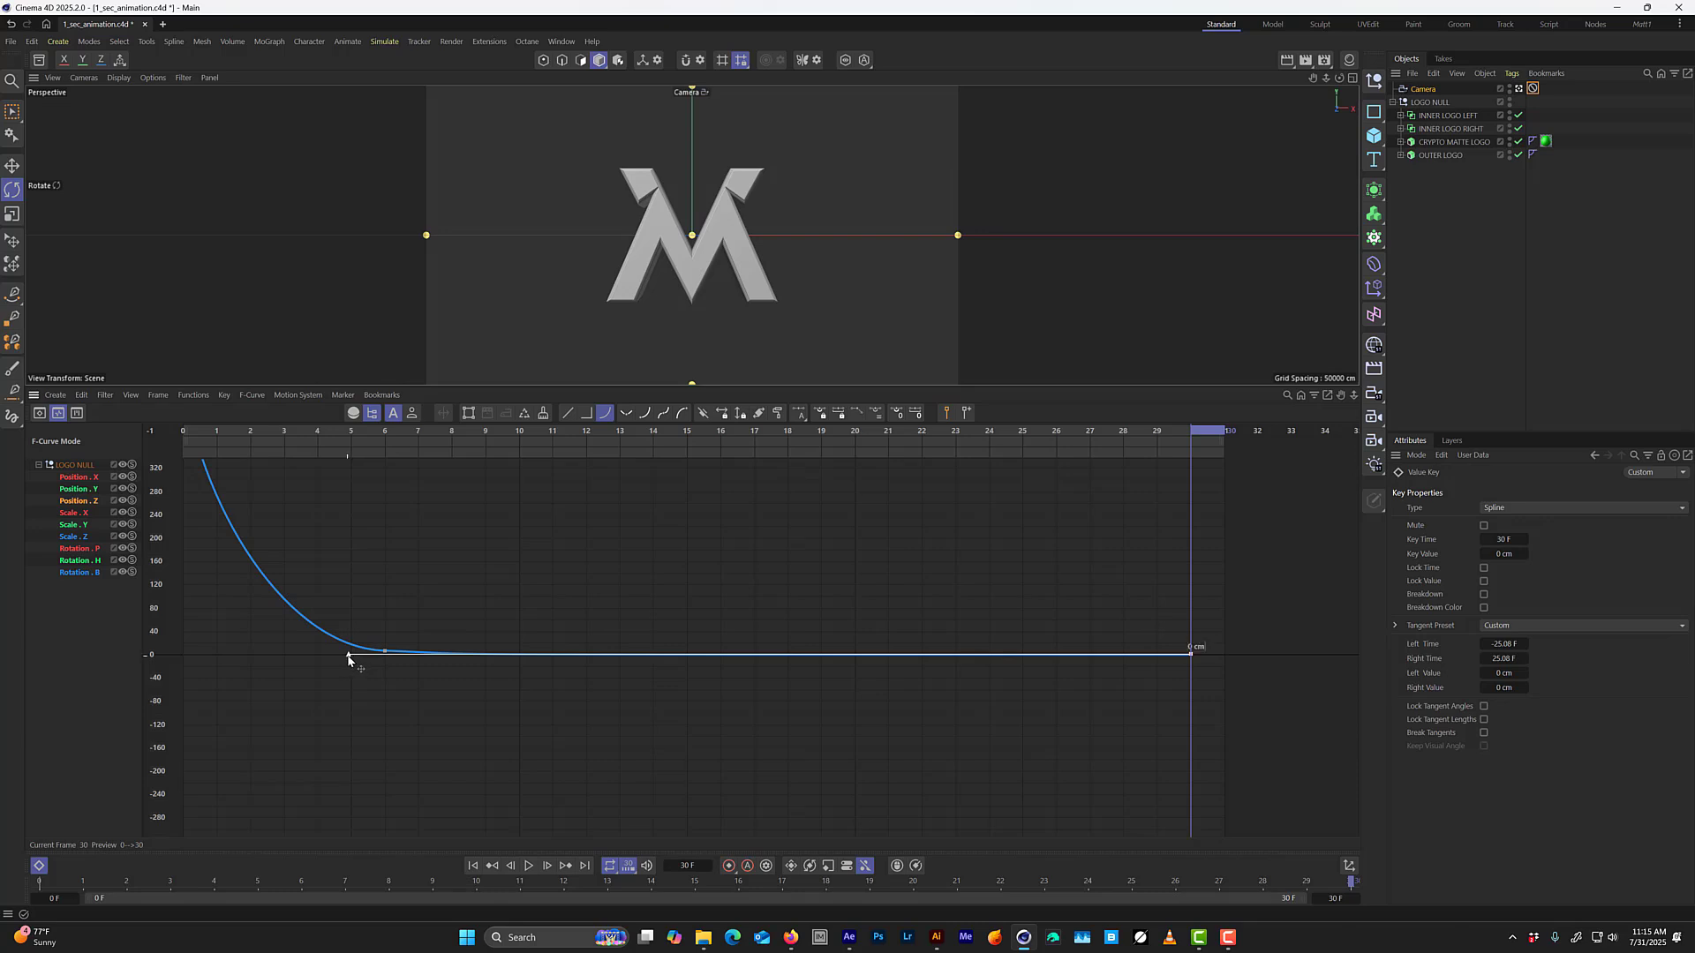
drag(420, 661, 548, 656)
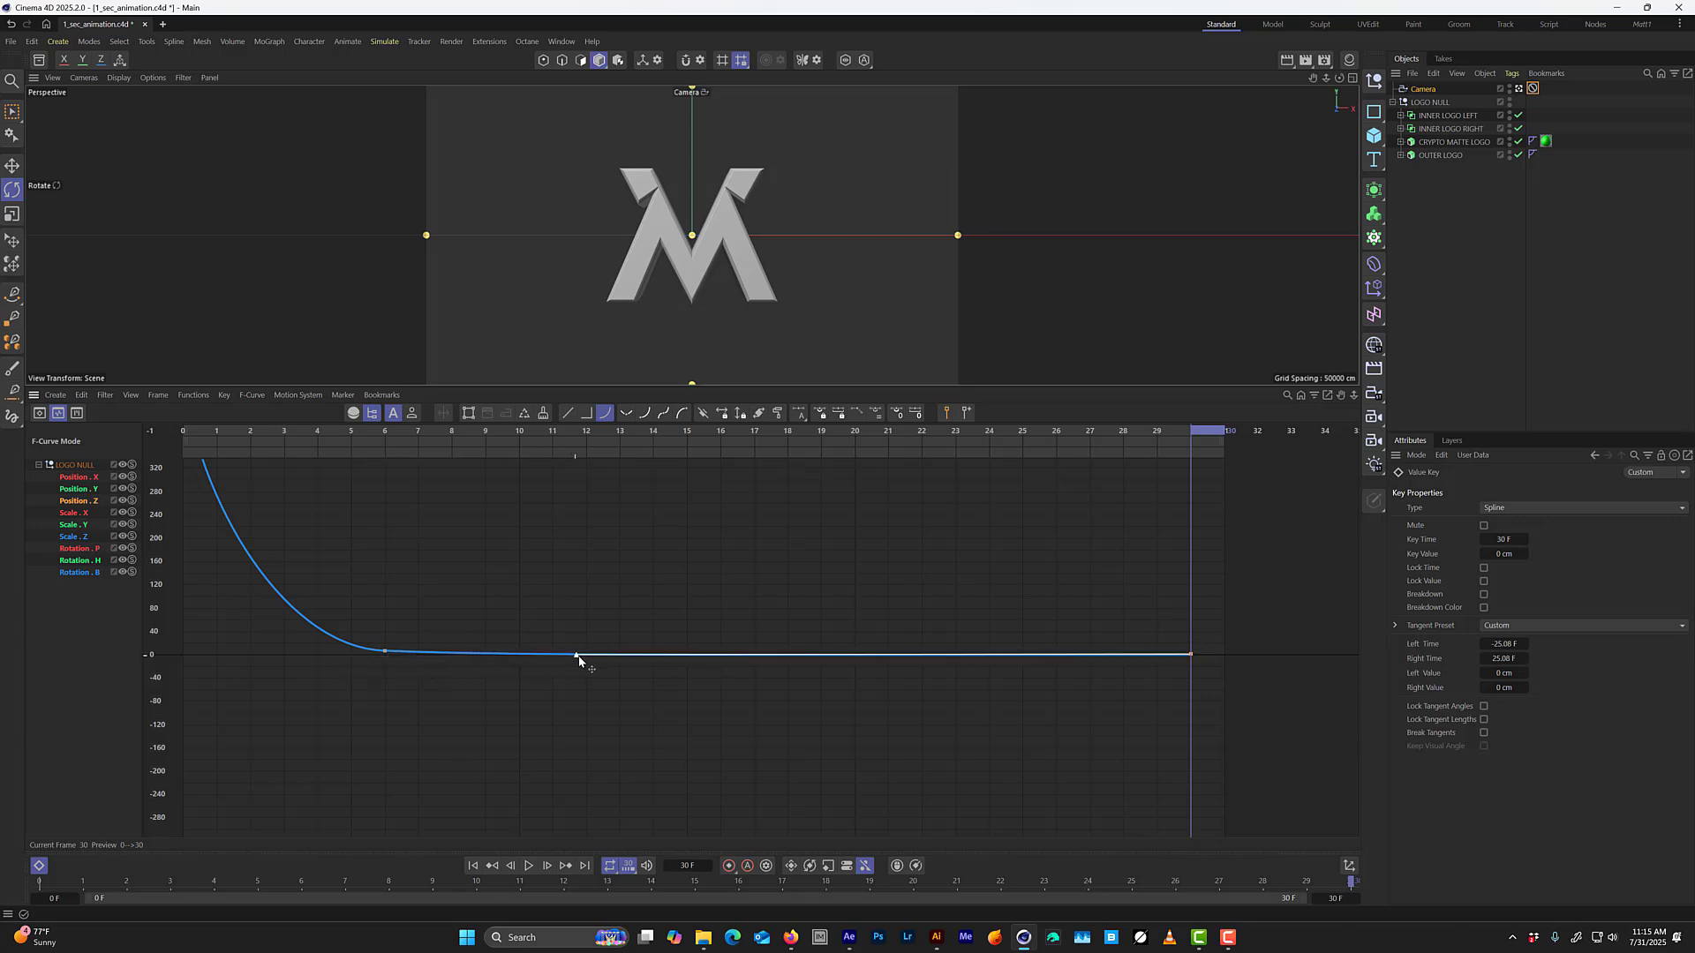
drag(662, 661, 689, 658)
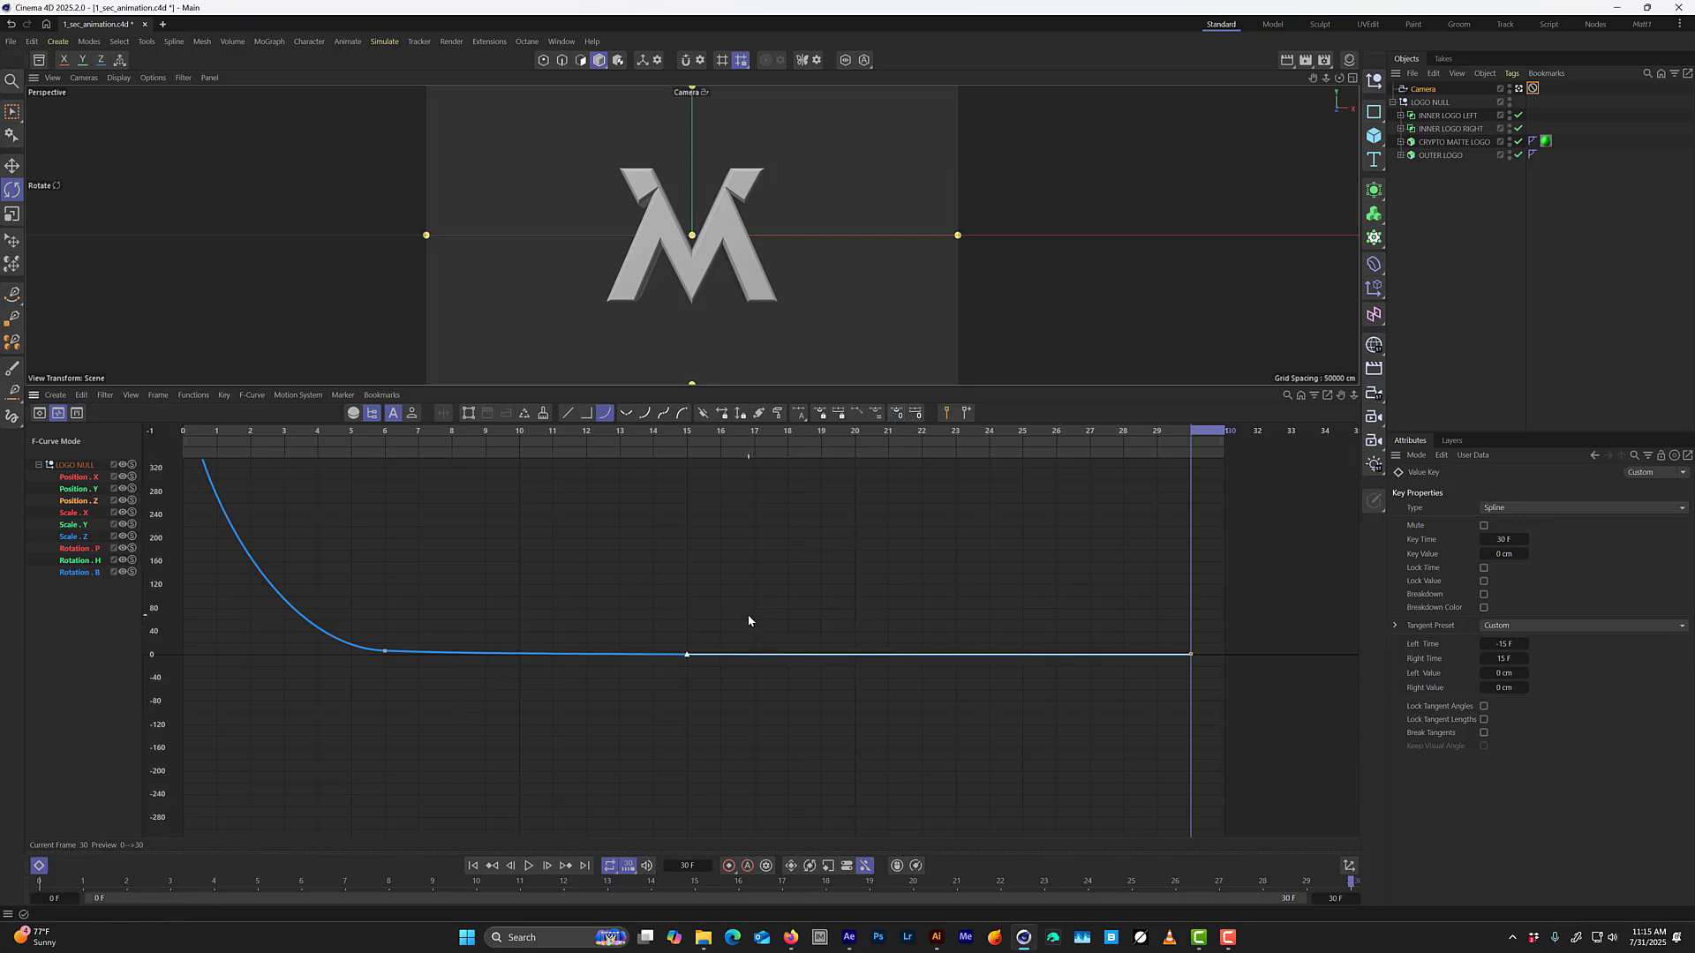
click(723, 598)
key(F8)
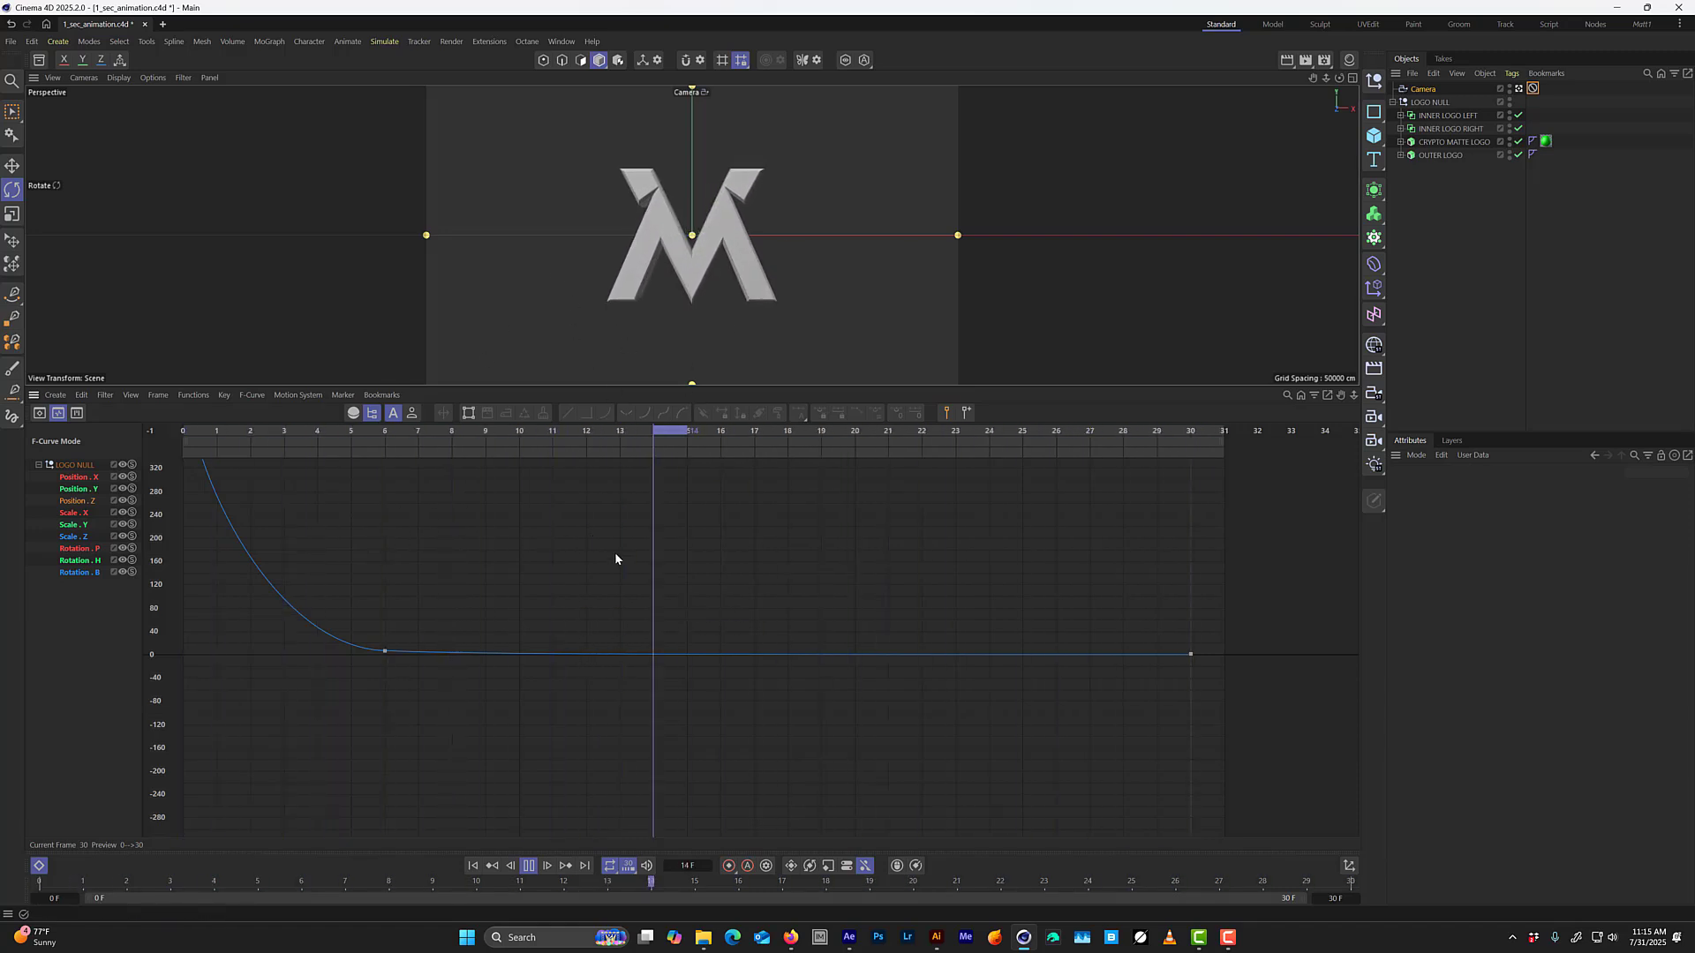
Move the frame 6 Position Z key to frame 4 and on to frame 3 in the dope sheet during playback.
key(Tab)
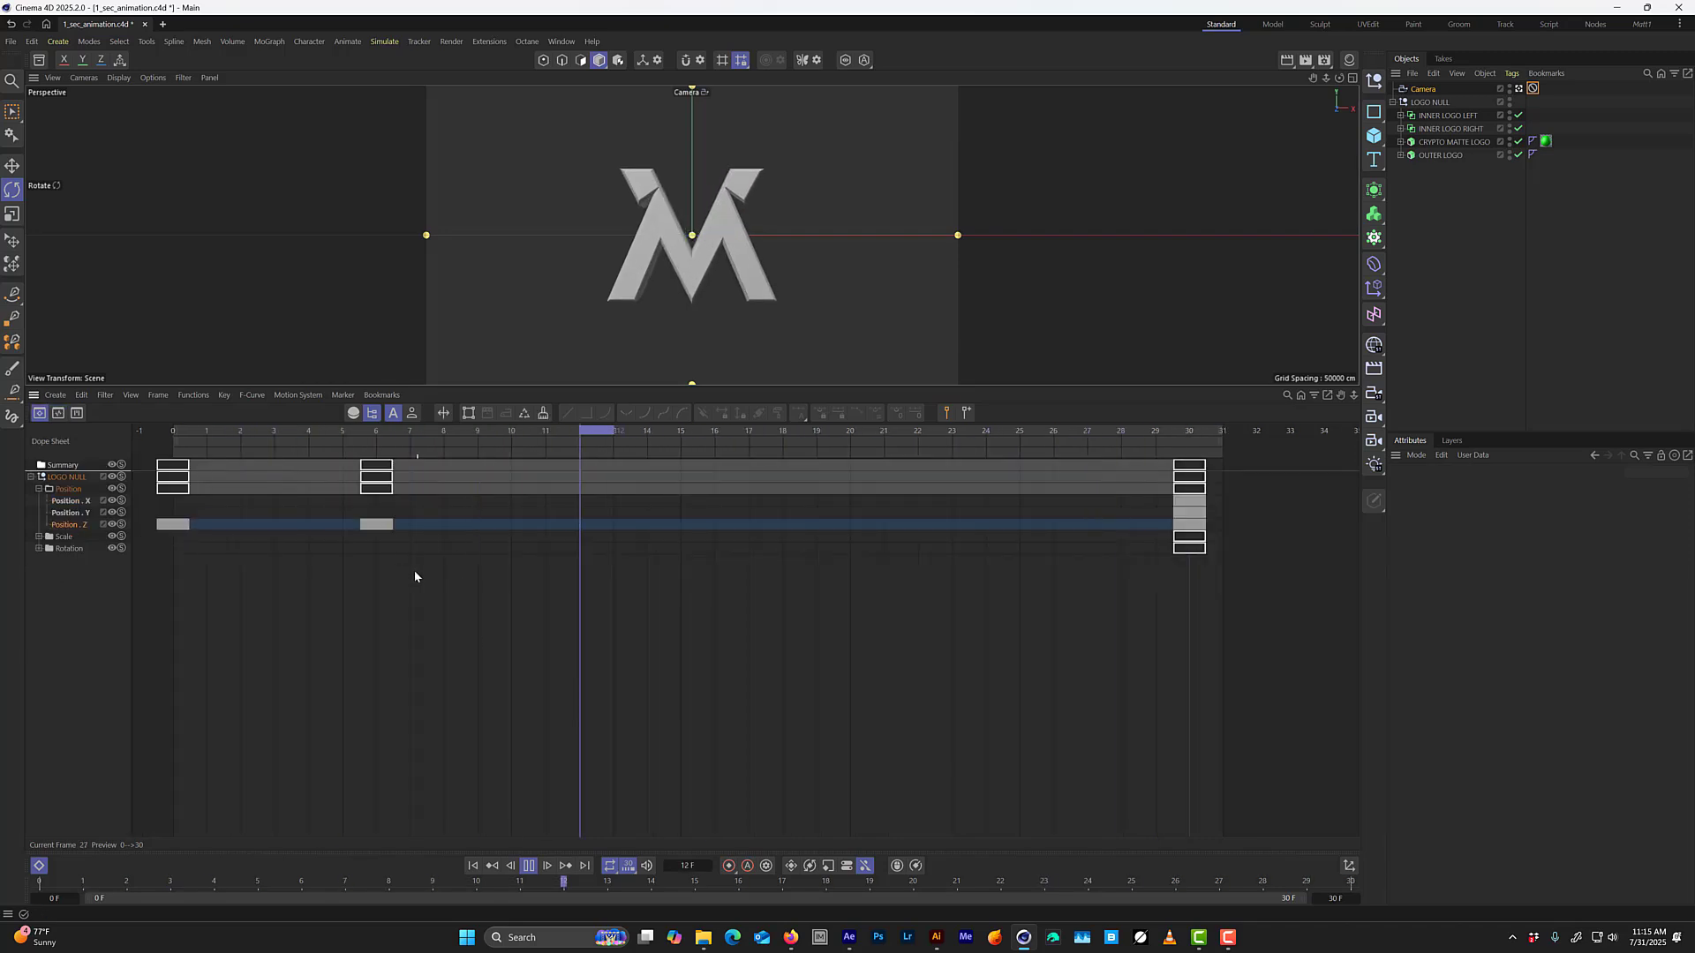
drag(449, 602, 309, 532)
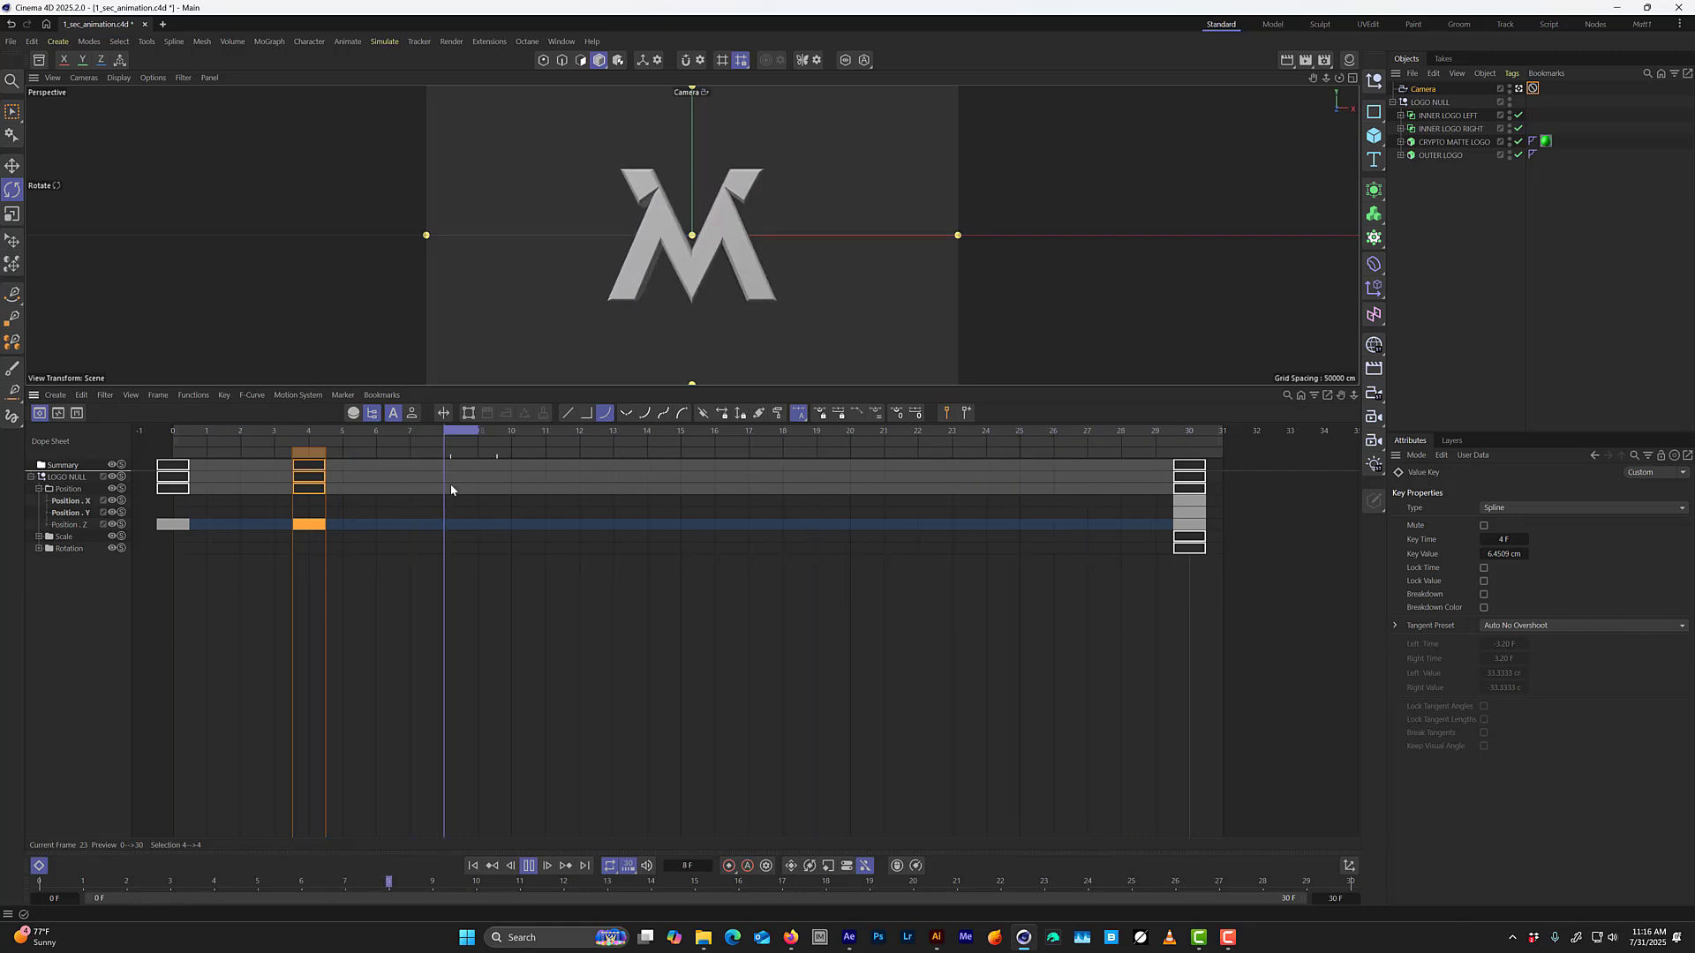
drag(300, 528, 267, 527)
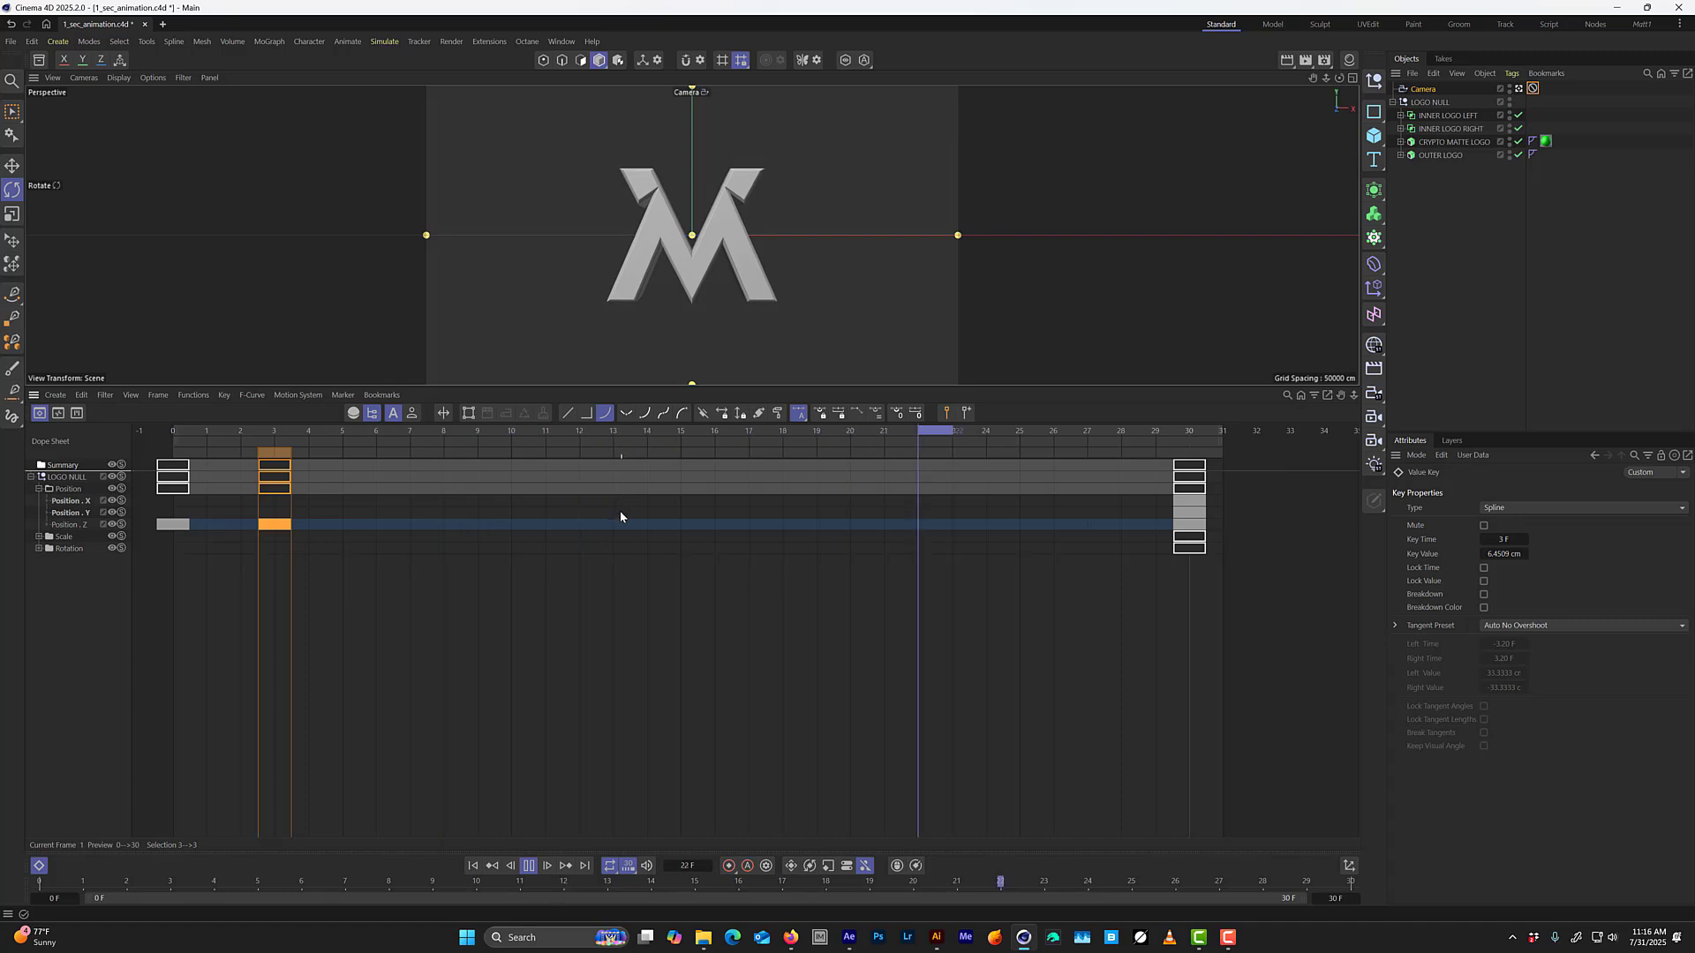
Show the Position Z F-curve and preview the motion in a temporarily enlarged viewport.
key(Tab)
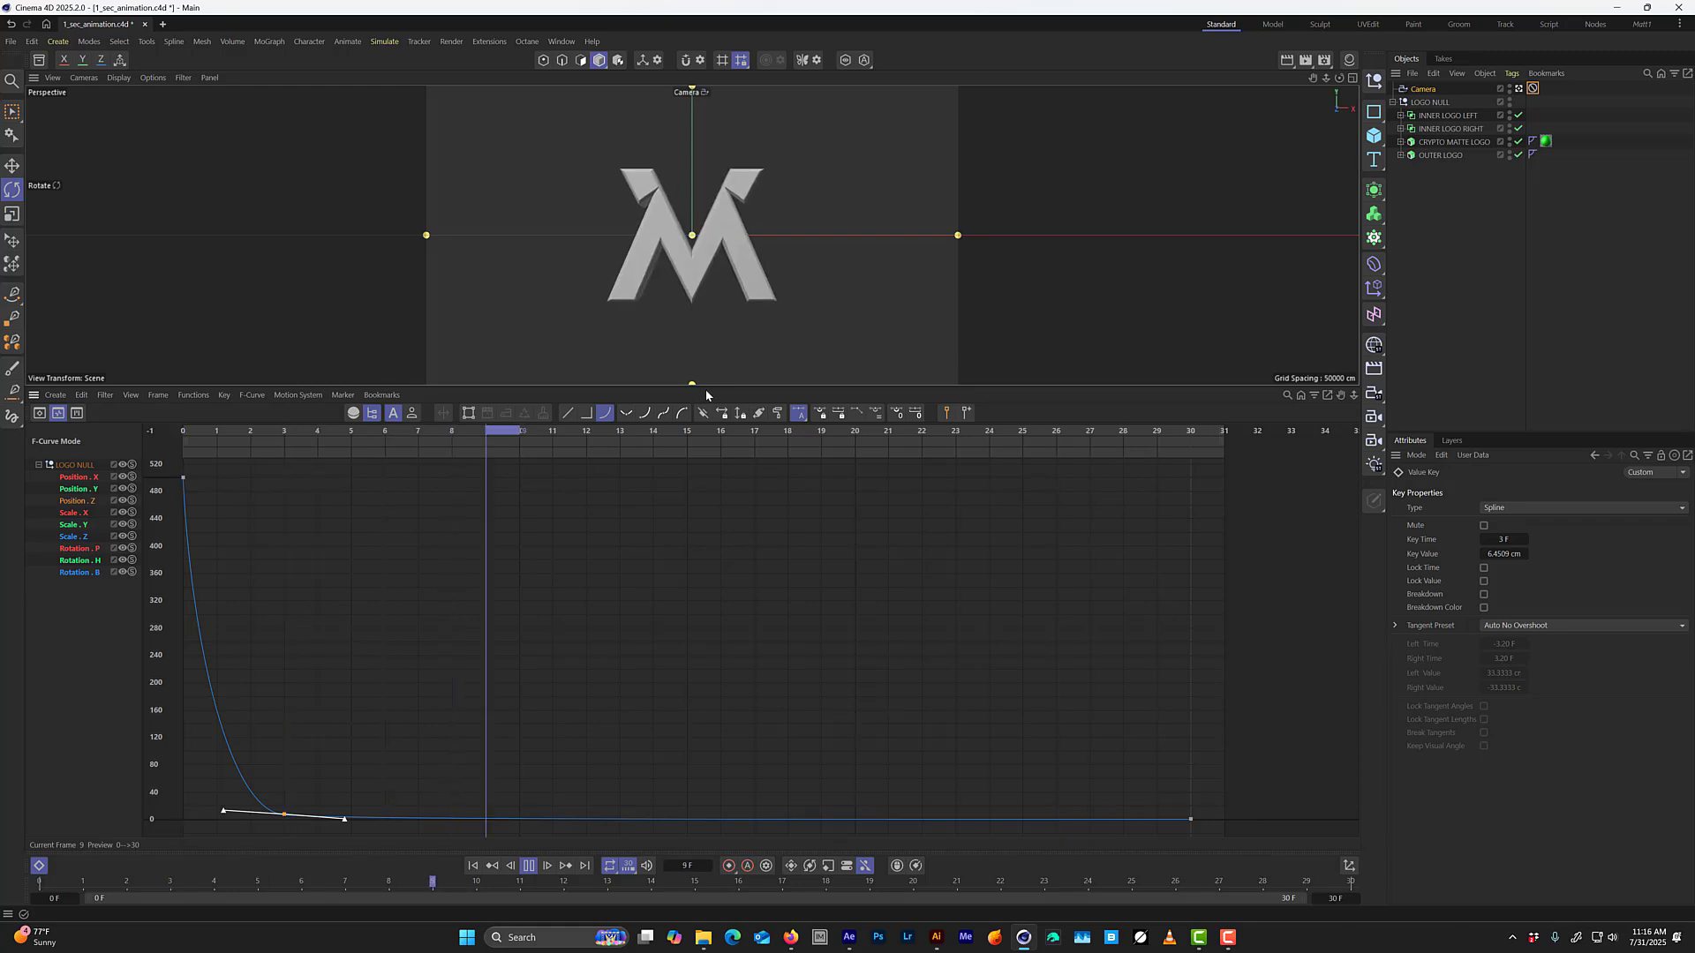
drag(705, 386, 692, 609)
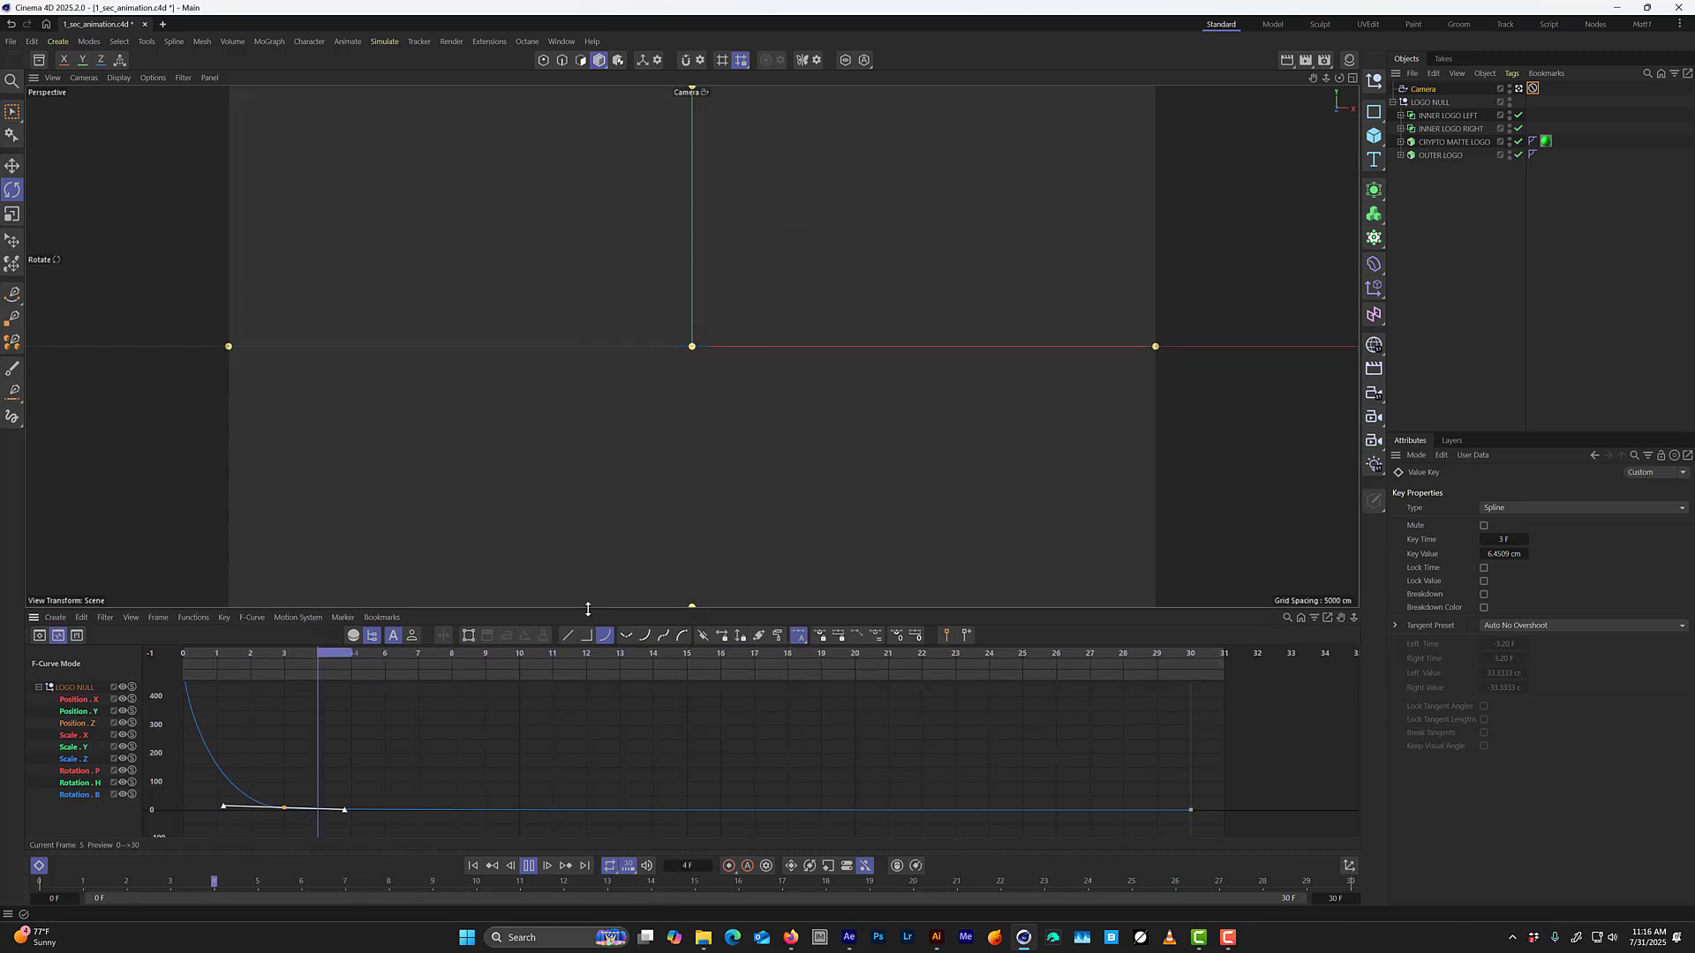
drag(587, 610, 584, 420)
Set the frame 3 Position Z key's value to 8 cm and deselect the key.
drag(319, 759, 258, 853)
double_click(1504, 554)
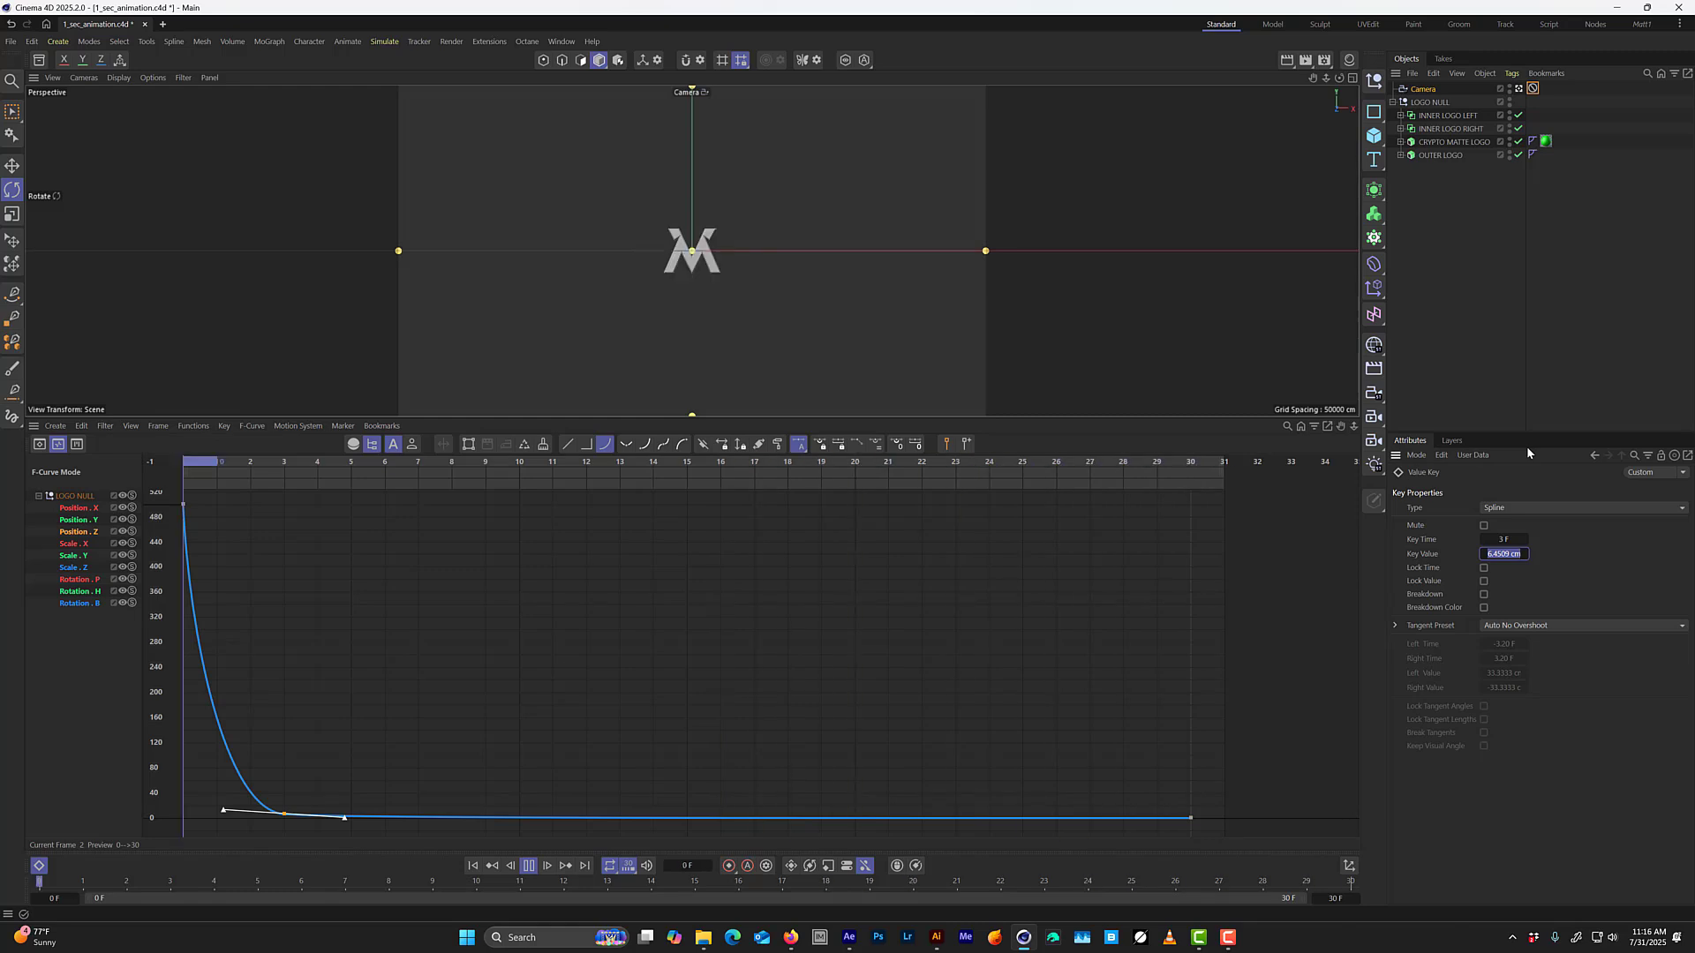
text(8)
key(Return)
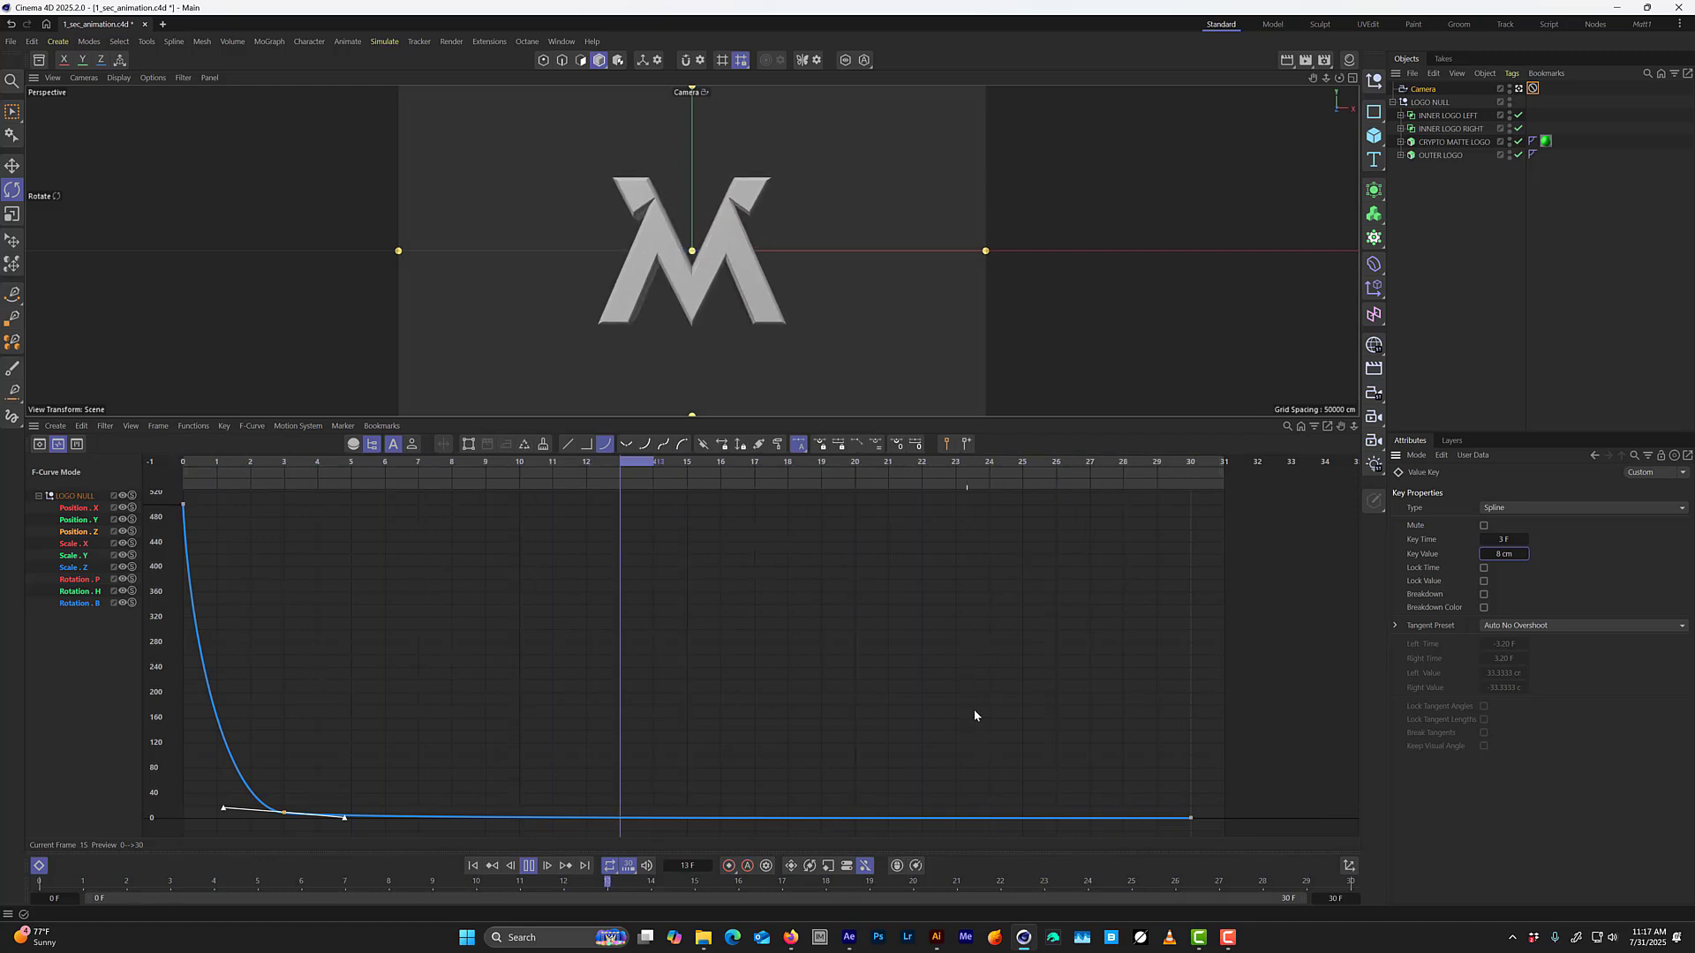
click(978, 661)
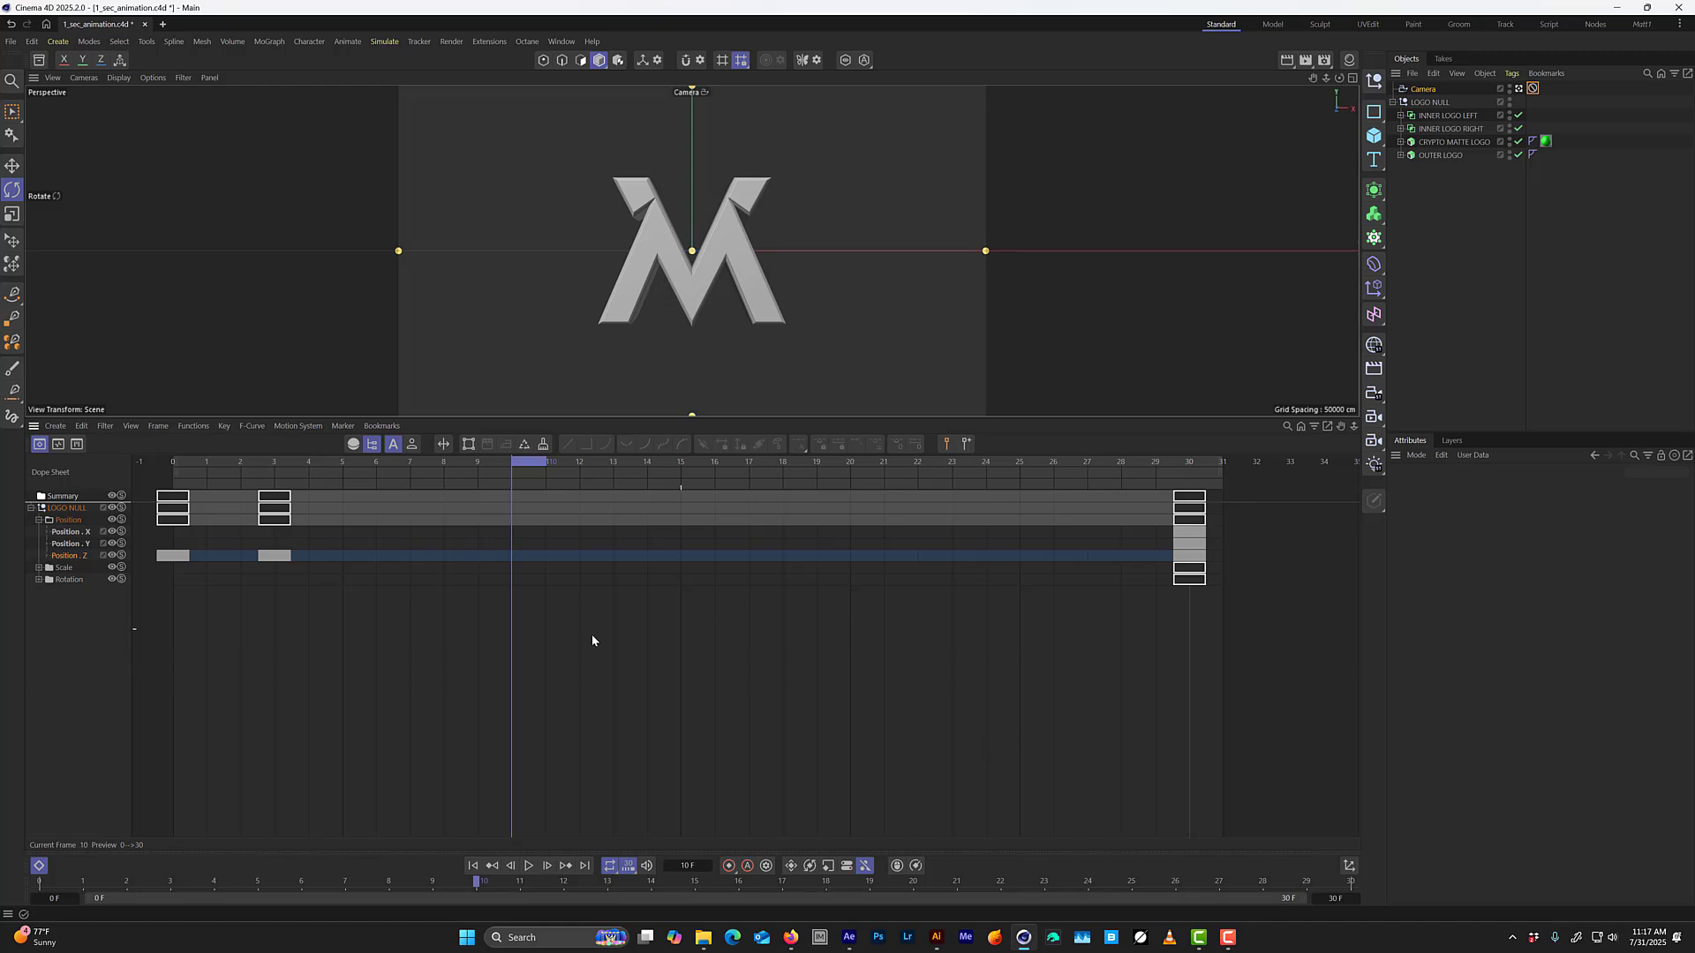
Move the frame 30 Position Z key to frame 45 in the dope sheet, past the end of the preview range.
scroll(1041, 693, down, 4)
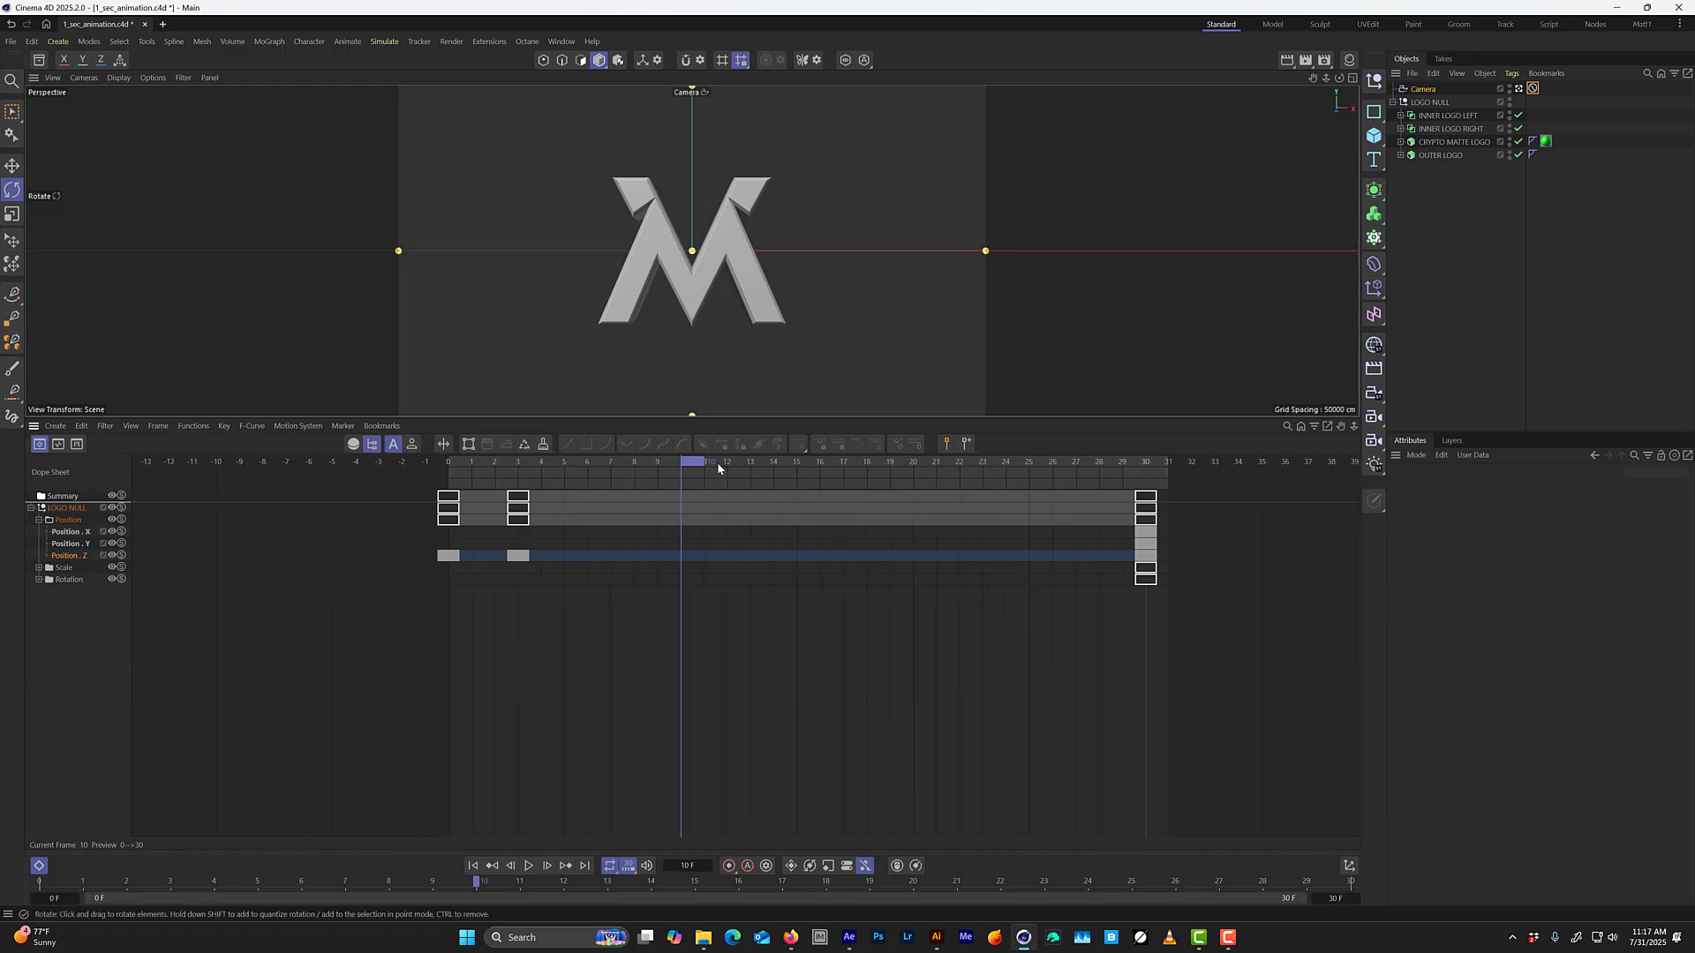
drag(696, 468, 1149, 468)
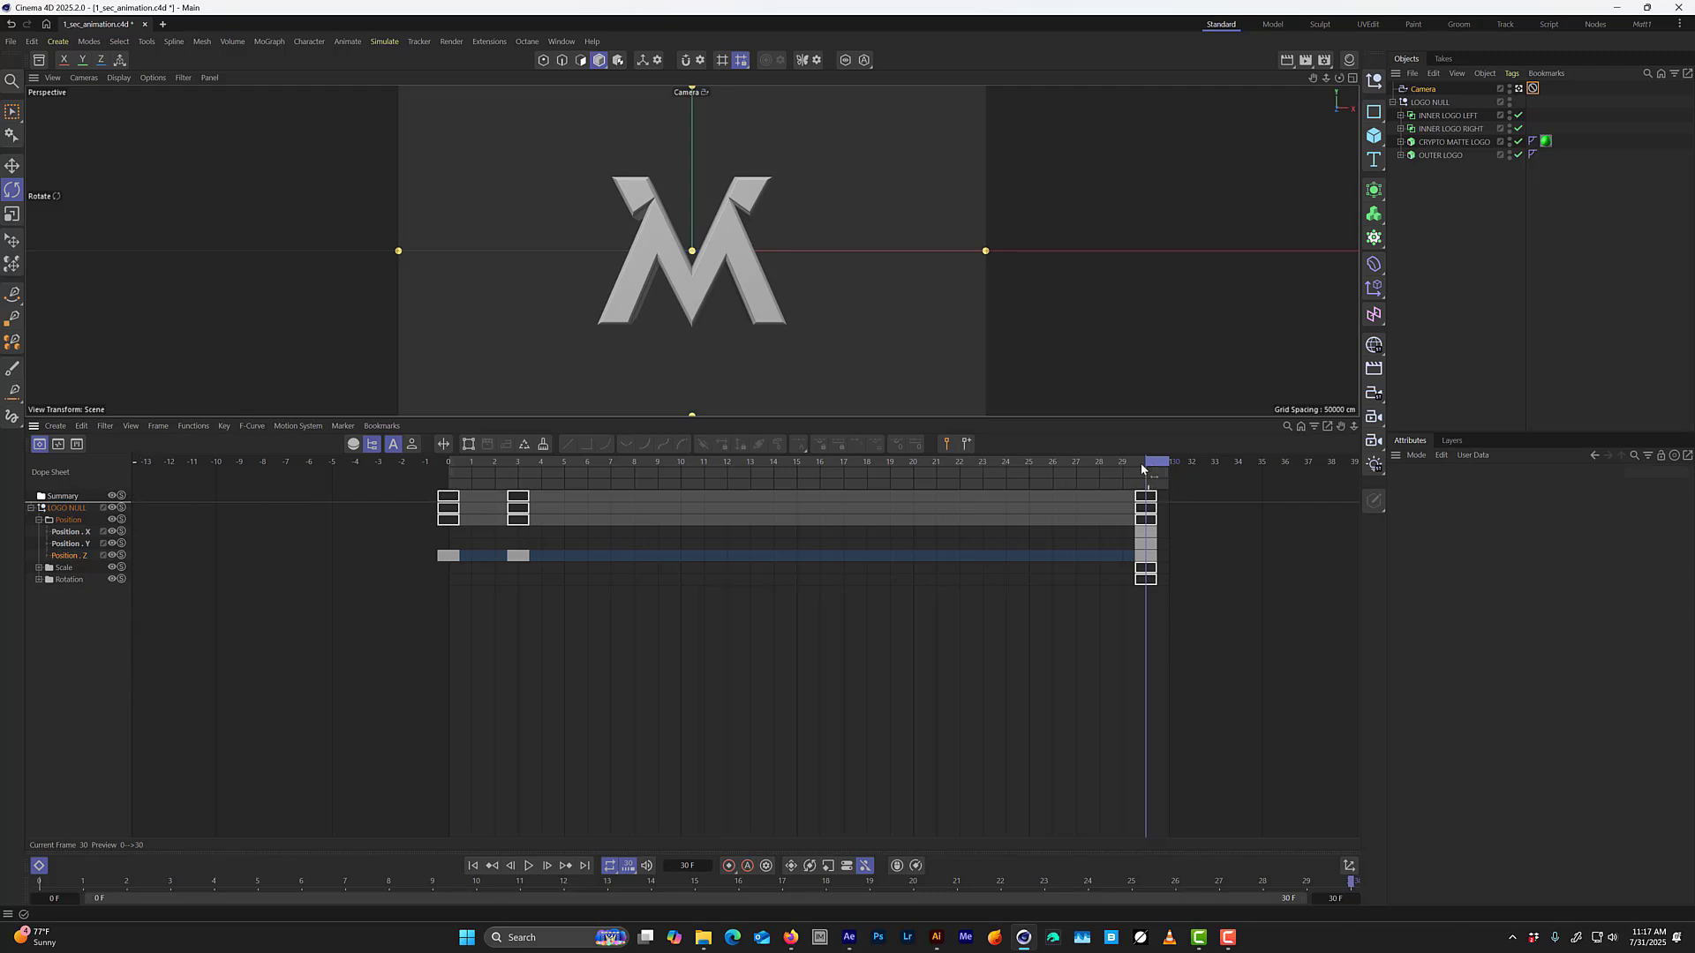
click(1145, 555)
drag(1196, 664, 1197, 587)
click(1150, 561)
alt+middle_drag(1202, 609, 817, 572)
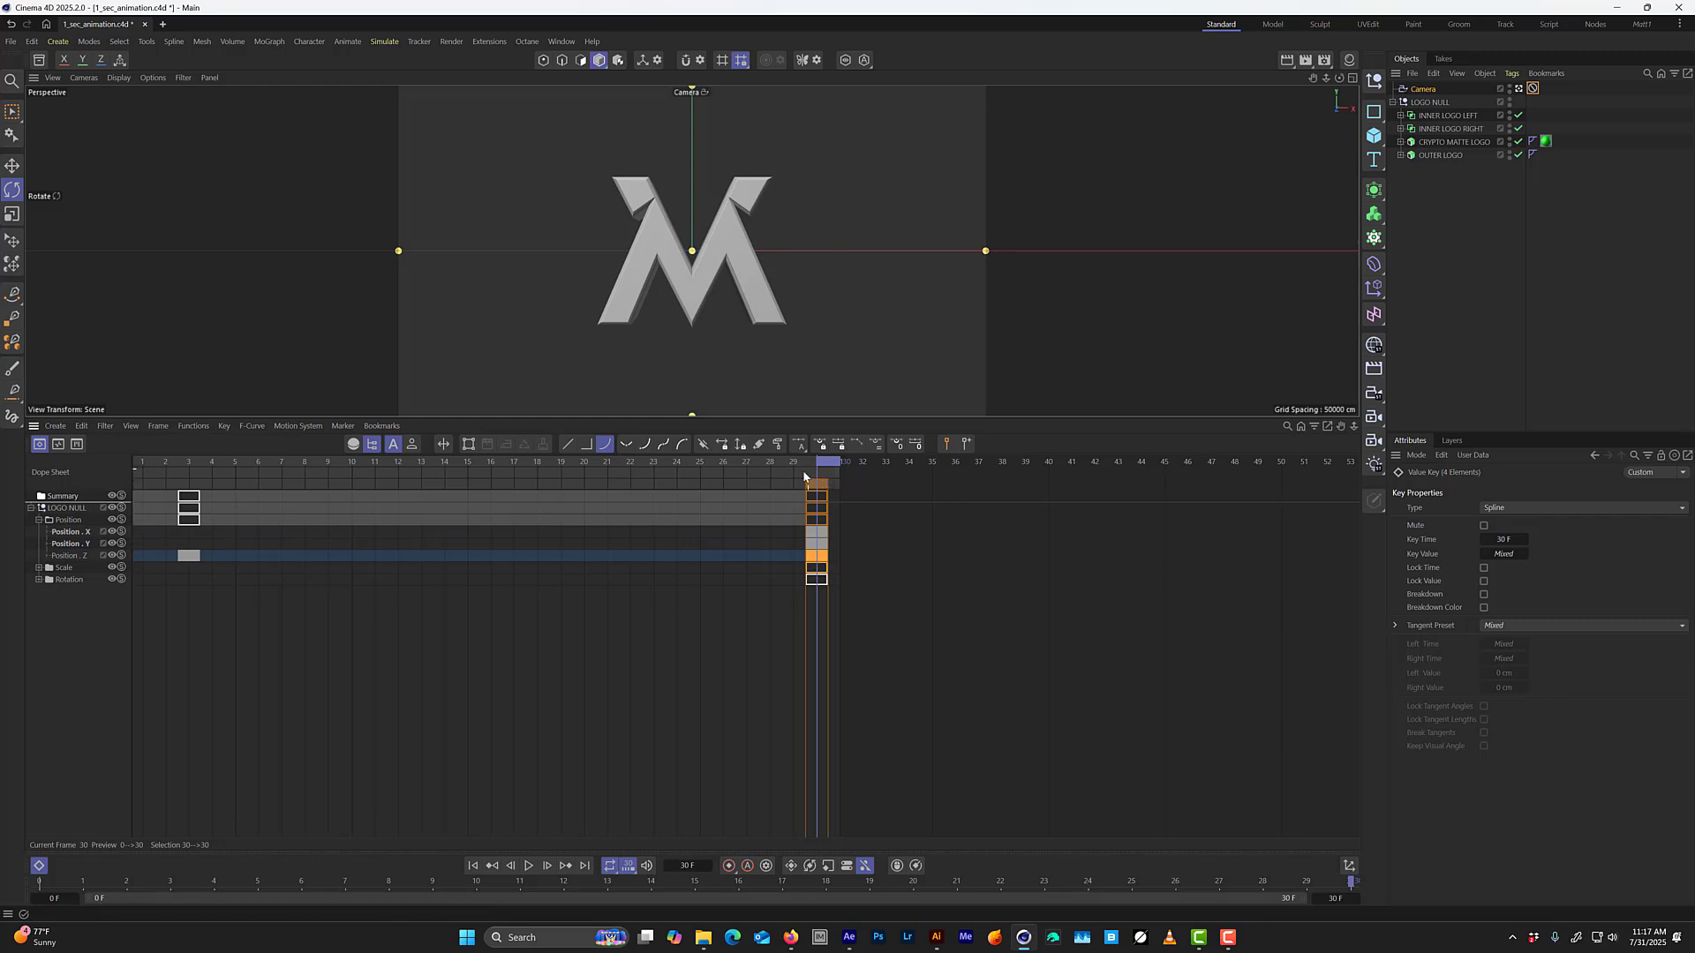
click(817, 556)
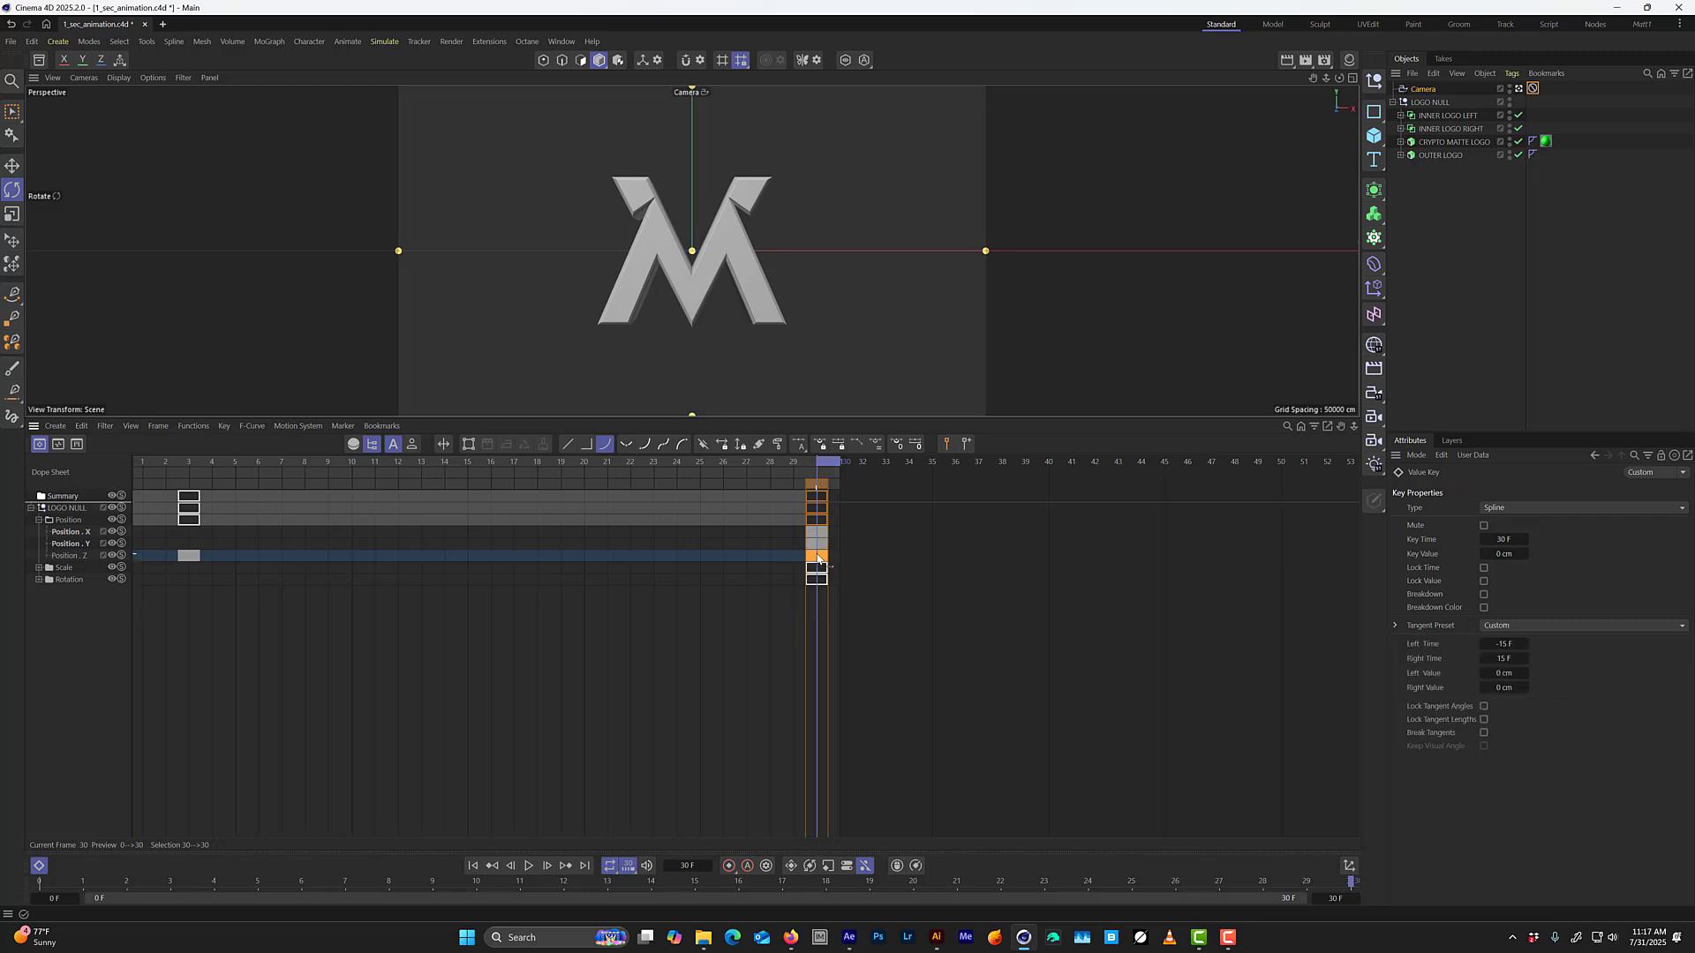
drag(828, 557, 1166, 559)
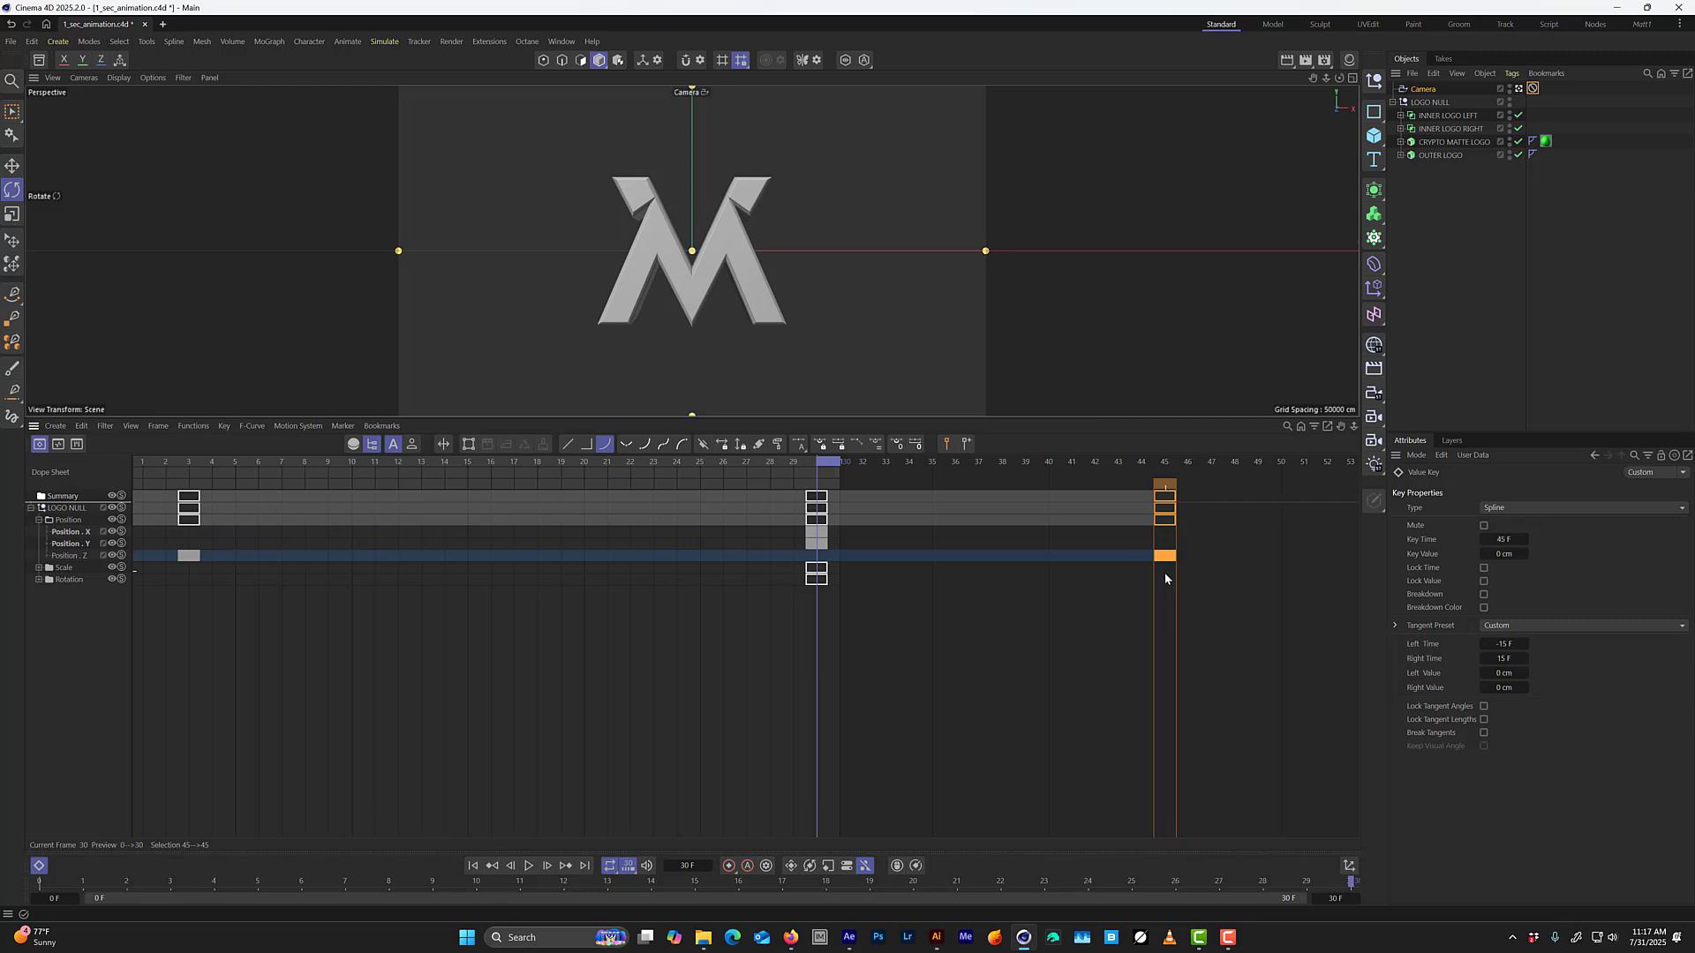
Preview the slower ending in a temporarily enlarged viewport, replay it from frame 0 and stop at frame 30.
key(F8)
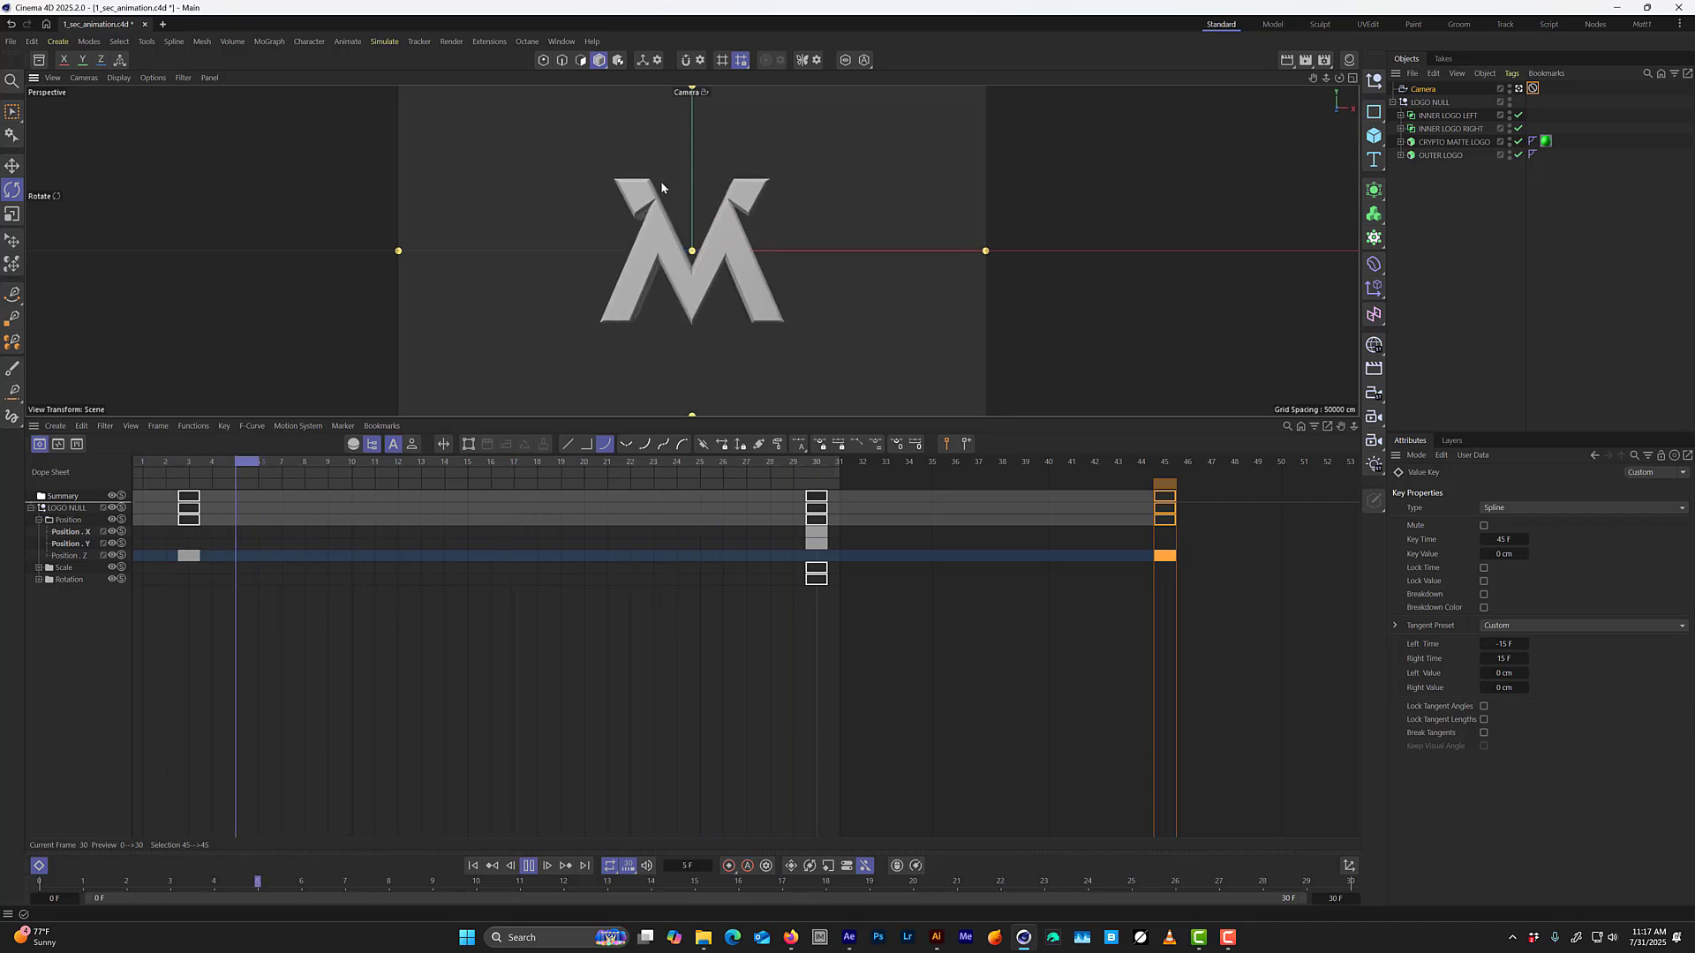
key(shift+F3)
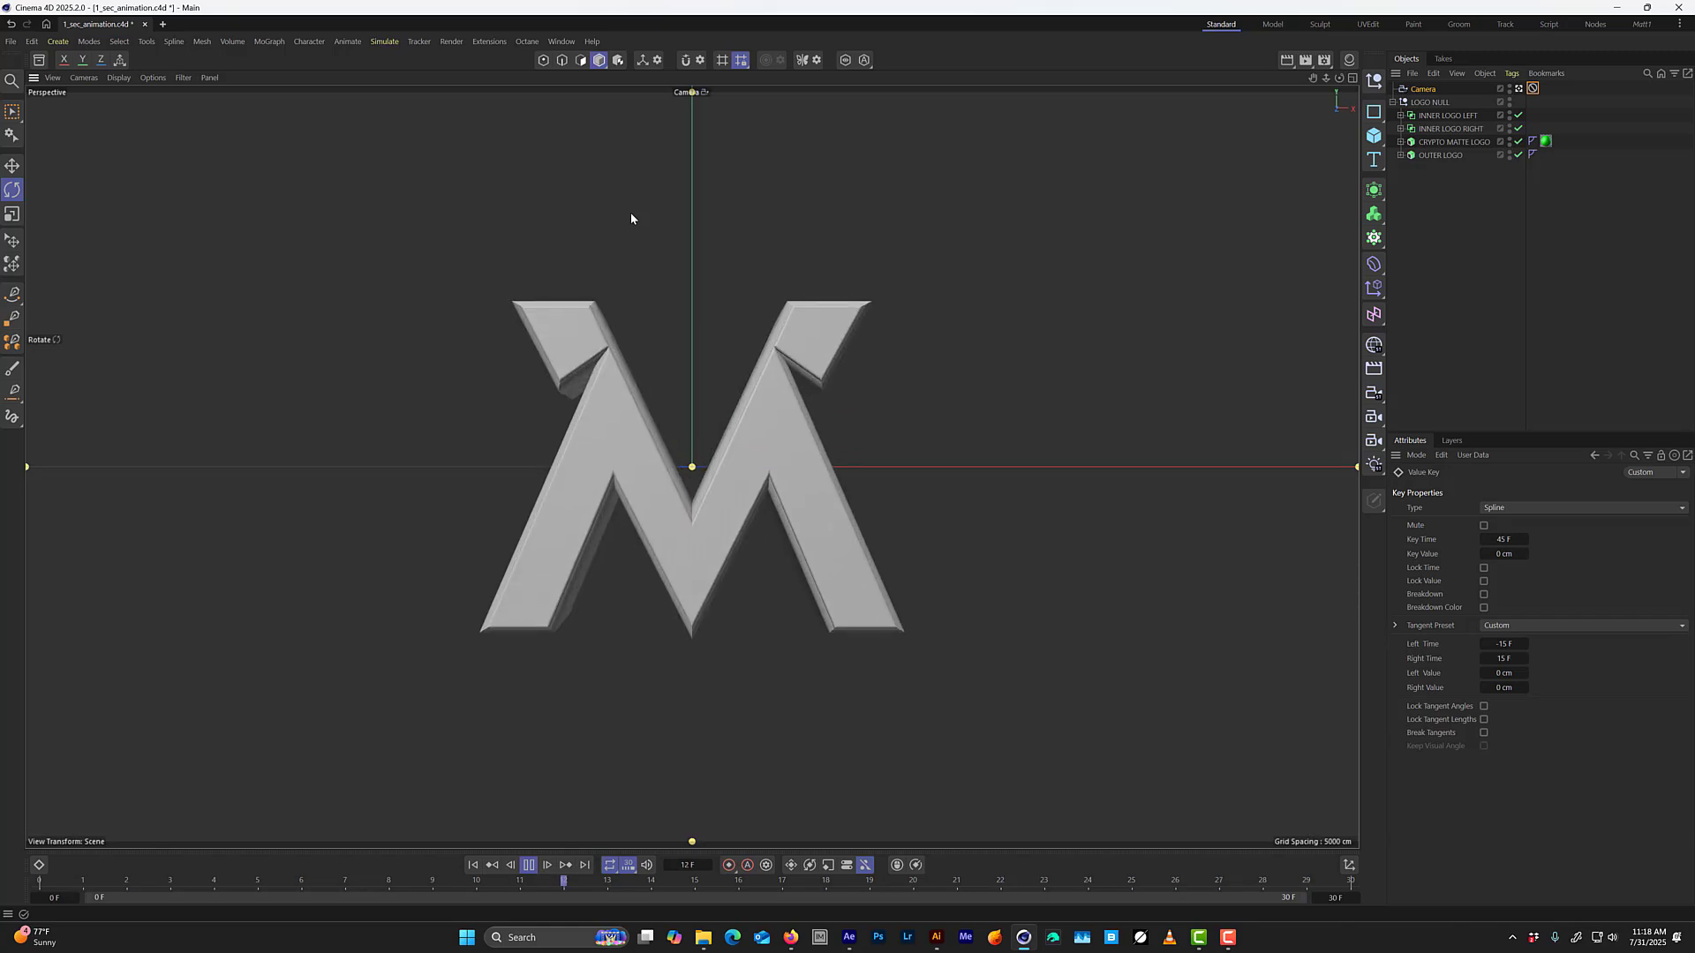
key(shift+F3)
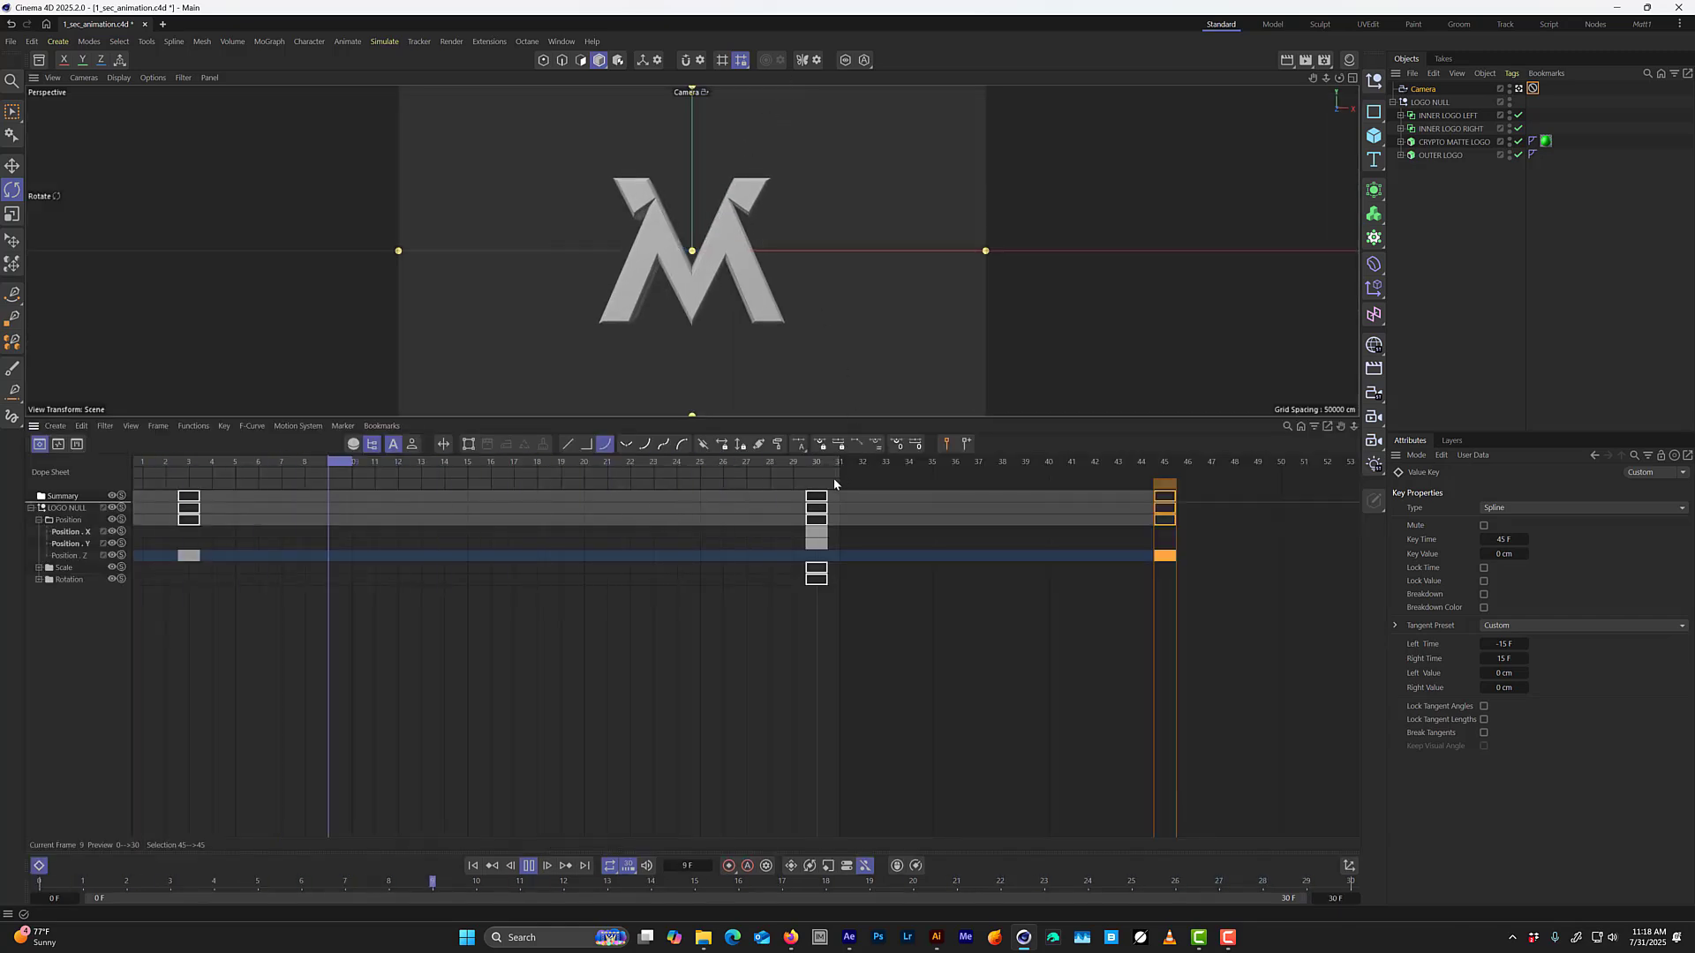
key(F8)
drag(810, 467, 95, 571)
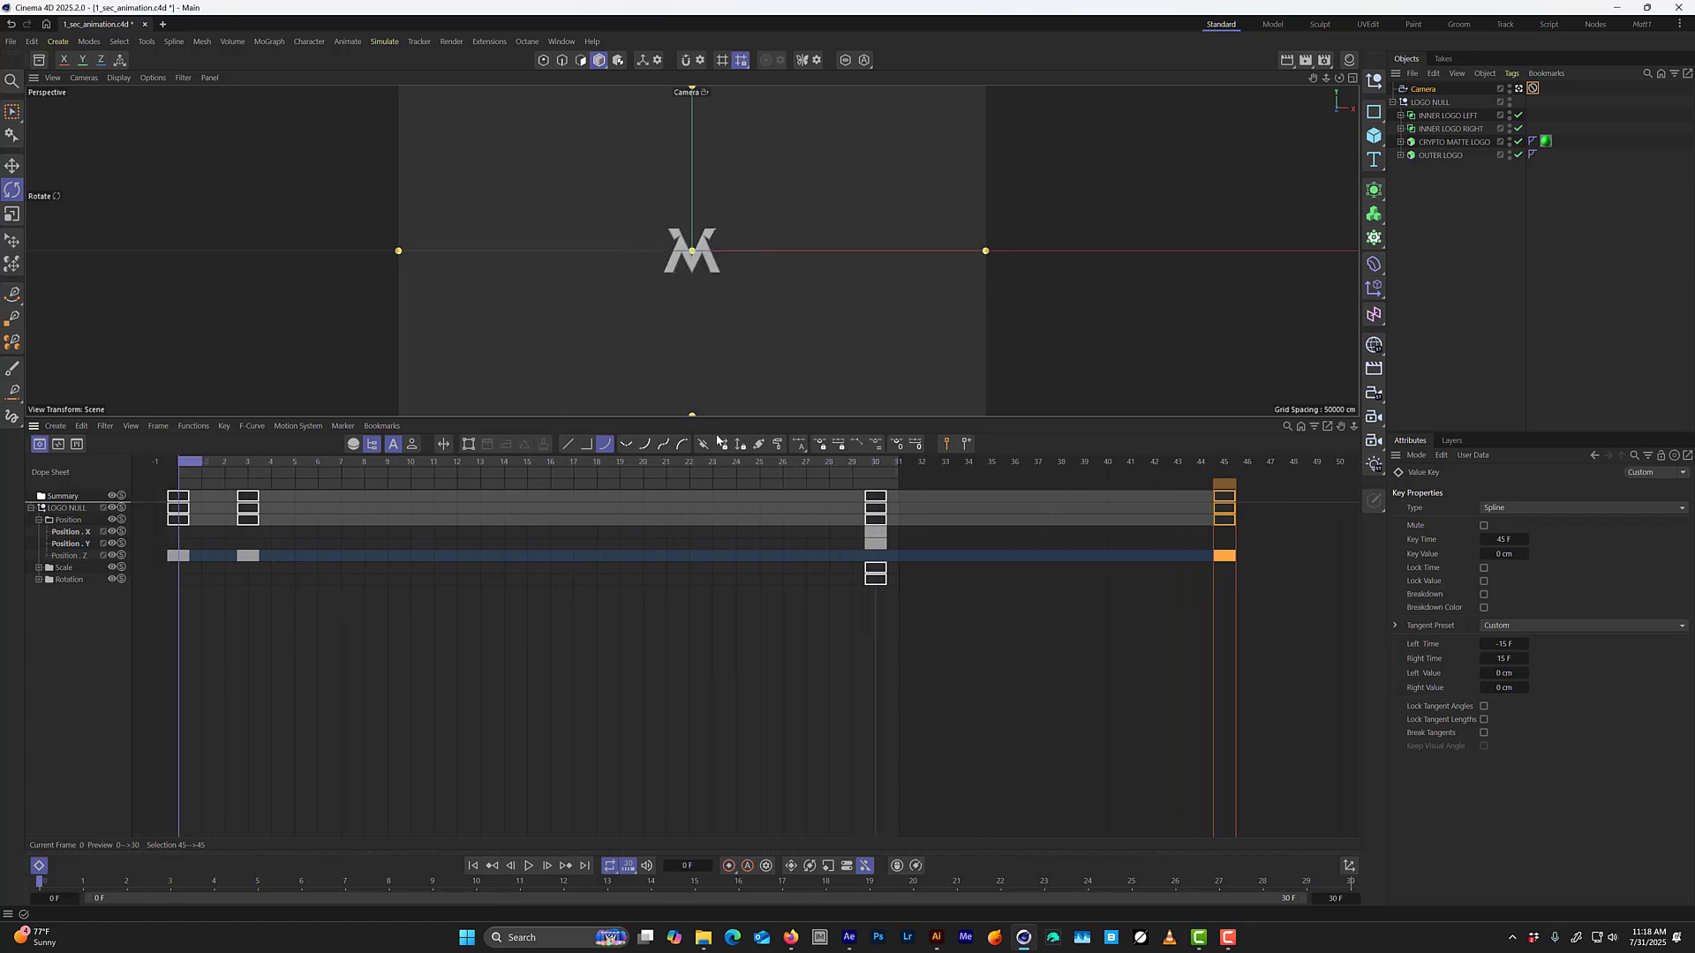
key(F8)
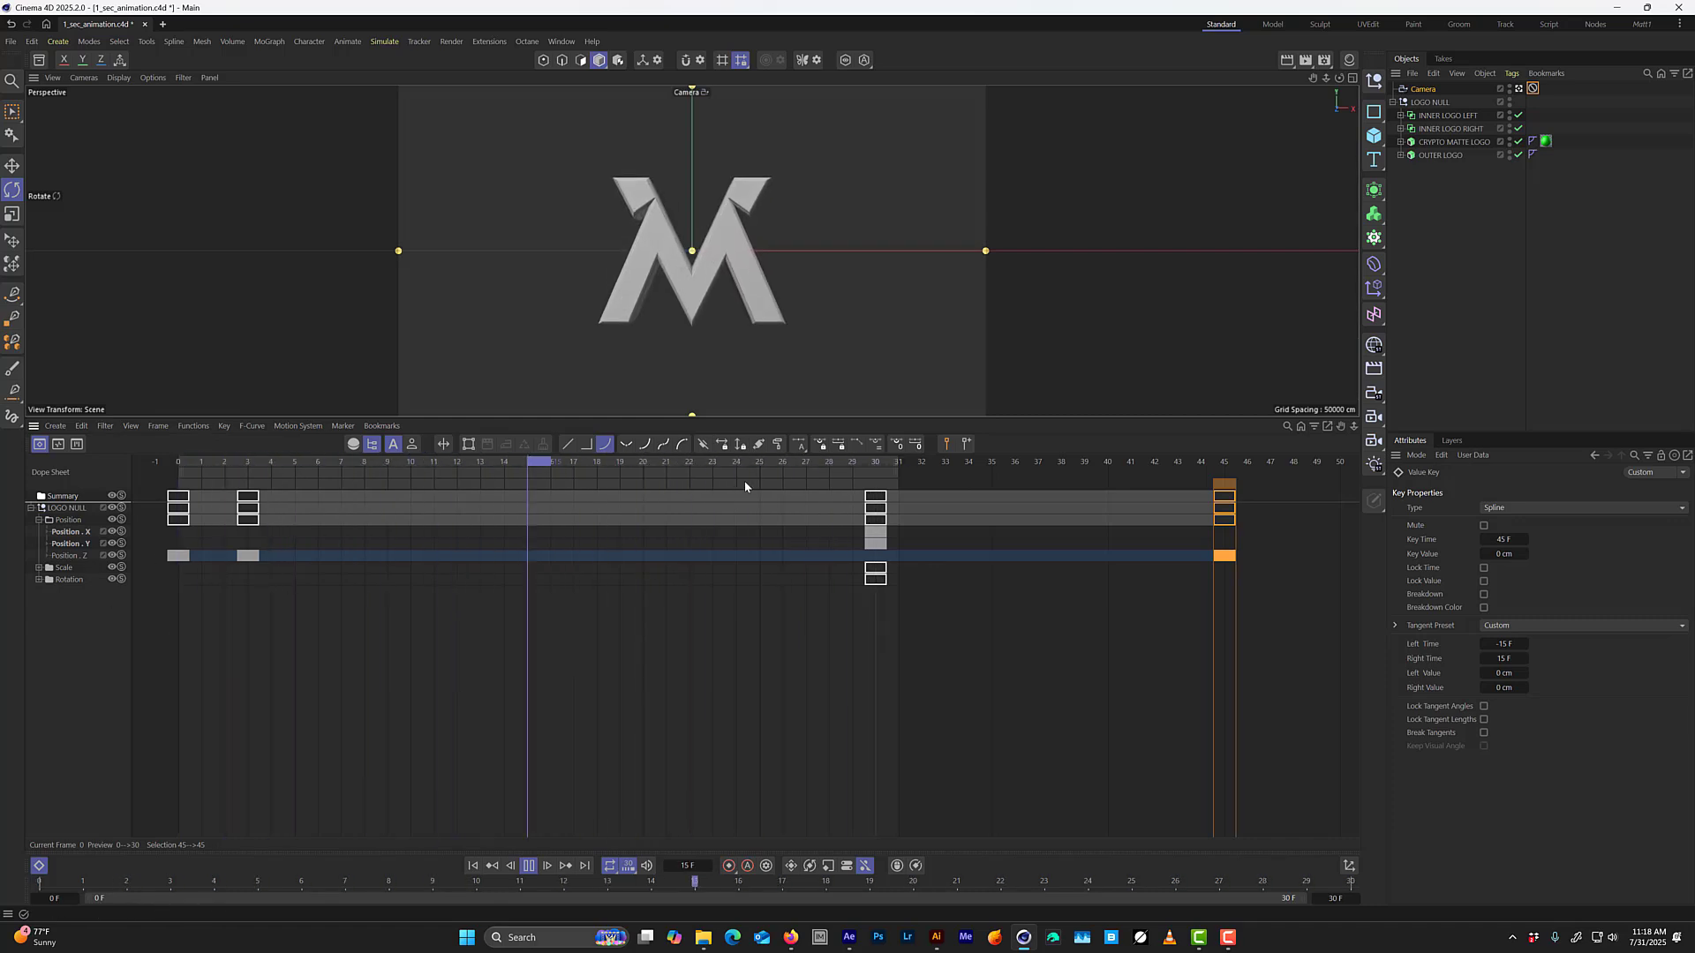
click(903, 462)
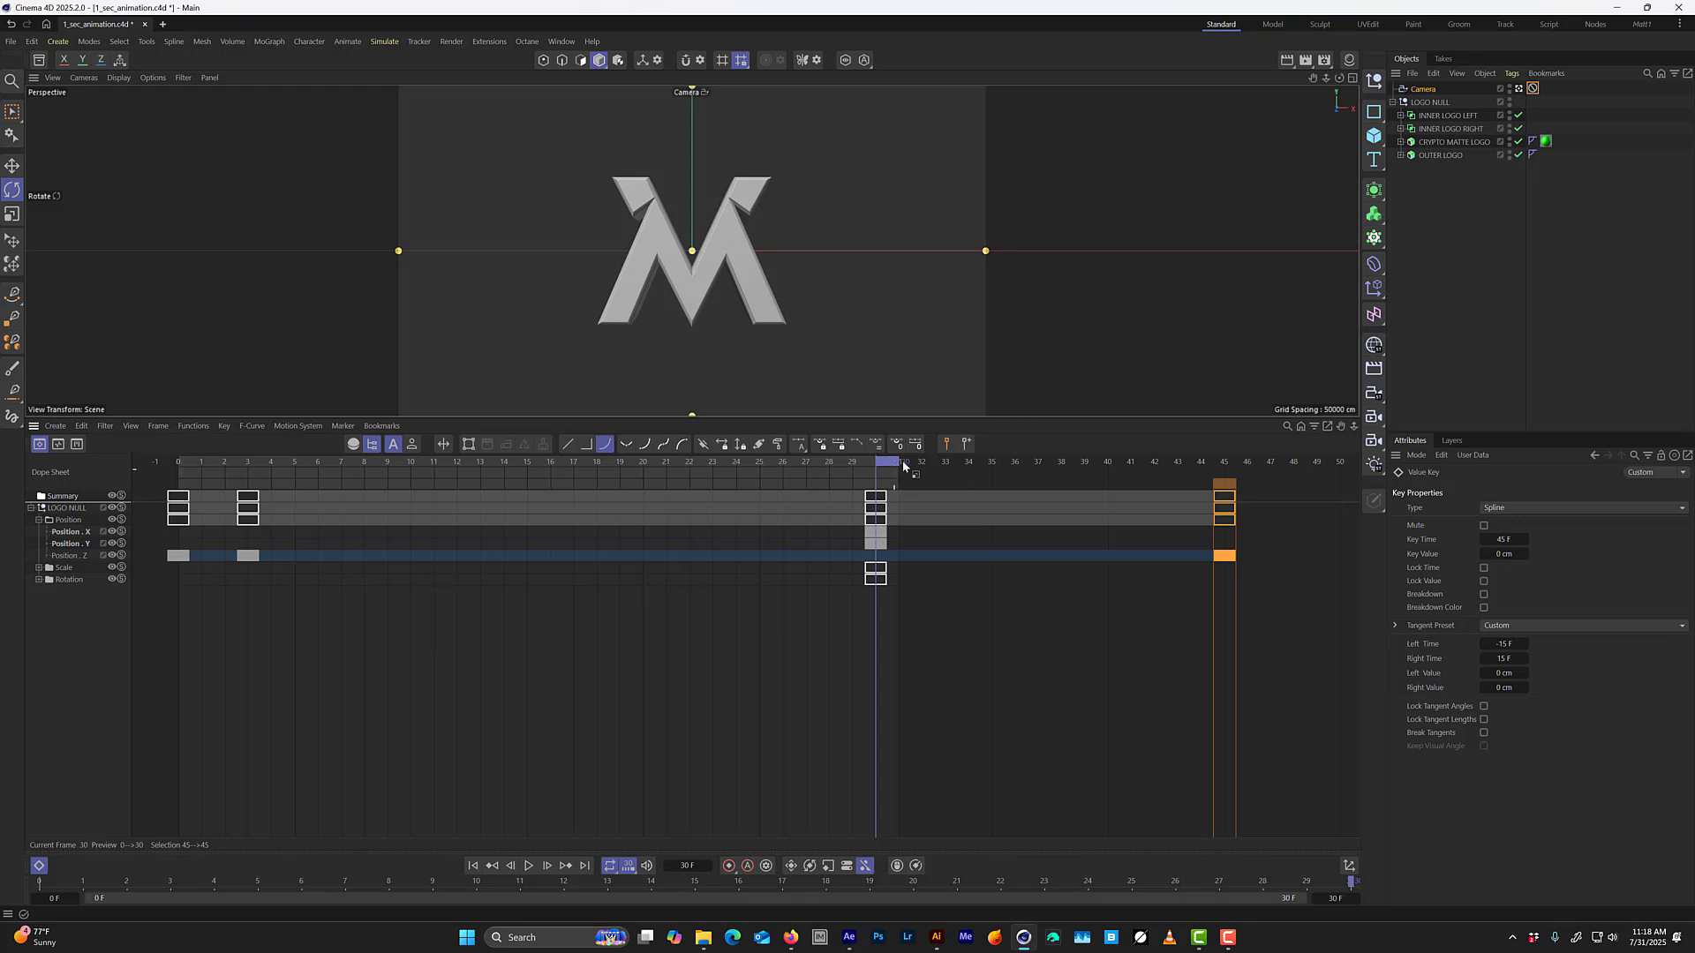
Return to frame 0 and rotate LOGO NULL freehand to about H -37.5°, P -51.9°, B -21.4°.
key(ctrl+a)
click(1449, 490)
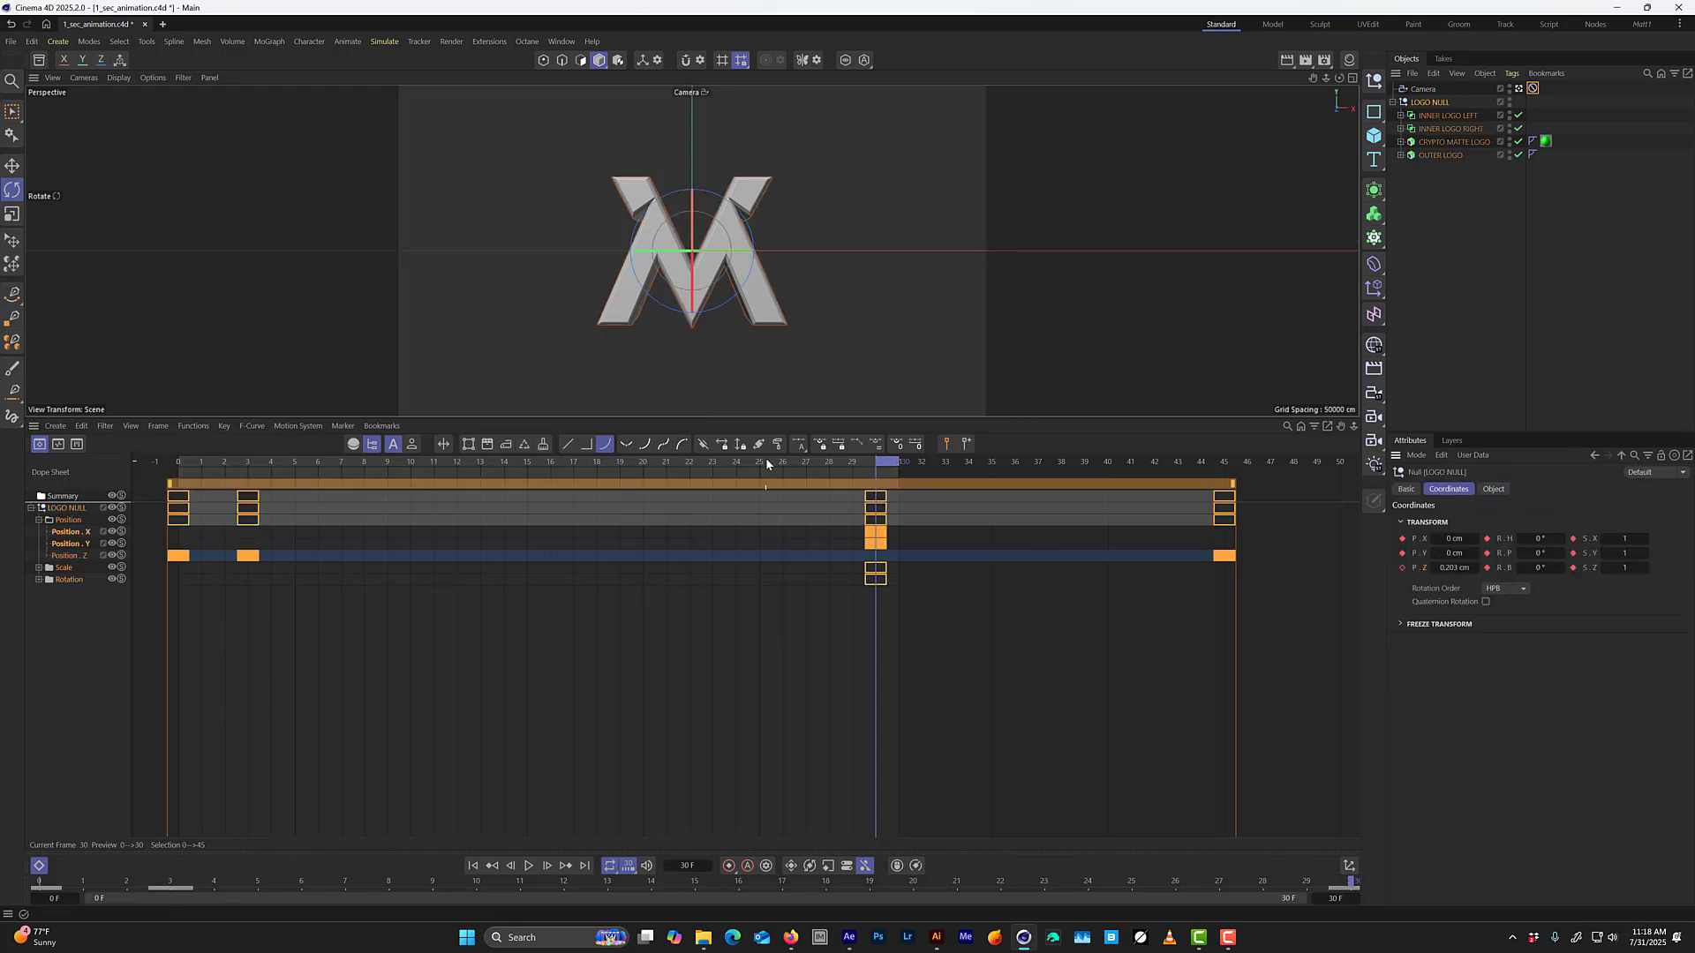
drag(776, 460, 138, 553)
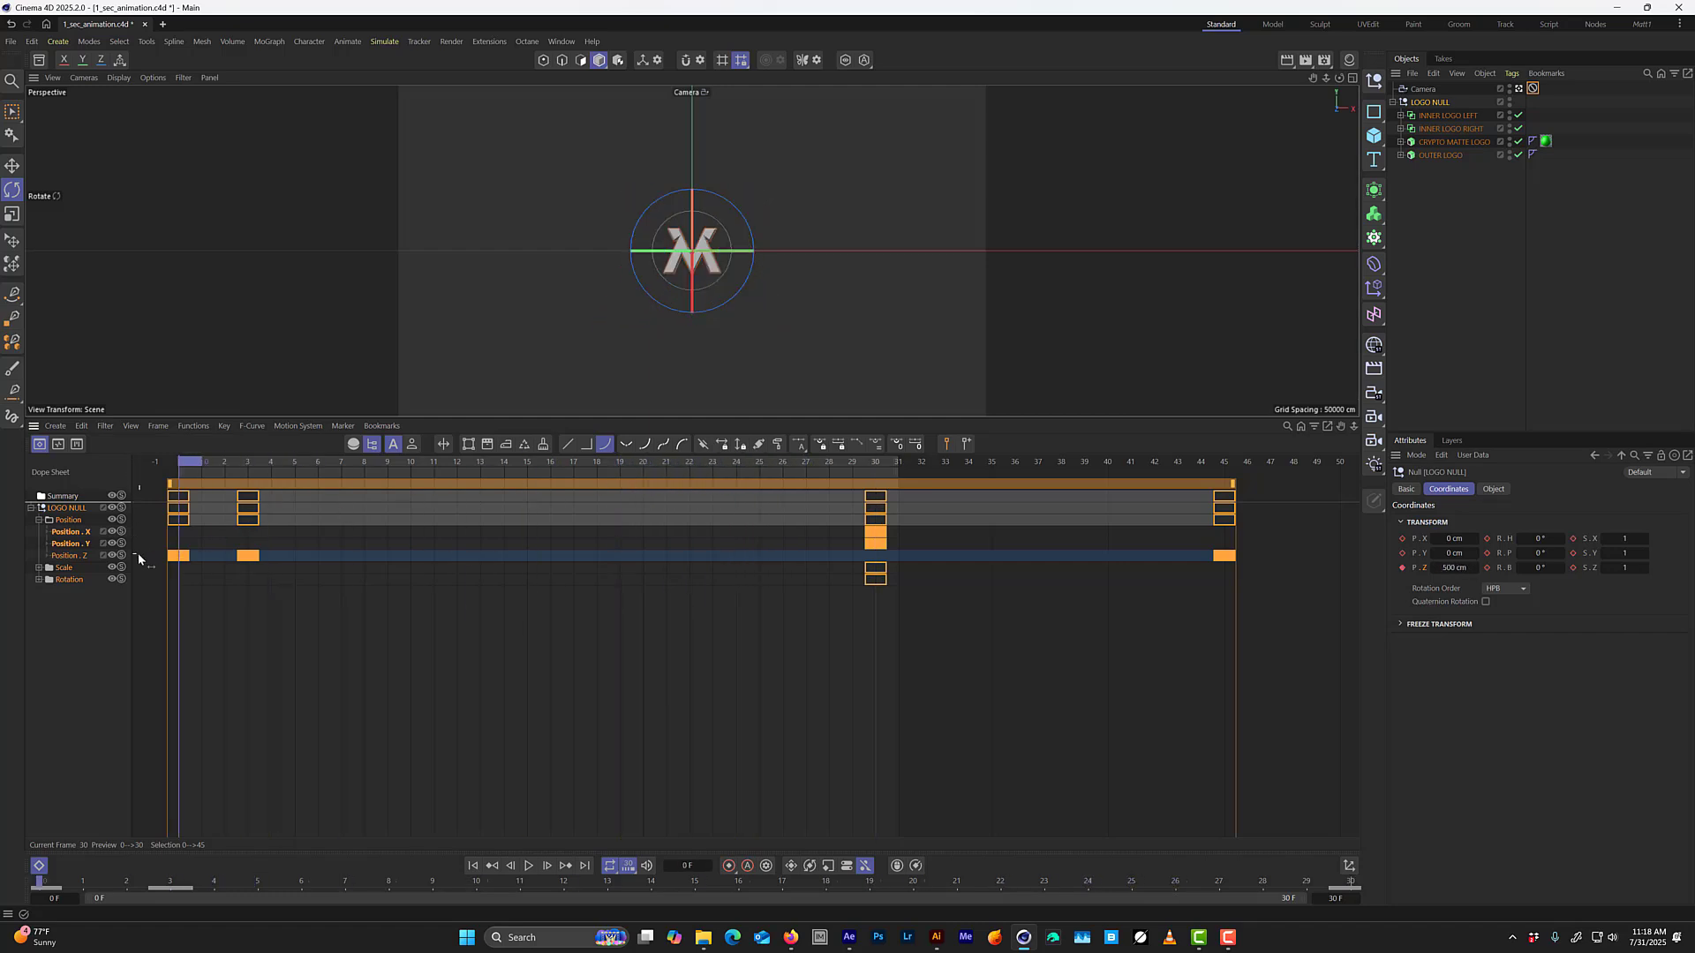
click(315, 642)
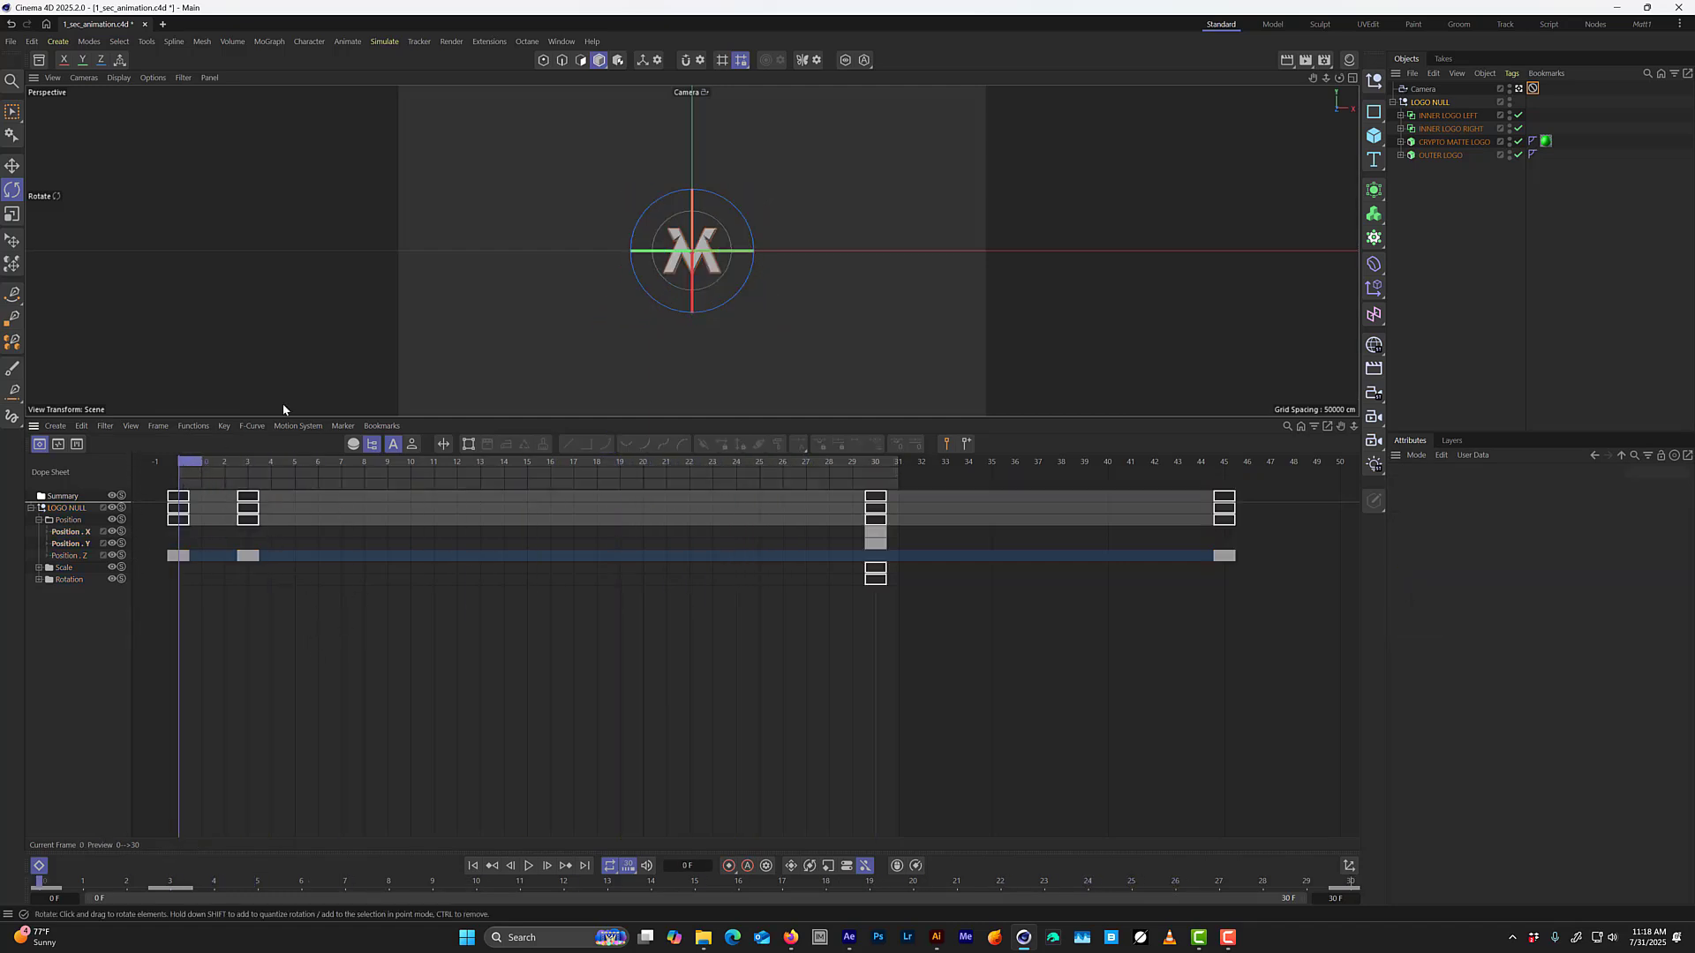
click(1417, 104)
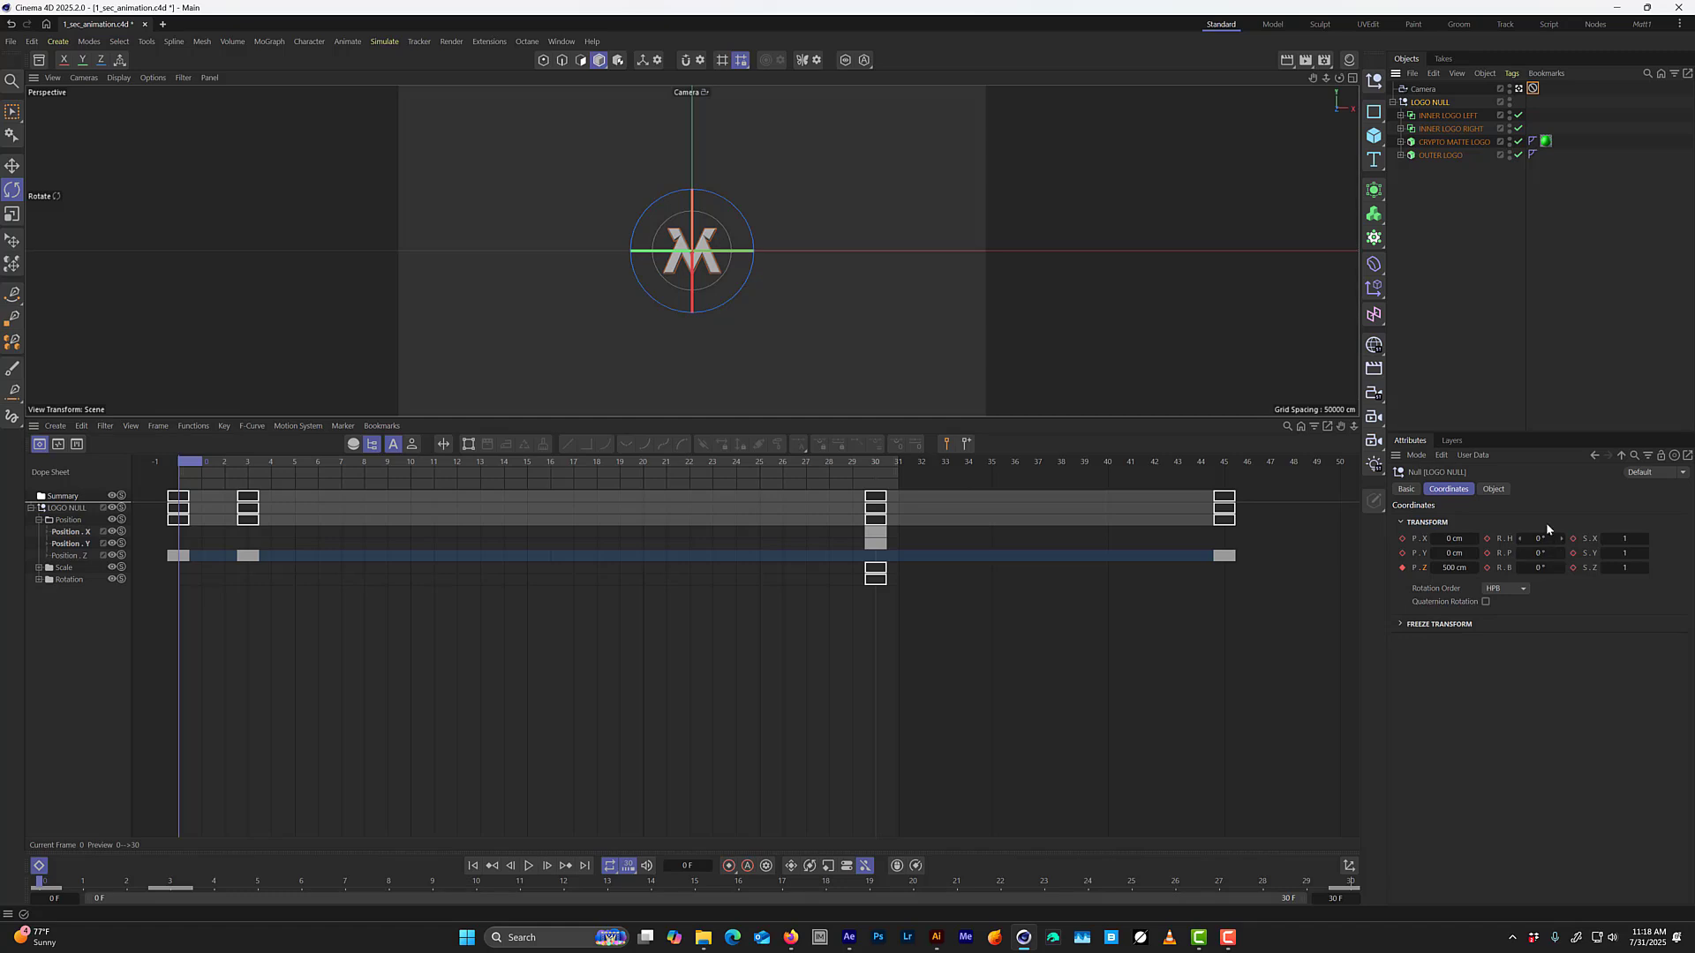
key(r)
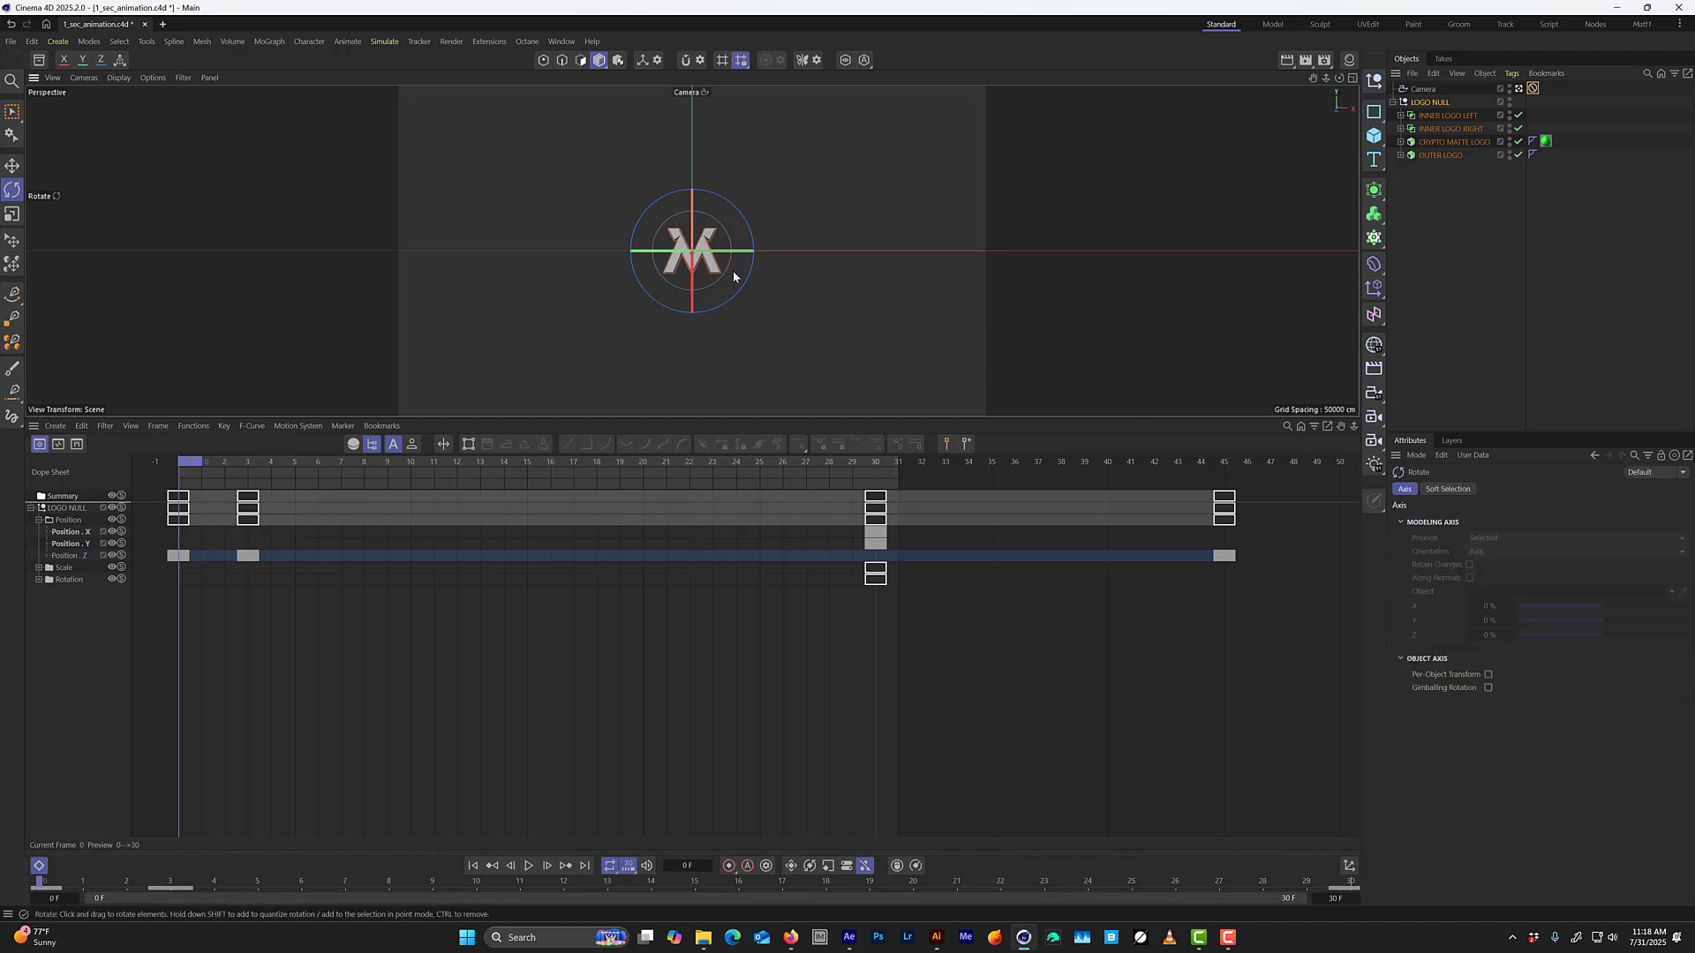
drag(726, 281, 691, 264)
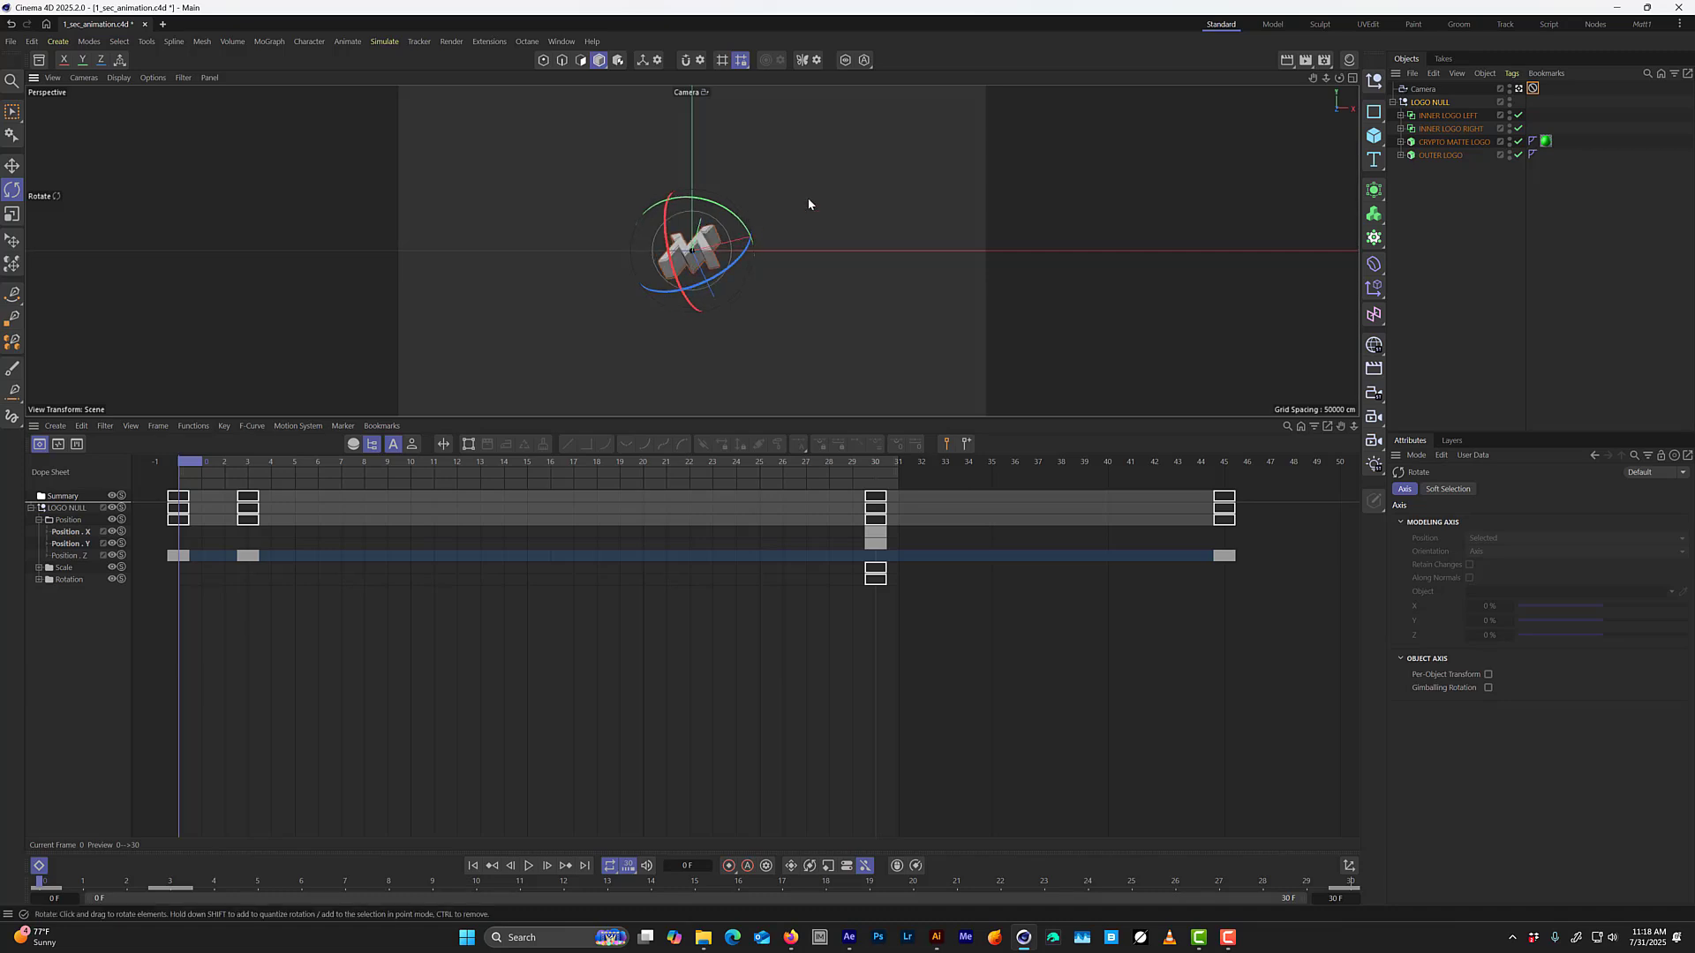
Set LOGO NULL's rotation to H -37°, P -51° and B -21° and key all three values at frame 0.
click(1440, 104)
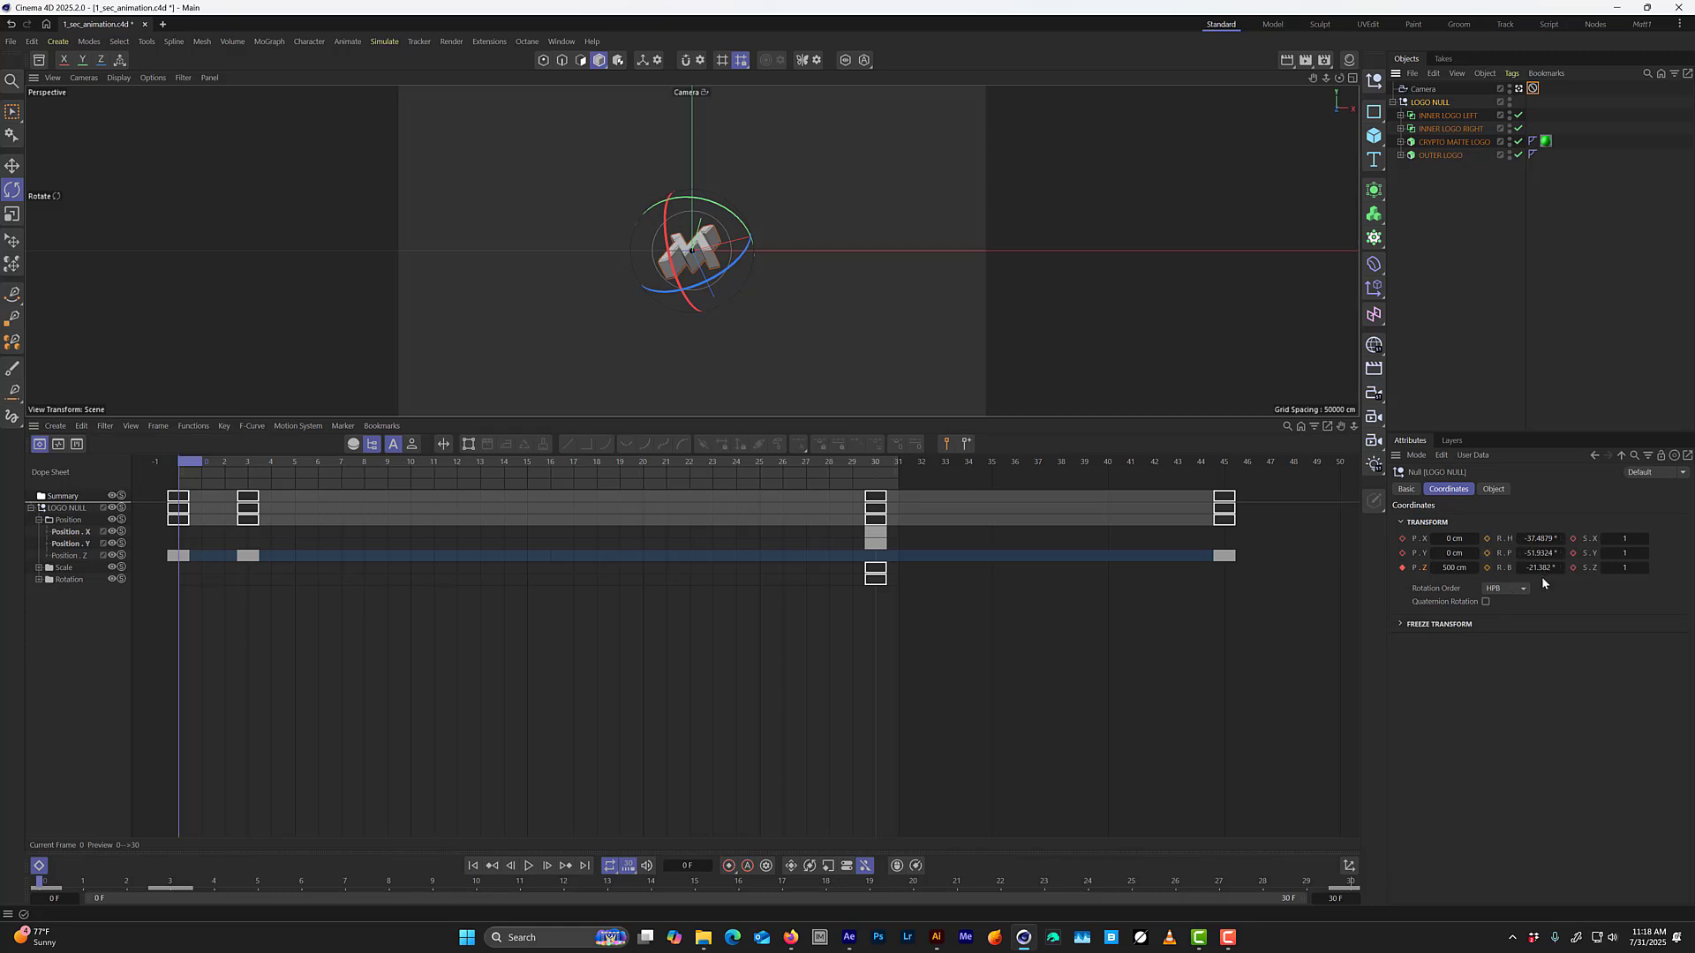
click(1538, 538)
text(-37)
key(Tab)
text(-51)
key(Tab)
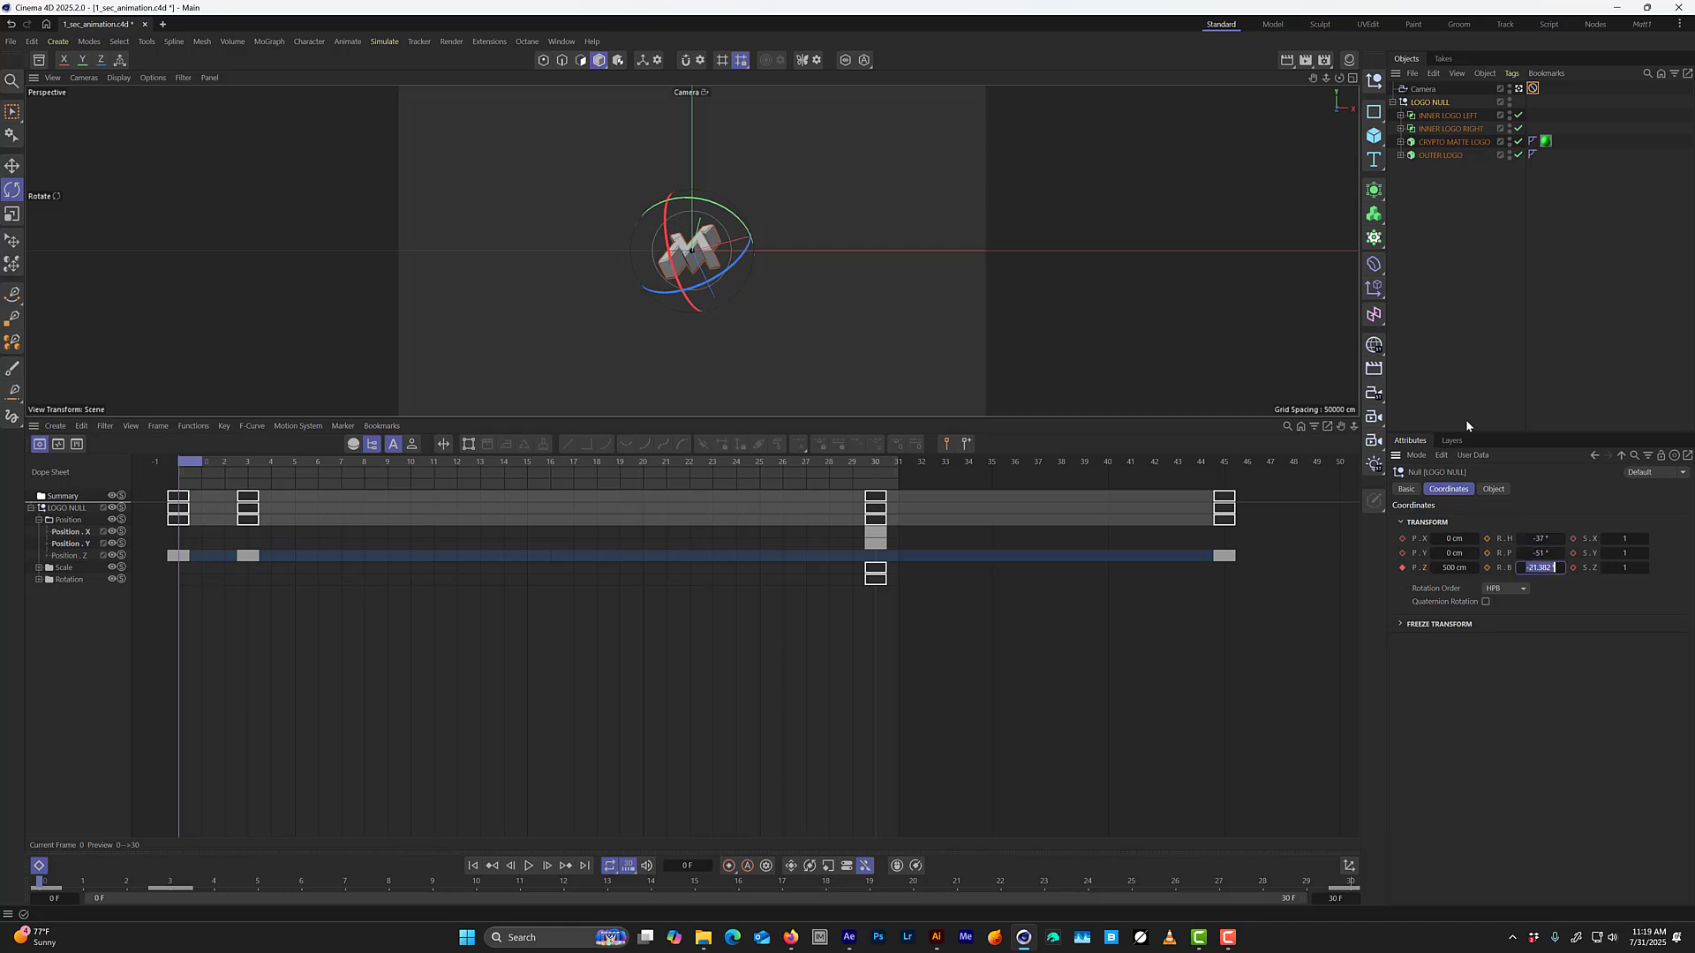
text(-21)
key(Return)
click(1486, 568)
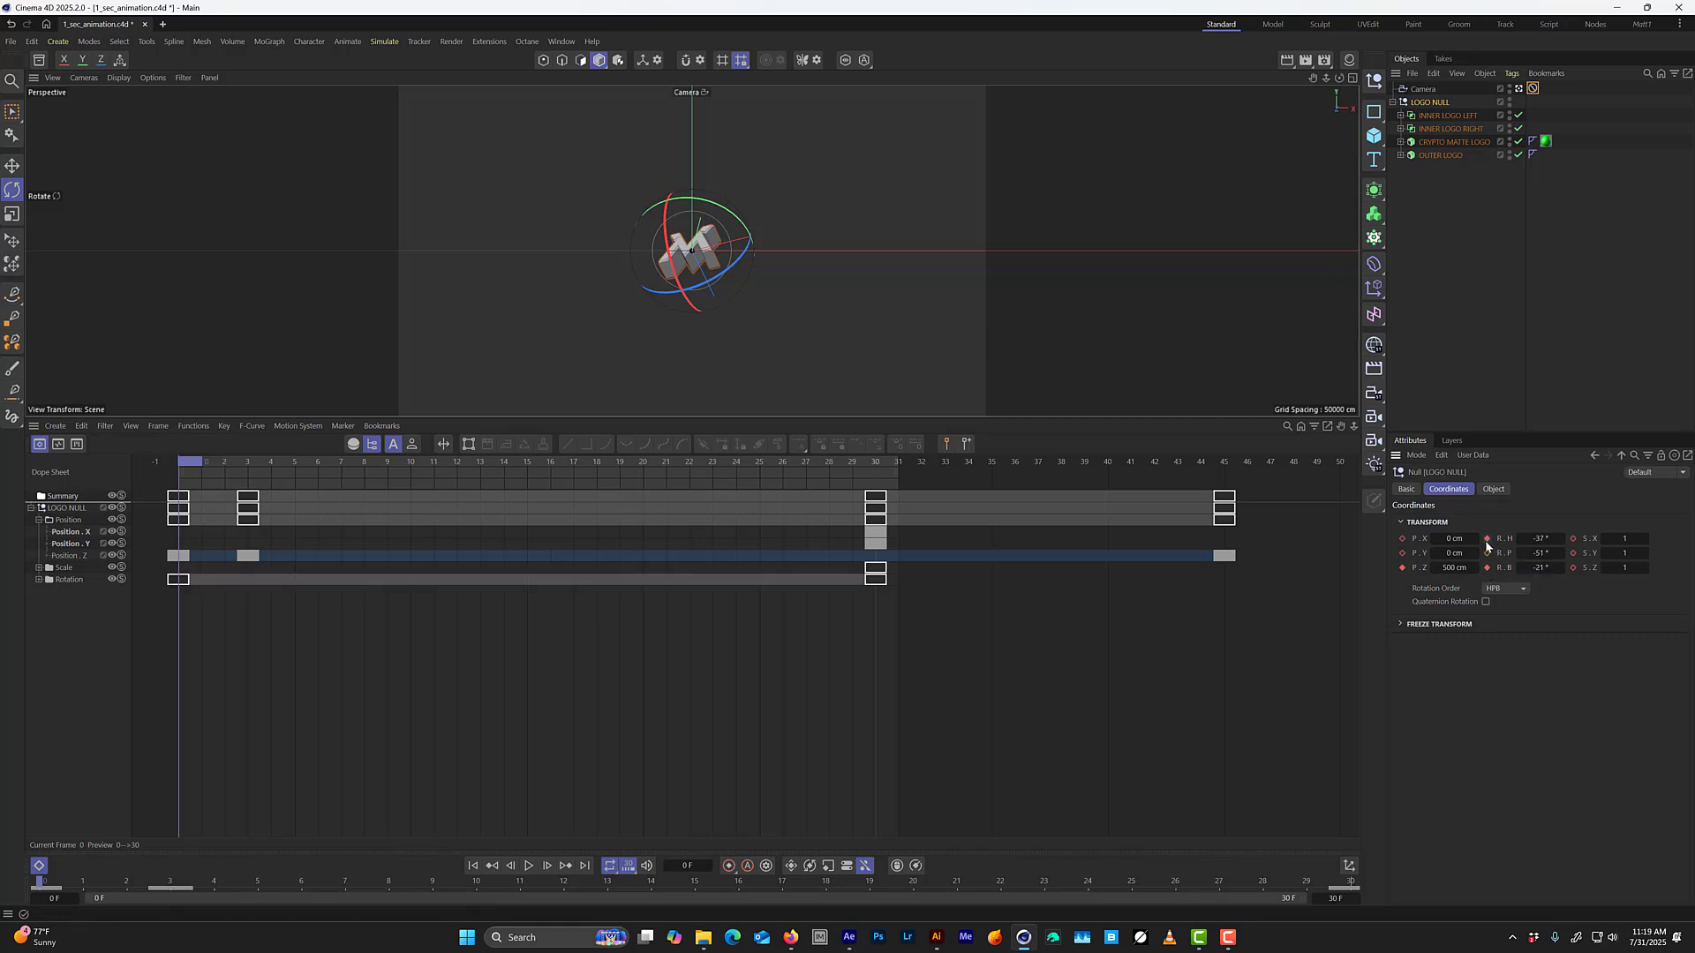
click(1487, 553)
Show the F-curves of LOGO NULL's Rotation P, H and B keys, select their frame 30 keys and preview the spin.
click(39, 579)
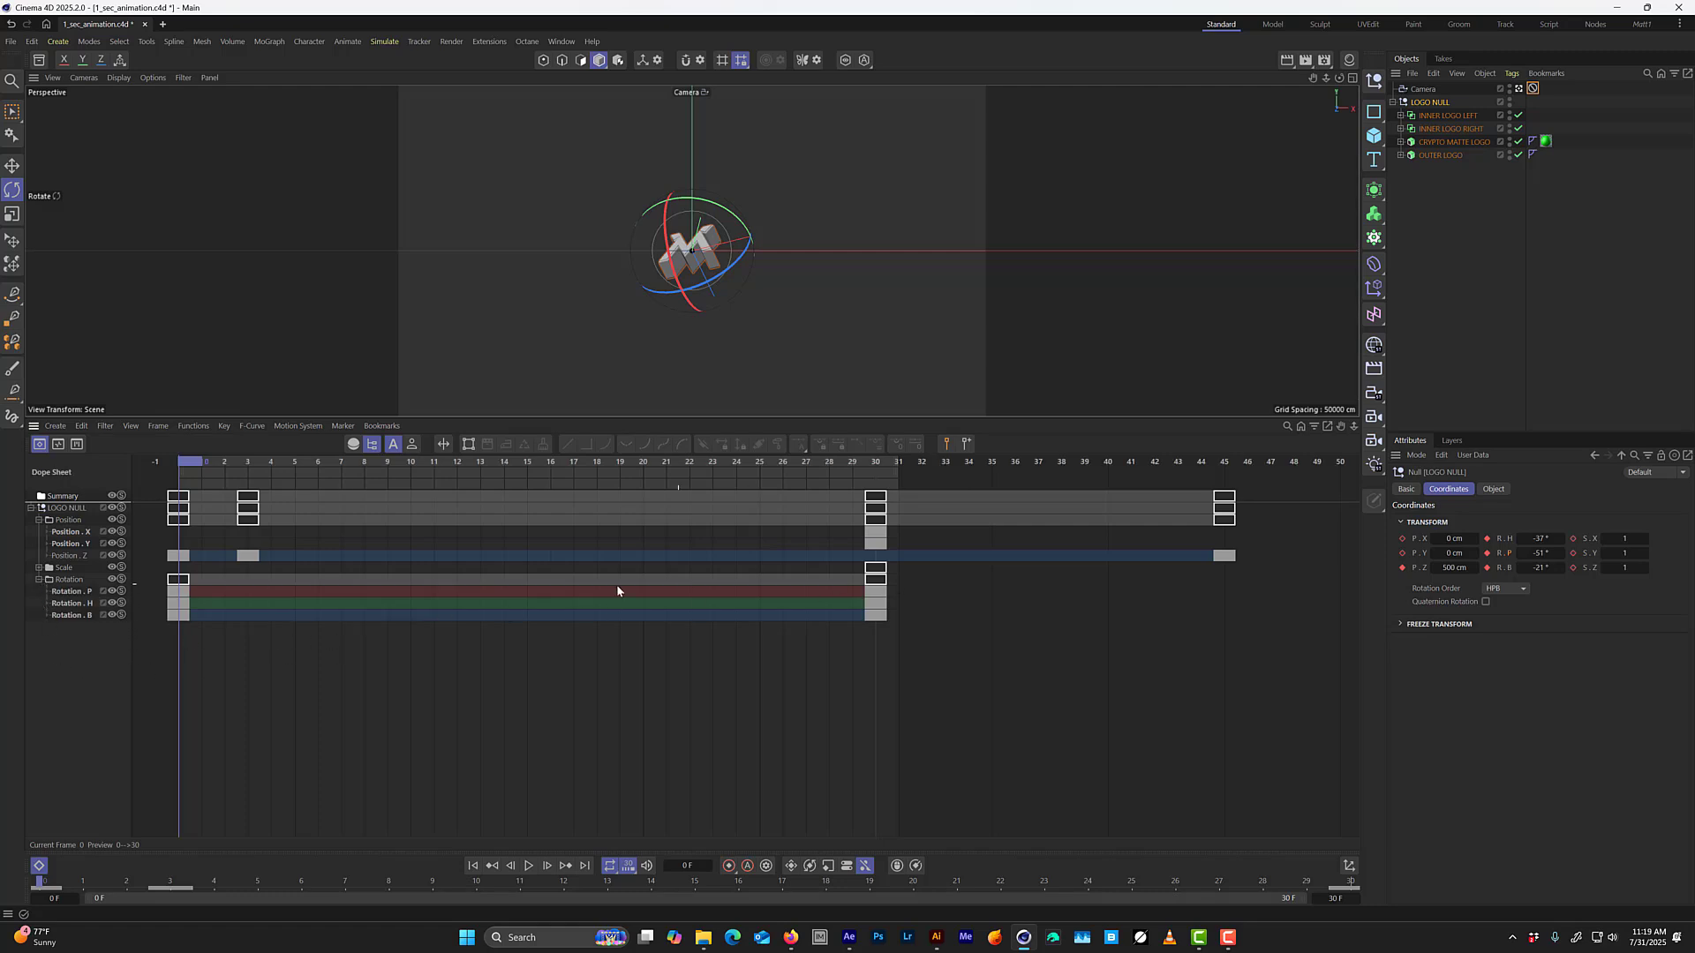
drag(228, 661, 174, 617)
shift+drag(980, 719, 187, 588)
key(Tab)
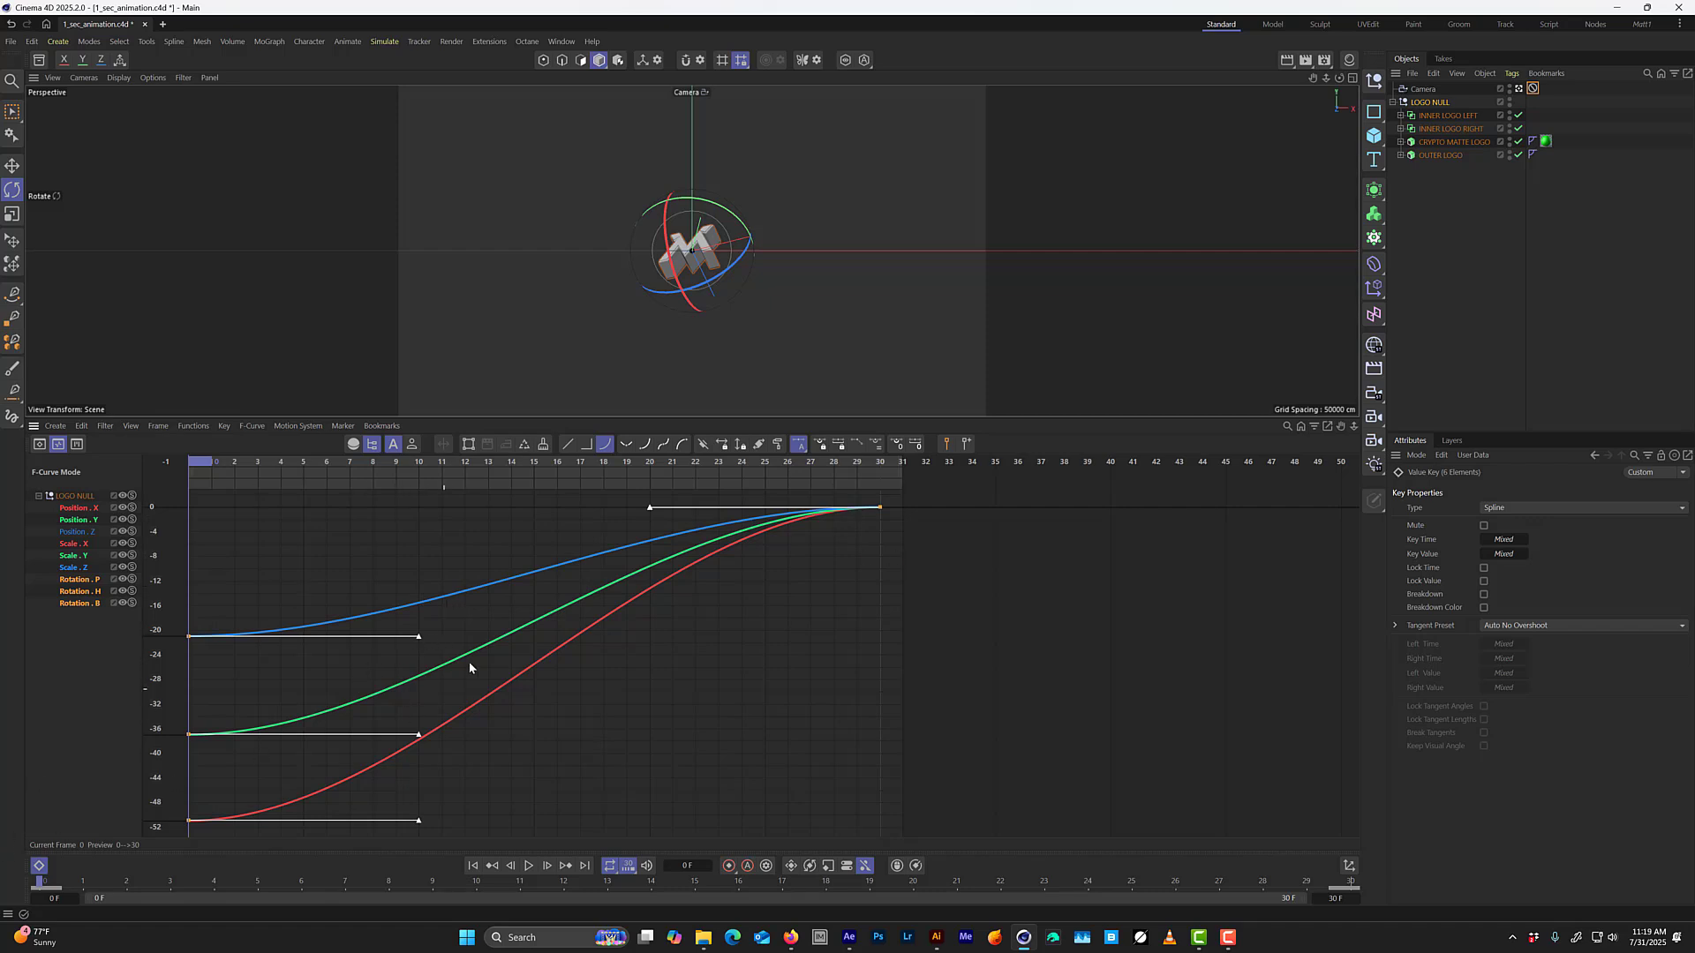
drag(1021, 602, 734, 486)
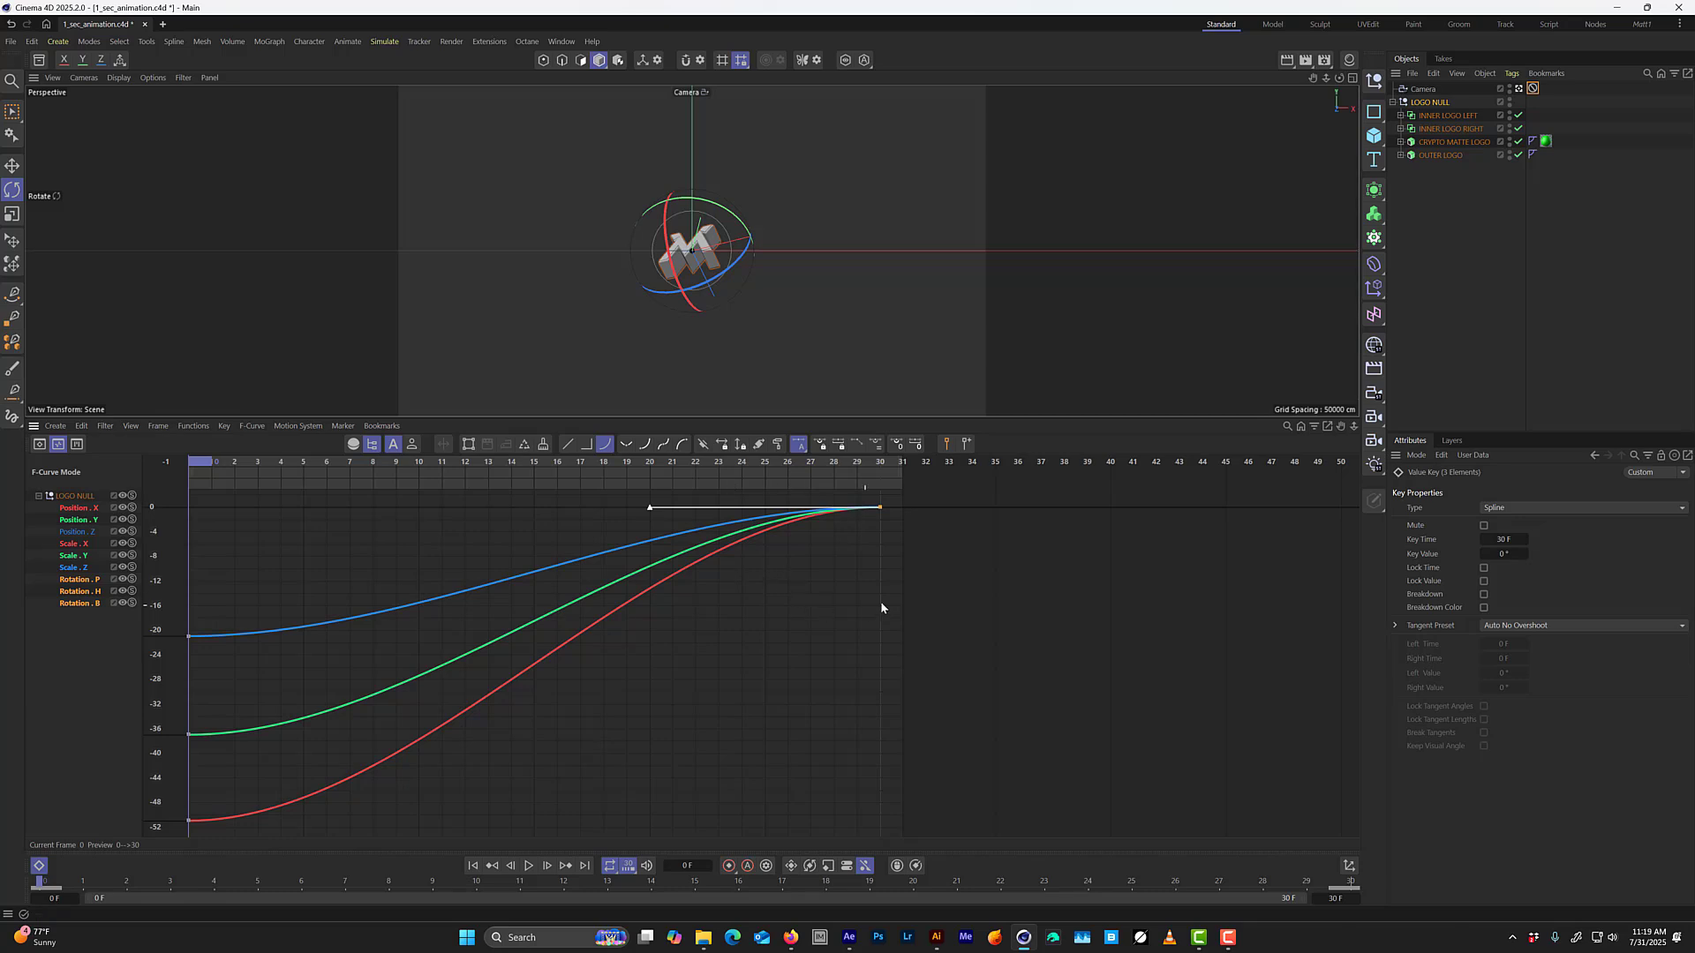
key(F8)
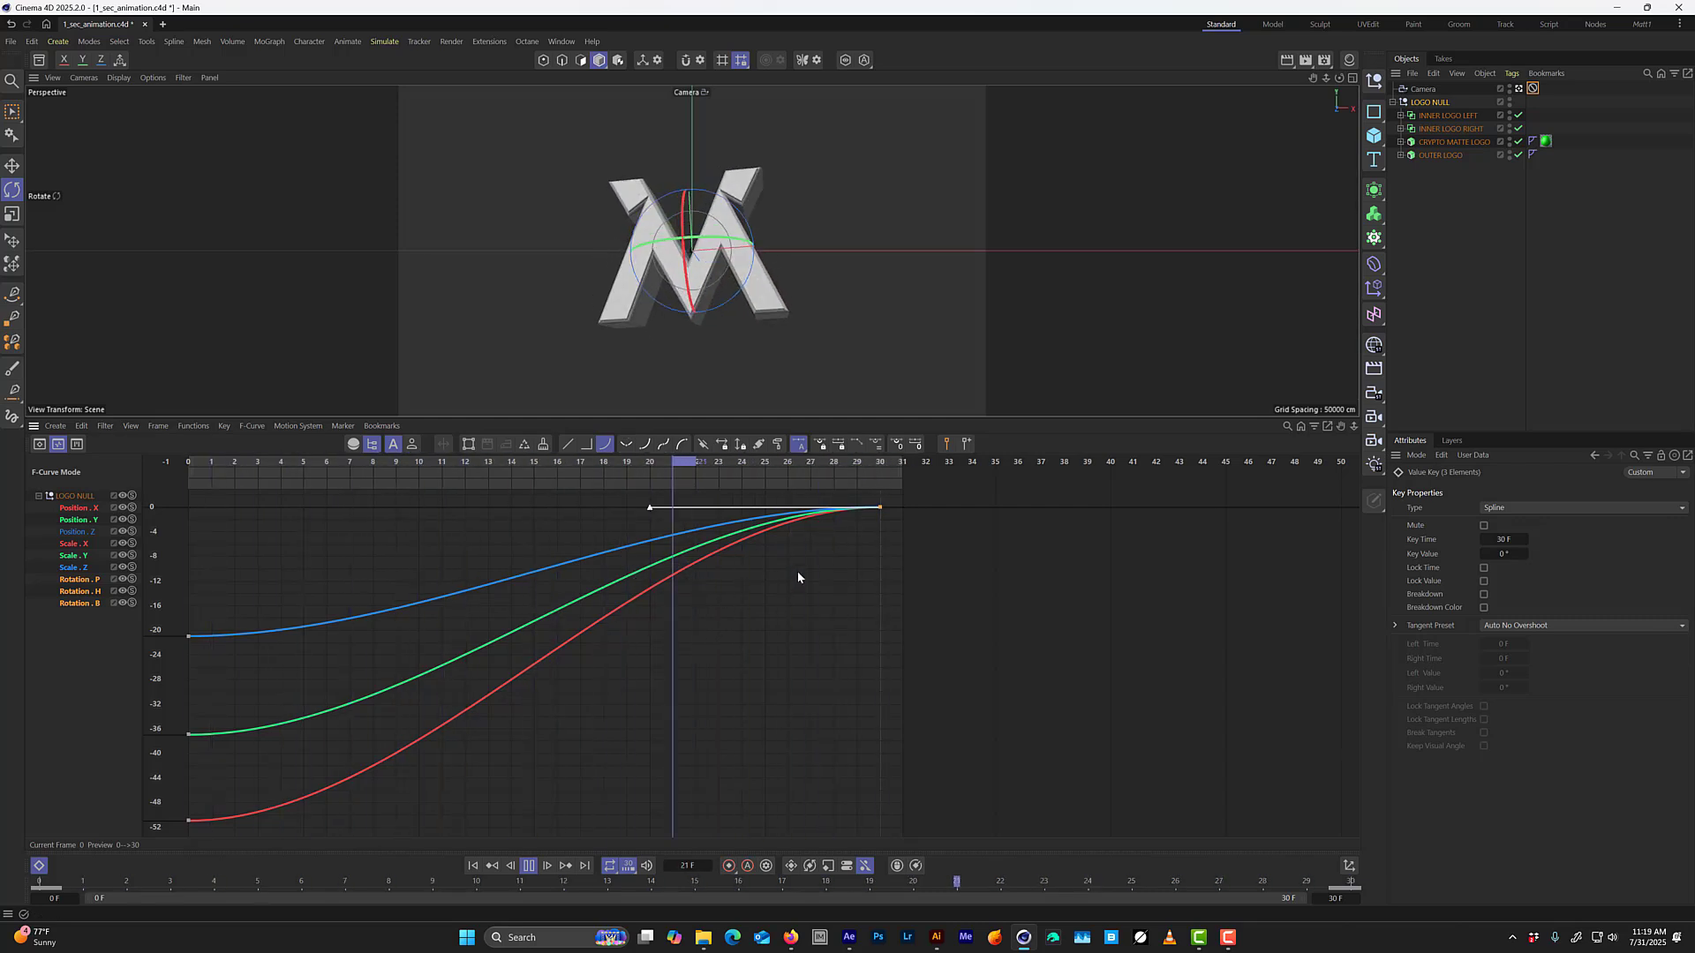
key(F8)
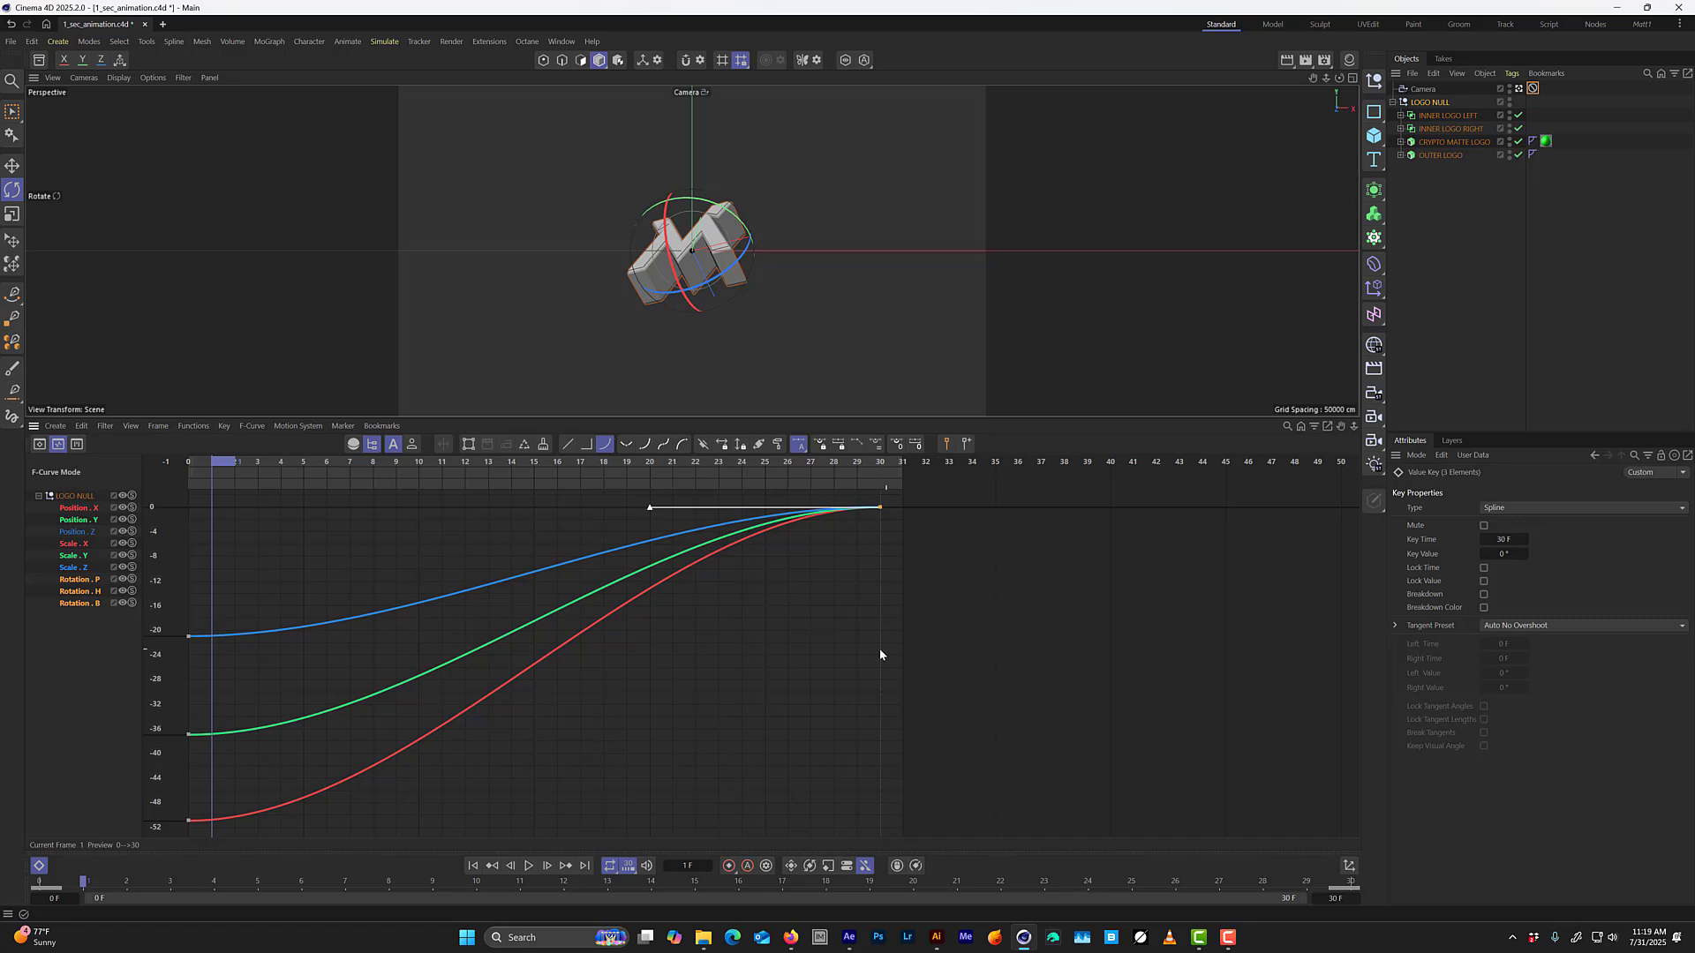
Lengthen the frame 30 rotation keys' left tangents to about 23 frames and flatten them to 0°.
drag(993, 592, 858, 486)
drag(647, 510, 350, 512)
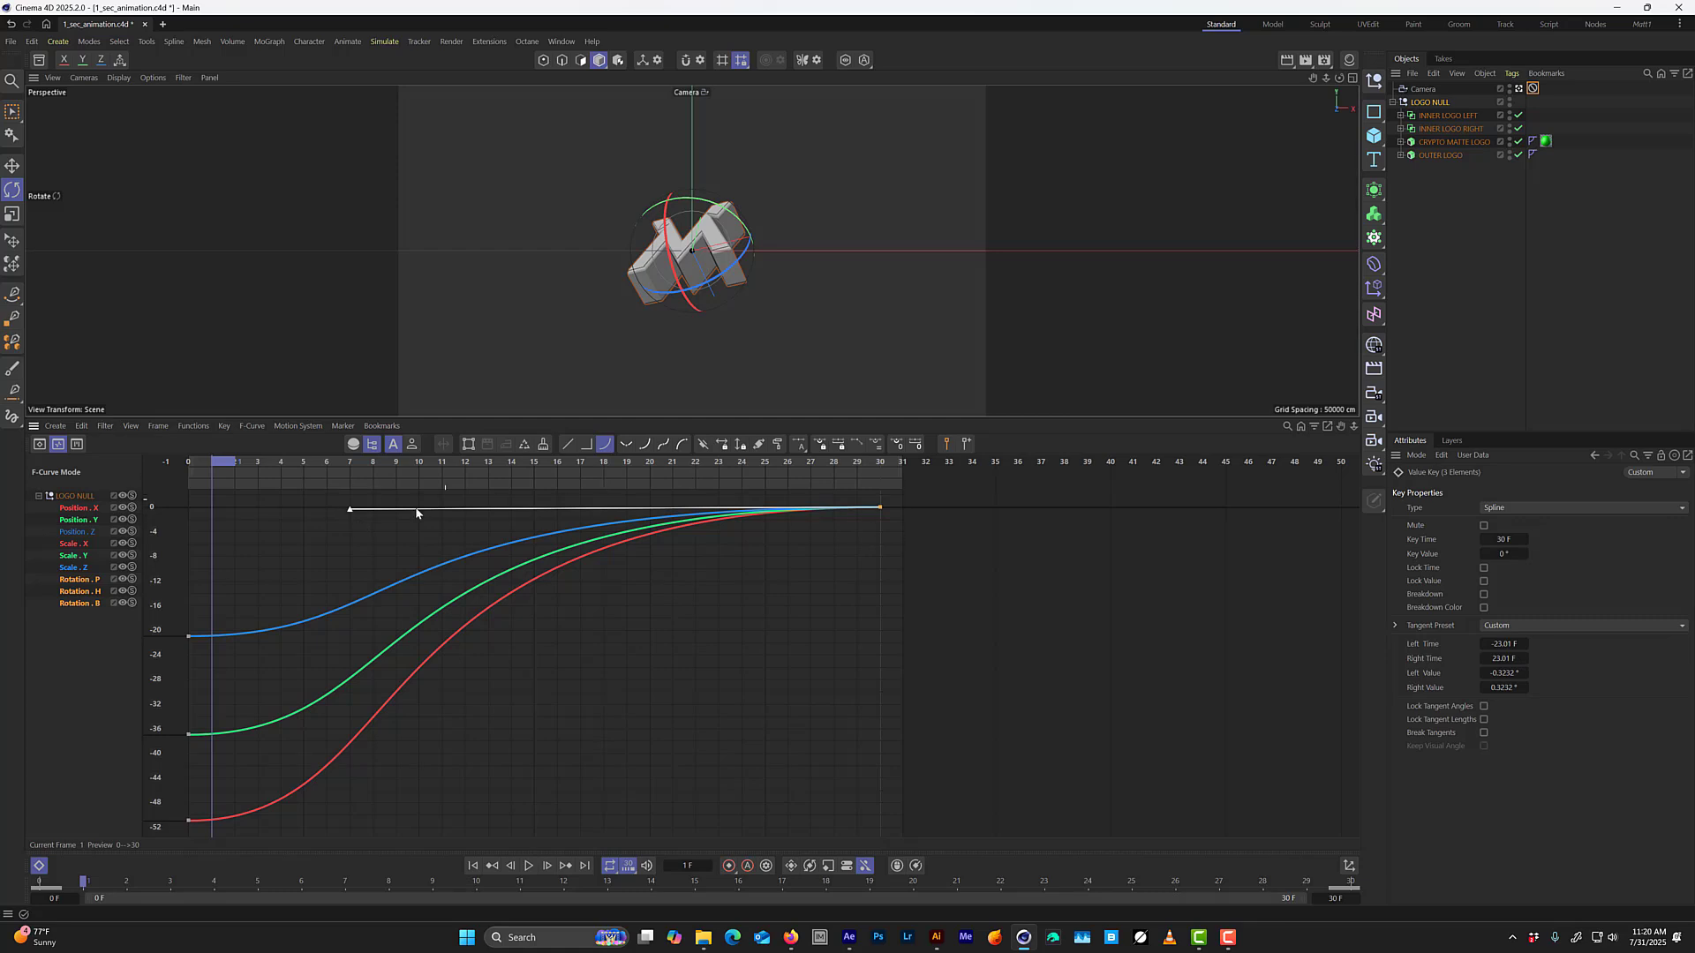
click(898, 444)
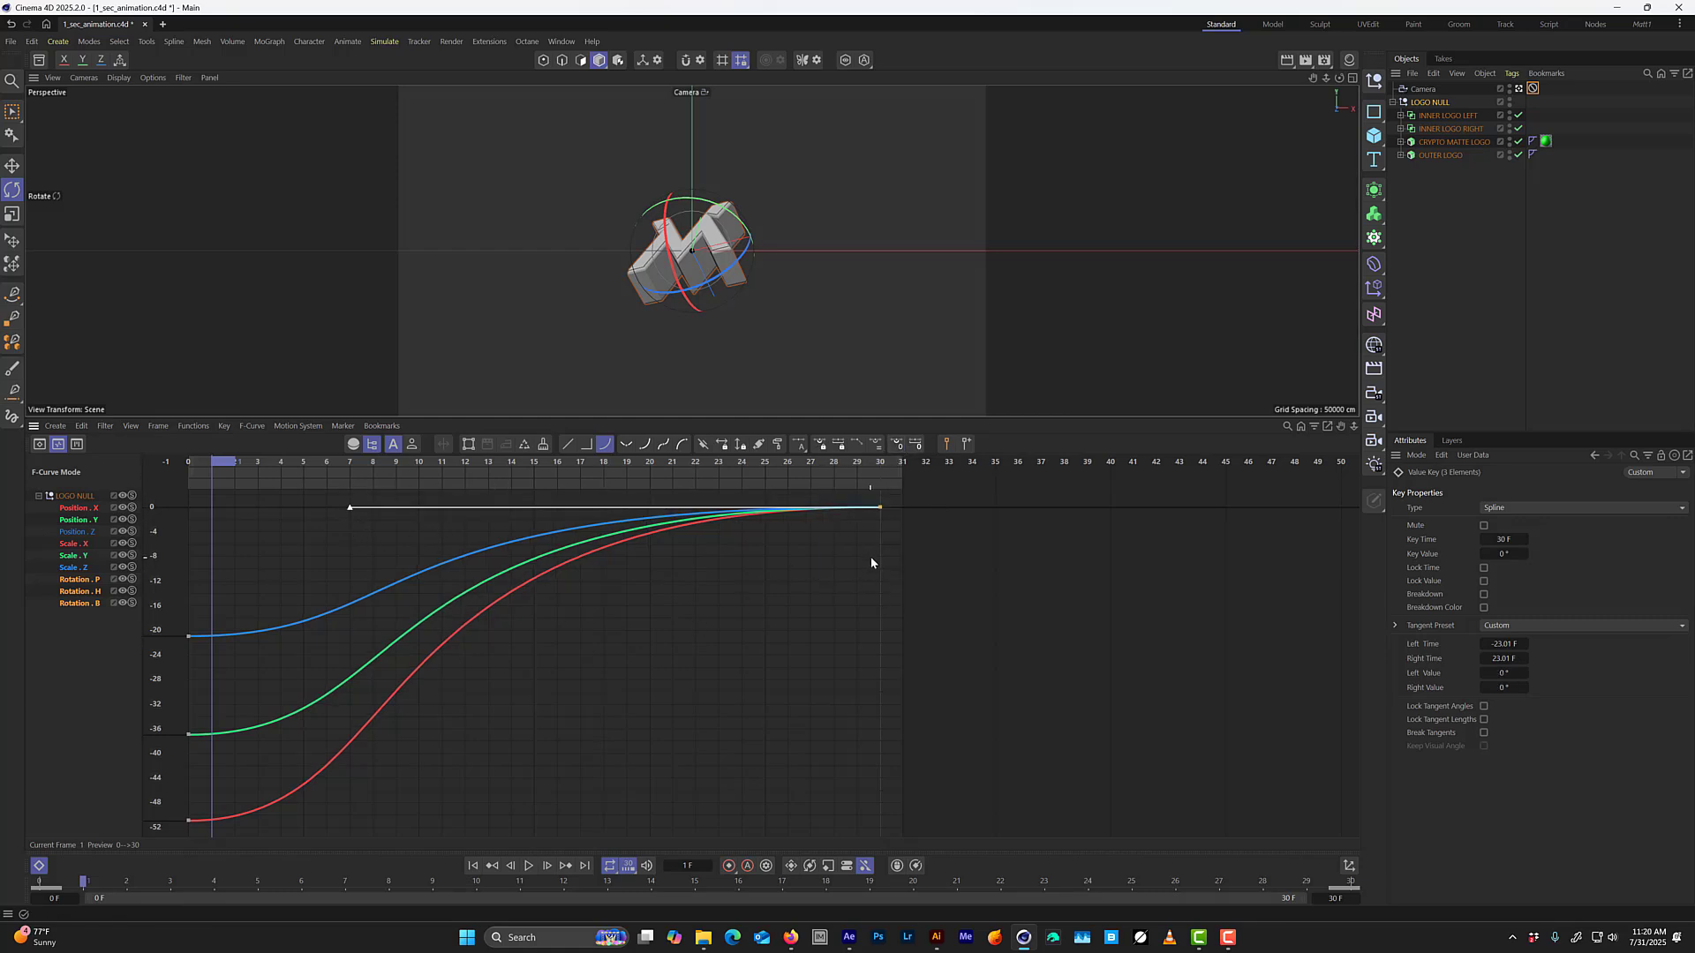
Shorten the frame 0 rotation keys' right tangents to 3 frames at about 7.11° and fine-tune the Rotation B tangent.
drag(261, 572, 163, 837)
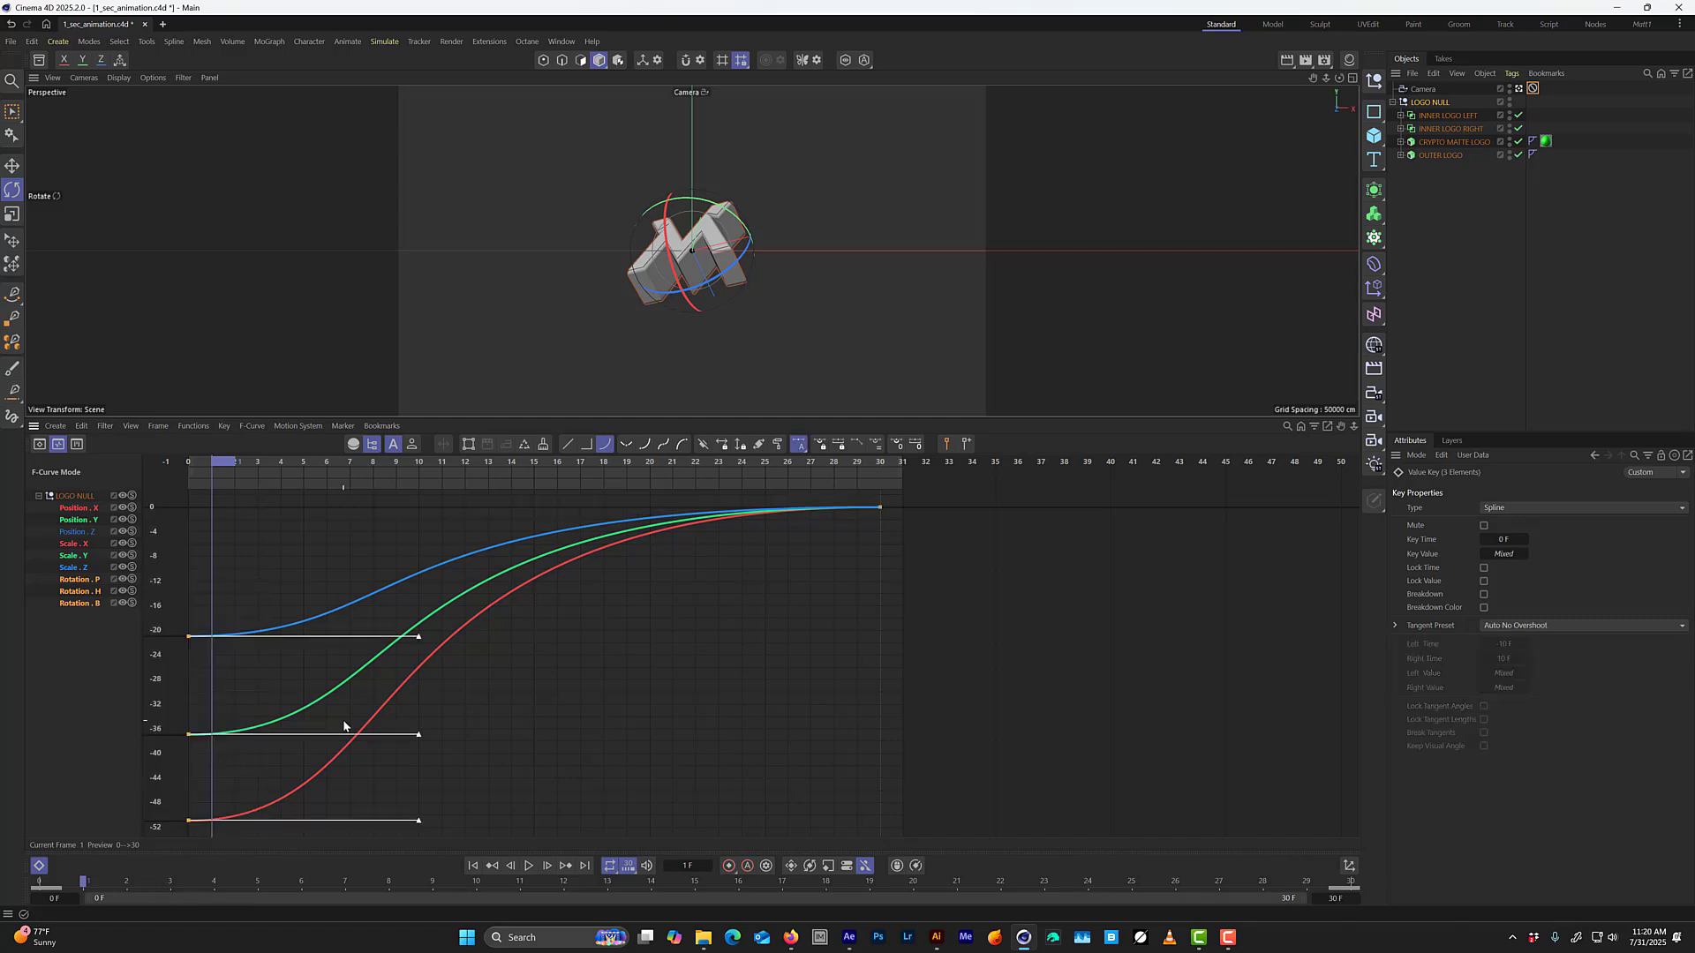
drag(418, 639, 258, 601)
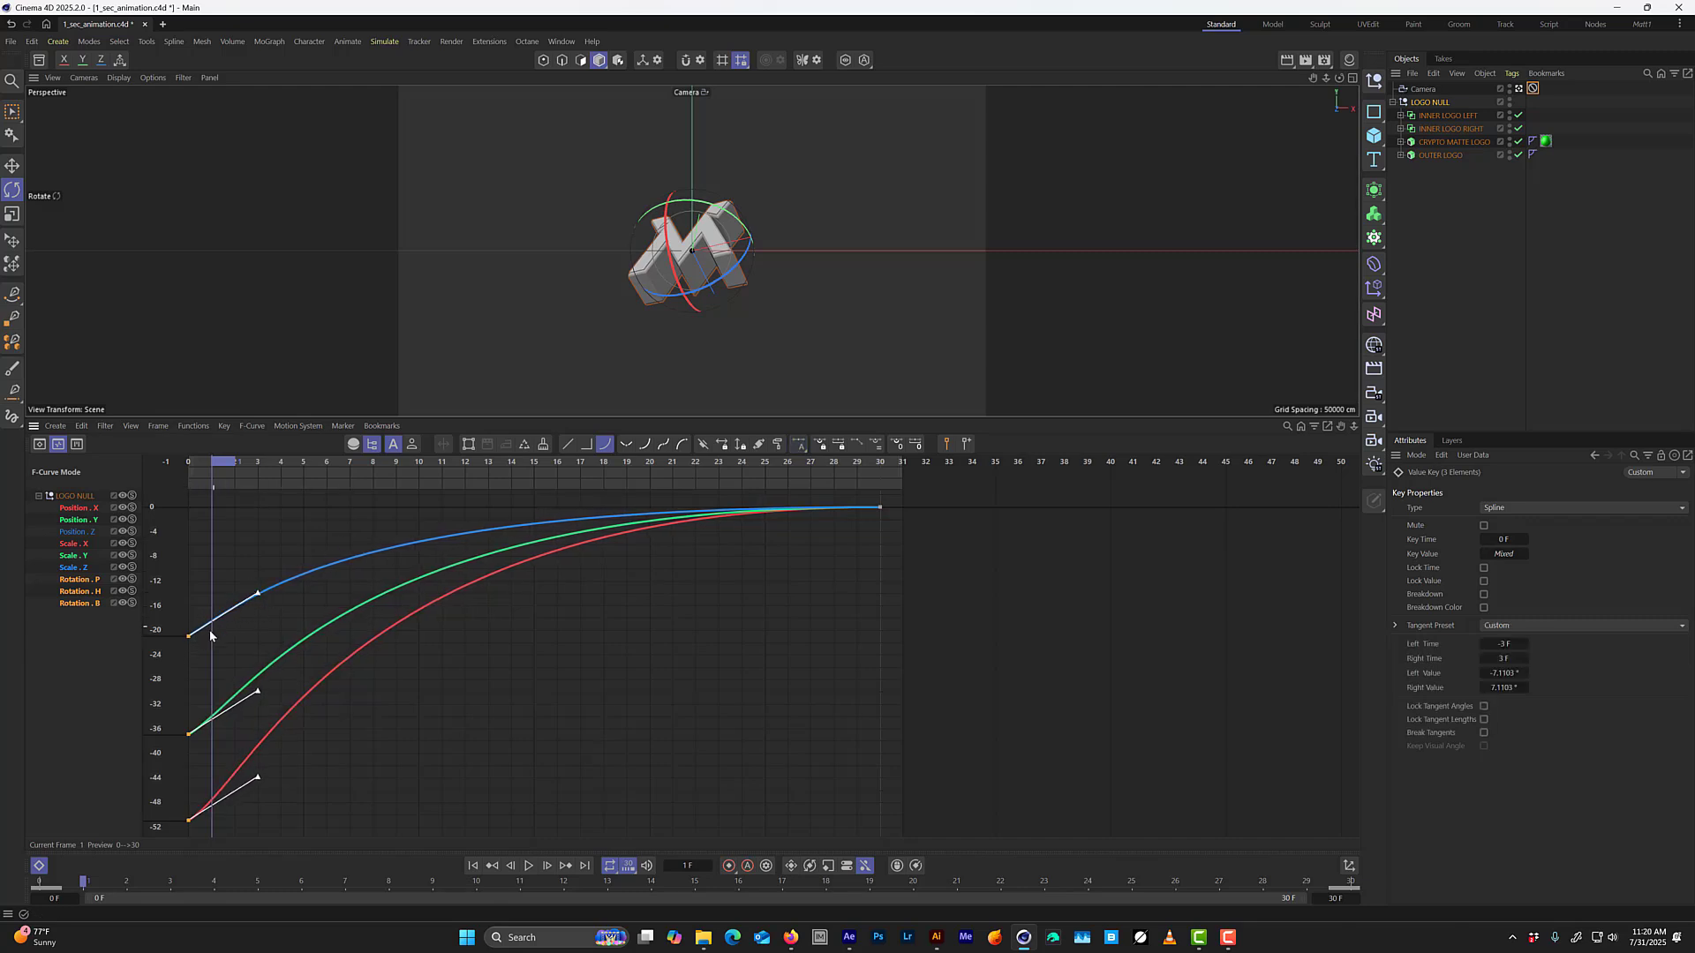
drag(193, 607, 168, 655)
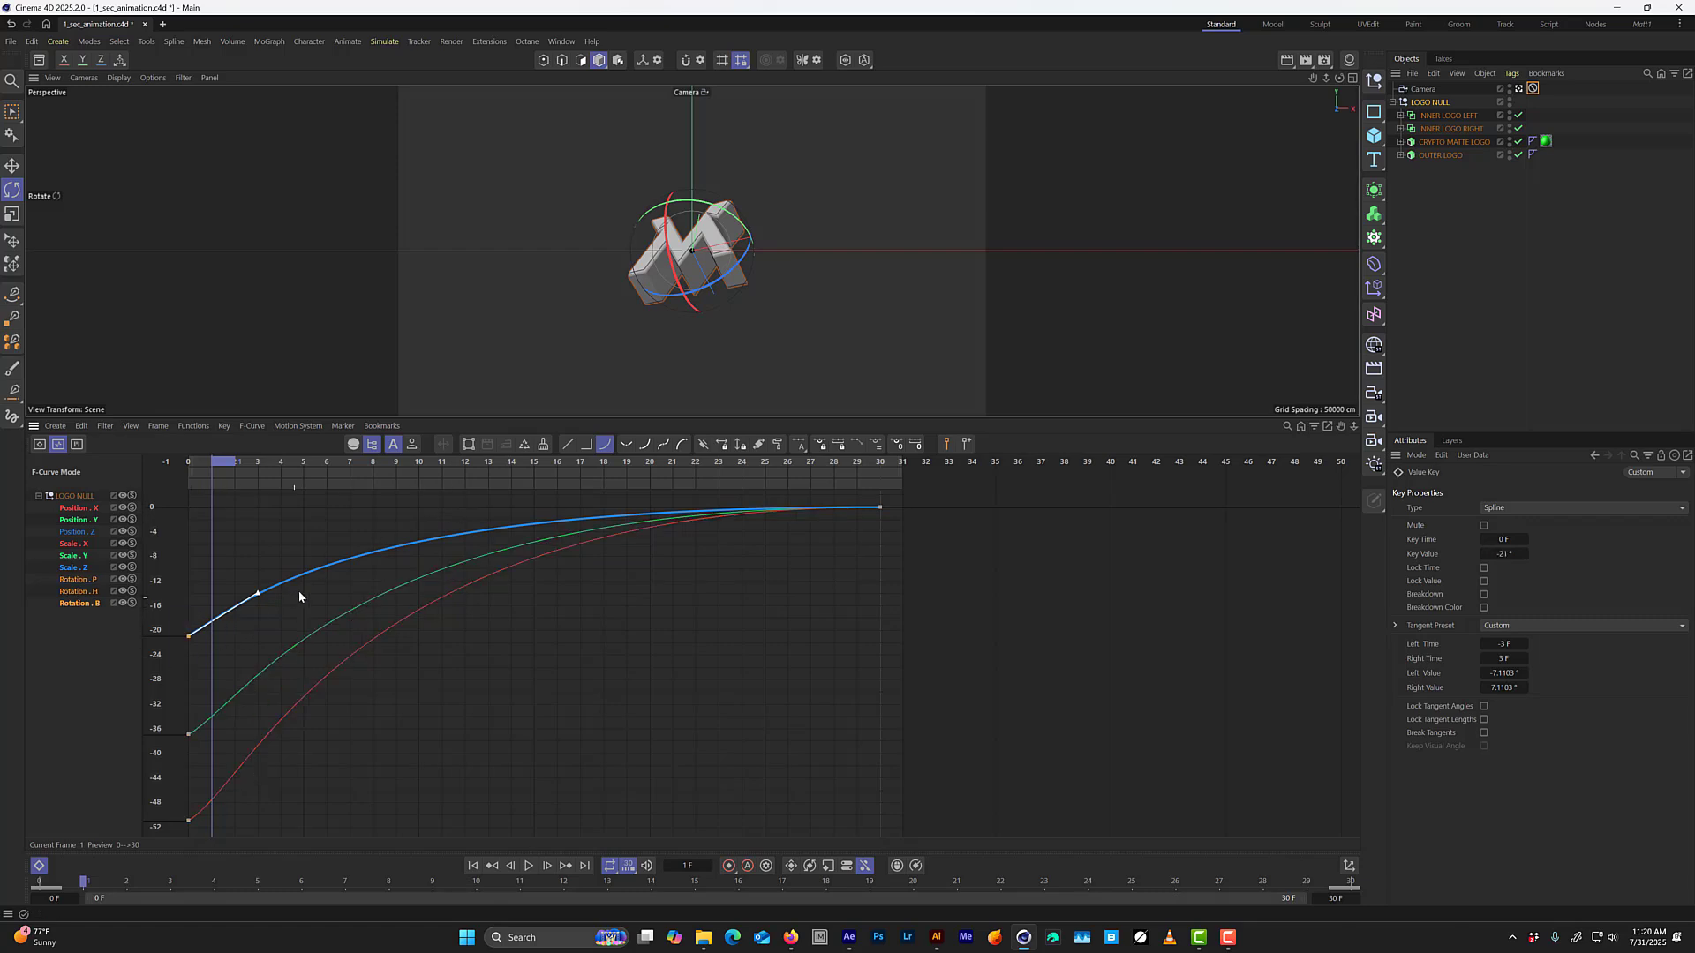
drag(260, 595, 257, 593)
Steepen the frame 0 Rotation H tangent, raise Rotation P's right tangent to about 16.7°, and play the animation.
click(190, 735)
drag(258, 692, 258, 669)
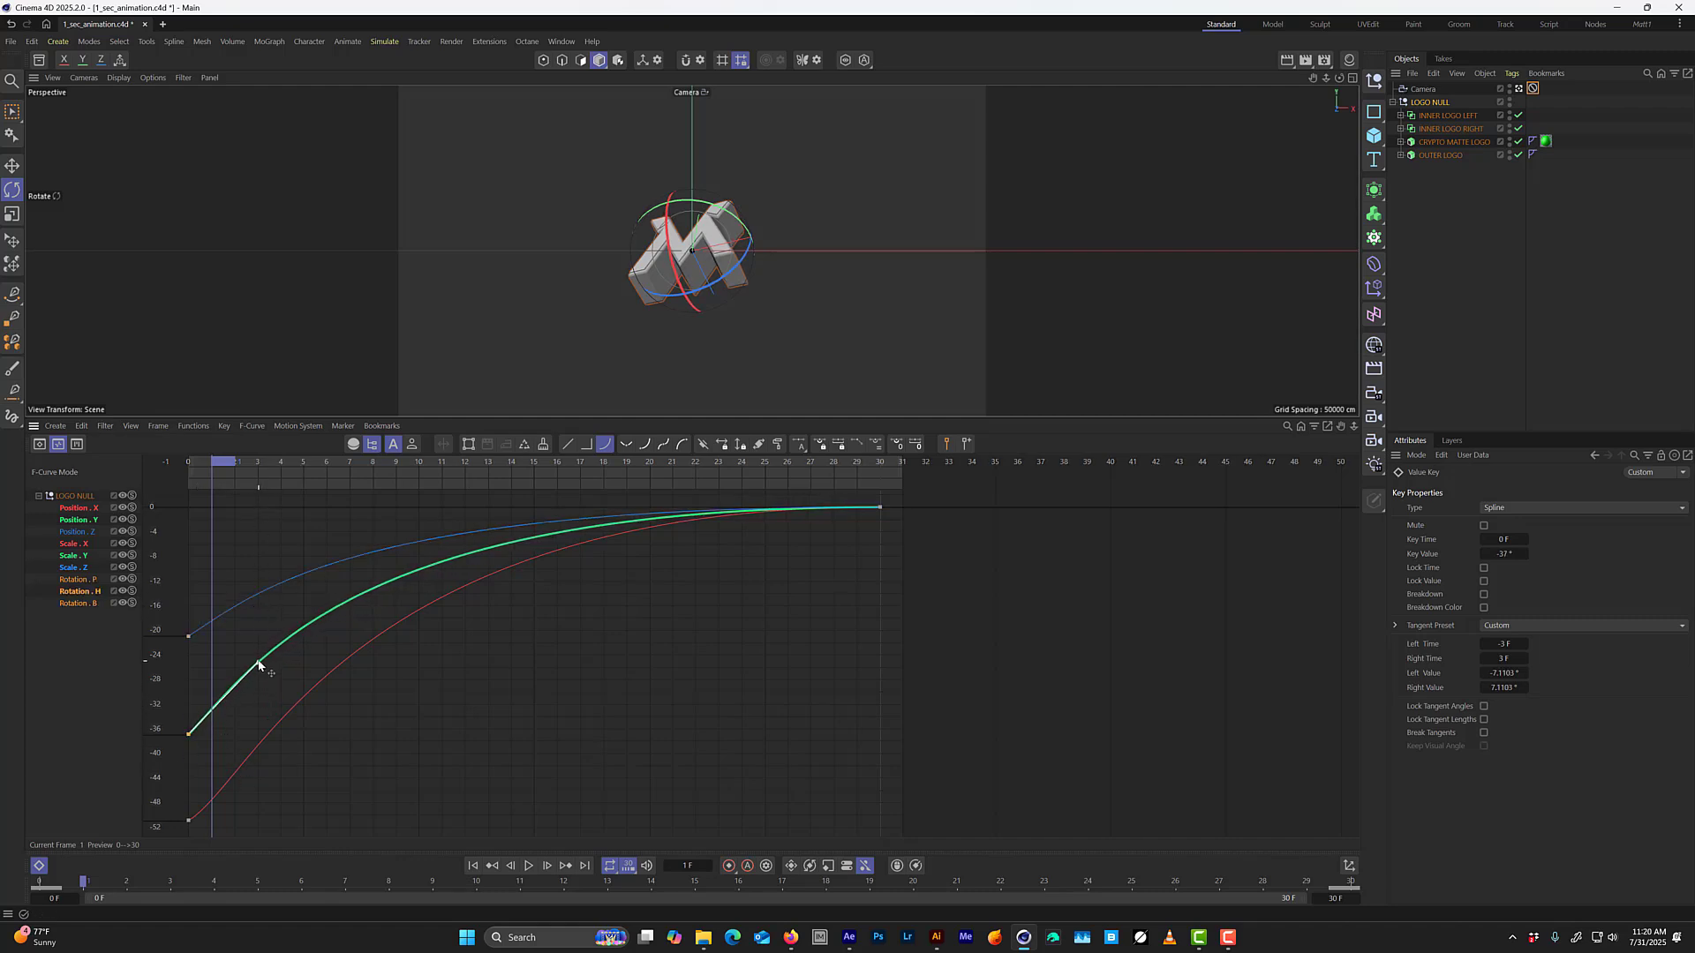
click(189, 820)
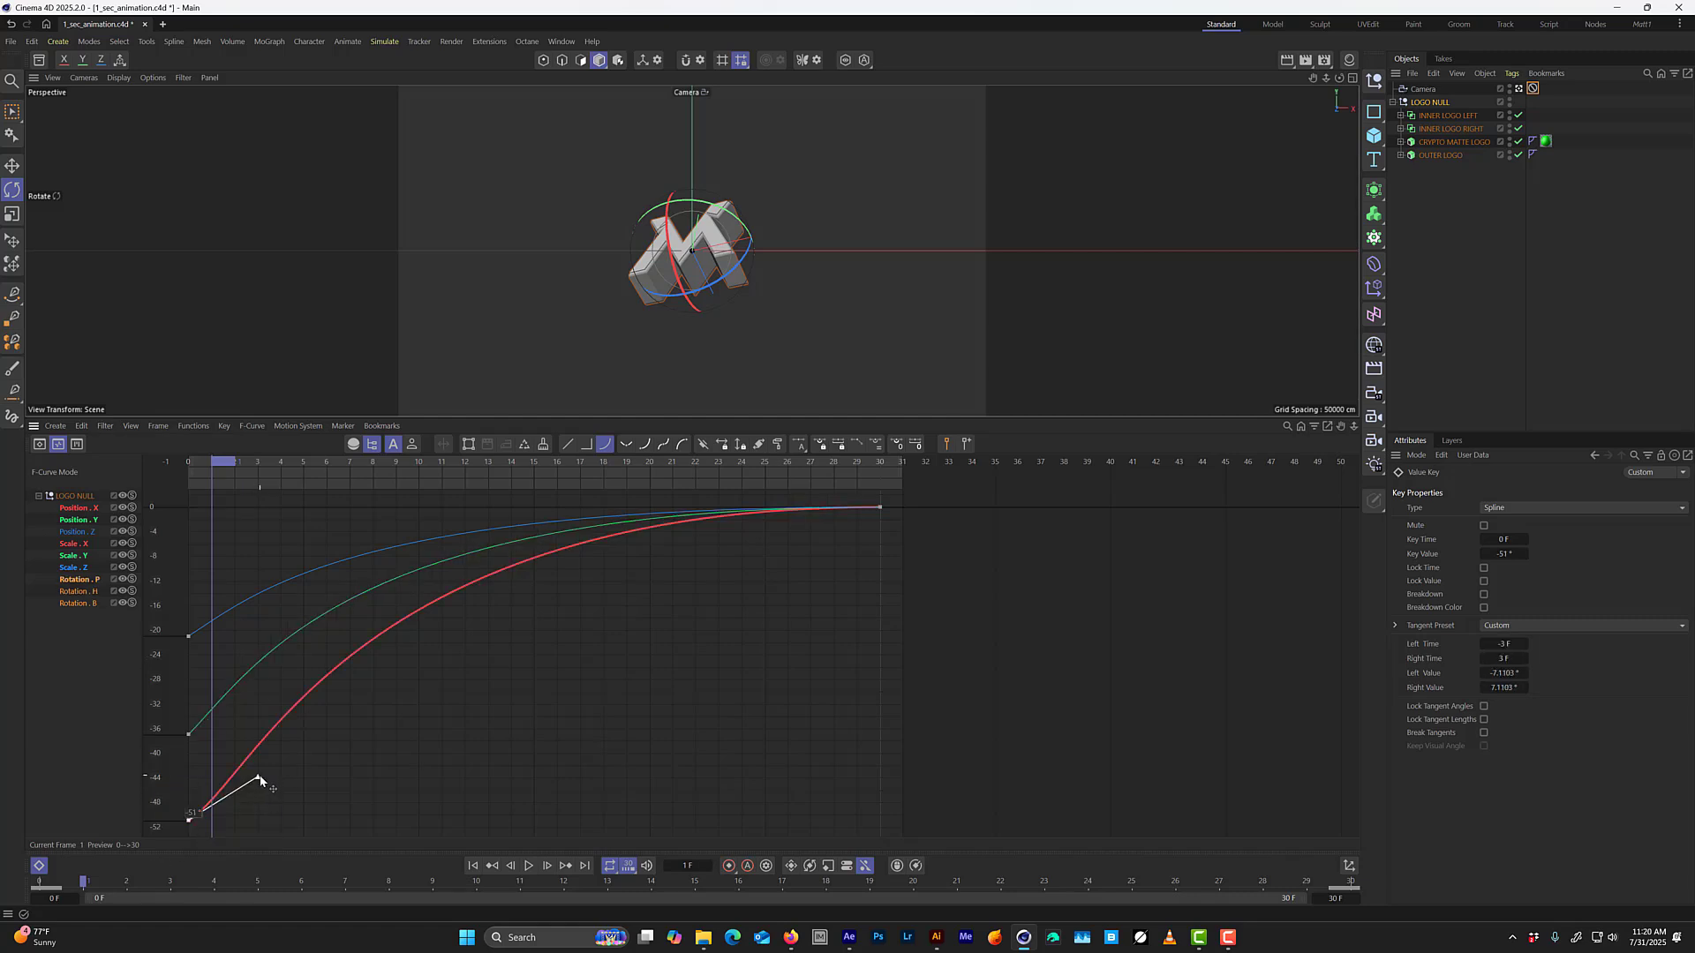
drag(261, 781, 260, 722)
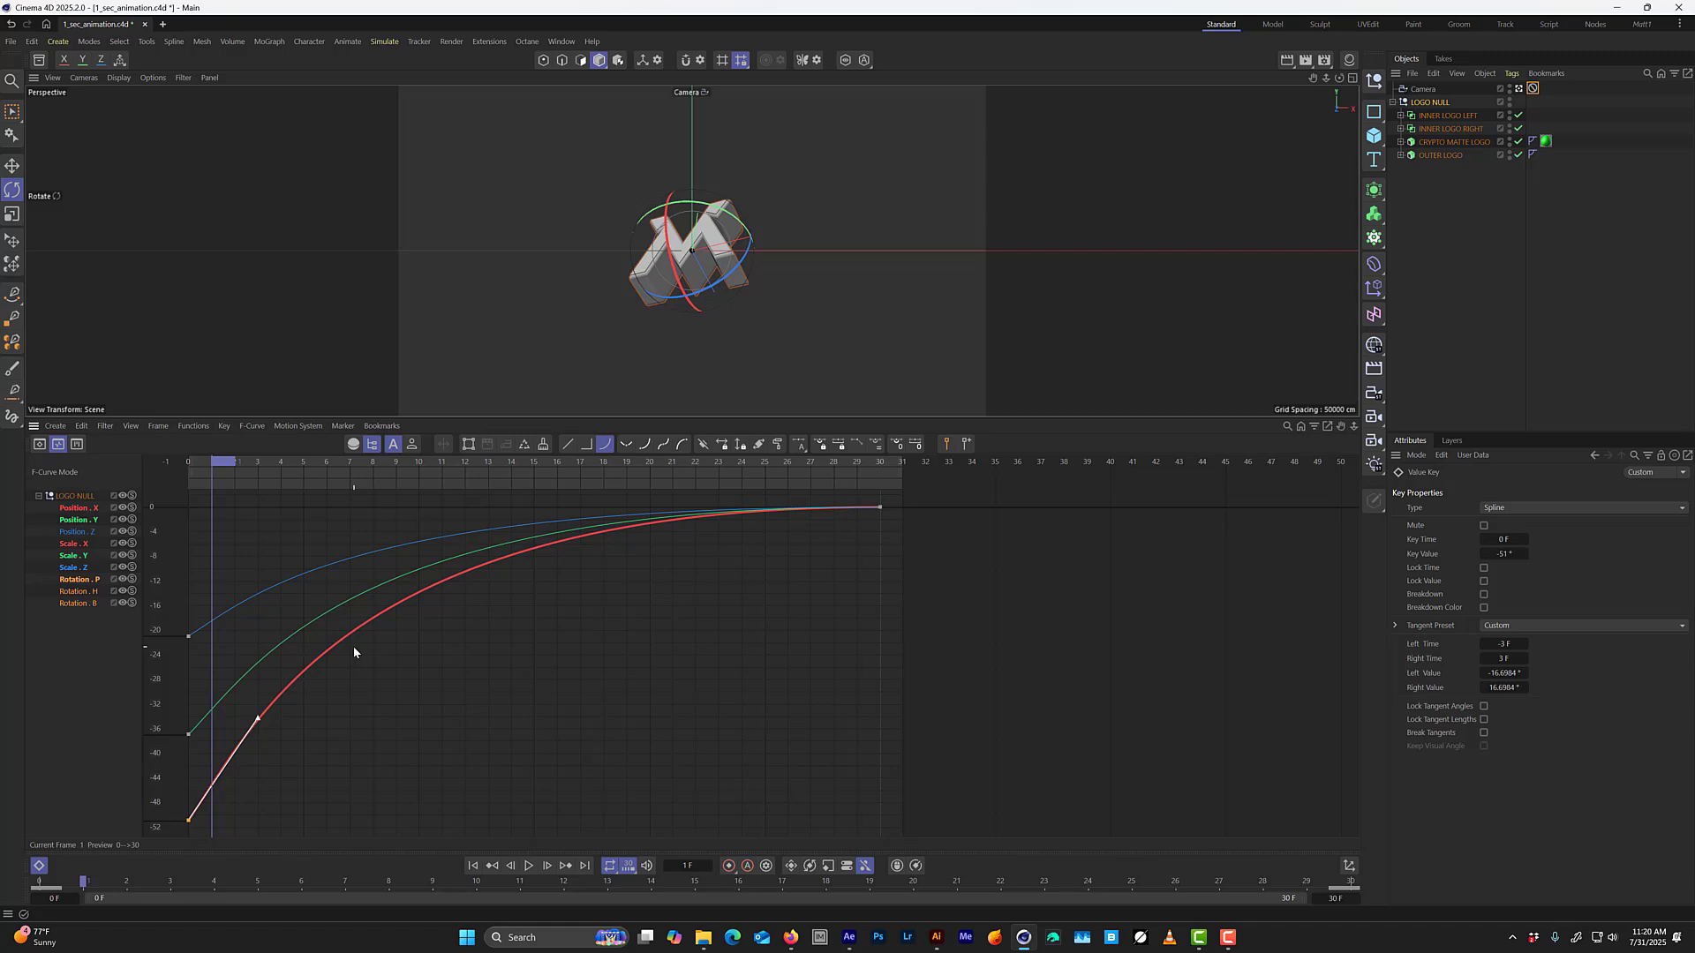
key(F8)
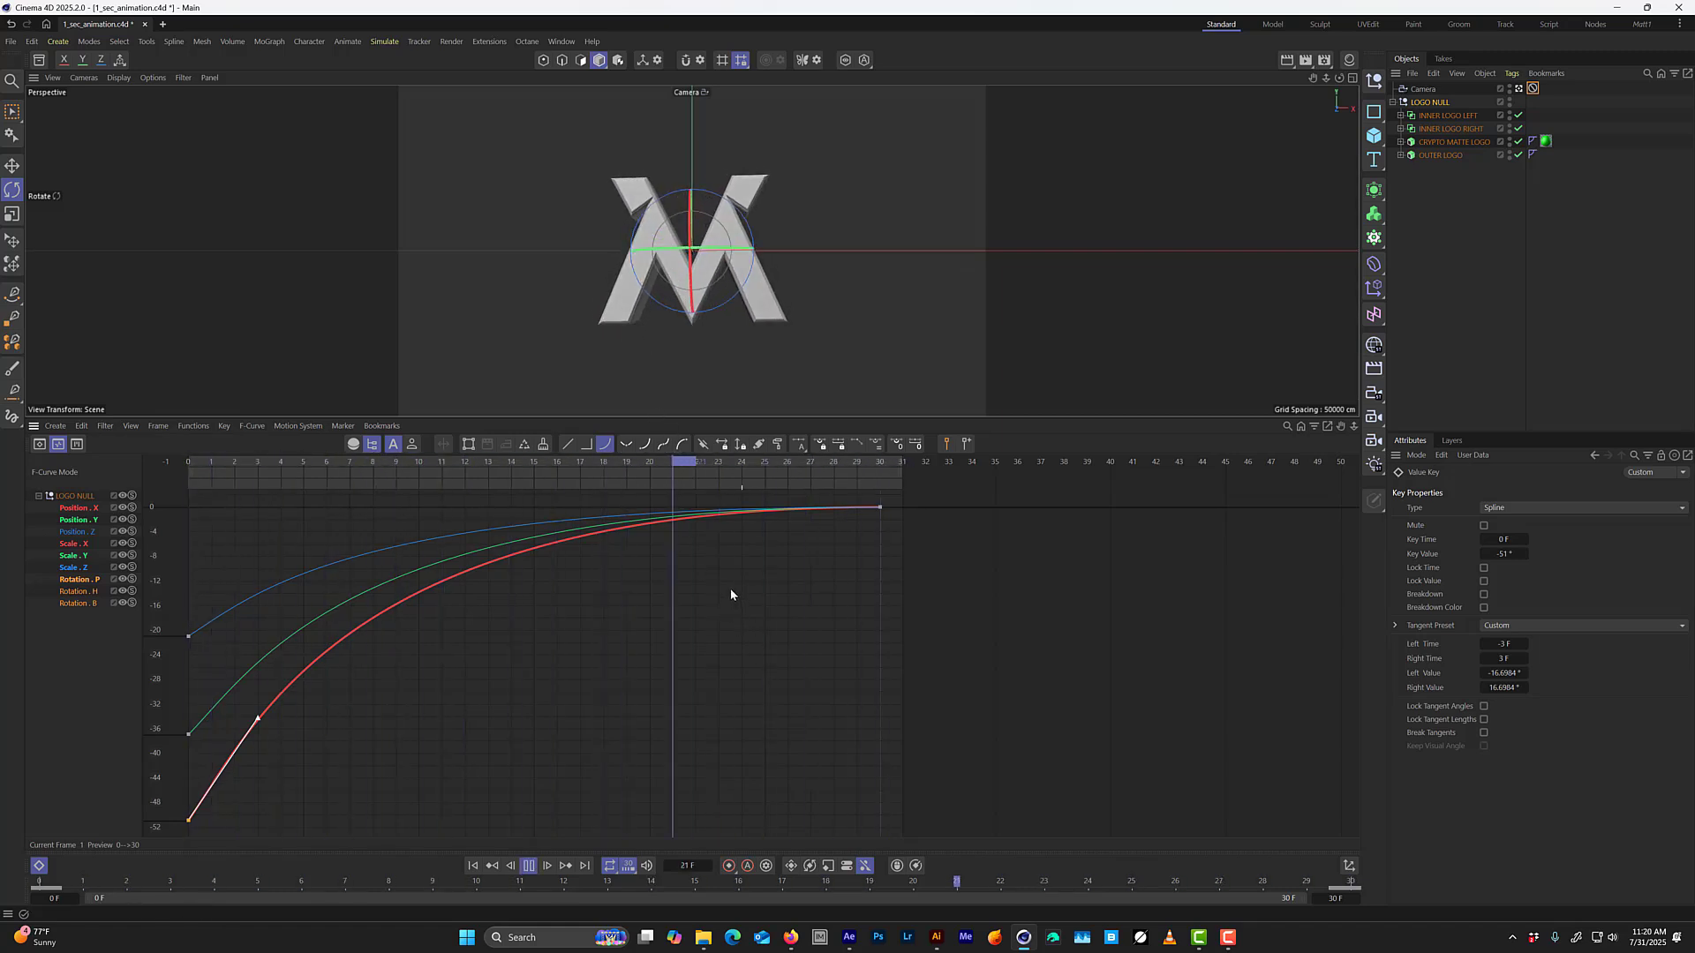
click(746, 484)
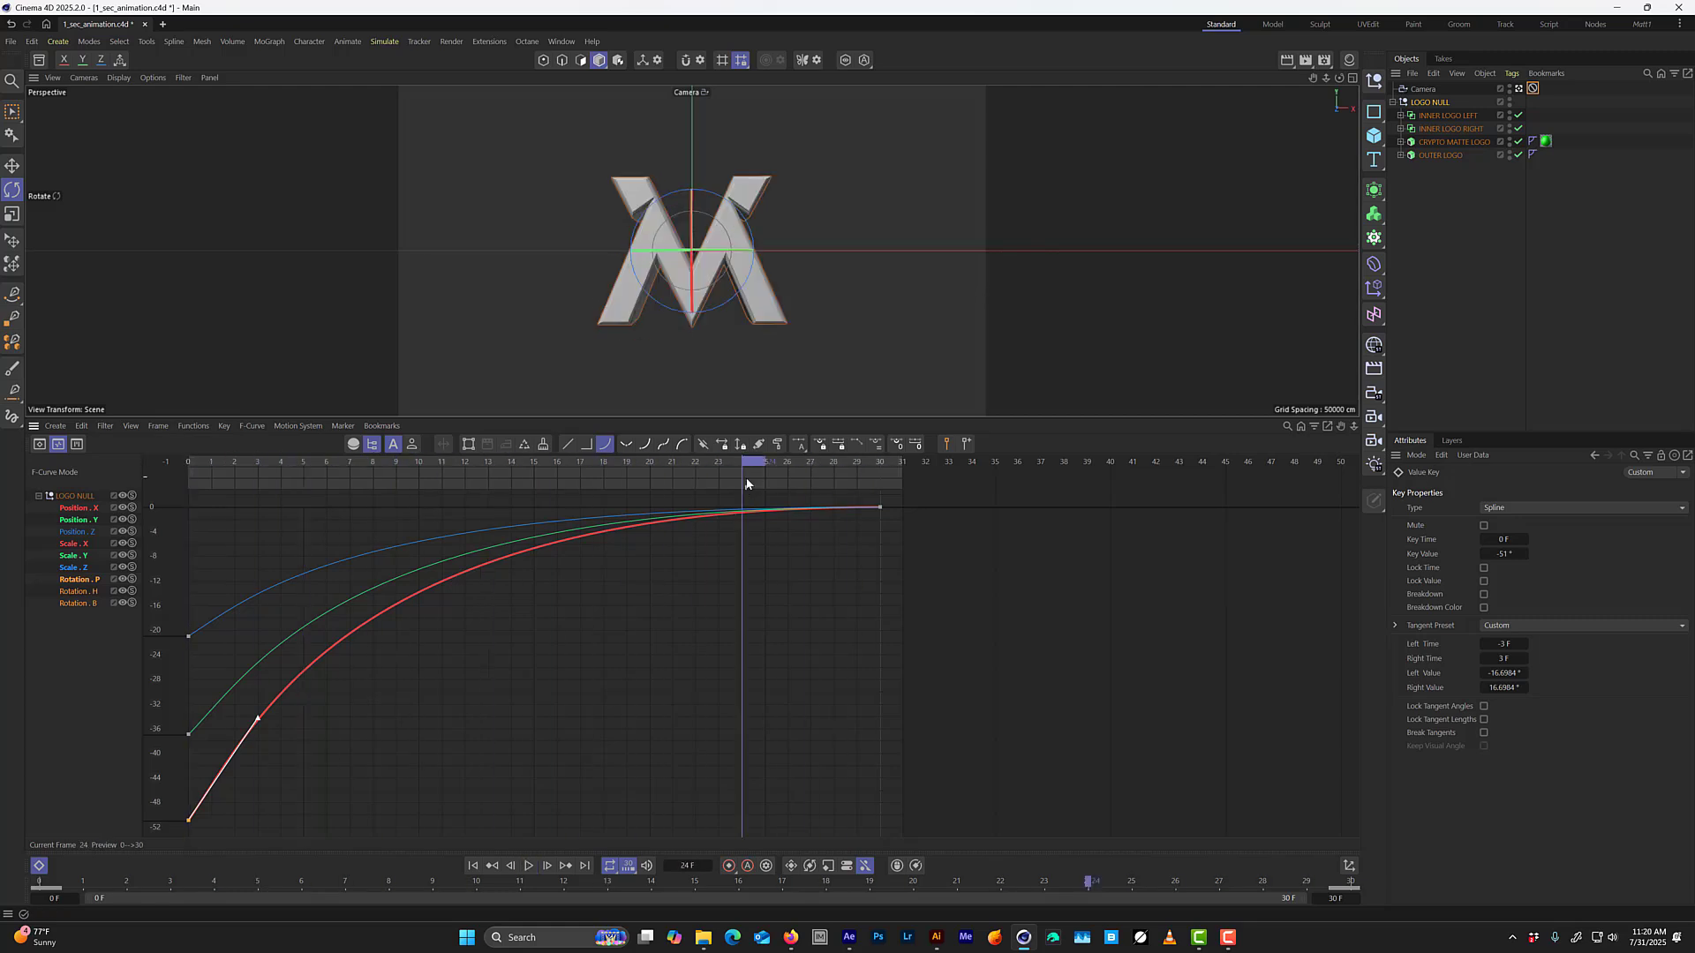
Add keys to LOGO NULL's Rotation P, H and B curves at frame 24, move them to frame 3, and reopen the F-curves.
drag(810, 580, 943, 487)
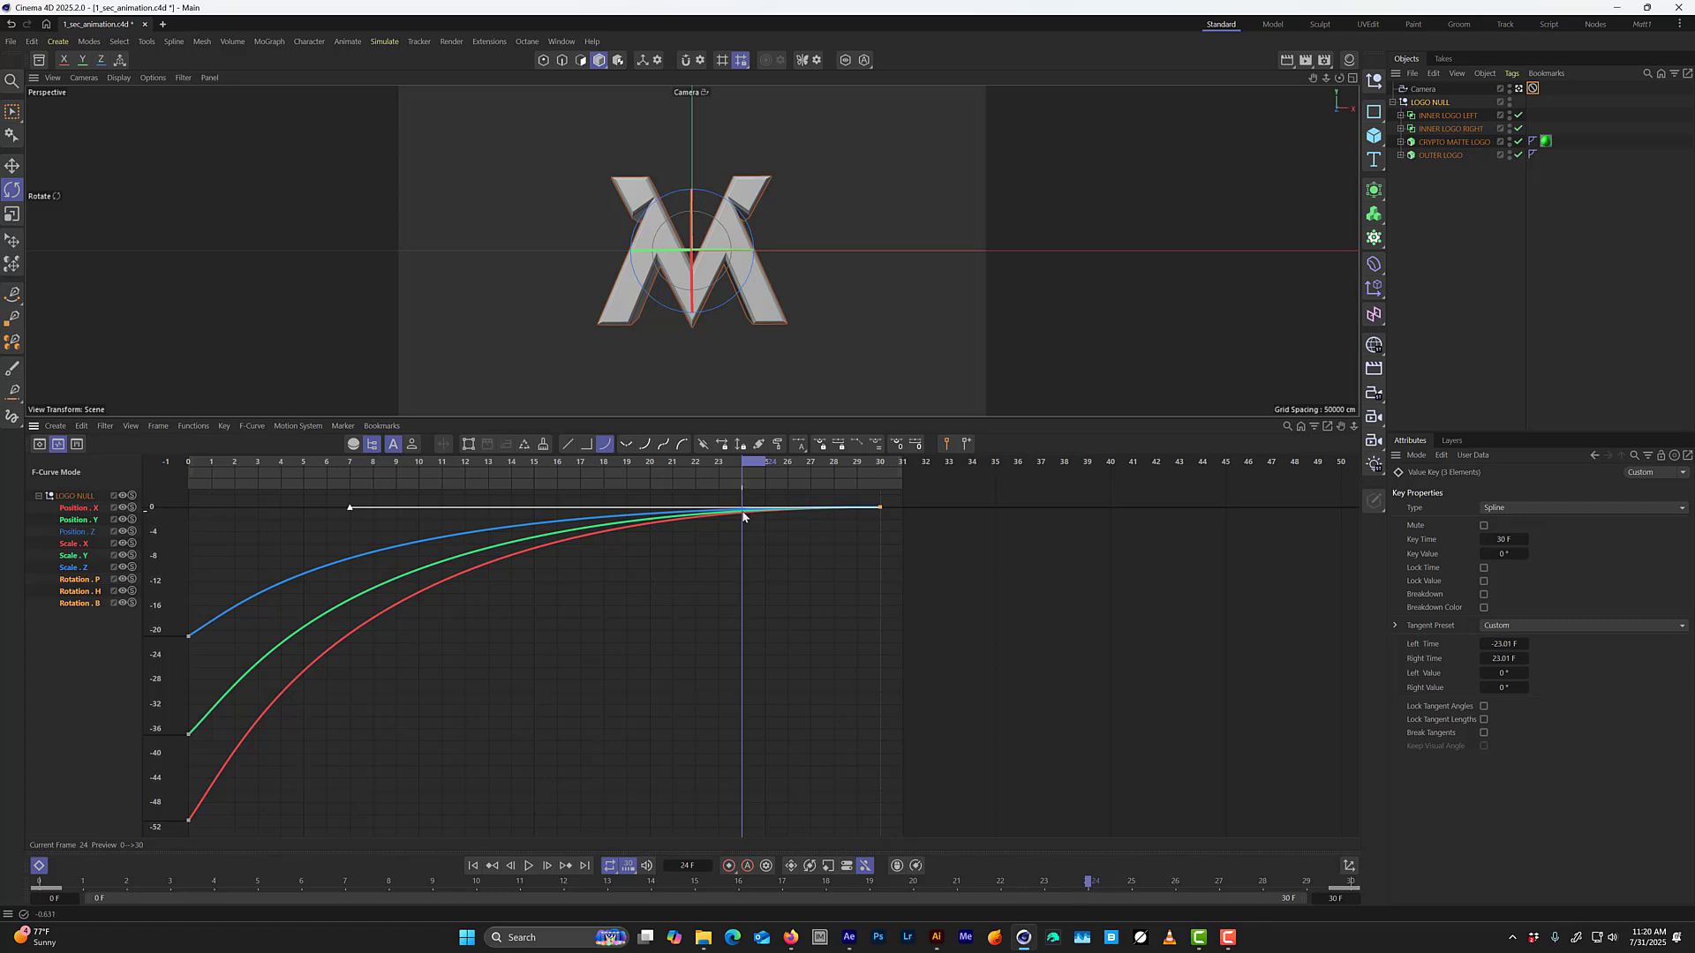
ctrl+click(742, 513)
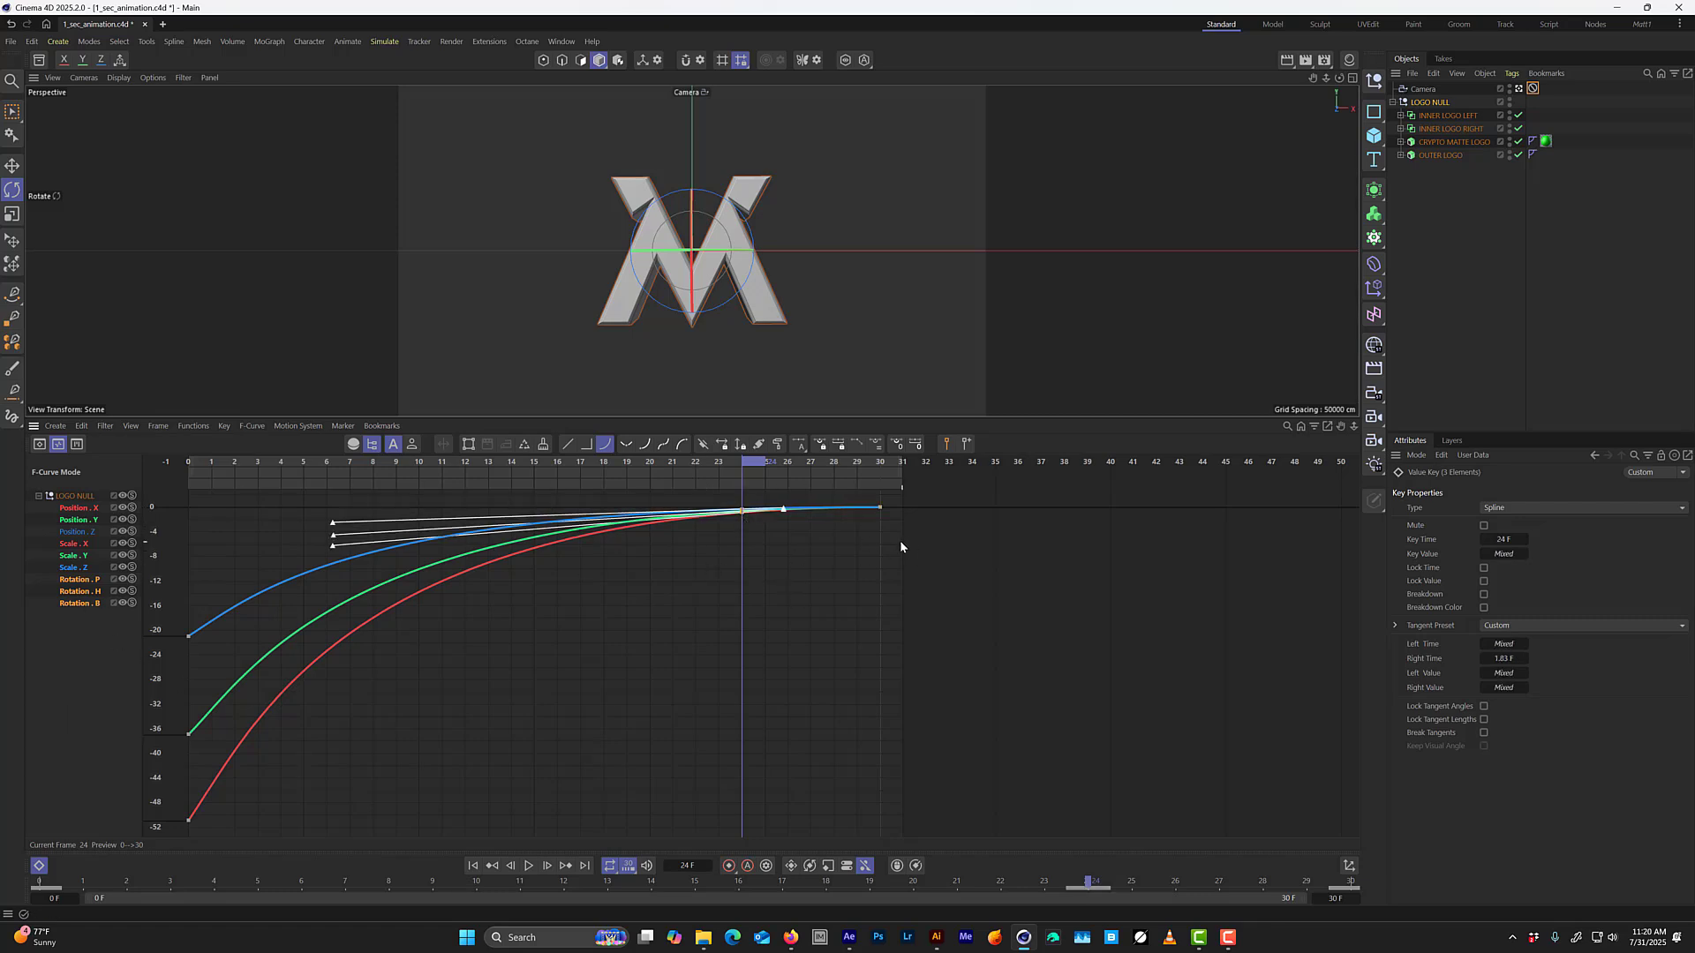
key(Tab)
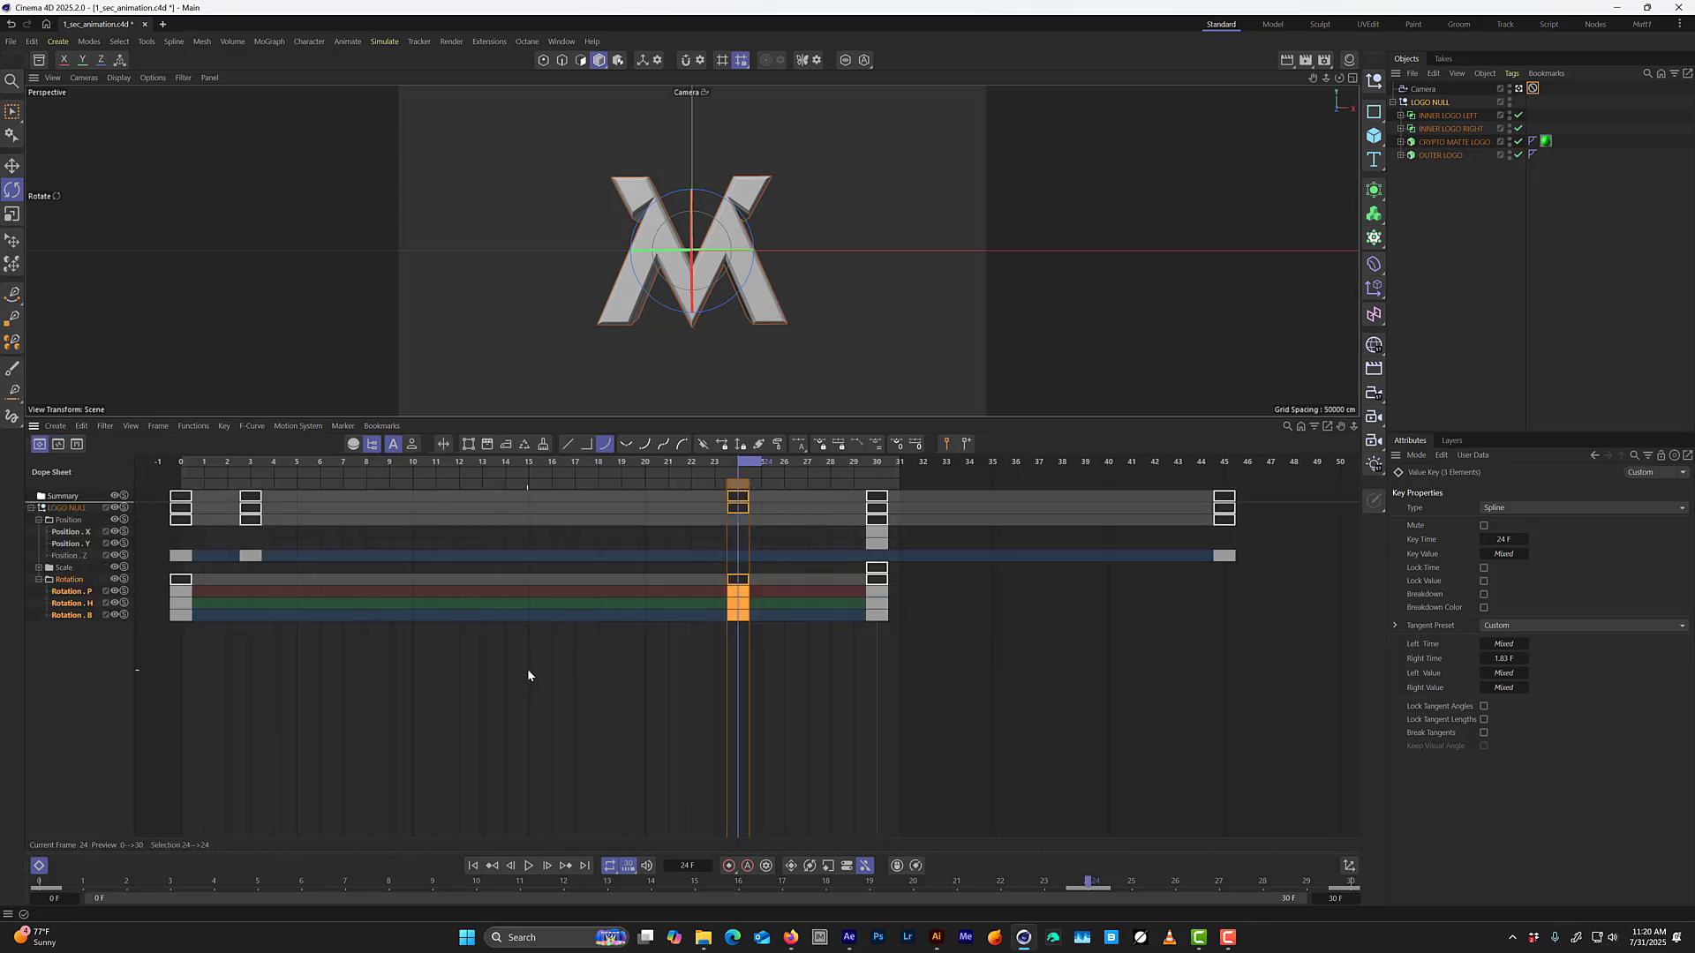
mouse_move(774, 659)
mouse_down()
mouse_move(732, 567)
mouse_move(500, 618)
mouse_move(256, 610)
mouse_up()
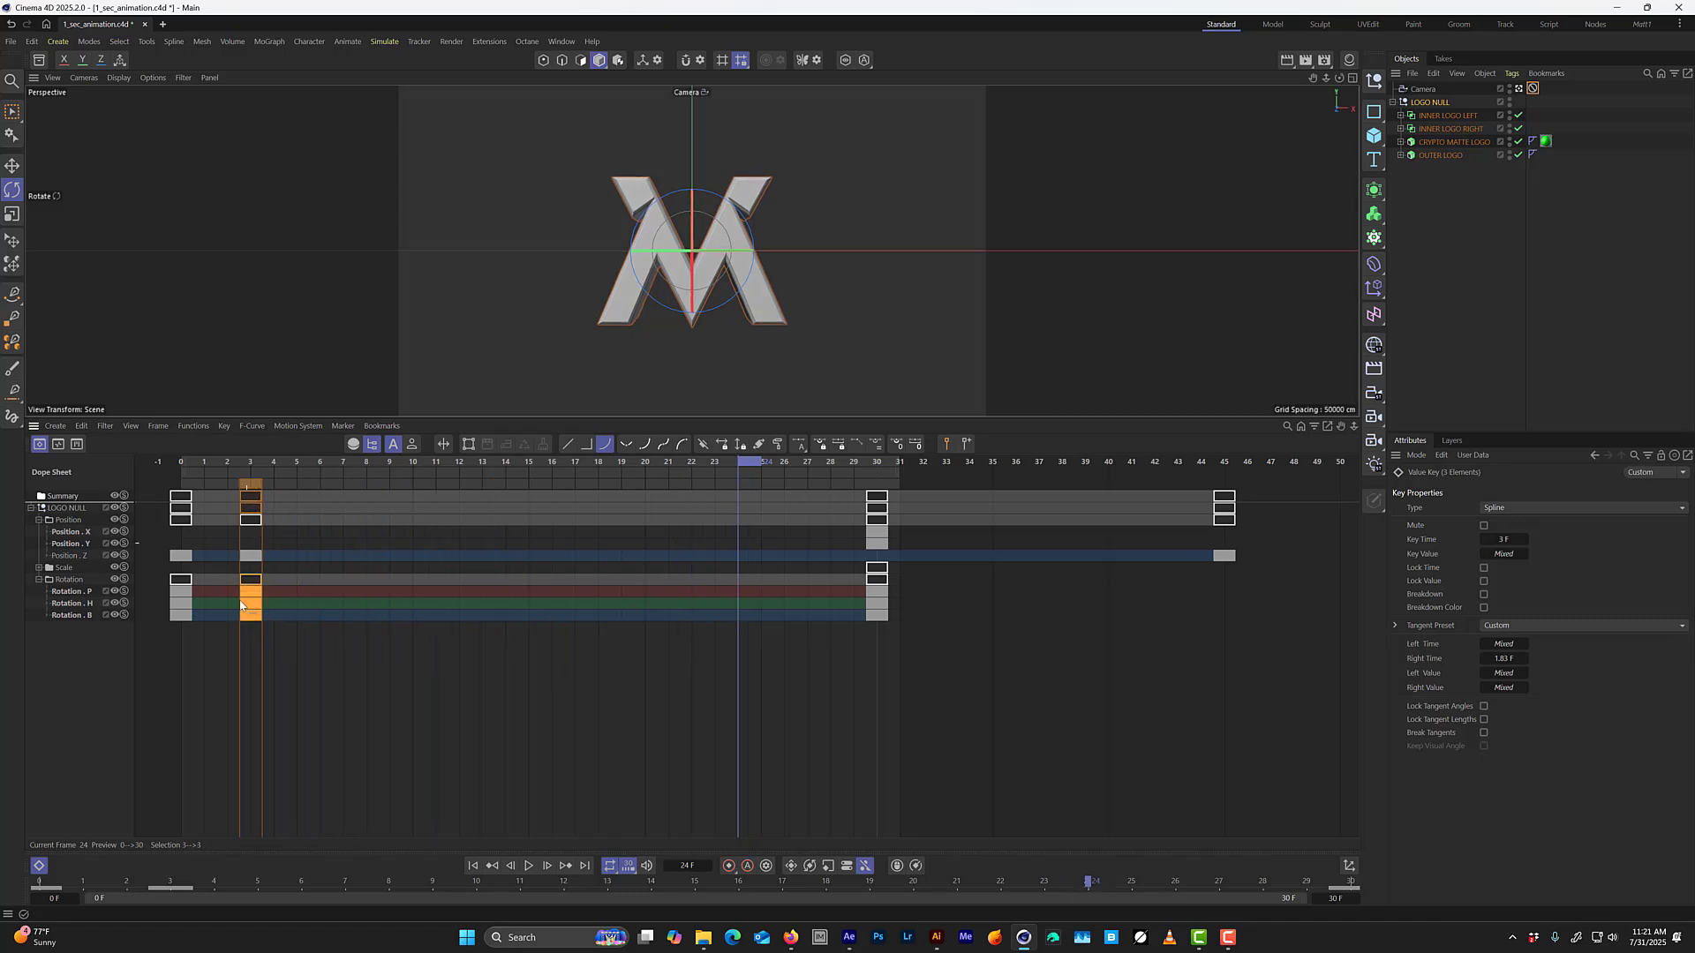
key(Tab)
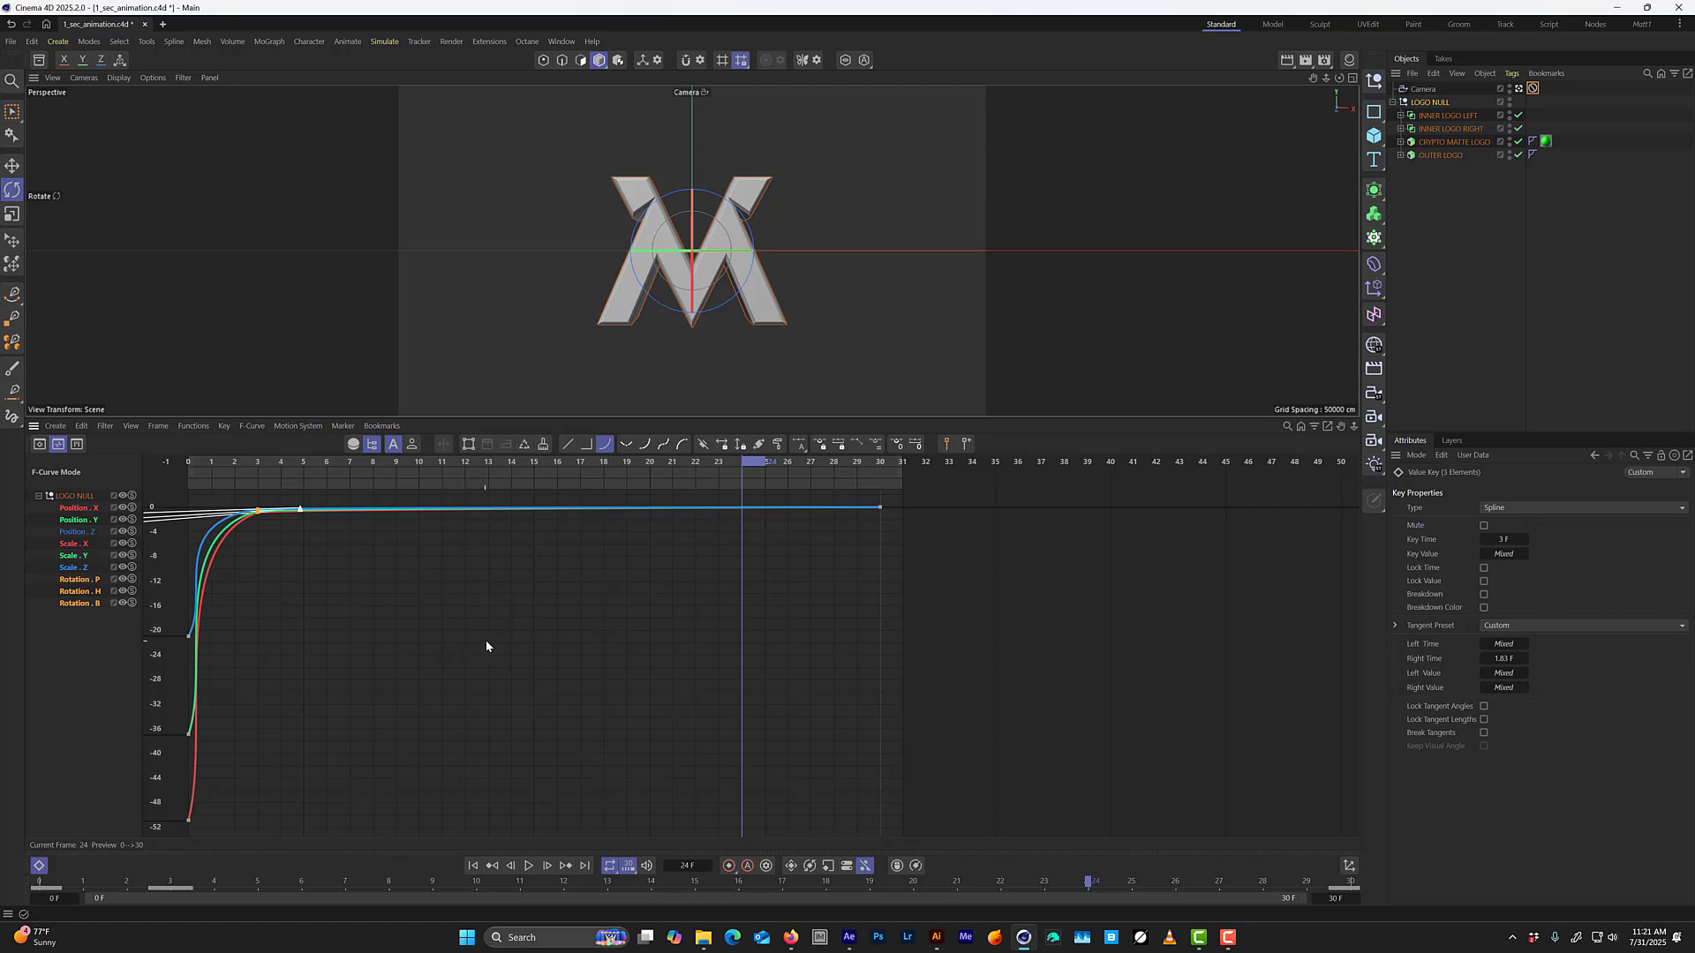
Shorten the frame 3 rotation keys' left tangents to about 3 frames and the frame 0 keys' right tangents to about 1 frame.
alt+right_drag(423, 643, 680, 699)
alt+middle_drag(481, 655, 617, 643)
alt+right_drag(635, 604, 443, 675)
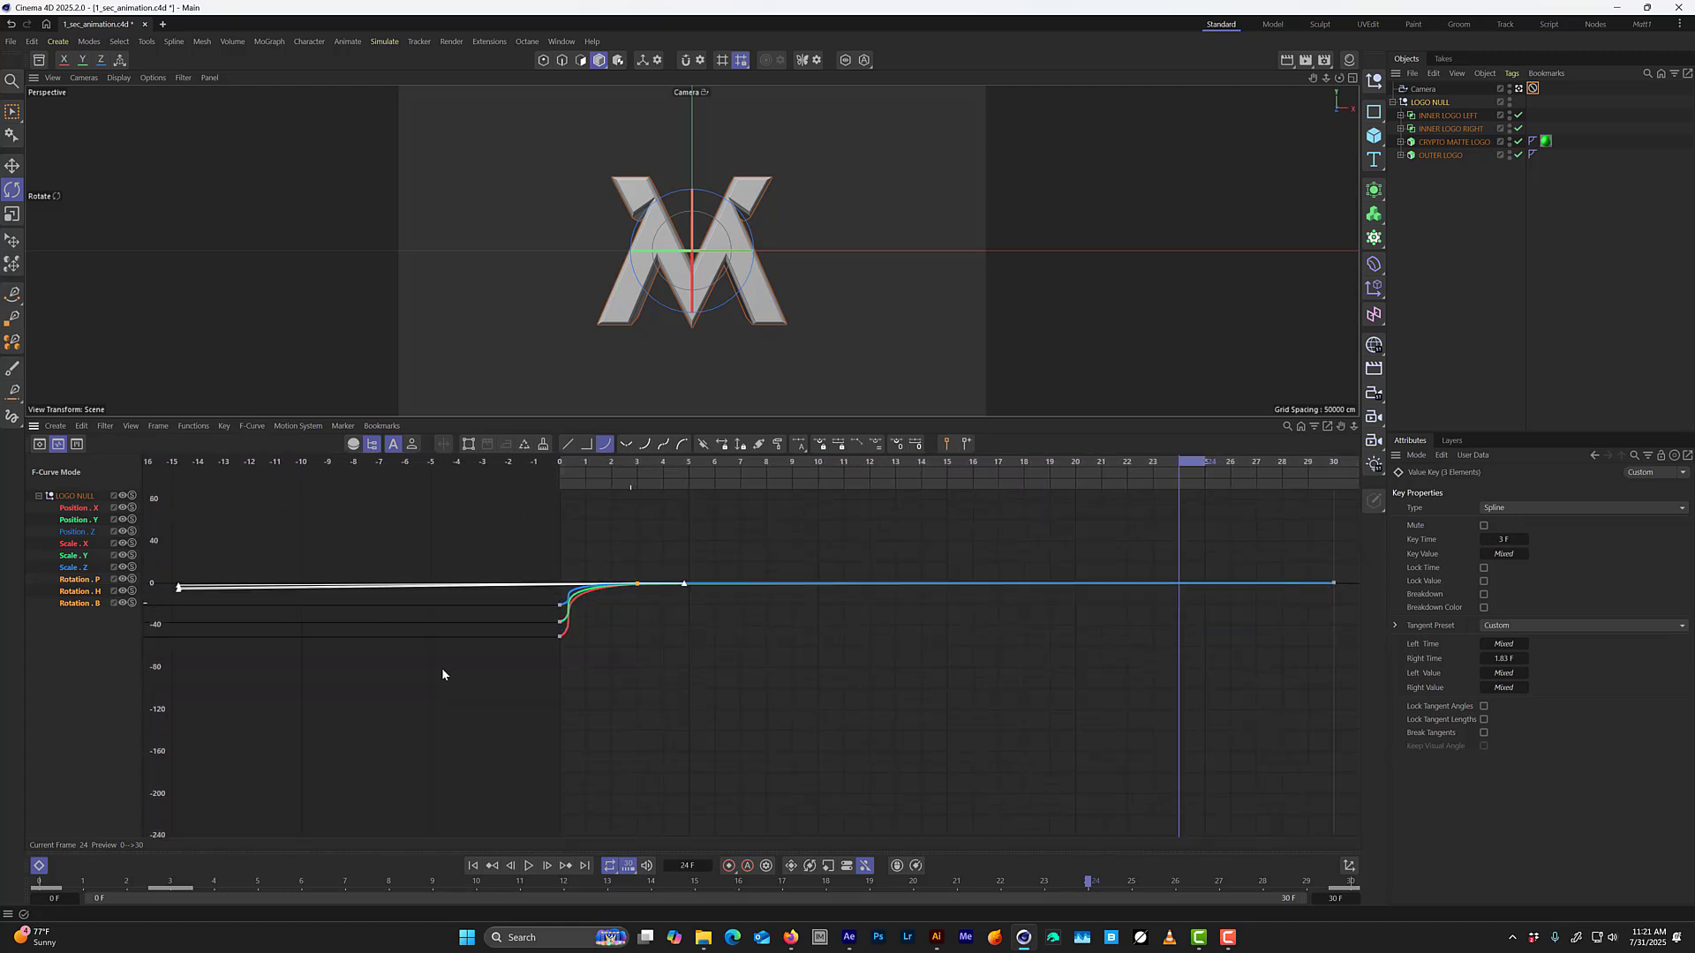
drag(179, 588, 556, 587)
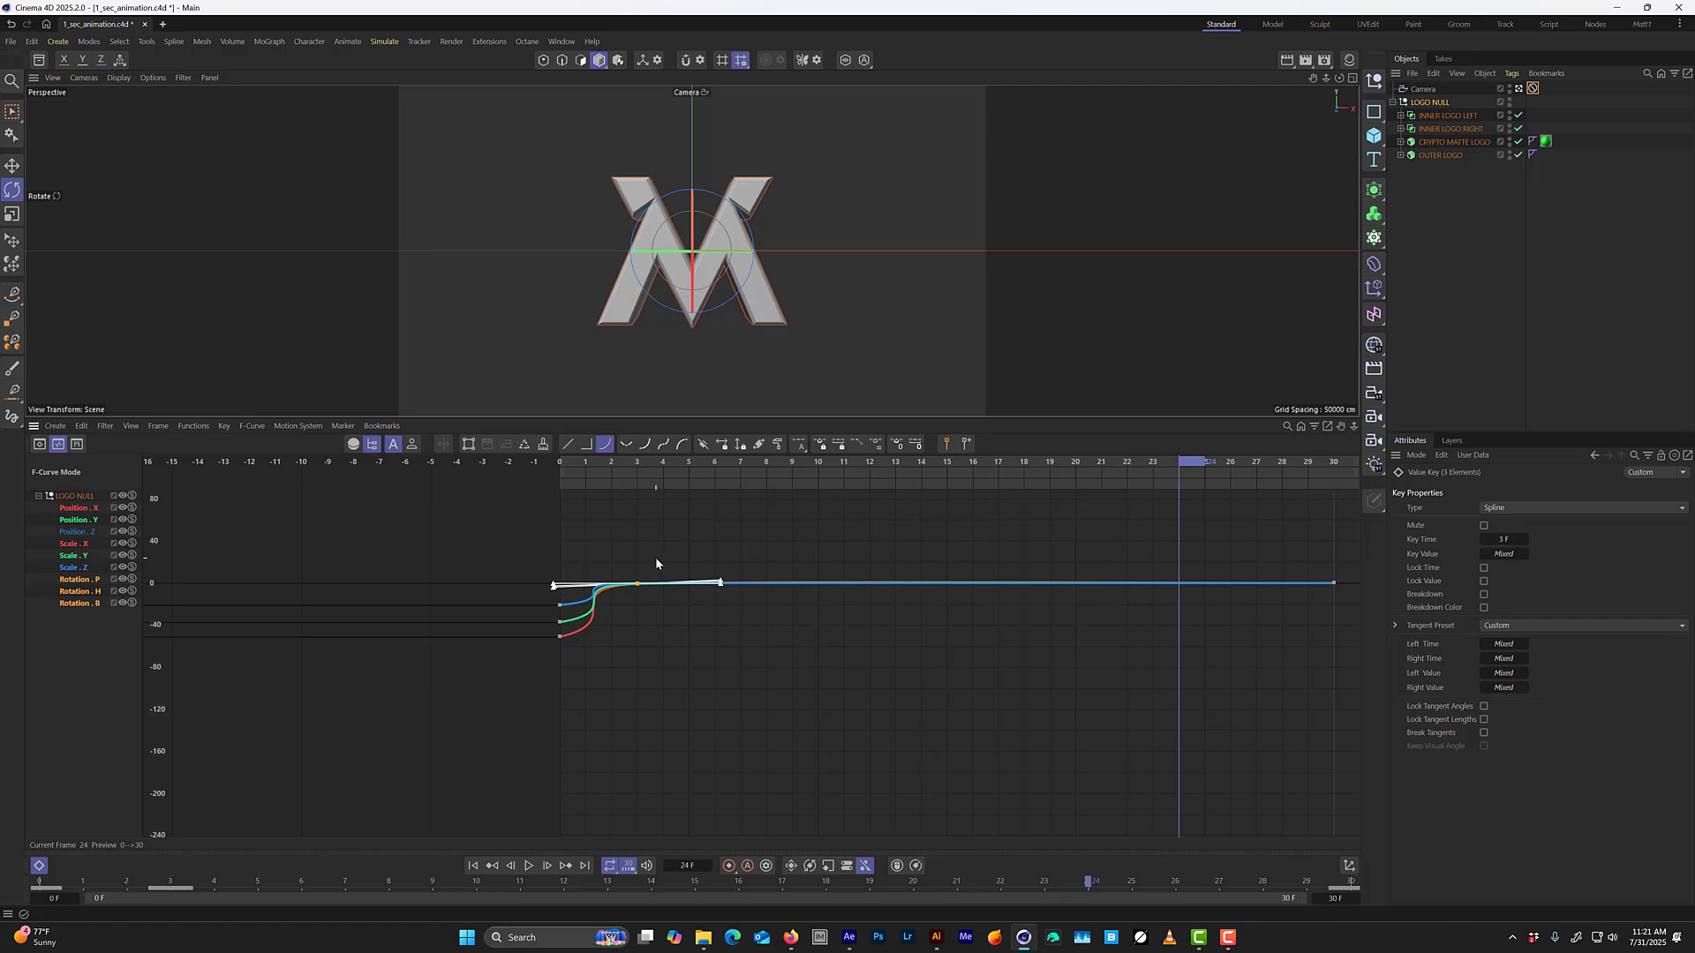
alt+right_drag(635, 593, 686, 506)
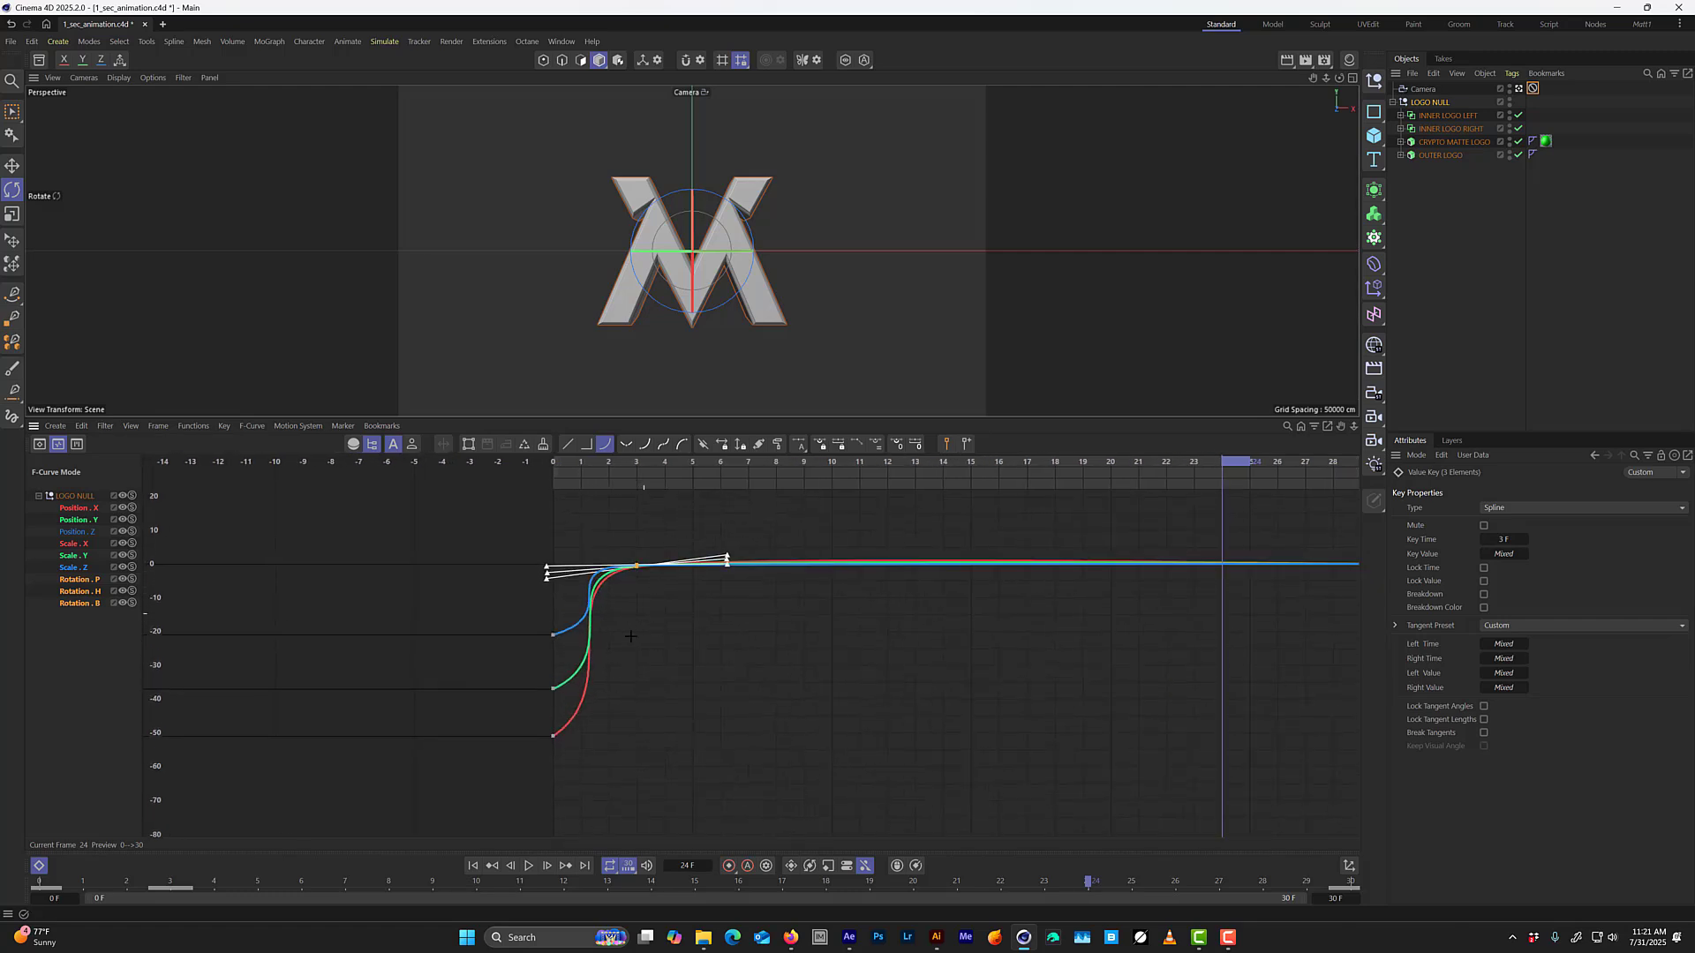
drag(644, 614, 502, 835)
drag(631, 614, 584, 613)
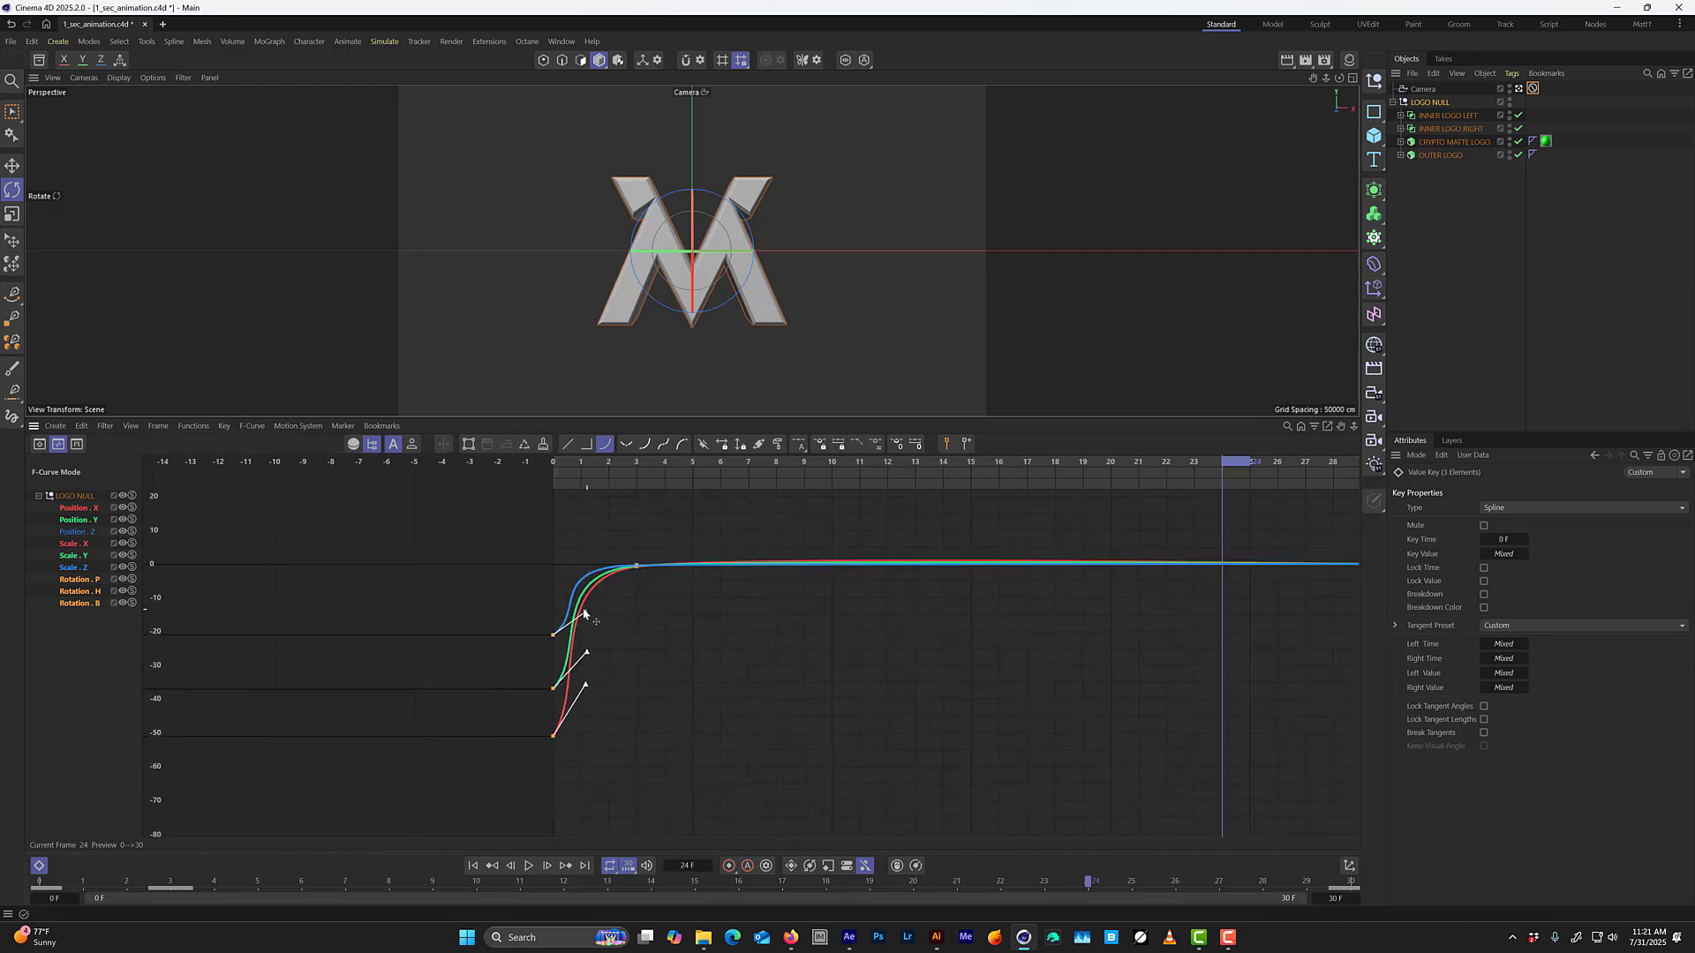
Lengthen the frame 30 rotation keys' left tangents to about 16 frames and flatten them to 0°.
alt+right_drag(660, 595, 572, 484)
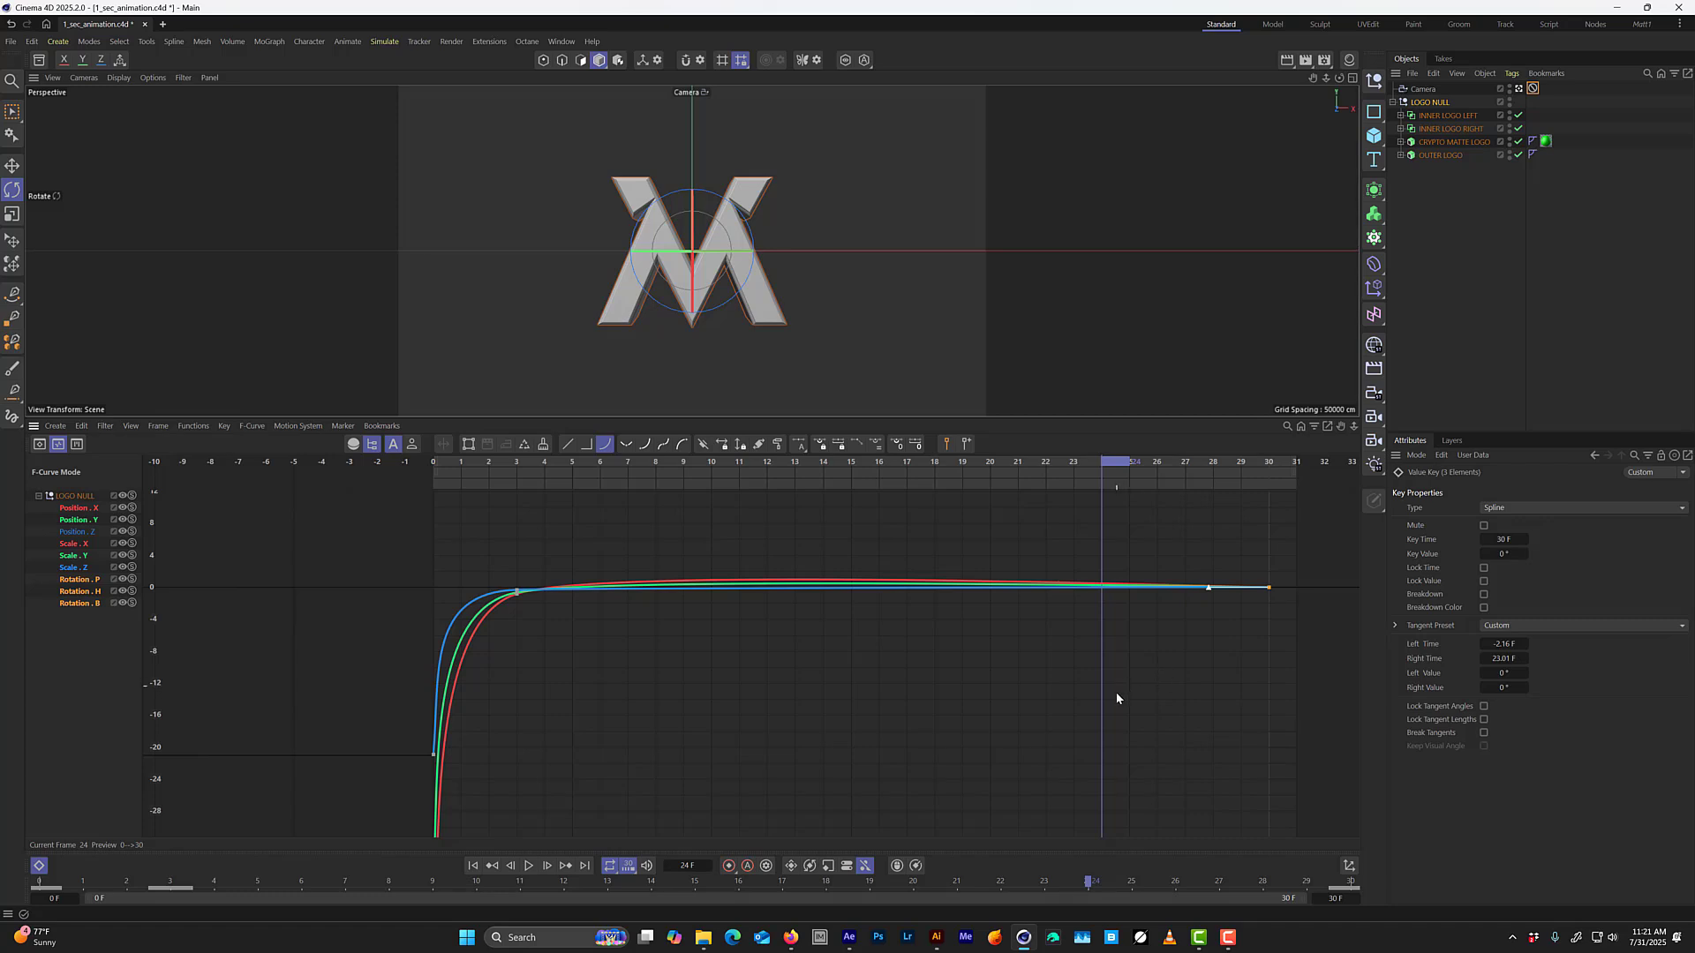
drag(1208, 589, 822, 590)
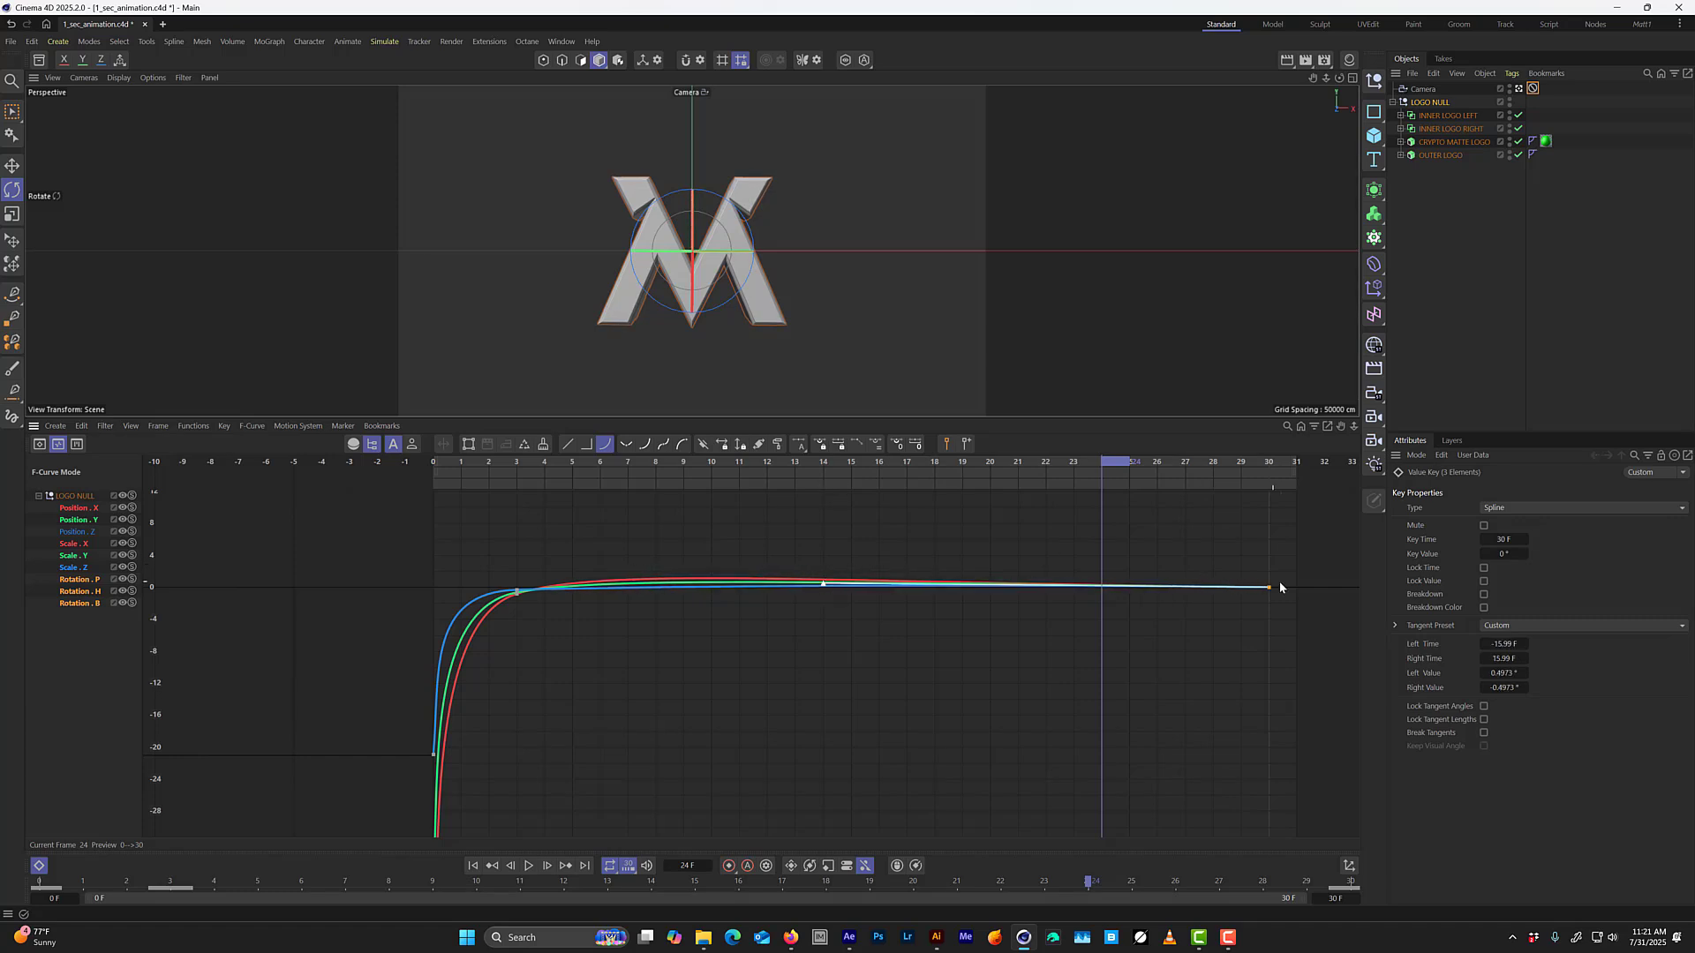
click(897, 446)
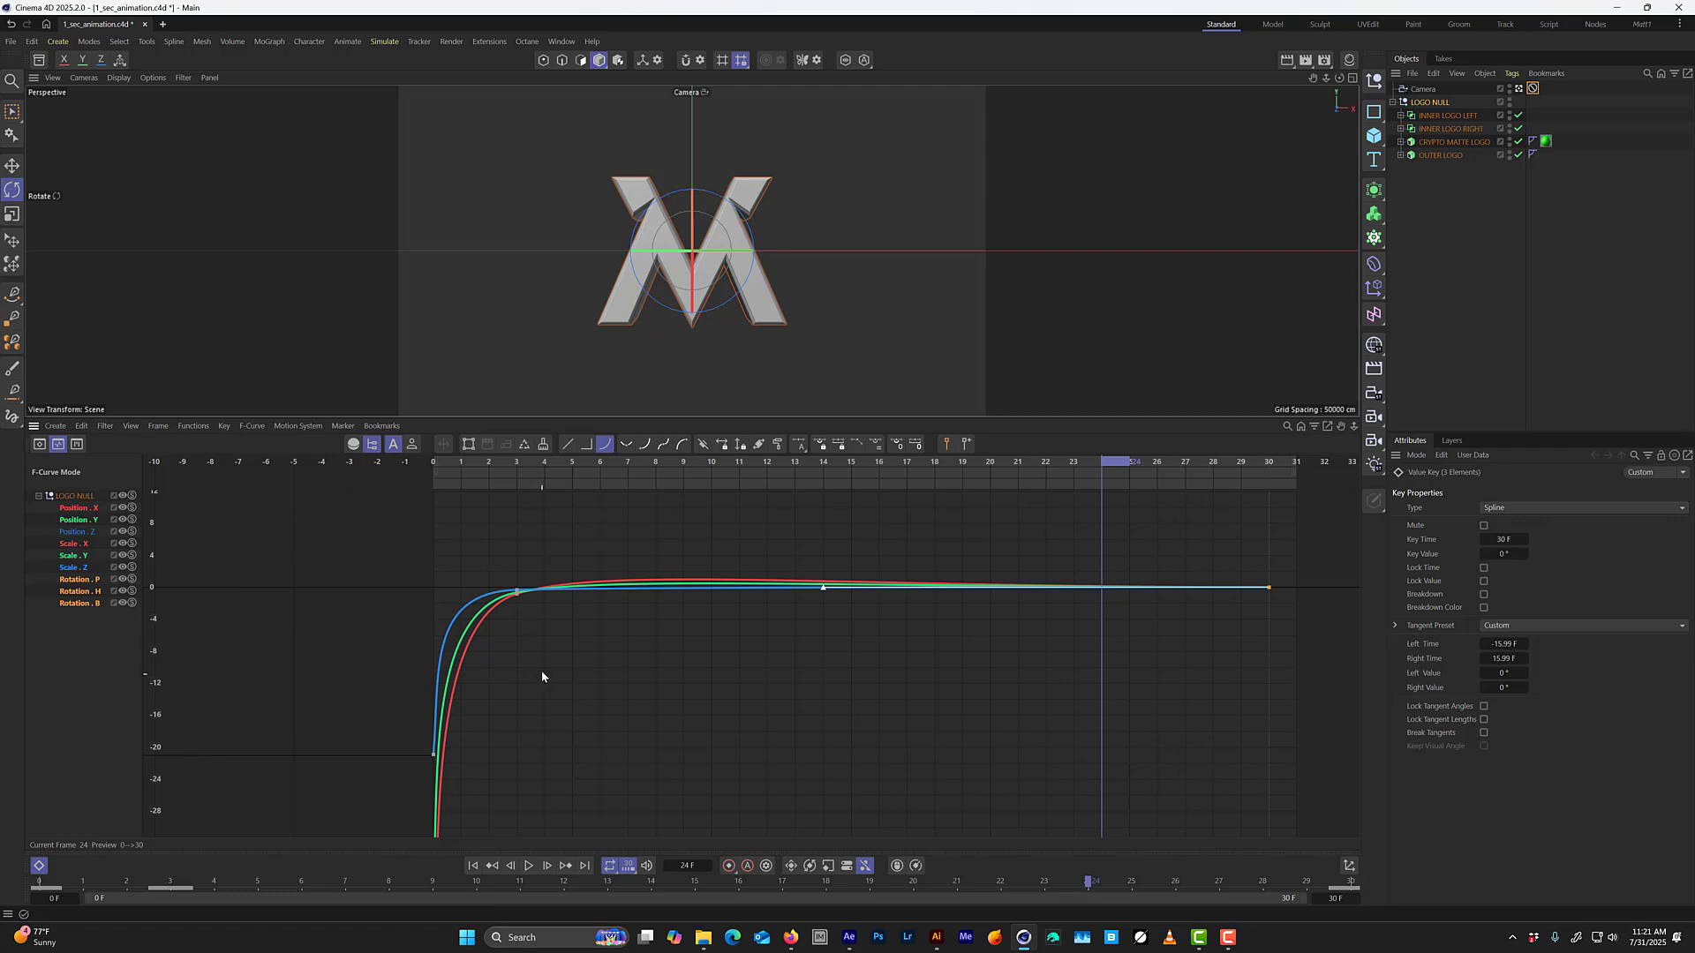
Play the animation from frame 0, examine the Rotation H curve around its frame 3 key, and show all three rotation curves again.
drag(813, 466, 447, 494)
key(F8)
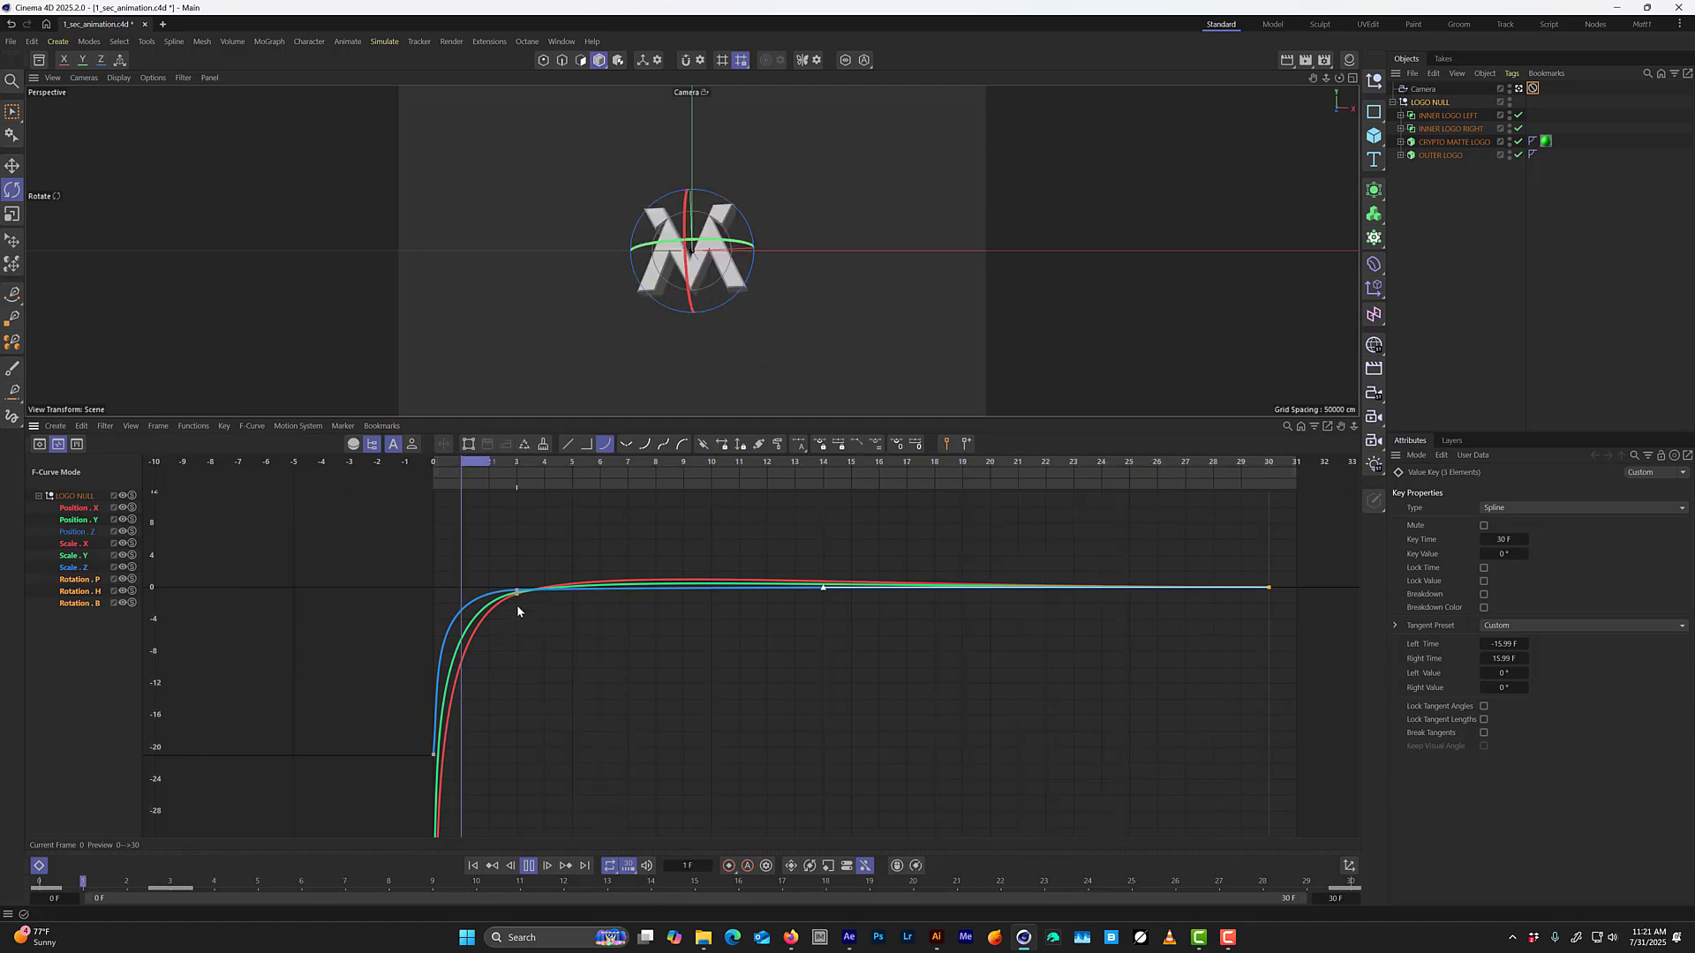
click(84, 591)
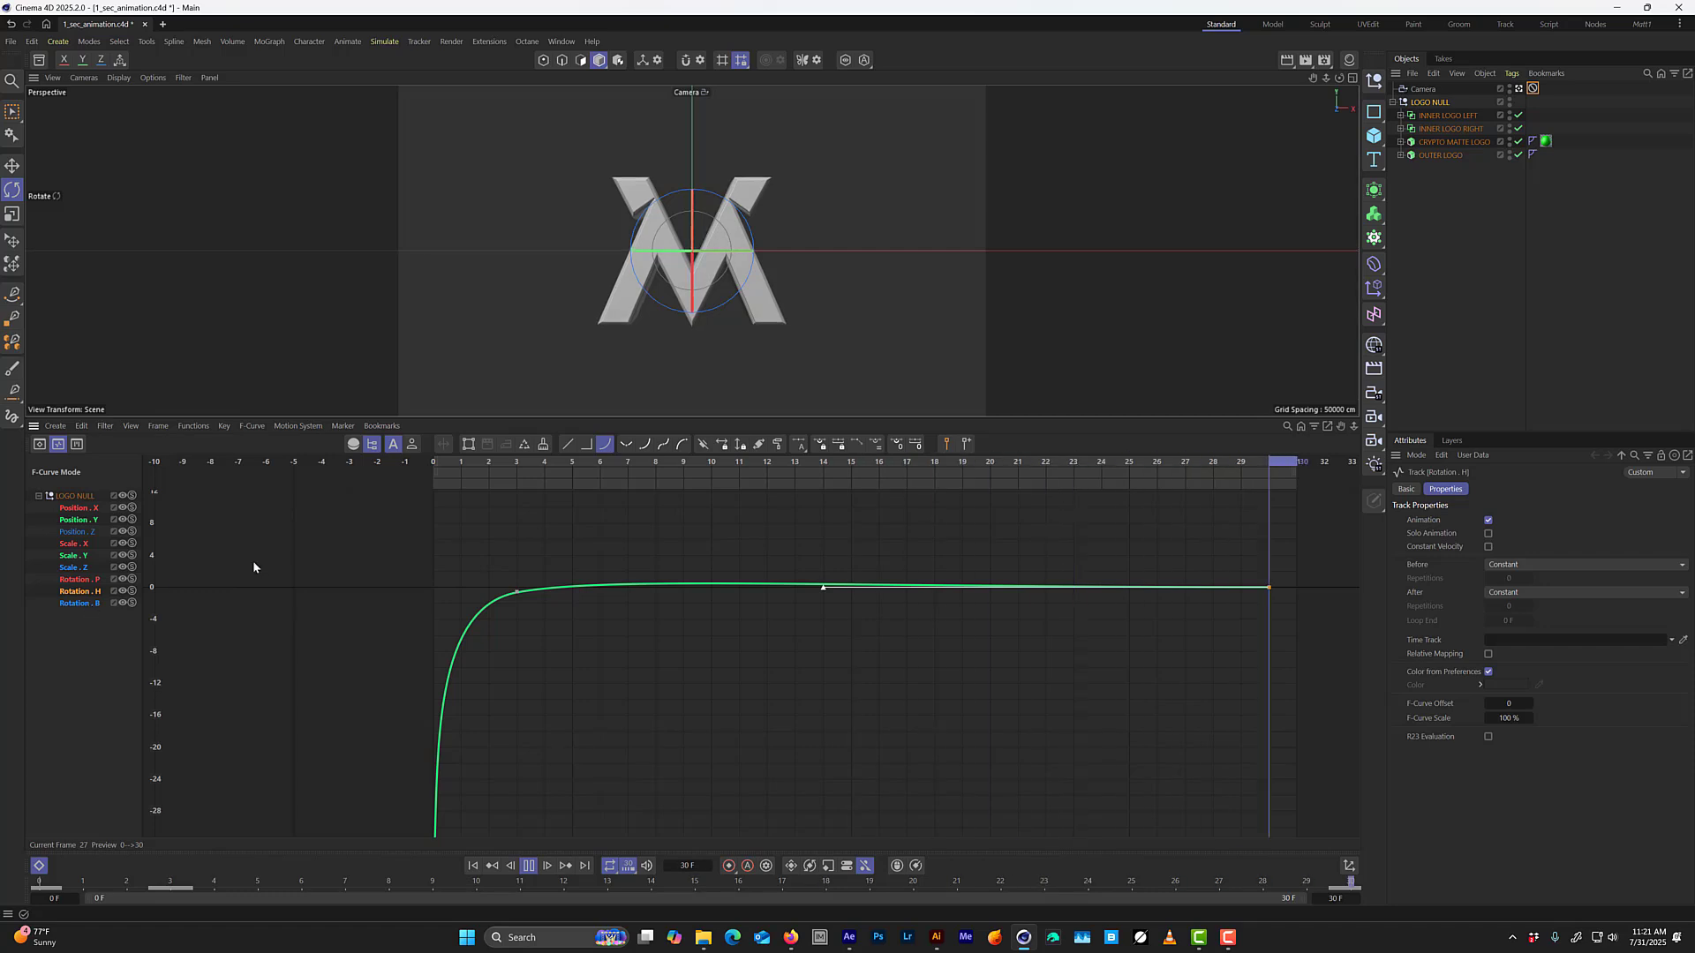
alt+right_drag(674, 607, 665, 503)
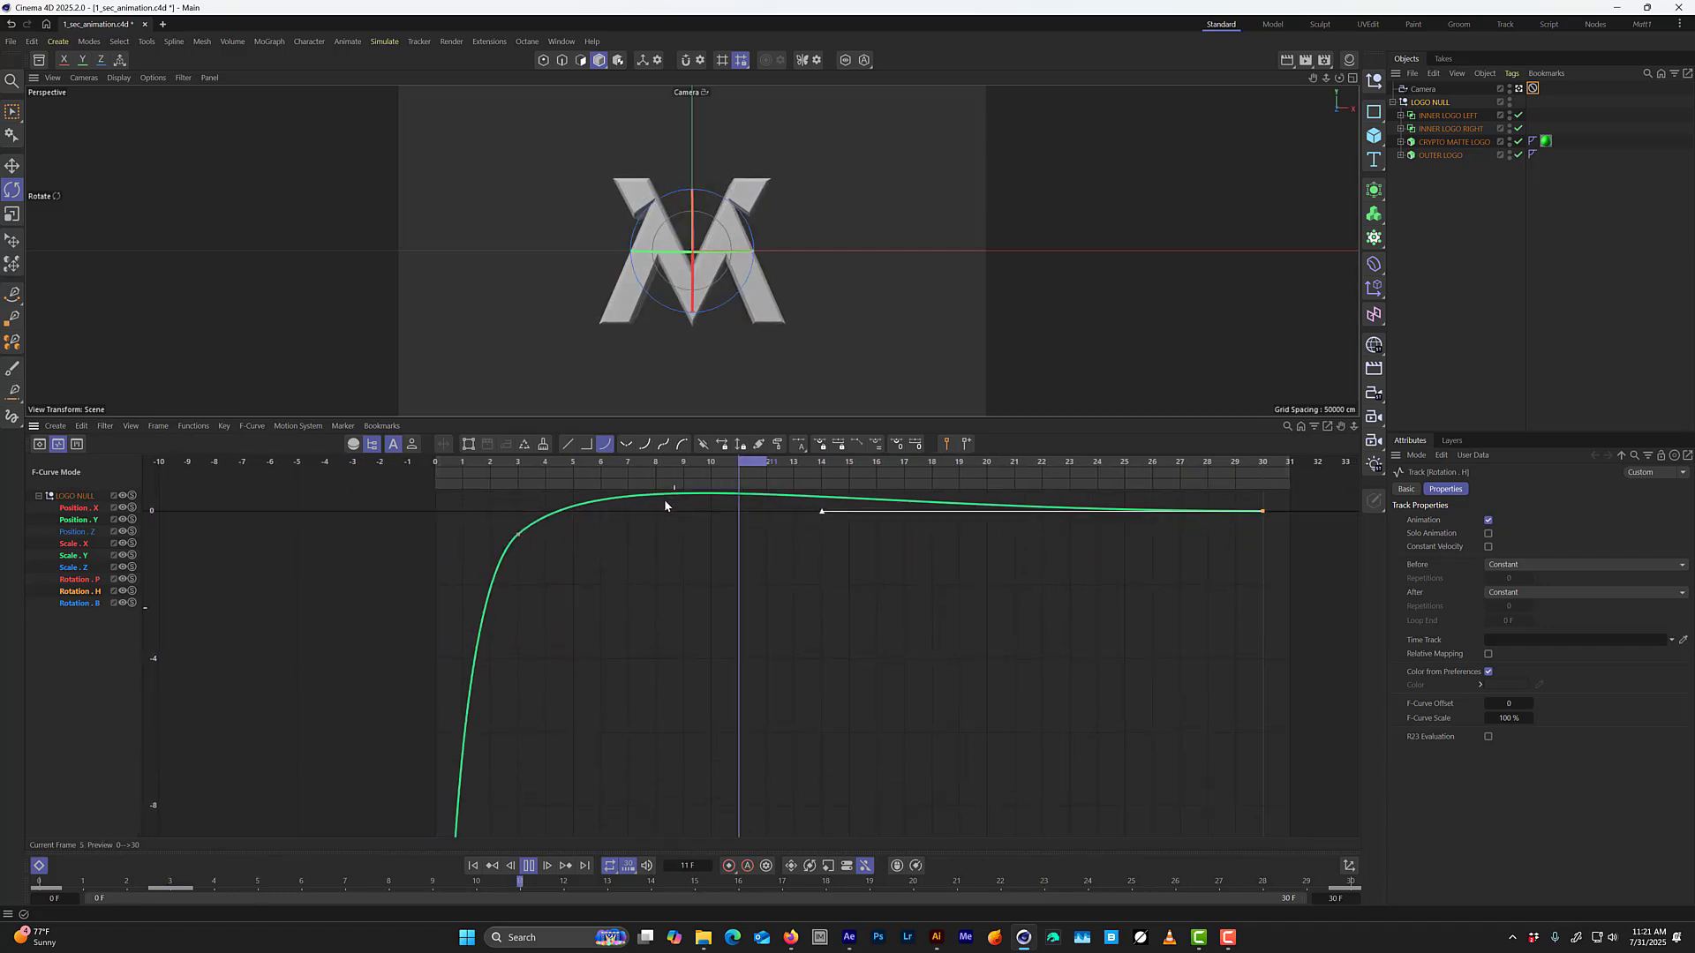
alt+middle_drag(725, 523, 652, 615)
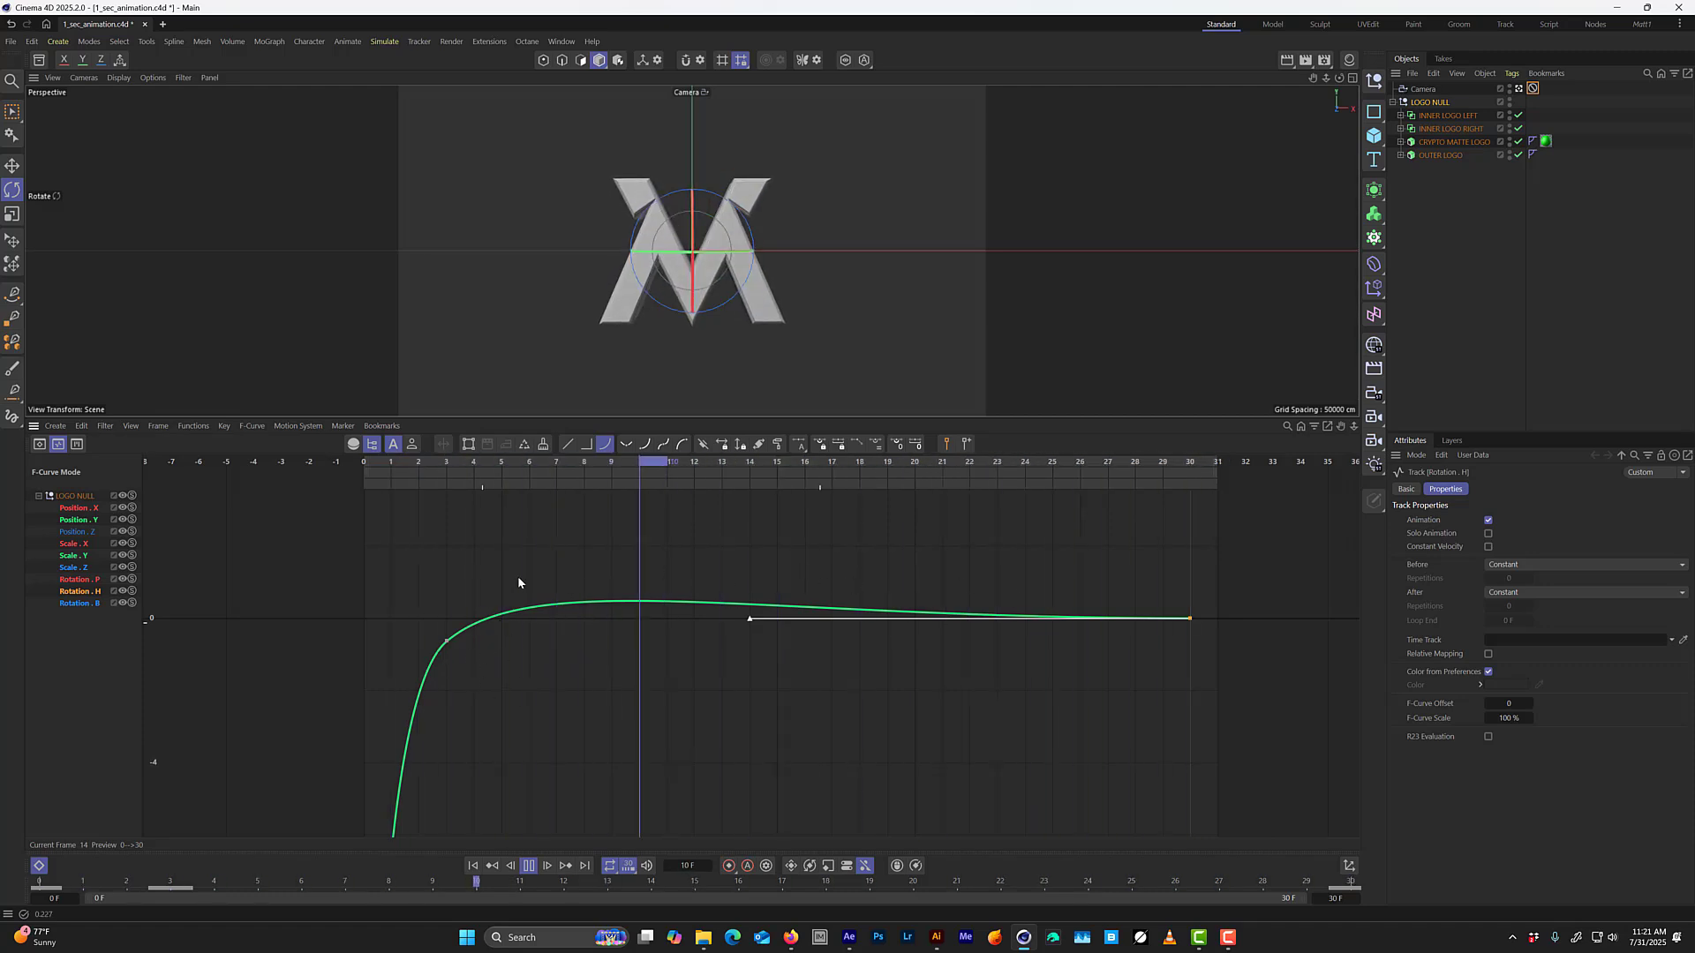
click(446, 640)
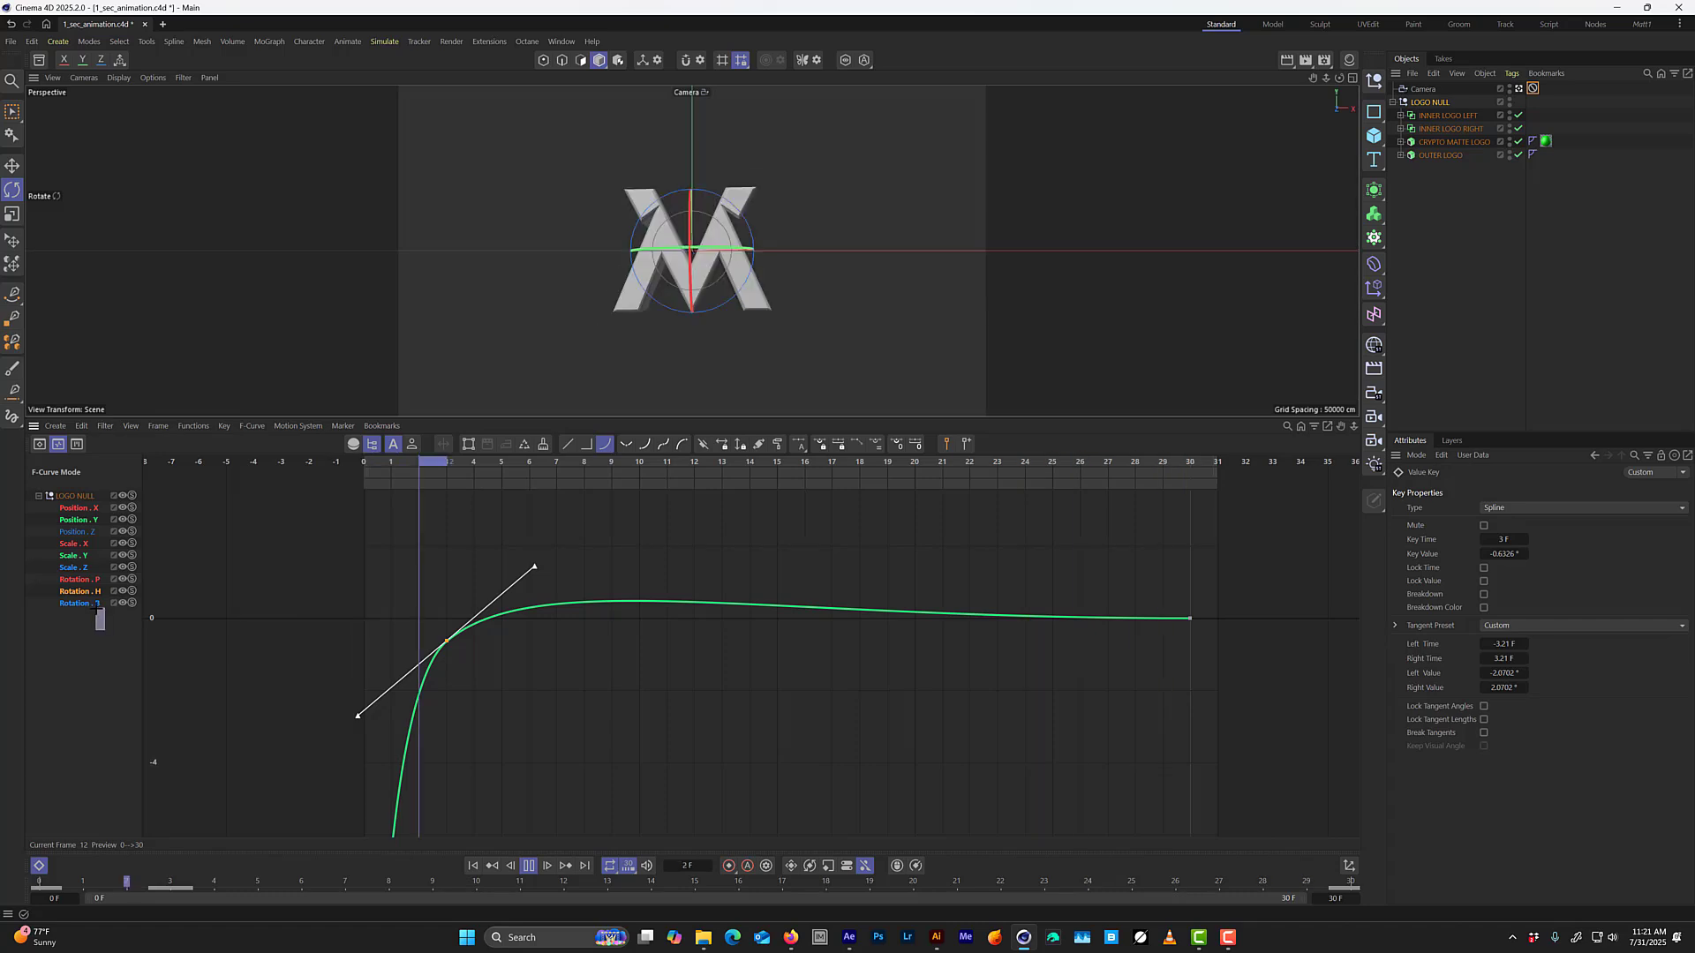
click(97, 649)
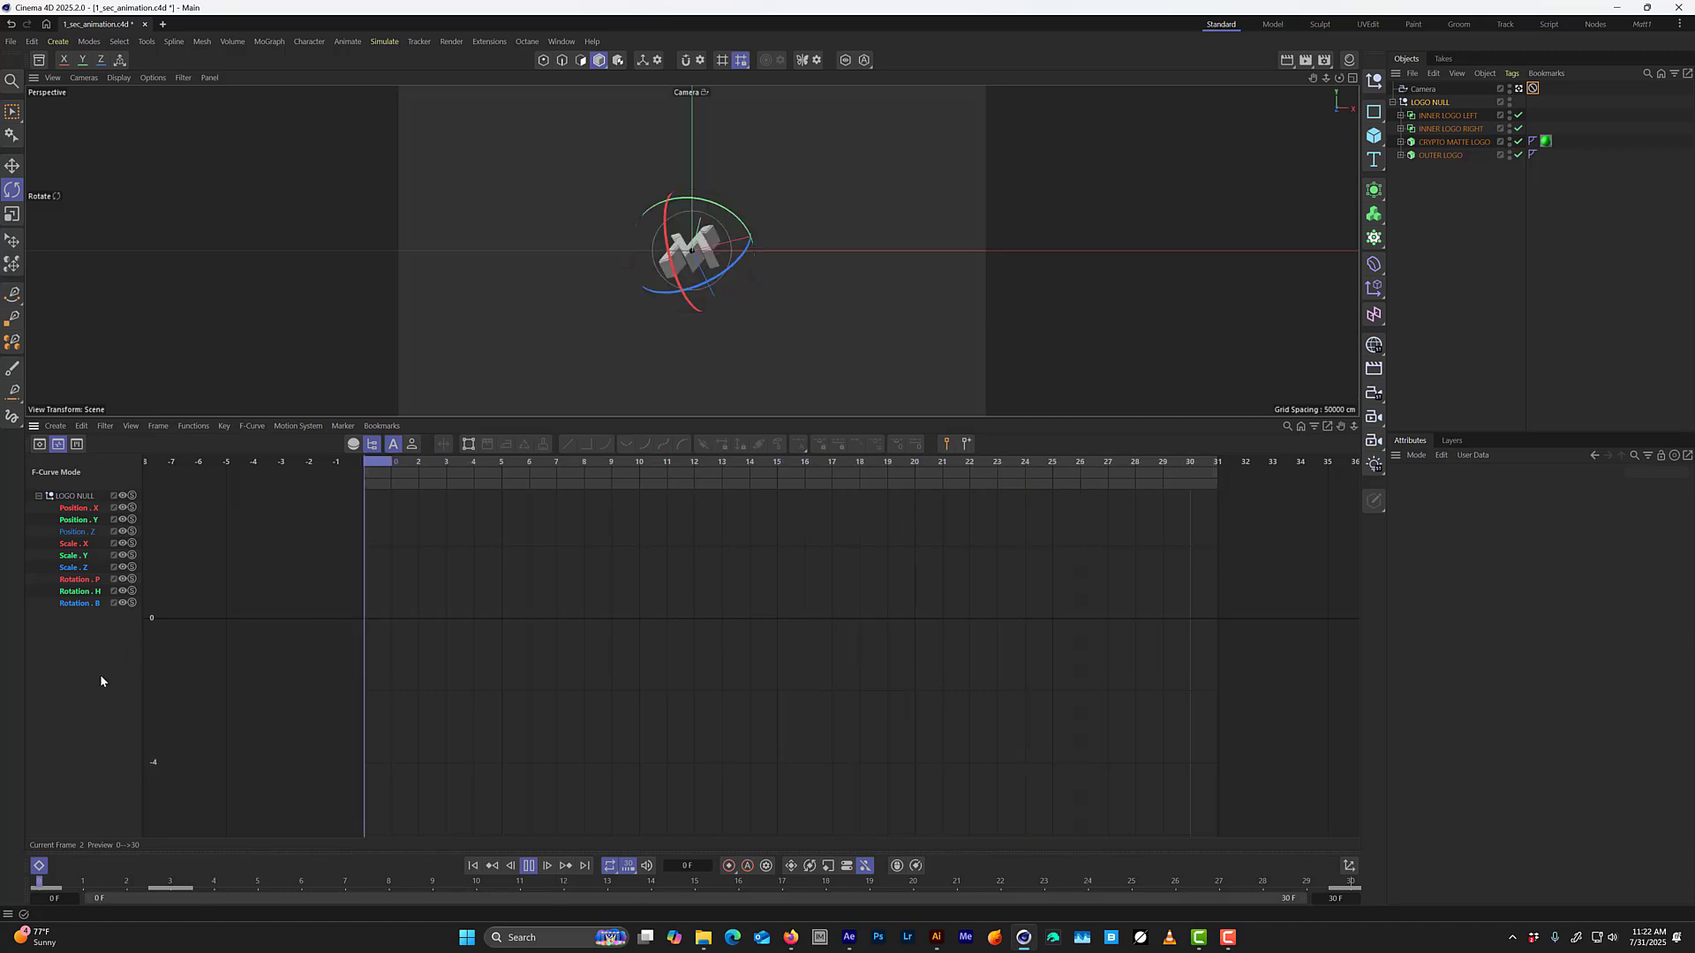
drag(96, 660, 97, 658)
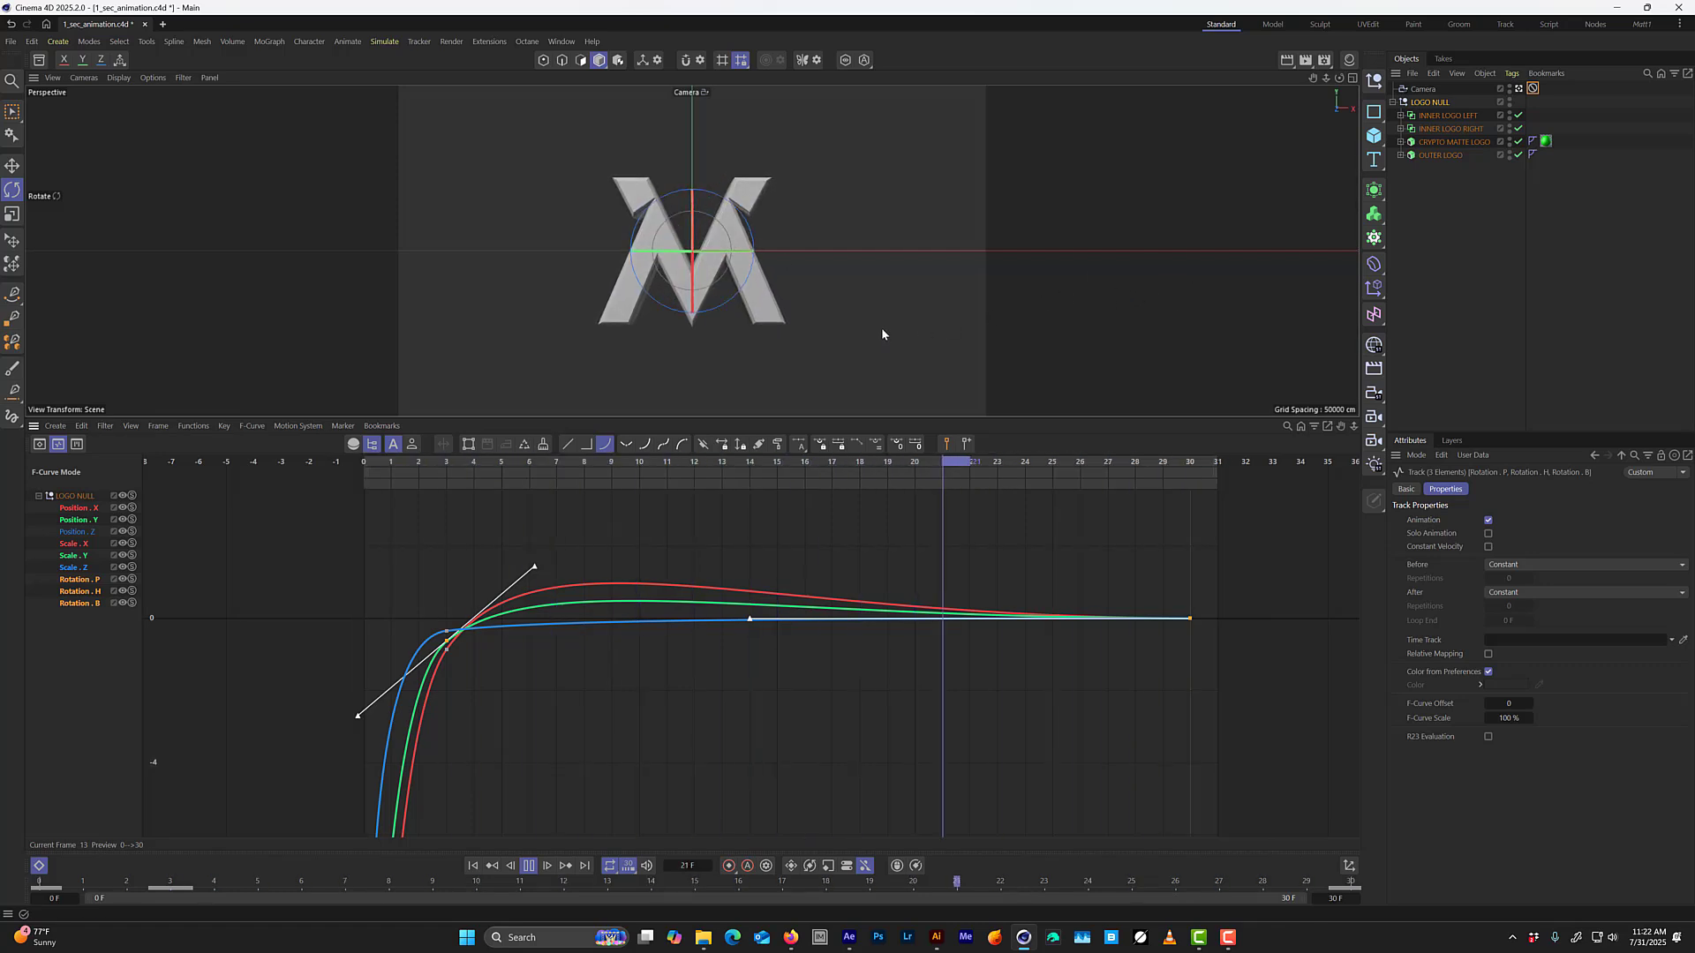
View the playing logo in the enlarged viewport with nothing selected, turn on shading with lines, and reopen the timeline.
key(shift+F3)
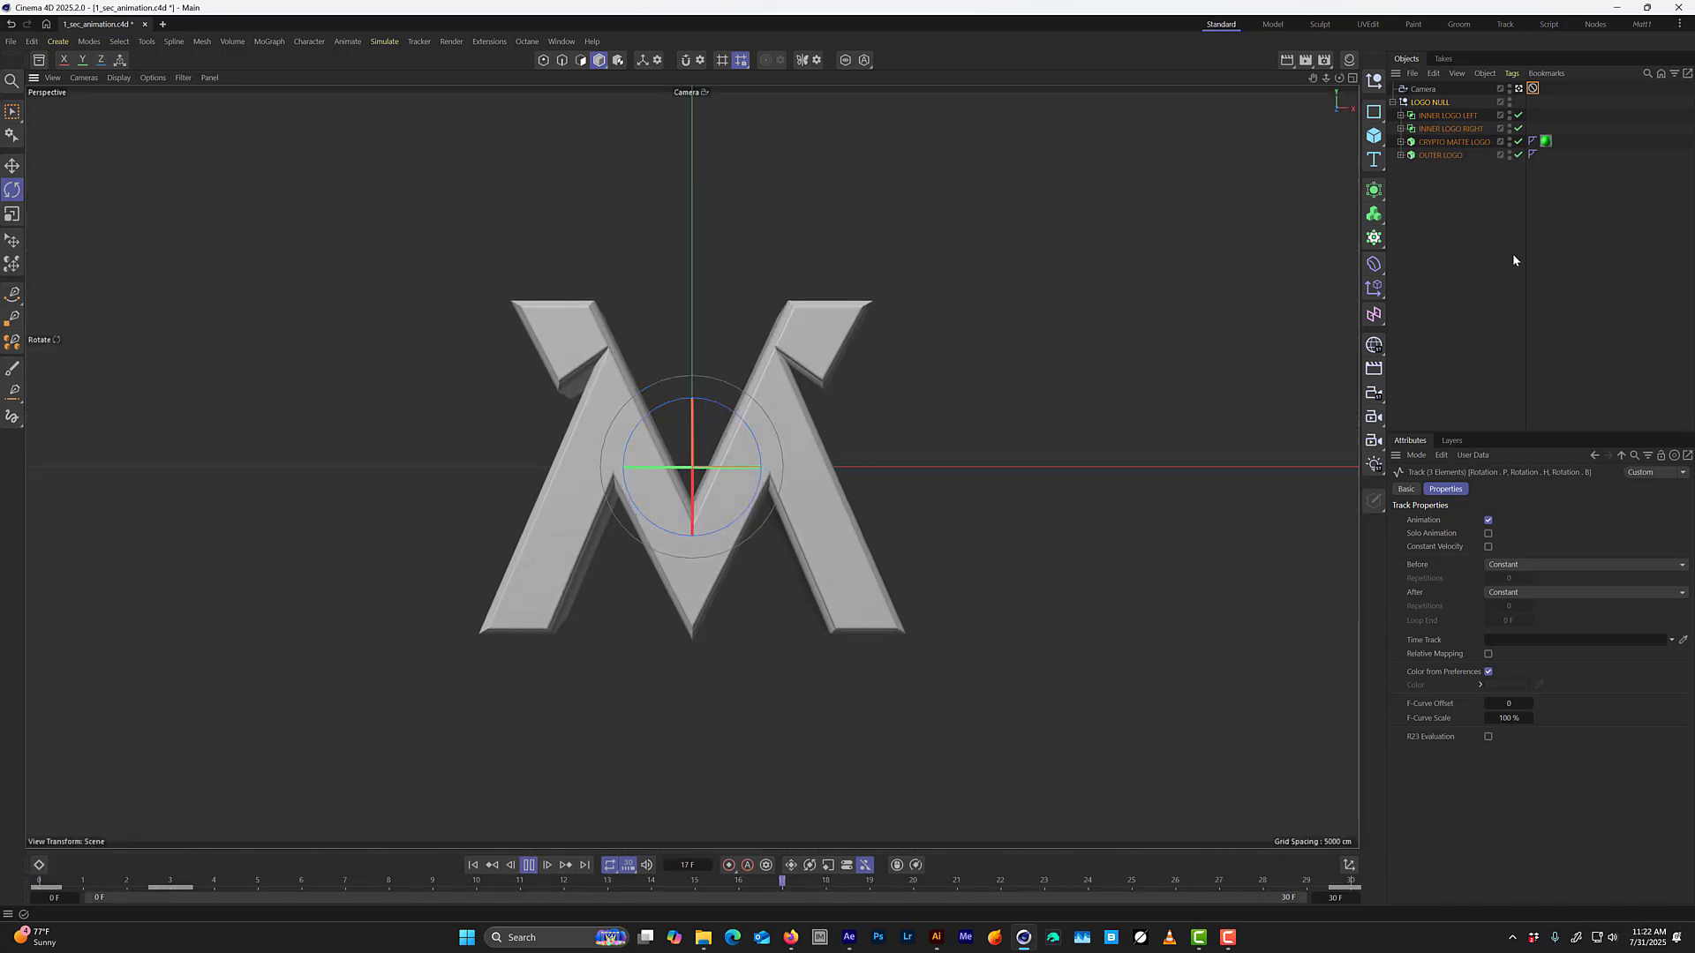
click(1446, 267)
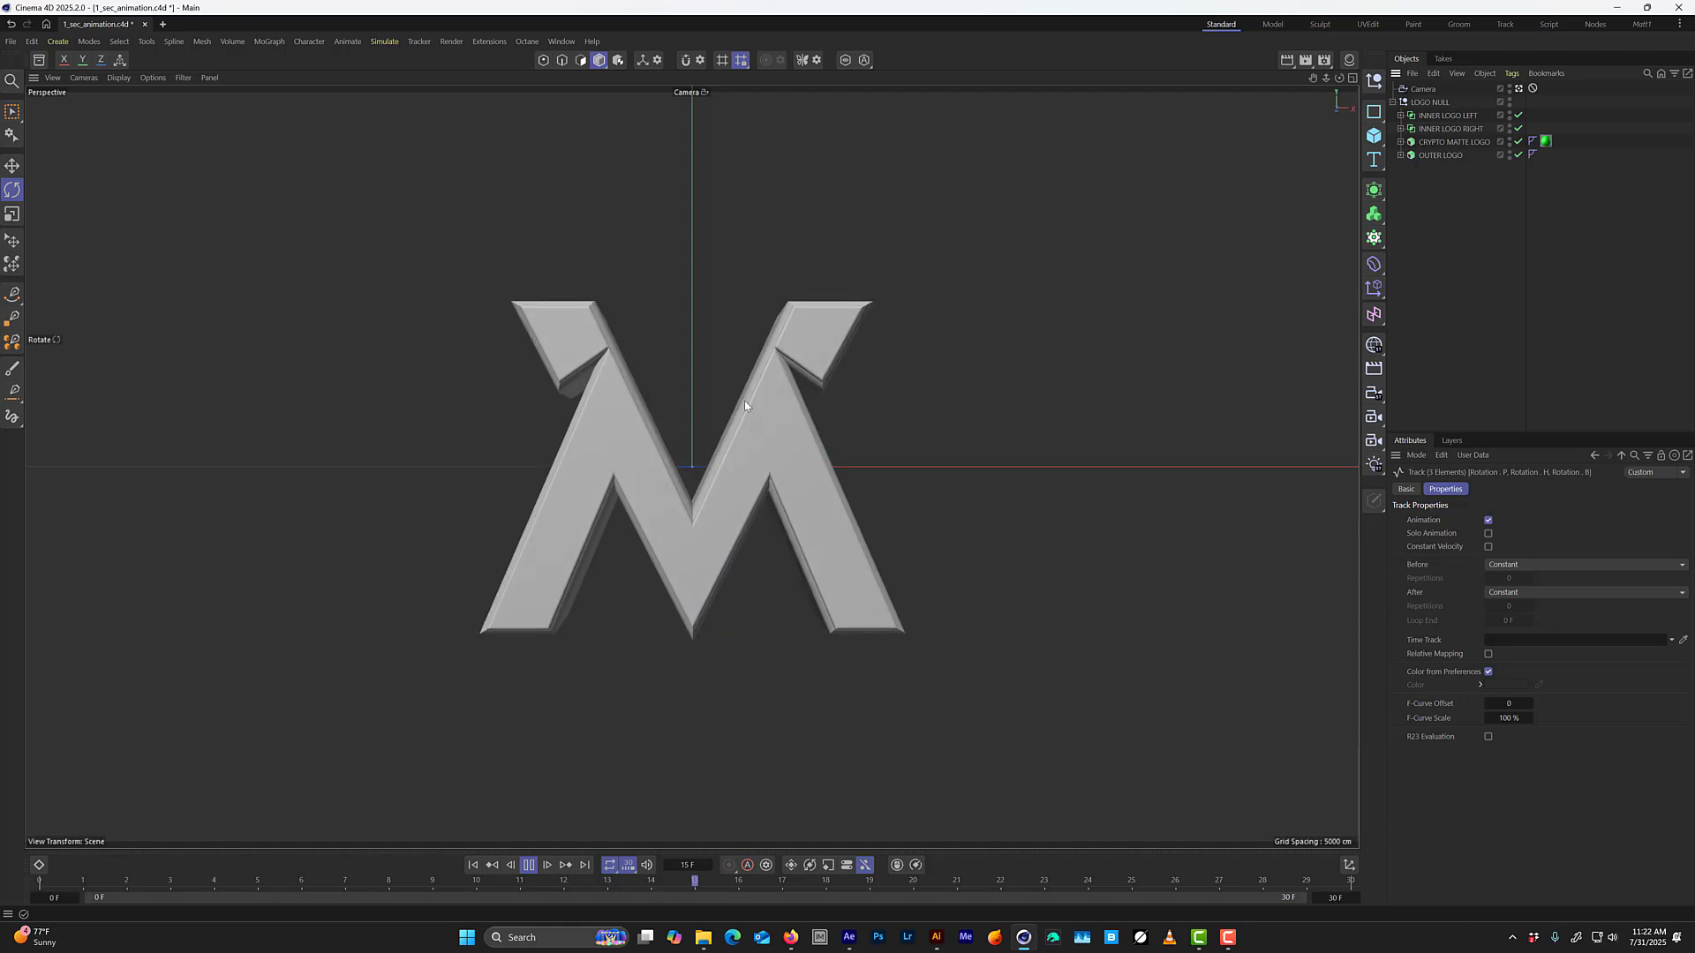
key(n)
key(b)
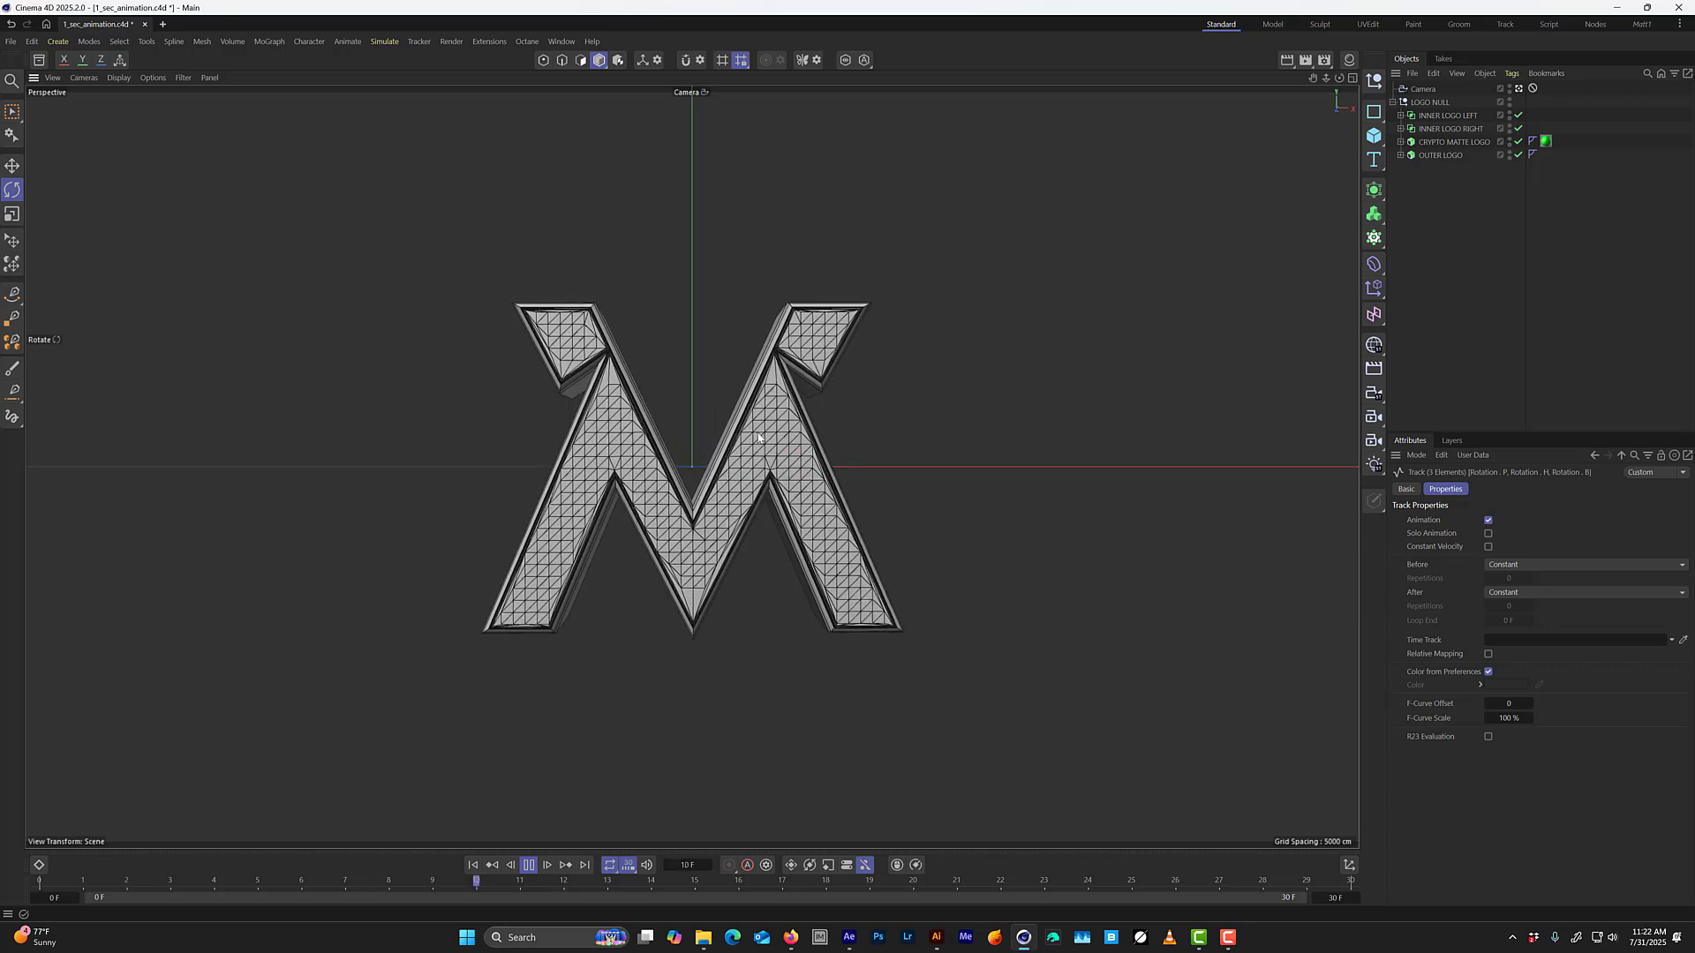
key(shift+F3)
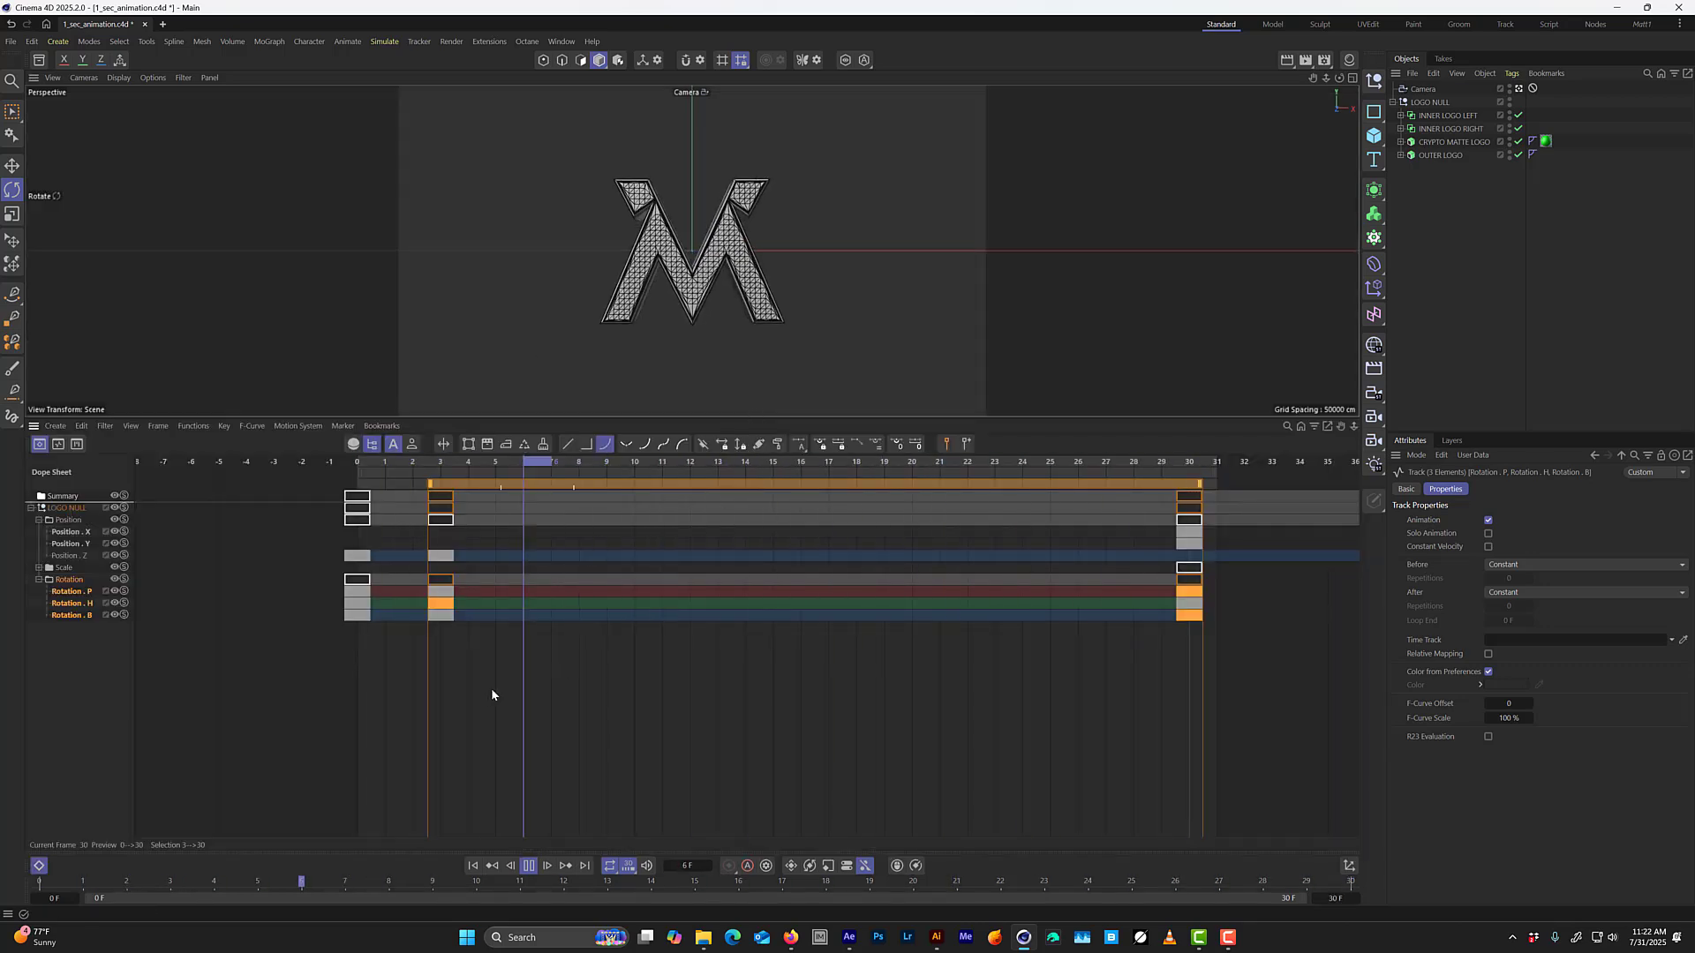
Select the frame 30 rotation keys in the F-curves and lengthen their flat left tangents to 21 frames.
key(Tab)
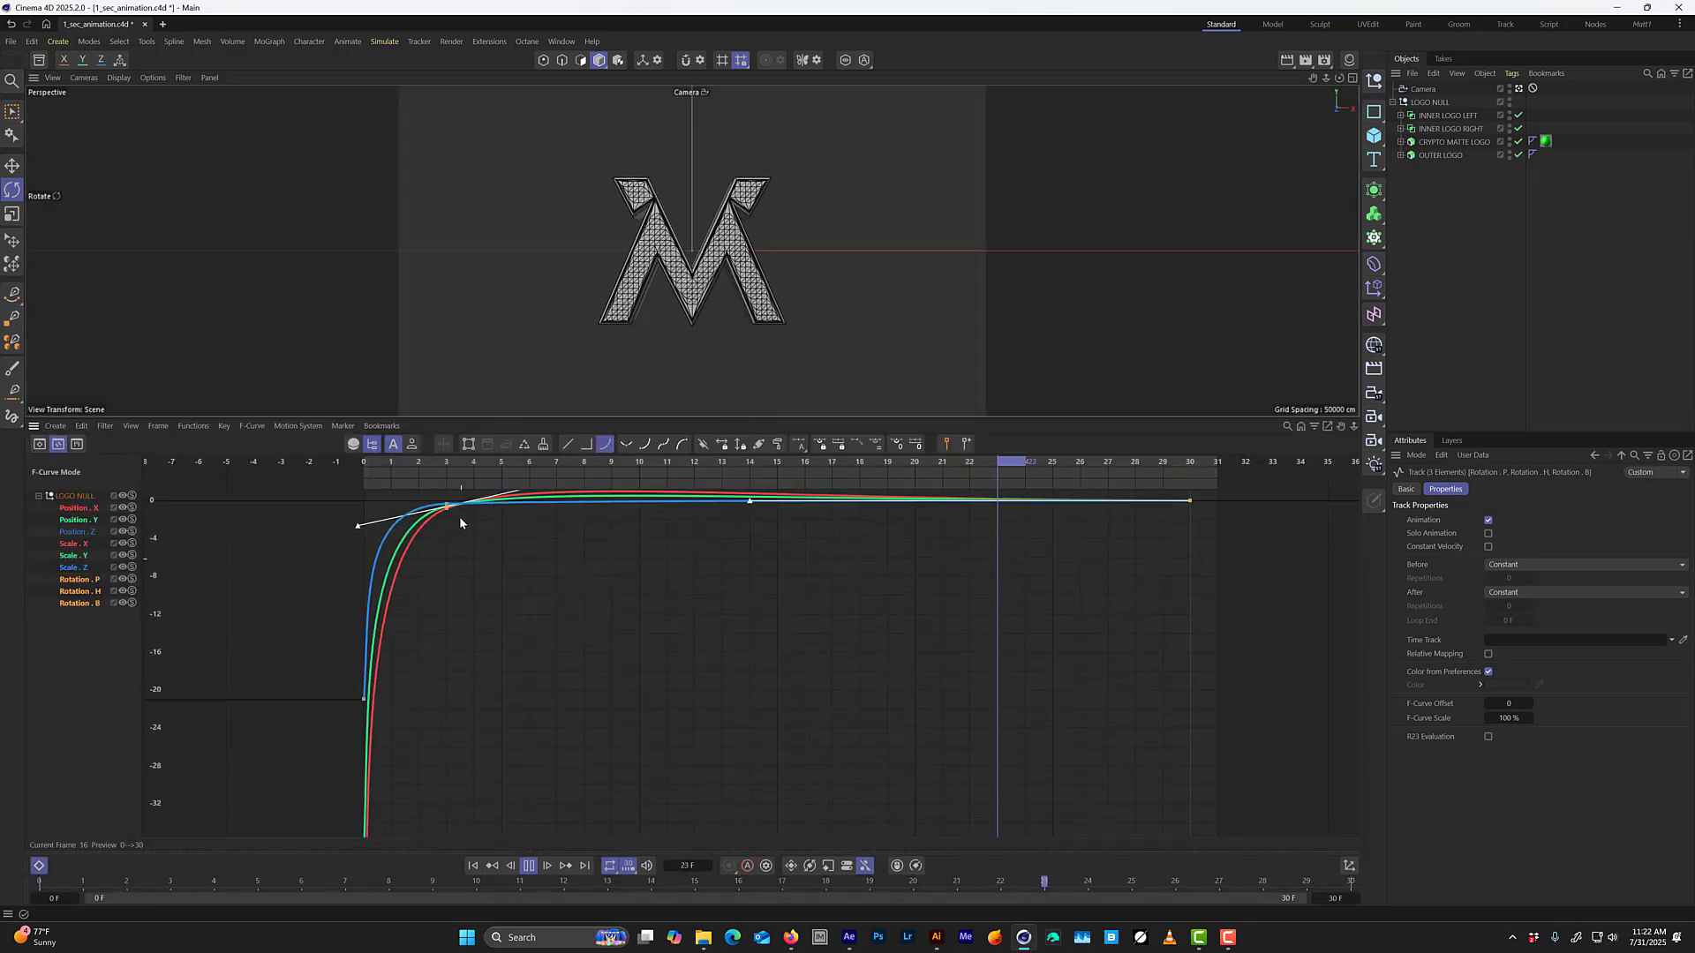
scroll(463, 518, up, 3)
alt+middle_drag(465, 517, 468, 654)
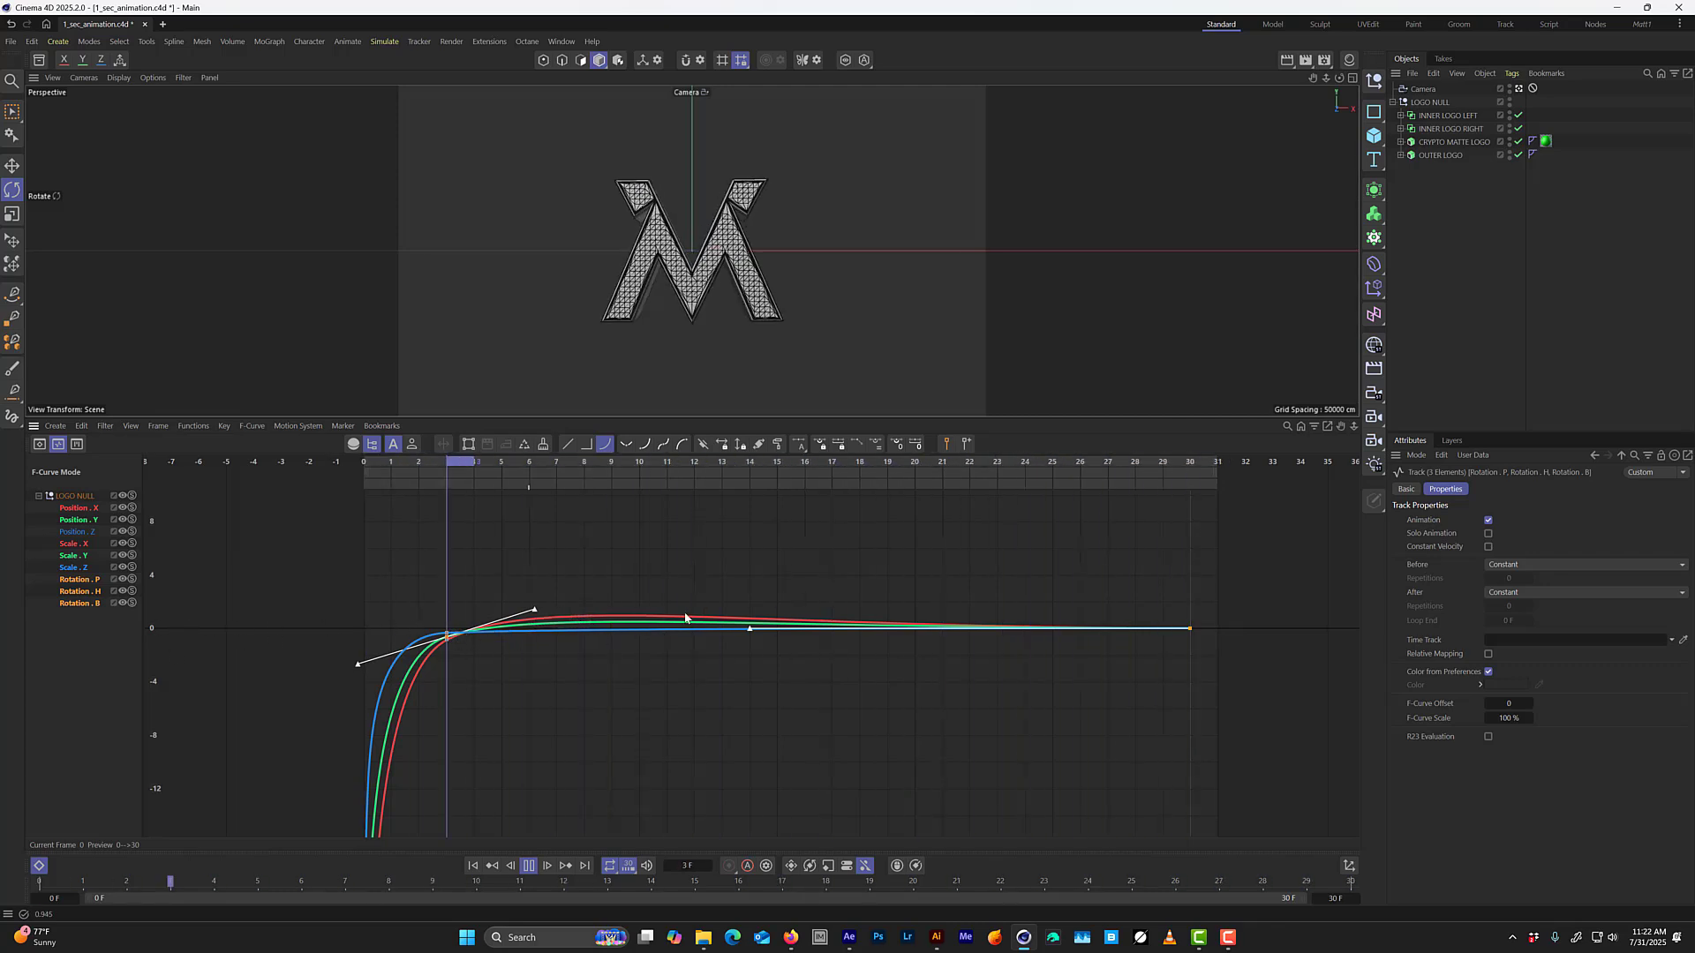
click(1190, 628)
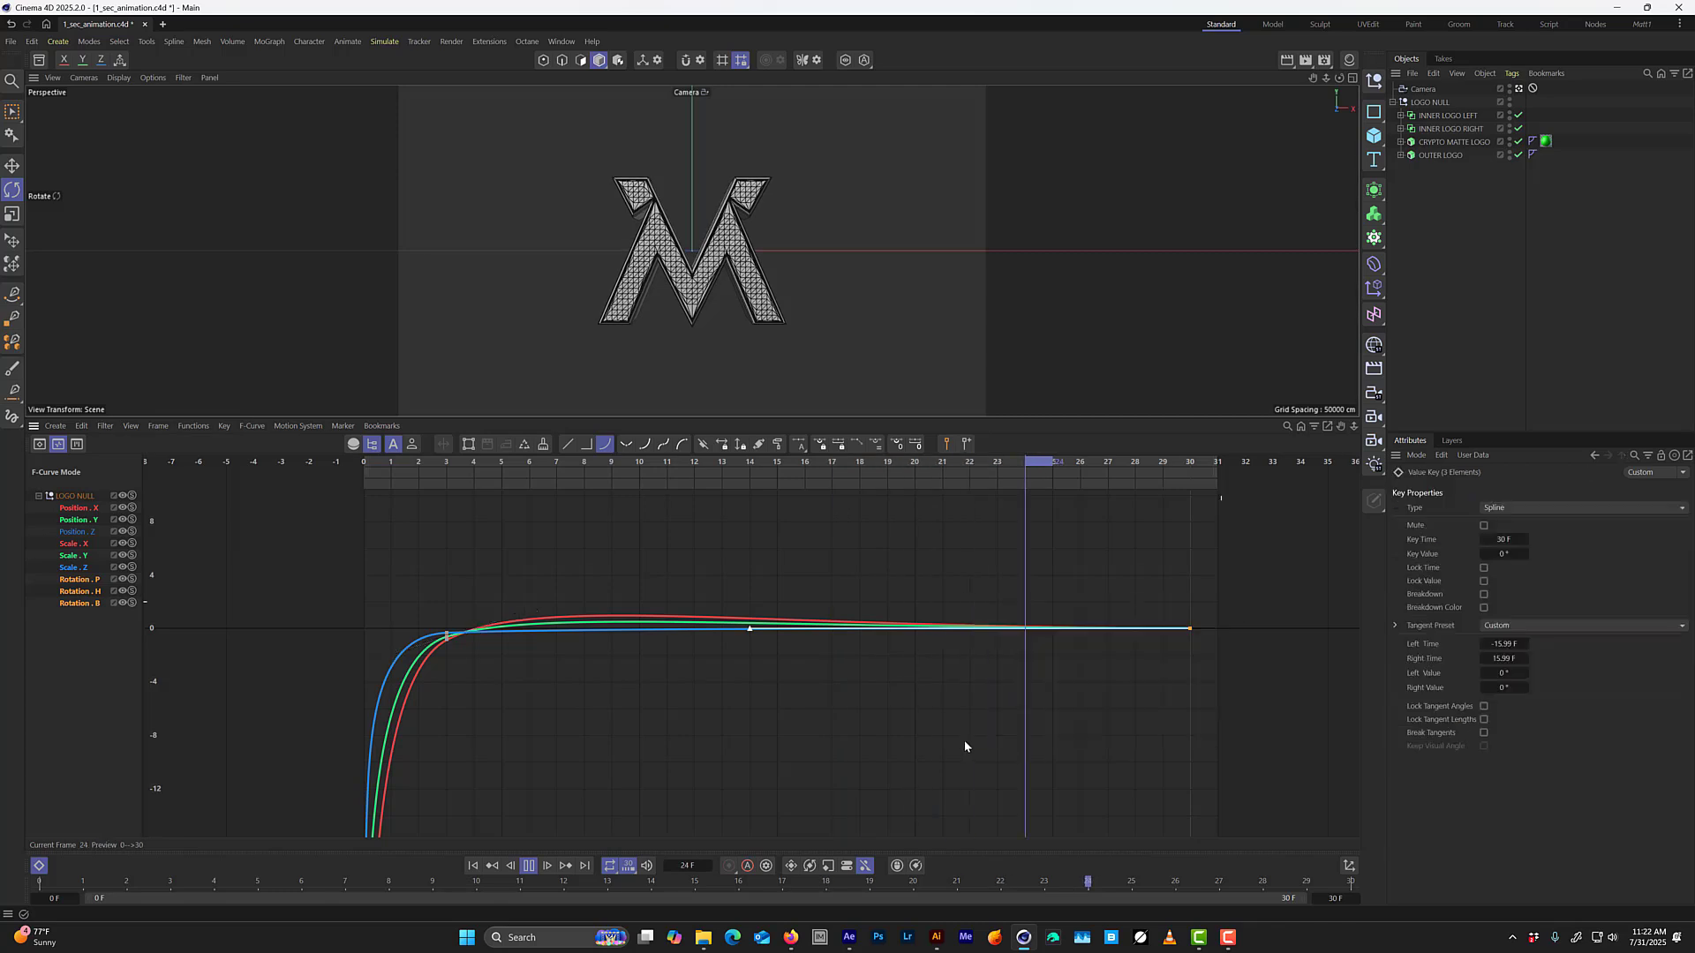
drag(1261, 585, 1123, 671)
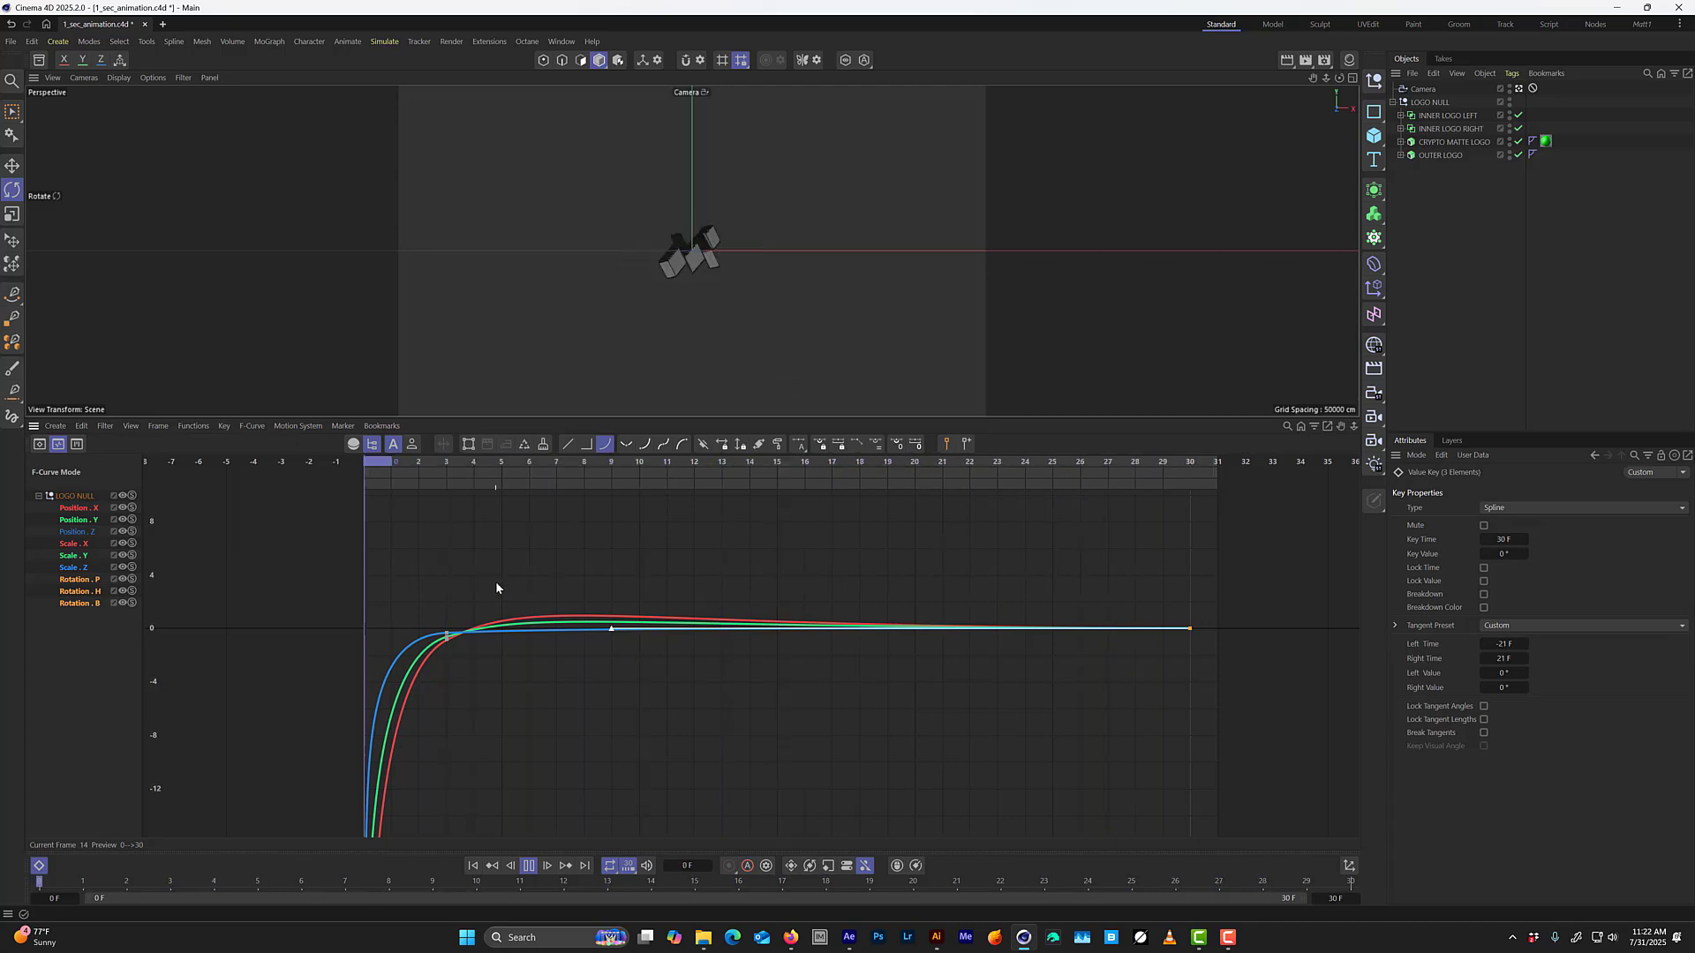
Move the Rotation P, H and B keys from frame 30 to frame 45 in the dope sheet.
key(Tab)
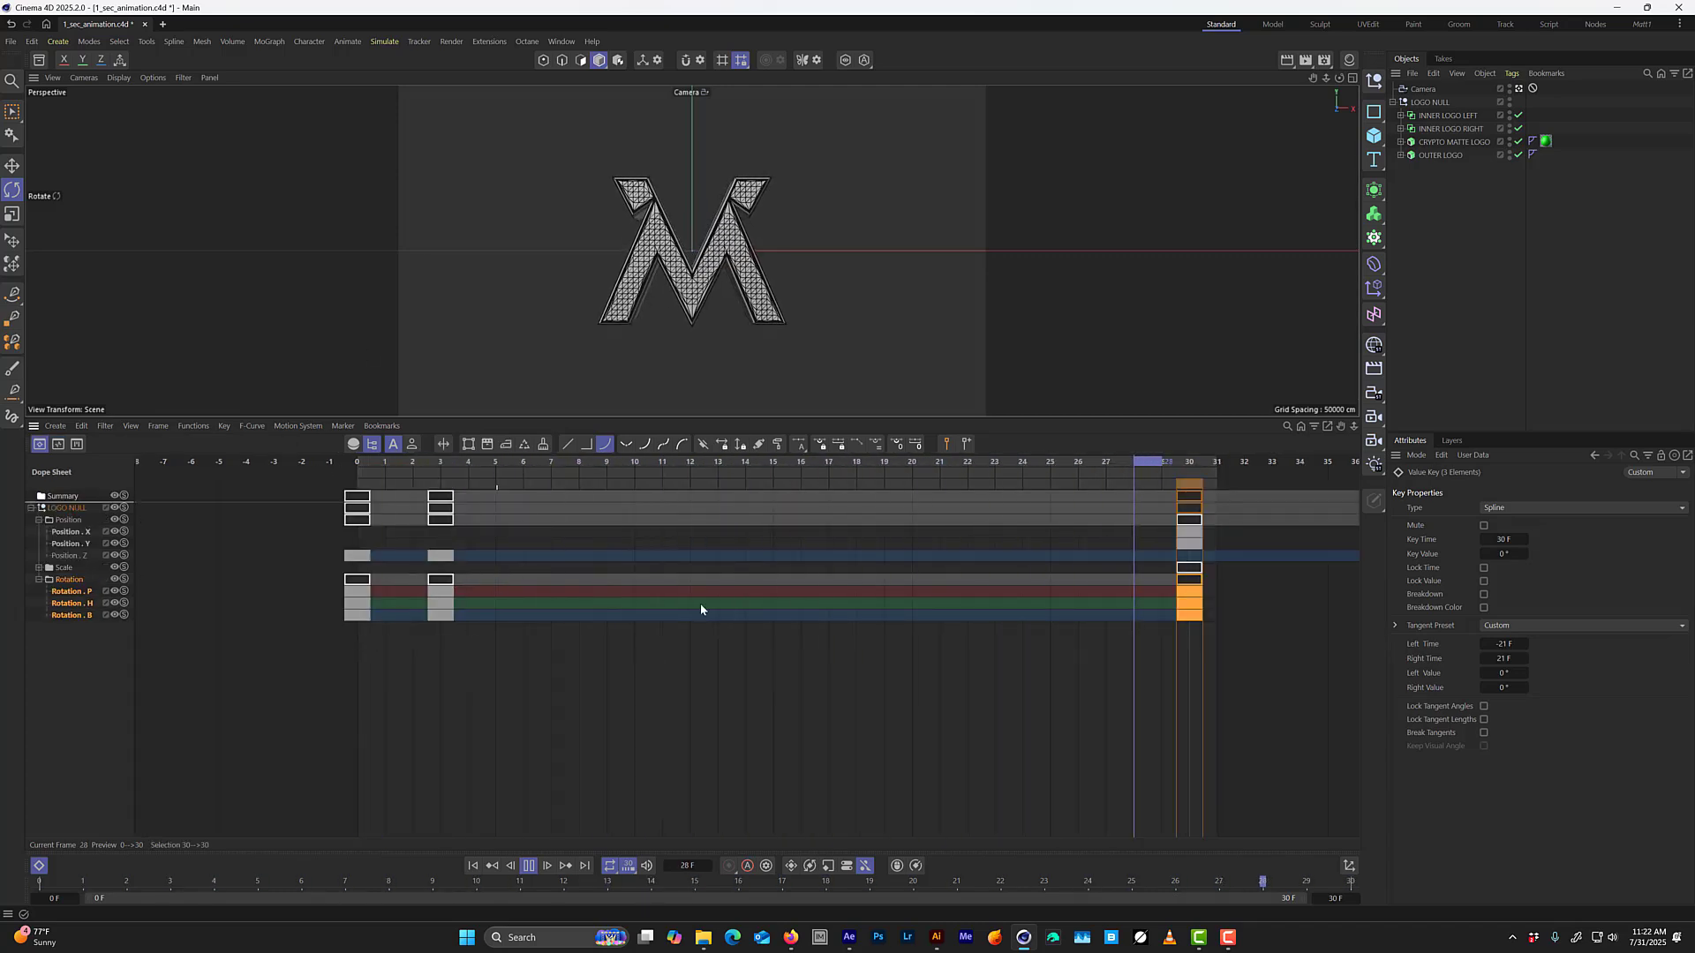
scroll(950, 653, down, 1)
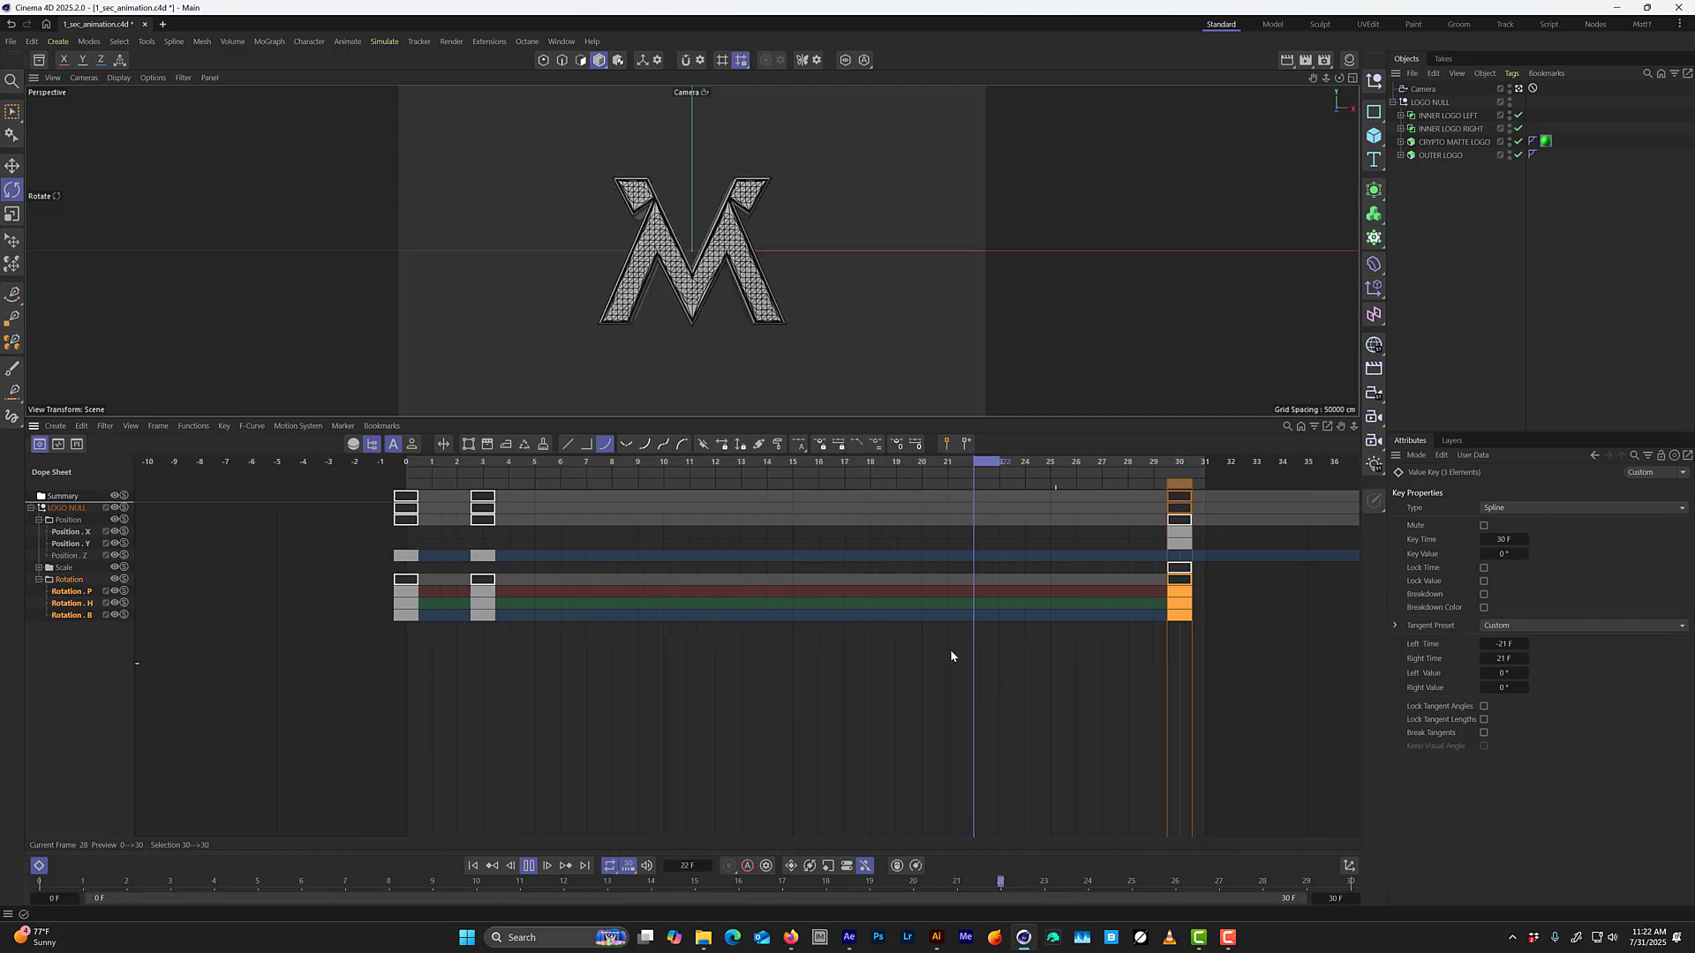
alt+right_drag(950, 651, 655, 643)
alt+middle_drag(1081, 651, 729, 644)
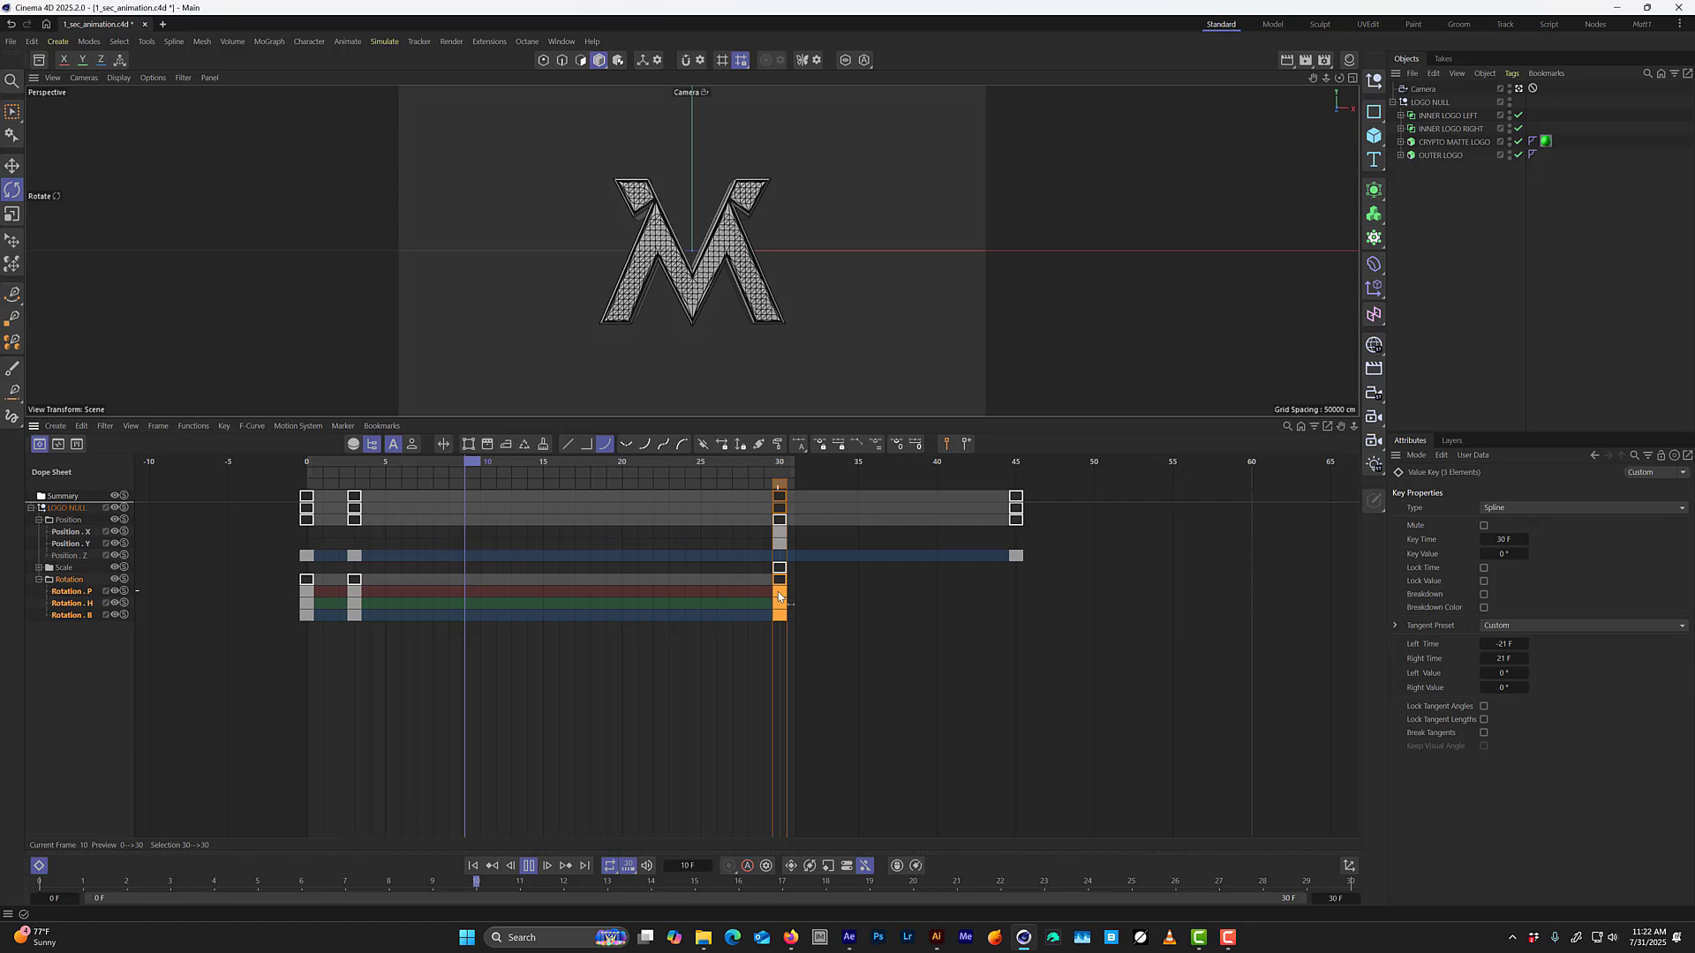
drag(778, 597, 1016, 600)
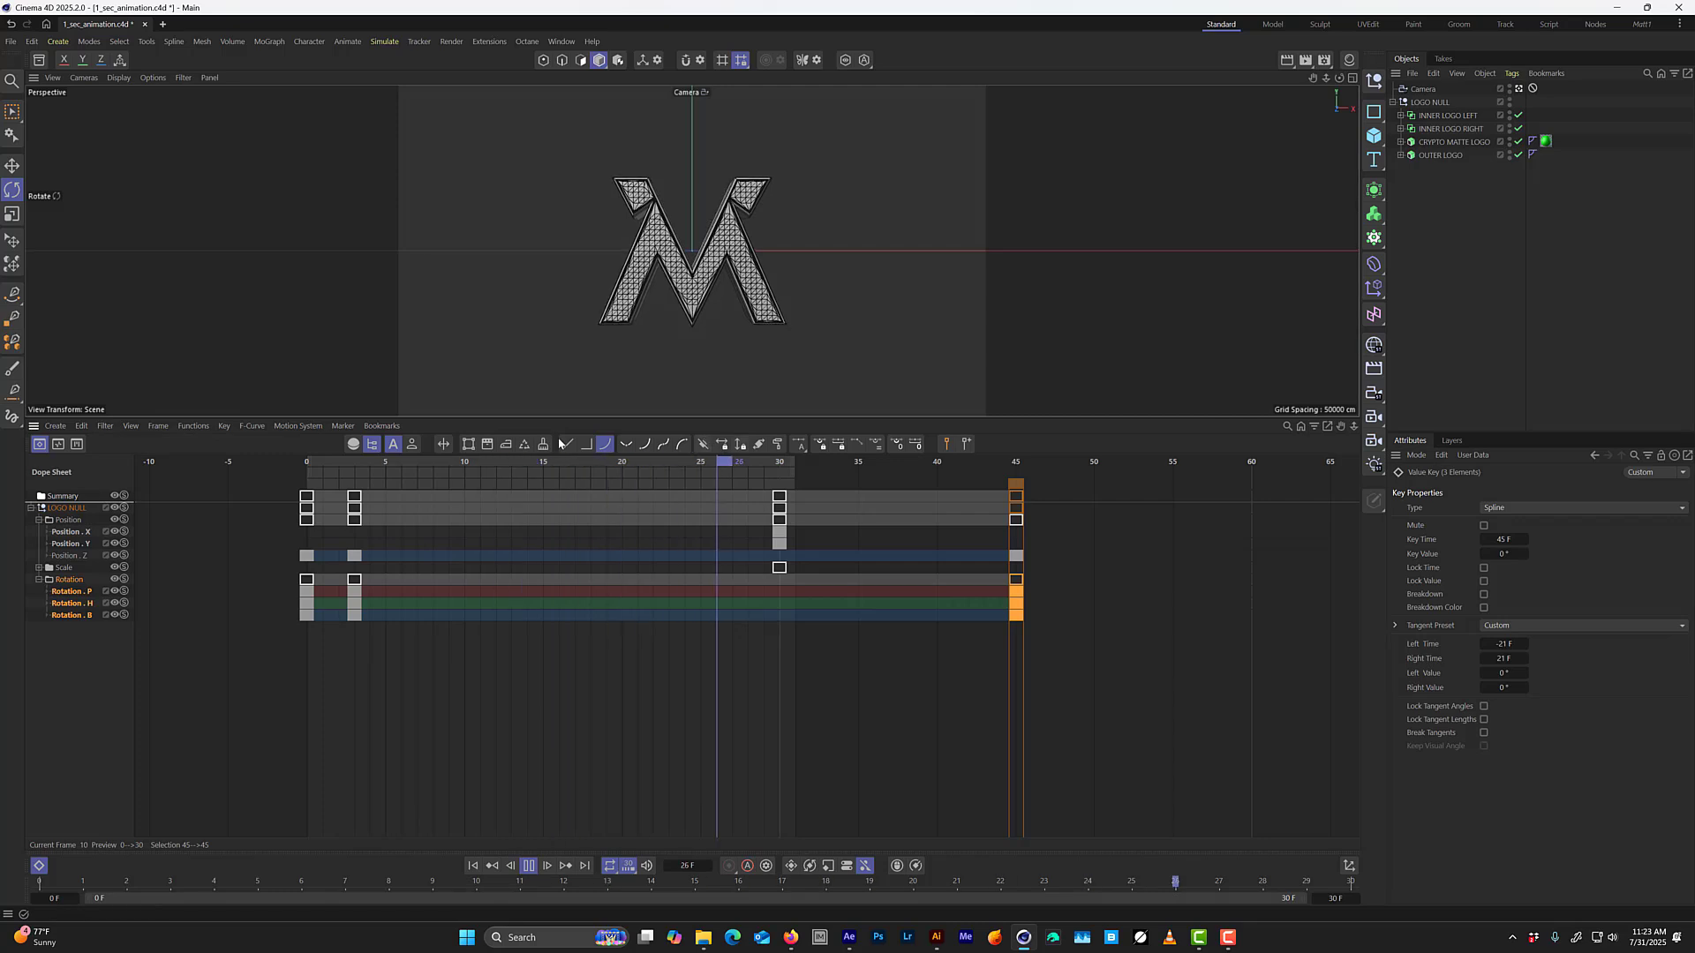
Scrub back to frame 3, select LOGO NULL, and check its coordinates at frame 30 with all of its keys in view.
drag(490, 463, 359, 520)
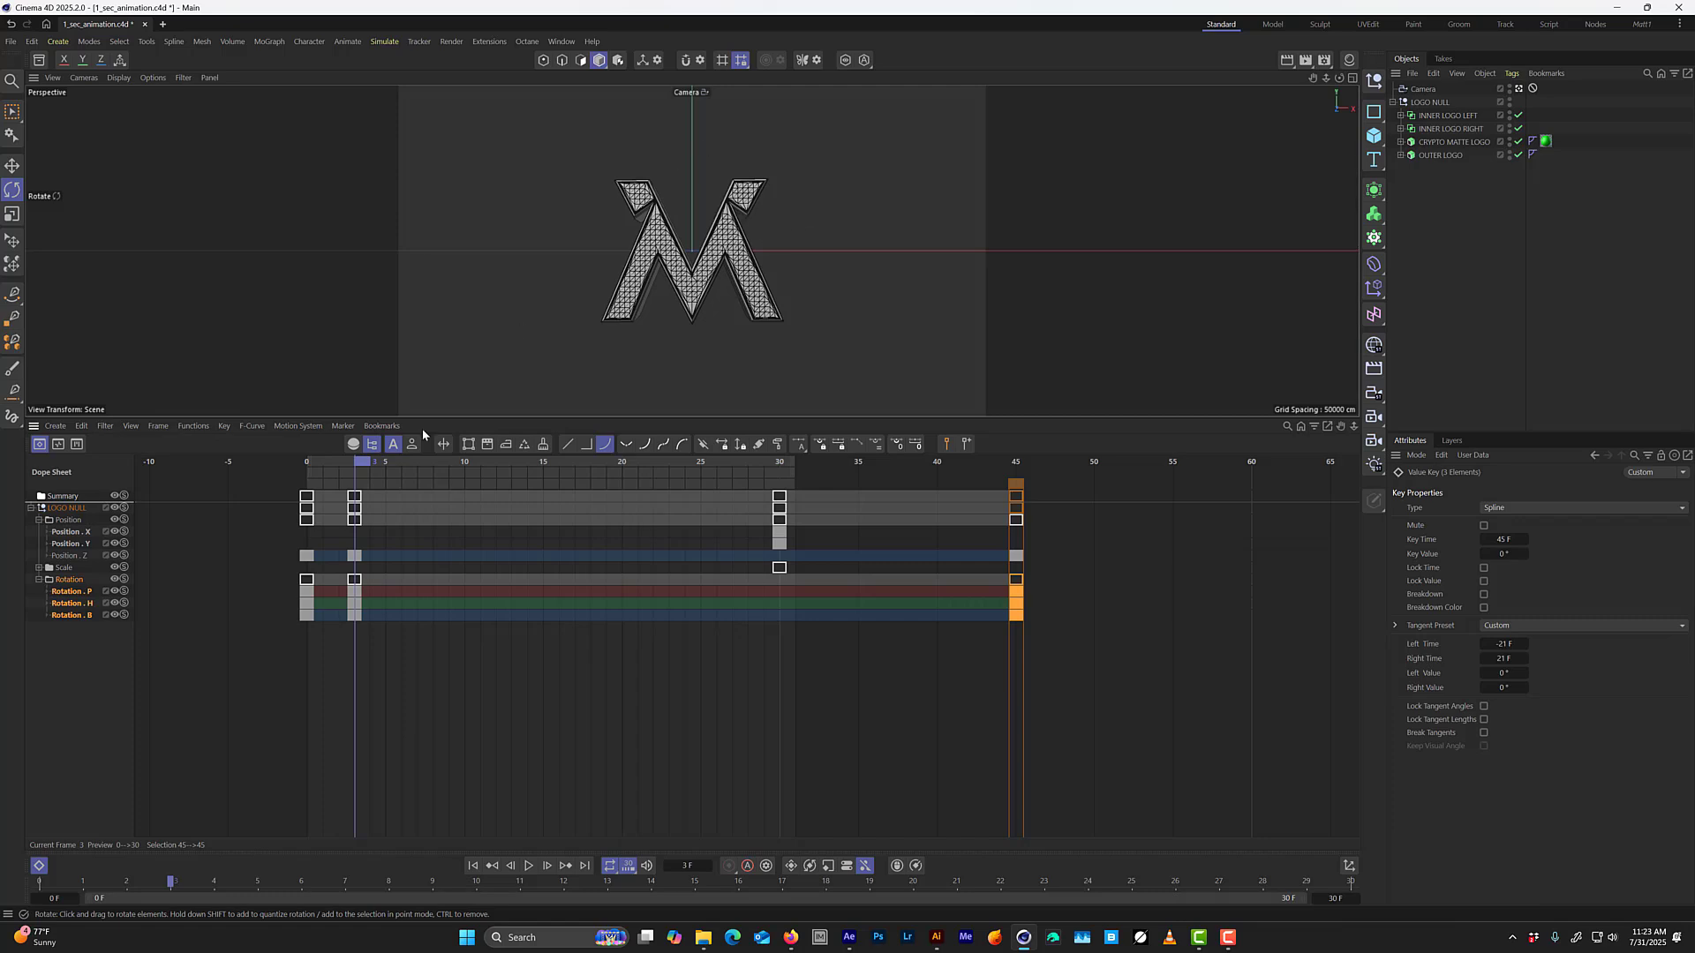
mouse_move(368, 463)
mouse_down()
mouse_move(316, 475)
mouse_move(367, 470)
mouse_up()
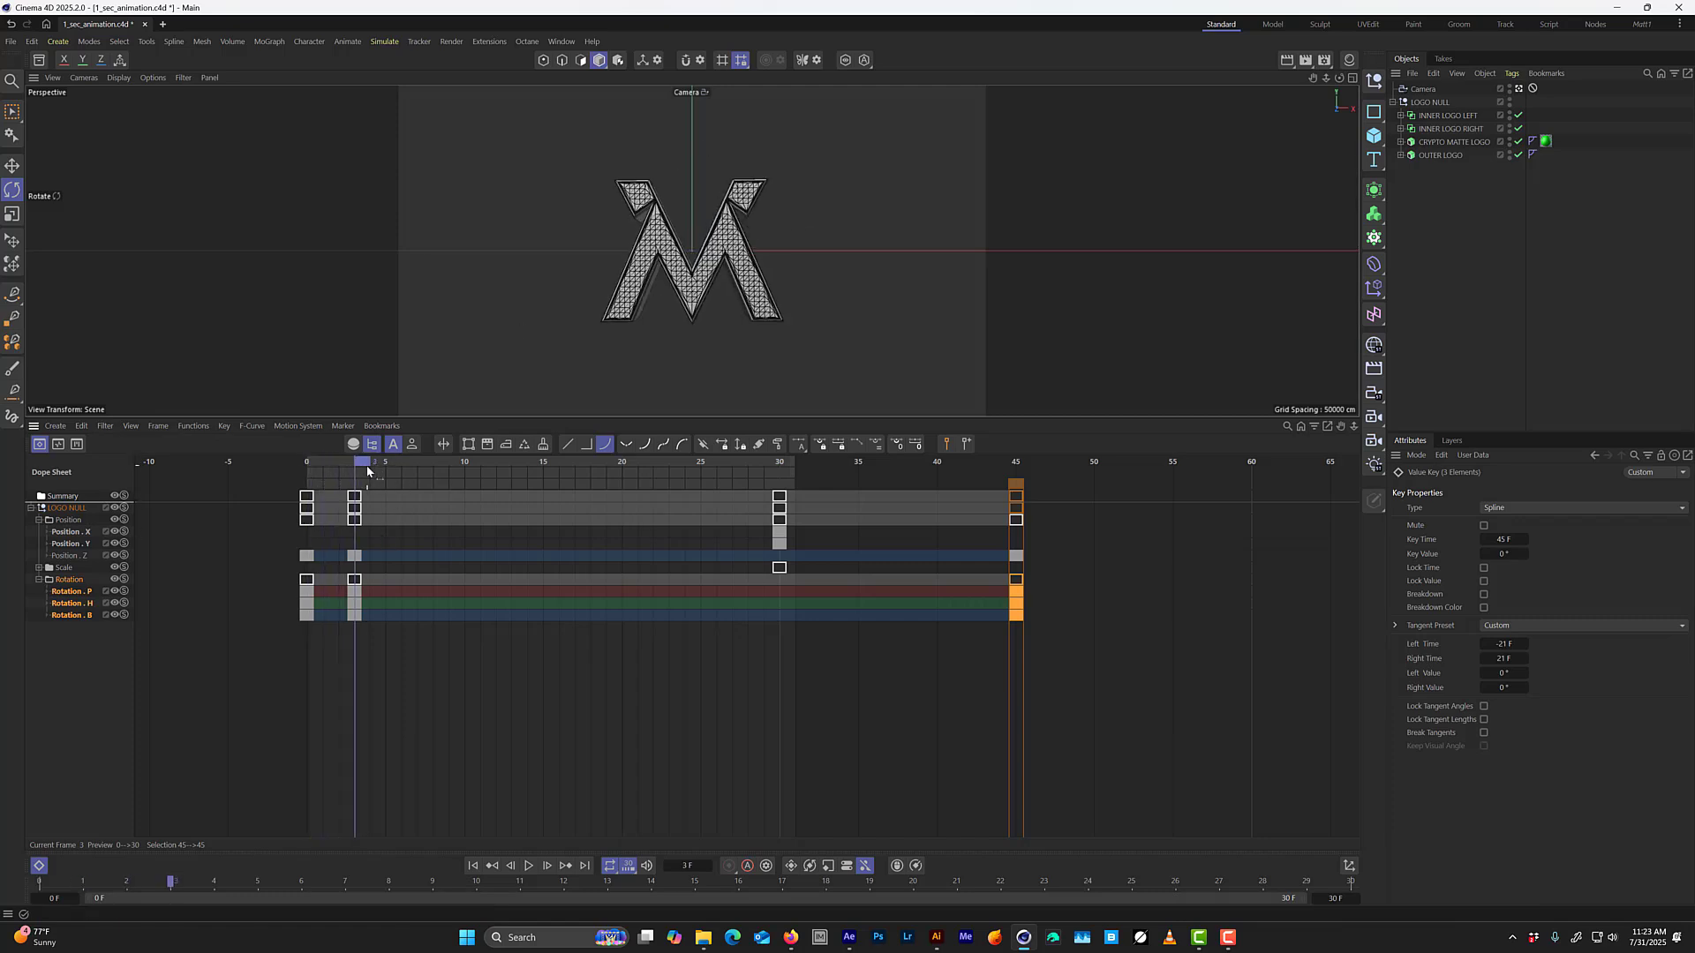
click(1430, 103)
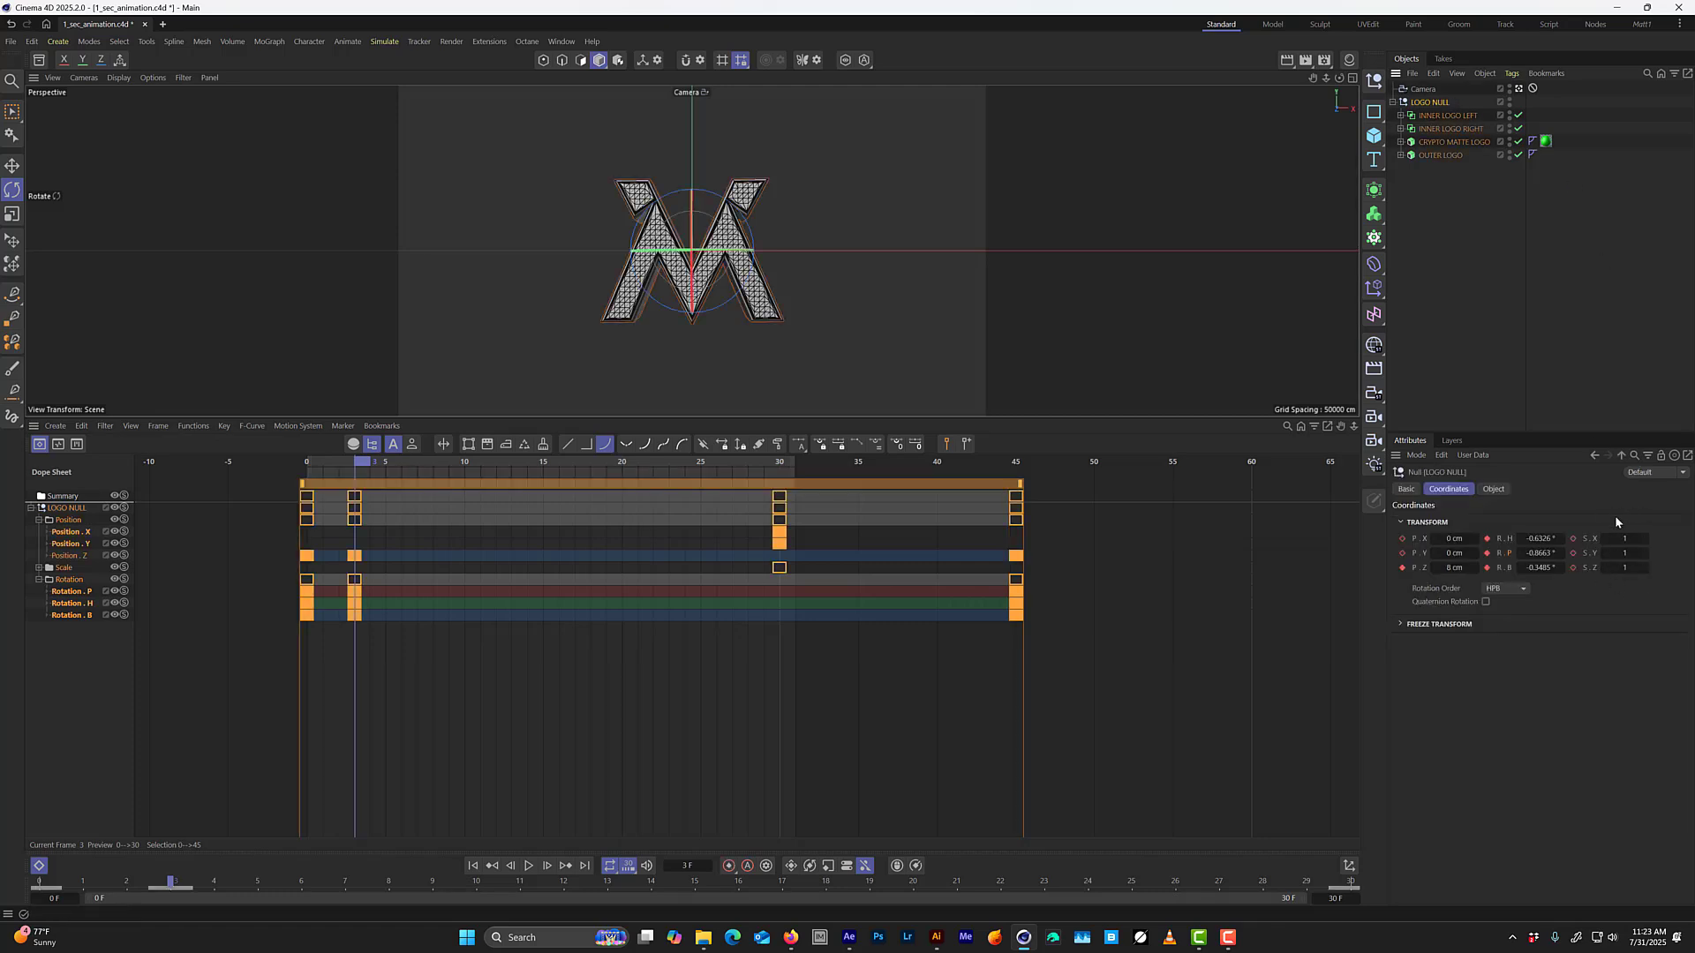
click(778, 465)
key(h)
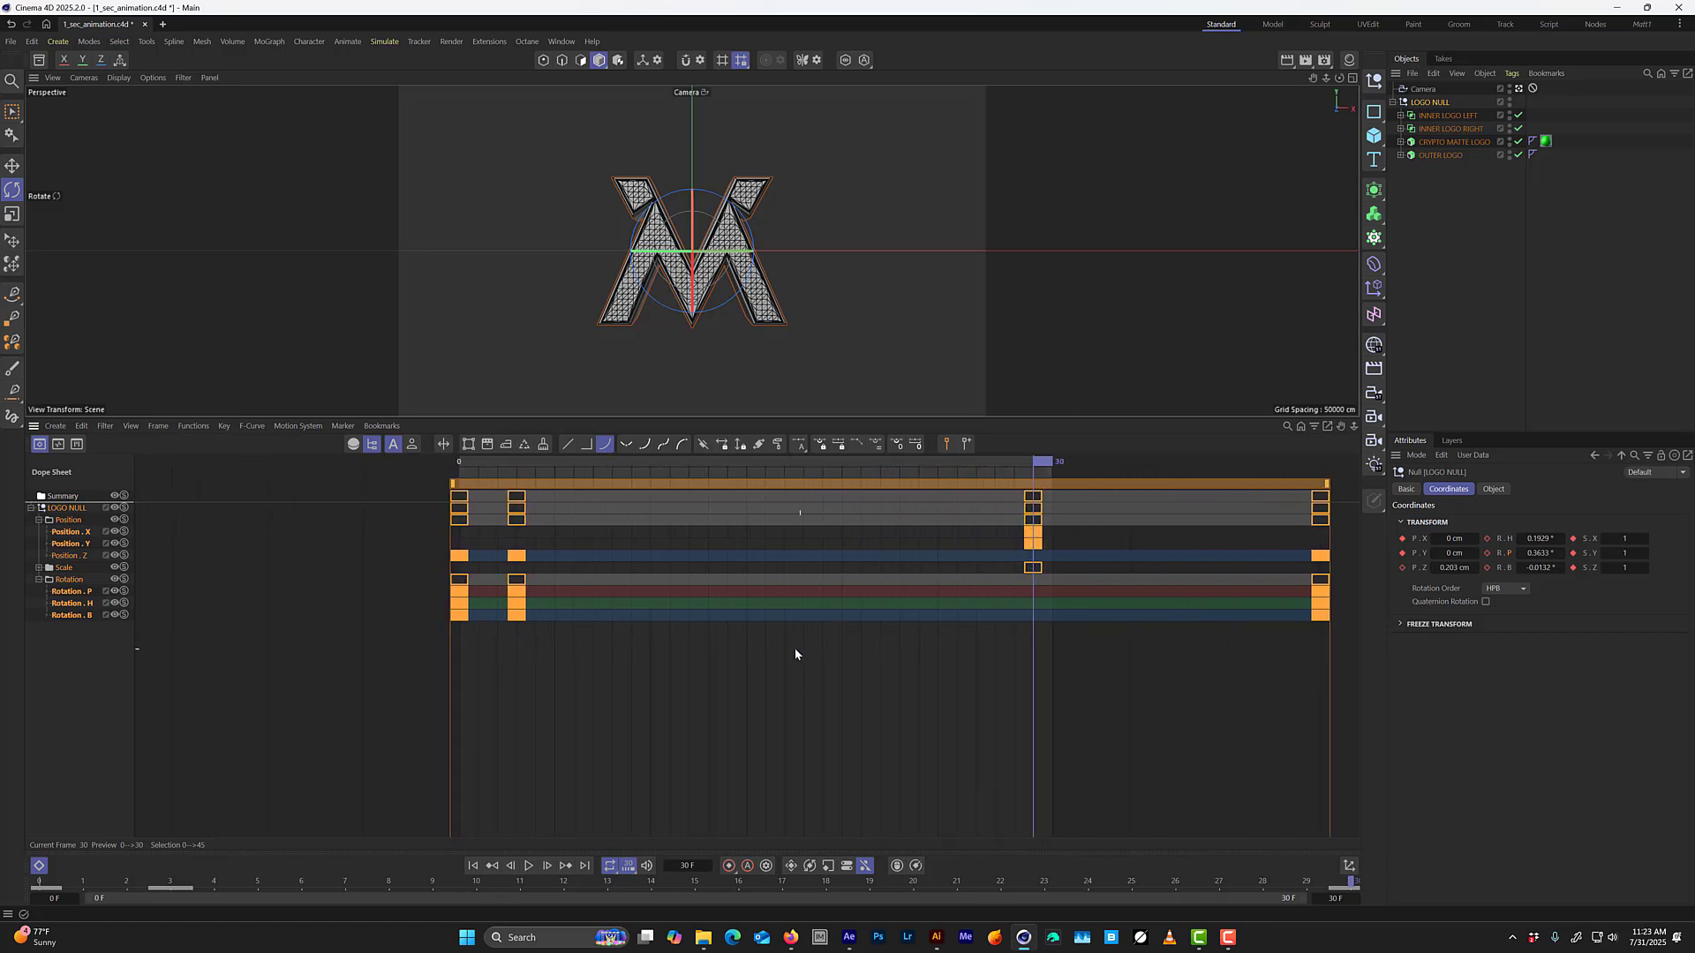
Expand the Scale tracks, collapse Position and Rotation, and move the Scale X, Y and Z keys to frame 3 in the dope sheet.
click(1049, 544)
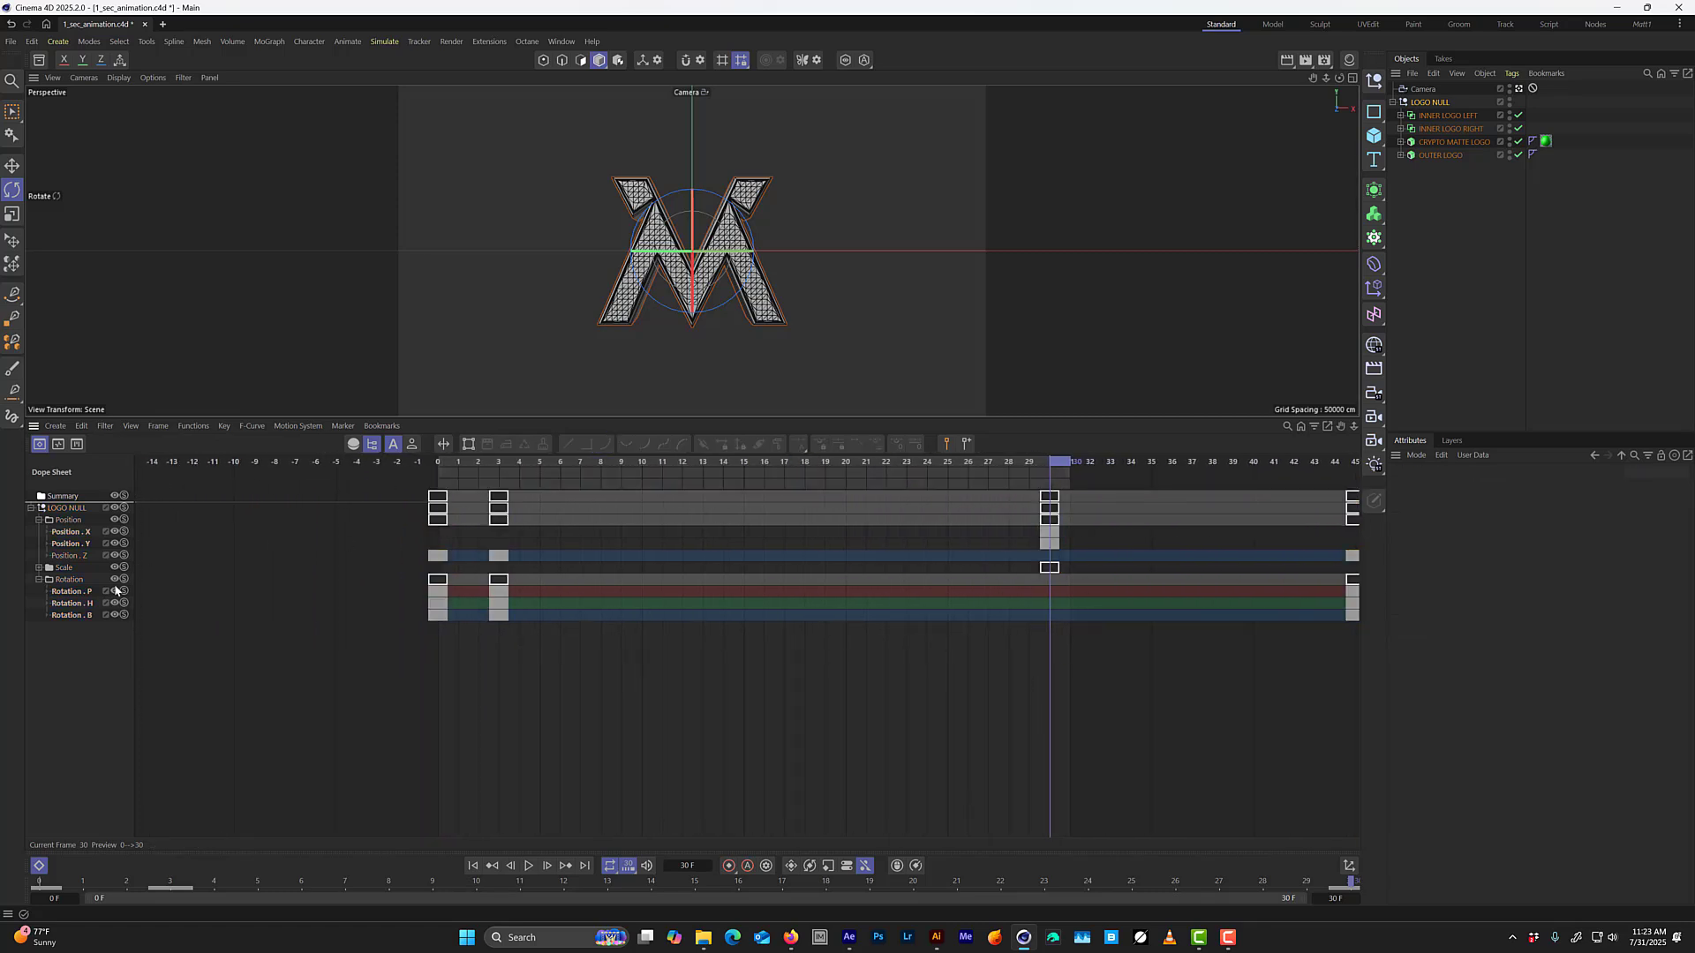
click(68, 569)
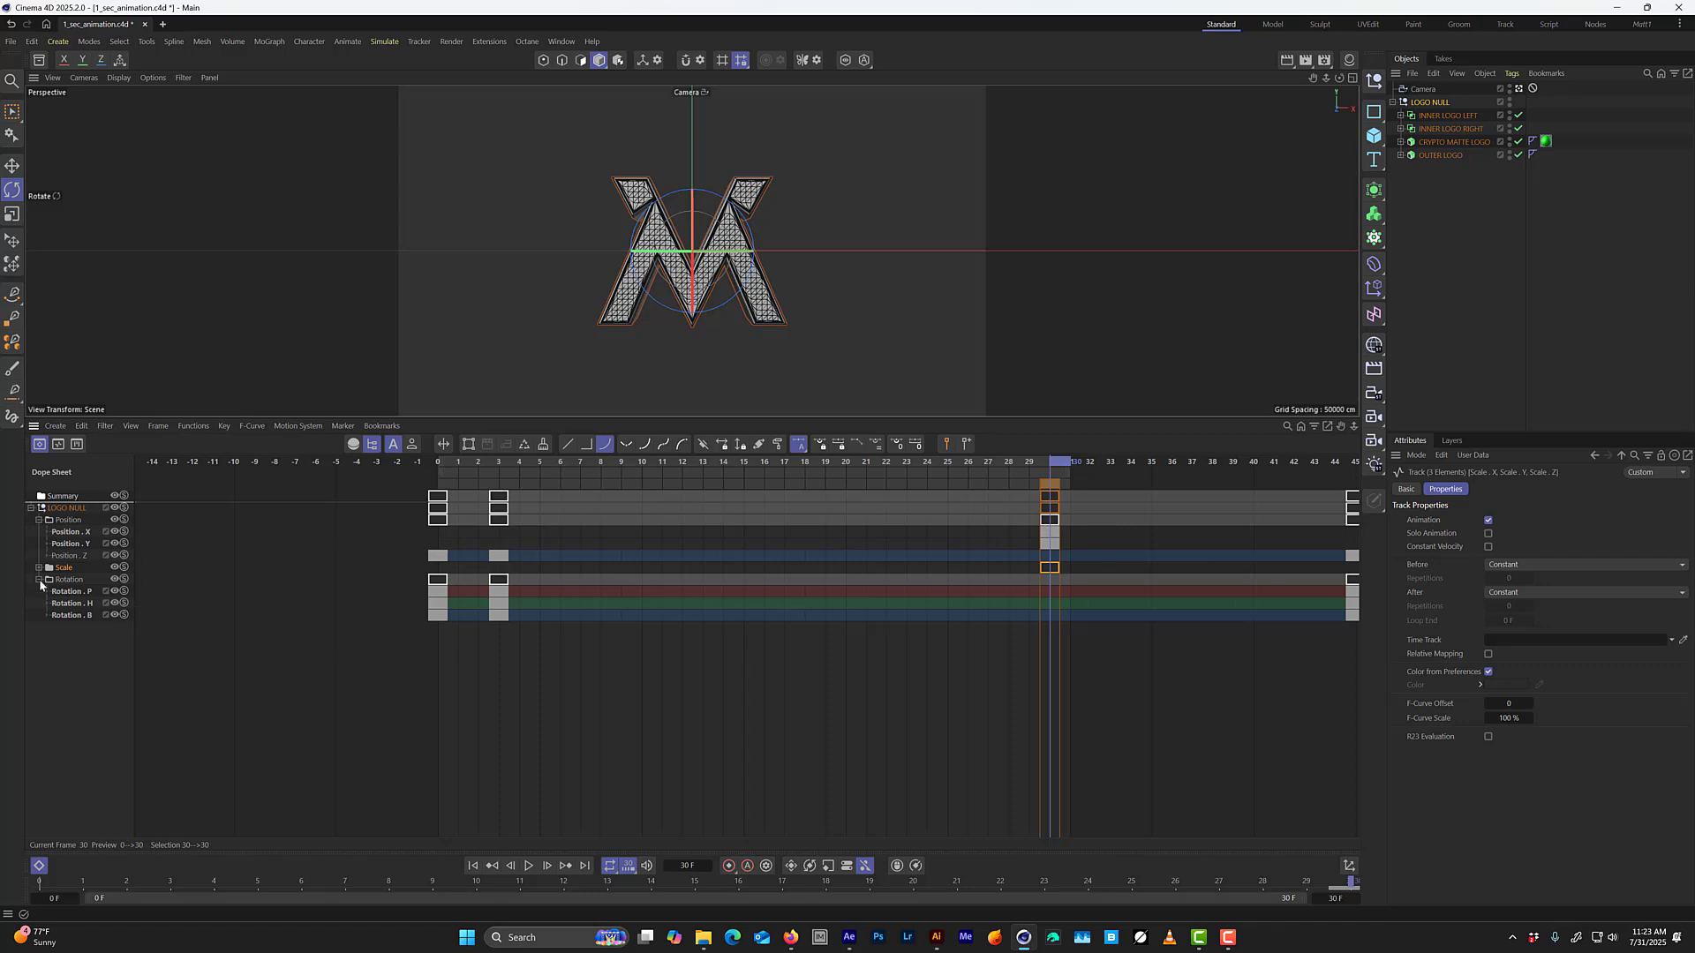
click(38, 568)
click(38, 615)
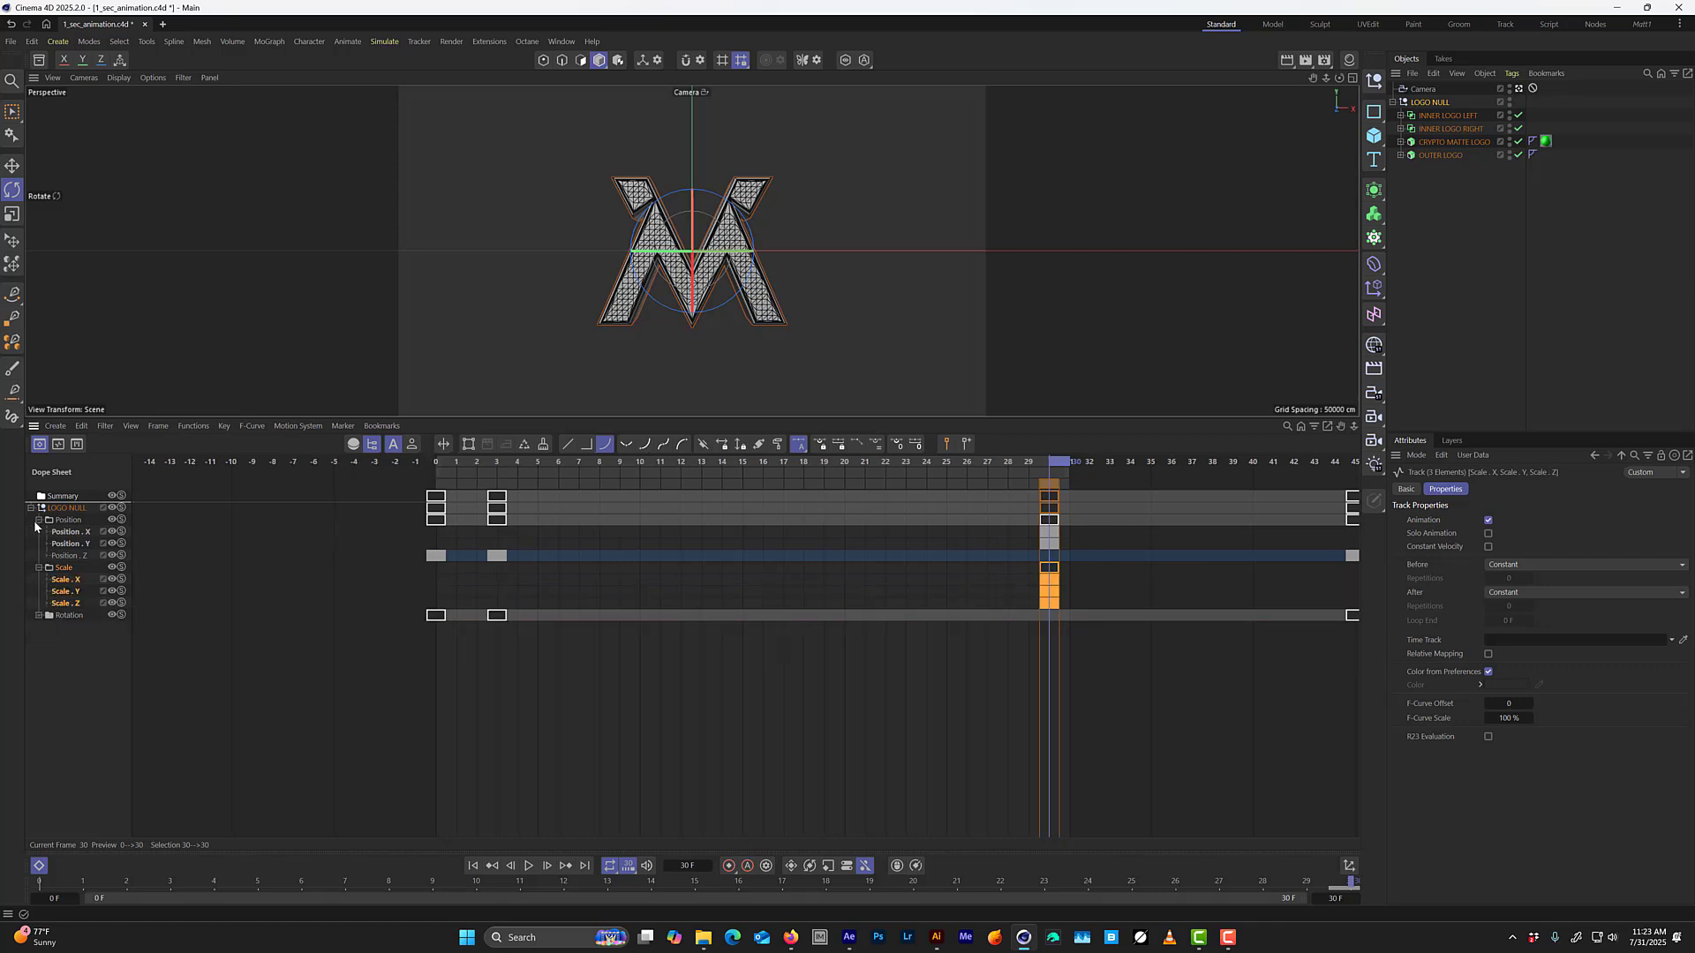
click(38, 520)
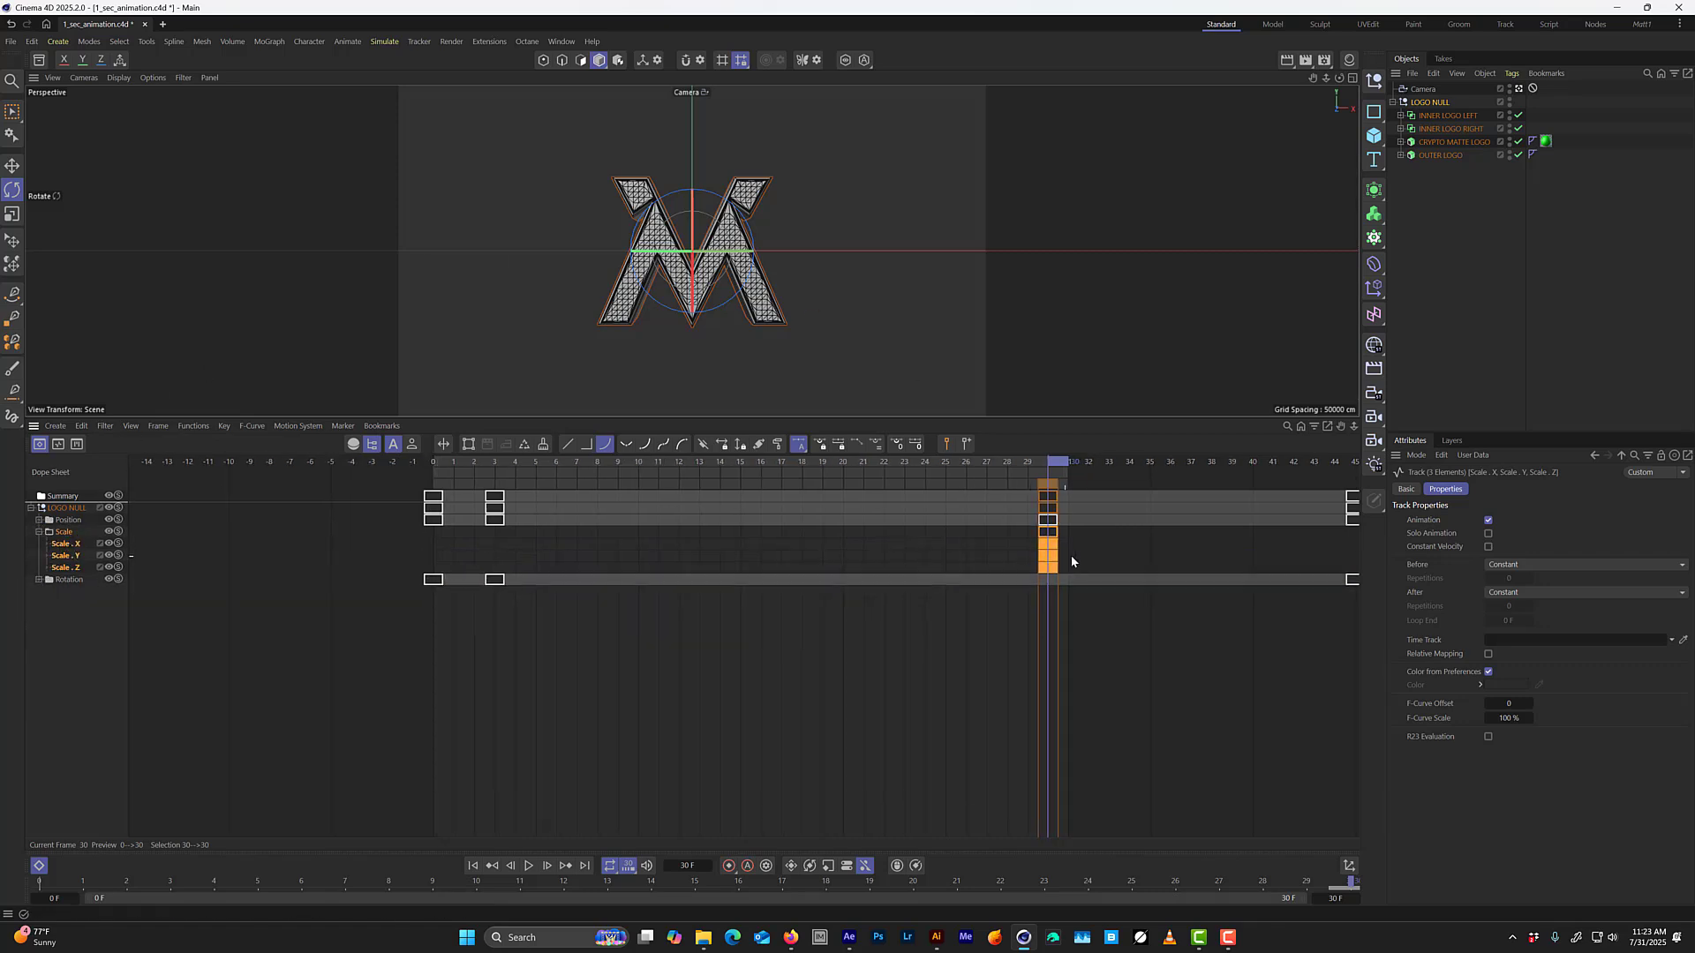
drag(1041, 565, 504, 558)
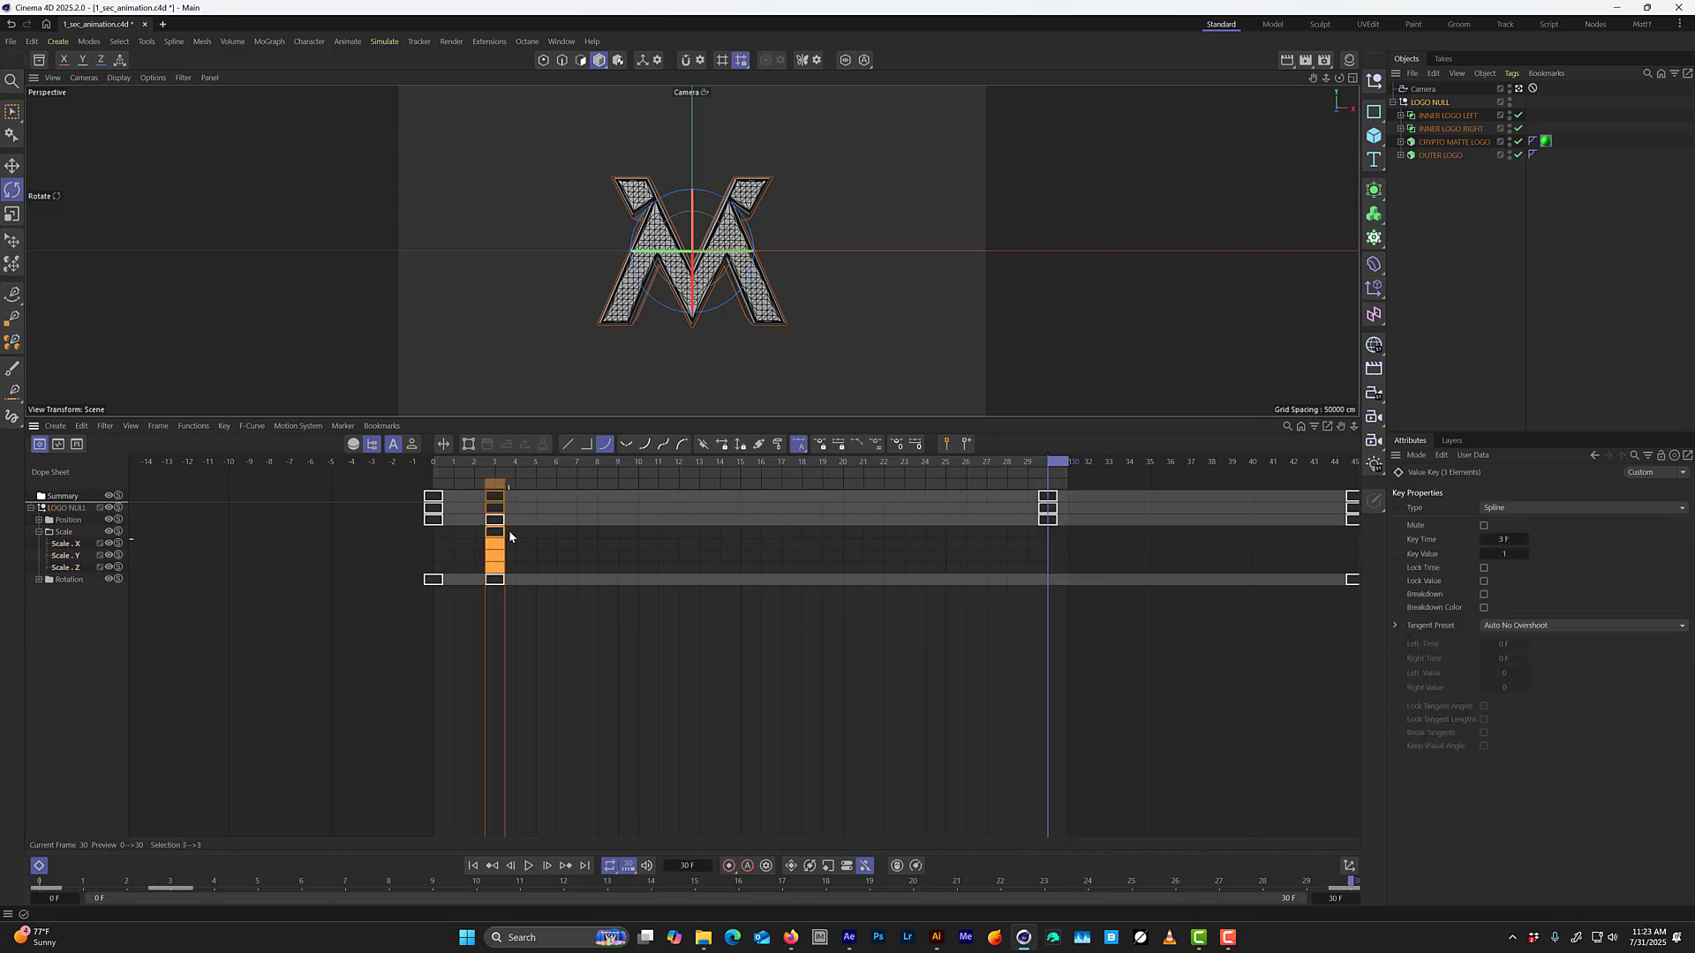
Scrub through the opening frames and copy the Scale X, Y and Z keys from frame 3 to frame 0.
drag(493, 459, 404, 490)
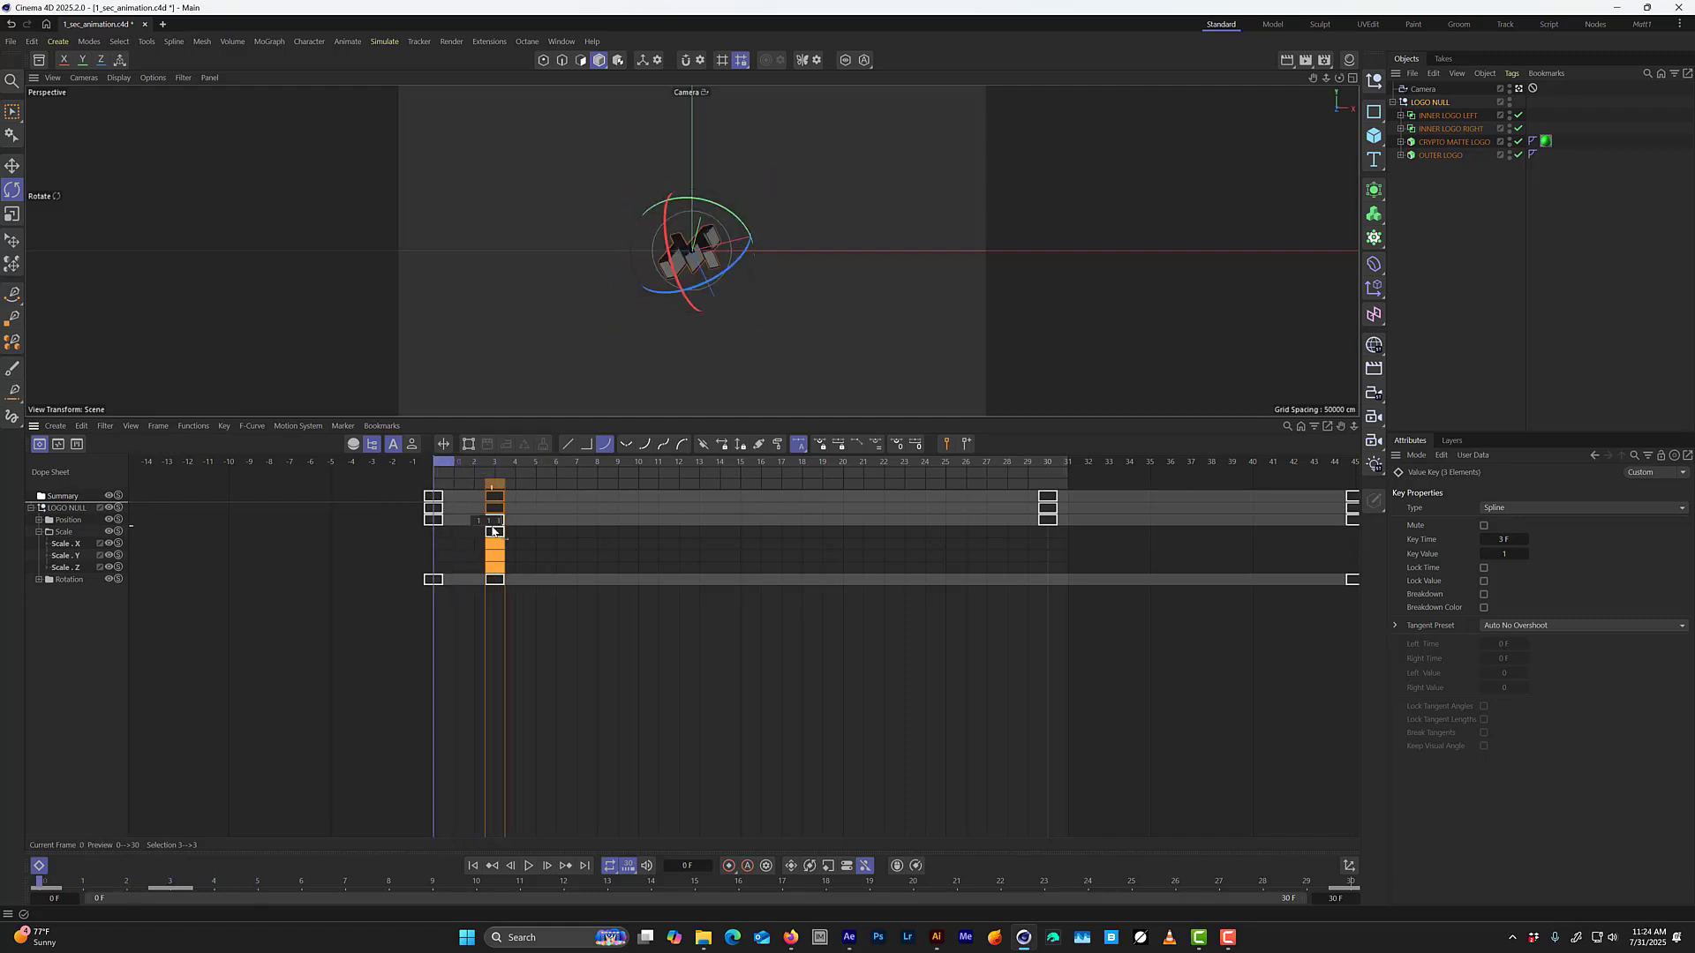
drag(459, 463, 560, 467)
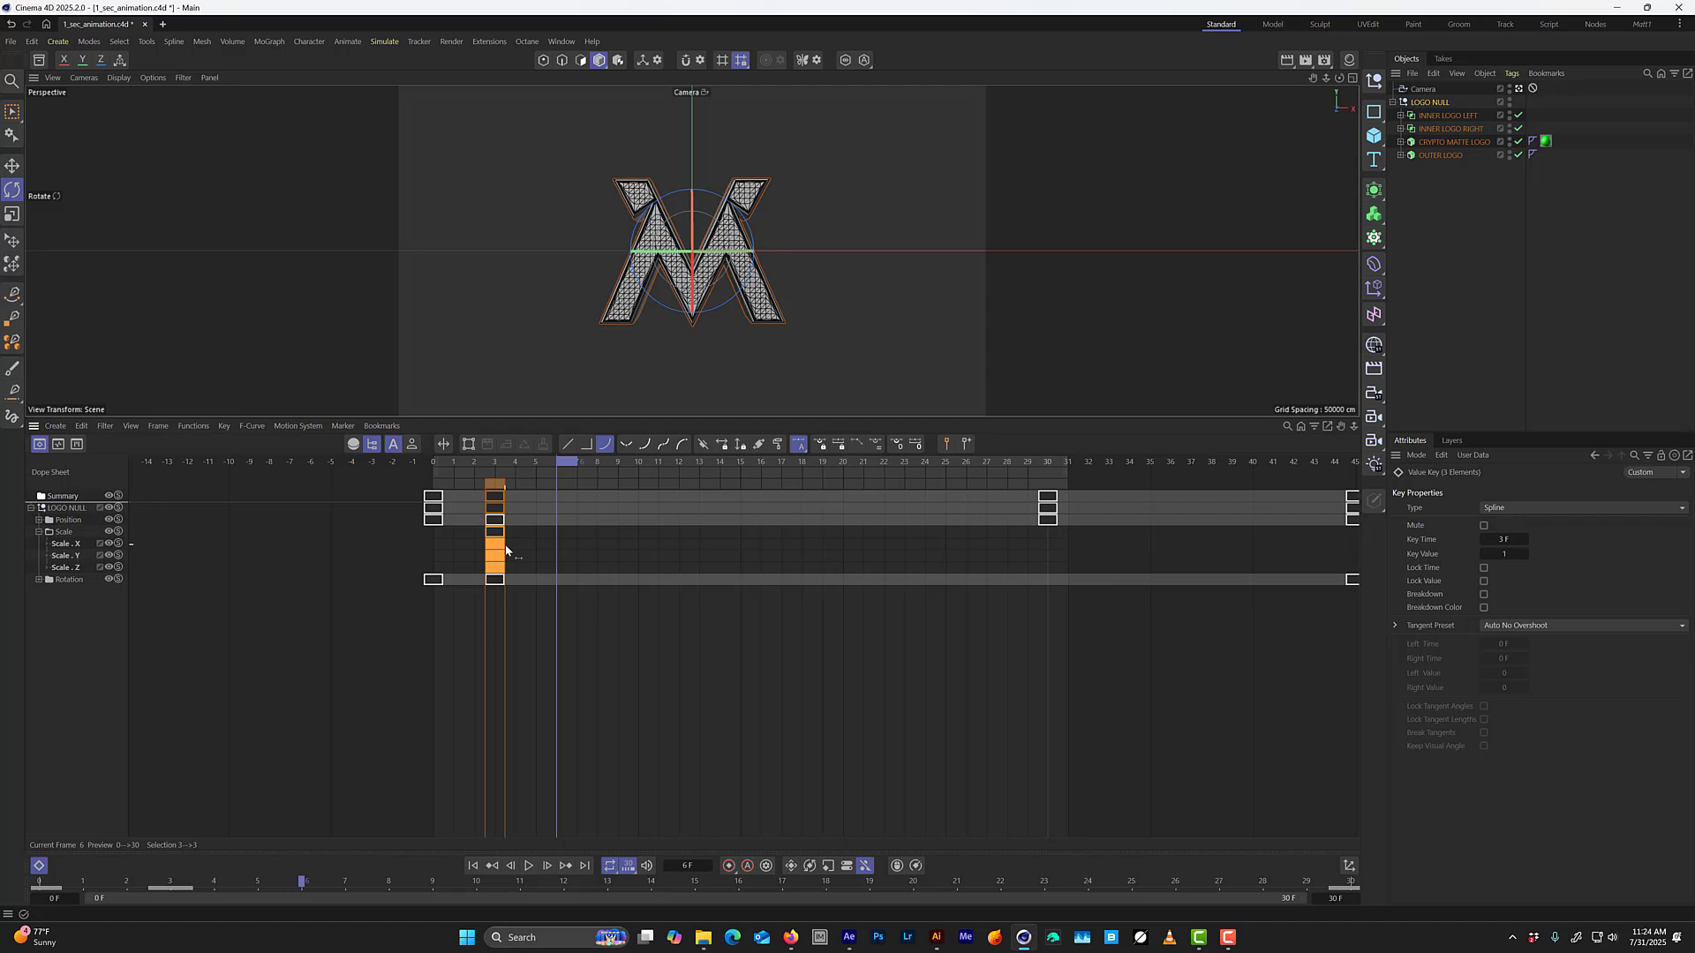
mouse_move(506, 549)
mouse_down()
mouse_move(546, 551)
mouse_move(504, 554)
mouse_up()
click(505, 462)
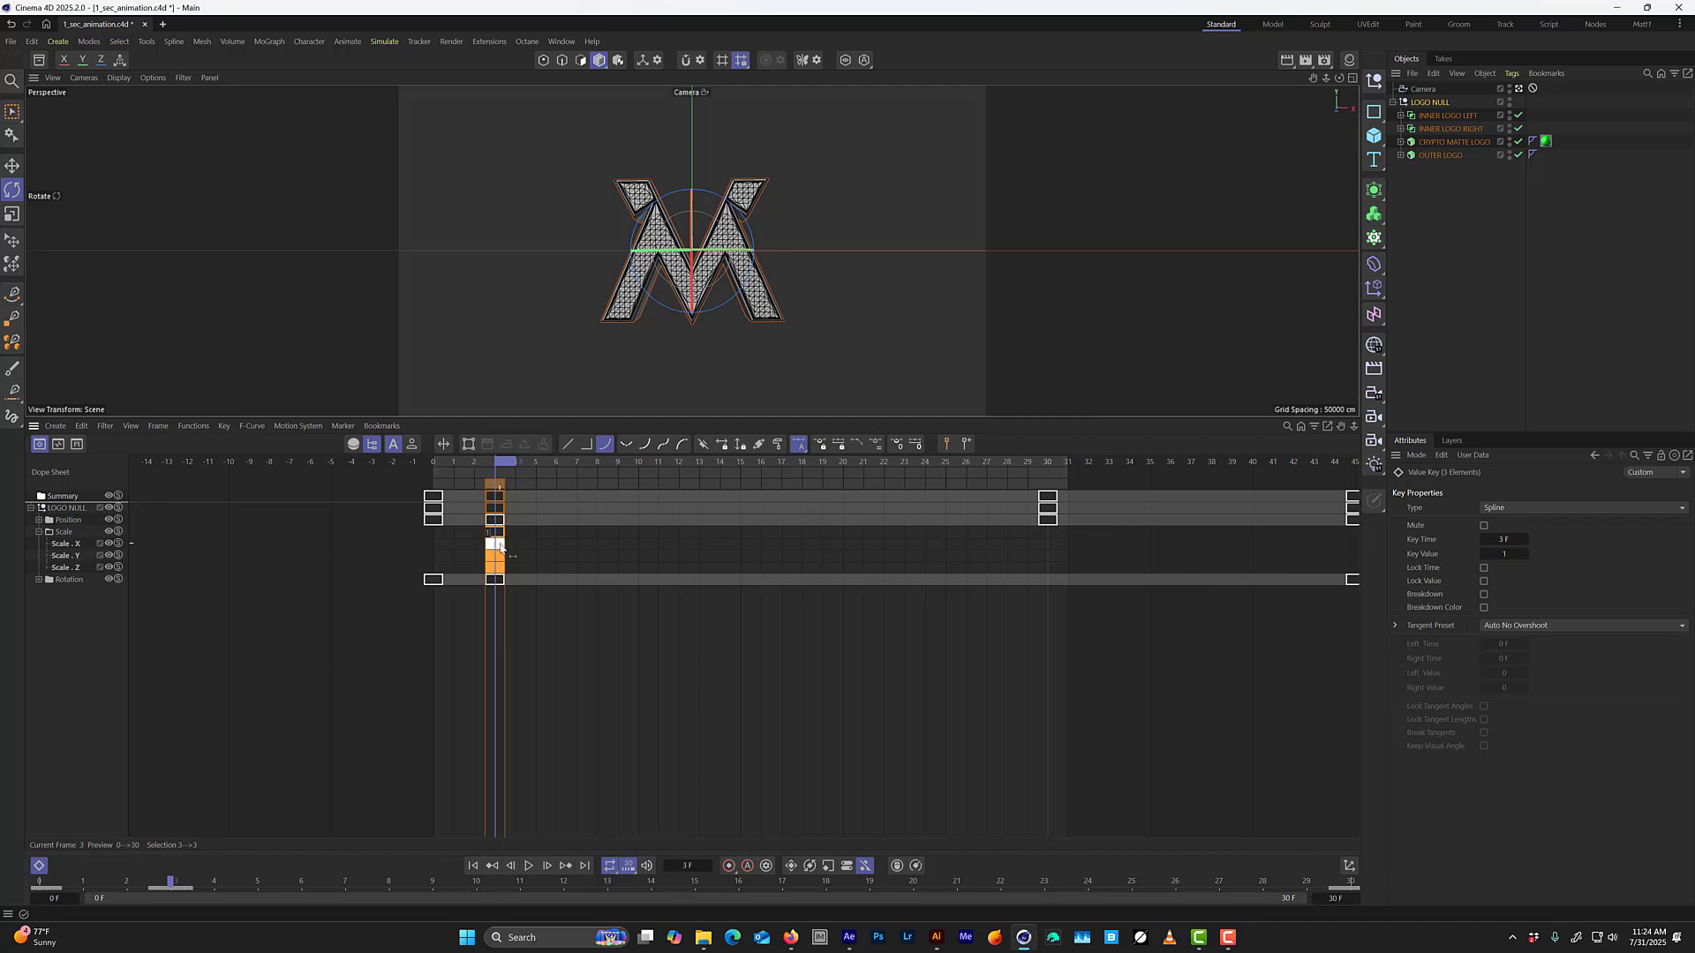
drag(498, 549, 434, 548)
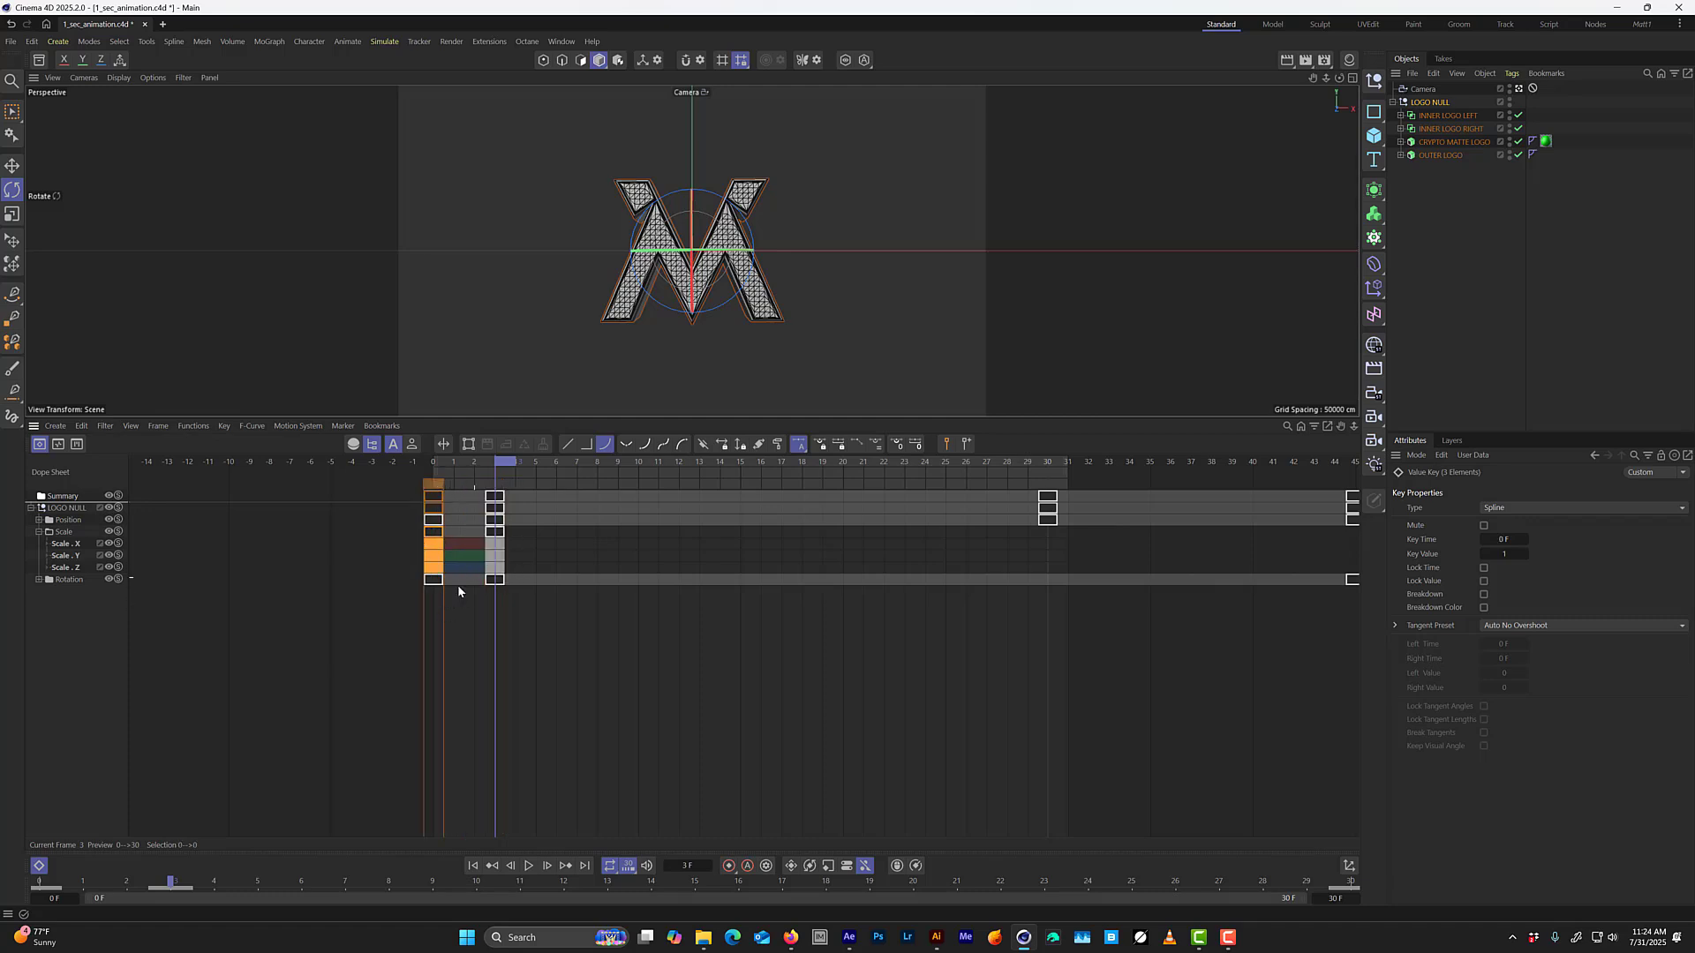
Examine the Scale X, Y and Z F-curves over frames 0 to 3 and return to the dope sheet.
key(Tab)
click(91, 579)
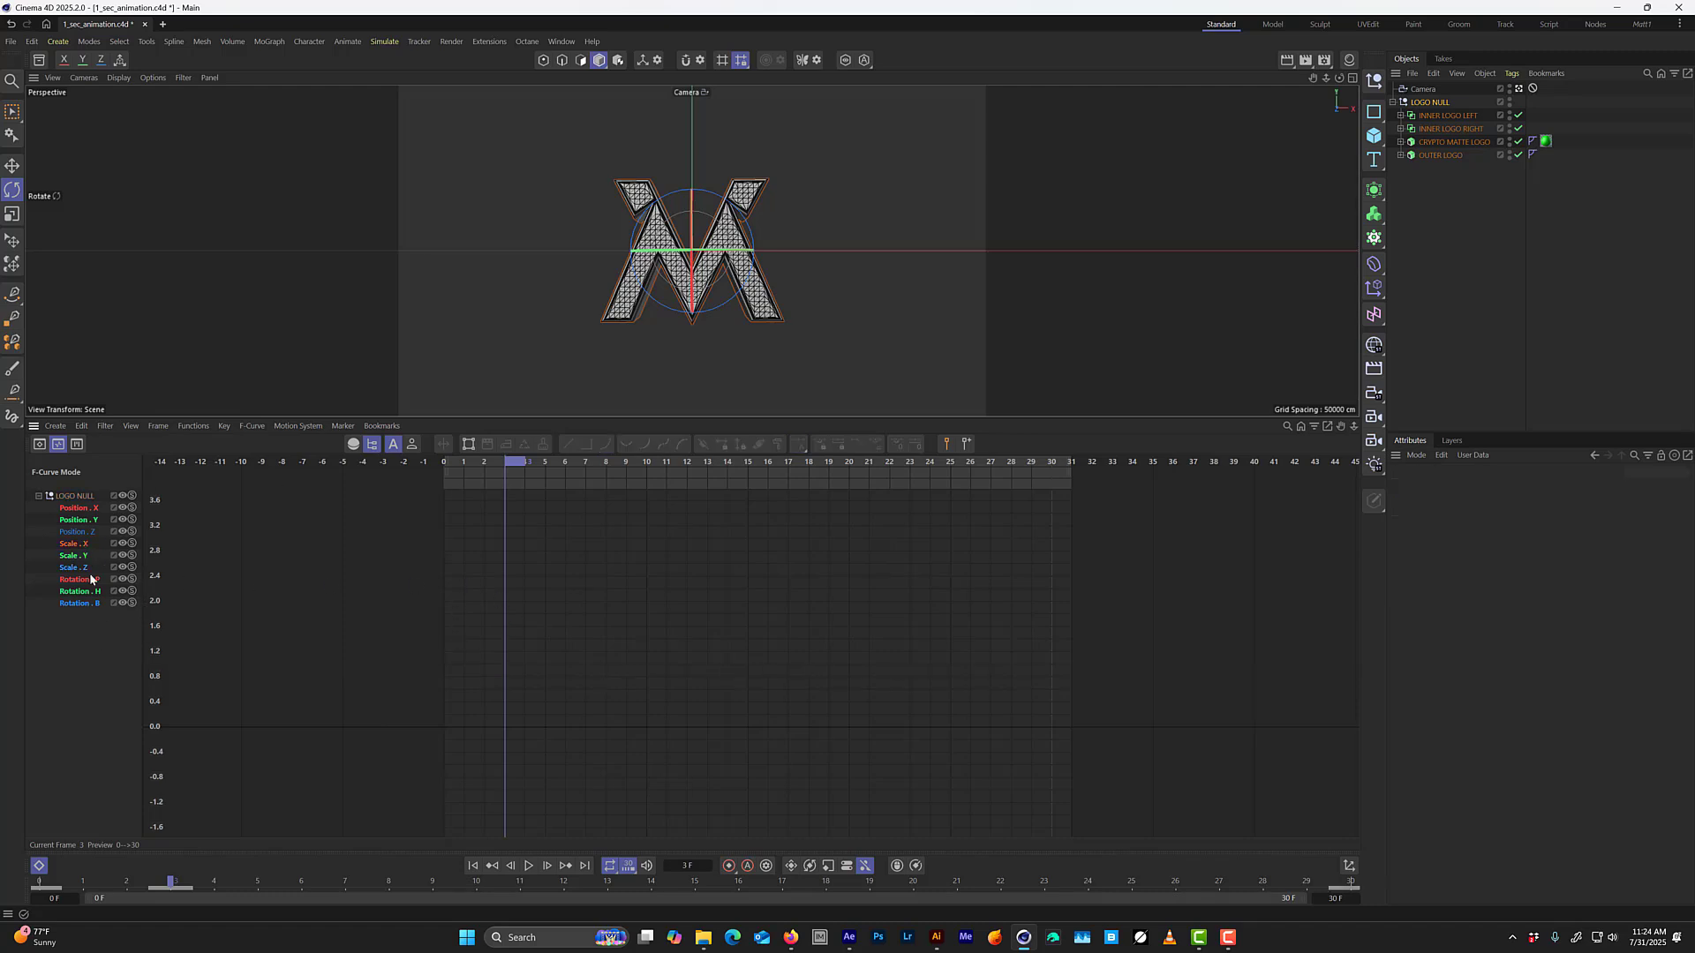
click(84, 545)
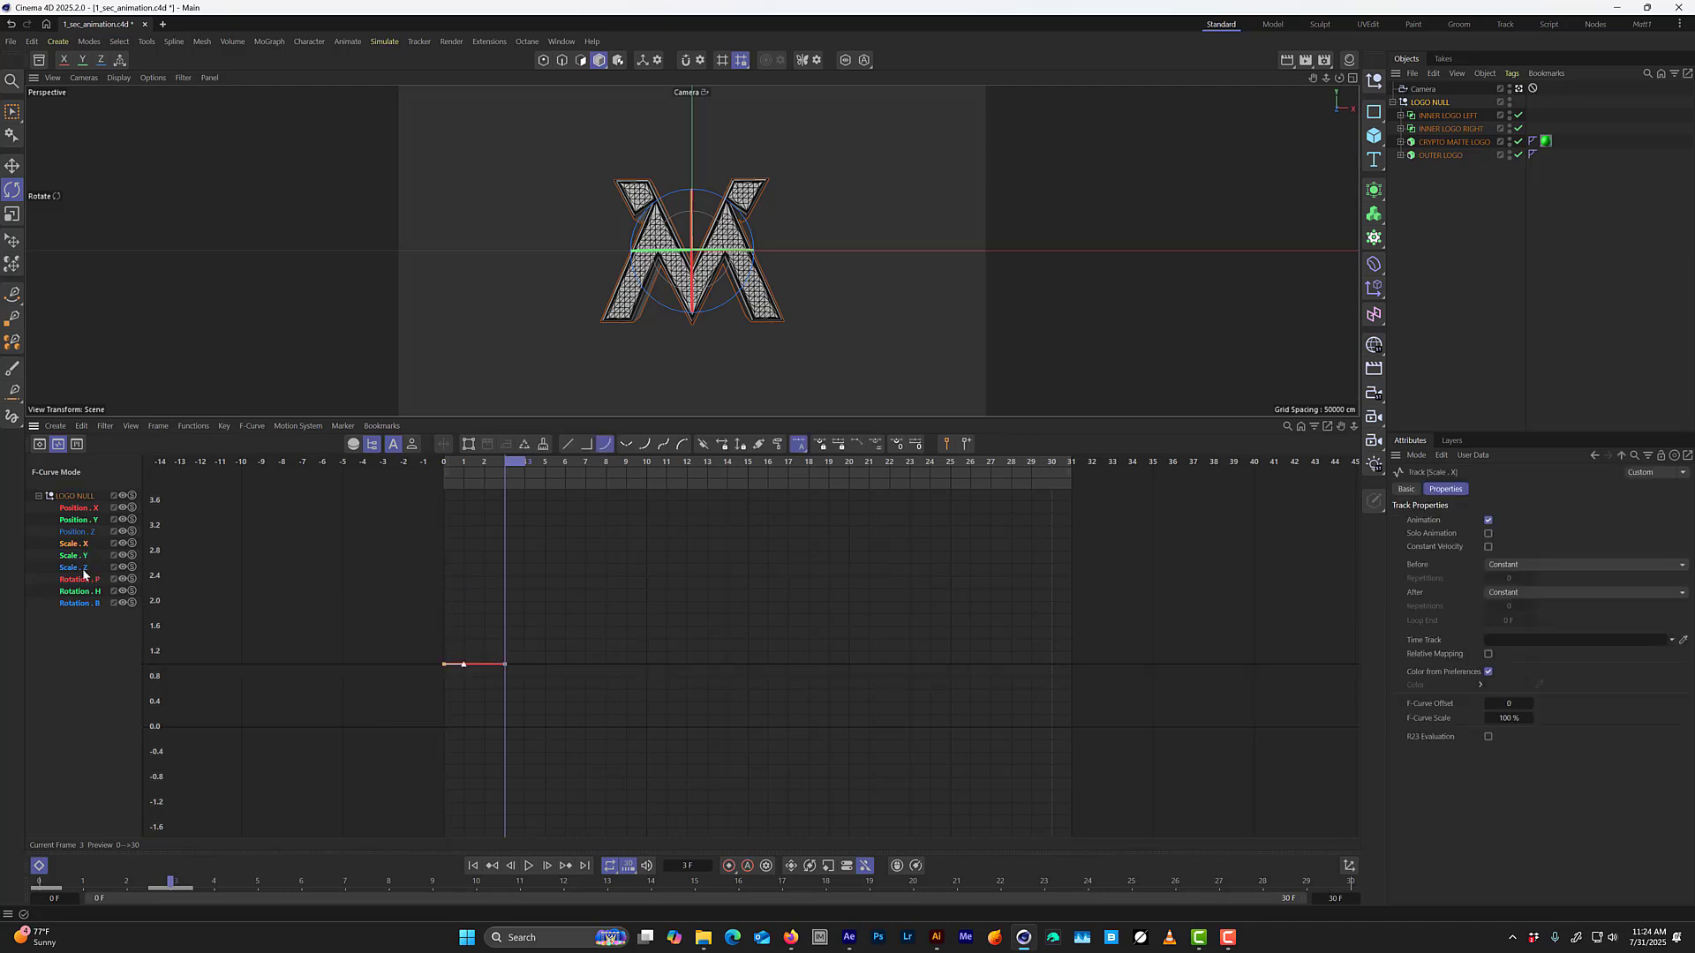
shift+click(83, 569)
drag(460, 463, 503, 463)
key(Tab)
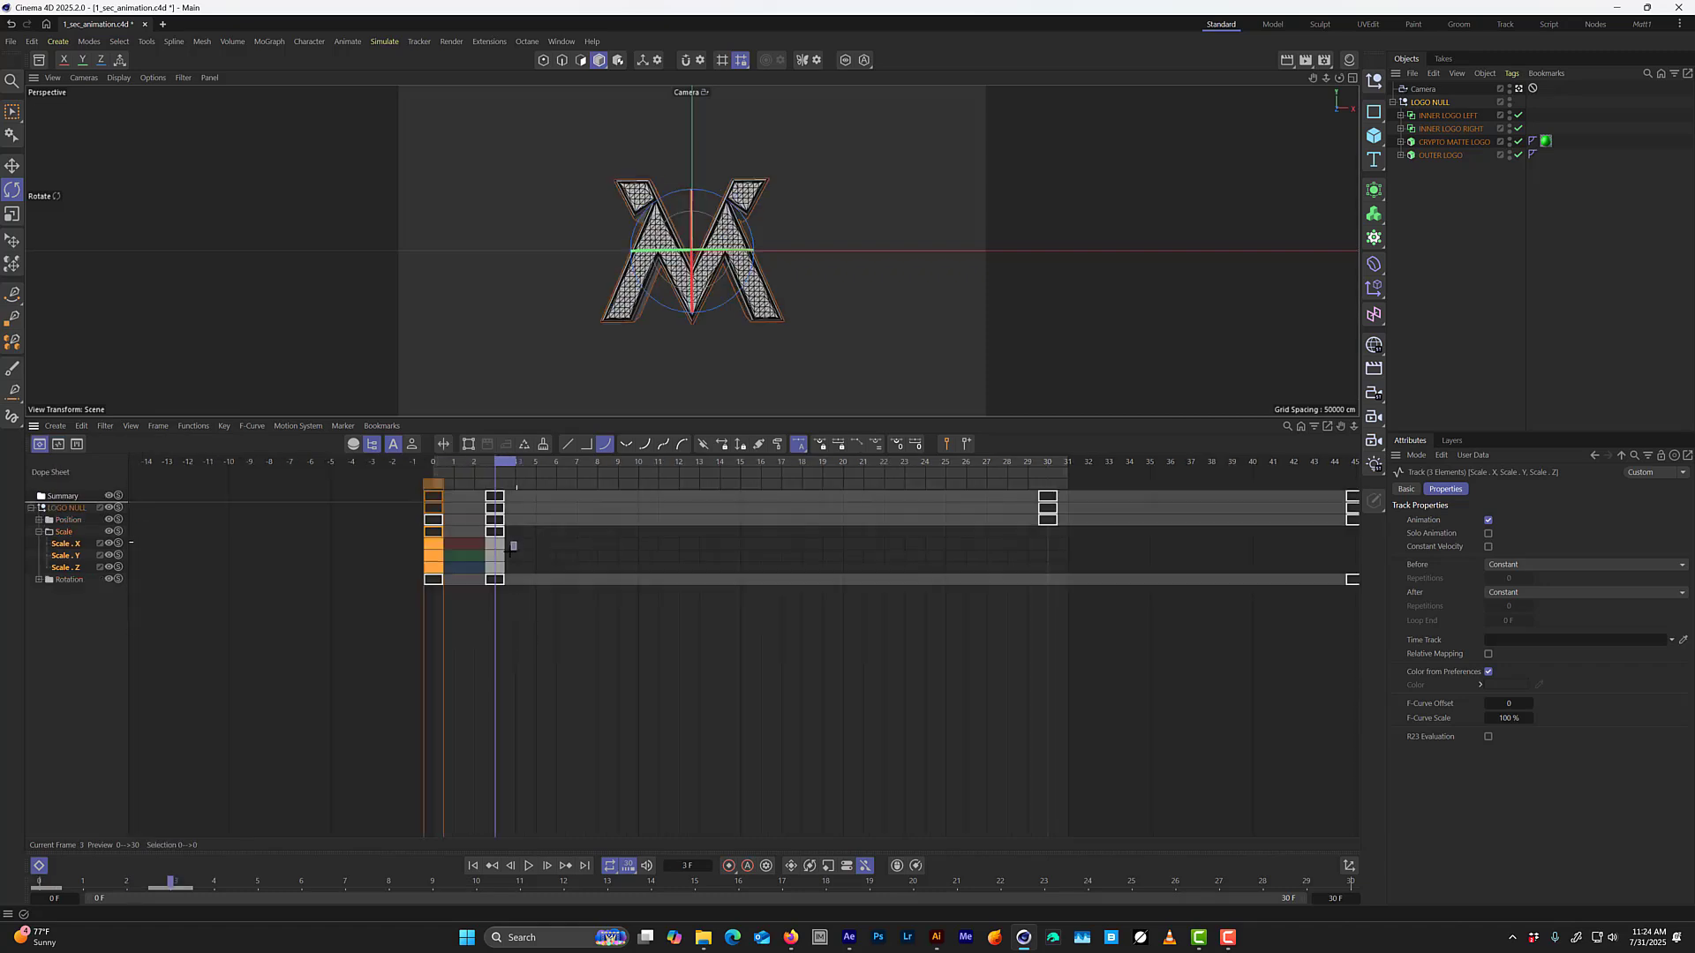
Try a key value of 2.5 on the frame 3 scale keys, settle on 1.5, and check LOGO NULL's coordinates.
drag(512, 544, 486, 577)
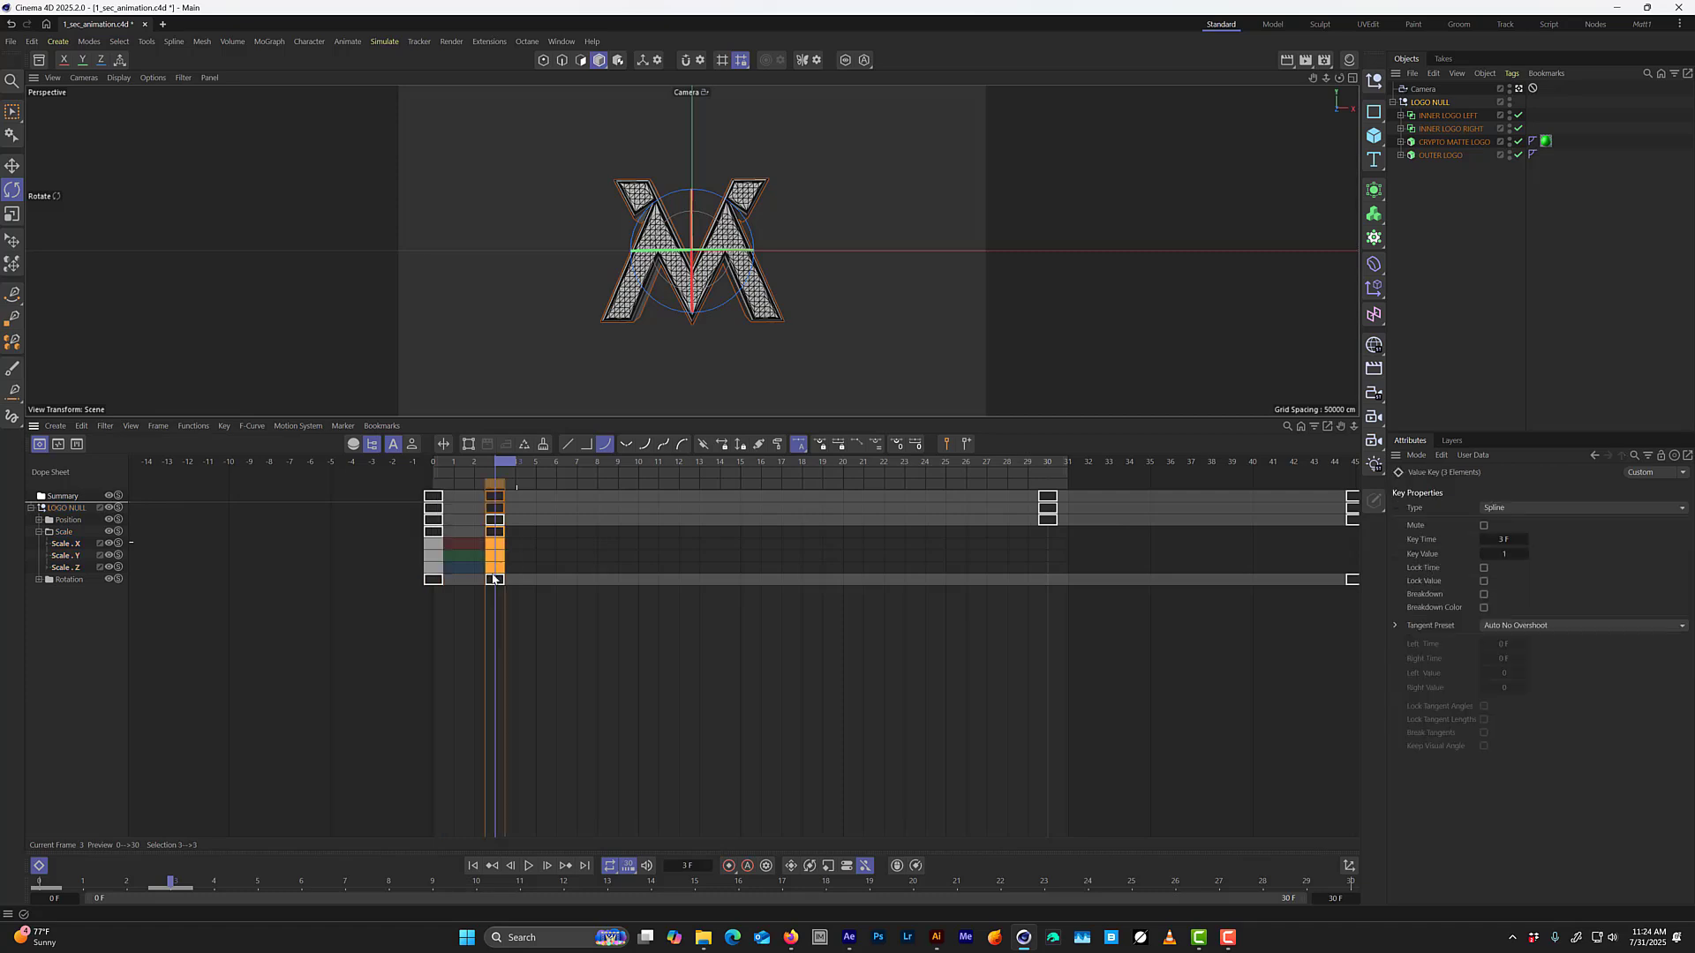
click(1511, 553)
text(2.5)
key(Return)
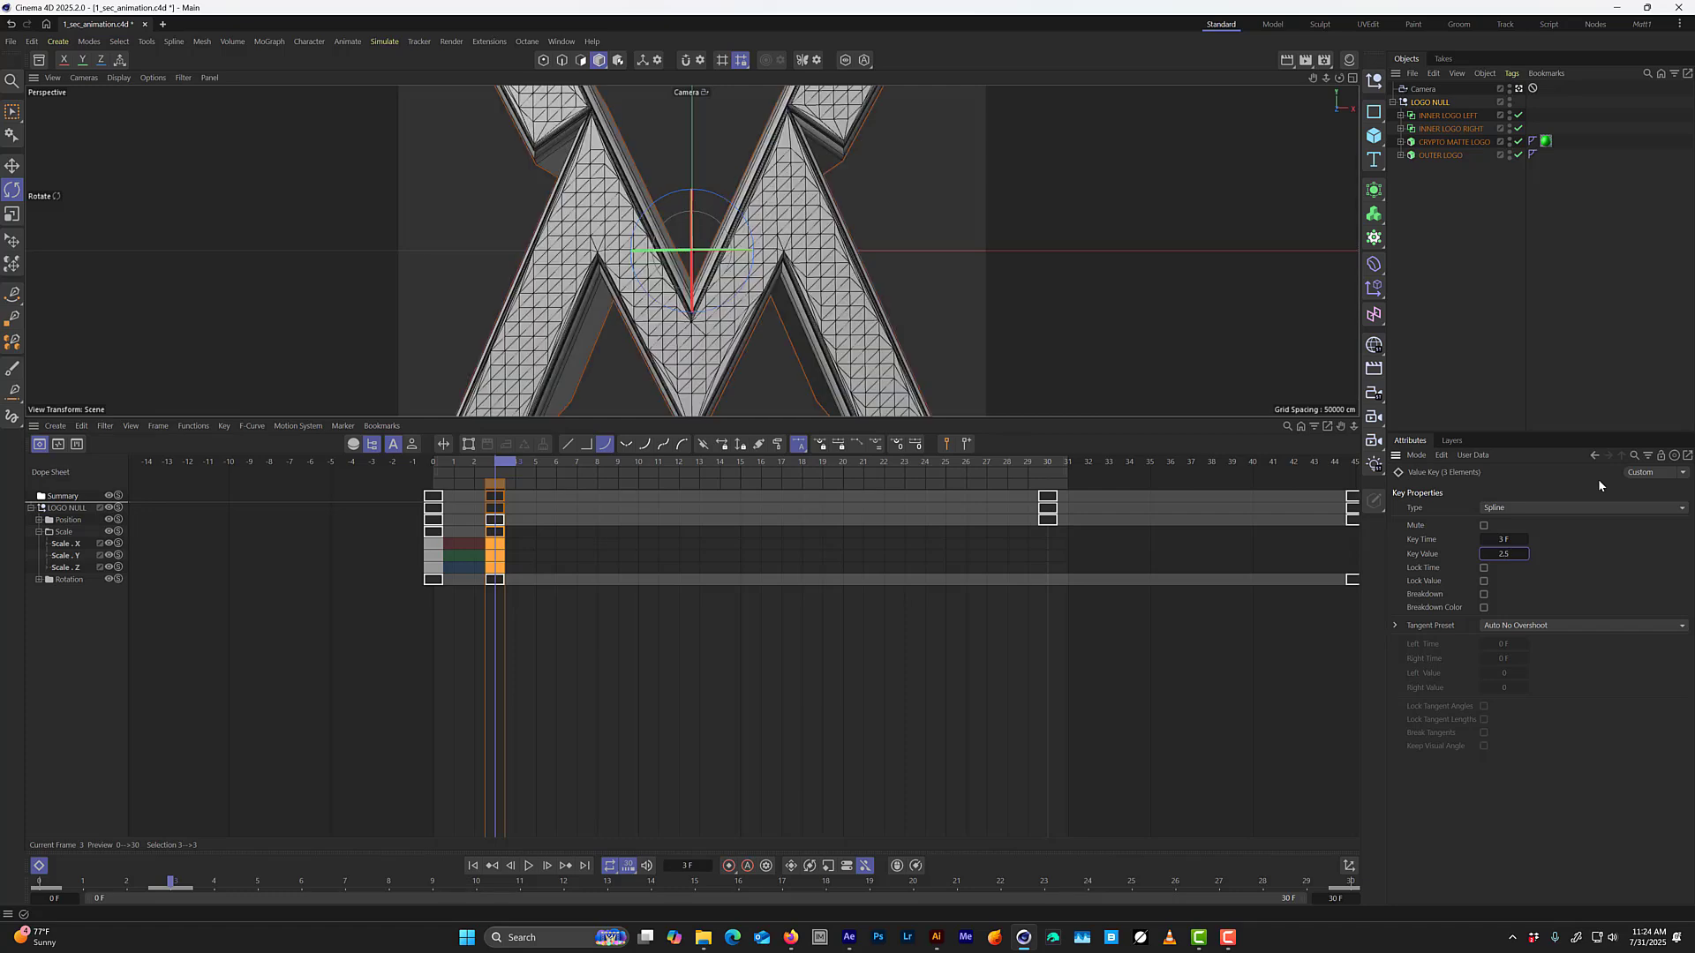
click(1504, 554)
text(1.5)
key(Return)
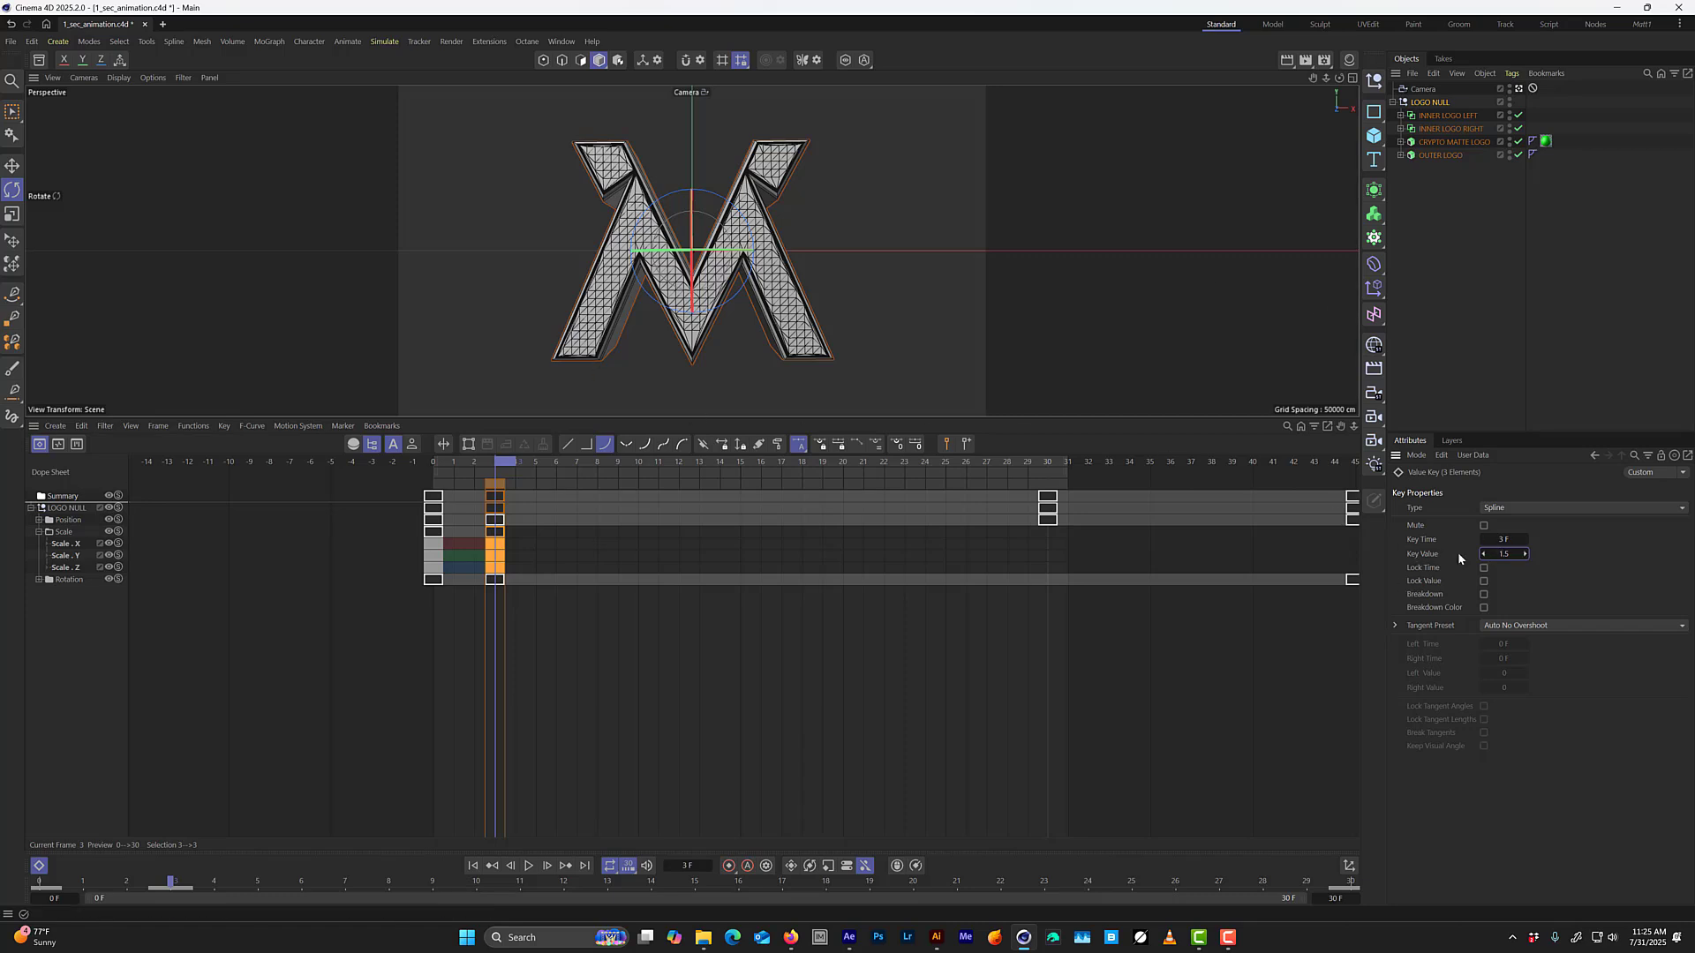
click(1437, 101)
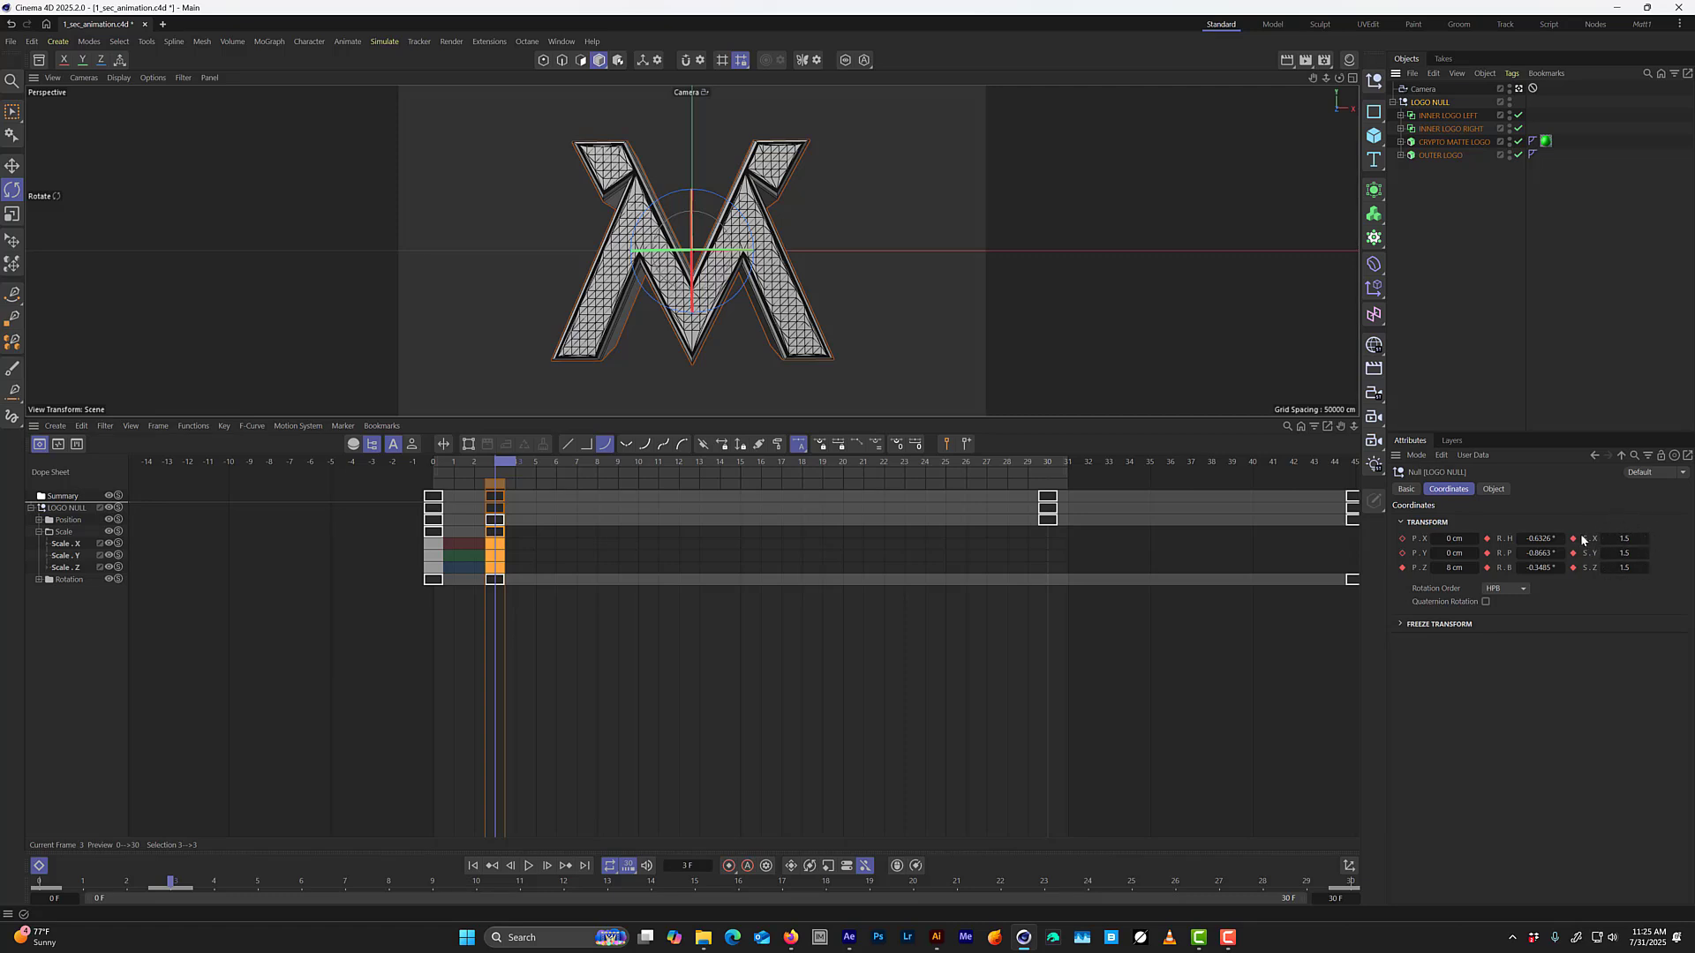
Select the Scale X, Y and Z keys at frames 0 and 3 and display their F-curves.
drag(520, 544, 494, 571)
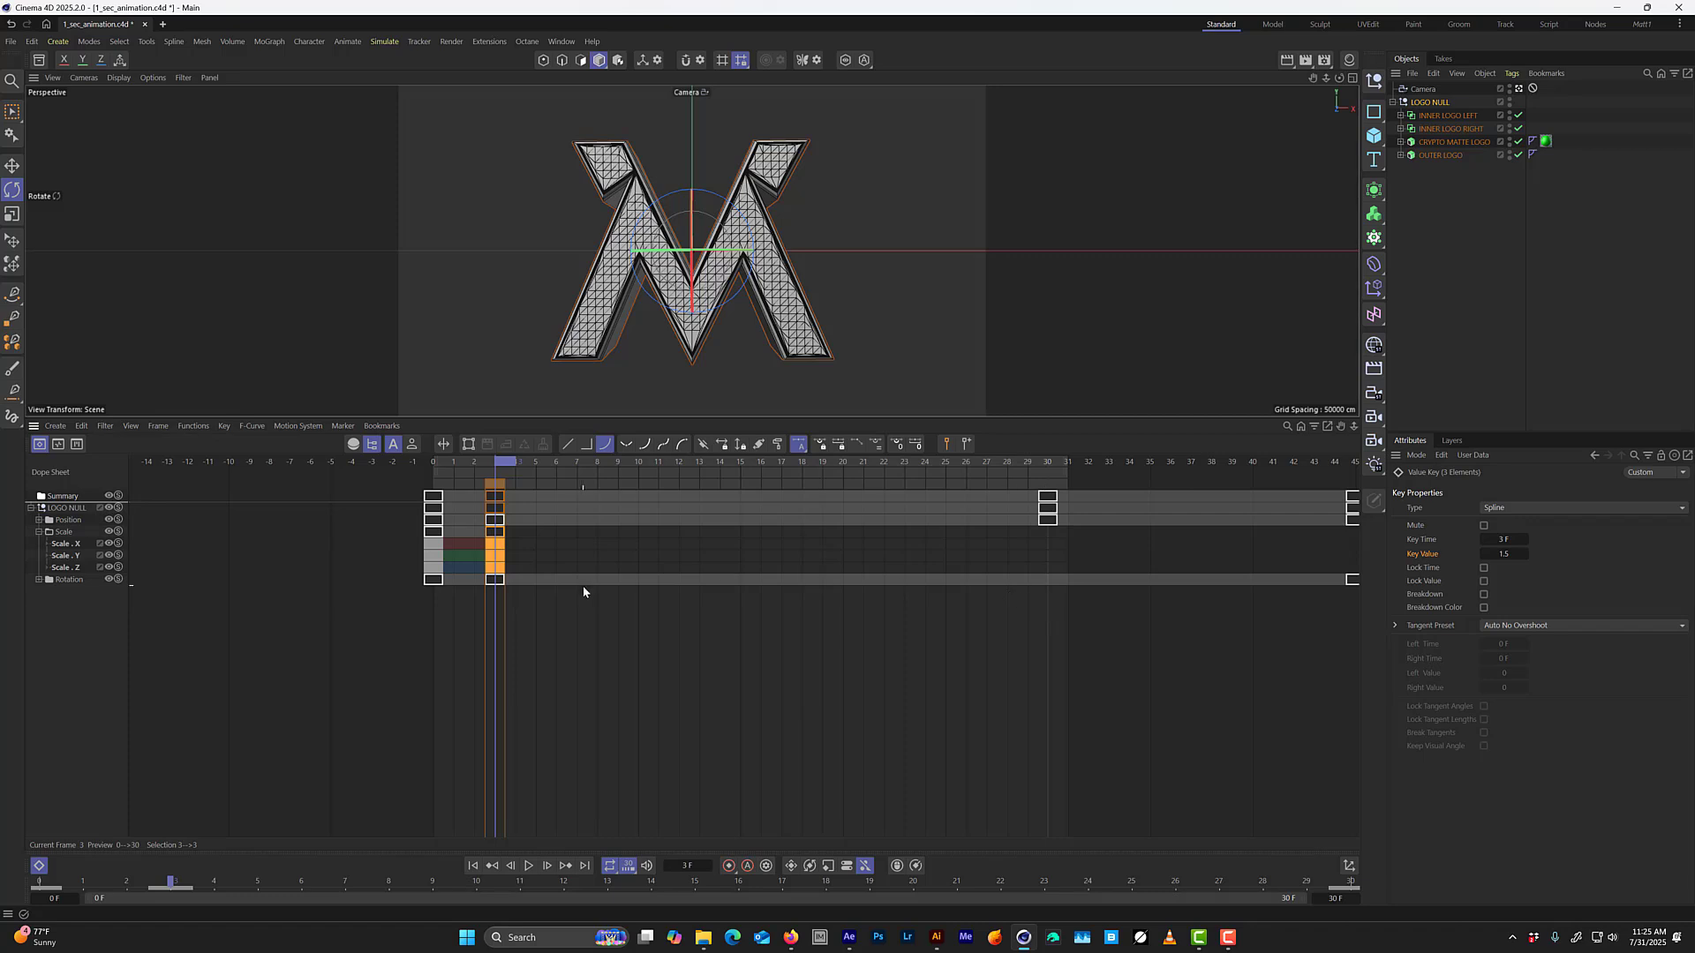
key(Tab)
key(Tab)
drag(521, 540, 415, 572)
key(Tab)
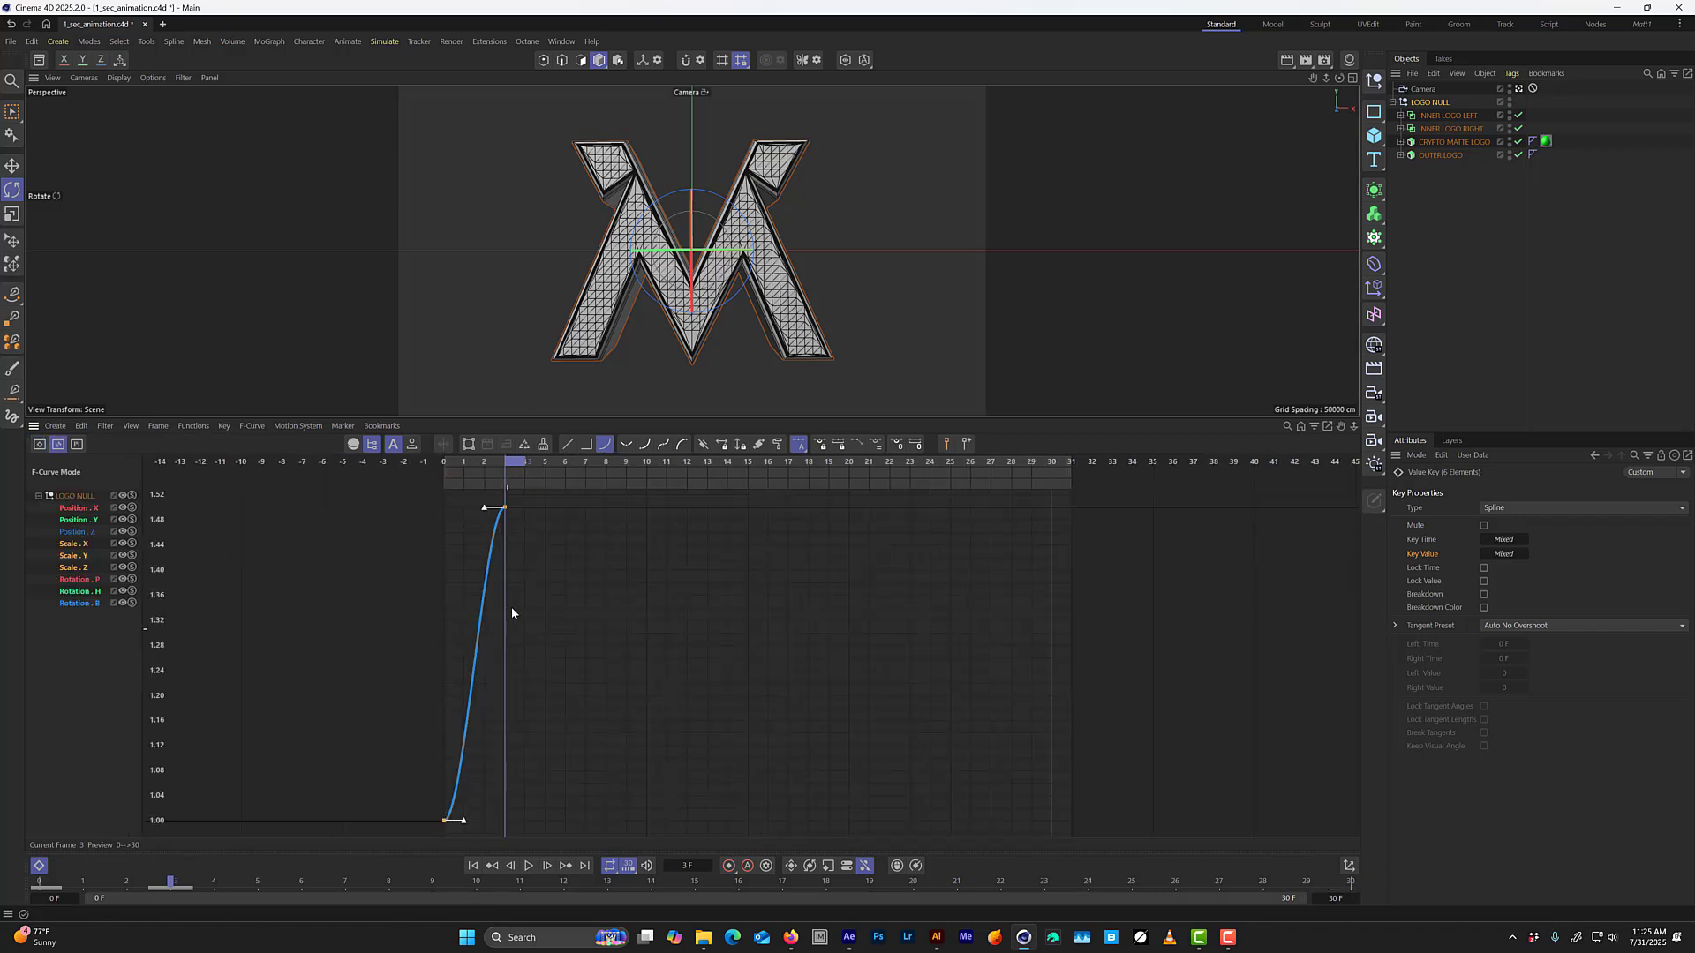
Play the scaled logo animation from the start, stop it, scrub to frame 4, and hide the timeline.
drag(512, 466, 389, 512)
key(F8)
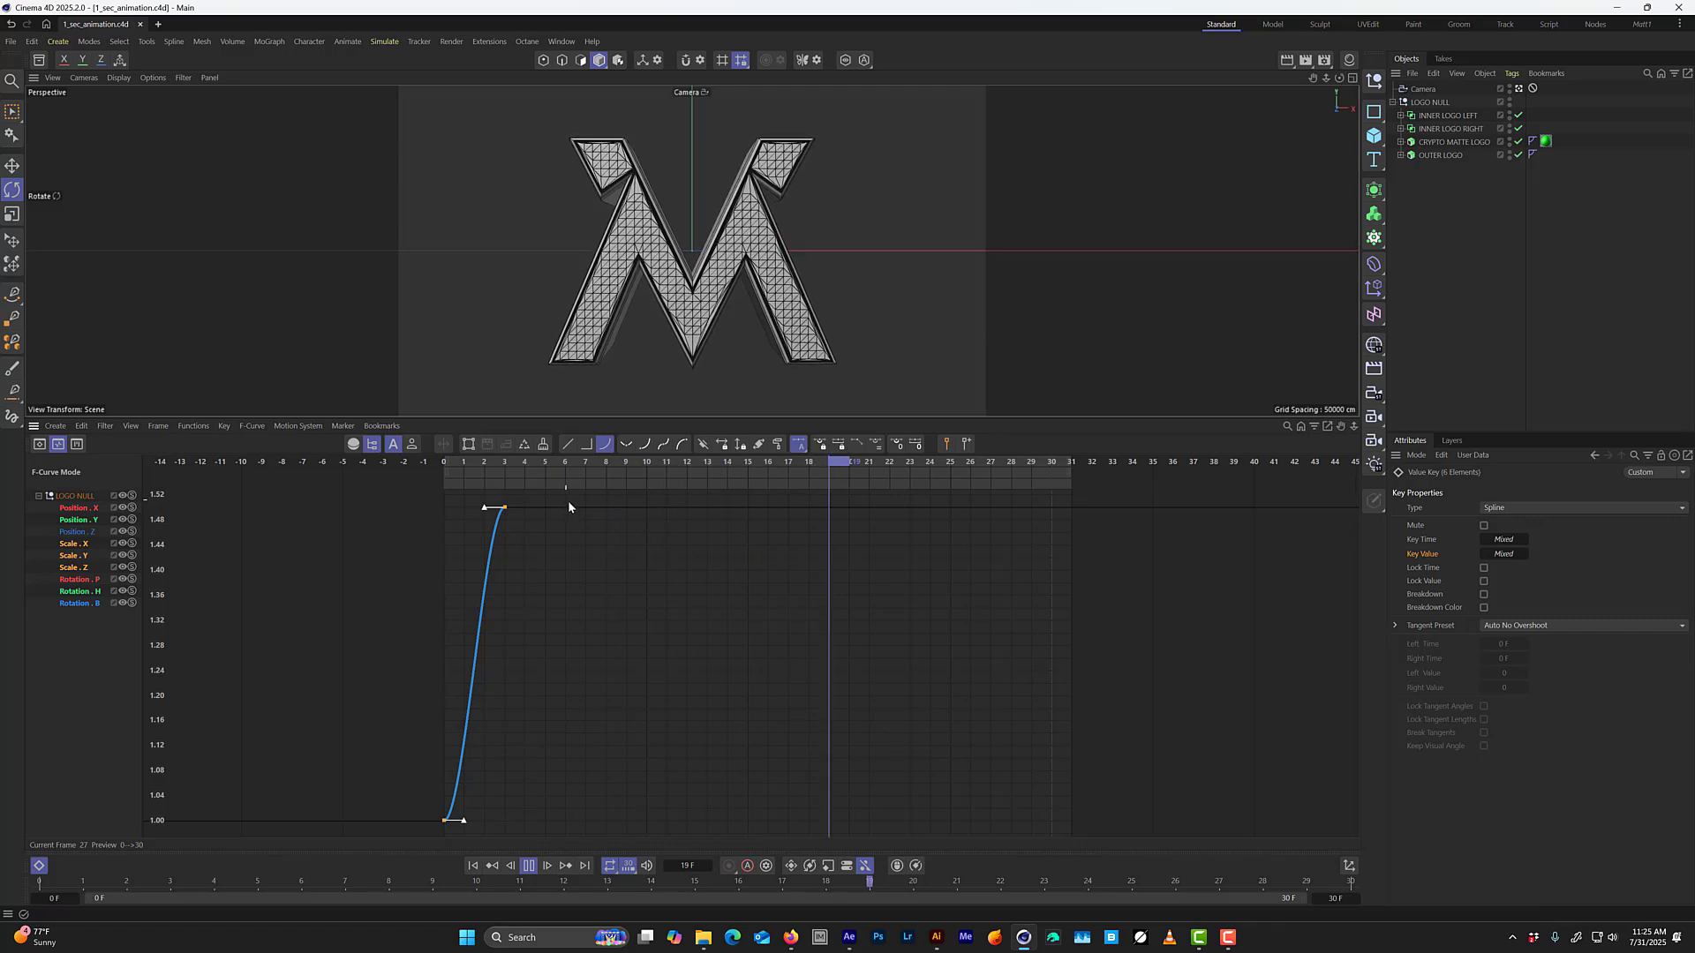
key(F8)
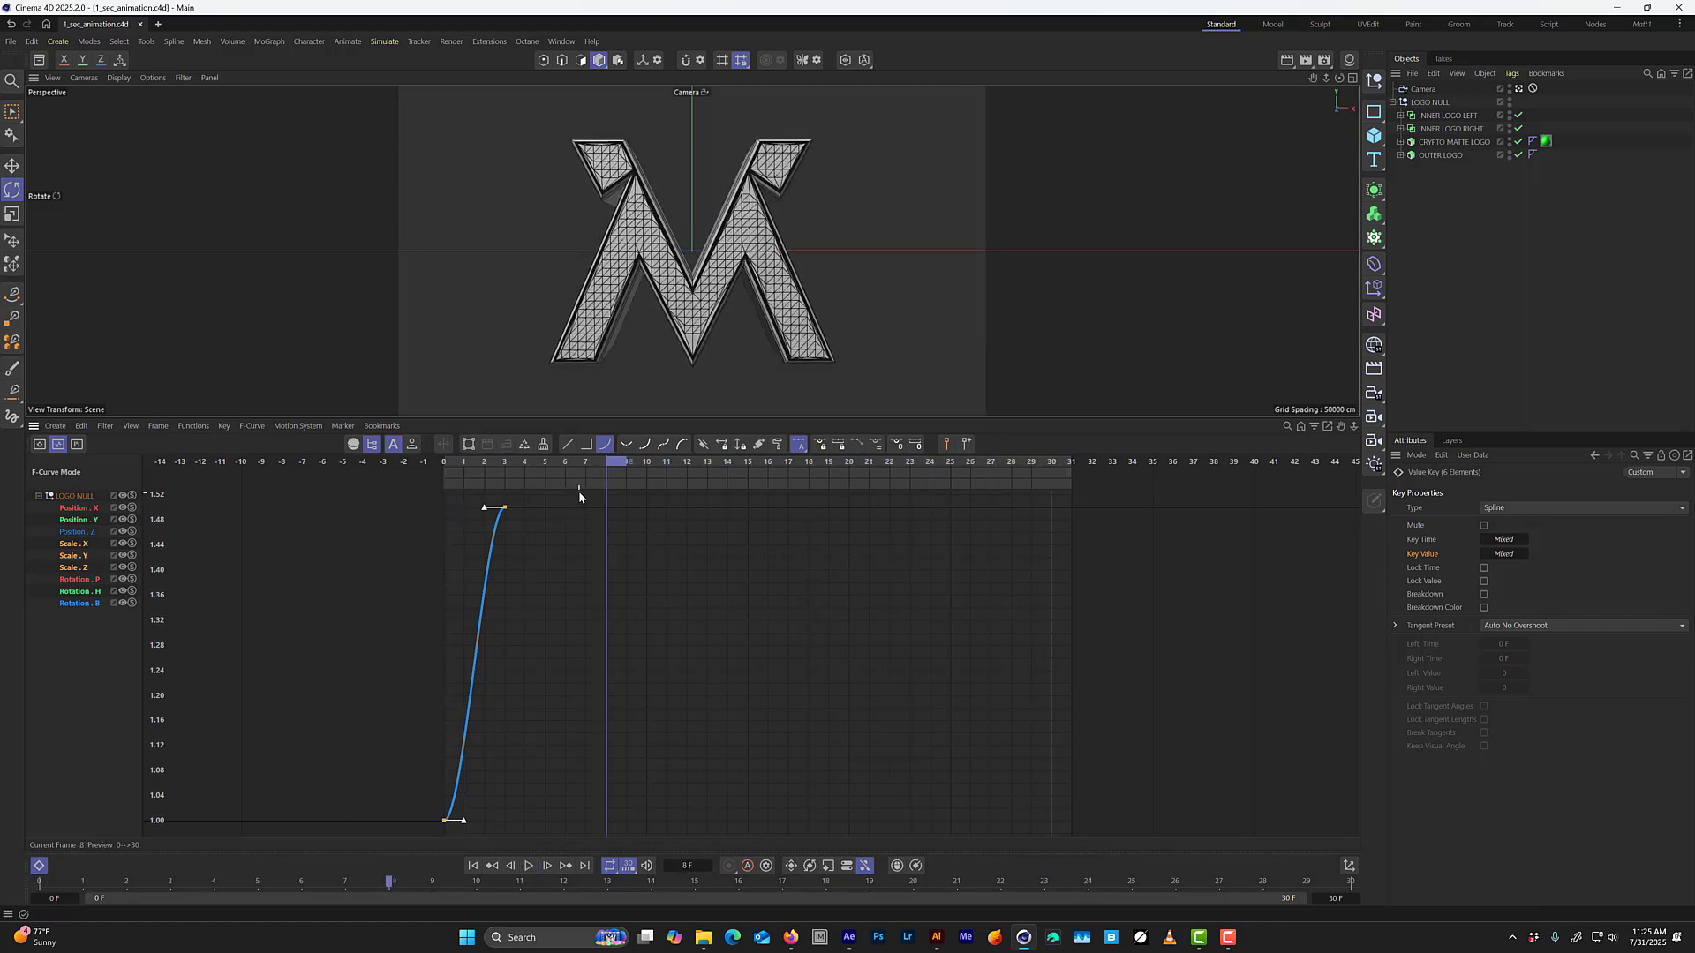
drag(613, 465, 525, 460)
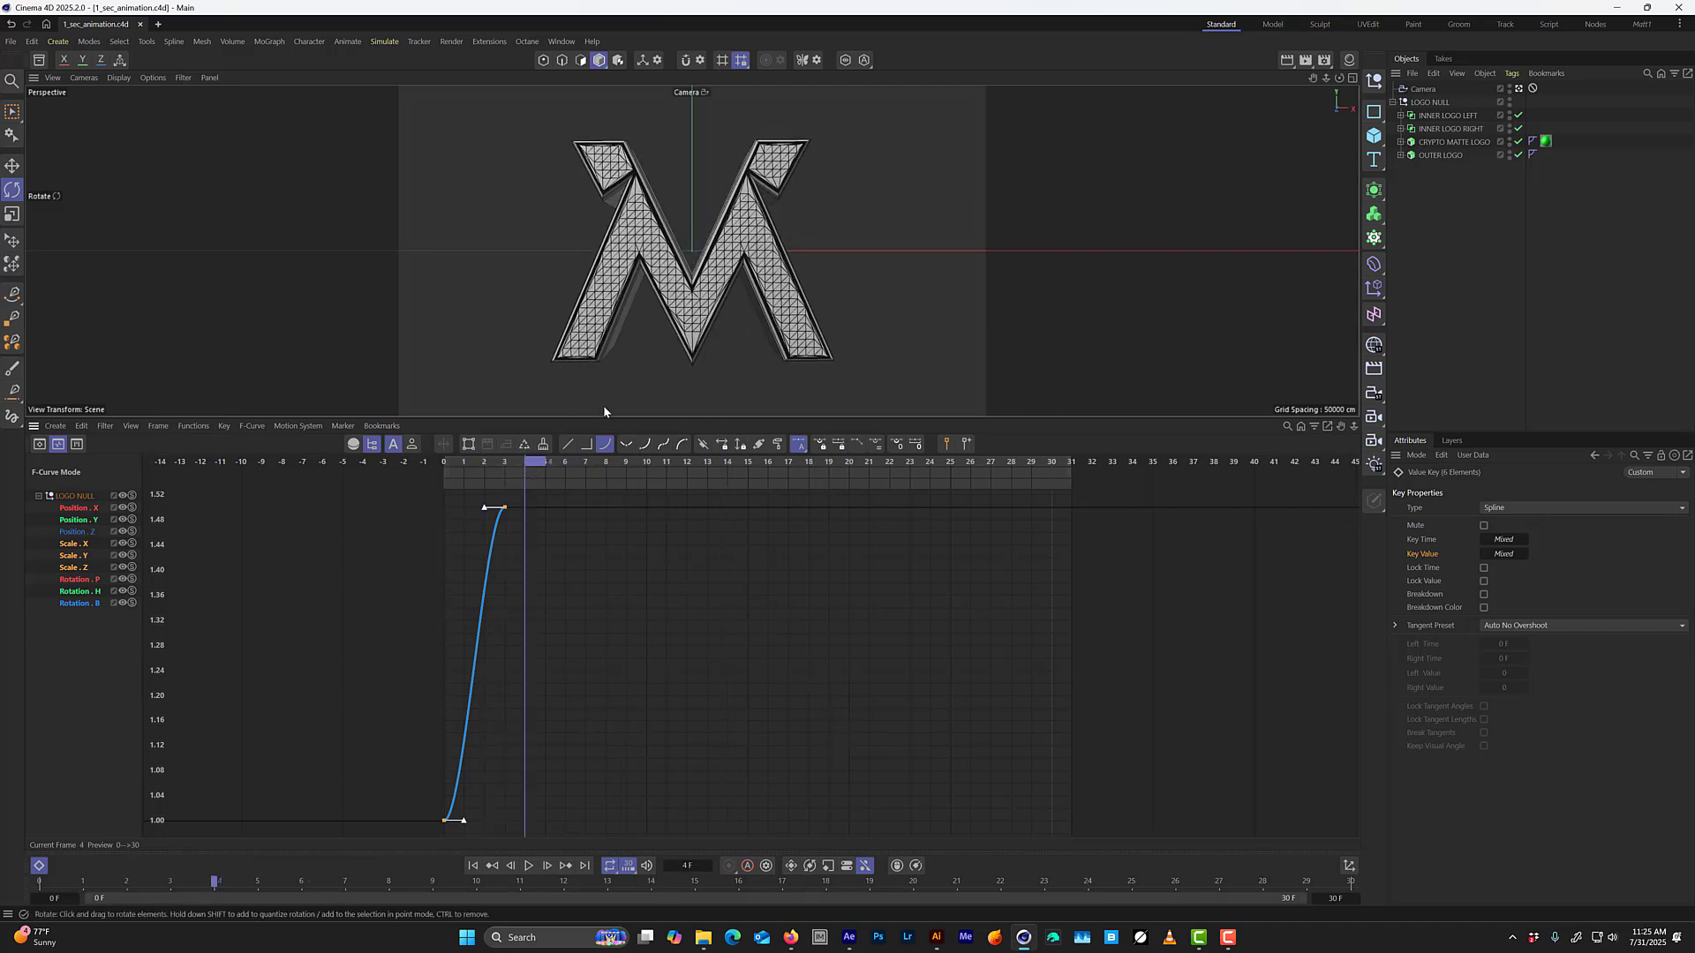
key(shift+F3)
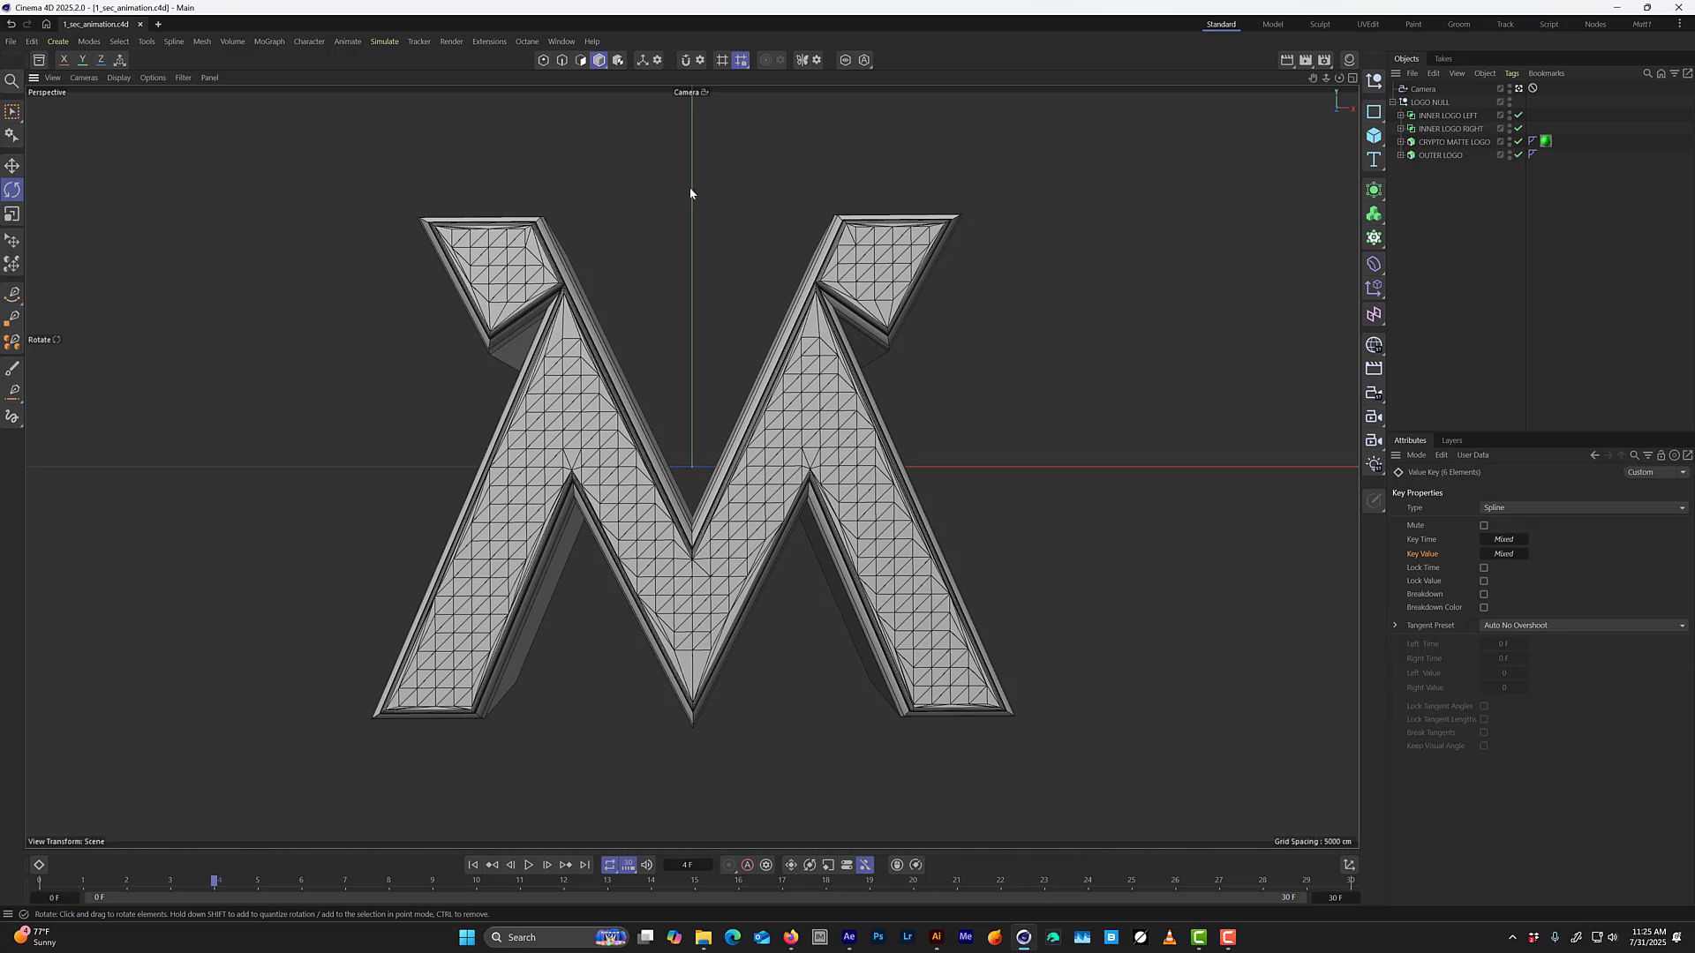
Switch to the custom layout with the Octane Live Viewer and add an Octane Camera at the existing camera's position.
click(1422, 90)
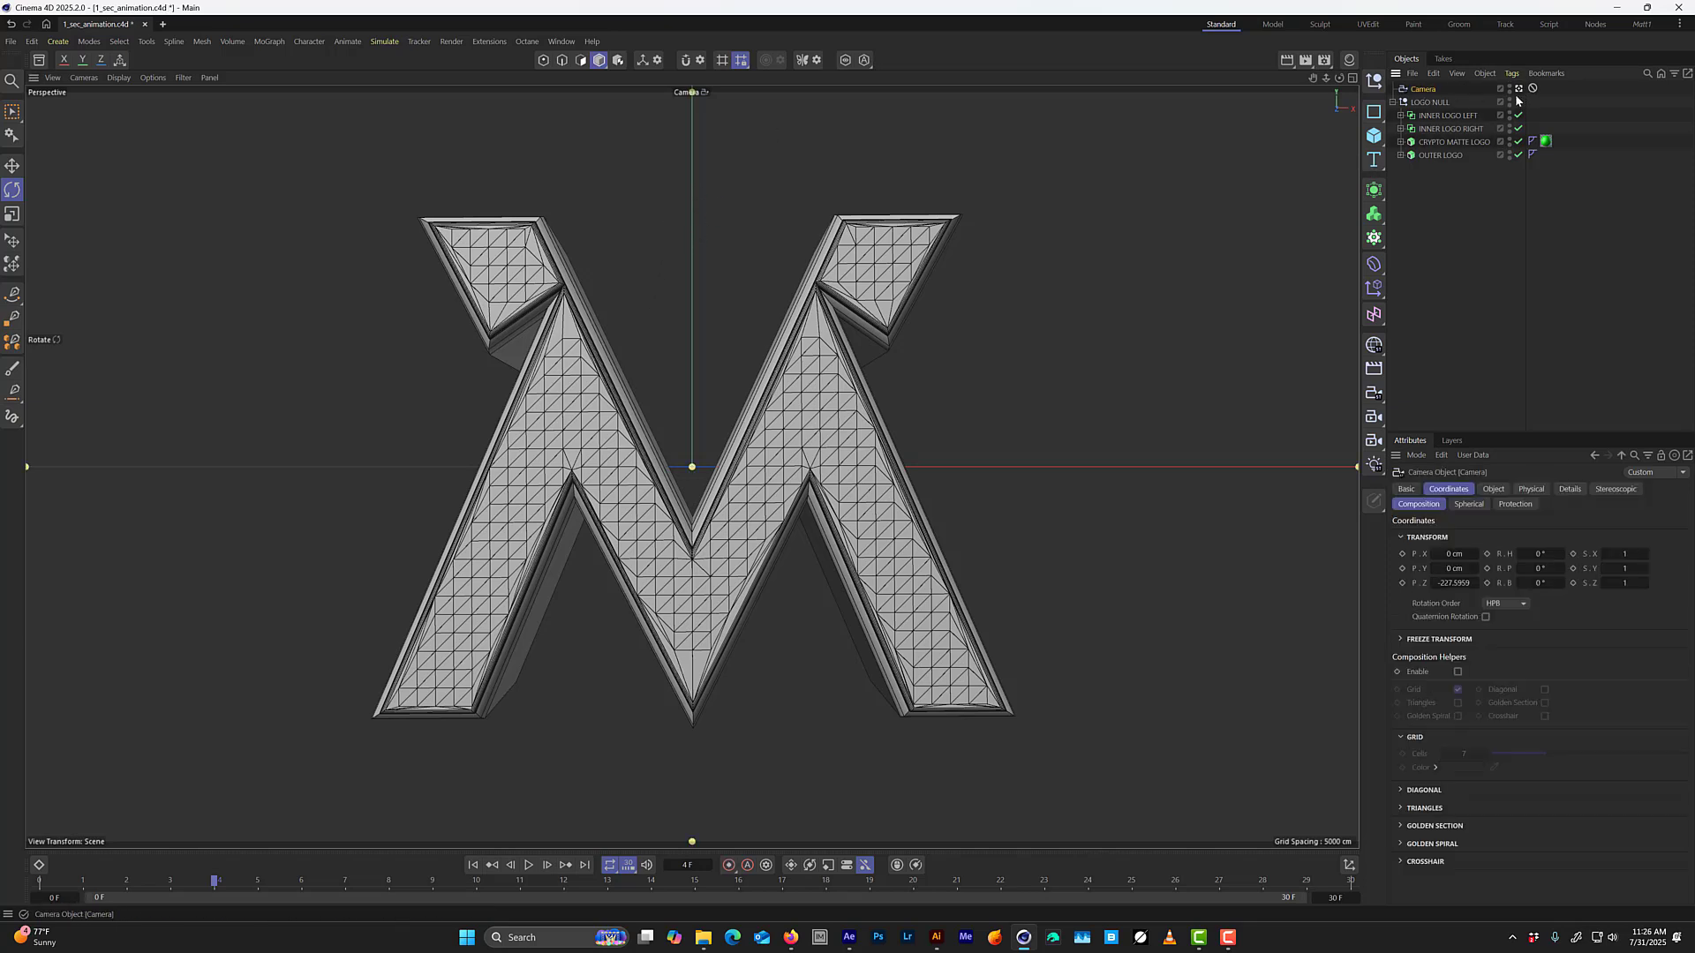
click(1642, 24)
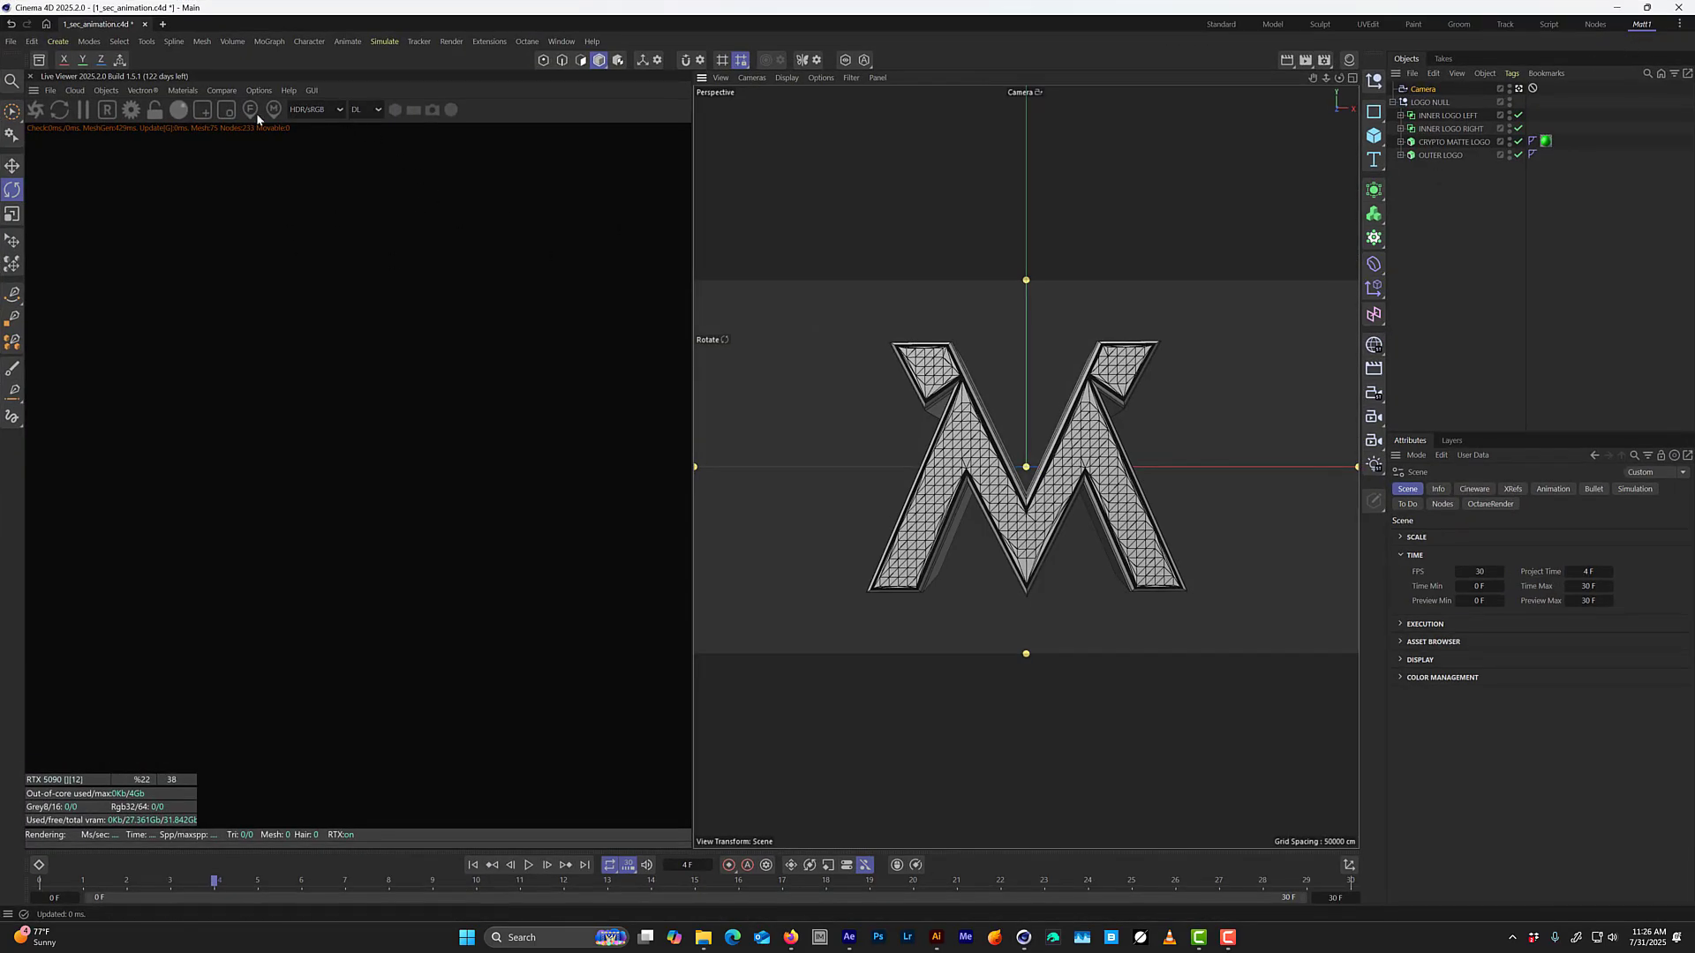
drag(182, 78, 231, 74)
click(173, 92)
click(173, 92)
click(173, 91)
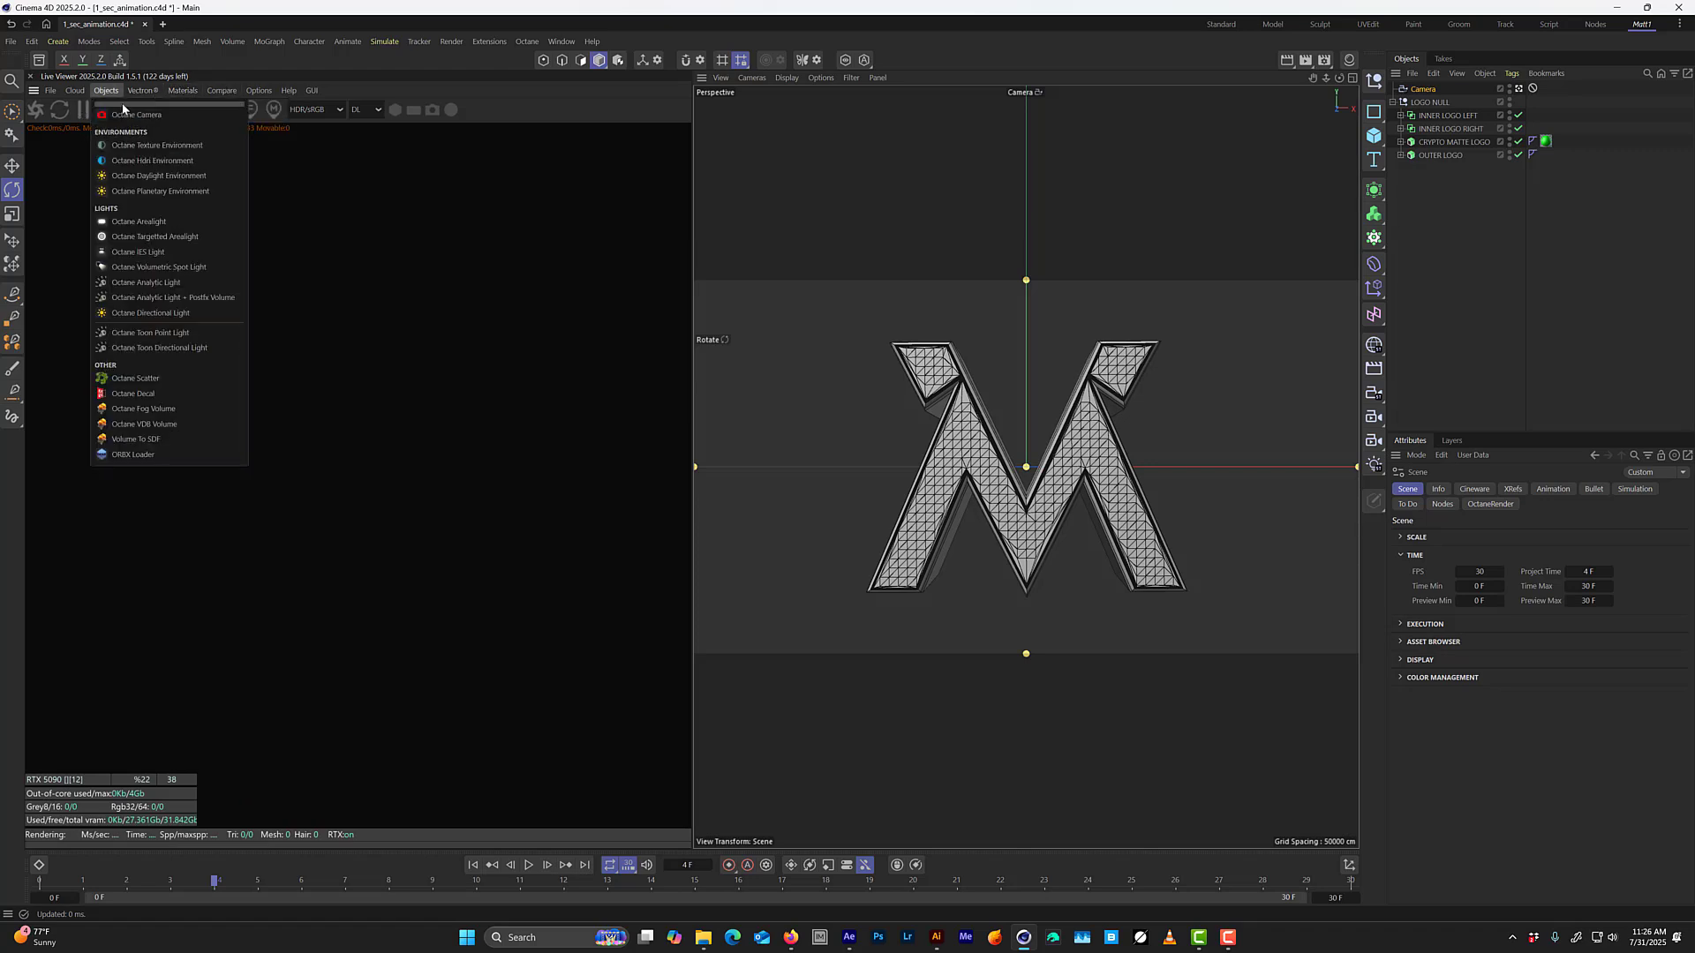
click(124, 115)
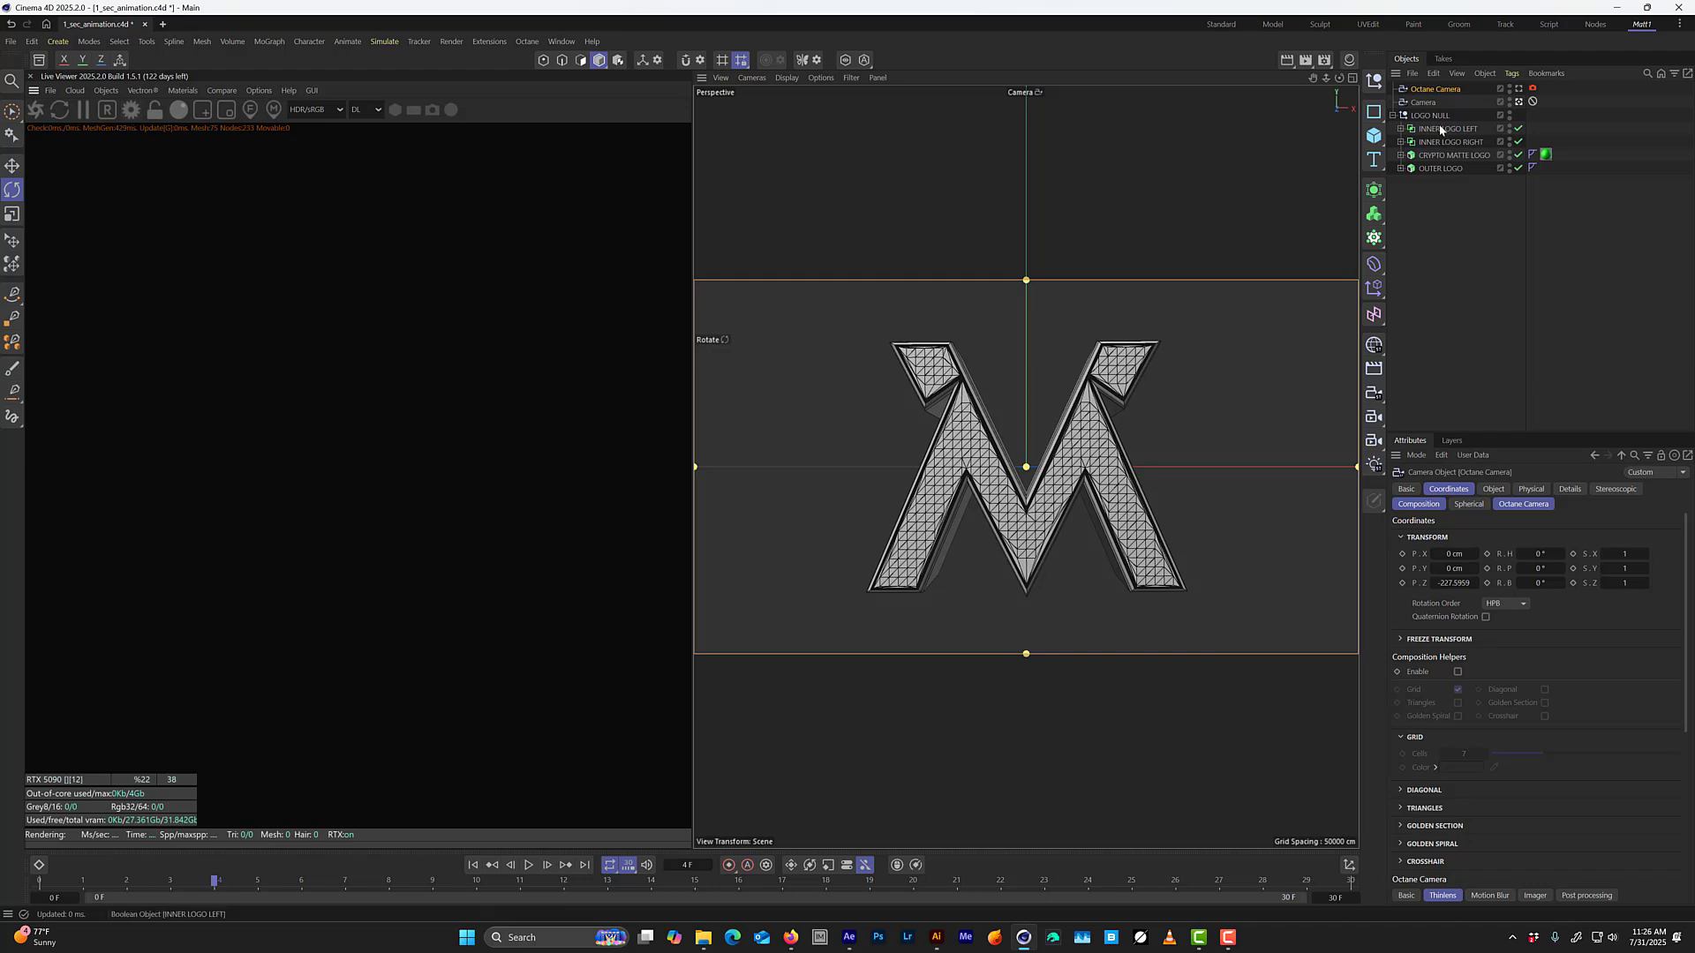
Look through the new Octane Camera and rename it CAM 1.
click(1520, 89)
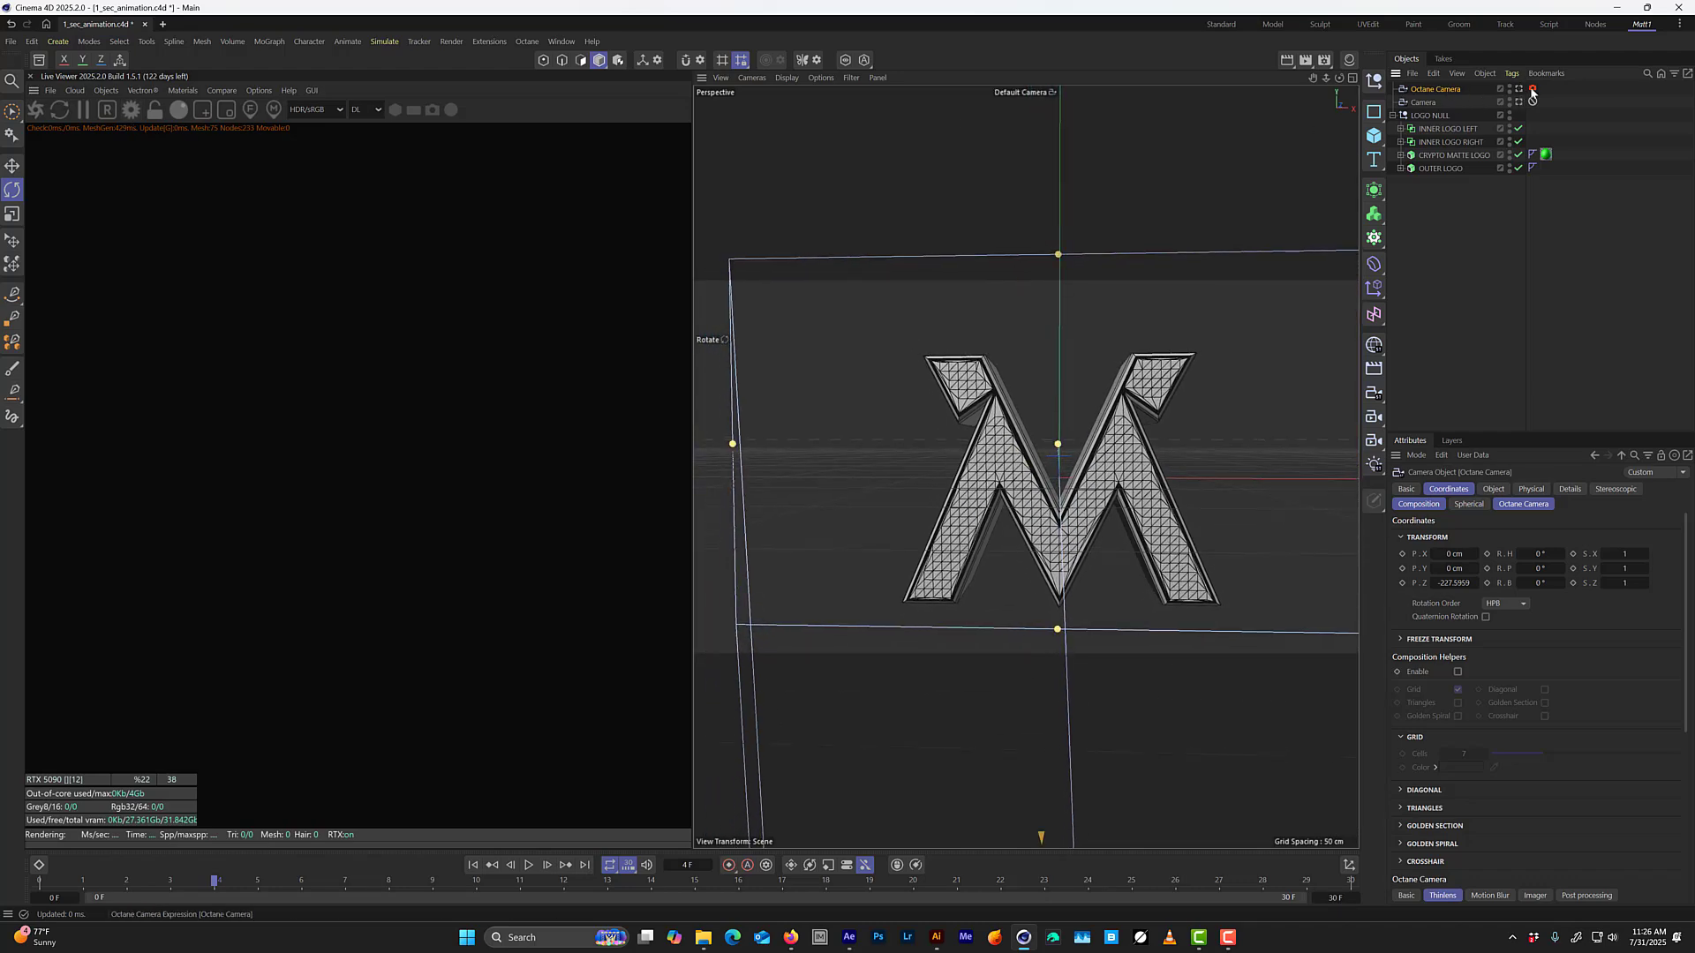
double_click(1452, 90)
text(Cr)
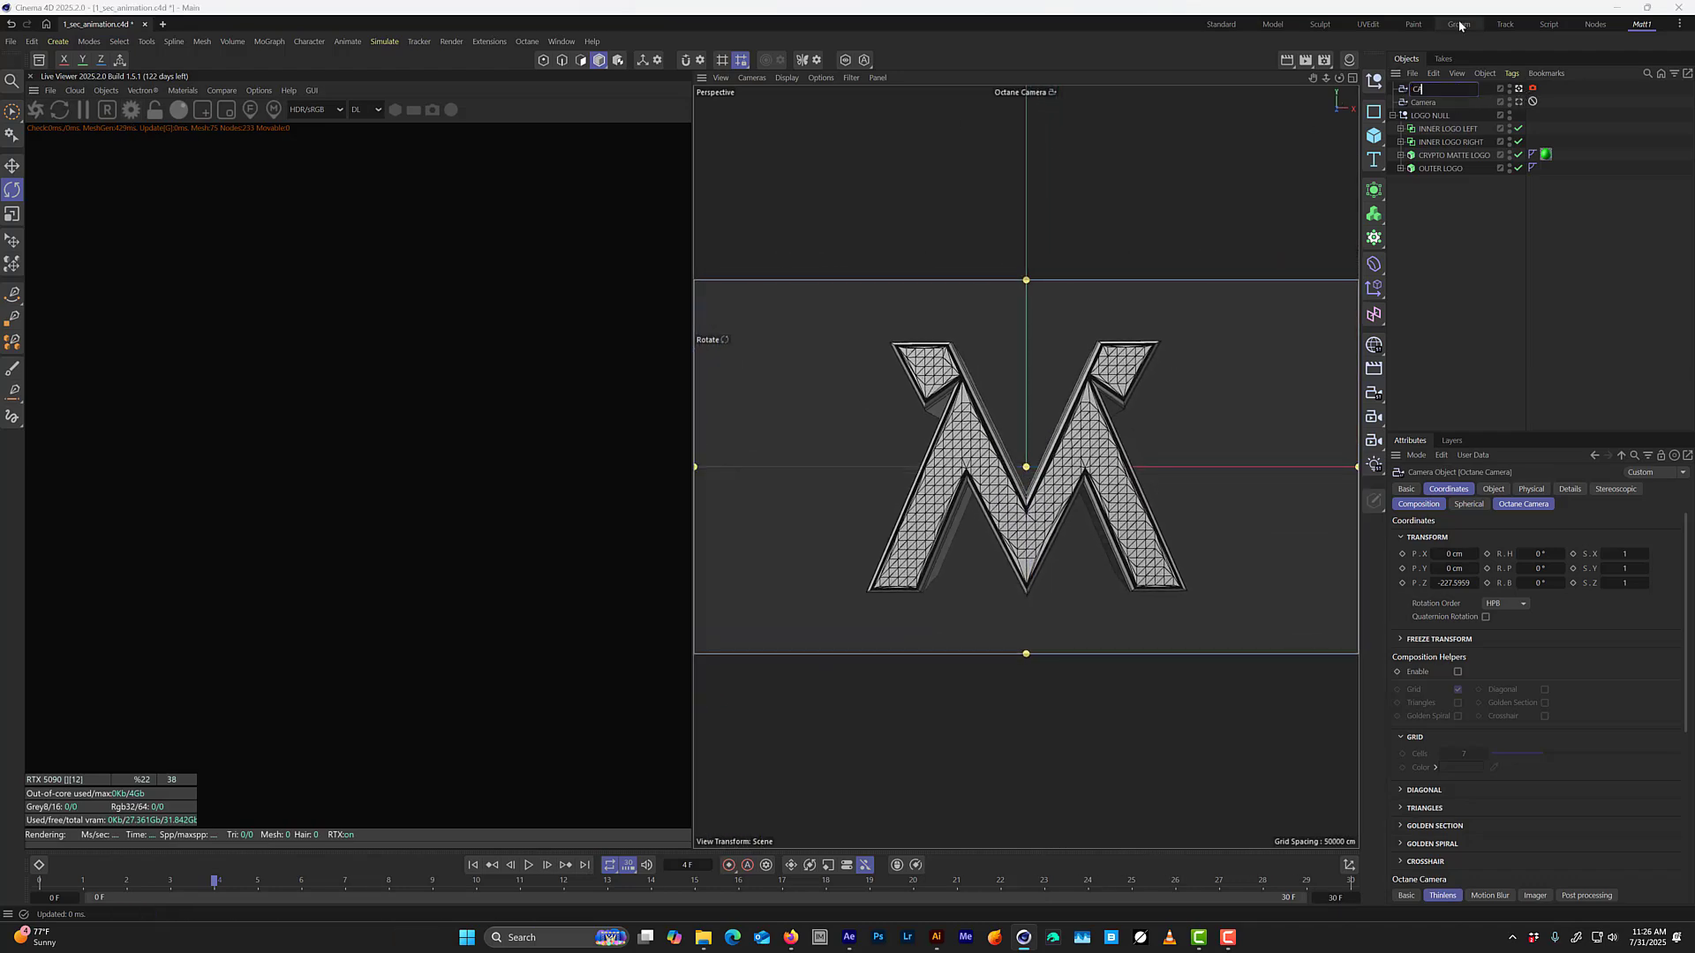
key(Return)
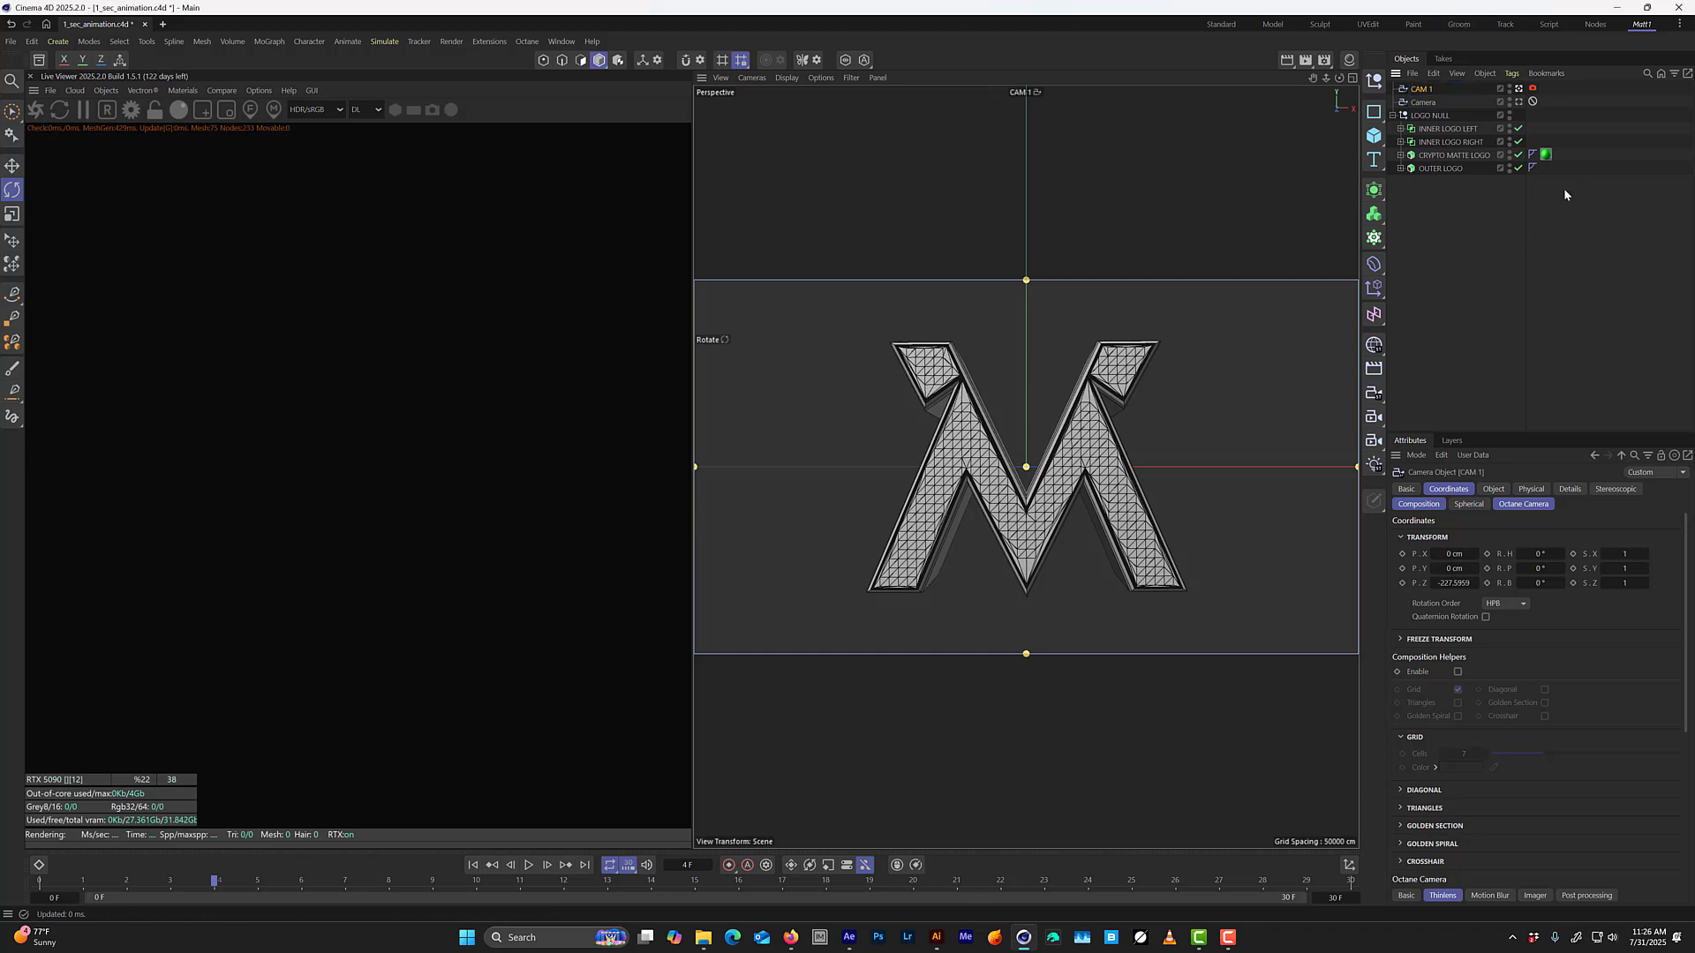
Compare the view and coordinates of CAM 1 with the old Camera, keep CAM 1 active, and delete the old Camera.
click(1519, 102)
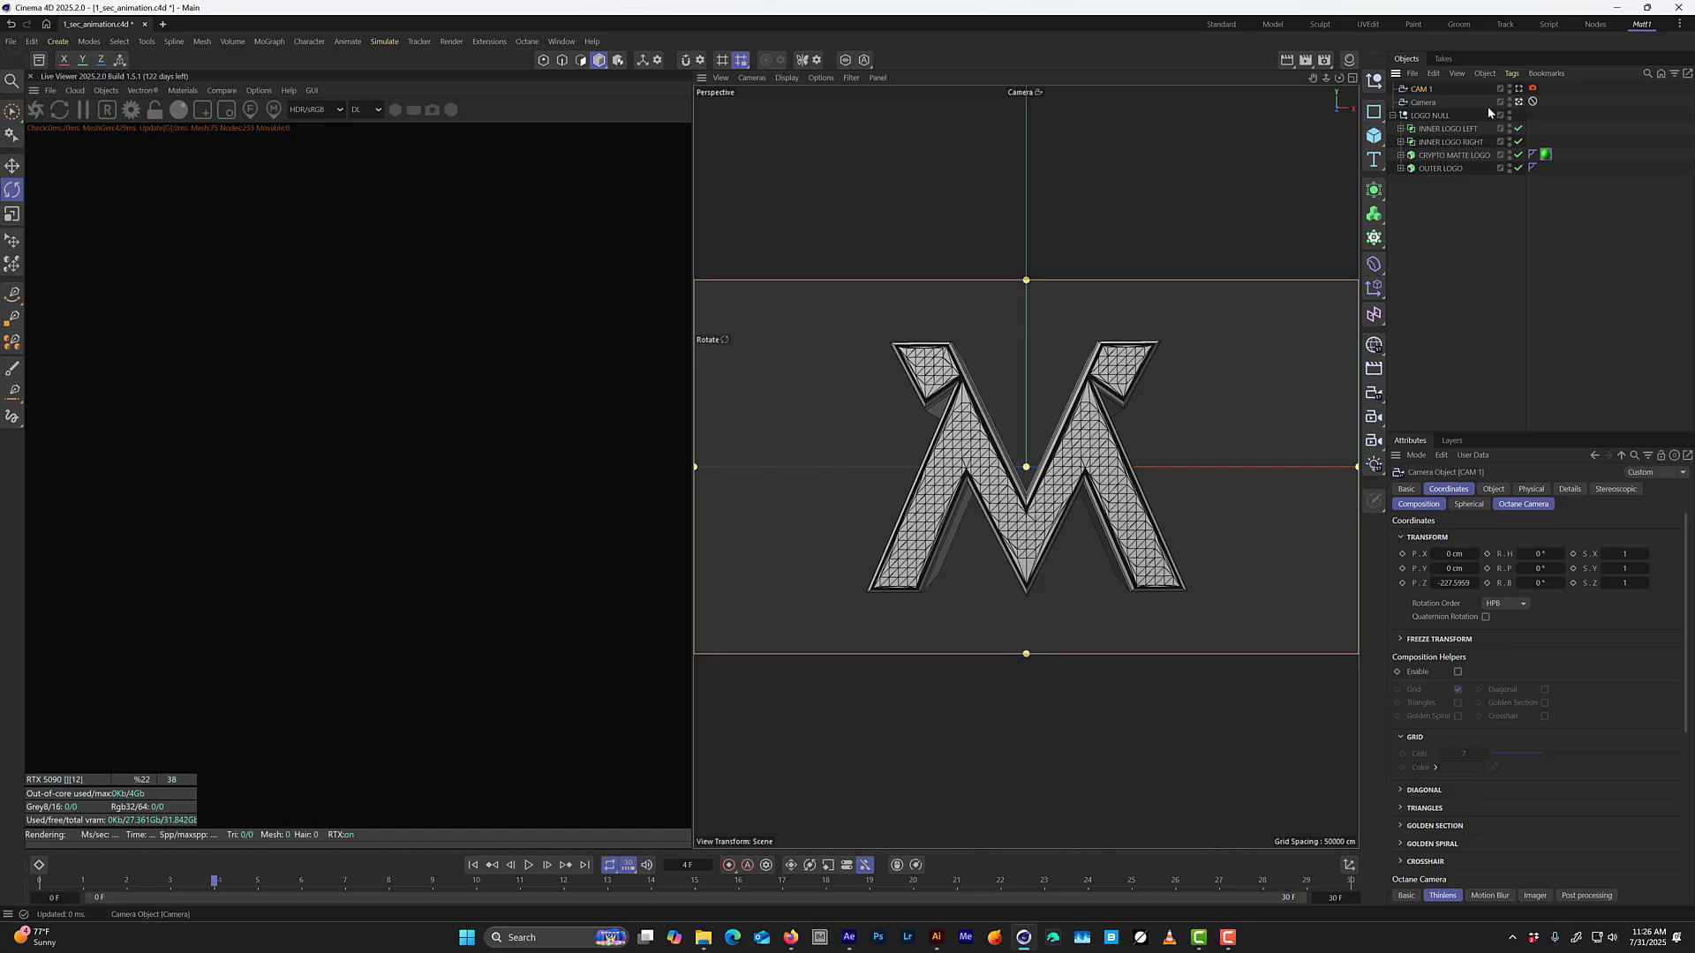
click(1520, 88)
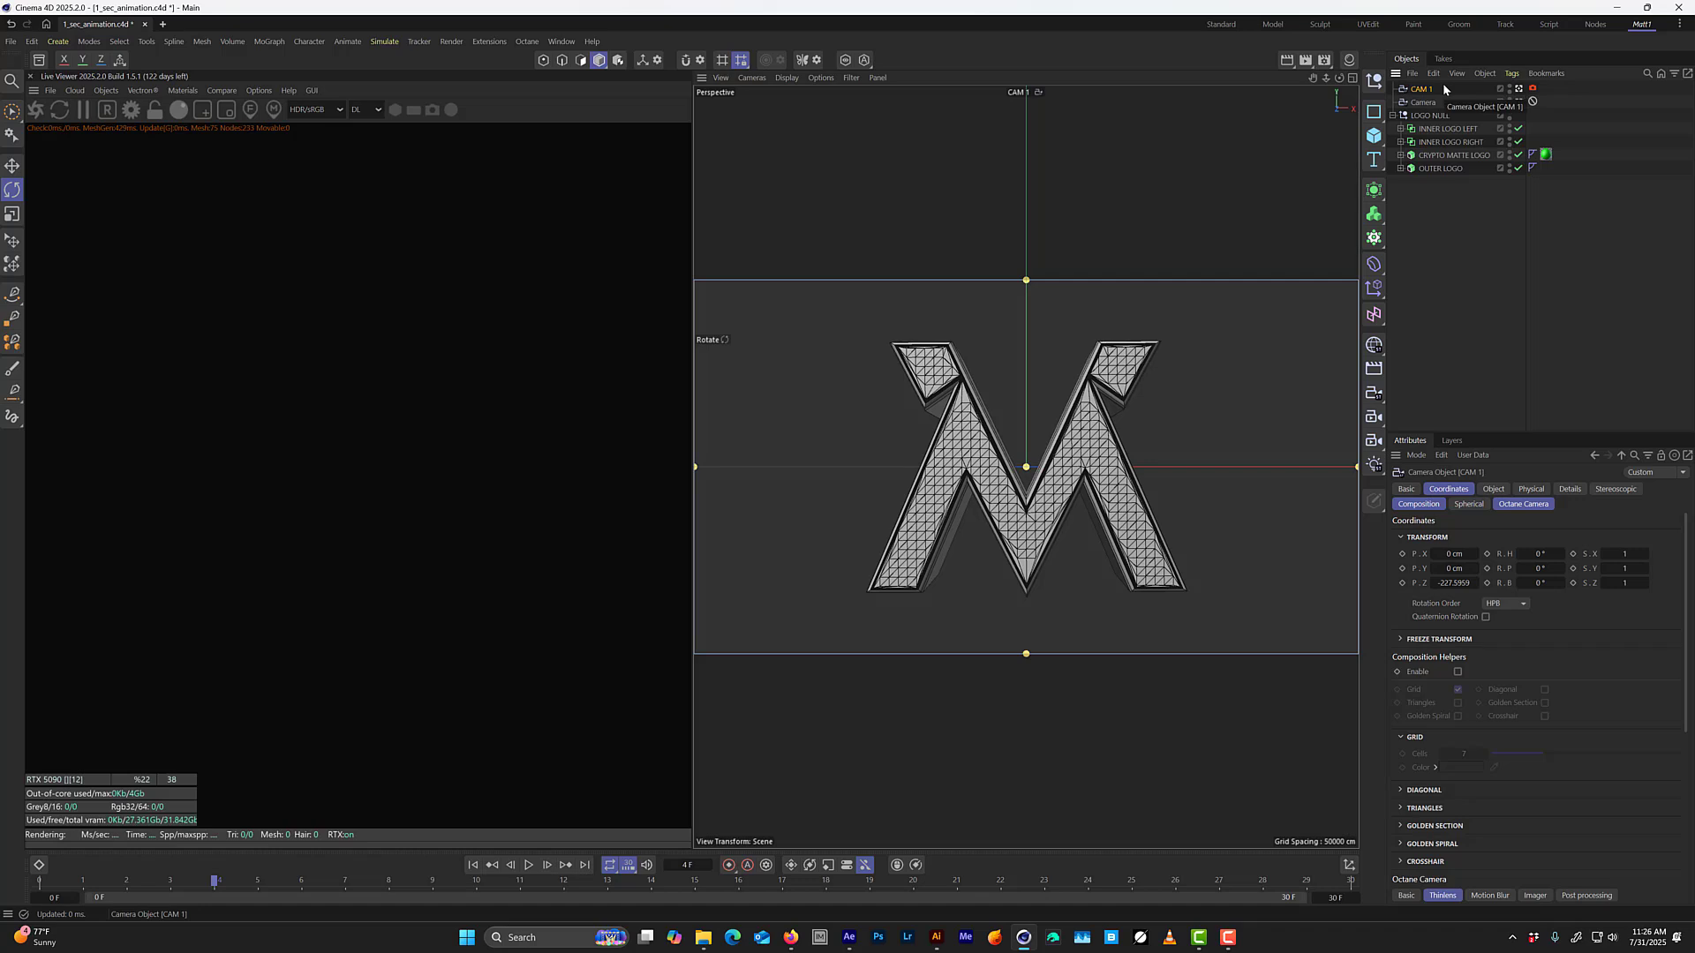
click(1433, 103)
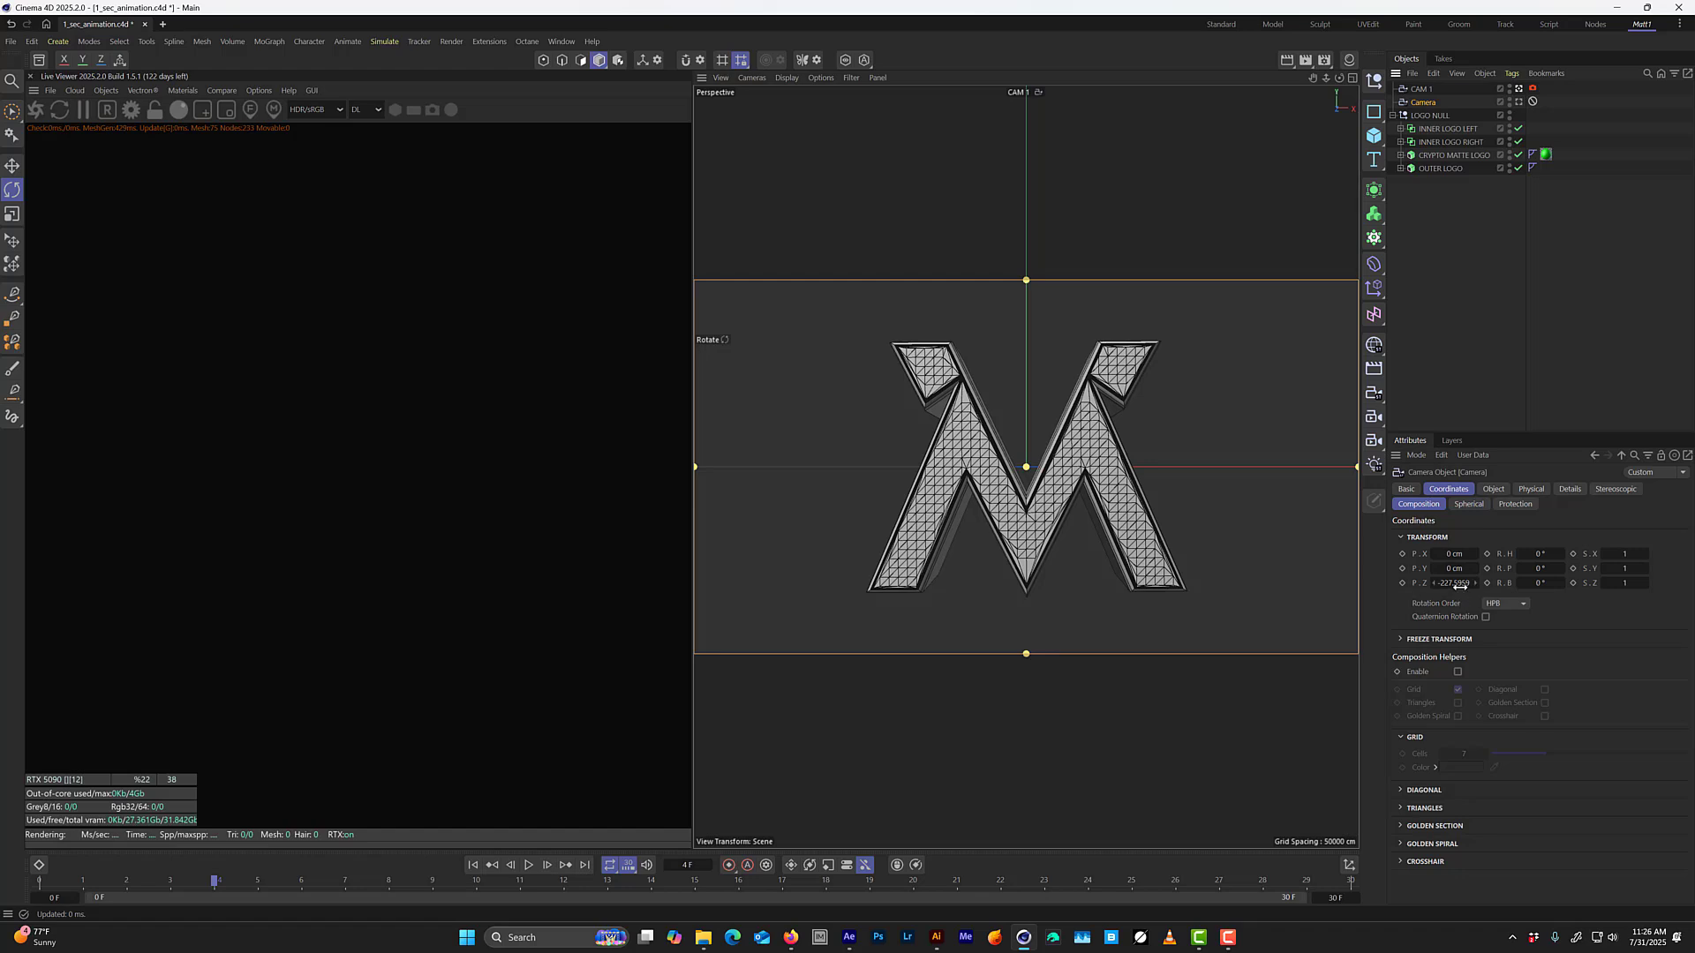
click(1423, 90)
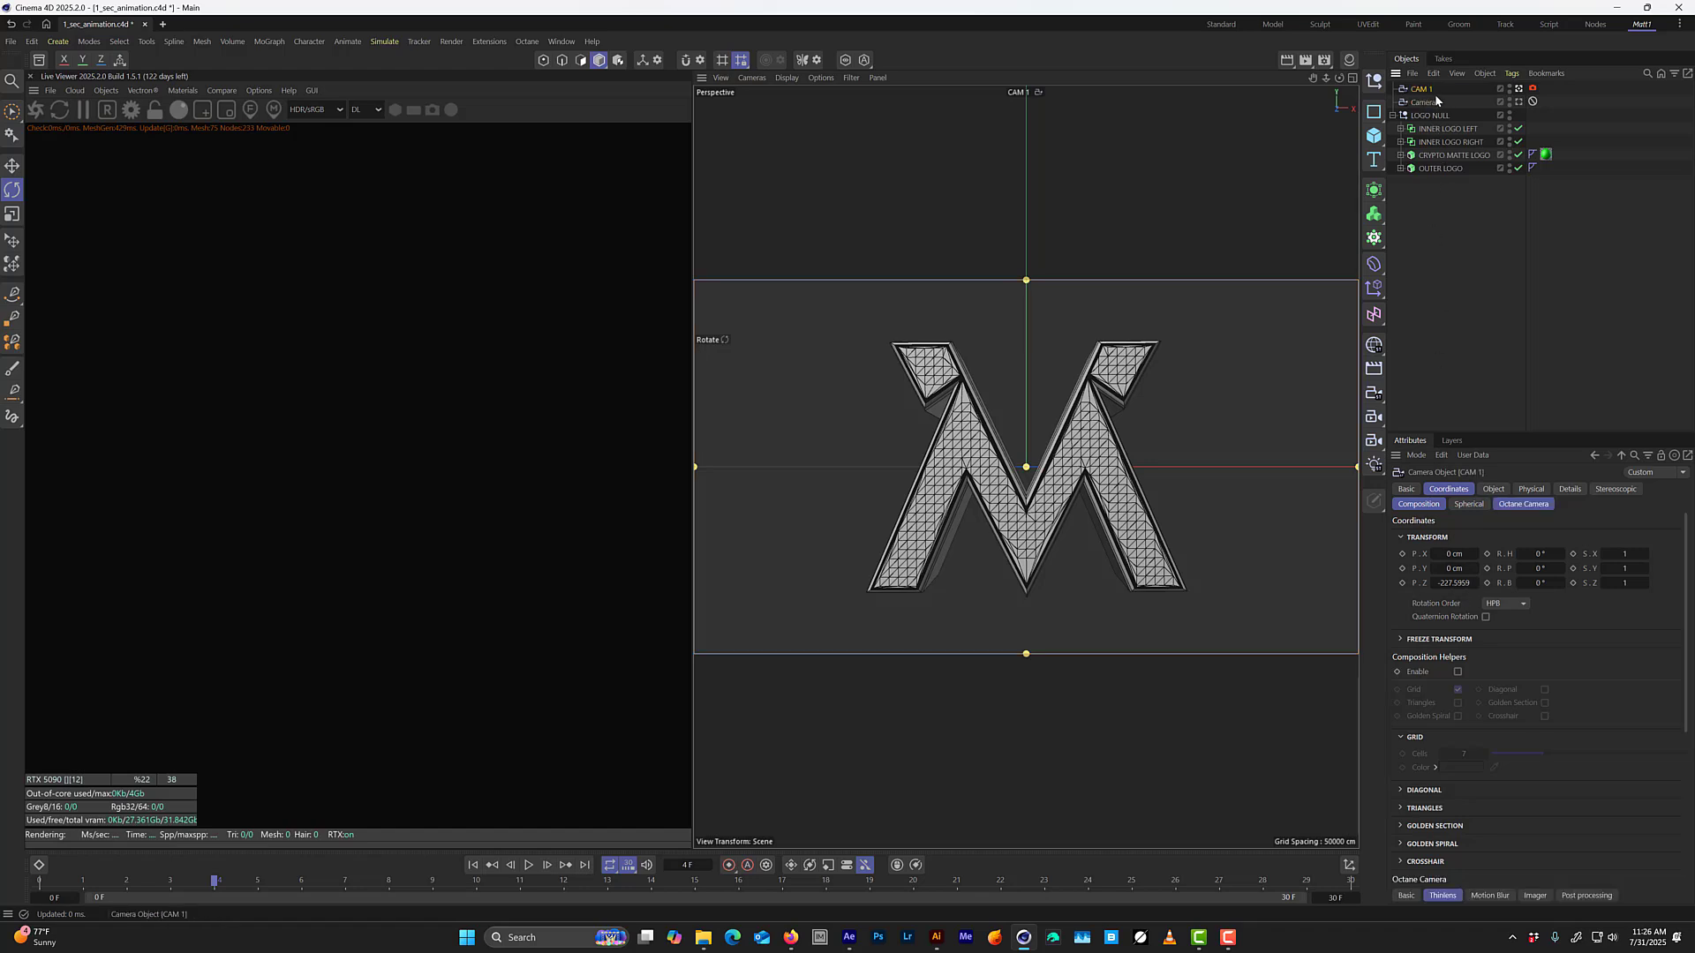
click(1426, 103)
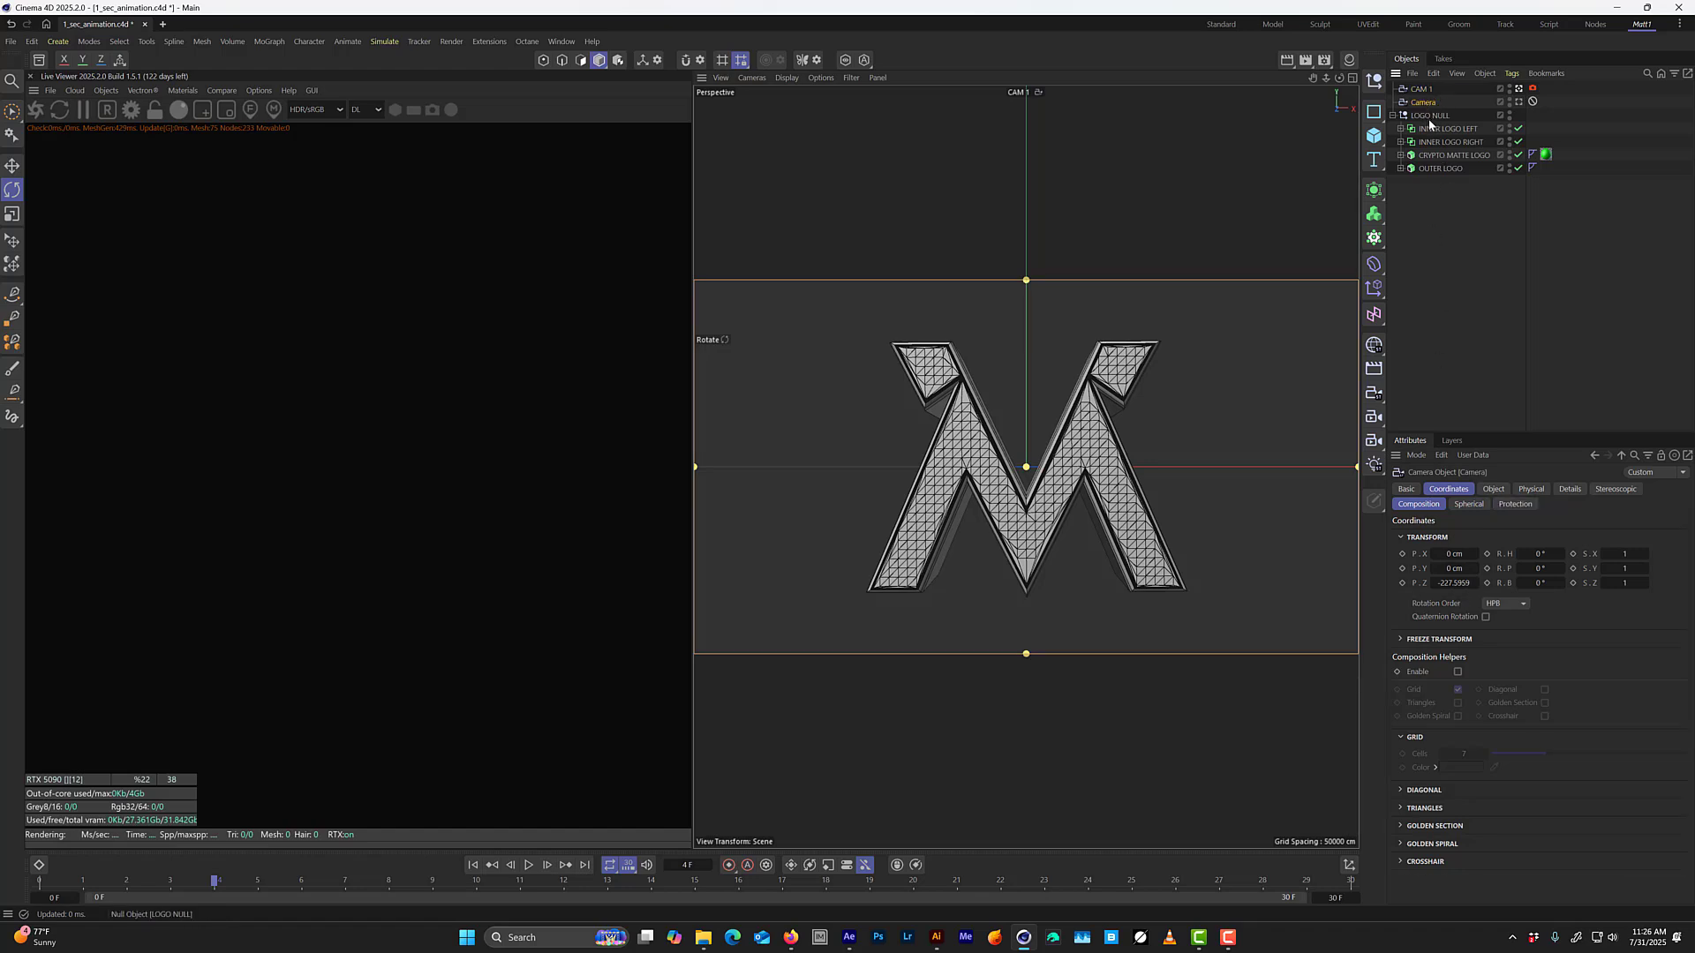
key(Delete)
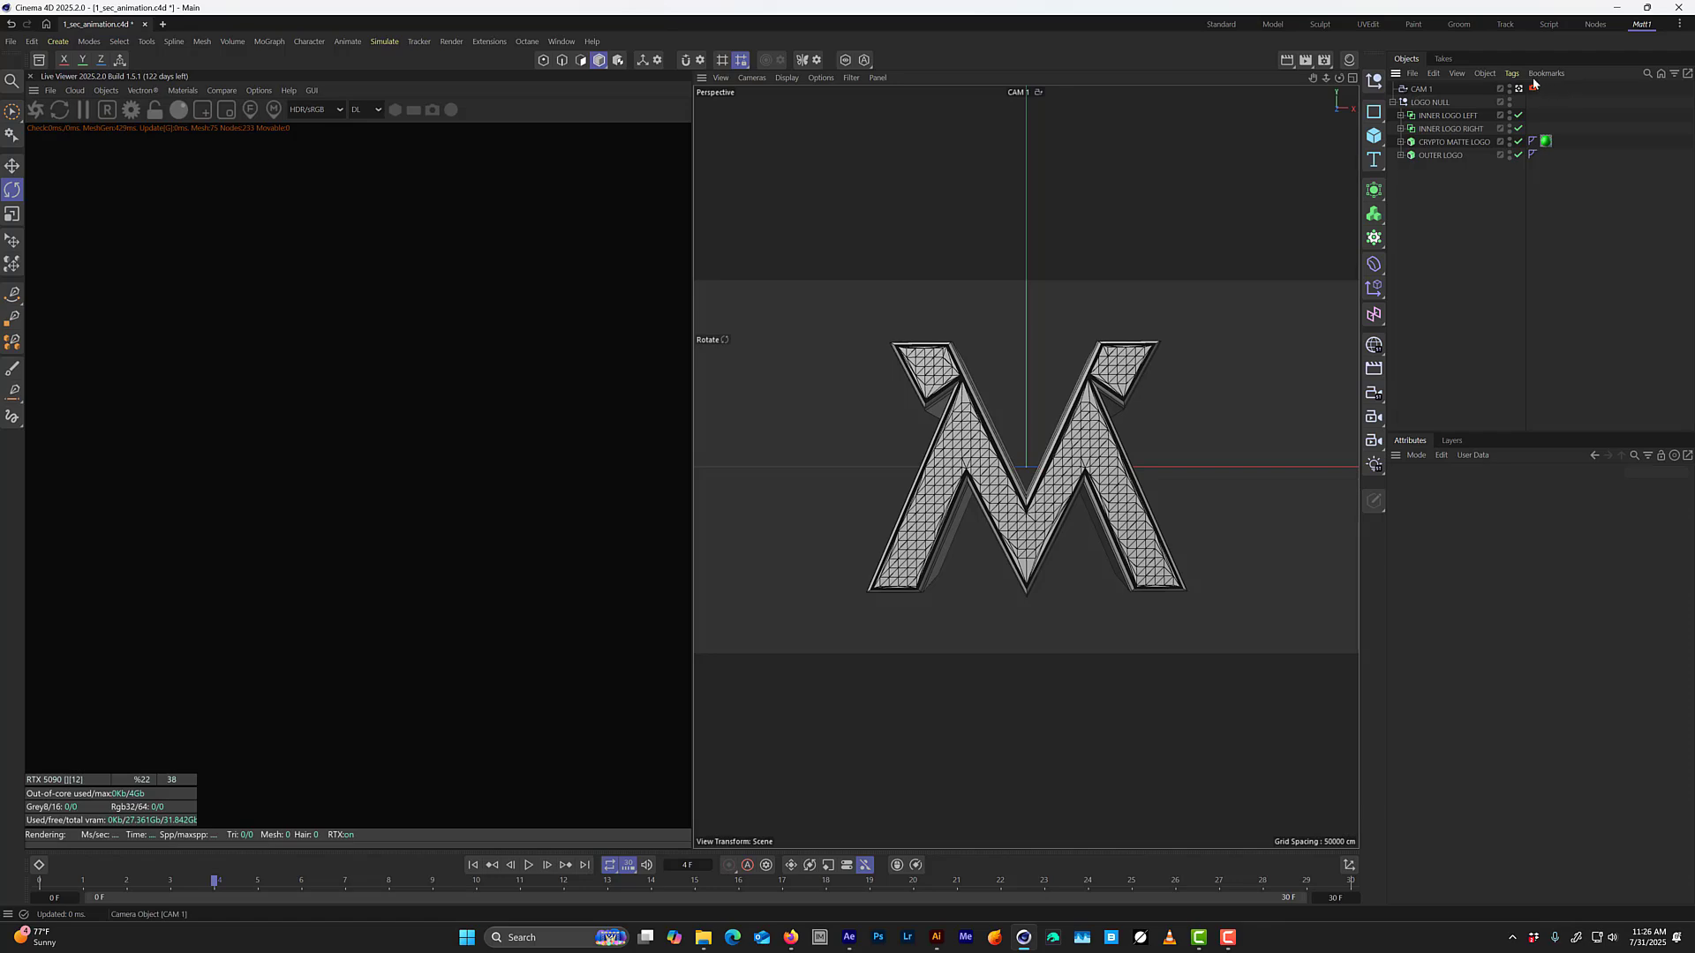
Switch to the Standard layout and, at frame 0, pull CAM 1 back to a Z position of -400 cm.
click(1224, 25)
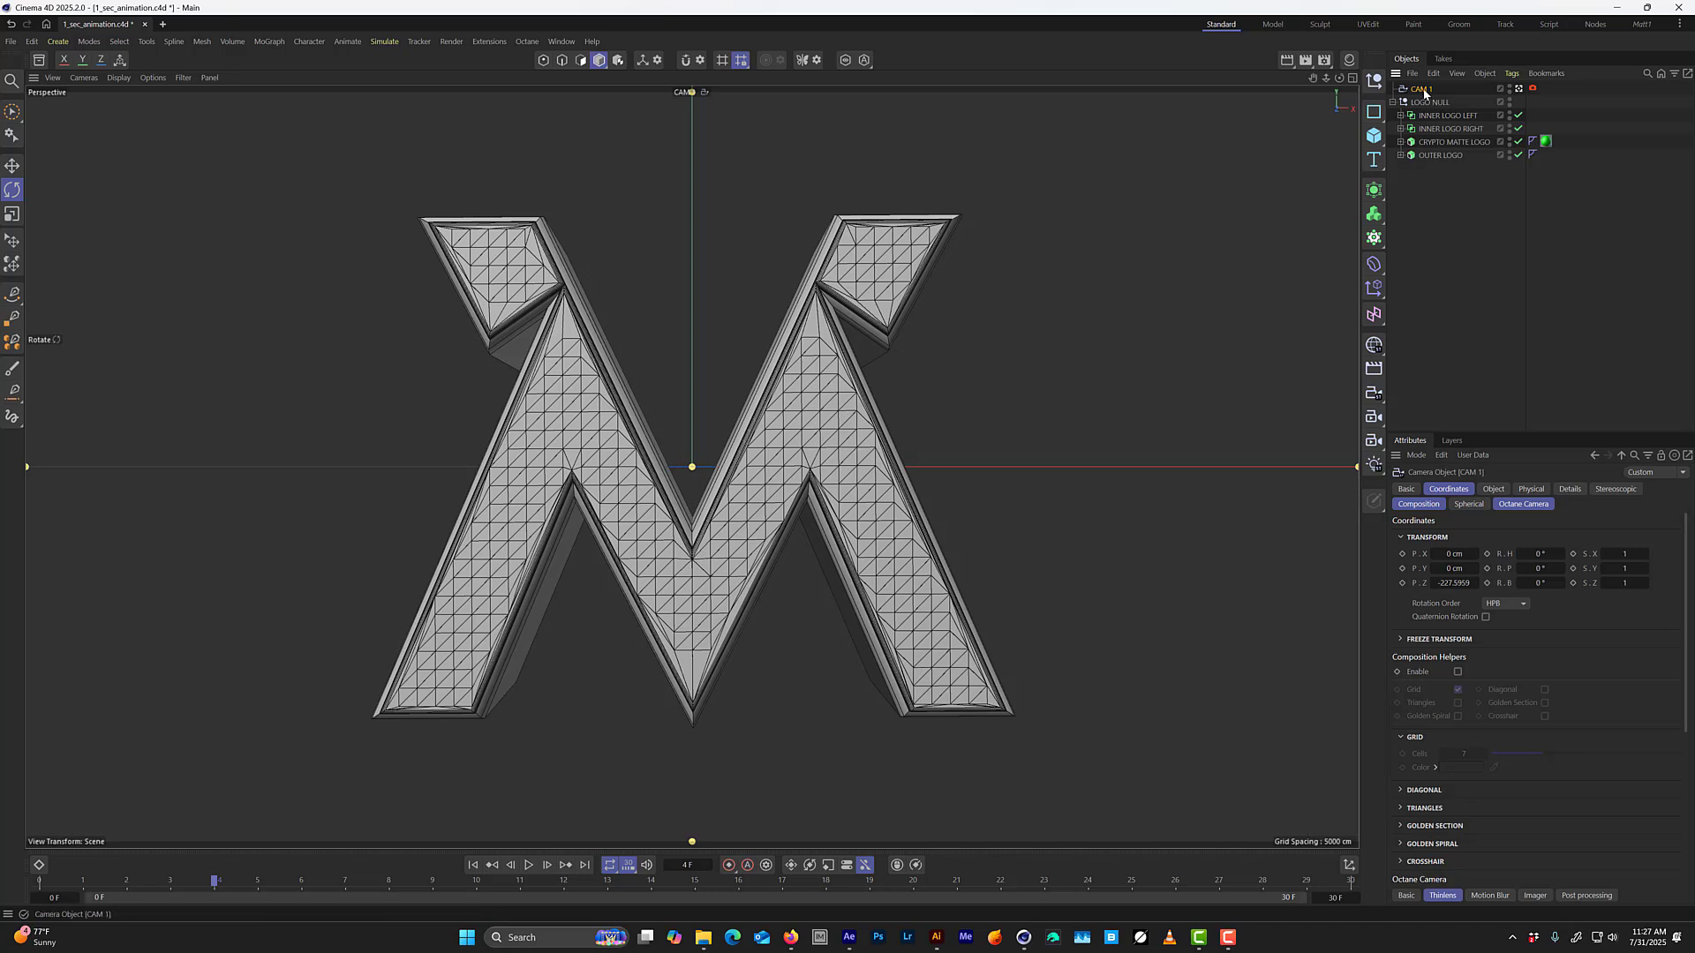
drag(213, 880, 2, 894)
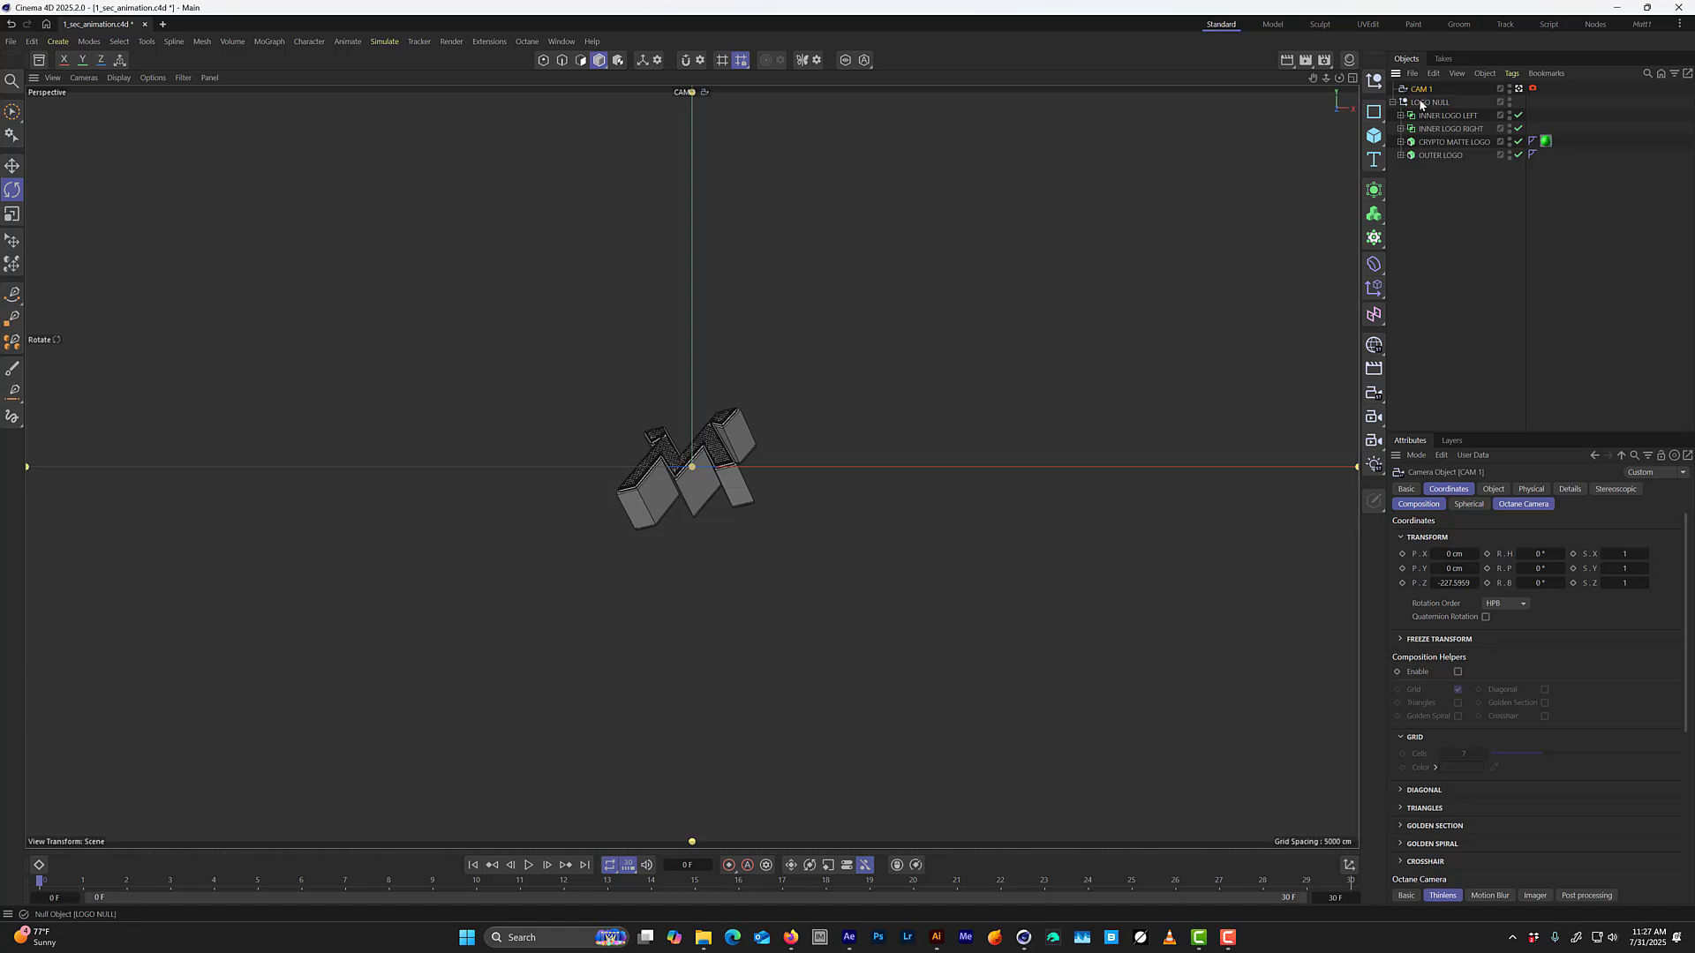
drag(1458, 587, 1401, 583)
text(-350)
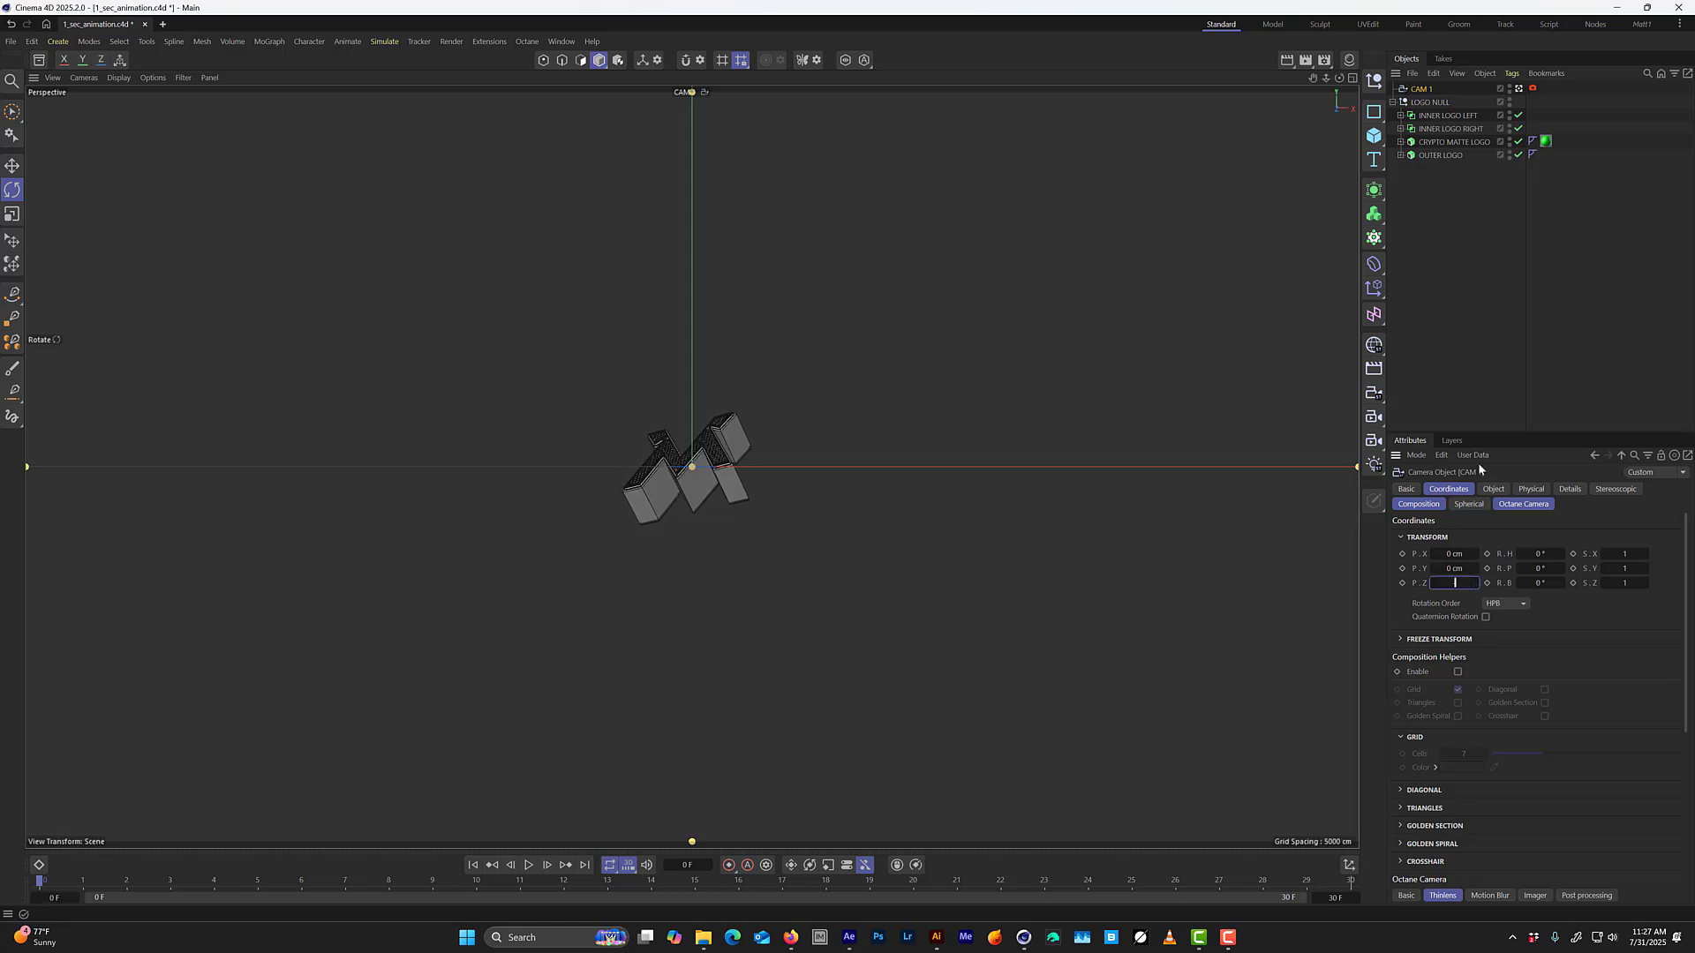
key(Return)
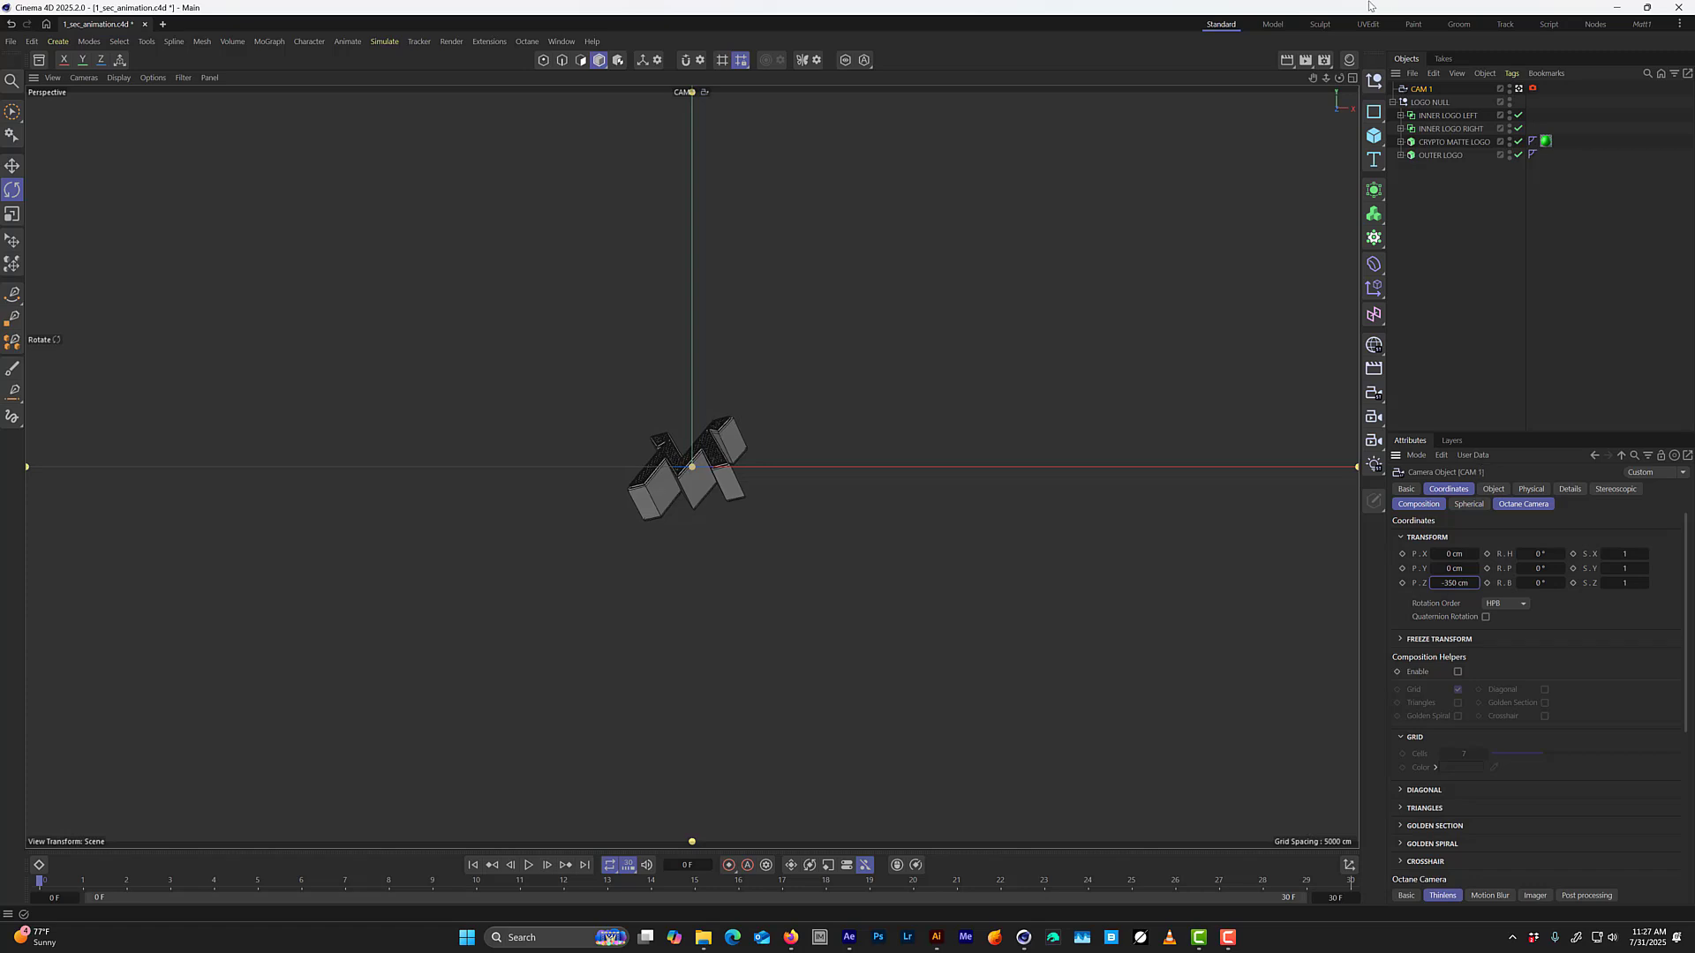
double_click(1459, 584)
key(BackSpace)
text(-400)
key(Return)
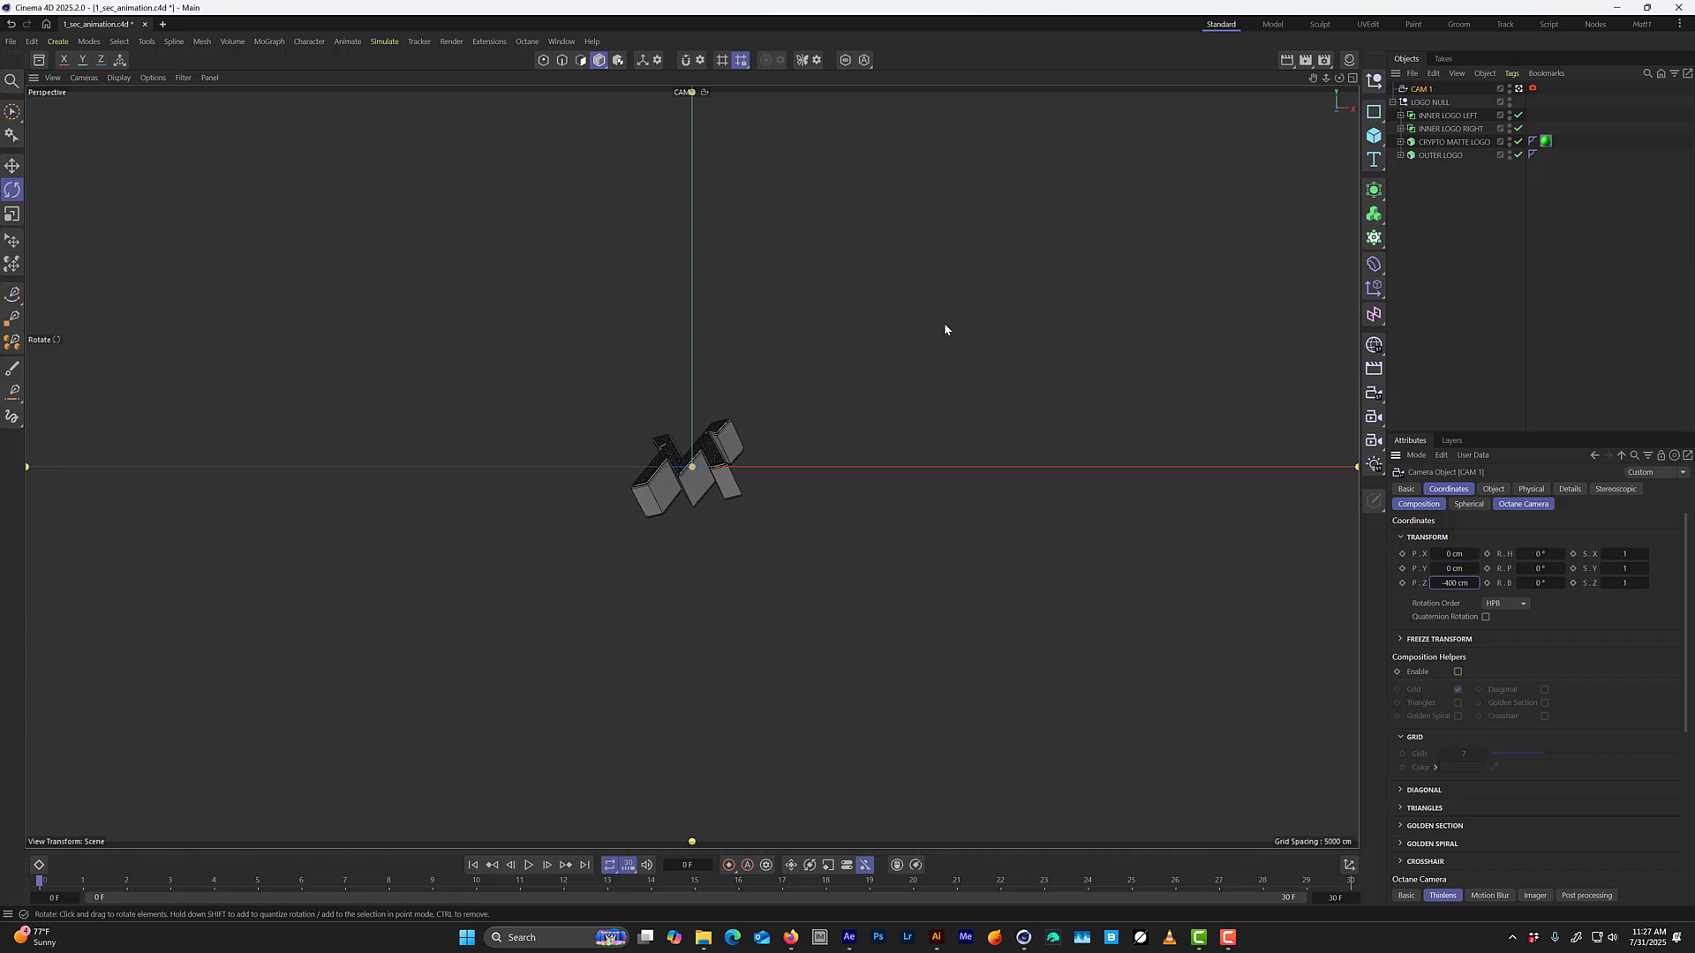
In the four-view layout, duplicate CAM 1 forward along Z in the Top view to about -126.66 cm.
middle_click(821, 399)
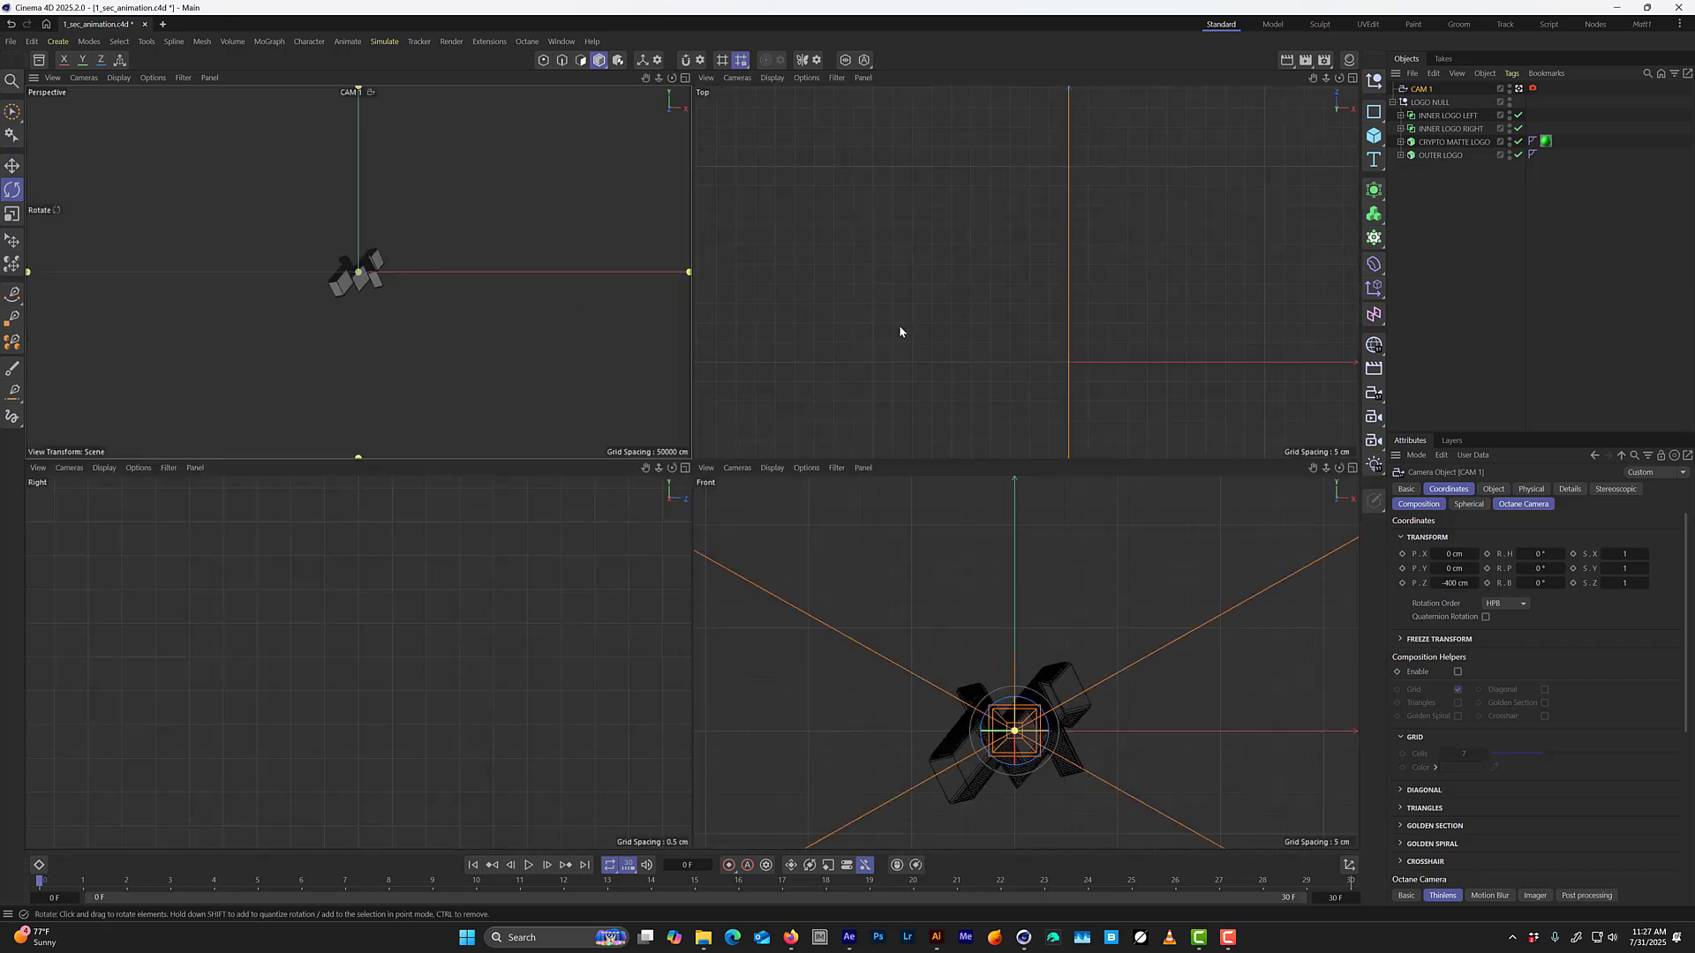
key(h)
key(h)
key(h)
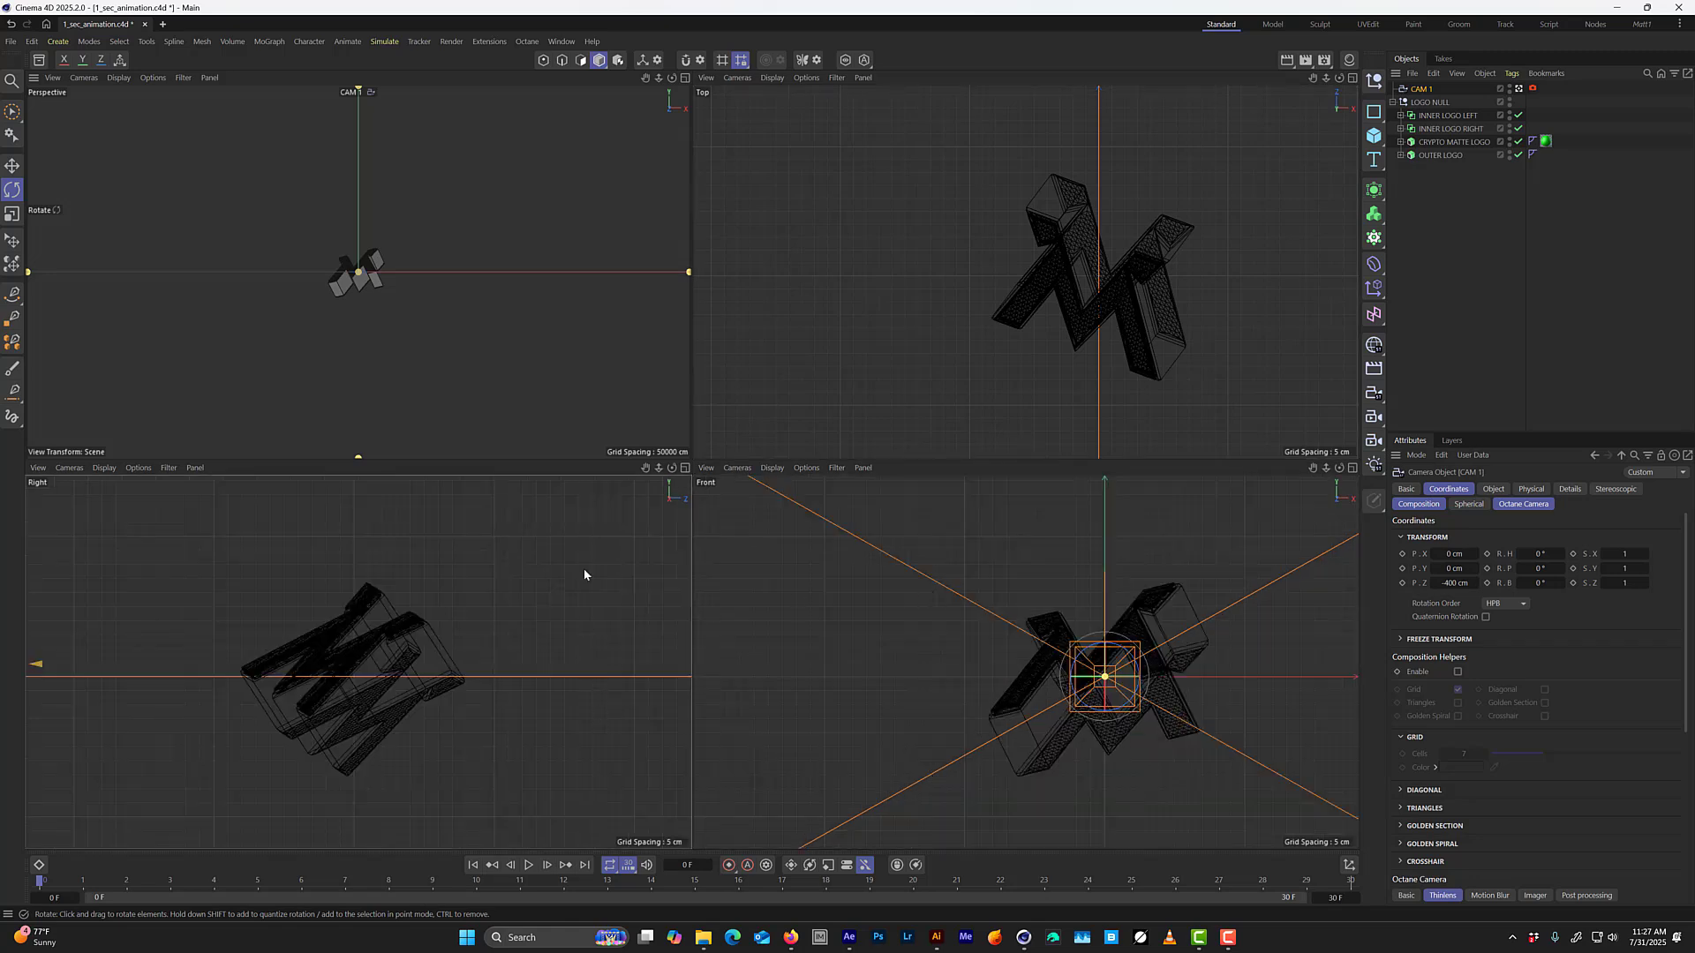
key(o)
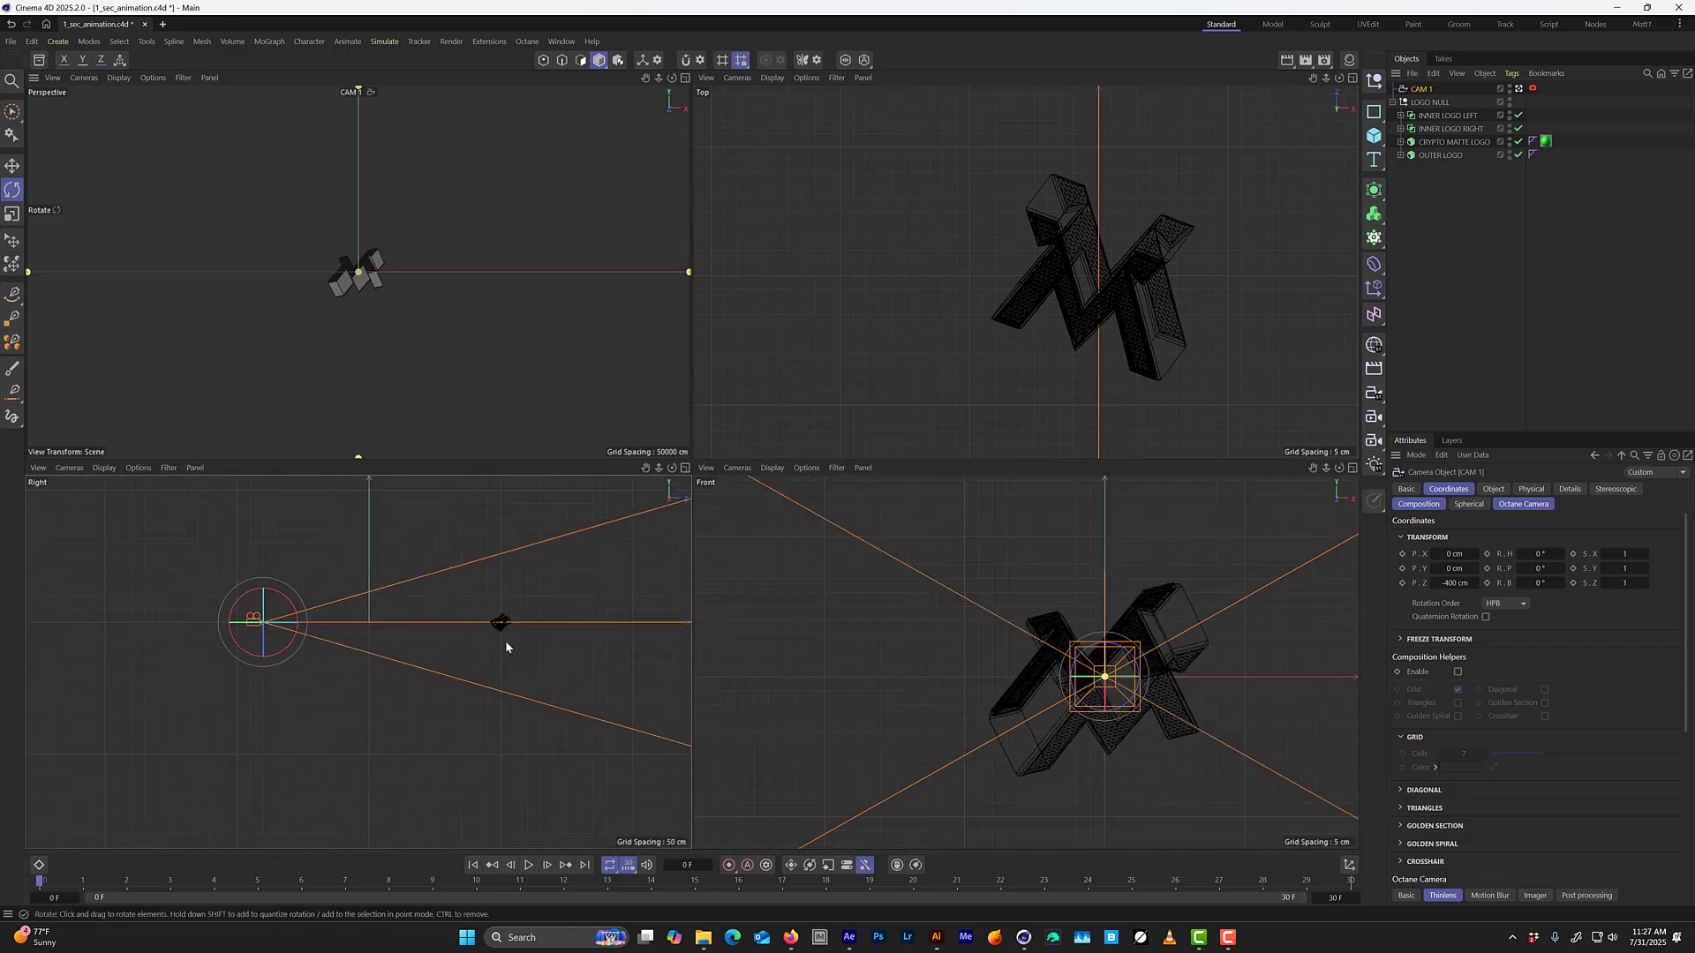
key(o)
key(o)
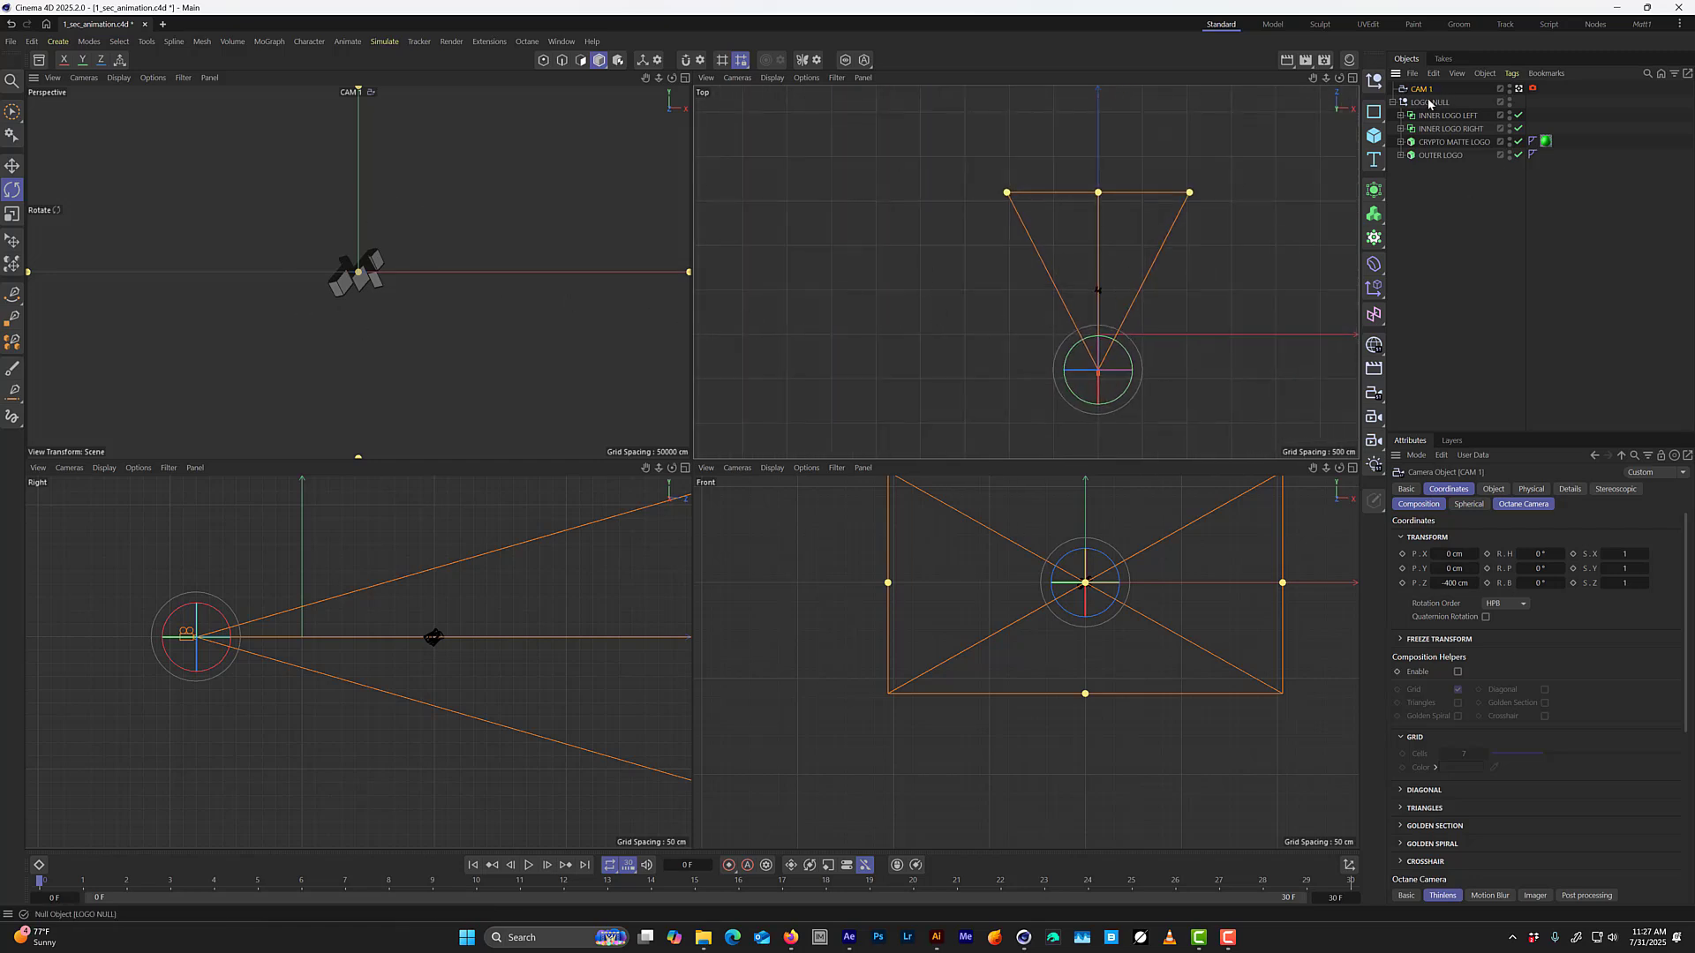
key(e)
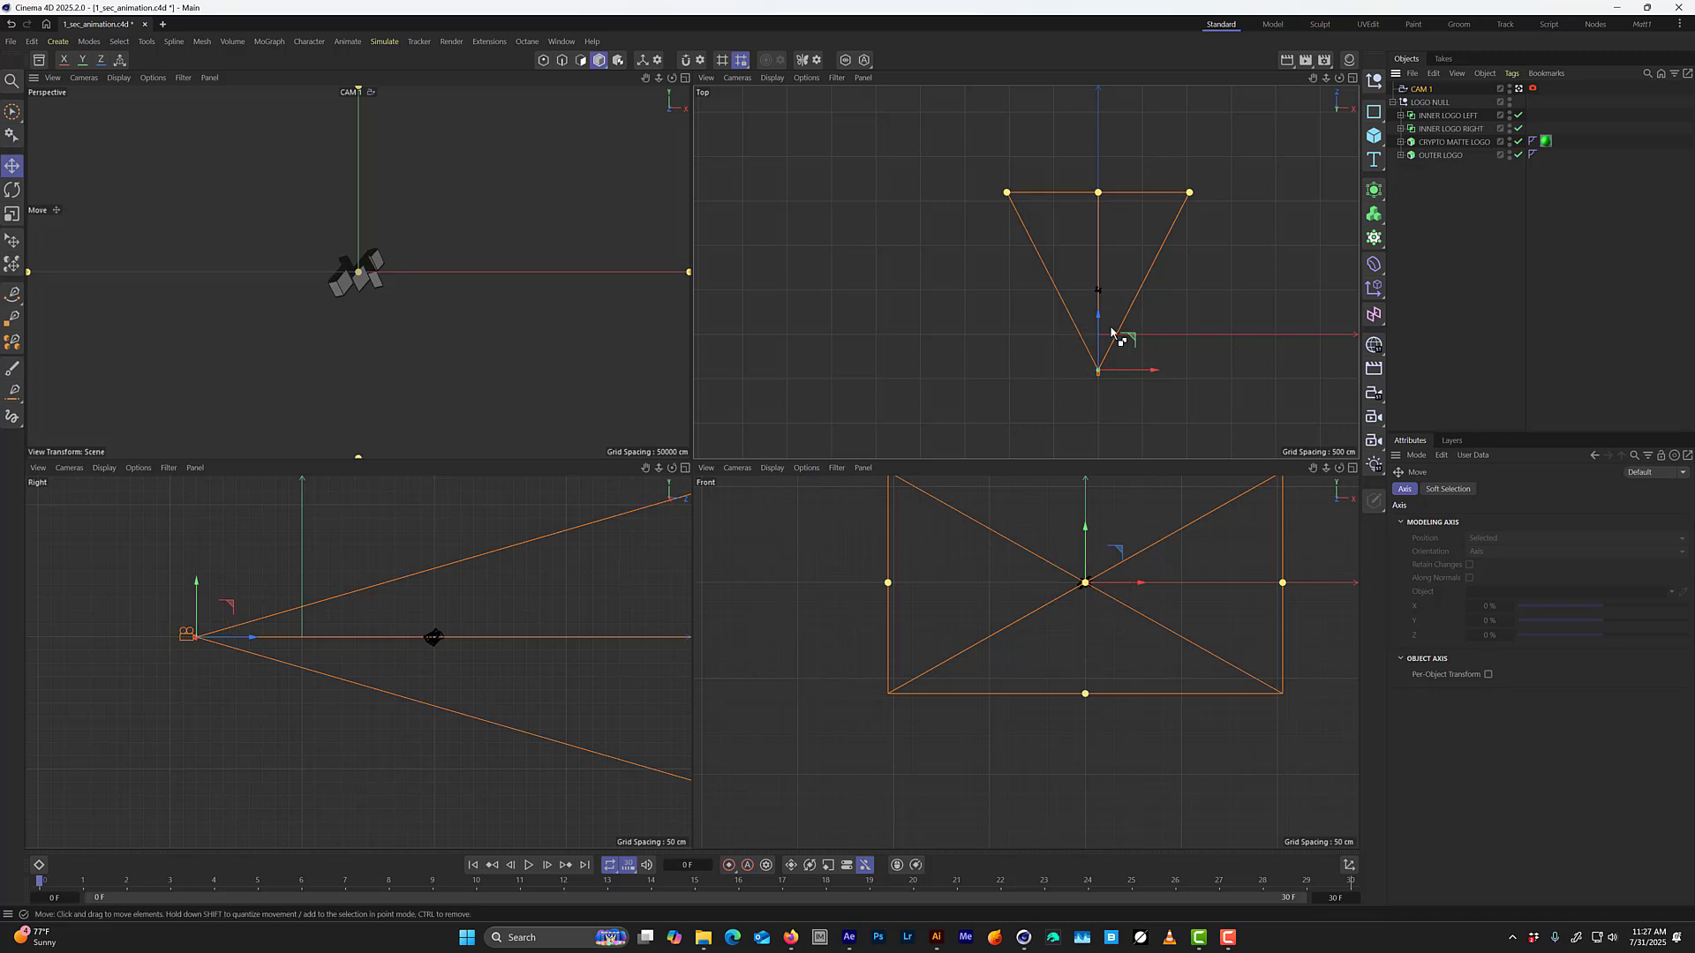
drag(1100, 326, 1098, 298)
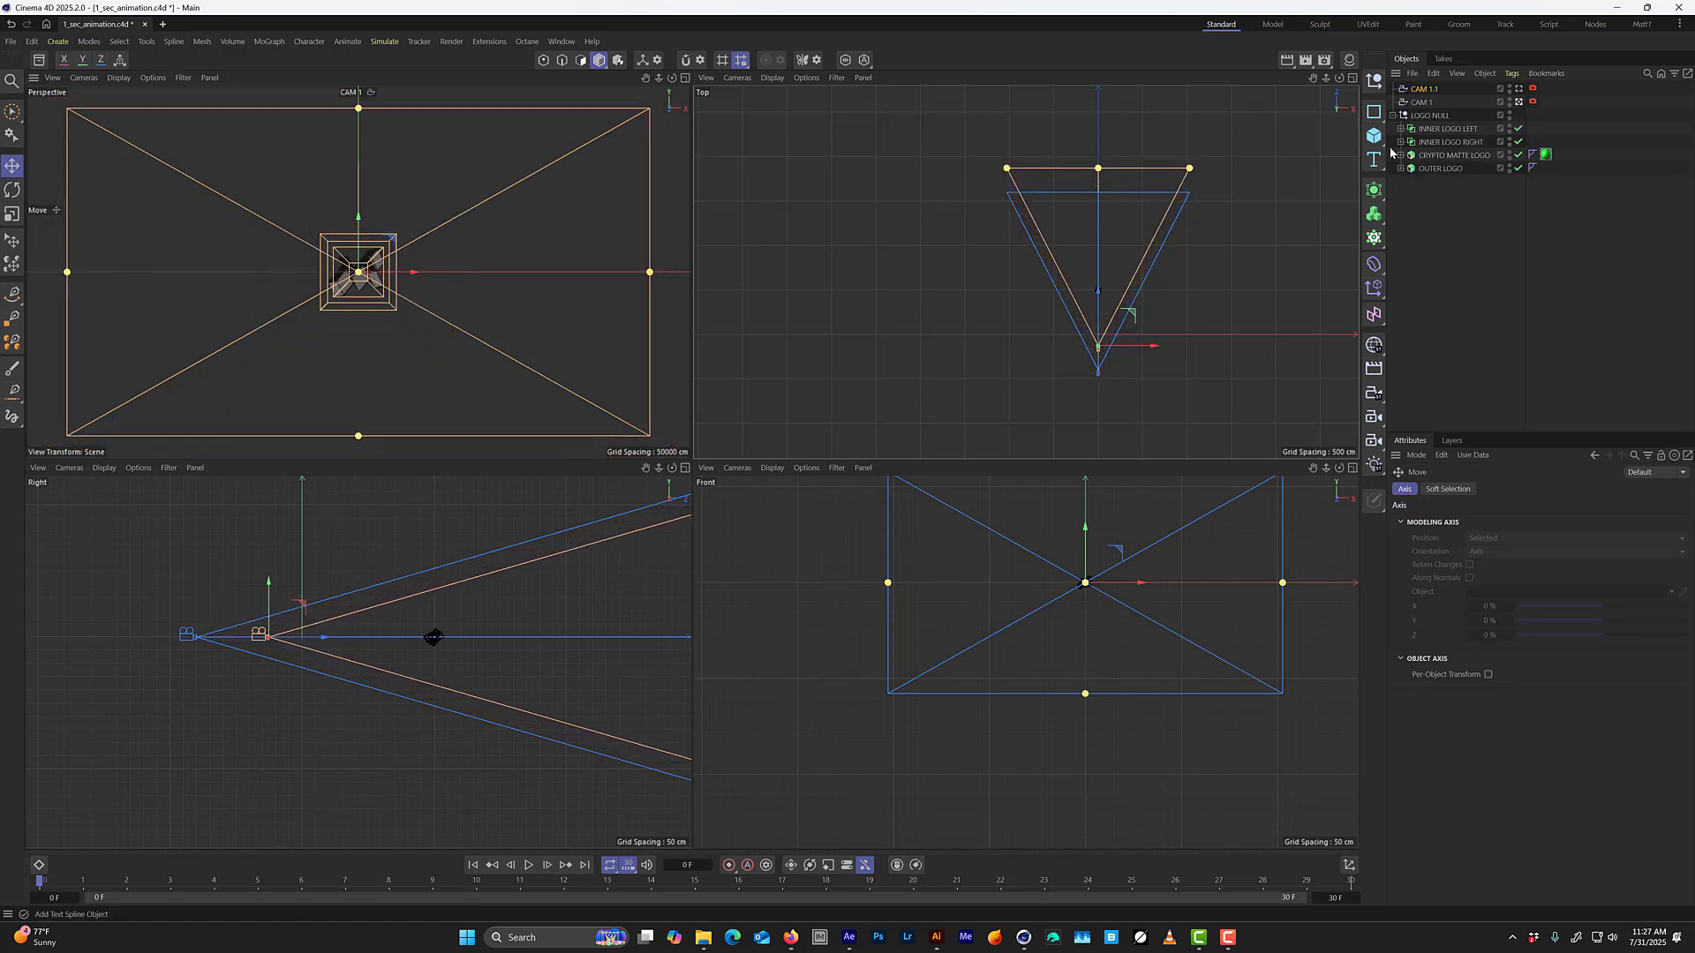
Return to the single perspective view and rename the duplicated camera CAM 2.
middle_click(486, 377)
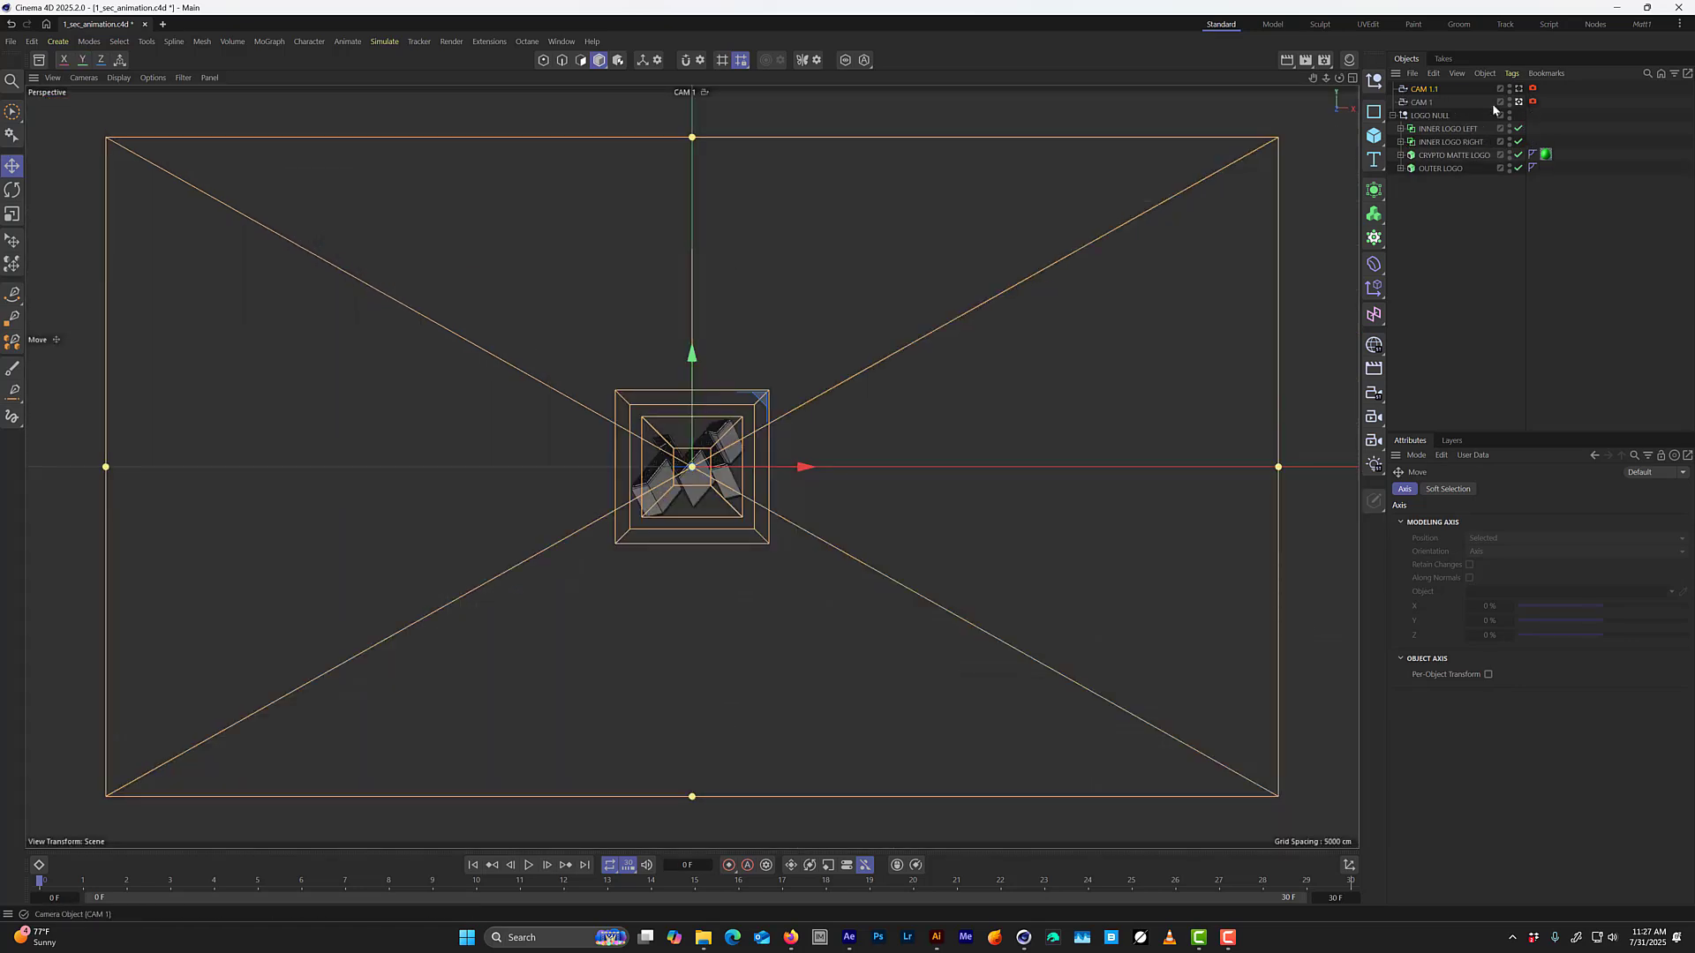
double_click(1423, 89)
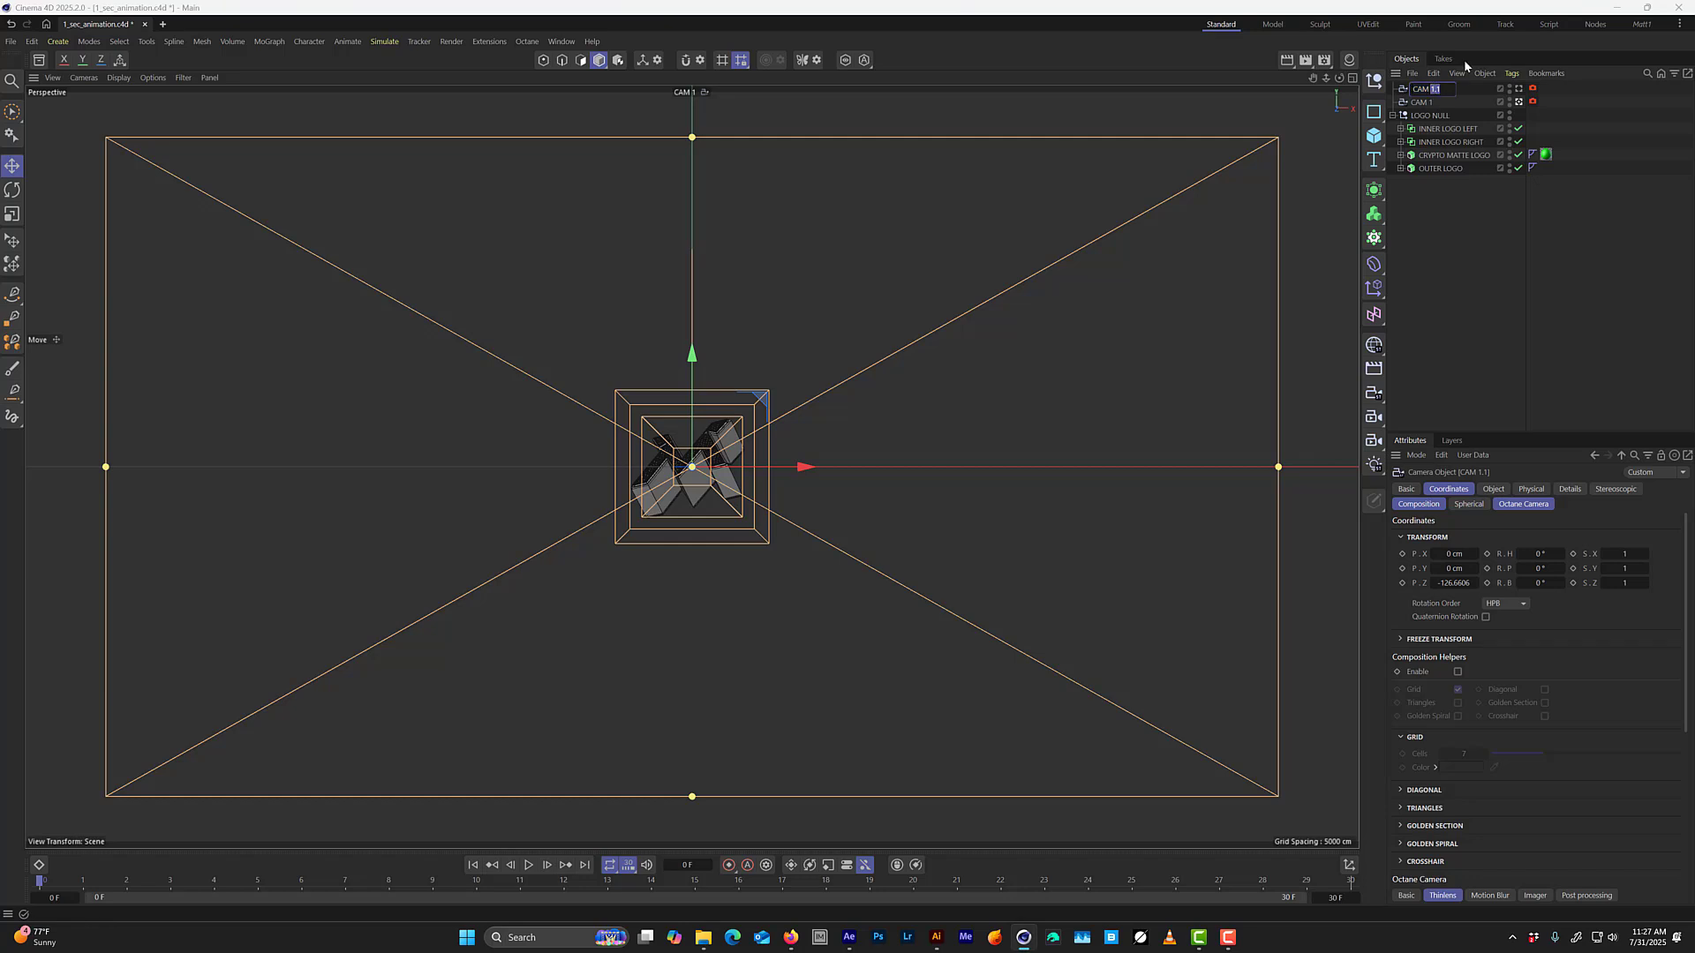
text(2)
key(Return)
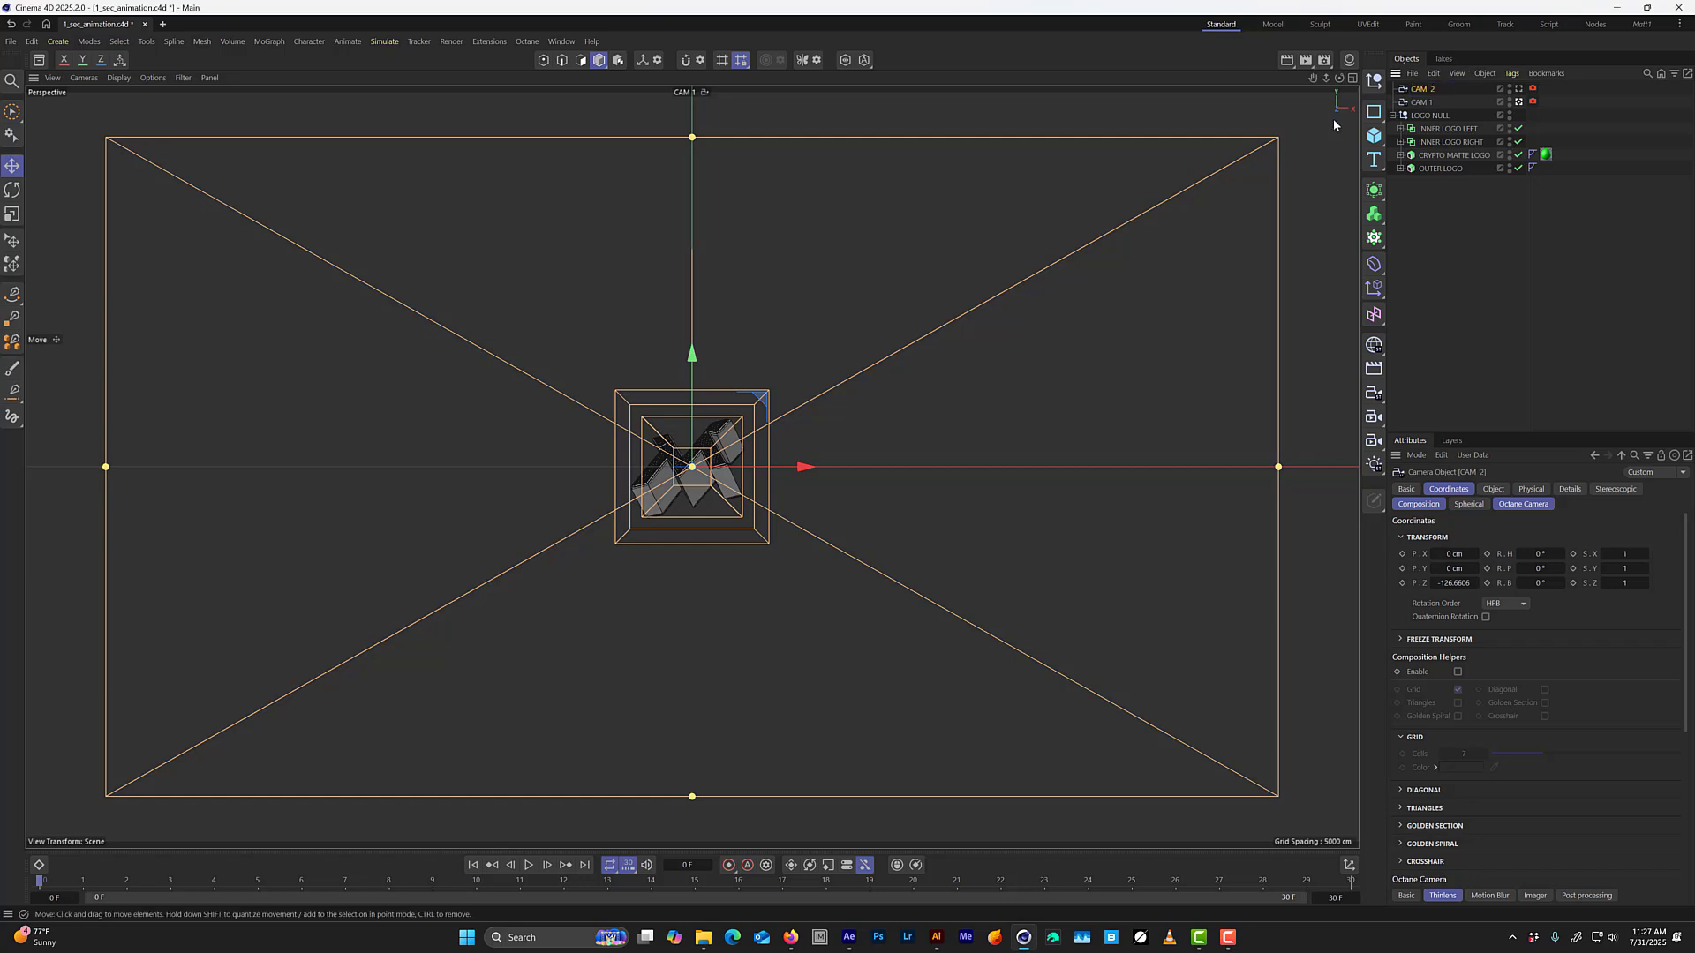
Look through CAM 2 at frame 12 and pull it back to a Z position of about -175.66 cm.
click(1519, 89)
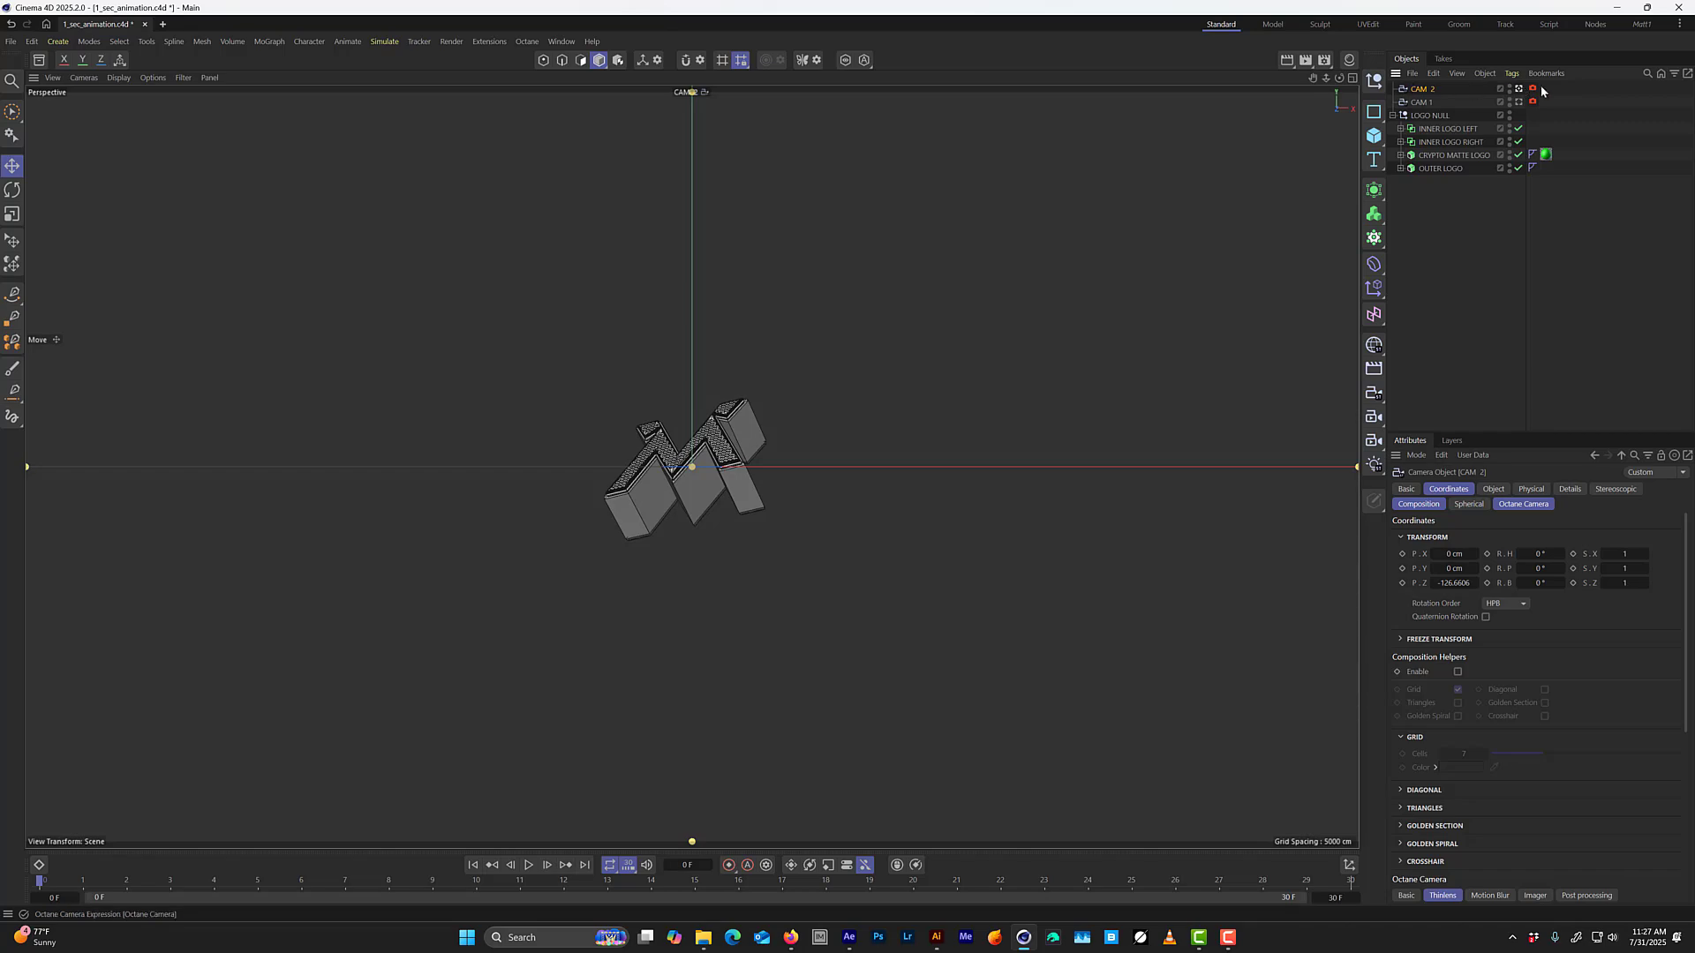
drag(58, 889, 554, 782)
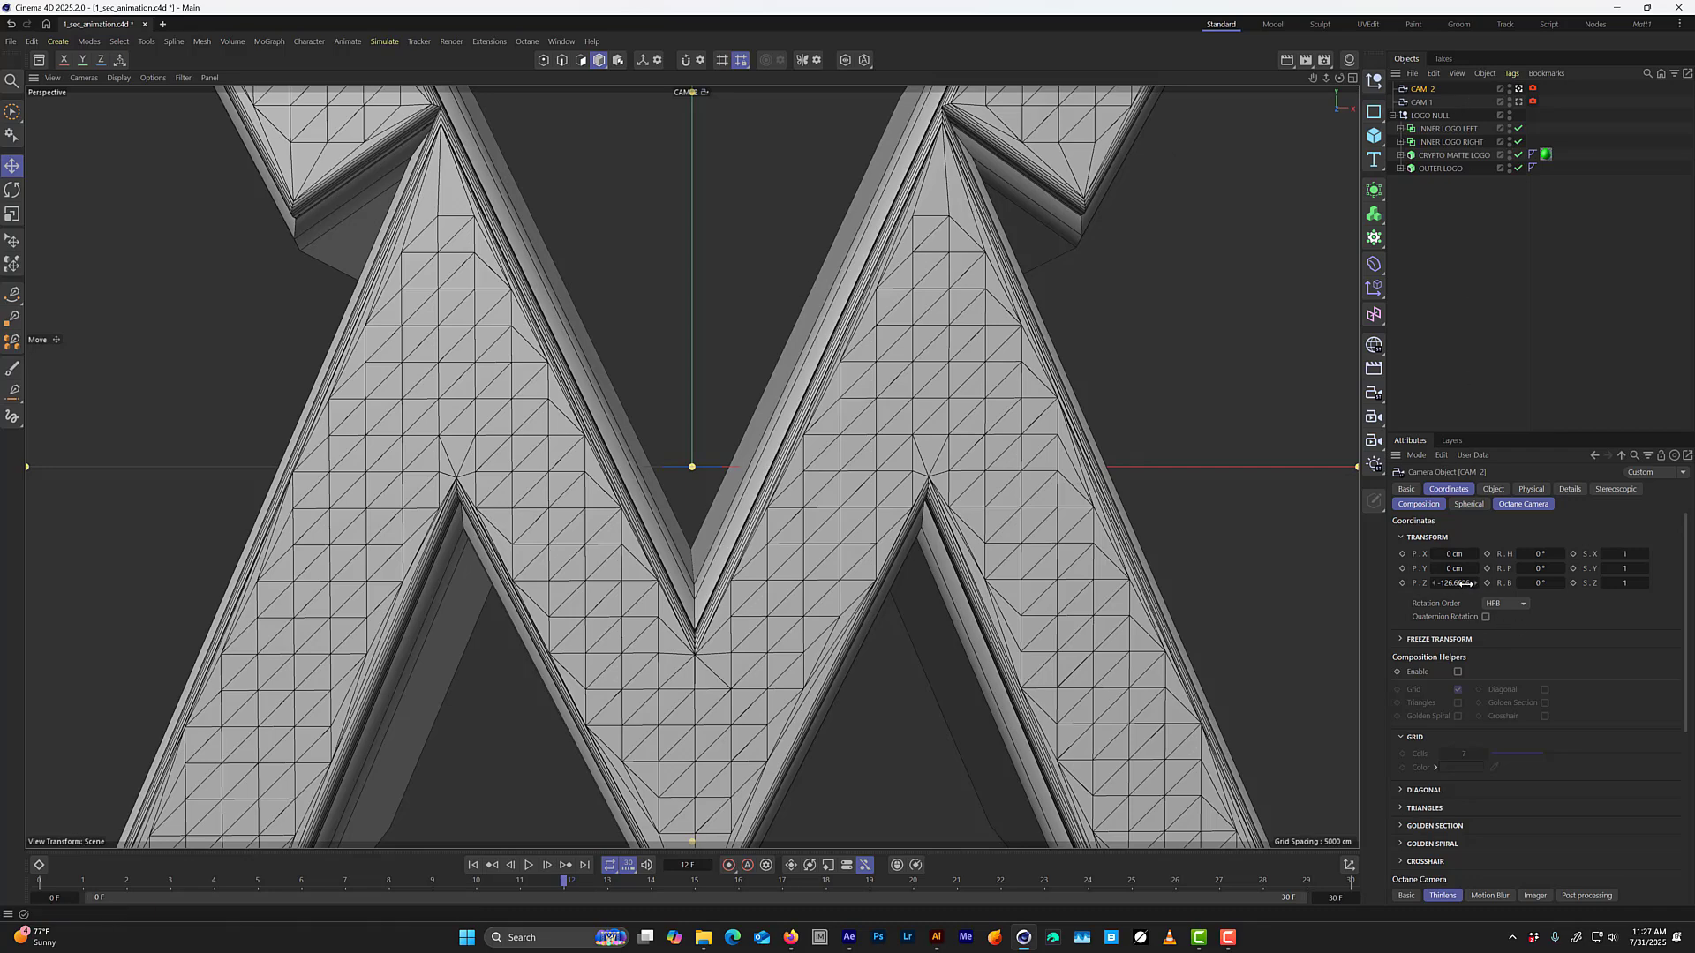
mouse_move(1464, 583)
mouse_down()
mouse_move(1409, 584)
mouse_move(1436, 584)
mouse_up()
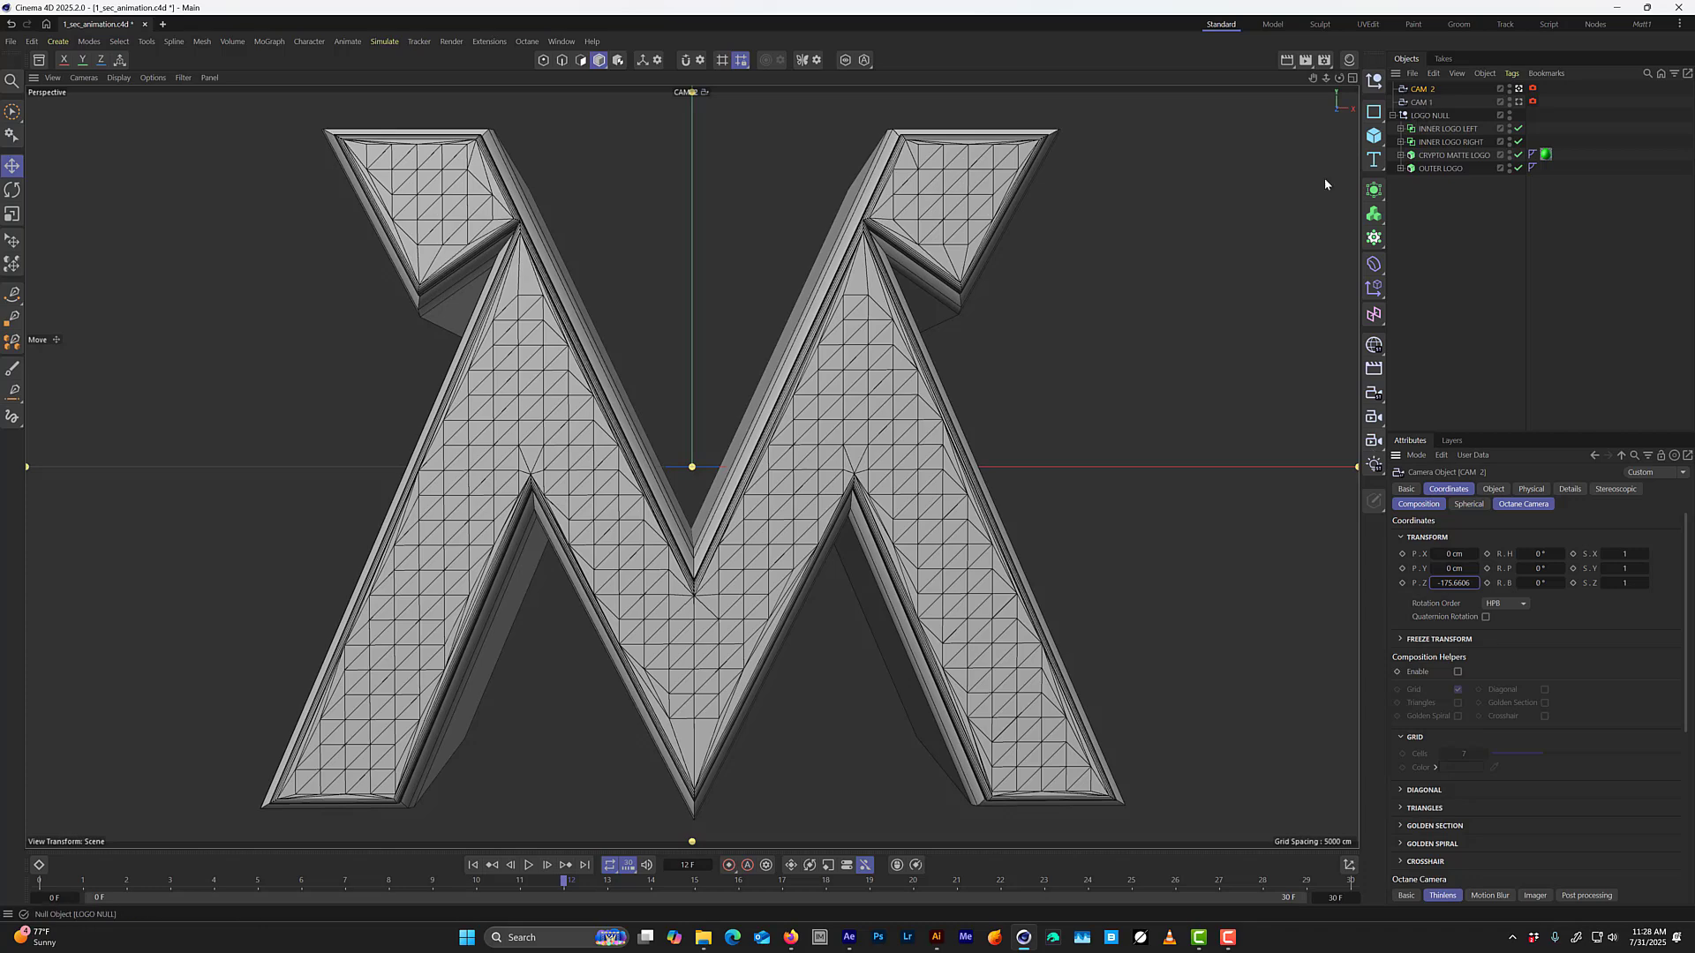
Duplicate CAM 2 forward along Z in the Top view to about -101.11 cm and rename the copy CAM 3.
middle_click(1073, 400)
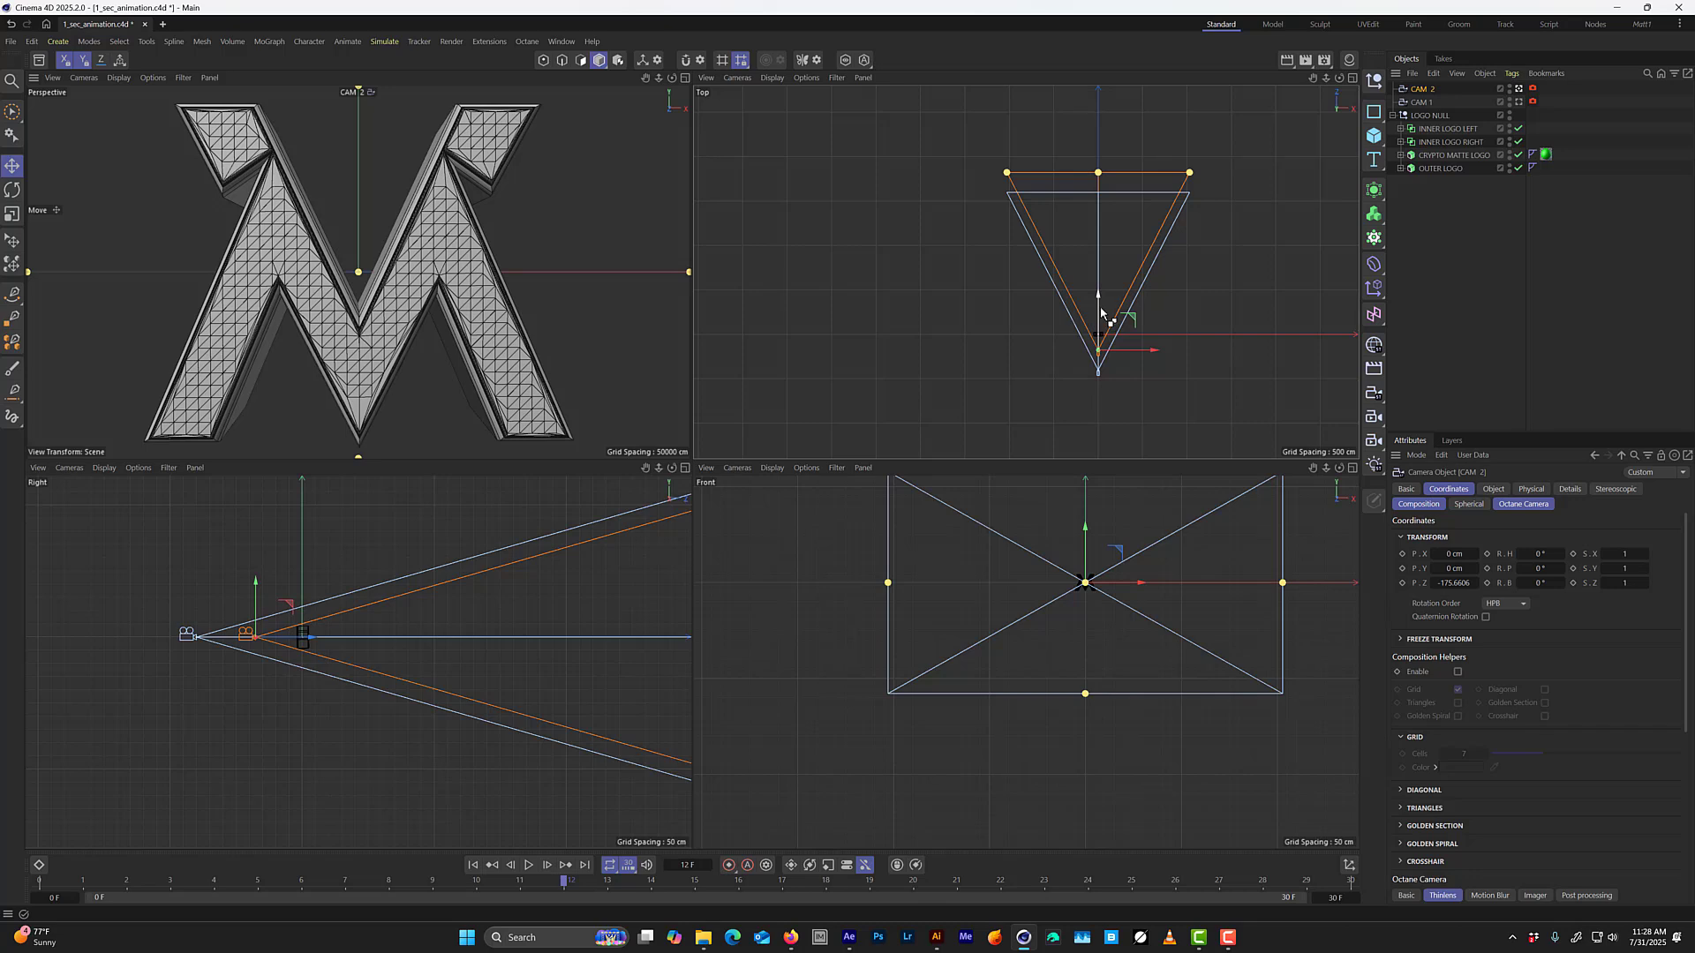
ctrl+drag(1102, 310, 1102, 305)
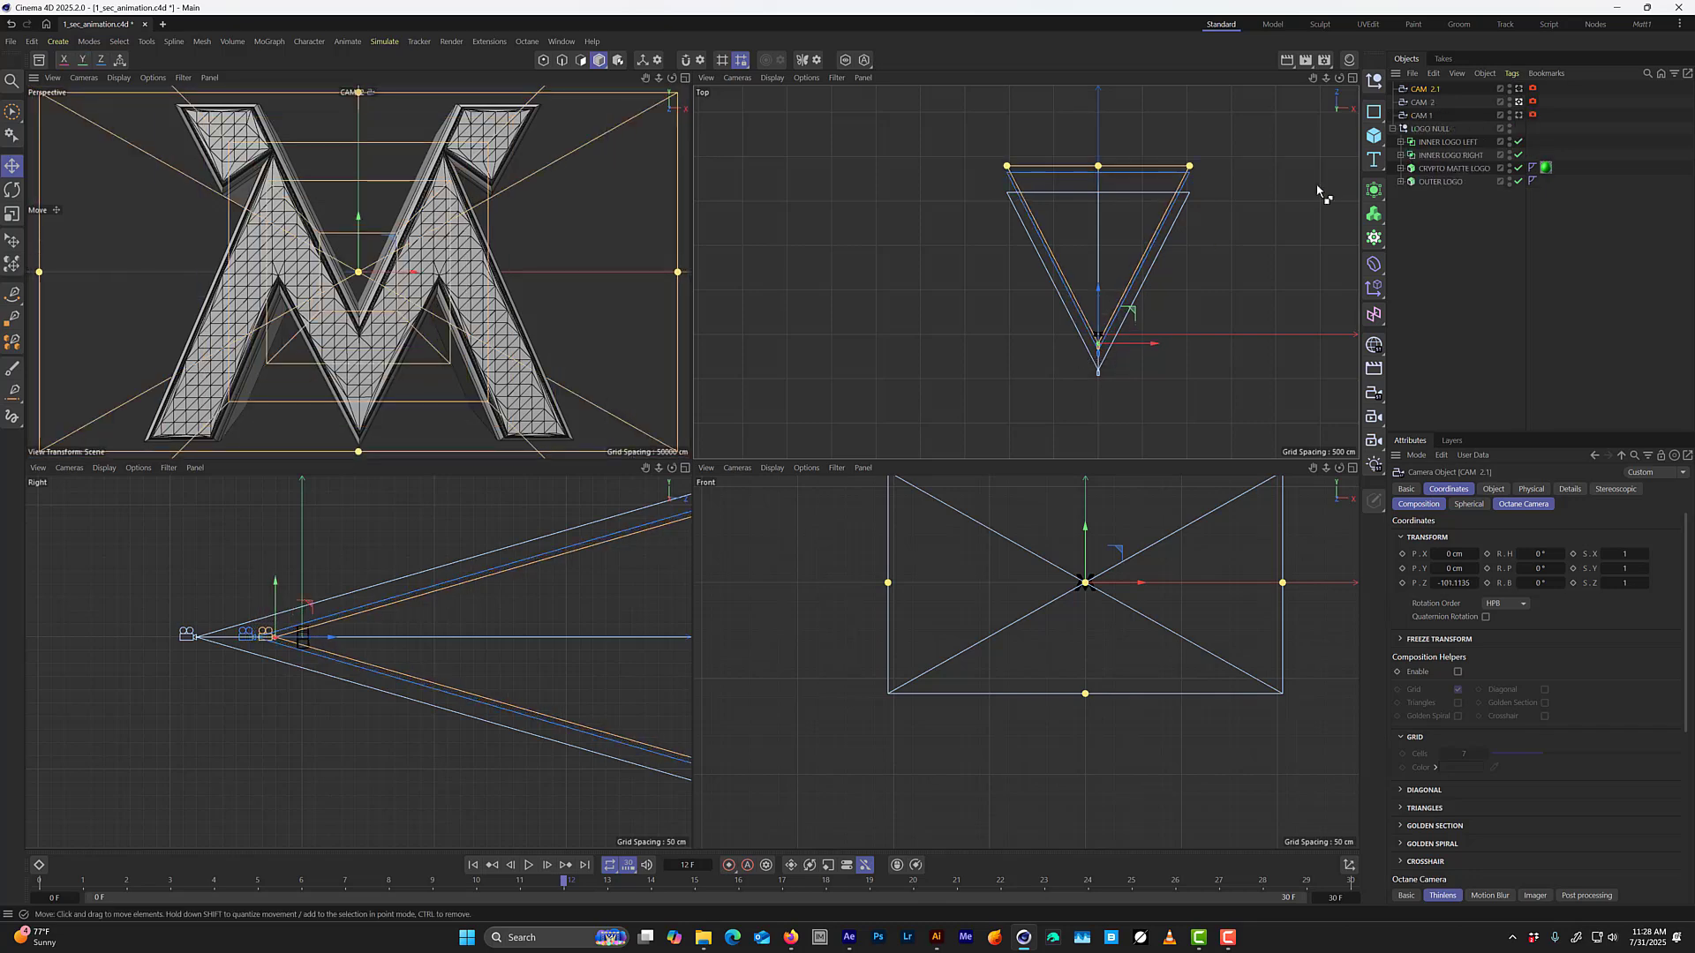
double_click(1432, 90)
drag(1448, 89, 1434, 83)
text(3)
key(Return)
Look through CAM 3 and move it forward into the logo, to a Z position of about 4.59 cm.
click(1518, 89)
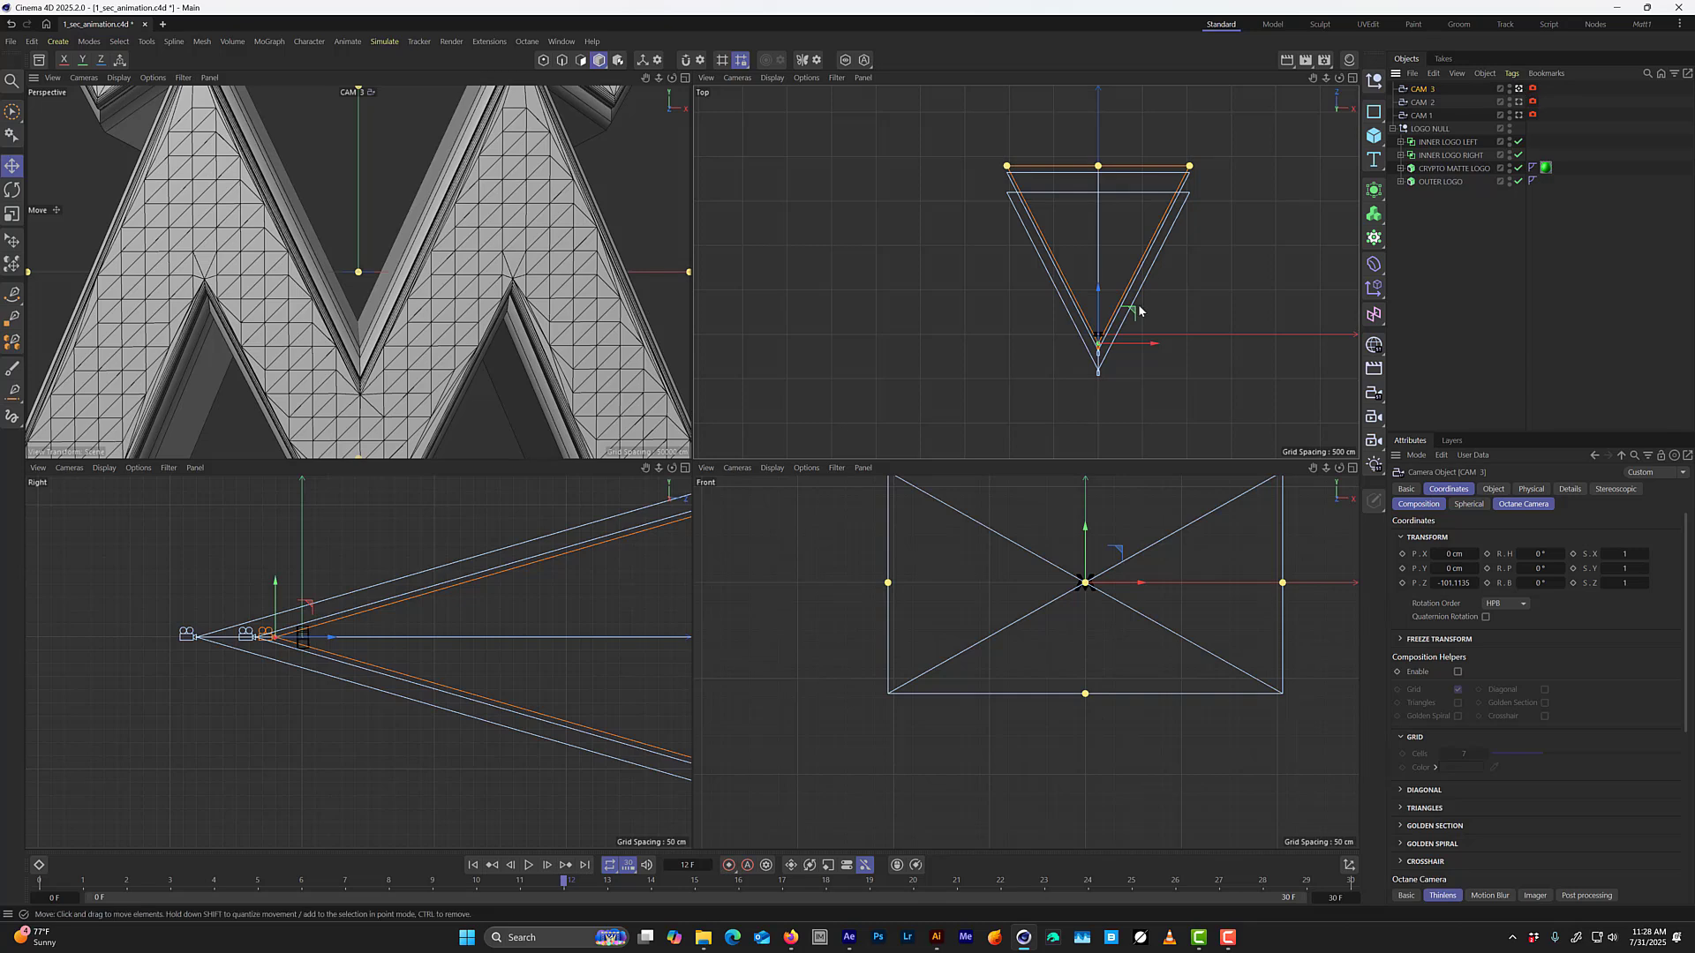
scroll(1095, 340, up, 10)
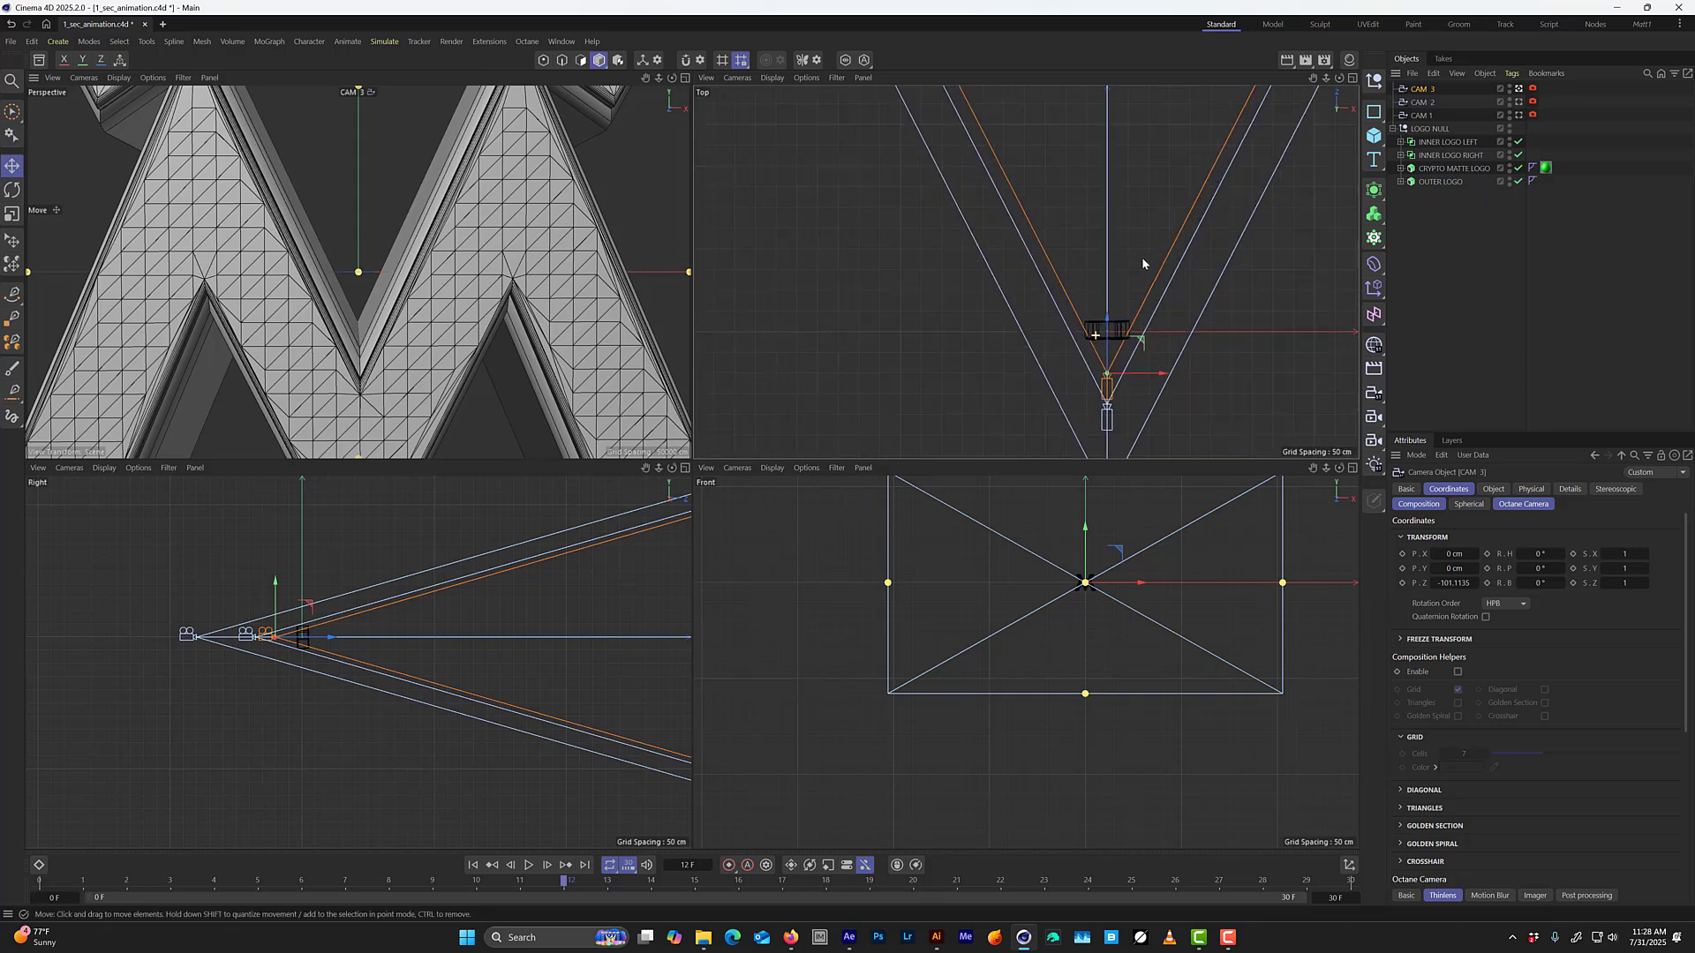
drag(1105, 320, 1126, 215)
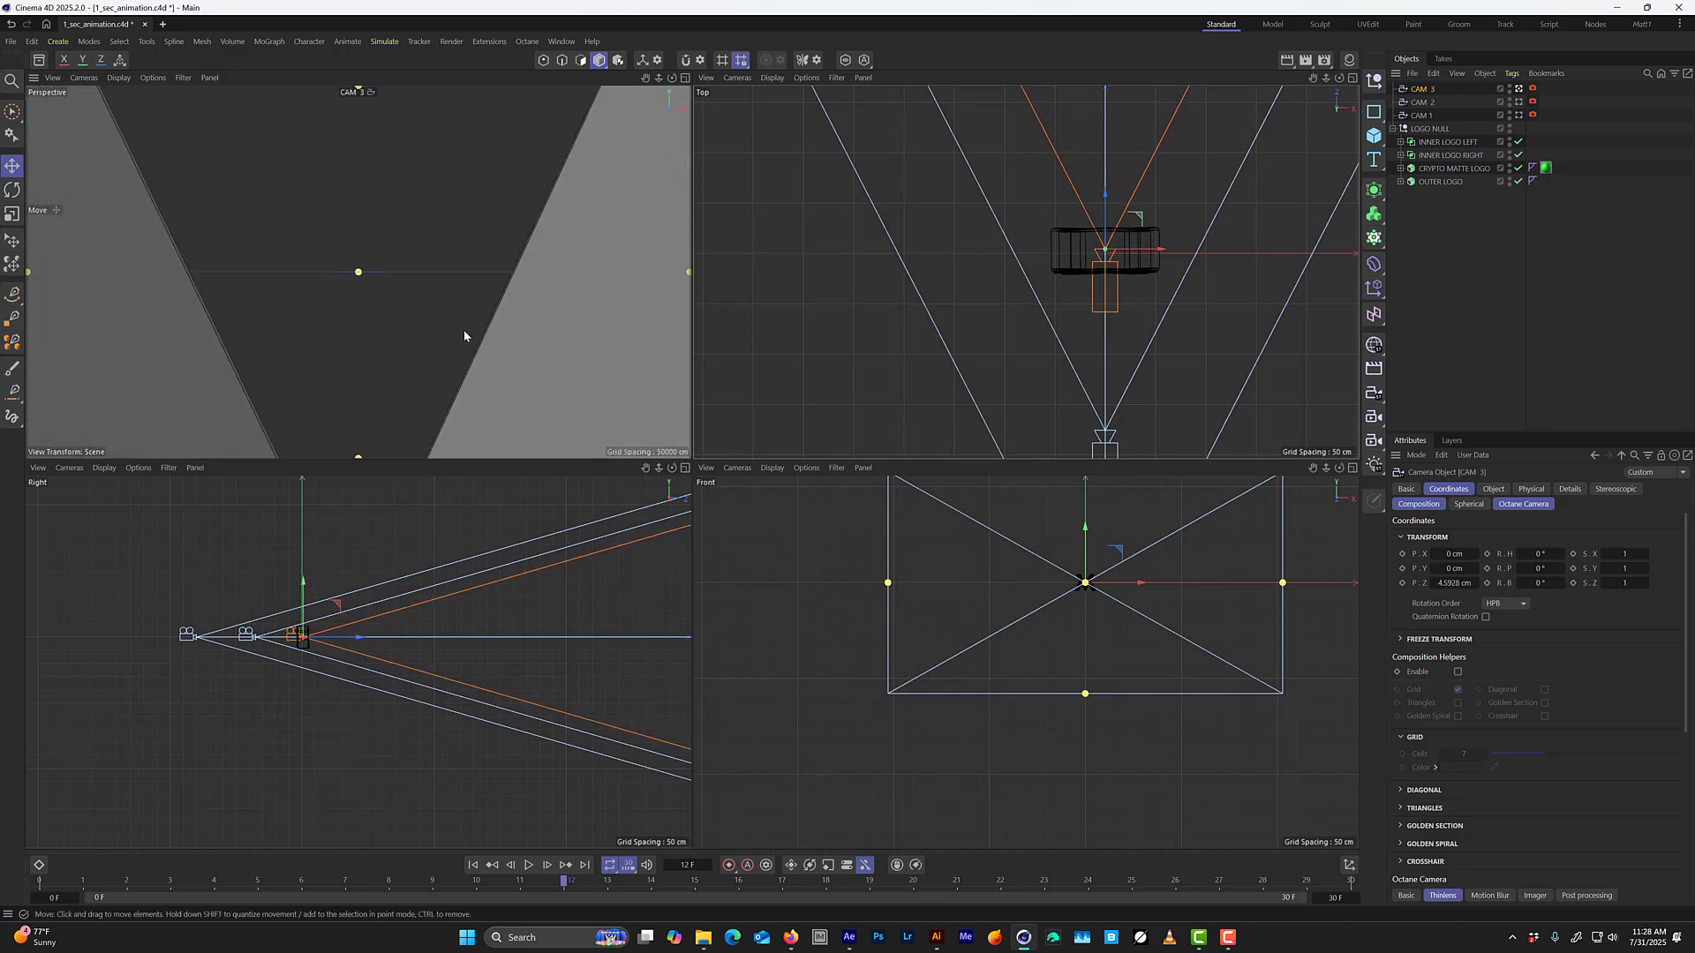
Look through CAM 1 in the single perspective view and save the project.
middle_click(473, 322)
click(1519, 115)
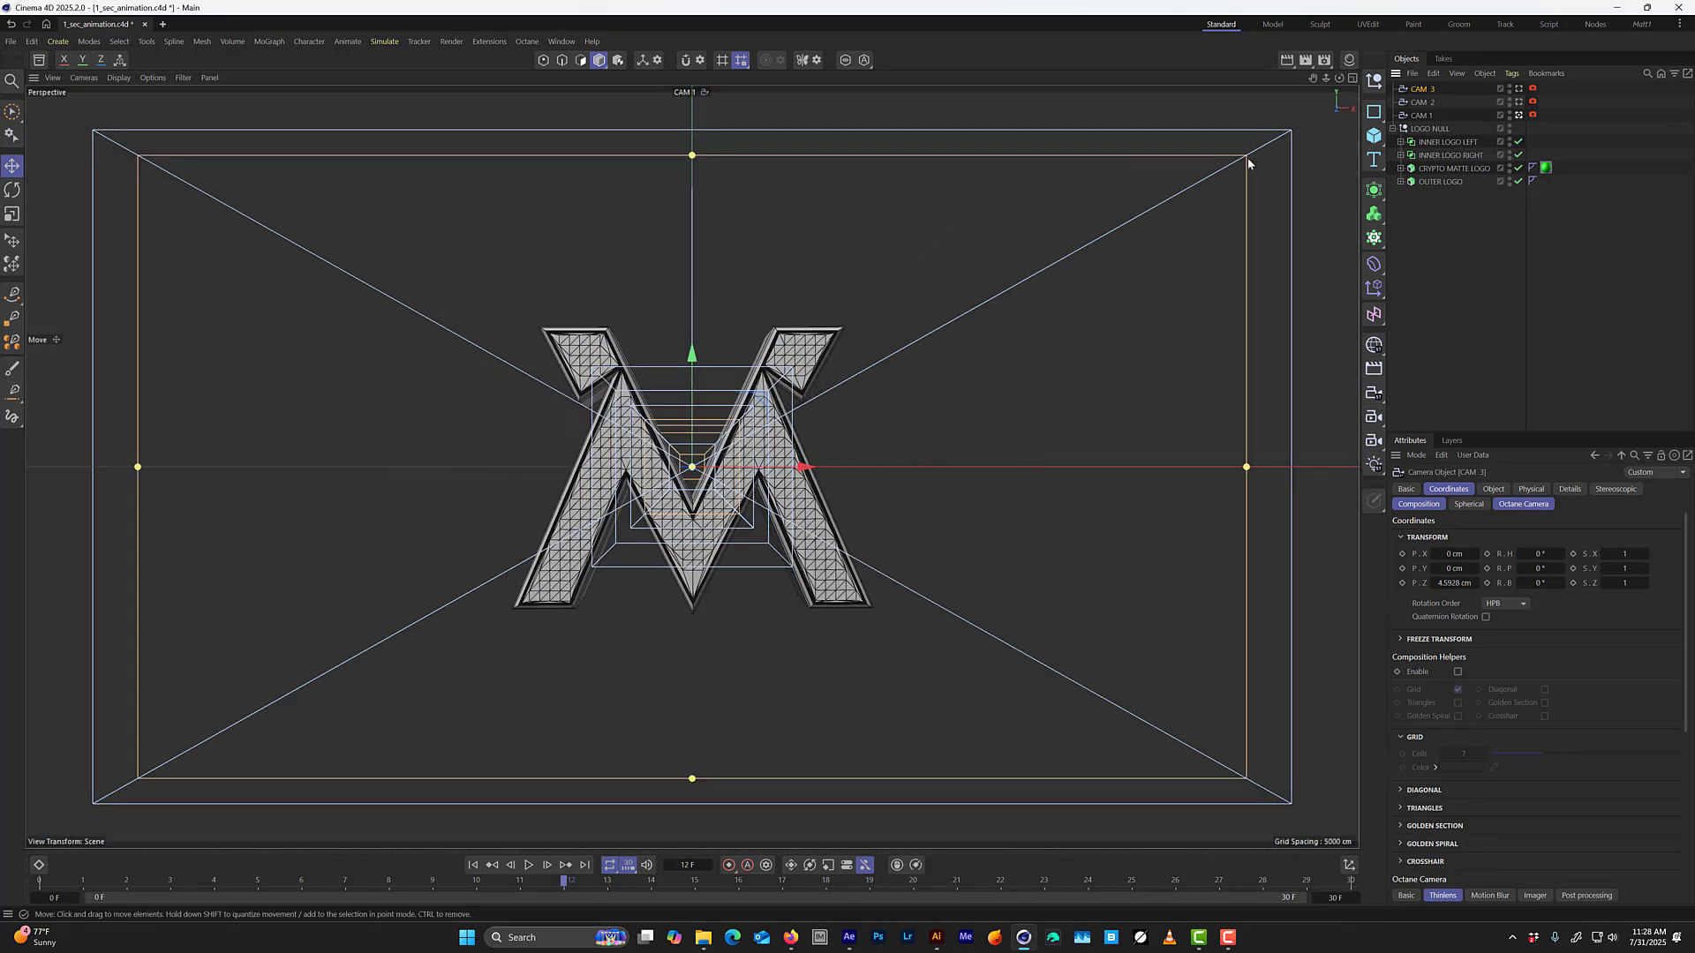
key(ctrl+s)
Select CAM 1, CAM 2 and CAM 3, save the project, and create a Camera Morph from them.
click(1416, 115)
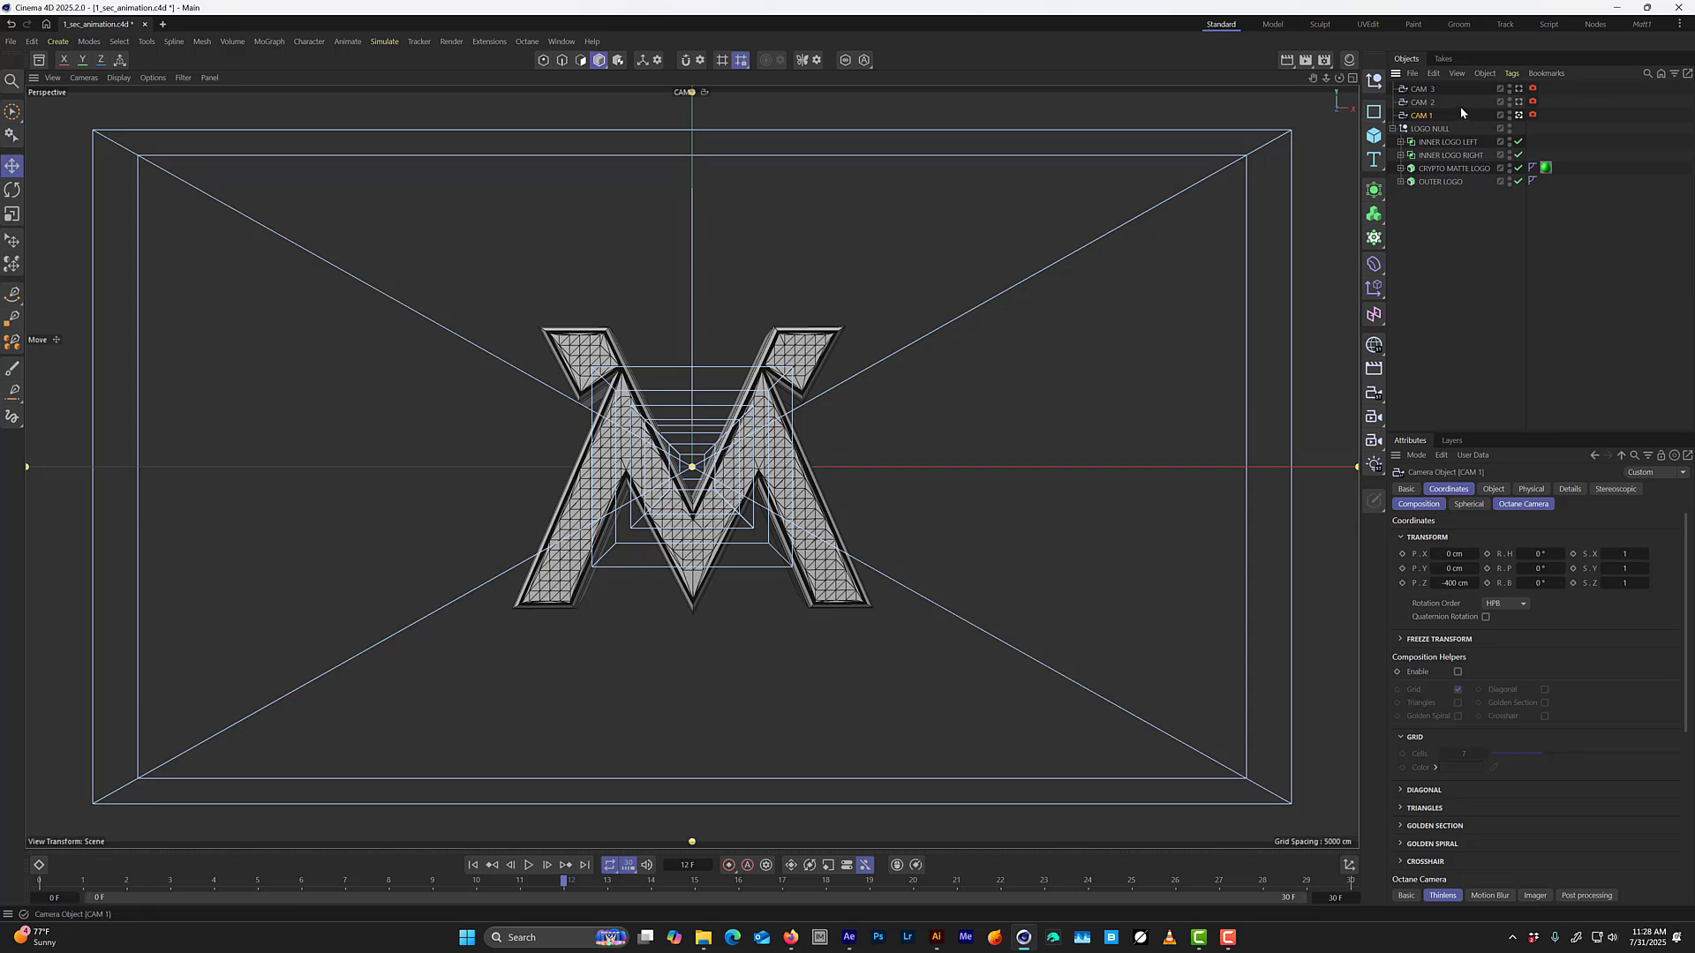
drag(1561, 86, 1413, 118)
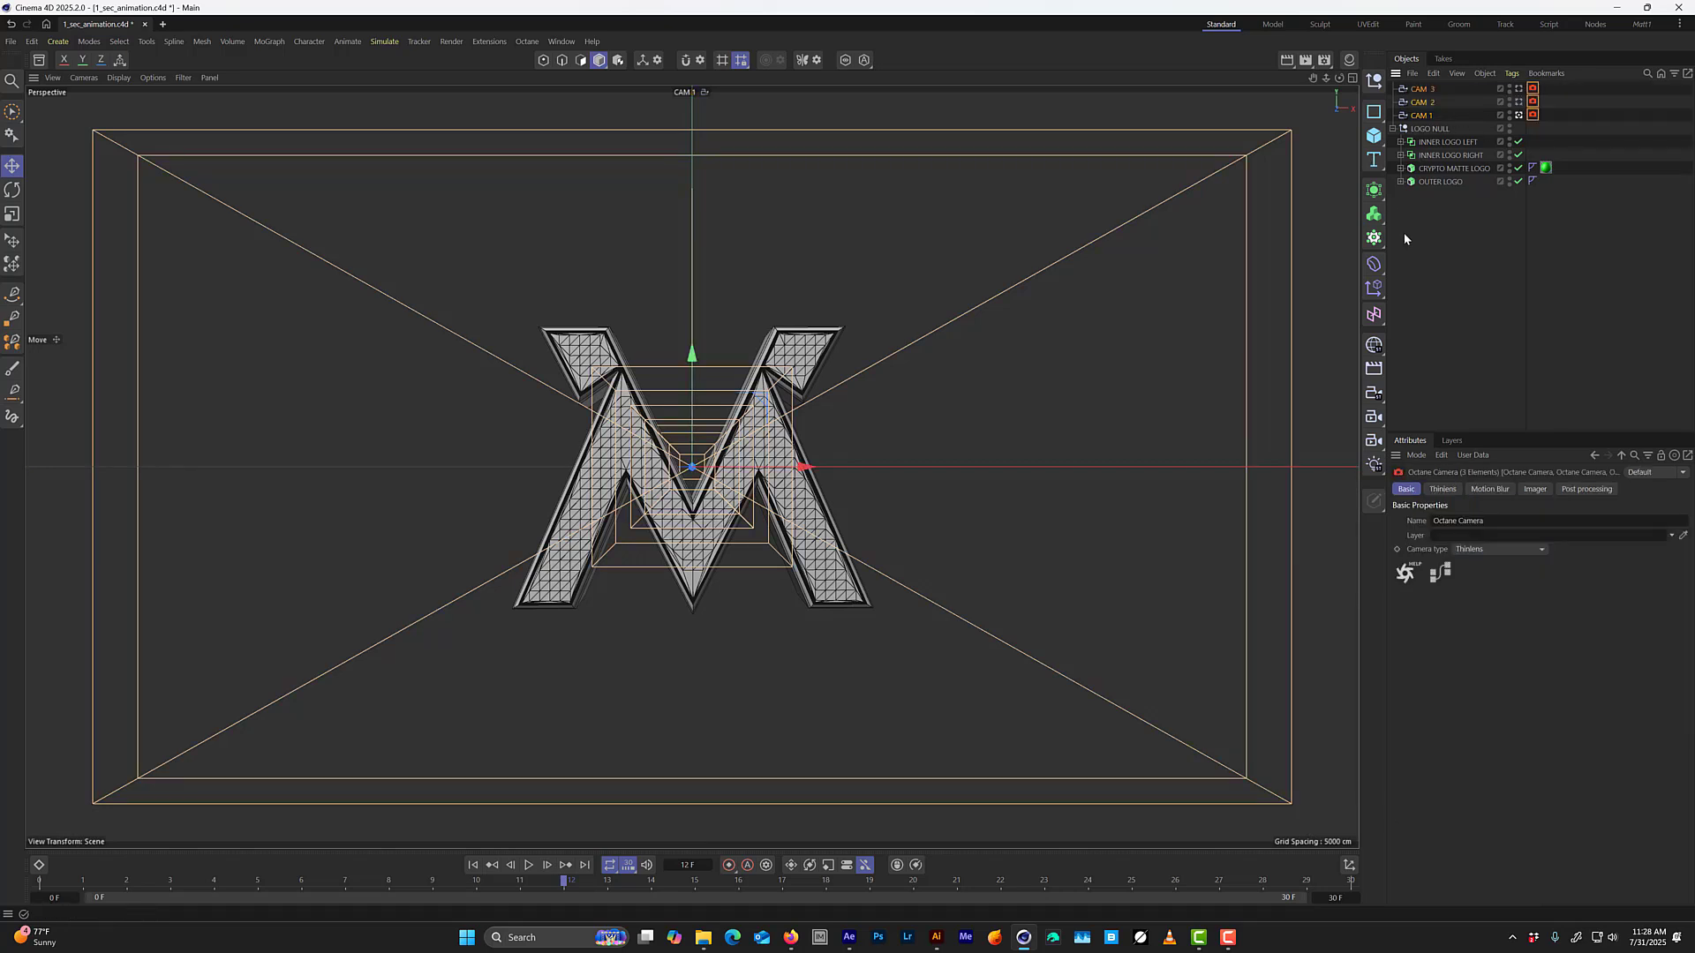
key(ctrl+s)
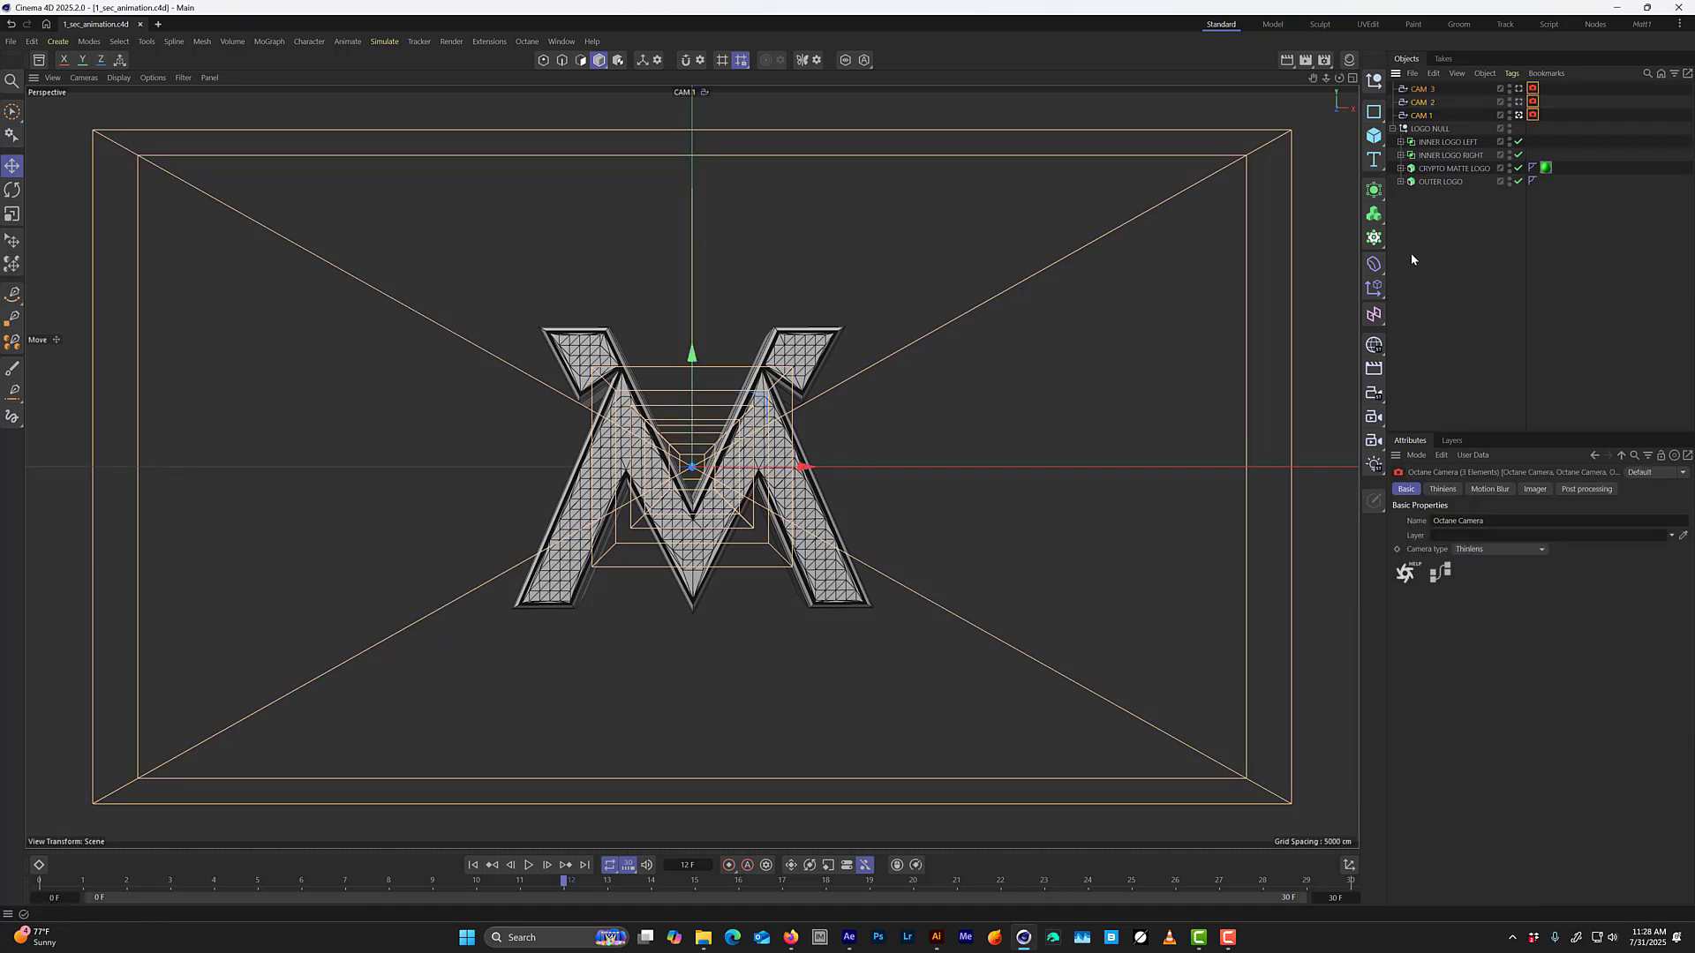
click(1379, 421)
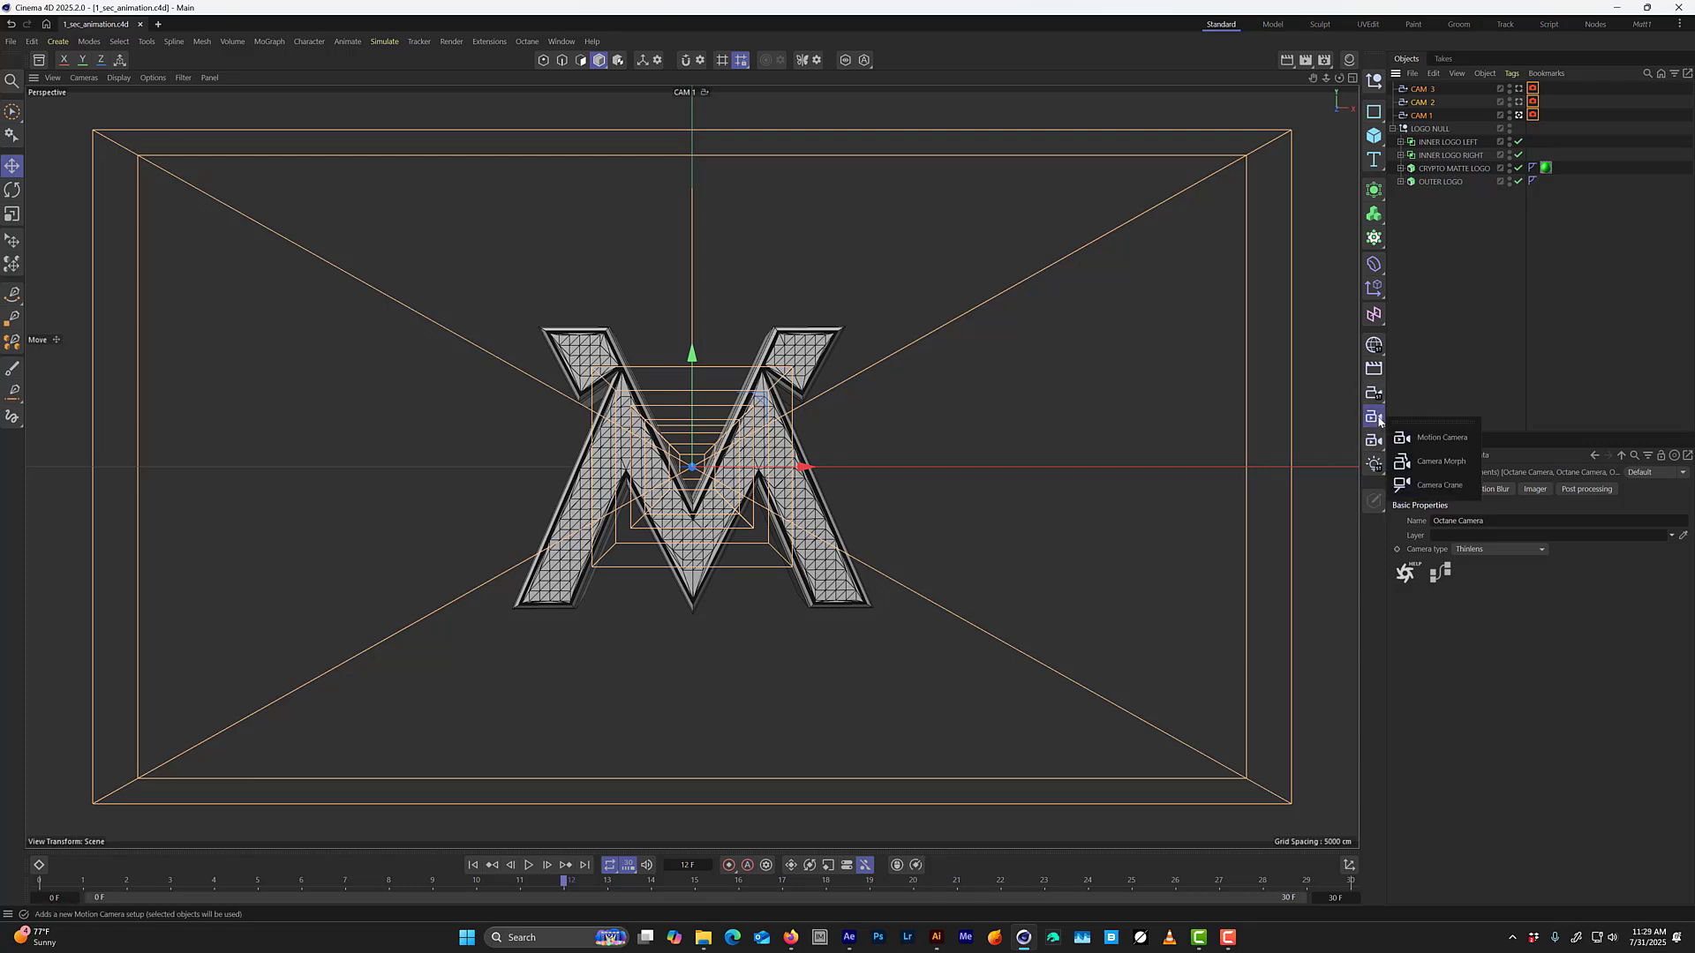
click(1426, 465)
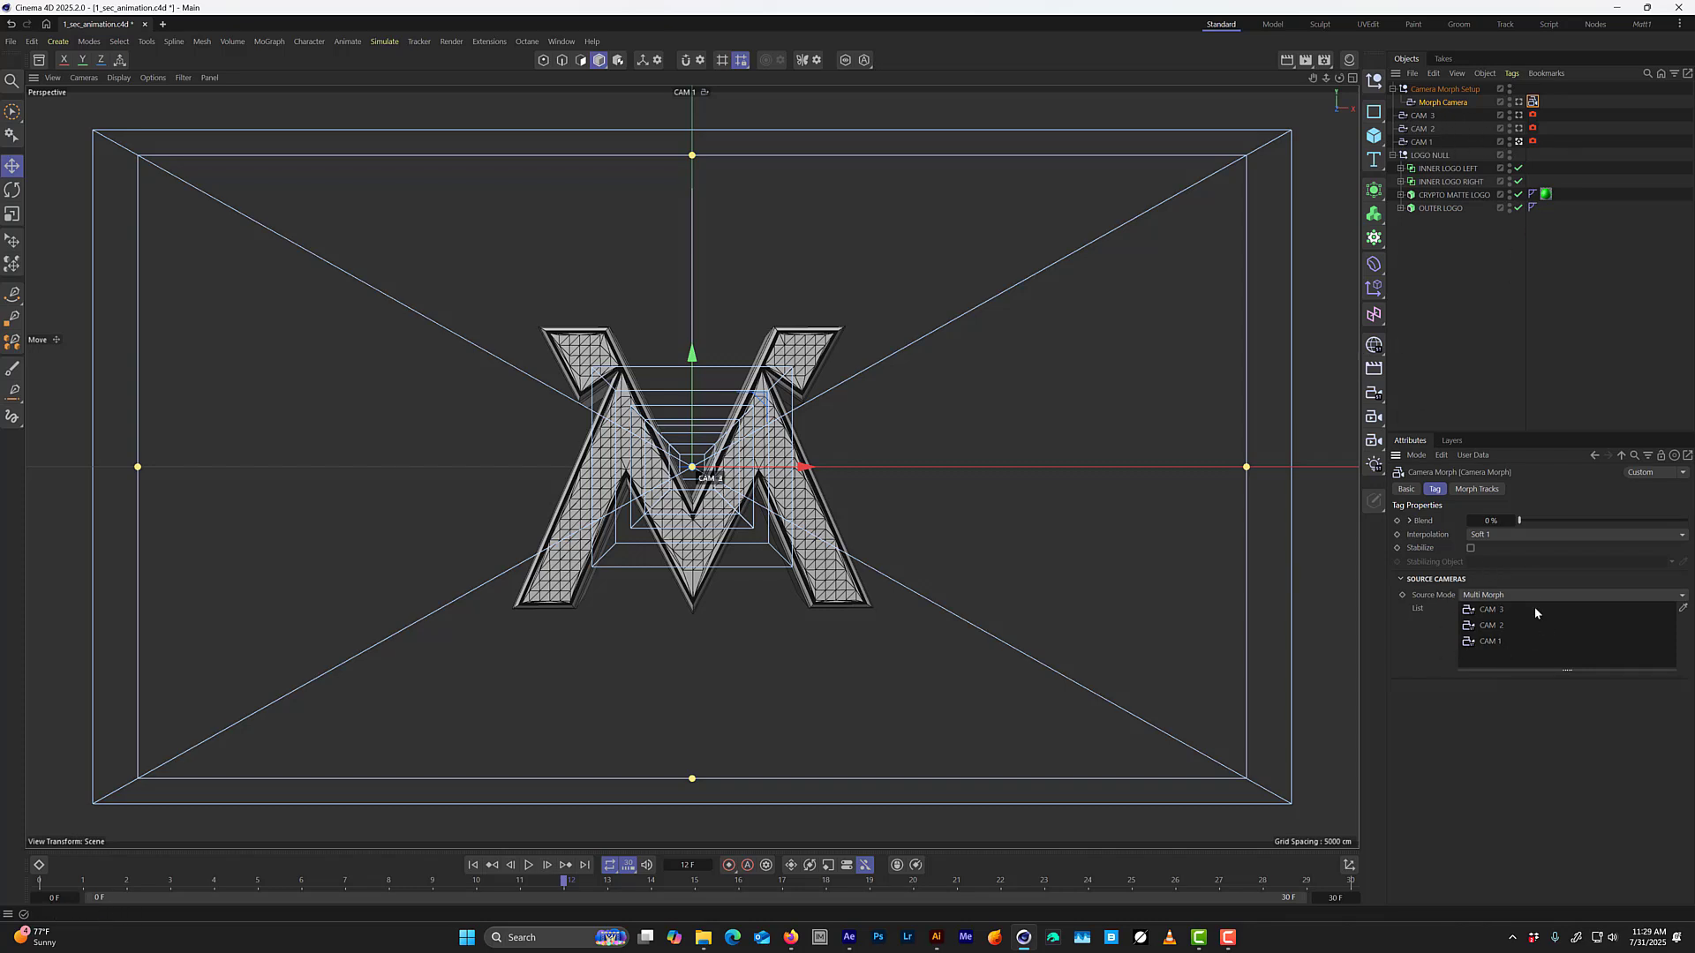
Look through the Morph Camera and preview its Blend from 0% to 100% and back to 0%.
click(1519, 103)
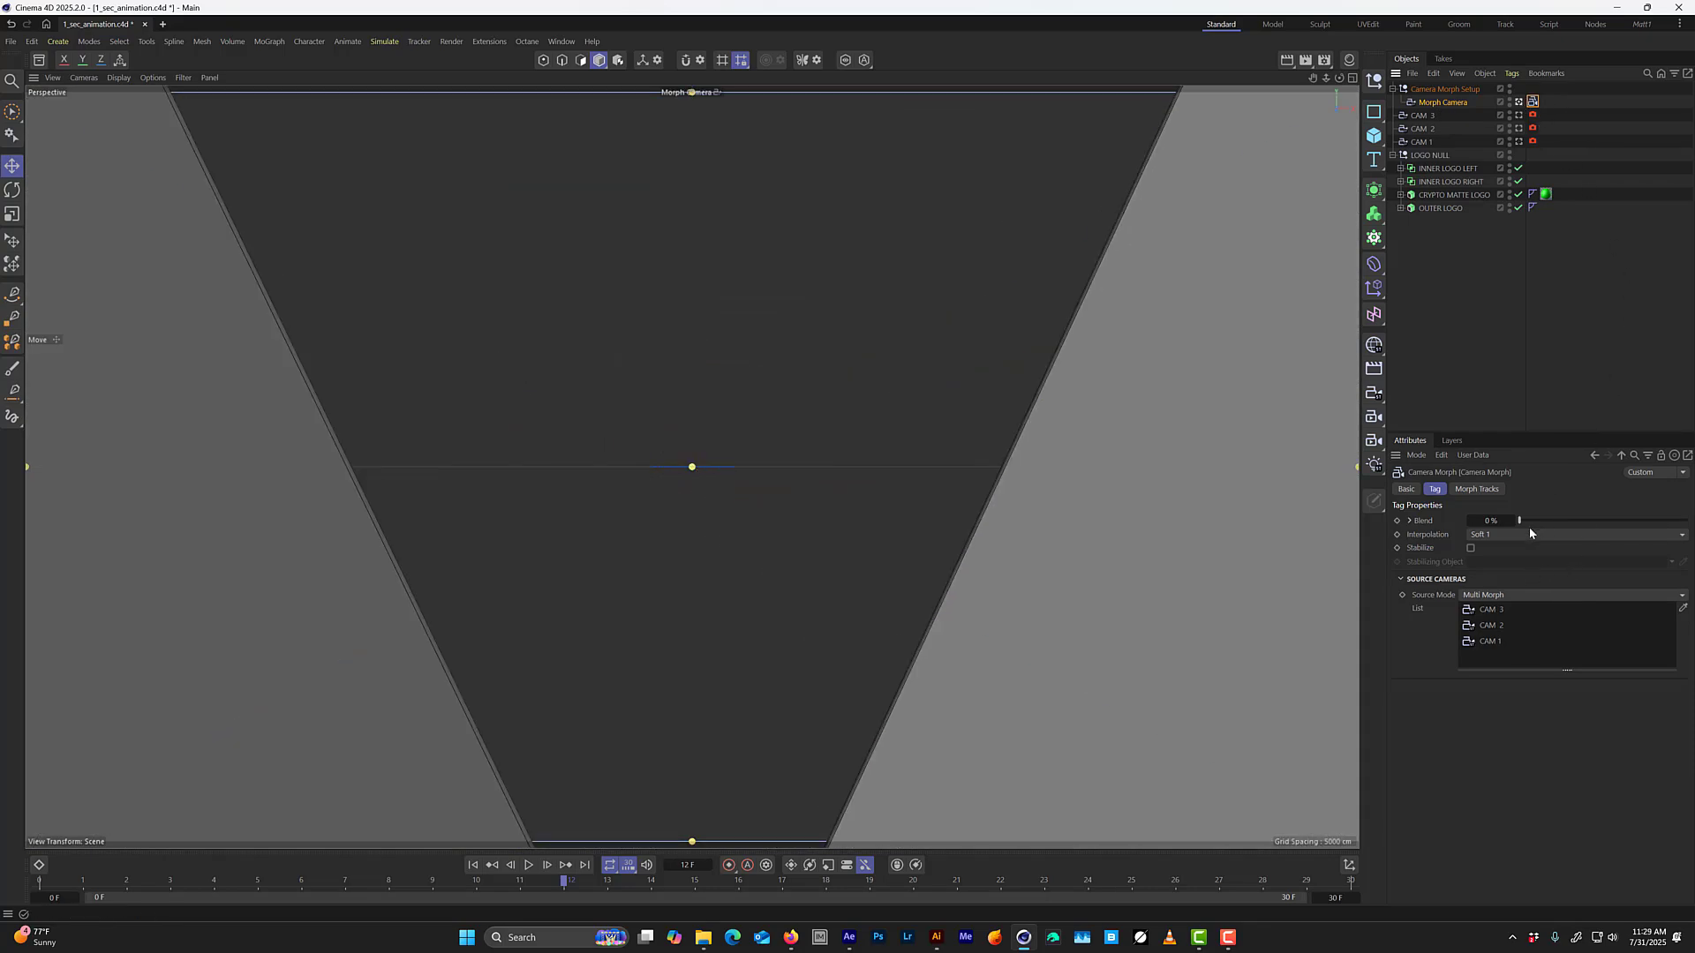
drag(1522, 522, 1688, 503)
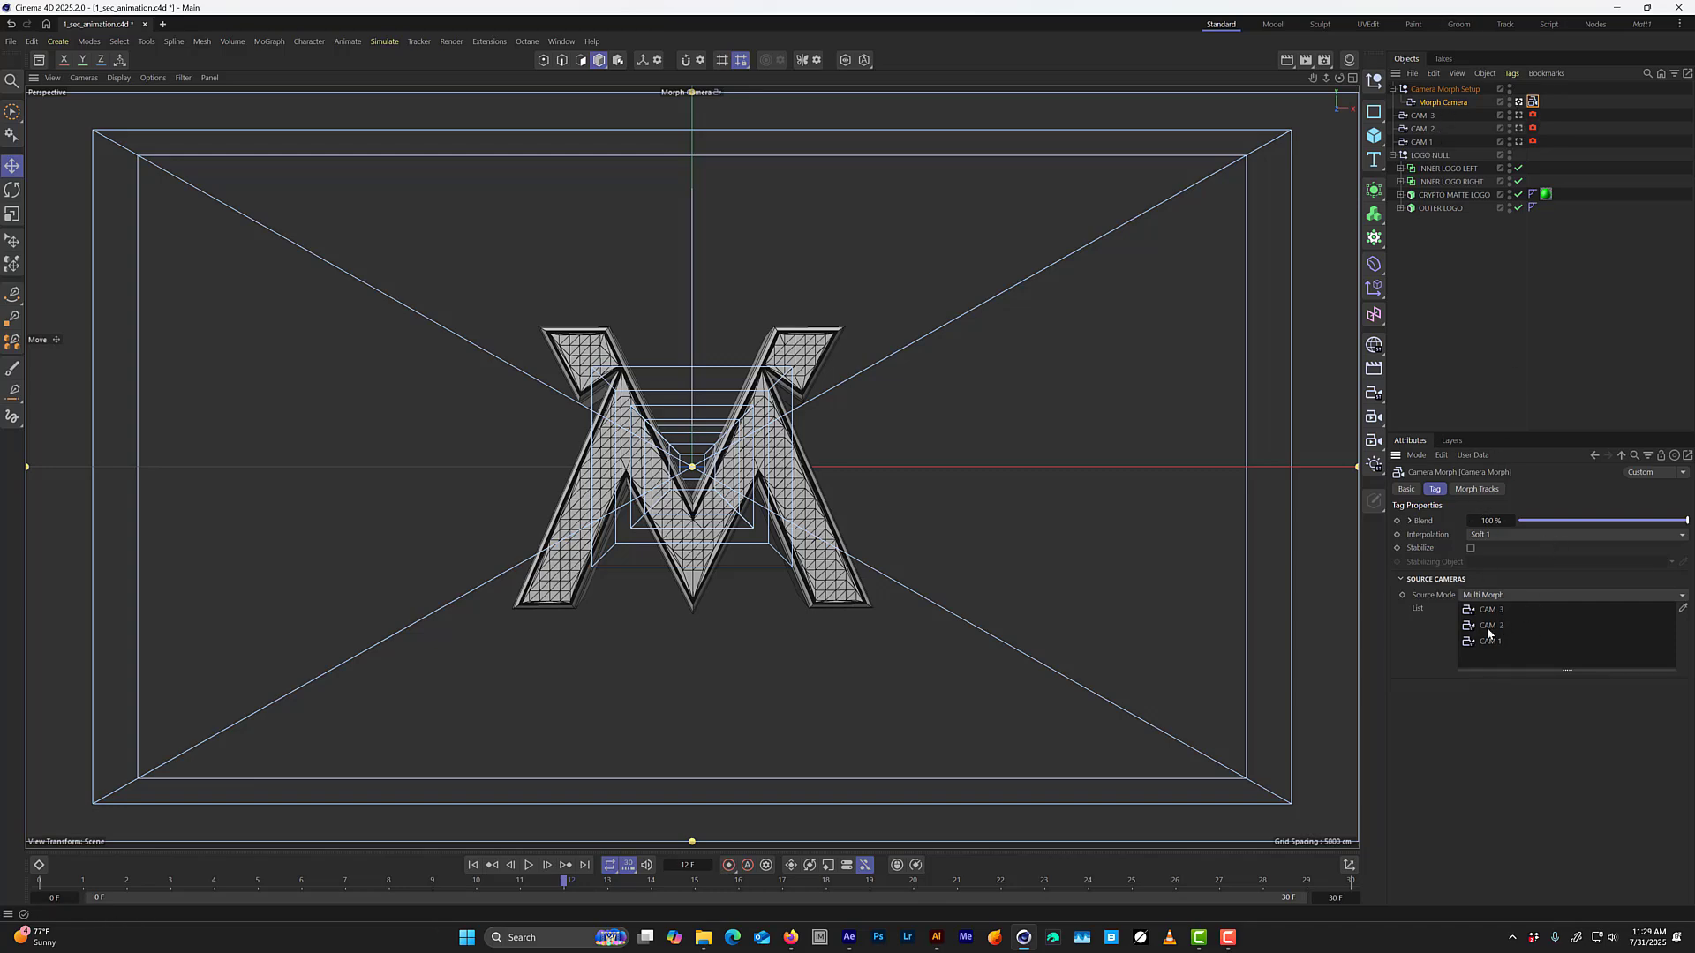
drag(1678, 528, 1517, 529)
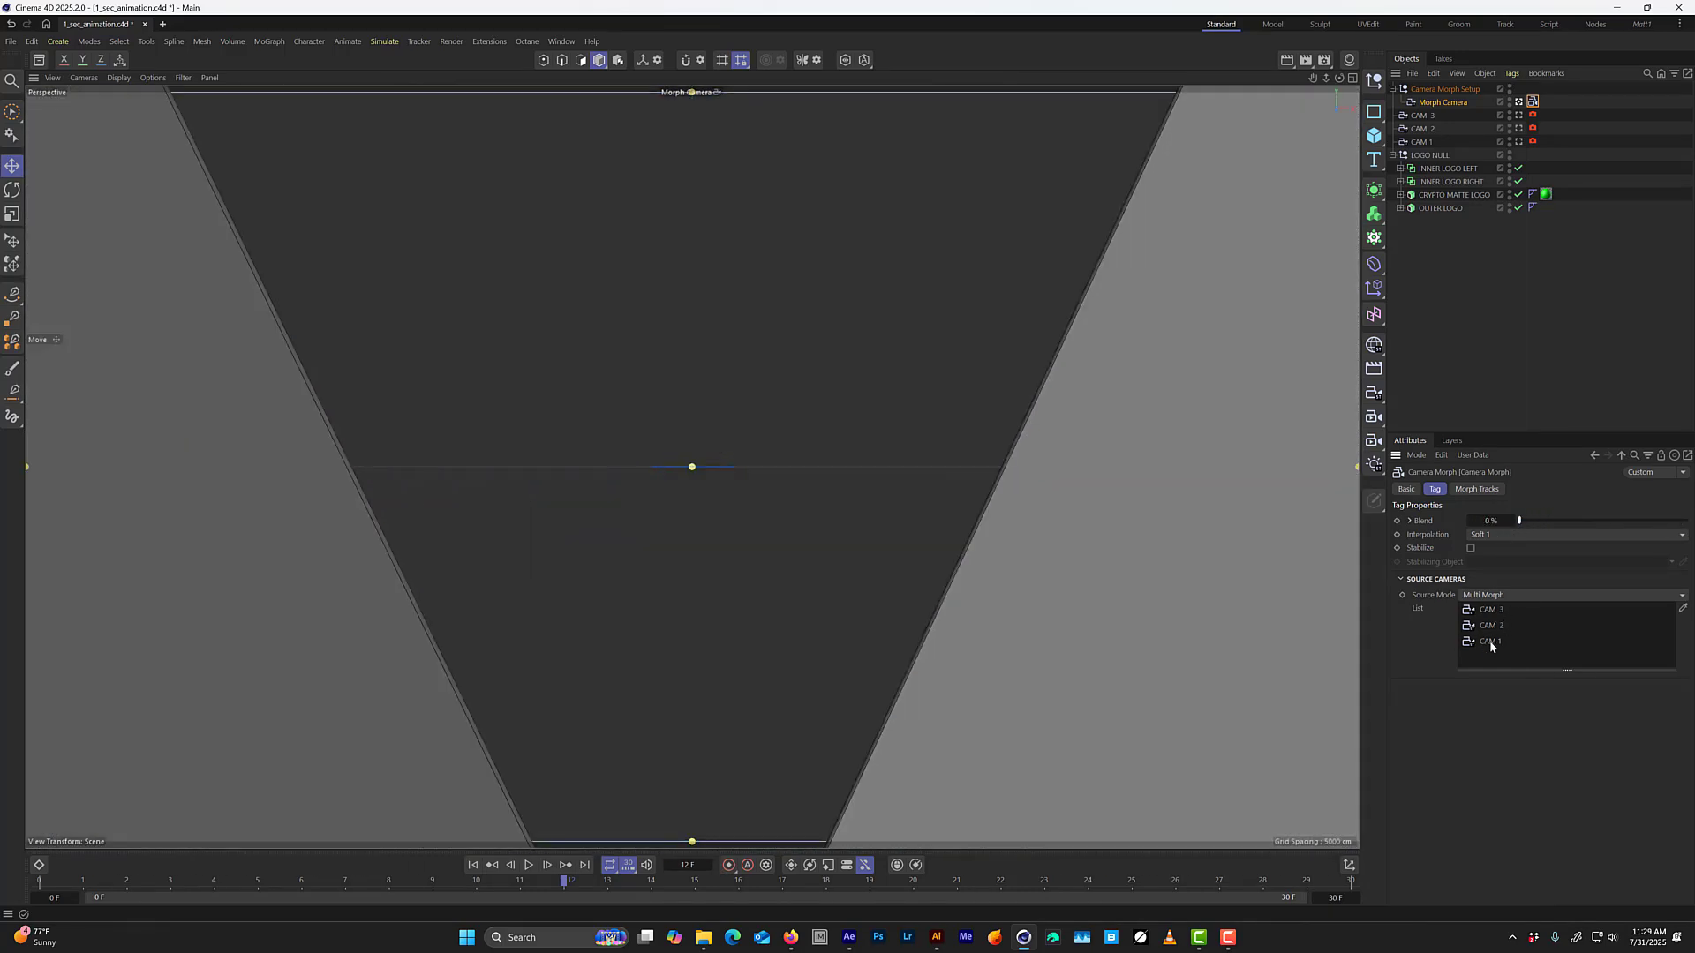
Reorder the morph's source cameras to CAM 1, CAM 2, CAM 3 and set Blend to 100%.
mouse_move(1494, 640)
mouse_down()
mouse_move(1496, 606)
mouse_move(1492, 651)
mouse_up()
drag(1532, 519, 1688, 520)
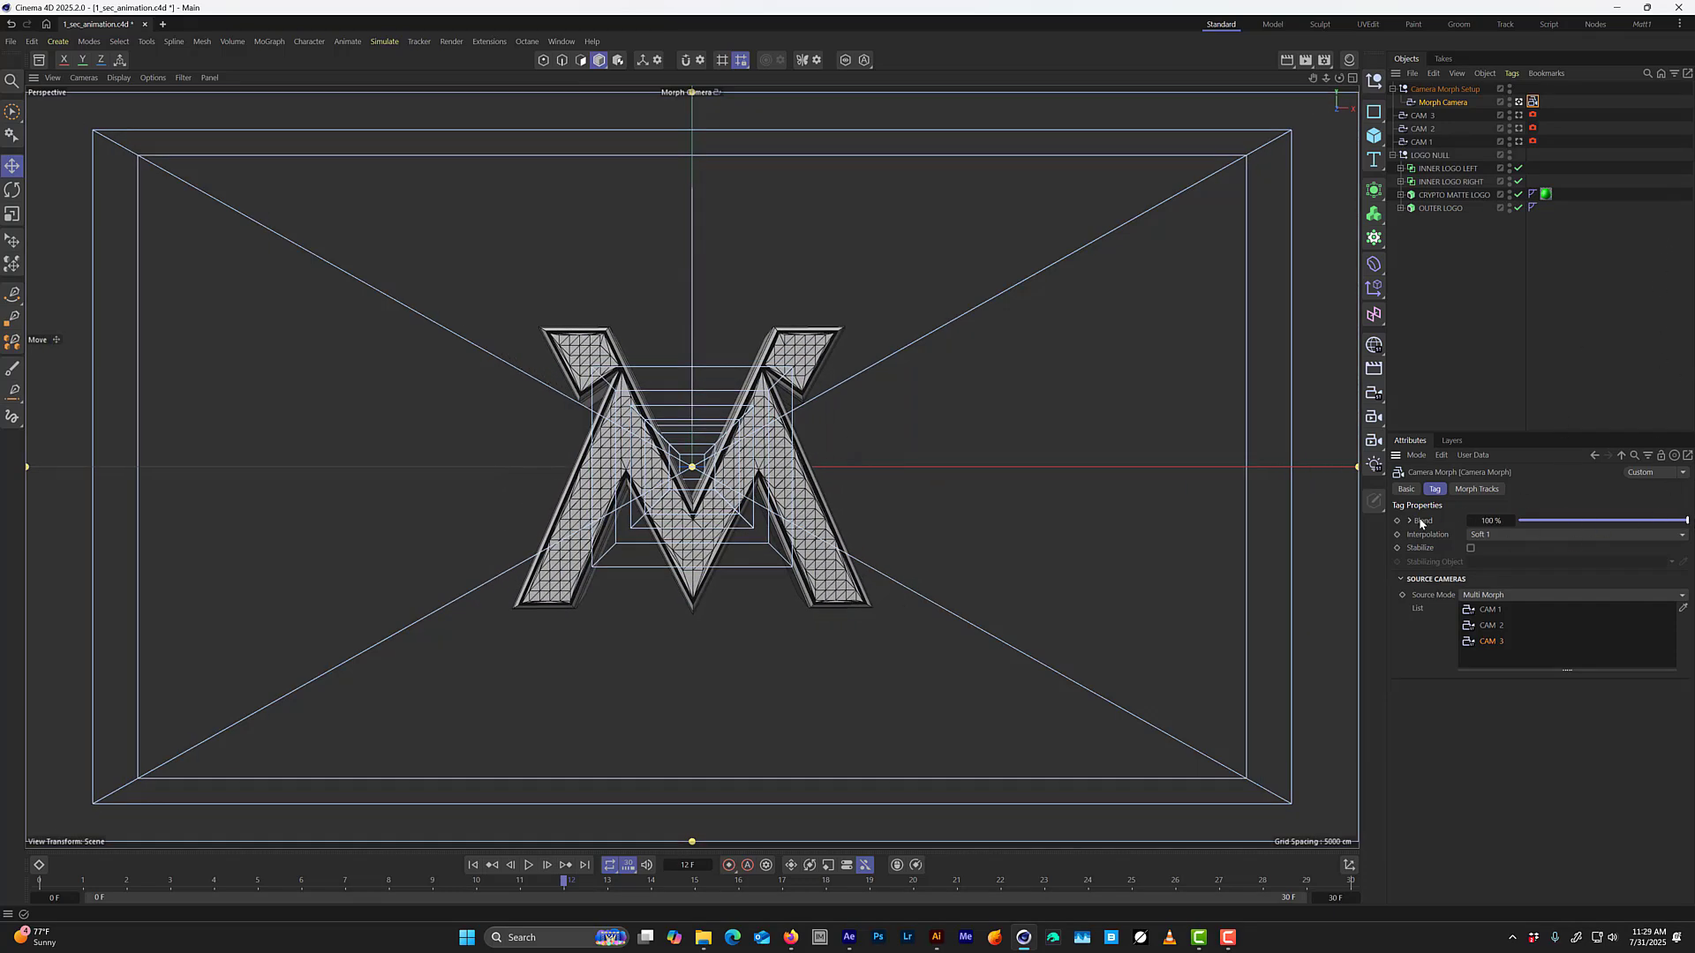
Check CAM 1's coordinates and compare the views through CAM 1 and CAM 2.
click(1447, 142)
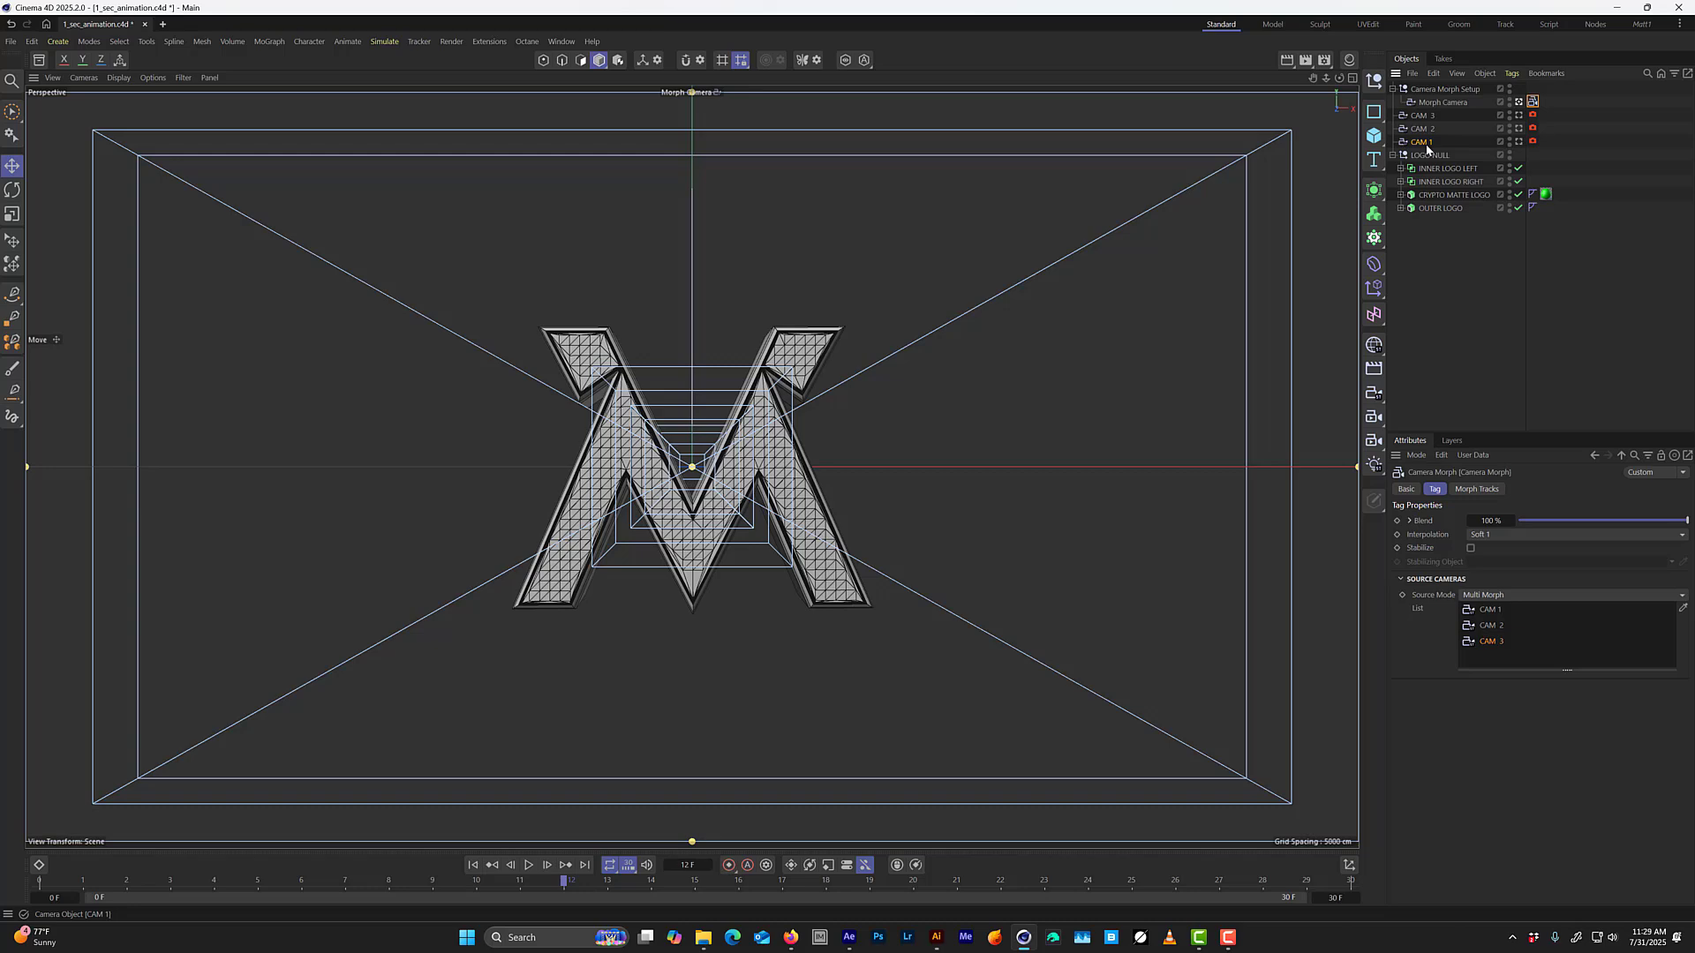
click(1519, 141)
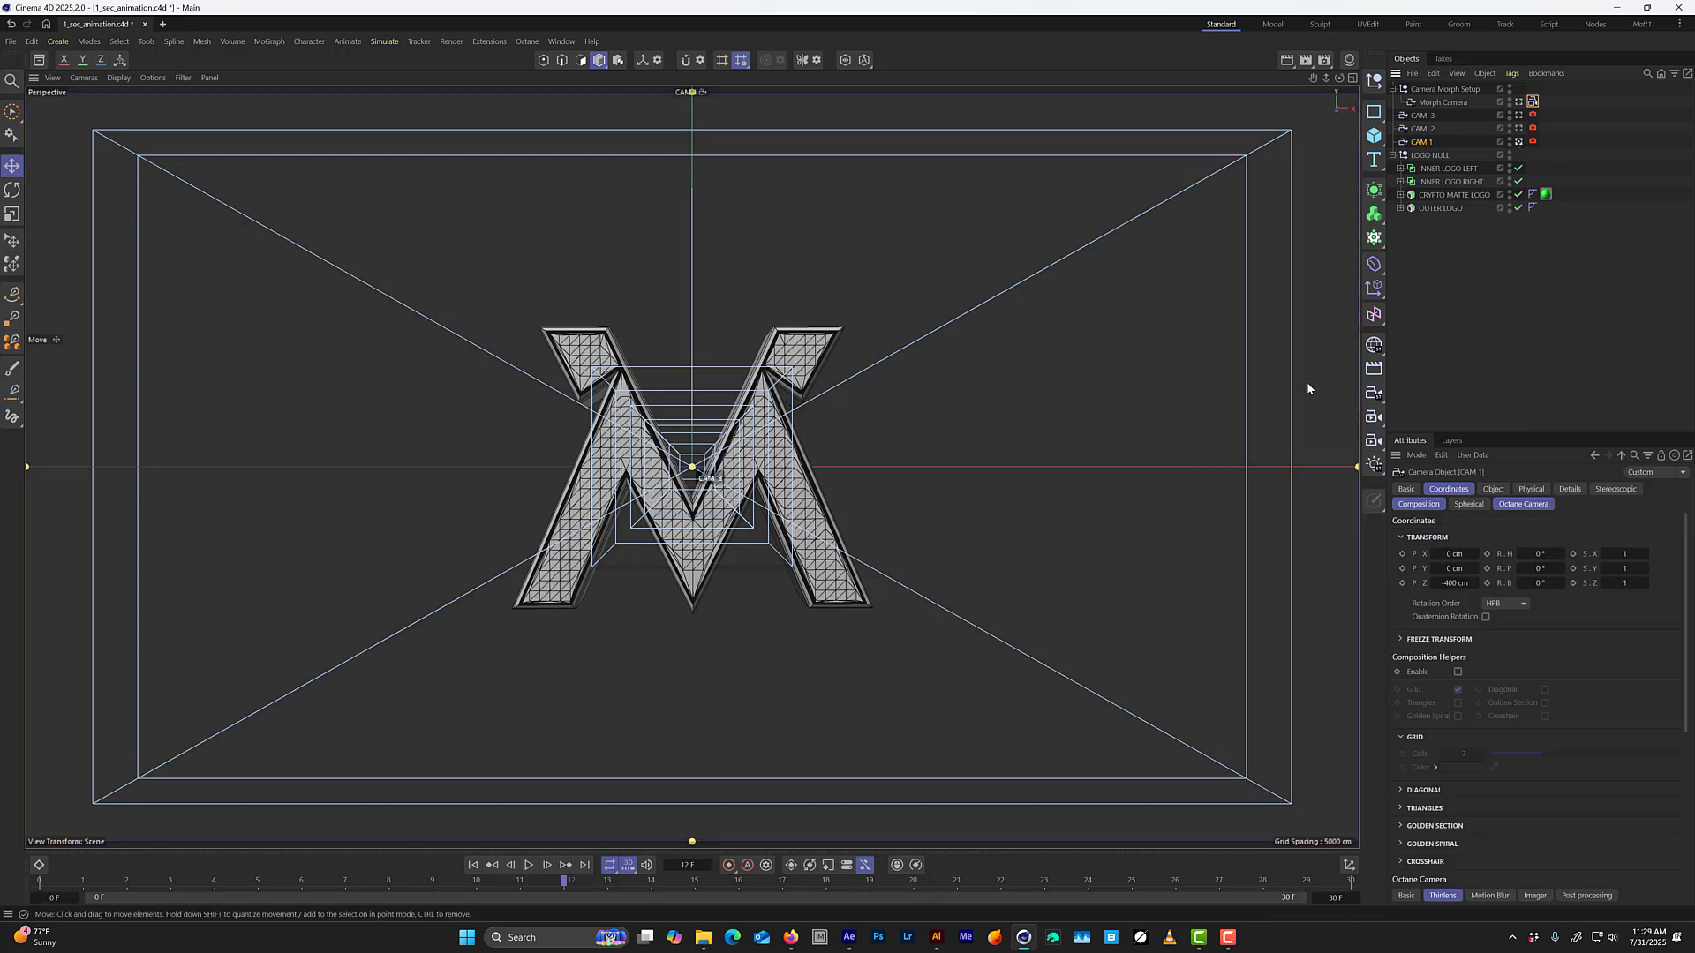
click(1519, 130)
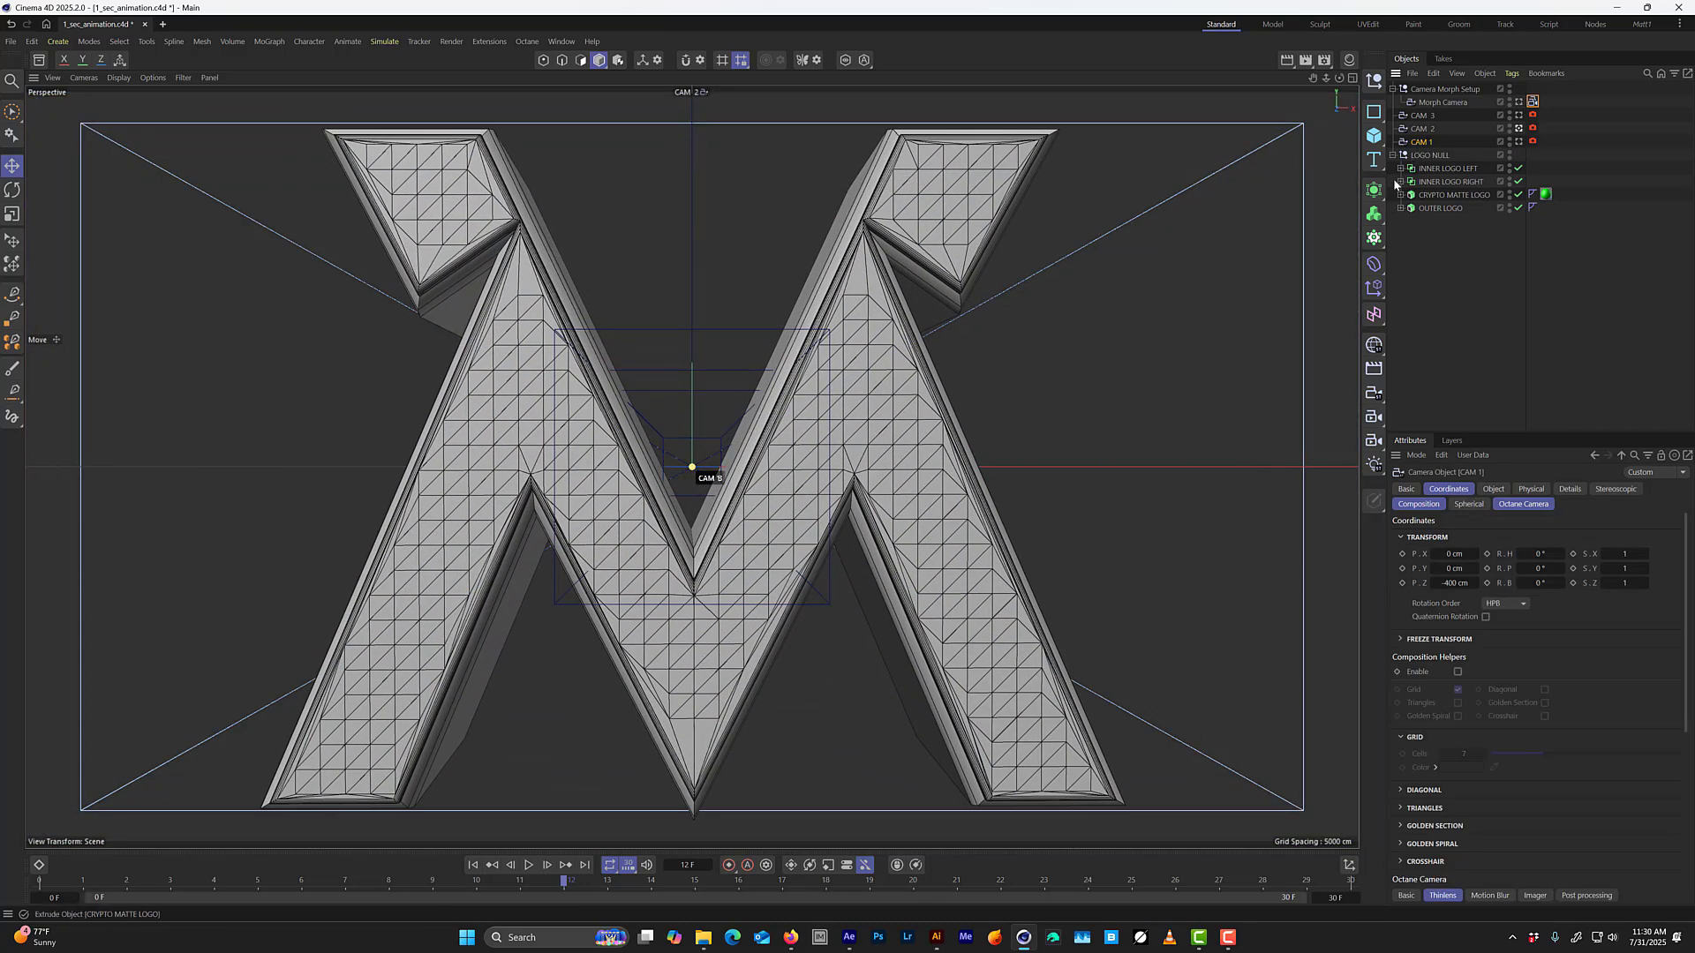
Tilt CAM 2's view of the logo to about 6.5° heading, 7.6° pitch and -4.6° bank, and save the project.
click(1422, 129)
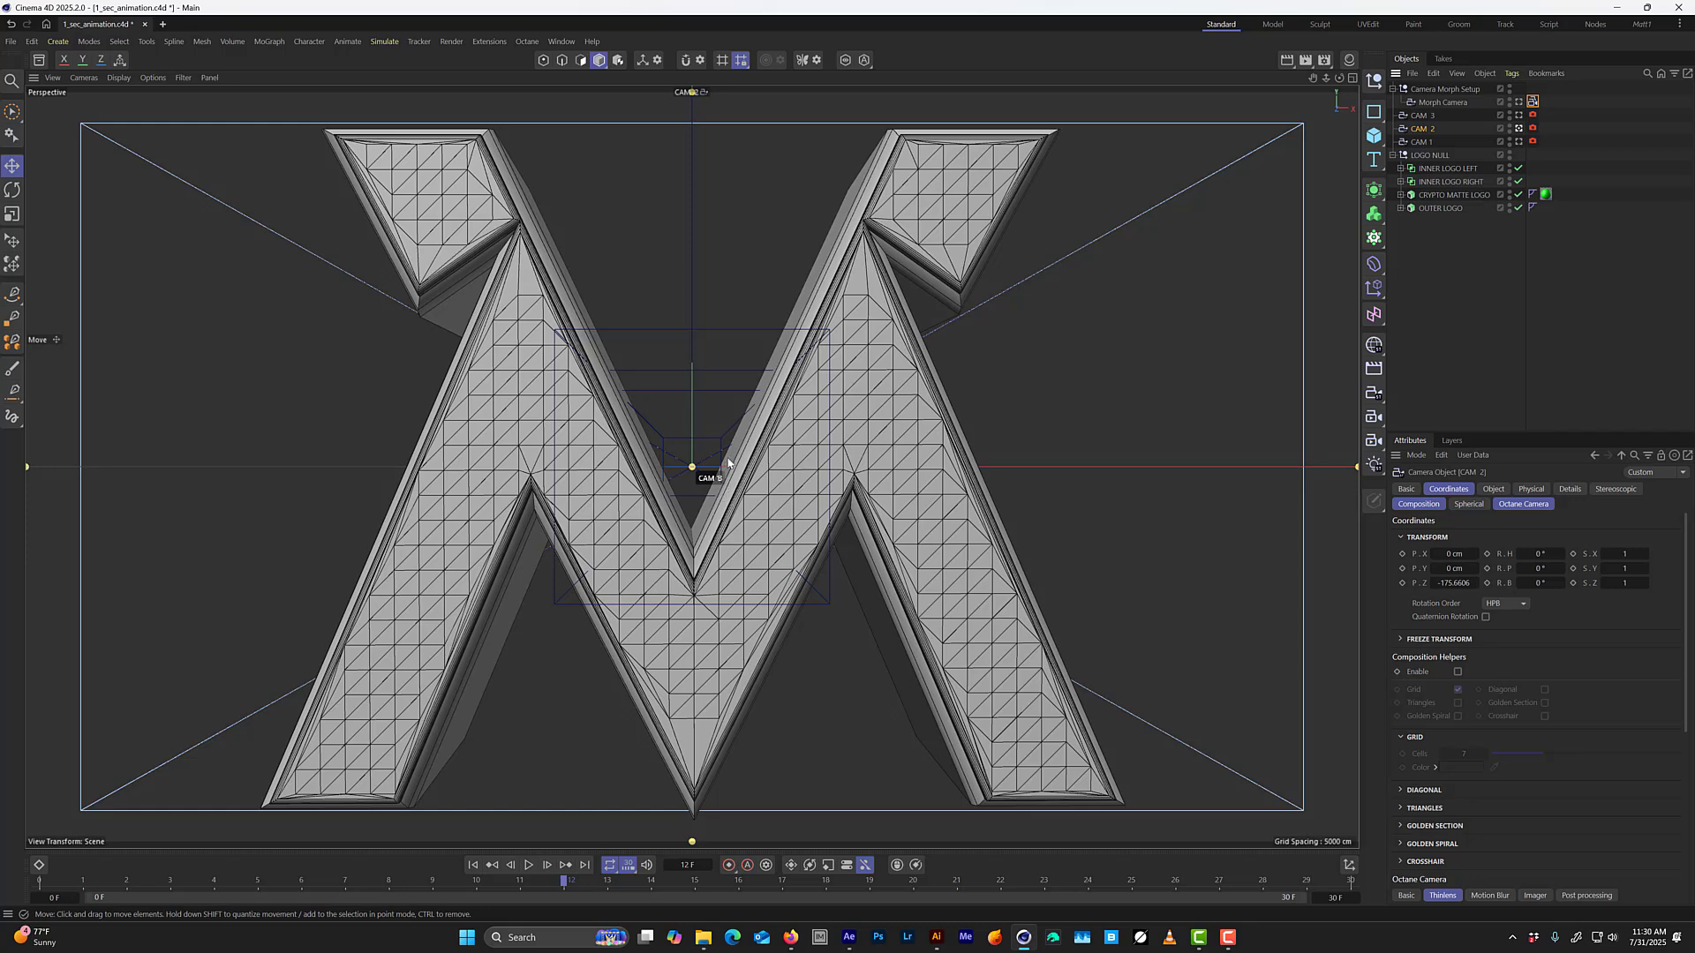
mouse_move(726, 461)
alt+mouse_down()
mouse_move(713, 450)
mouse_move(692, 469)
mouse_move(715, 492)
alt+mouse_up()
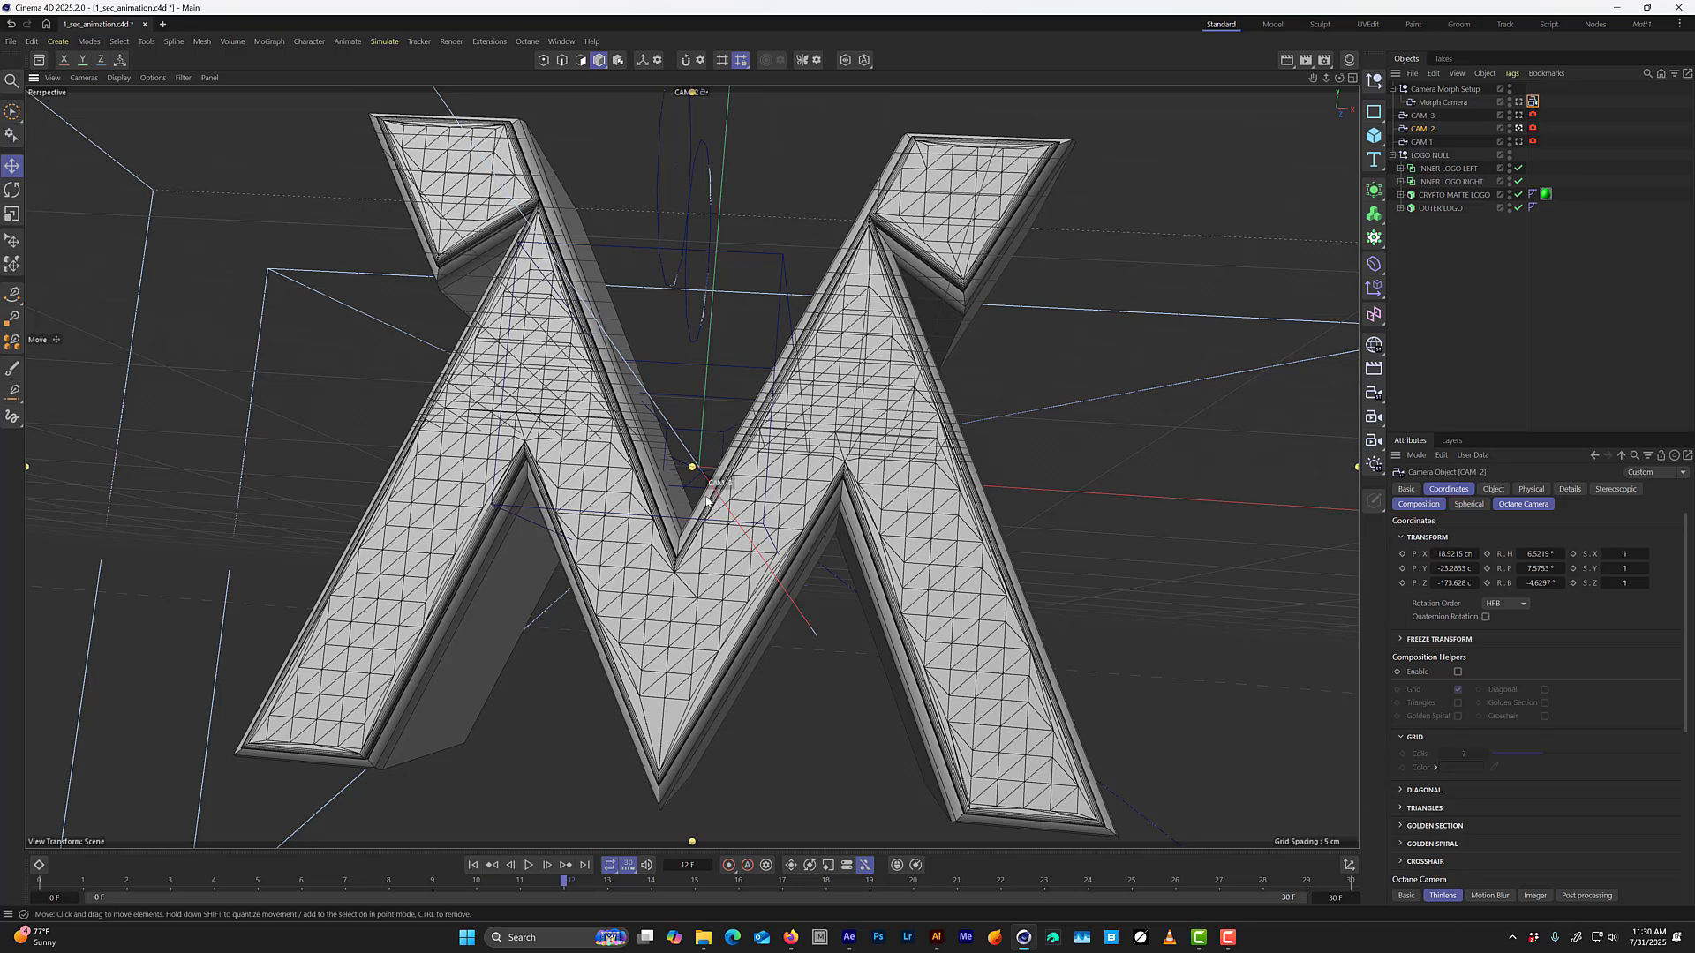
key(ctrl+s)
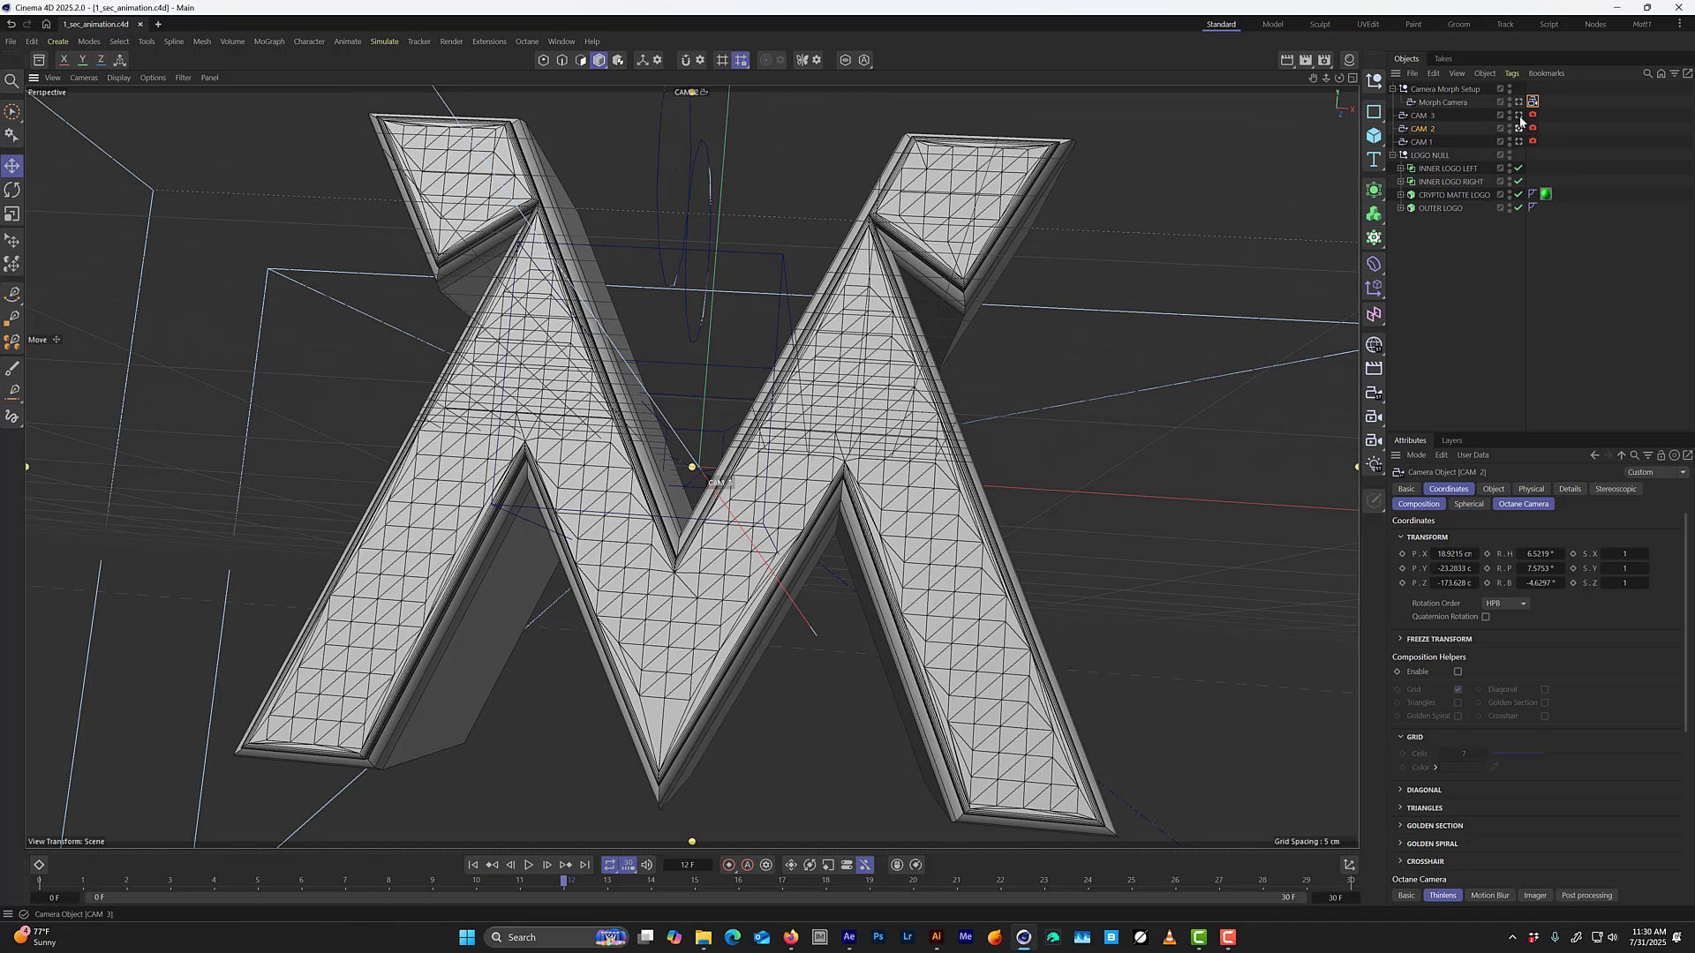
Look through CAM 3 and lower it in the front view to about -21.85 cm on Y.
click(1419, 116)
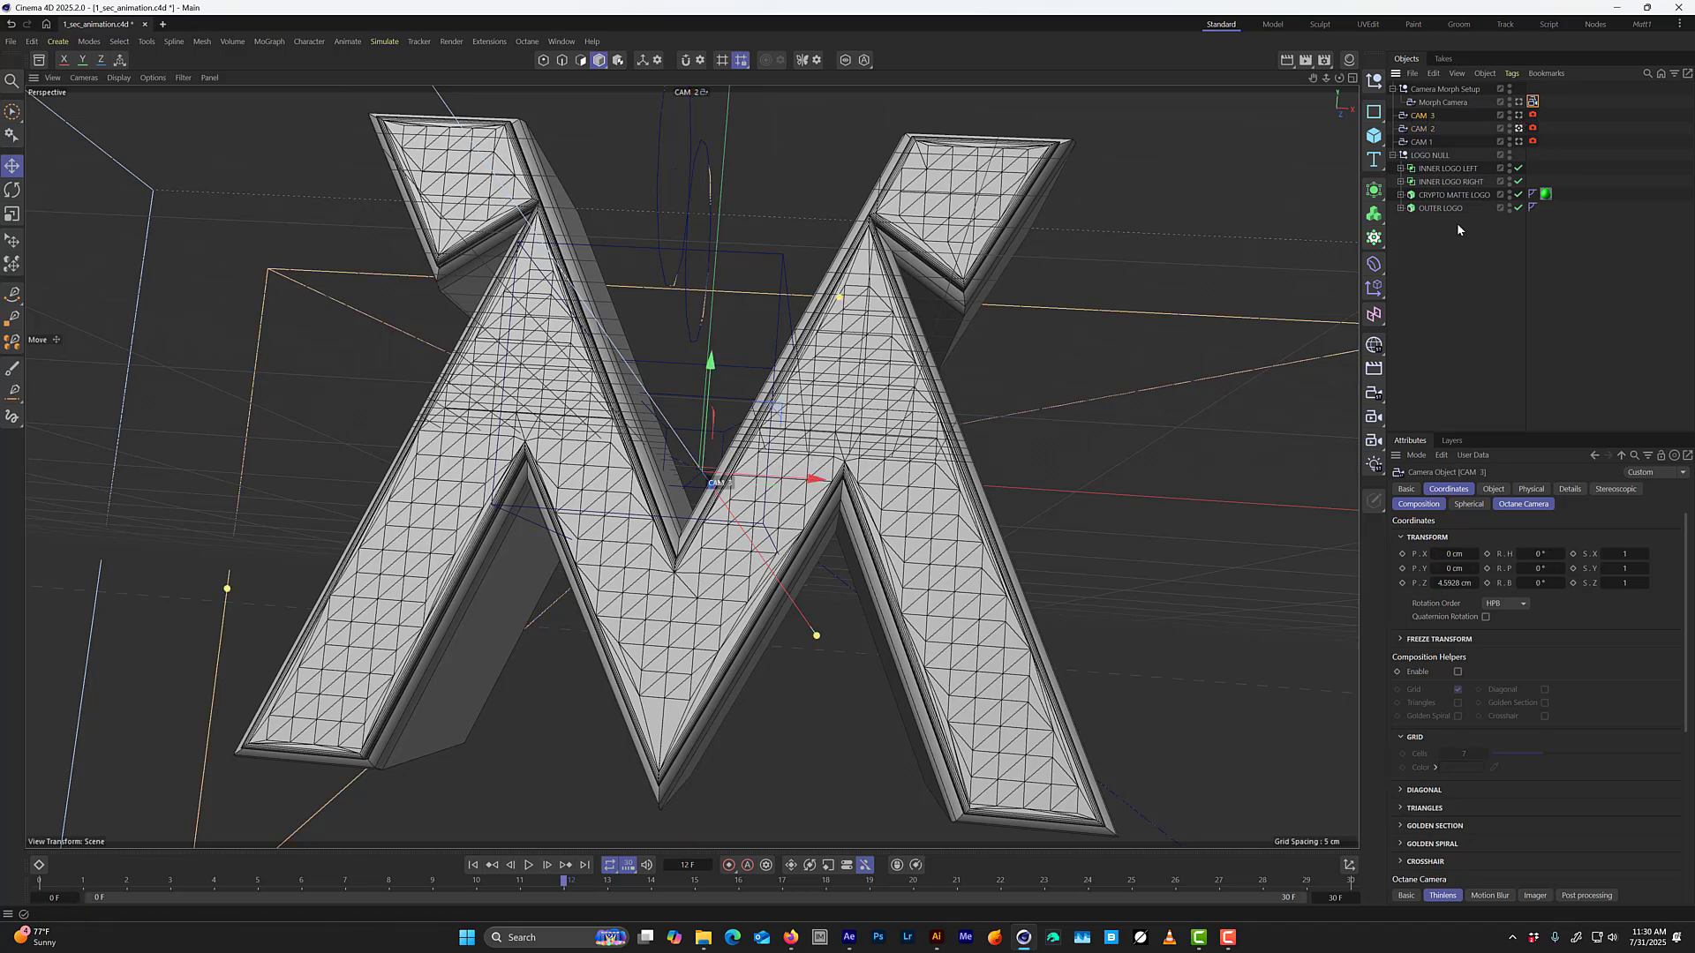
middle_click(816, 574)
middle_click(341, 638)
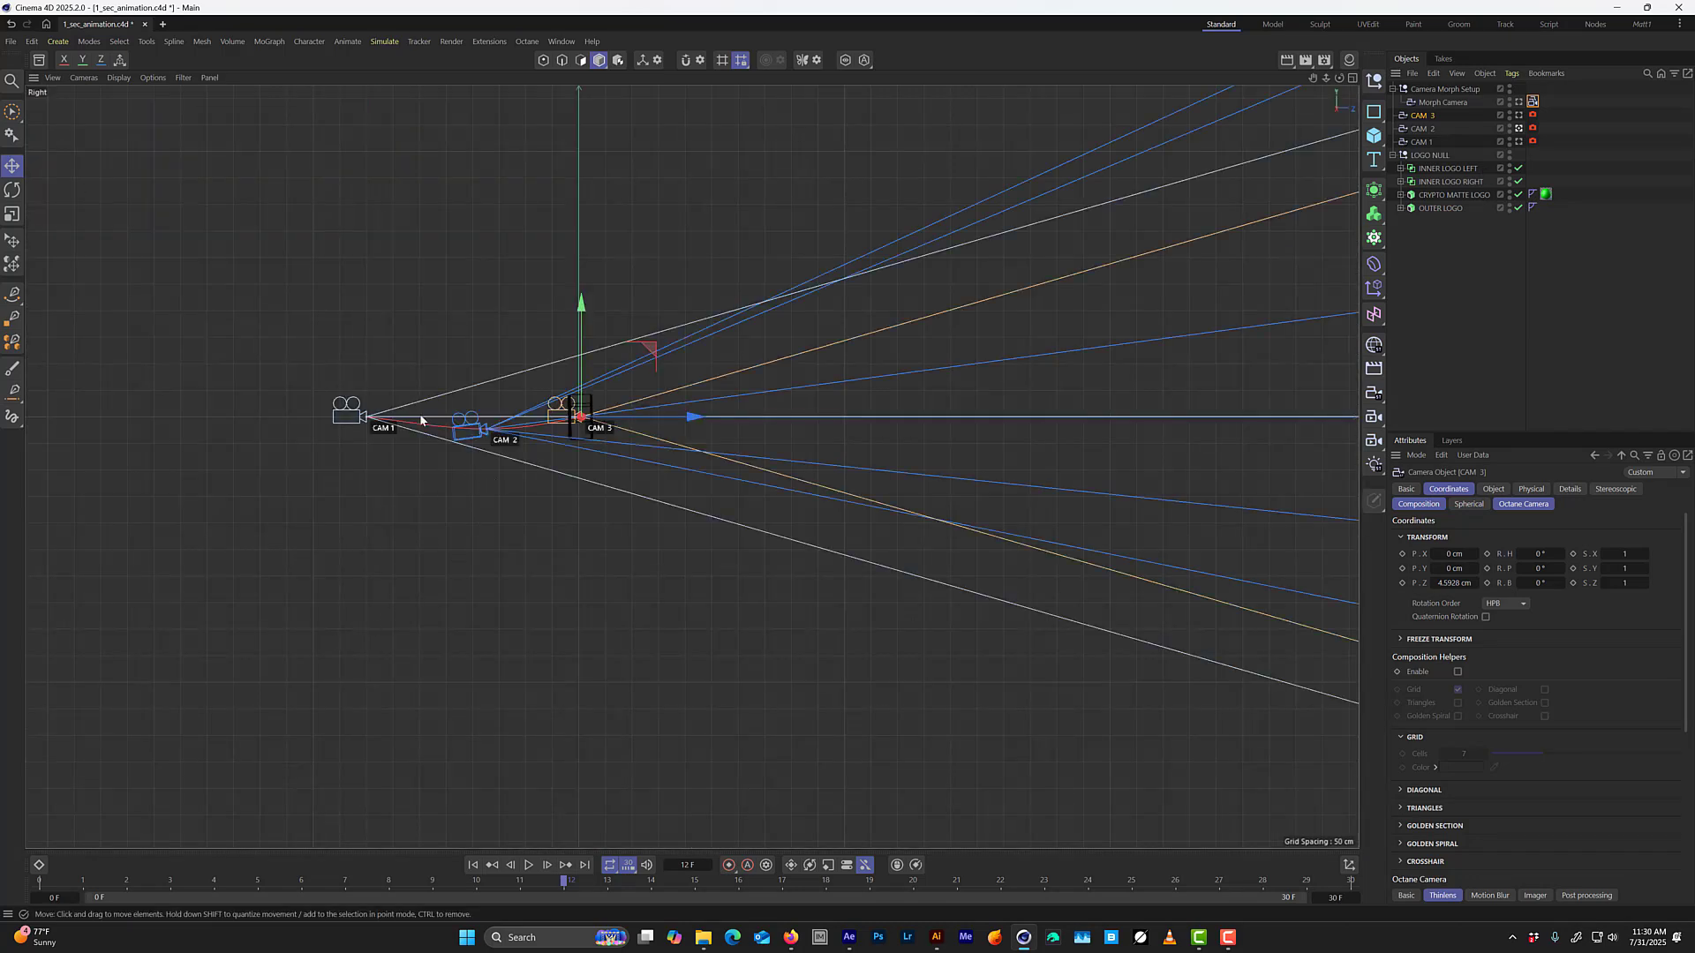
scroll(421, 421, up, 5)
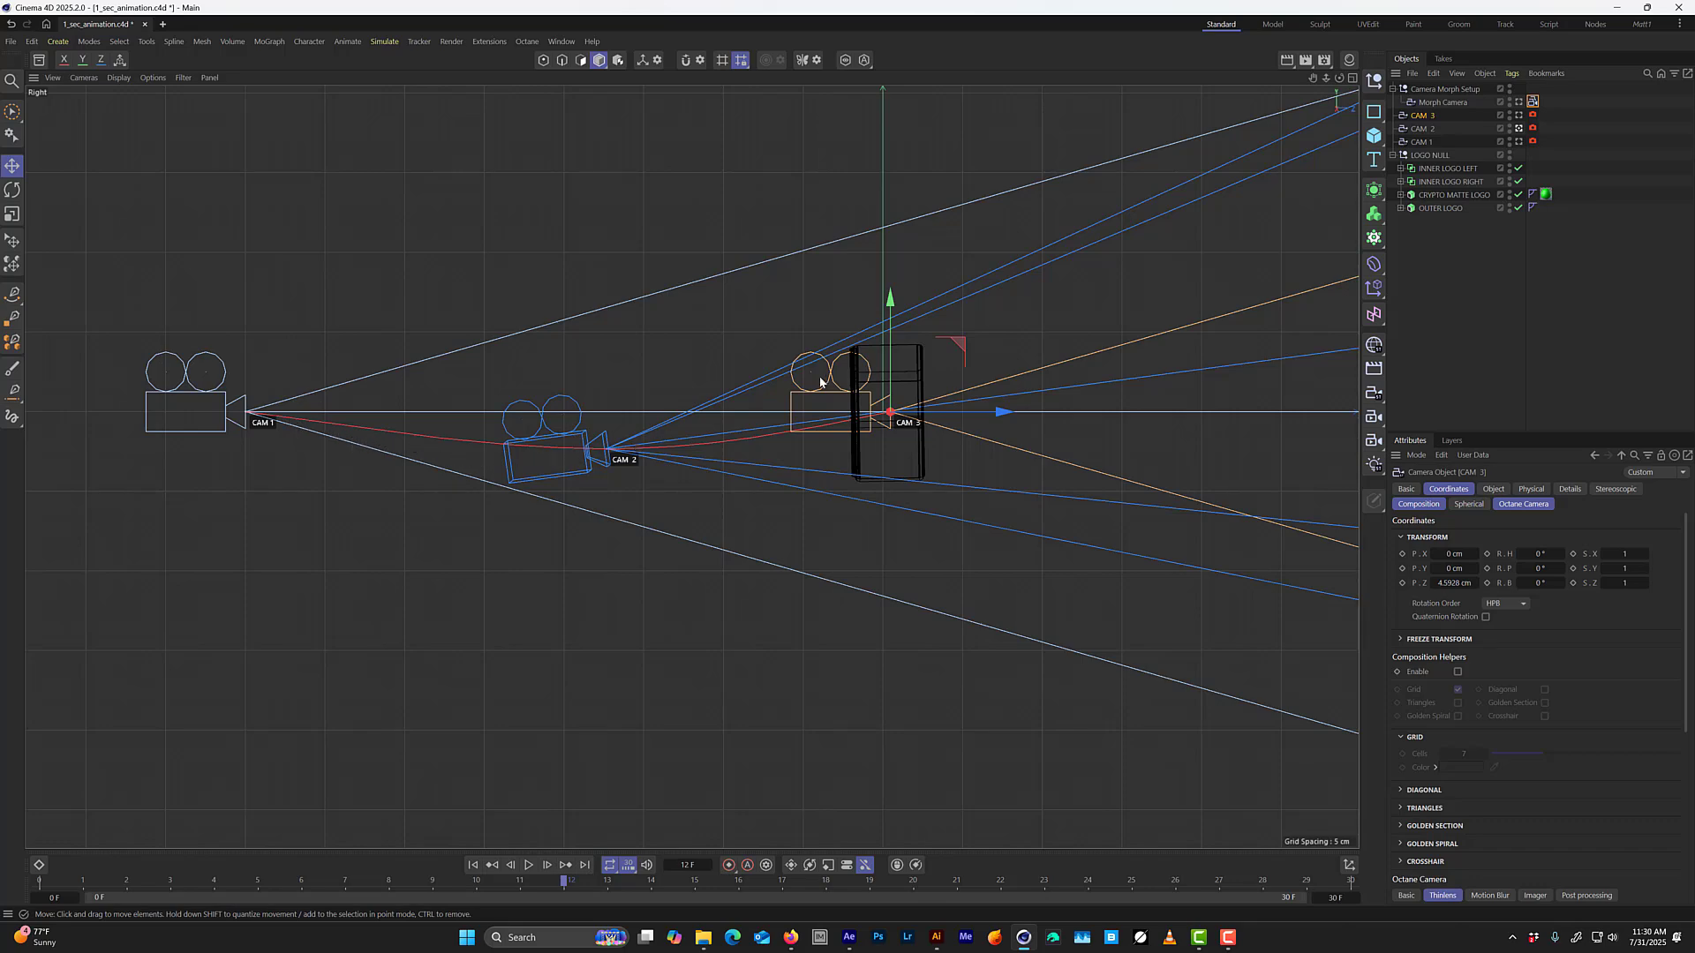
middle_click(684, 454)
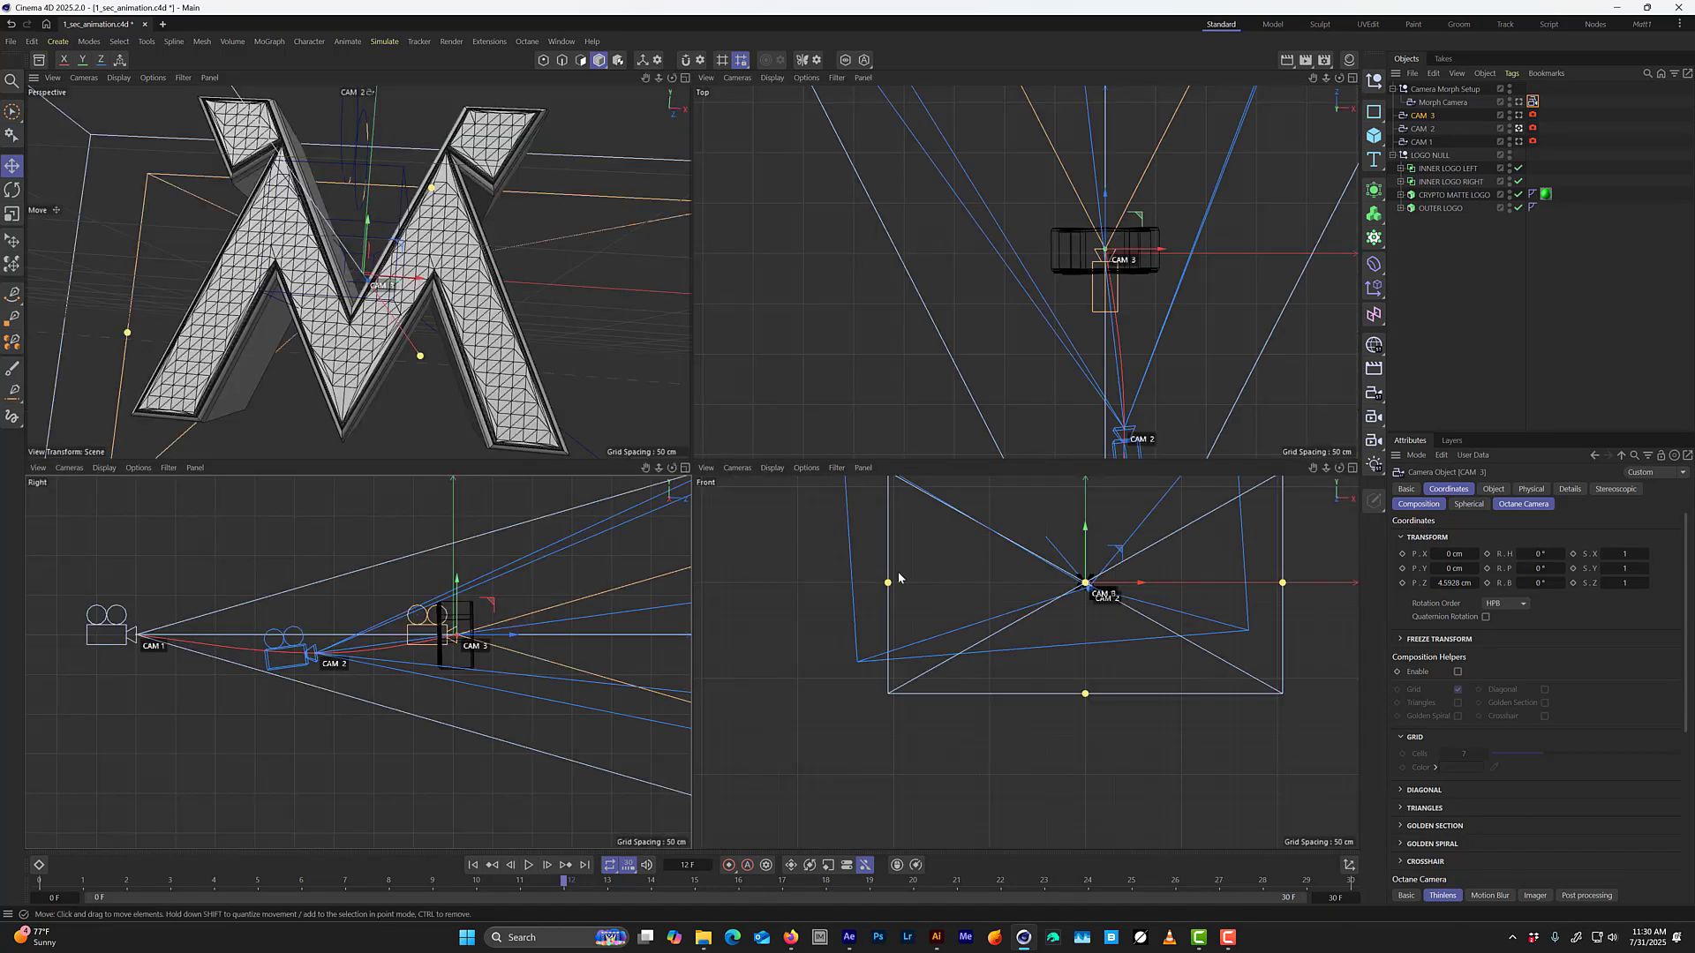
middle_click(1014, 585)
scroll(822, 288, up, 5)
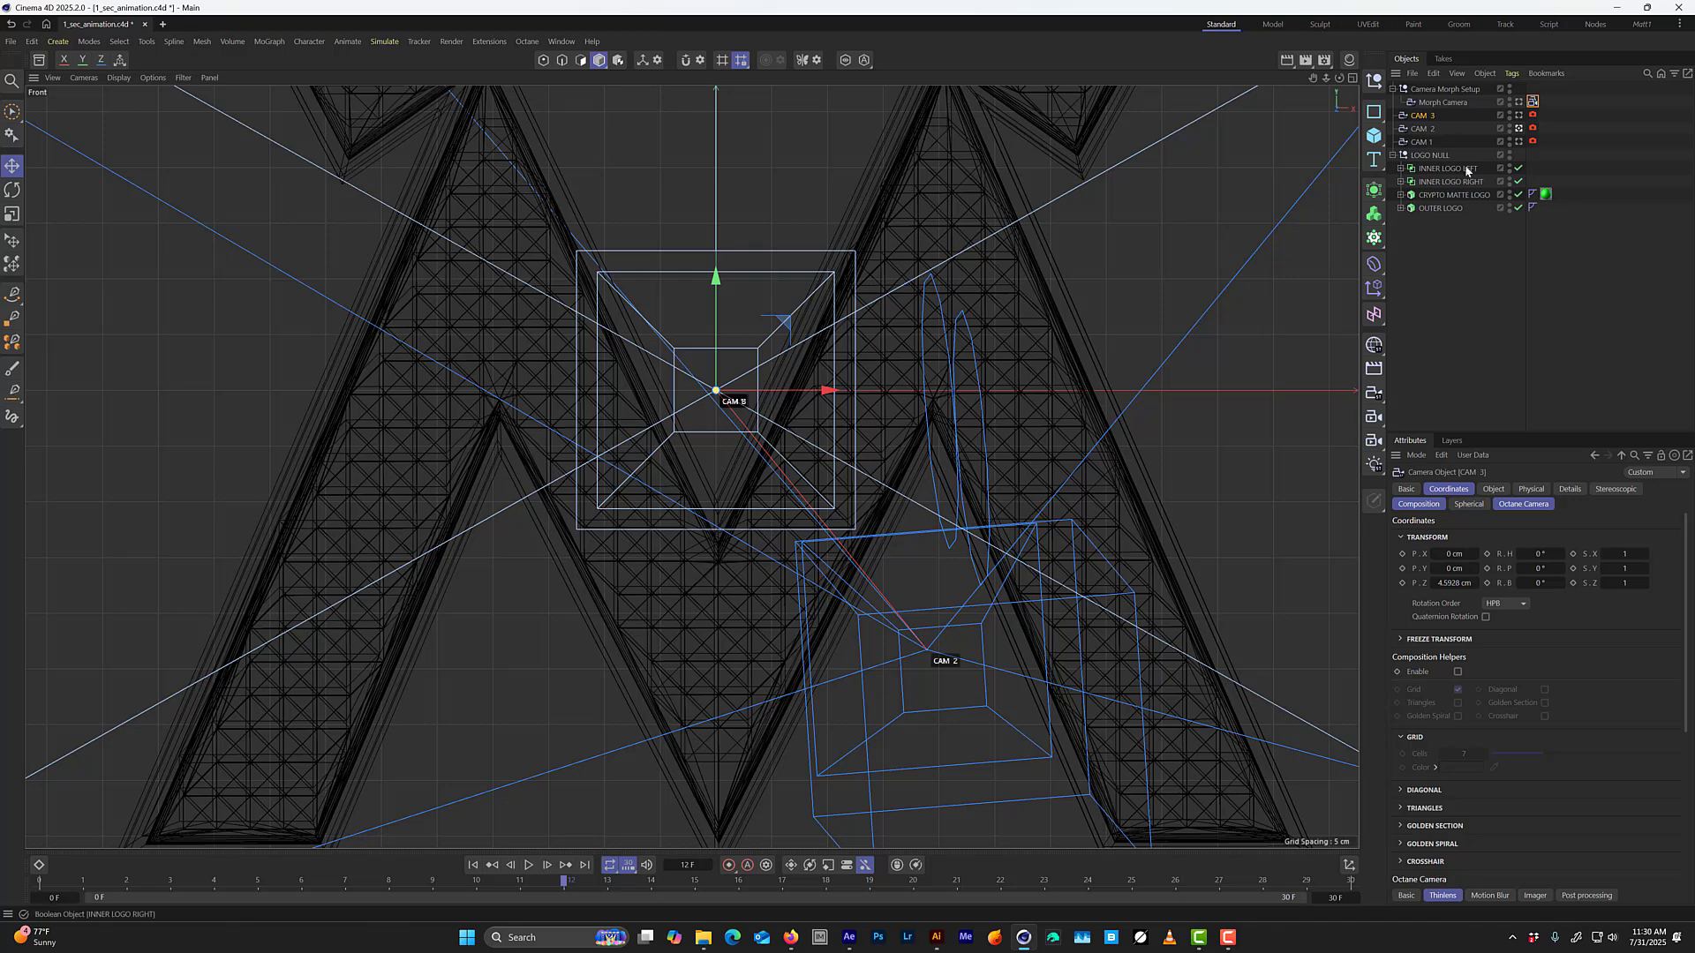
click(1519, 116)
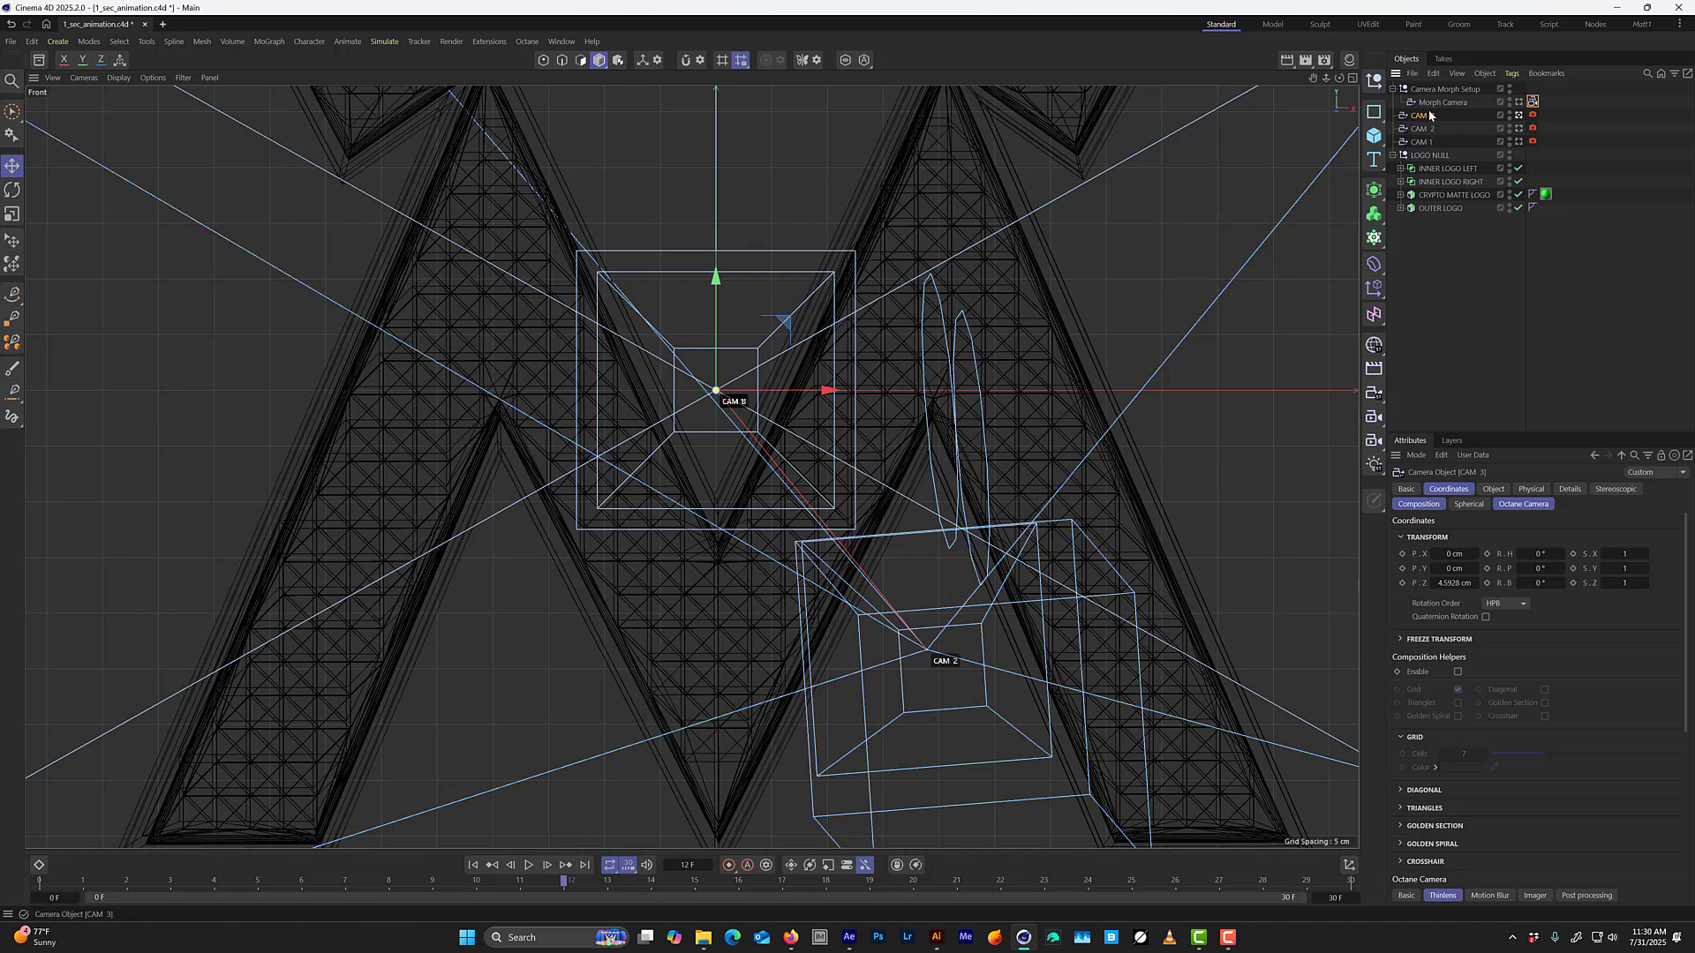
drag(717, 281, 737, 523)
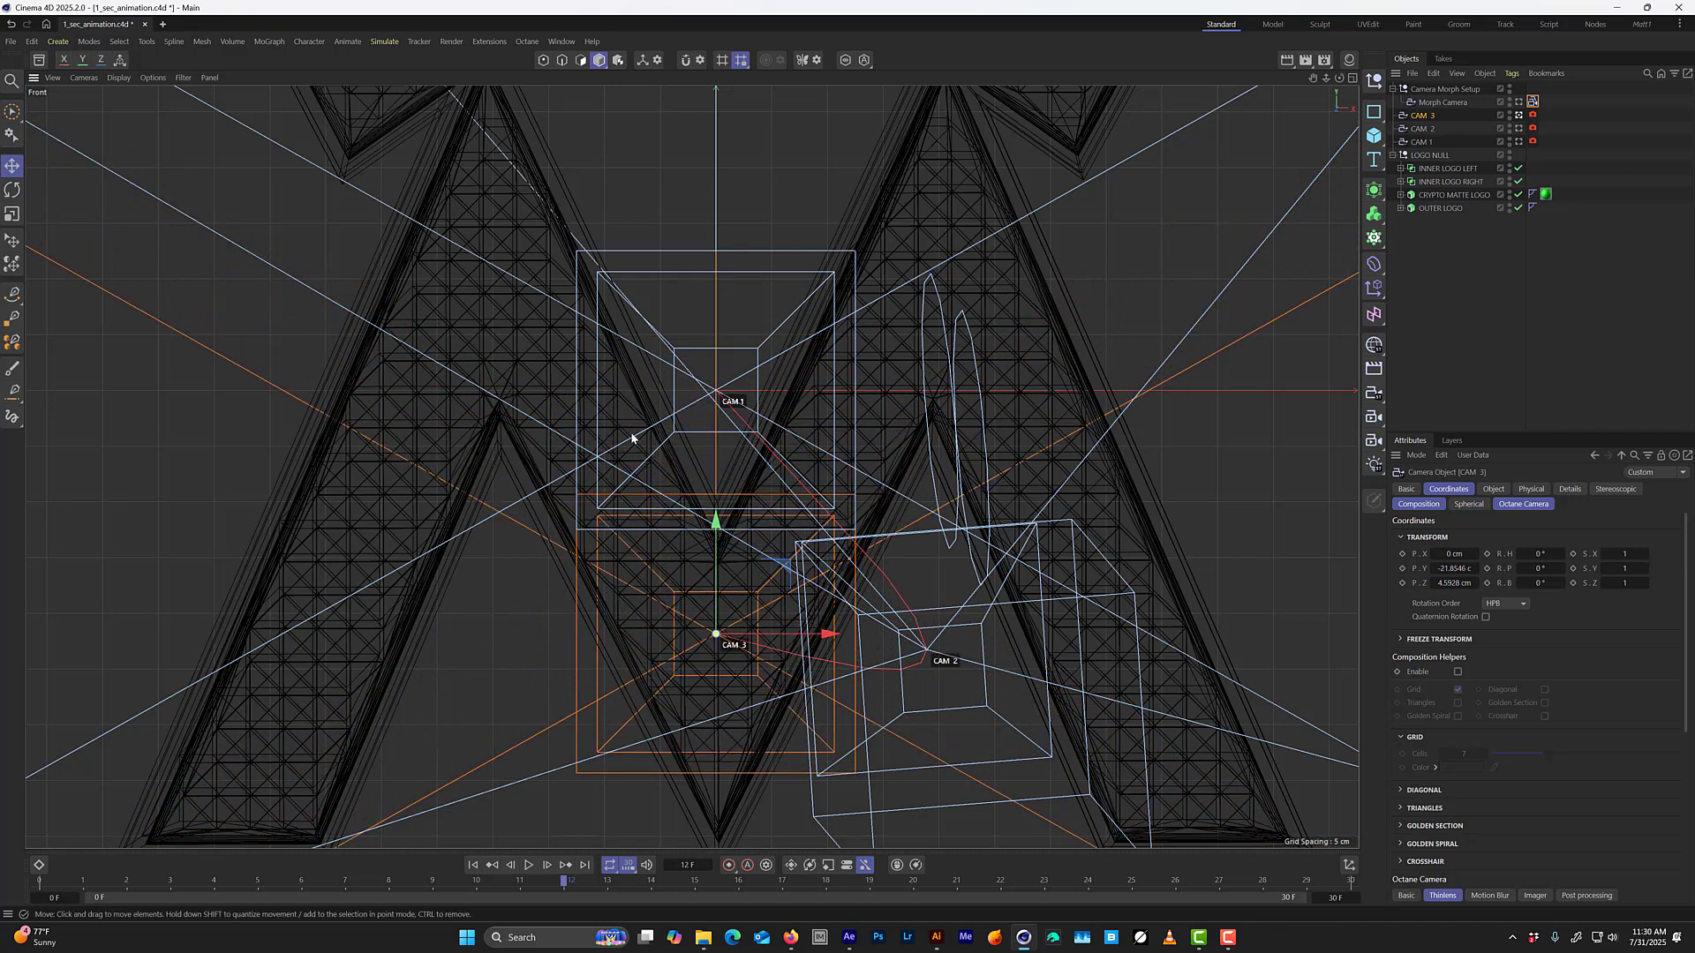
Look through the Morph Camera in the perspective view, set its Blend to 0%, and save the project.
middle_click(533, 496)
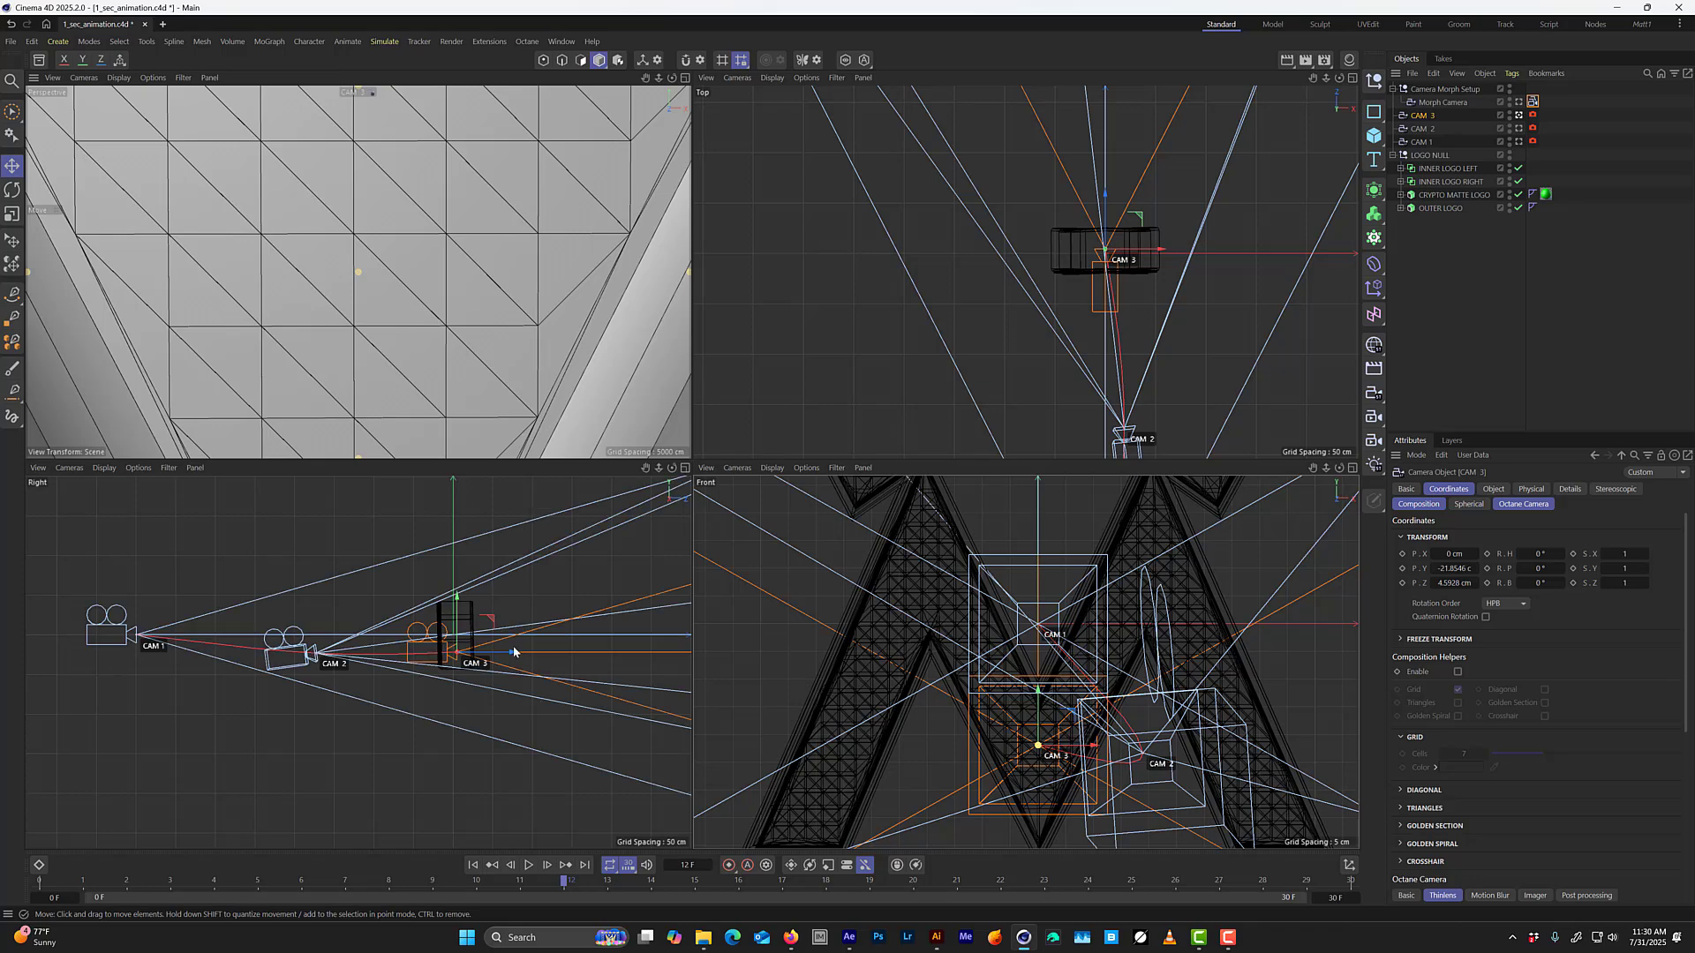
middle_click(459, 443)
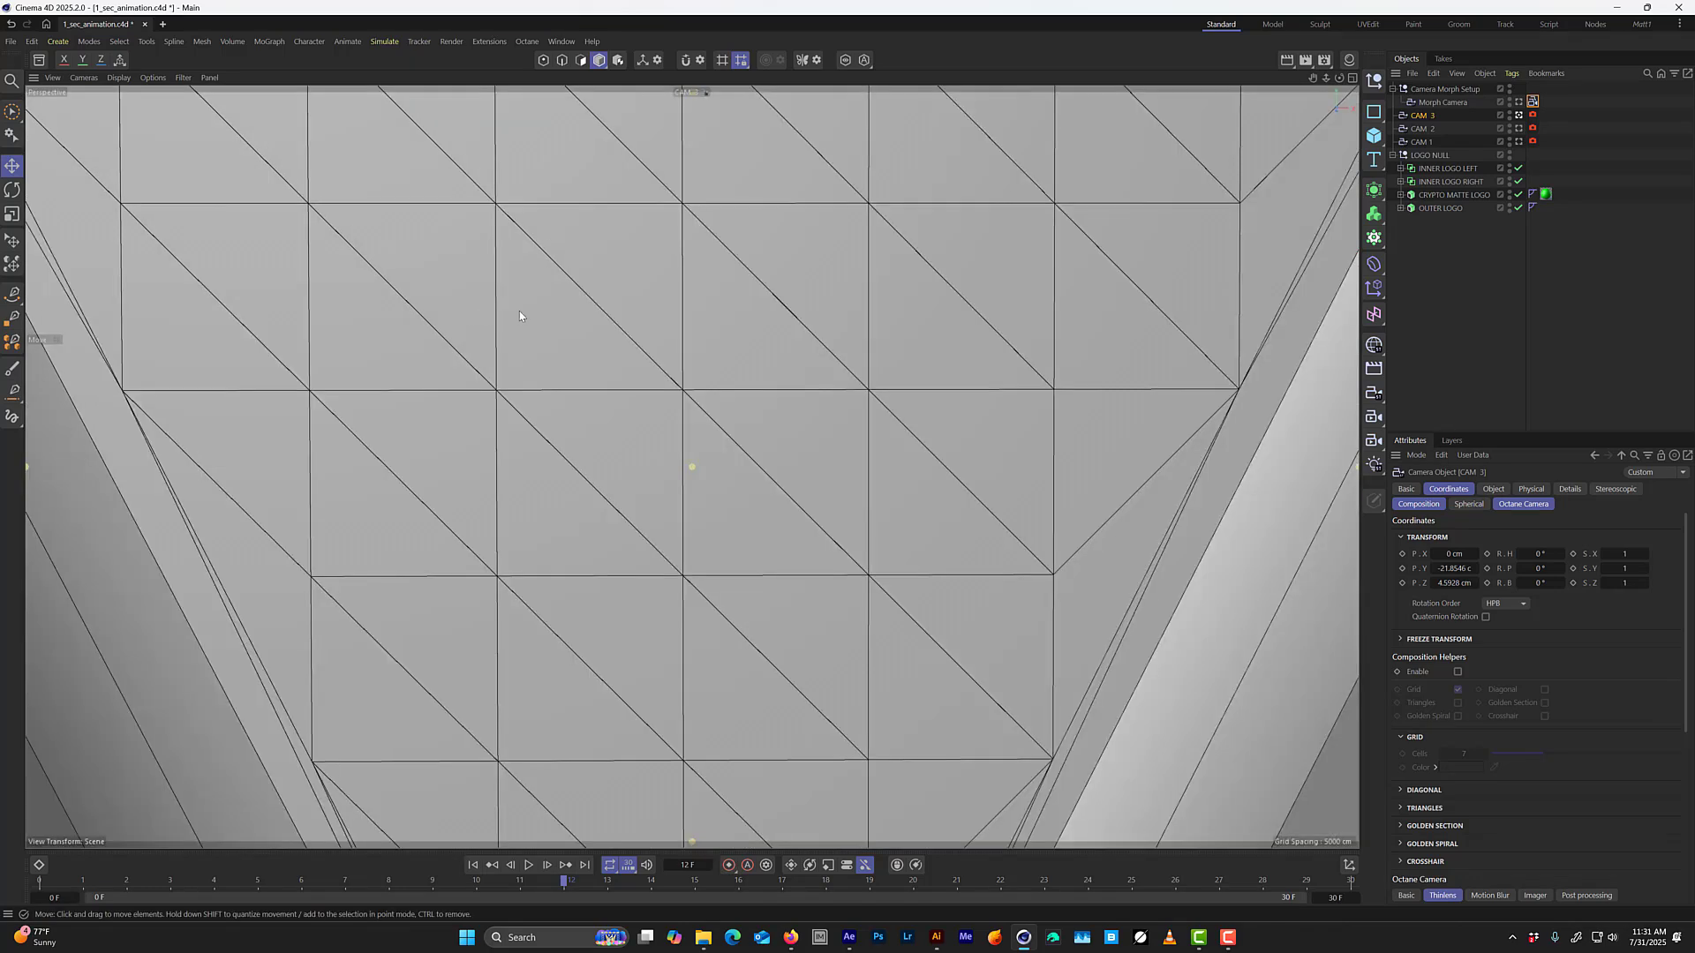
click(1519, 103)
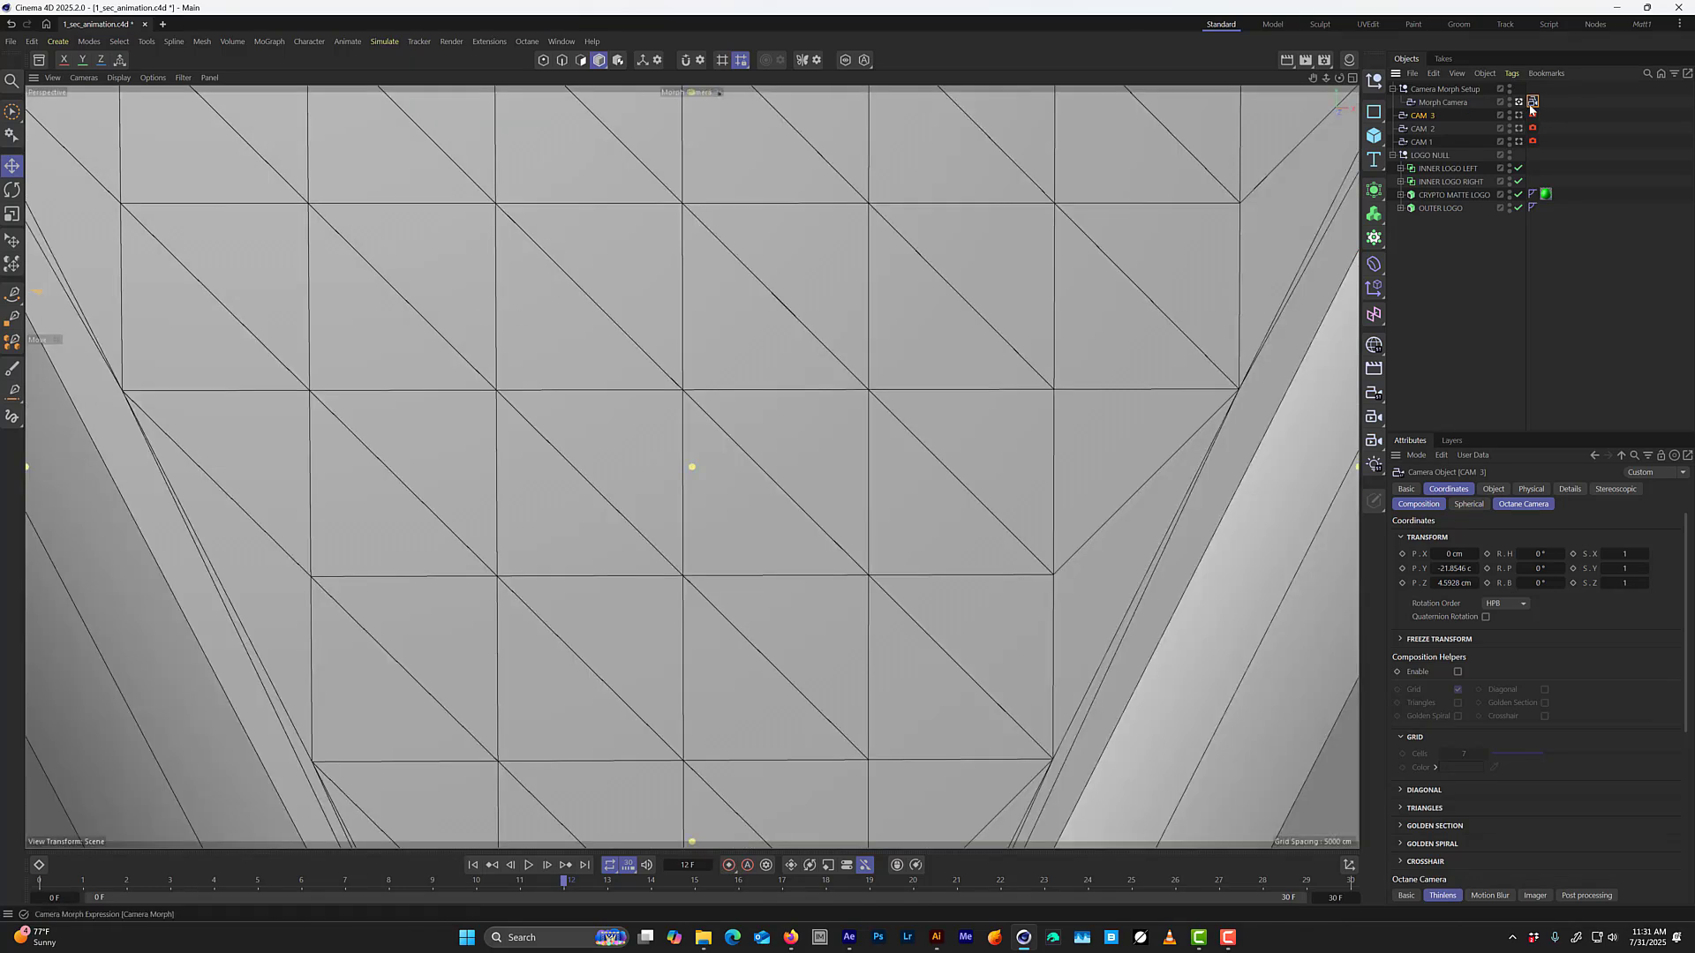
click(1532, 102)
drag(1645, 524, 1448, 542)
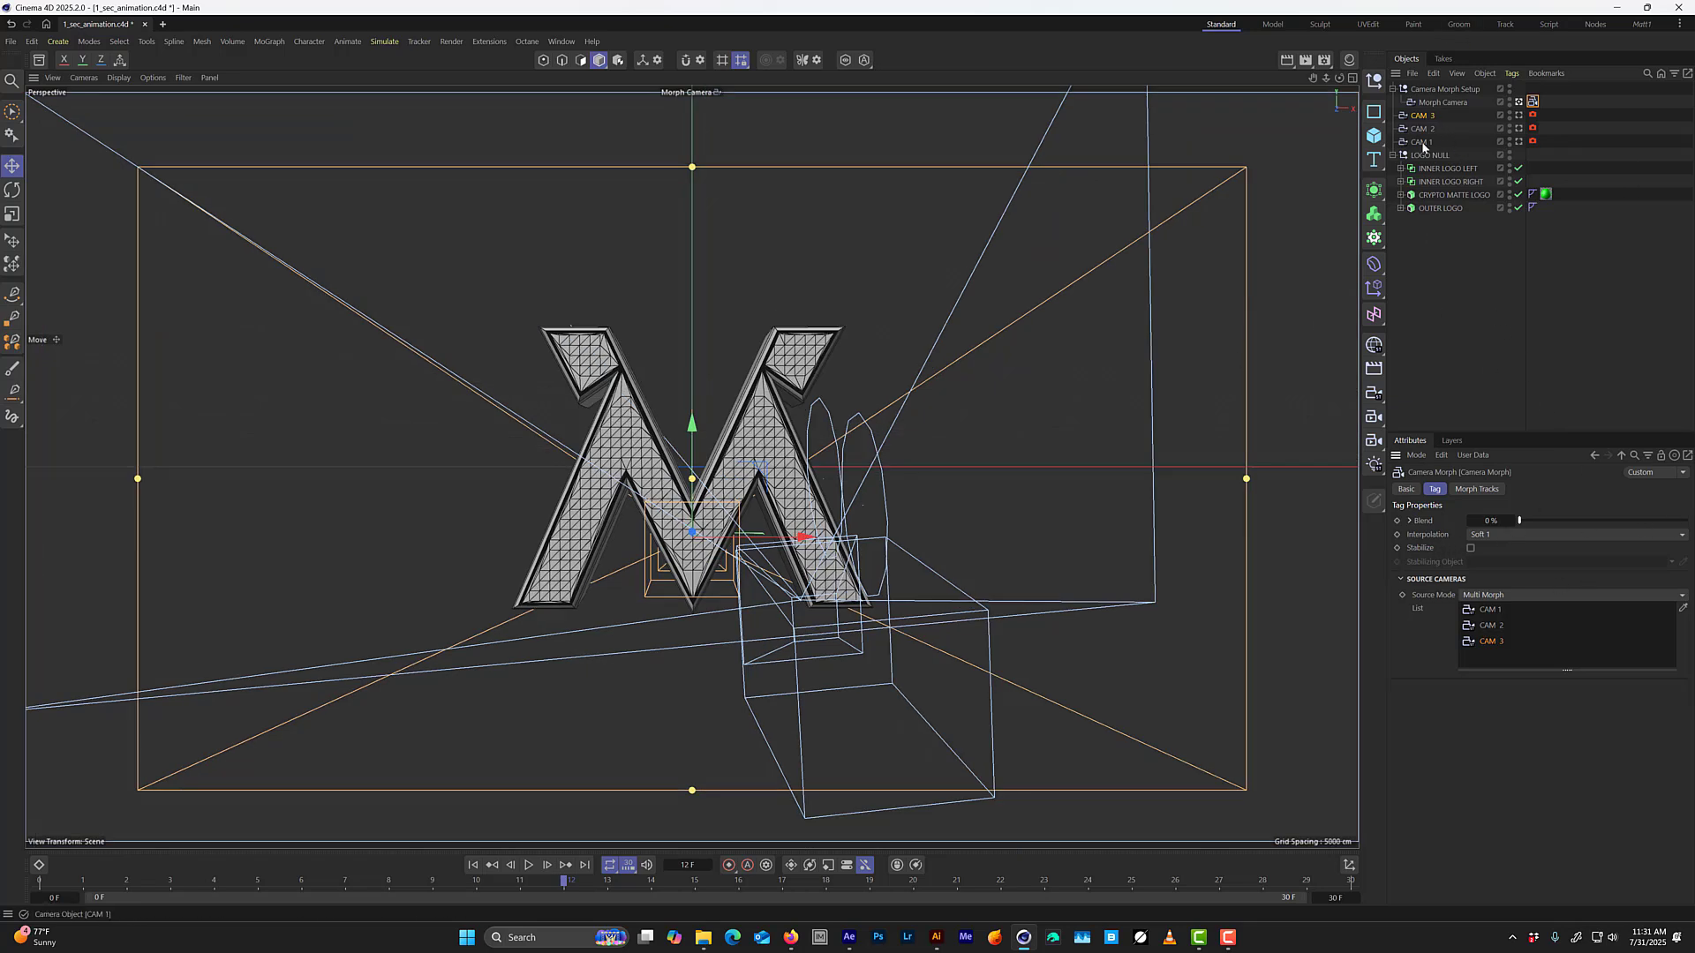
key(ctrl+s)
Keyframe the Camera Morph's Blend at 0% on frame 0.
click(1532, 103)
click(473, 865)
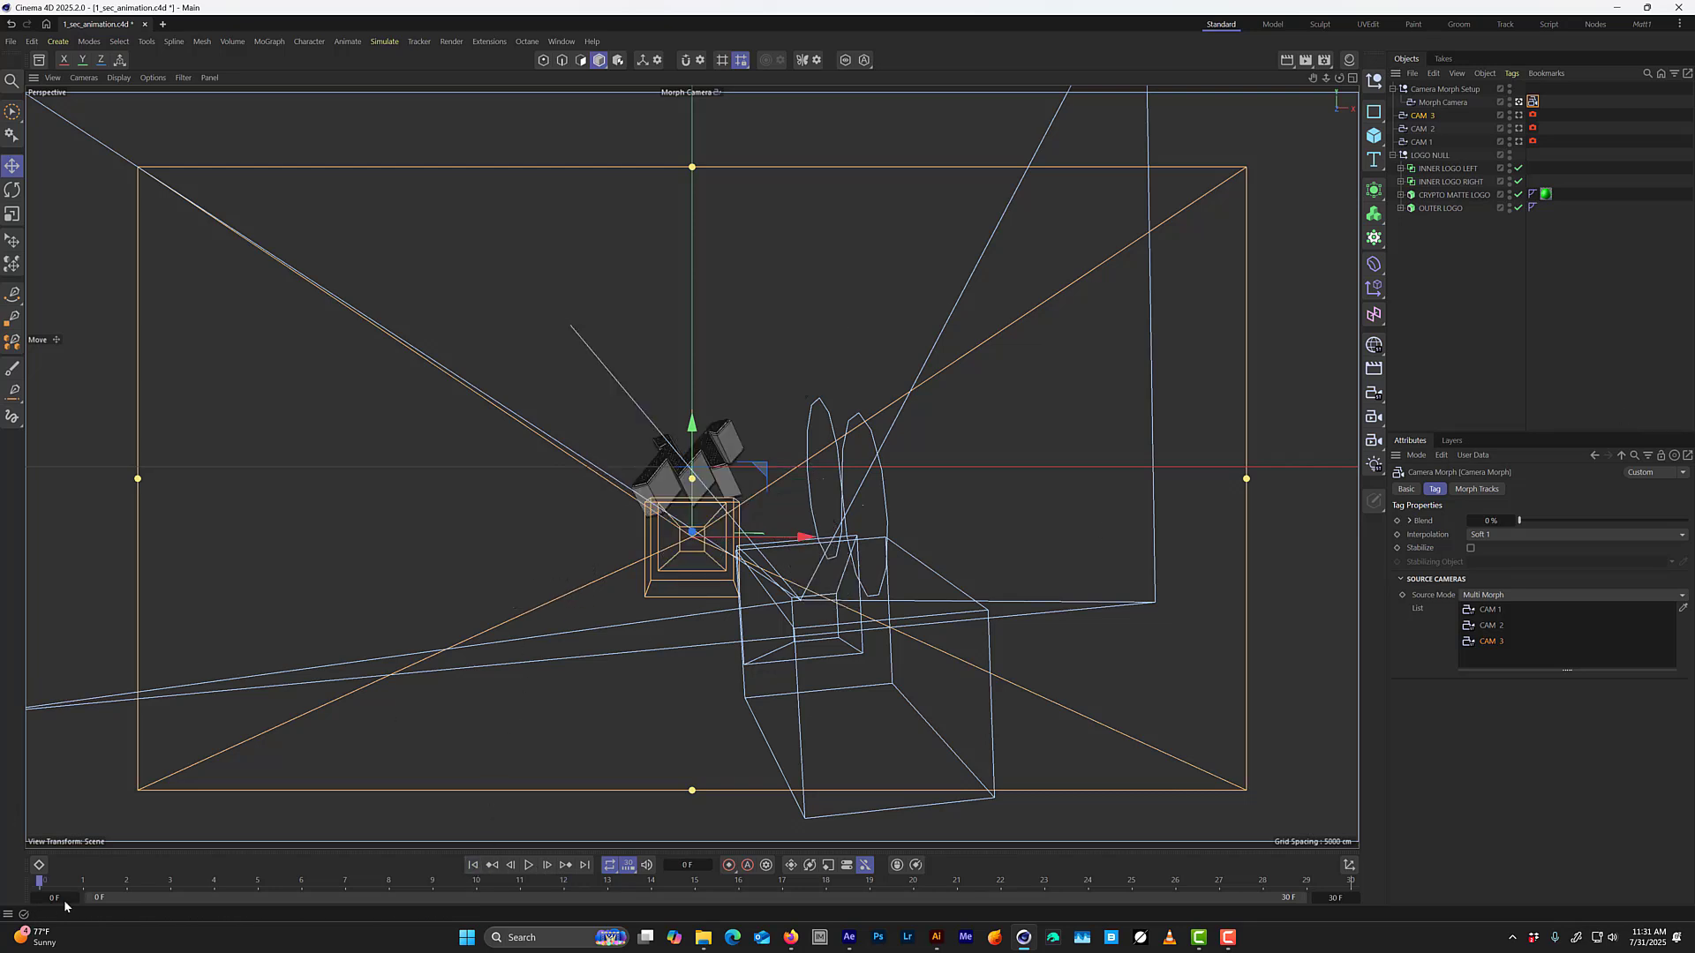
click(1397, 520)
Keyframe the Camera Morph's Blend at 43.8% on frame 5.
drag(48, 885, 274, 852)
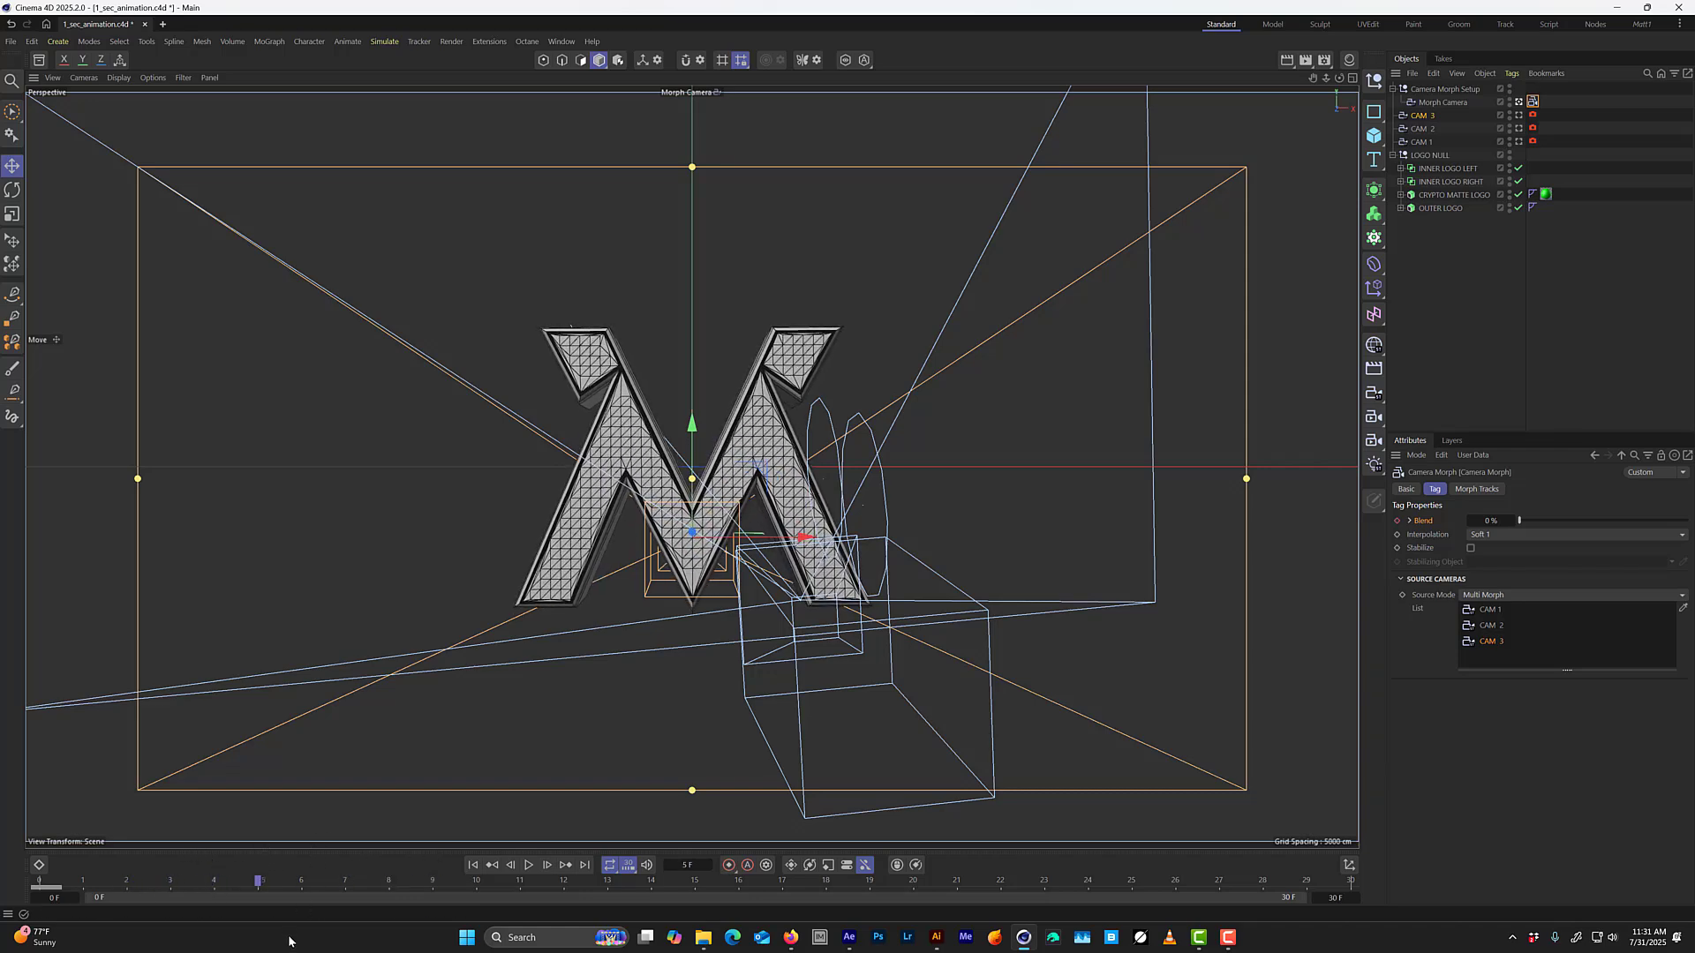
drag(1491, 520, 1690, 502)
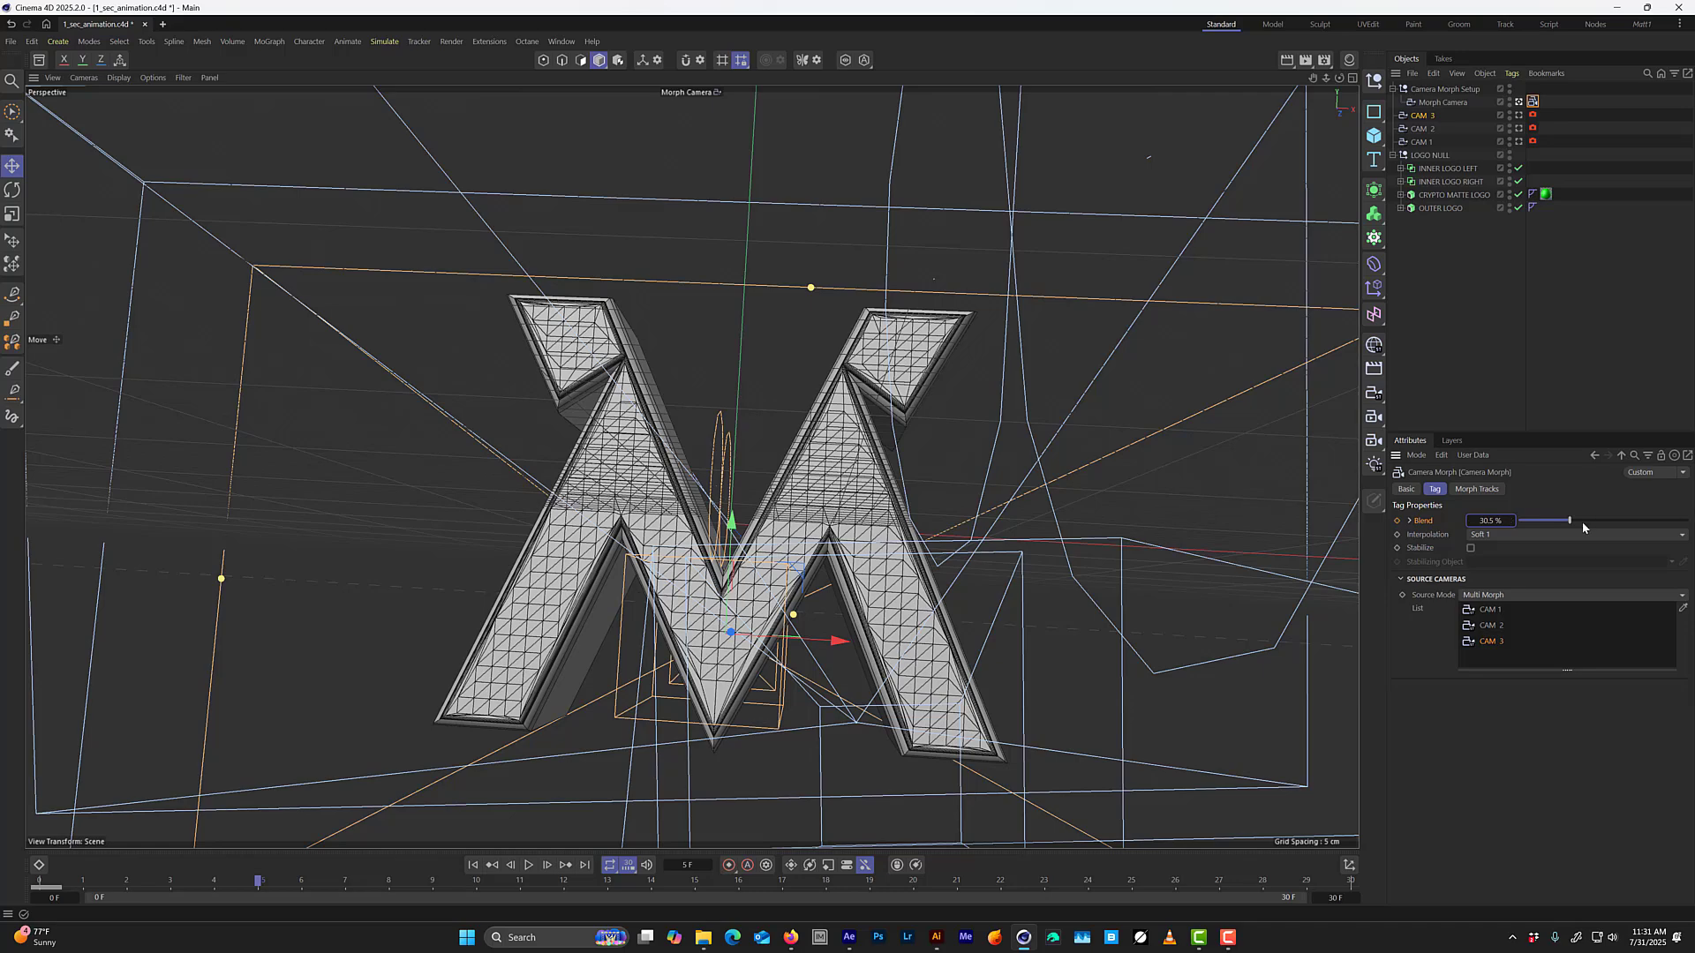
drag(1571, 520, 1591, 520)
click(1398, 521)
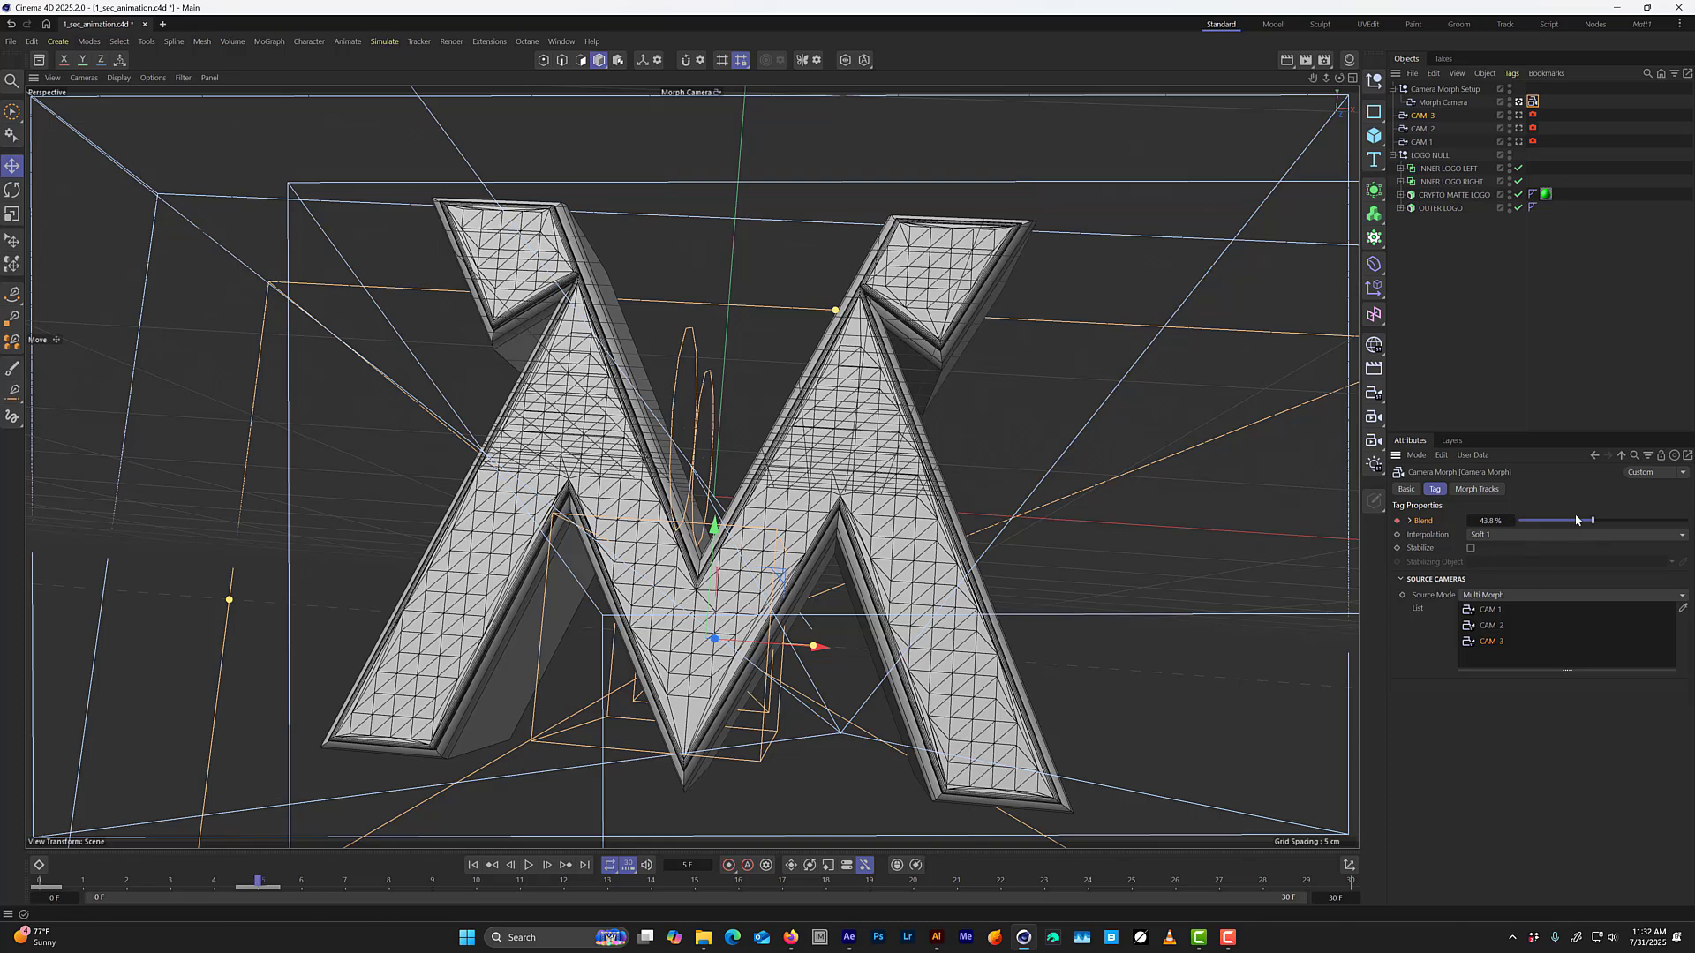
Play the camera move from frame 0 to check it, stop playback and return to frame 0.
drag(254, 884, 55, 898)
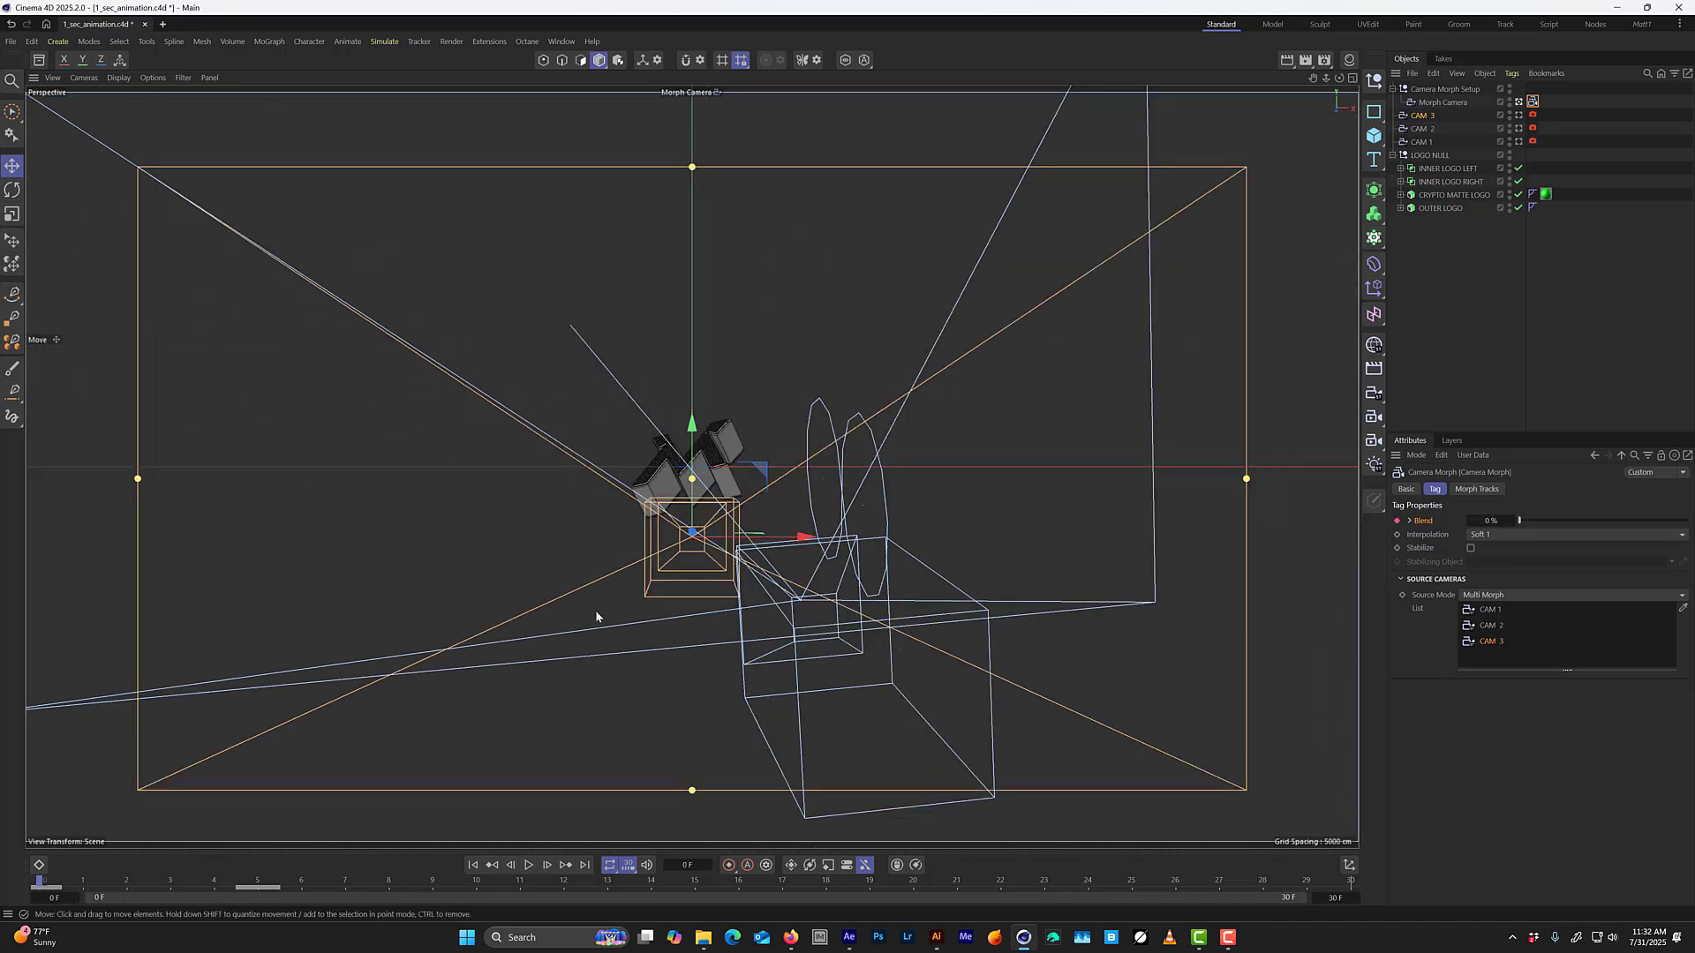
key(F8)
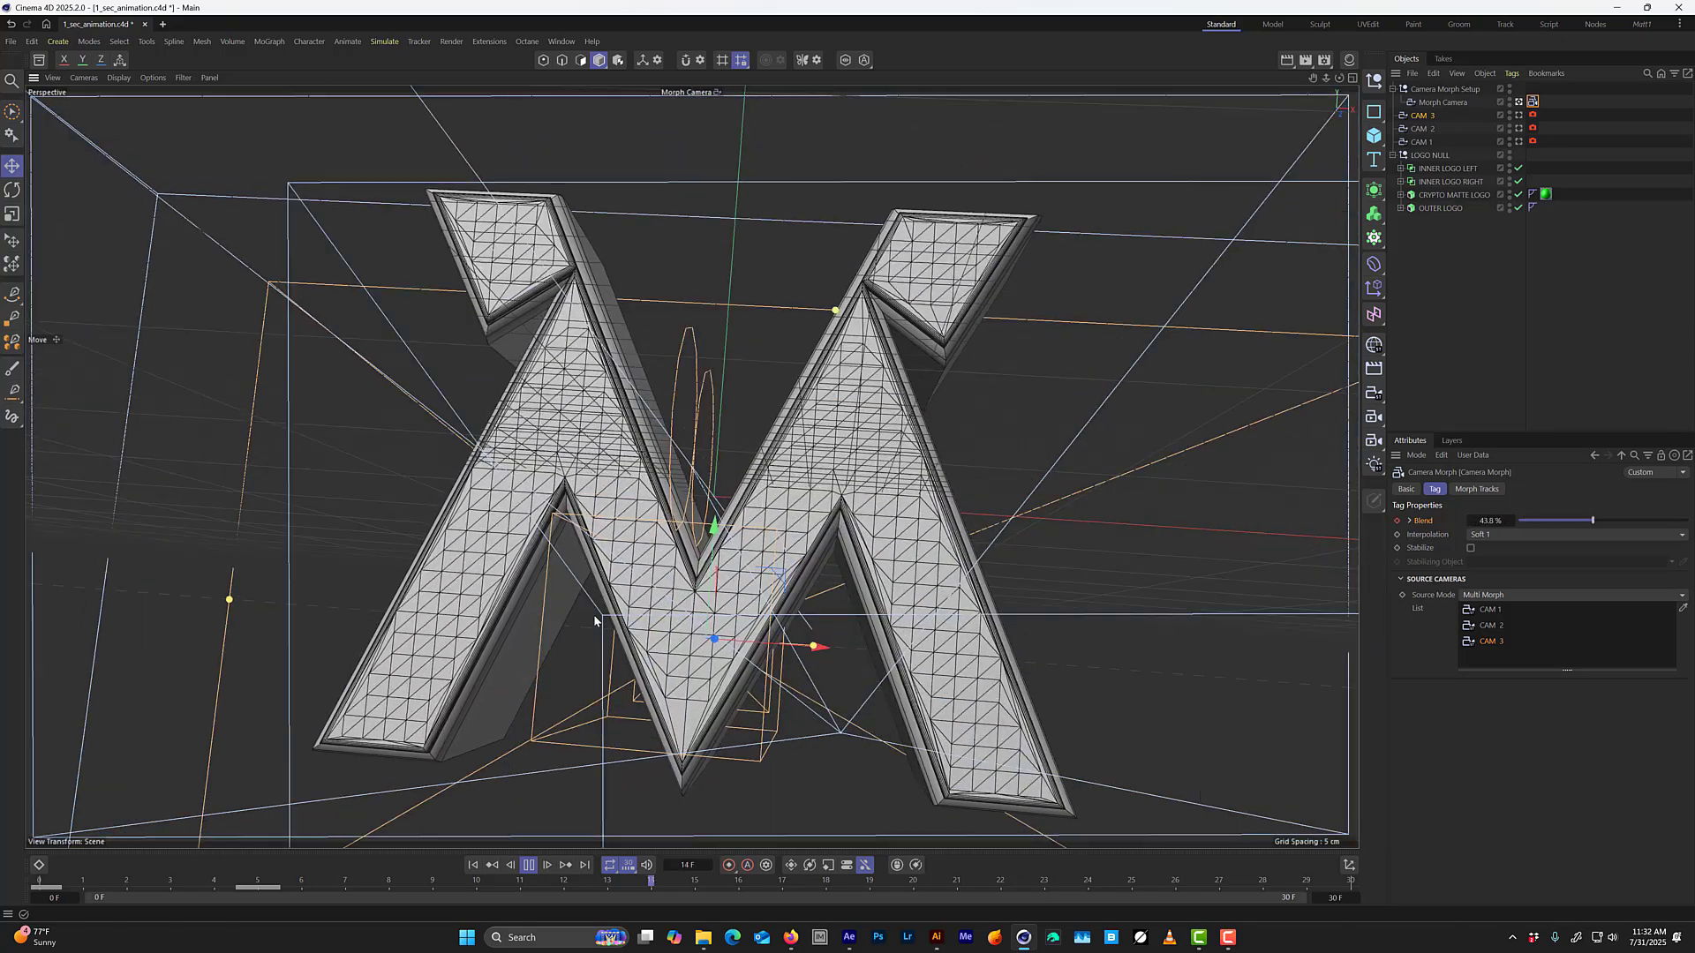
key(F8)
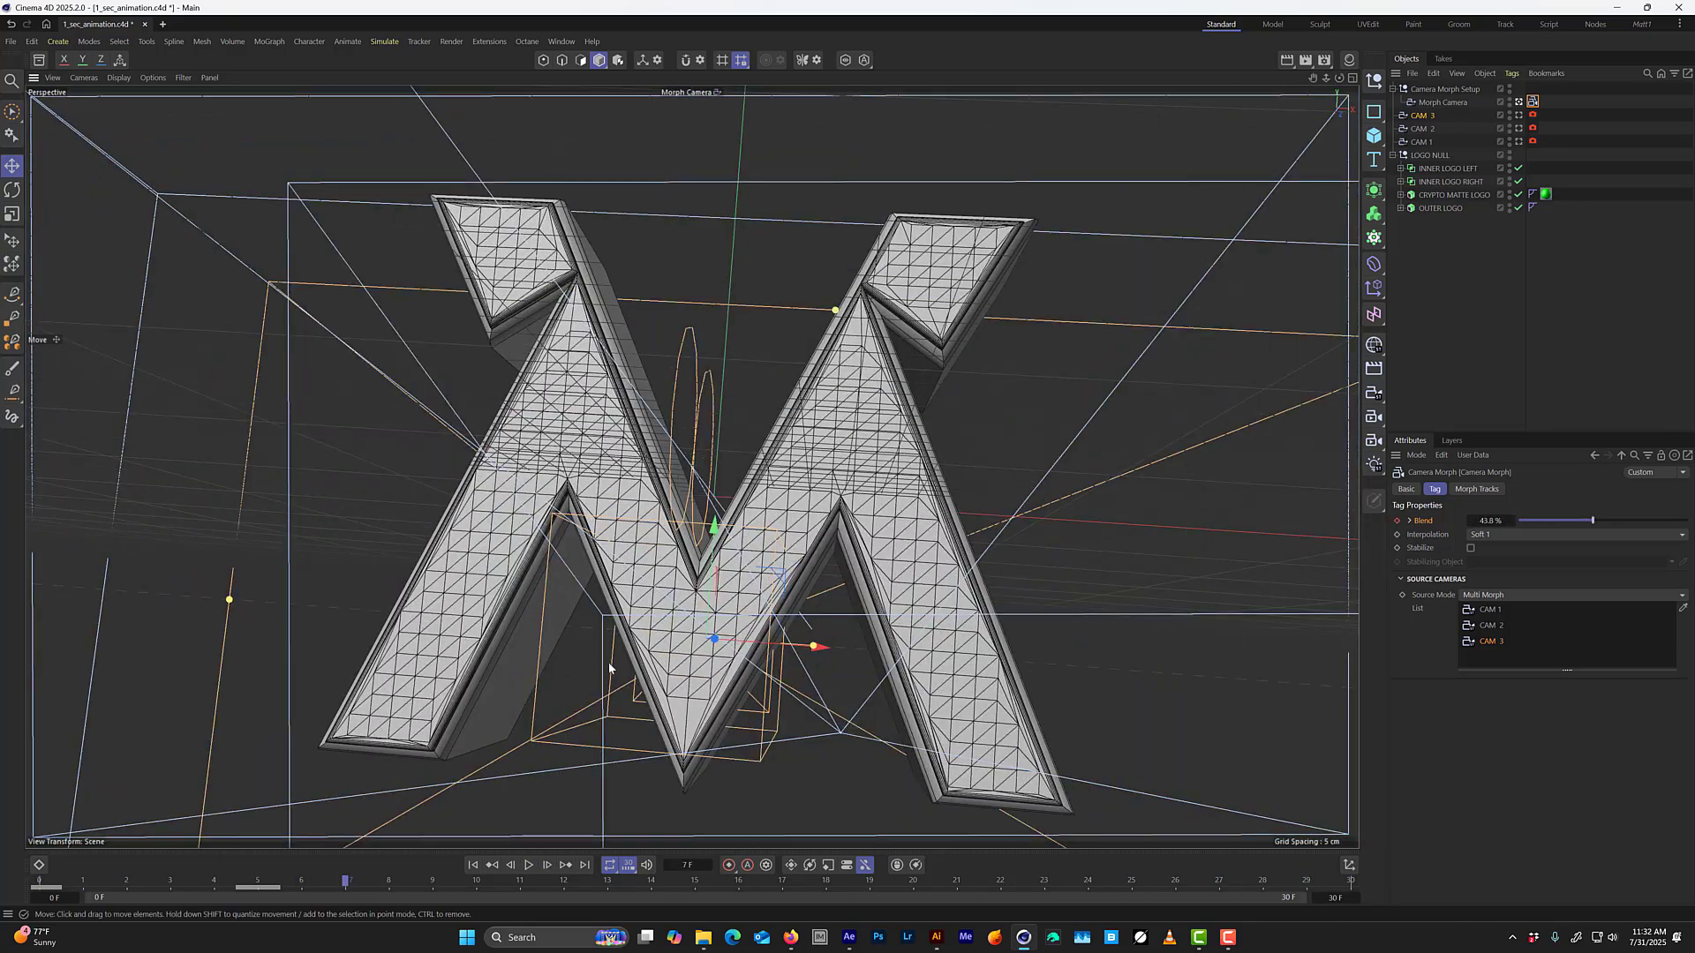
drag(255, 885, 57, 886)
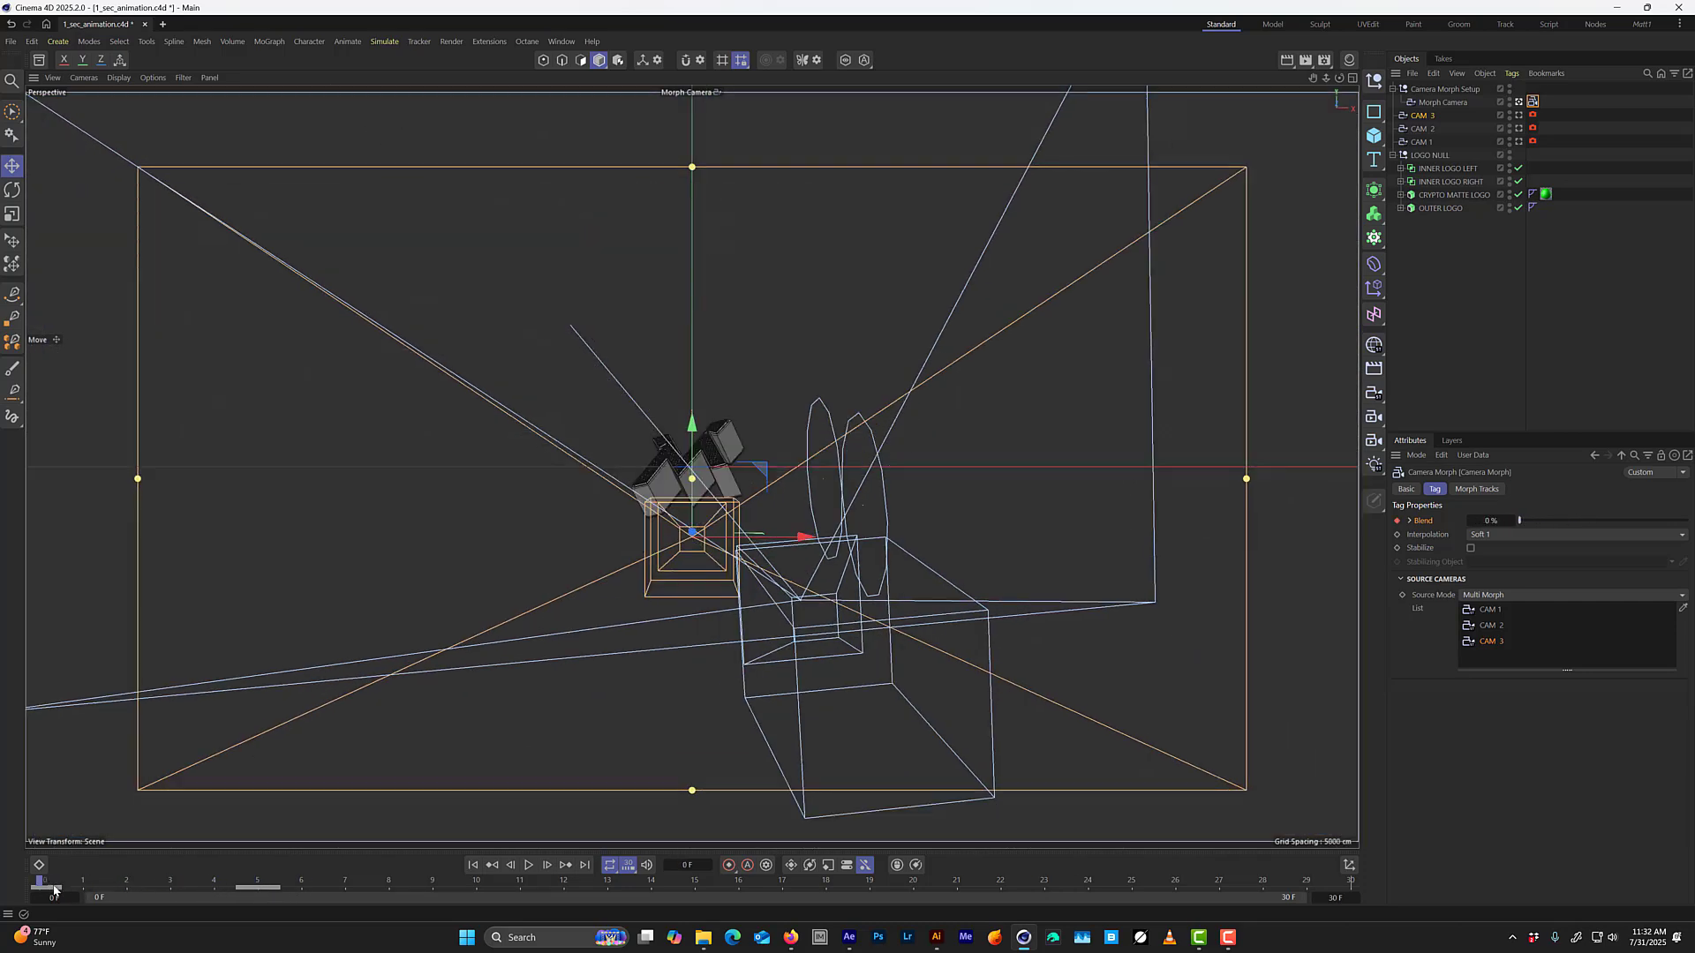
Keyframe the Camera Morph's Blend at 44.8% on frame 23.
drag(54, 890, 1039, 894)
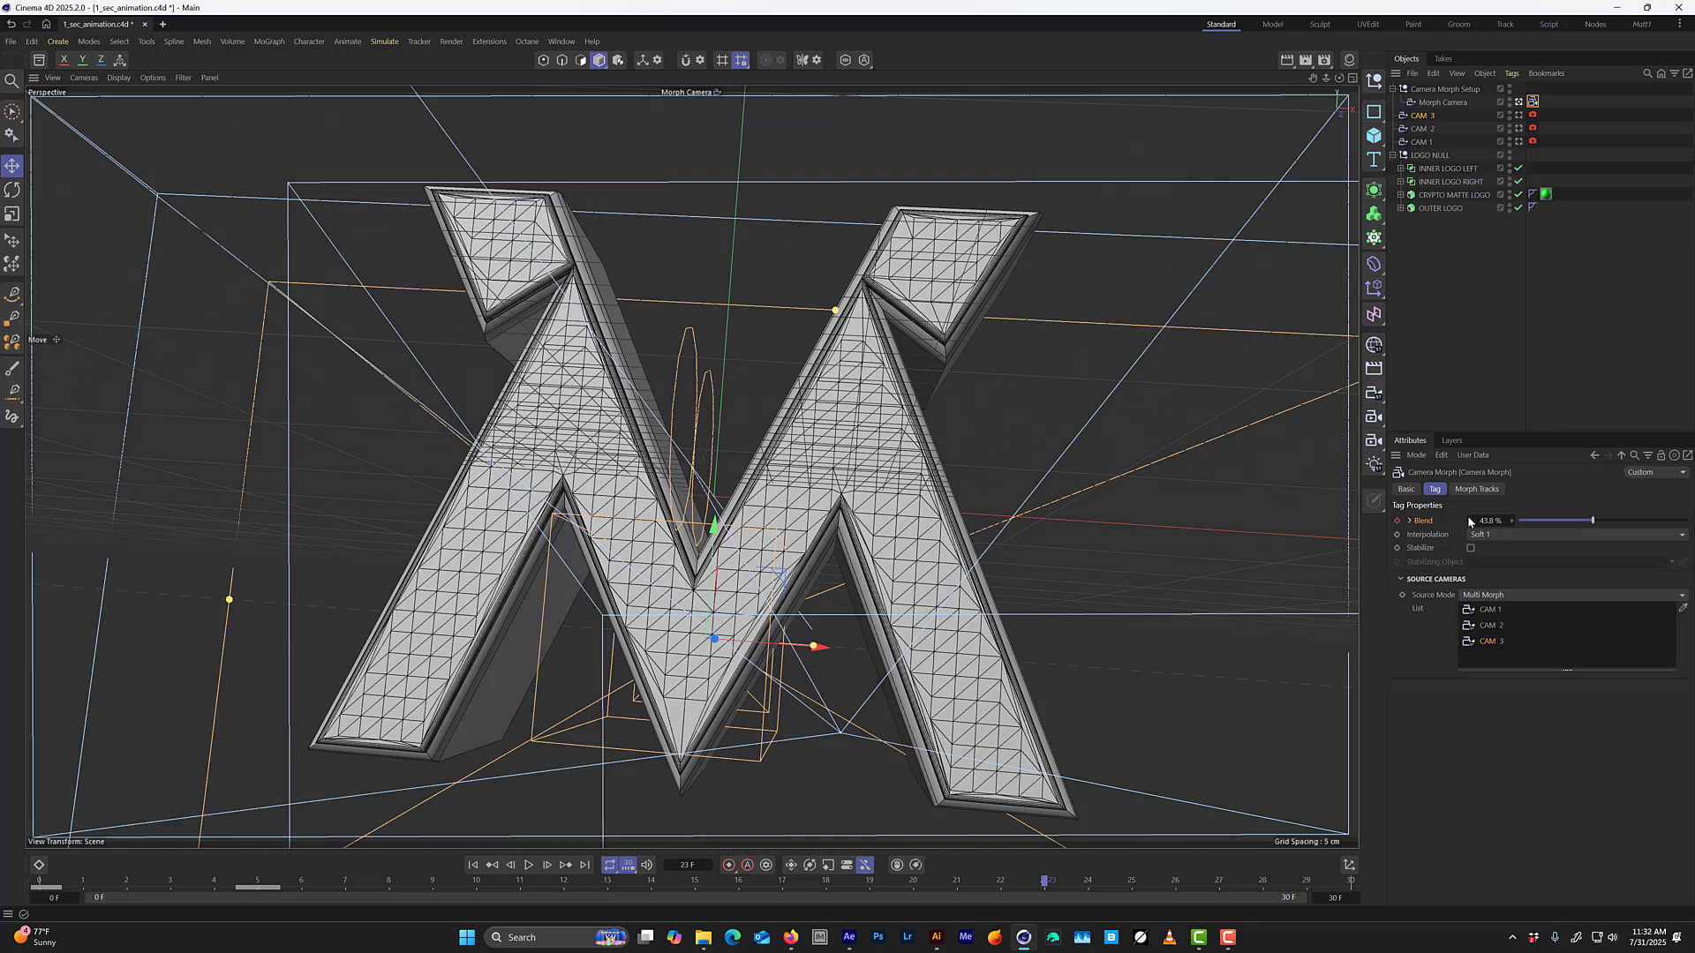
double_click(1490, 521)
text(44.8)
key(Return)
click(1396, 521)
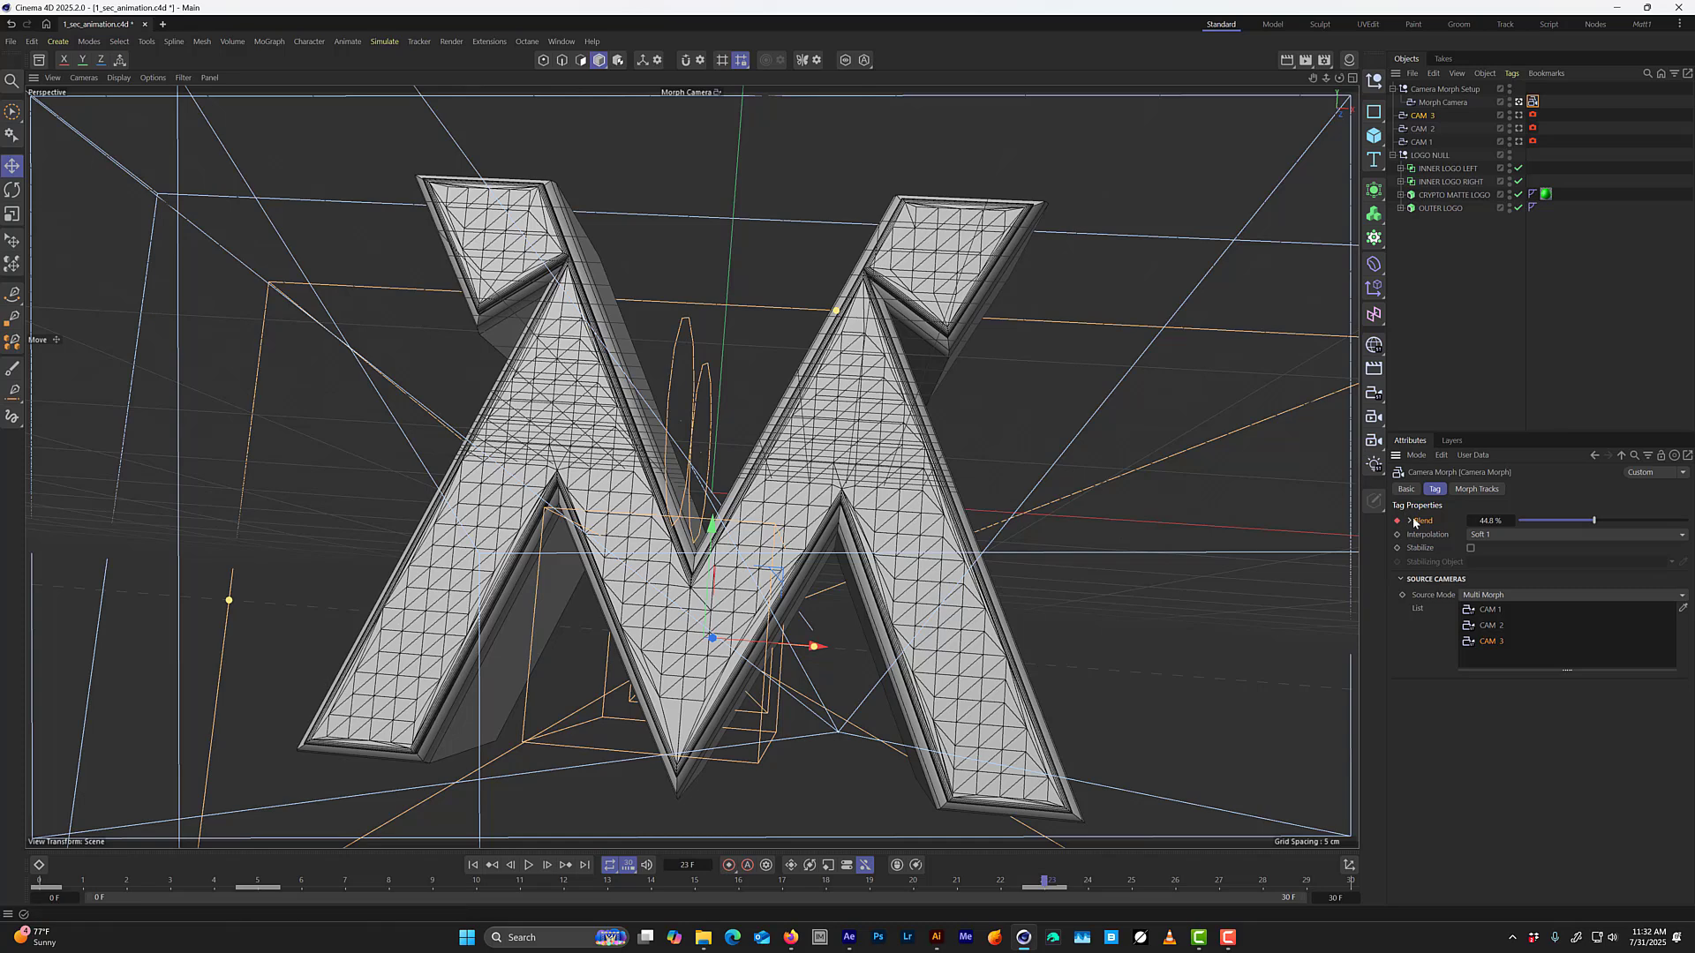
Open an enlarged timeline and show the F-curve of the Camera Morph's Blend track.
key(shift+F3)
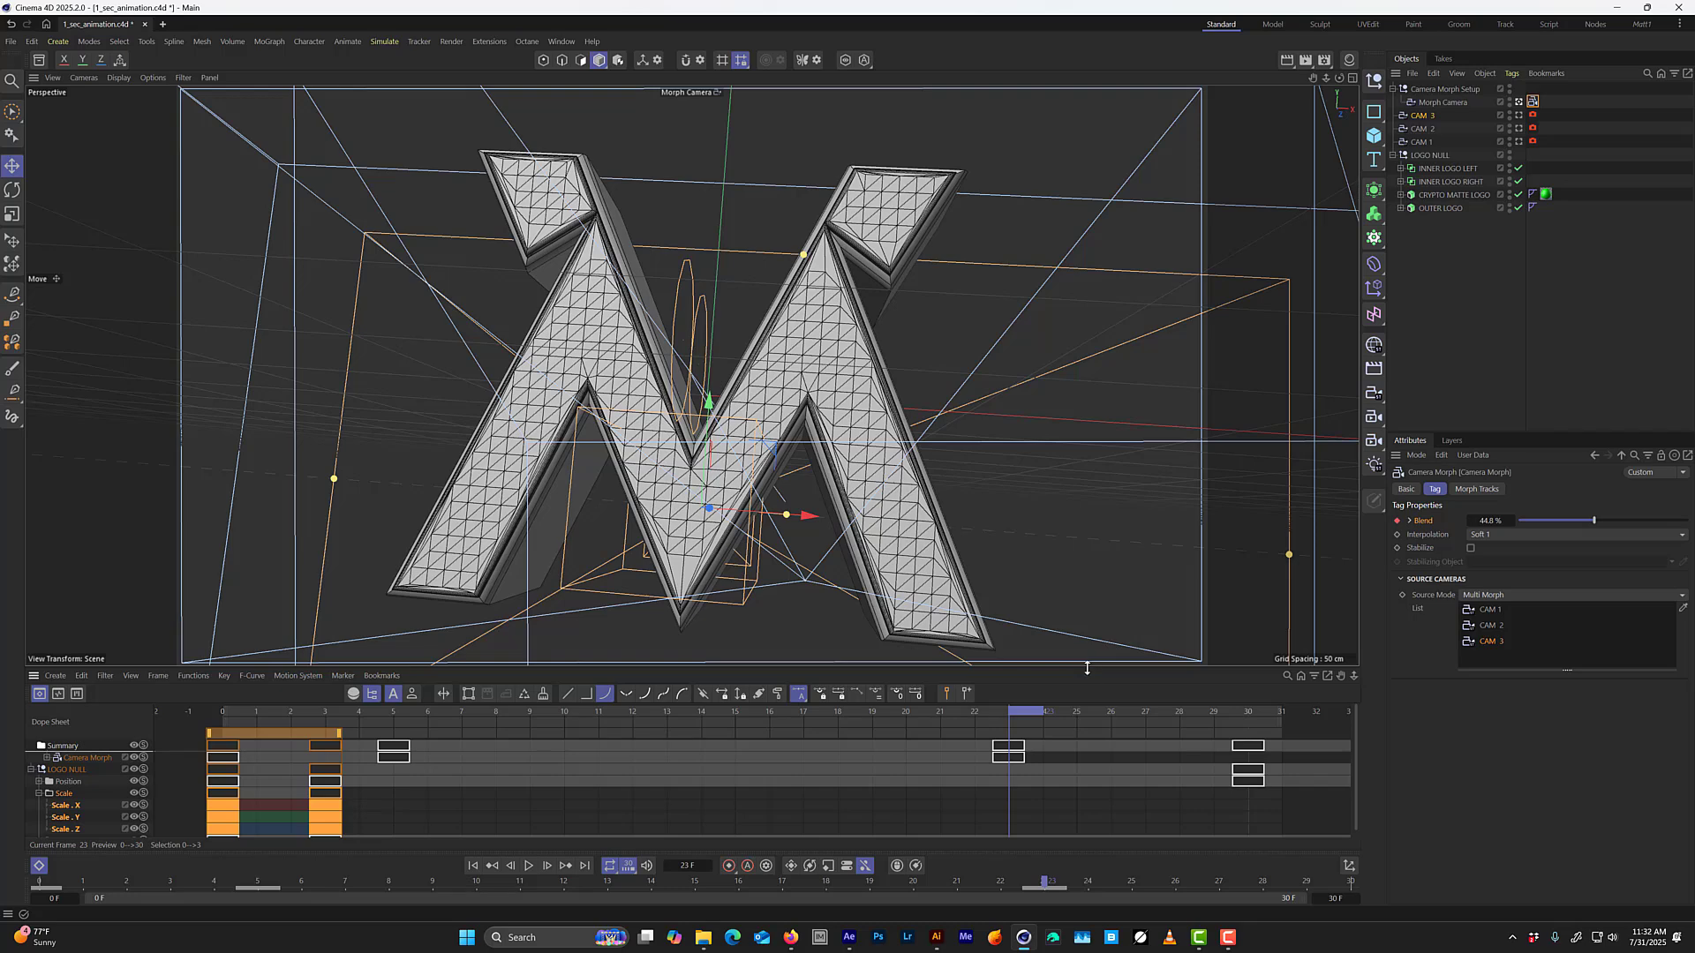
drag(1087, 668, 1087, 422)
click(76, 514)
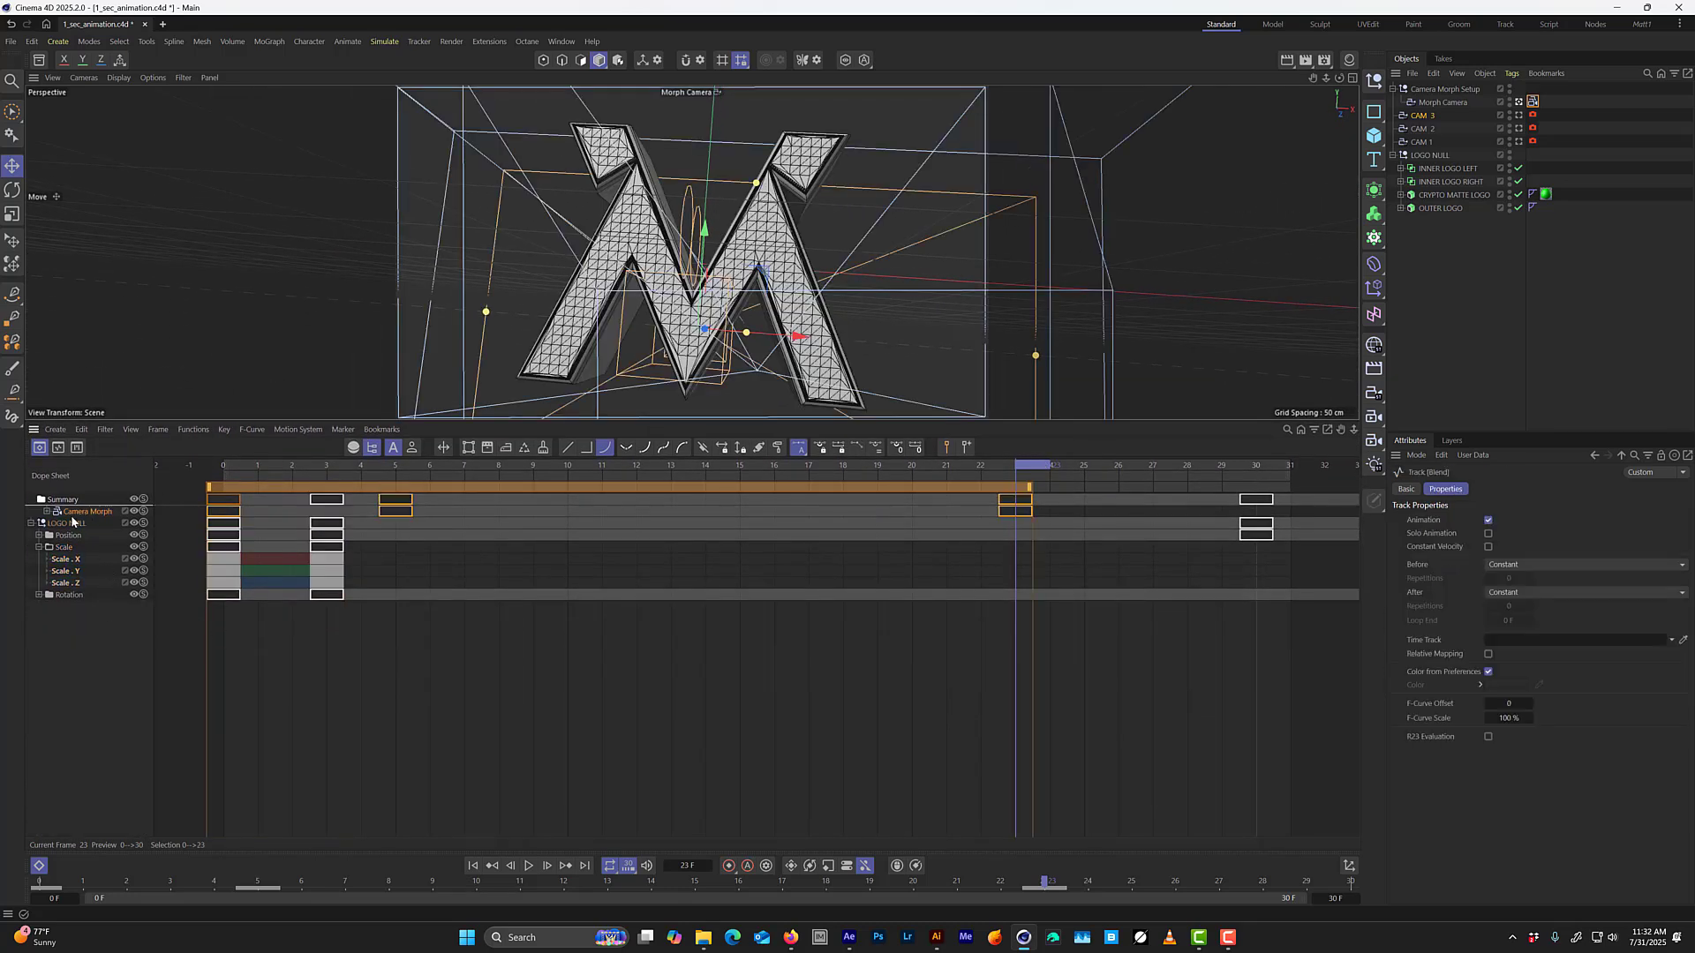
click(48, 512)
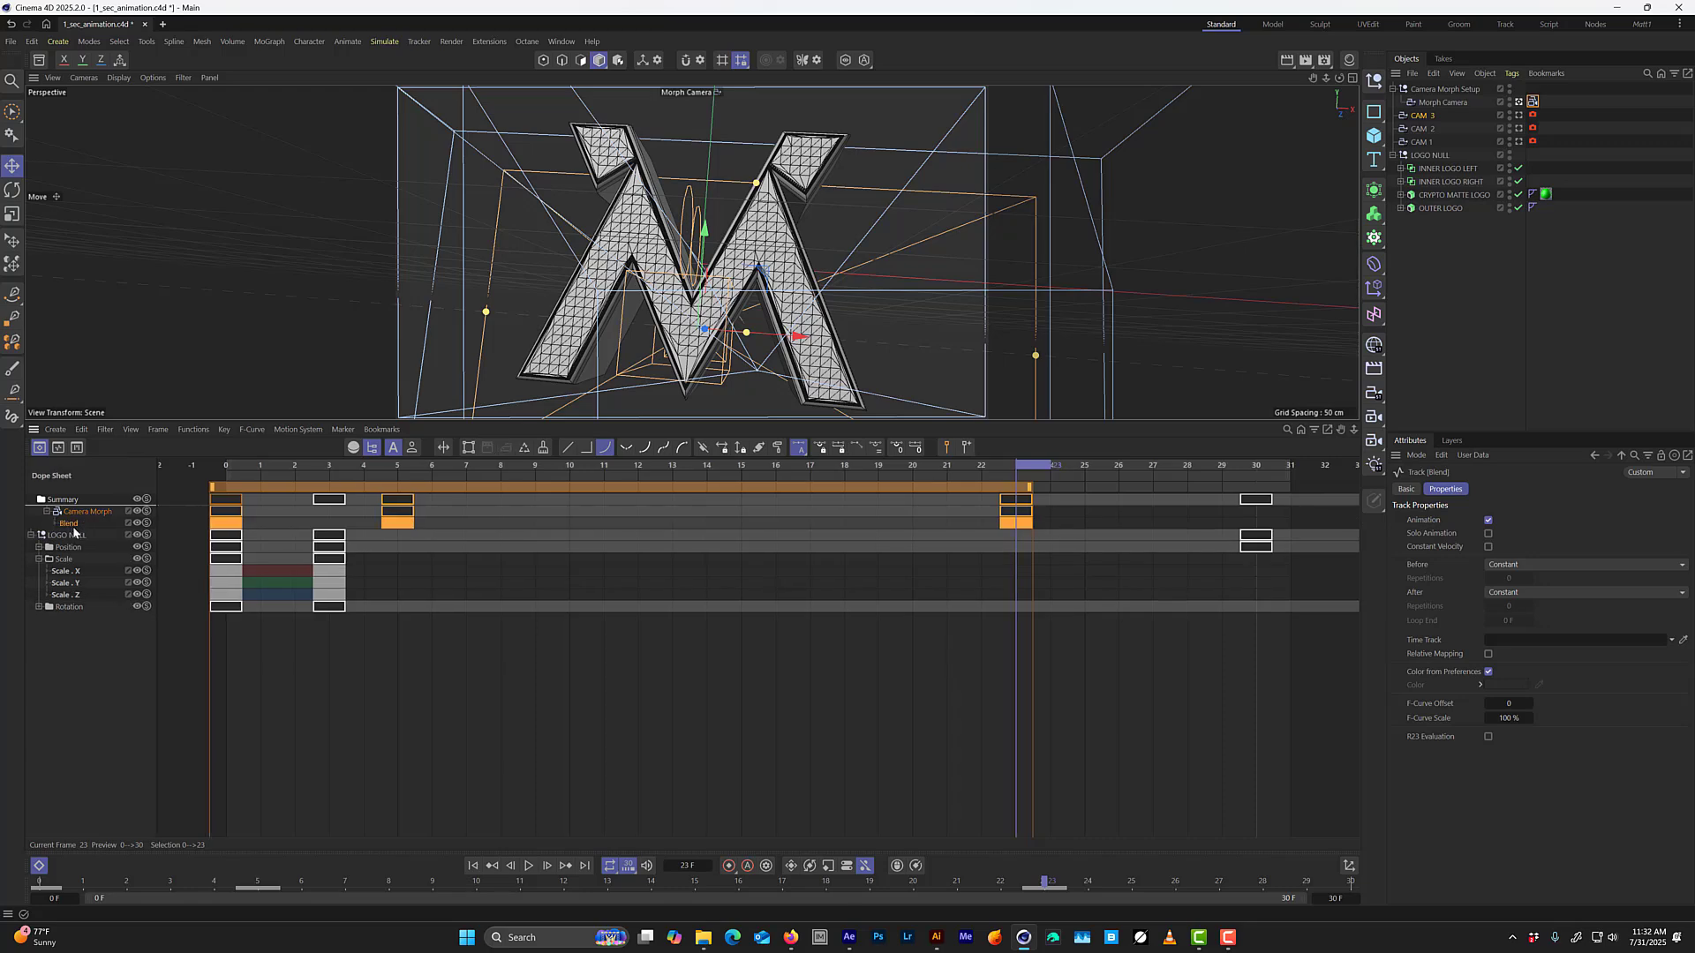
key(Tab)
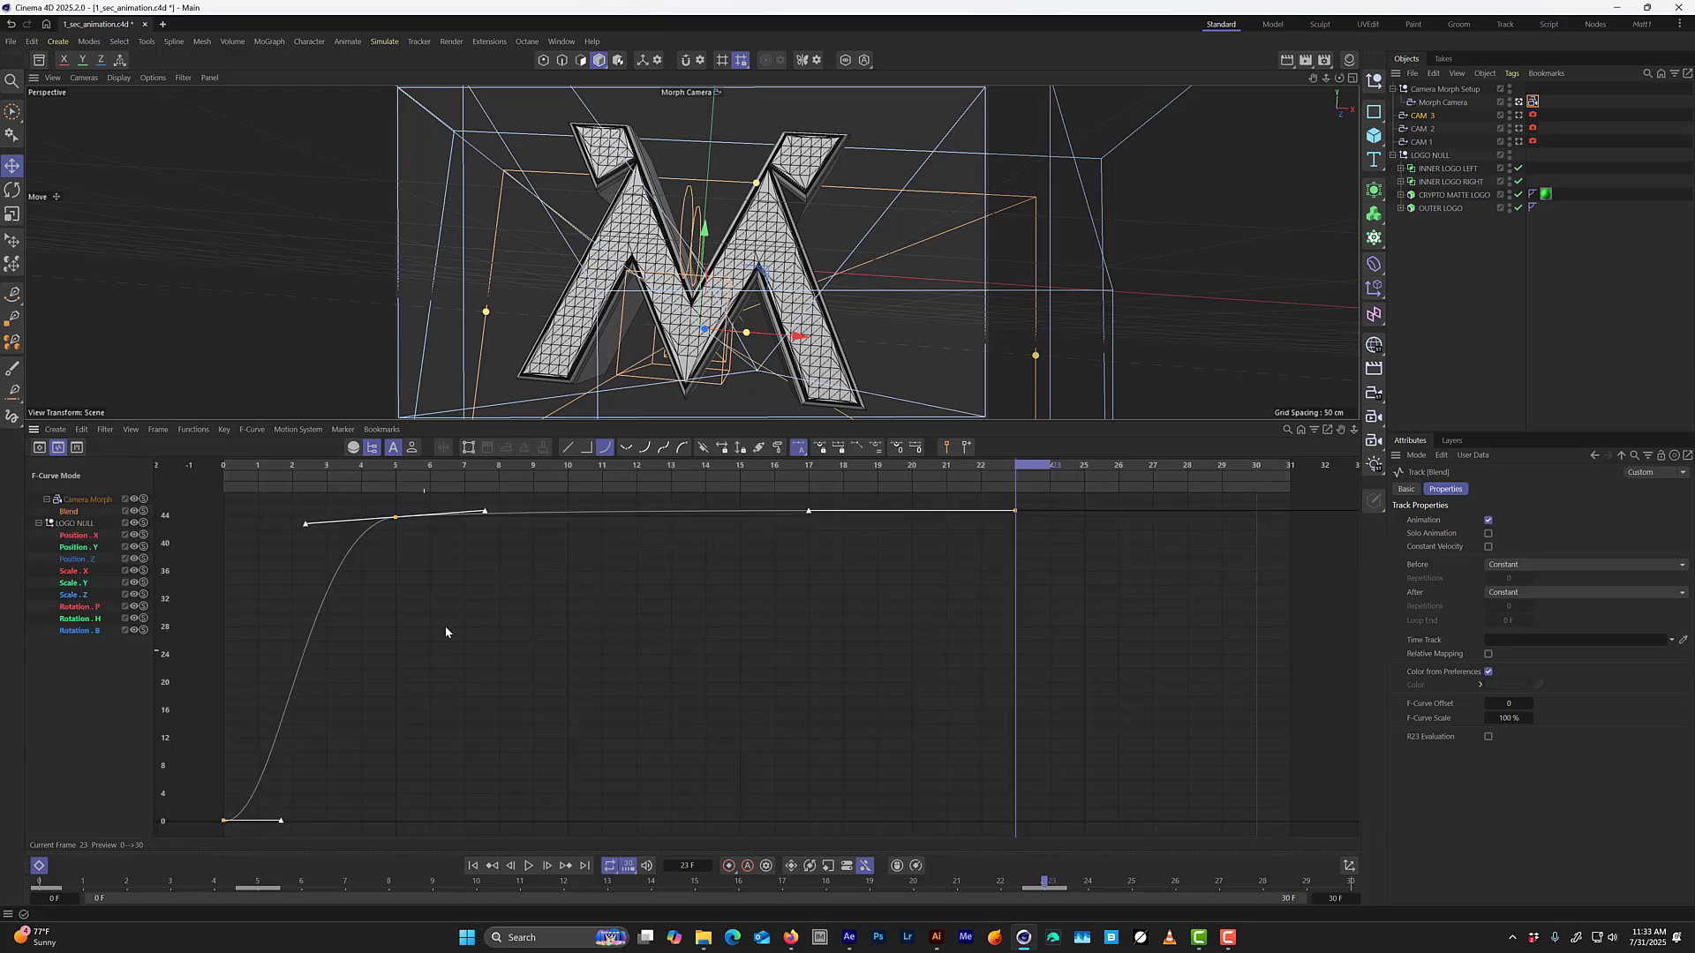
Scrub the animation to frame 16 and select the Blend curve's keys at frames 5 and 23.
mouse_move(735, 491)
mouse_down()
mouse_move(265, 494)
mouse_move(531, 491)
mouse_move(323, 524)
mouse_move(706, 494)
mouse_up()
drag(593, 511, 781, 477)
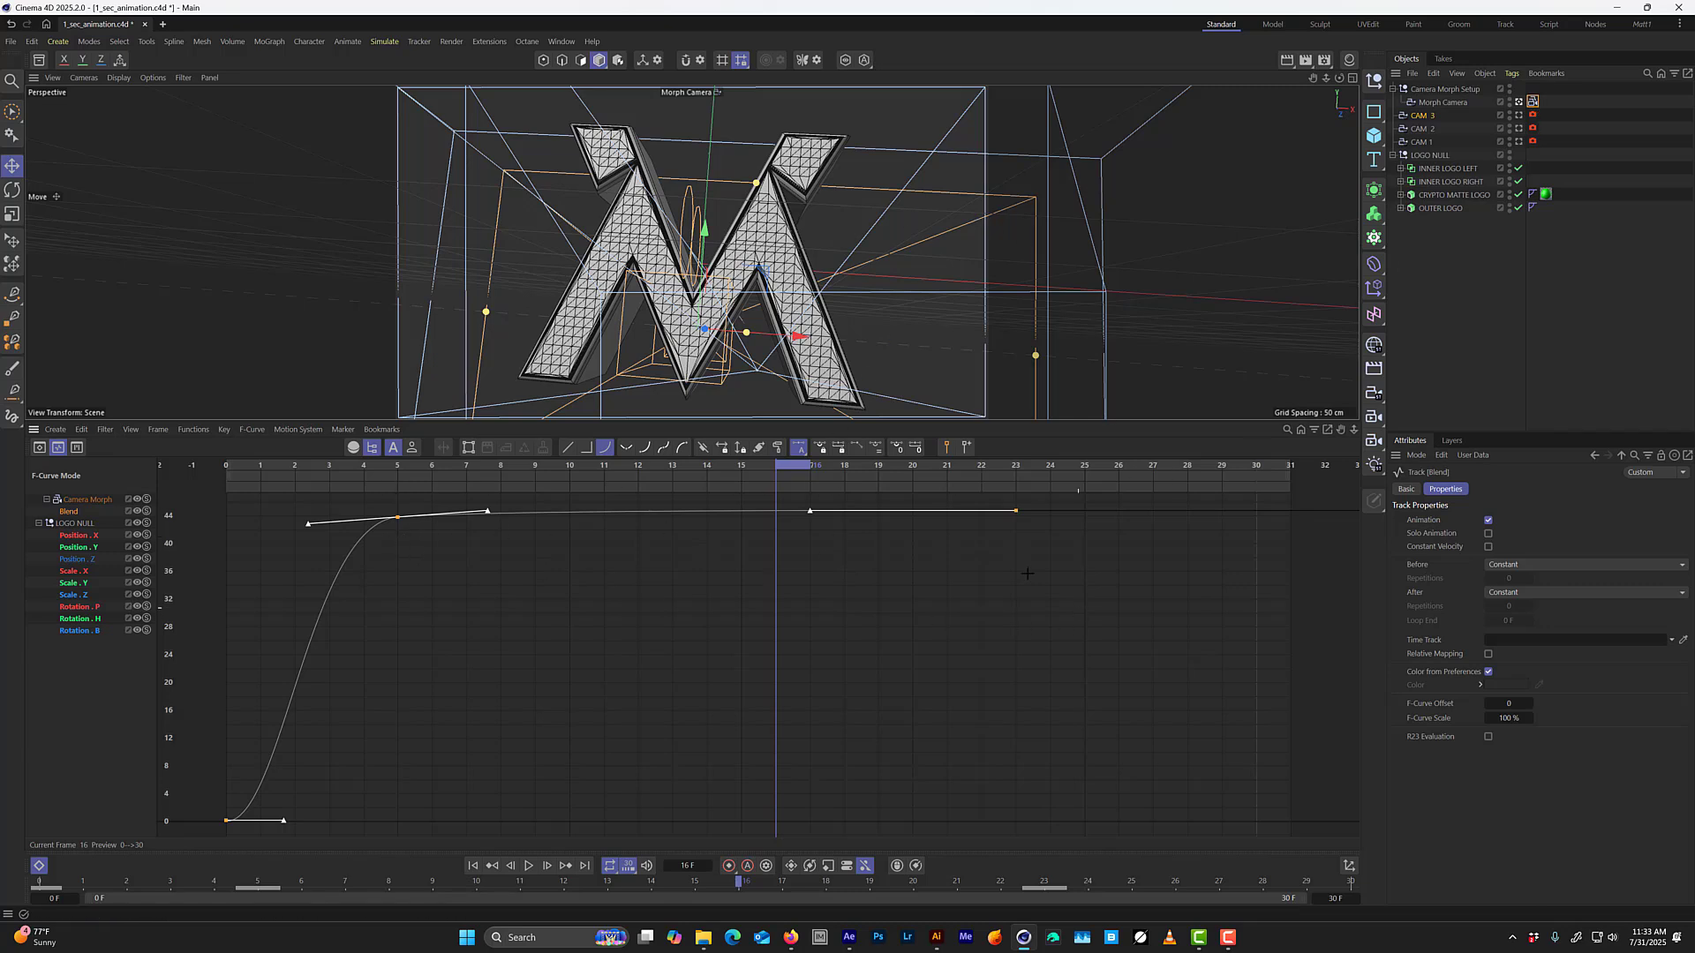
drag(1080, 609, 342, 493)
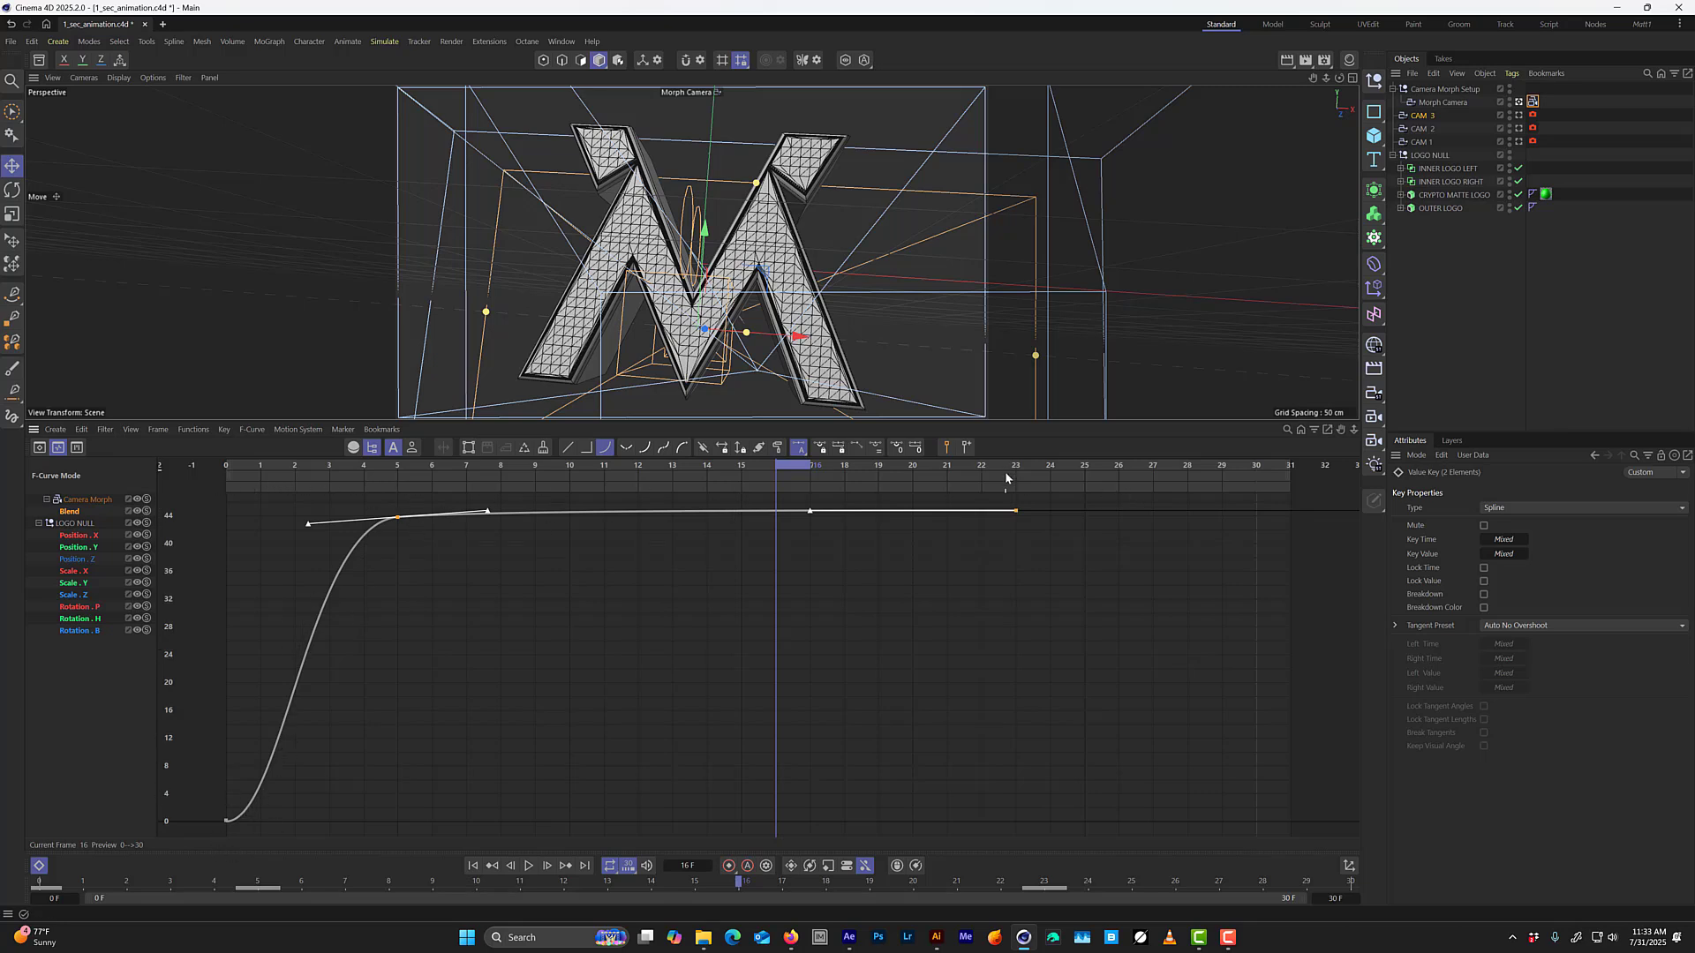
Keyframe the Camera Morph's Blend at 94% on frame 30 and fit the whole F-curve in the timeline.
drag(1006, 478, 1274, 482)
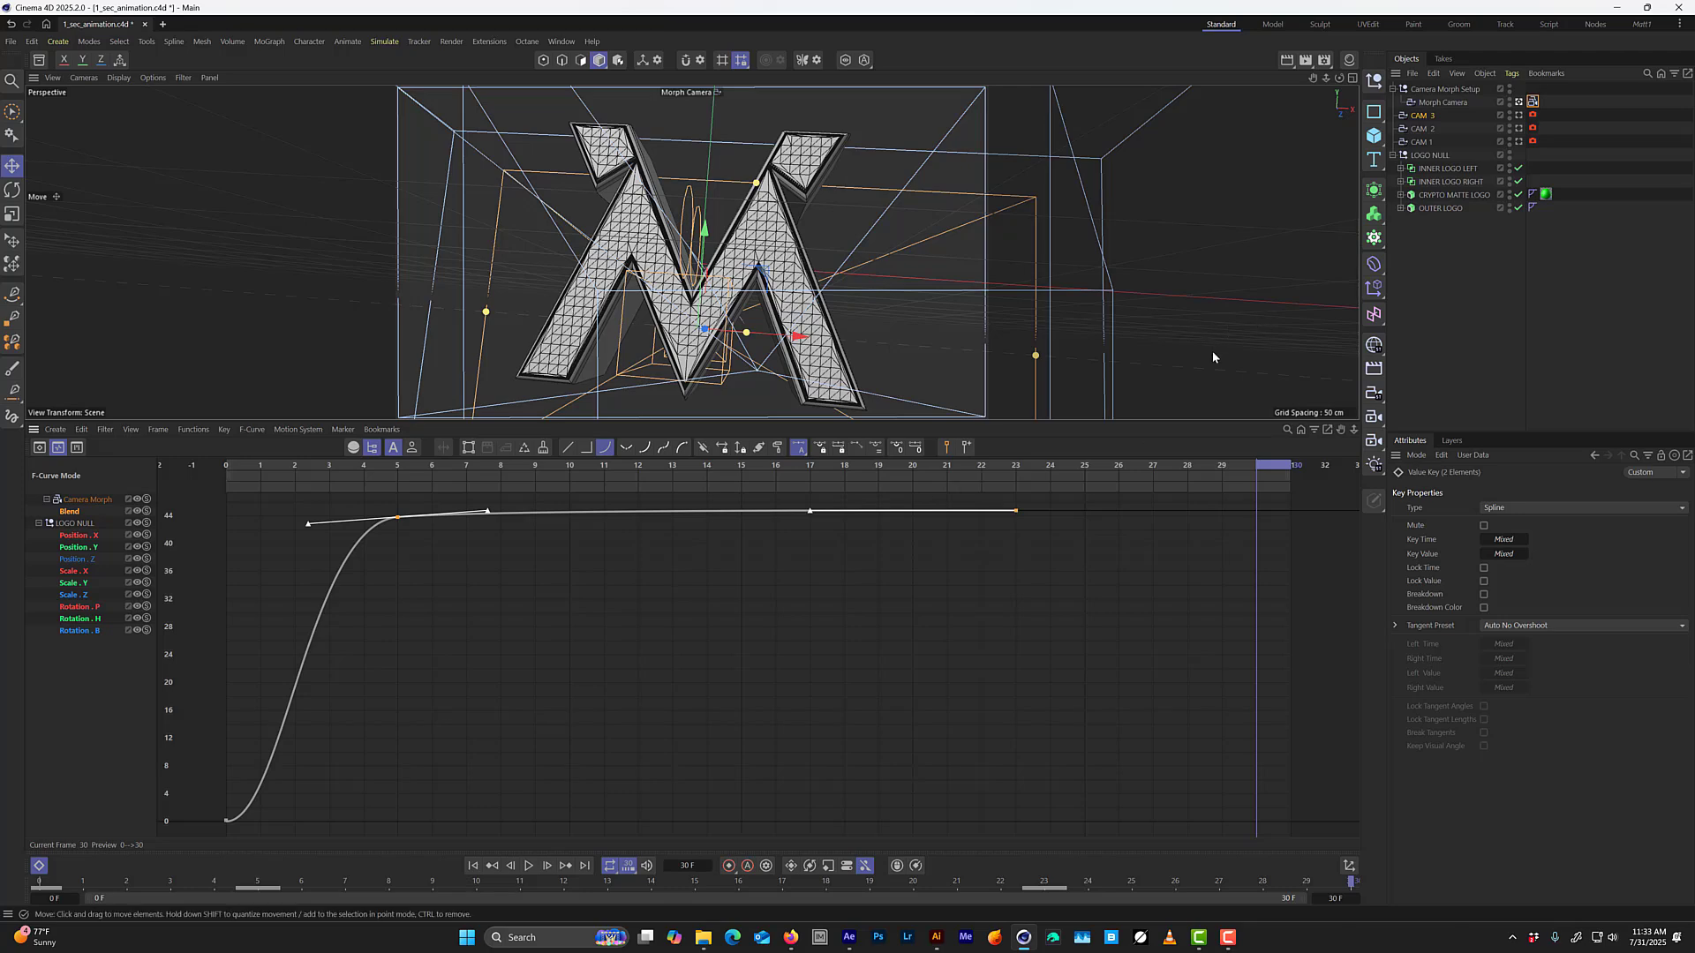
click(1533, 101)
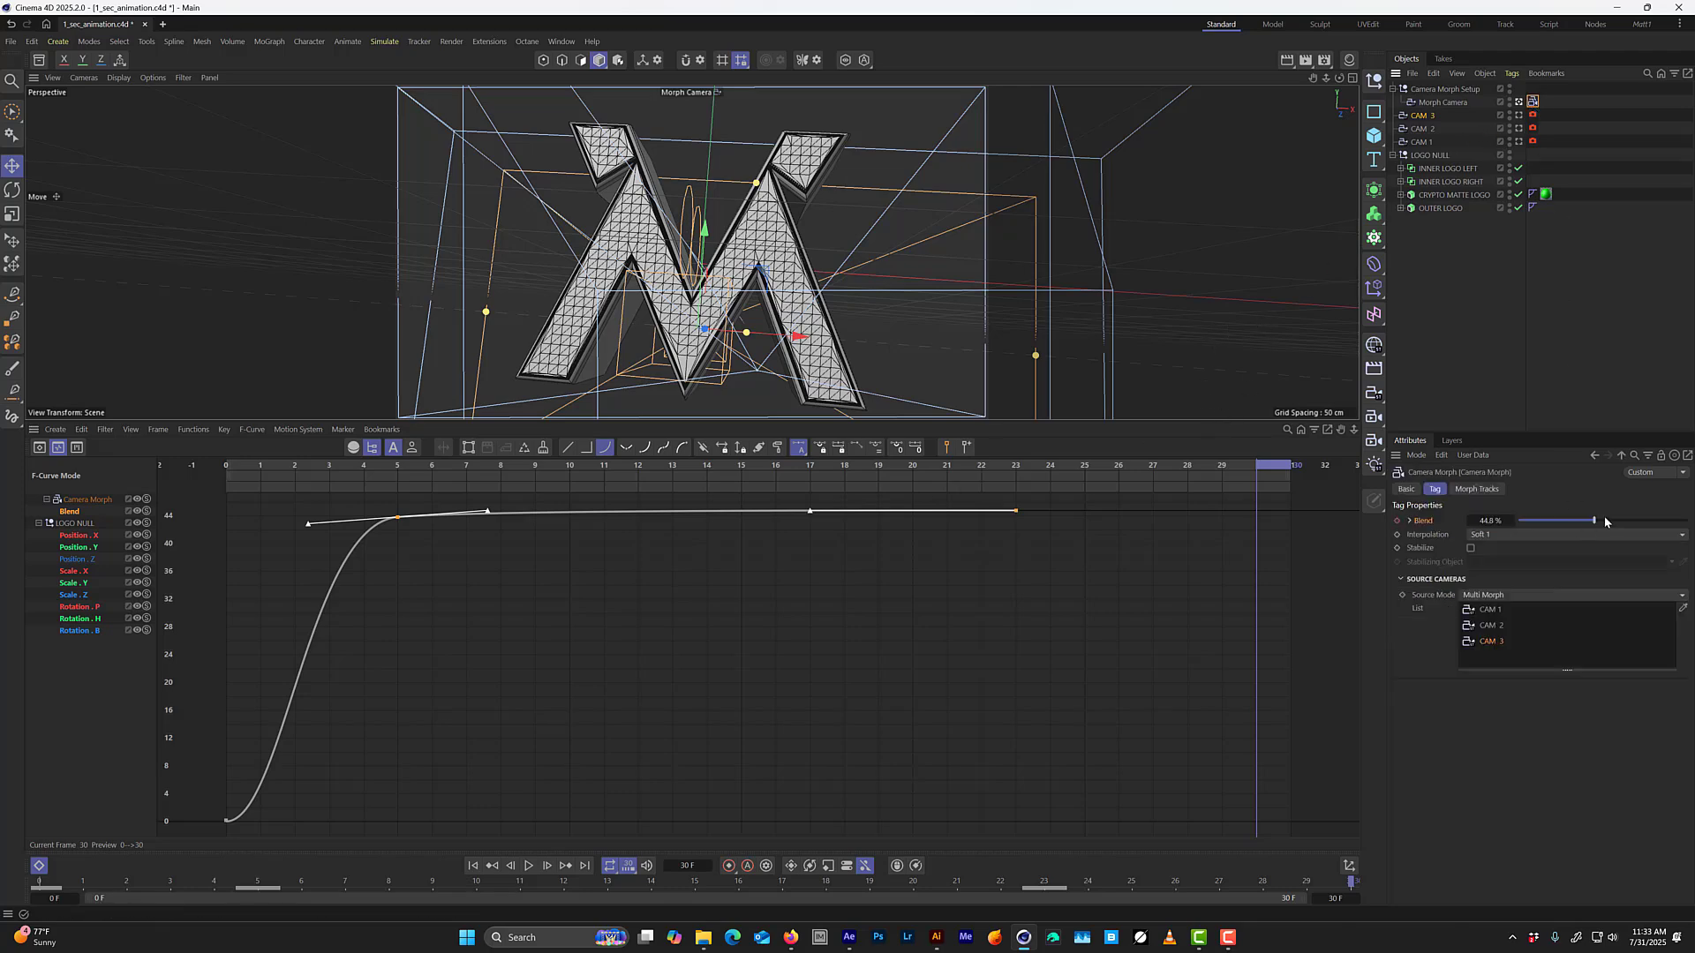
drag(1594, 520, 1676, 503)
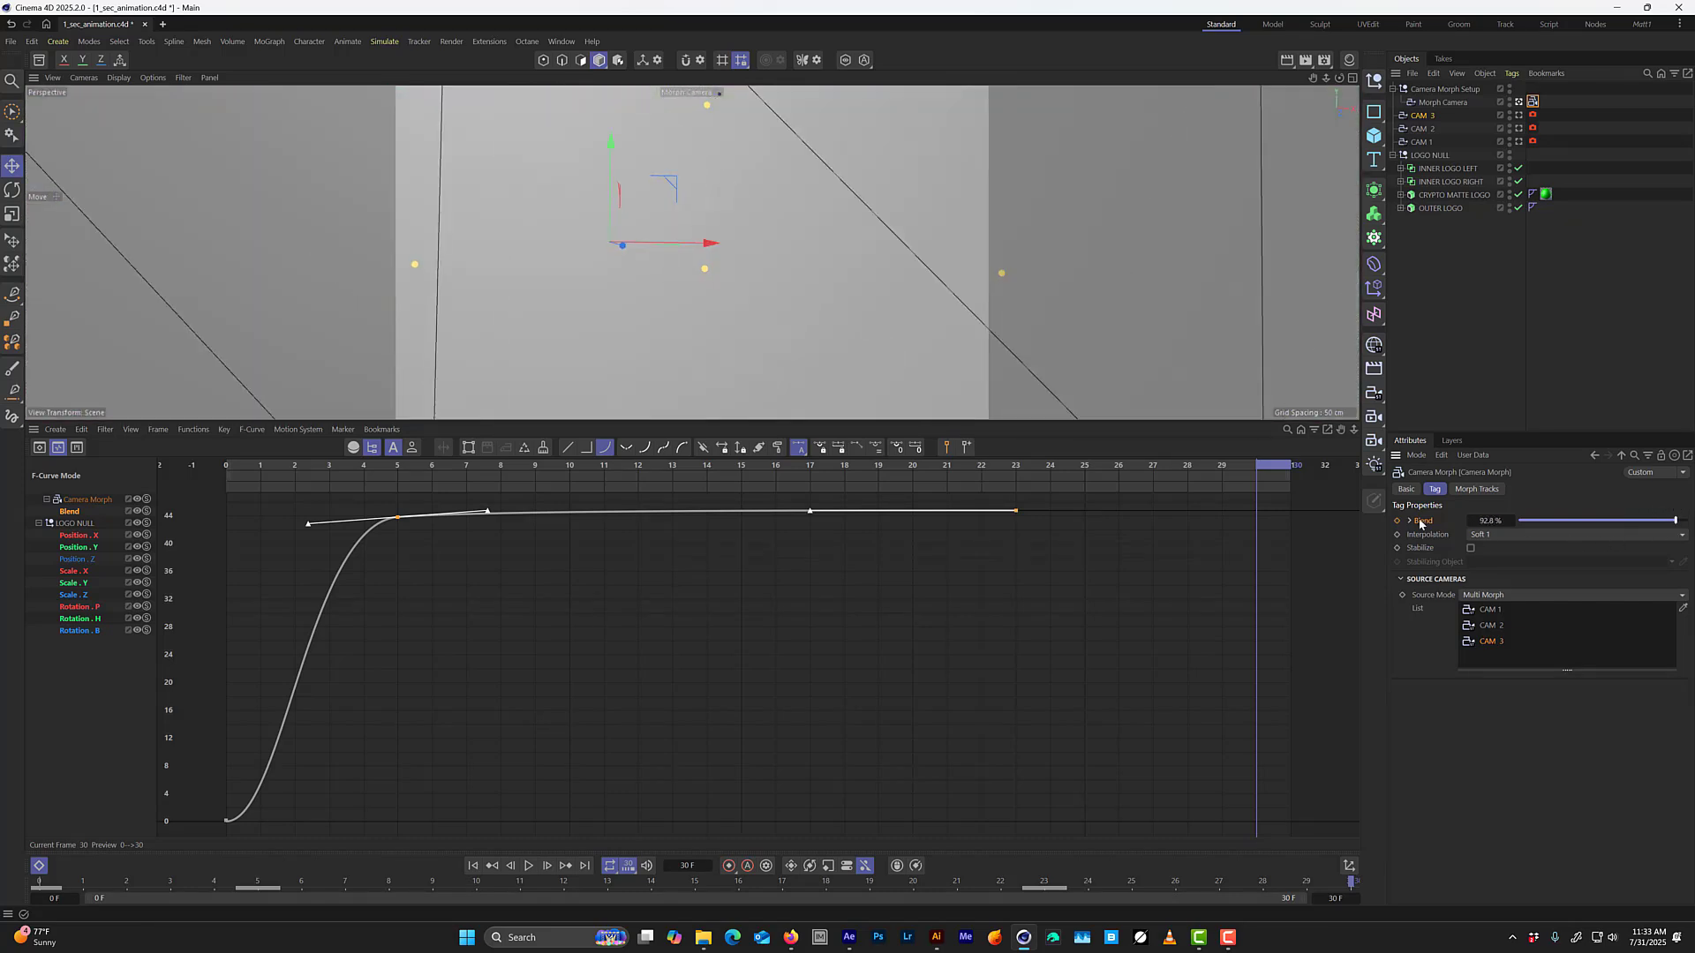
drag(1677, 522, 1679, 527)
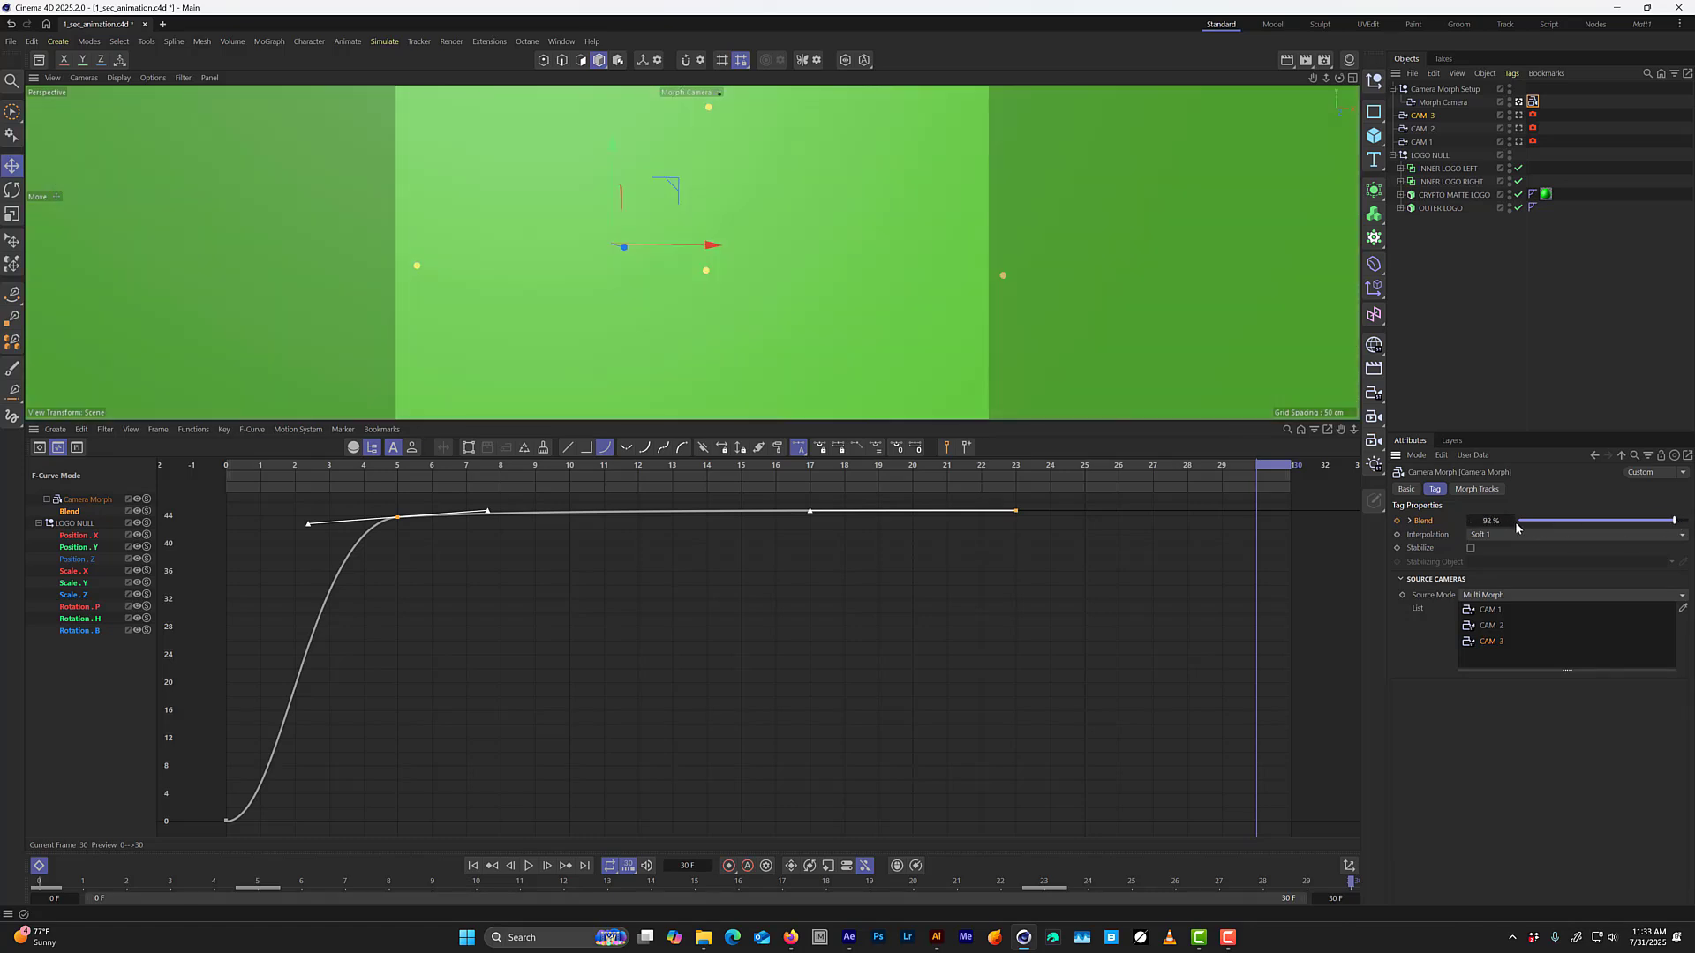
drag(1512, 523, 1513, 523)
double_click(1487, 521)
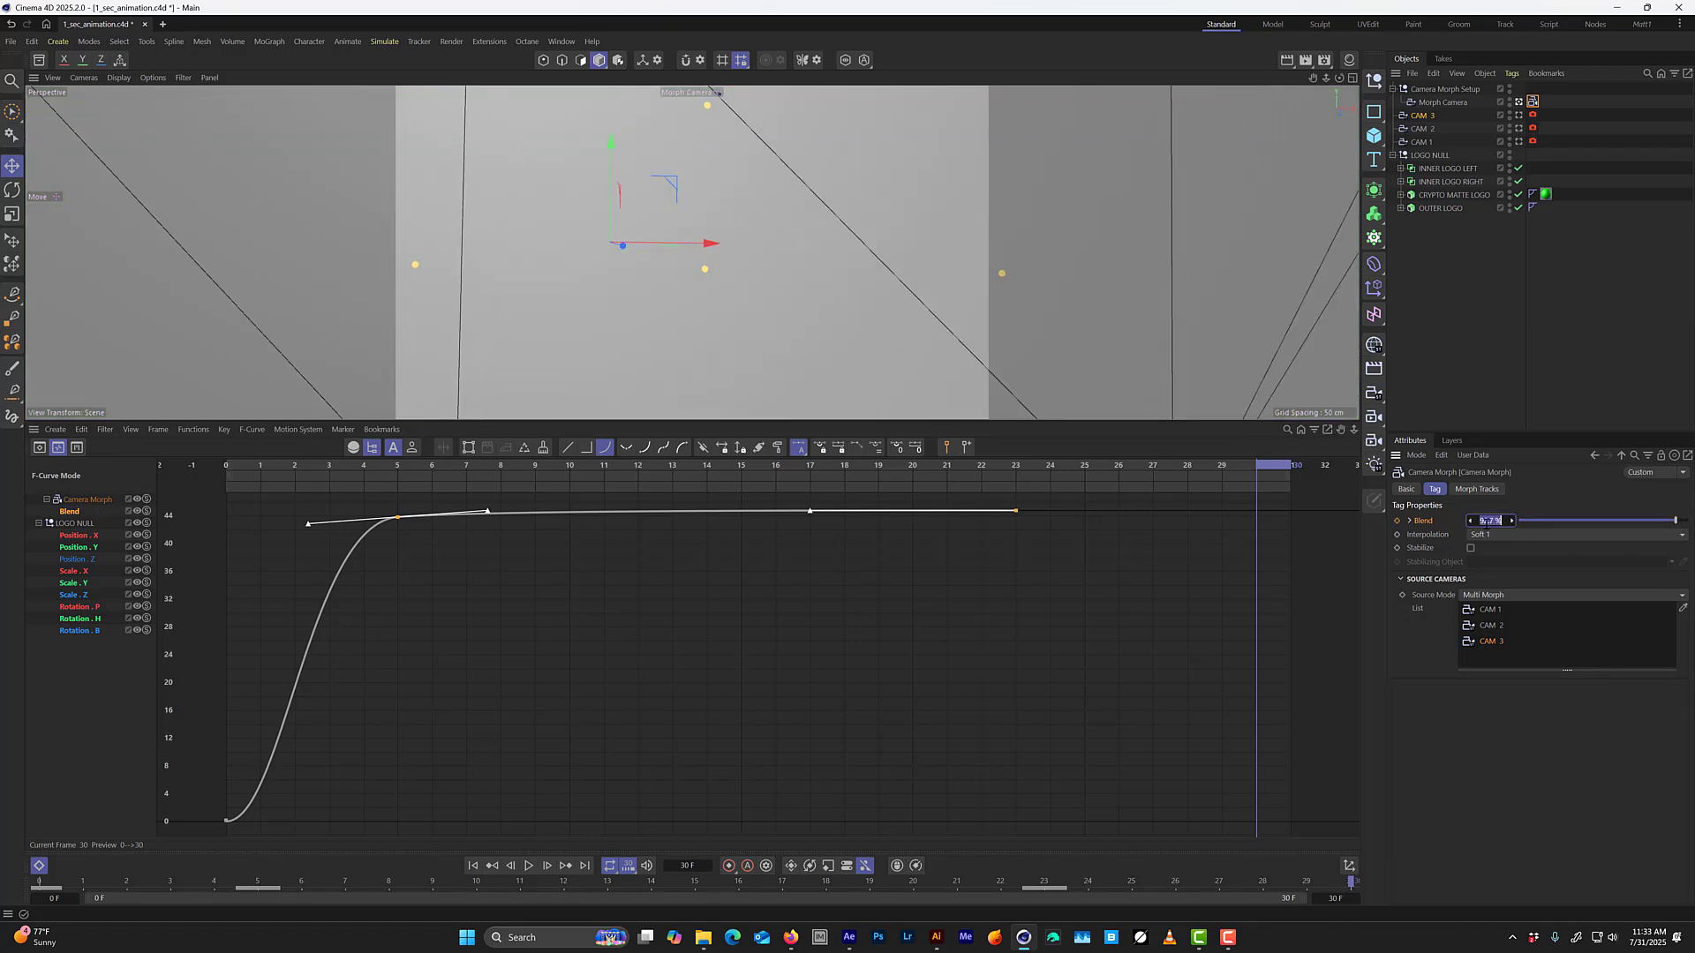
text(94)
key(Return)
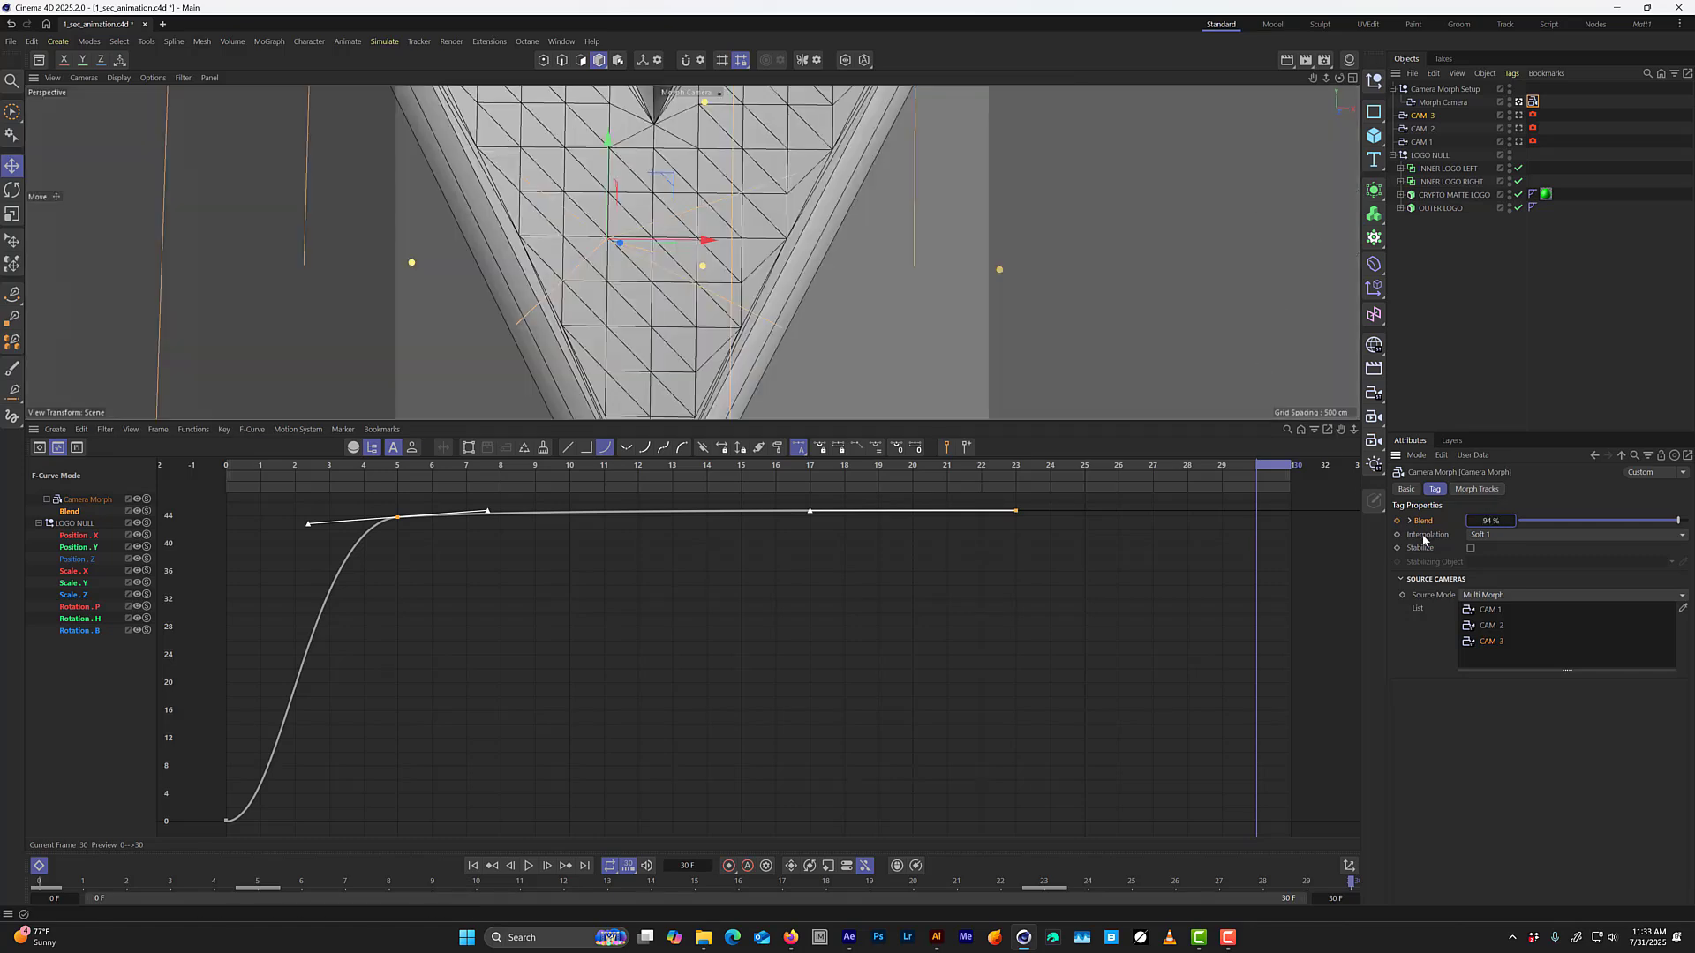
click(1398, 522)
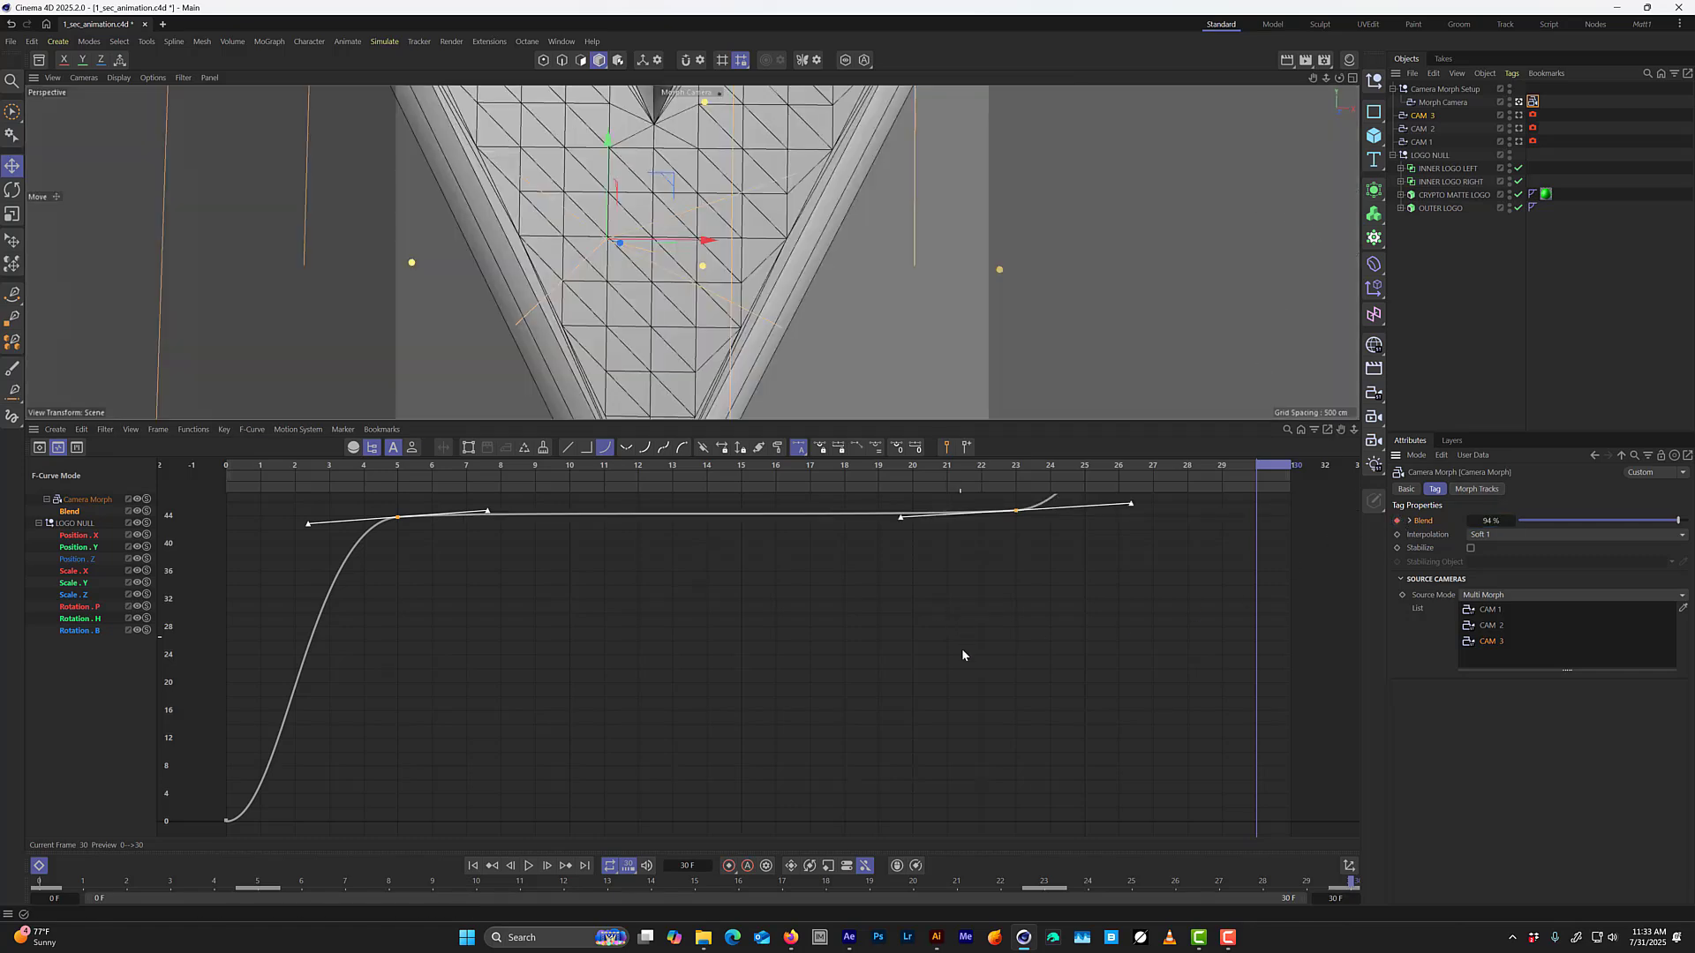
key(h)
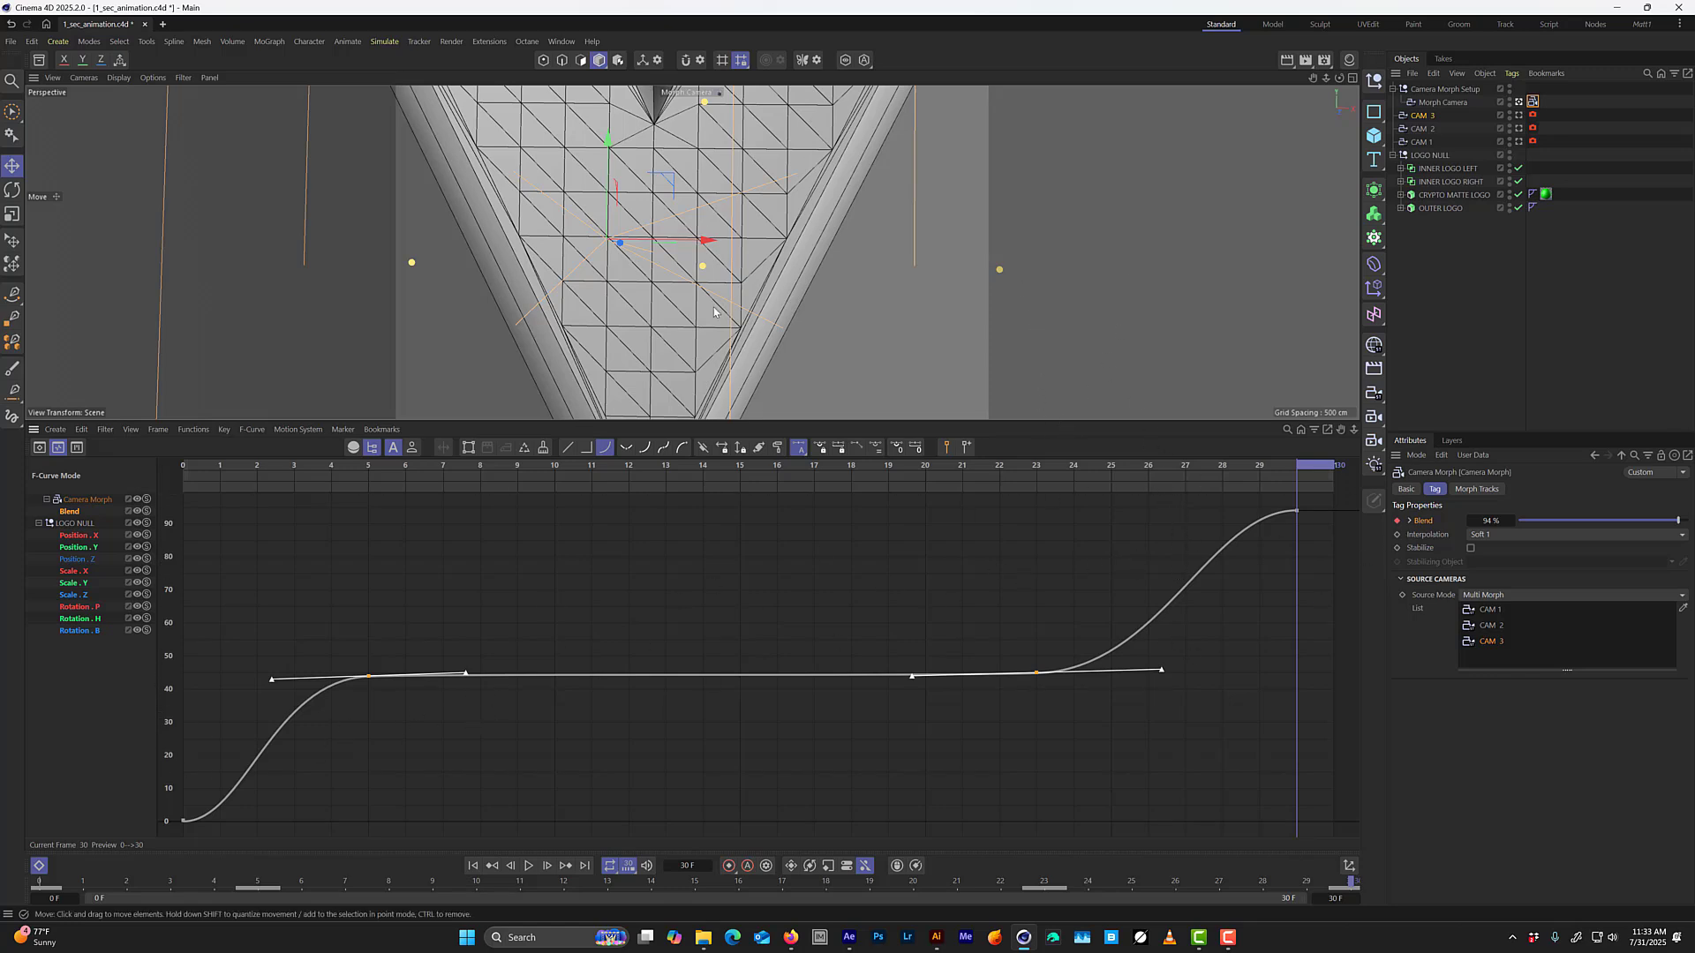
Switch the viewport to Gouraud shading without wireframe lines and hide CAM 1, CAM 2 and CAM 3 in the viewport.
key(n)
key(a)
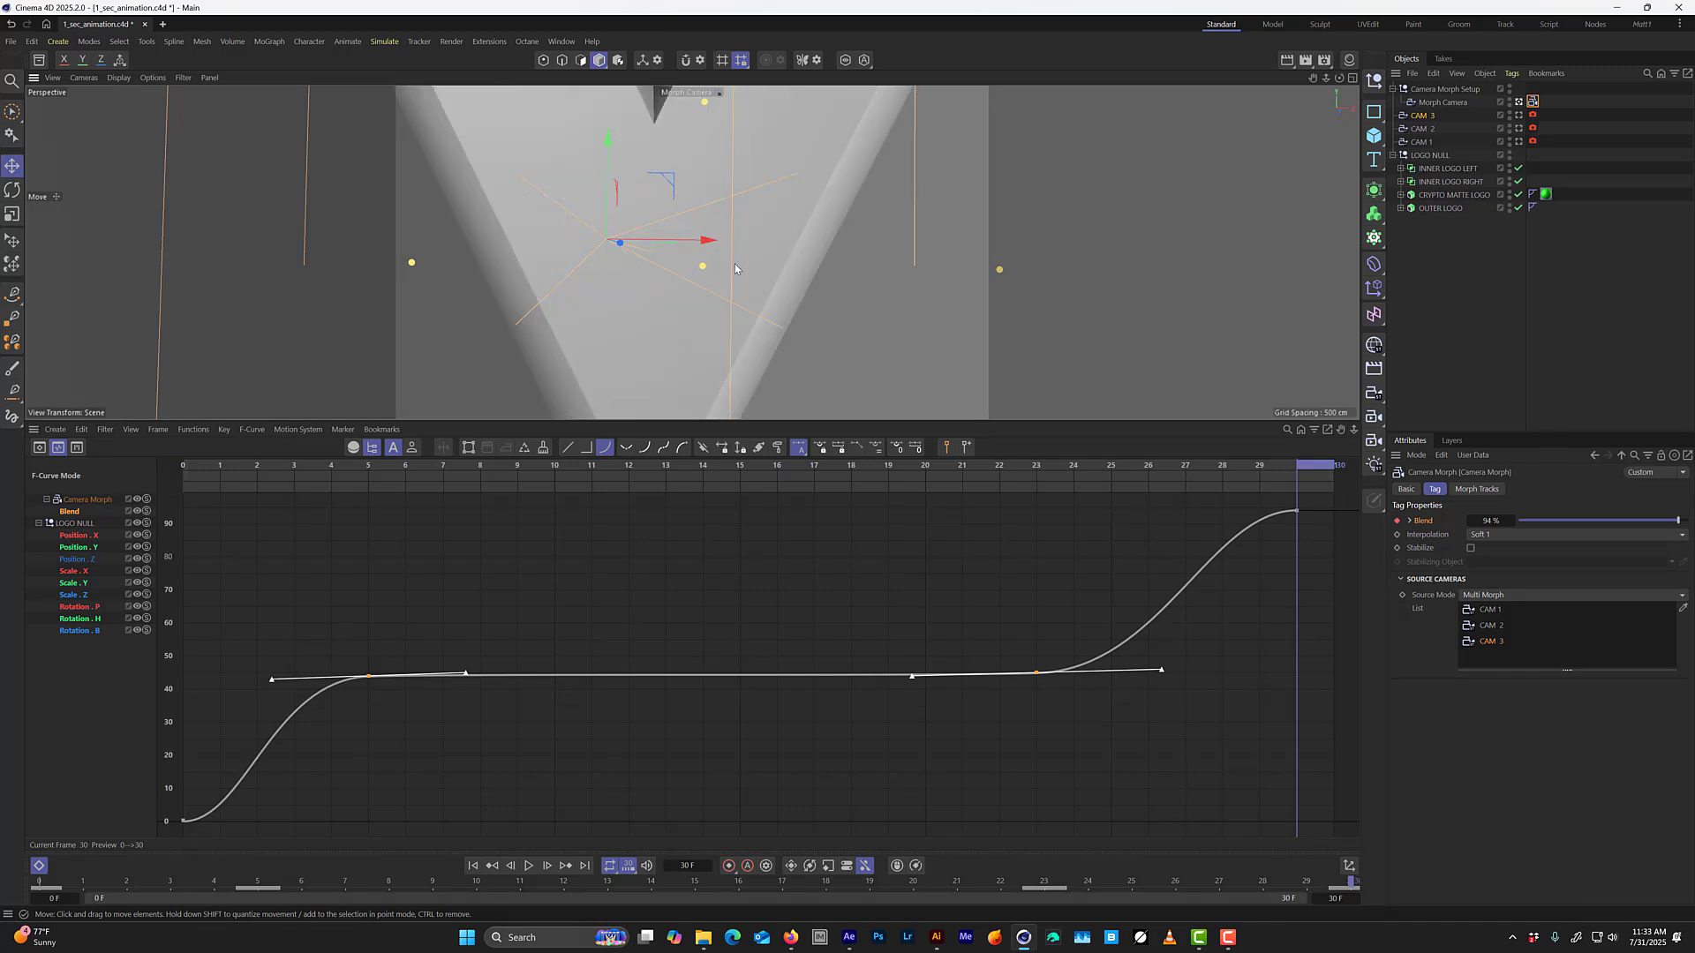
click(1510, 113)
click(1511, 114)
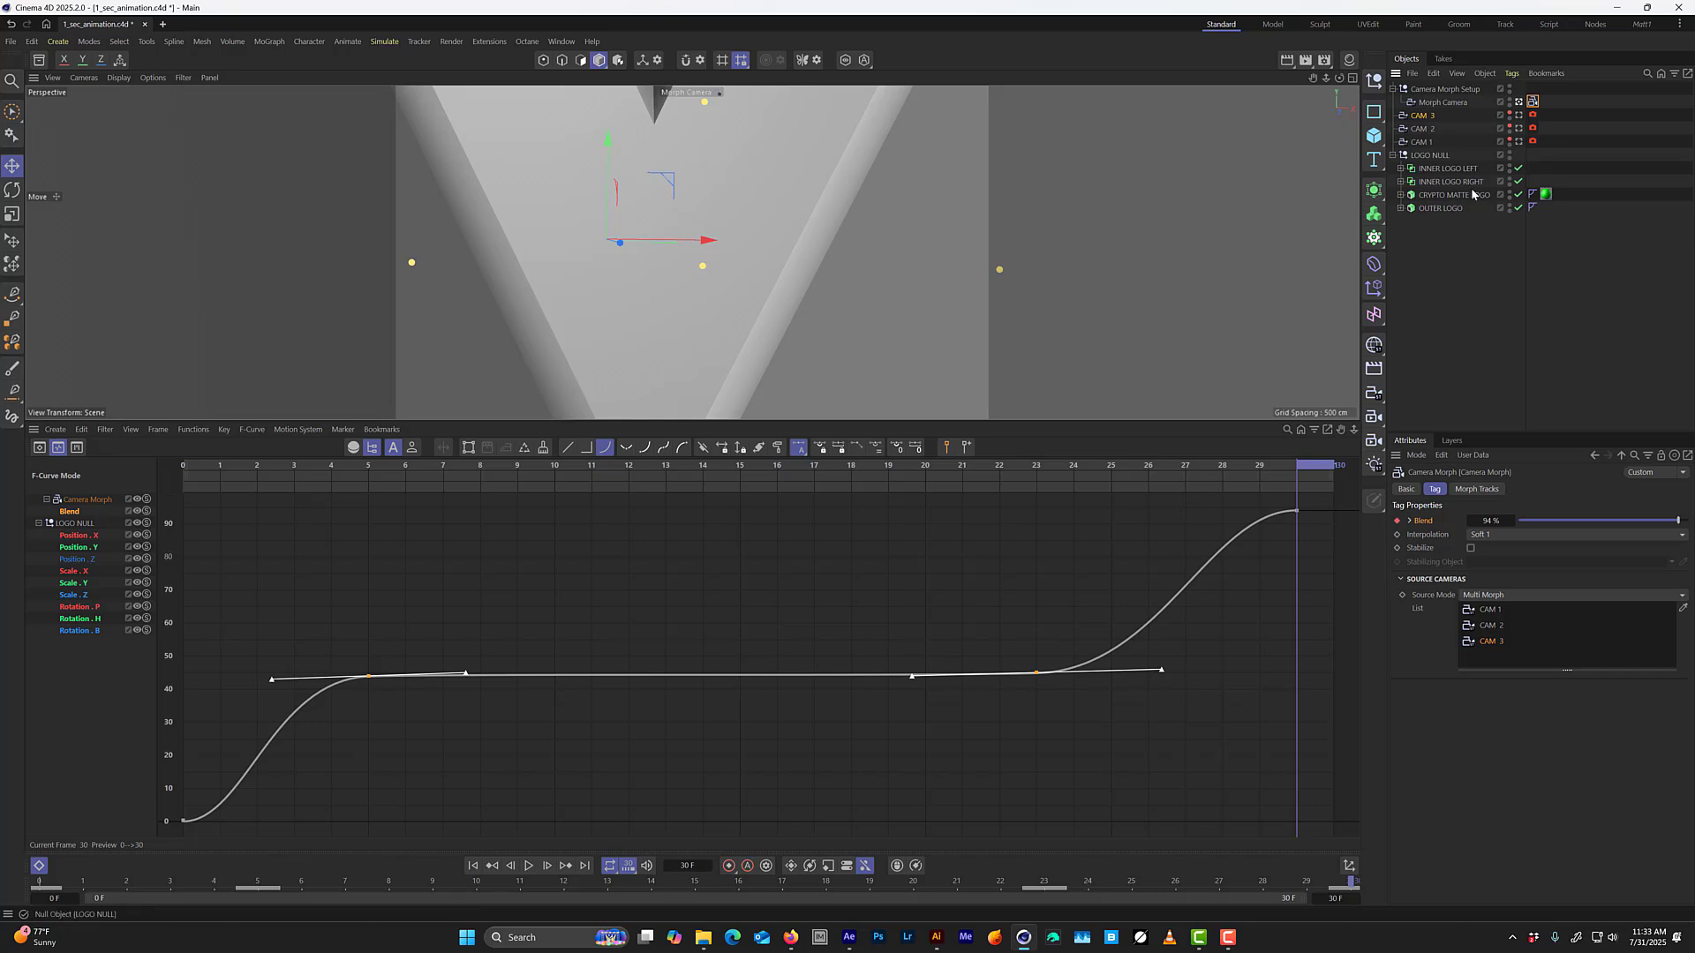
Play the camera move to check it, stop playback and scrub to frame 22.
key(F8)
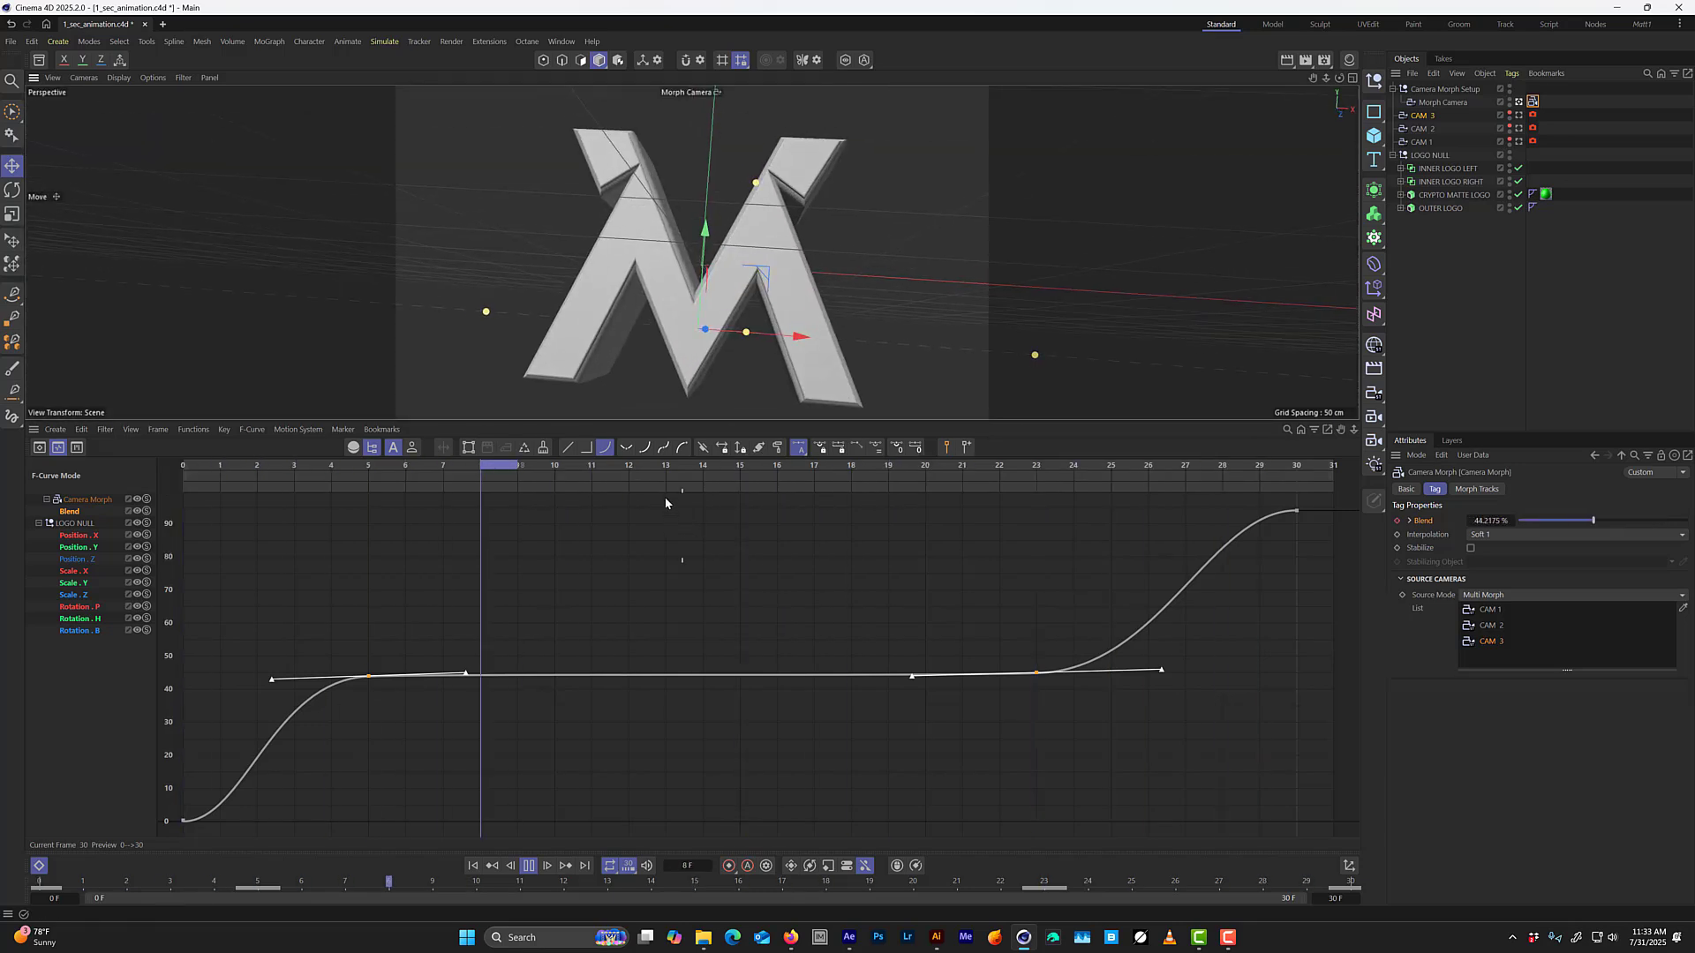
key(F8)
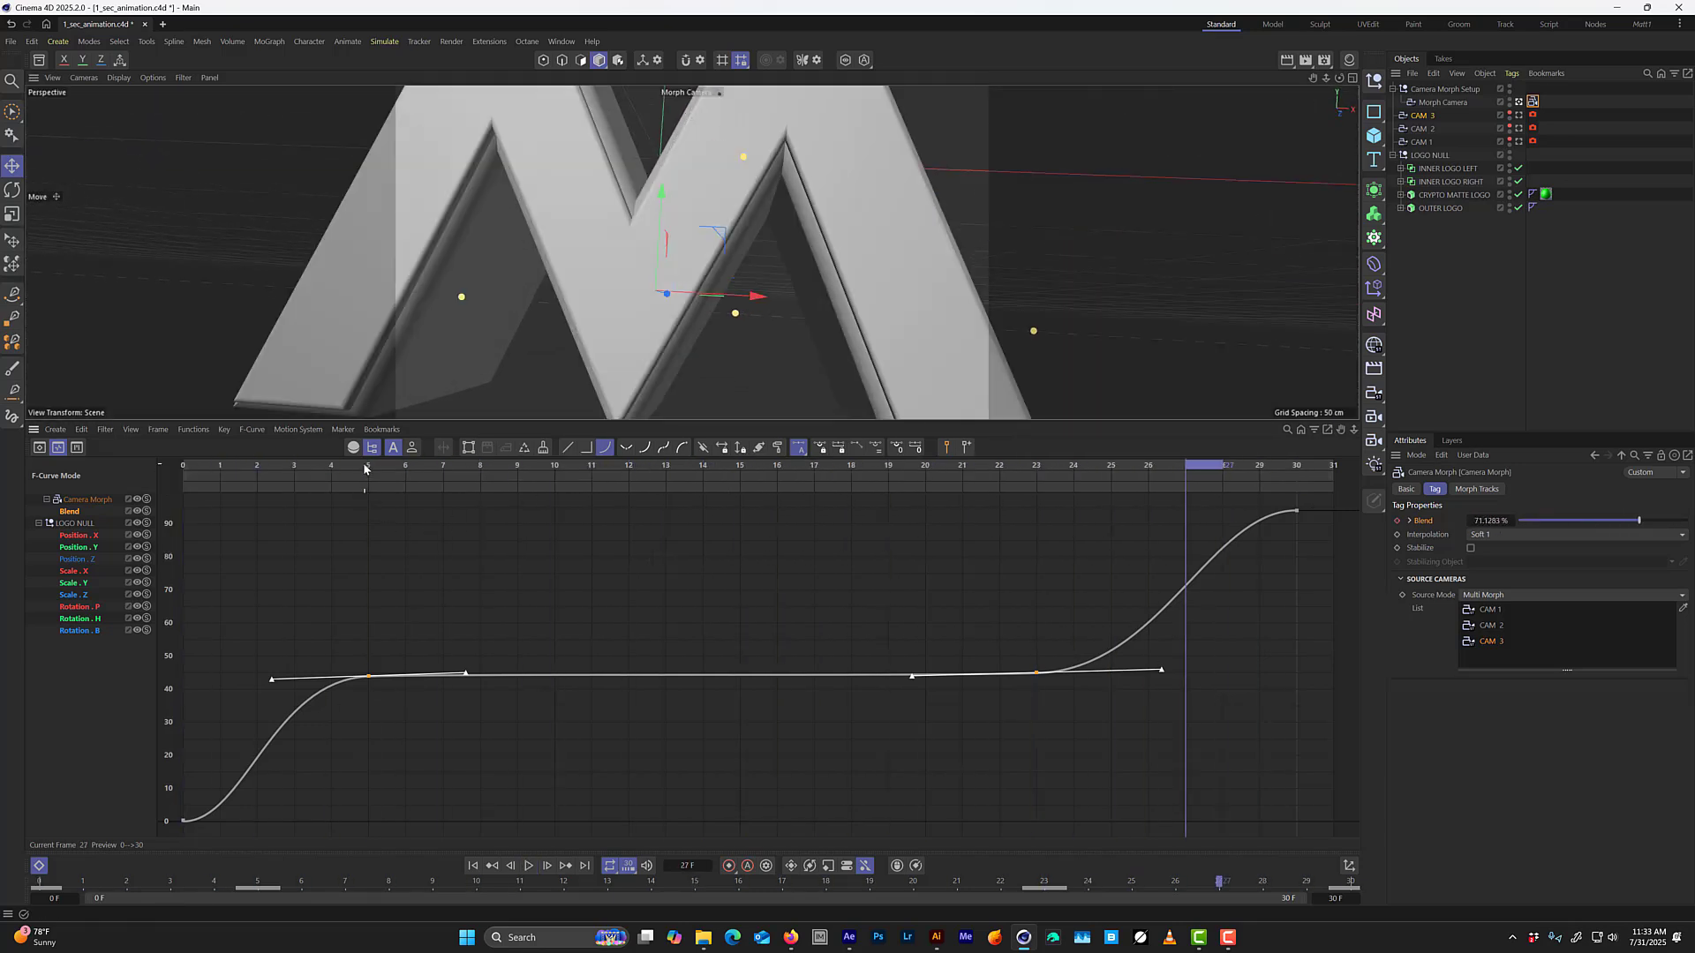
drag(364, 469, 1001, 572)
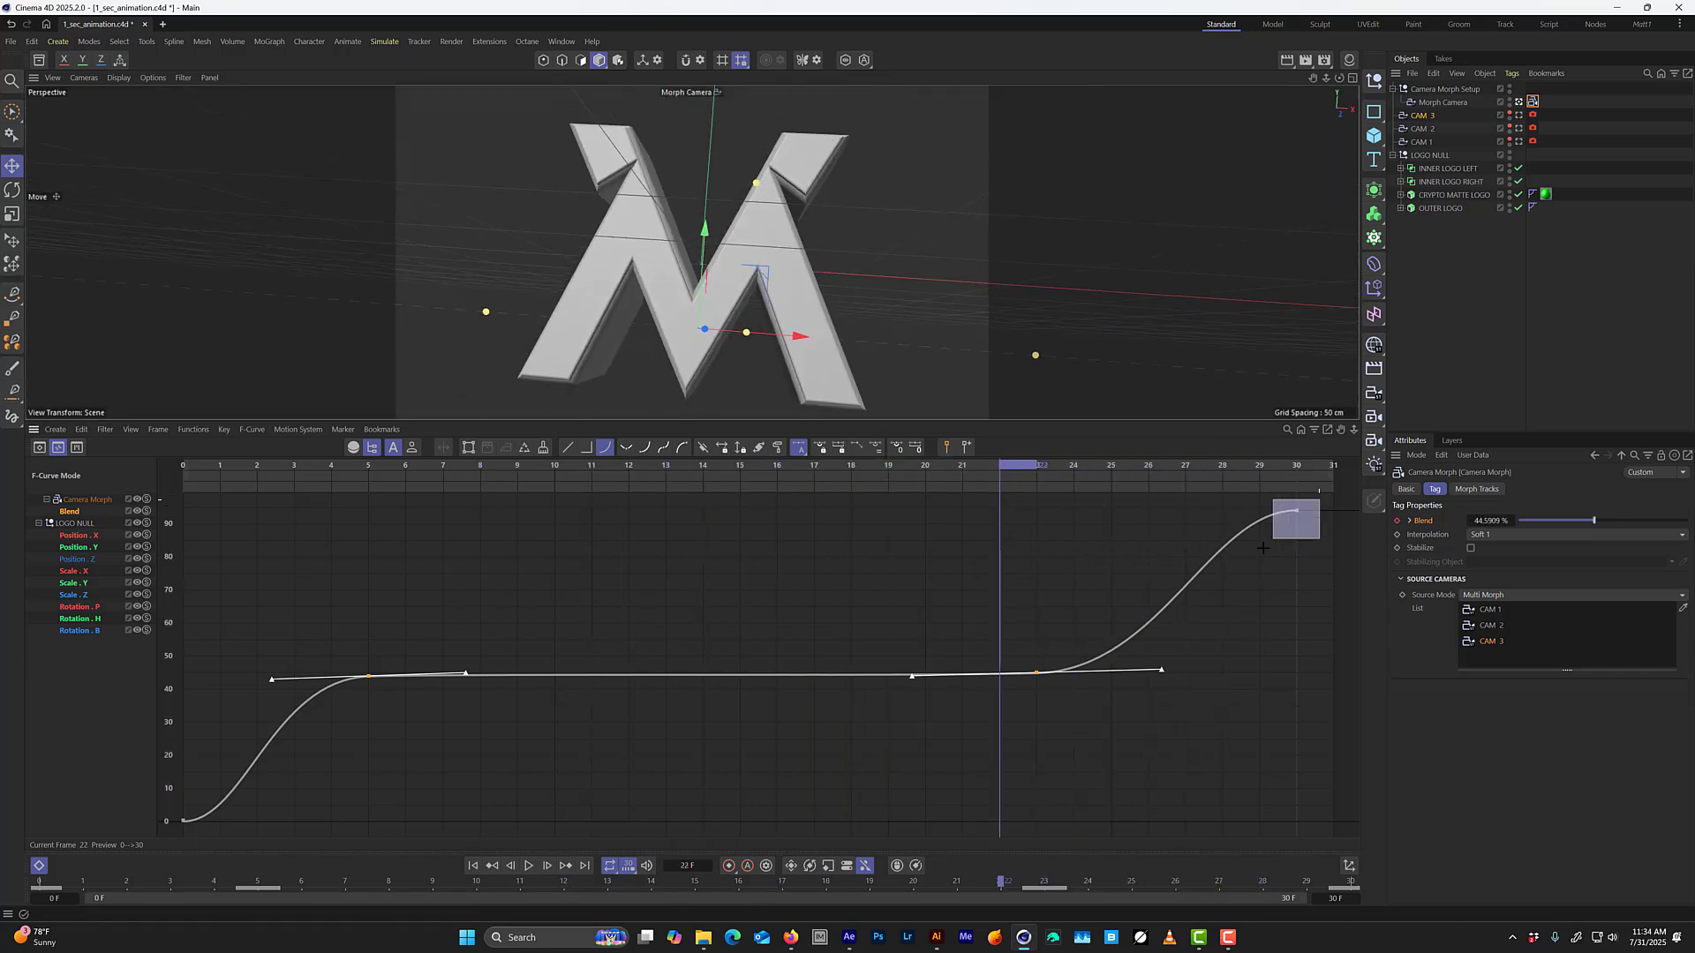
Pull the tangent of the Blend curve's frame 0 key straight up to about 0 F and 31.67% for a steep start.
drag(1262, 549, 1260, 549)
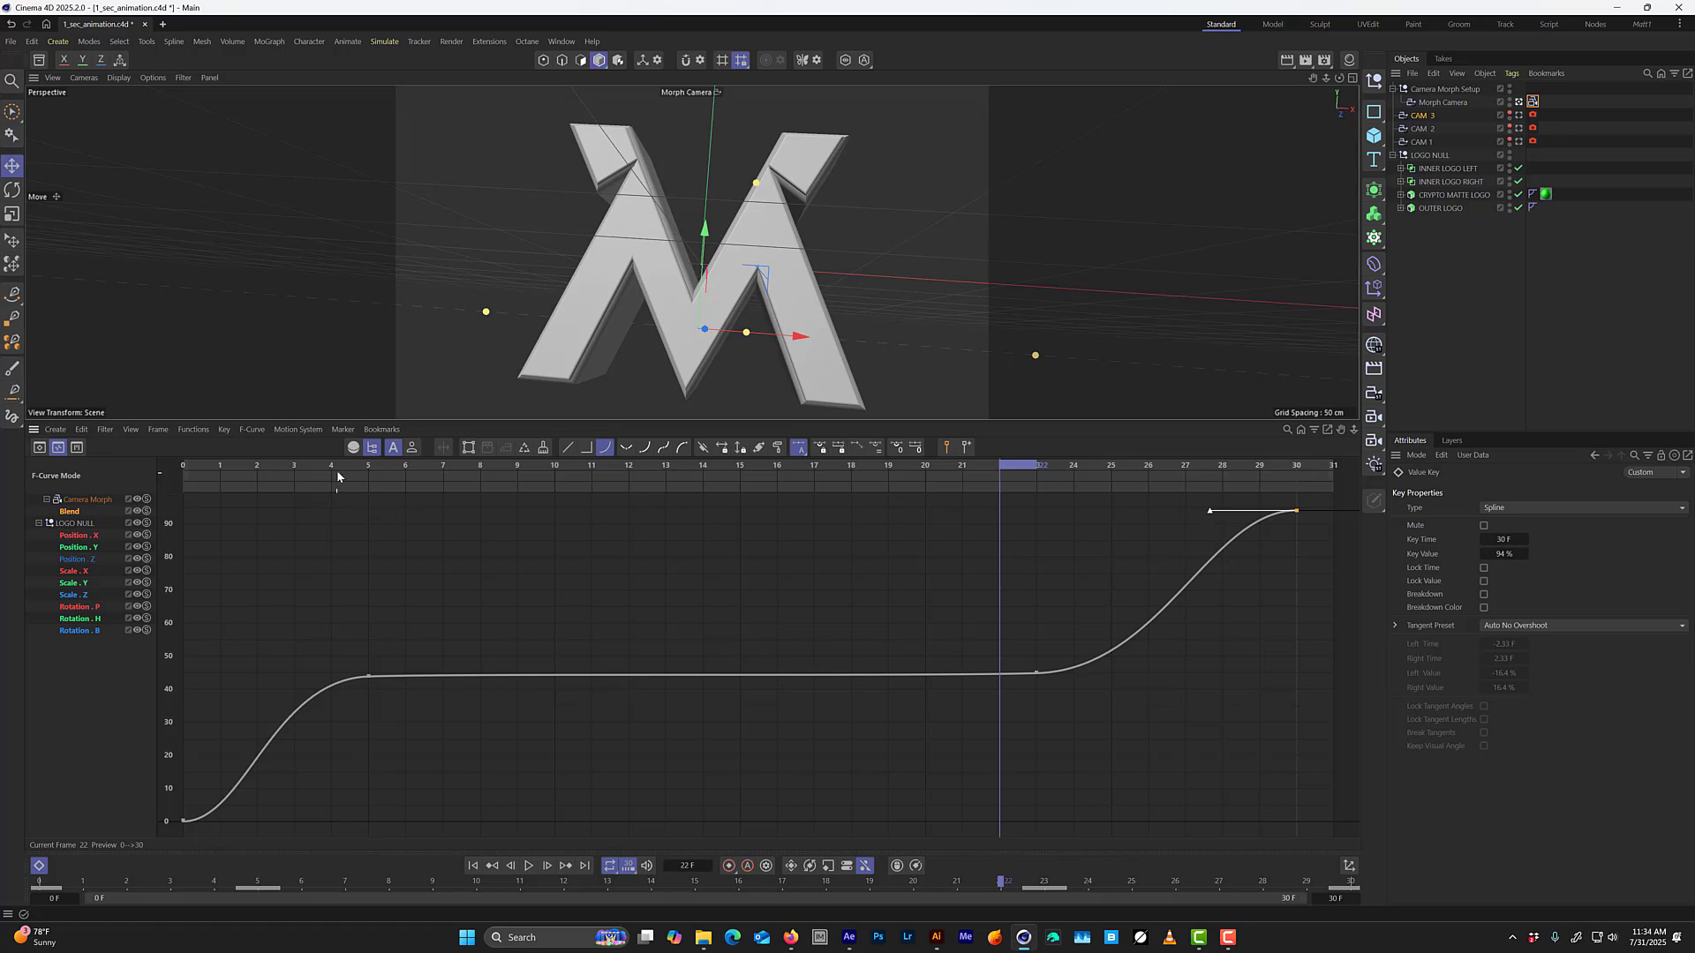
drag(336, 476, 192, 481)
drag(241, 715, 159, 838)
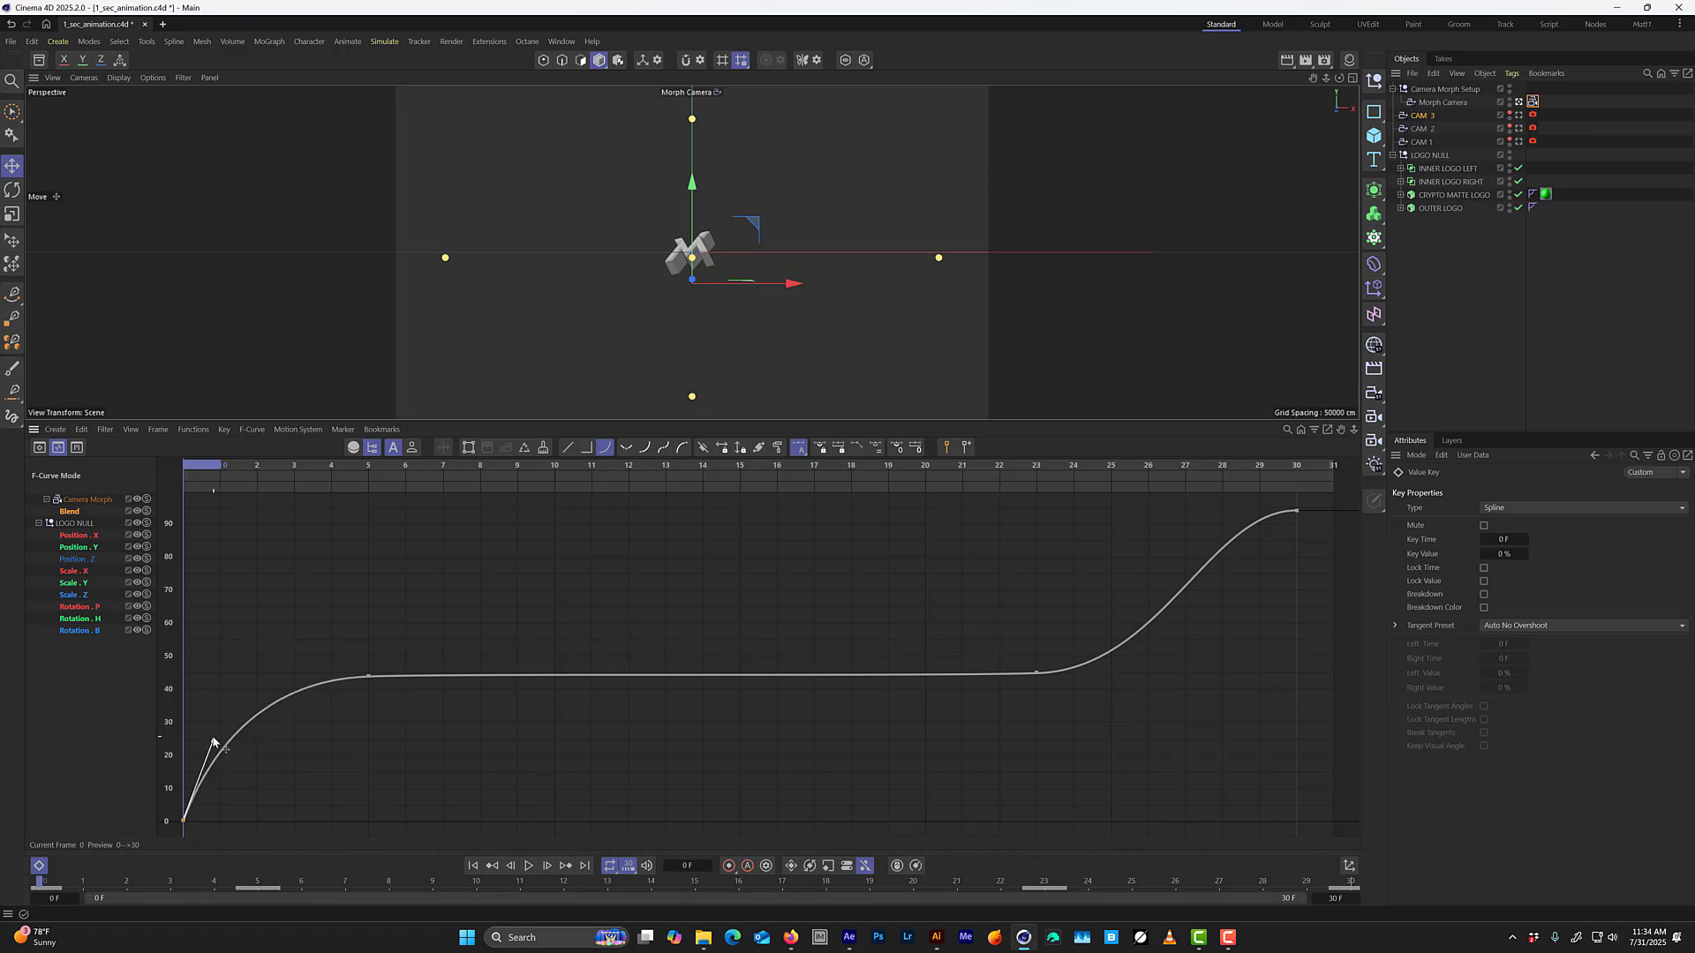
drag(250, 800, 186, 741)
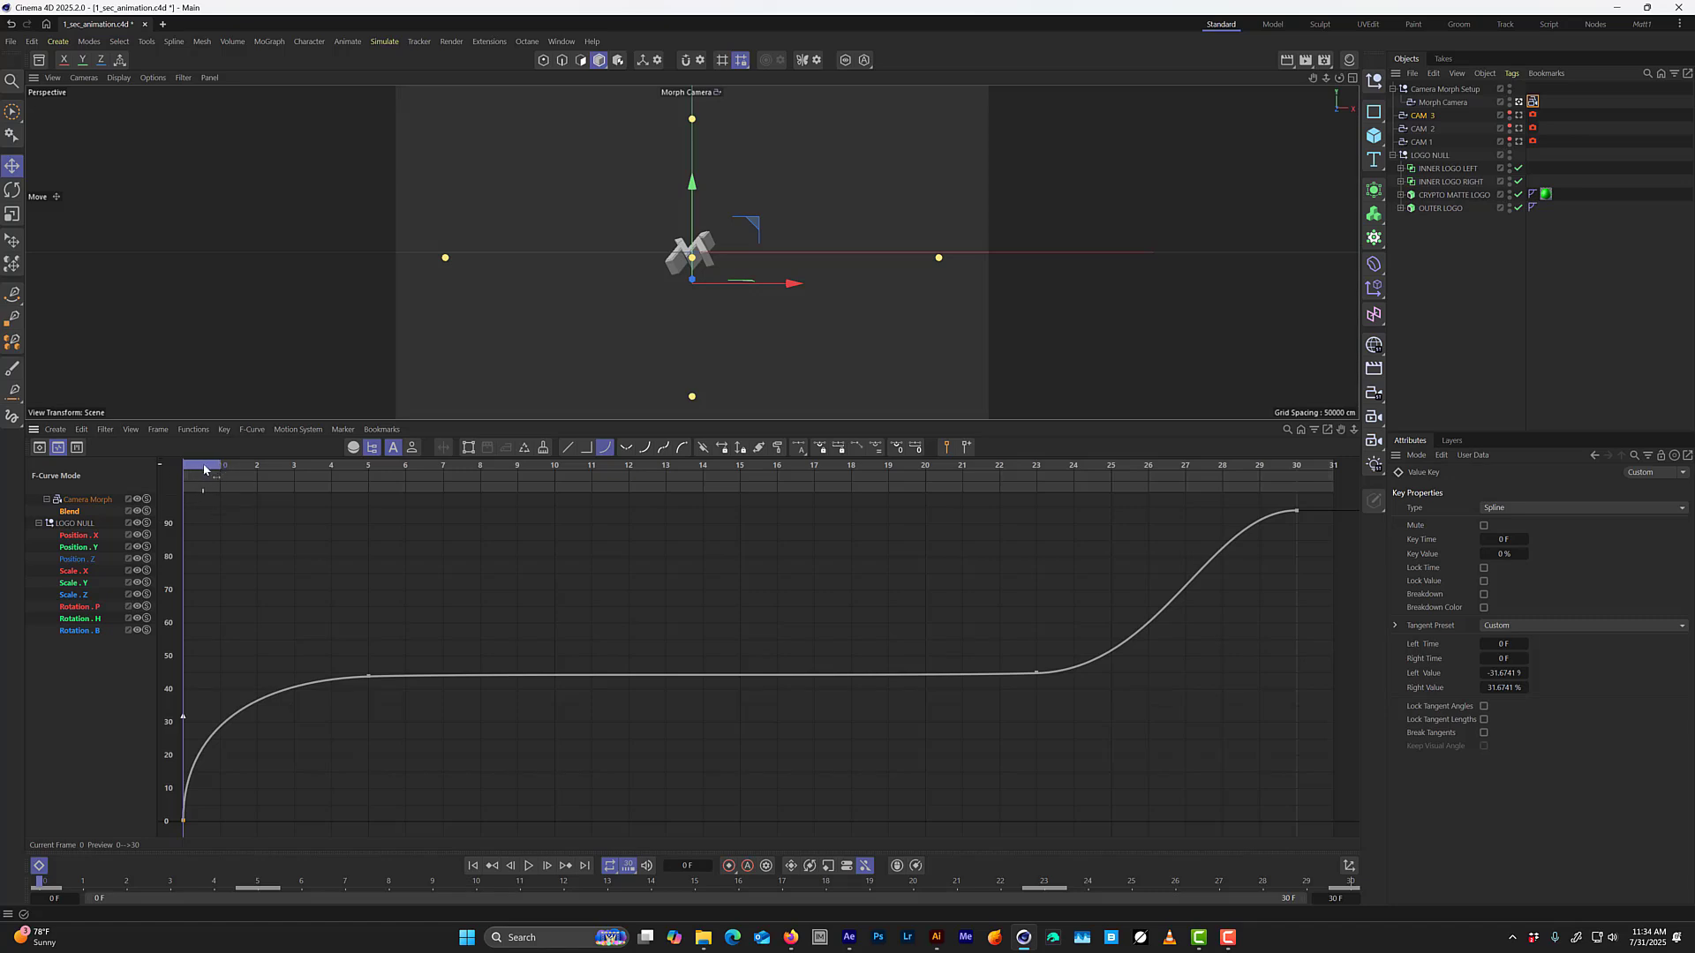
Scrub the opening frames and play the animation to check the faster start of the camera move.
drag(239, 469, 2, 638)
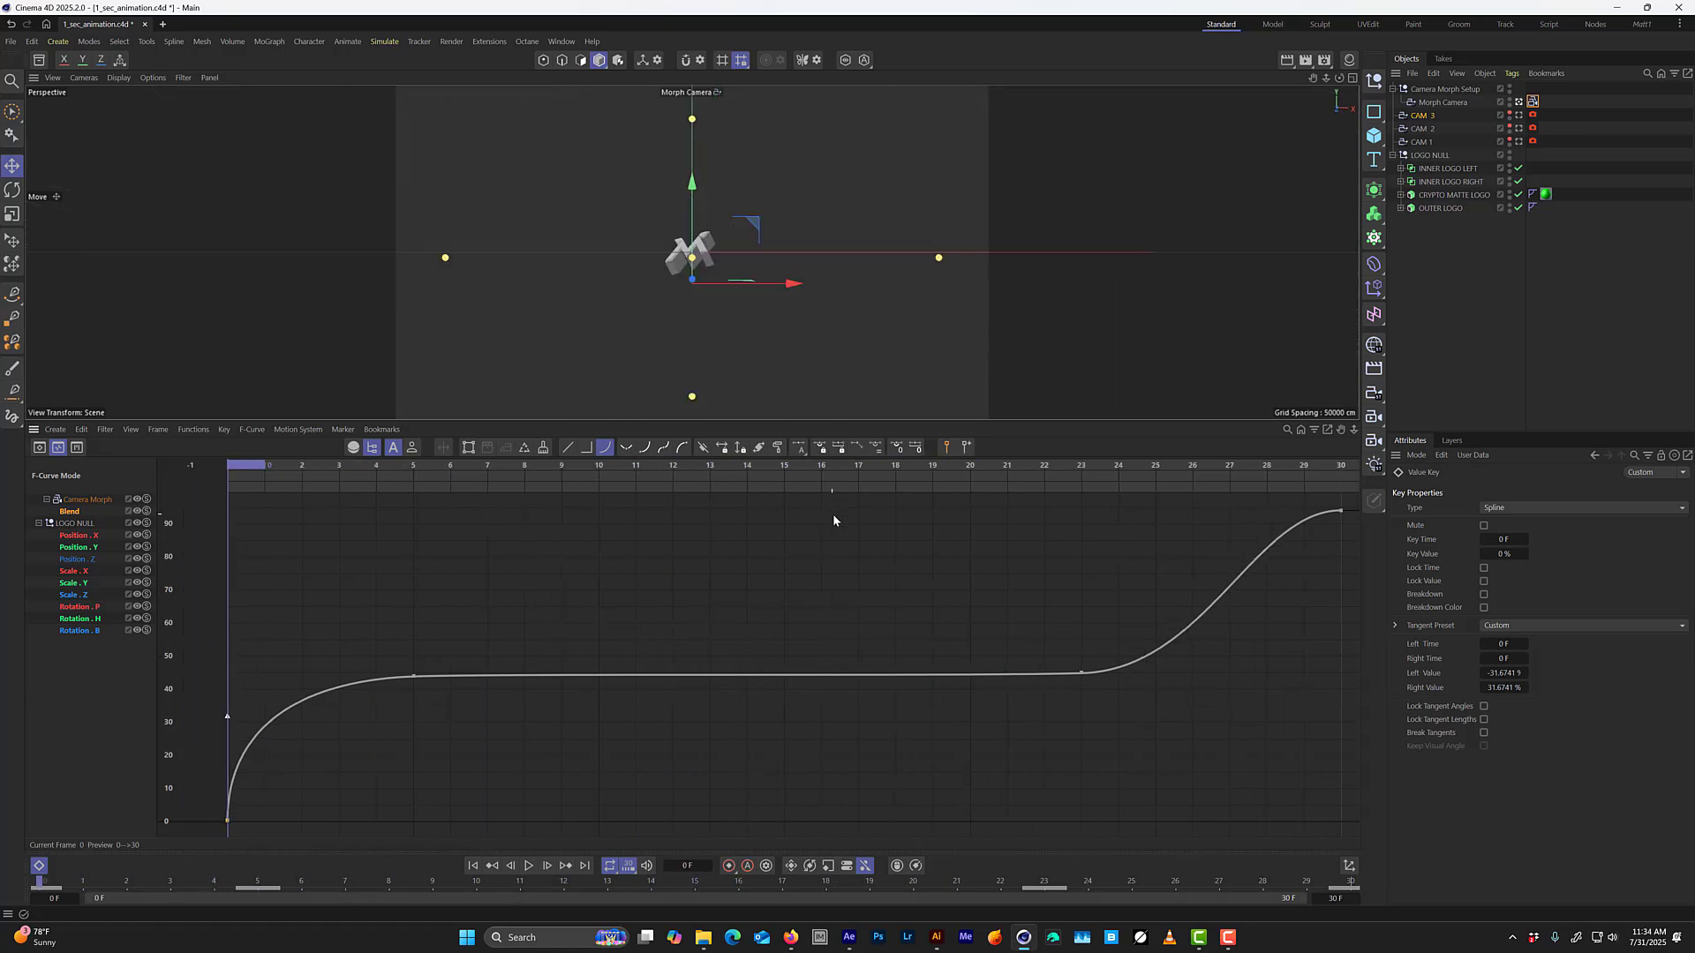
key(F8)
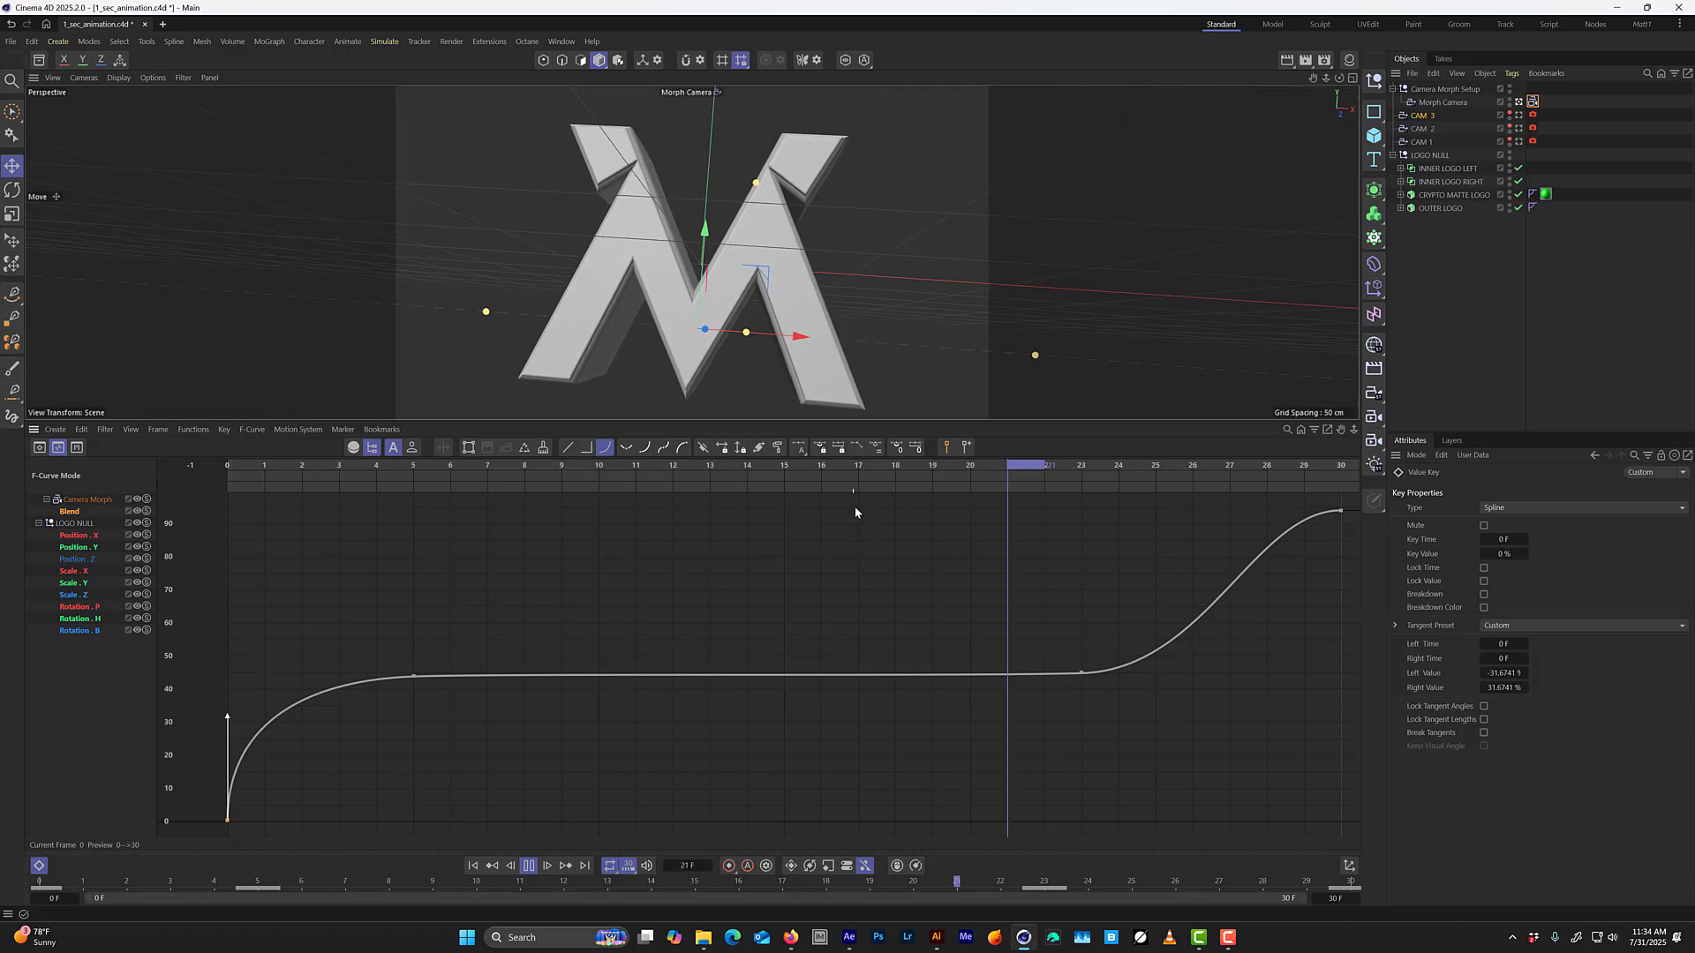
key(F8)
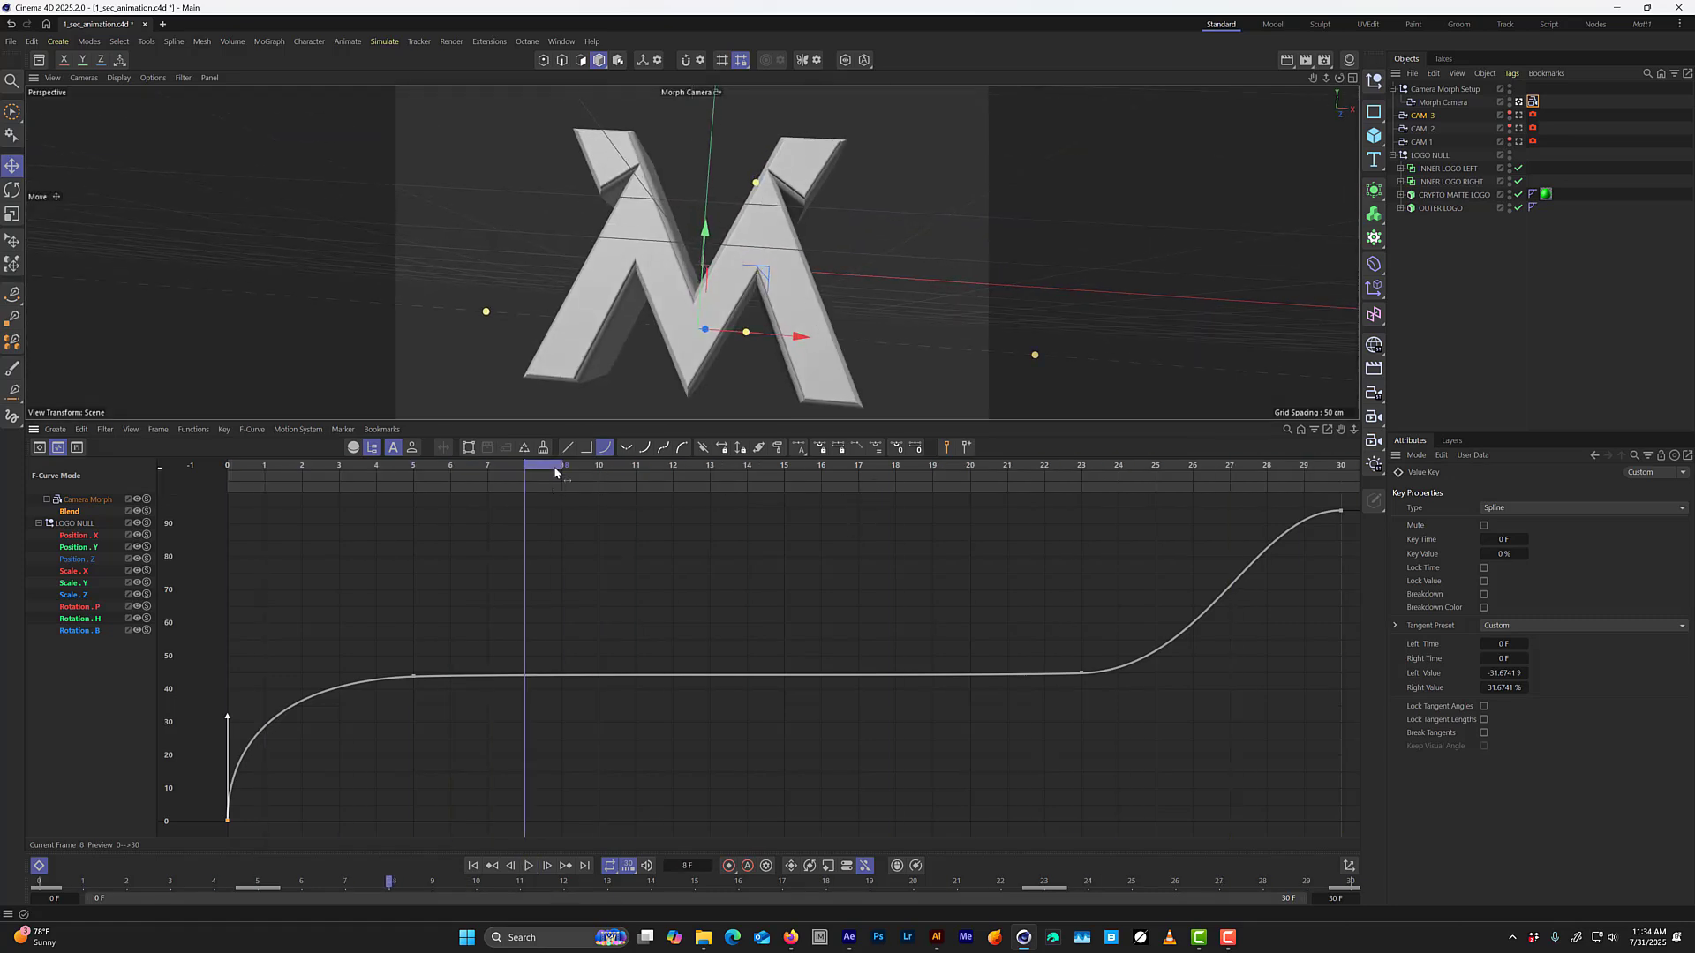
Steepen the left tangent of the Blend curve's frame 30 key to about -1.92 F and -22.05%, and scrub to frame 27 to check.
drag(554, 472, 1100, 603)
drag(1070, 706, 1101, 682)
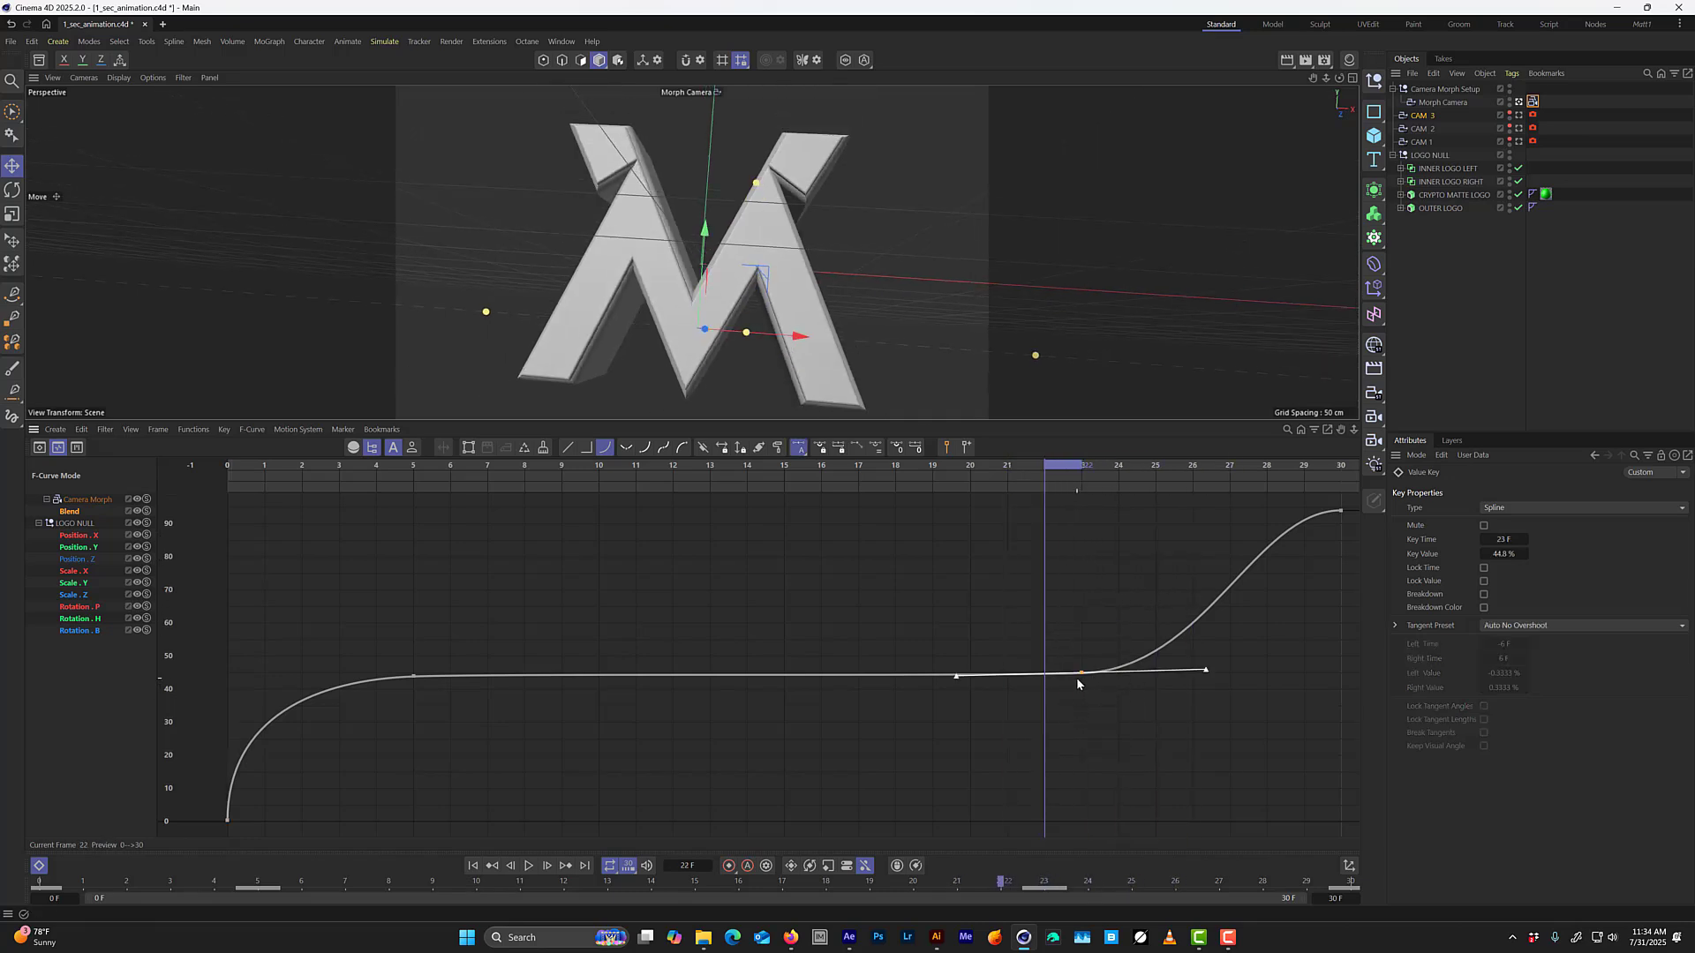
click(1340, 511)
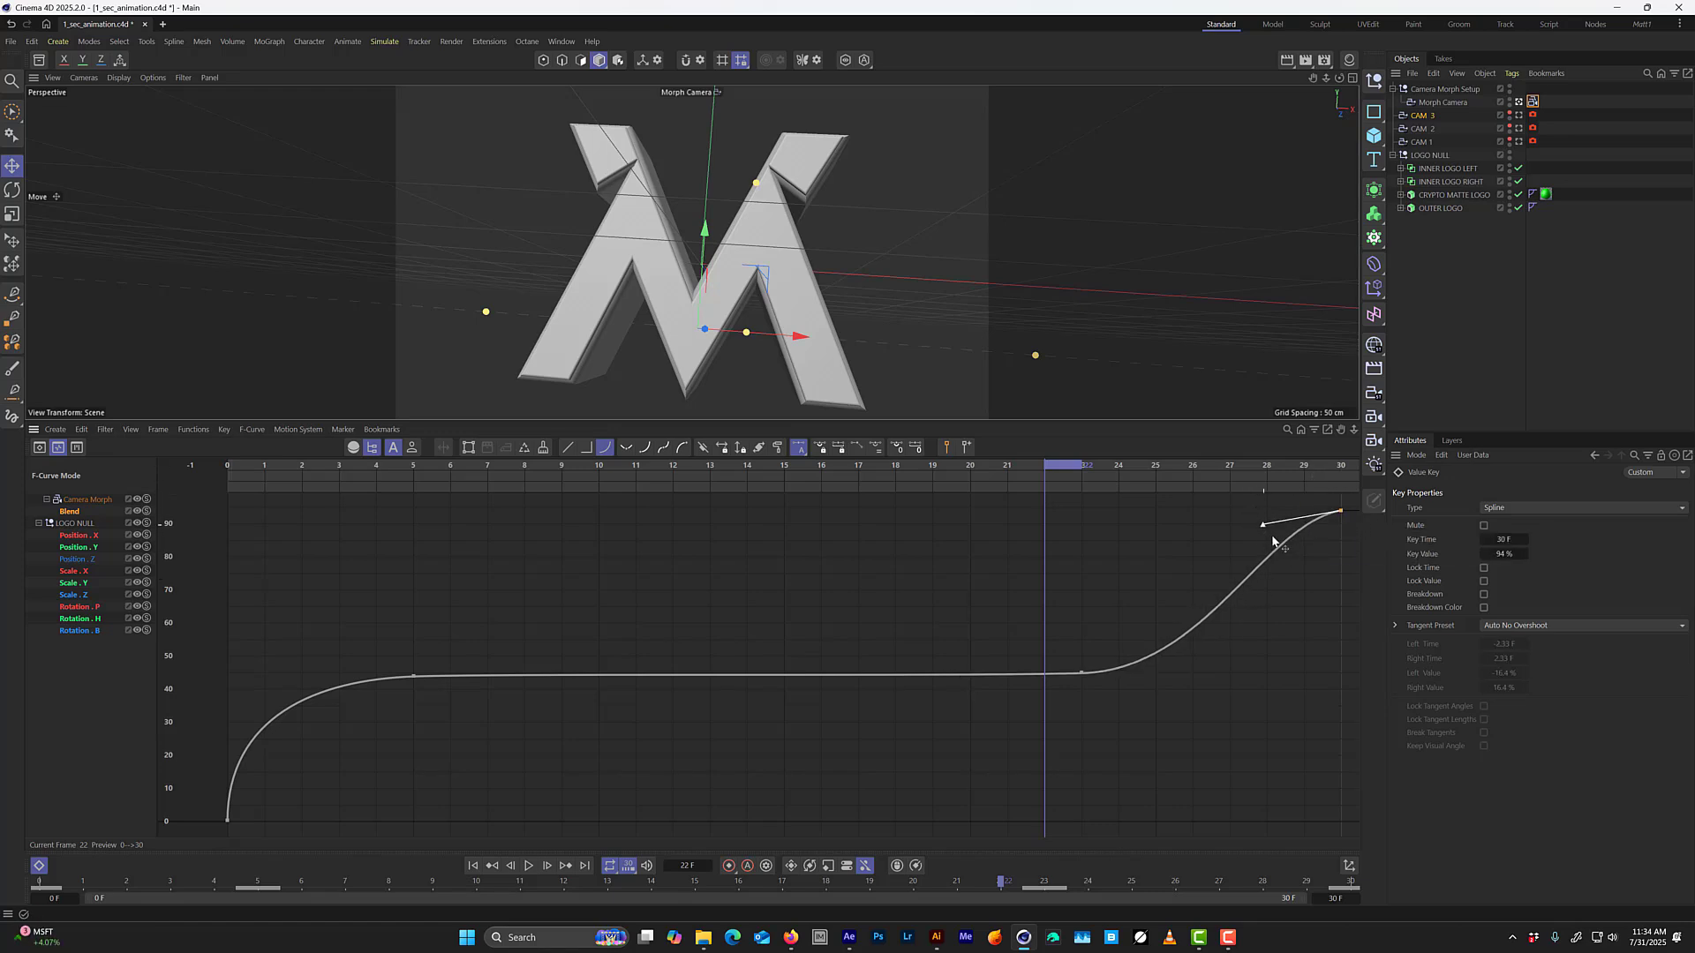
drag(1273, 541, 1262, 598)
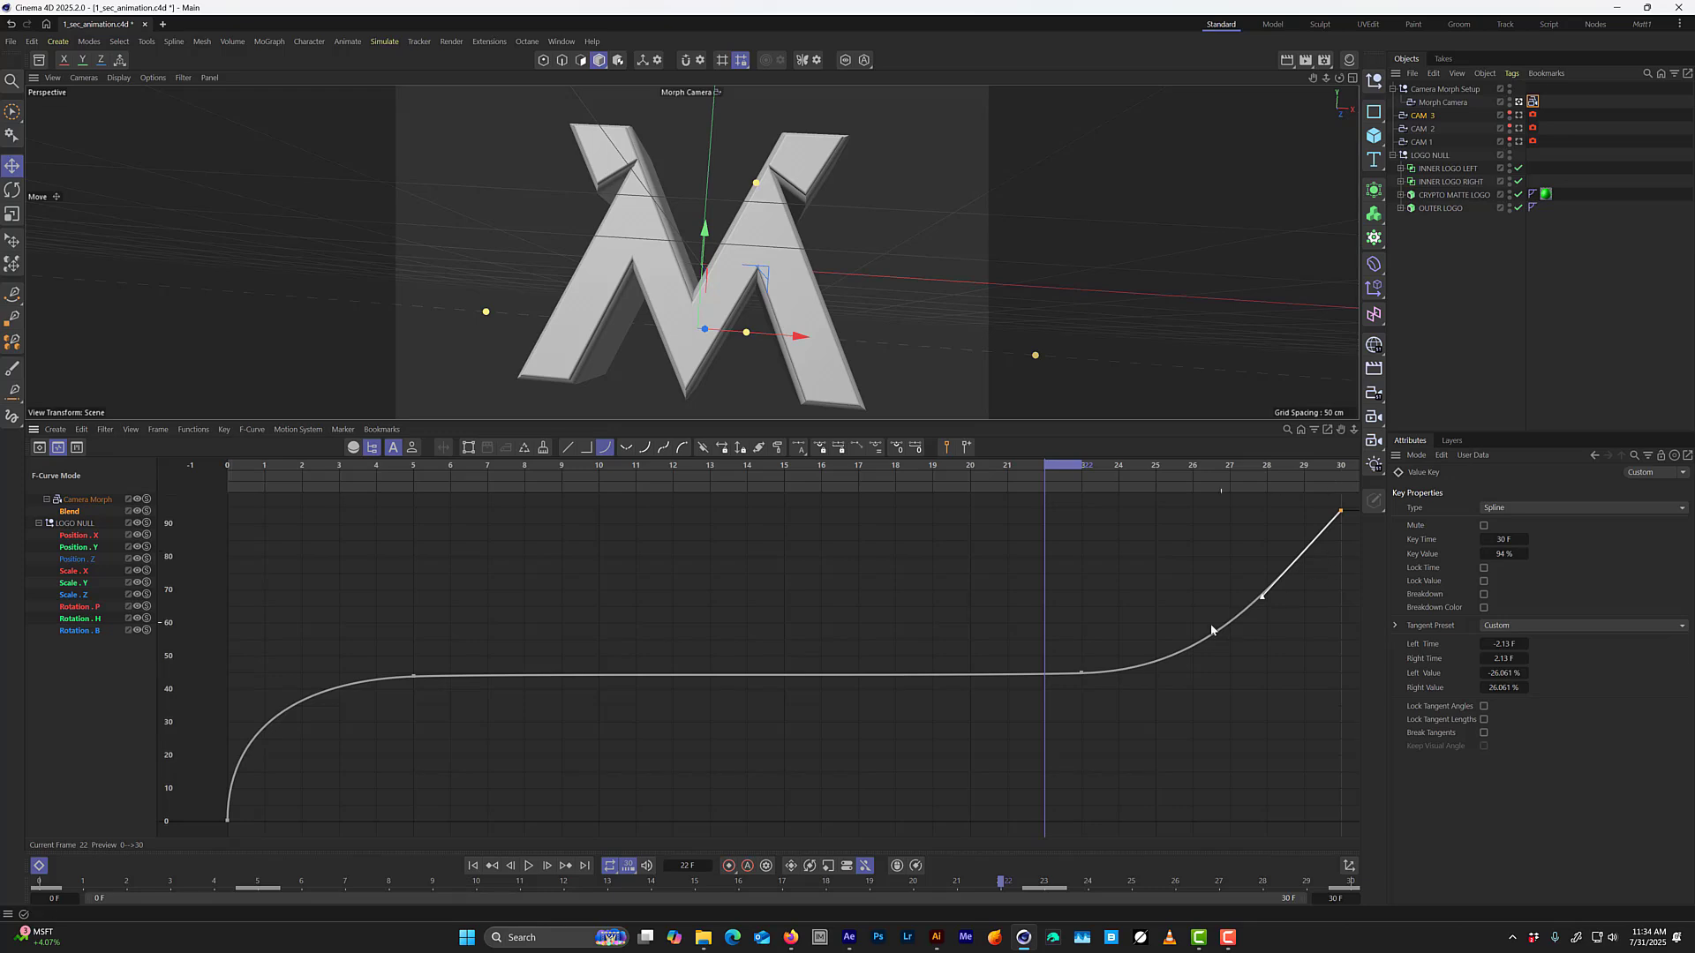
click(1277, 600)
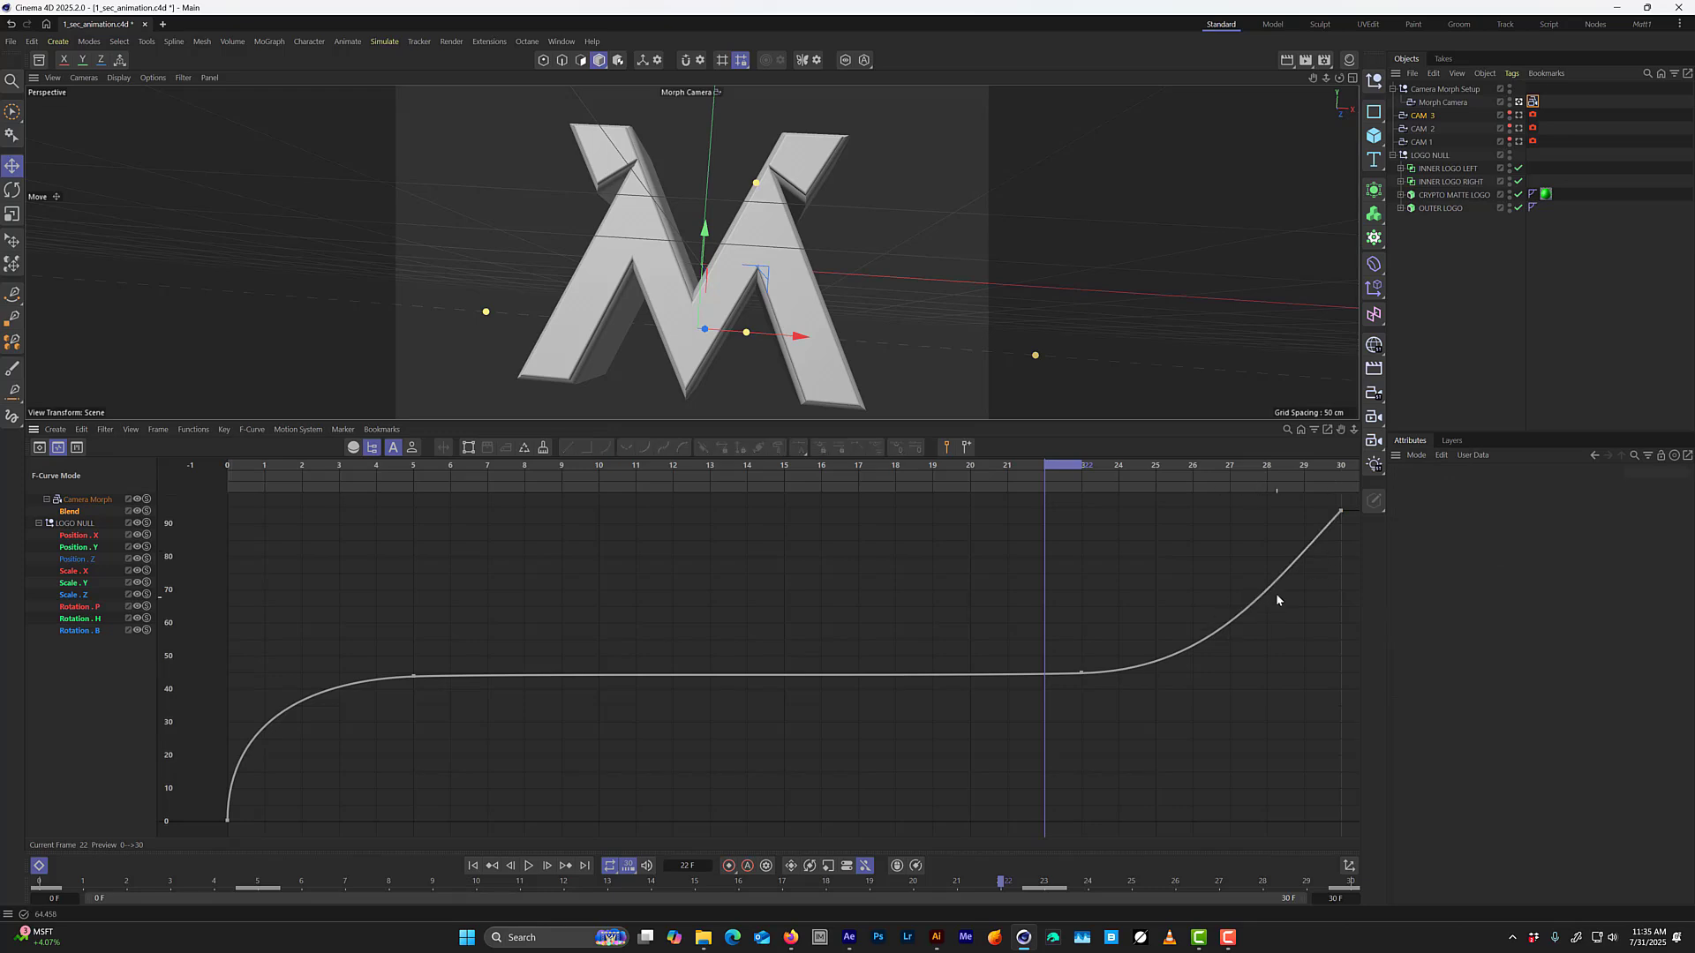
click(1339, 511)
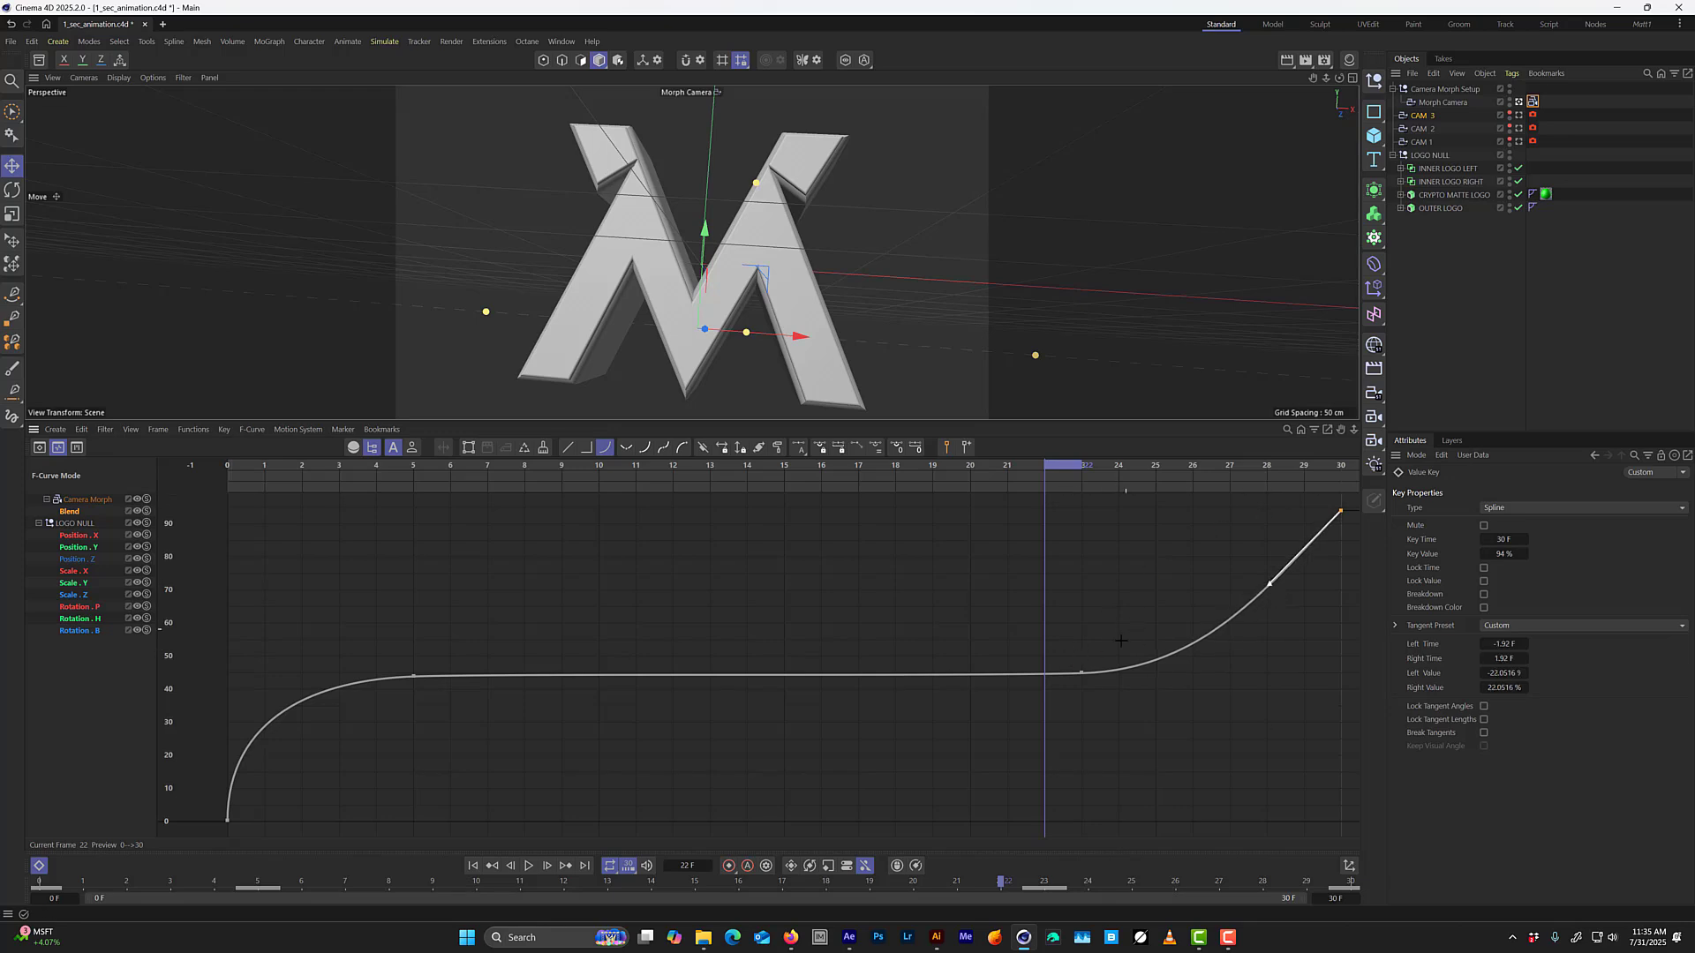
drag(1120, 641, 1035, 729)
drag(1056, 470, 1151, 563)
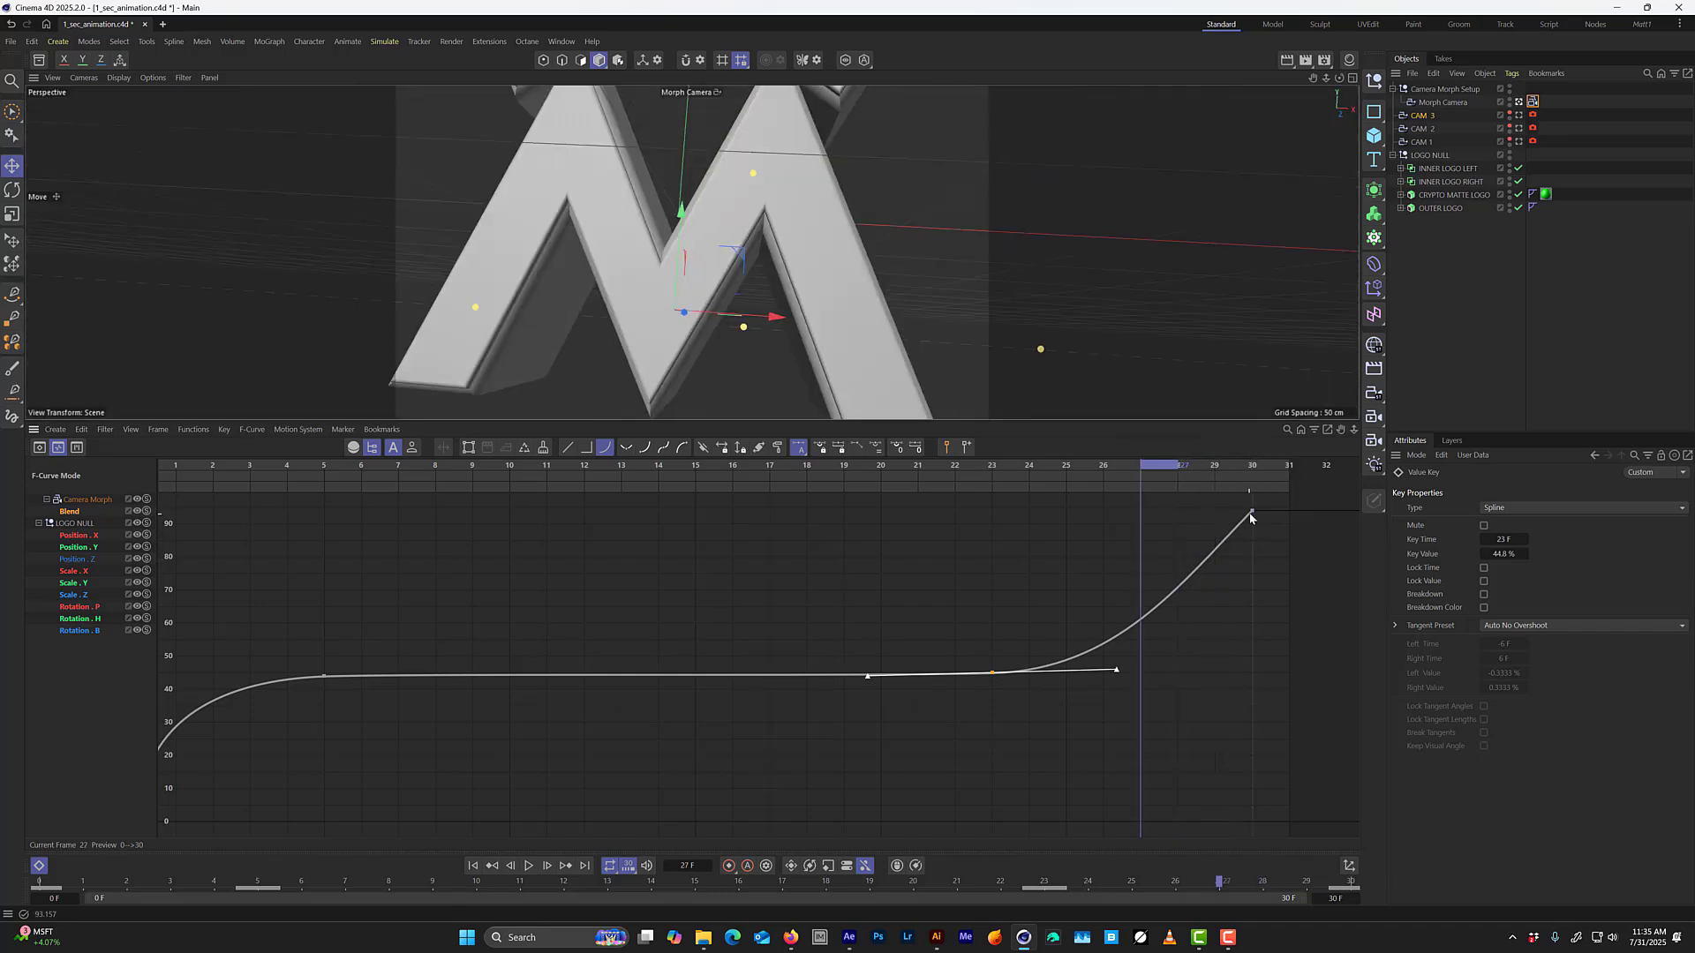
Soften the left tangent of the Blend curve's frame 30 key to about -1.02 F and -7.22%, and scrub to frame 28 to check.
click(1252, 511)
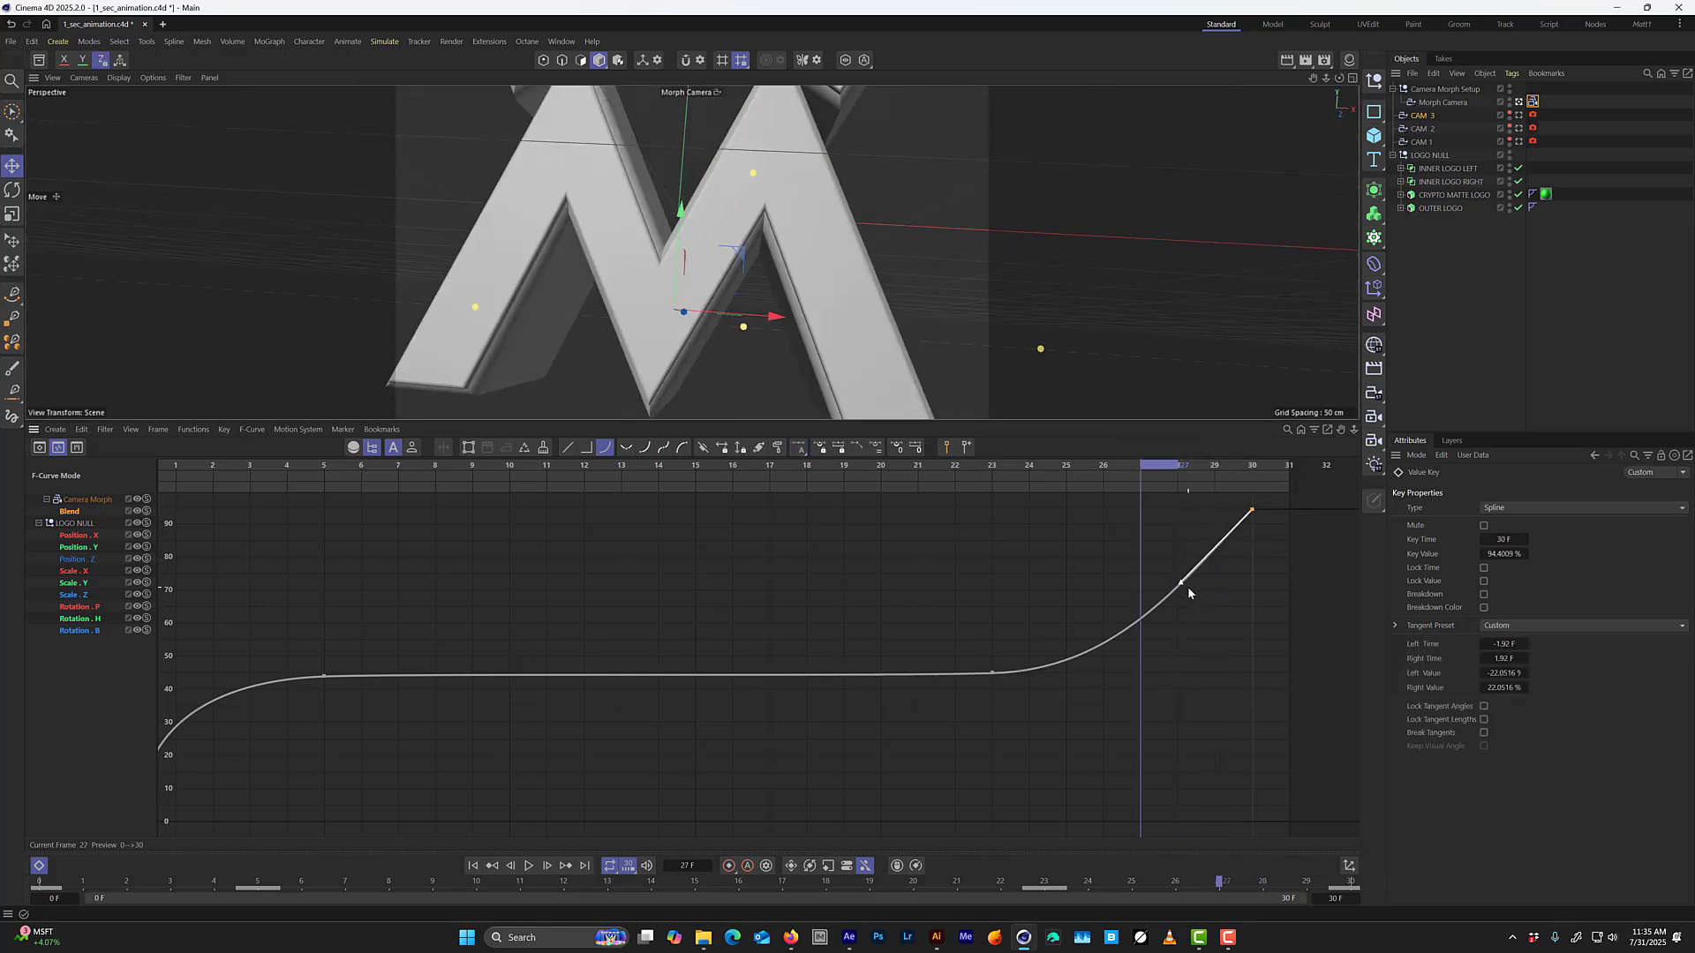
key(ctrl+z)
click(1252, 512)
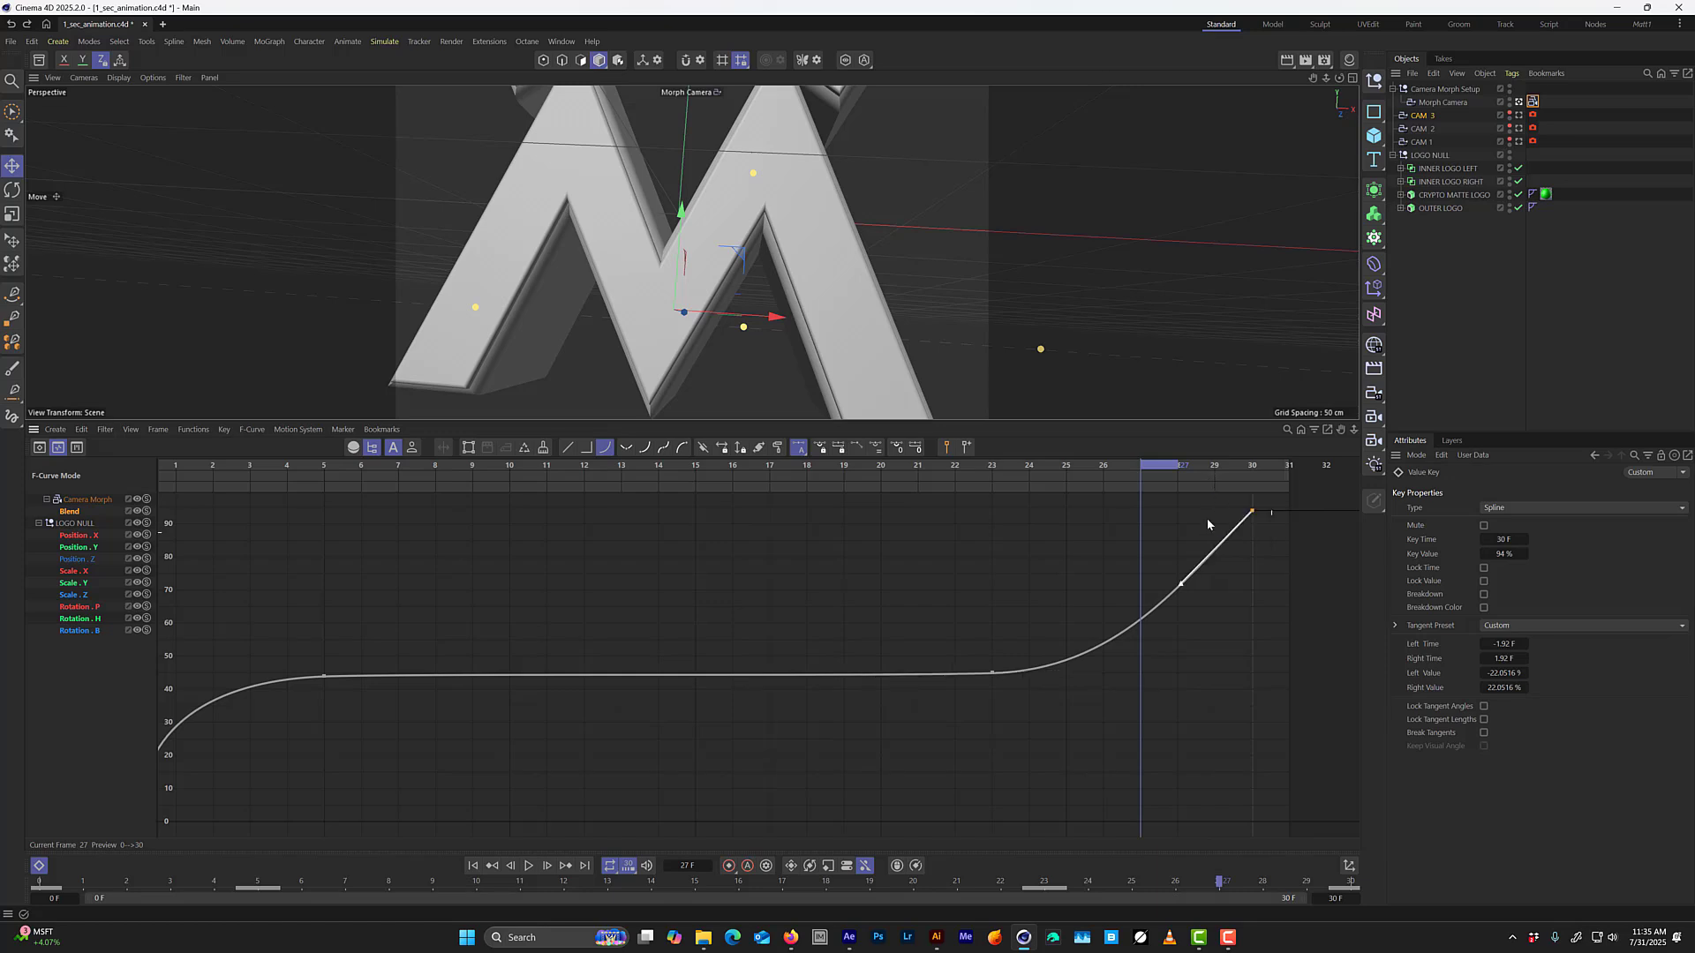
drag(1184, 587, 1215, 533)
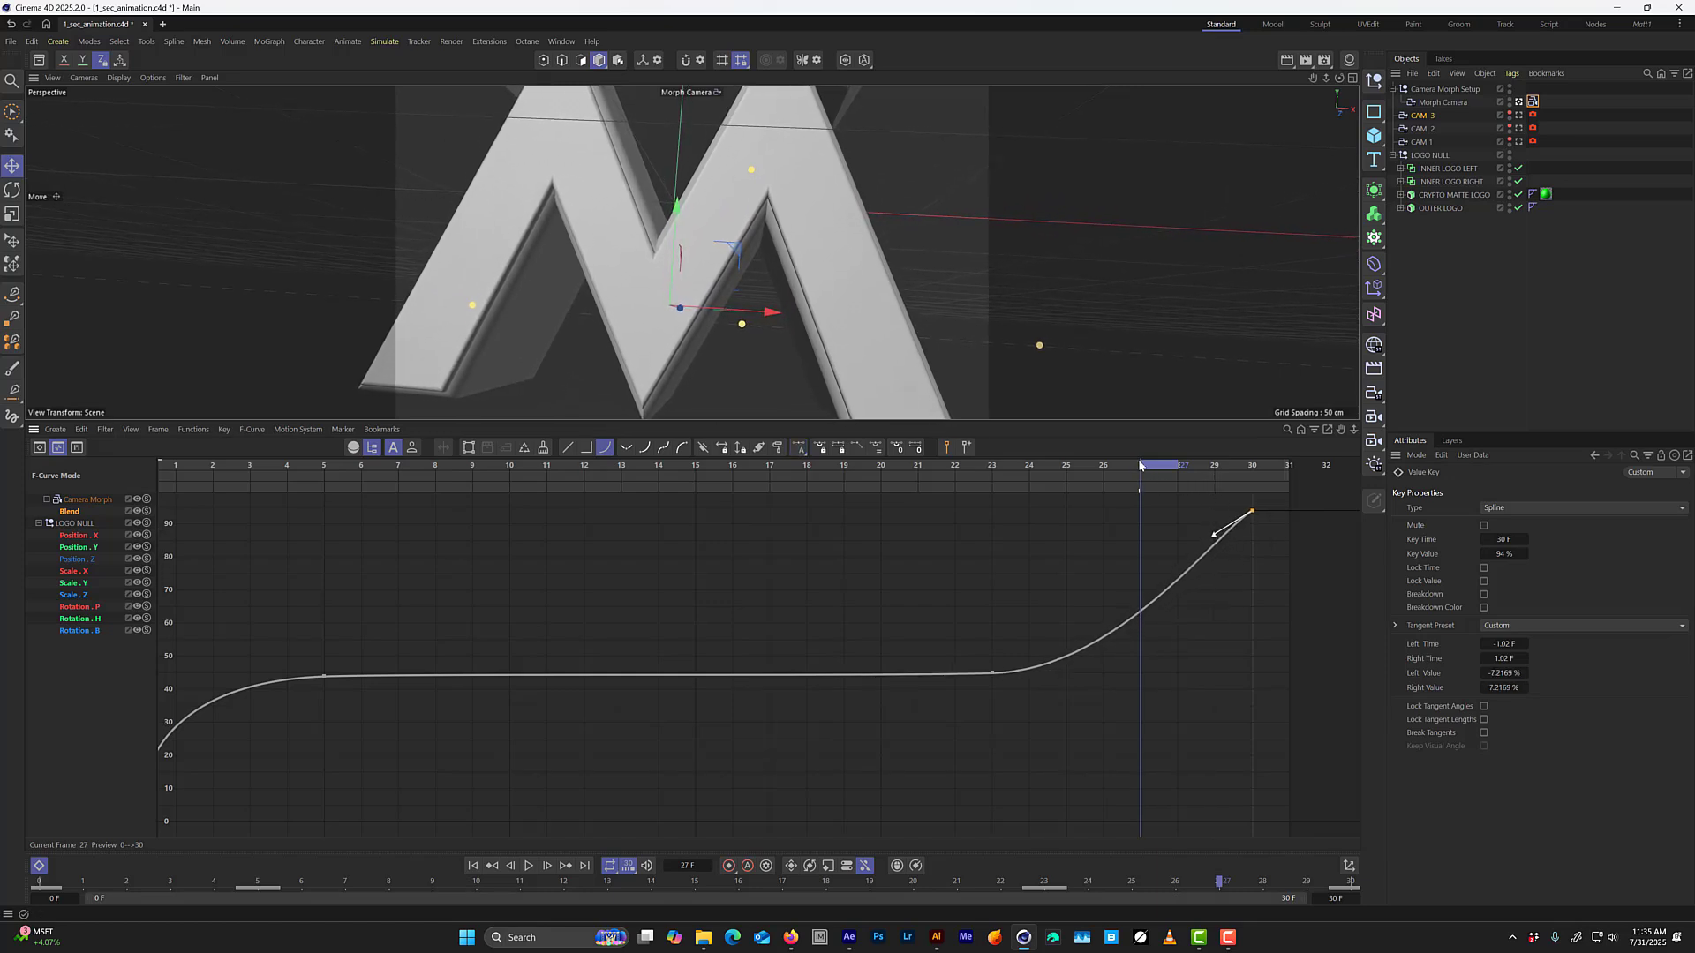
drag(1145, 472, 1176, 494)
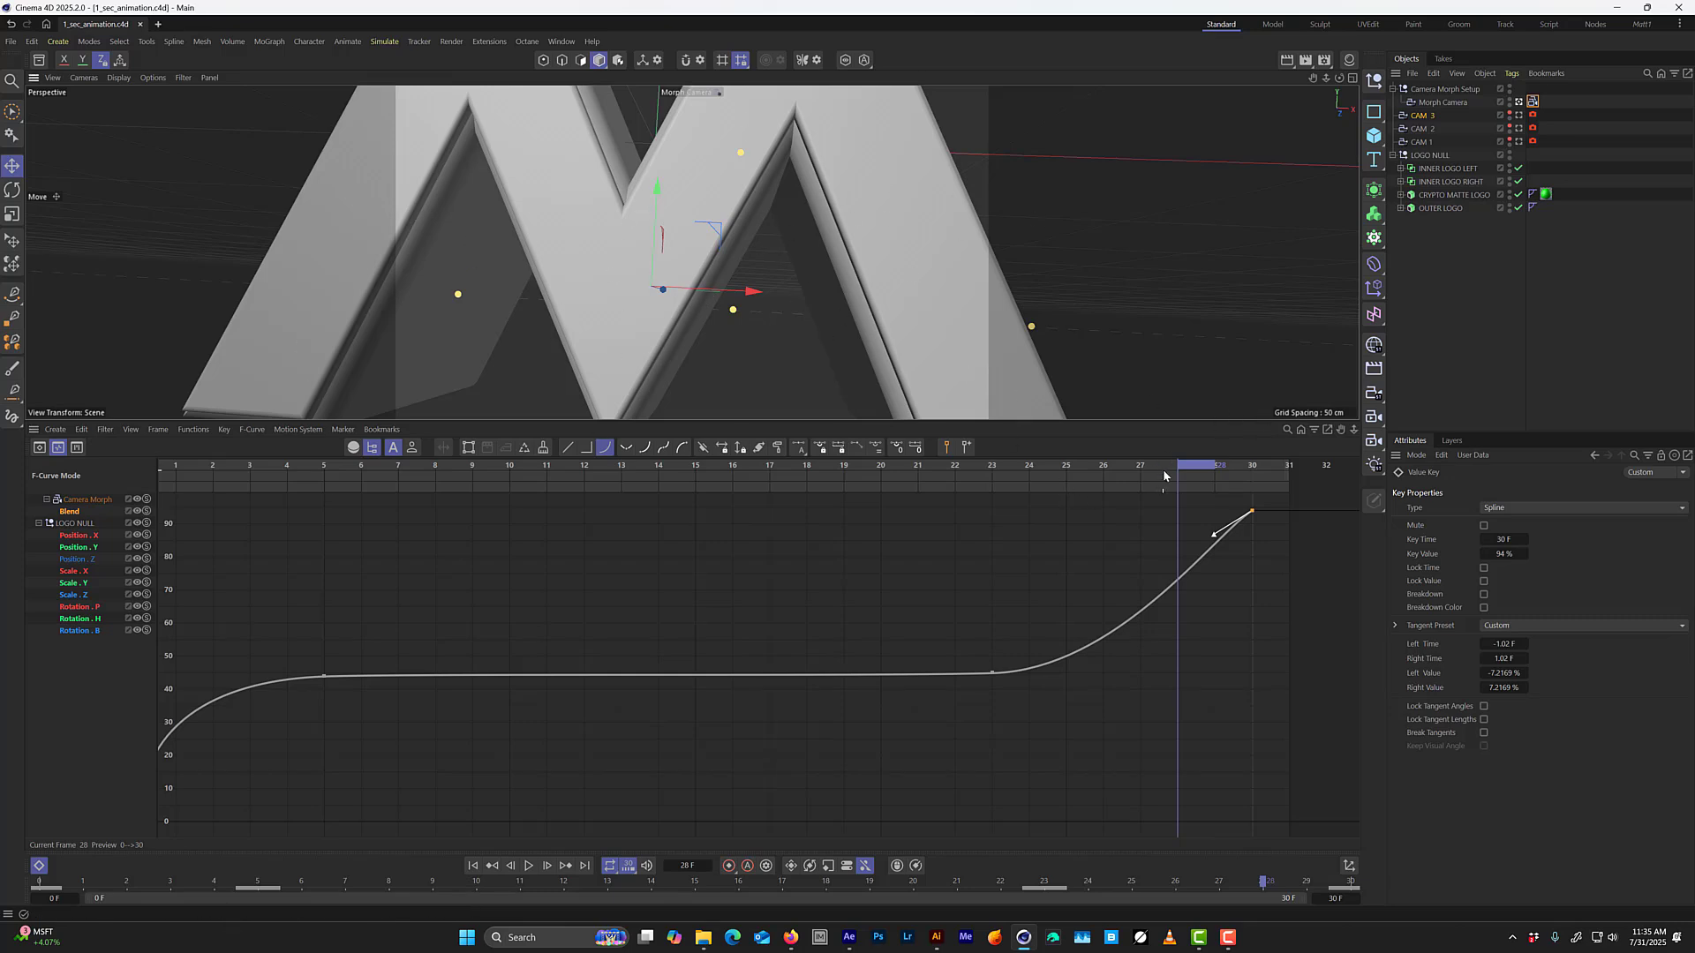
Move the Camera Morph's frame 5 Blend key to frame 8 in the Dope Sheet, playing the animation and scrubbing back to frame 0.
drag(1162, 469, 176, 521)
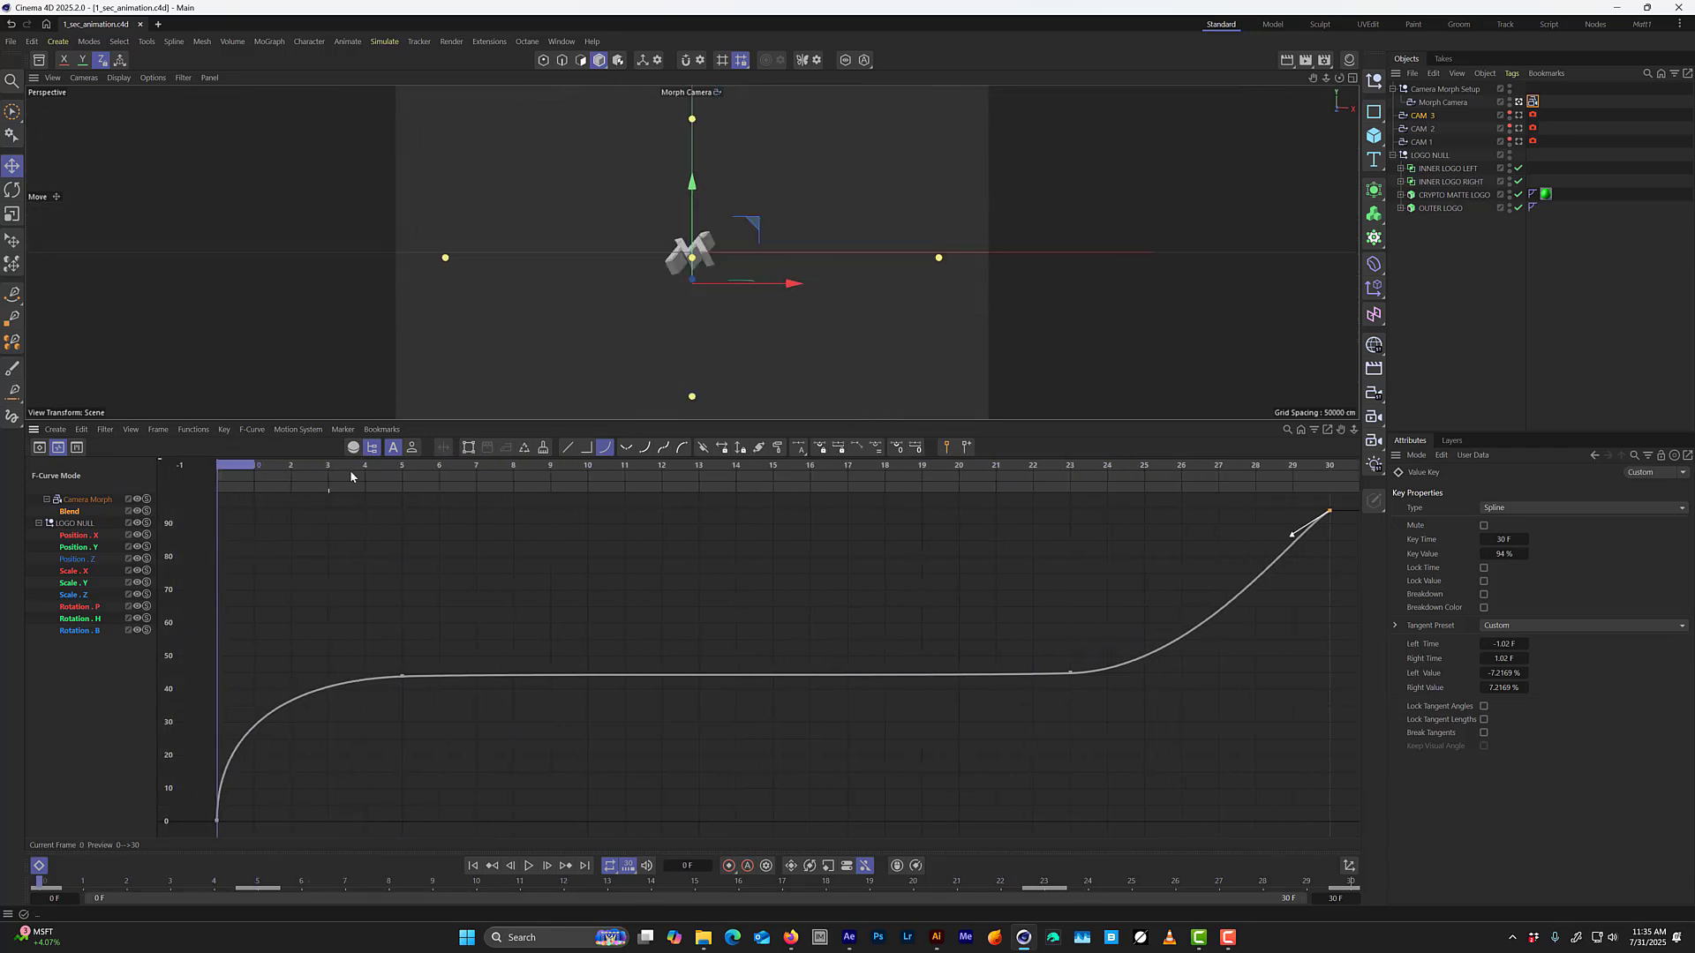
key(F8)
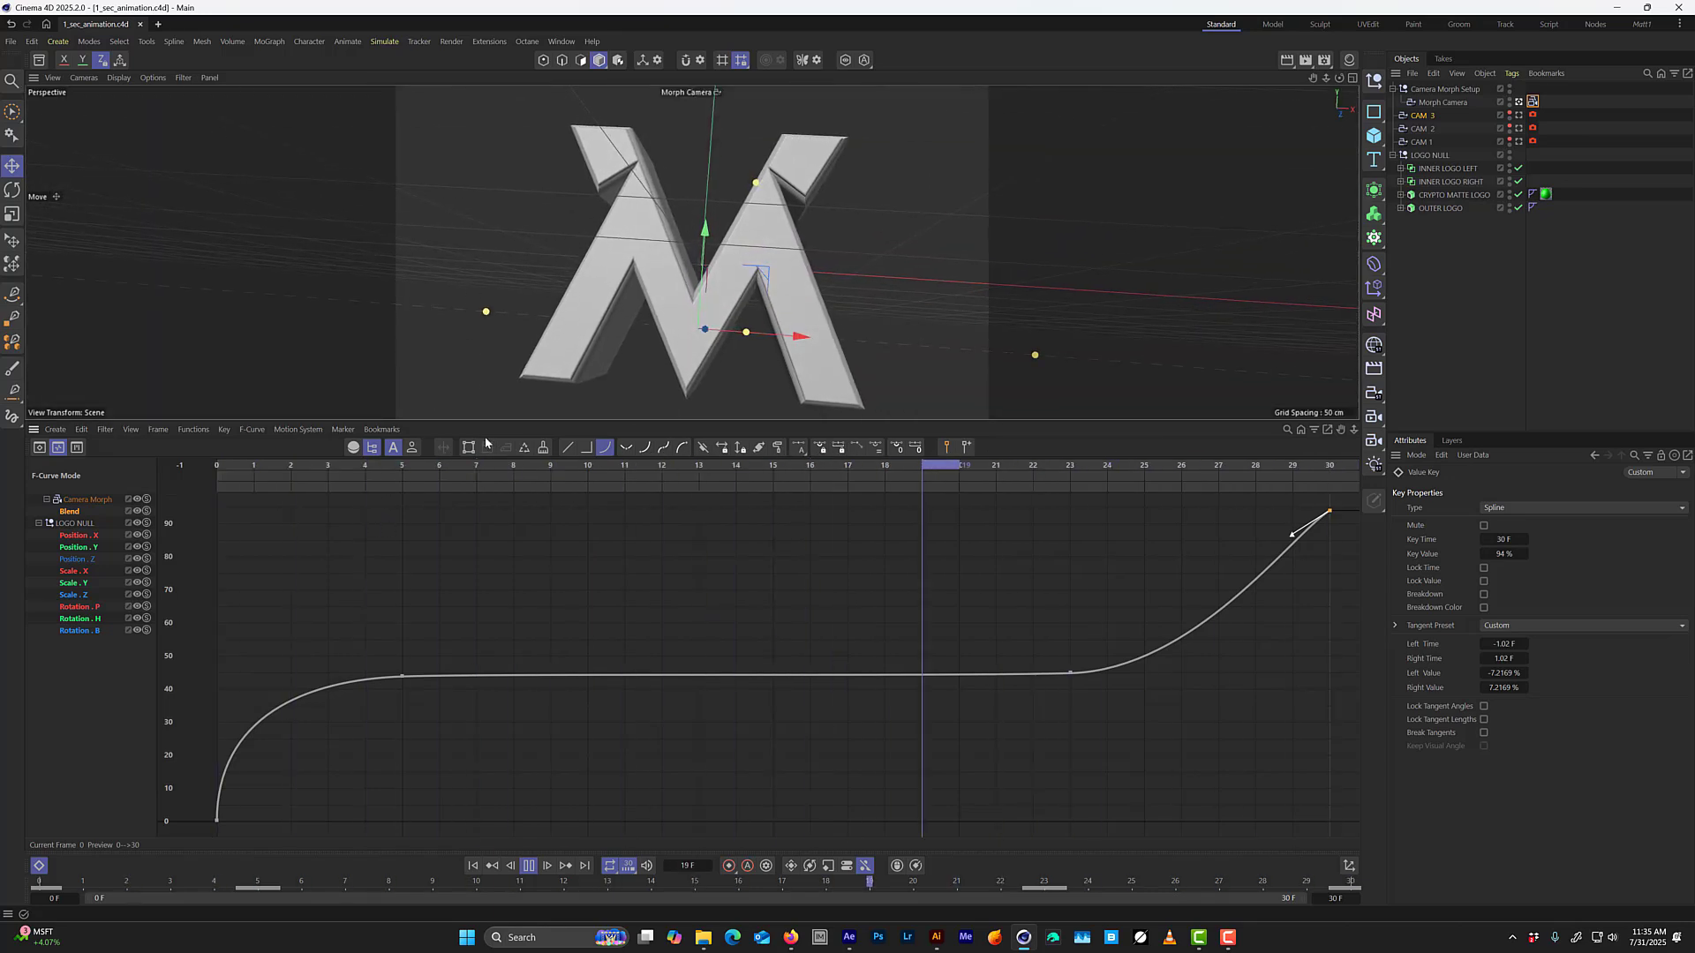
drag(484, 600, 352, 731)
key(Tab)
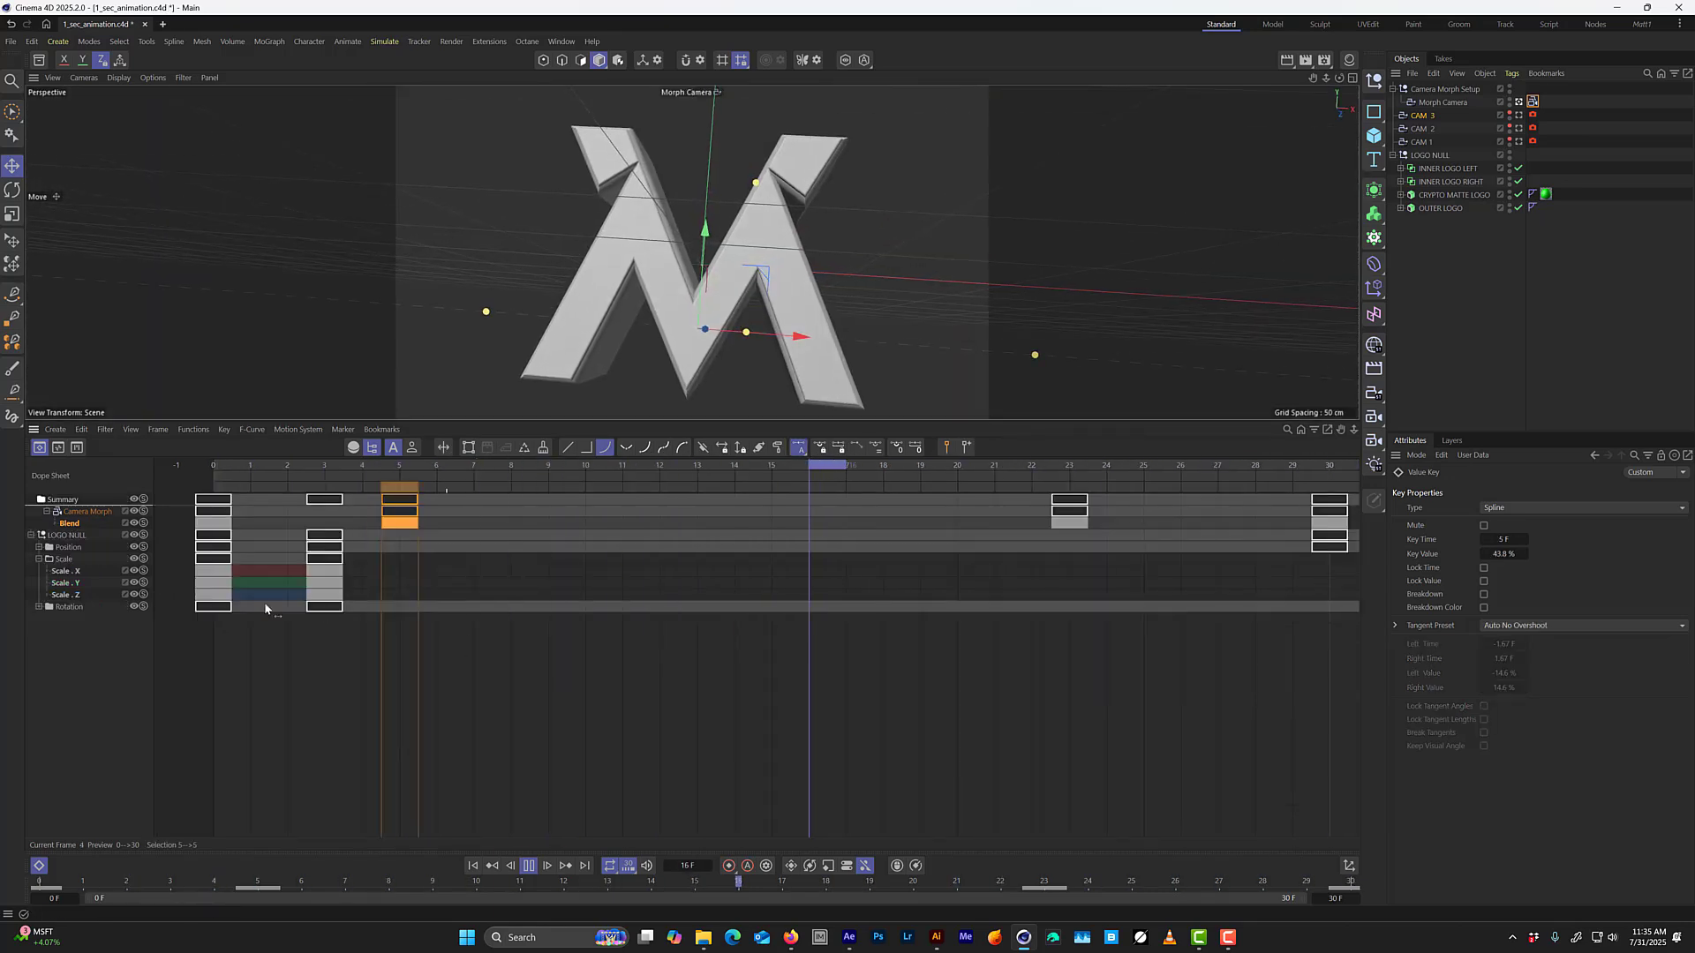
alt+right_drag(835, 630, 515, 645)
alt+middle_drag(962, 618, 755, 598)
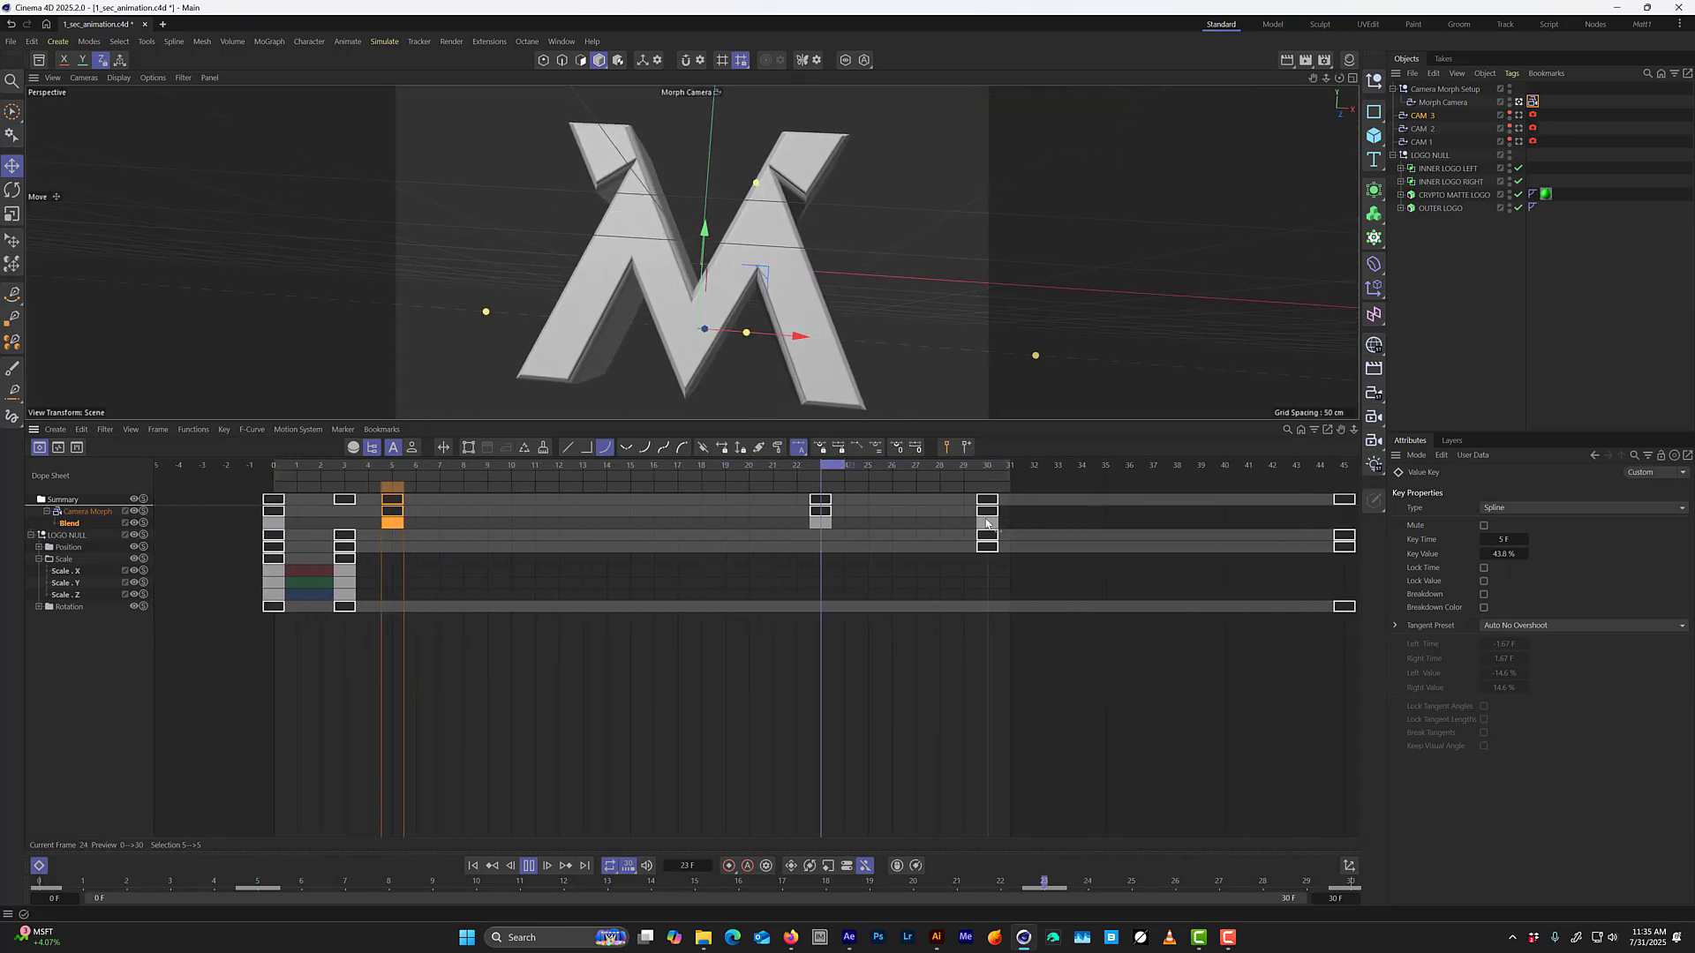
drag(1287, 494, 1365, 668)
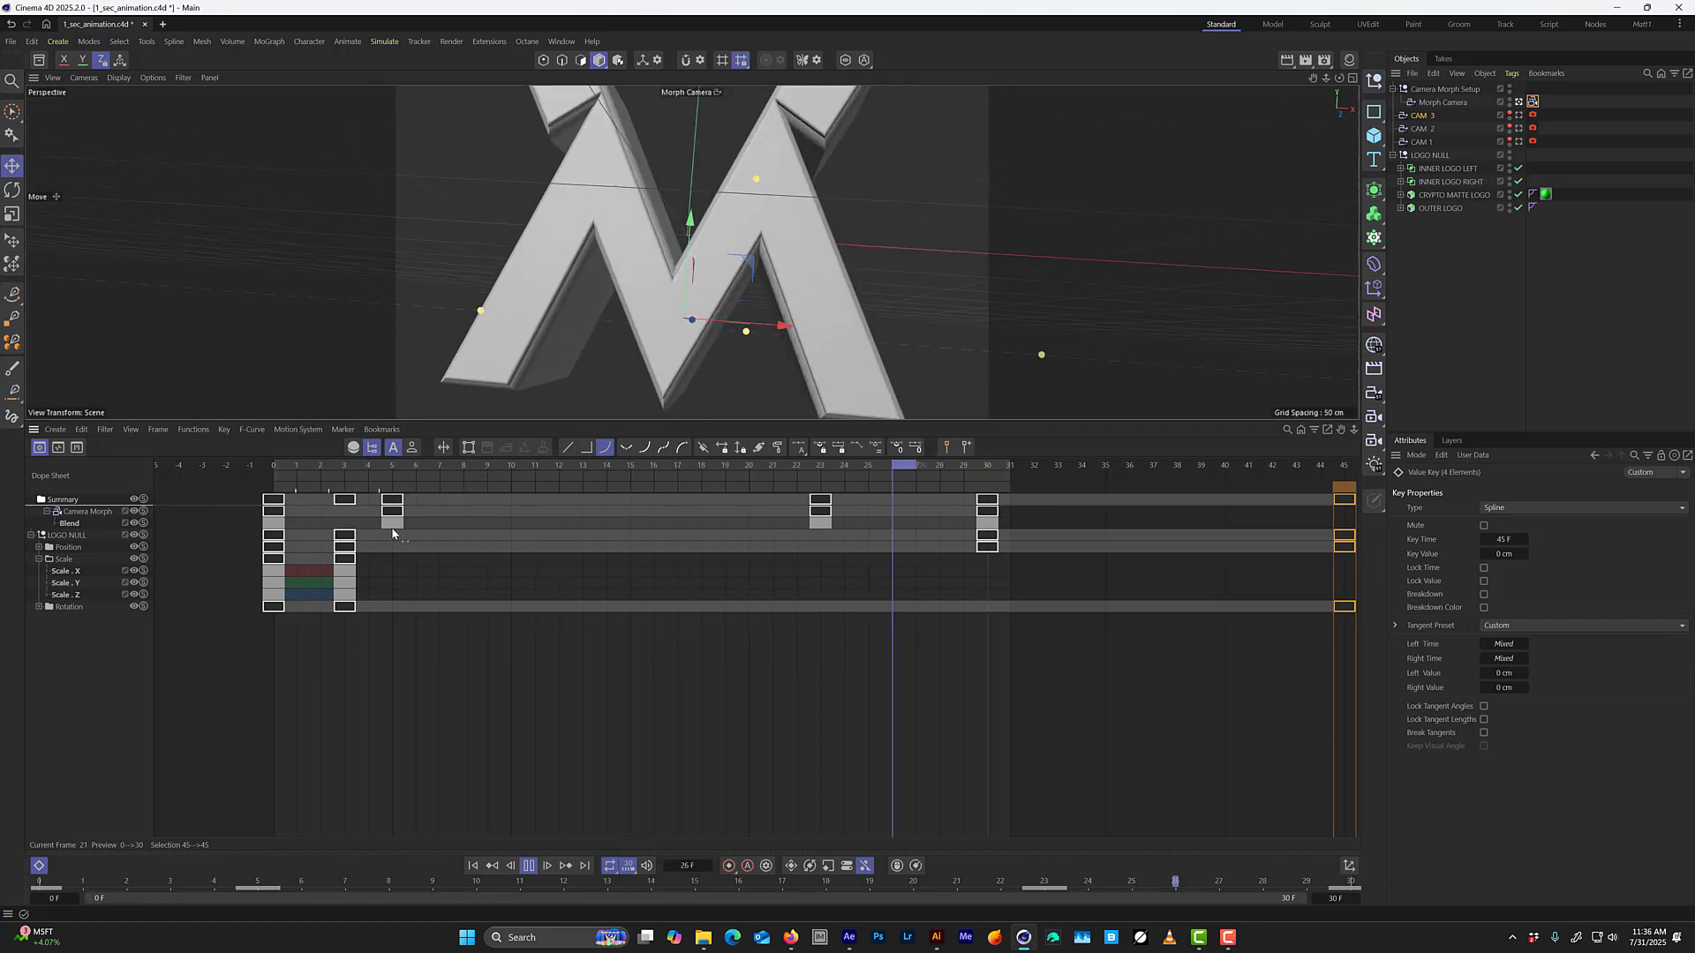
click(393, 528)
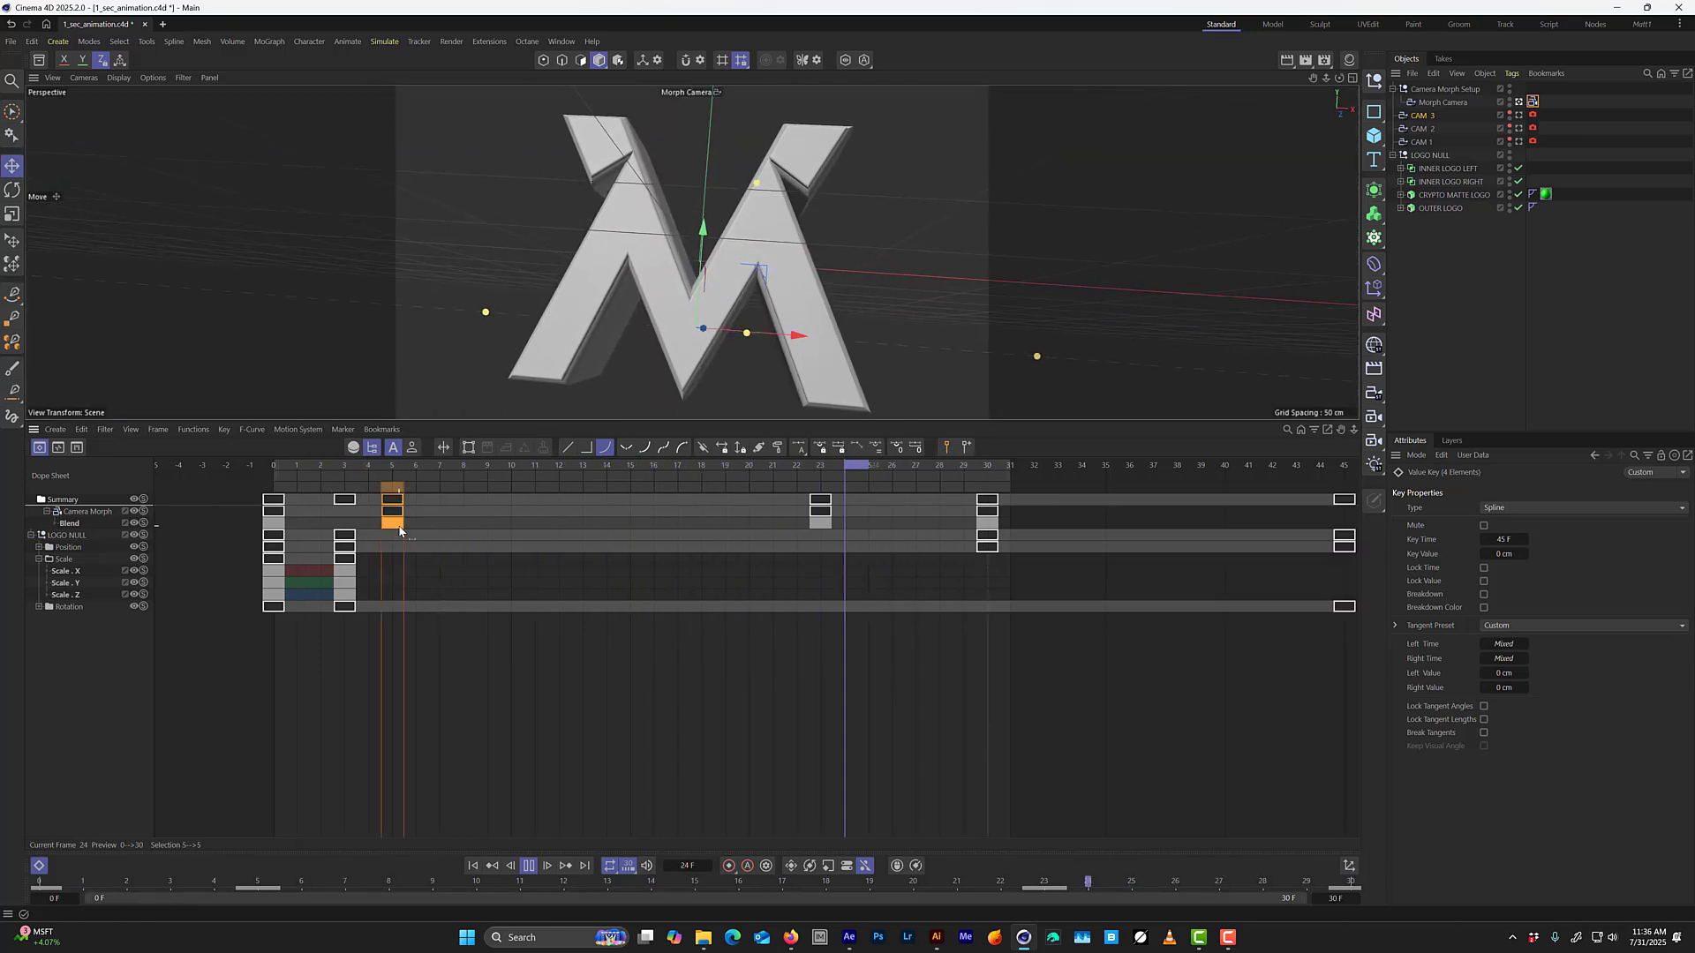
drag(435, 533, 463, 533)
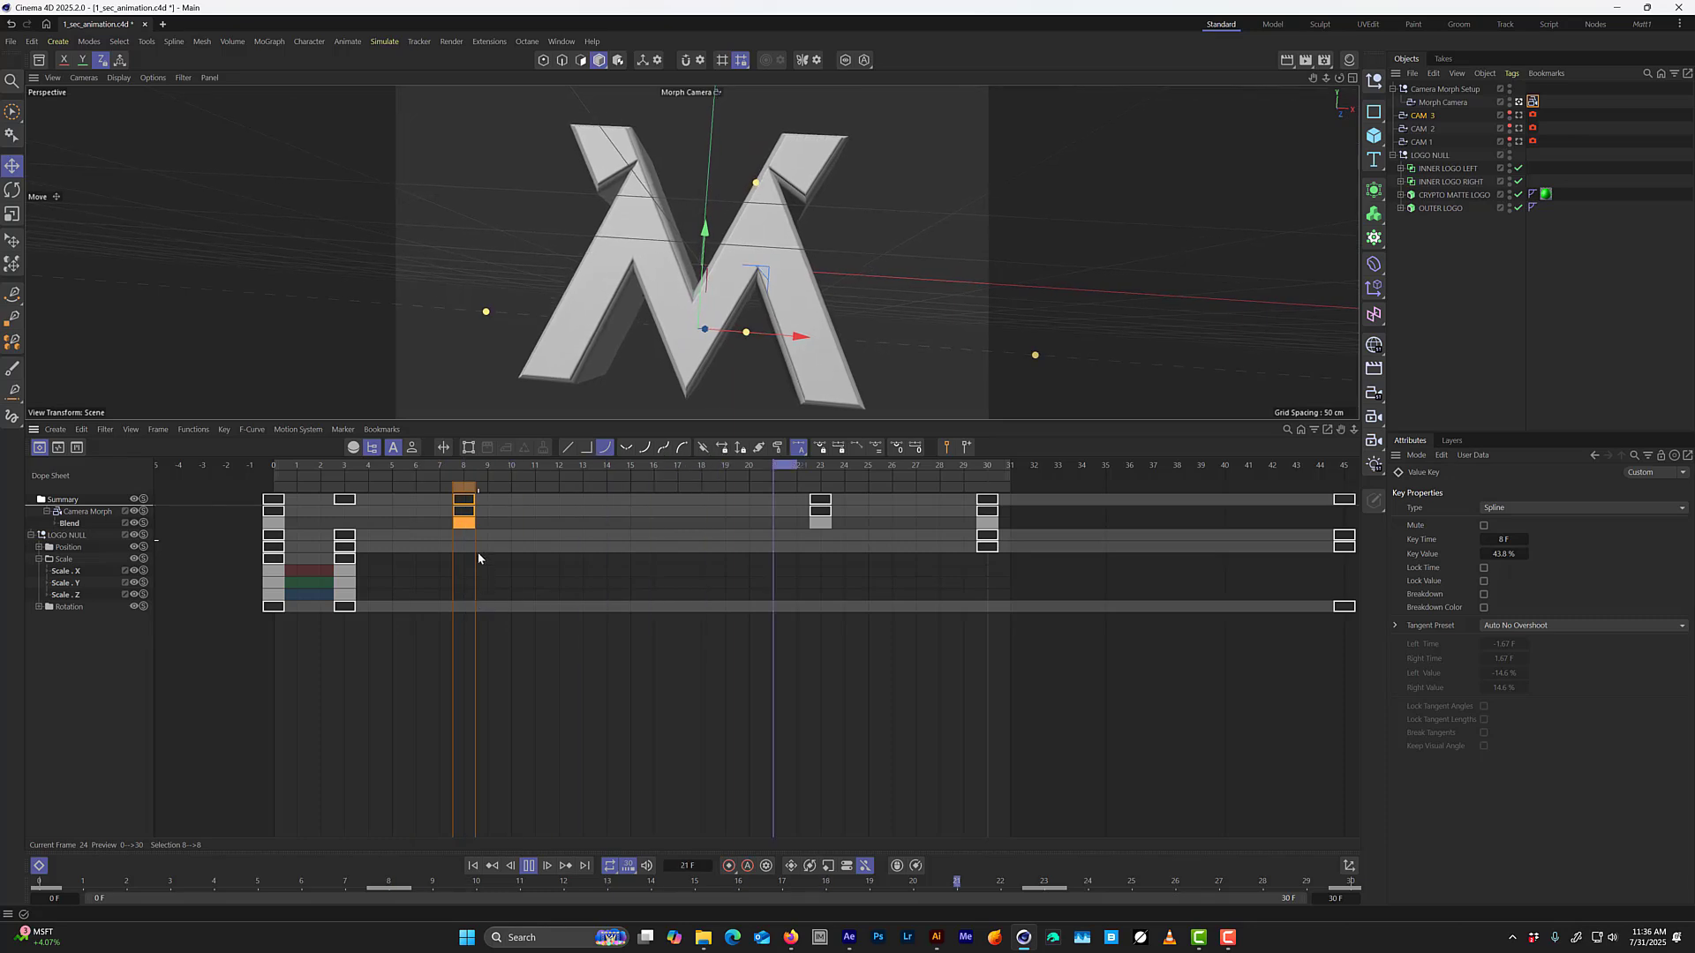
key(space)
drag(463, 471, 276, 466)
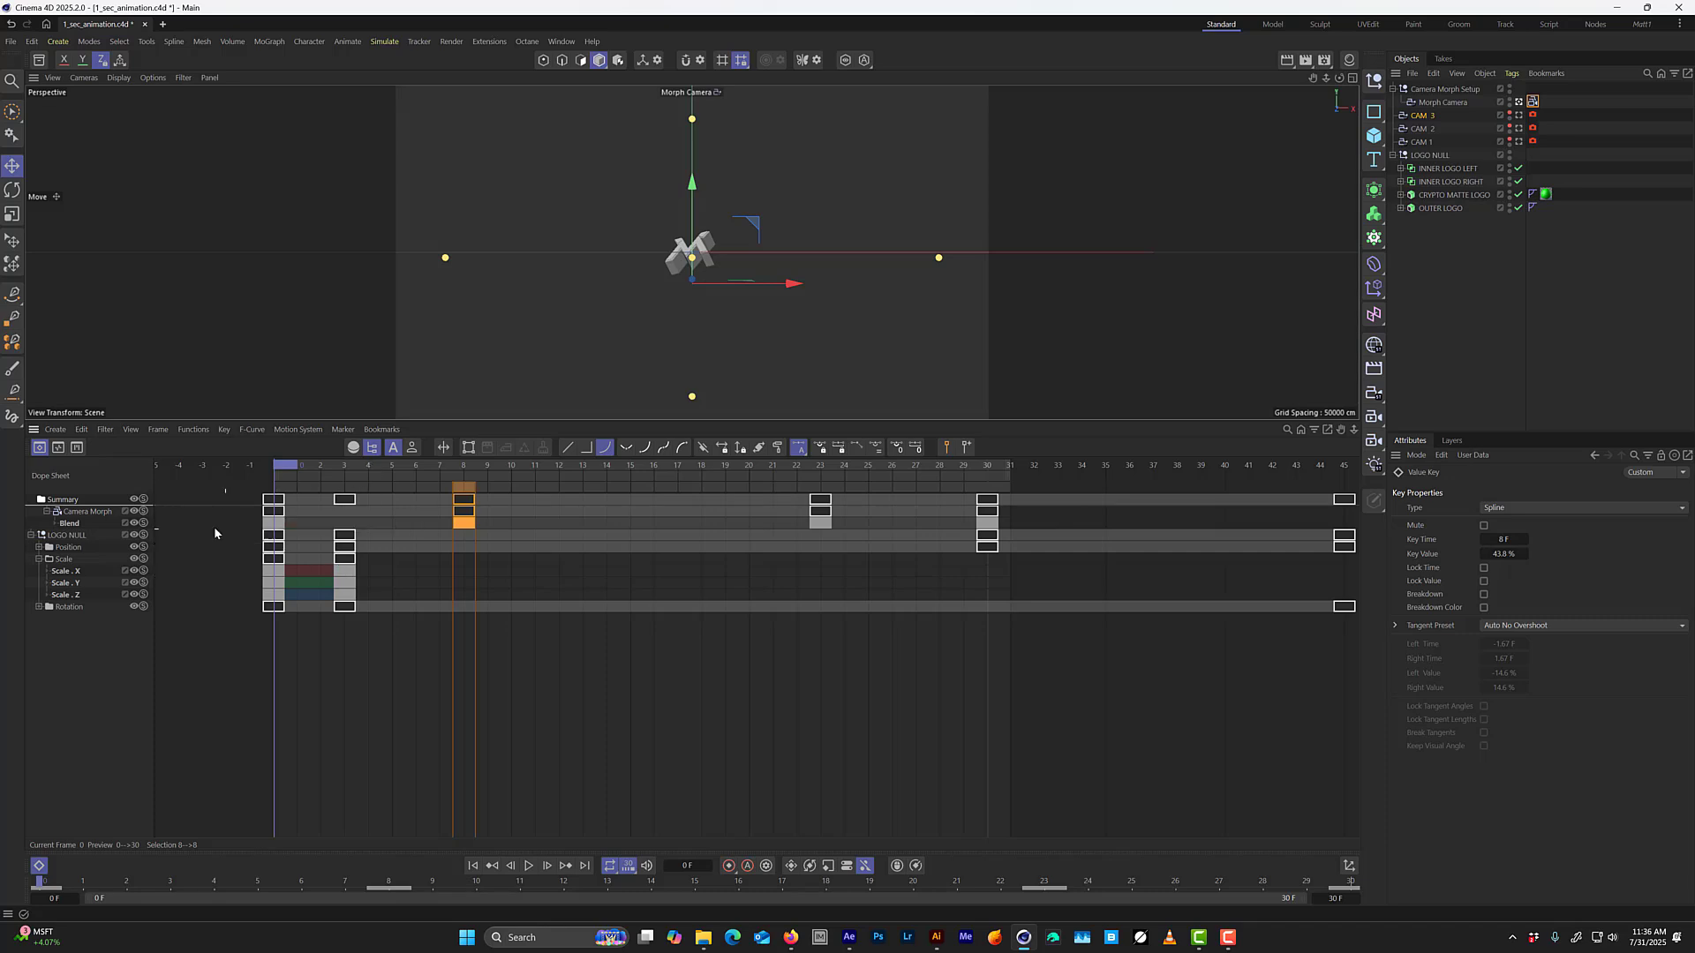
Soften the tangent of the Blend curve's frame 0 key to about 1.92 F and 10.42%, and play the animation to check.
click(70, 525)
click(59, 526)
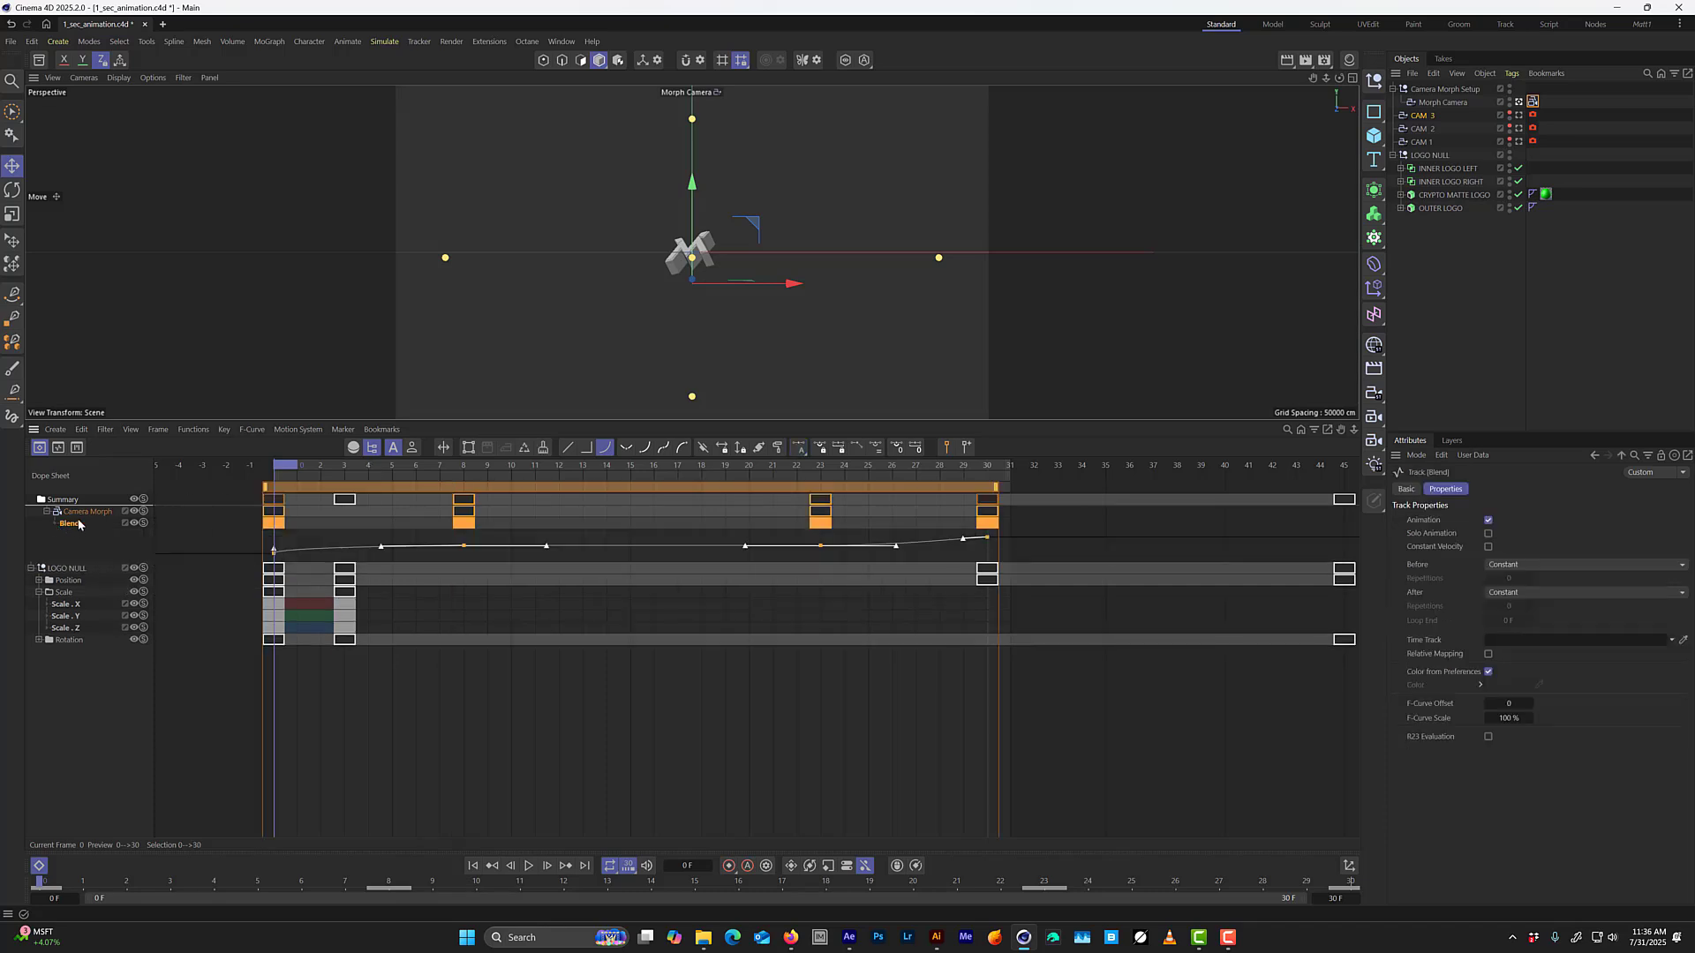
key(Tab)
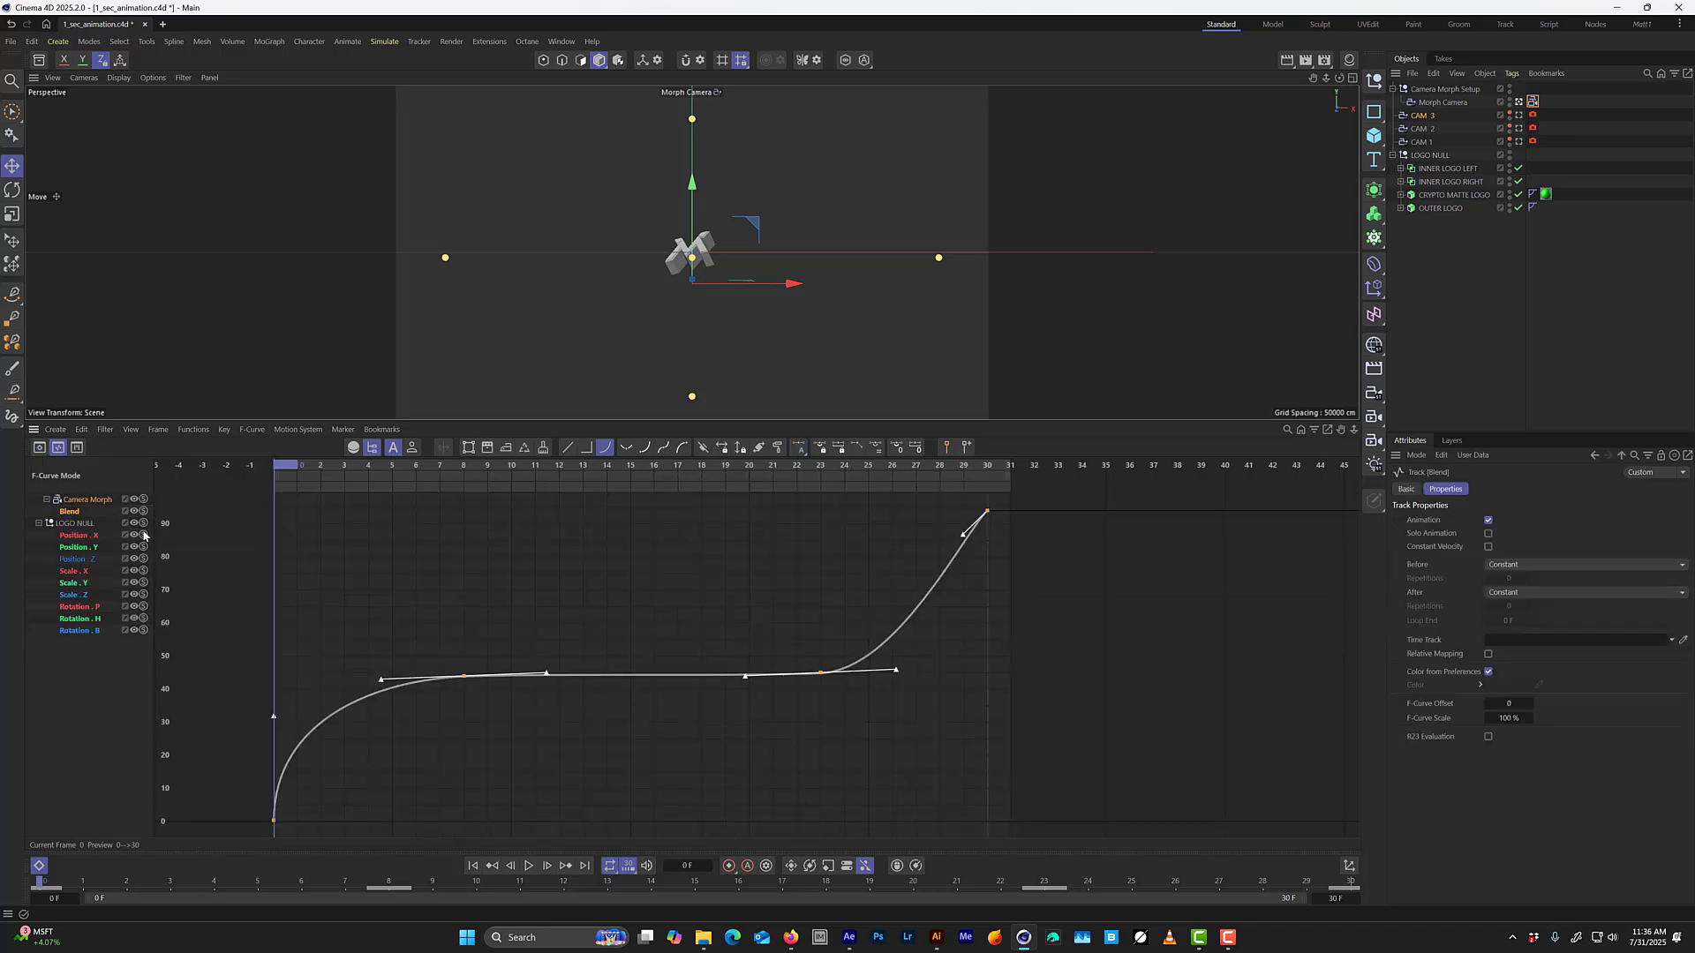
click(274, 821)
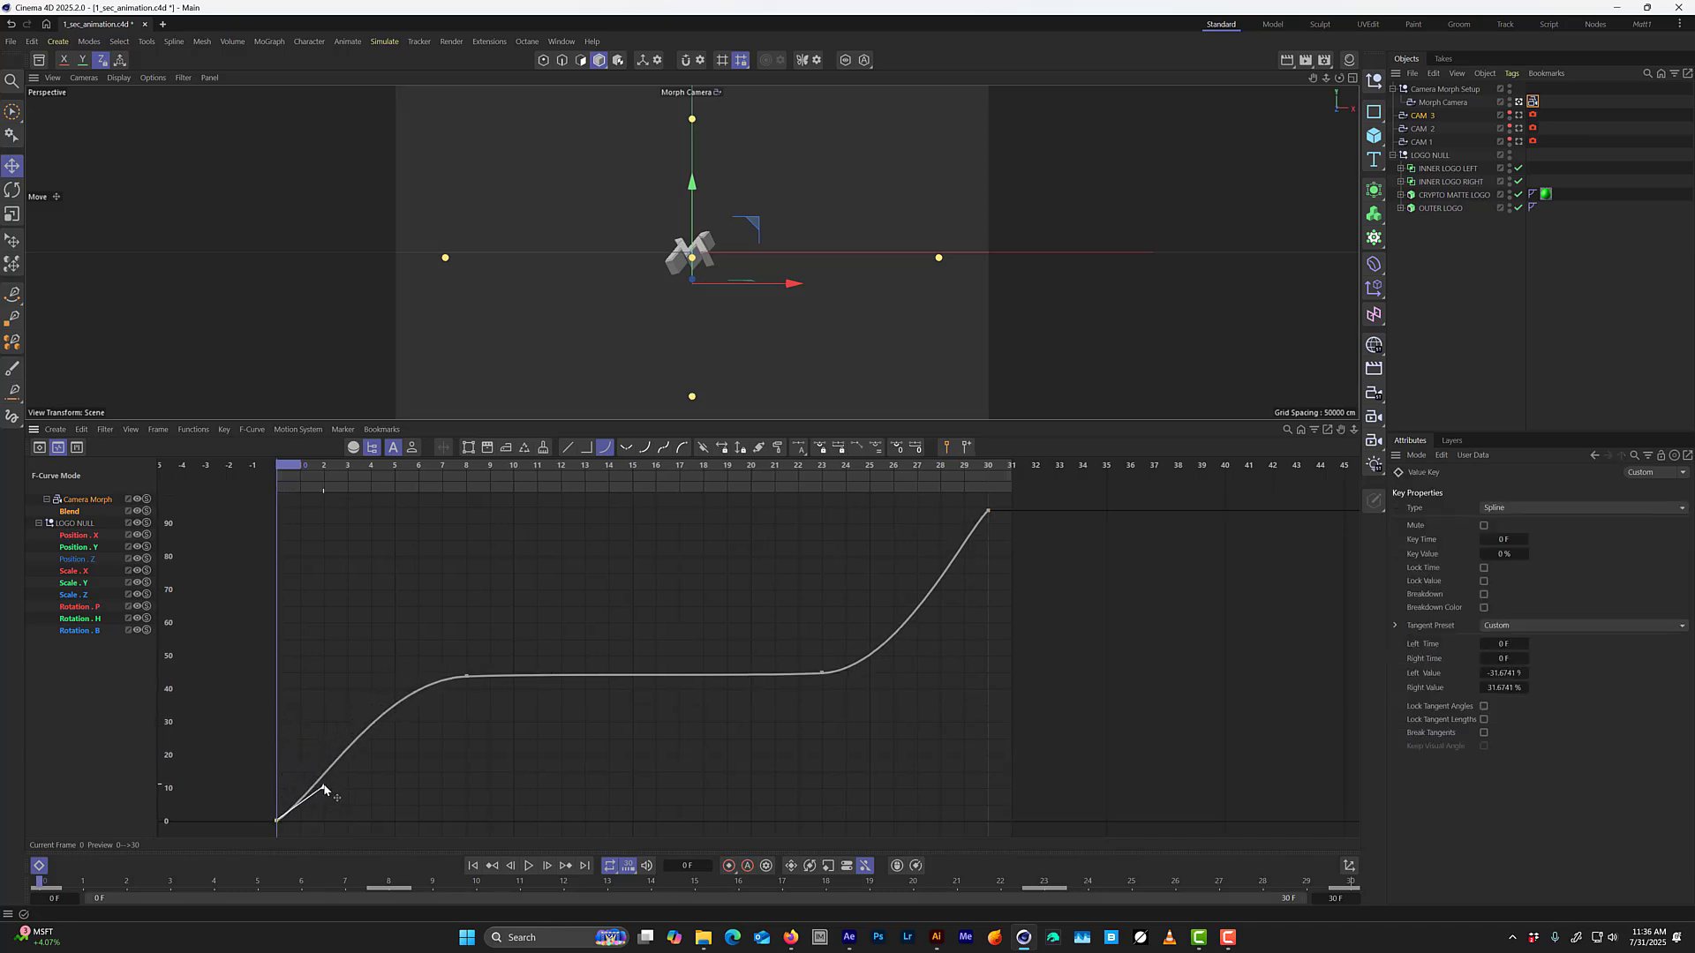
key(F8)
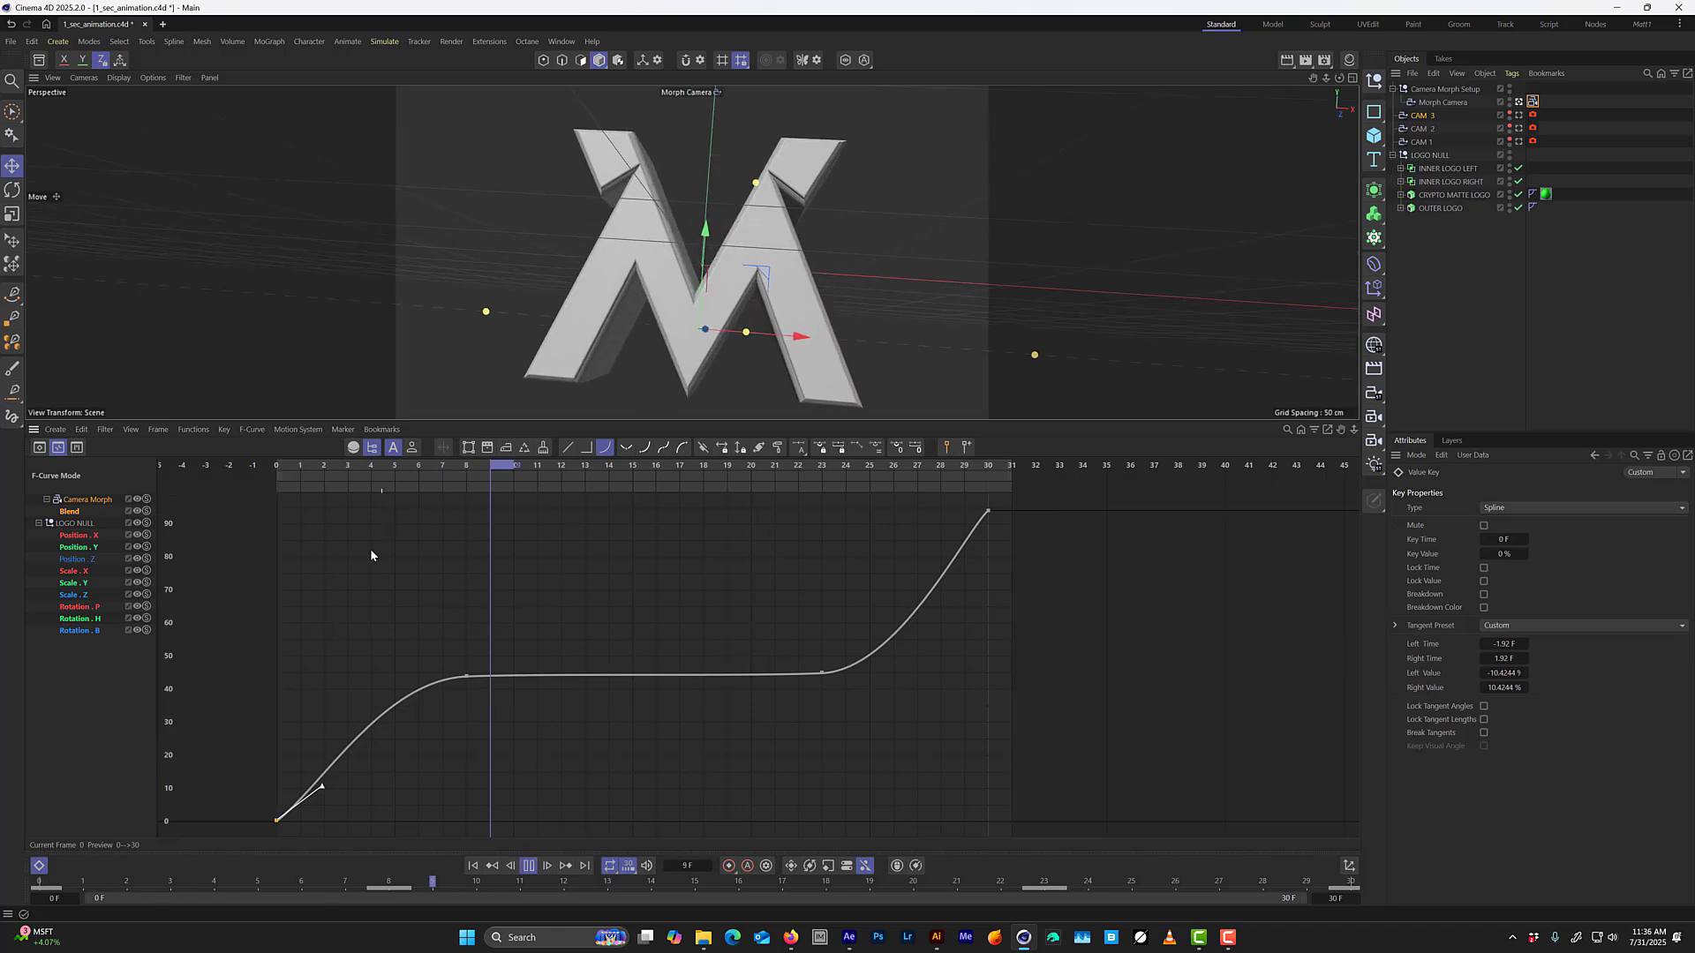
key(F8)
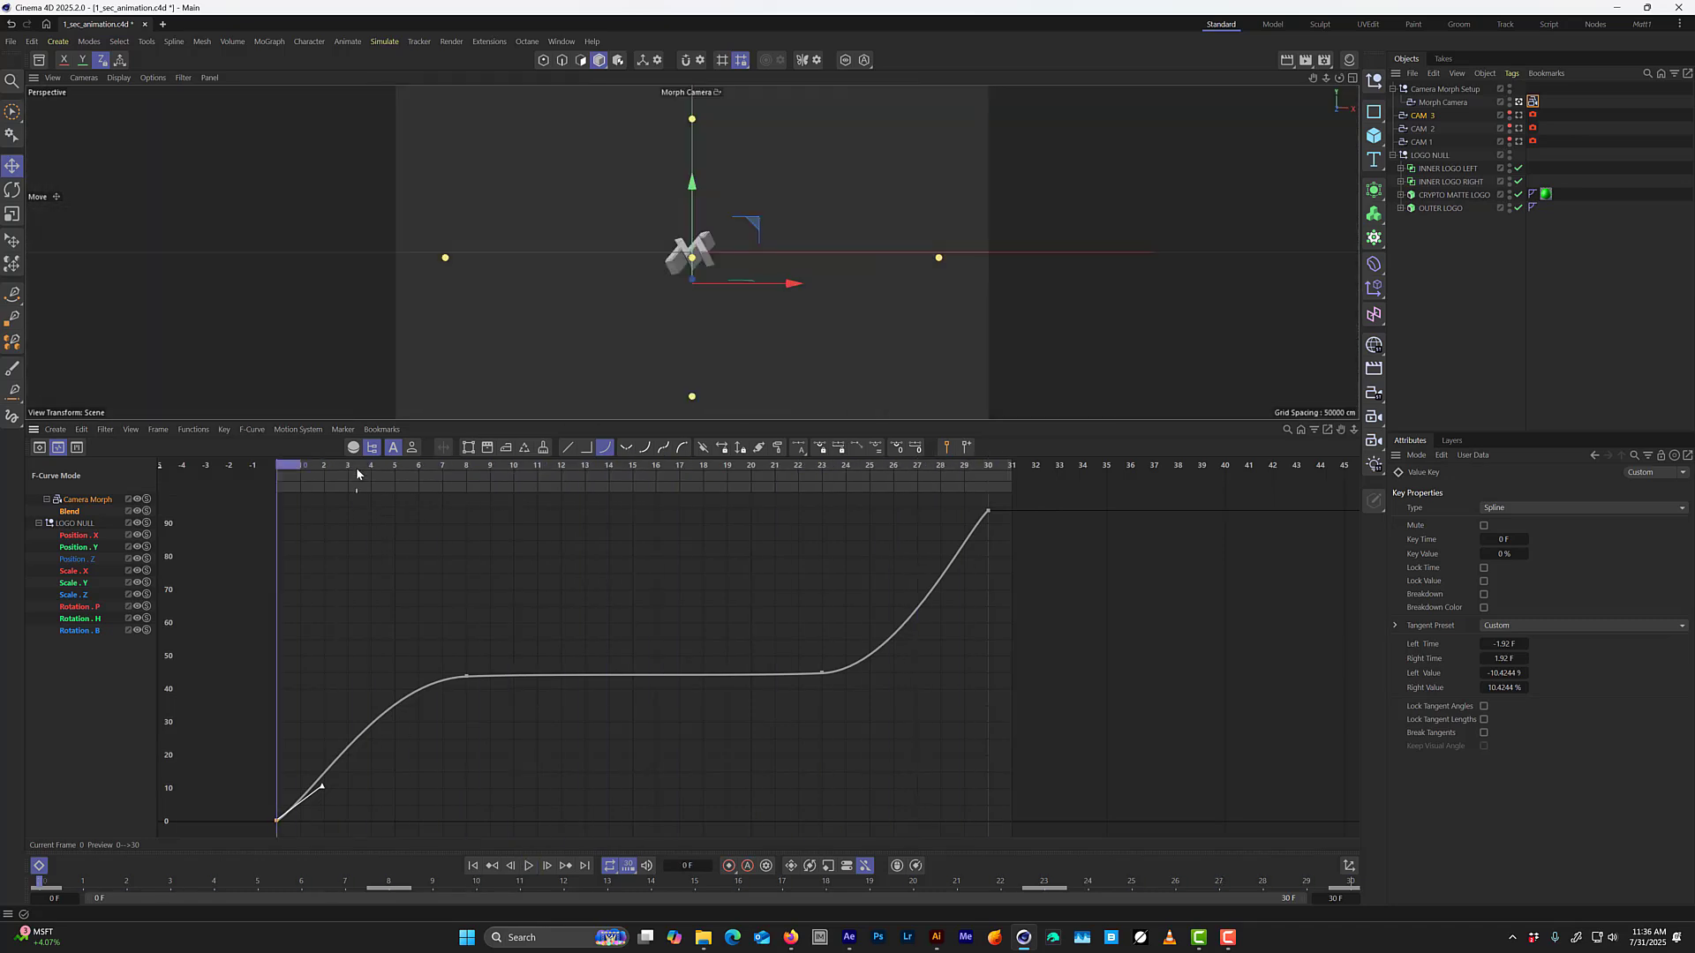
Step back and forth through the opening frames up to about frame 12, and play the animation to examine the camera's starting move.
drag(355, 471, 272, 472)
key(g)
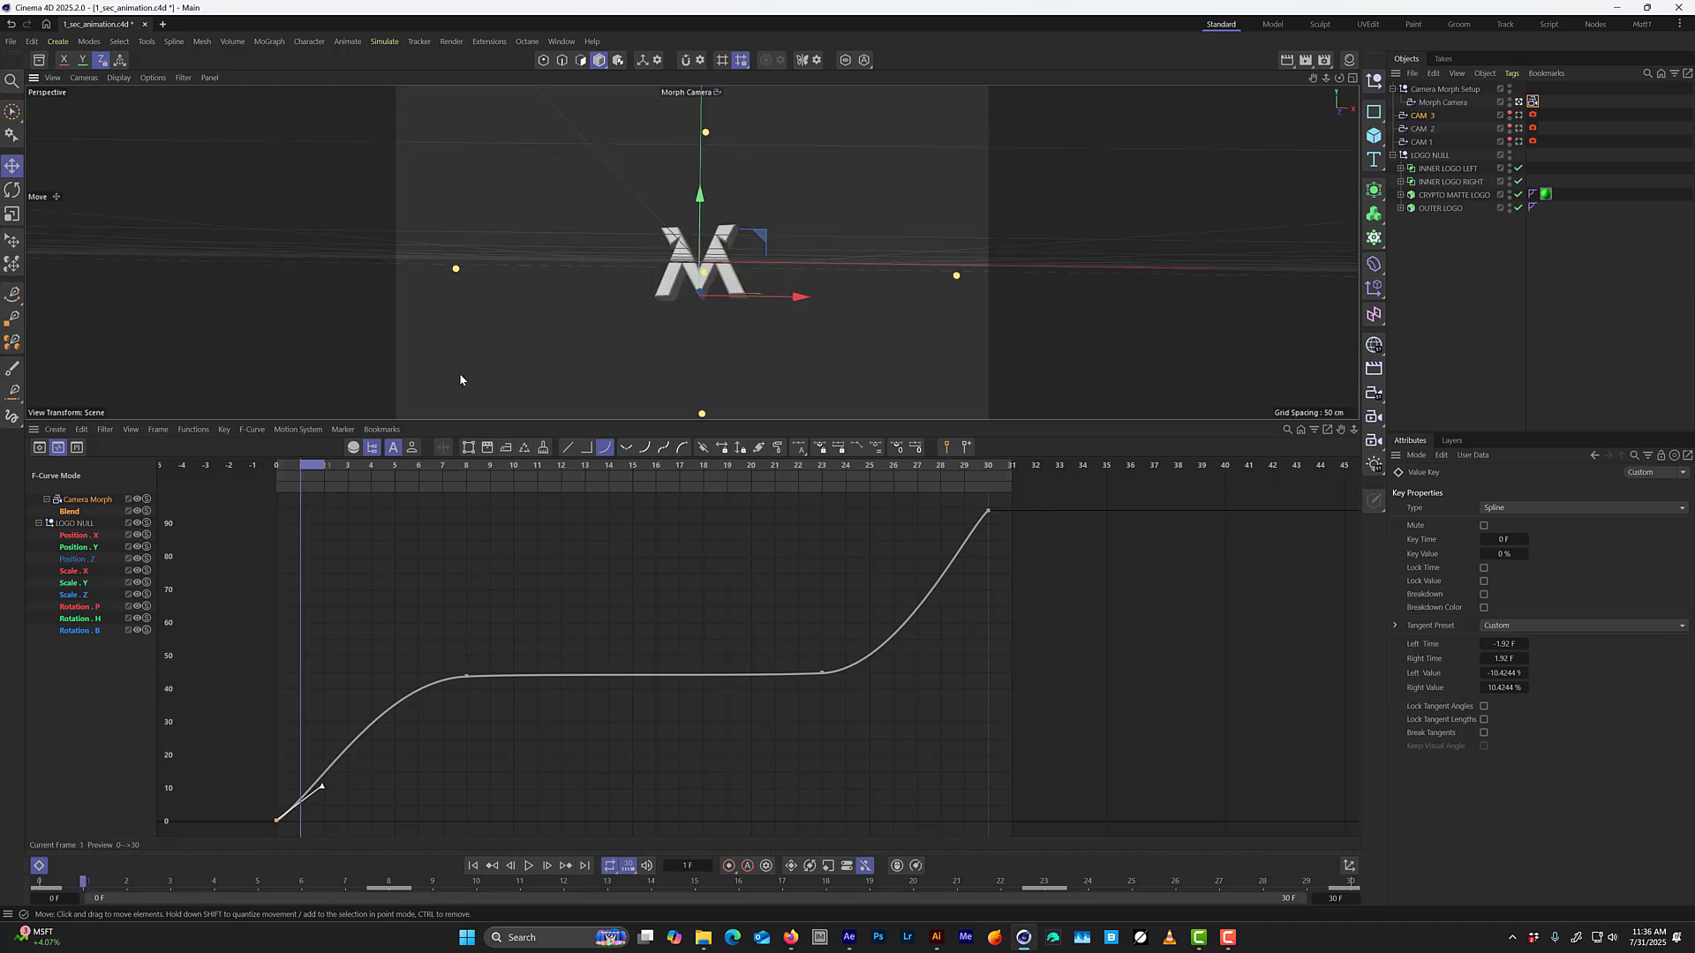
key(f)
key(g)
key(g)
key(g)
key(g)
key(g)
key(f)
key(f)
key(f)
key(f)
key(f)
key(g)
key(g)
key(f)
key(f)
key(f)
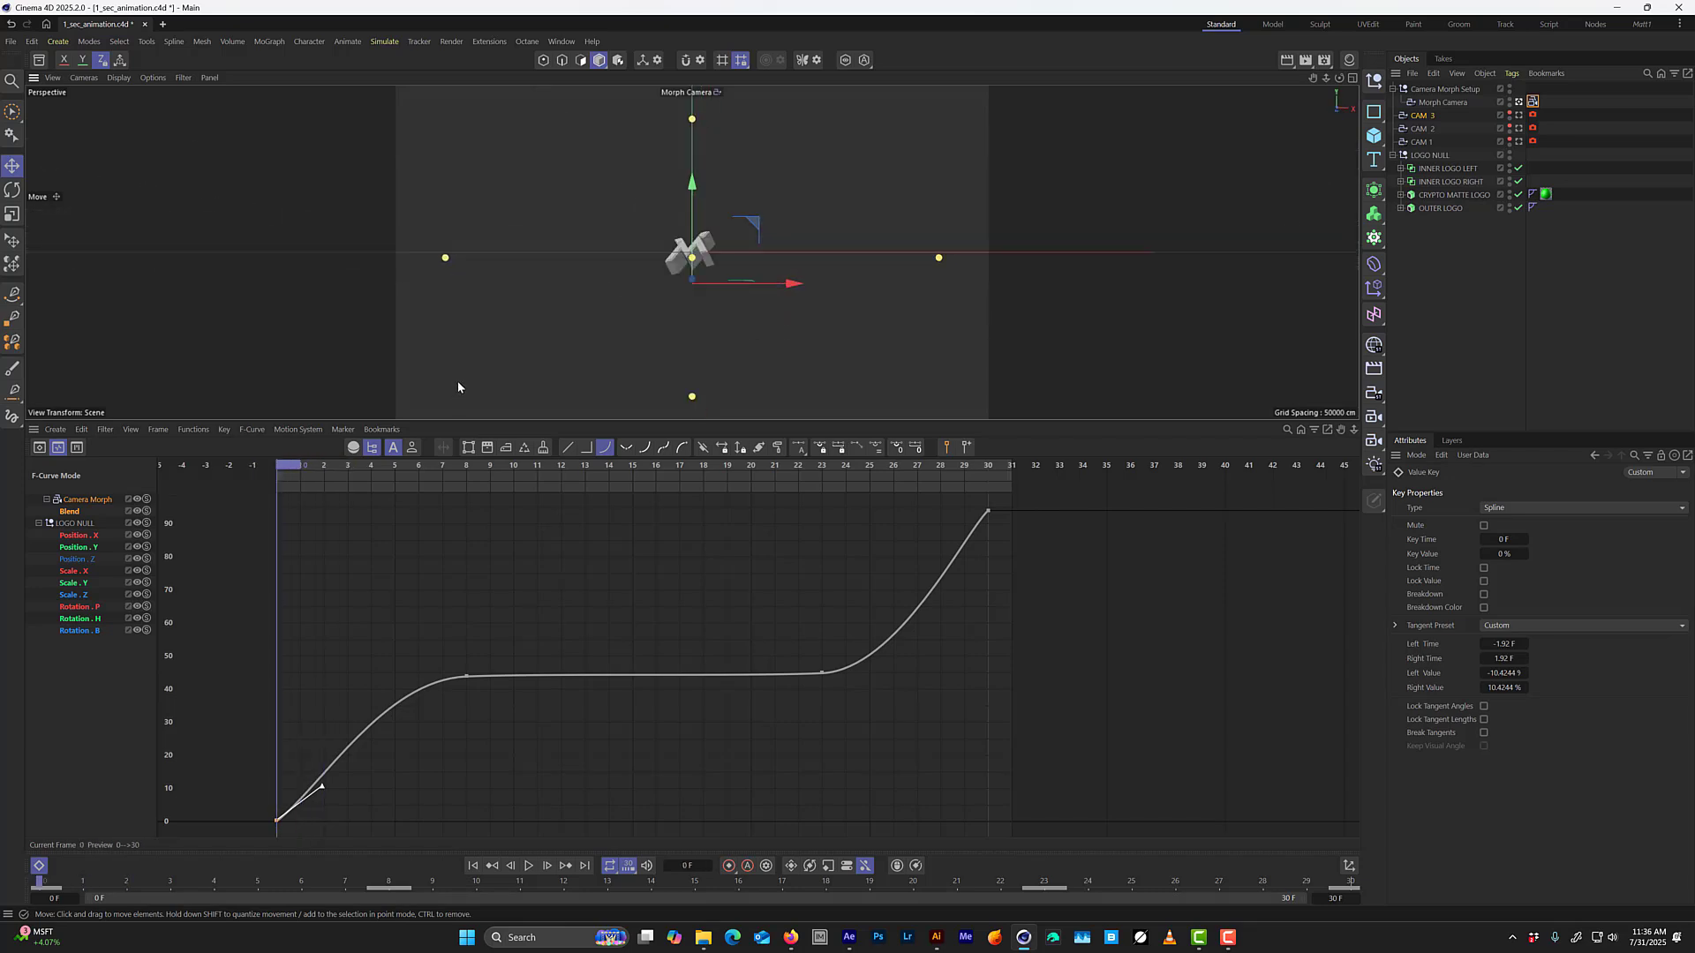
key(g)
key(g)
key(g)
key(f)
key(f)
key(g)
key(g)
key(g)
key(g)
key(g)
key(g)
key(g)
key(g)
key(g)
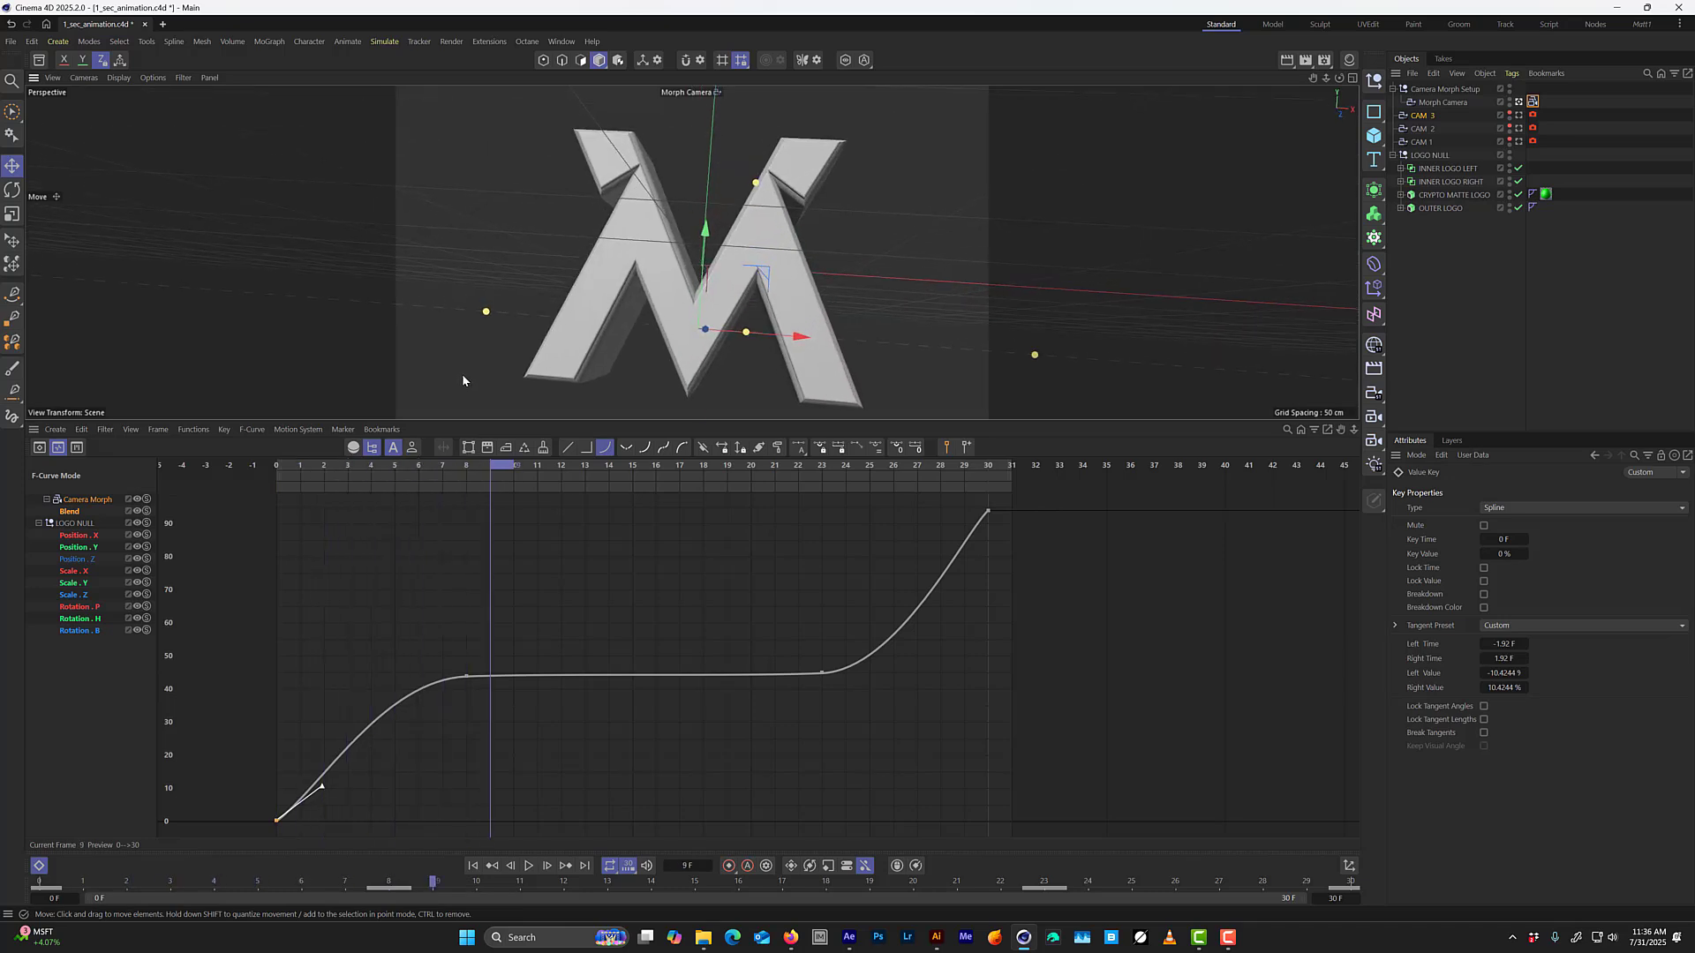
key(g)
key(f)
key(f)
key(f)
key(f)
key(f)
key(f)
key(f)
key(f)
key(f)
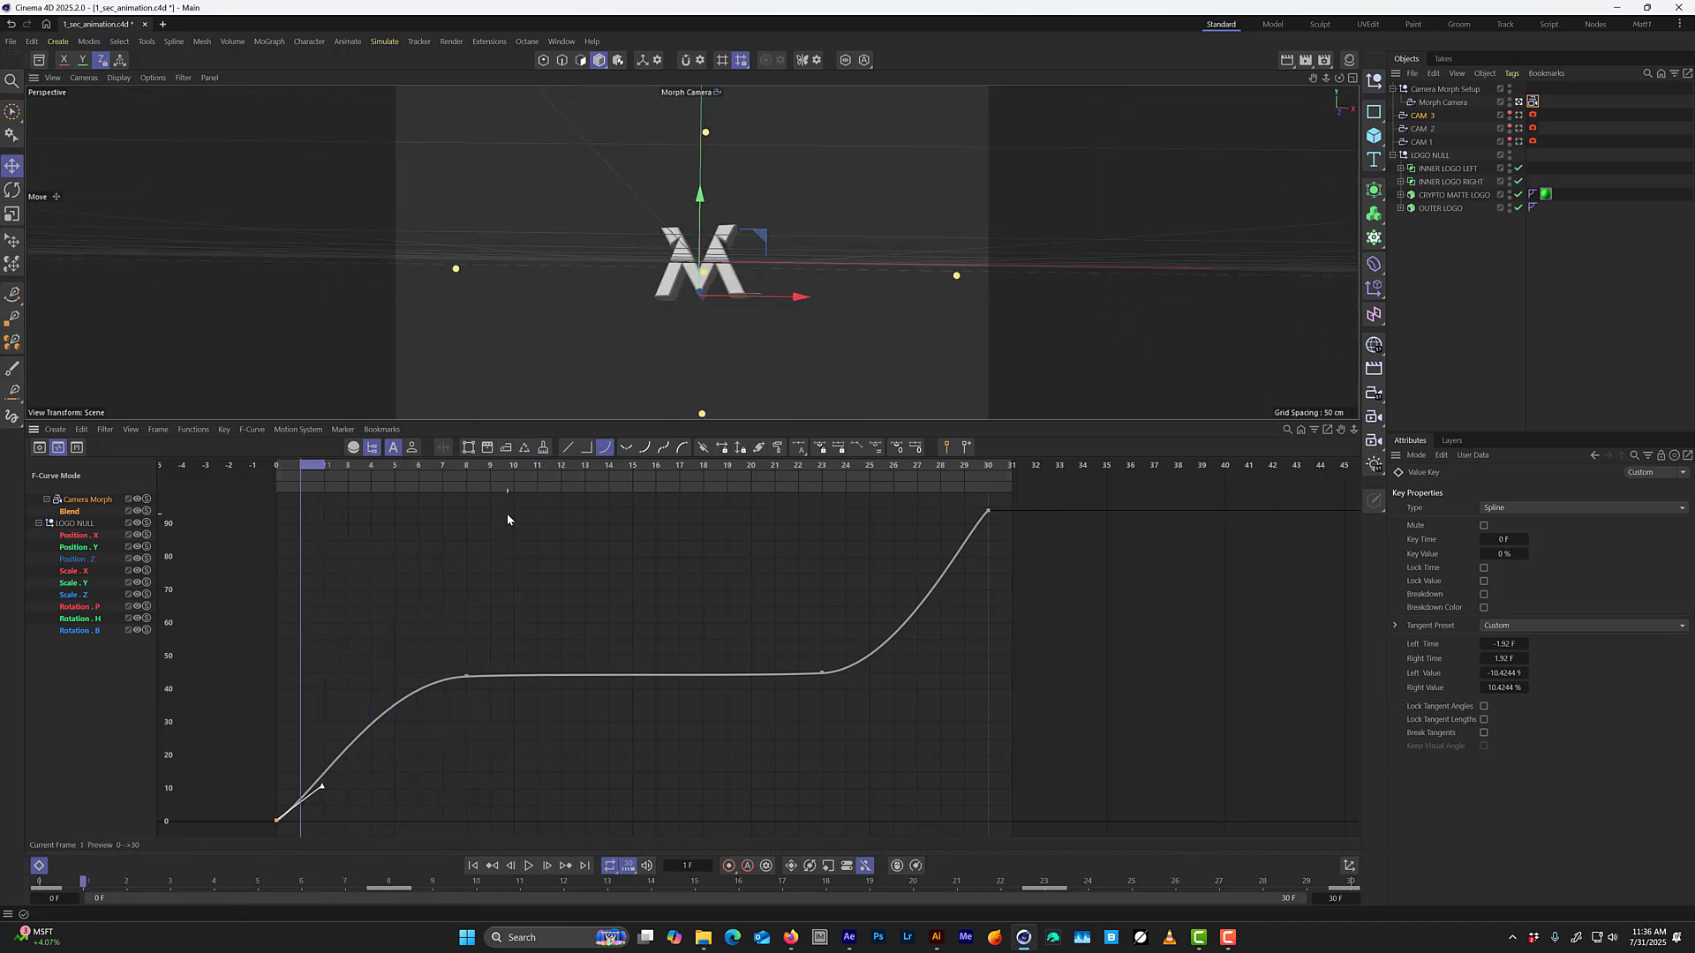
key(f)
key(f)
key(g)
key(g)
key(g)
key(g)
key(g)
key(g)
key(g)
key(g)
key(g)
key(g)
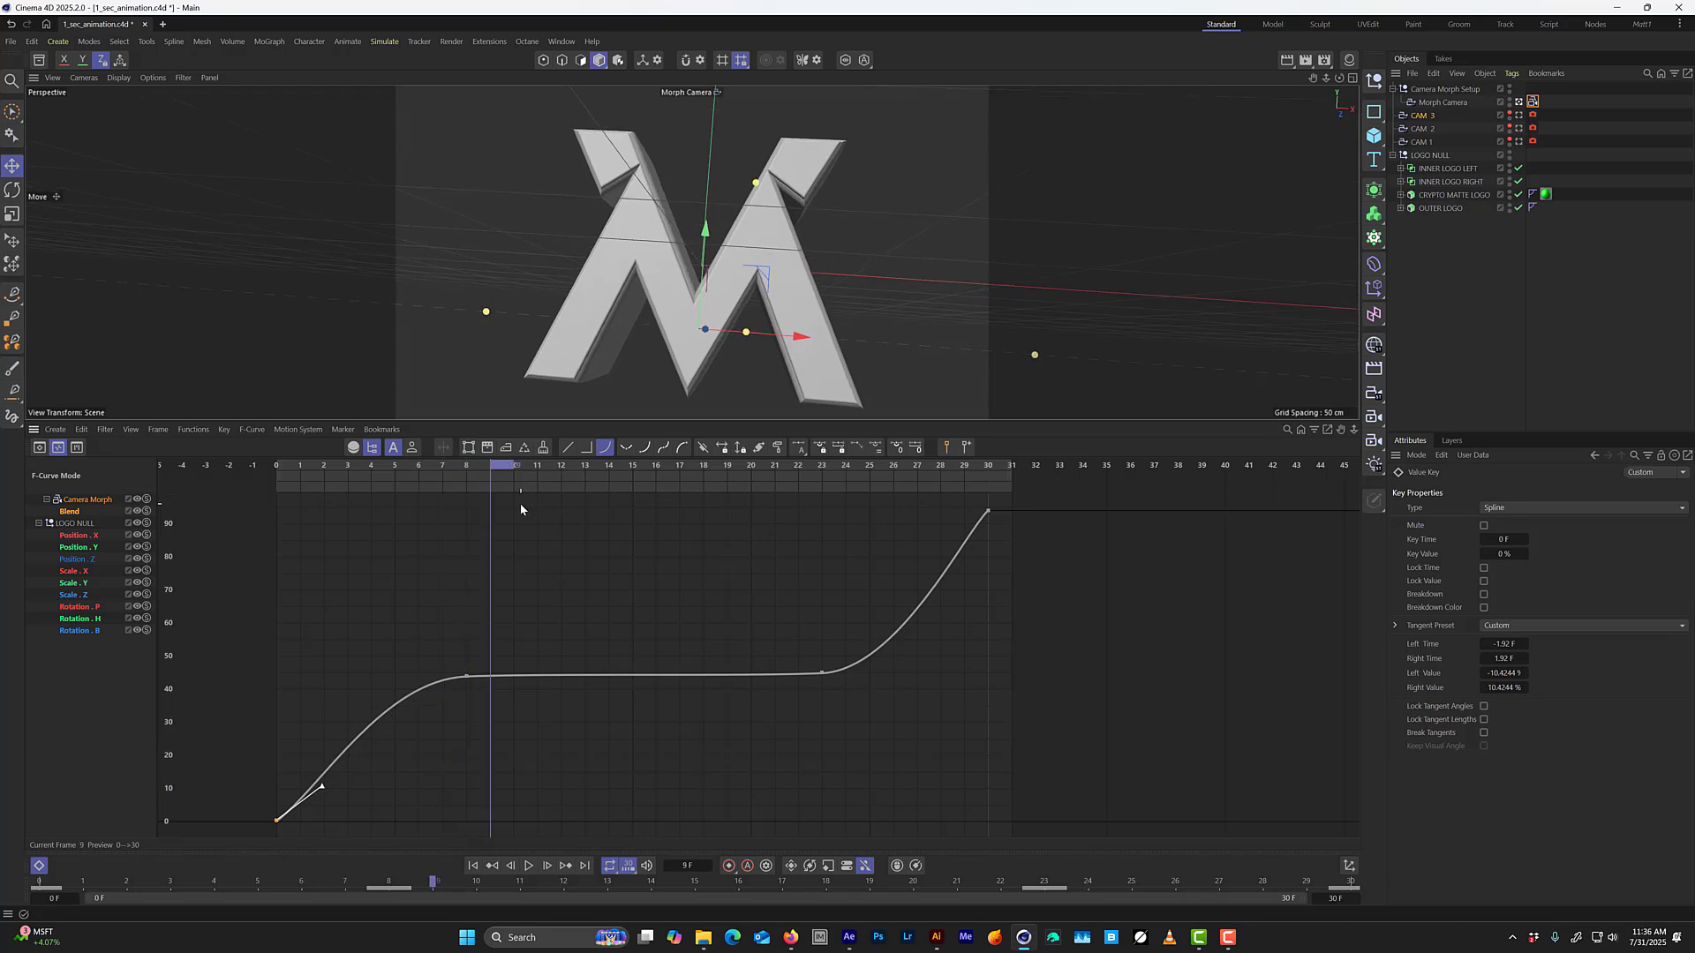
key(g)
key(g)
key(g)
key(F8)
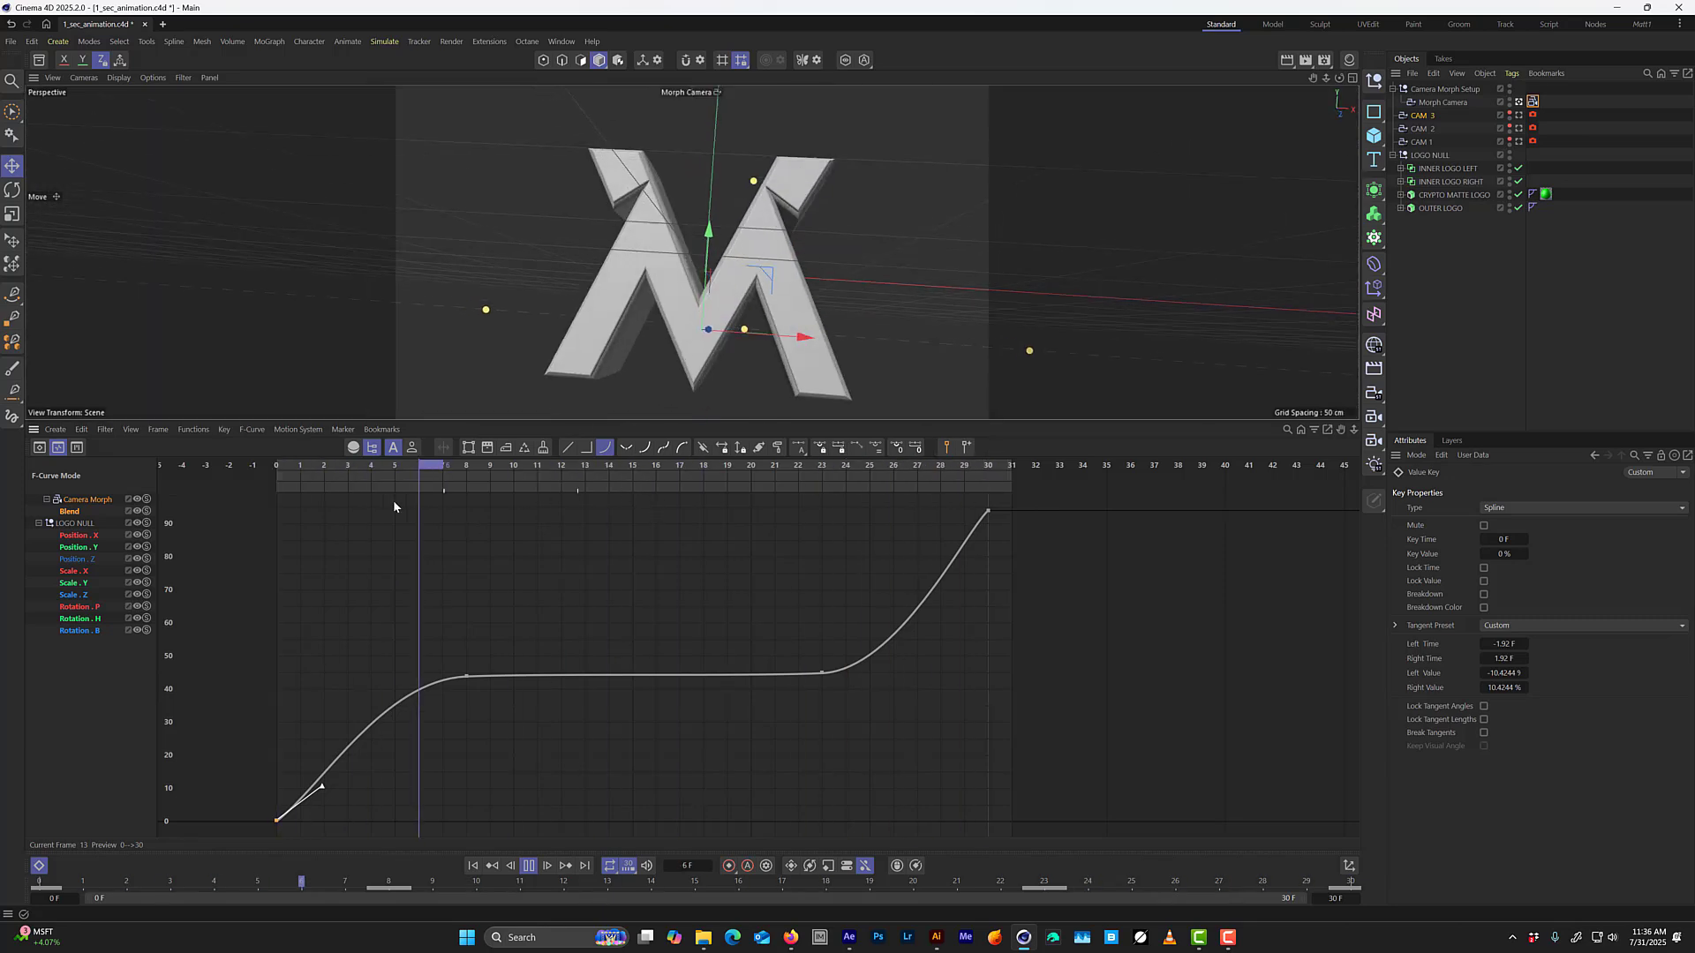
Expand LOGO NULL's Position and Rotation tracks in the Dope Sheet and move the frame 3 Rotation P, H and B keys to frame 6.
drag(94, 670, 77, 605)
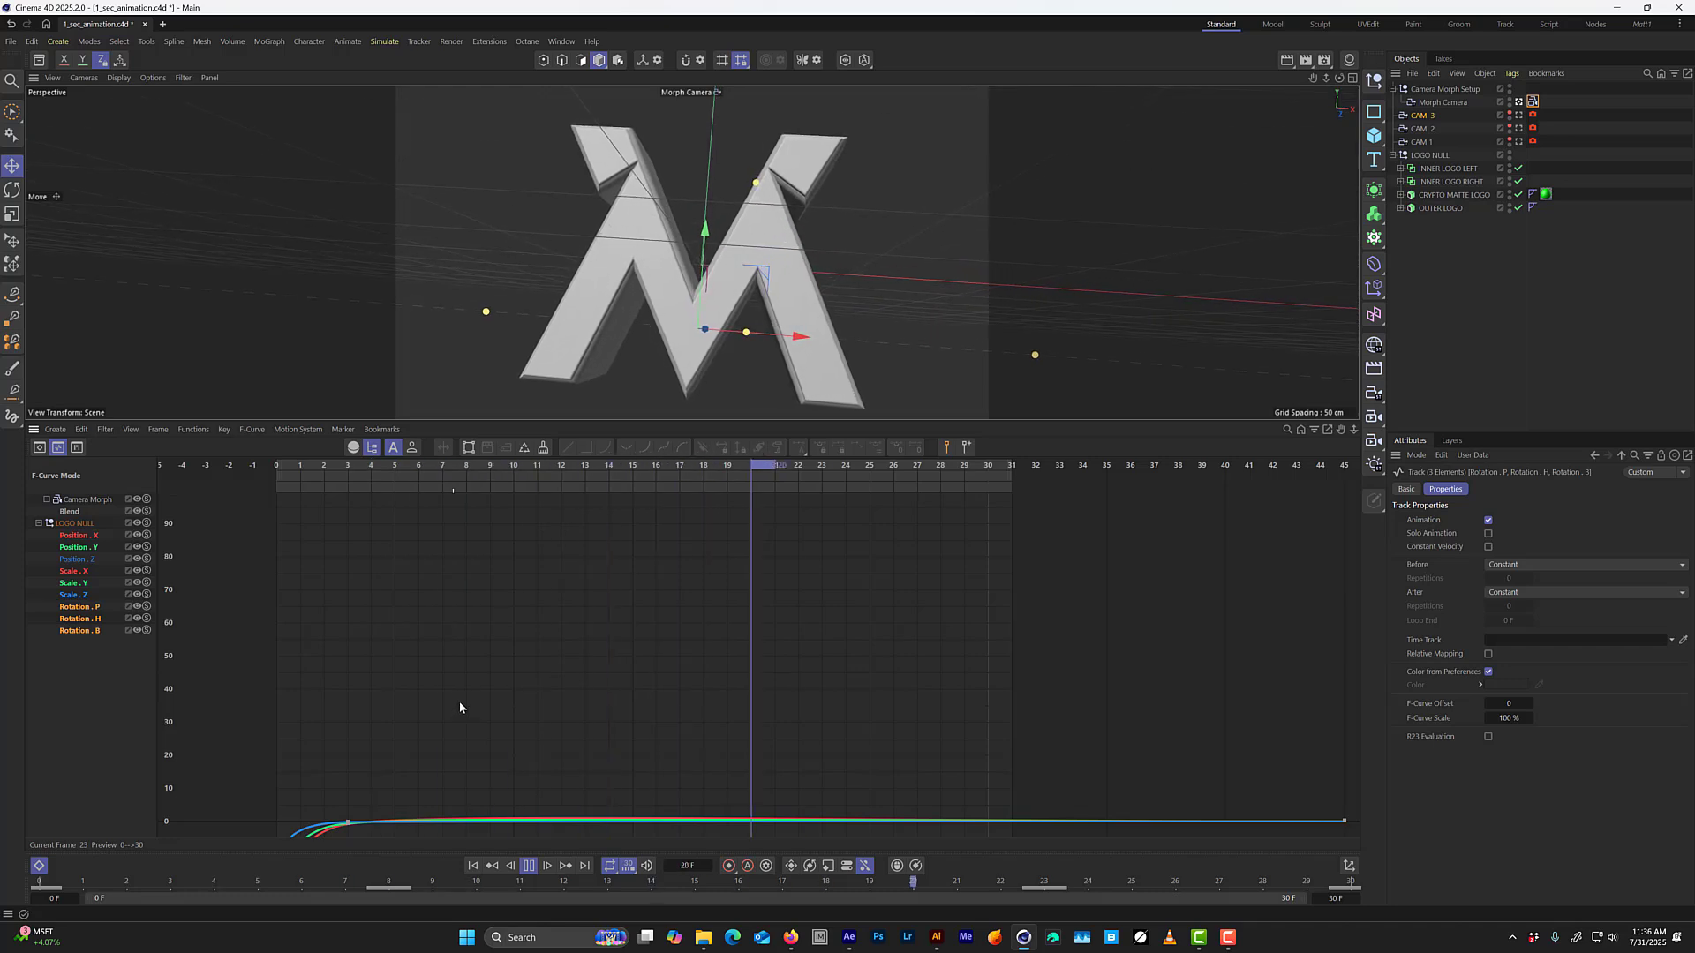
key(Tab)
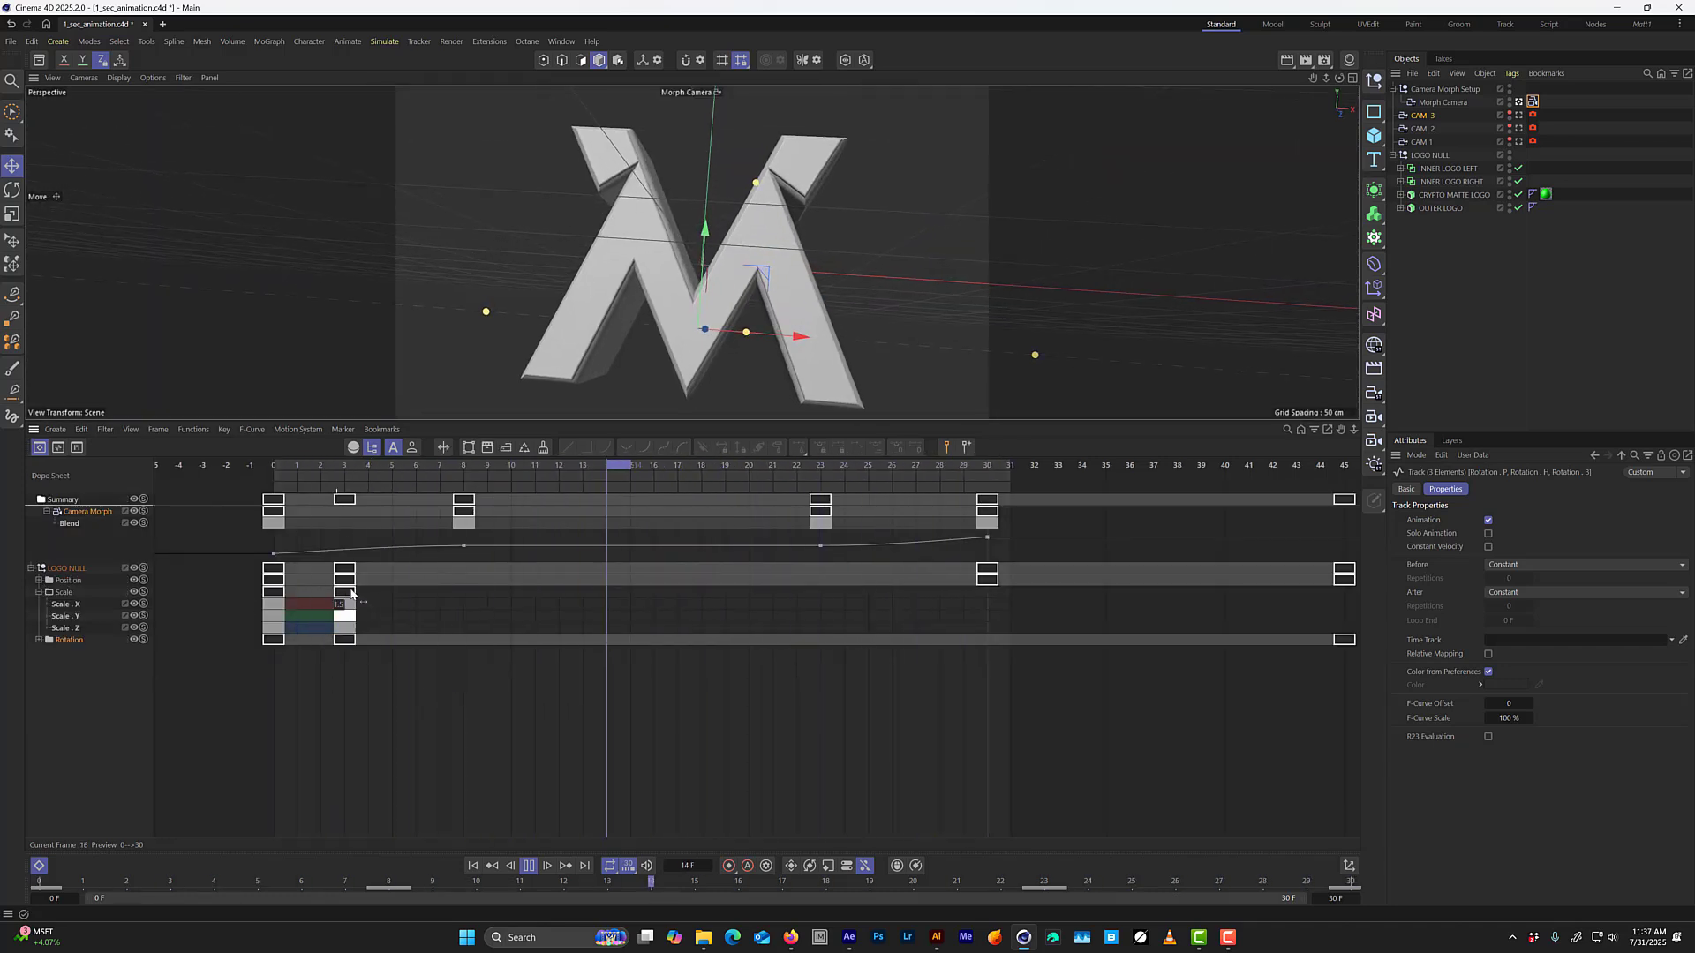
click(39, 580)
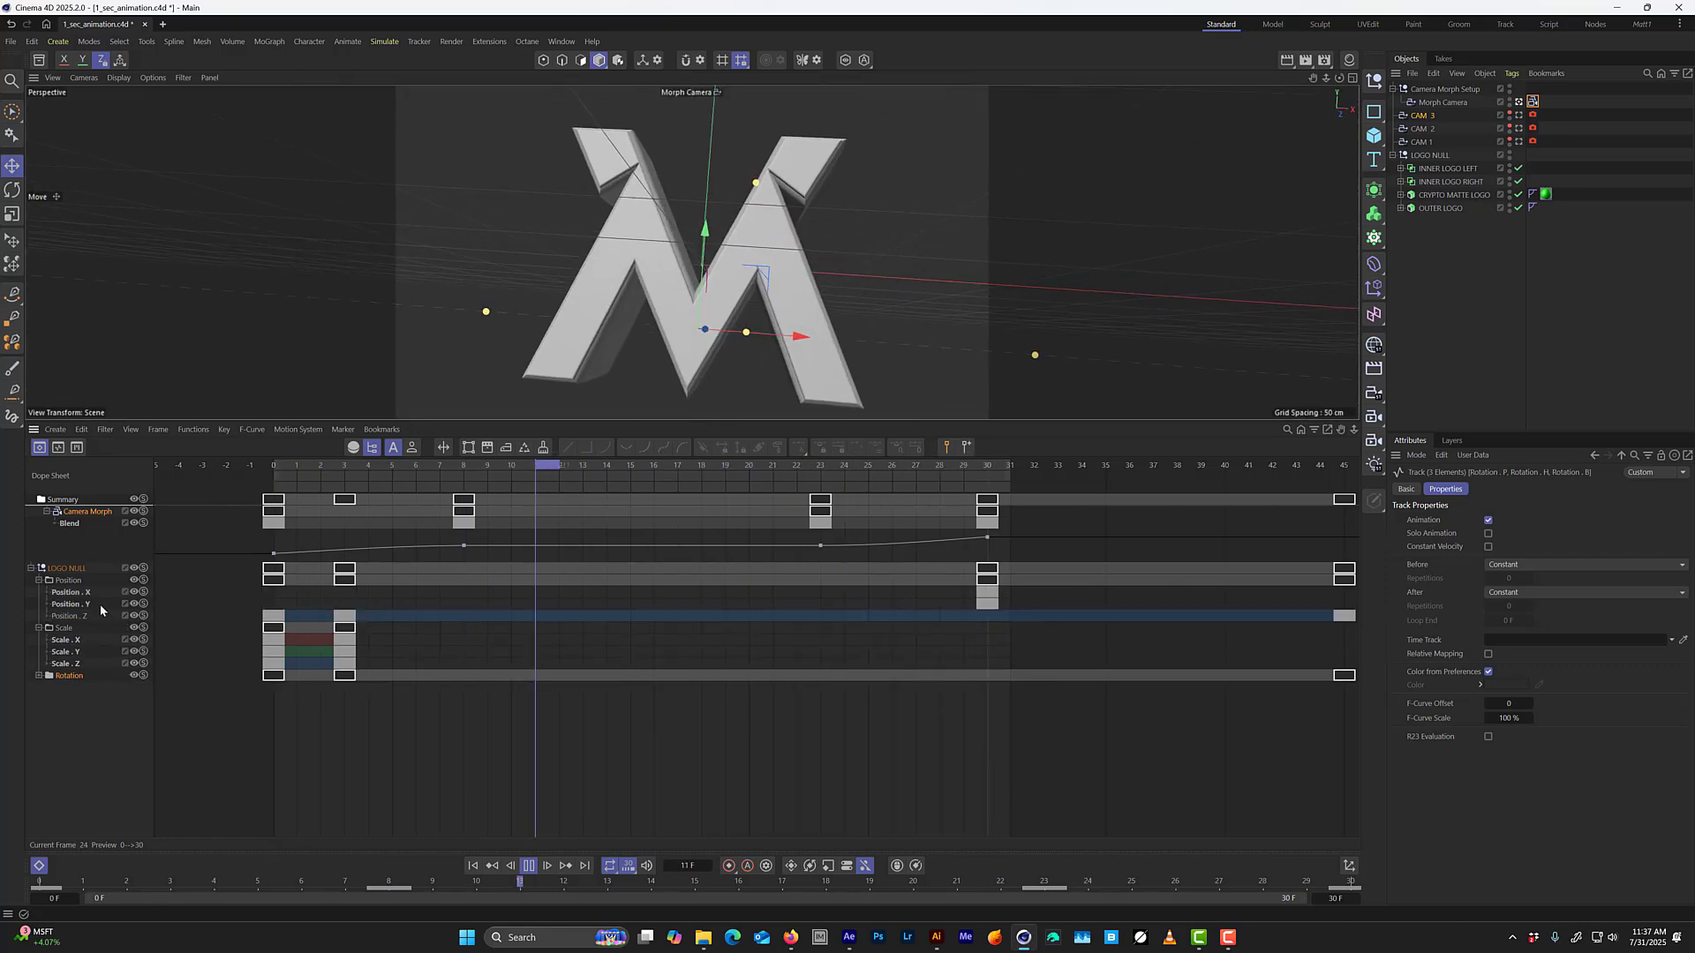
double_click(85, 616)
drag(385, 600, 336, 681)
click(39, 675)
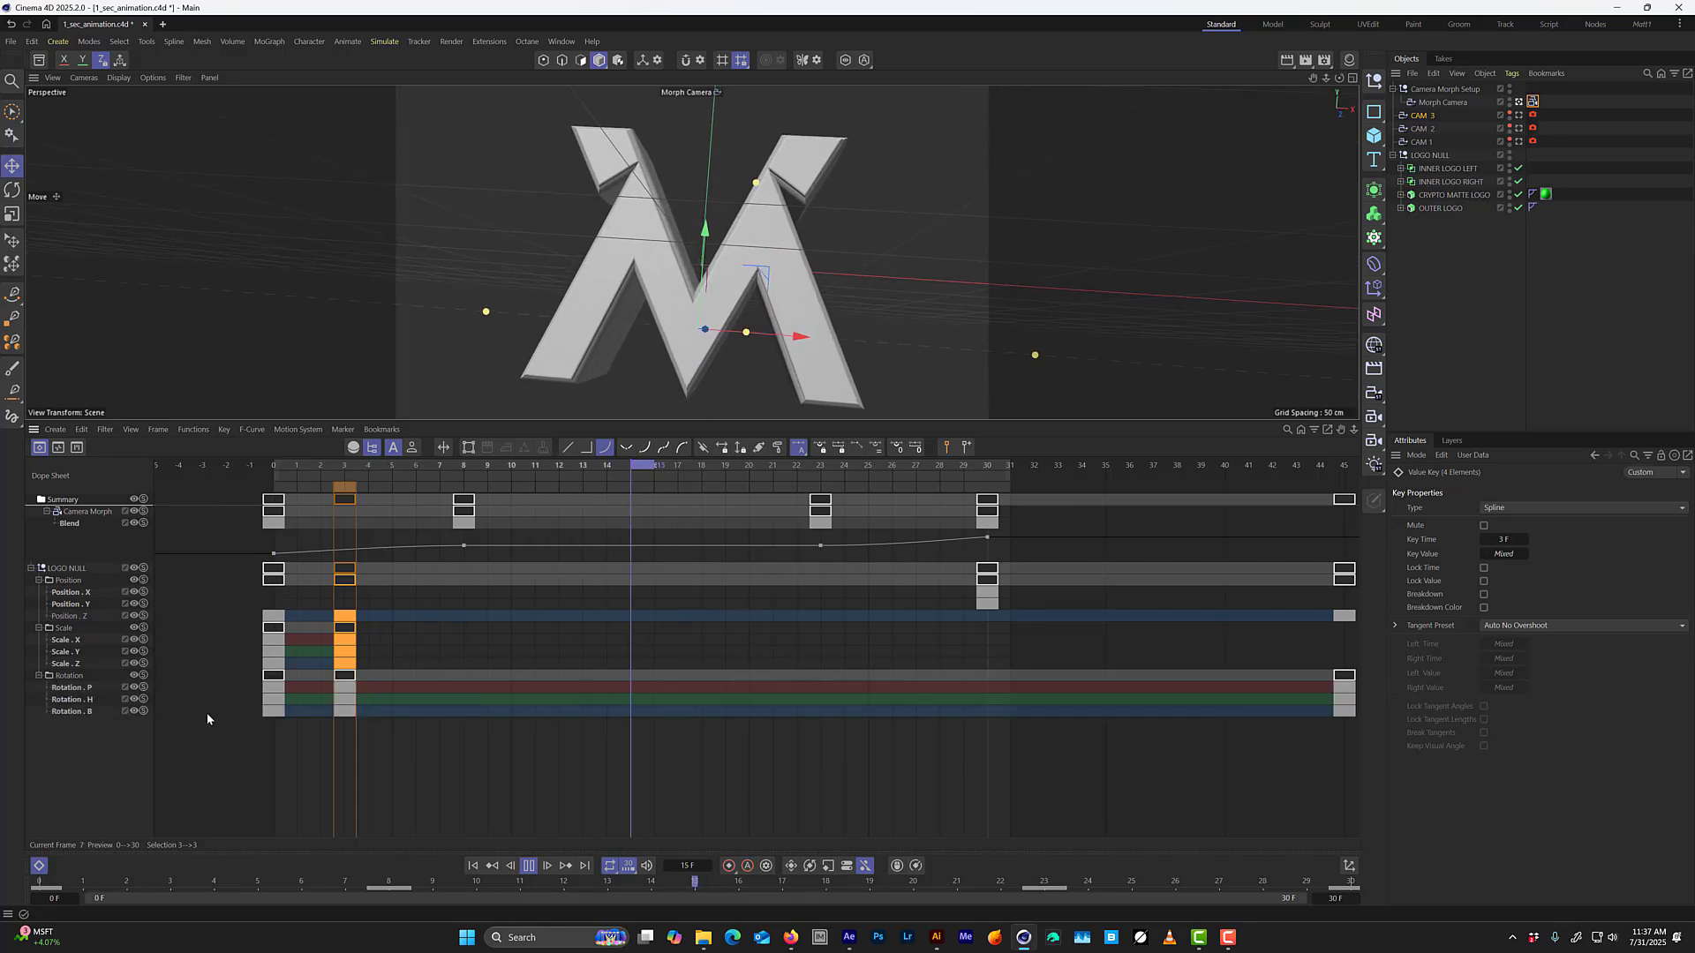
drag(410, 770, 340, 686)
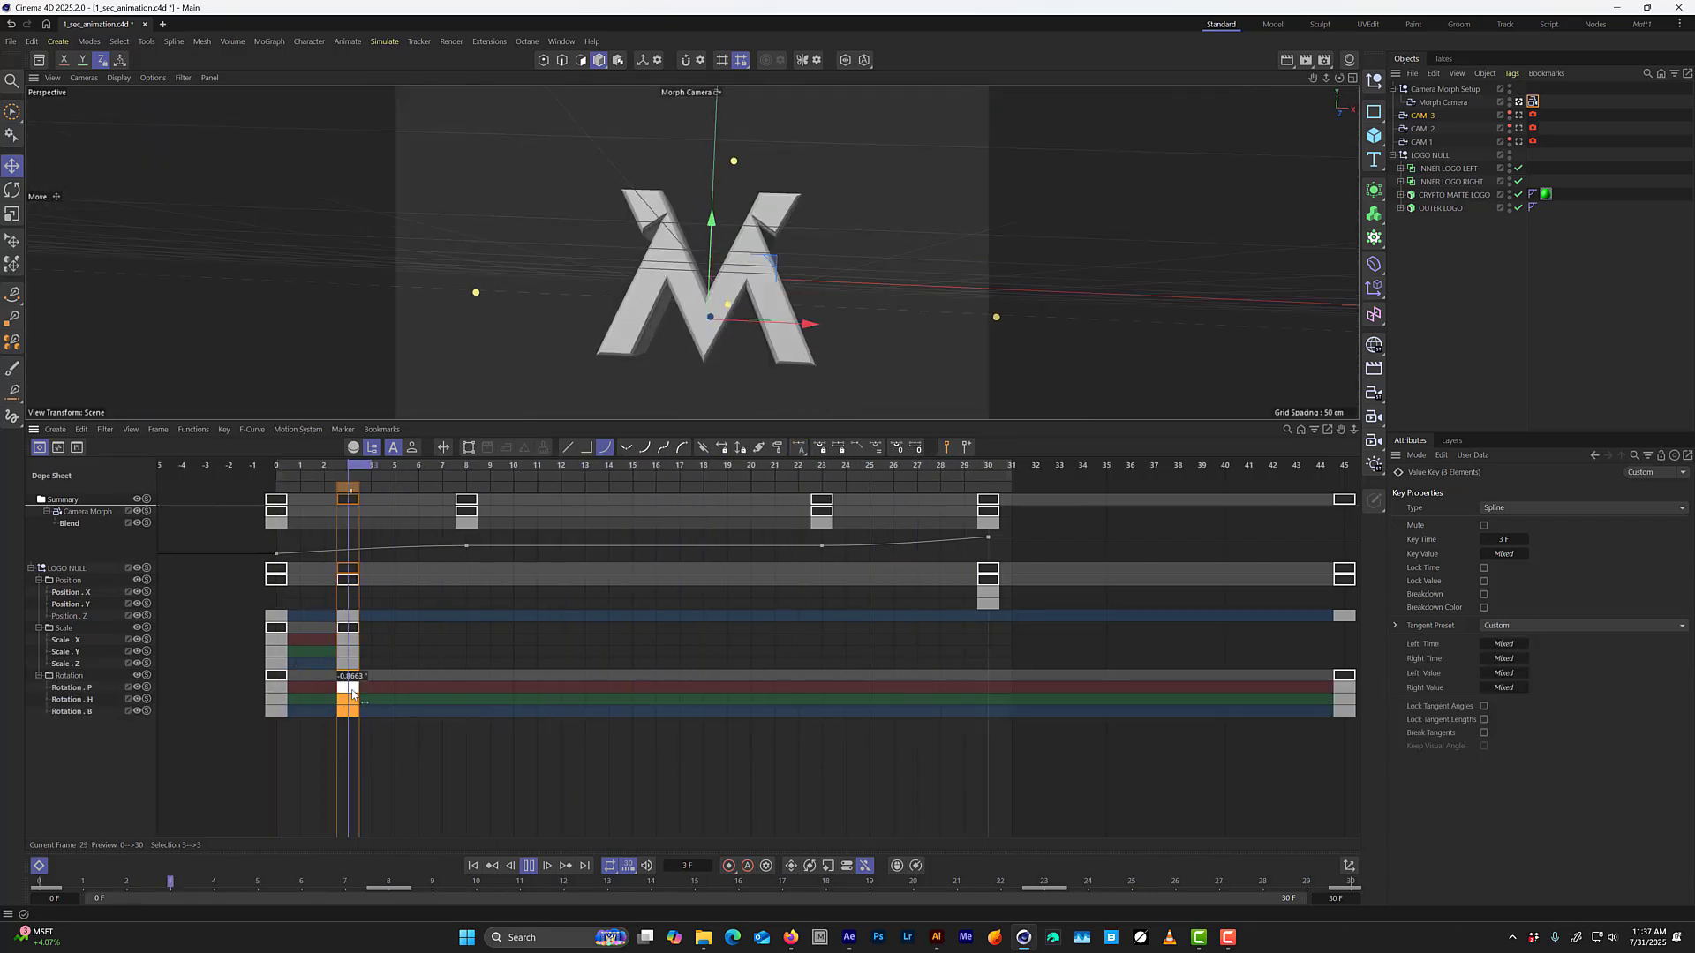
drag(350, 699, 462, 702)
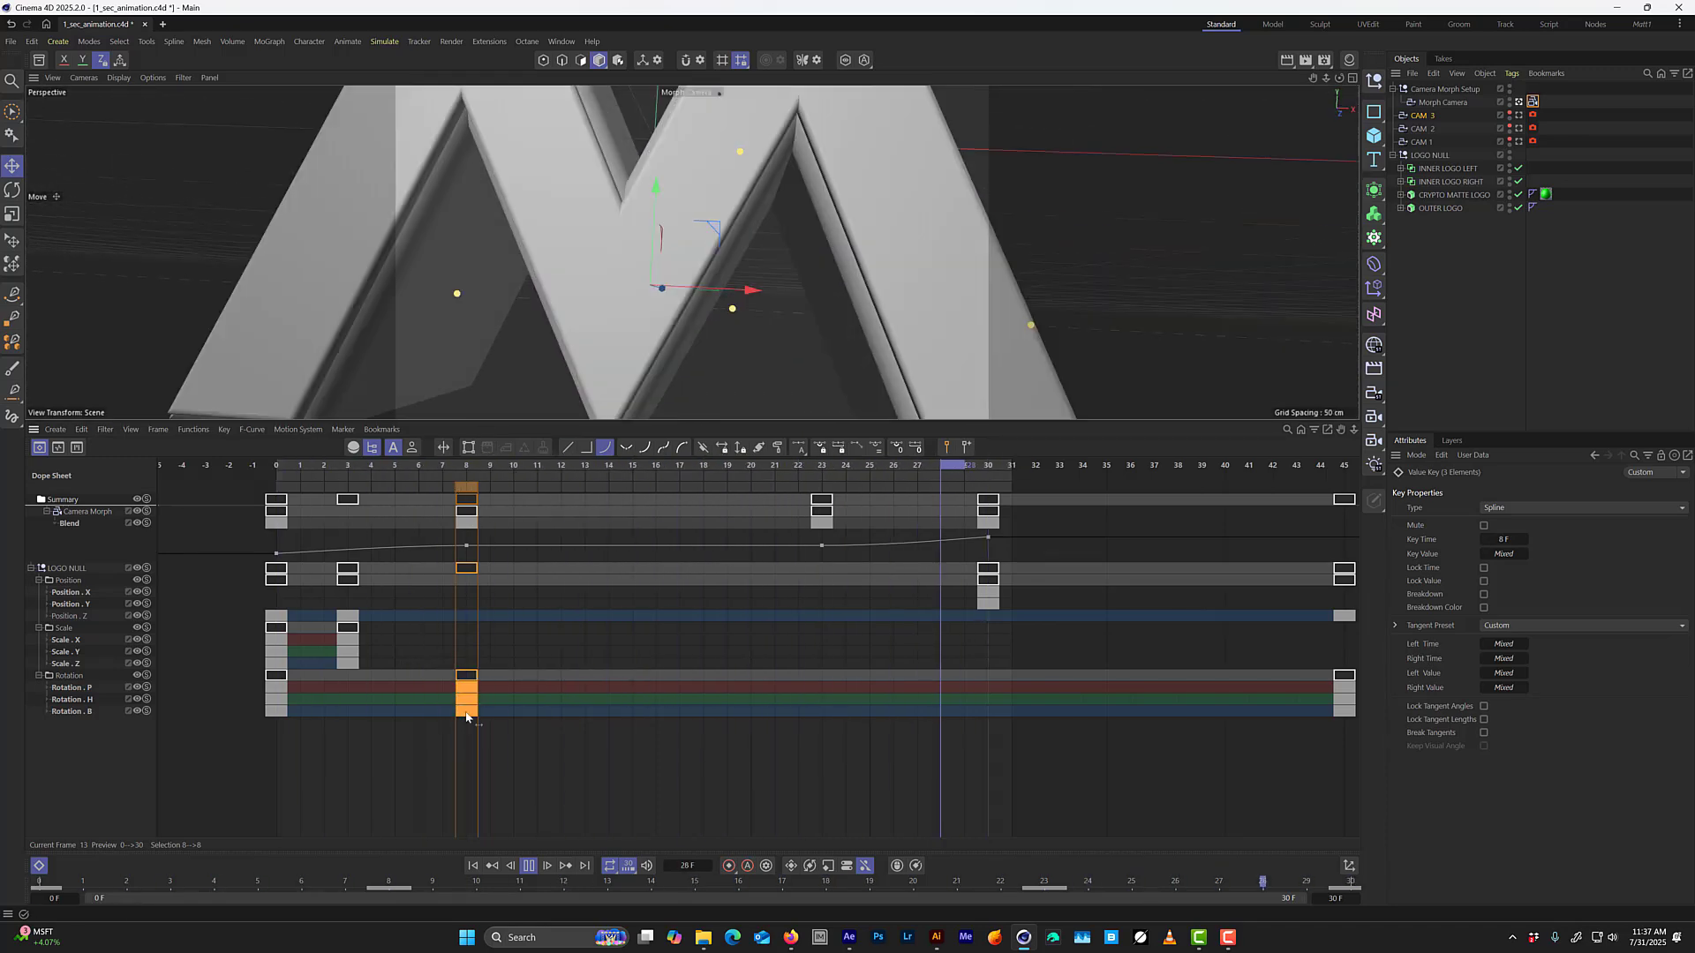
drag(467, 693, 418, 693)
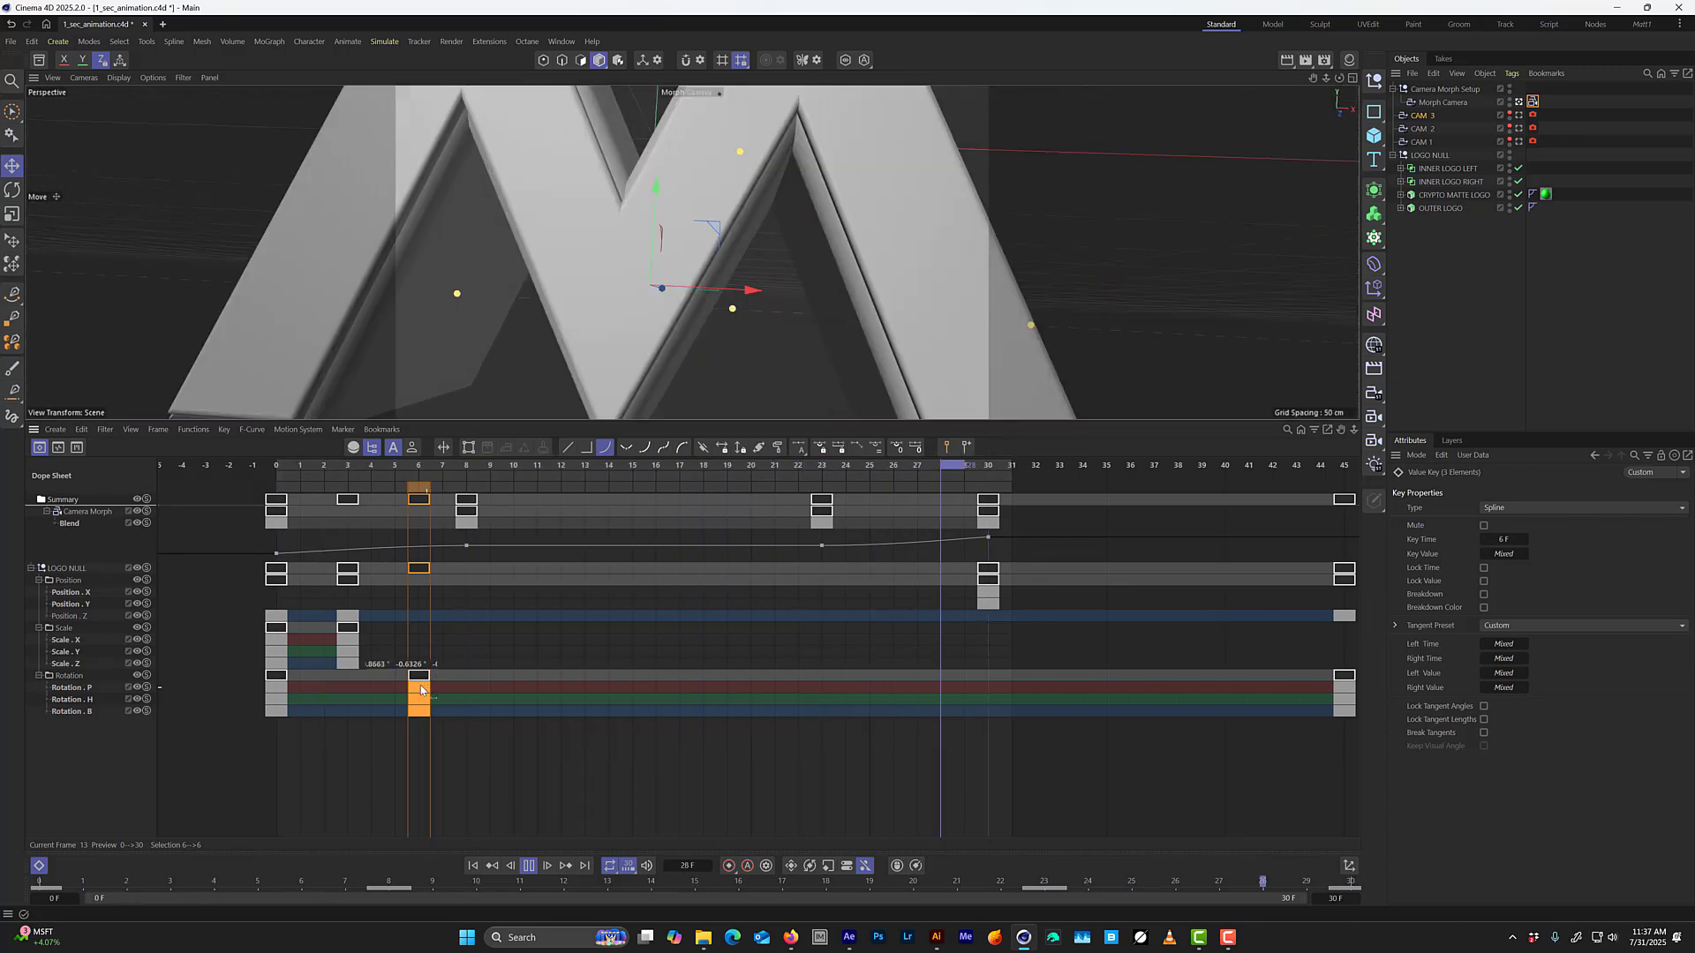
Lower LOGO NULL's three frame 6 Rotation keys together to slightly below 0° on their F-curves.
key(Tab)
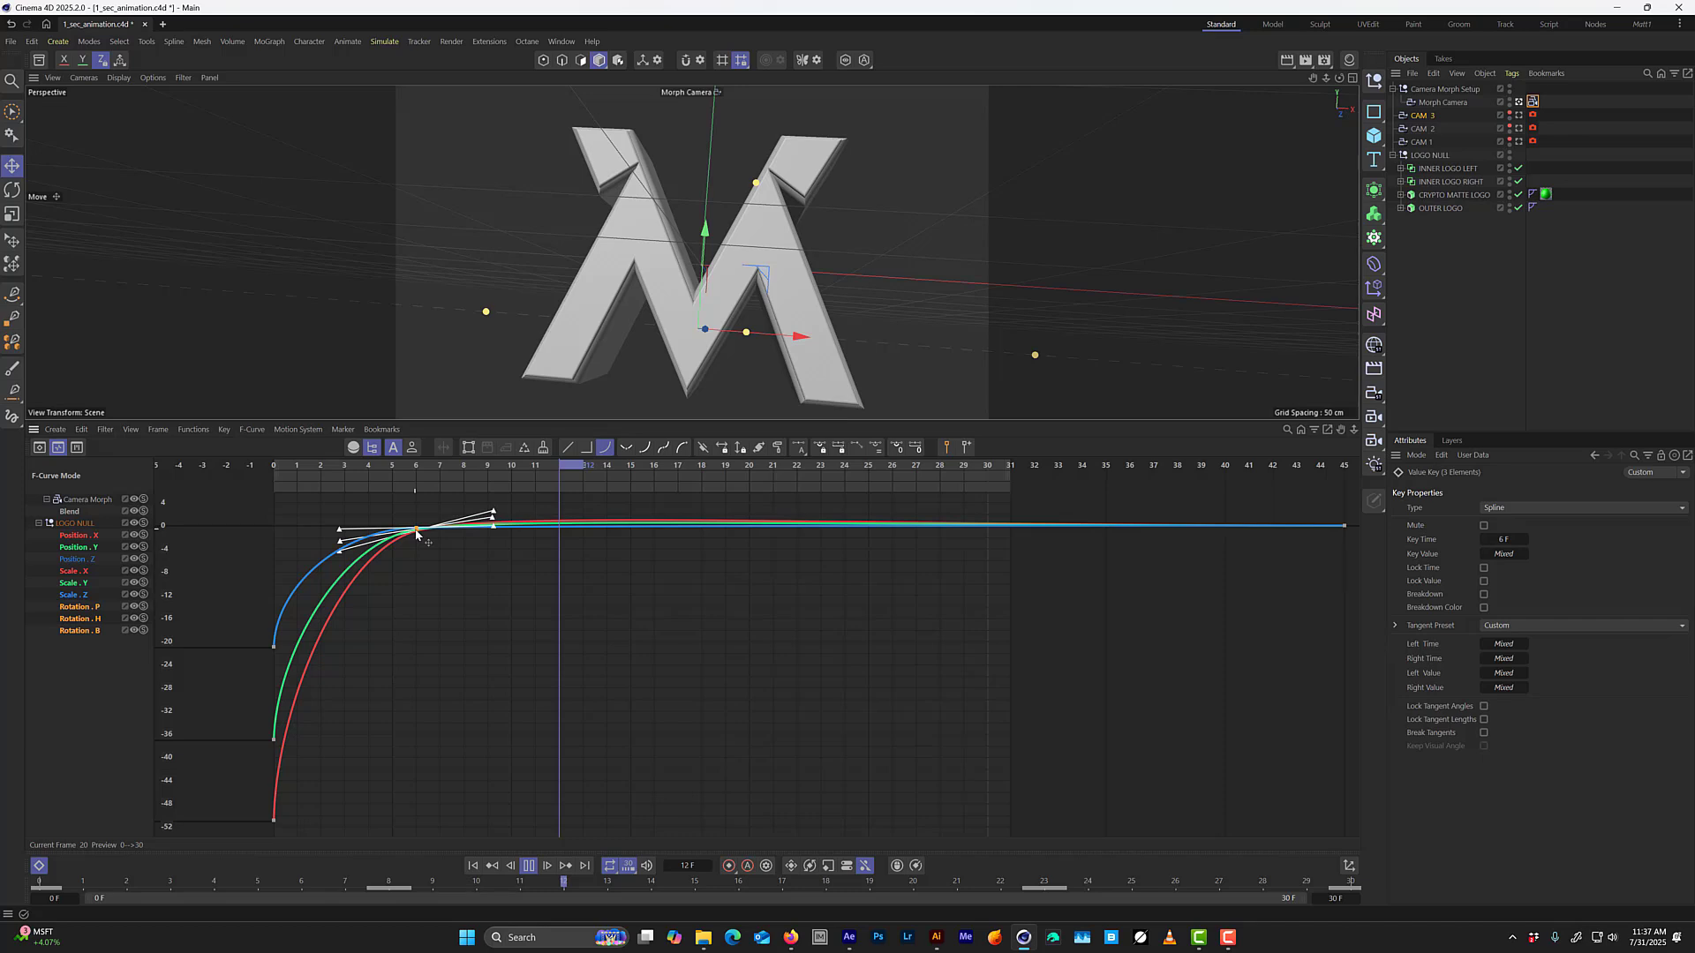
drag(416, 533, 418, 541)
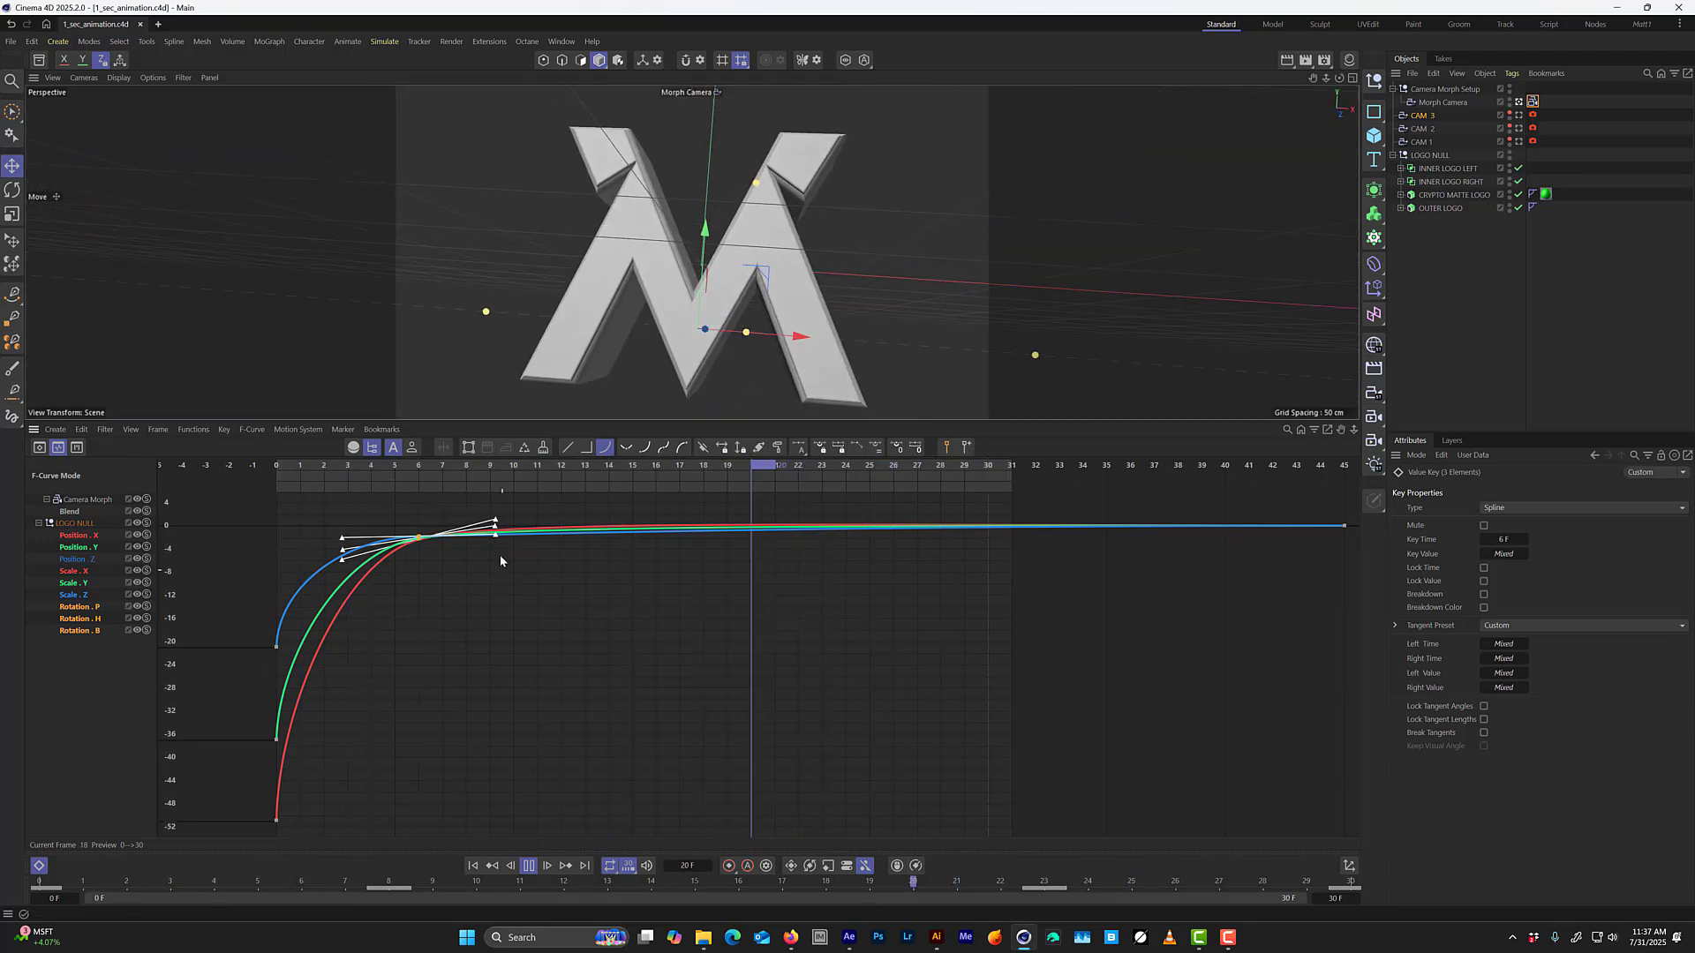
Hide the Timeline to enlarge the viewport and play the animation from frame 0 to check the logo's rotation and camera move.
key(shift+F3)
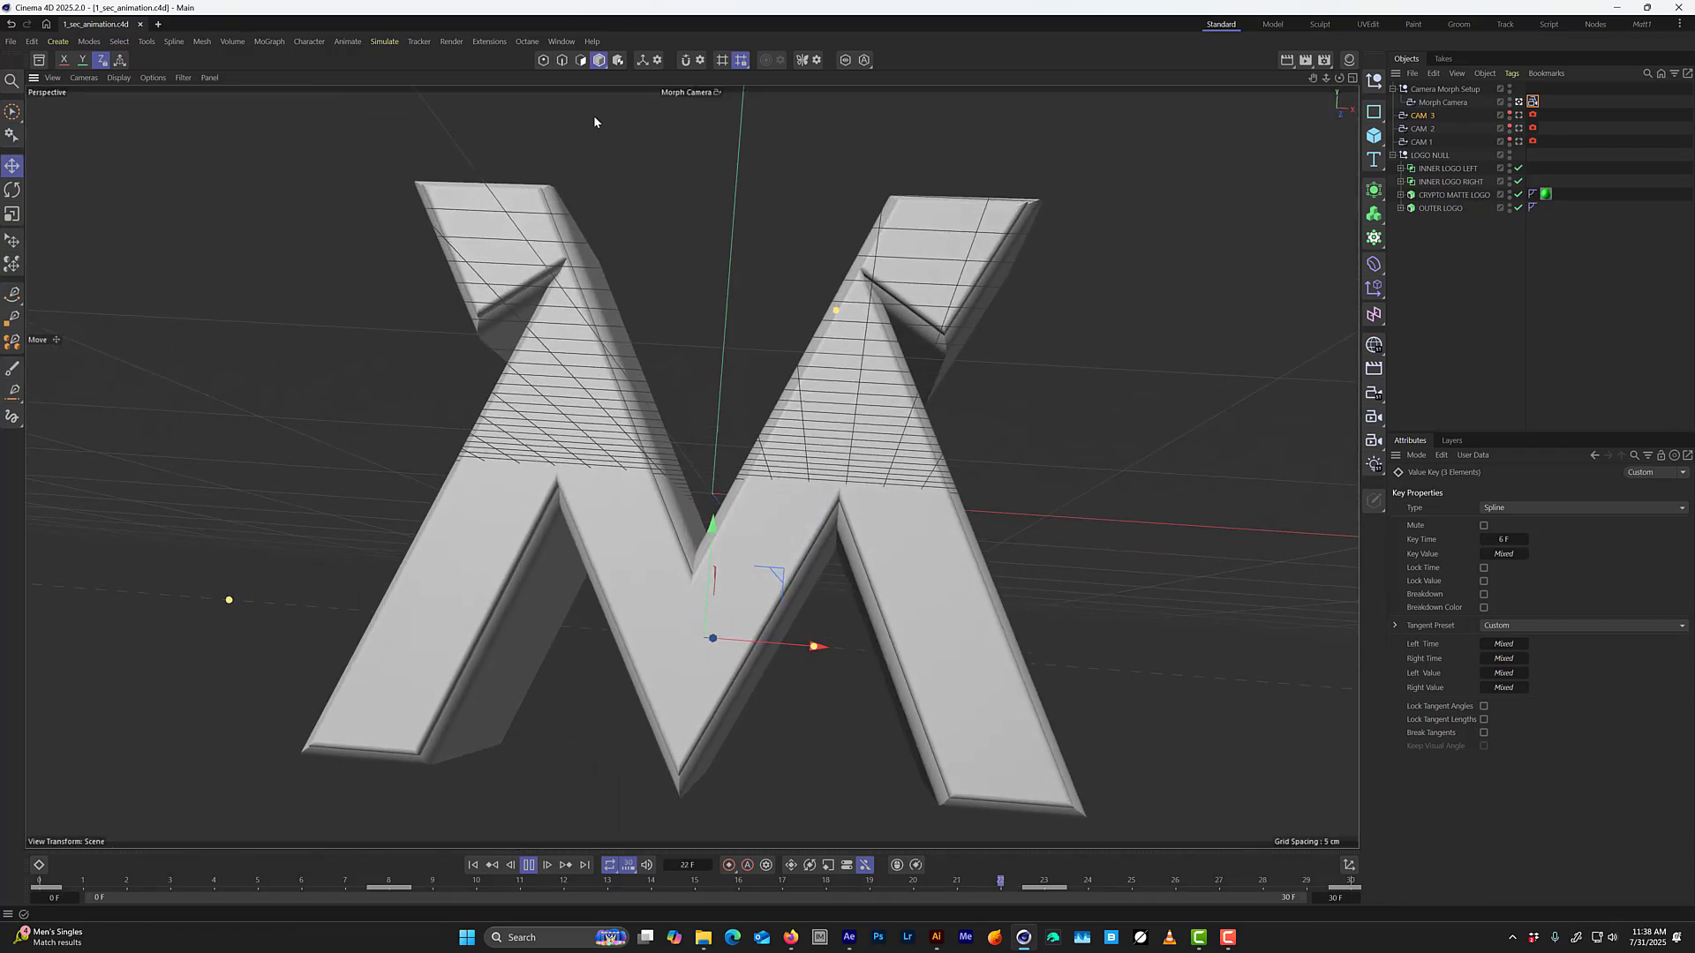
key(F8)
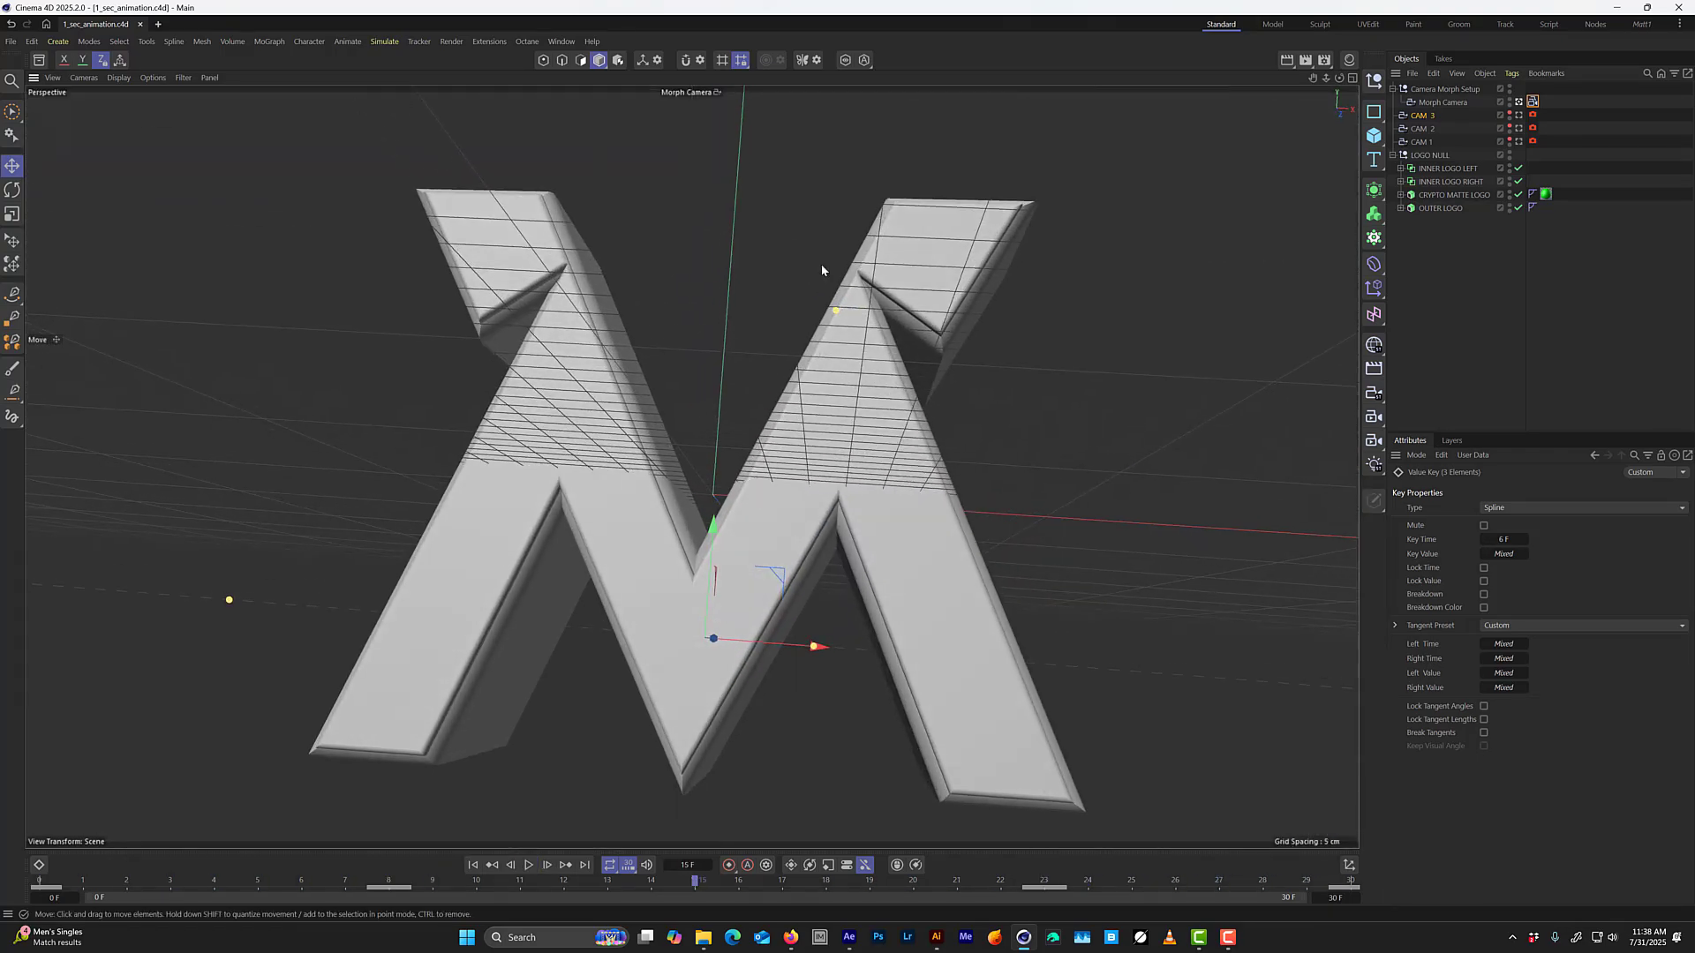
drag(41, 880, 4, 727)
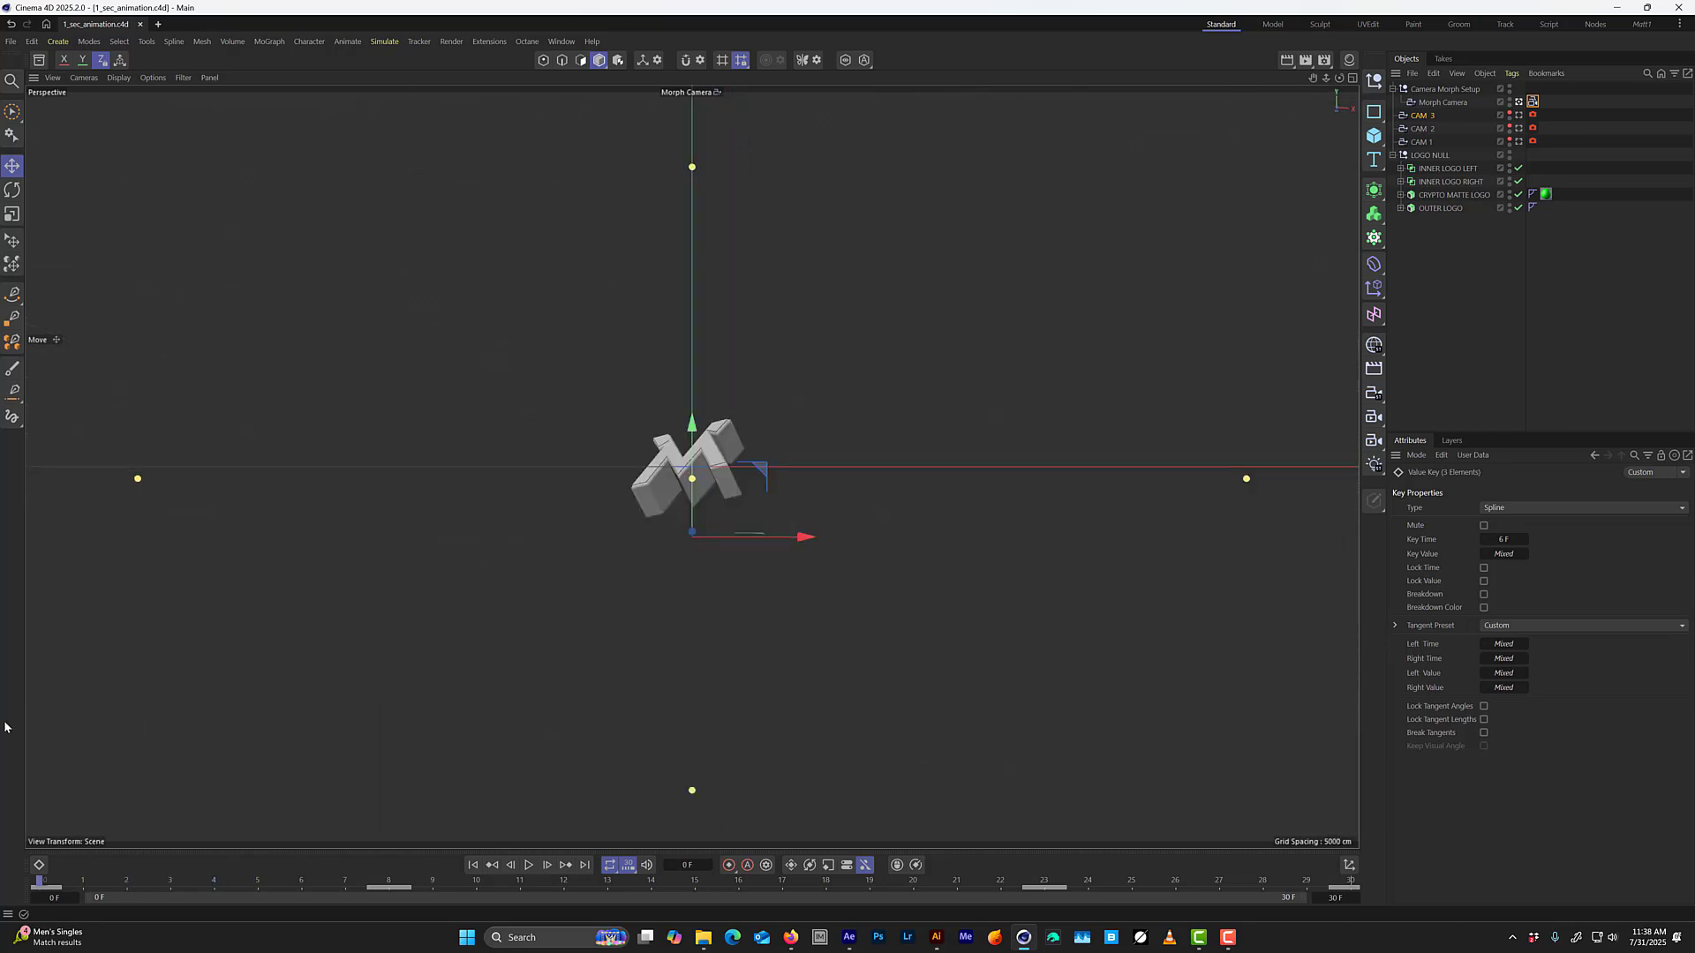
key(F8)
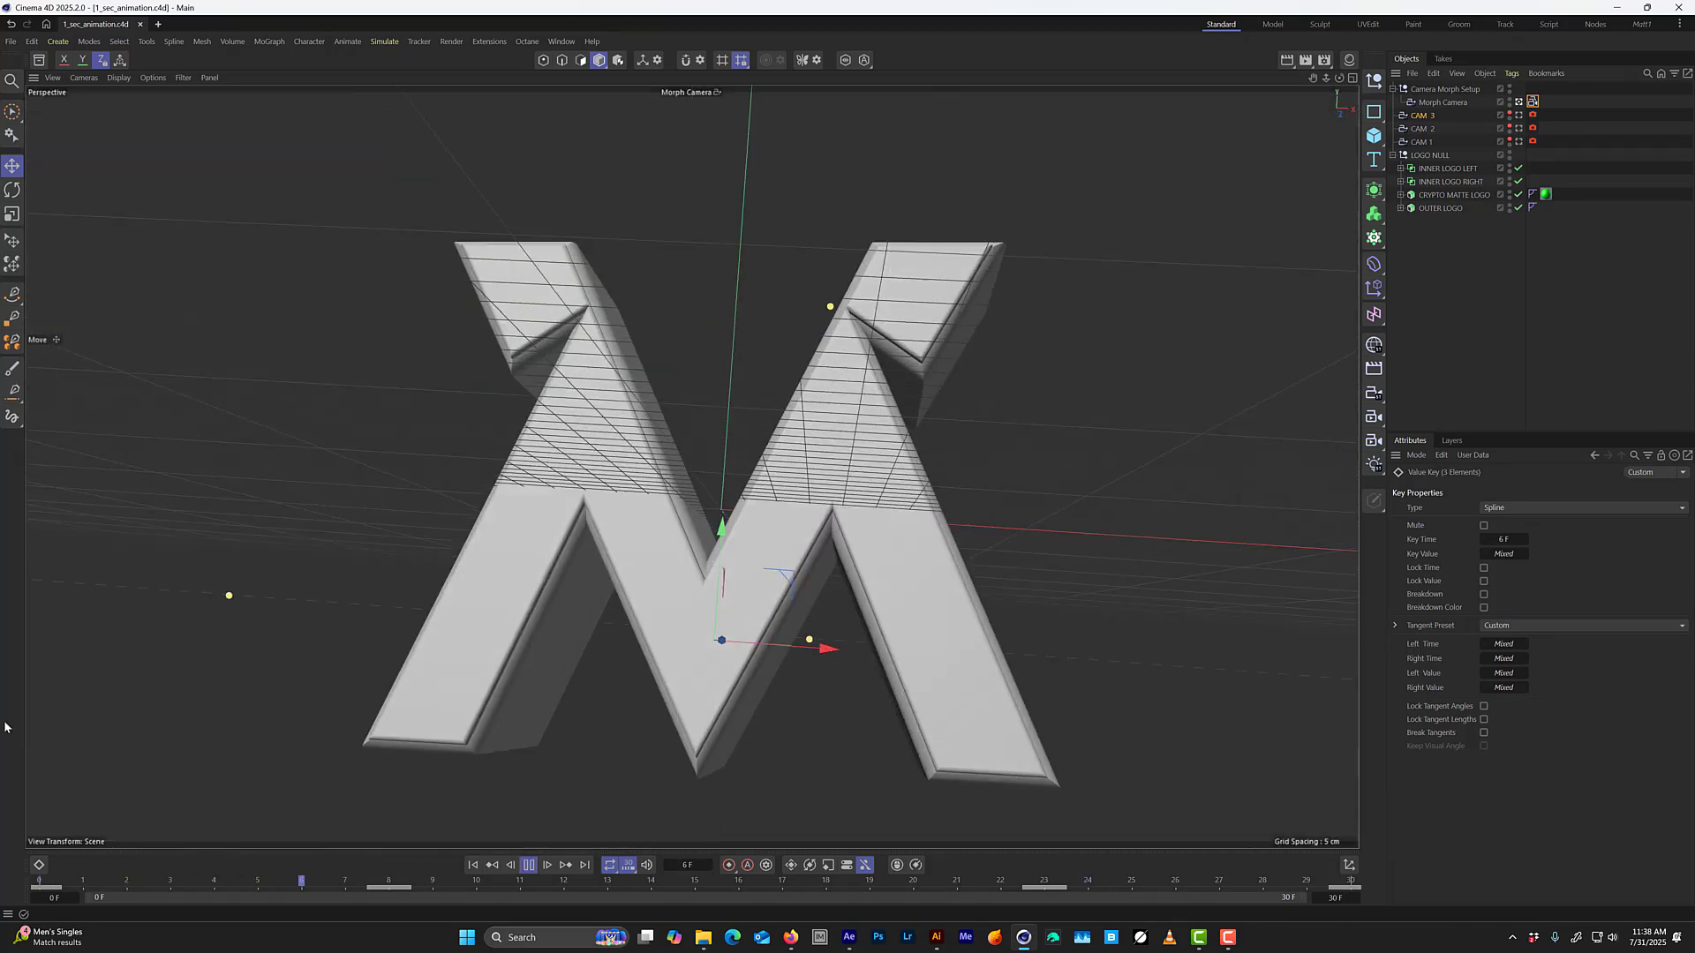
key(F8)
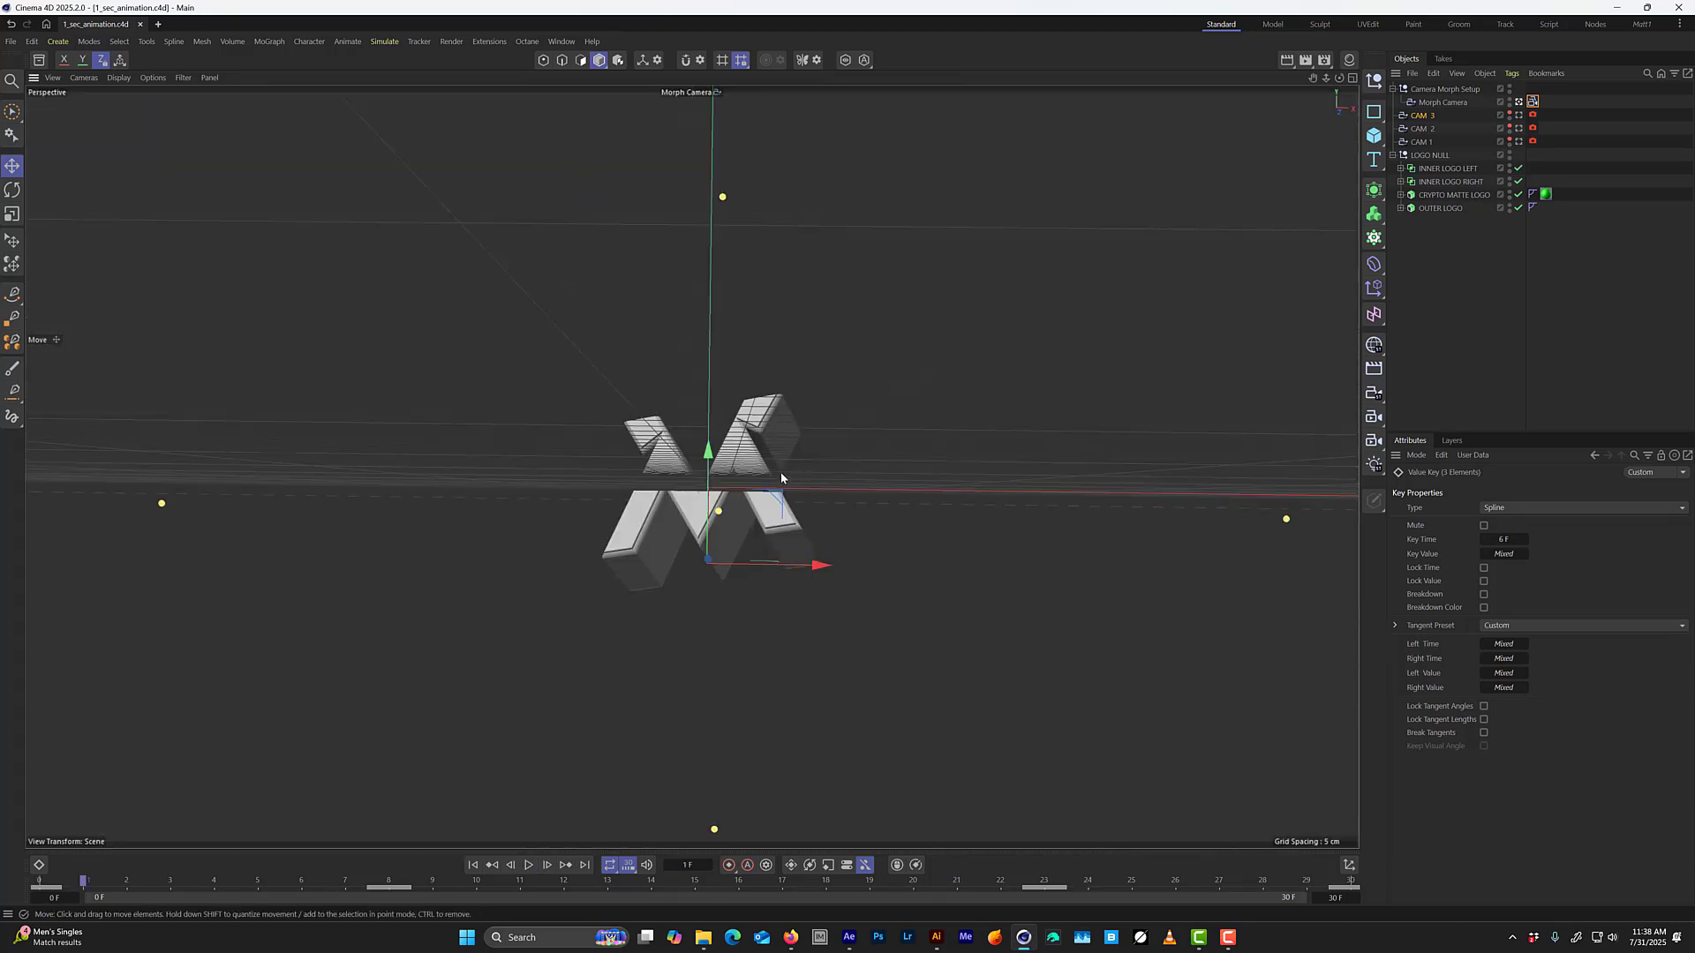
Reopen the Timeline's Dope Sheet with keys through frame 45 in view, and collapse the Camera Morph and LOGO NULL tracks.
key(shift+F3)
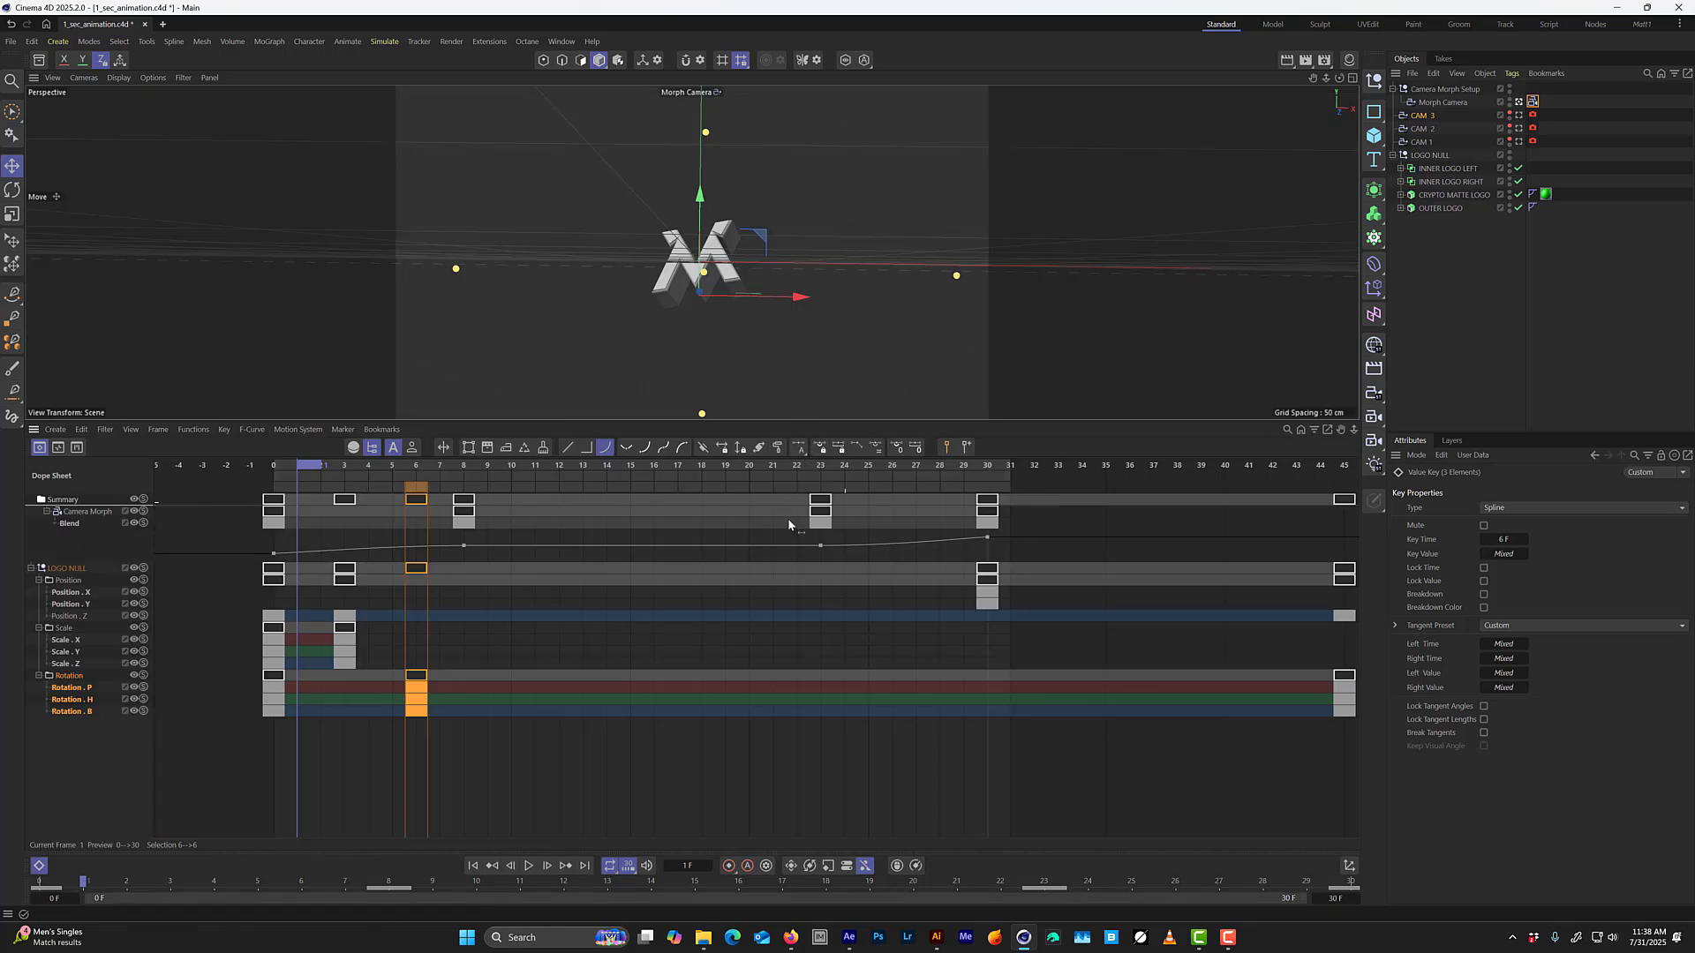
alt+right_drag(1070, 745, 858, 740)
alt+middle_drag(989, 747, 845, 750)
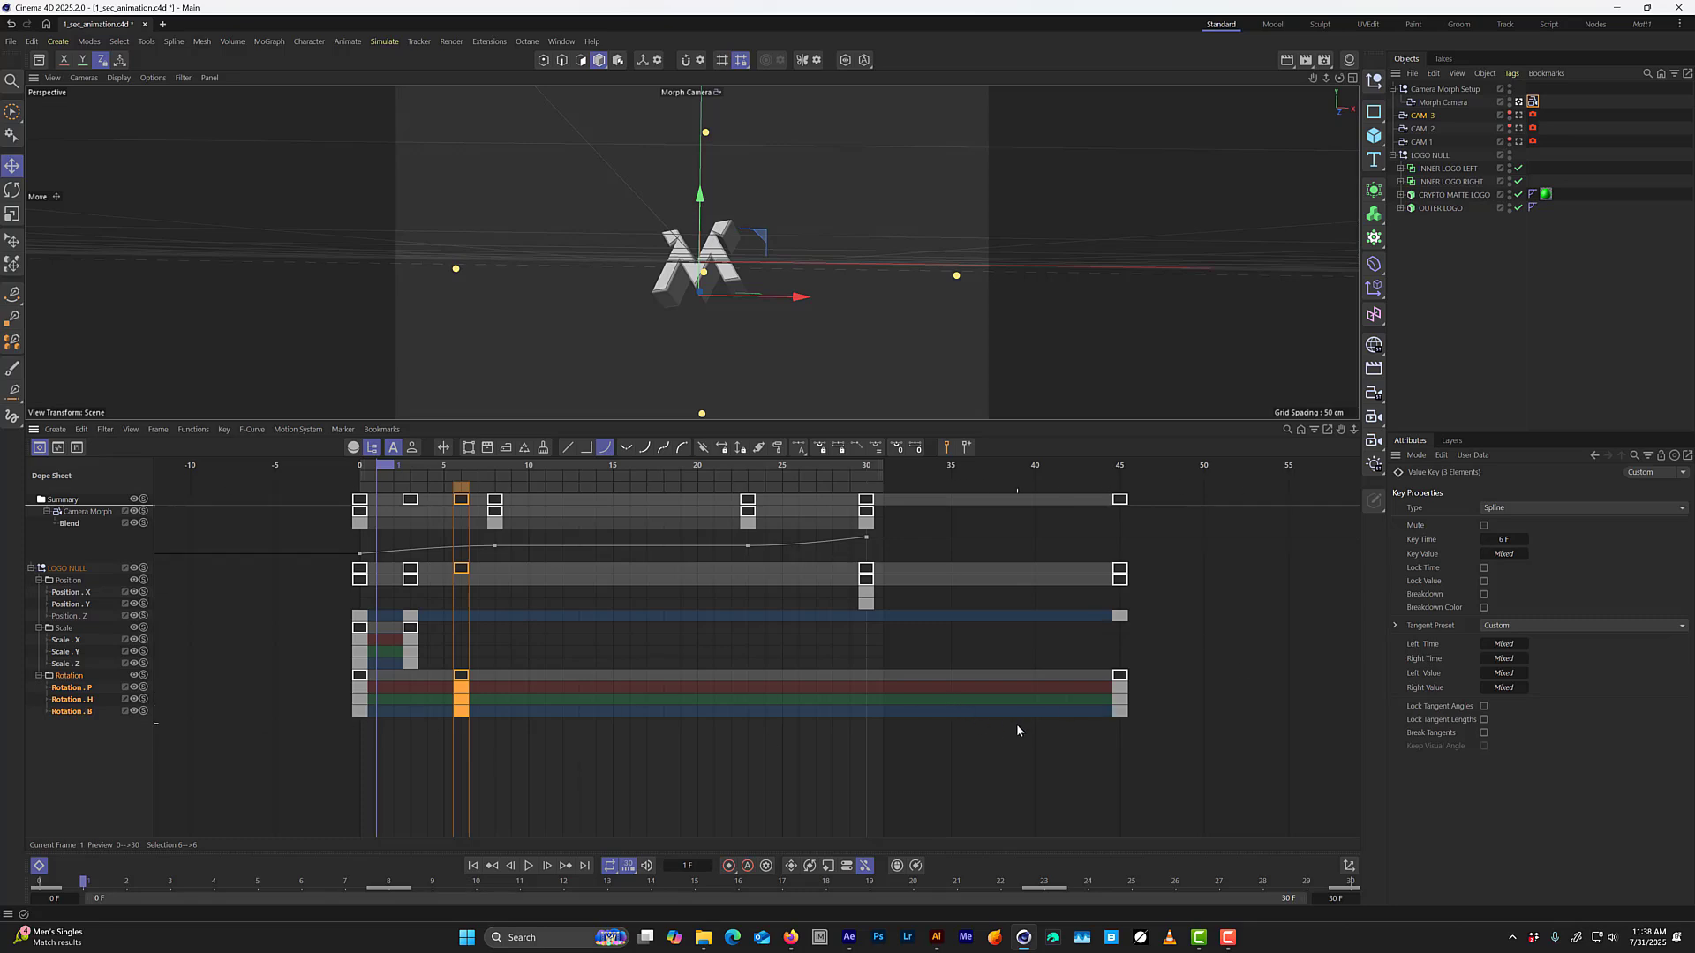
click(46, 512)
click(31, 522)
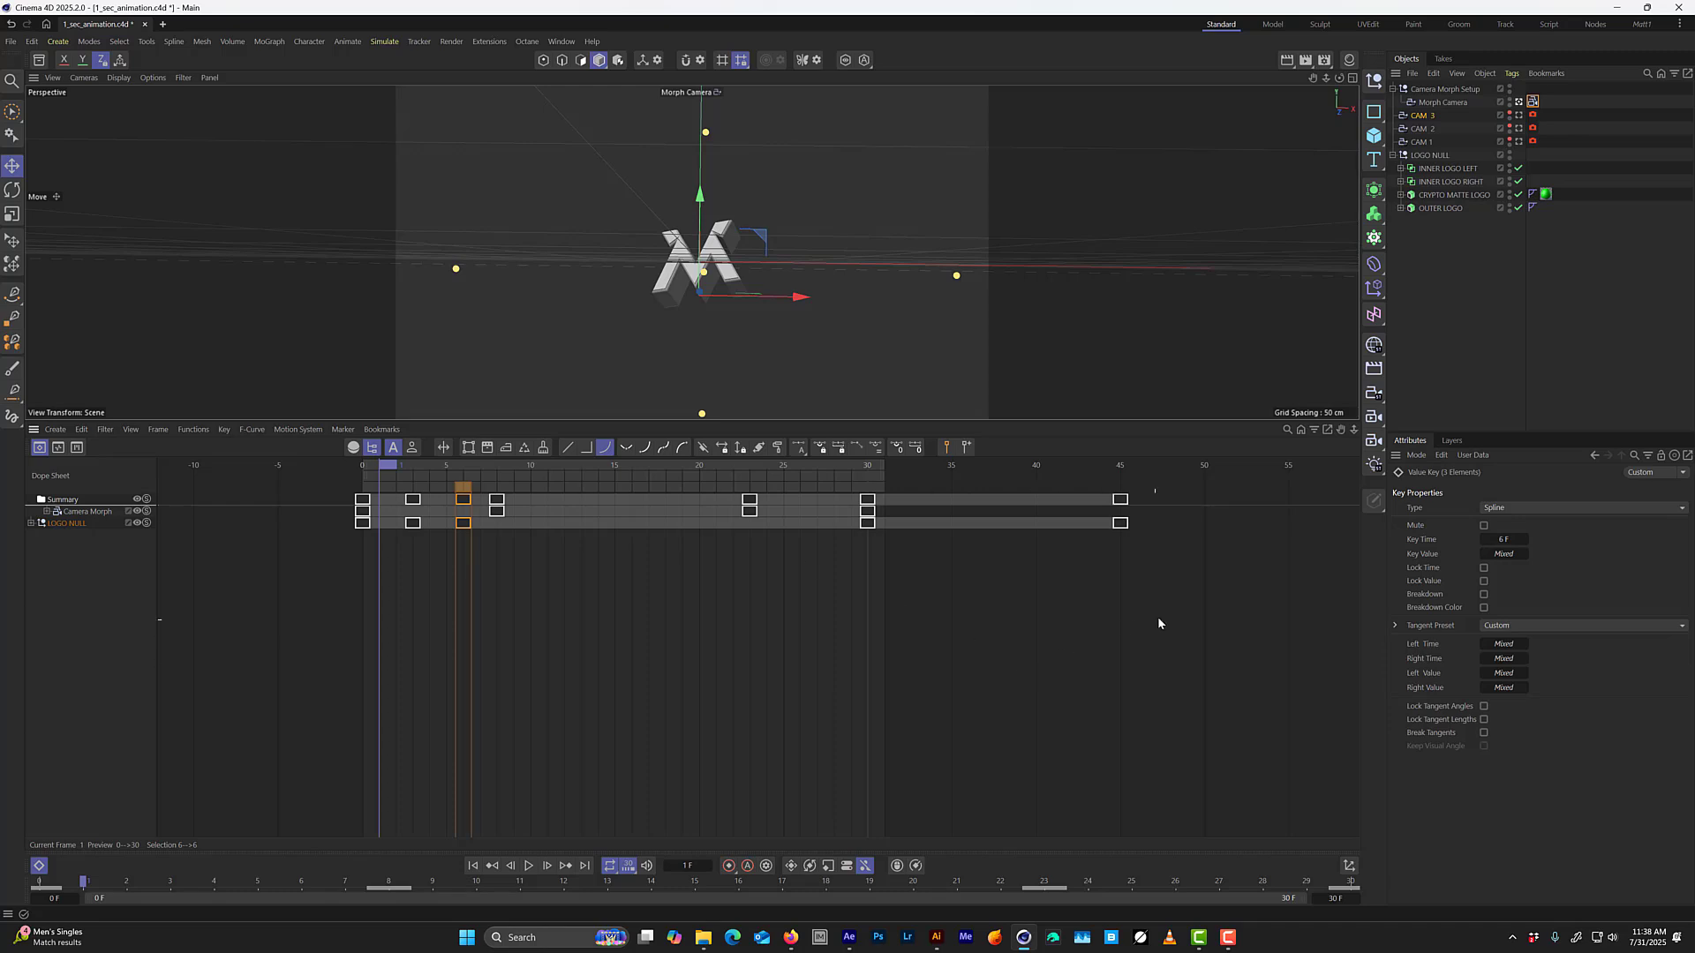
Expand the INNER LOGO LEFT and INNER LOGO RIGHT groups and select LEFT DOOR with the playhead at frame 24.
drag(1171, 631, 426, 565)
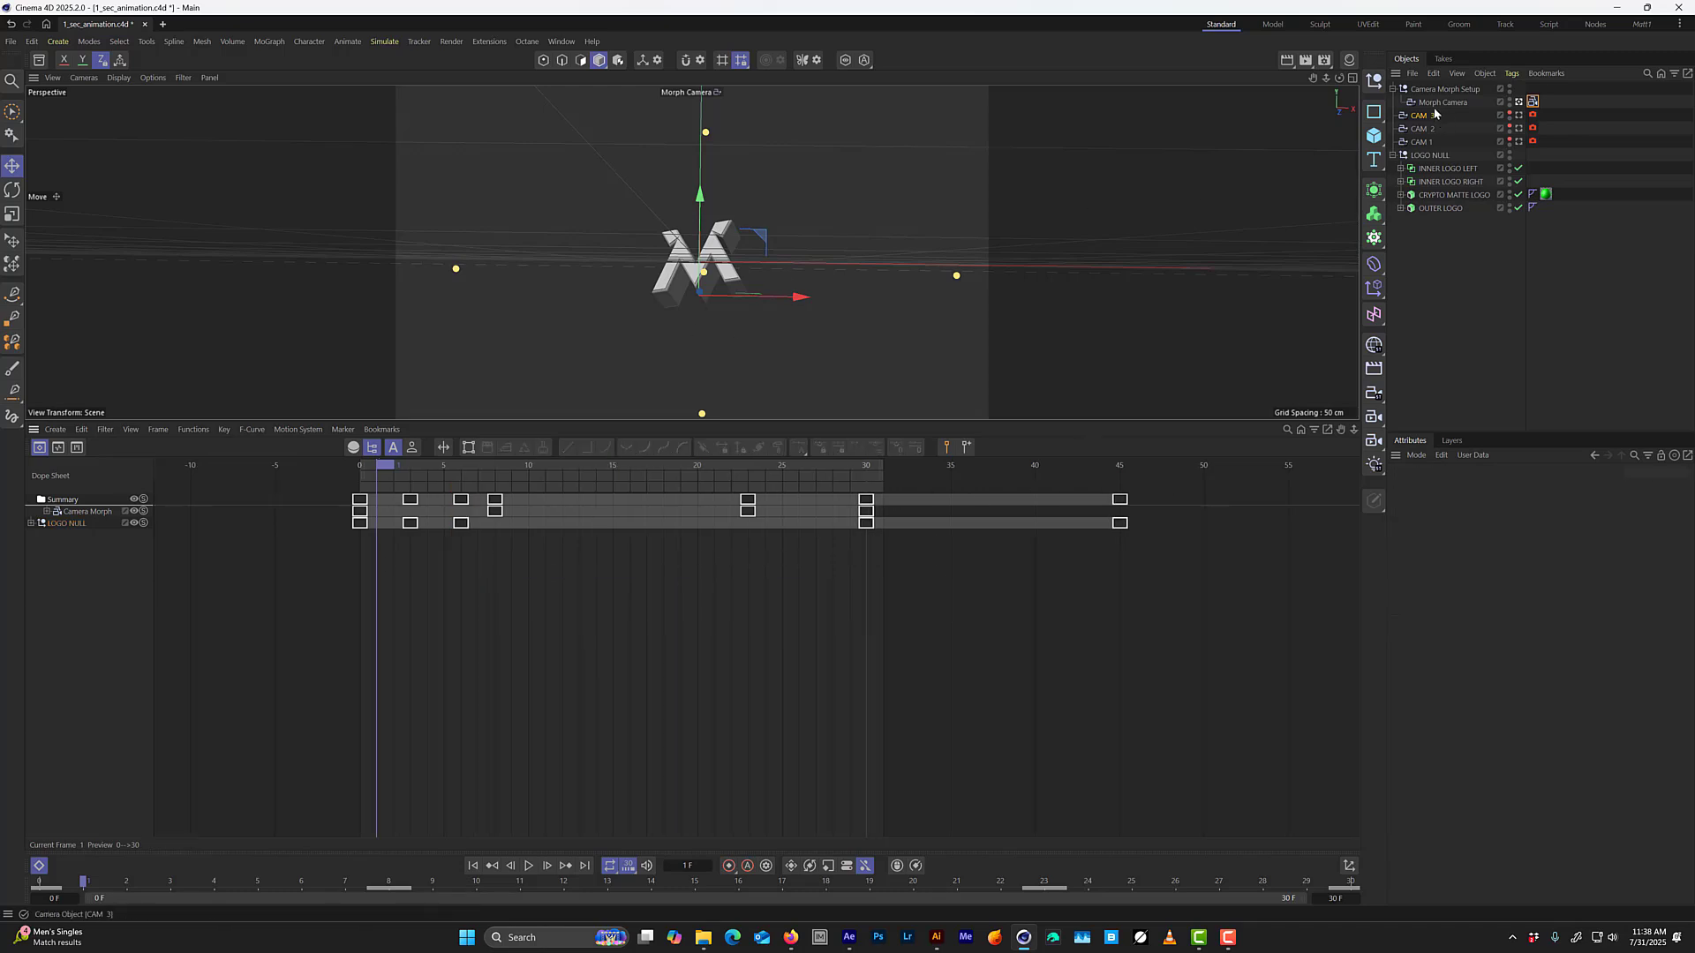
click(1401, 181)
click(1401, 169)
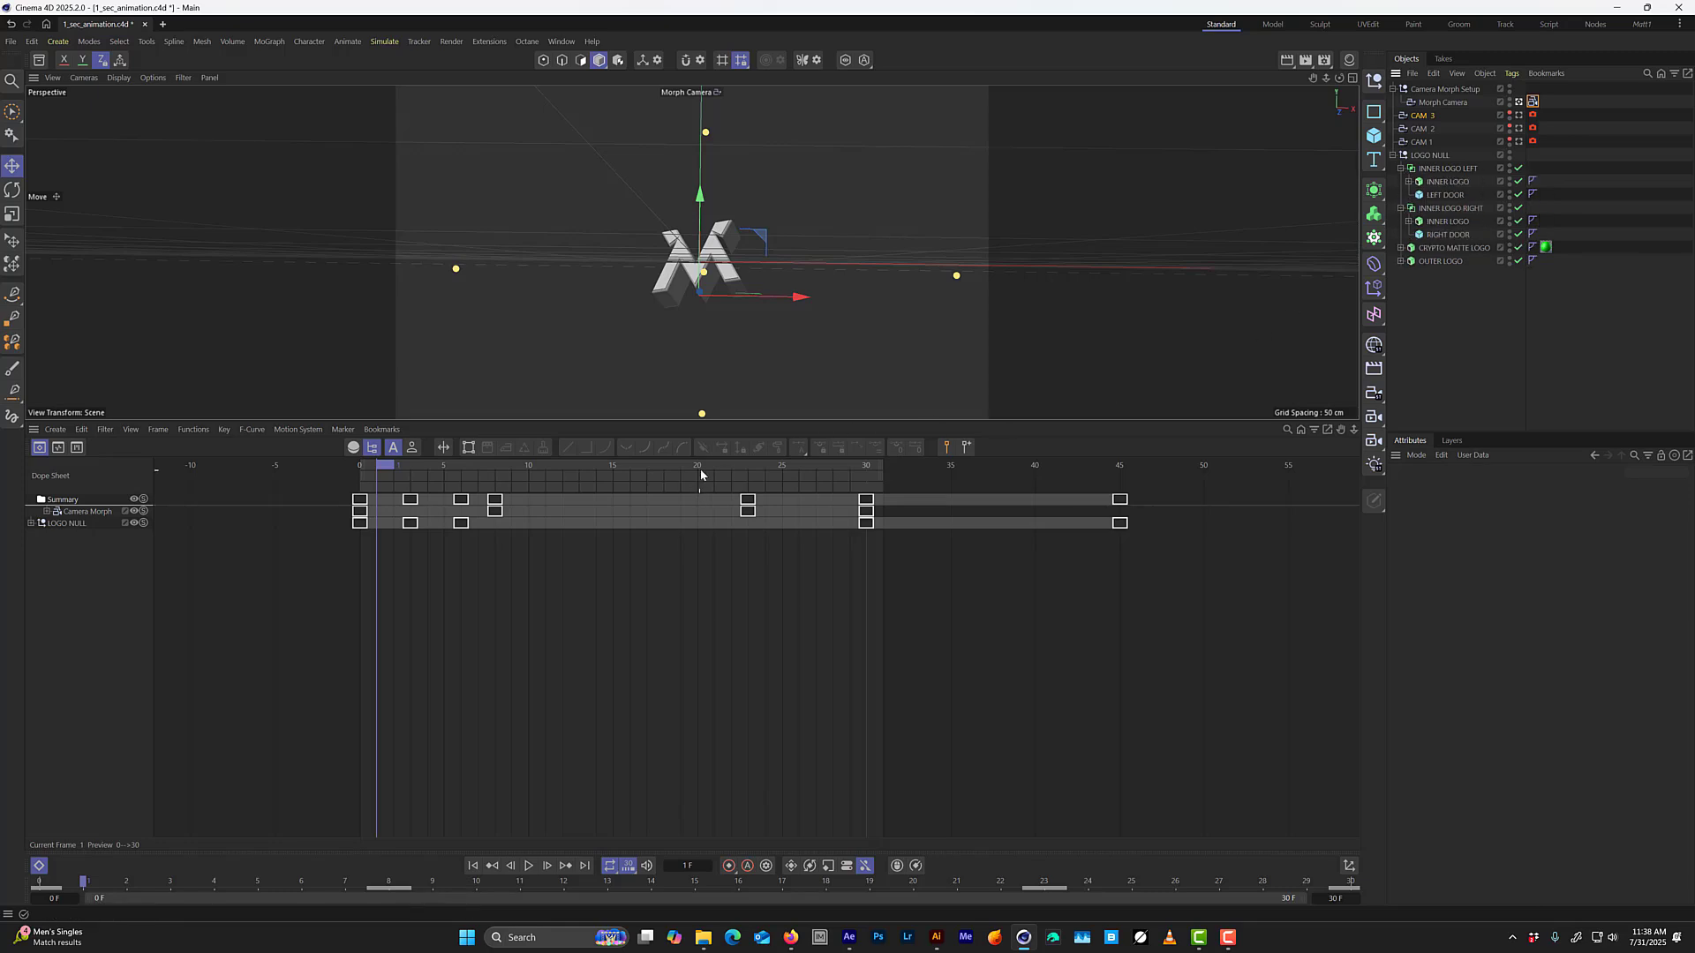
drag(701, 470, 764, 508)
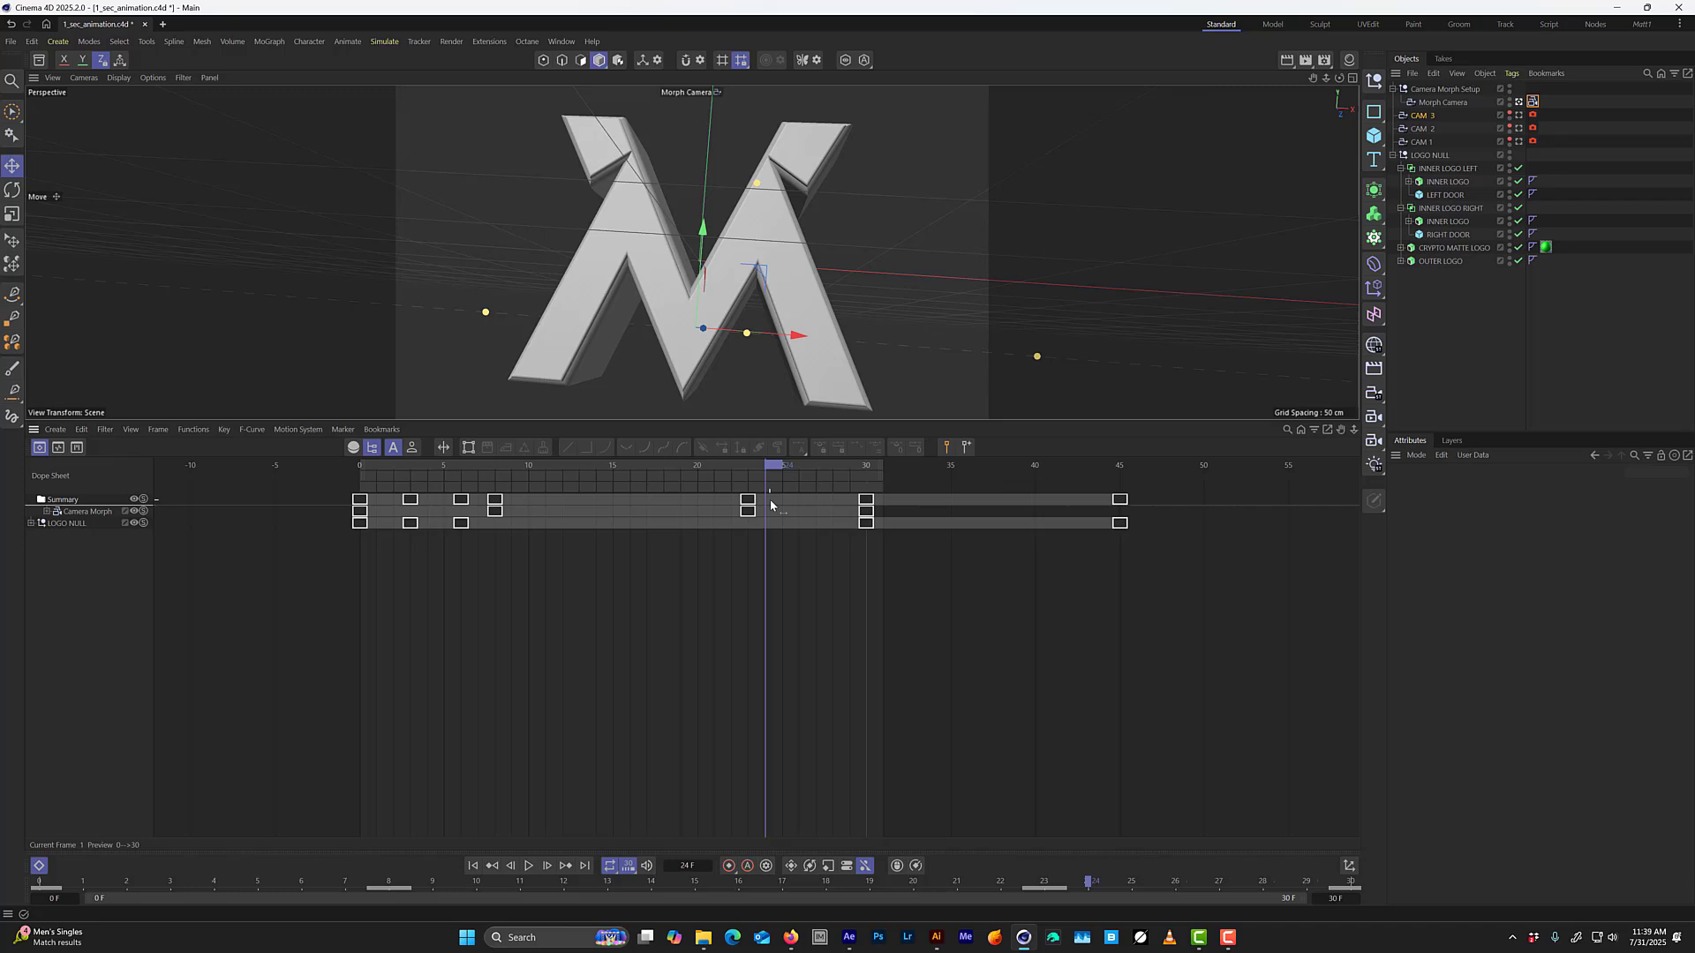
click(1450, 197)
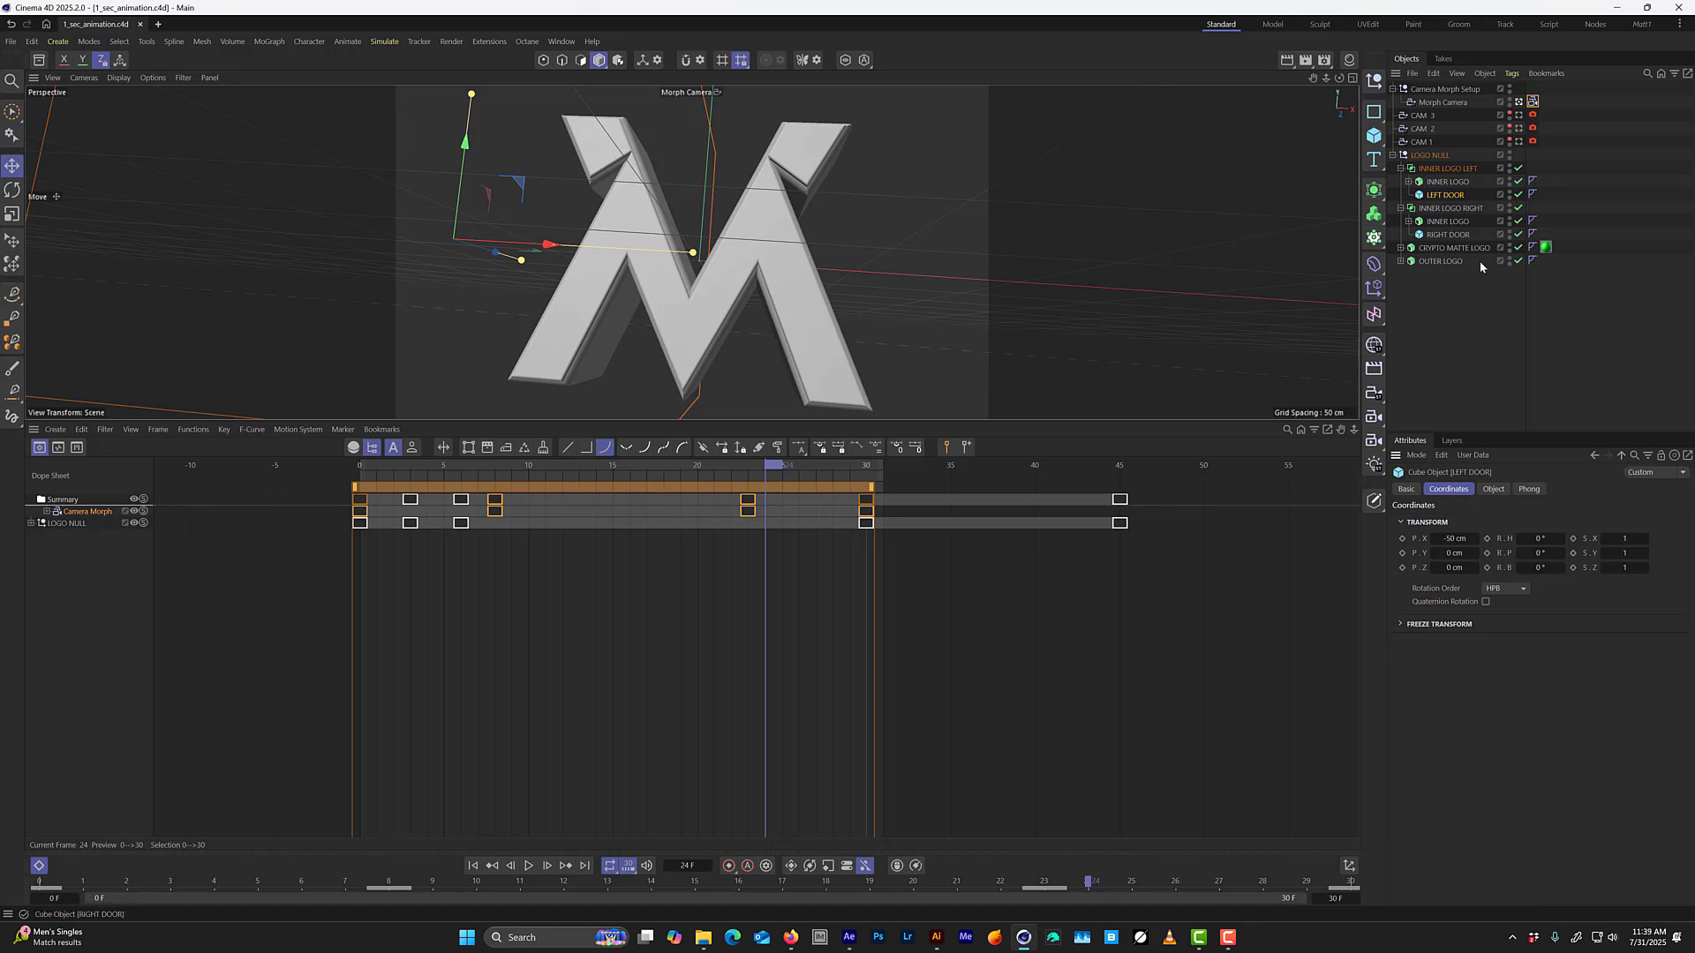
click(1403, 539)
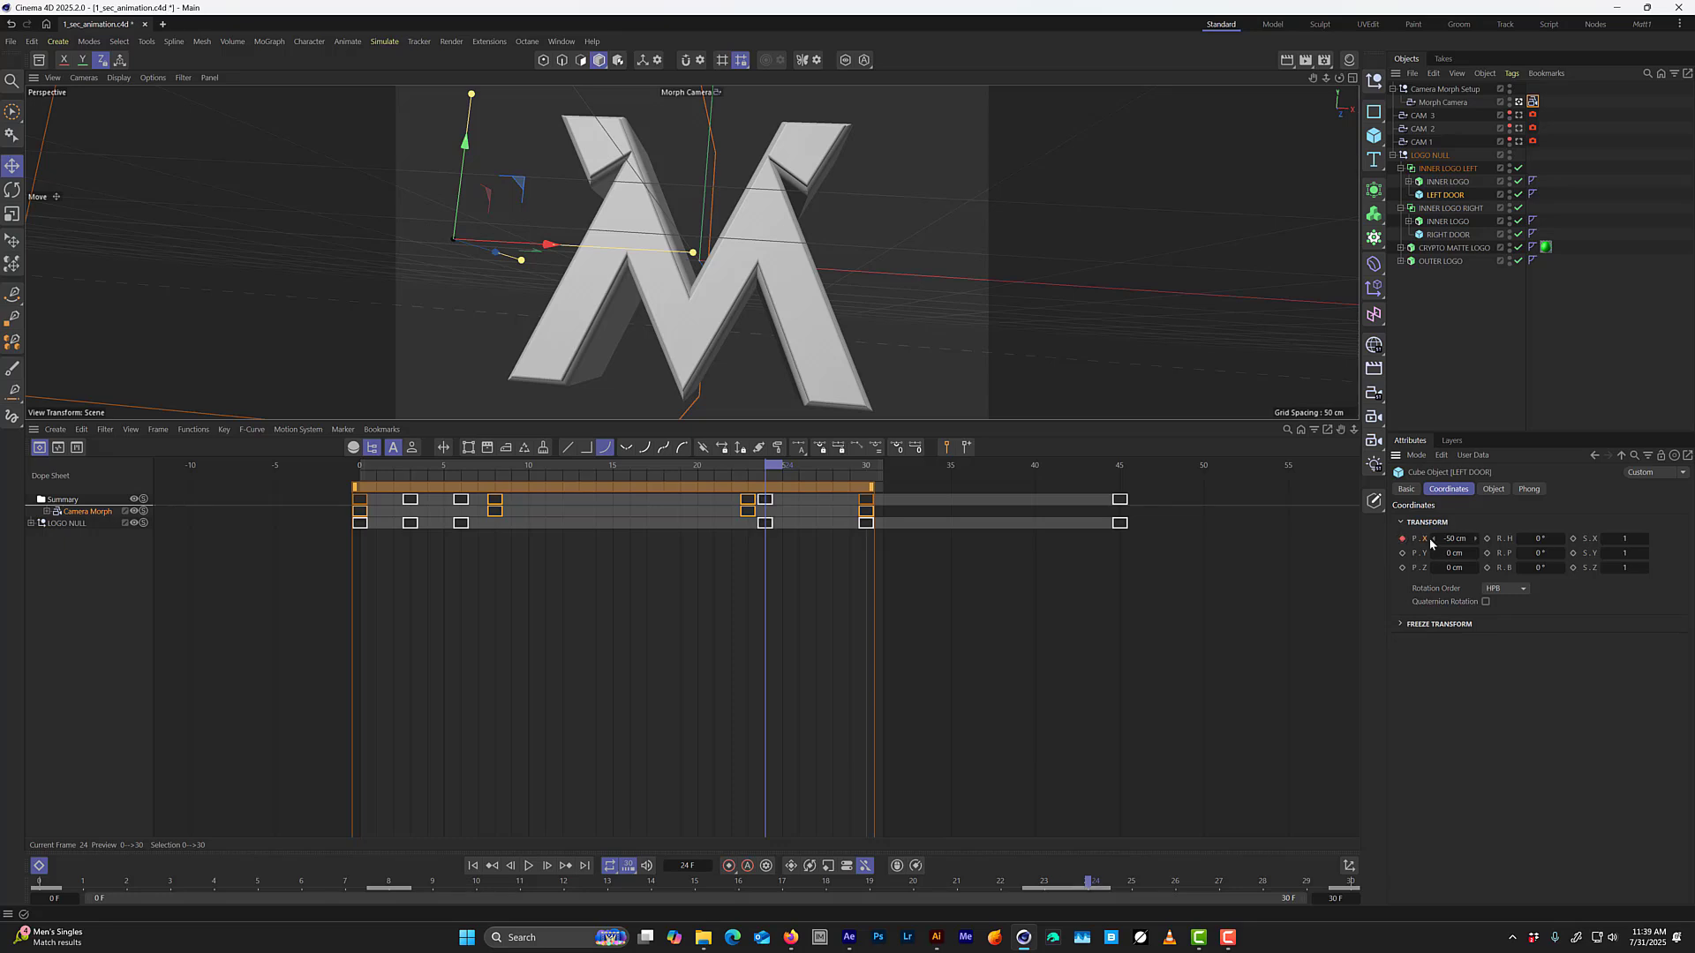
click(1449, 235)
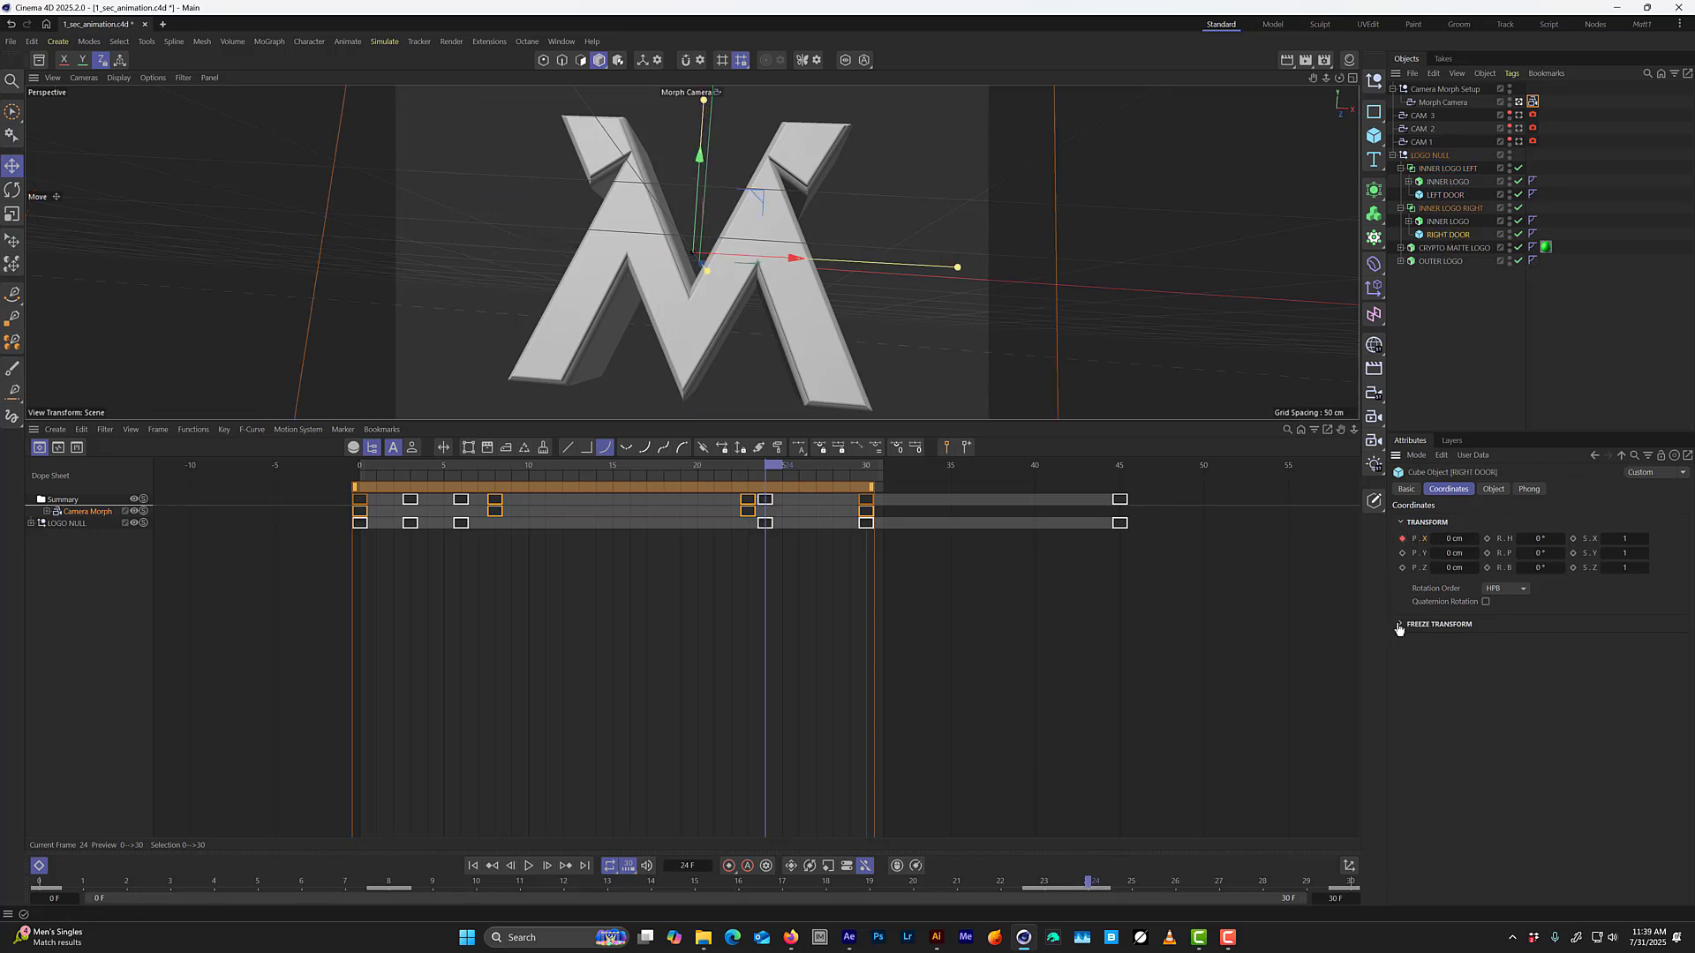
key(g)
key(g)
key(g)
key(g)
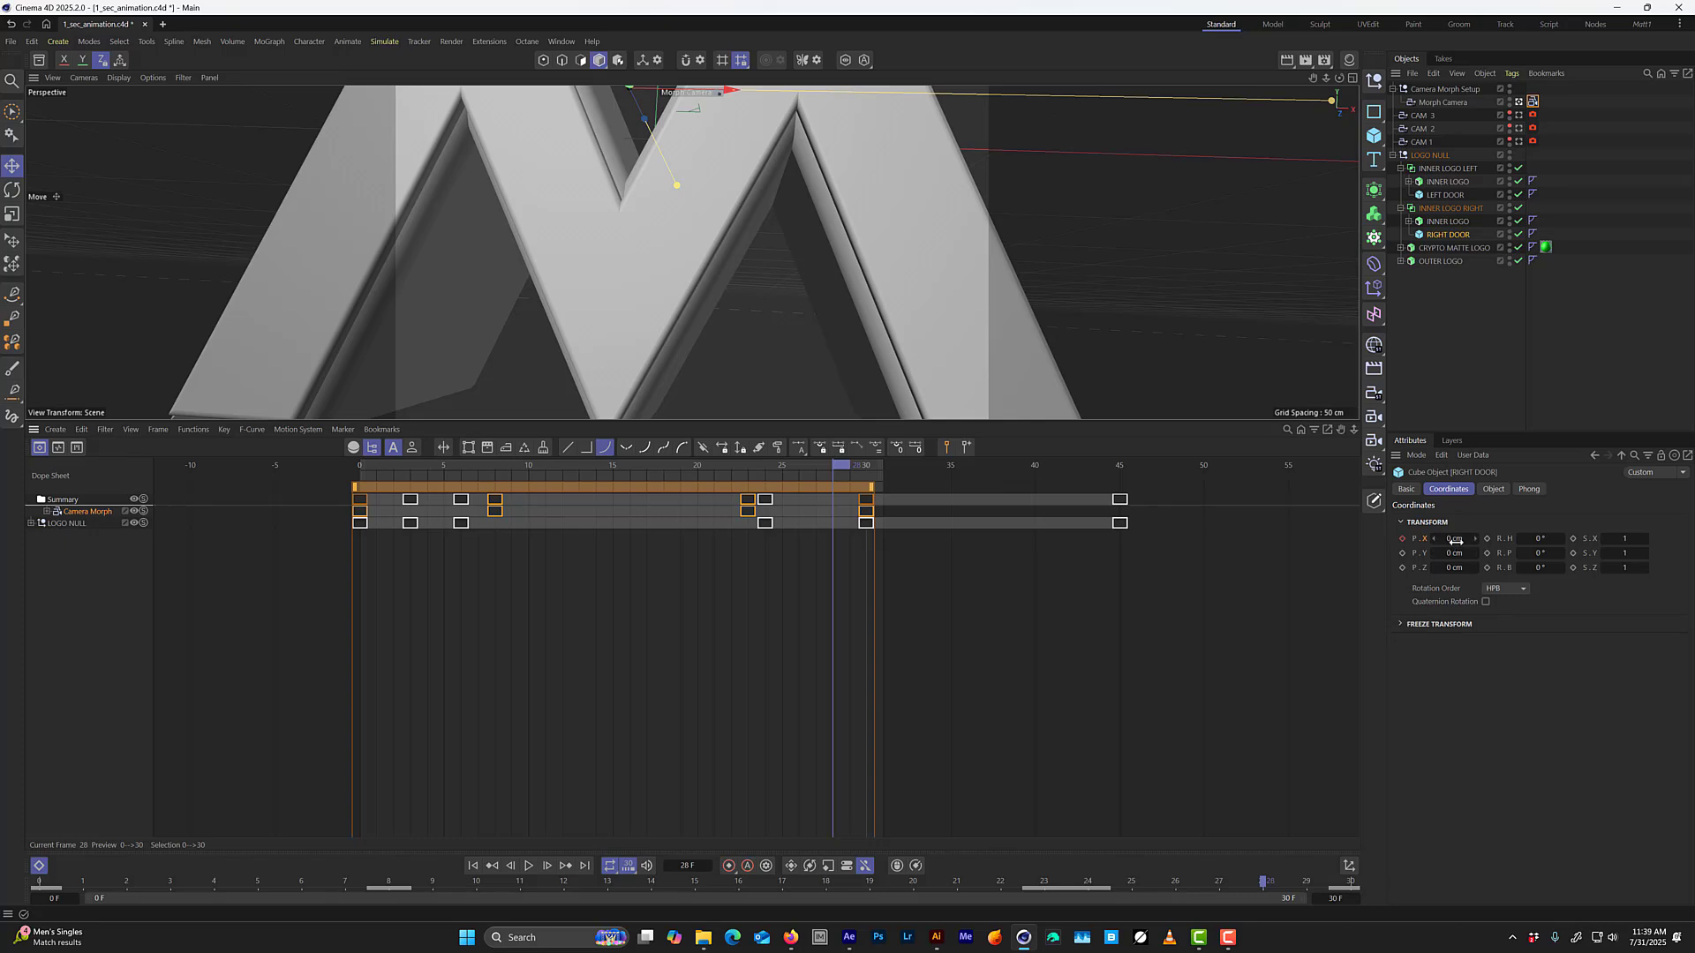
drag(1458, 539, 1430, 539)
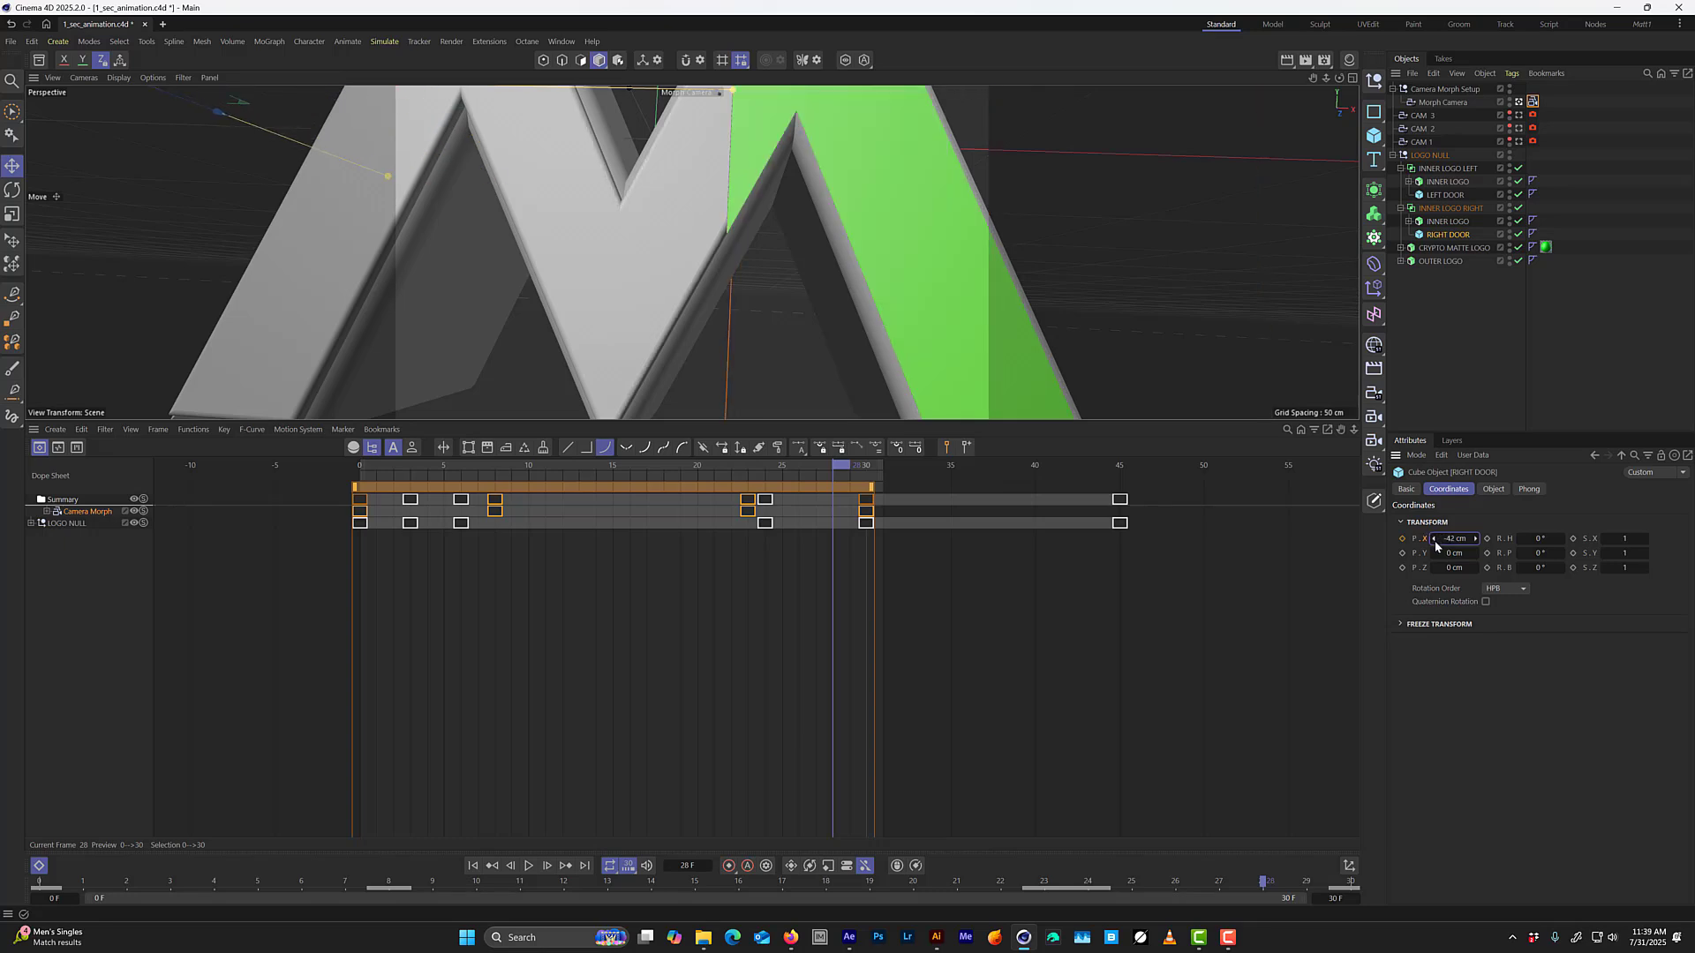
key(ctrl+z)
key(ctrl+z)
key(ctrl+z)
key(ctrl+z)
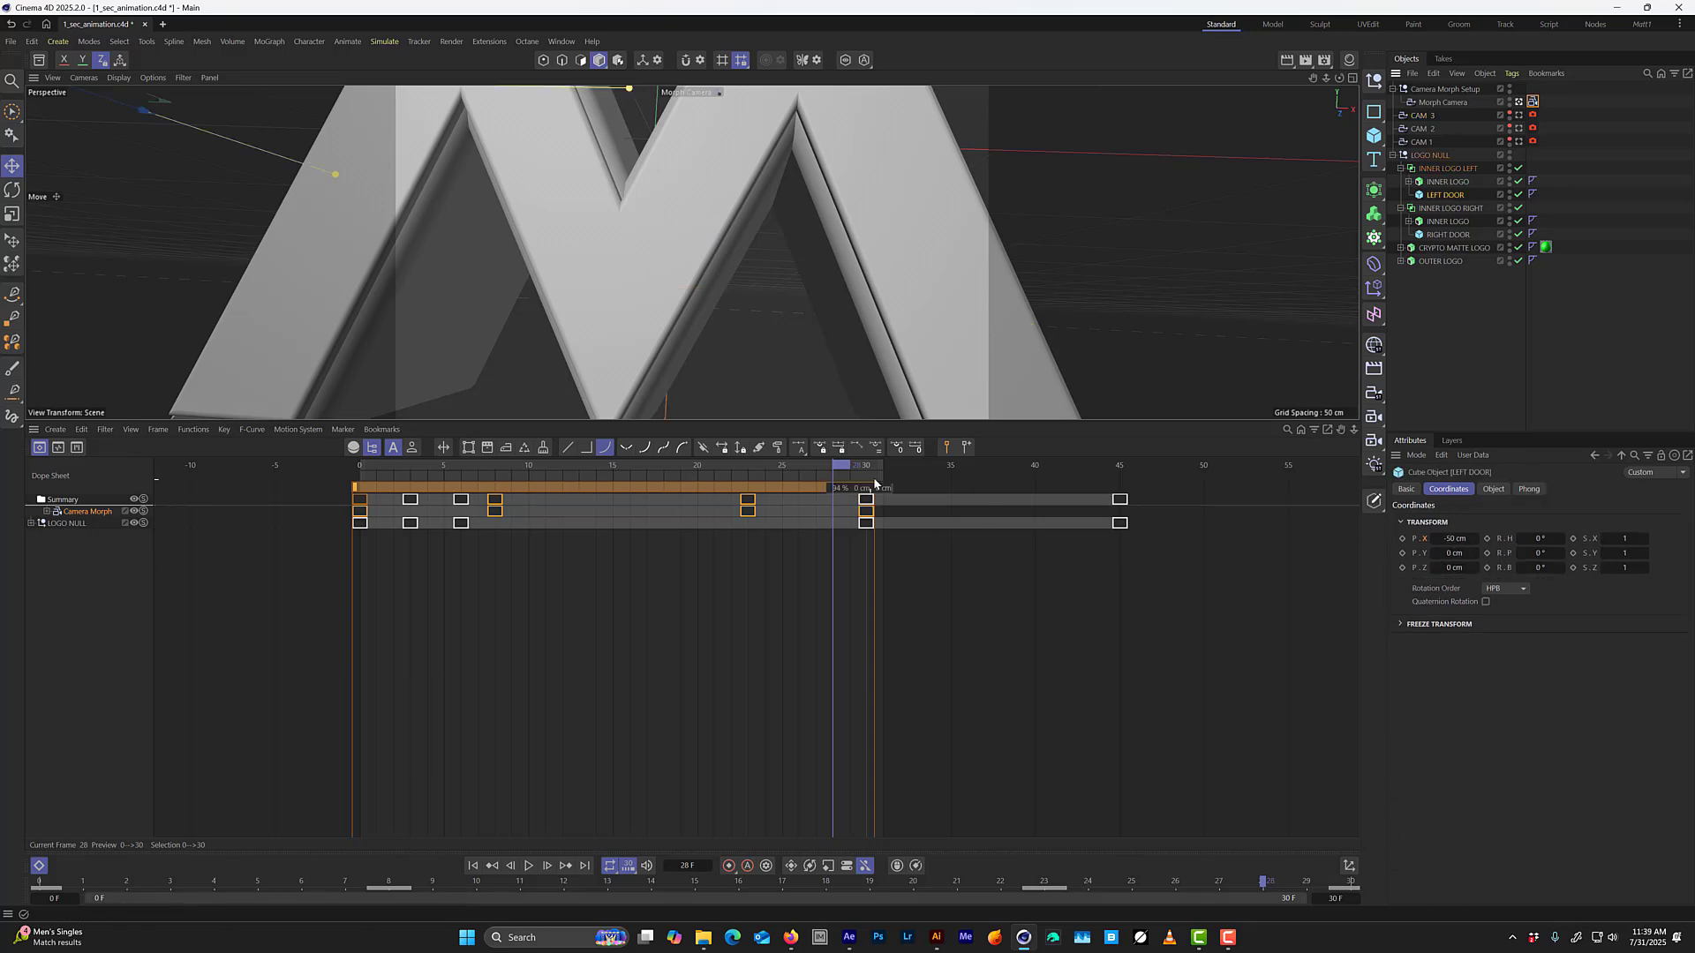
At frame 24, key LEFT DOOR's current Position X, and set and key RIGHT DOOR's Position X at 50 cm.
drag(817, 468, 773, 483)
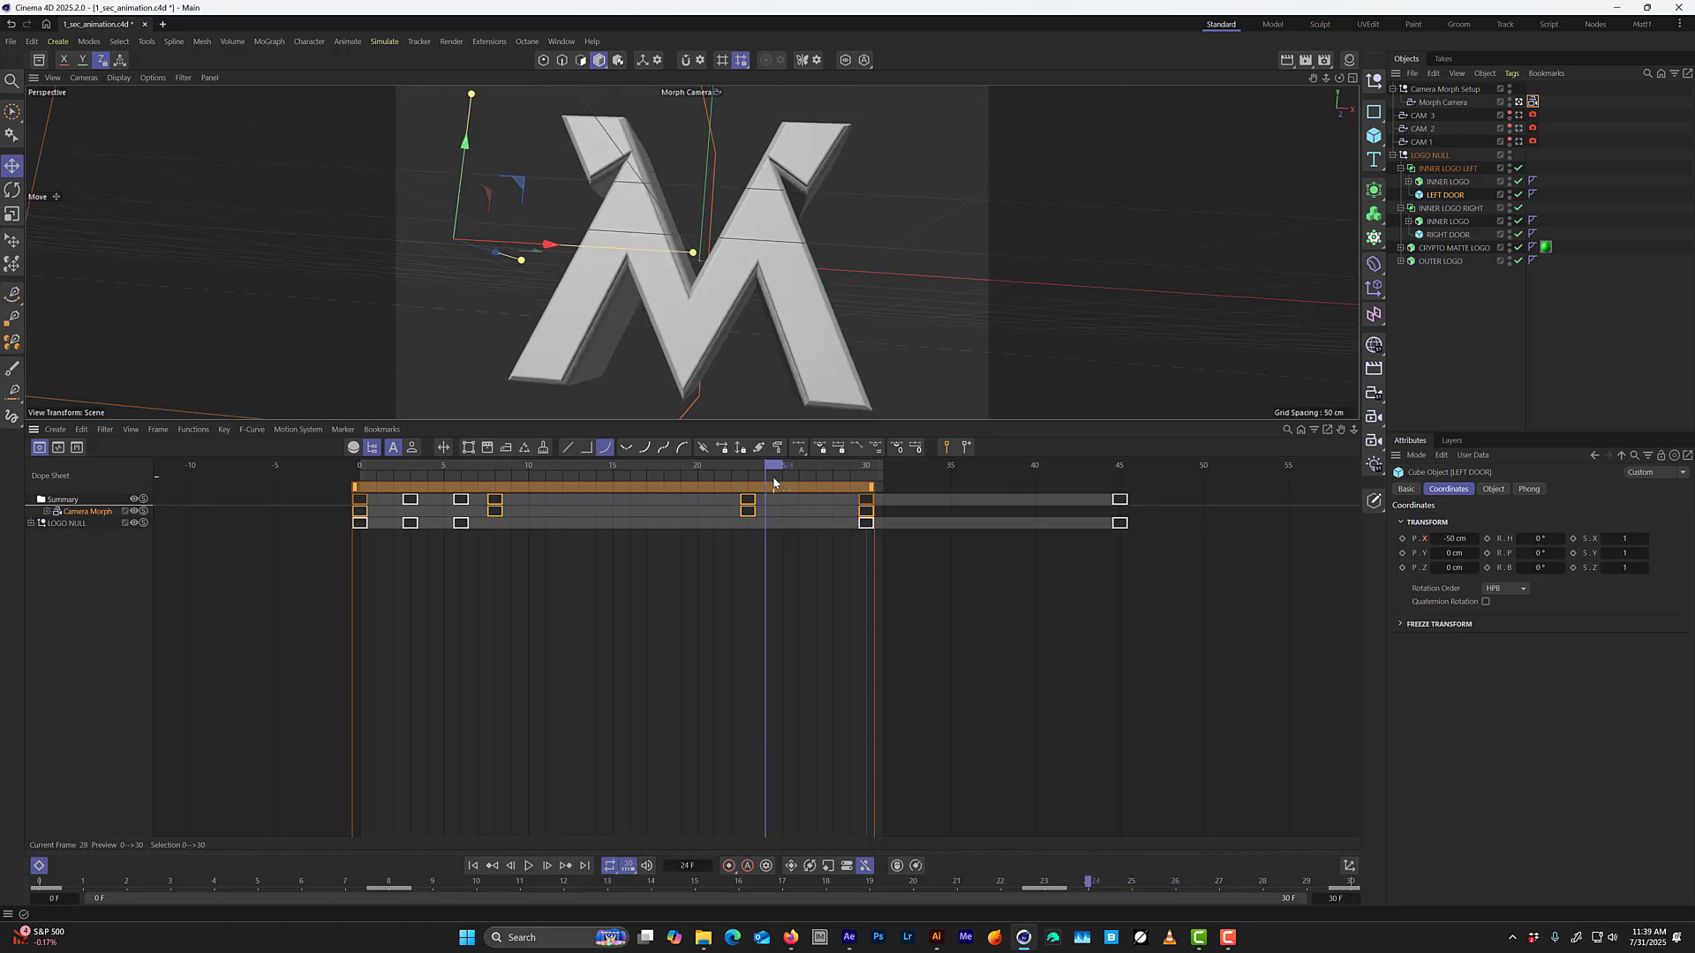
click(1402, 539)
click(1446, 234)
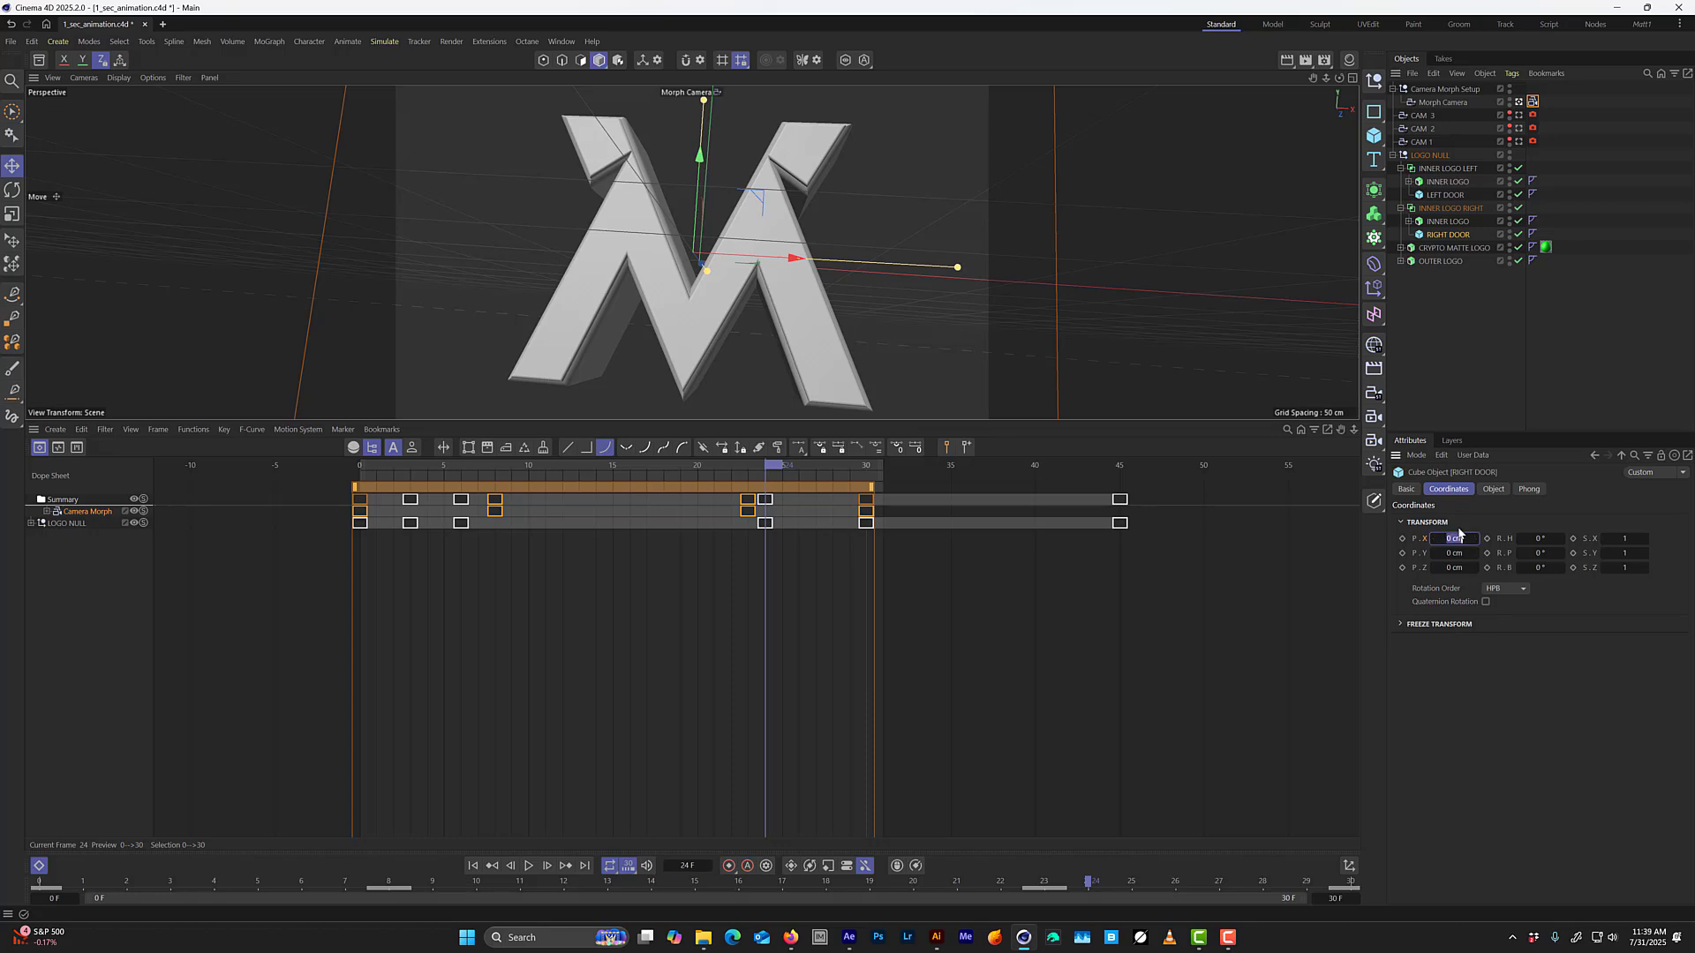
text(50)
key(Return)
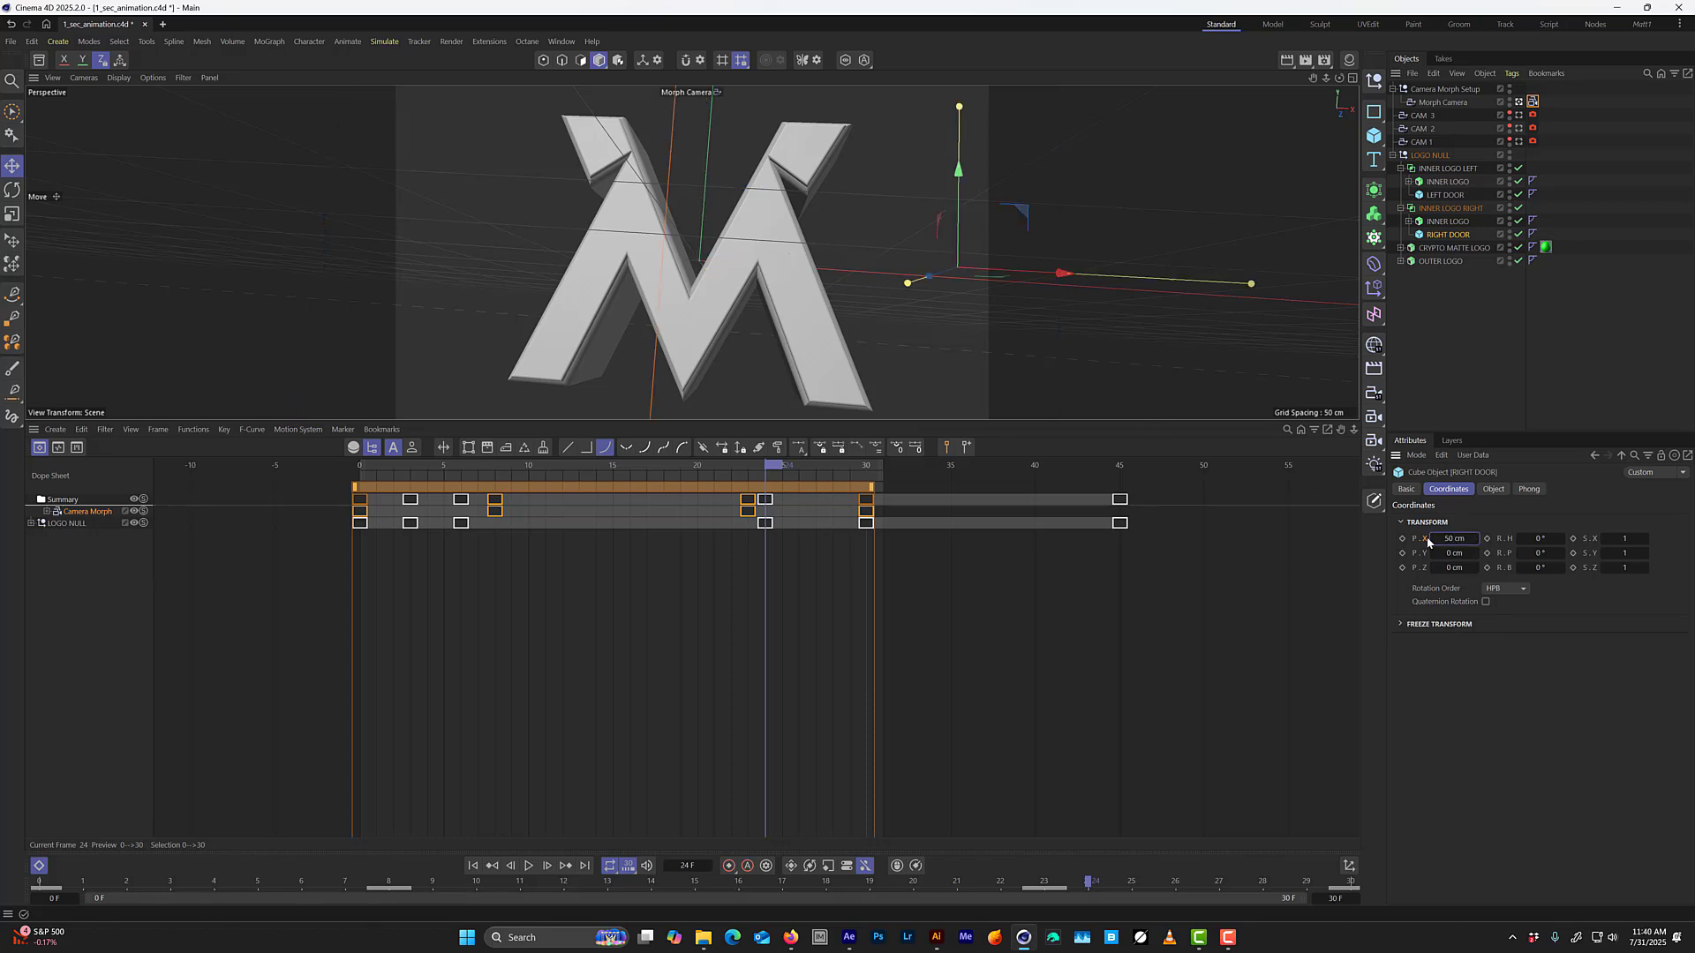
At frame 29, key RIGHT DOOR's Position X at 65 cm and LEFT DOOR's Position X at -65 cm.
drag(790, 472, 862, 470)
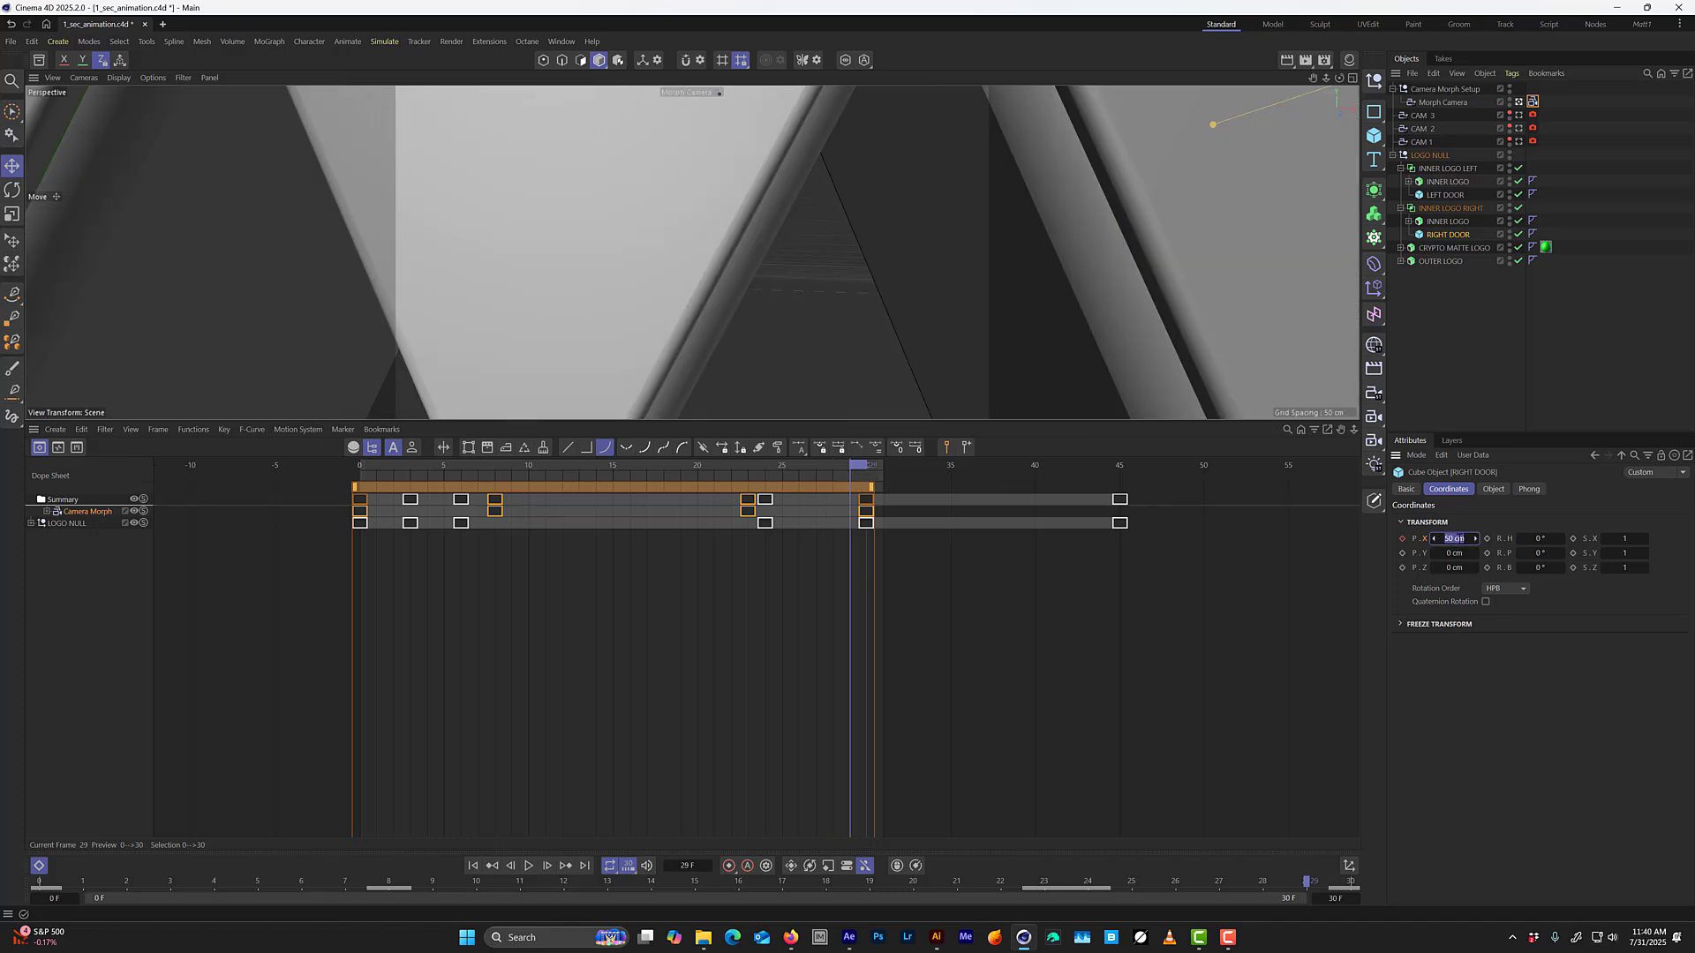
drag(1459, 540, 1470, 539)
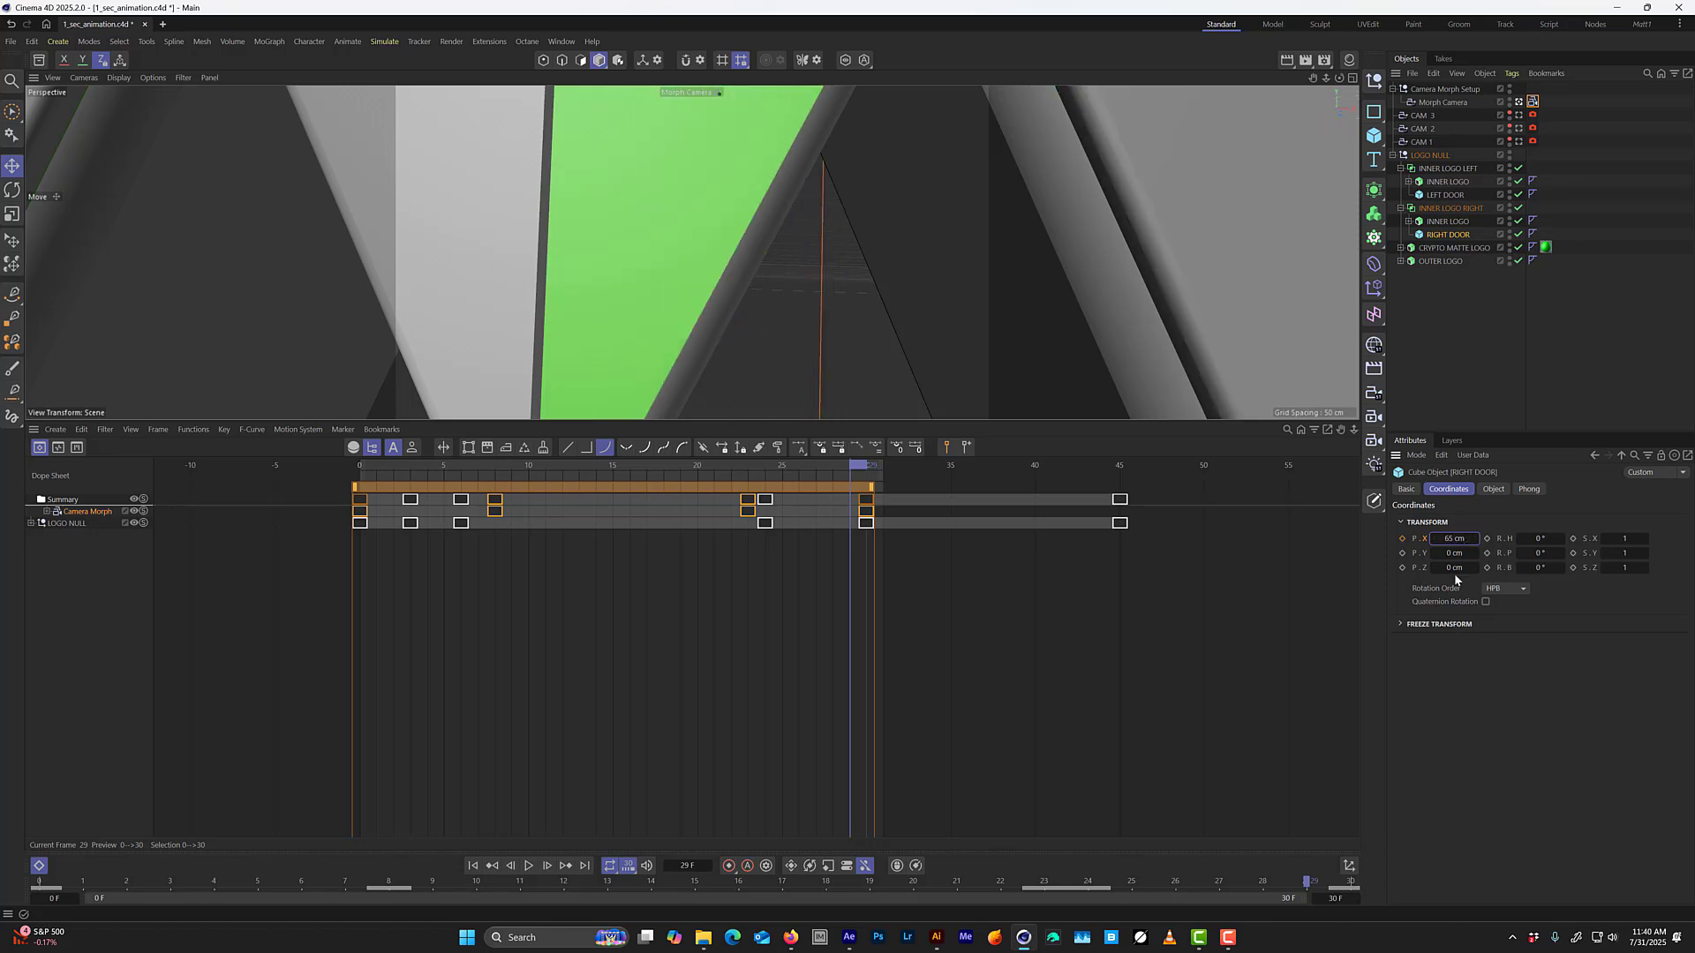
click(1402, 539)
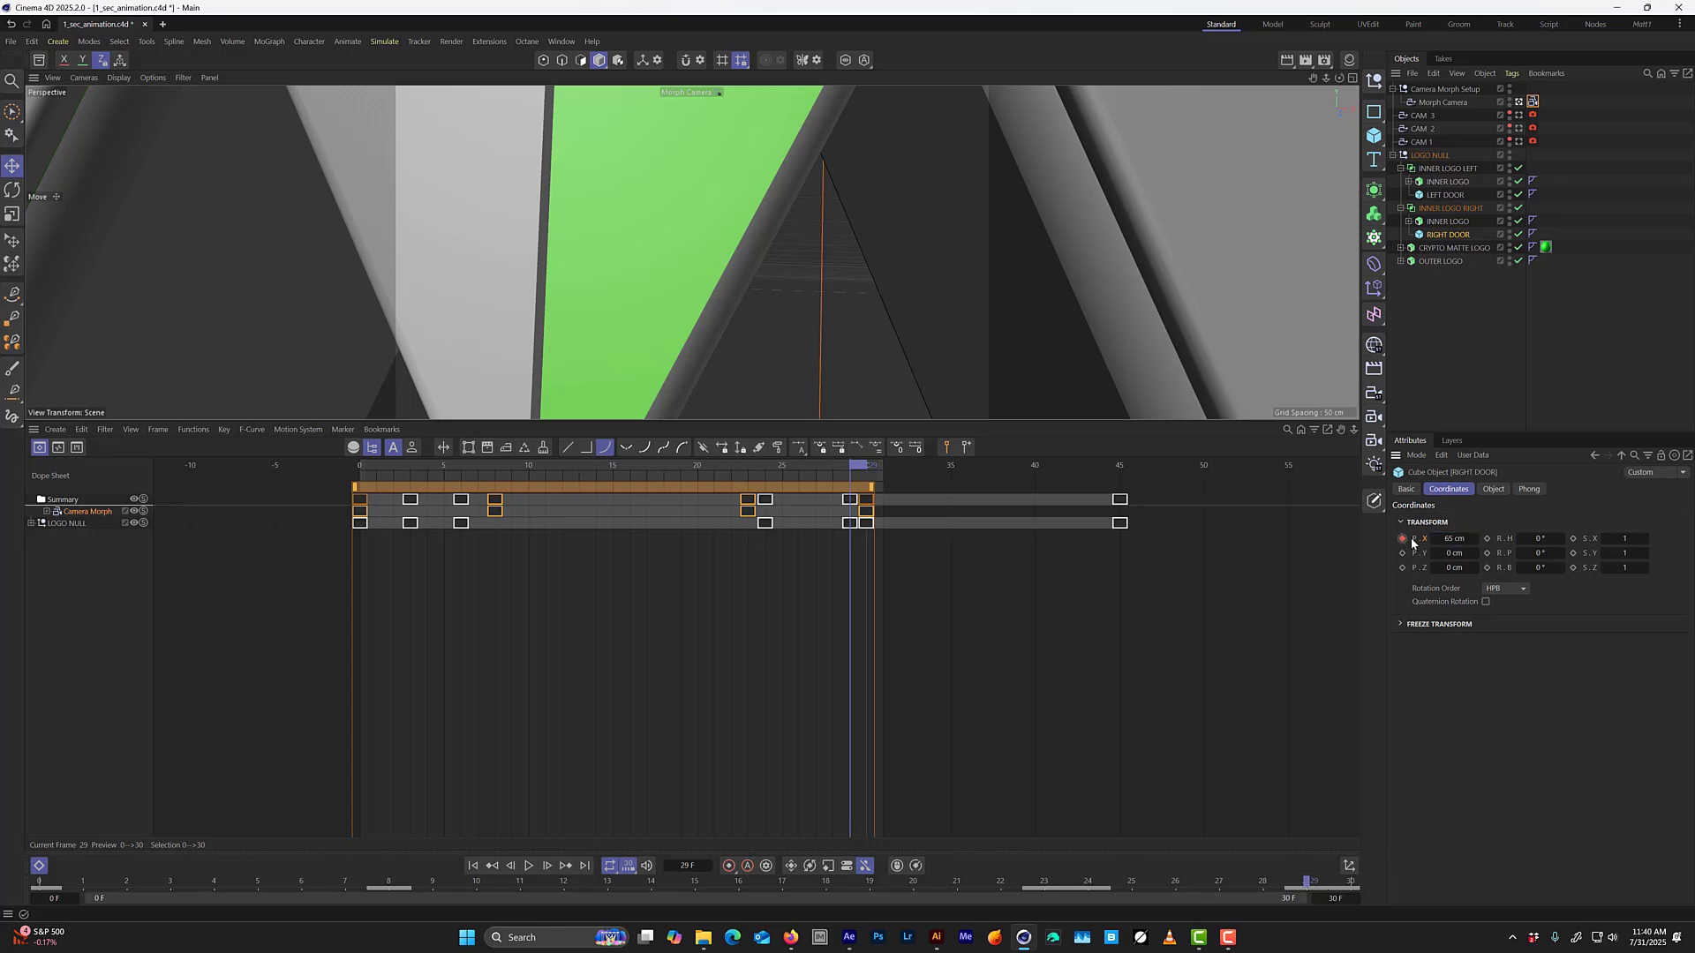
click(1453, 195)
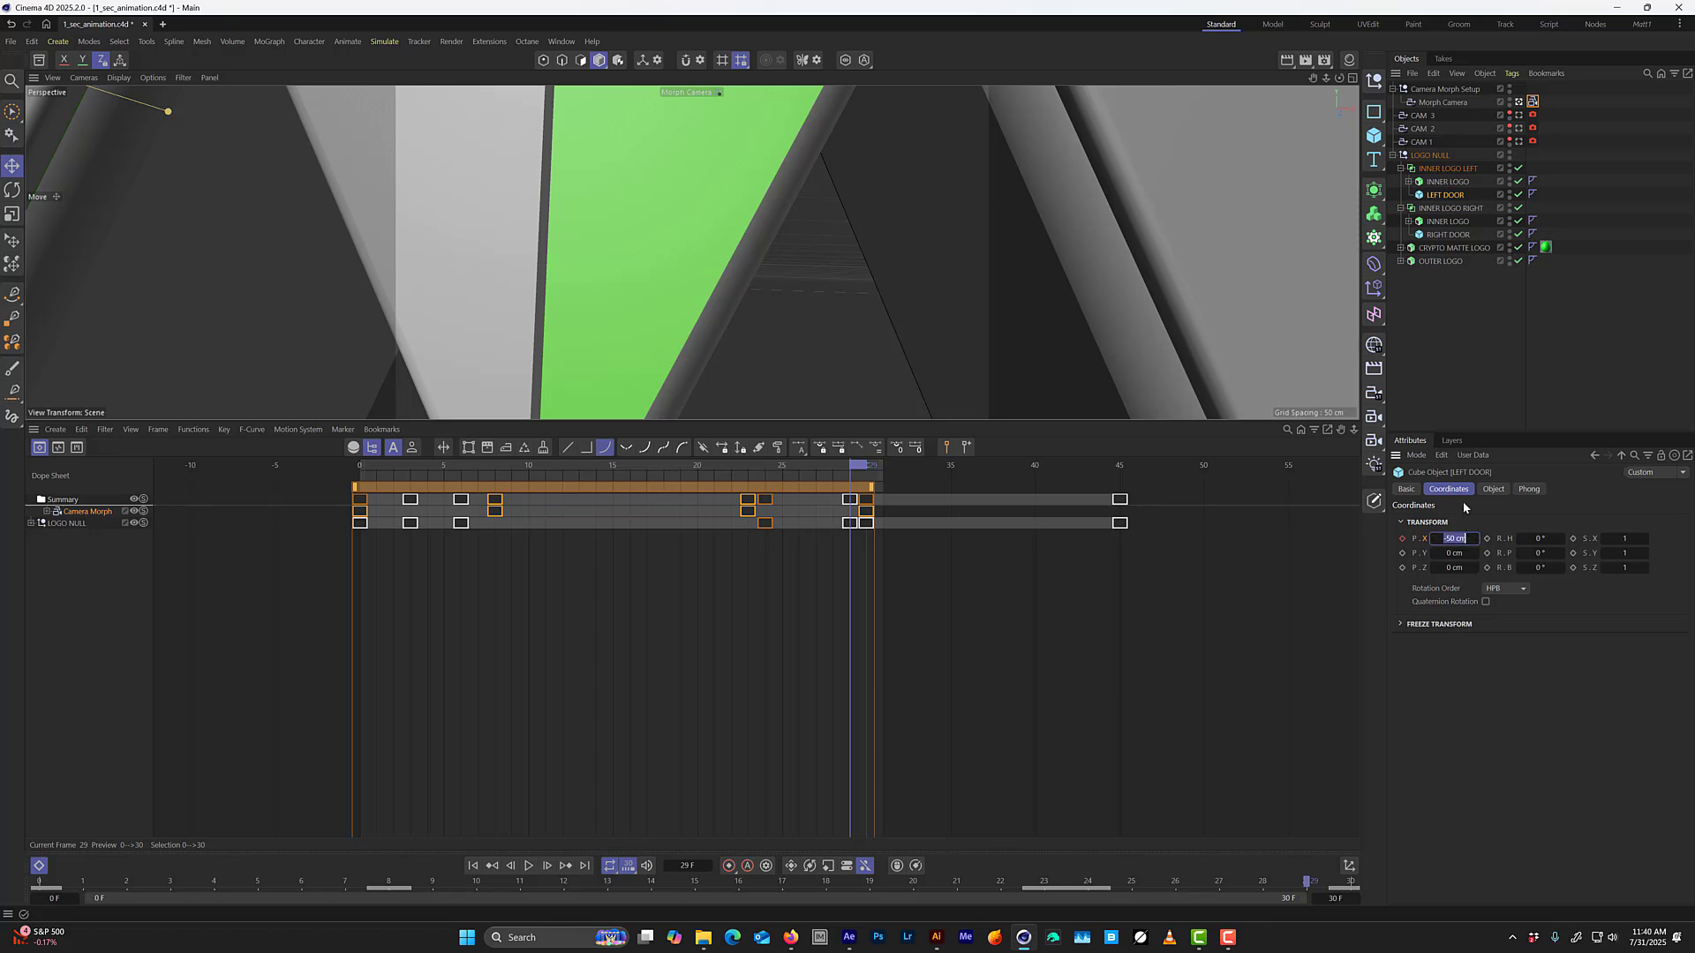
text(-65)
key(Return)
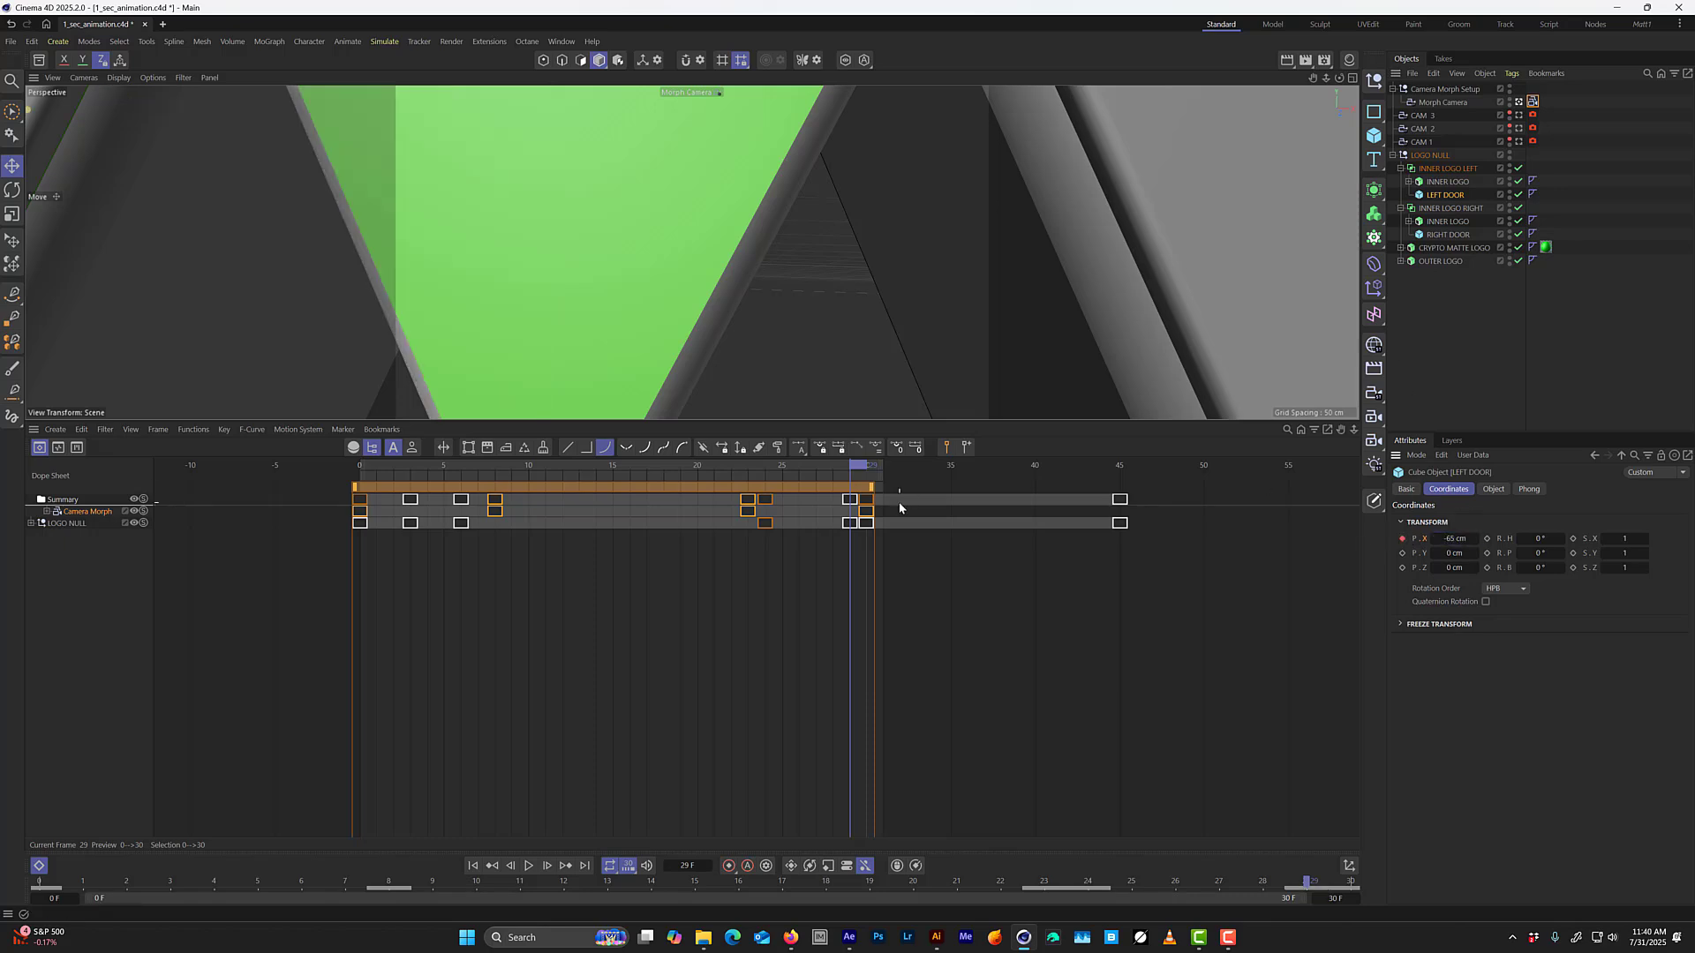
From frame 0, display the F-curves of LEFT DOOR and RIGHT DOOR and select both Position X tracks.
mouse_move(847, 466)
mouse_down()
mouse_move(761, 472)
mouse_move(842, 483)
mouse_up()
drag(830, 487, 358, 528)
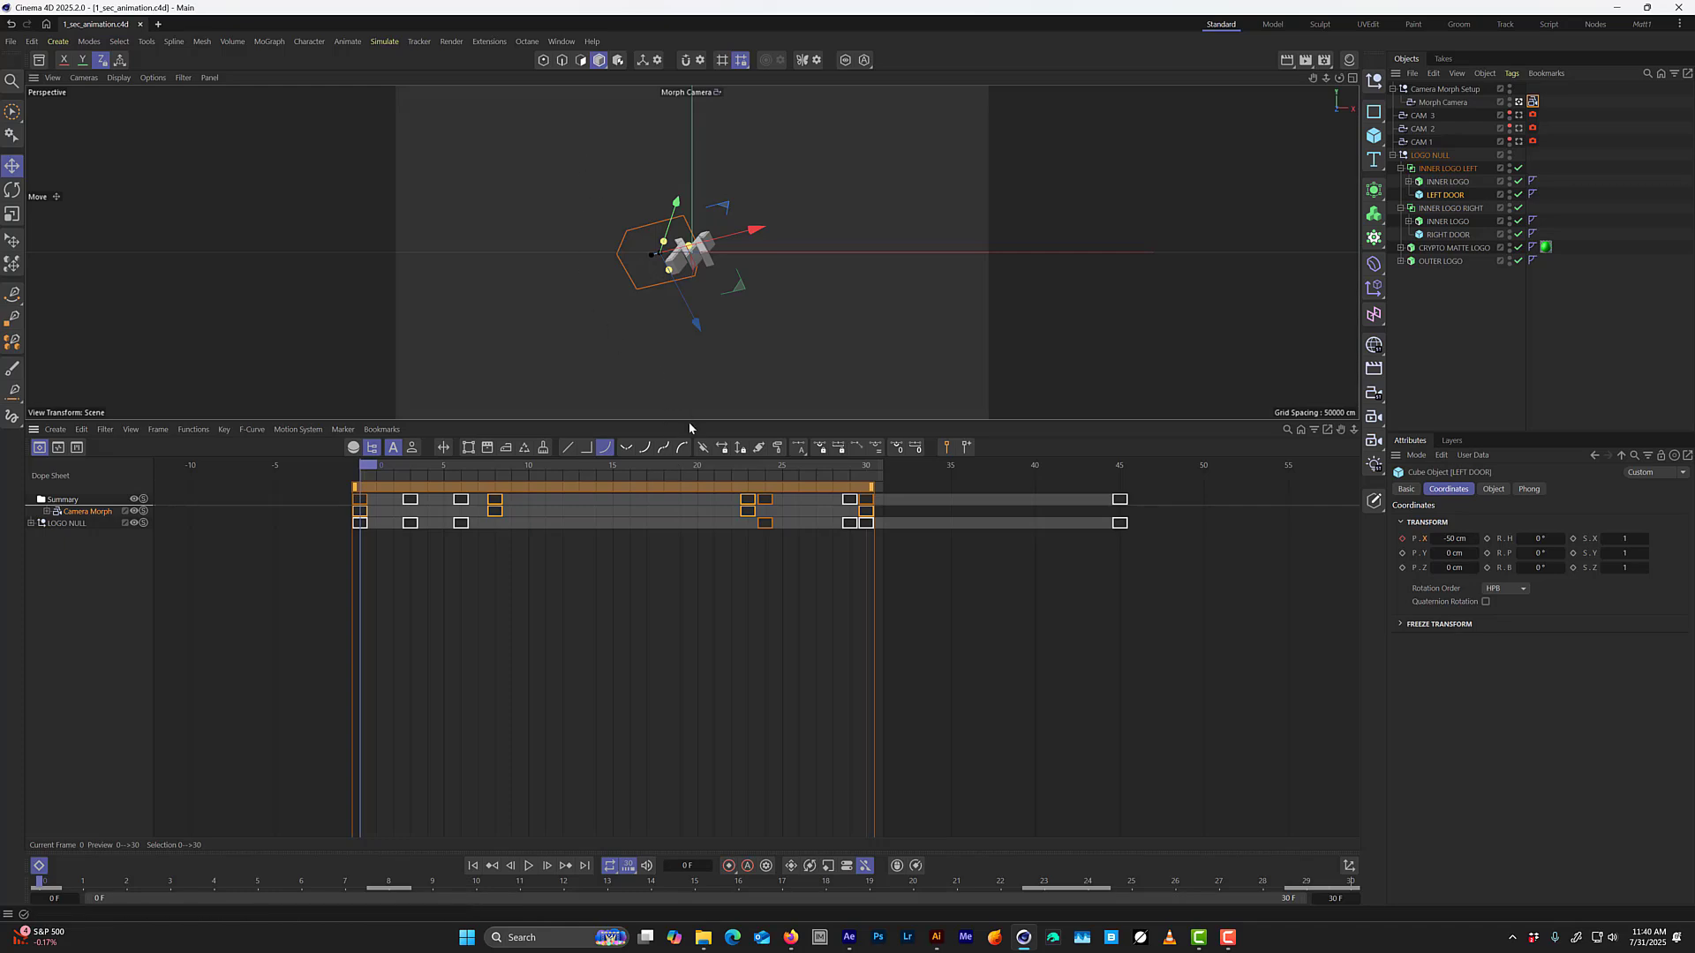
click(1444, 235)
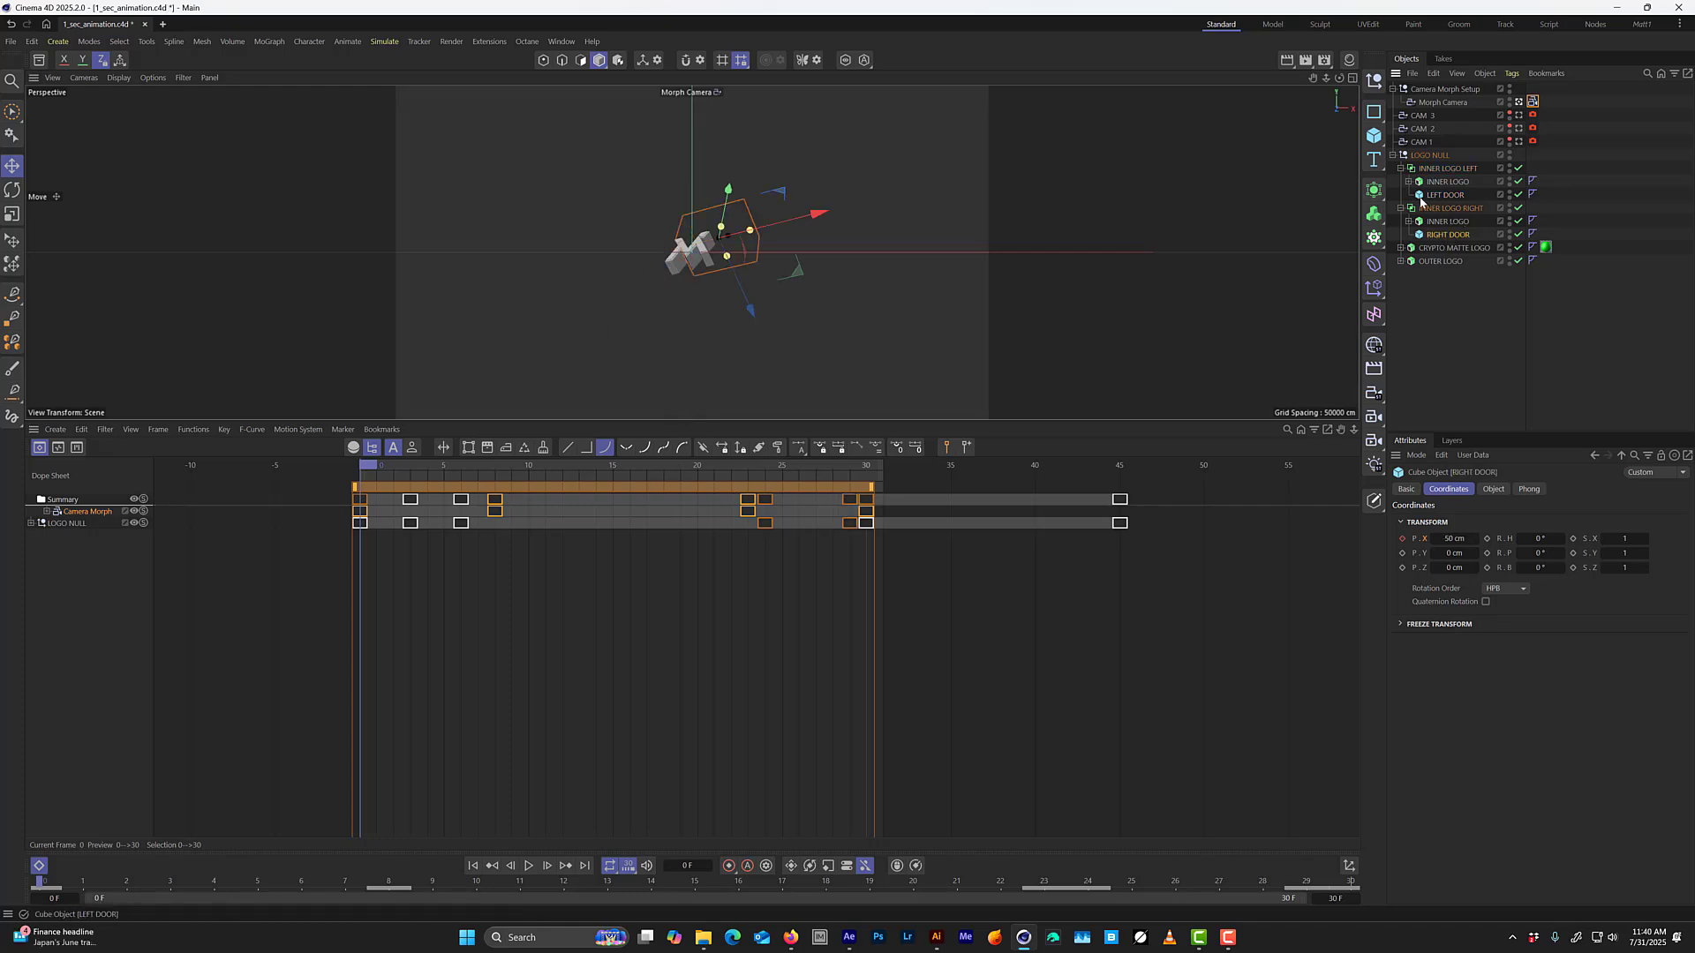
ctrl+click(1445, 195)
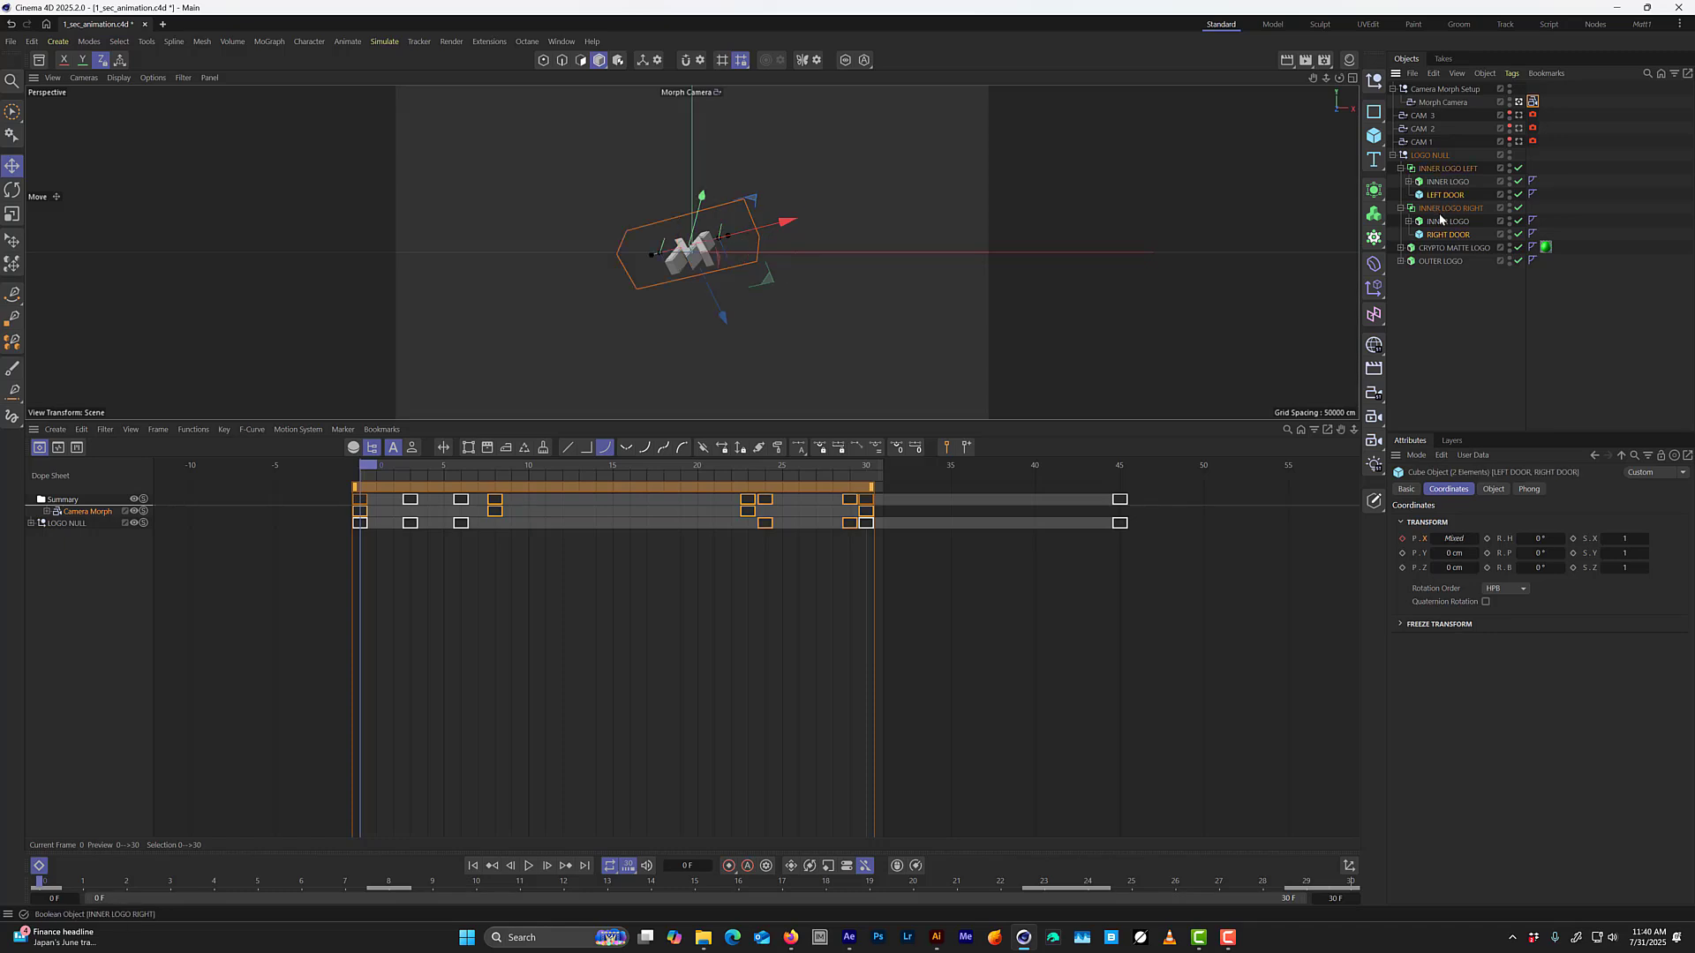
right_click(1446, 195)
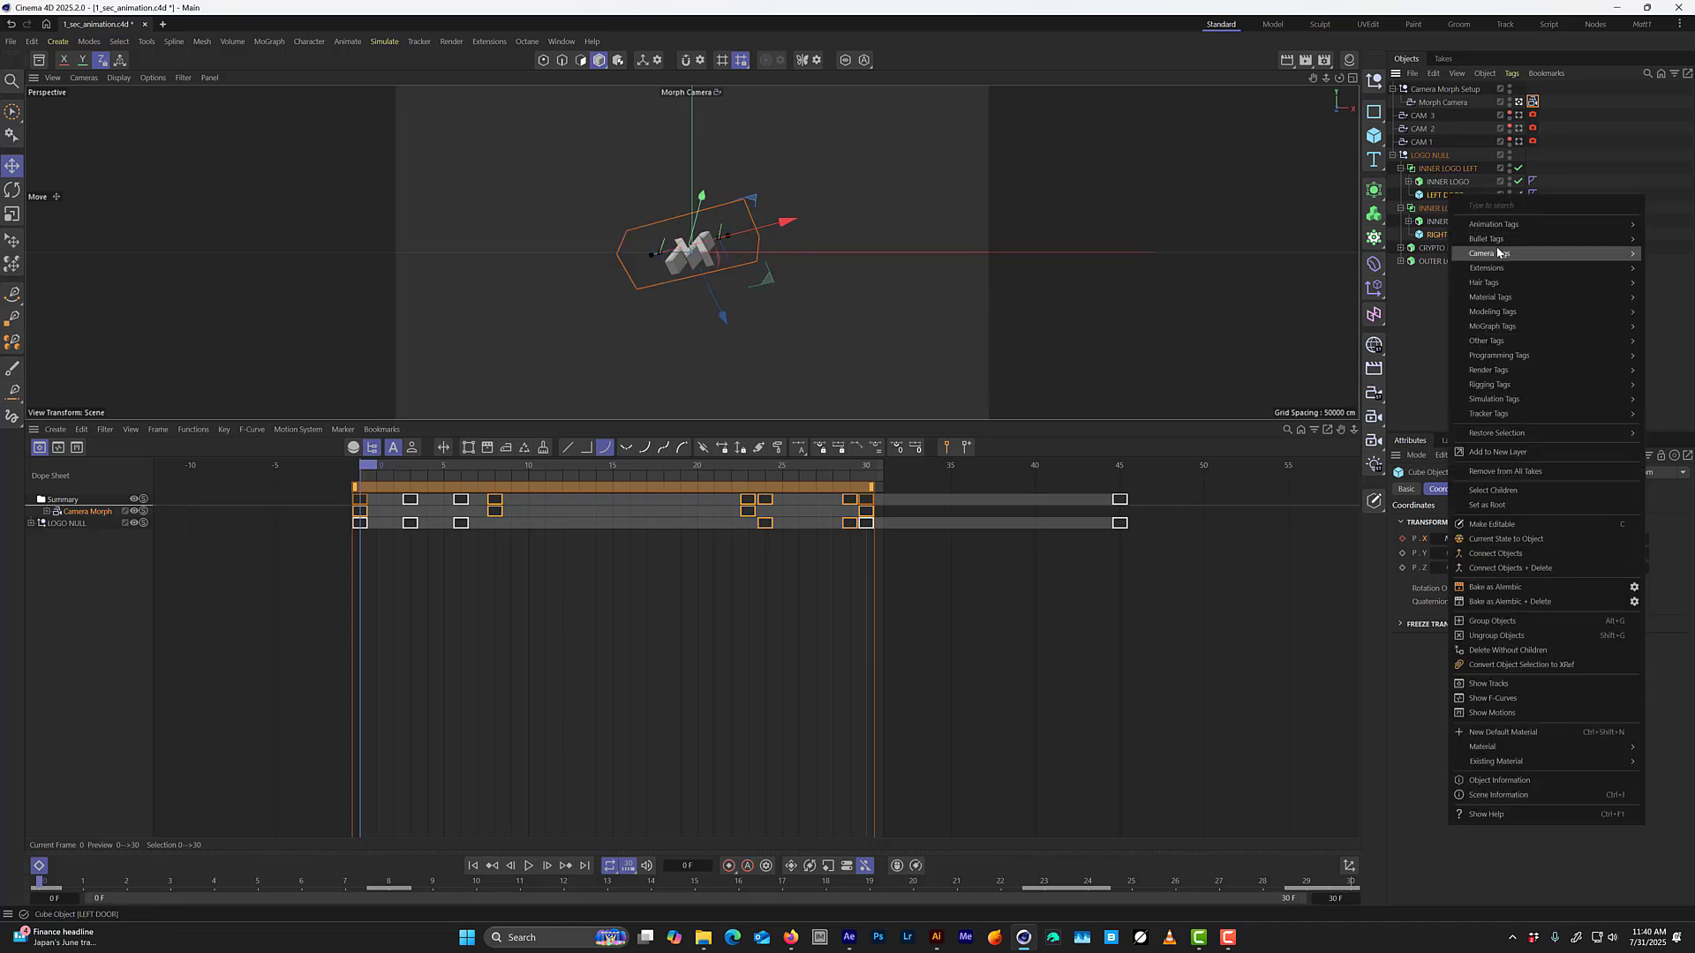
click(1492, 699)
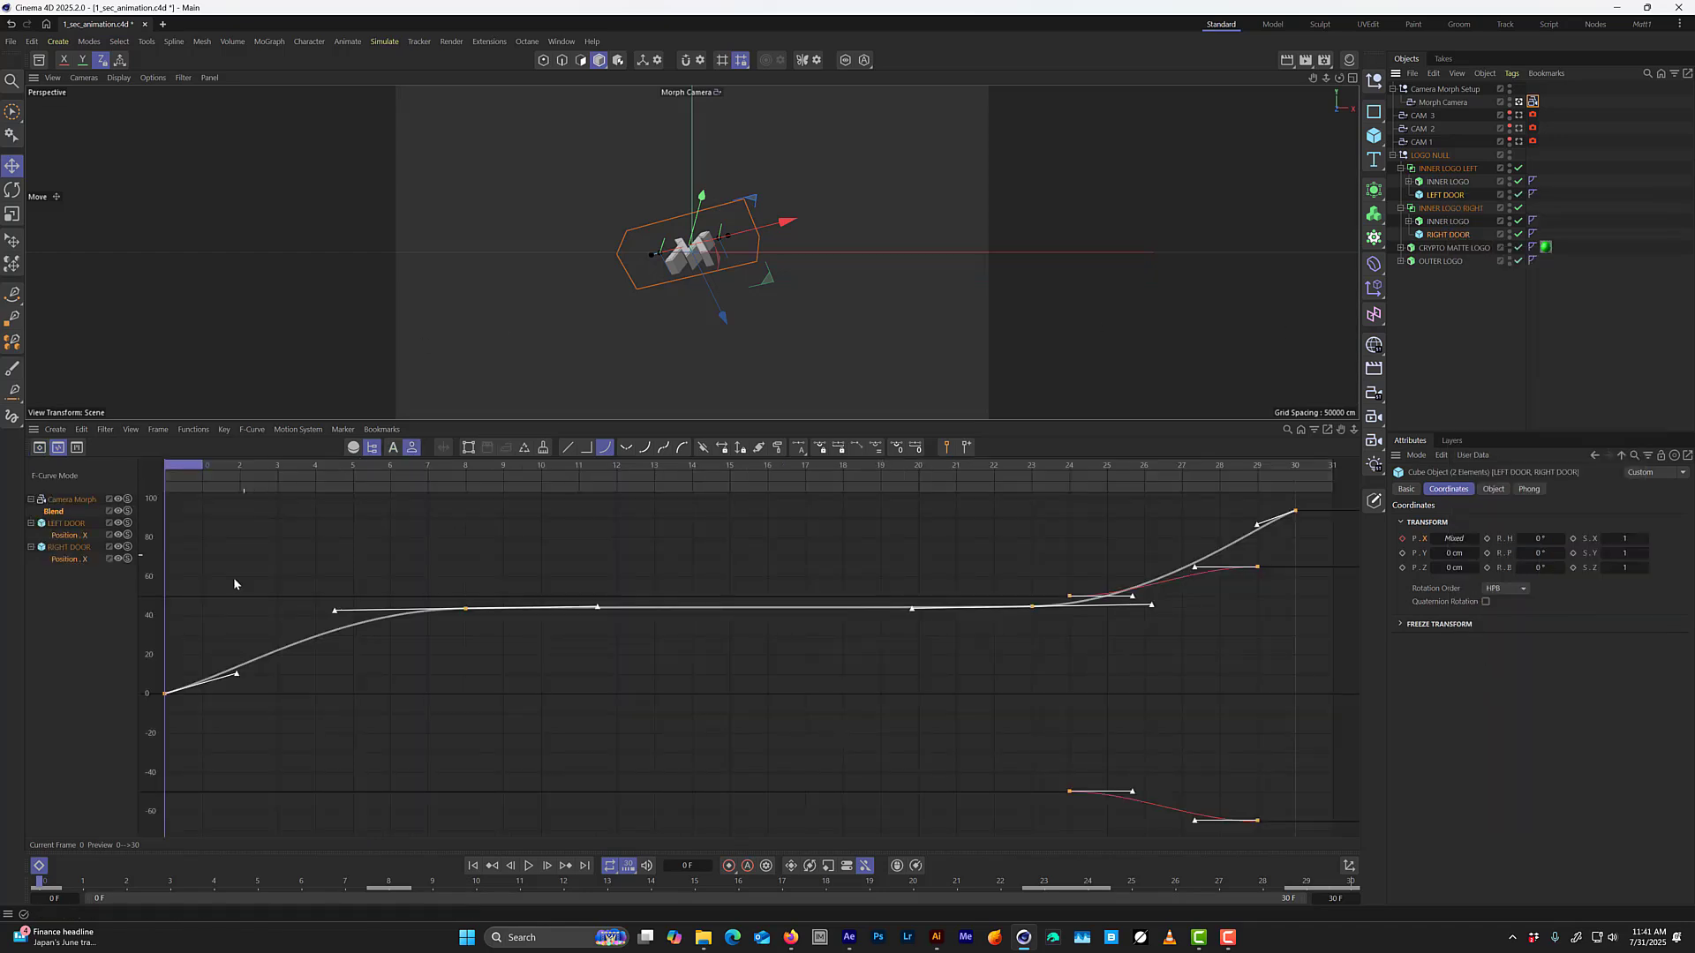
click(101, 573)
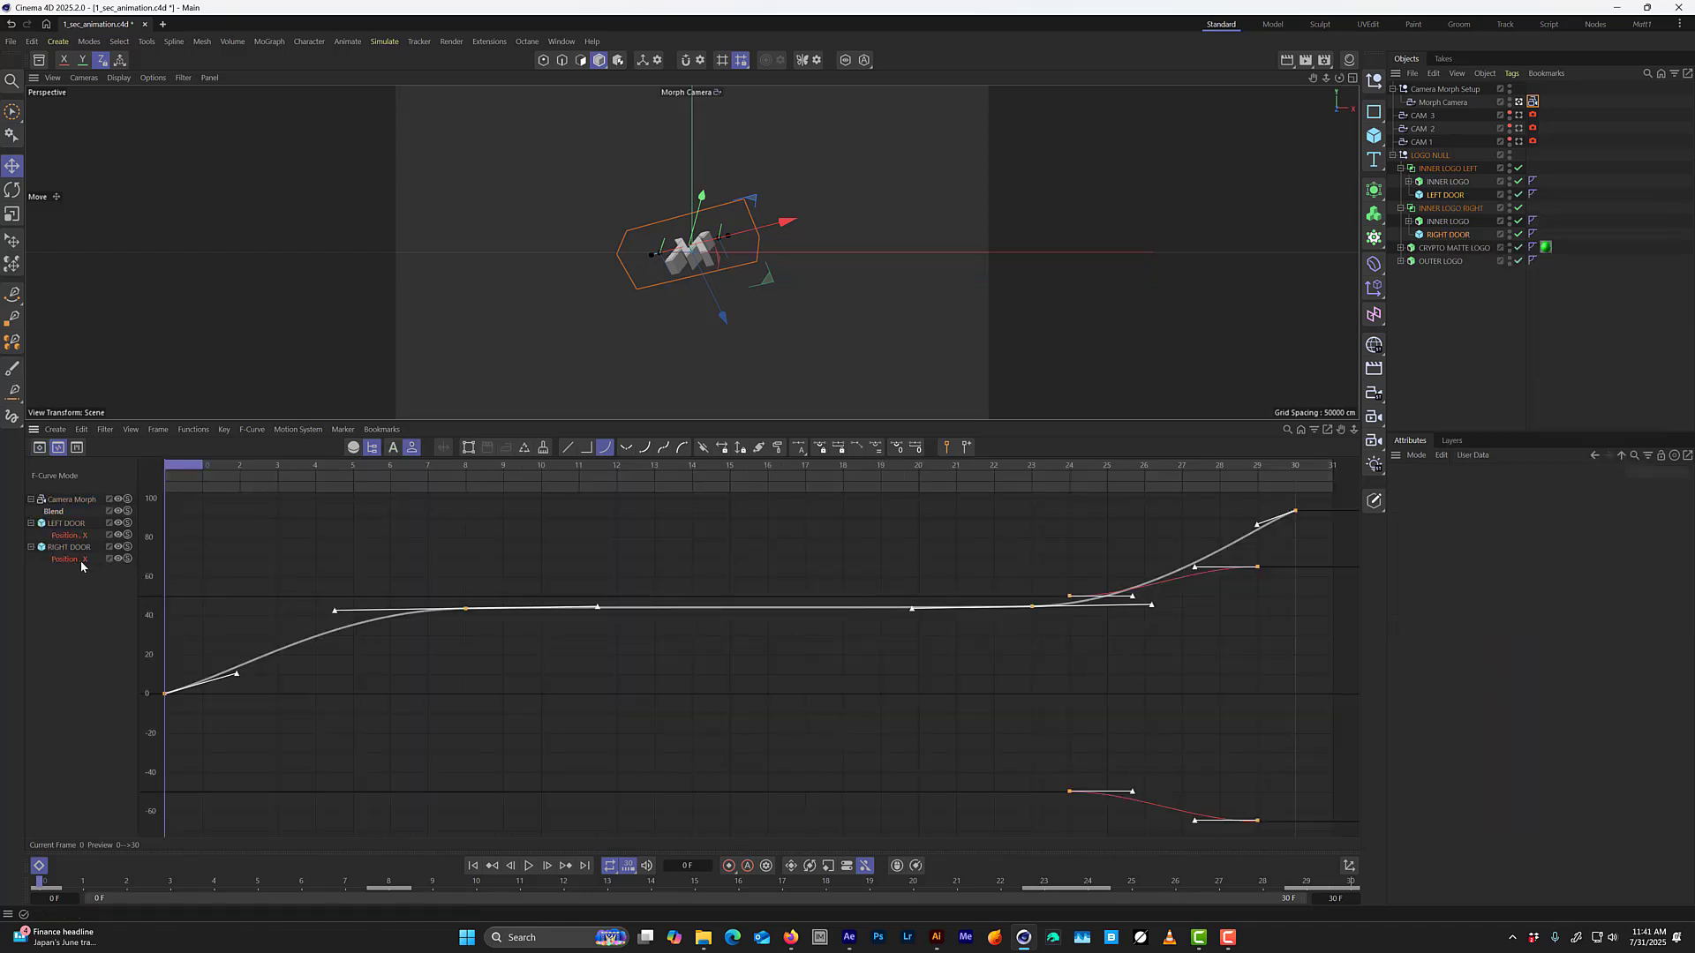
click(78, 537)
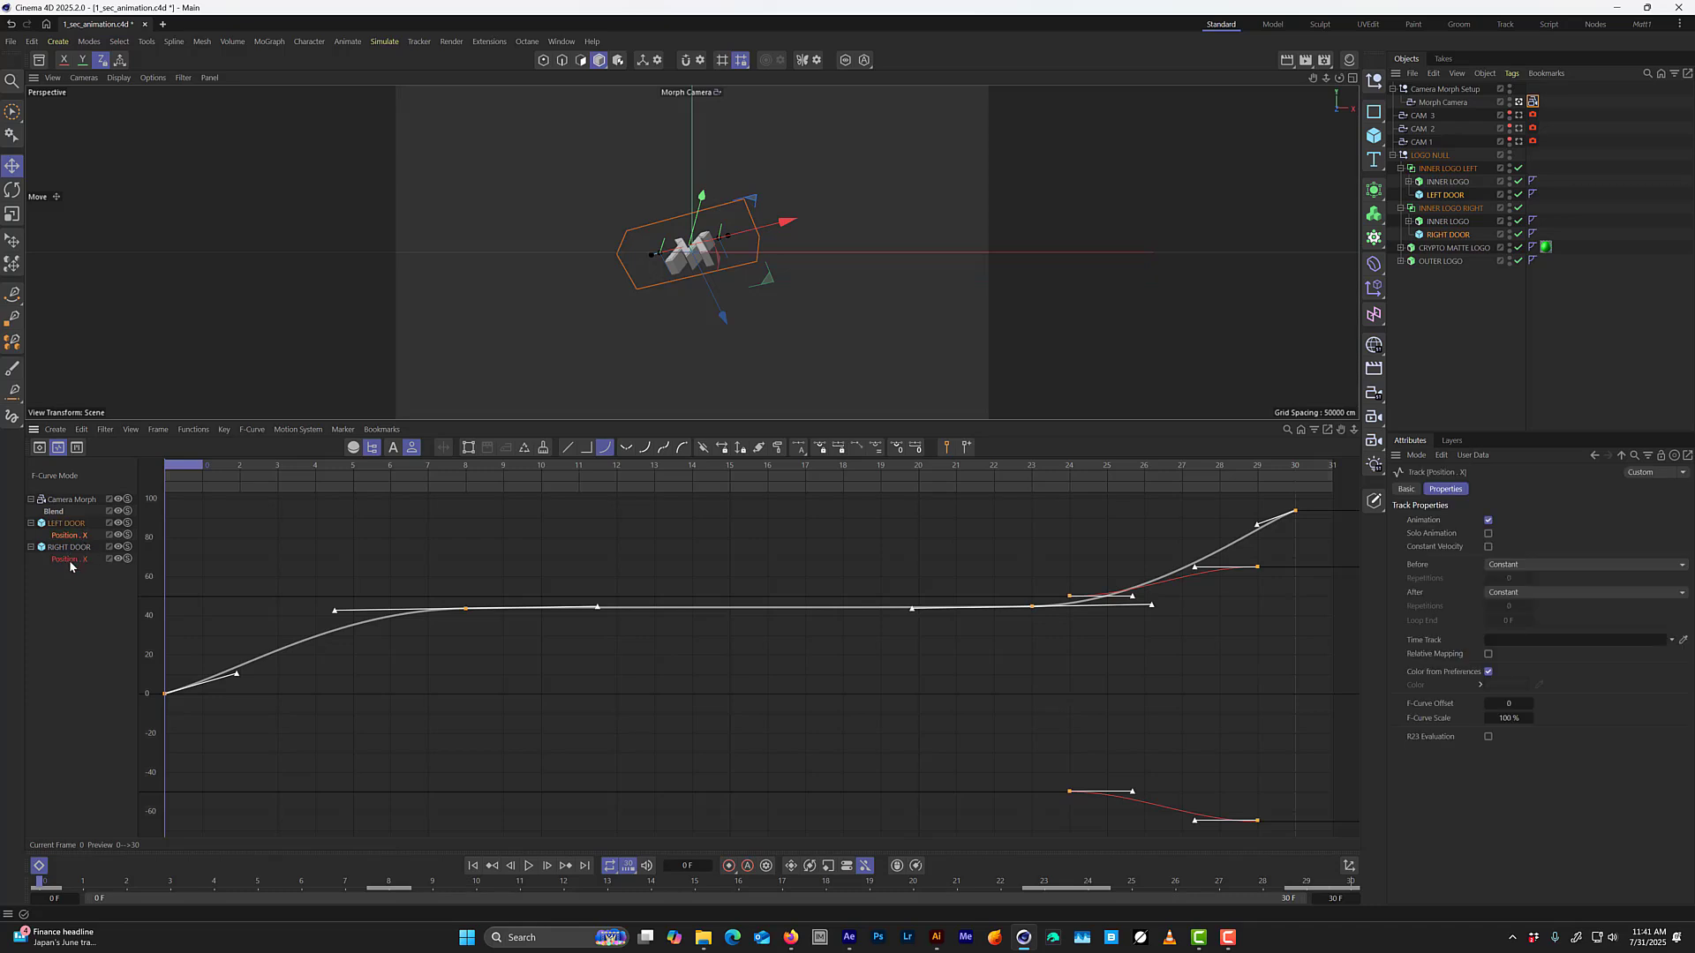
ctrl+click(70, 559)
alt+middle_drag(1130, 692, 1058, 686)
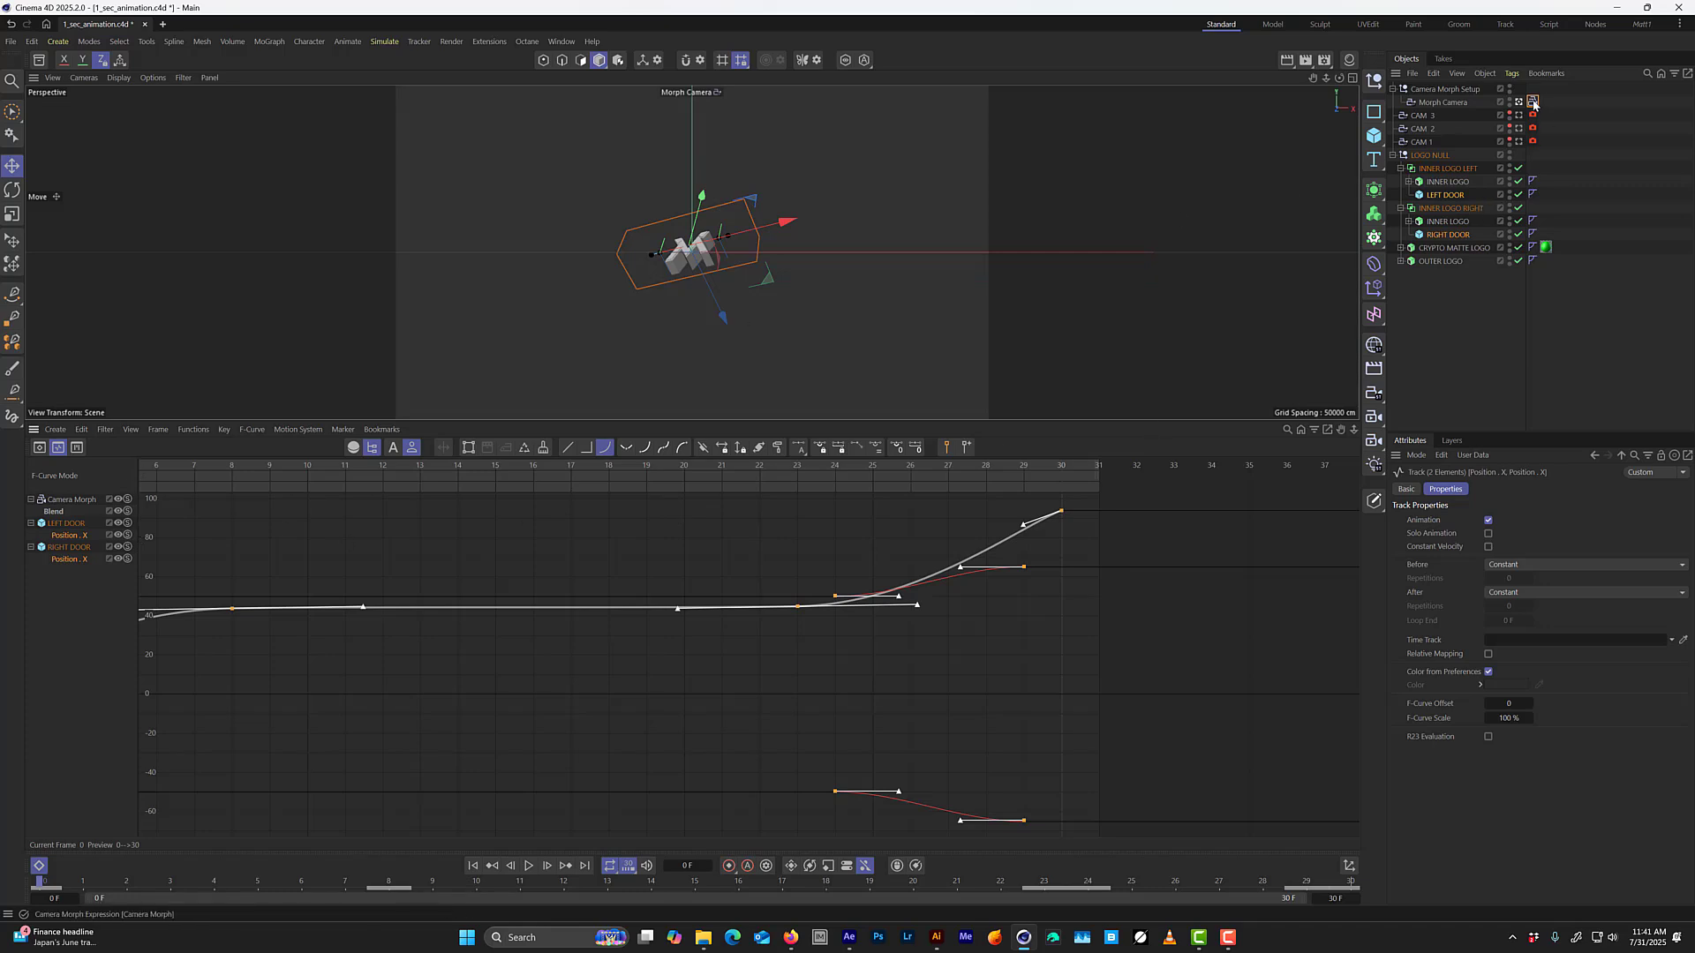
Reselect LEFT DOOR and RIGHT DOOR together and show only their tracks in the Dope Sheet.
click(1580, 146)
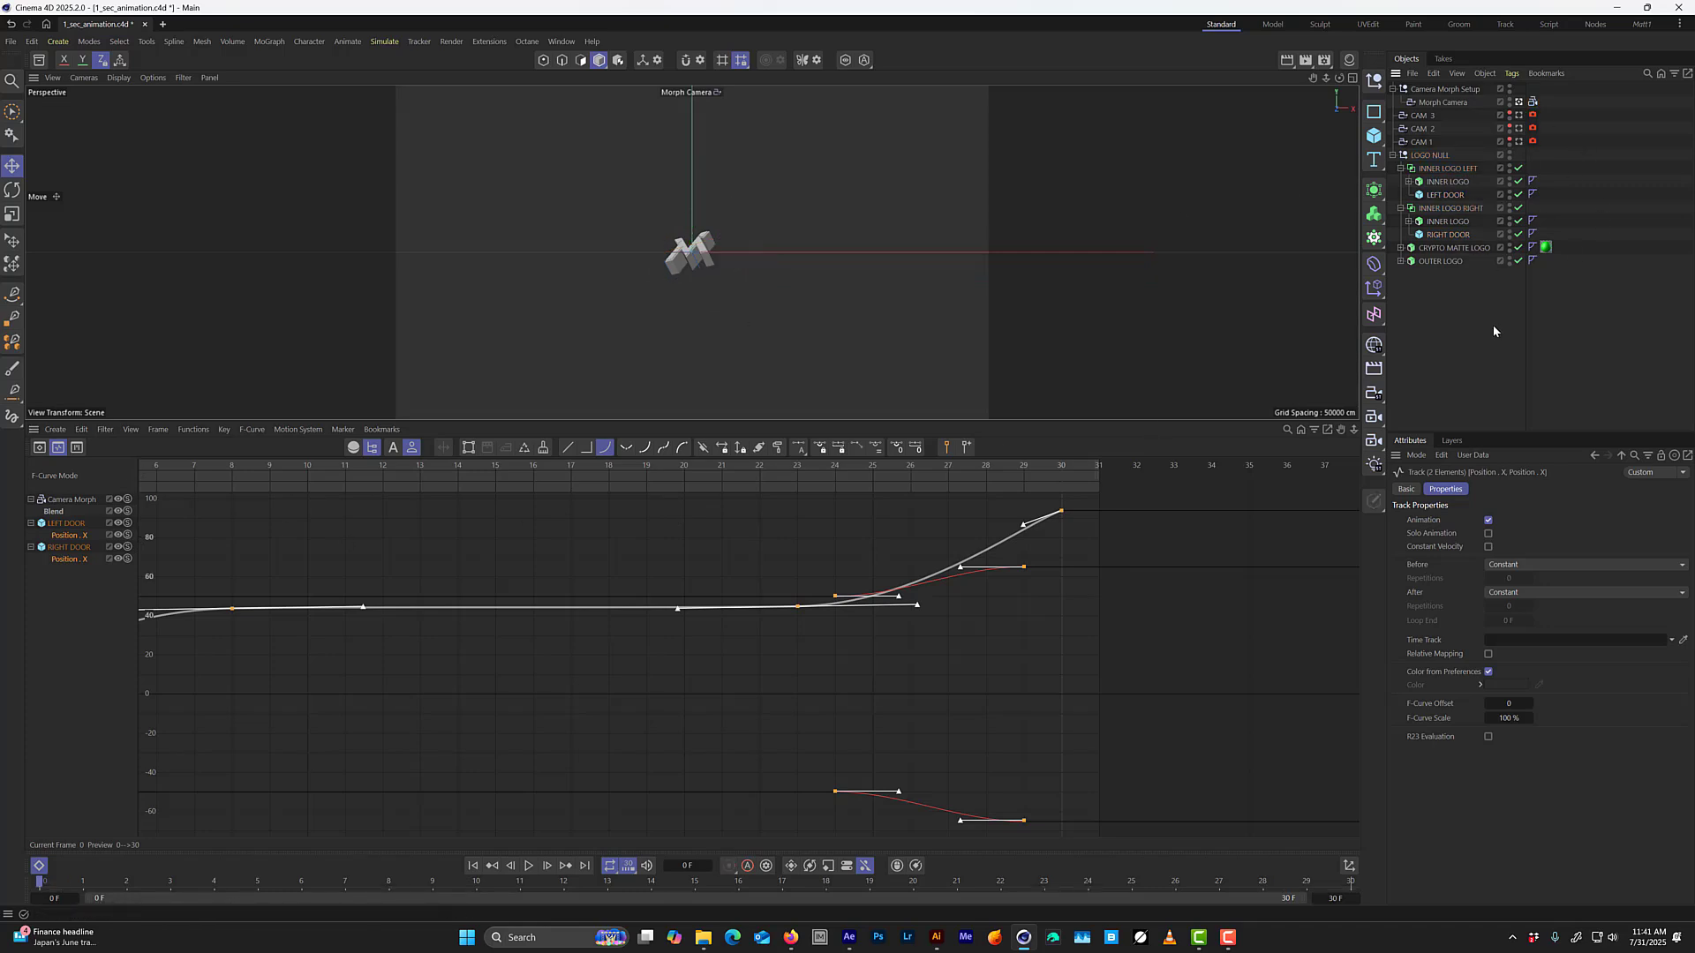
click(1445, 194)
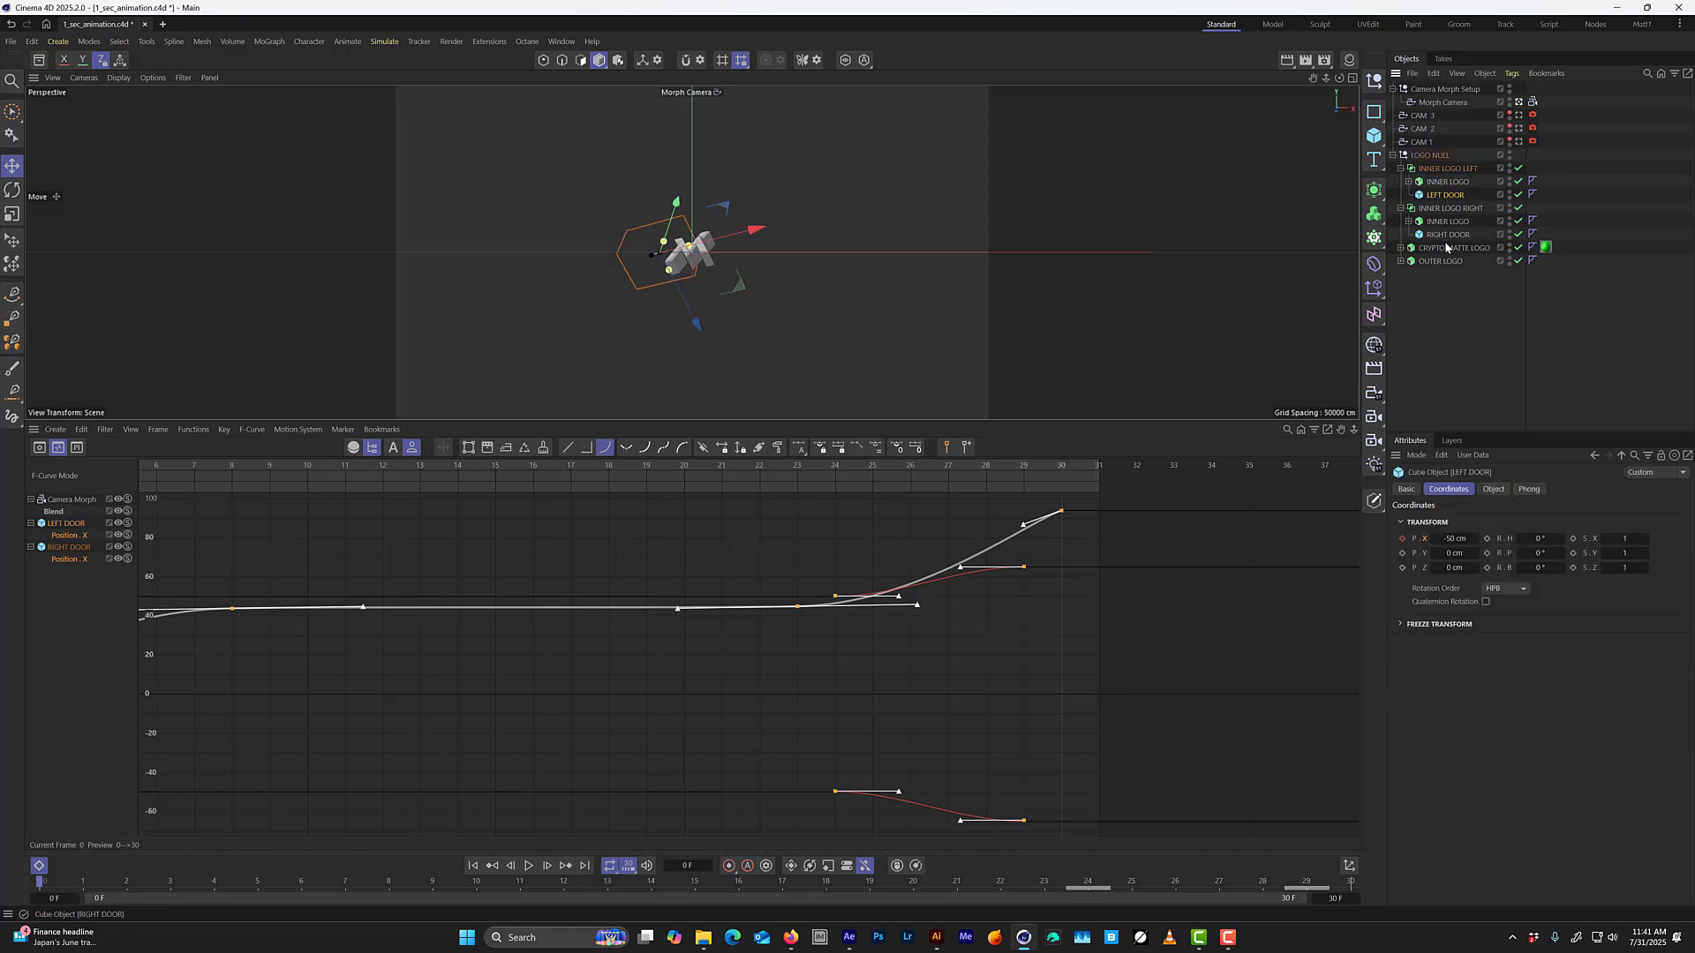
ctrl+click(1447, 235)
right_click(1448, 235)
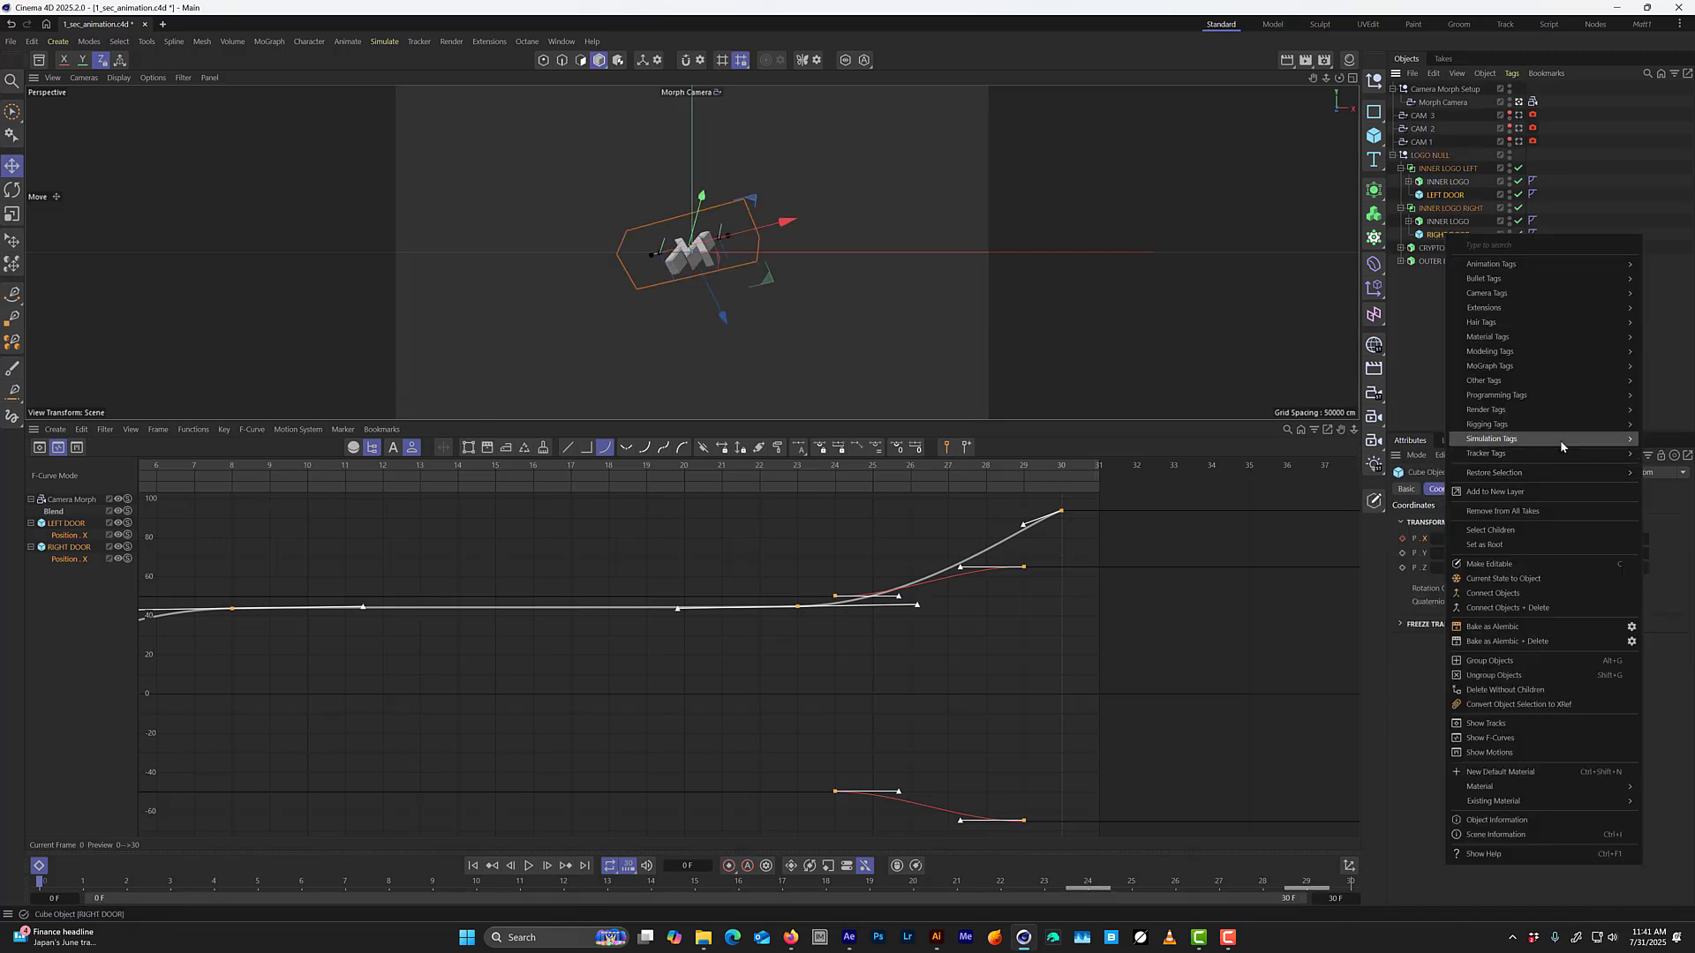
mouse_move(1545, 295)
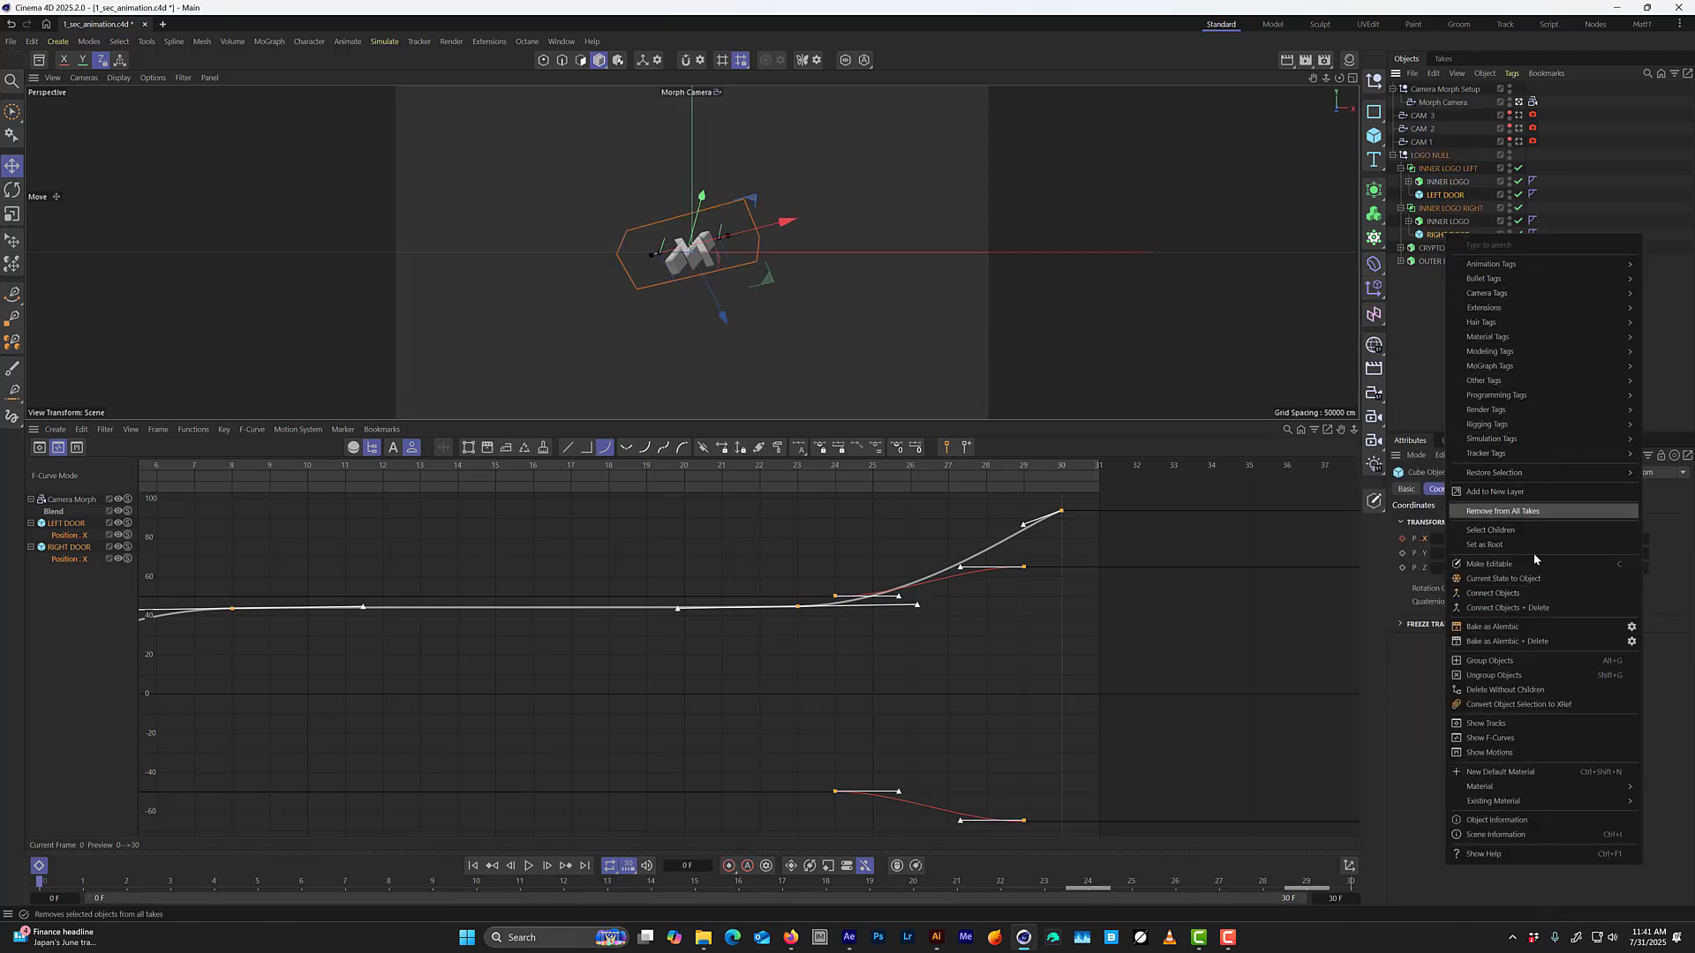
click(1500, 724)
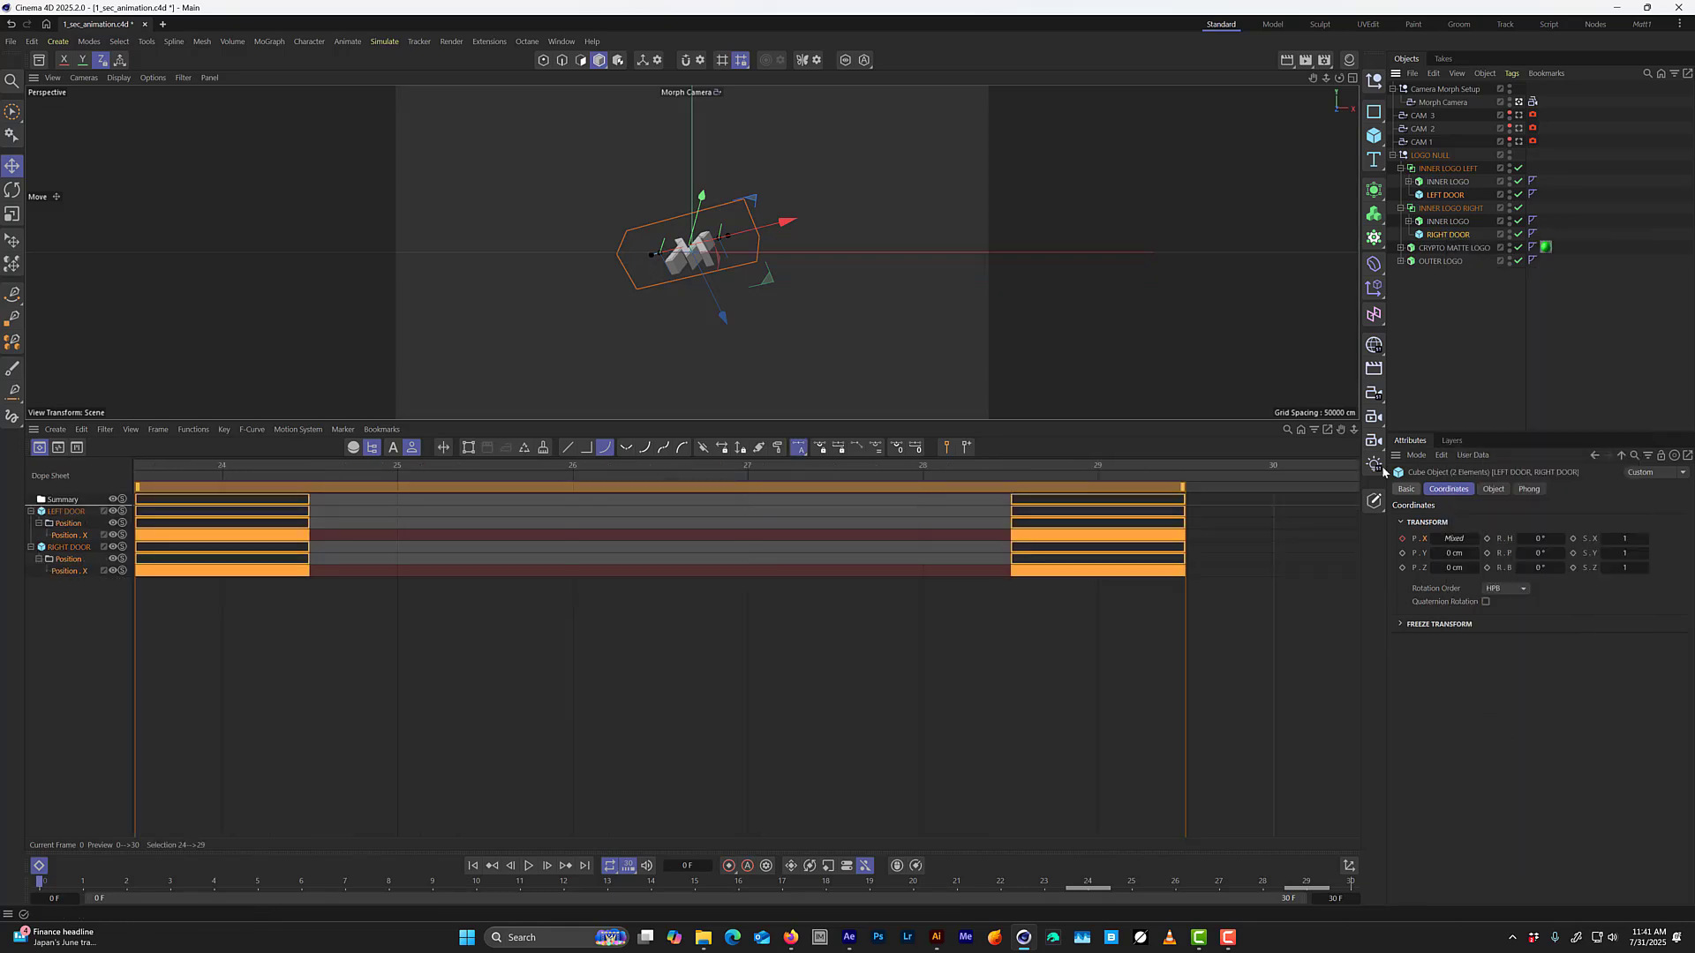
Examine both doors' Position X F-curves while scrubbing from frame 24 to 29, and return to the Dope Sheet.
drag(1001, 589, 294, 490)
key(Tab)
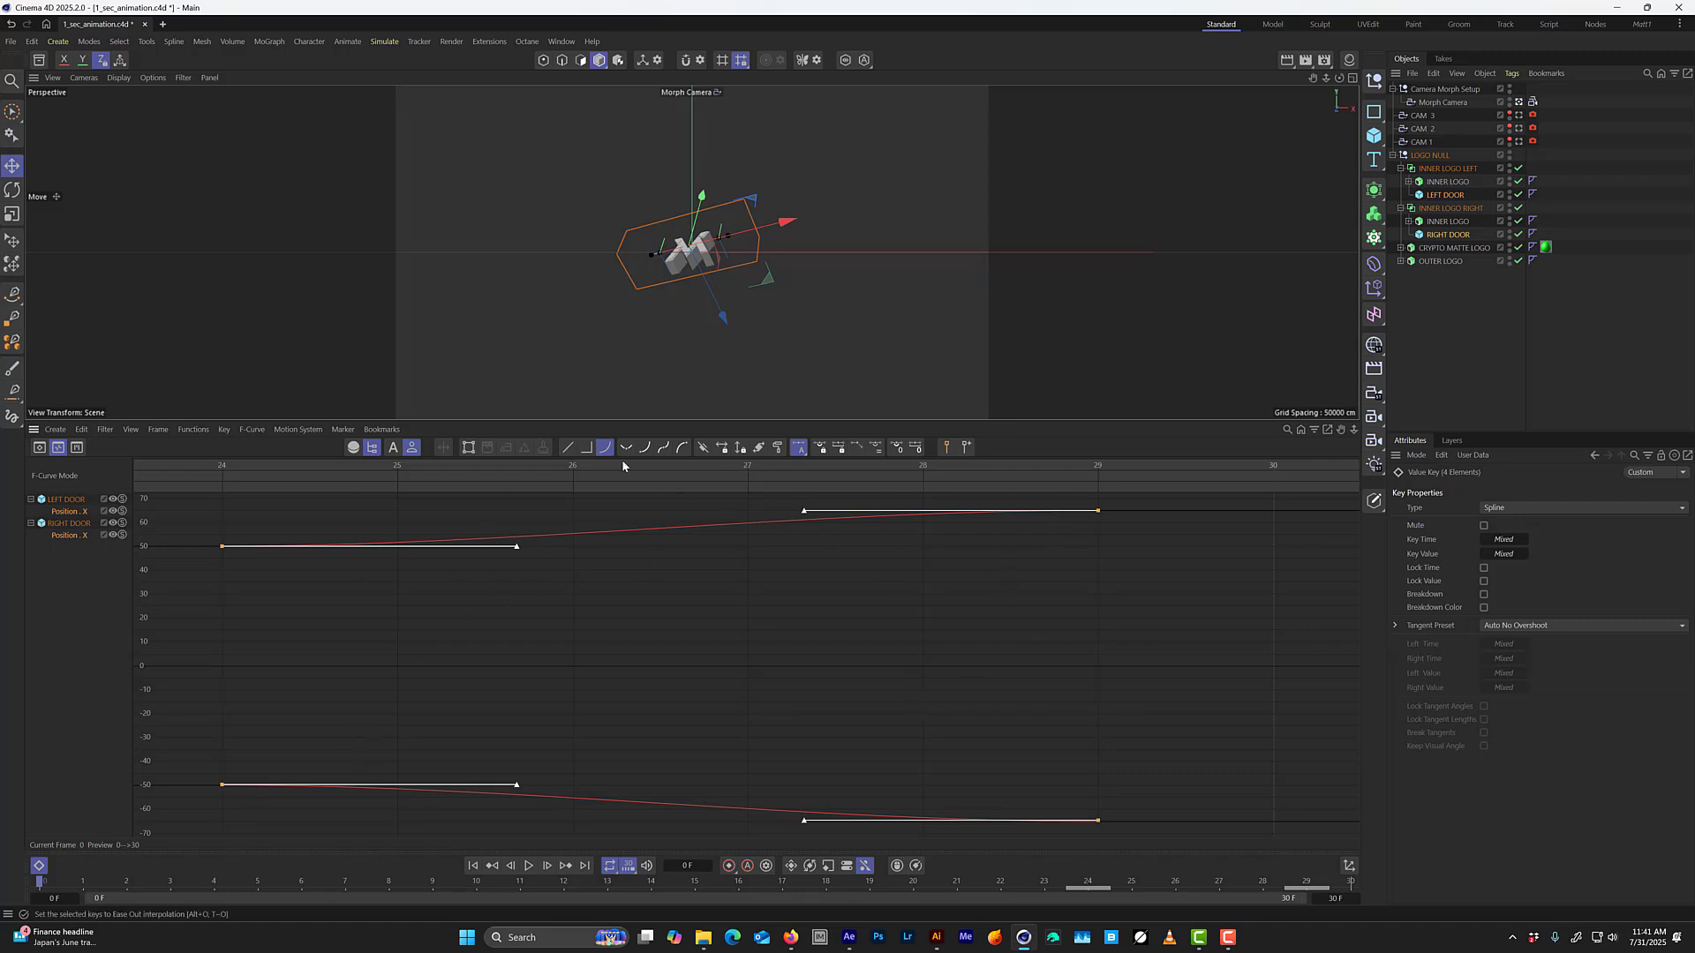
drag(221, 465, 1062, 541)
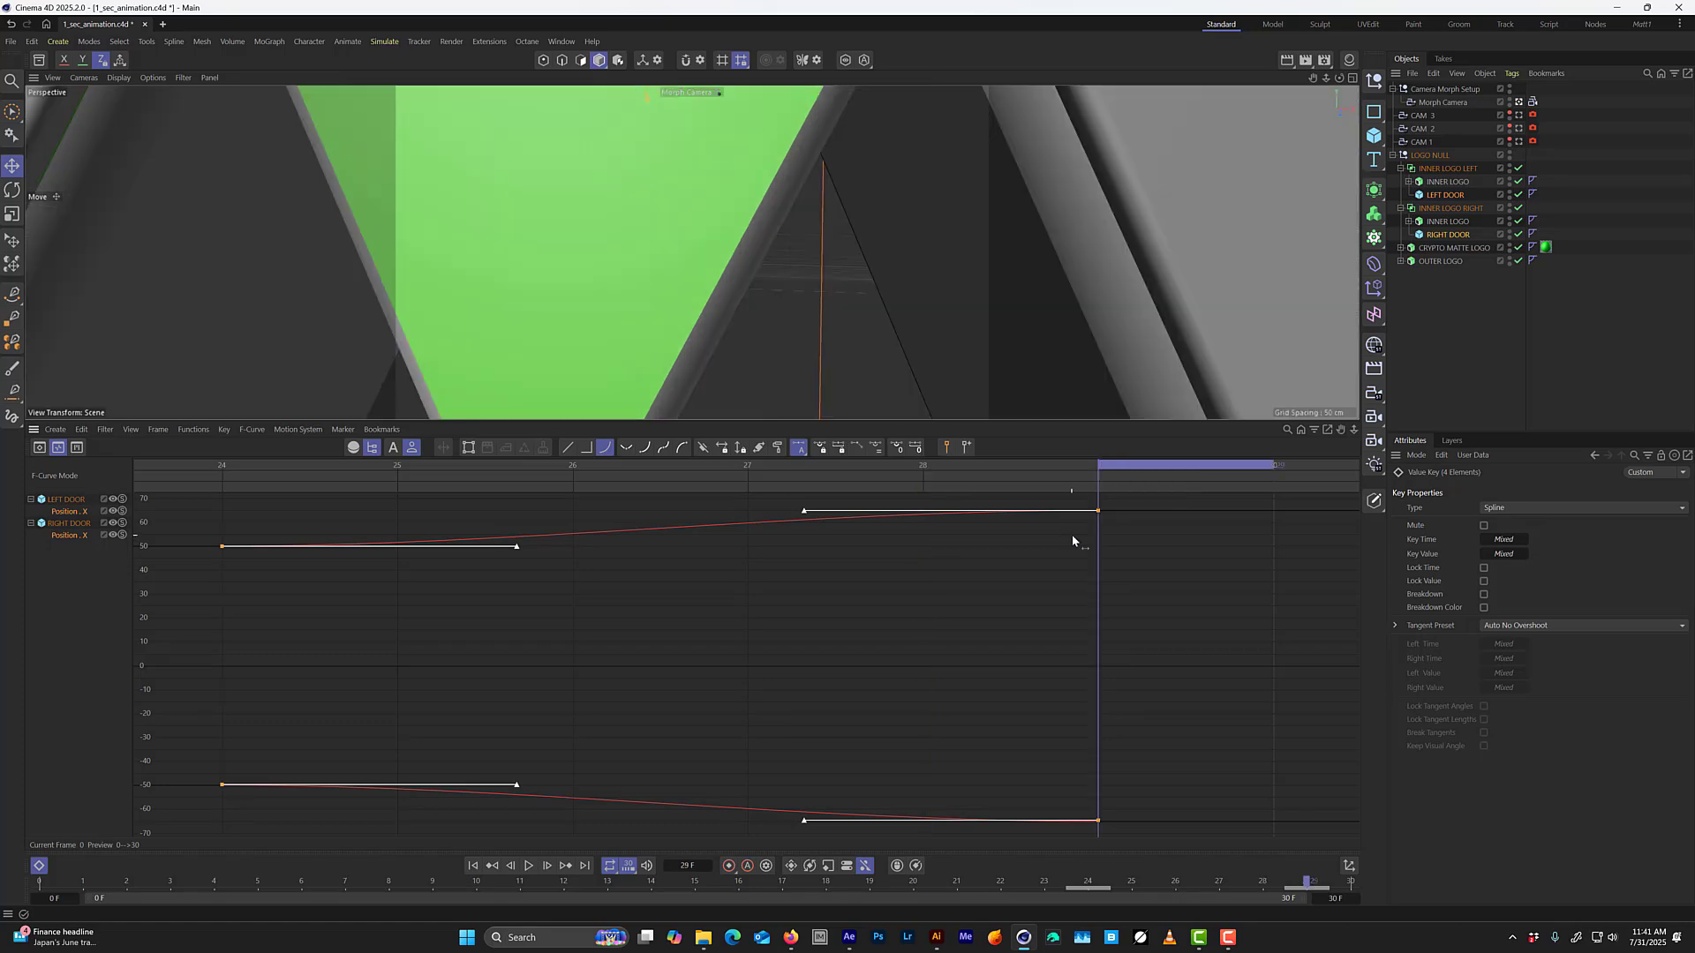
alt+right_drag(1081, 590, 517, 617)
key(Tab)
Move both doors' frame 29 Position X keys to frame 32.
drag(1053, 528, 1139, 579)
scroll(1121, 577, down, 1)
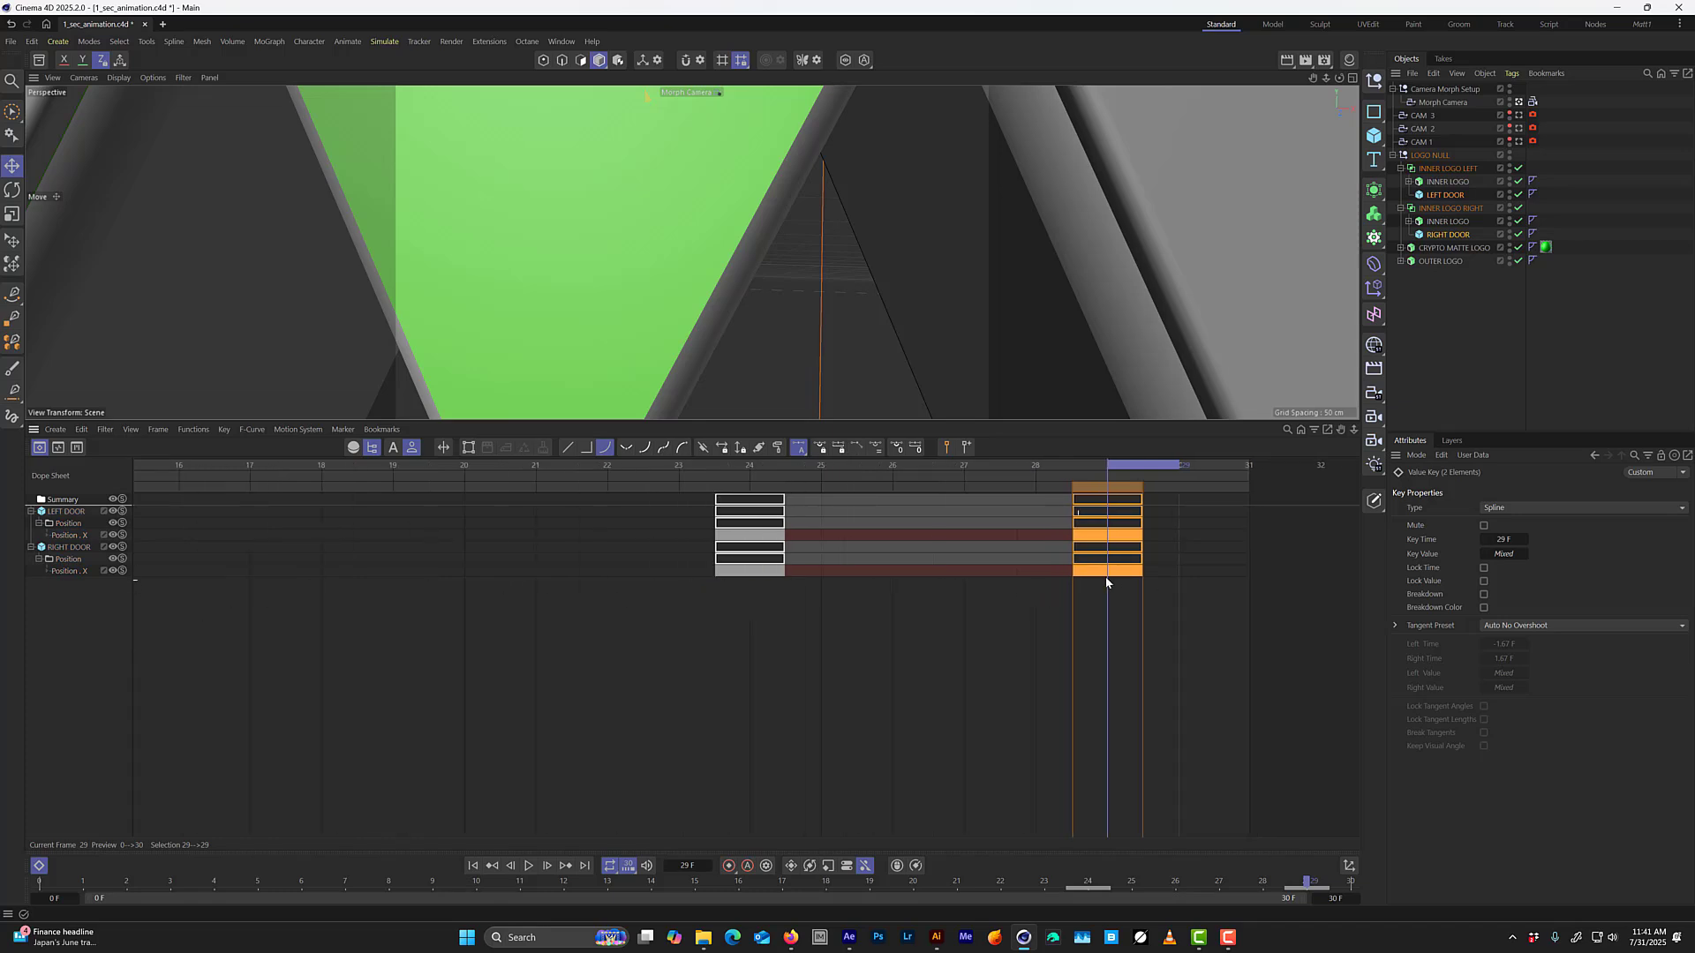
alt+middle_drag(1106, 575, 846, 481)
drag(868, 537, 1036, 552)
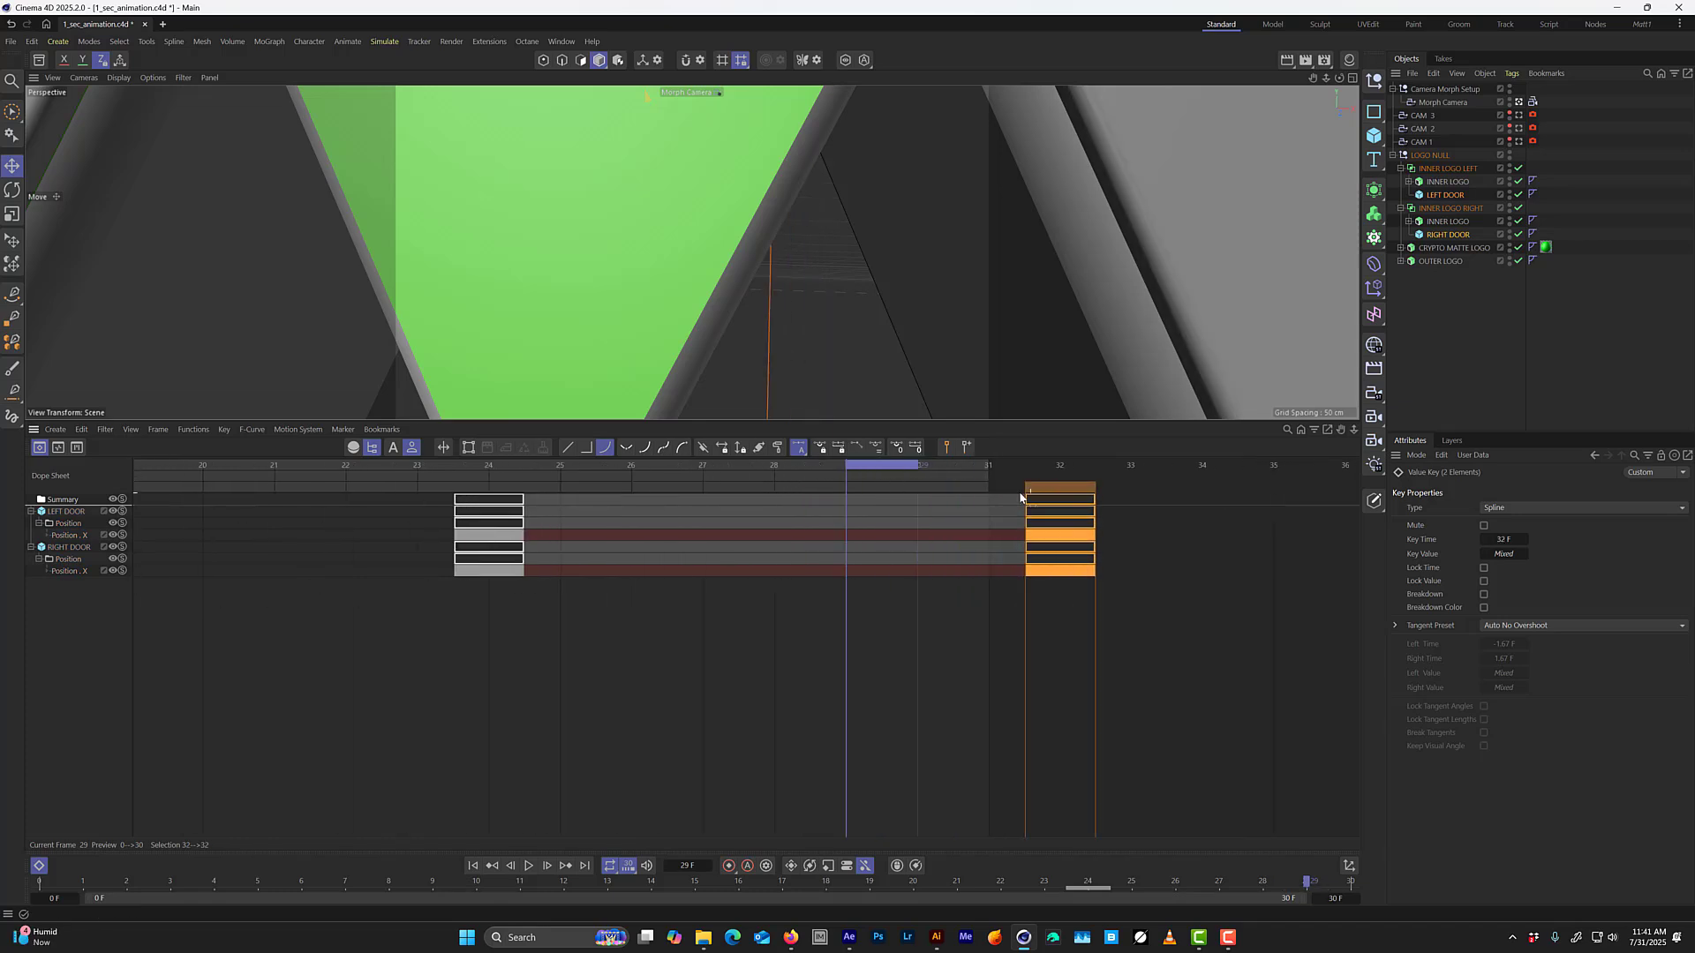
Select both doors' frame 24 Position X keys and lengthen their F-curve tangents to about 6 frames for a slower start.
drag(758, 464, 477, 485)
drag(594, 693, 422, 489)
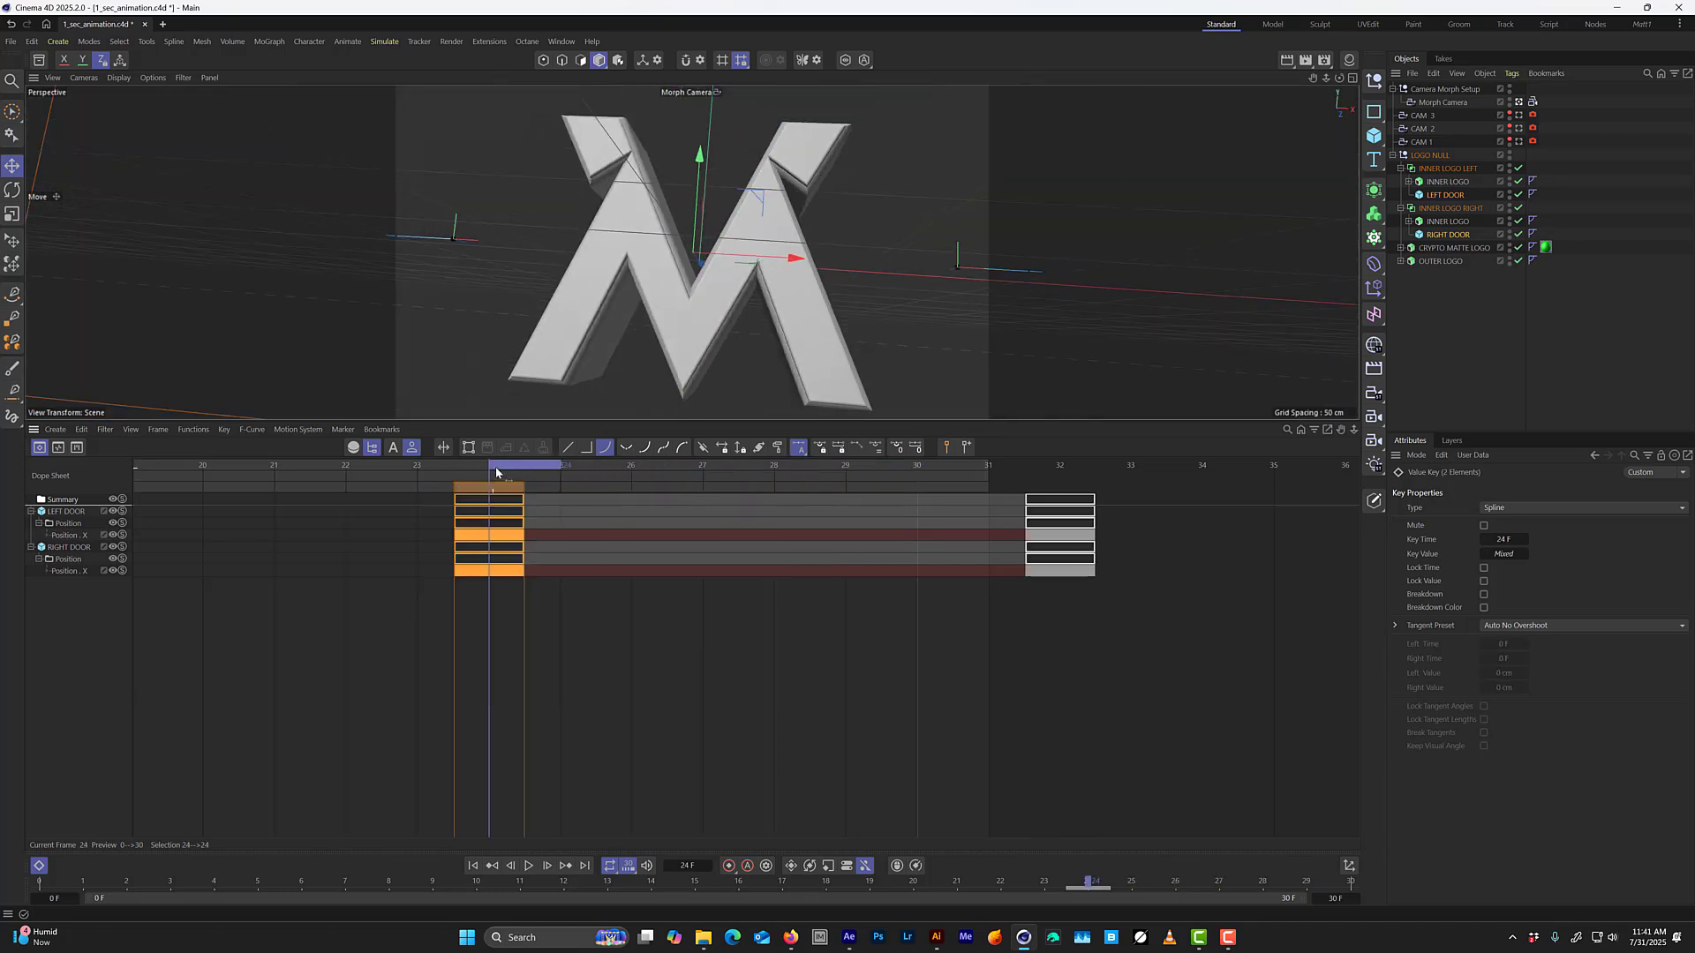
key(Tab)
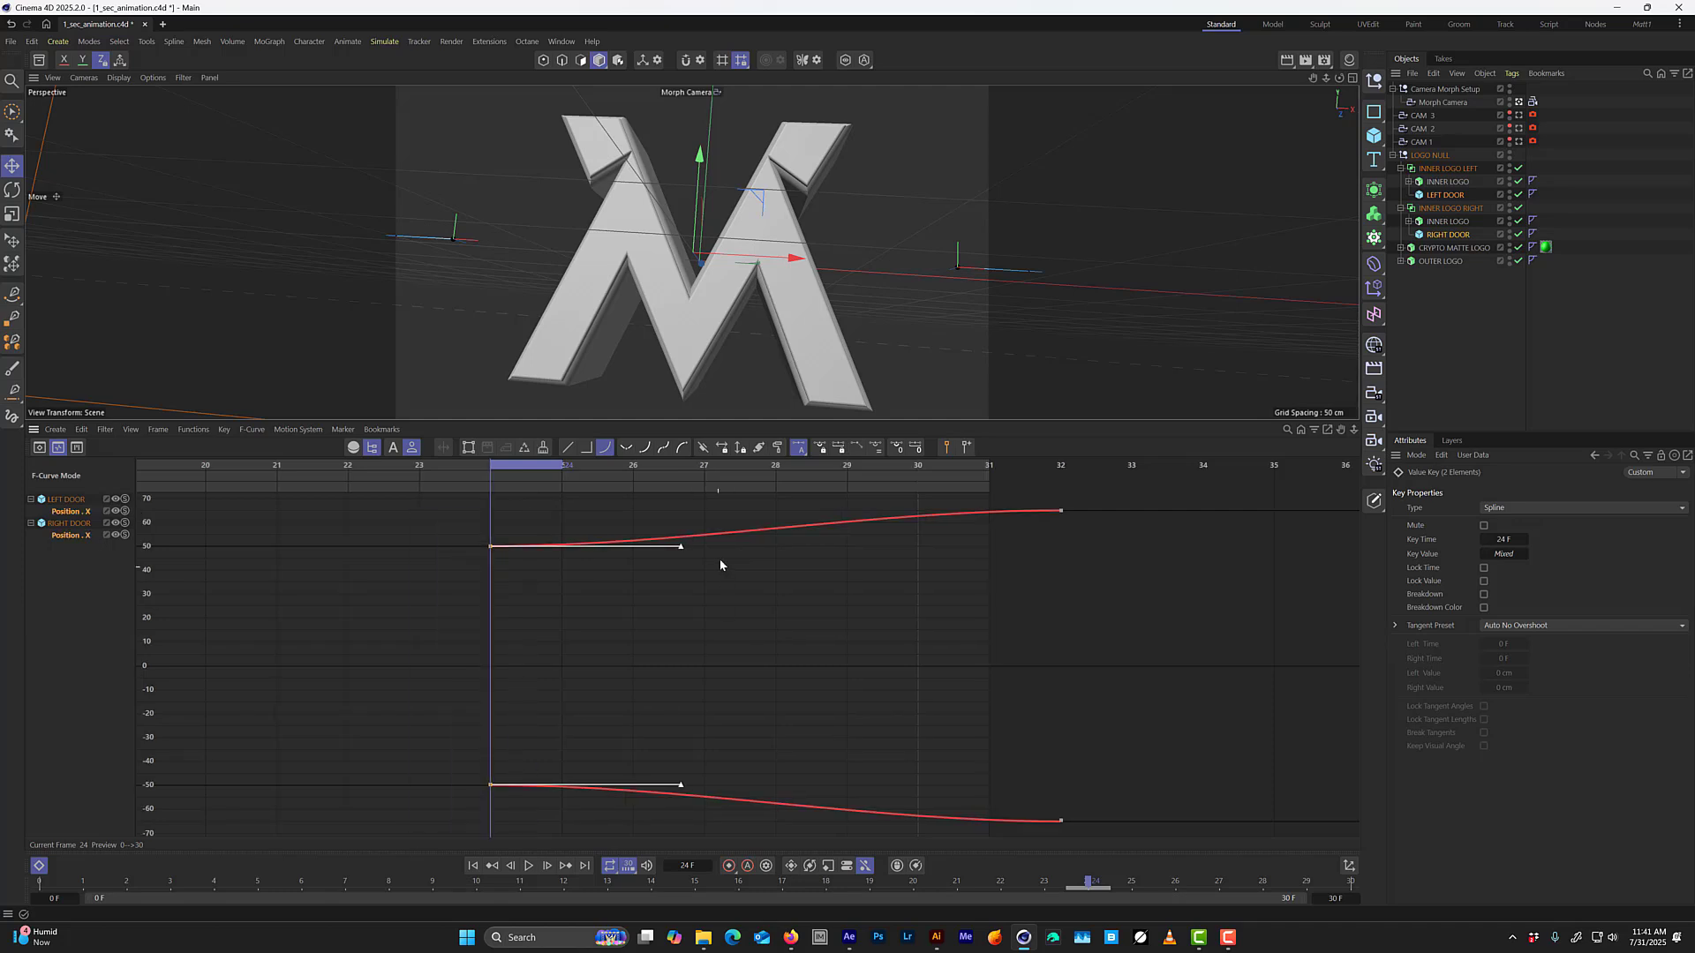
drag(679, 550, 921, 551)
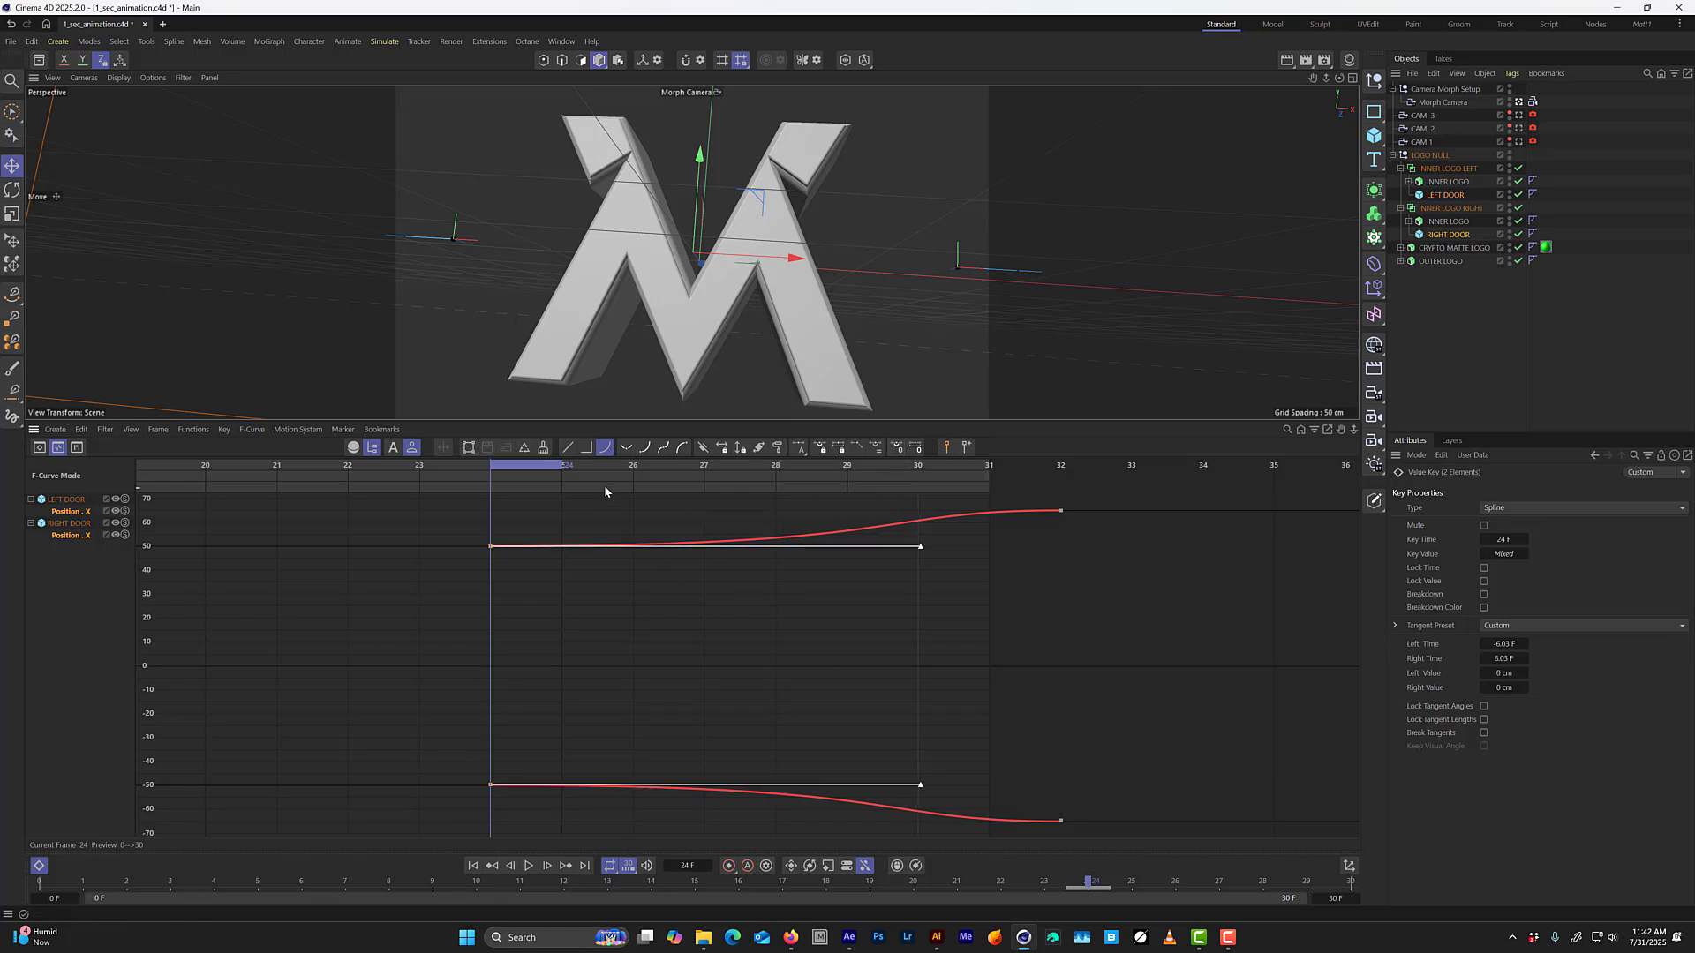
Step back and forth through frames 24 to 30 to examine the timing of the doors opening against the camera move.
drag(518, 469, 520, 545)
key(g)
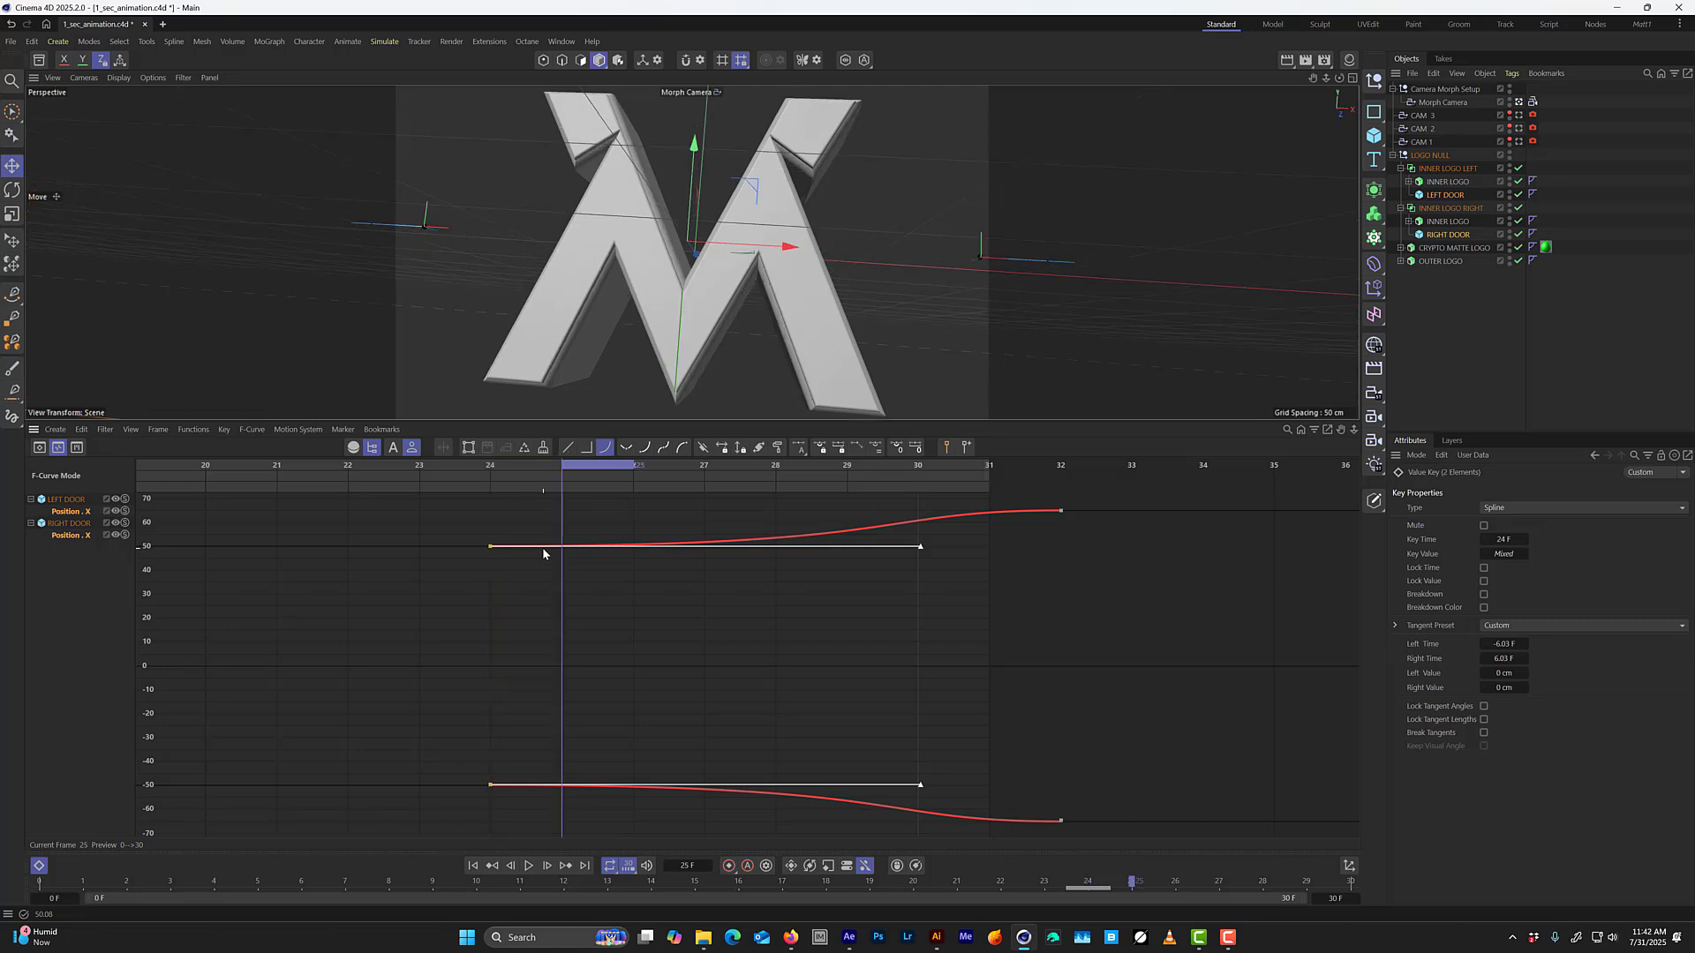
key(f)
key(g)
key(g)
key(g)
key(g)
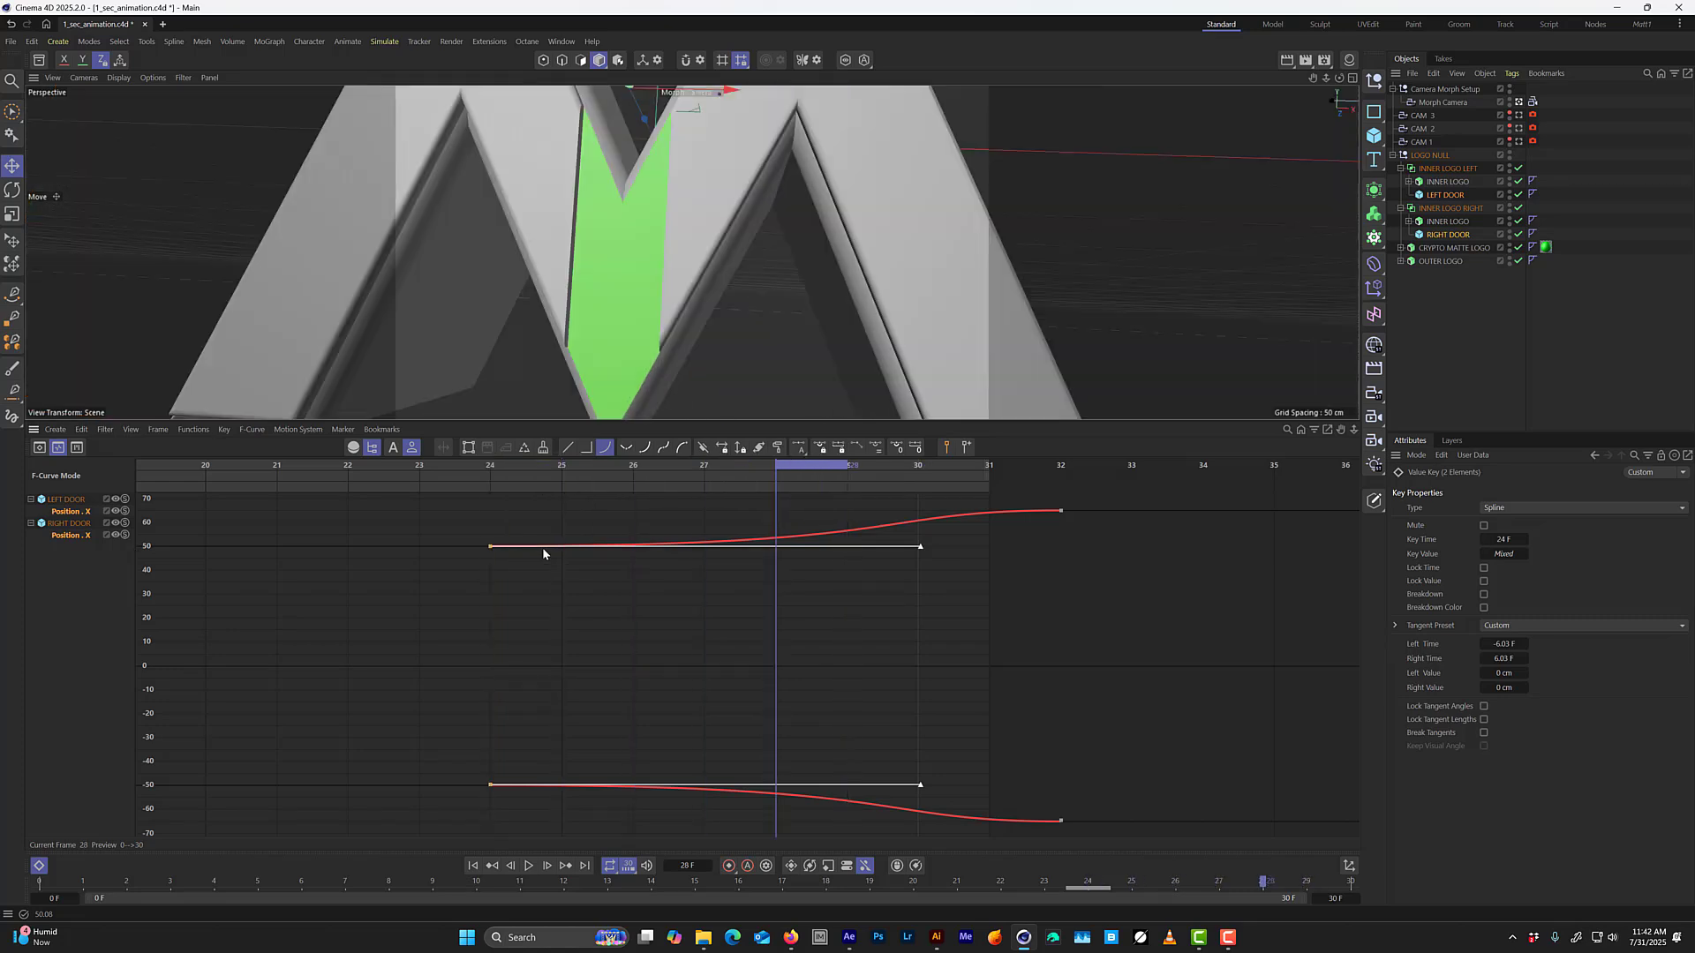
key(f)
key(f)
key(f)
key(g)
key(g)
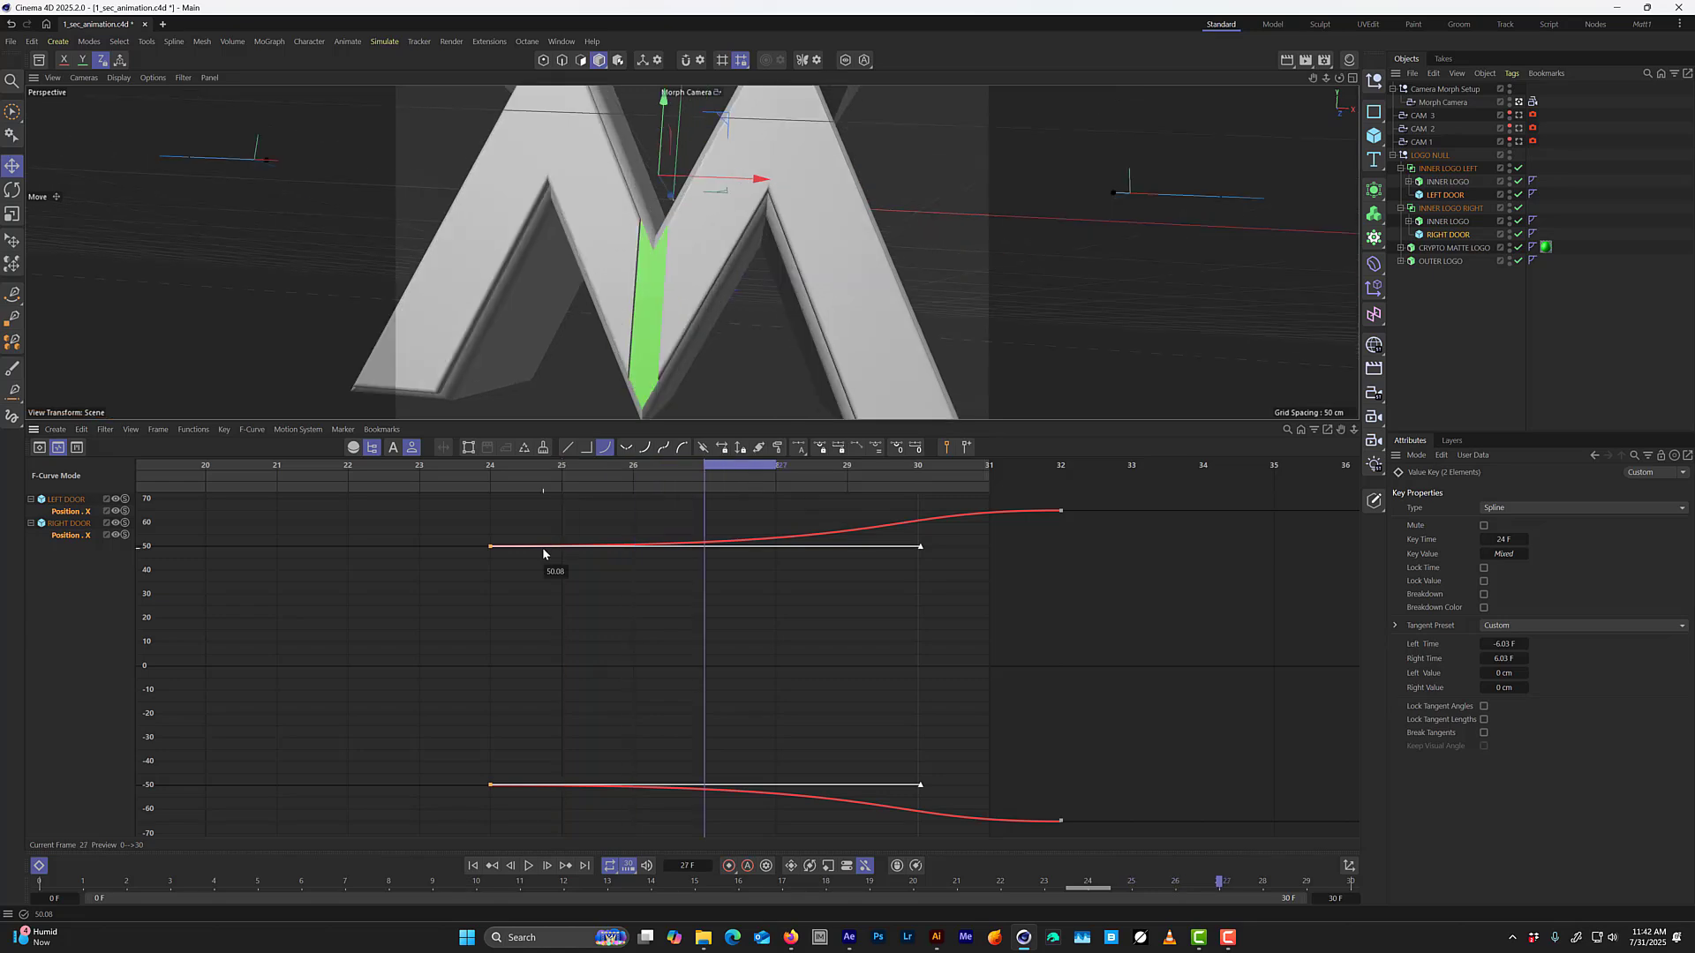
key(f)
key(f)
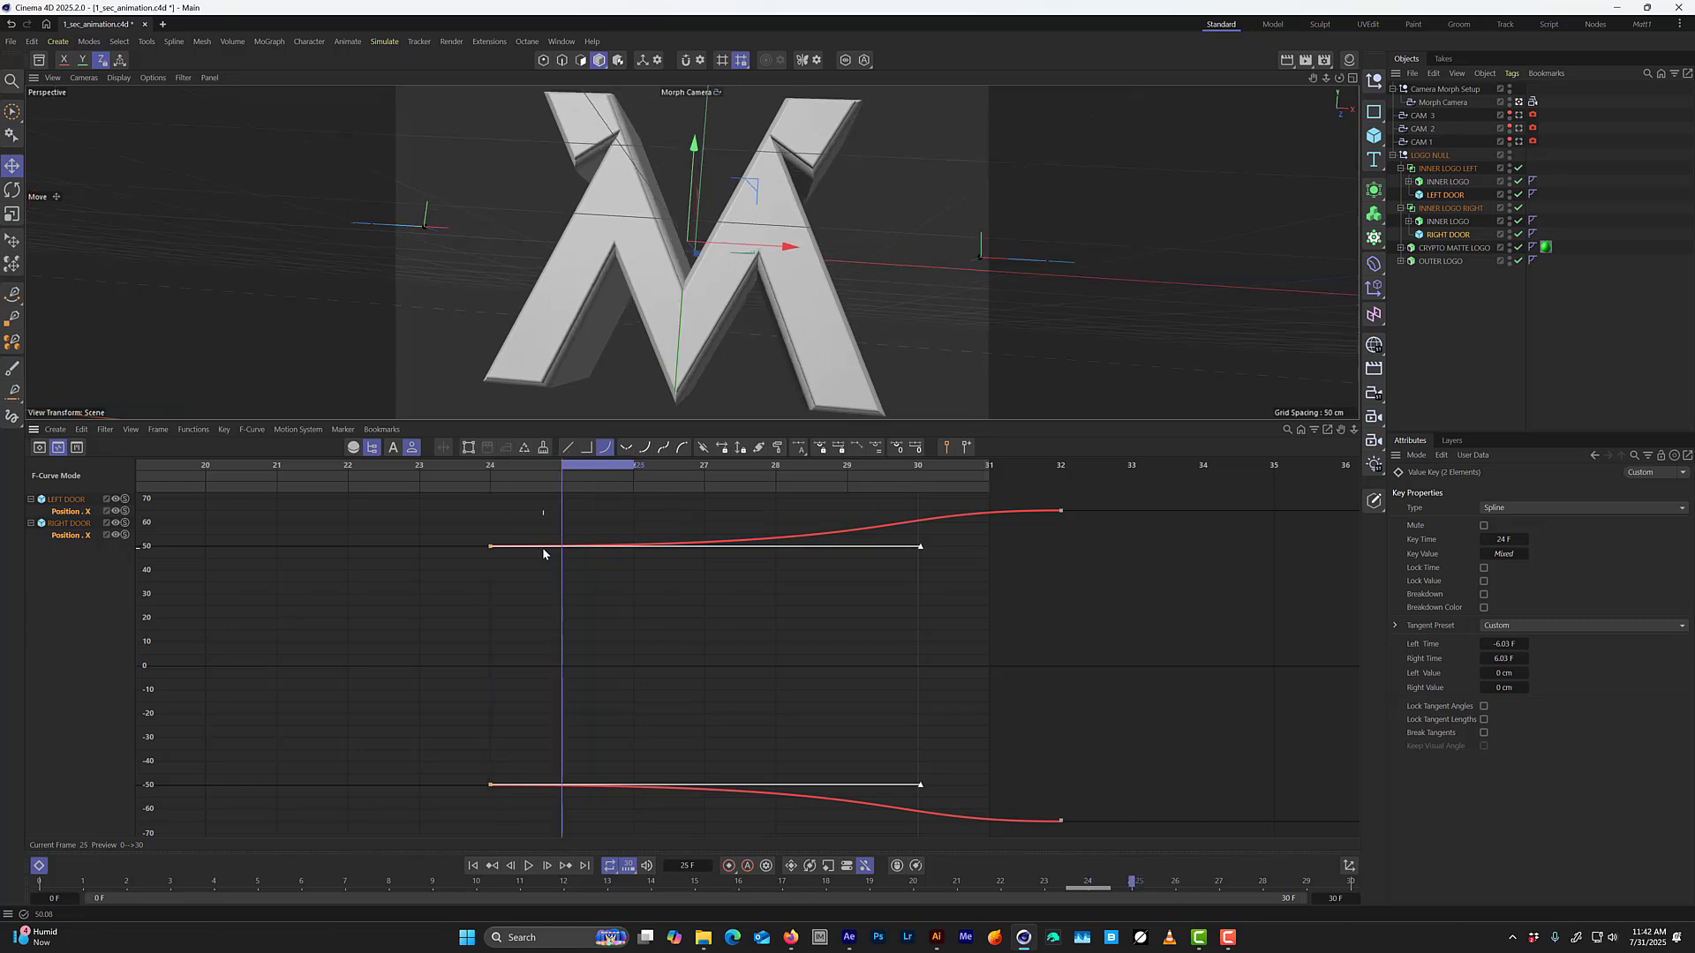
key(g)
key(g)
key(g)
key(g)
key(g)
key(f)
key(f)
key(f)
key(f)
key(f)
key(f)
key(f)
key(f)
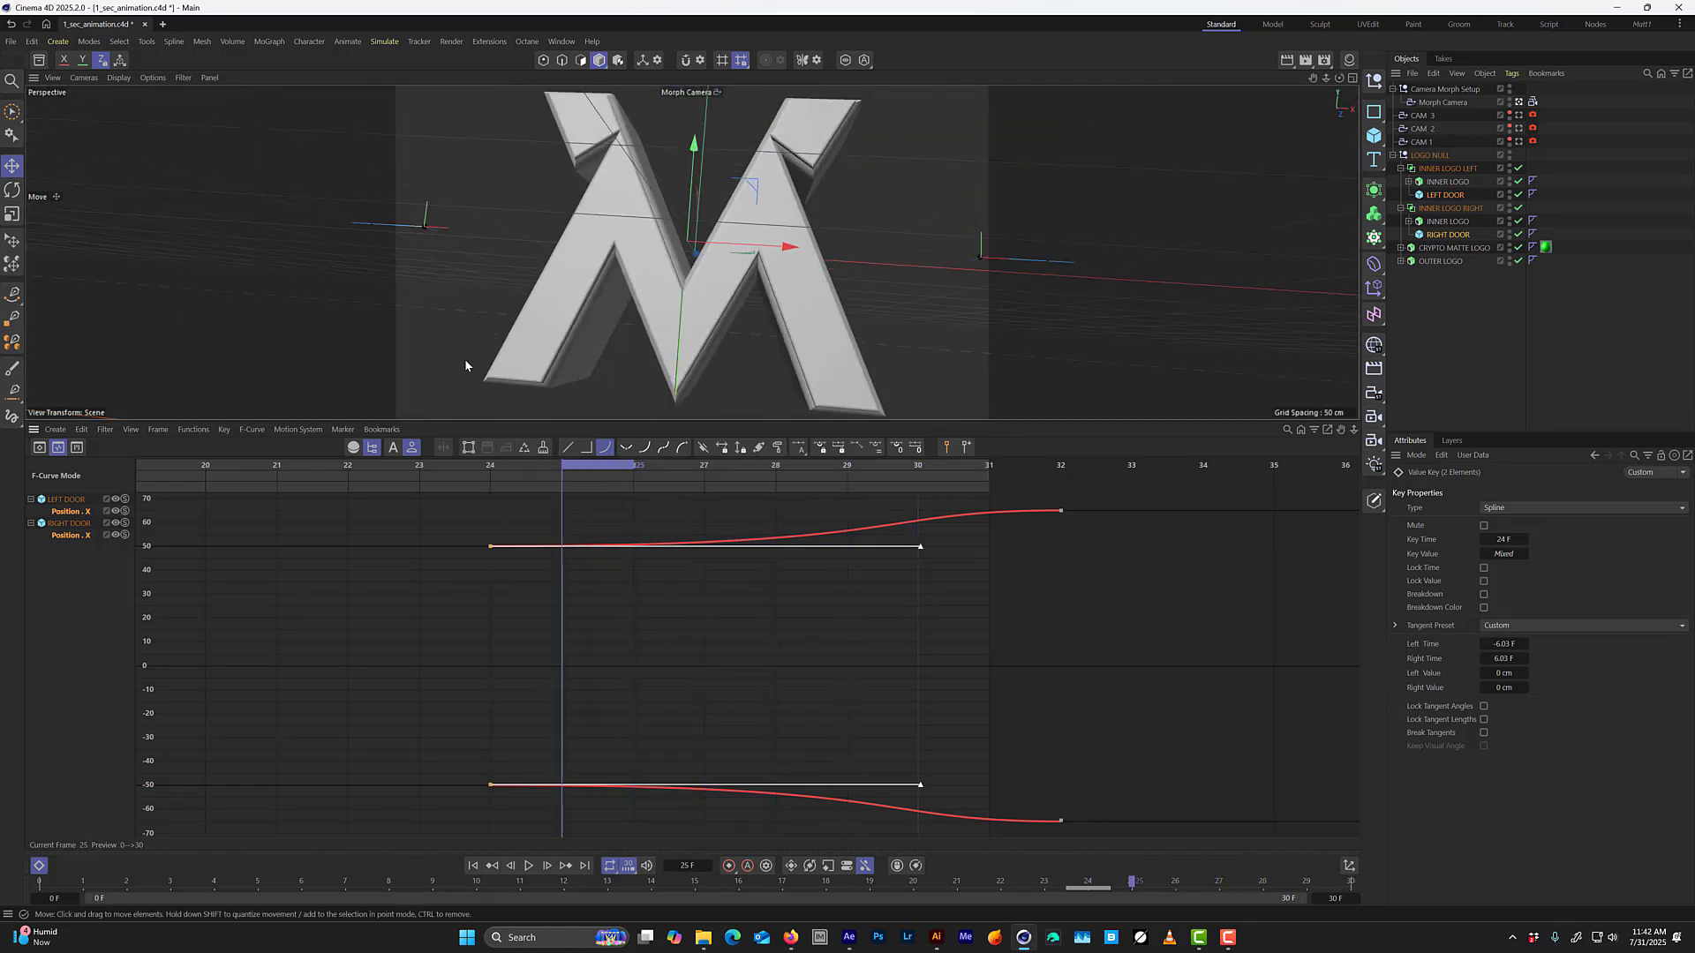
key(g)
key(g)
key(g)
key(g)
key(g)
key(g)
key(f)
key(f)
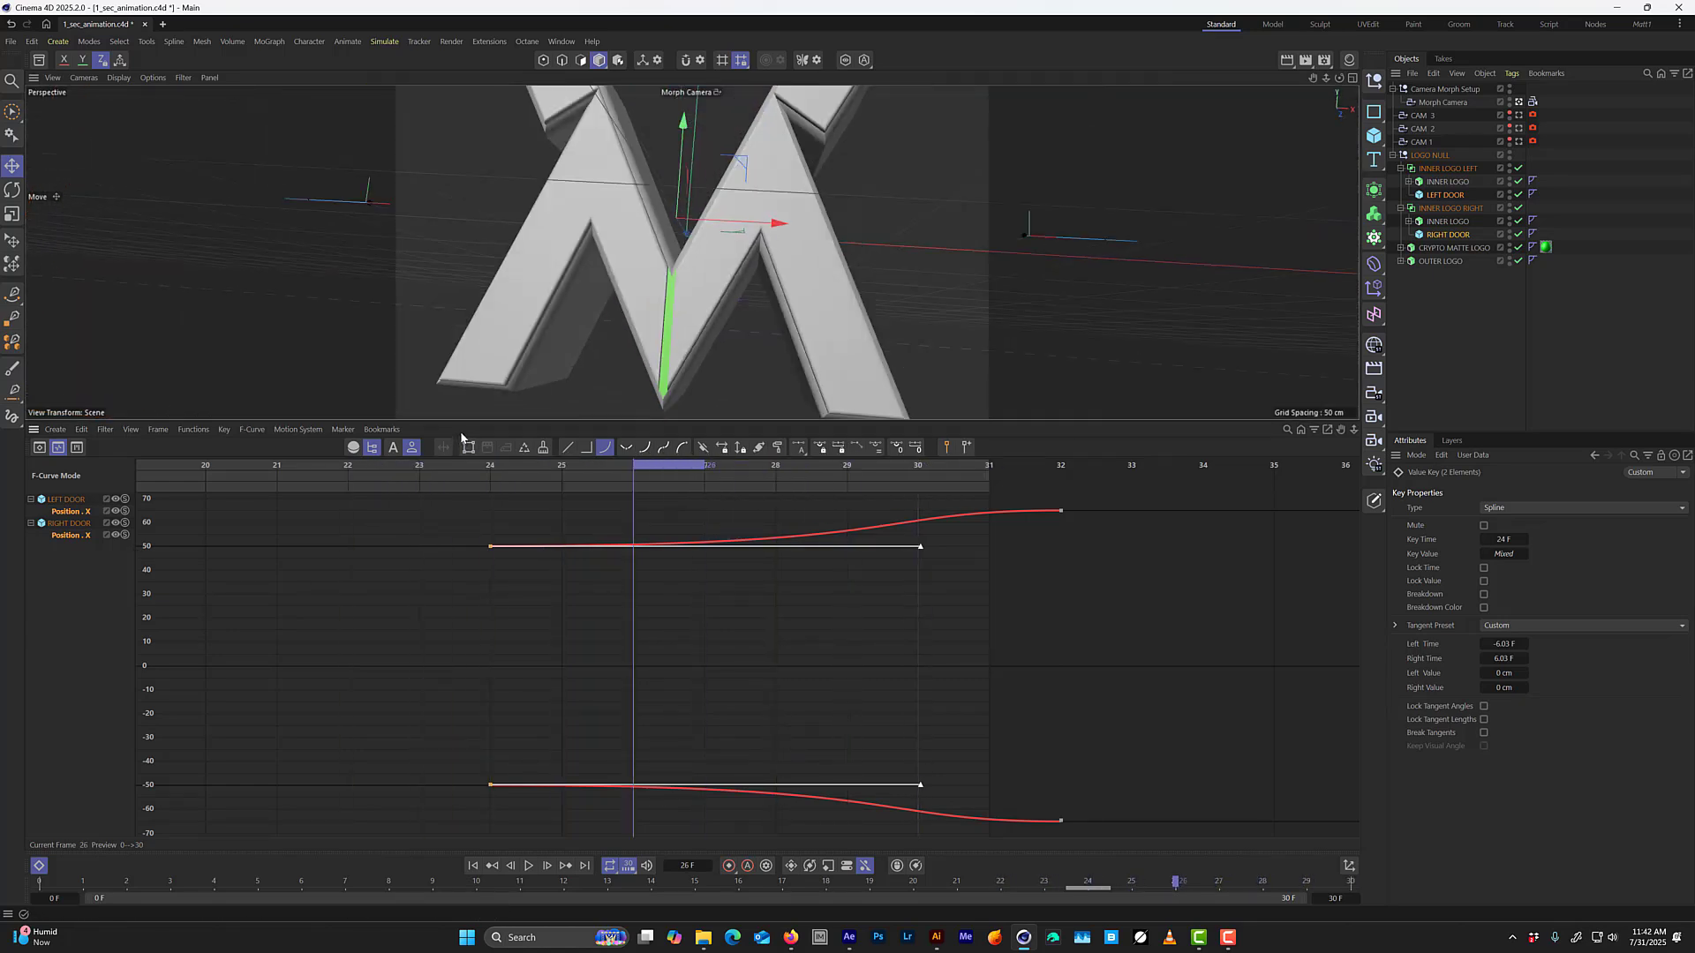
key(f)
key(f)
key(f)
key(f)
key(g)
key(g)
key(g)
key(g)
key(g)
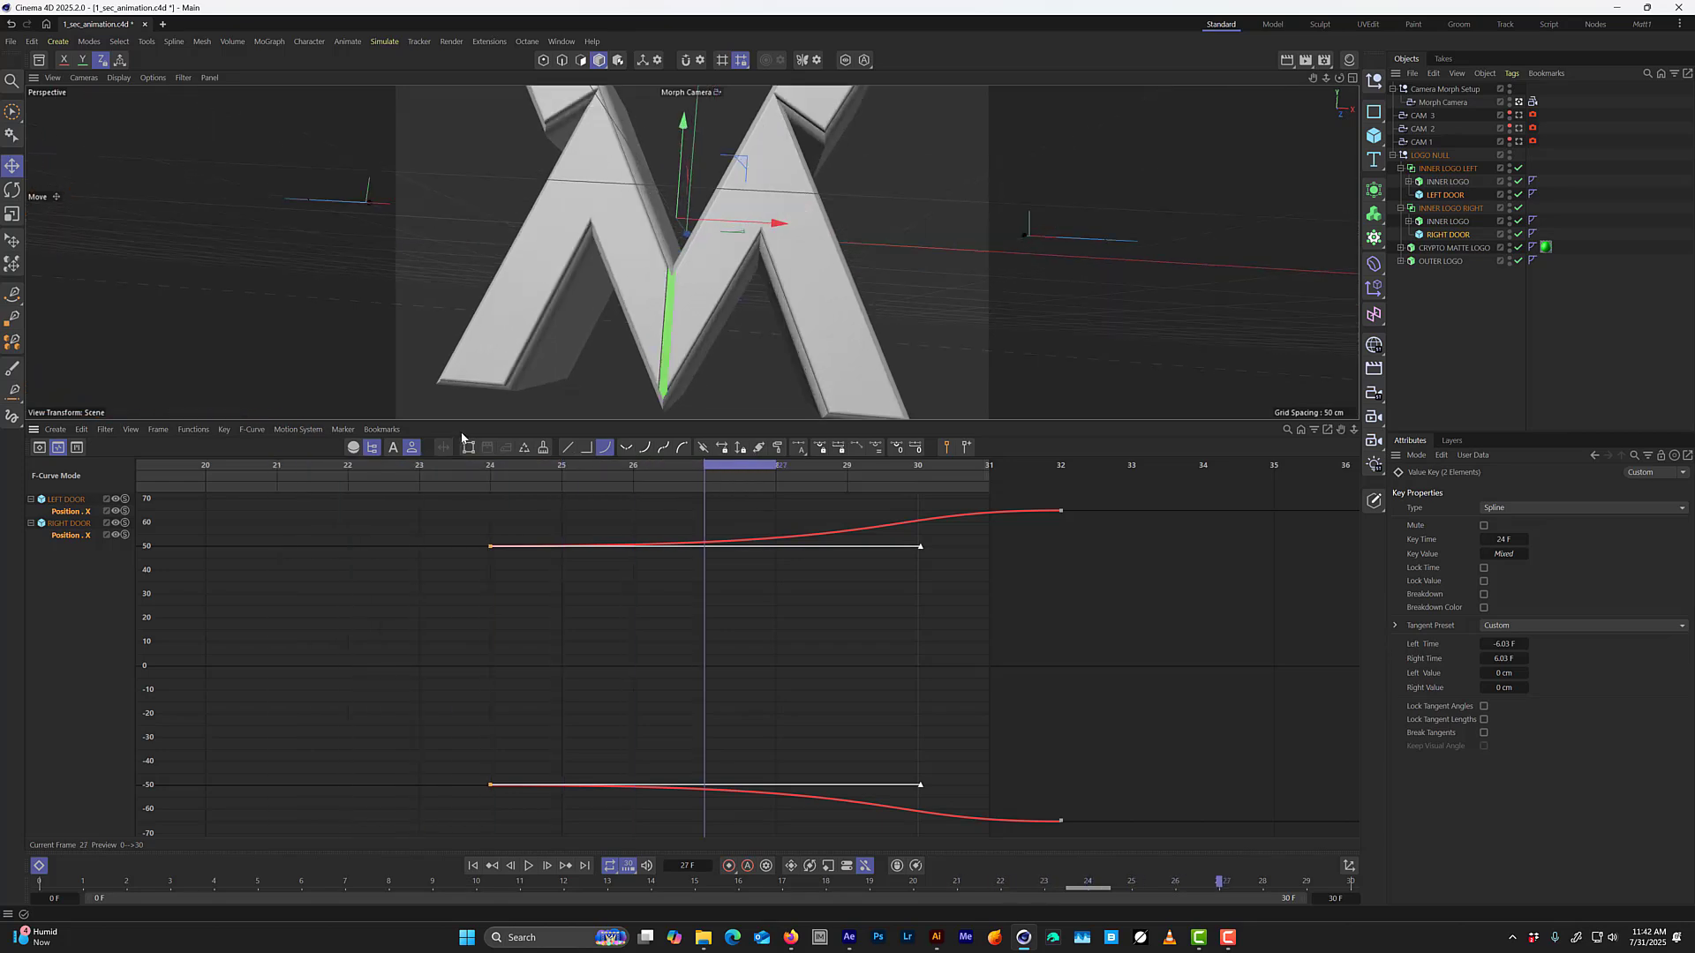
key(g)
key(g)
key(f)
key(f)
key(f)
key(f)
key(f)
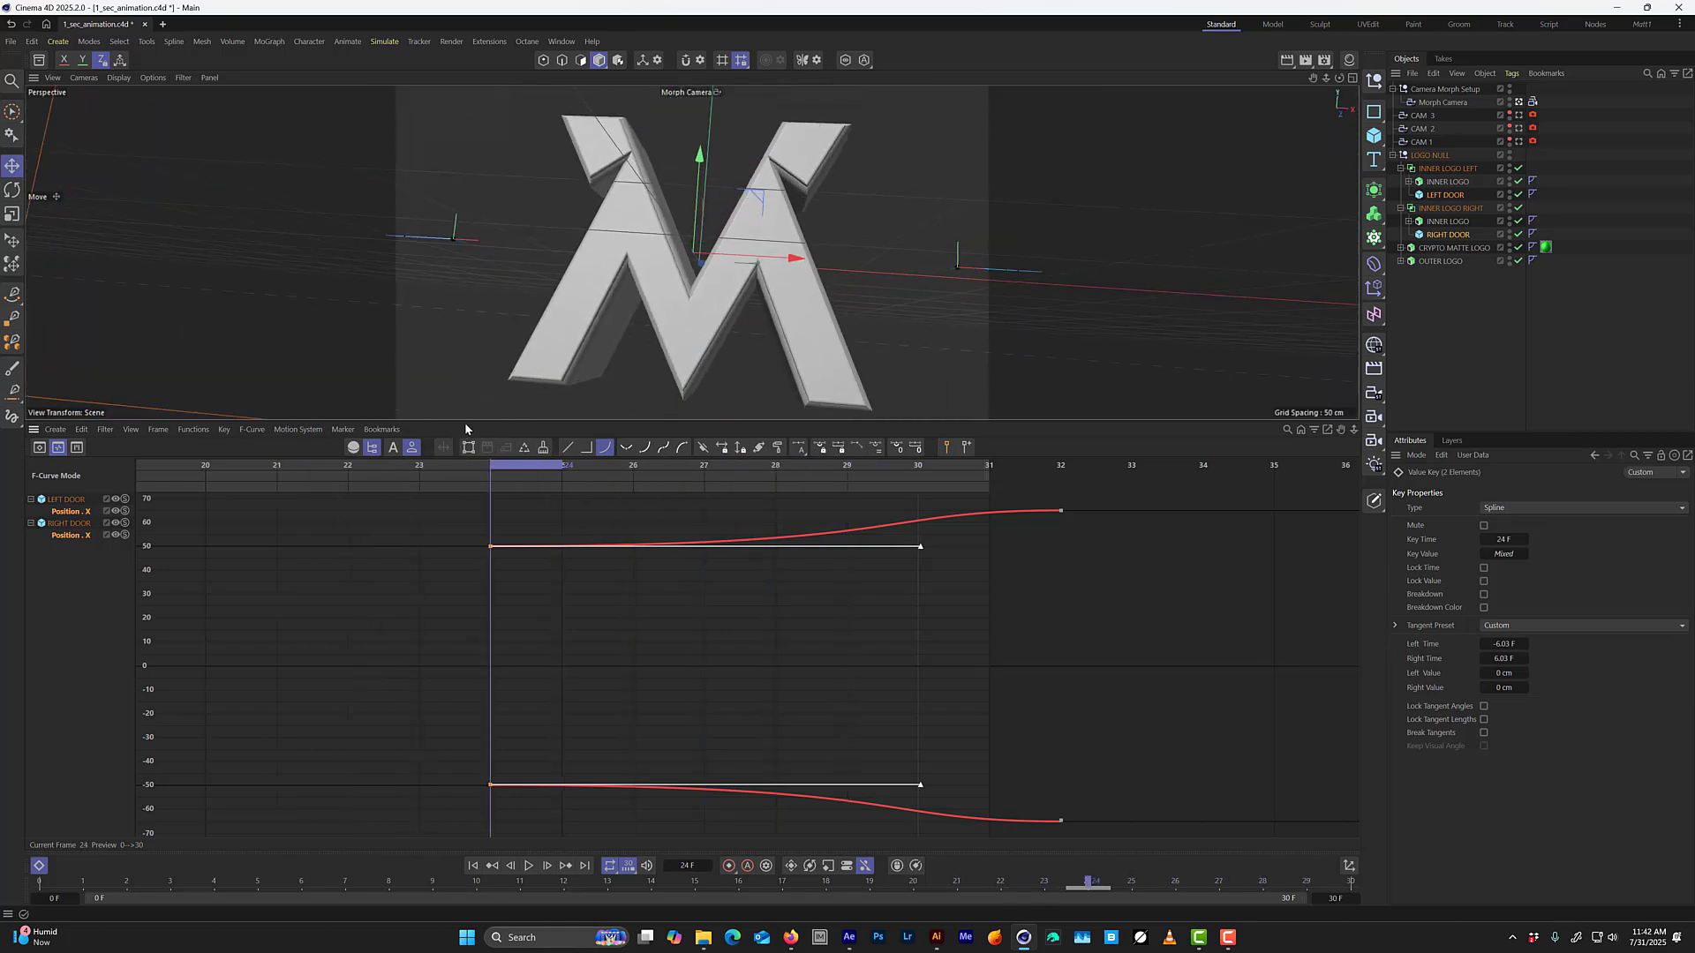
key(g)
key(g)
key(g)
key(g)
key(g)
key(g)
key(f)
key(f)
key(f)
key(f)
key(f)
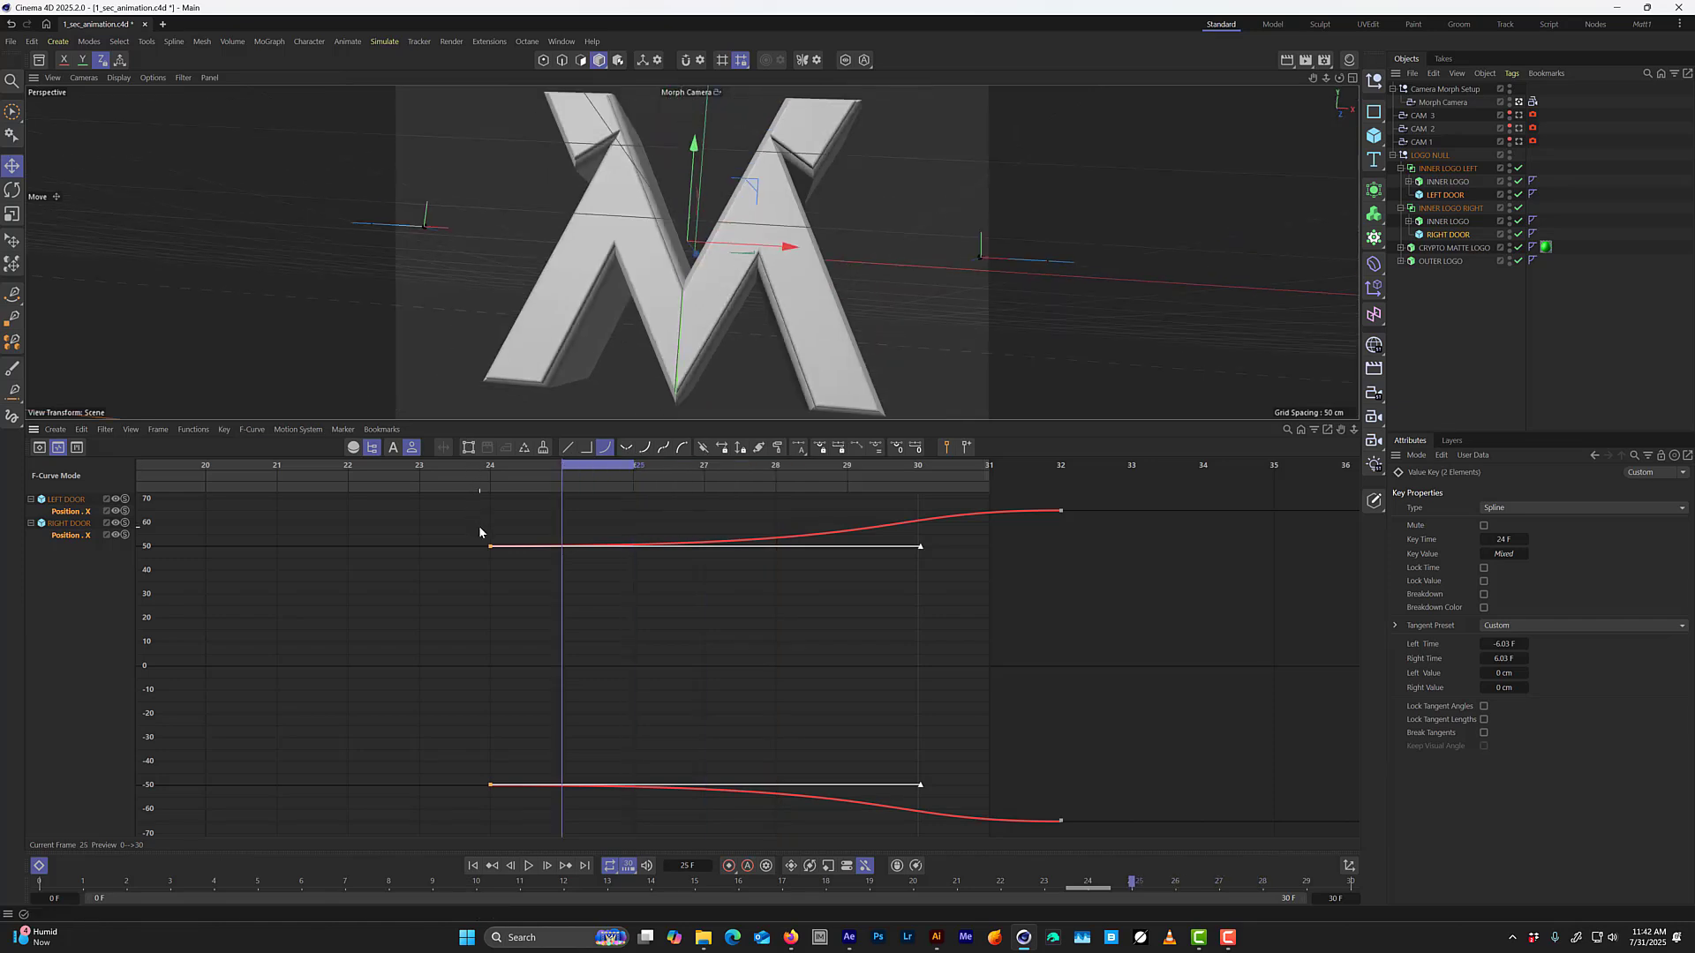
key(g)
key(g)
key(g)
key(f)
key(f)
key(f)
key(g)
key(f)
key(f)
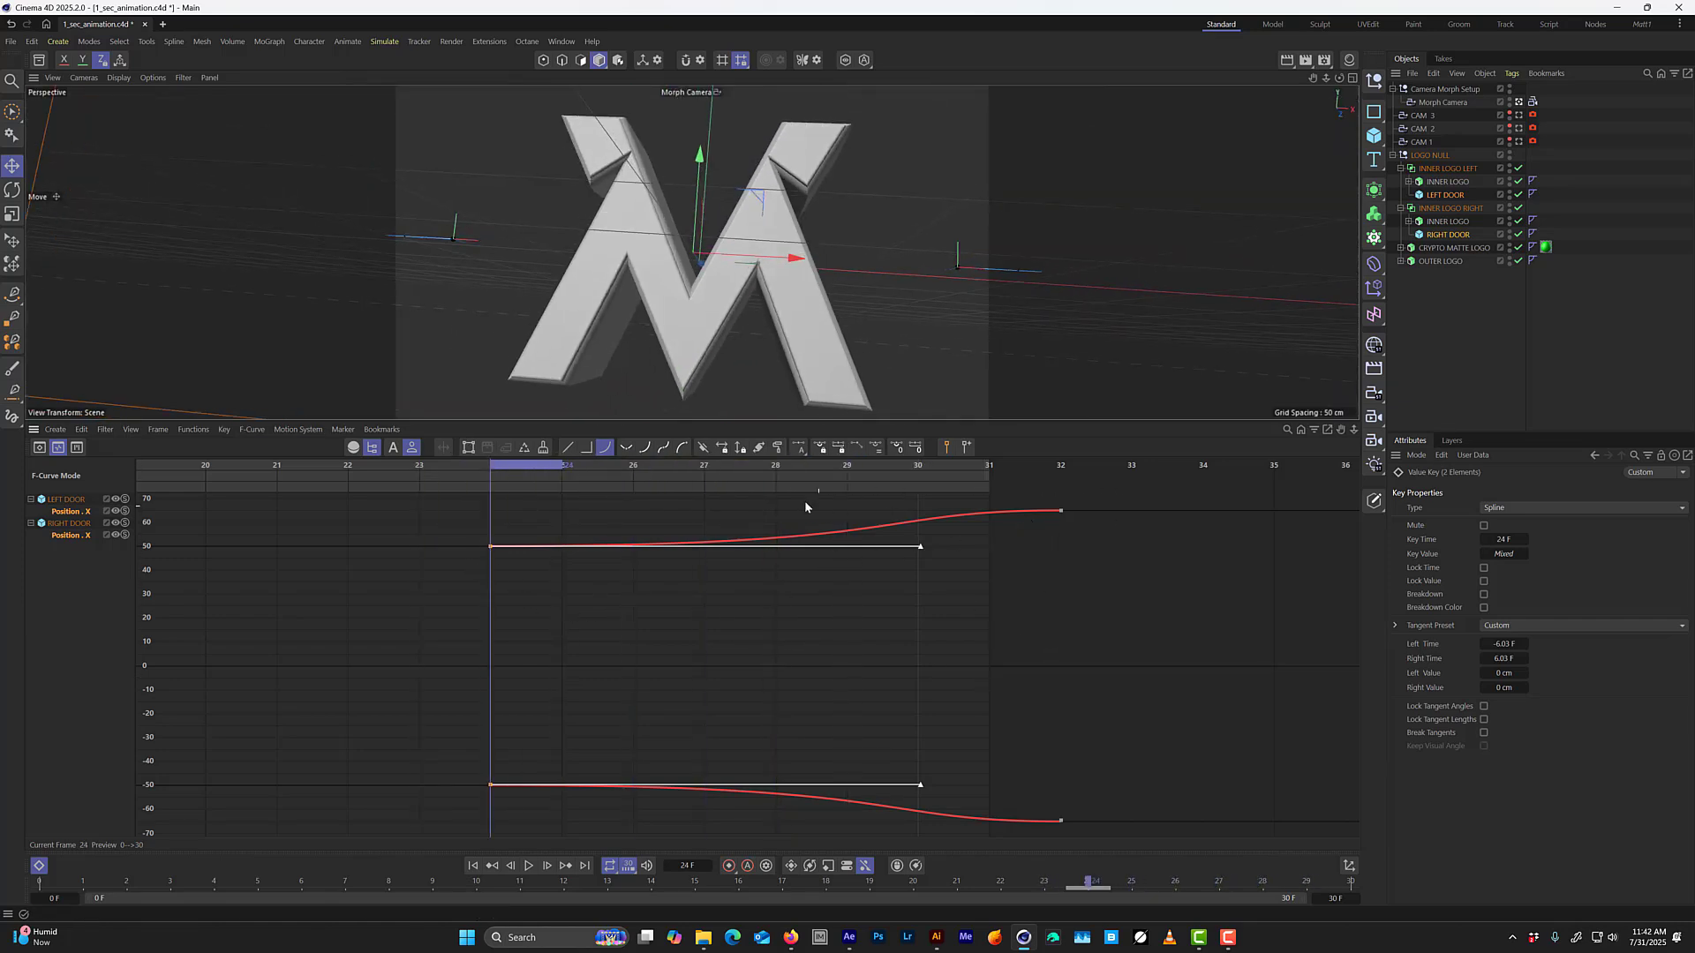
drag(703, 472, 893, 496)
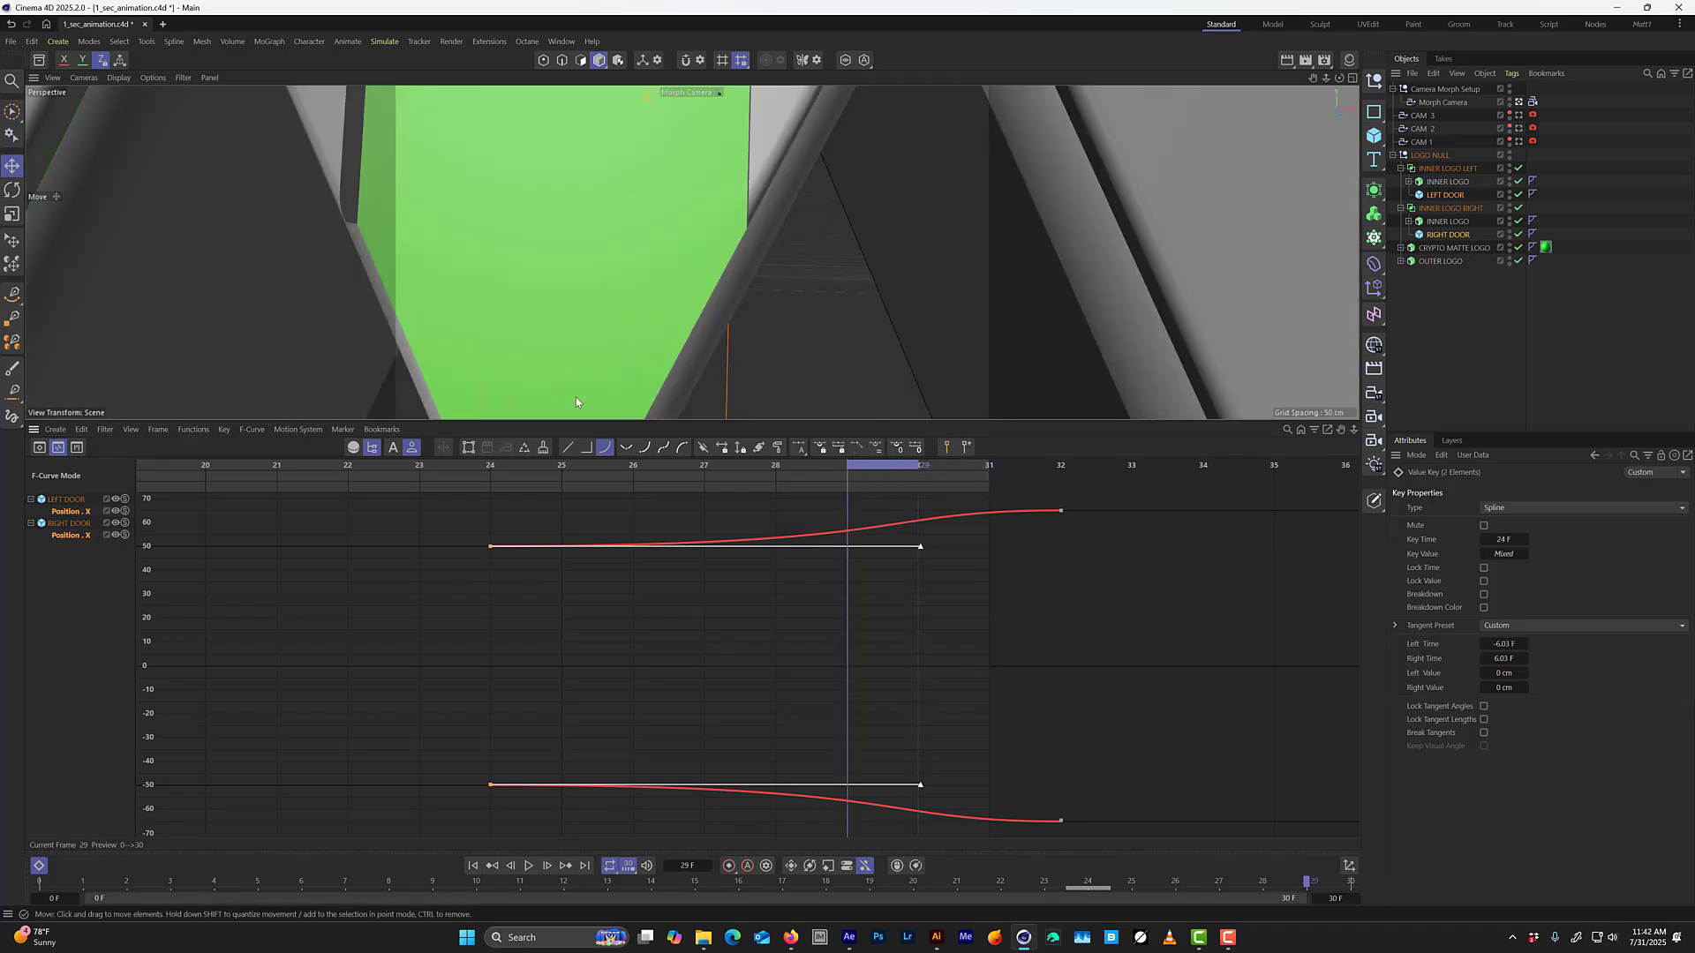
key(g)
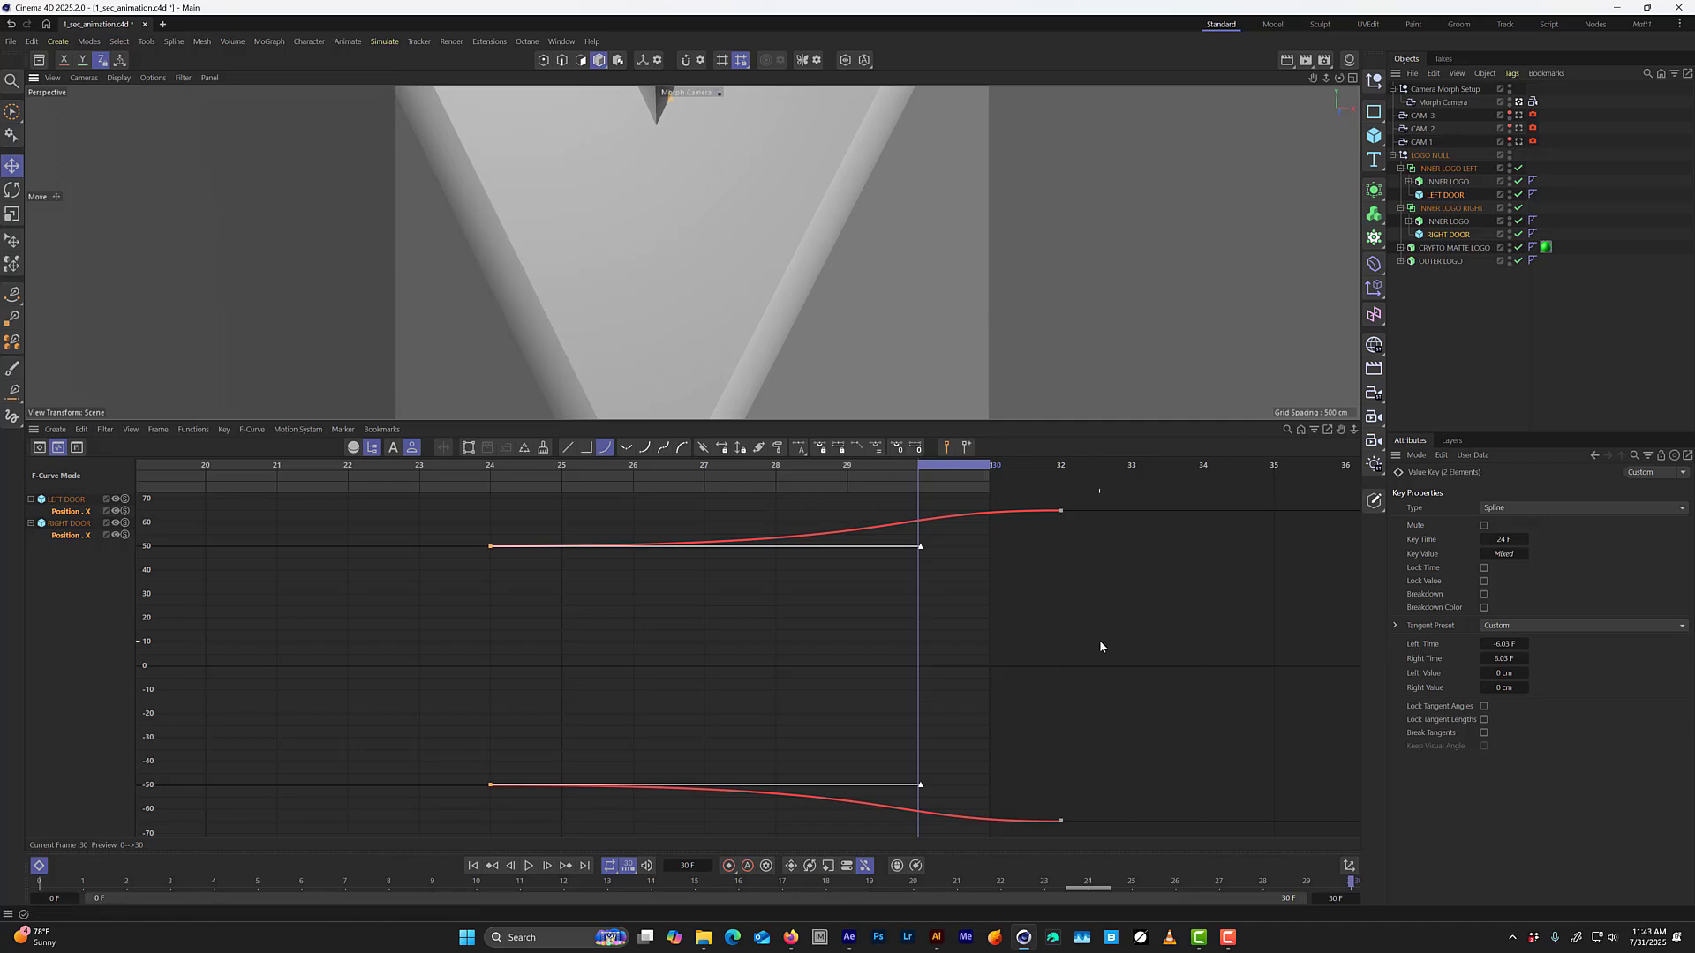
Deselect the door keys and display the F-curve of the Morph Camera tag's Blend parameter in the timeline.
click(1114, 621)
key(Tab)
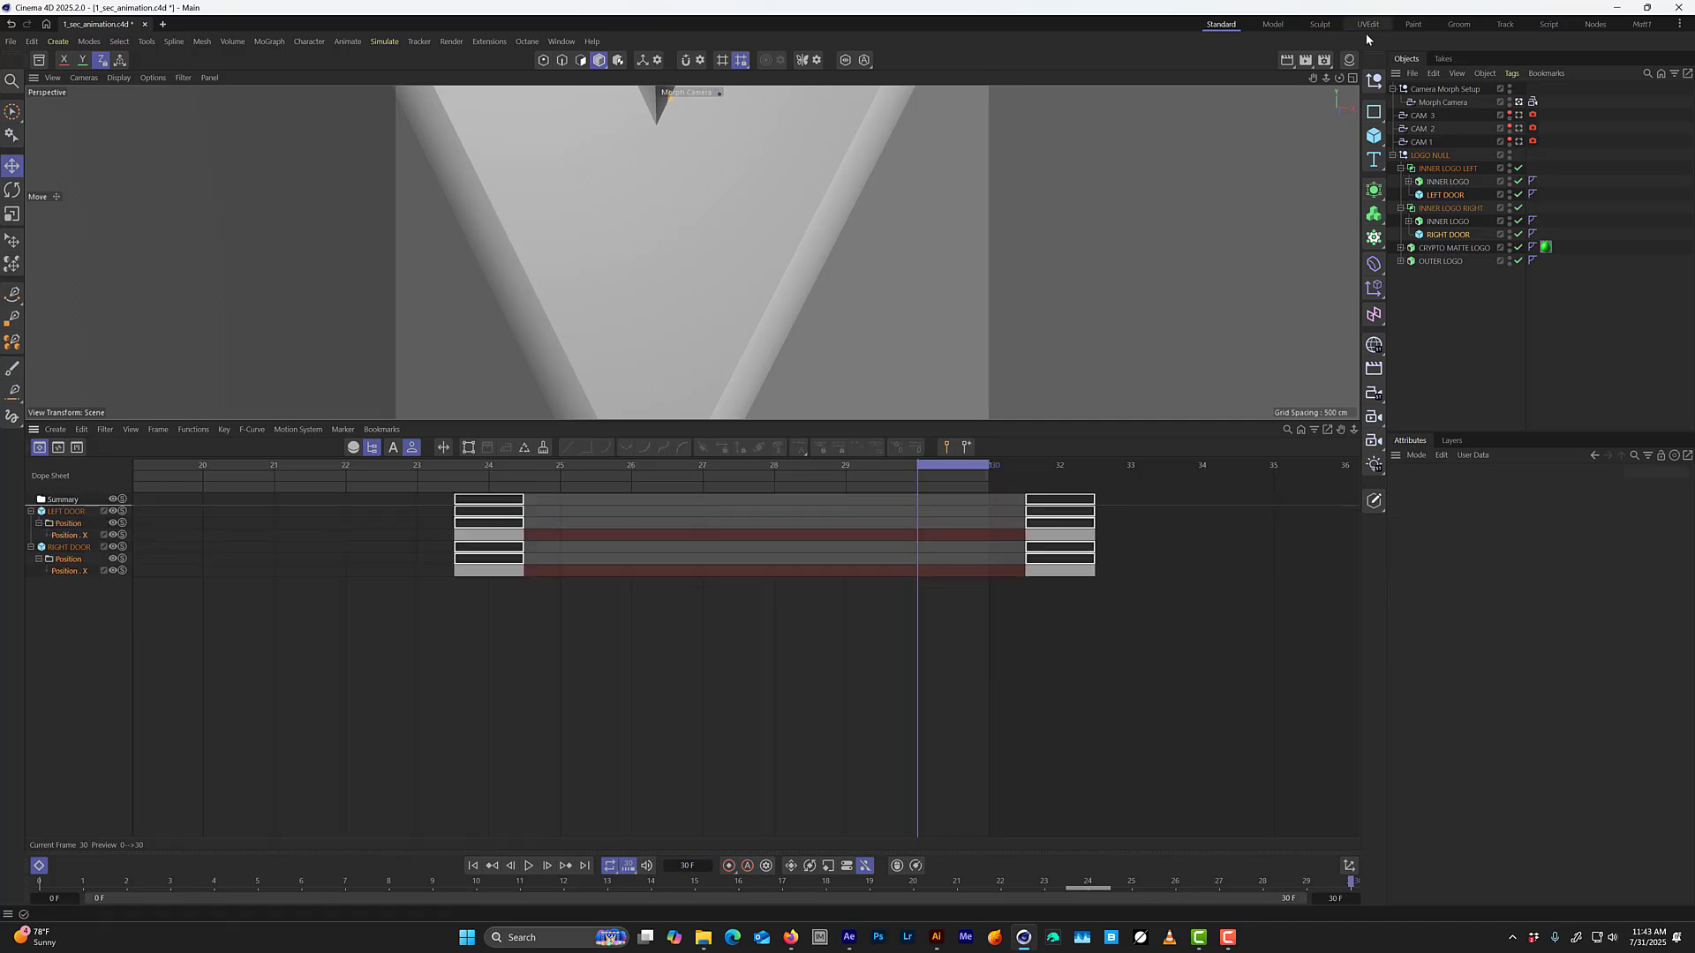
click(1463, 104)
click(1532, 102)
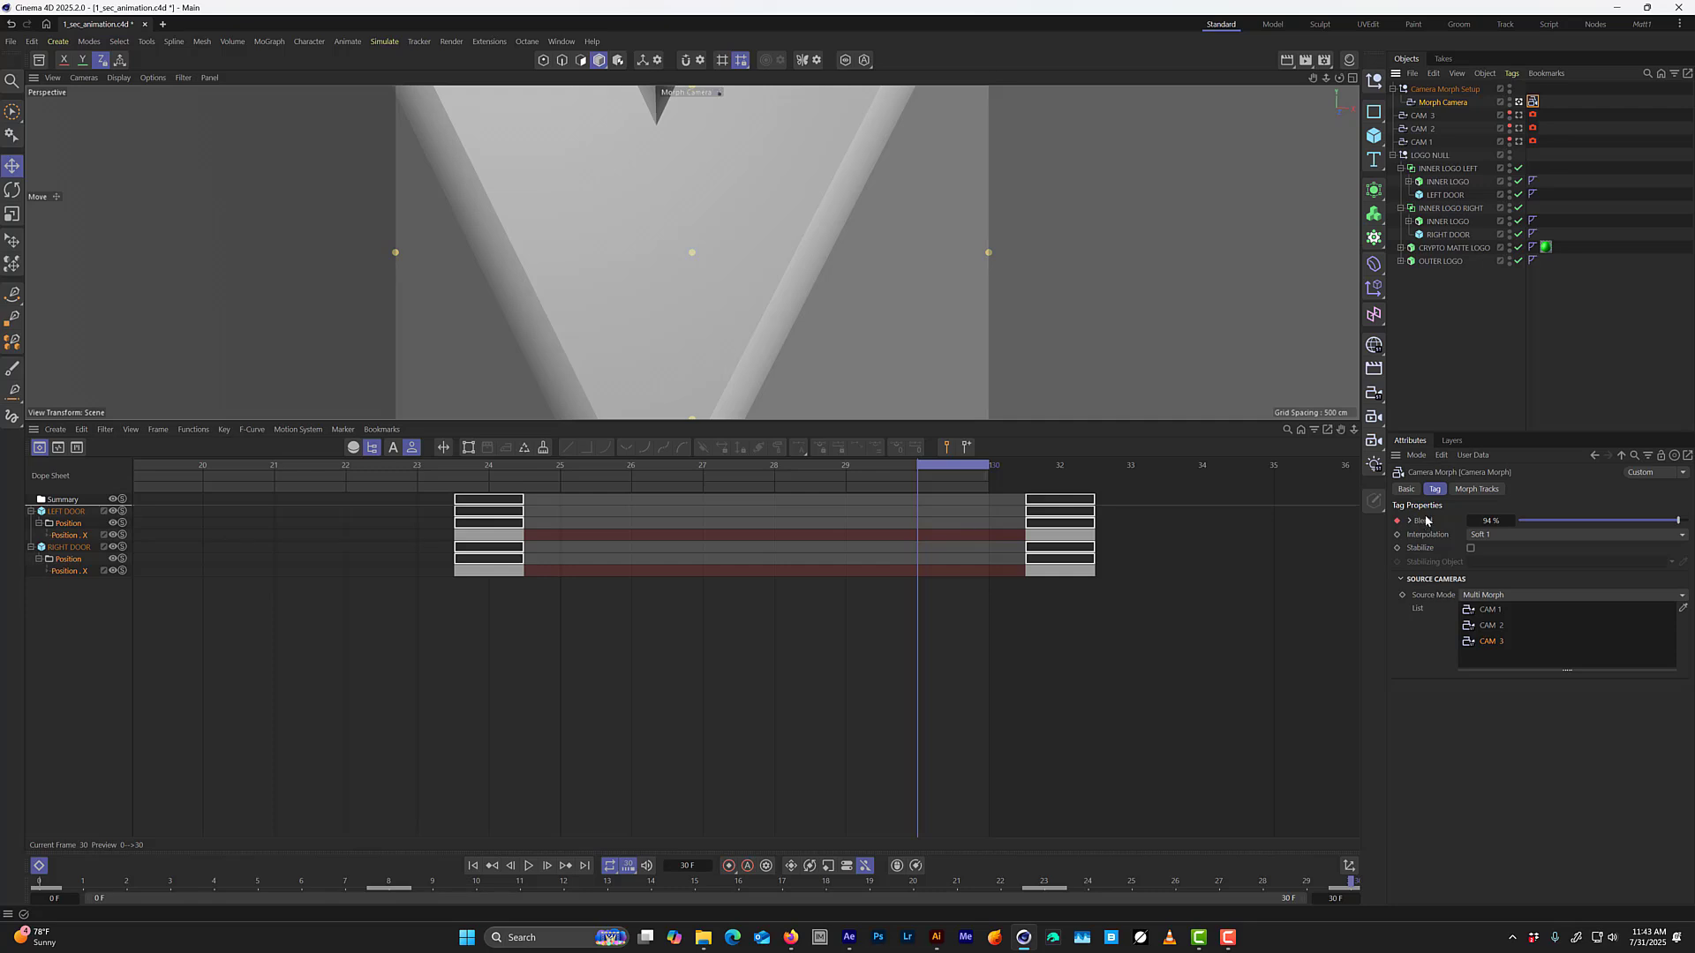
right_click(1424, 522)
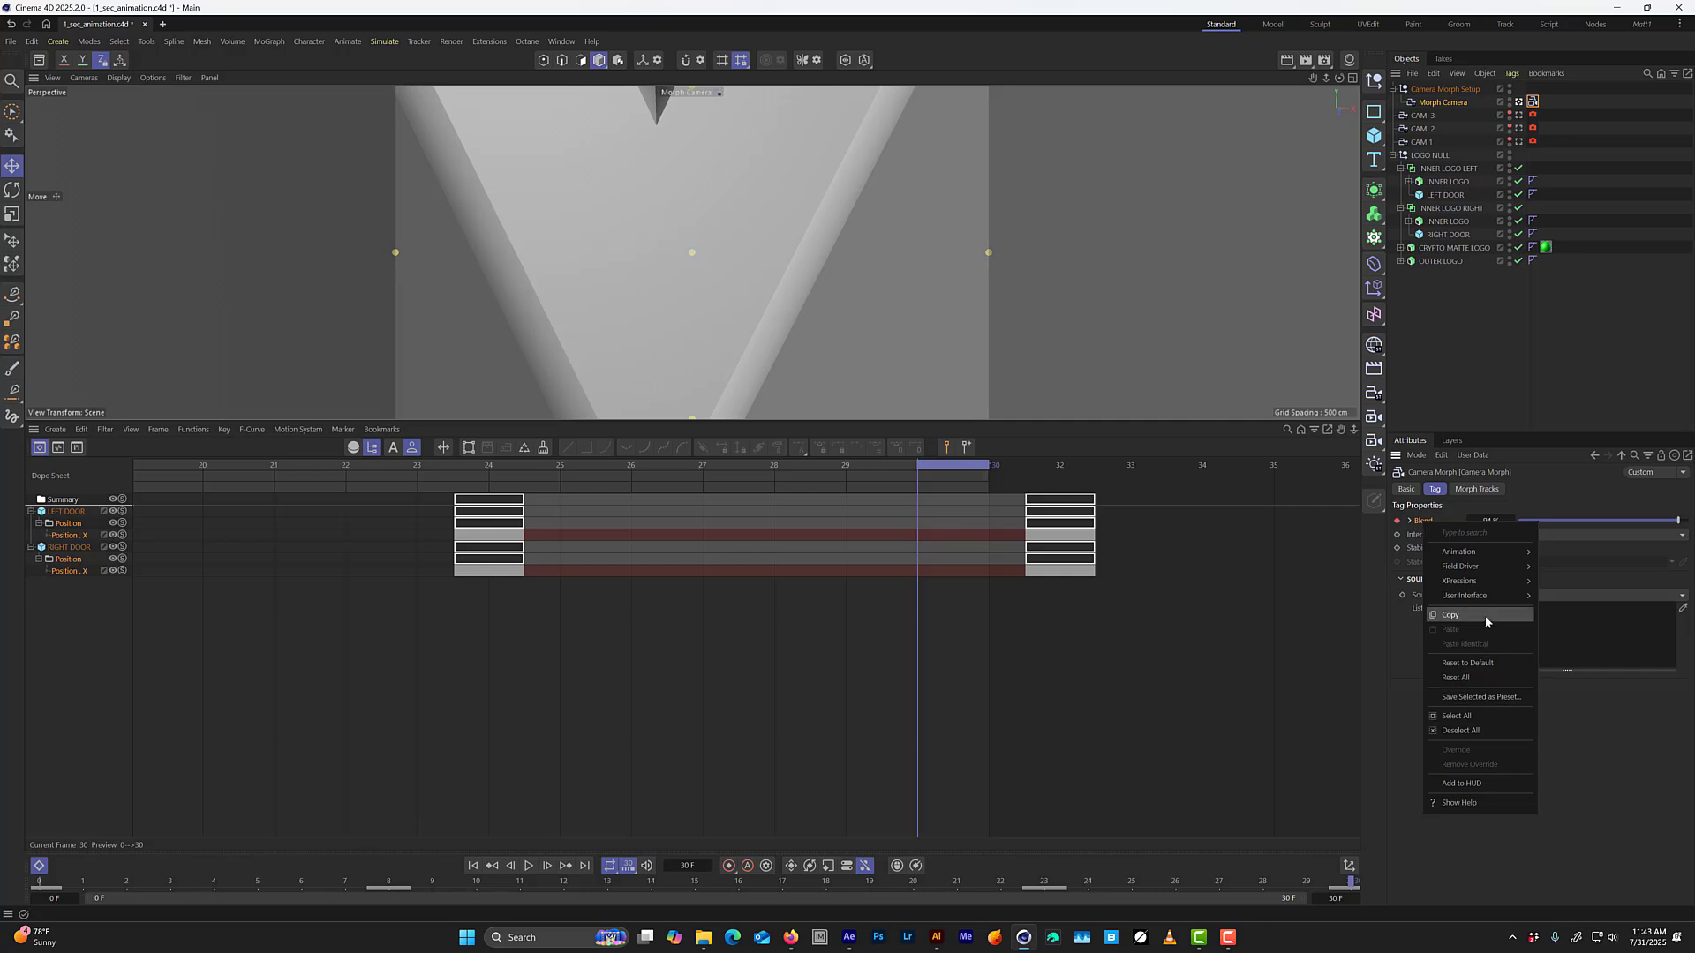
mouse_move(1504, 556)
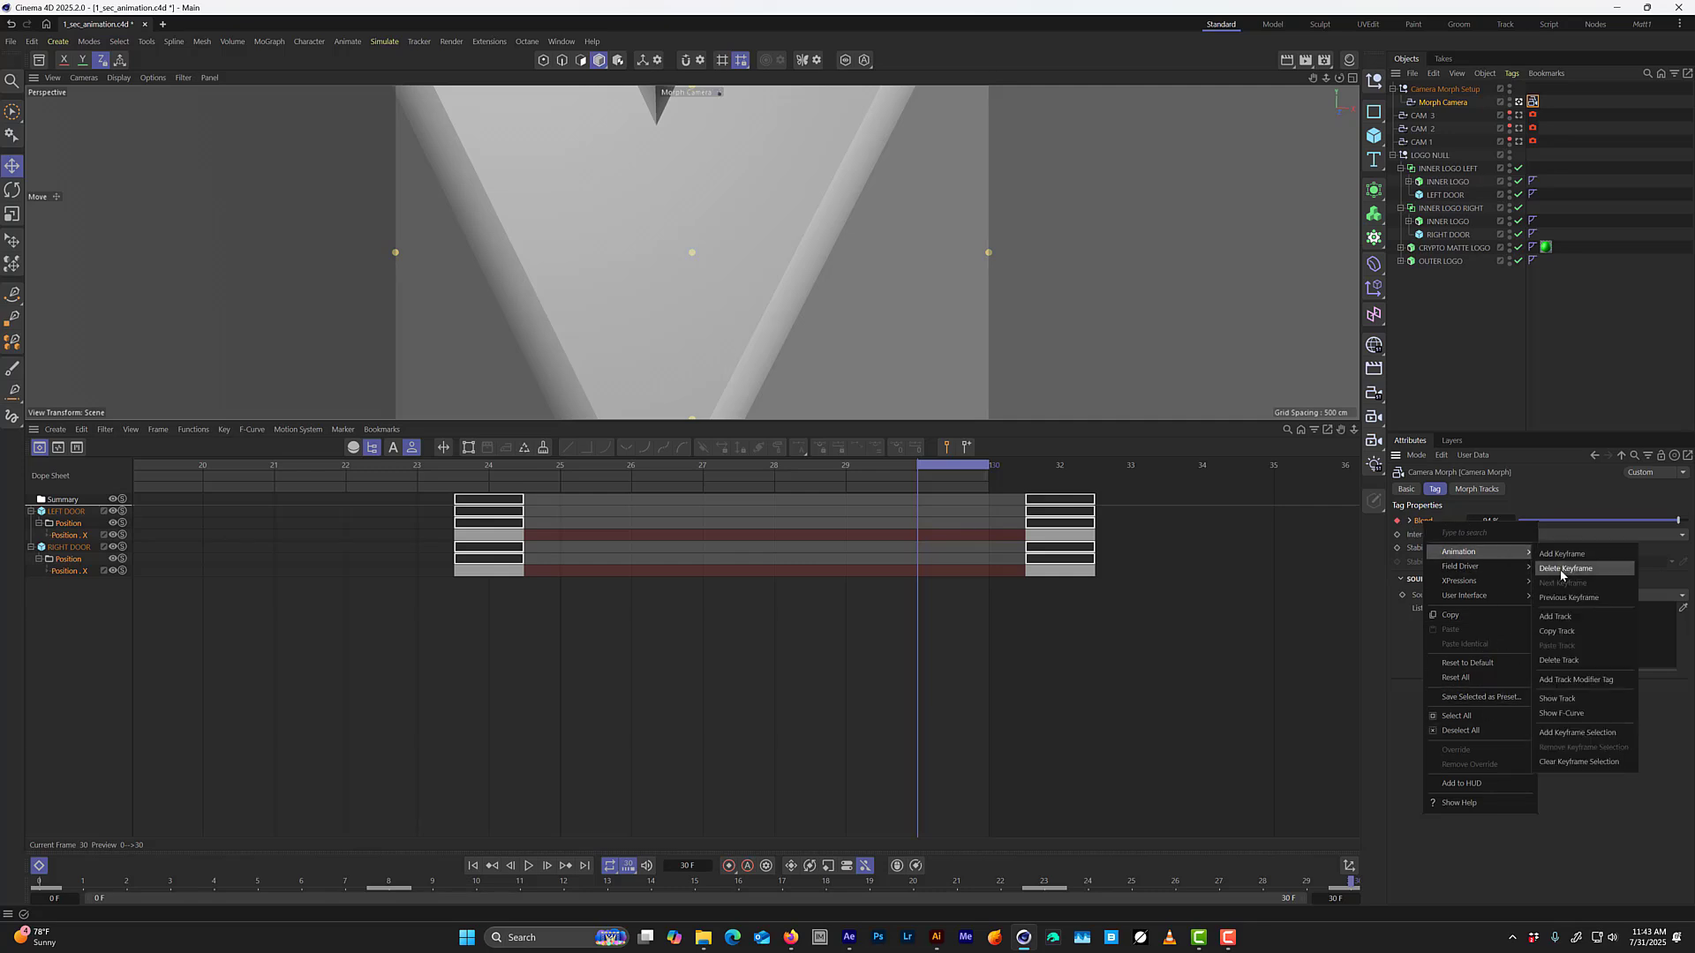
click(1567, 713)
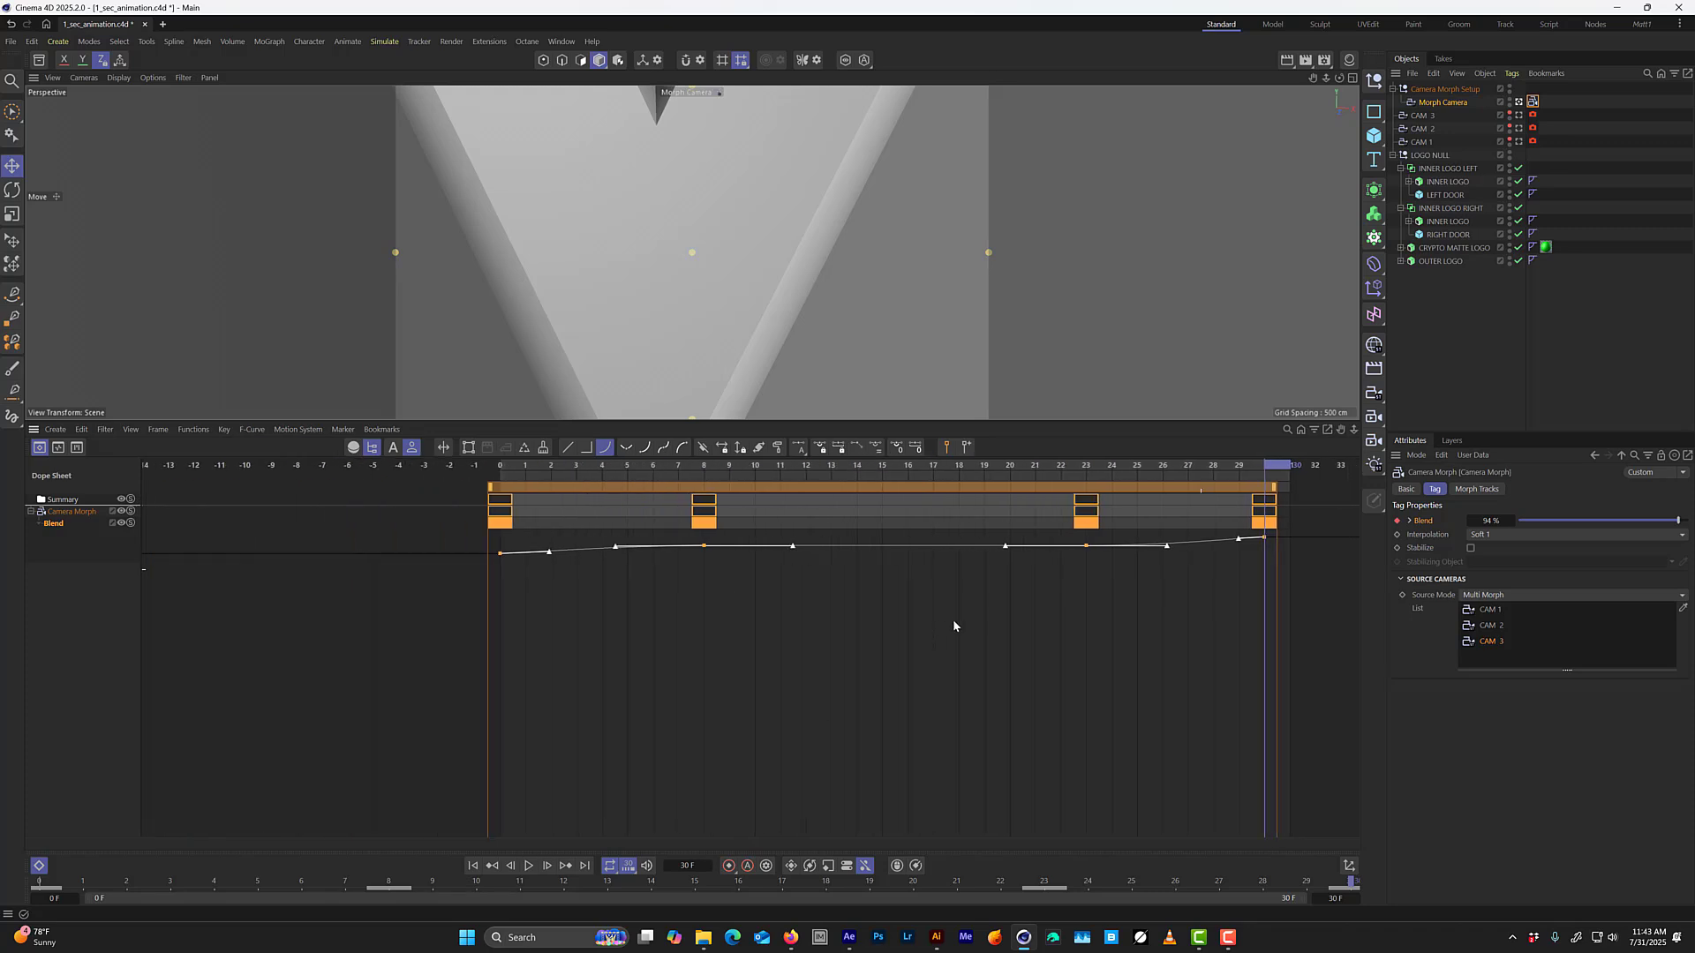
Lower the final Camera Morph Blend key at frame 30 to about 91.8% in the F-curve view.
scroll(1267, 632, up, 1)
alt+middle_drag(1270, 633, 989, 634)
click(1099, 567)
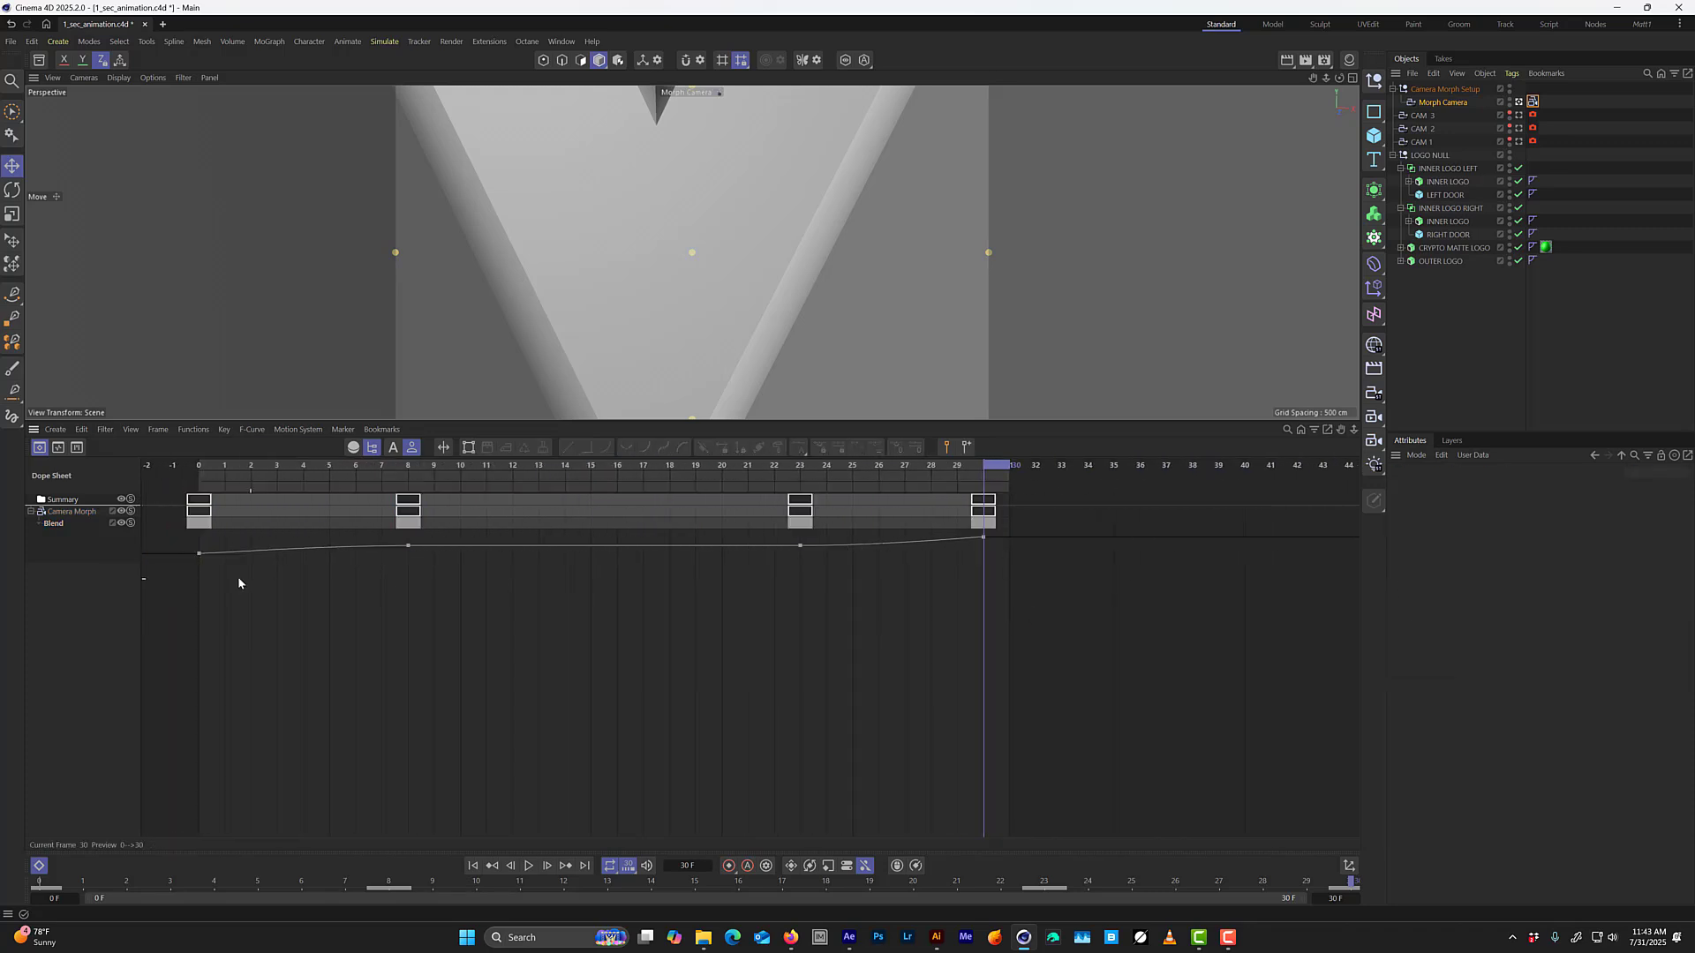
click(987, 524)
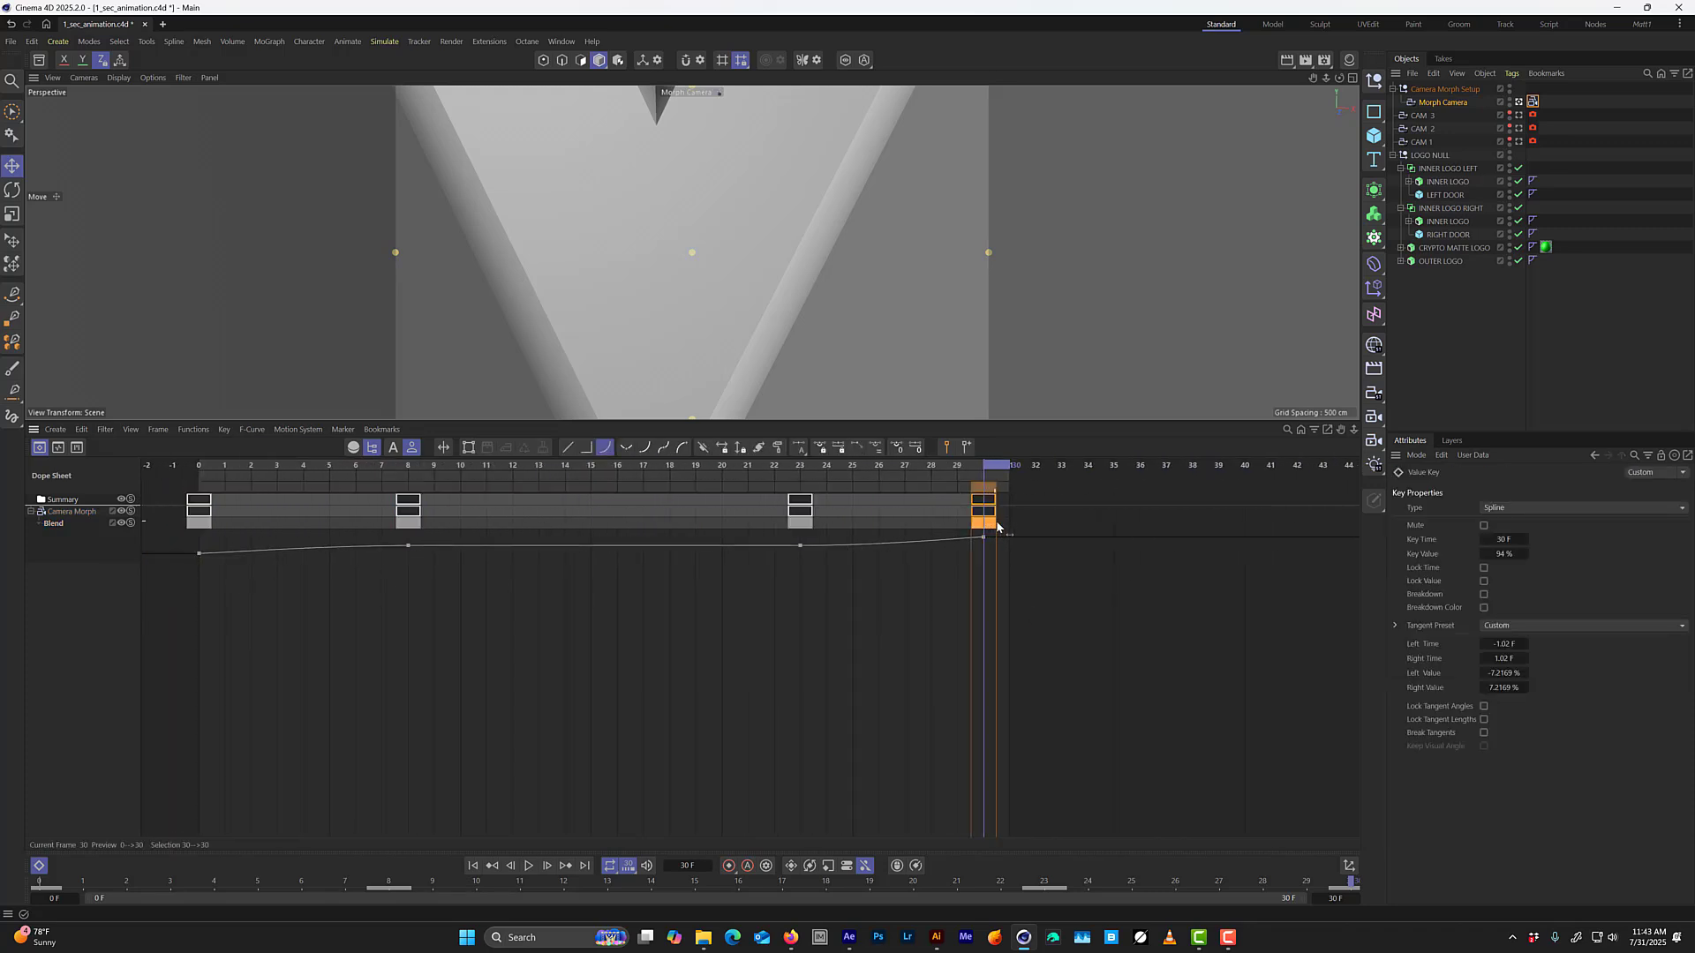
drag(997, 527, 988, 526)
key(Tab)
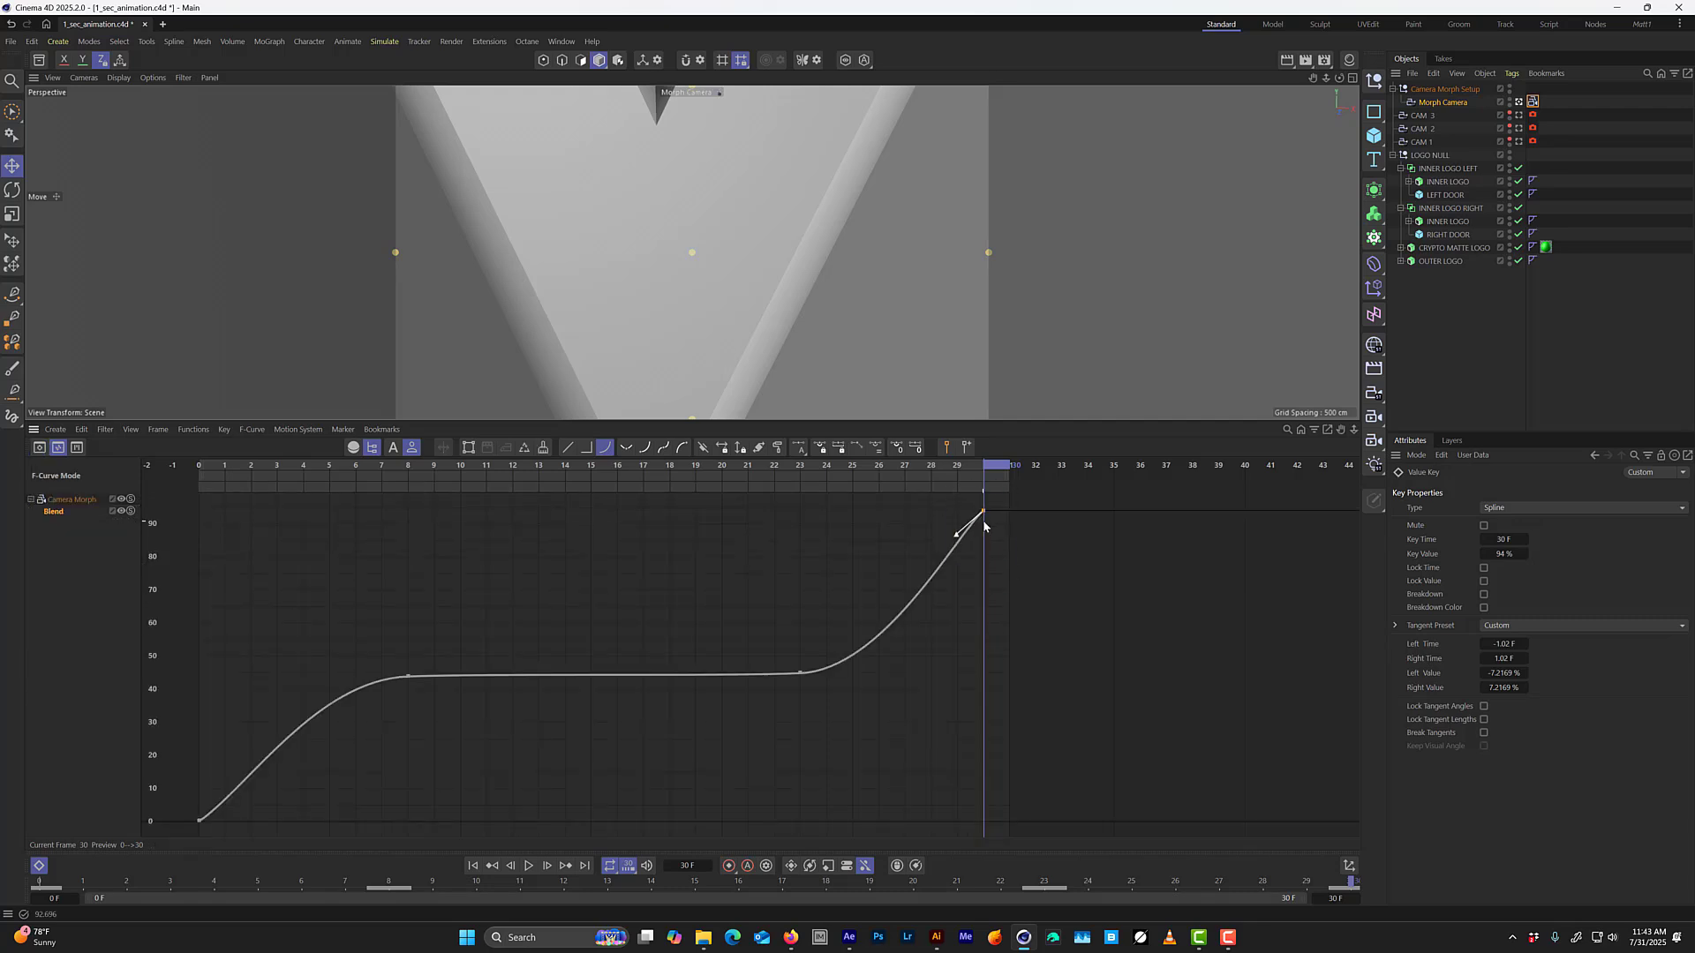
drag(983, 512, 985, 519)
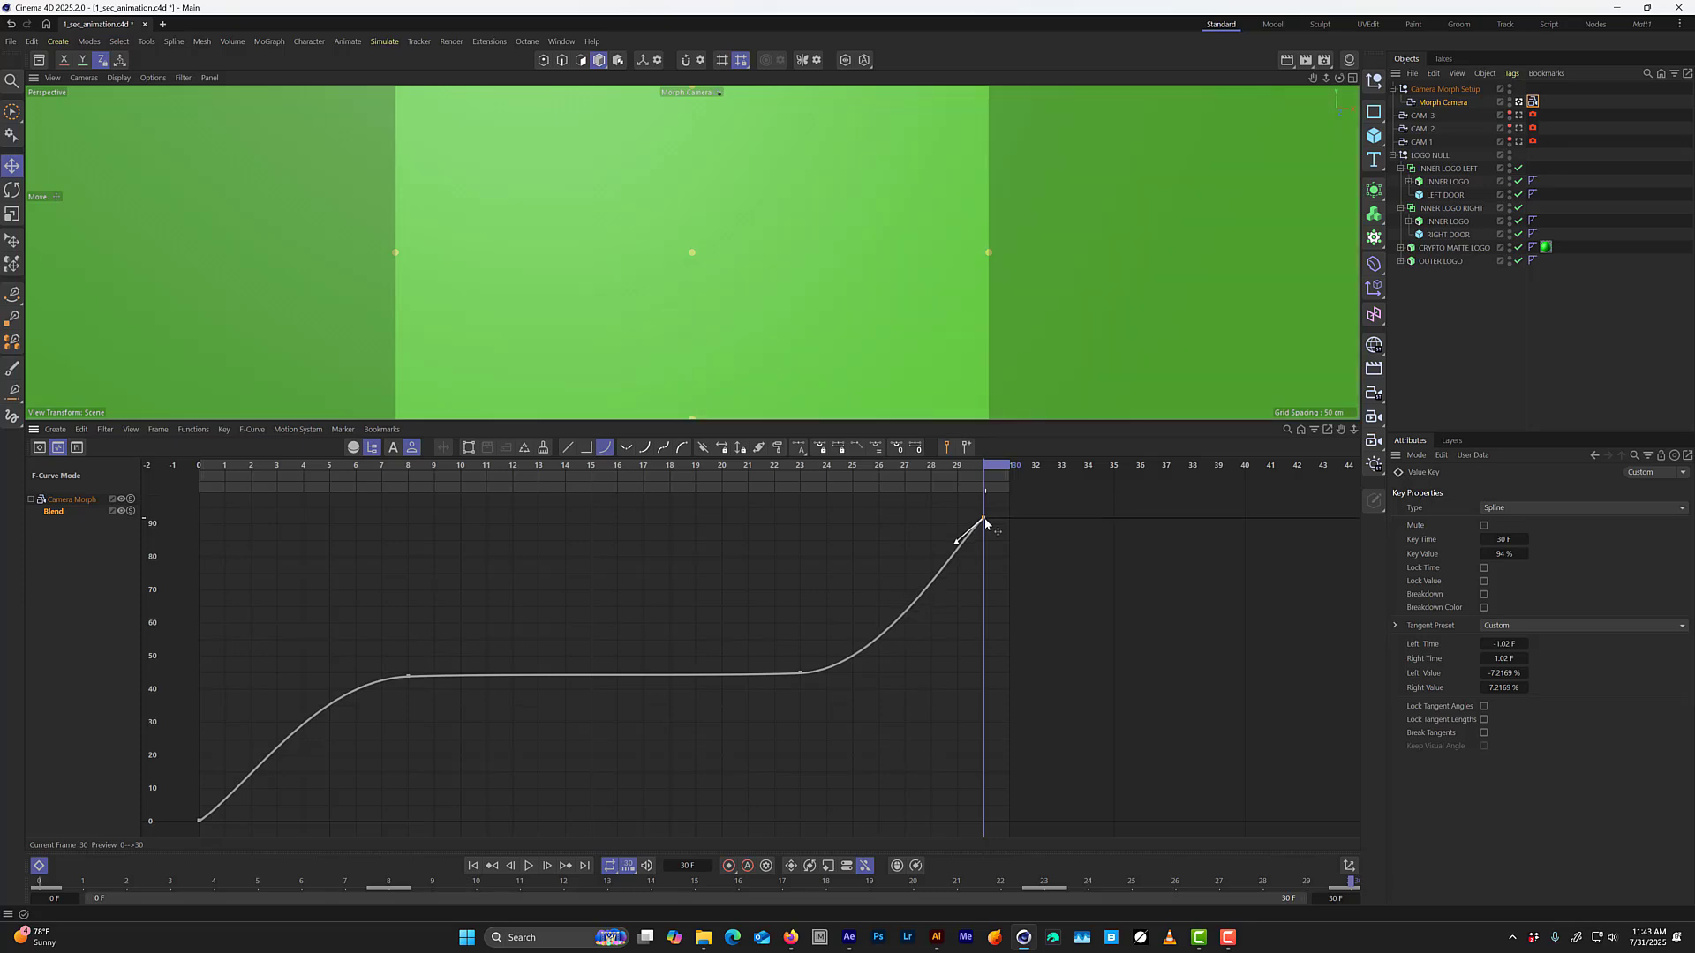
Step through frames 22 to 30 and play the animation to check the adjusted camera ending.
drag(992, 466, 901, 528)
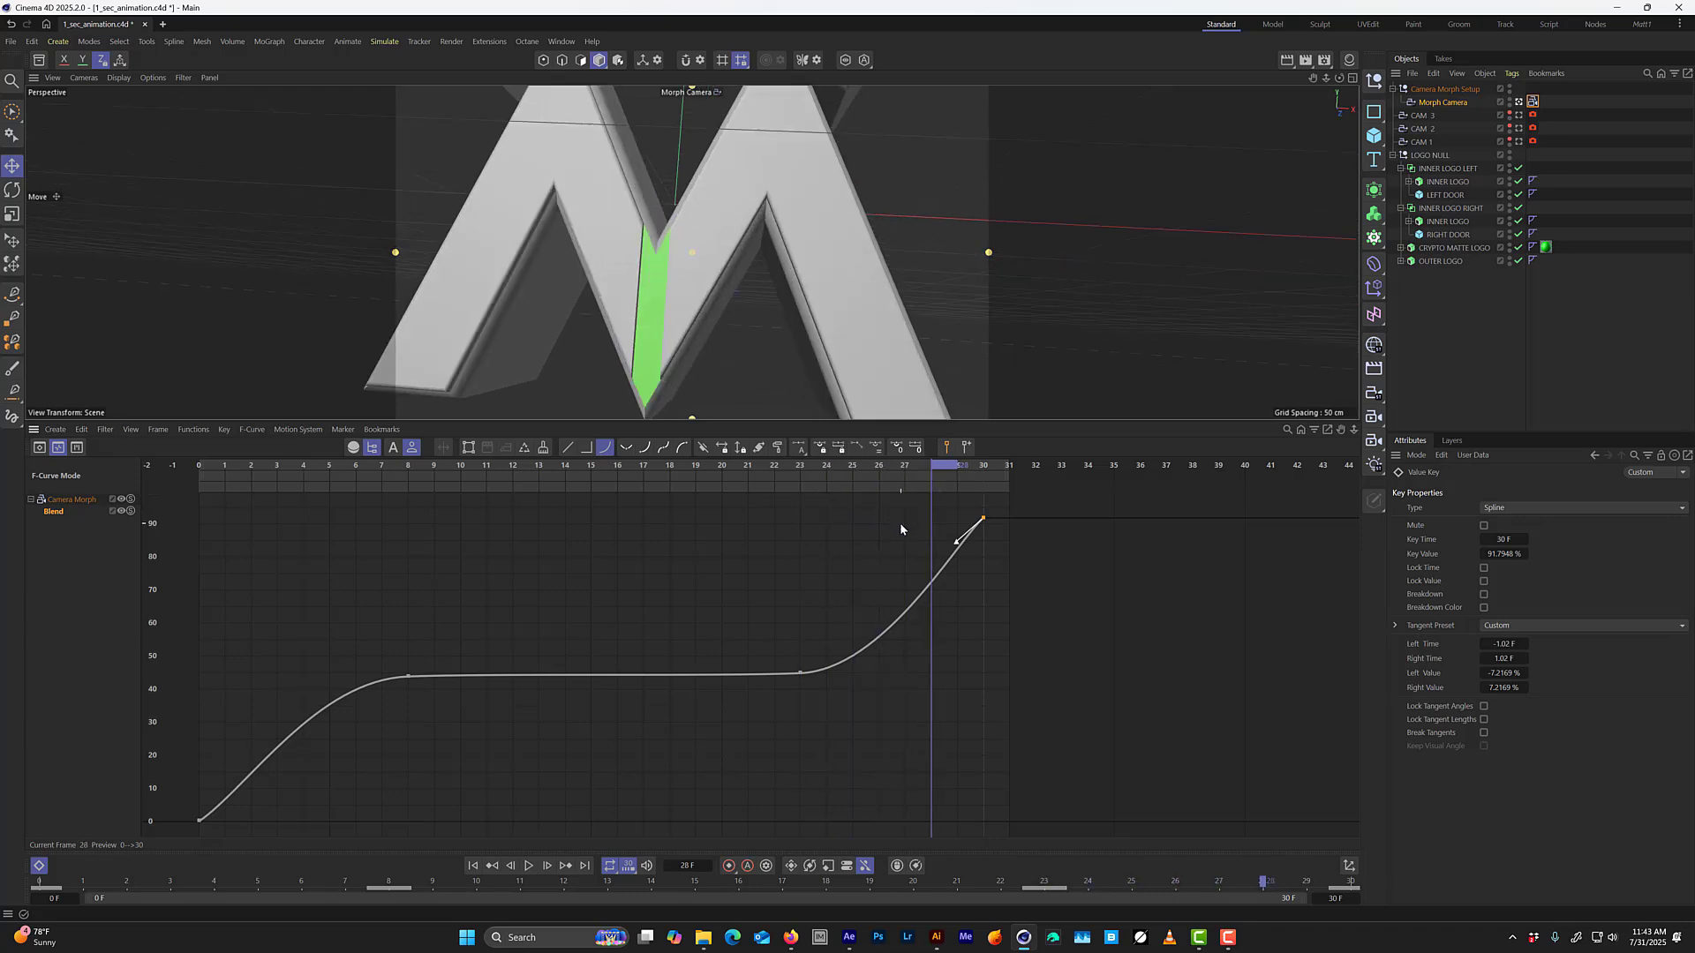
key(g)
key(g)
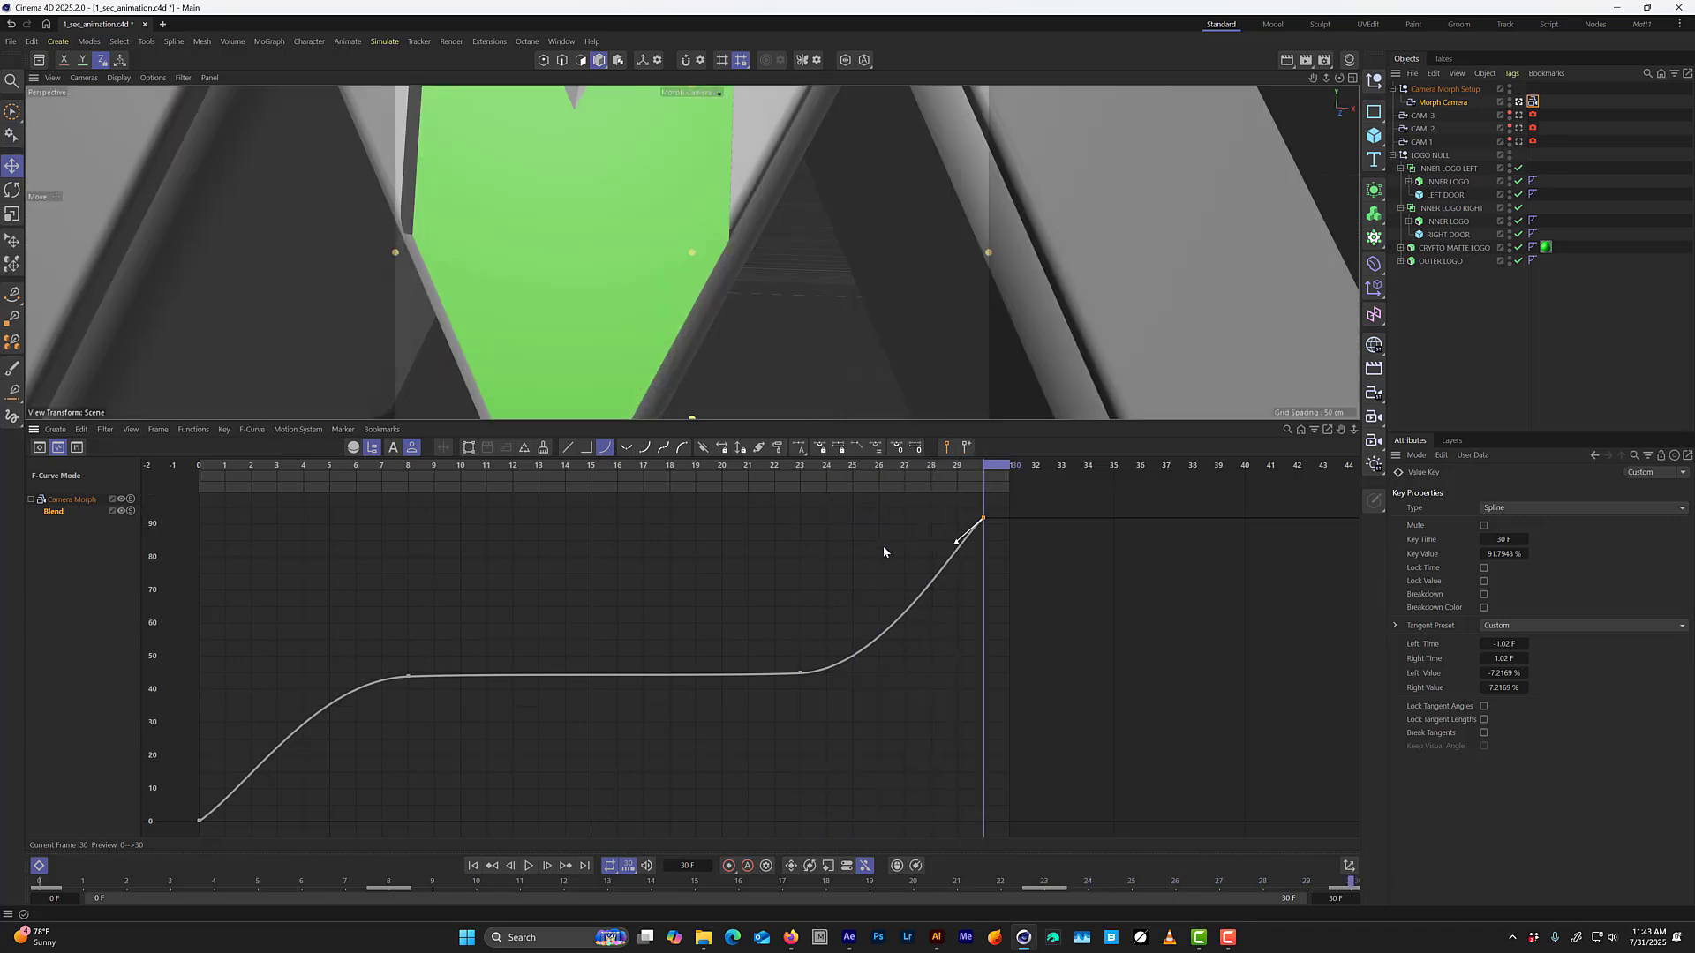
key(f)
key(f)
key(f)
key(f)
key(f)
key(f)
key(f)
key(f)
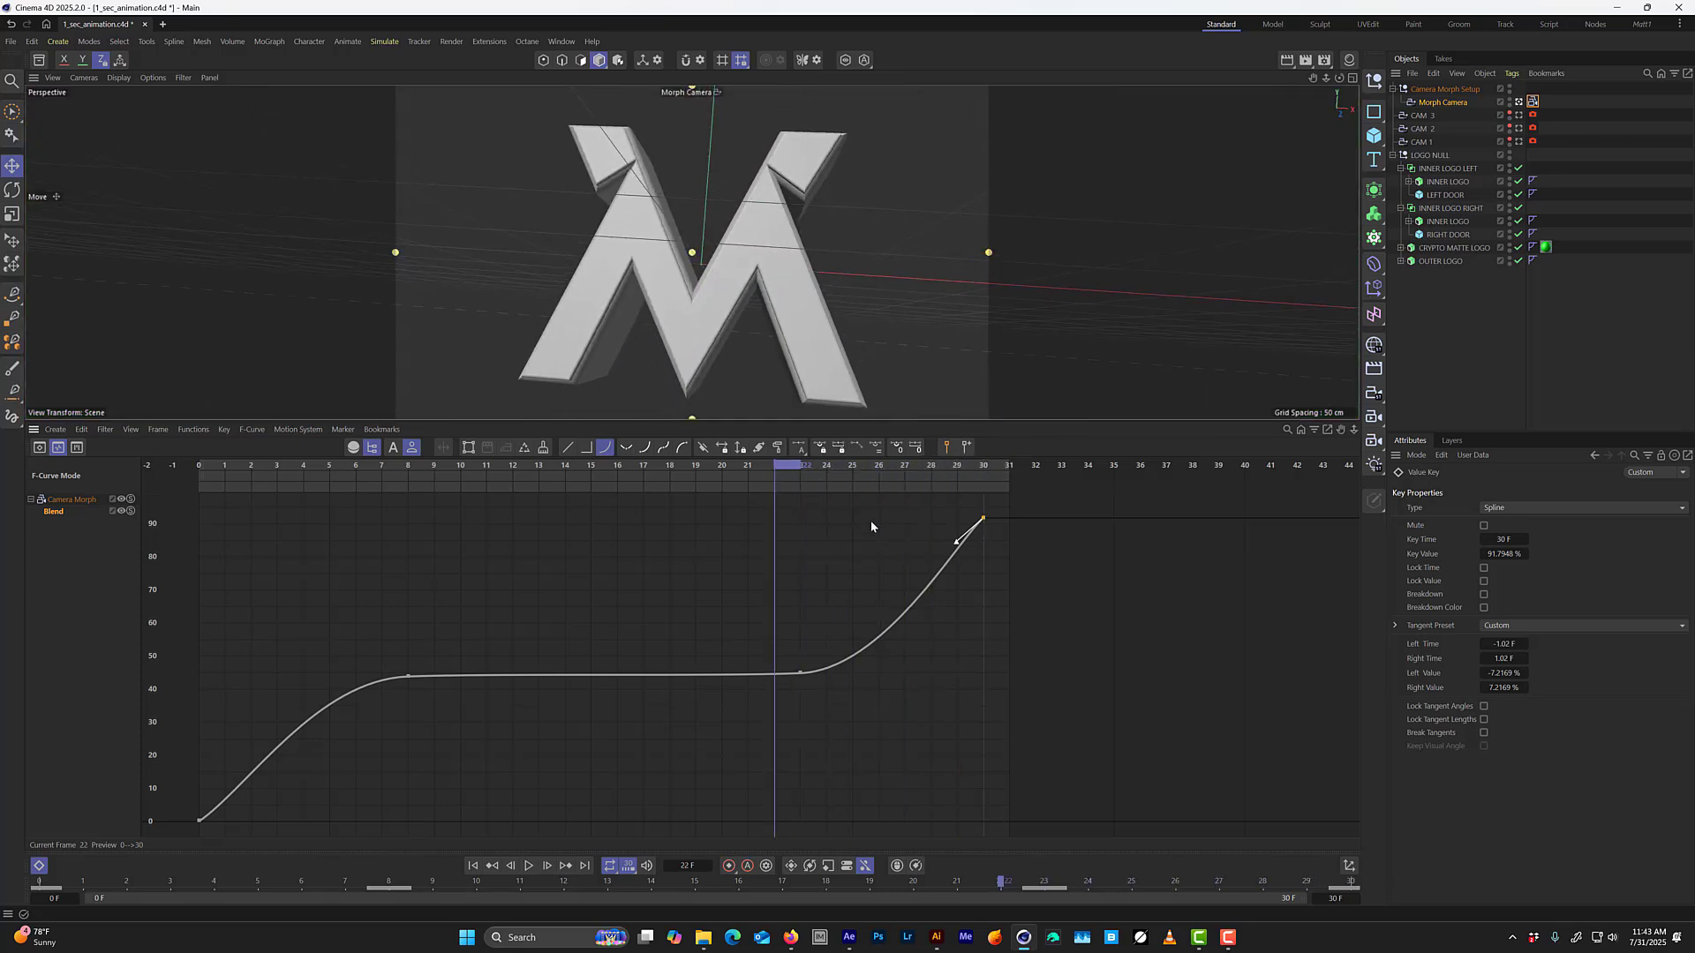
key(F8)
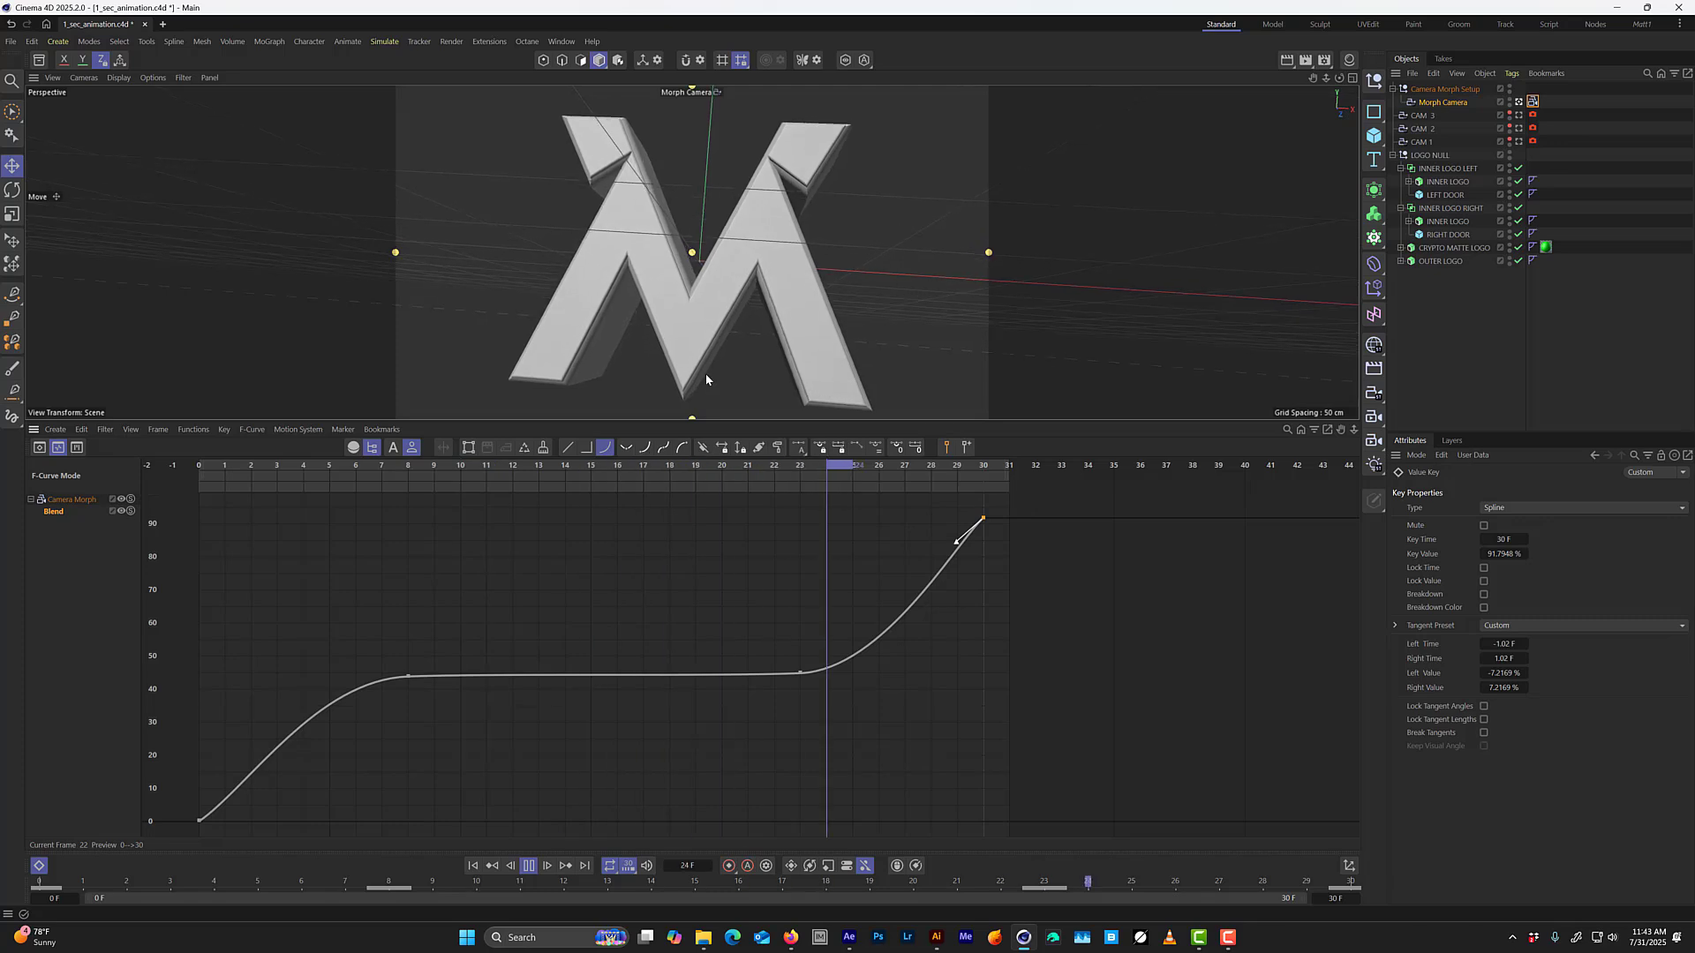
key(F8)
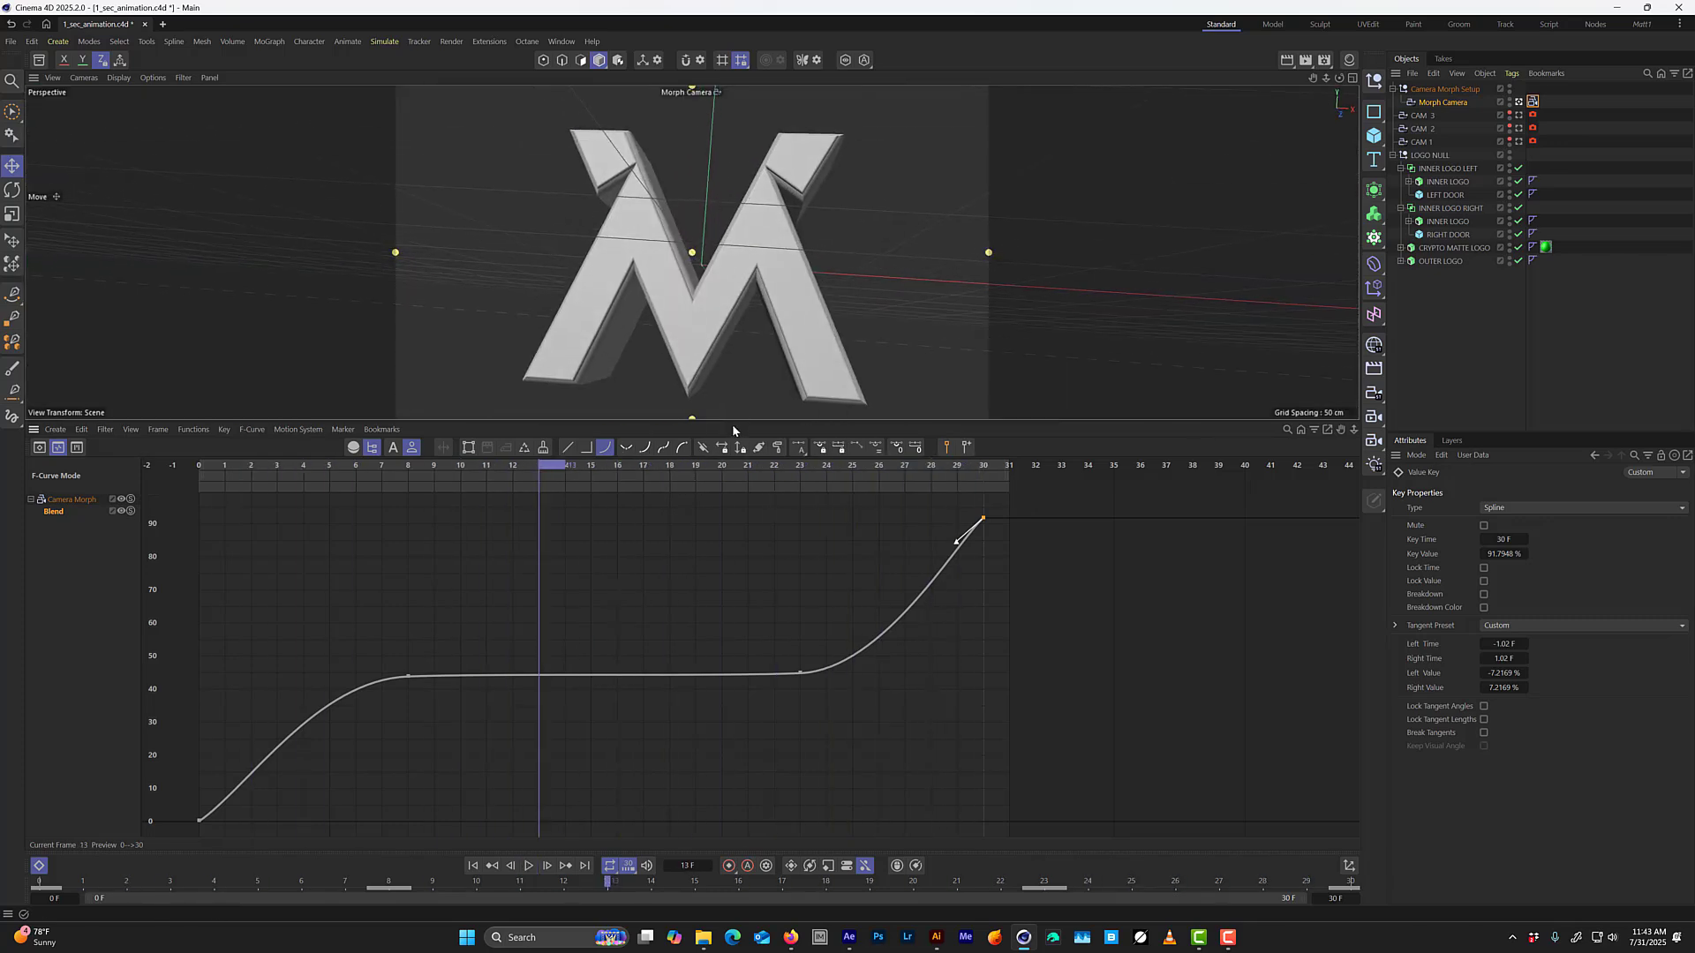
Enlarge the viewport, then play the animation in the perspective Morph Camera view and scrub to frame 2.
drag(733, 421, 746, 604)
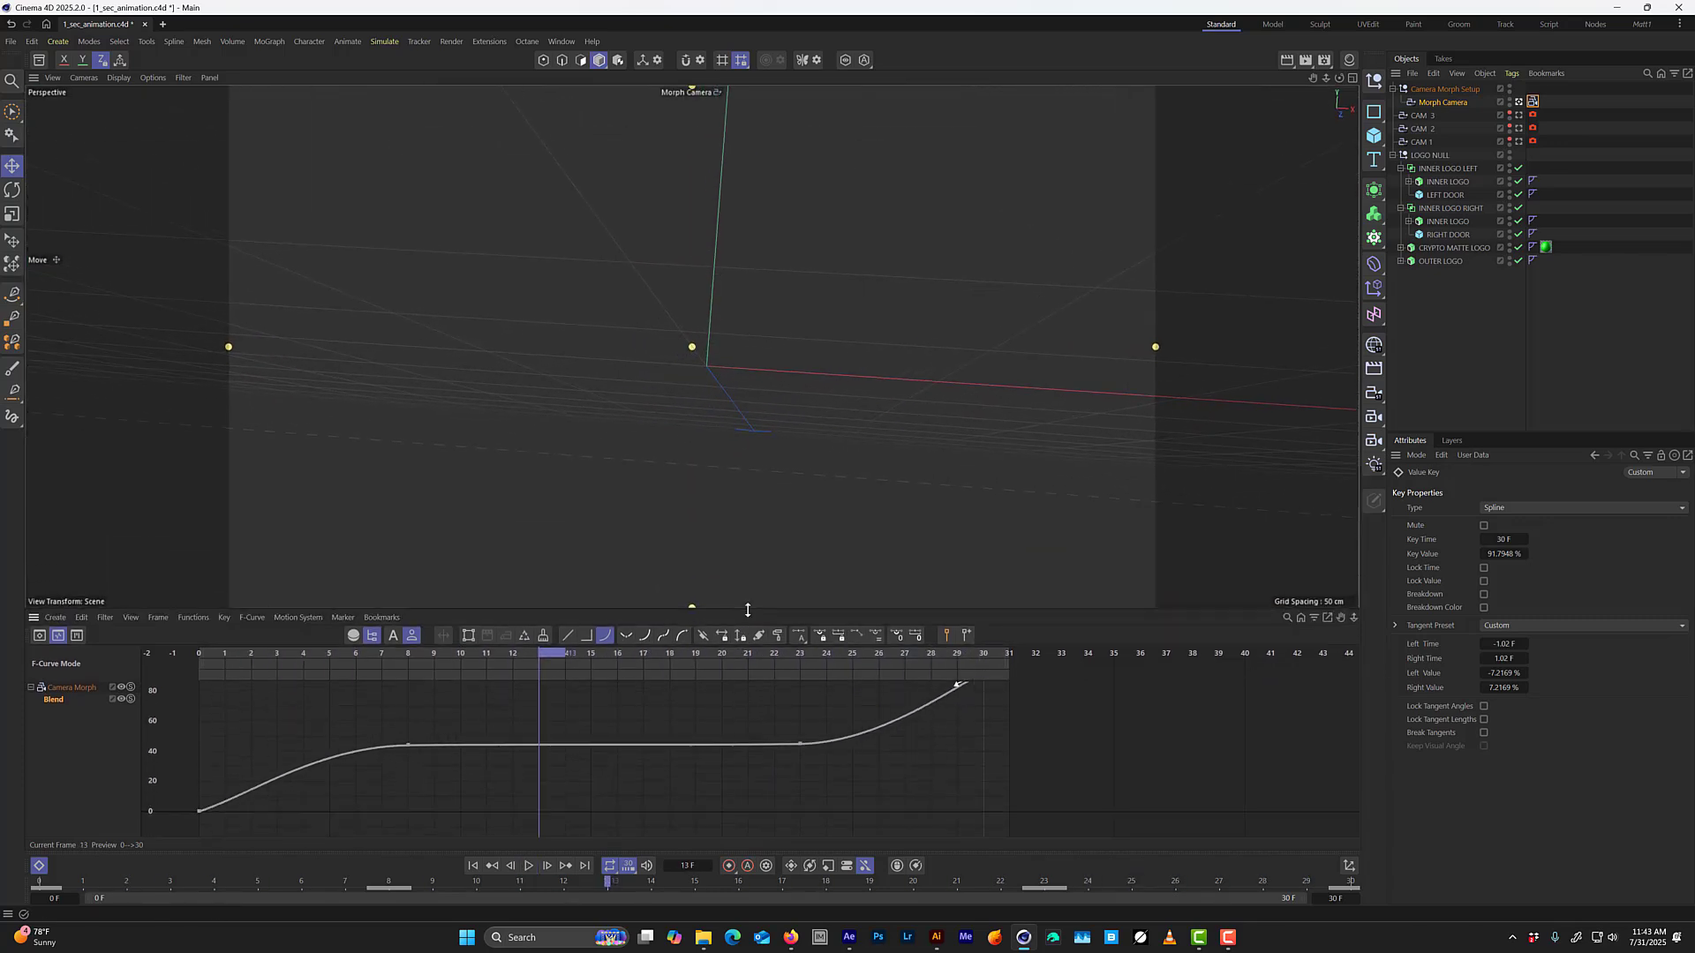
key(F4)
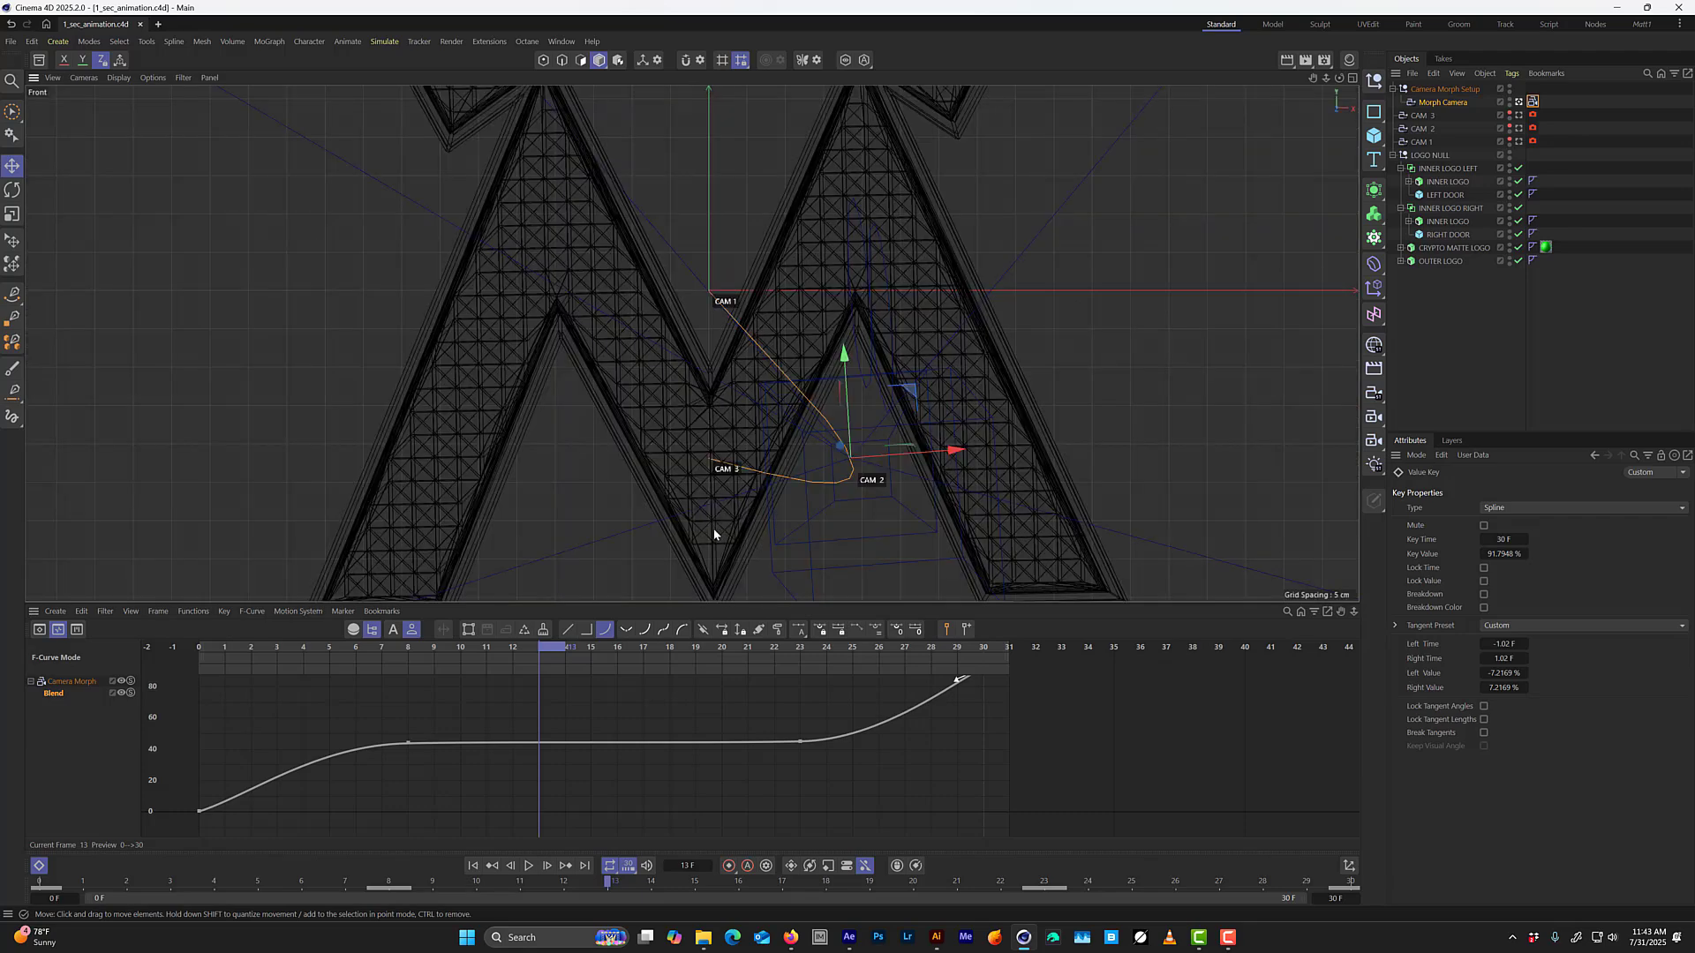
key(F8)
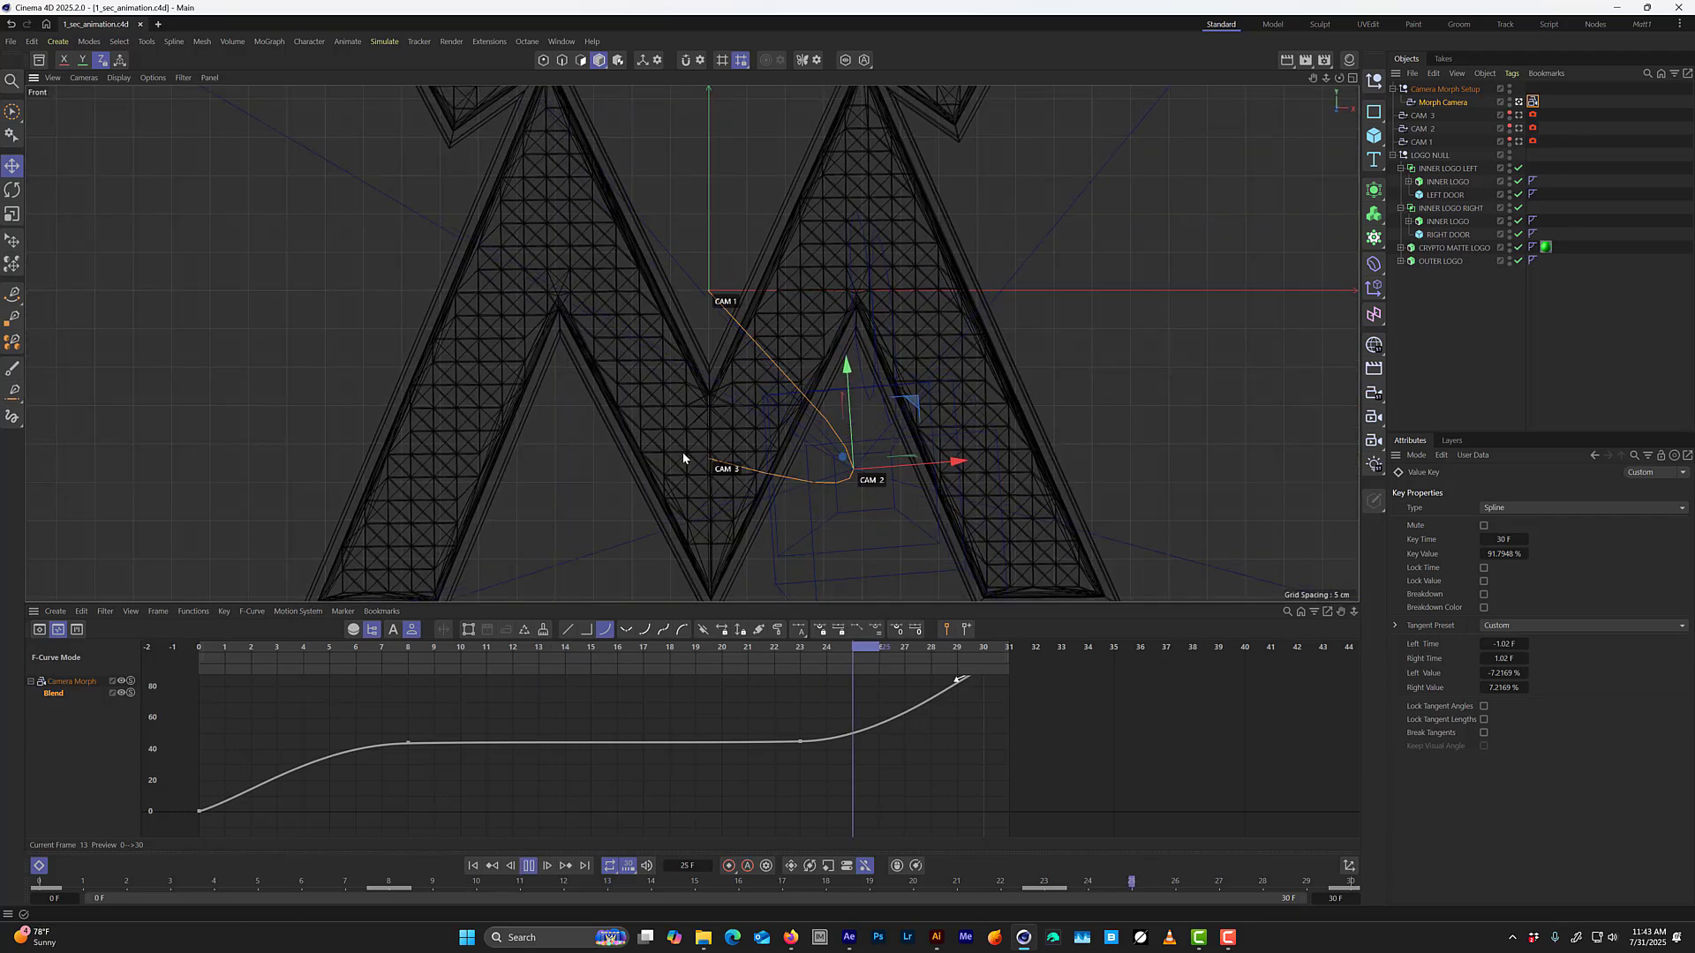
middle_click(682, 453)
middle_click(491, 291)
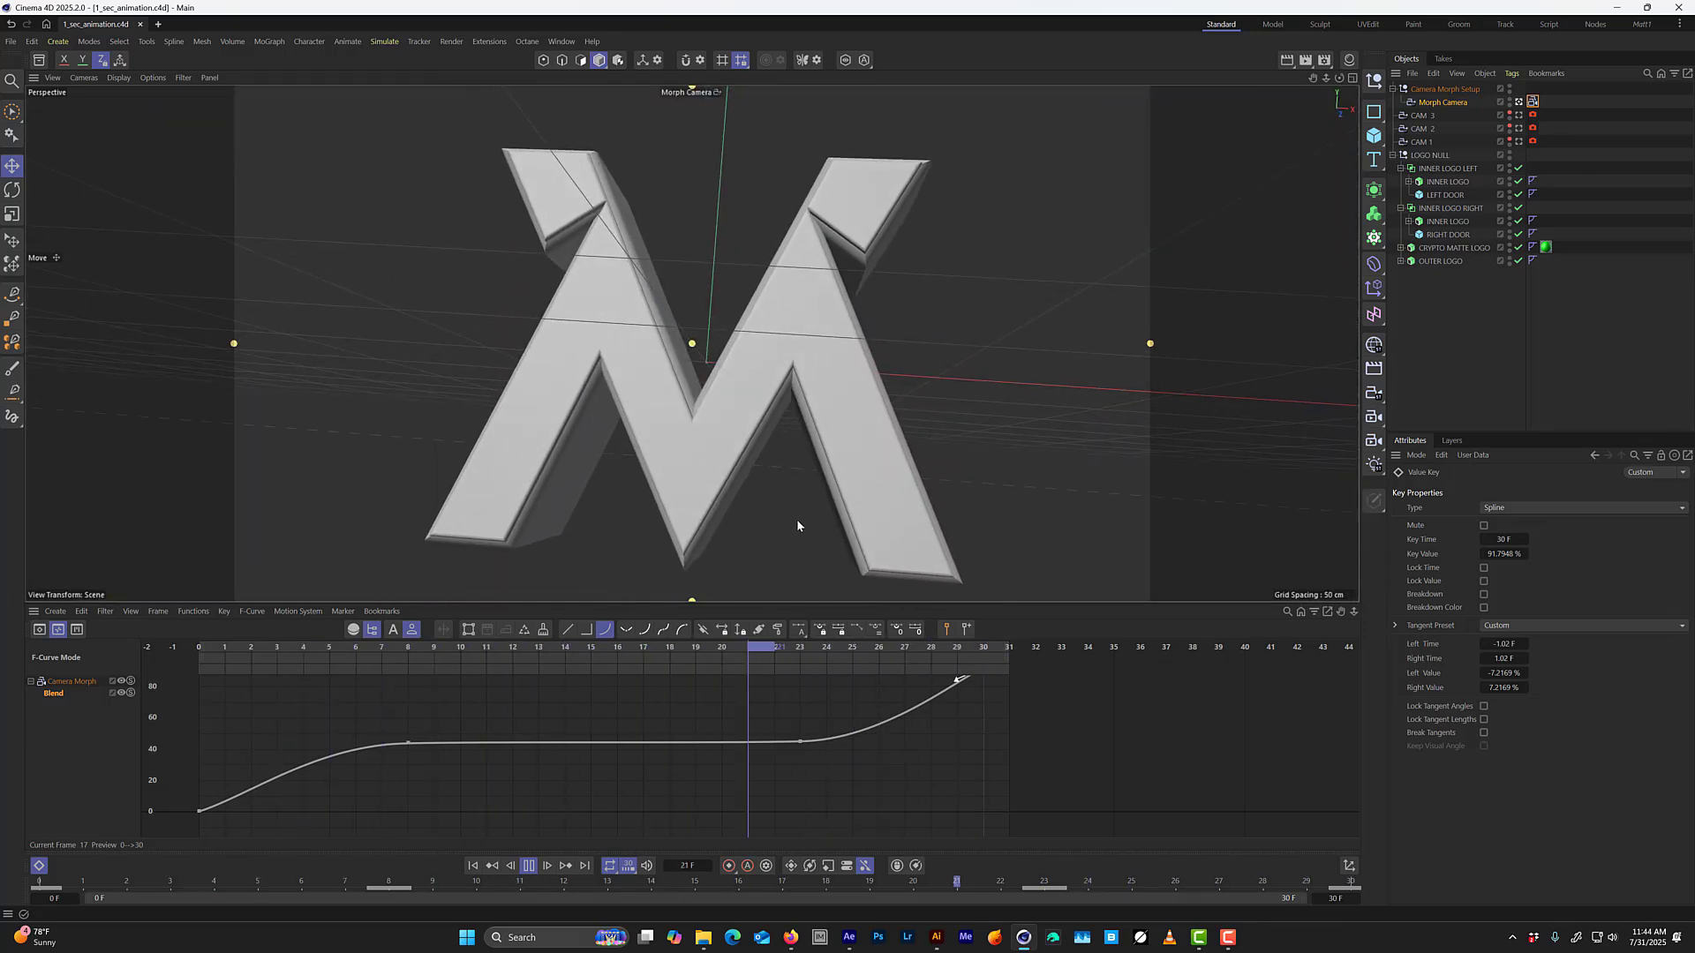
key(F8)
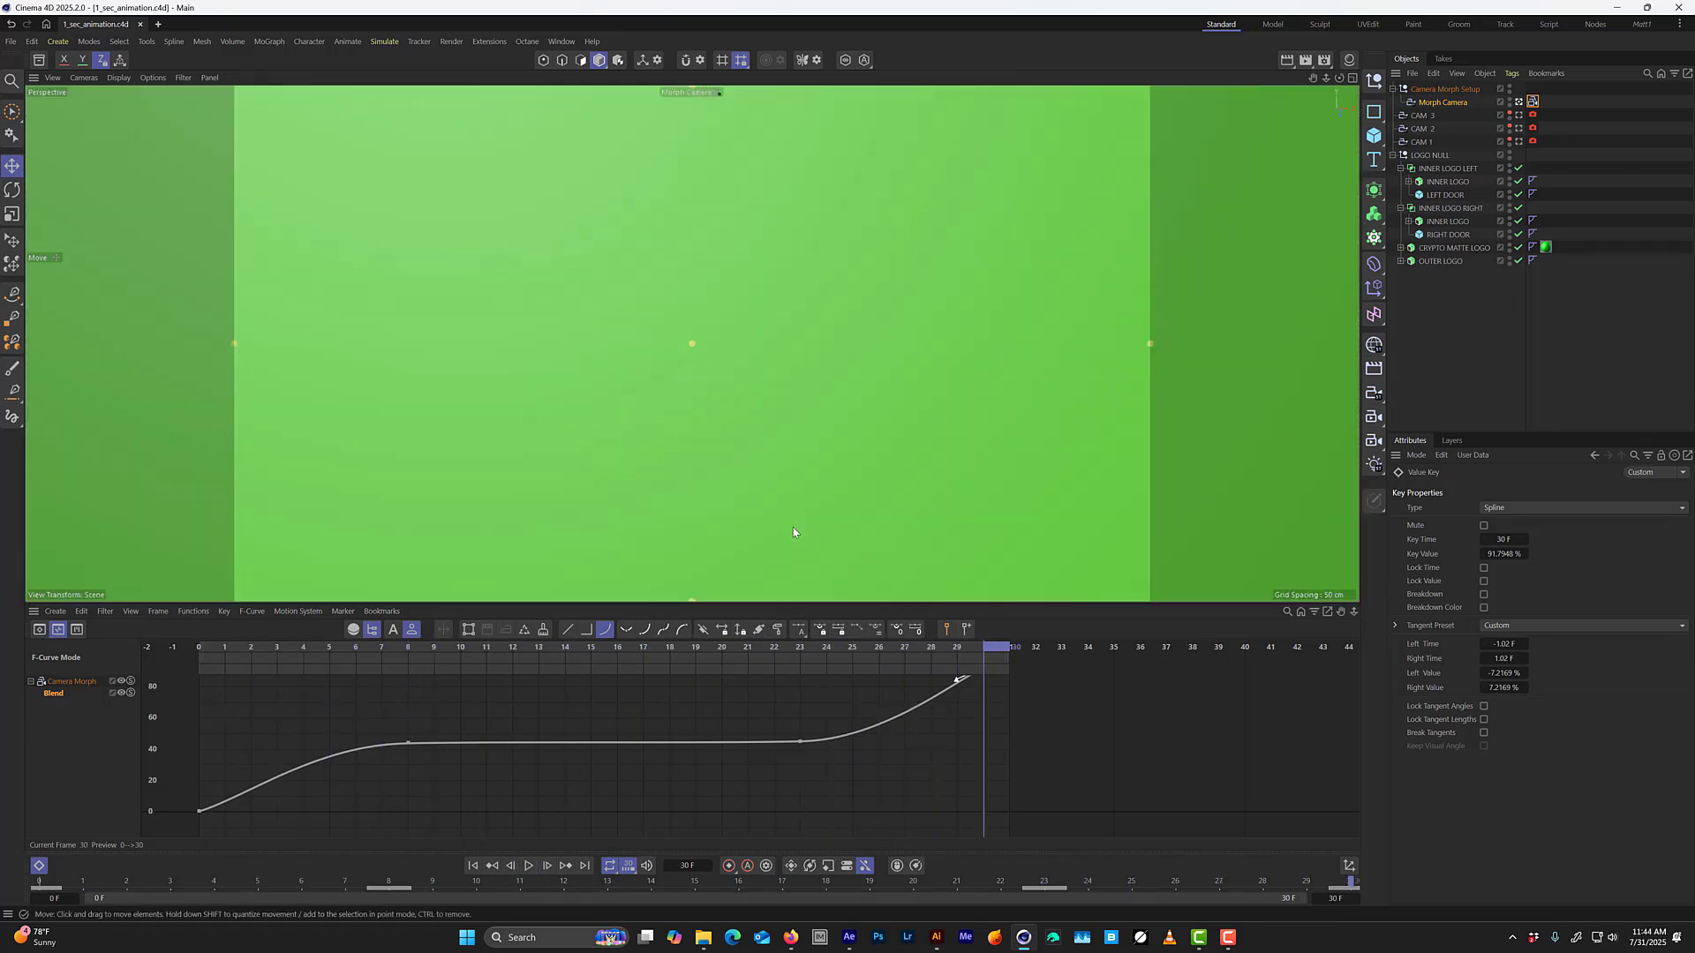
drag(362, 648, 248, 697)
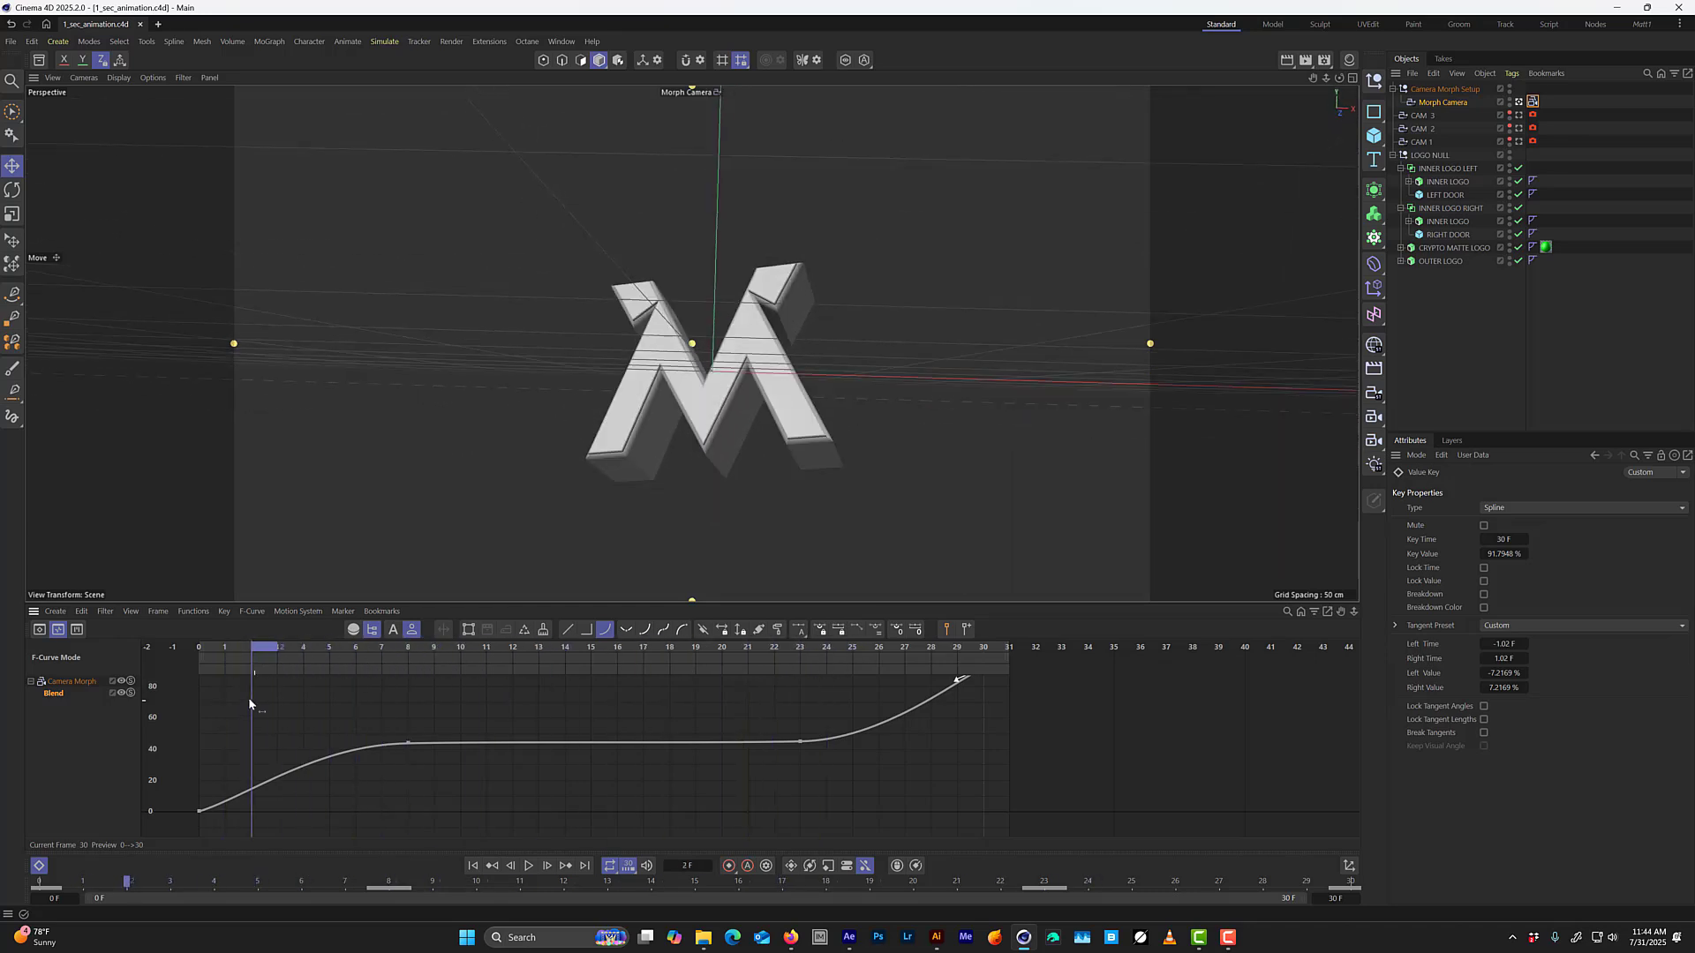
Play the animation through the Morph Camera, stop it and scrub back to frame 8.
key(space)
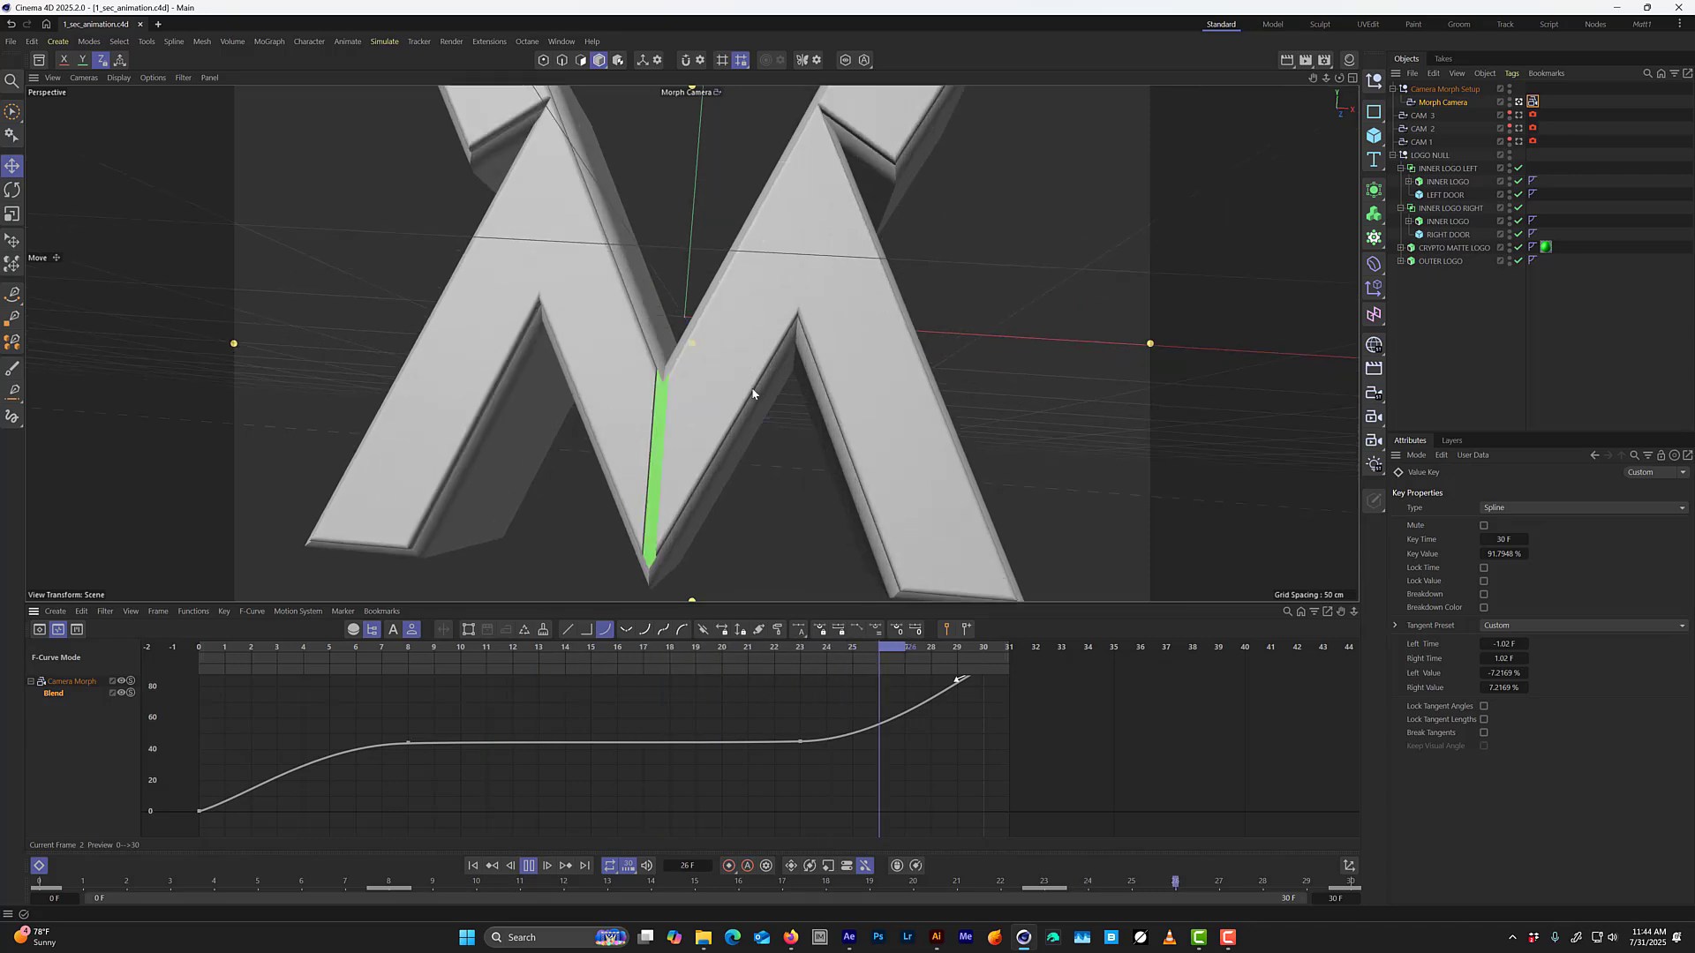
key(space)
drag(795, 651, 428, 650)
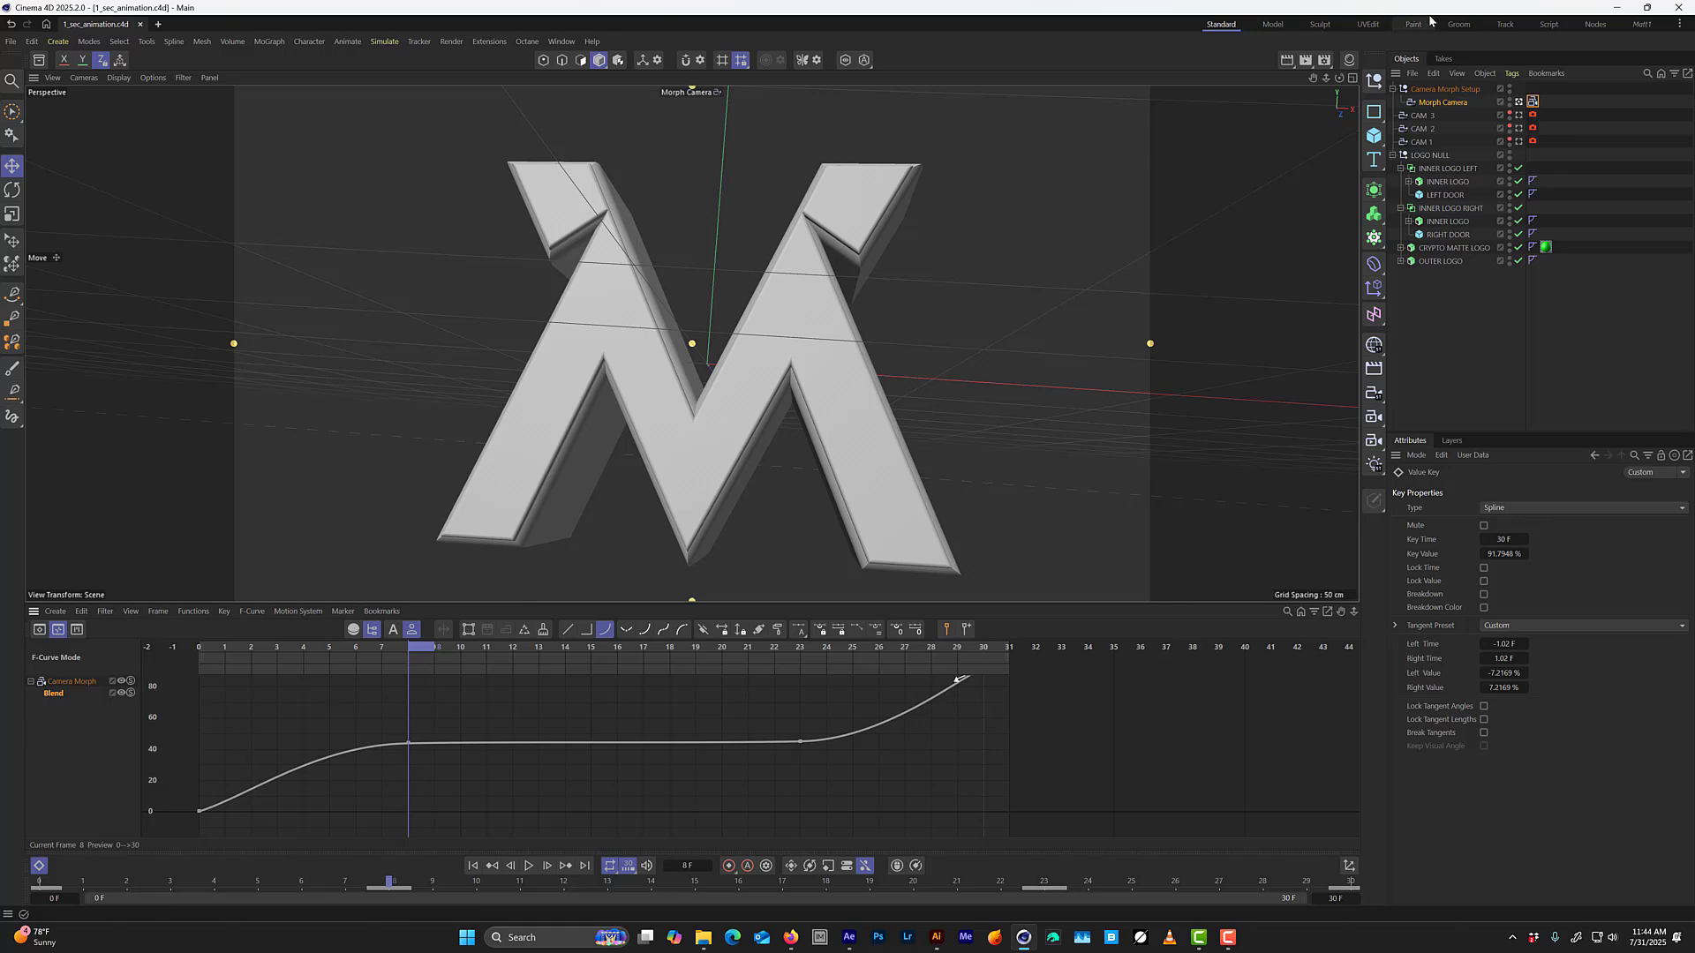
Add a Plane object to the scene and set its orientation to -Z.
click(1370, 139)
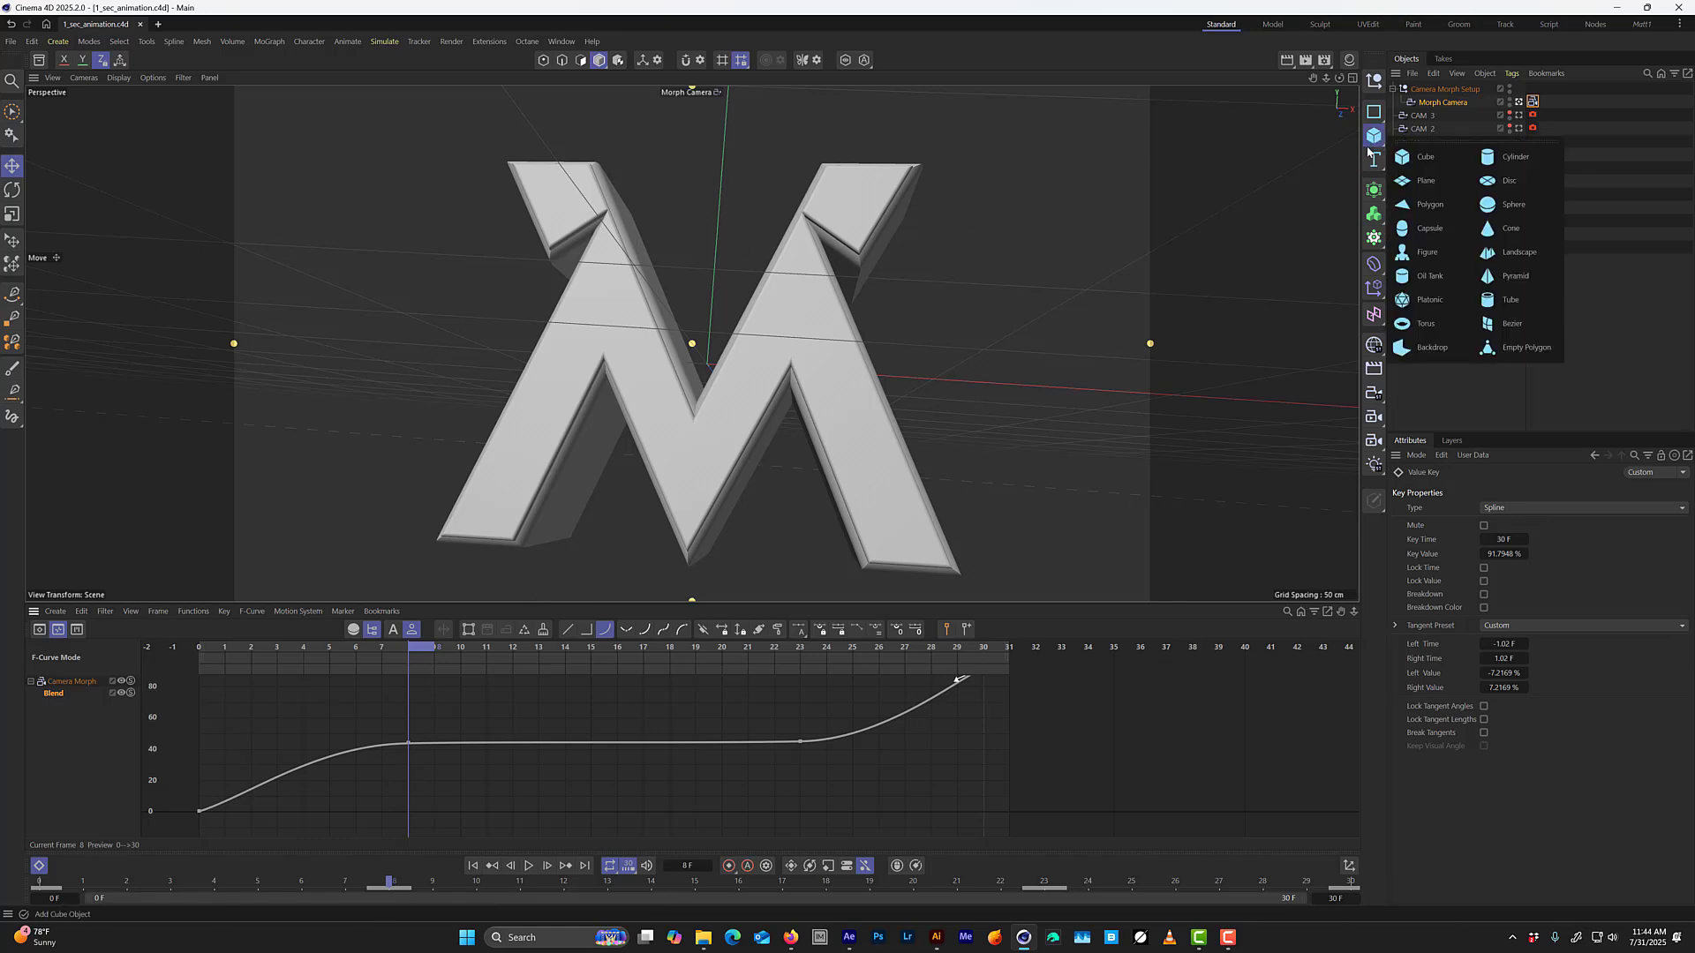
click(1425, 181)
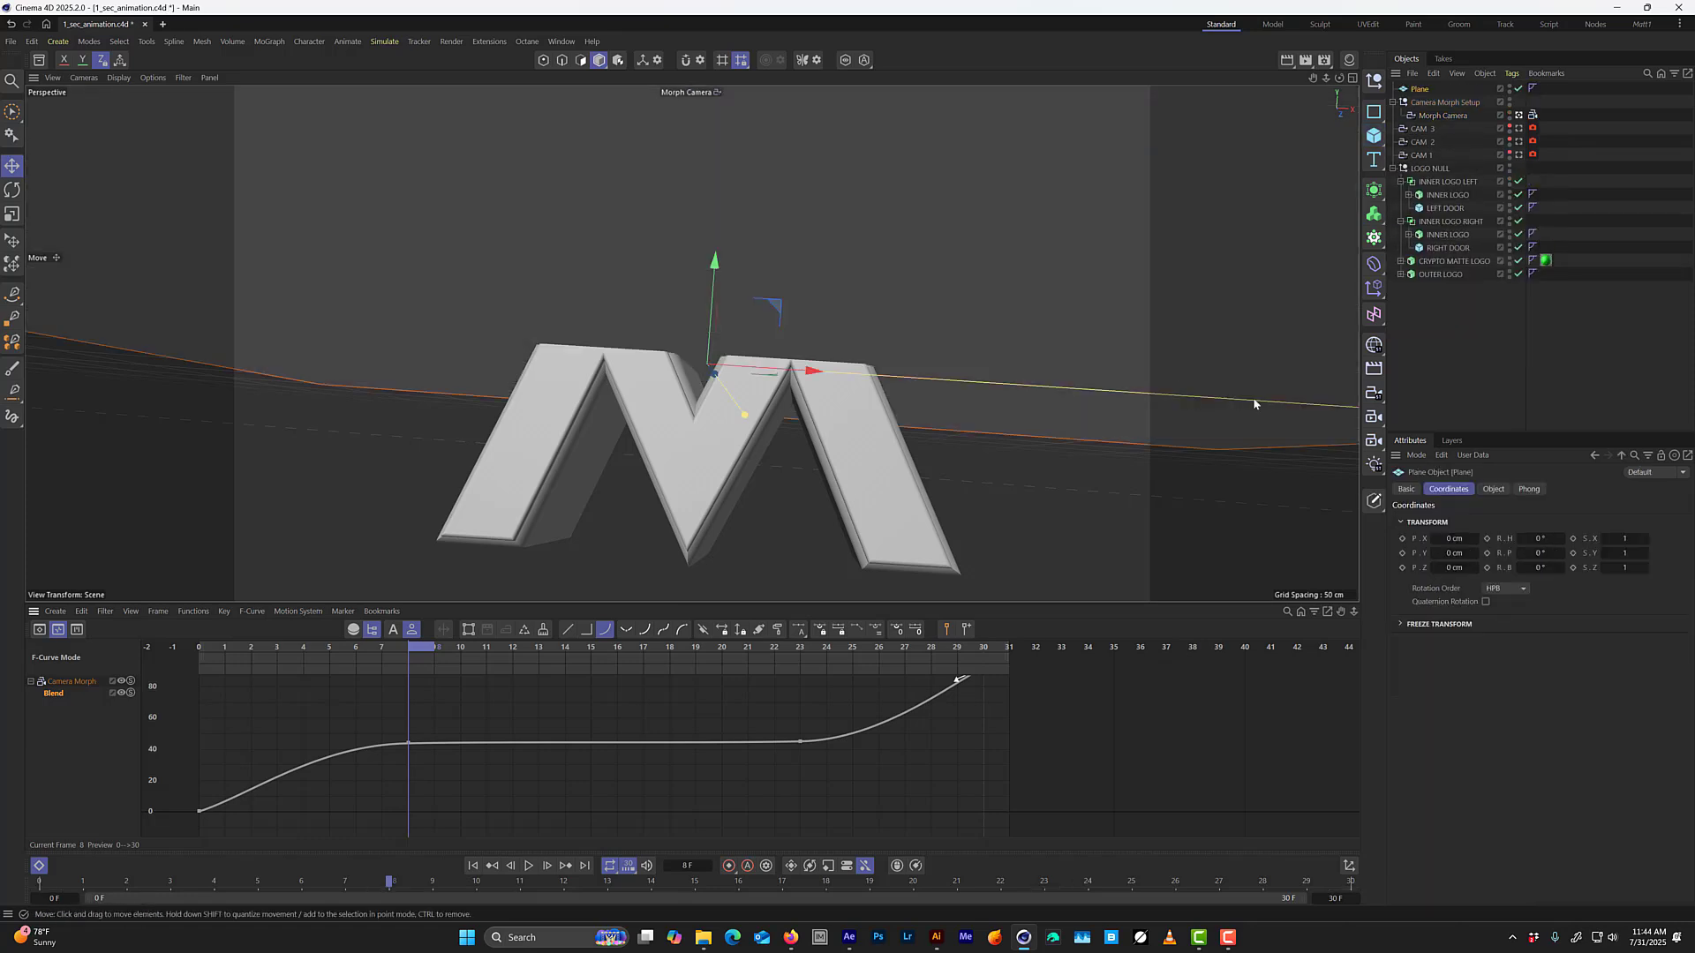
click(1492, 489)
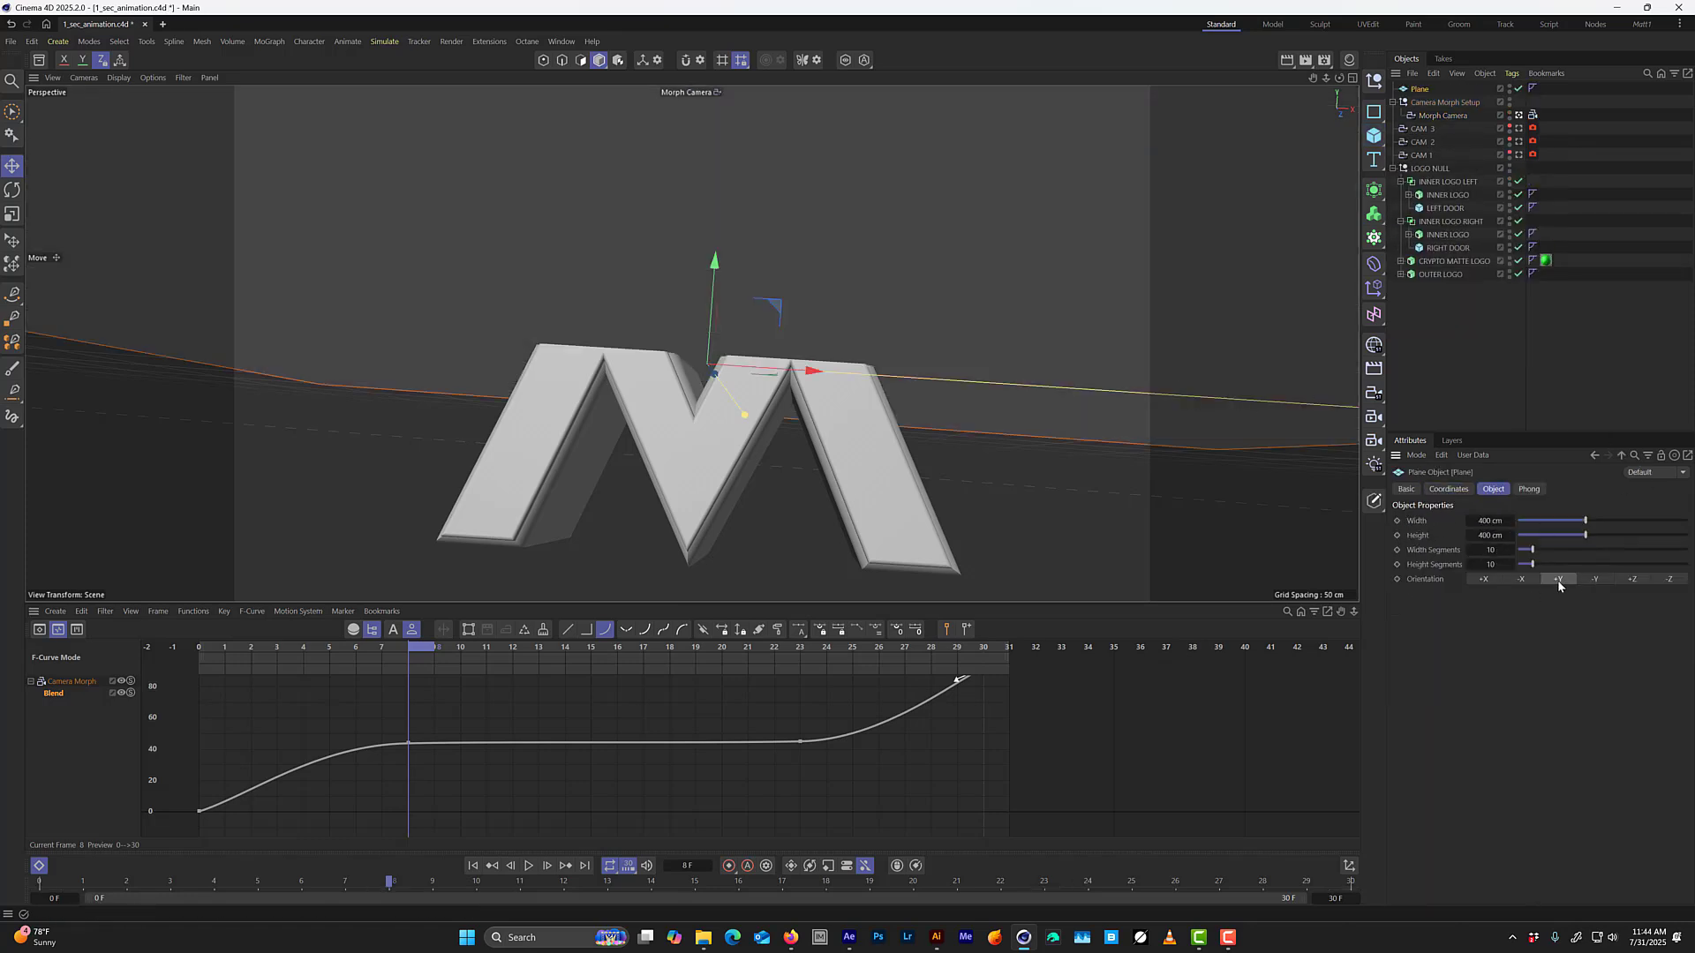
click(1668, 579)
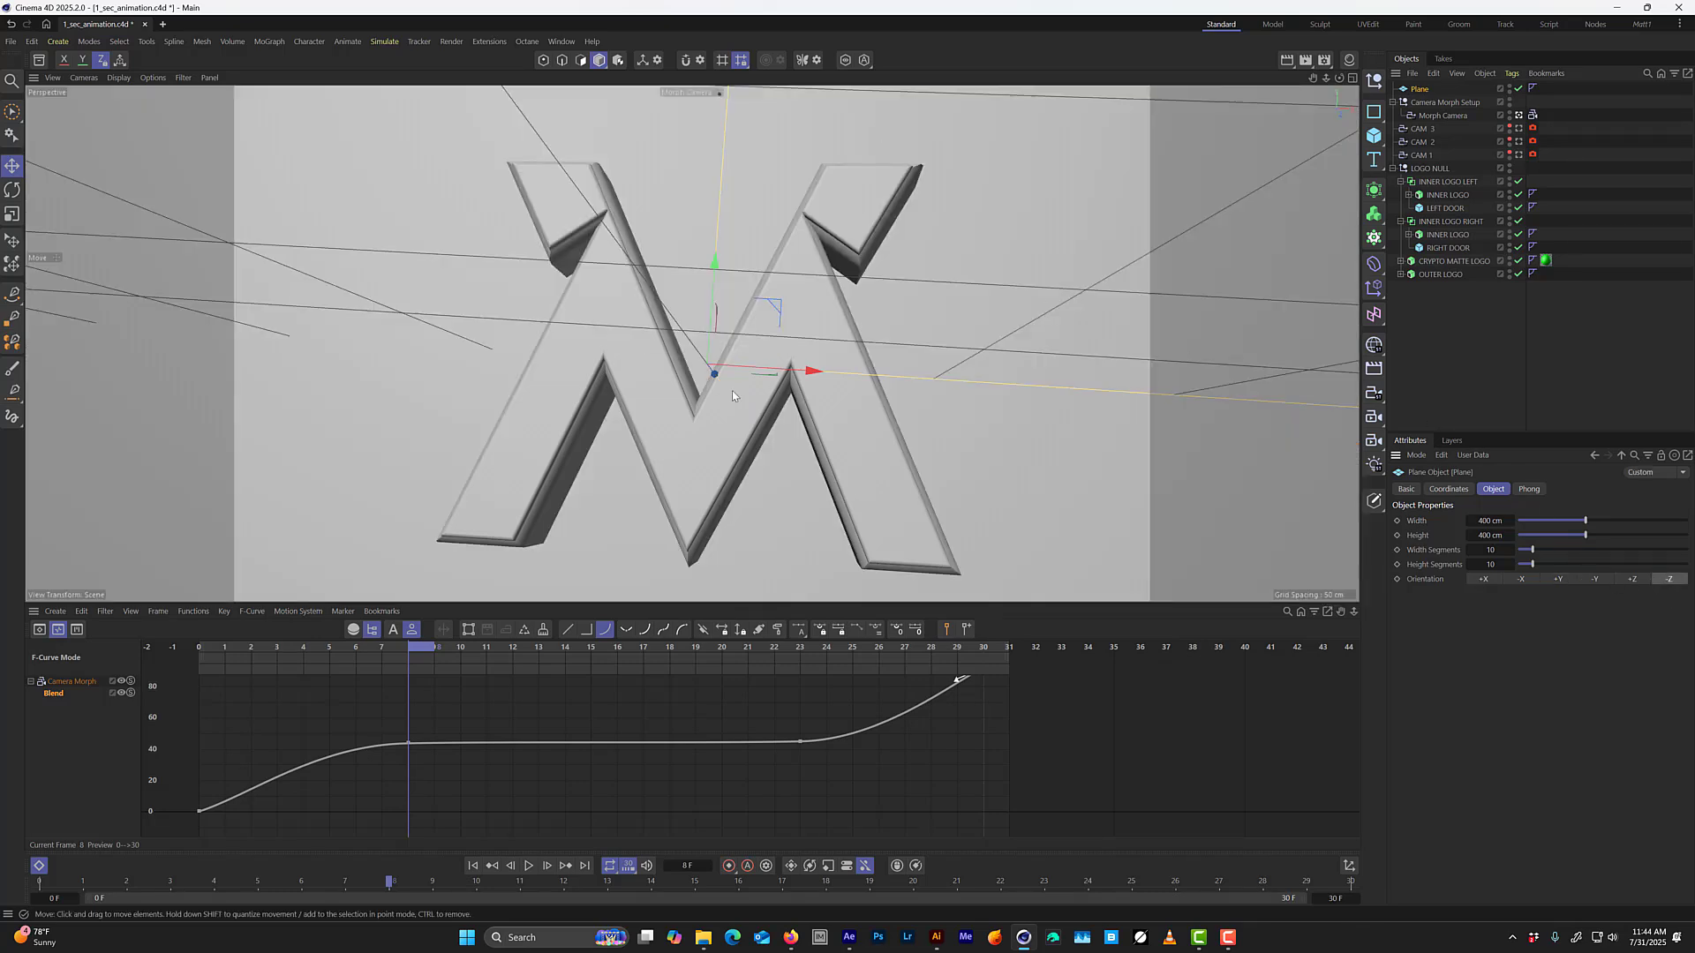
Move the plane back along Z in the Top view so it sits behind the logo, and return to the enlarged perspective view.
middle_click(891, 344)
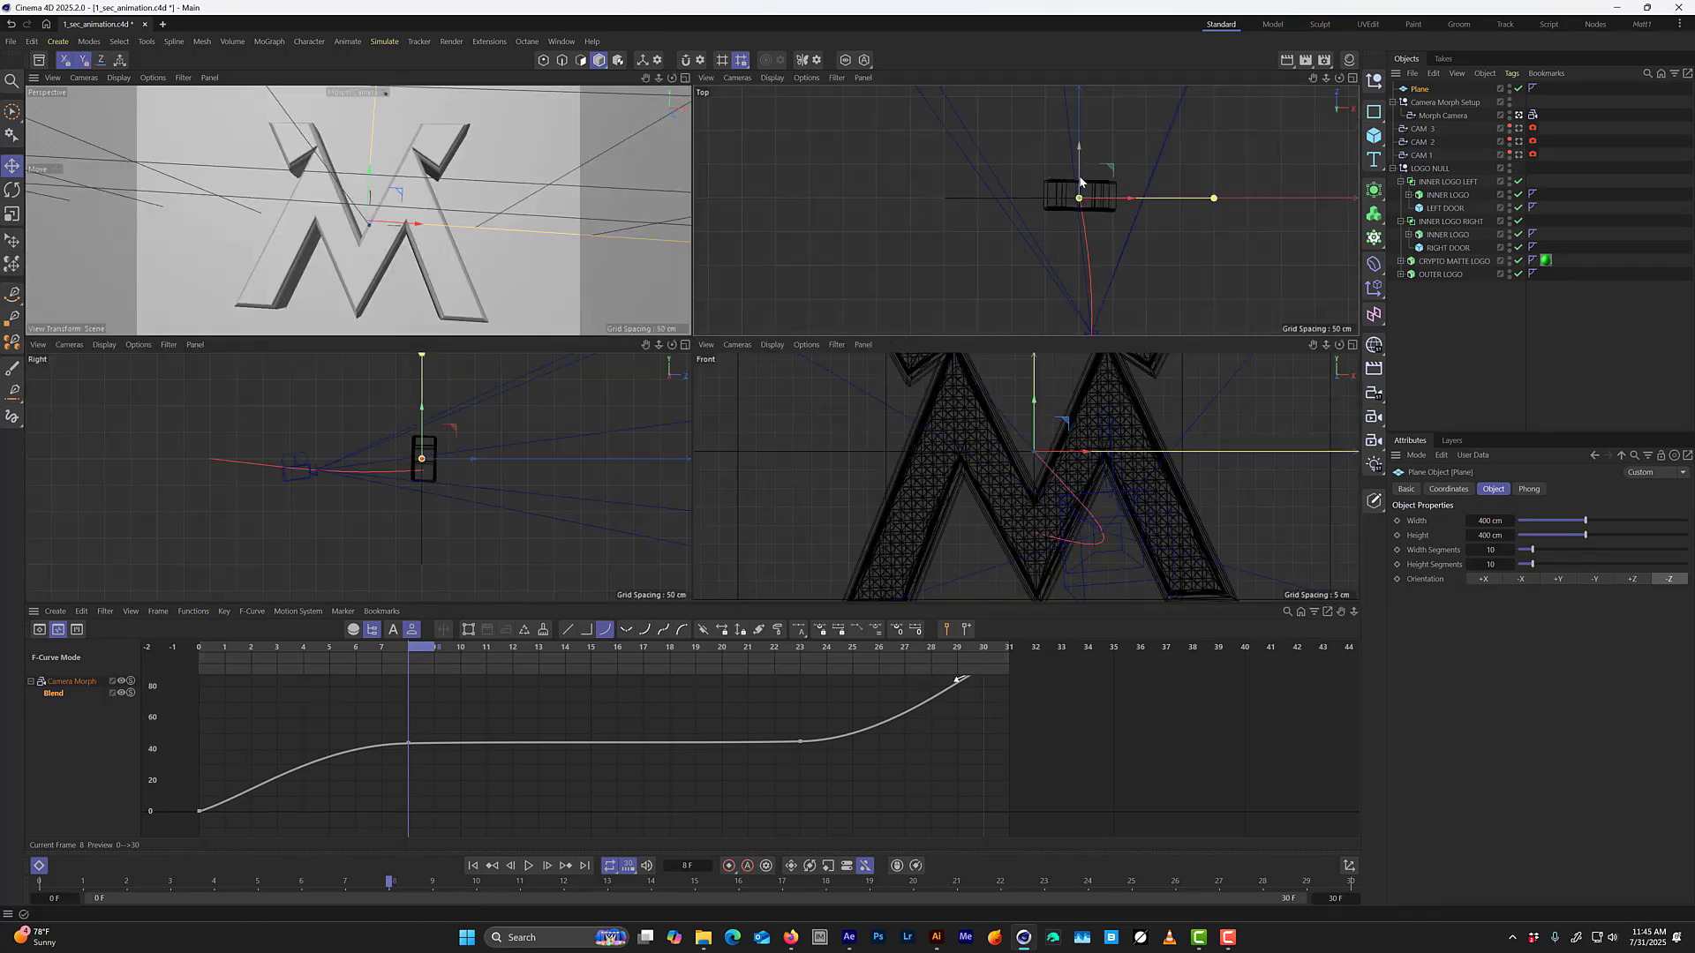
drag(1080, 181, 1082, 92)
middle_click(569, 216)
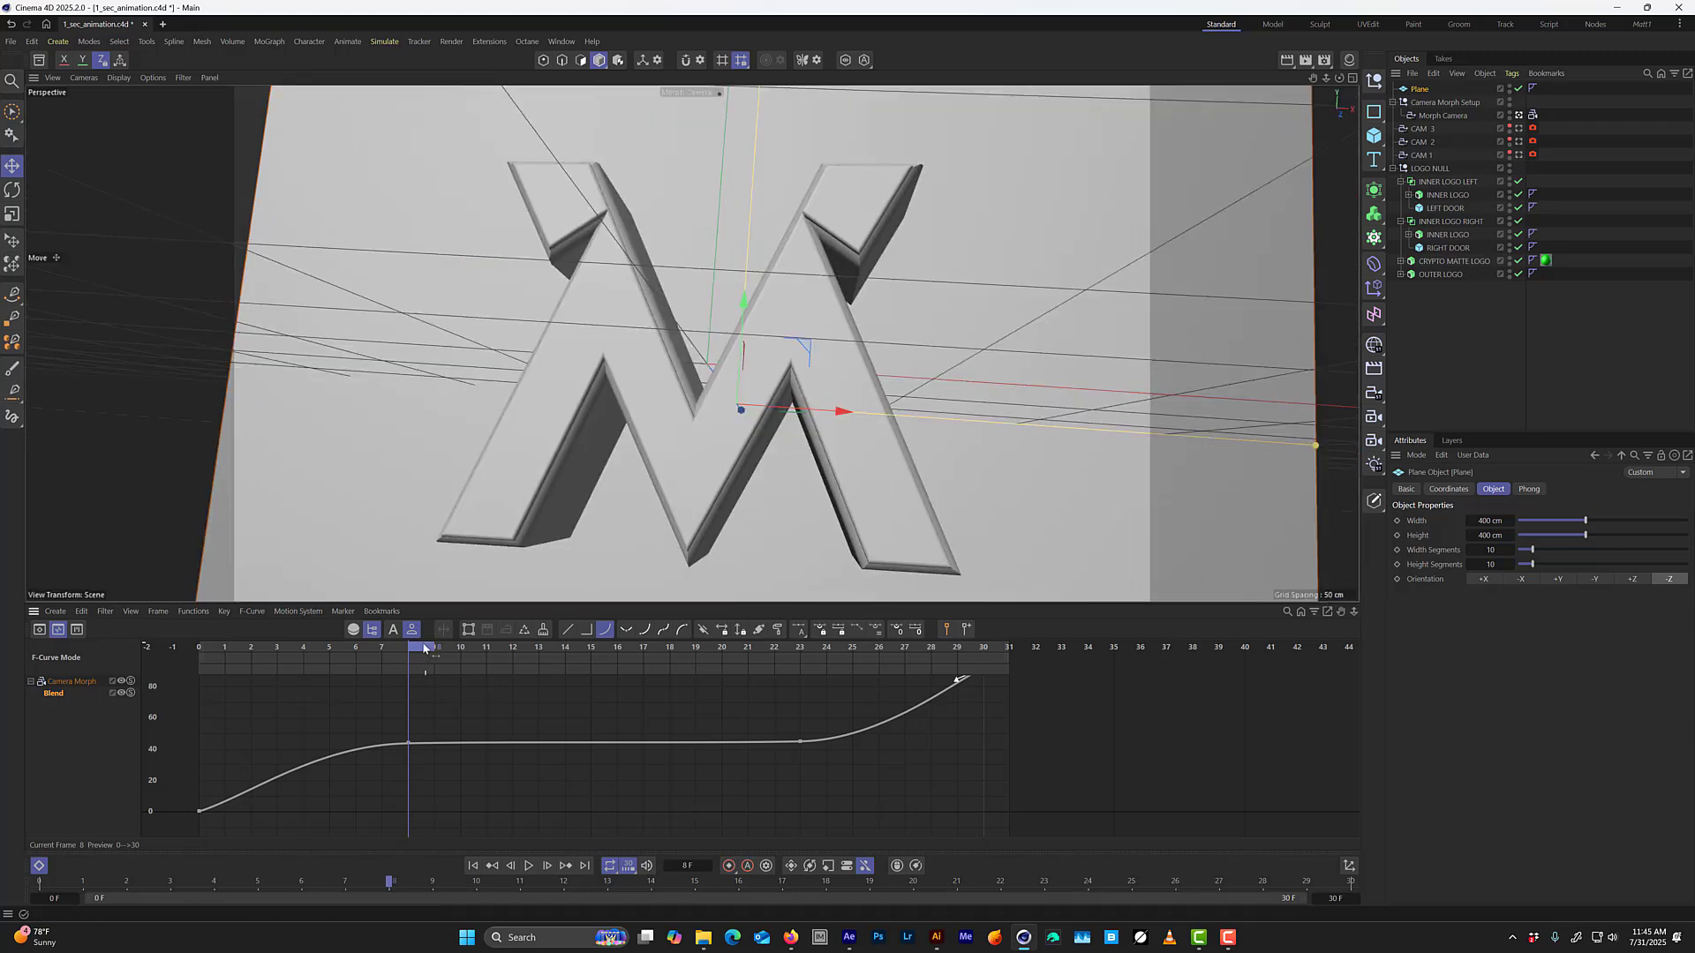
Go to frame 3 and try a plane width and height of 900 cm.
drag(425, 648, 304, 616)
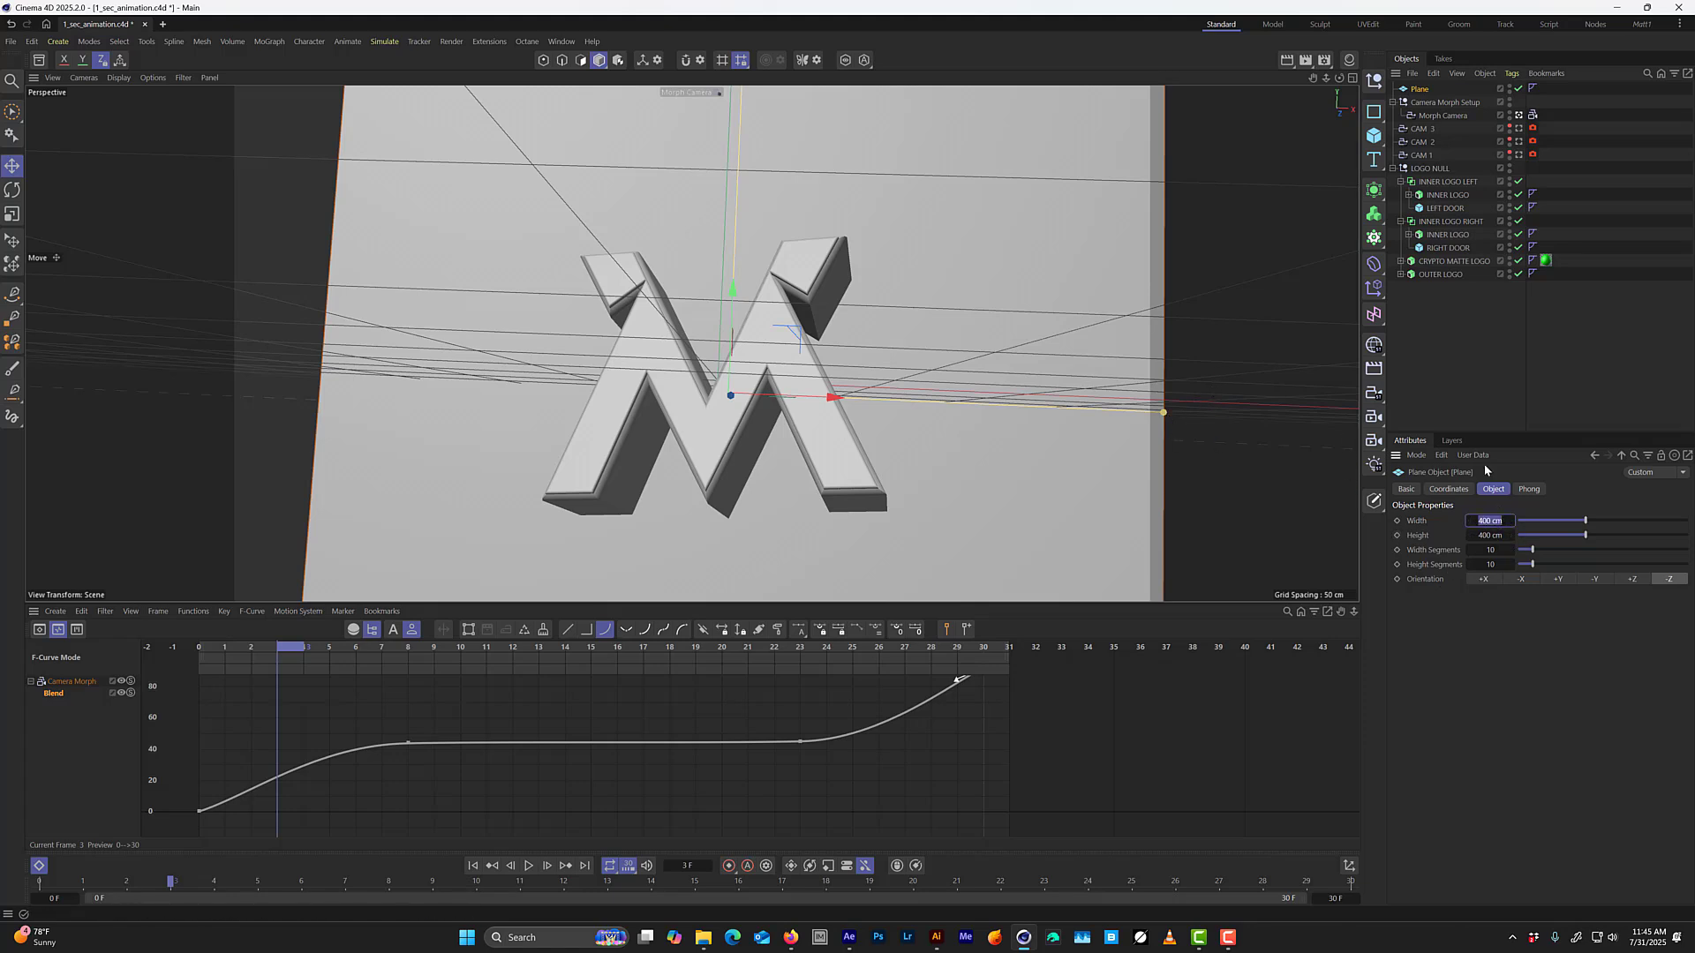
text(900)
key(Tab)
text(900)
key(Return)
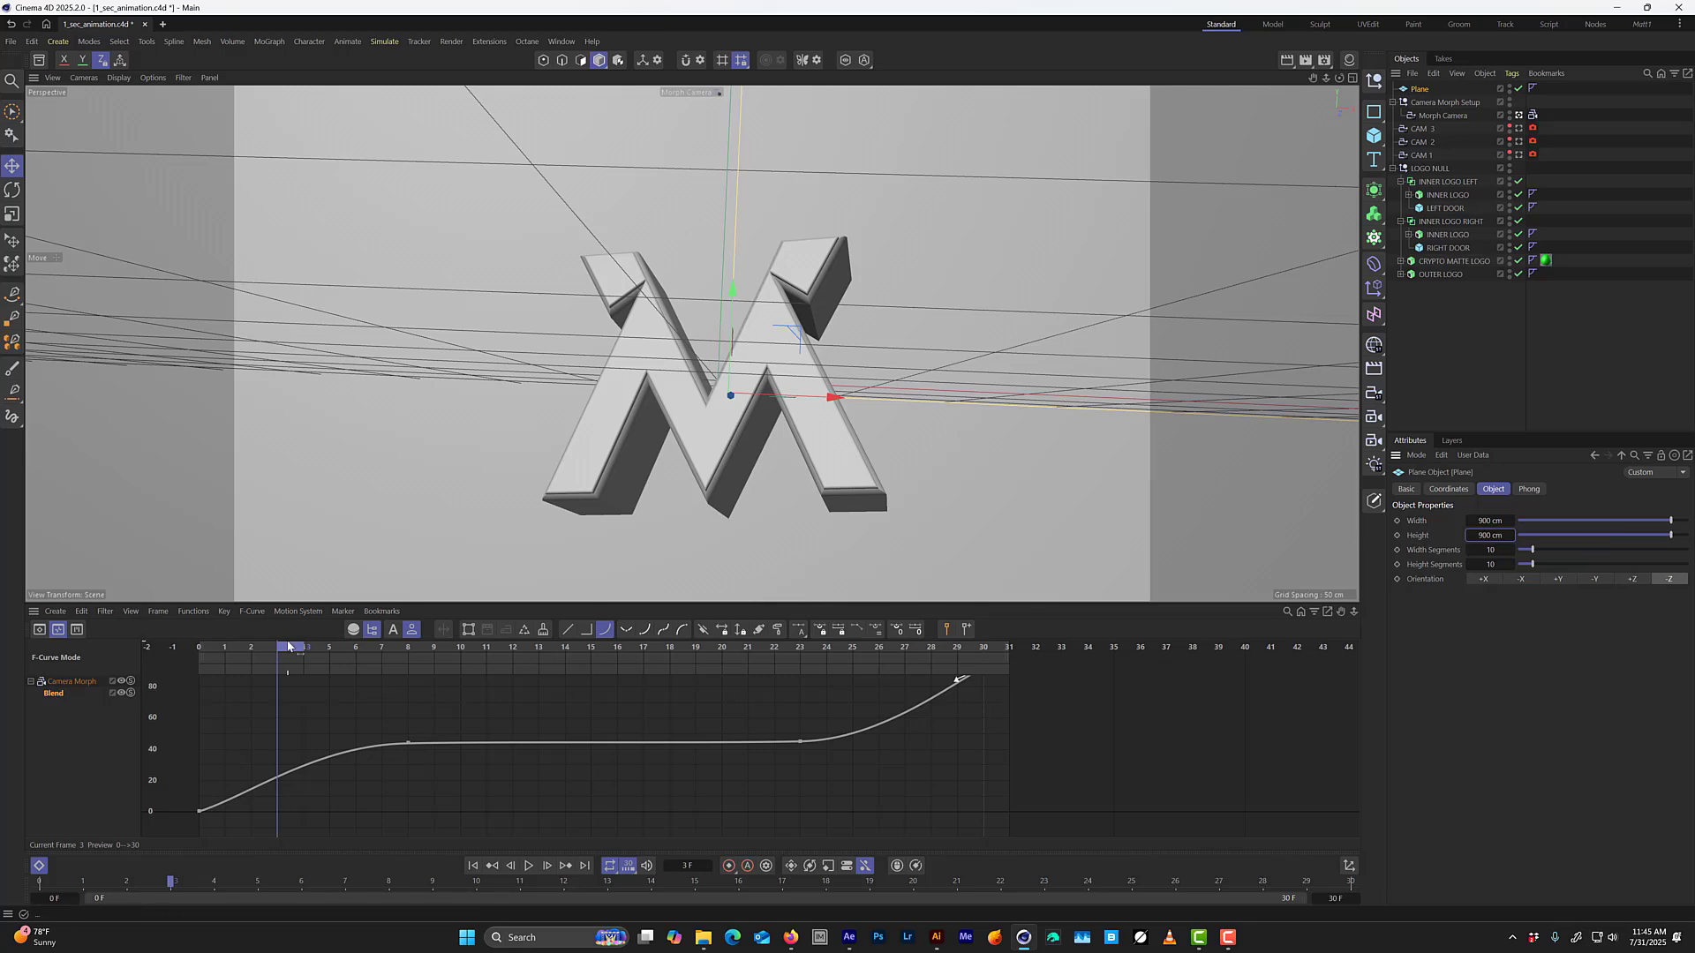
Check the plane's coverage in the first frames through the Morph Camera and from an orbited Default Camera view, ending on frame 3.
mouse_move(288, 647)
mouse_down()
mouse_move(239, 650)
mouse_move(254, 651)
mouse_up()
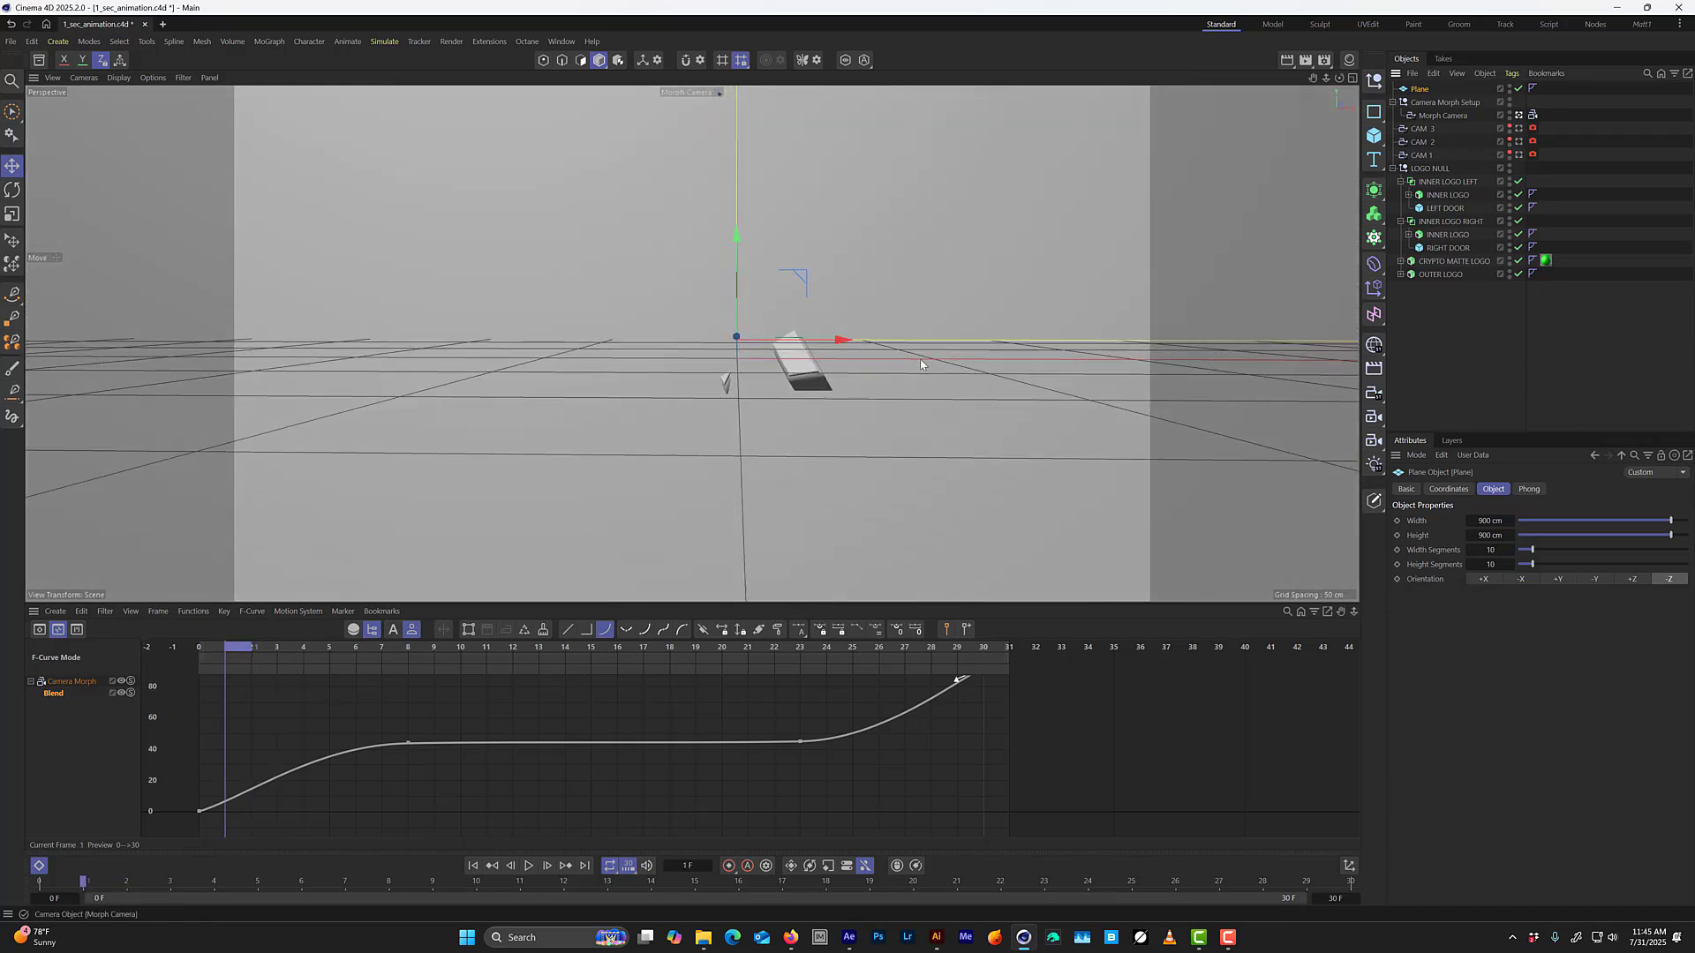
alt+drag(921, 361, 628, 369)
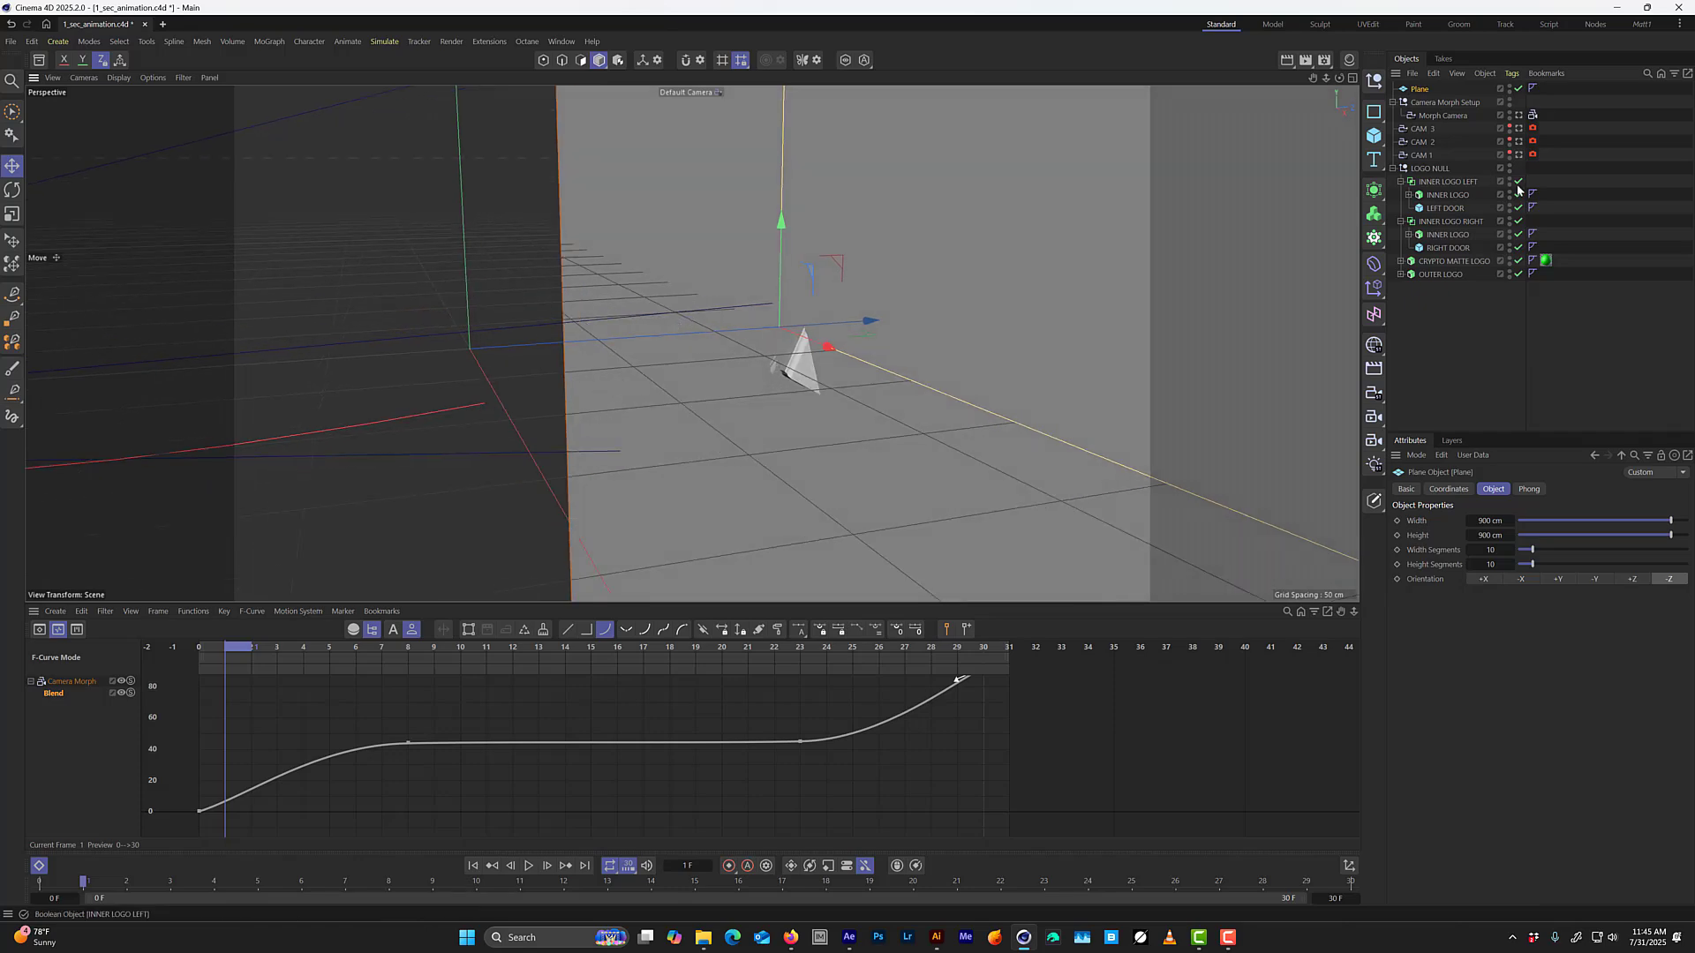
click(1519, 115)
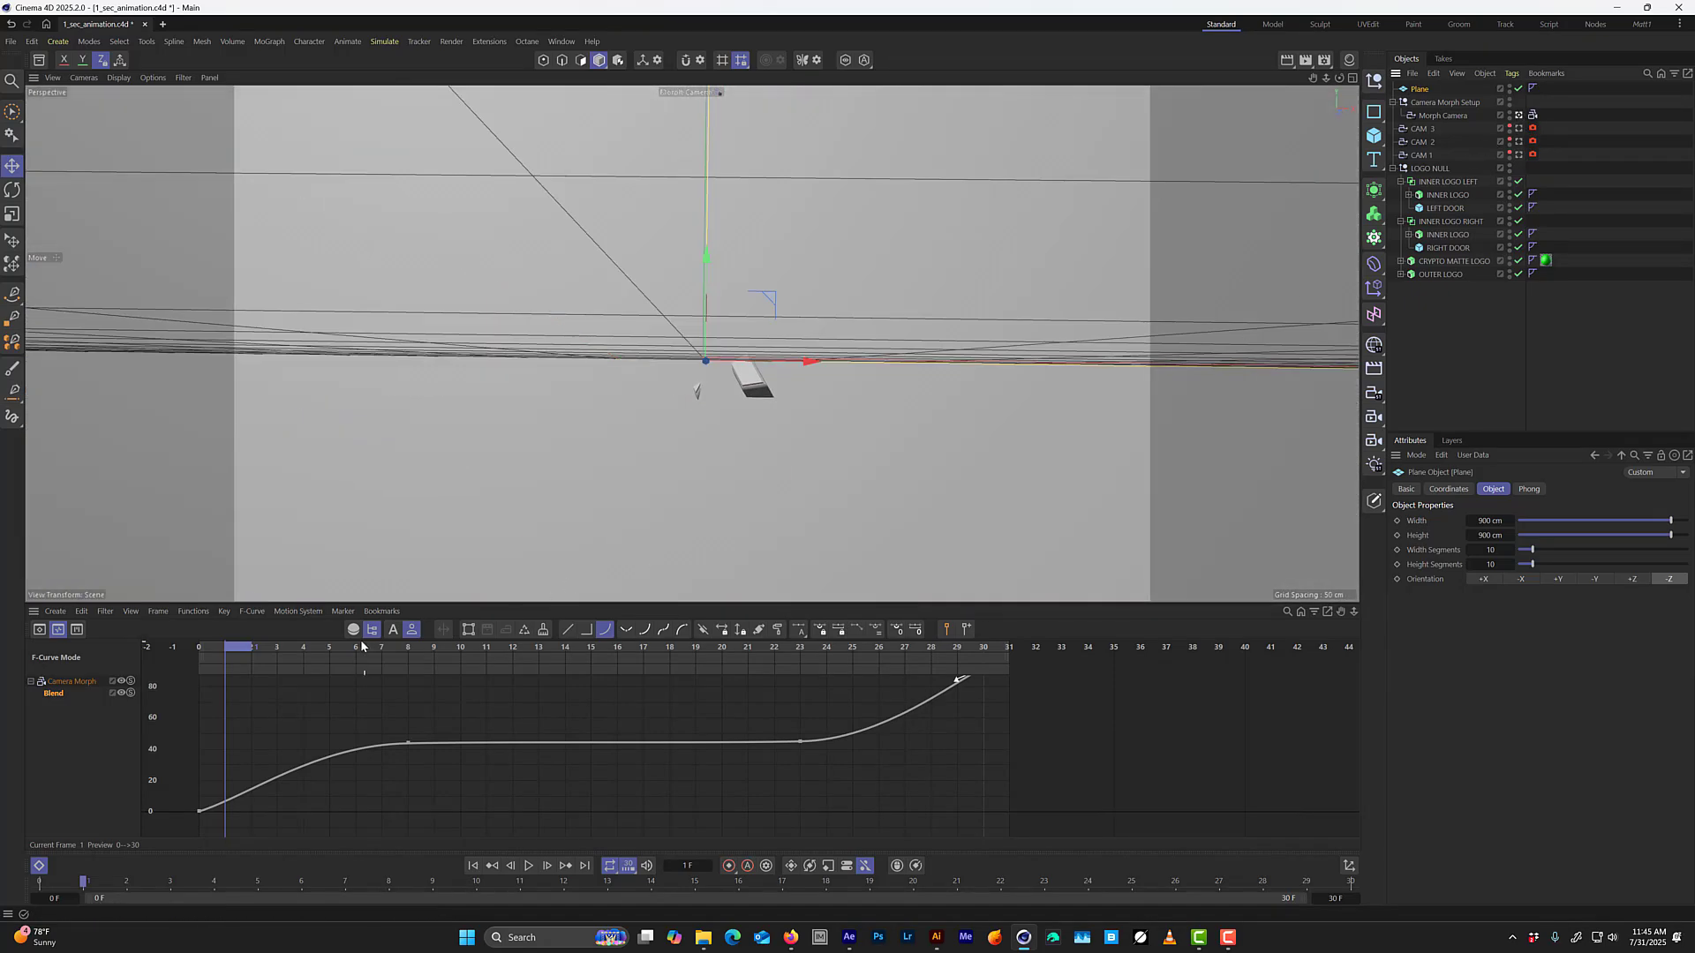
mouse_move(248, 652)
mouse_down()
mouse_move(305, 639)
mouse_move(212, 637)
mouse_move(278, 642)
mouse_up()
click(264, 650)
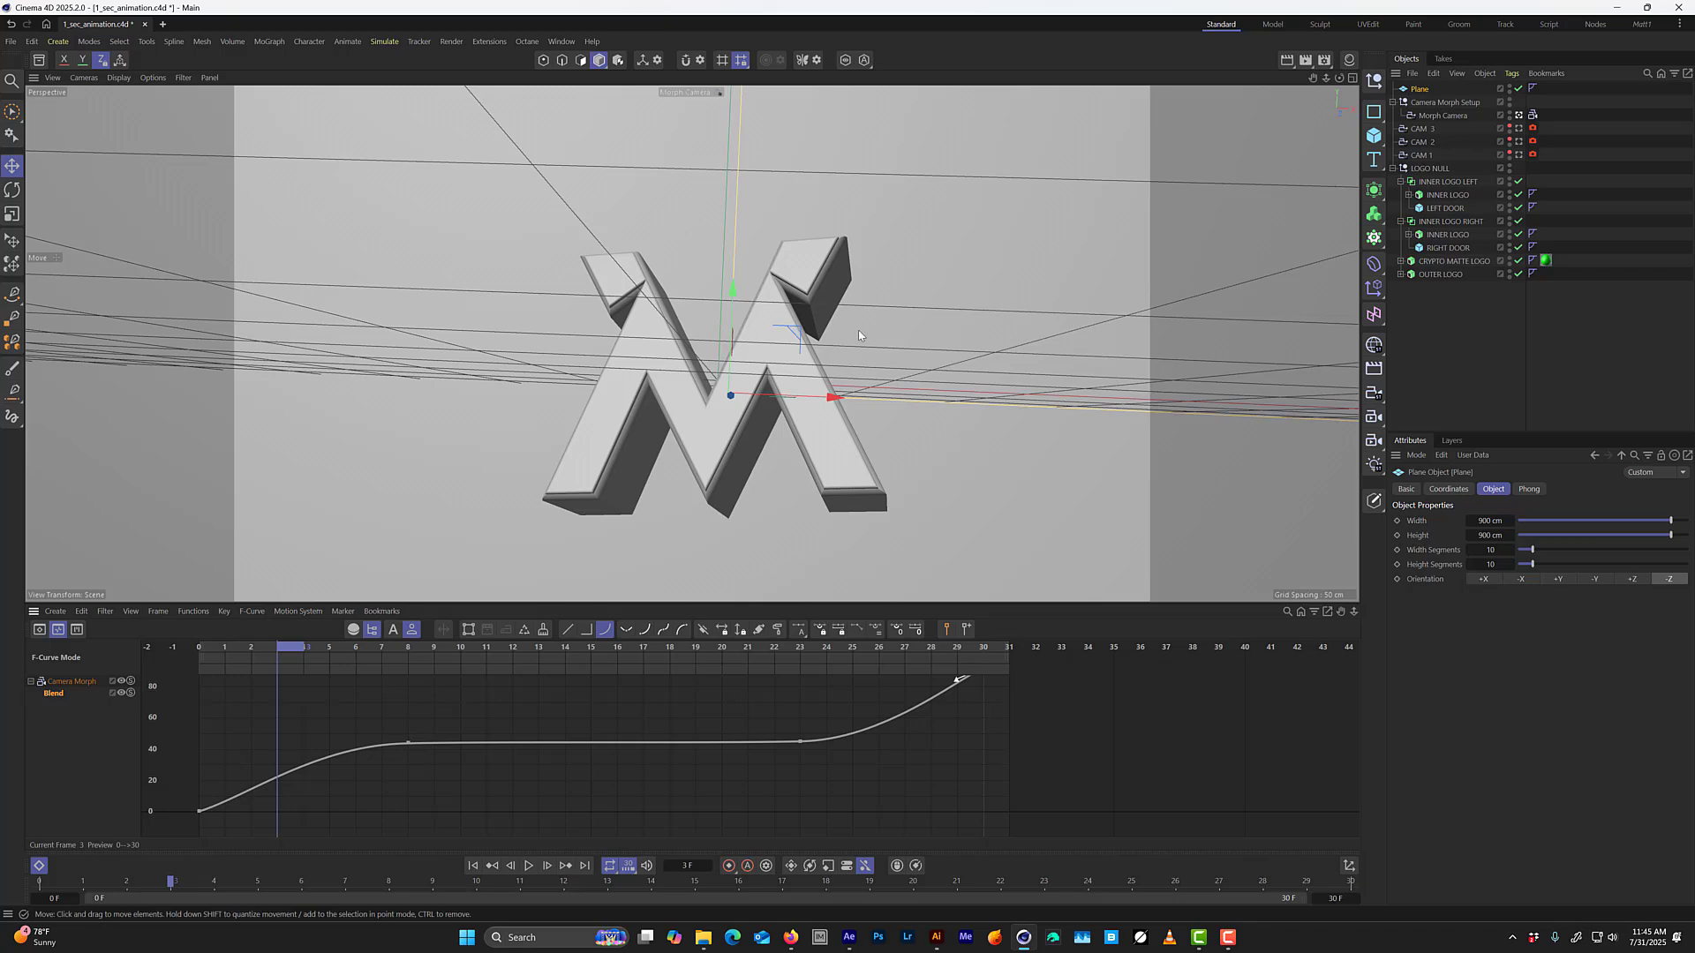
Reduce the plane's width and height to 650 cm in its object properties.
key(t)
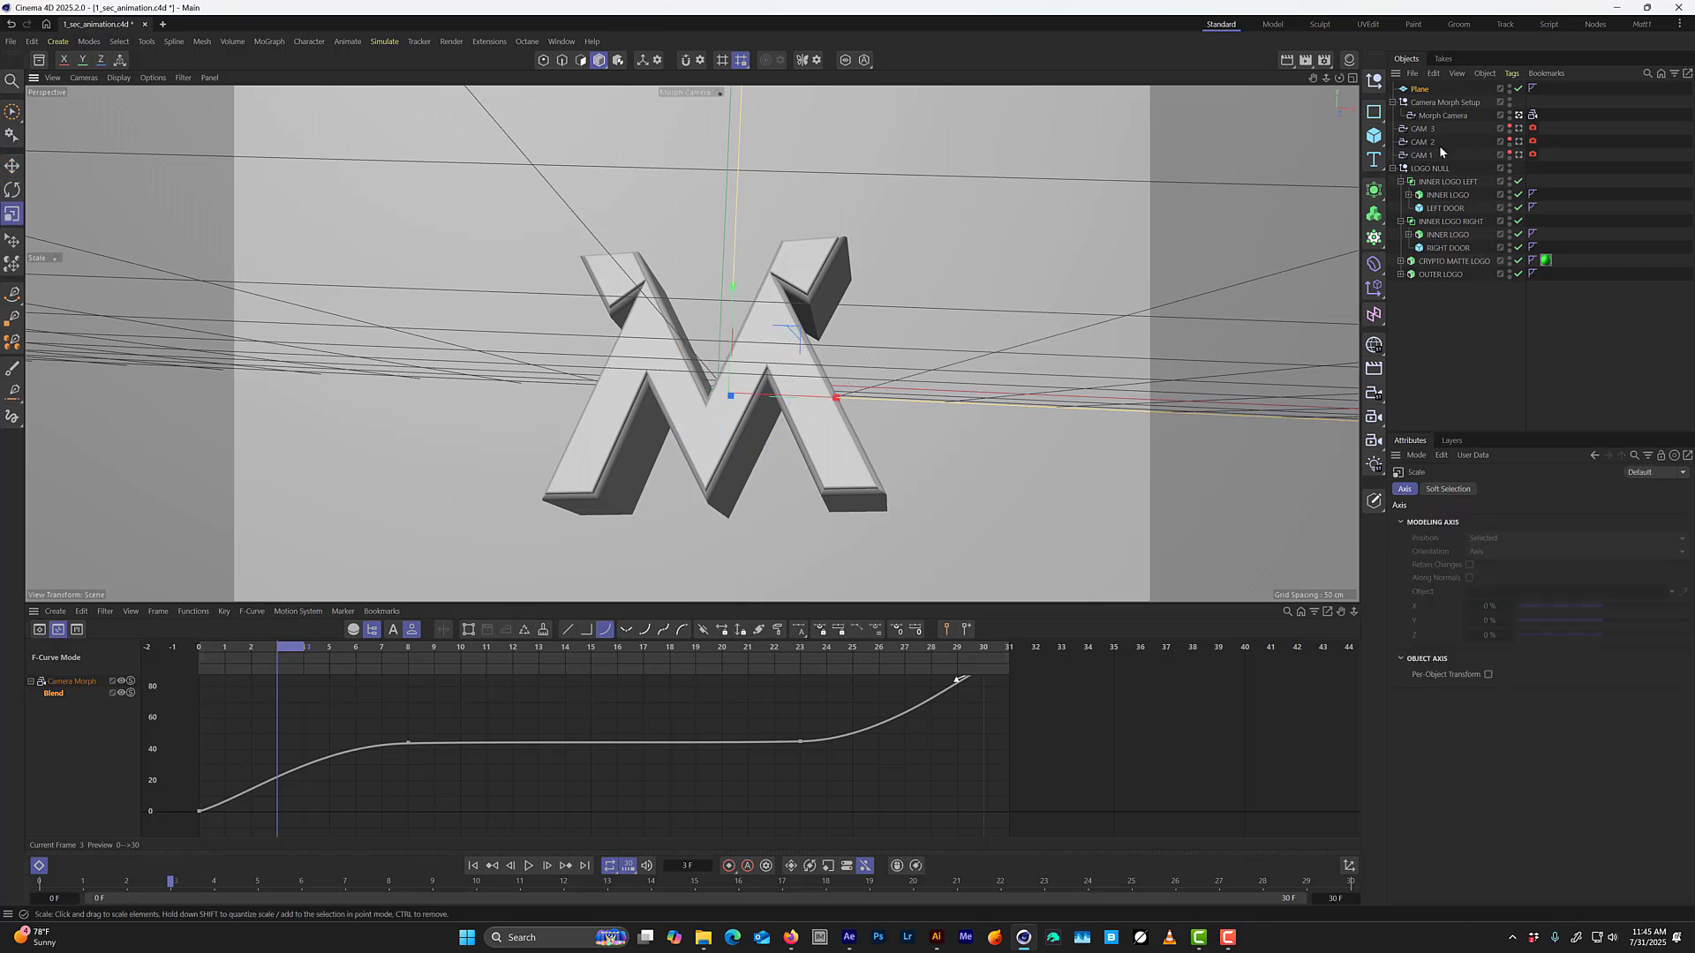
click(1422, 91)
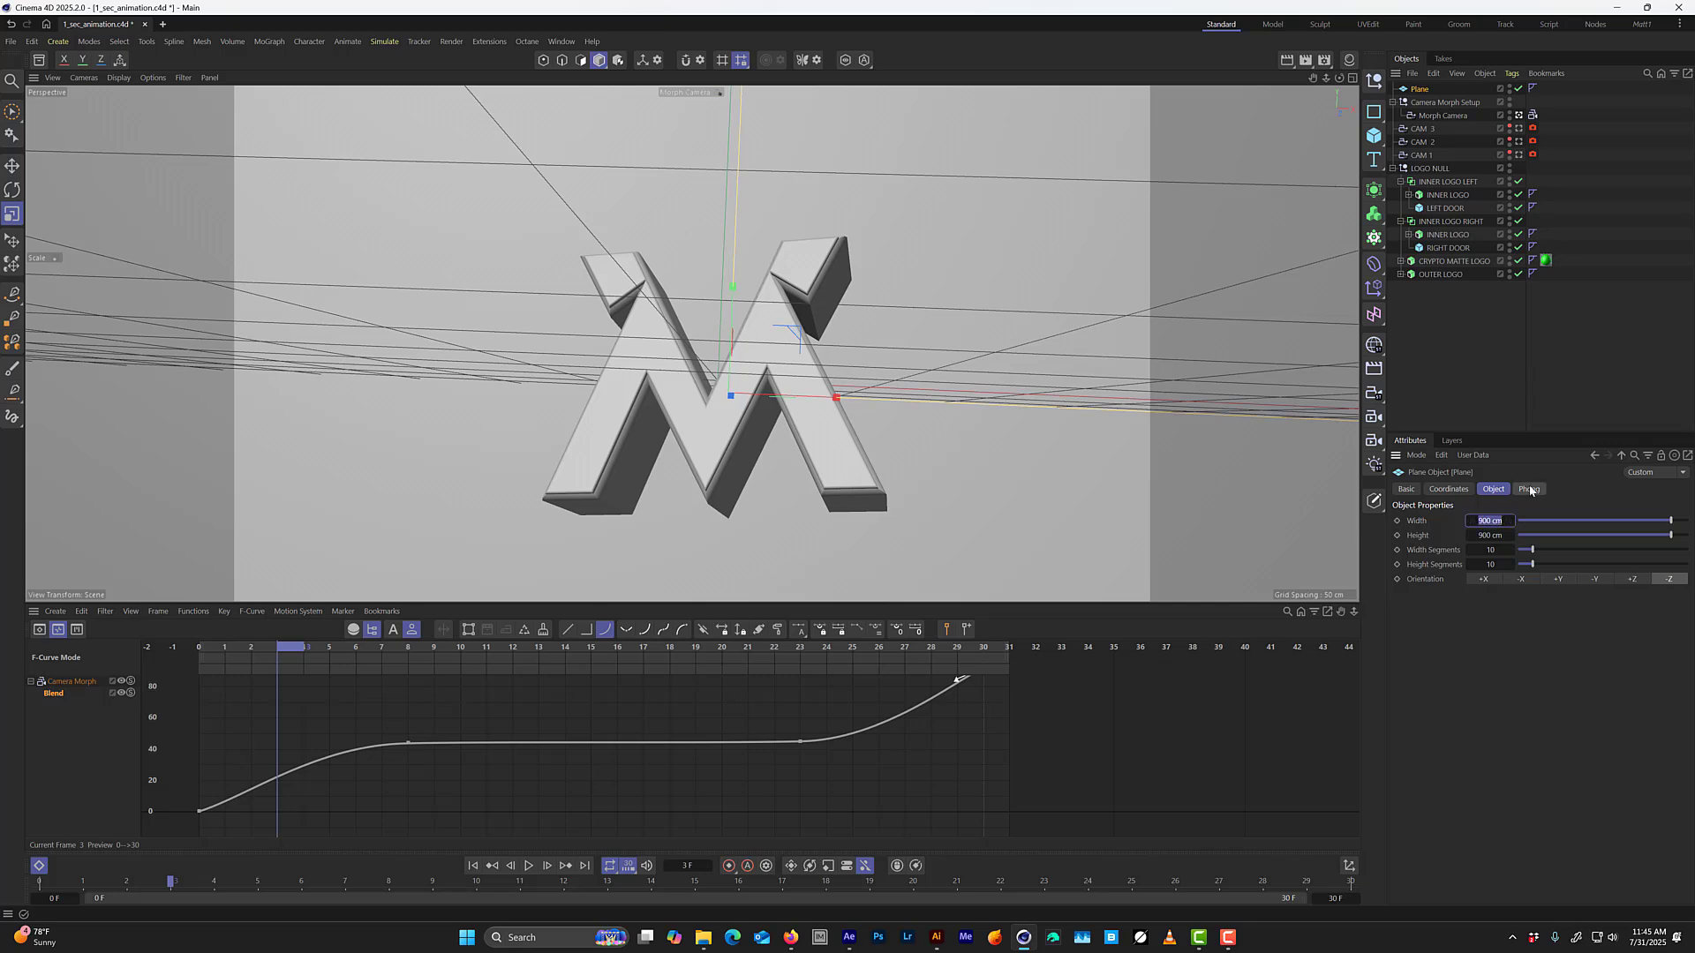
text(700)
key(Tab)
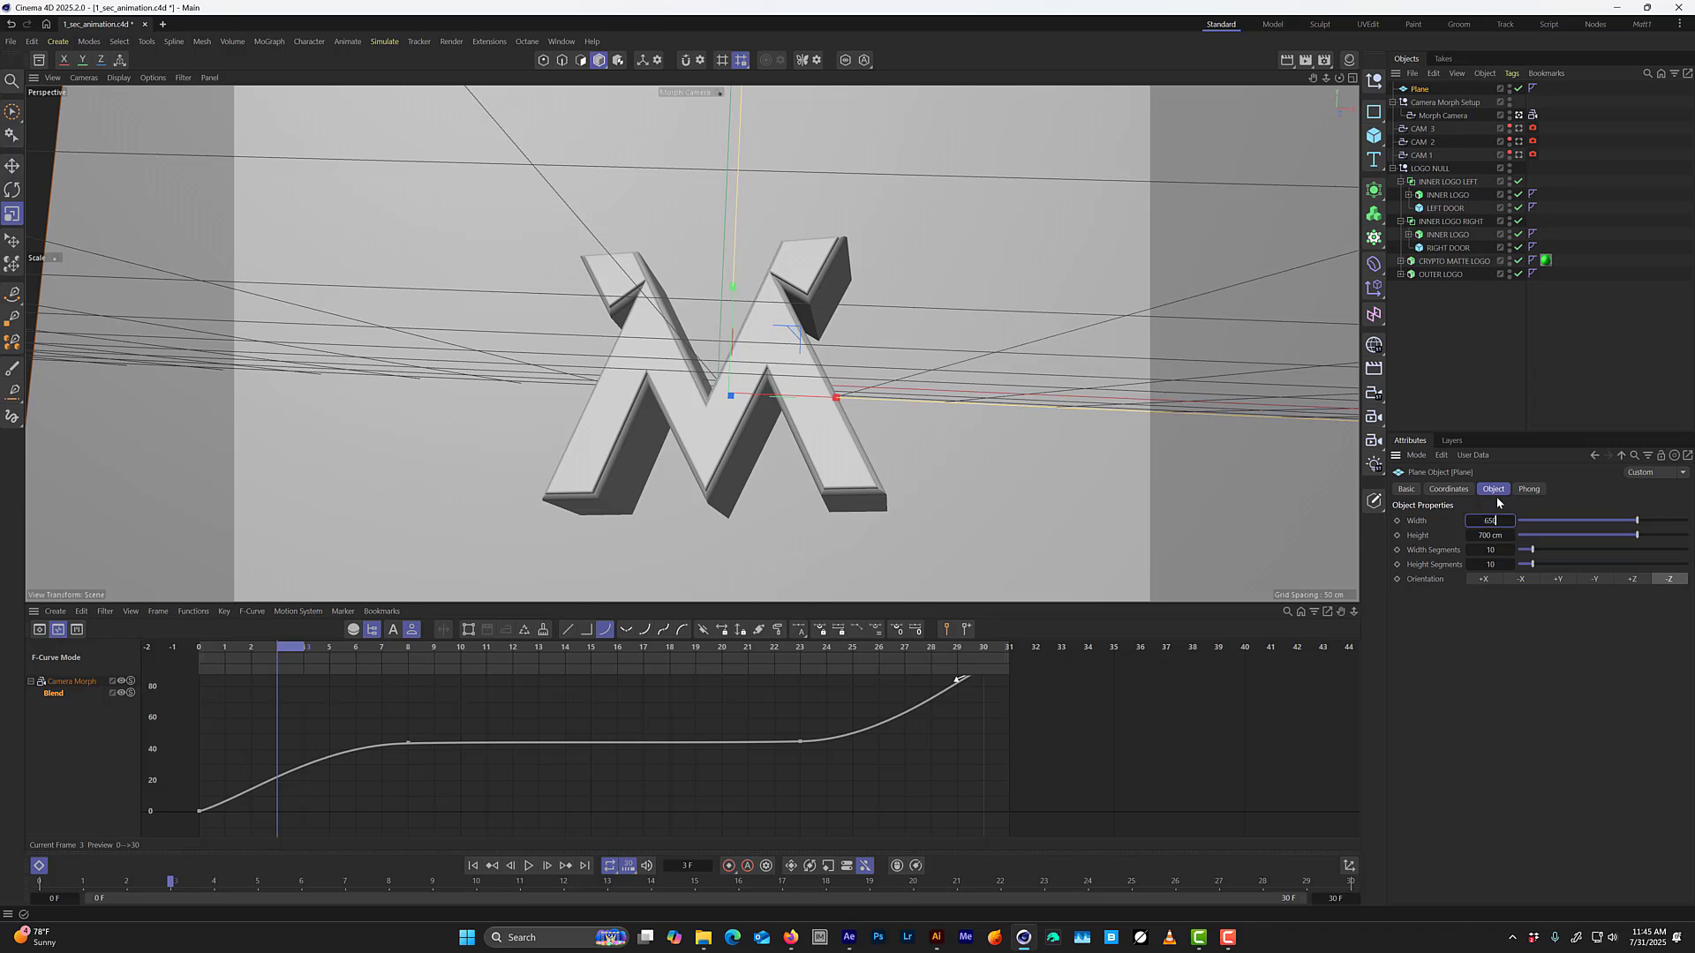
key(Tab)
text(650)
key(Return)
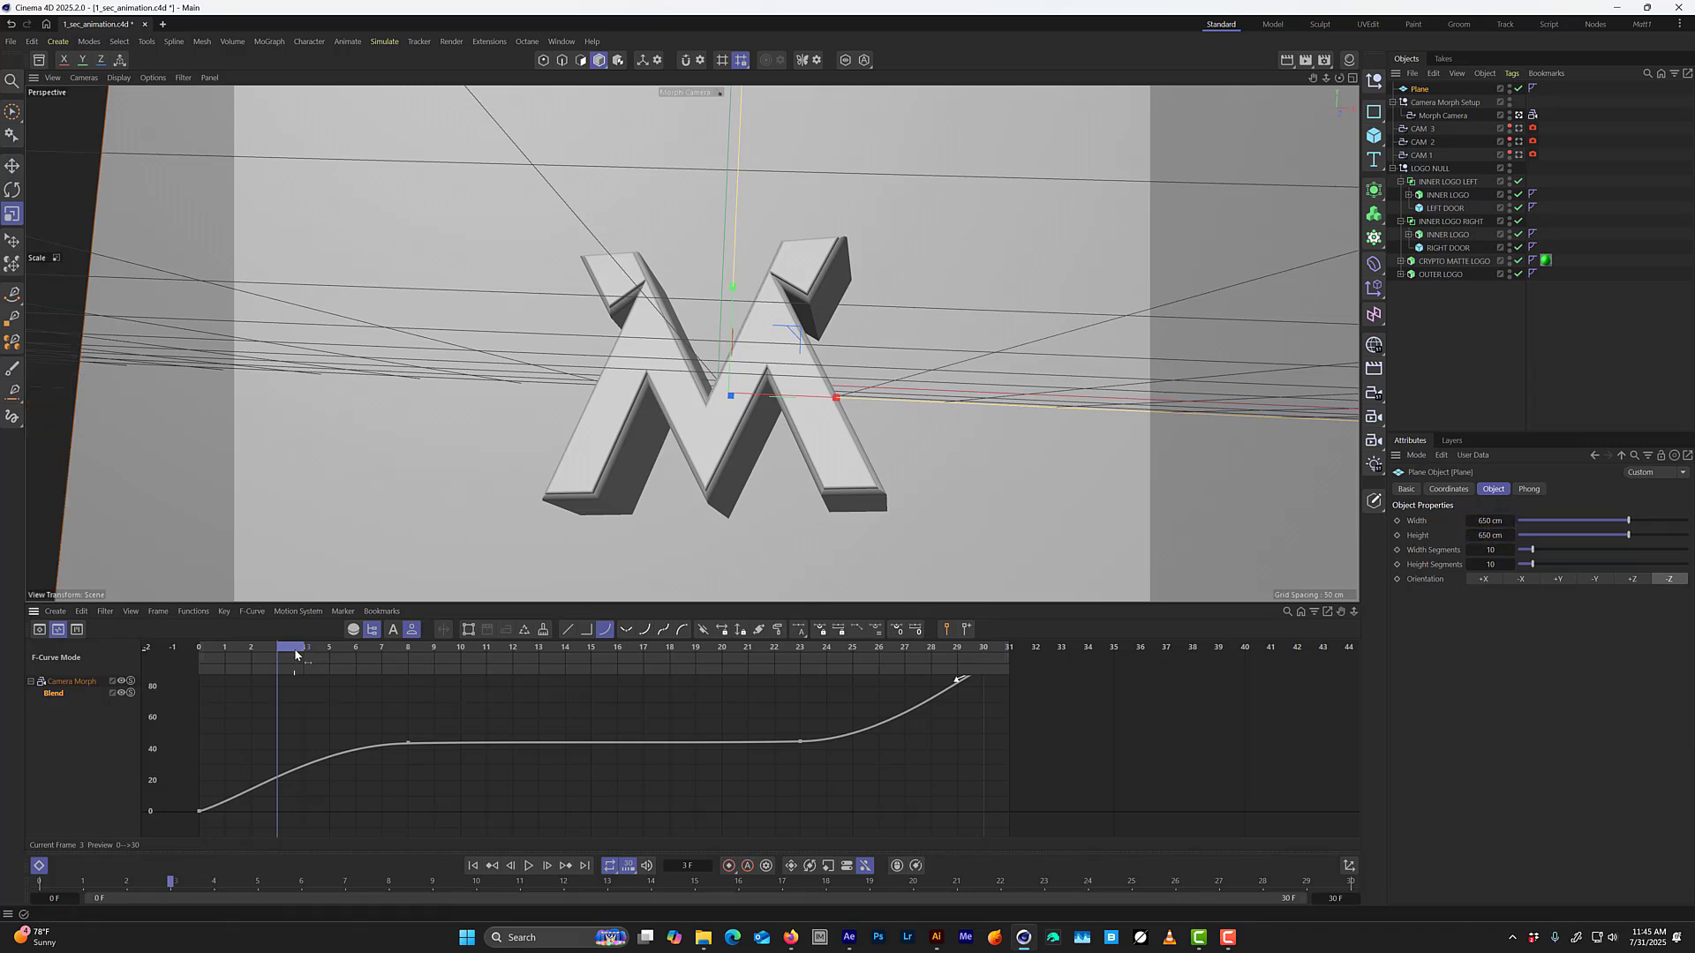
Keyframe the plane's width and height at 650 cm on frame 8 and 0 cm on frame 1, and scrub to frame 3 to check the growth.
drag(319, 653, 424, 673)
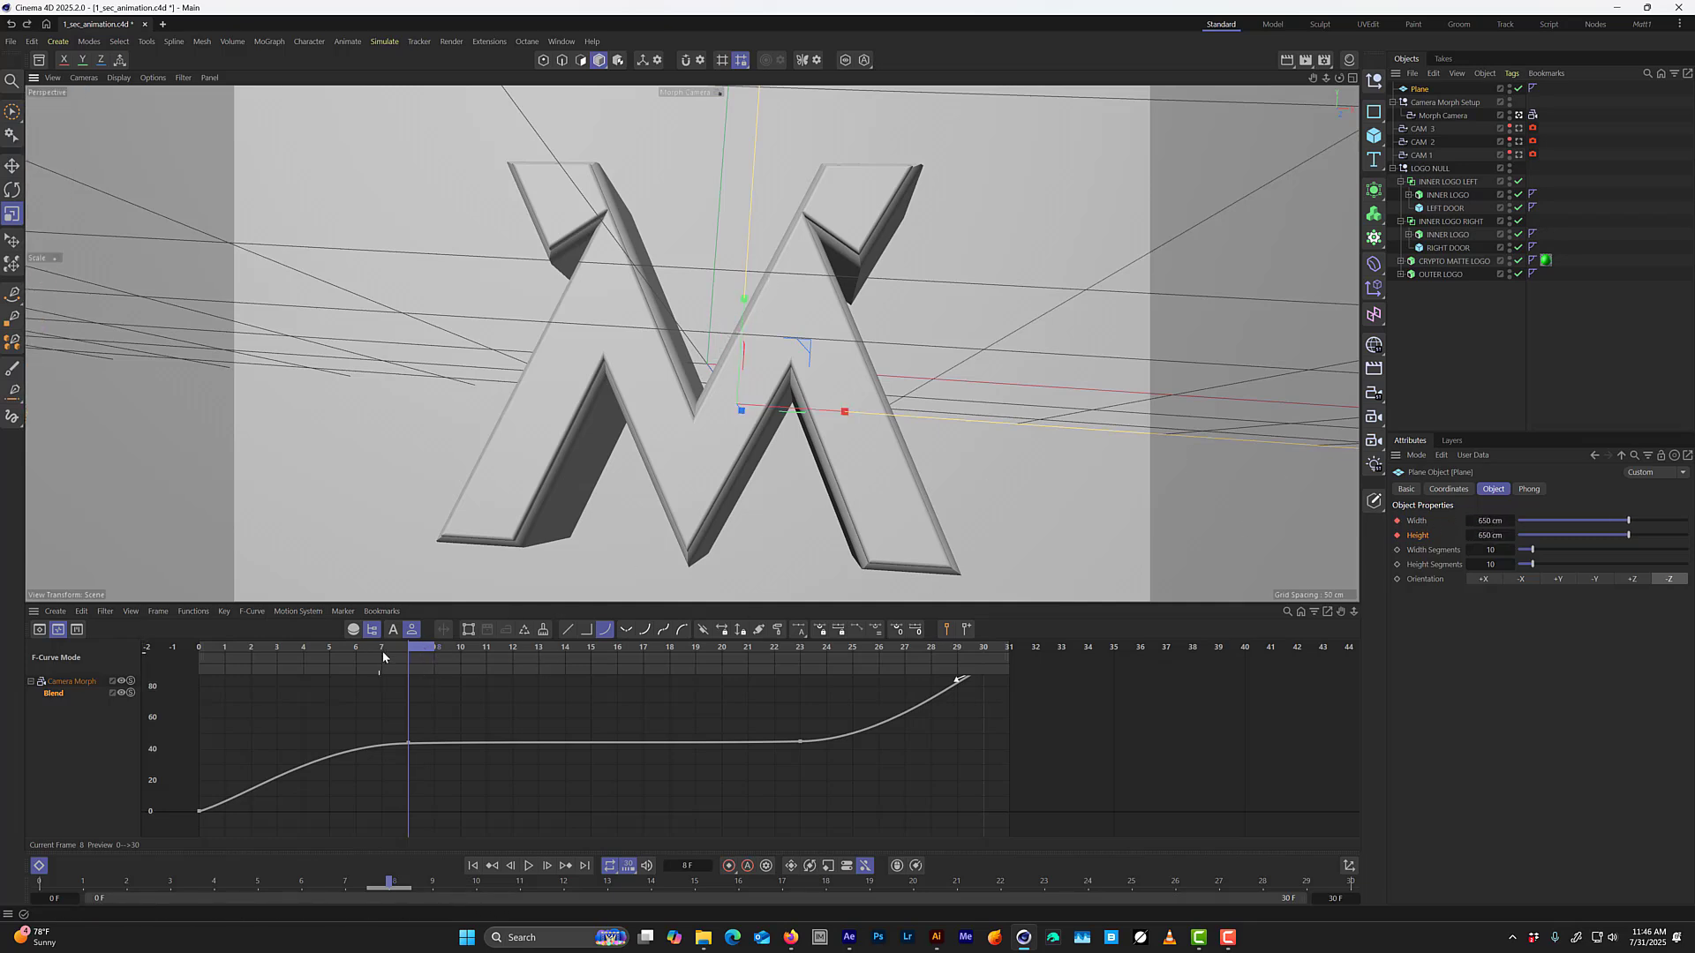
drag(377, 653, 214, 660)
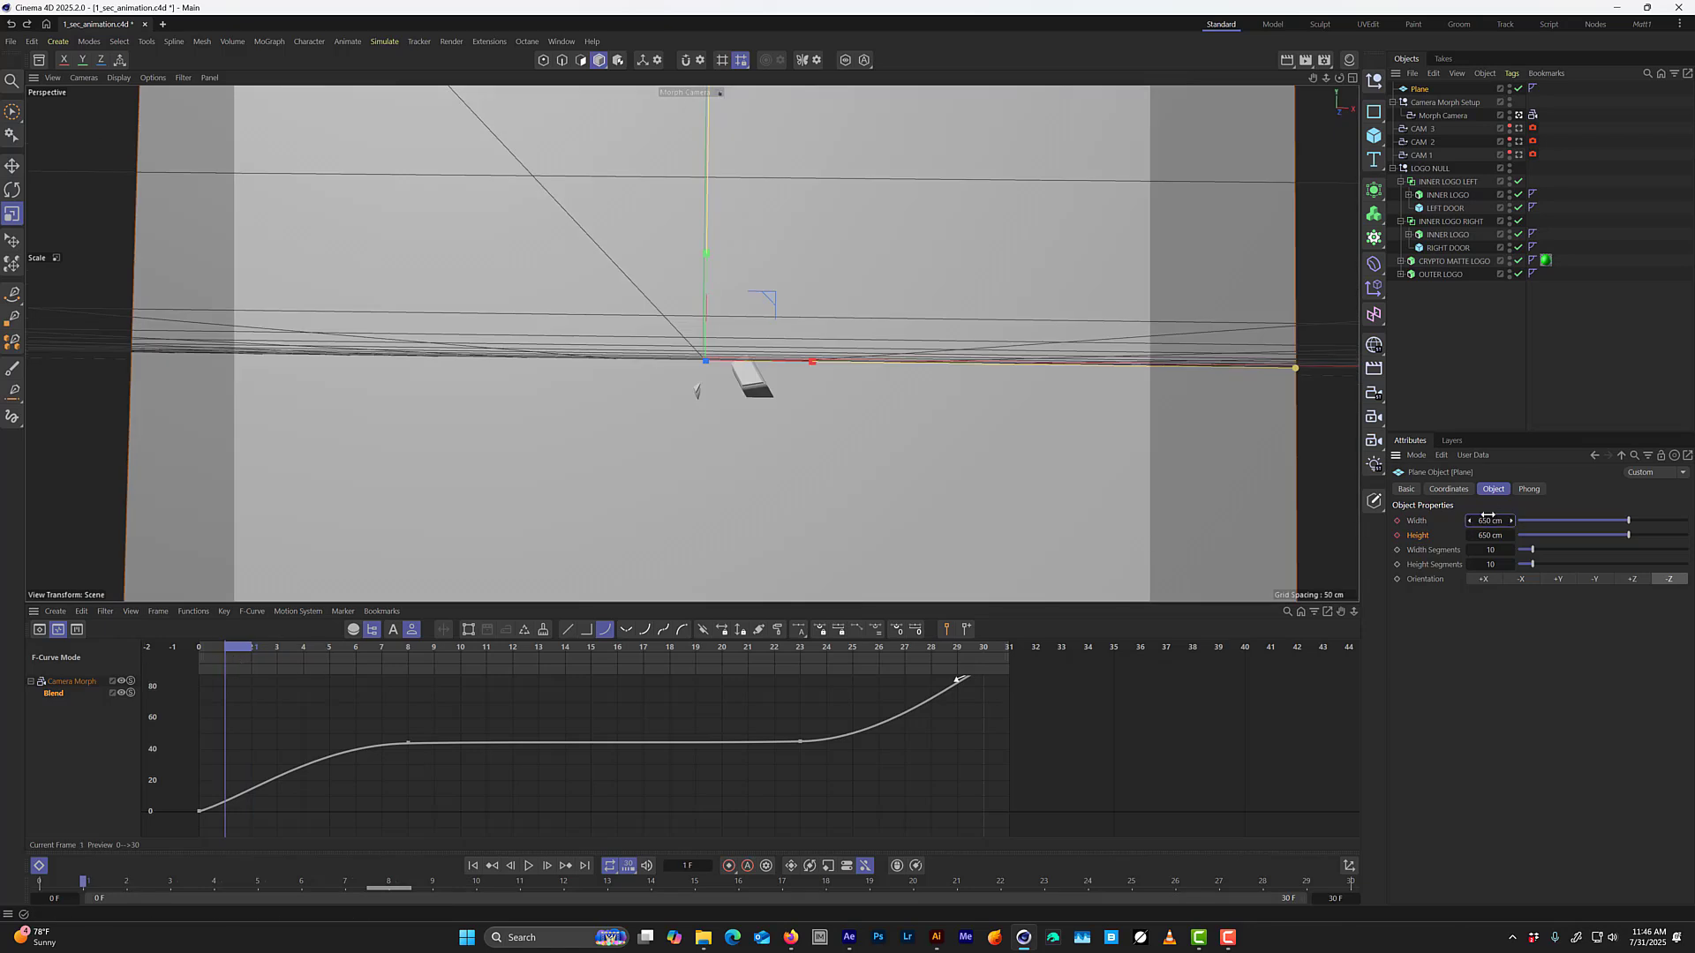
text(0)
key(Tab)
text(0)
key(Tab)
text(1)
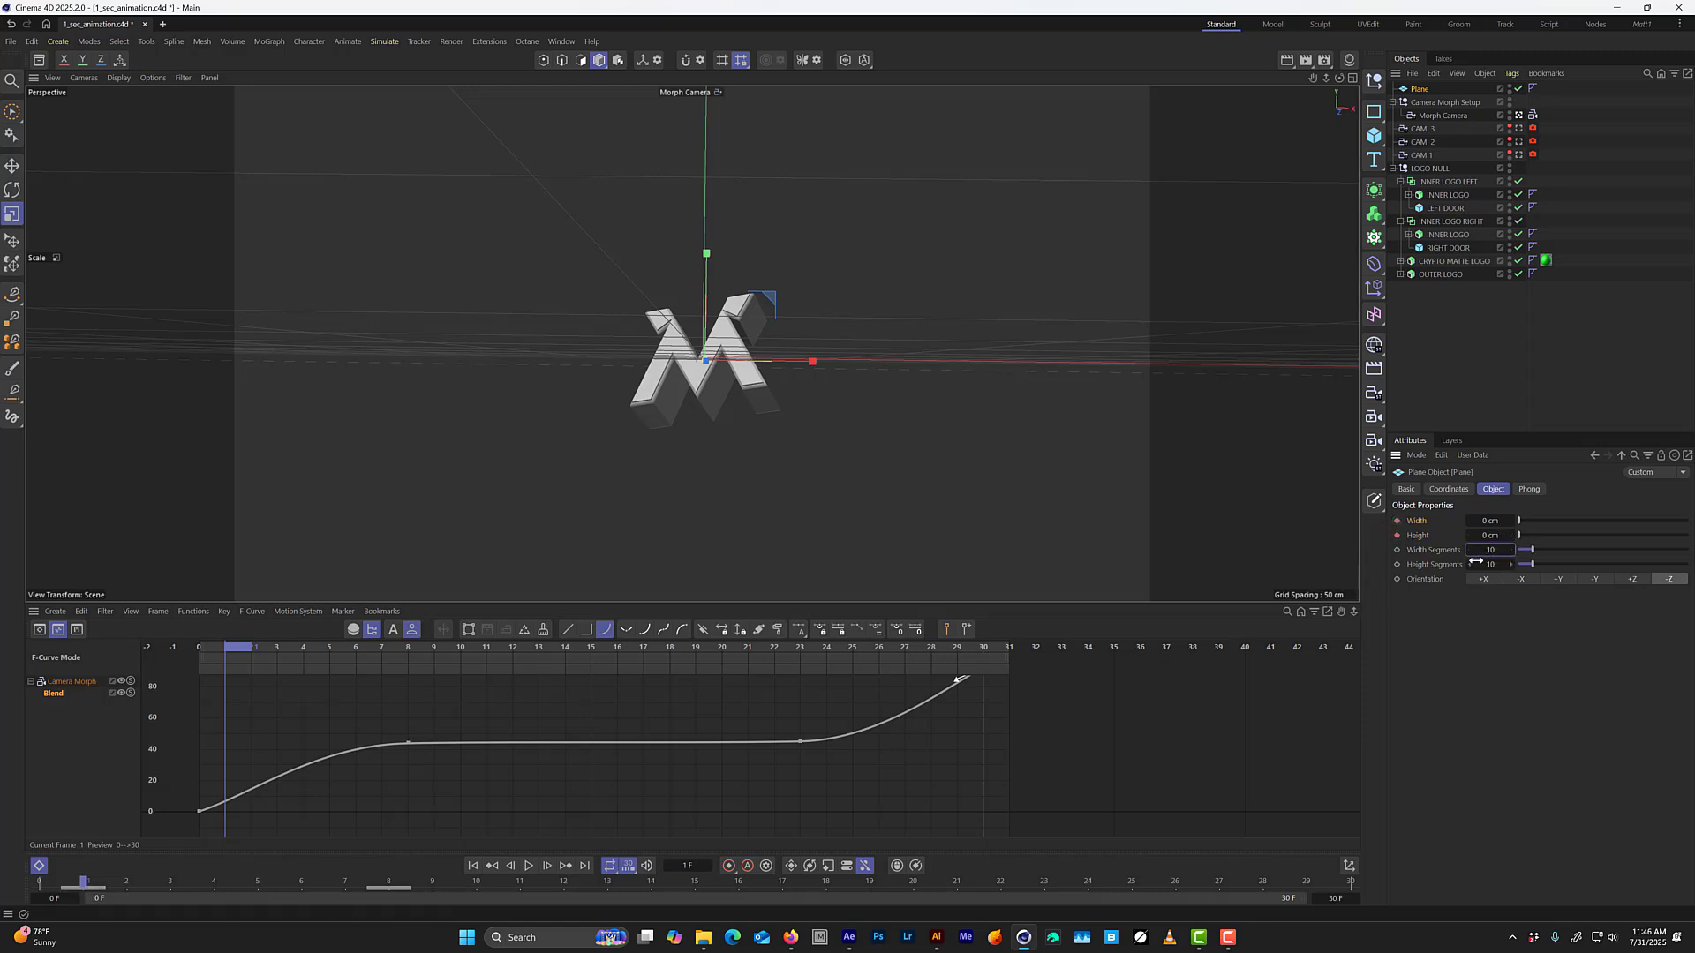
click(259, 654)
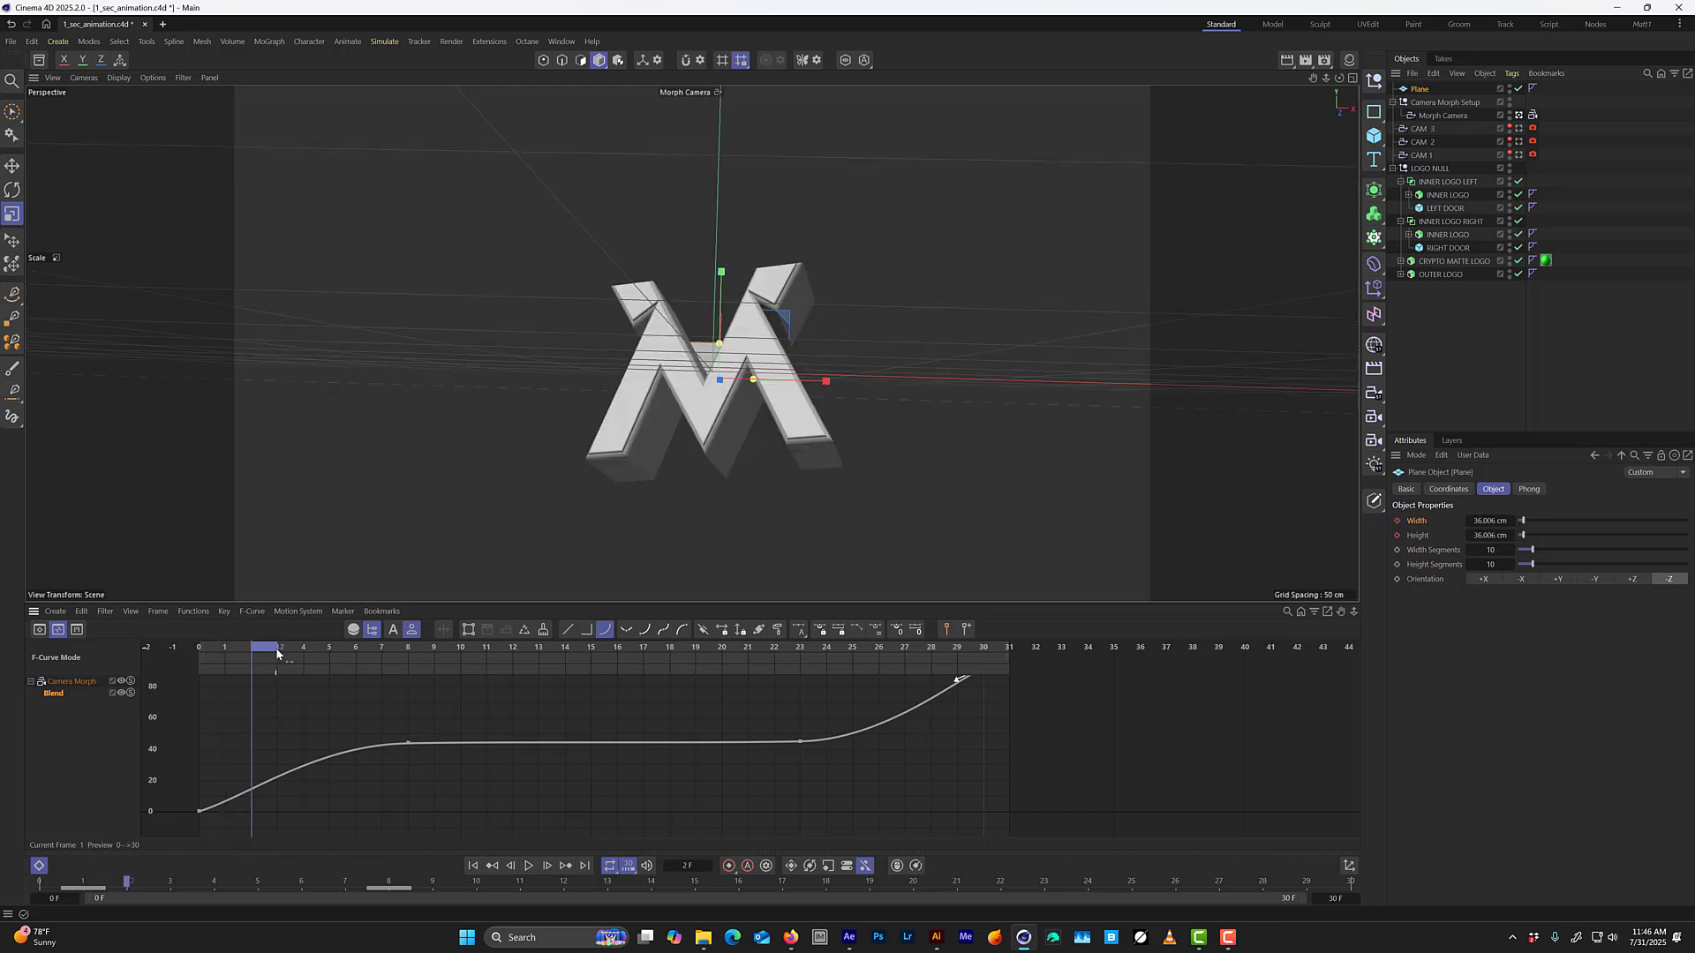
drag(270, 653, 301, 640)
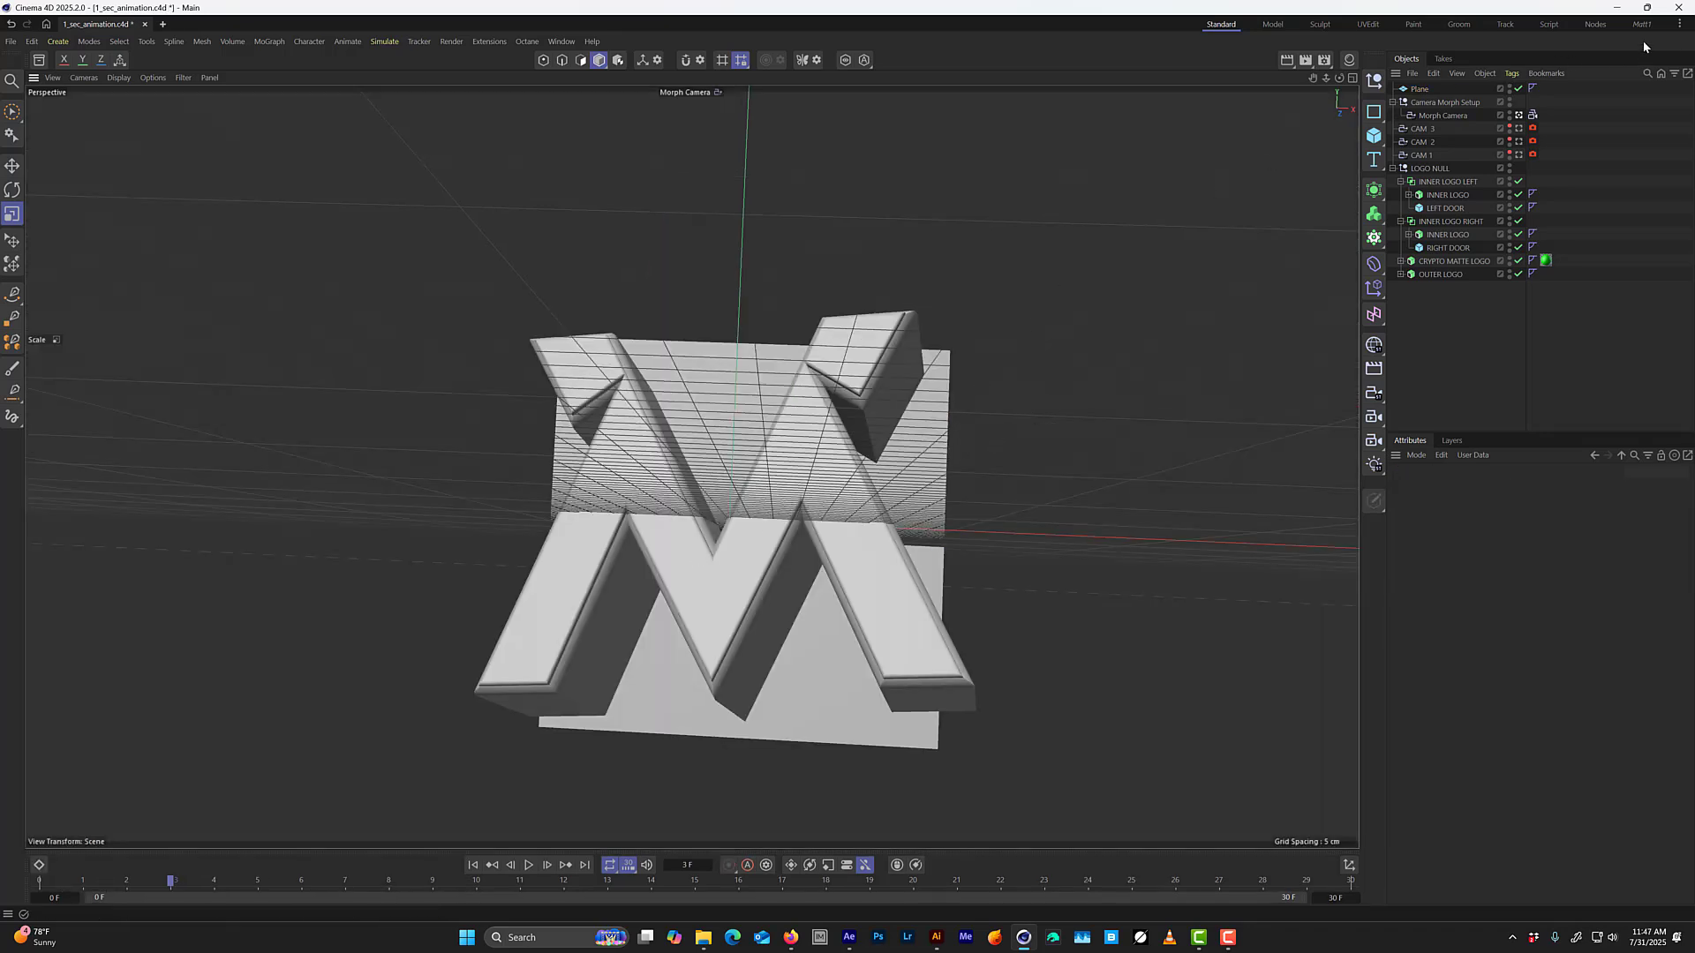
Save the scene and start the Octane Live Viewer render in the custom Octane layout.
key(ctrl+s)
click(1642, 24)
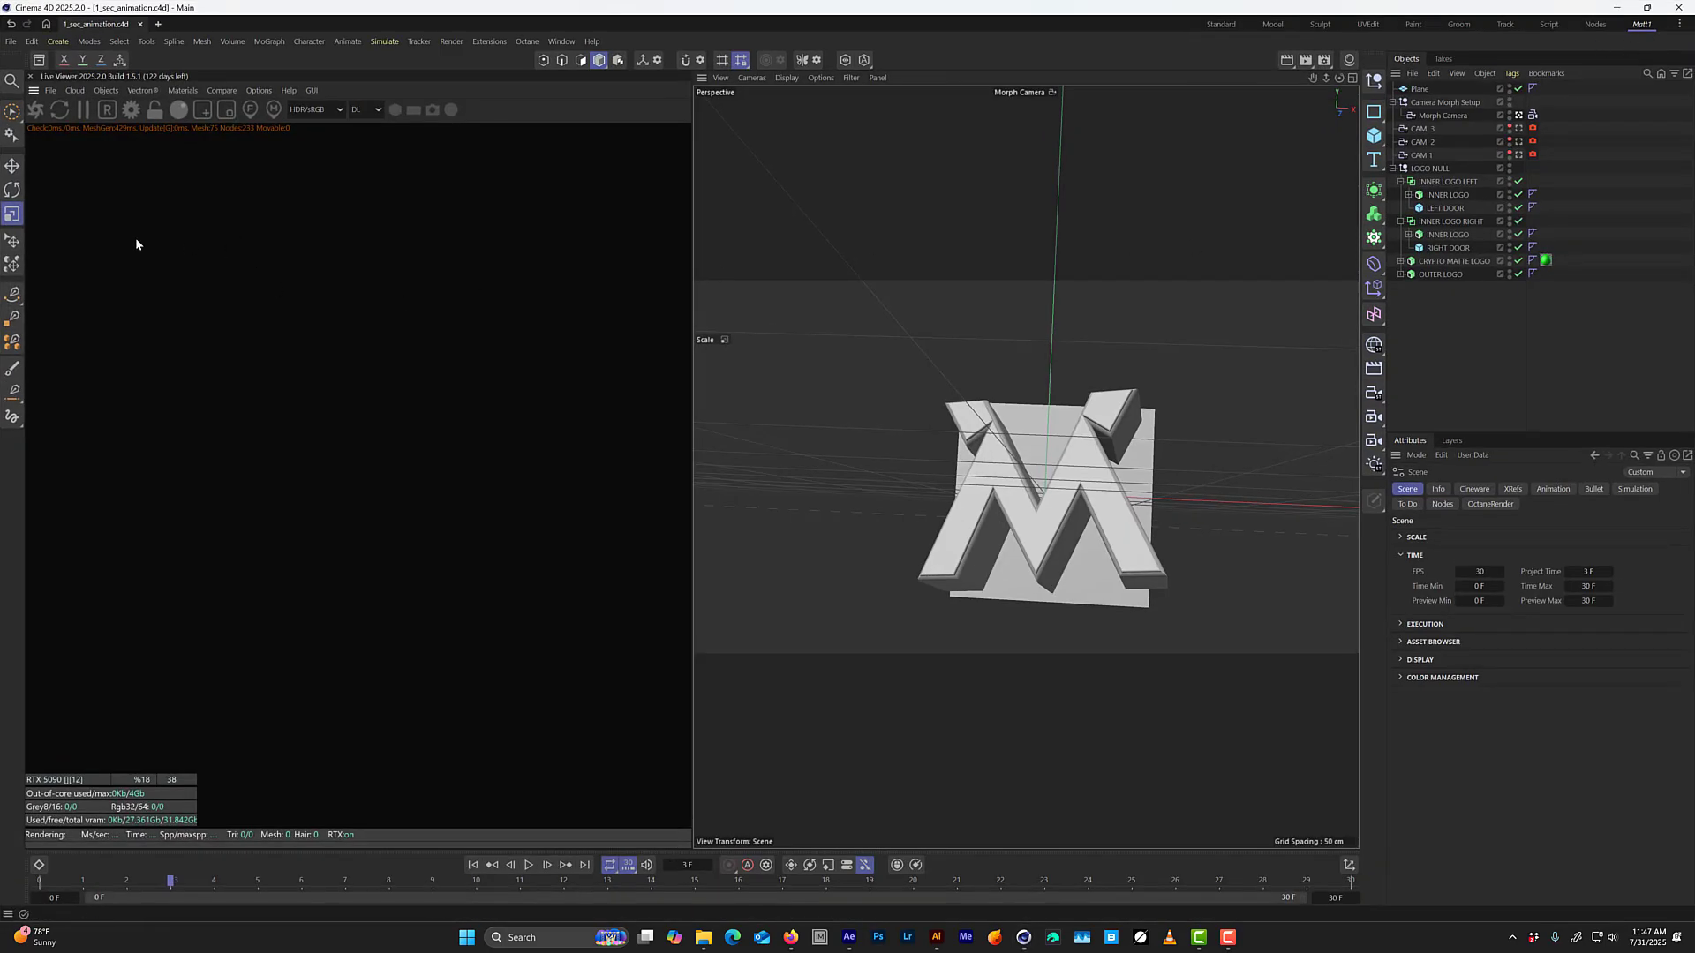
click(35, 110)
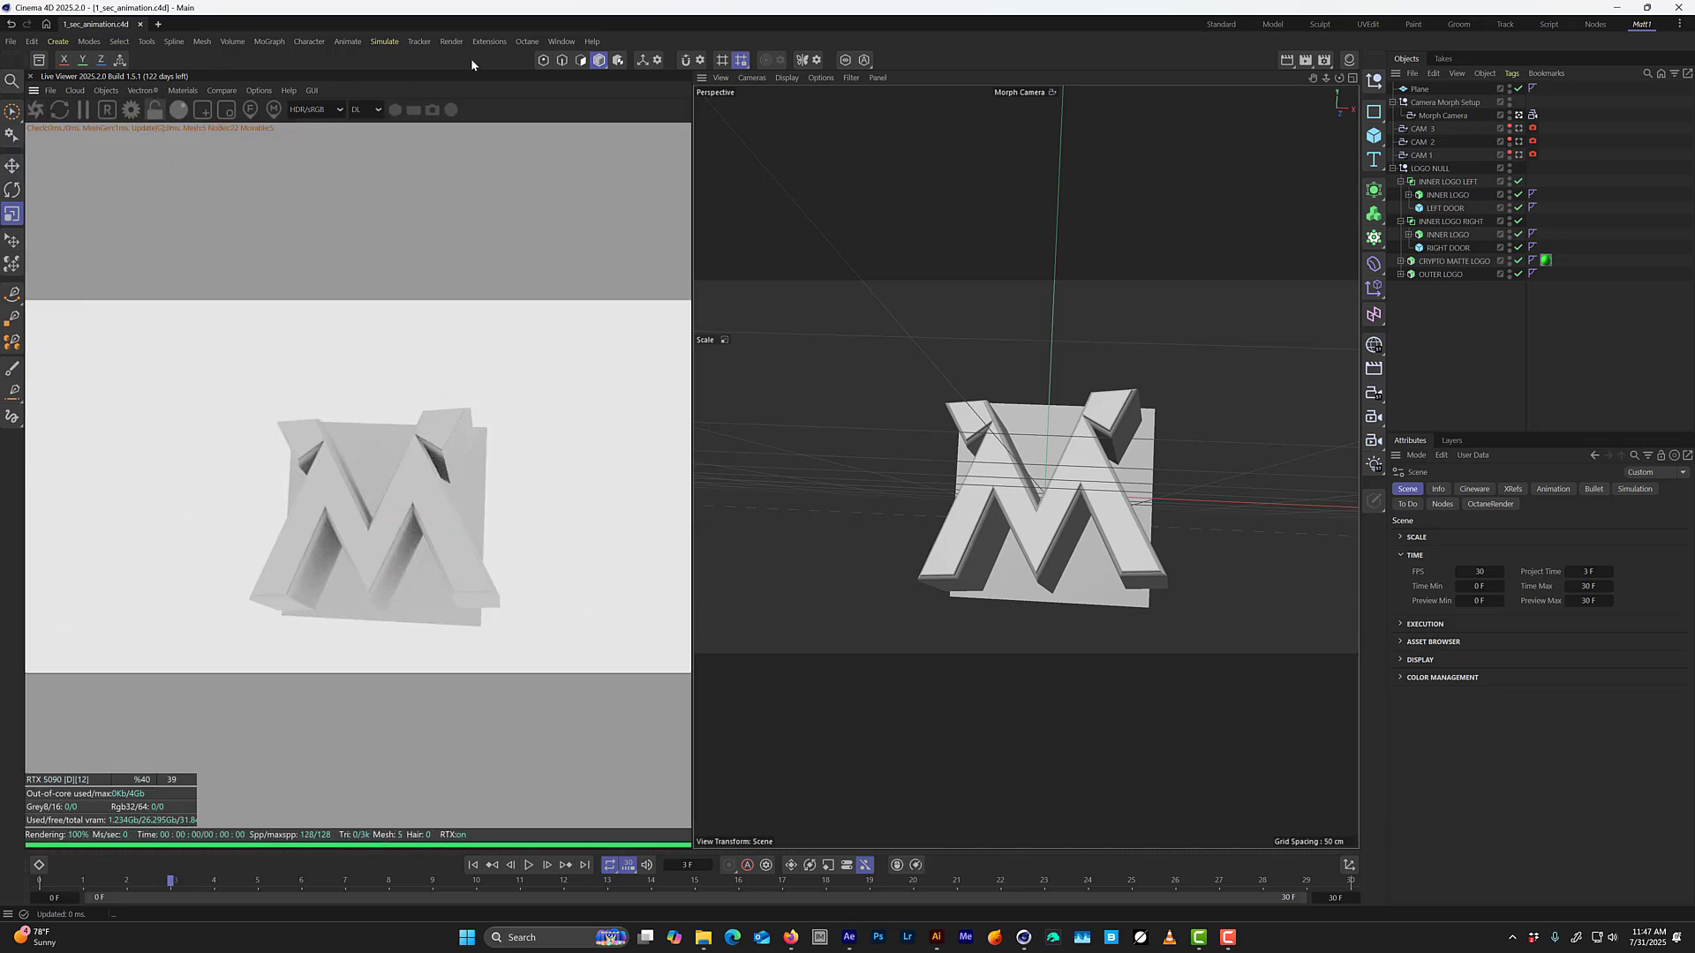
Open the Octane settings, change the kernel to Path tracing and move the dialog clear of the rendered logo.
click(527, 42)
click(552, 97)
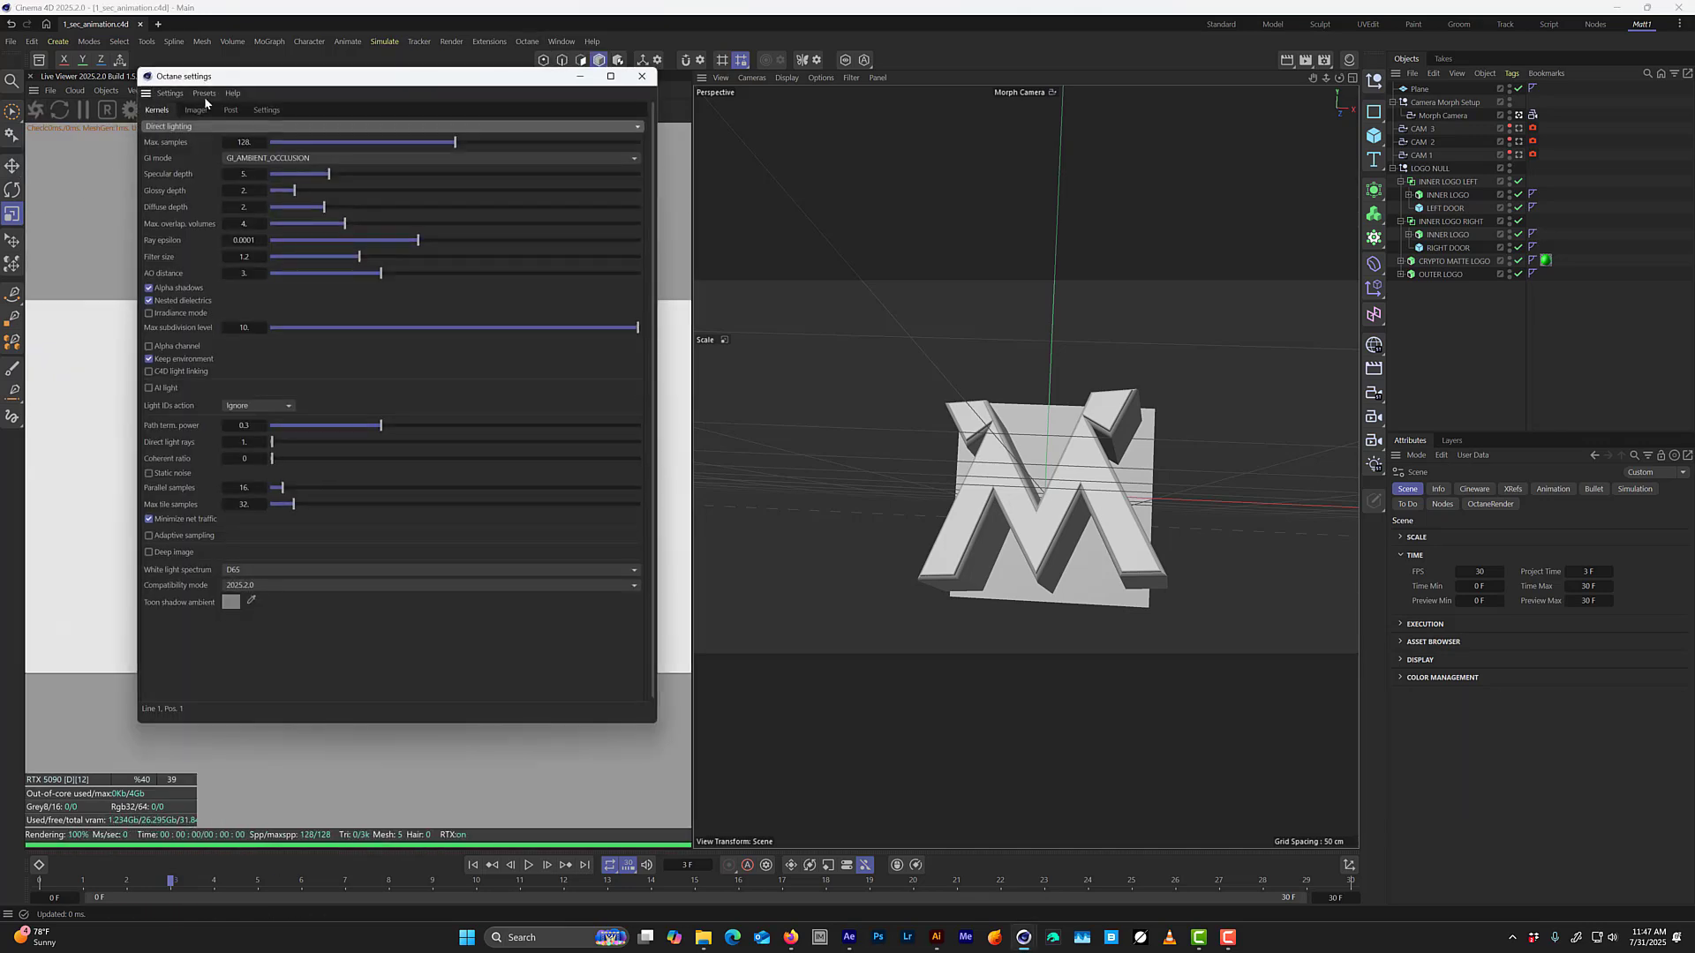
click(186, 128)
click(245, 165)
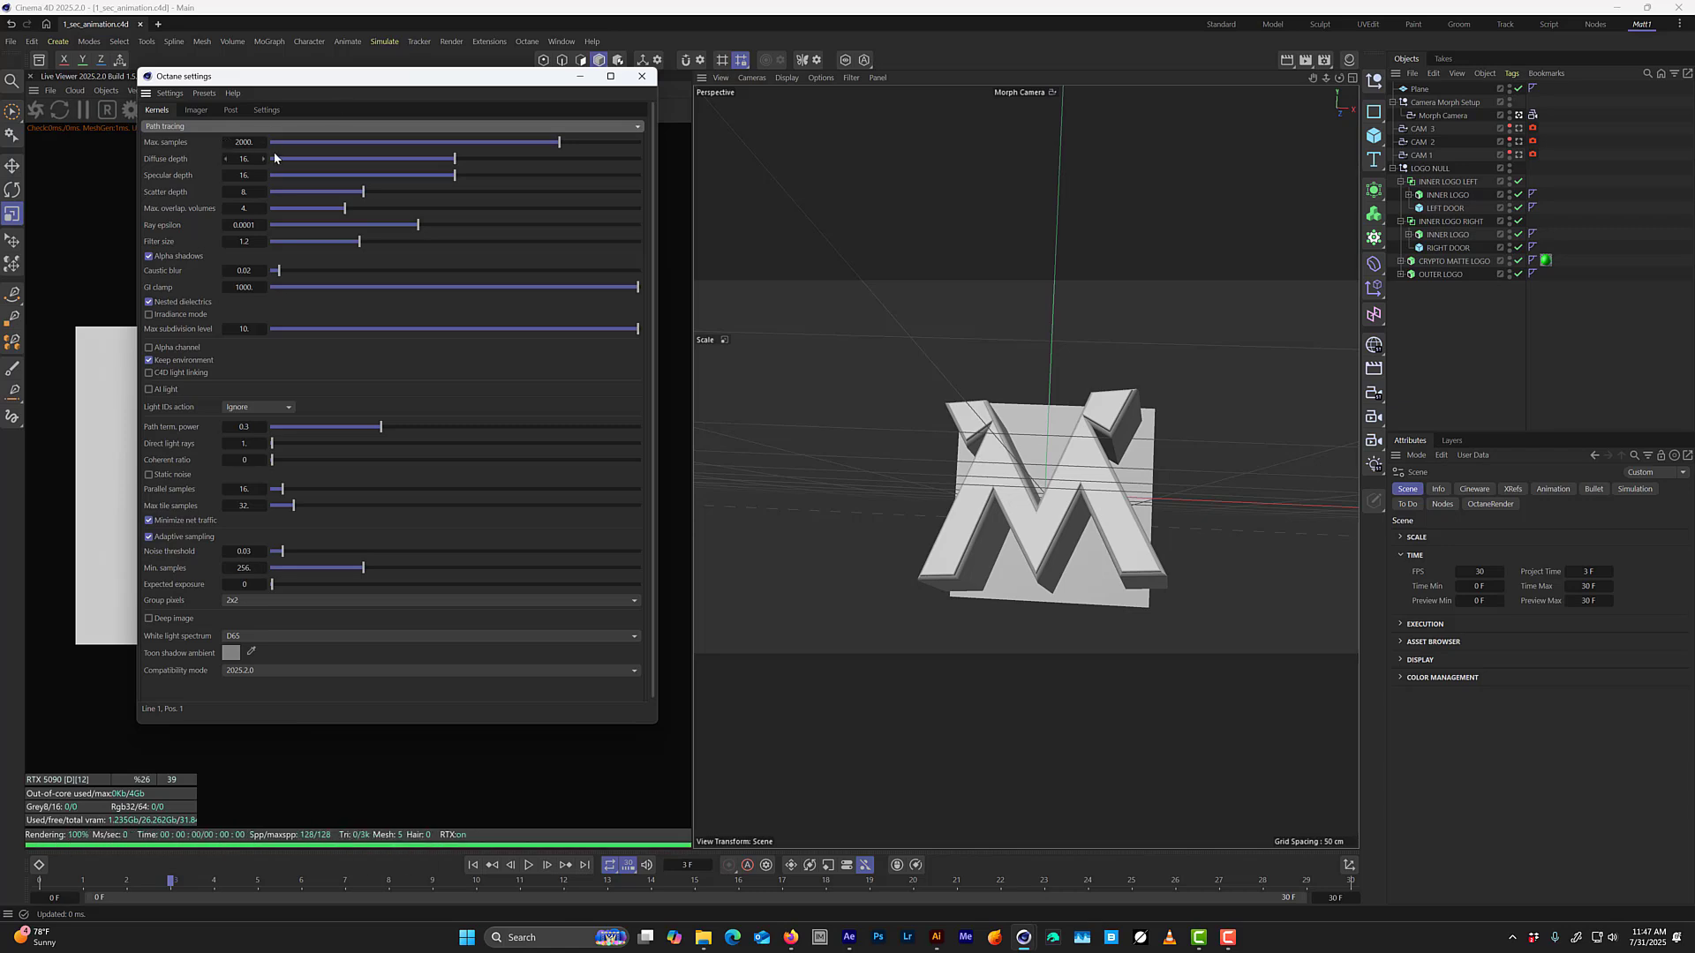
drag(267, 84, 696, 113)
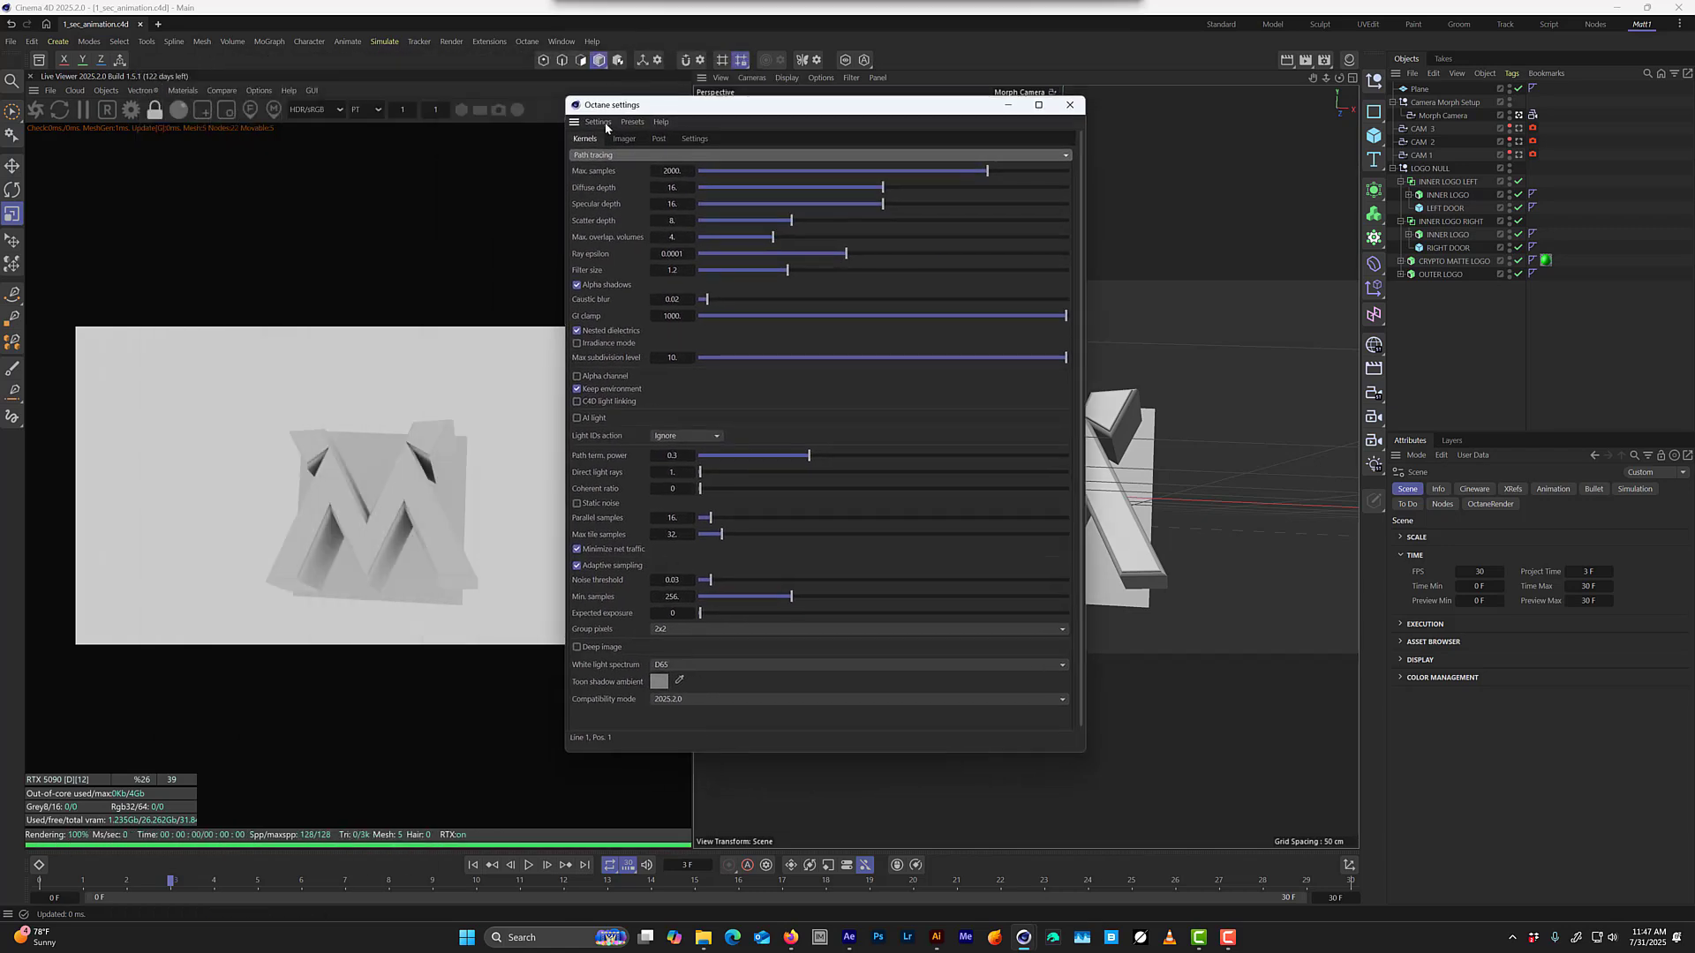
Set the path tracing kernel's diffuse and specular depth to 8 and its maximum samples to 650.
double_click(671, 171)
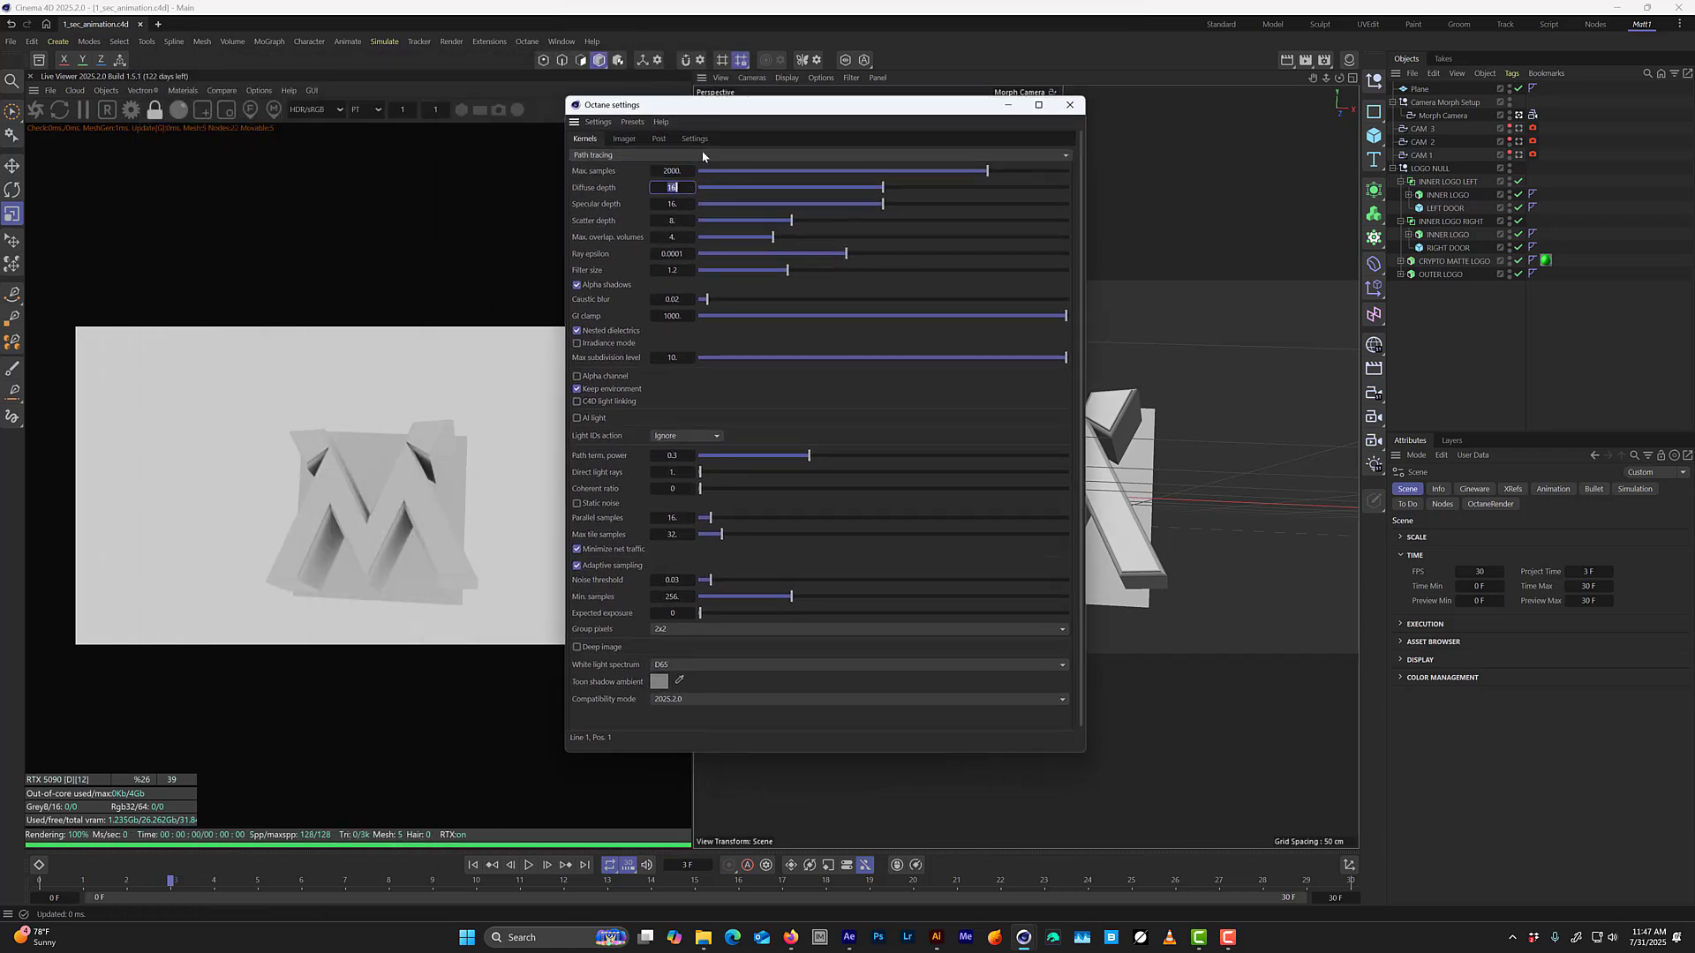
text(8)
key(Tab)
text(8)
key(Return)
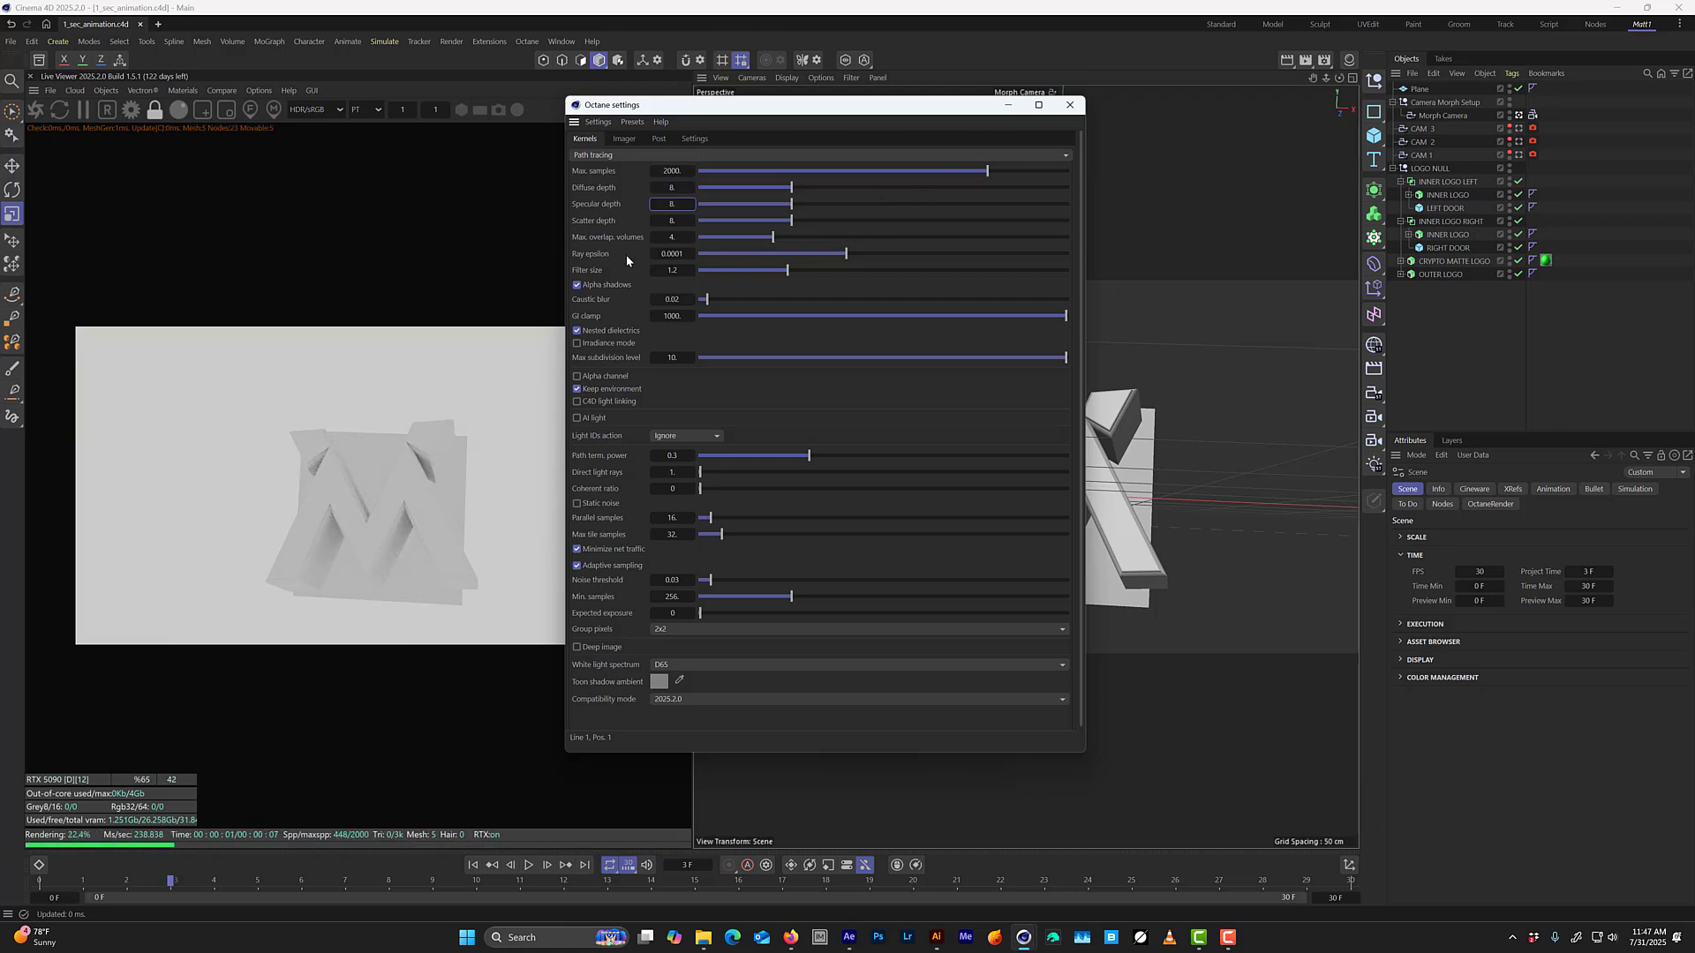
click(673, 170)
click(671, 170)
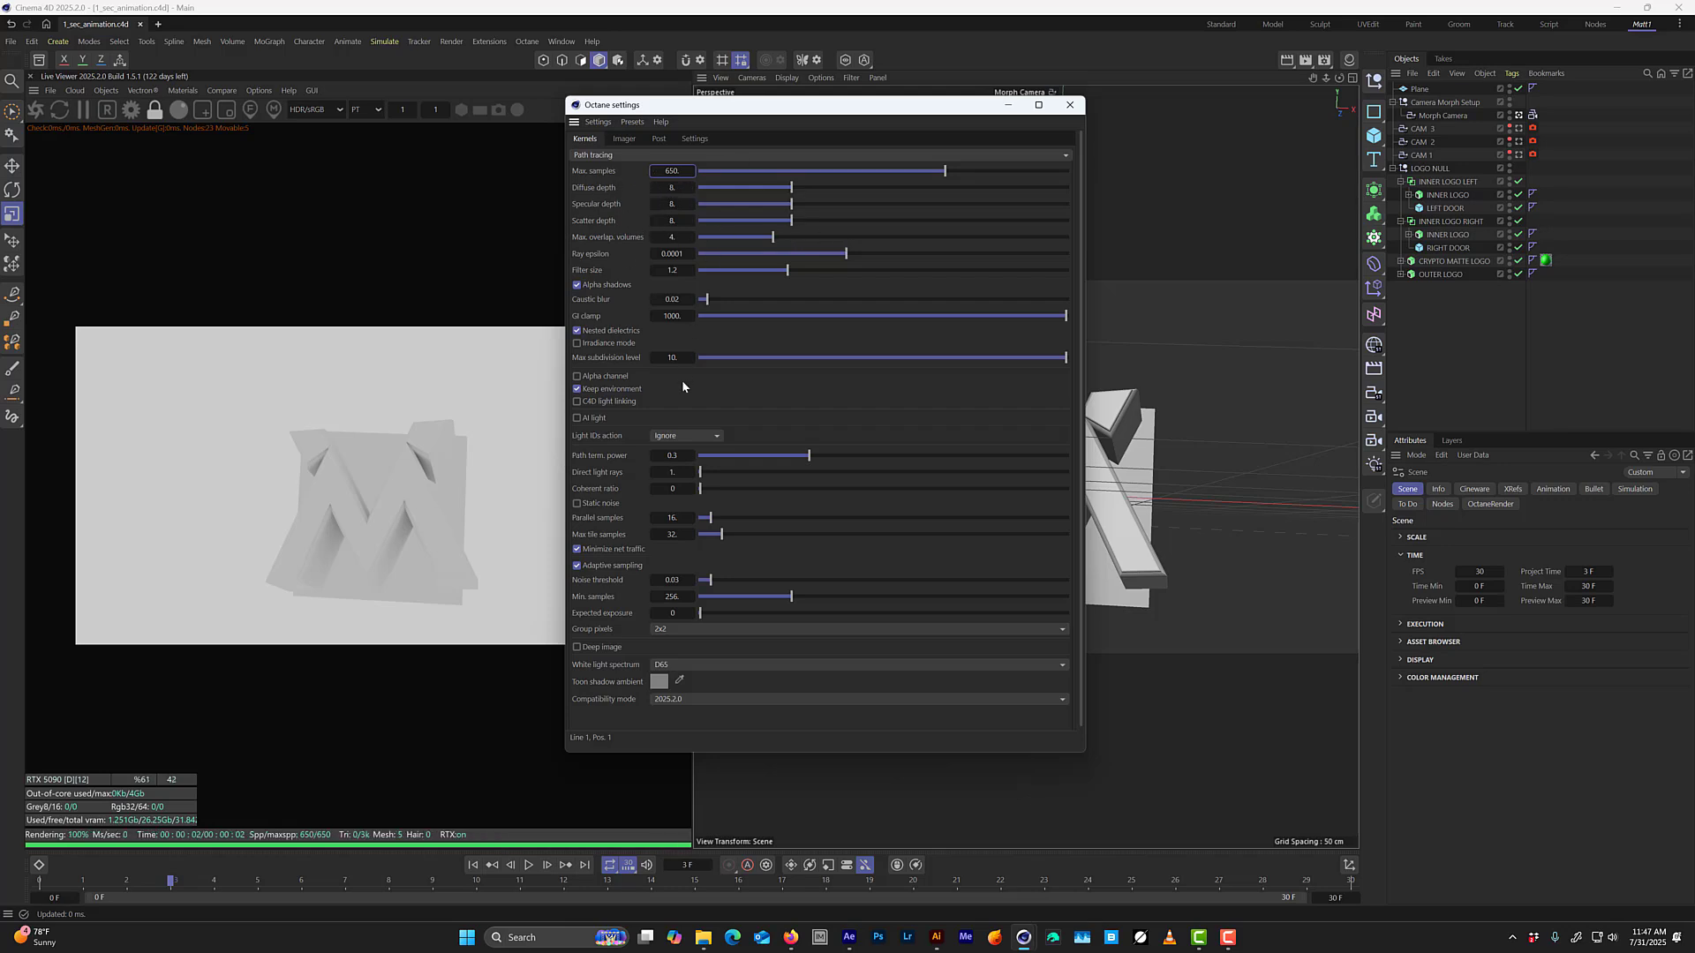
Enable the kernel's alpha channel and turn on ACES tone mapping in the imager settings.
click(603, 376)
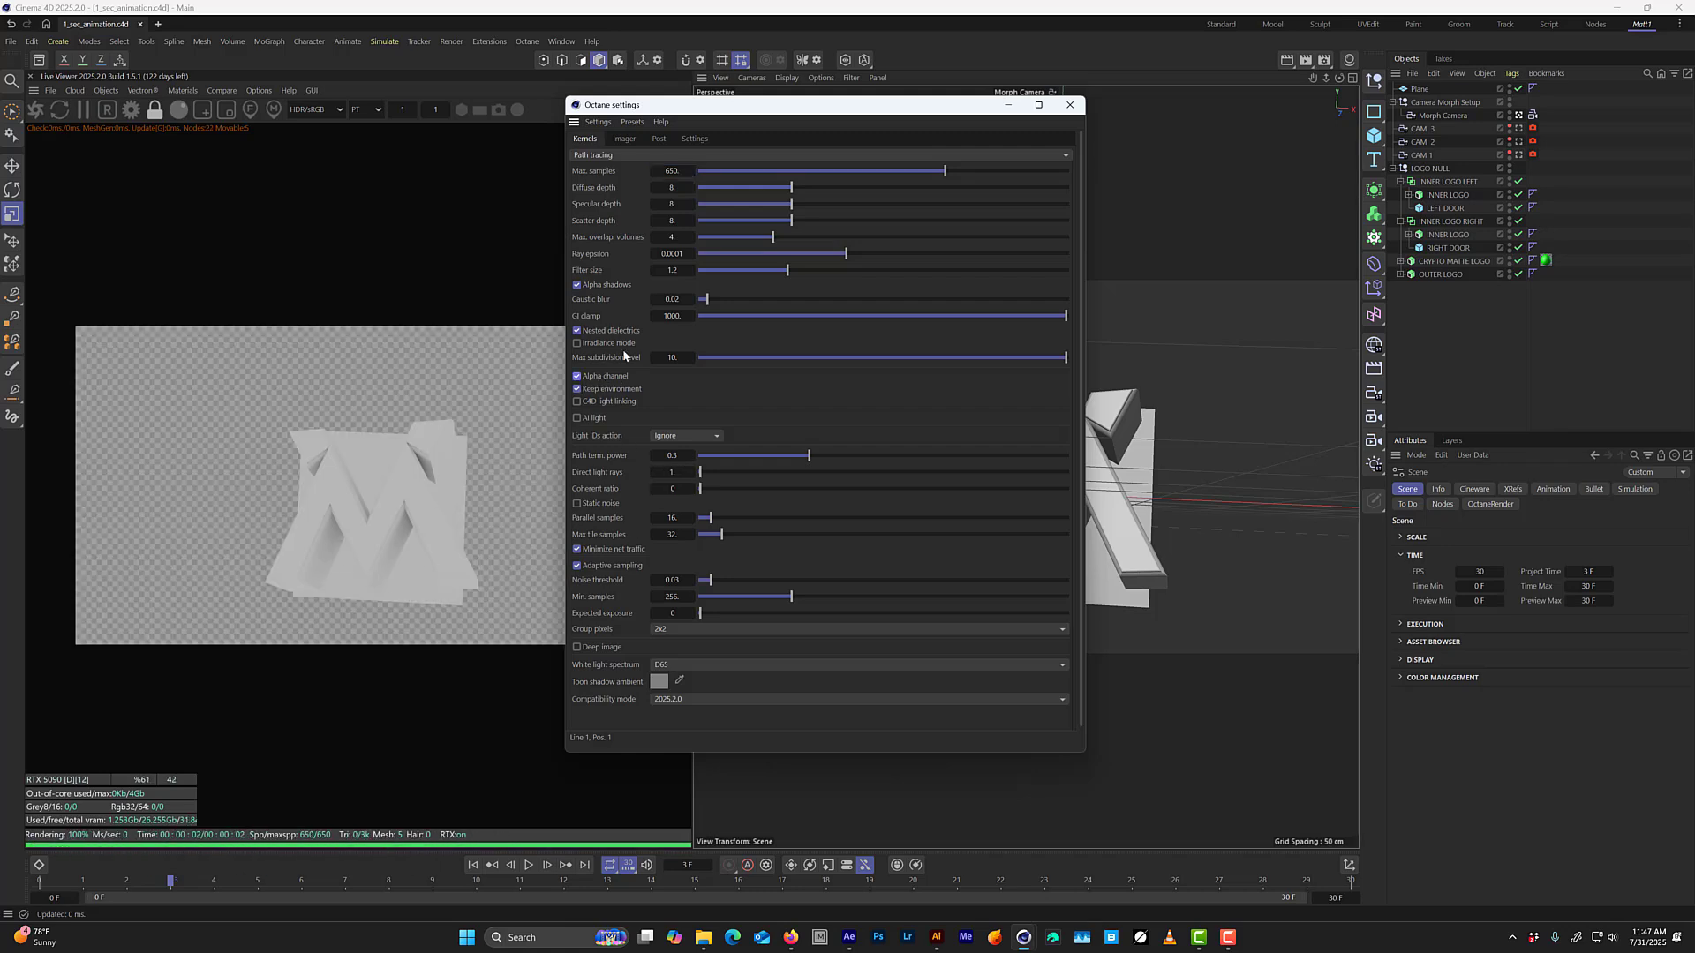
click(625, 140)
click(578, 172)
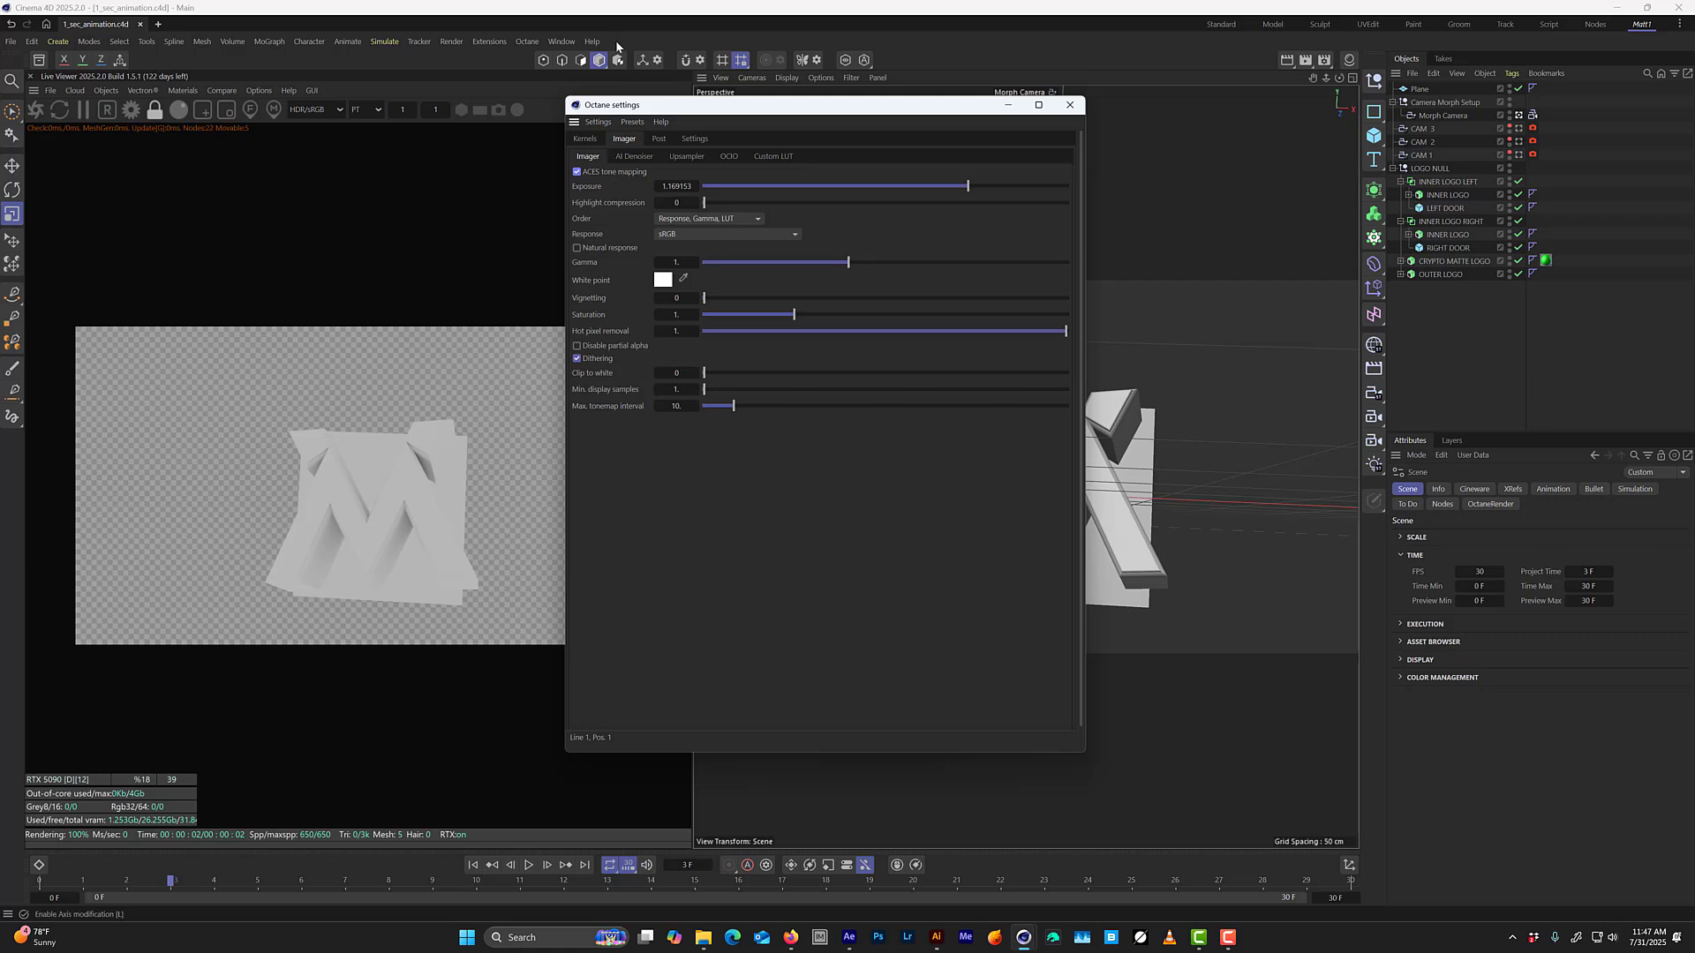
click(672, 187)
Review the post-processing and kernel settings and close the Octane settings.
click(659, 139)
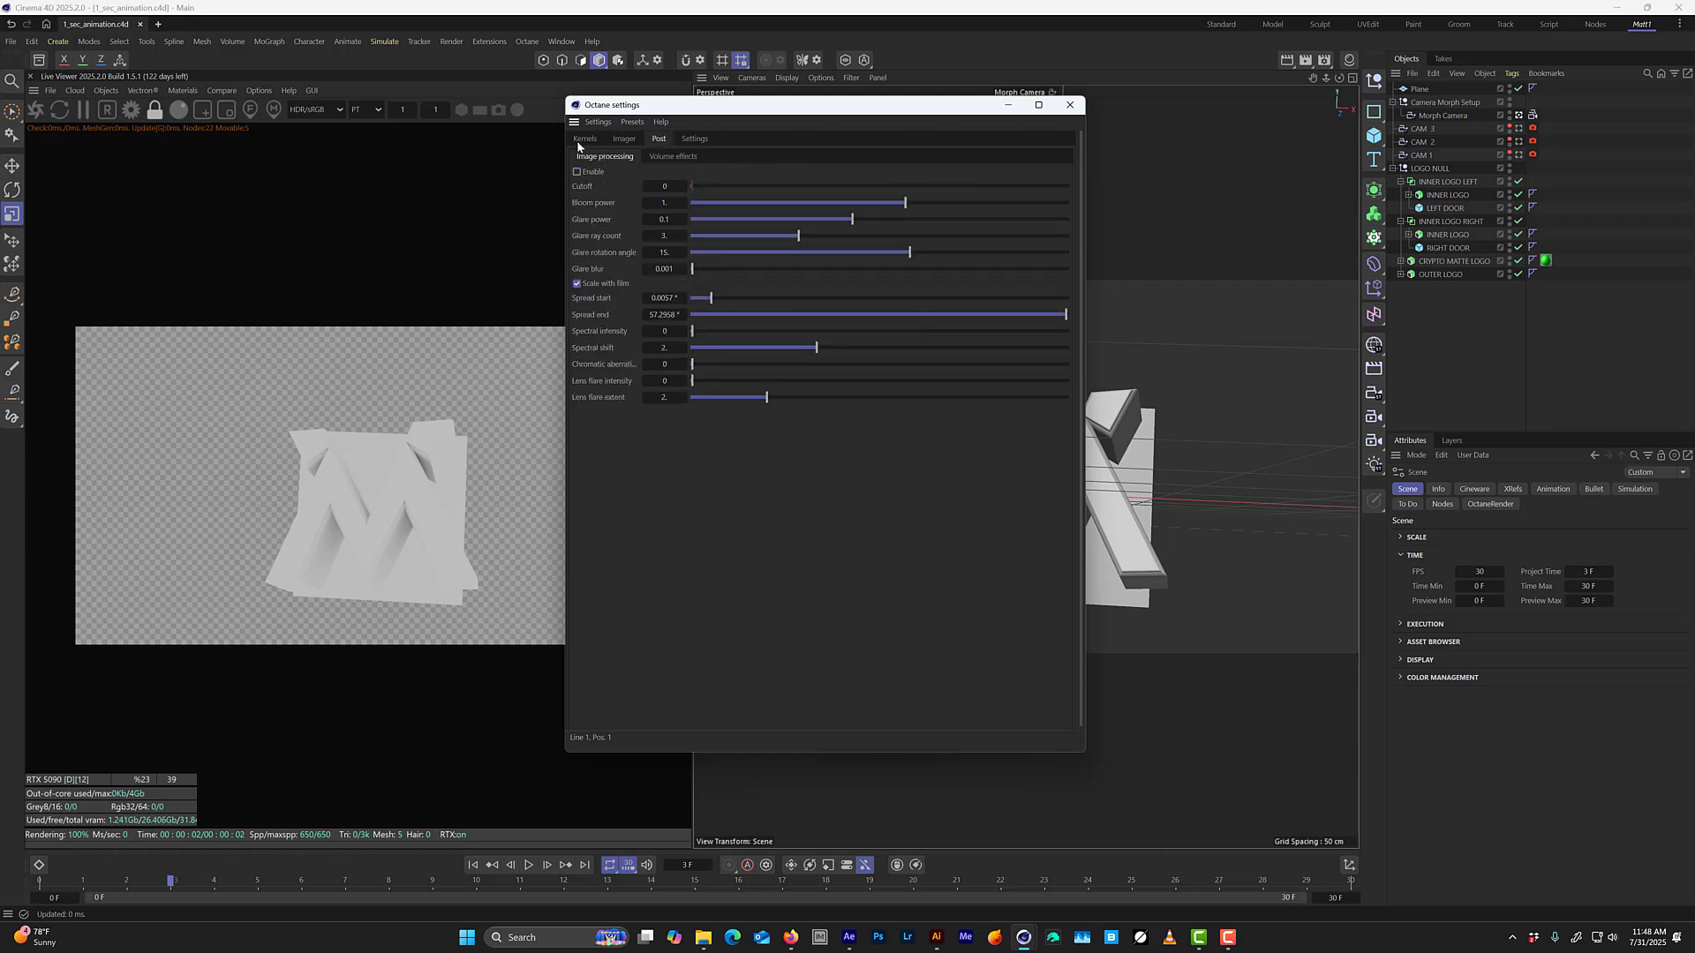
click(583, 141)
click(1072, 105)
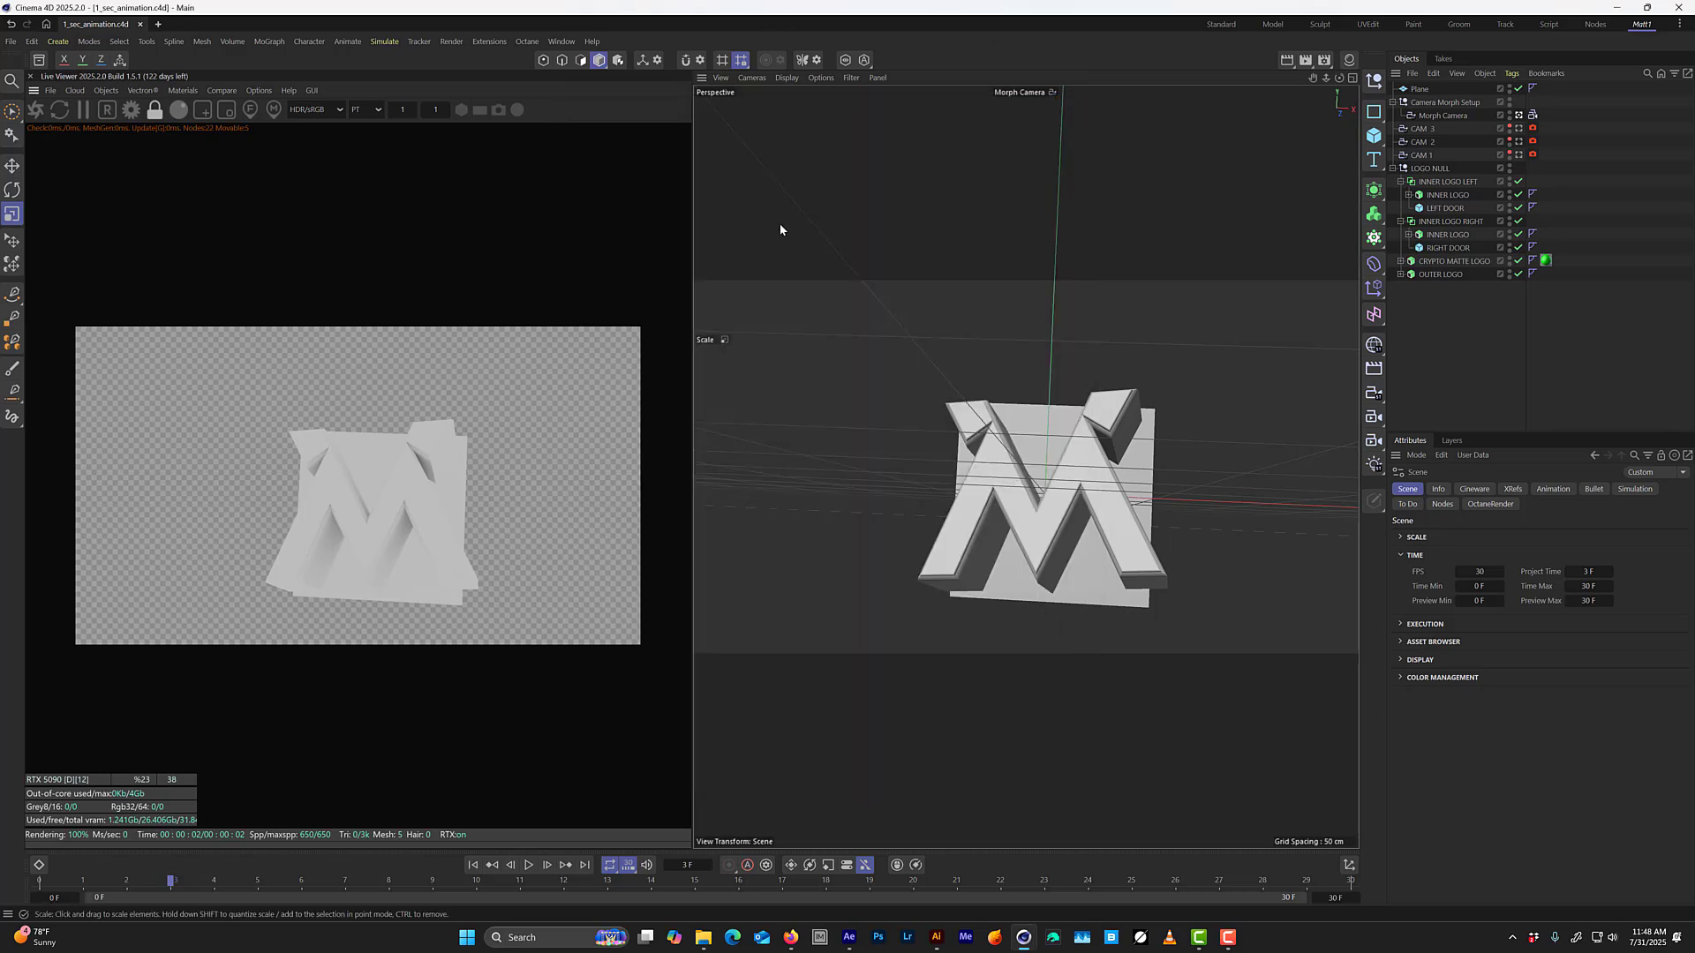
Add an Octane HDRI environment and create a null object named --LIGHTS00.
click(113, 91)
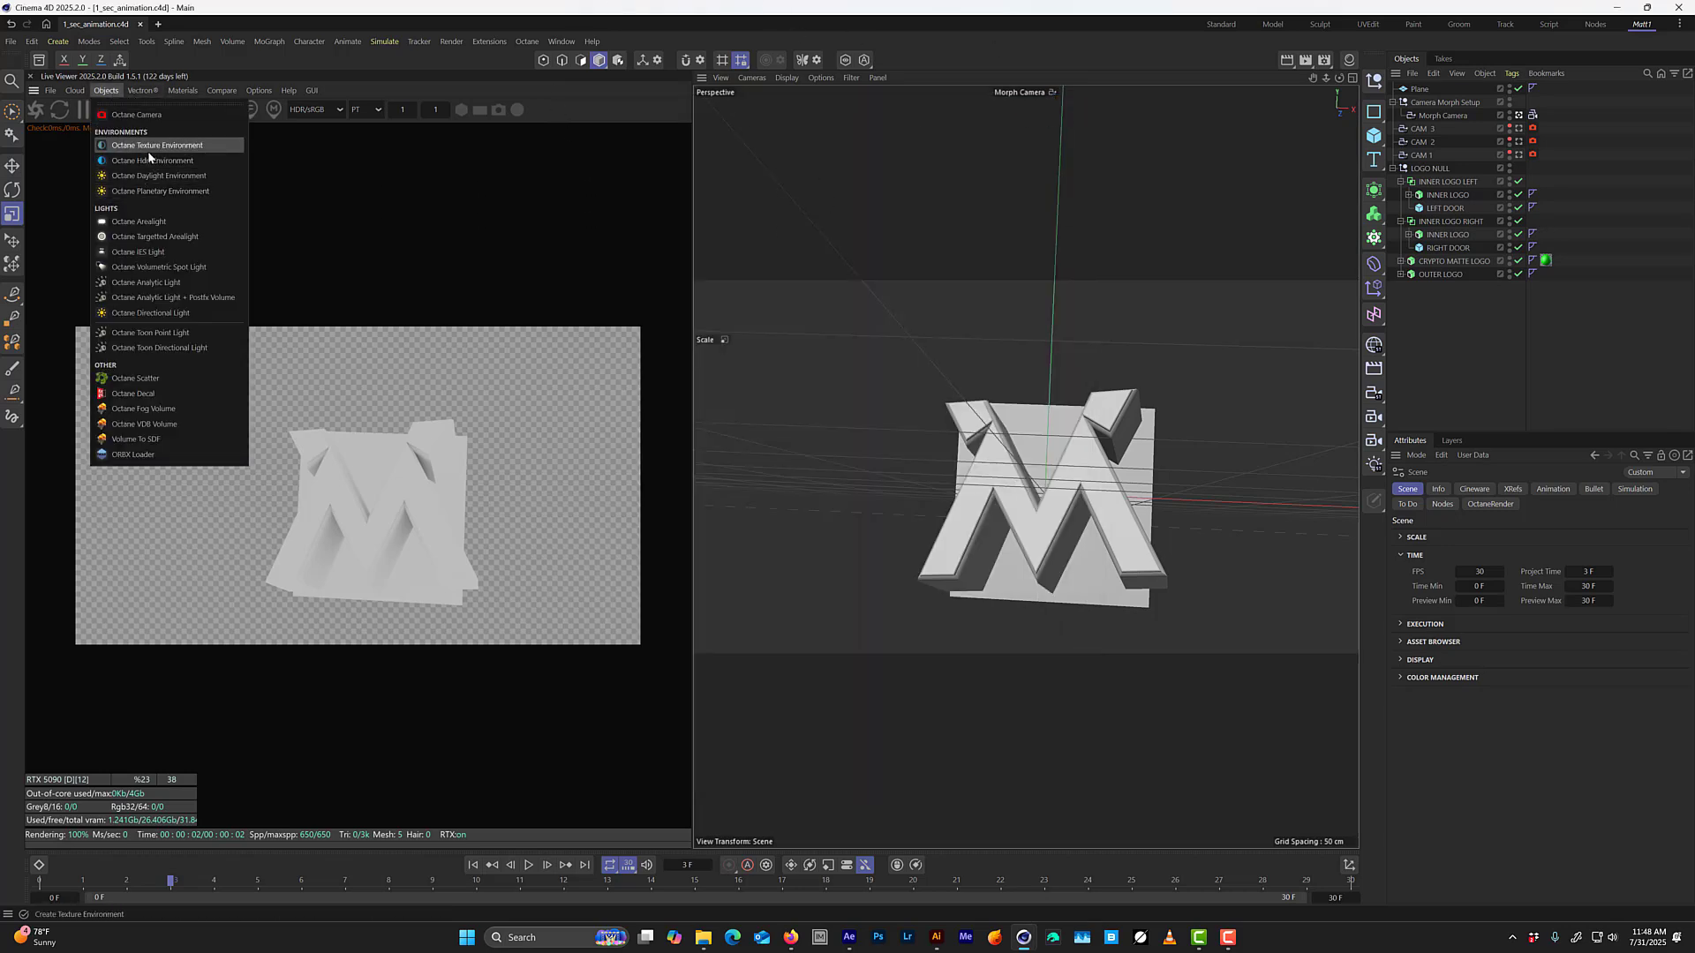
click(177, 154)
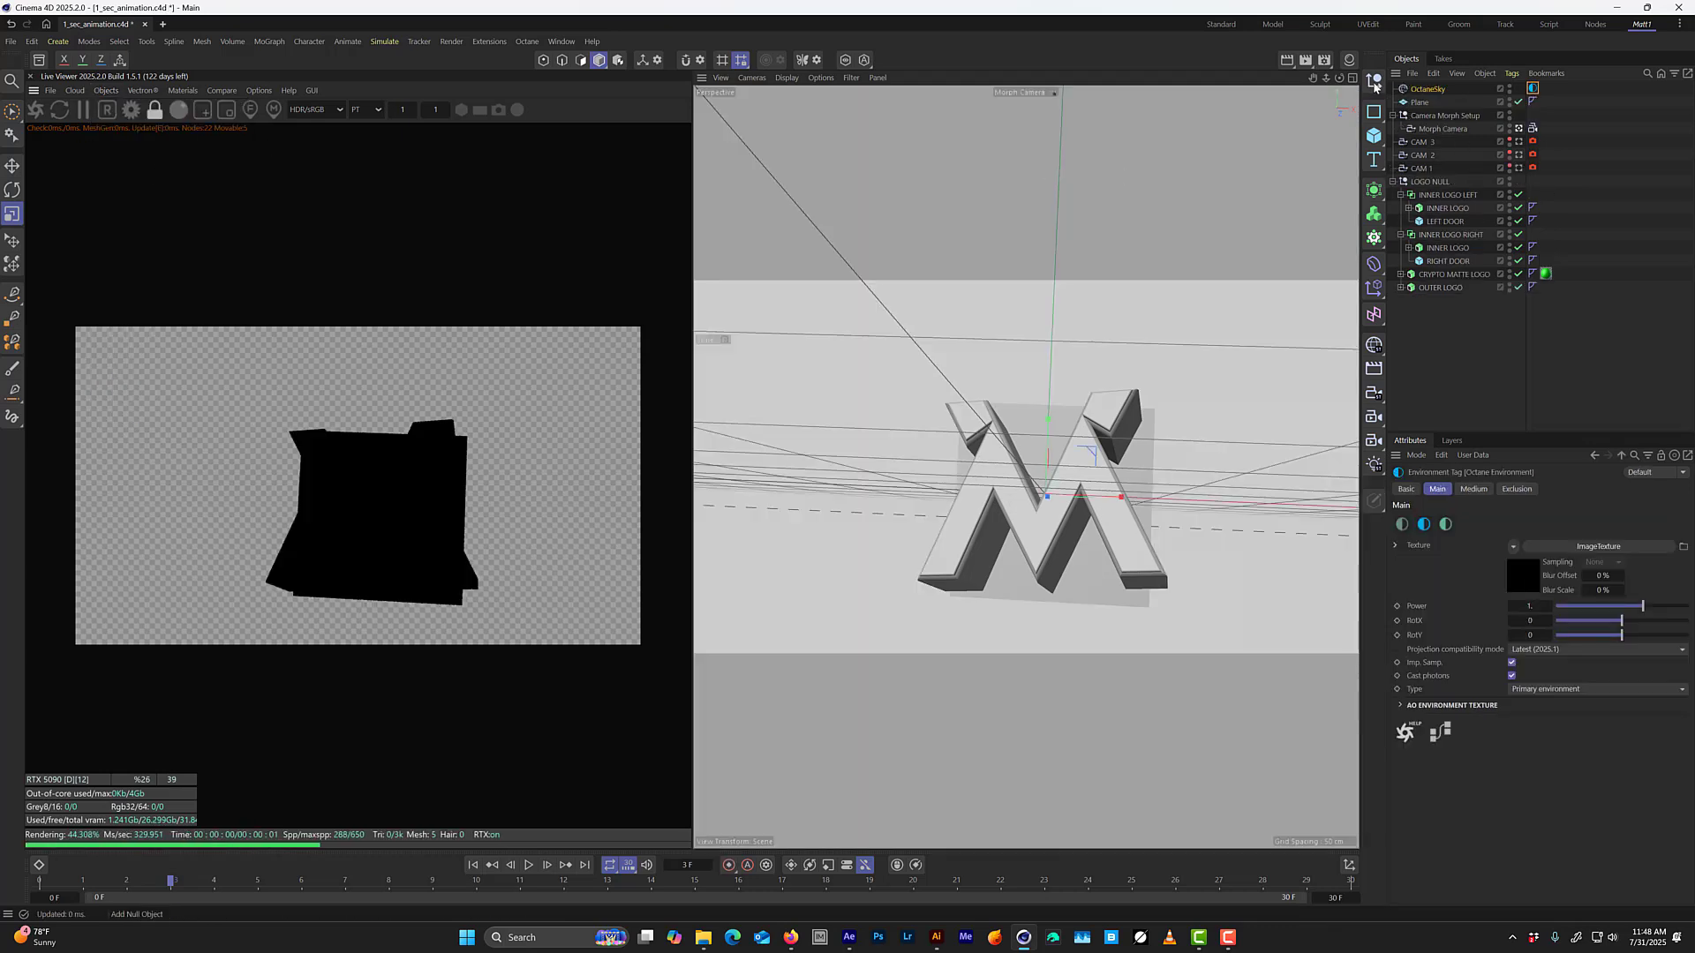
click(1373, 81)
double_click(1418, 89)
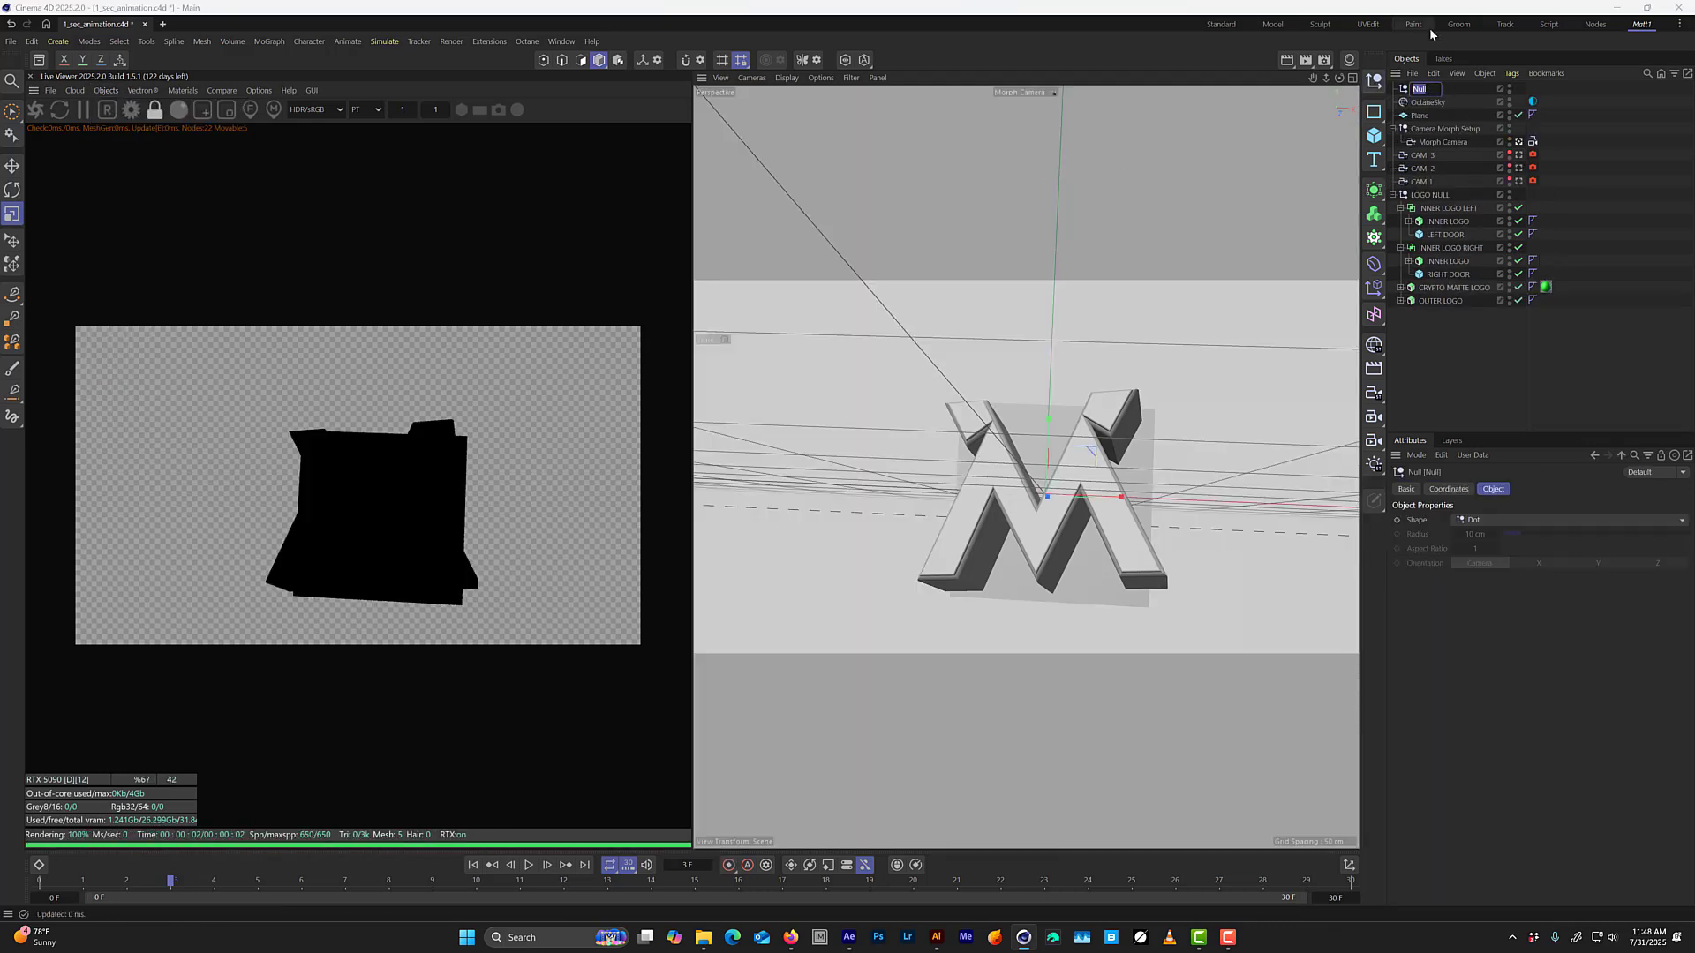
text(LIGHTS)
text(00)
key(Return)
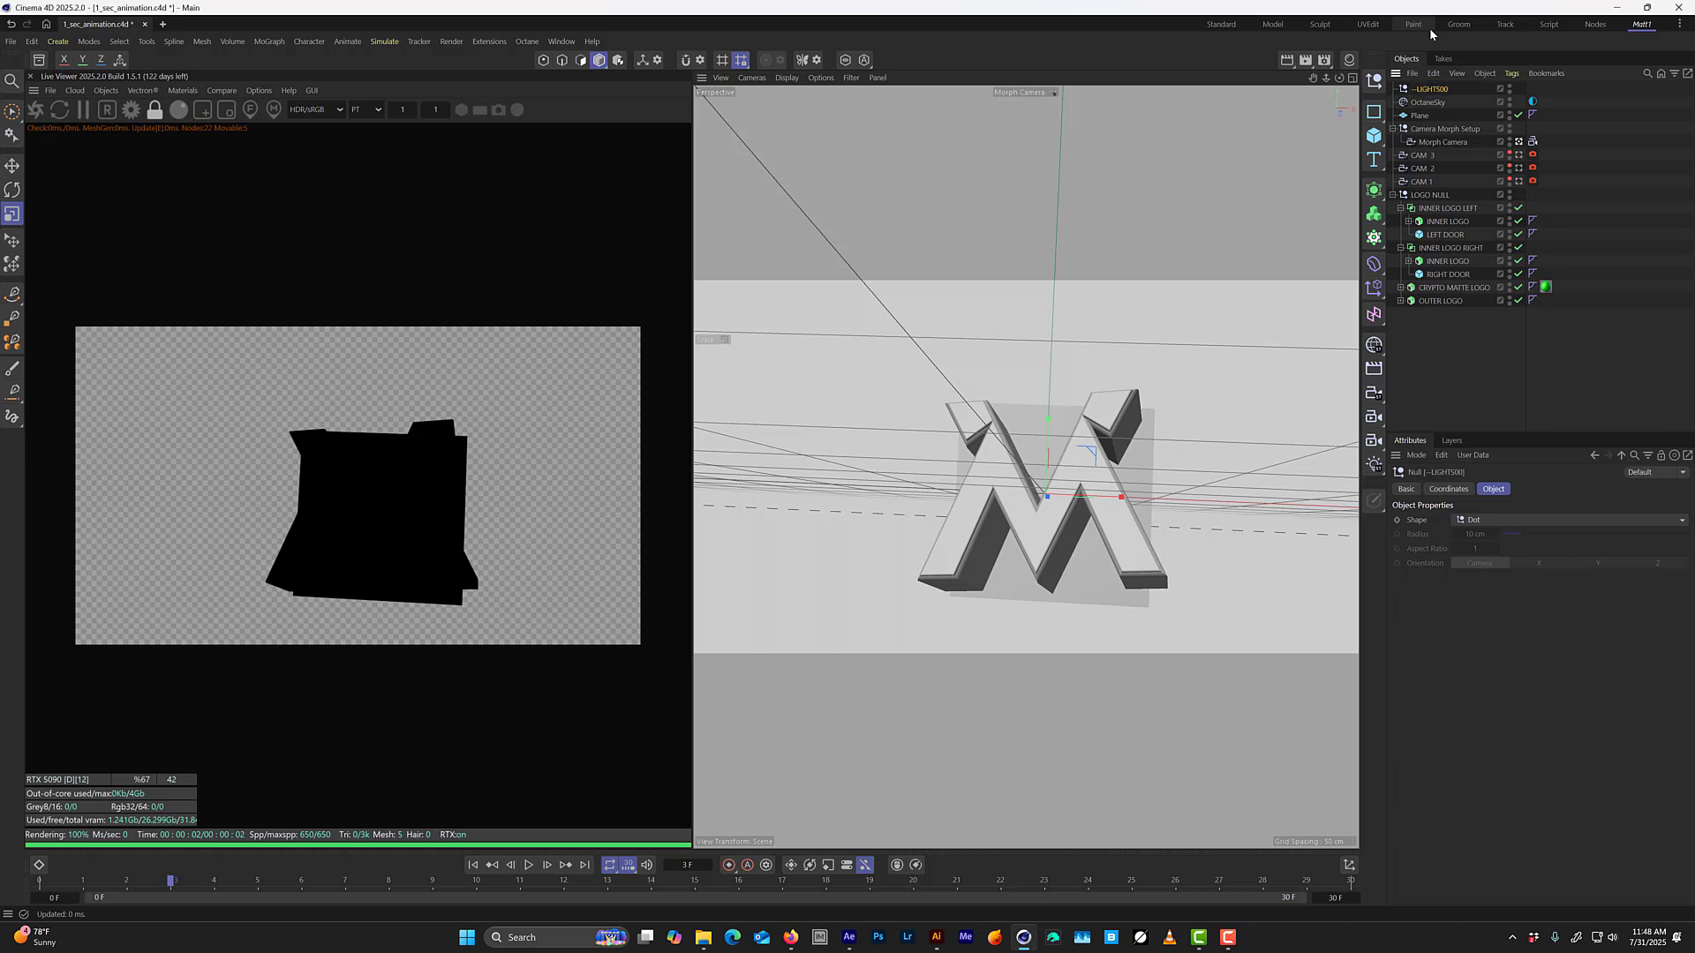
Rename the lights null to --LIGHTS-- and nest the Octane sky under it.
double_click(1447, 89)
click(1455, 88)
key(BackSpace)
key(BackSpace)
text(-)
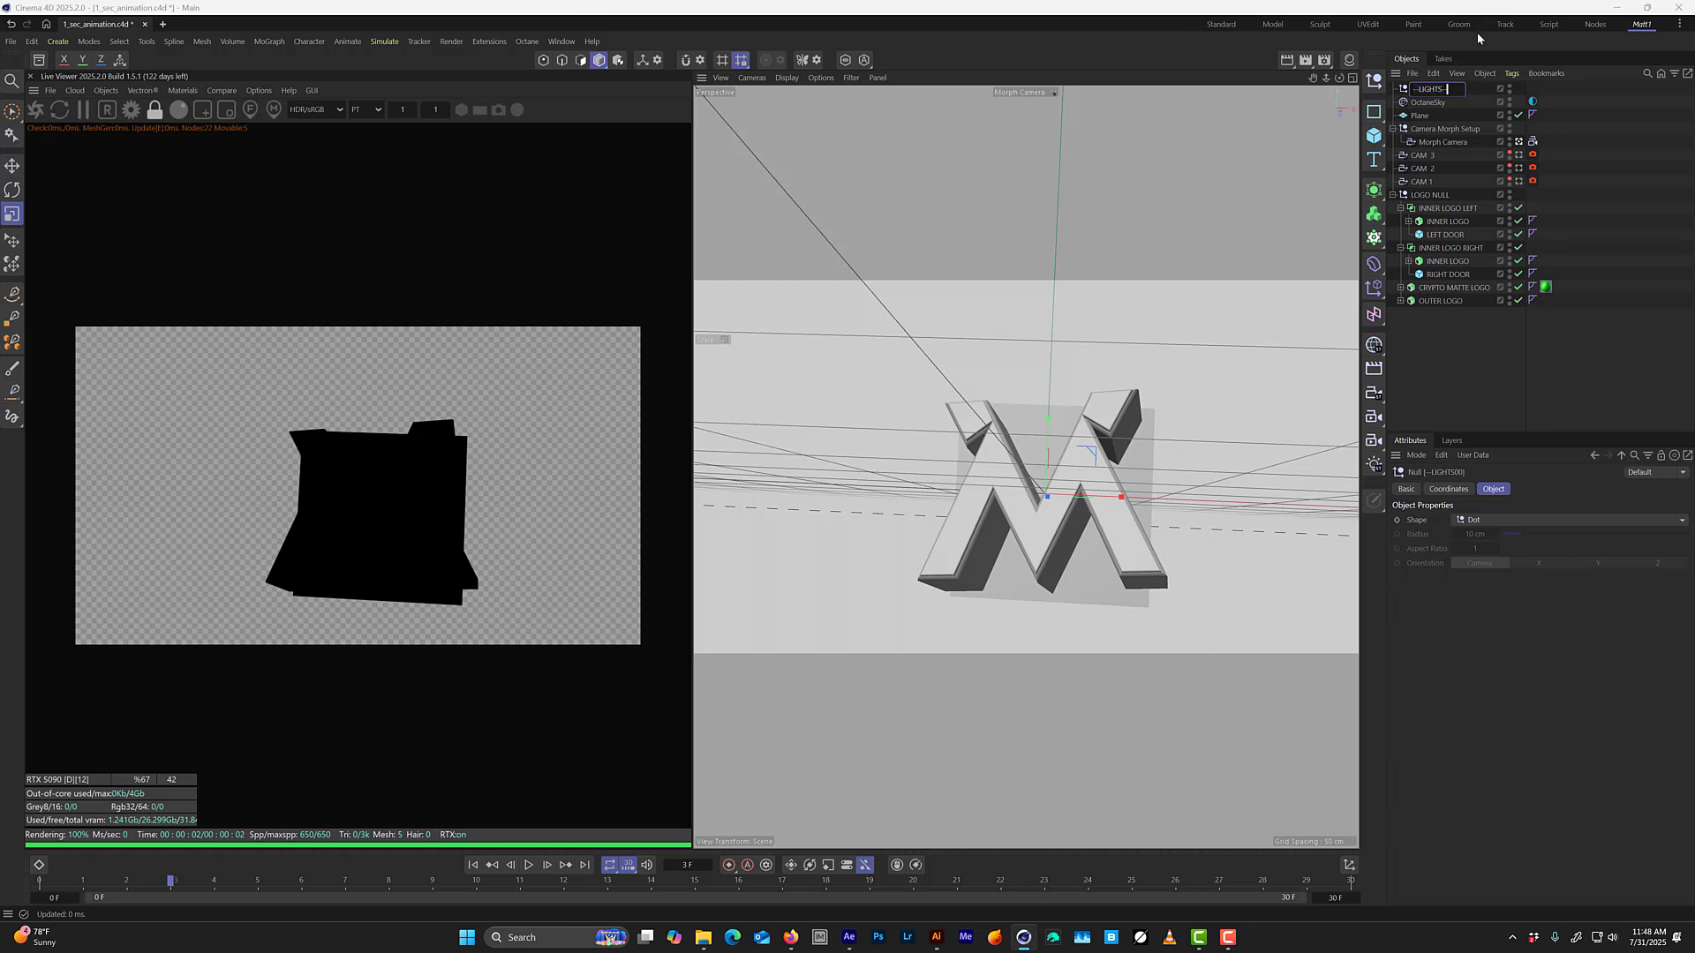
text(-)
key(Return)
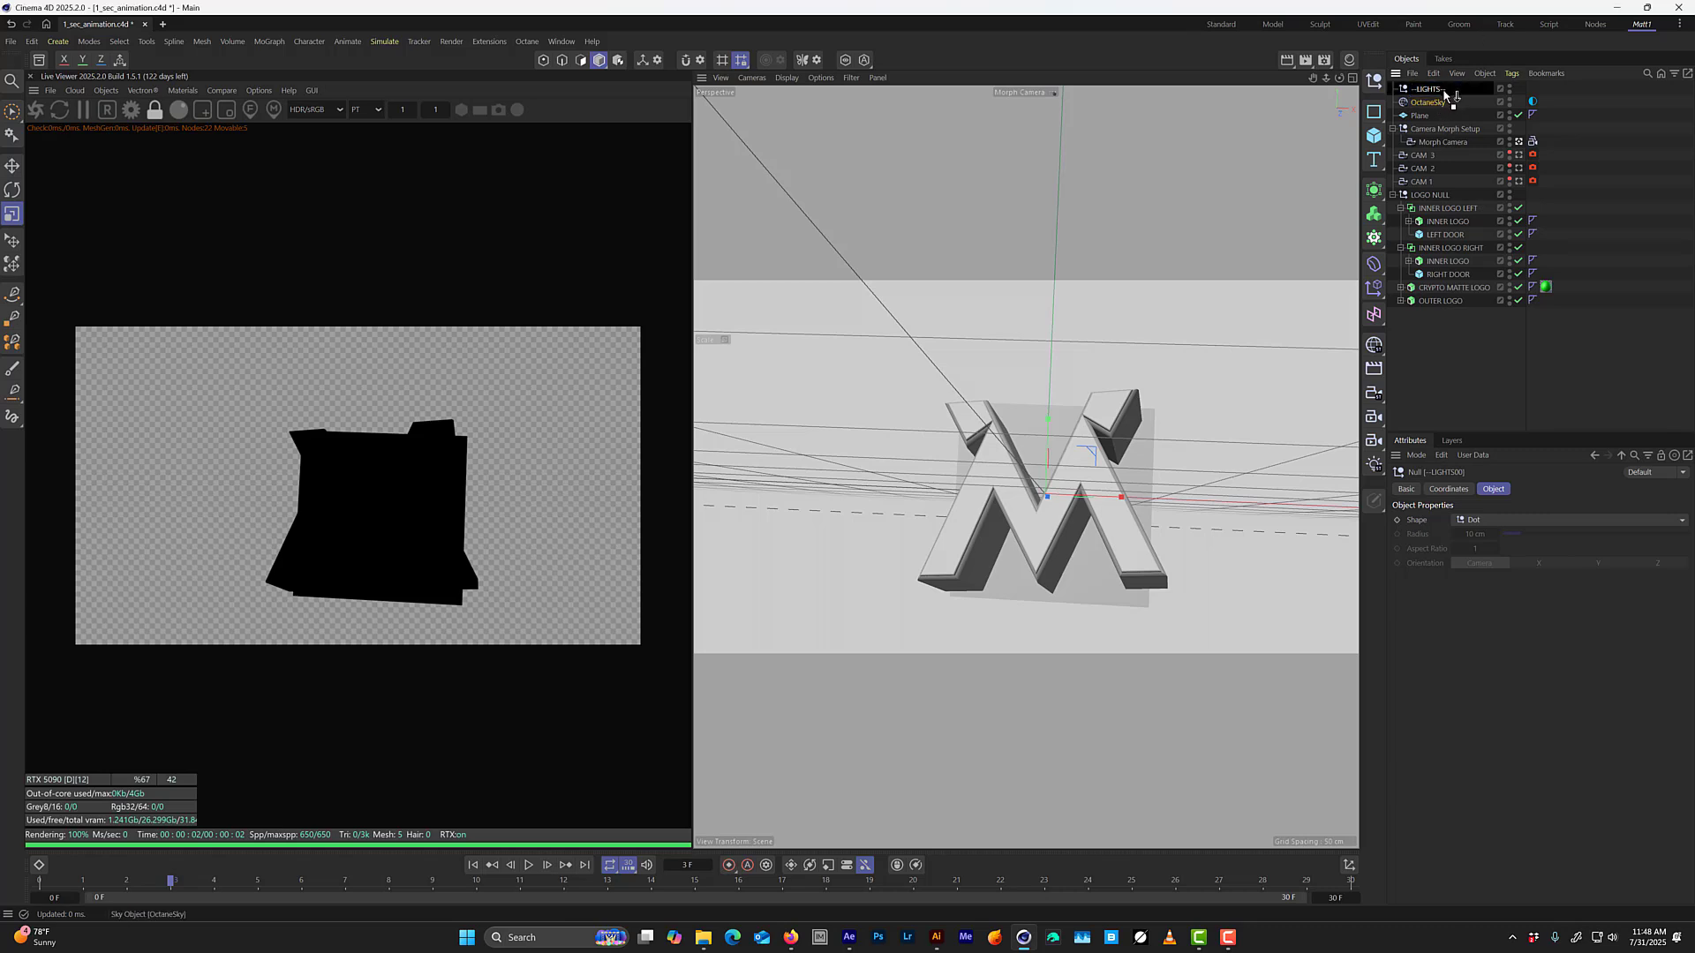
Load the Cloud_City EXR from the COMMERCIAL HDRIS folder as the Octane sky's environment texture.
click(1532, 101)
click(1538, 574)
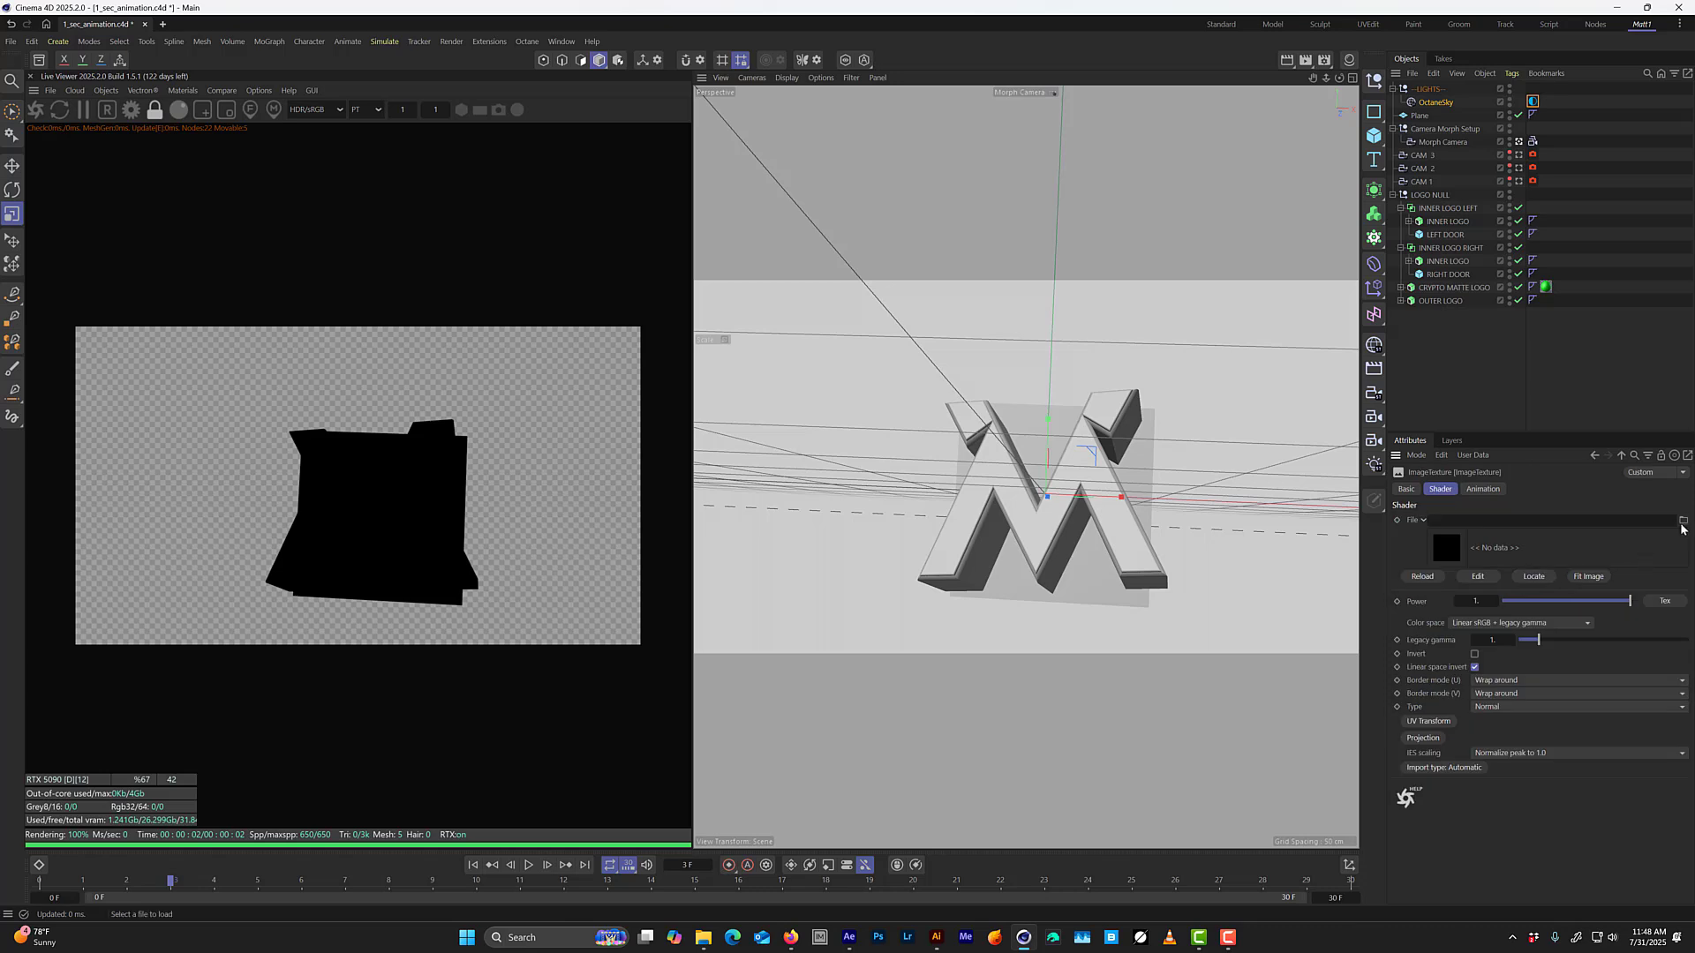
click(1683, 525)
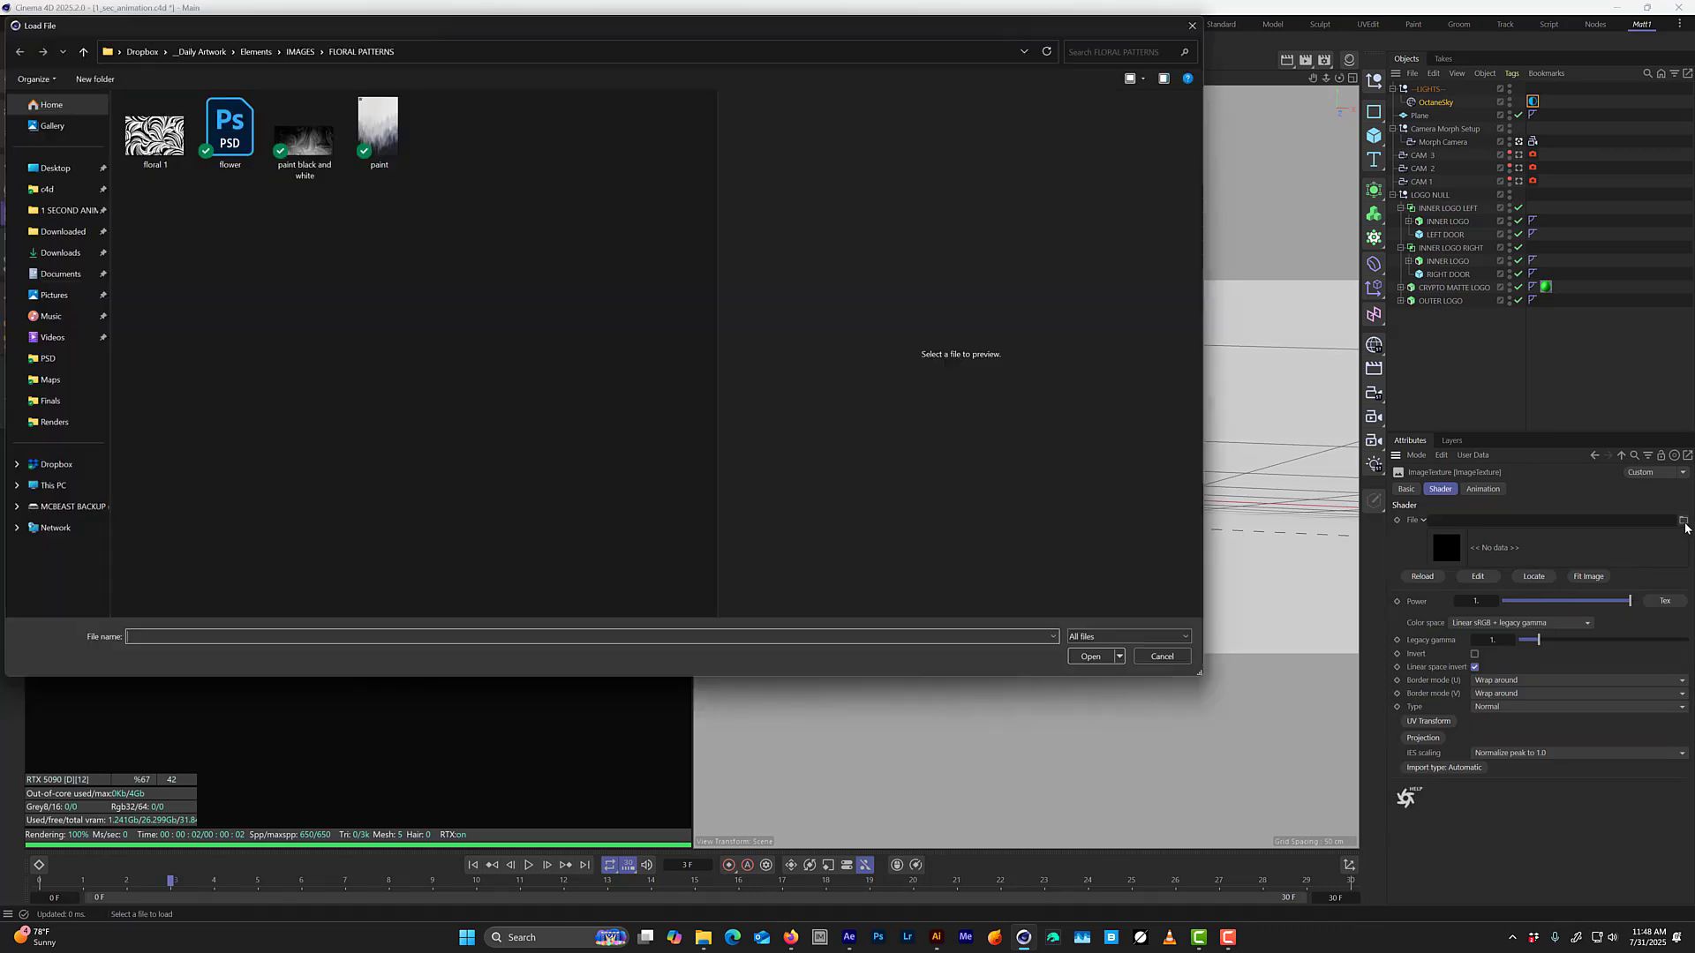
click(255, 51)
double_click(160, 463)
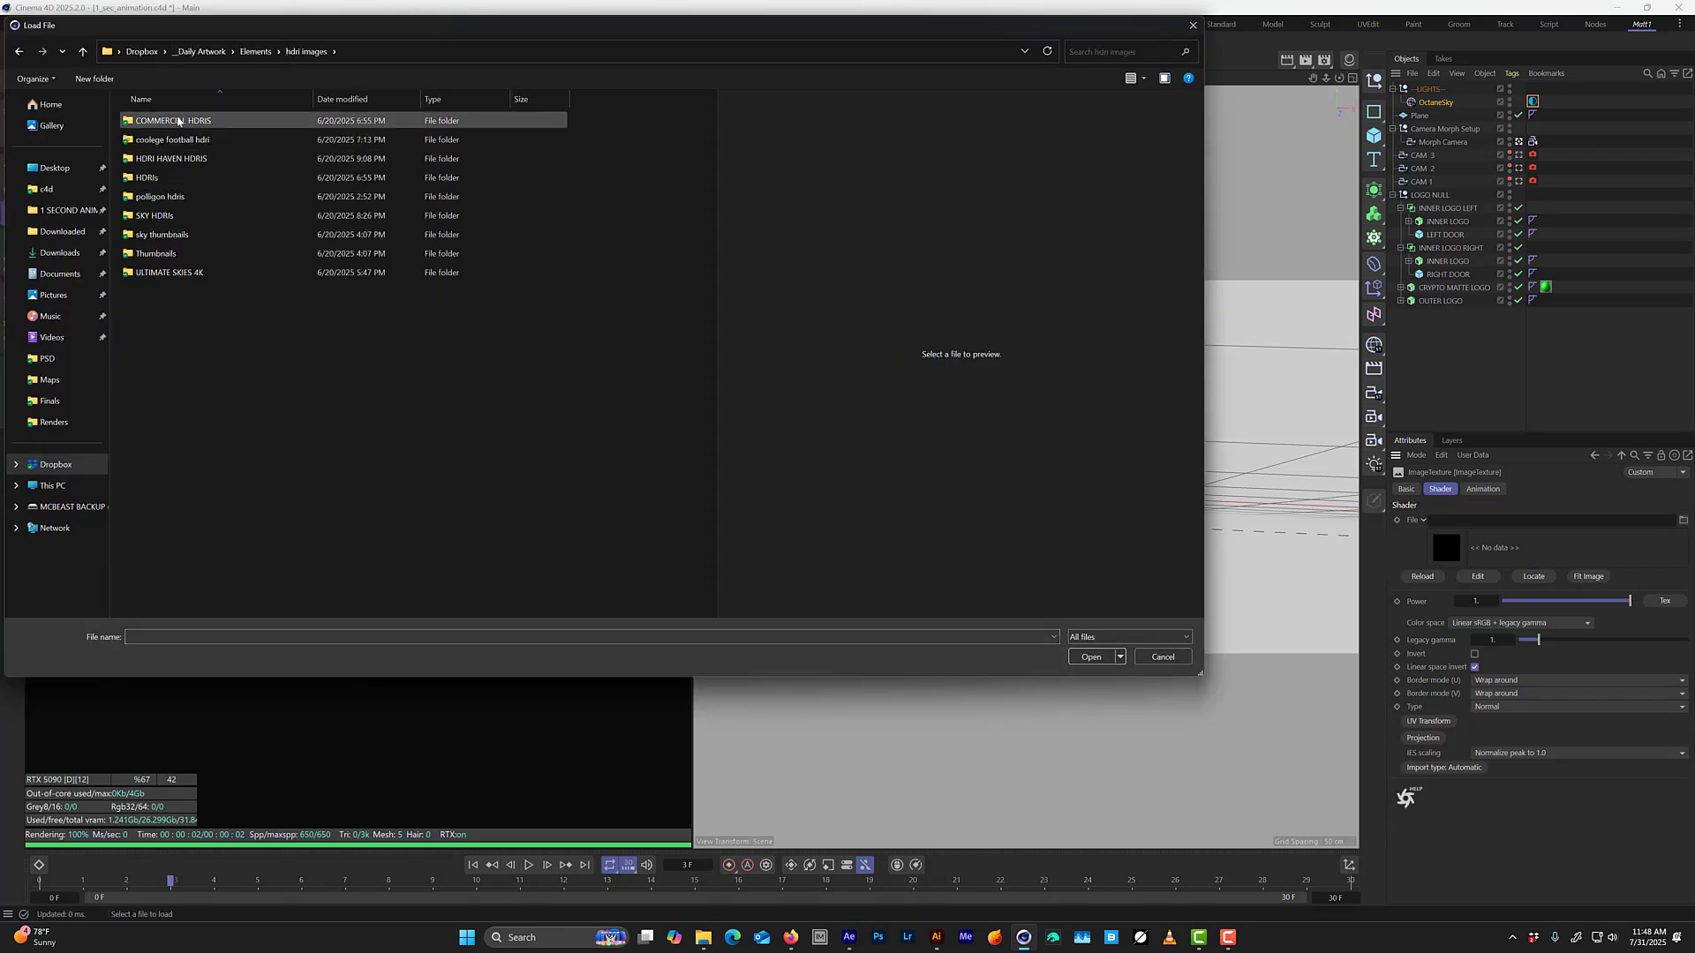
double_click(181, 118)
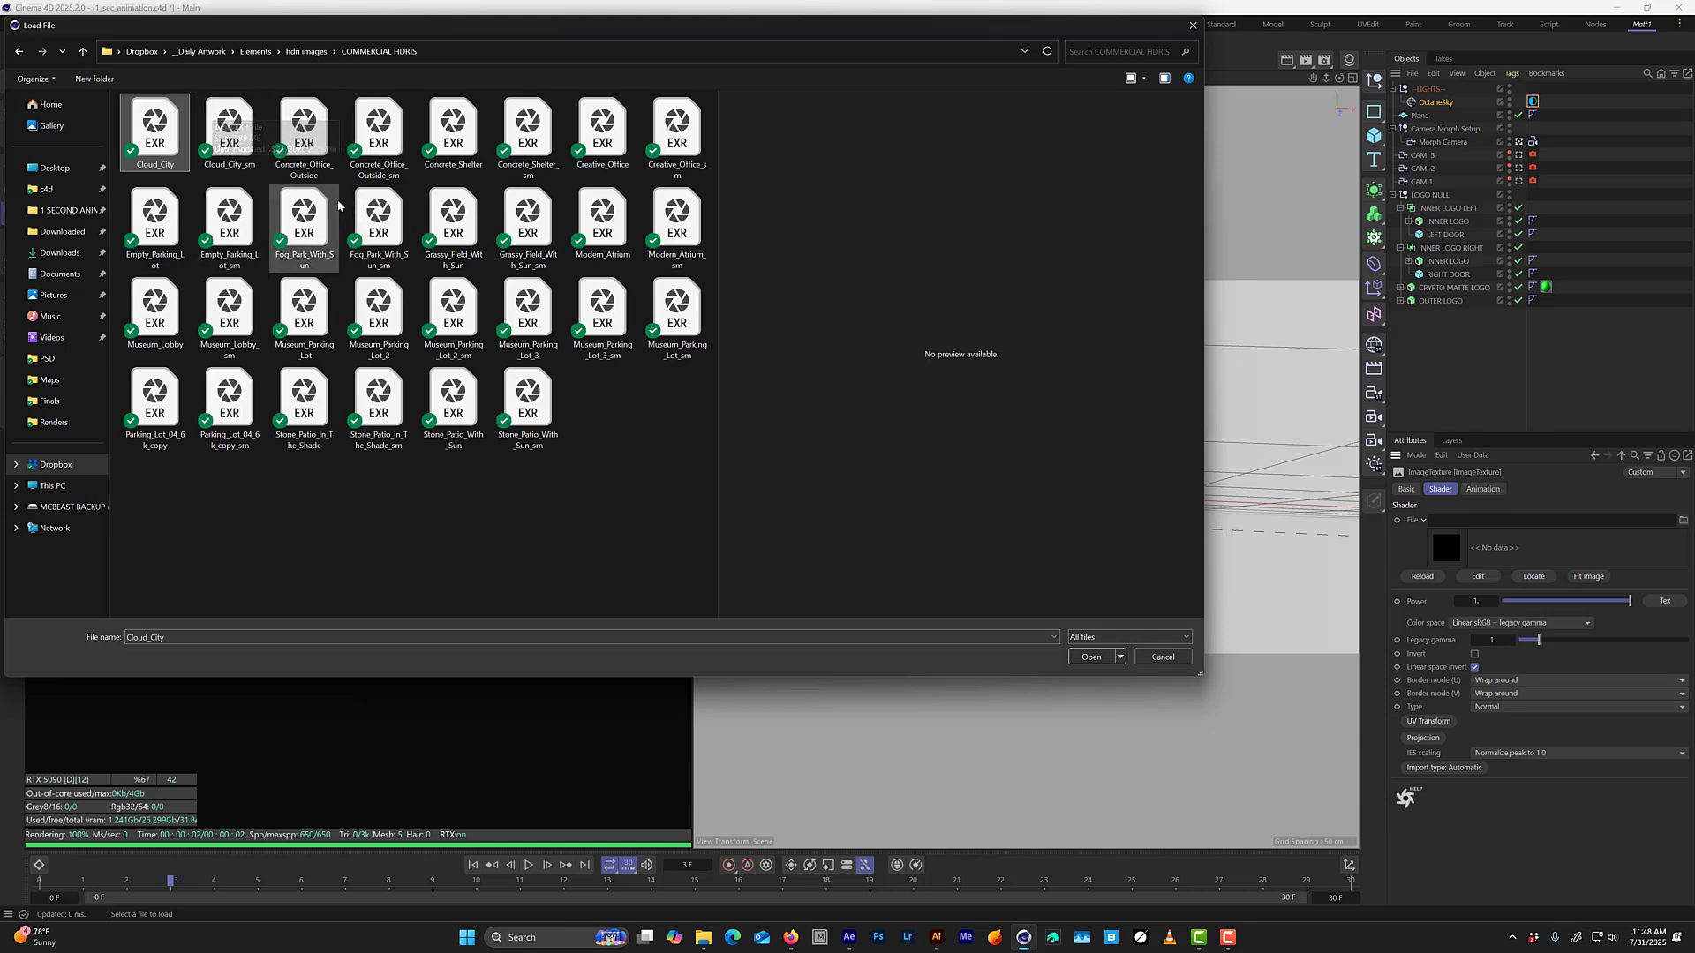
double_click(148, 143)
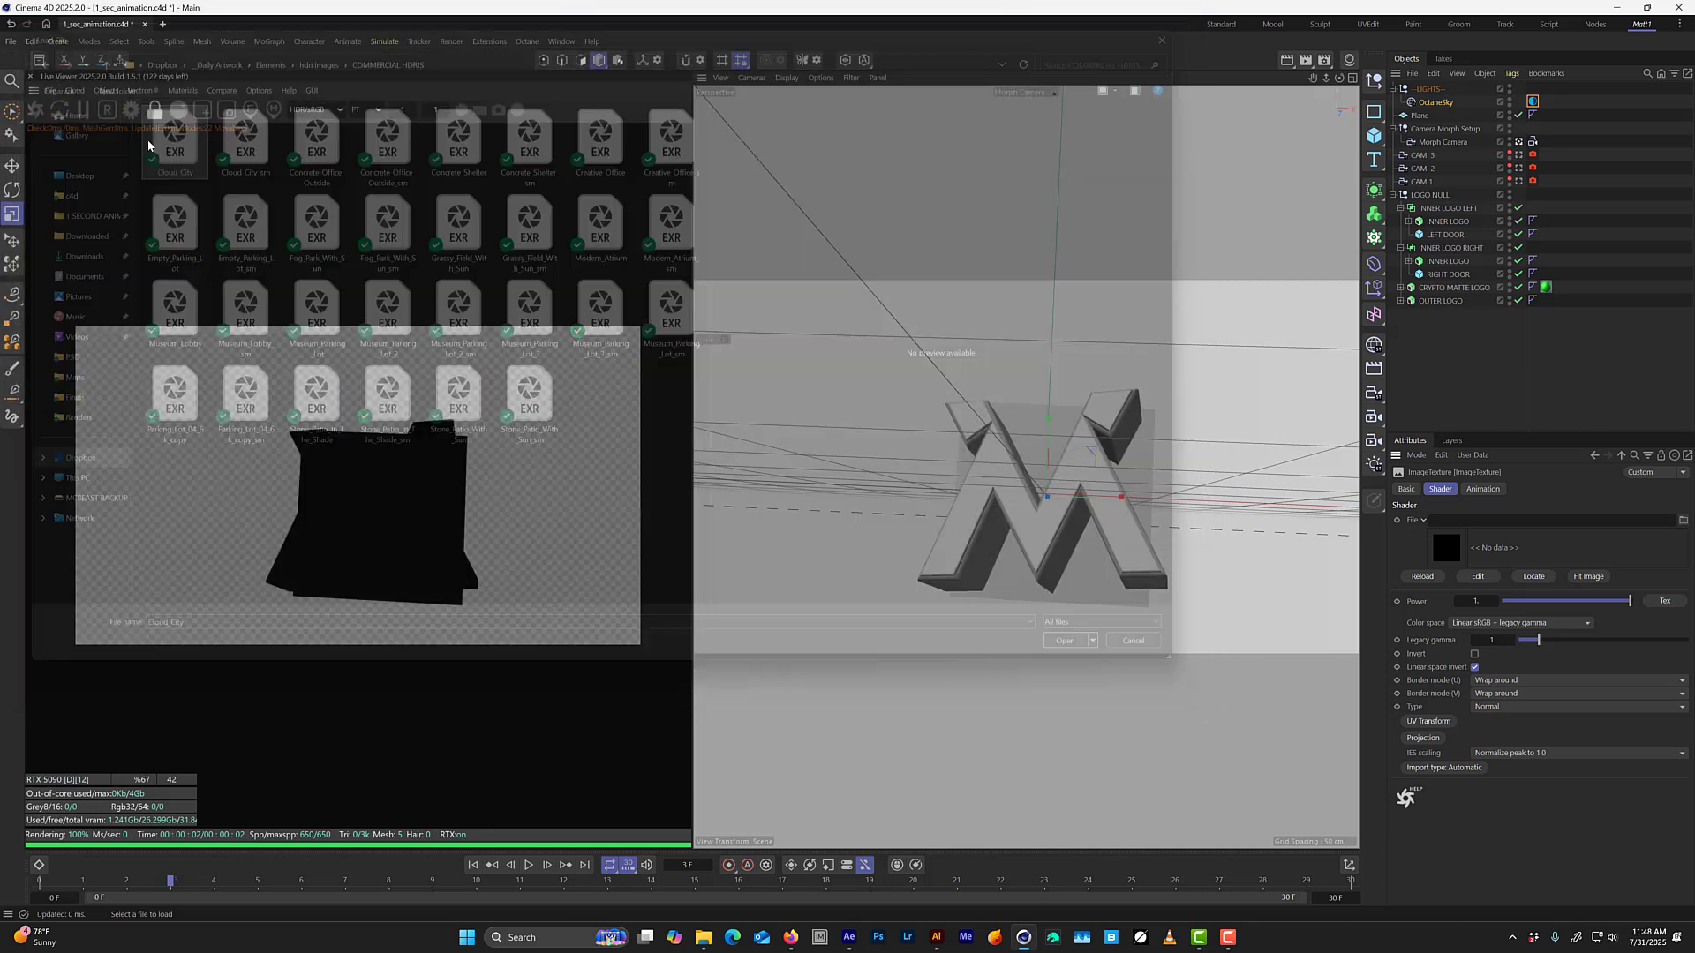
click(941, 526)
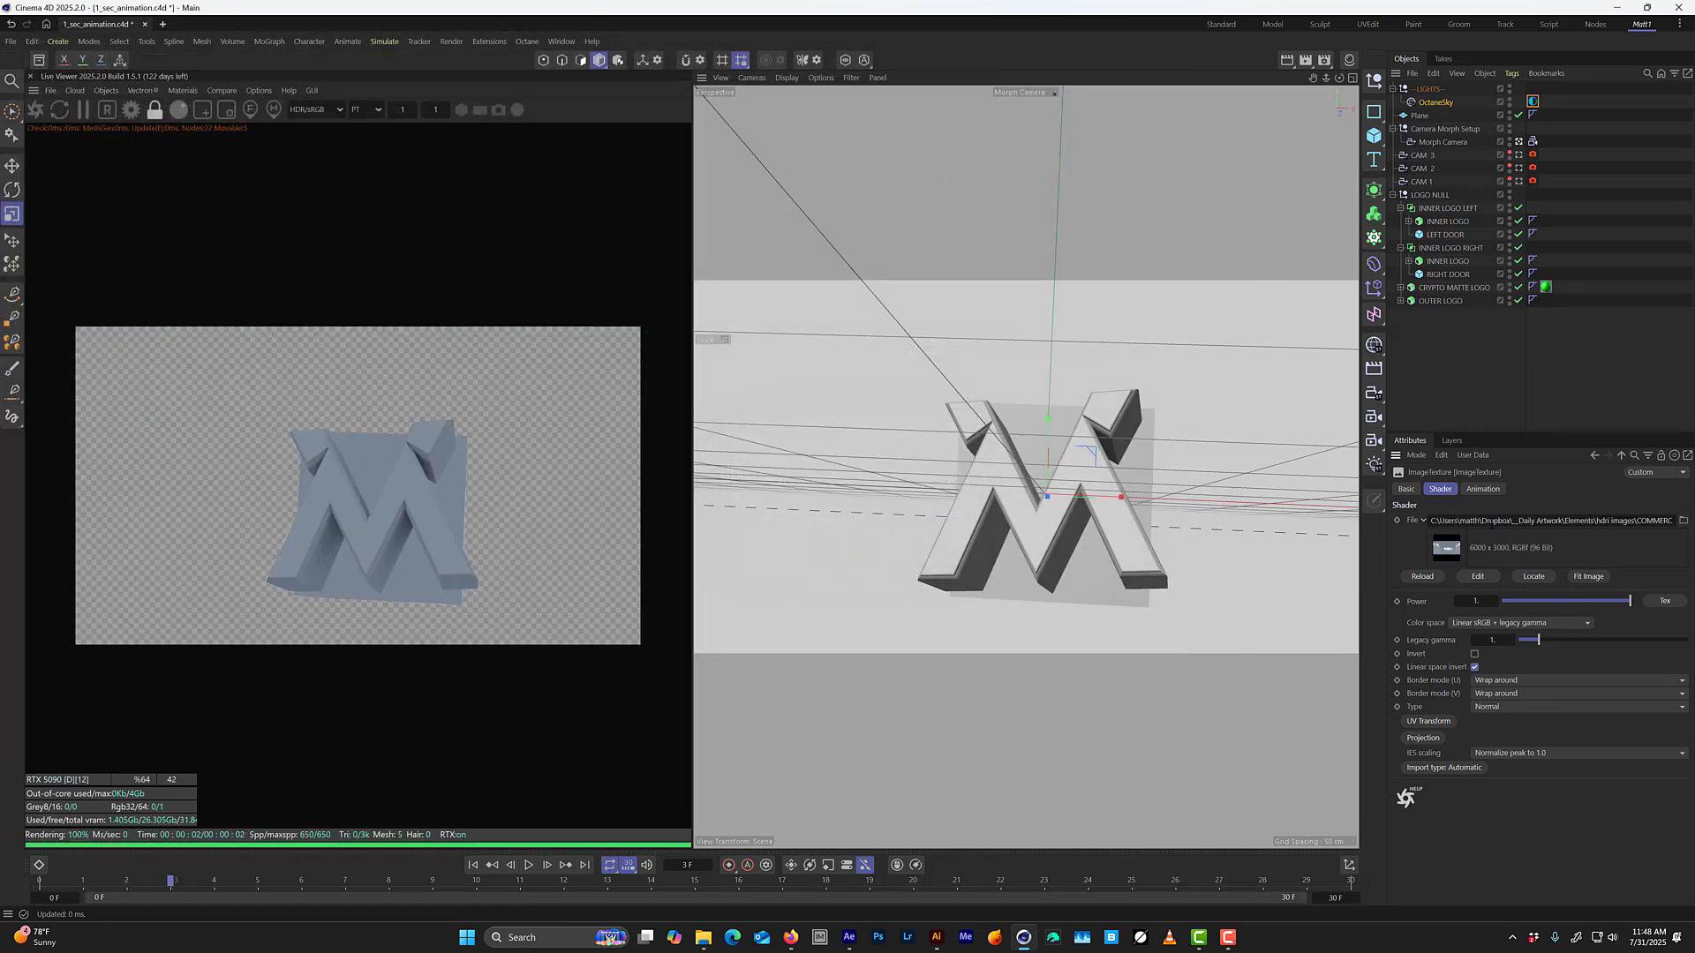
Set the environment's RotX to about 0.216, save the project and check the lighting on the logo around frames 11 and 12.
click(1609, 458)
mouse_move(1622, 621)
mouse_down()
mouse_move(1607, 625)
mouse_move(1635, 619)
mouse_up()
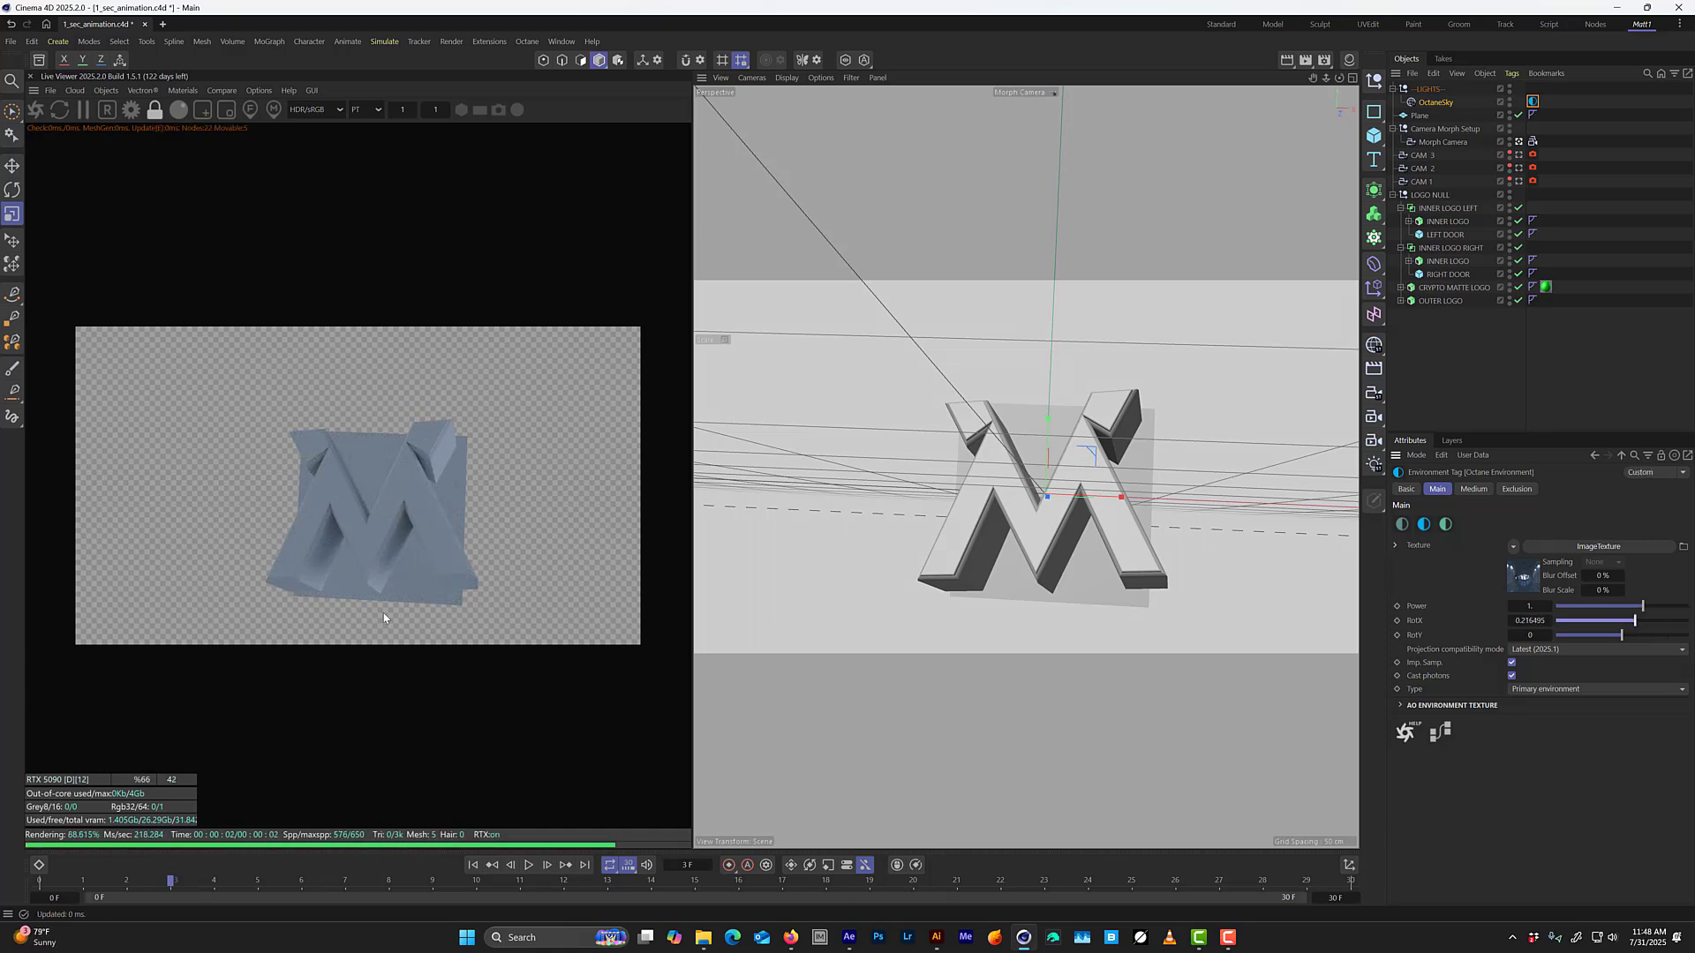
drag(165, 887, 526, 805)
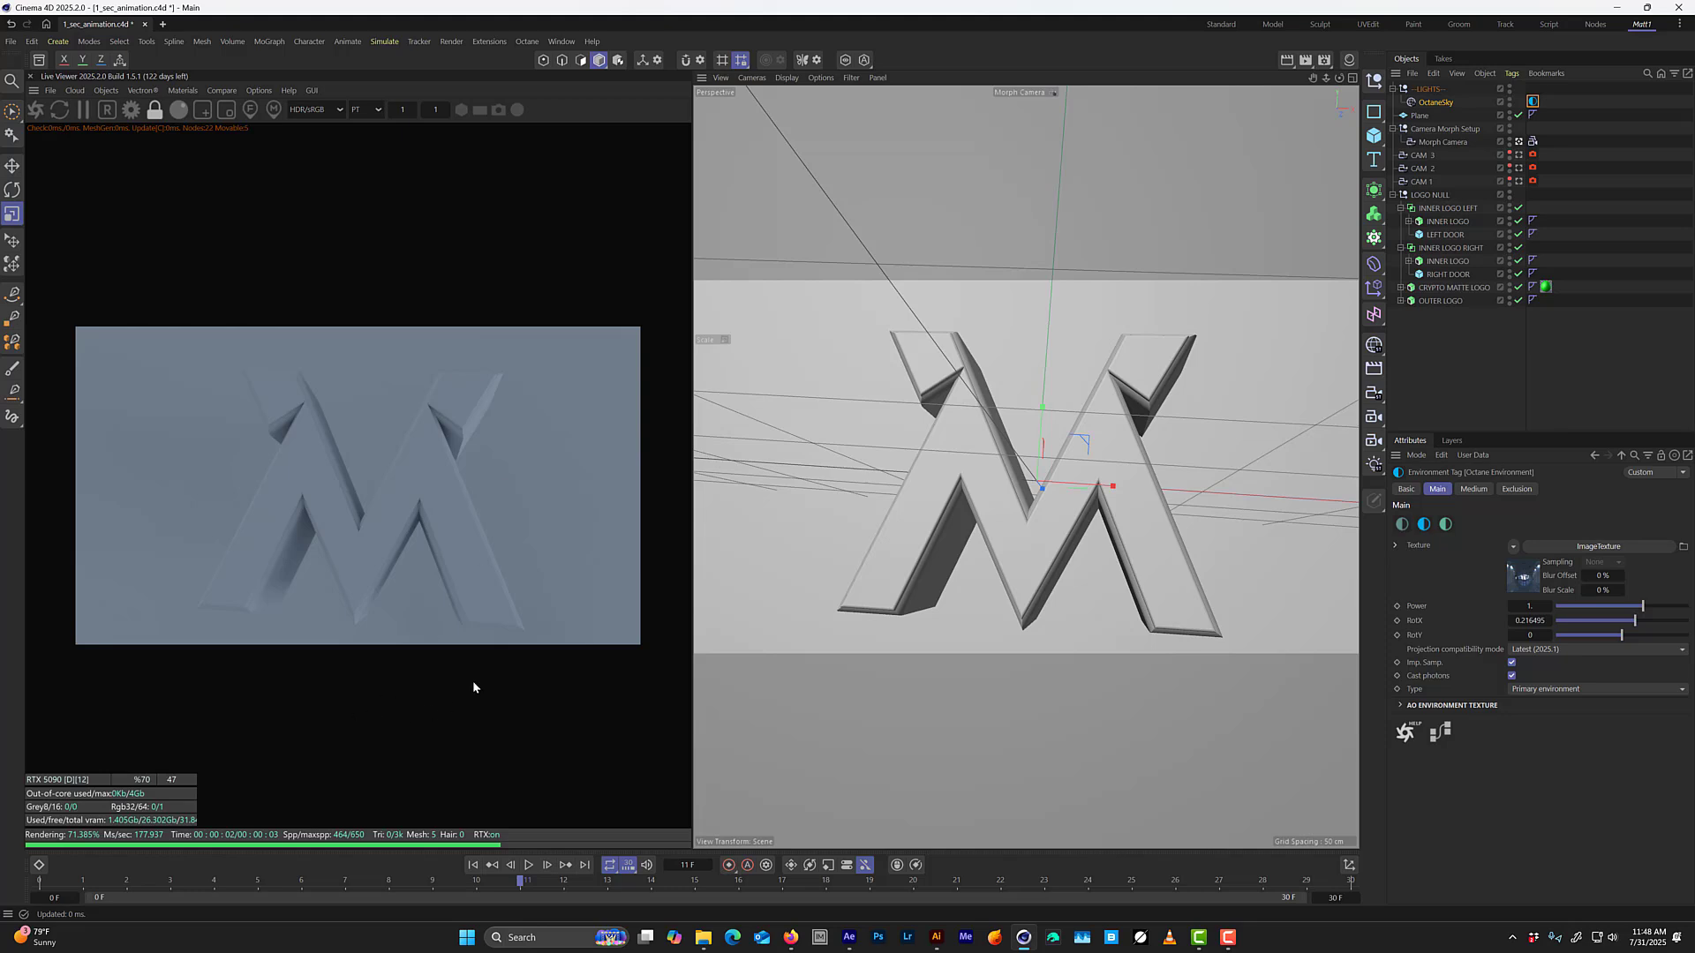
key(ctrl+s)
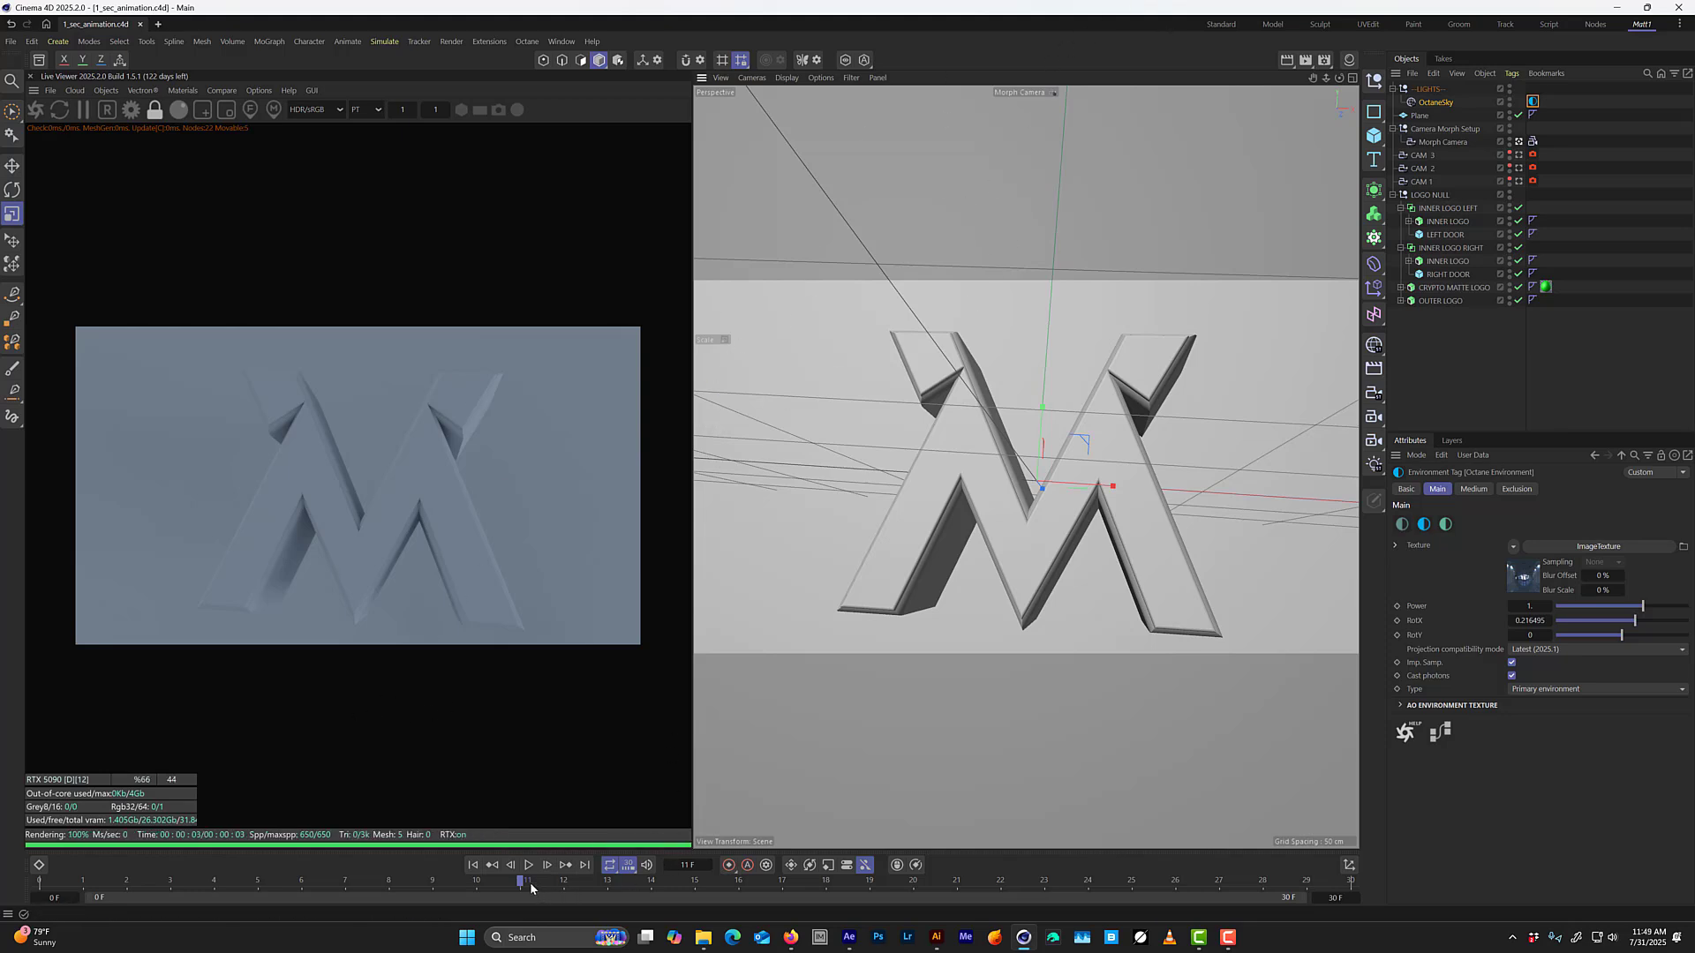
drag(530, 889, 563, 751)
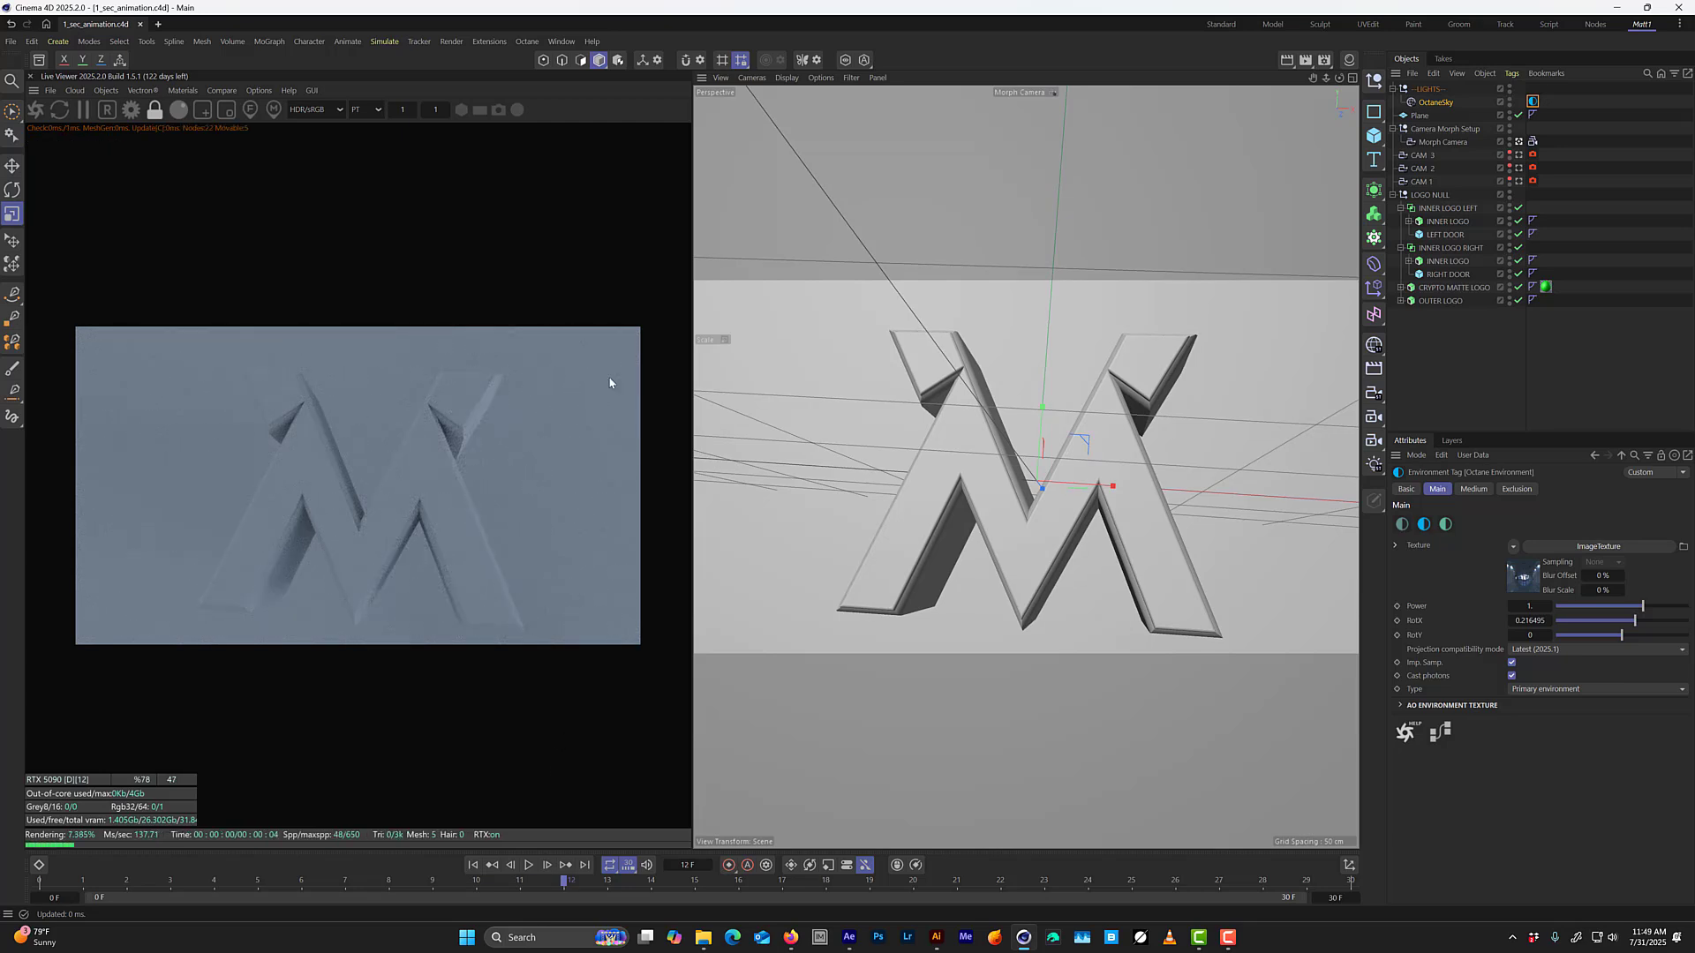
Convert the green material to an Octane material and delete the original standard one.
click(1350, 62)
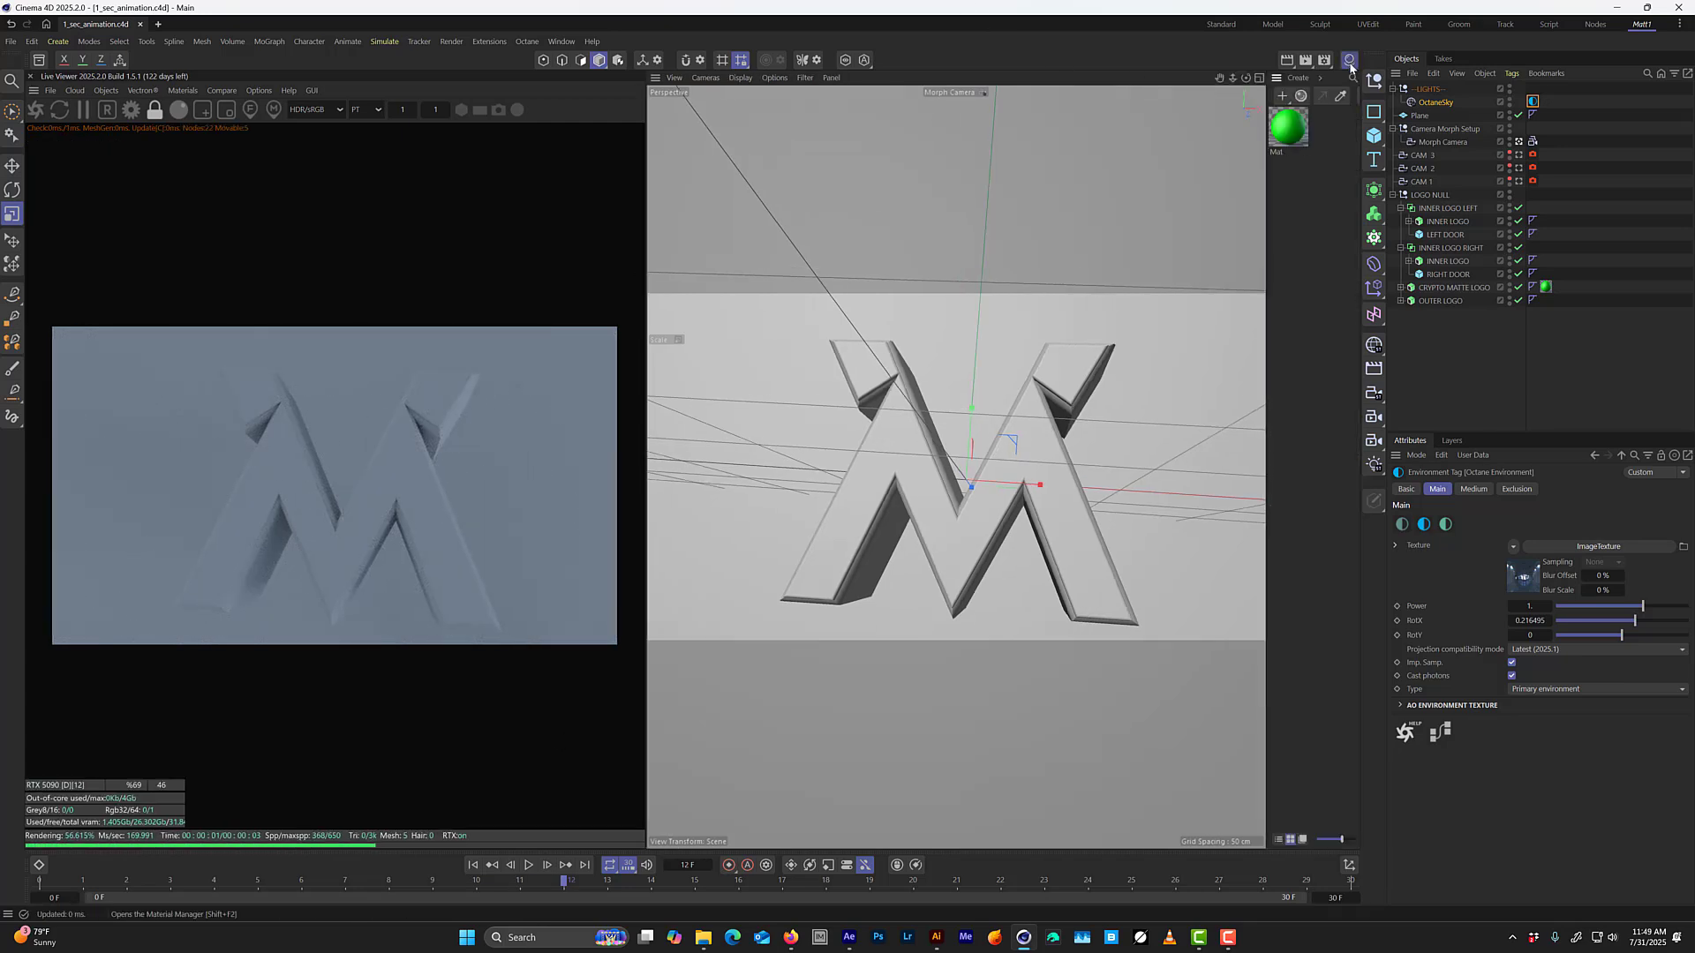
click(1288, 131)
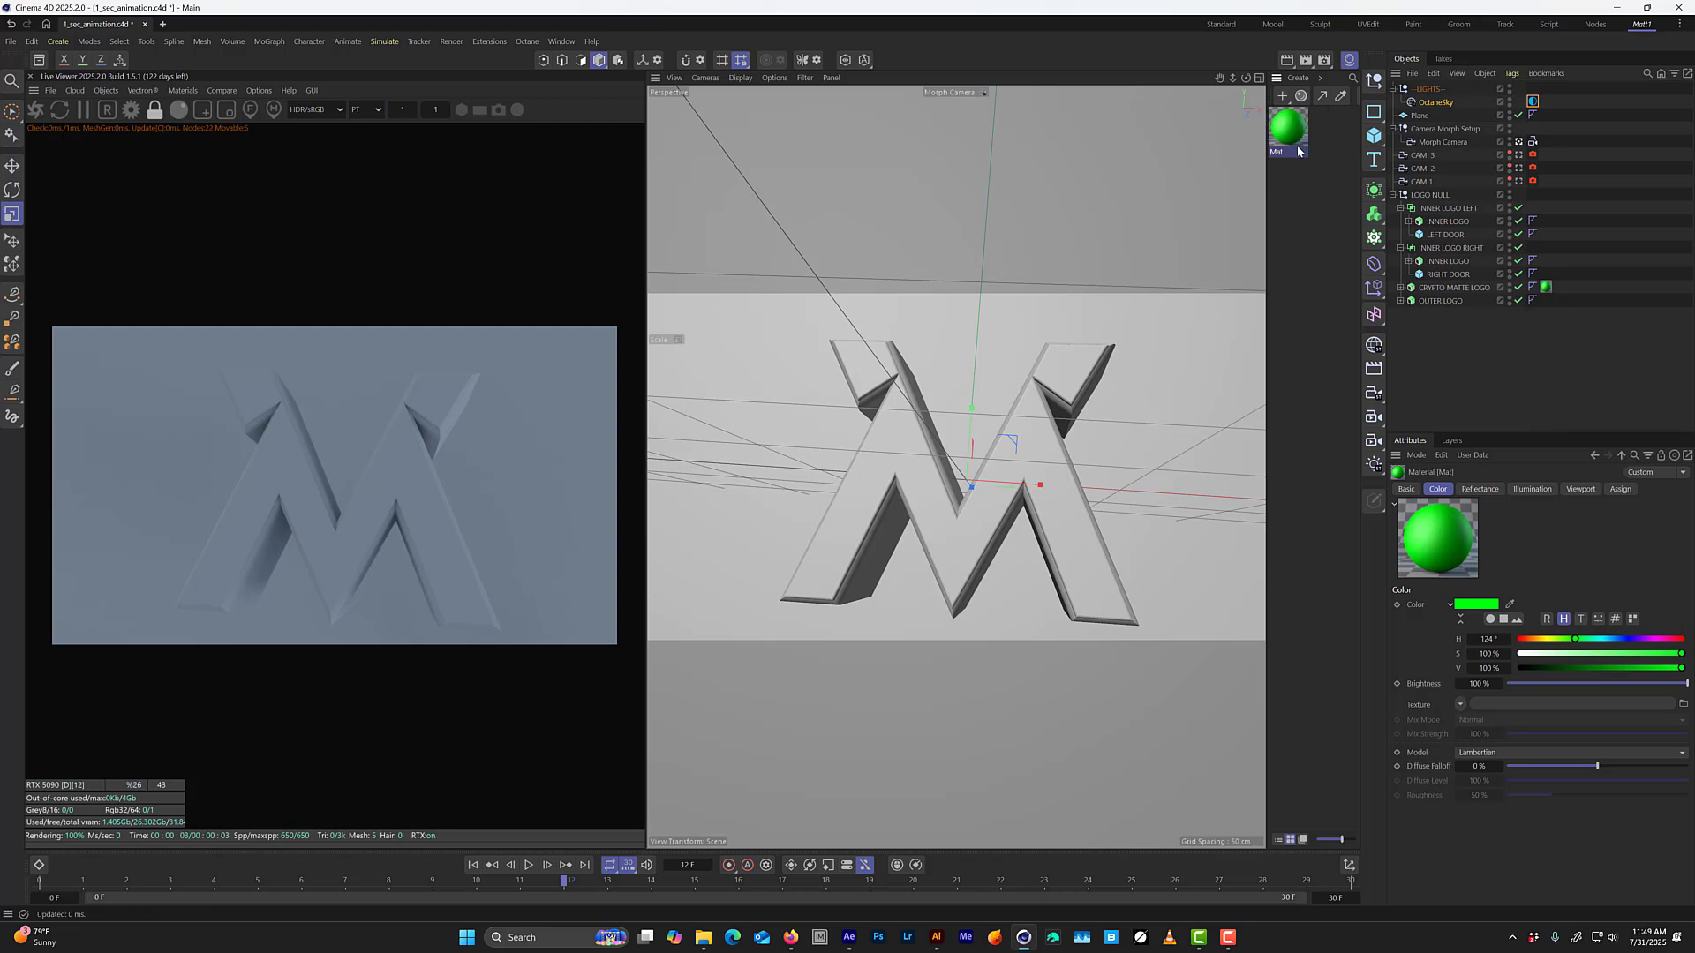
click(182, 91)
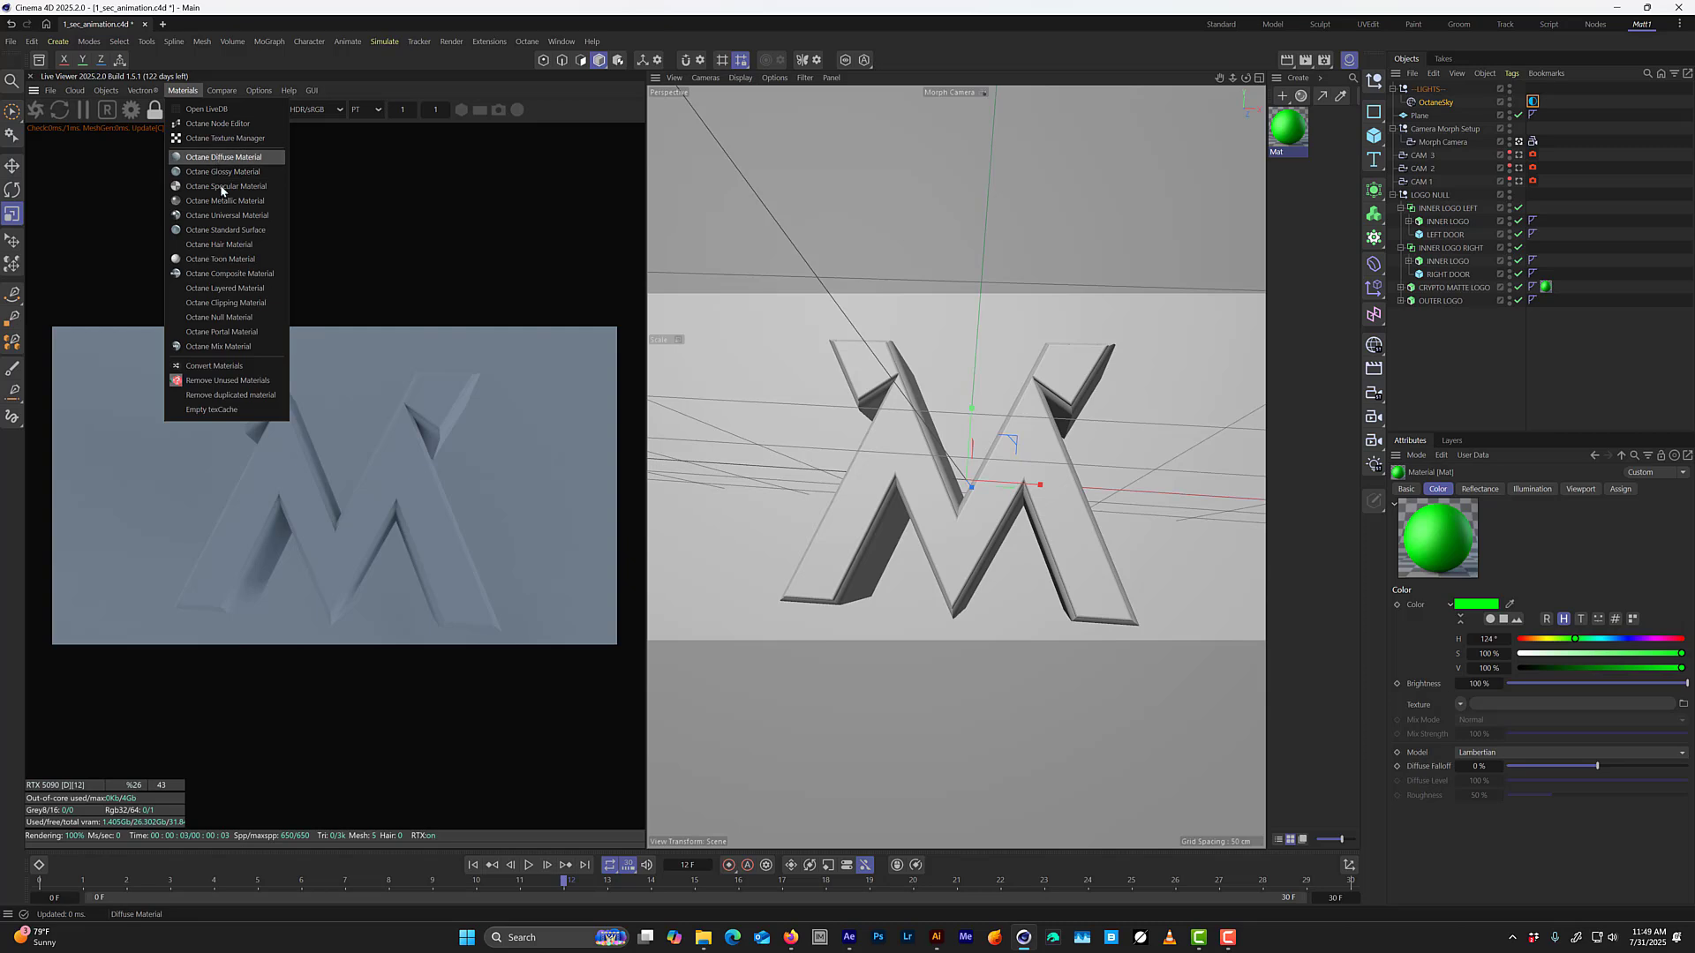
click(226, 365)
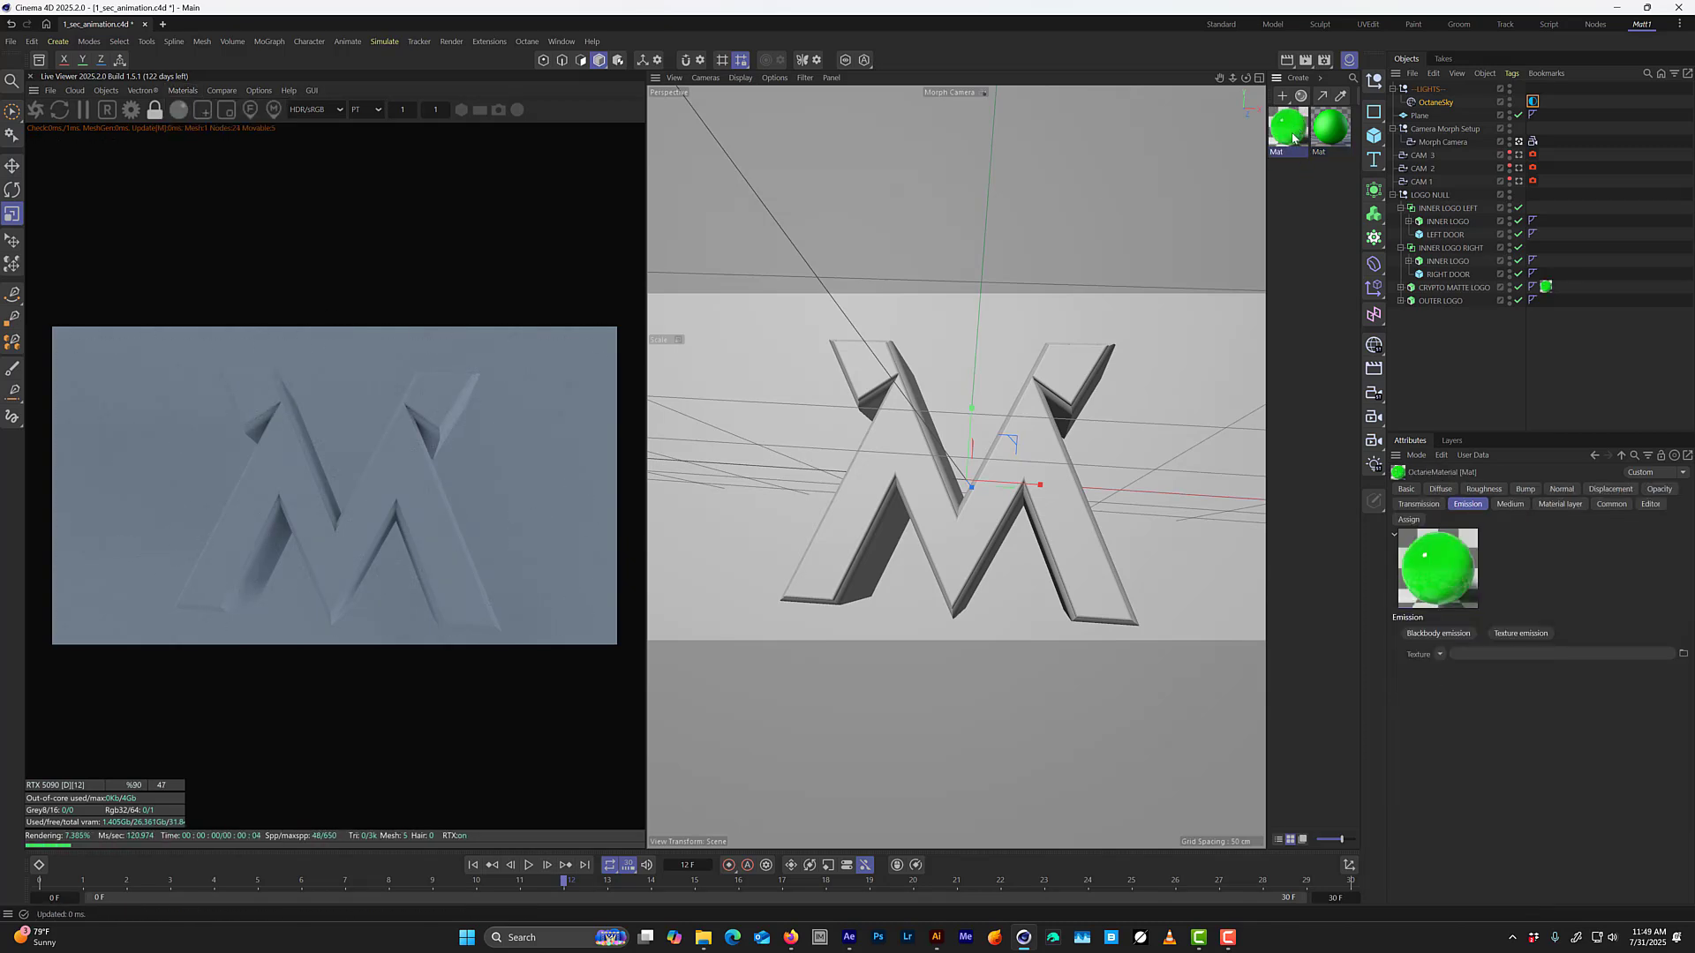
click(1330, 137)
key(Delete)
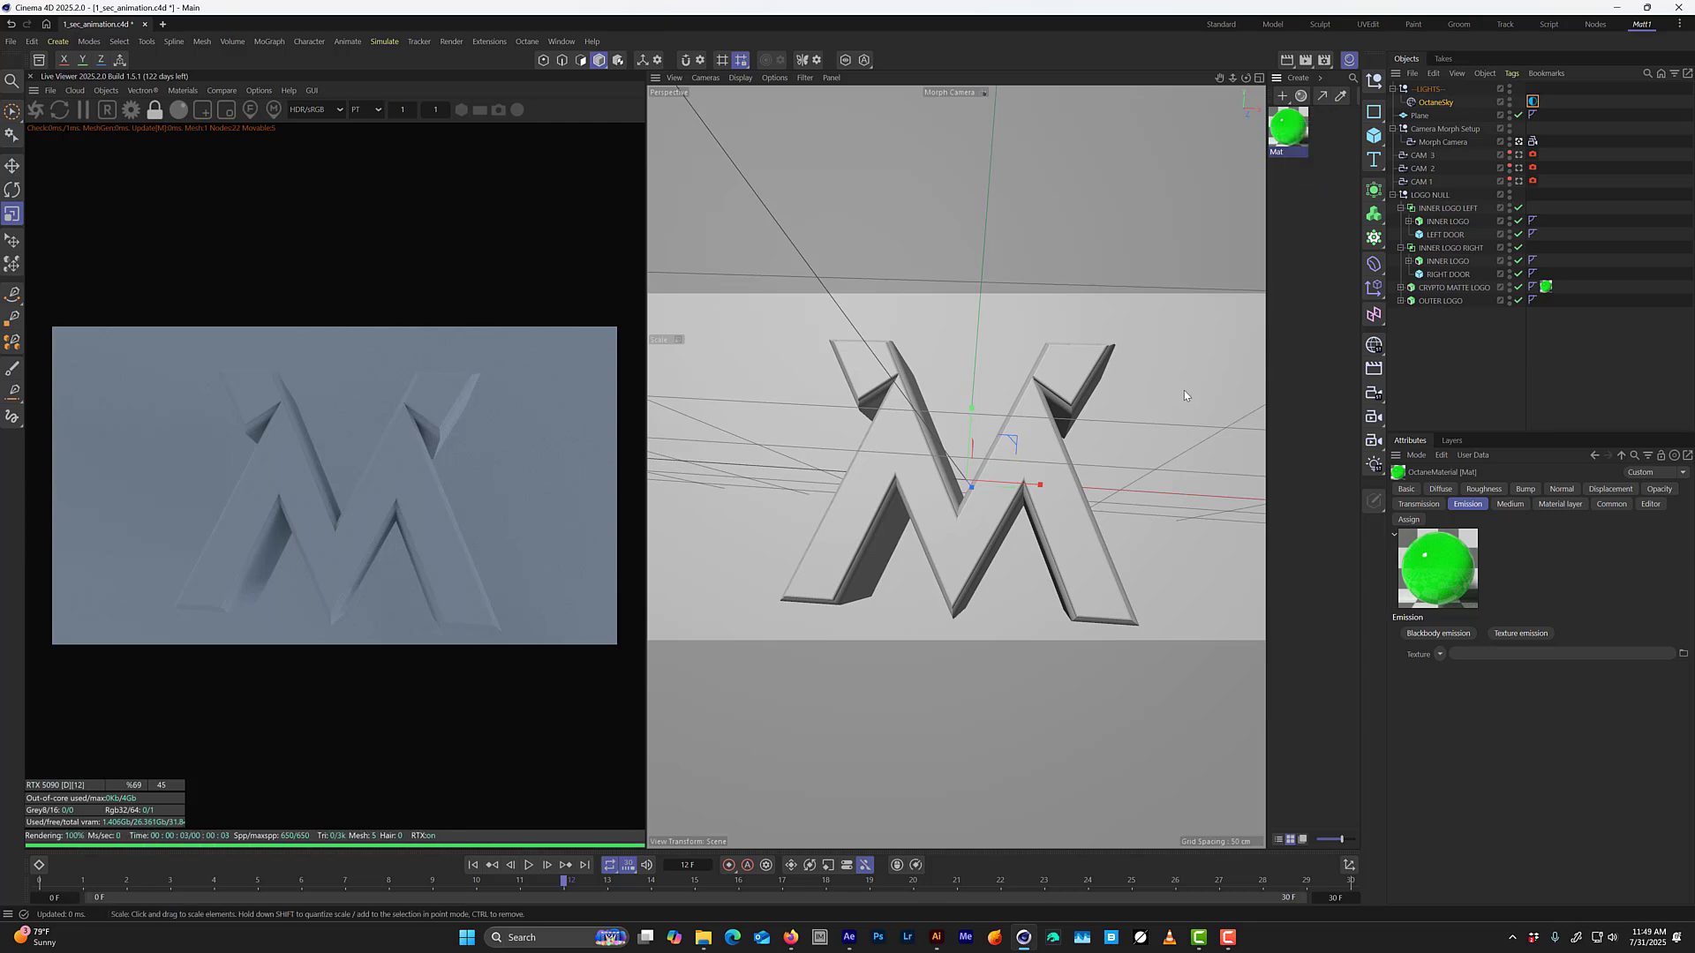
Remove the material layer and its connected specular layer from the green material's node graph, close the node editor and save the project.
click(1406, 489)
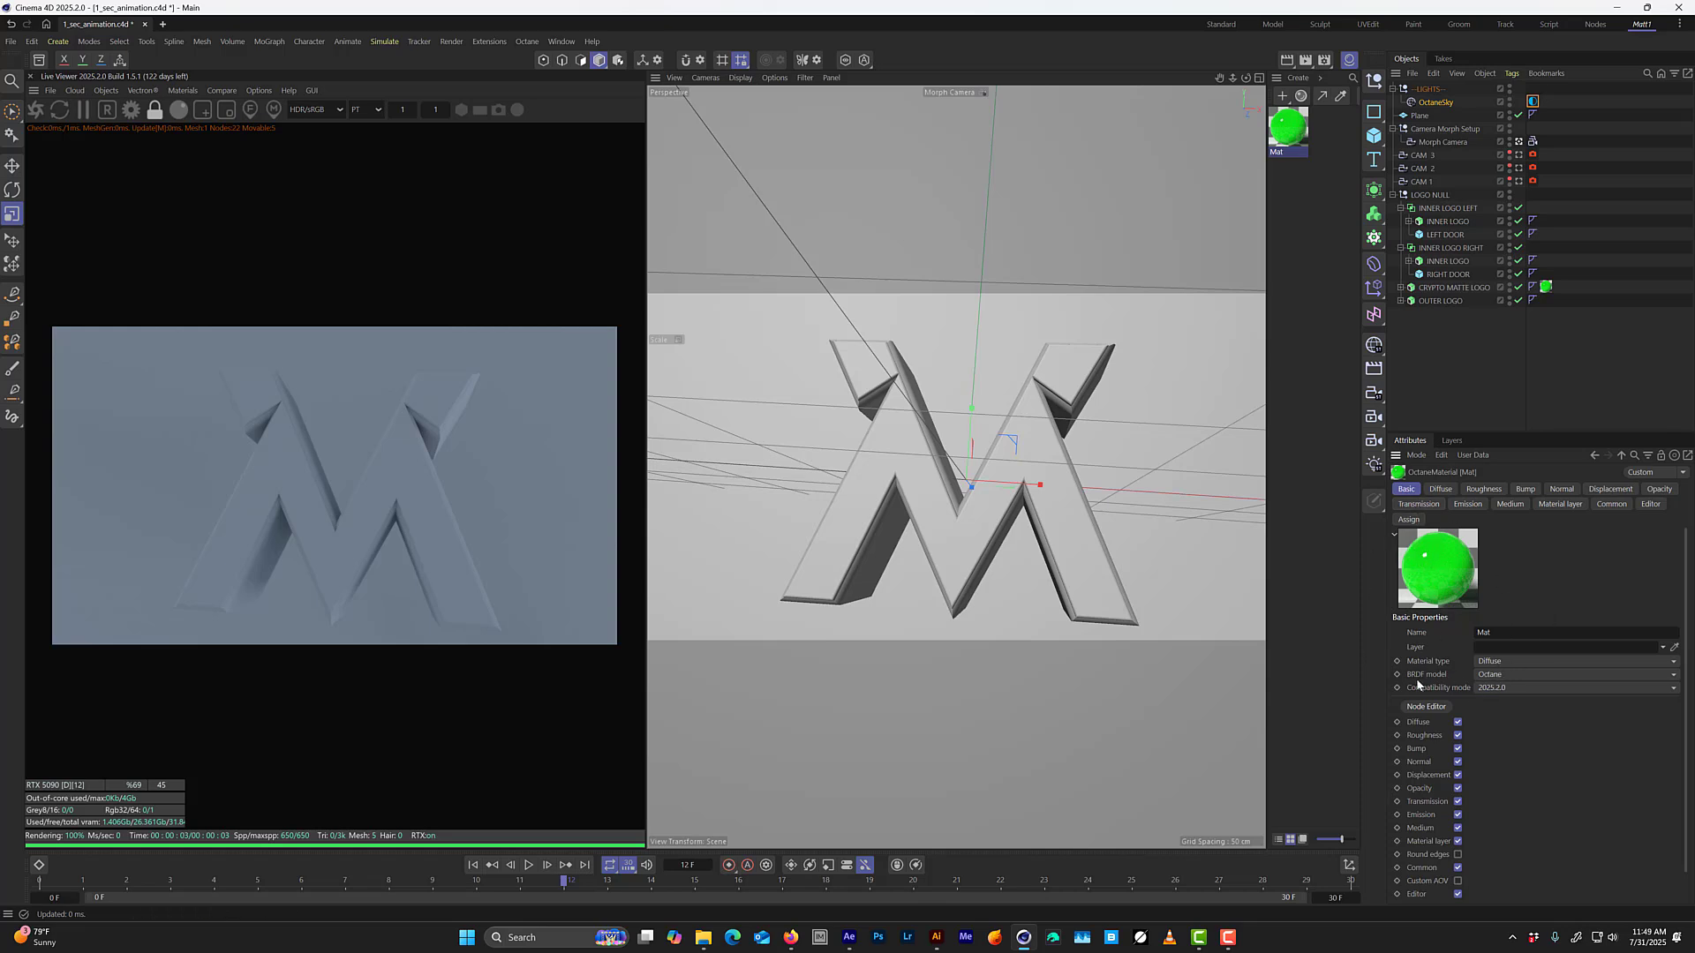
click(1422, 706)
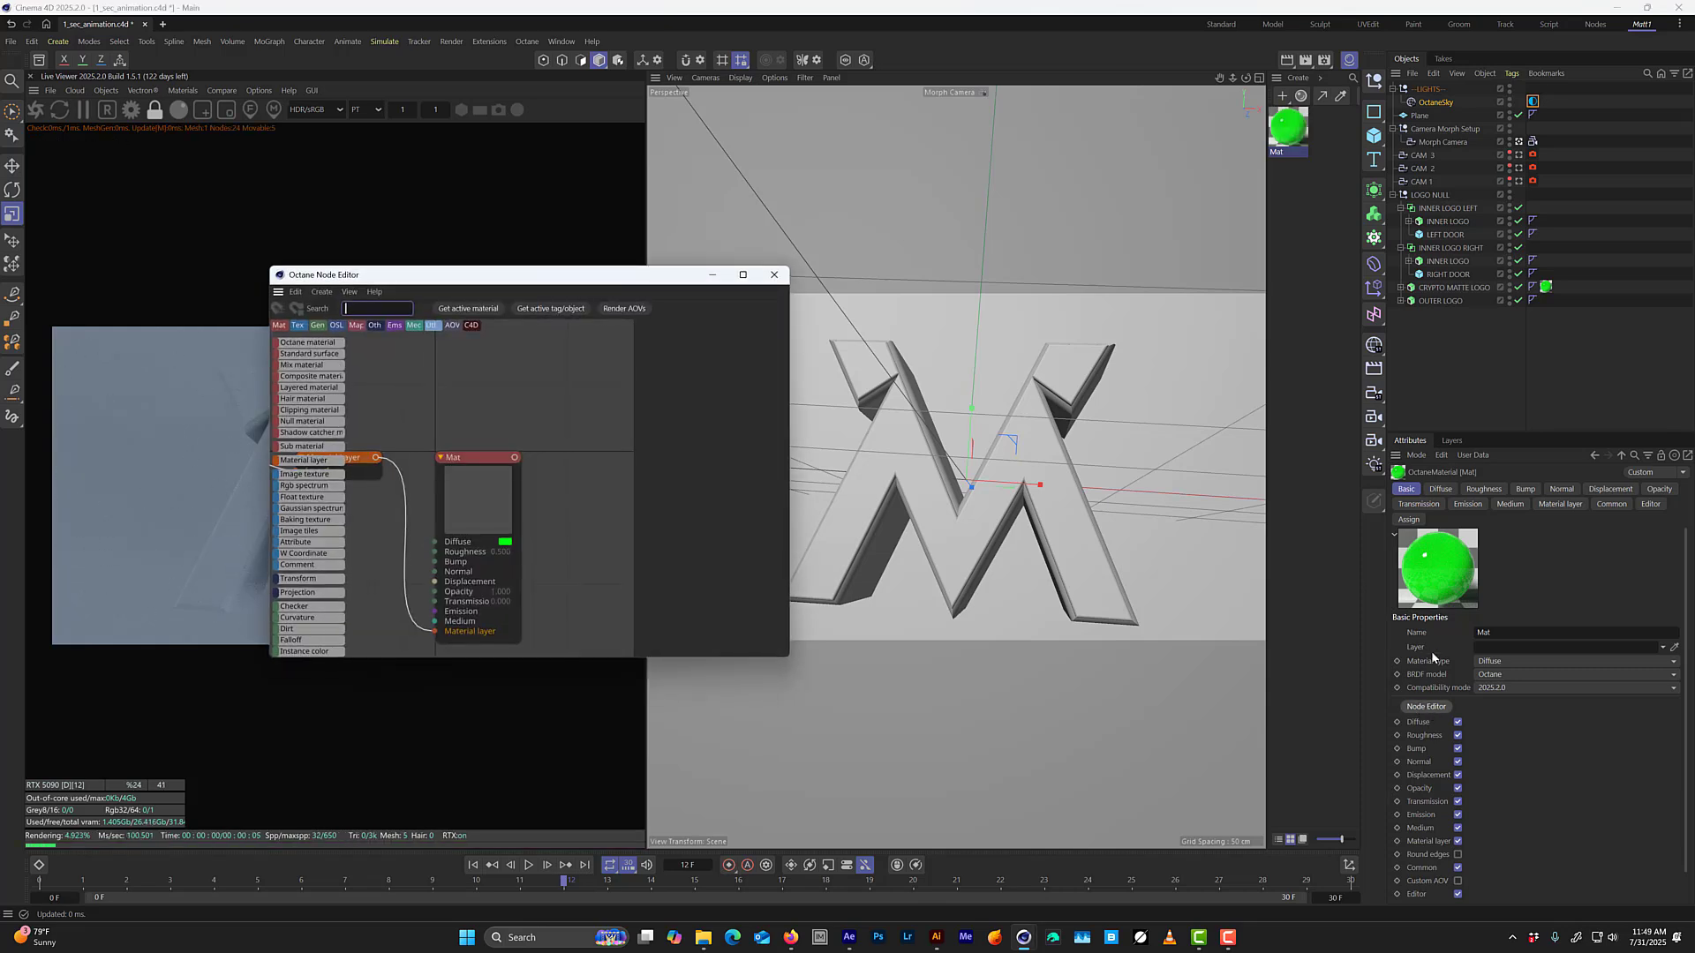
middle_drag(468, 425, 549, 367)
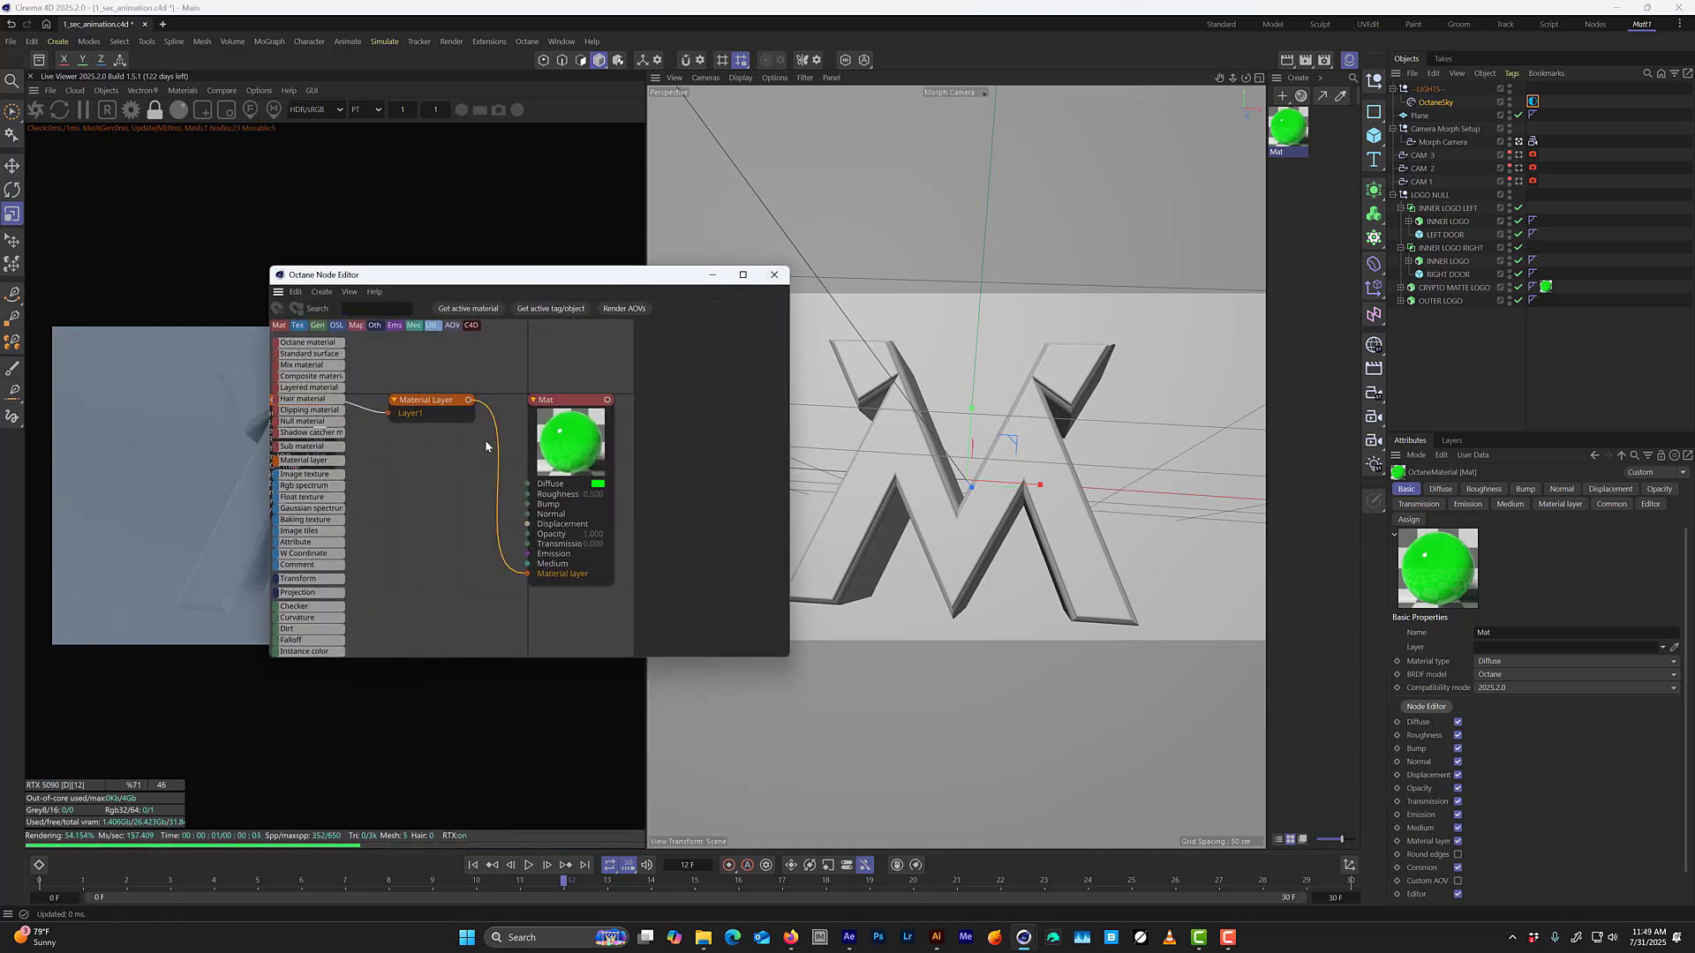
scroll(463, 529, down, 5)
middle_drag(396, 528, 447, 530)
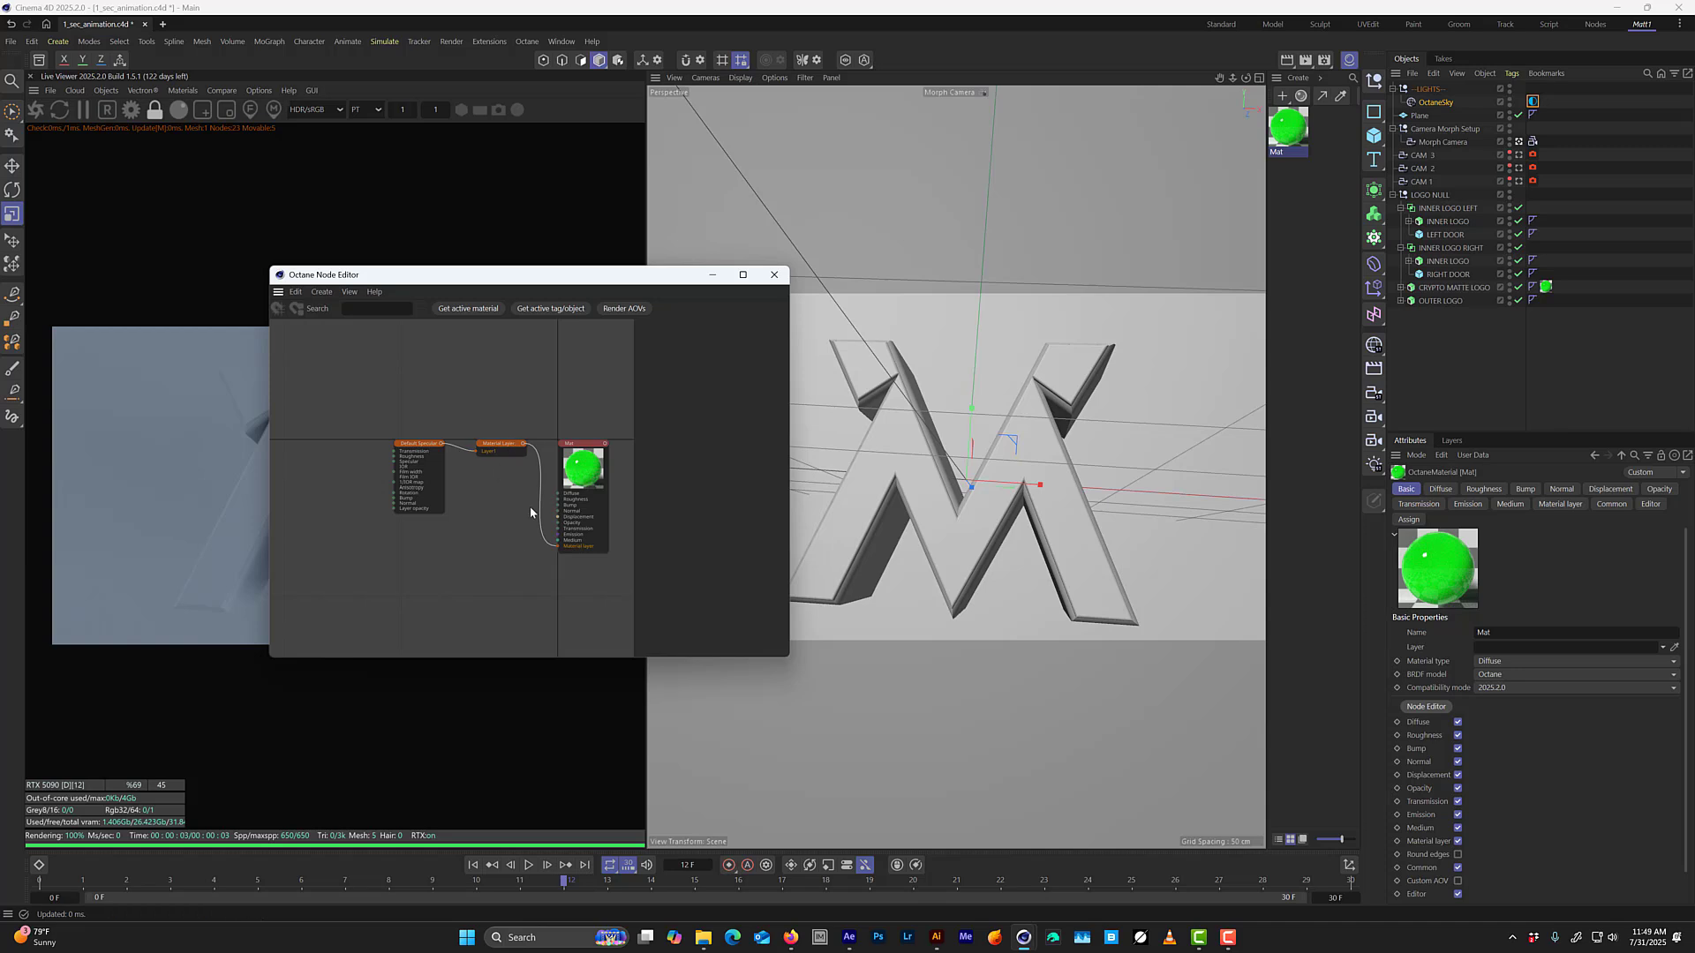
drag(519, 416, 436, 602)
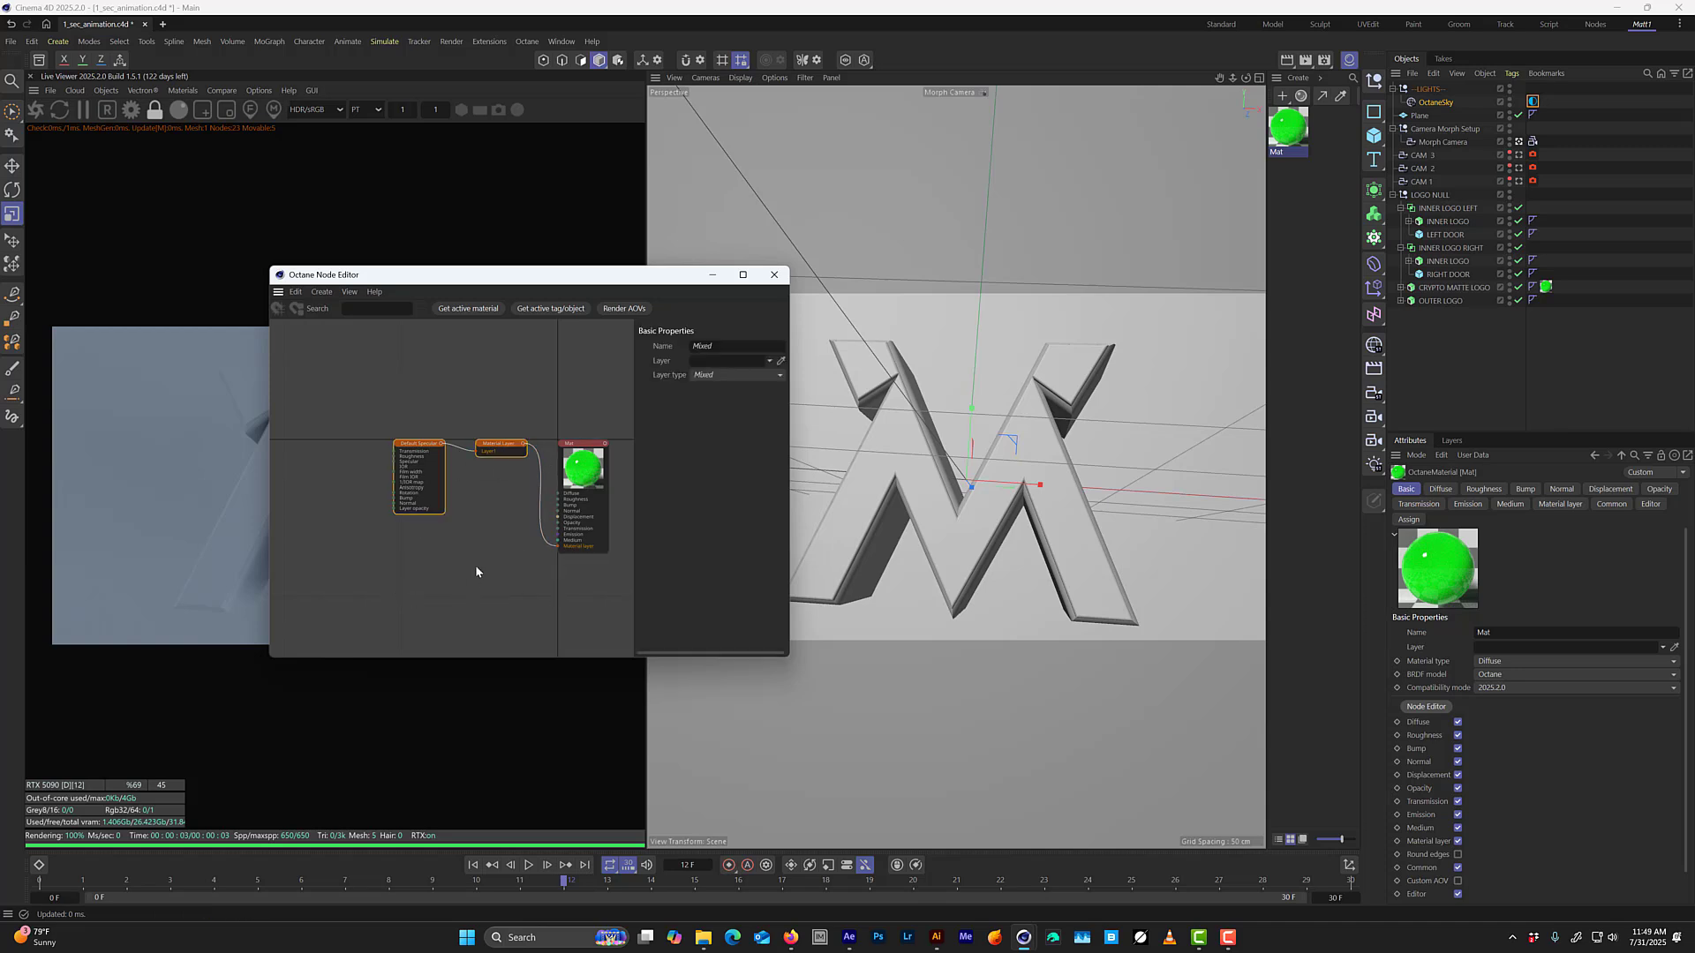
key(Delete)
drag(671, 274, 896, 210)
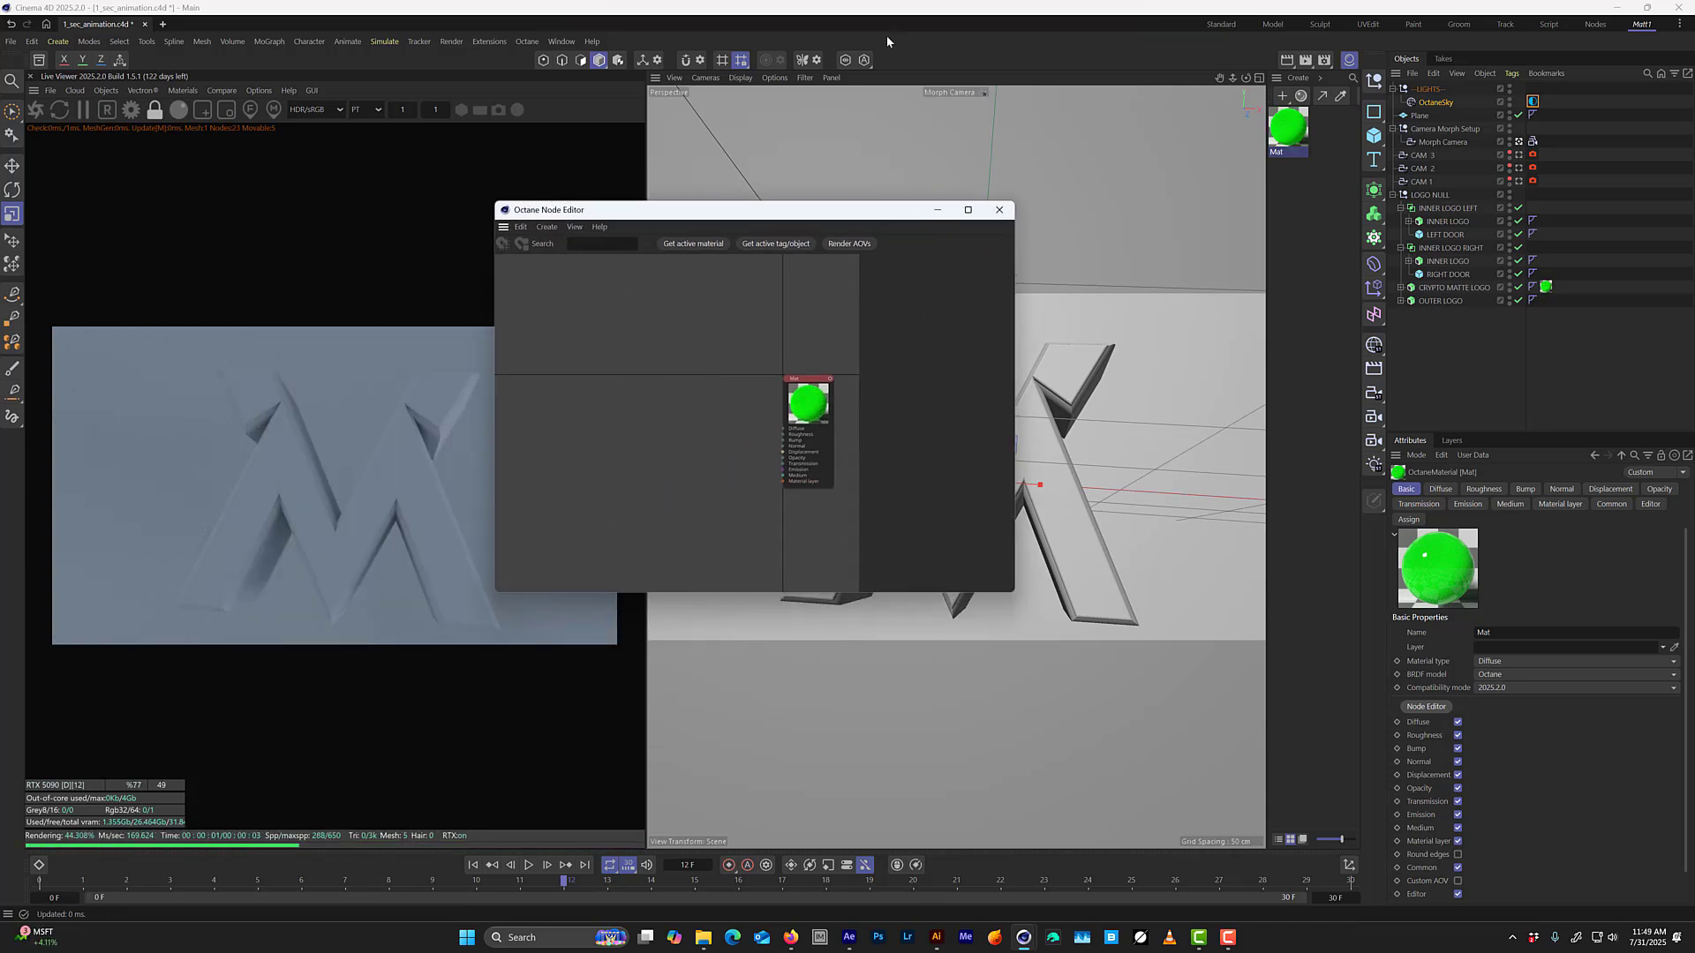
click(999, 211)
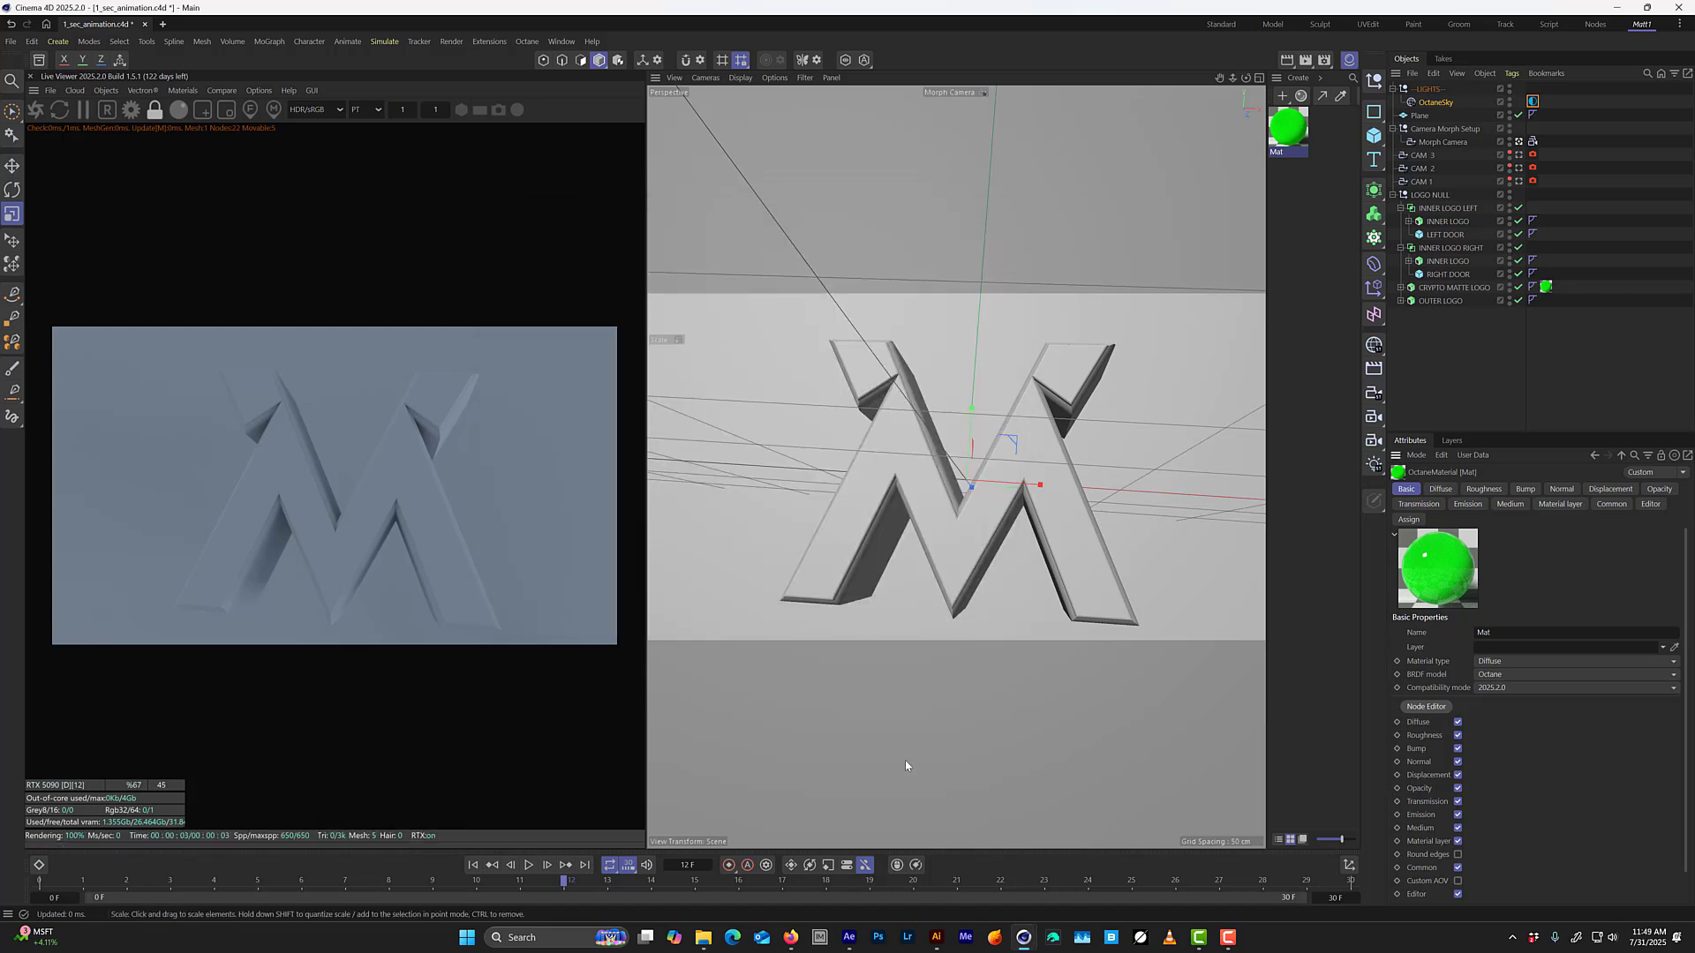
key(ctrl+s)
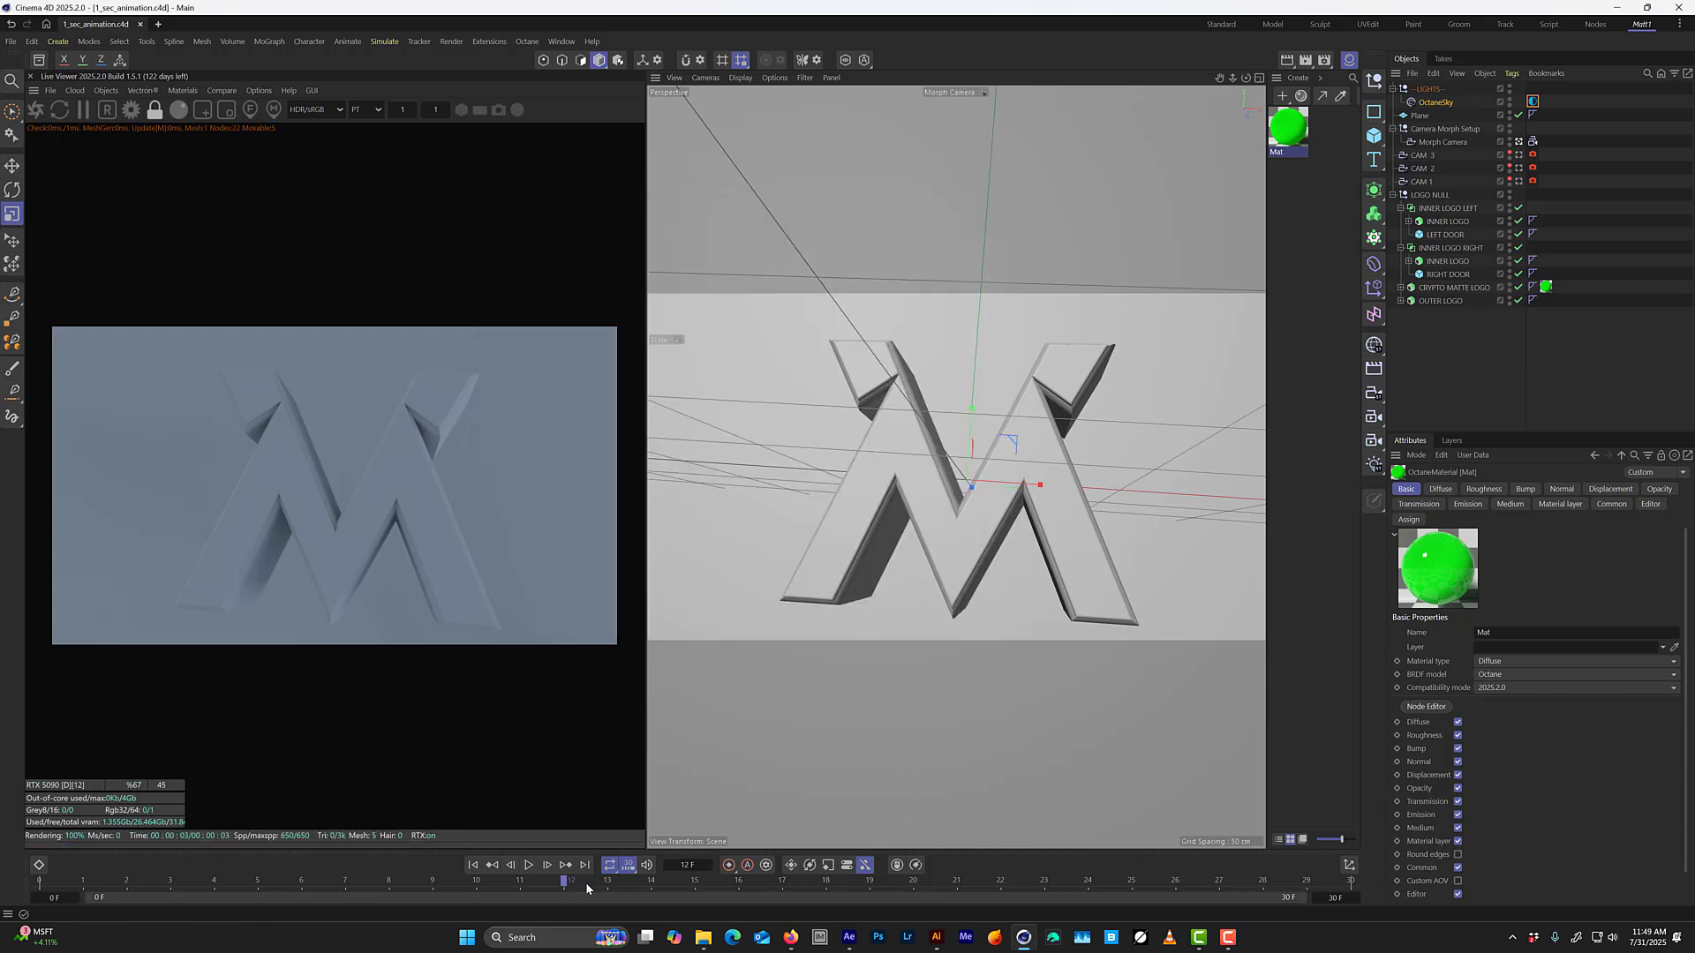
Scrub forward to frame 29 and back to frame 14 to examine the green area between the opening doors in the render.
drag(586, 888, 1178, 817)
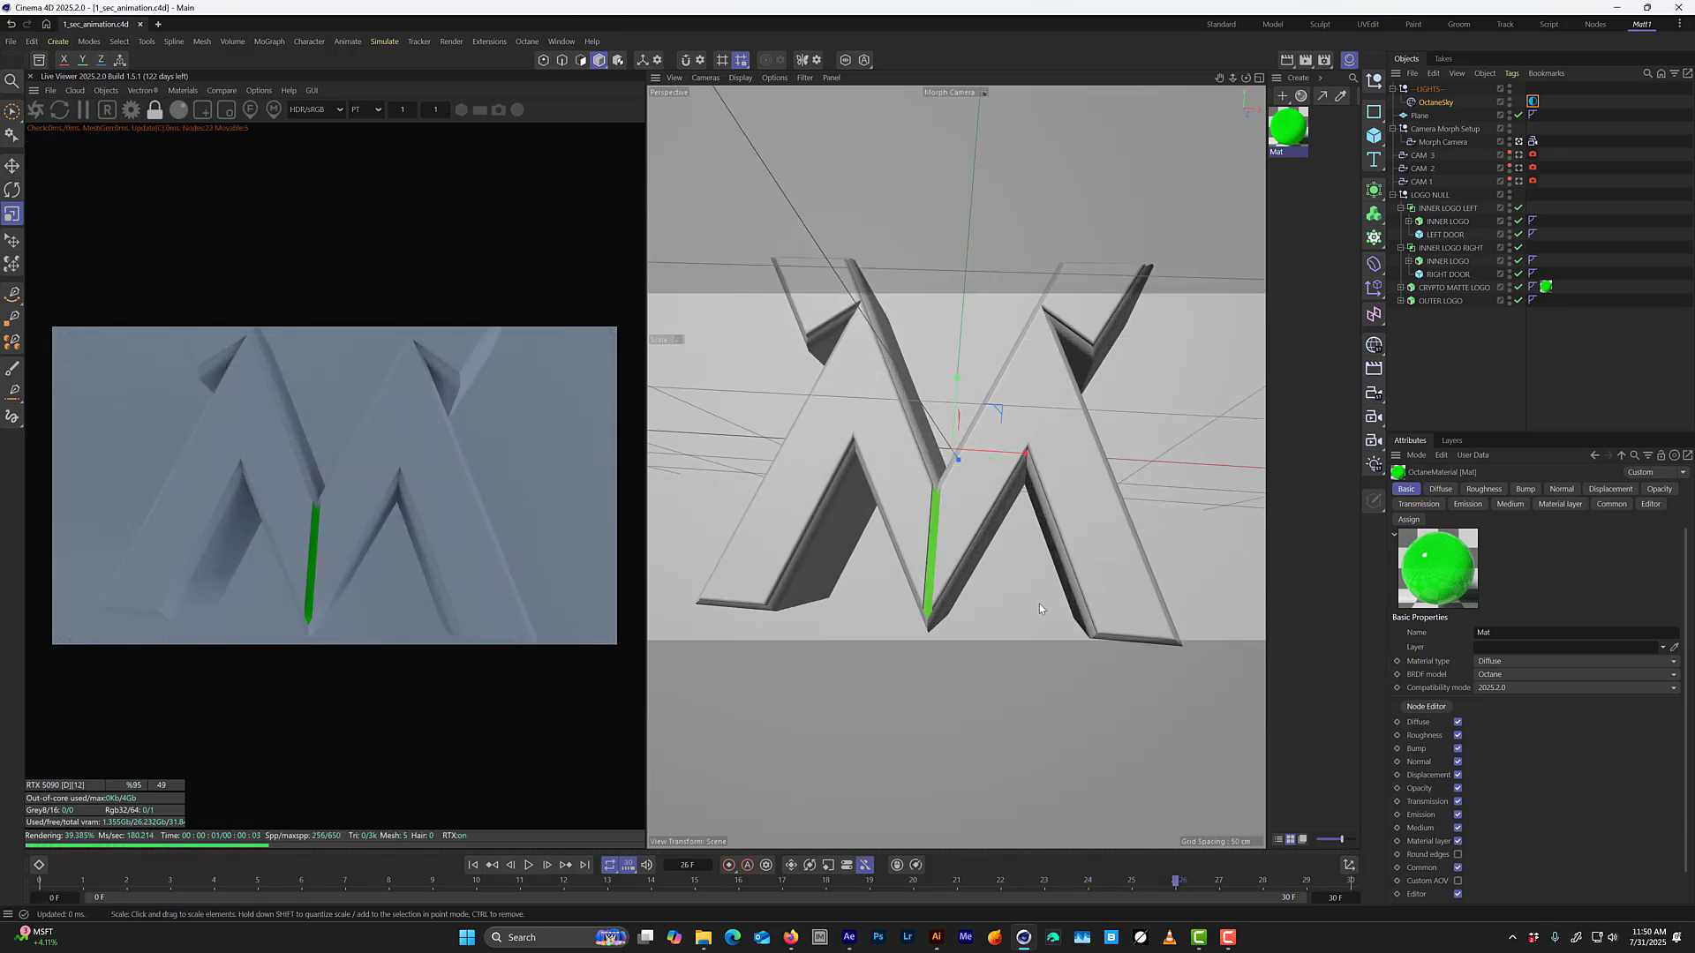
key(g)
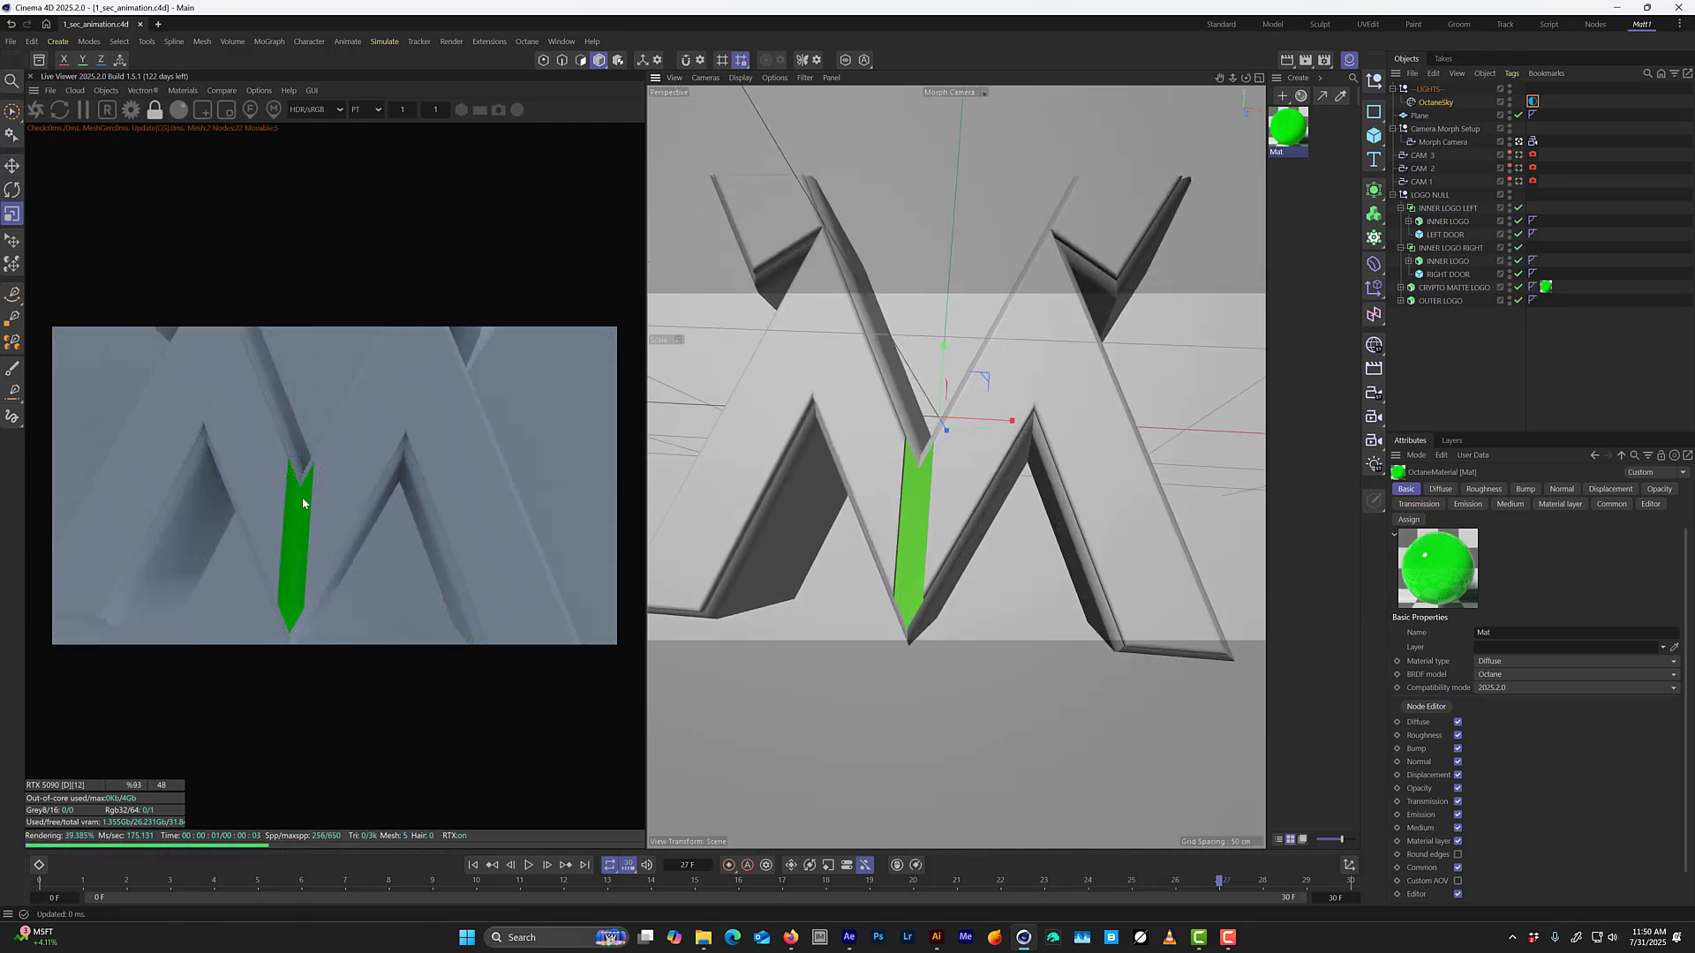
key(g)
key(g)
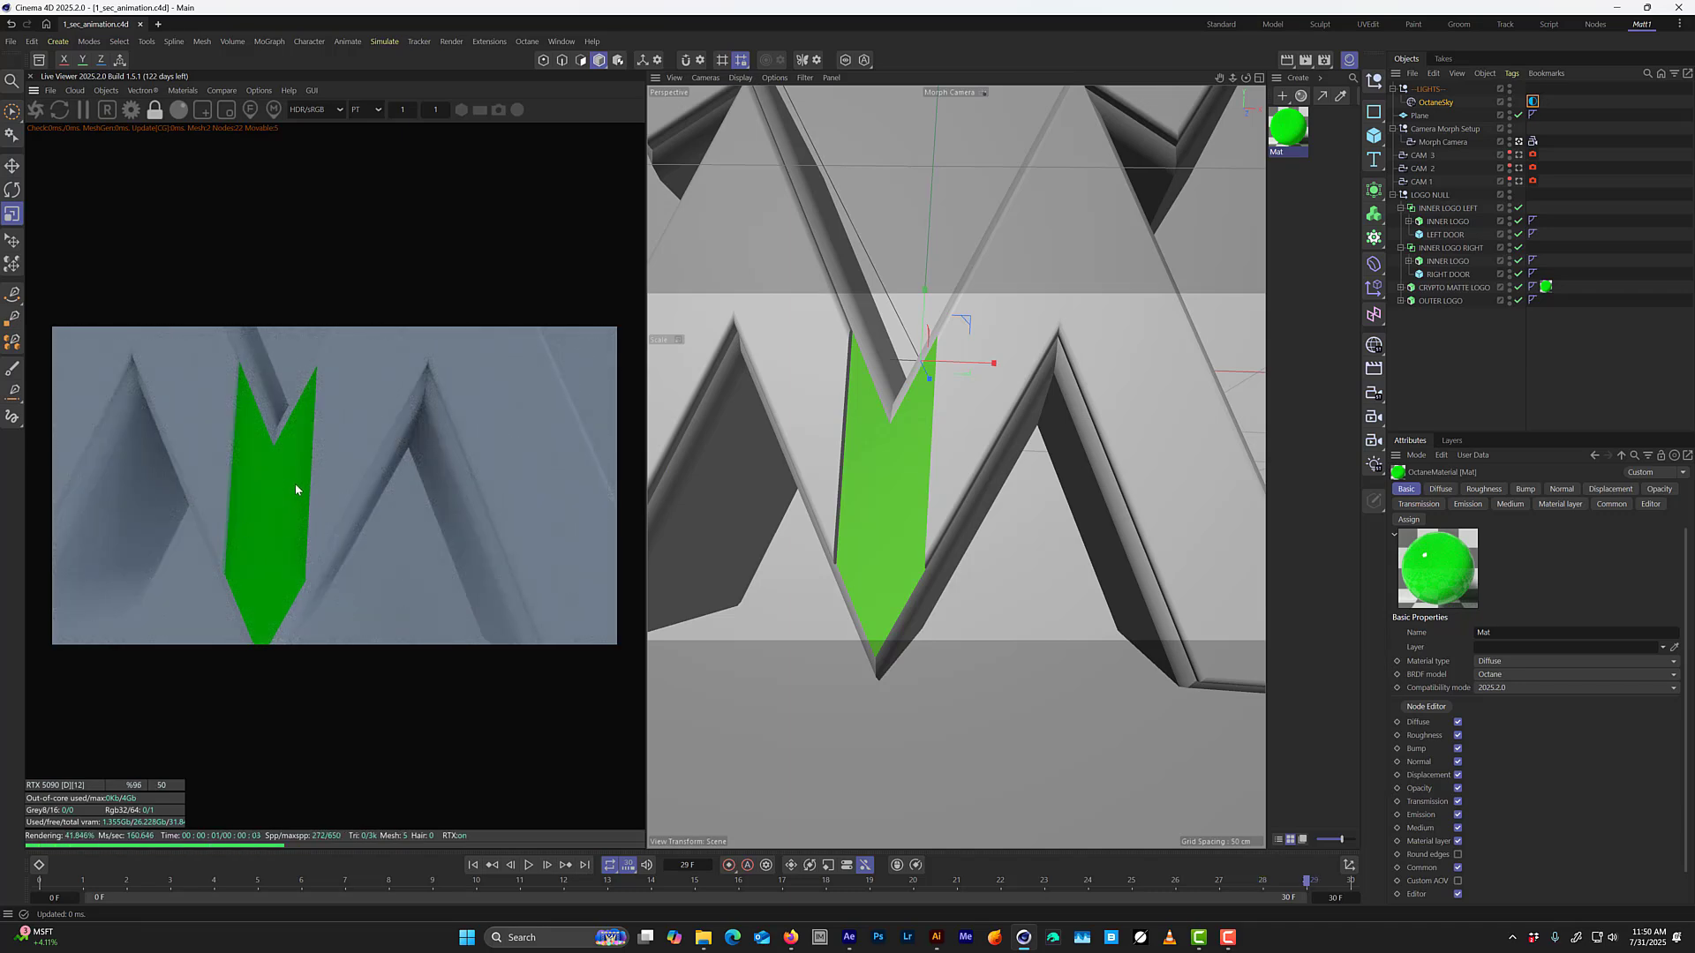
key(g)
key(f)
key(f)
key(f)
key(f)
key(f)
key(f)
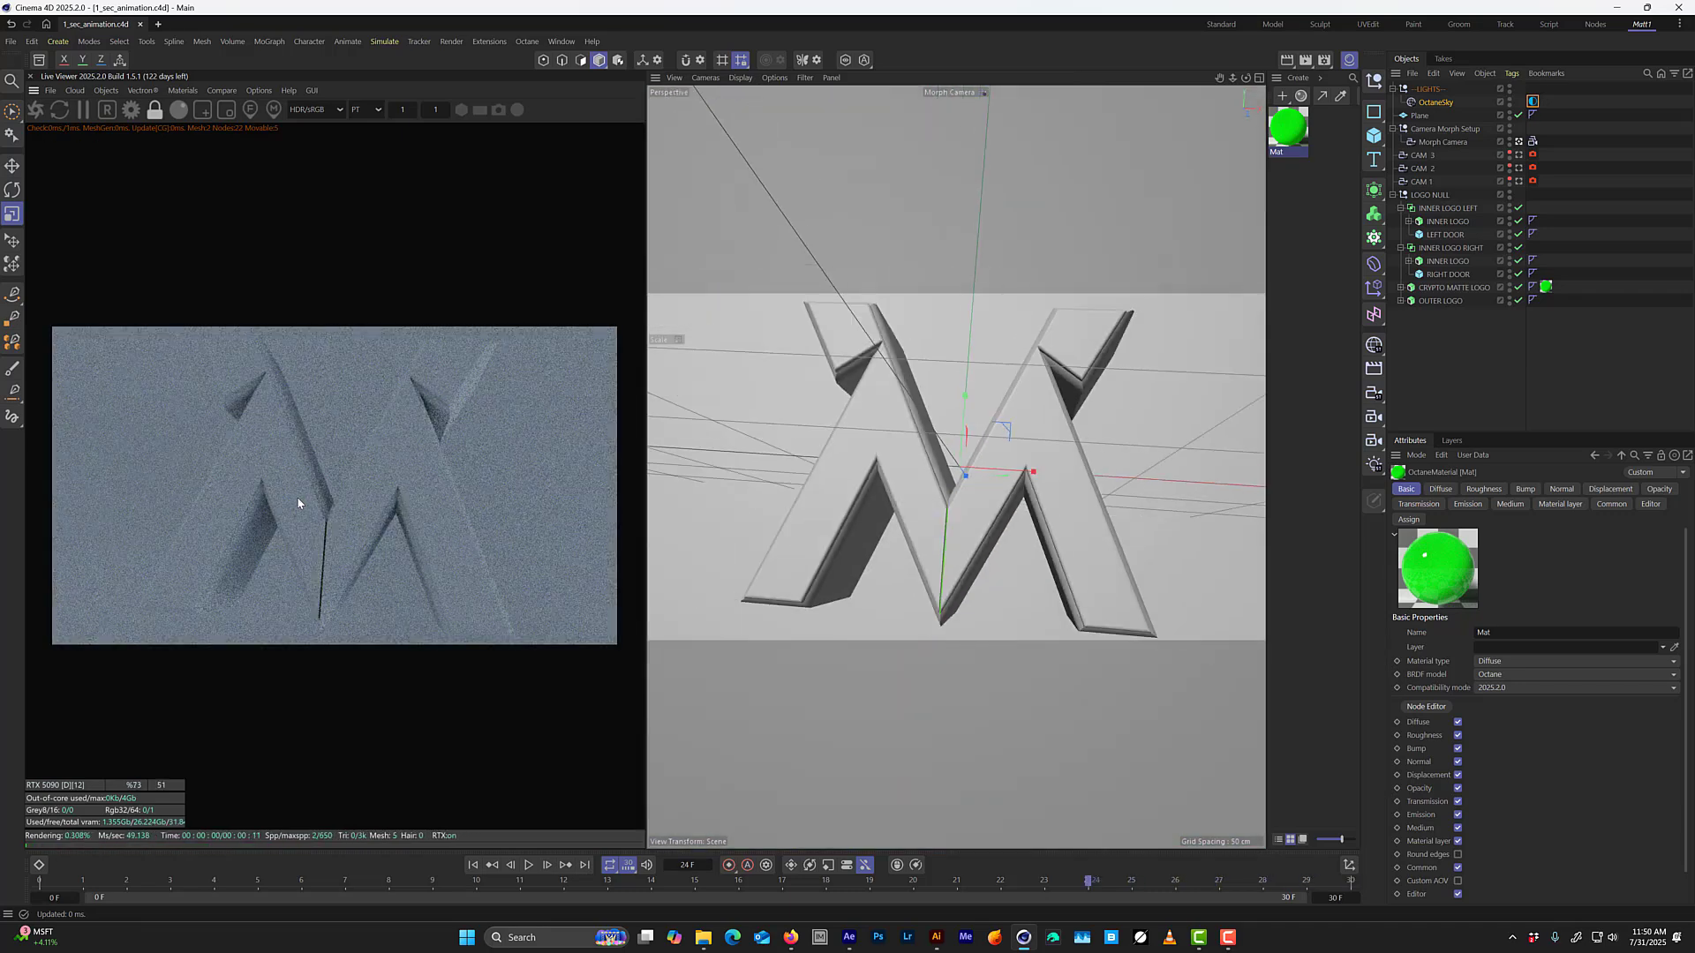
key(f)
key(f)
key(f)
key(f)
key(f)
key(f)
key(f)
key(f)
key(f)
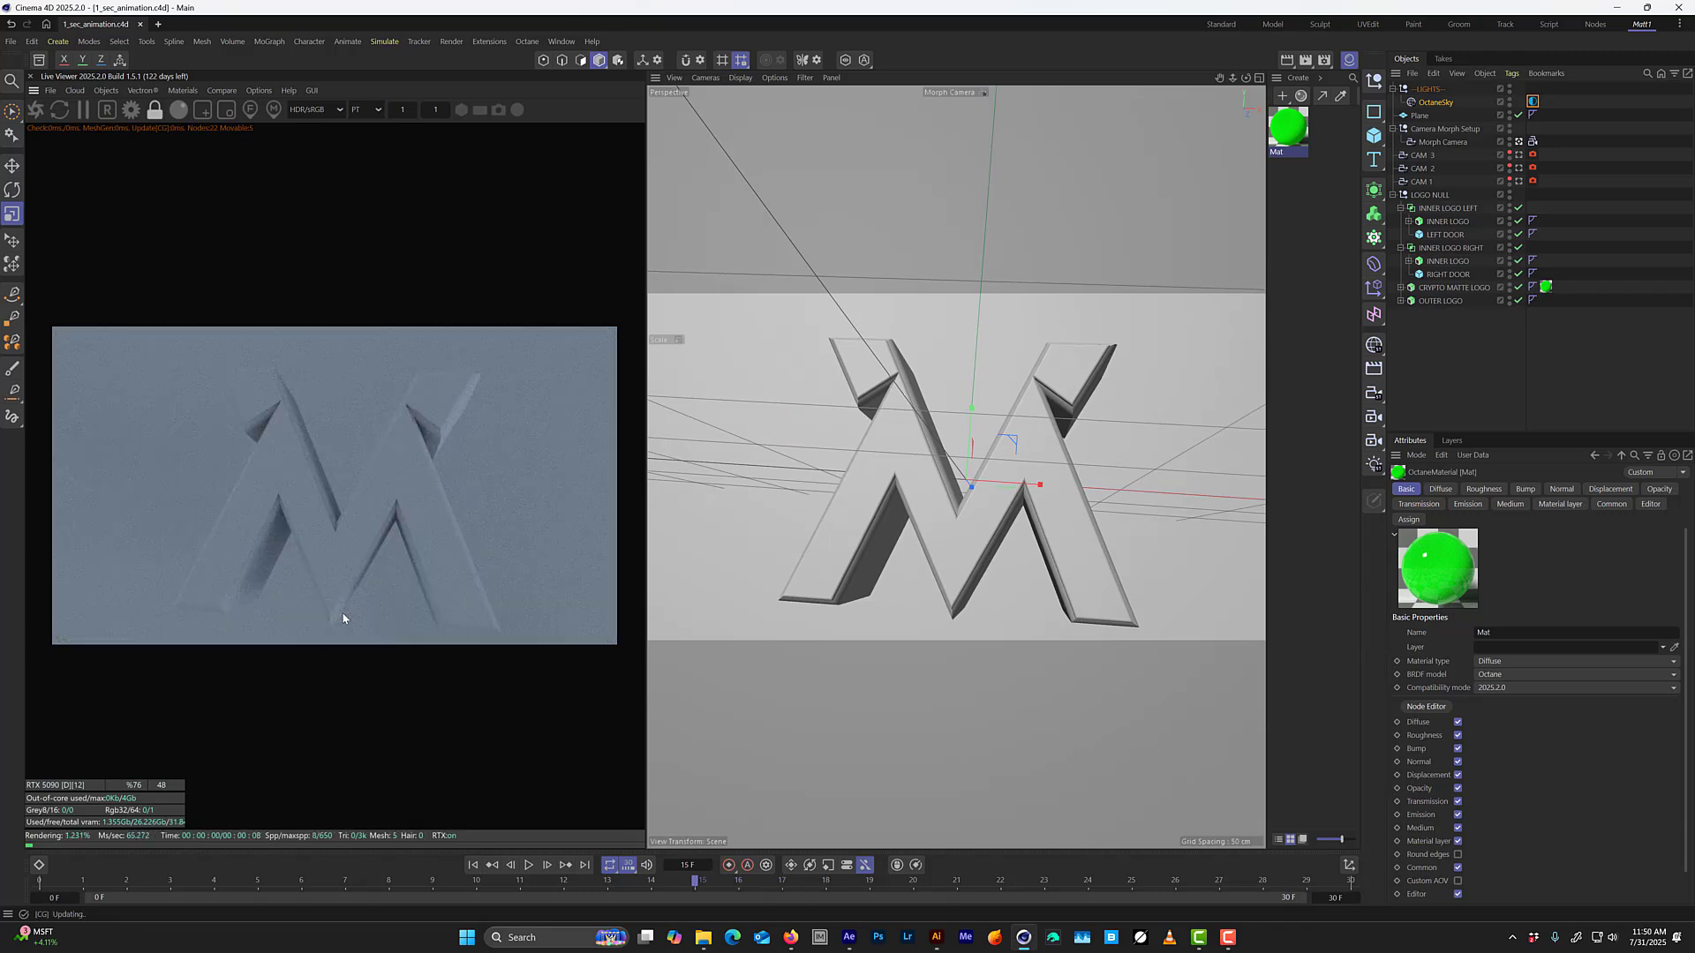
key(f)
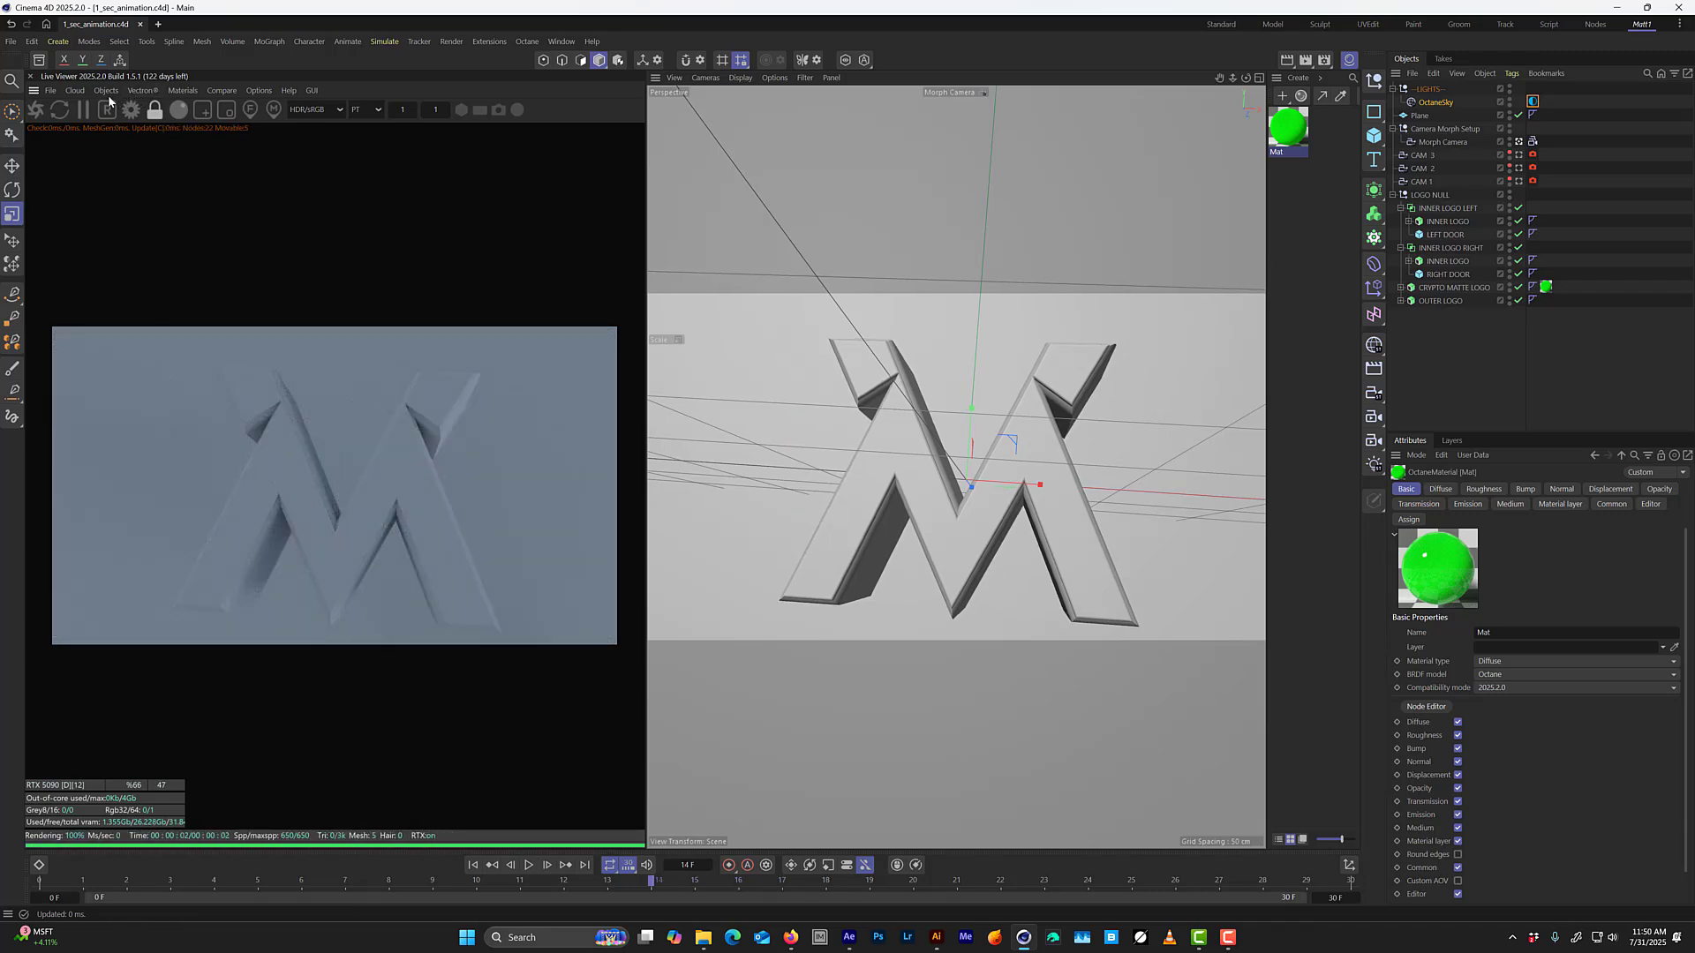
Create an Octane glossy material named LOGO FRONT and apply it to both INNER LOGO objects.
click(183, 92)
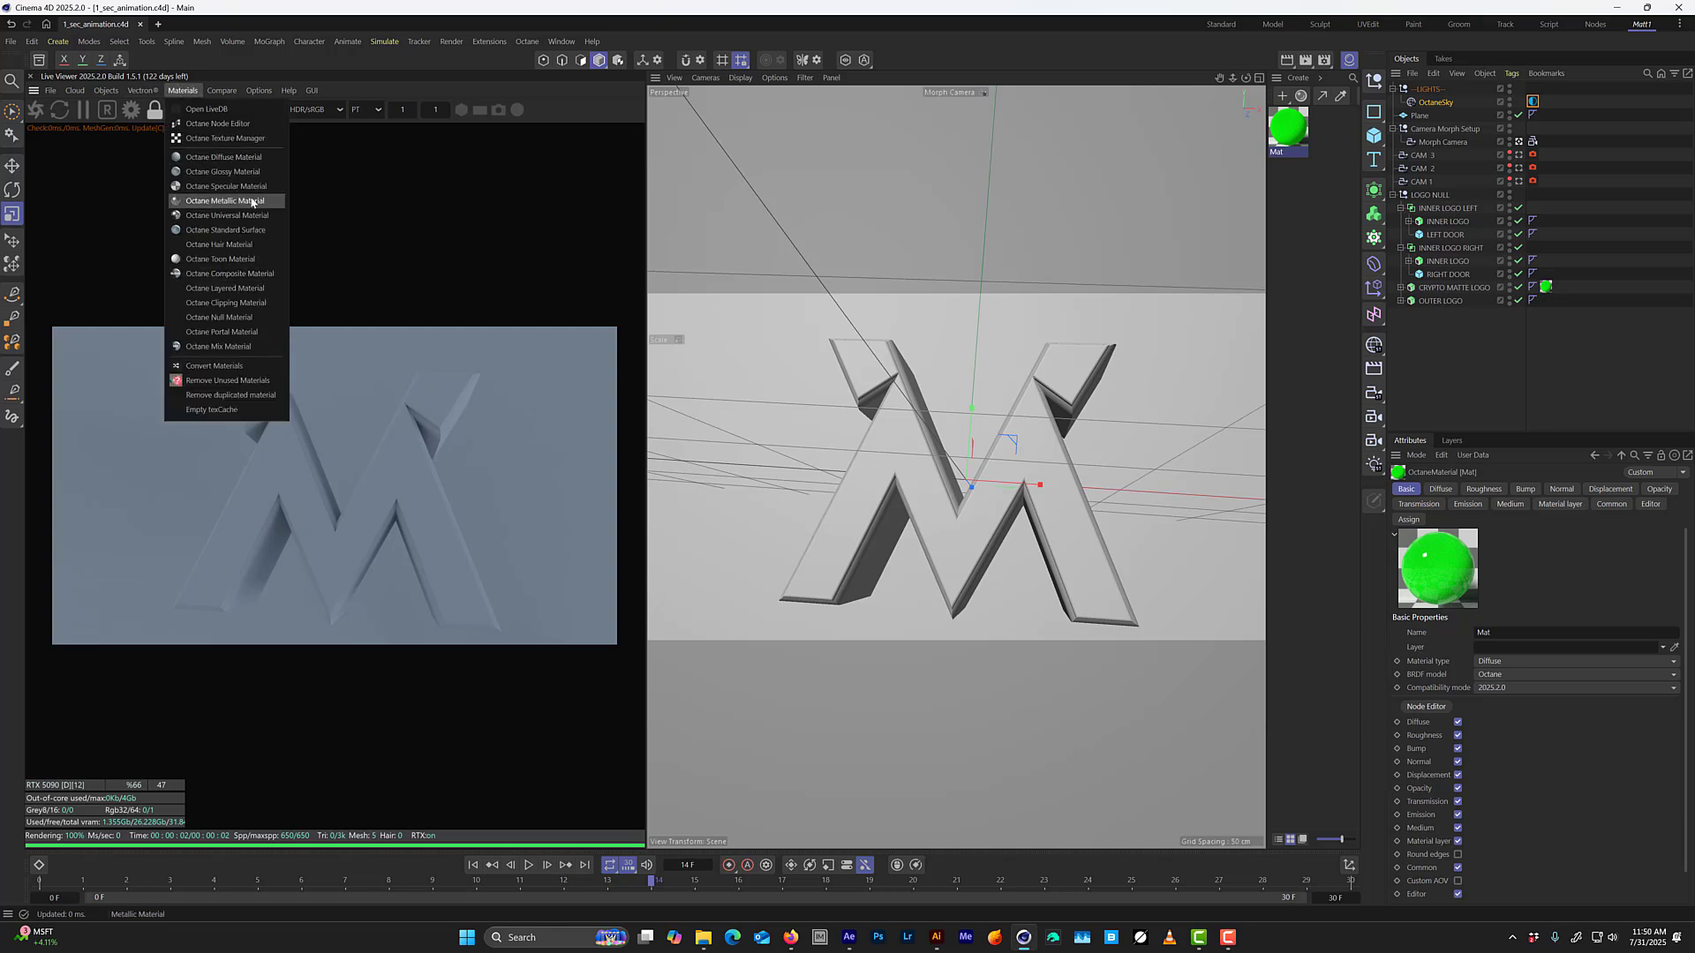
click(242, 177)
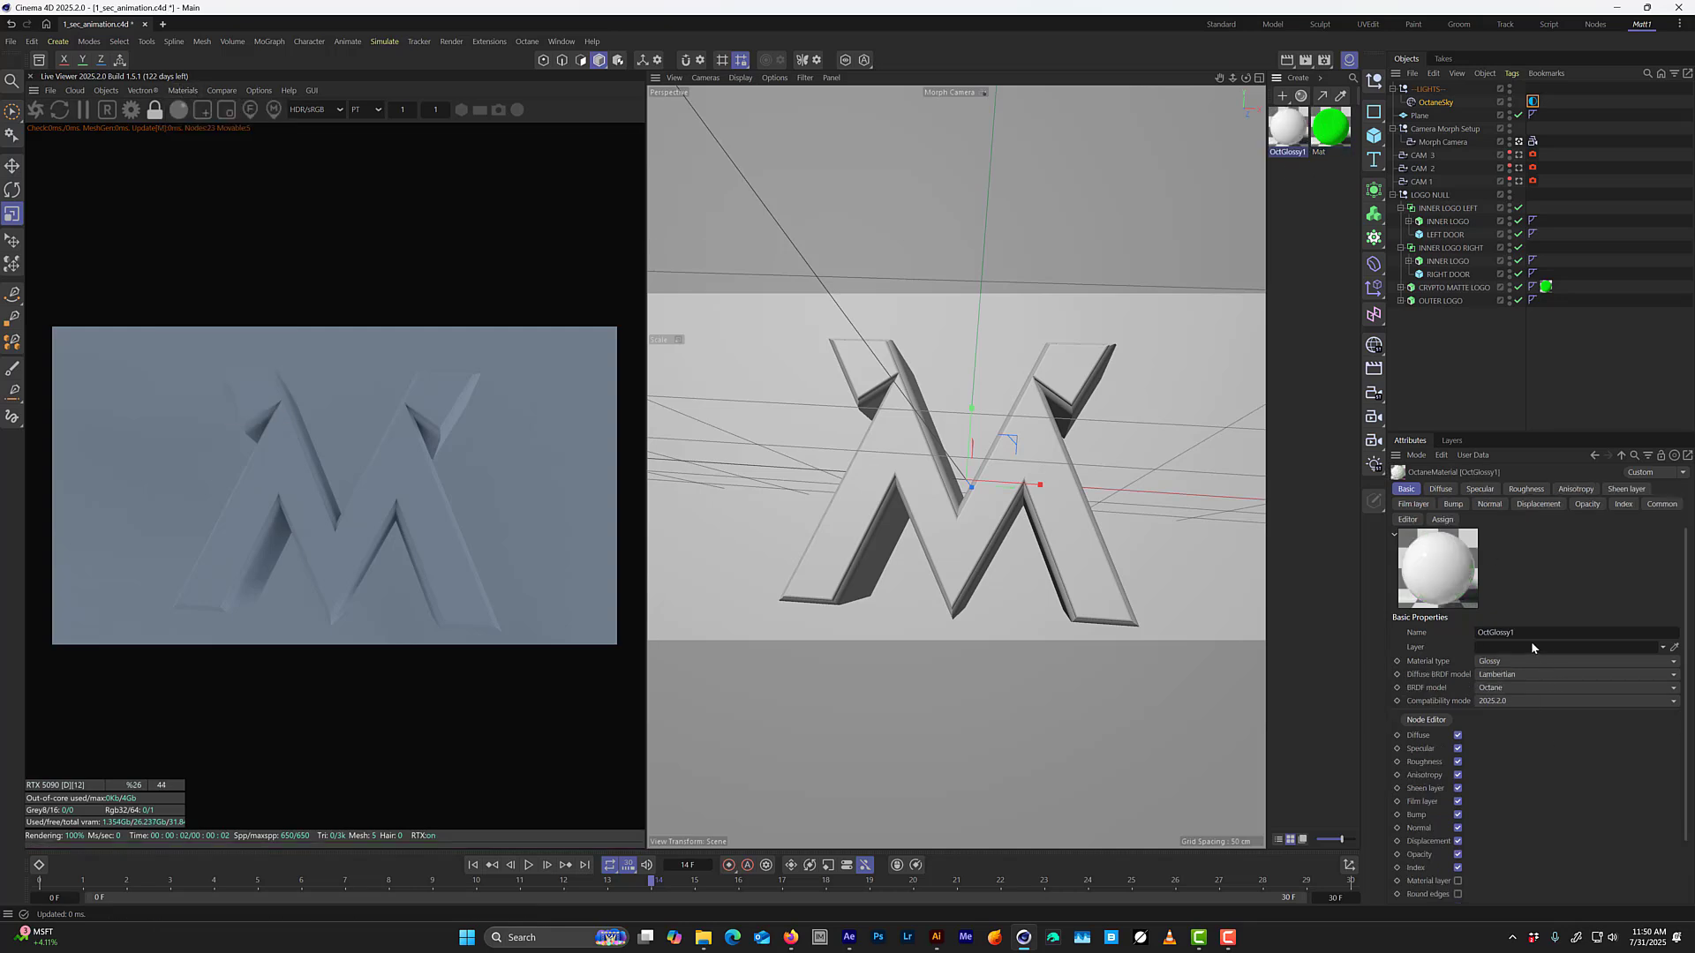
click(1520, 633)
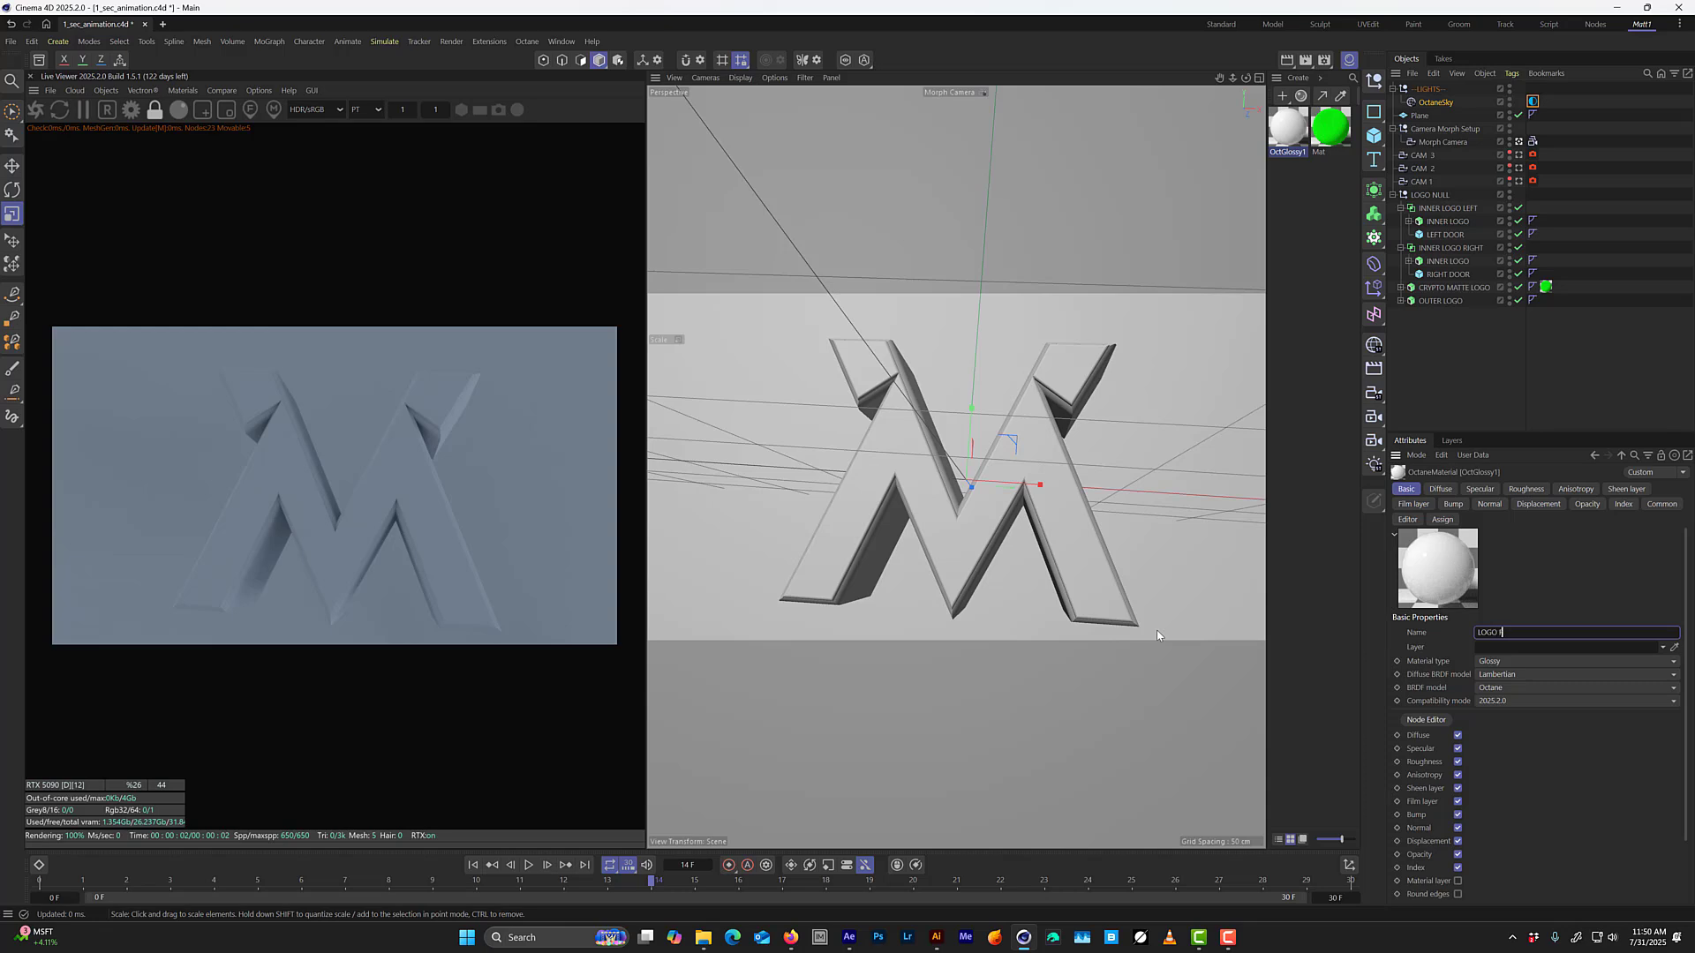
text(LOGO FRONT)
key(Return)
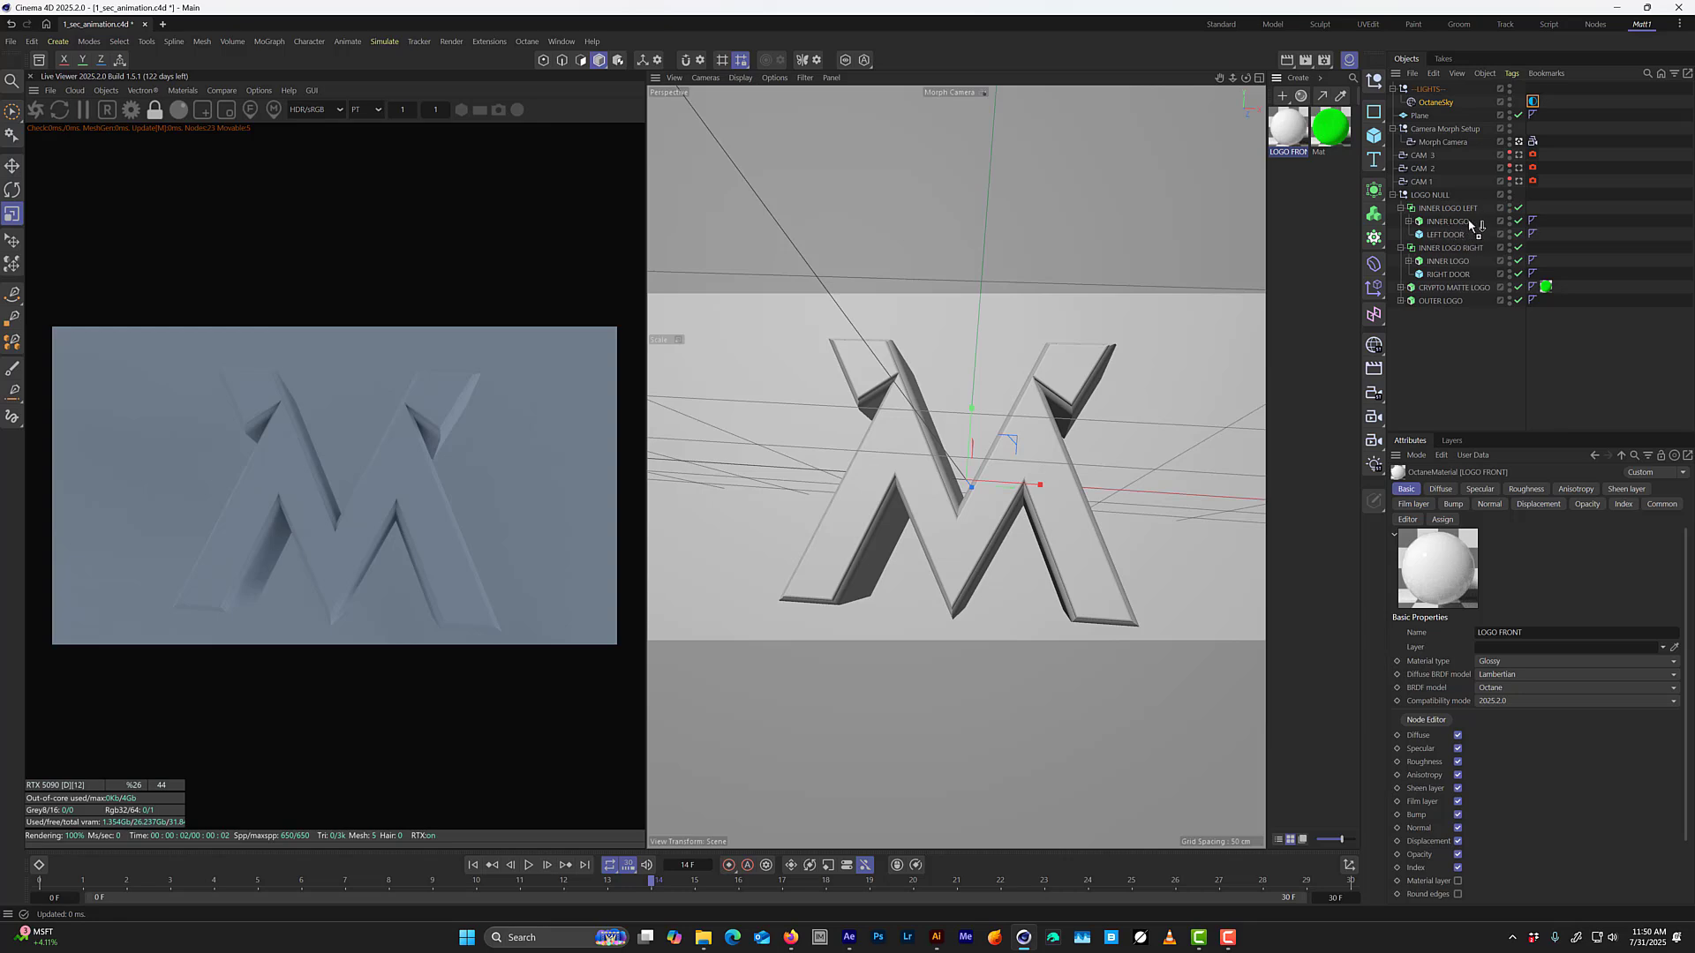
drag(1447, 224, 1558, 264)
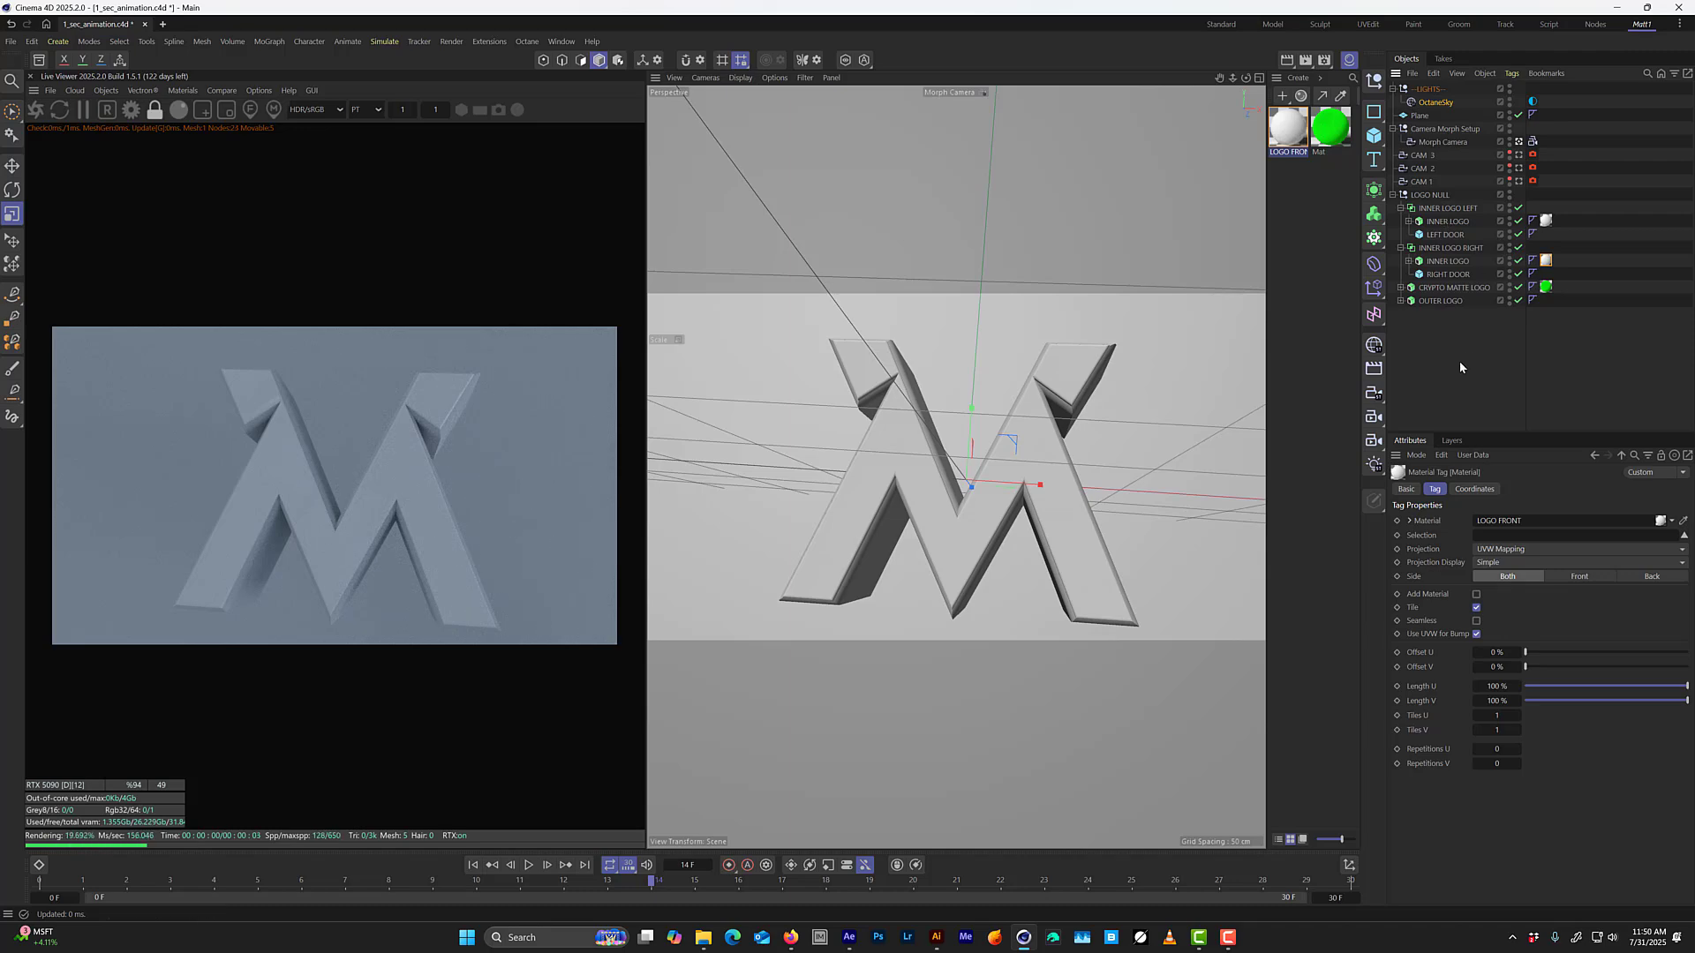
Set the LOGO FRONT material's diffuse colour to black, with R, G and B at 0.
click(1306, 148)
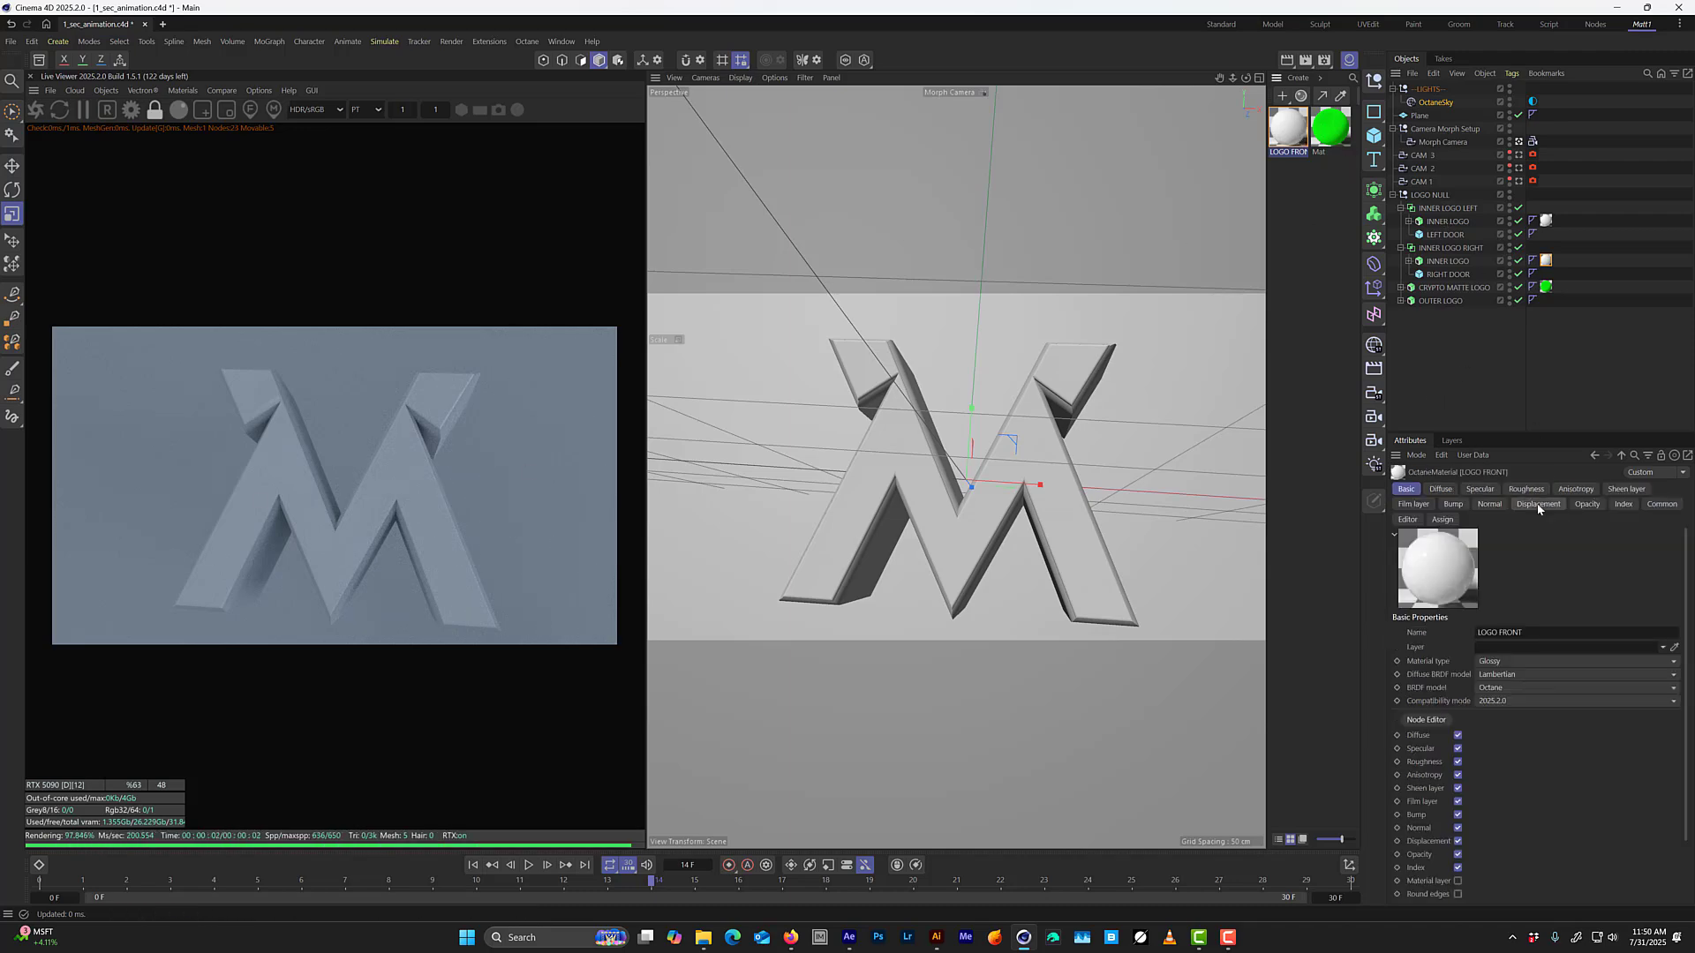
click(1440, 489)
click(1511, 648)
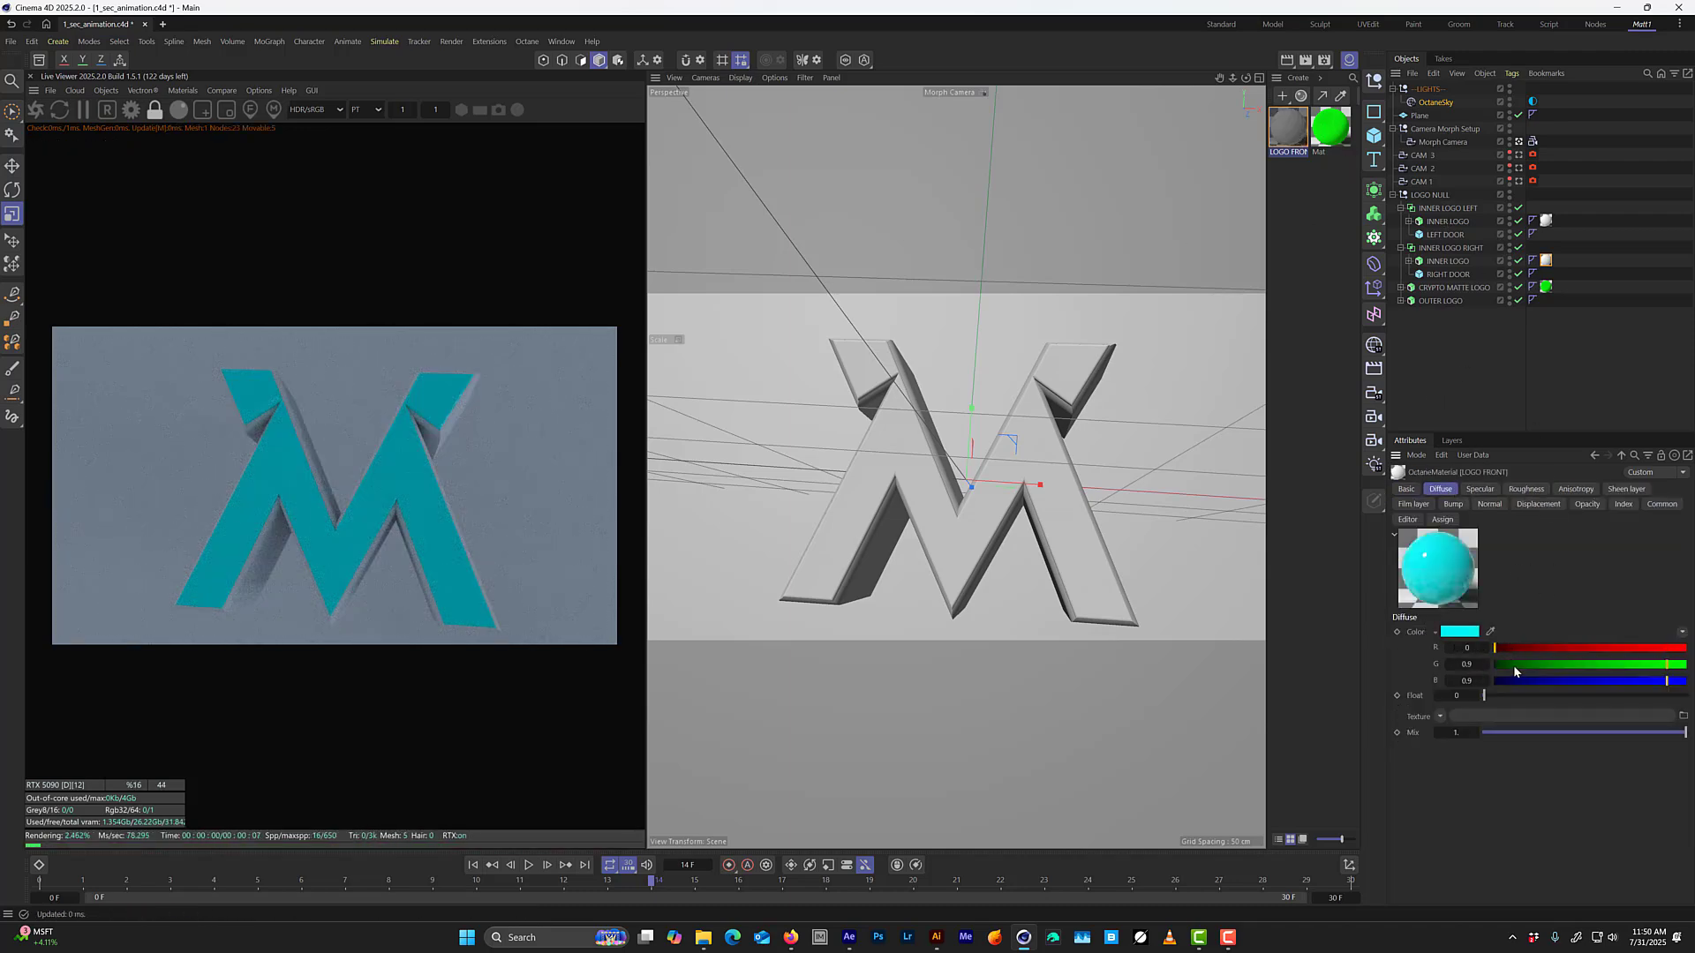
click(1513, 665)
click(1518, 681)
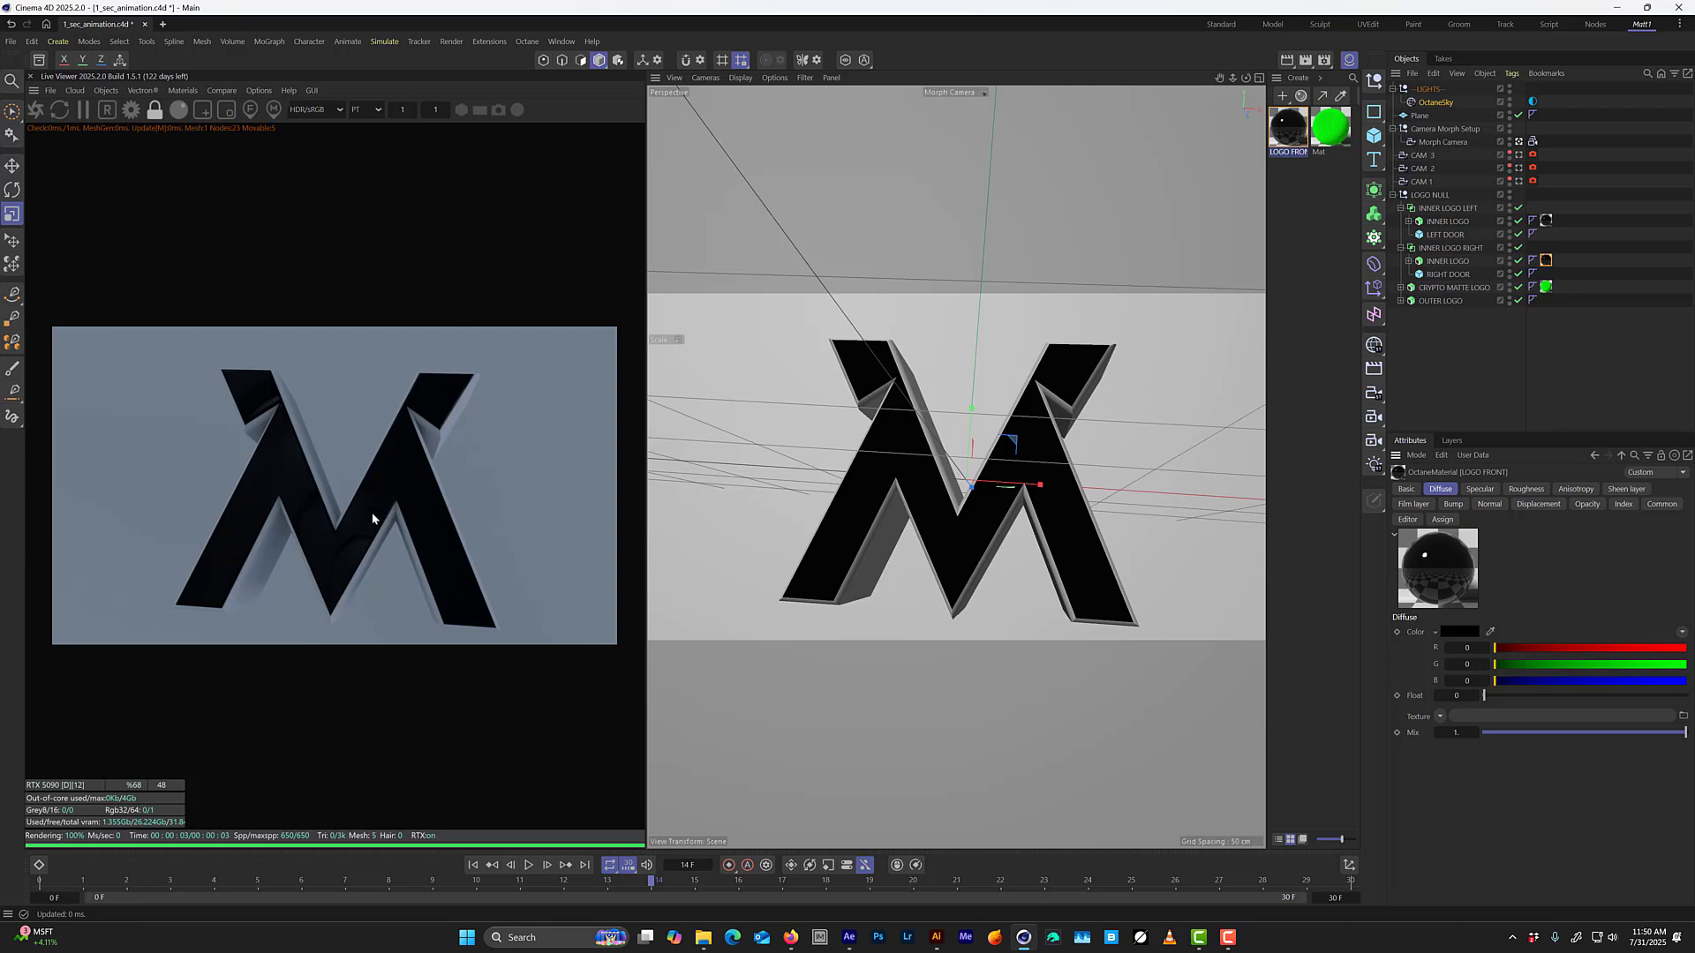
Lighten the LOGO FRONT diffuse colour to a dark grey with a brightness value (V) of 20% and save the project.
click(1456, 632)
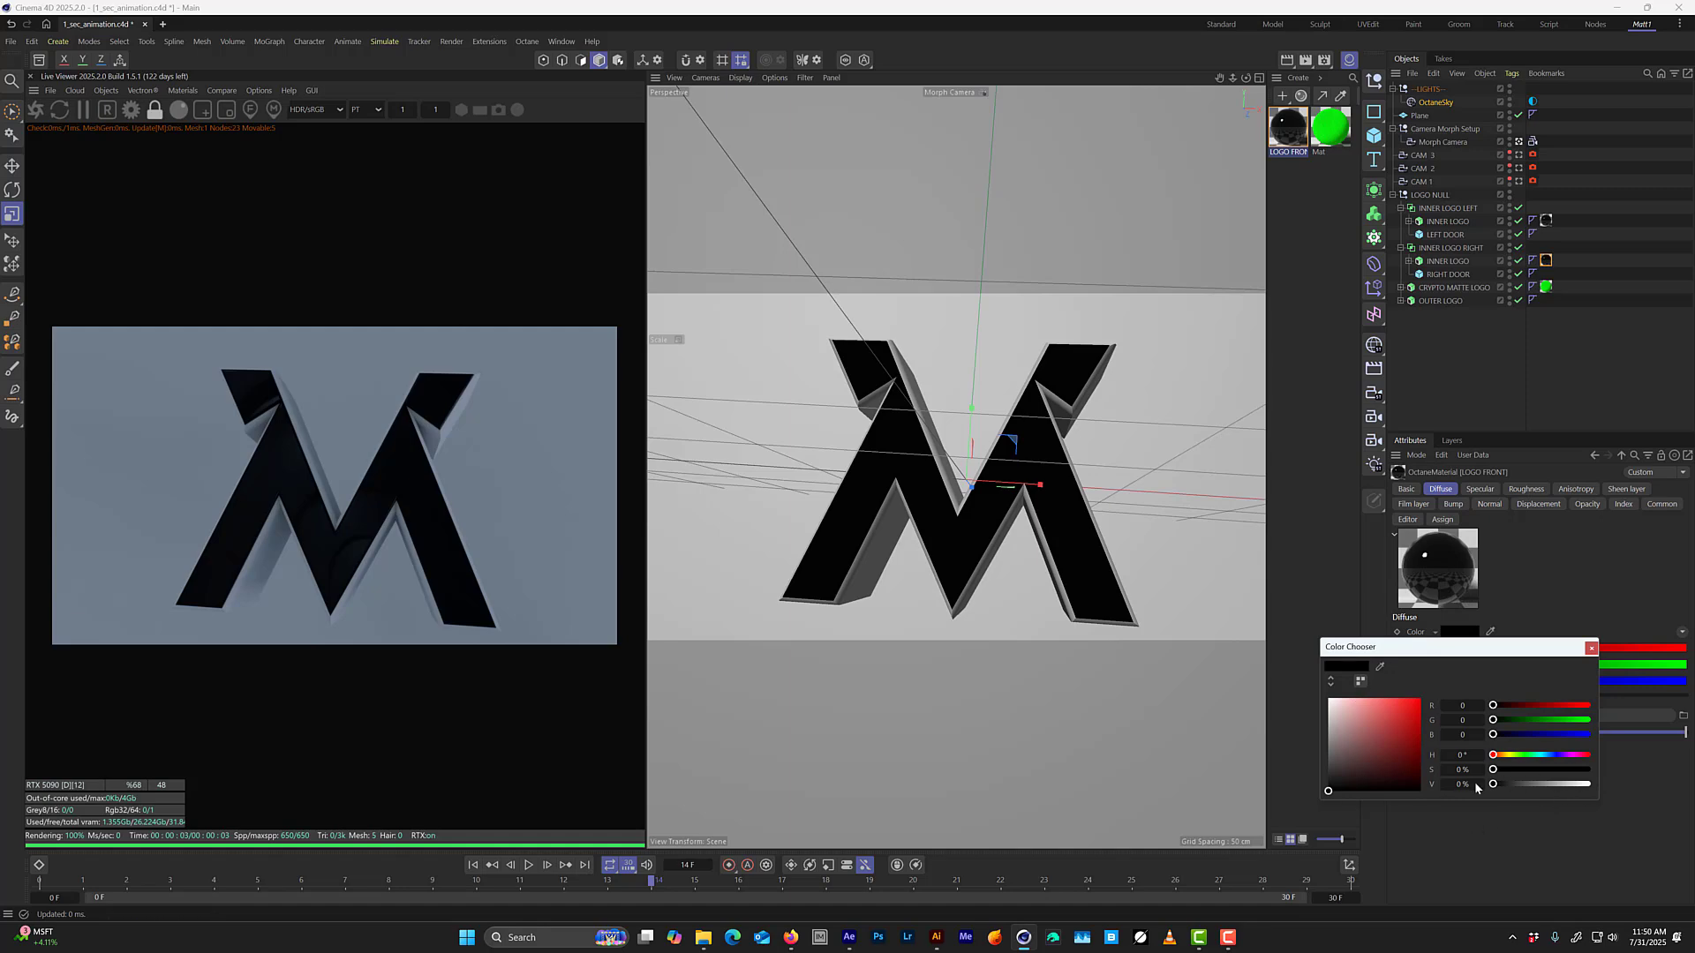
click(1328, 785)
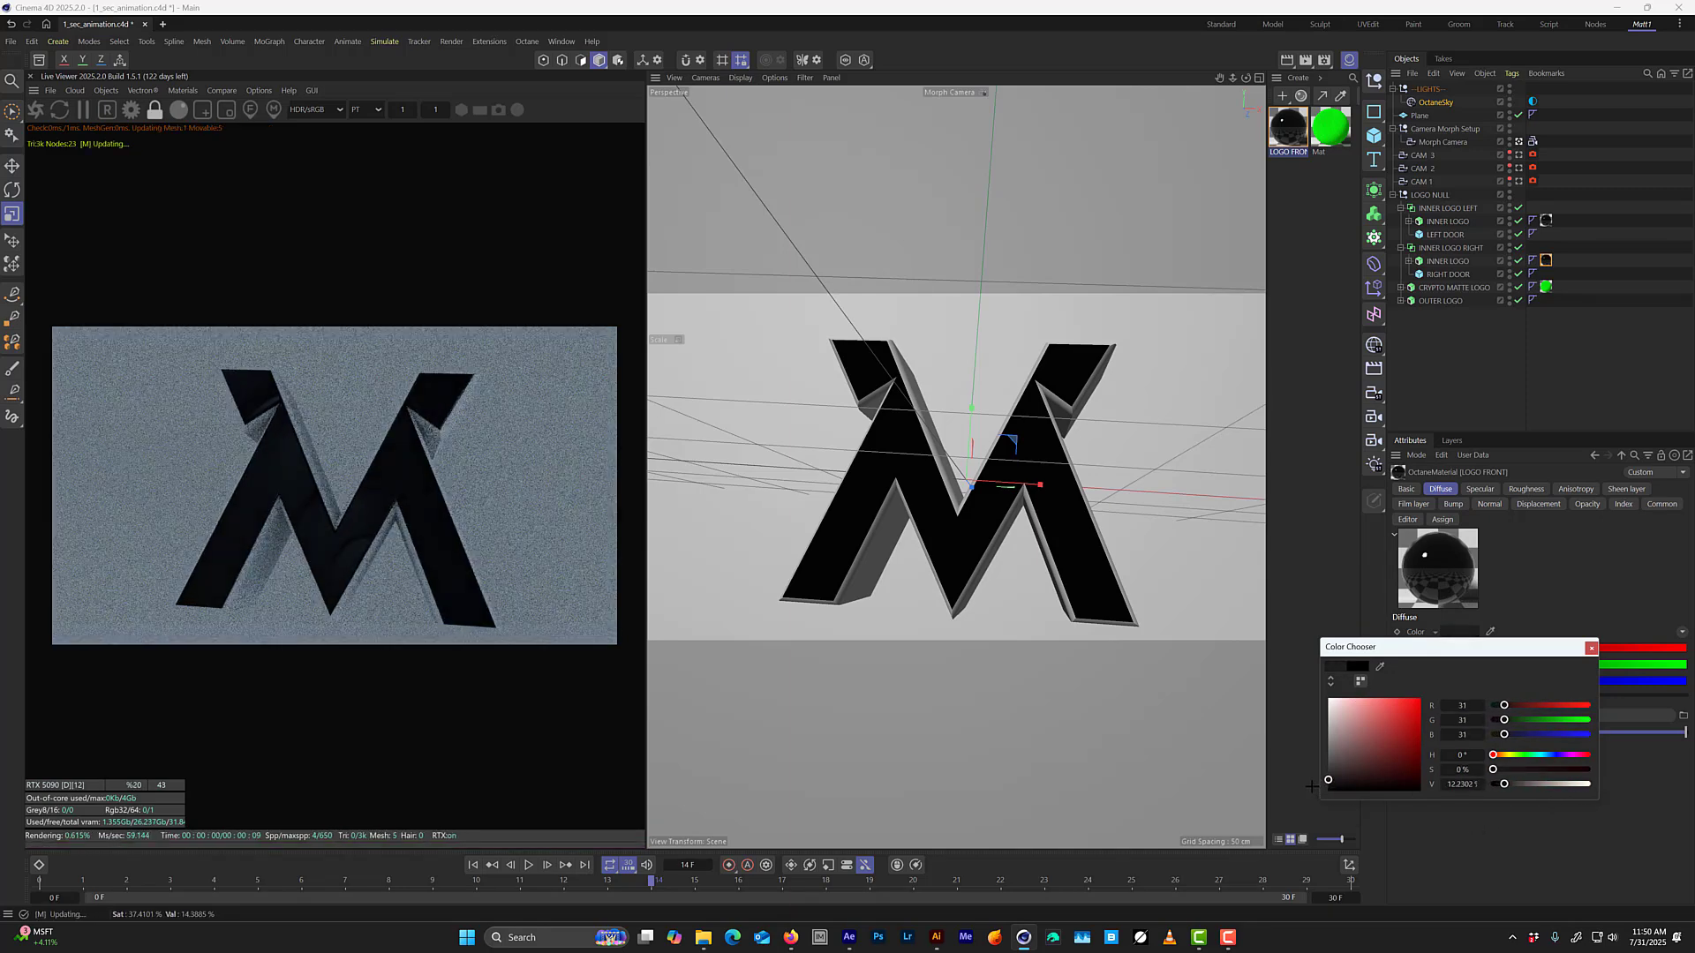
mouse_move(1315, 792)
mouse_down()
mouse_move(1306, 761)
mouse_move(1305, 777)
mouse_up()
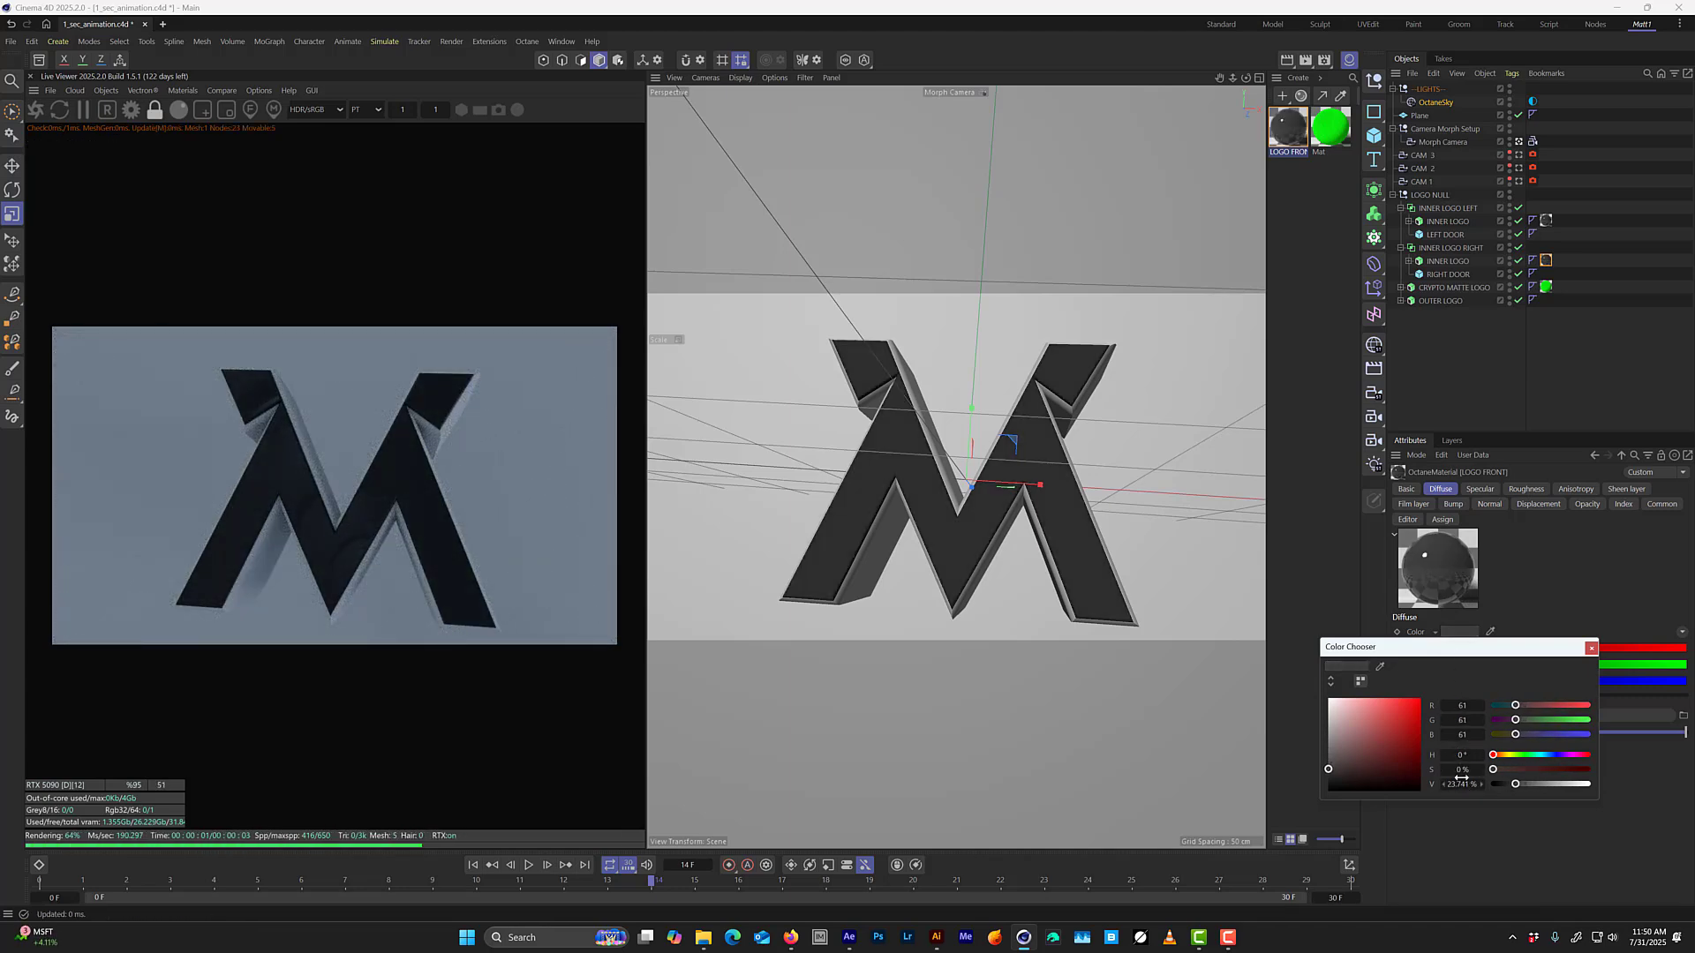
click(1473, 783)
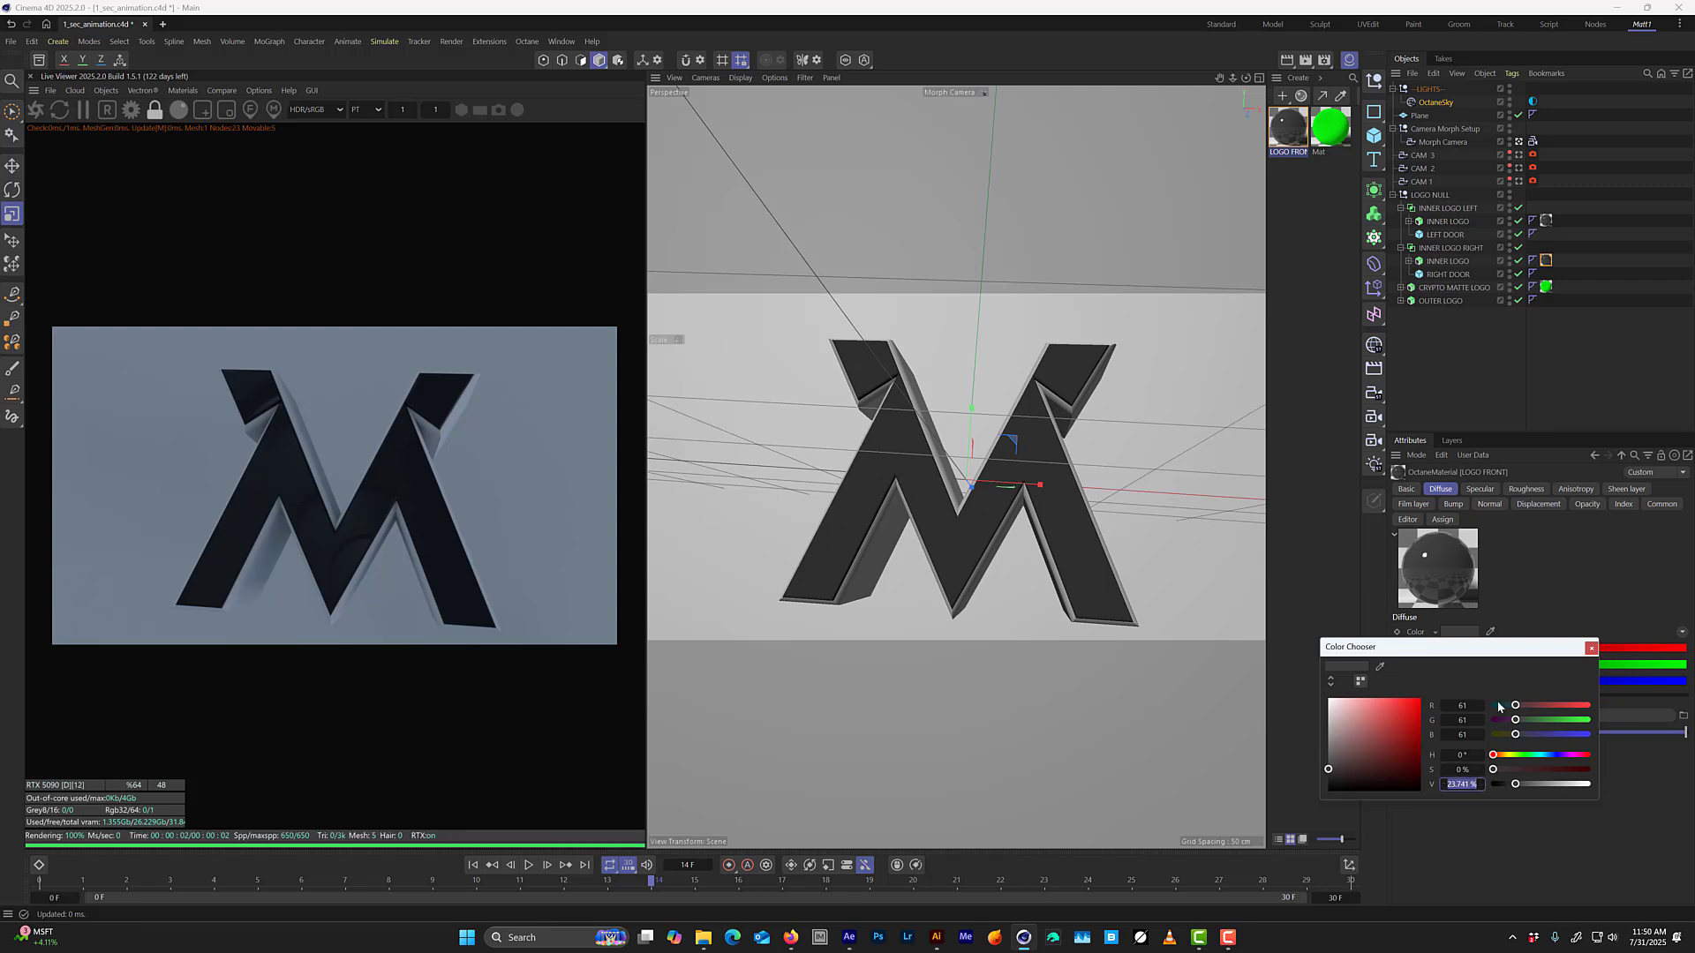
text(20)
key(Return)
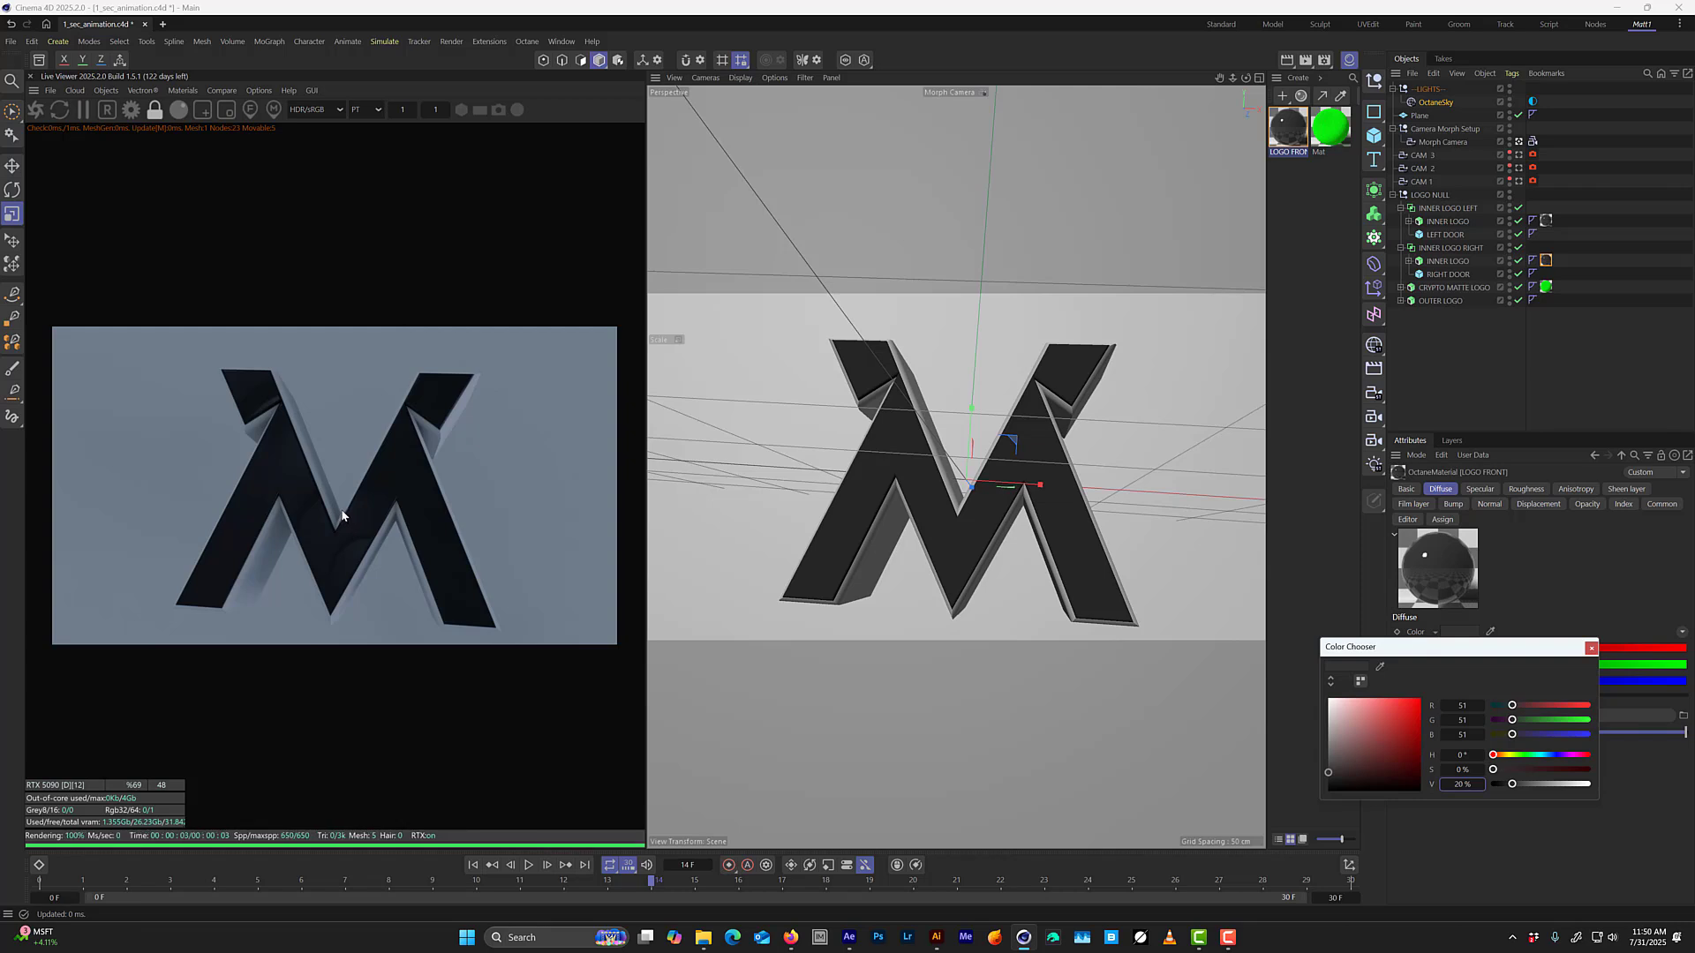
key(ctrl+s)
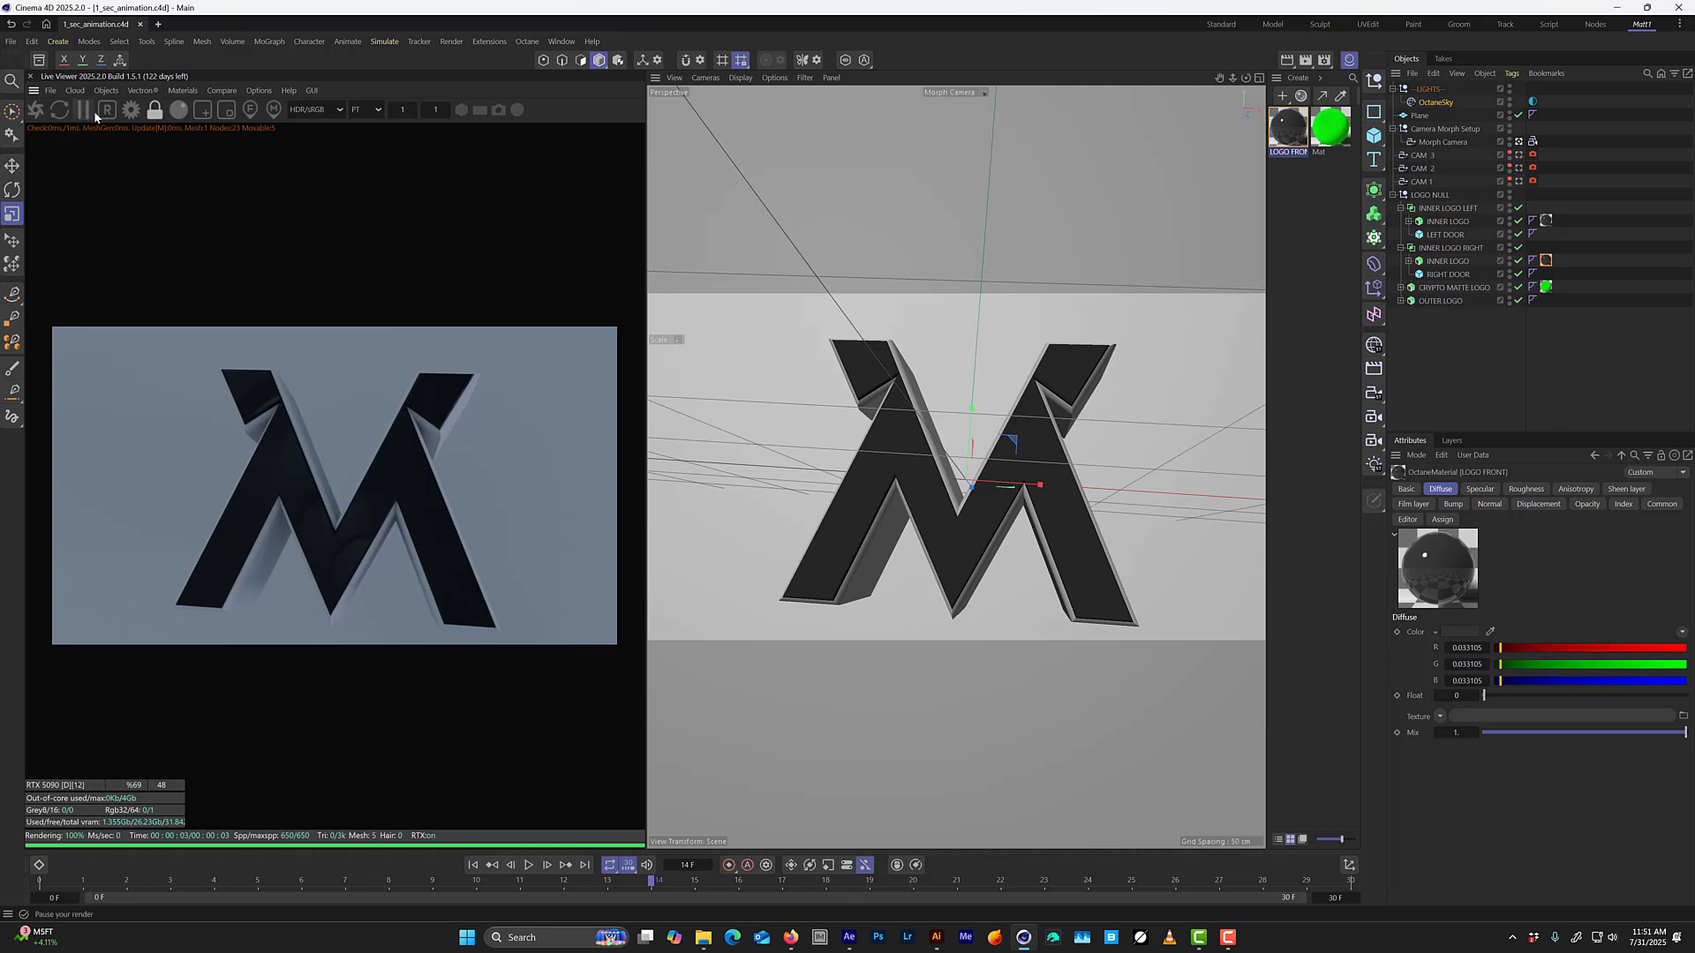
Download the brushedSteel material from the Non-Organic Metal category of Octane's LiveDB and minimize the LiveDB manager.
click(182, 90)
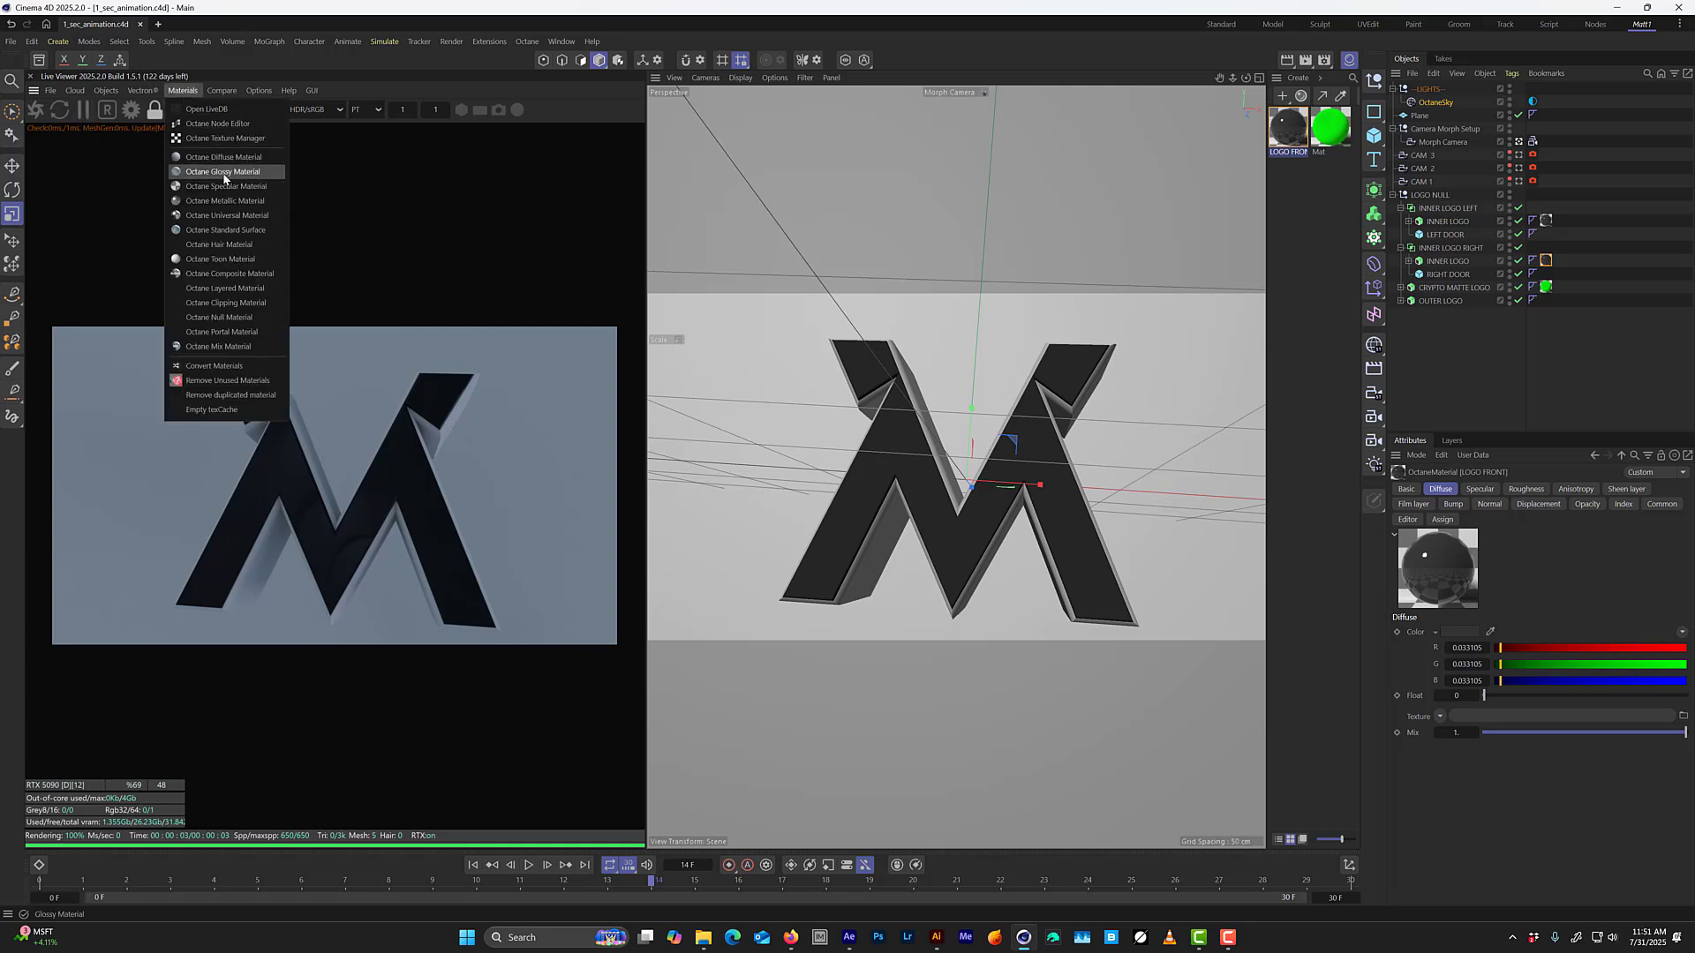
click(203, 109)
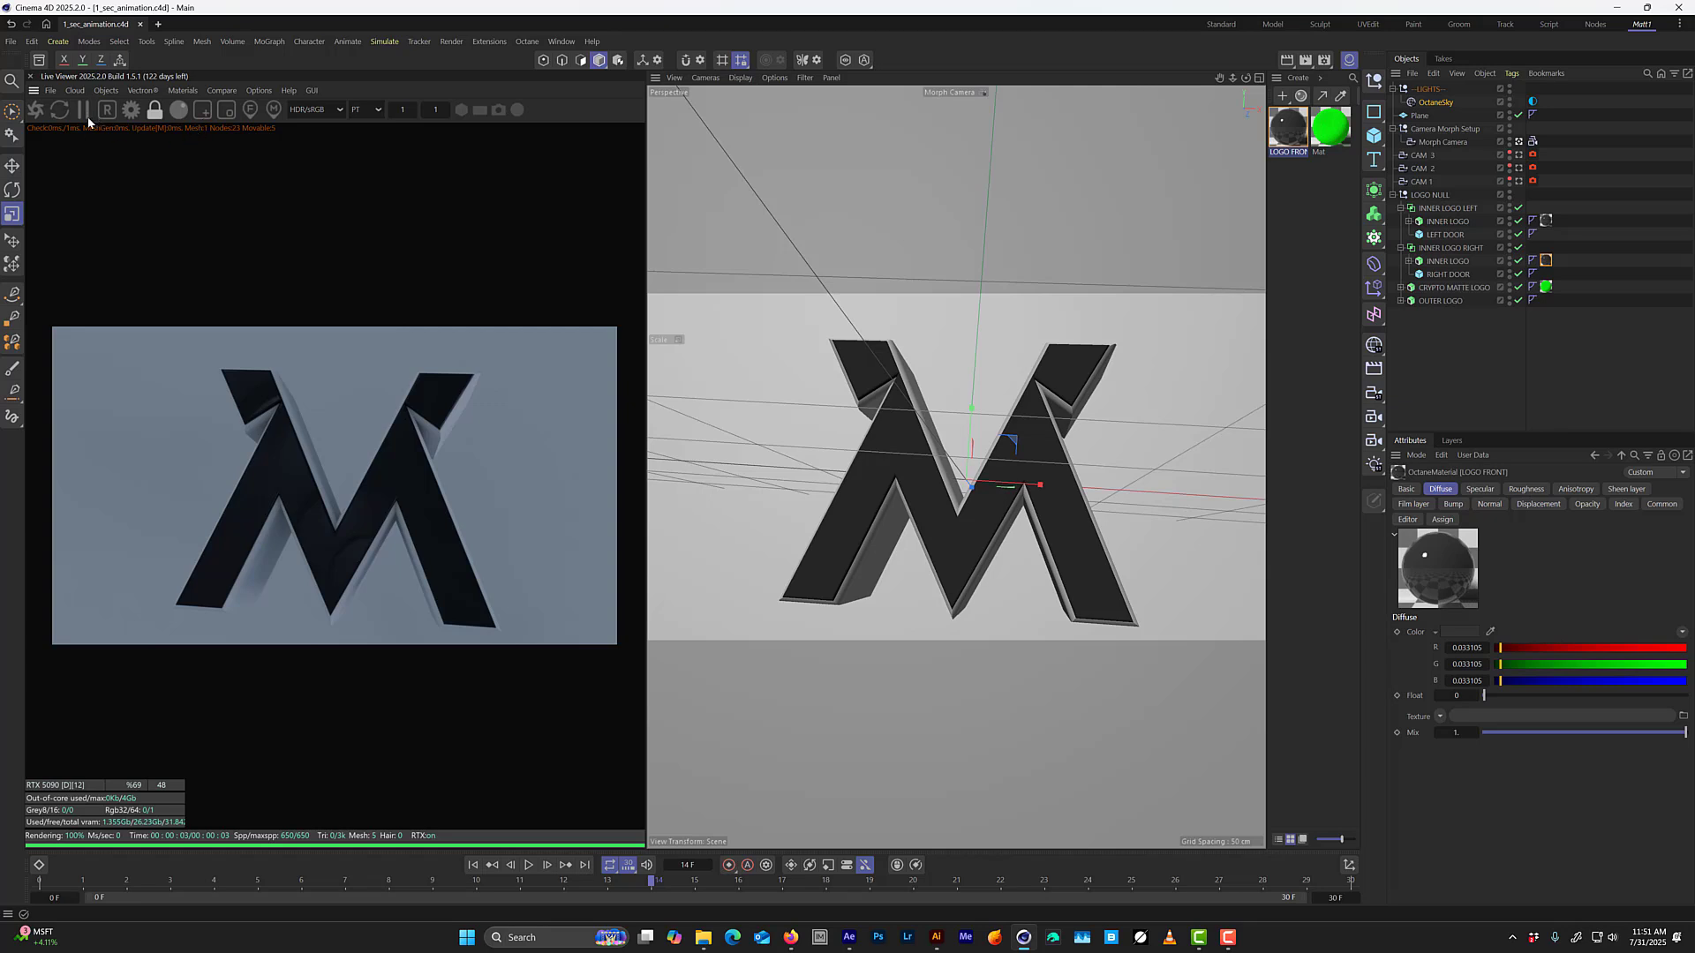
drag(526, 540, 1074, 807)
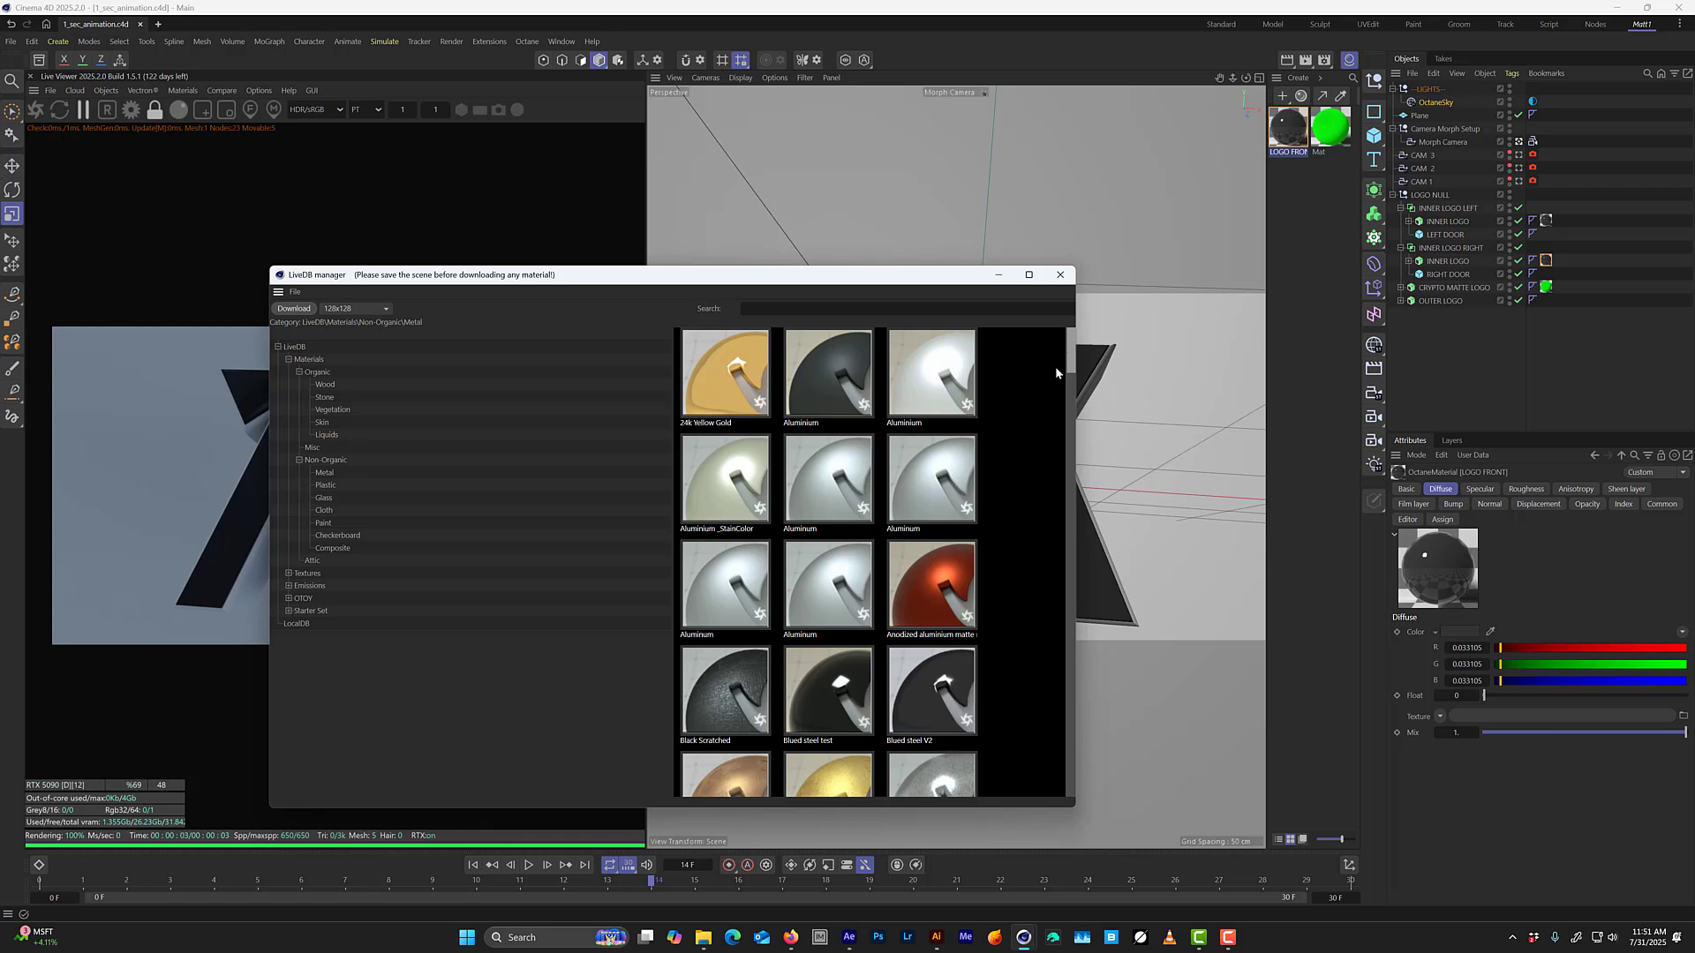
drag(1070, 362, 1072, 403)
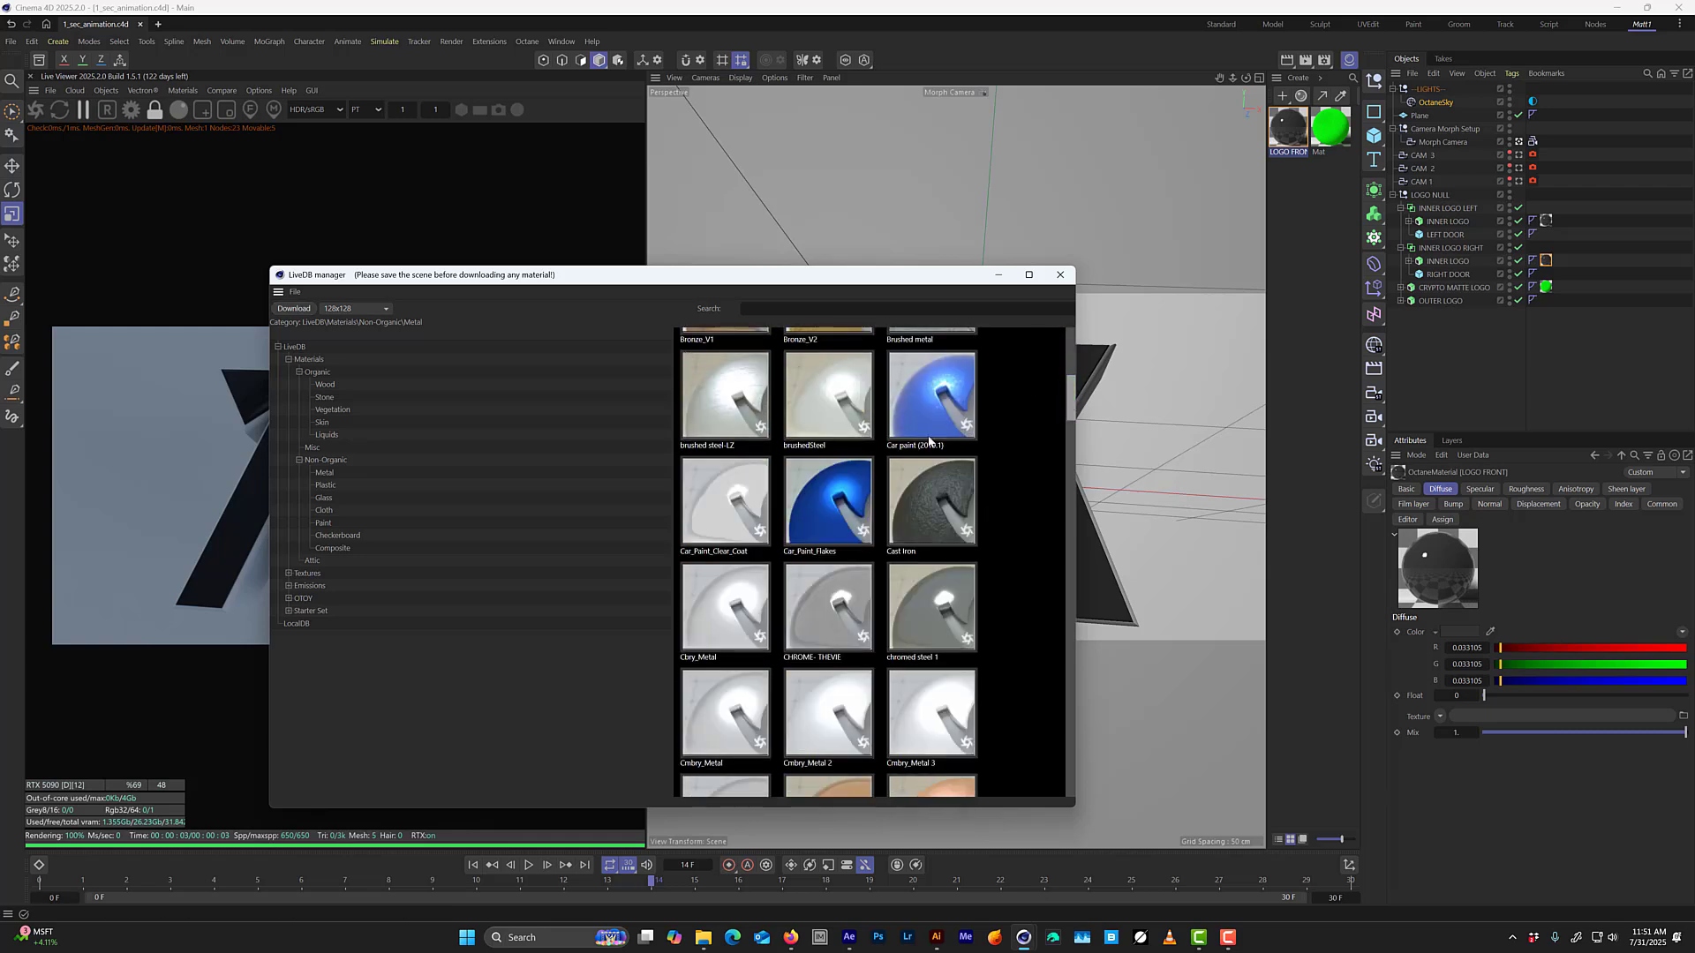
mouse_move(1071, 414)
mouse_down()
mouse_move(1072, 433)
mouse_move(1072, 407)
mouse_up()
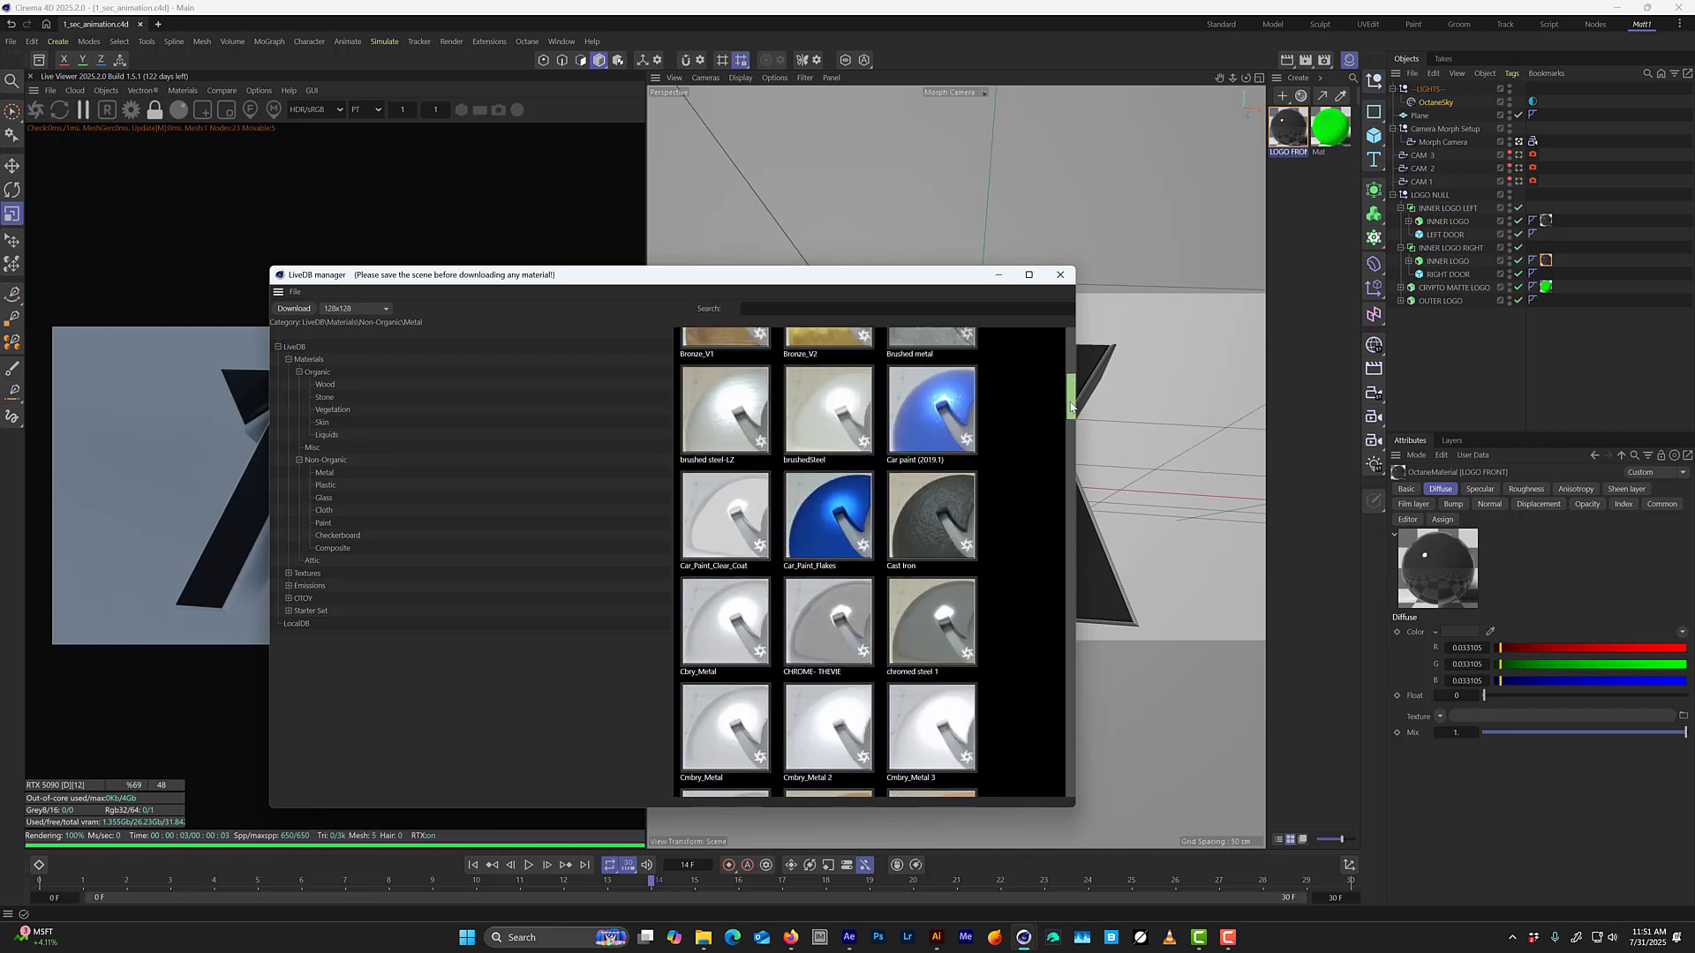
click(733, 414)
click(827, 415)
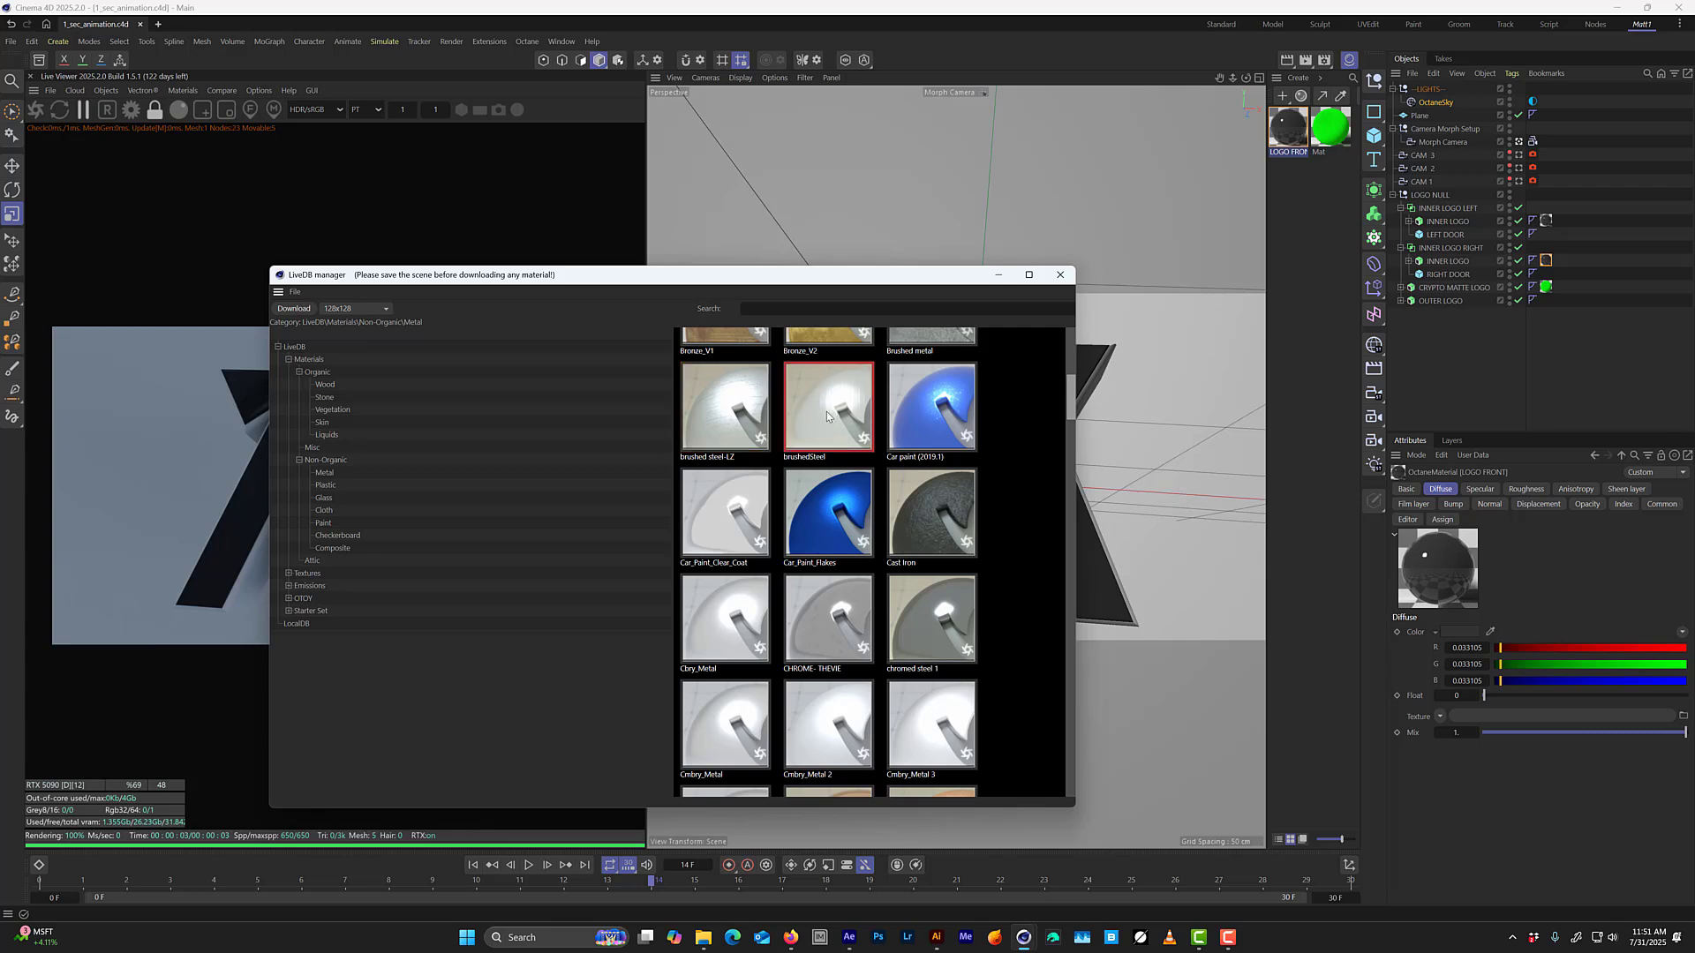
right_click(824, 410)
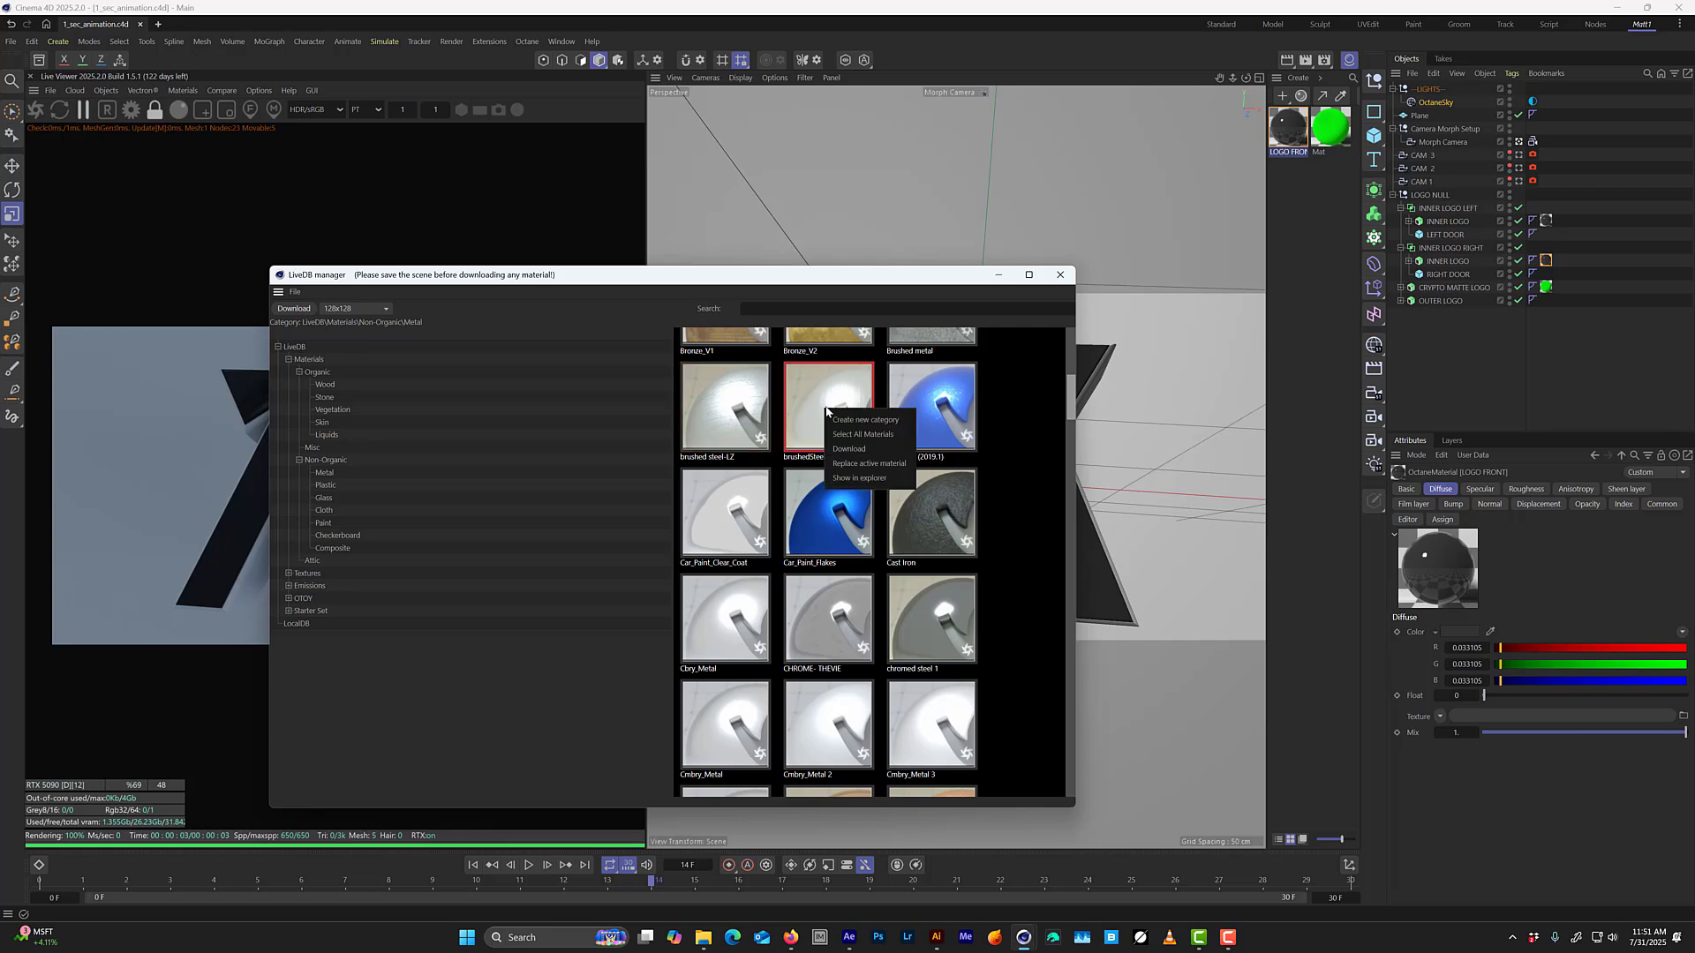
click(852, 449)
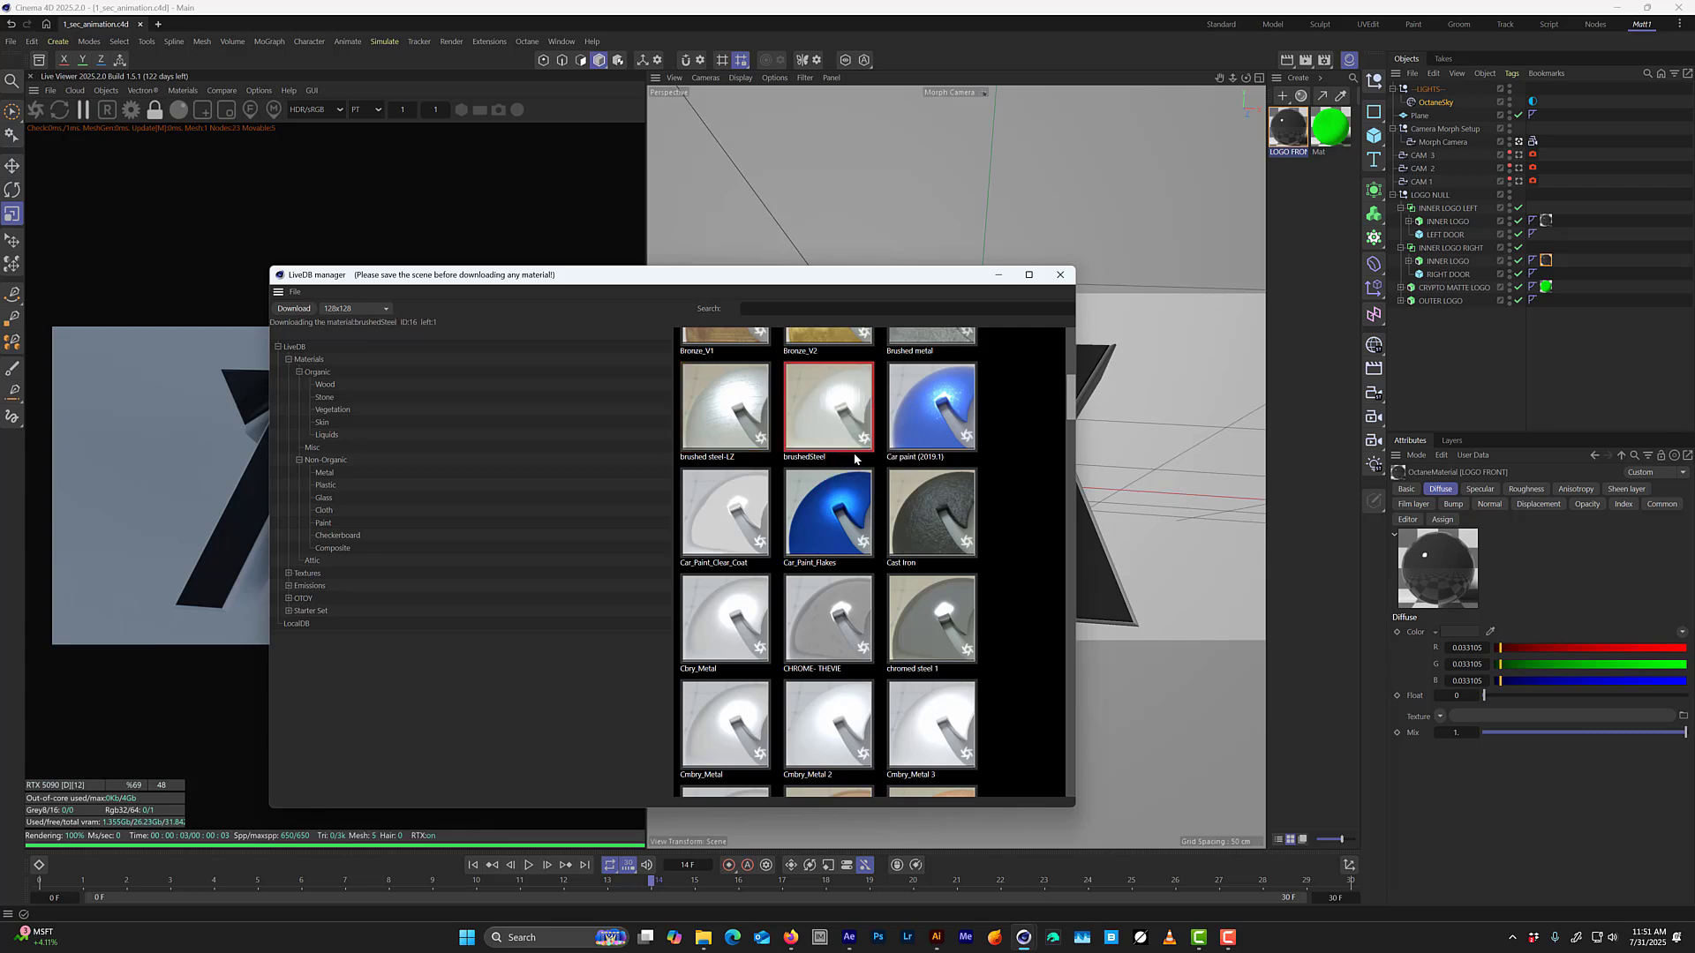
click(999, 275)
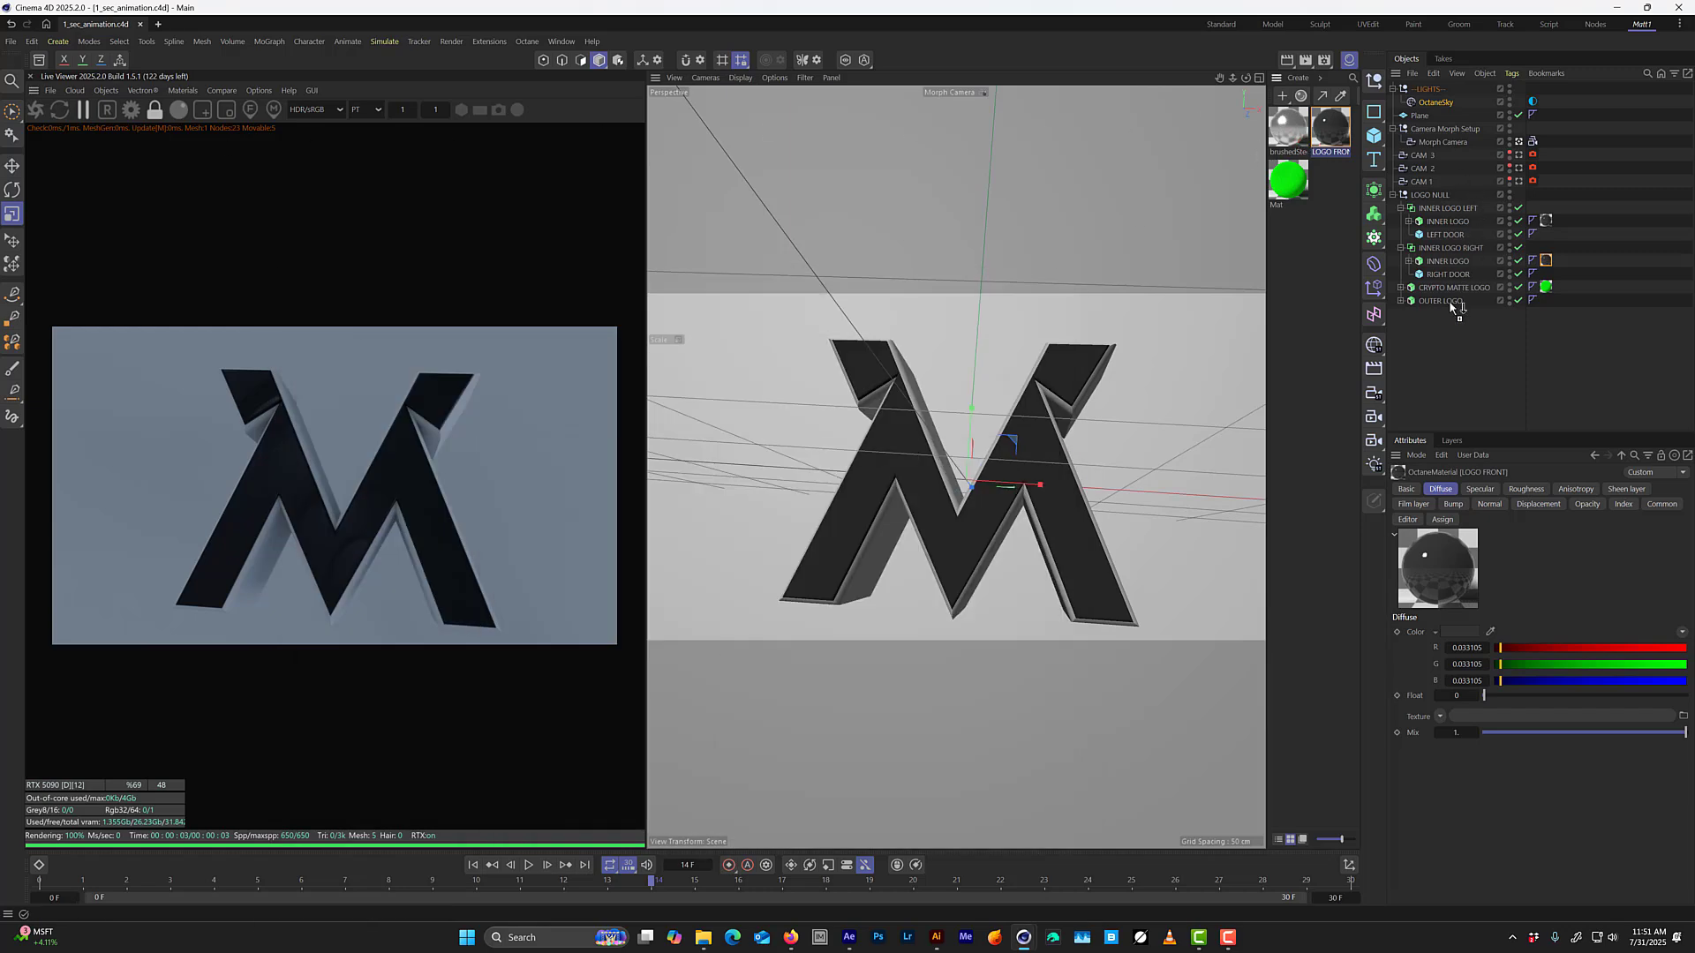
Apply the brushedSteel material to OUTER LOGO, restart the live render and view the logo at an angle outside the Morph Camera.
drag(1452, 306, 1452, 304)
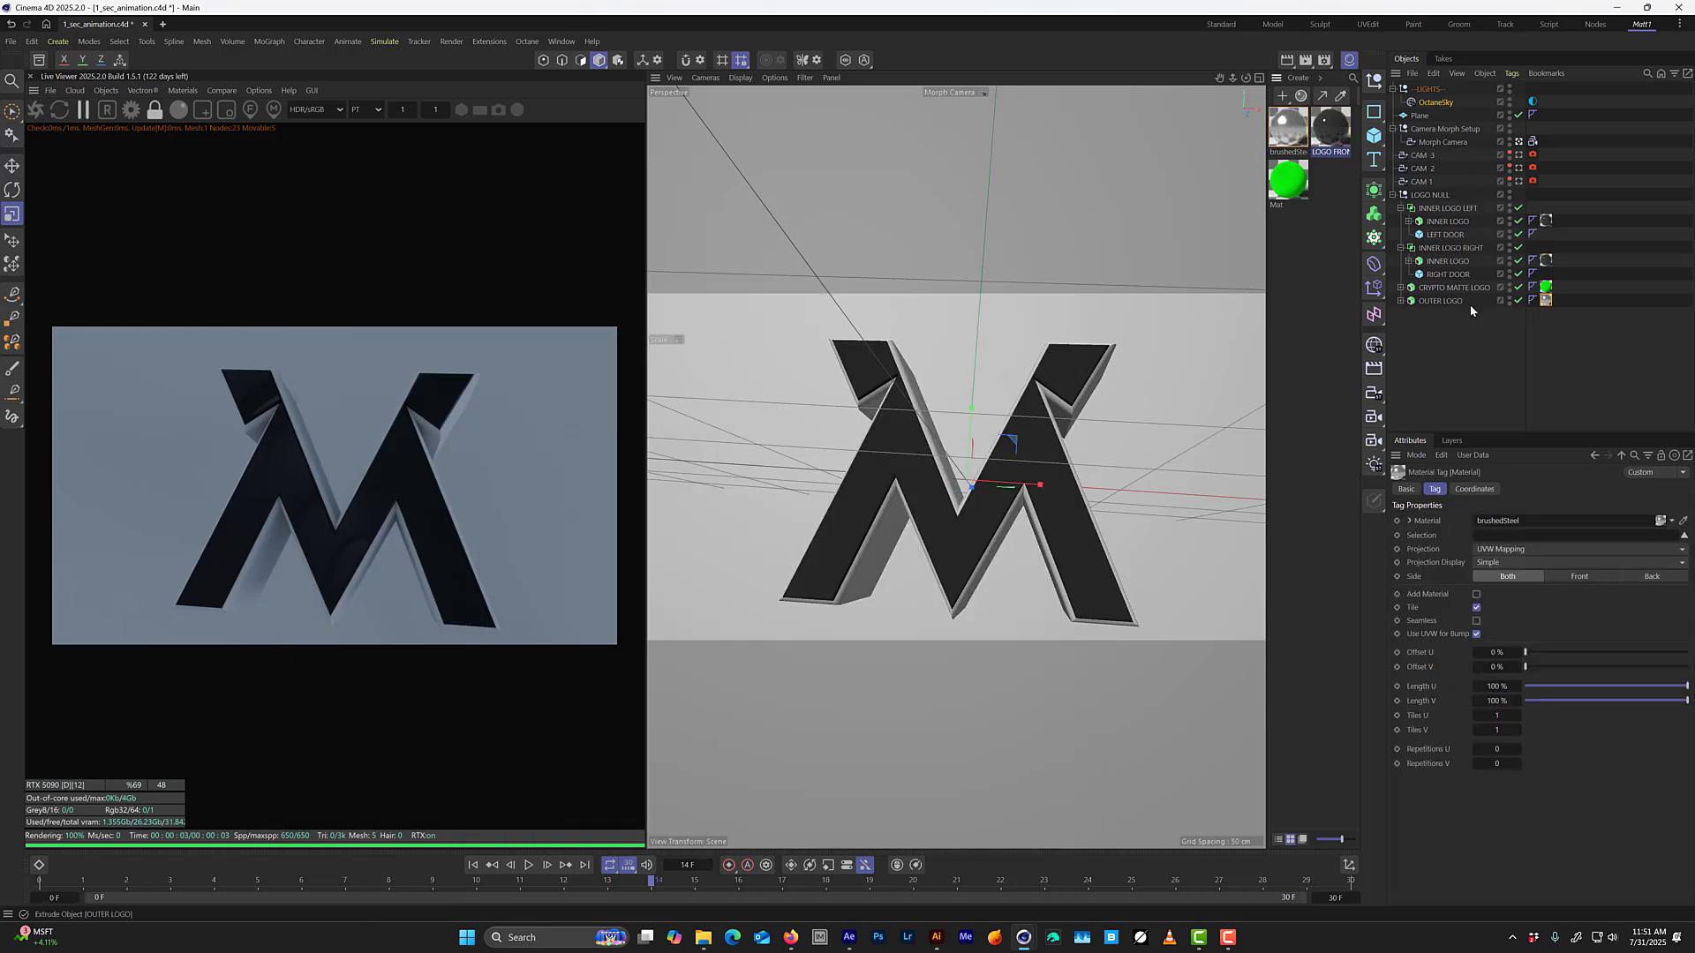
click(37, 111)
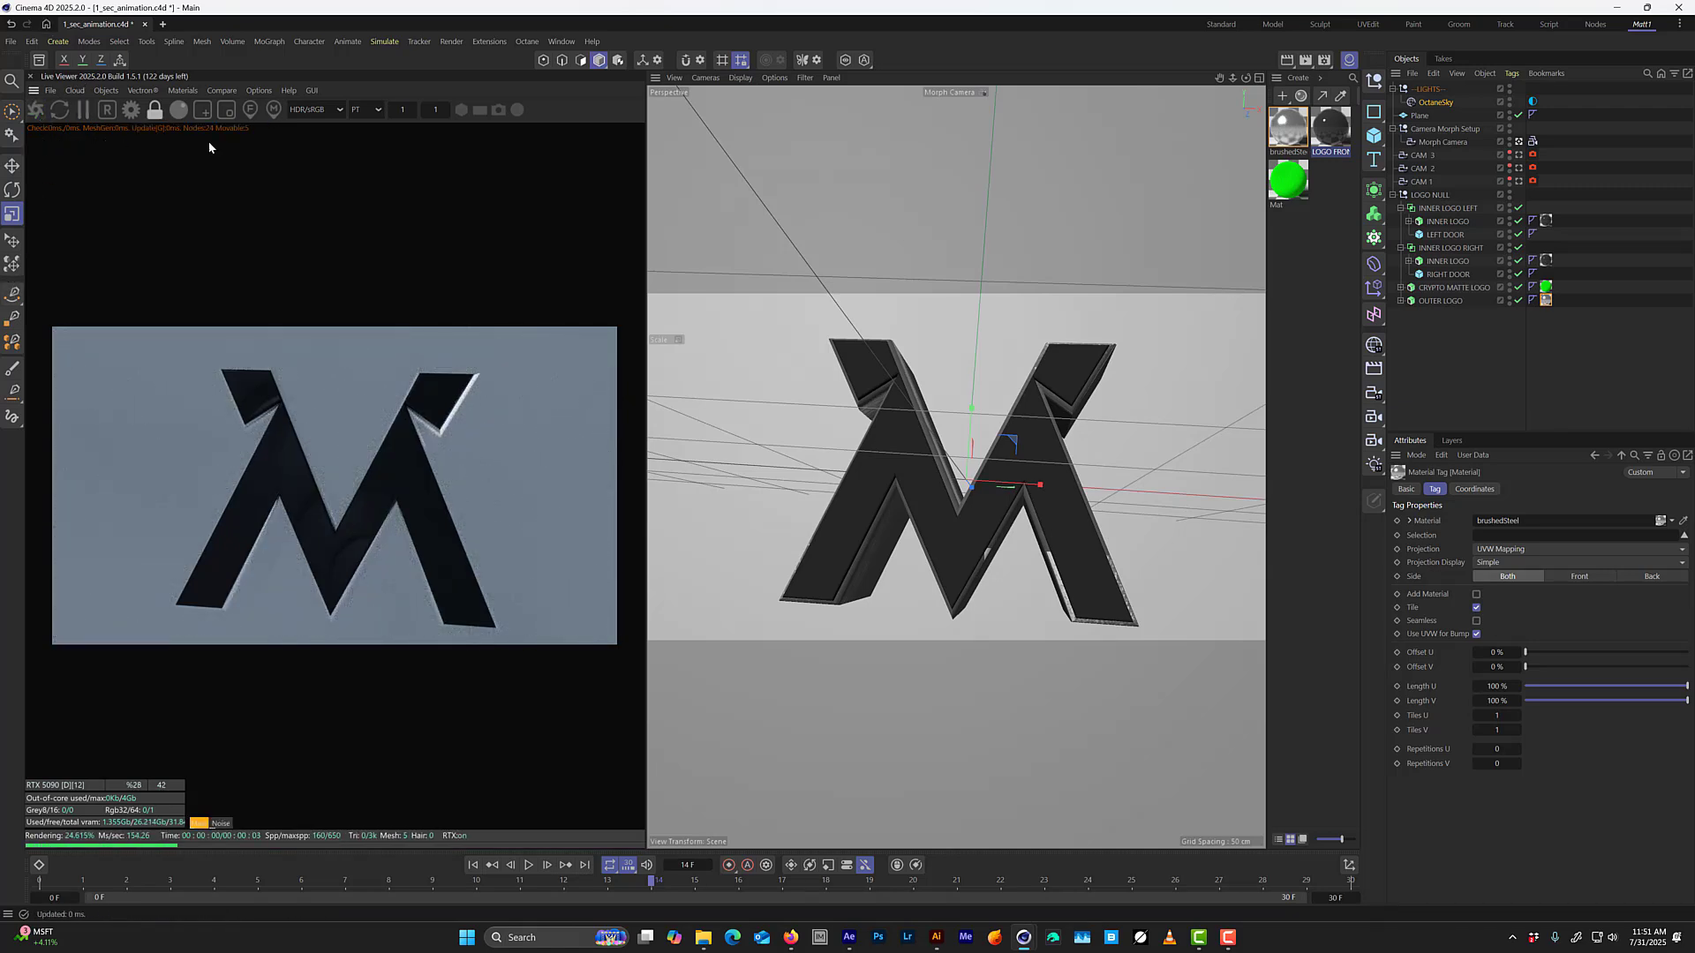
click(1519, 142)
drag(792, 436, 898, 486)
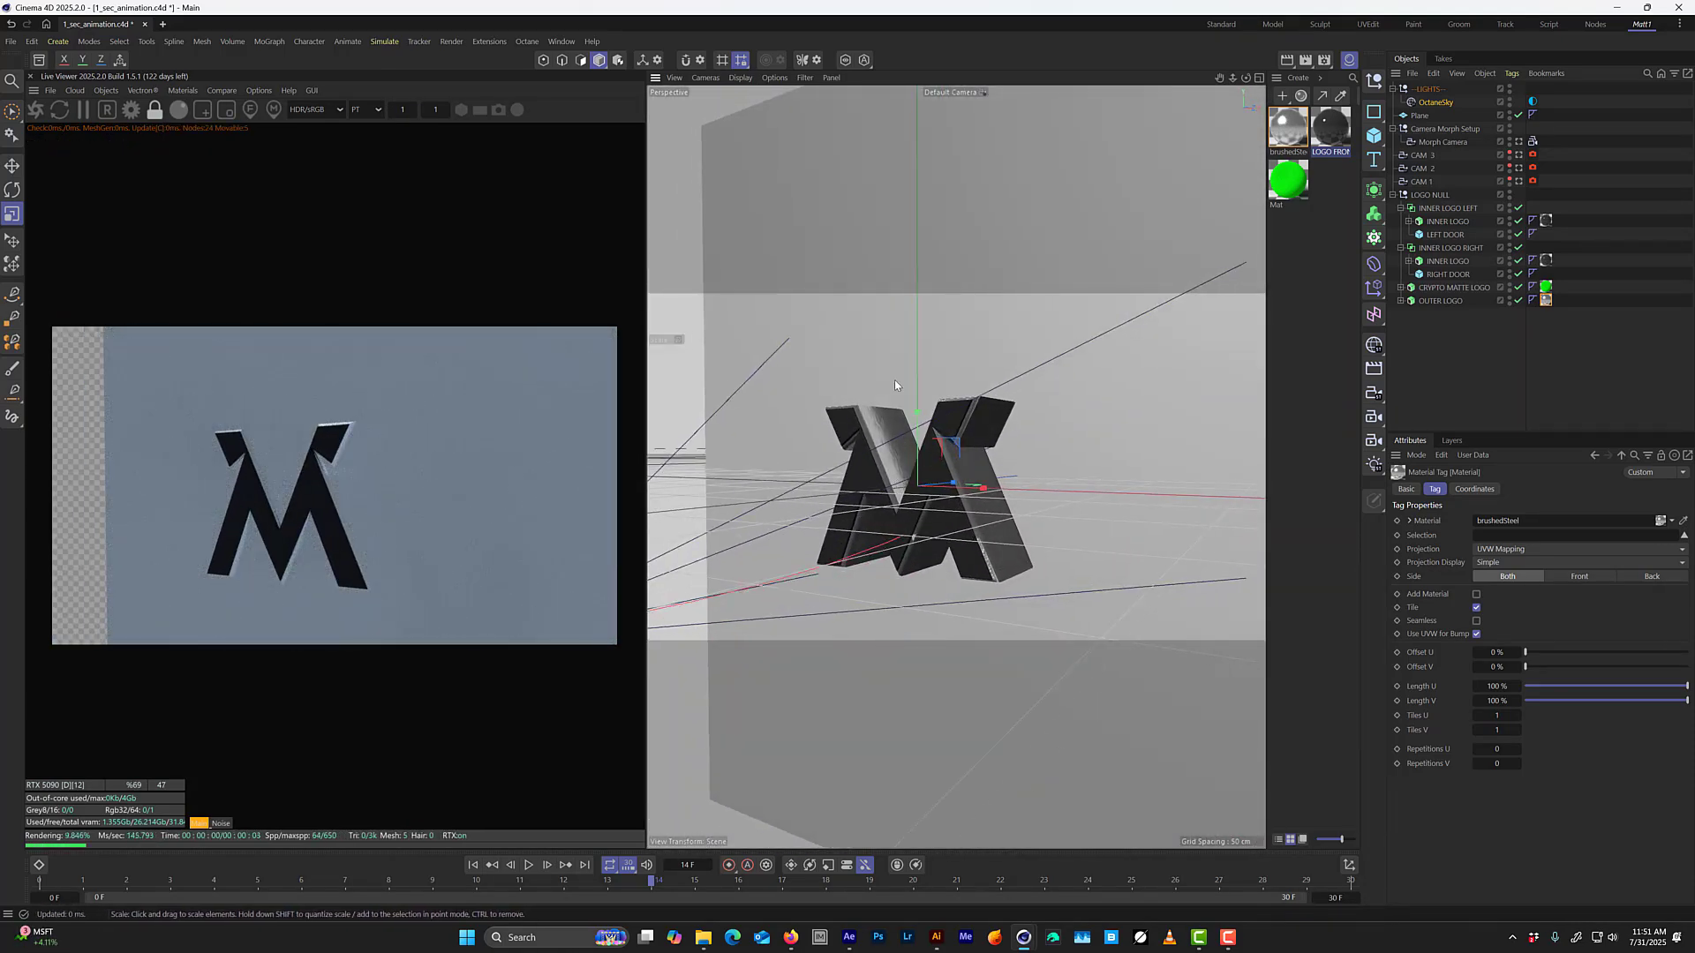
Download the Concrete_Polished material from LiveDB's Organic Stone category and apply it to the background Plane.
click(183, 90)
click(200, 110)
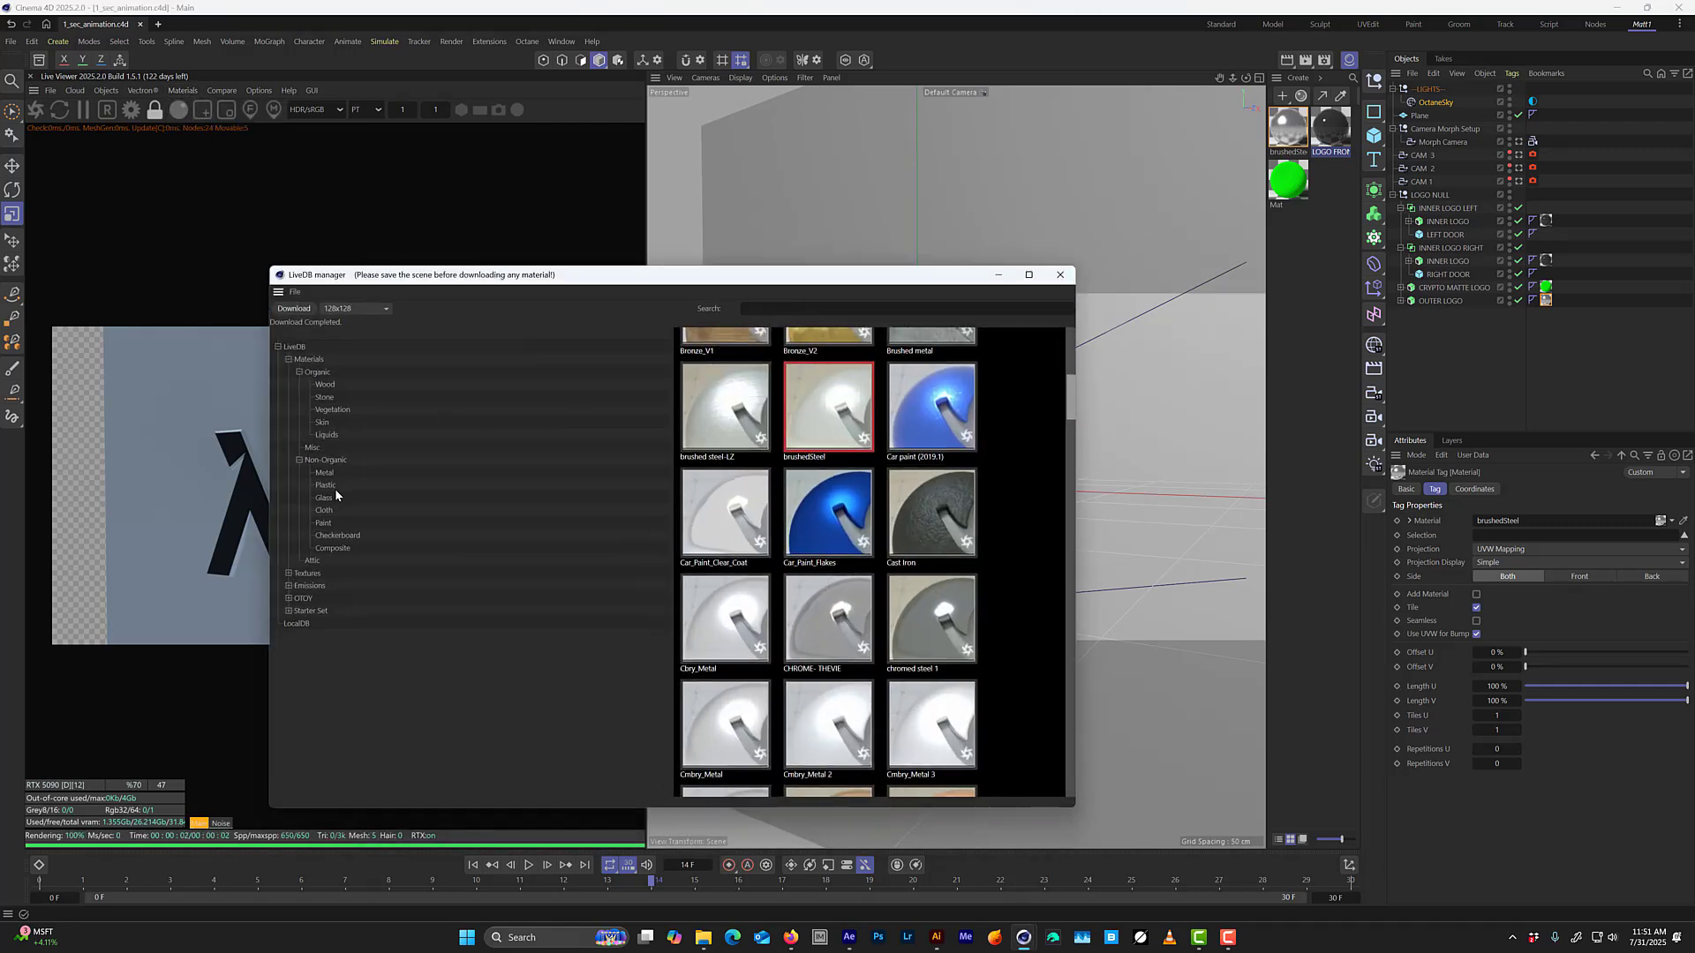
click(335, 548)
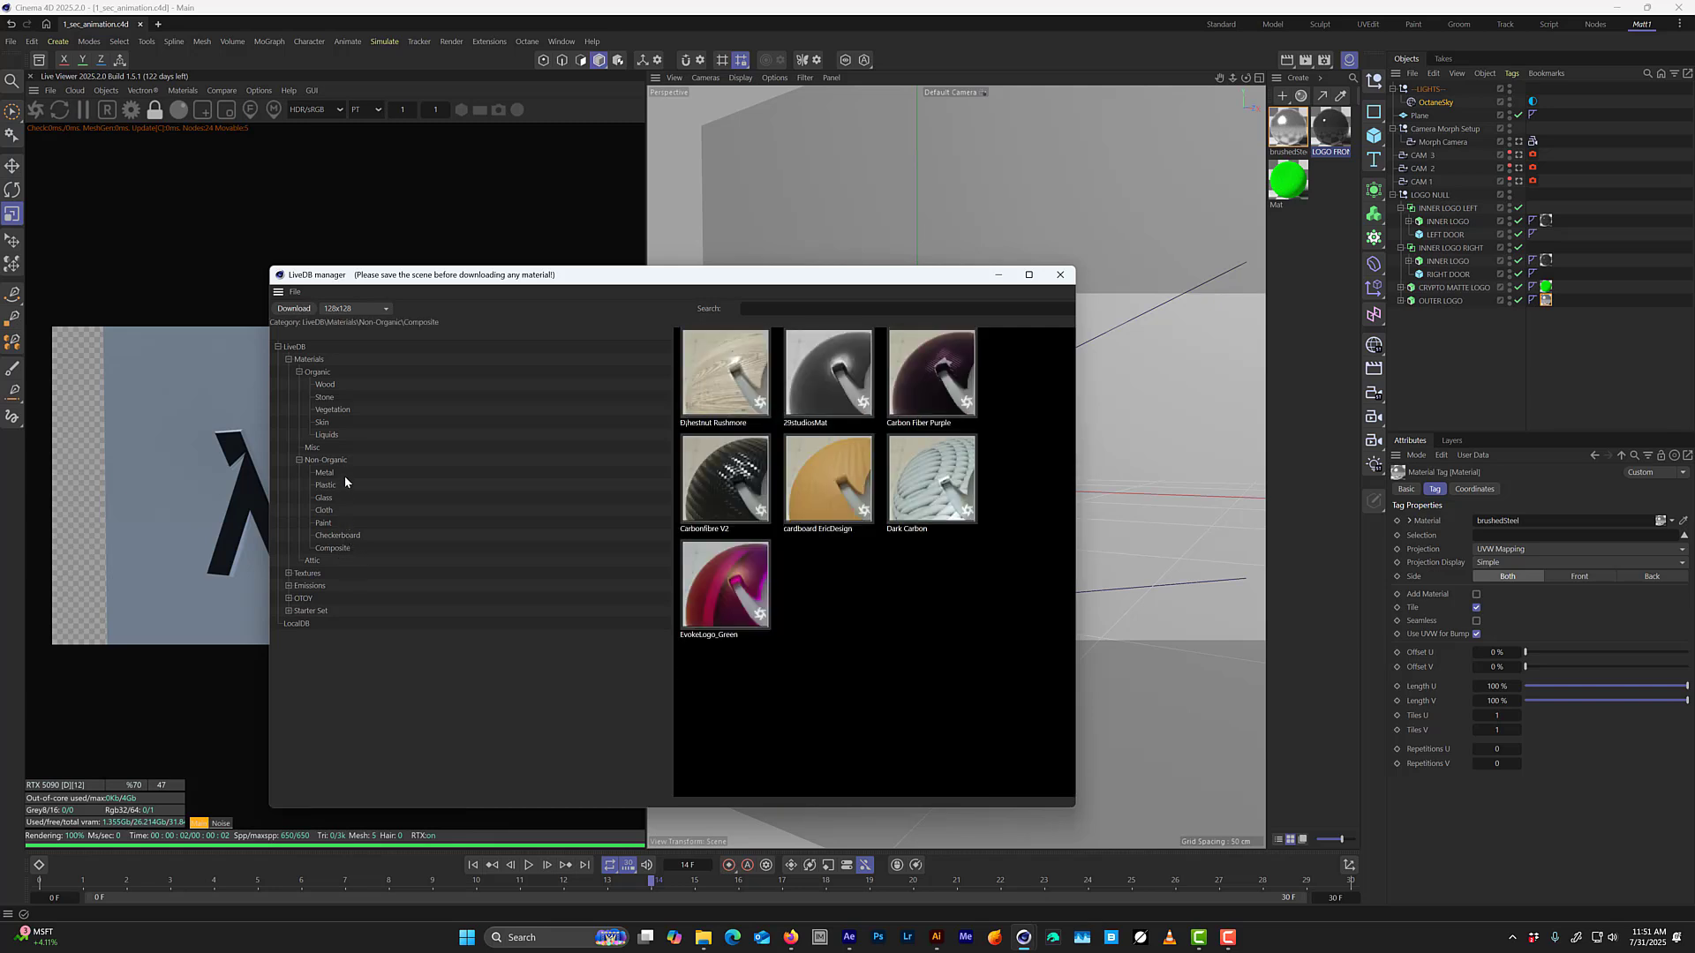
click(331, 402)
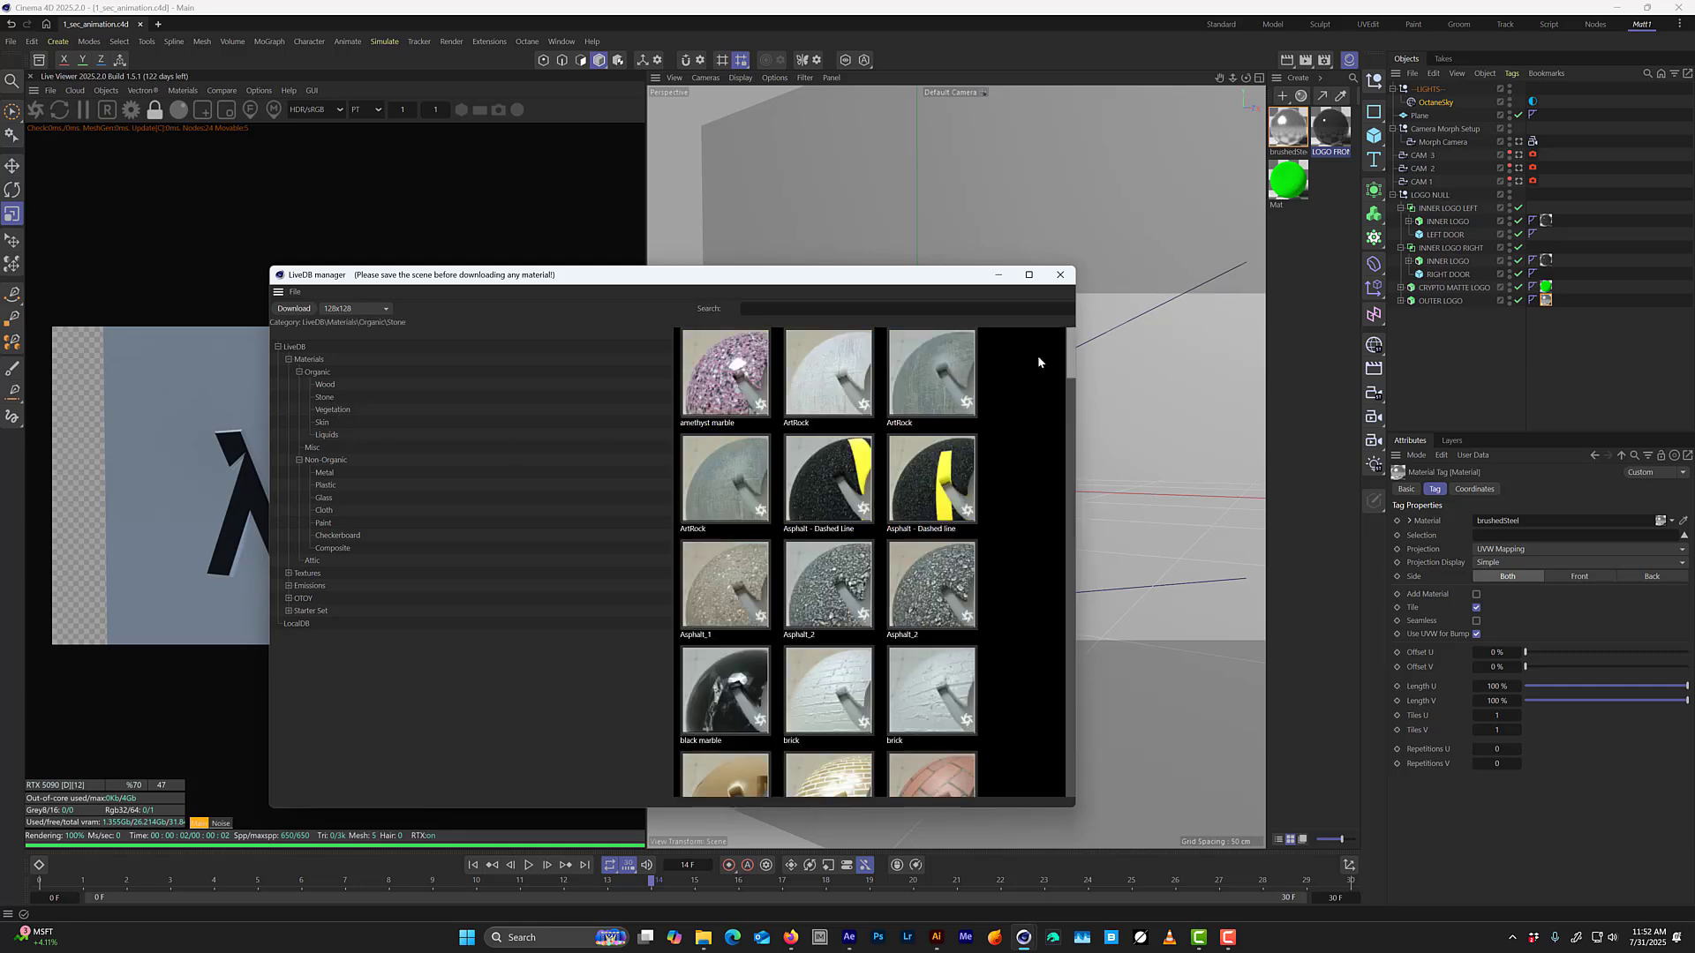
drag(1068, 355, 1079, 465)
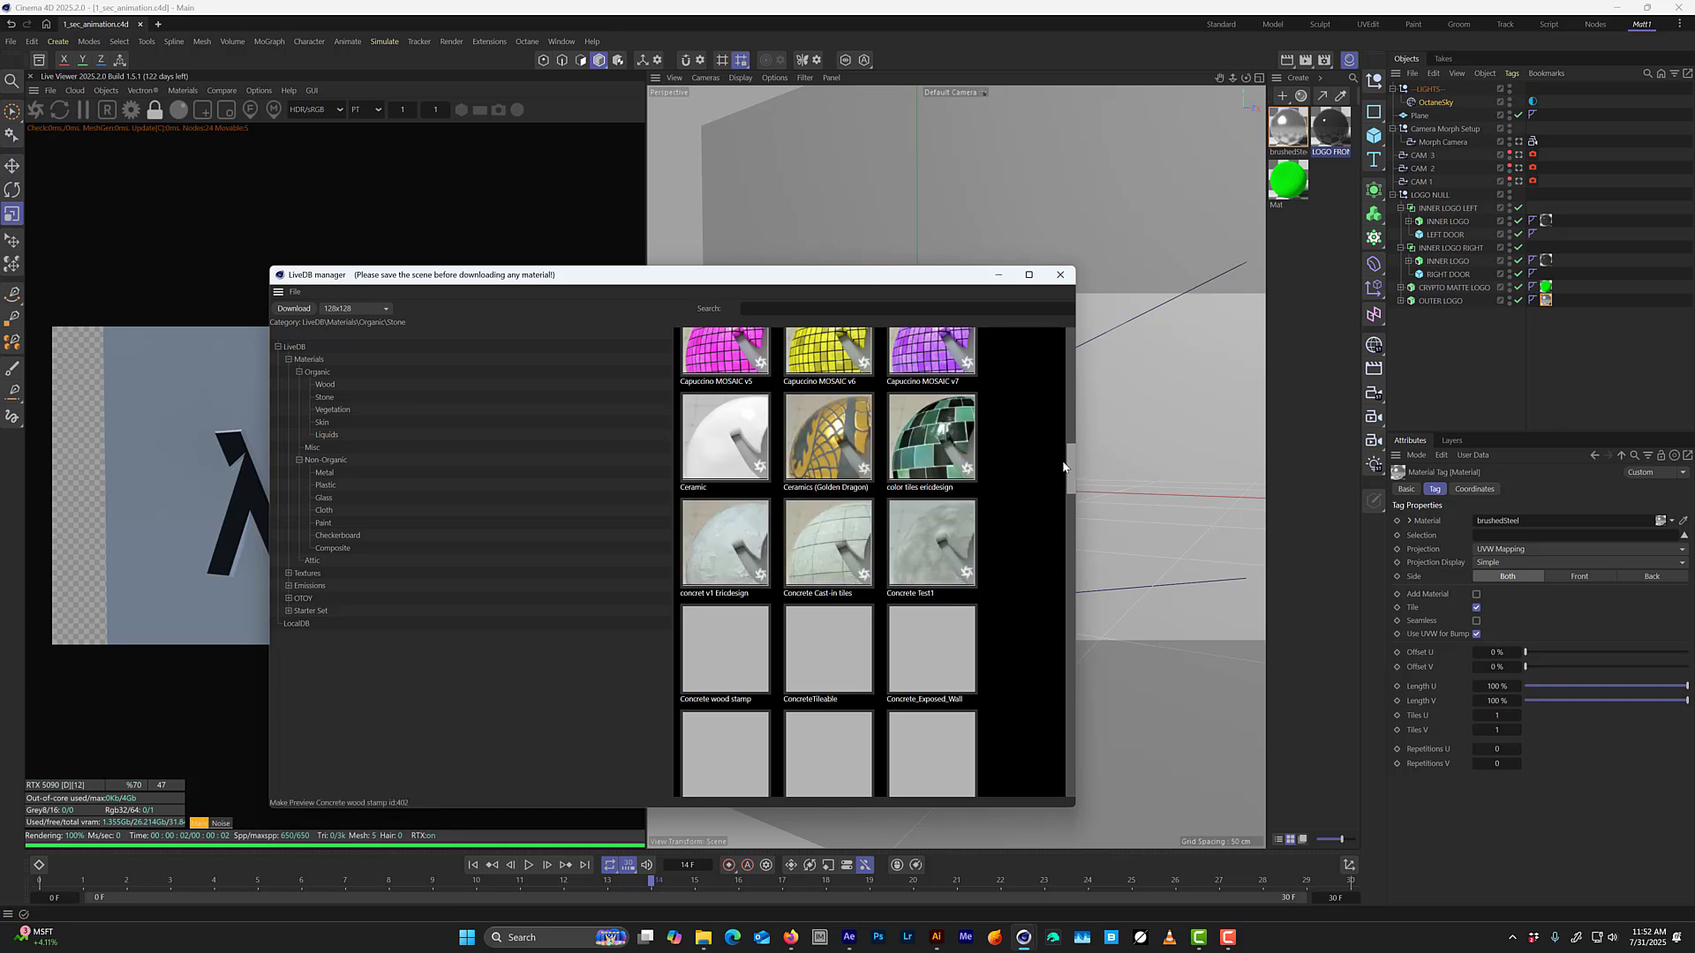
scroll(1059, 463, down, 2)
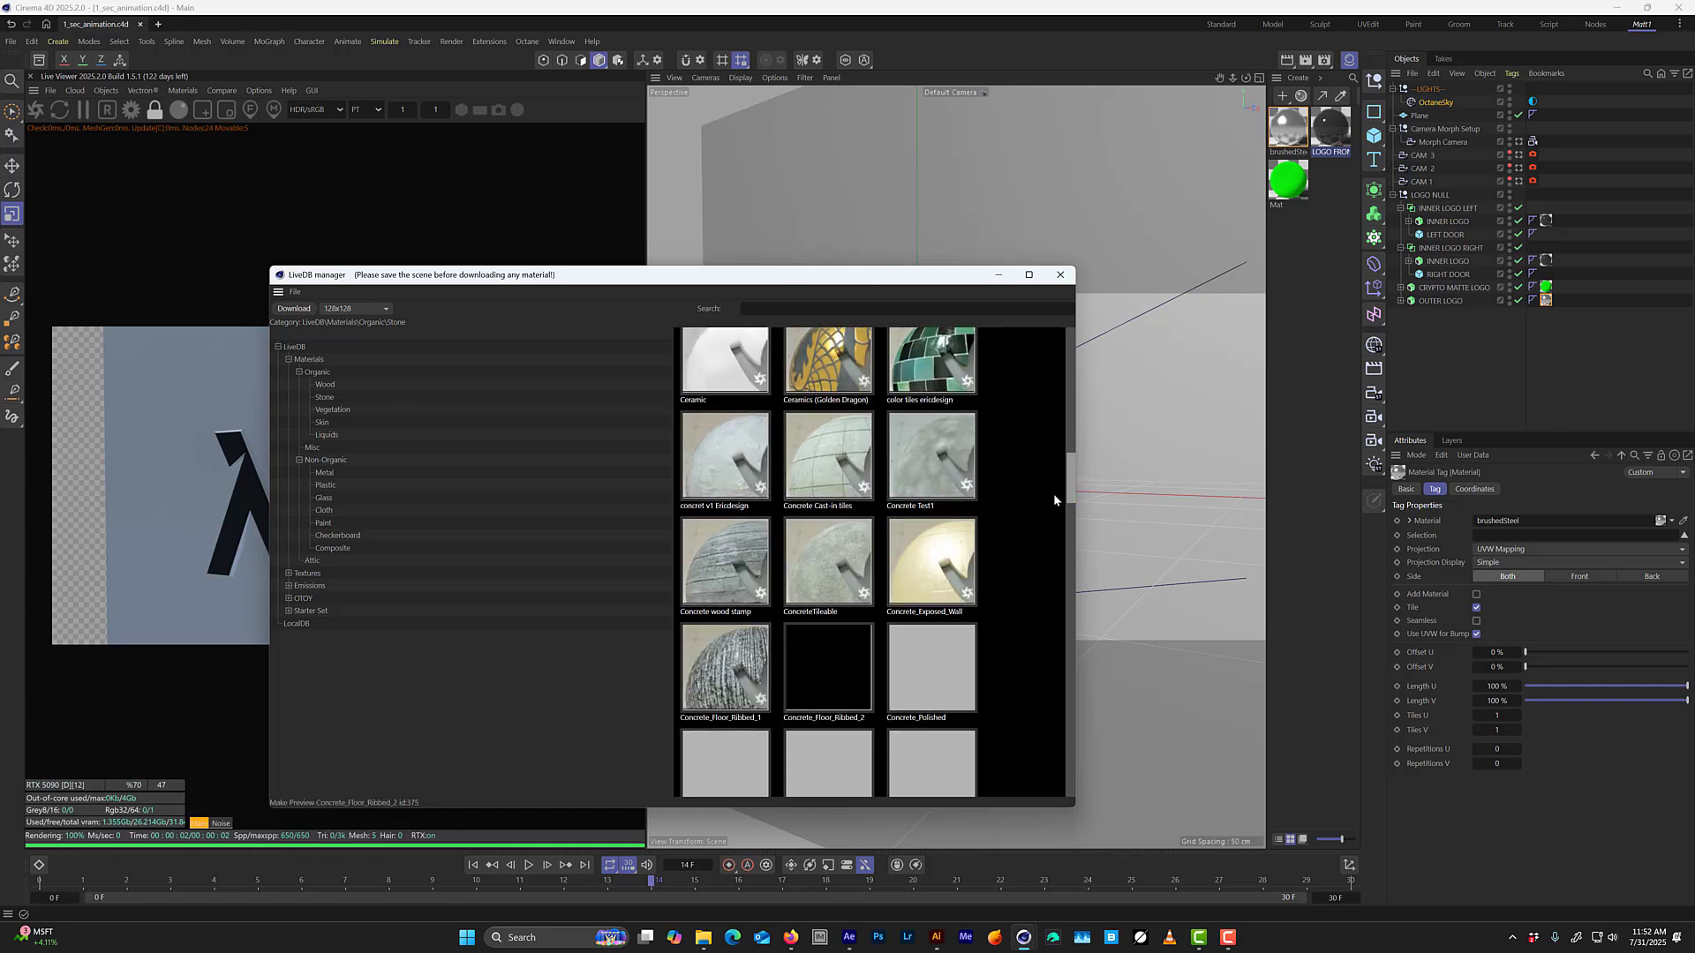
click(928, 664)
right_click(924, 654)
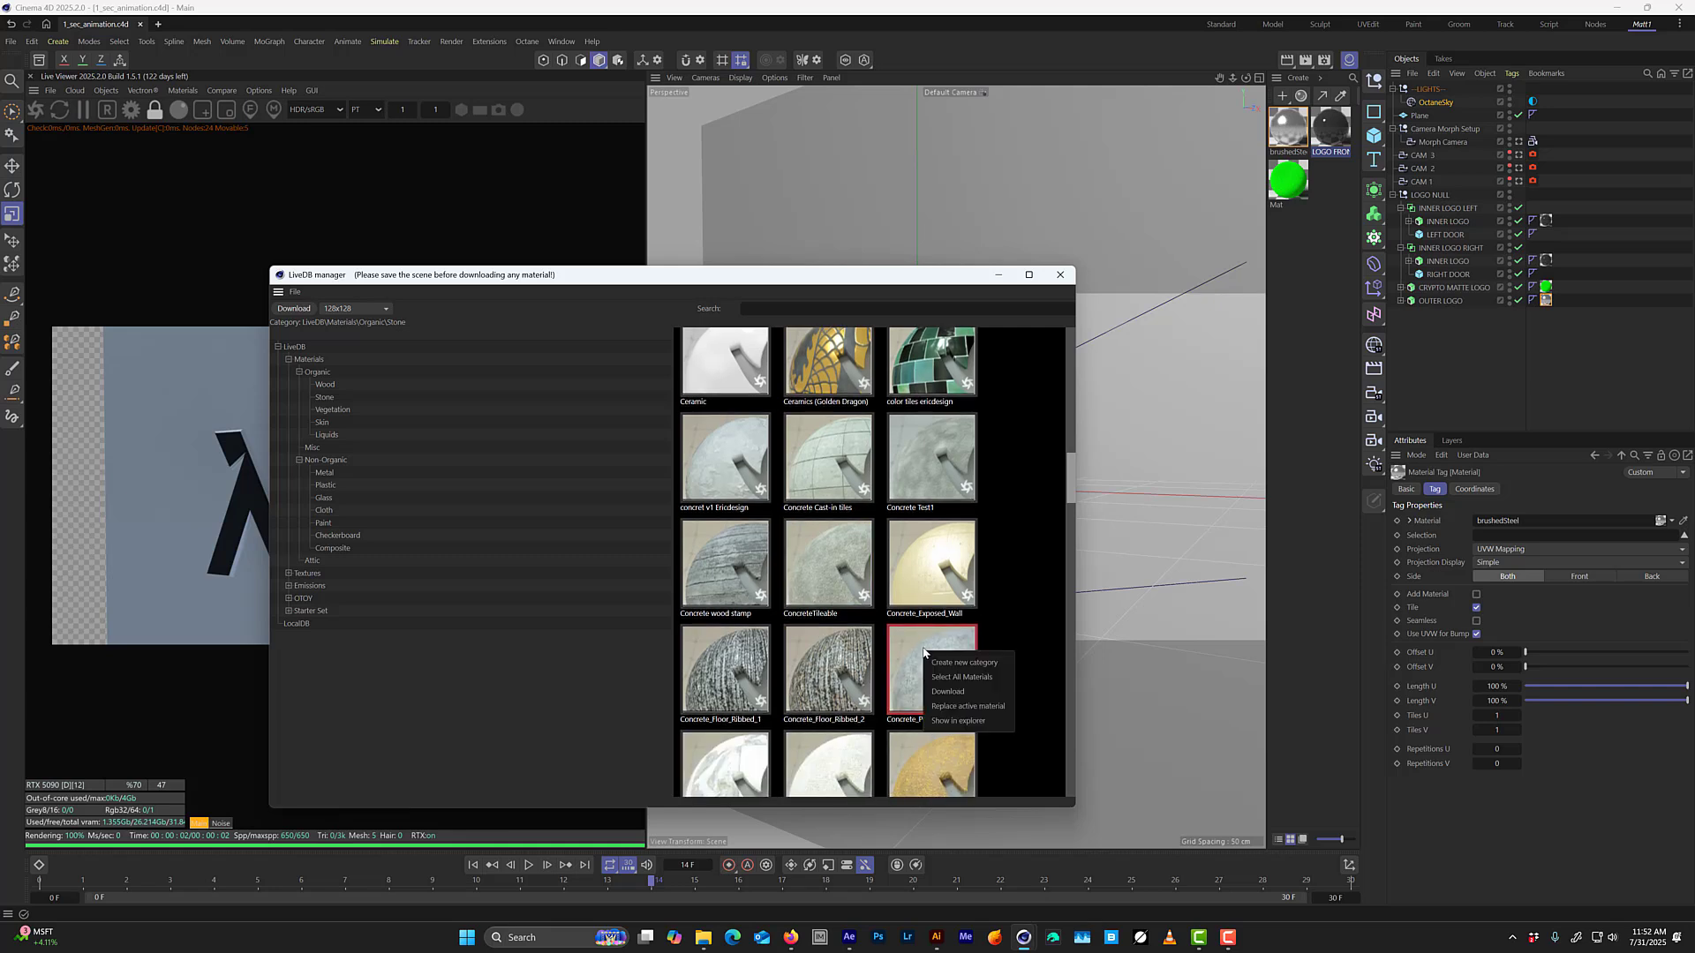
click(946, 693)
click(998, 278)
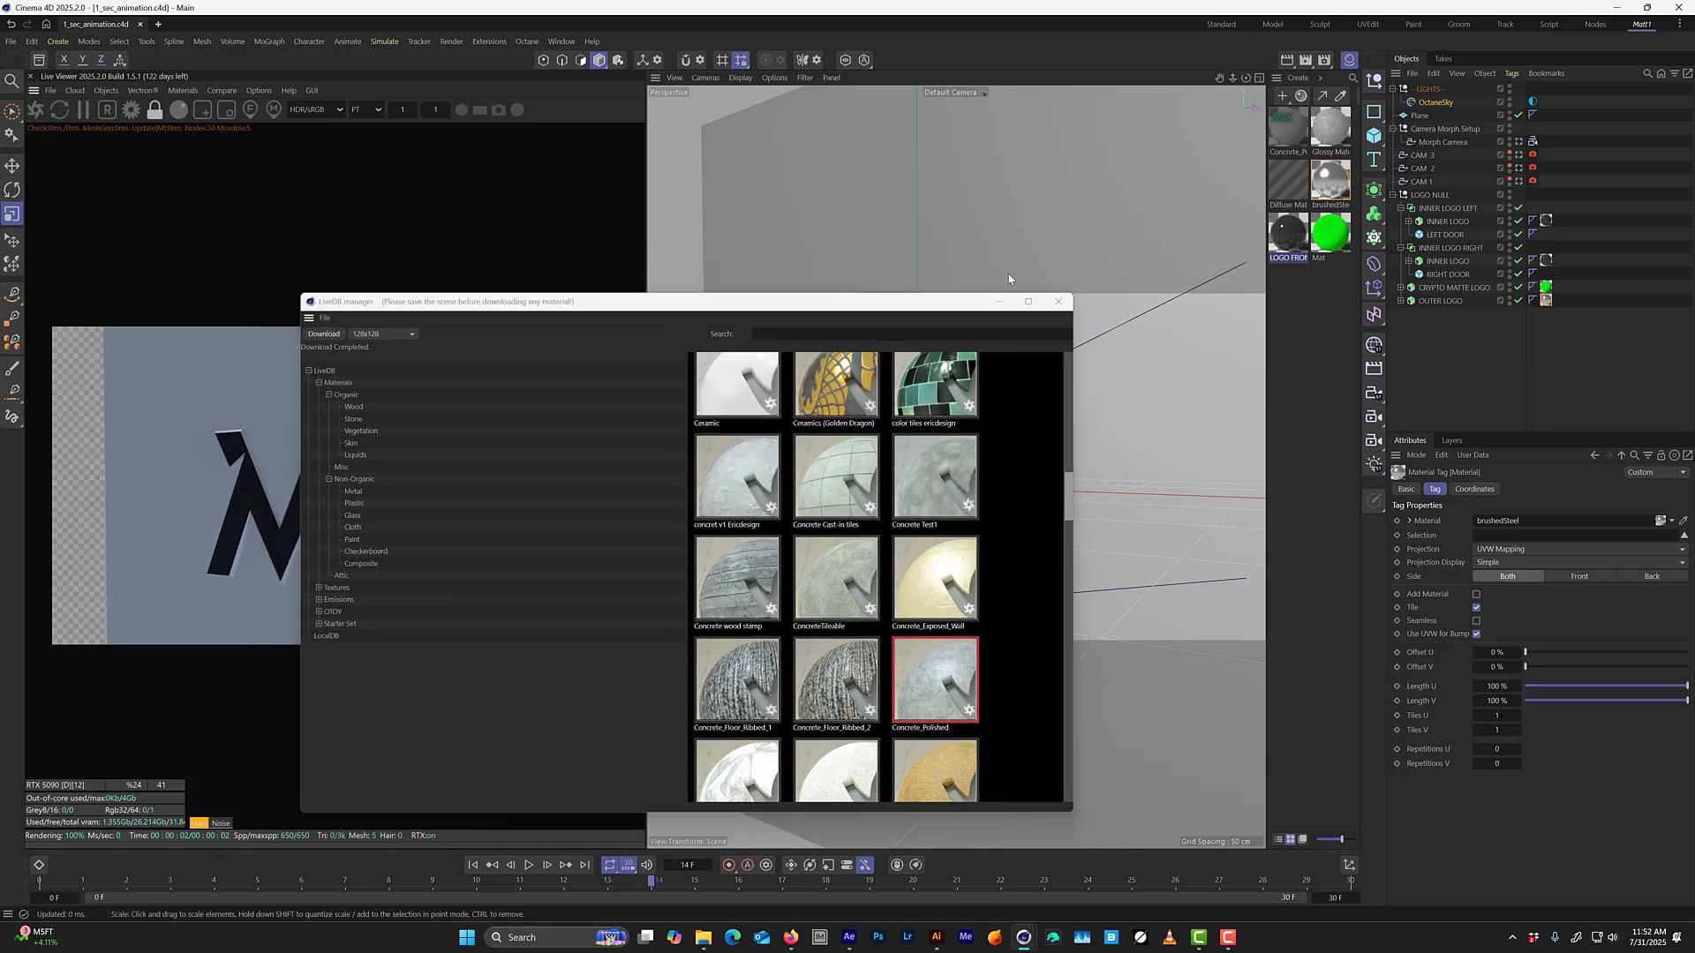
click(1302, 138)
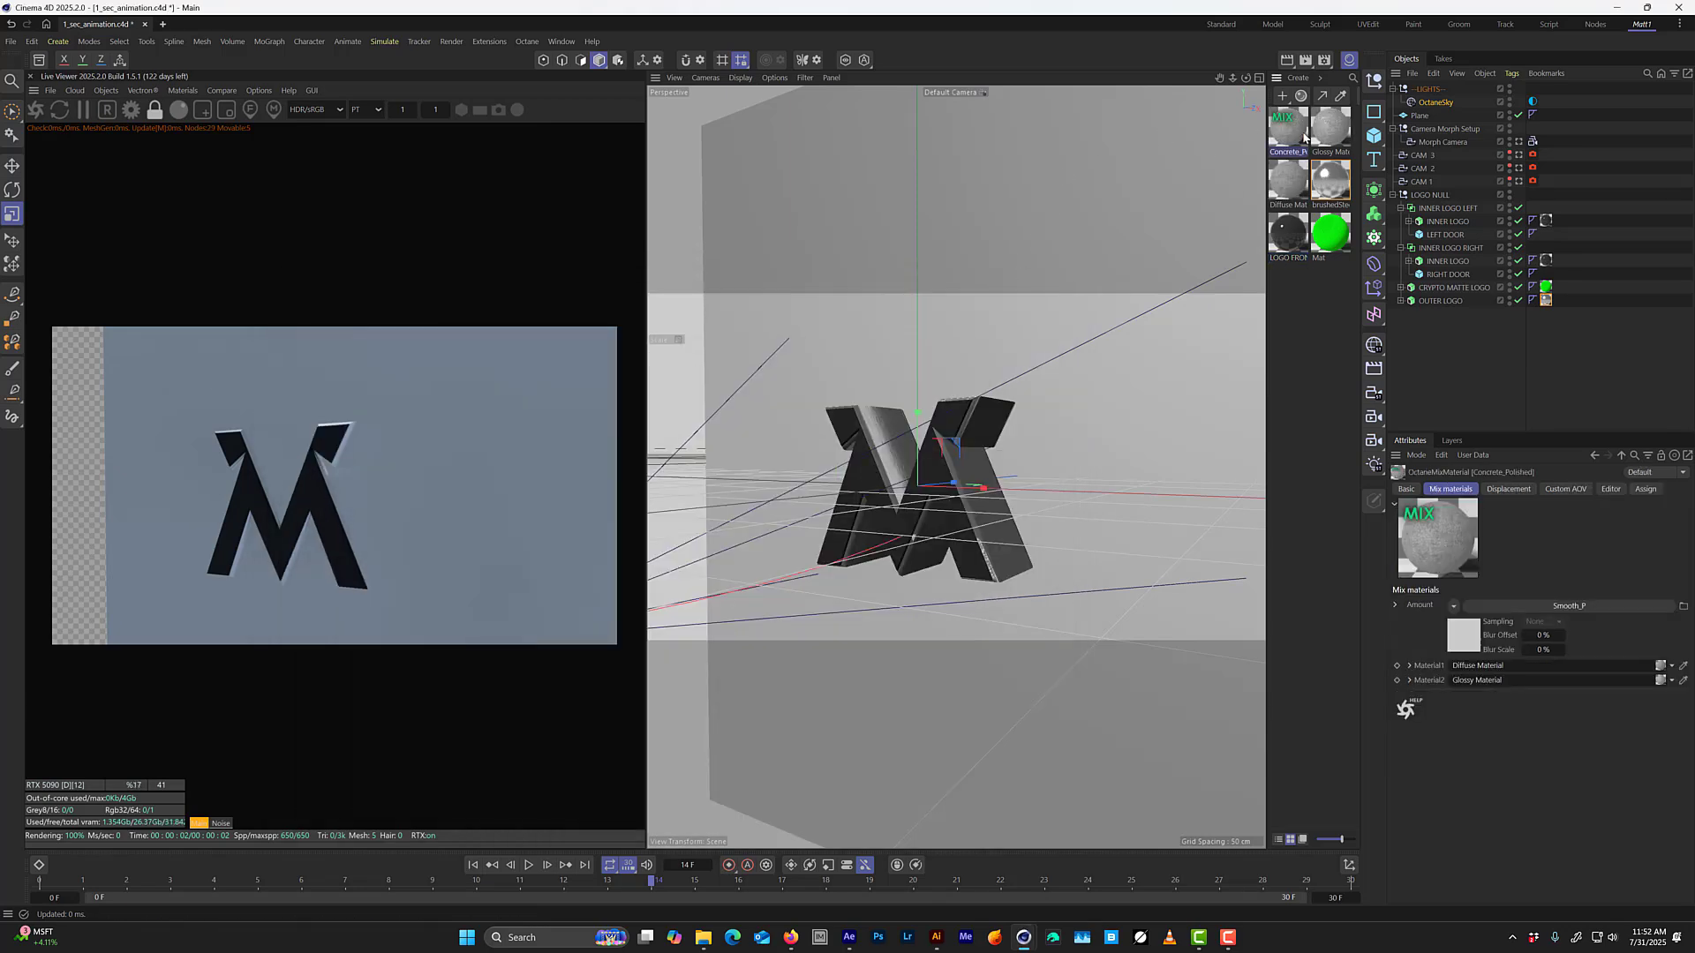
drag(1432, 126, 1423, 116)
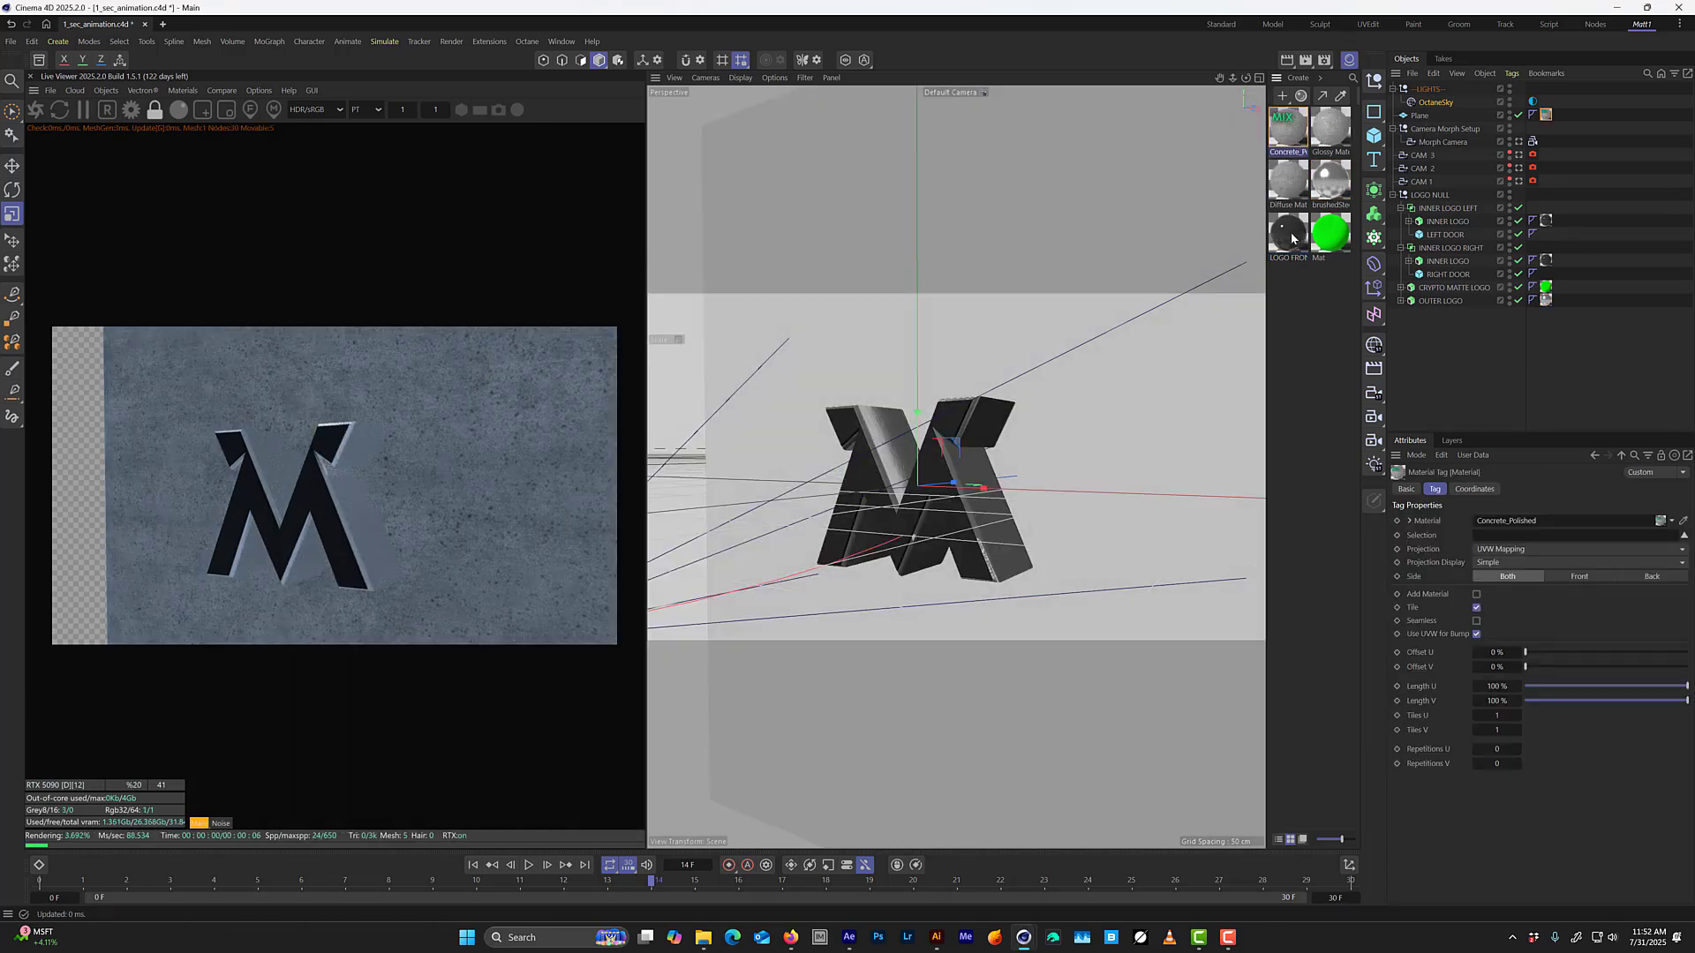
Look through the Morph Camera and set the background Plane's Concrete_Polished tiling to 4 in both U and V.
click(1518, 142)
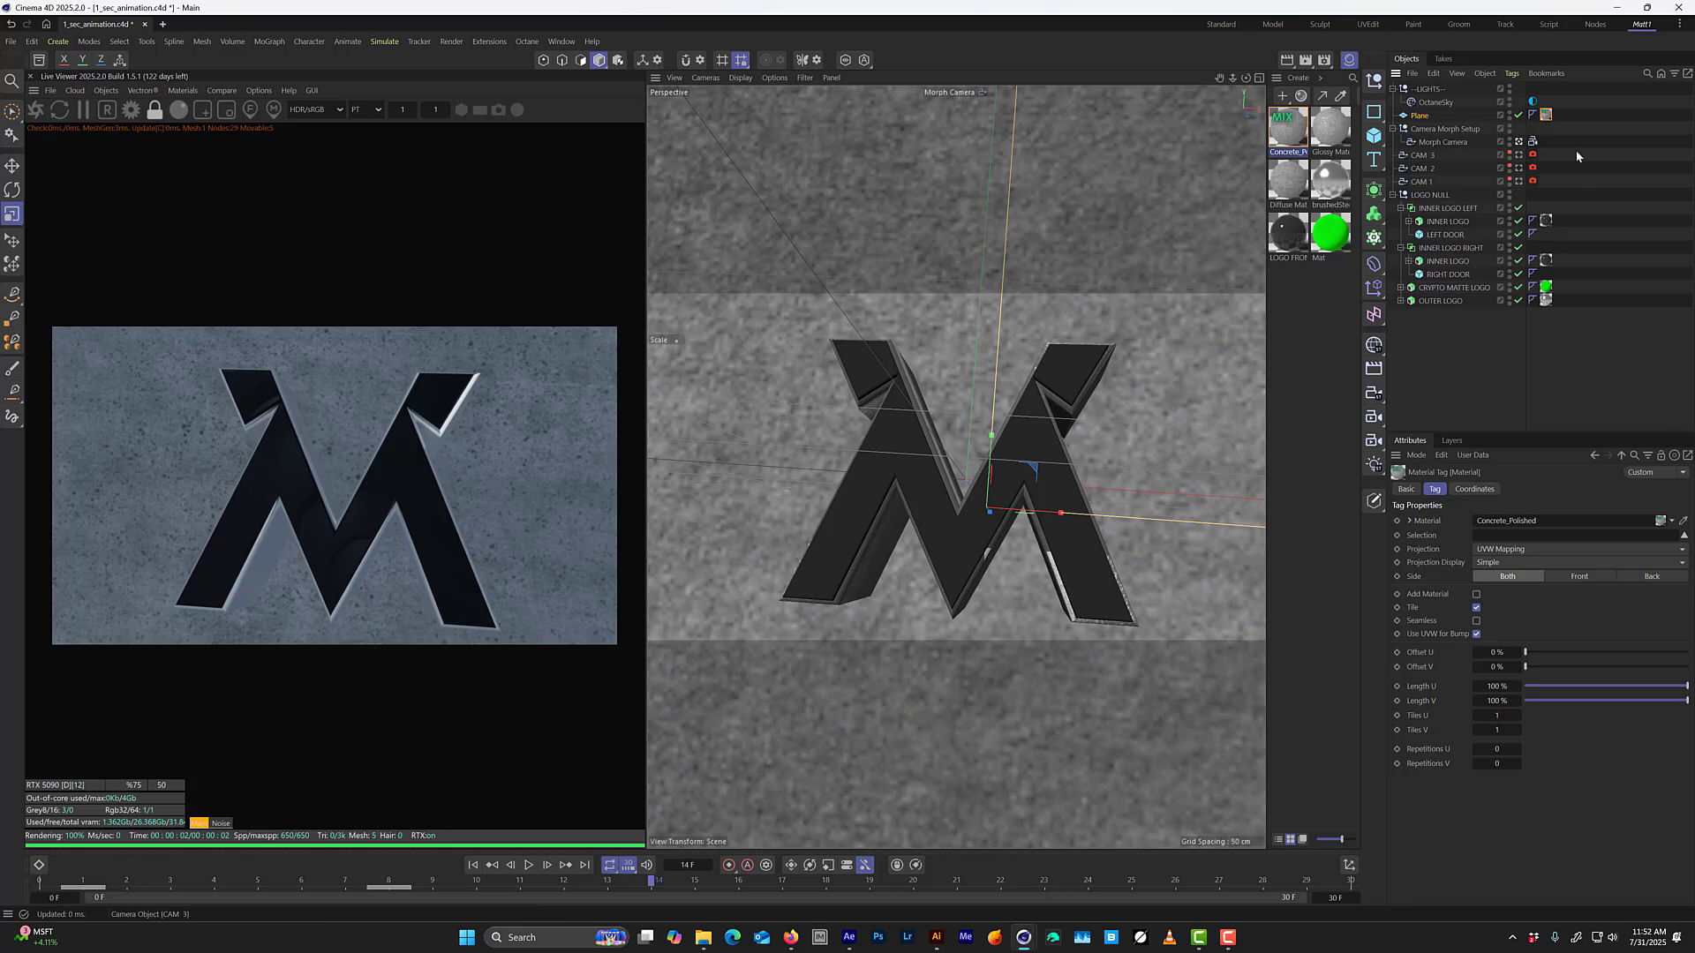
drag(1544, 119, 1546, 123)
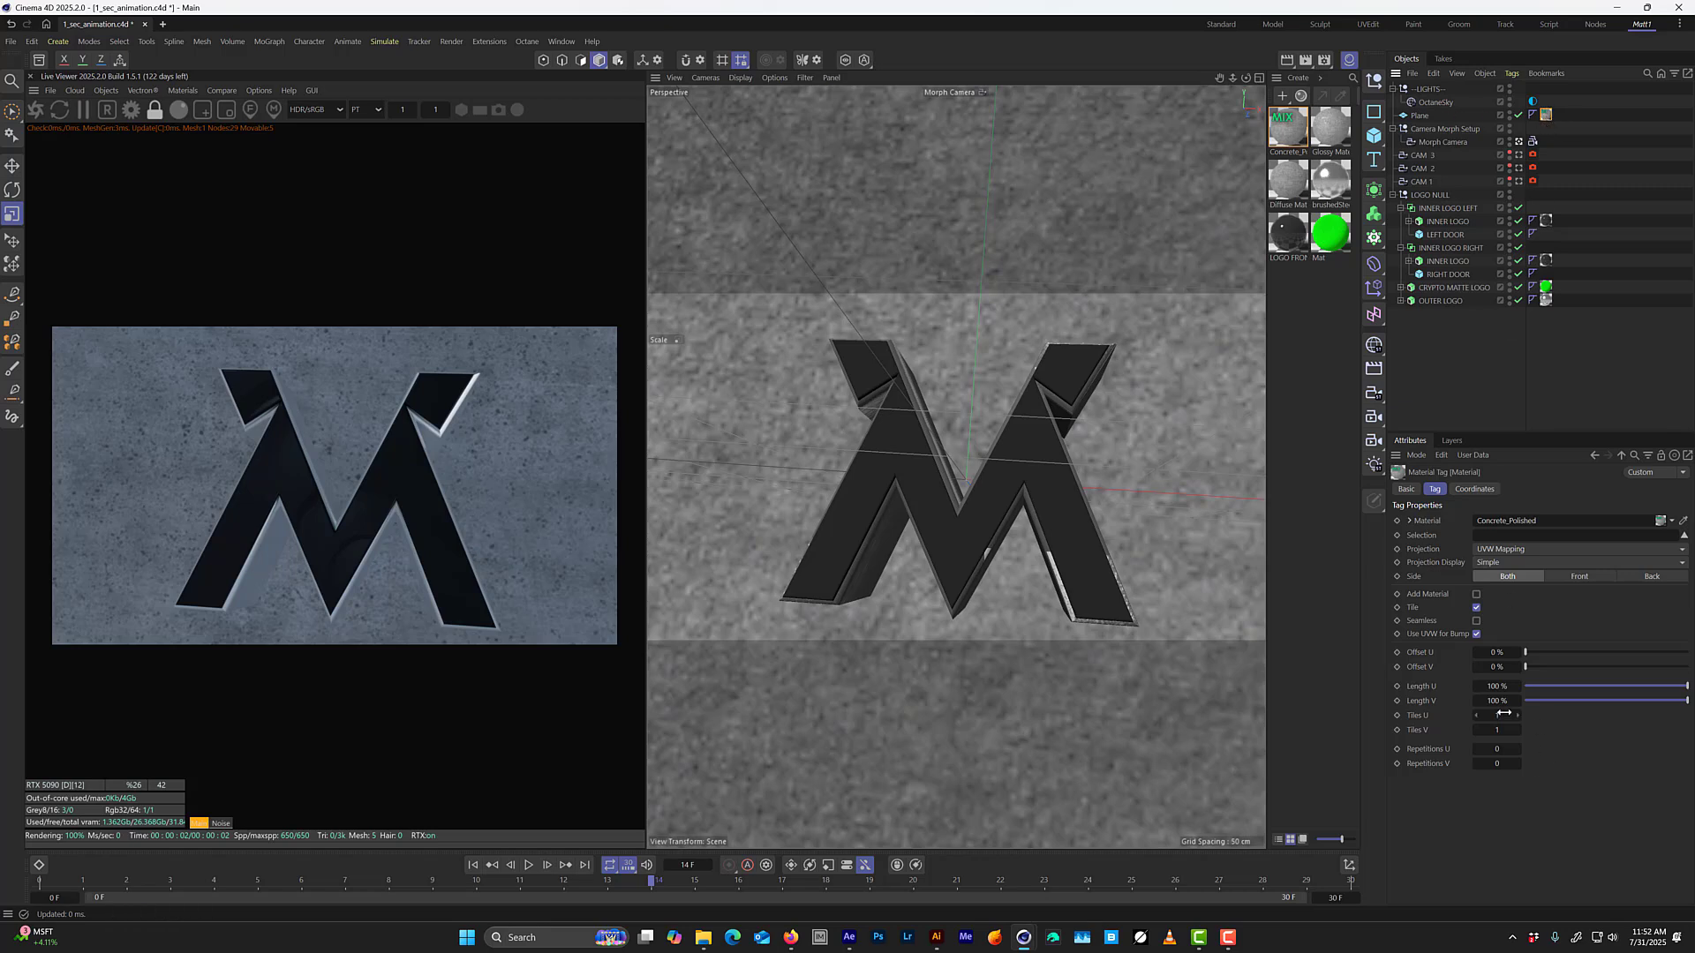
text(4)
key(Tab)
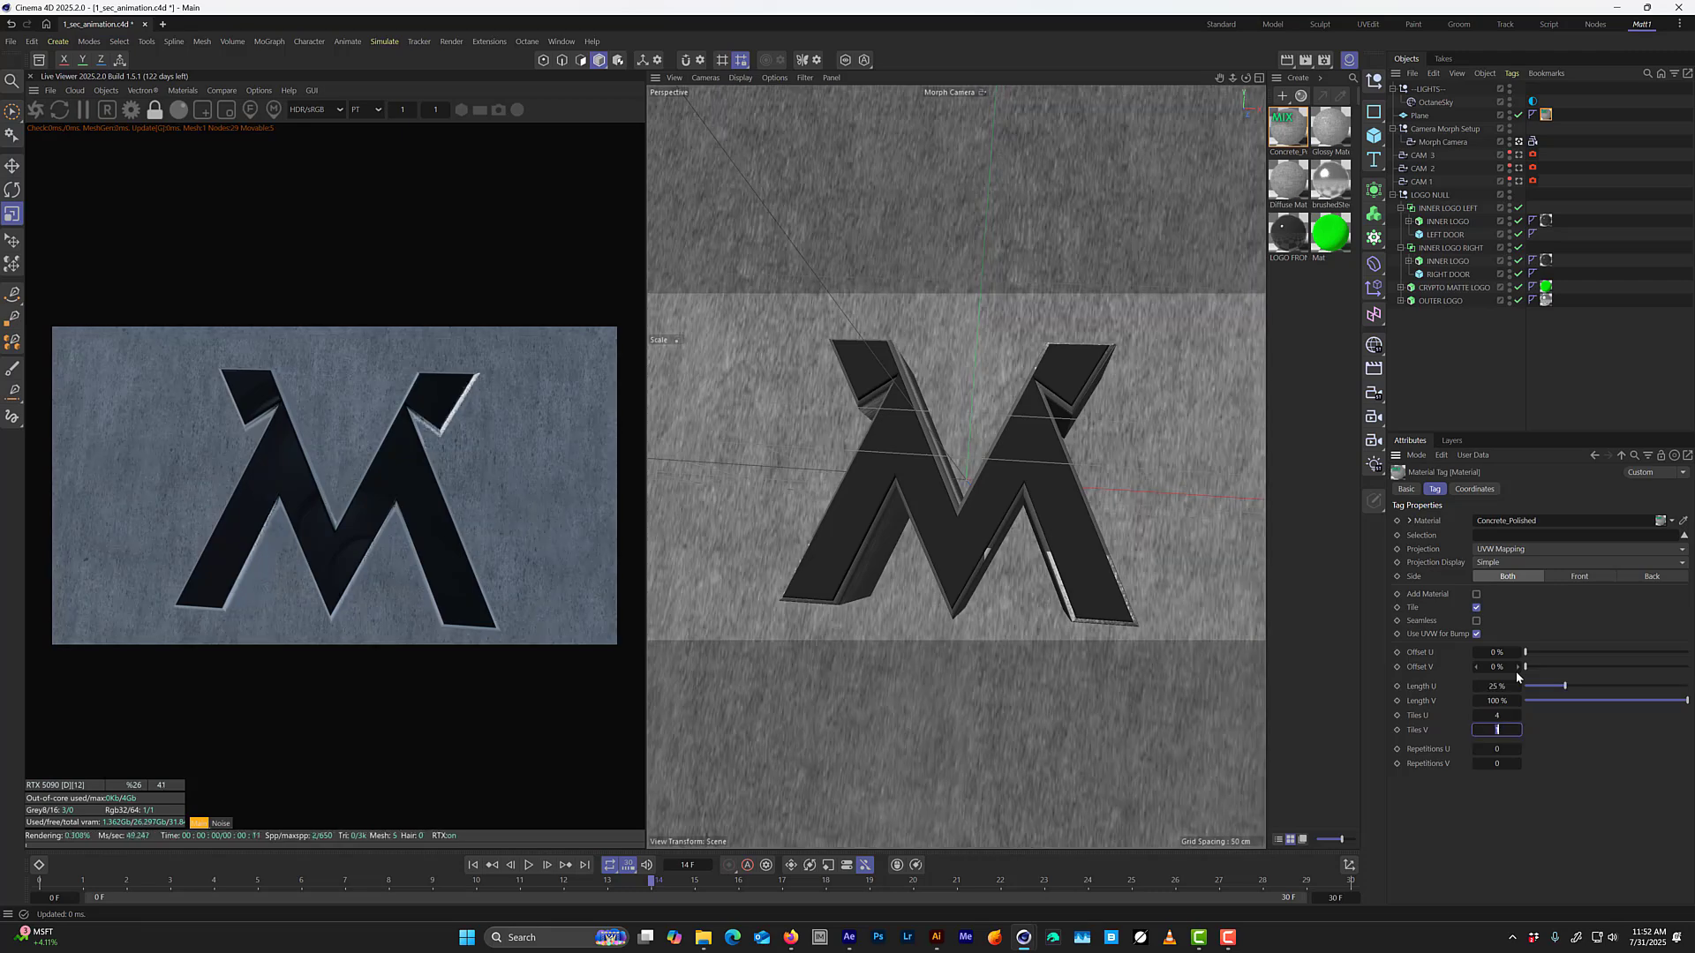
text(4)
key(Return)
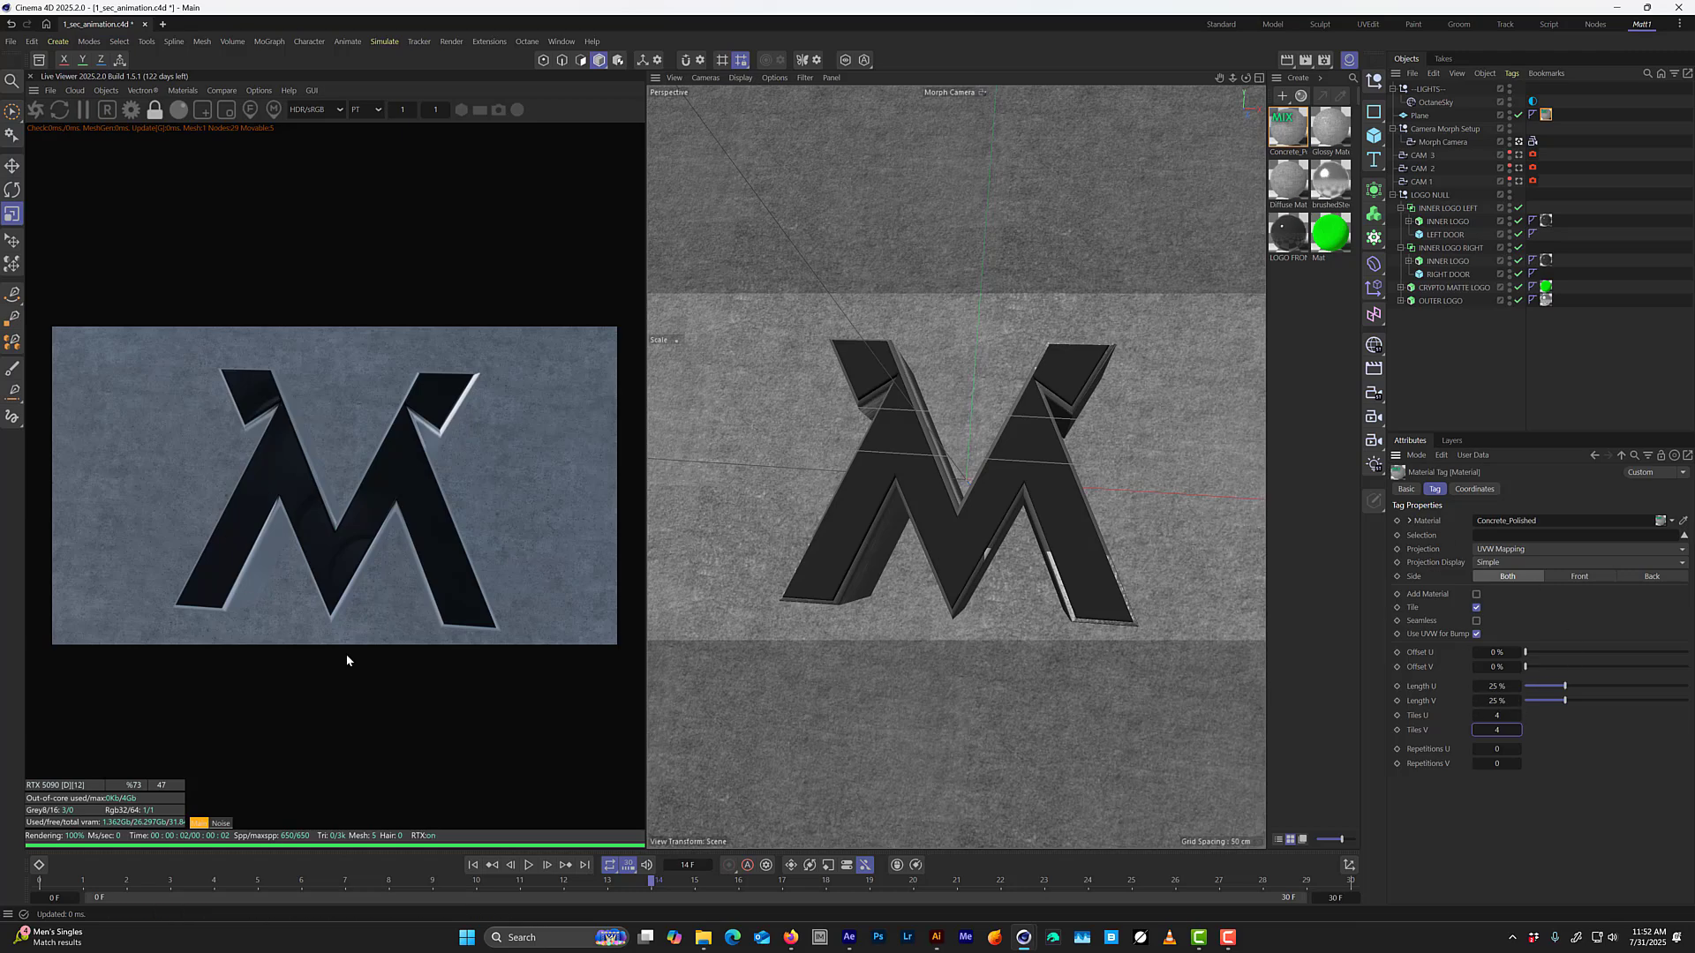
Change the Concrete_Polished tiling on the Plane to 3 tiles in both U and V.
click(1502, 716)
text(3)
key(Tab)
text(3)
key(Return)
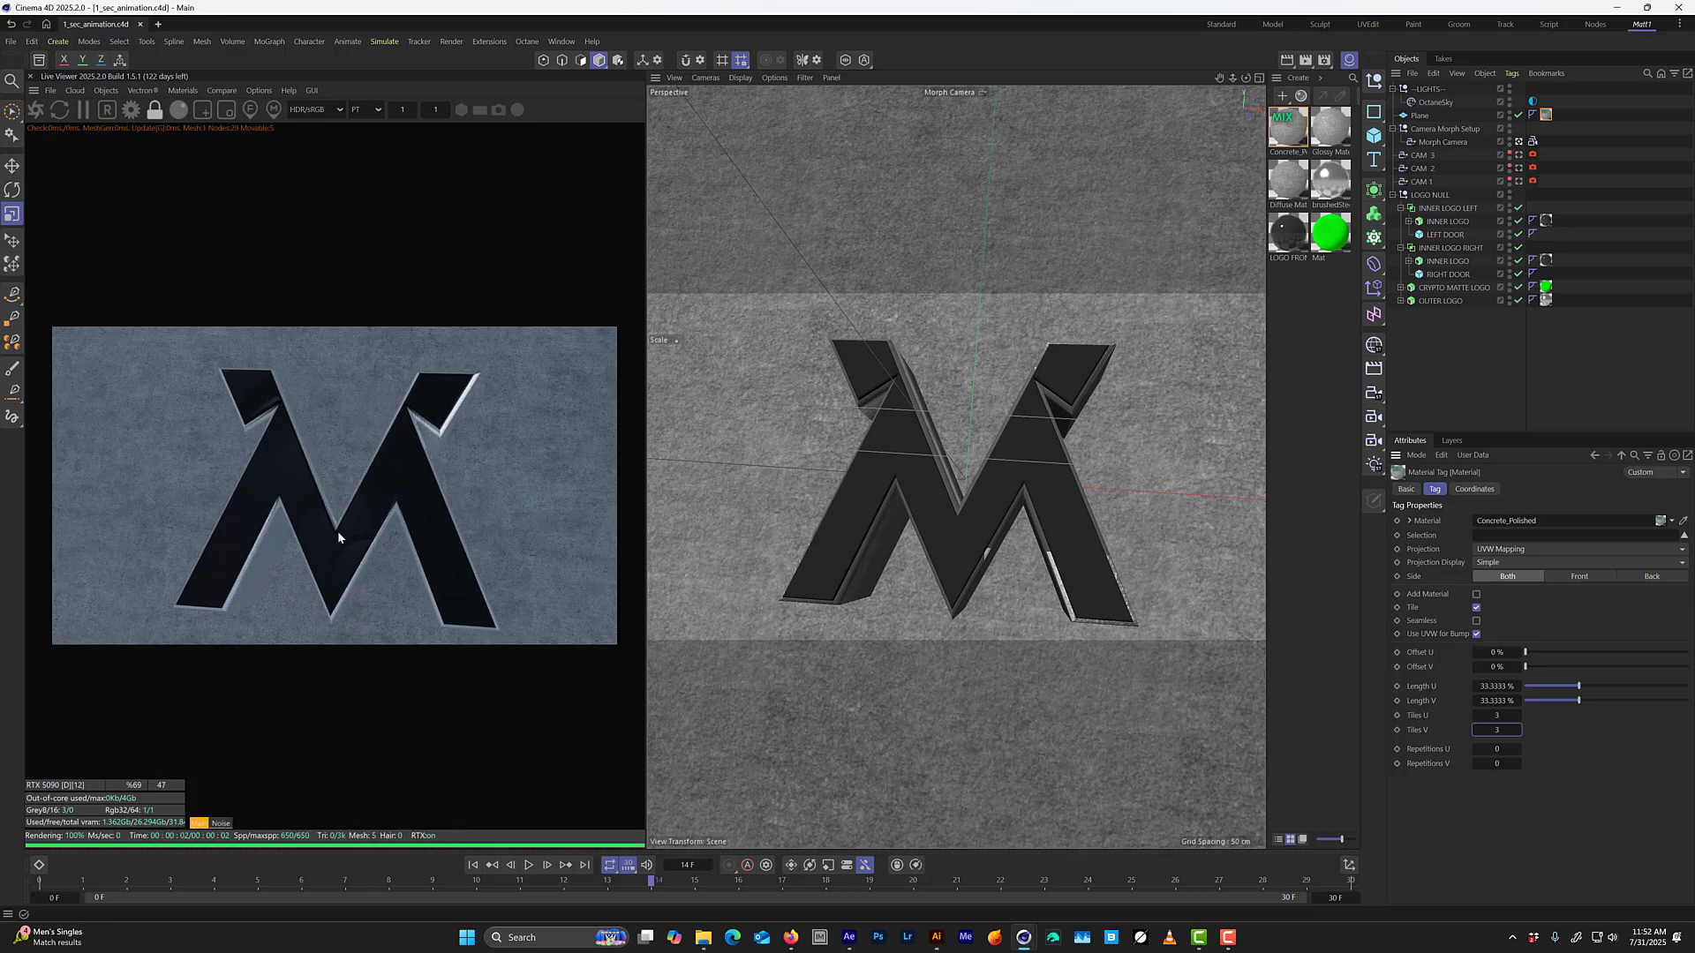
Open Concrete_Polished in an enlarged Octane Node Editor and auto-arrange its entire node hierarchy.
double_click(1290, 135)
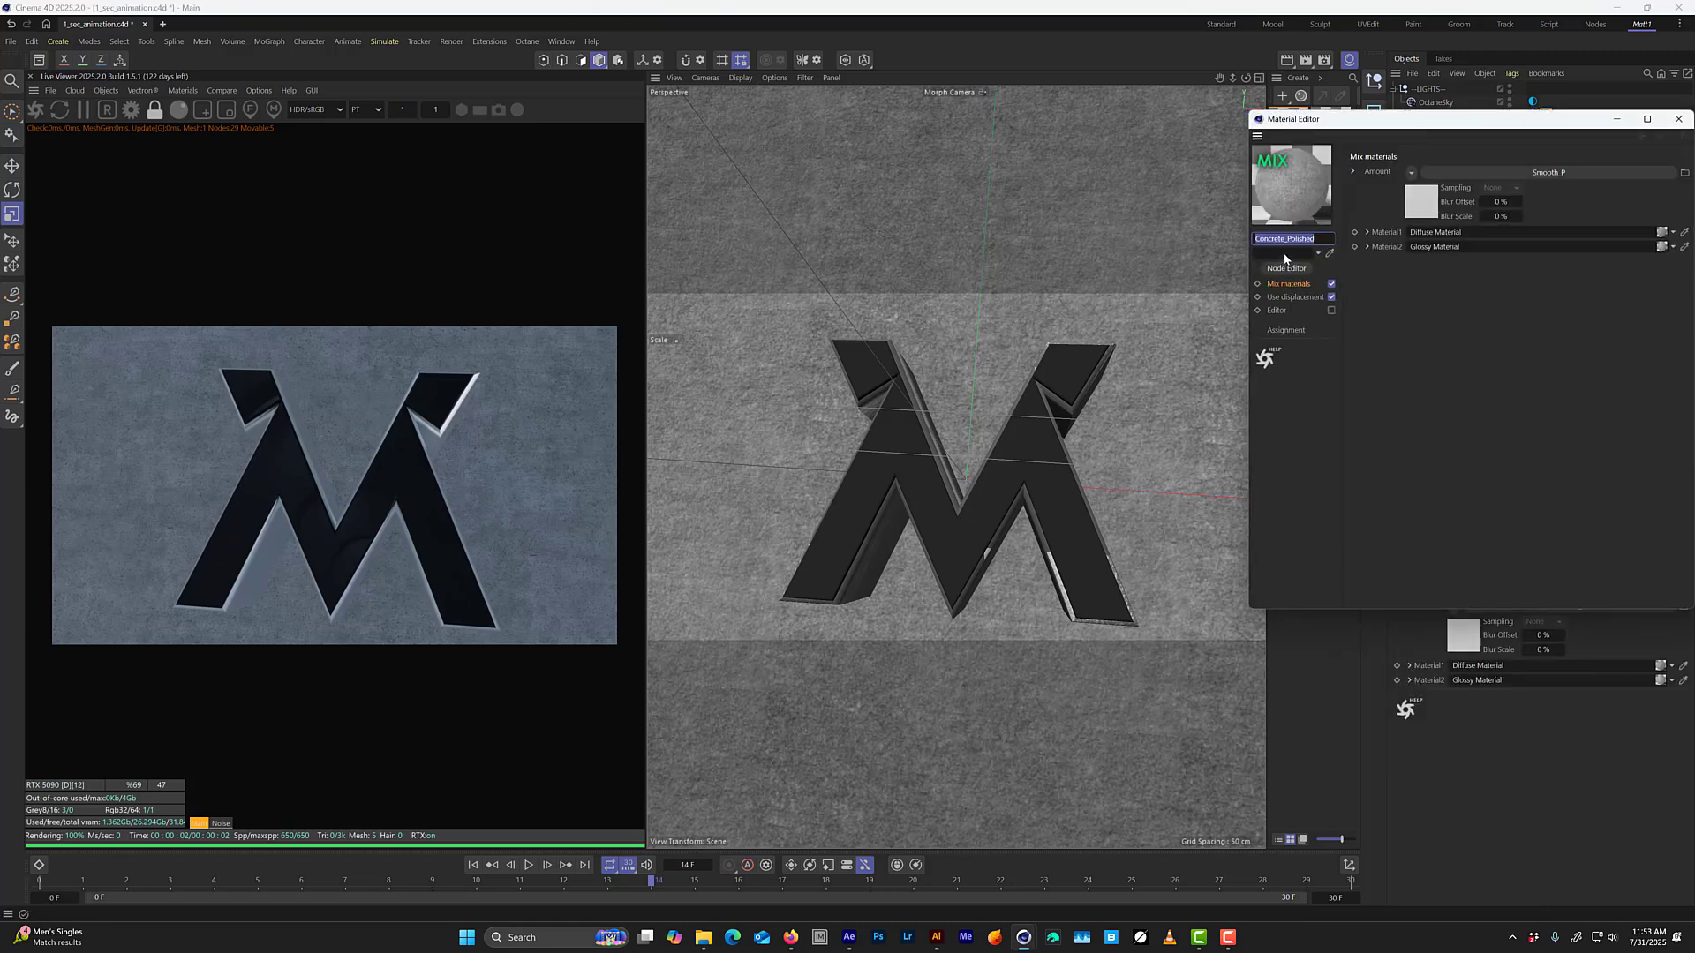
click(1286, 267)
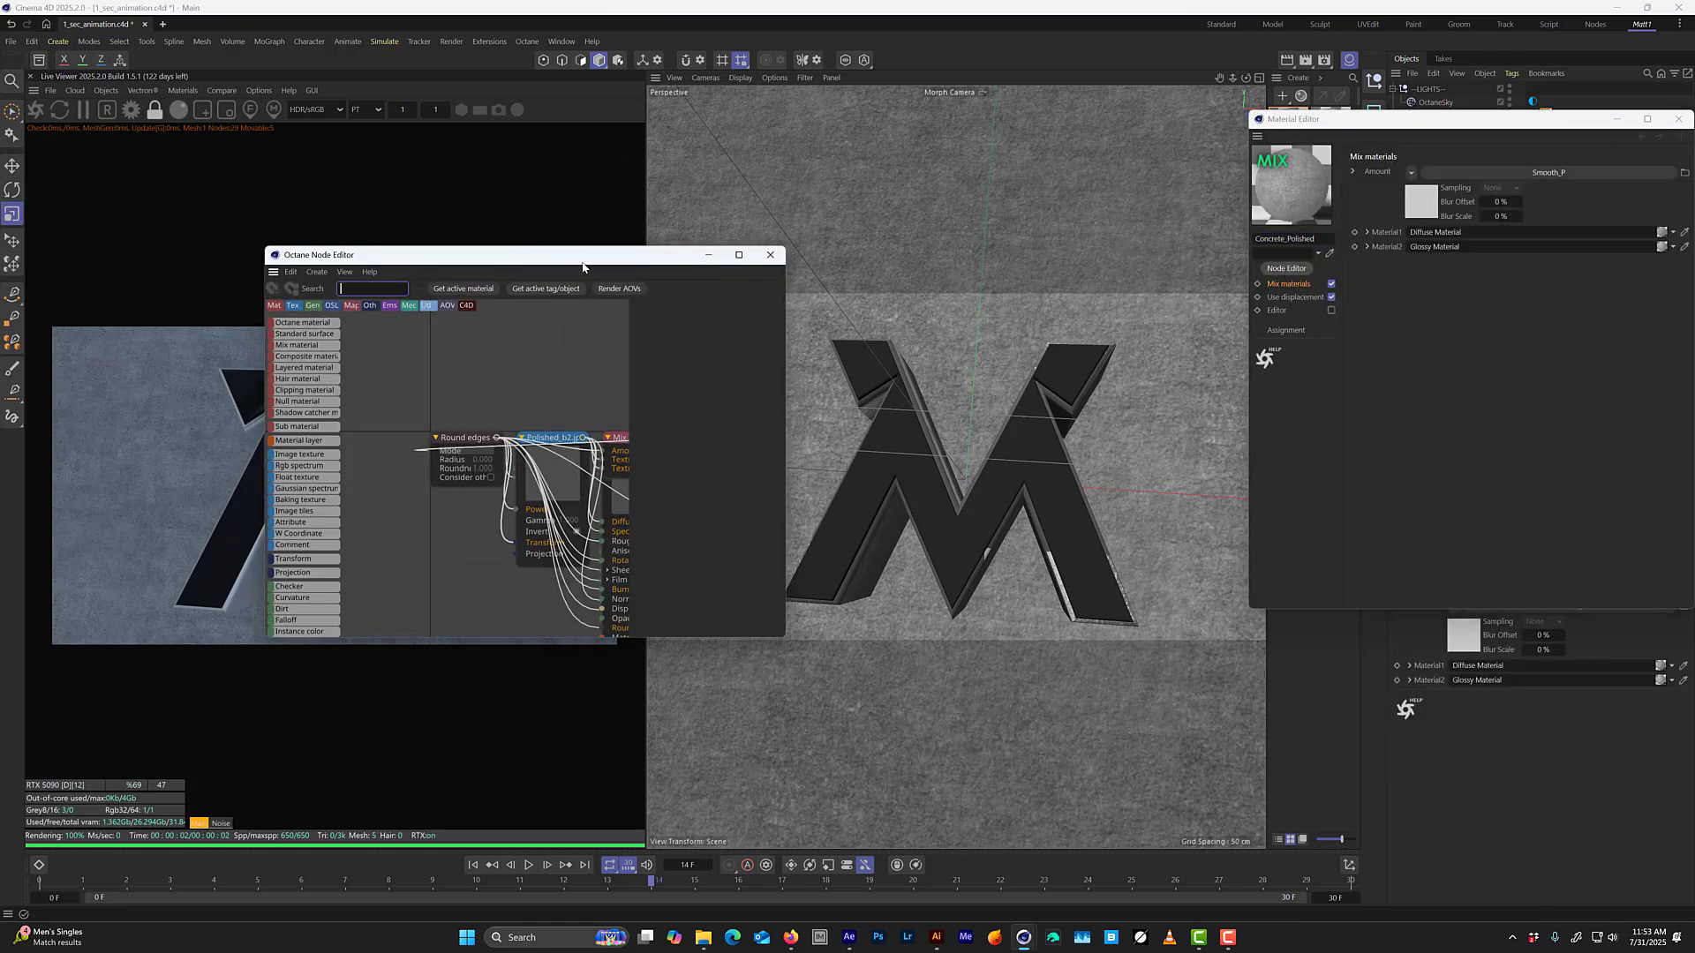
drag(583, 267, 793, 98)
drag(995, 468, 1409, 650)
right_click(970, 320)
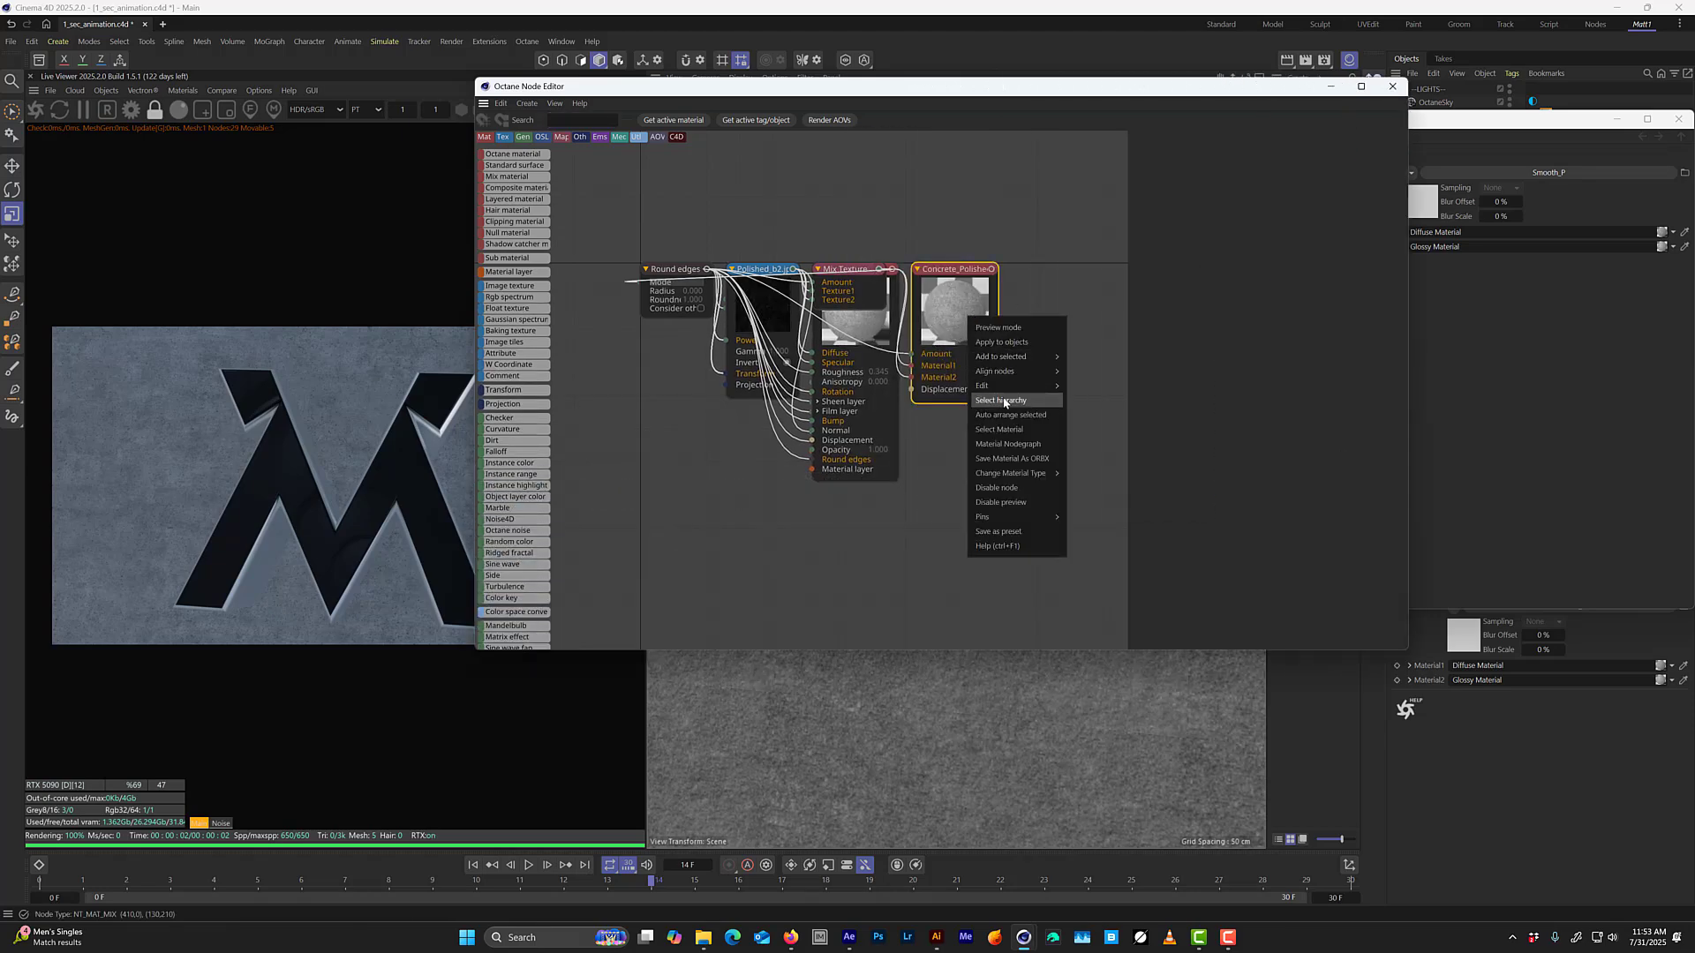
click(1004, 402)
right_click(969, 345)
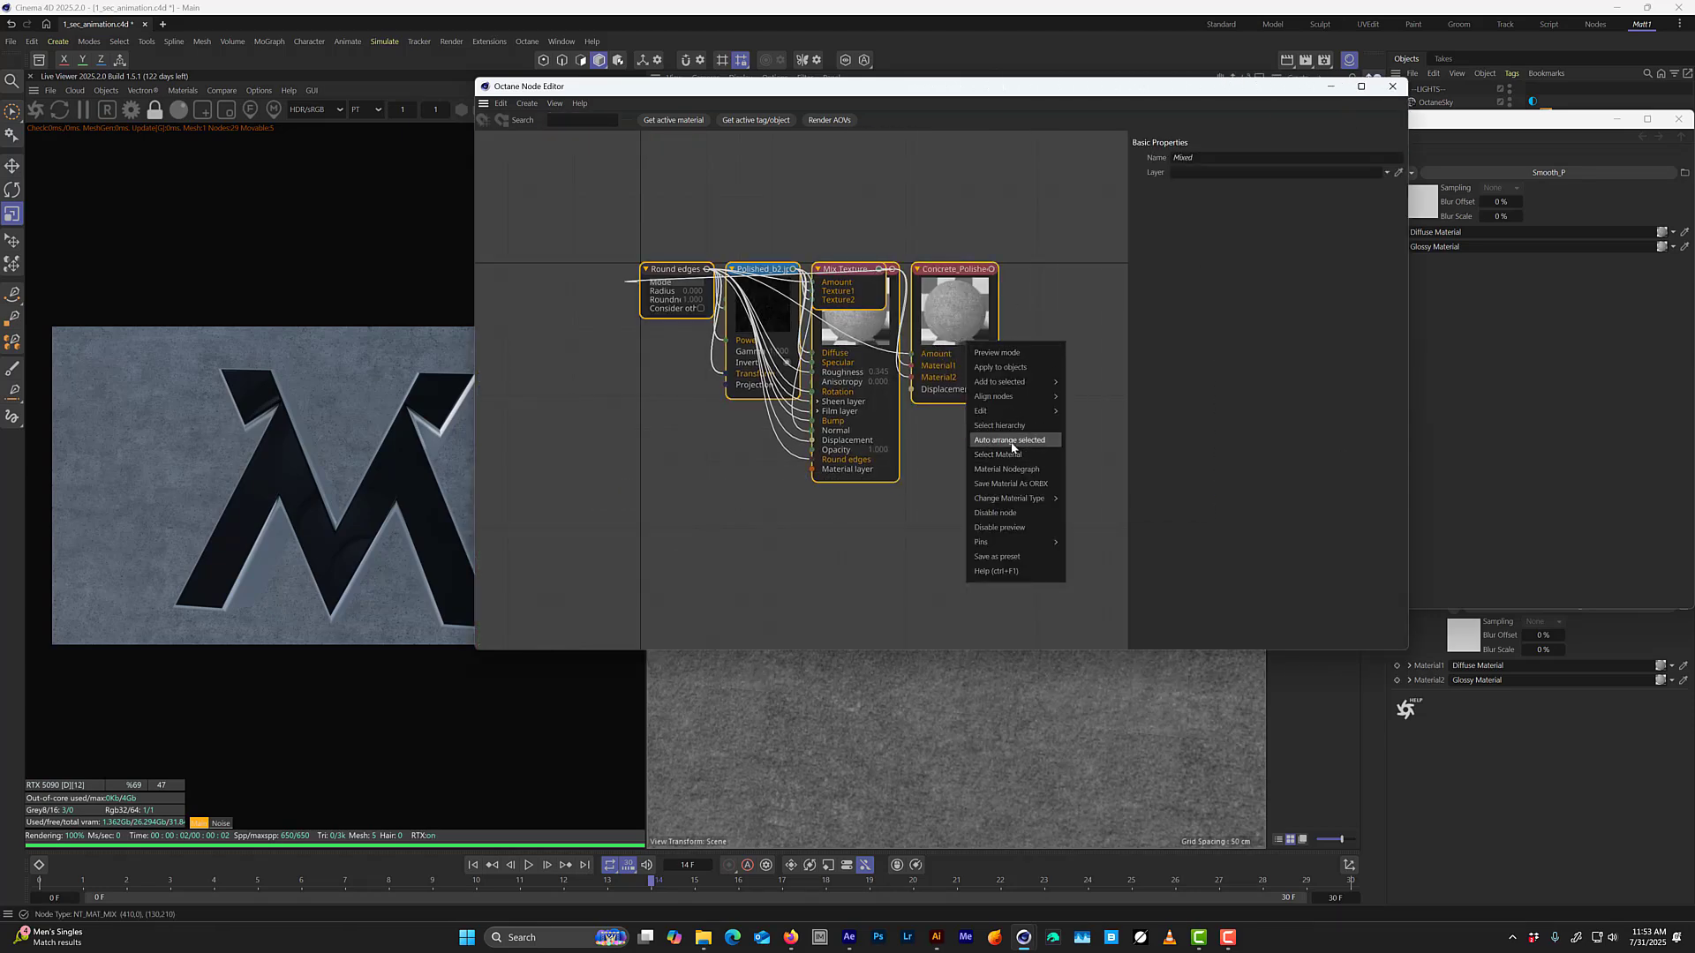
click(1013, 440)
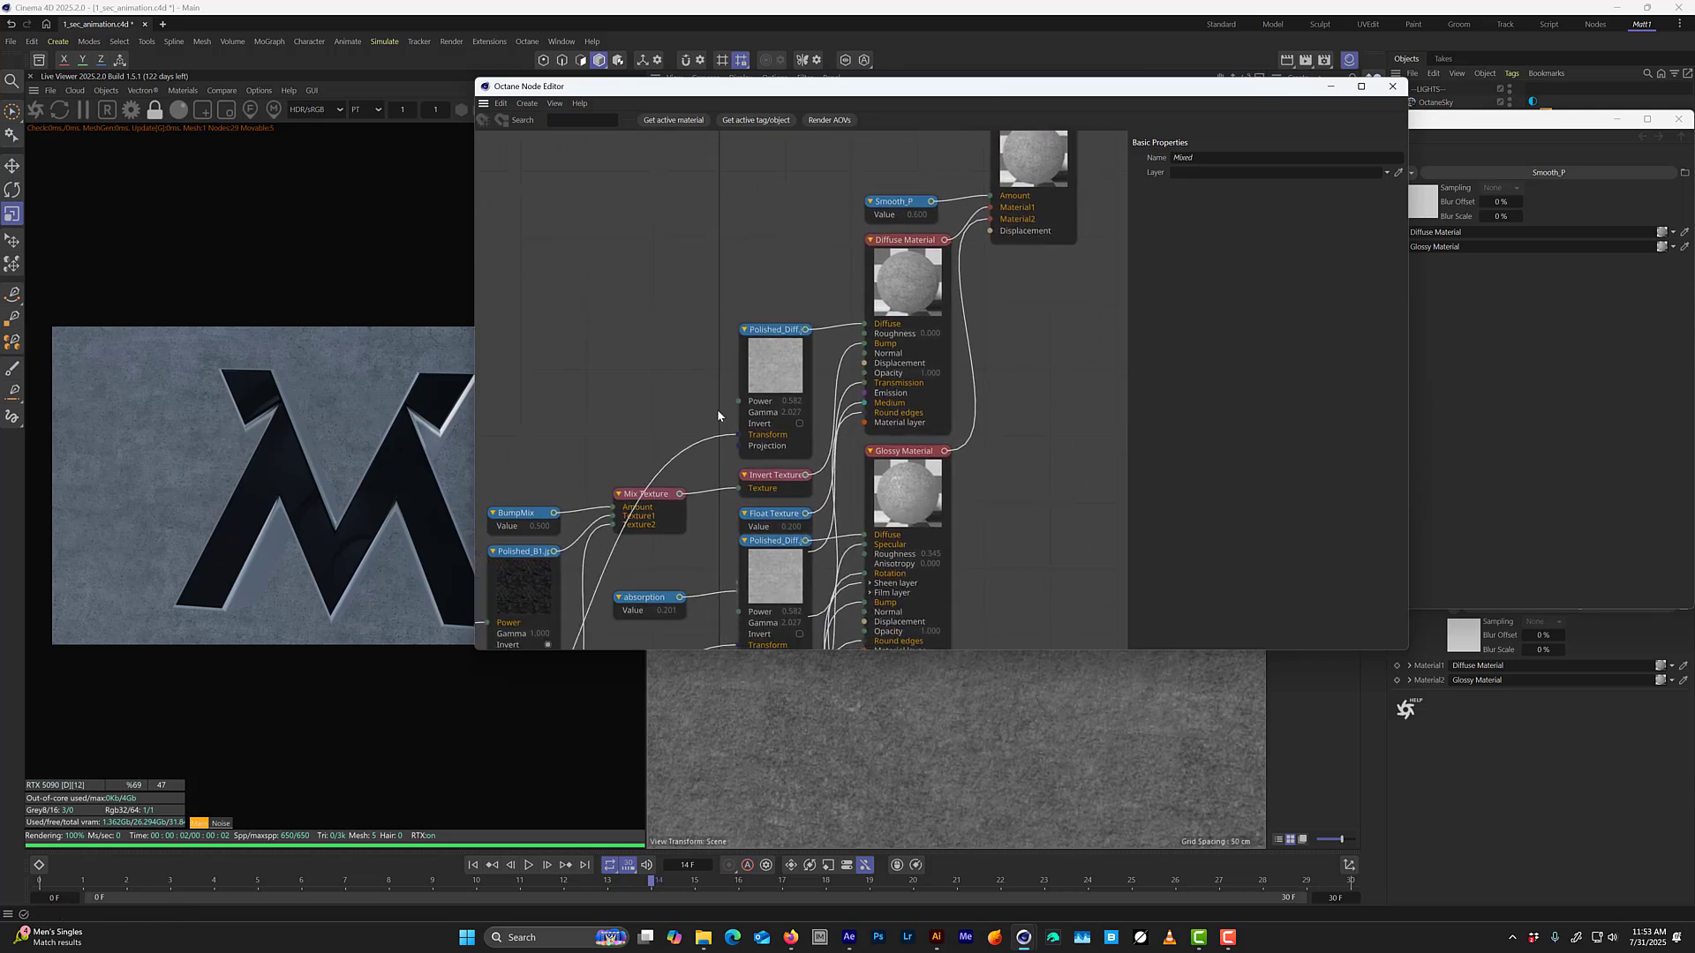
Move the two Polished_Diff image texture nodes next to each other in free space and select both.
drag(760, 371, 690, 313)
middle_drag(829, 481, 869, 382)
drag(819, 443, 728, 278)
middle_drag(728, 277, 716, 299)
drag(715, 234, 685, 204)
middle_drag(760, 275, 730, 330)
drag(756, 272, 685, 433)
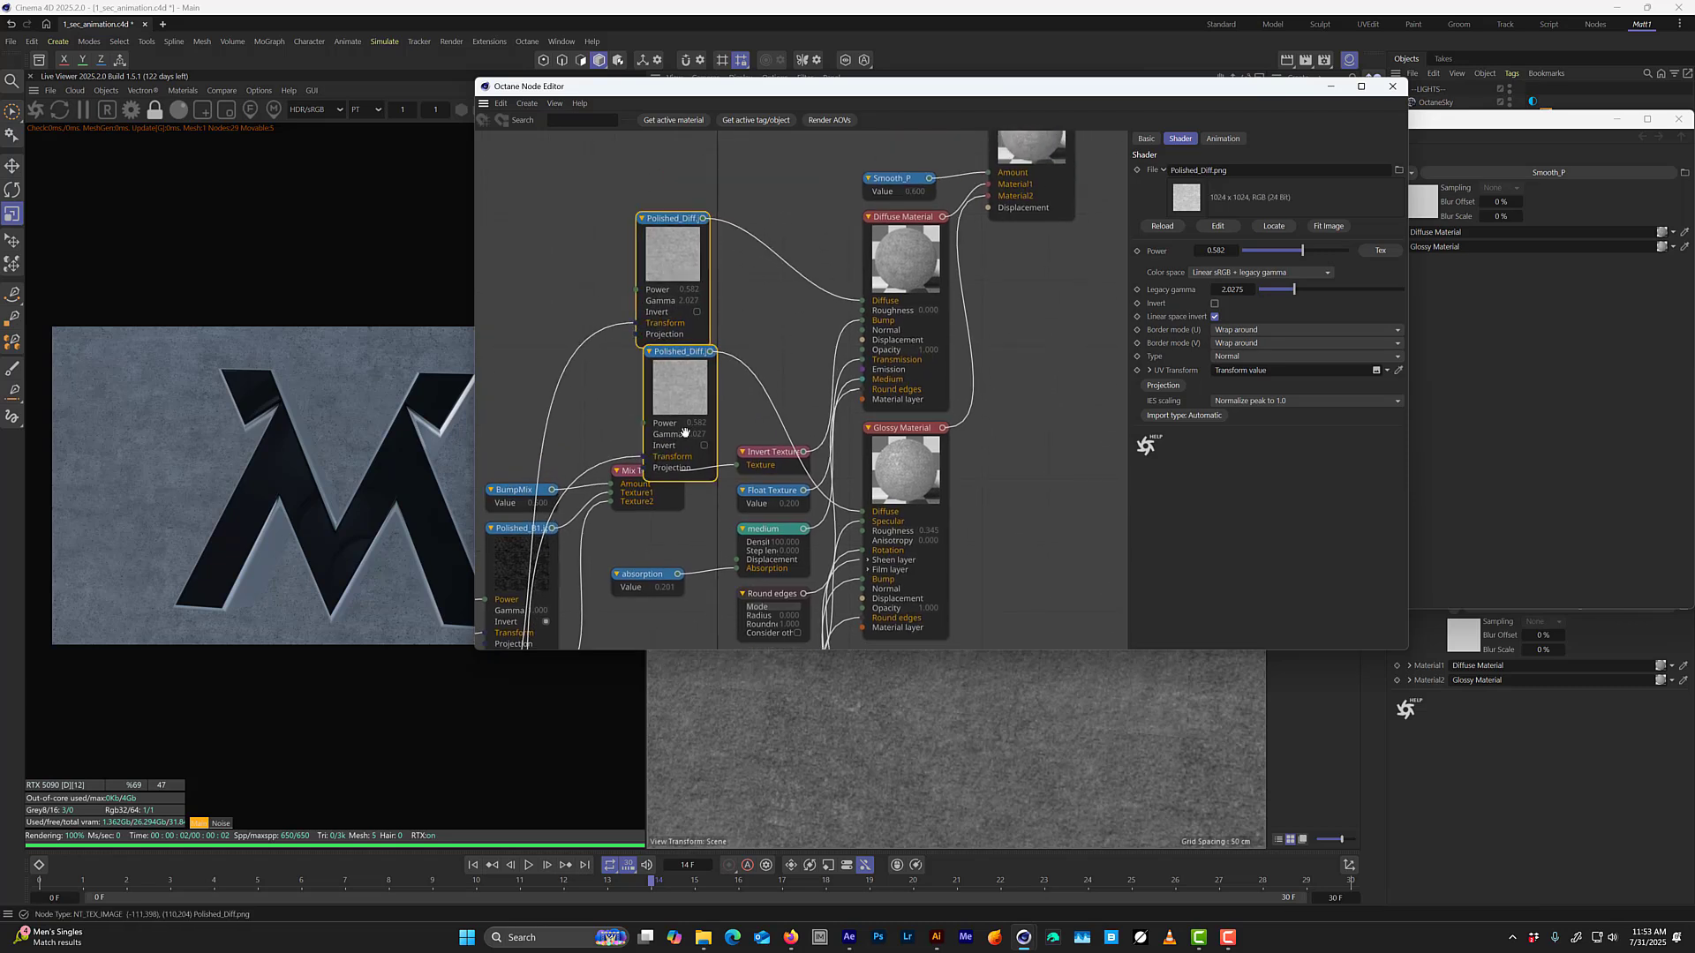
middle_drag(684, 431, 669, 460)
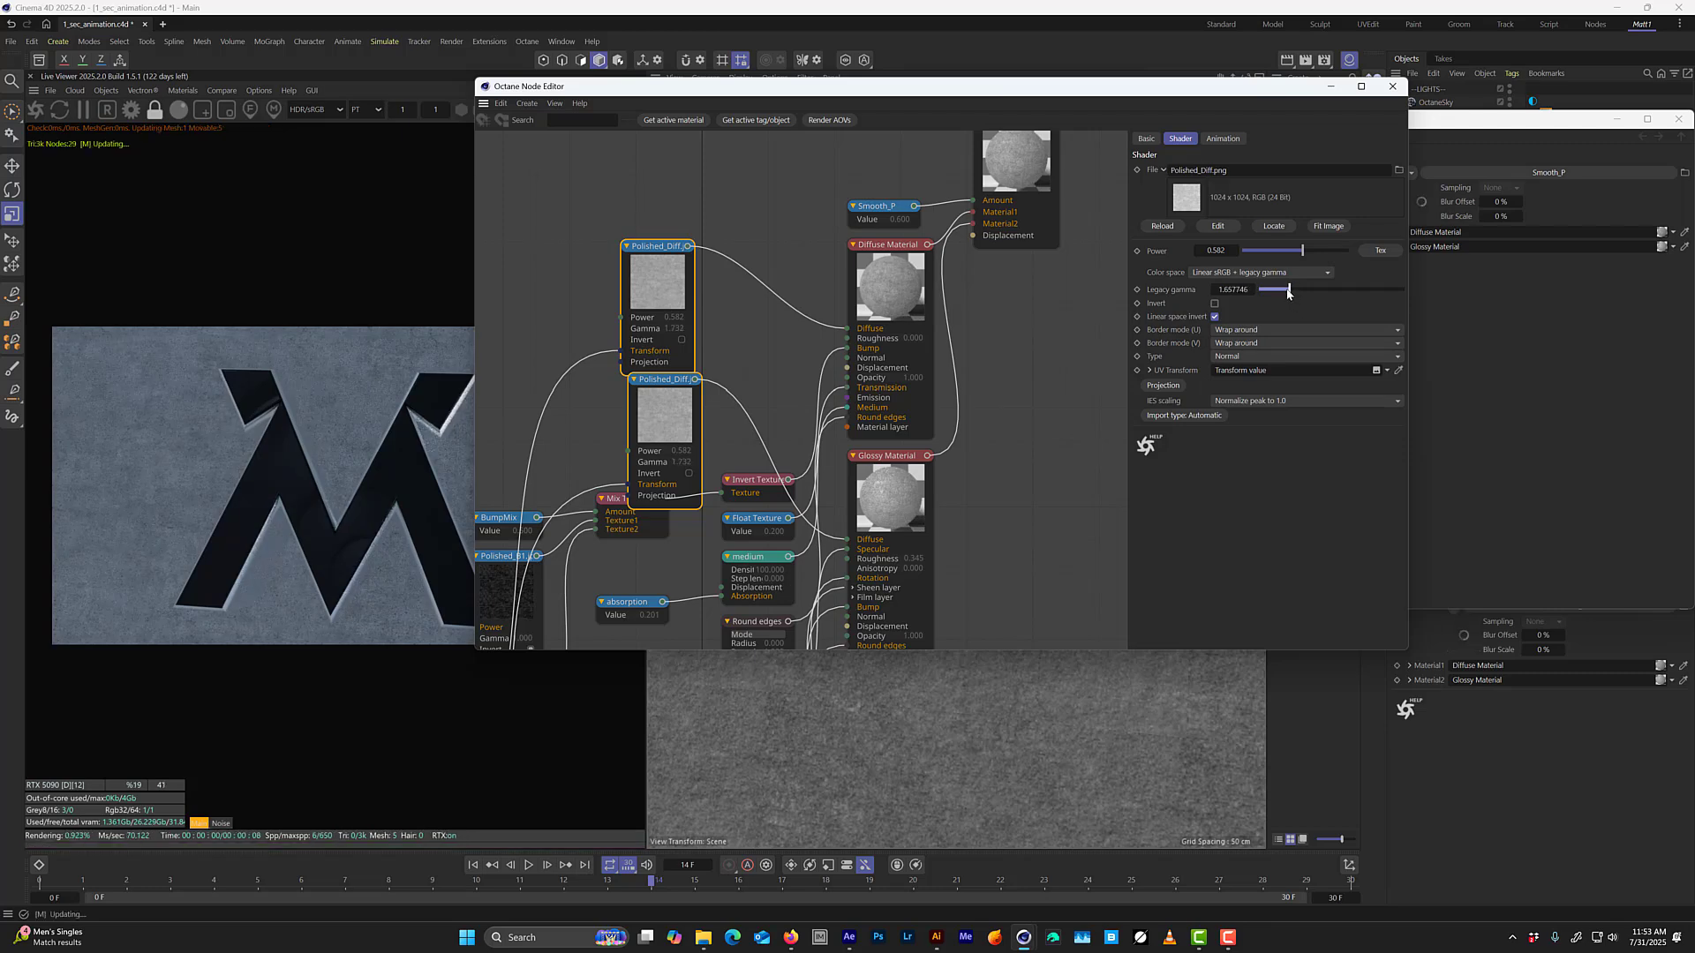
Darken the concrete by raising both Polished_Diff textures' legacy gamma to about 5.81 with power kept at 0.582, close the editors and save.
drag(1294, 296, 1234, 252)
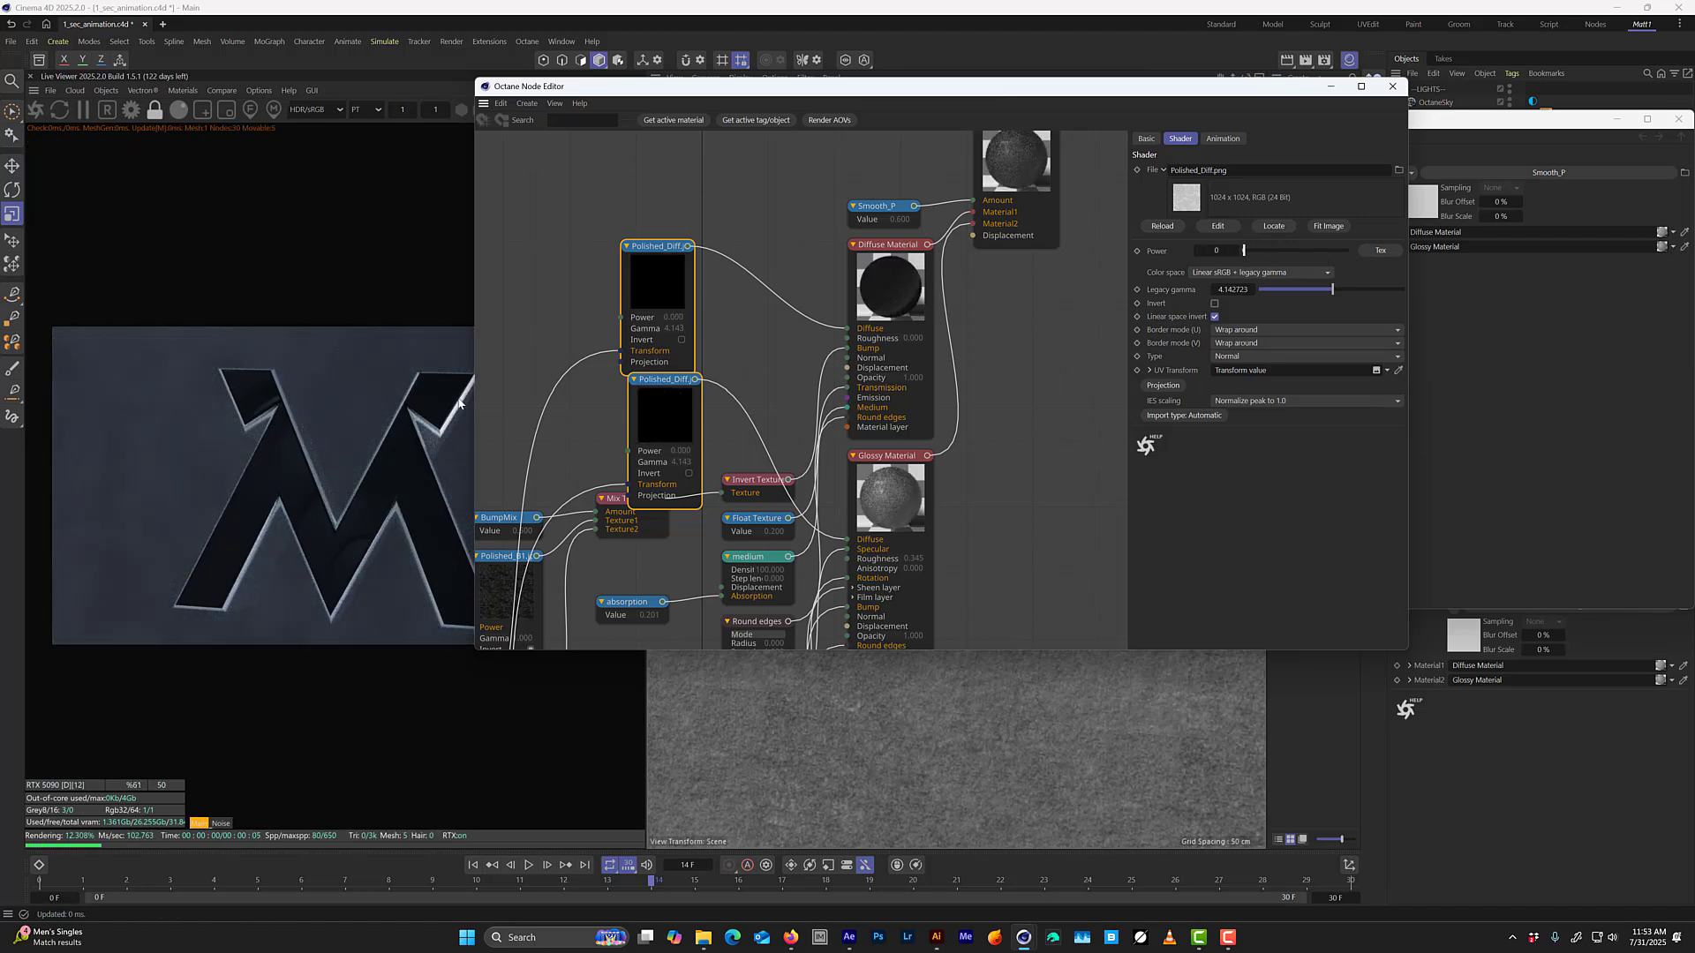
key(ctrl+z)
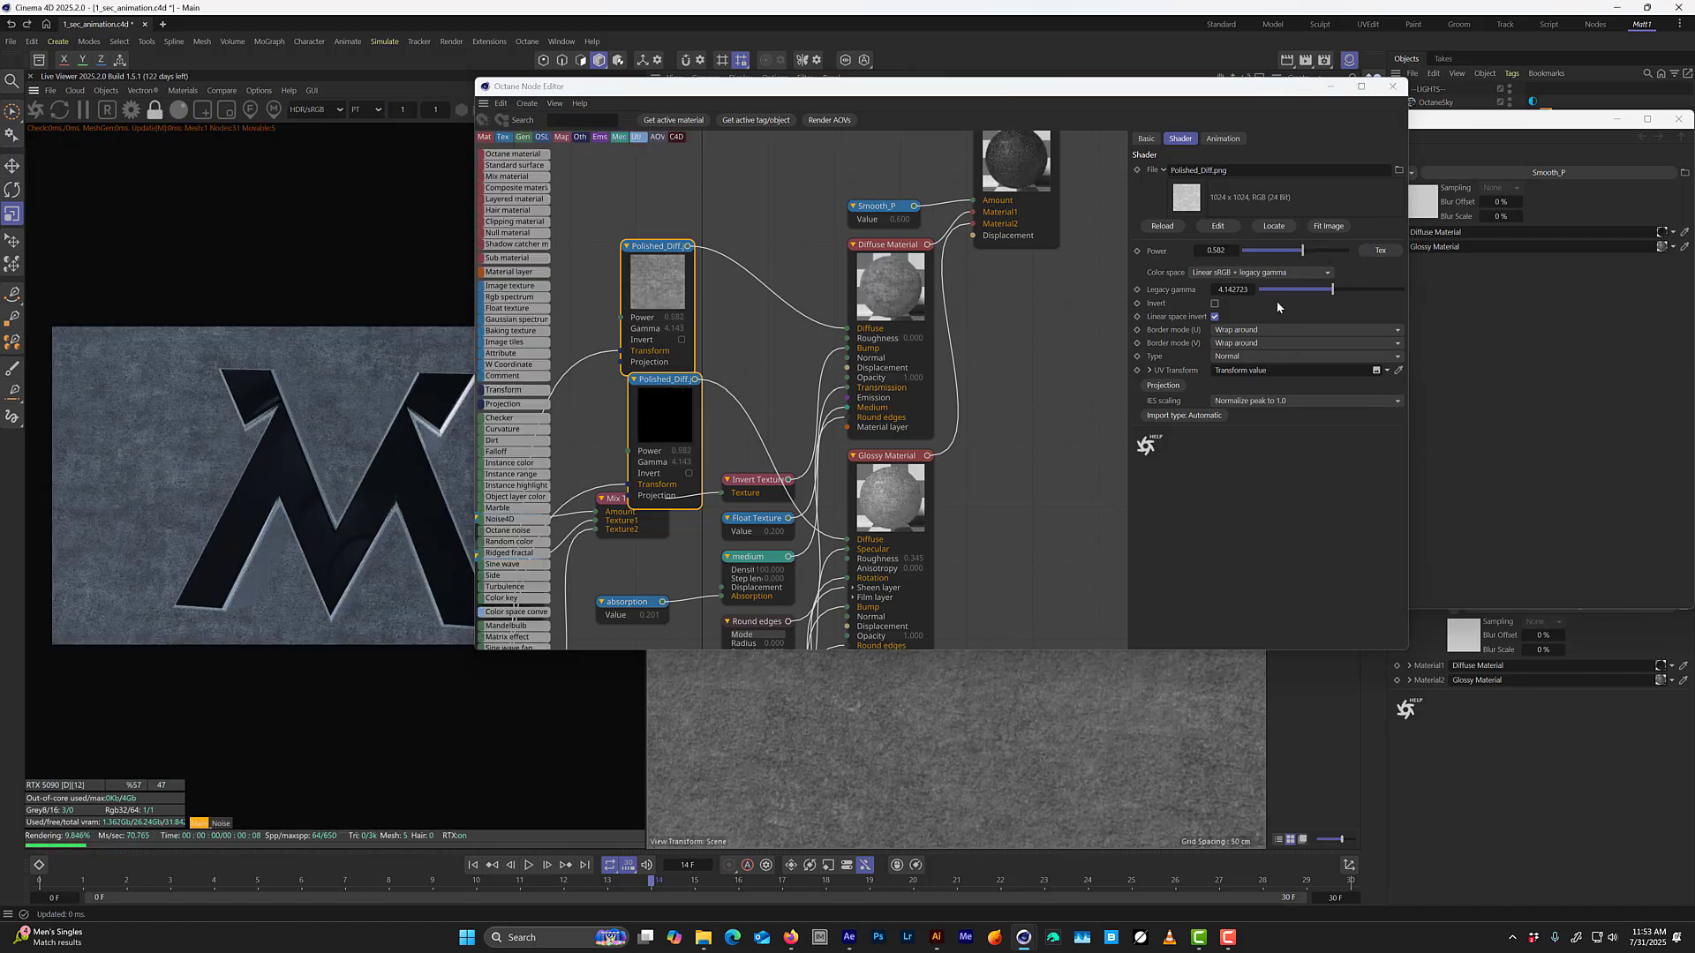
drag(1332, 289, 1367, 290)
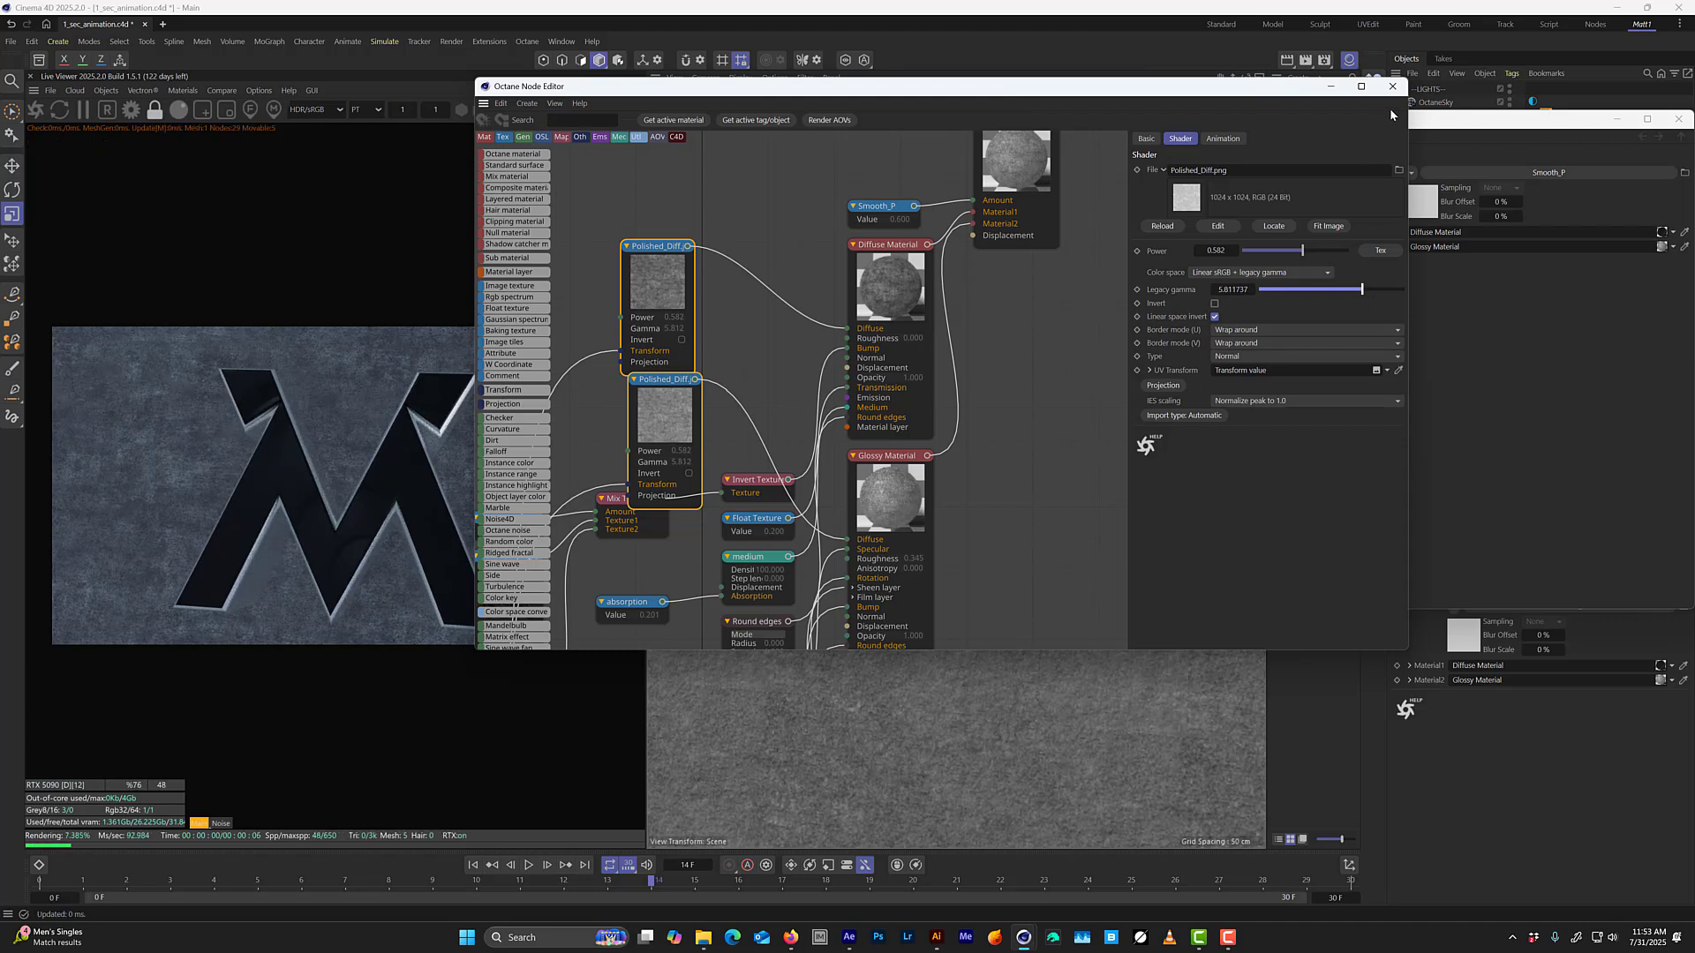
click(1392, 85)
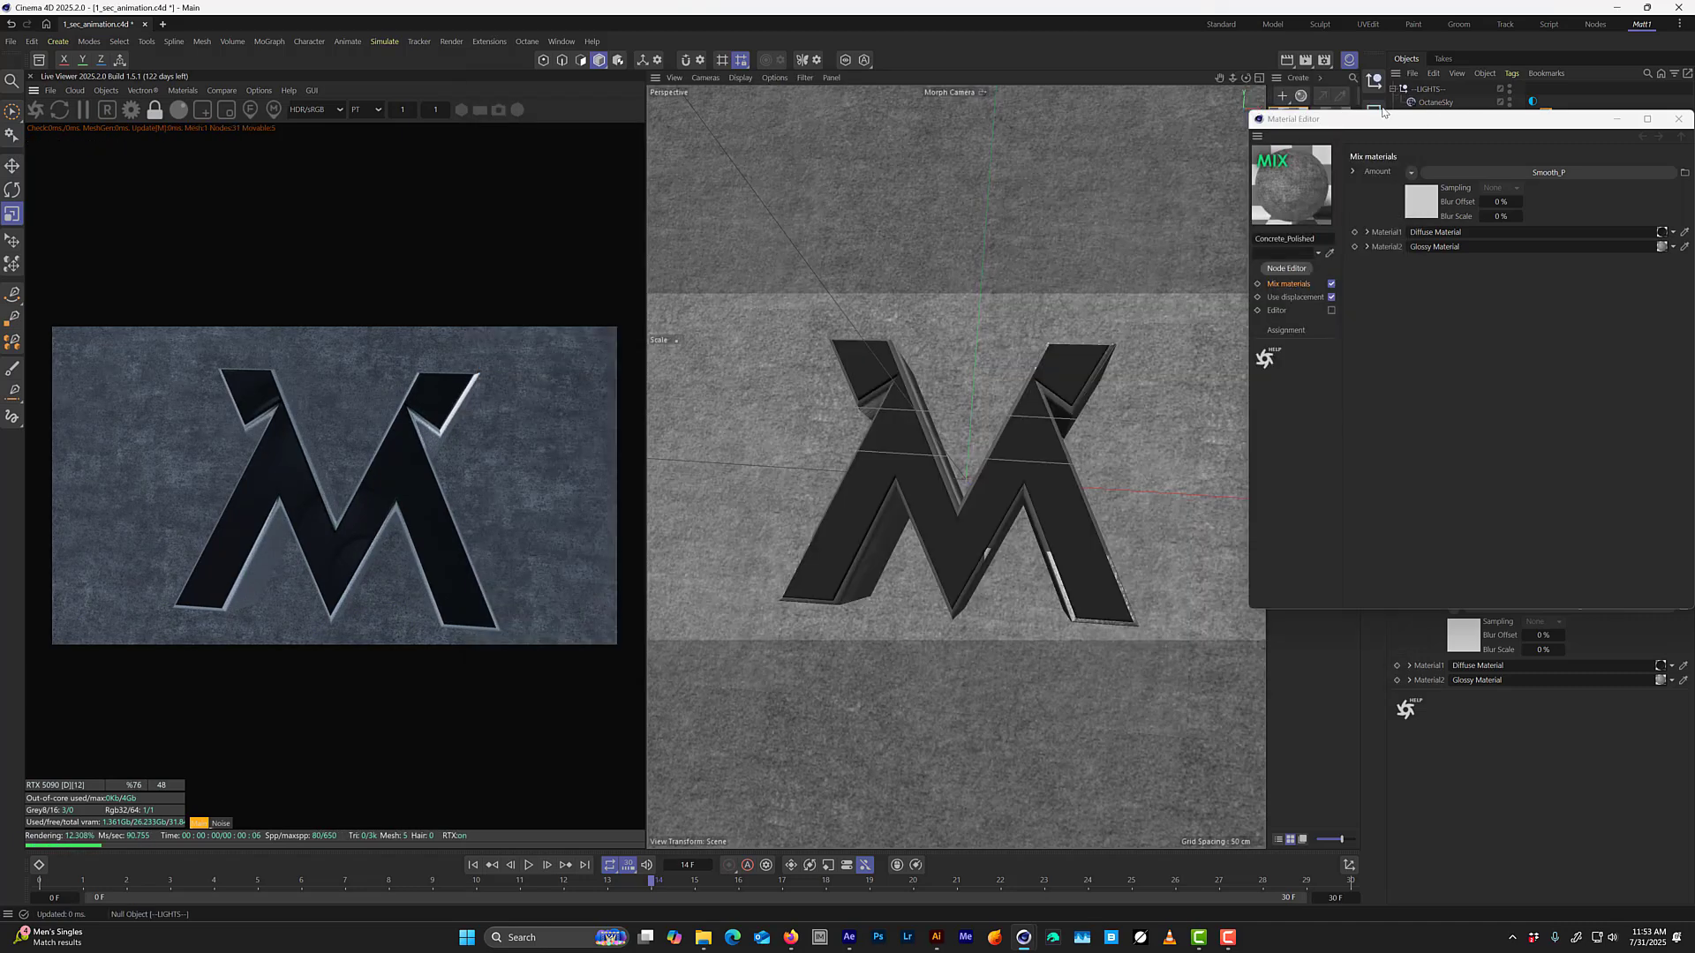
click(1678, 119)
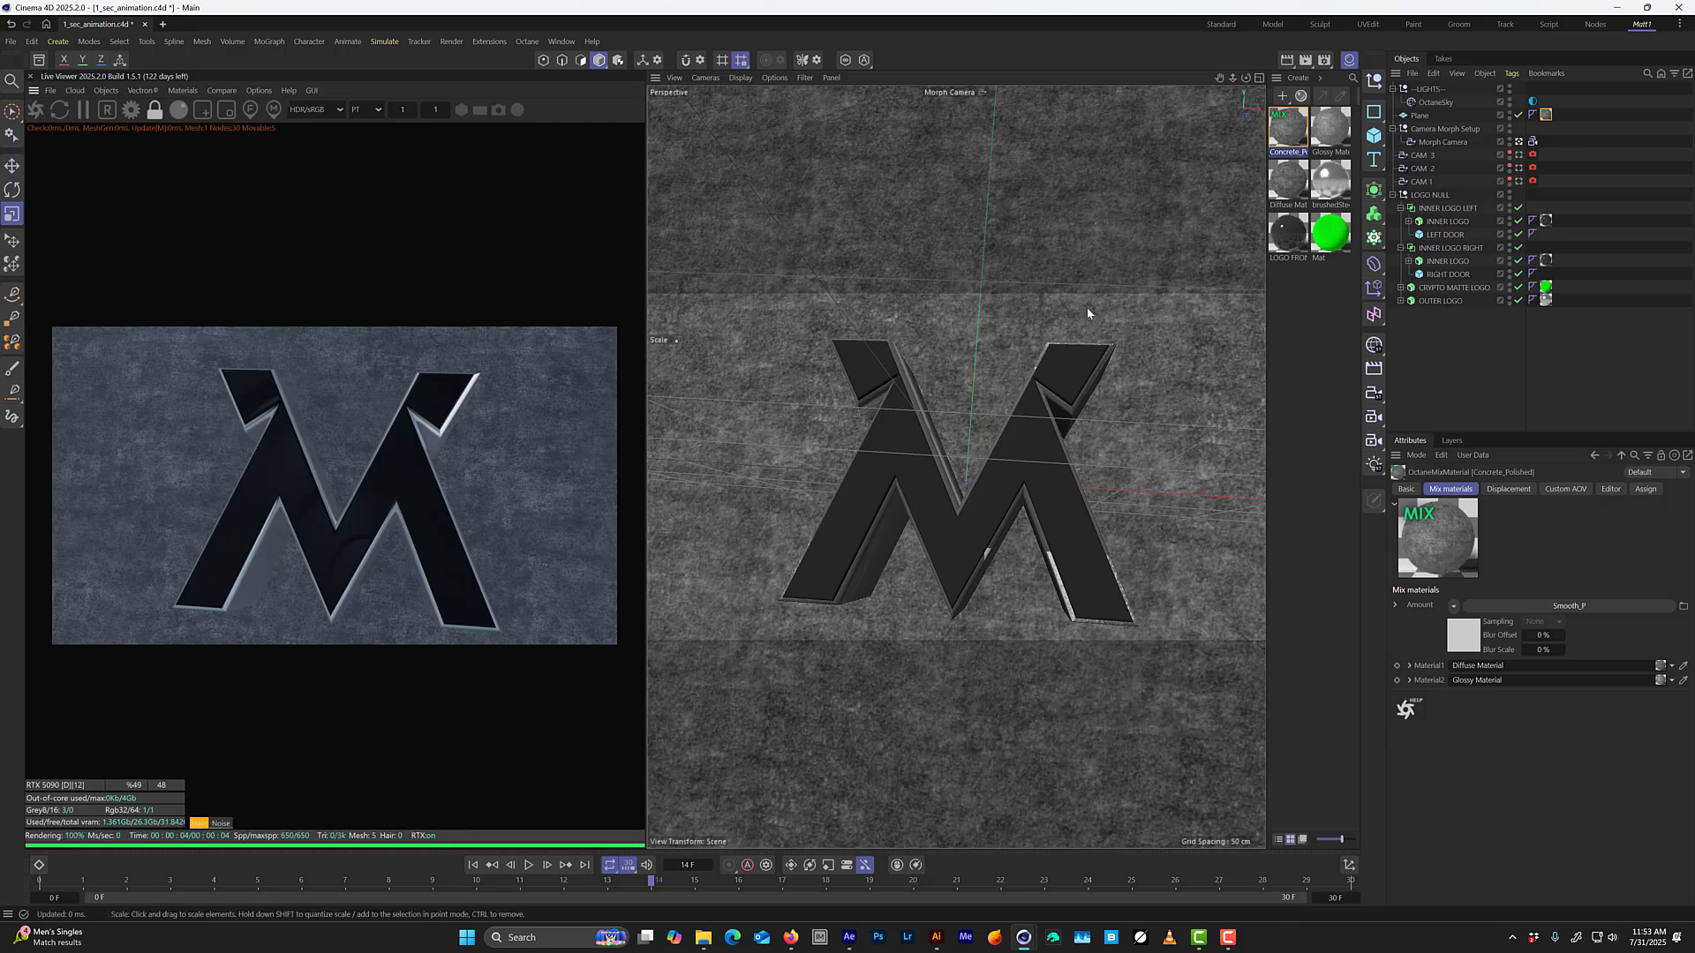
key(ctrl+s)
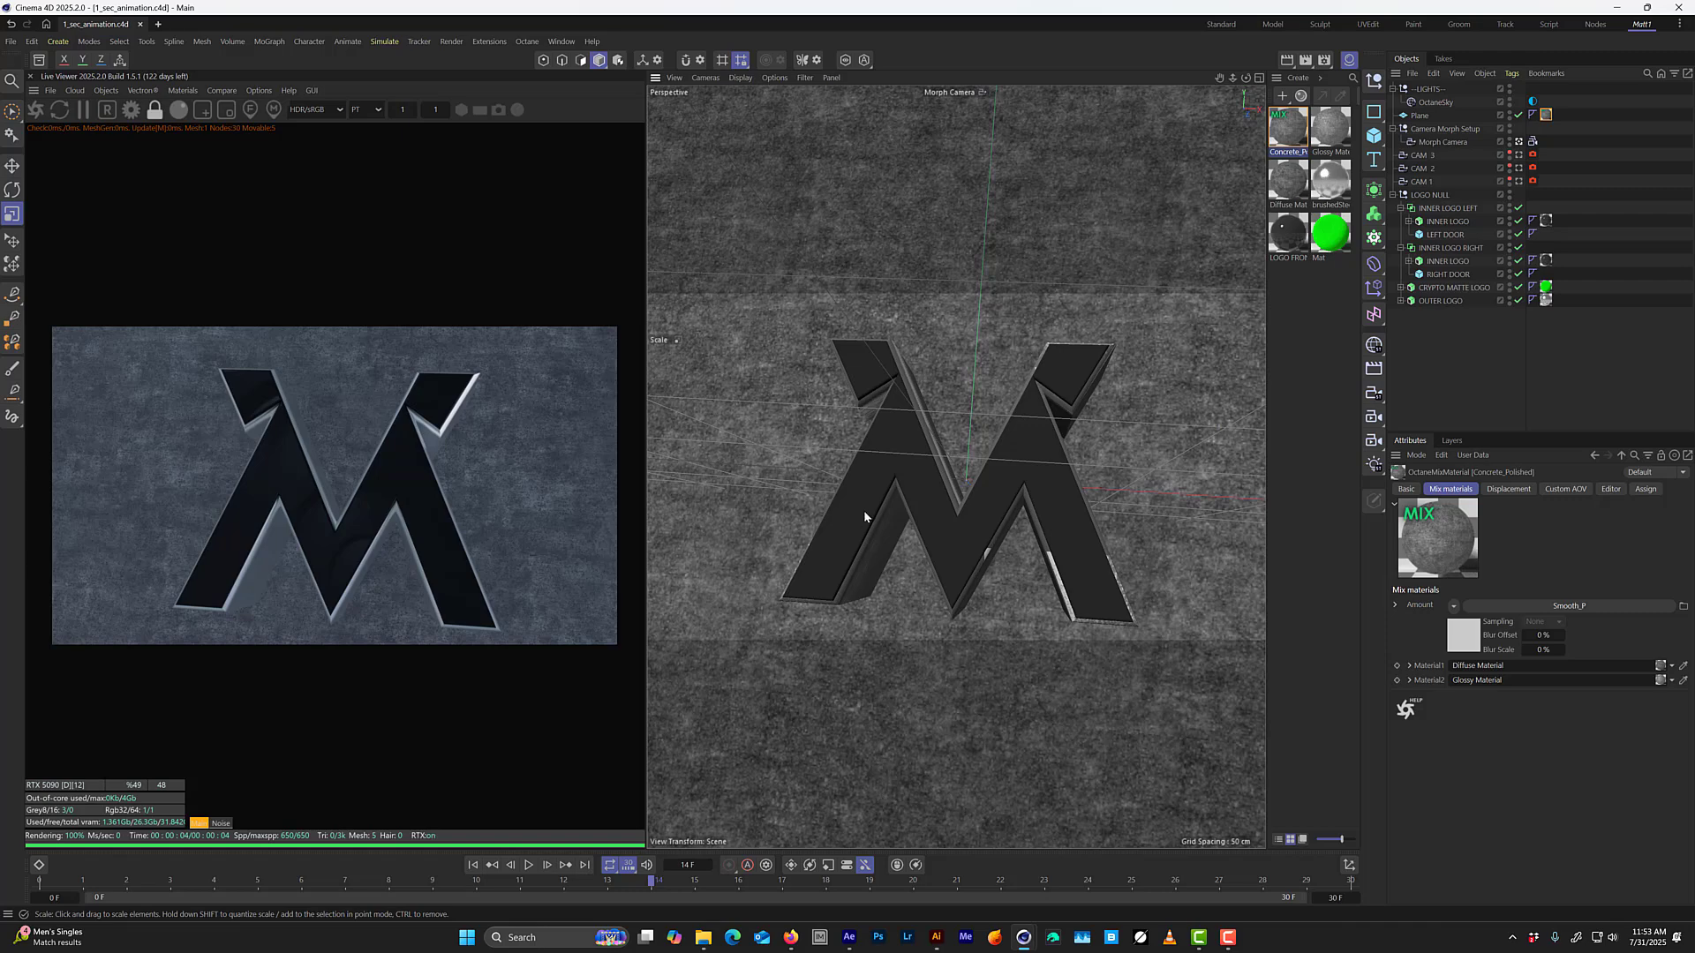
Hide the material manager, add an Octane area light and rotate it to lie horizontally, facing down.
click(1348, 60)
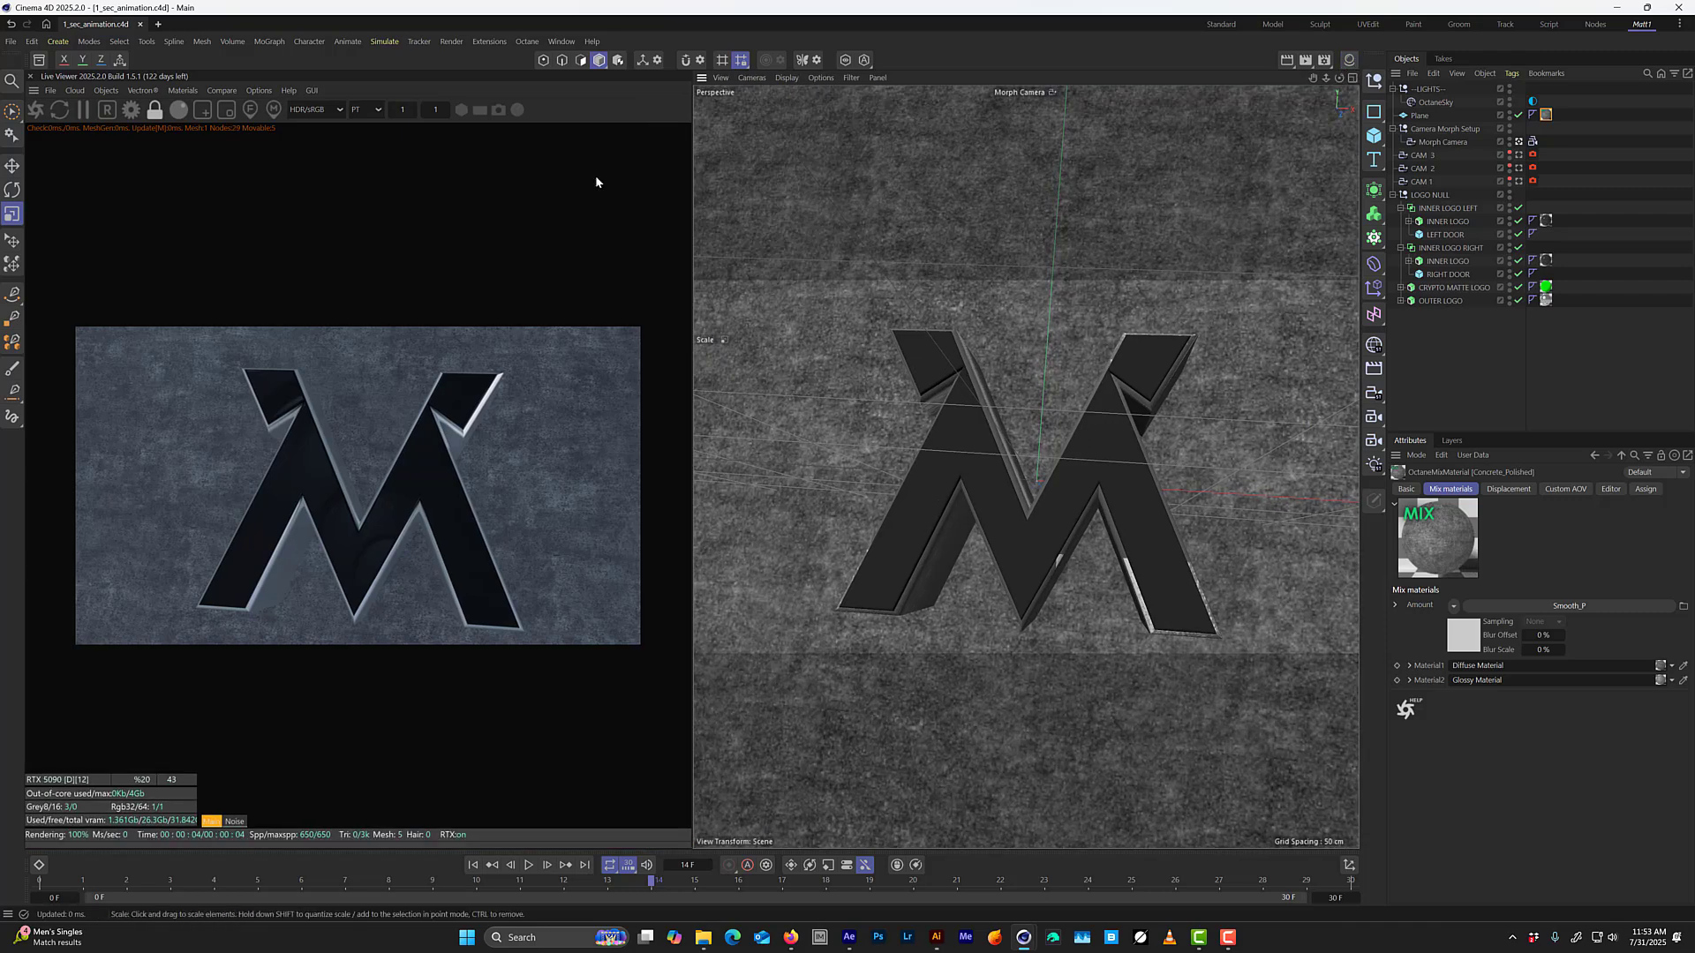
click(108, 91)
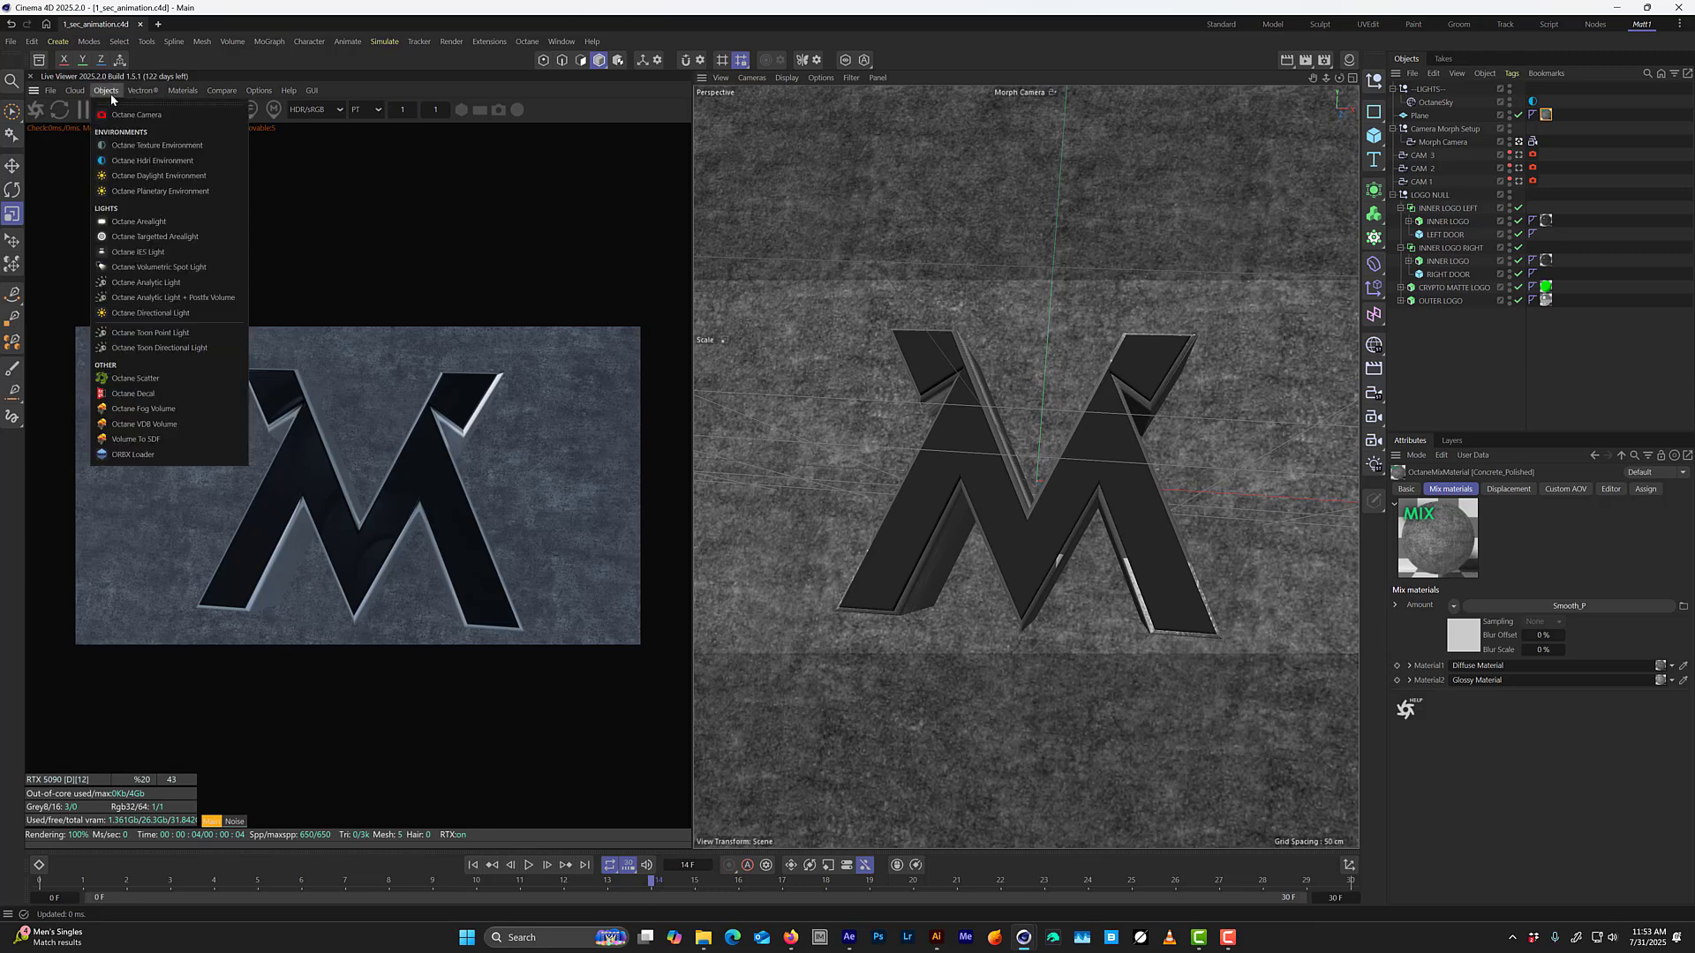
click(141, 221)
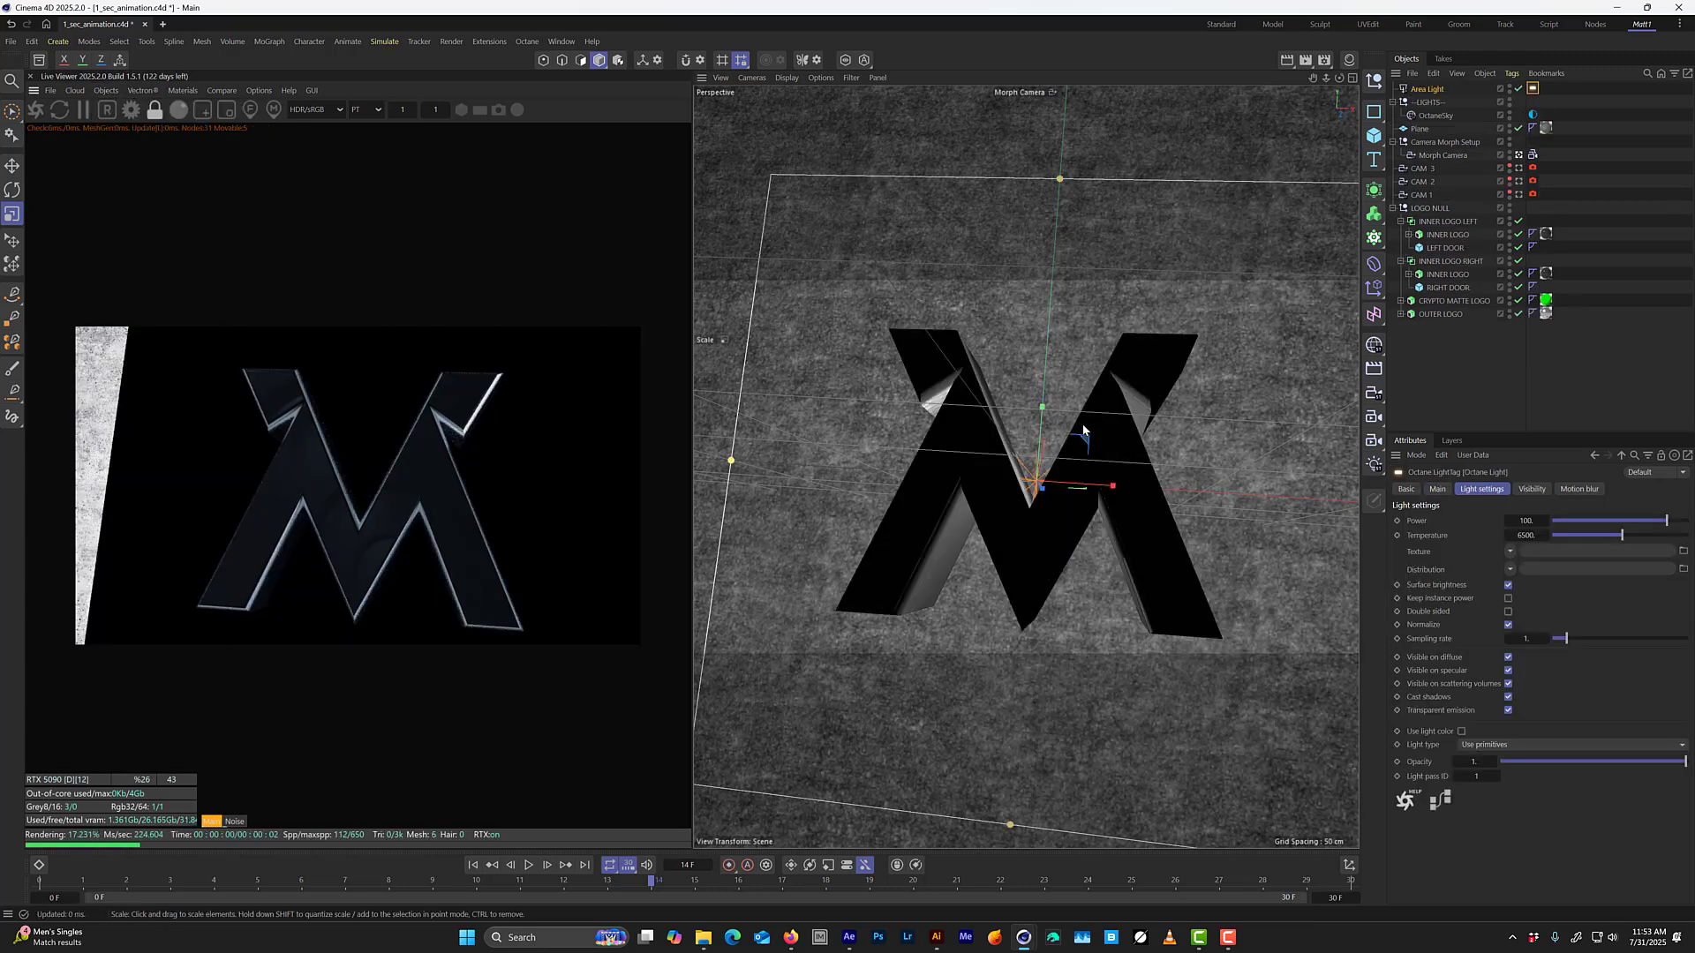
key(r)
drag(1031, 500, 1040, 358)
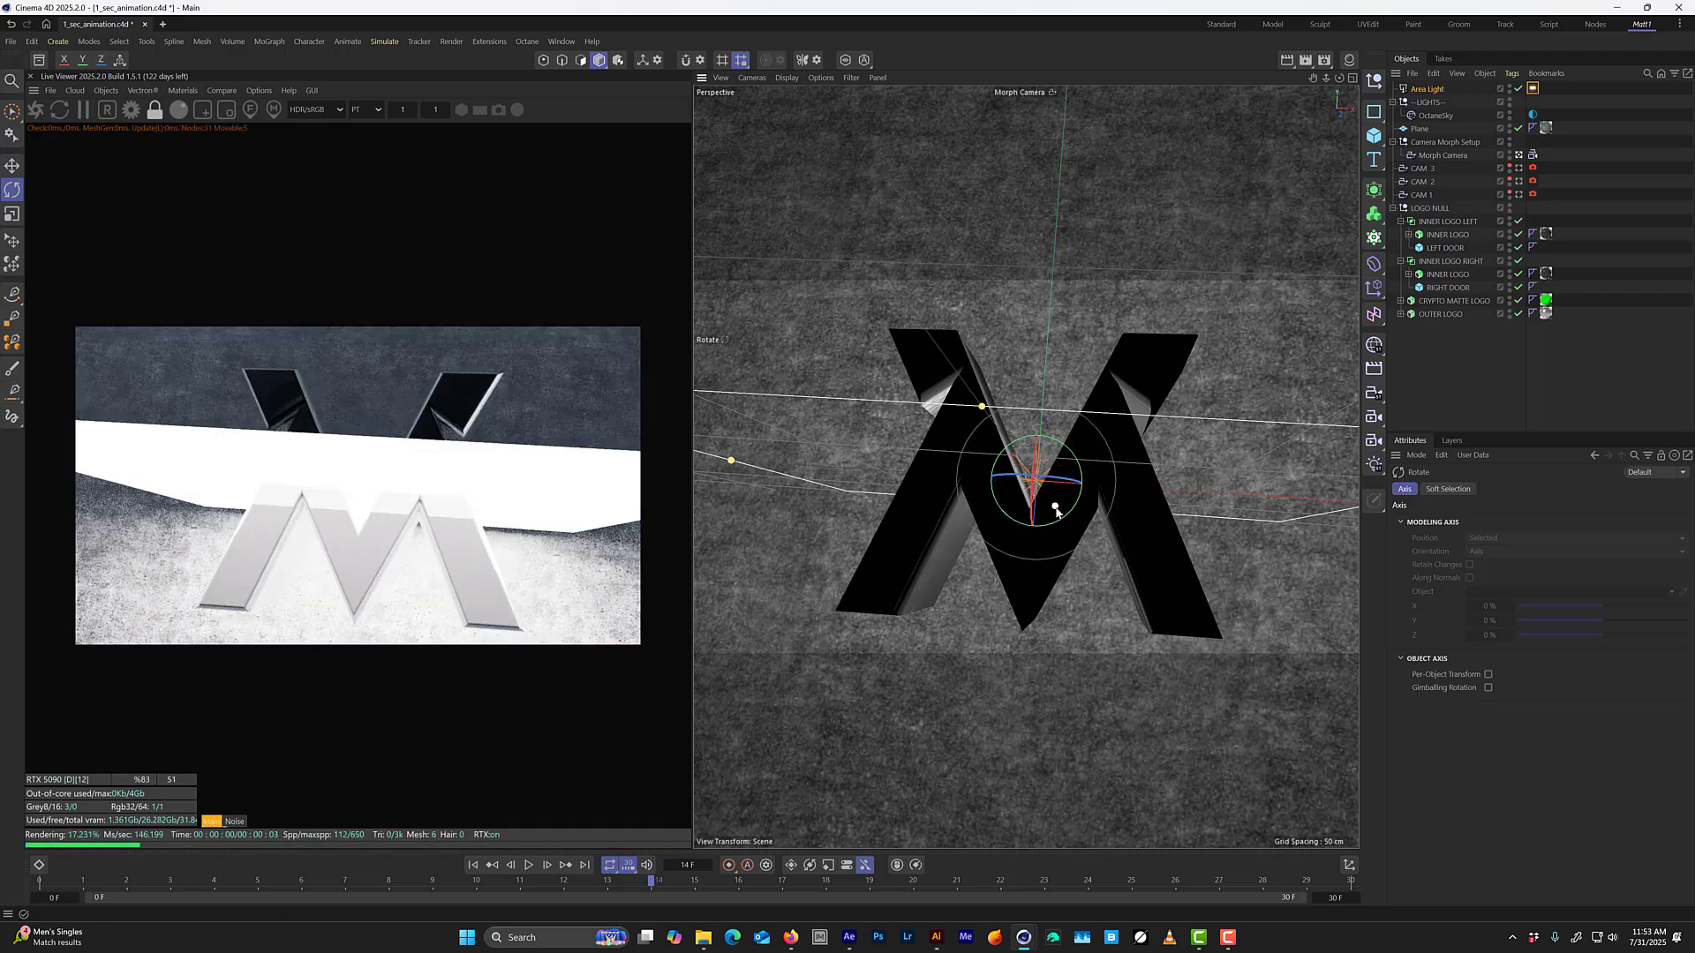
drag(1047, 497, 1041, 483)
key(e)
Move the area light above and slightly in front of the logo in the Right view, then return to the perspective view.
middle_click(968, 500)
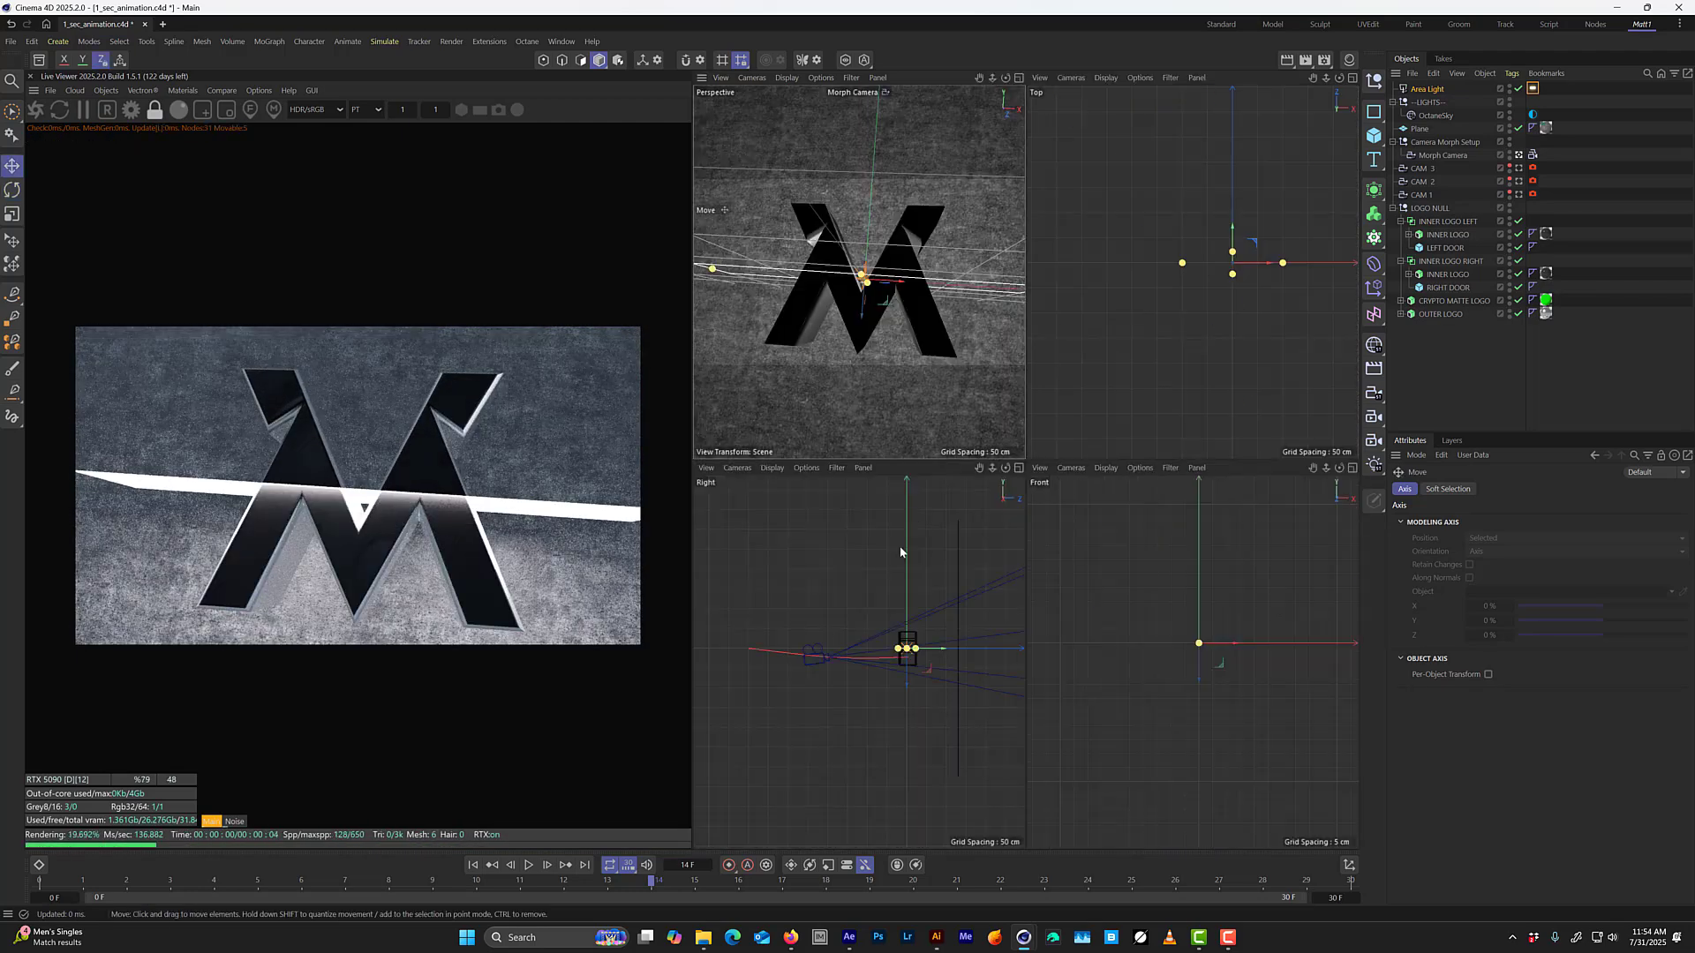
middle_click(902, 552)
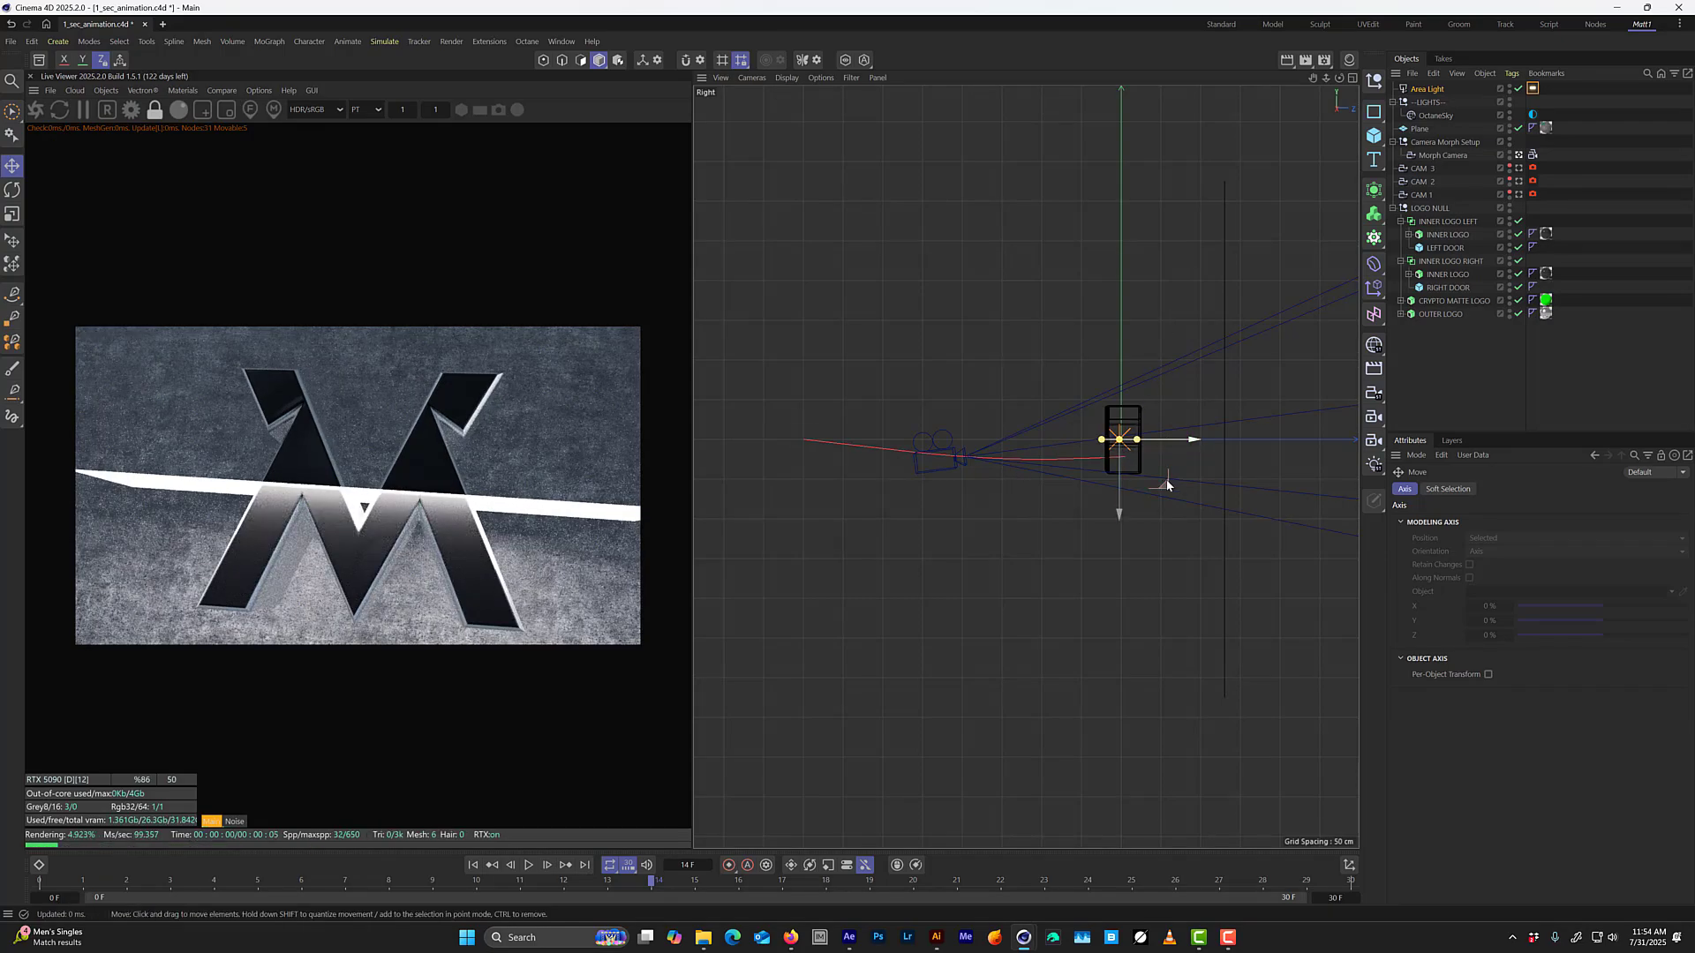
drag(1171, 481, 1149, 429)
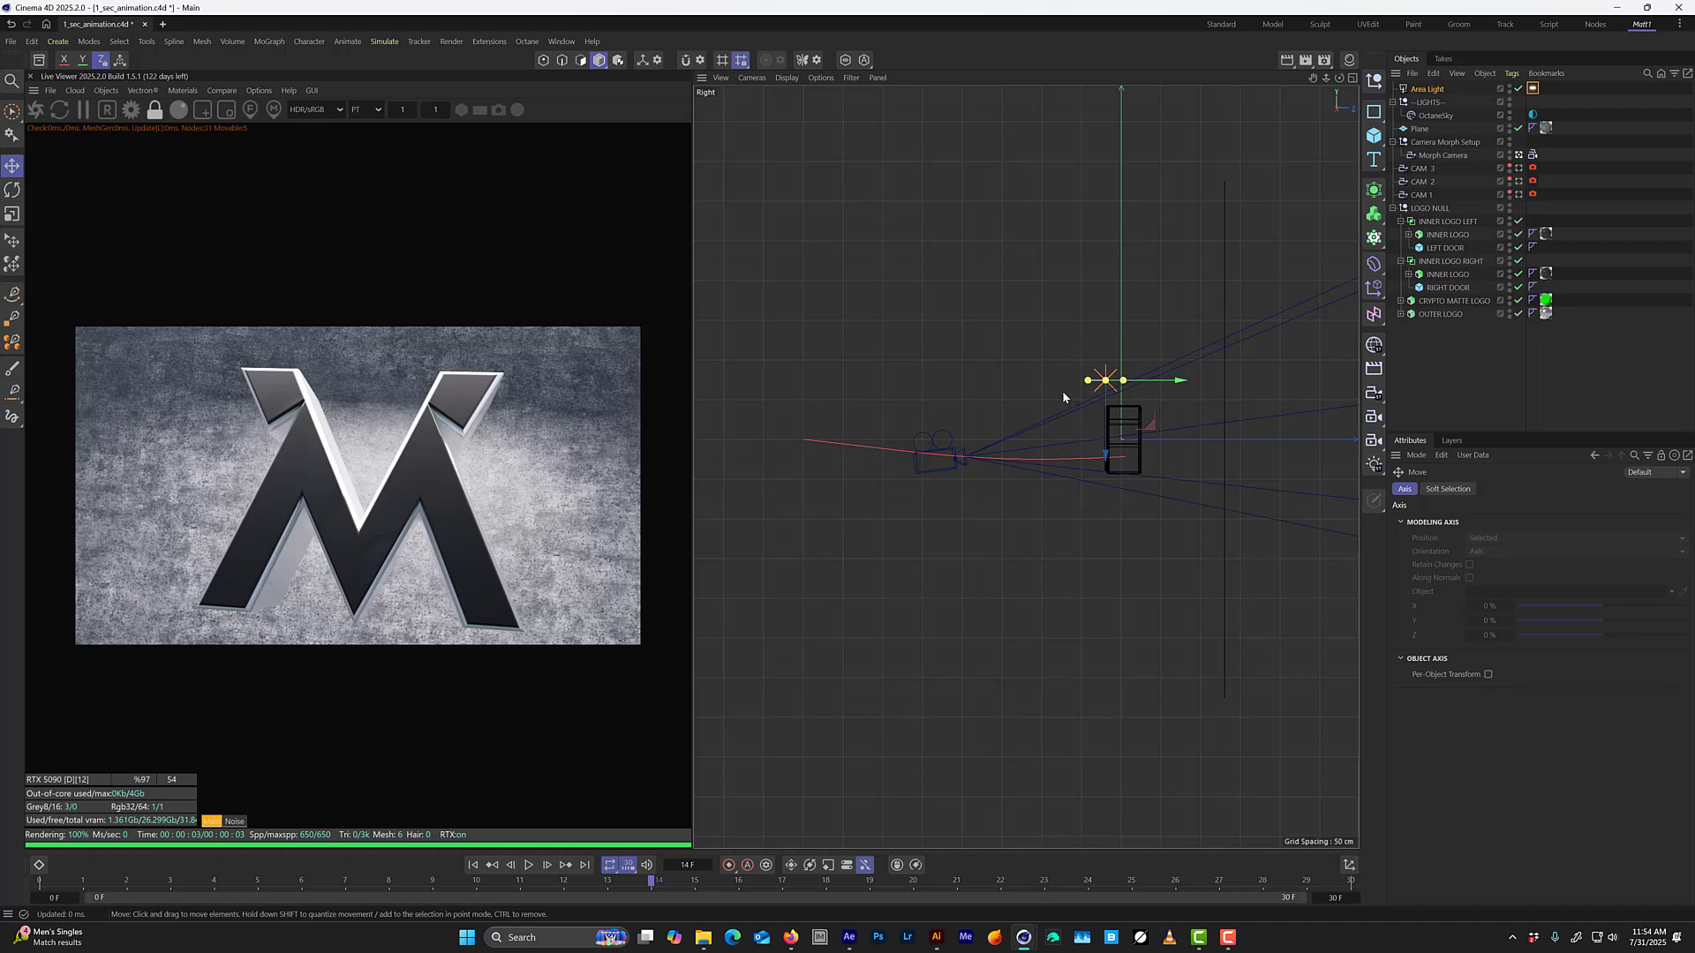
key(F1)
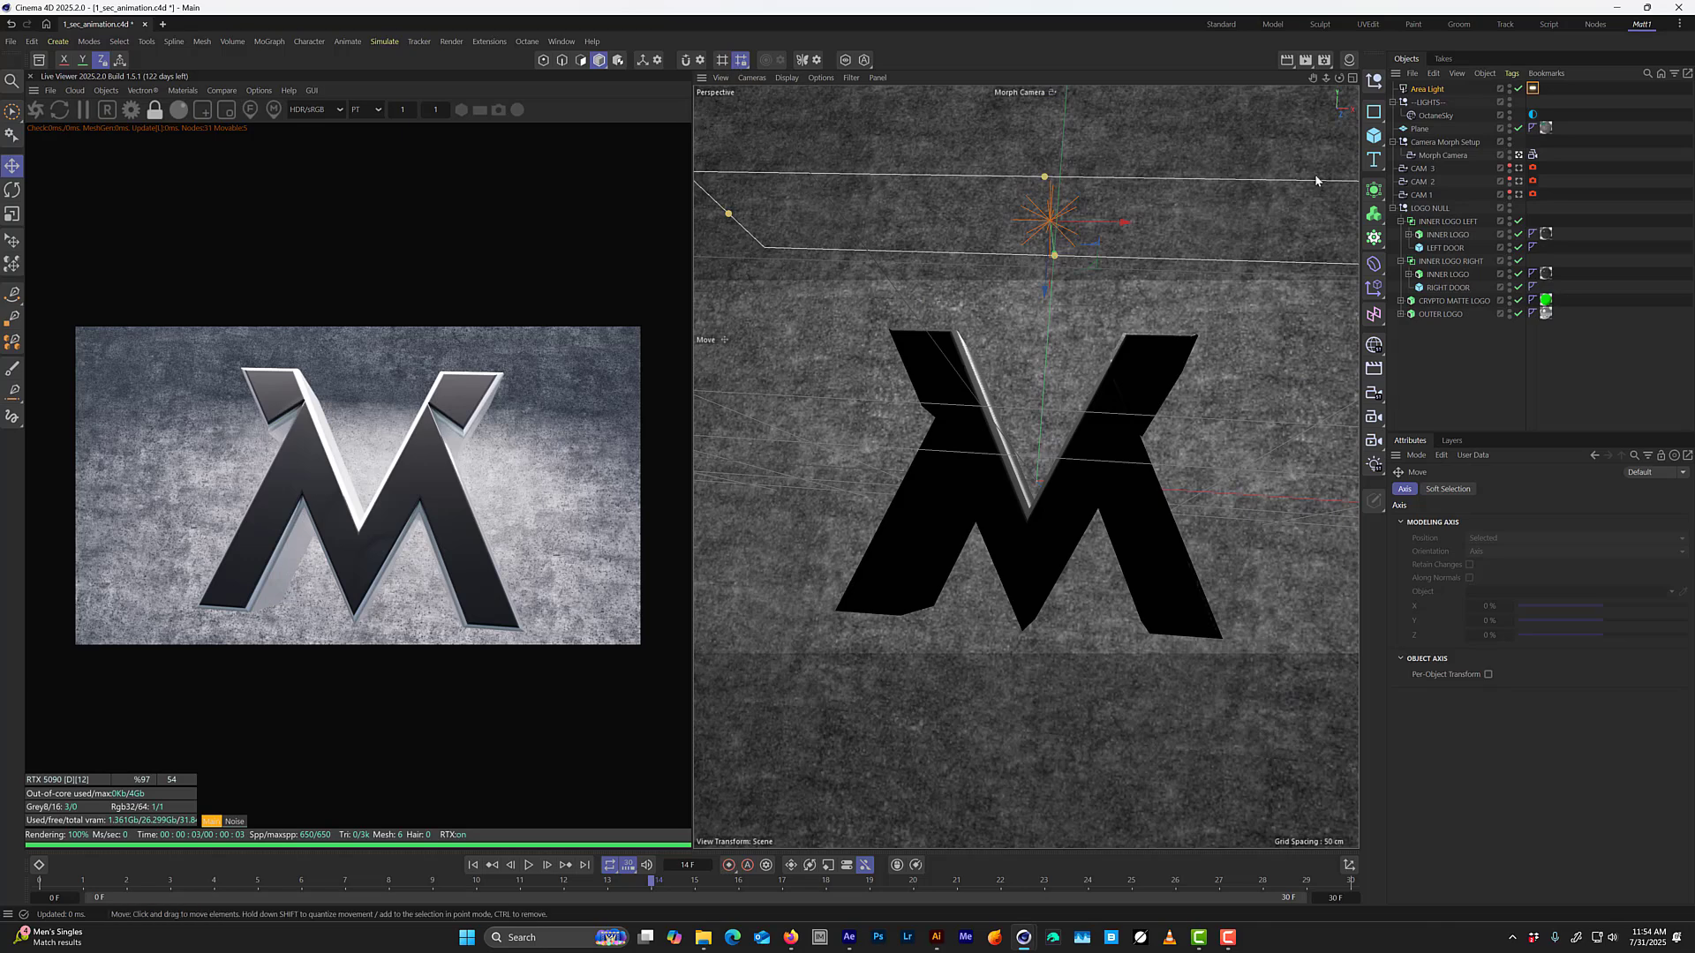
Disable the Area Light, show the OctaneSky environment tag's settings and save the project.
click(1518, 89)
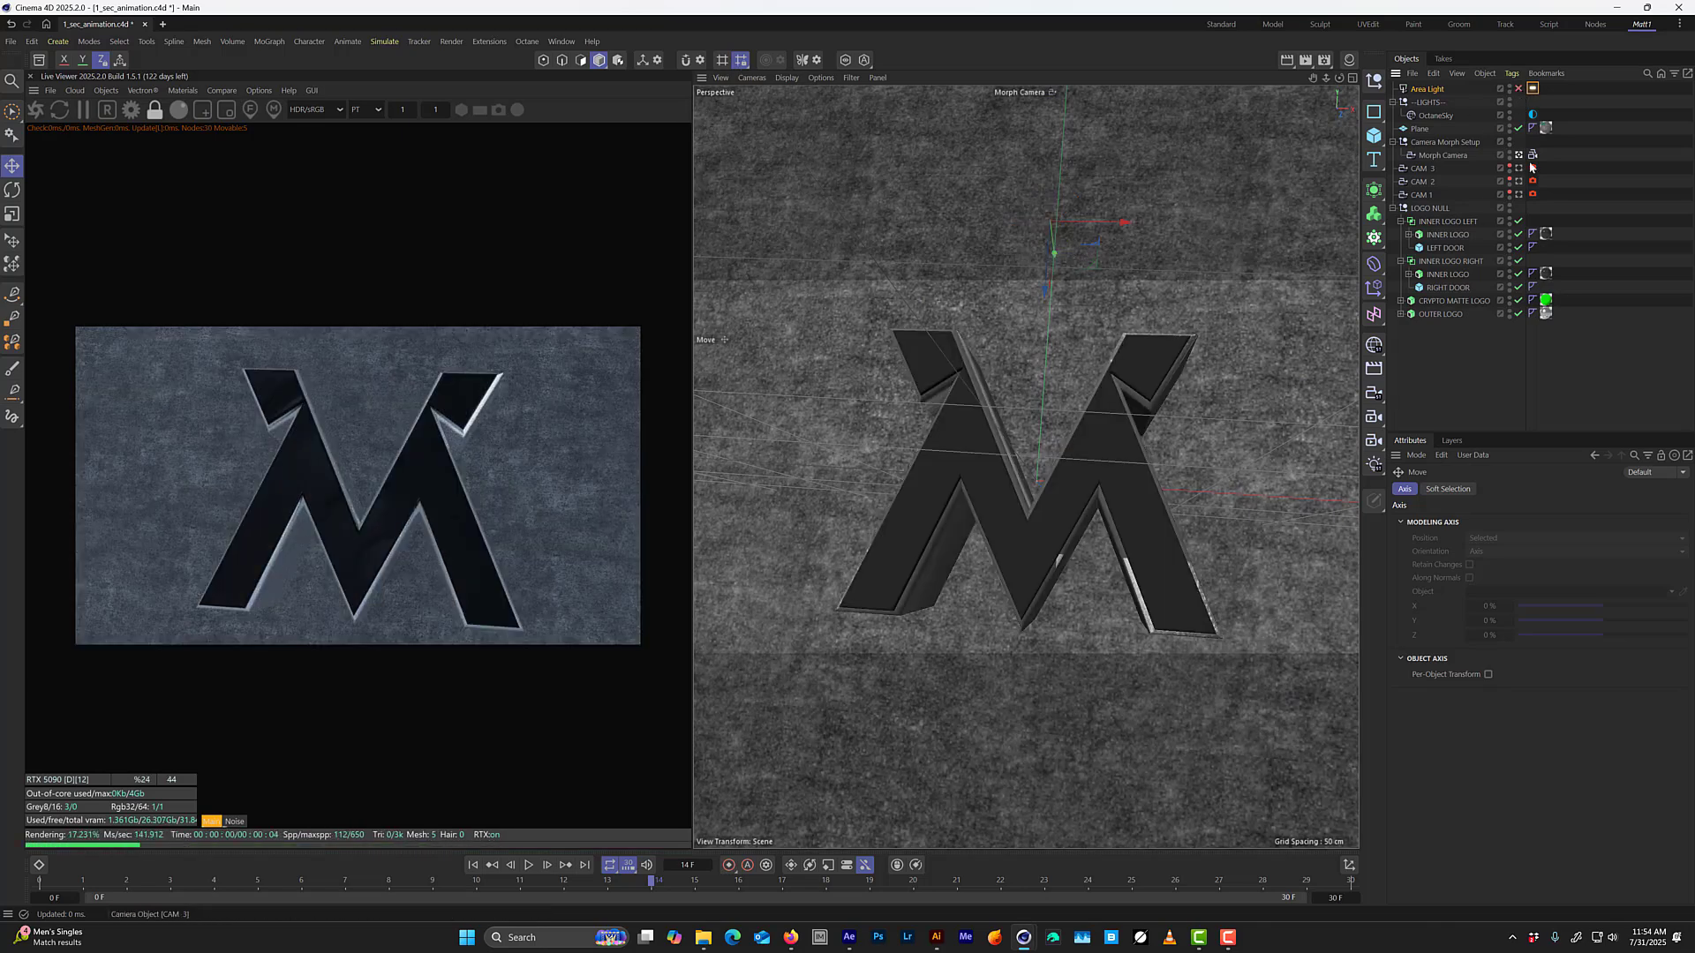
click(1533, 116)
key(ctrl+s)
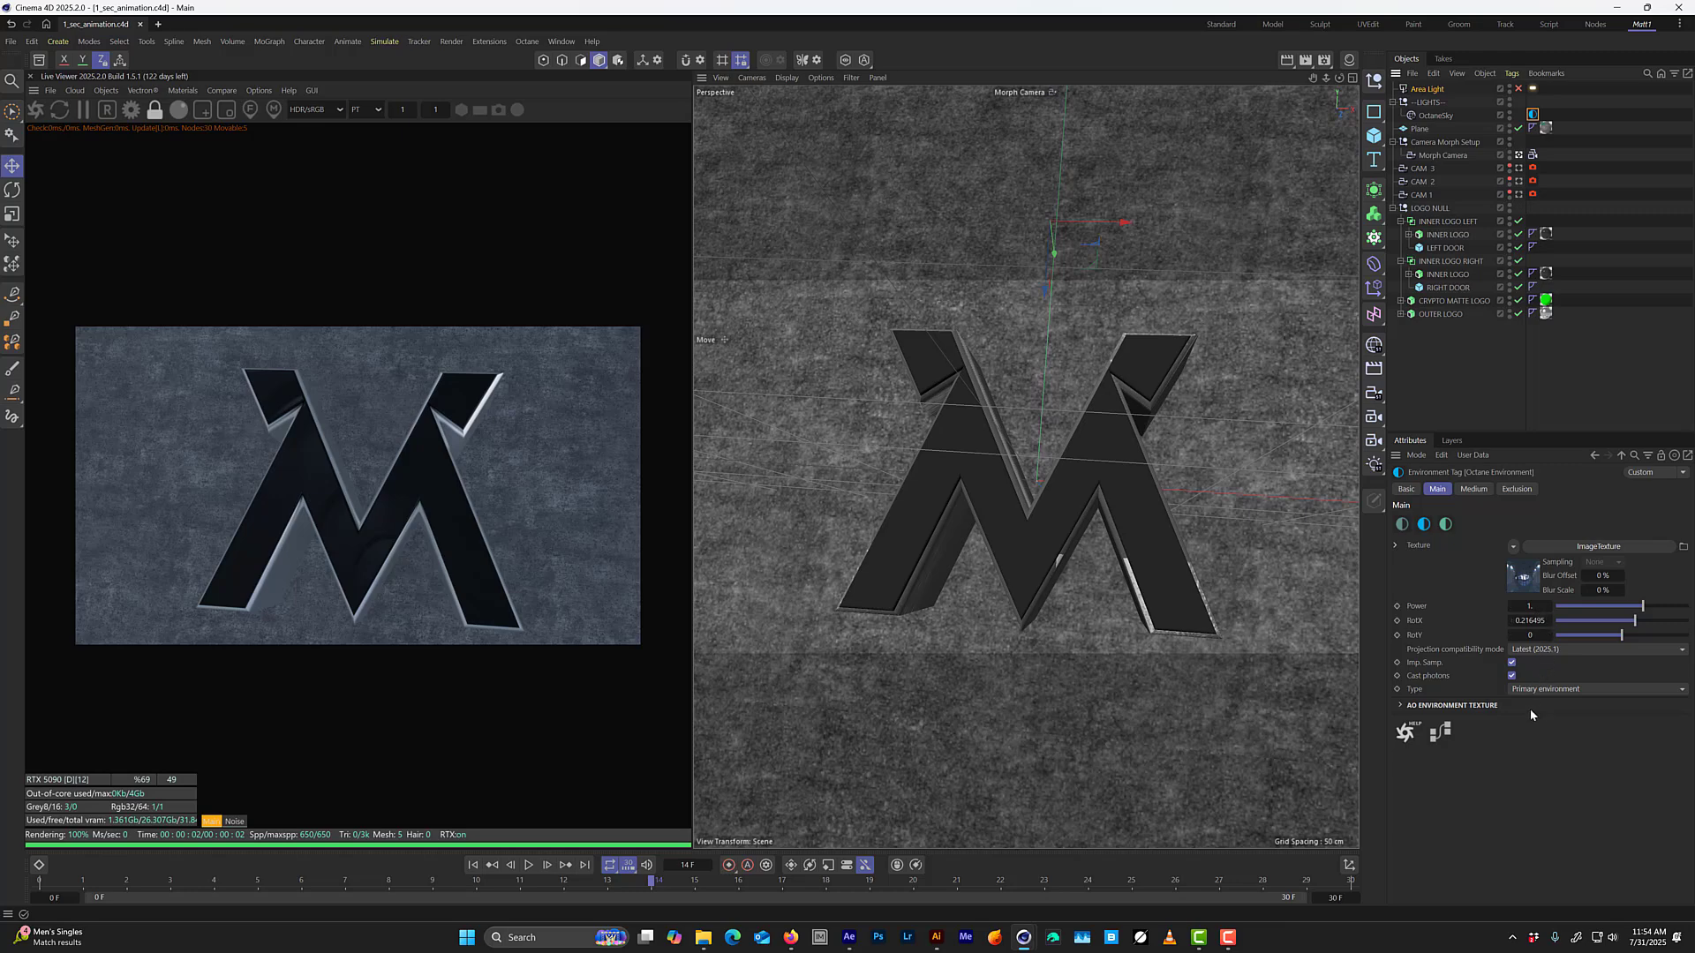
Change the OctaneSky type to Visible environment and enable its Reflections and Refractions options.
click(1401, 706)
click(1404, 708)
click(1584, 689)
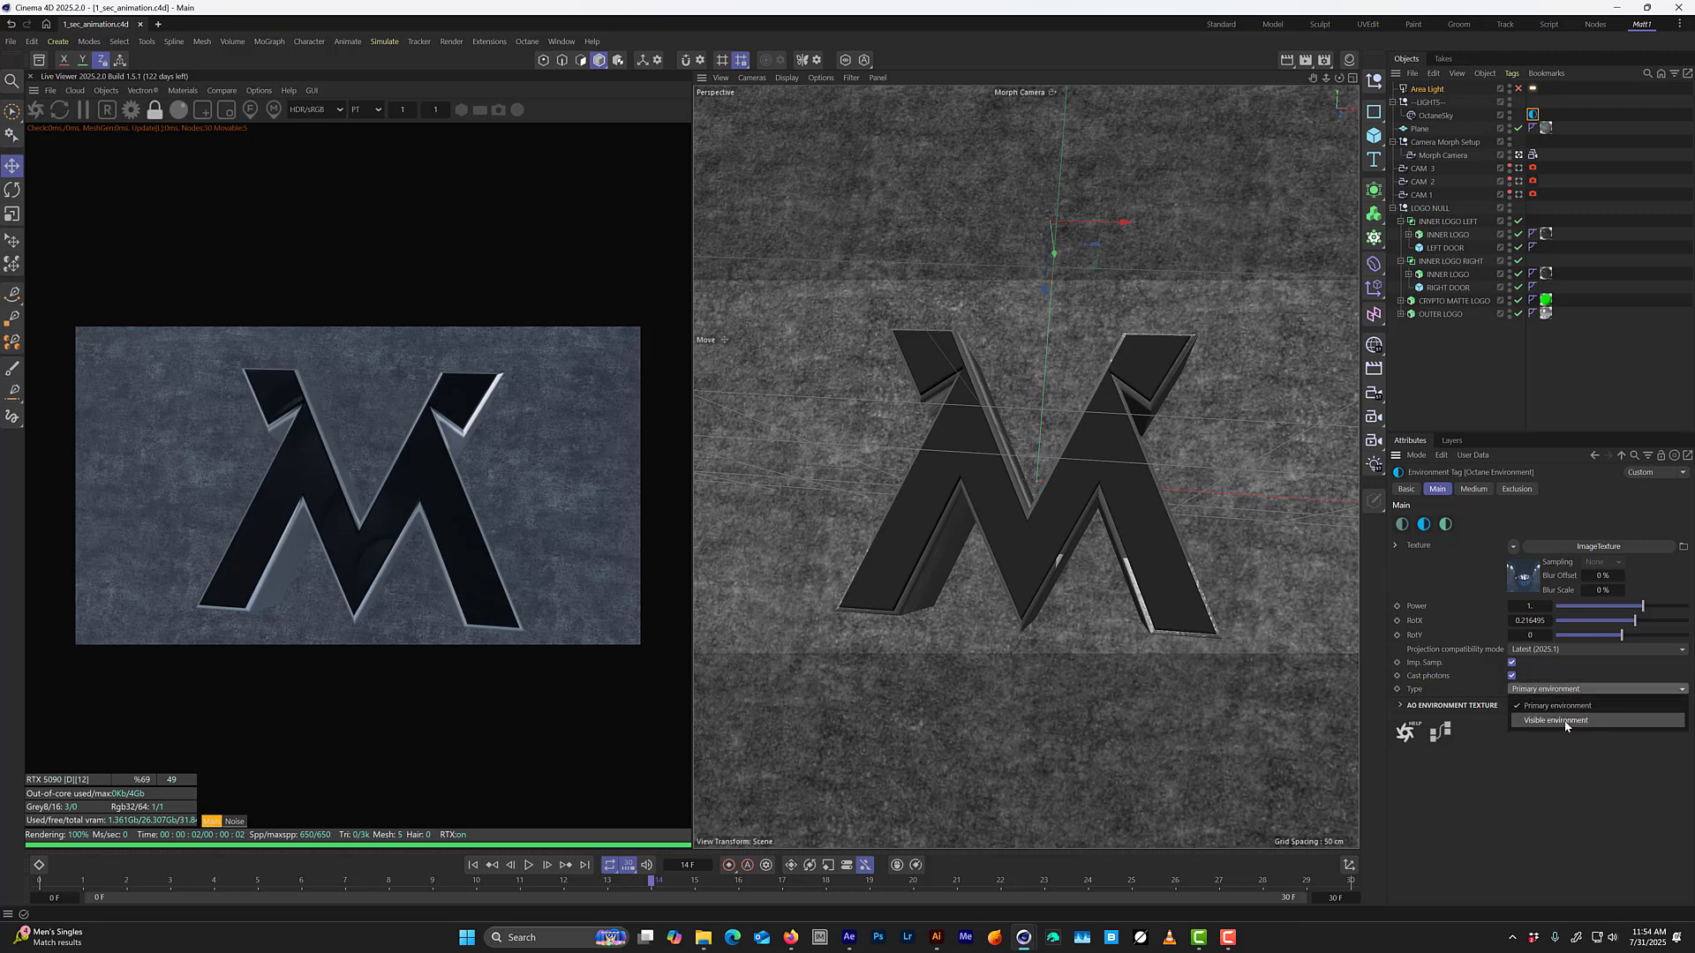
click(1568, 722)
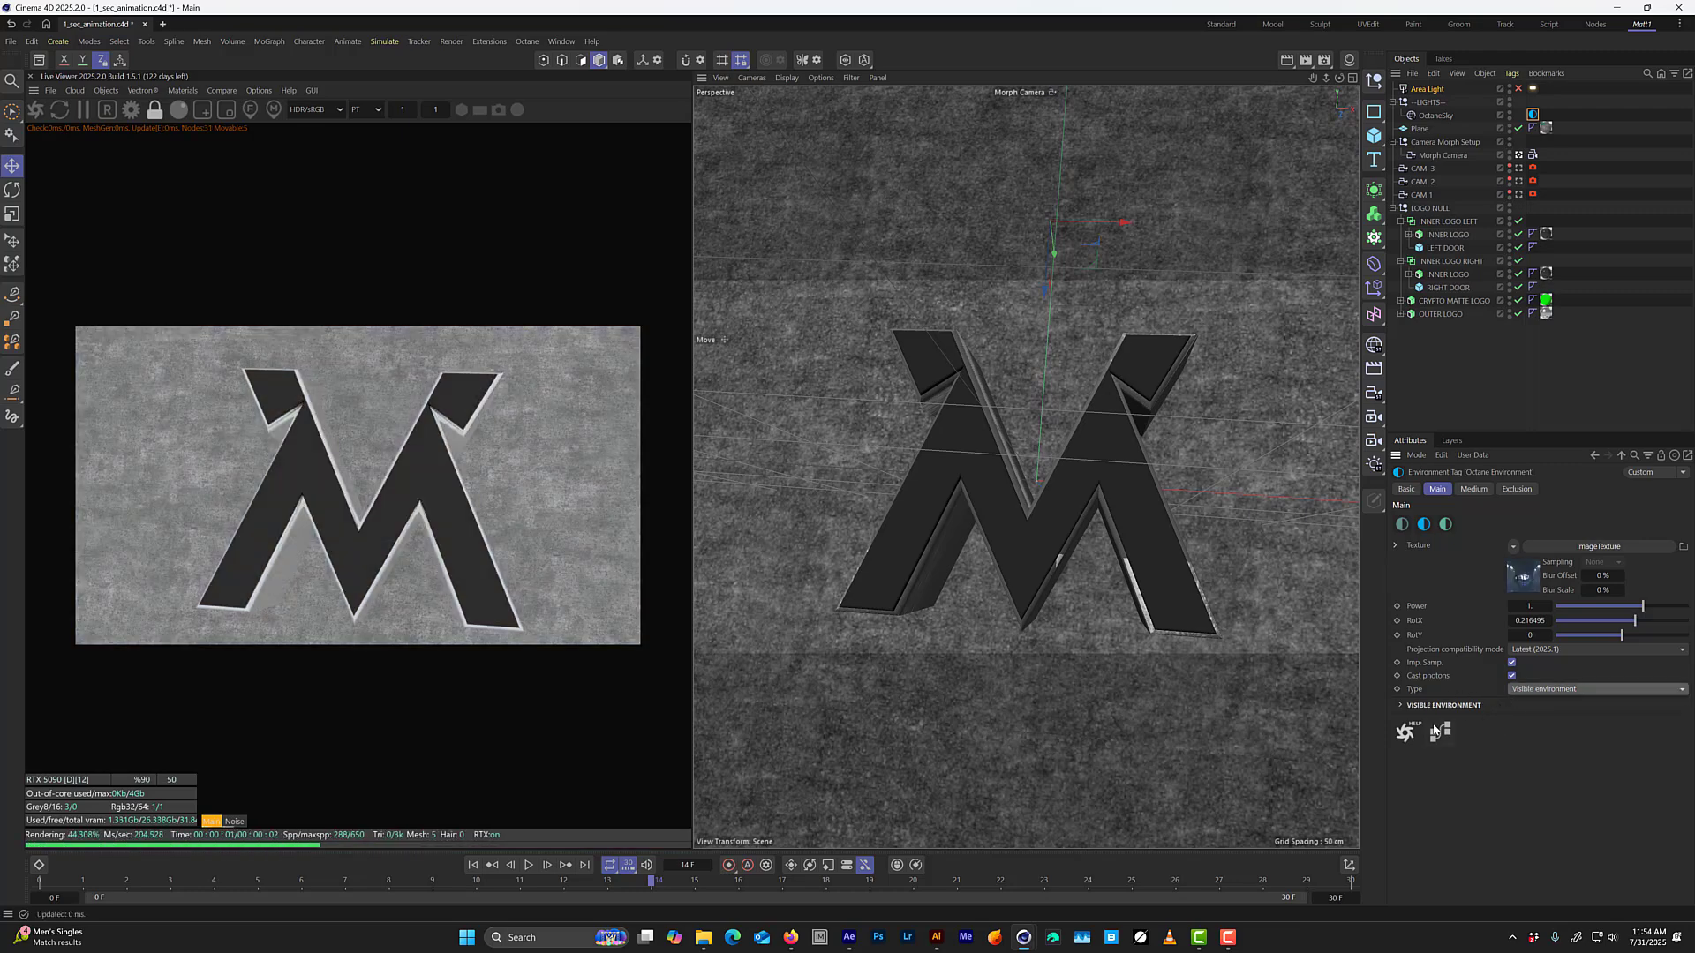
click(1416, 706)
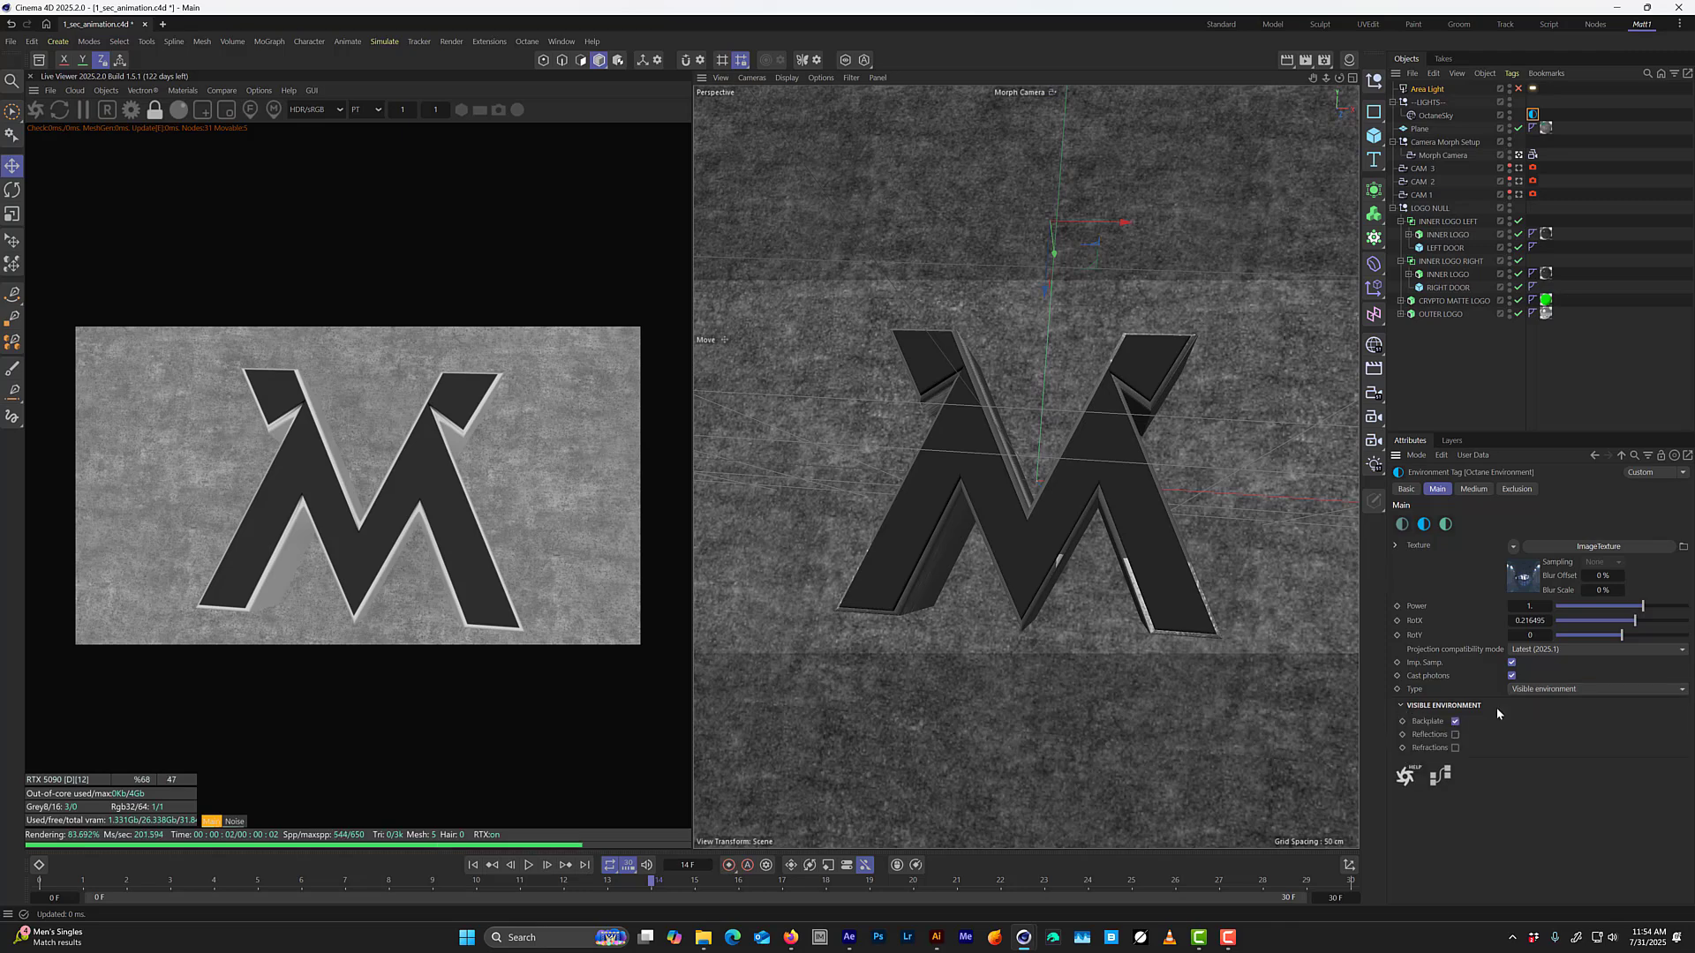
click(1455, 734)
click(1454, 748)
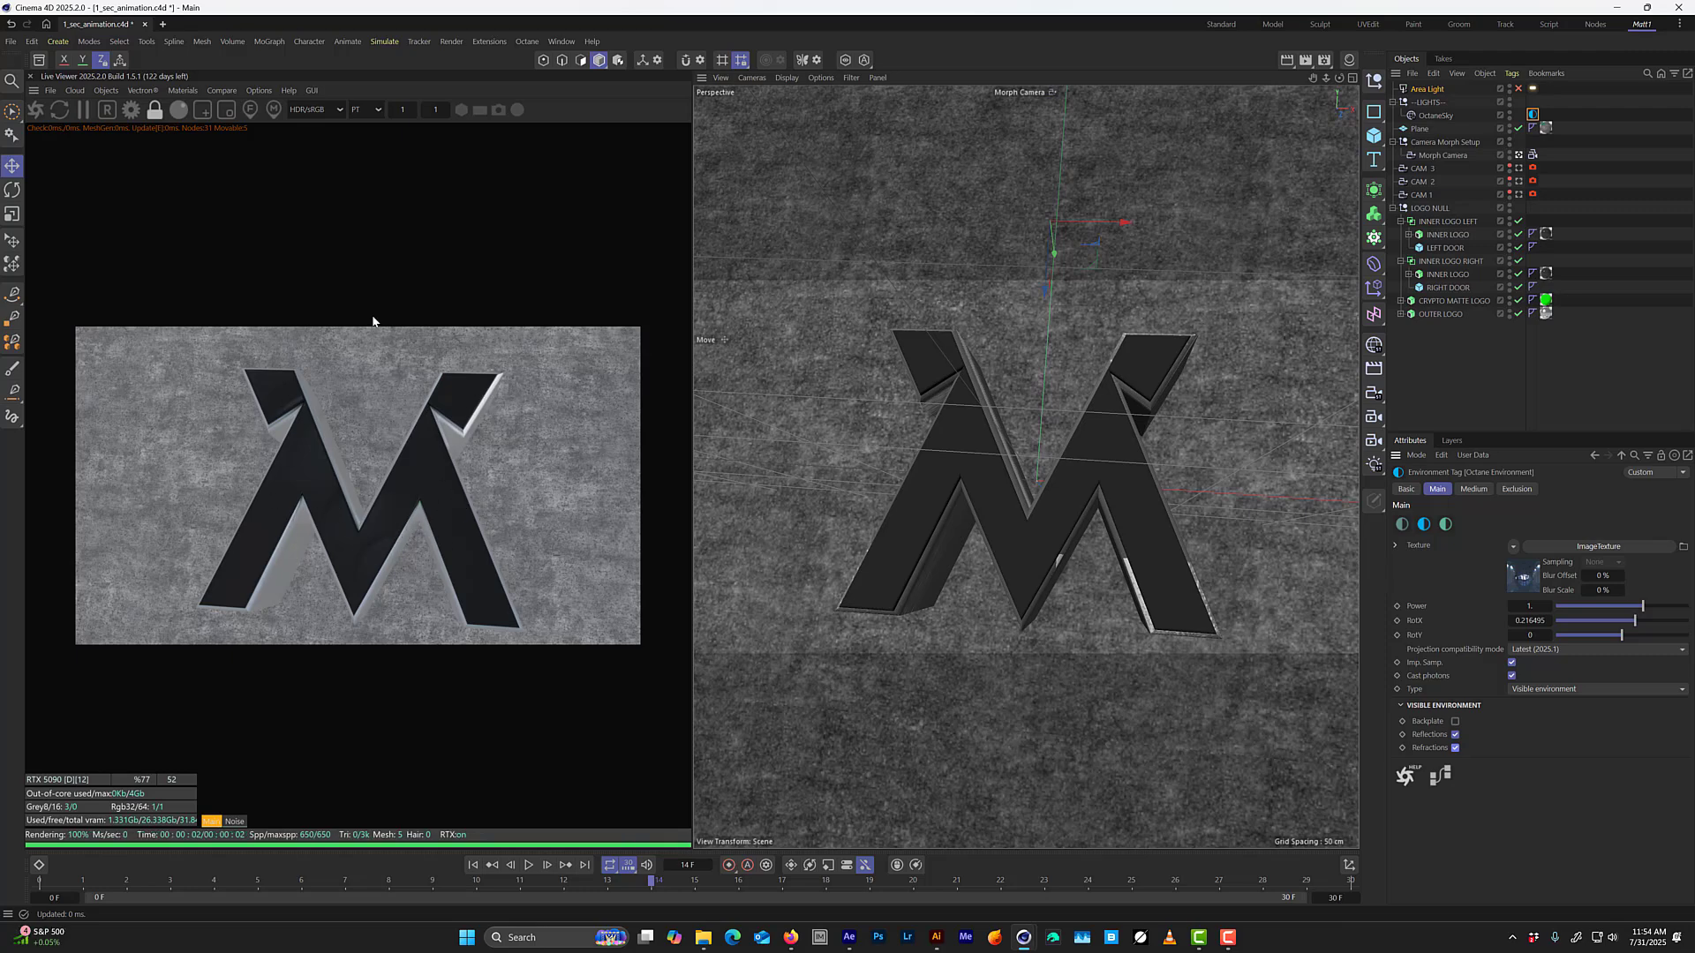
Add a second Octane HDRI environment to the scene as the primary environment.
click(103, 60)
click(182, 91)
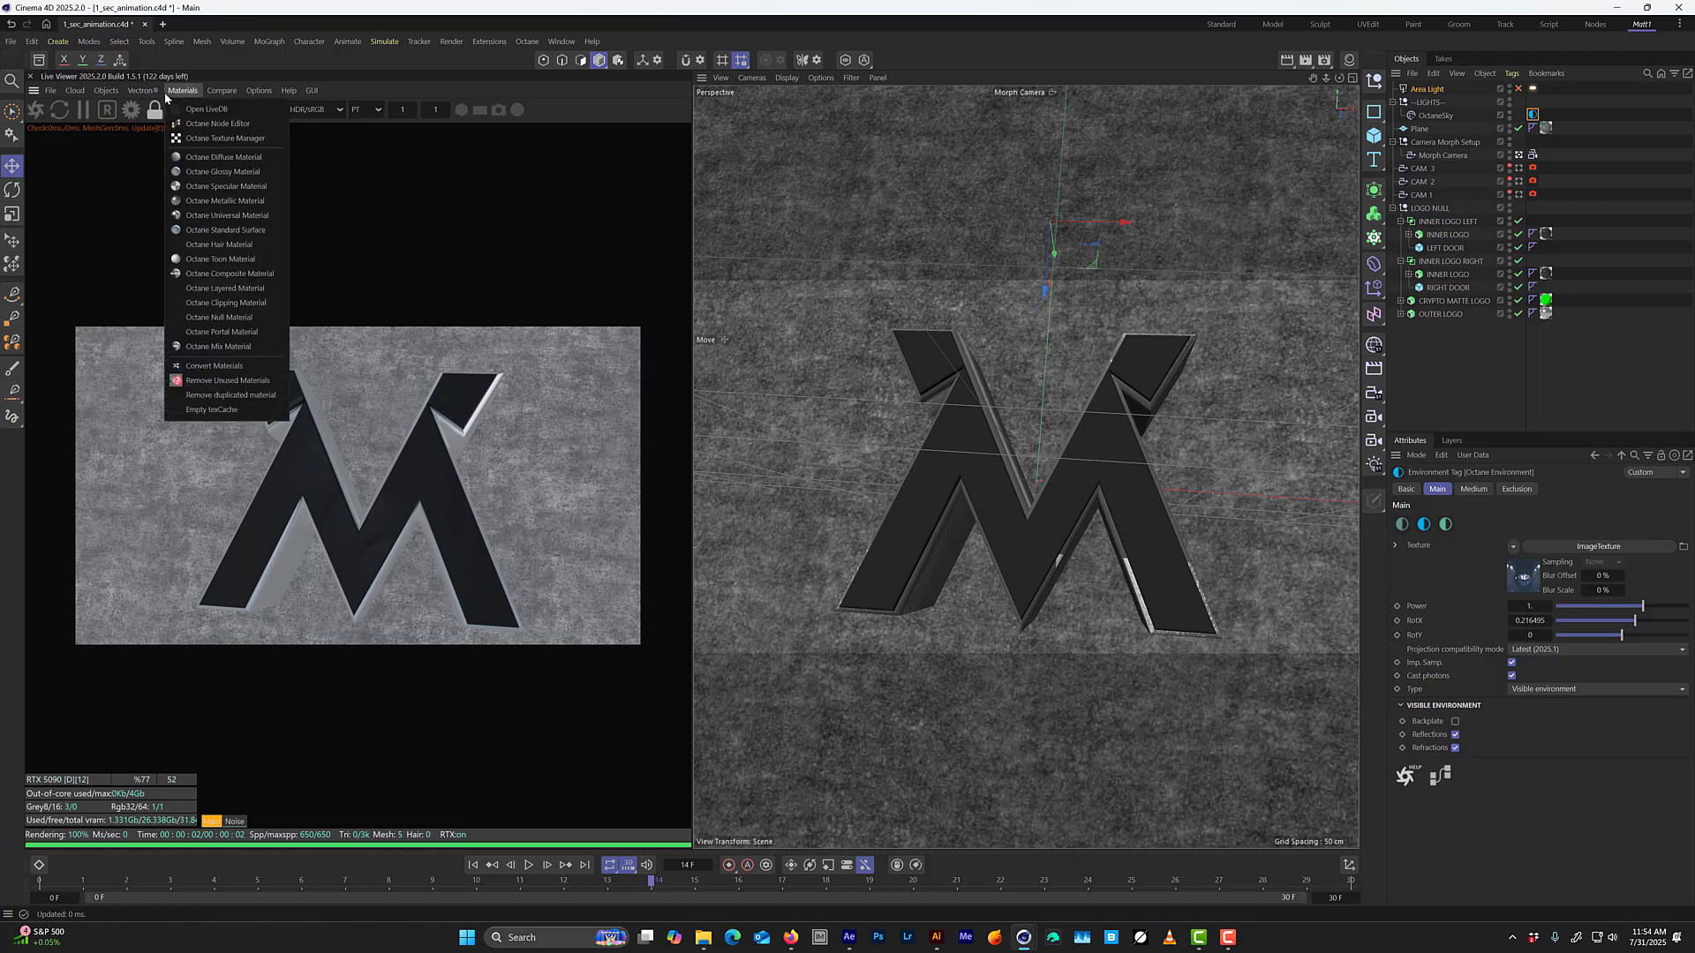
mouse_move(106, 91)
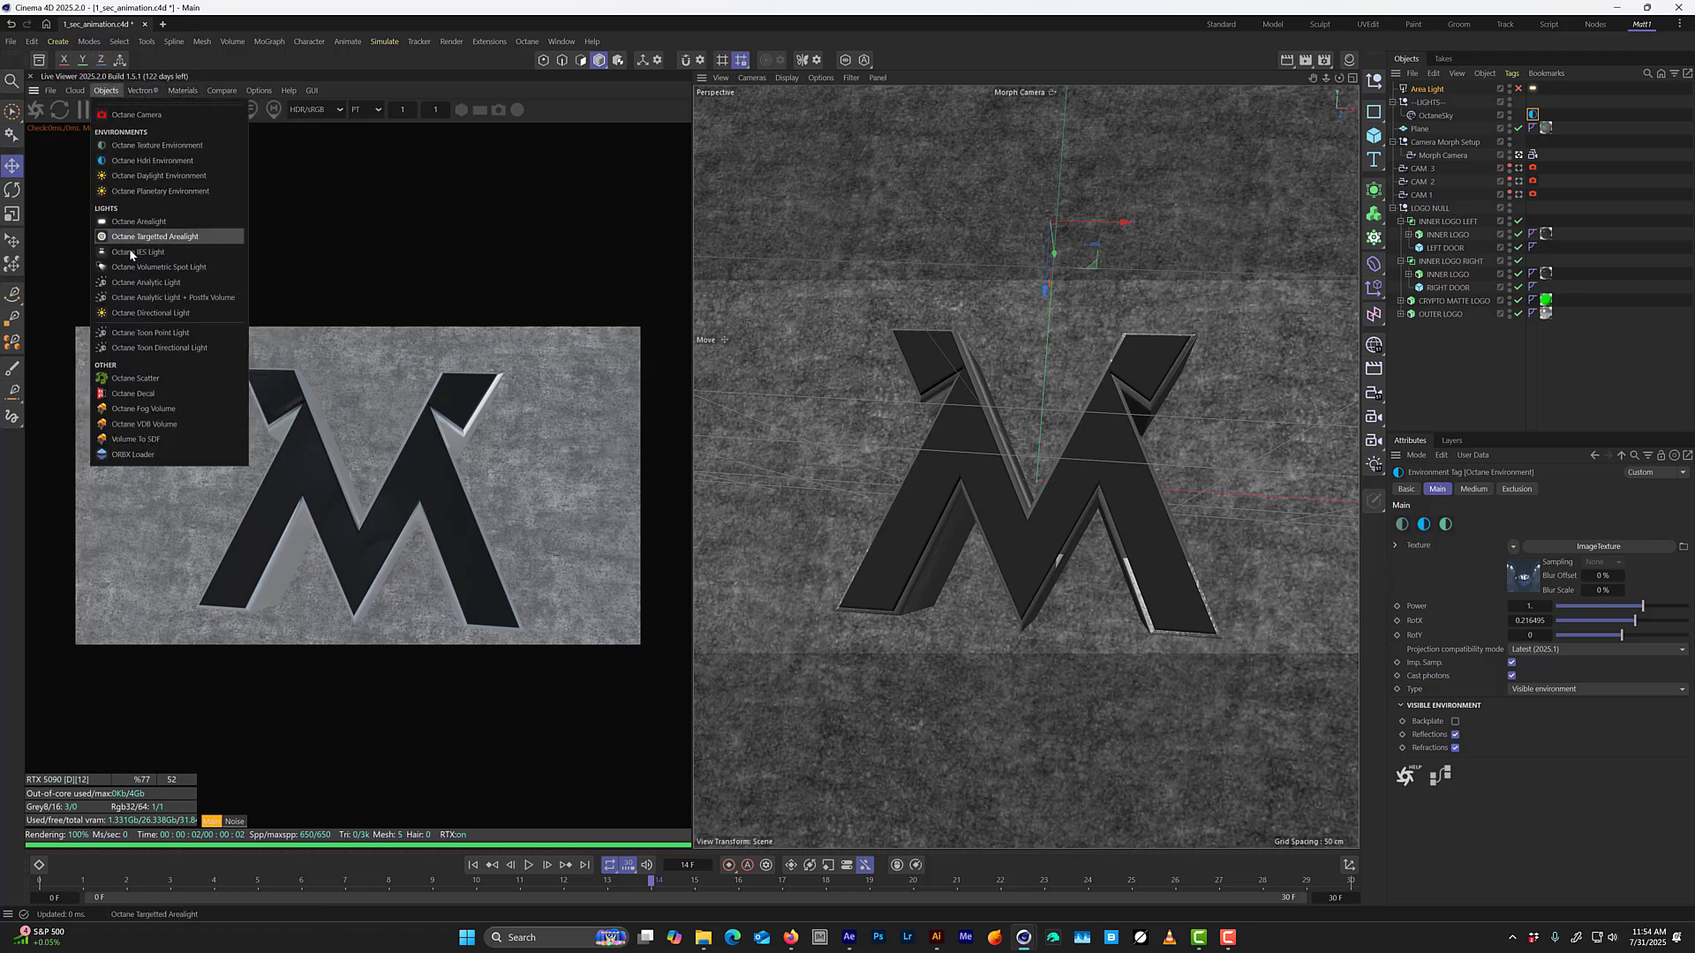
click(173, 159)
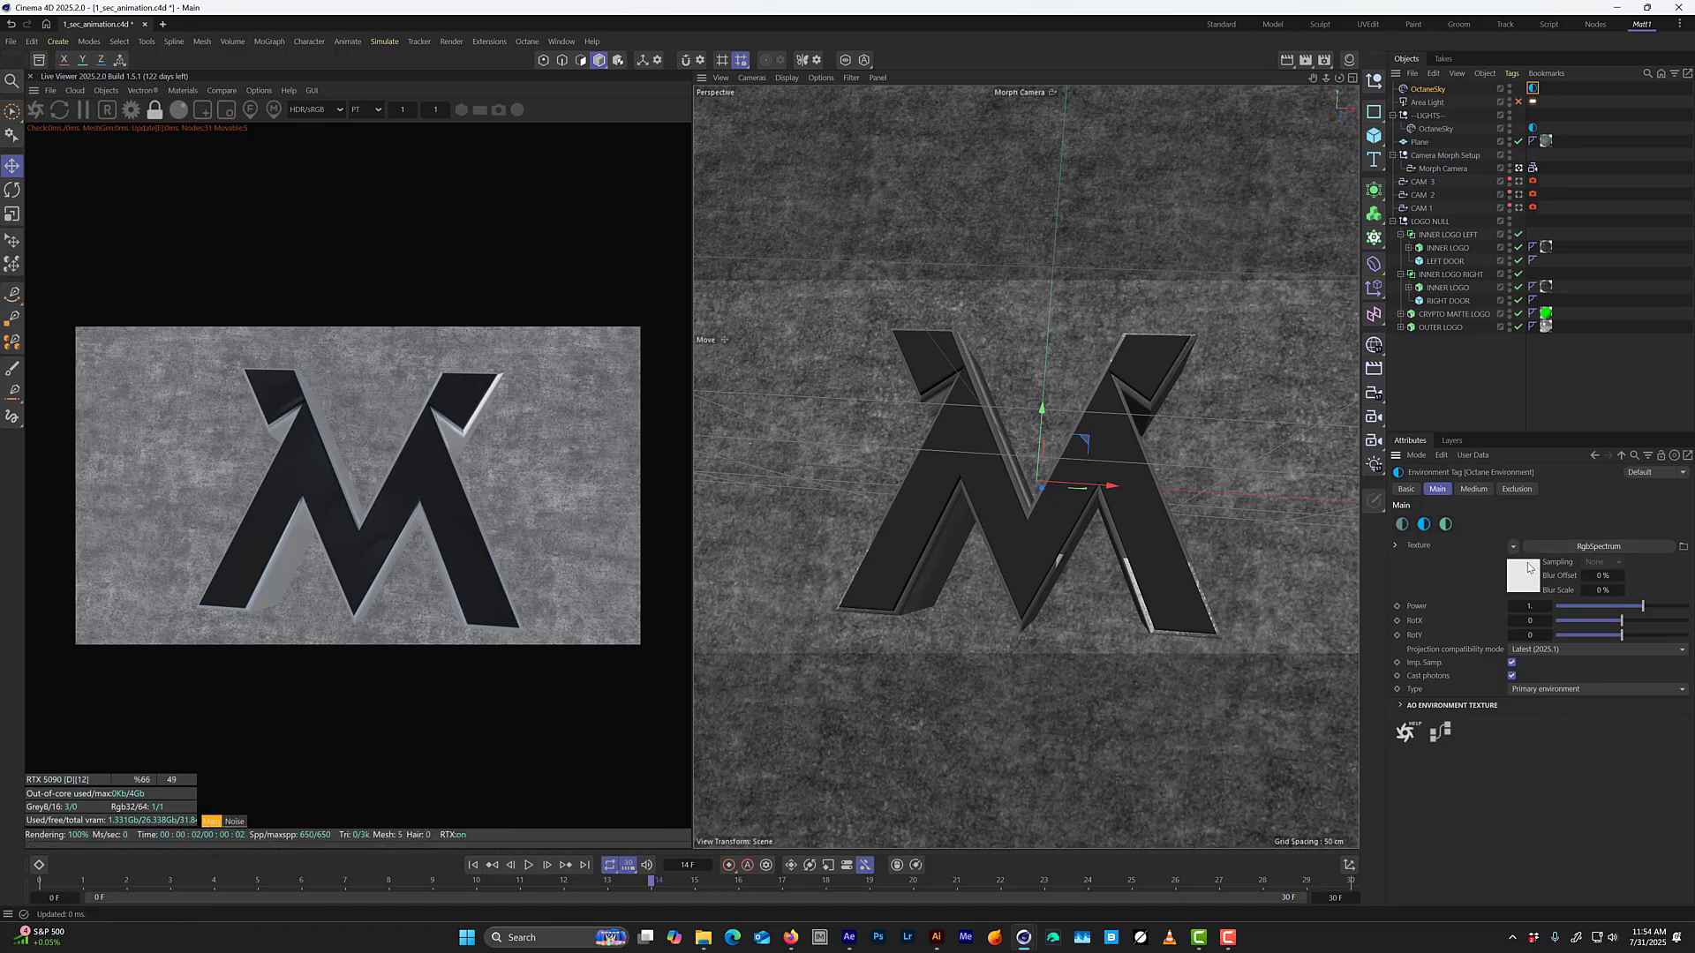
Set the new OctaneSky's RgbSpectrum color to black with R, G and B at 0, and move that sky into the LIGHTS null.
click(1521, 579)
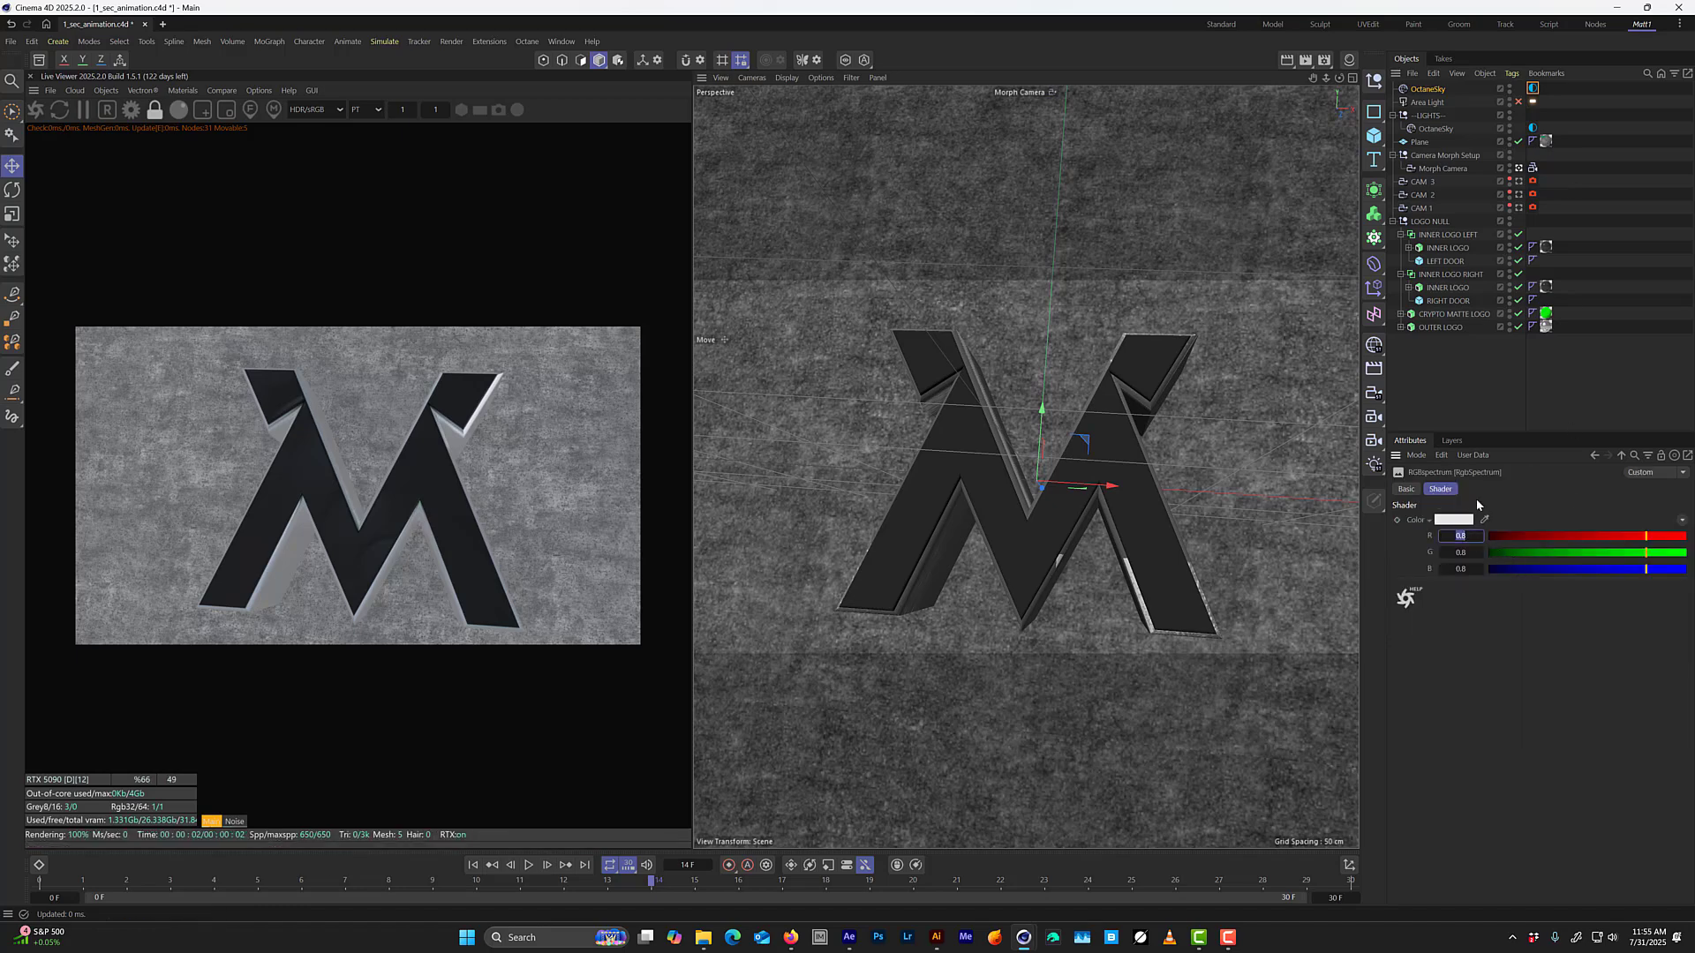
text(0)
key(Tab)
text(0)
key(Tab)
text(0)
key(Return)
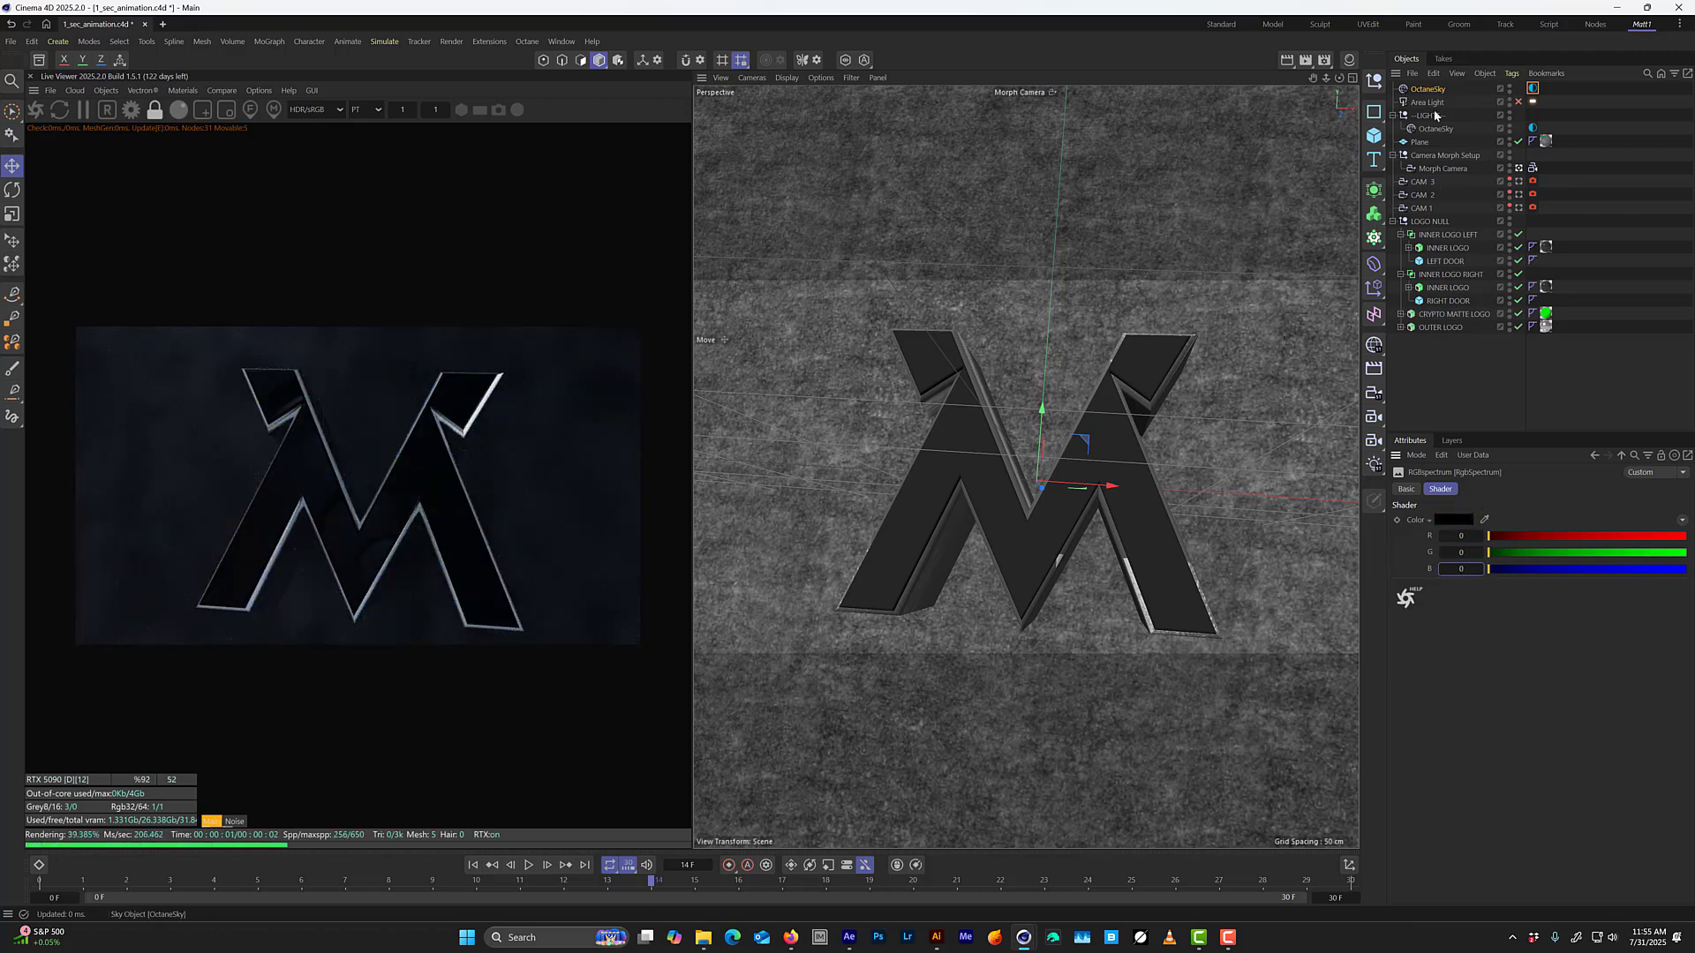
drag(1435, 114, 1435, 116)
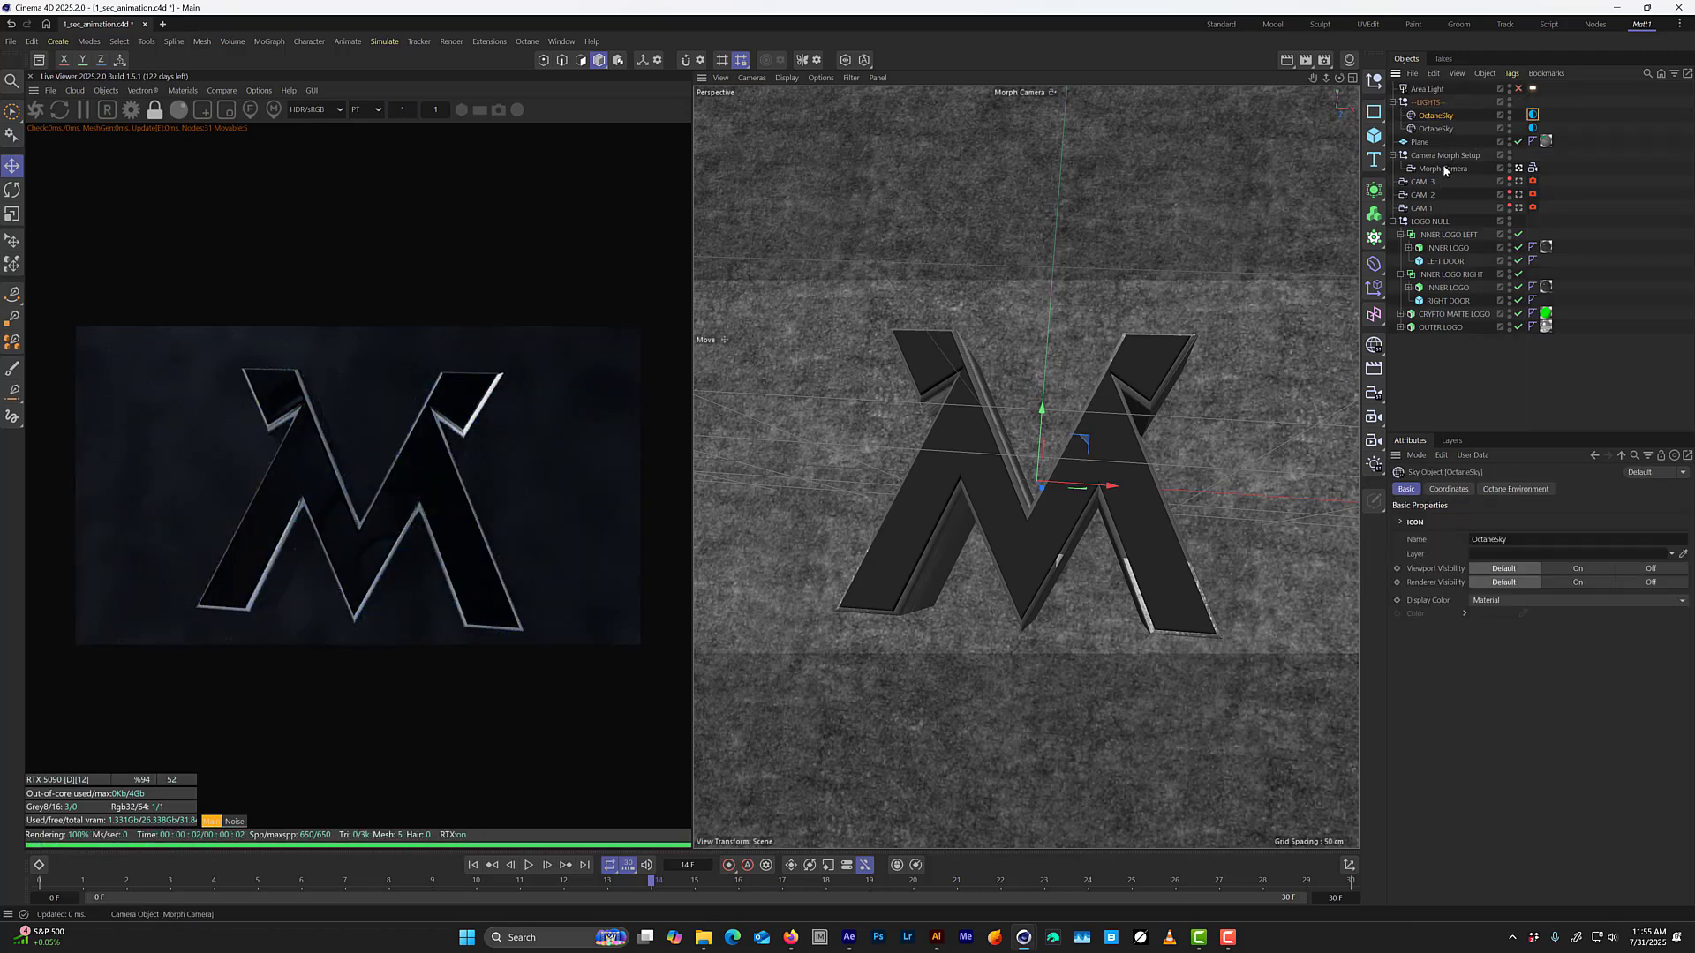
Enable the Area Light while checking the scene from the default camera, then return to the Morph Camera view.
click(1519, 169)
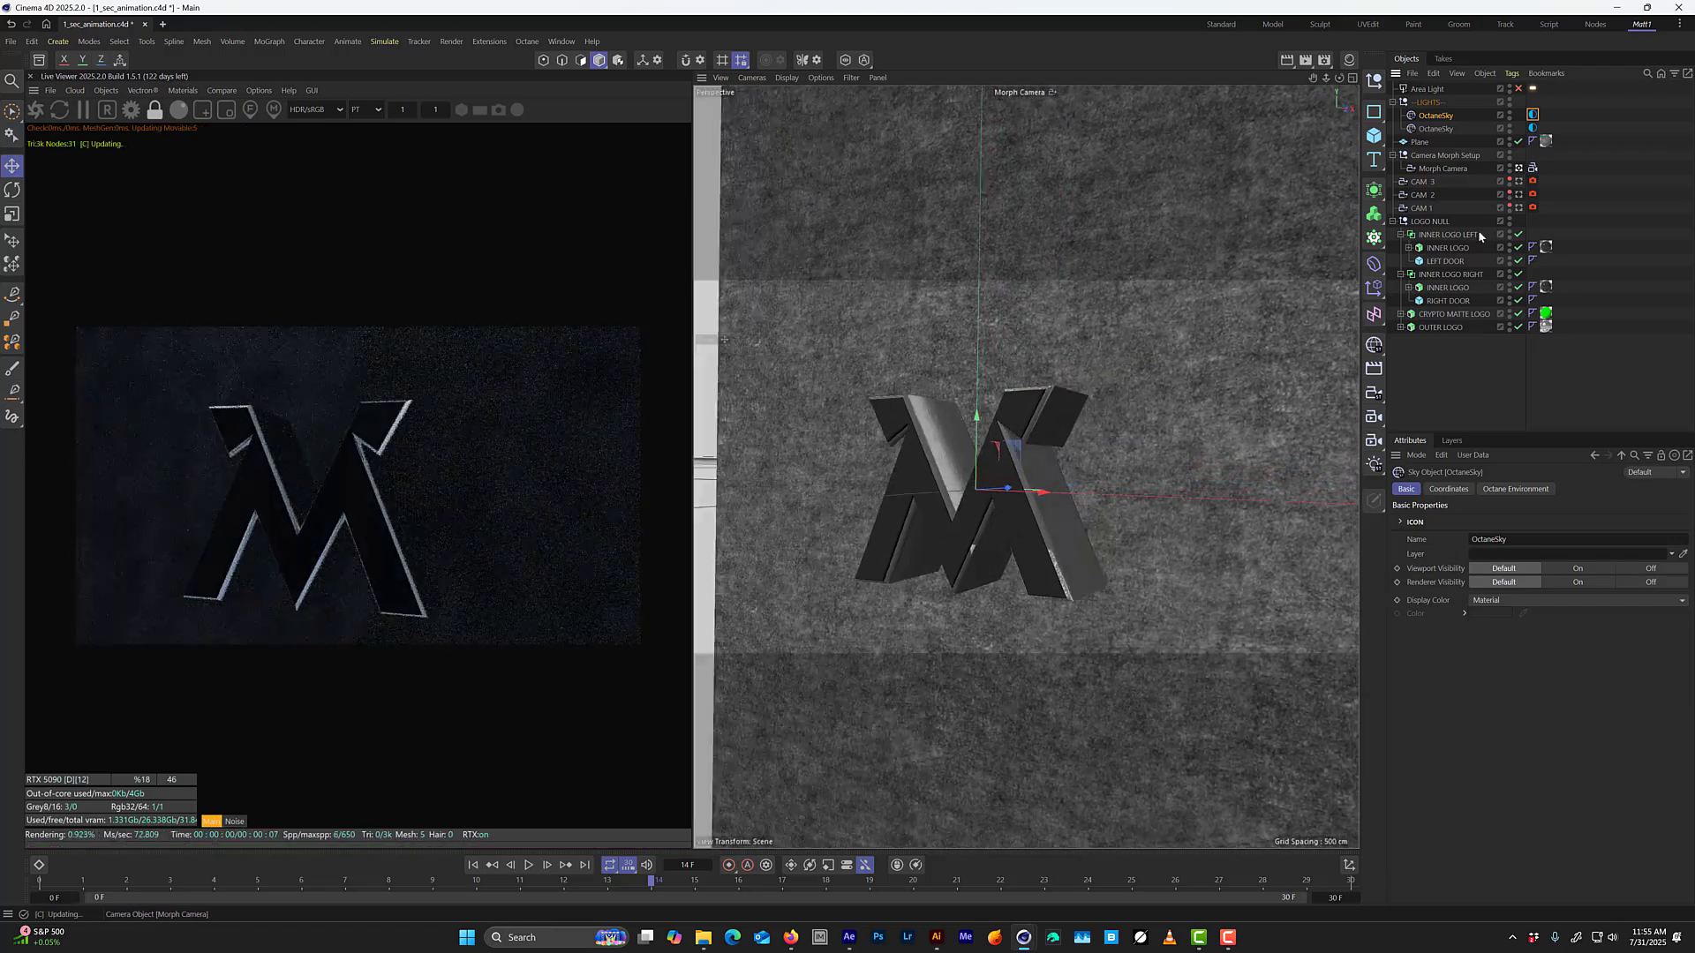
mouse_move(1022, 443)
alt+mouse_down()
mouse_move(977, 471)
mouse_move(932, 463)
mouse_move(999, 442)
mouse_move(1183, 441)
mouse_move(1078, 405)
mouse_move(1024, 466)
alt+mouse_up()
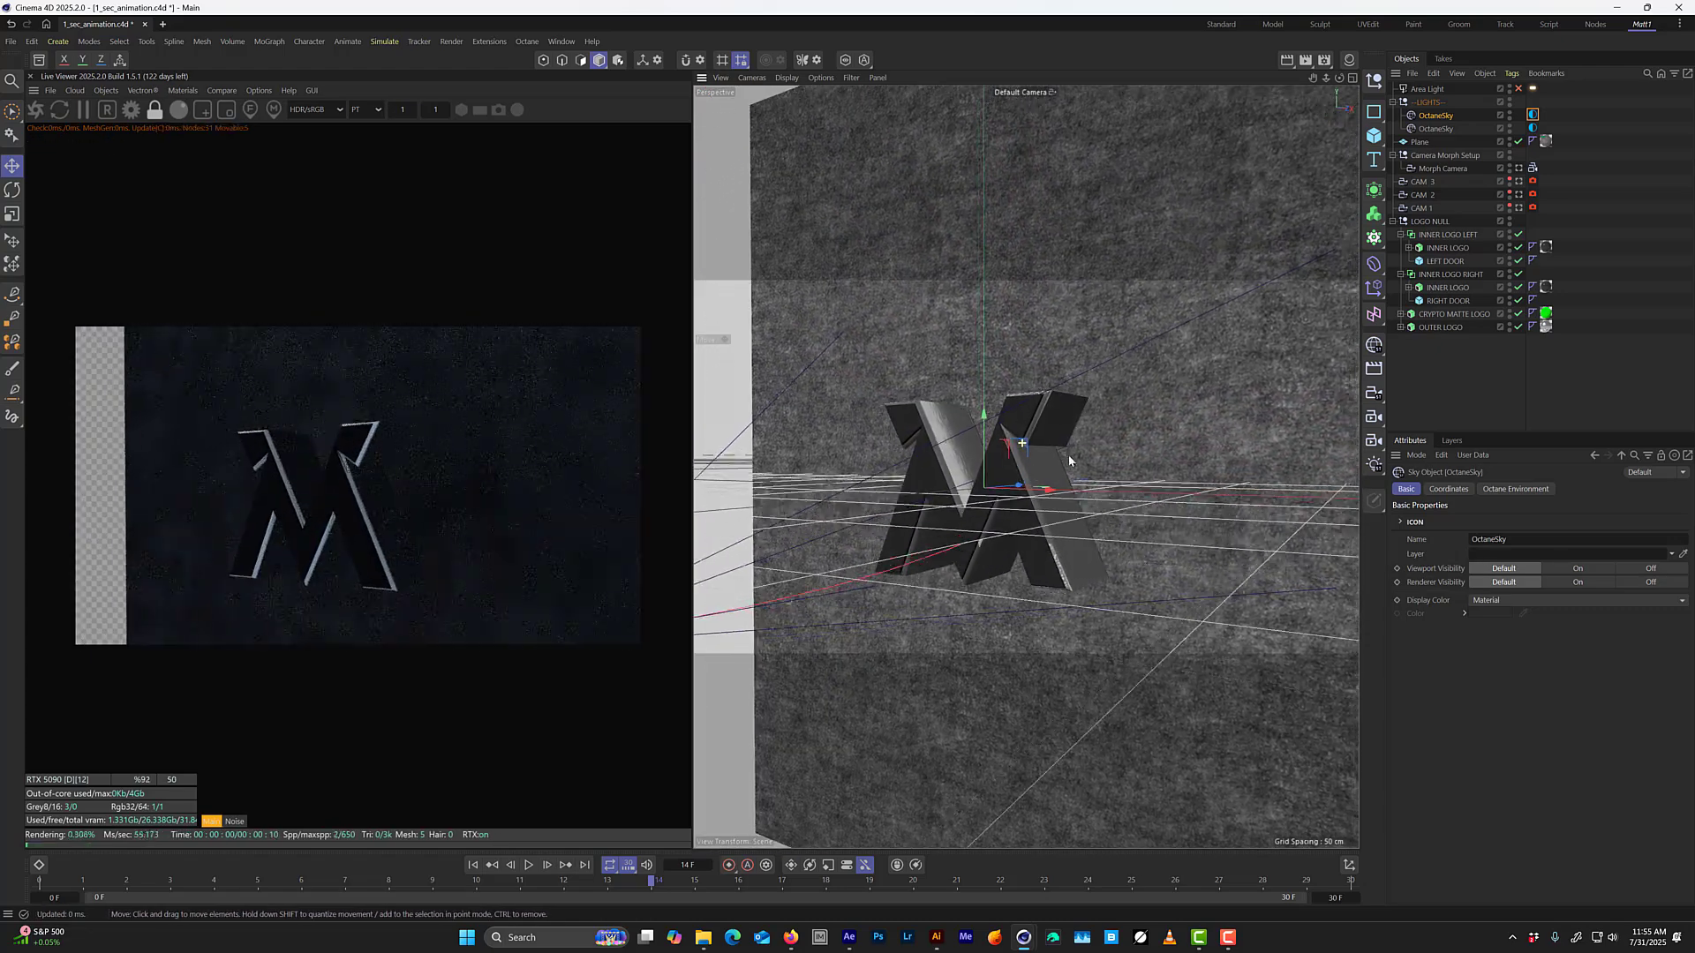
click(1518, 90)
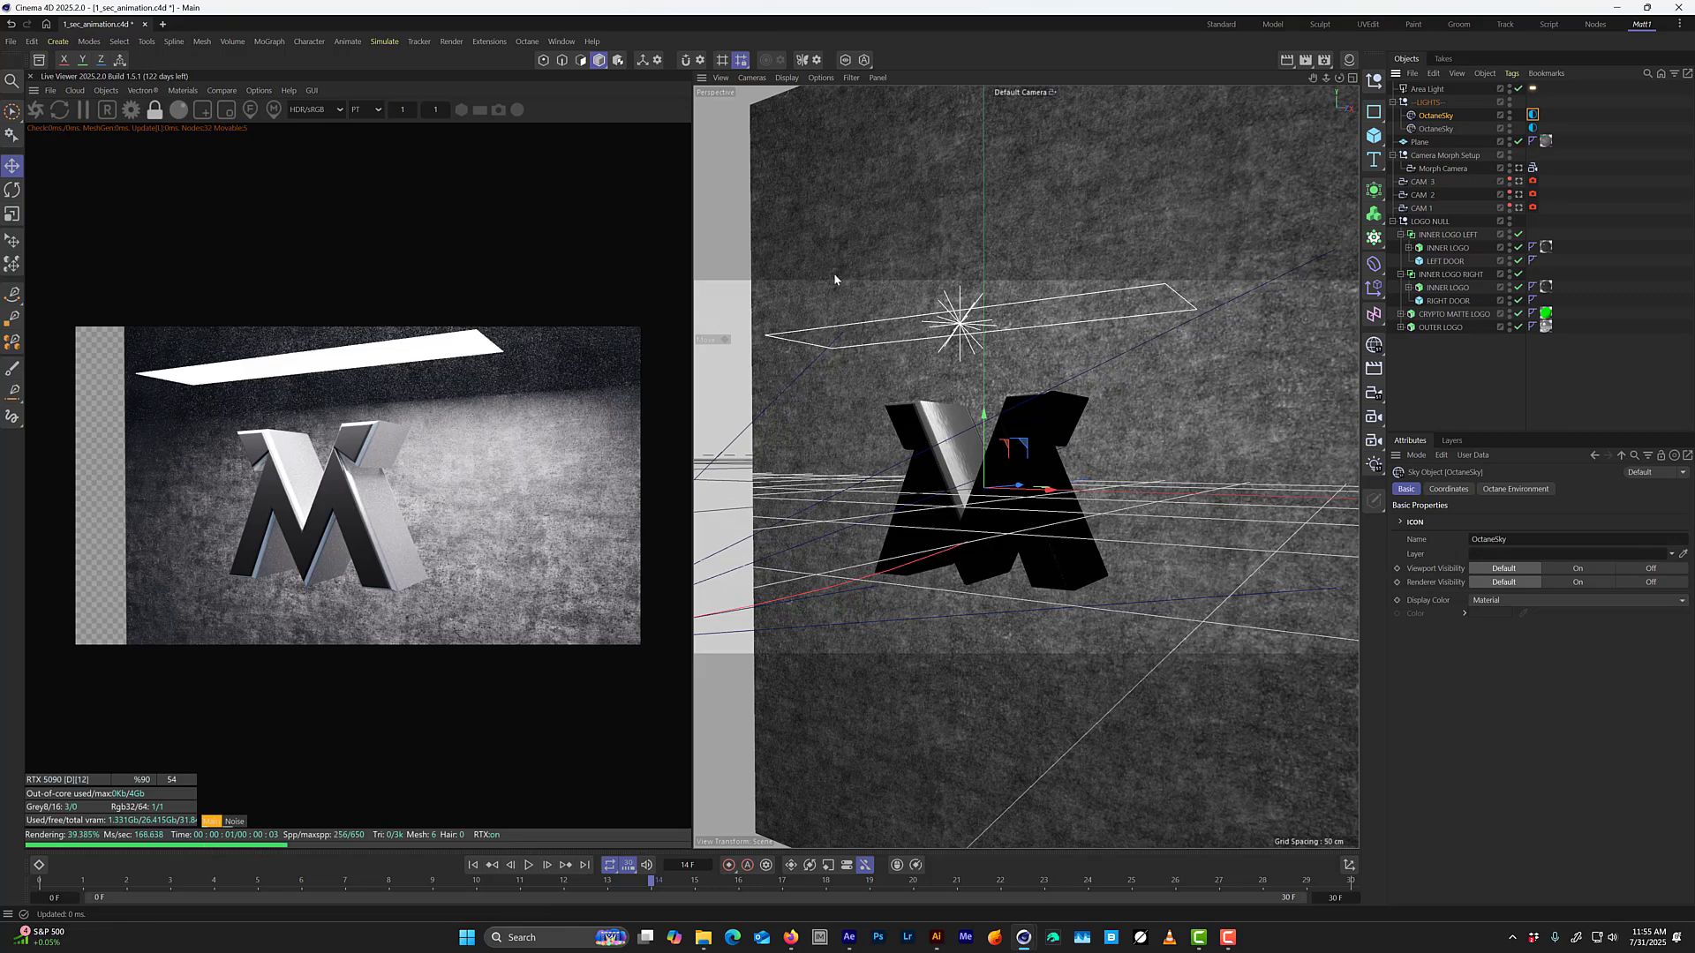
click(1519, 181)
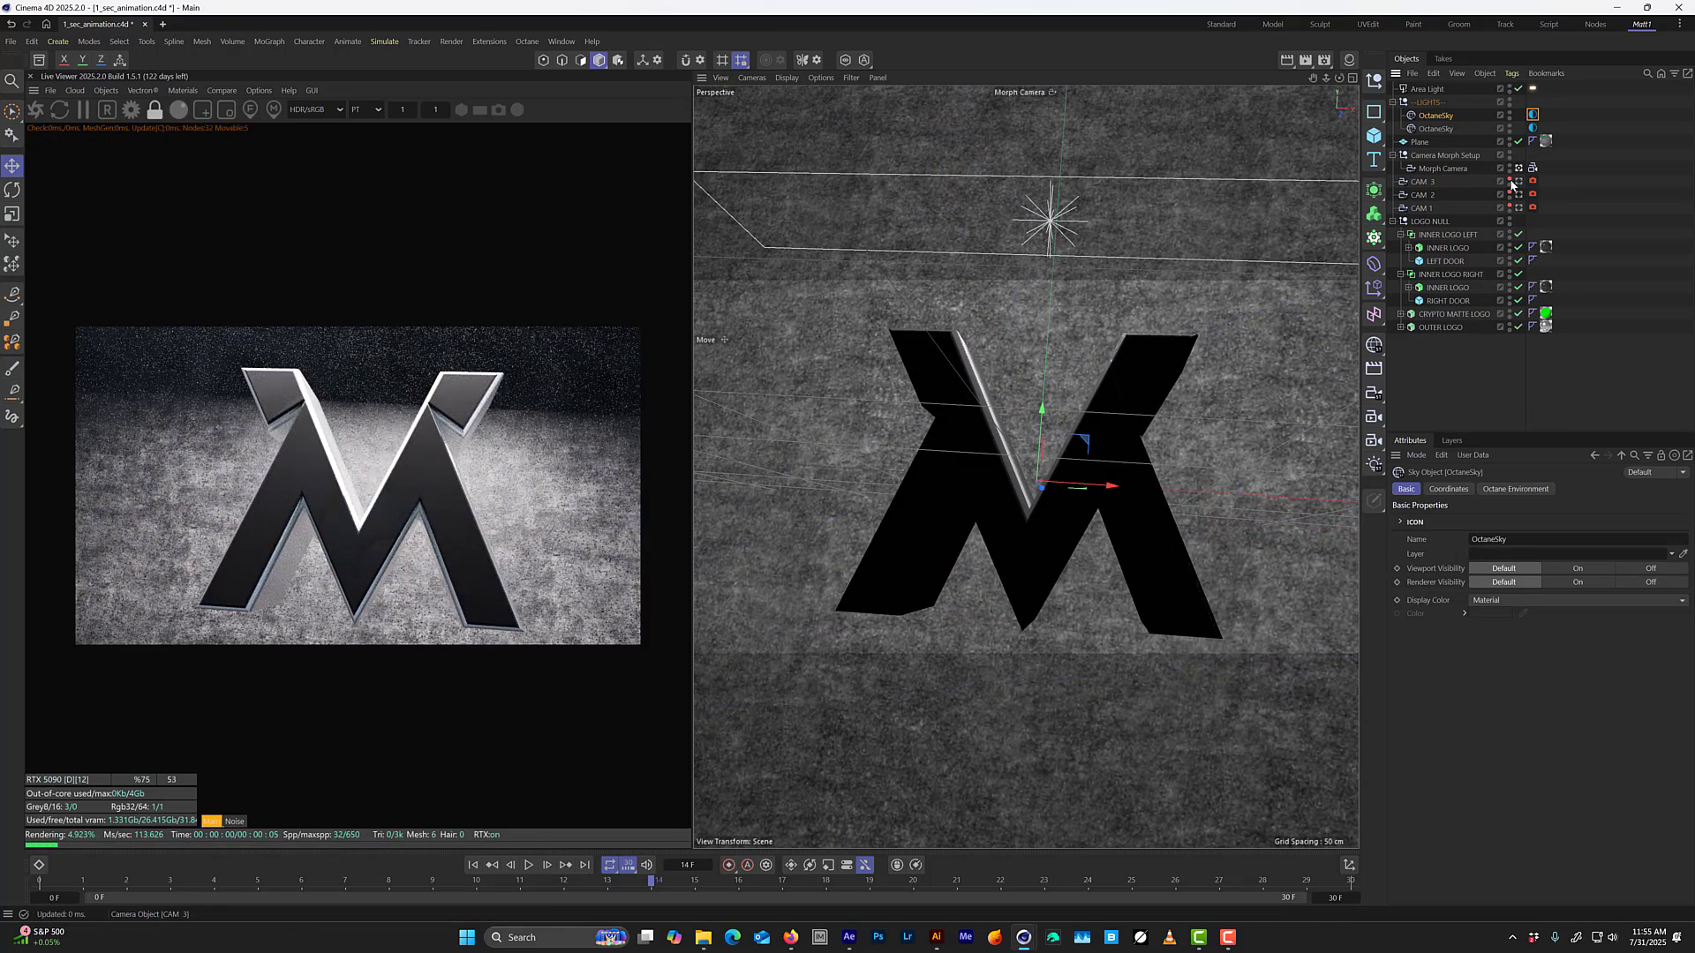
Raise the Area Light higher above the logo in the Right view.
click(1432, 90)
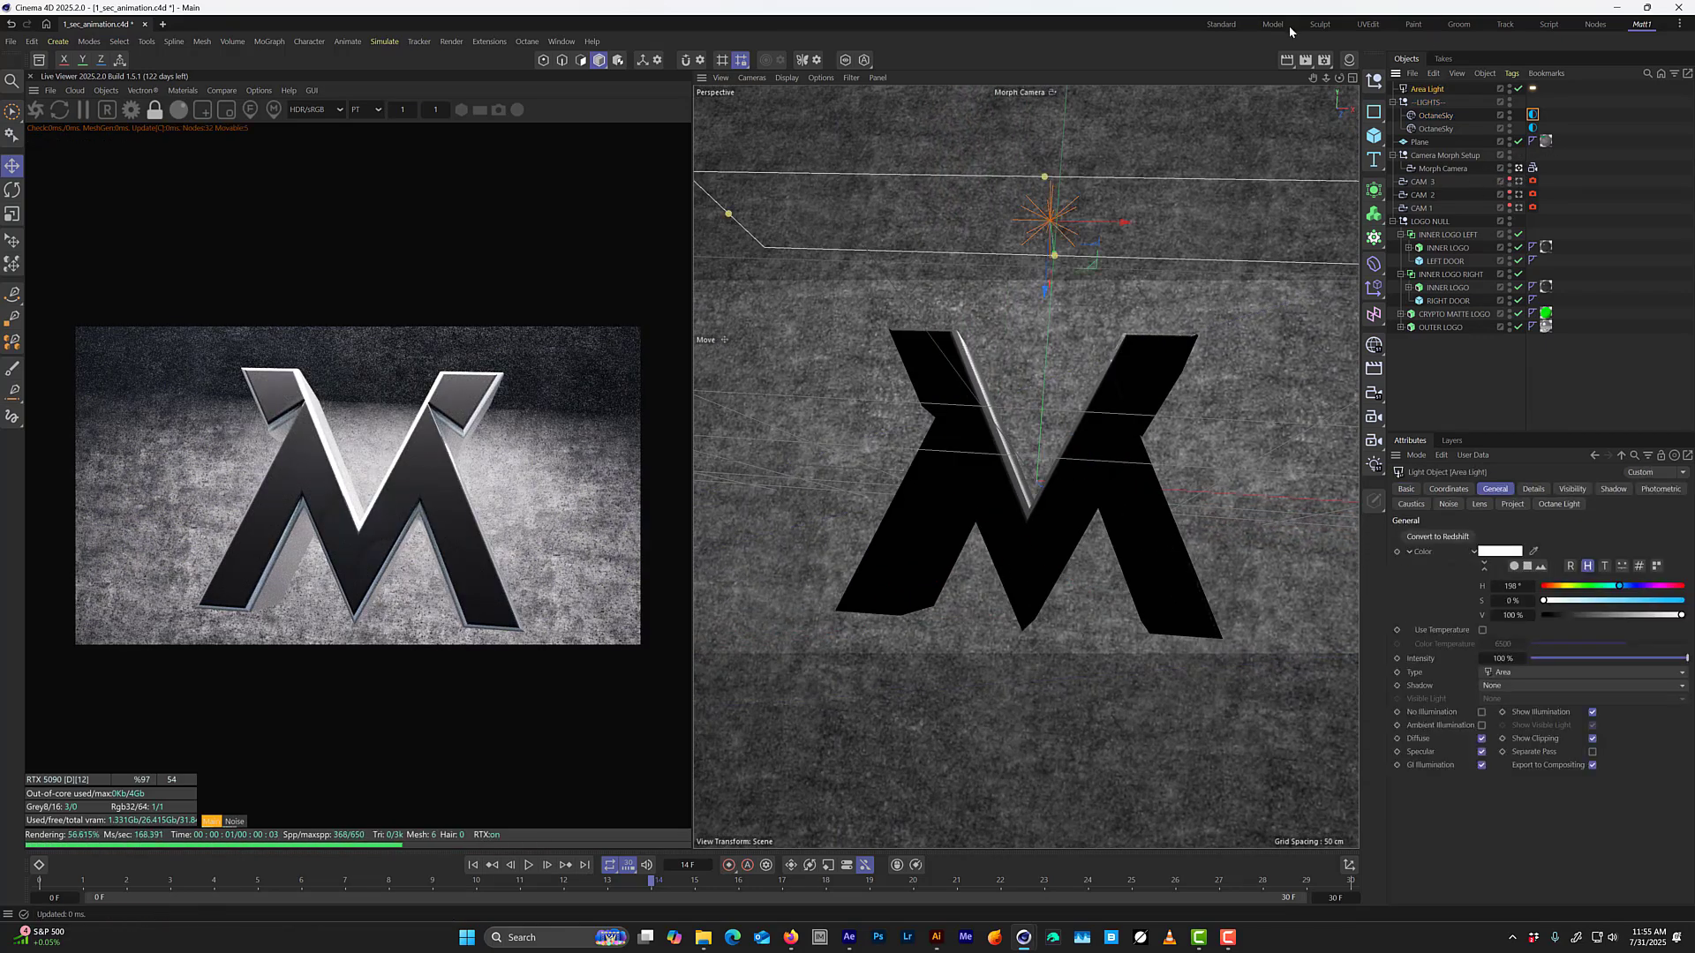
middle_click(978, 436)
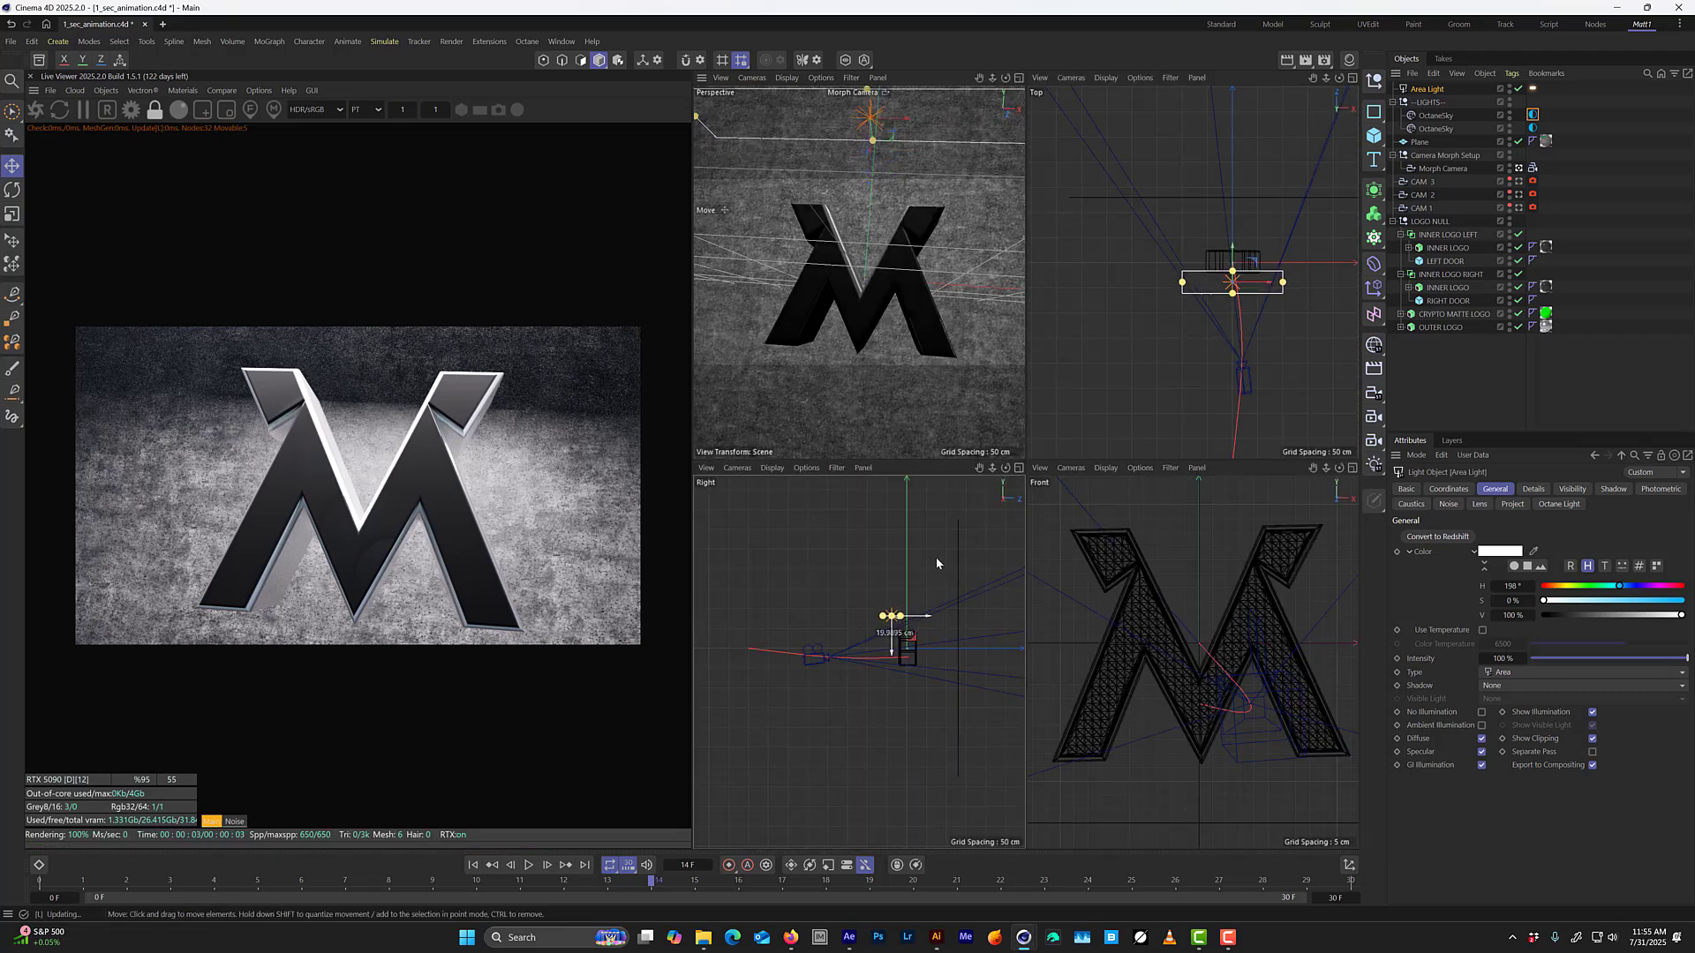
mouse_move(936, 558)
mouse_down()
mouse_move(927, 569)
mouse_move(930, 521)
mouse_move(886, 564)
mouse_move(941, 576)
mouse_move(925, 558)
mouse_move(955, 537)
mouse_move(941, 545)
mouse_up()
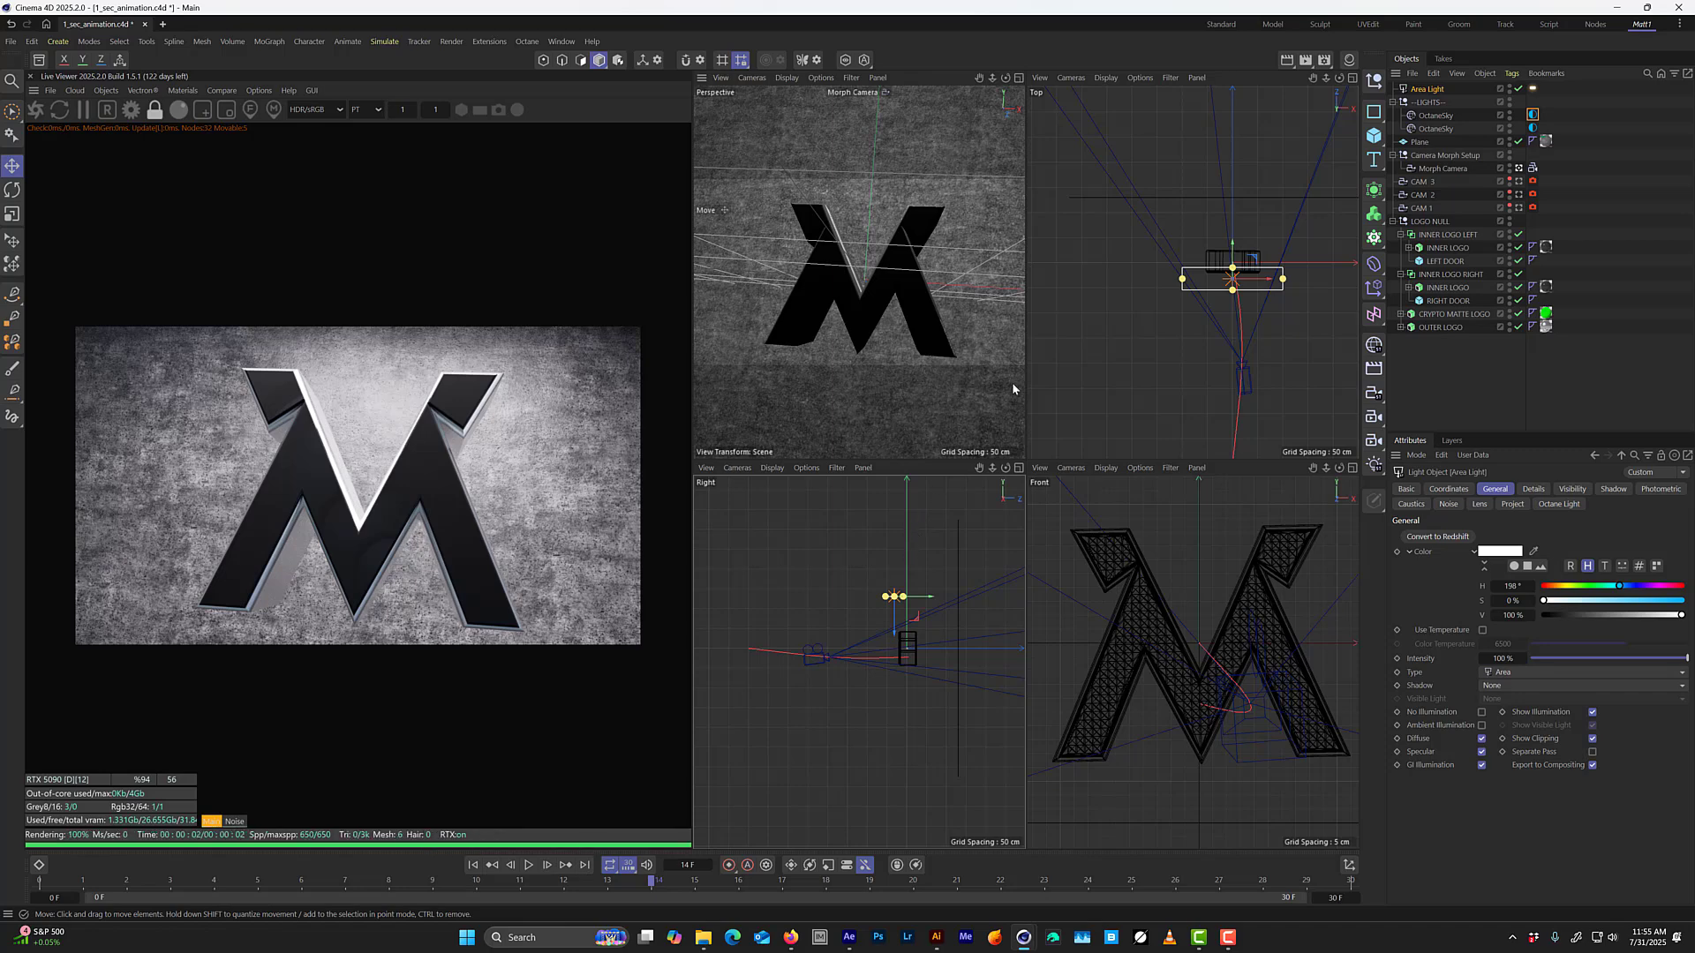
Rename the Area Light as SPEC LIGHT and turn off Visible on diffuse in its Octane light tag.
double_click(1432, 89)
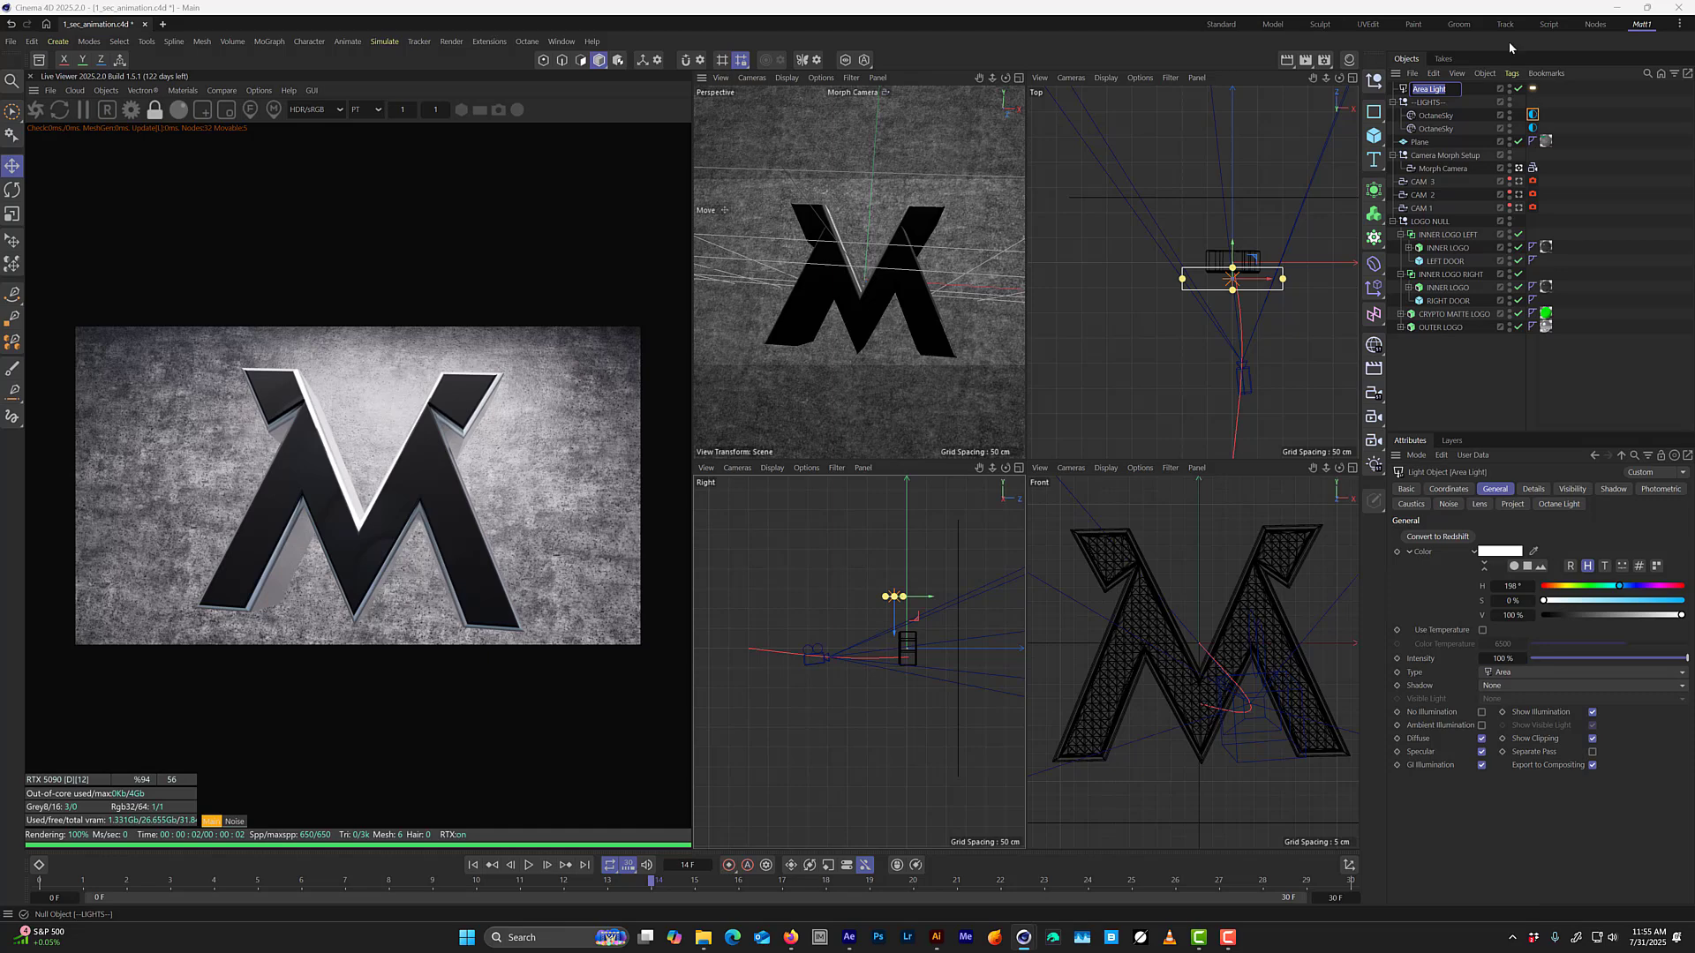
text(SPEC LIGHT)
key(Return)
click(1532, 88)
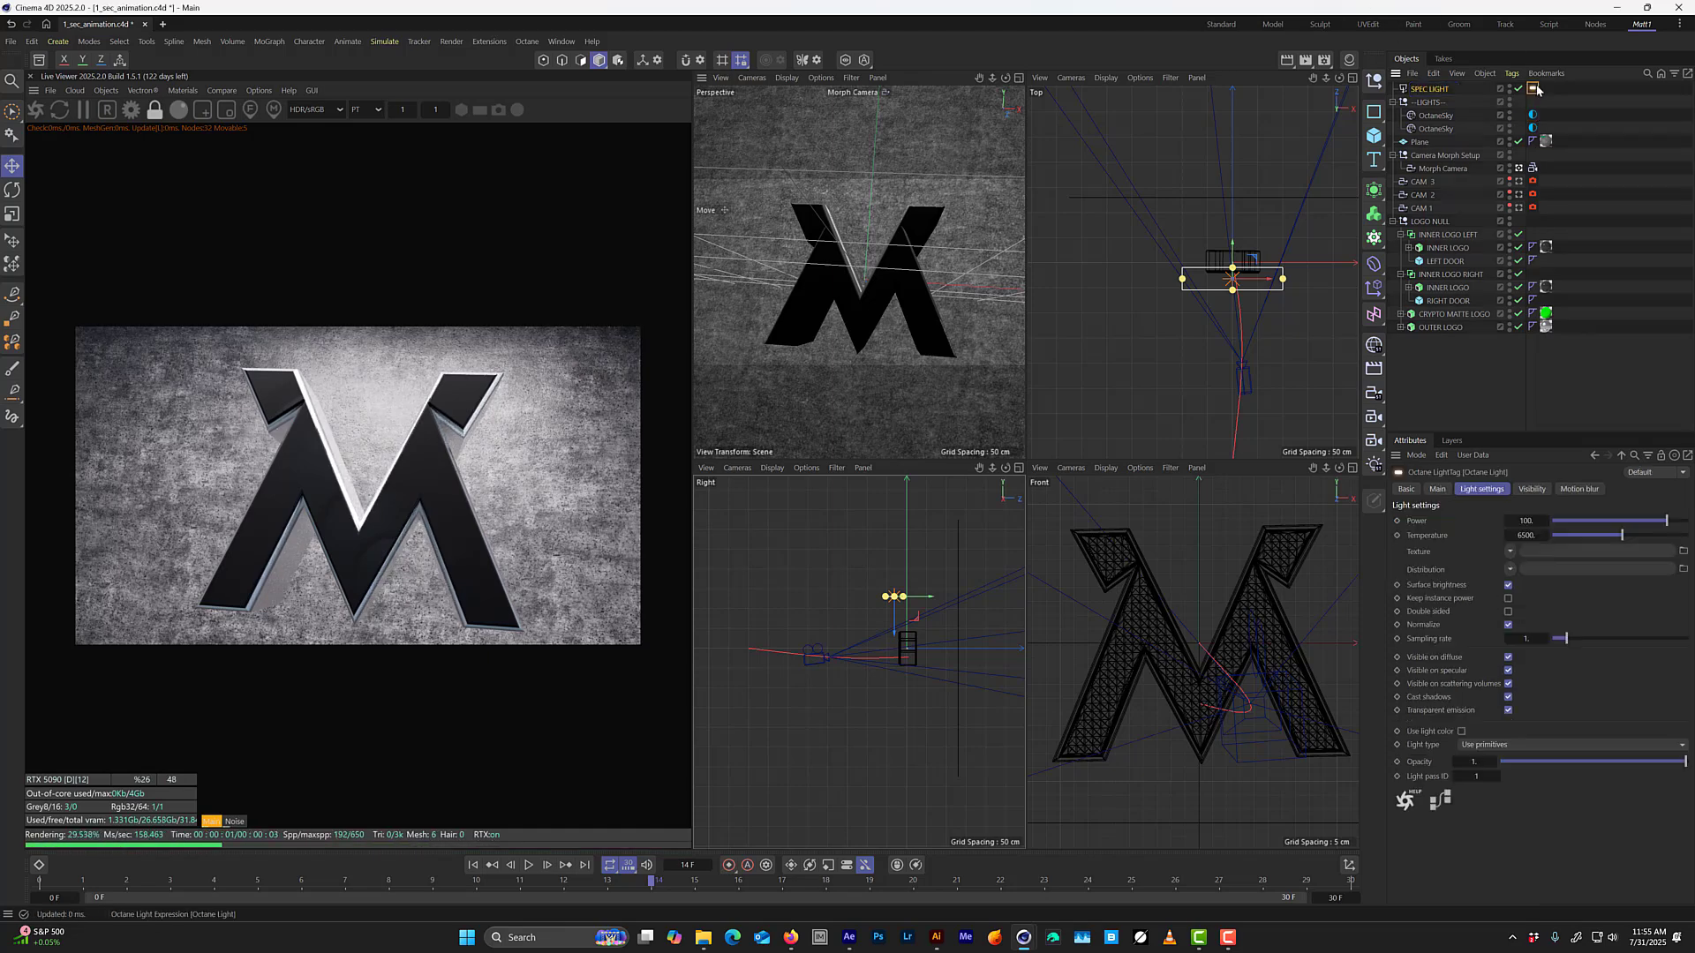
click(1508, 657)
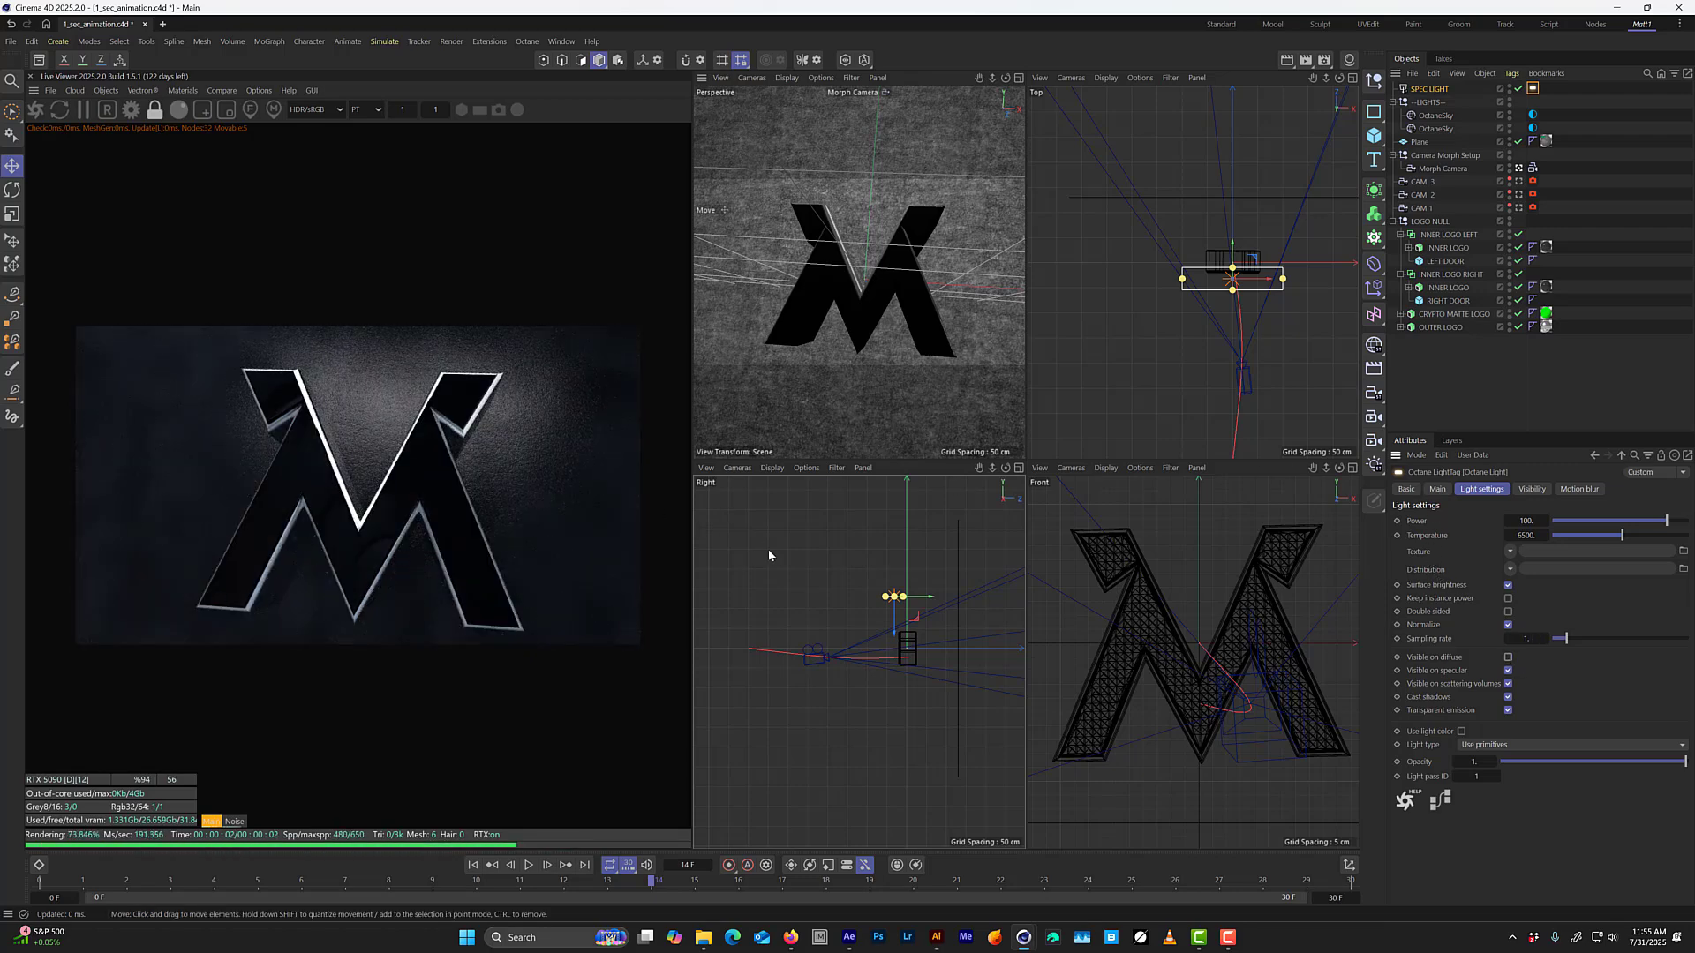
Move SPEC LIGHT in front of the logo's upper edge in the Right view and tilt it toward the logo.
scroll(924, 558, up, 5)
alt+right_drag(924, 558, 937, 546)
drag(918, 566, 886, 684)
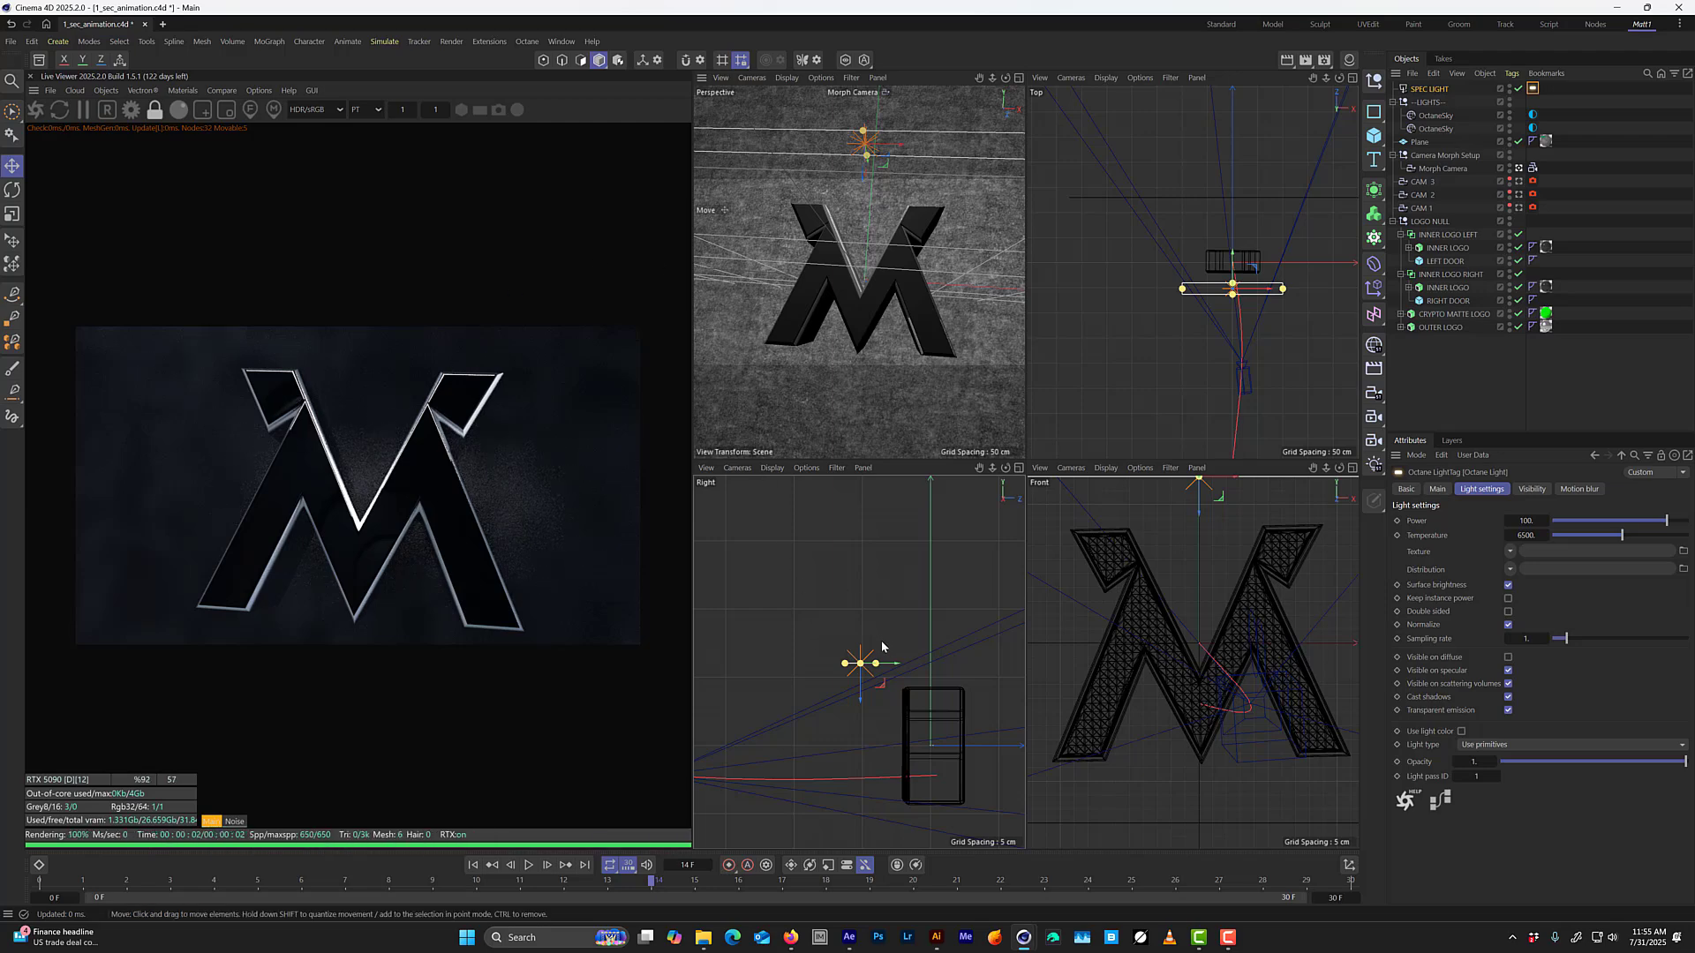
key(r)
drag(879, 650, 882, 607)
key(e)
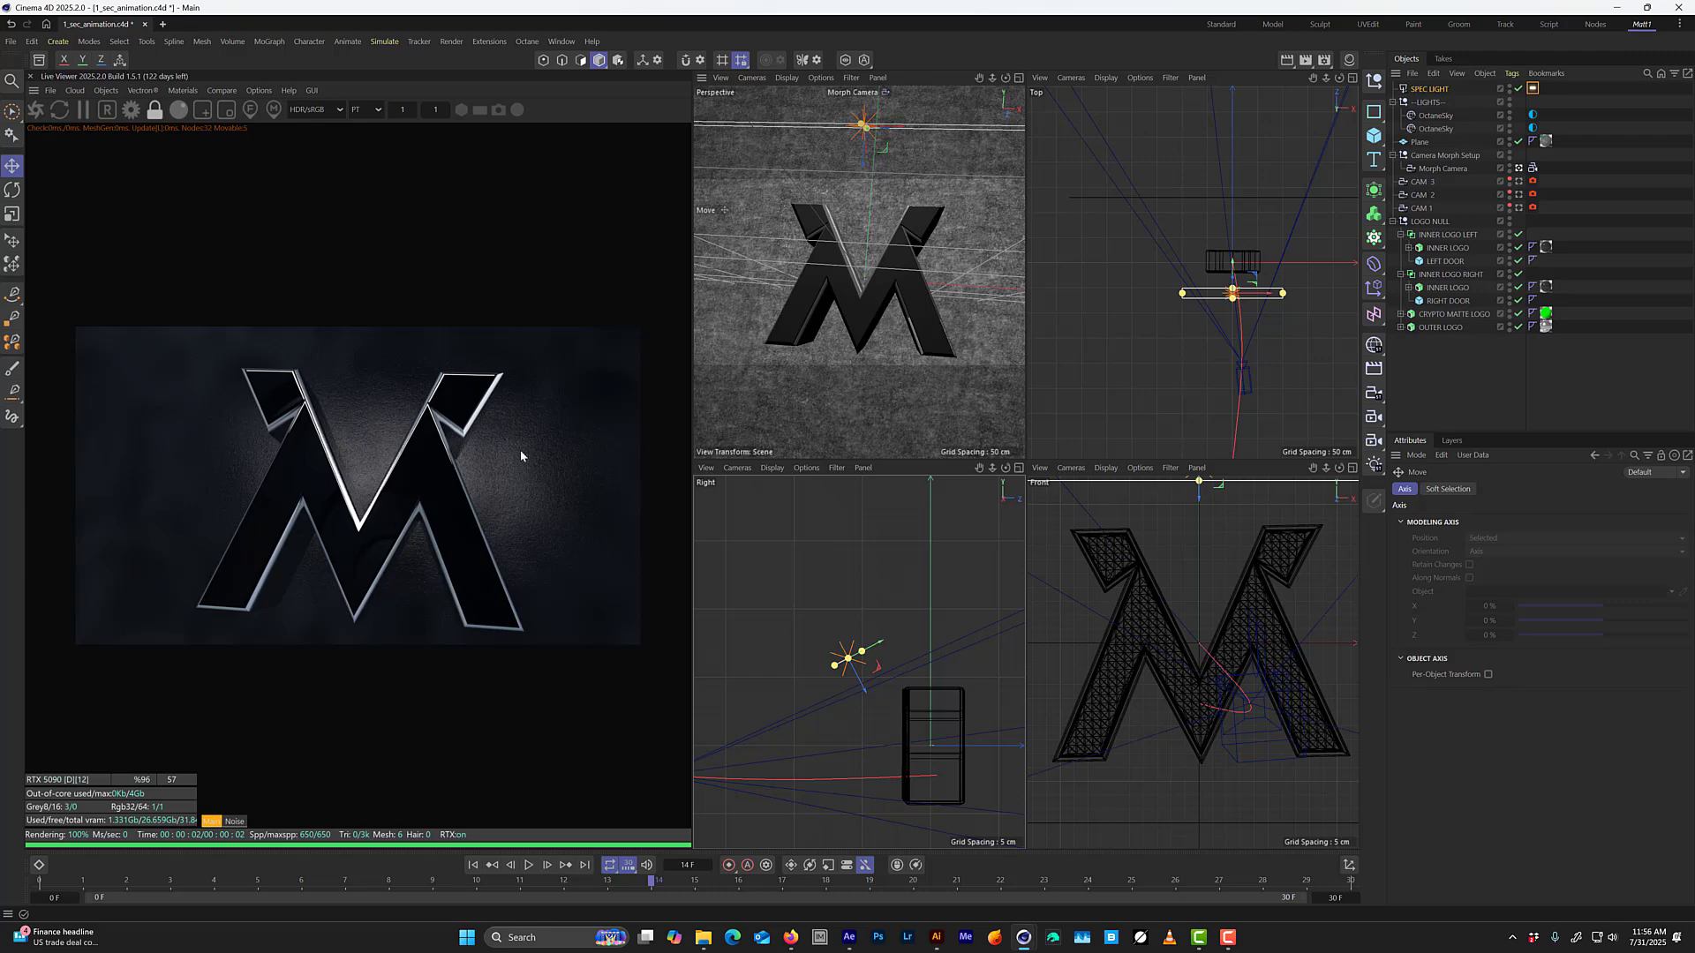
Duplicate SPEC LIGHT below and in front of the logo in the Right view, rotating the copy to aim up at the logo.
drag(847, 657, 803, 831)
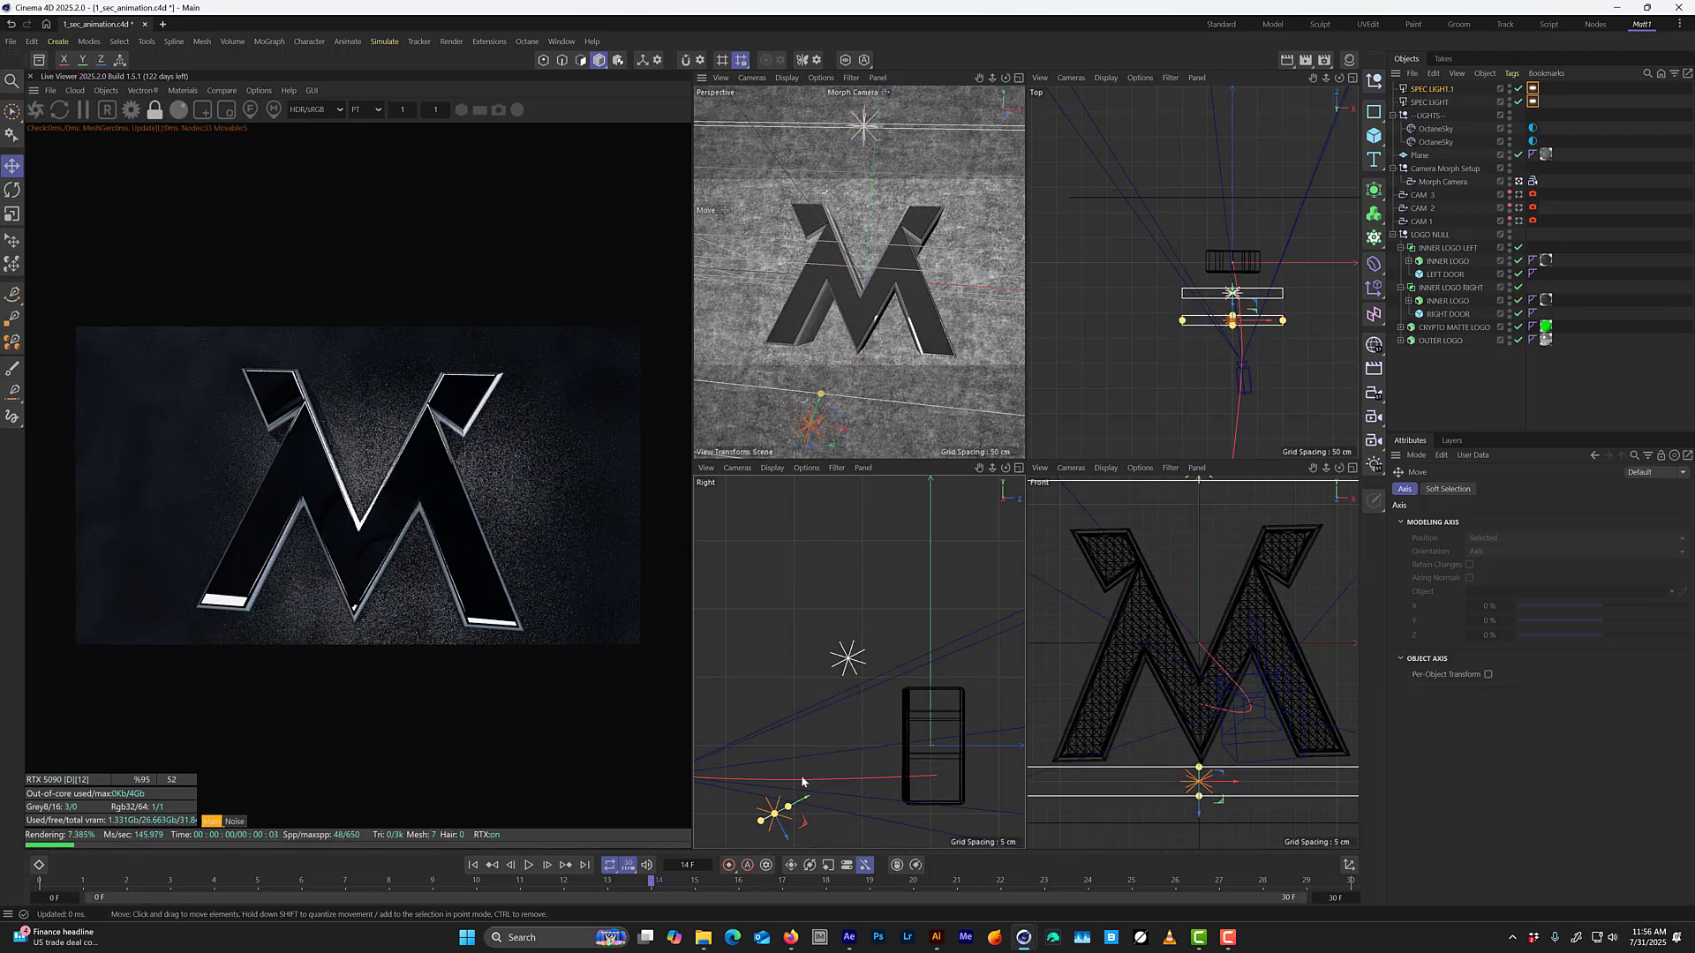
middle_drag(801, 782, 806, 713)
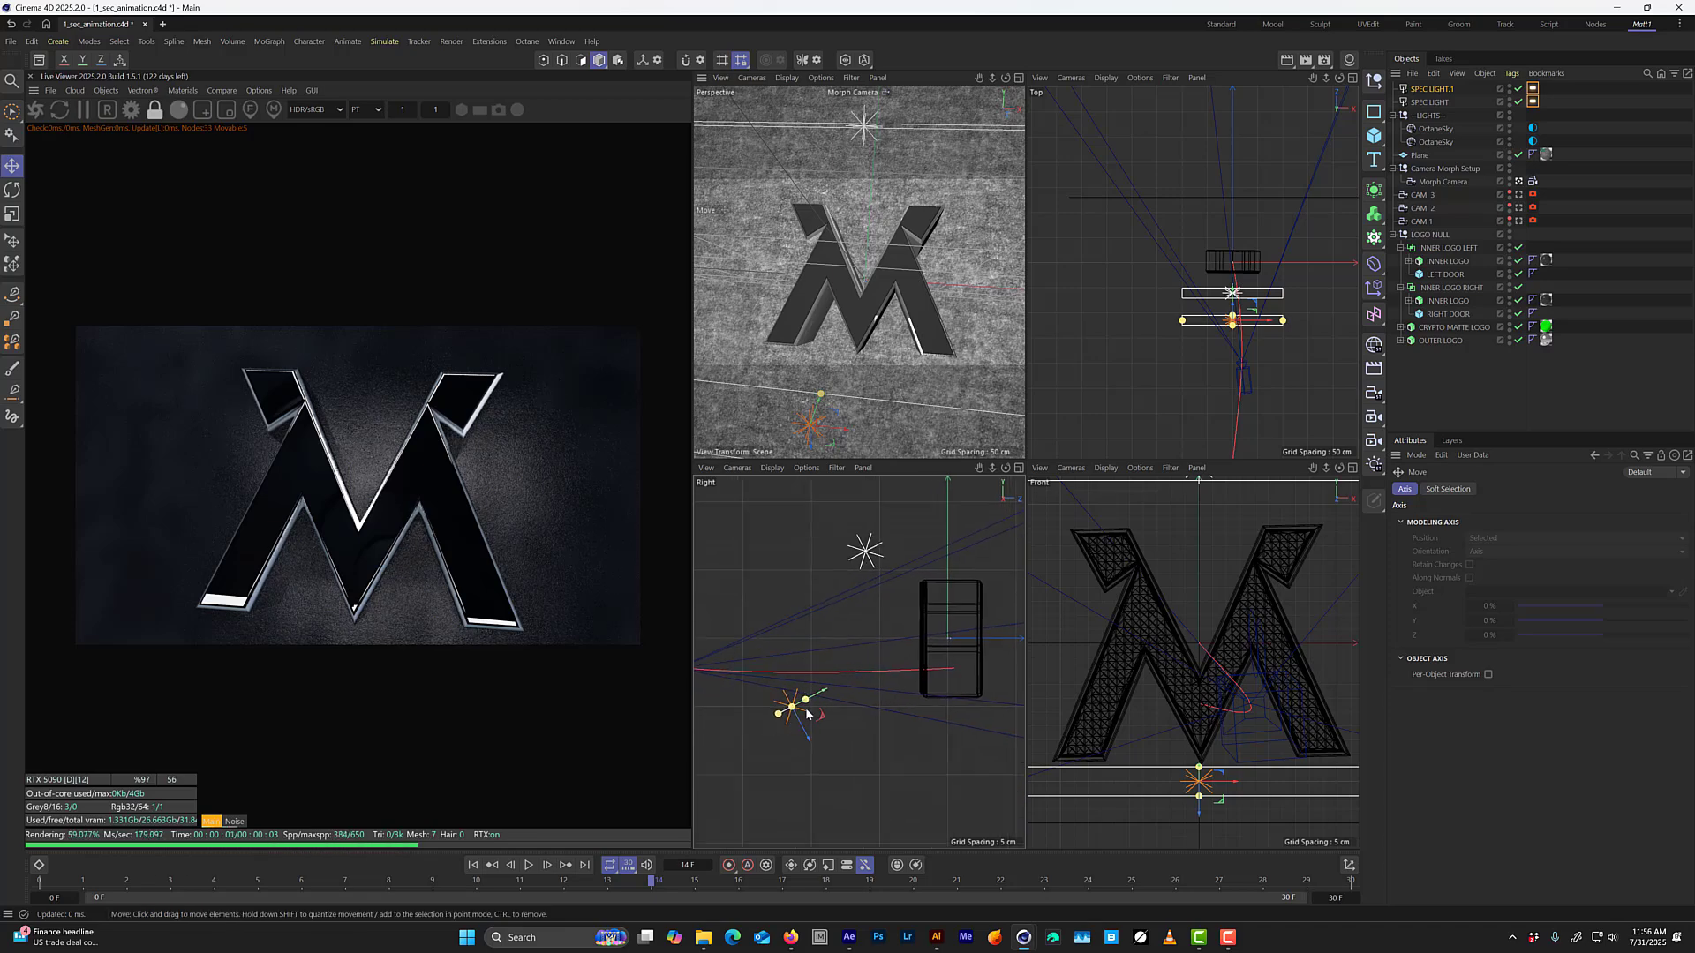
key(r)
drag(806, 713, 701, 733)
key(e)
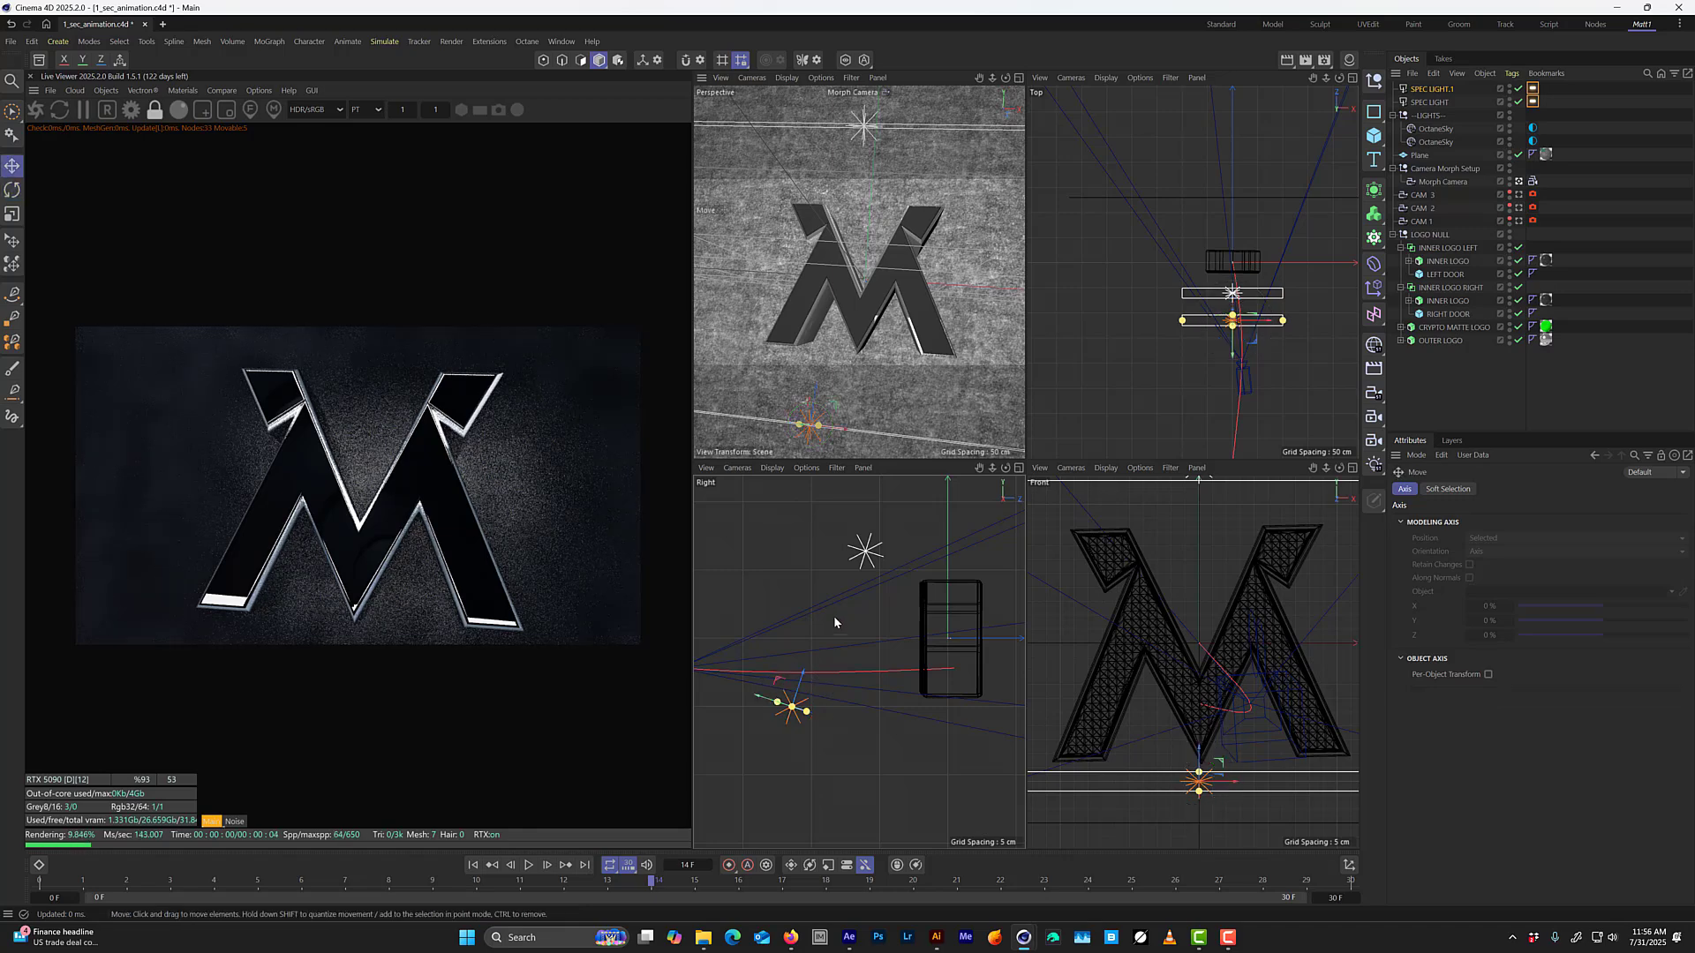
drag(833, 617, 781, 648)
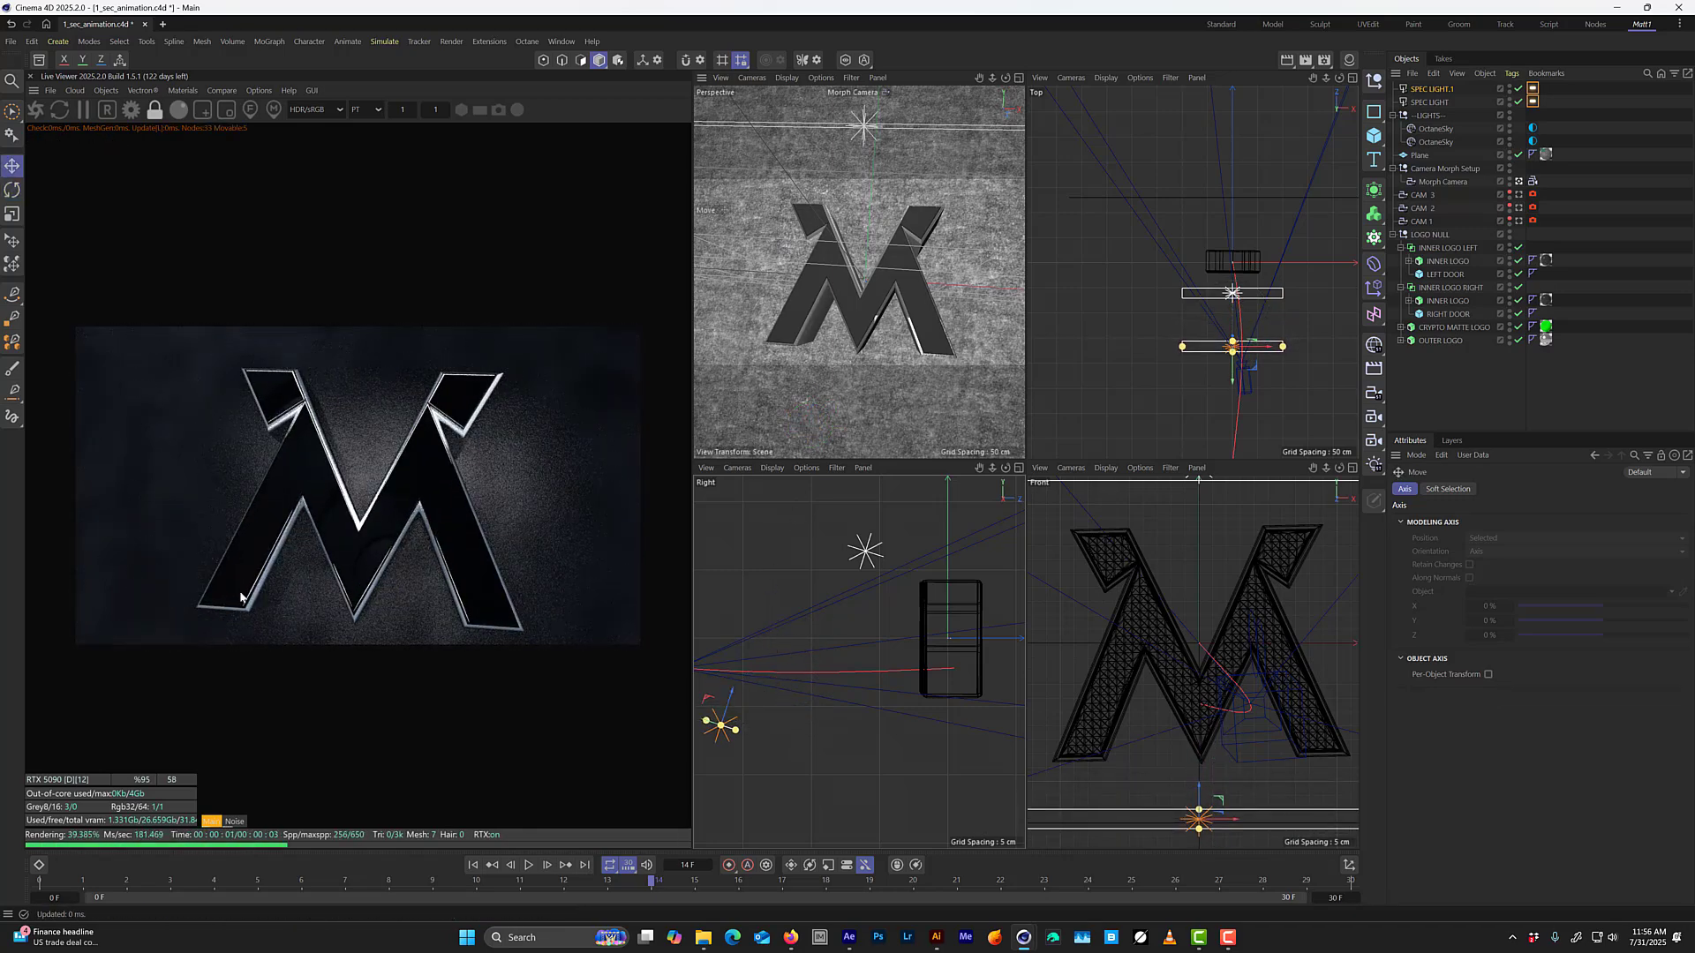
mouse_move(748, 639)
mouse_down()
mouse_move(821, 572)
mouse_move(775, 587)
mouse_move(766, 639)
mouse_up()
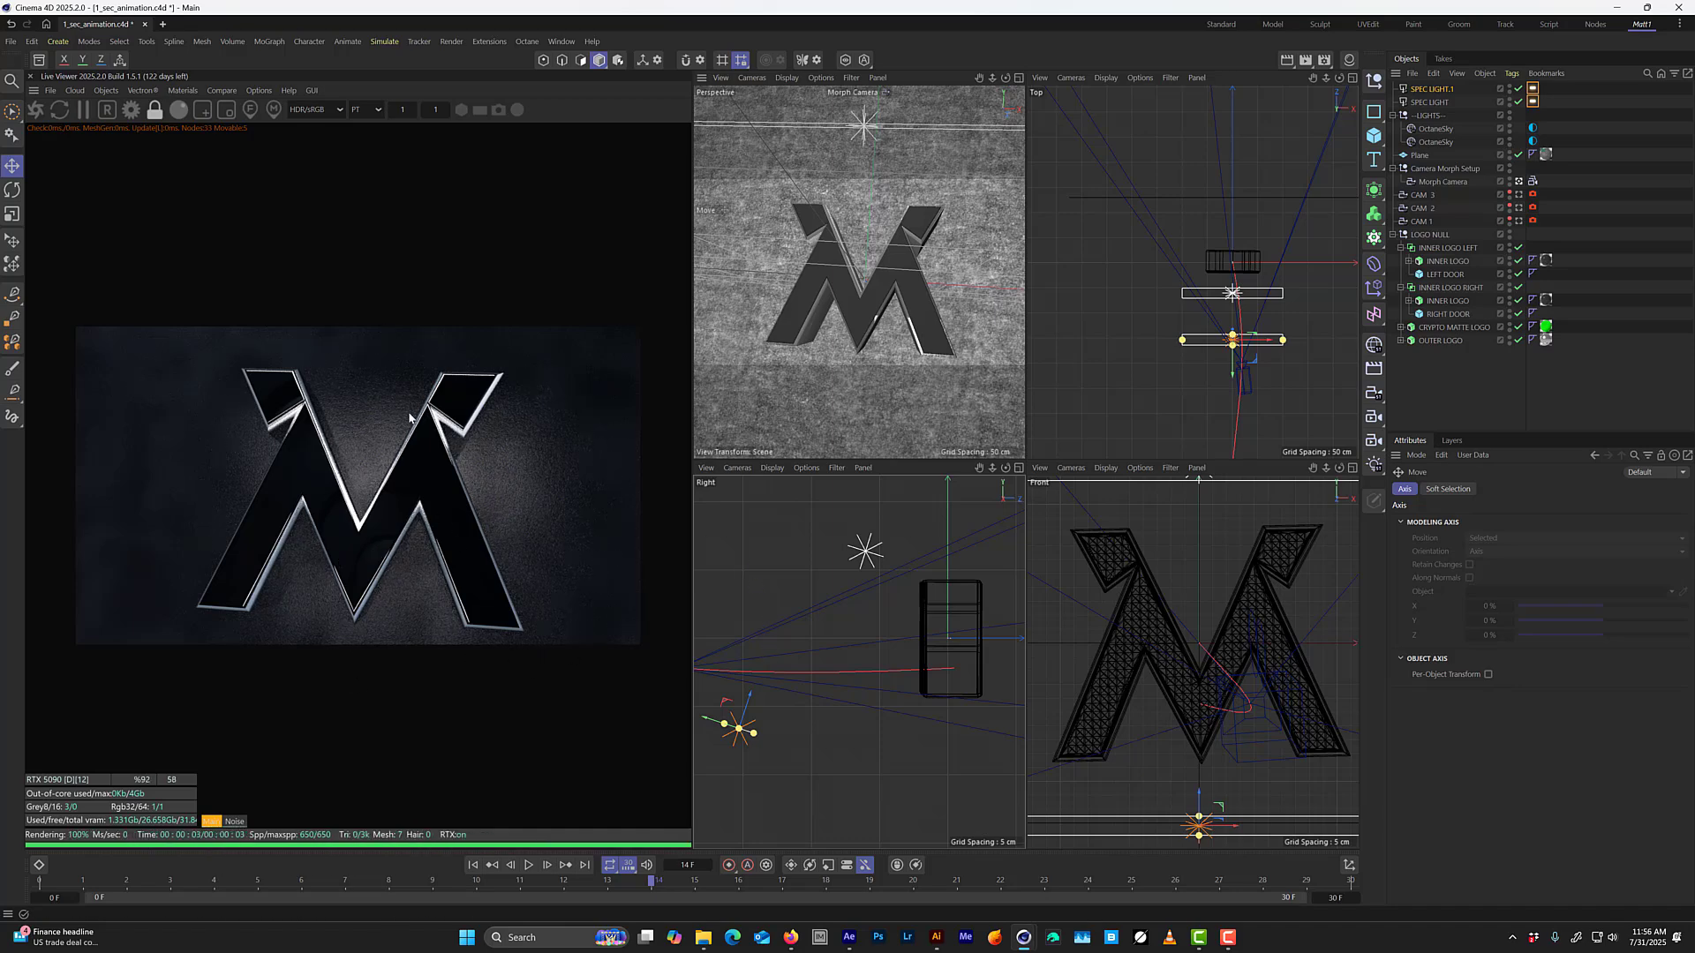
Set the cap bevel size of both INNER LOGO extrude objects to 1 cm.
click(1448, 261)
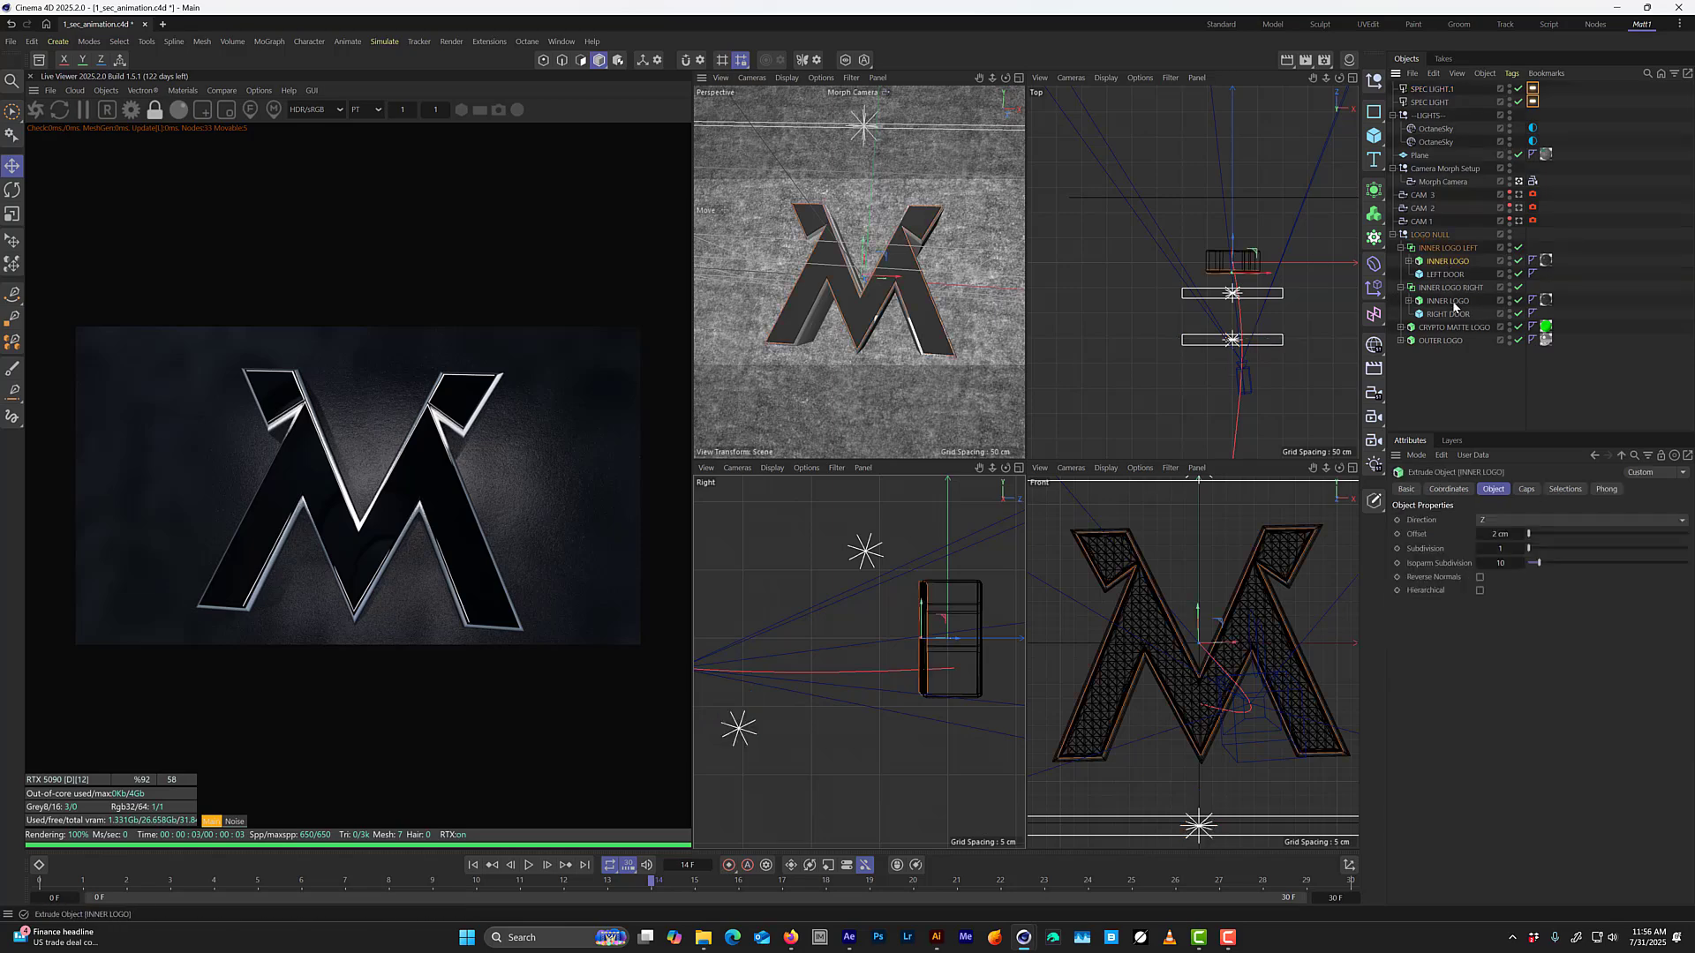
ctrl+click(1447, 302)
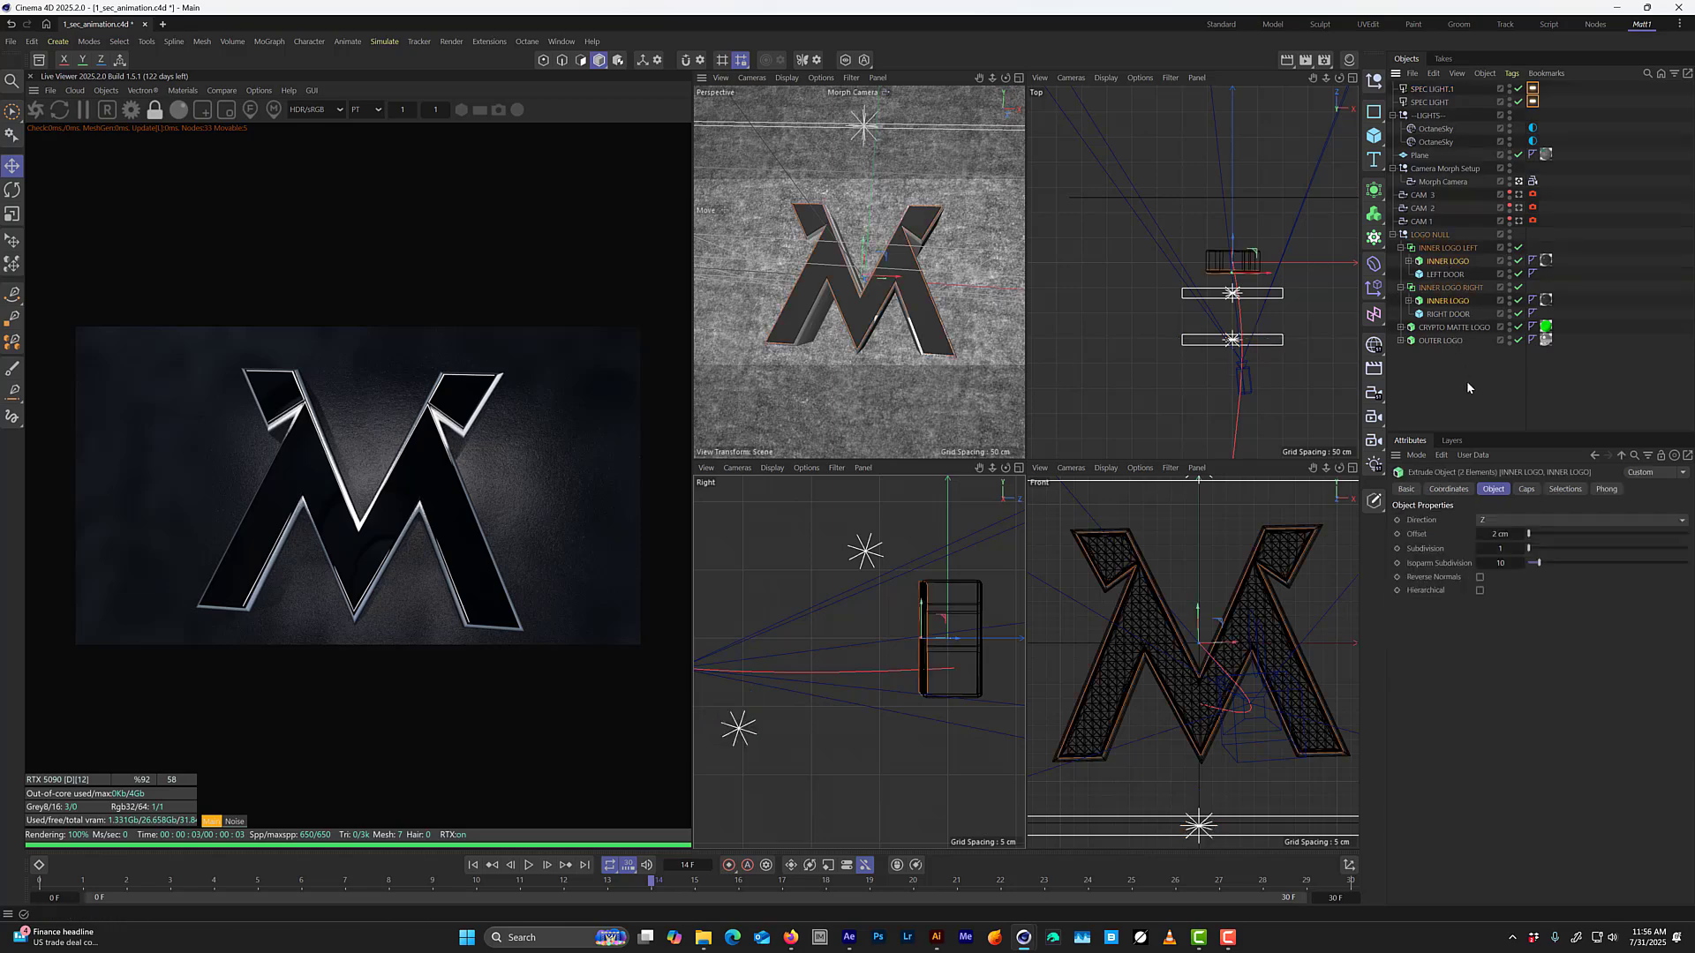
click(1527, 490)
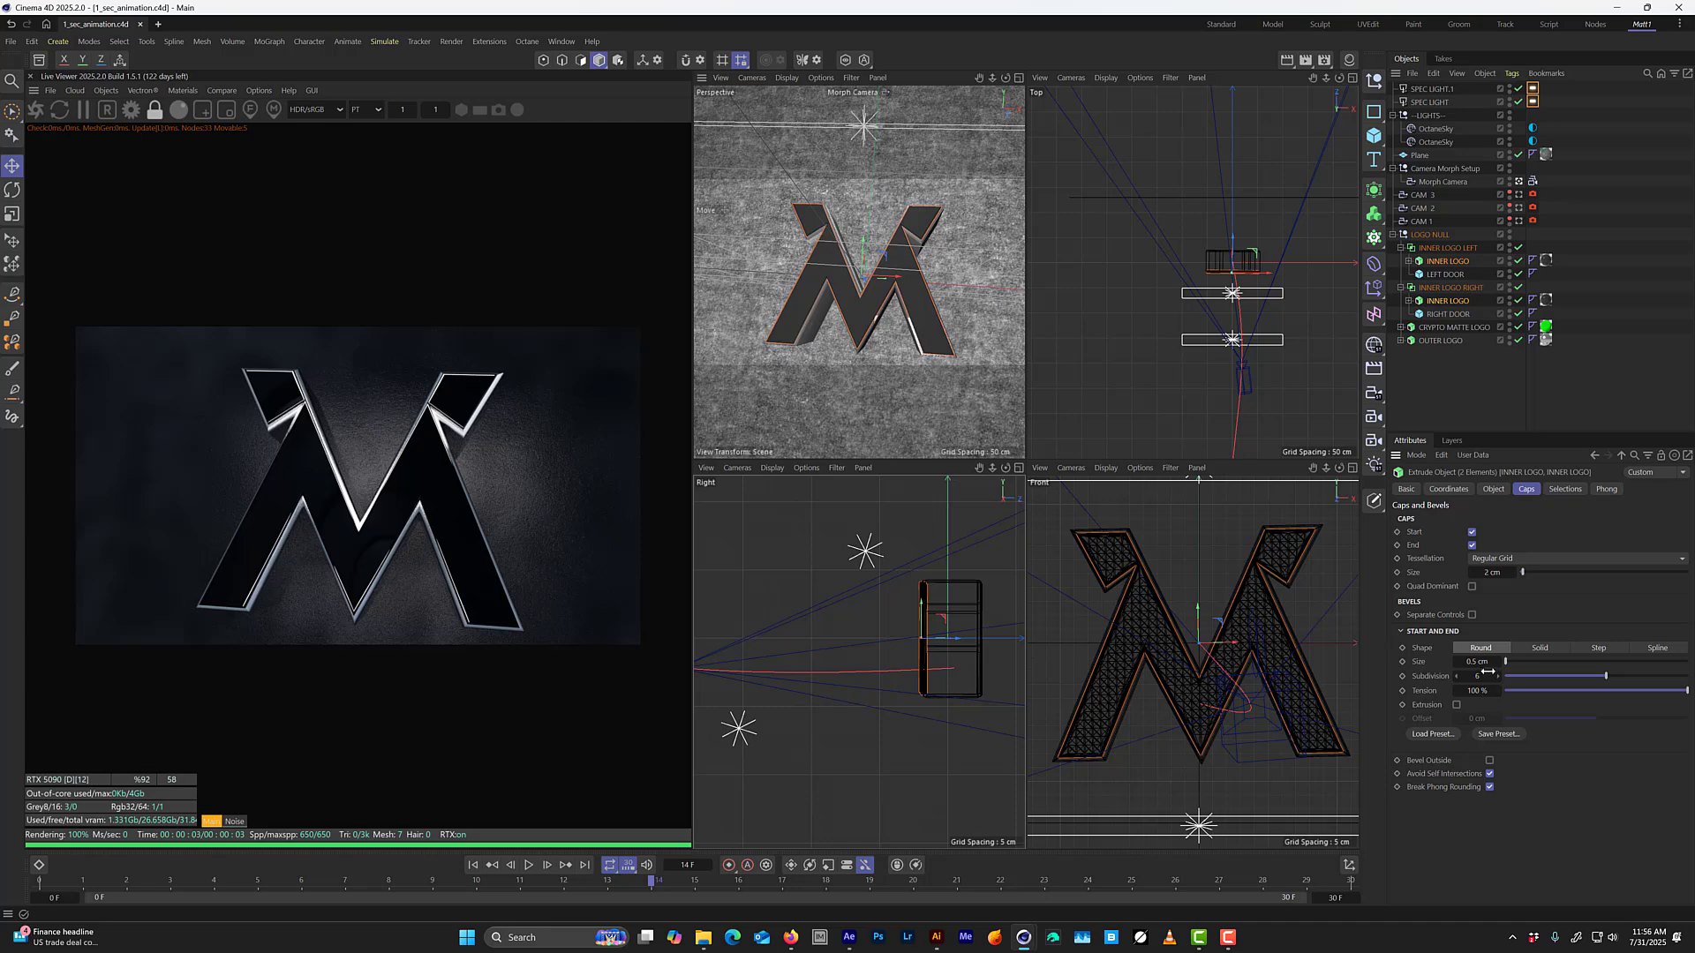
click(1477, 662)
text(1)
key(Return)
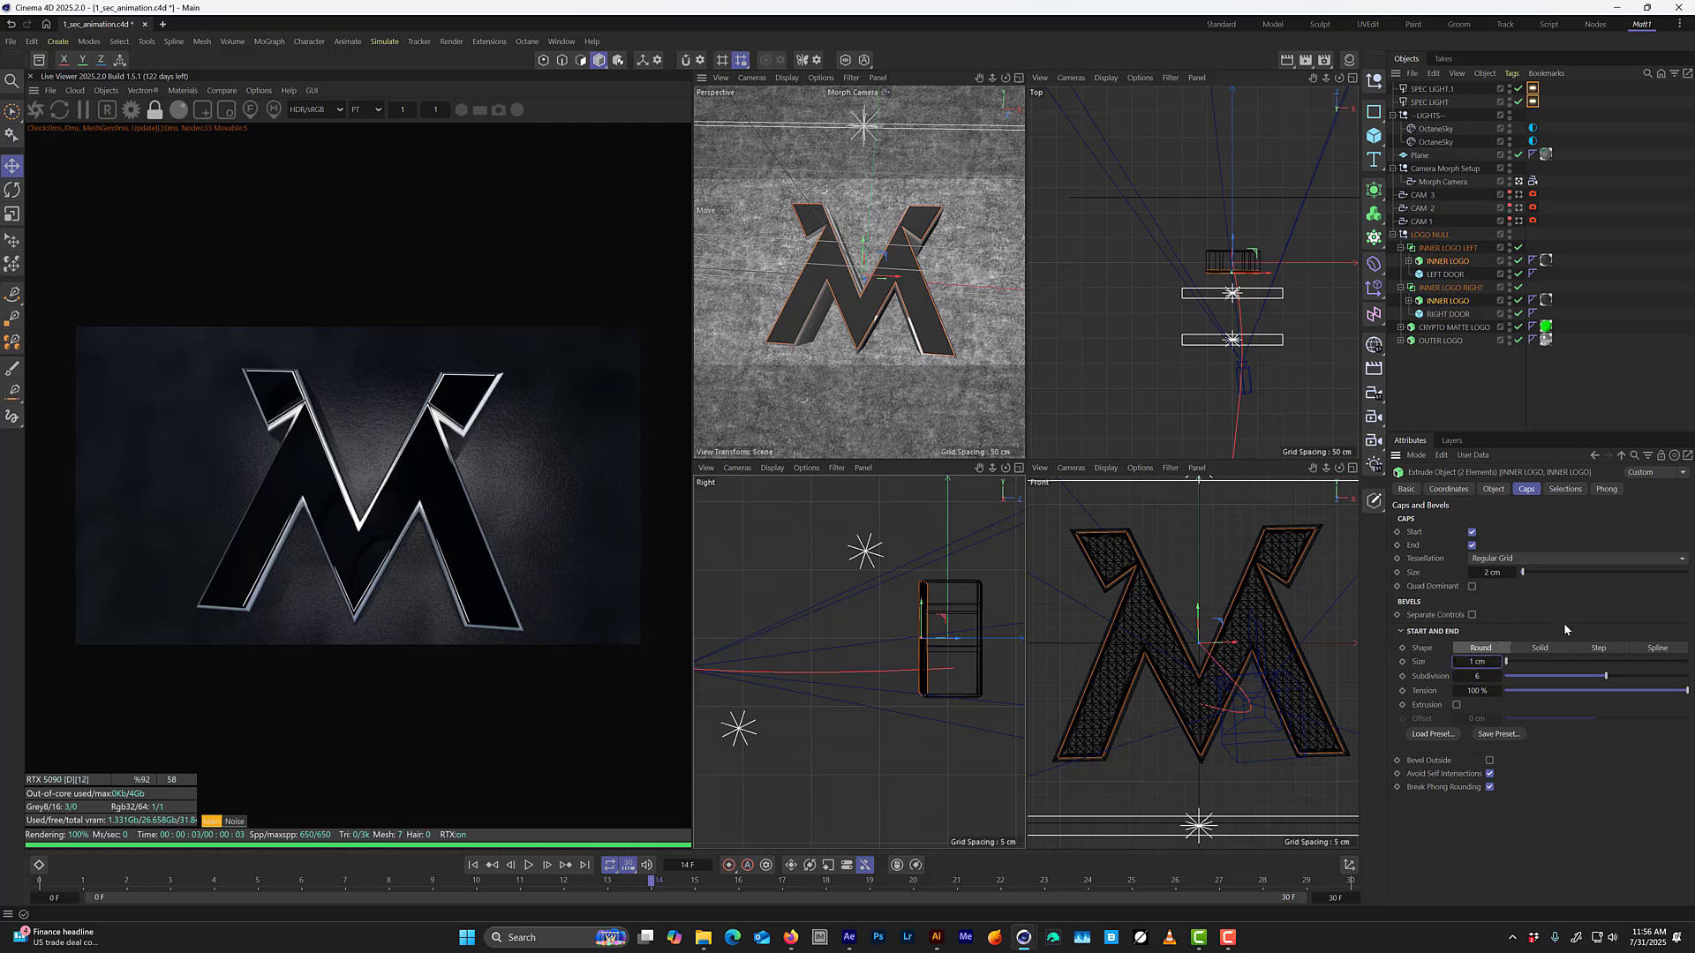
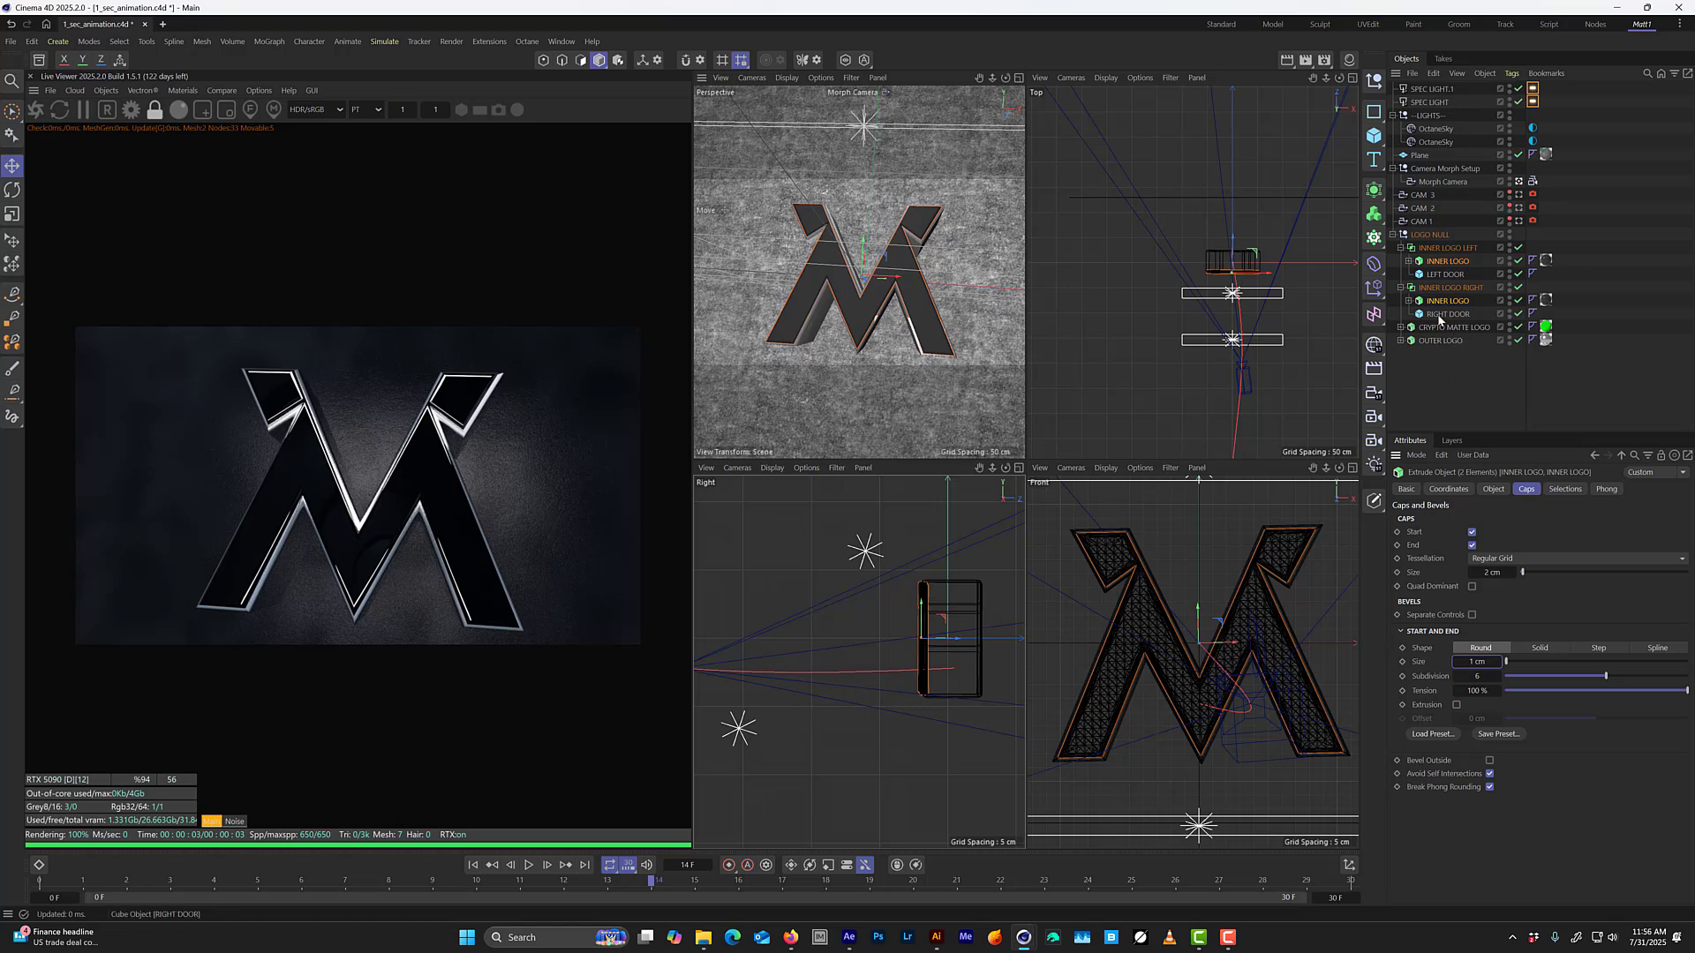
Maximize the perspective view and move SPEC LIGHT and SPEC LIGHT.1 into the LIGHTS null group.
middle_click(809, 359)
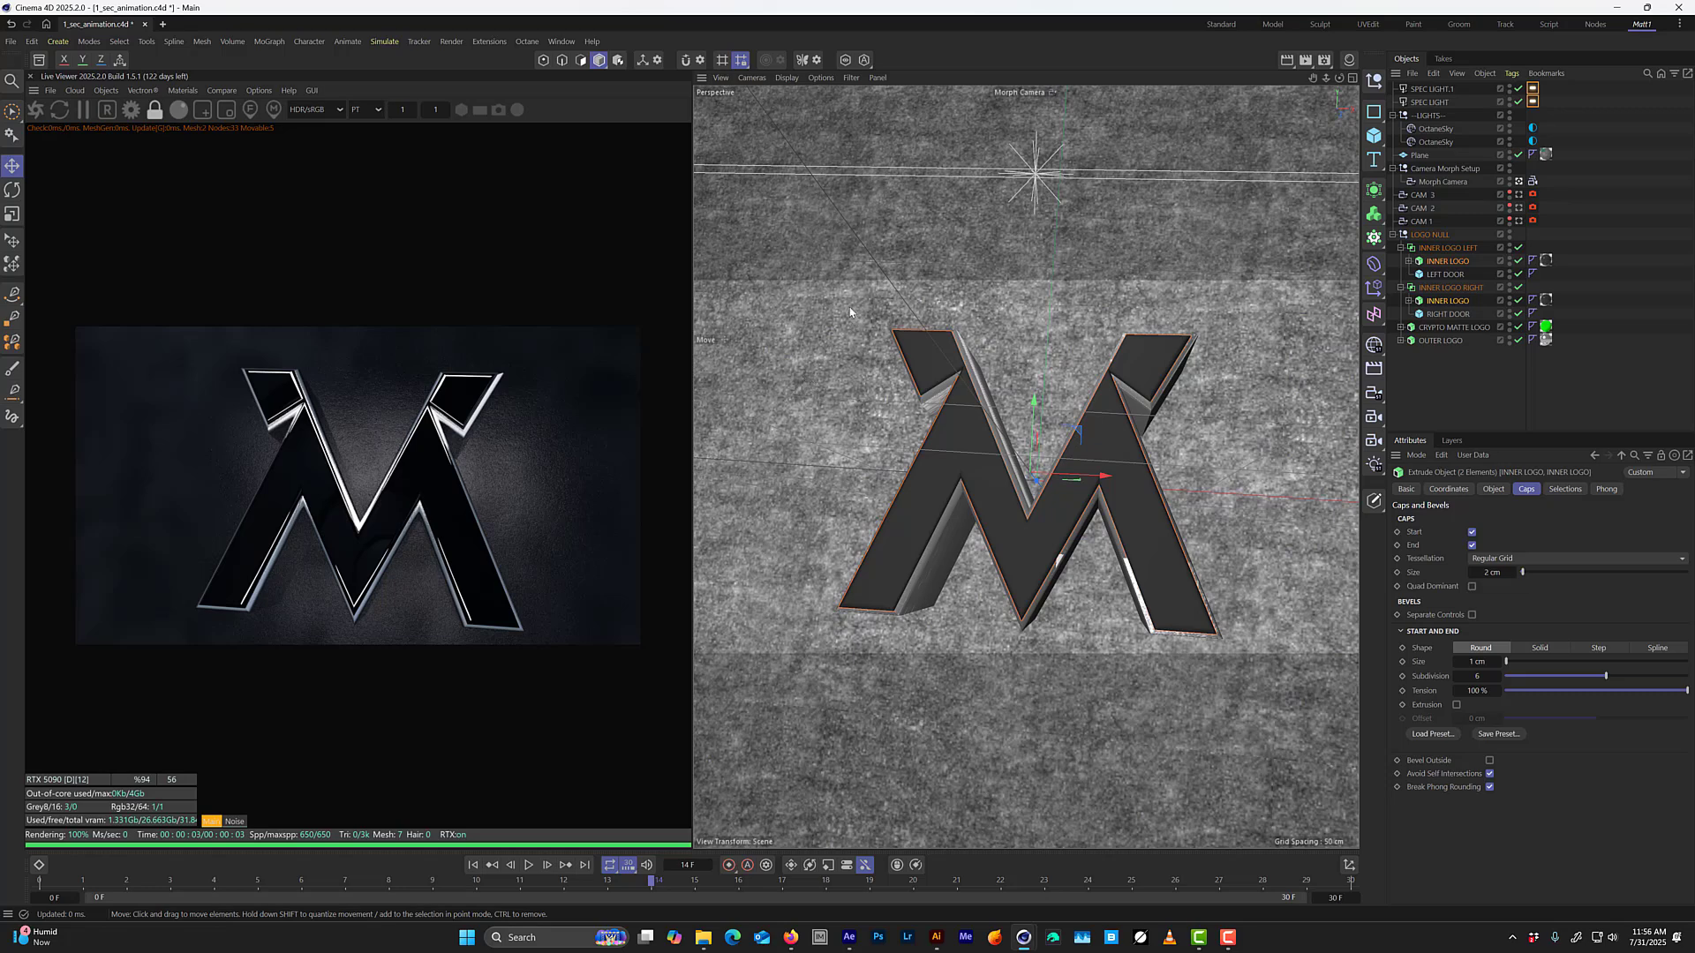
click(1434, 90)
shift+click(1434, 104)
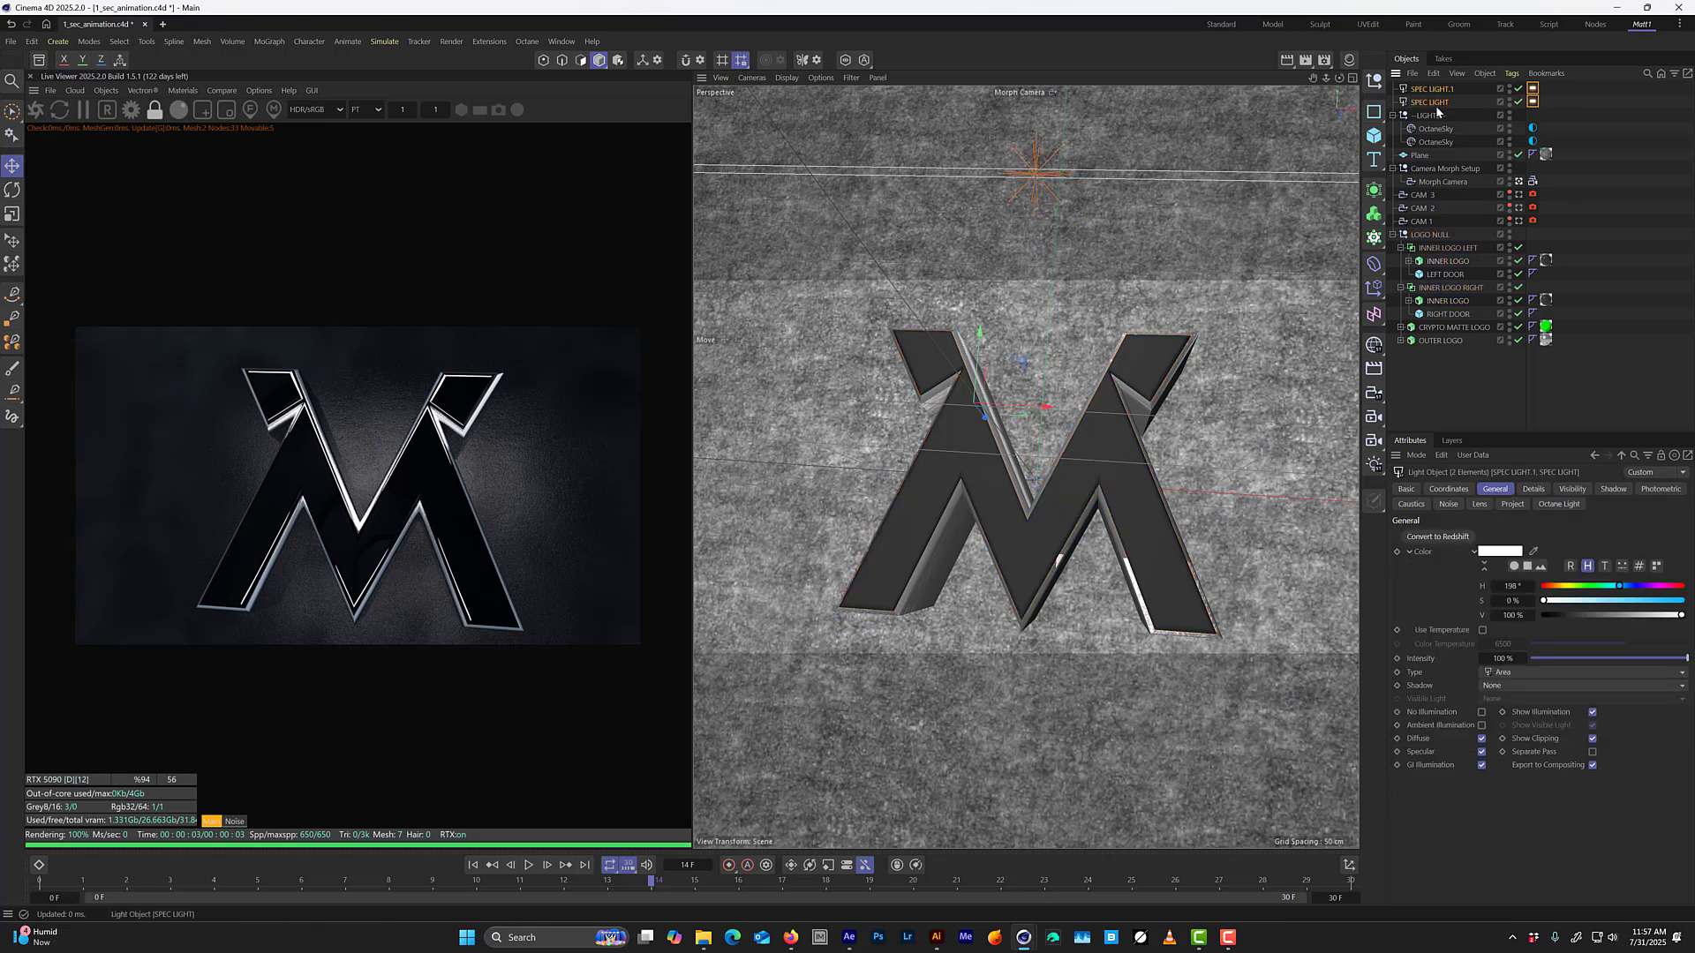
drag(1434, 103, 1439, 119)
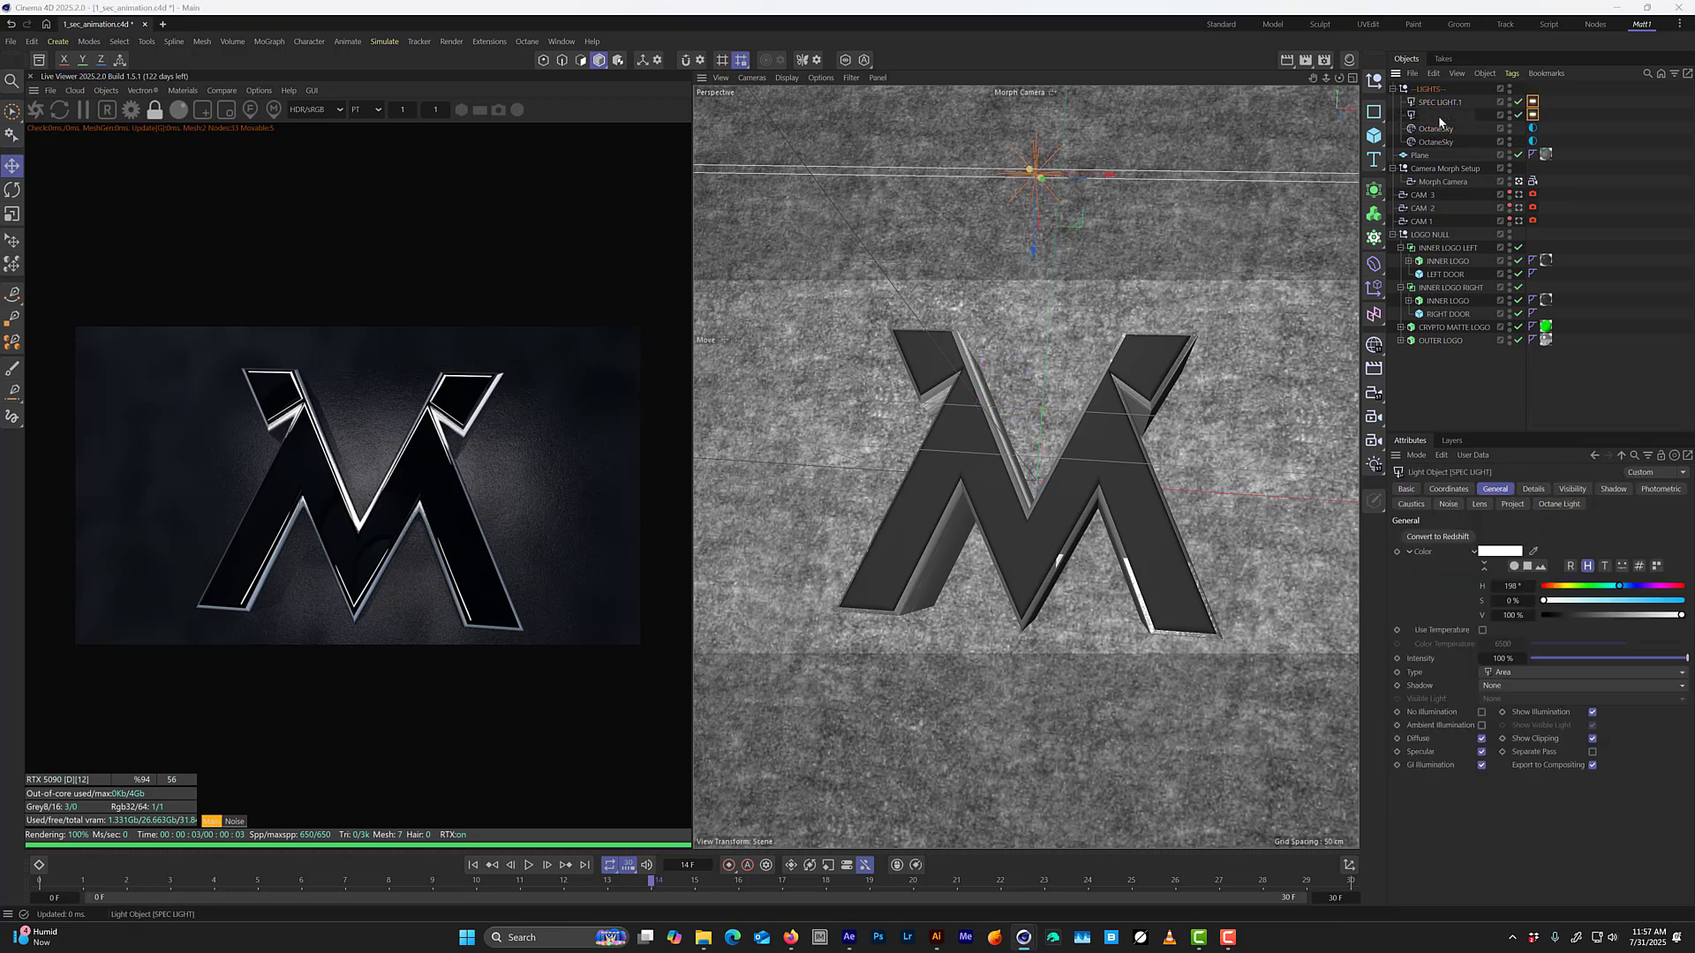
Rename the SPEC LIGHT object as SPEC LIGHT top.
double_click(1439, 115)
text(top)
key(Return)
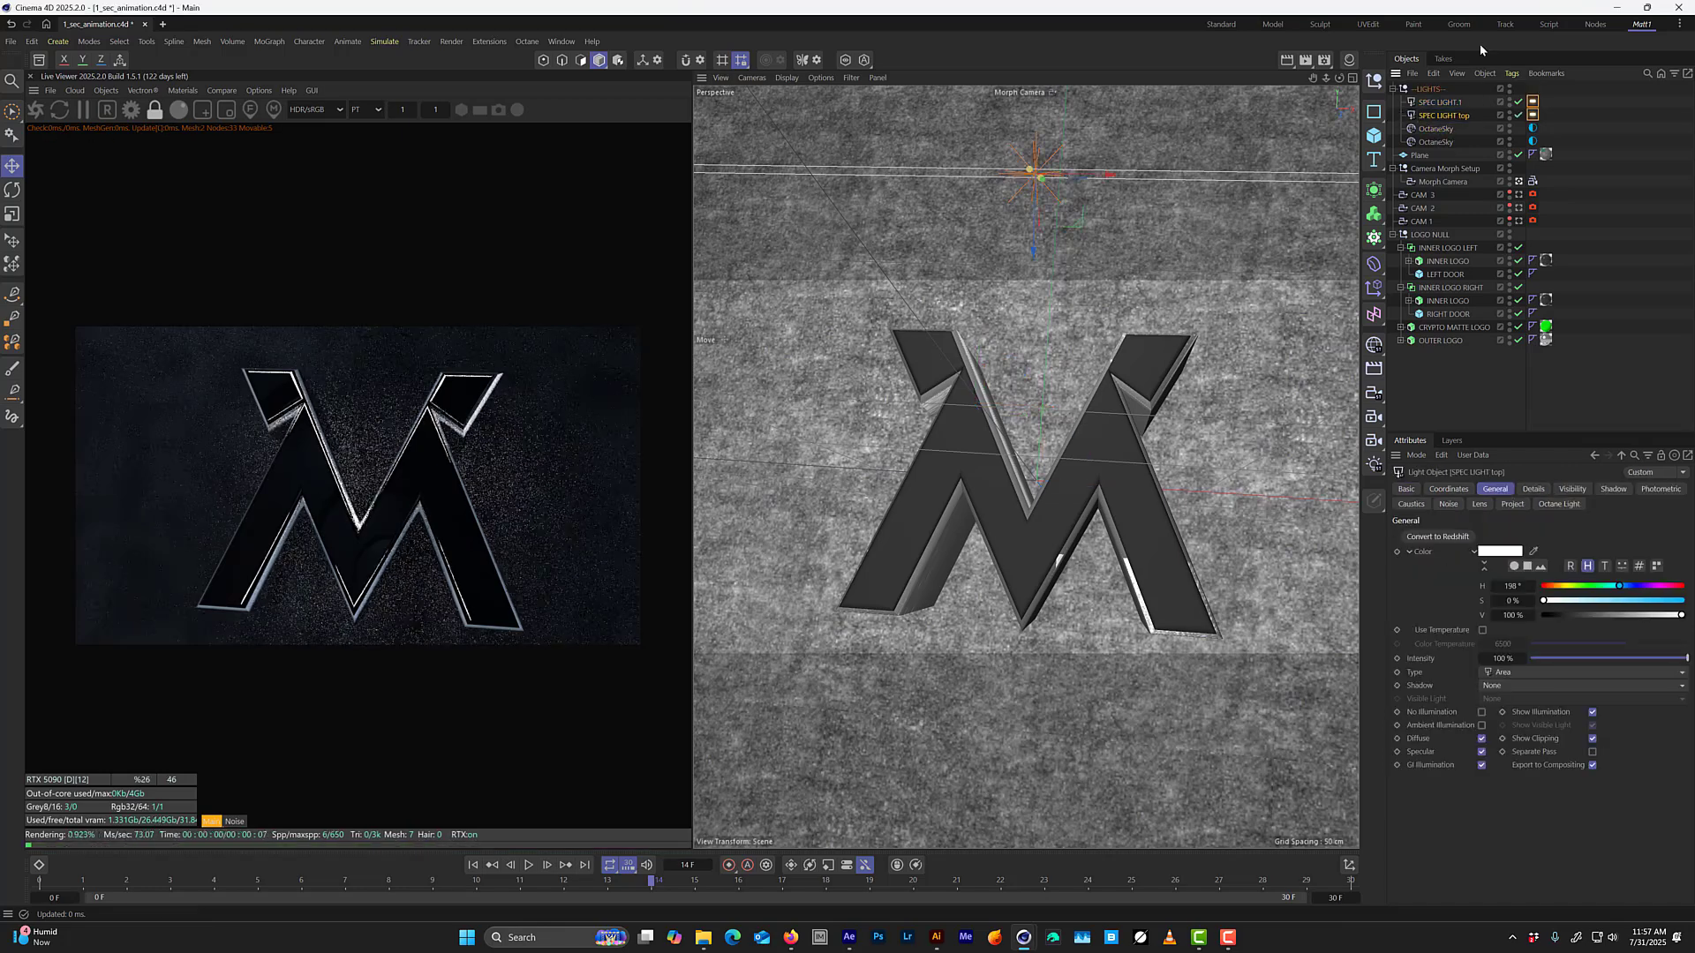
Rename the other area light as SPEC LIGHT.1 bottom and save the scene.
click(1483, 105)
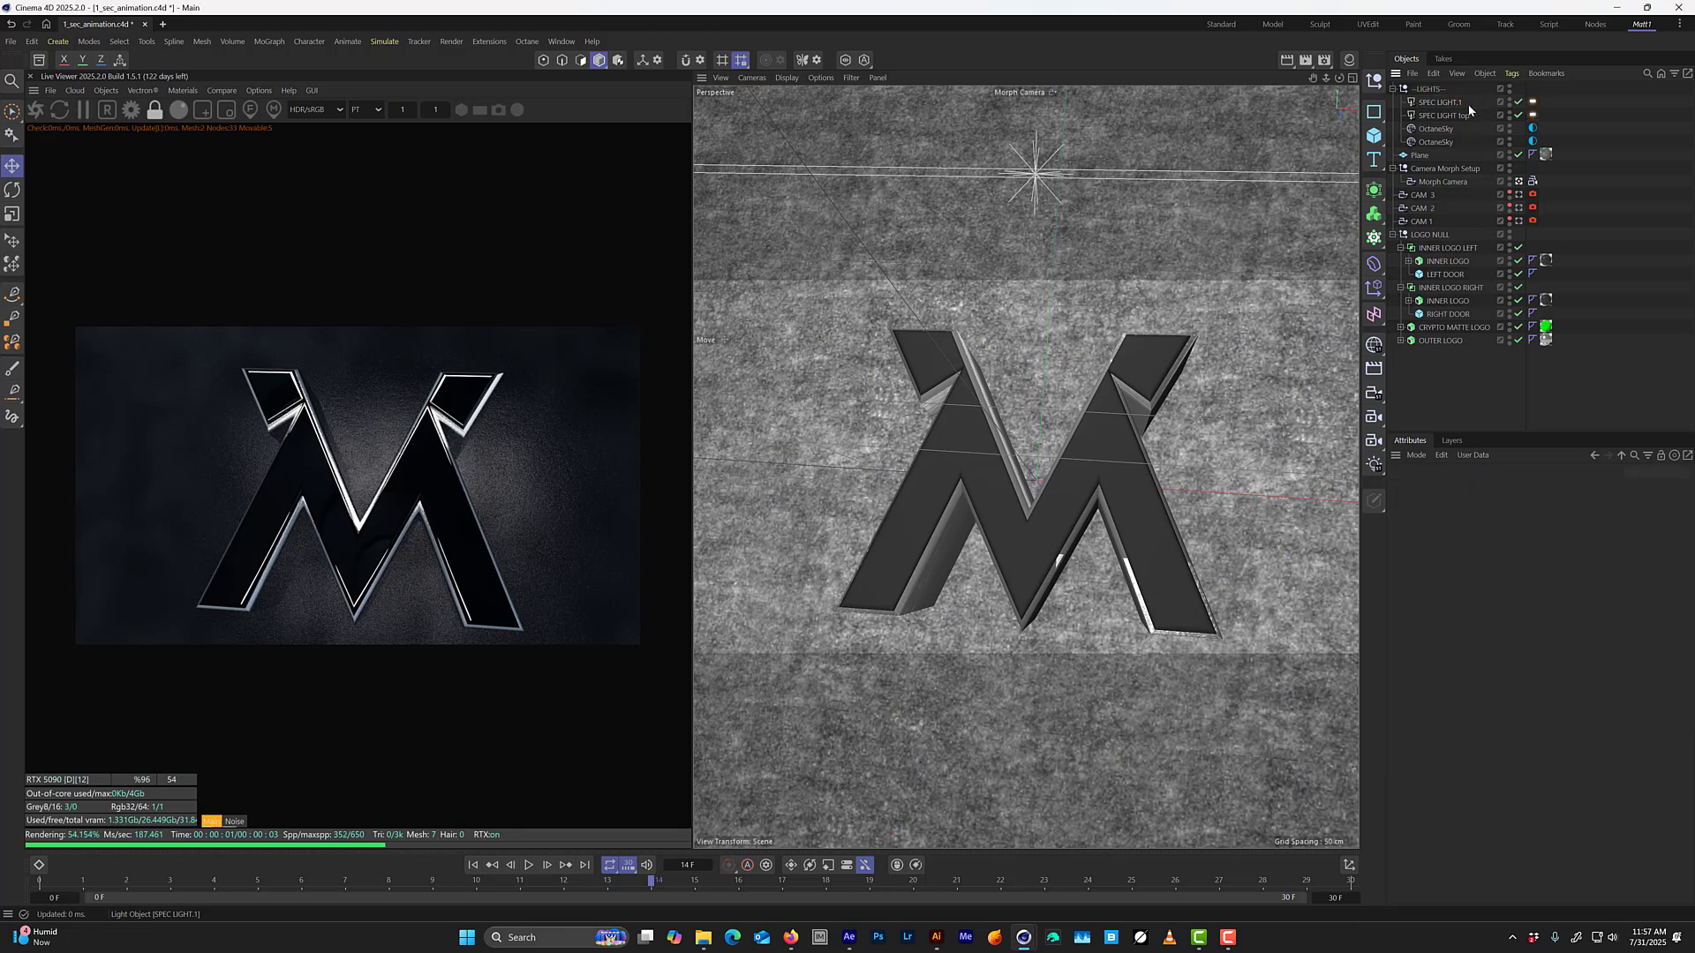
double_click(1457, 104)
click(1470, 103)
text(bottom)
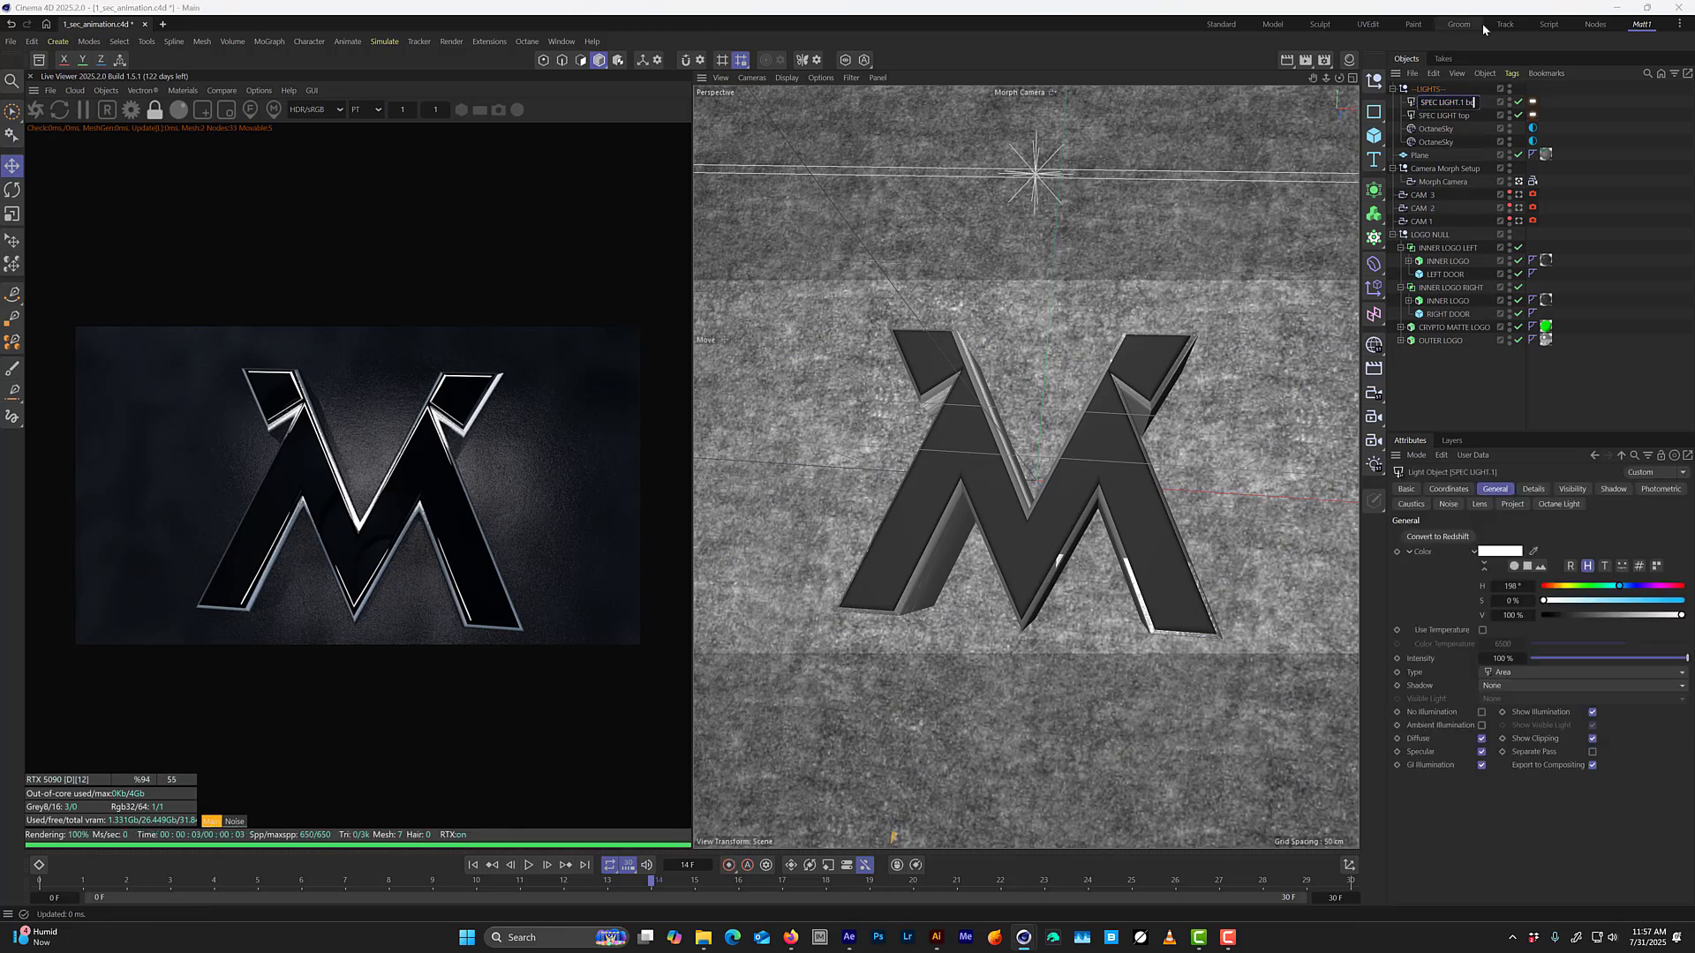
key(Return)
key(ctrl+s)
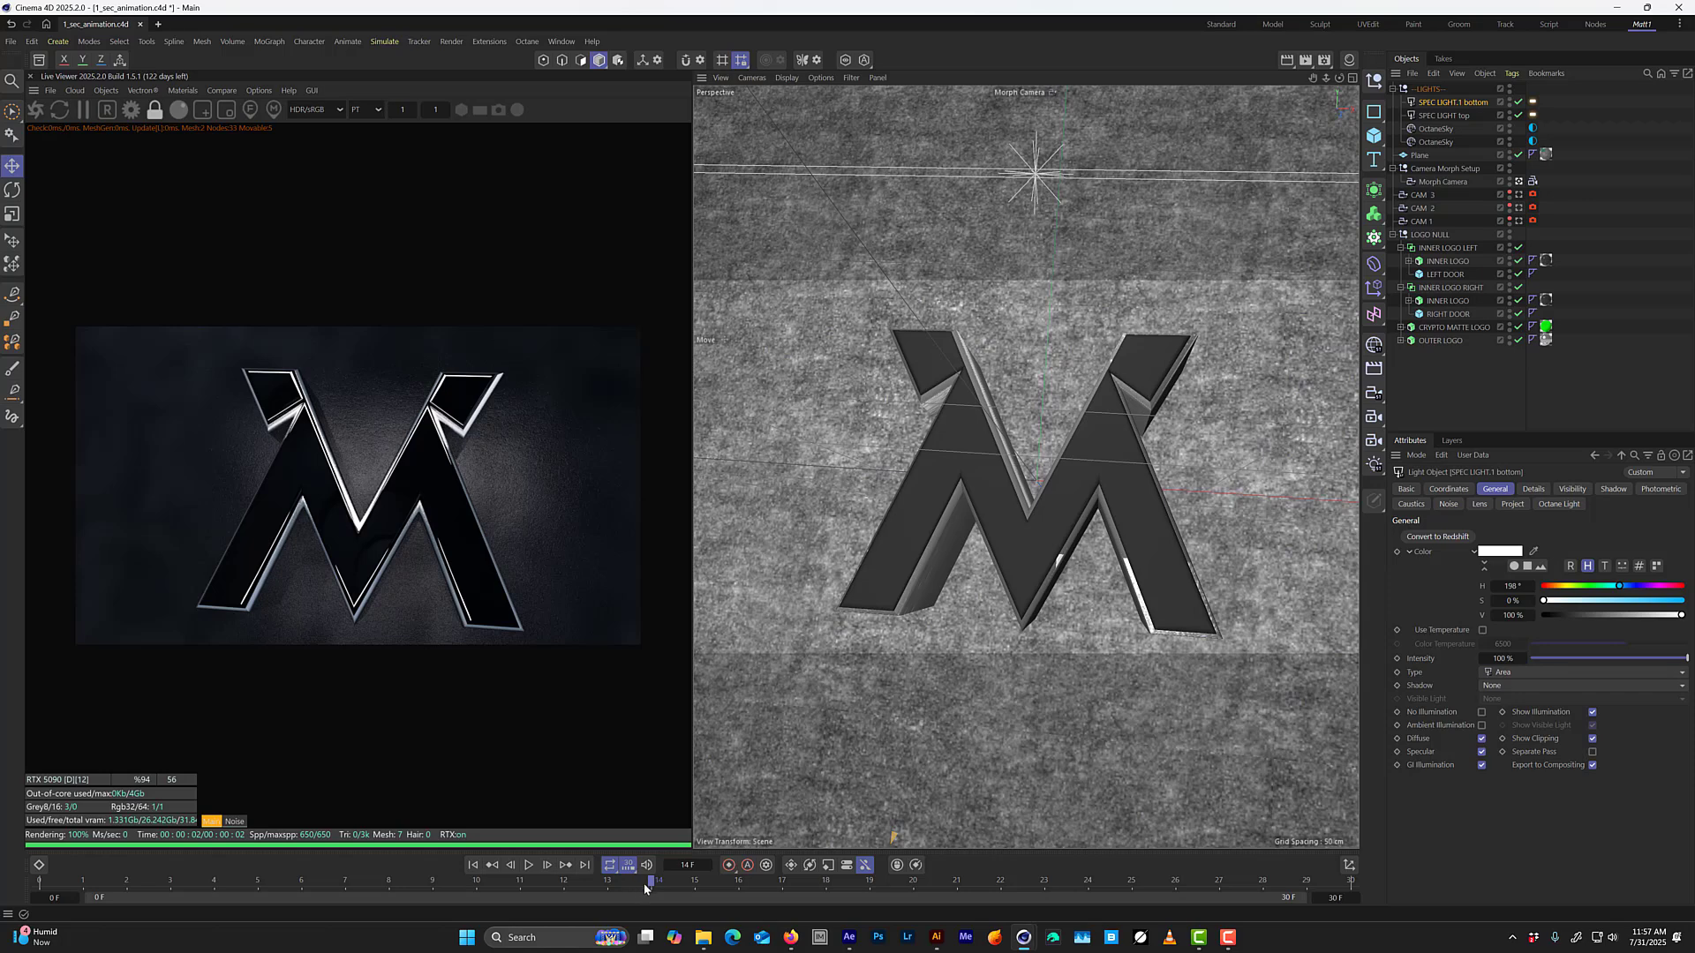
Go to frame 4 and turn off camera visibility in the Octane light tags of both spec lights.
drag(644, 887, 223, 850)
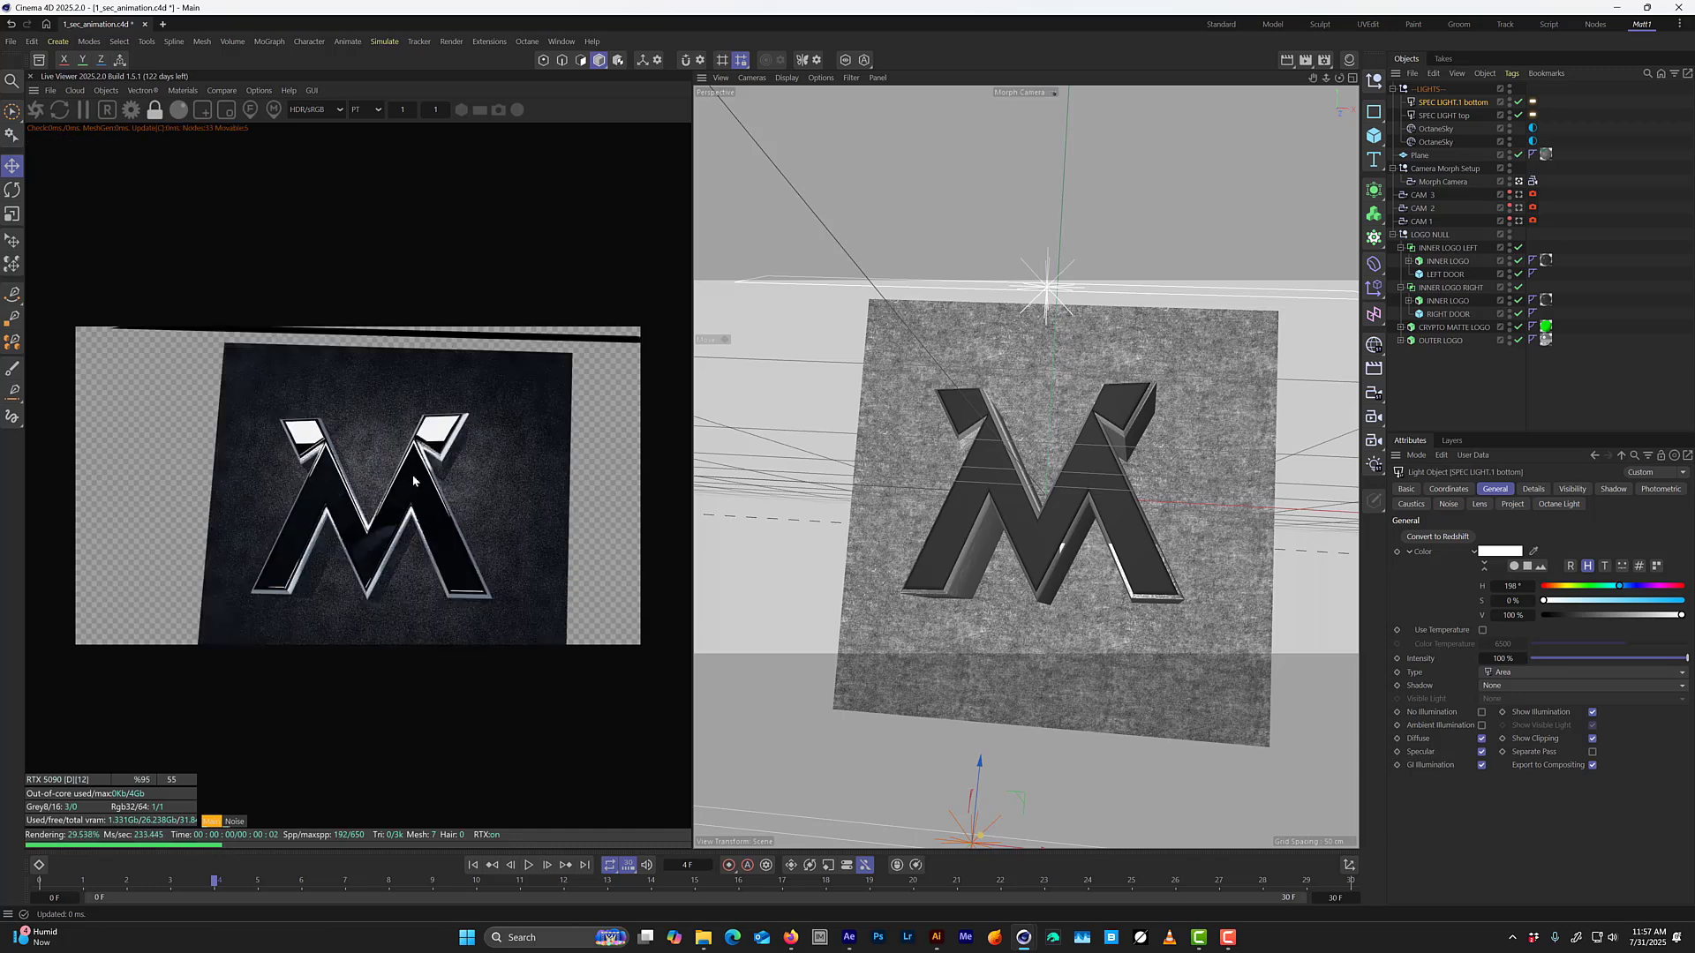
key(ctrl+s)
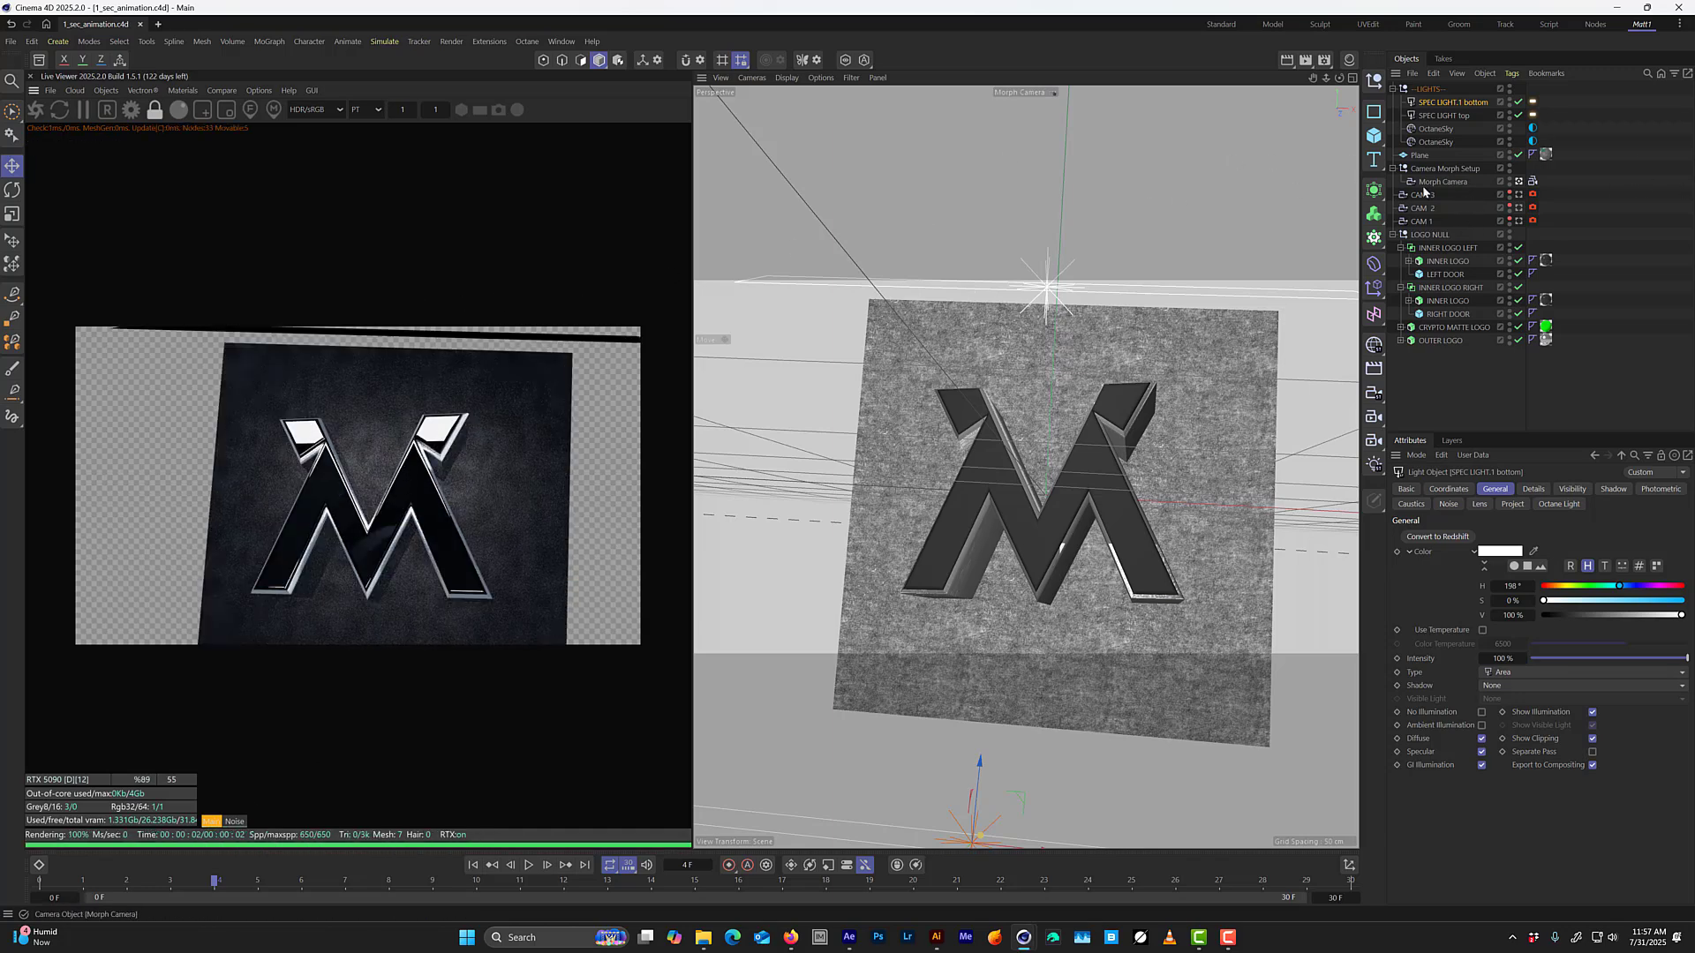
drag(1549, 99, 1528, 120)
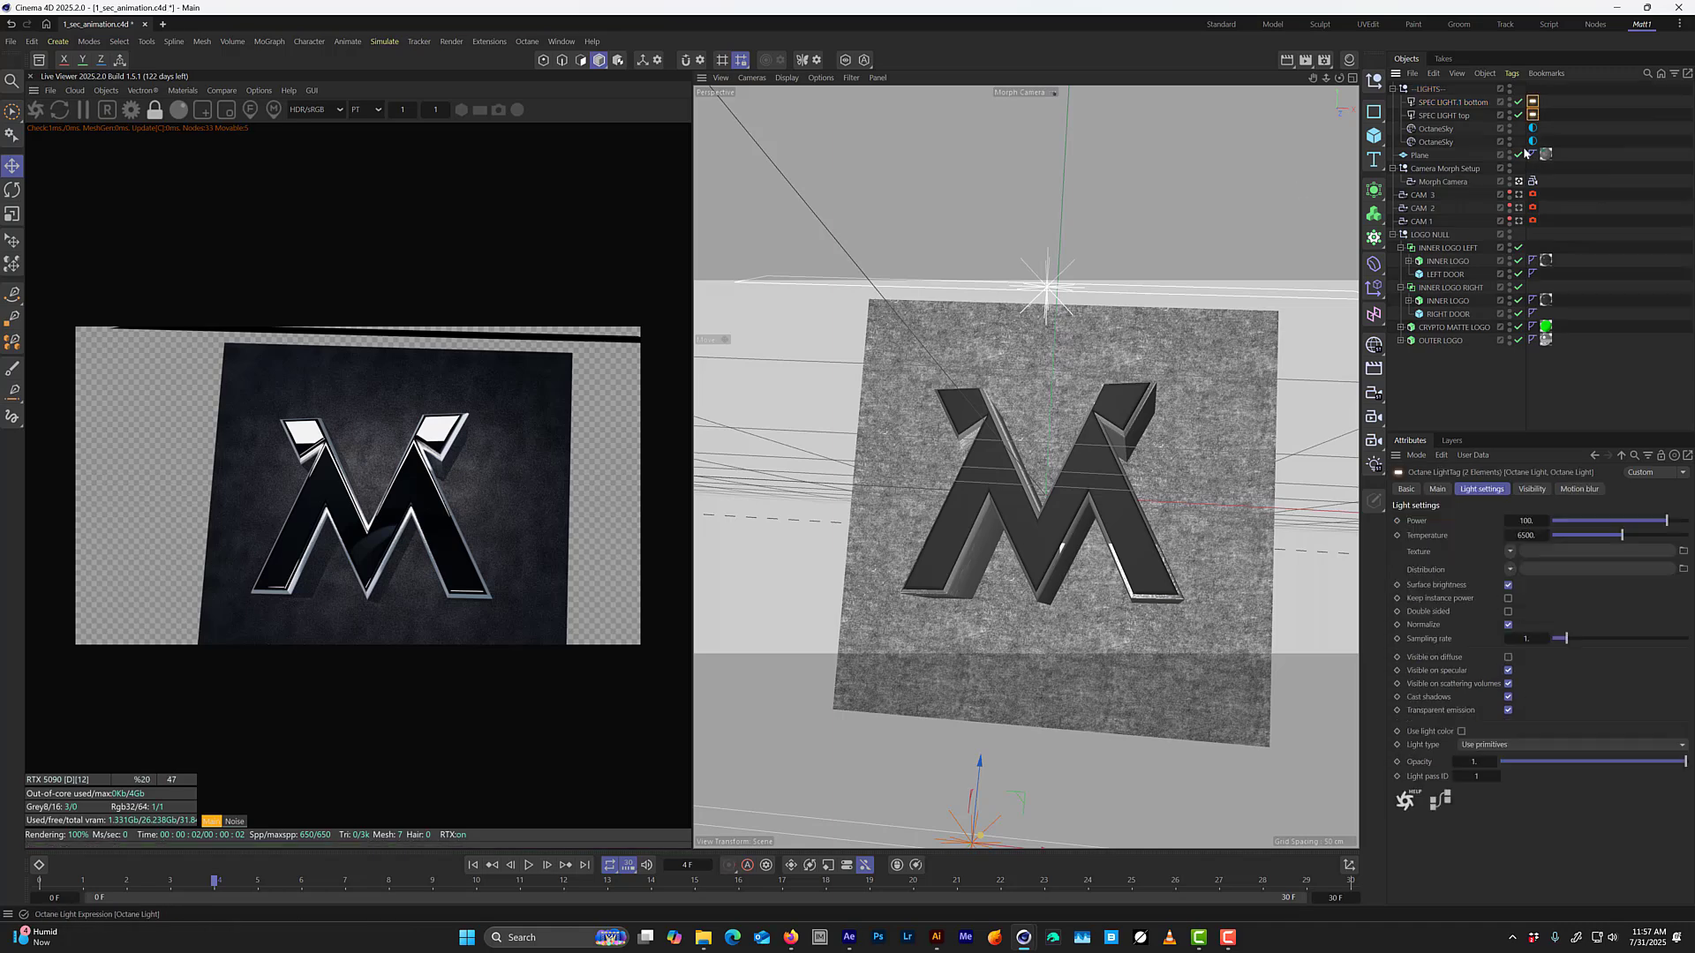
click(1532, 490)
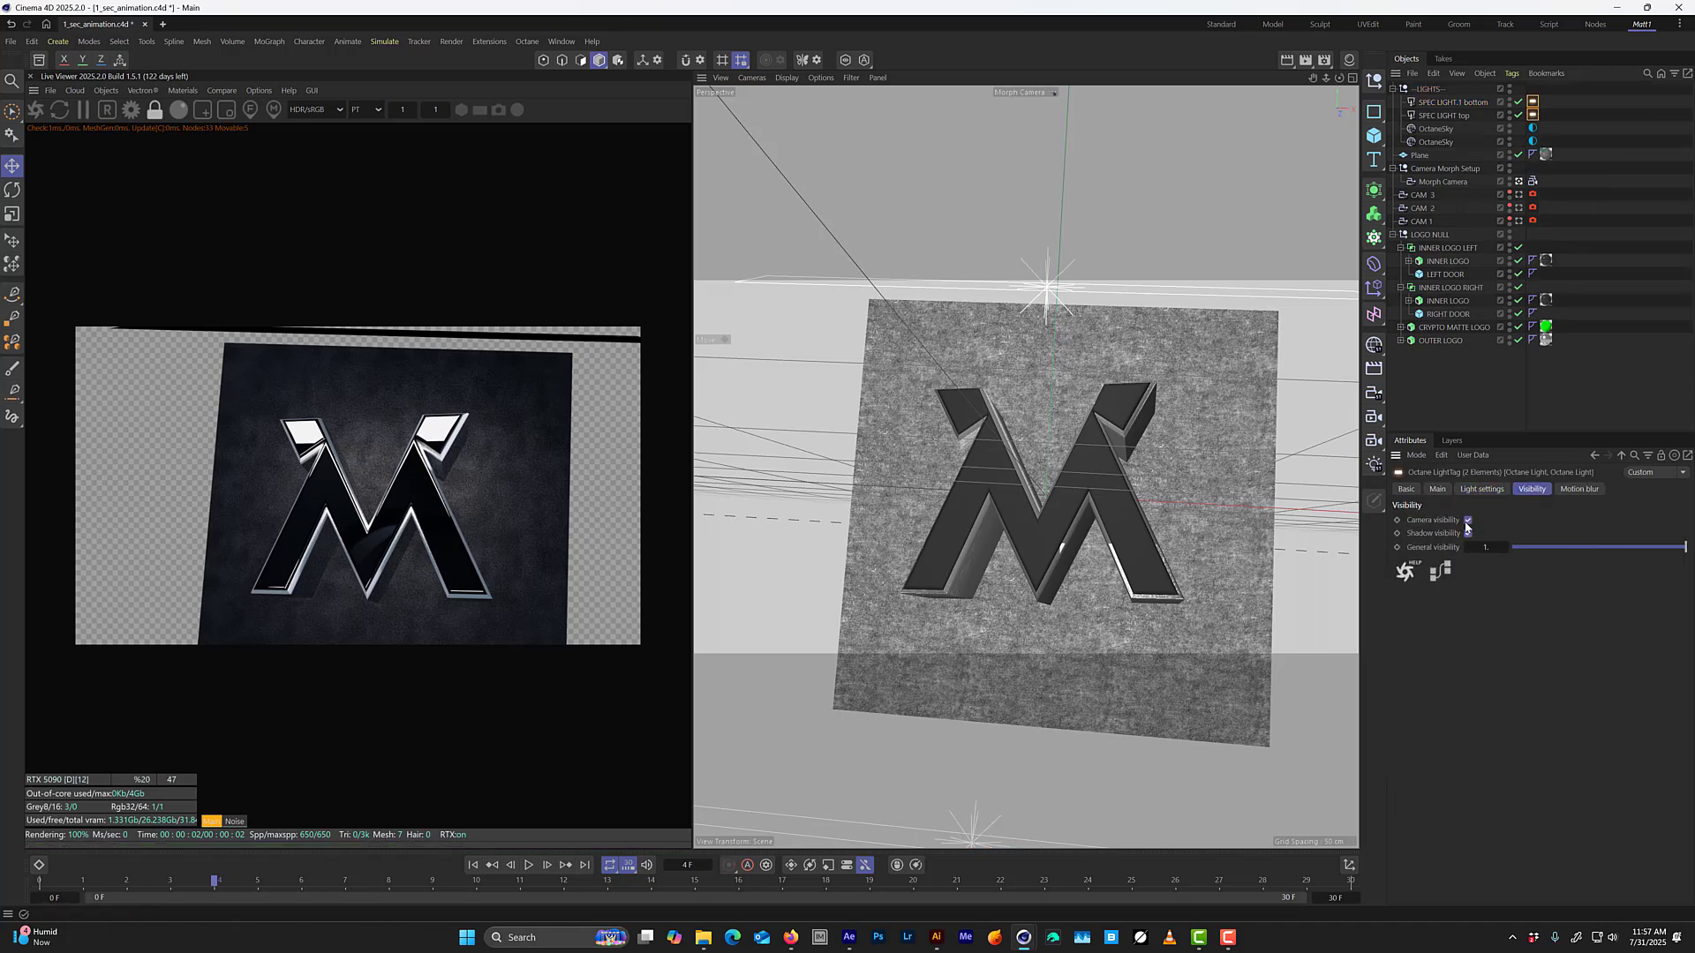
click(1468, 520)
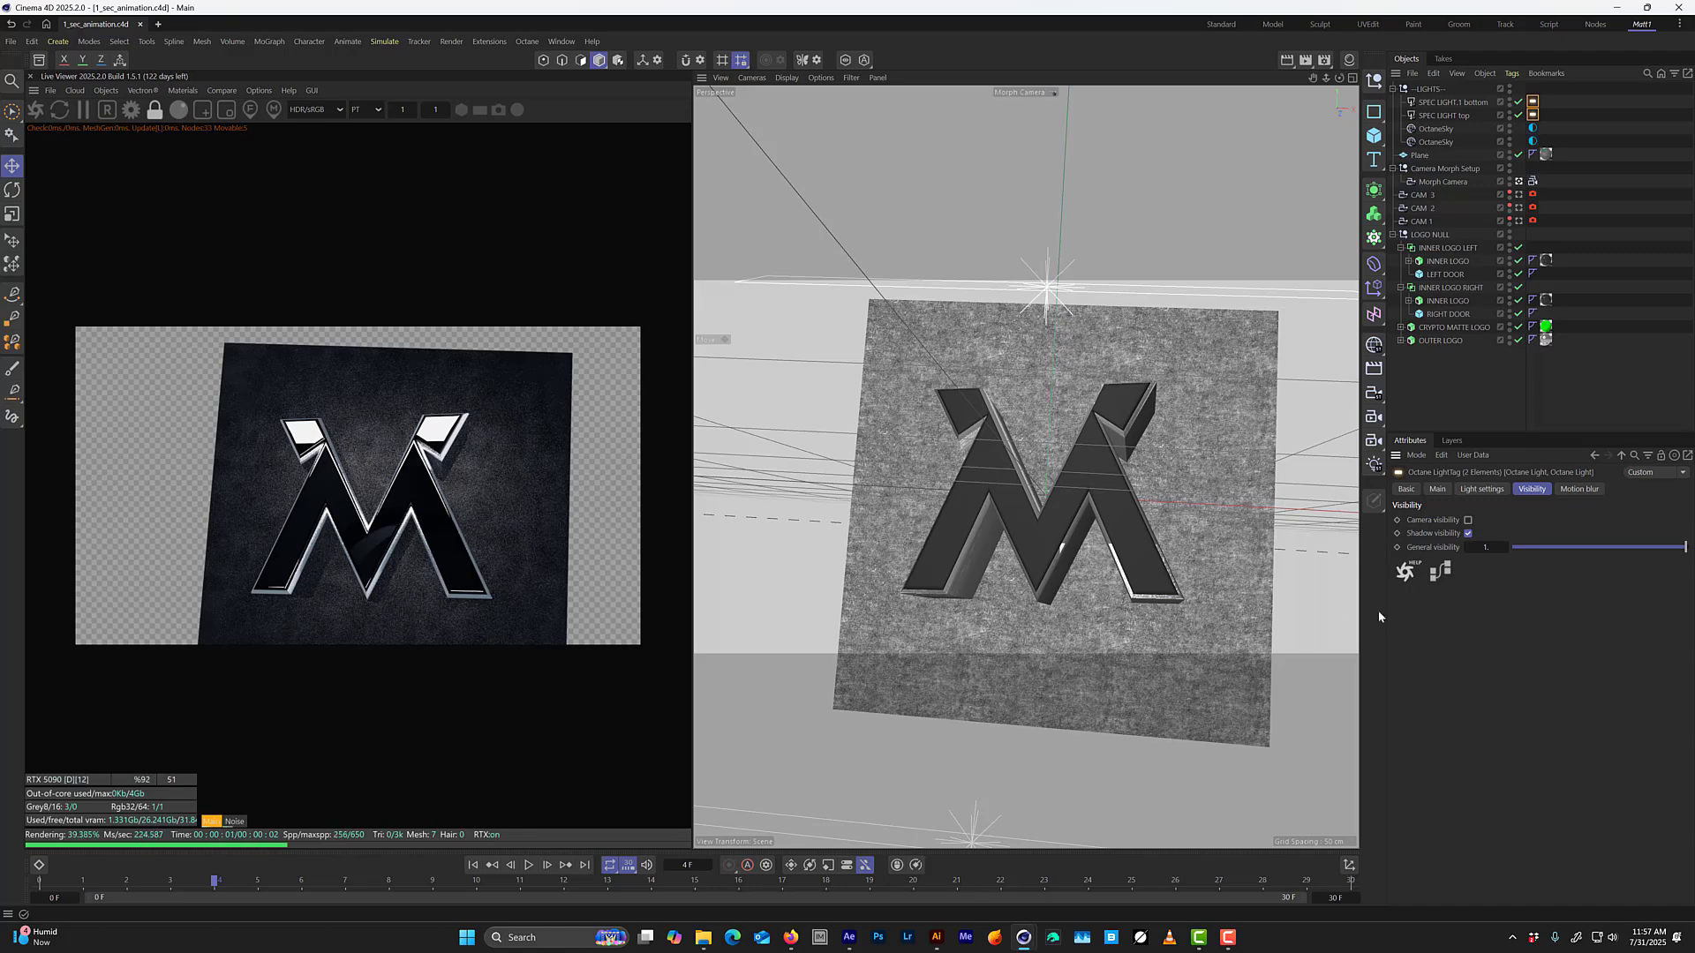
Go to frame 2 and open the LOGO FRONT material in the Octane Node Editor.
drag(621, 885, 132, 927)
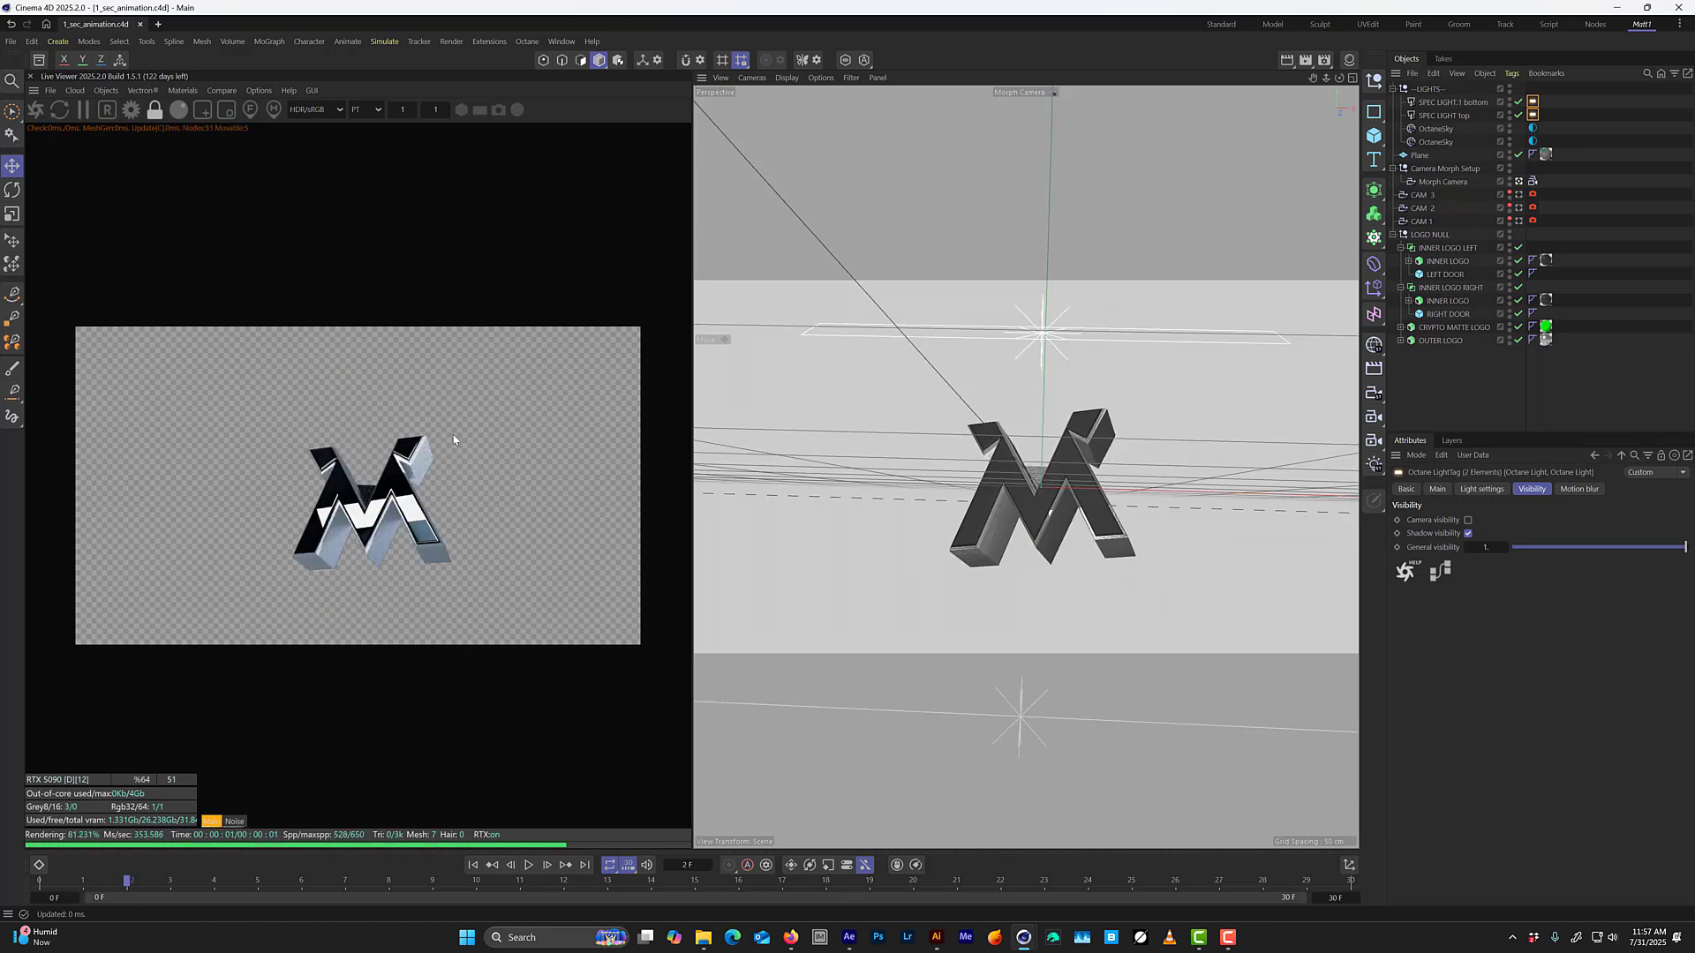
click(1349, 59)
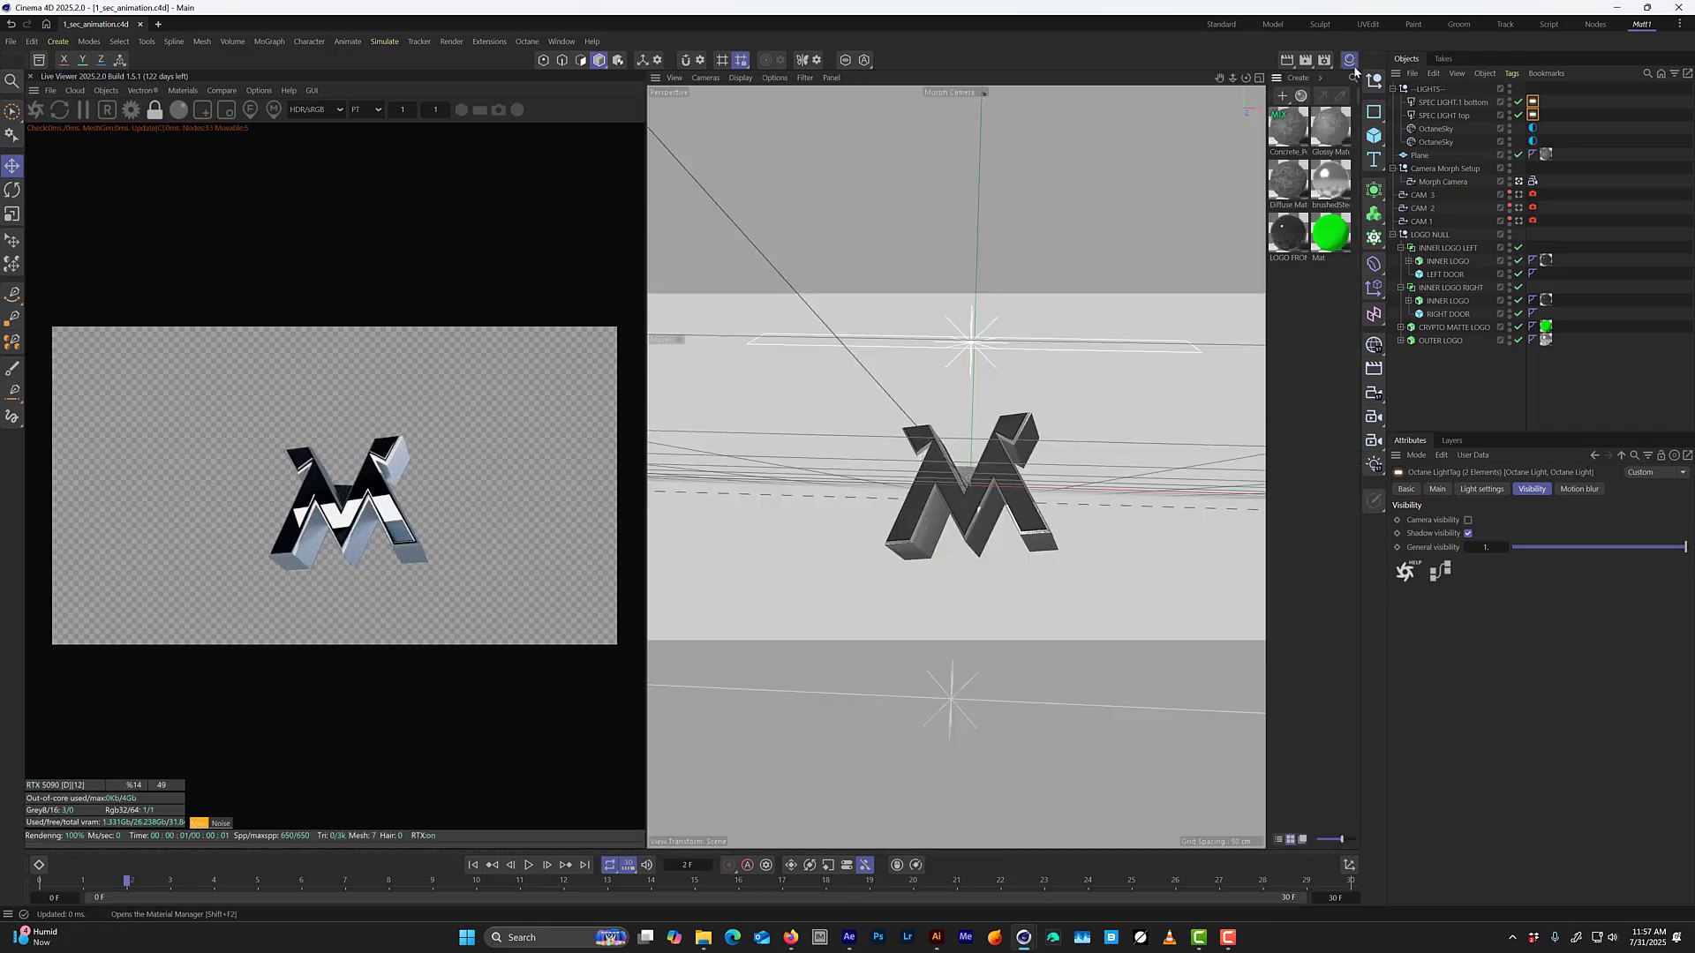
click(1290, 237)
click(1417, 493)
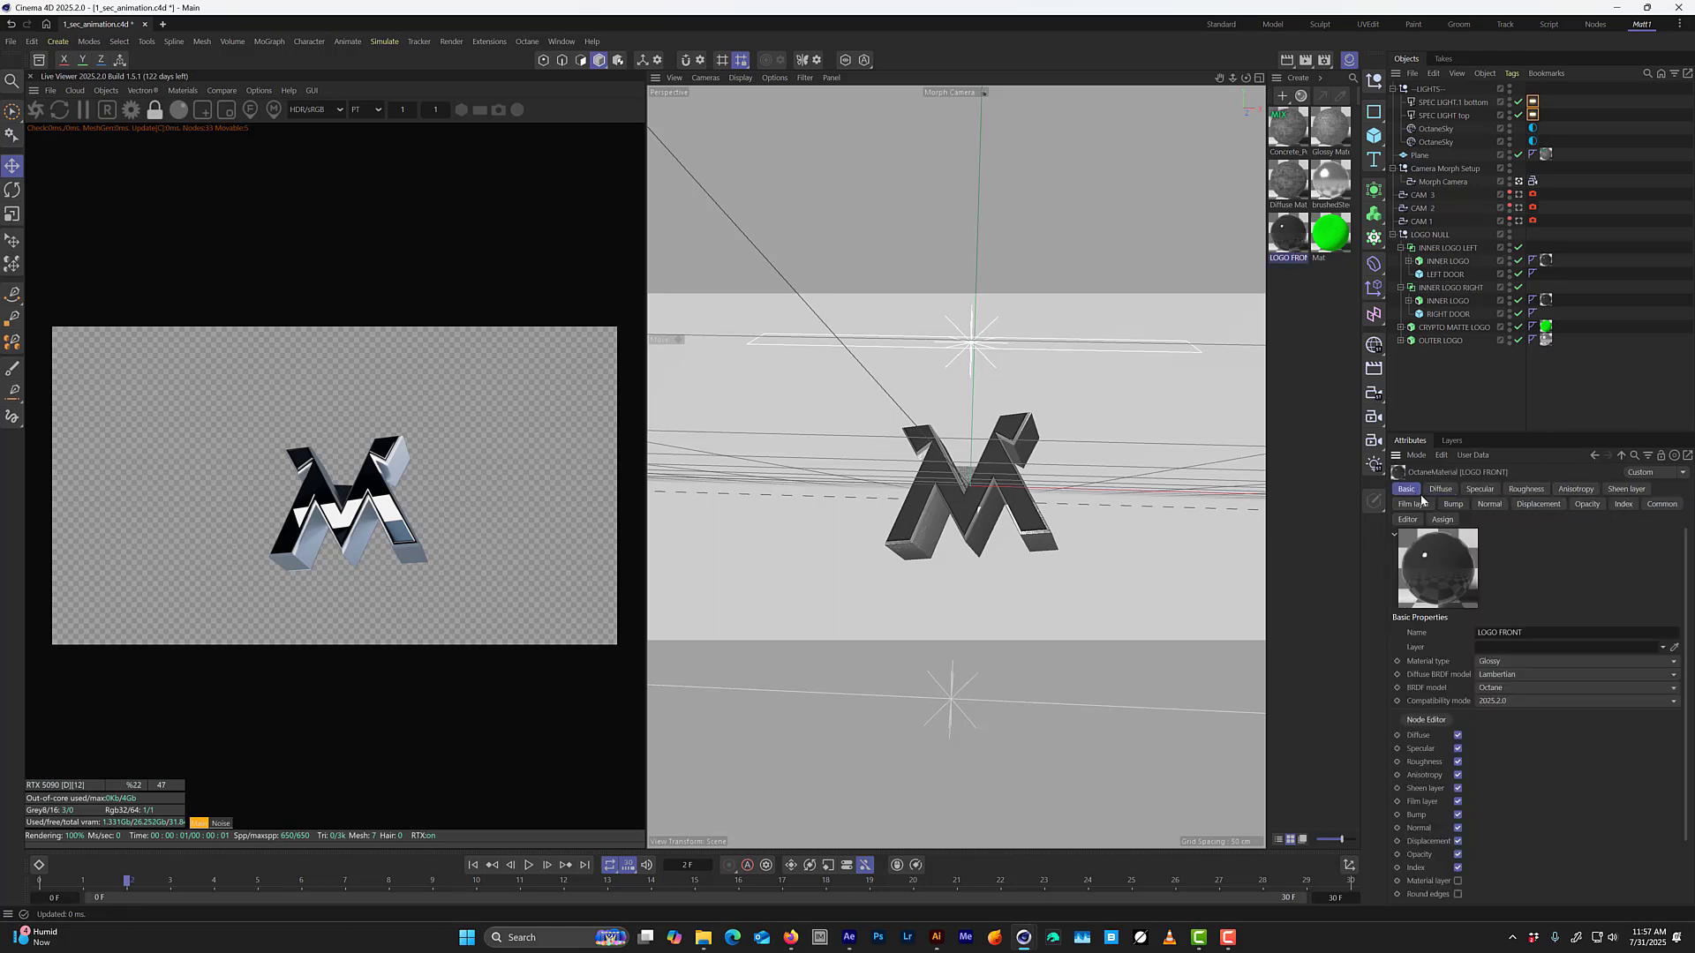
click(1425, 719)
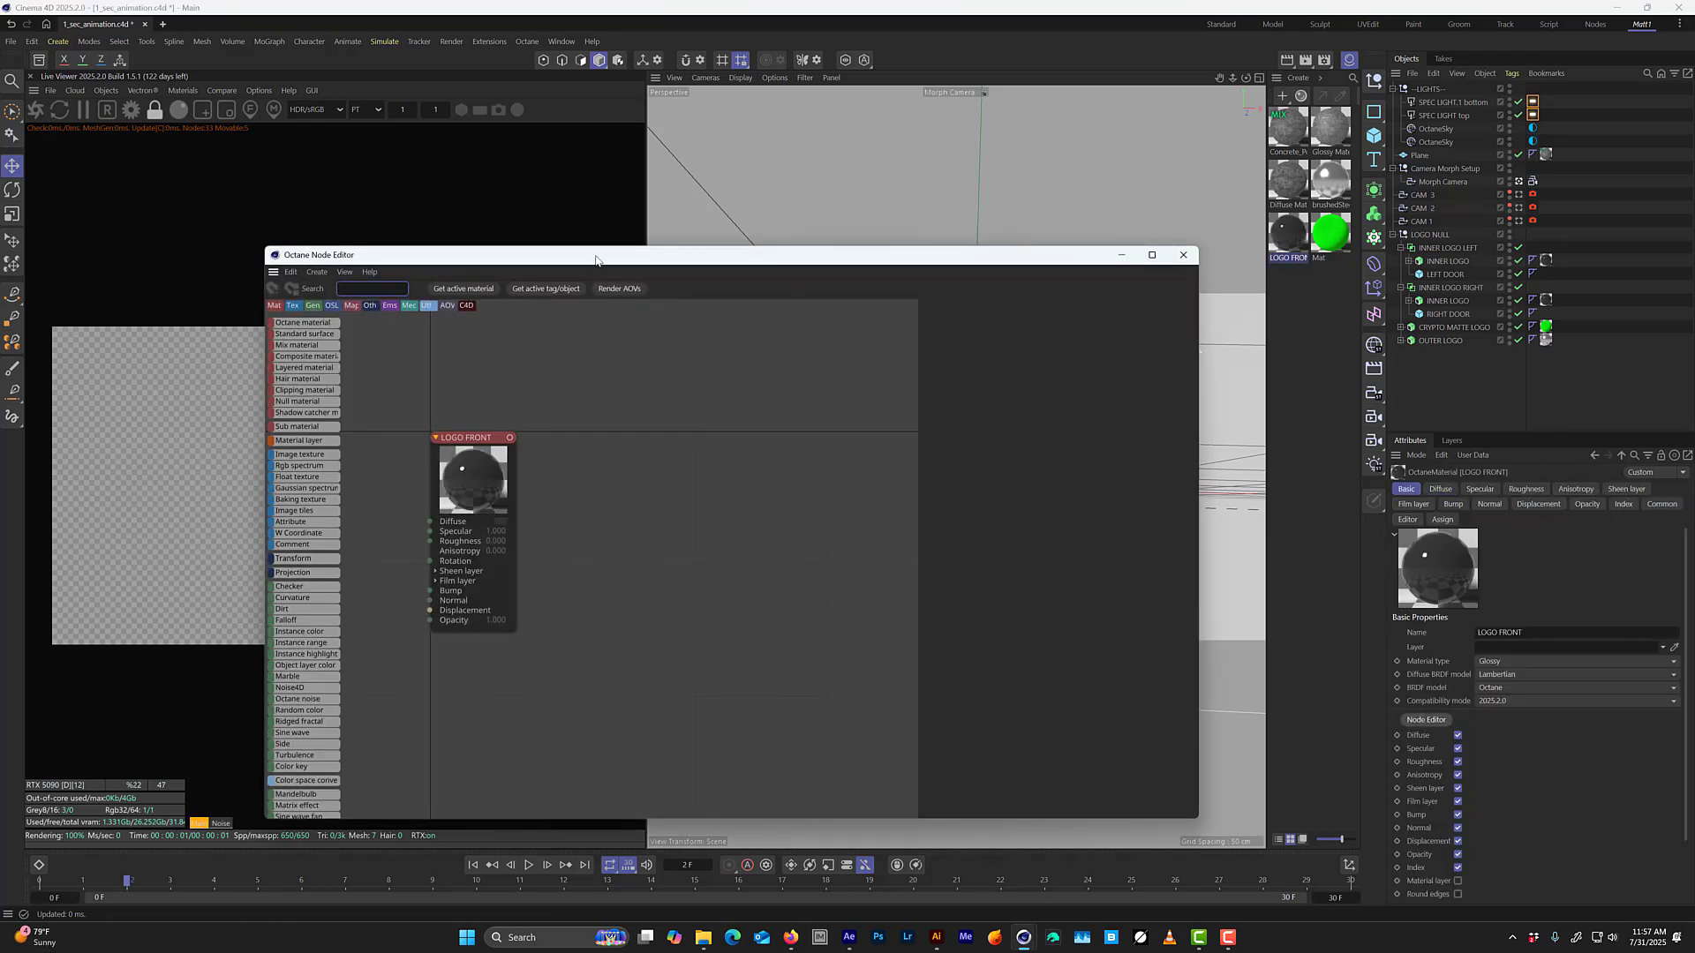
drag(591, 265, 886, 179)
drag(768, 357, 844, 322)
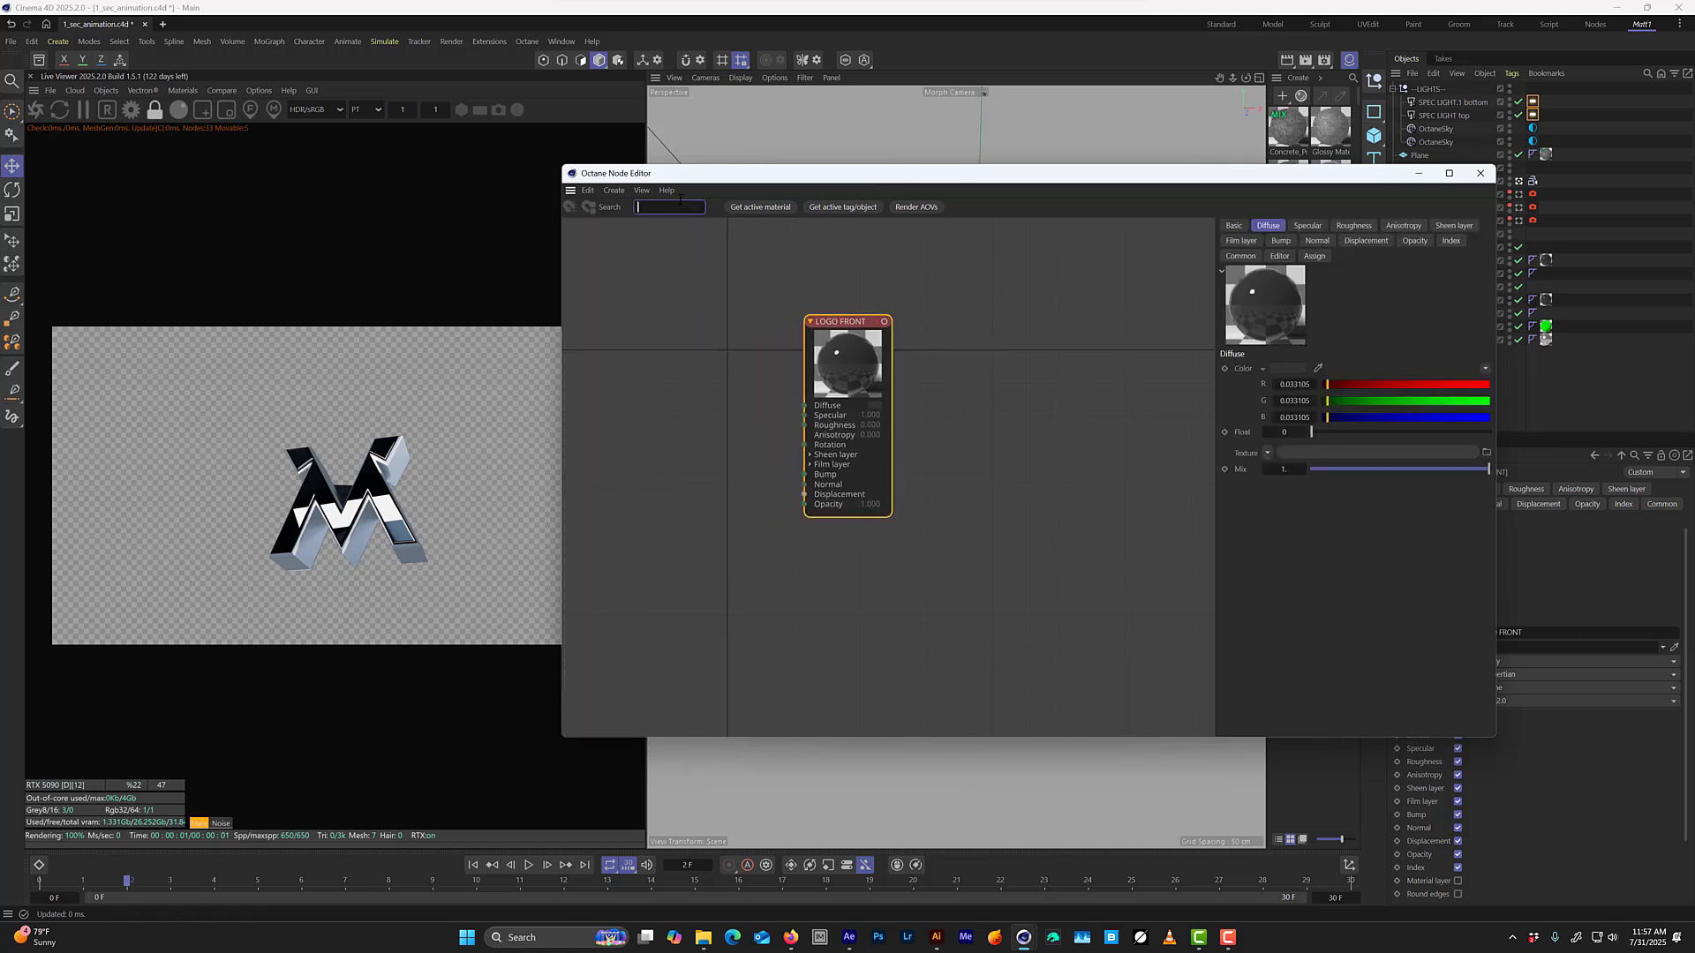
Add a Falloff node and connect it to the Roughness input of the LOGO FRONT material.
text(ll)
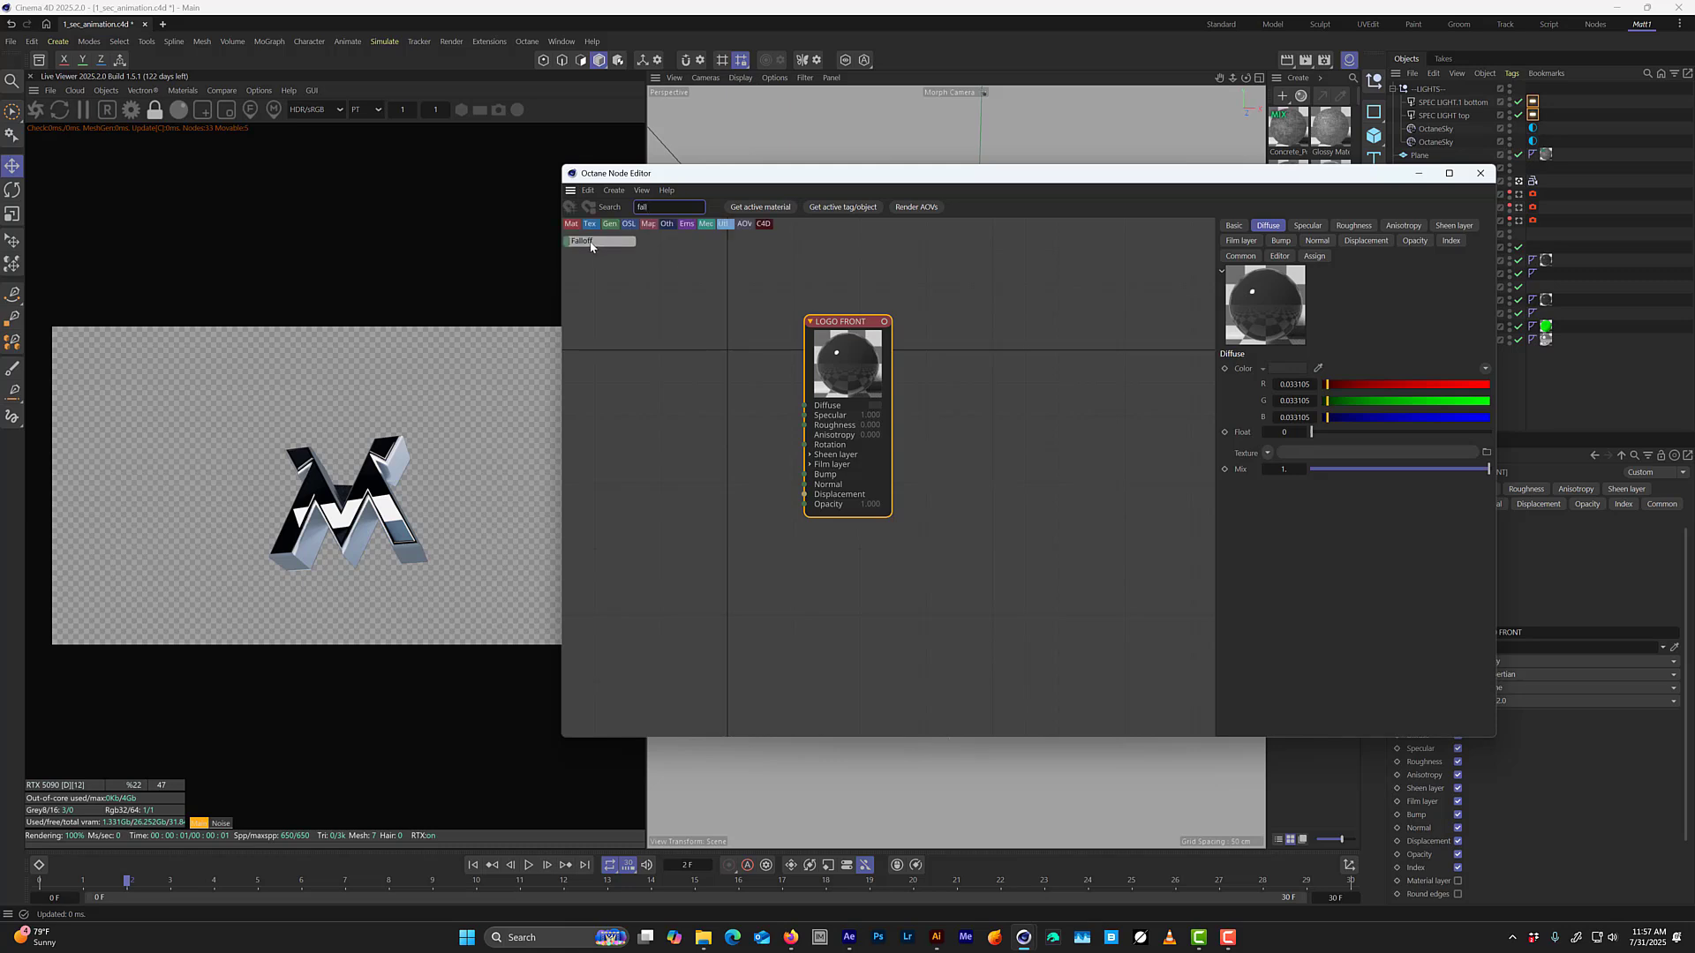
drag(661, 343, 665, 362)
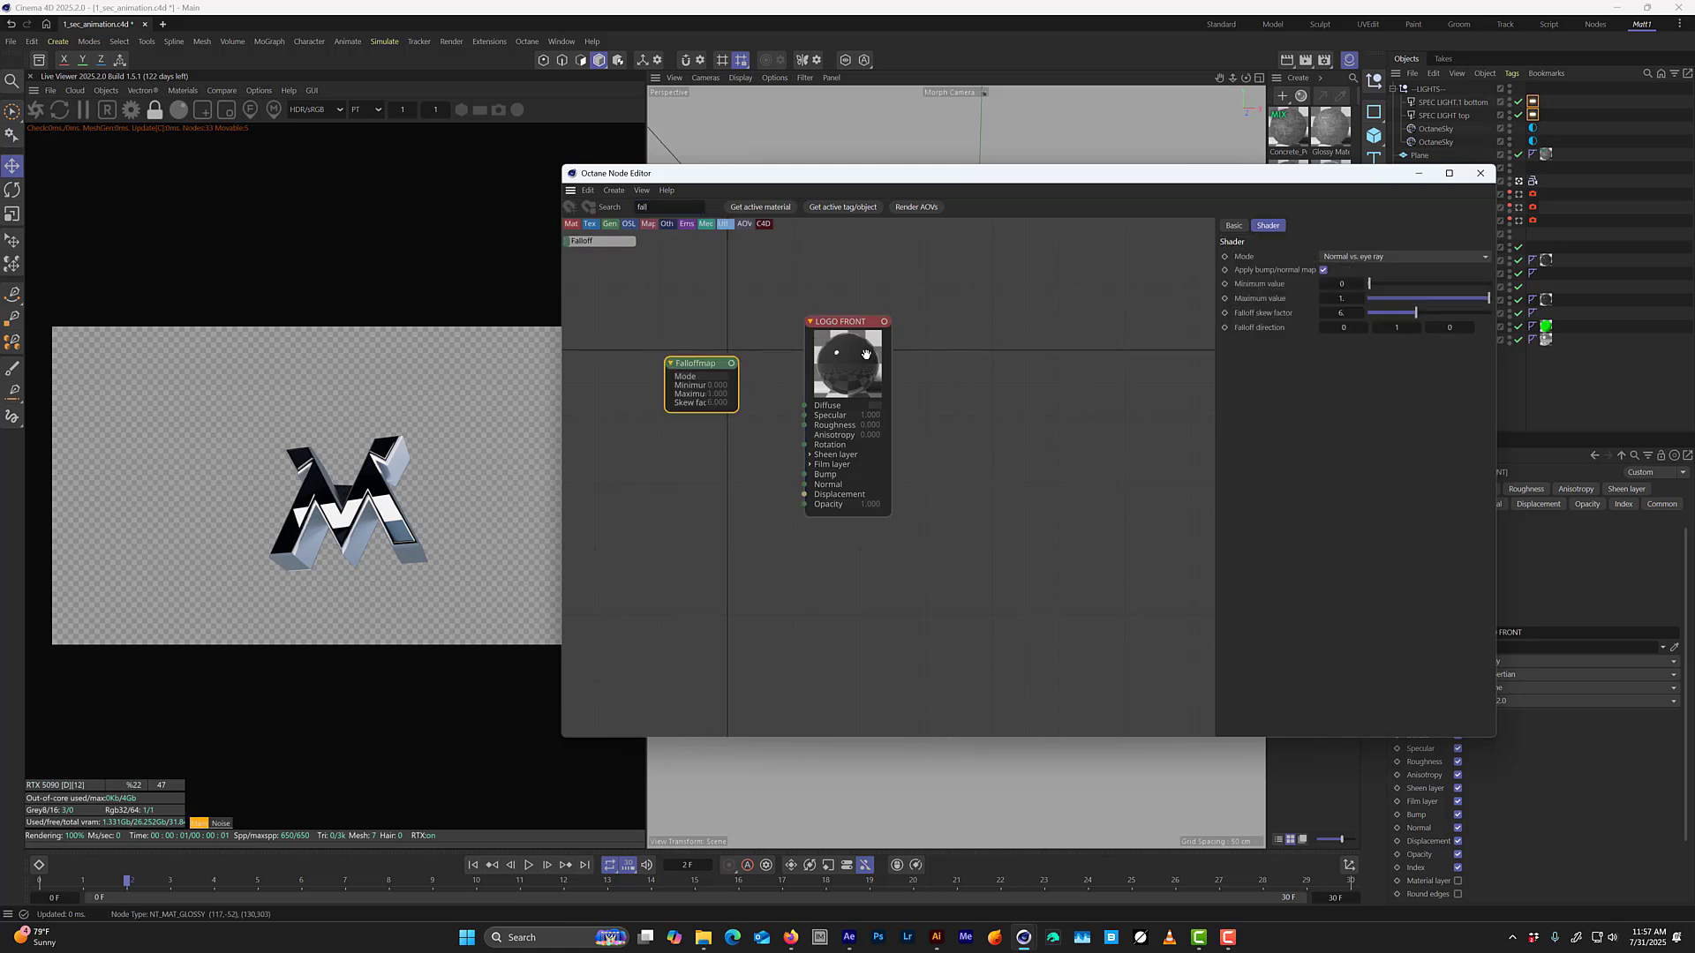
drag(860, 358, 871, 340)
drag(732, 364, 816, 410)
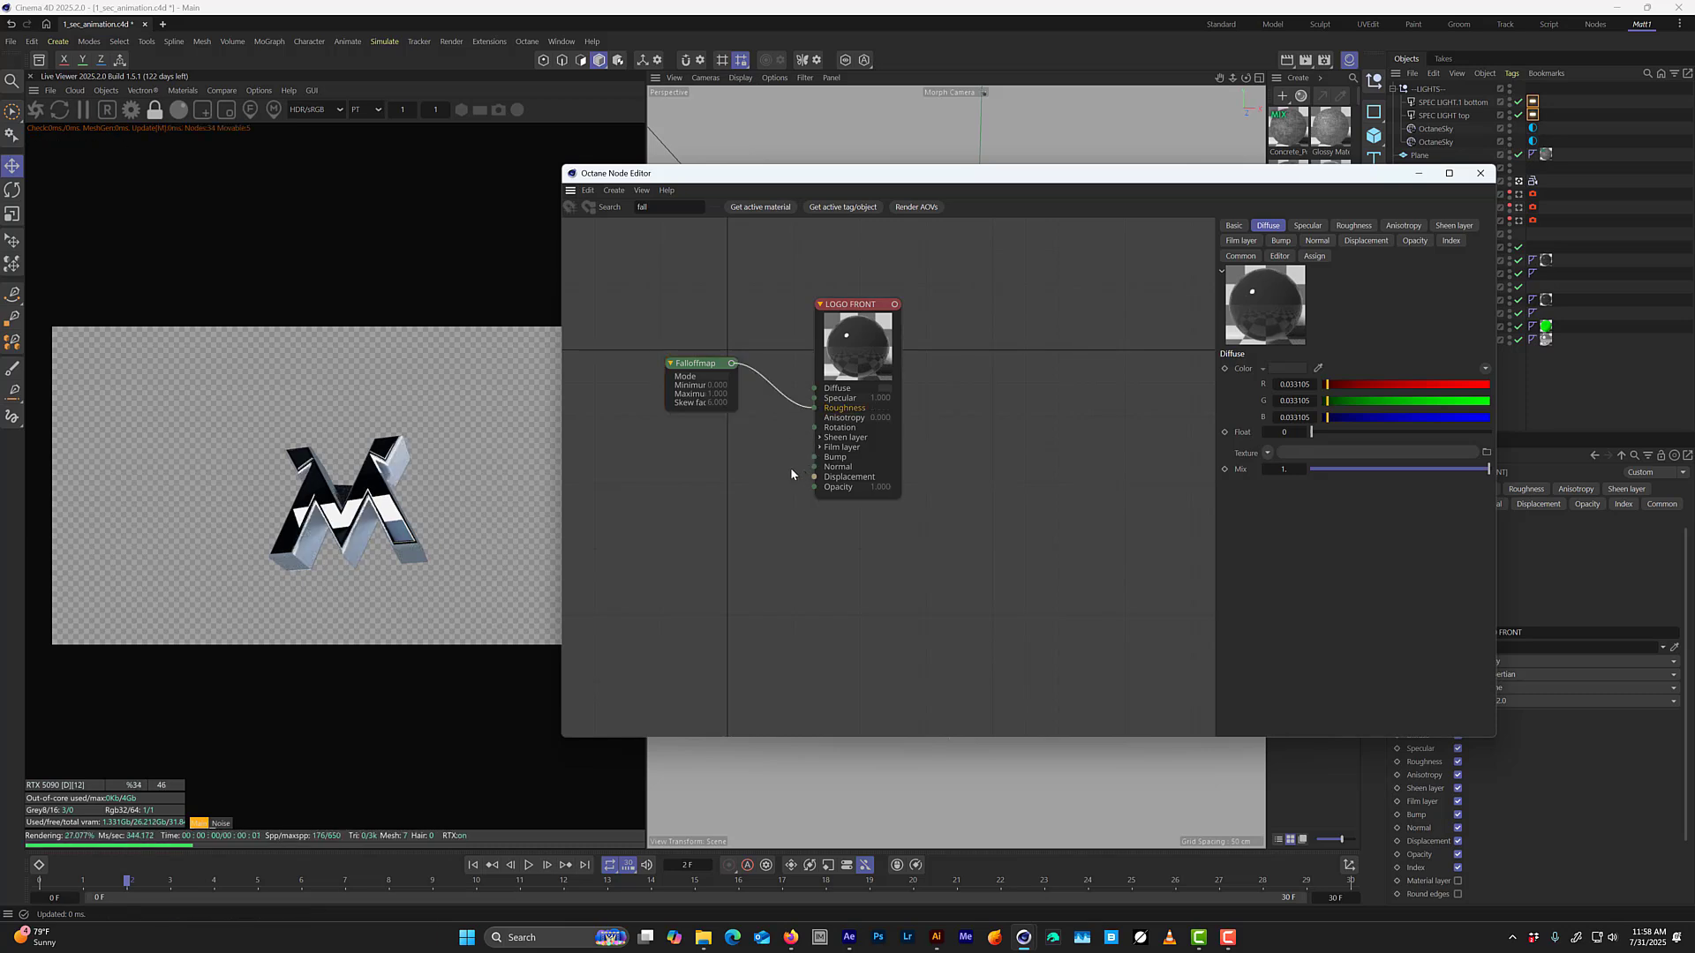
Set the Falloff map's minimum value to 0.06, then save the scene at frame 6.
click(697, 393)
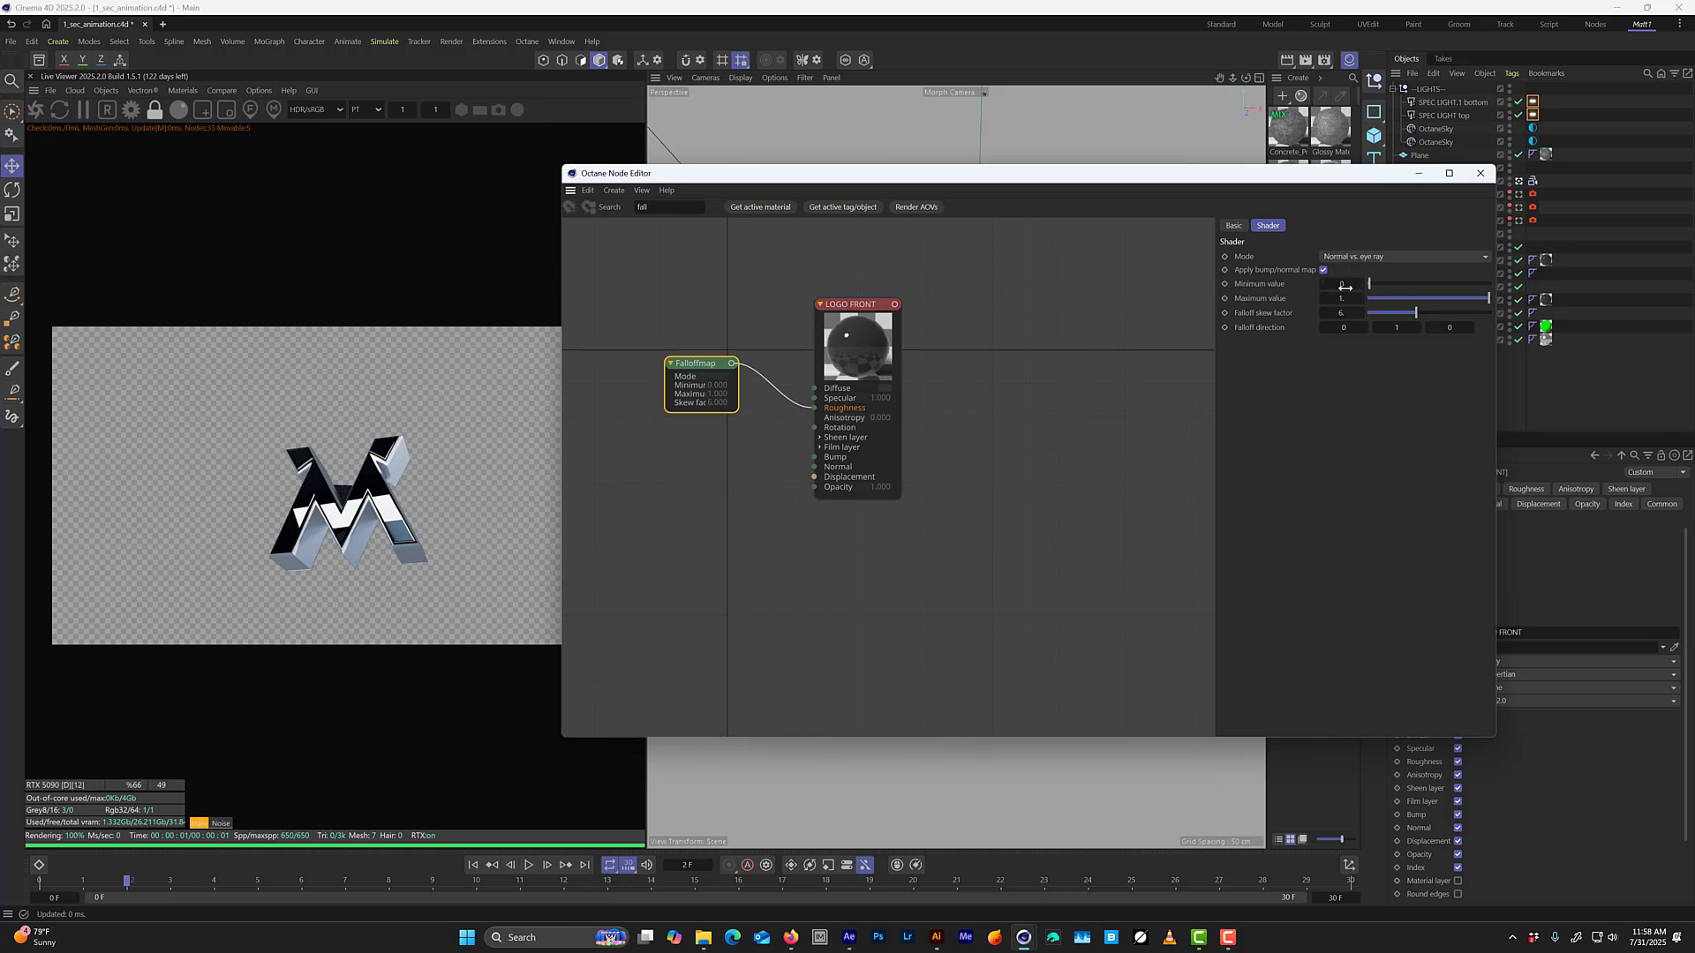
mouse_move(1487, 301)
mouse_down()
mouse_move(1440, 304)
mouse_move(1496, 305)
mouse_up()
drag(1381, 289, 1387, 284)
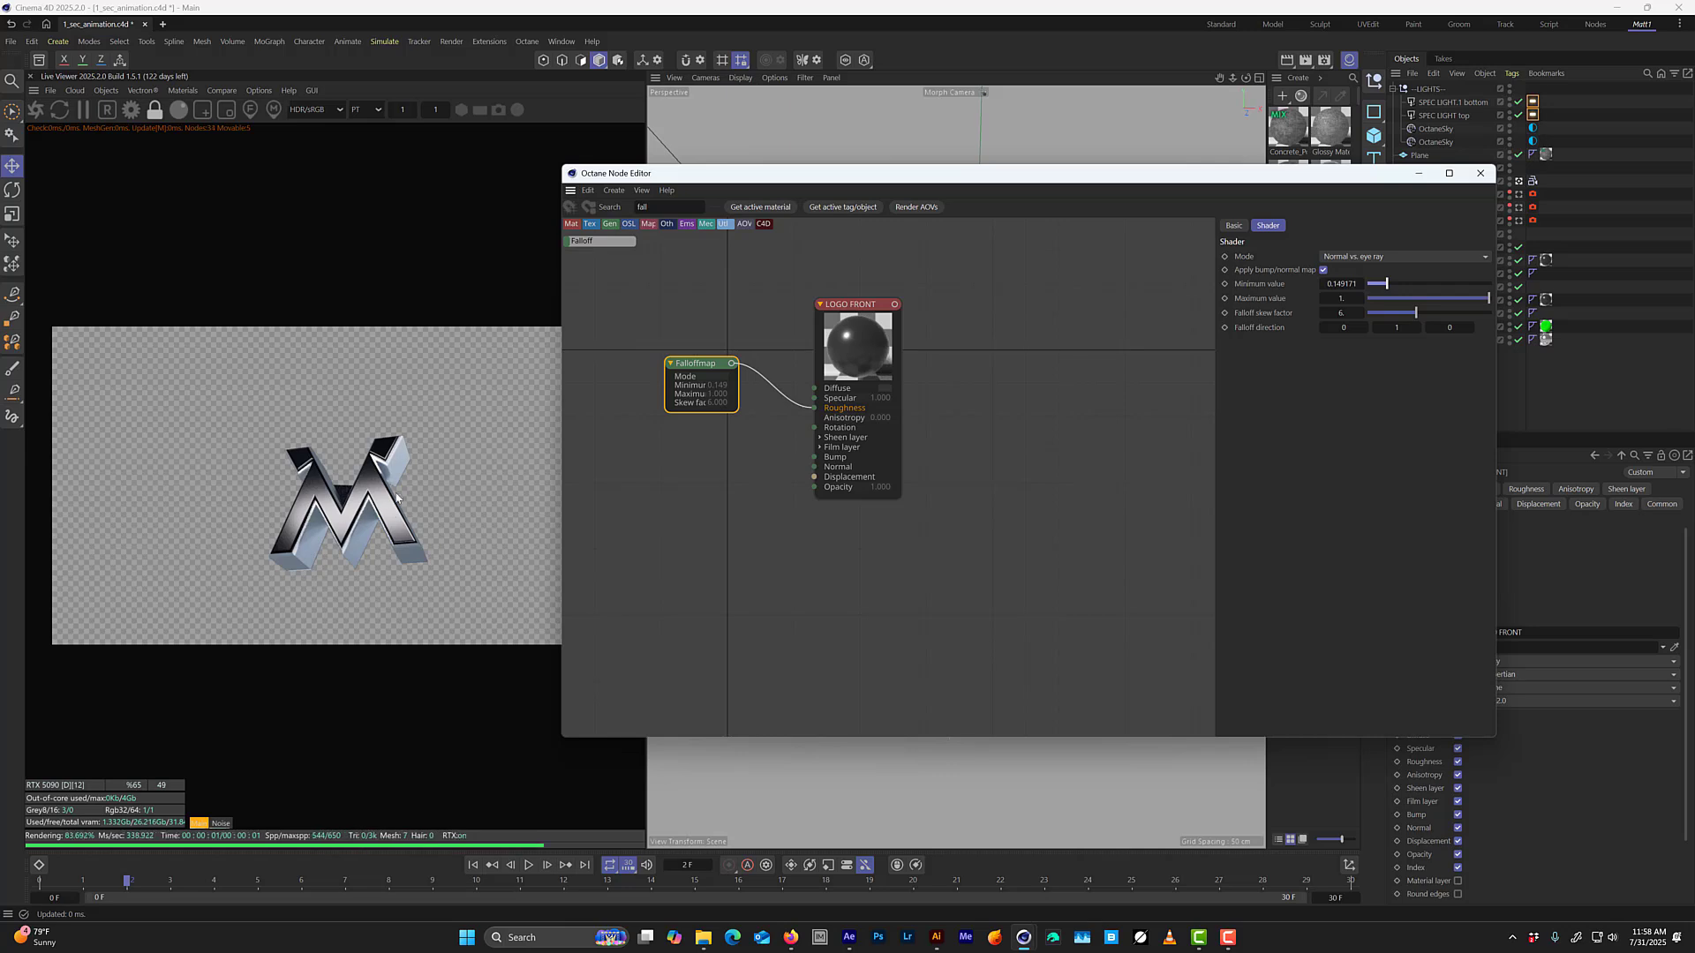
drag(1385, 287, 1364, 288)
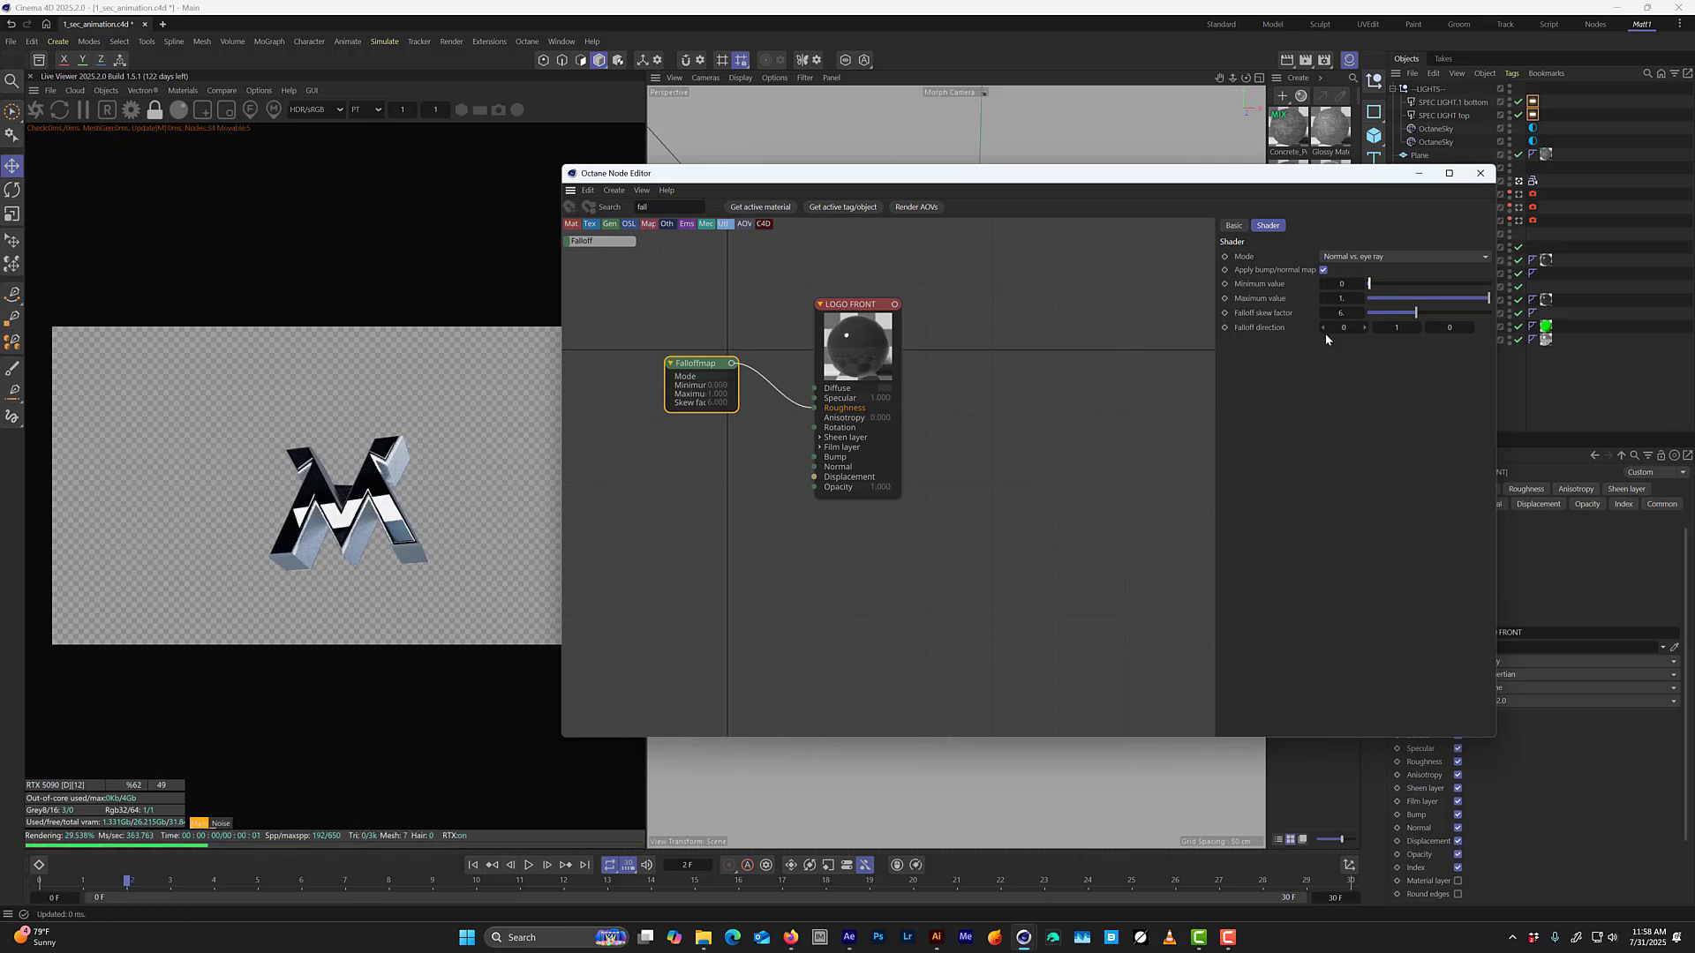
click(1361, 285)
click(1360, 285)
click(1360, 285)
click(1360, 285)
click(1359, 284)
click(1358, 284)
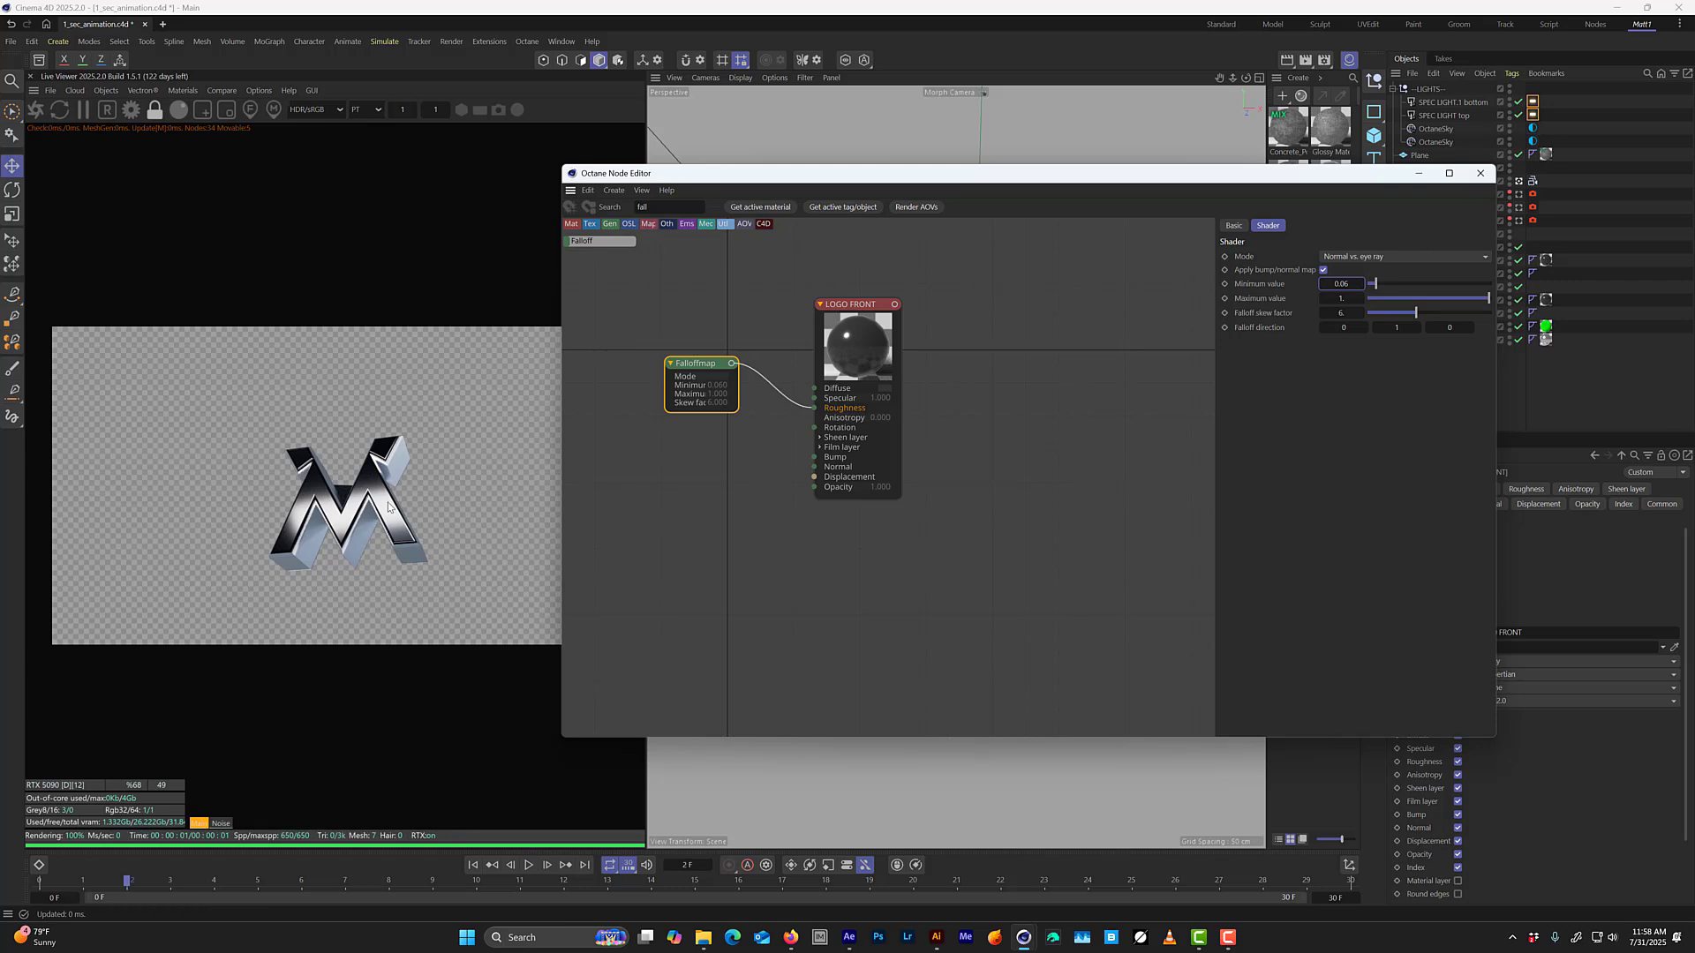
drag(138, 885, 323, 851)
key(ctrl+s)
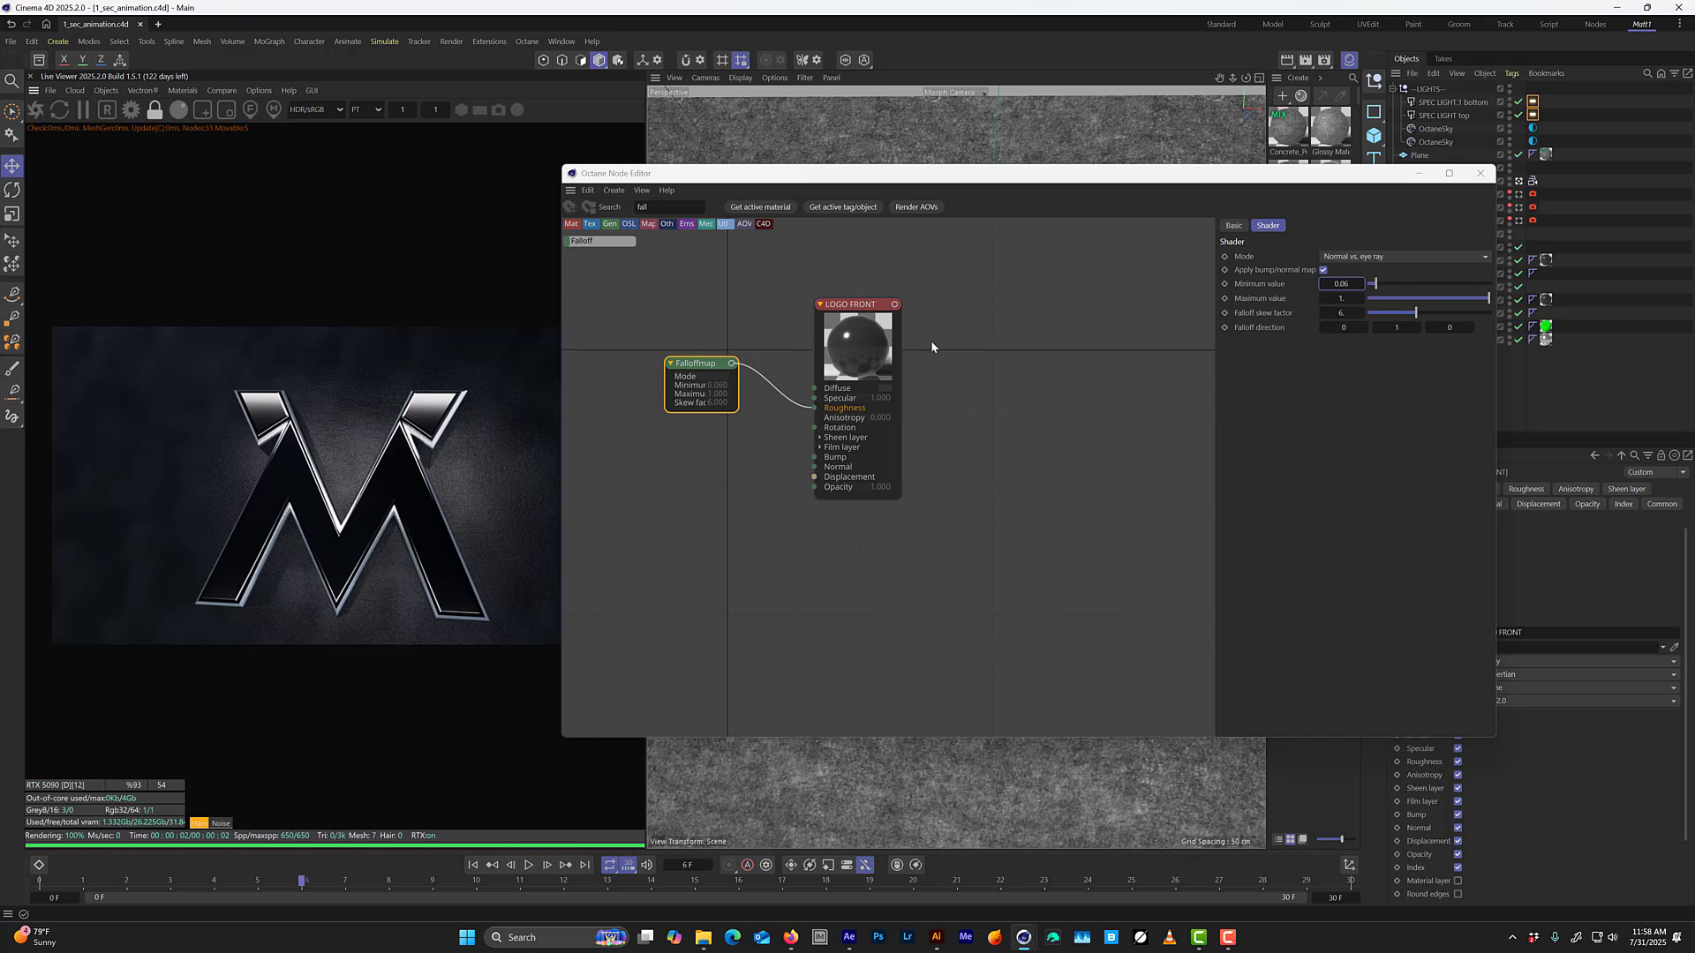
Move the LOGO FRONT node farther away from the Falloff node to make room between them.
click(738, 386)
drag(860, 342, 930, 305)
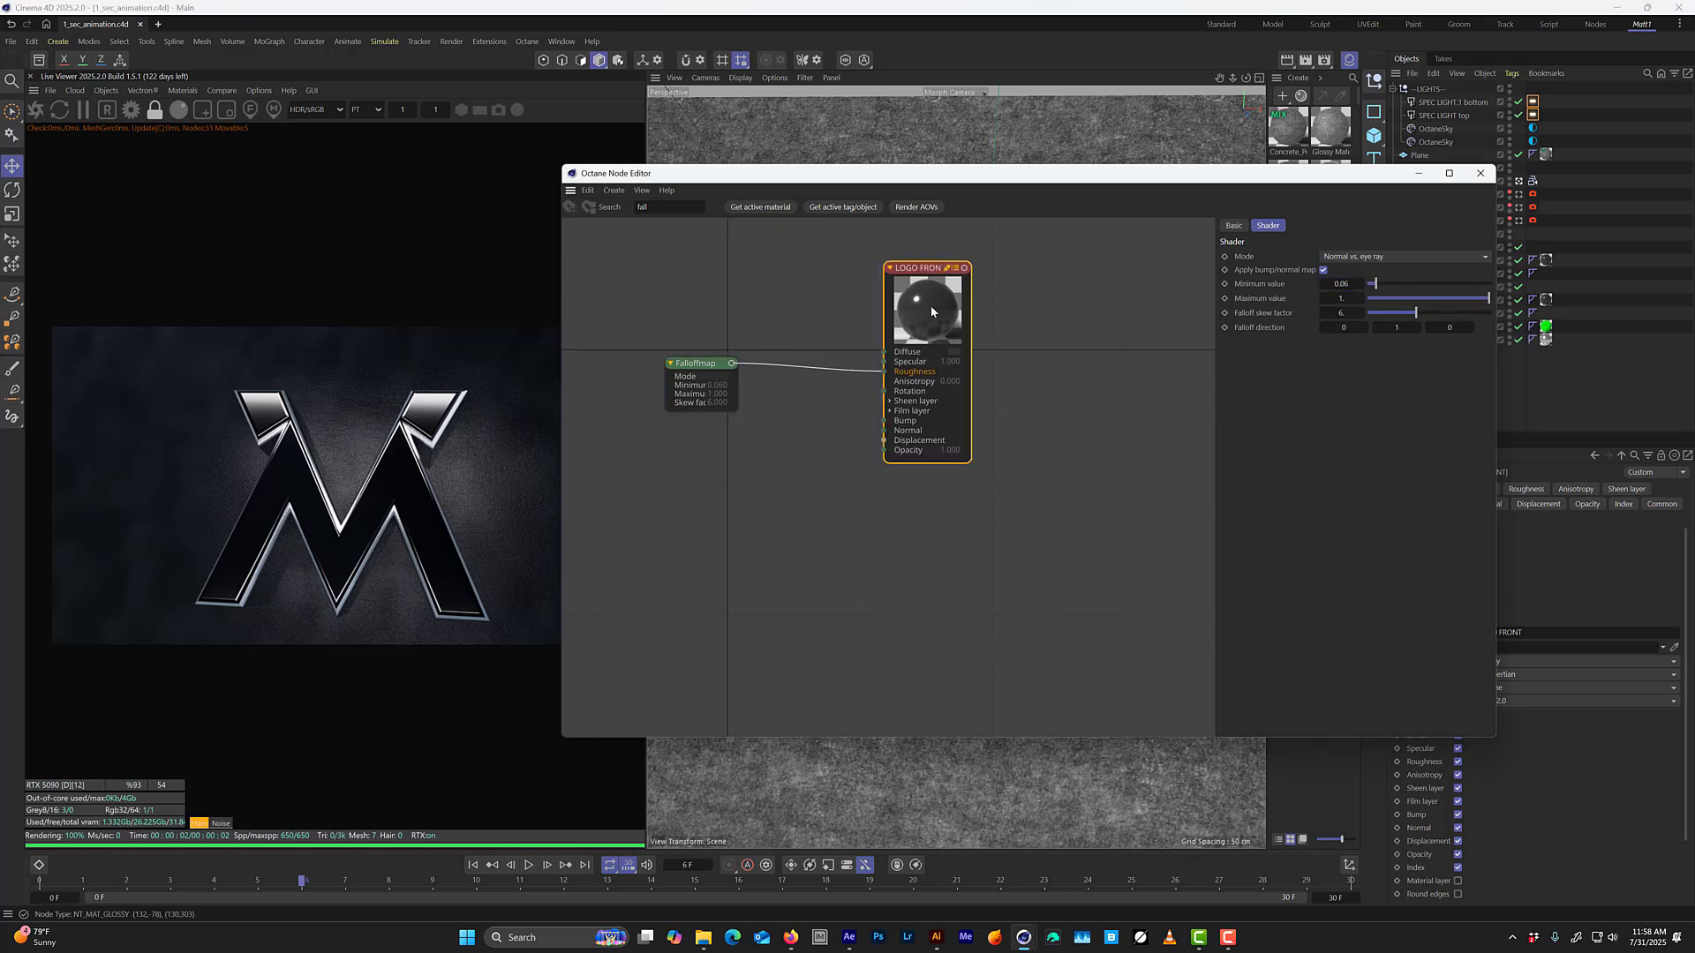
mouse_move(774, 314)
mouse_down()
mouse_move(703, 420)
mouse_move(703, 458)
mouse_up()
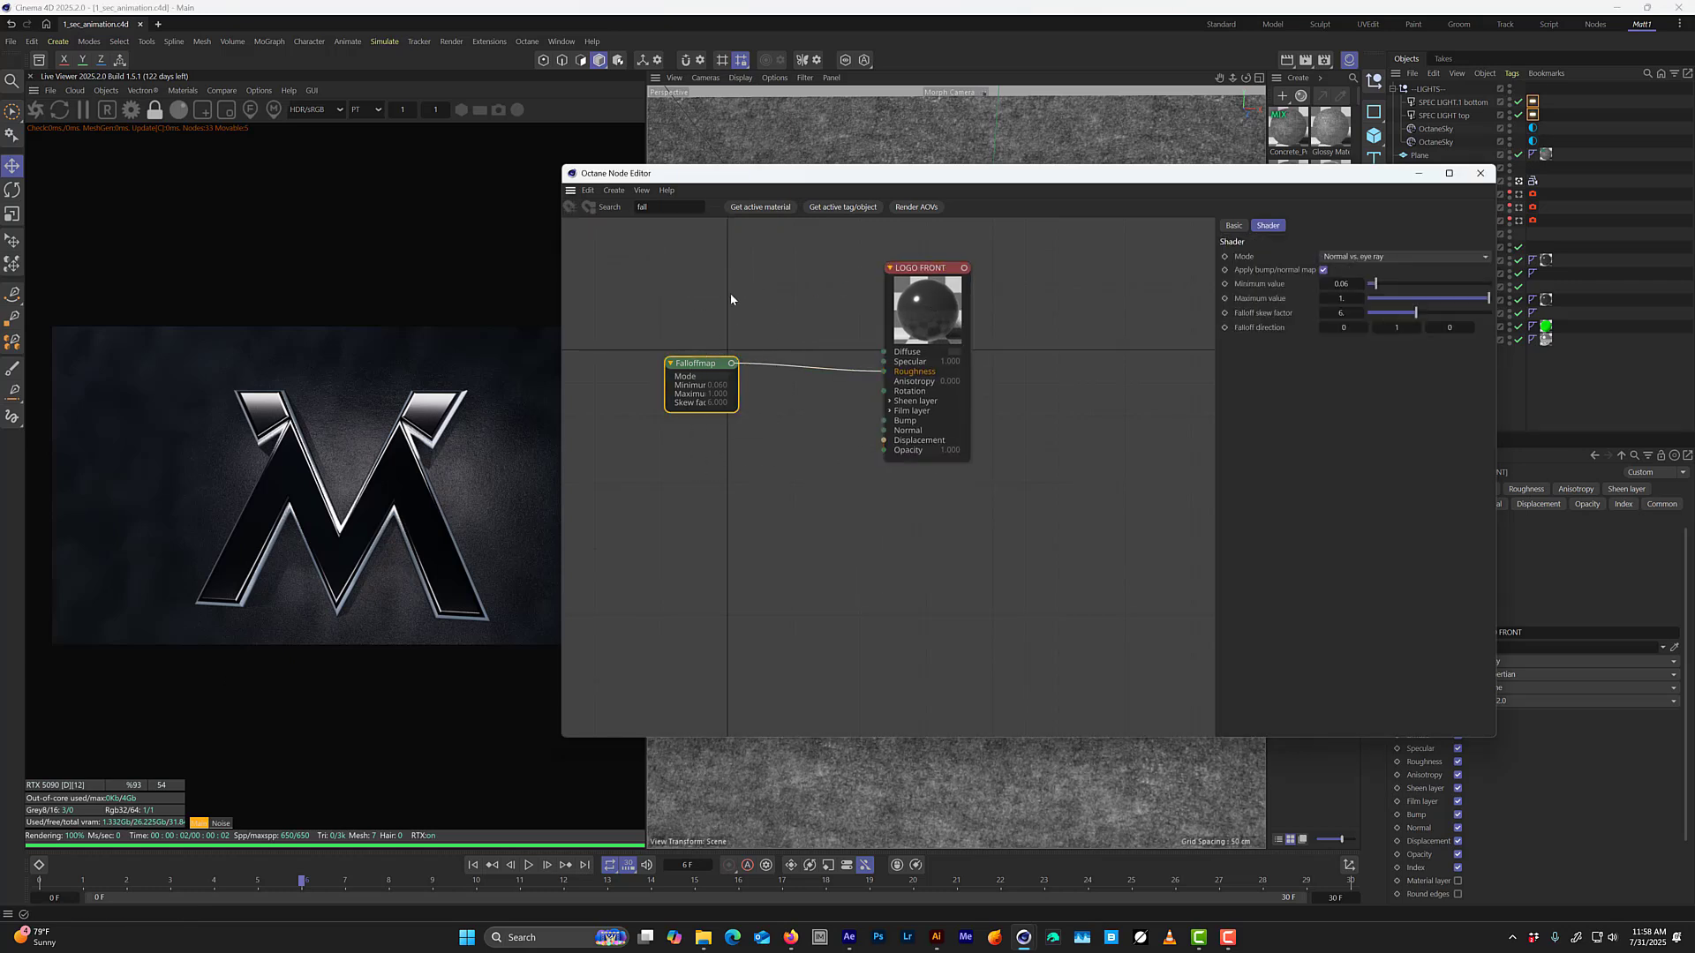
mouse_move(582, 369)
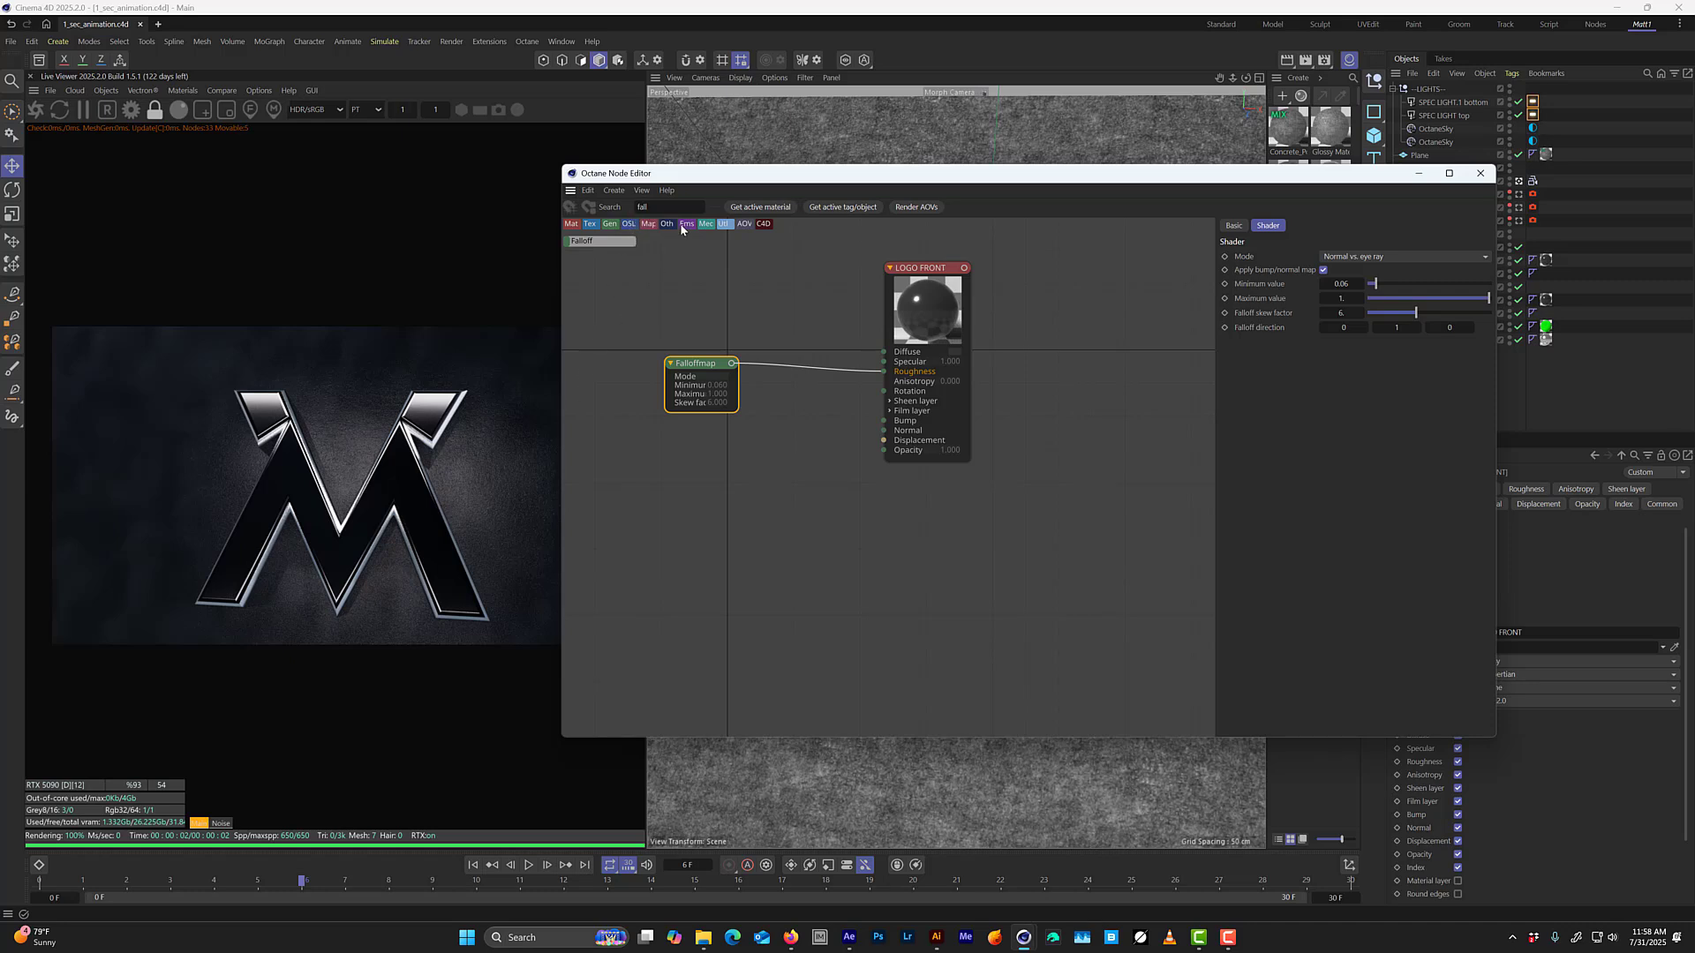
key(BackSpace)
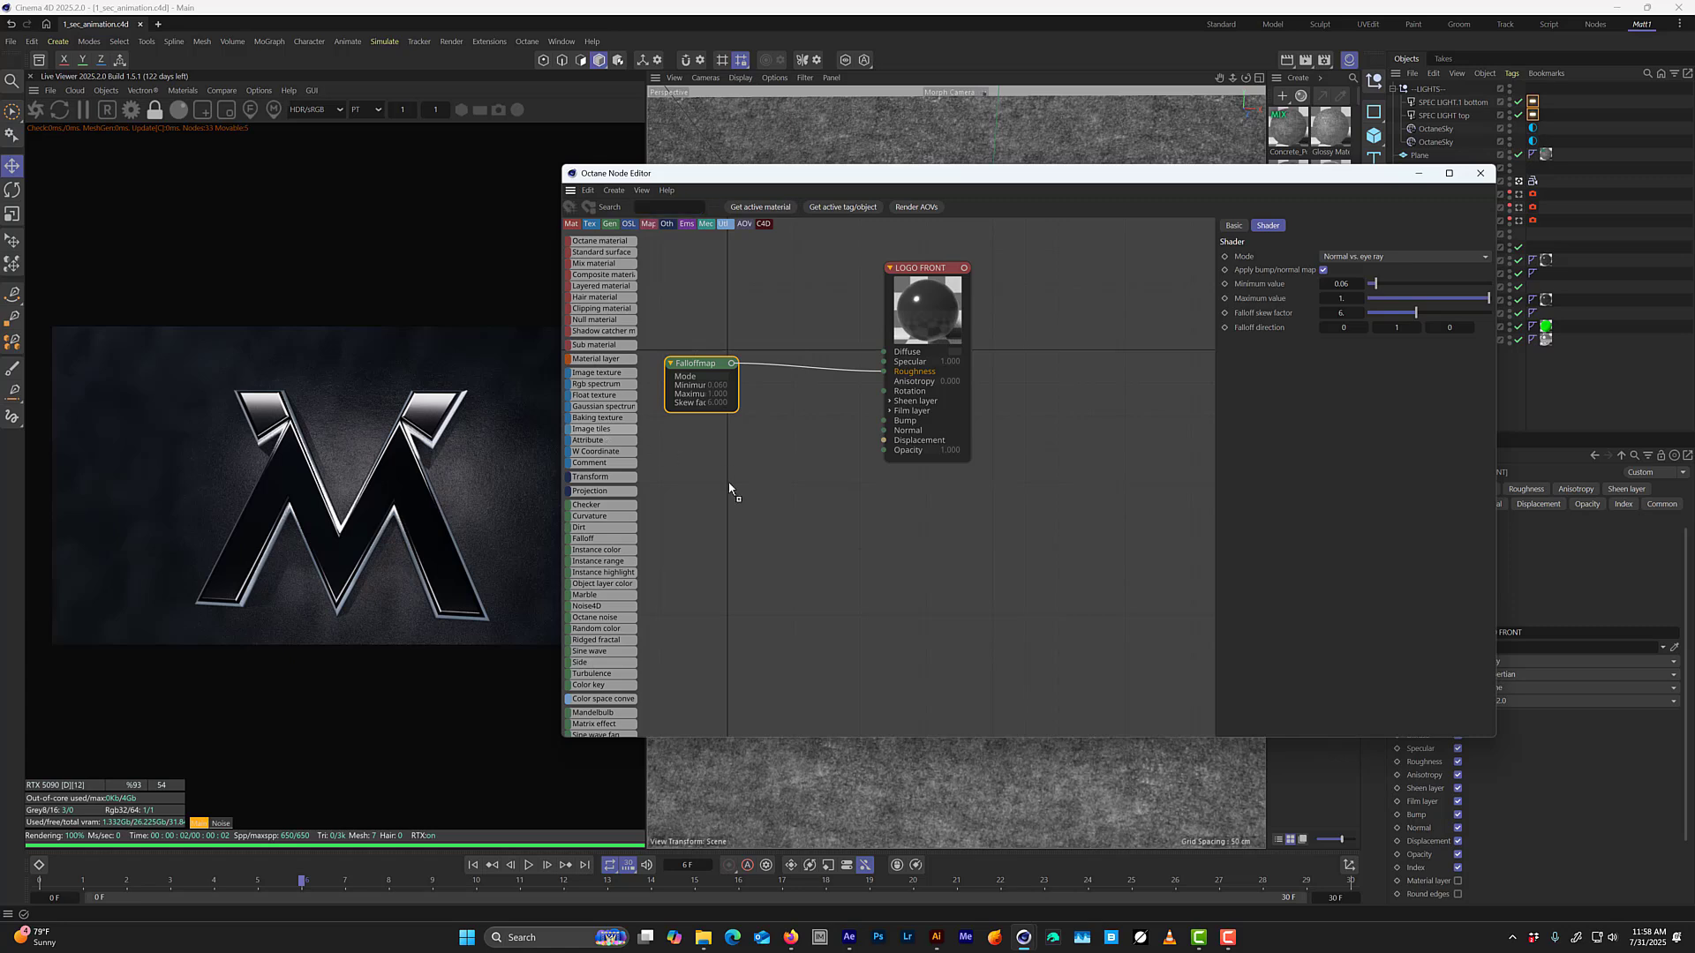
drag(729, 488, 731, 490)
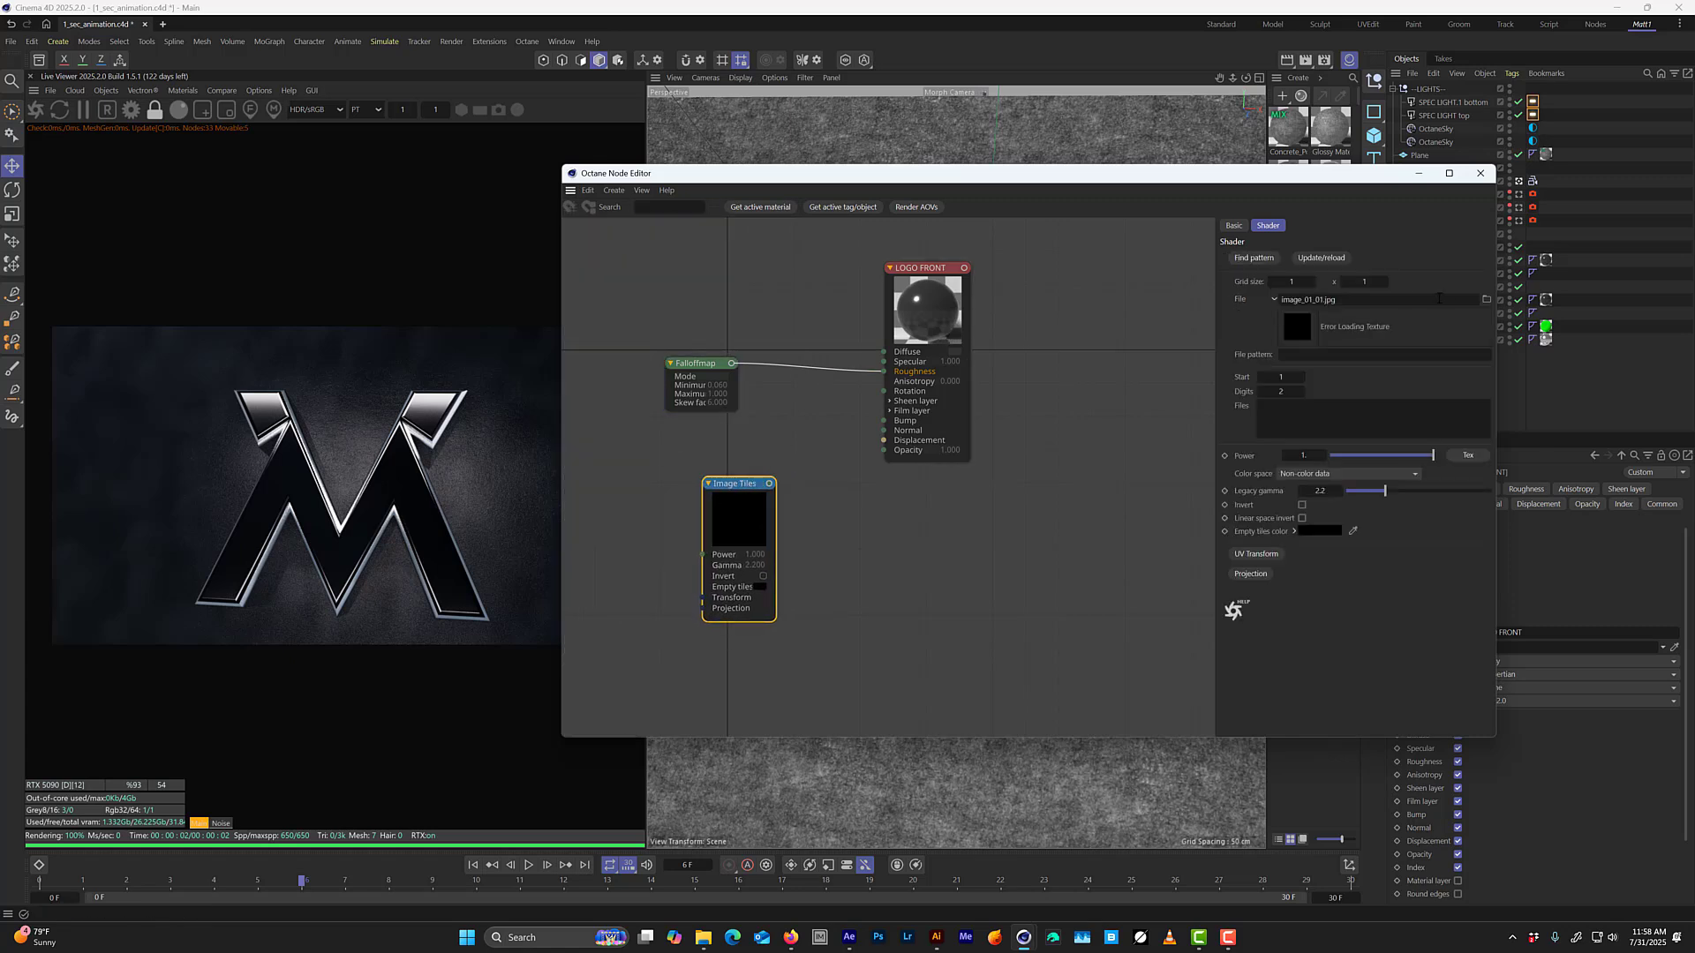
key(Delete)
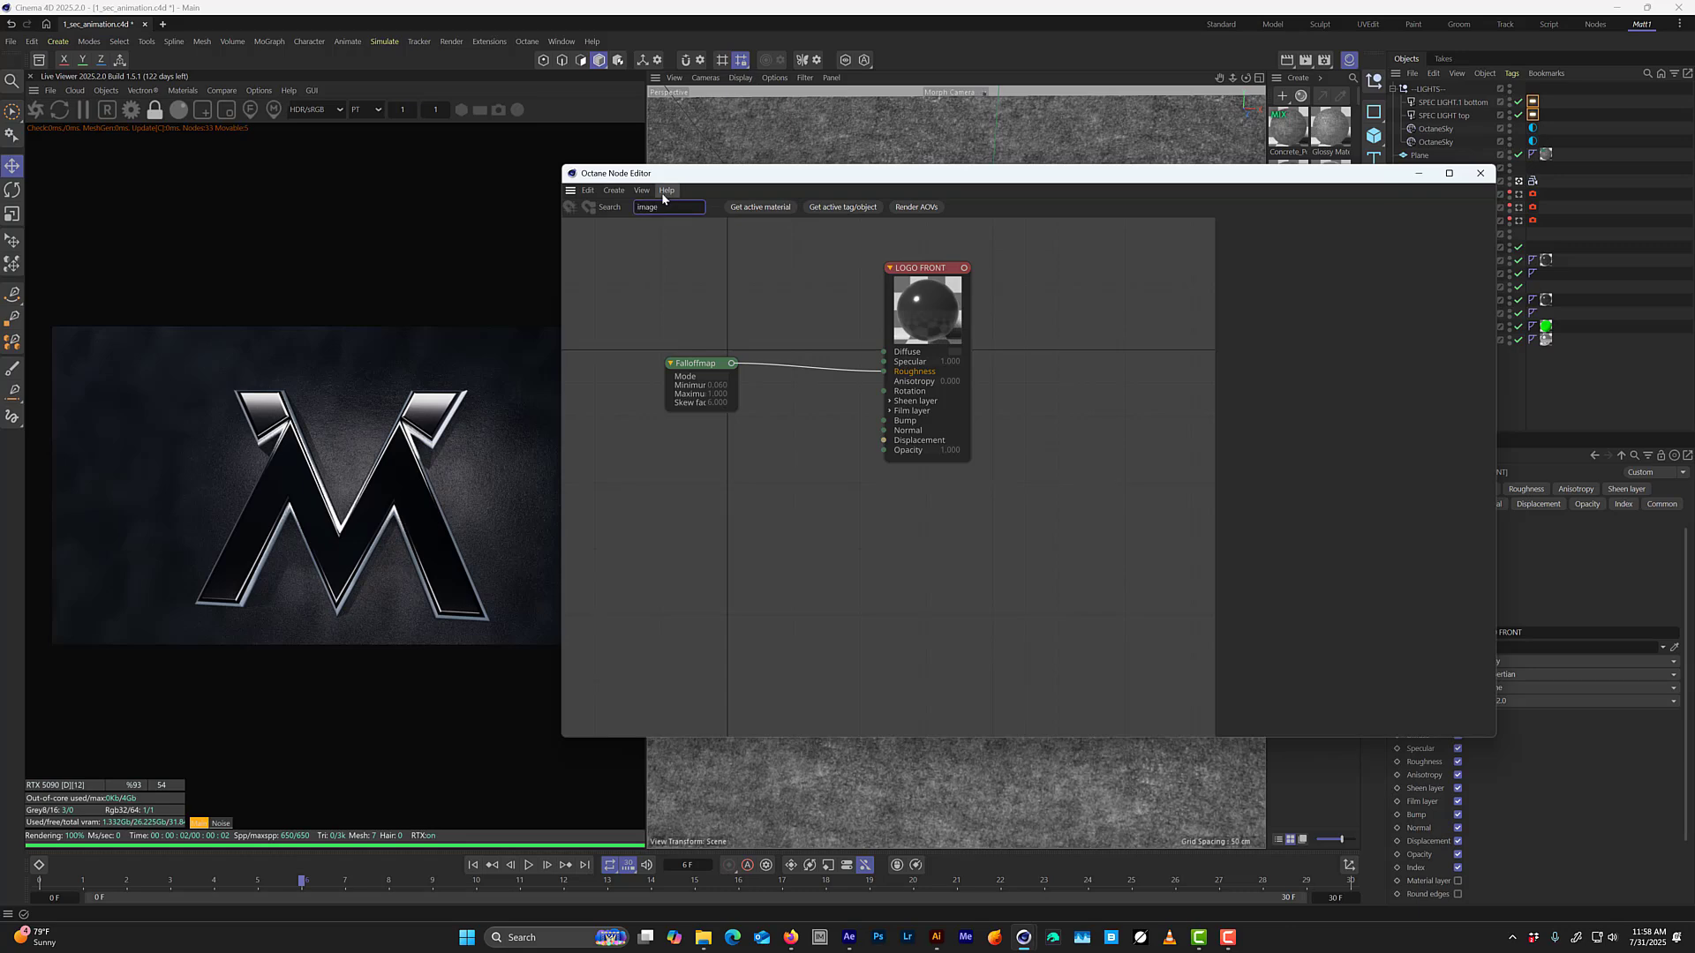
Add an Image Texture node with the Carbon Fiber NM image from the Elements folder and connect it to LOGO FRONT's Normal input.
click(599, 241)
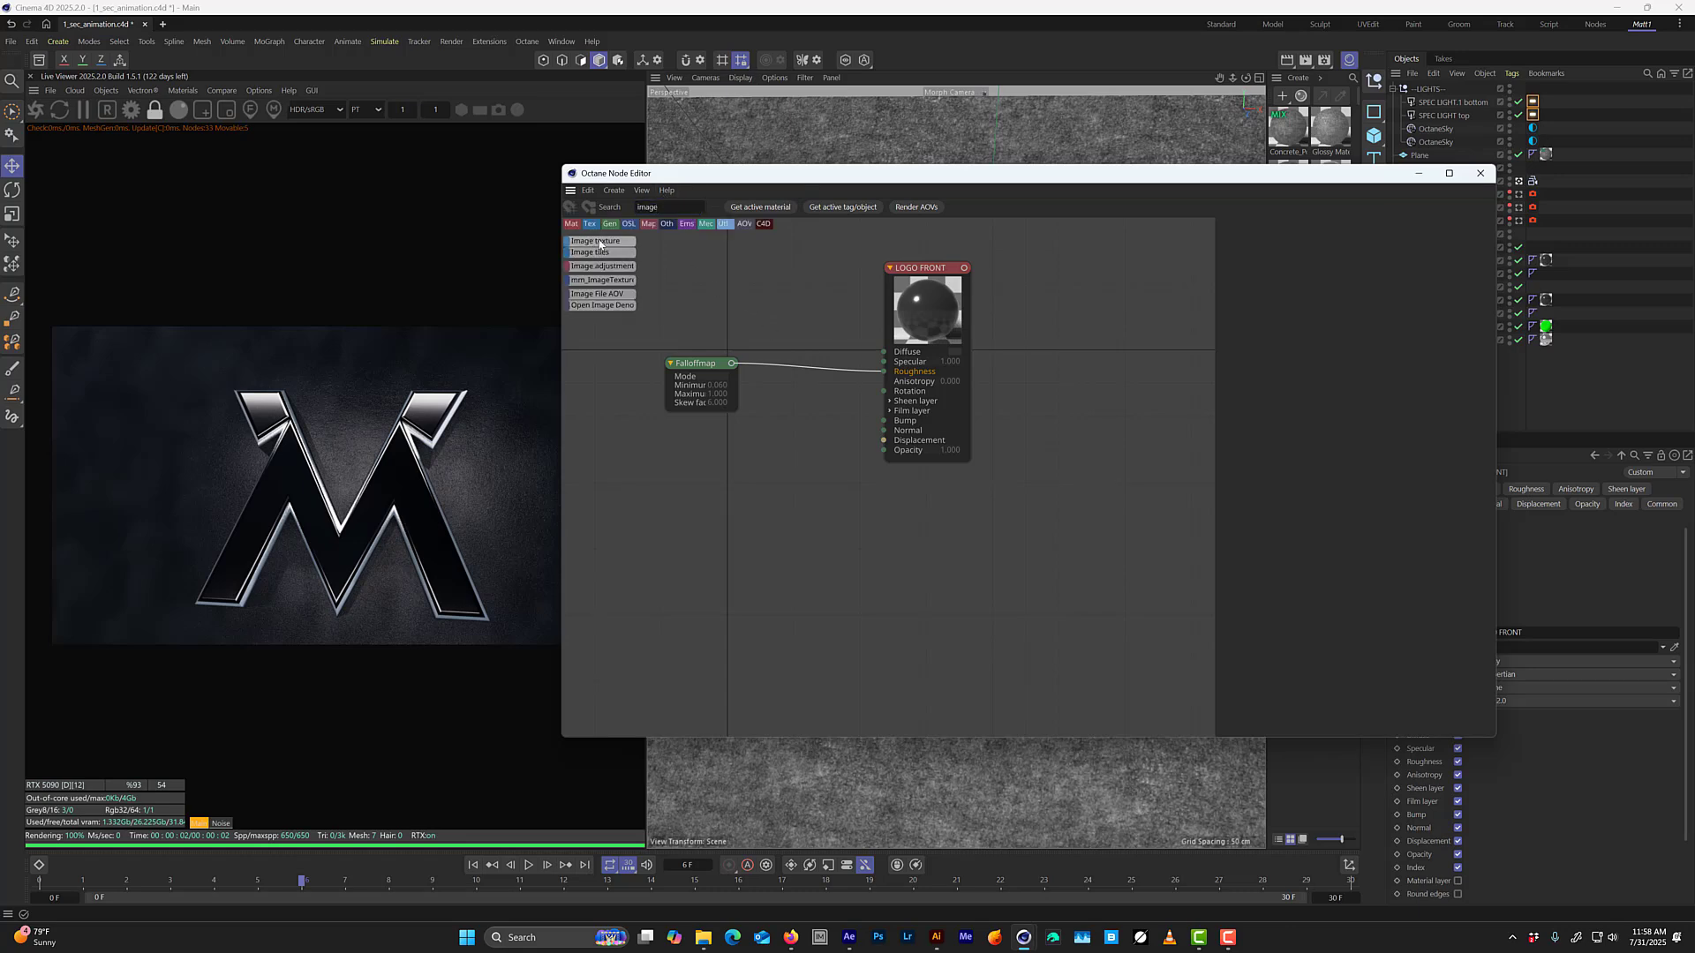
click(743, 471)
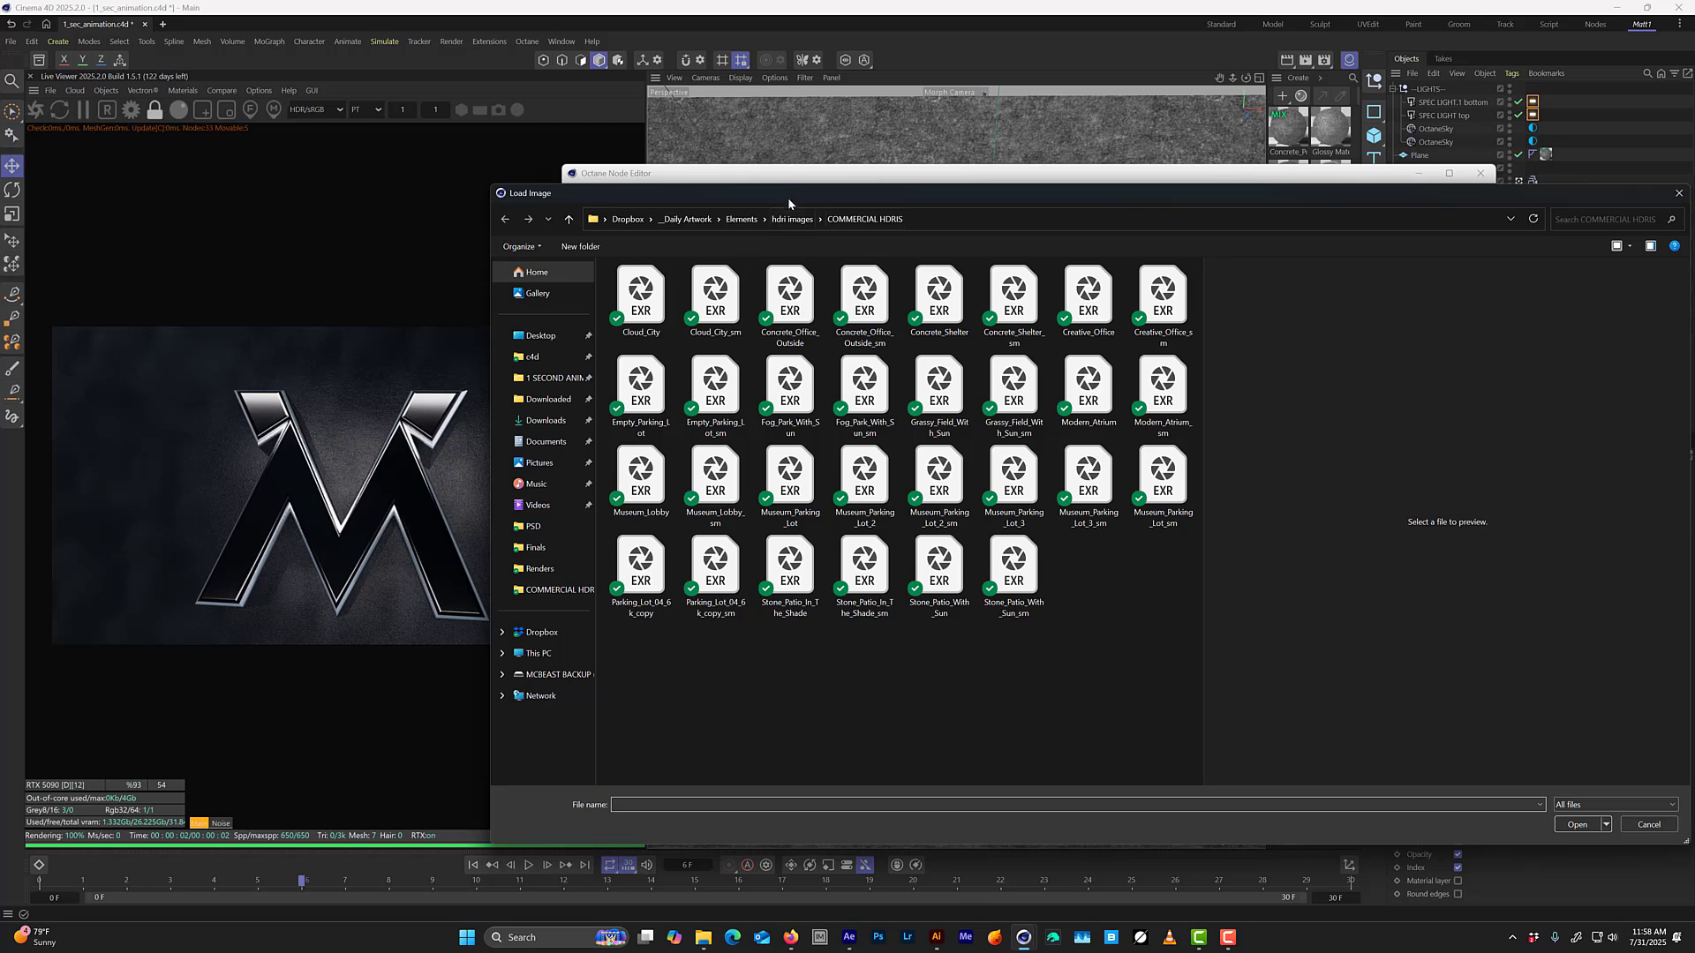
drag(788, 199, 702, 200)
click(655, 220)
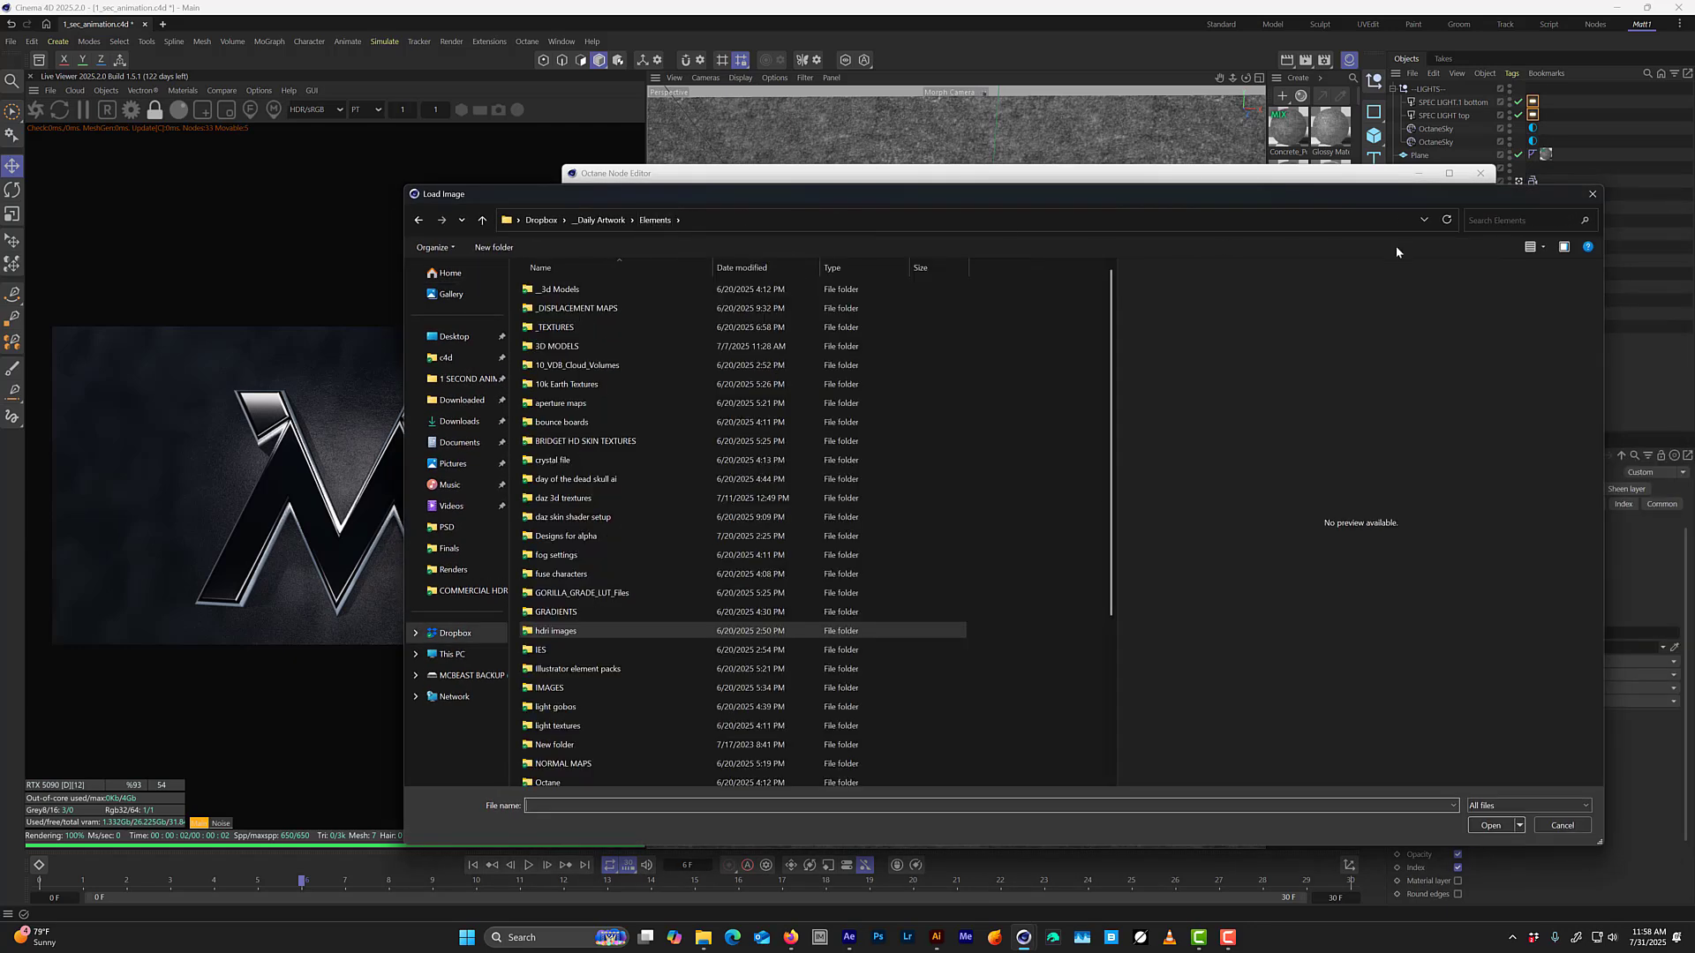
click(1496, 221)
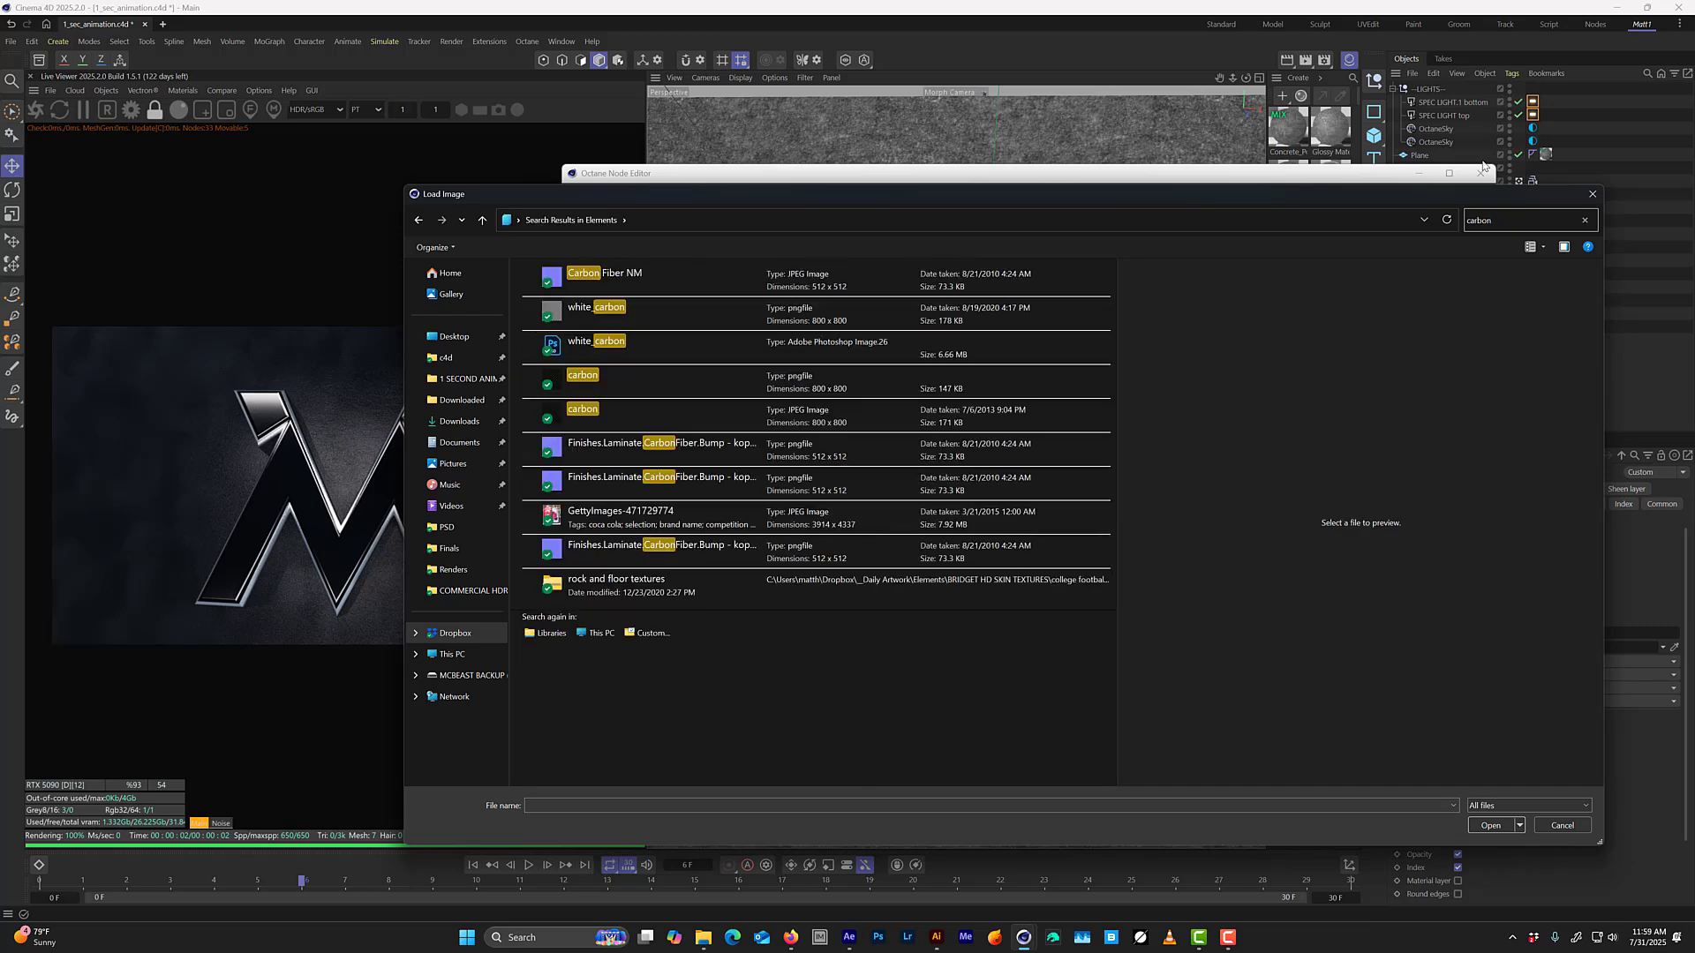
click(629, 279)
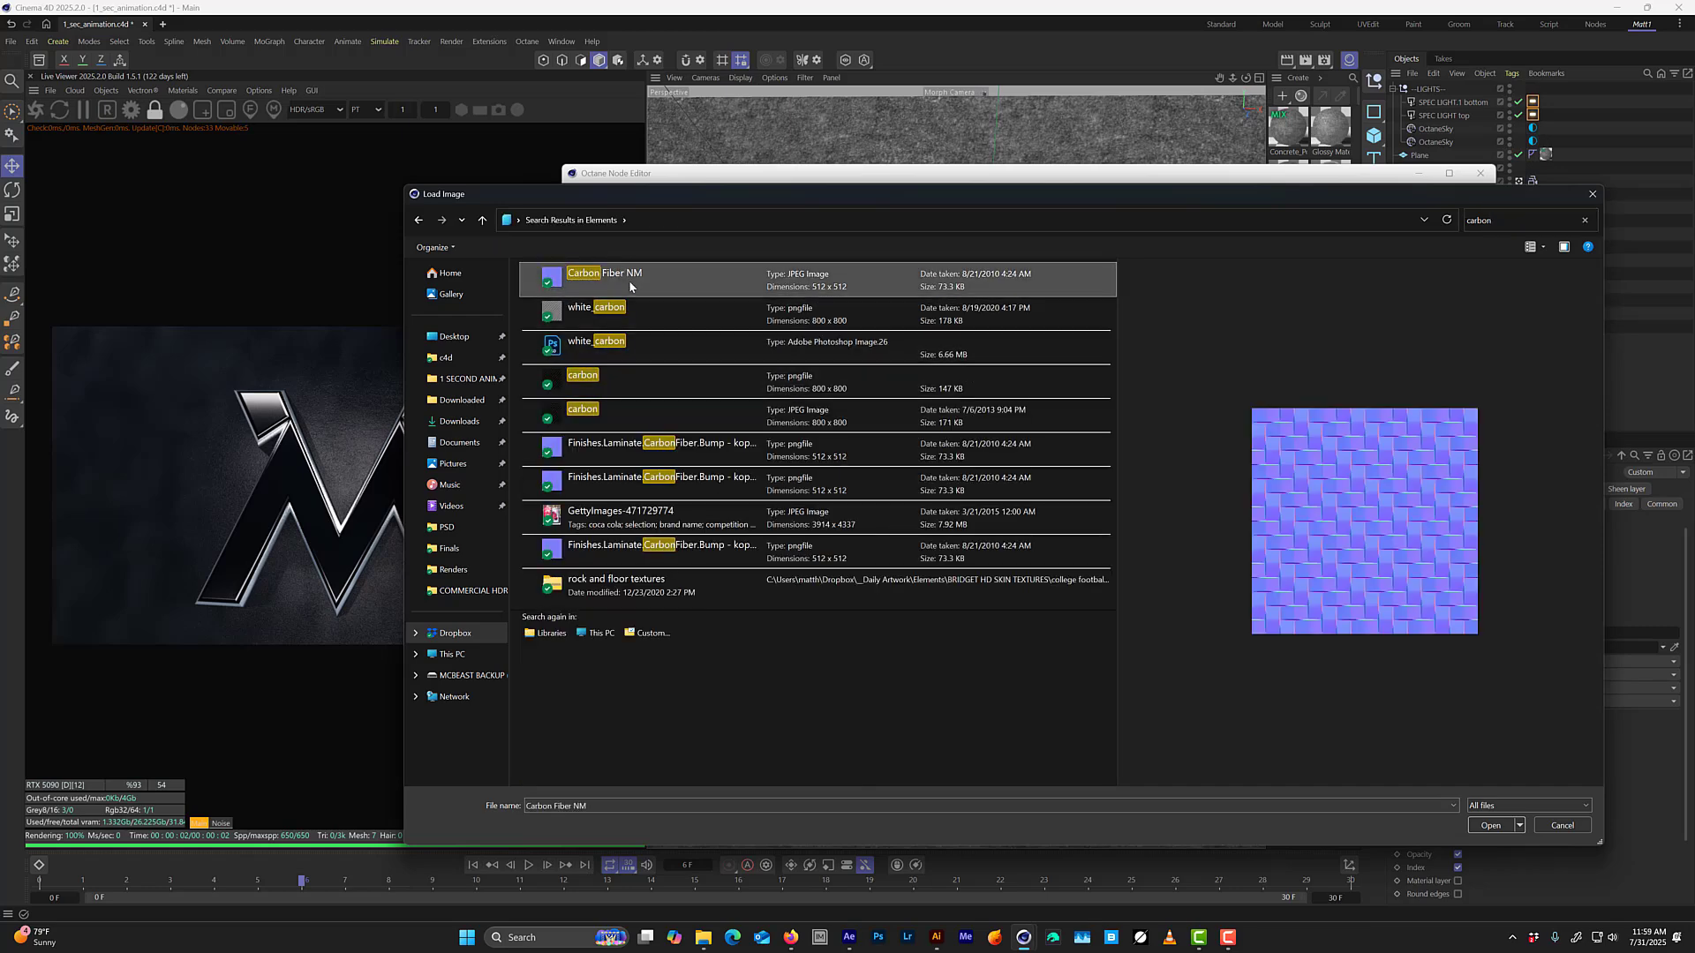
double_click(628, 279)
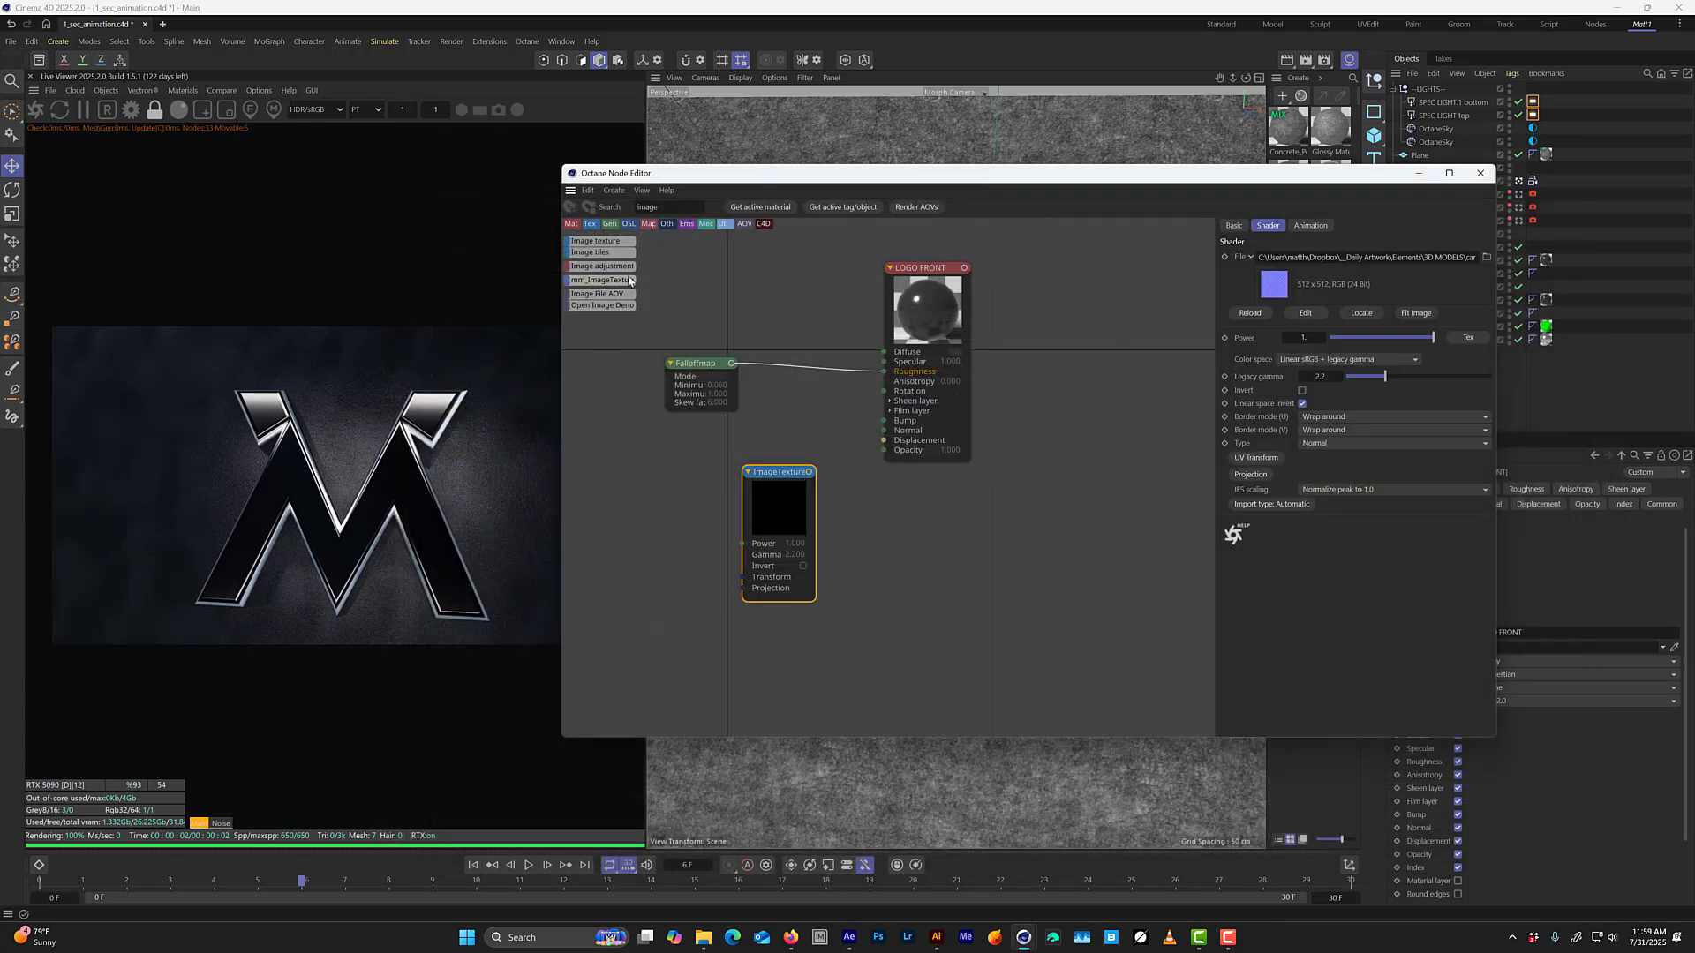
drag(809, 471, 729, 654)
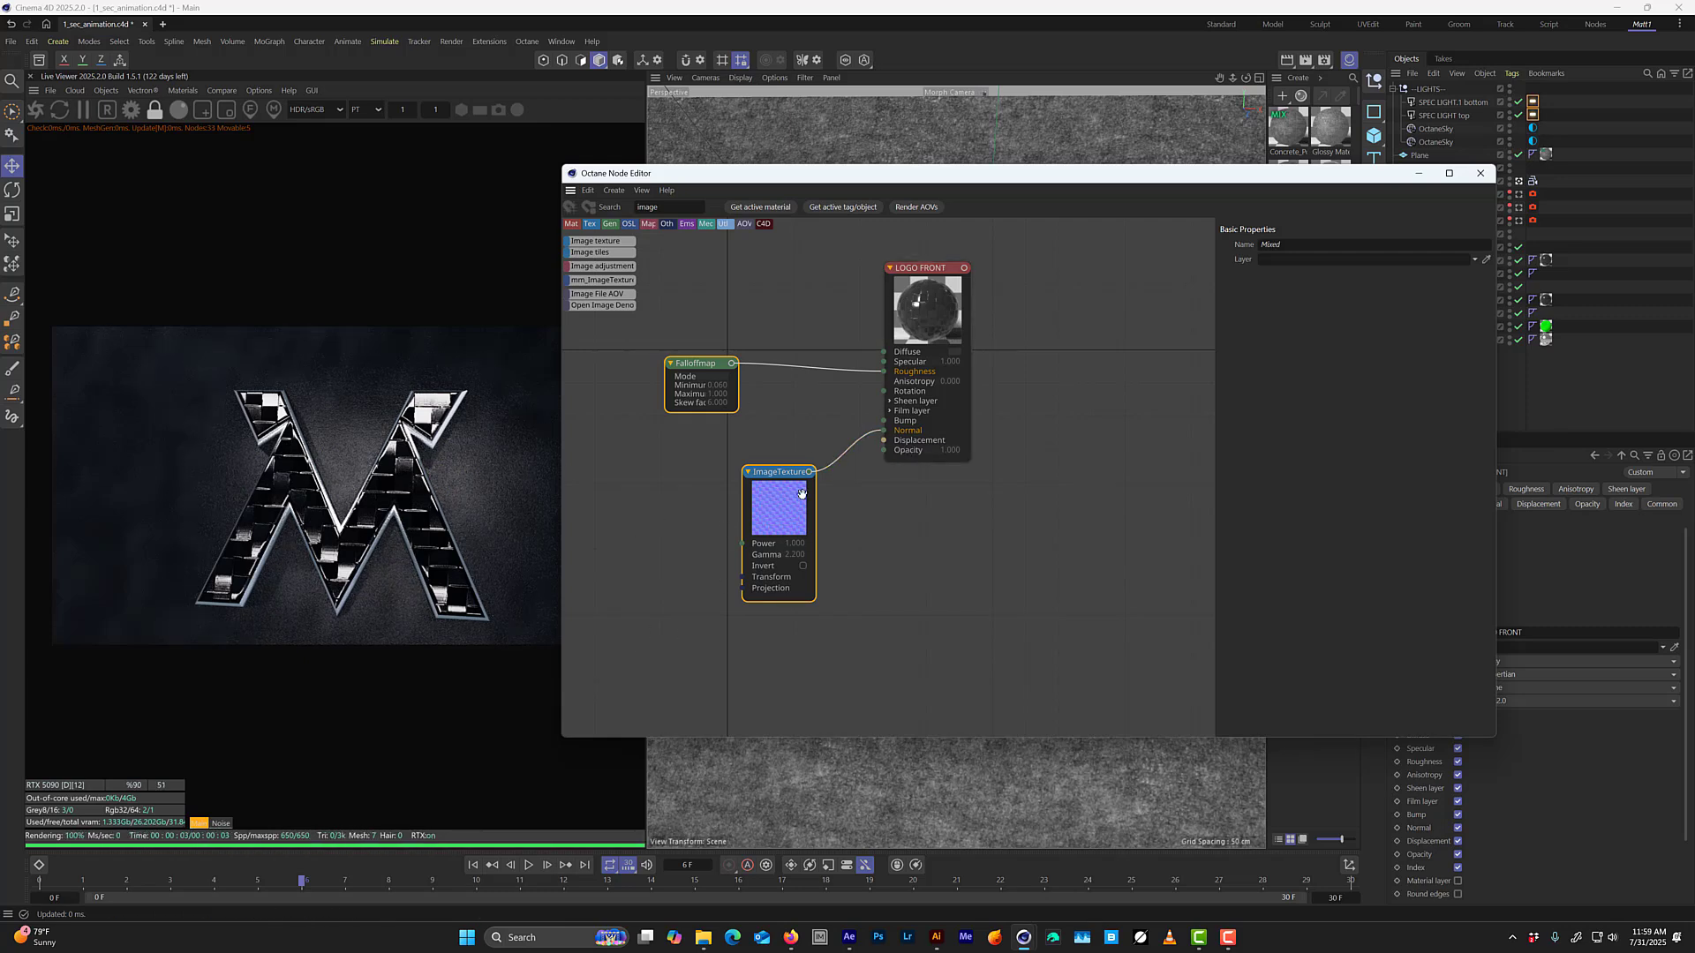
drag(802, 493, 787, 461)
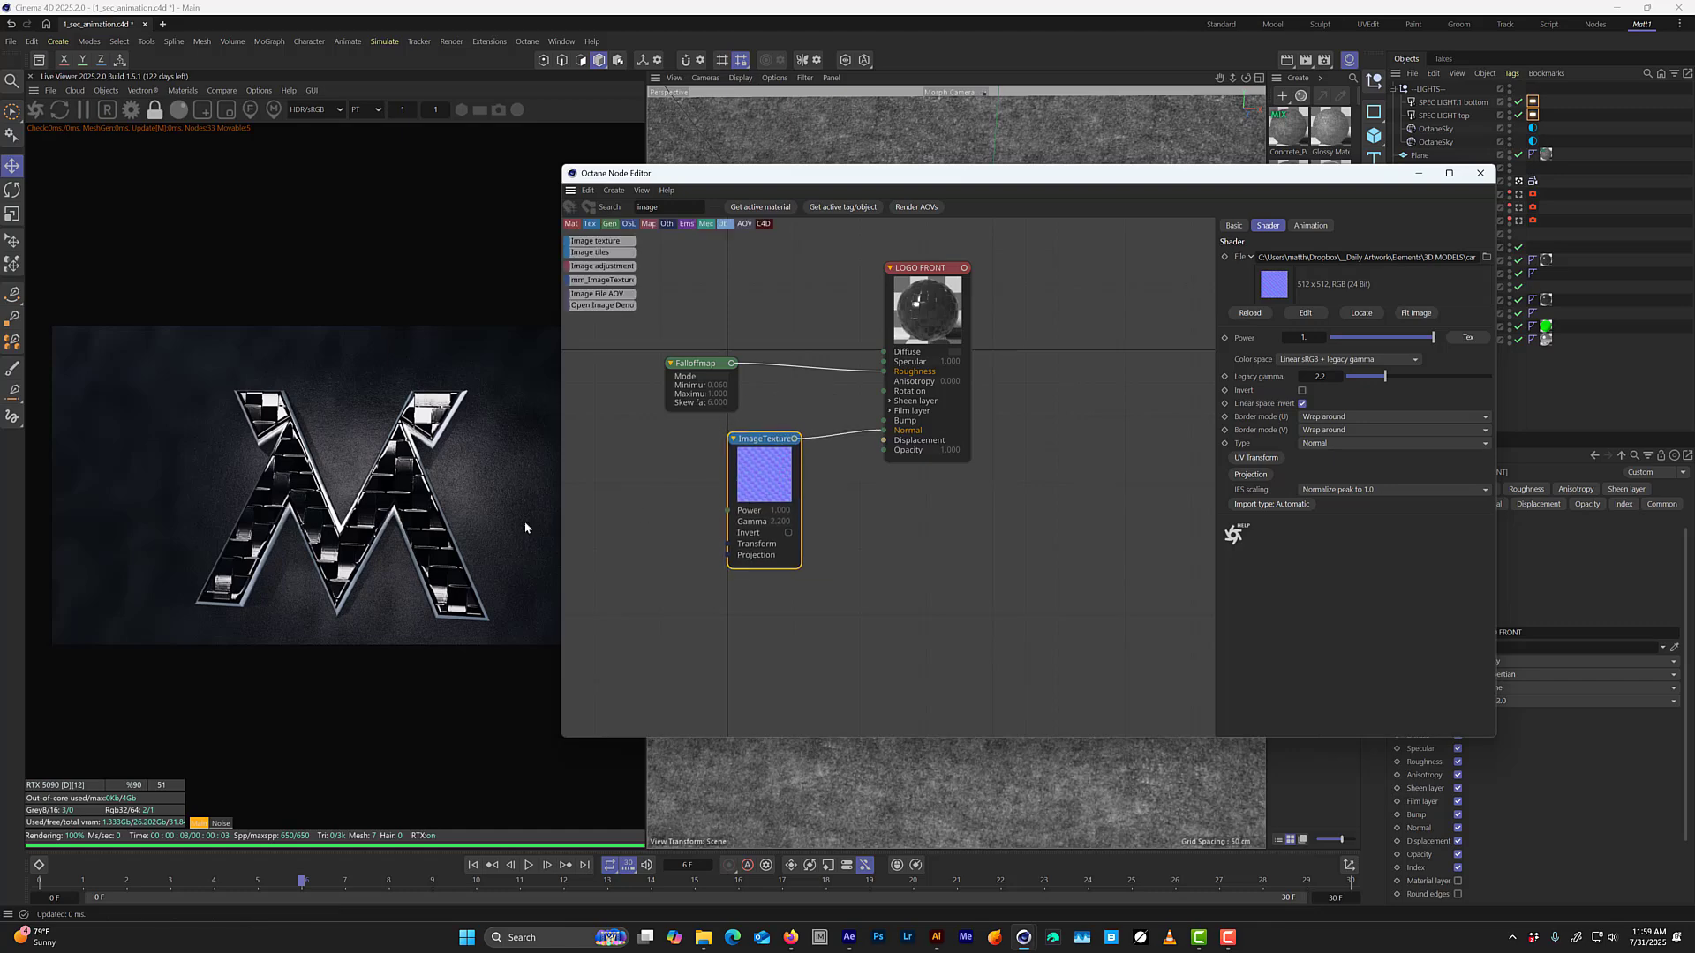
Add a UV Transform node to the carbon image texture and reduce its locked scale to about 0.09.
click(1257, 458)
click(662, 543)
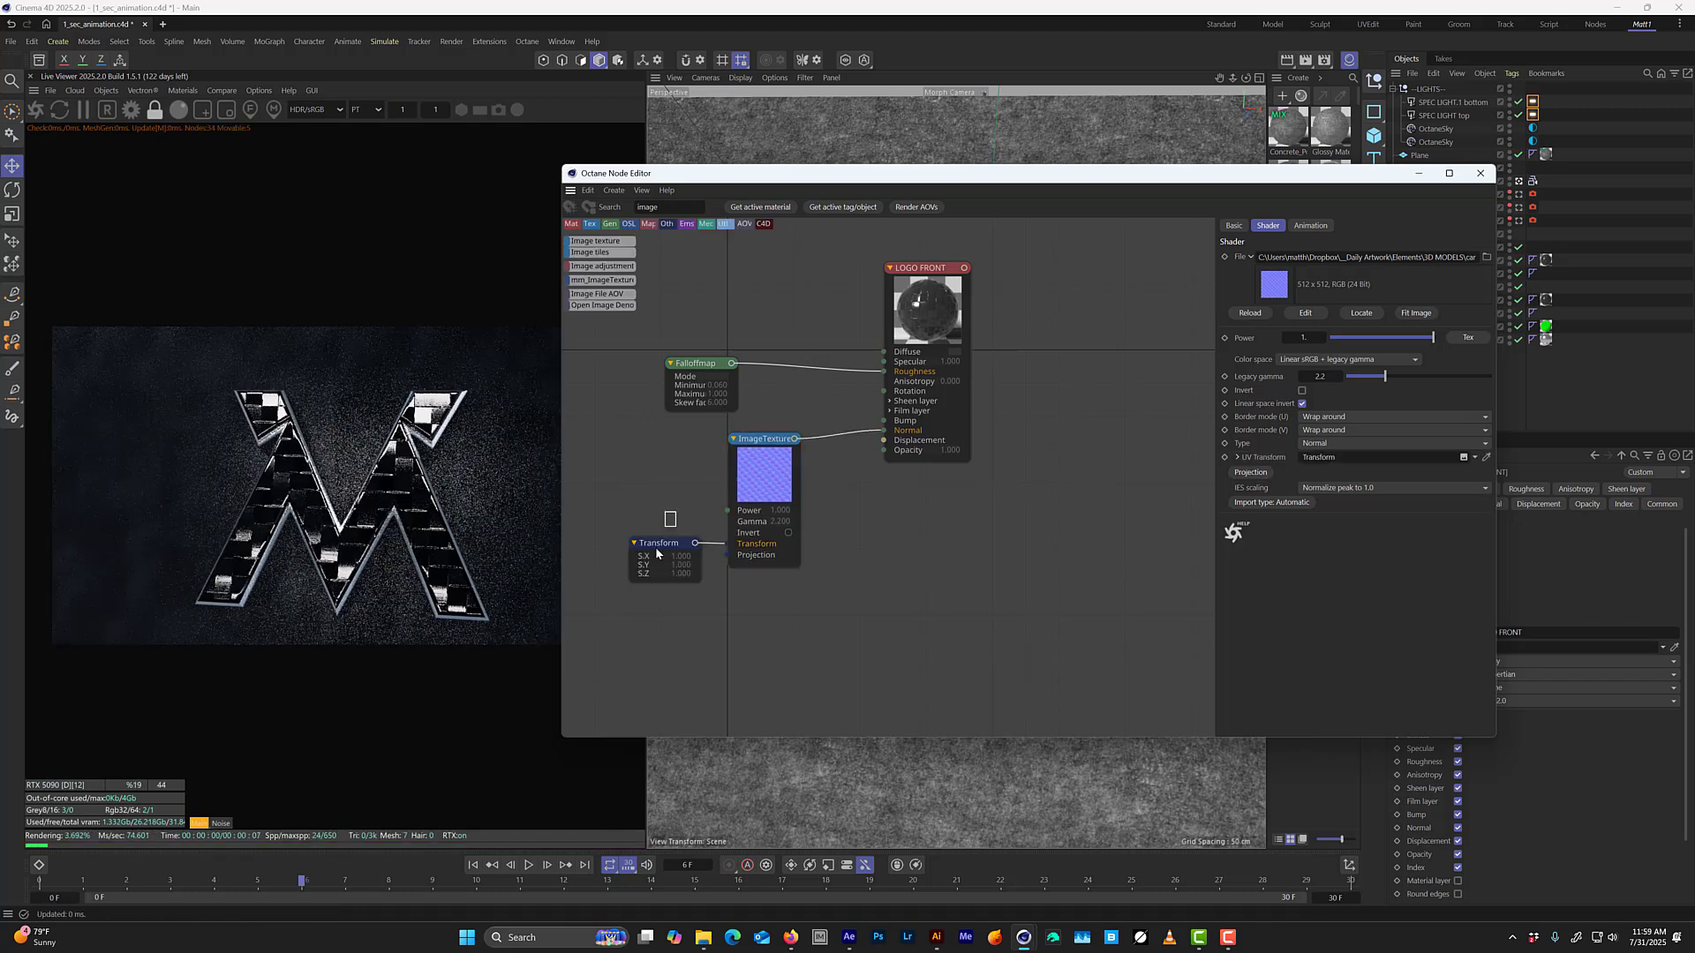
drag(1442, 380, 1394, 384)
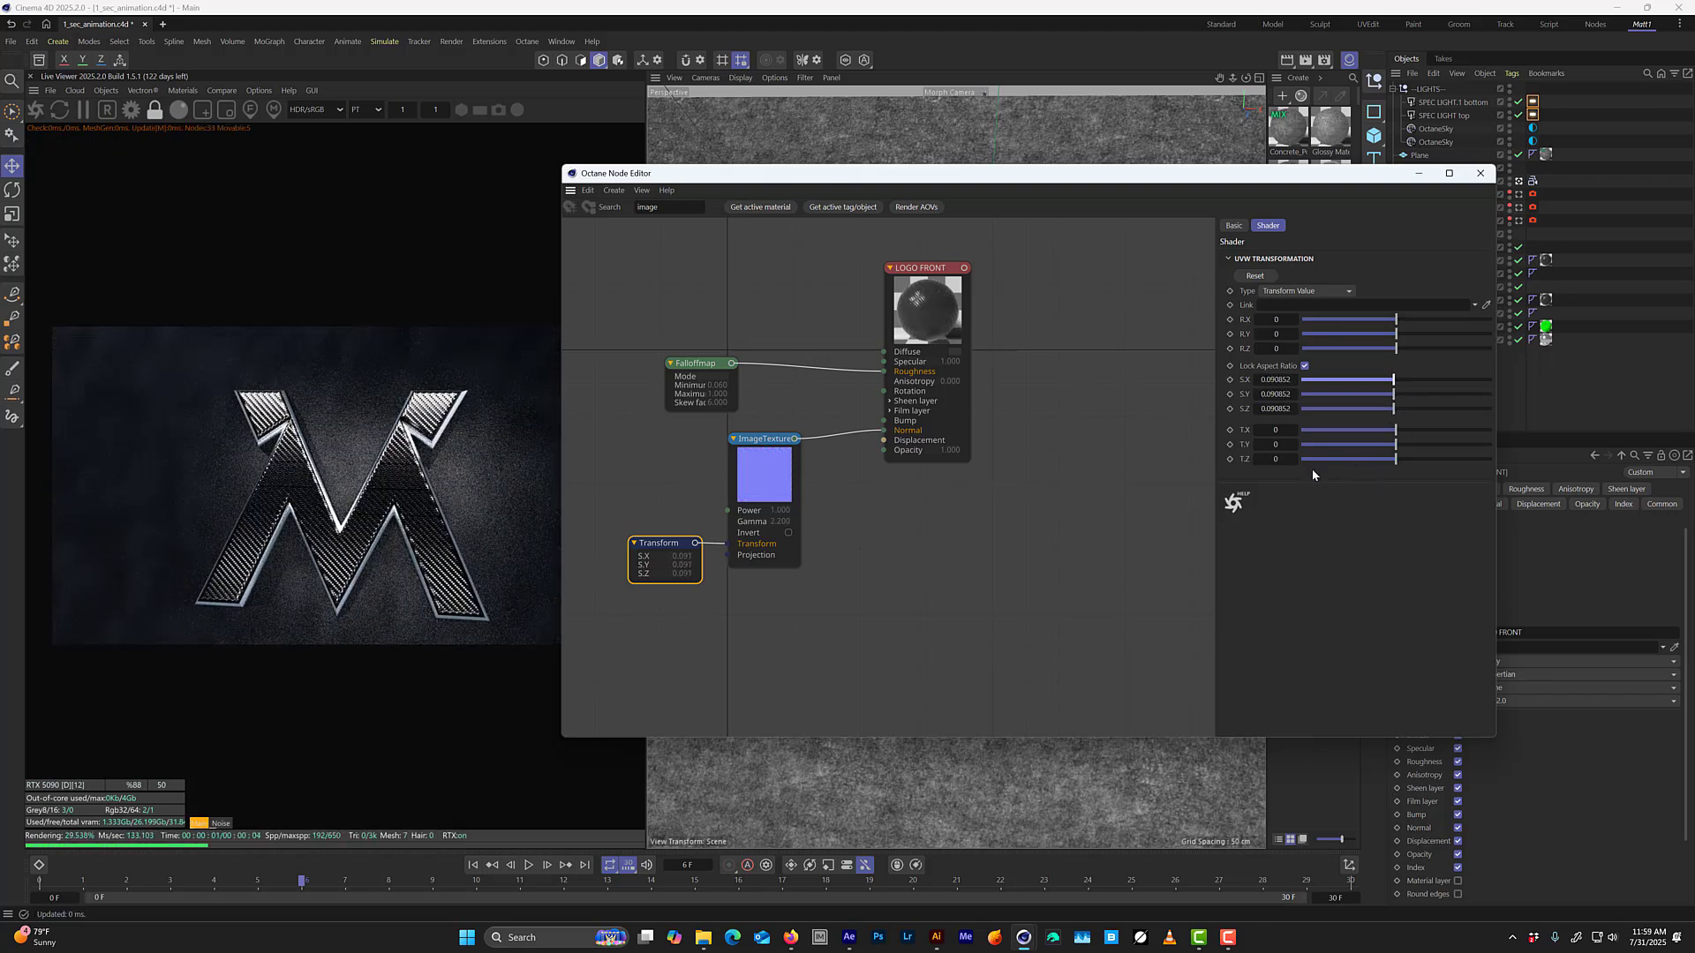
Lower the carbon image texture's power to about 0.175.
drag(766, 468, 780, 479)
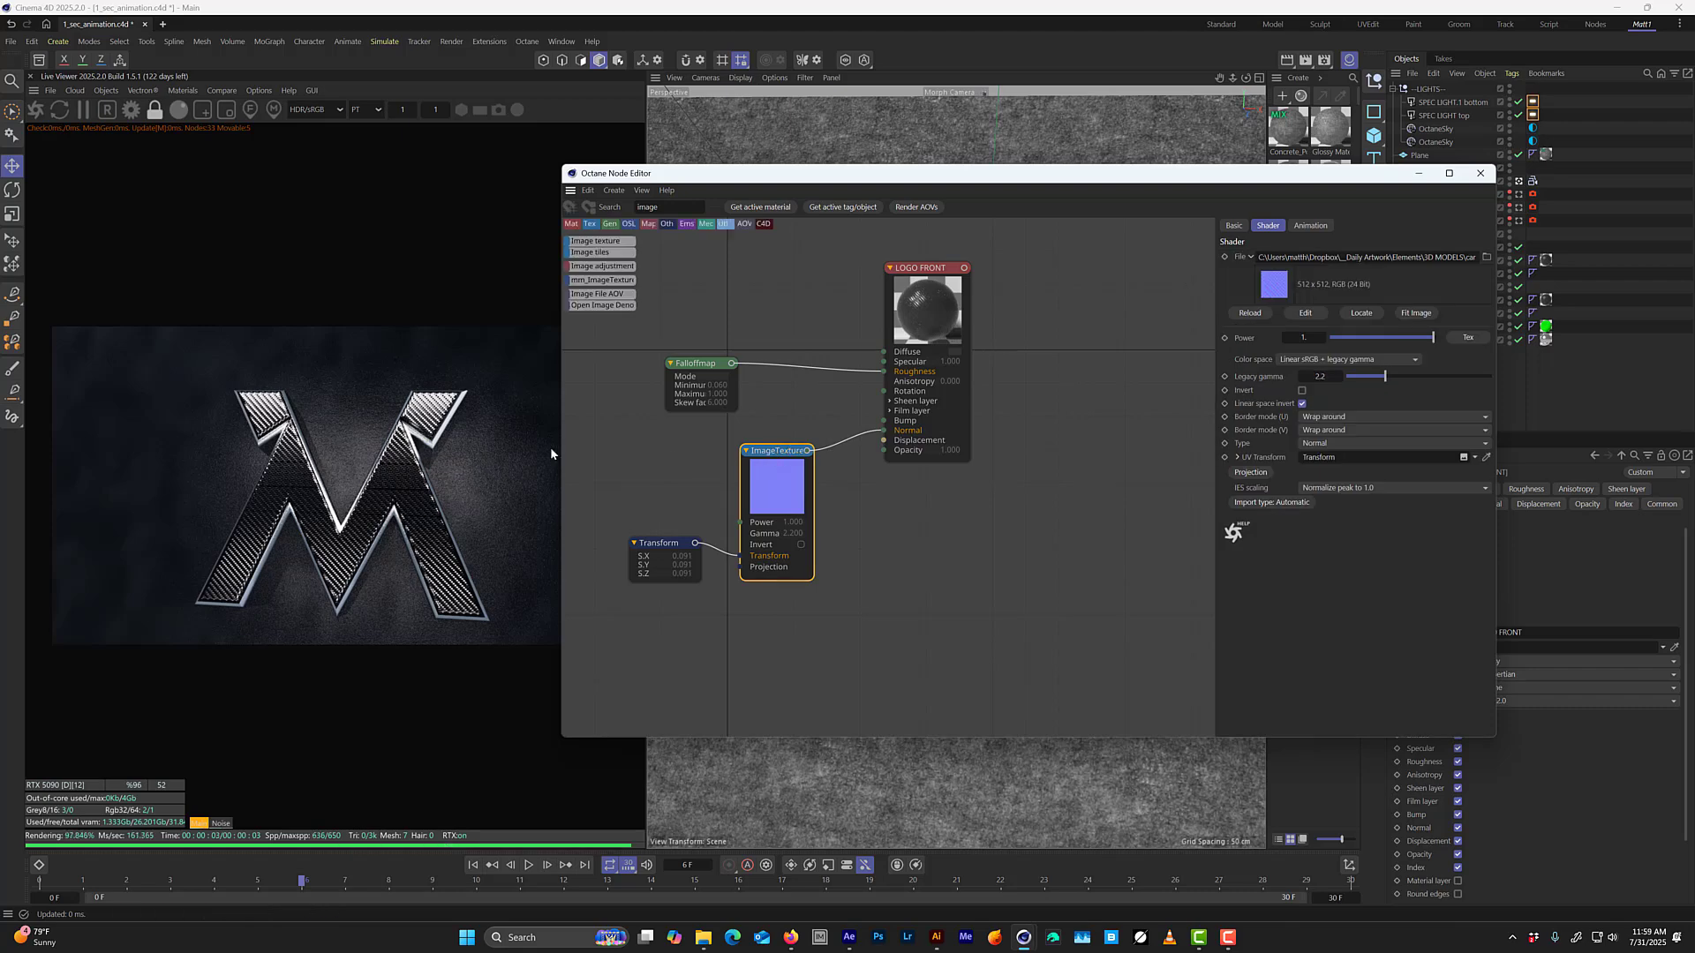
drag(1430, 337, 1365, 337)
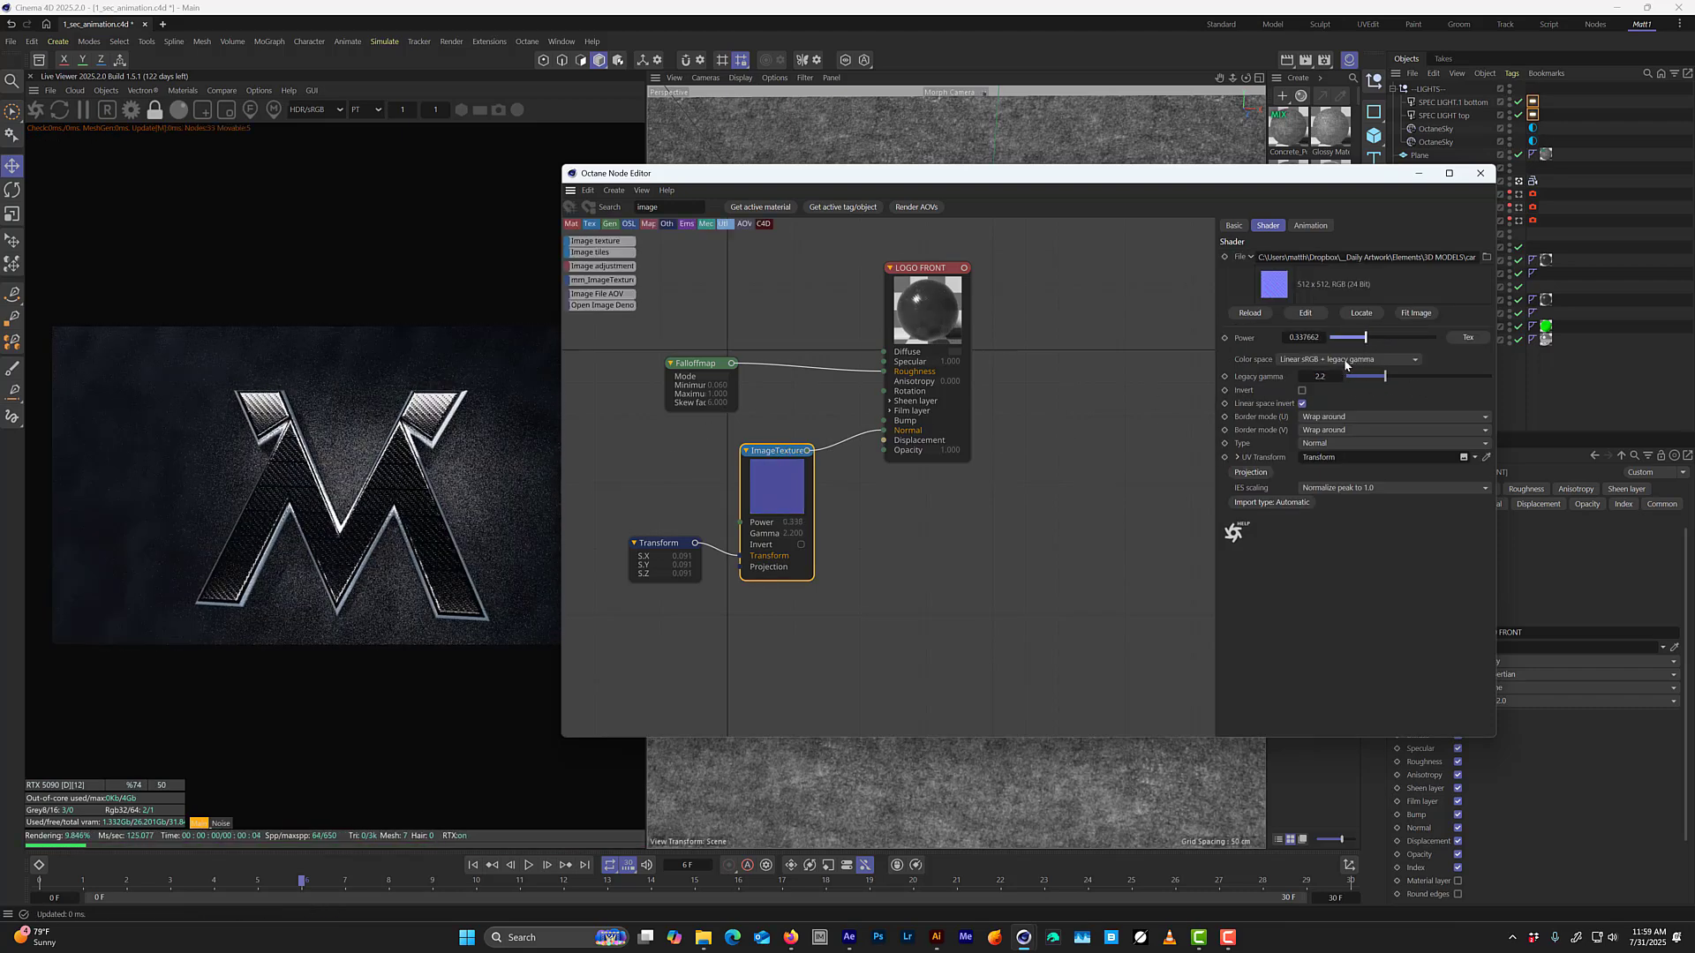
click(1350, 339)
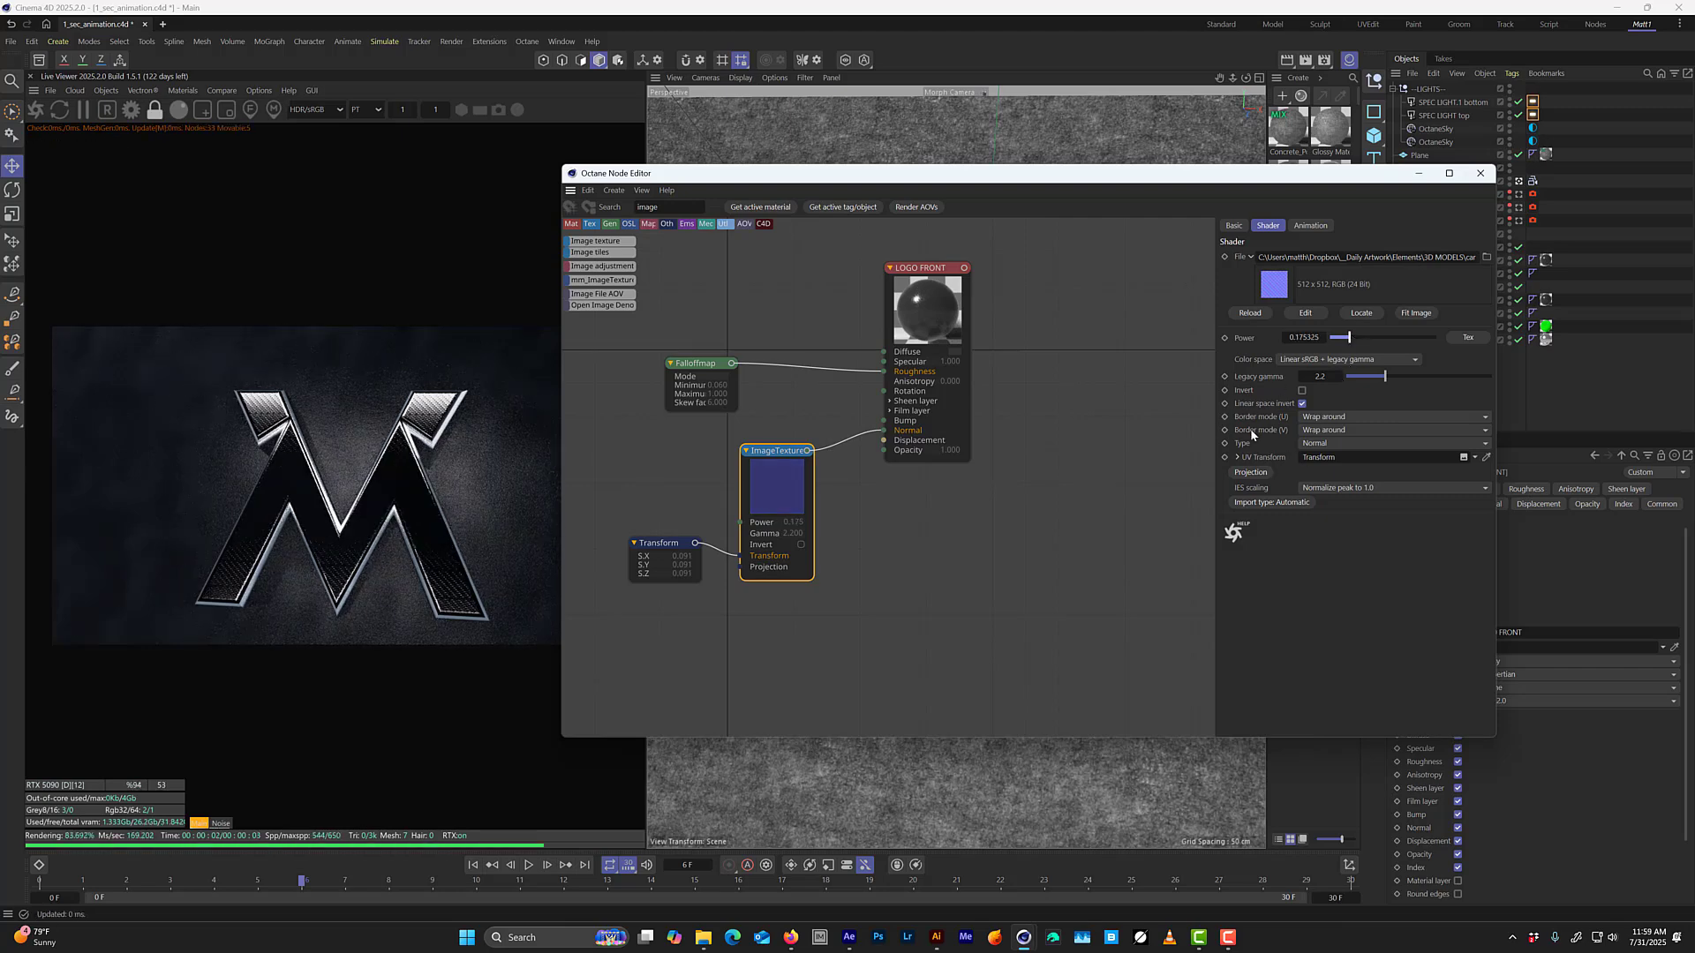
Set the carbon texture's color space to Non-color data and its power to 0.07, then close the Octane Node Editor.
drag(763, 496, 788, 487)
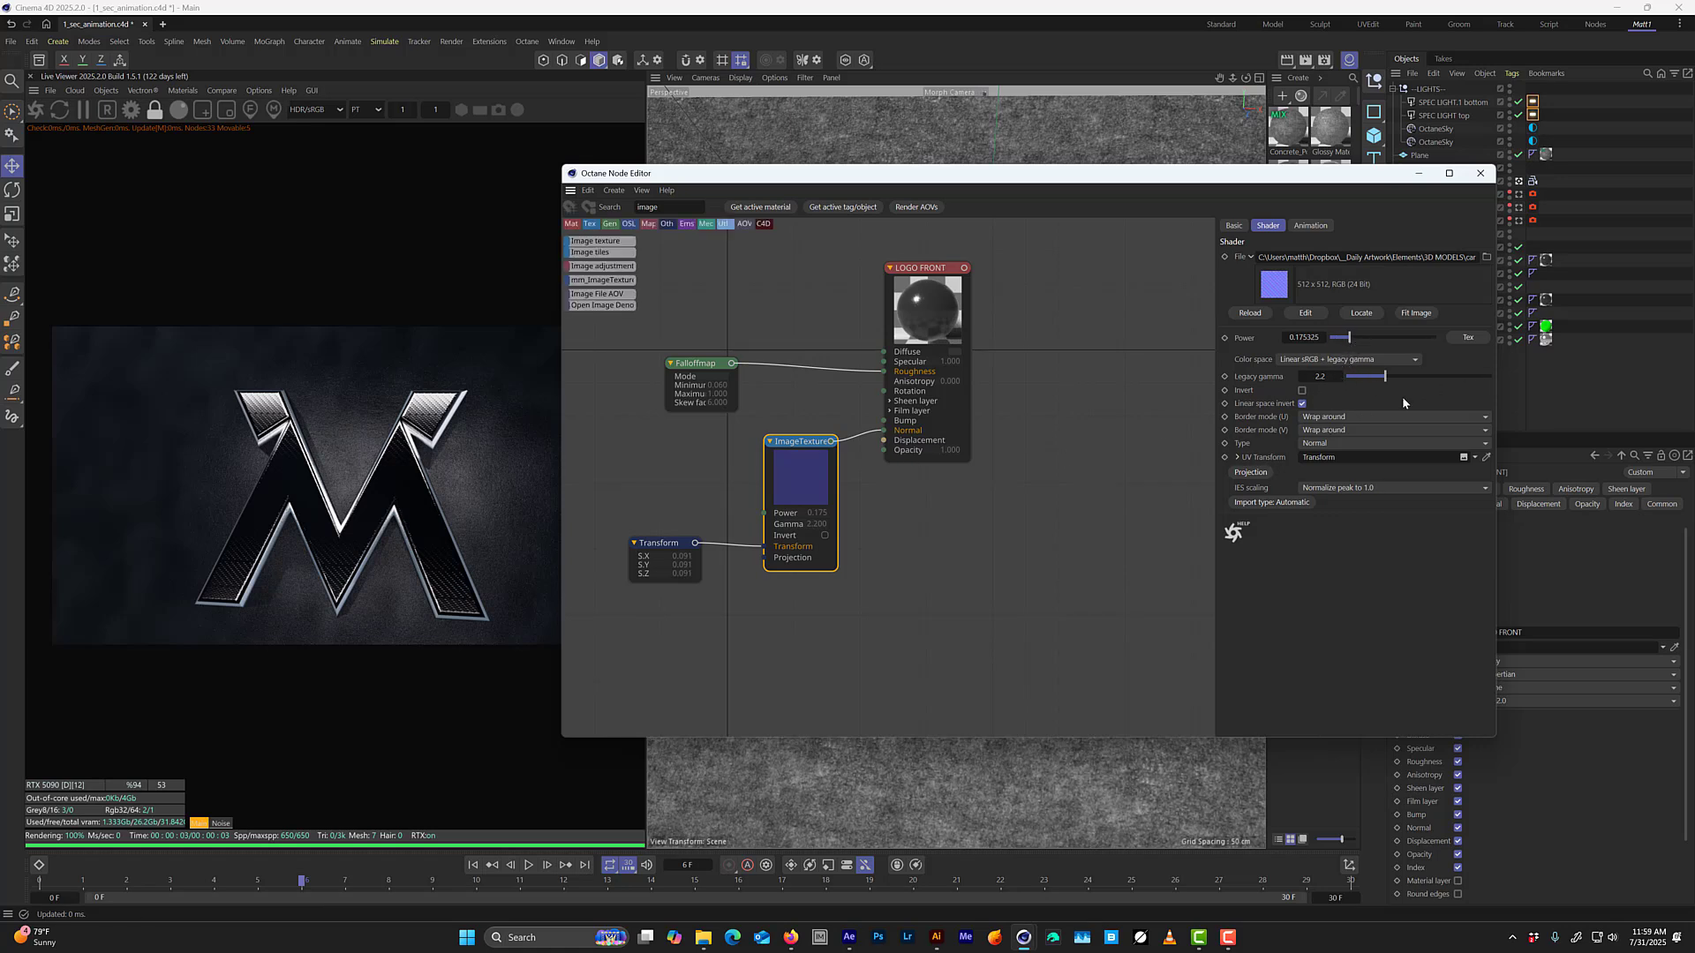
click(1316, 359)
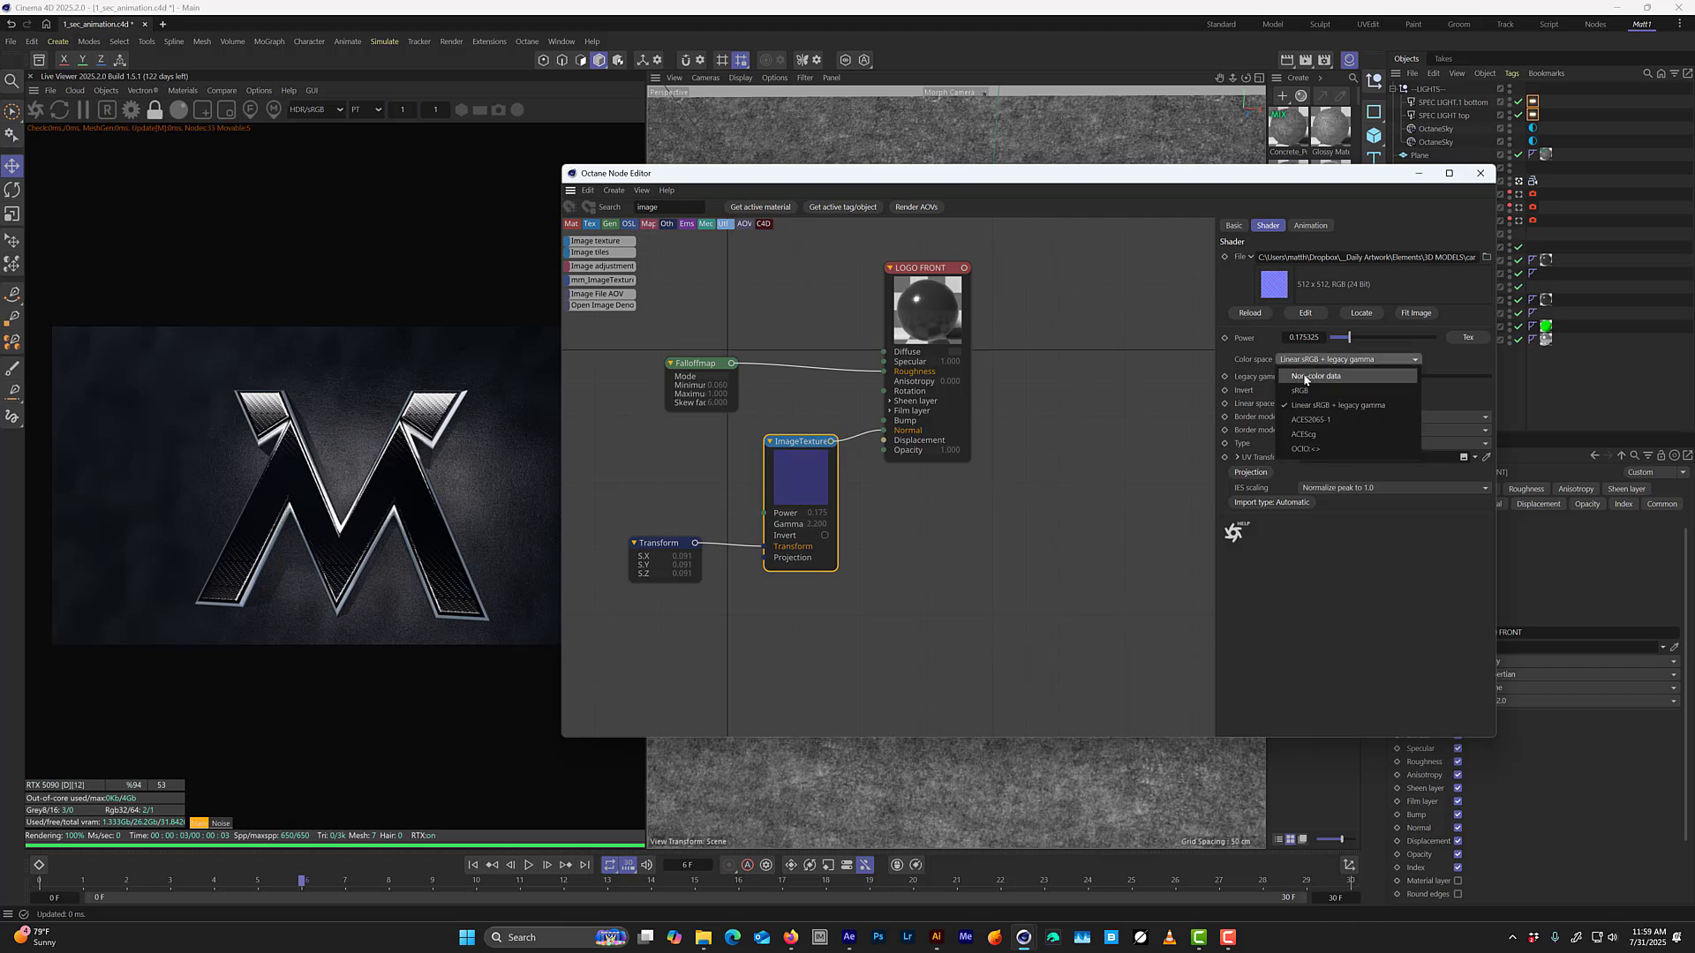
click(1374, 381)
drag(1349, 337, 1336, 339)
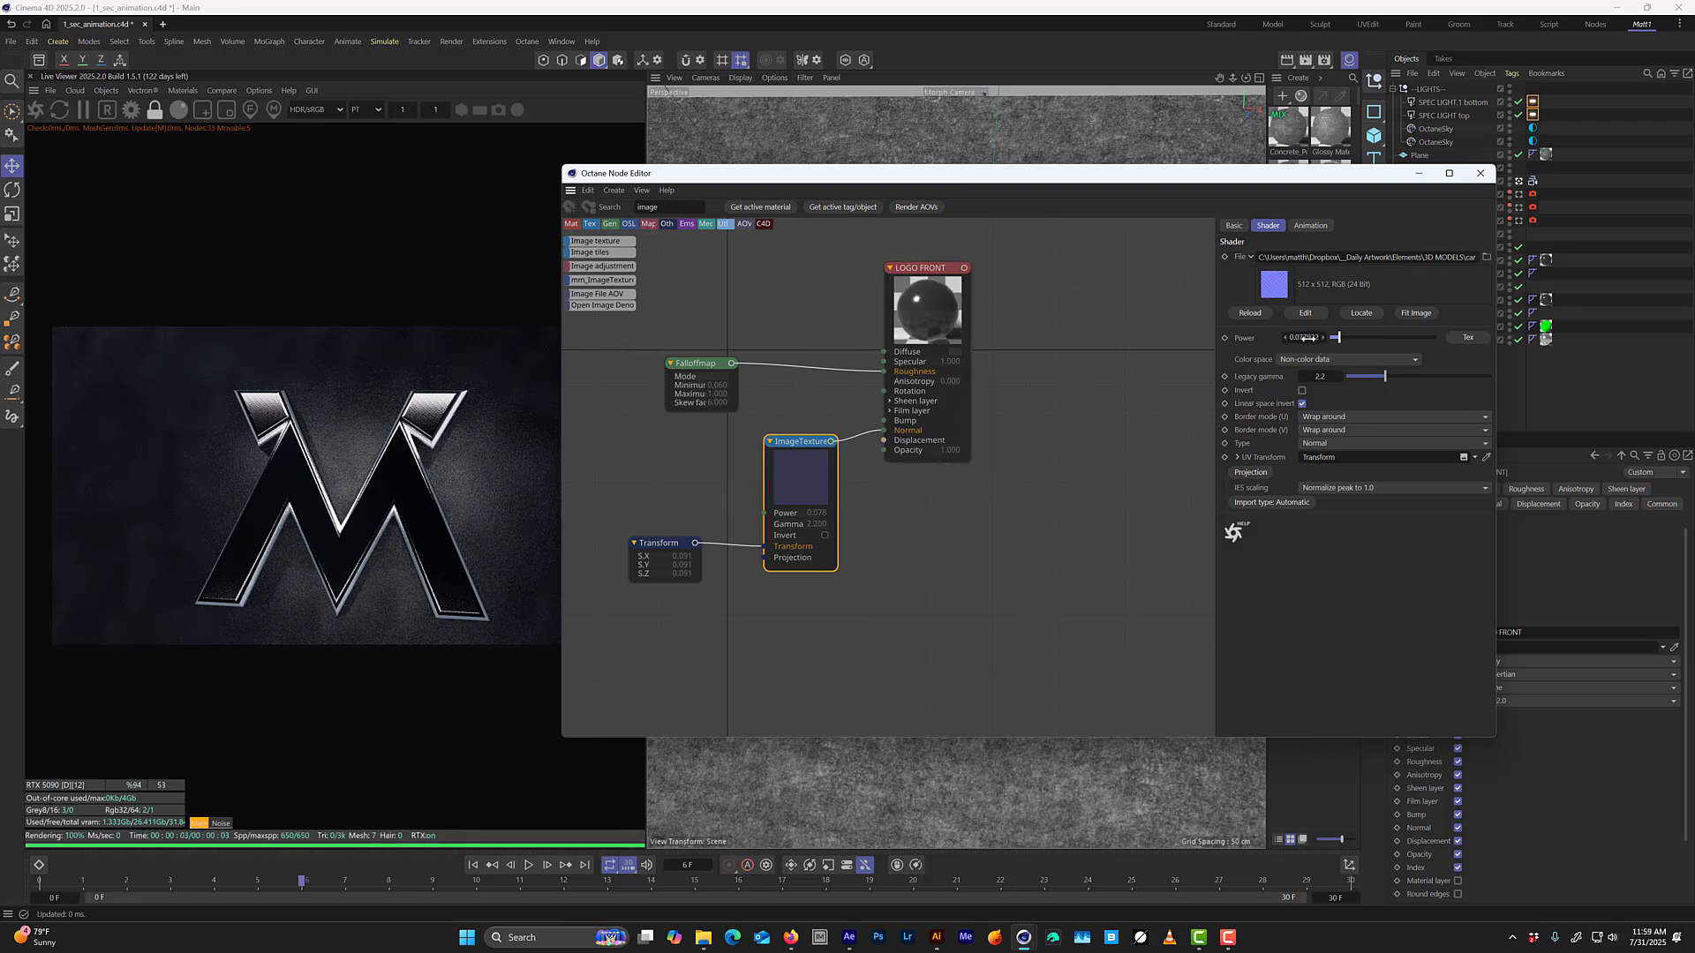
text(7)
key(Return)
drag(817, 472, 809, 477)
drag(705, 479, 655, 608)
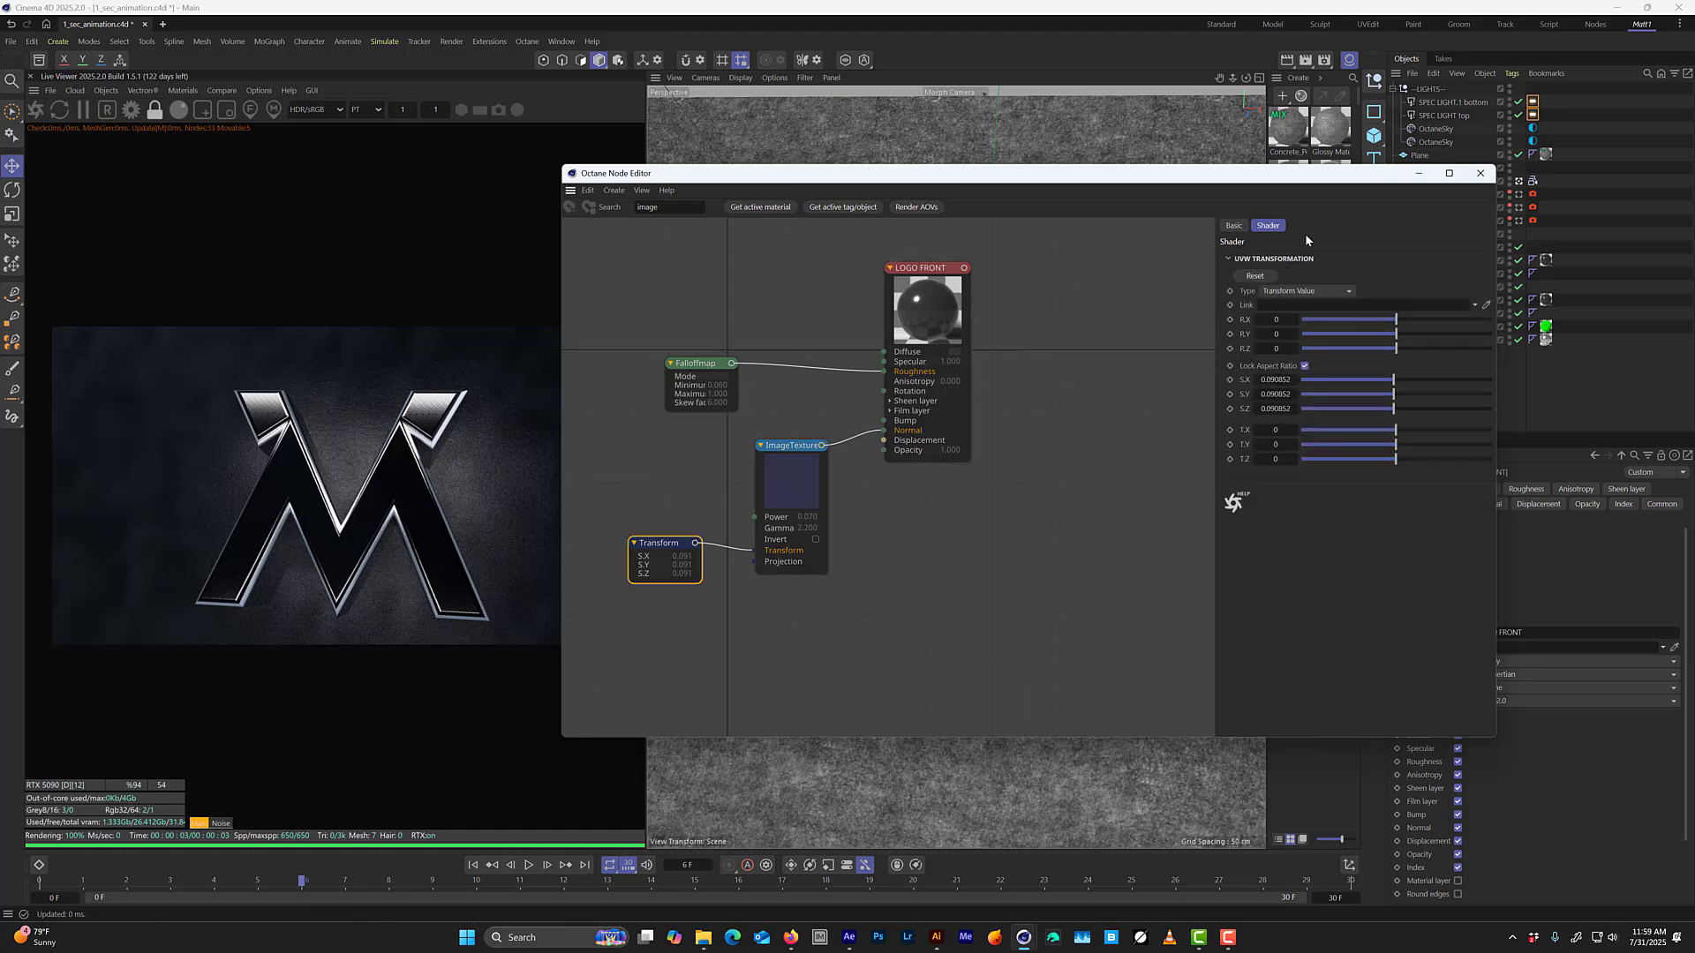
click(1480, 173)
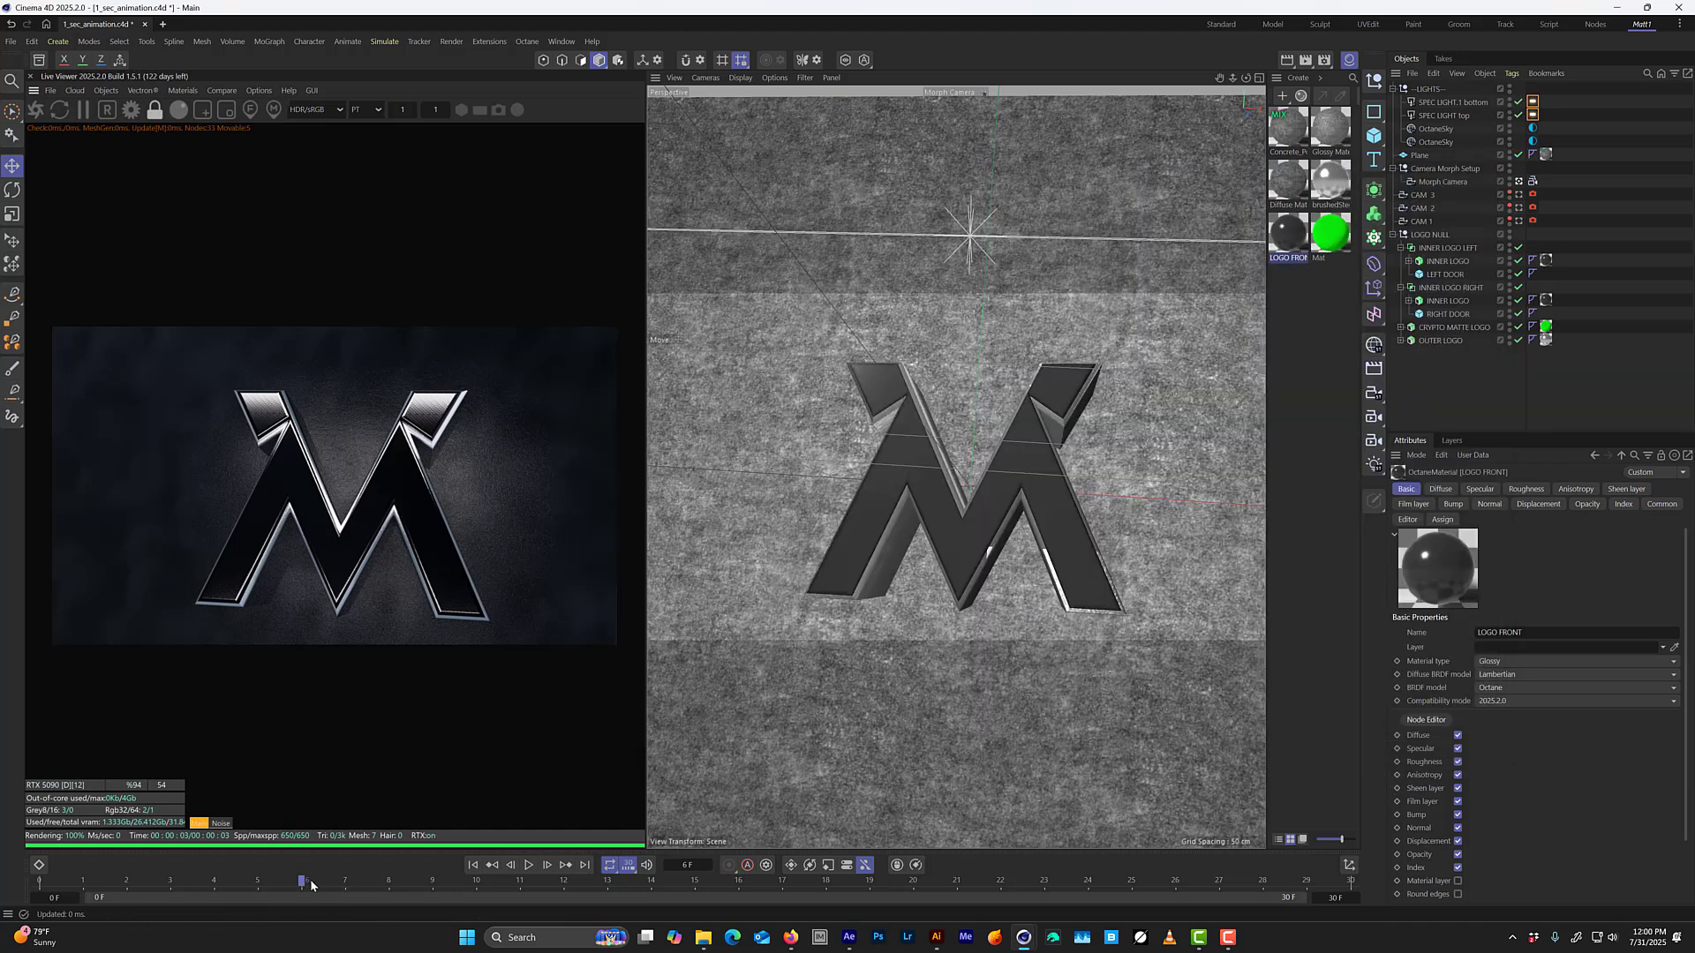
Preview the logo material at earlier frames such as frame 4, then go to frame 20 and save the scene.
drag(311, 885, 201, 899)
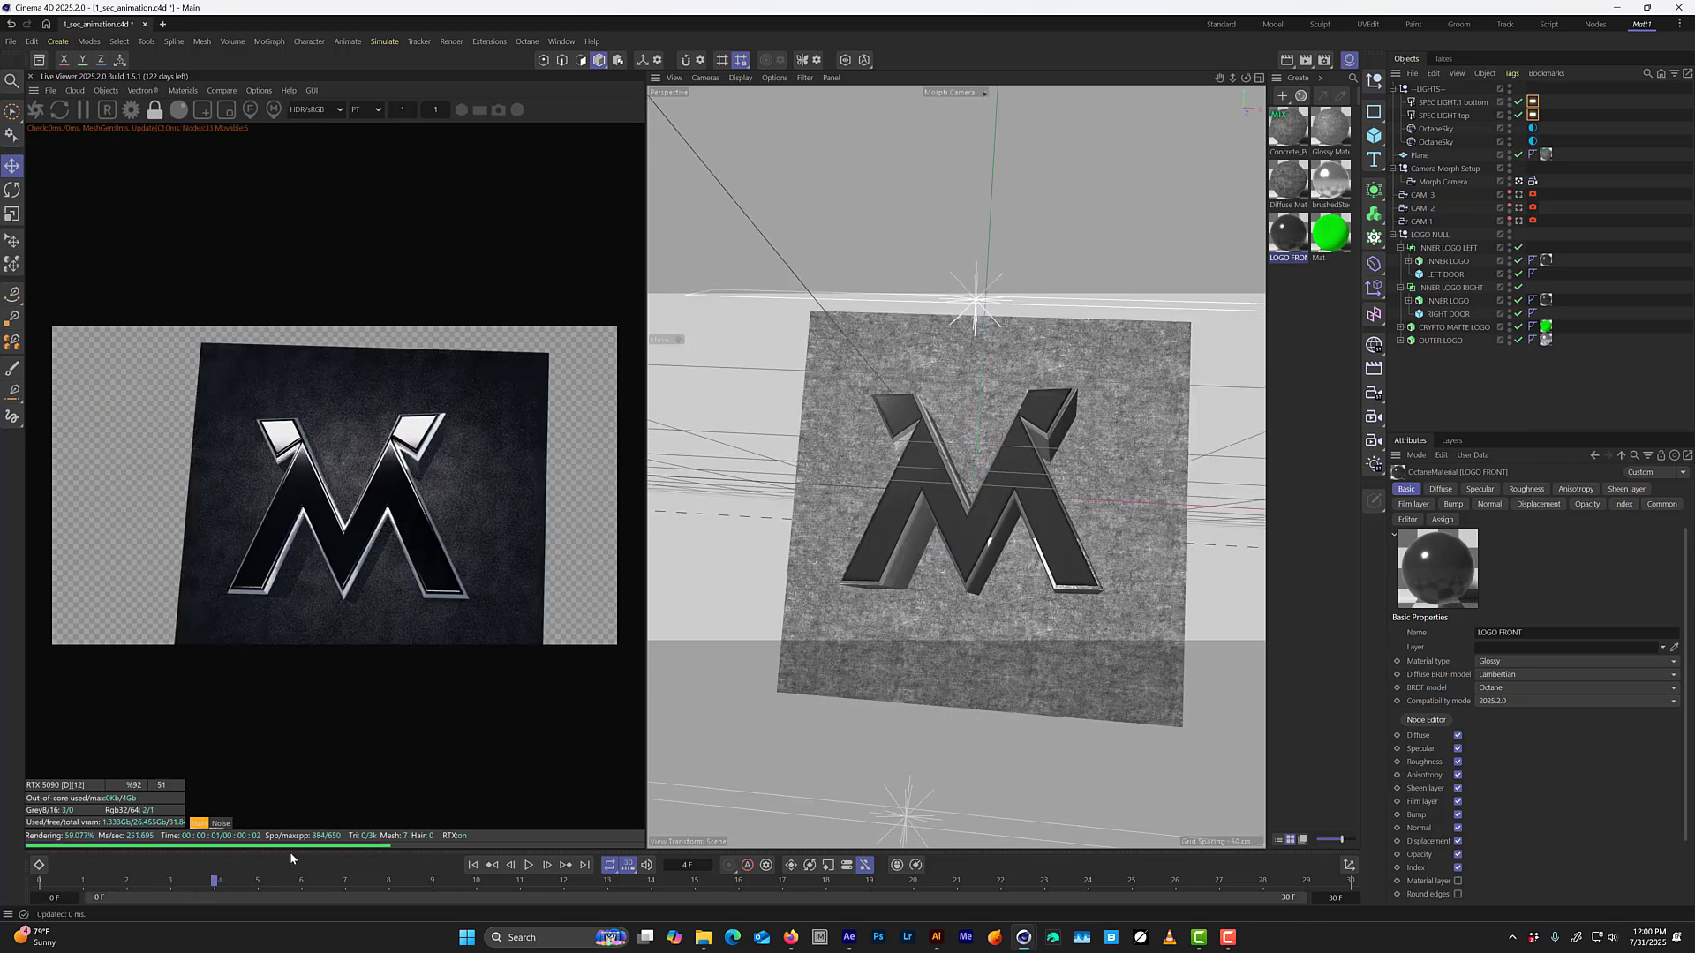
click(182, 881)
drag(182, 881, 912, 799)
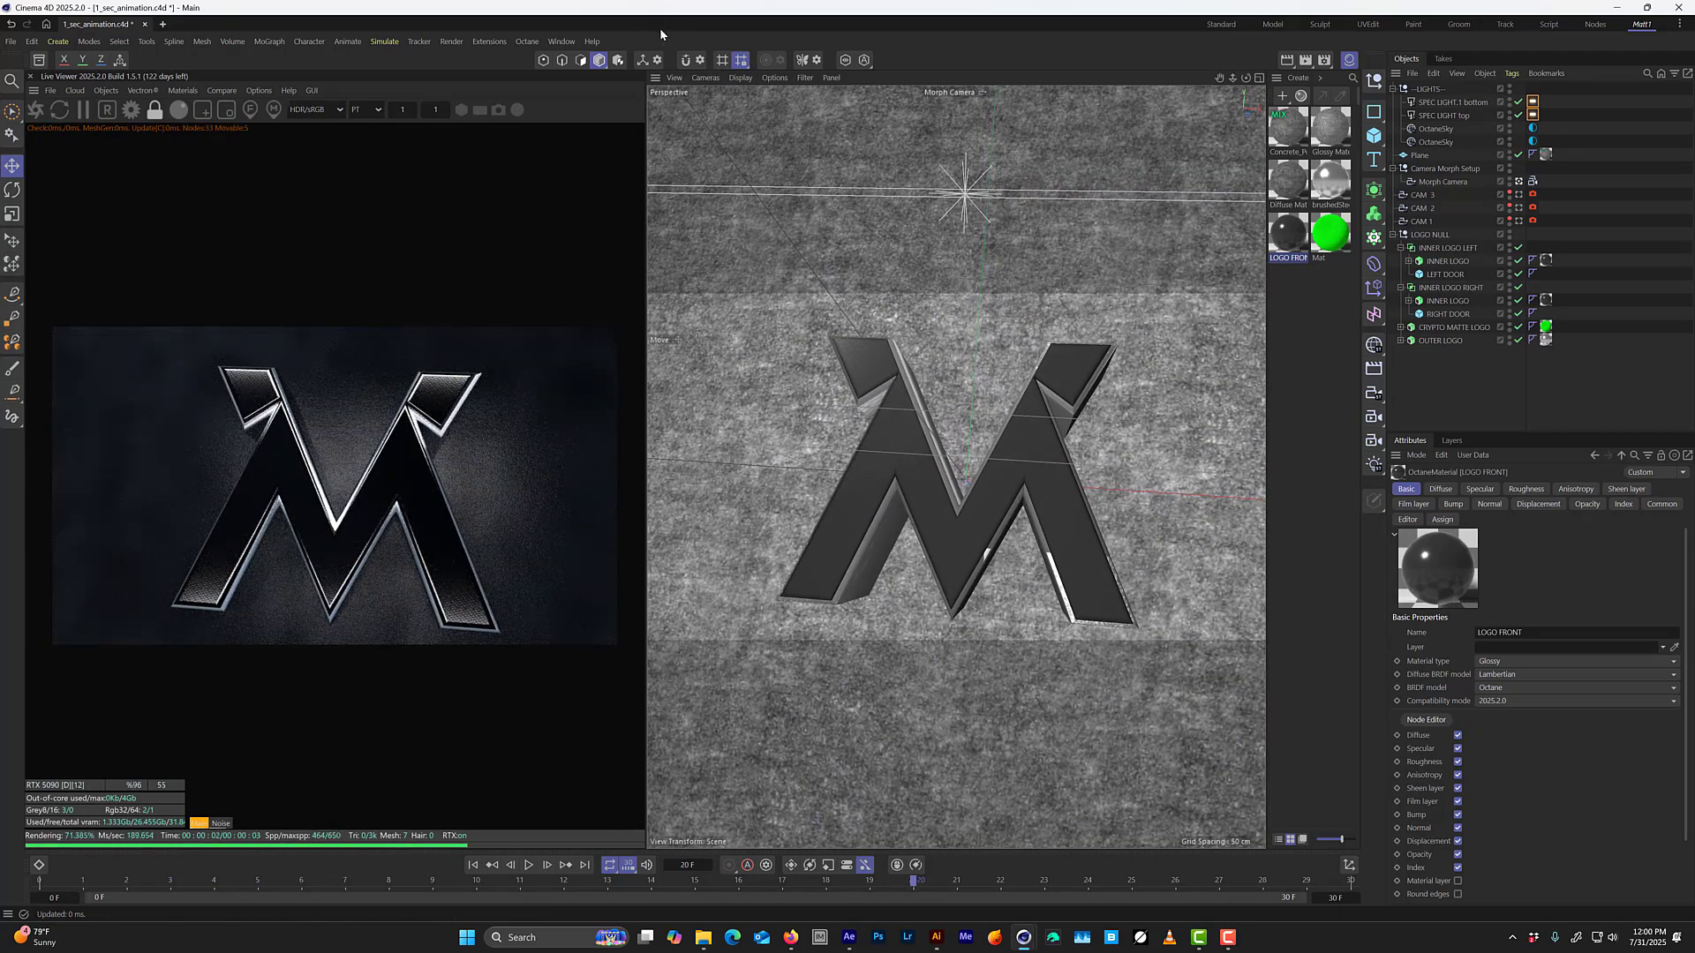
key(ctrl+s)
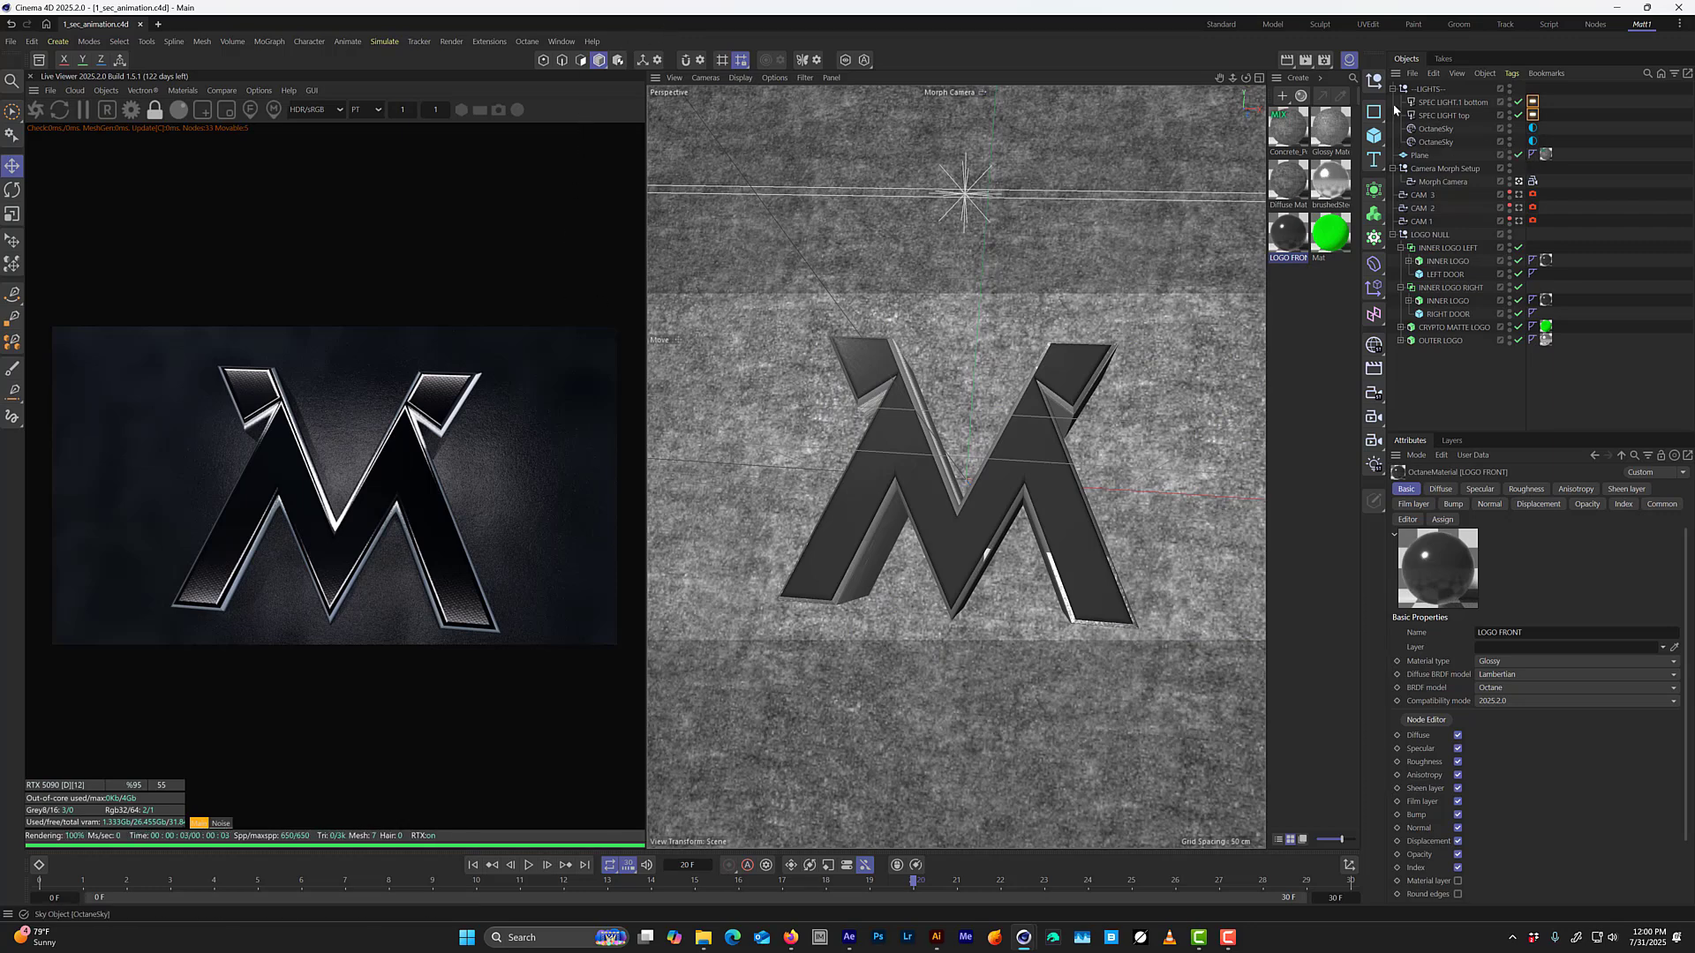
Add a null inside the LIGHTS group and rename it "light null".
click(1375, 83)
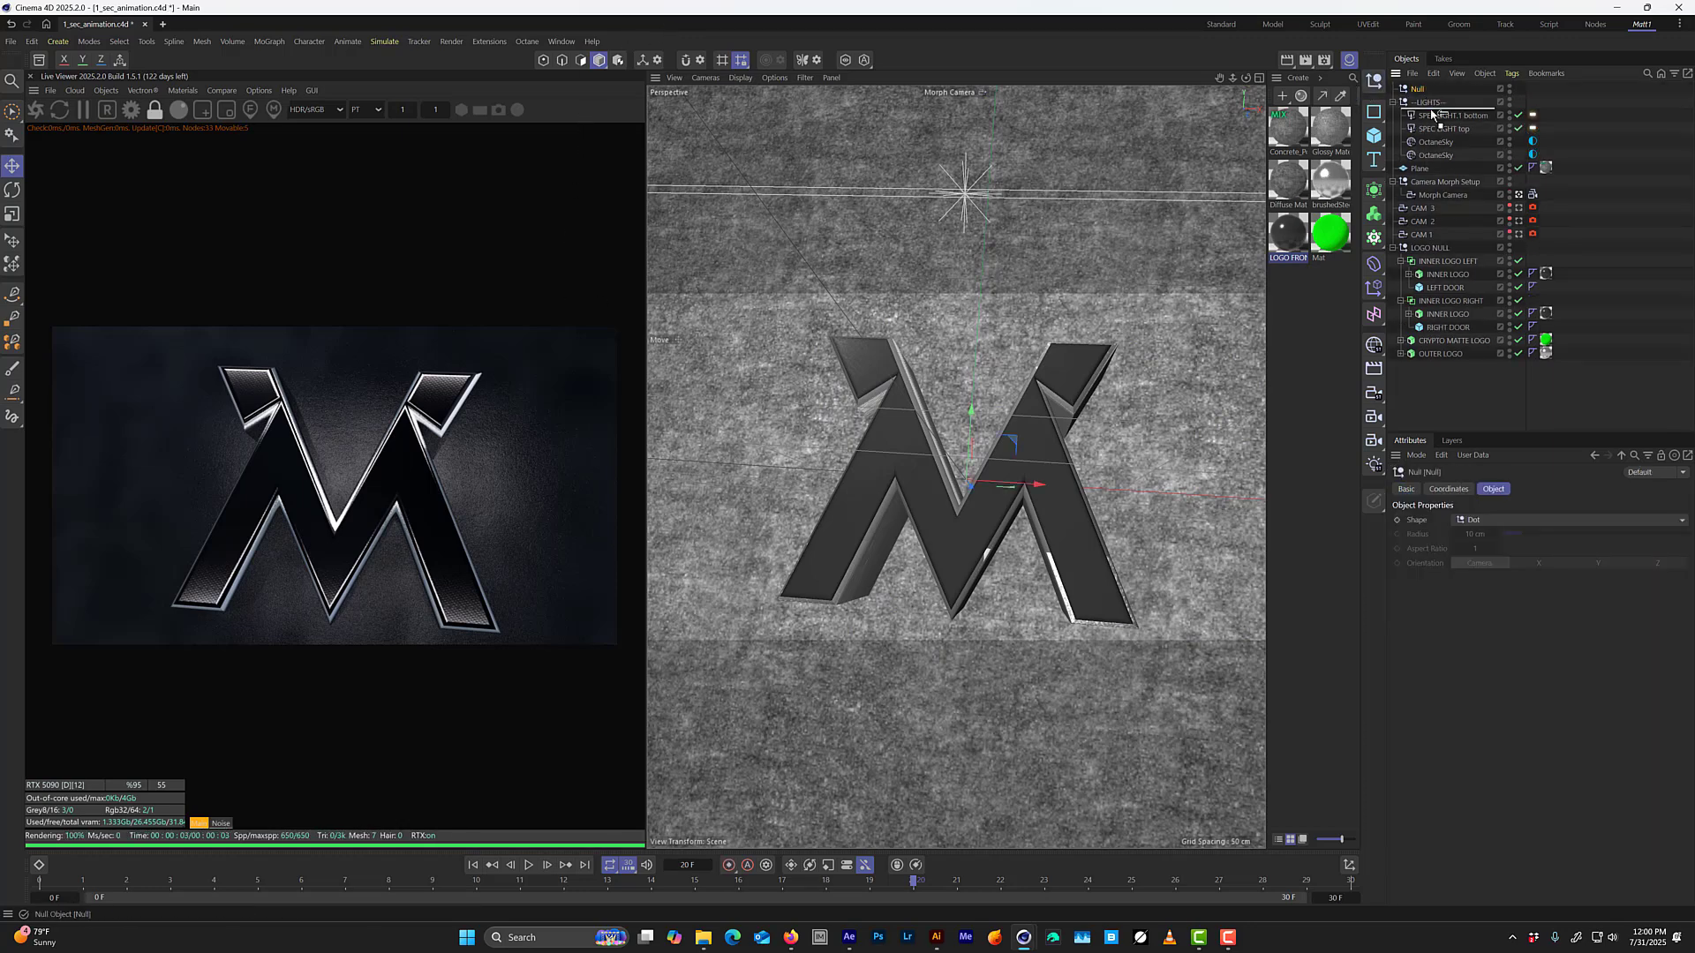
drag(1432, 113, 1432, 110)
double_click(1428, 102)
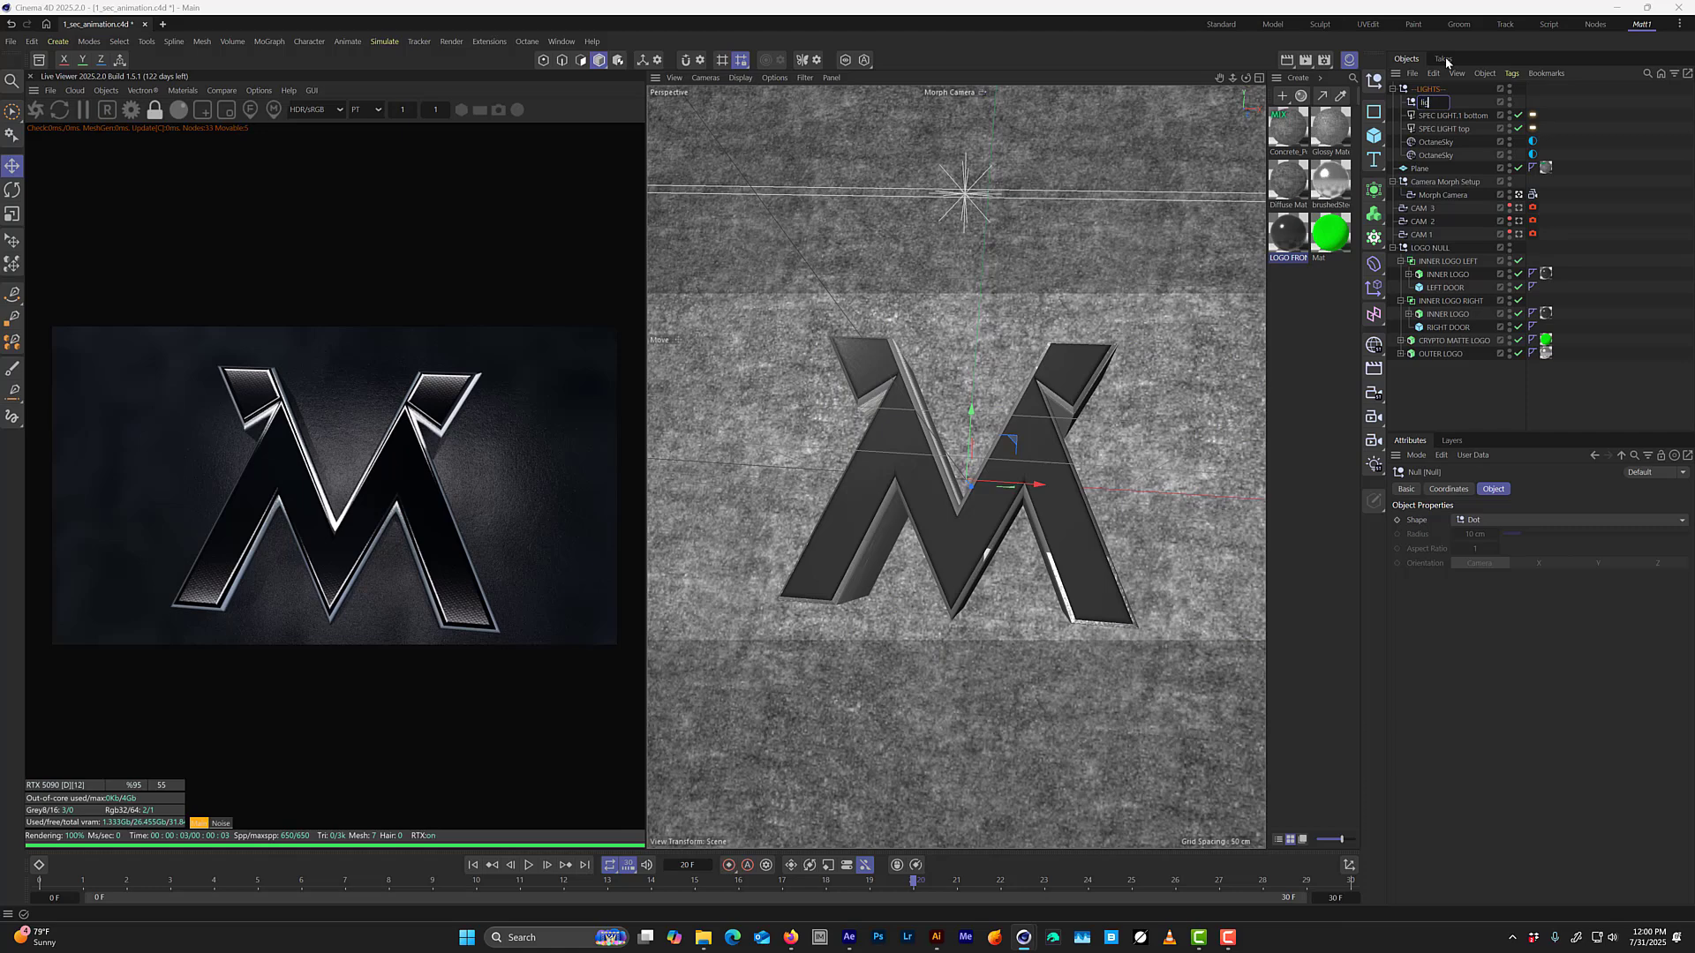
text(light null)
key(Return)
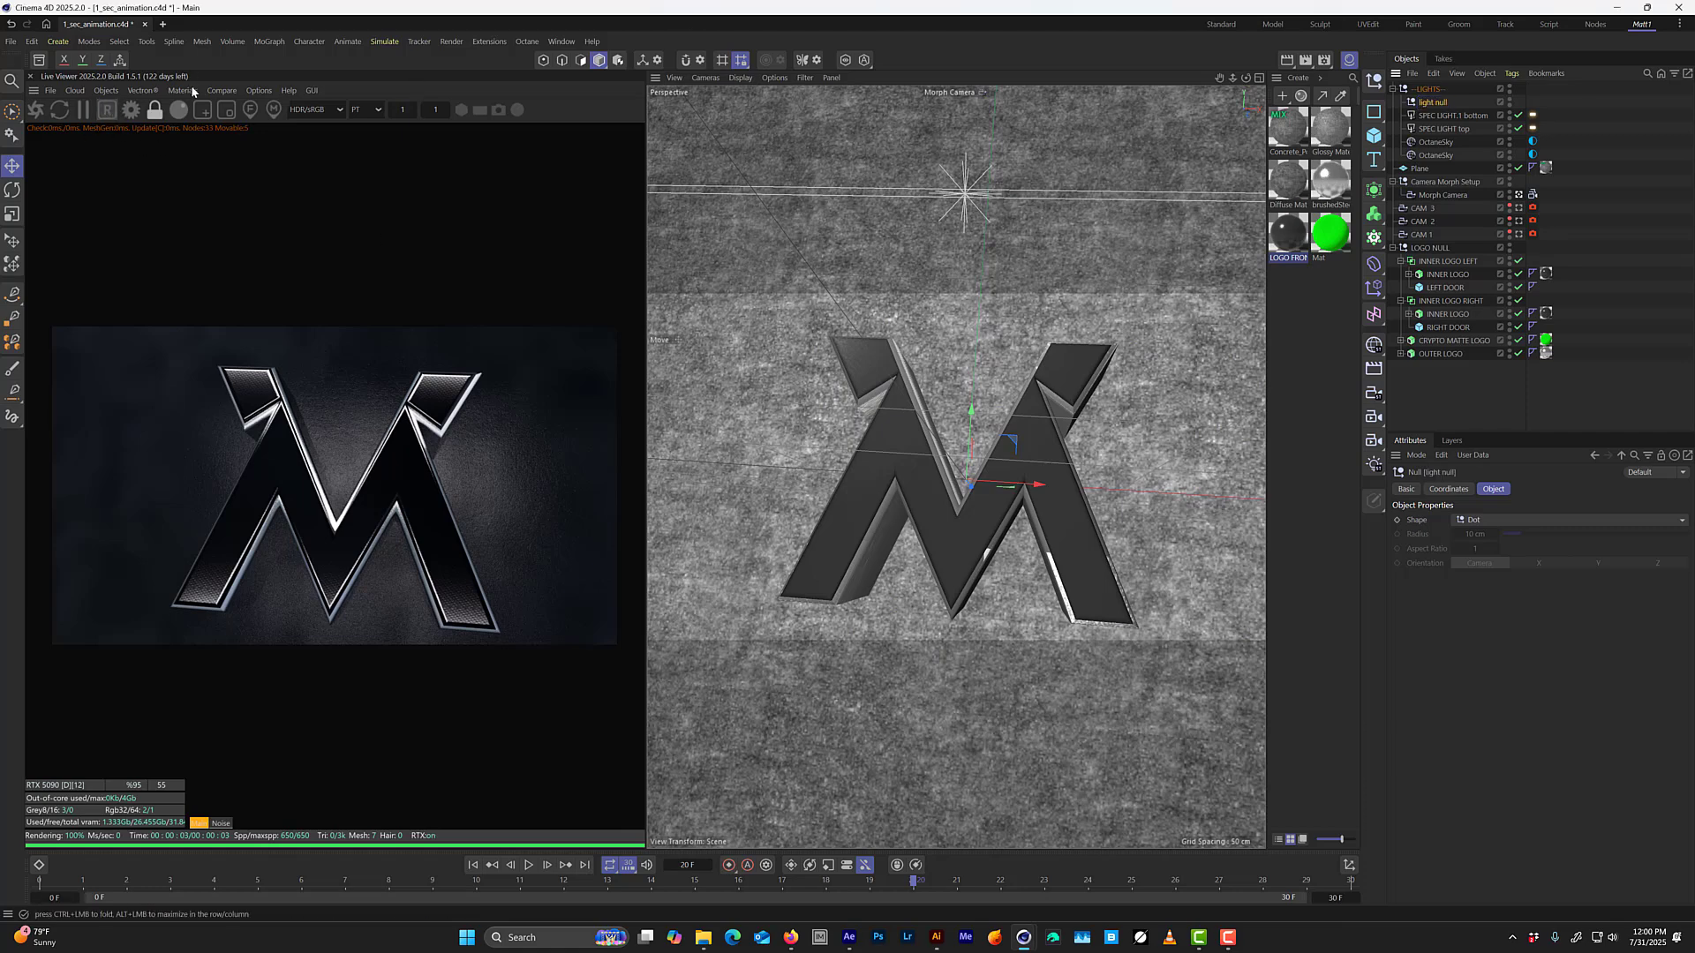
Add an Octane Targeted Arealight, set its target object to the light null, and turn off its camera visibility.
click(106, 90)
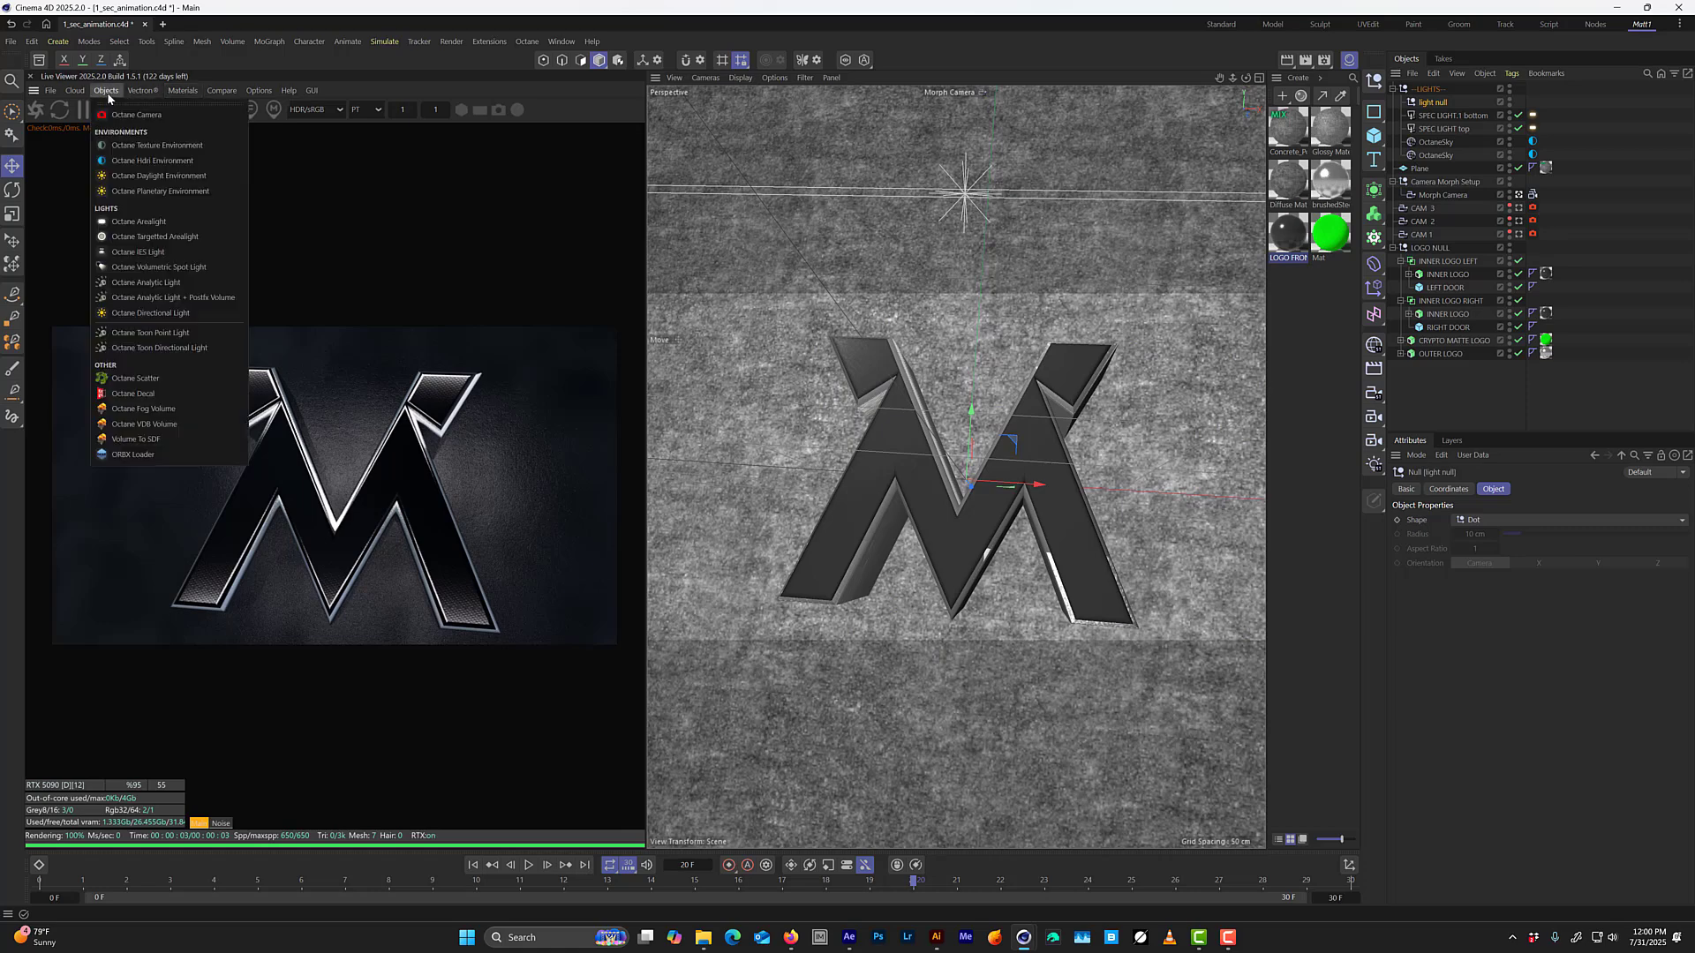
click(180, 237)
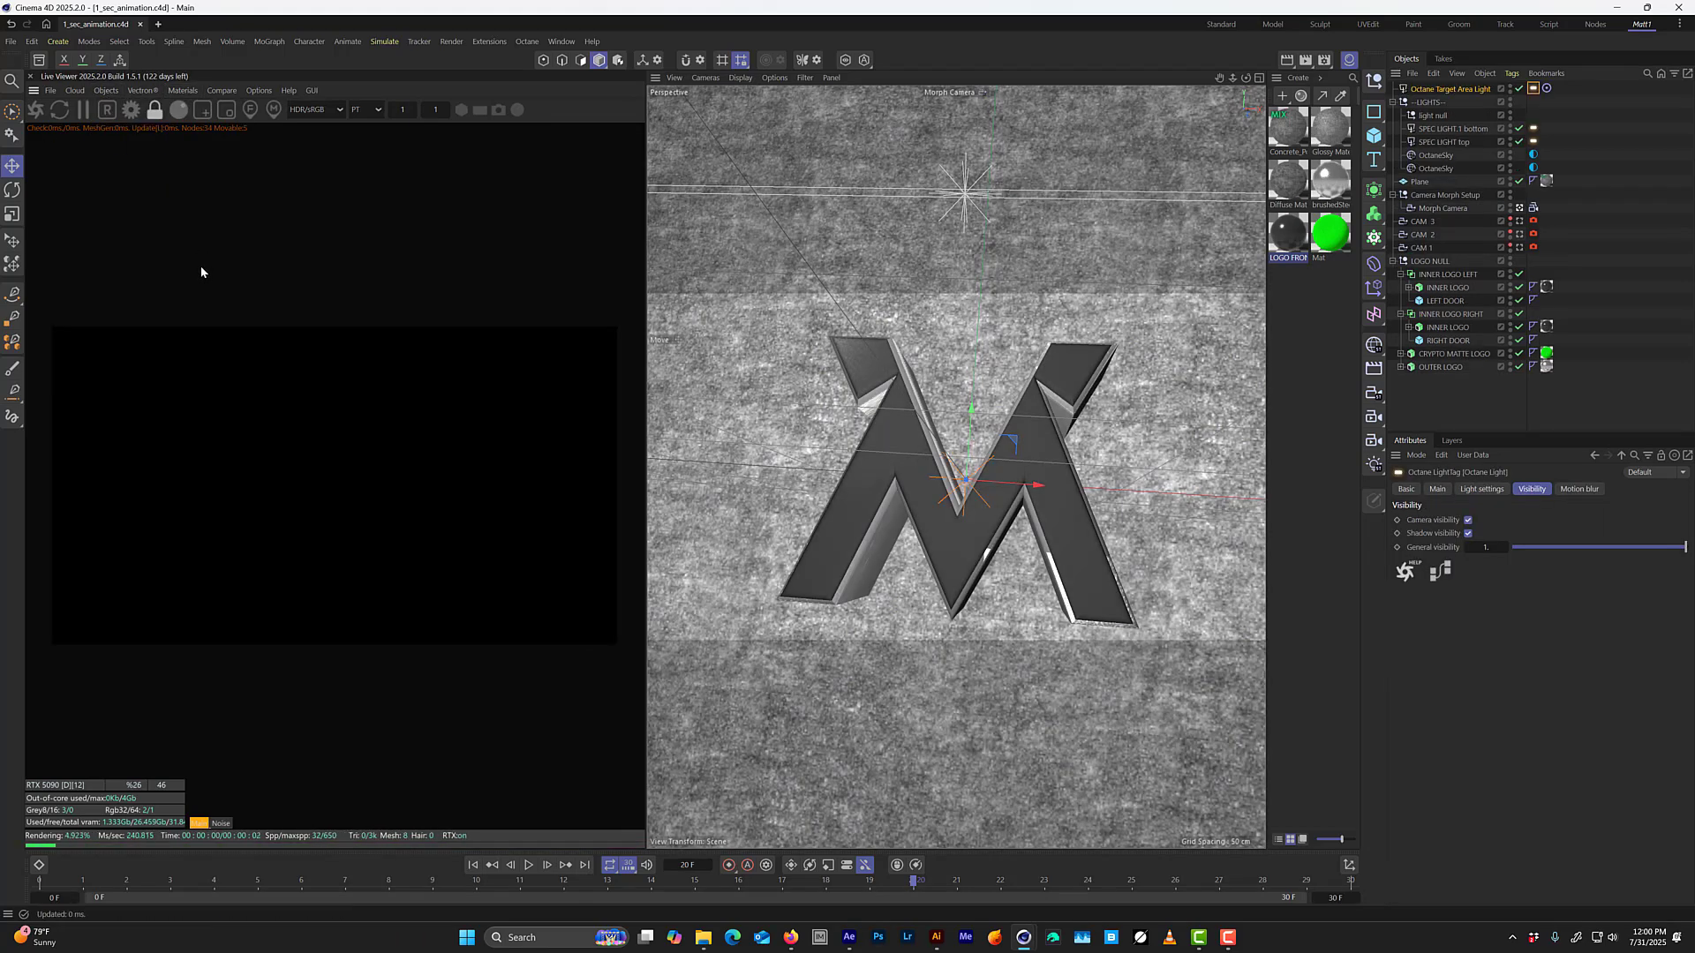
click(1440, 115)
click(1547, 88)
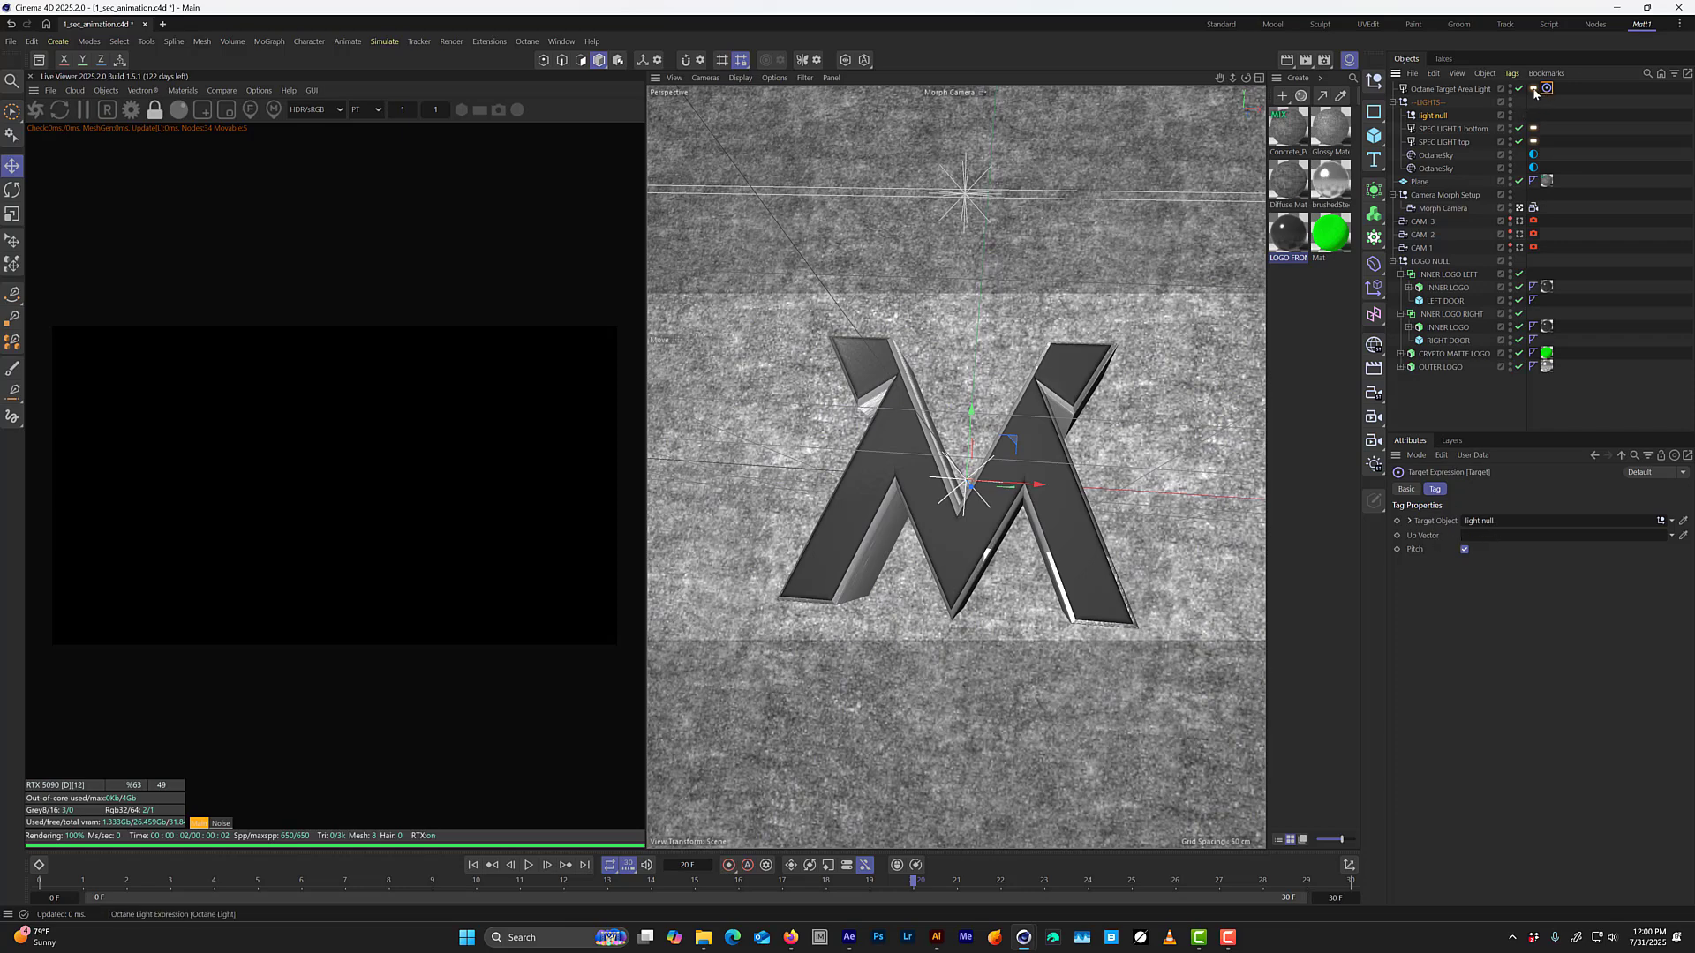
click(1533, 89)
click(1468, 520)
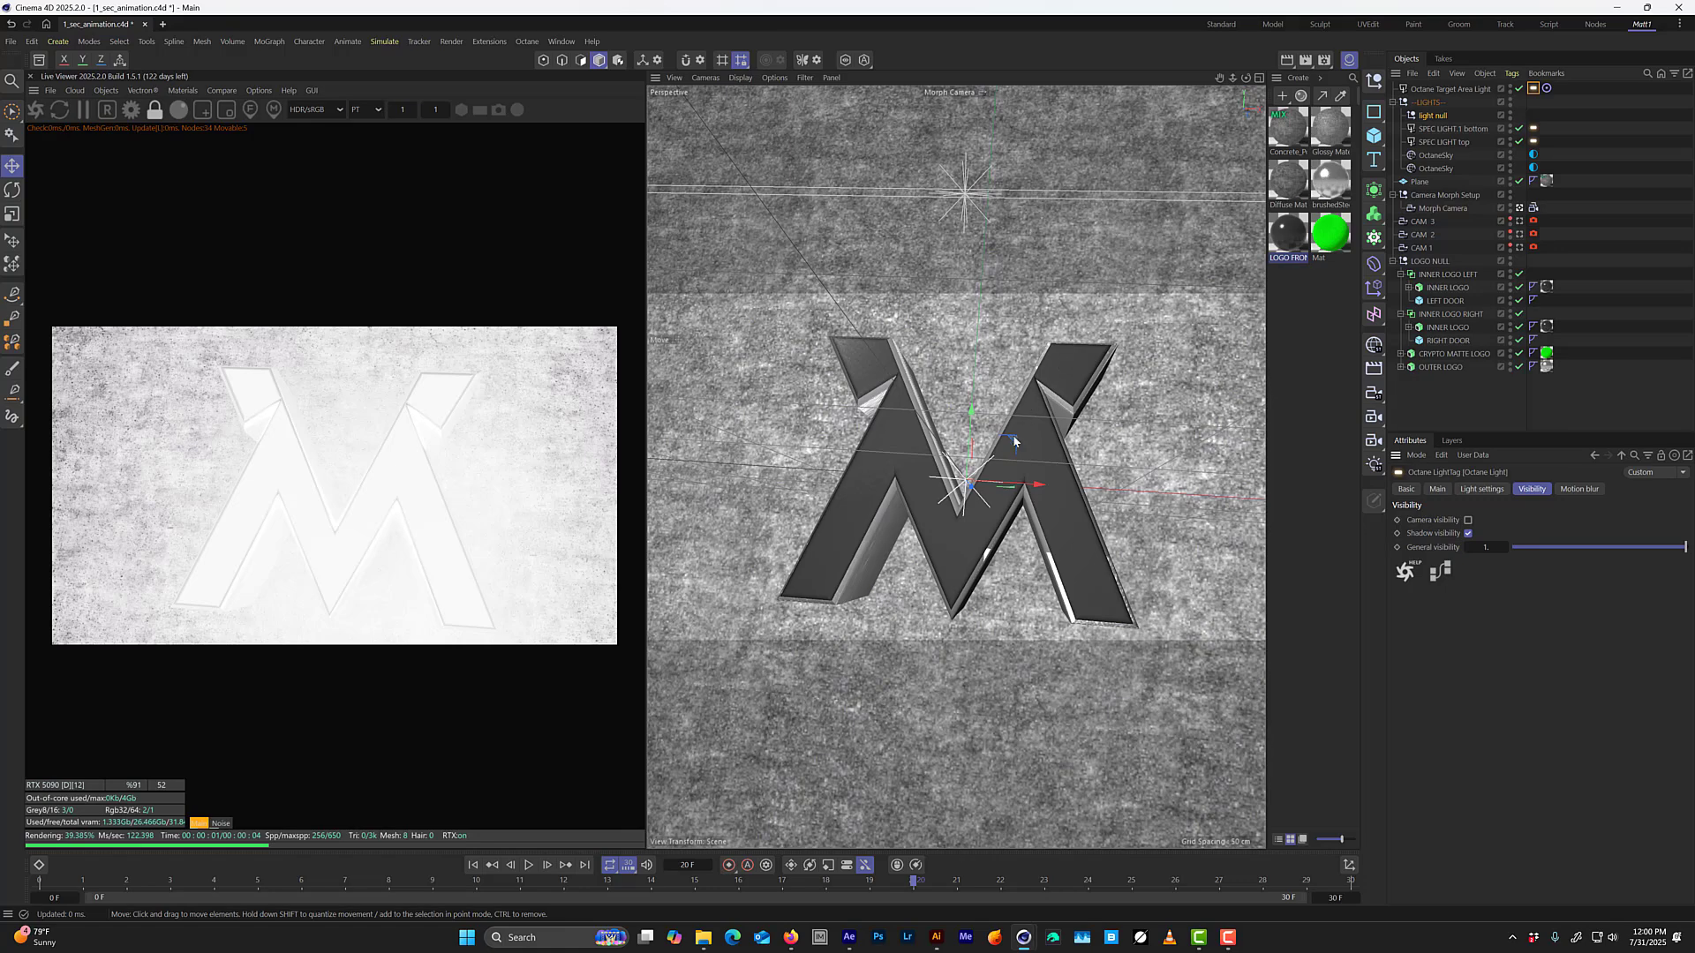
Move the target area light well in front of the logo and off to its right side.
click(1430, 89)
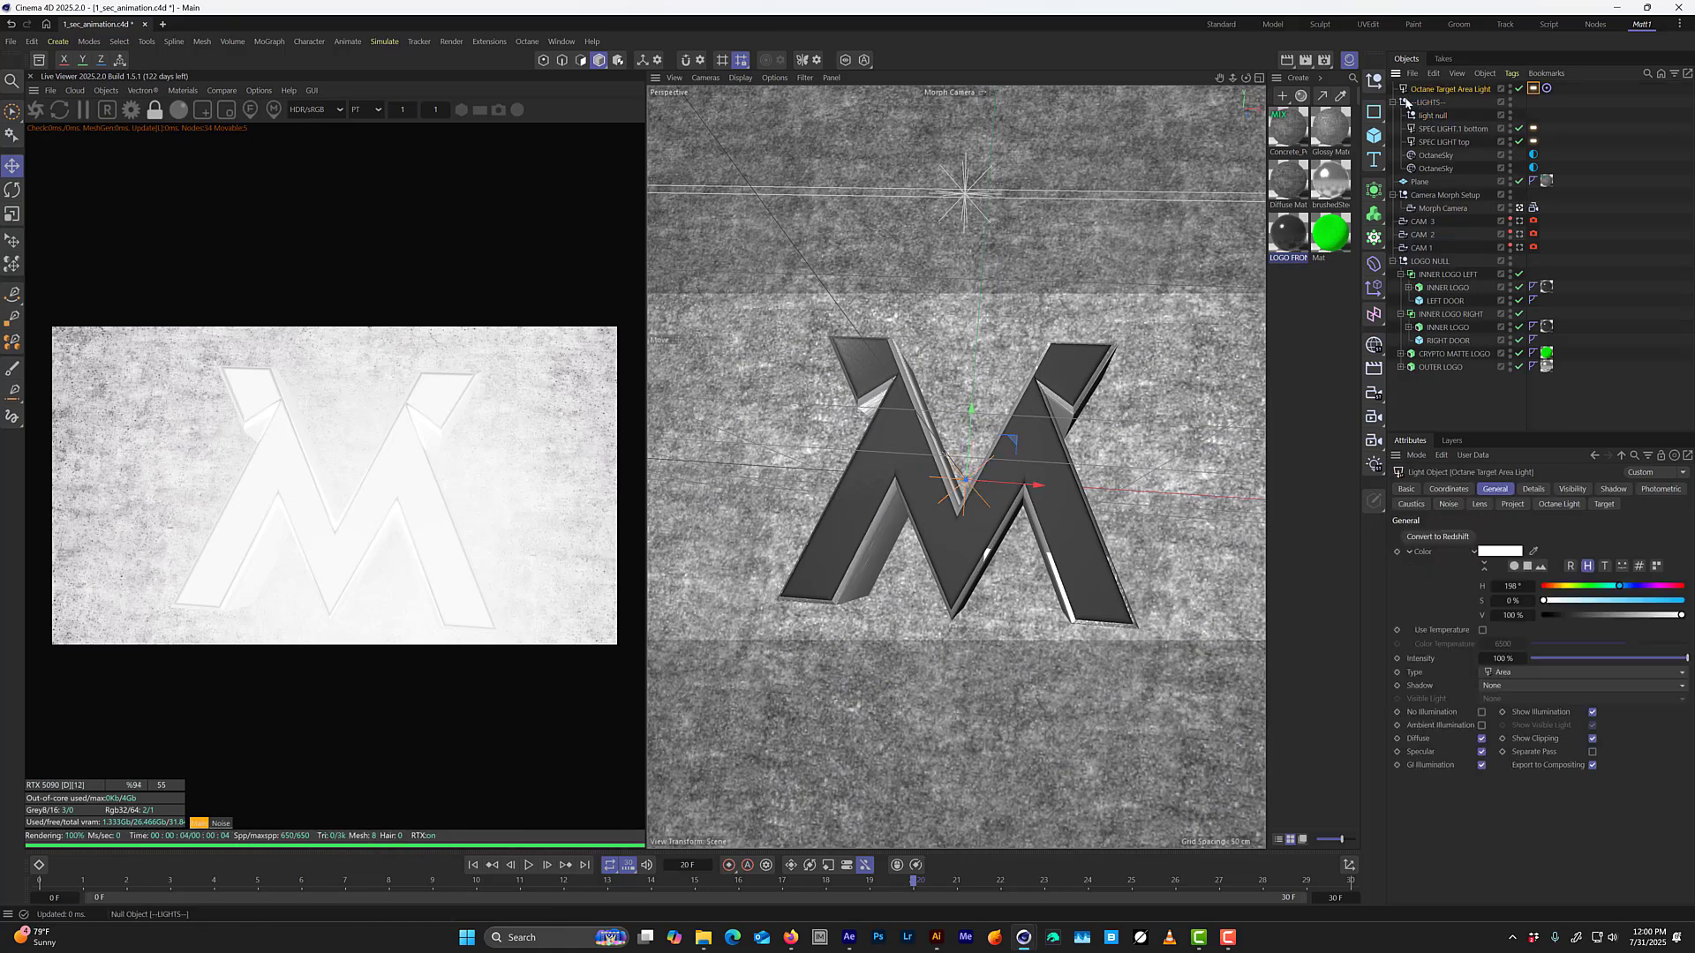
key(t)
drag(1051, 388, 627, 254)
key(e)
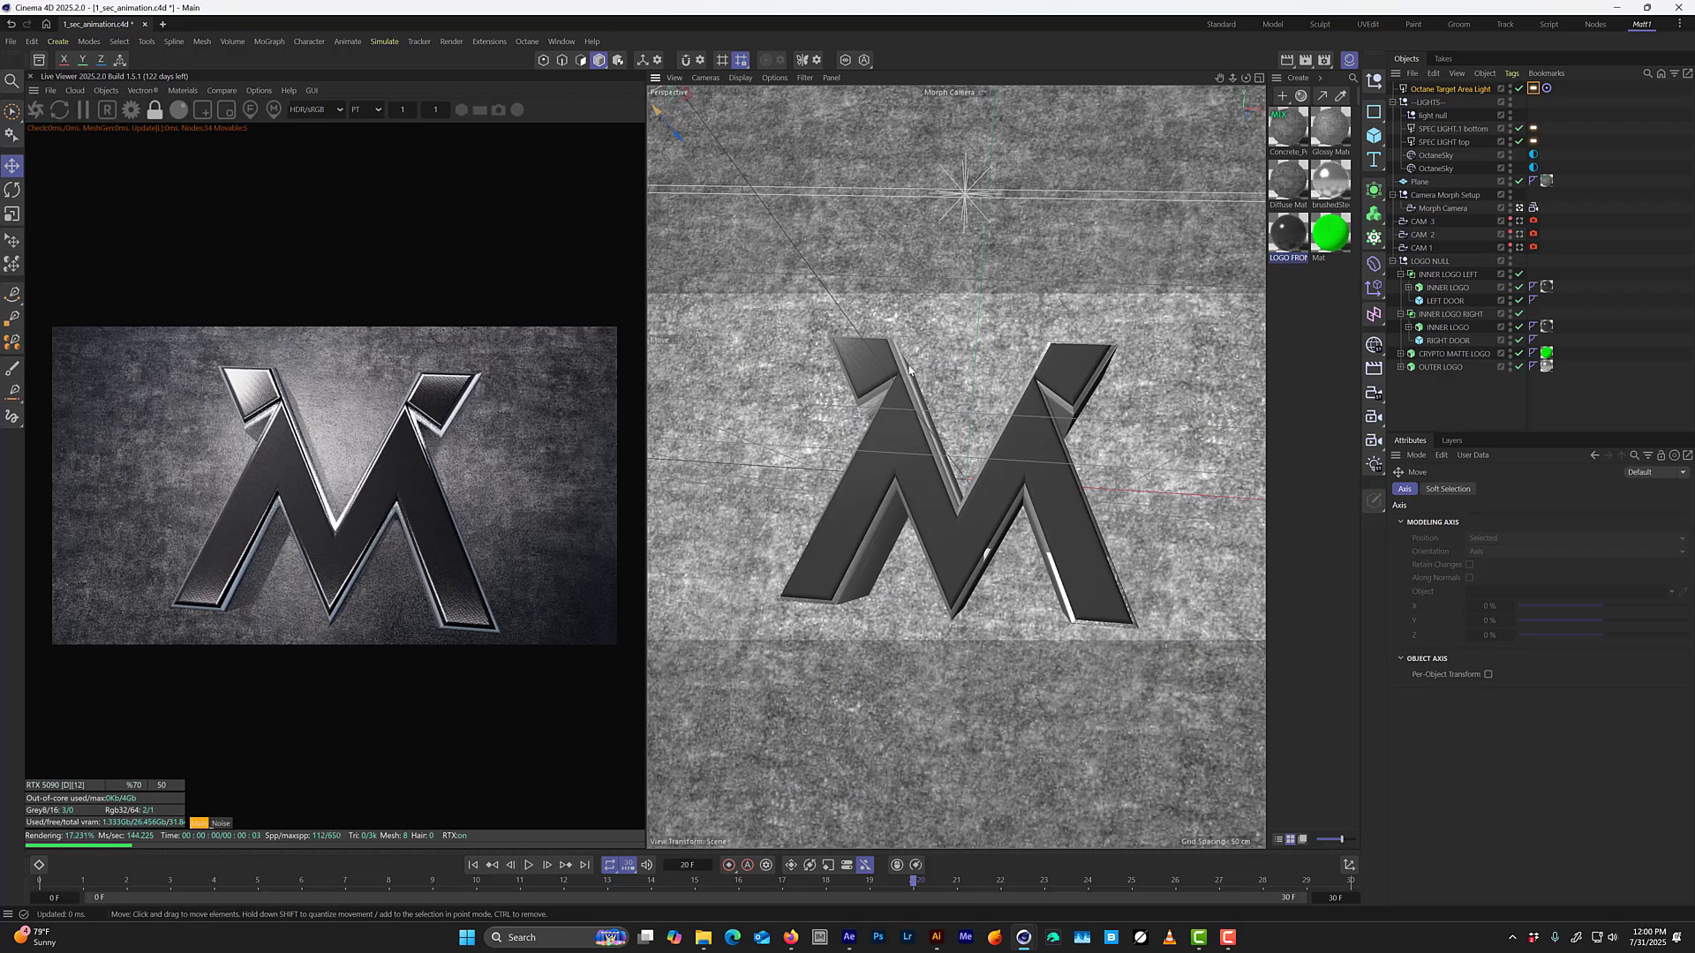
middle_click(909, 371)
drag(911, 591, 757, 682)
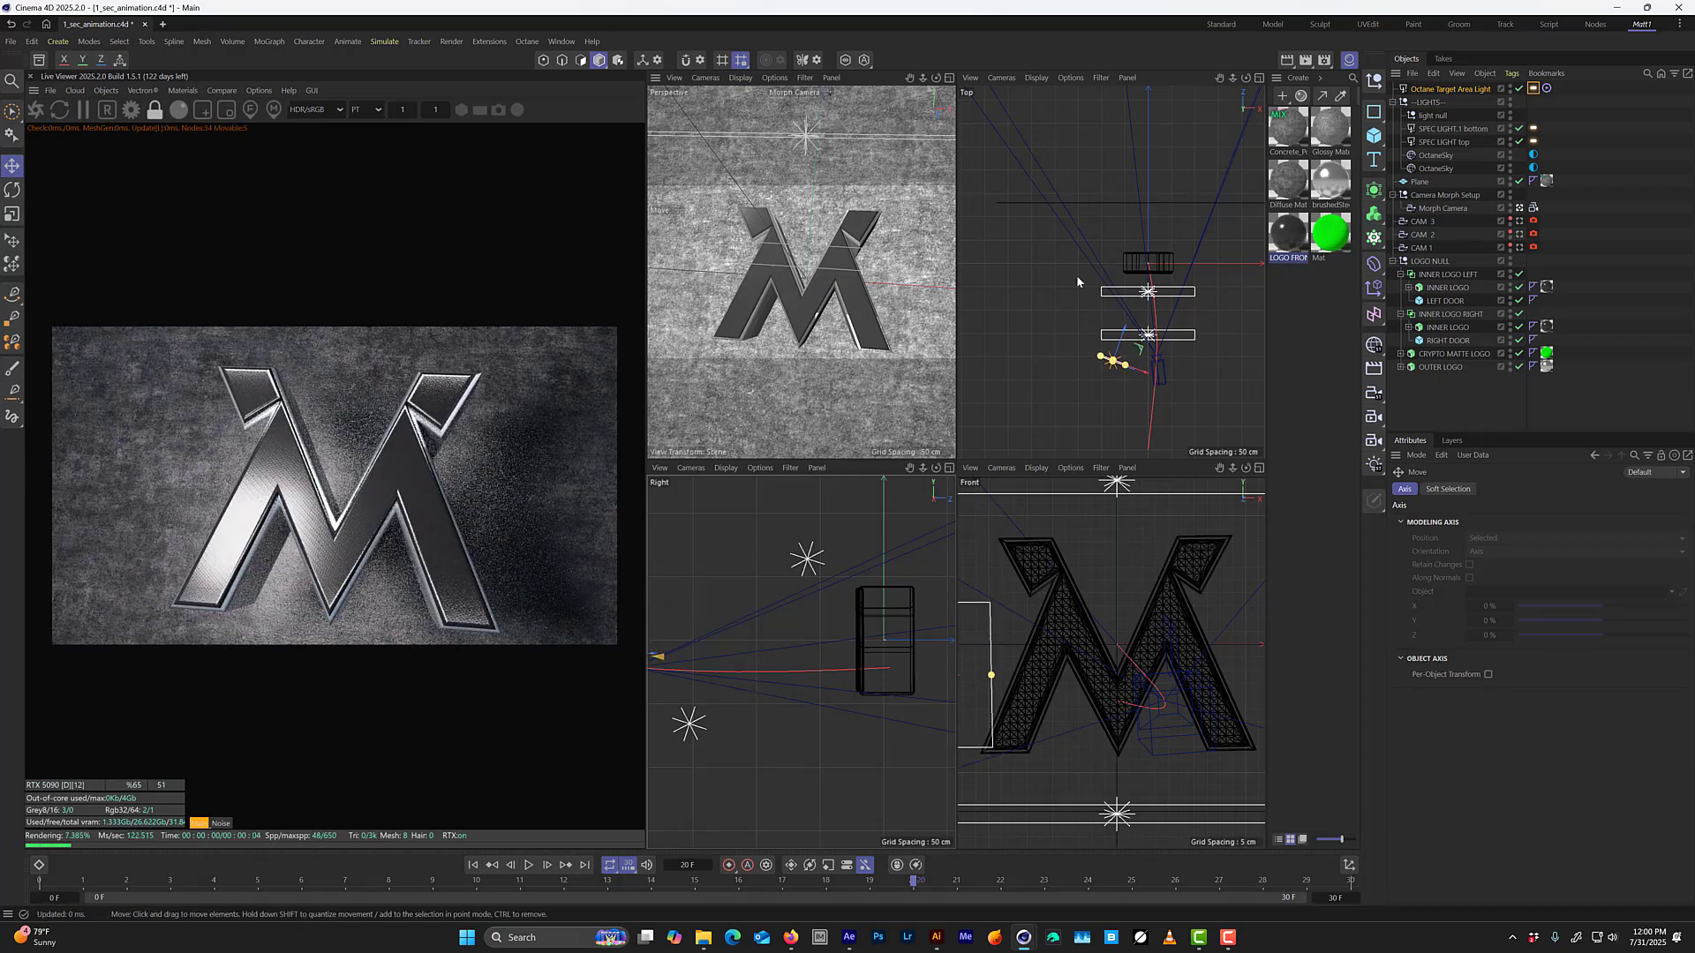
drag(1093, 204, 1179, 325)
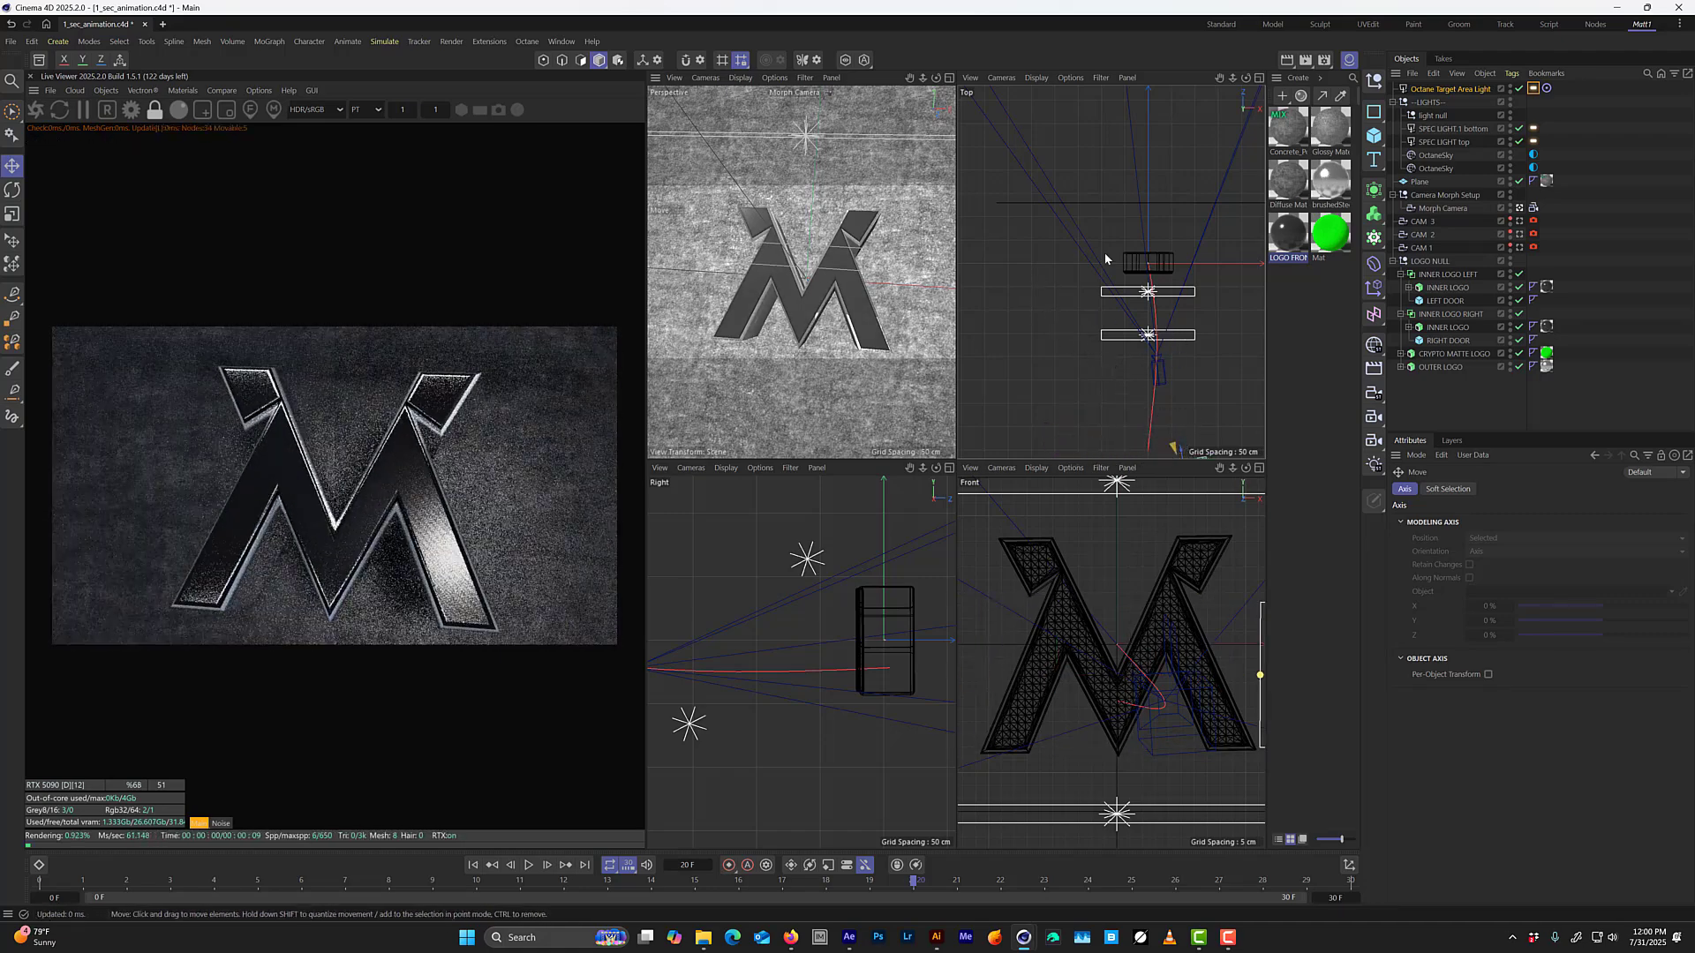
Turn off Visible on specular for the target area light and return to the single perspective view.
click(1533, 89)
click(1481, 489)
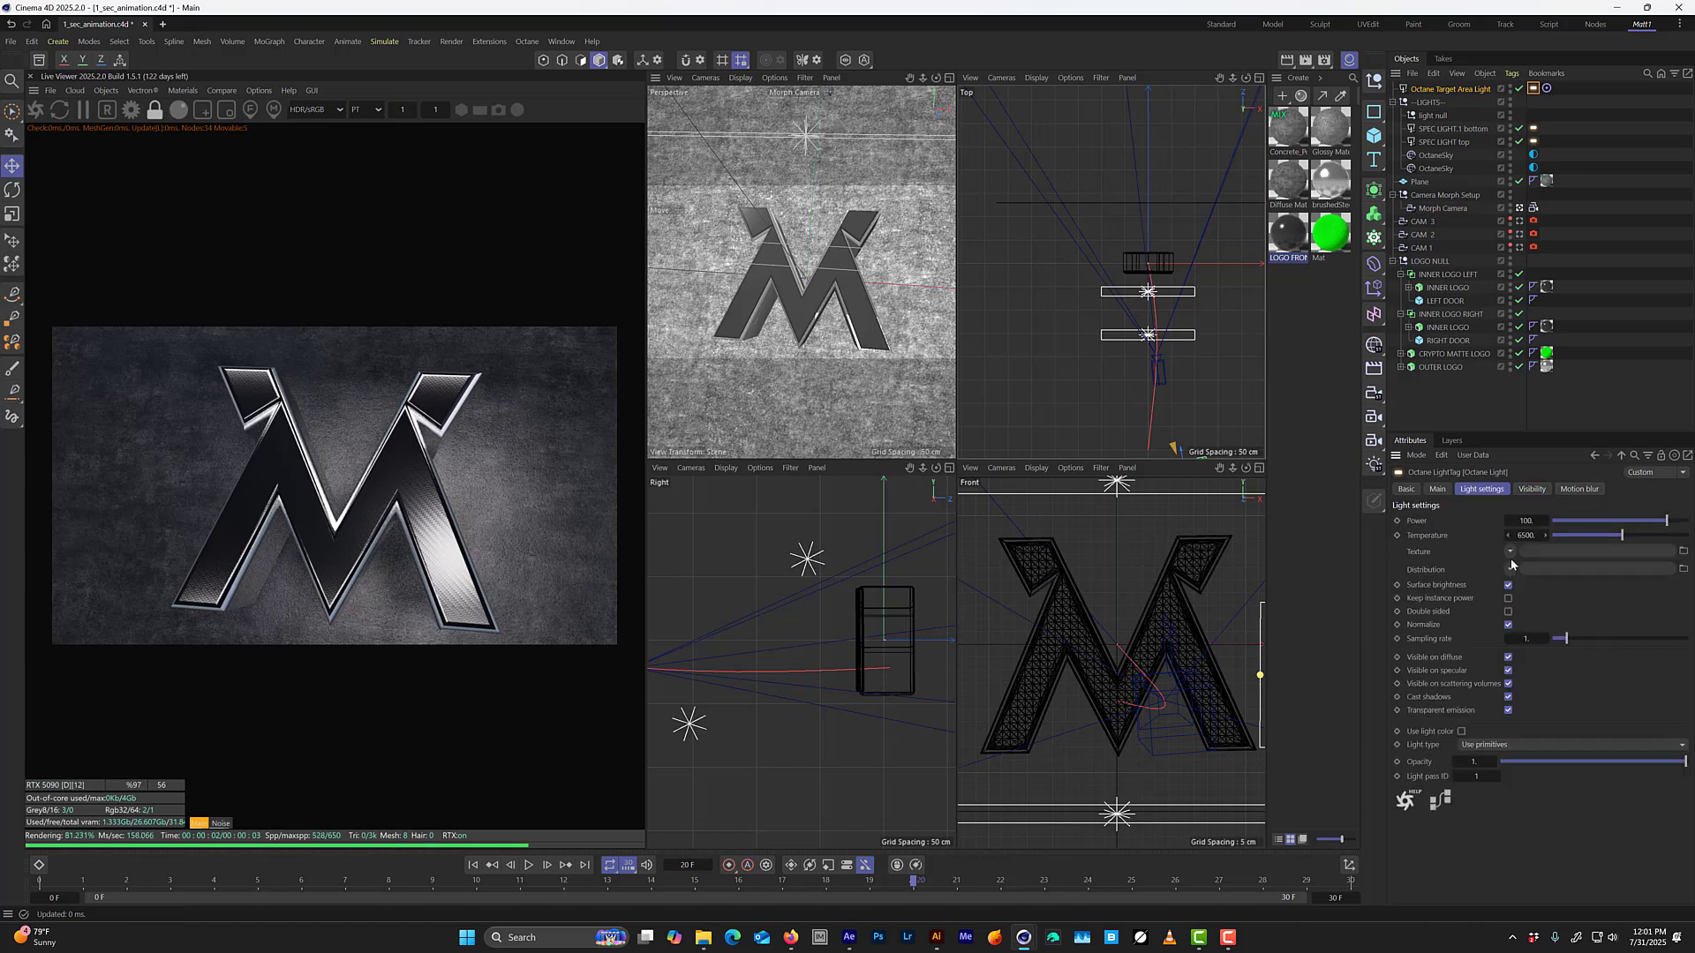
click(1509, 671)
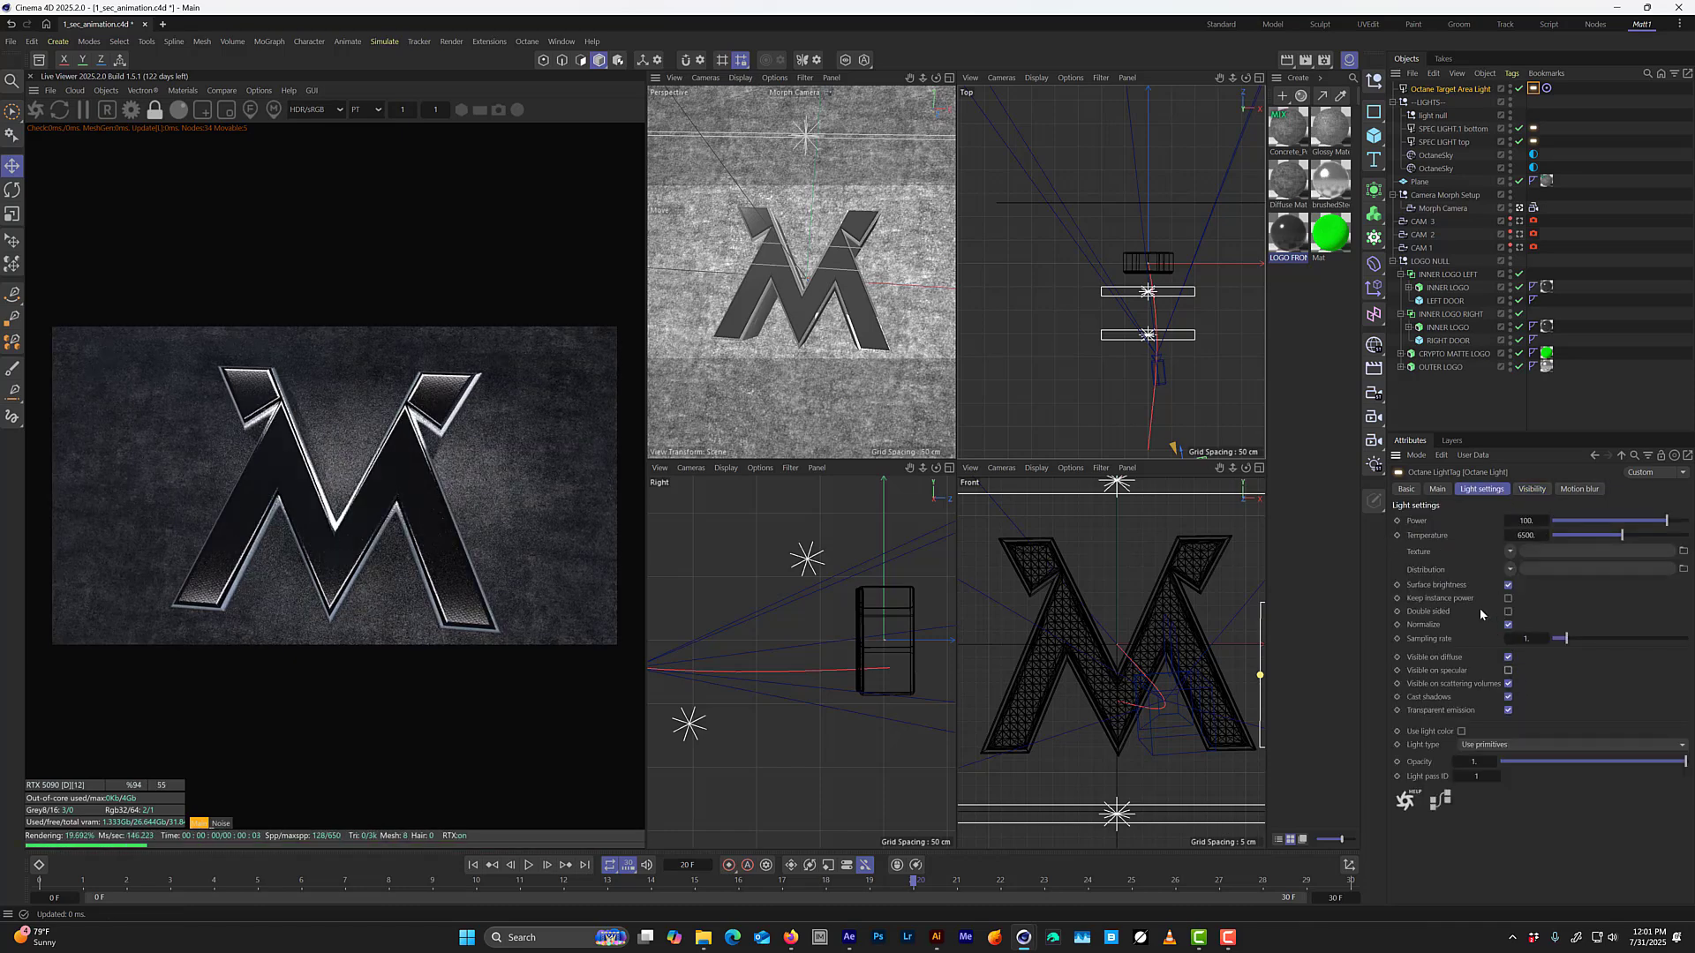
middle_click(858, 325)
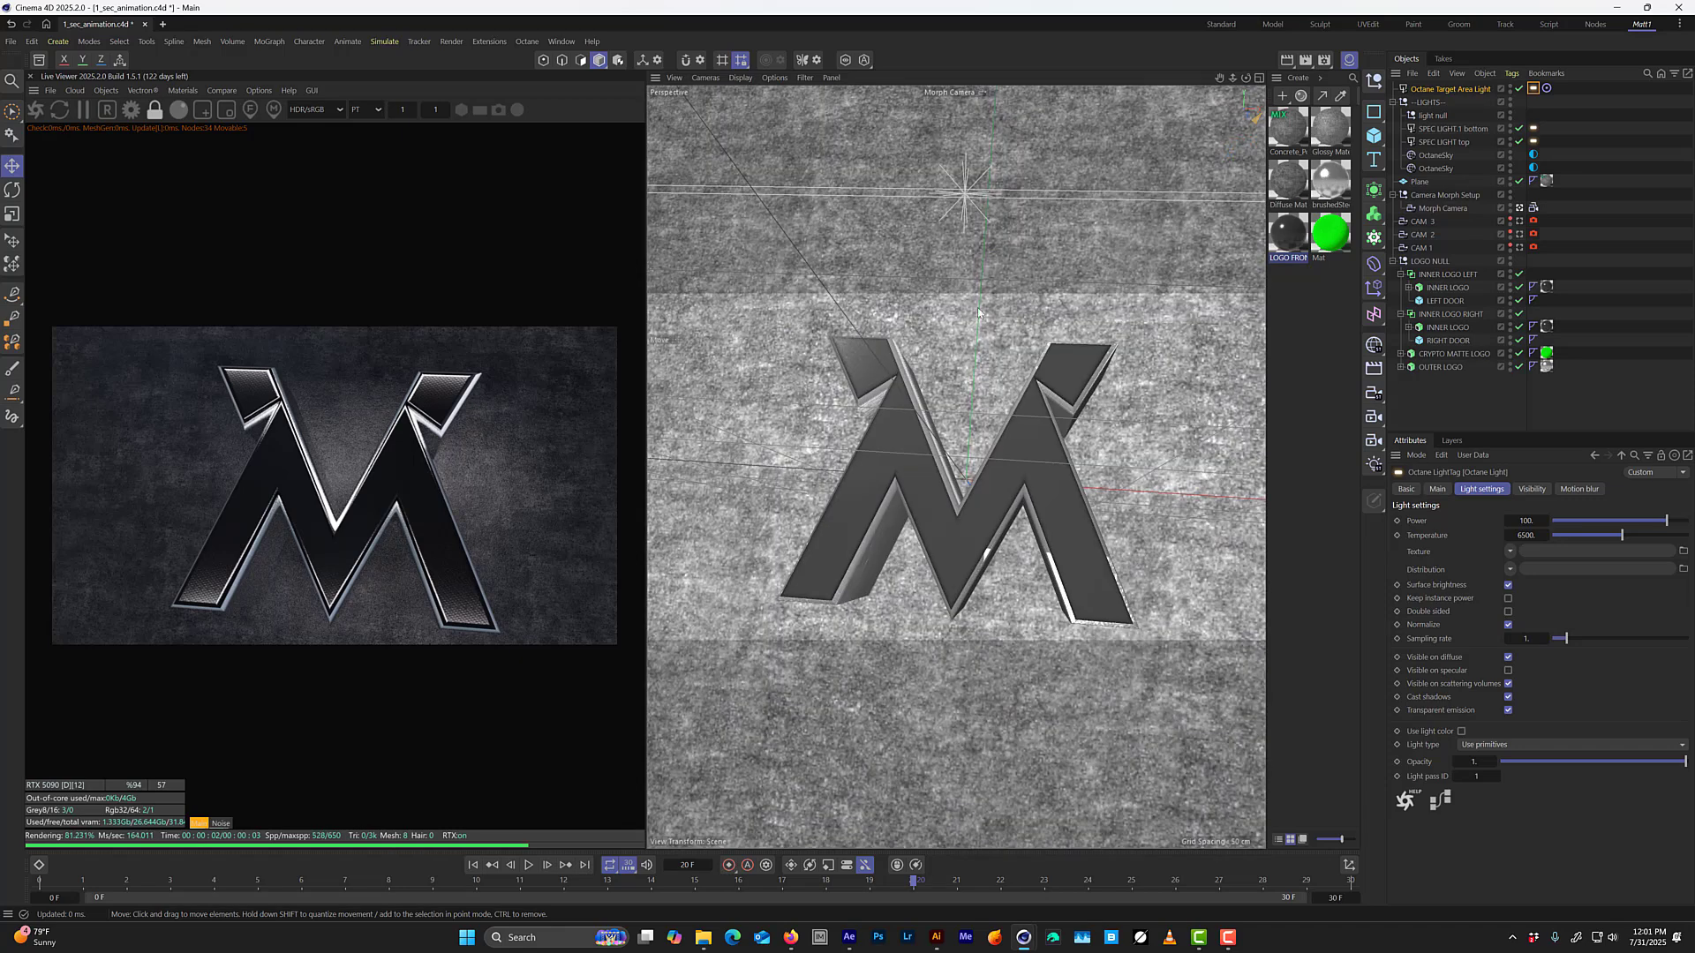
Scale the target area light down to a small emitter beside the logo.
middle_click(1087, 409)
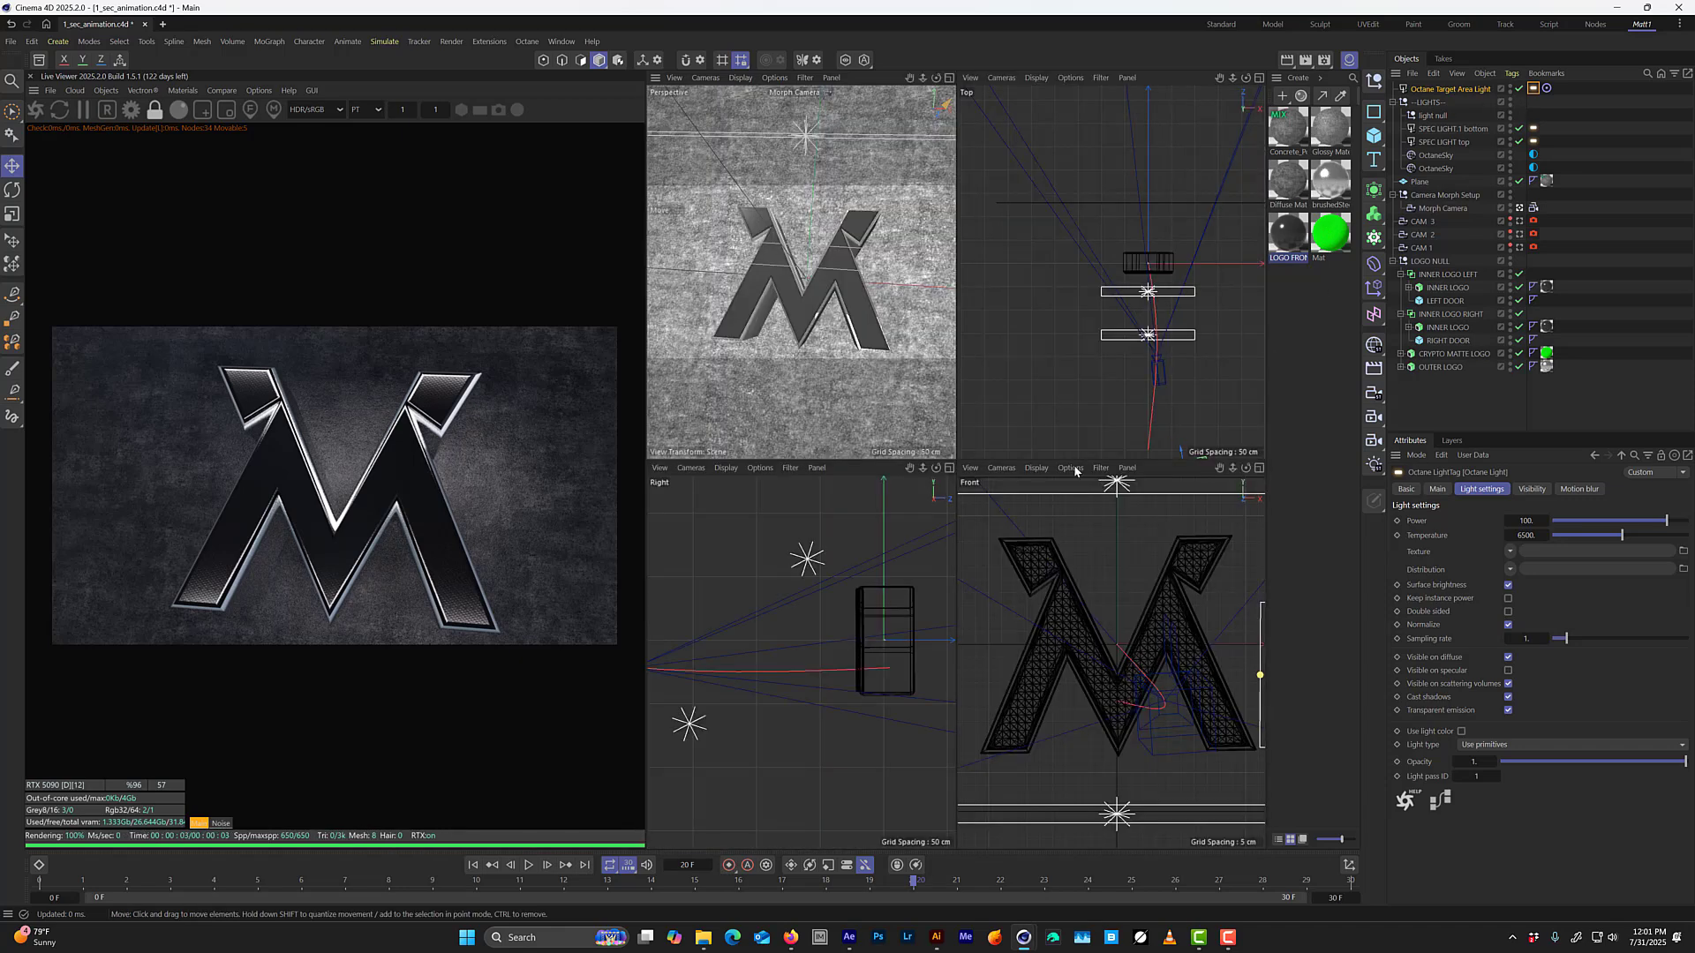
scroll(1156, 389, down, 8)
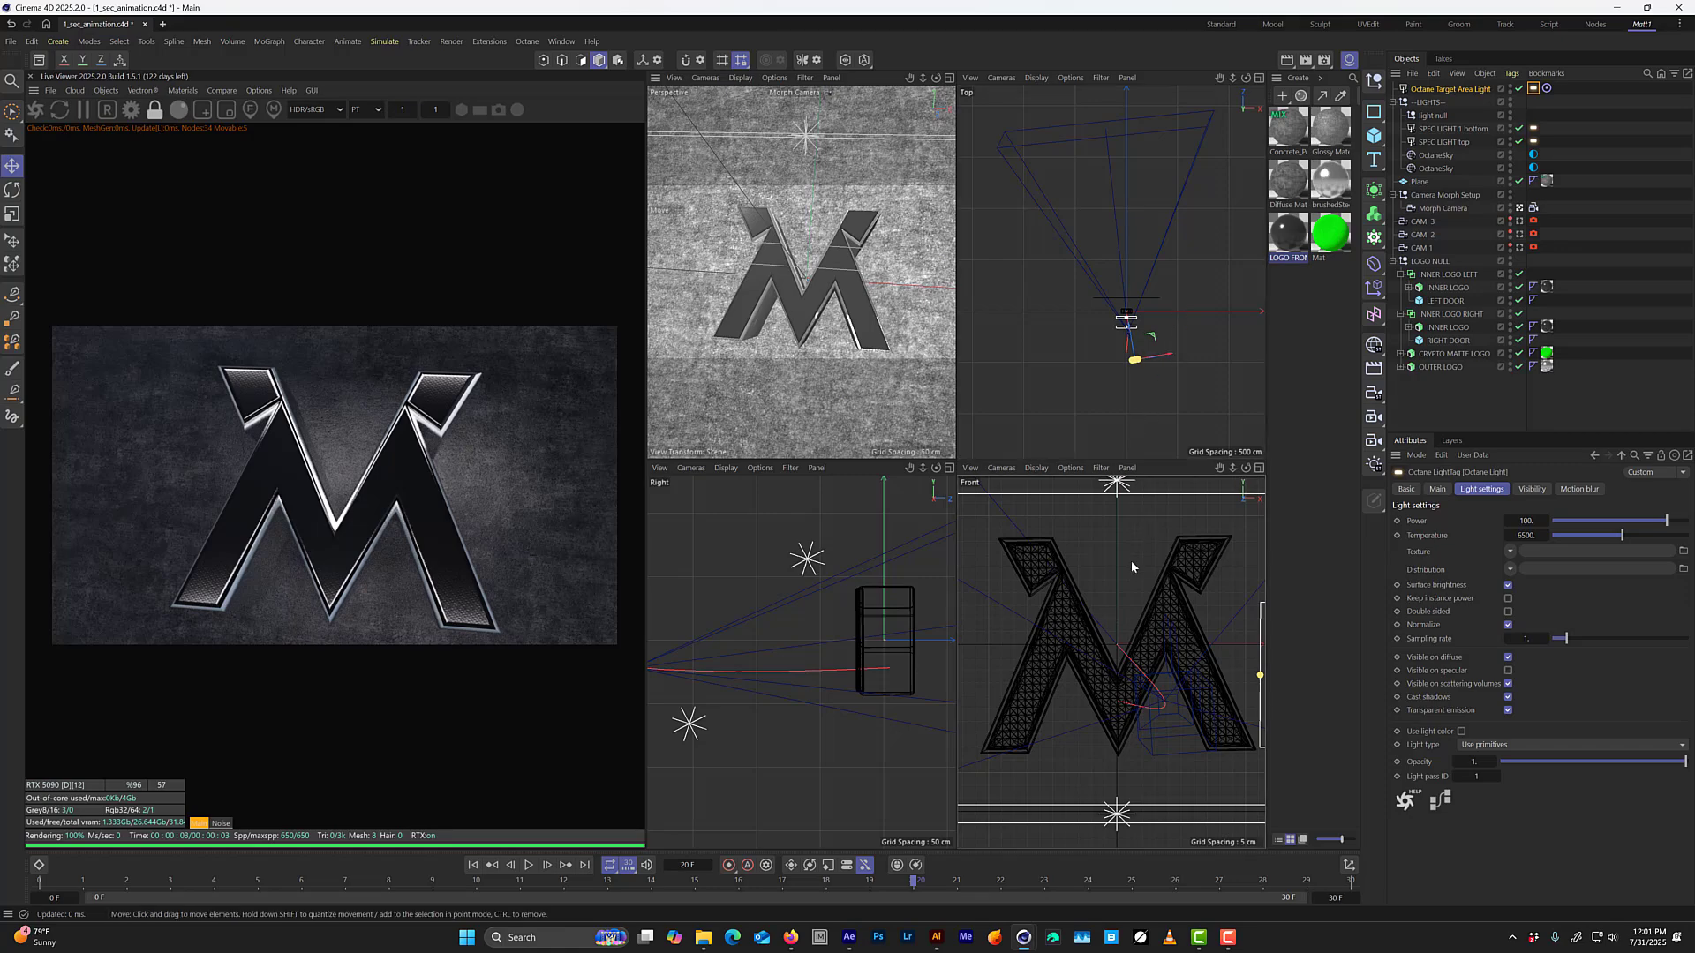
scroll(1131, 559, down, 3)
key(t)
drag(1190, 522, 997, 720)
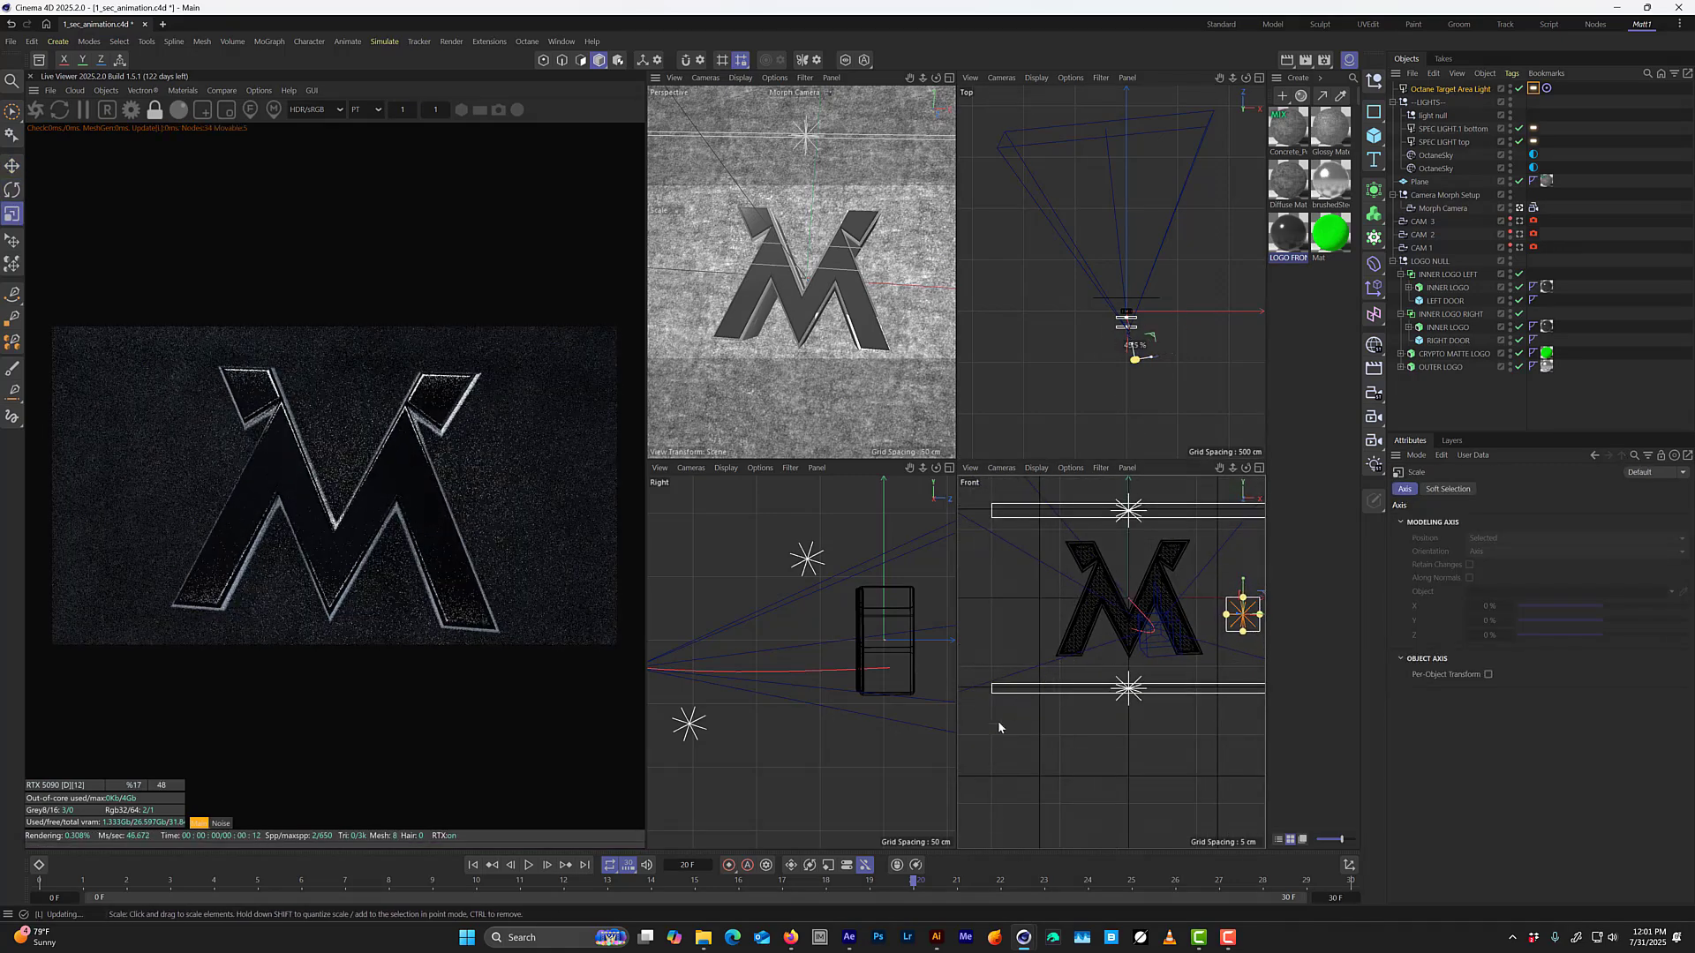
Turn off Surface brightness on the target area light, set its power to about 21.6, and move it farther in front of the logo.
click(1534, 89)
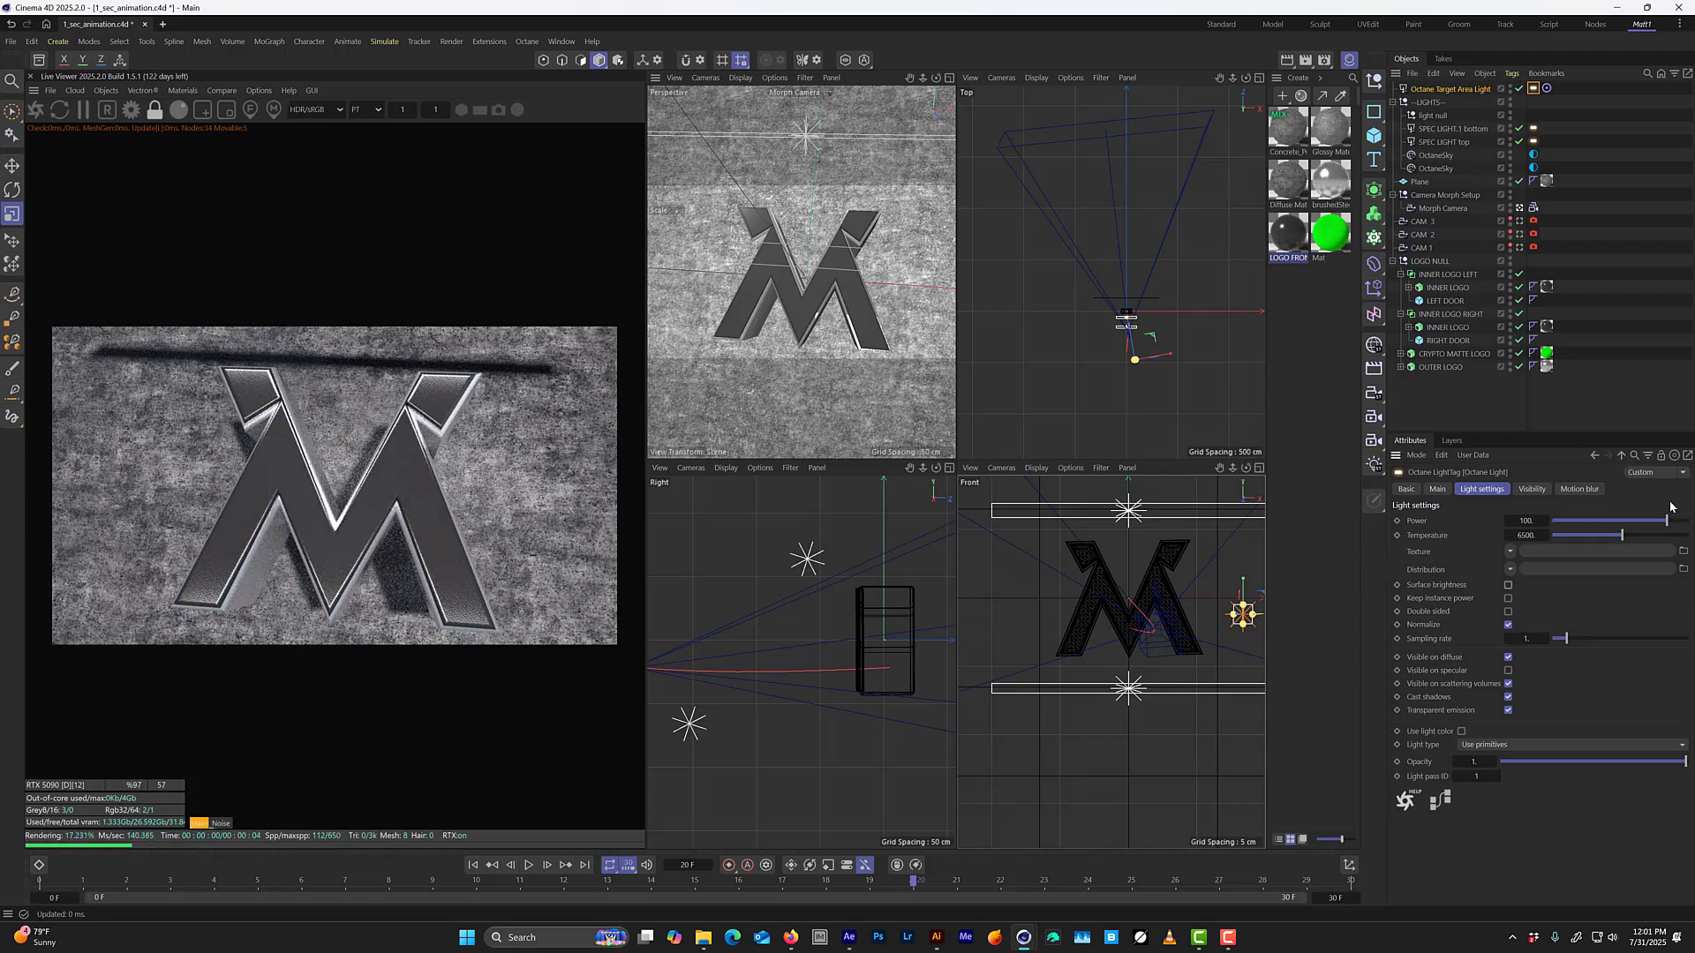
drag(1665, 522, 1665, 526)
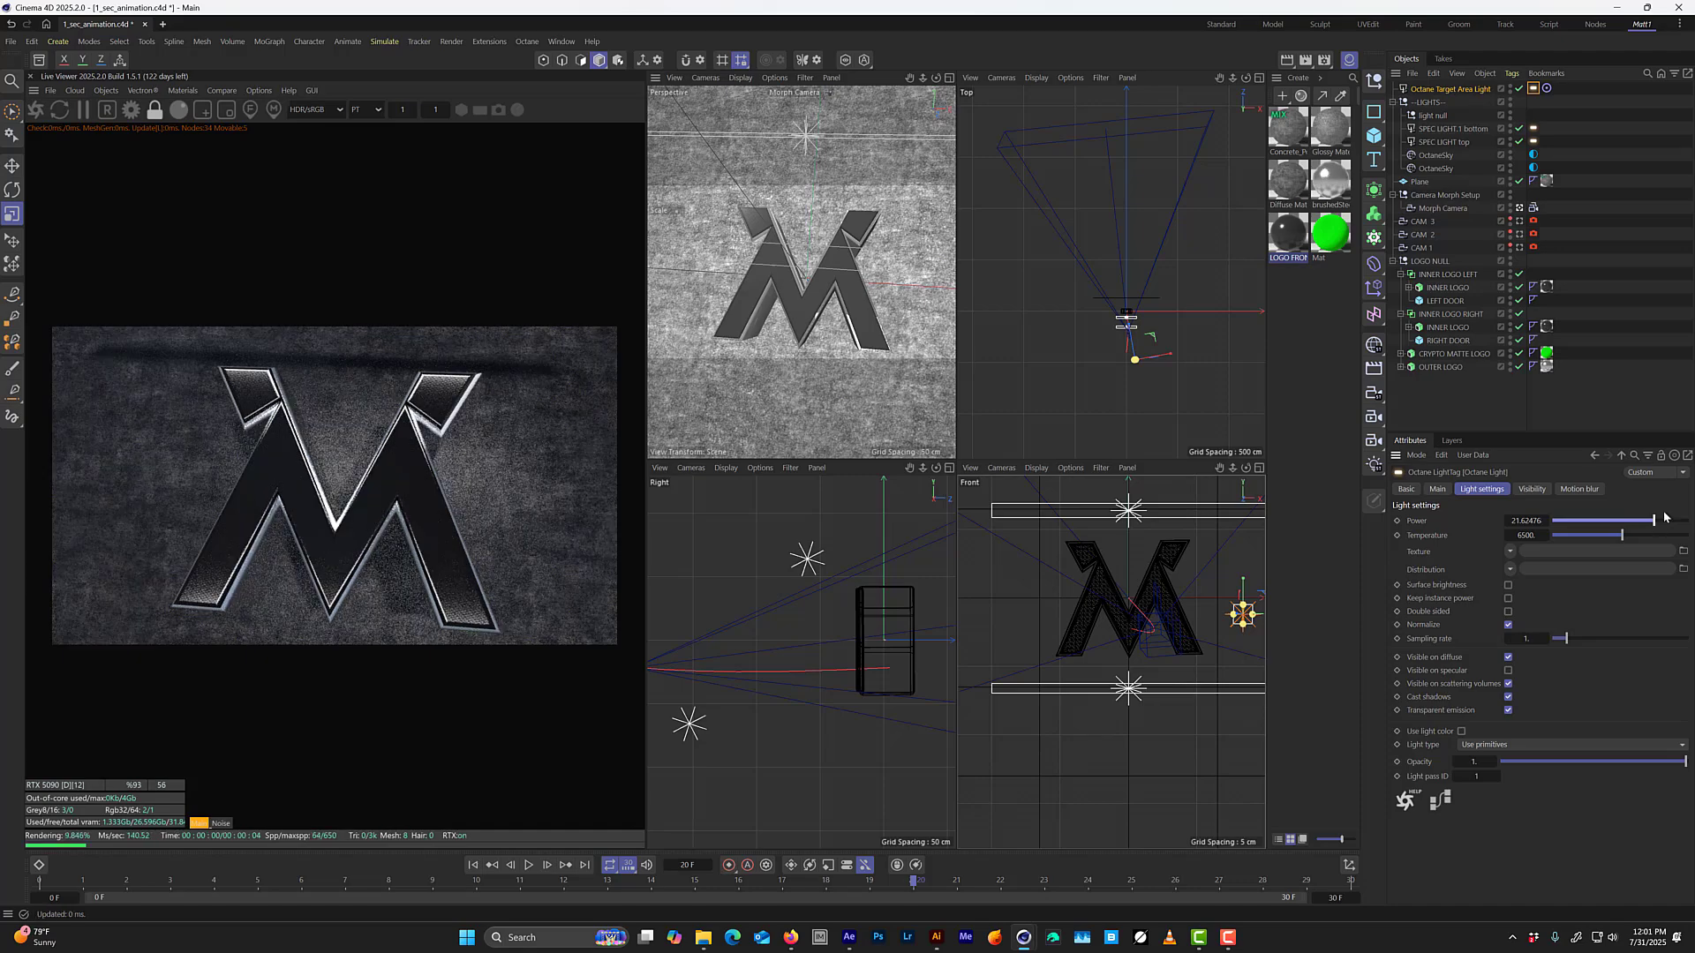
key(e)
drag(1189, 297, 1207, 368)
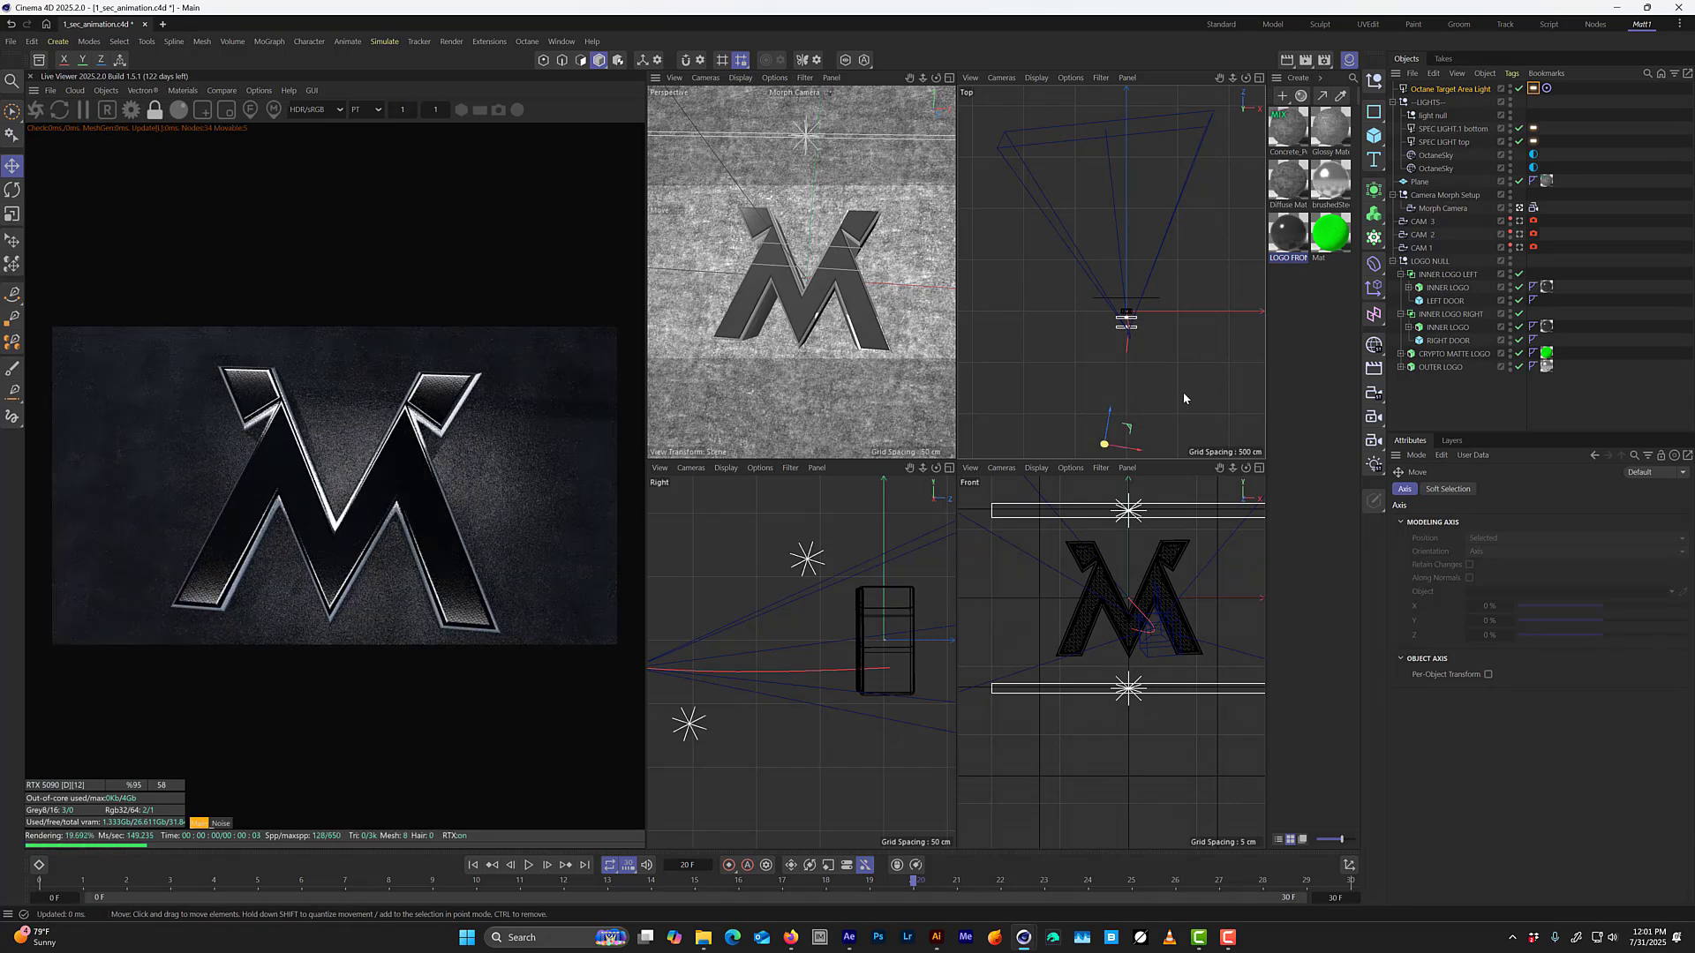
Delete the target area light together with the light null.
click(1455, 88)
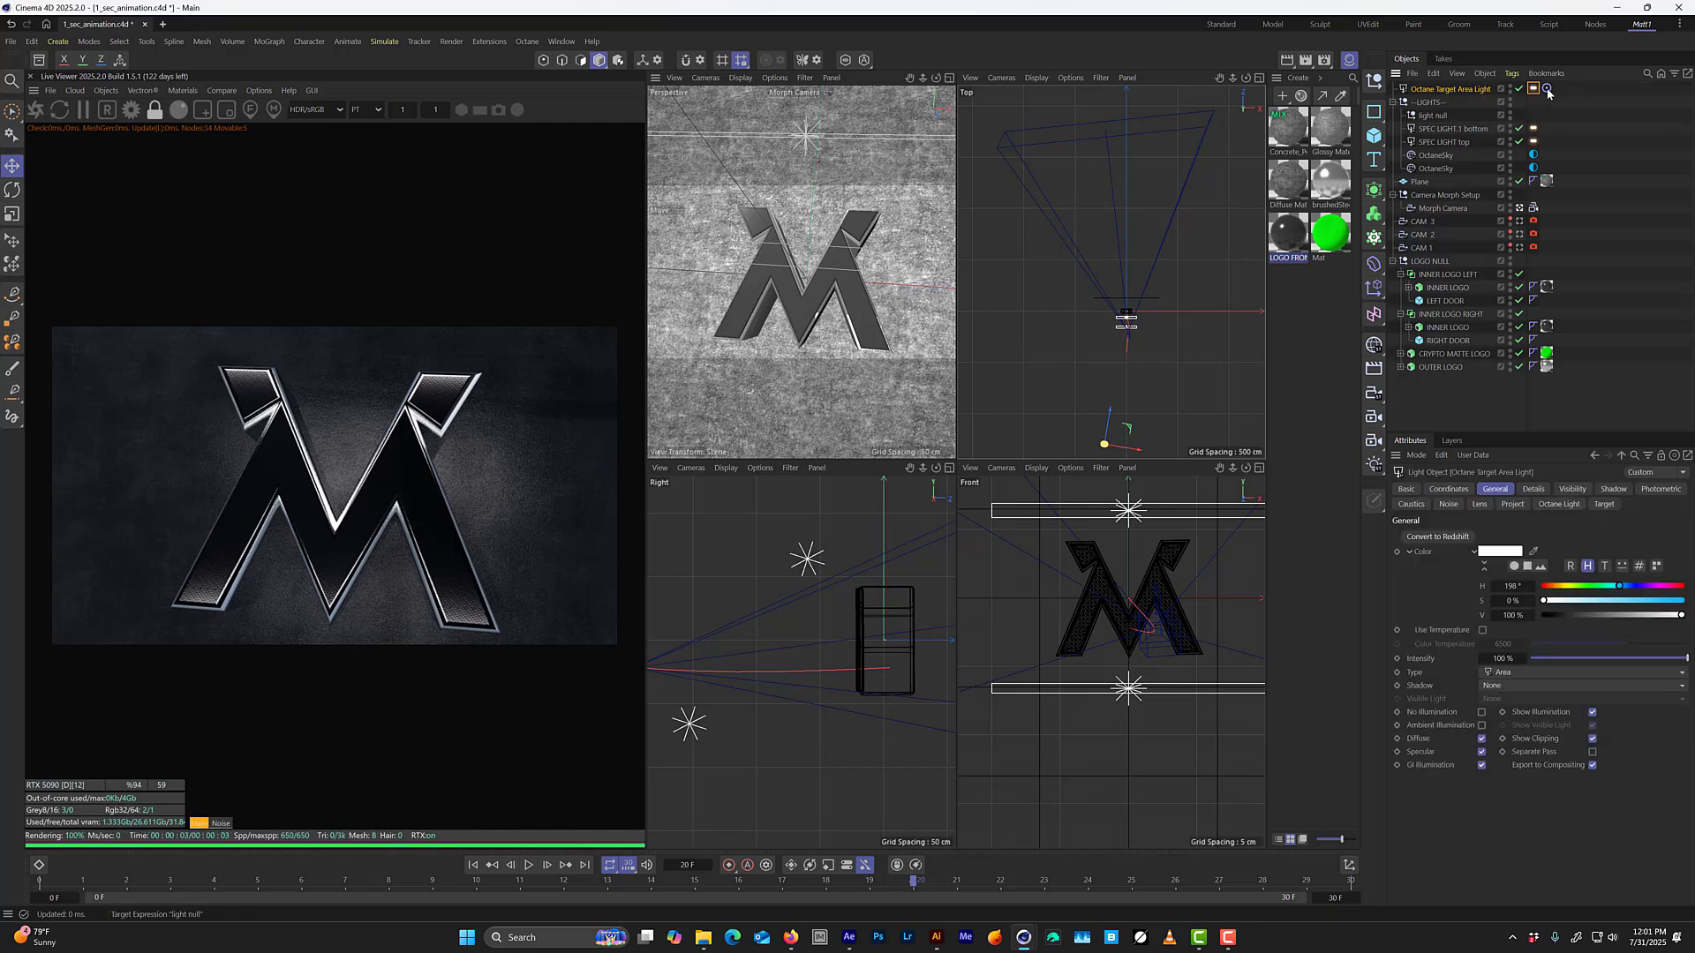
click(1439, 117)
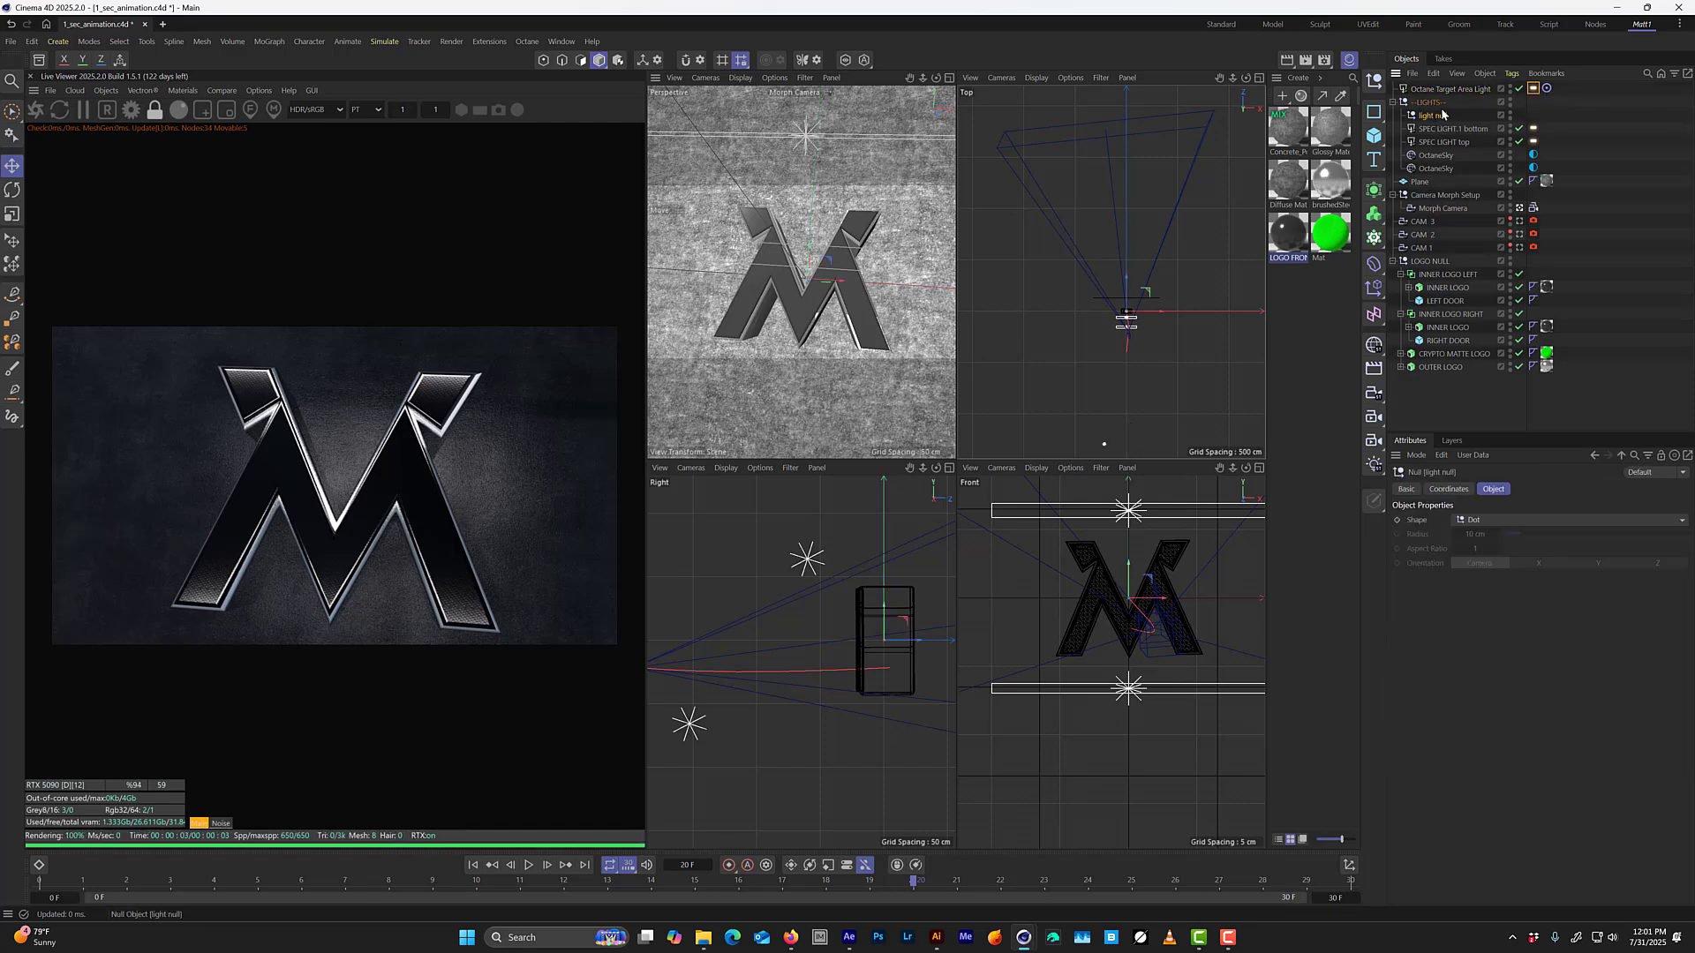
key(Delete)
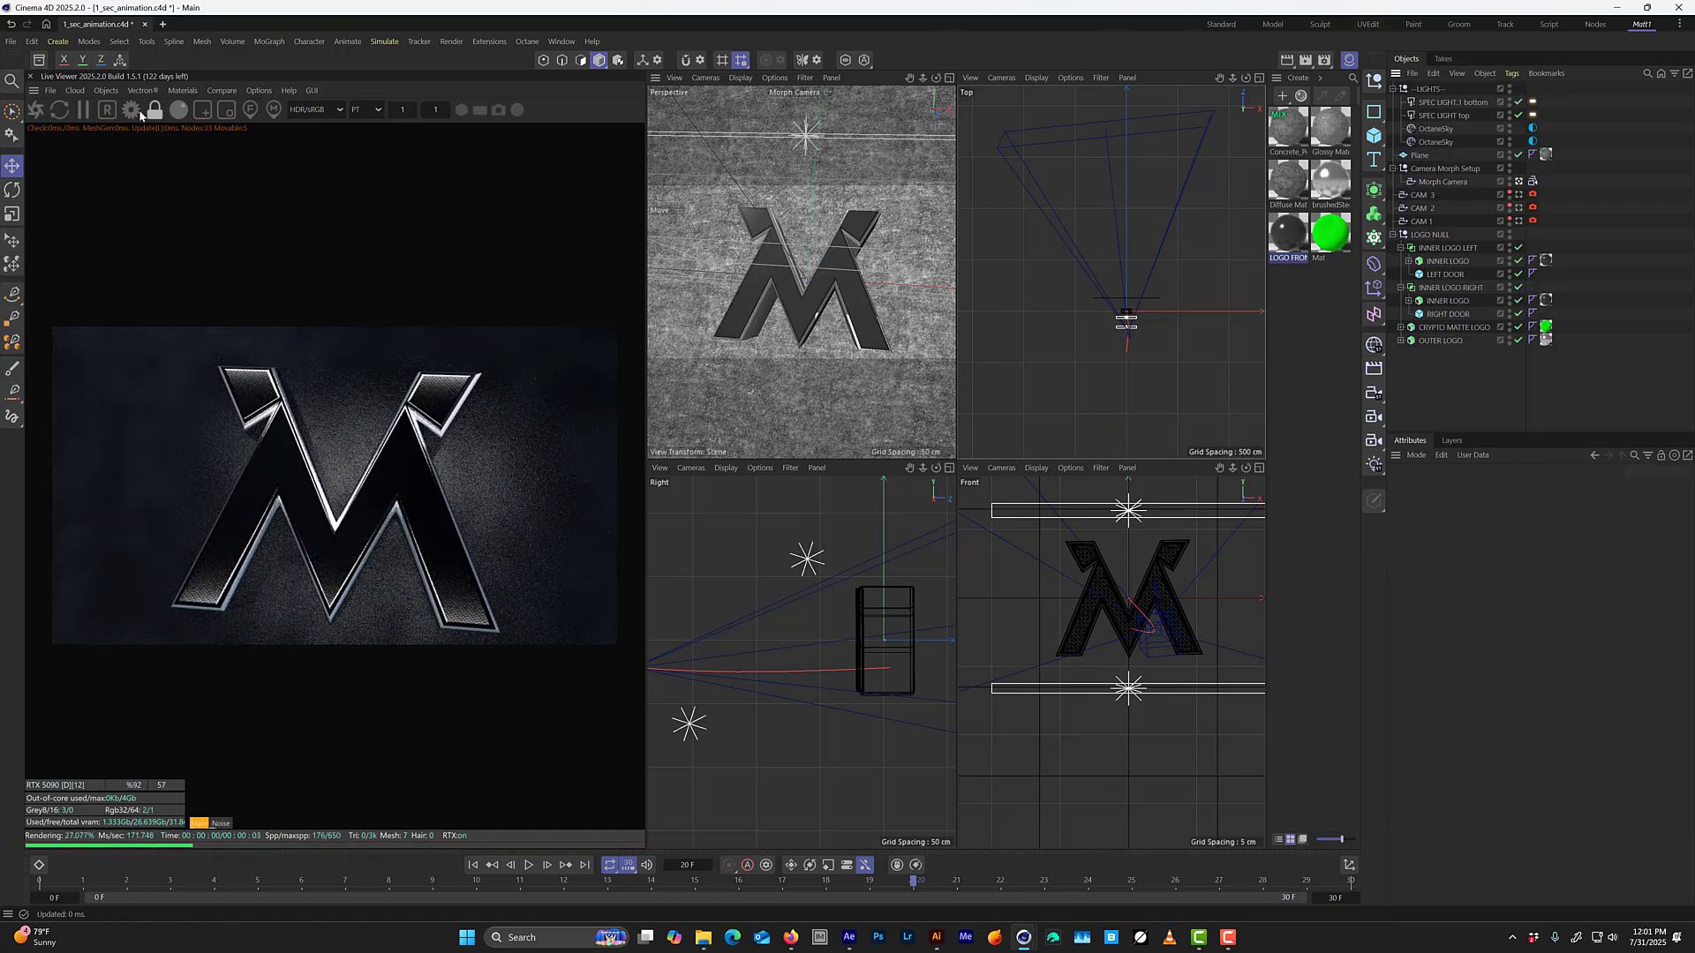
Add an Octane area light and move it high above the logo and slightly behind it, toward the background wall.
click(99, 91)
click(146, 221)
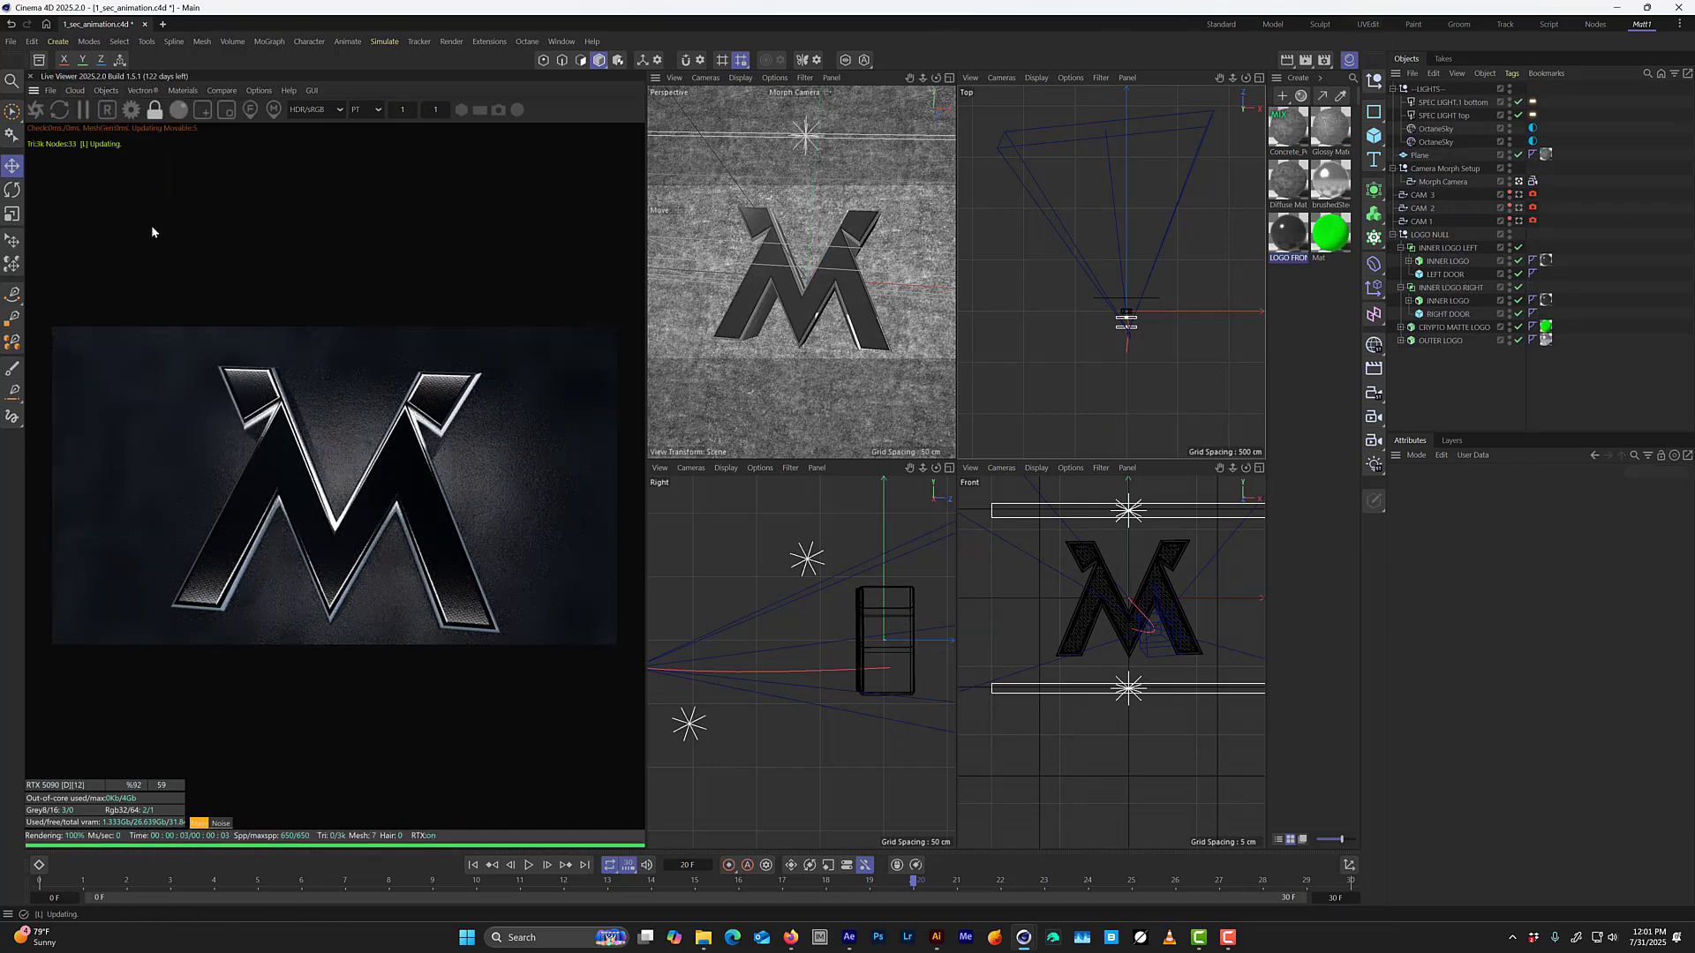
scroll(801, 613, down, 5)
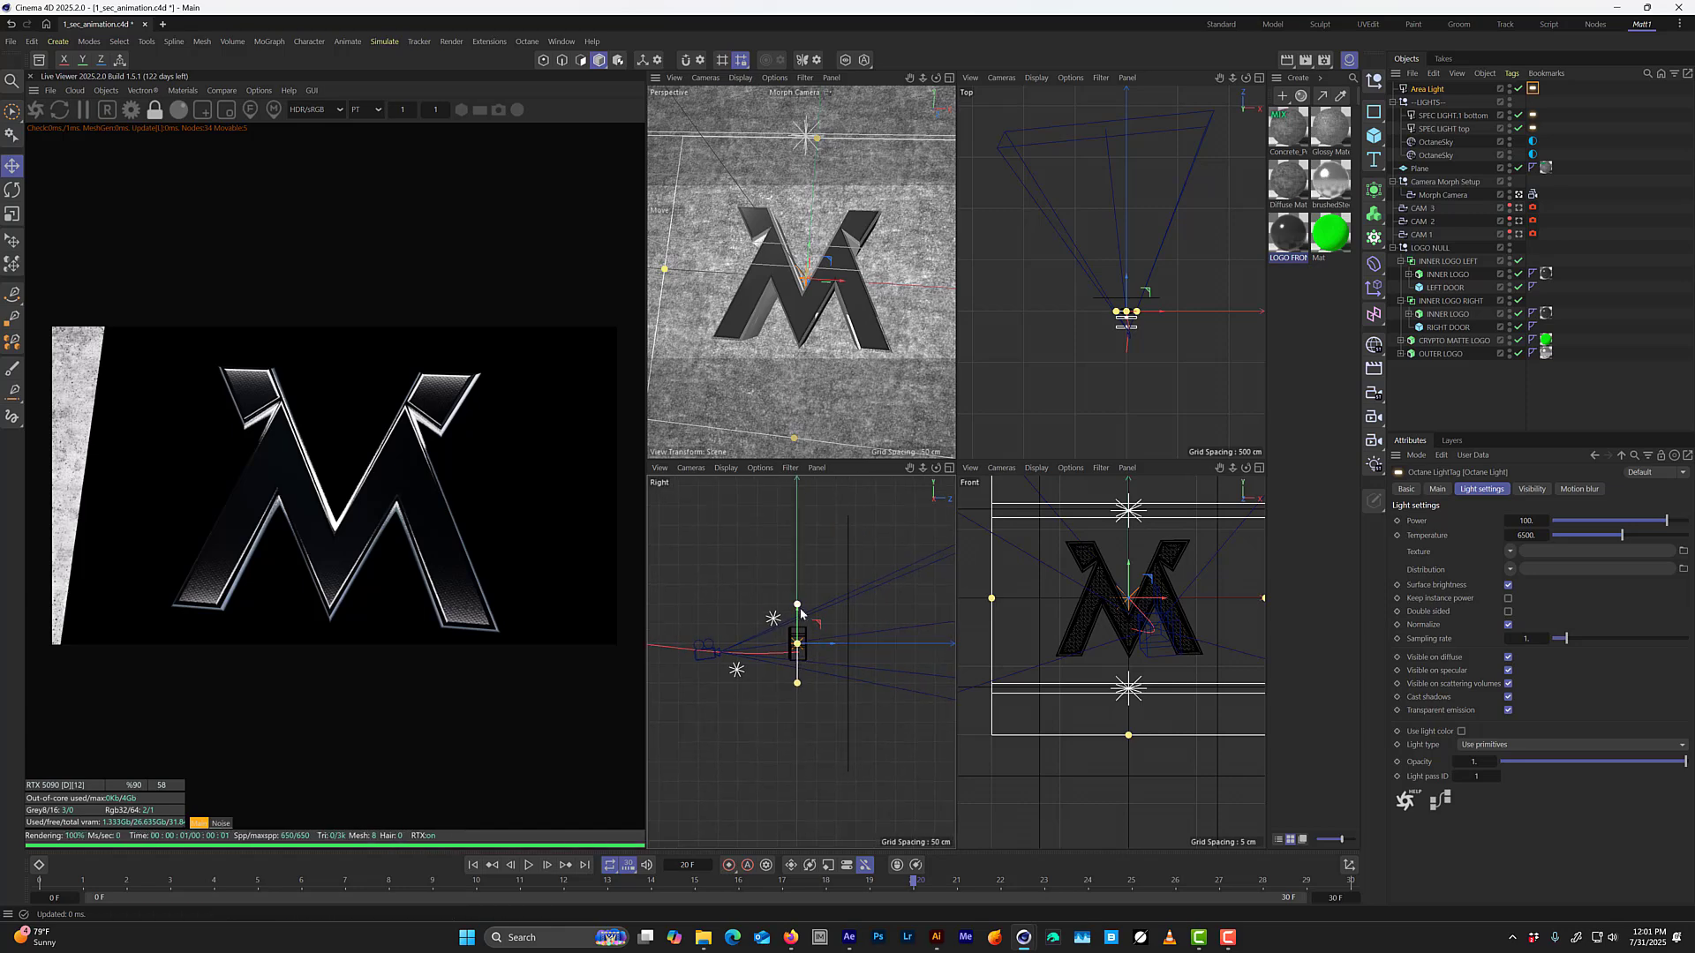
drag(812, 633, 833, 548)
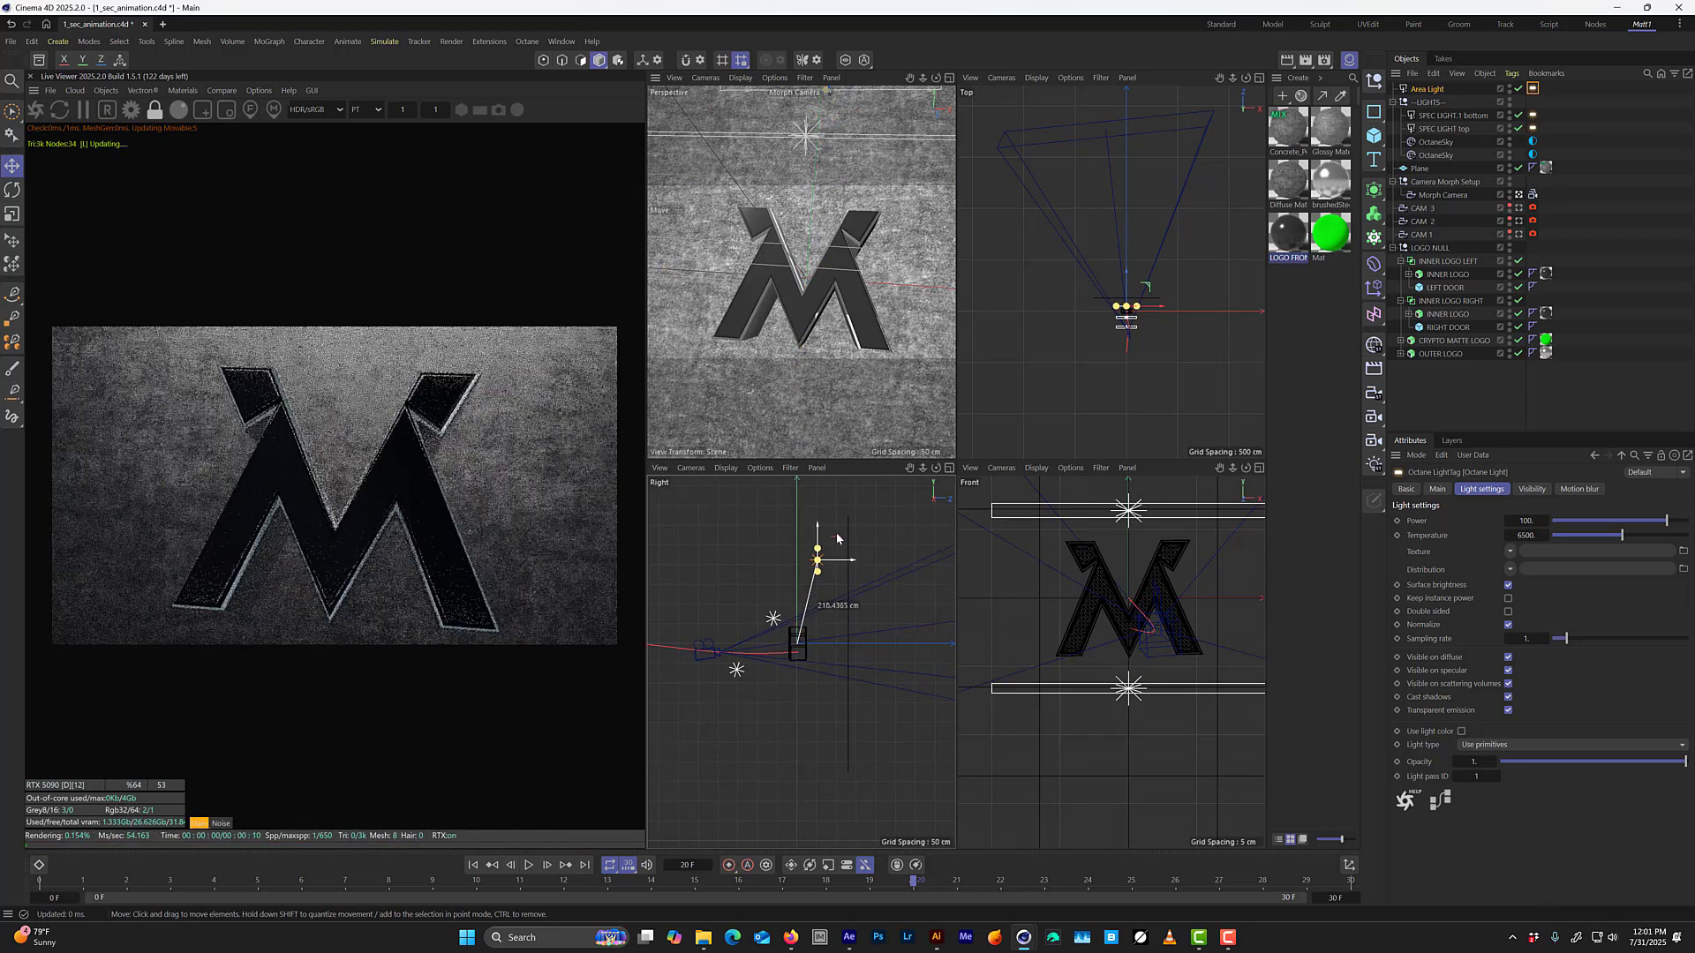
key(r)
key(e)
scroll(819, 557, up, 4)
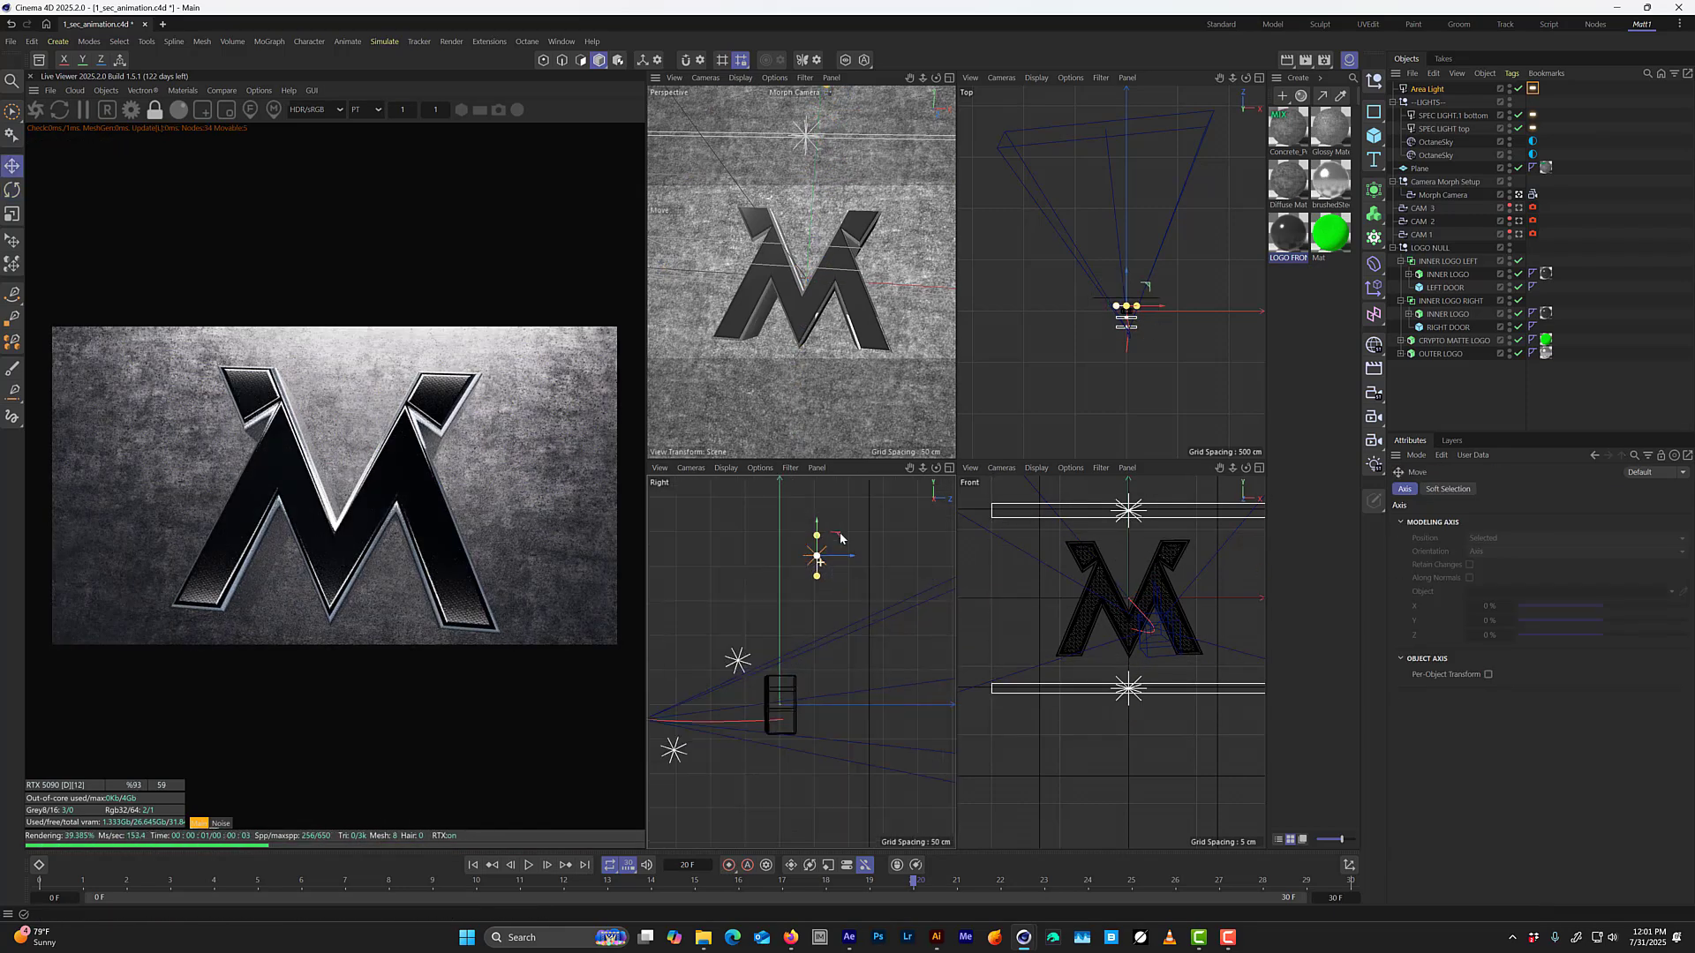
mouse_move(852, 598)
mouse_down()
mouse_move(828, 567)
mouse_move(833, 553)
mouse_move(854, 565)
mouse_up()
key(F1)
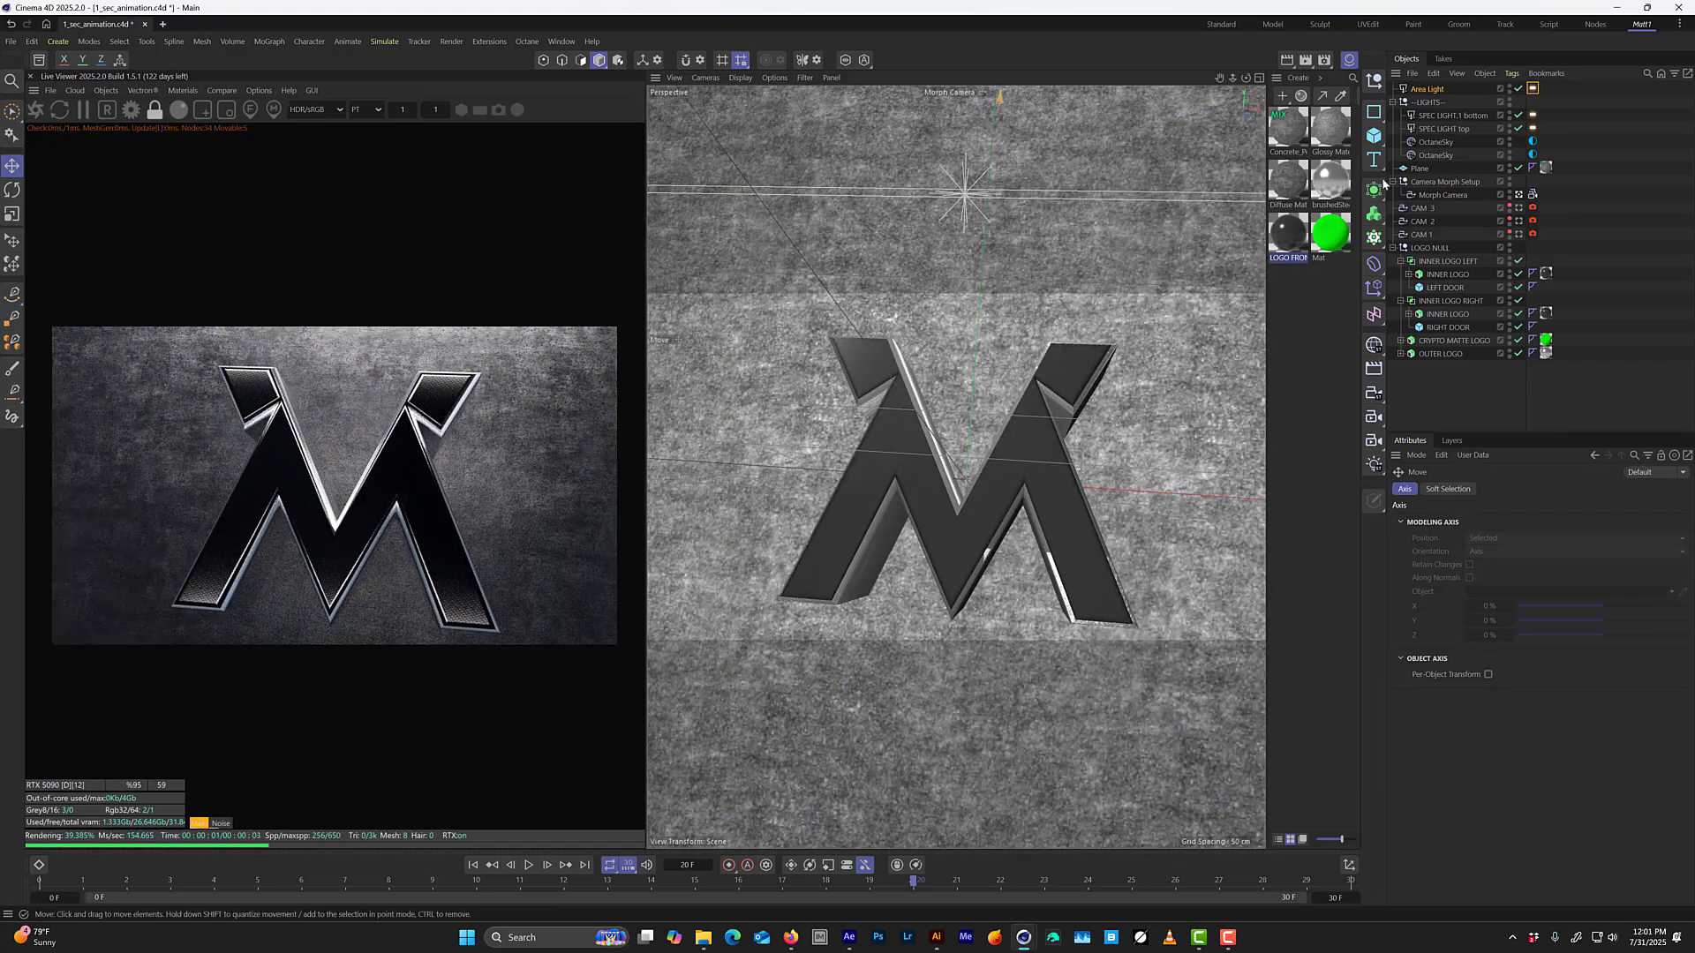
Check the area light's placement outside the Morph Camera, return to that camera, and set the light's power to about 17.1.
click(1519, 196)
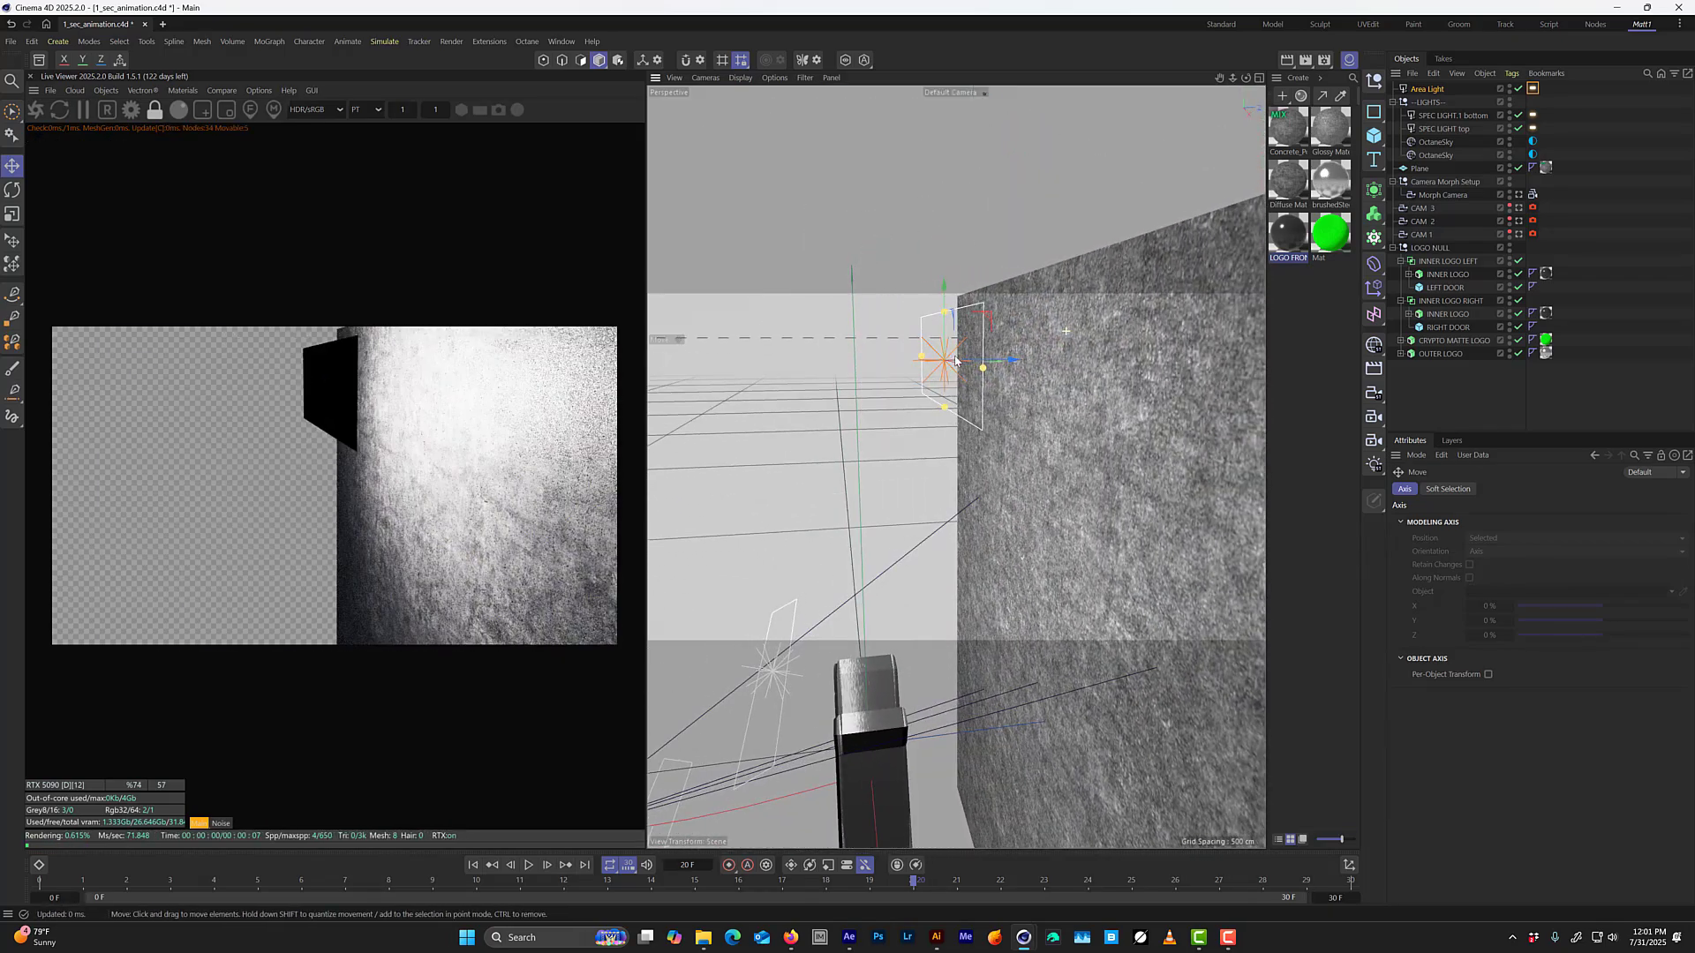
click(1532, 191)
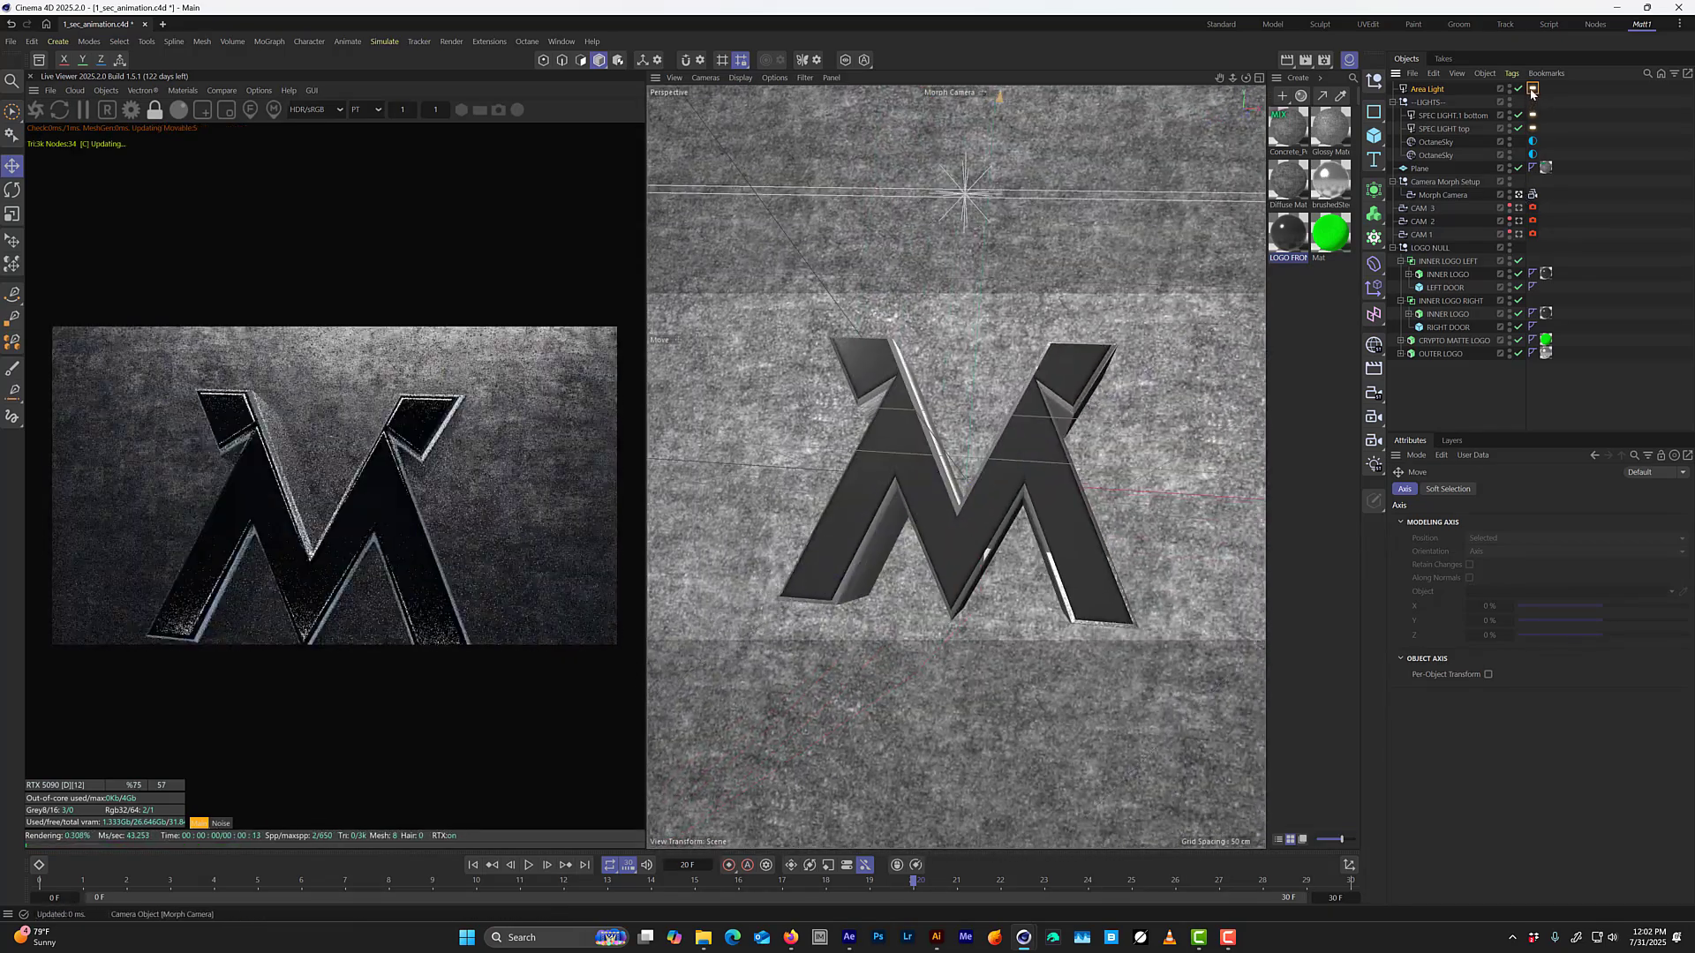
mouse_move(1664, 522)
mouse_down()
mouse_move(1649, 521)
mouse_move(1669, 529)
mouse_up()
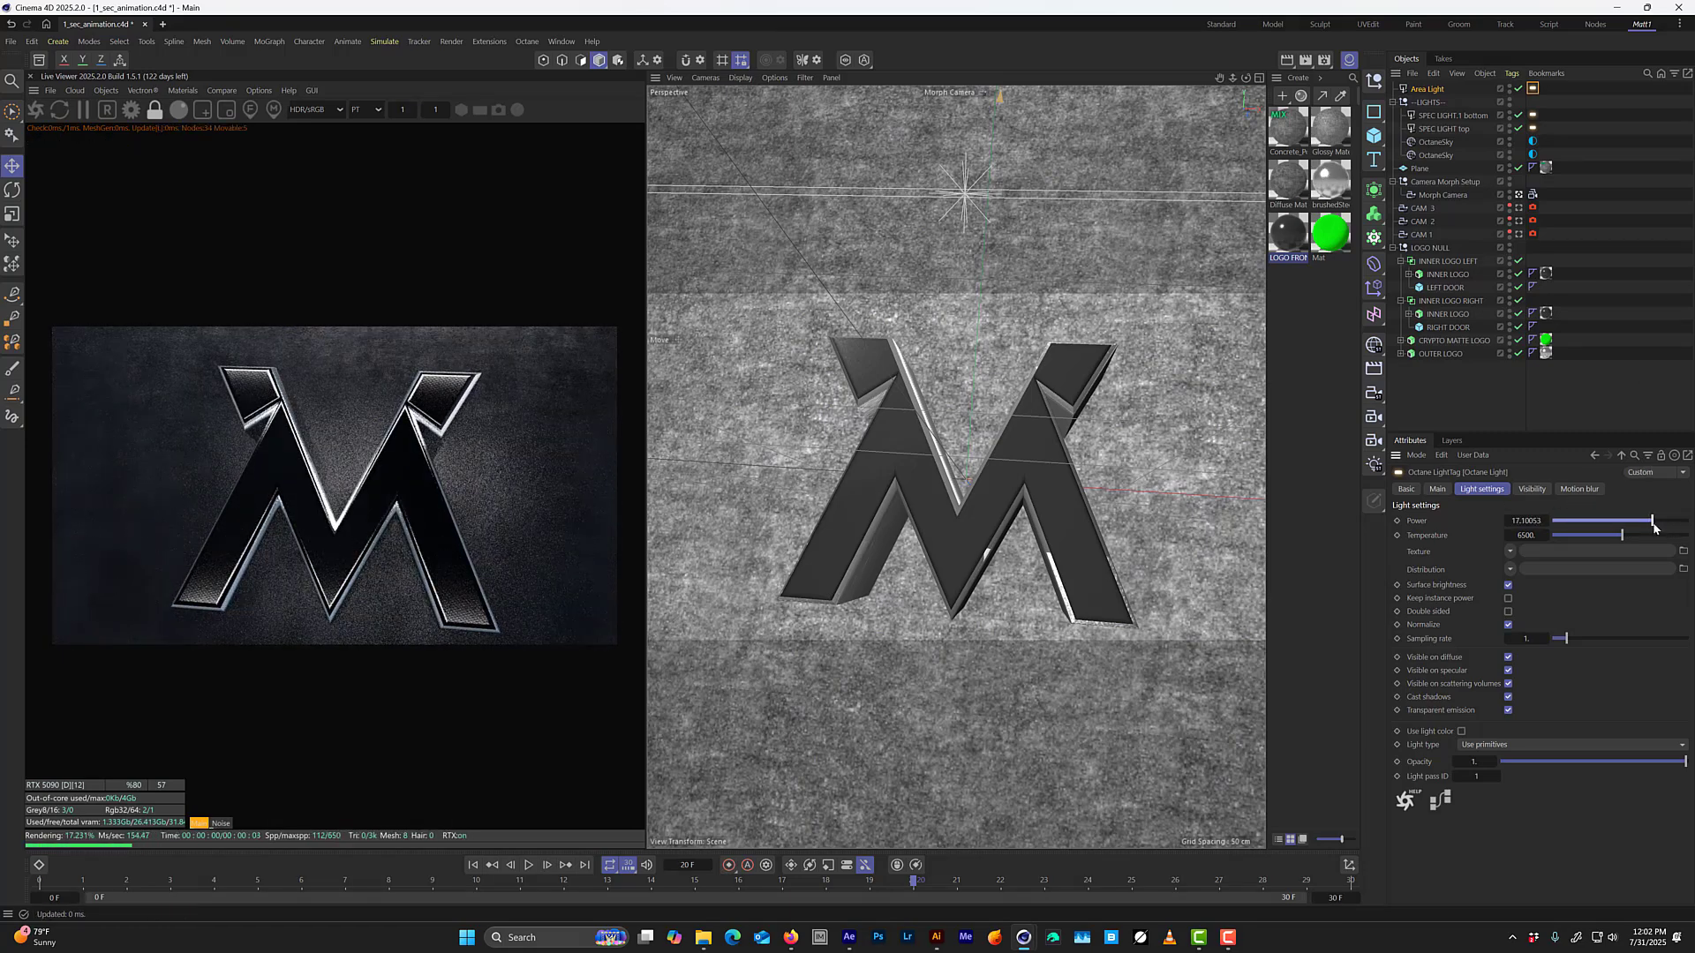
Turn off camera and shadow visibility for the area light, and shadow visibility for both SPEC LIGHT objects.
click(1534, 489)
click(1468, 533)
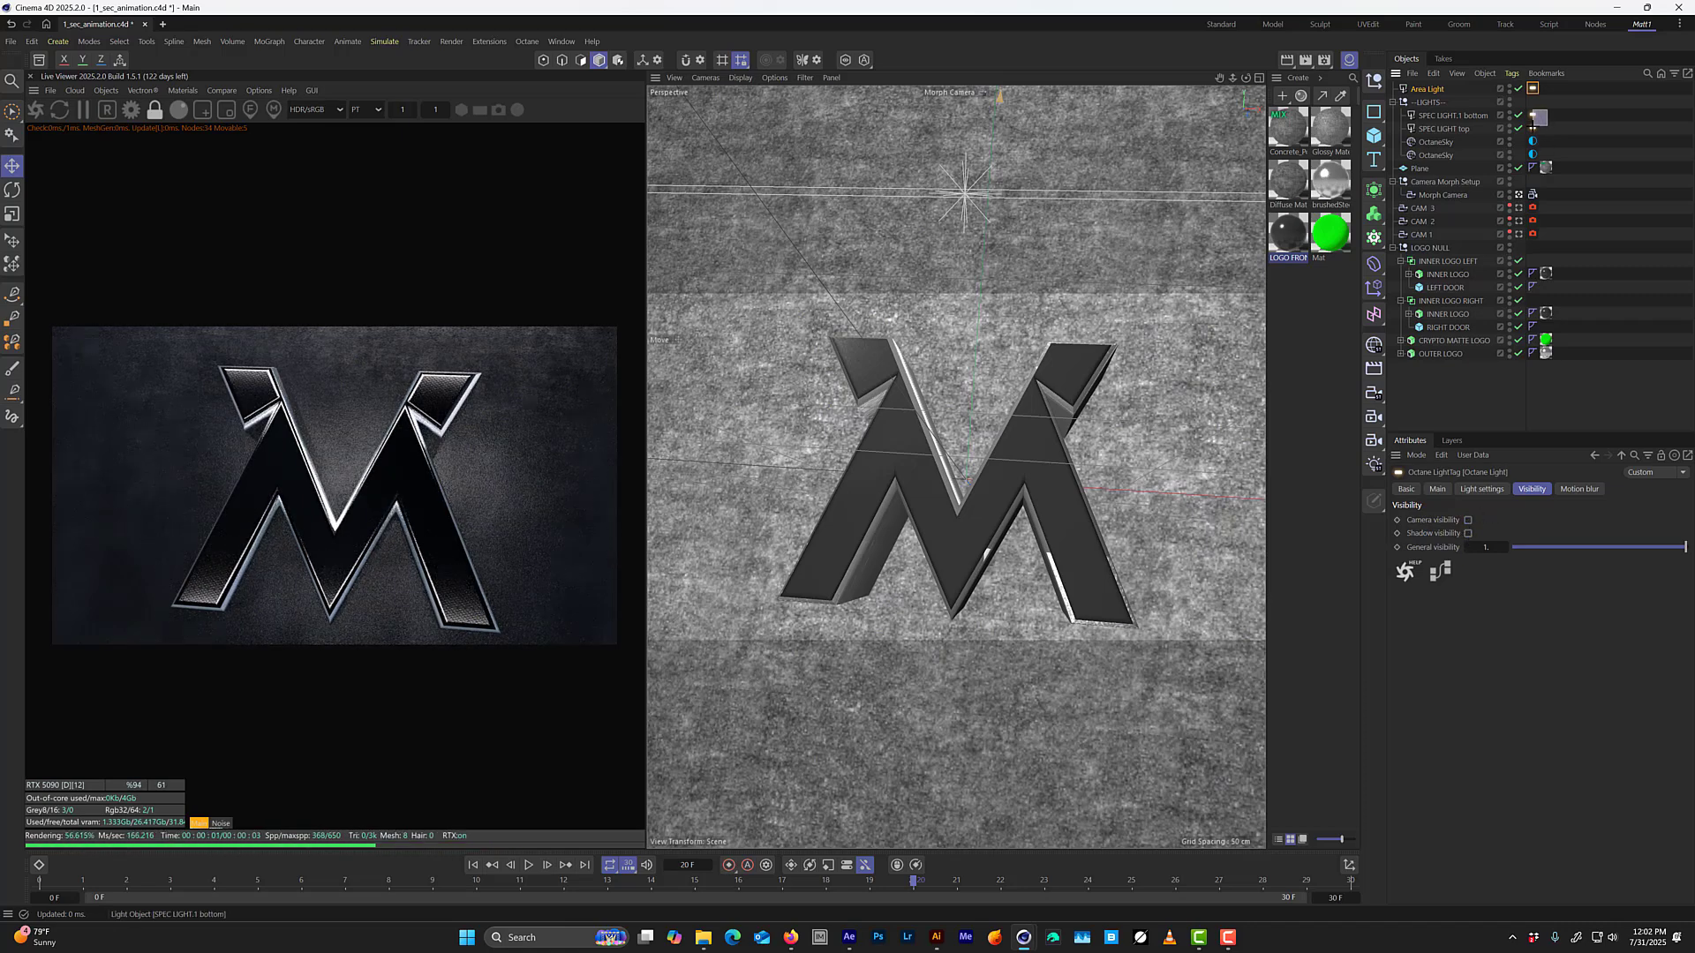
drag(1533, 125, 1530, 131)
click(1468, 533)
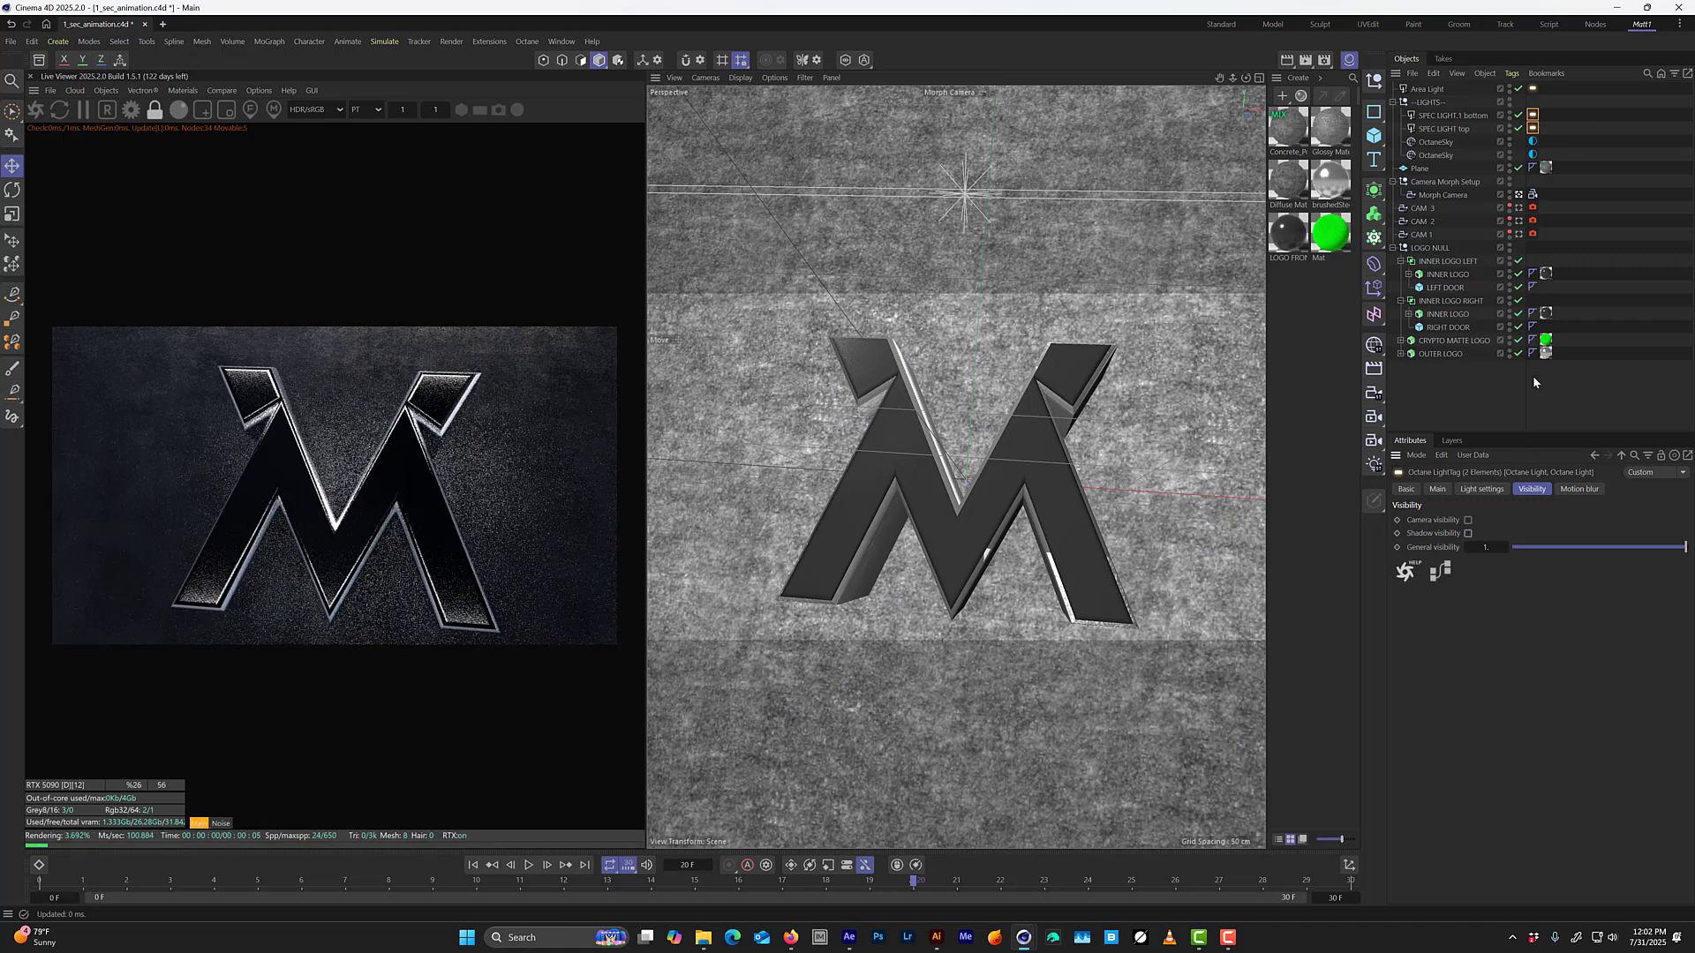
Move the area light into the LIGHTS group and rename it "top bg light".
click(1426, 89)
drag(1448, 115, 1436, 108)
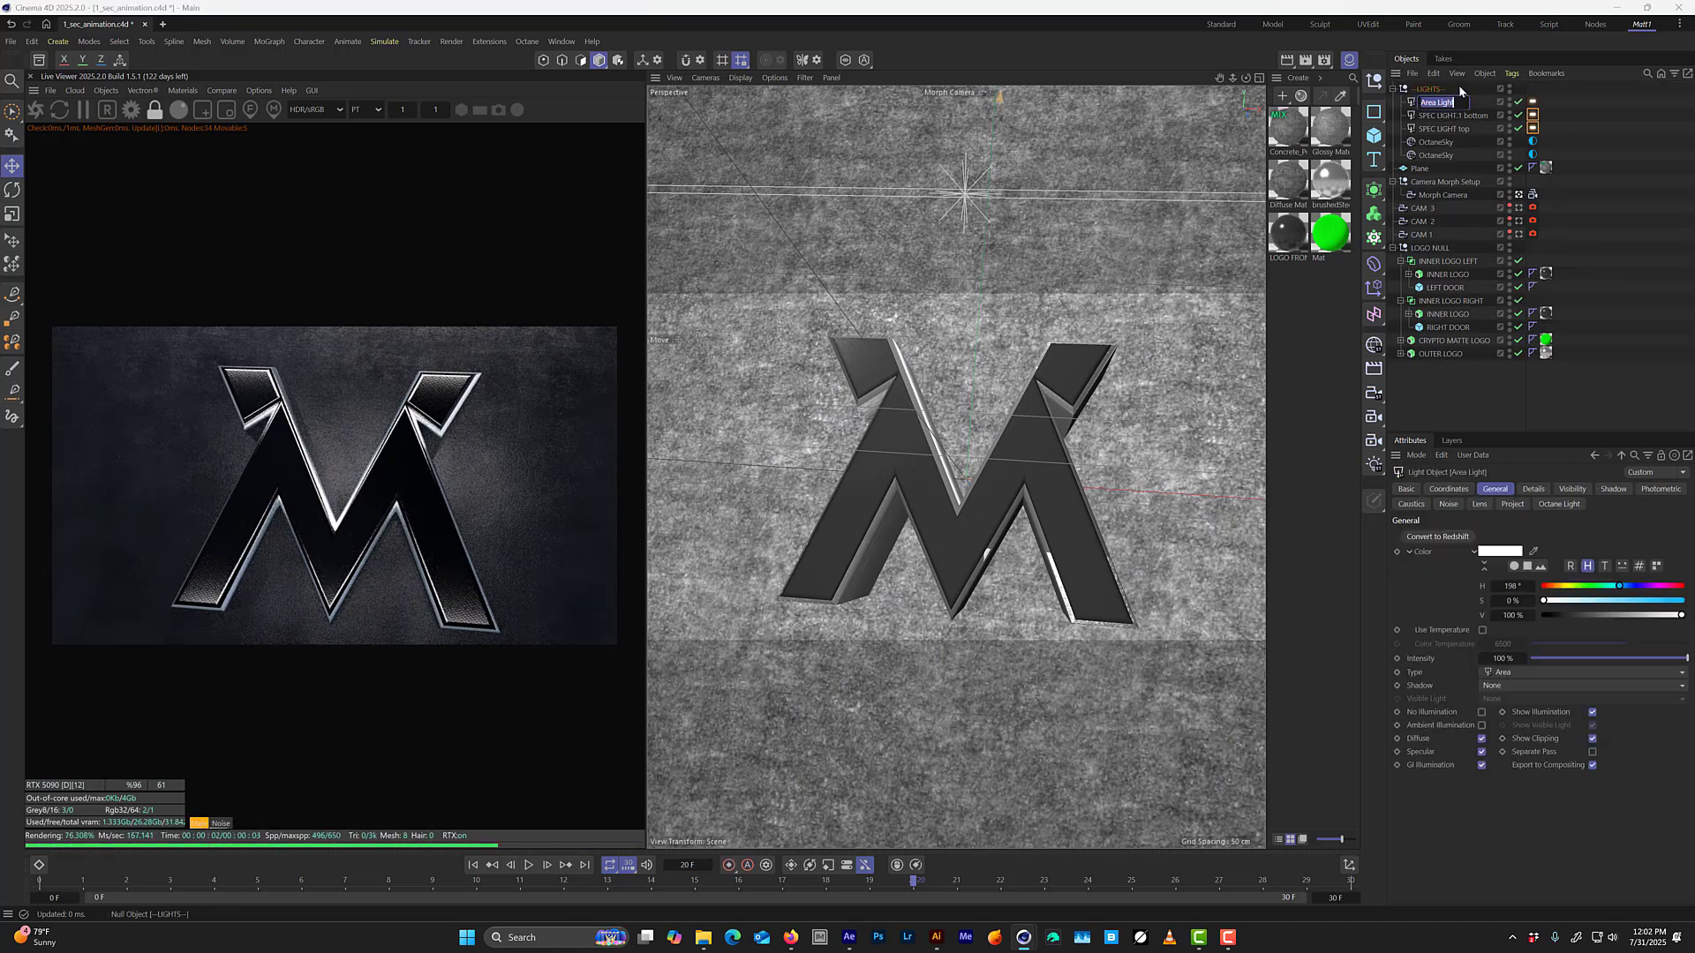
text(top bg)
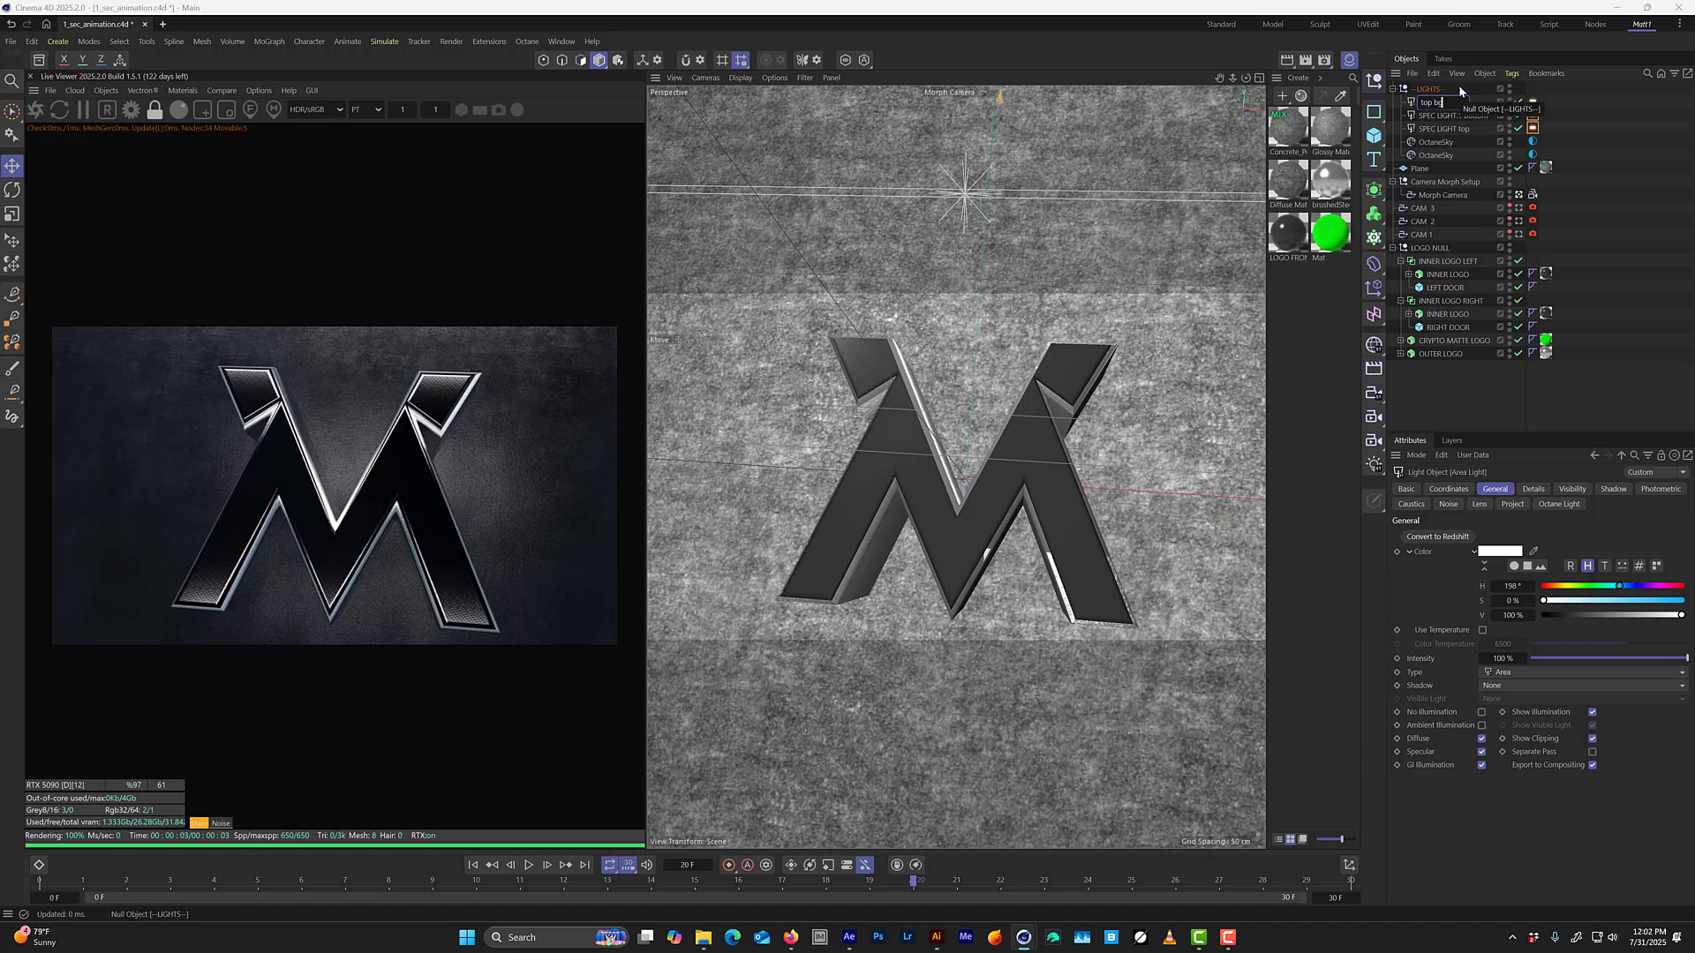
text( light)
key(Return)
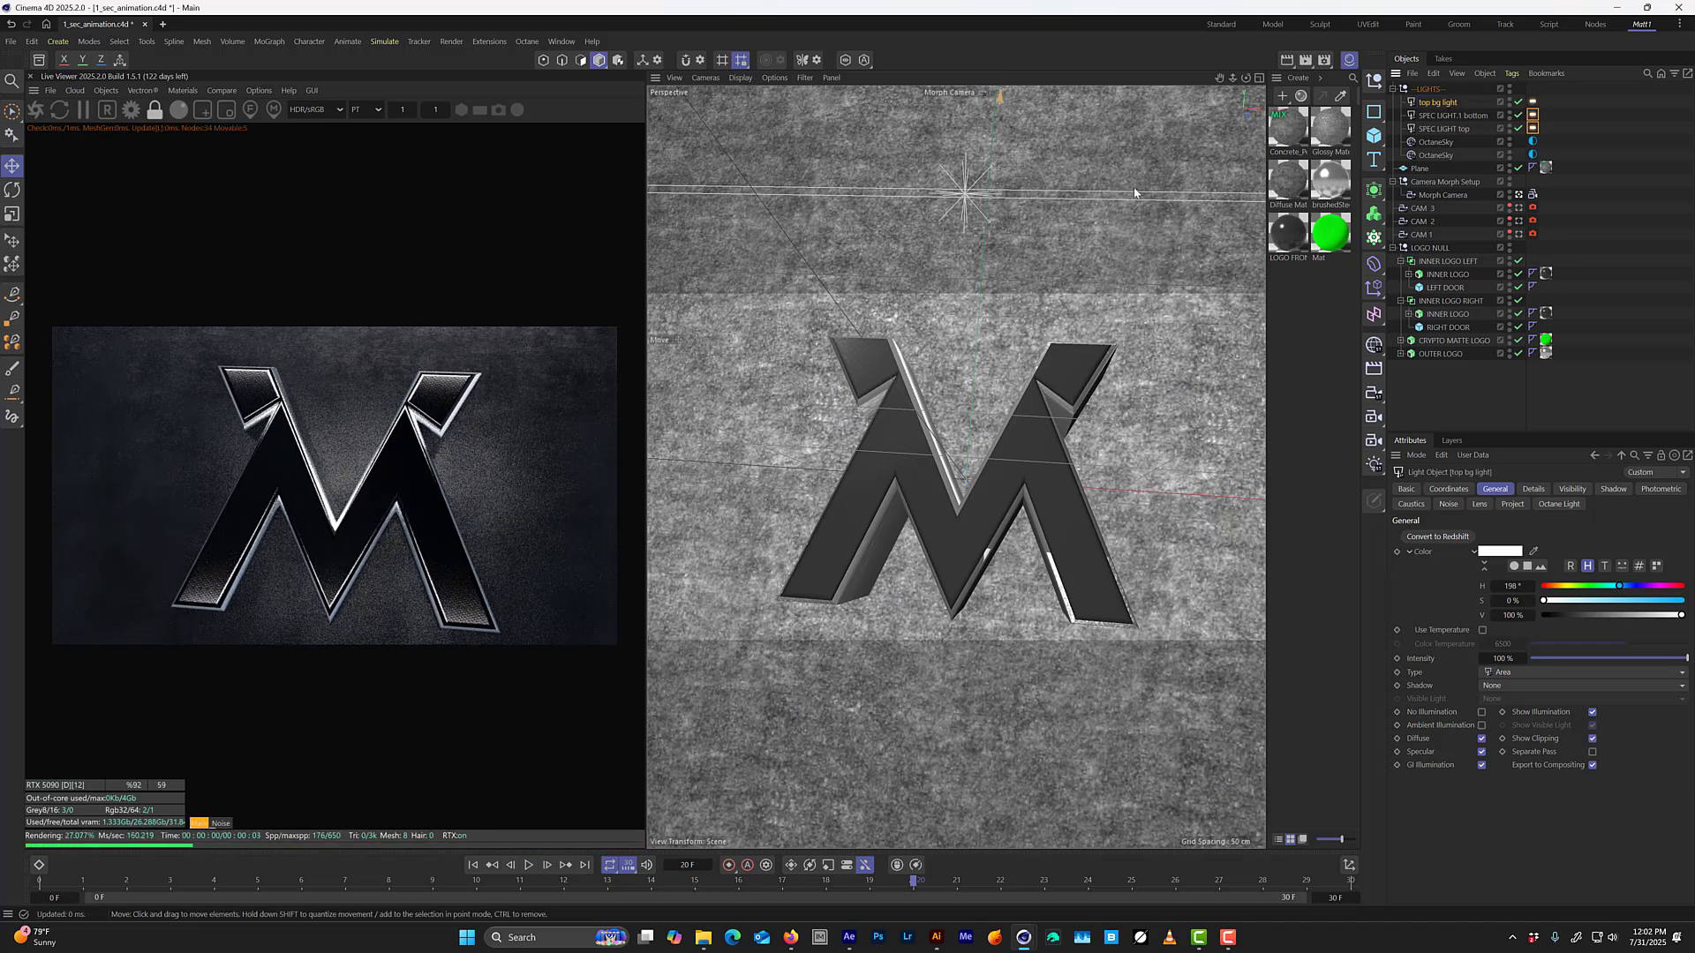
Set the top bg light's temperature to about 10613 for a cooler blue tone.
click(1534, 101)
click(1481, 489)
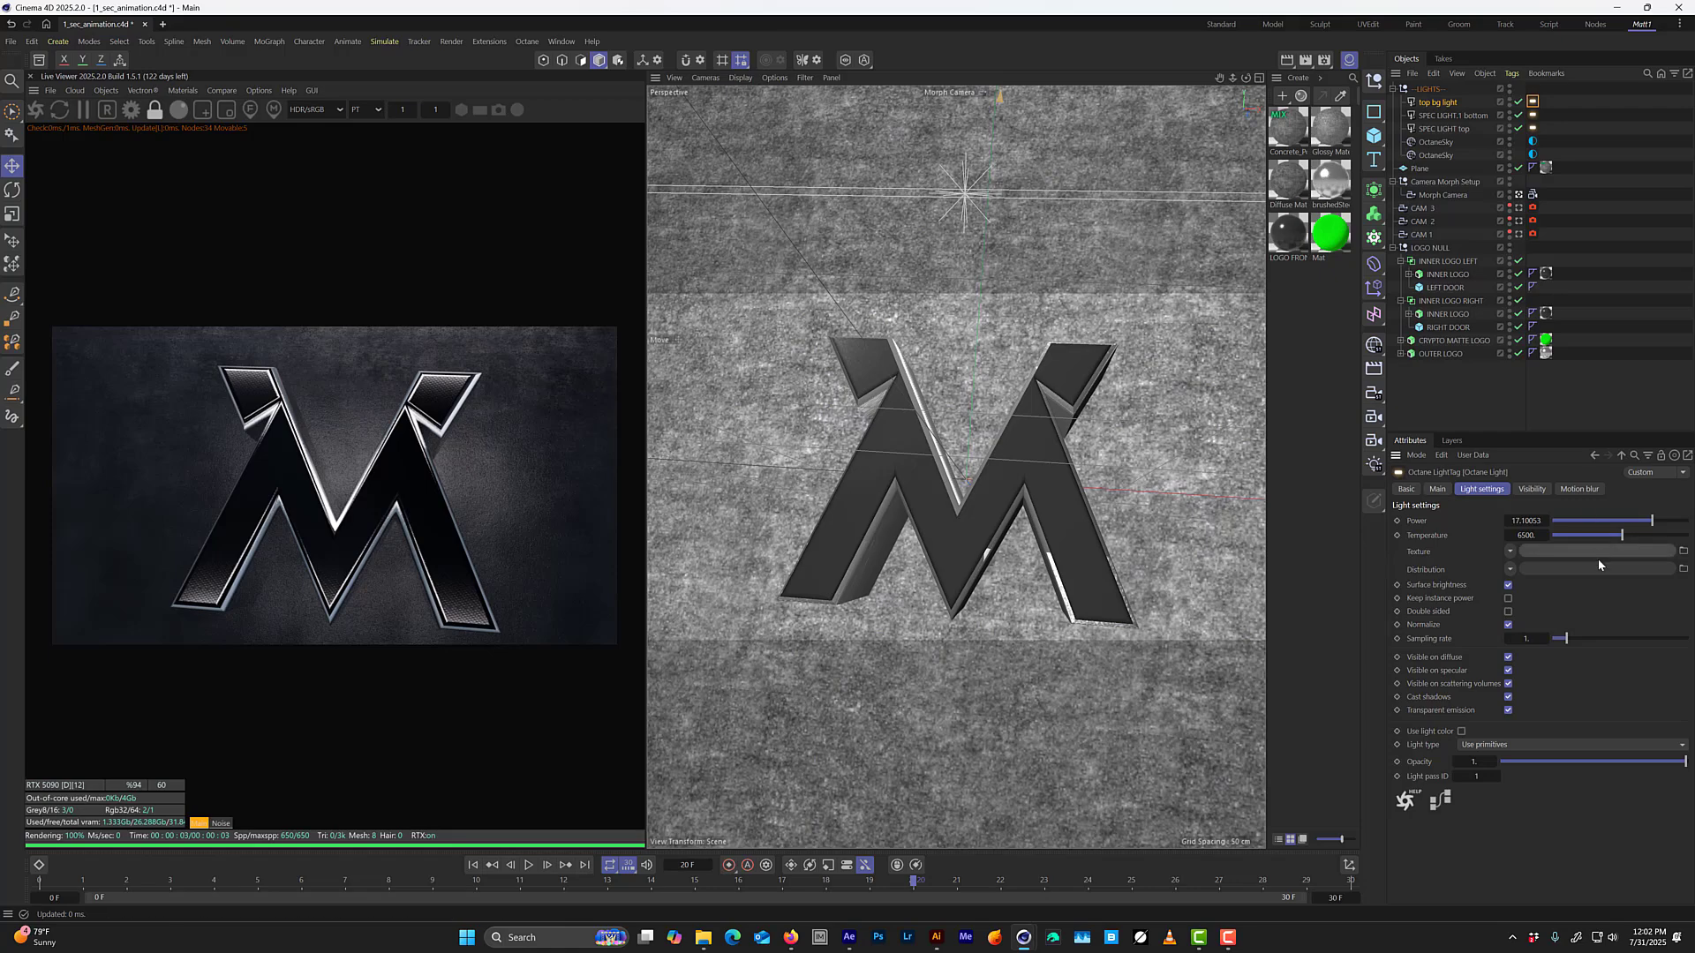
drag(1623, 535, 1669, 537)
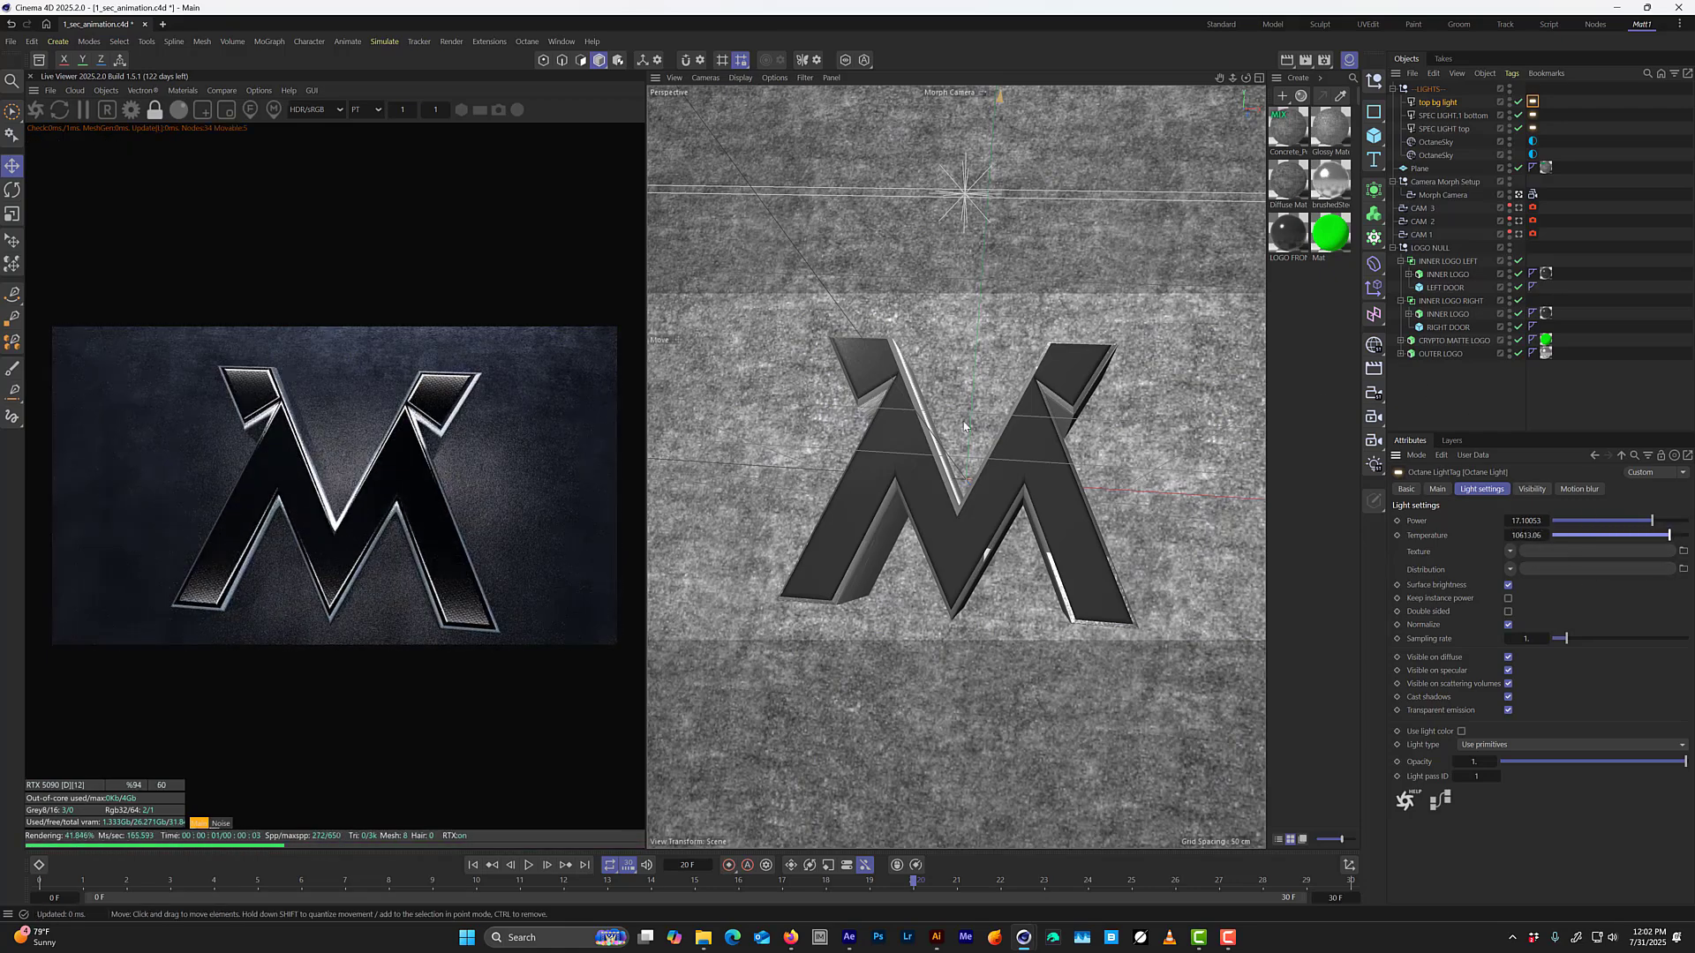
Rotate the top bg light in the Right view so that it tilts relative to the background wall.
key(F3)
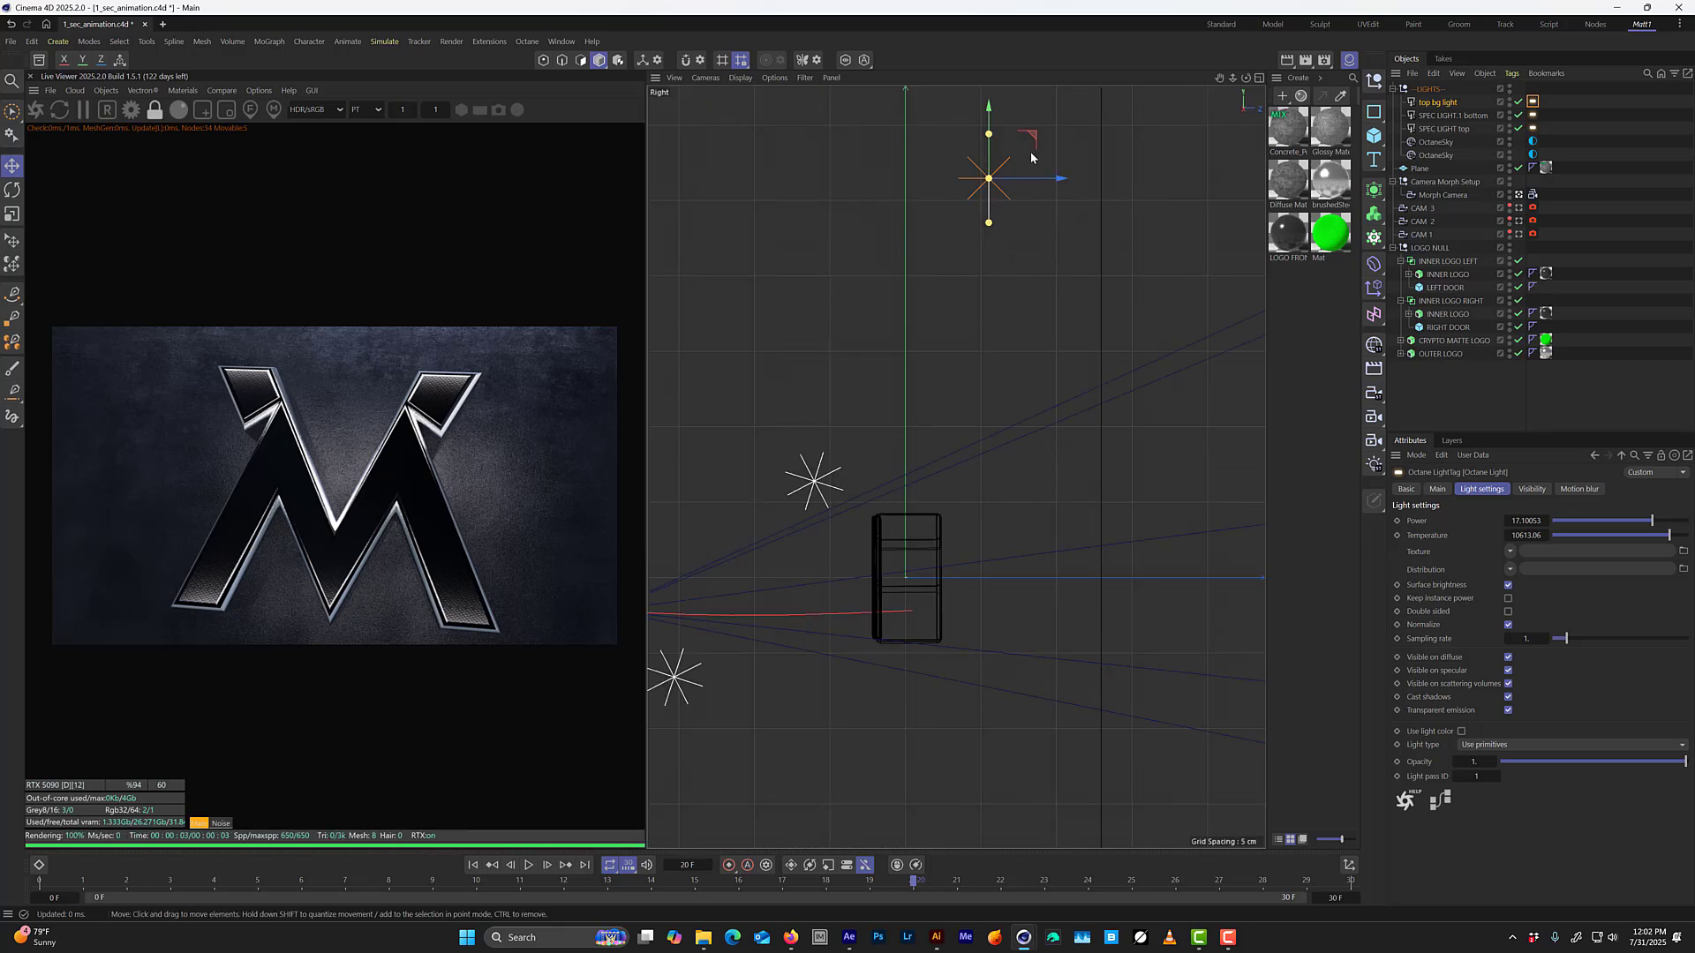
key(r)
drag(1016, 148, 973, 320)
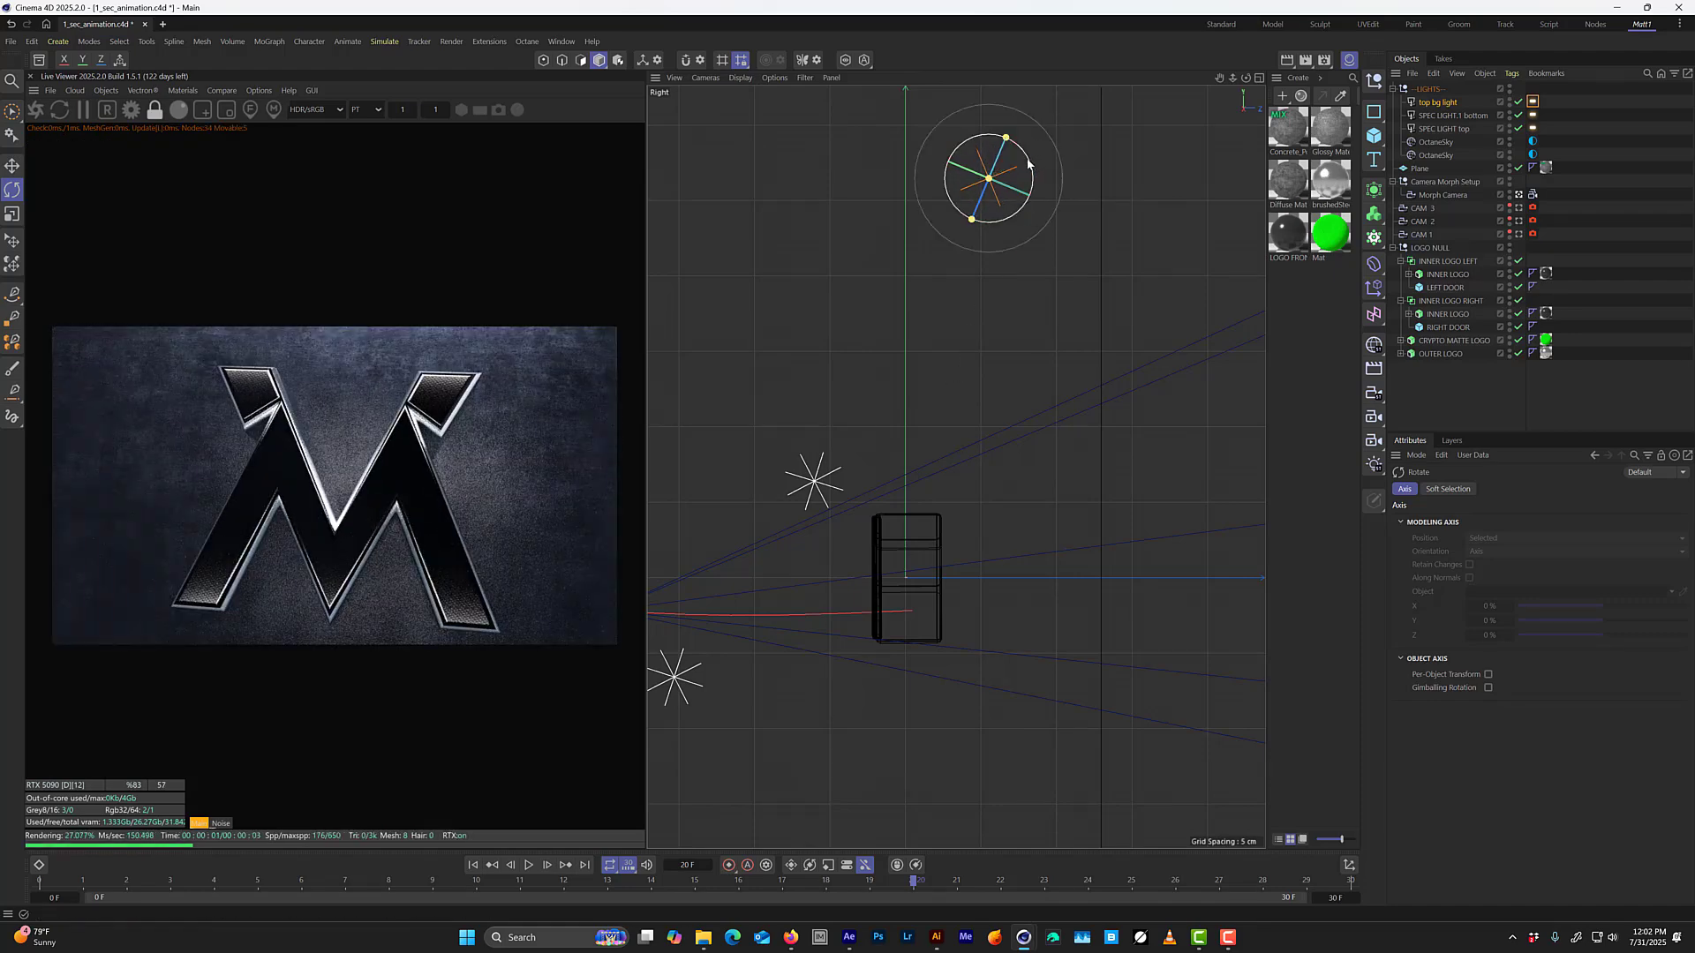
drag(1029, 161, 1030, 162)
Duplicate the top bg light straight down along the world vertical axis to a position below the logo.
key(e)
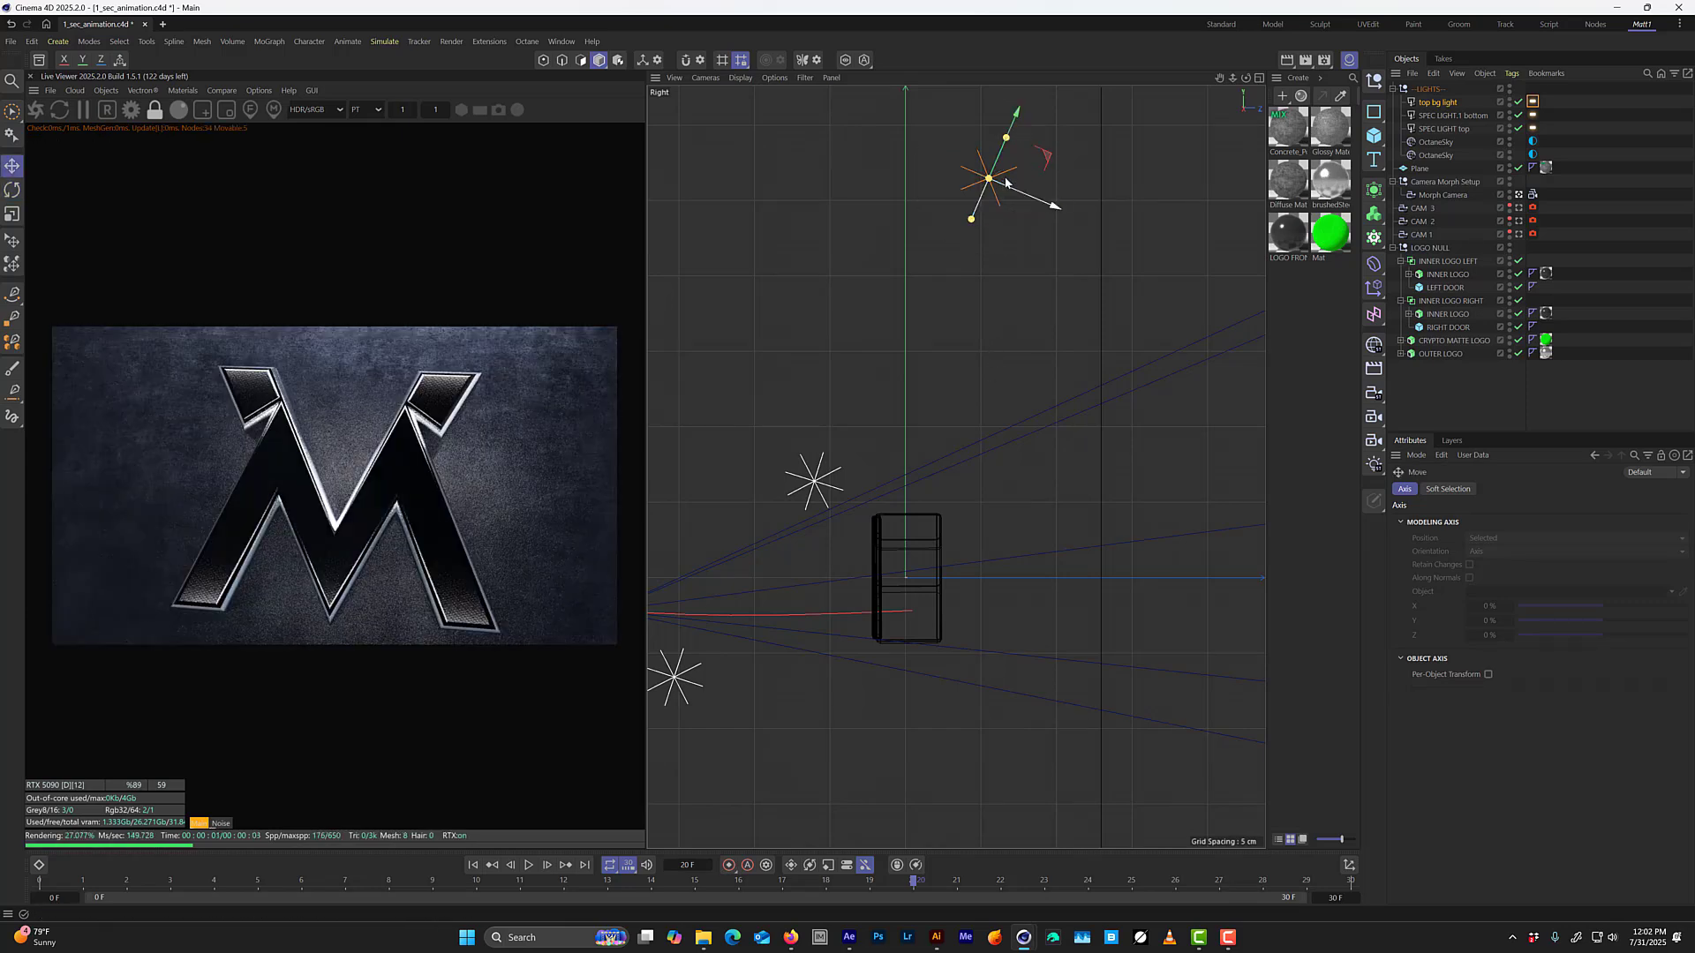
key(w)
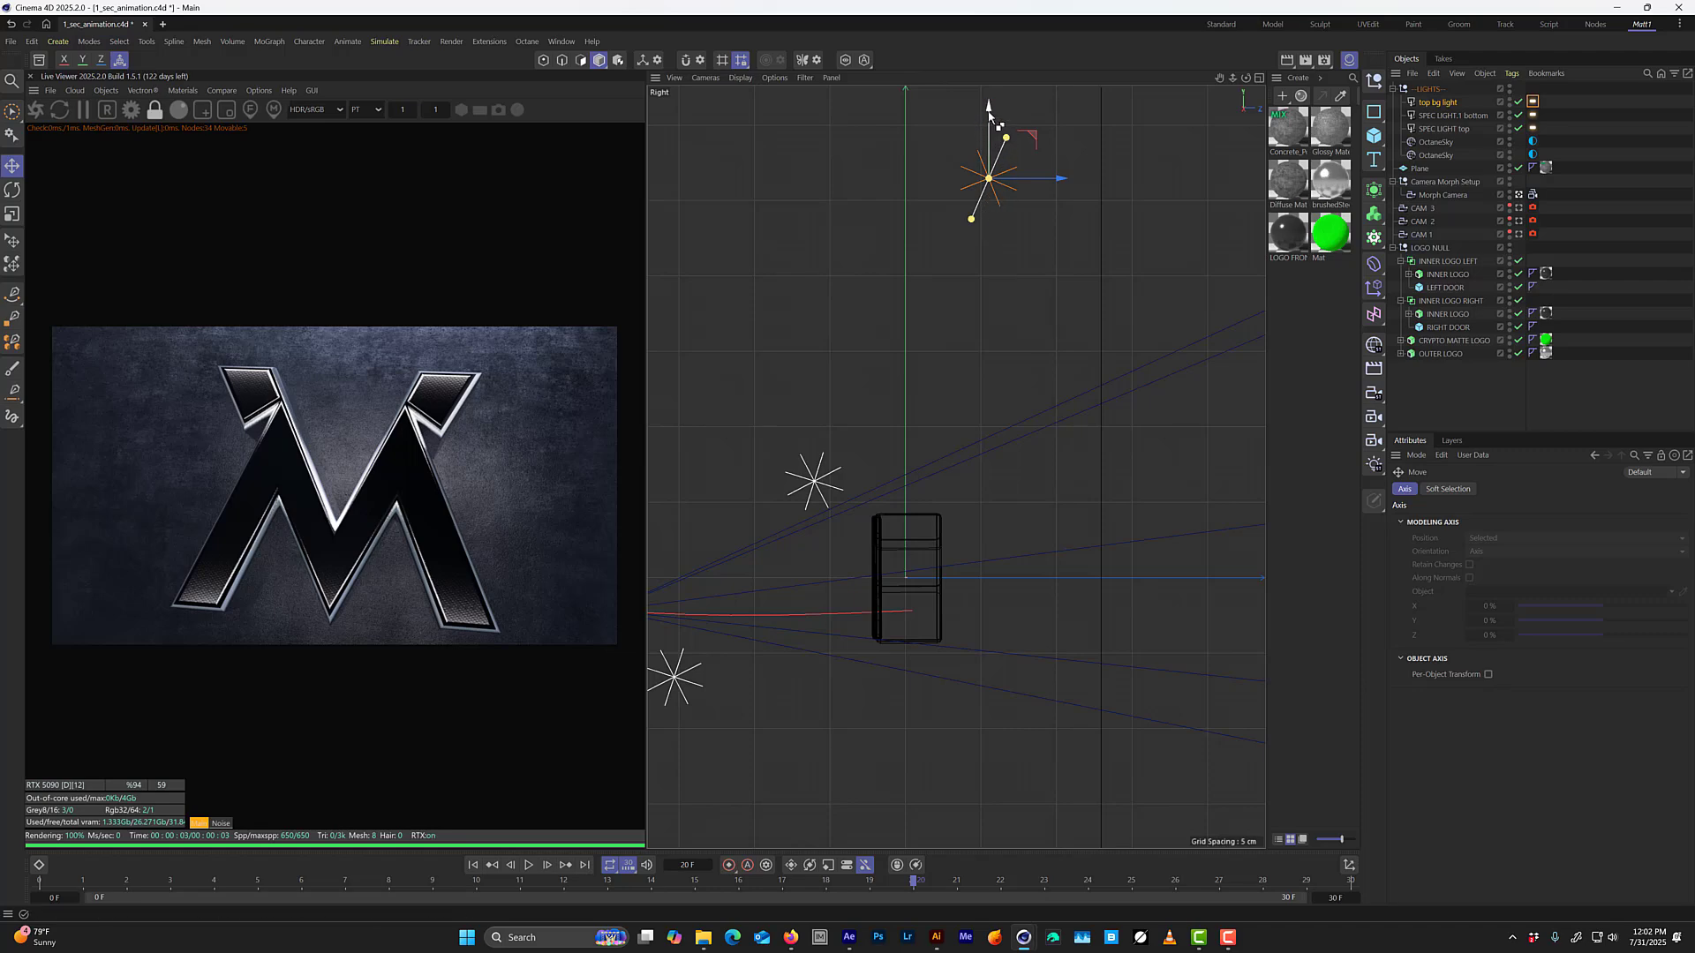
drag(989, 106, 1052, 769)
alt+middle_drag(1015, 644, 997, 508)
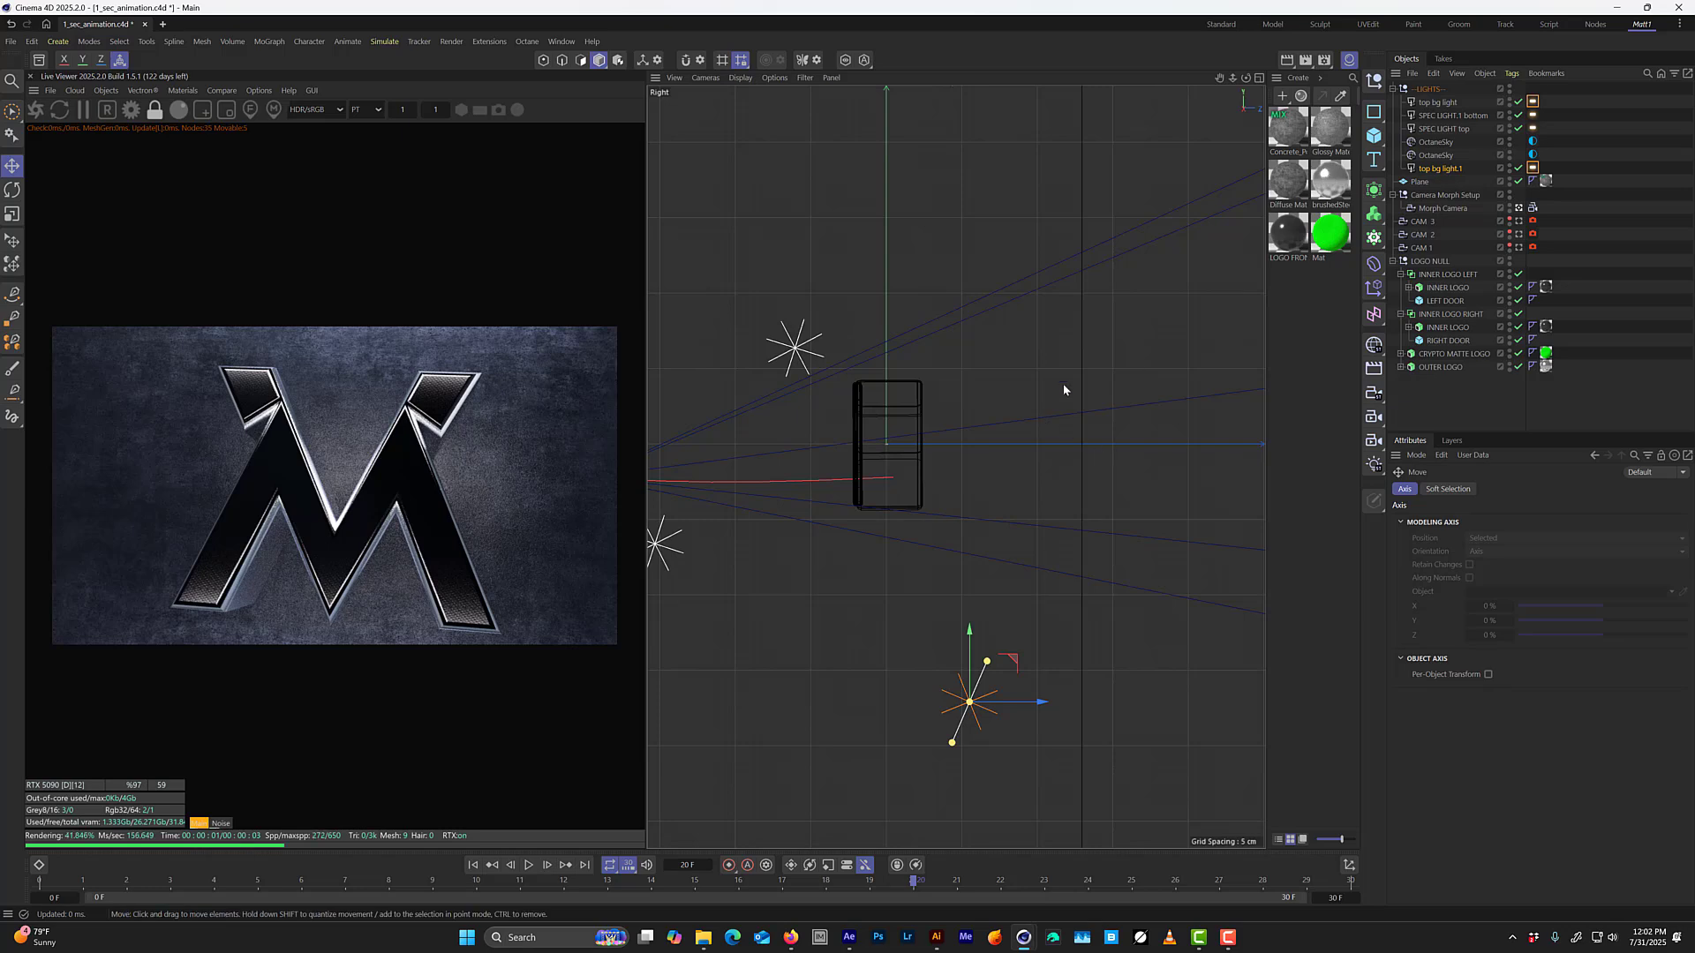
Rename the duplicated light "bottom bg light.1" and place it directly under the top bg light in the LIGHTS group.
click(1532, 103)
click(1441, 169)
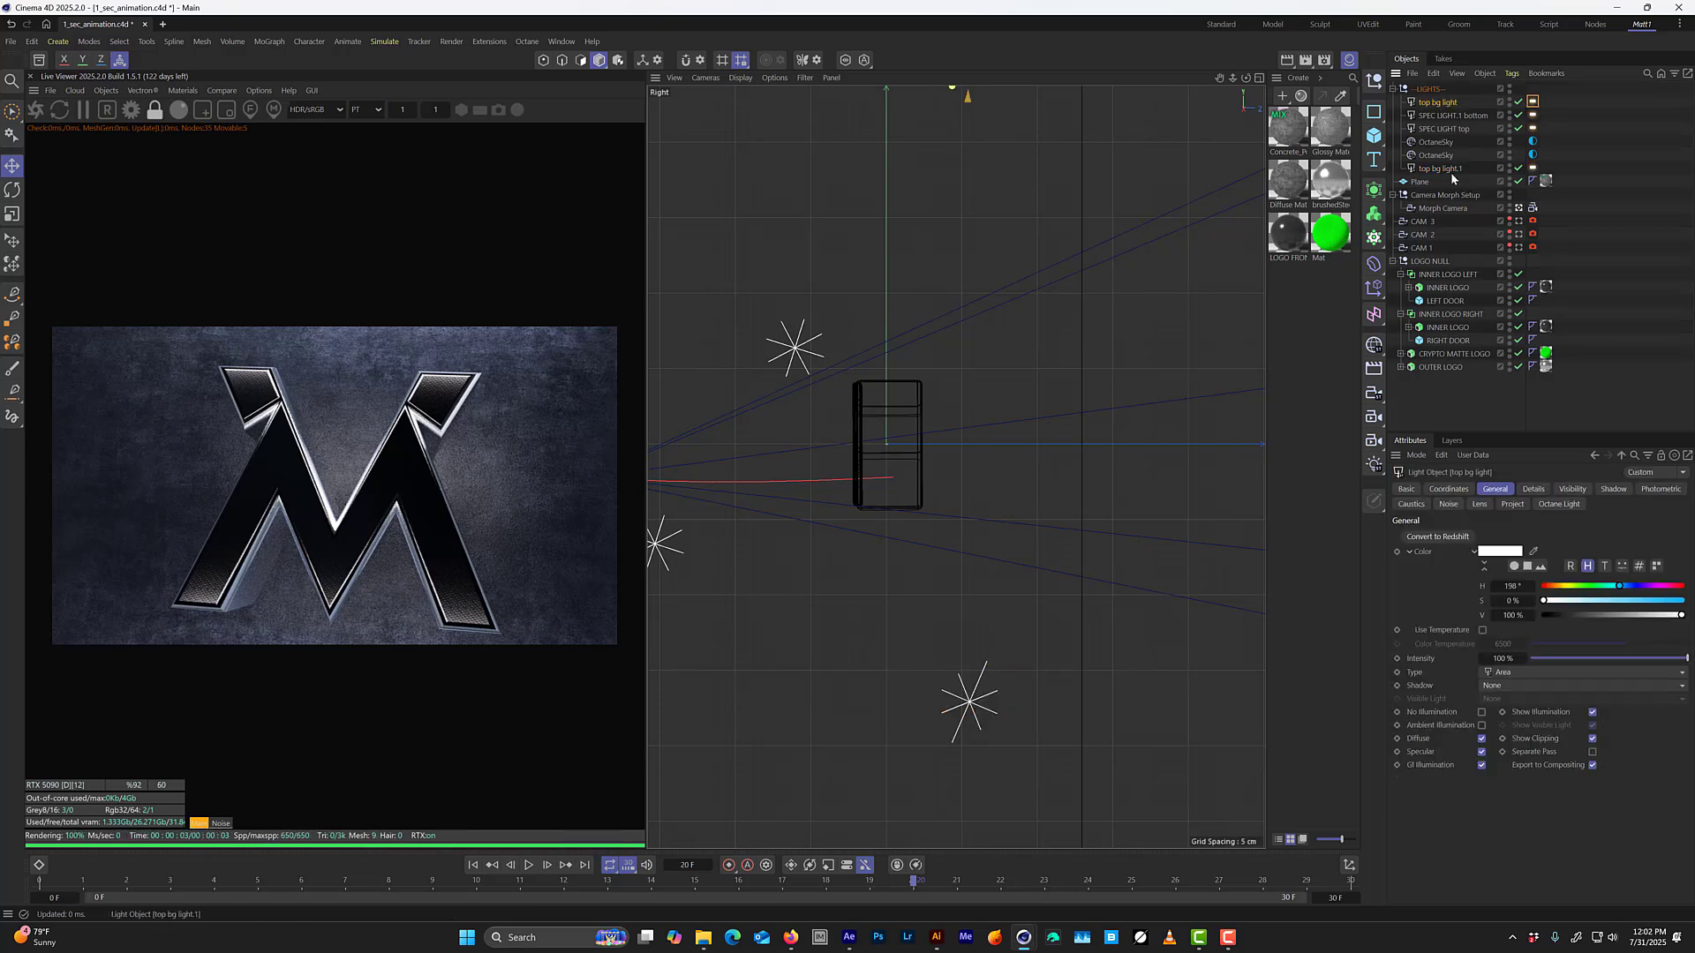
double_click(1441, 168)
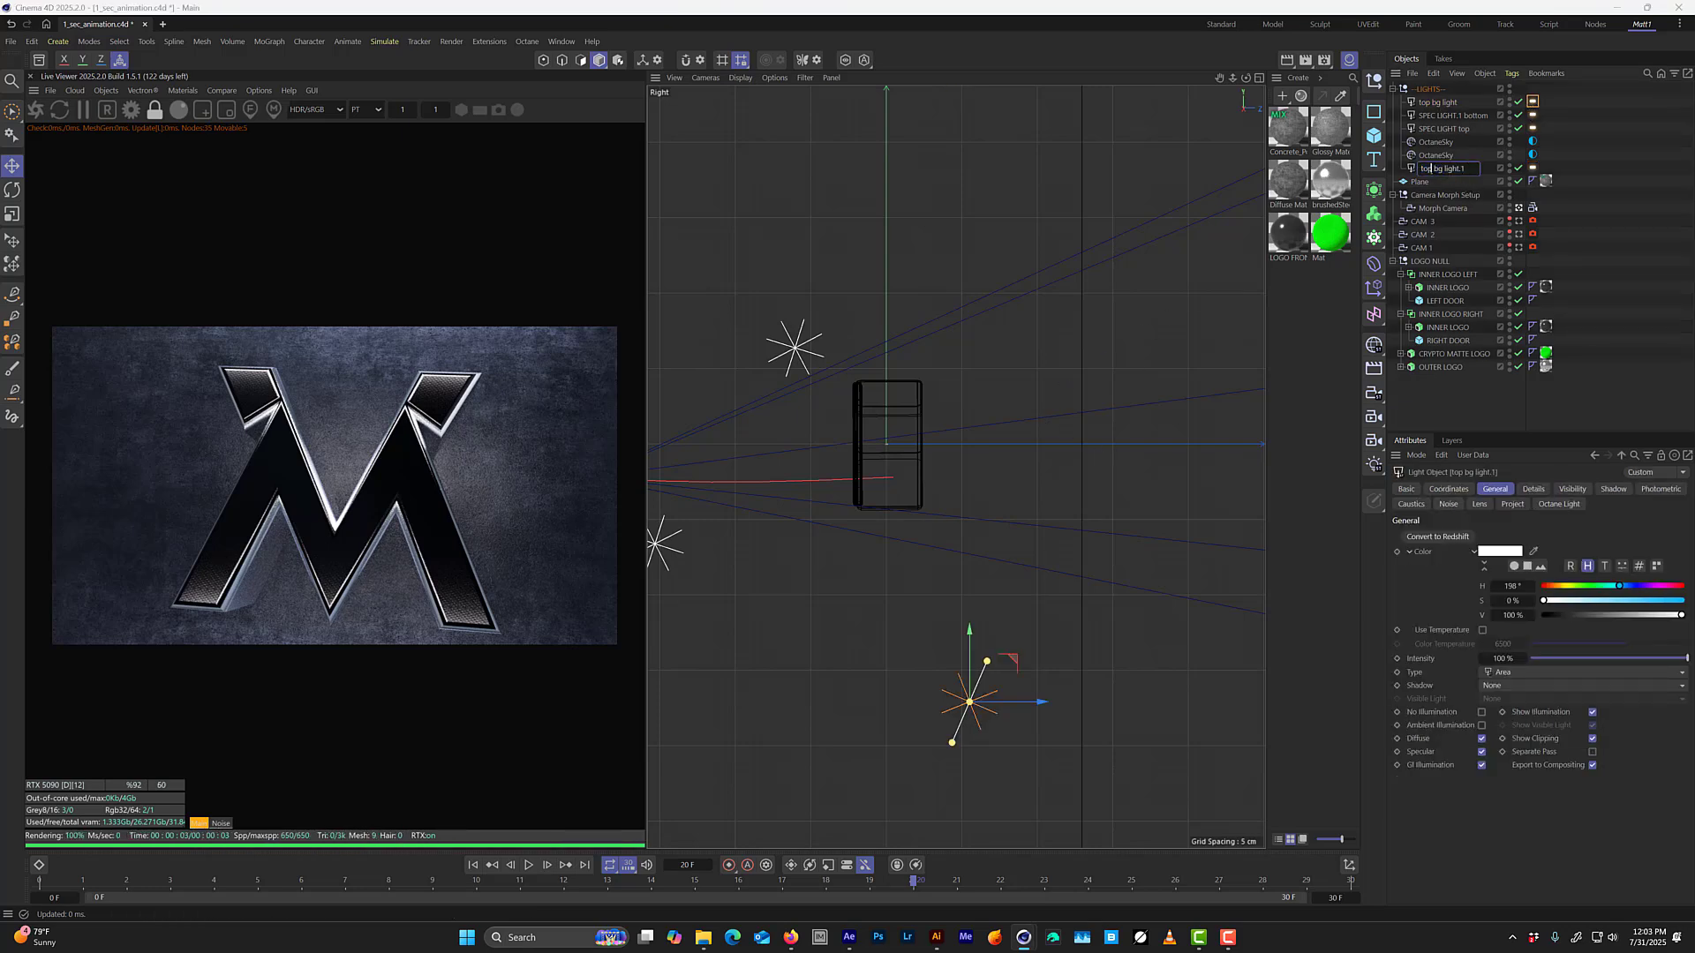
text(bottom bg light.1)
key(Return)
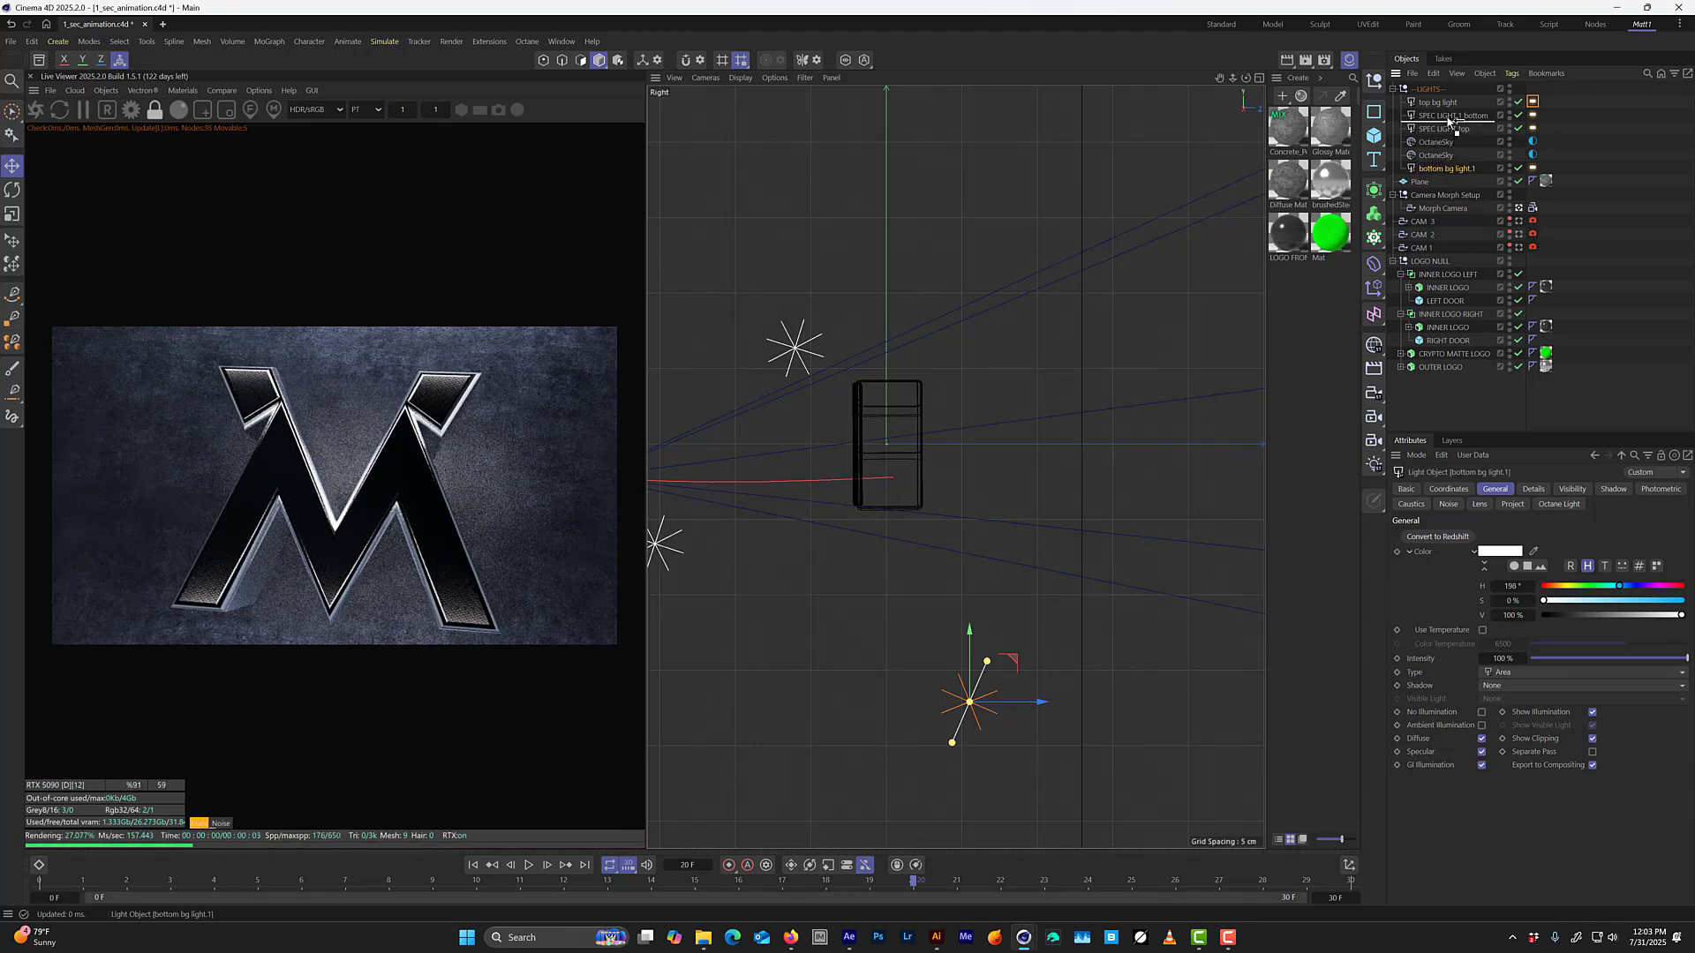
drag(1458, 108, 1458, 109)
Set bottom bg light.1 to a temperature of about 2176 and a power of about 3.87, and save the project.
click(1533, 115)
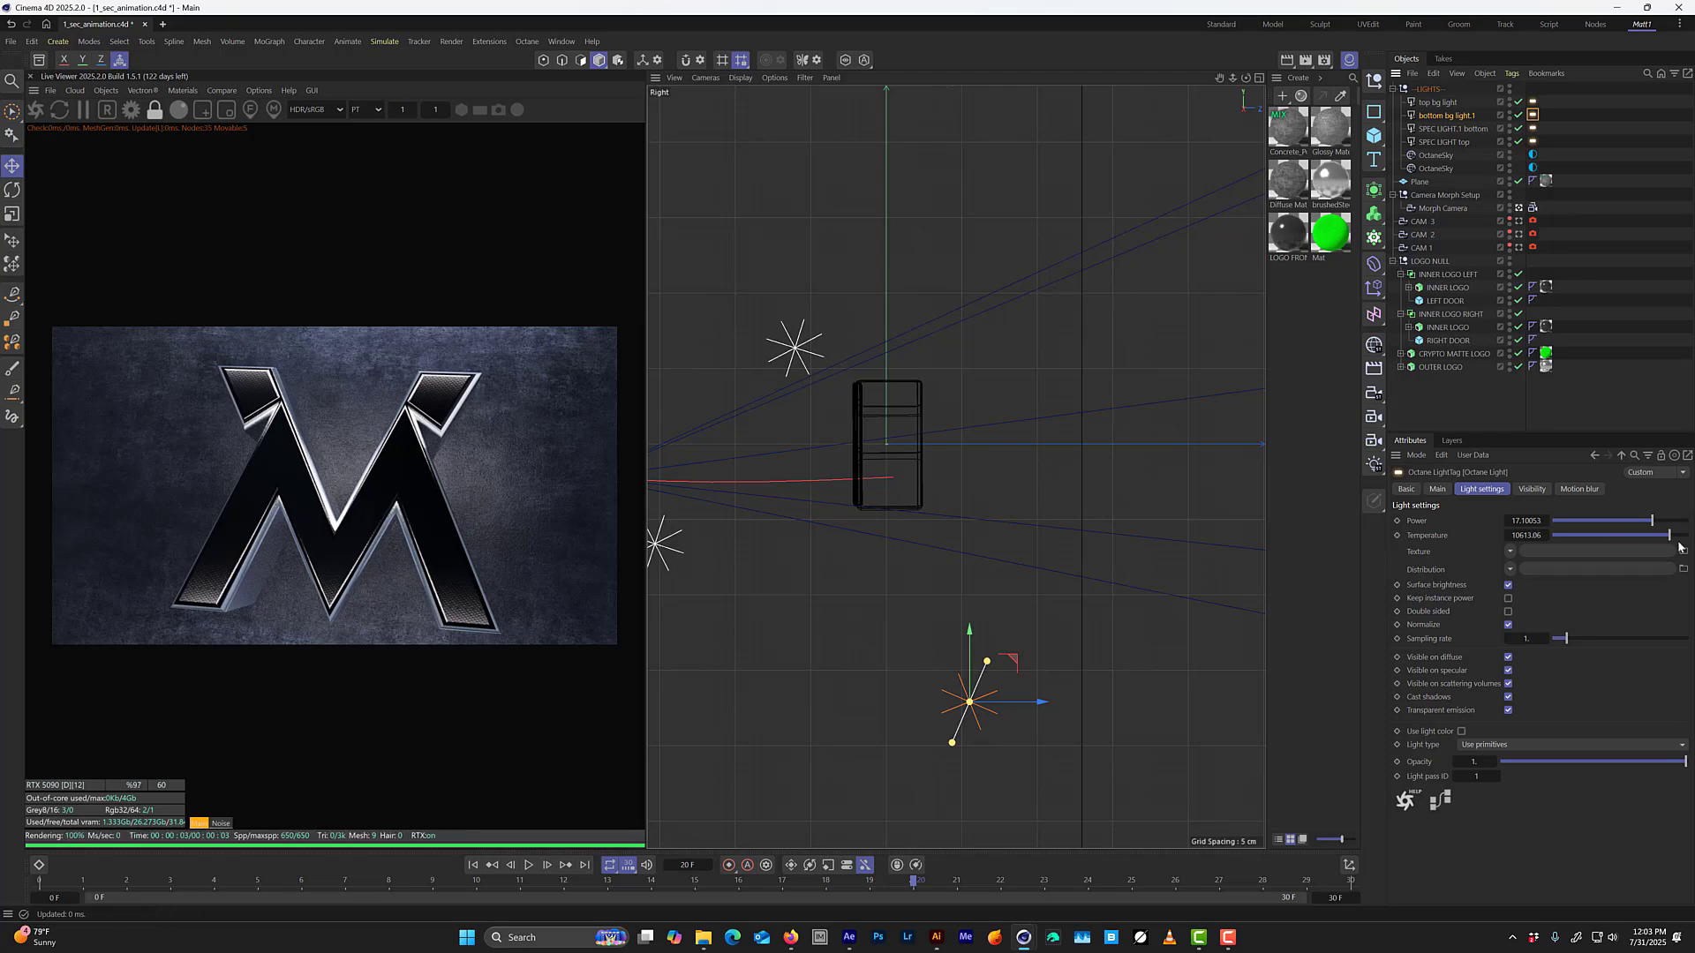
mouse_move(1669, 535)
mouse_down()
mouse_move(1572, 536)
mouse_move(1639, 521)
mouse_up()
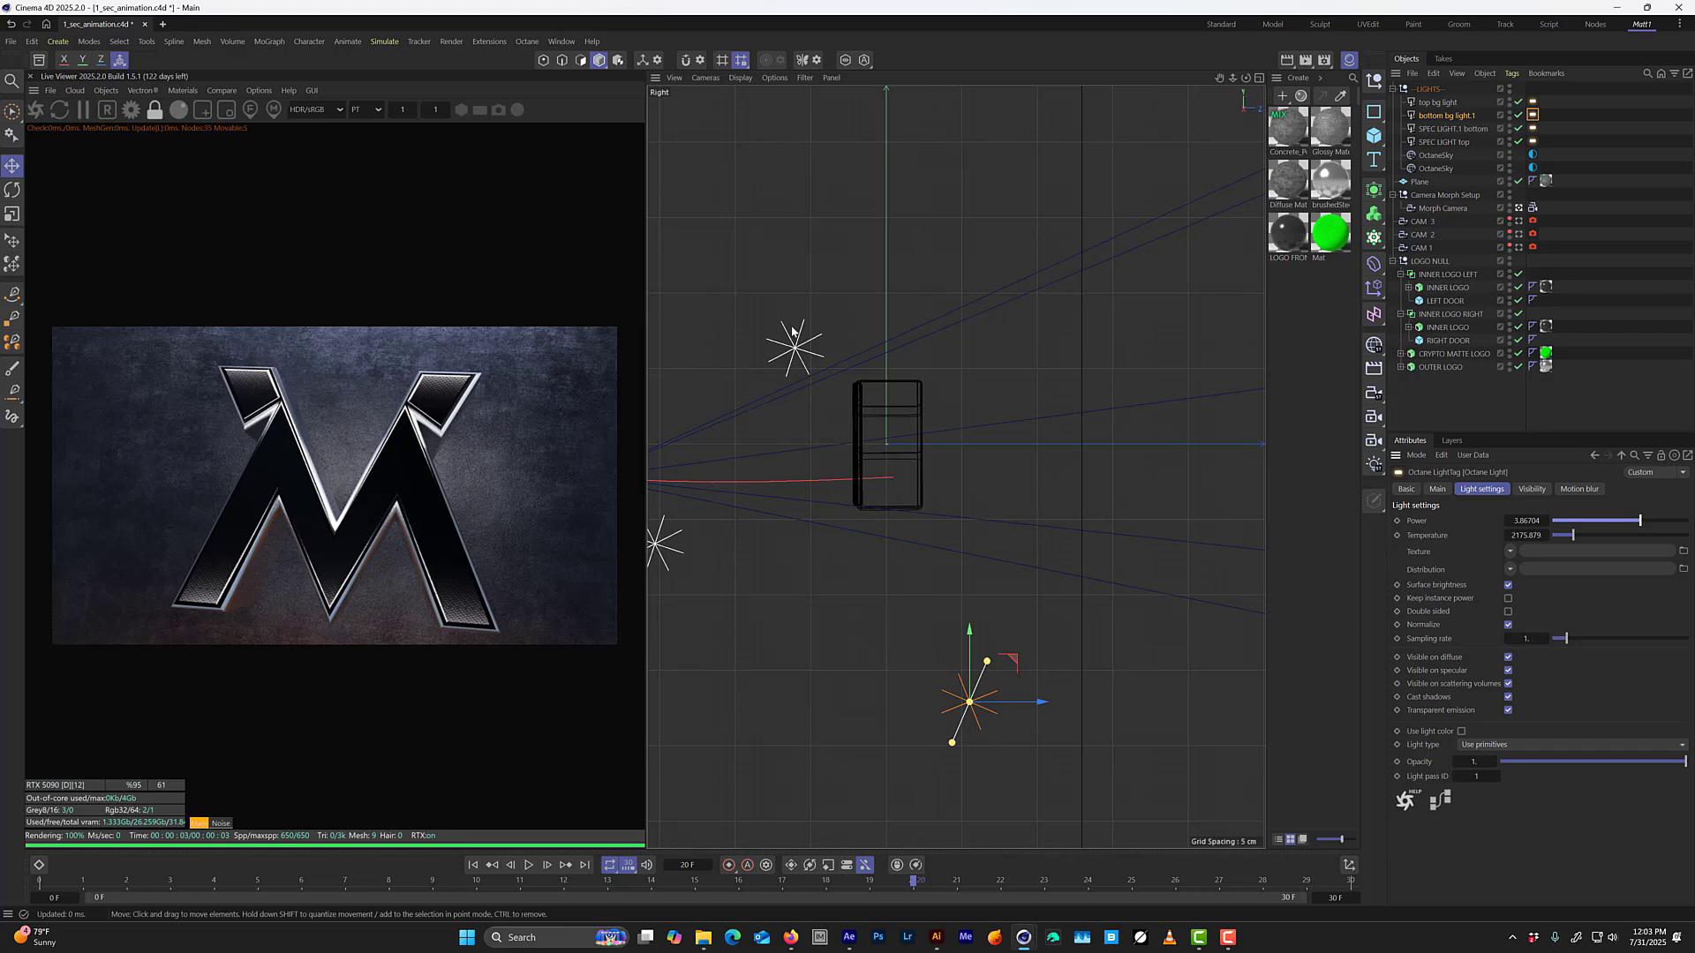
key(ctrl+s)
key(F1)
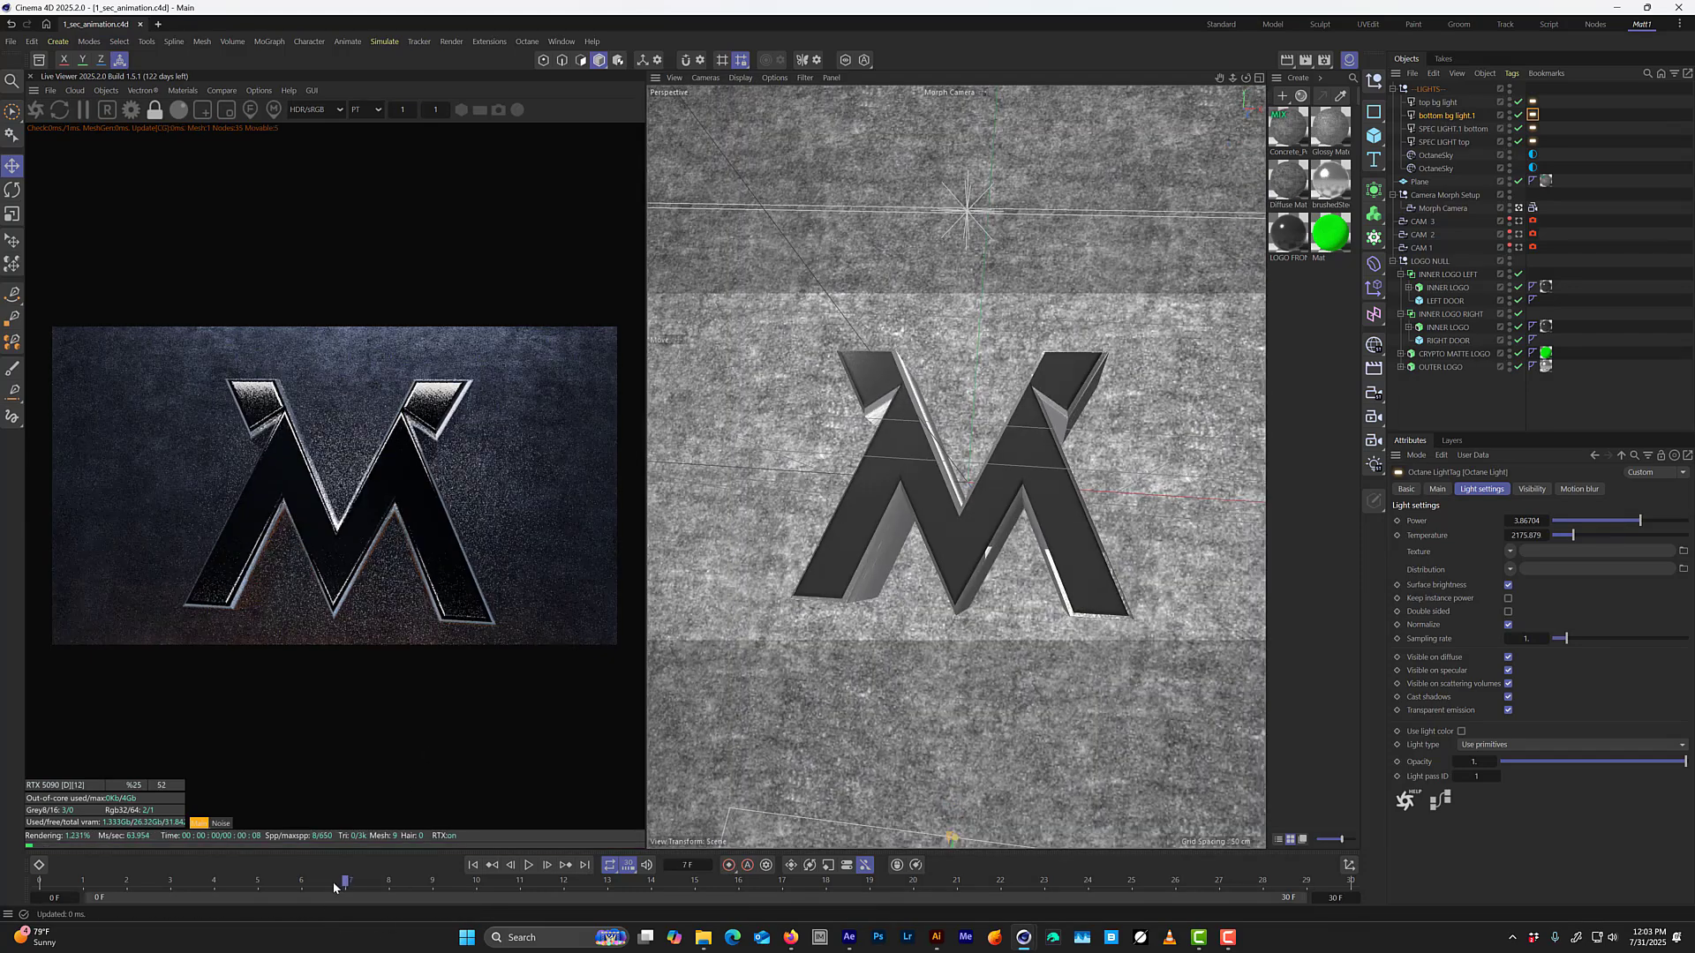
Scrub the animation to frame 28 to check the opening between the doors, select CRYPTO MATTE LOGO, and save the project.
click(170, 880)
drag(144, 876, 1264, 611)
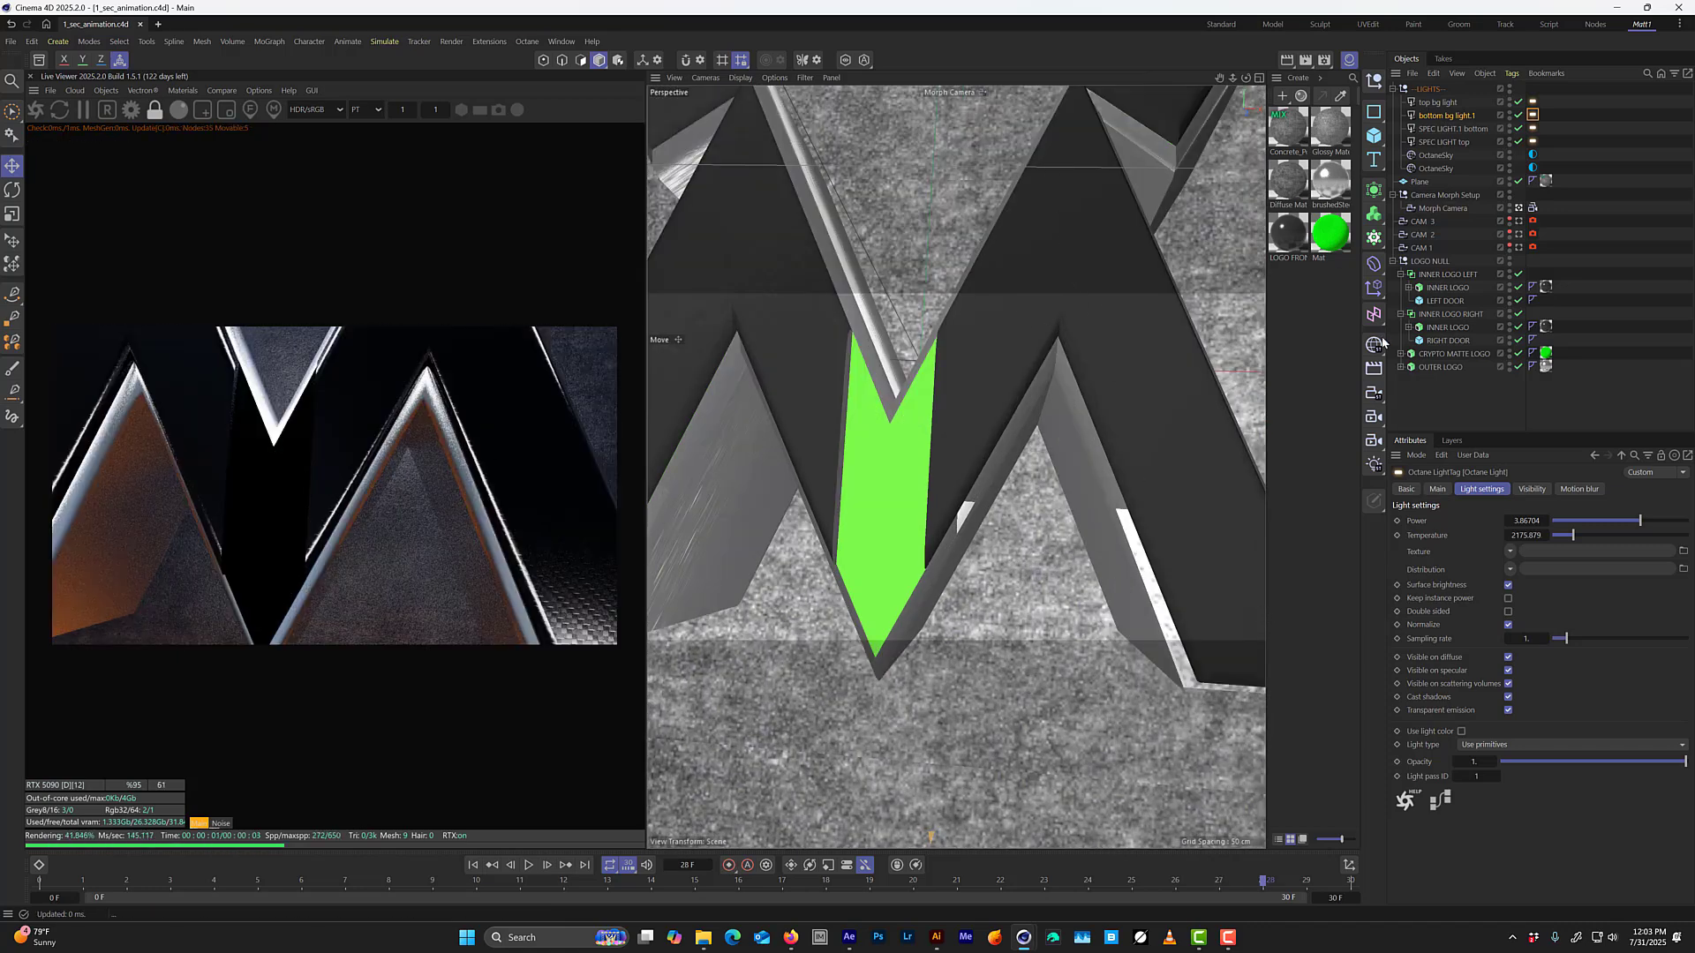
click(1458, 354)
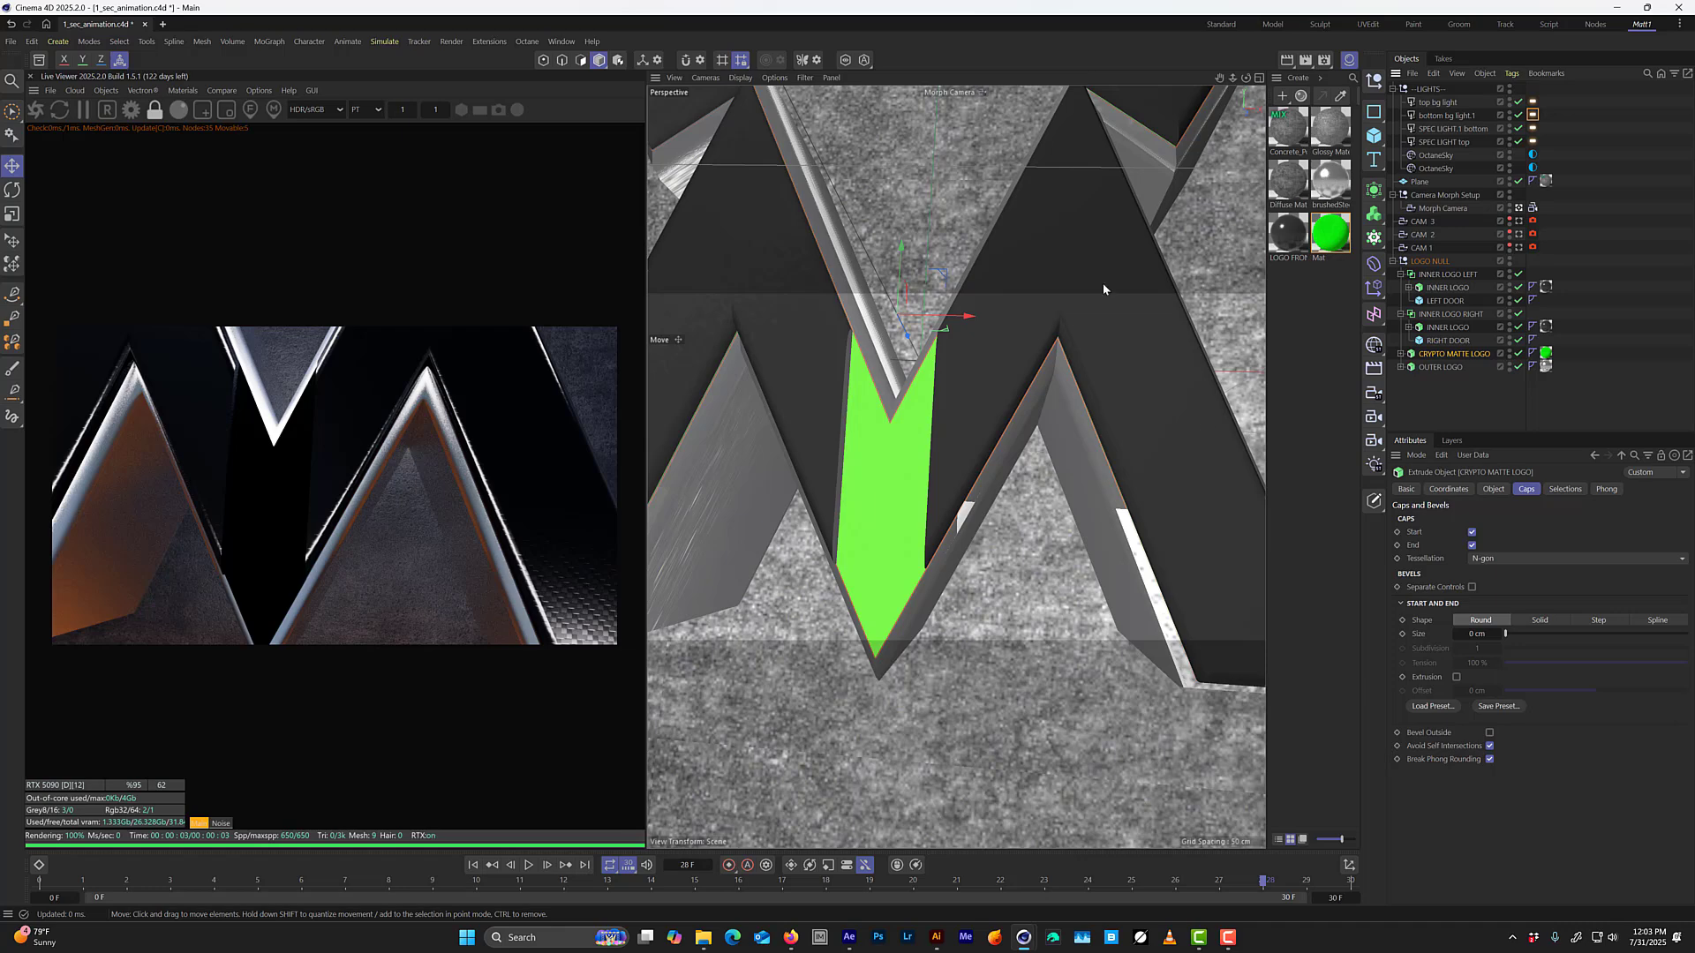
key(ctrl+s)
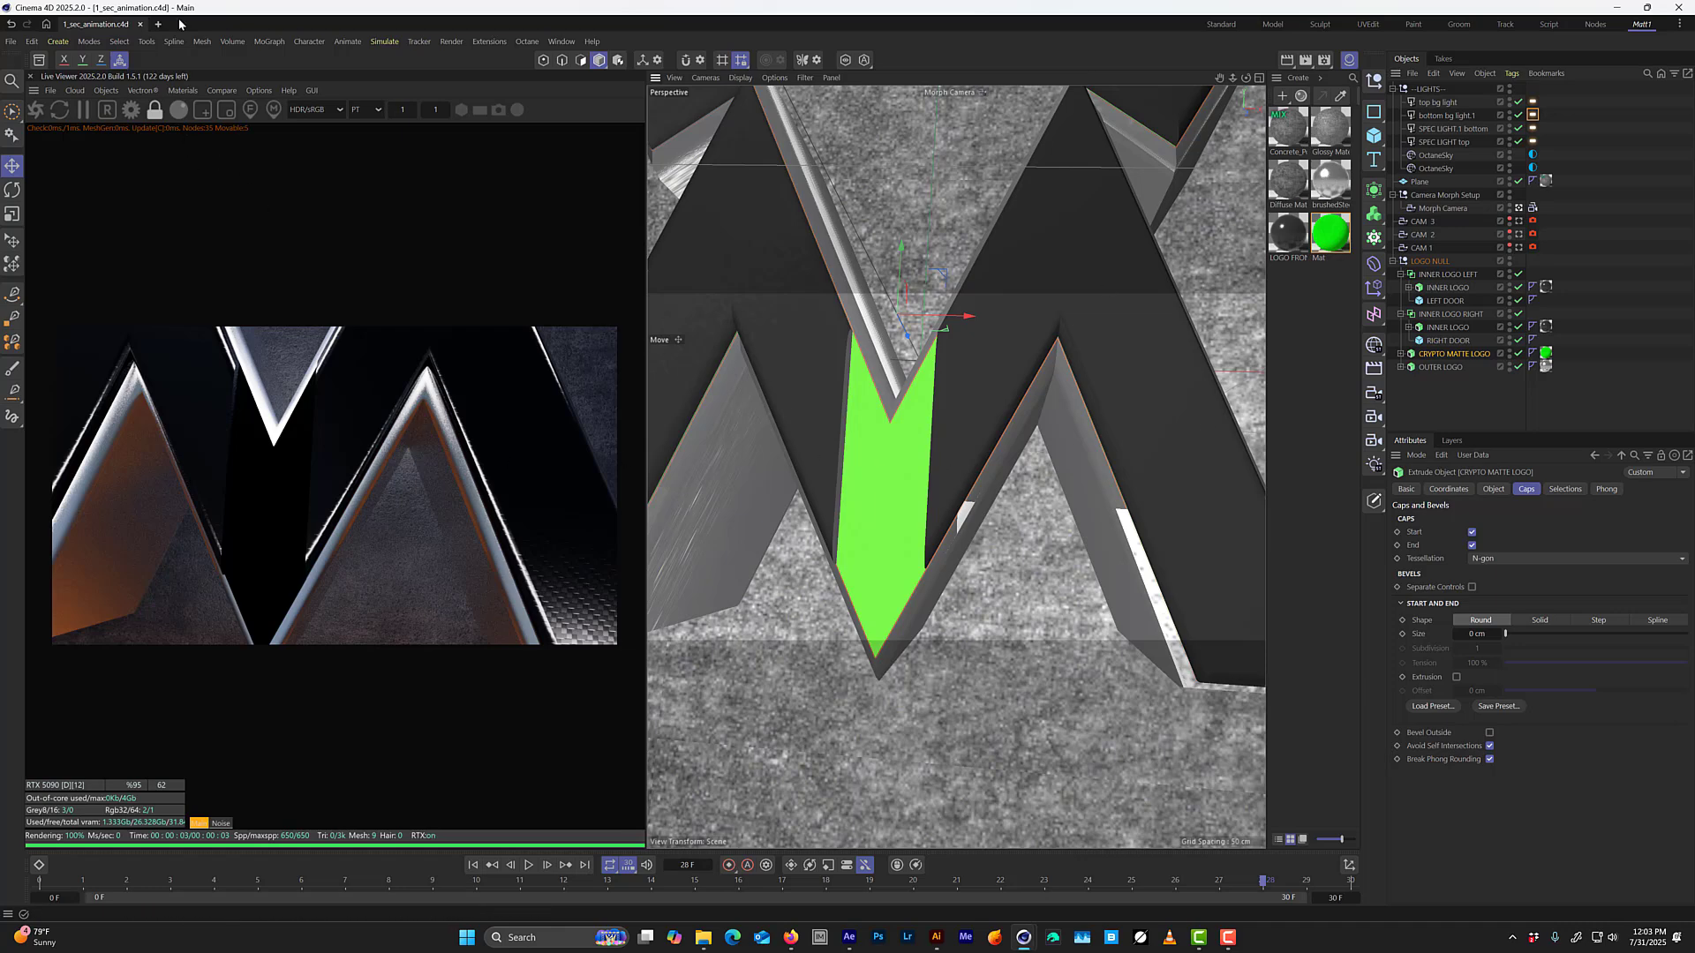
Add an Octane area light and move it in front of the logo in the Right view to illuminate the door opening.
click(105, 90)
click(138, 222)
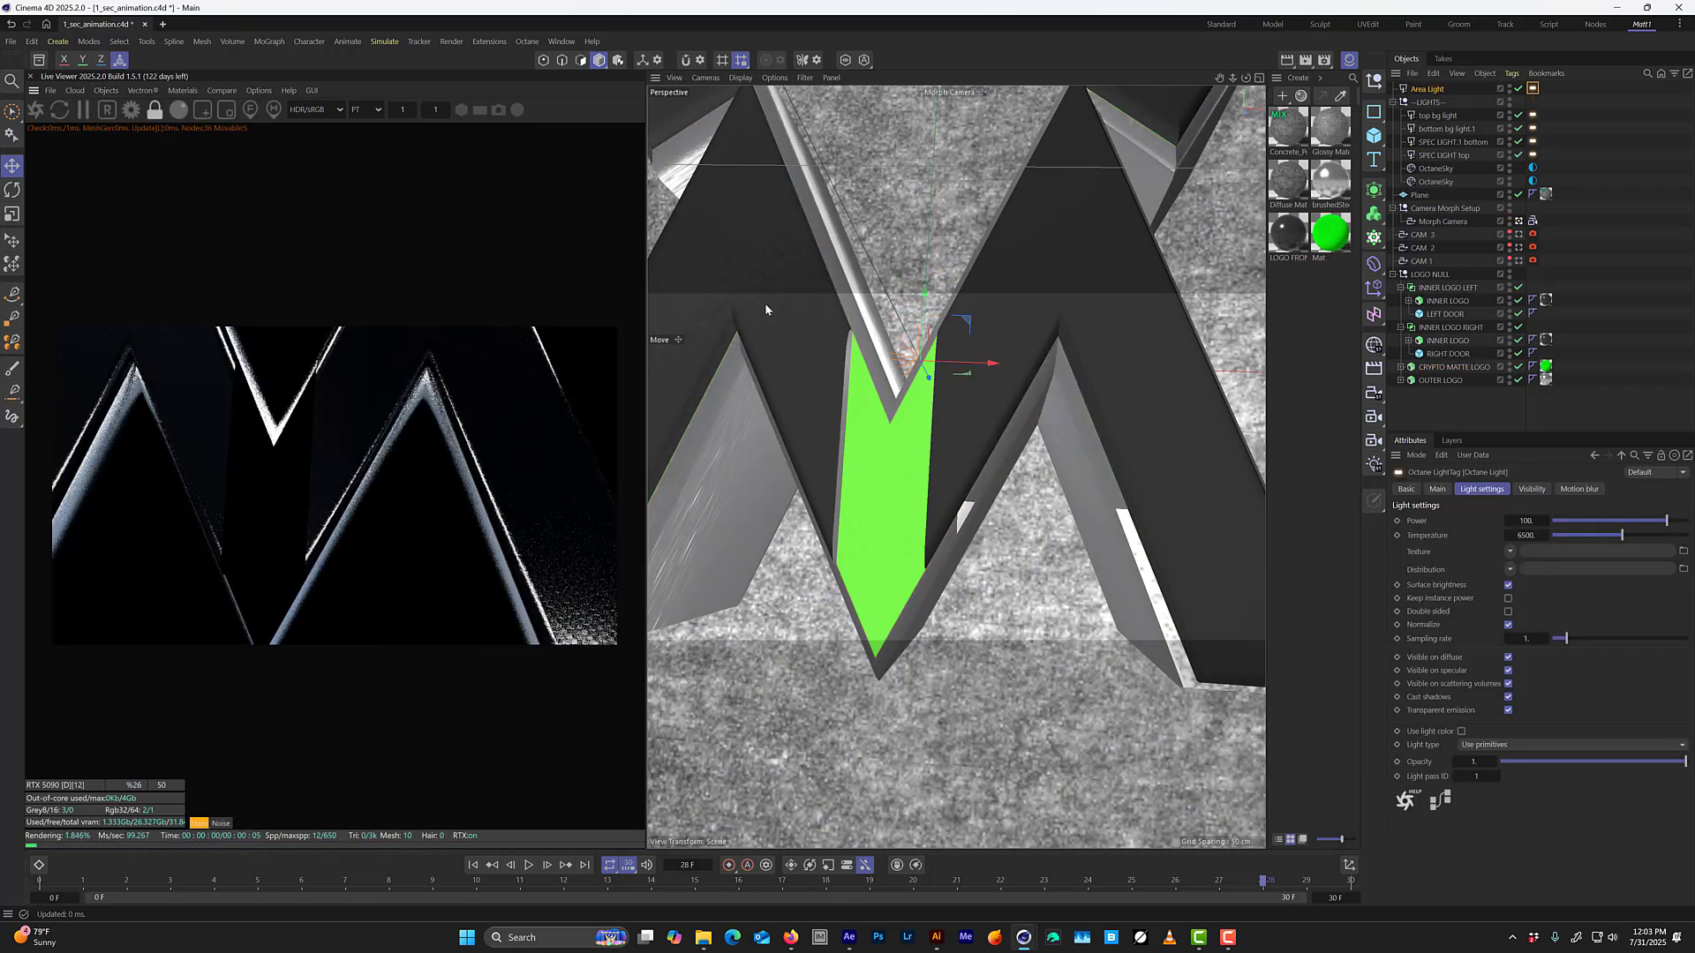
middle_click(764, 304)
scroll(807, 669, down, 5)
drag(806, 669, 680, 617)
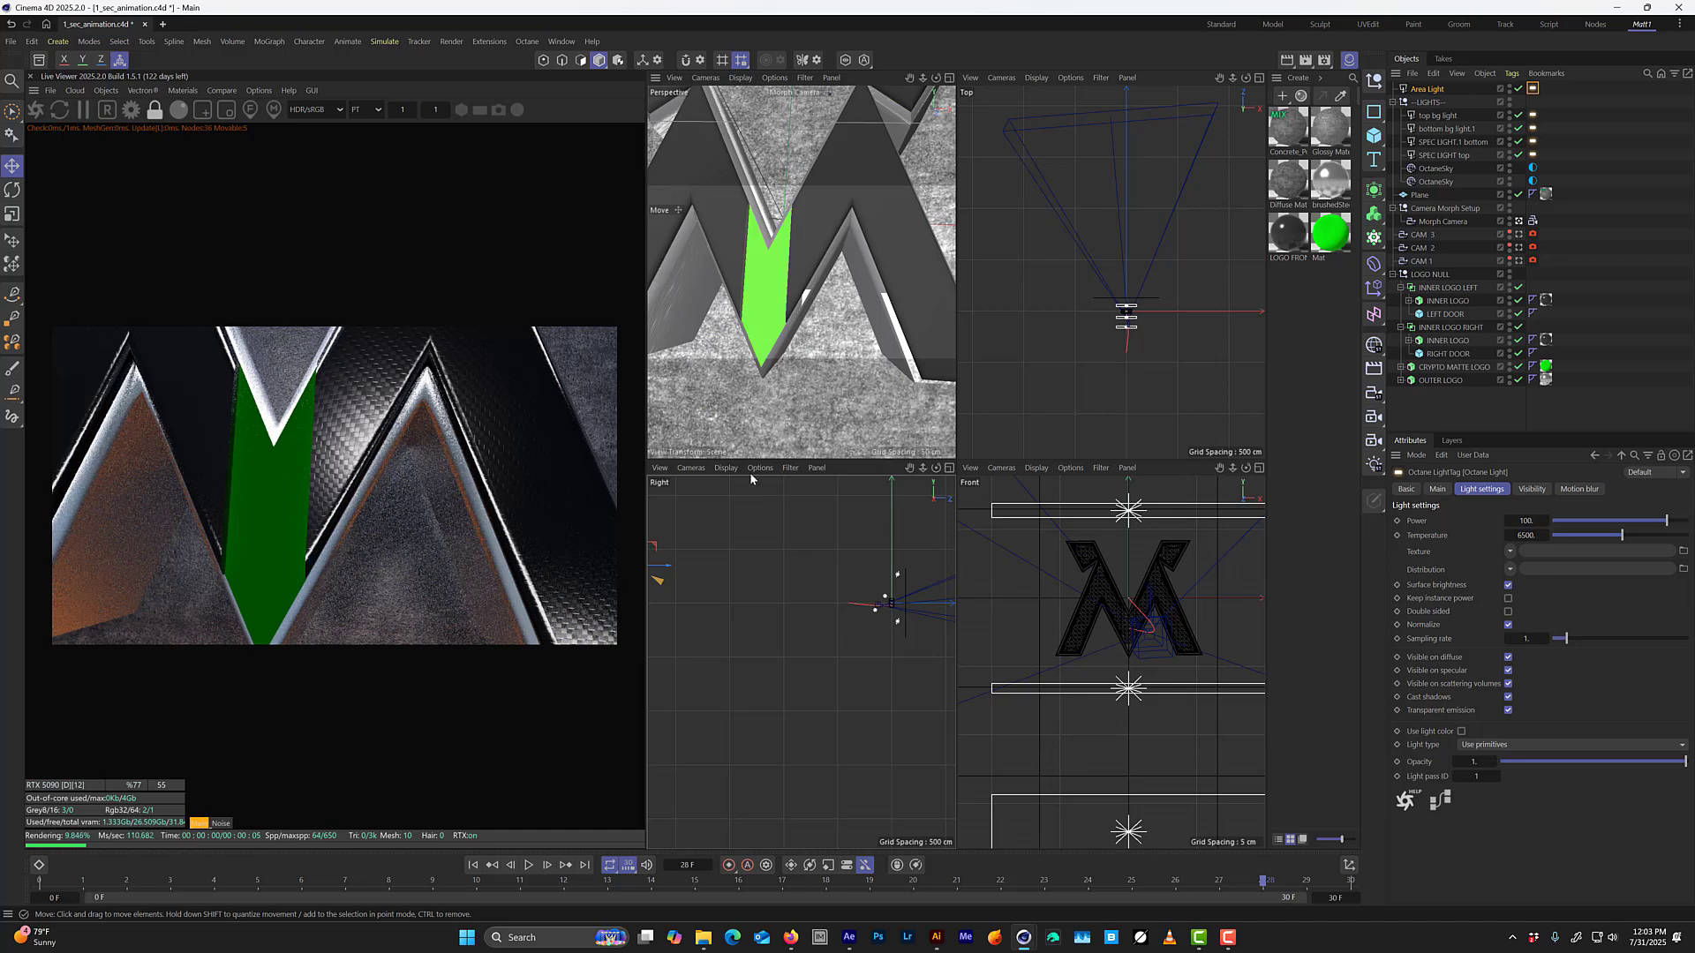
middle_click(754, 306)
scroll(900, 620, up, 3)
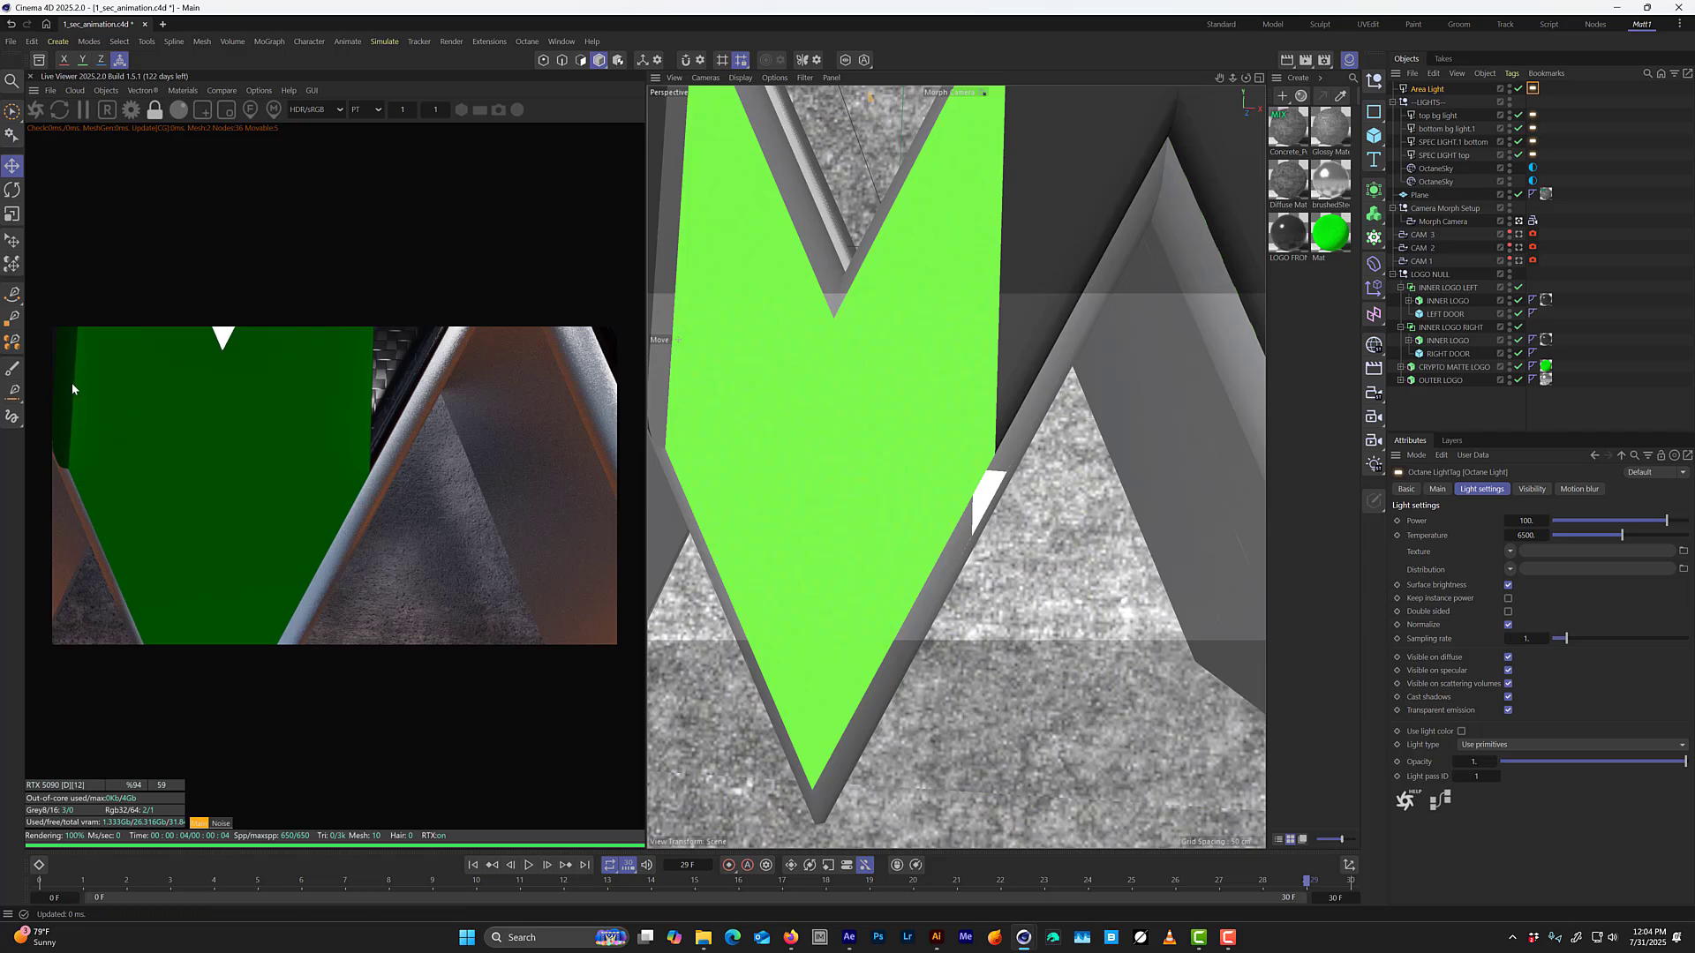
key(f)
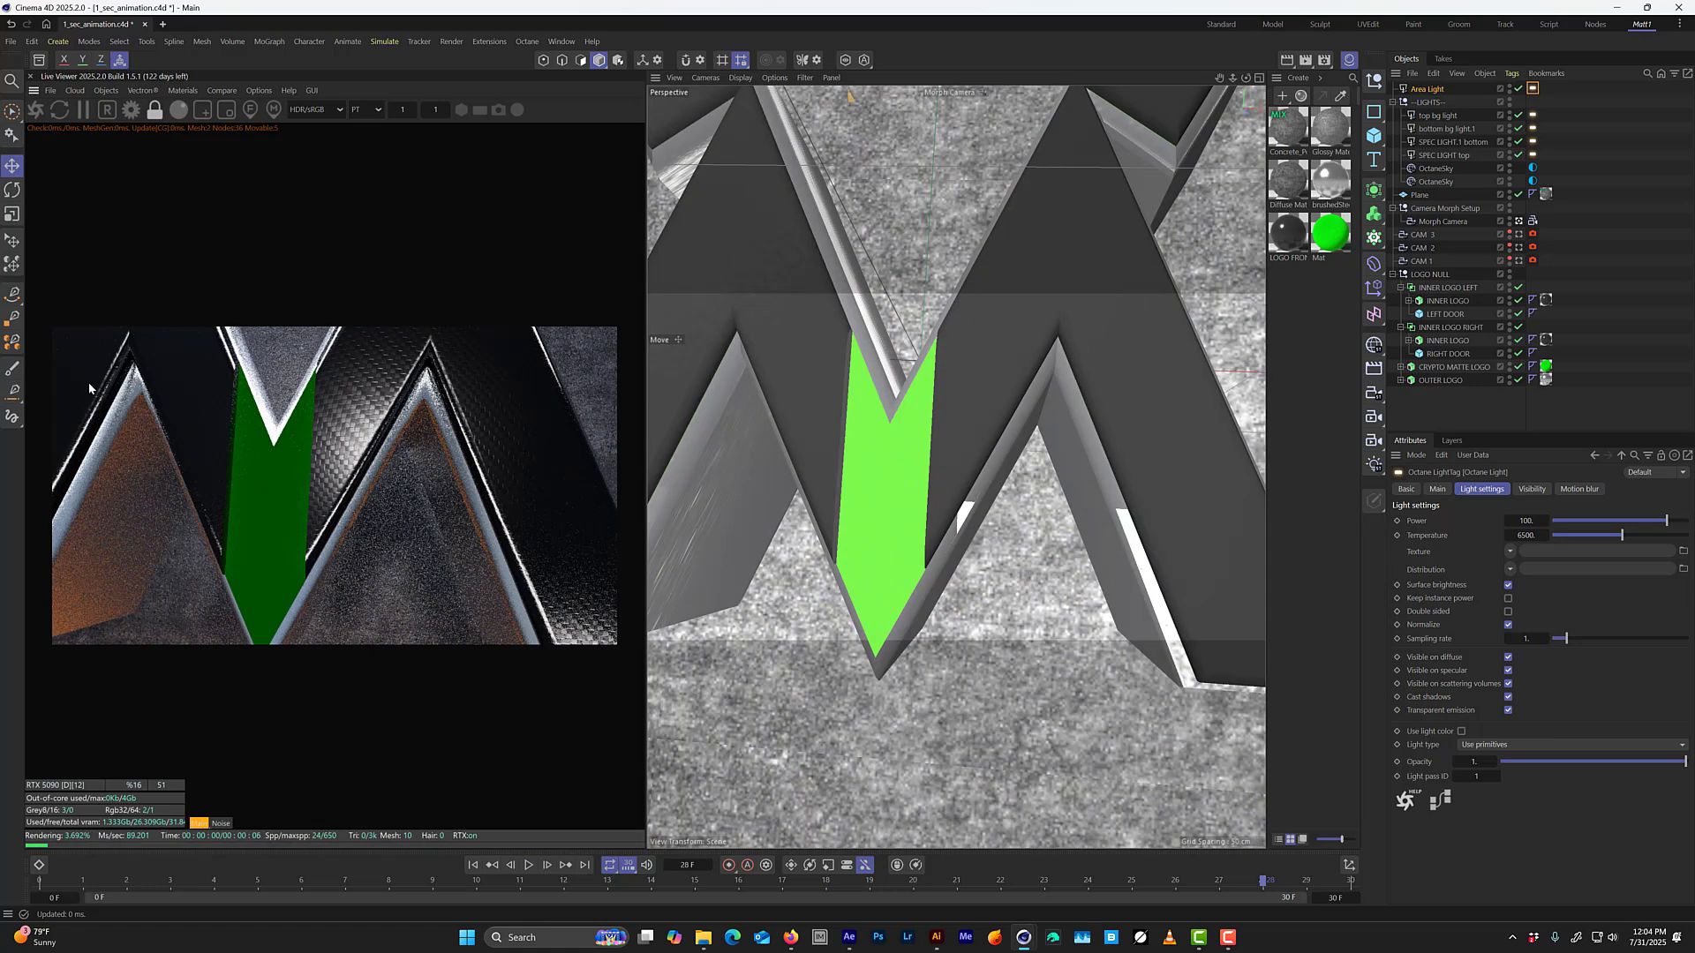
Copy the LOGO FRONT material from the left INNER LOGO onto LEFT DOOR and RIGHT DOOR, leaving a single material tag on each.
click(1461, 314)
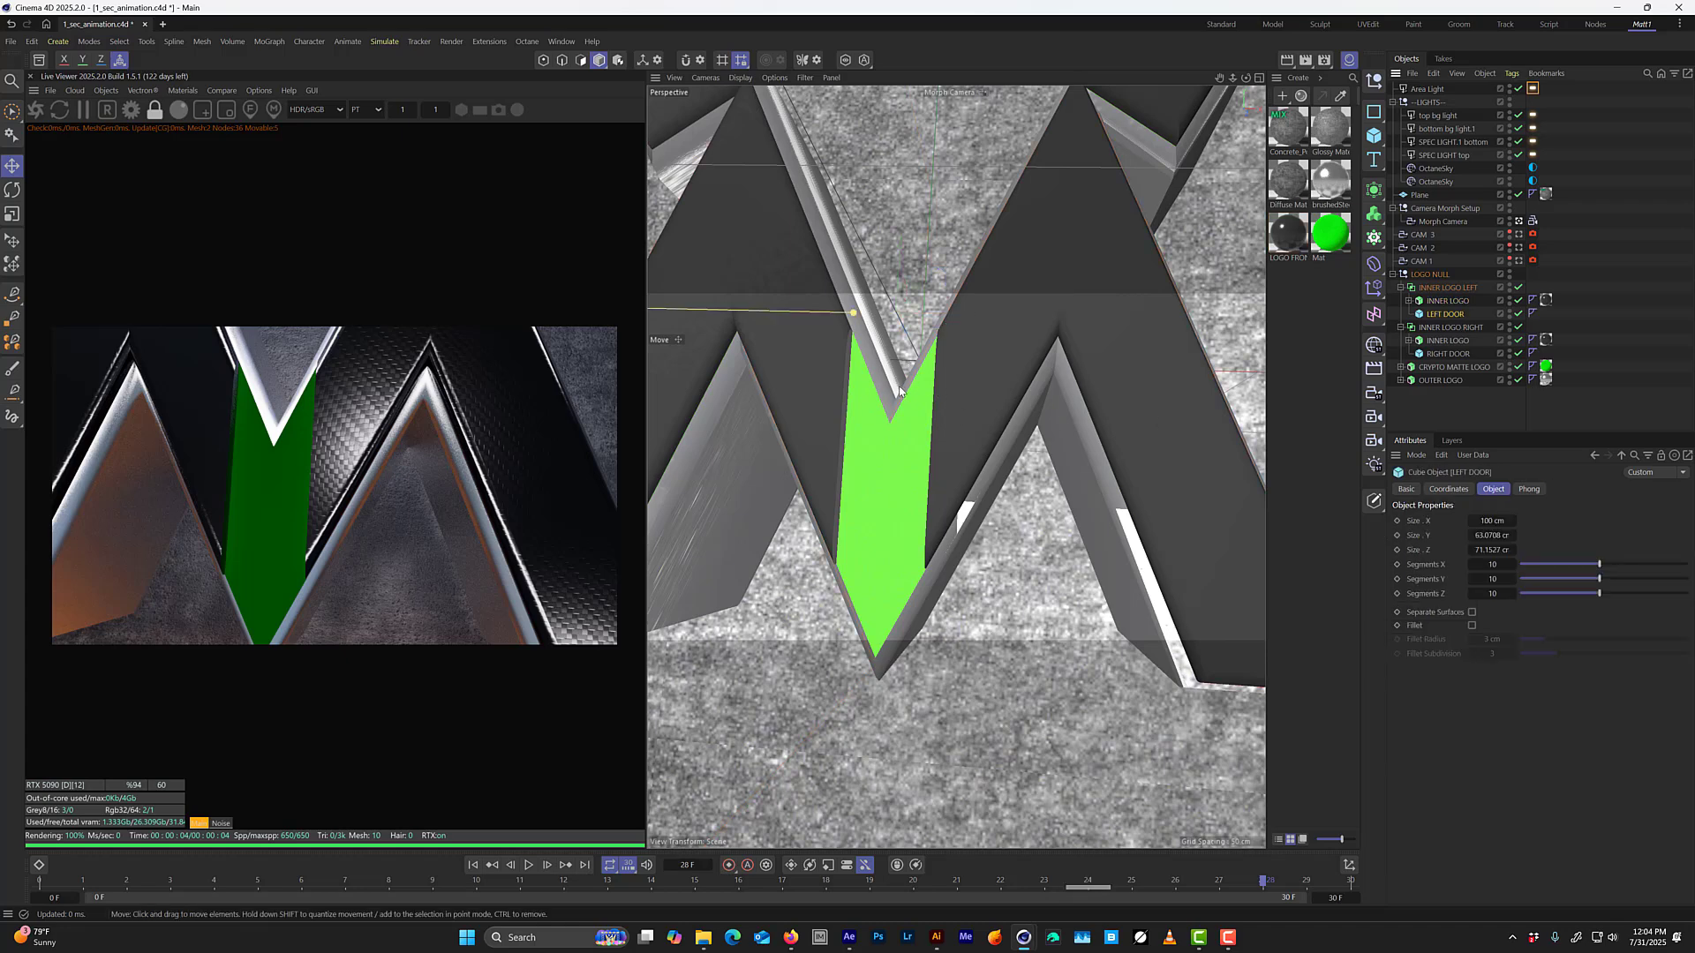
key(ctrl+s)
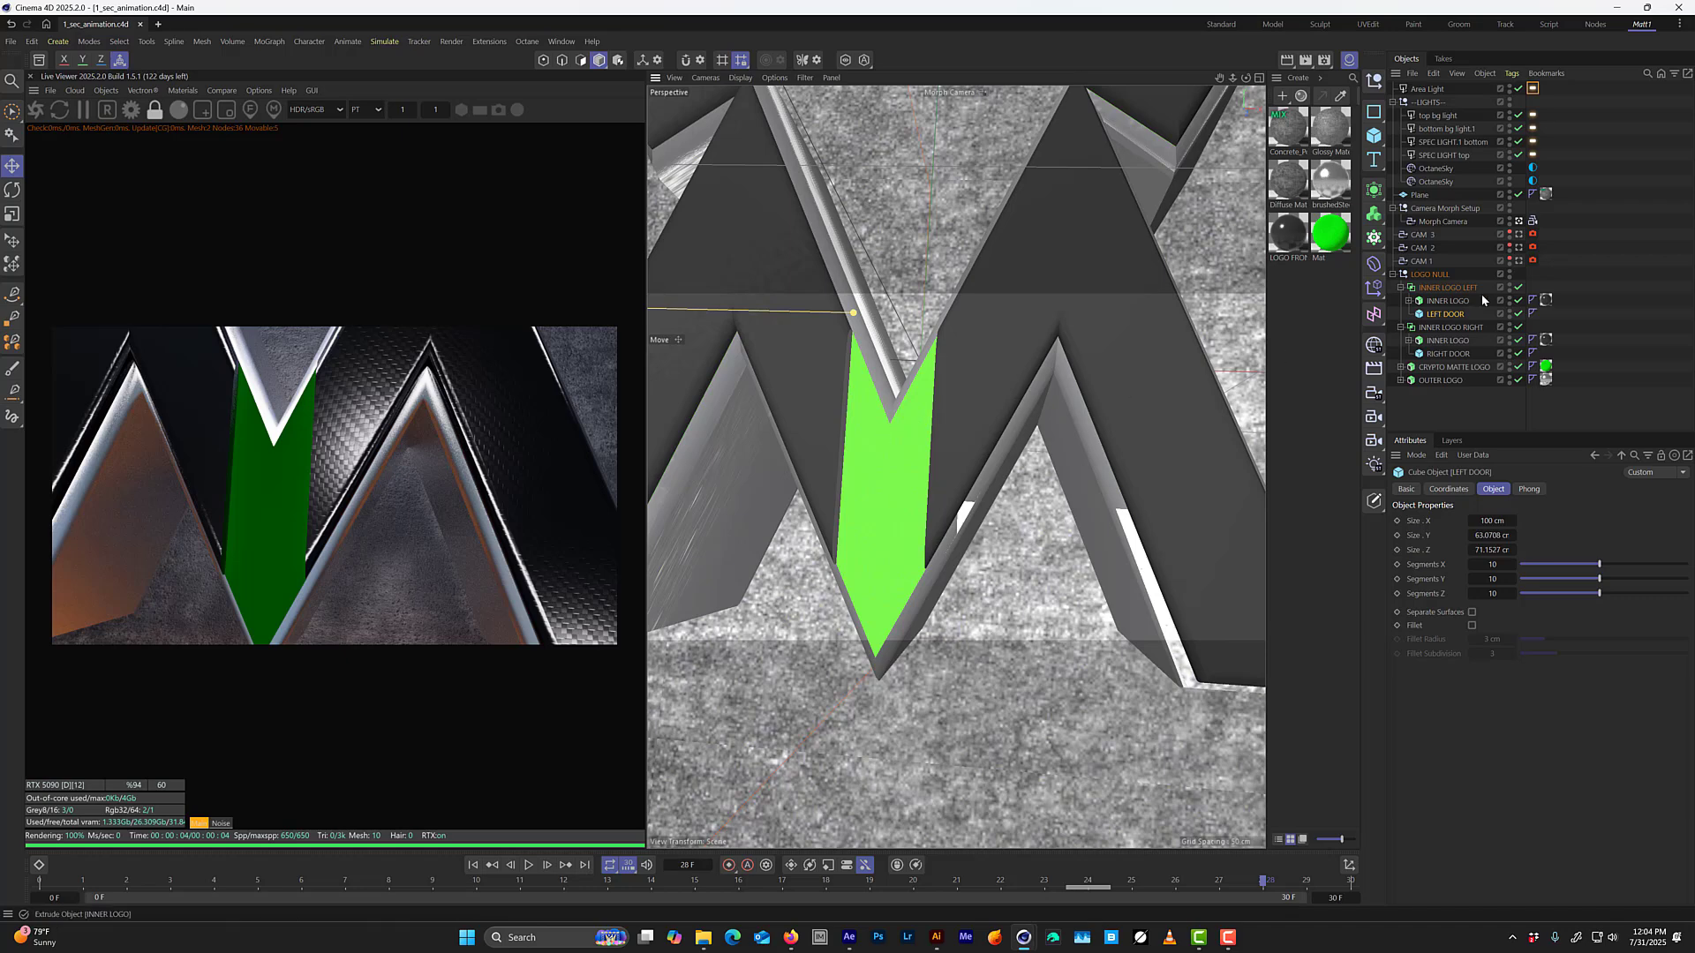
click(1419, 301)
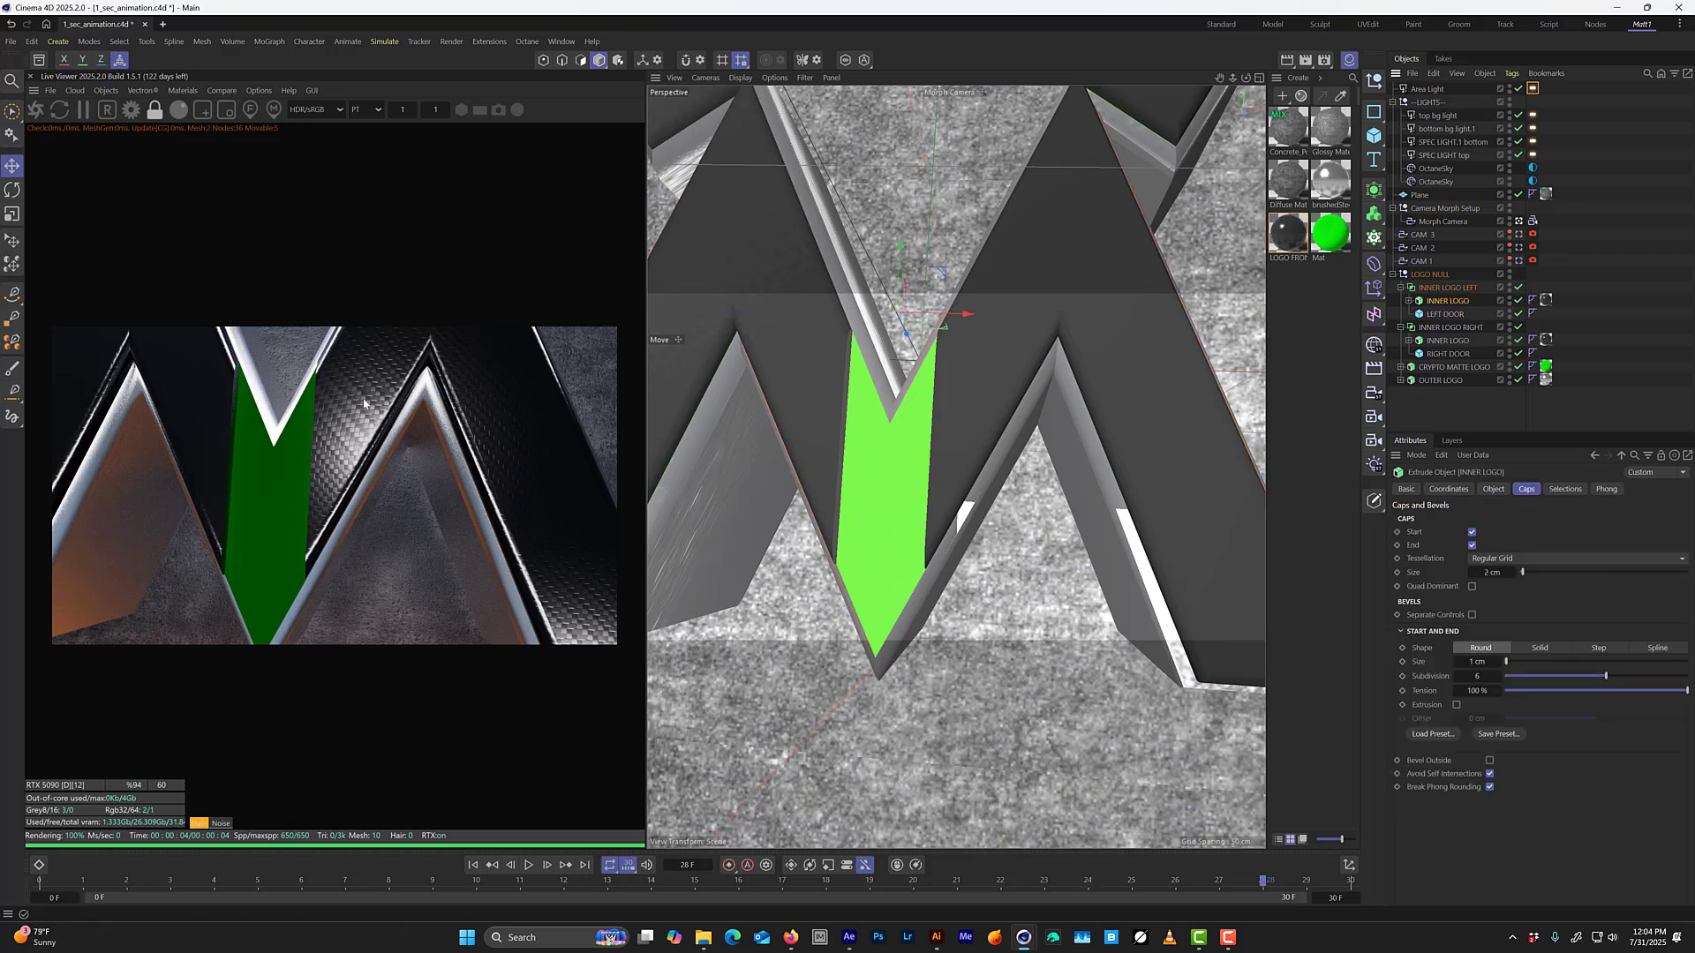
click(1546, 301)
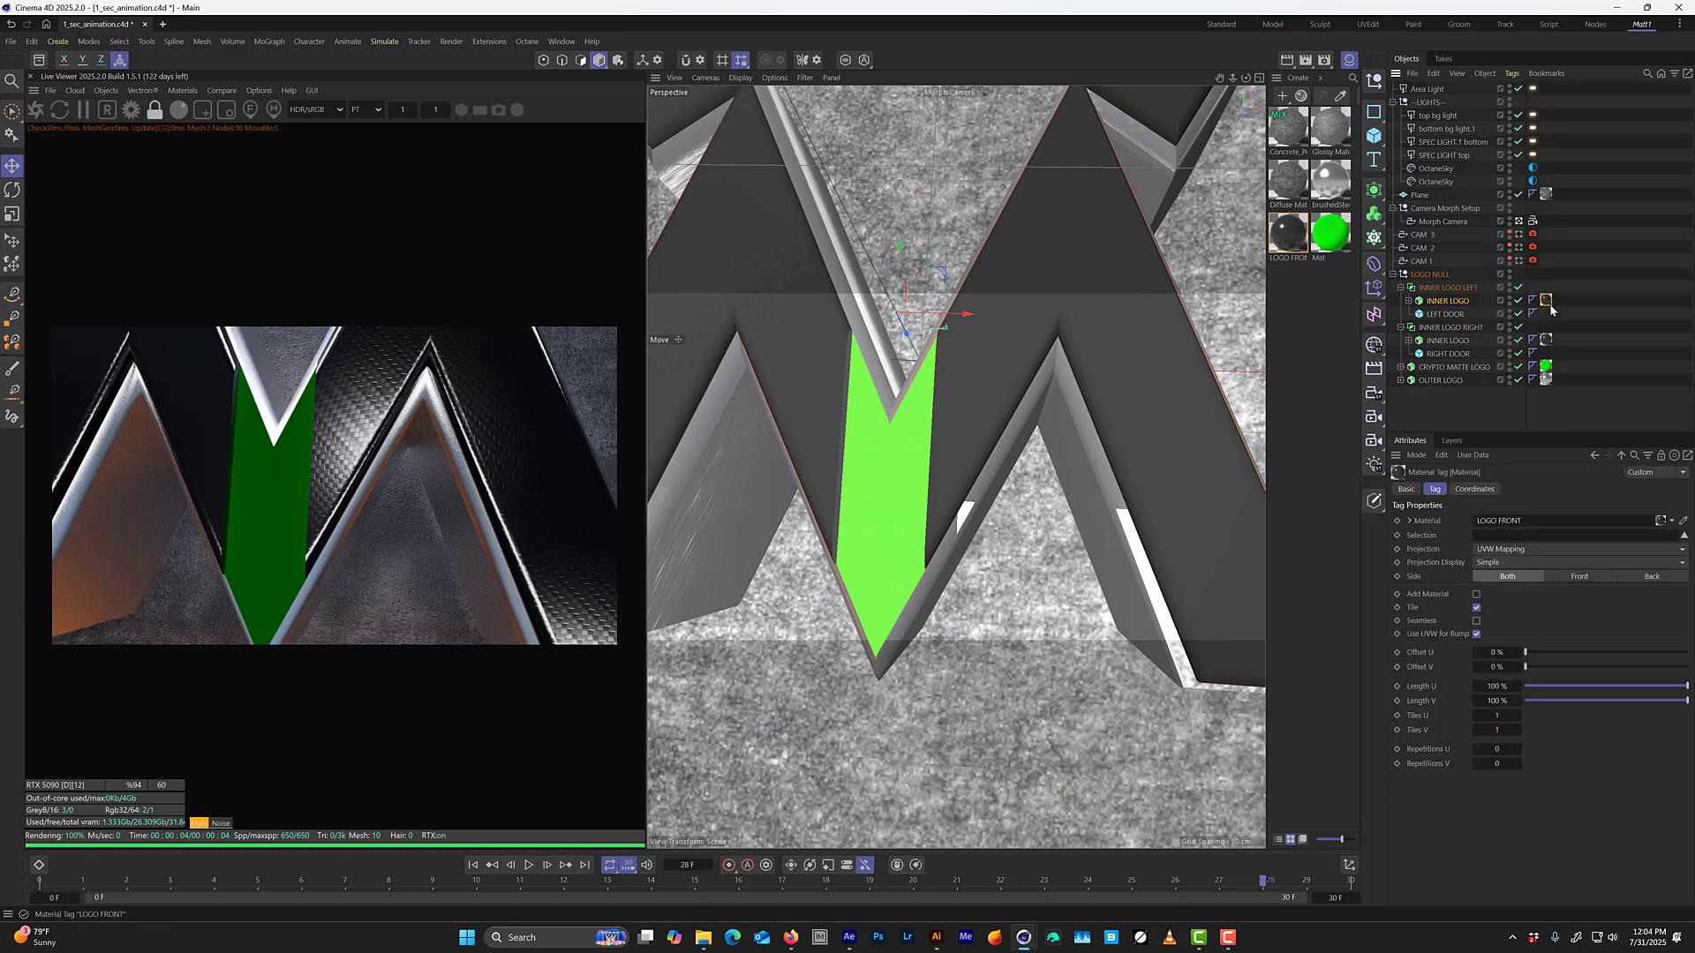
ctrl+drag(1555, 317, 1550, 355)
ctrl+click(1545, 340)
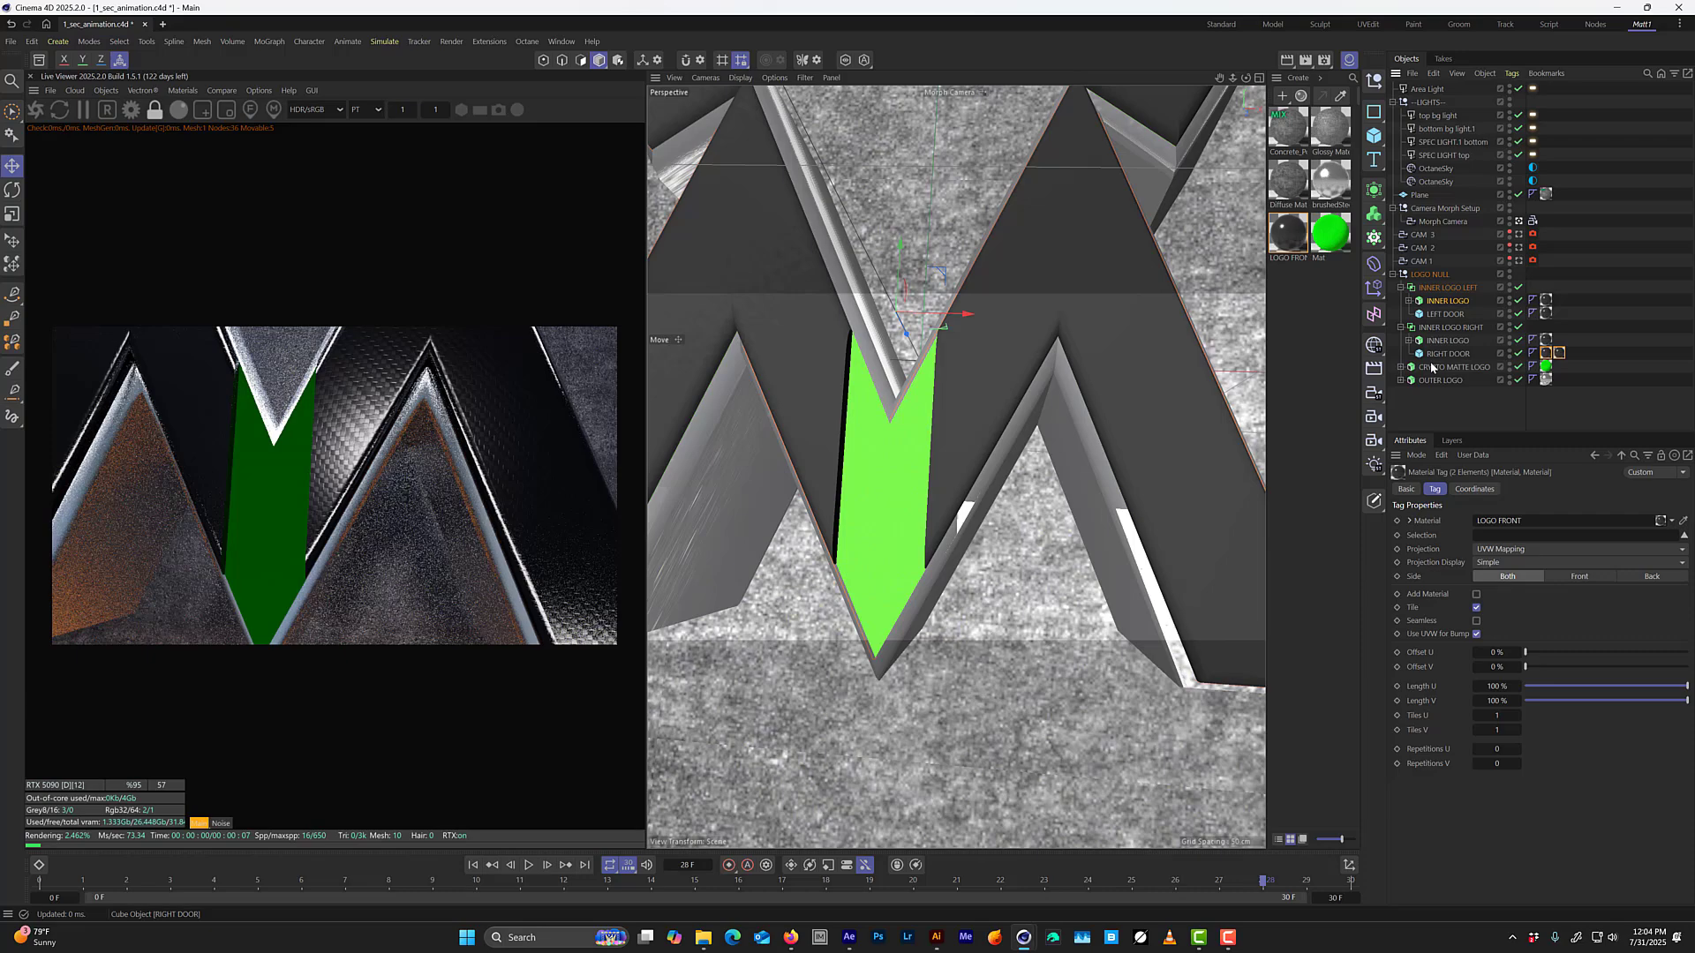
click(1561, 351)
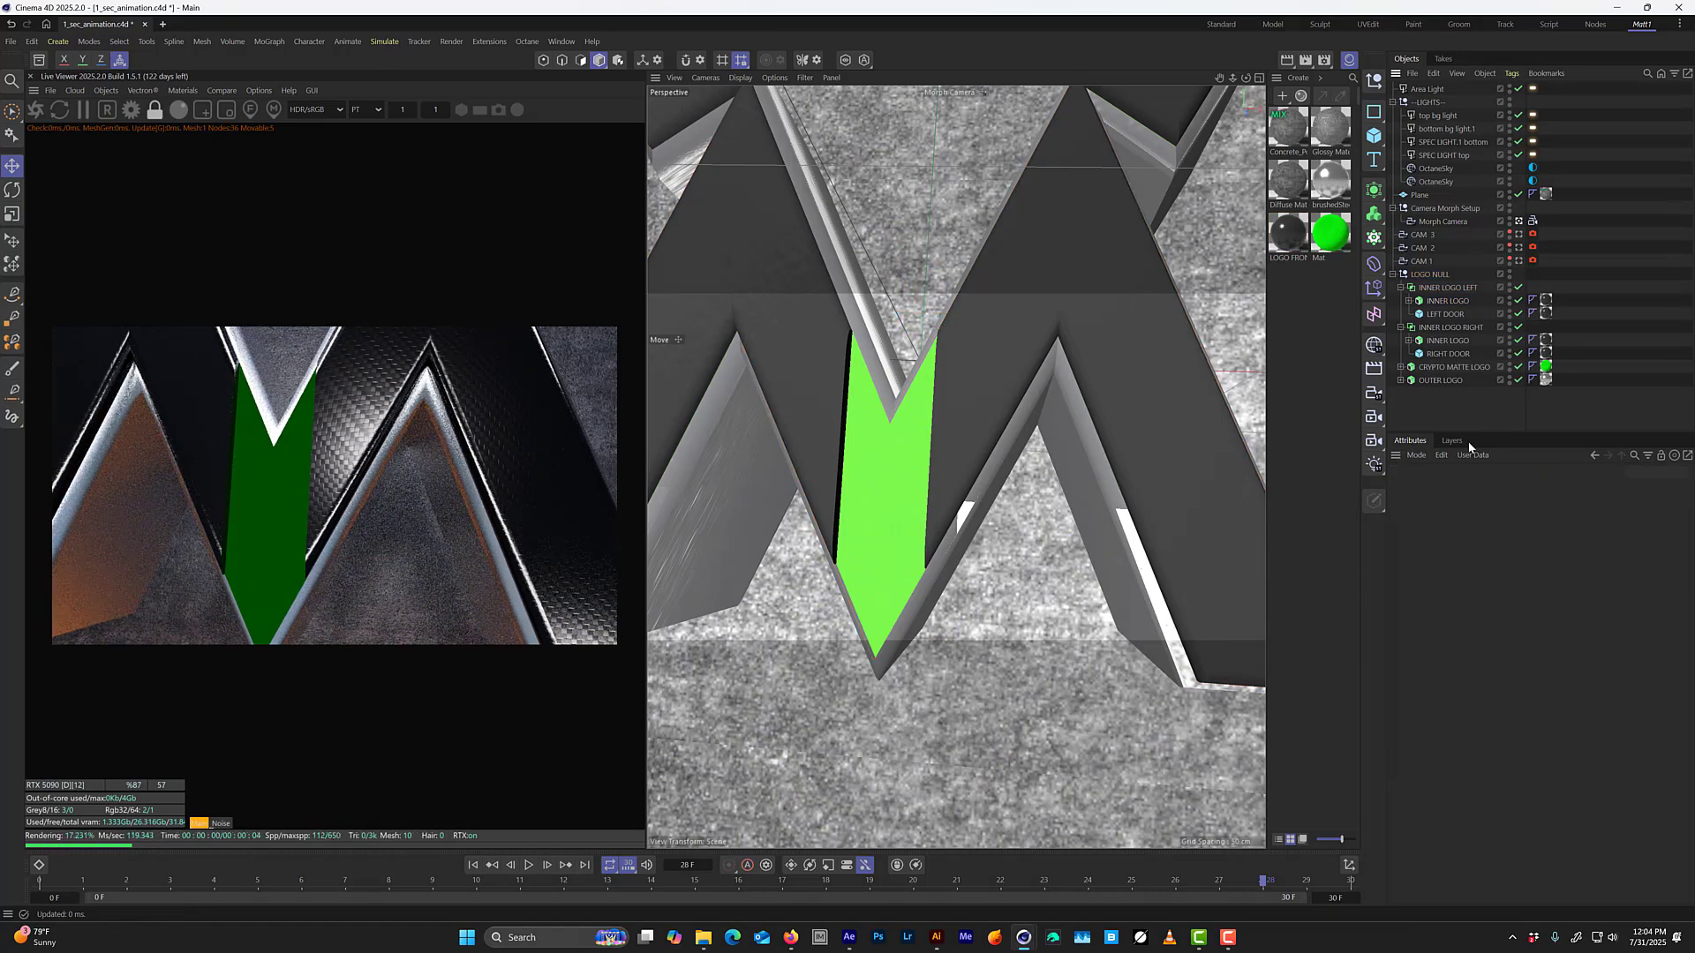
Leave the Morph Camera and orbit in close to examine the material on the inner faces of the door cut.
click(1519, 221)
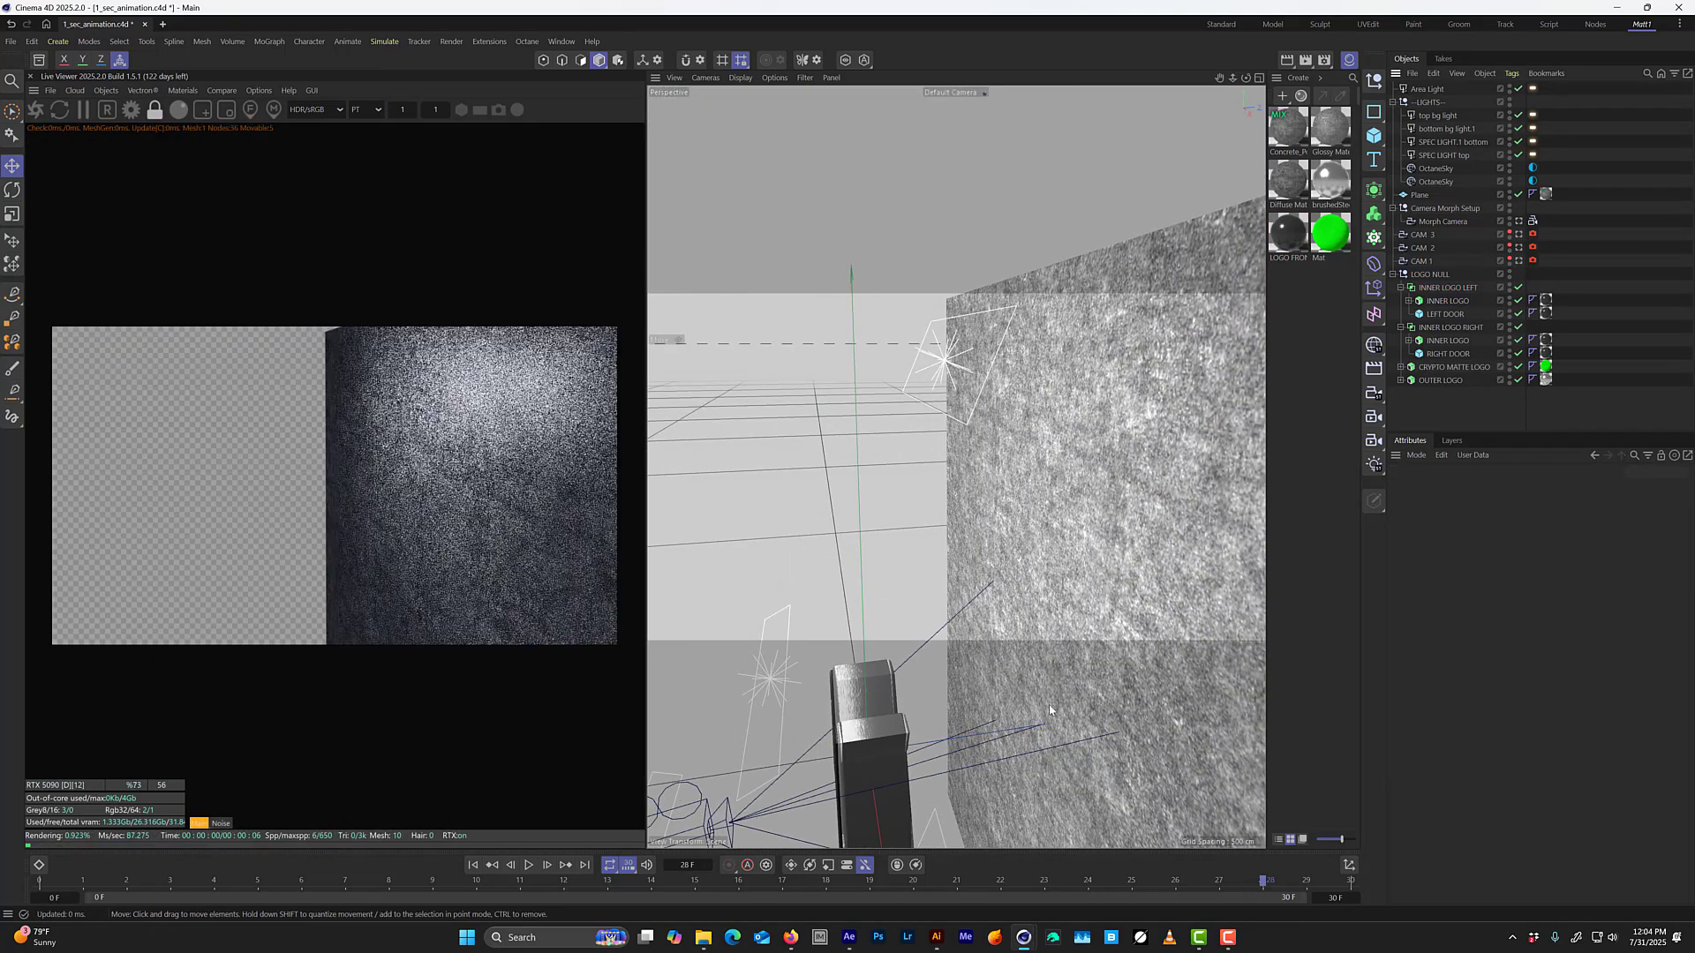
alt+drag(1033, 490, 1002, 468)
alt+right_drag(1003, 469, 1031, 407)
alt+drag(1008, 427, 1024, 385)
alt+middle_drag(1025, 386, 1003, 475)
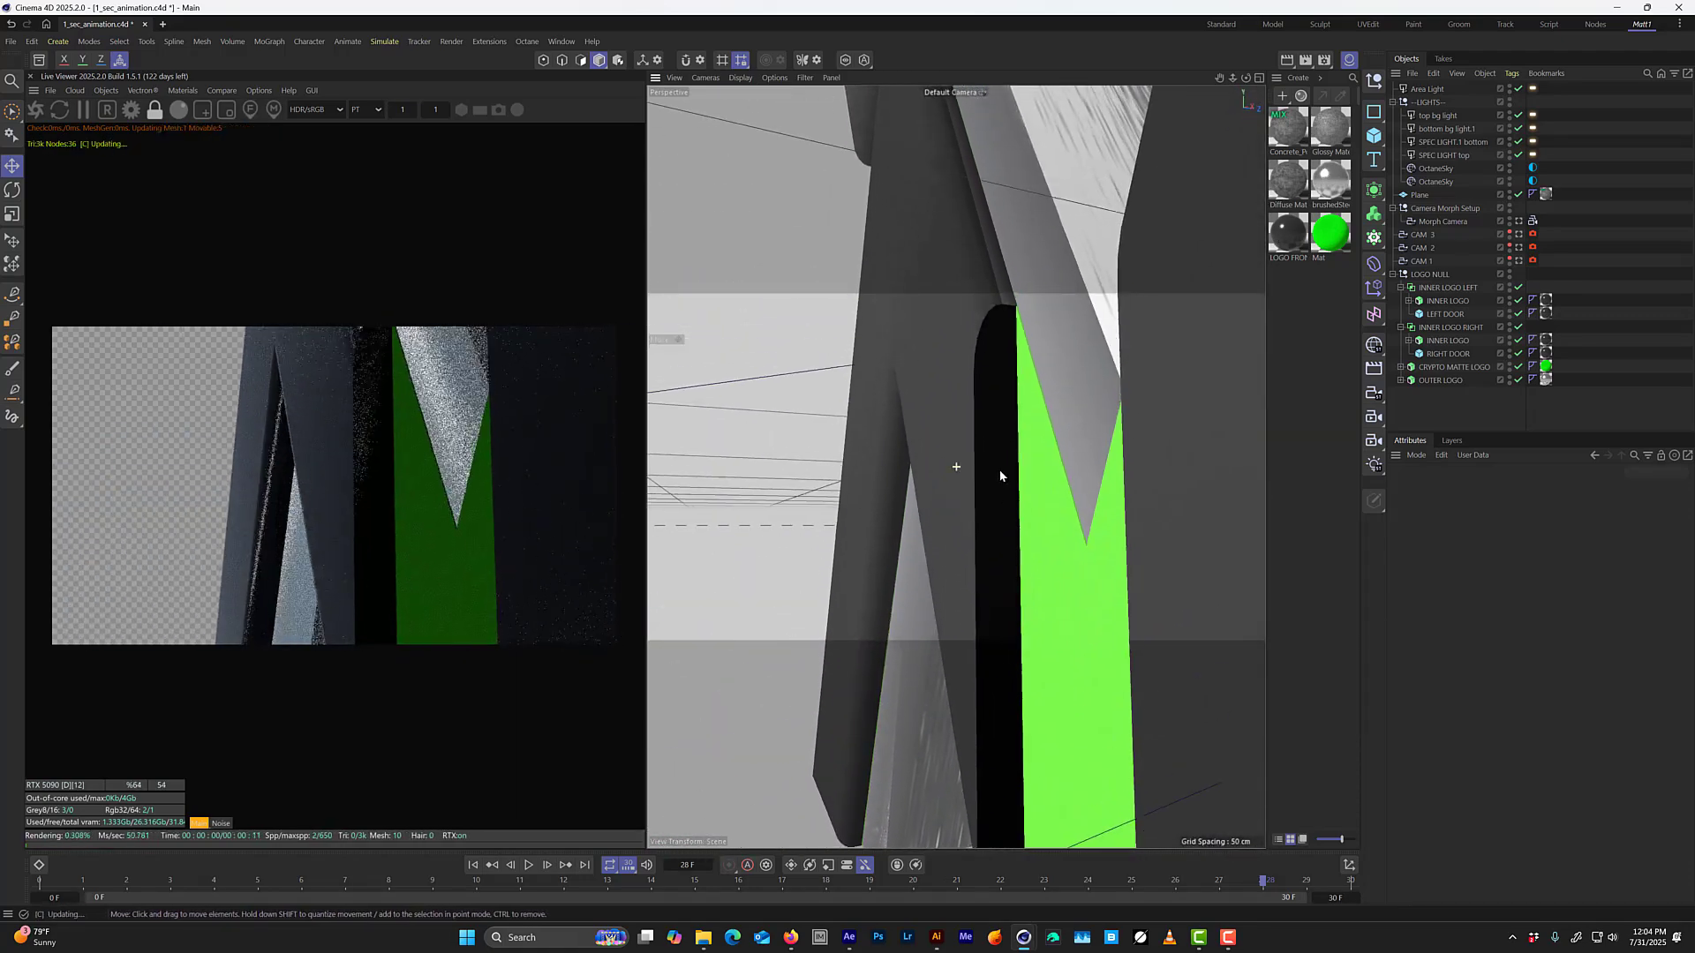
alt+right_drag(995, 423, 1014, 379)
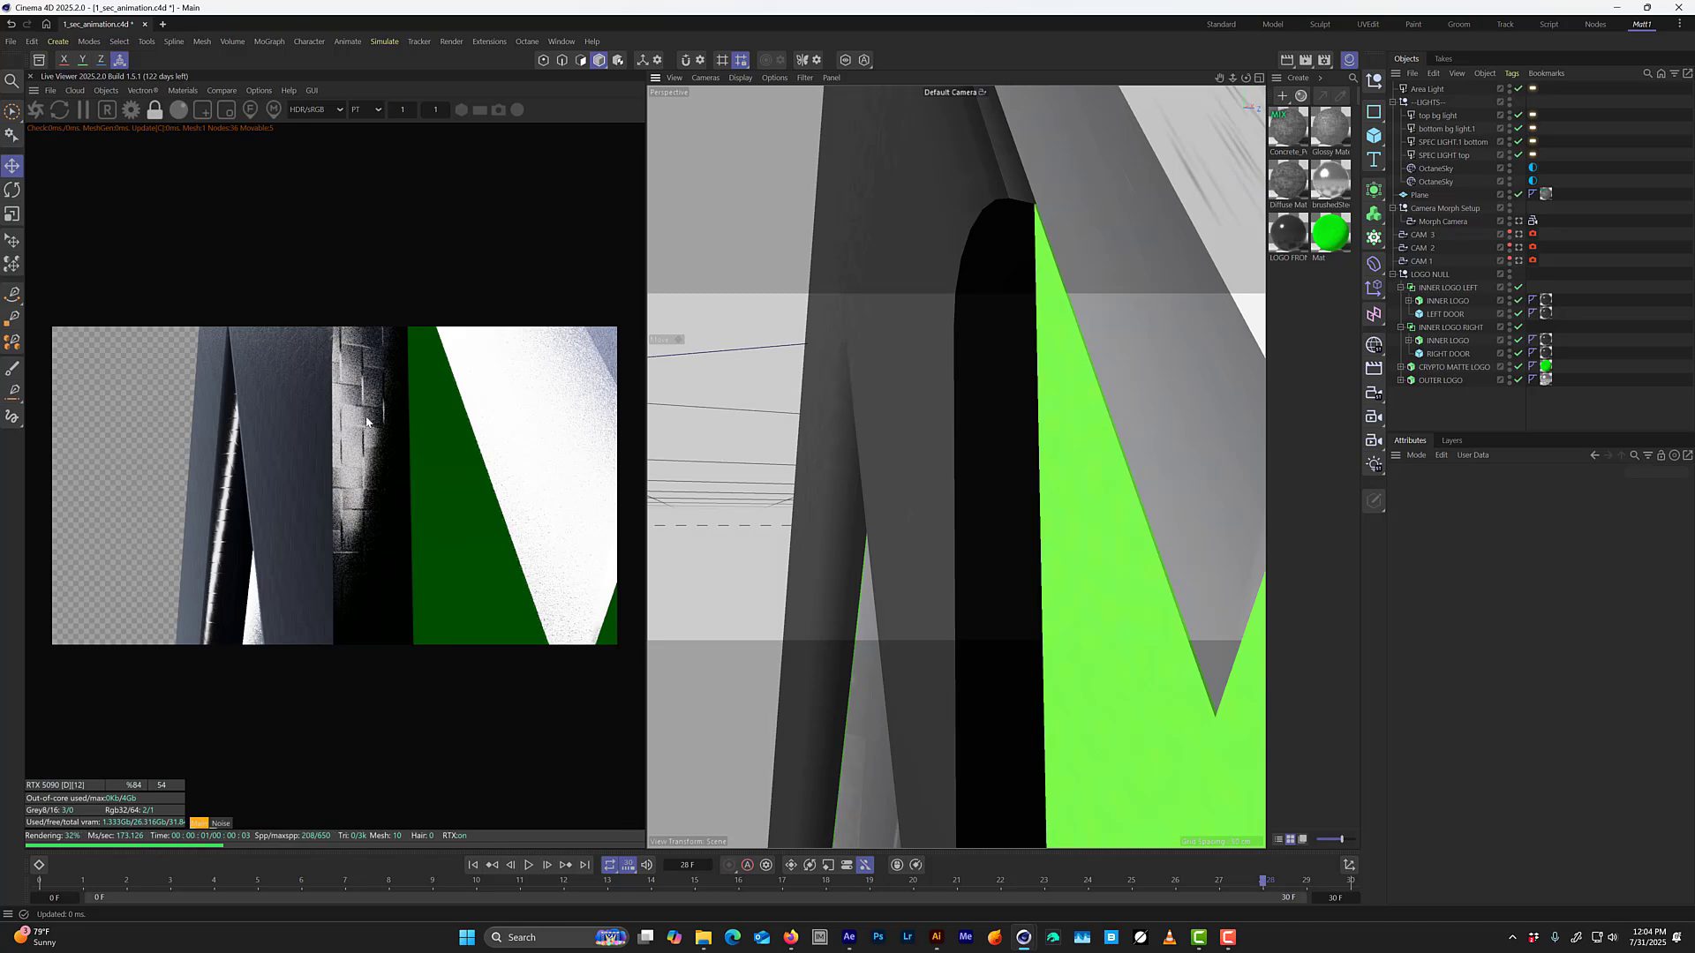
Remove the LOGO FRONT material from both doors for comparison, undo the removal, and save the project.
click(1546, 353)
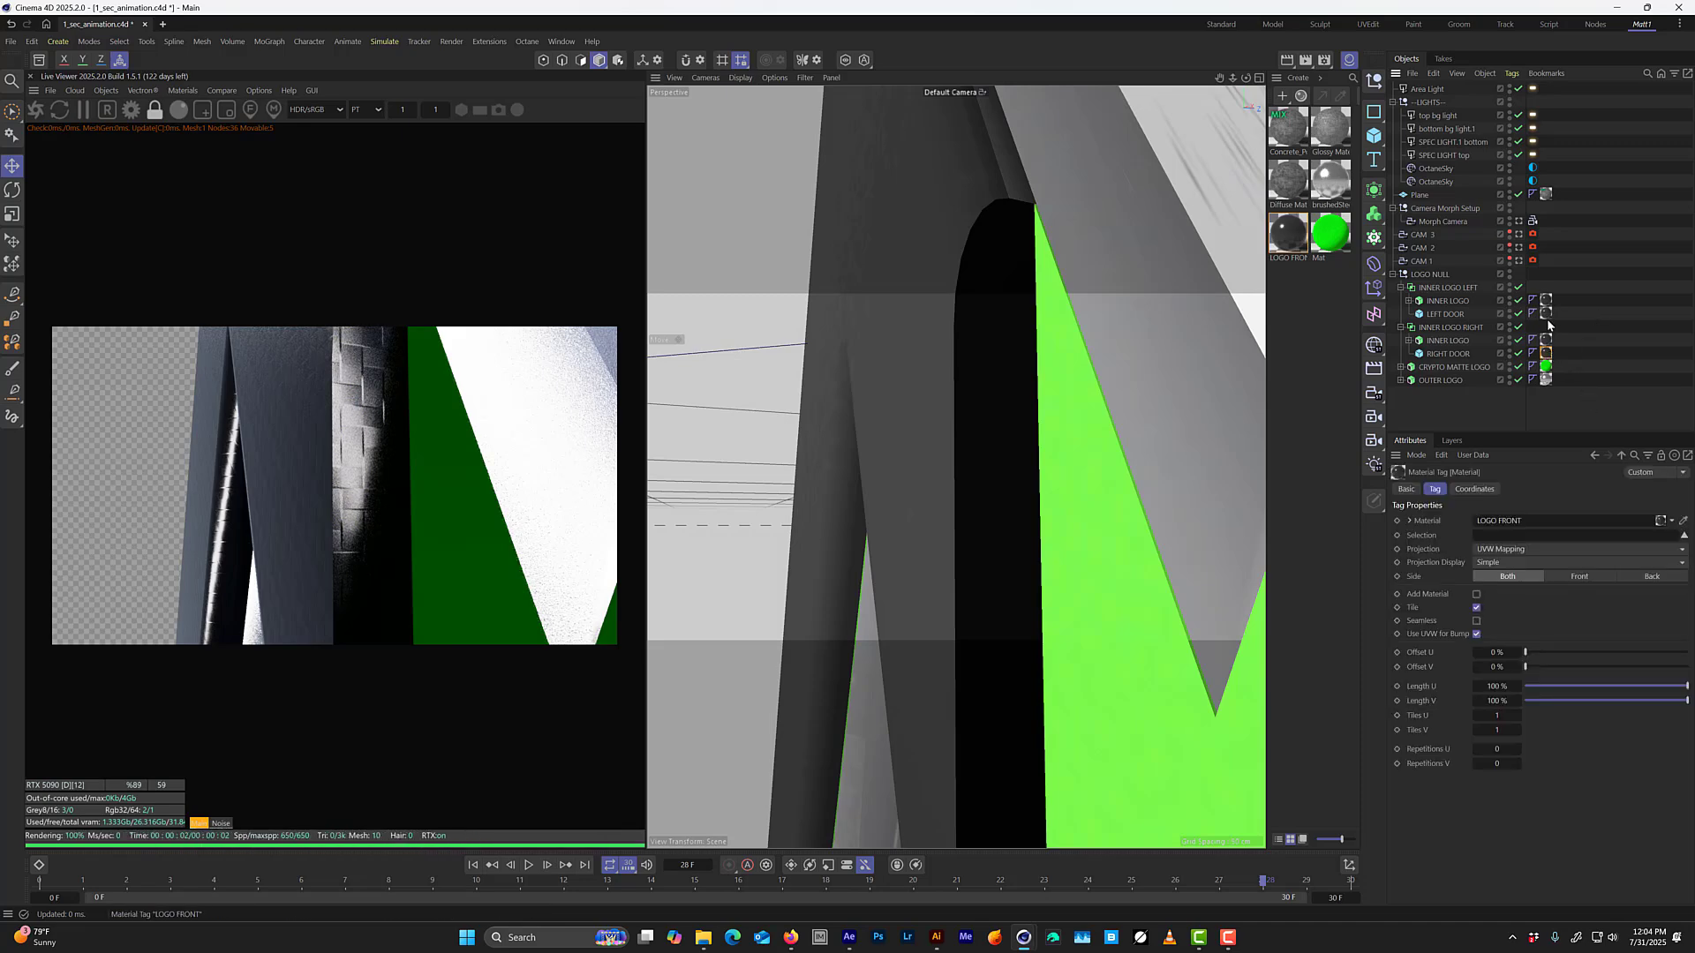
shift+click(1546, 315)
key(Delete)
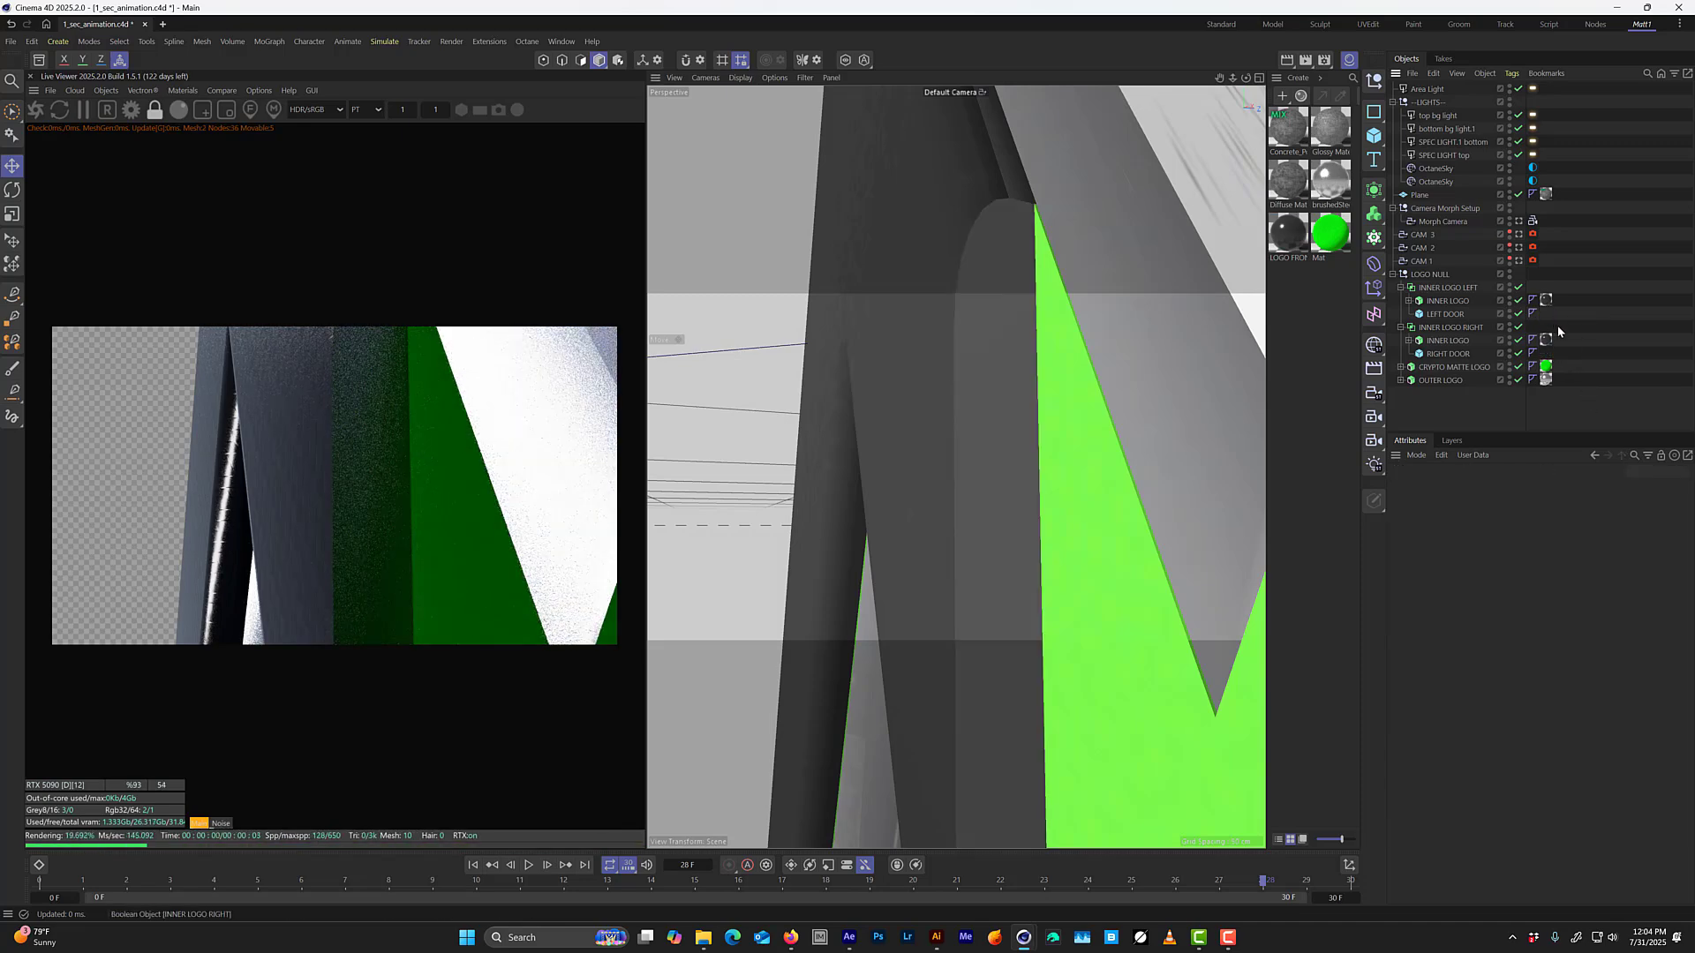
key(ctrl+z)
key(ctrl+s)
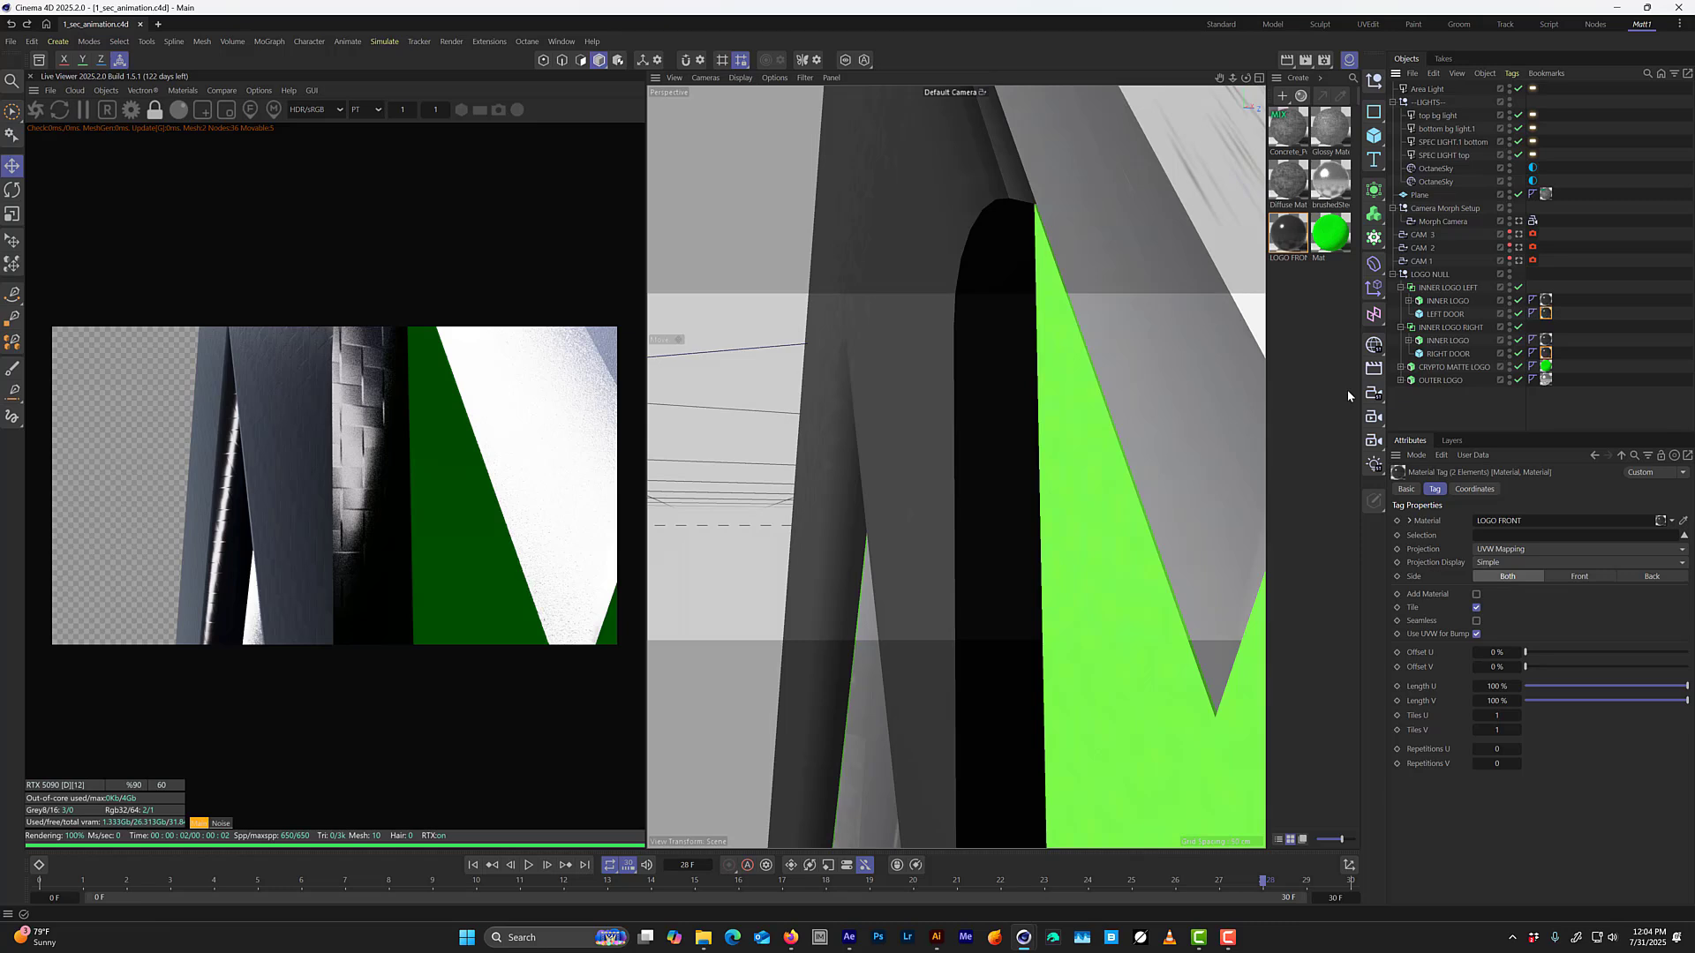
Return to the Morph Camera, delete the unnamed Area Light, scrub to frame 6, and save the project.
click(1445, 314)
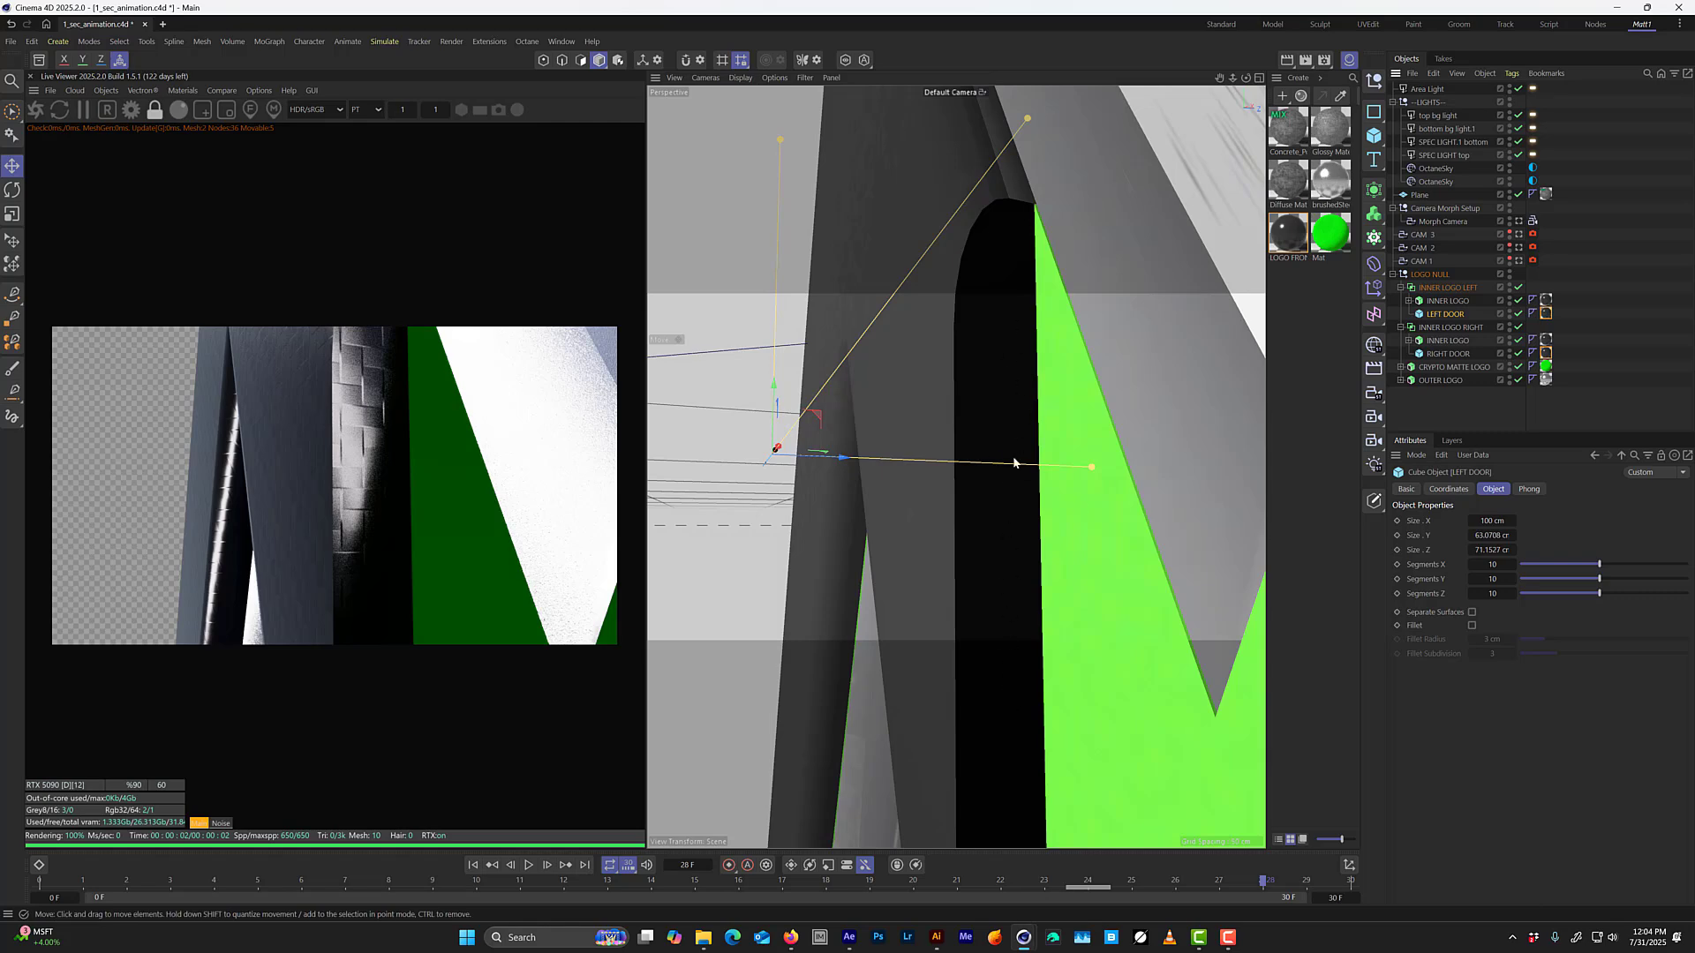
click(1519, 221)
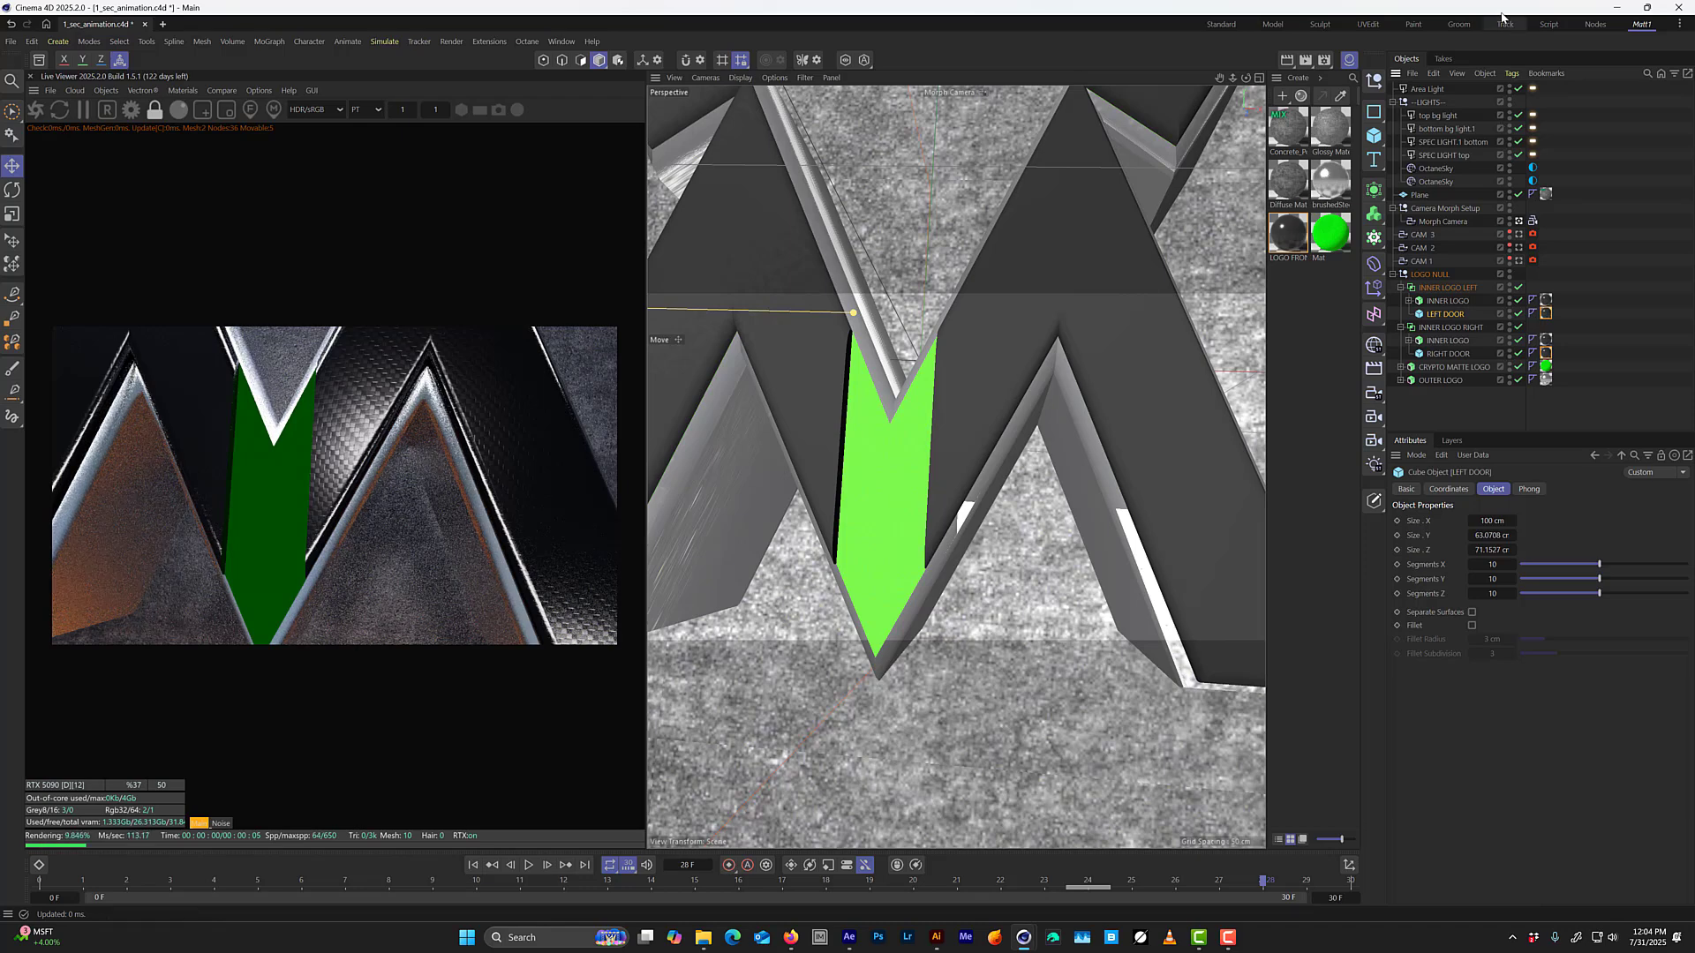
click(1427, 89)
key(Delete)
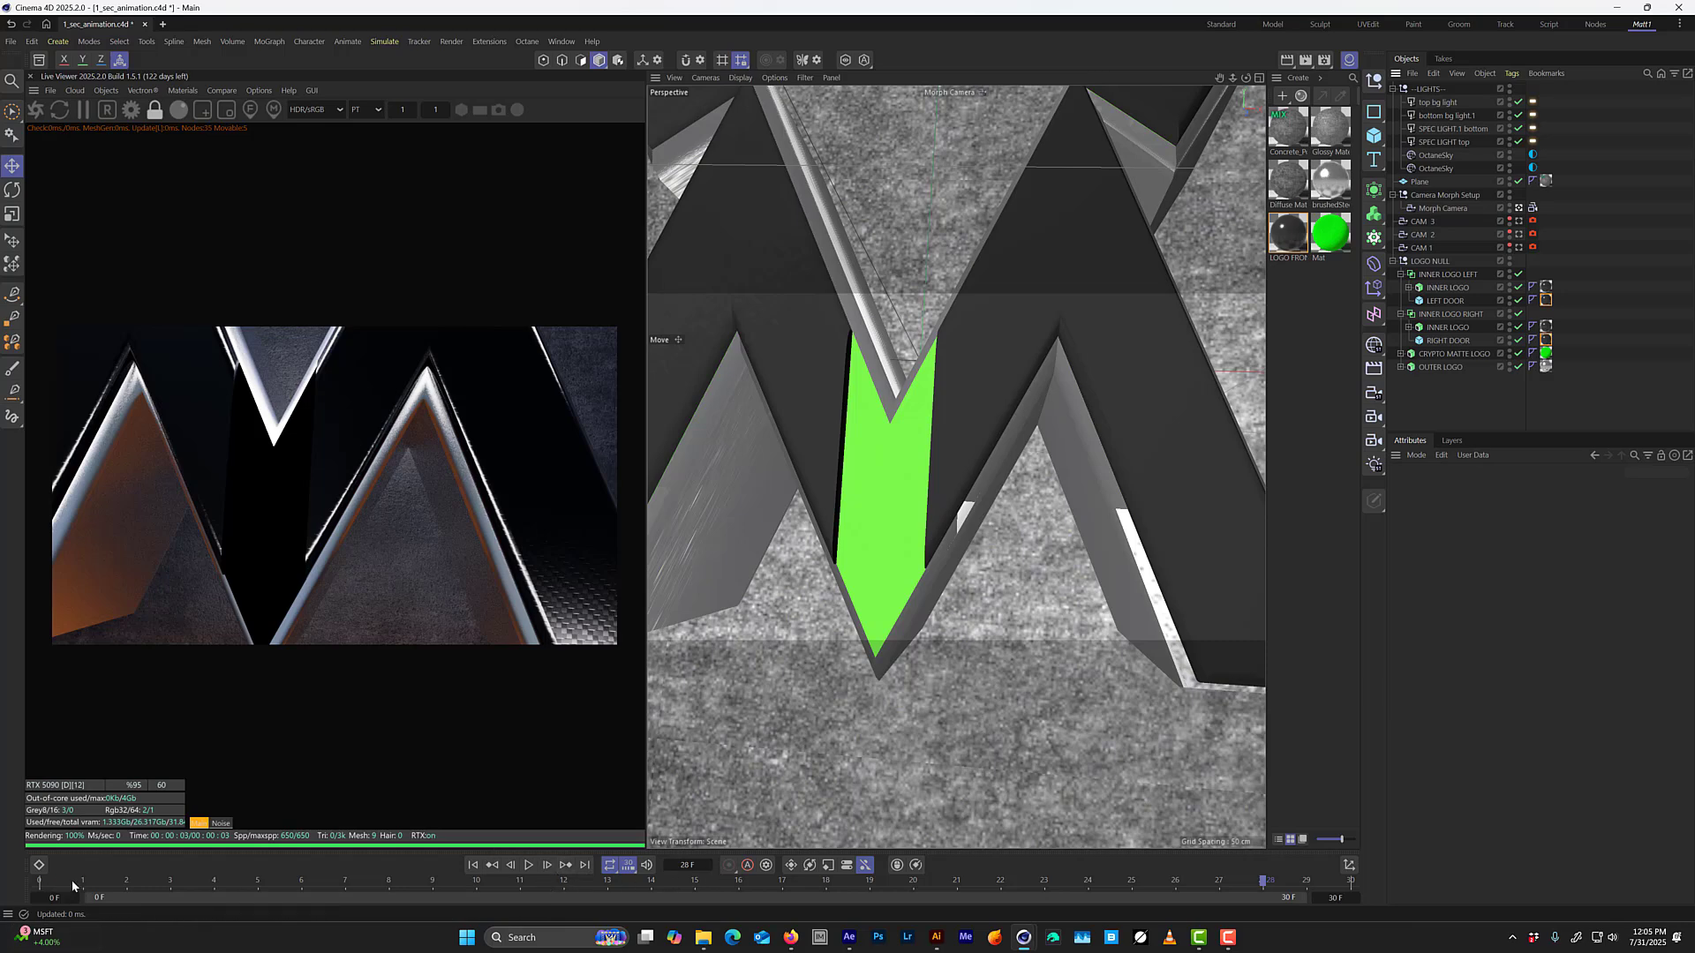
drag(72, 881, 309, 854)
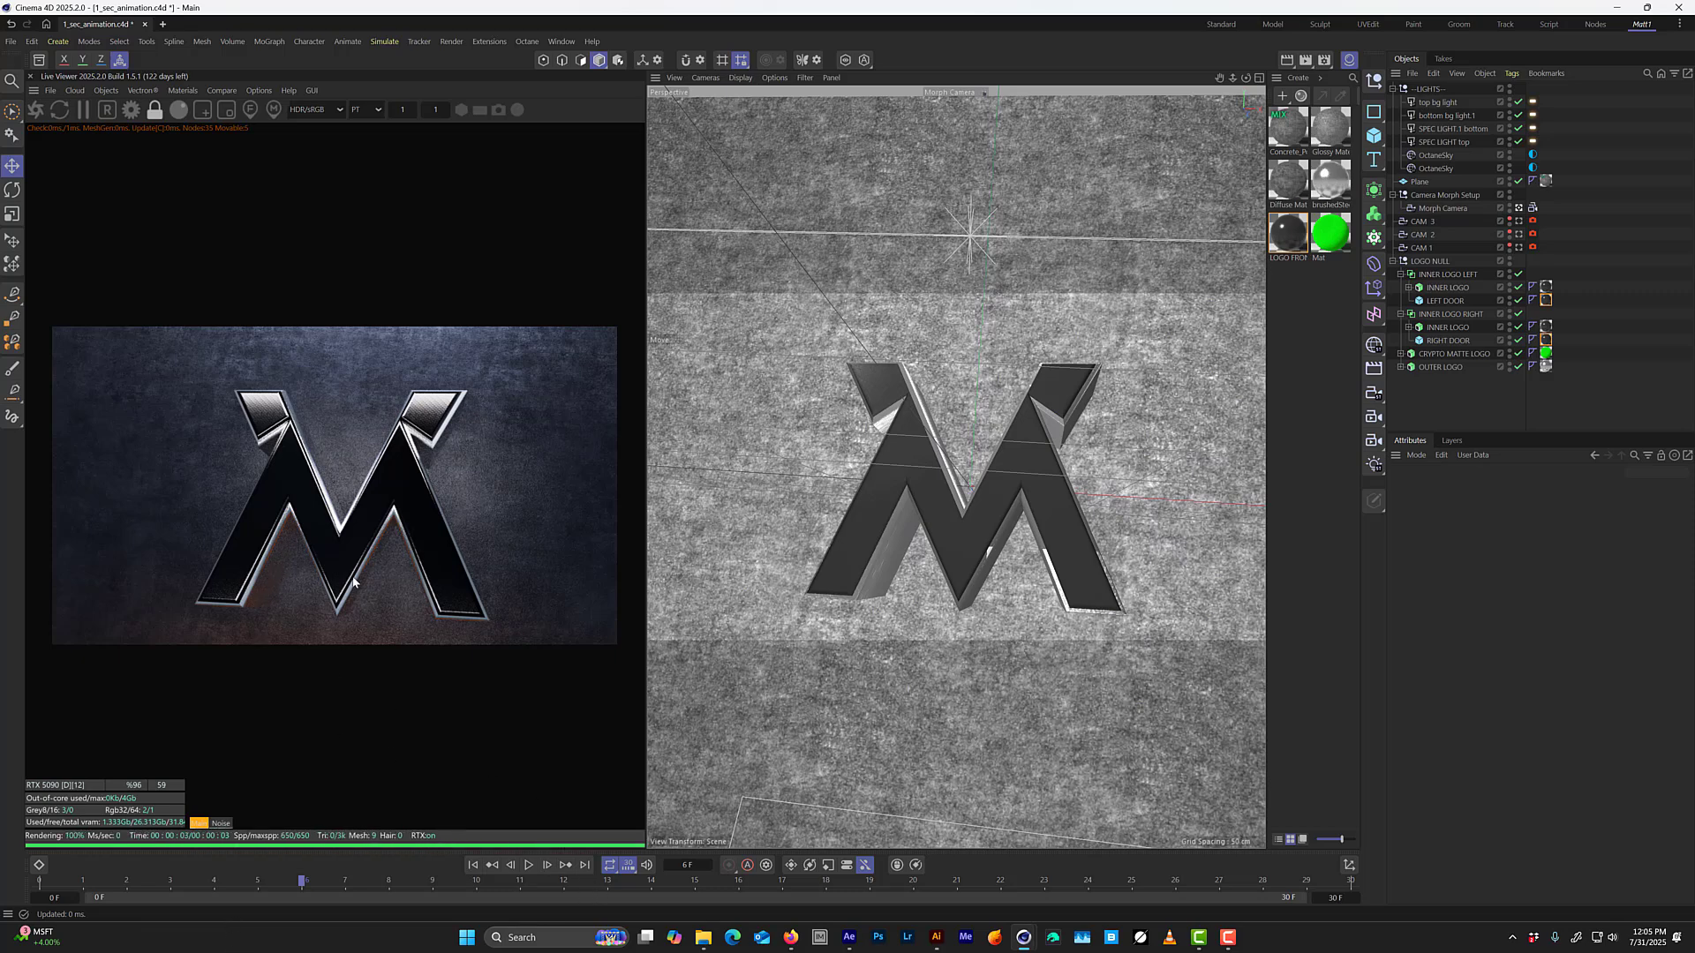
key(ctrl+s)
Add a new Octane area light and rename it BEHIND LOGO SPEC LIGHT.
click(110, 95)
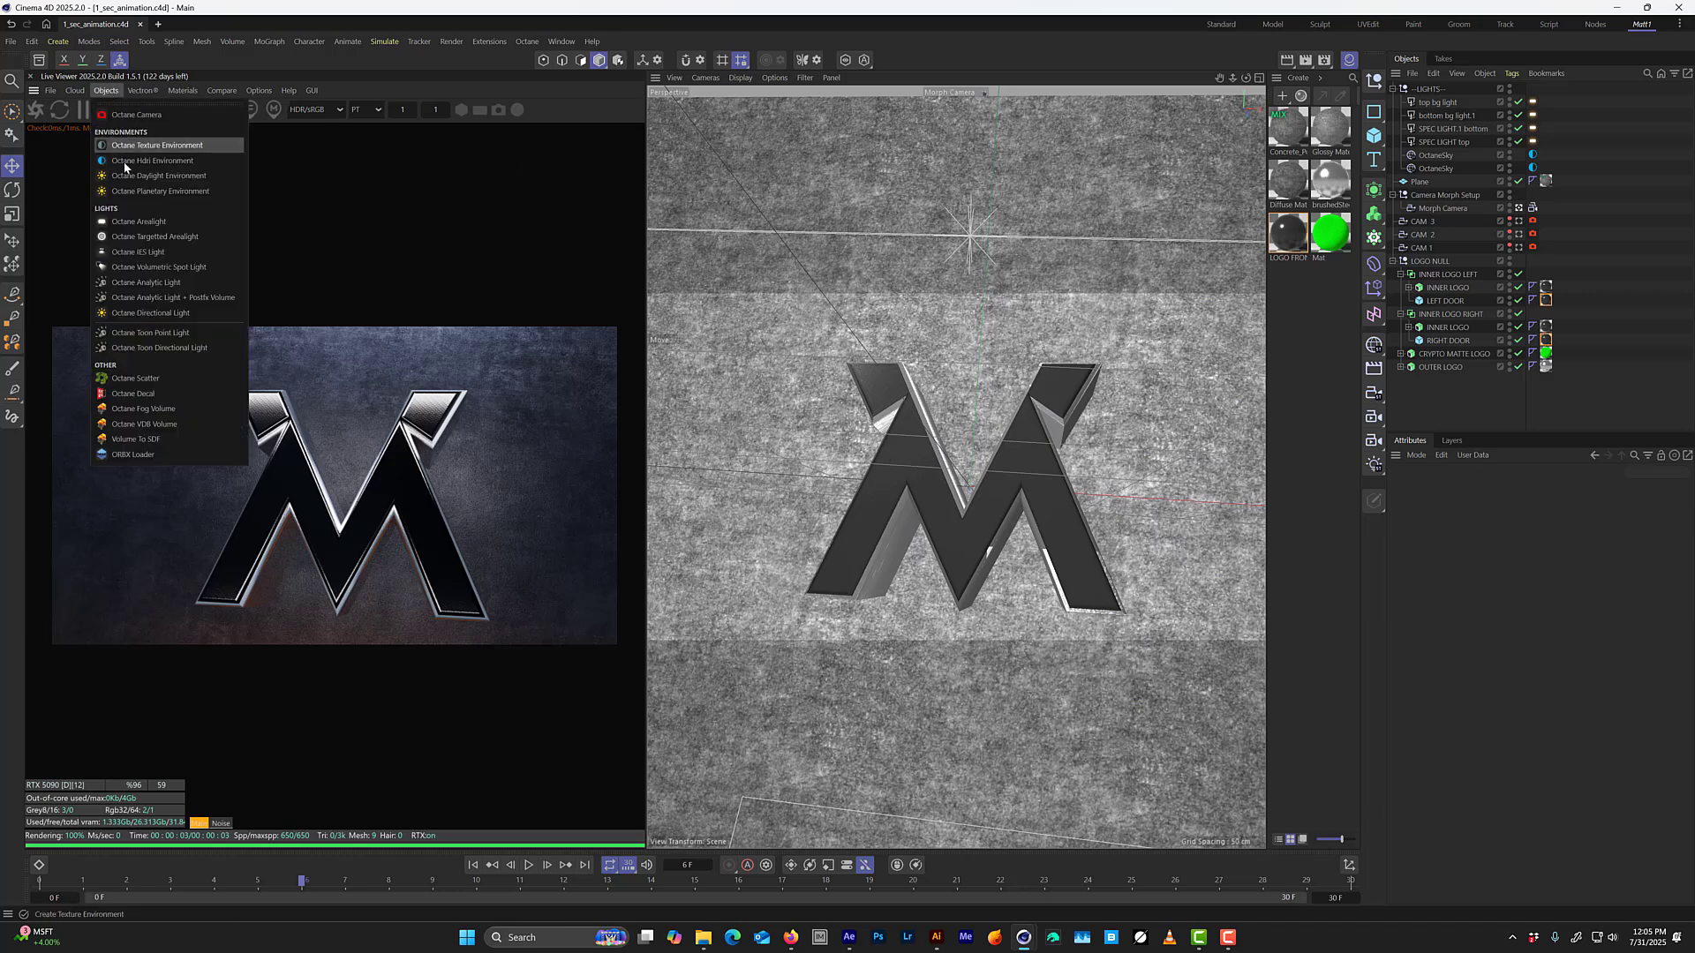
click(234, 223)
double_click(1427, 89)
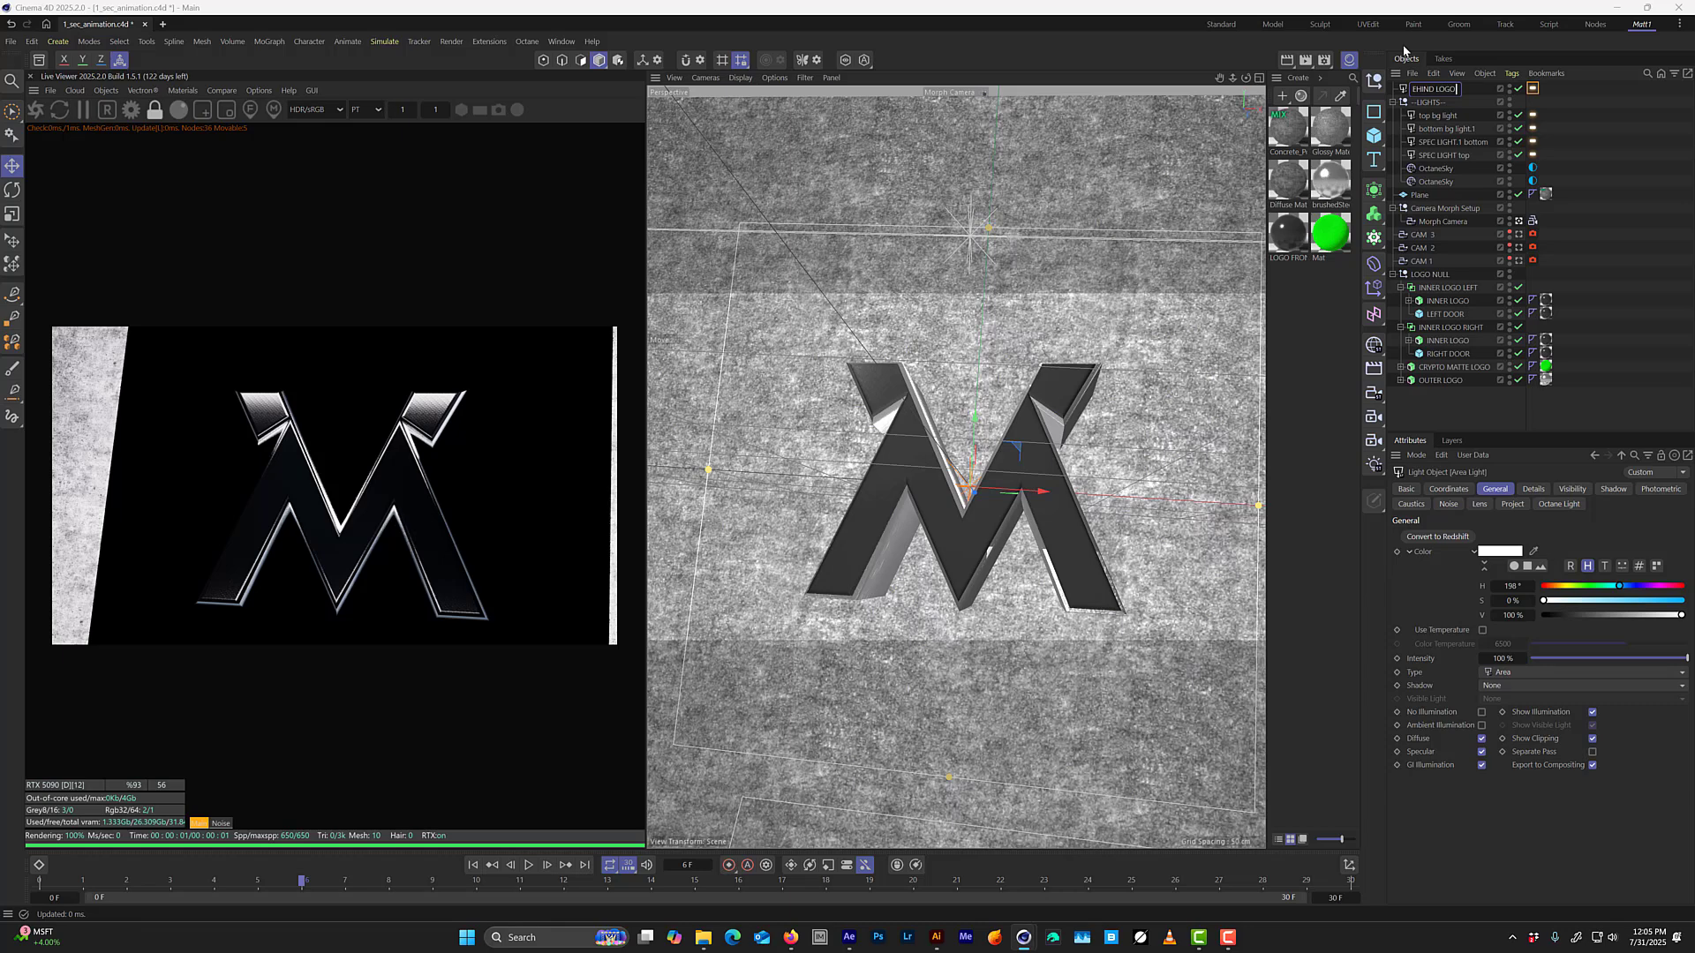
key(Return)
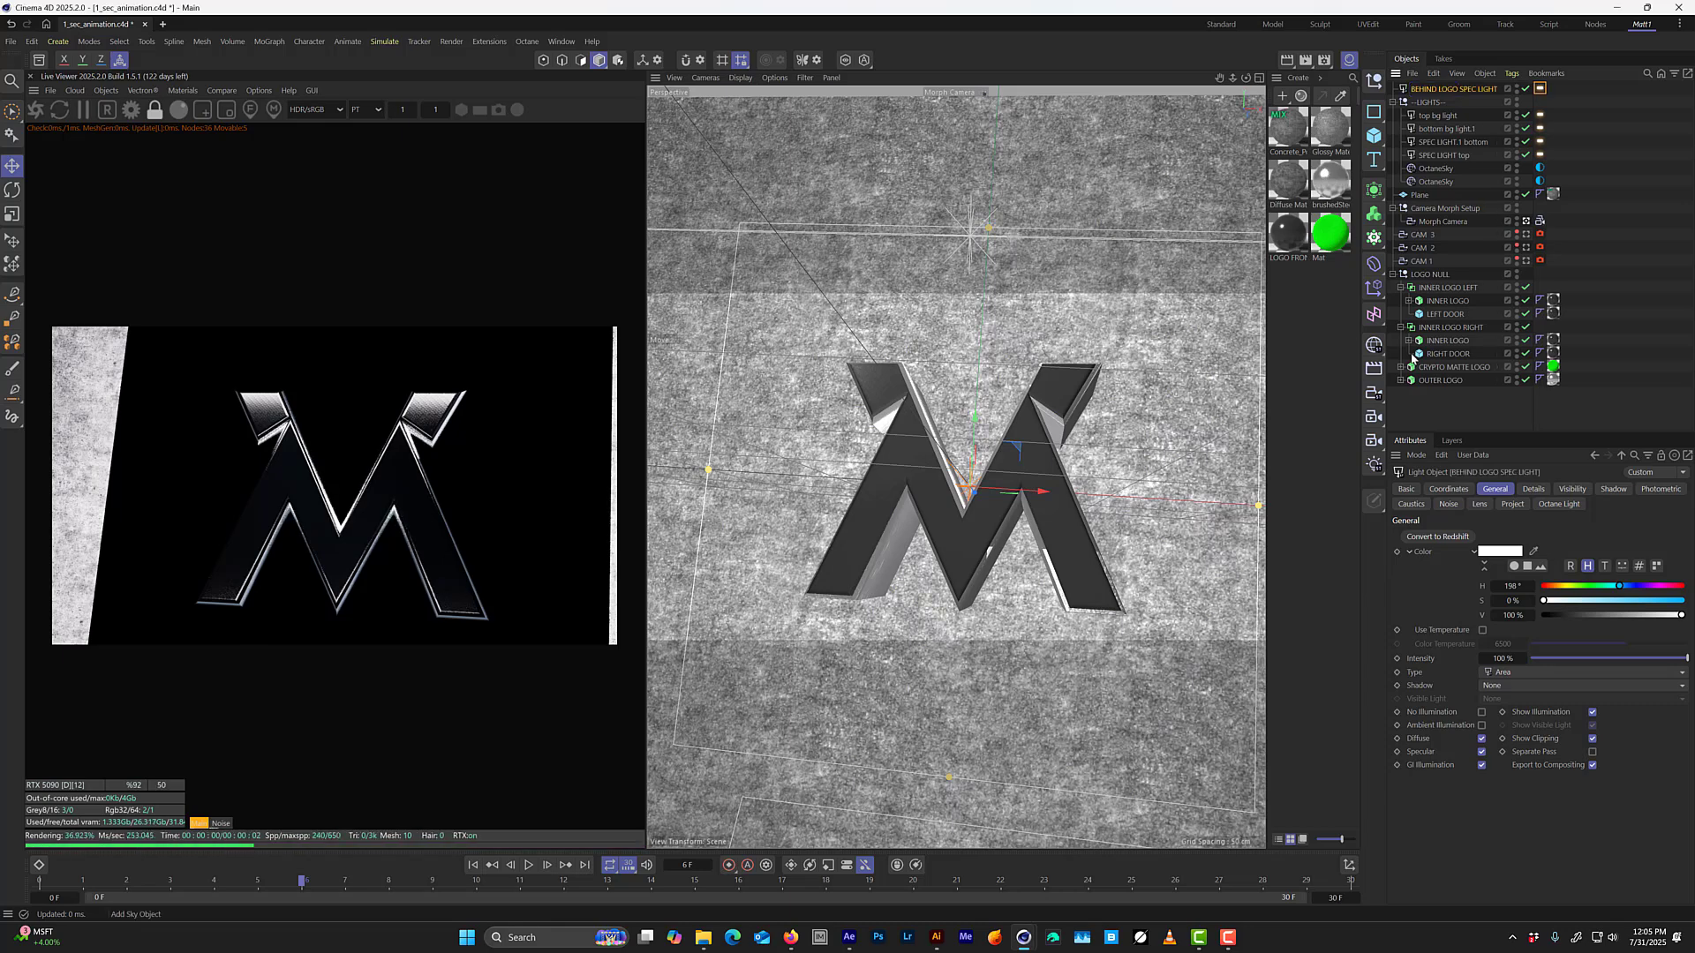
Turn off camera visibility and shadow visibility for BEHIND LOGO SPEC LIGHT.
click(1541, 88)
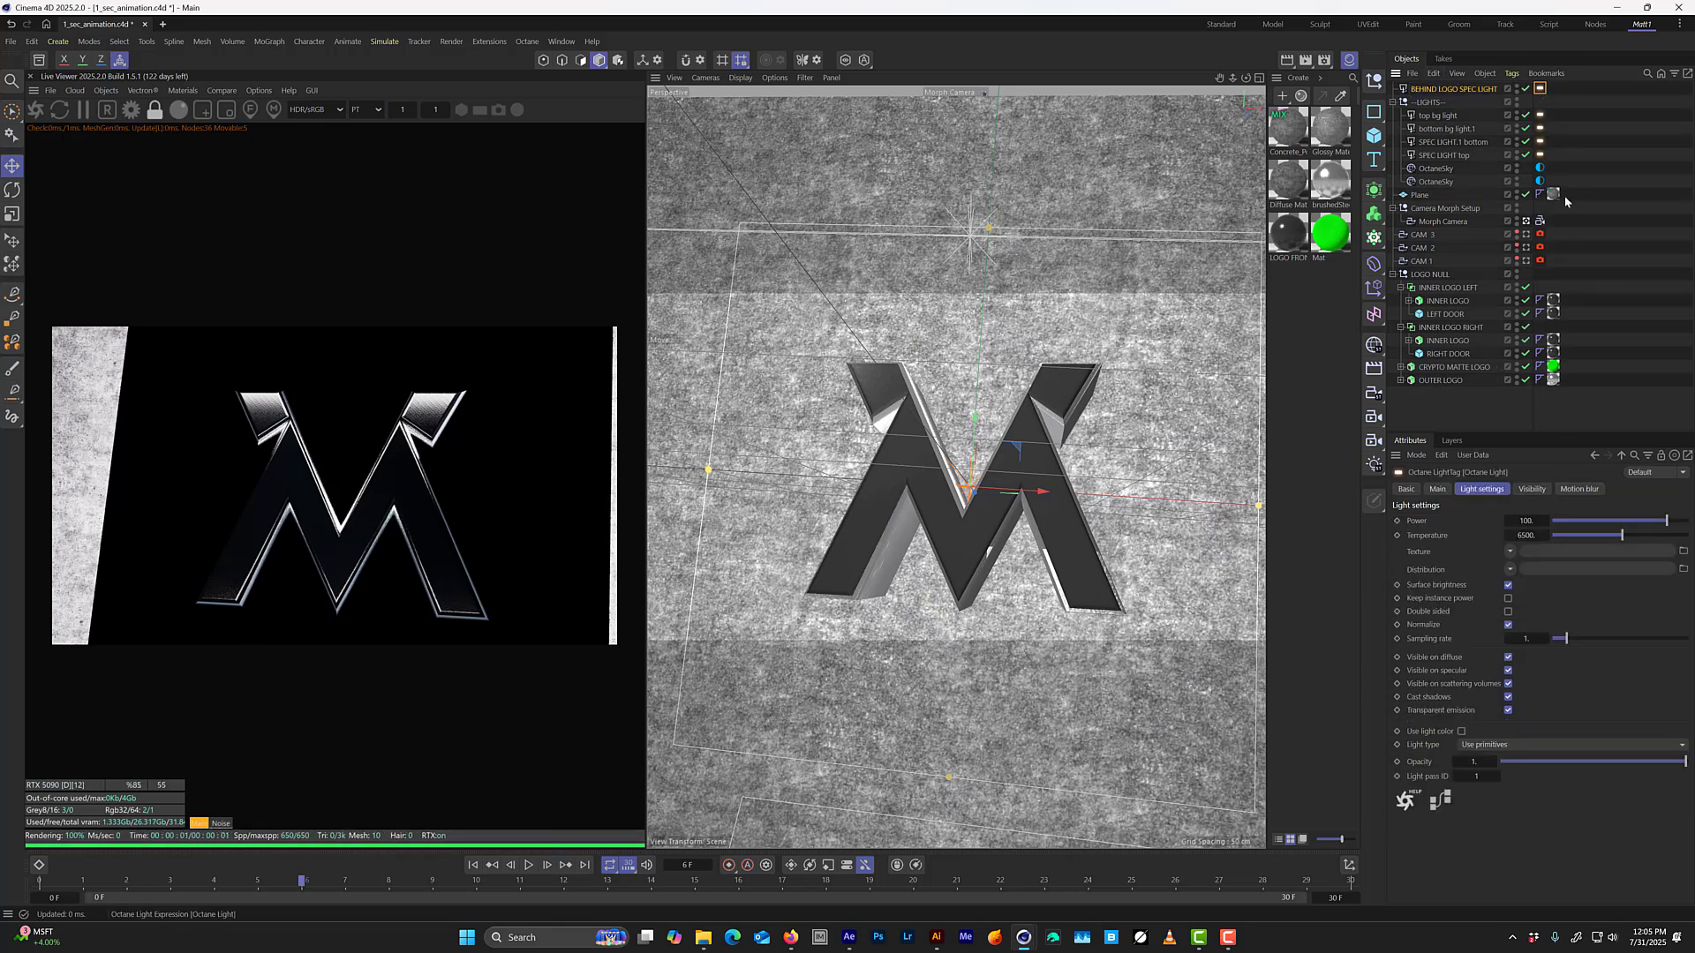
click(1532, 489)
click(1468, 520)
click(1468, 533)
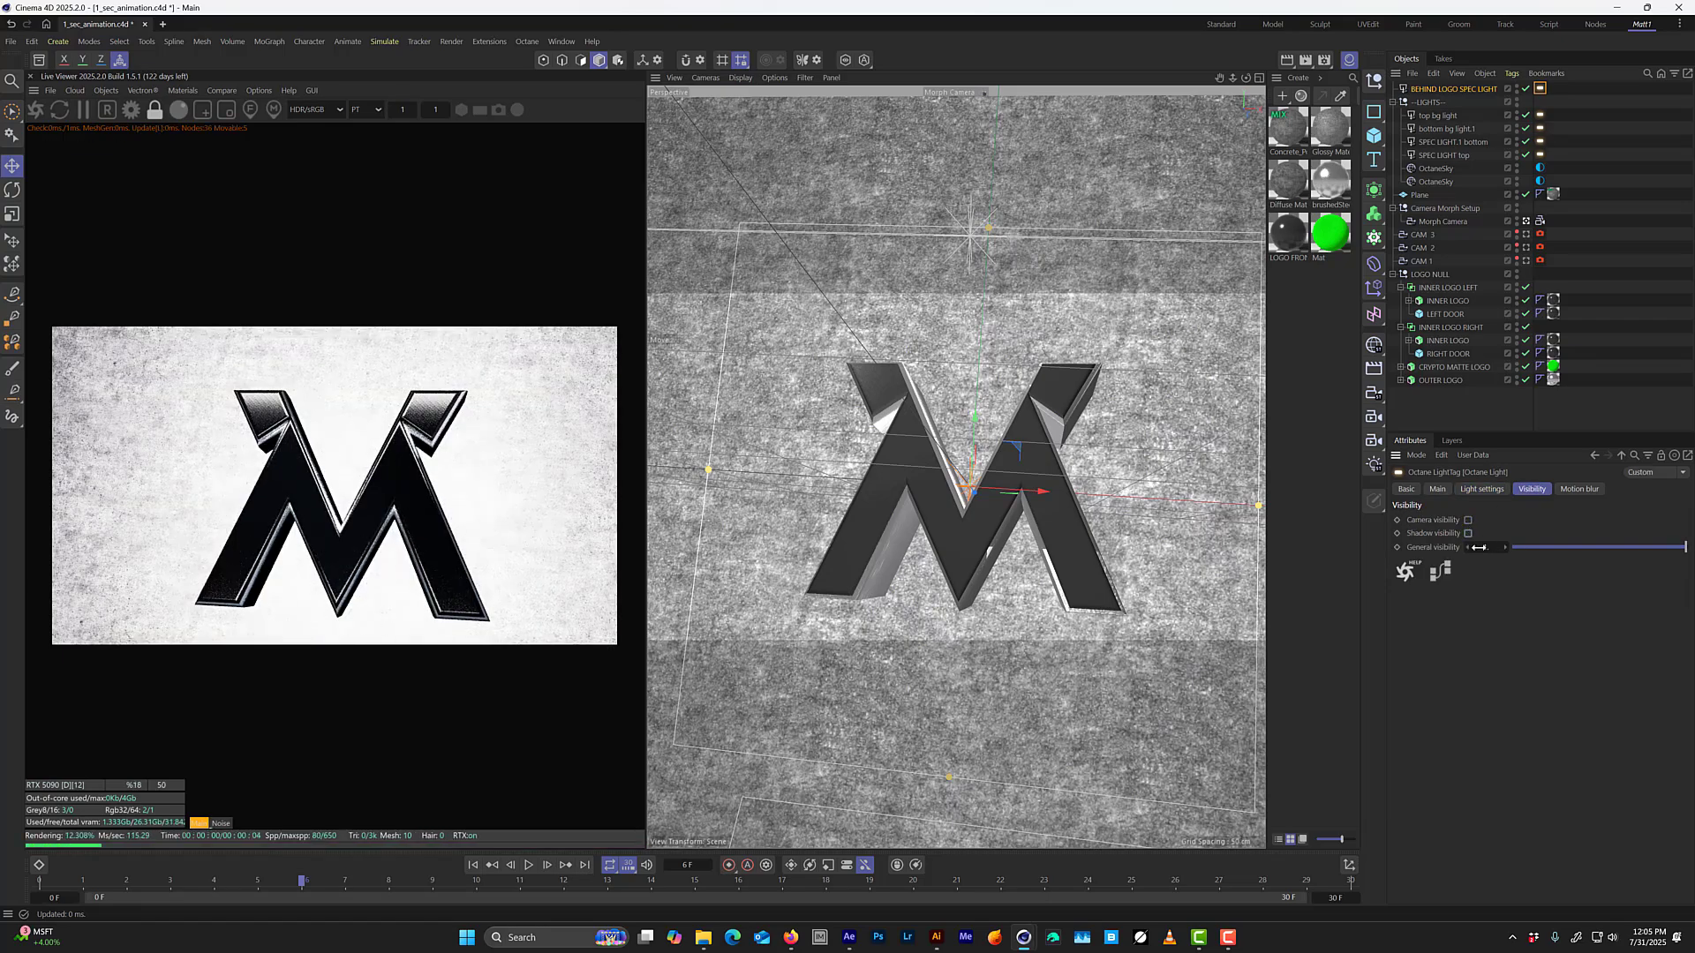
Rotate BEHIND LOGO SPEC LIGHT to face away from the wall and move it behind the logo in the Right view.
key(r)
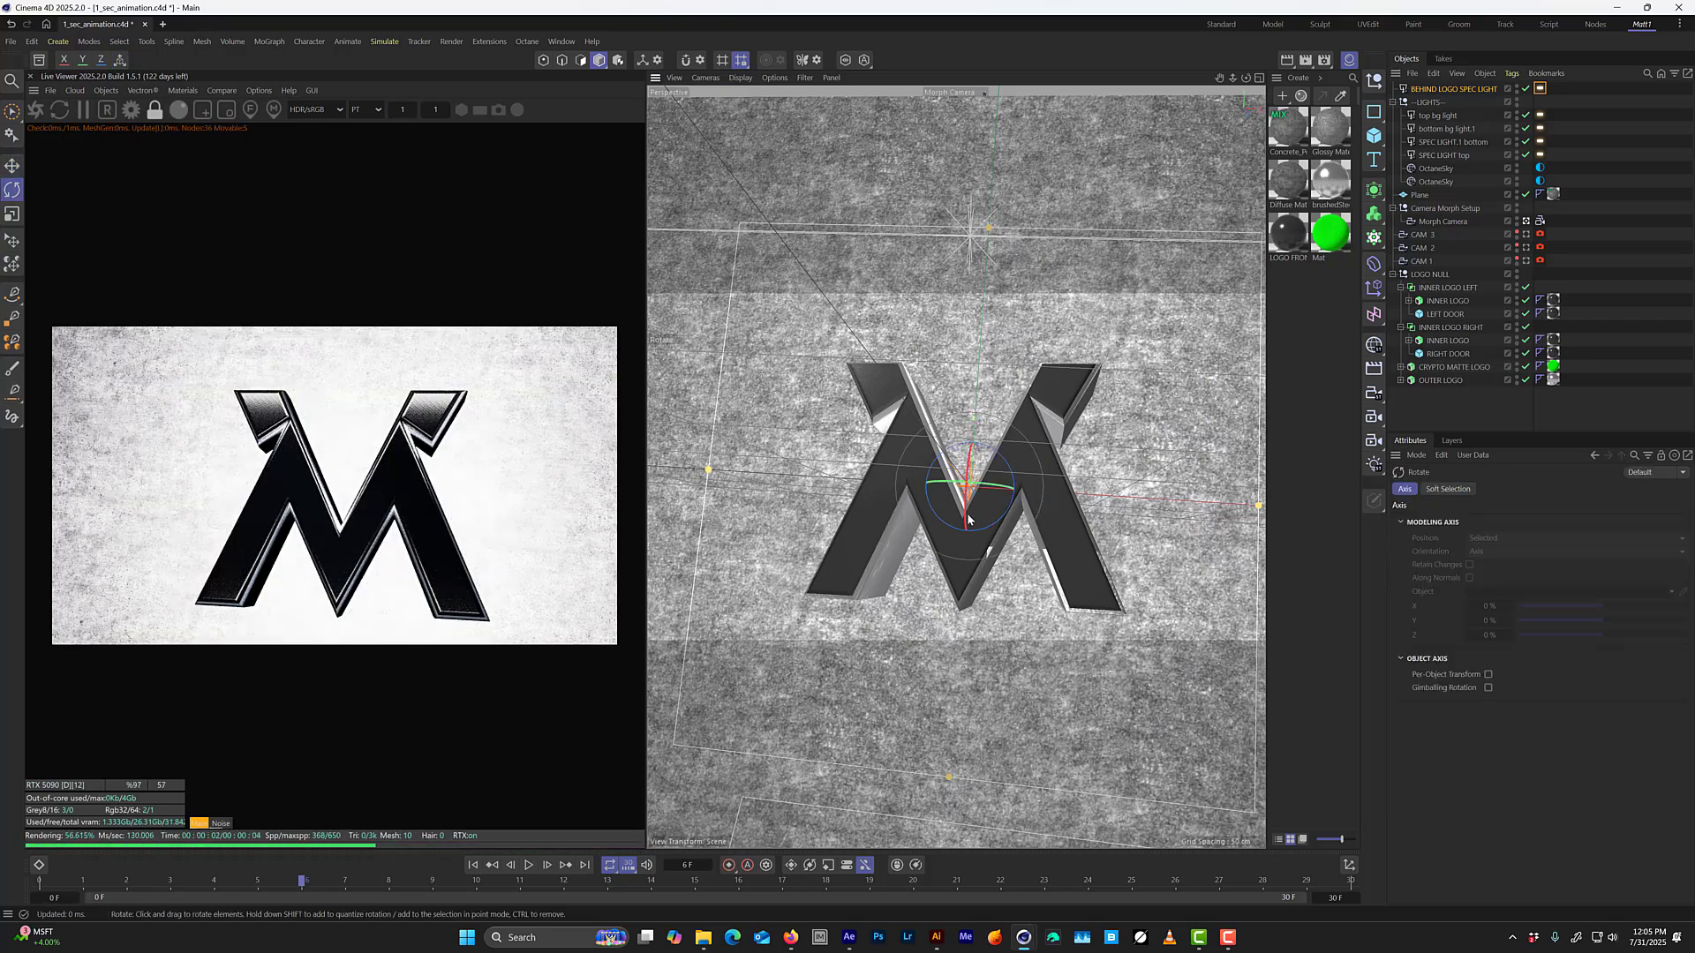
drag(967, 518, 1013, 218)
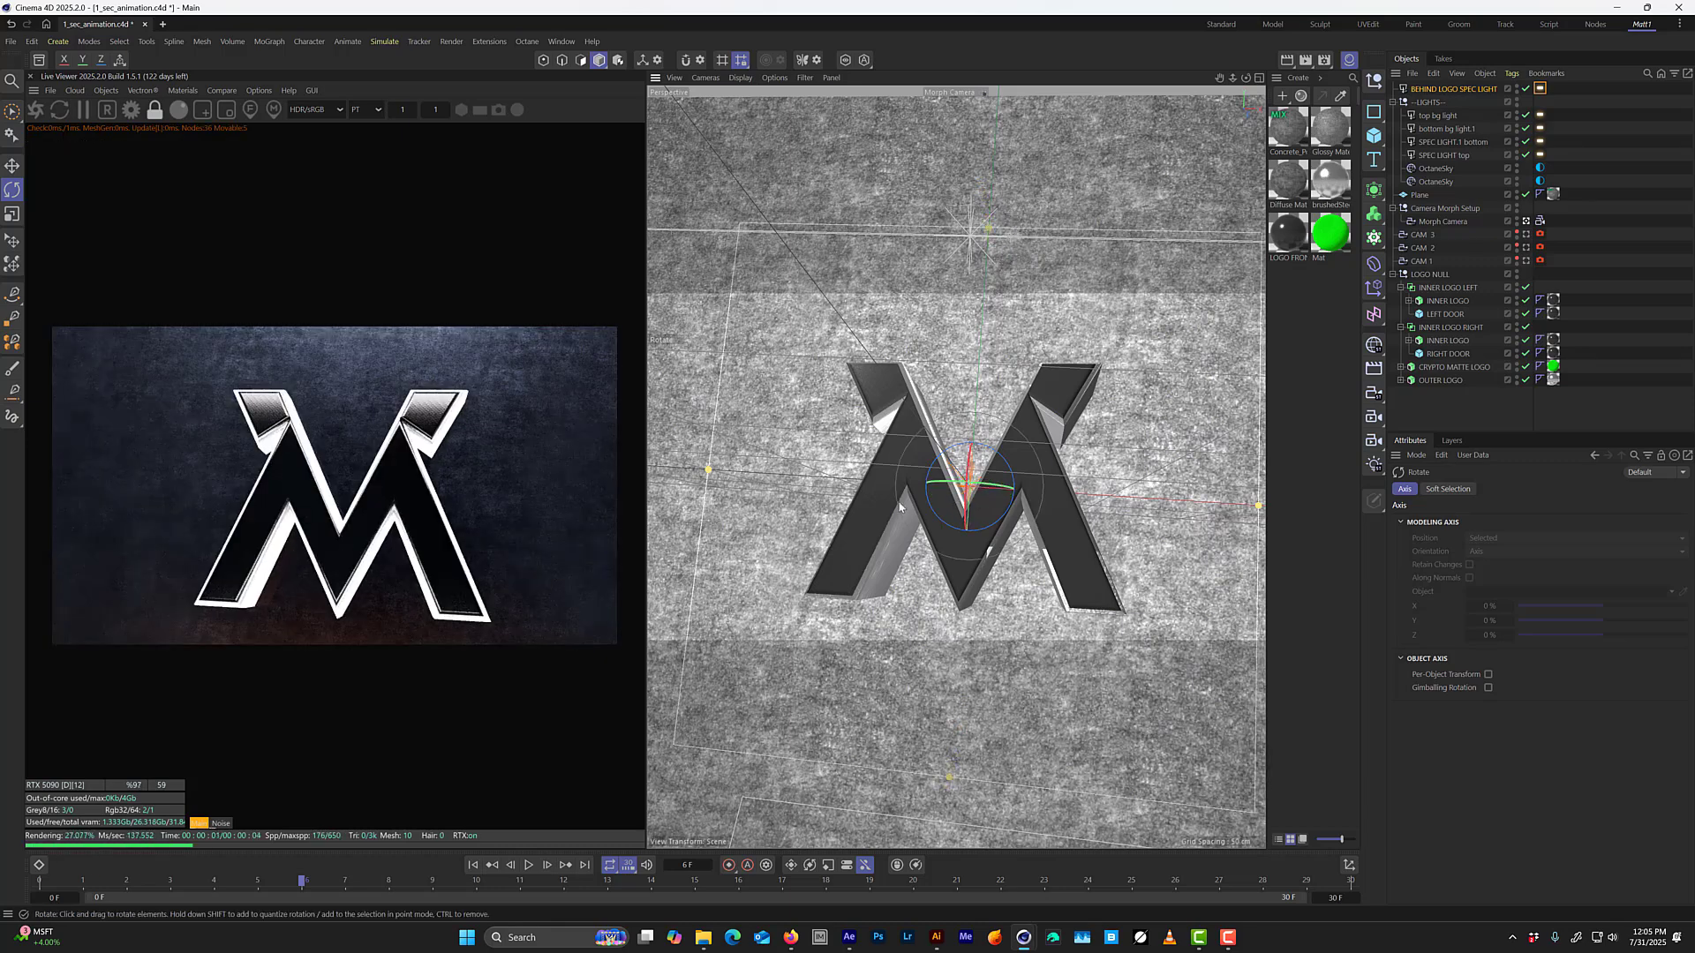
middle_click(982, 371)
scroll(906, 512, up, 3)
scroll(893, 590, up, 3)
alt+middle_drag(895, 602, 779, 551)
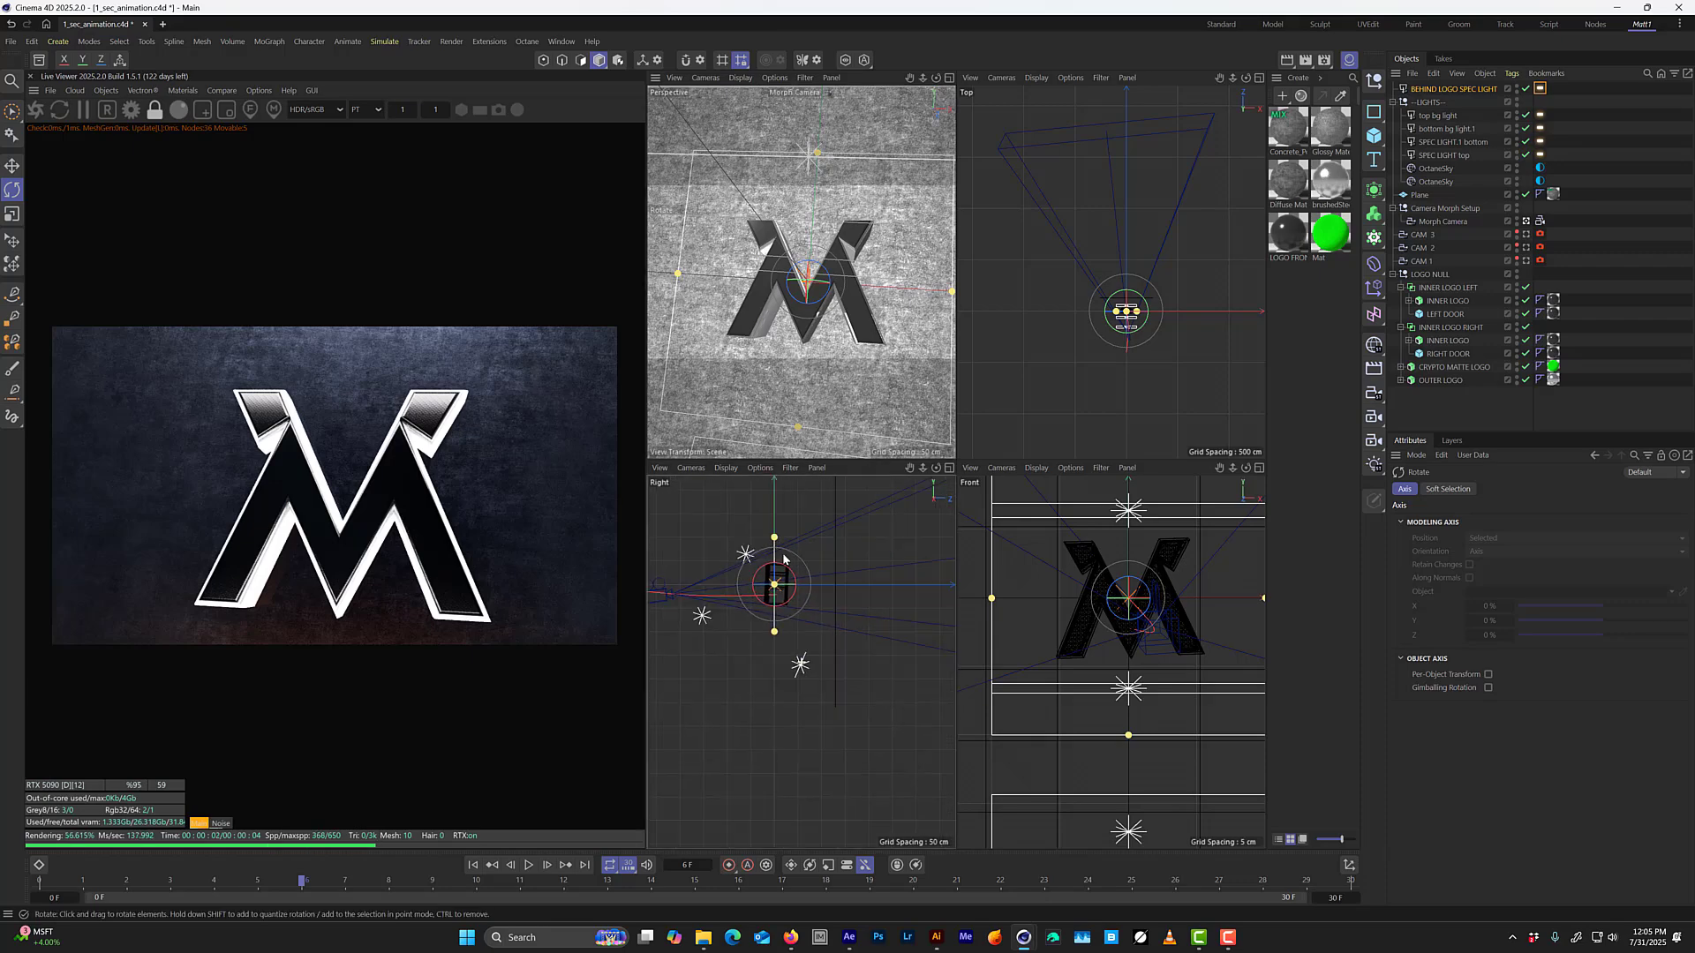
key(e)
drag(800, 587, 835, 588)
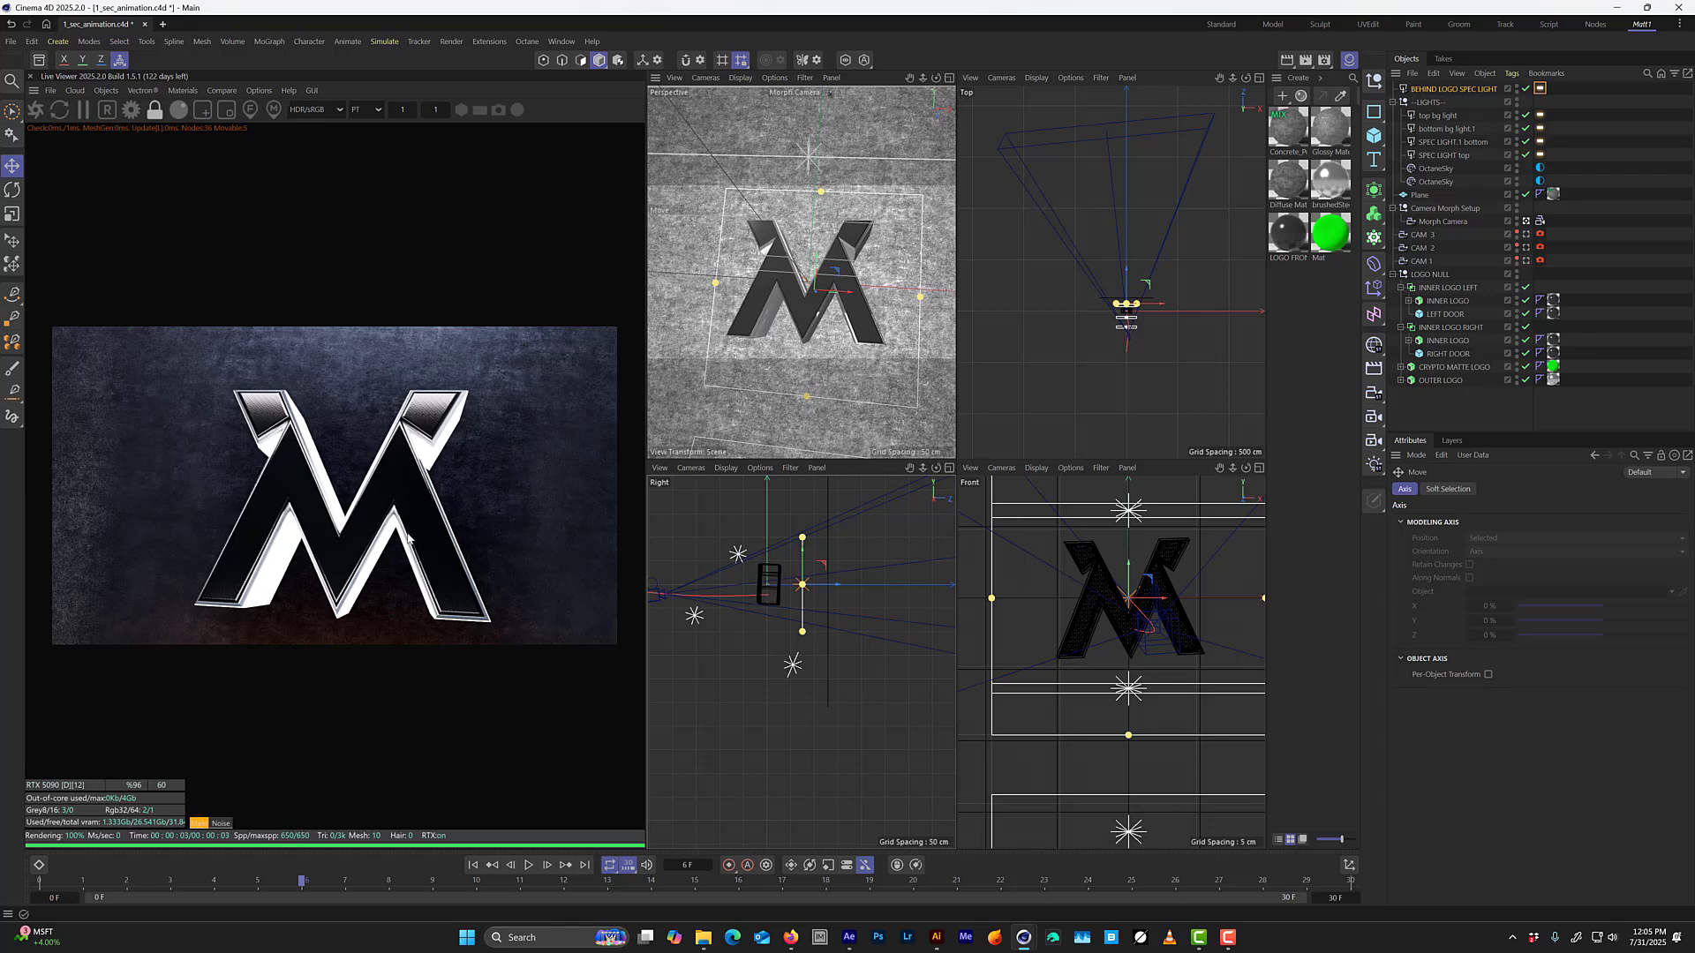
middle_click(741, 353)
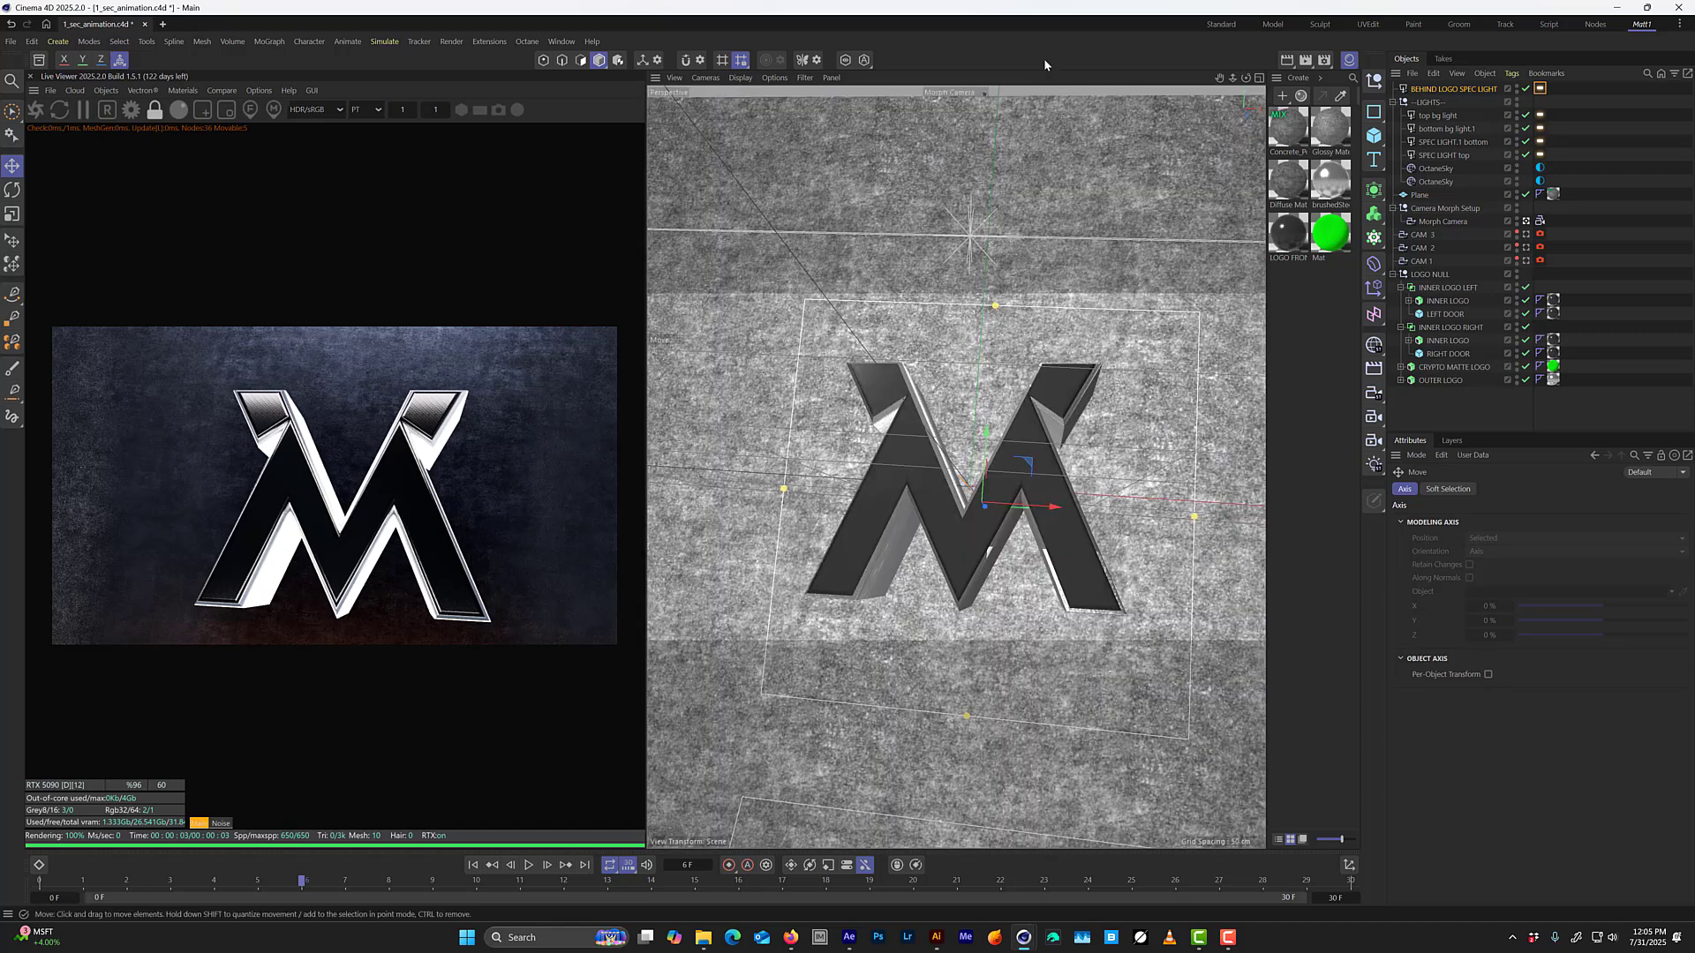
Lower BEHIND LOGO SPEC LIGHT's temperature to about 1136 and its power to about 2.2.
click(1465, 90)
click(1450, 382)
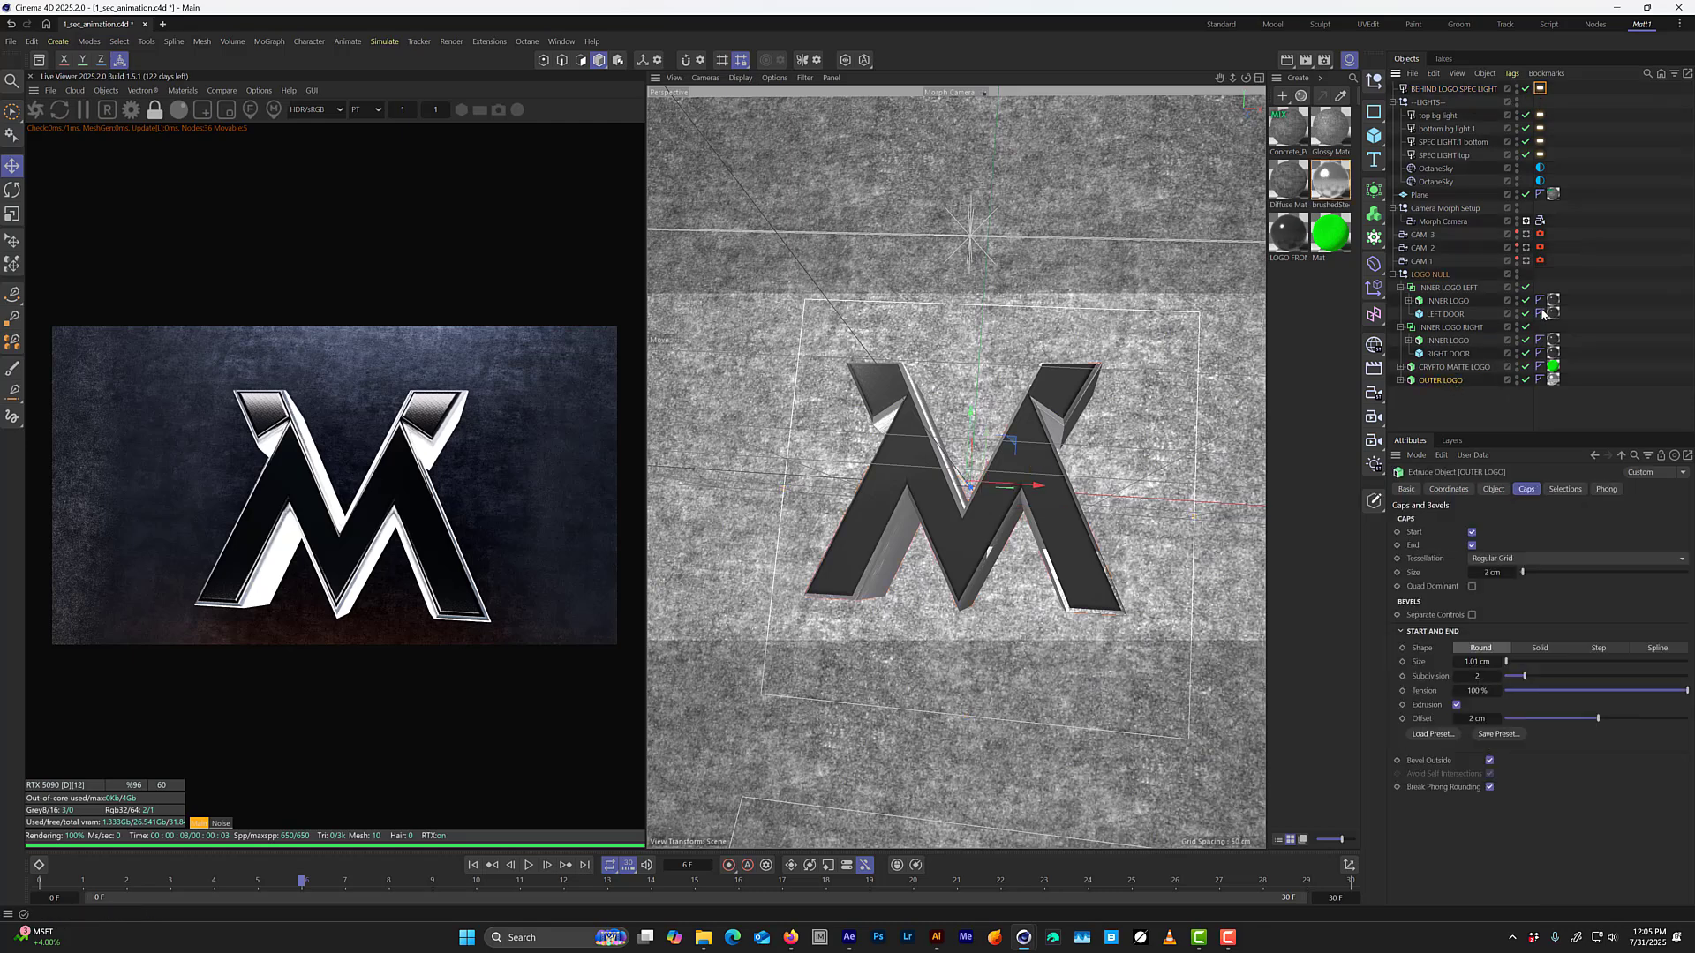
click(1495, 491)
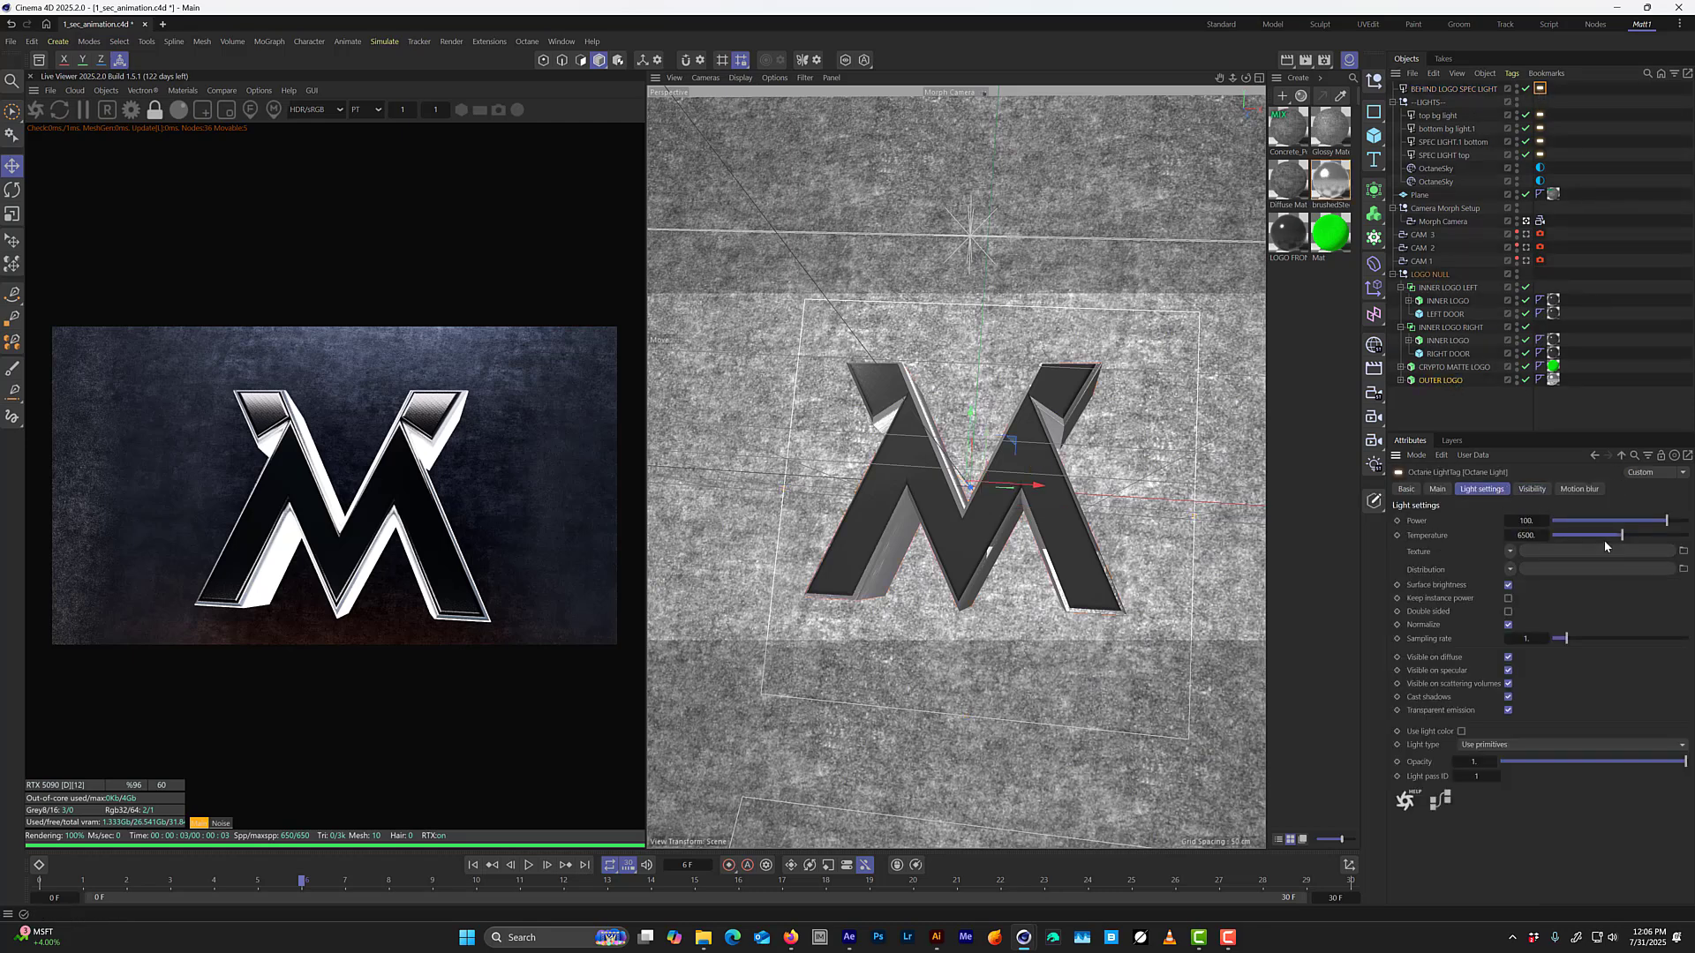
drag(1621, 536, 1563, 537)
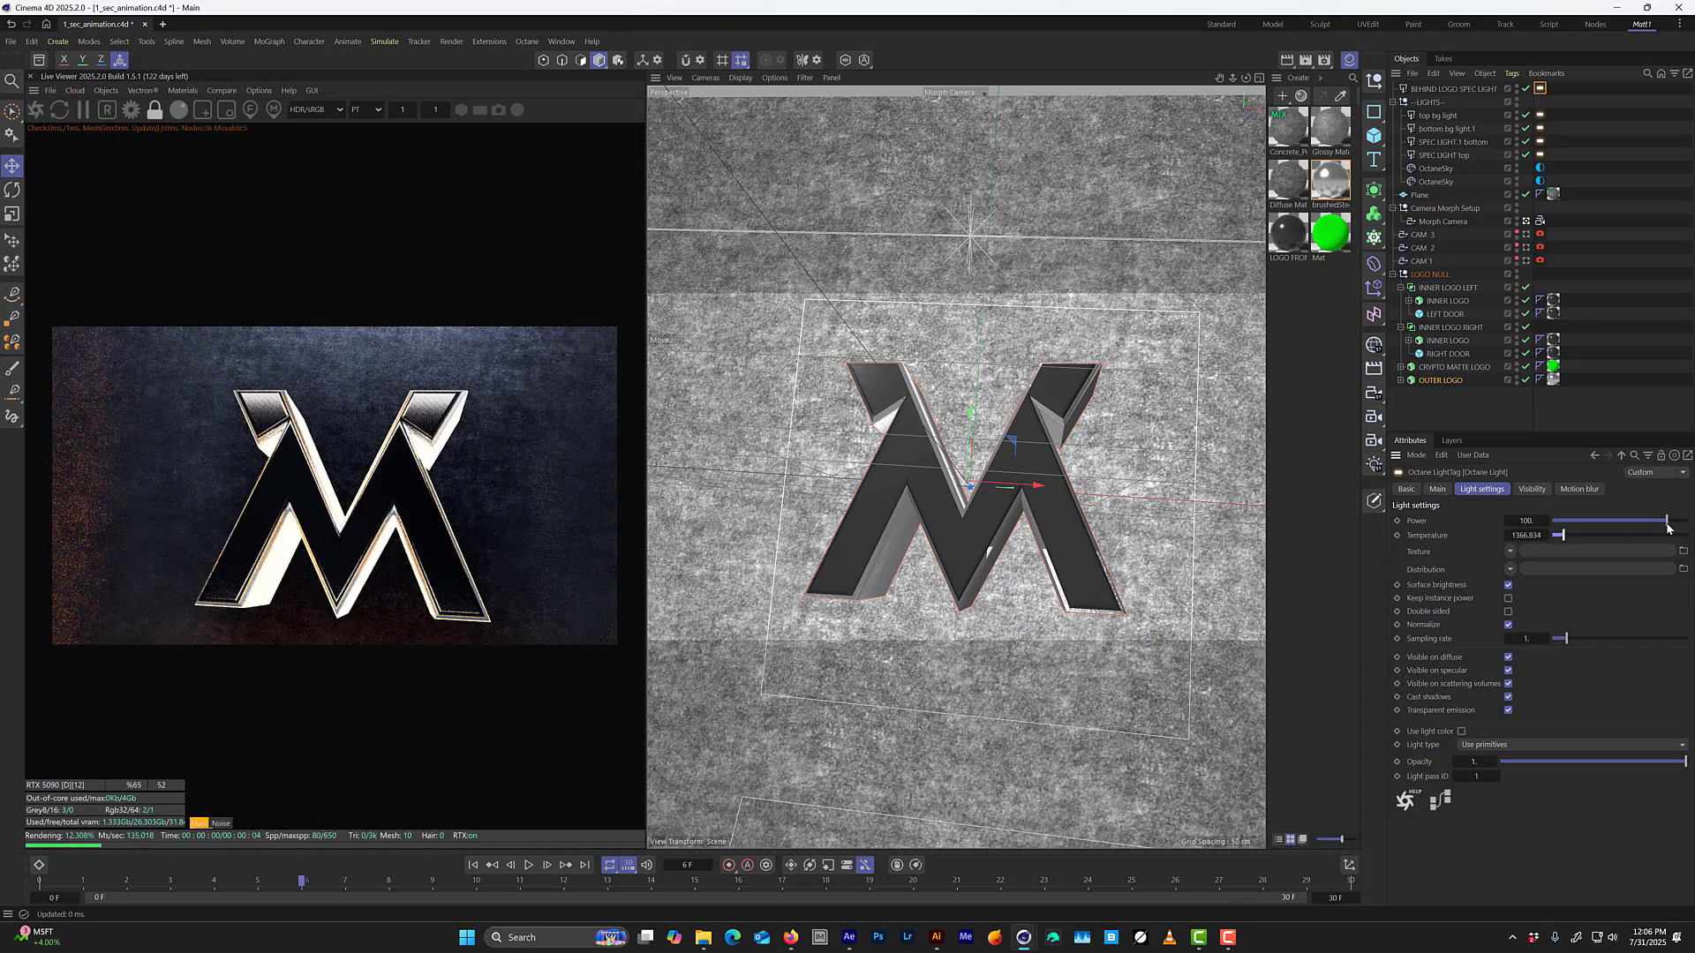
drag(1665, 522, 1635, 522)
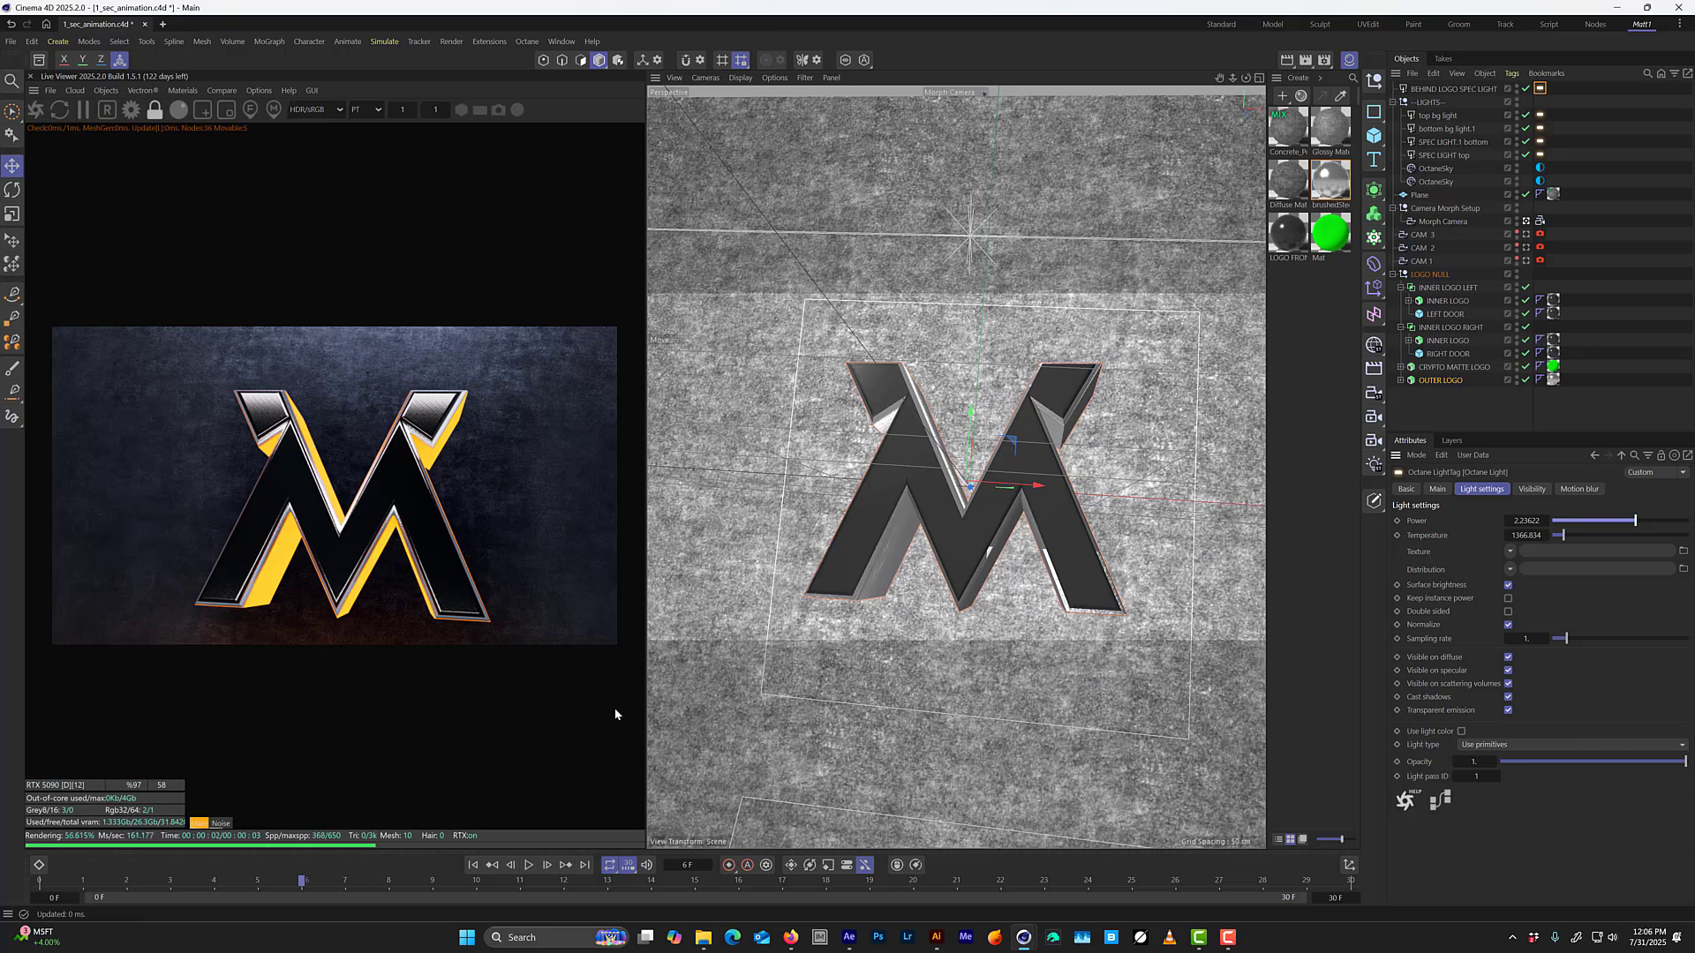
drag(1564, 536, 1561, 538)
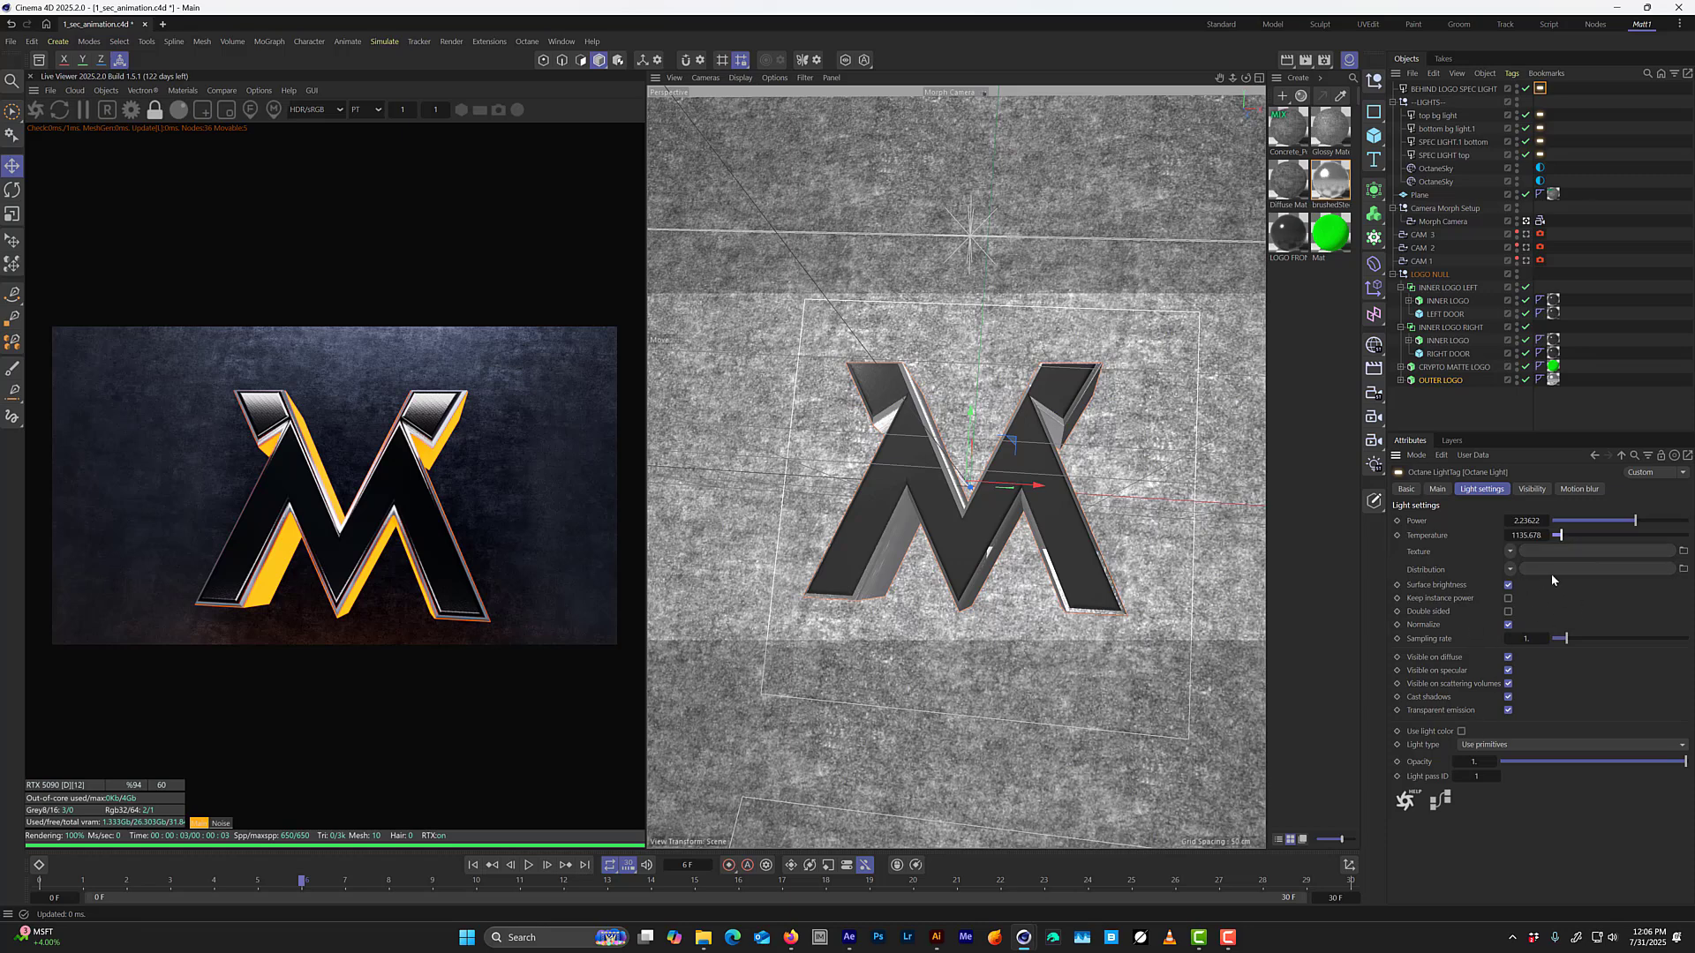
Try a blue tint on BEHIND LOGO SPEC LIGHT by resetting its temperature to 6500 and using its own light color, with hue 243°.
click(1525, 535)
text(6500)
key(Return)
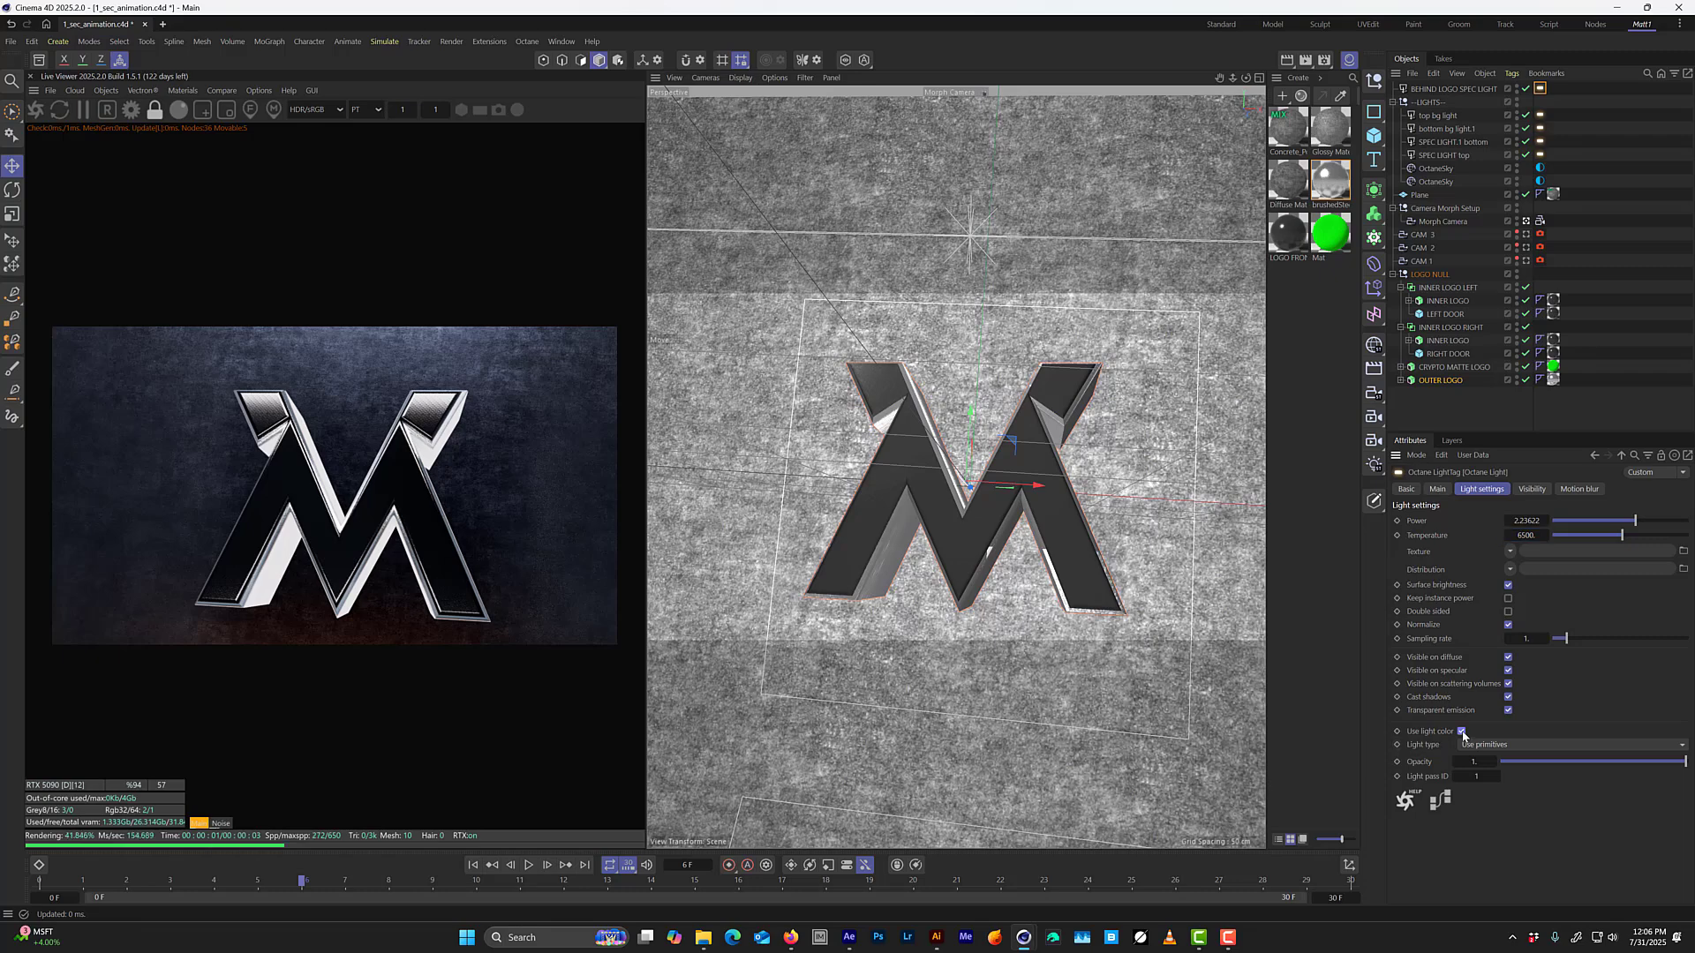
click(1446, 89)
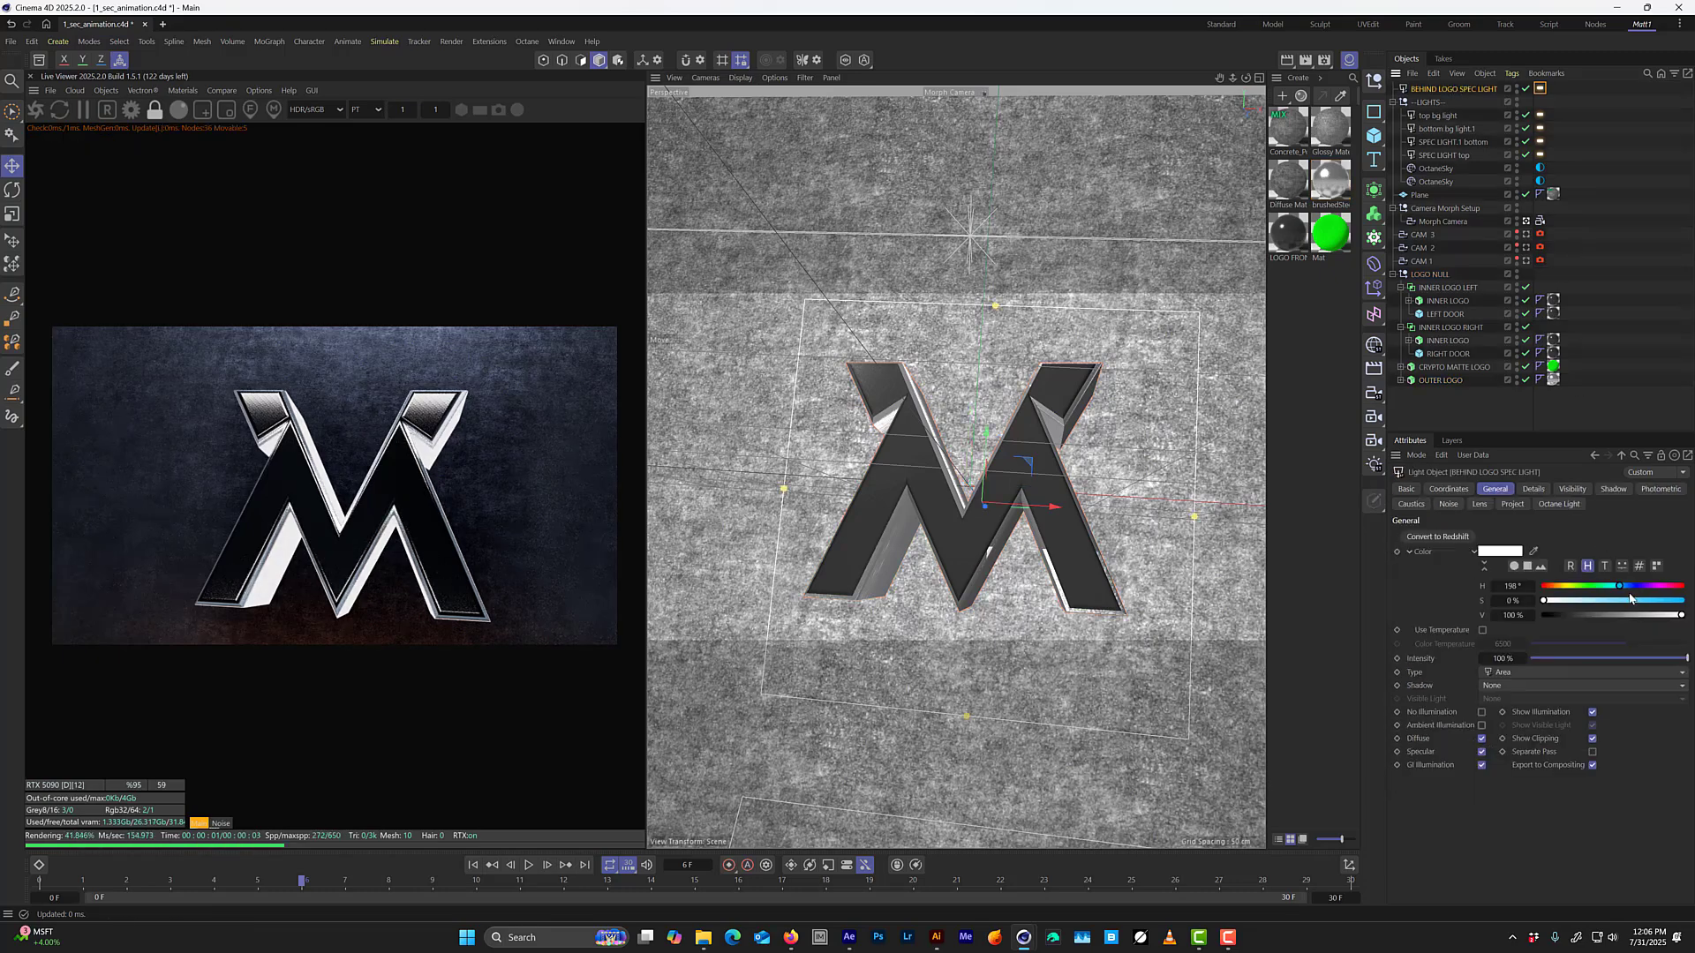
mouse_move(1631, 600)
mouse_down()
mouse_move(1668, 601)
mouse_move(1621, 587)
mouse_move(1677, 603)
mouse_move(1576, 587)
mouse_move(1636, 587)
mouse_up()
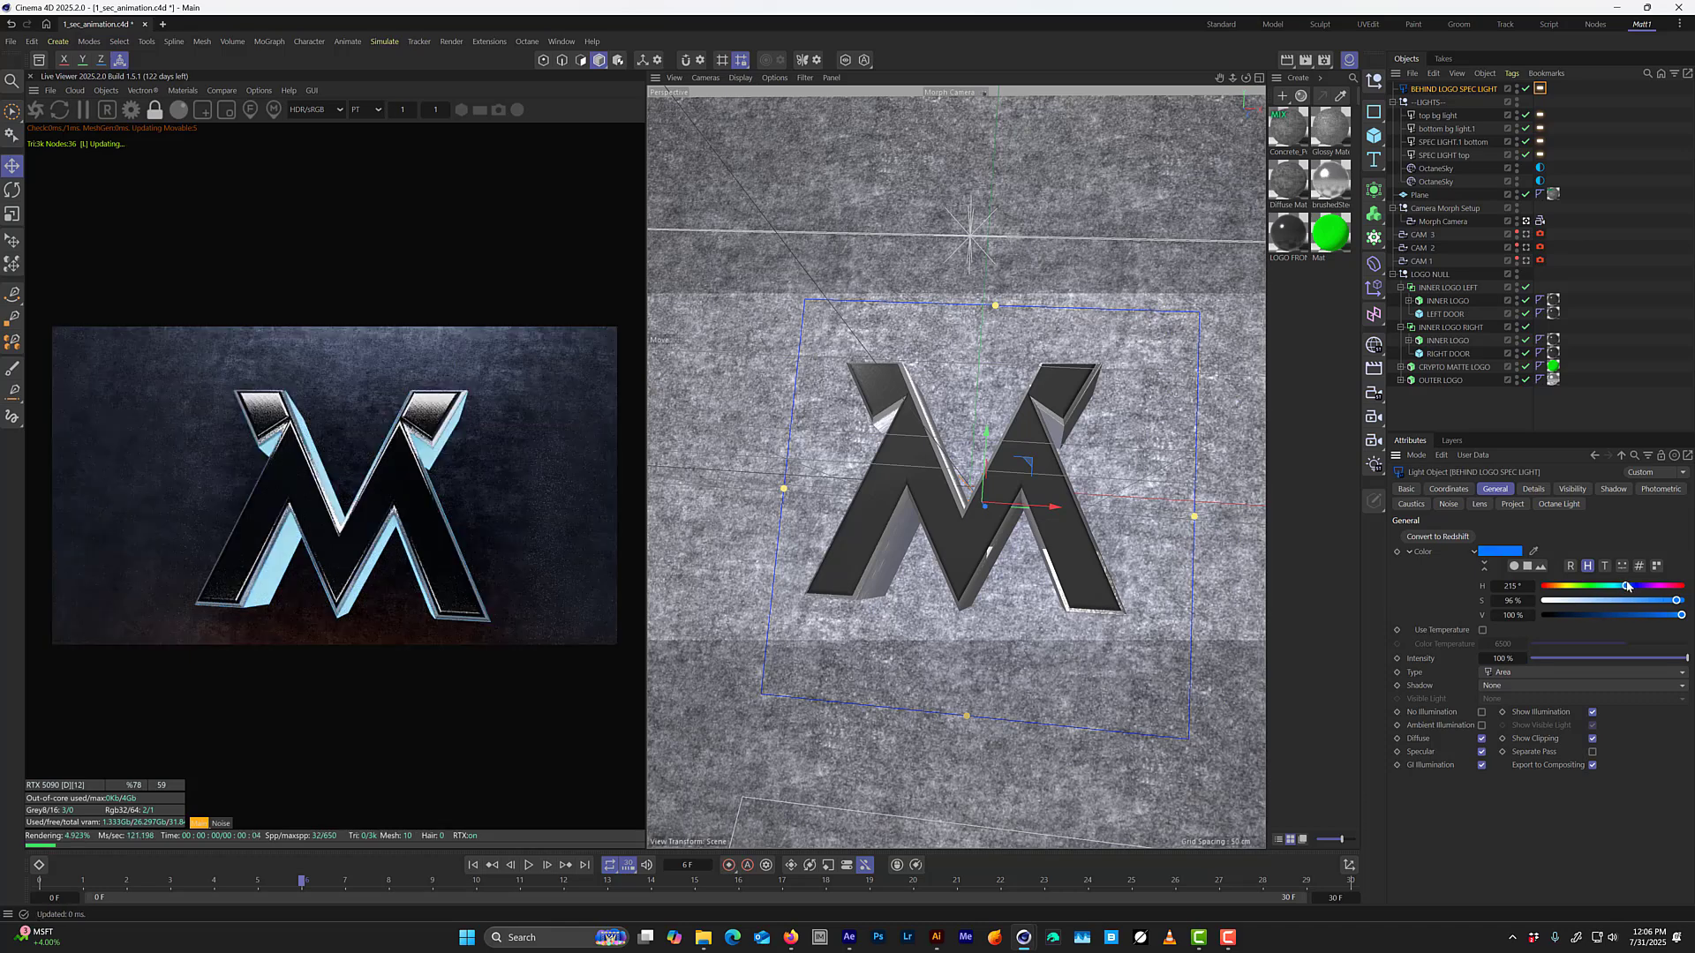
Turn off Use light color for BEHIND LOGO SPEC LIGHT and set its temperature to about 1020 and power to about 3.3.
click(1541, 89)
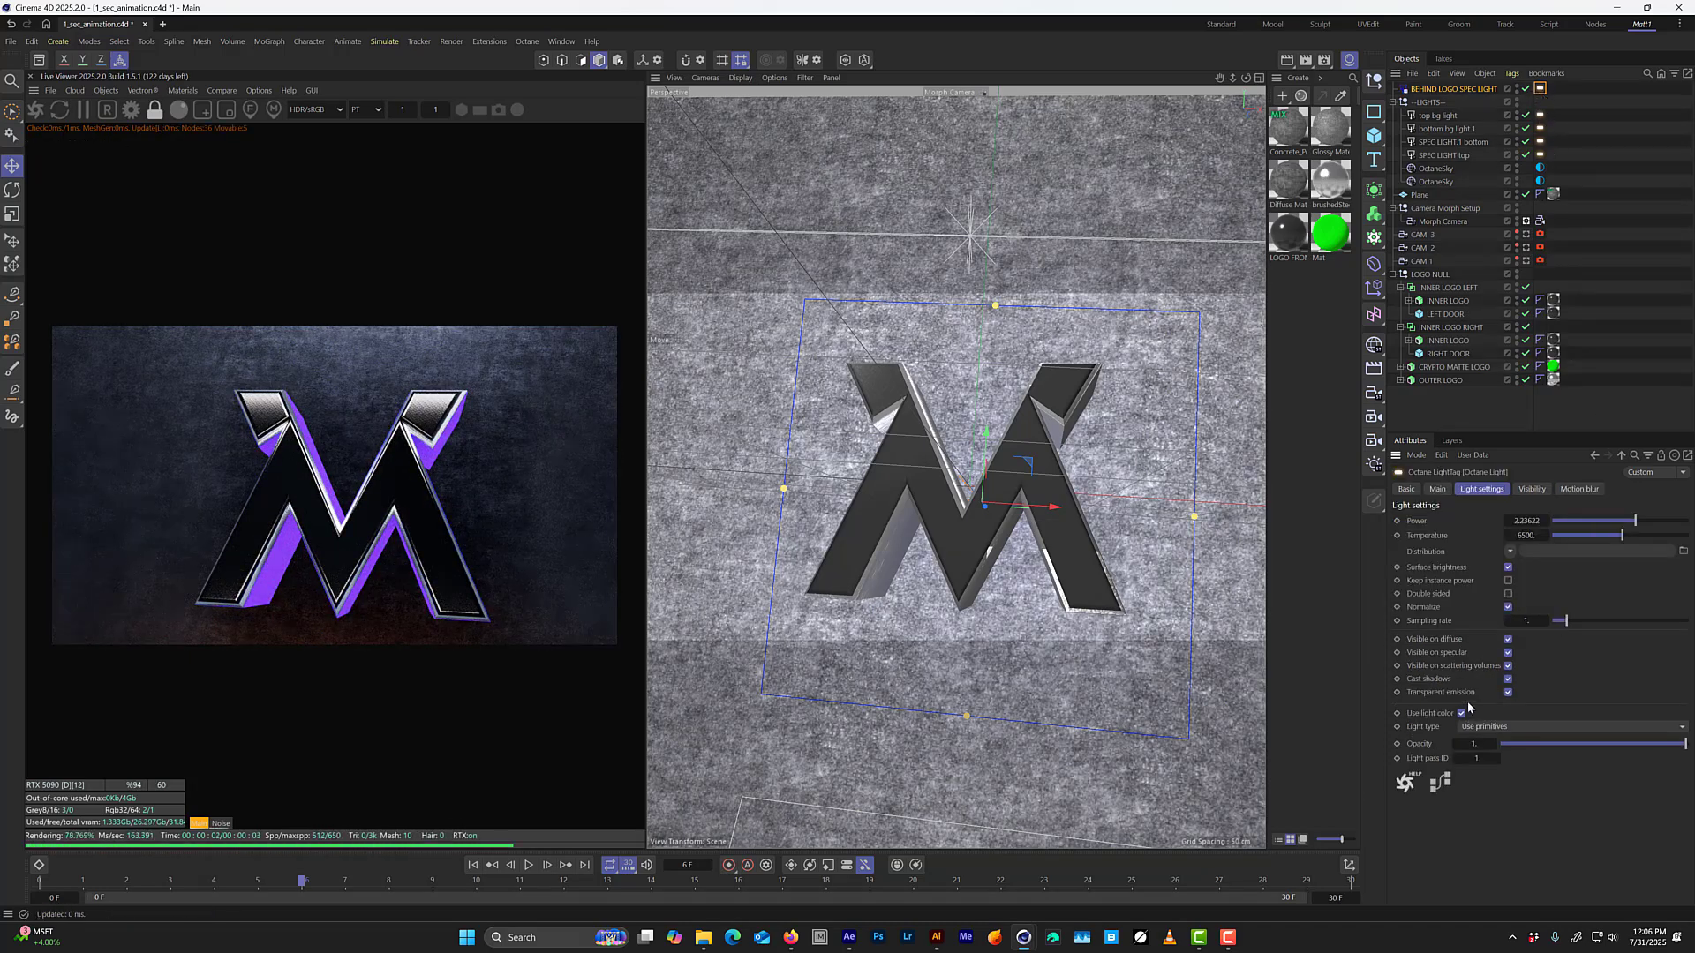
click(1461, 731)
drag(1620, 536, 1559, 538)
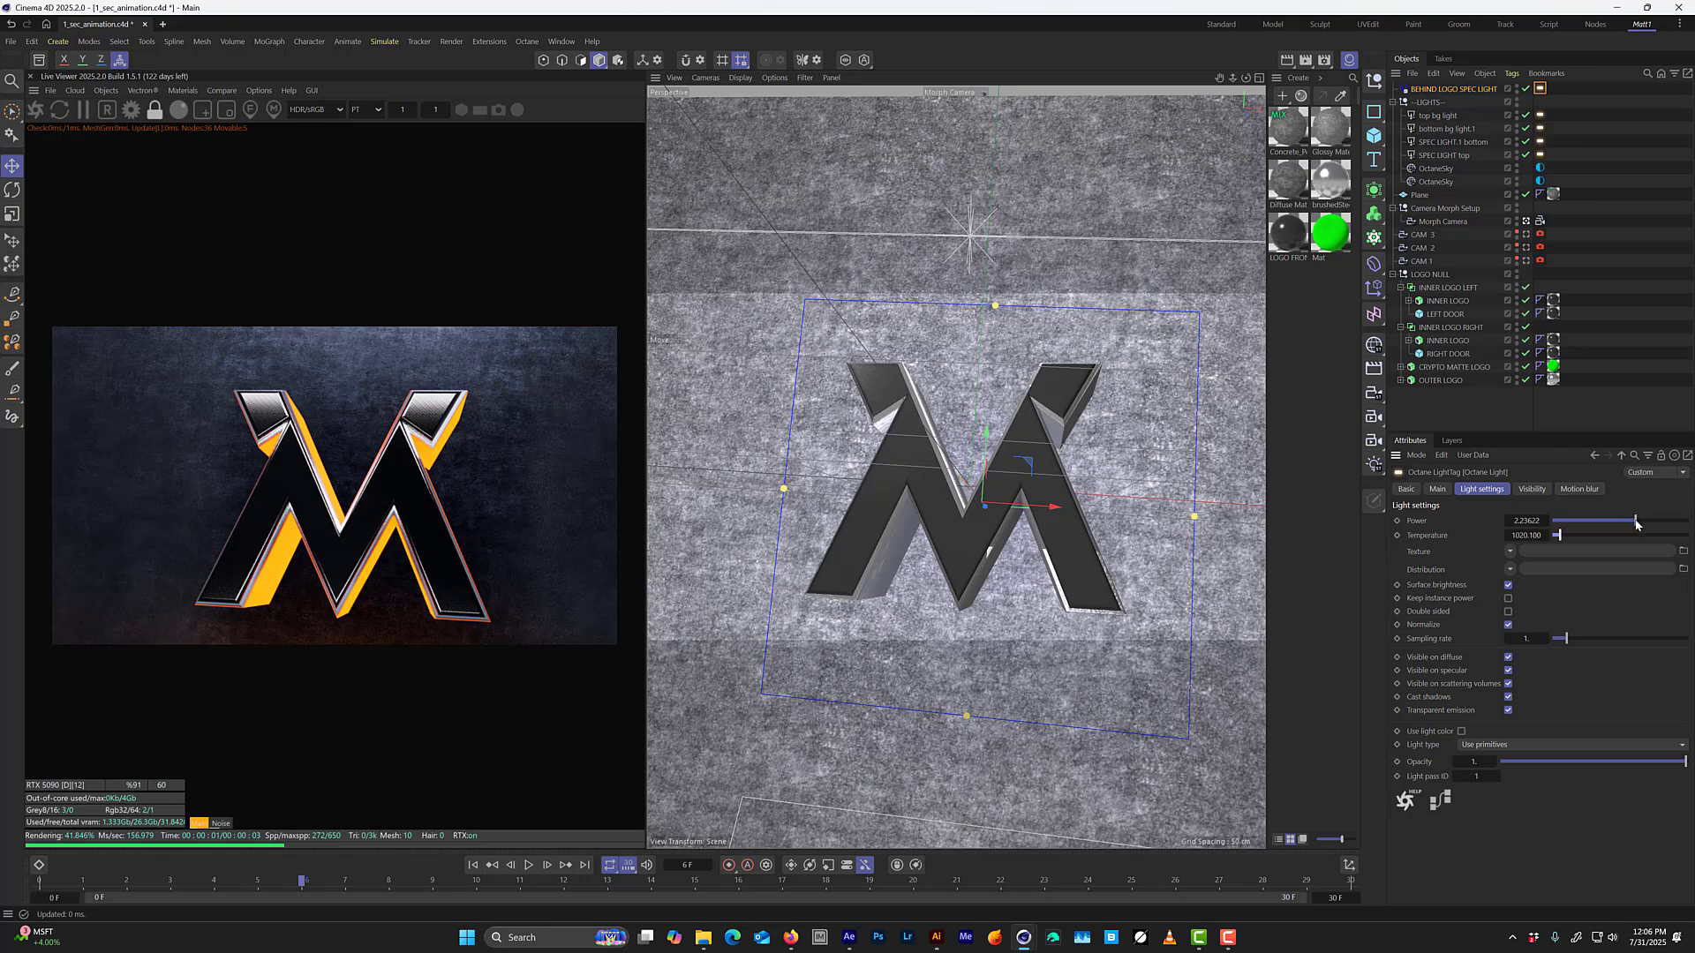
drag(1640, 521, 1641, 527)
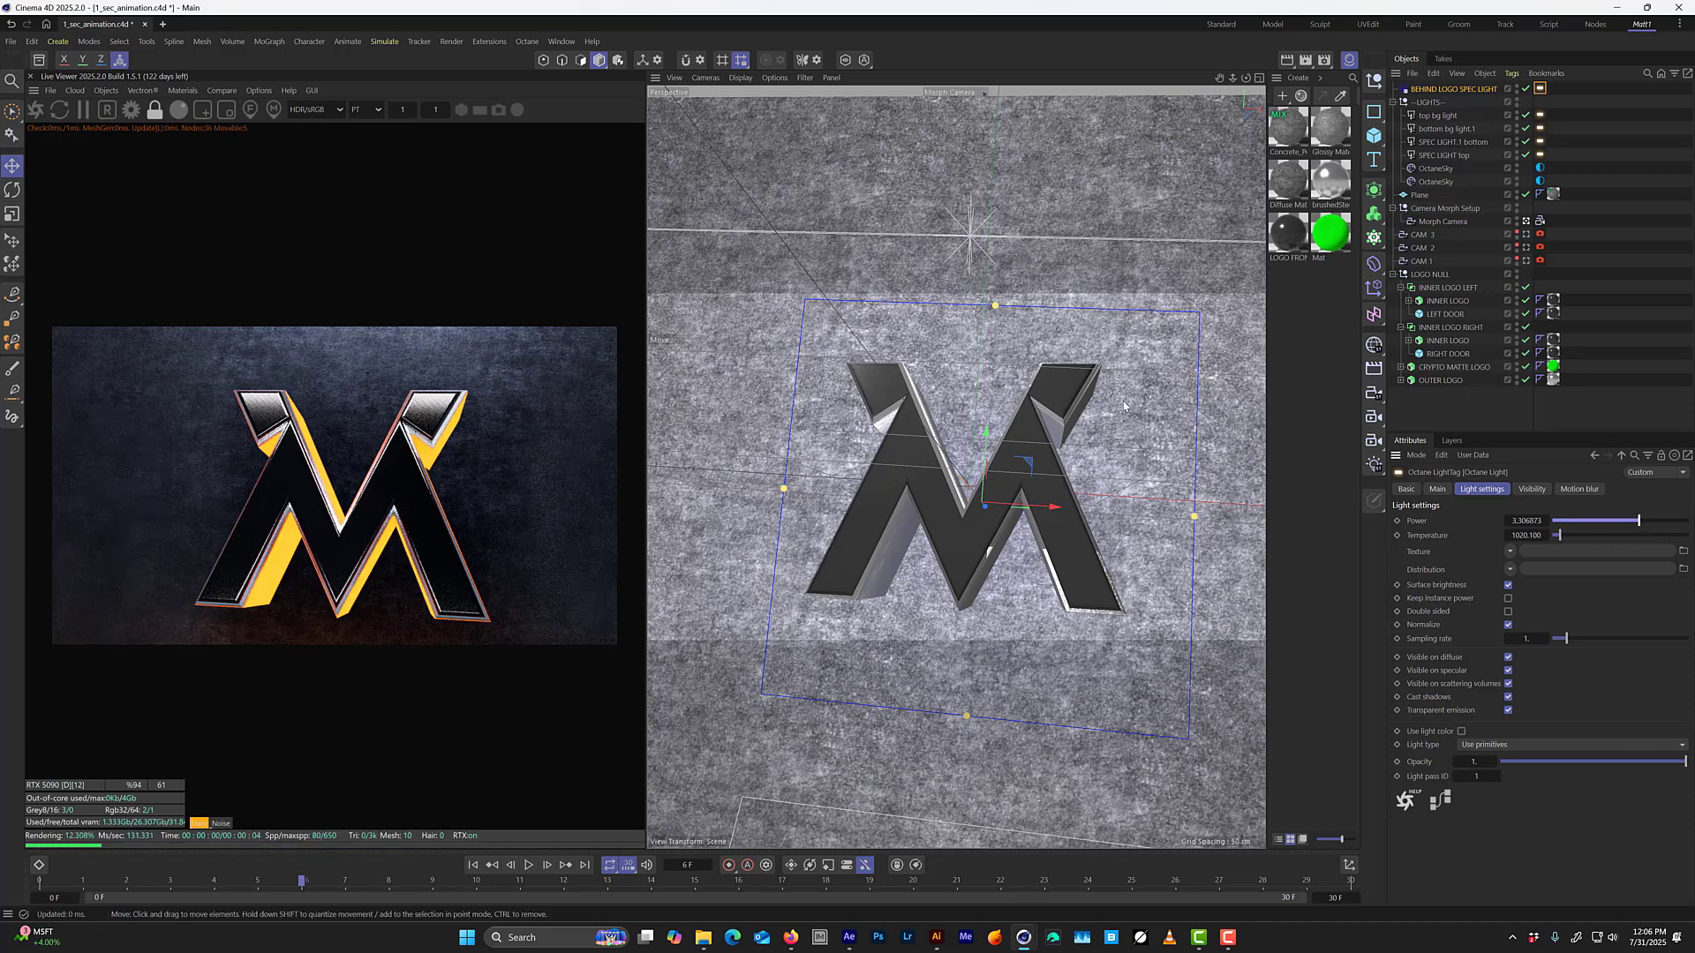
At frame 1, try moving BEHIND LOGO SPEC LIGHT past the logo in a maximized Right view, and undo the move.
drag(302, 882, 83, 892)
middle_click(821, 582)
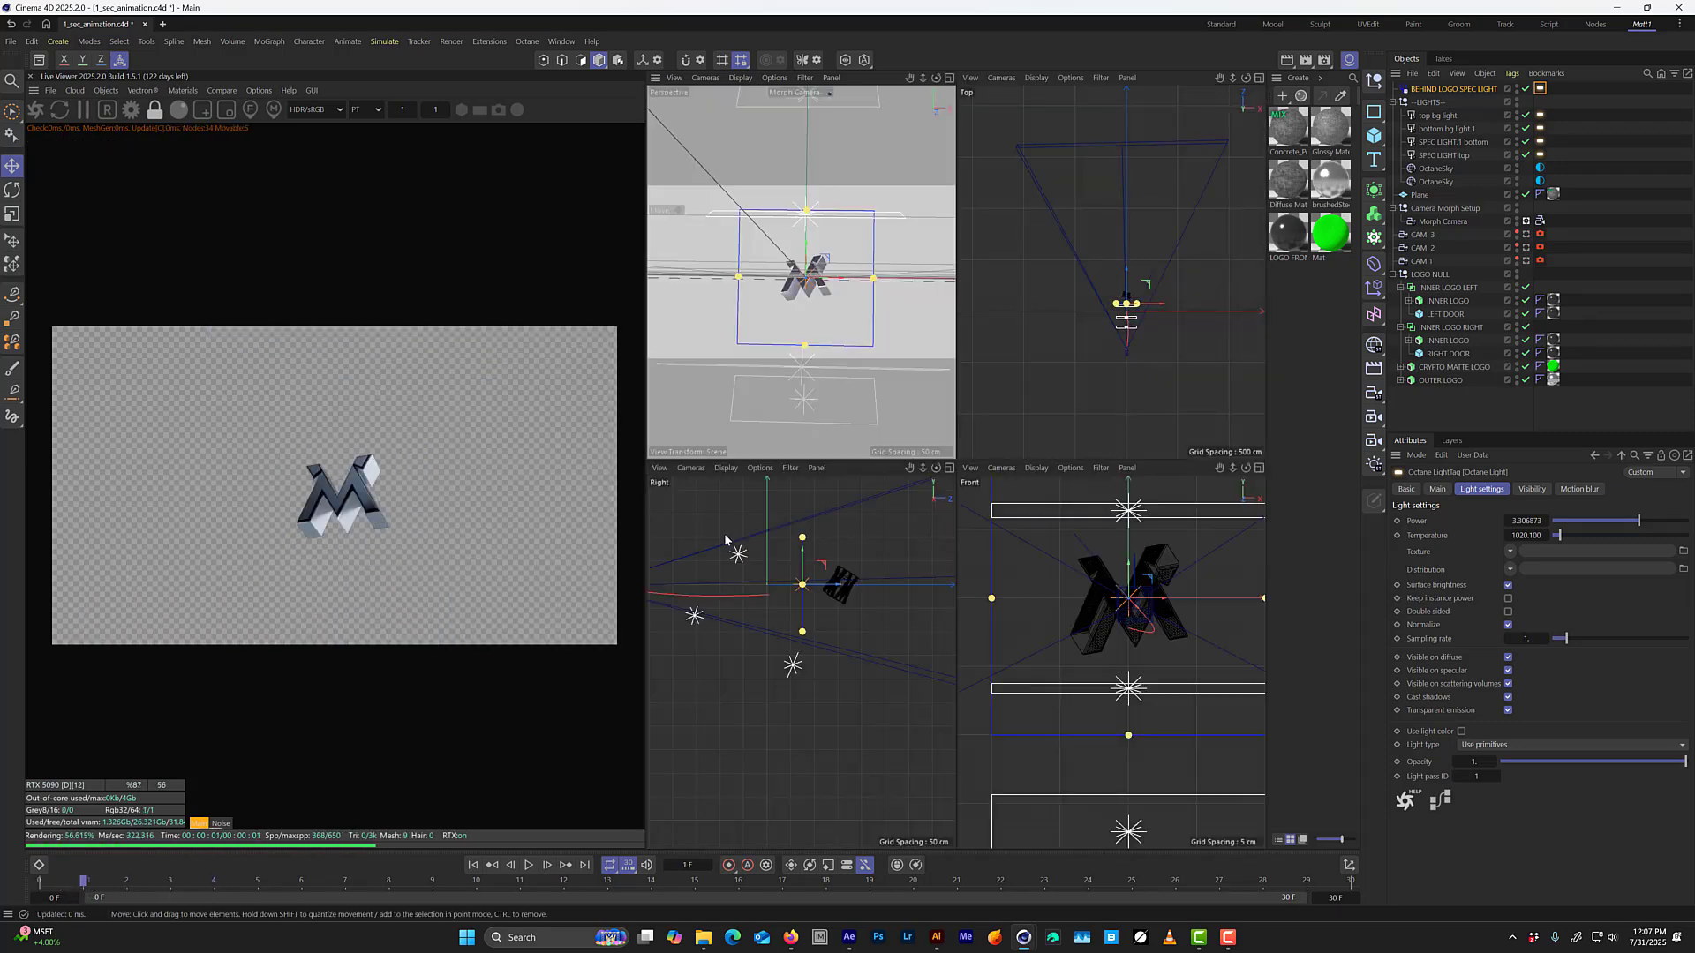
middle_click(865, 547)
drag(994, 318, 1164, 314)
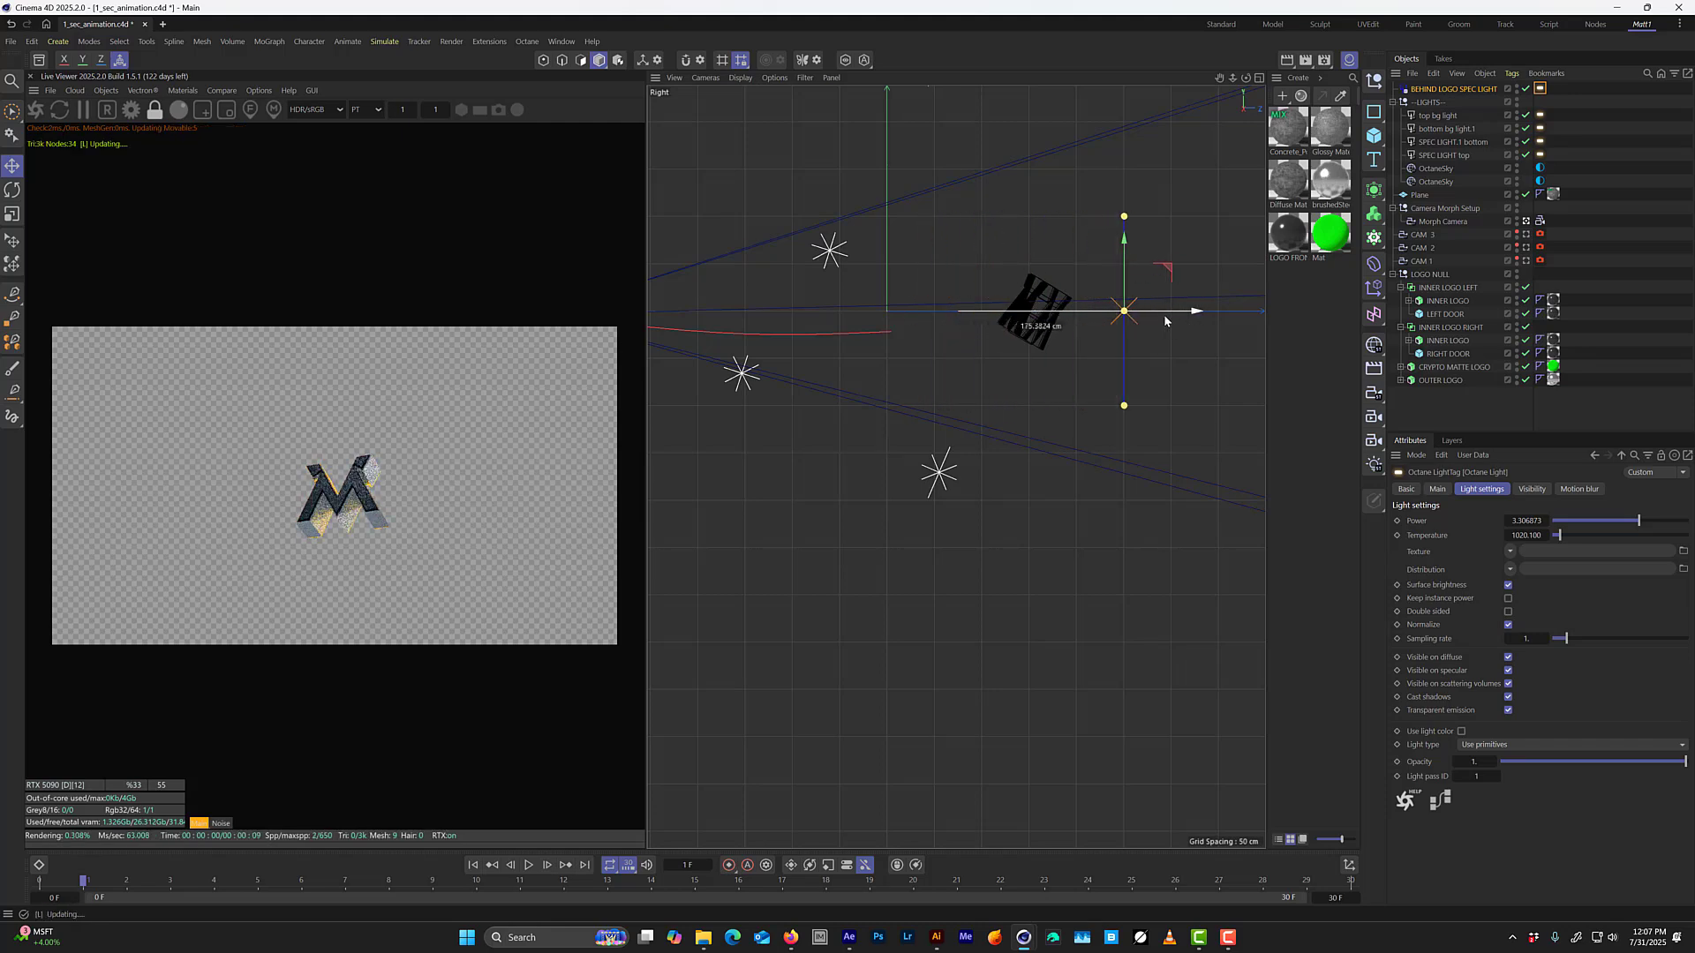
key(ctrl+z)
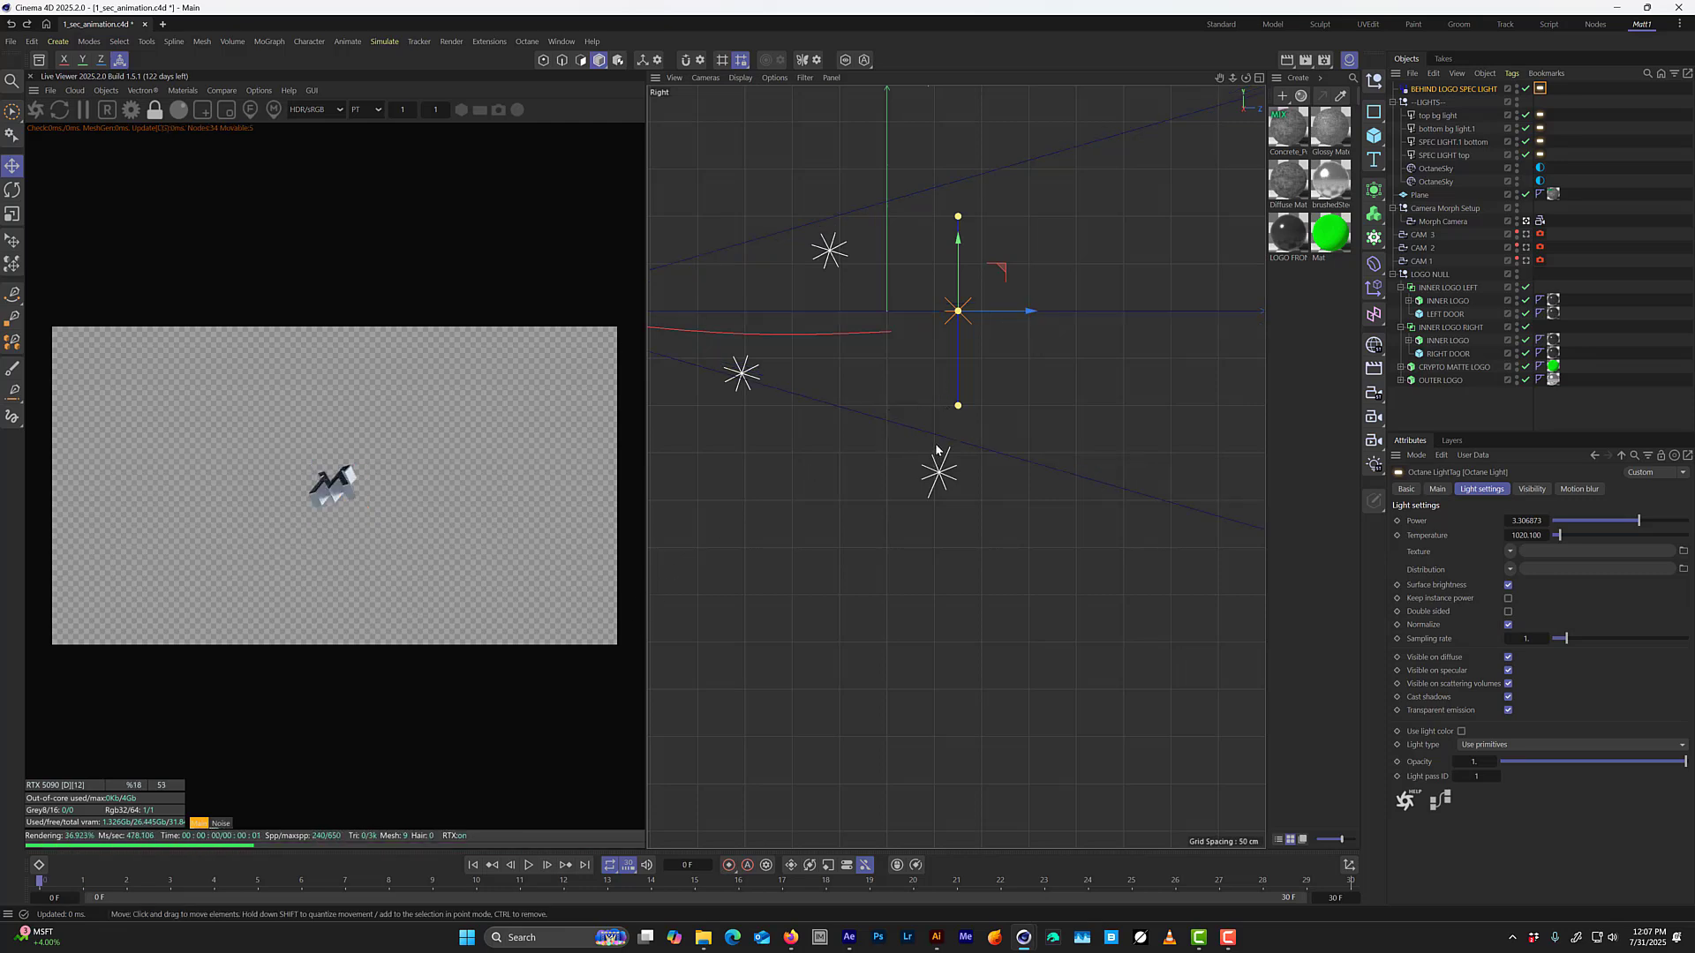
Step through the opening frames to examine where the moving logo sits relative to BEHIND LOGO SPEC LIGHT.
key(g)
key(g)
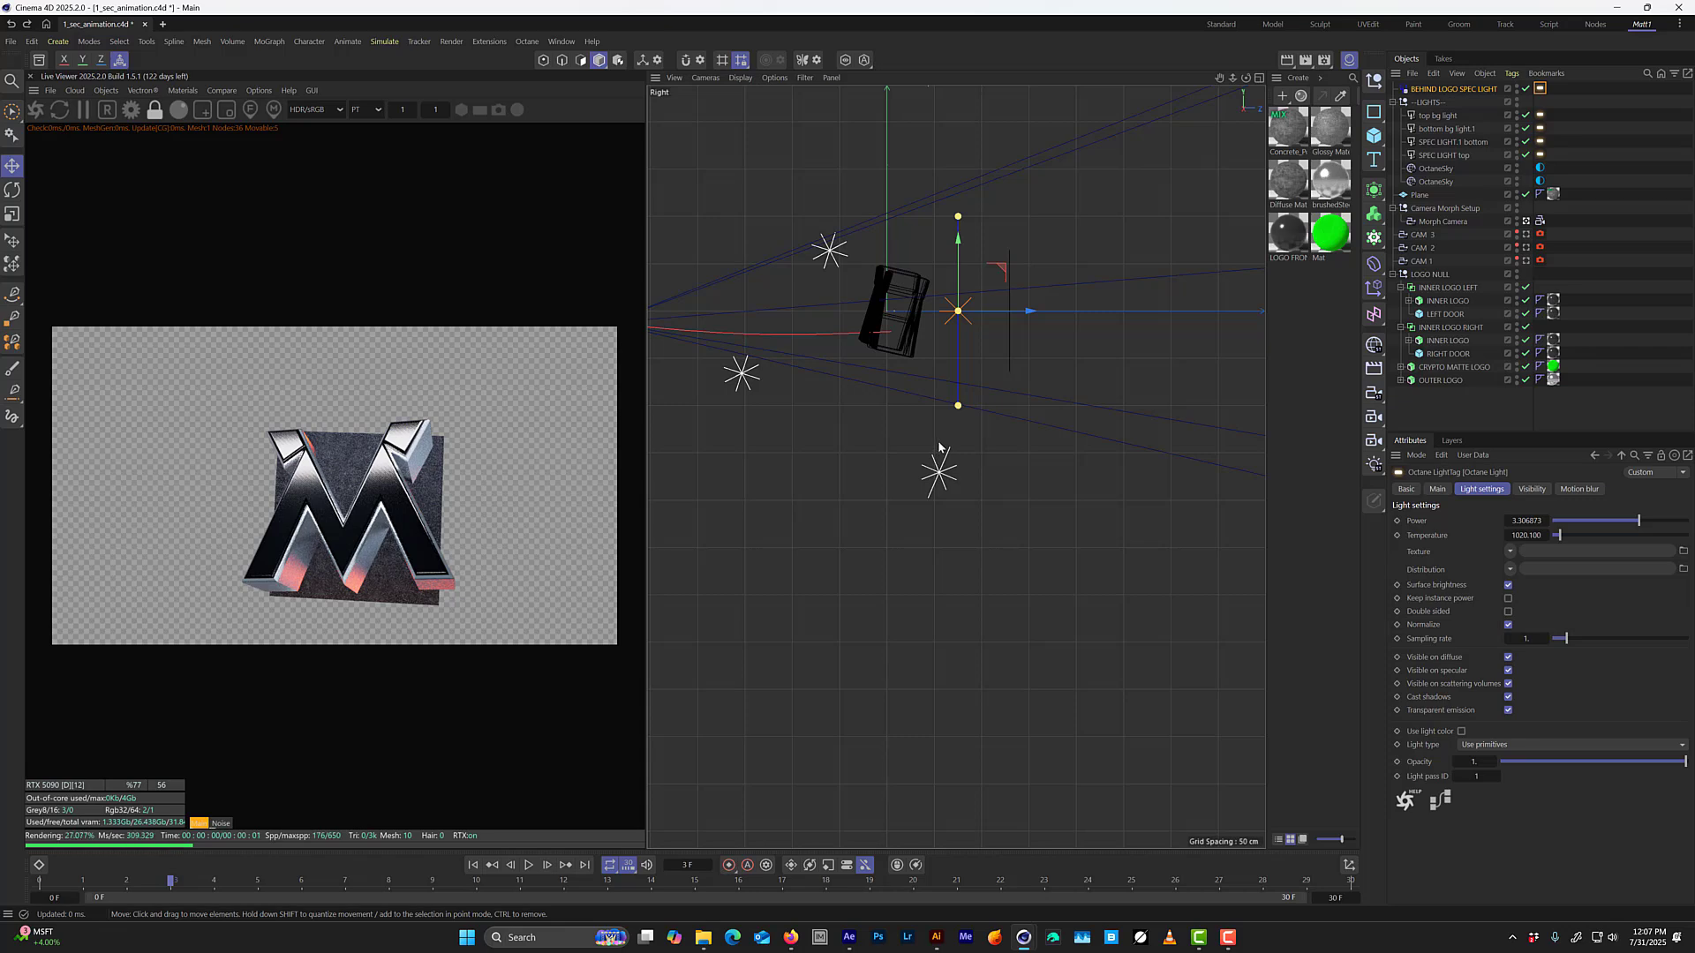
key(f)
key(f)
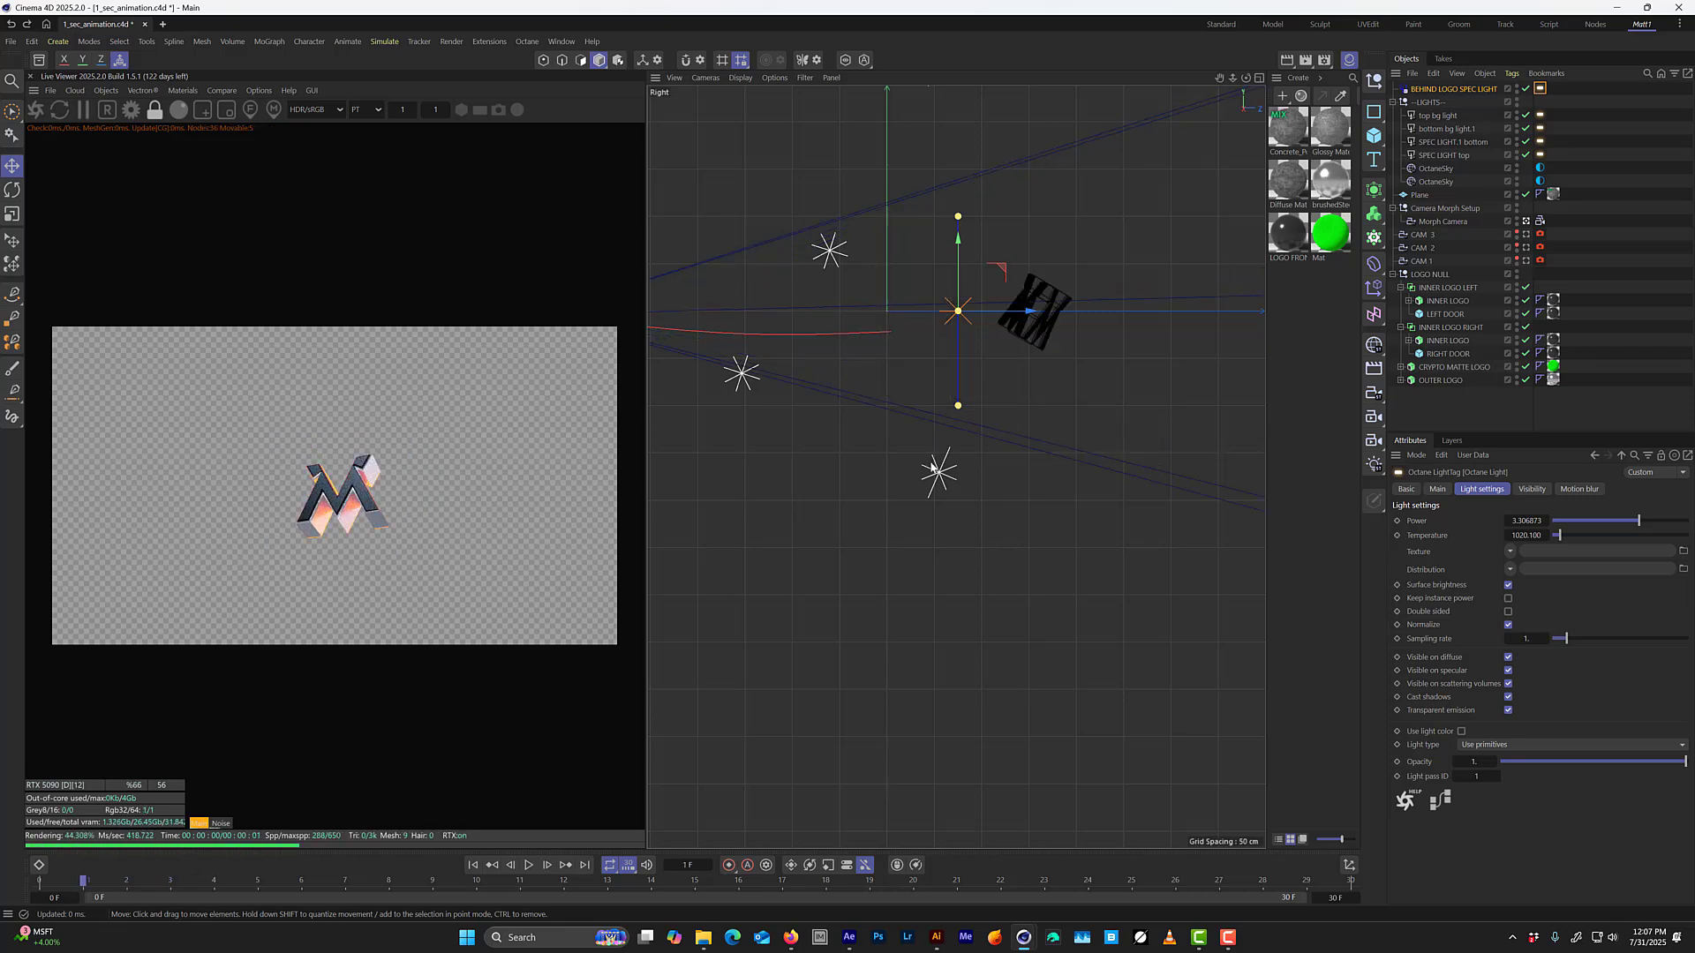
key(f)
key(g)
key(g)
key(g)
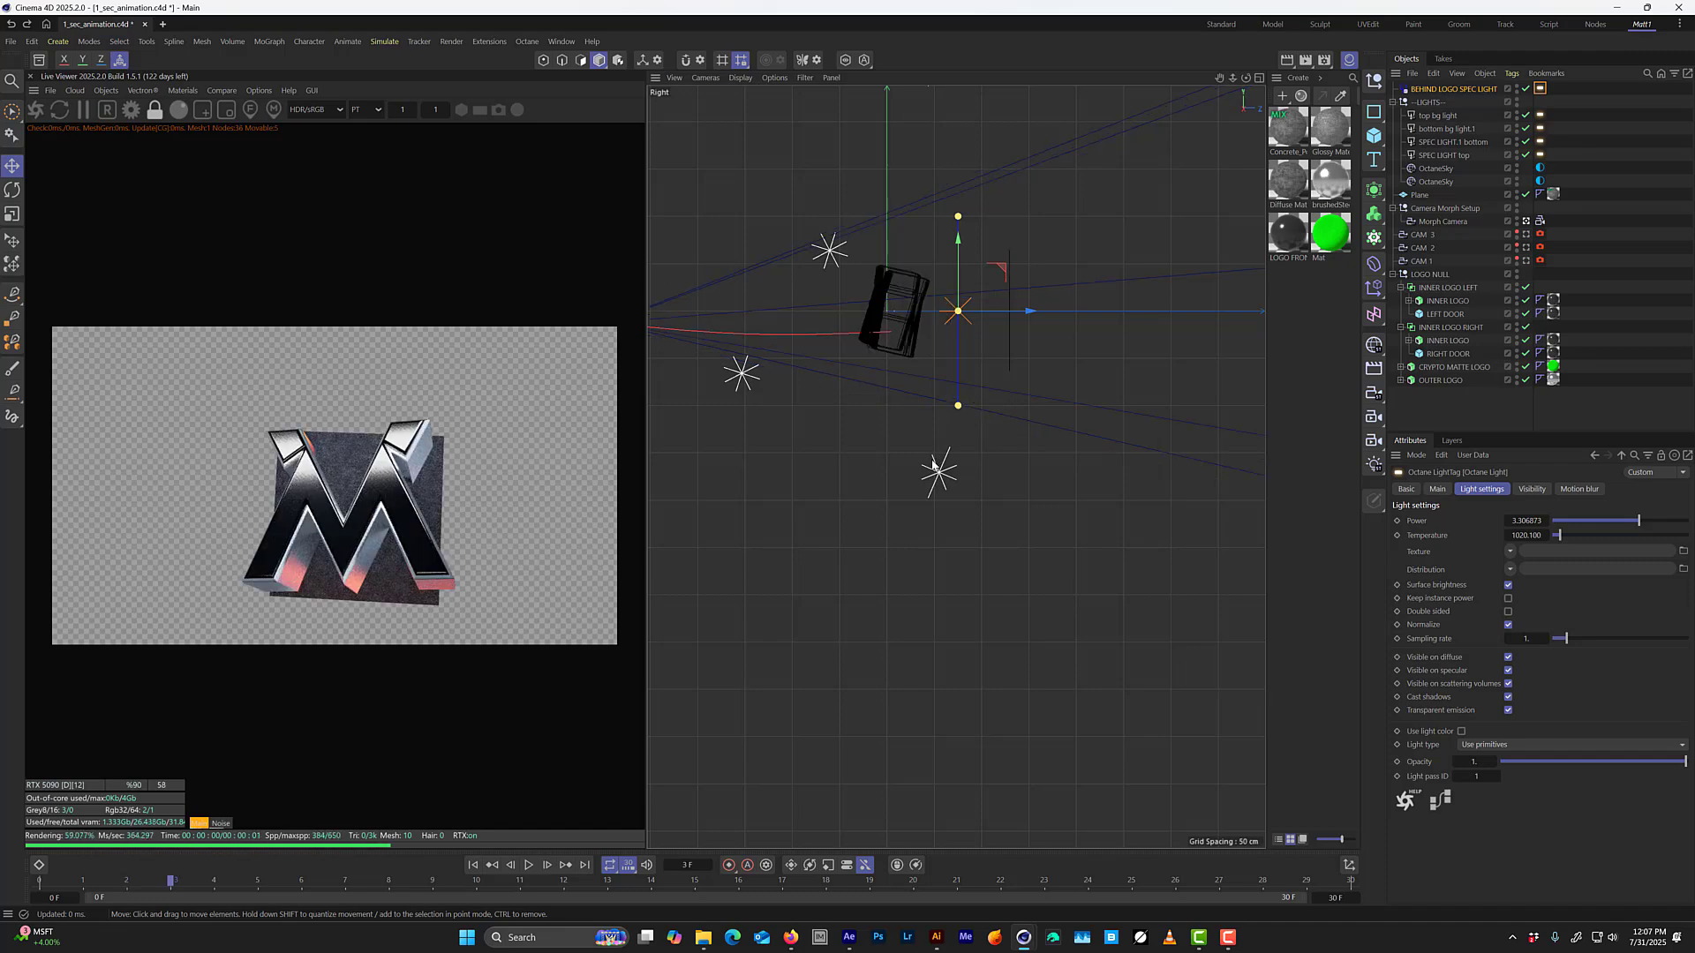
key(g)
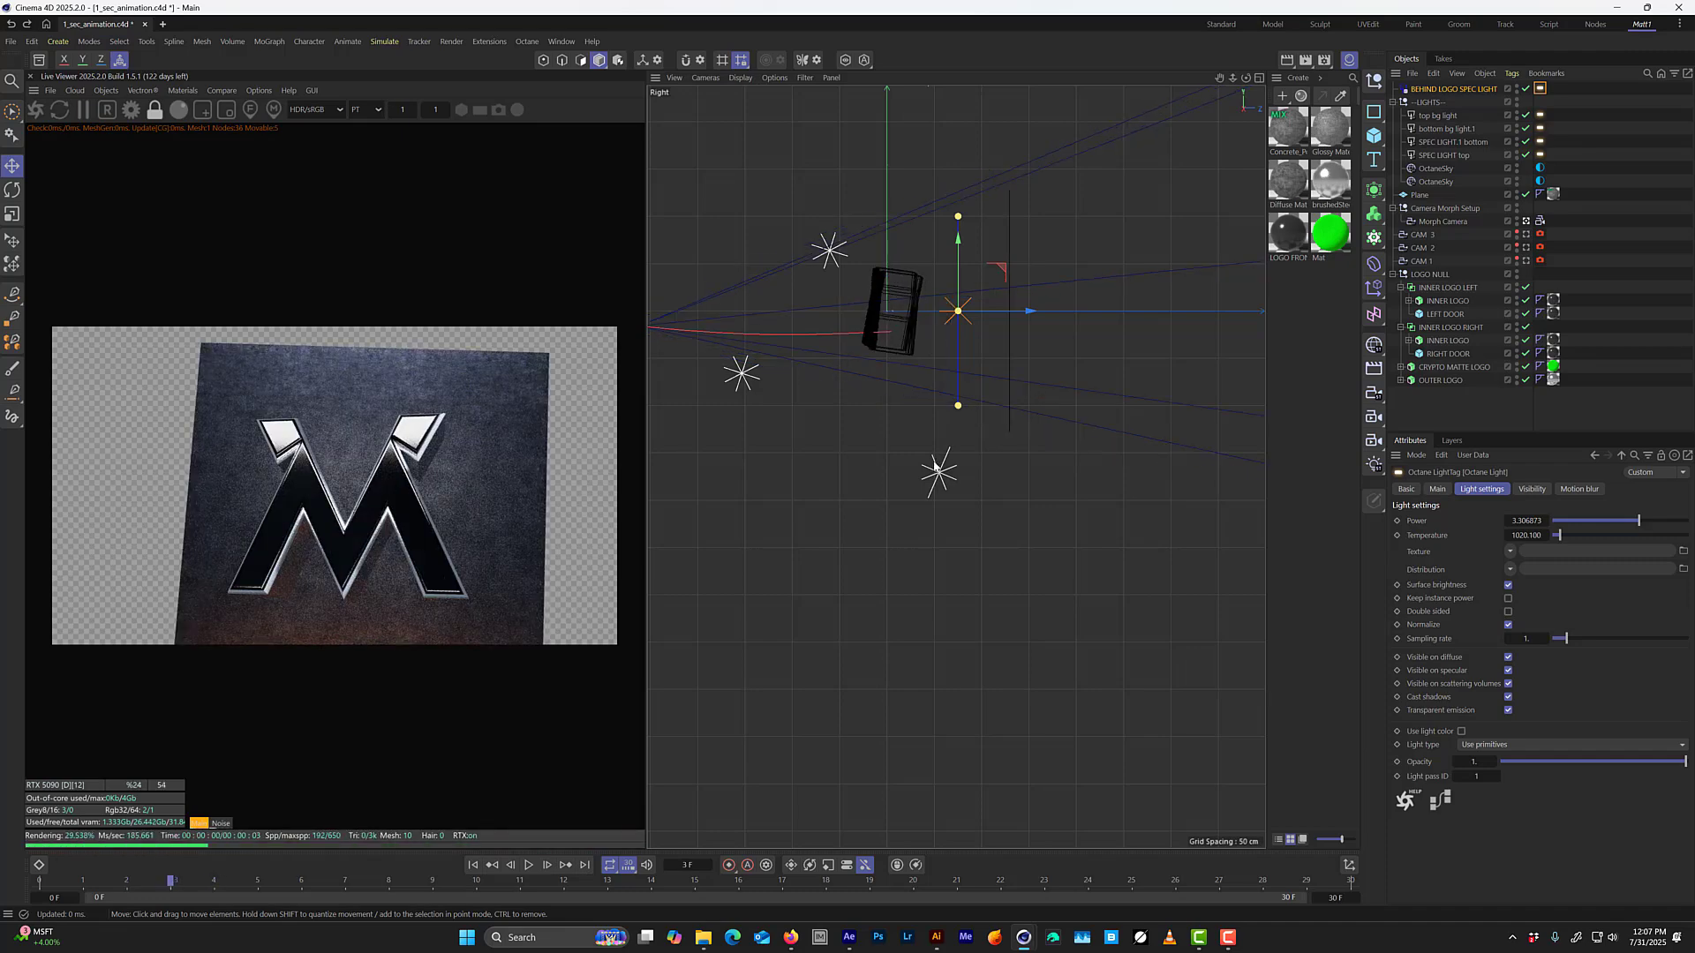
key(g)
Nest BEHIND LOGO SPEC LIGHT under the LIGHTS null and keyframe its Z position at about 74.6 cm on frame 4.
drag(1021, 319, 1020, 319)
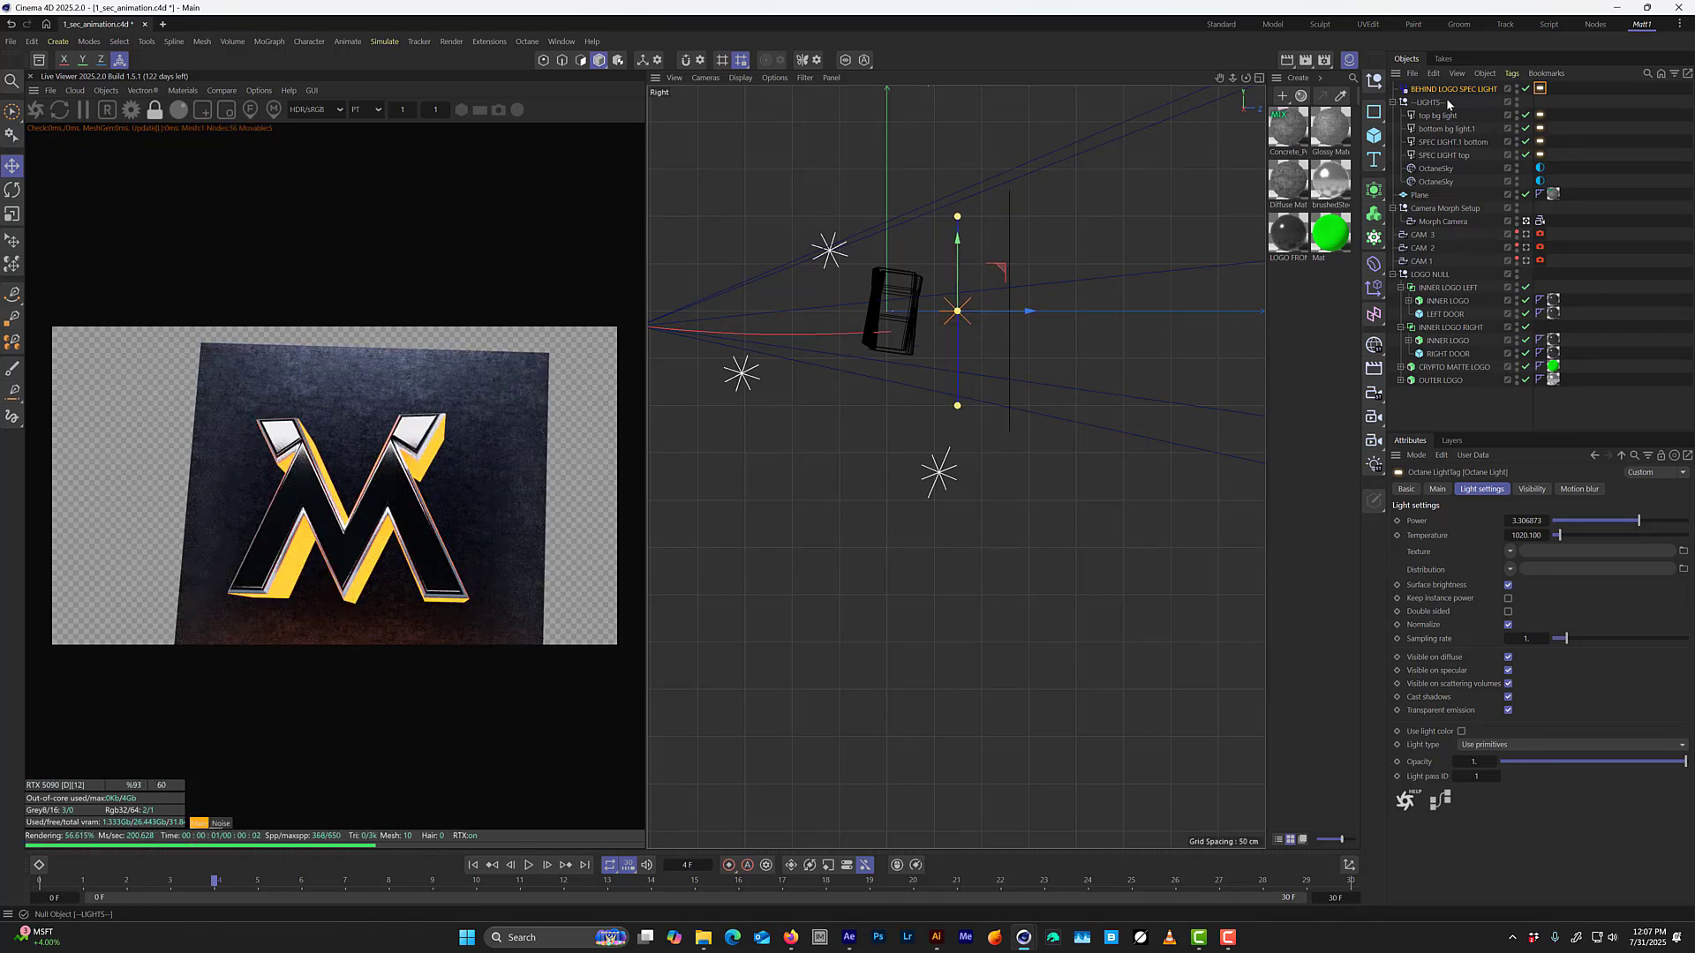
drag(1446, 90, 1450, 111)
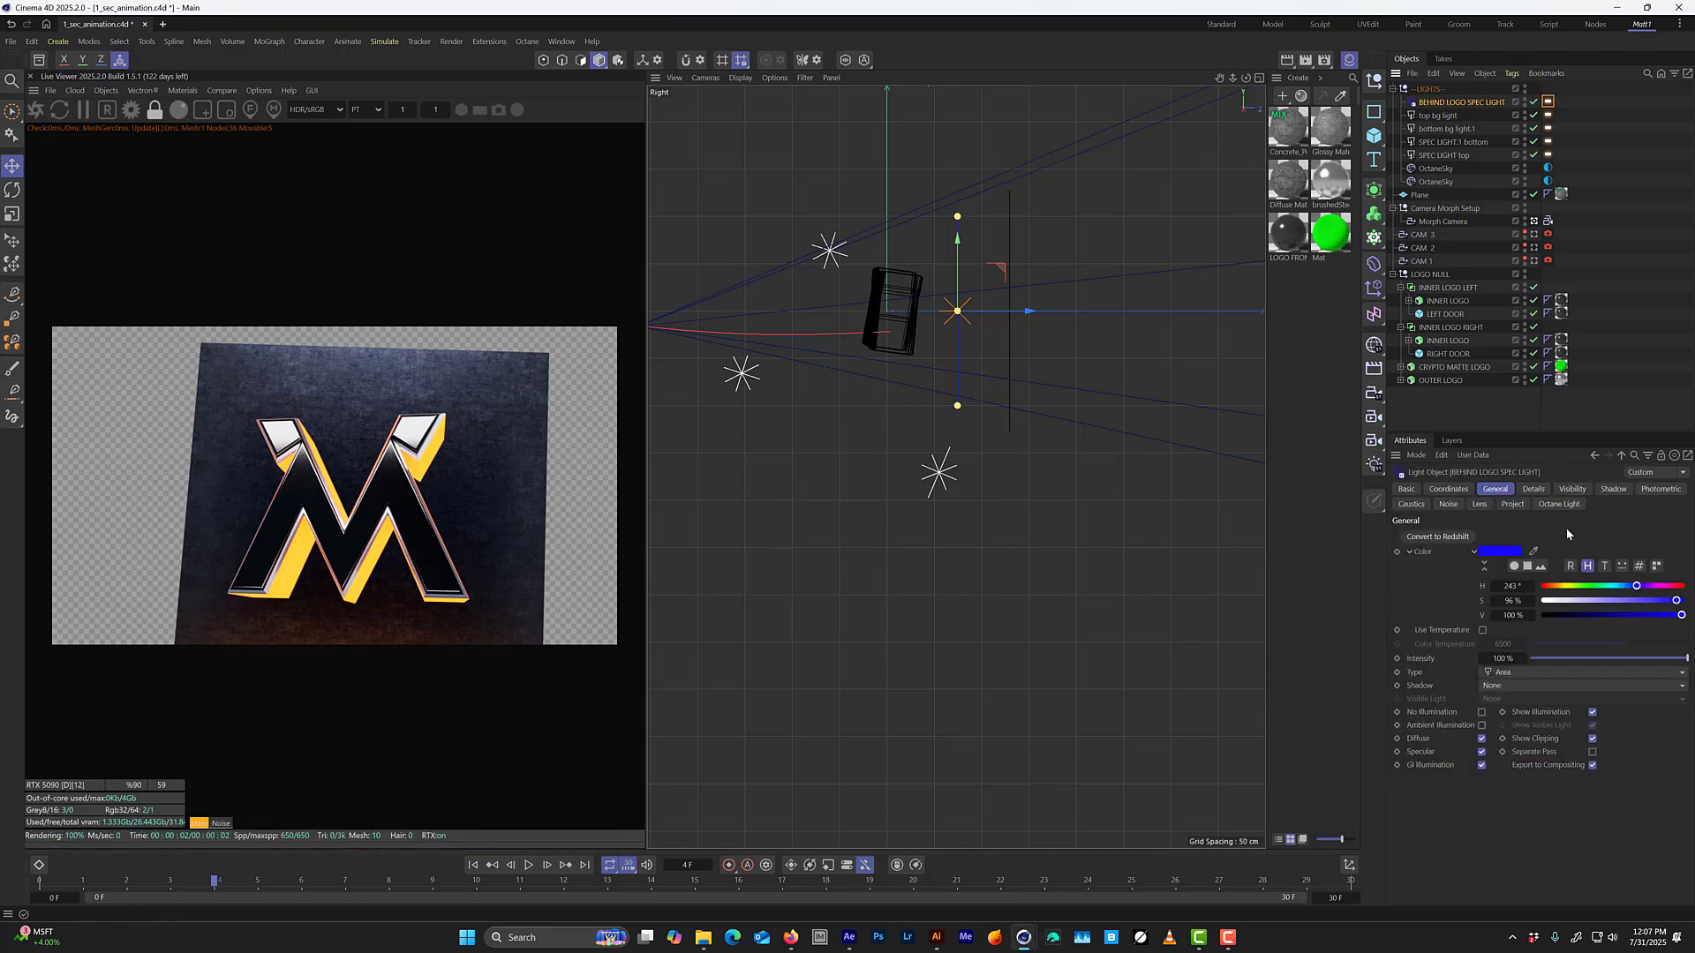
click(1466, 493)
click(1402, 582)
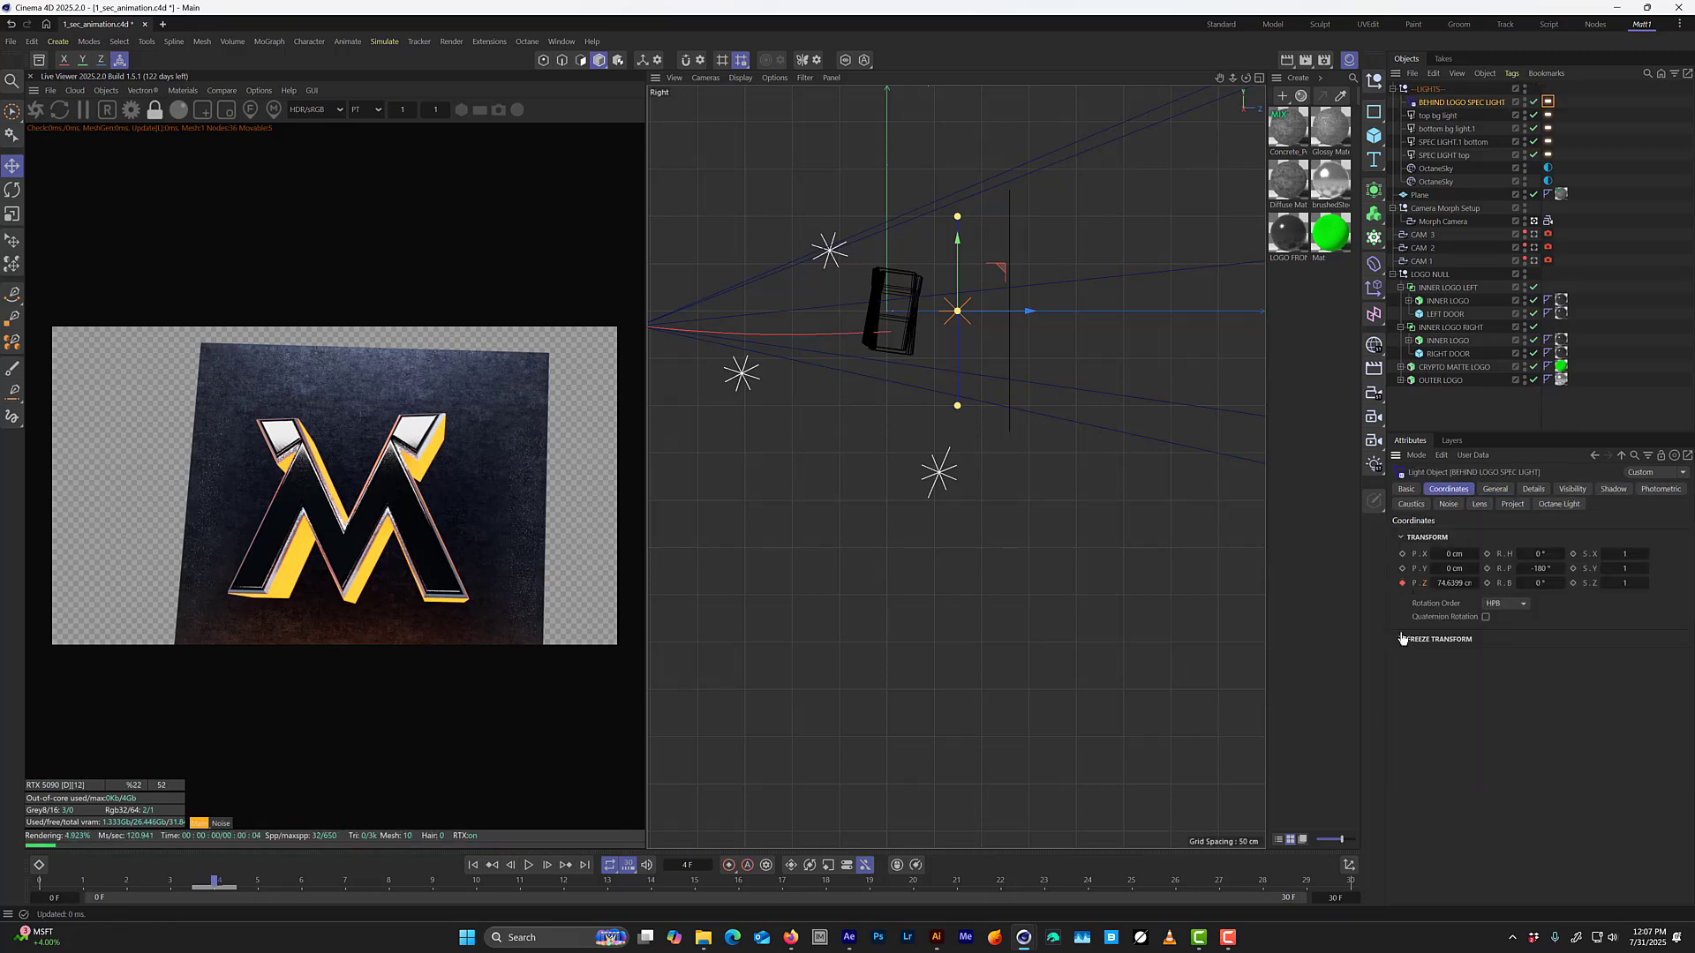
On frame 0, move BEHIND LOGO SPEC LIGHT behind the distant logo to about 614.6 cm in Z and keyframe that position.
key(f)
key(f)
key(f)
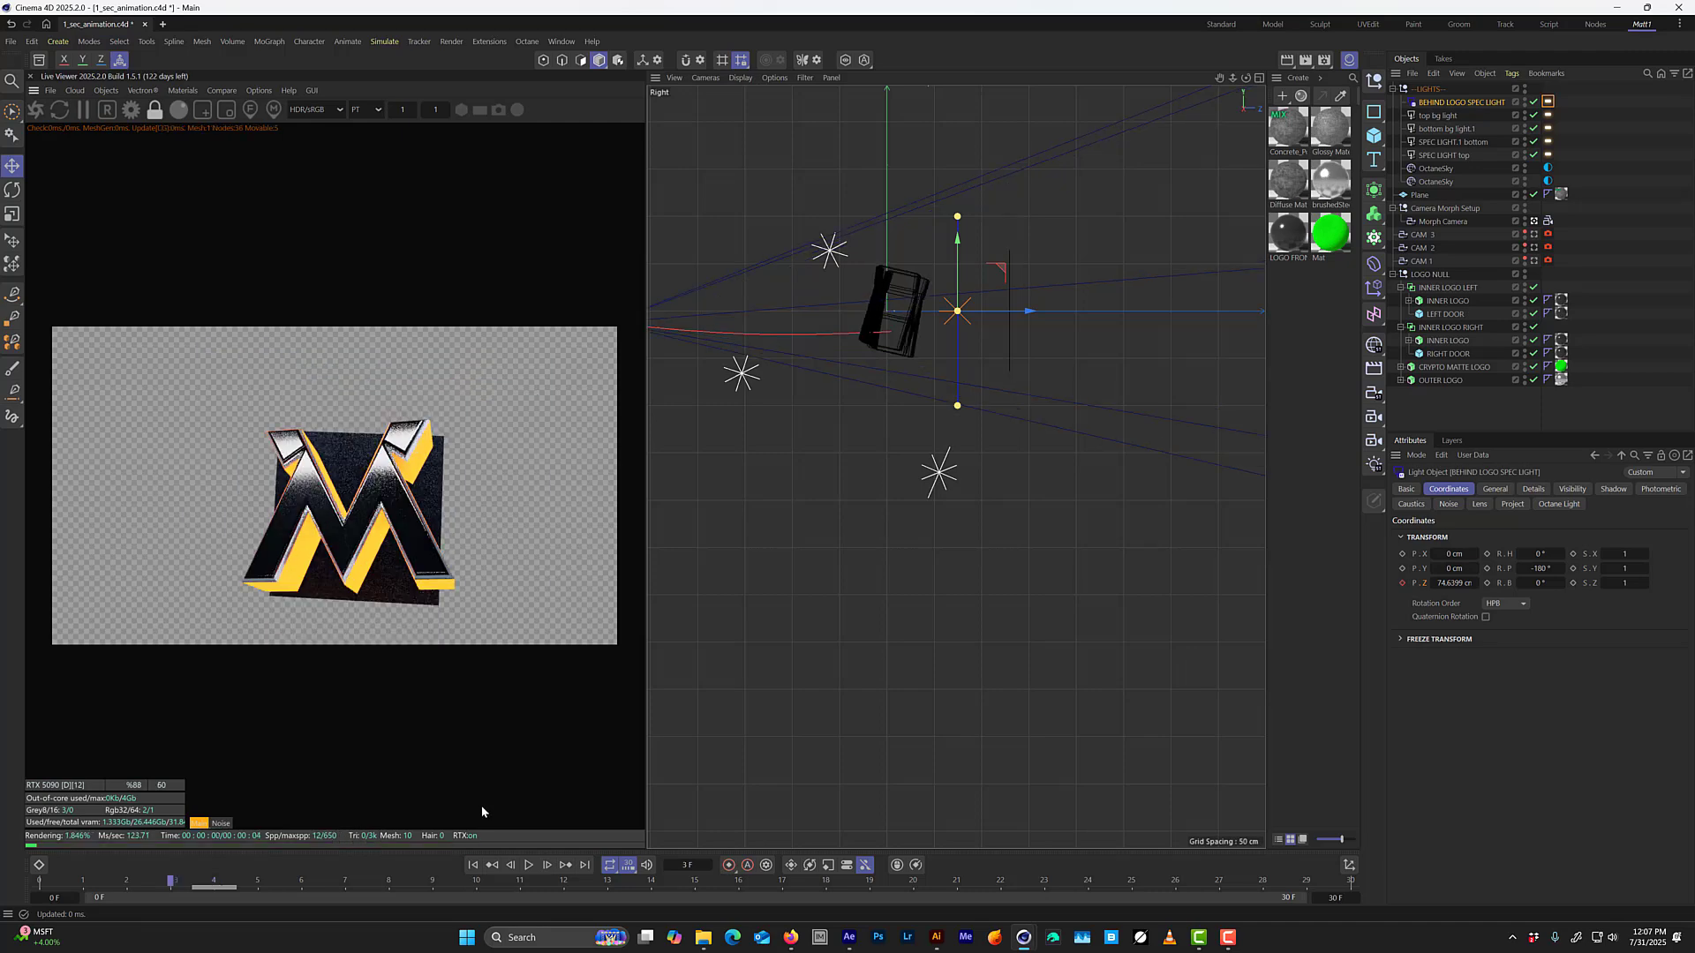
key(f)
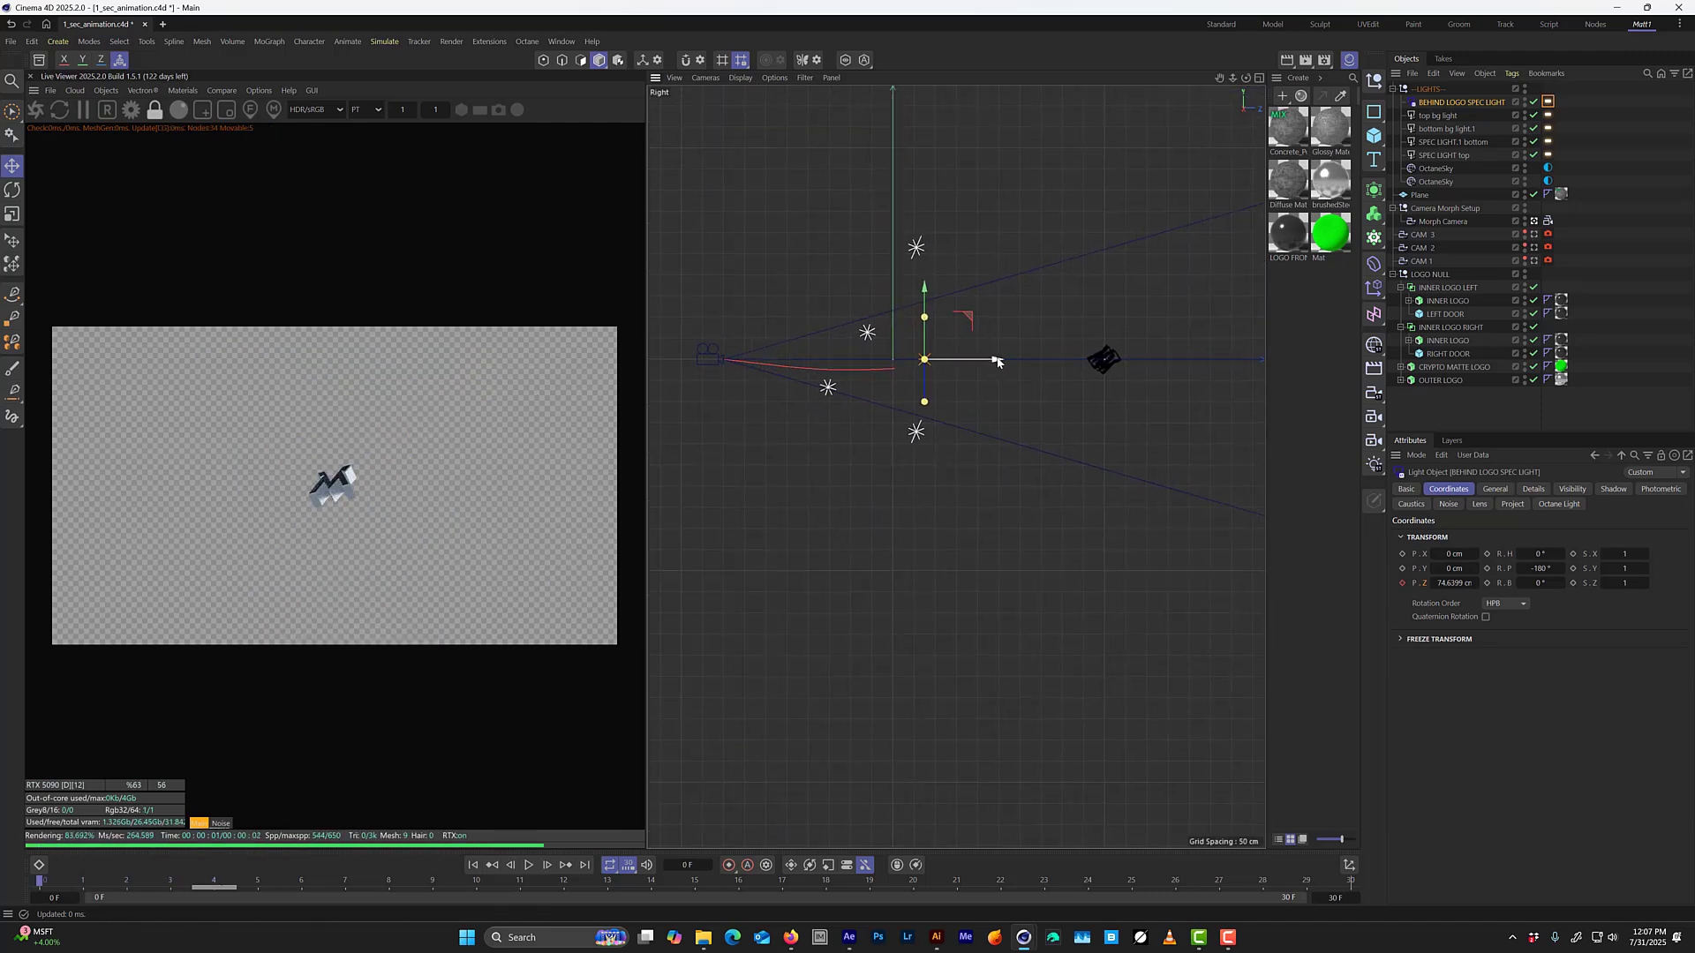
drag(994, 359, 1215, 348)
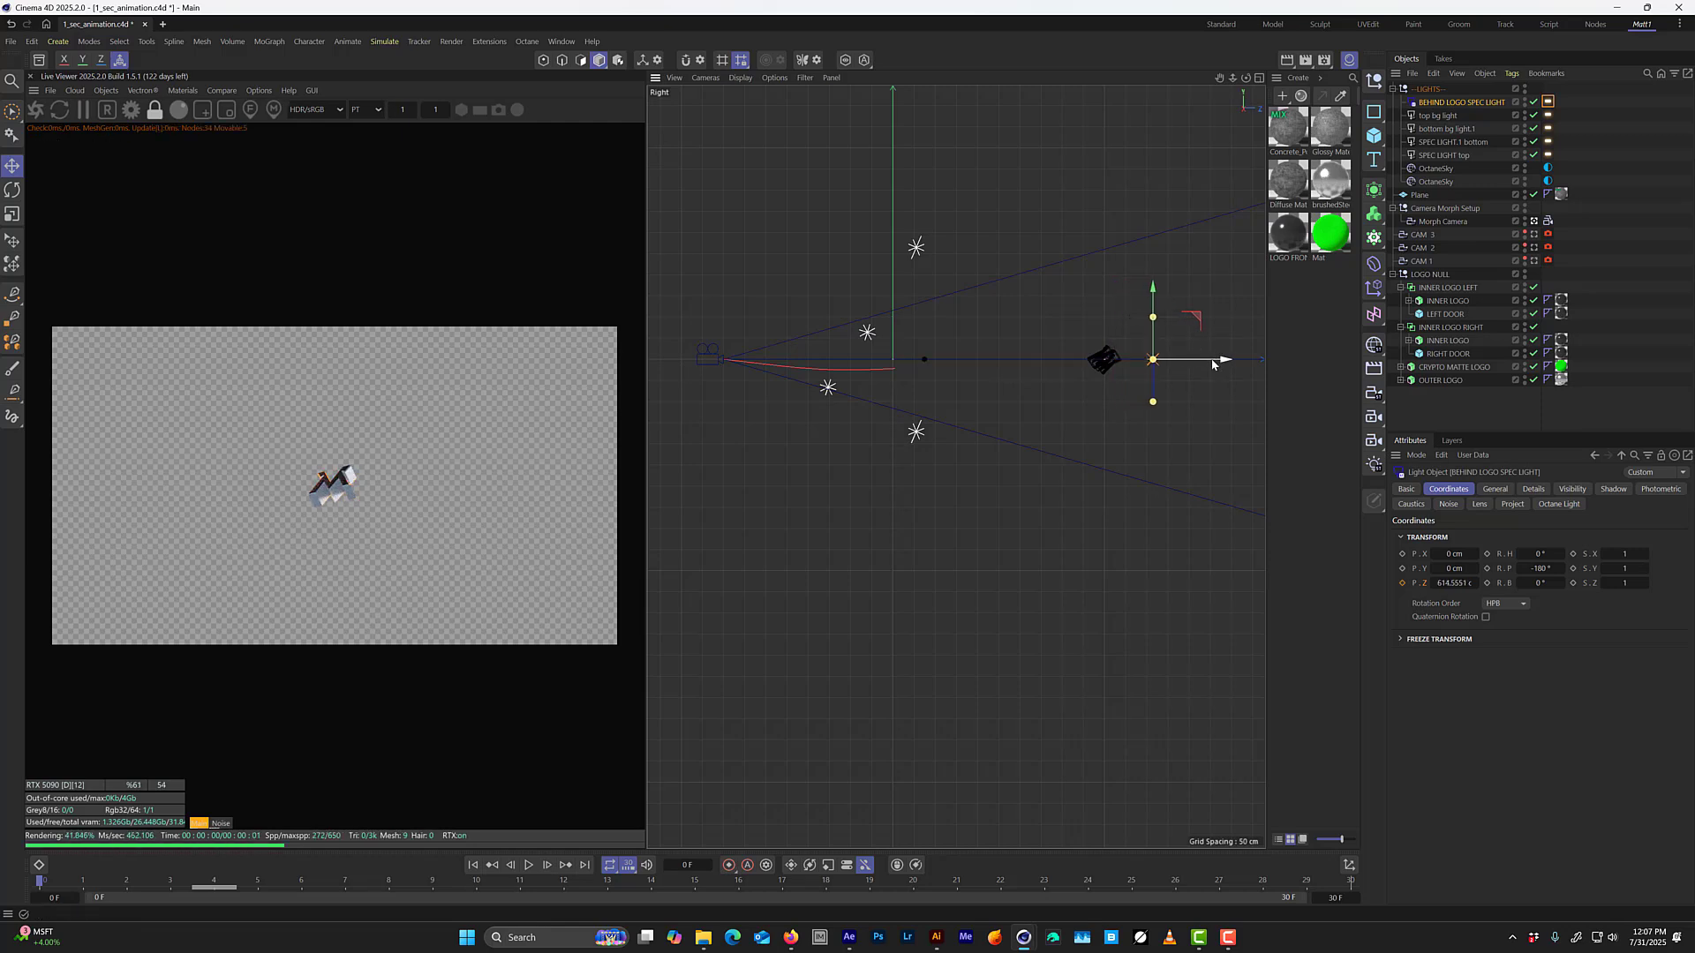
click(1402, 582)
Step back and forth through the first frames to examine how the animated light follows the logo.
key(g)
key(g)
key(g)
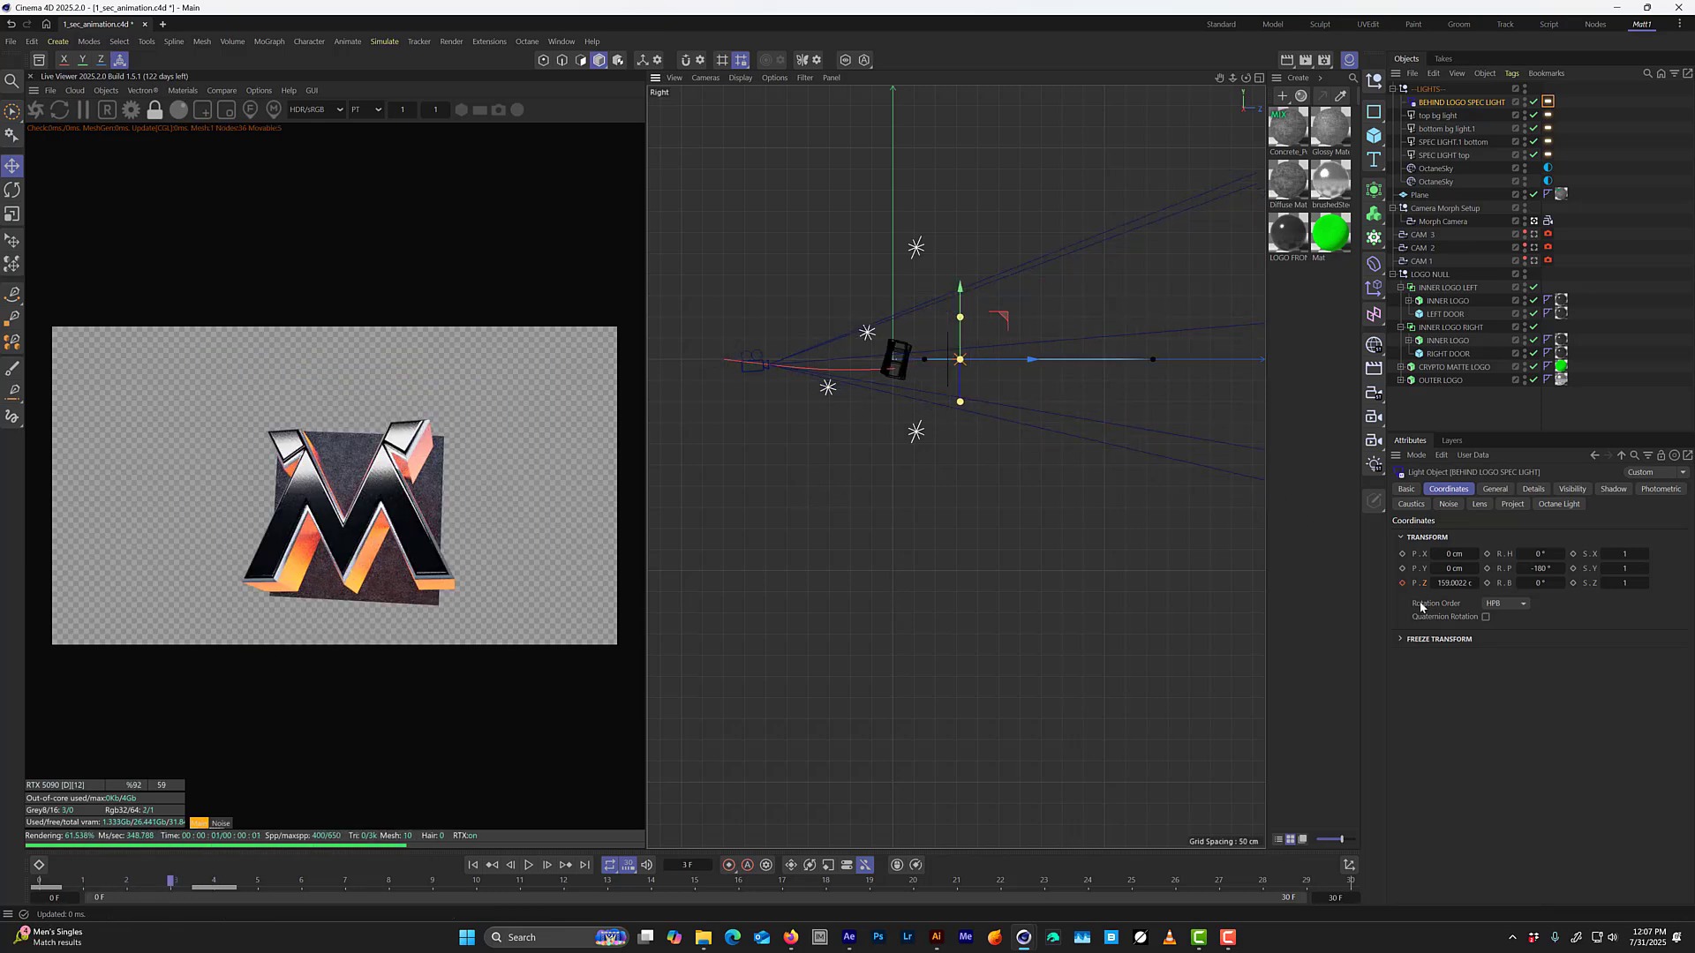
key(g)
key(f)
key(f)
key(f)
key(f)
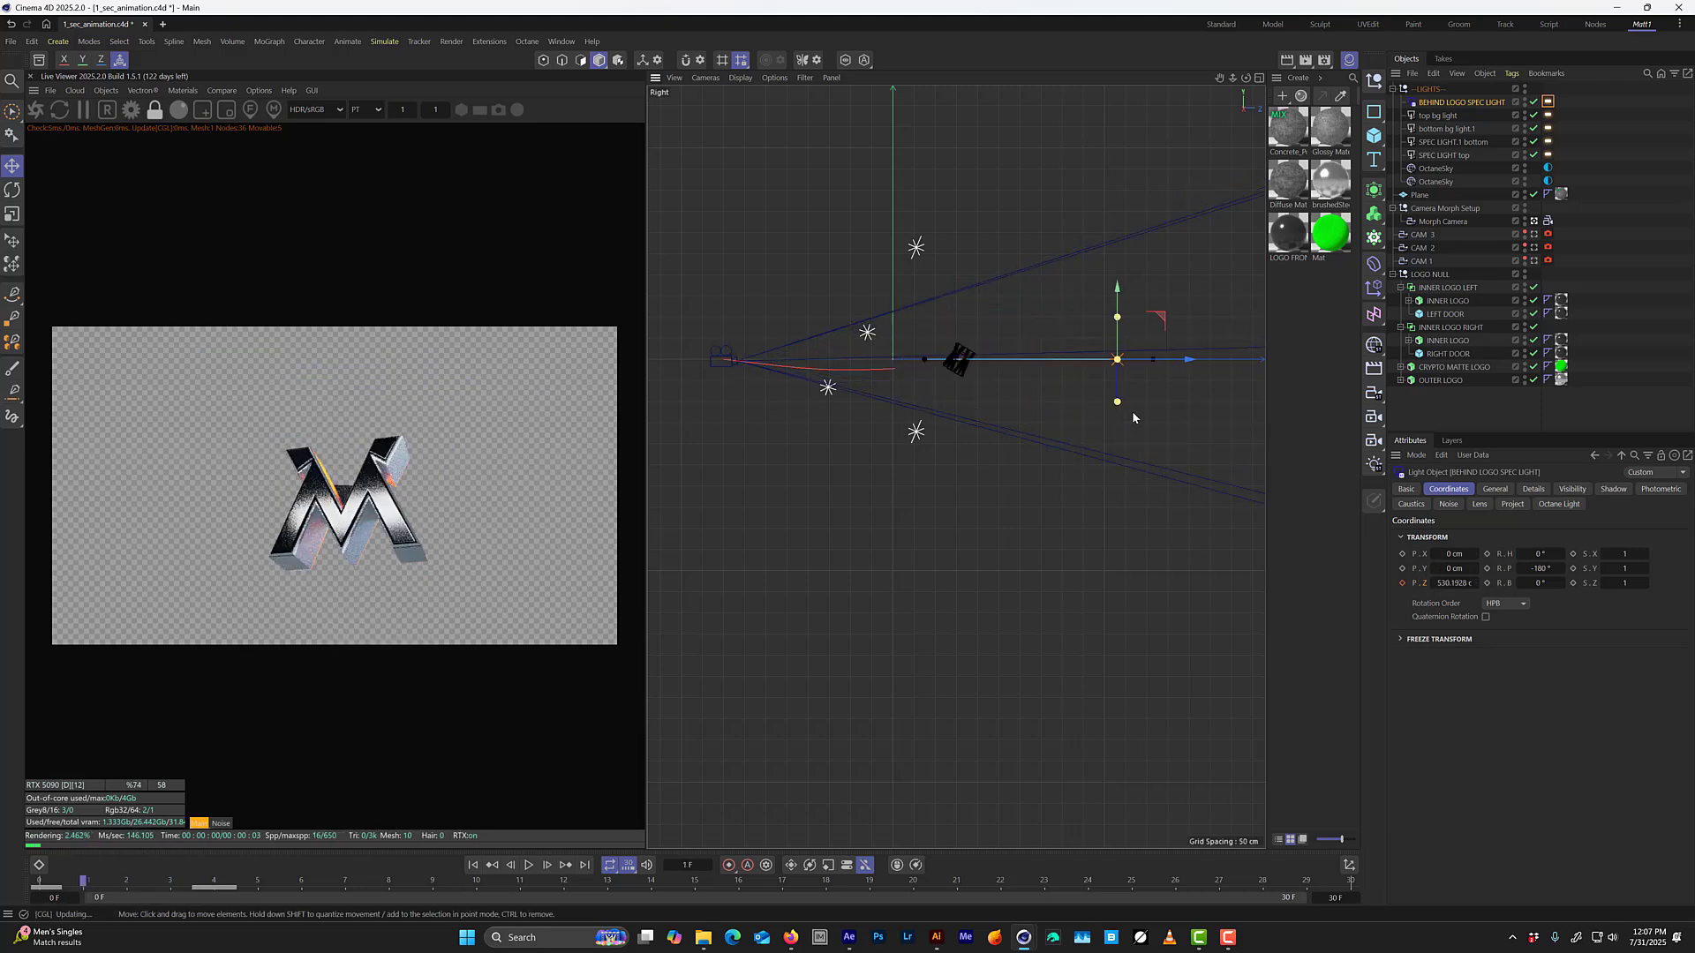
key(g)
key(g)
key(g)
key(g)
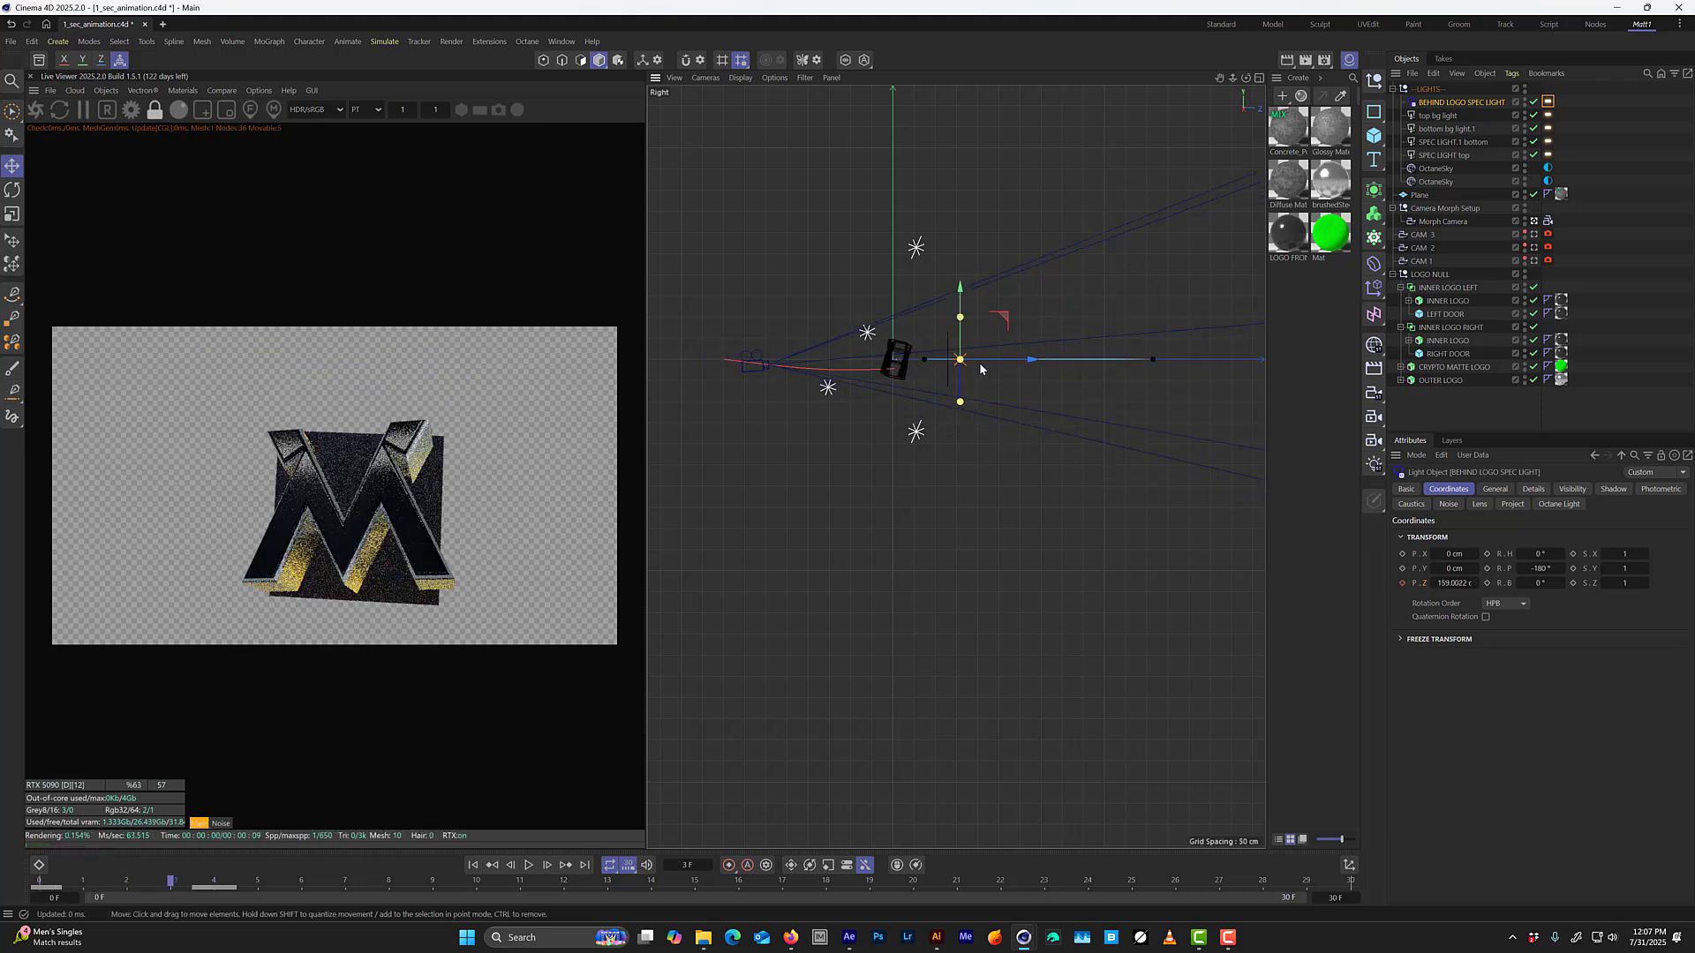
Show the F-curve of BEHIND LOGO SPEC LIGHT's Z position and make both keyframes linear.
right_click(1425, 589)
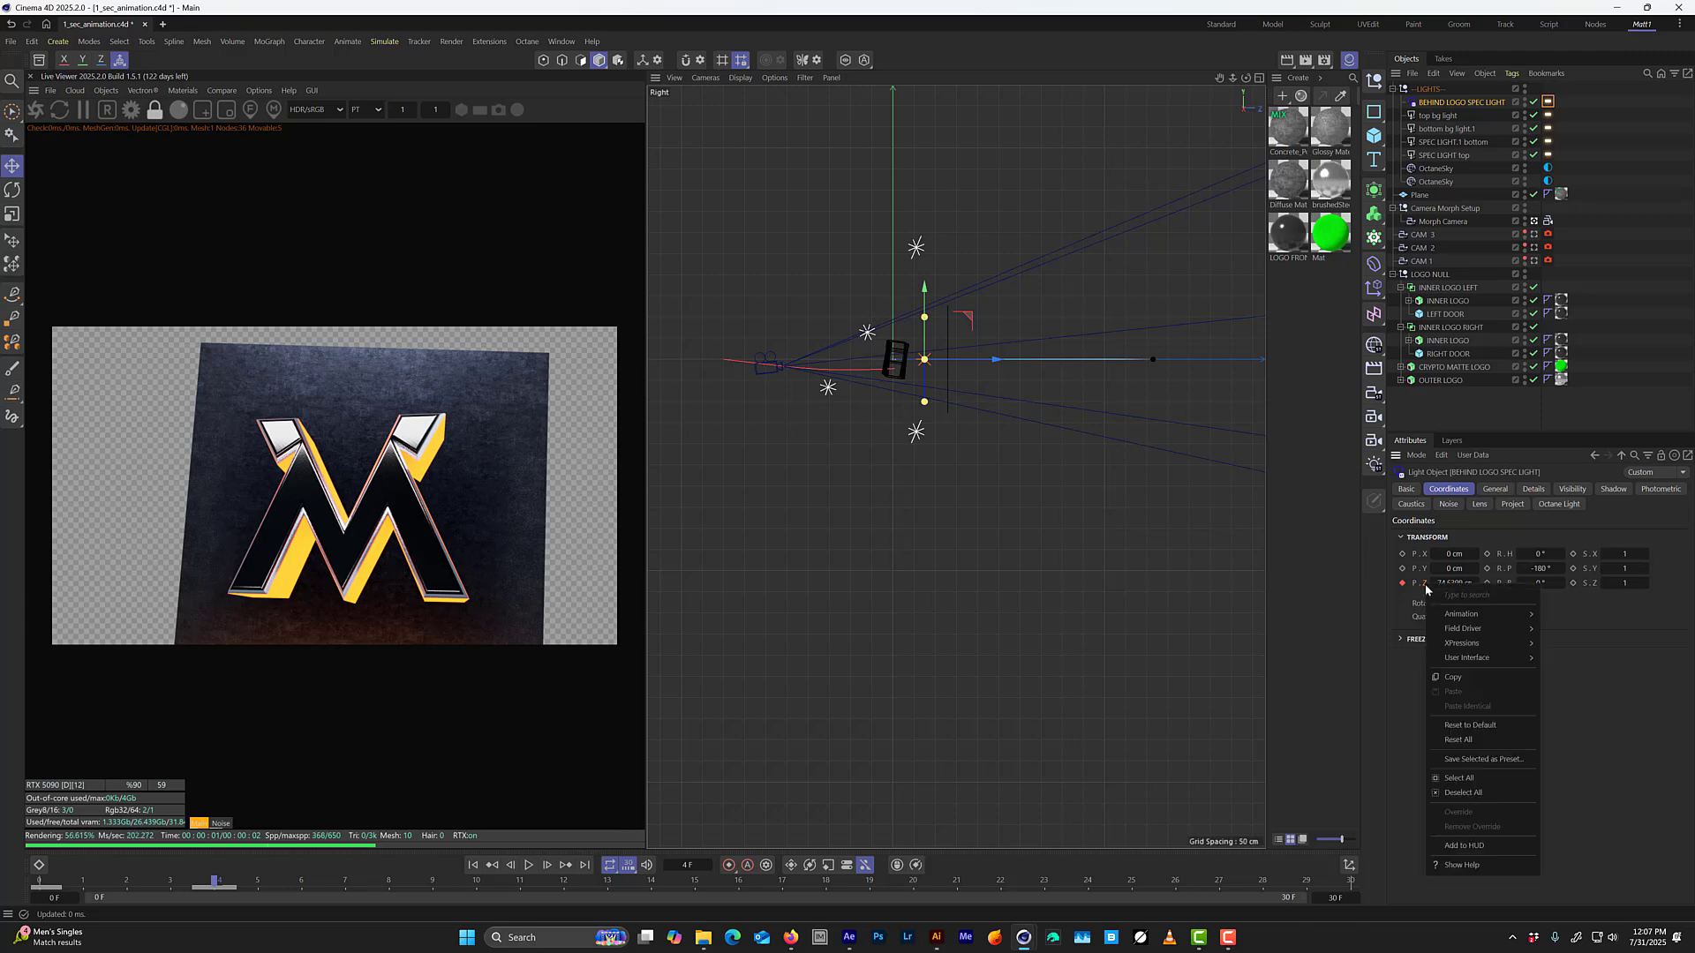
mouse_move(1462, 614)
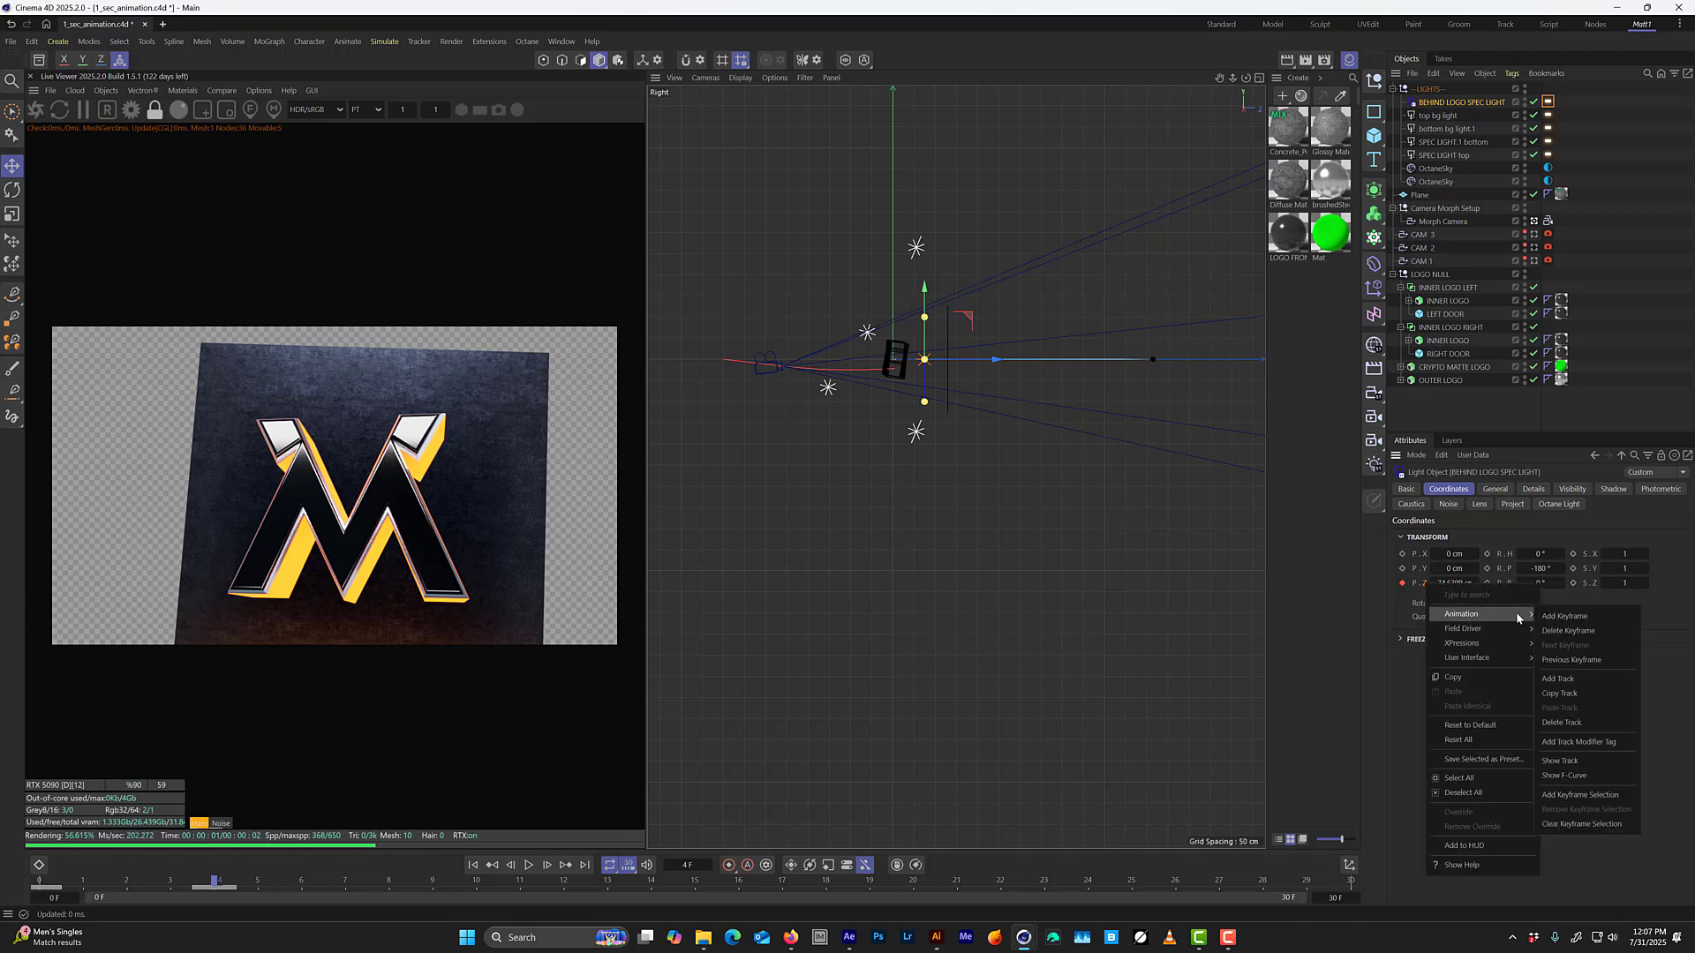
click(1563, 775)
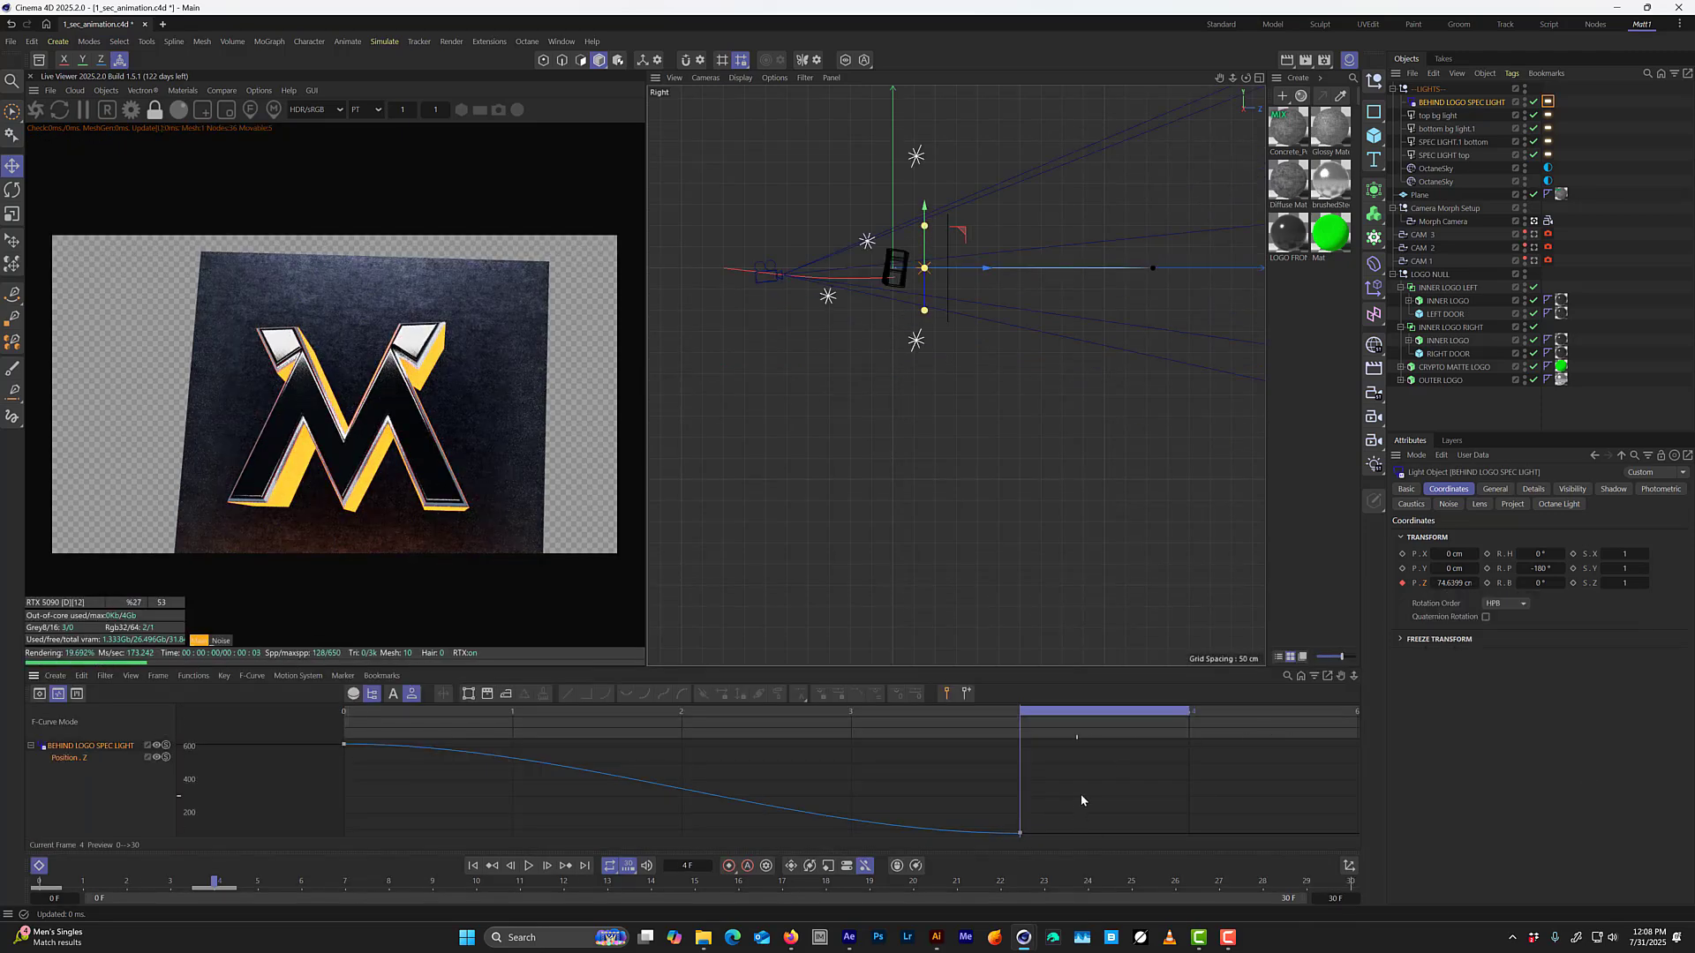
drag(1110, 756, 315, 735)
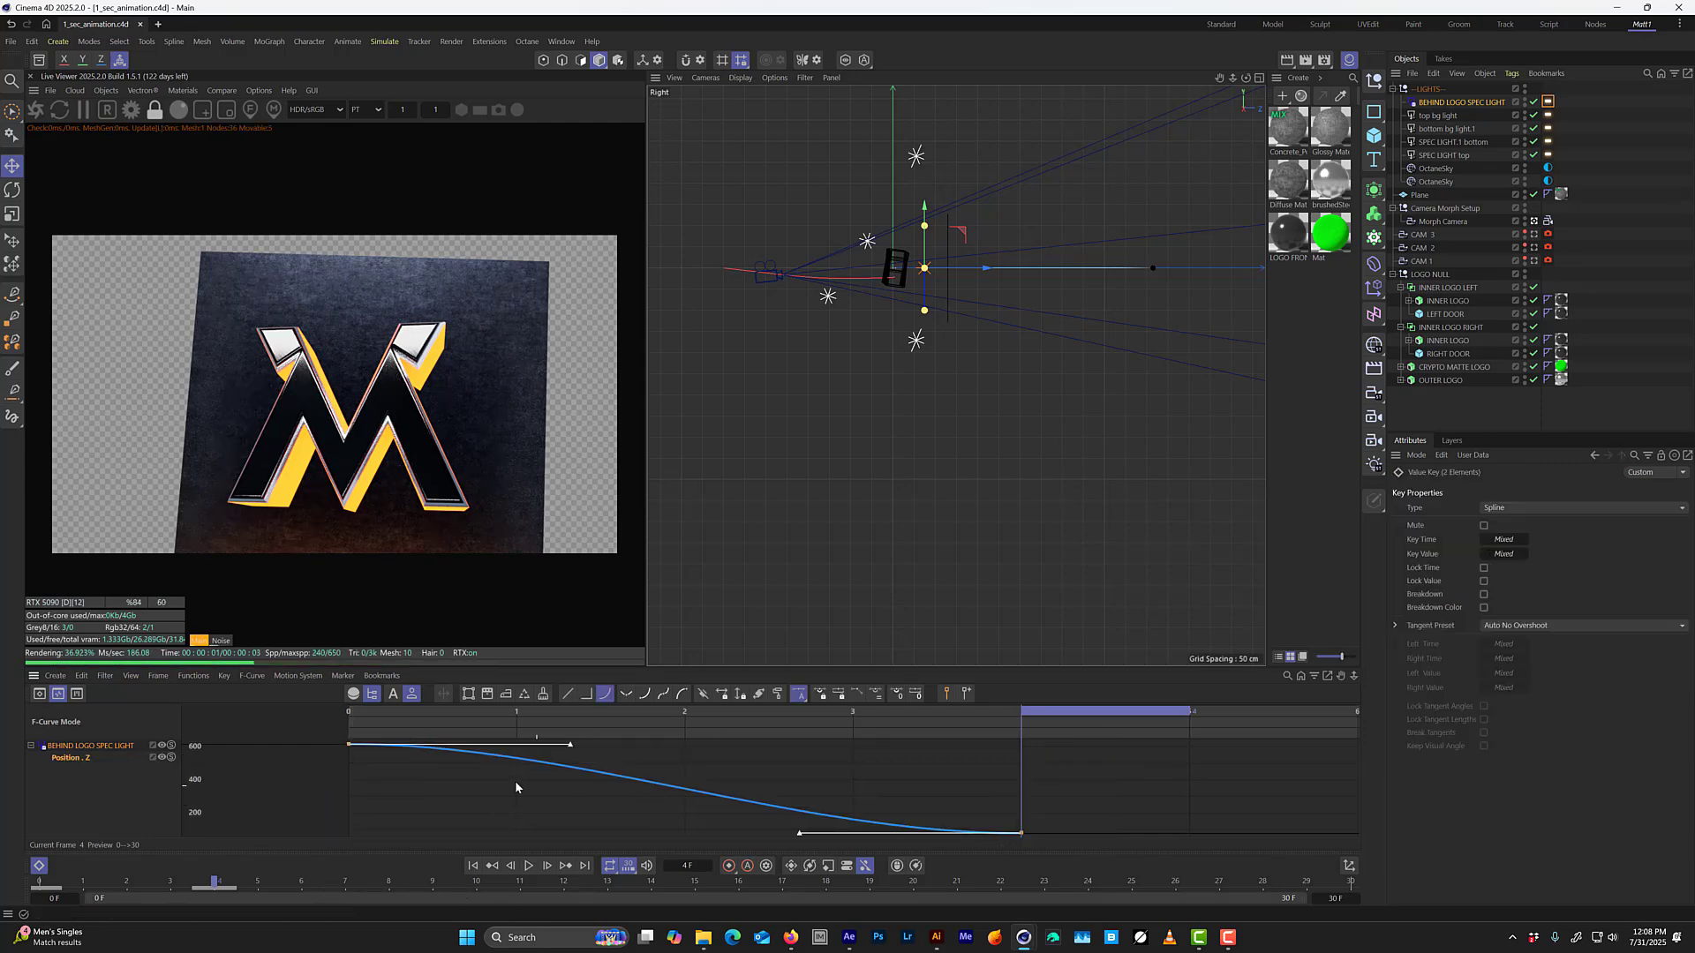
click(568, 694)
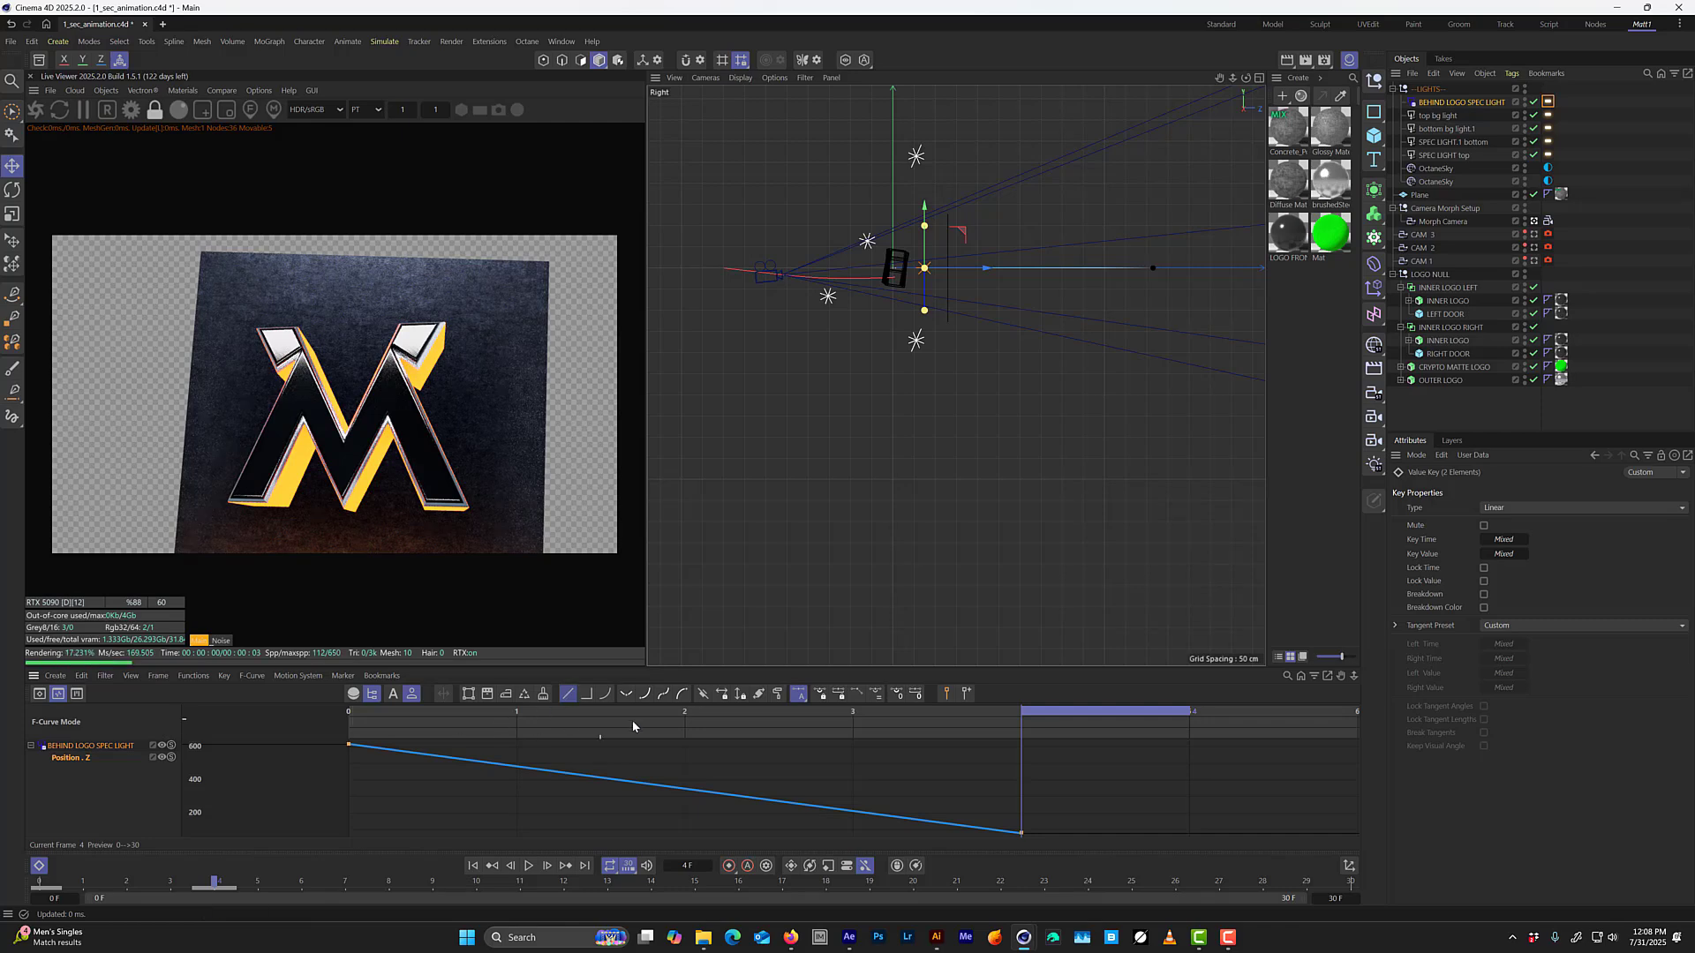
Step through the animation from frame 0 to frame 7 to review the orange rim light with linear motion.
click(367, 715)
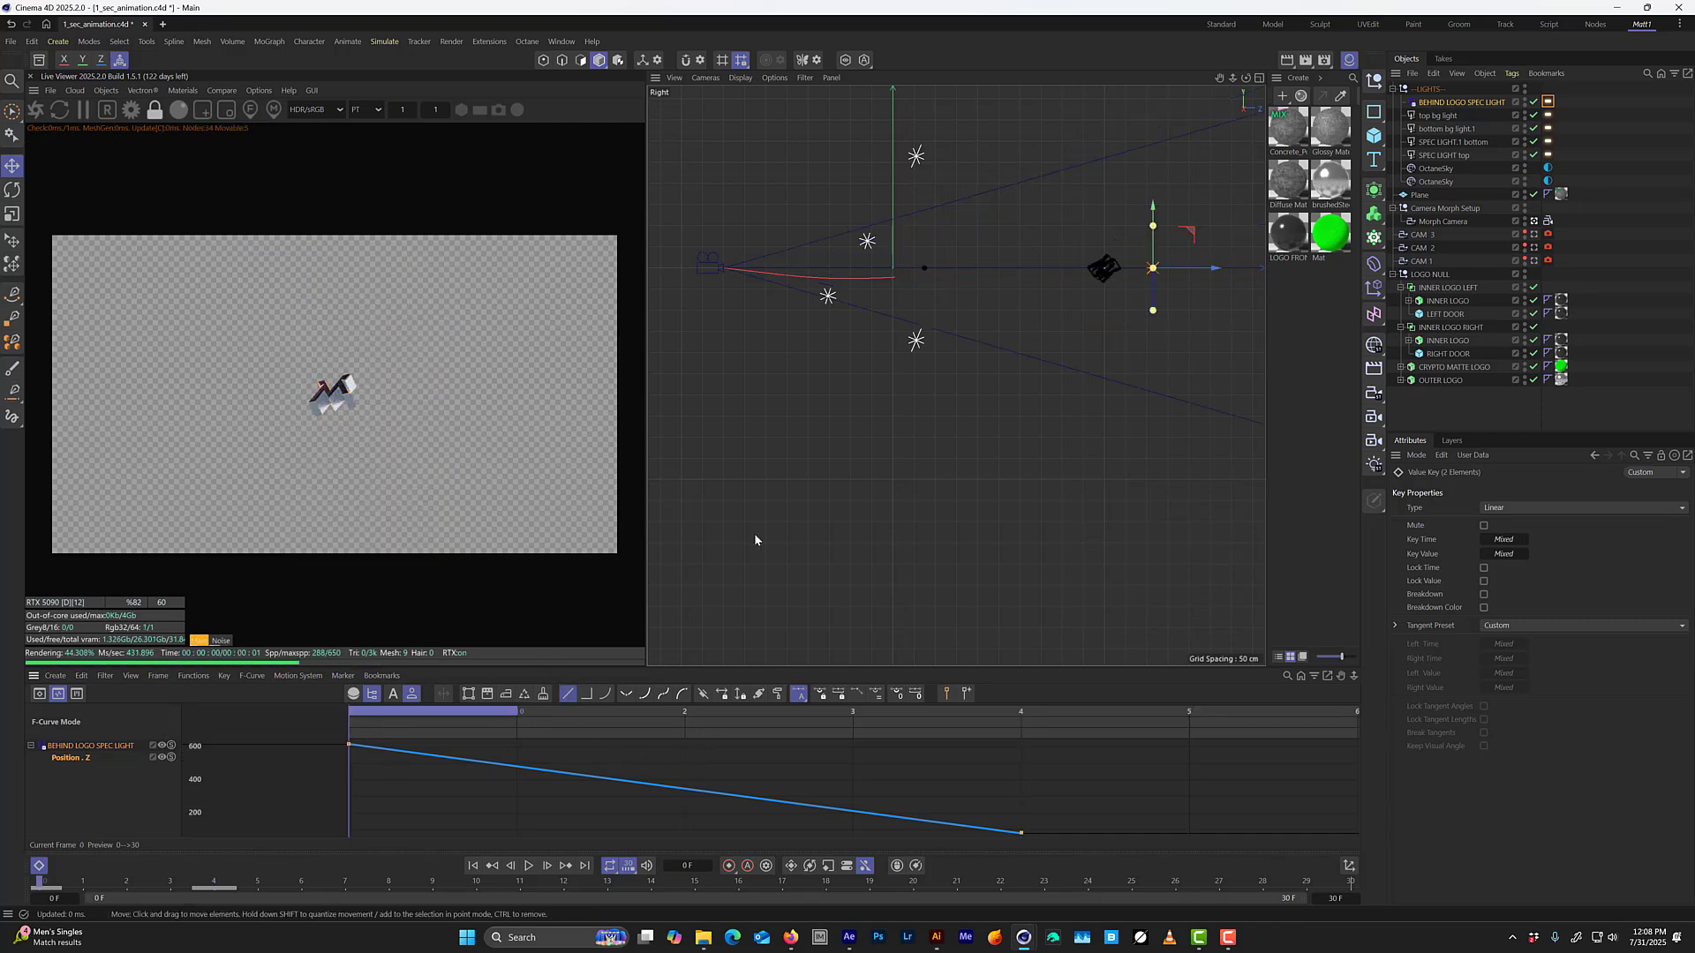
key(g)
key(g)
key(g)
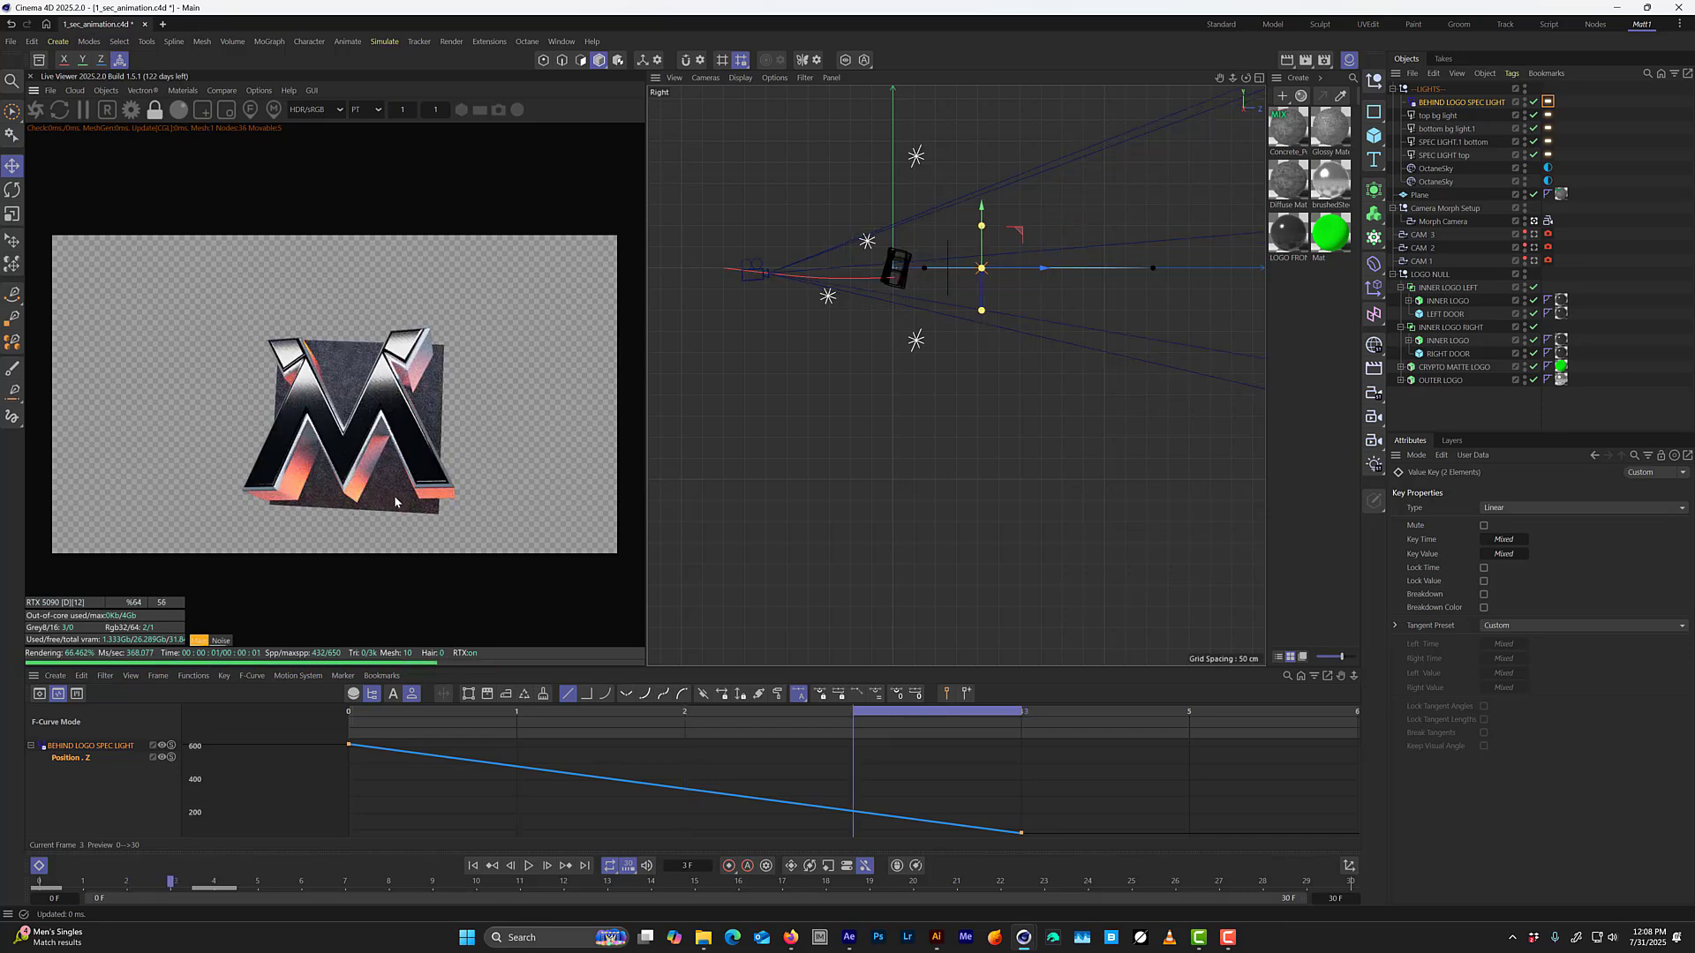
key(g)
key(f)
key(g)
key(g)
key(g)
key(g)
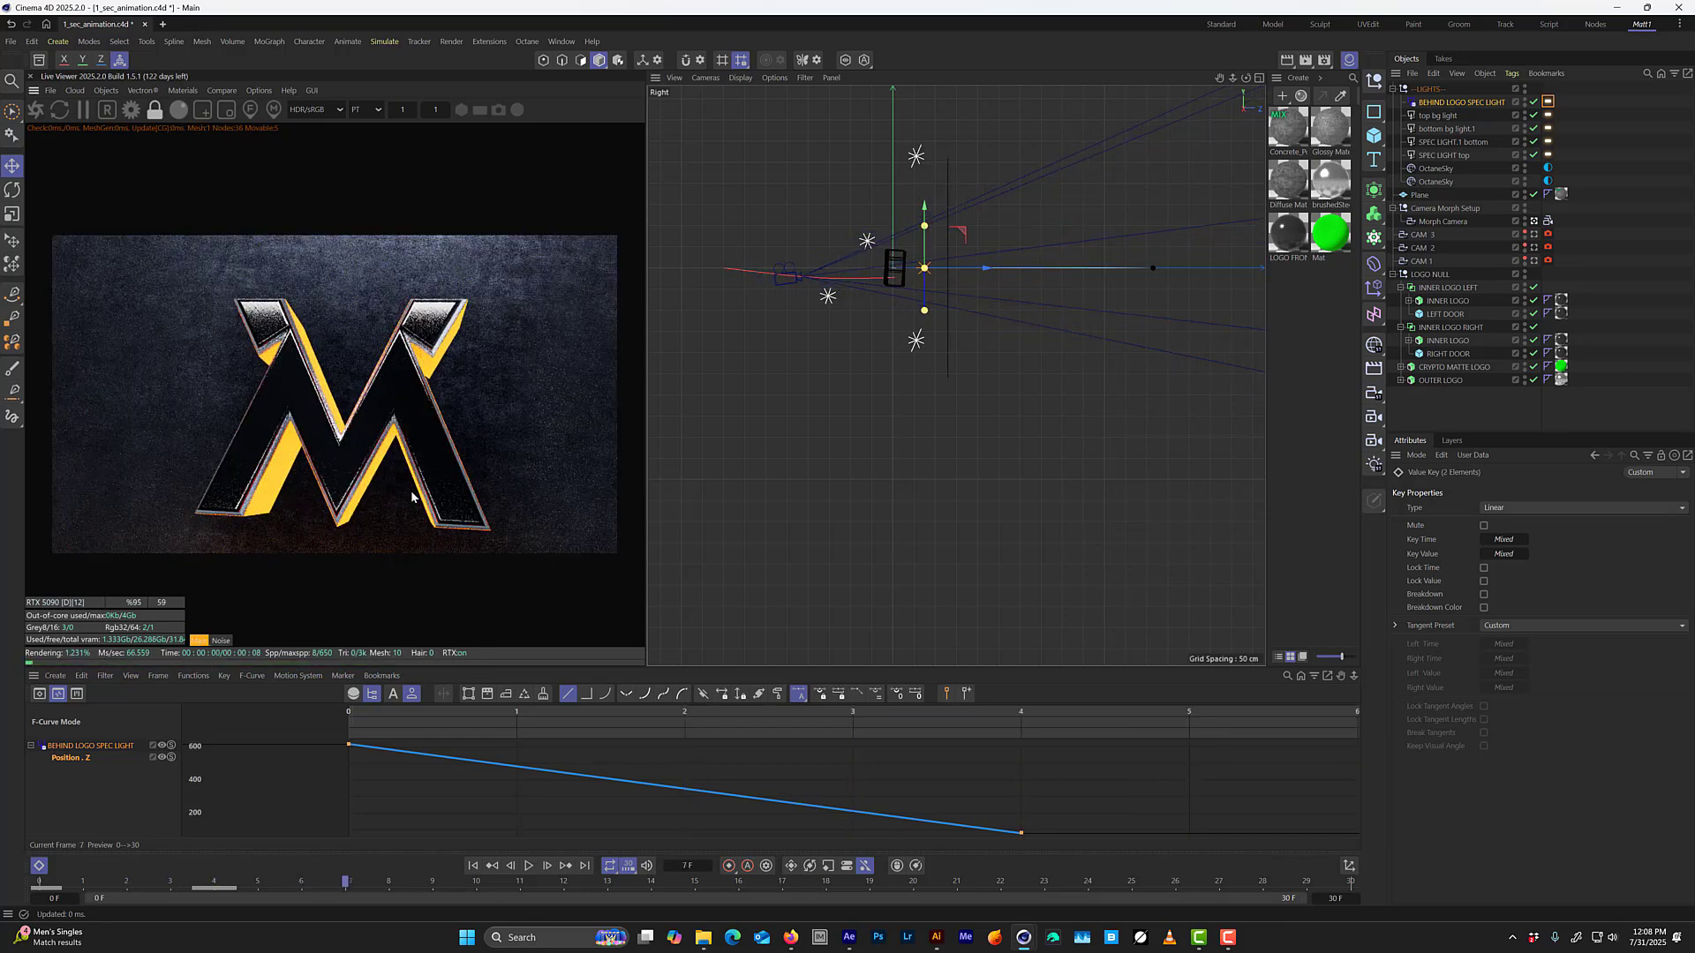
Move the Z position keyframe of BEHIND LOGO SPEC LIGHT from frame 4 to frame 3.
key(f)
key(f)
key(f)
key(f)
key(g)
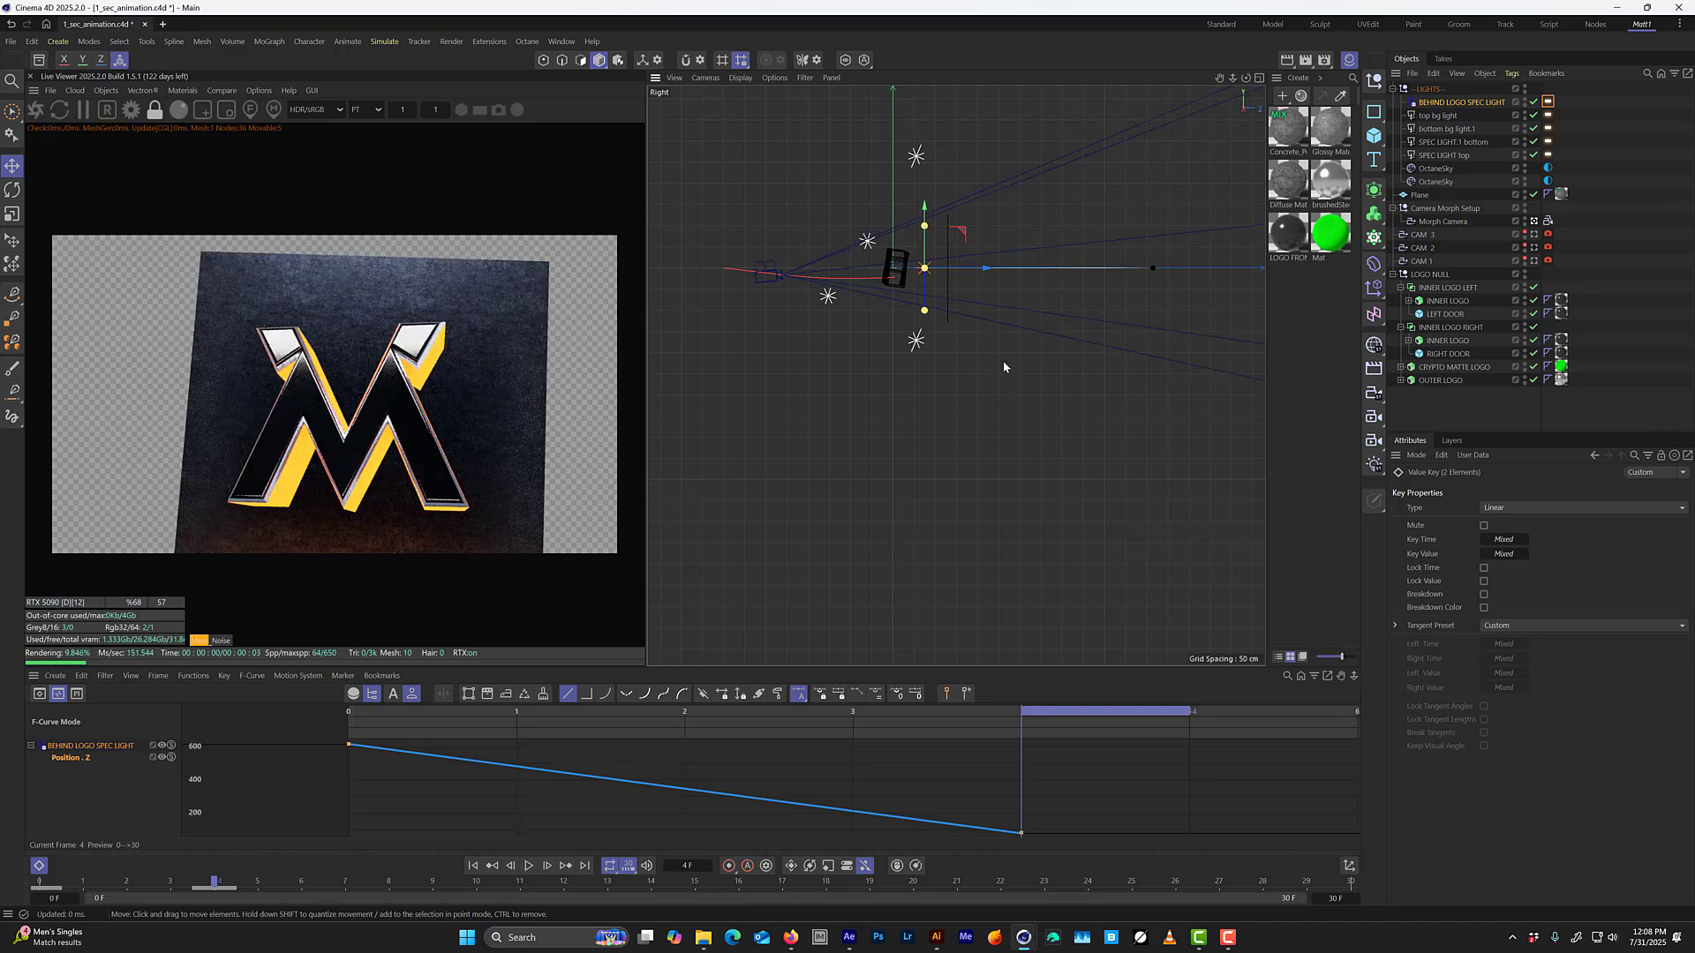
key(f)
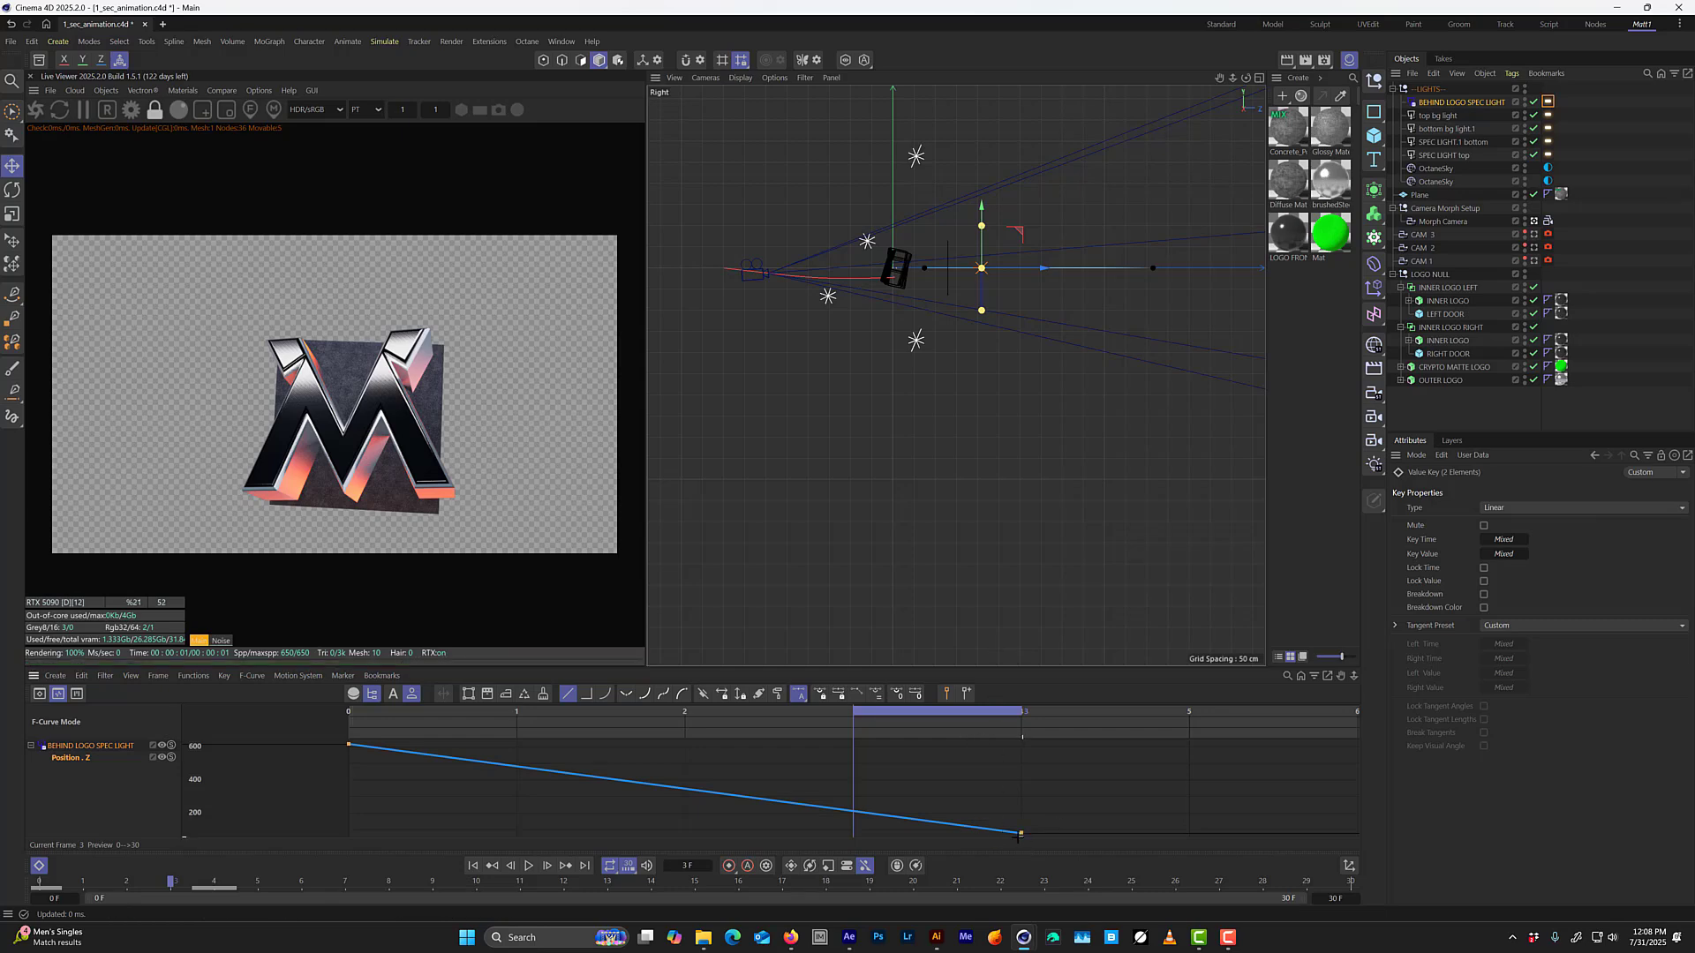
drag(953, 847, 951, 845)
key(Tab)
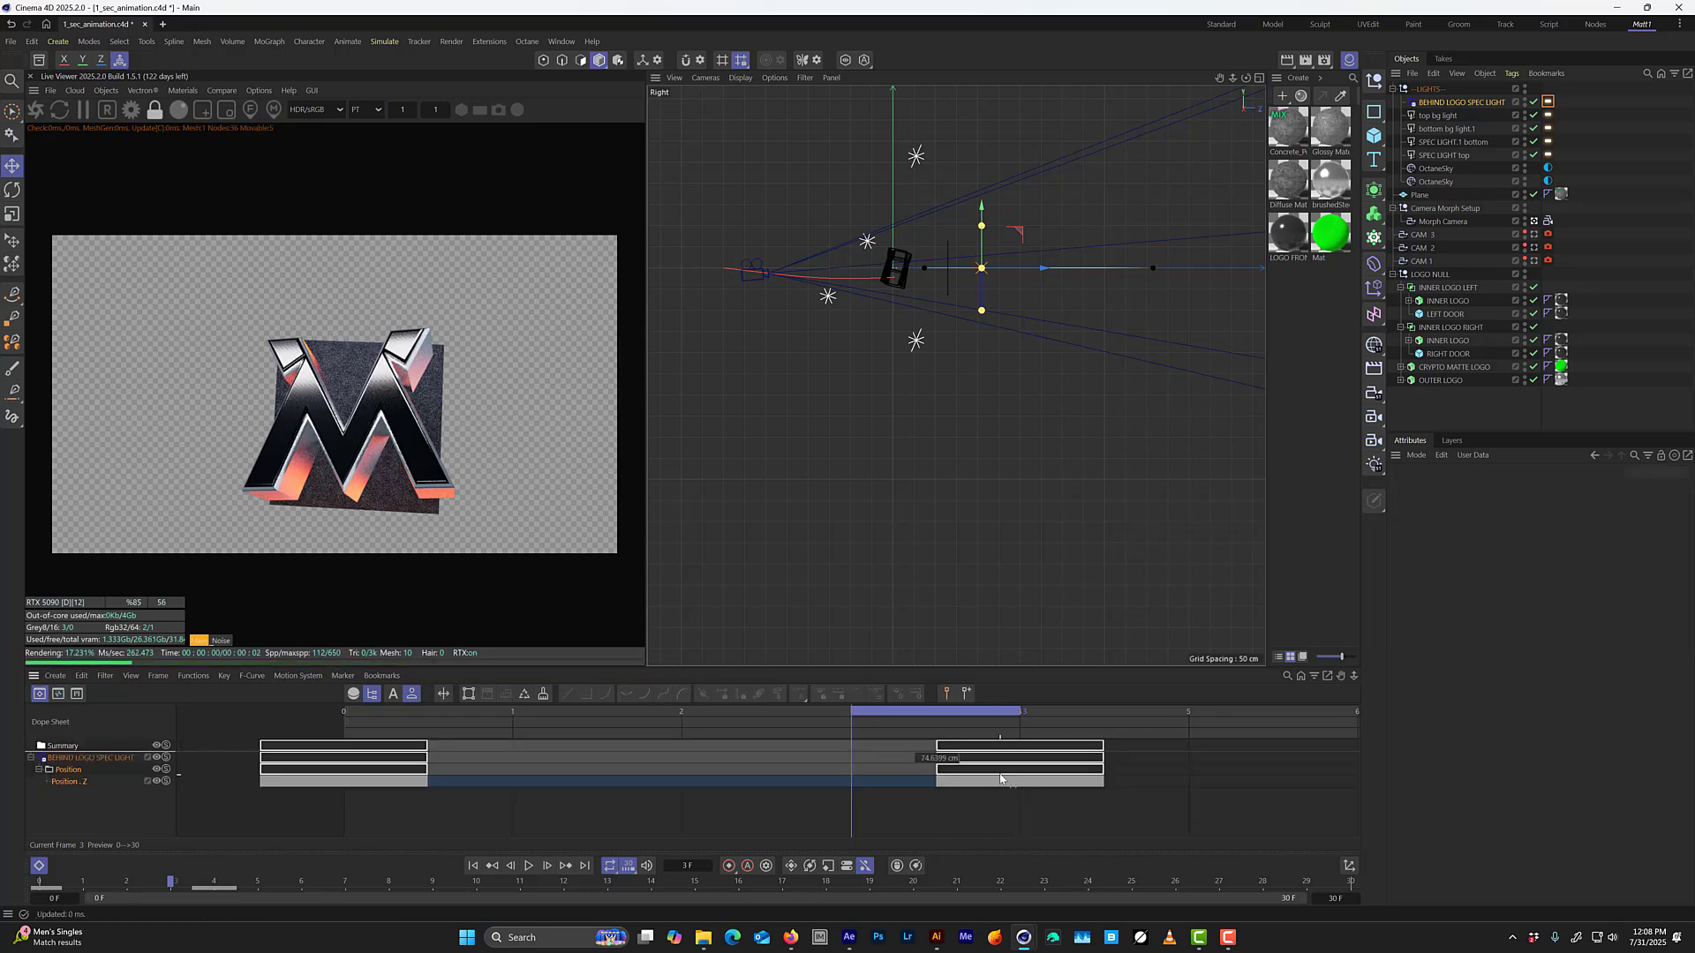
drag(953, 782, 869, 786)
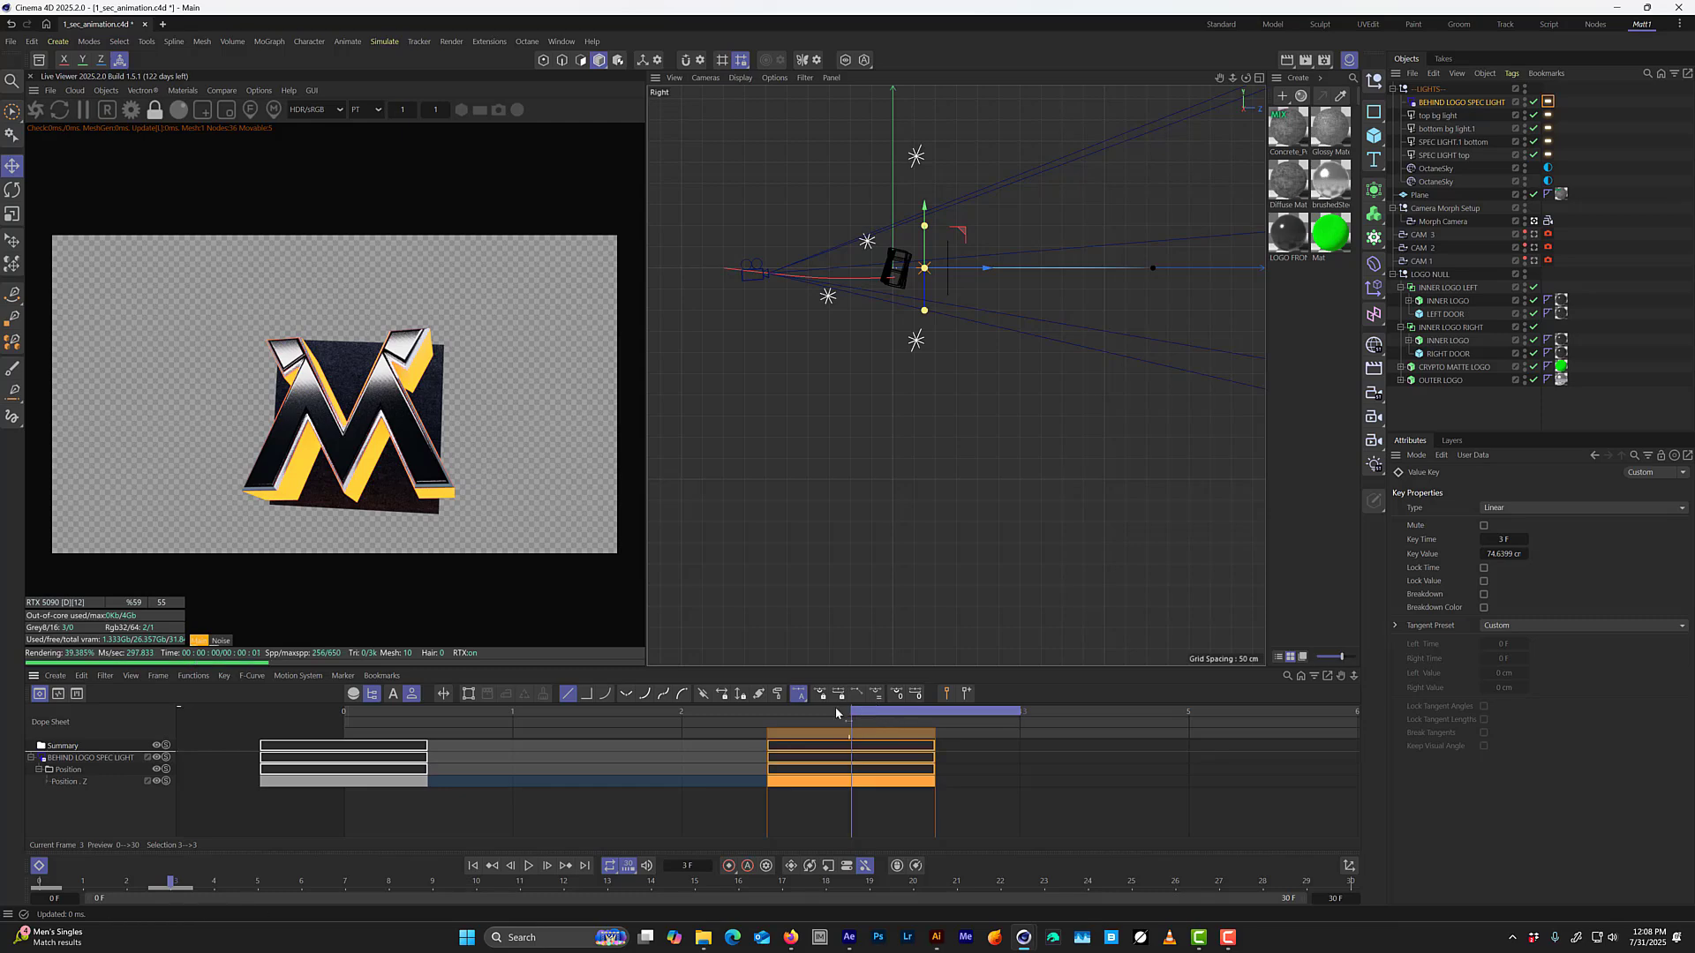
Step back and forth between frames 0 and 4 to examine the light's position behind the logo with the earlier keyframe.
click(720, 718)
drag(720, 718, 571, 718)
key(f)
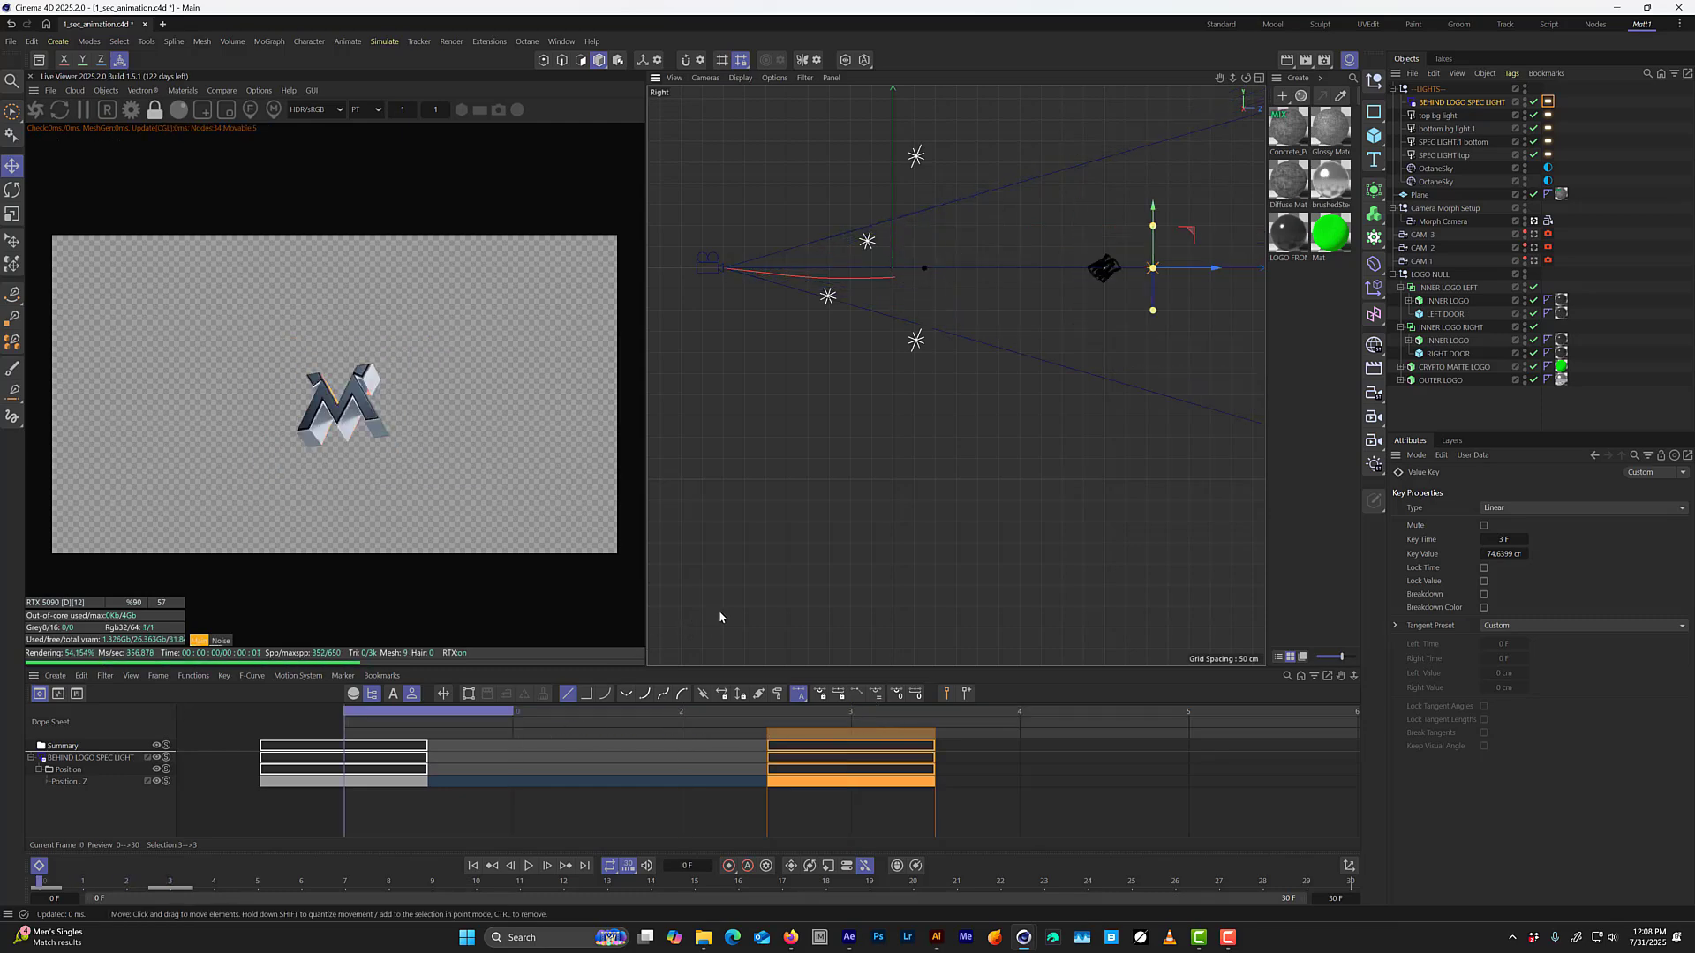
key(g)
key(g)
key(g)
key(g)
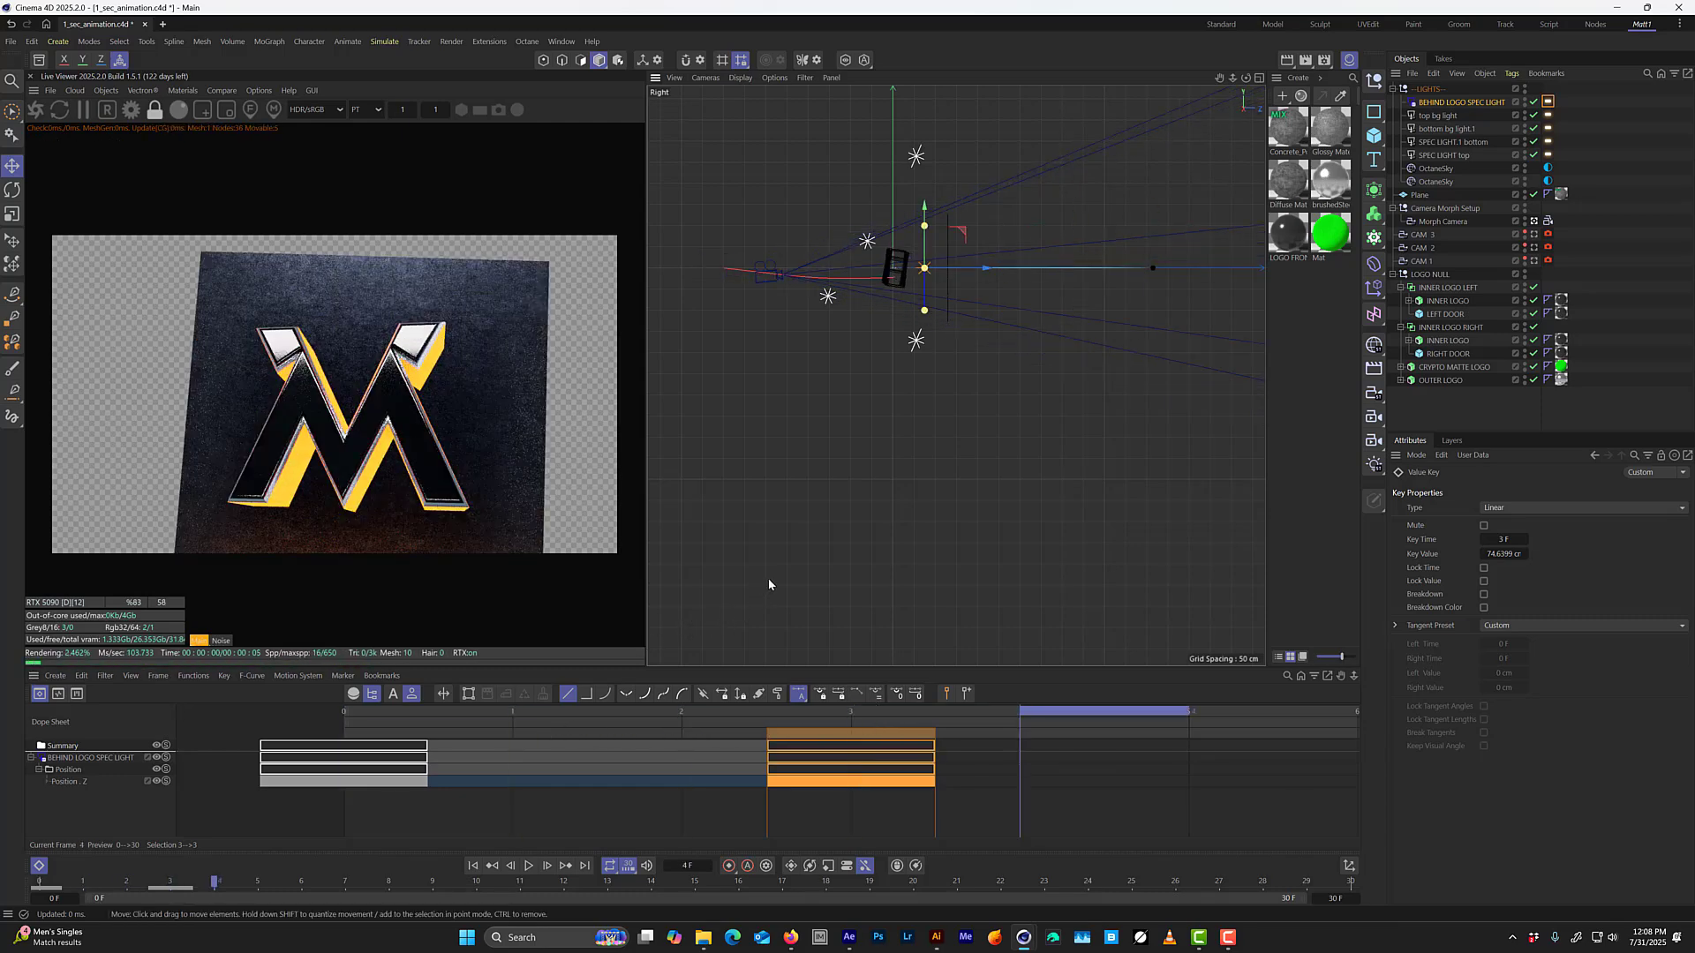
key(f)
key(f)
key(f)
key(f)
key(g)
key(g)
key(g)
key(g)
key(g)
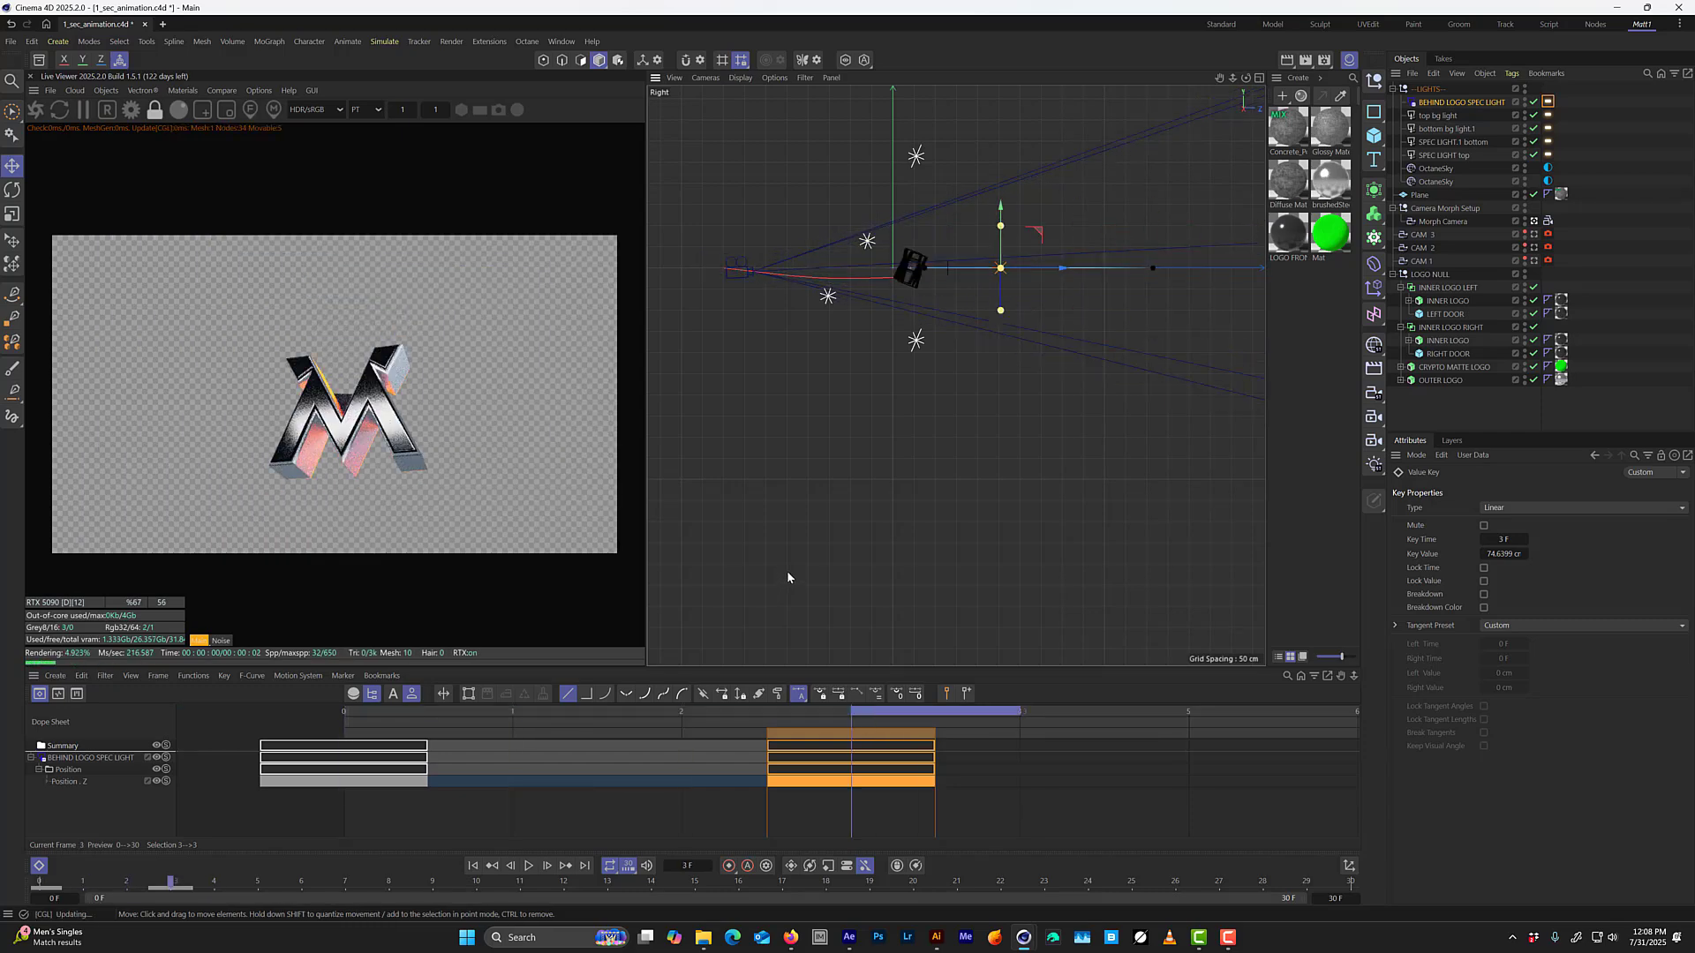
key(f)
key(f)
key(f)
key(f)
key(f)
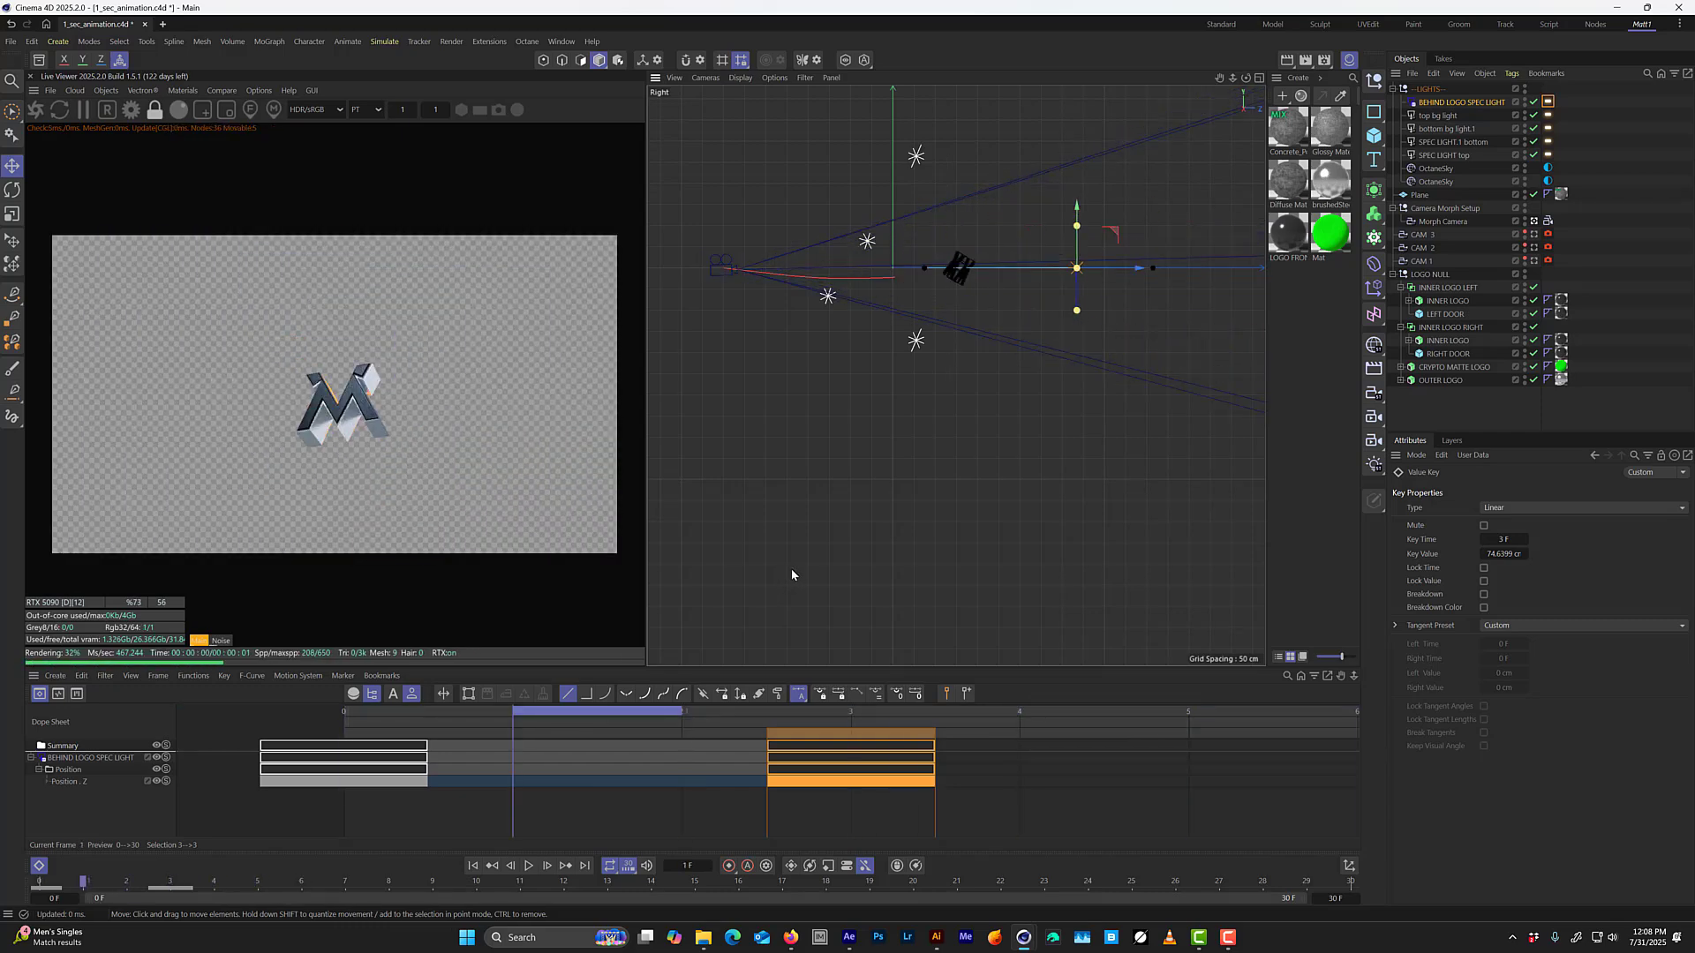
key(g)
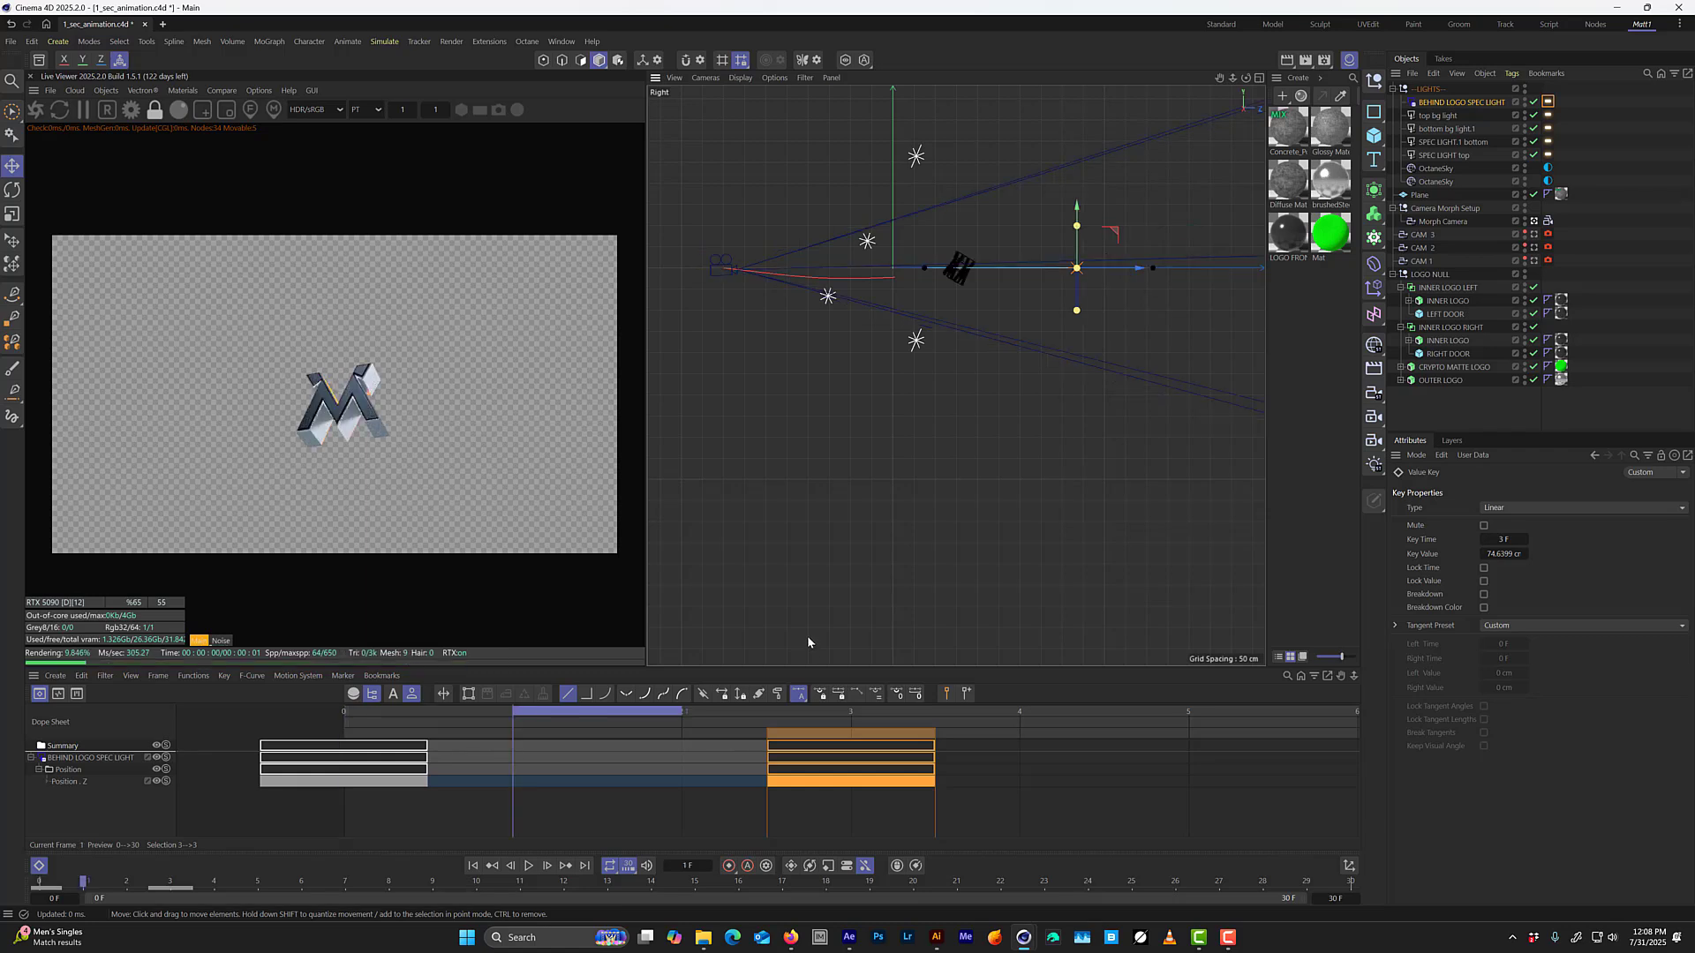
key(f)
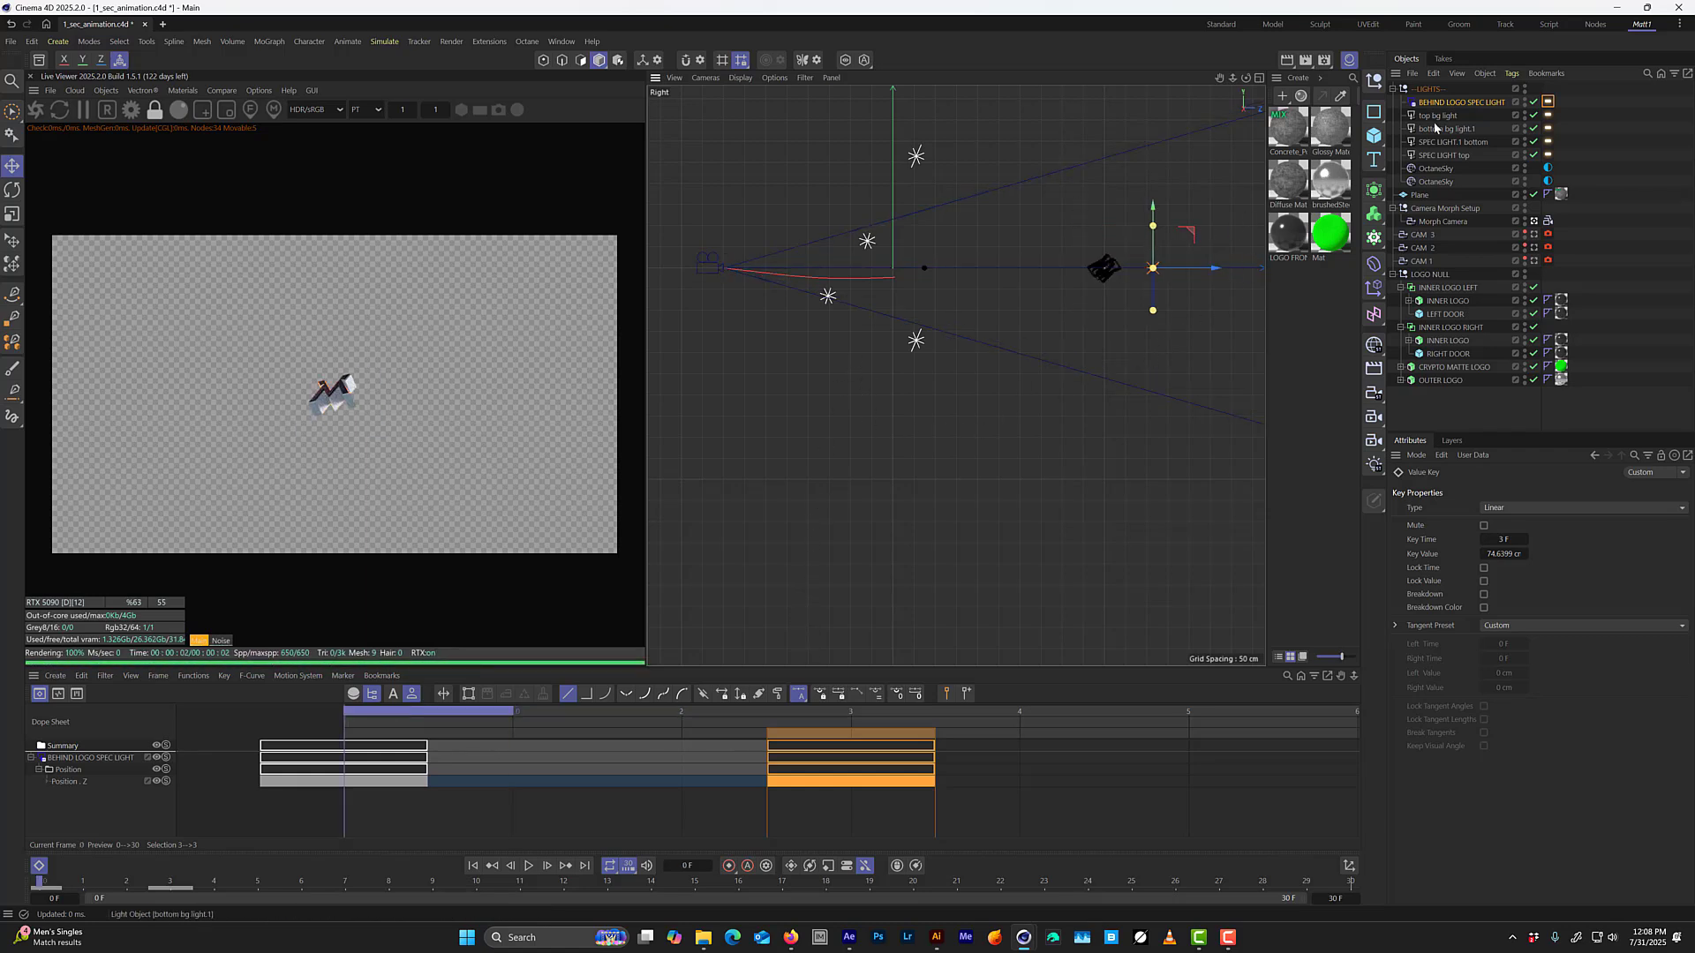
Keyframe the Y position and pitch rotation of BEHIND LOGO SPEC LIGHT at frames 0 and 3.
click(1444, 102)
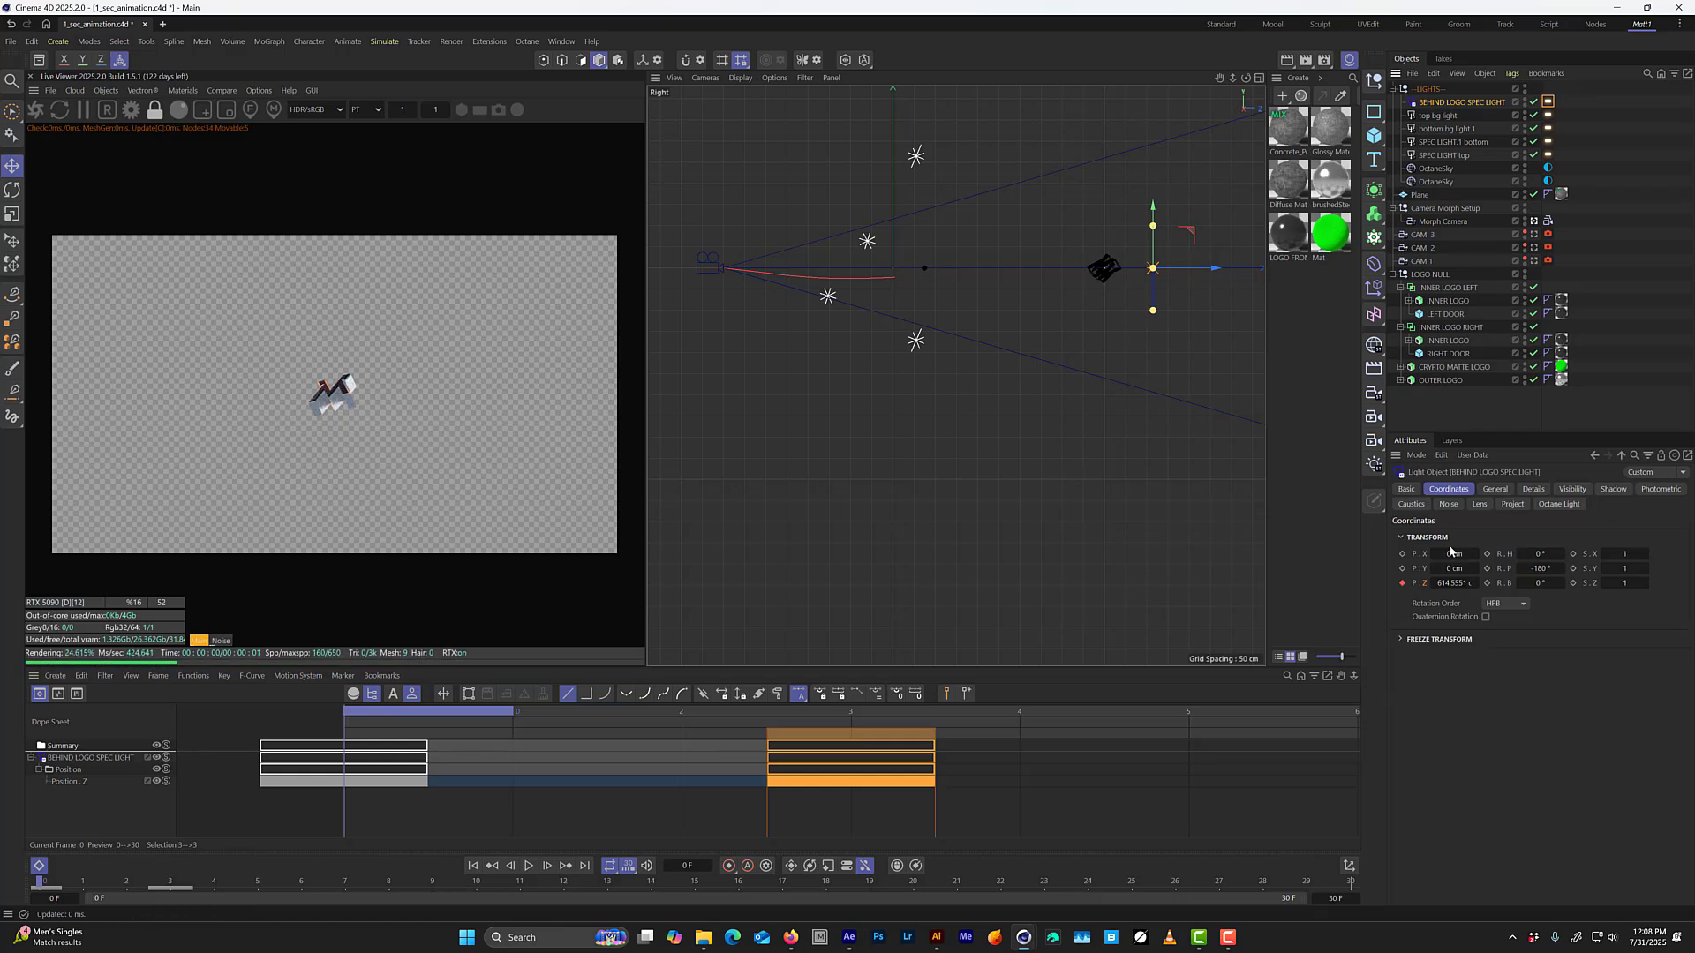
click(1403, 568)
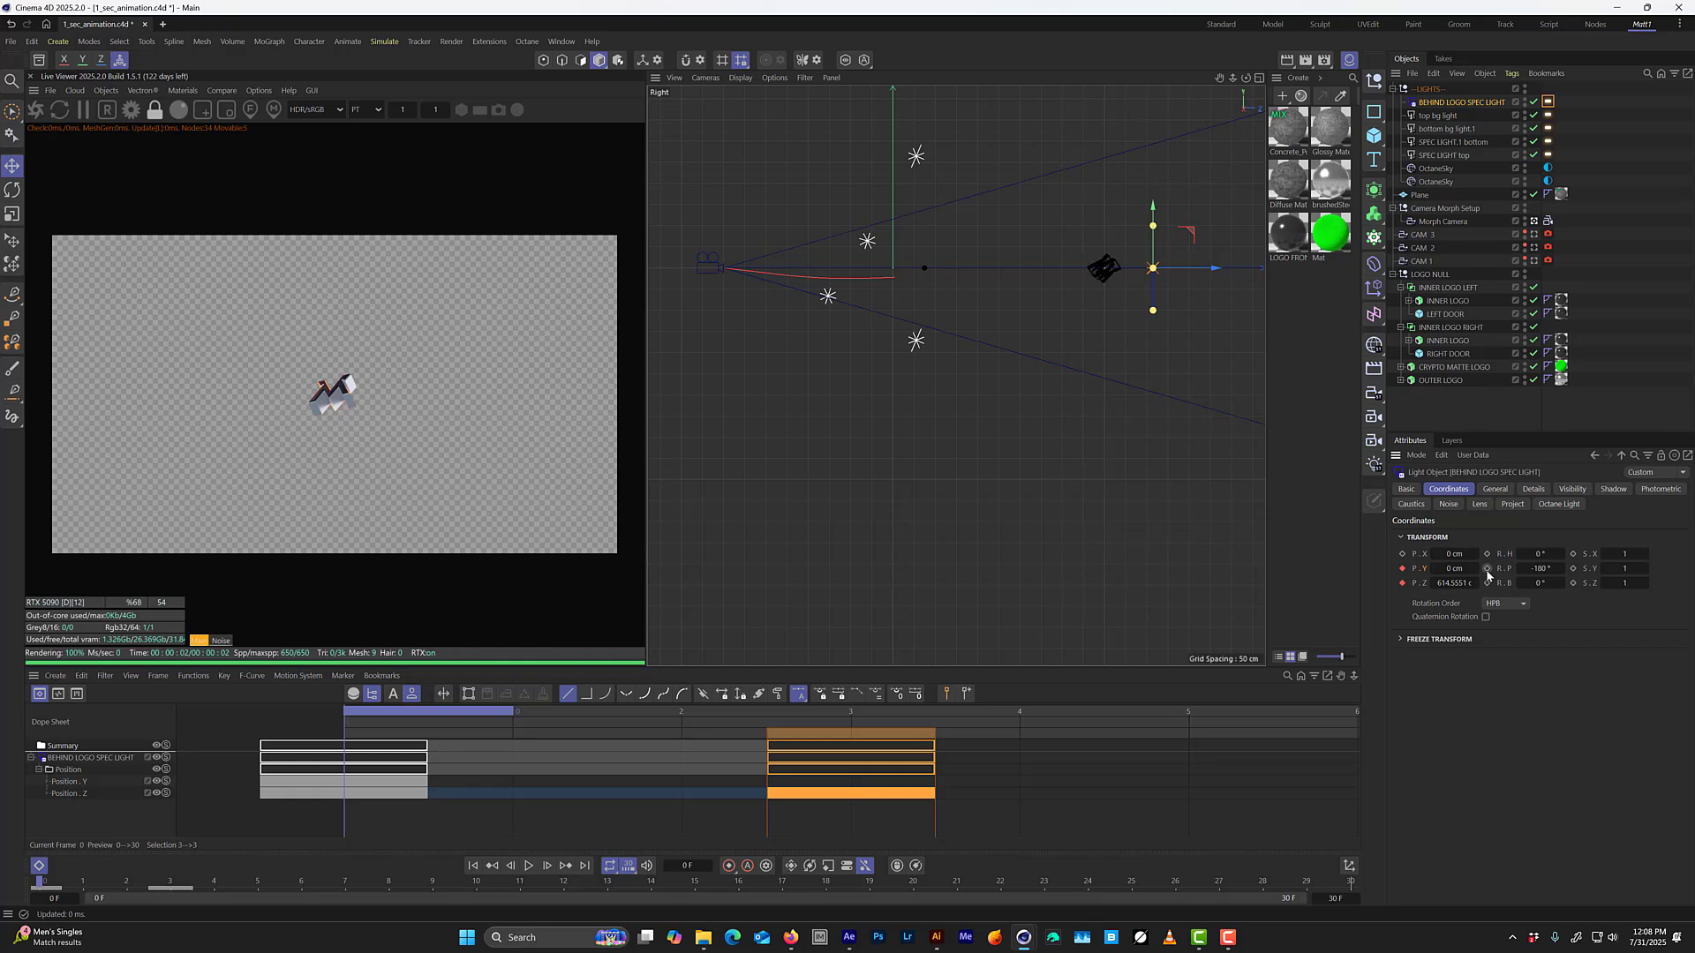
click(1486, 569)
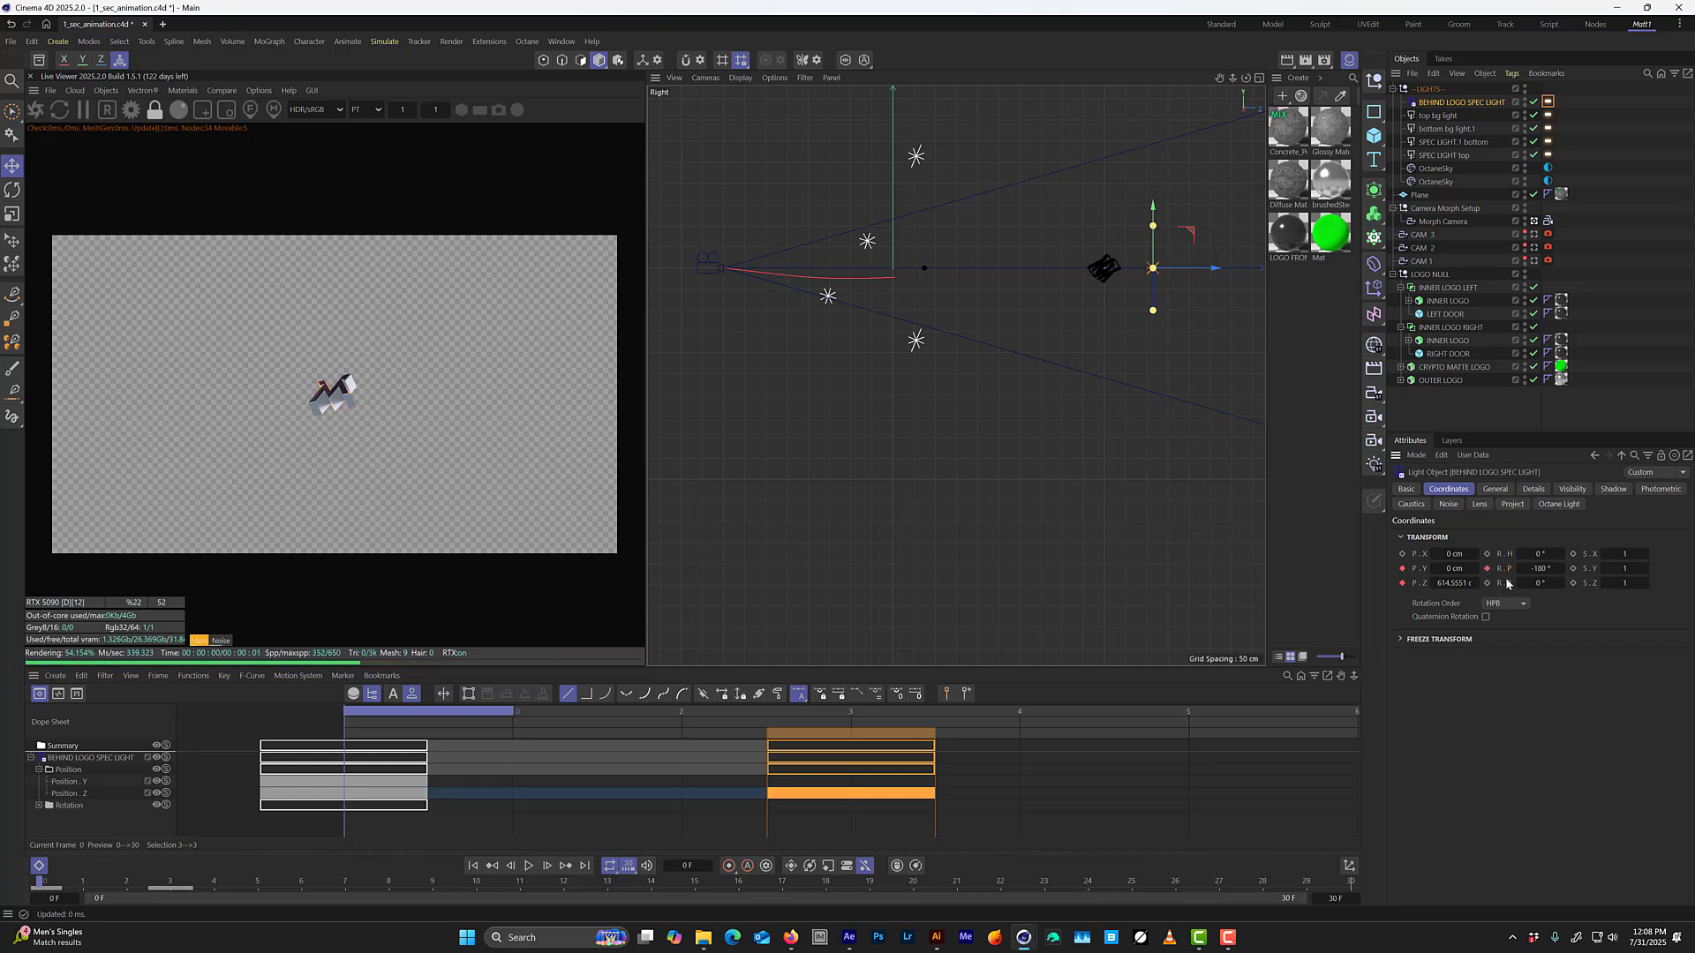
key(g)
key(g)
key(g)
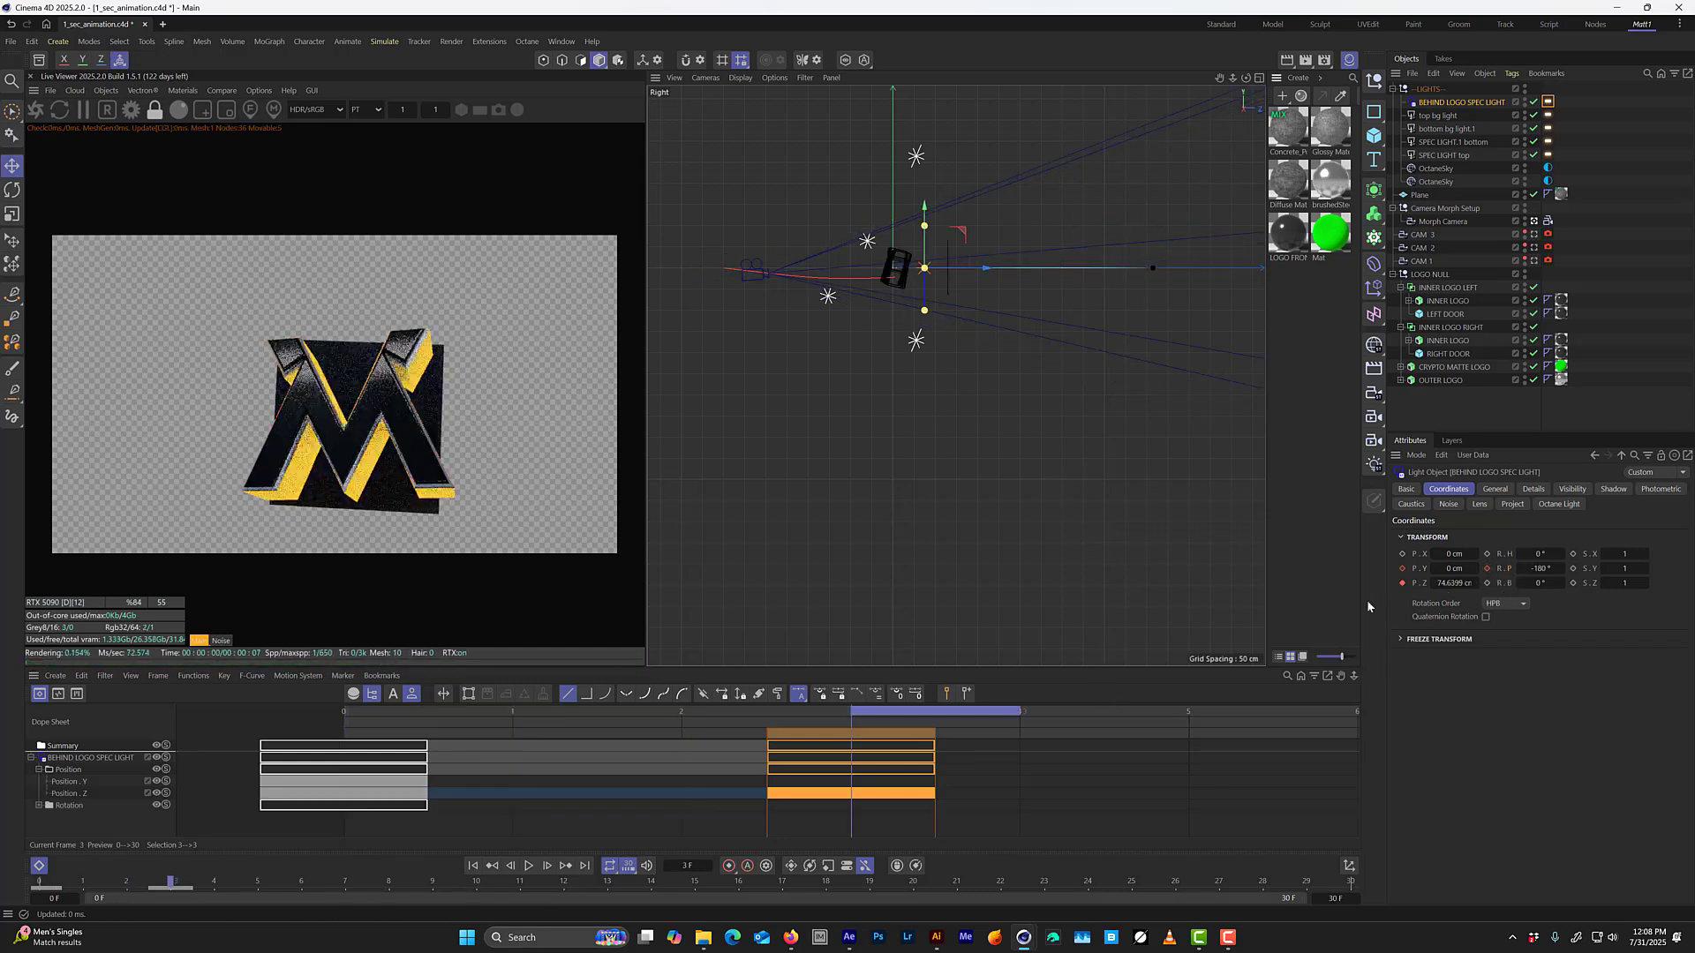
click(1488, 569)
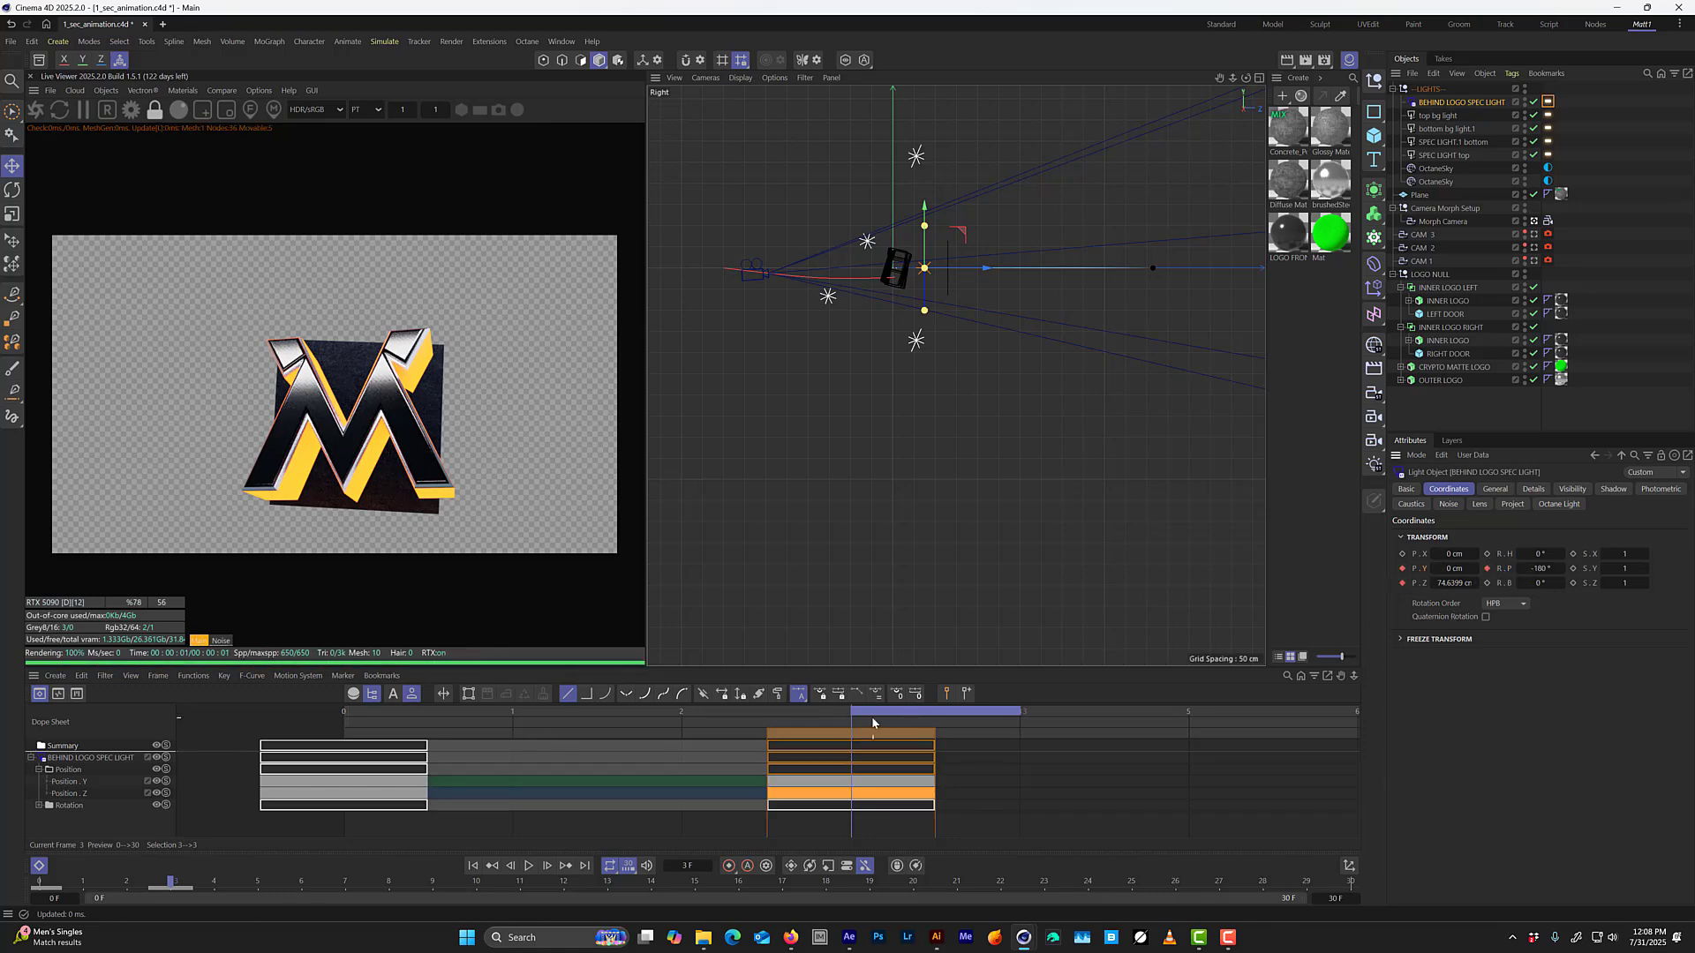
On frame 0, set the light's pitch to -217°, lower it to about -131.5 cm in Y, and keyframe both values.
key(f)
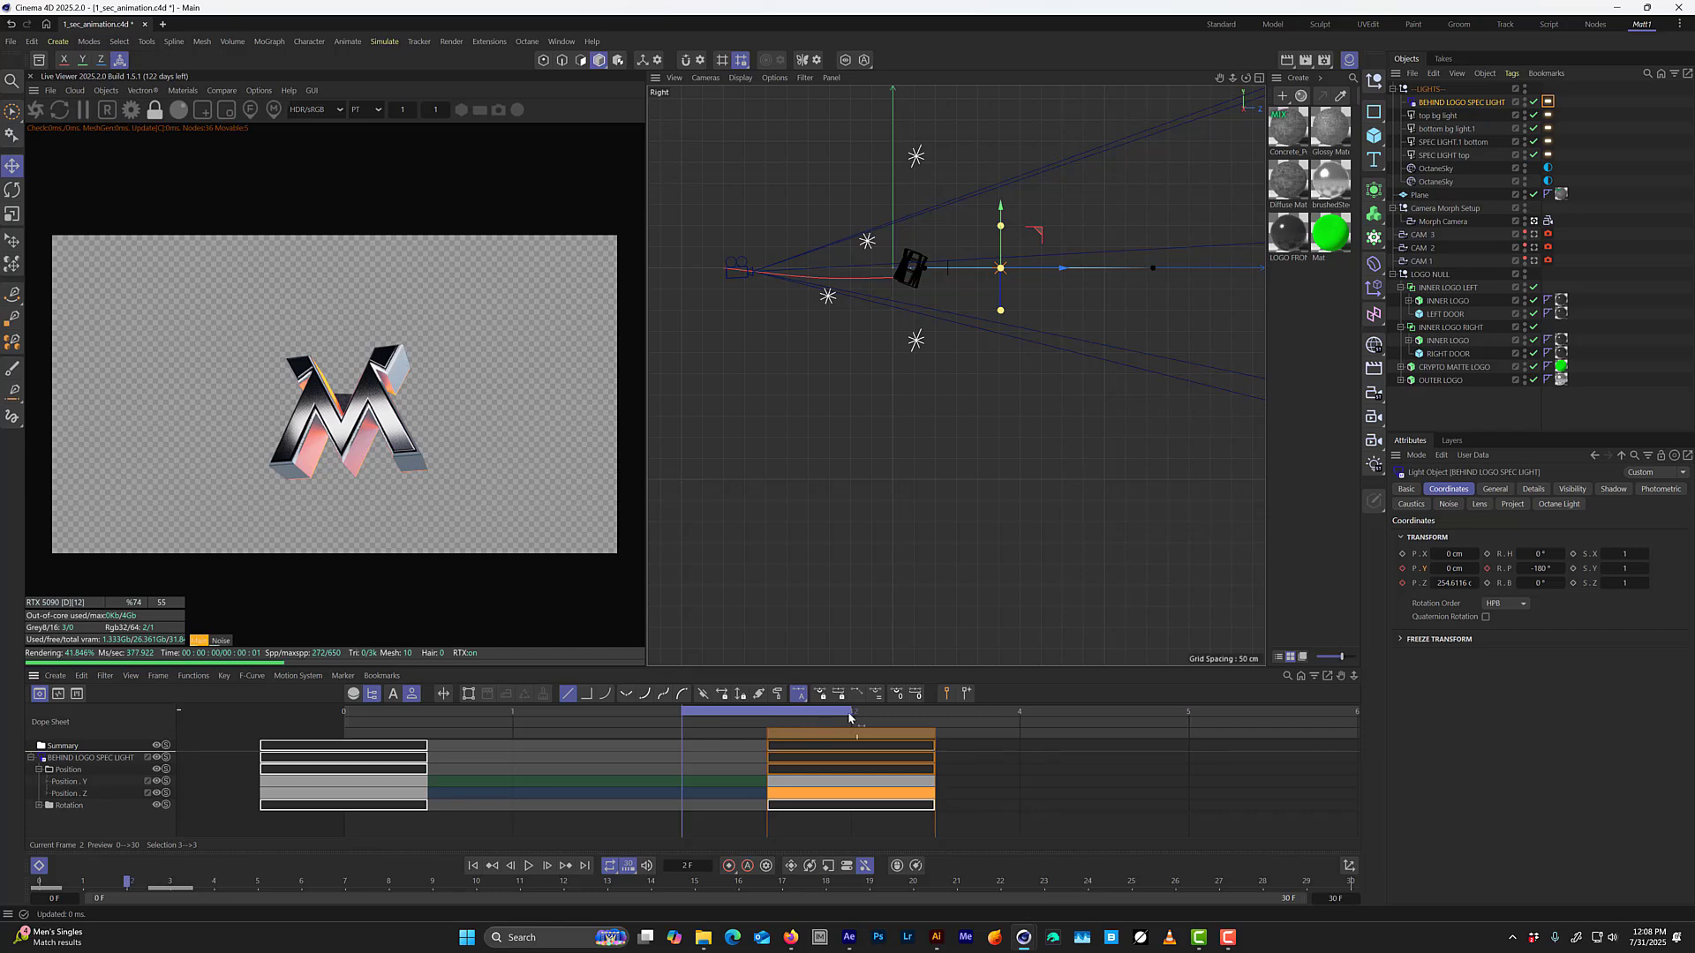
drag(836, 717, 380, 717)
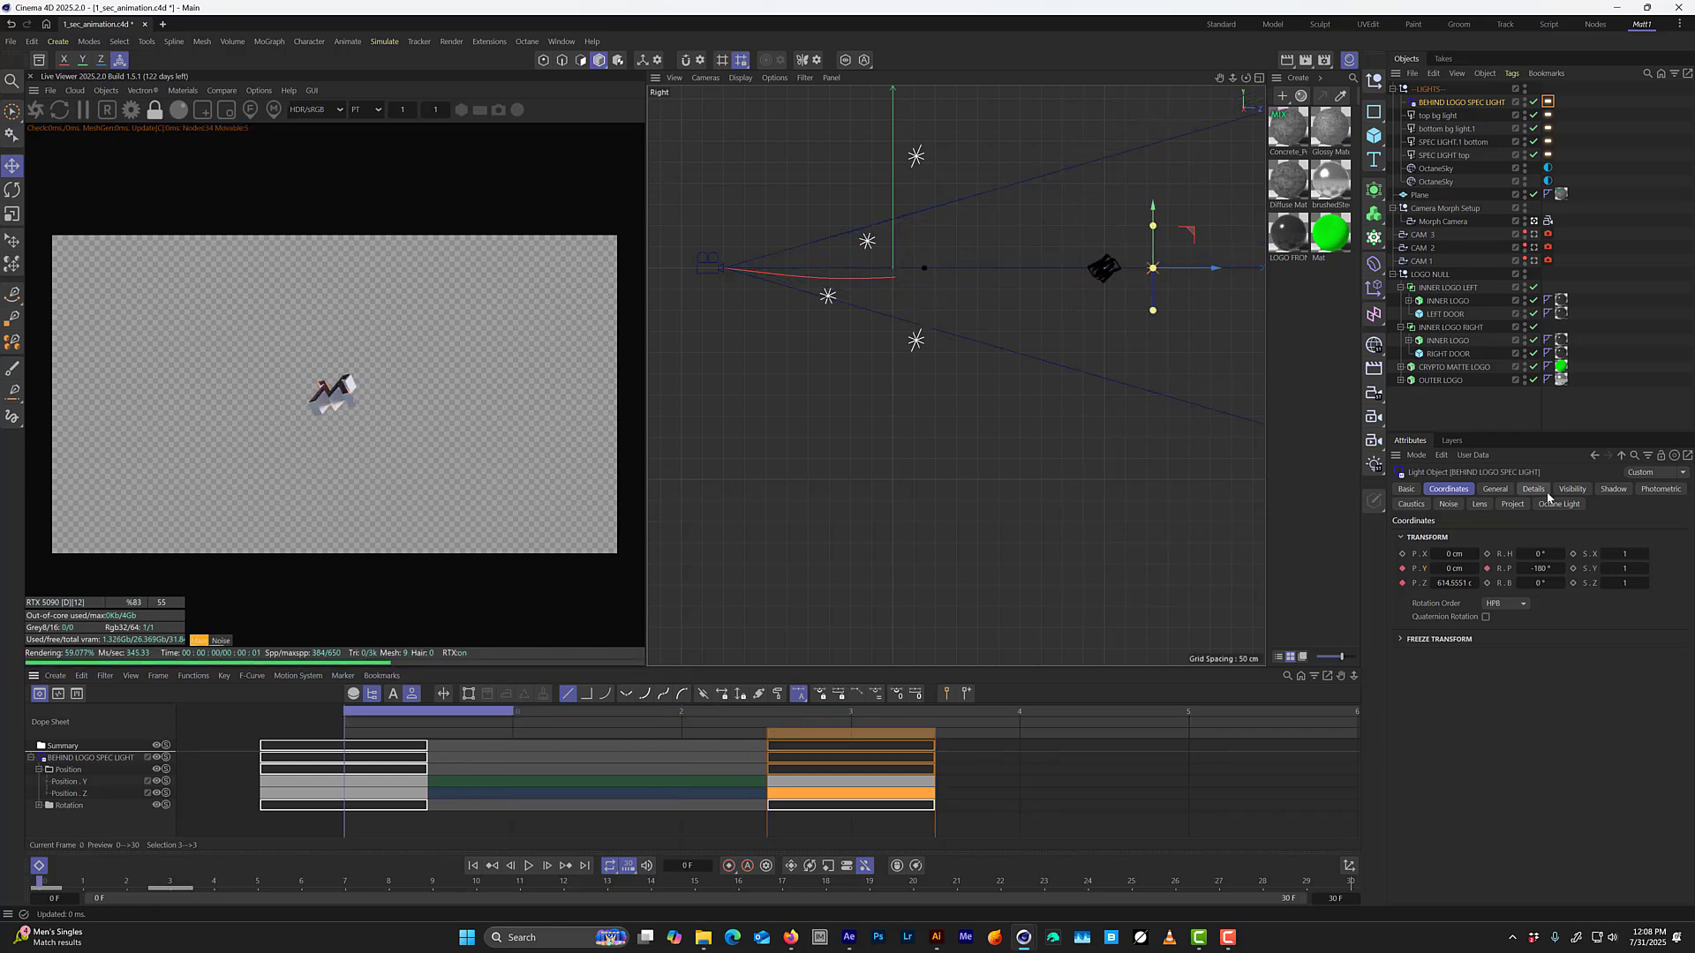
drag(1543, 566, 1527, 566)
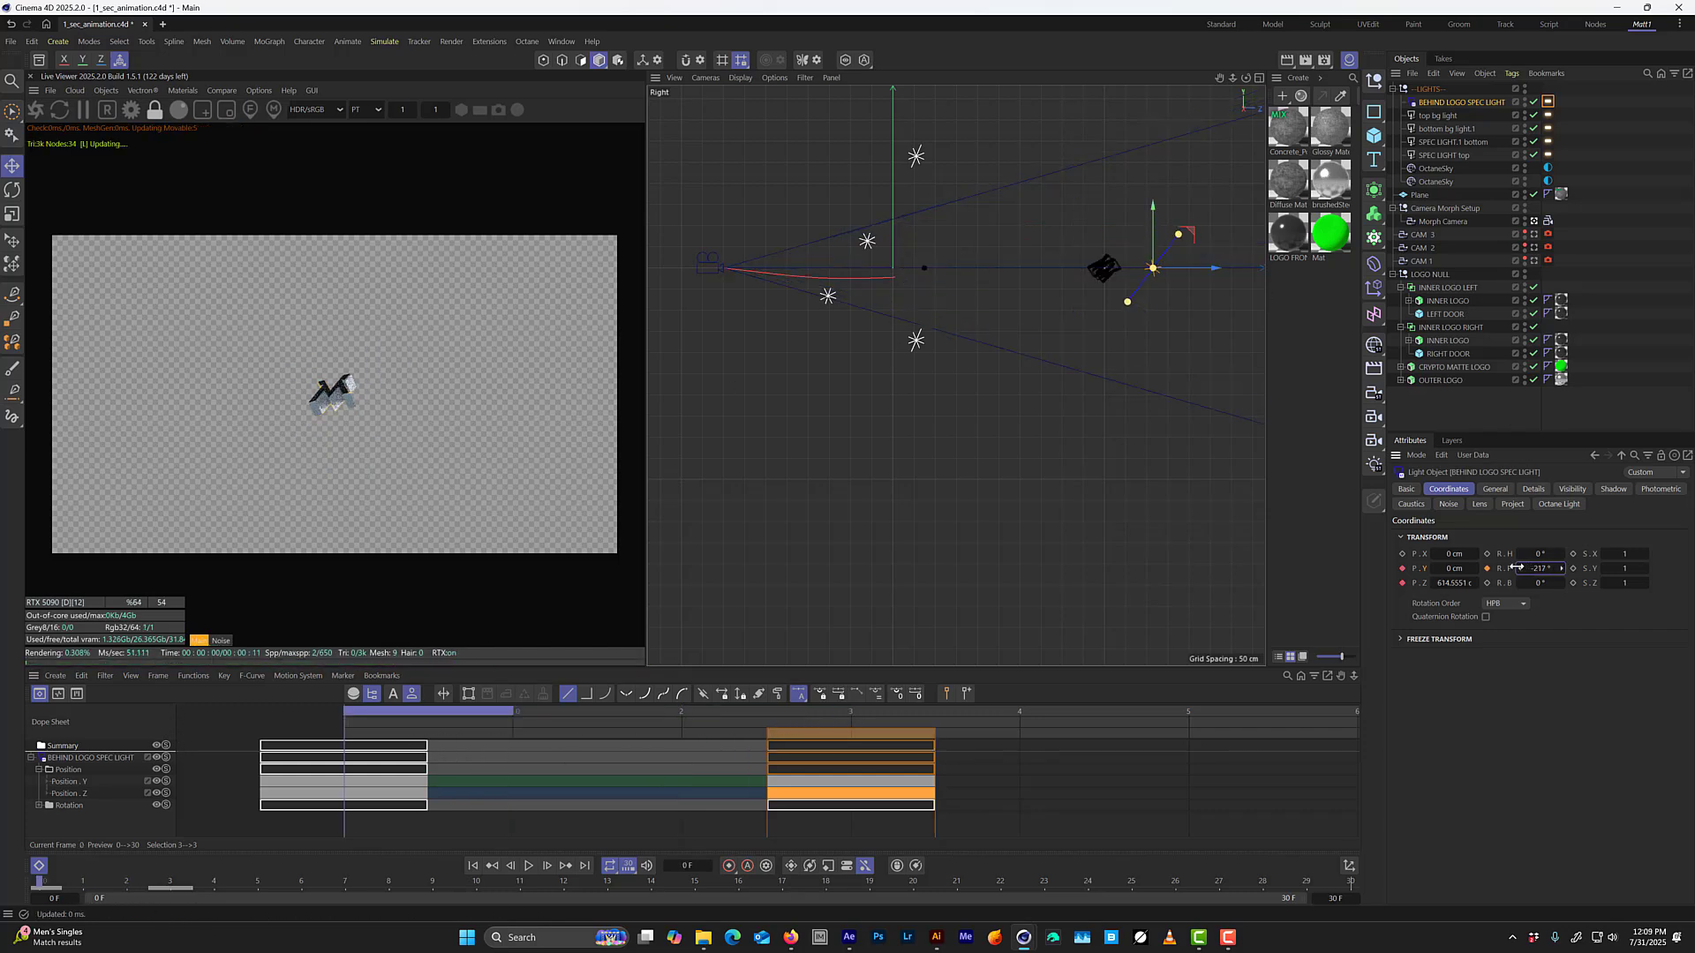
drag(1155, 217, 1156, 275)
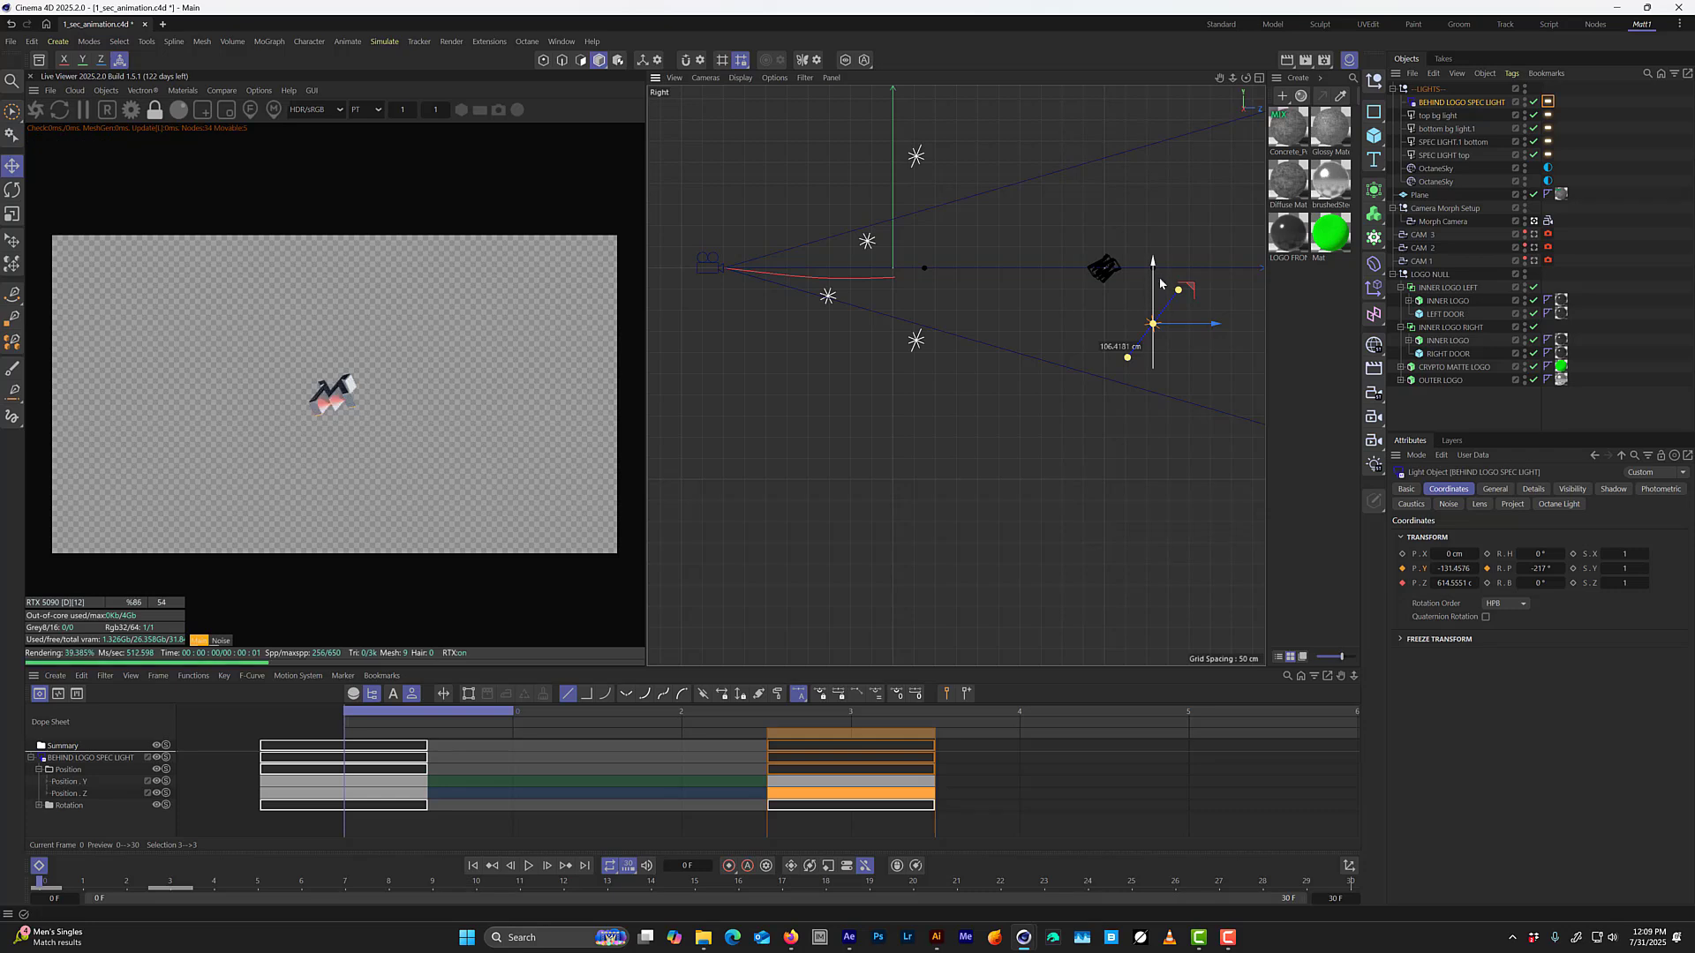
click(1402, 569)
click(1486, 568)
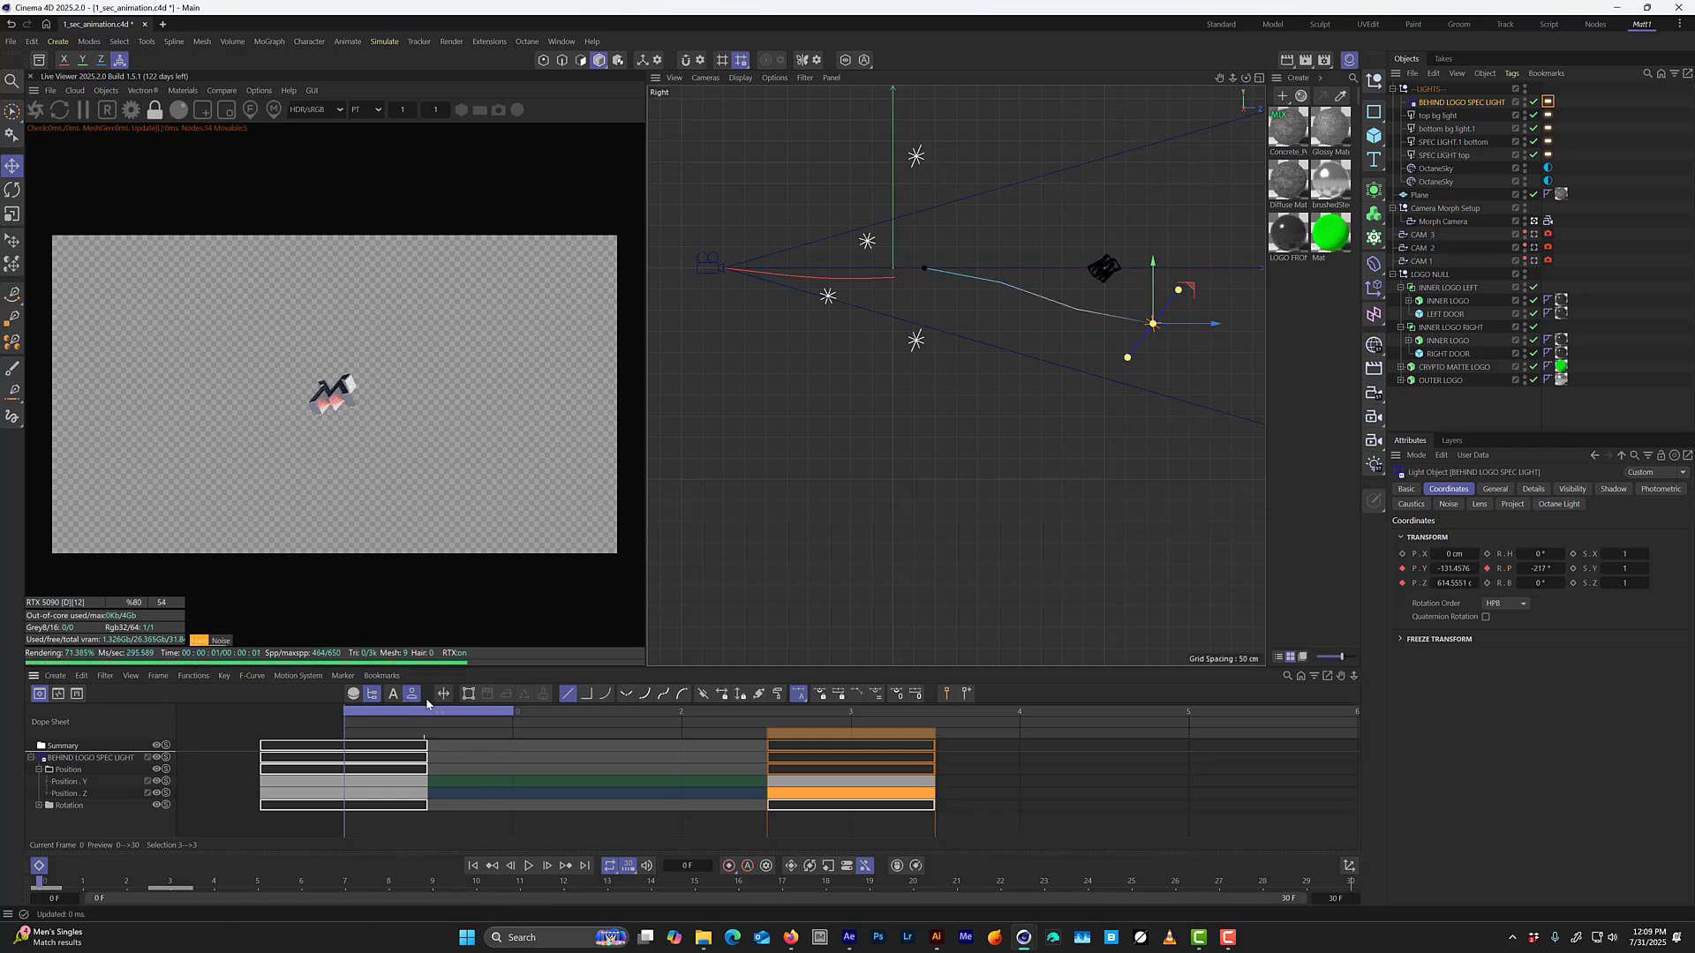
Step back and forth through frames 0 to 7 to examine how the lowered, tilted light hits the logo.
click(543, 705)
click(459, 709)
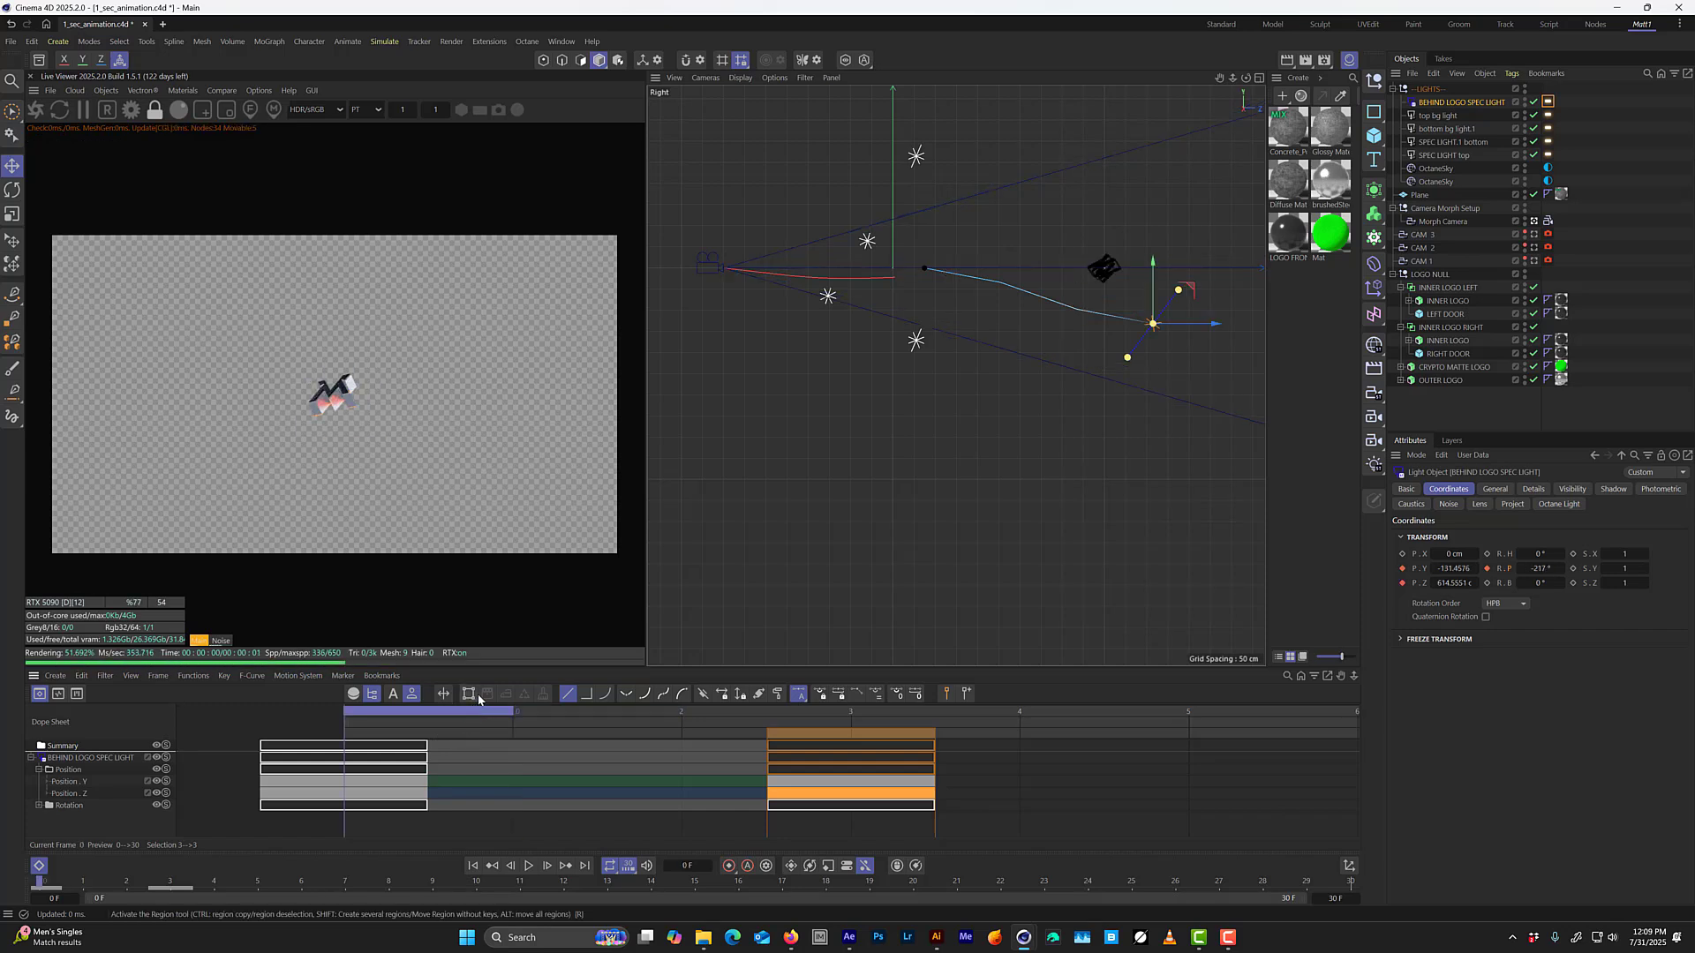
key(g)
key(g)
key(g)
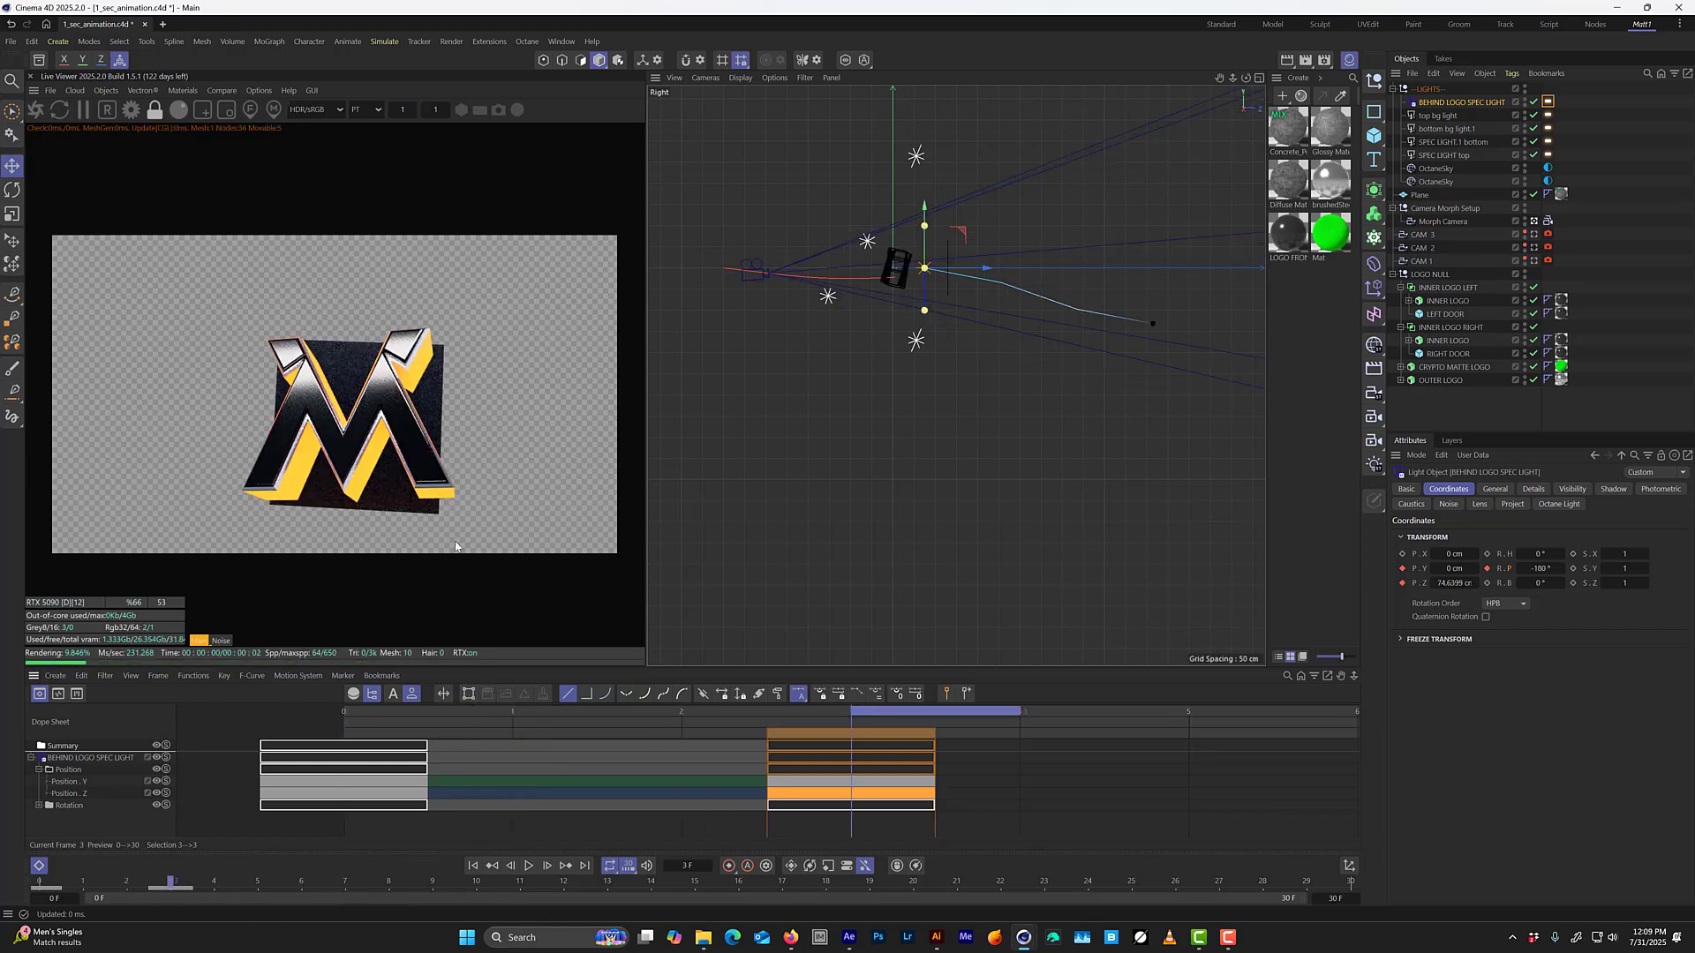
key(f)
key(f)
key(f)
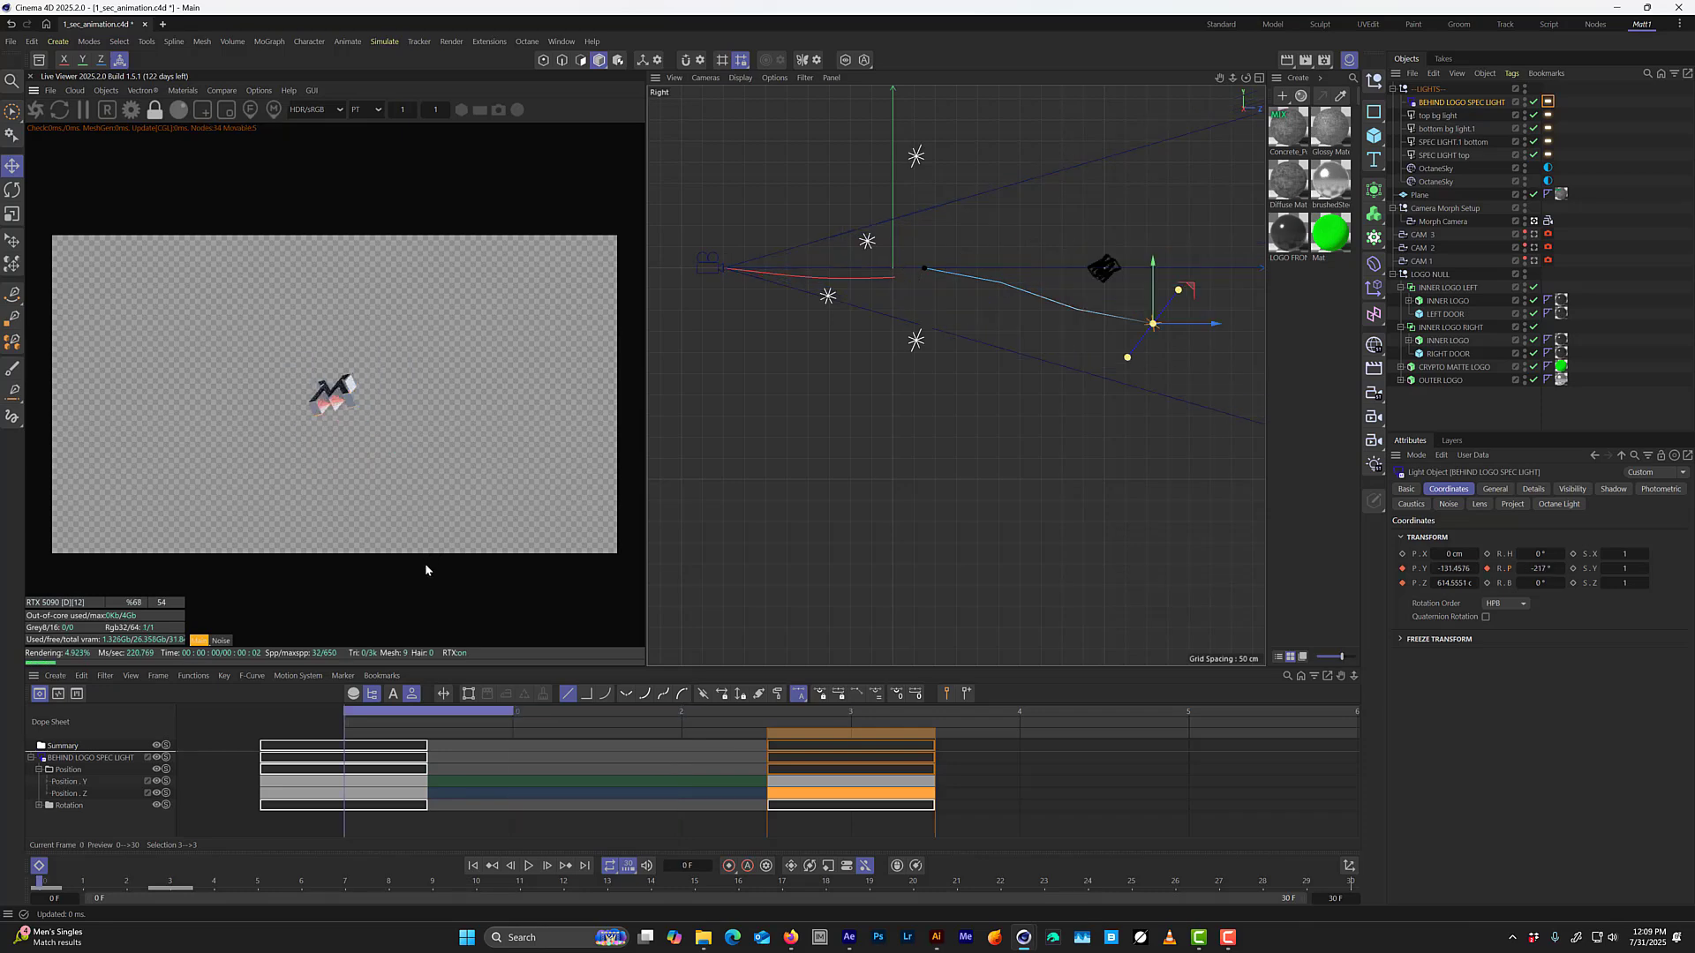
key(g)
key(g)
key(g)
key(g)
key(g)
key(g)
key(g)
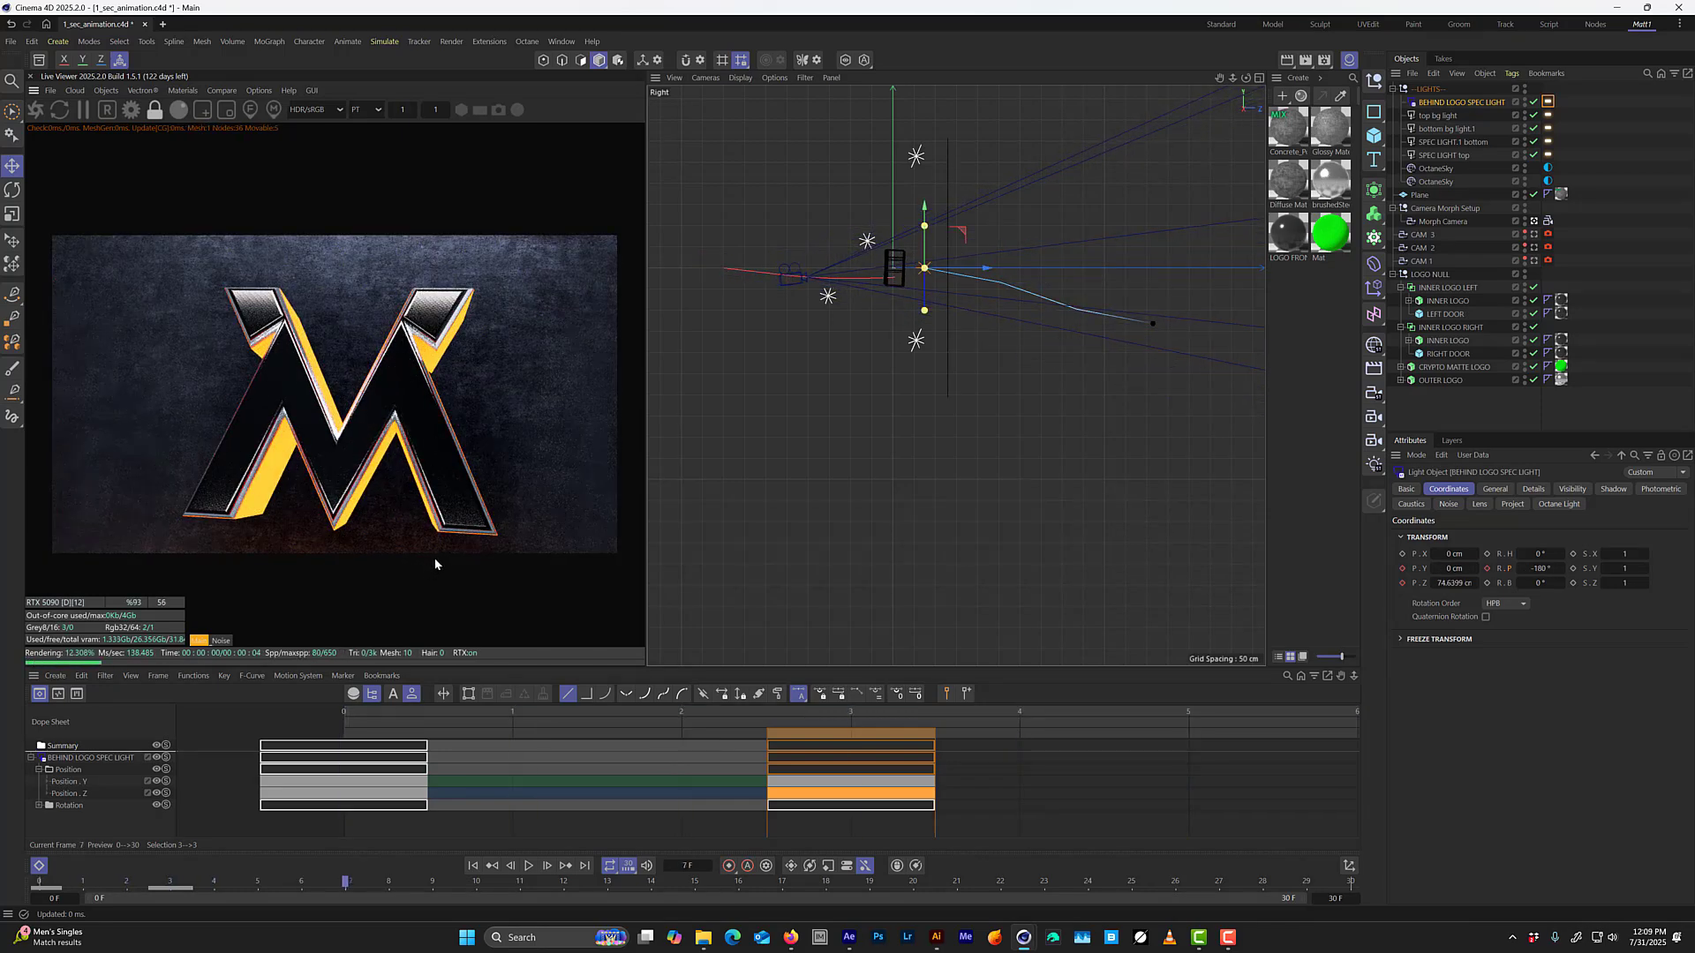
key(f)
key(f)
key(f)
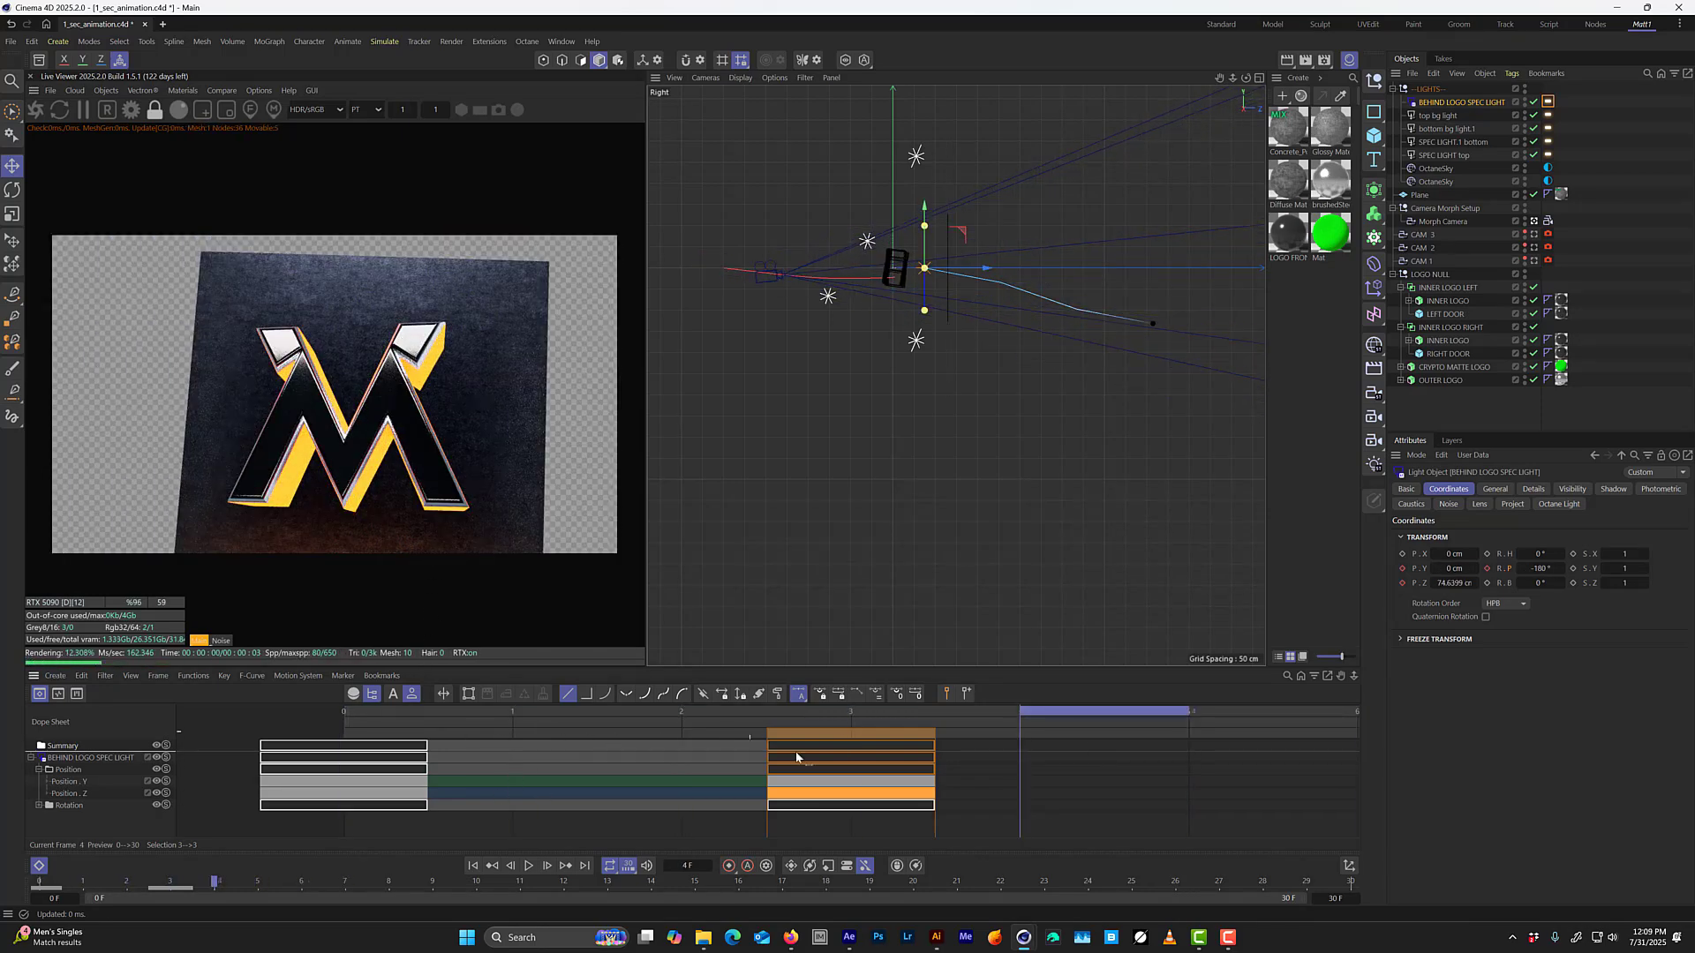
Show the light's F-curves, make its Y position and pitch keyframes linear, and scrub through to frame 3.
drag(852, 830, 297, 738)
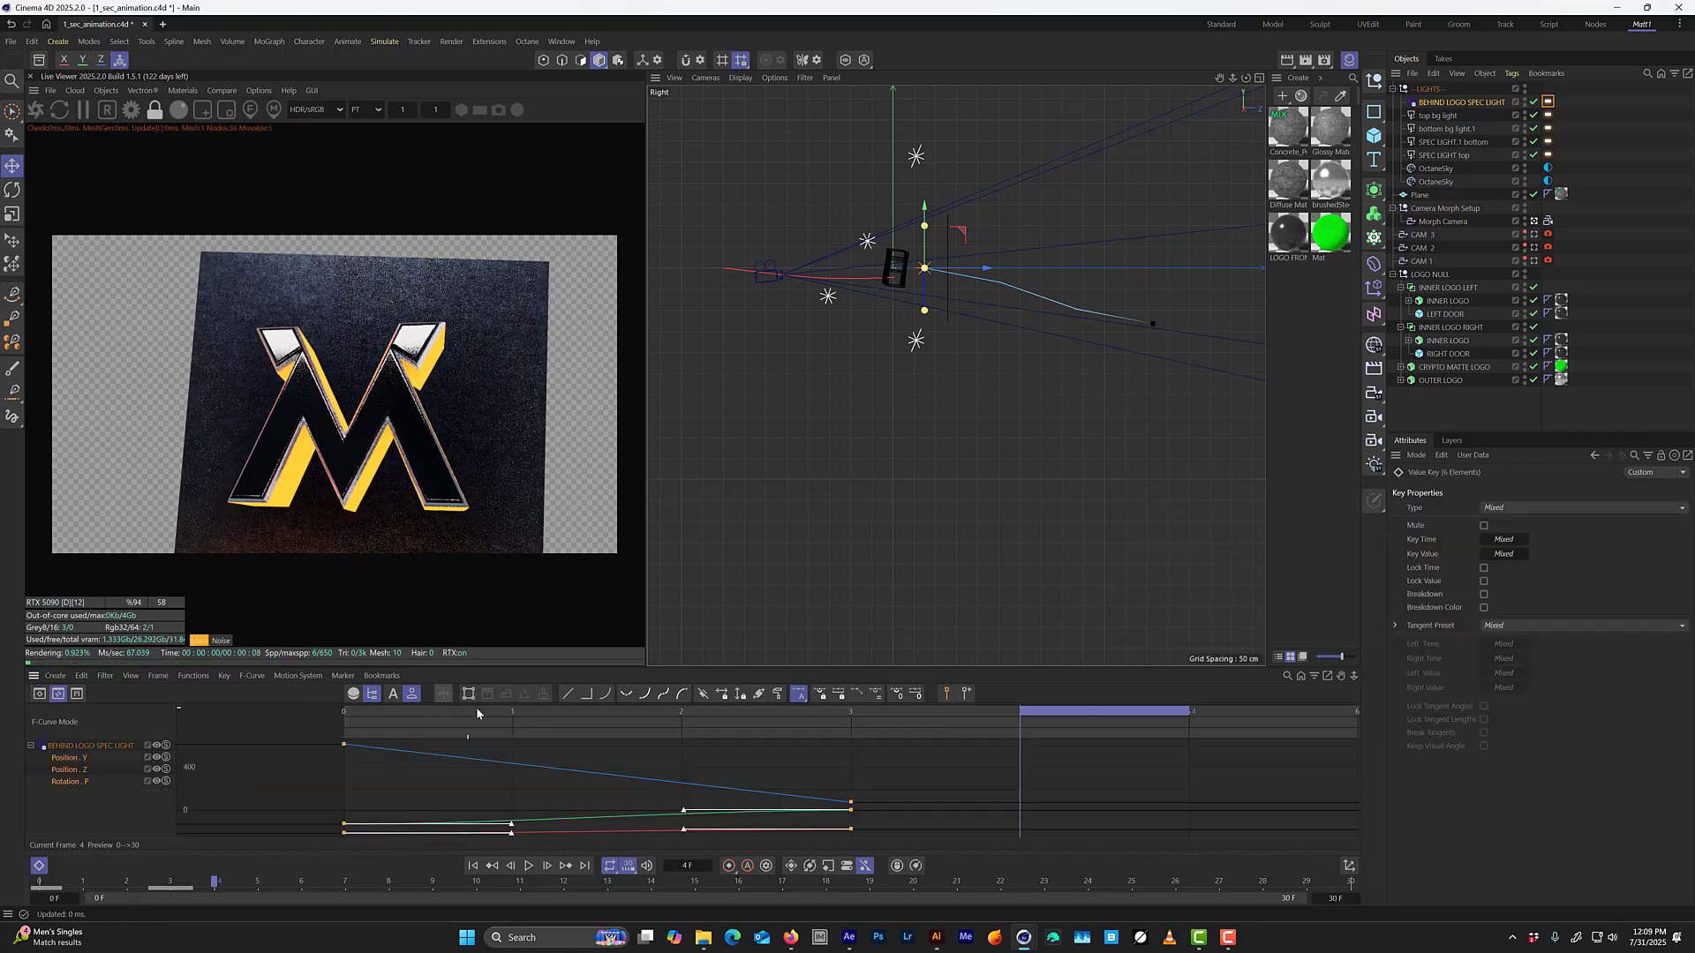
key(Tab)
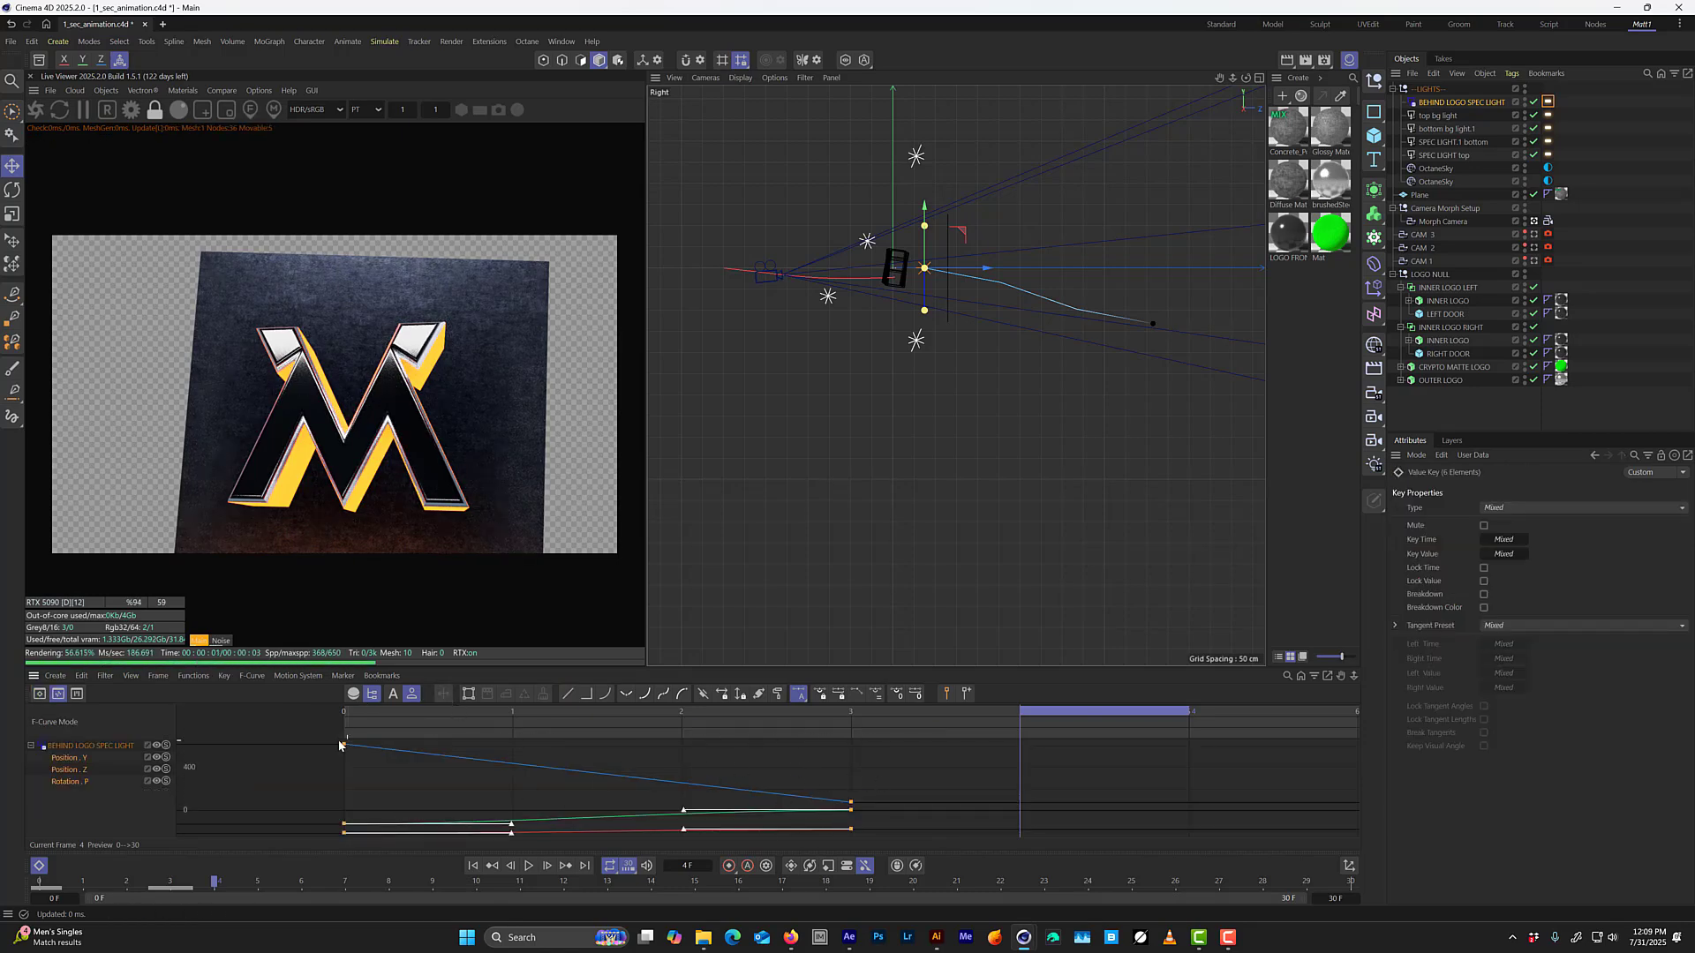
drag(318, 817, 880, 840)
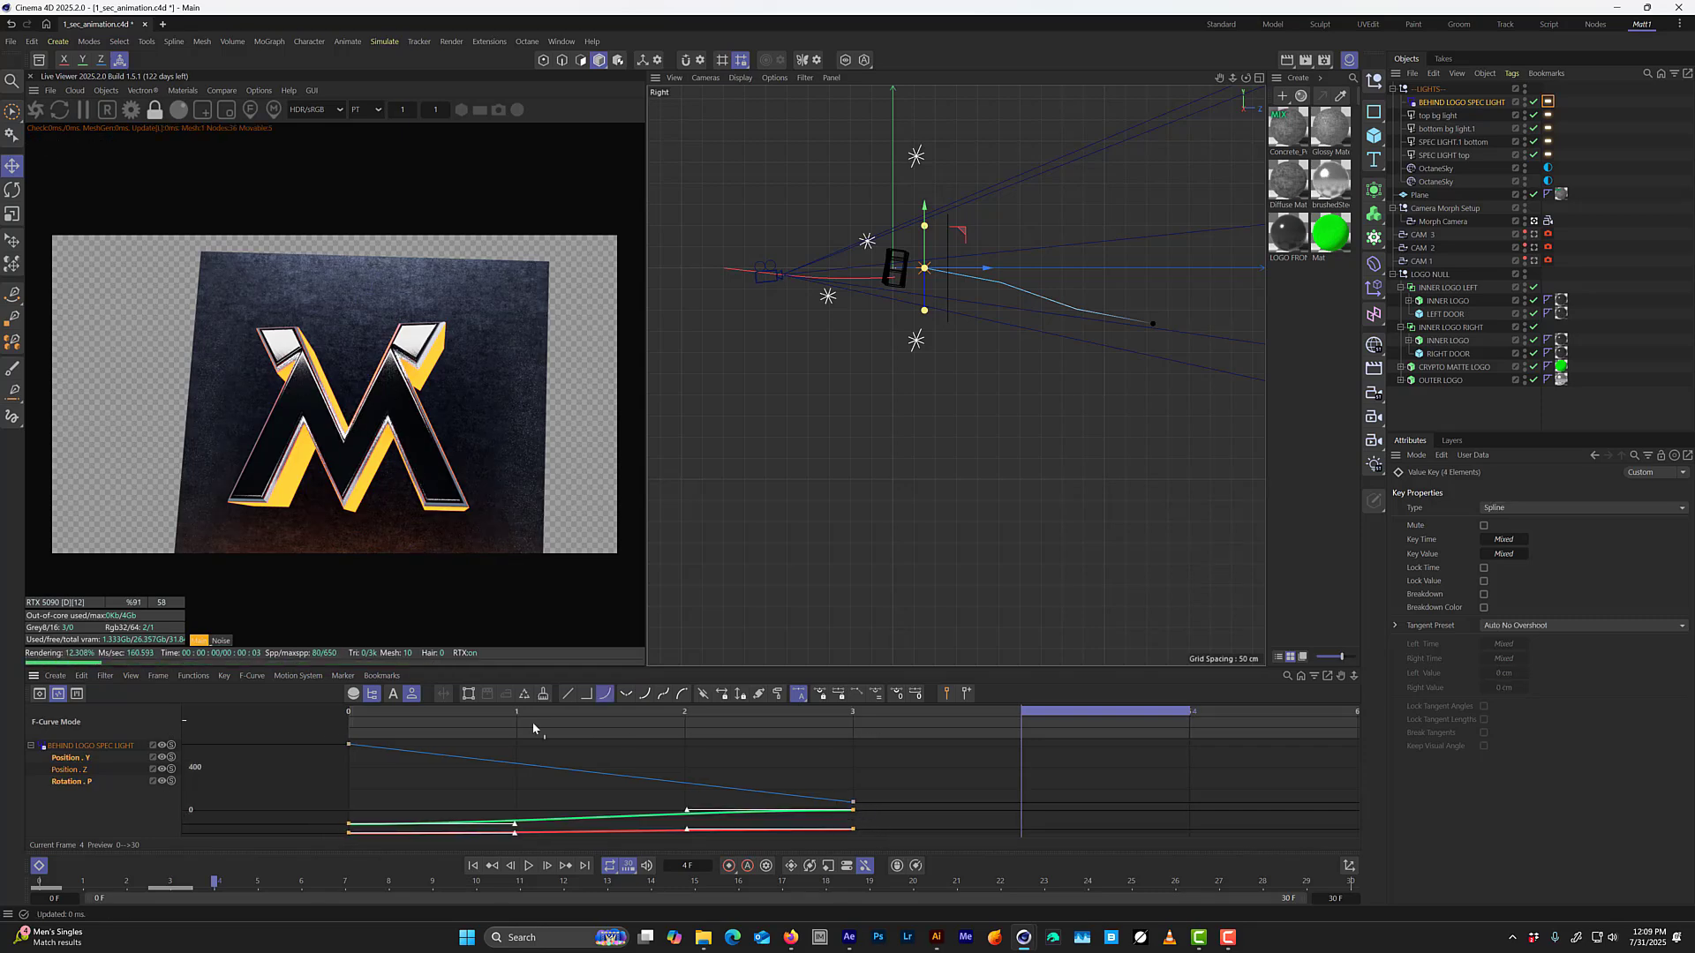
click(567, 693)
click(575, 711)
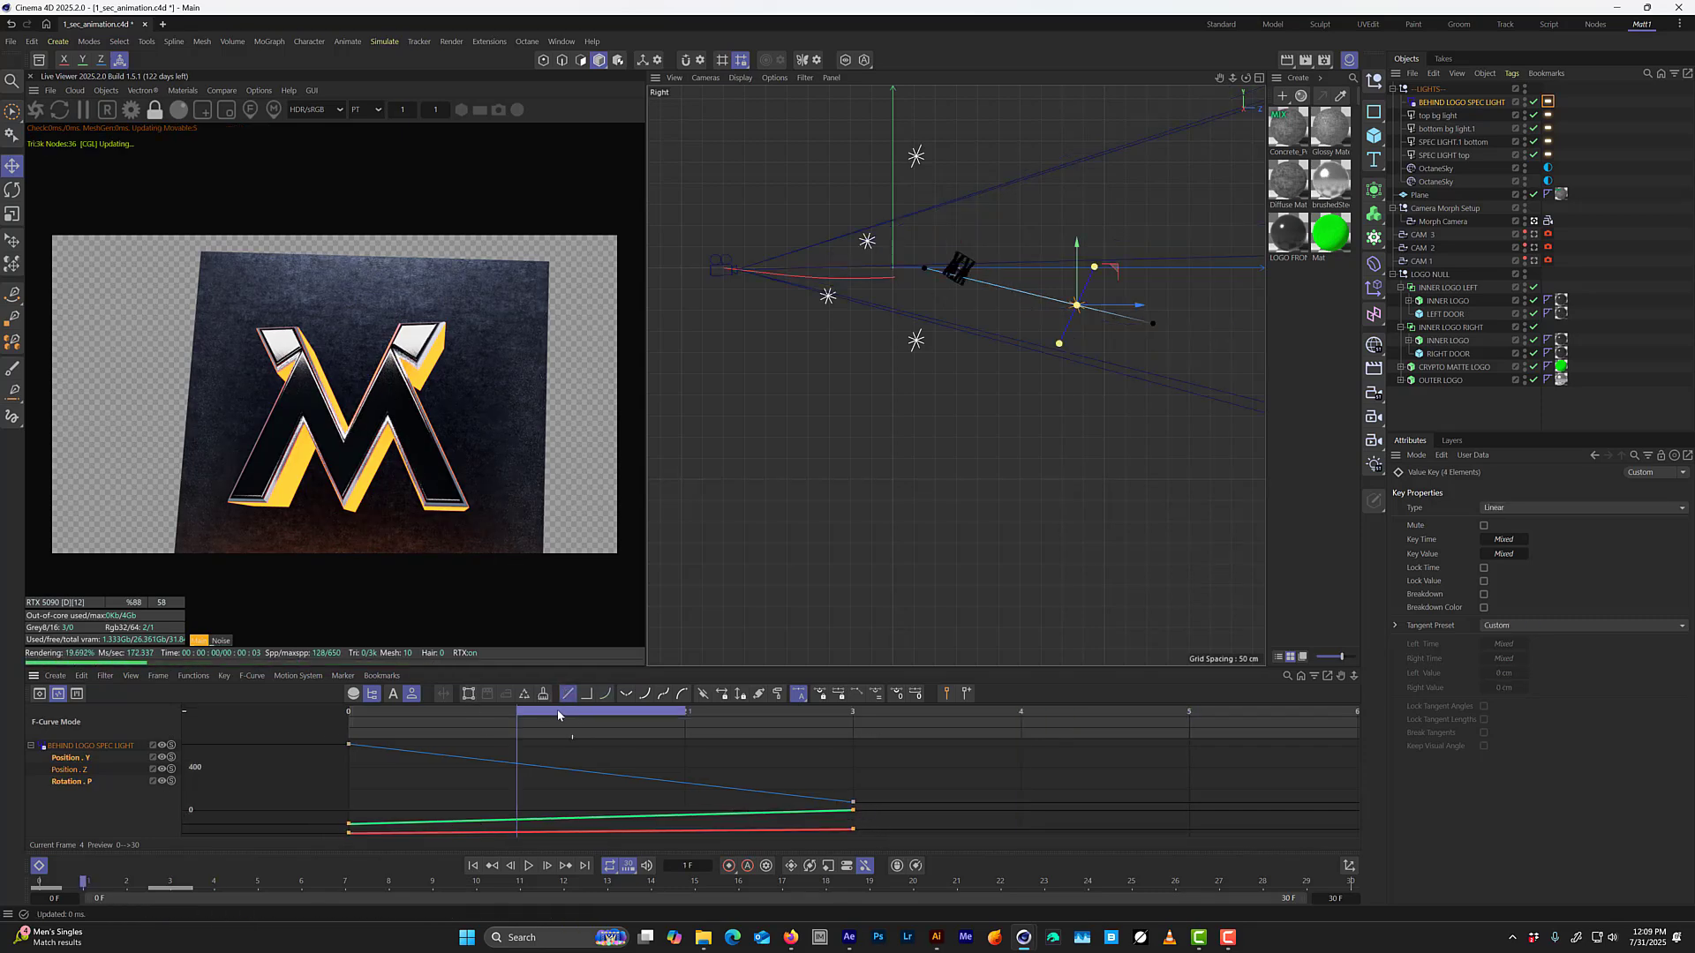
drag(575, 722, 807, 710)
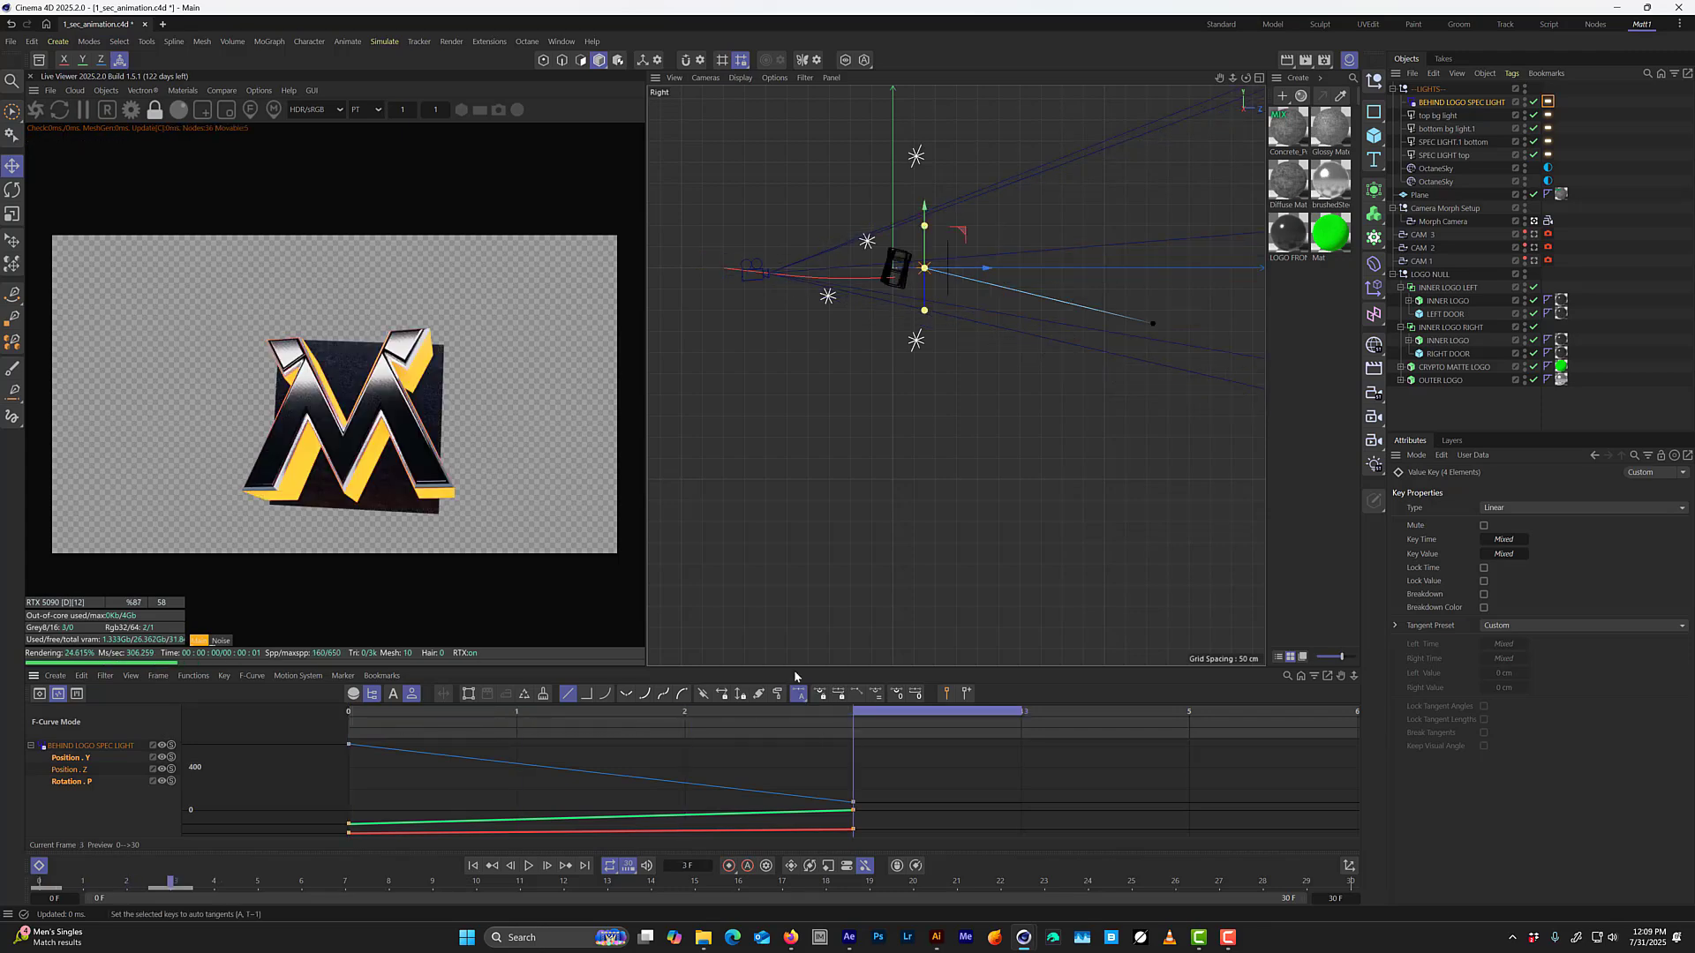
Close the timeline and return to the perspective camera view, scrubbing the animation to frame 8.
key(shift+F3)
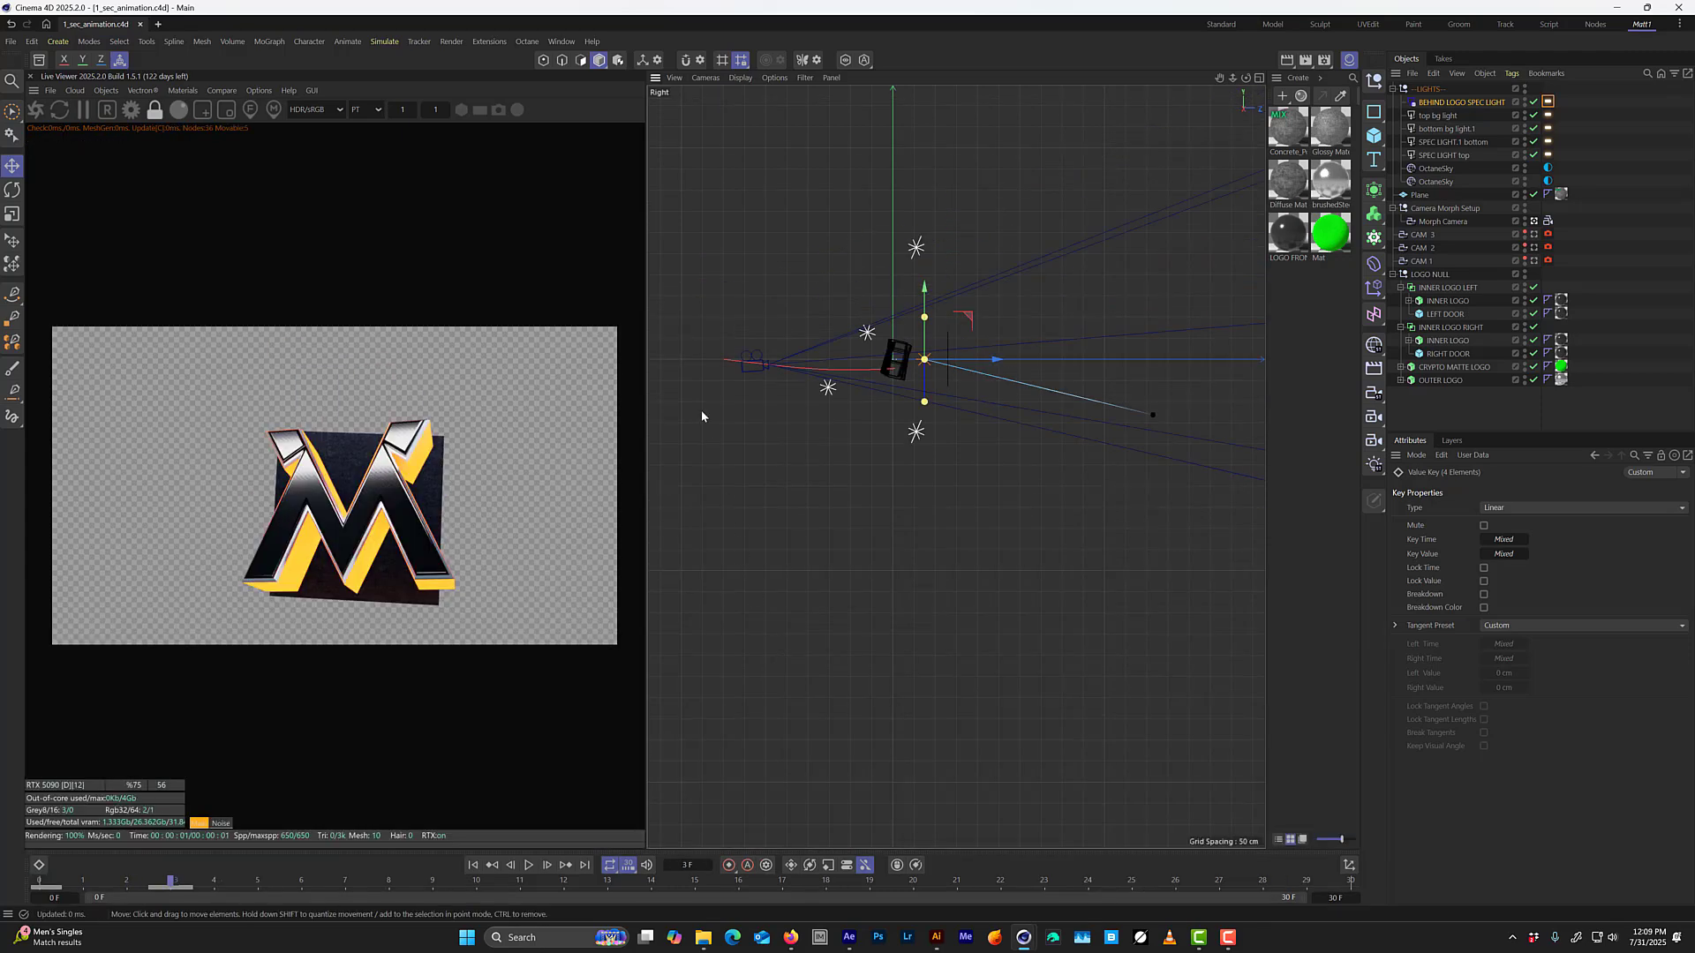
middle_click(826, 323)
middle_click(825, 327)
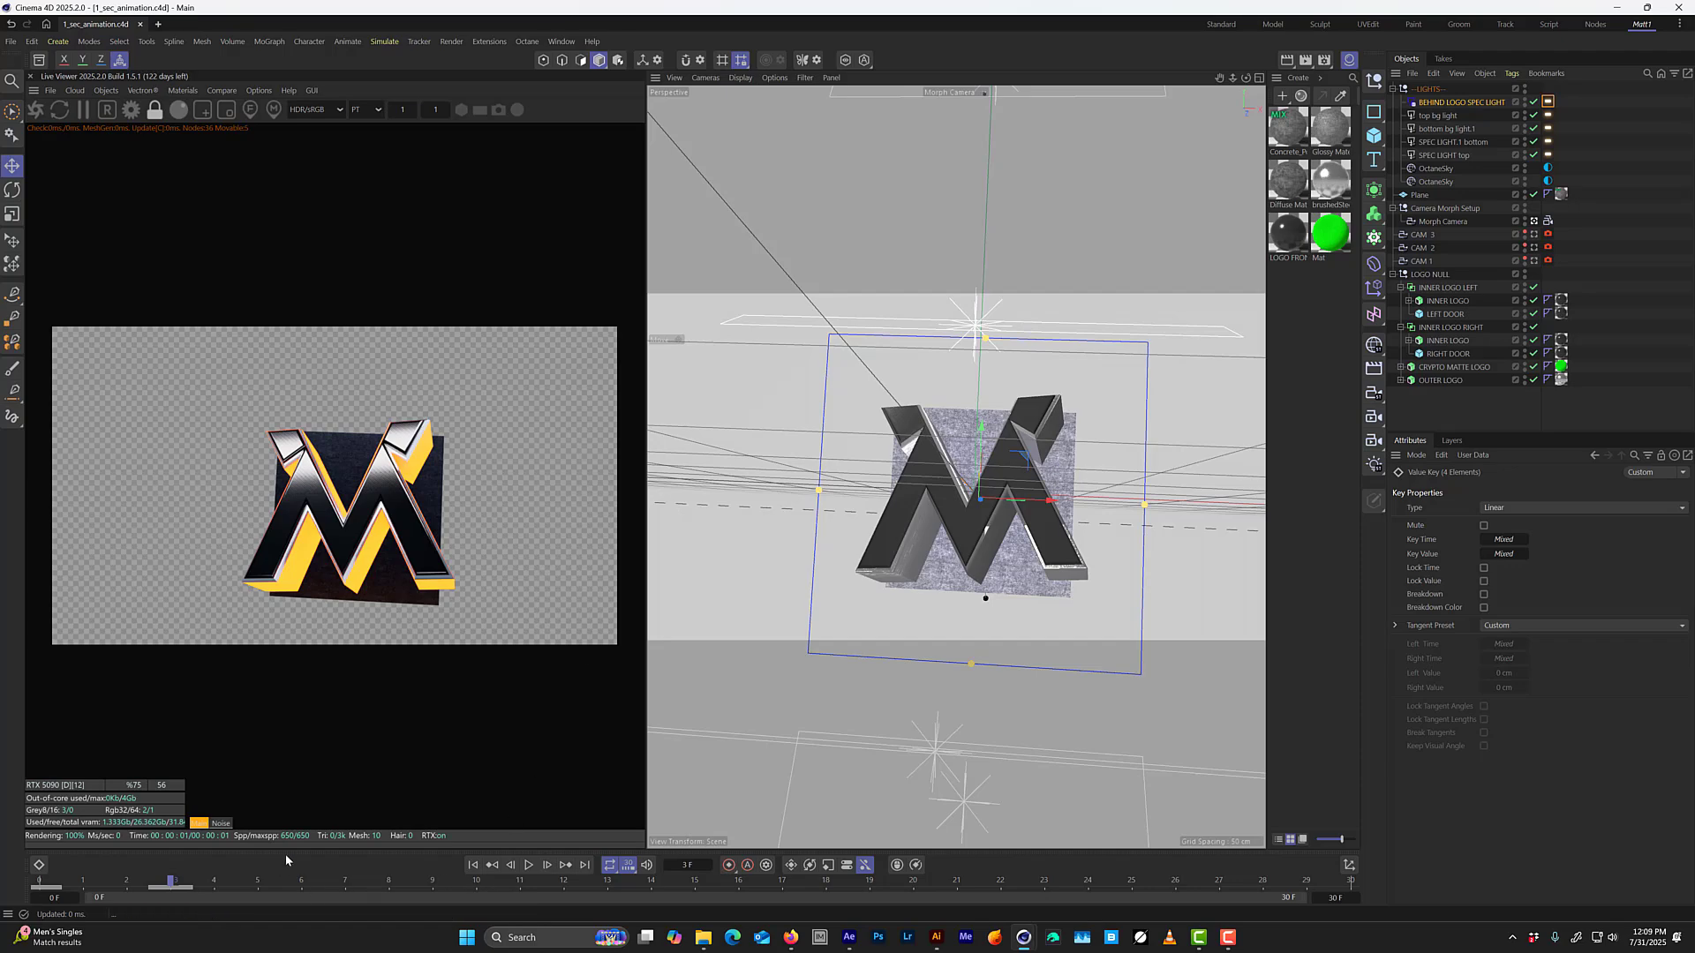
drag(176, 885, 408, 756)
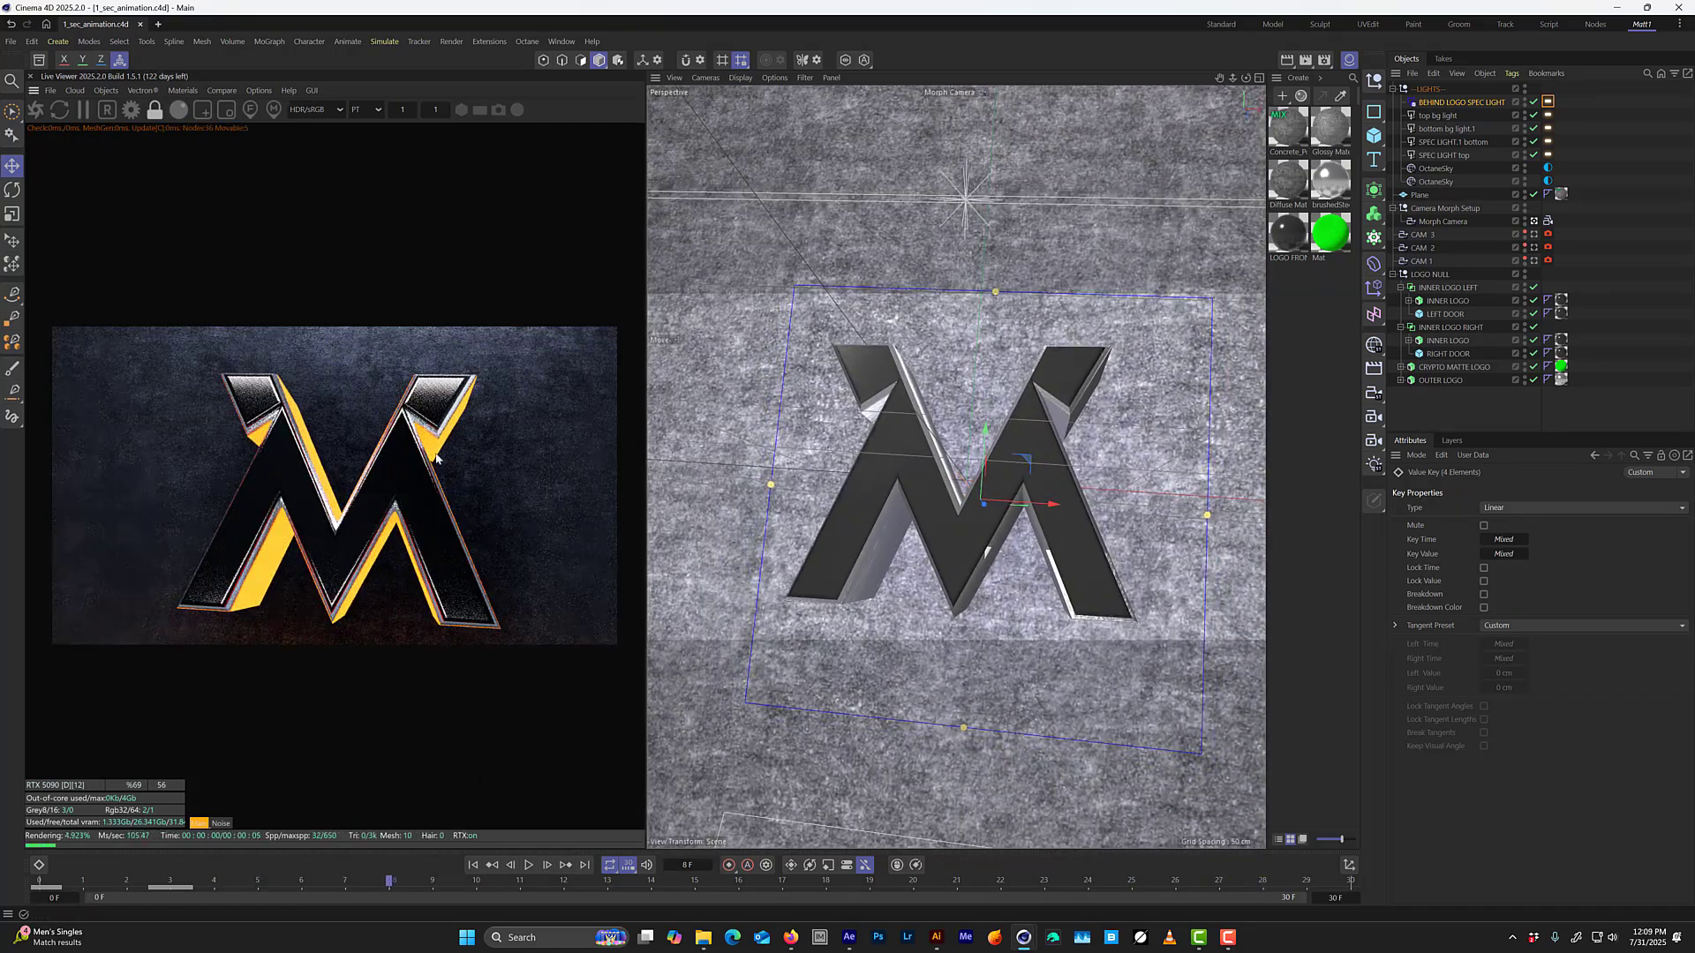
In the Octane post-processing settings, raise the cutoff to 0.000102, bloom power to about 27.3 and glare power to about 2.
click(527, 41)
click(537, 110)
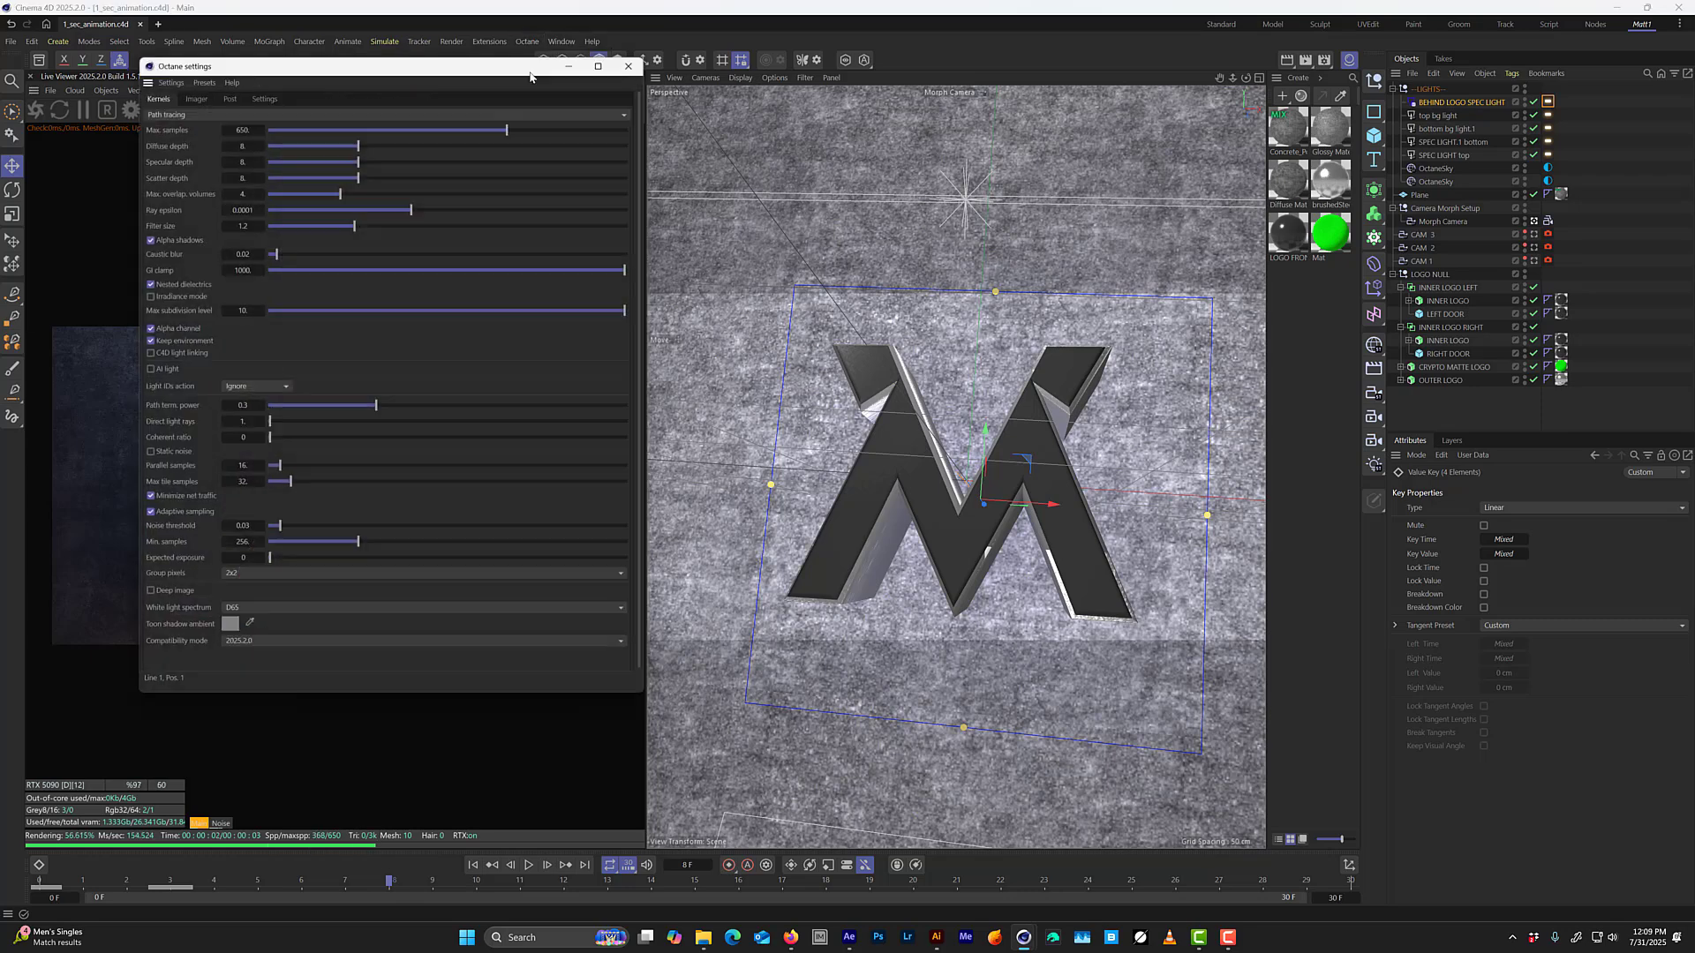
drag(326, 58, 862, 77)
click(765, 96)
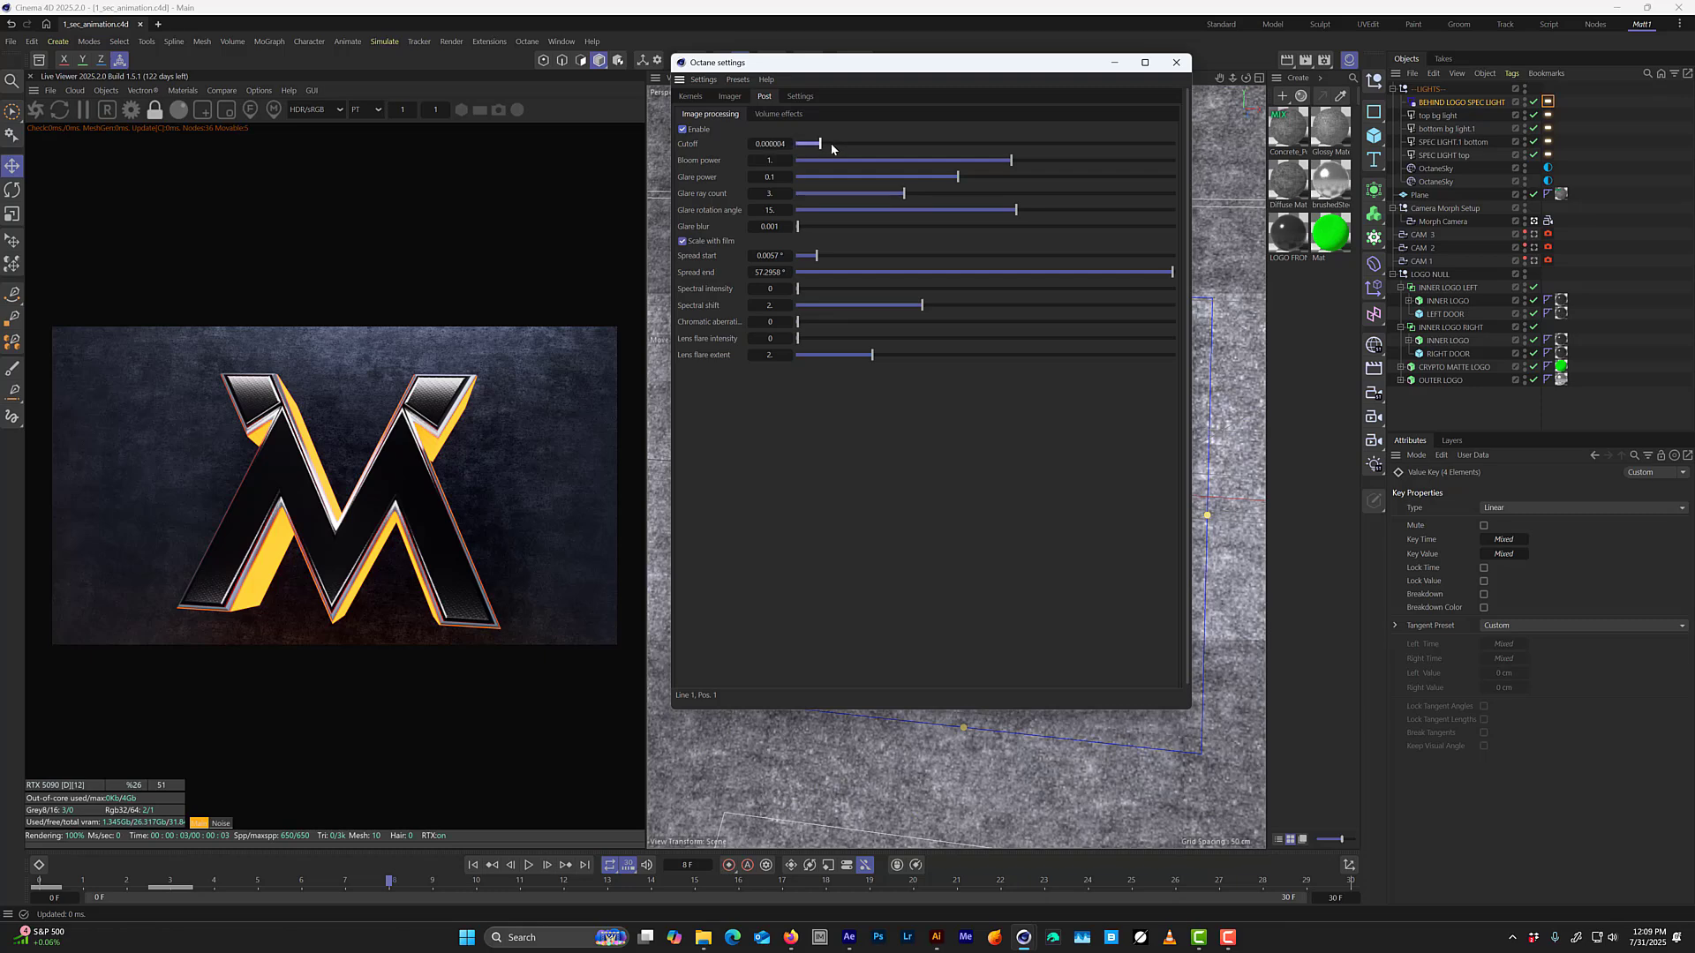
drag(964, 153, 1094, 155)
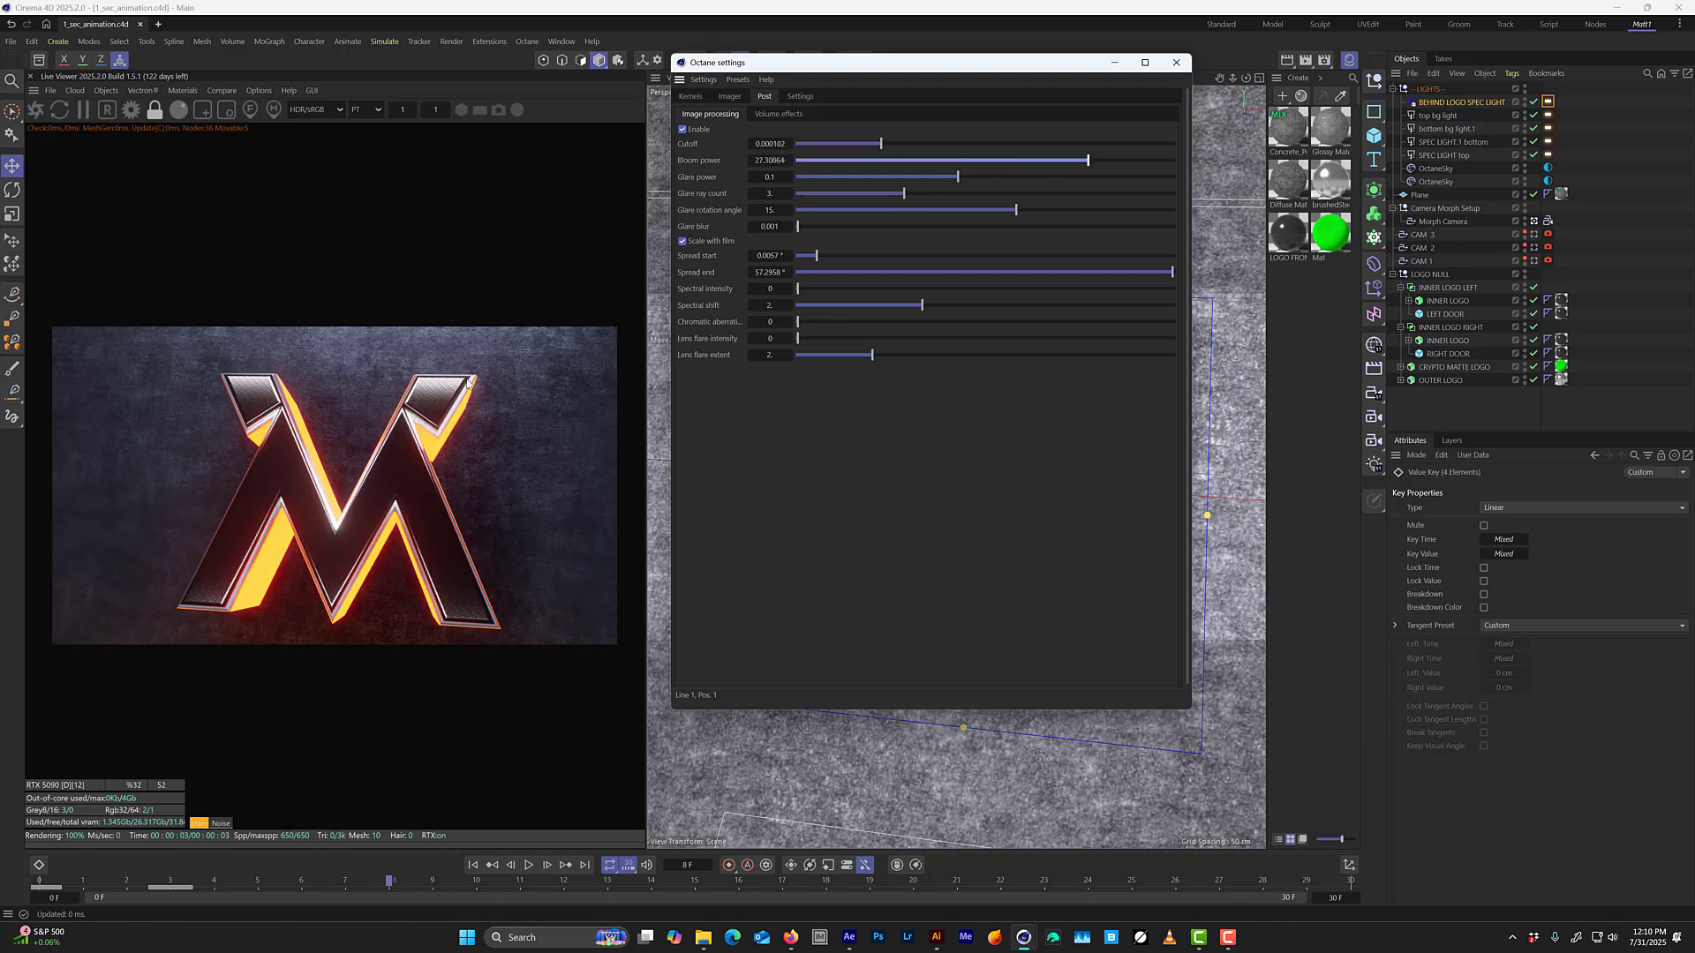
drag(935, 183, 1038, 174)
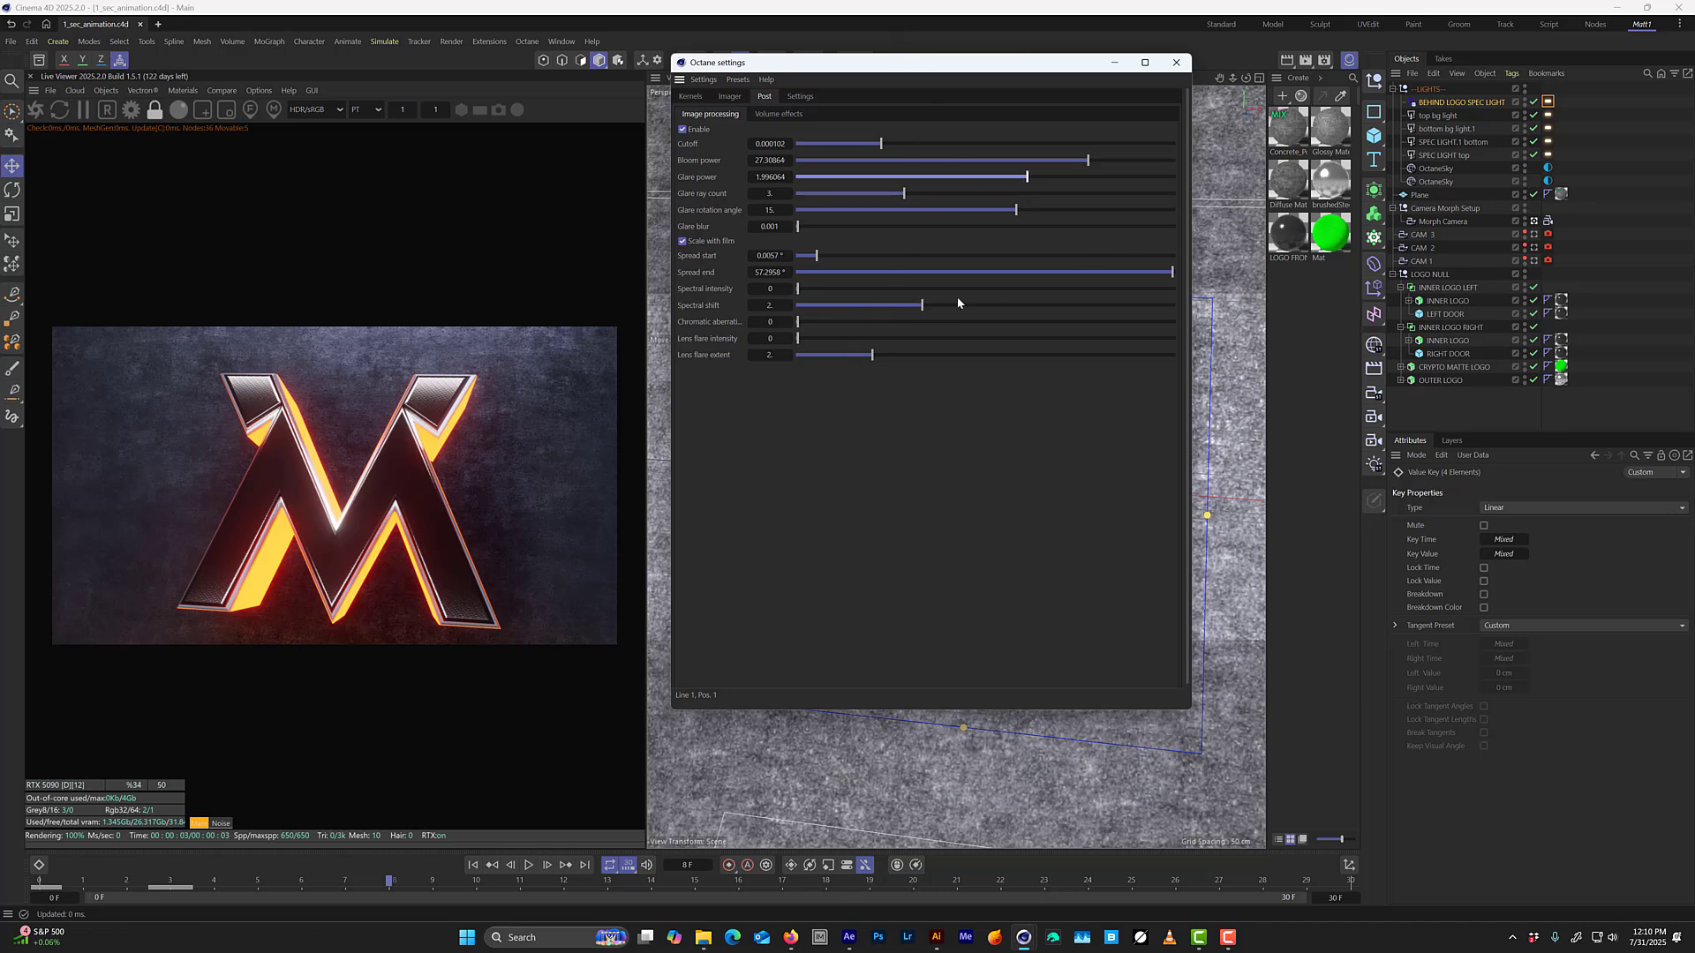
Set the Octane post-processing chromatic aberration to 0.35.
mouse_move(812, 329)
mouse_down()
mouse_move(919, 332)
mouse_move(825, 335)
mouse_up()
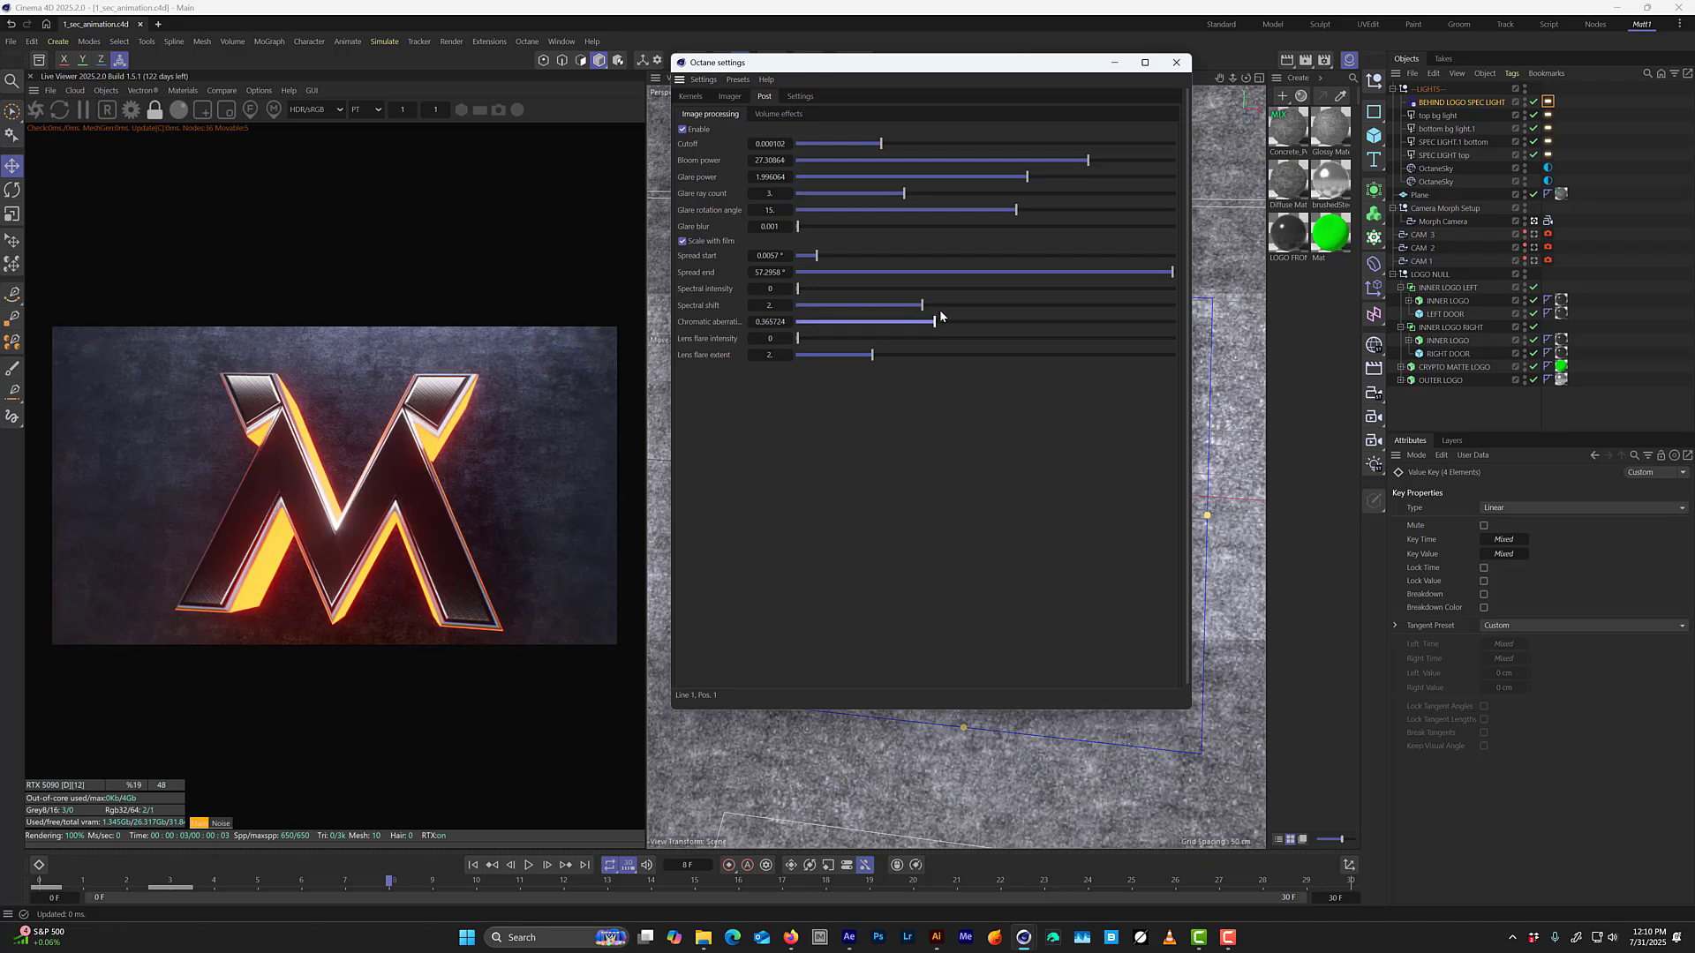
mouse_move(957, 320)
mouse_down()
mouse_move(1086, 323)
mouse_move(989, 336)
mouse_move(1168, 327)
mouse_move(927, 348)
mouse_move(954, 348)
mouse_up()
drag(941, 343, 930, 343)
double_click(767, 323)
text(.35)
Scrub to frame 23 to check the post effects, view the kernel settings, and close the Octane settings.
drag(260, 880, 484, 821)
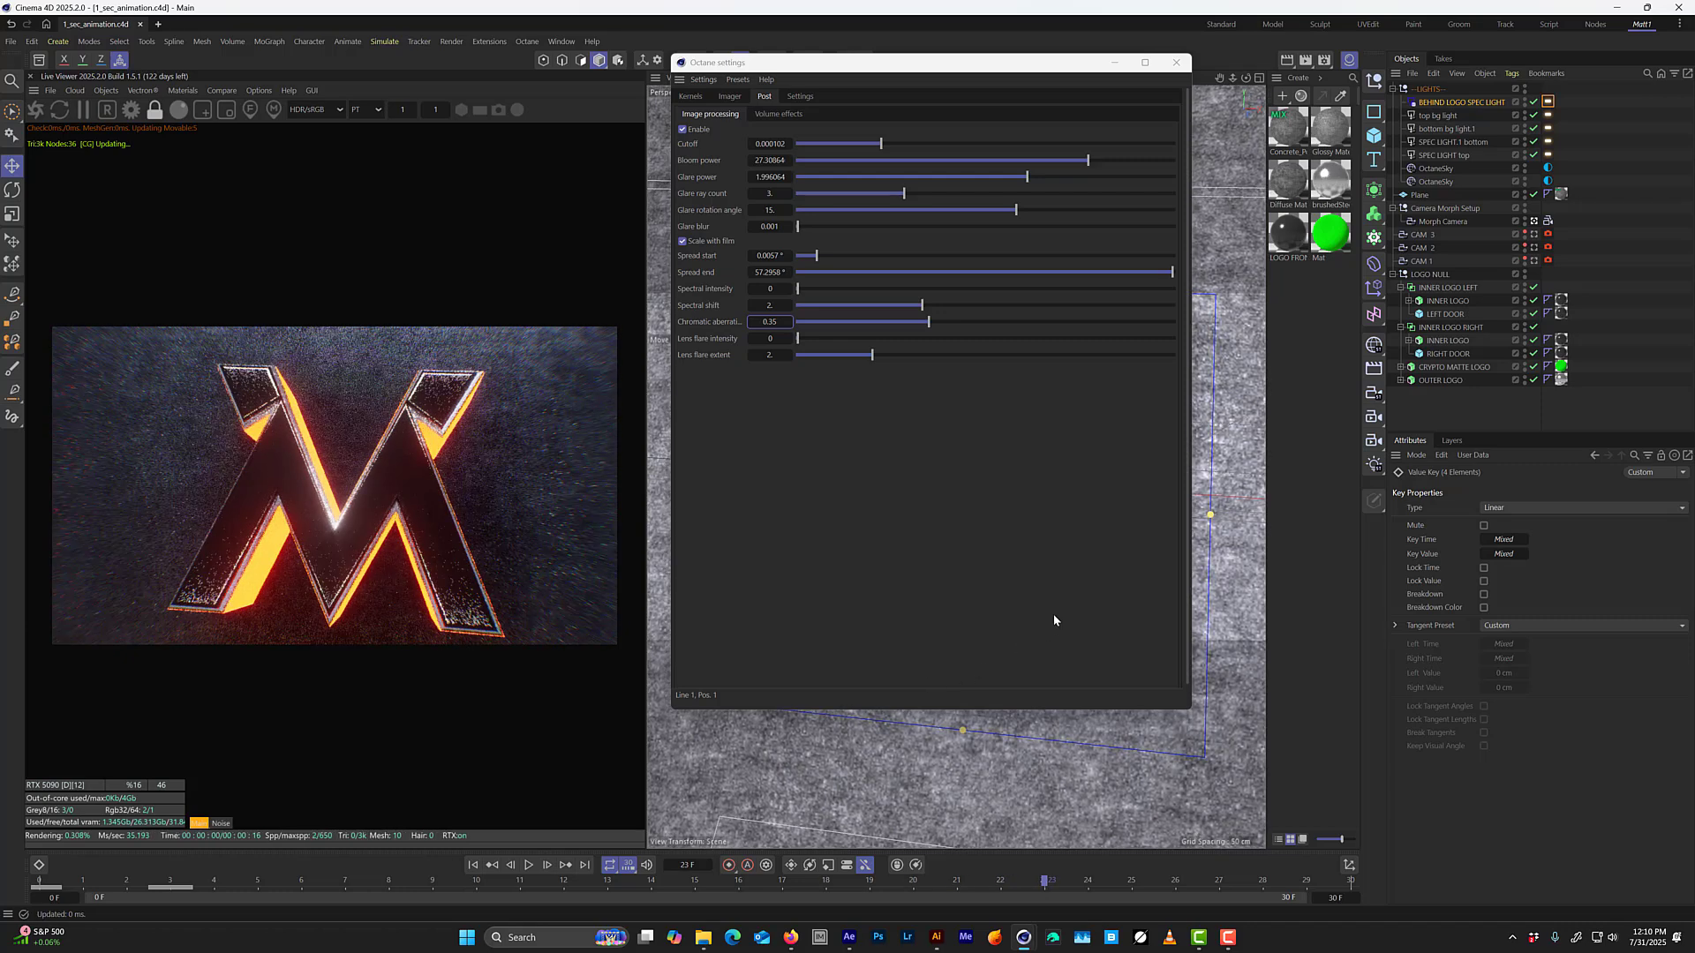
click(691, 95)
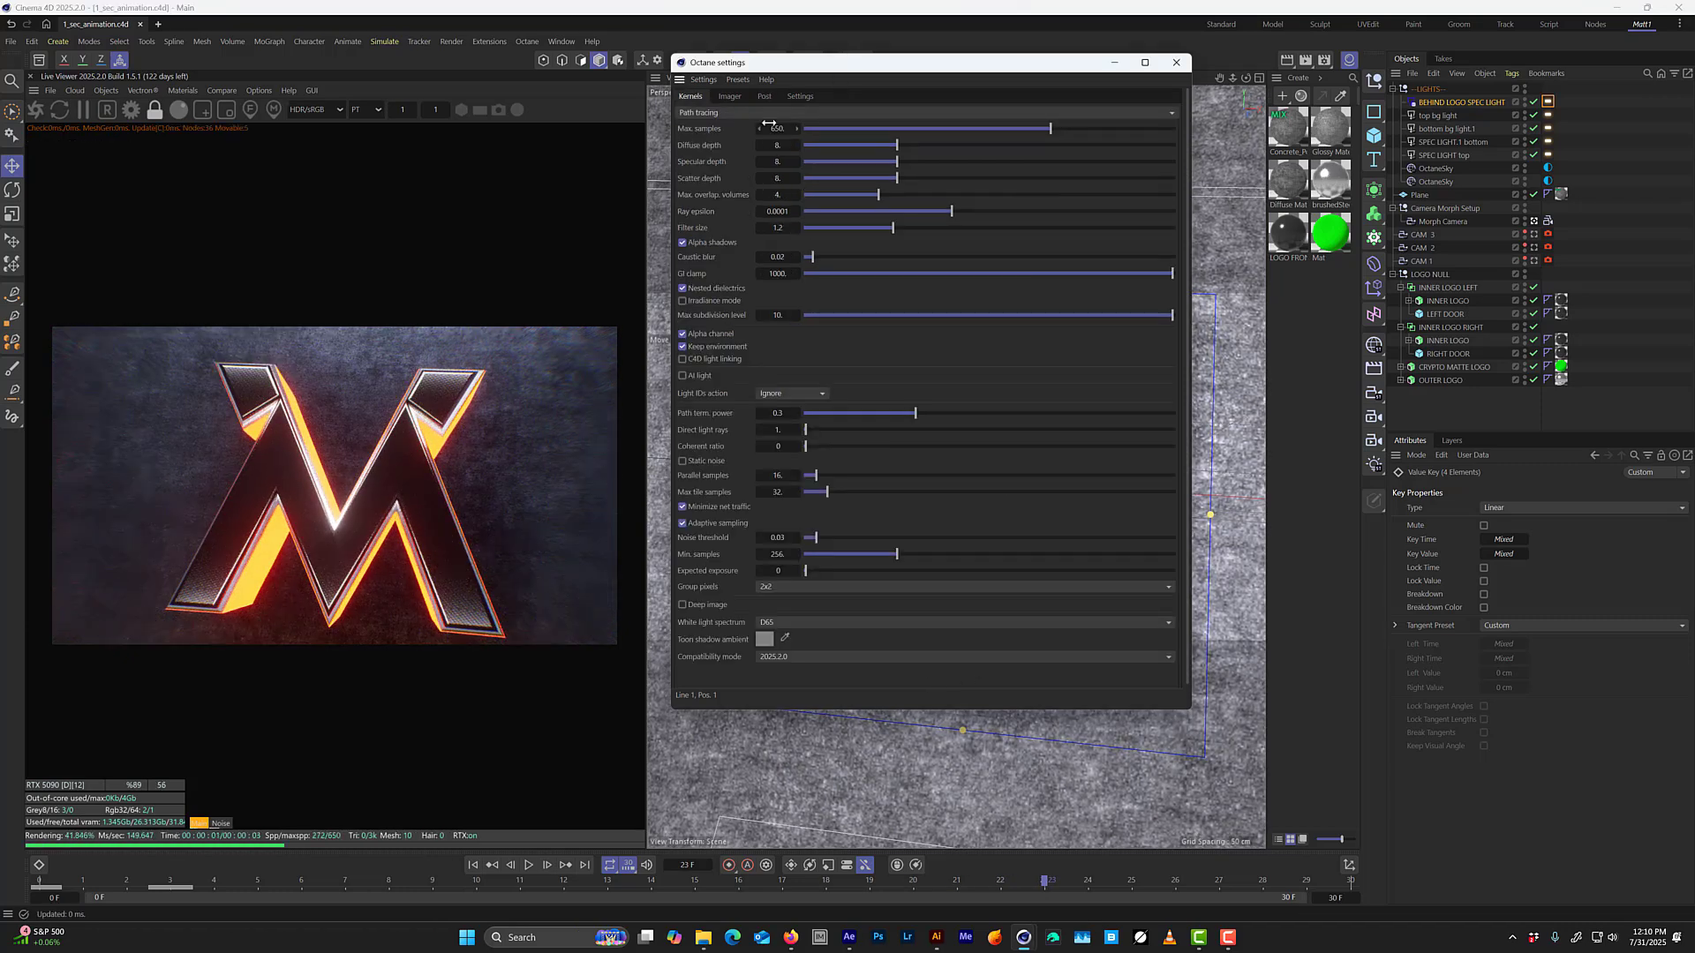
click(1176, 62)
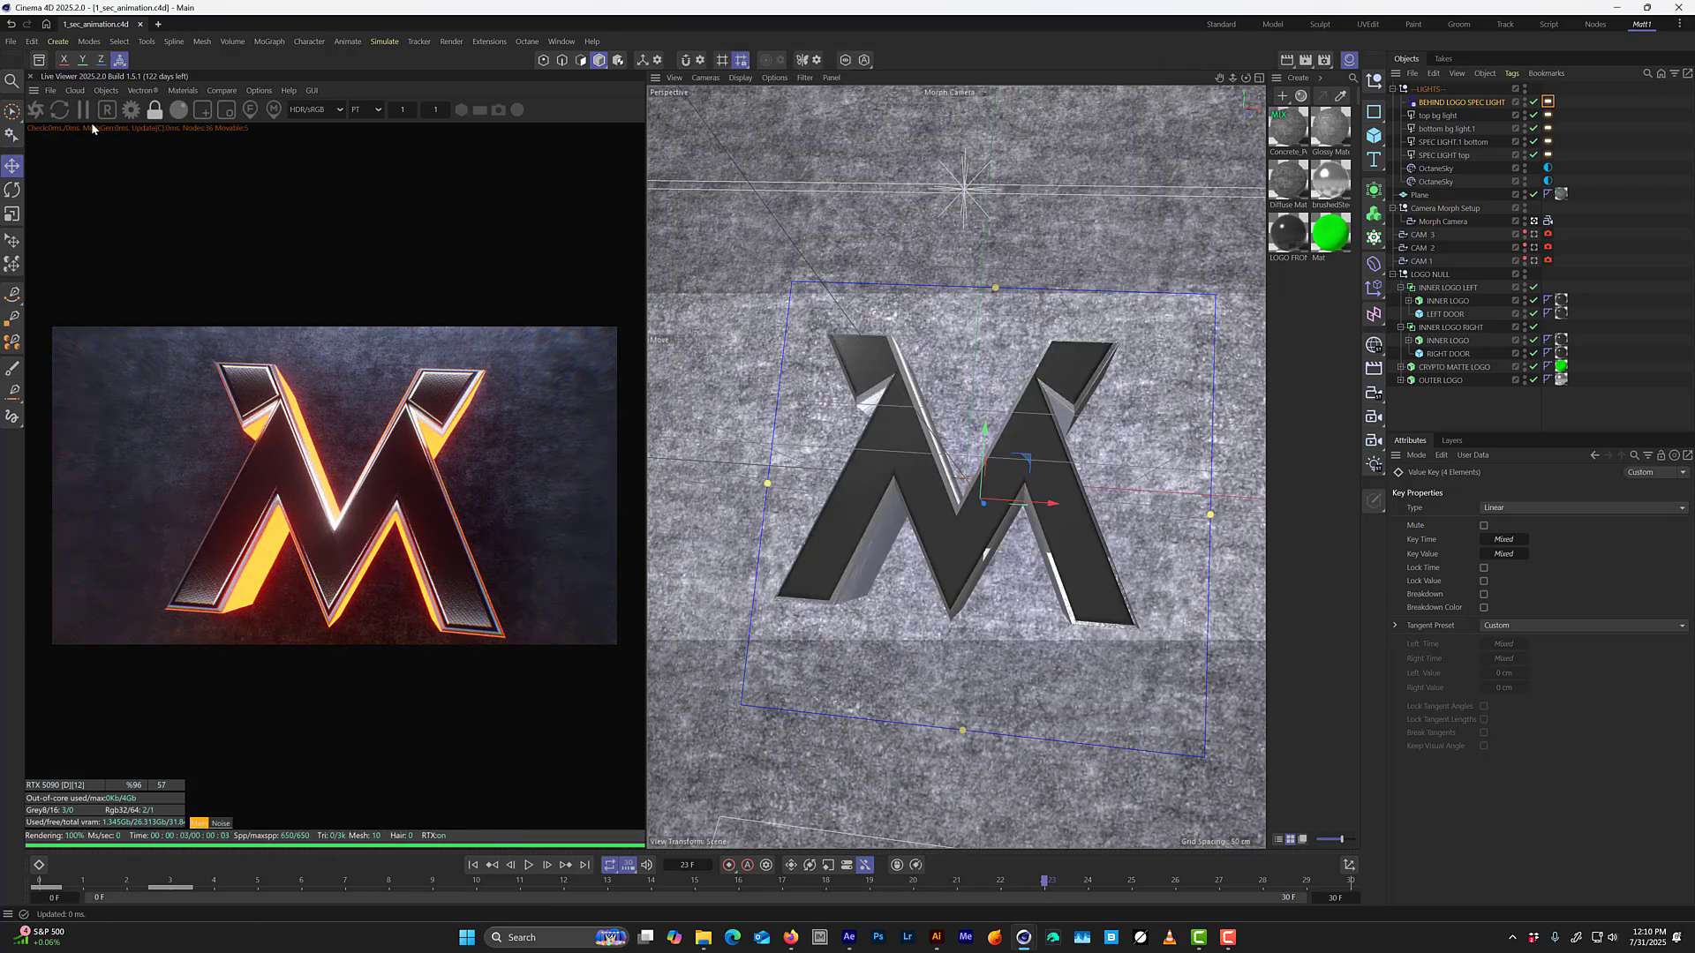
Set the project's renderer to OctaneRender and its output width to 1920 pixels with the aspect ratio locked.
click(1324, 59)
drag(1339, 49, 834, 206)
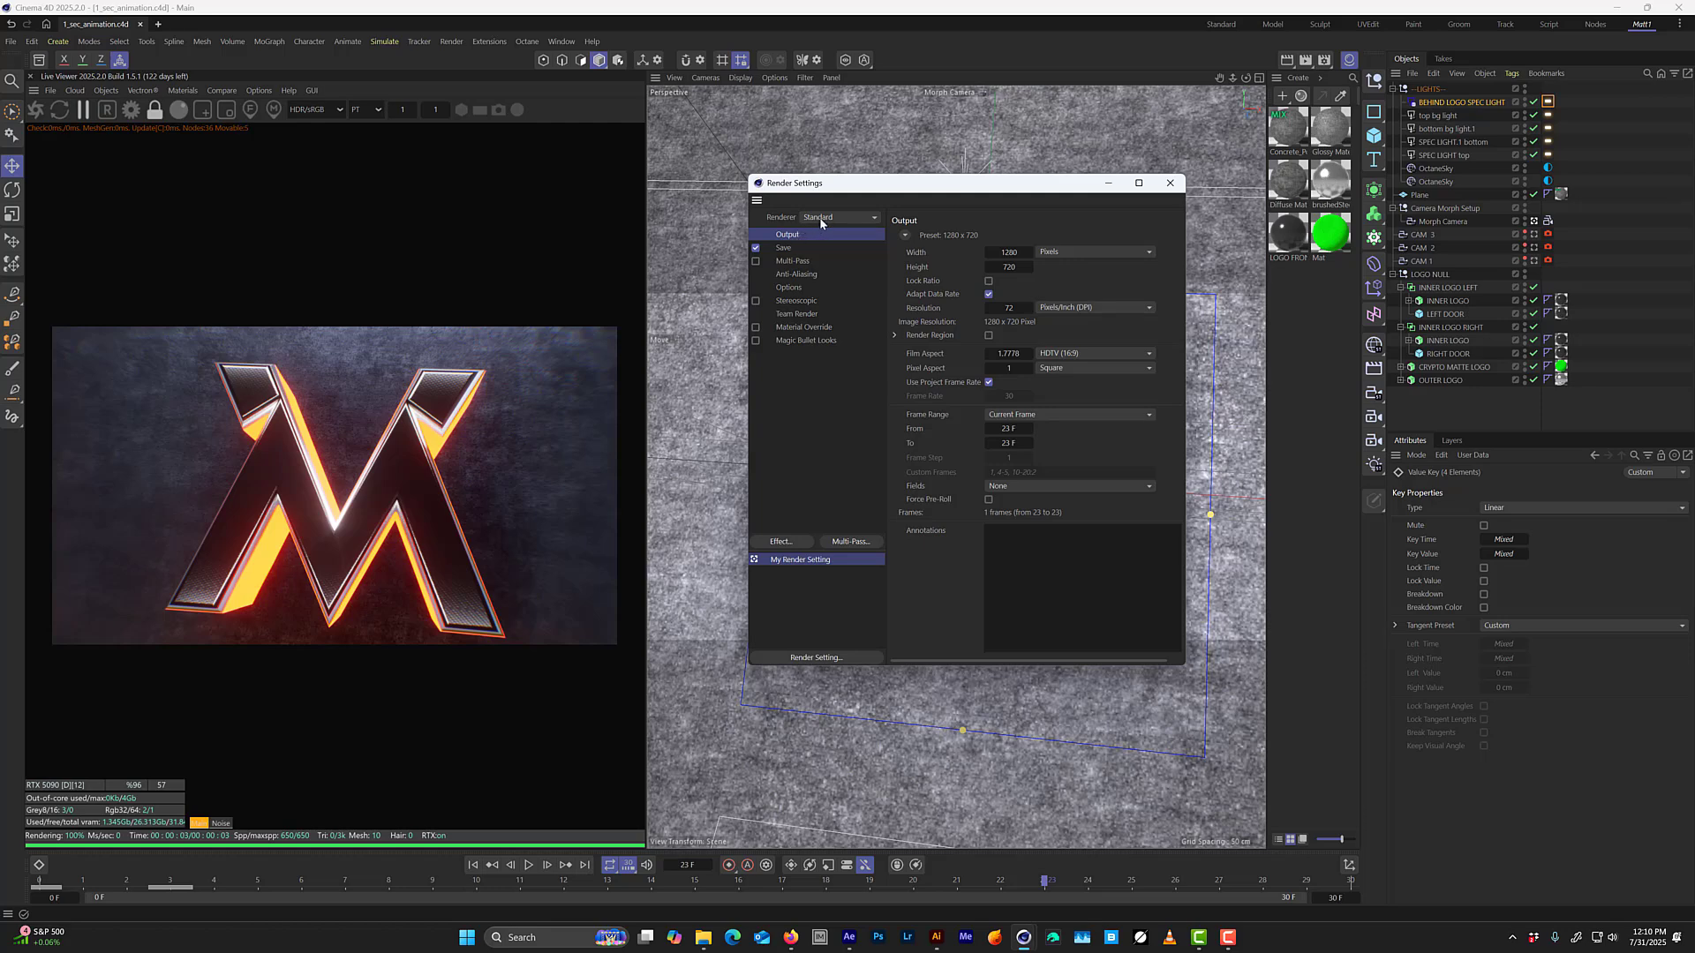
click(820, 217)
click(860, 279)
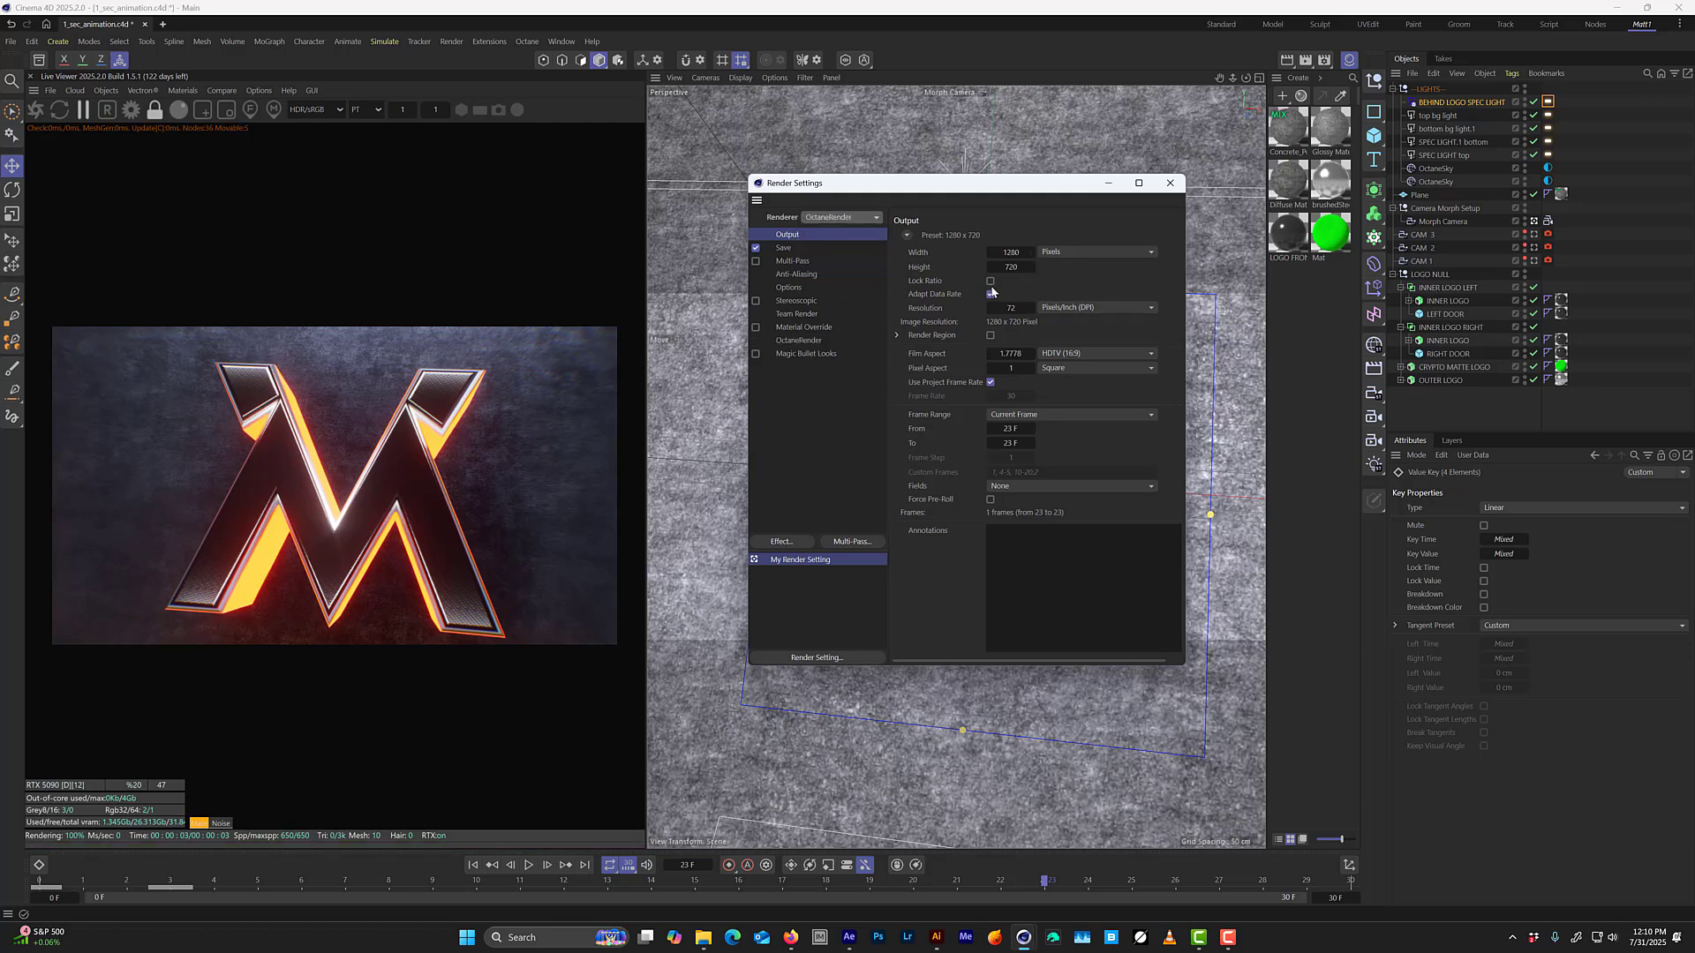
click(991, 281)
double_click(1006, 253)
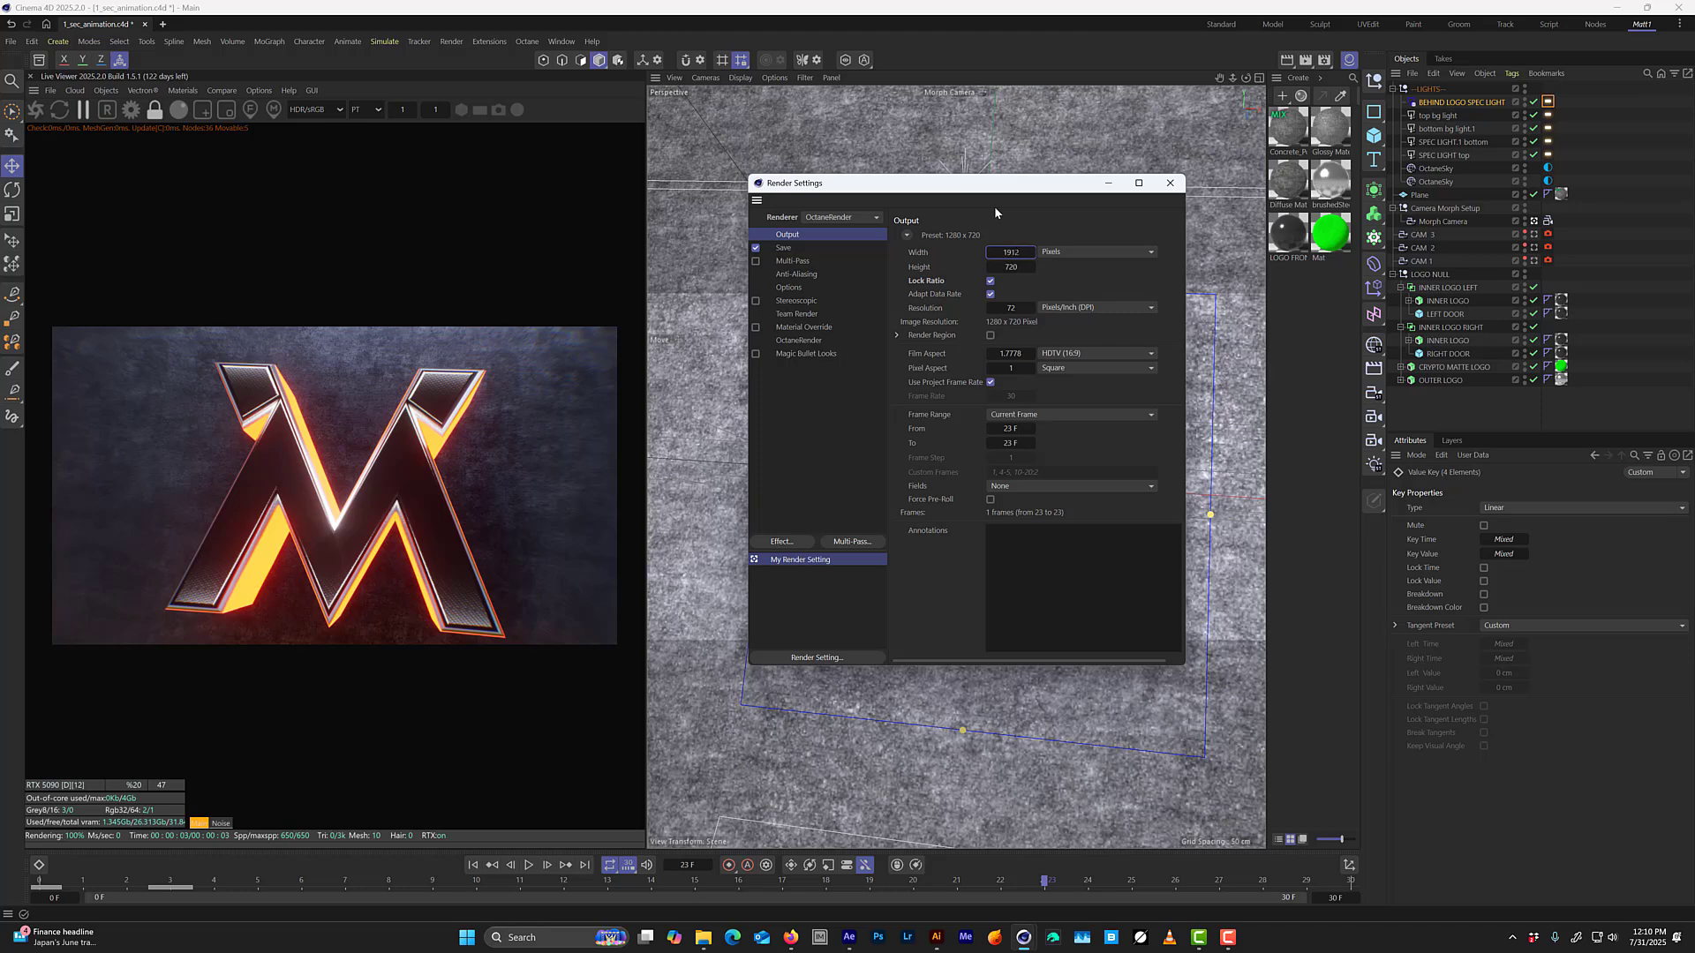
text(1920)
key(Return)
Review OctaneRender's main and render AOV options in a widened Render Settings window, and save the project.
click(786, 343)
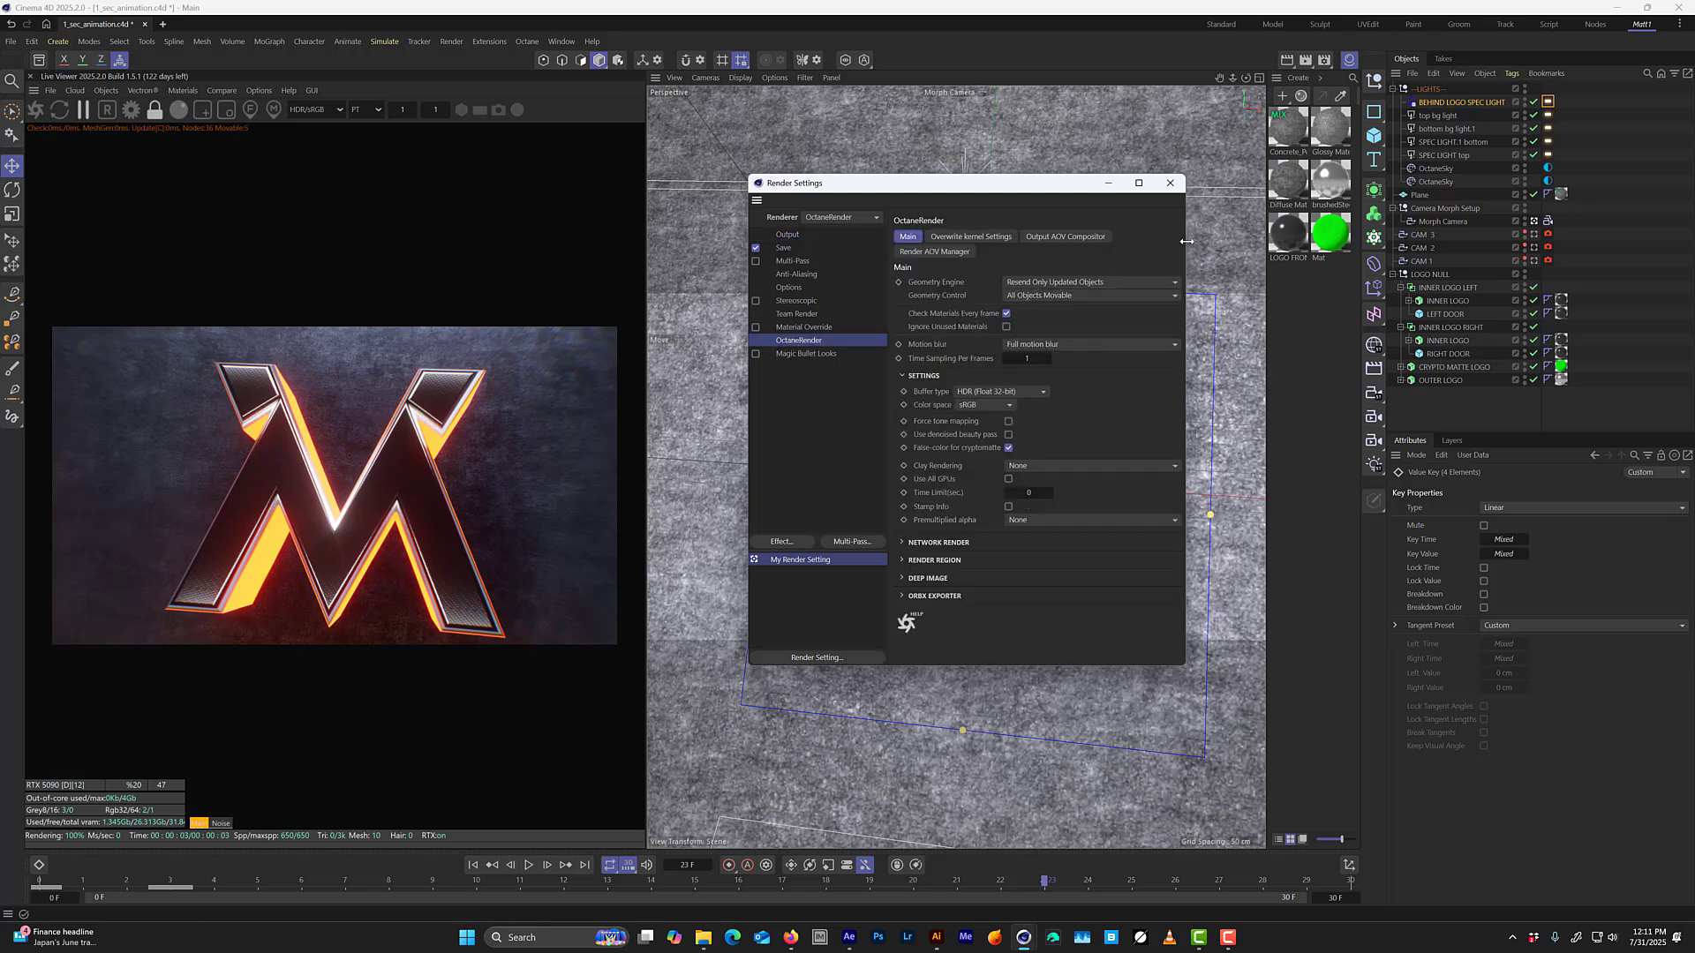
drag(1186, 241, 1363, 221)
drag(1183, 192, 960, 196)
click(976, 239)
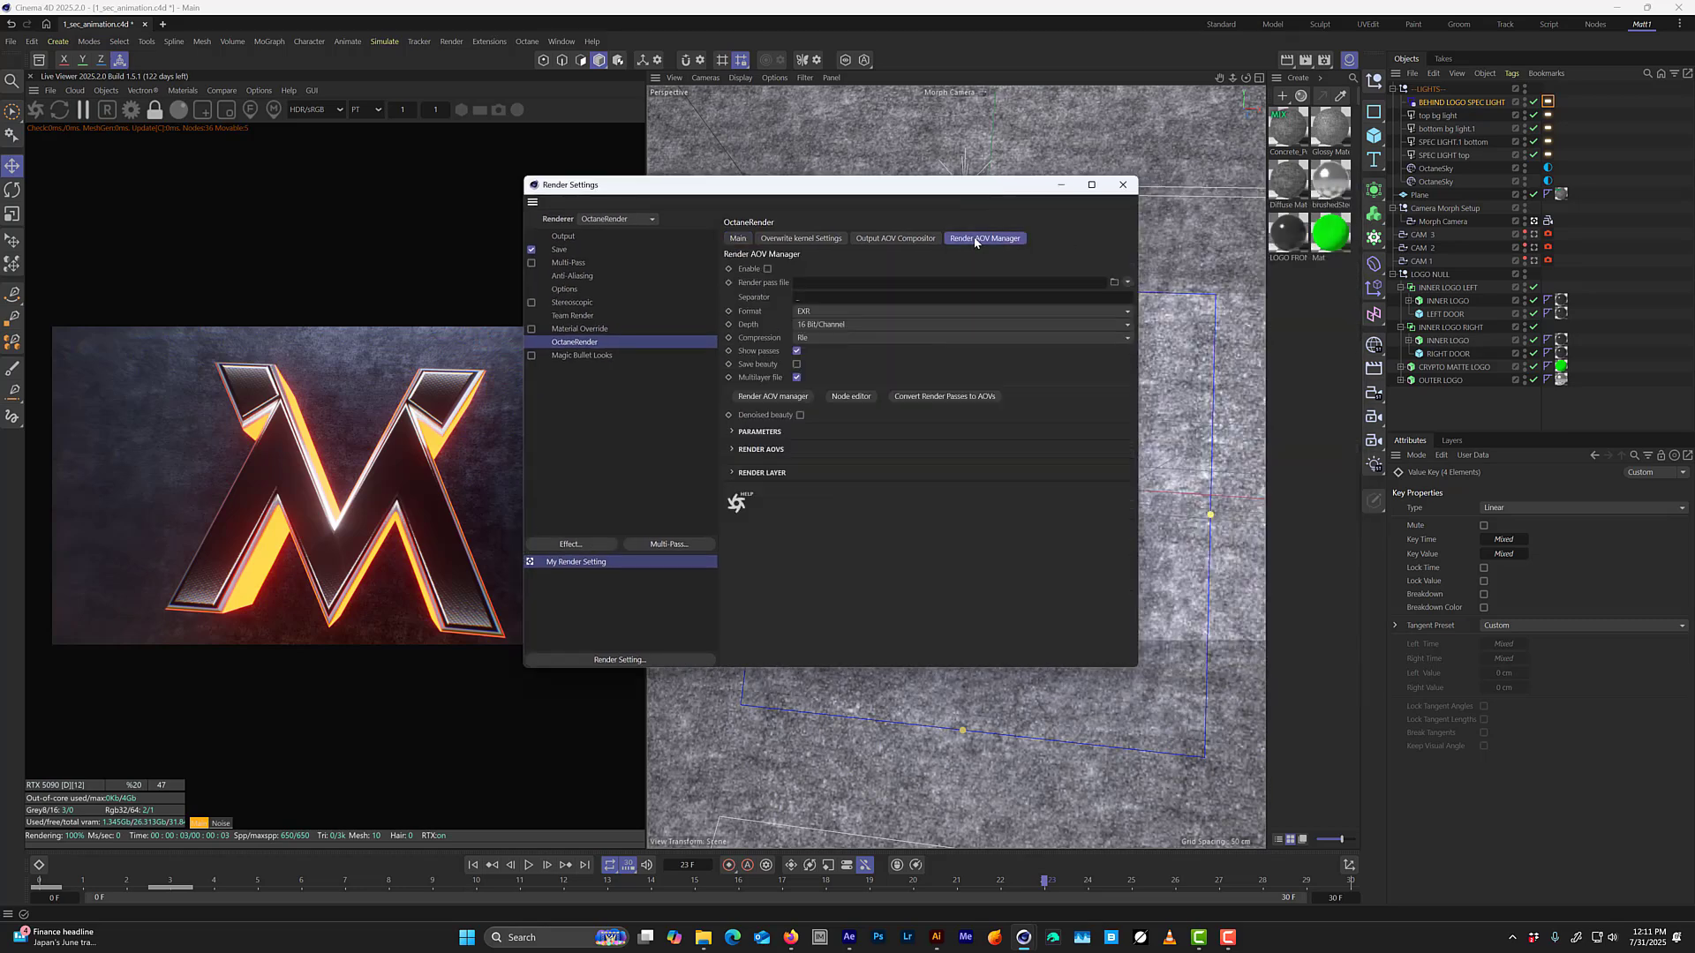
click(738, 240)
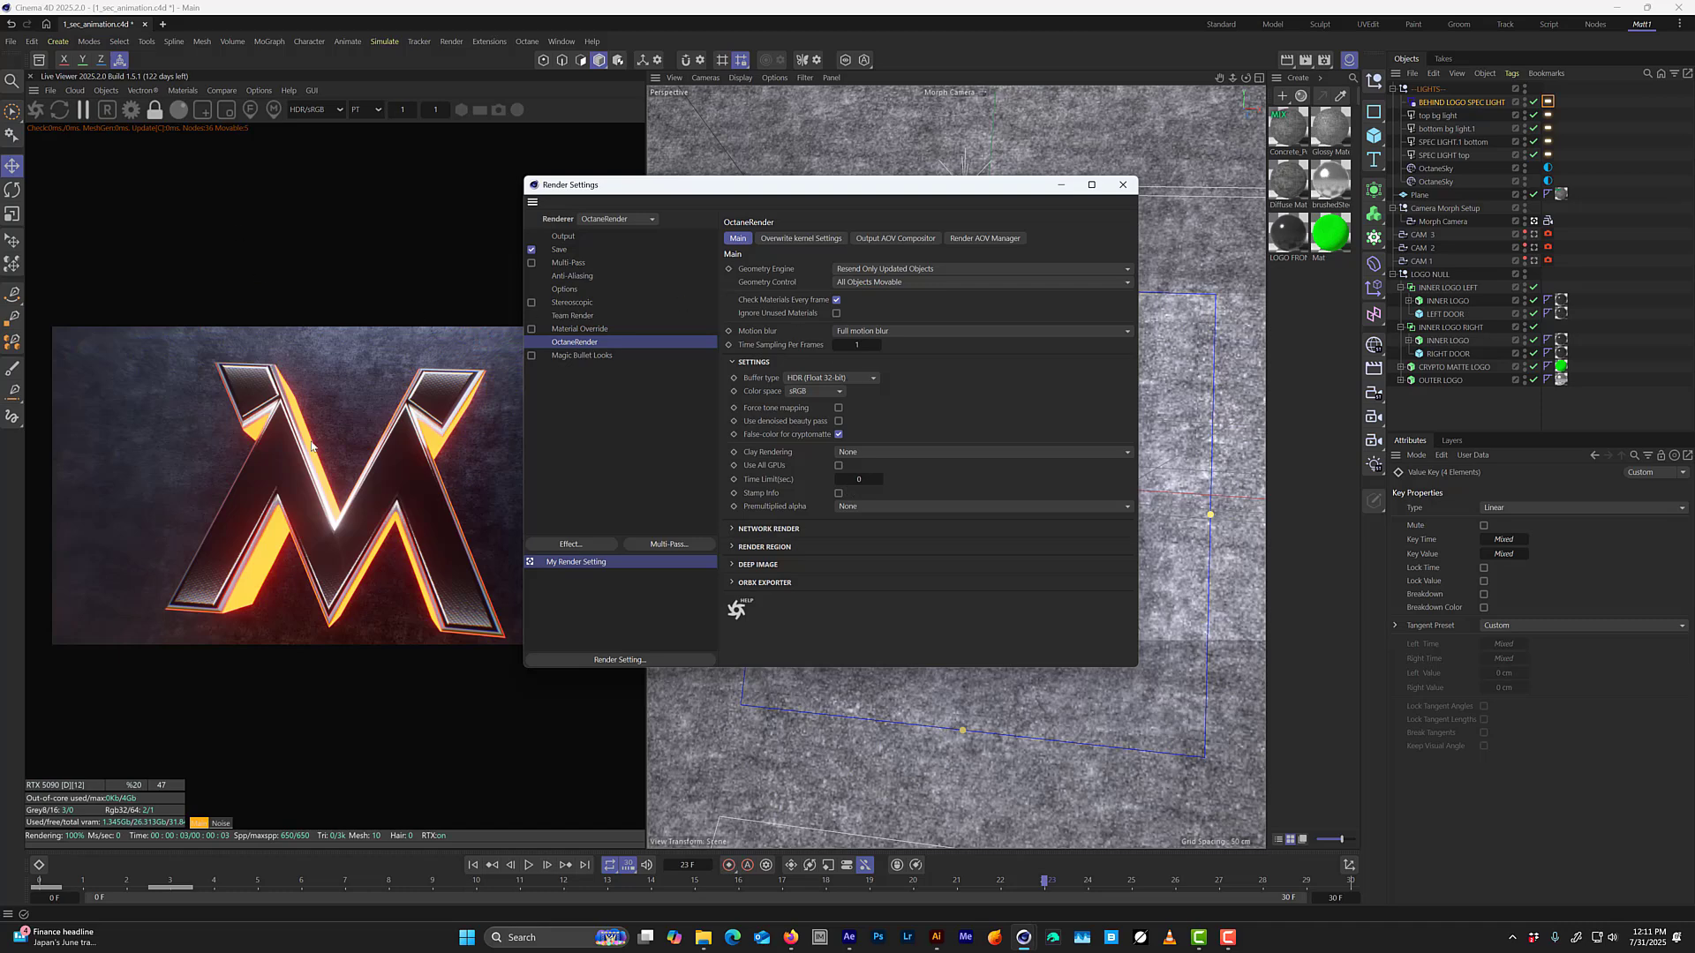
key(ctrl+s)
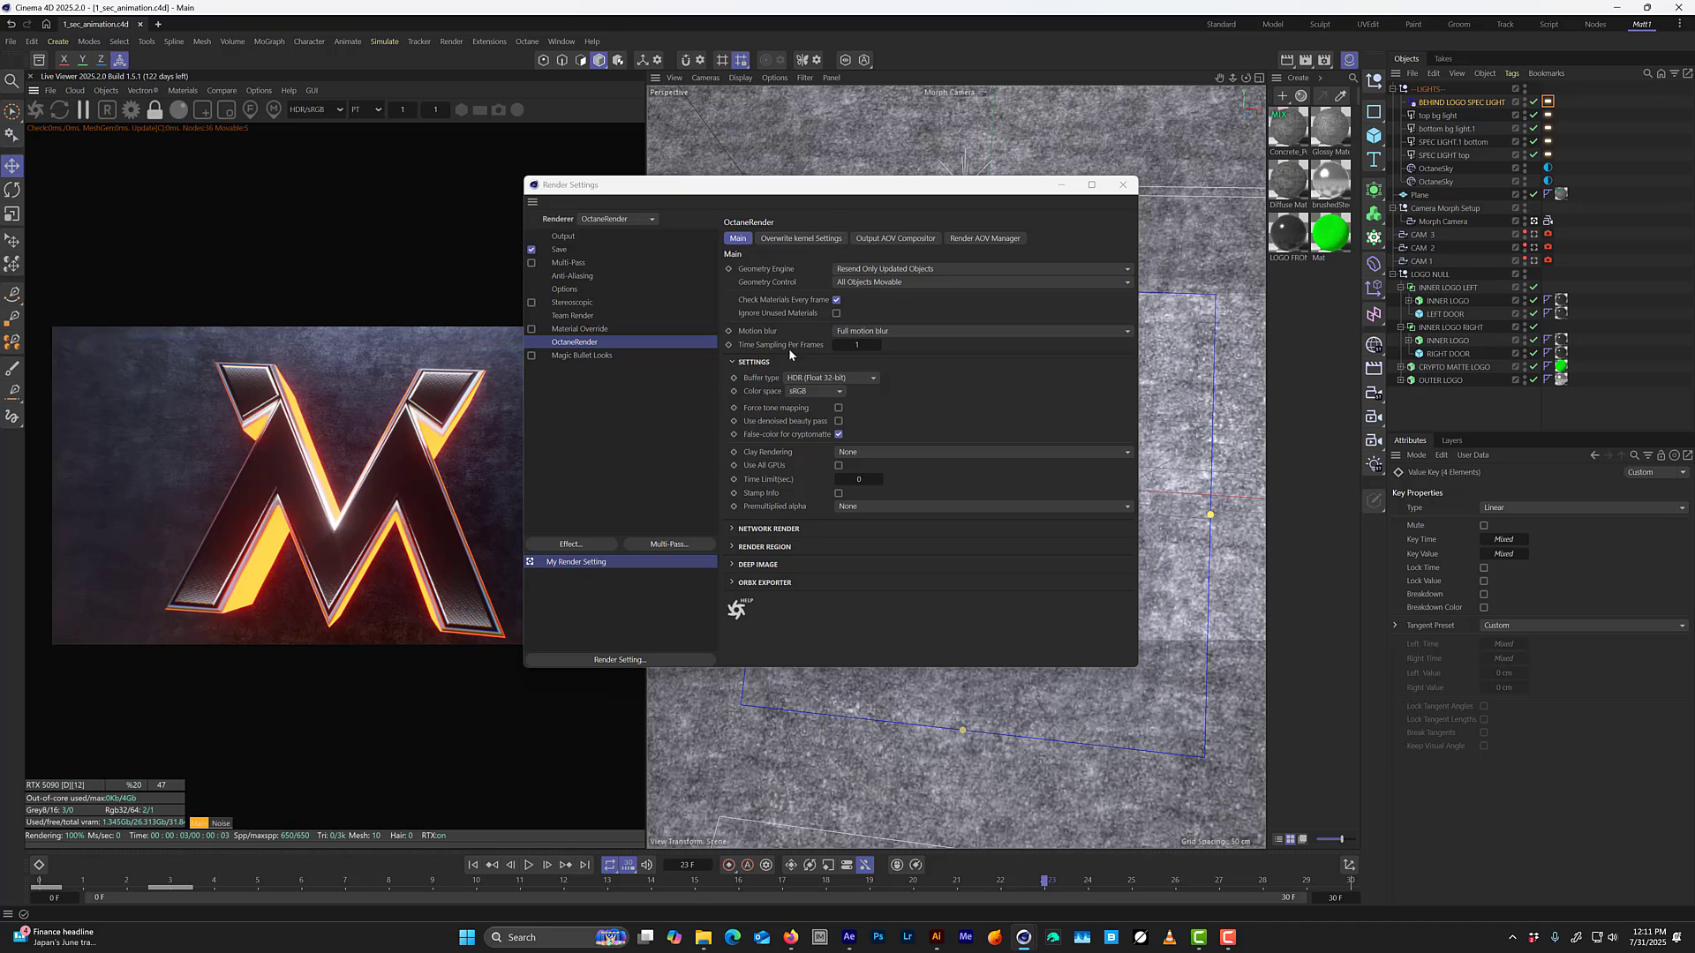
Enable render AOV output at 32 Bit/Channel with Save beauty and Denoised beauty turned on, and save the project.
click(984, 238)
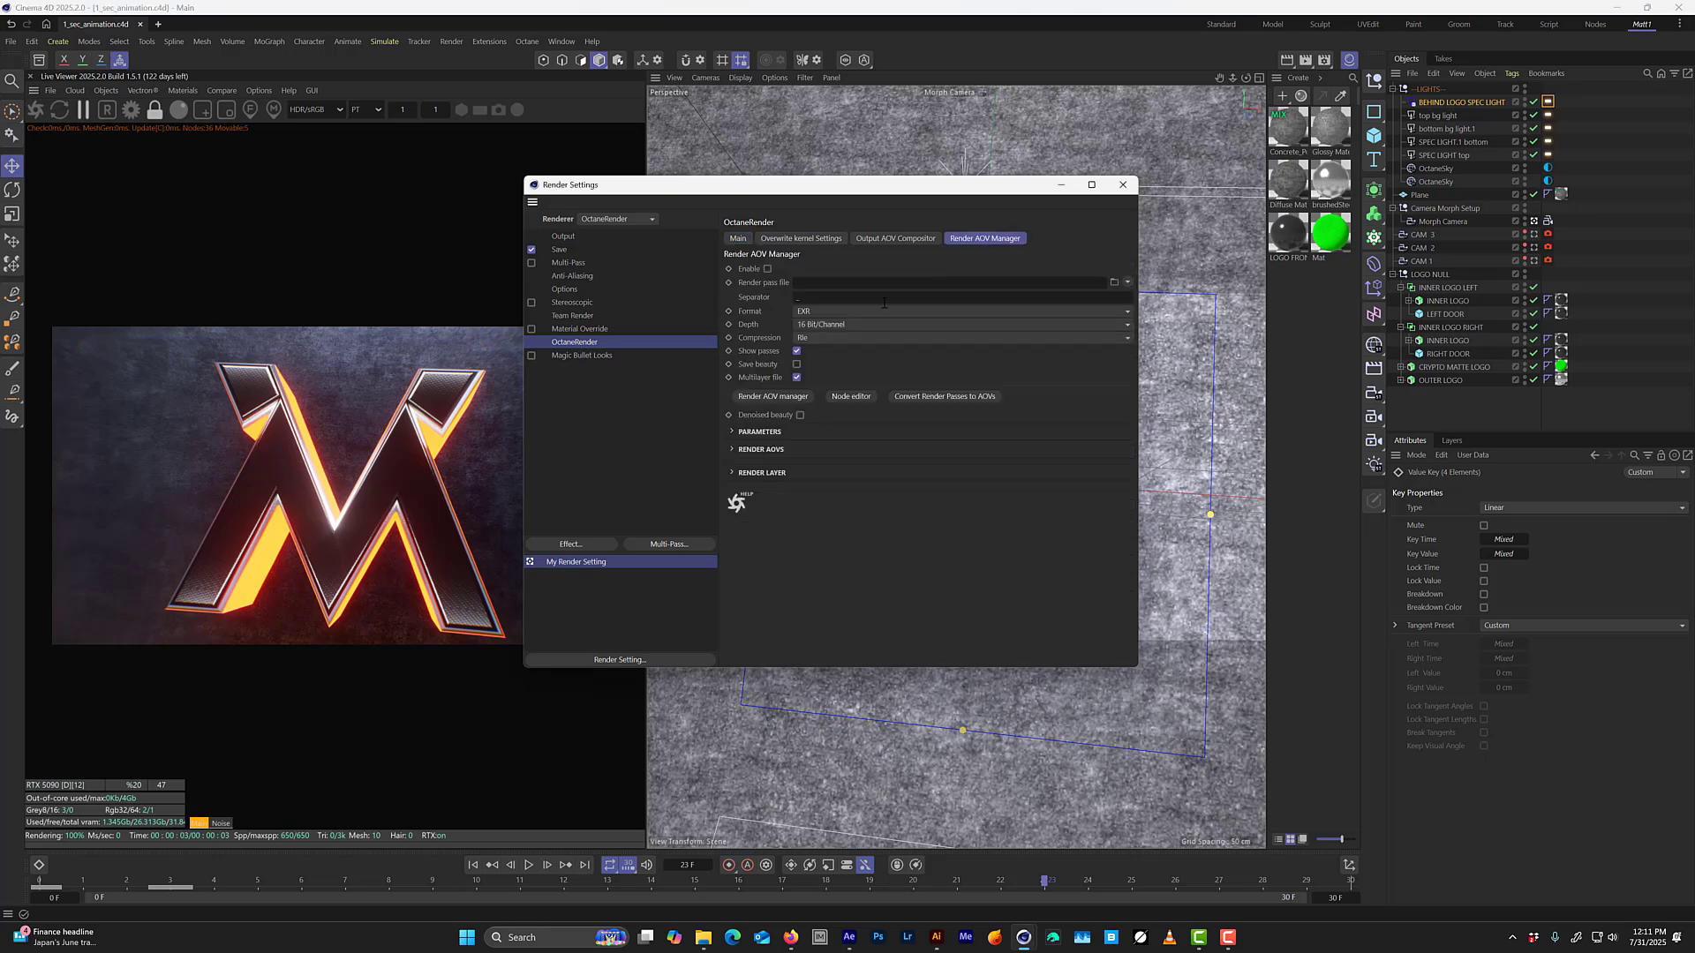
click(768, 268)
click(820, 325)
click(798, 334)
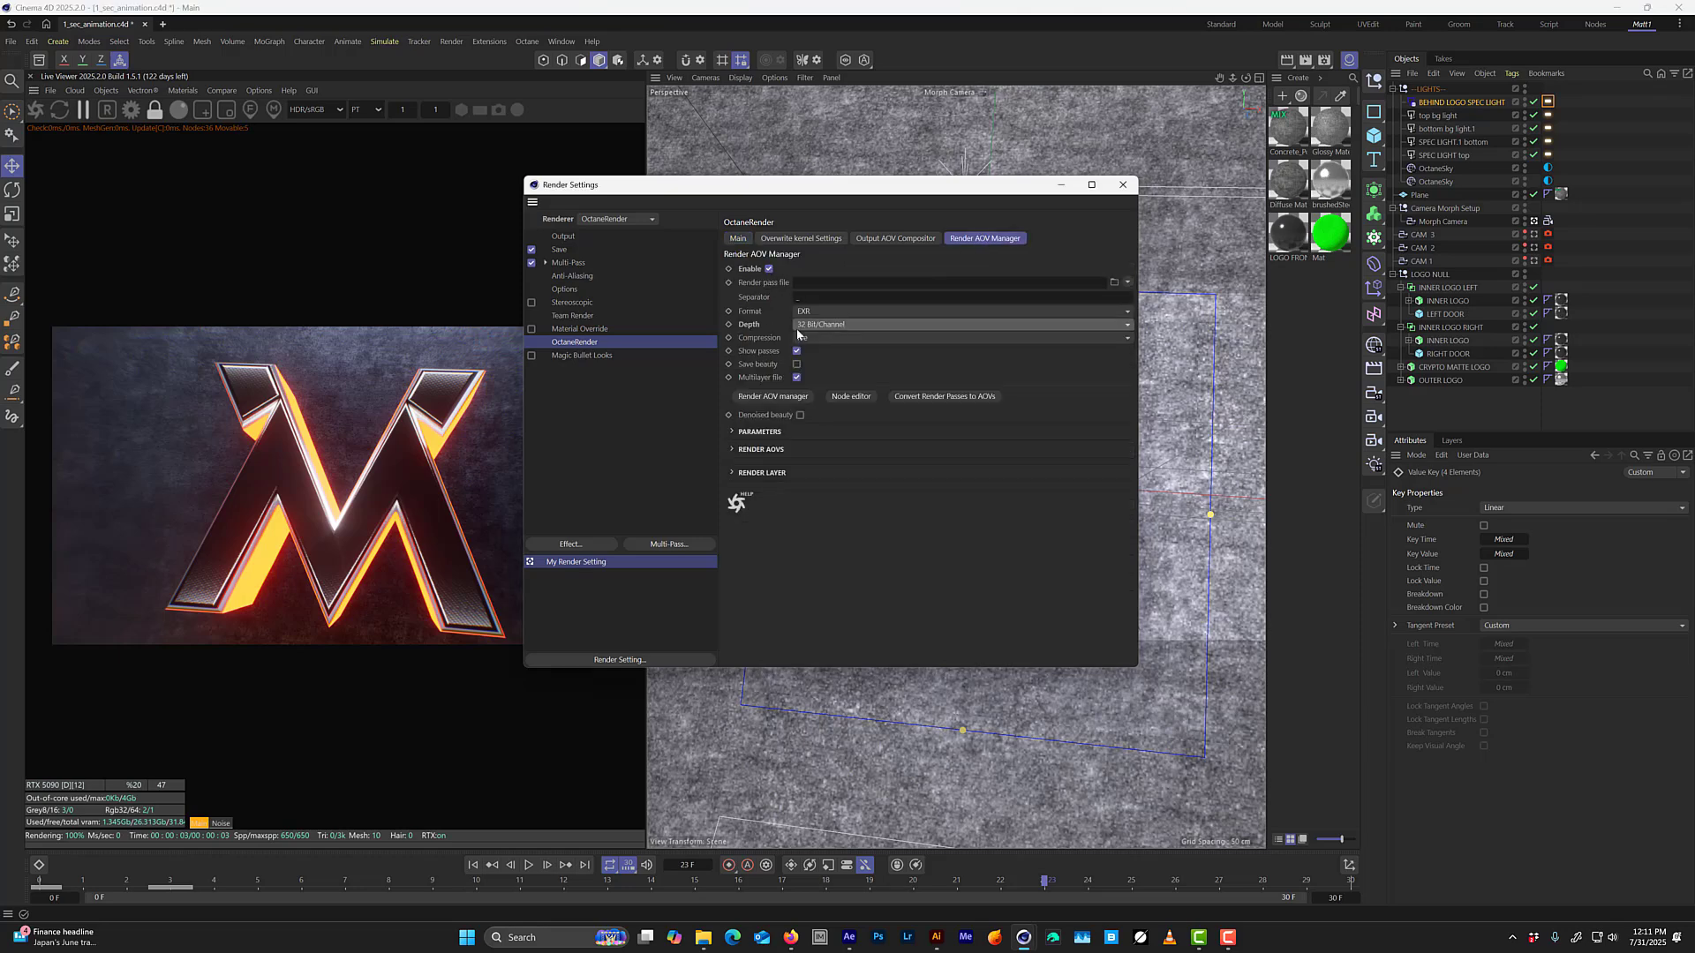
click(796, 364)
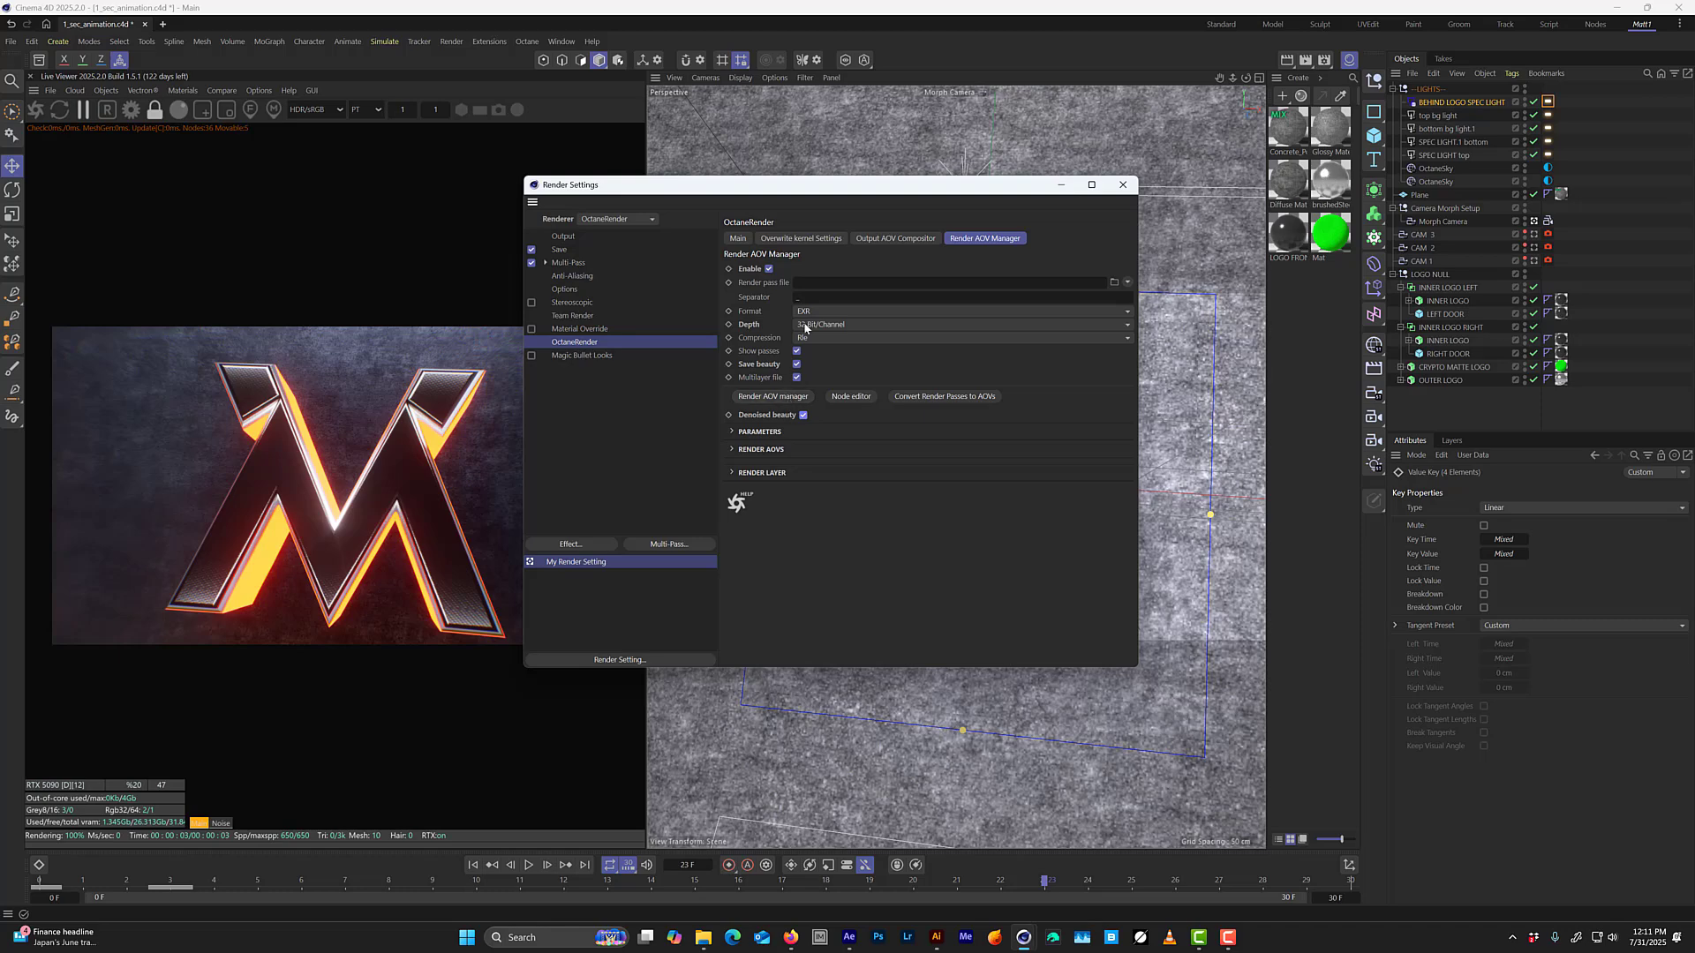
drag(827, 188, 1087, 76)
key(ctrl+s)
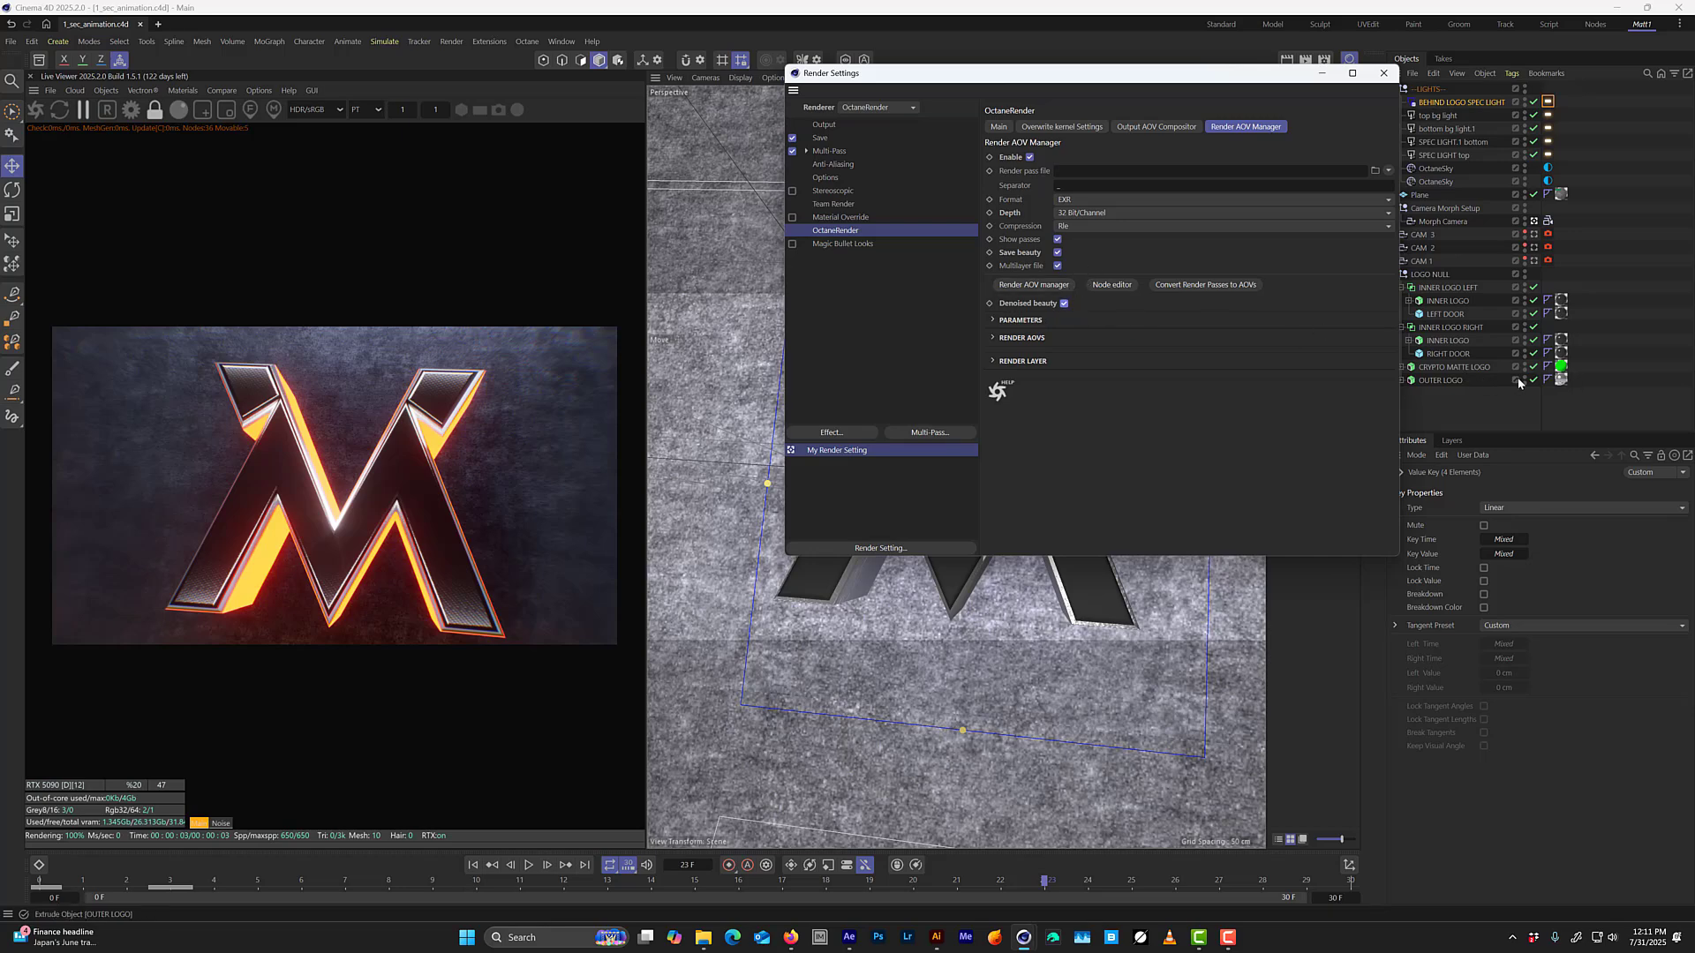
Add a Cryptomatte AOV of the Material node name type and restart the live render to include it.
click(1063, 291)
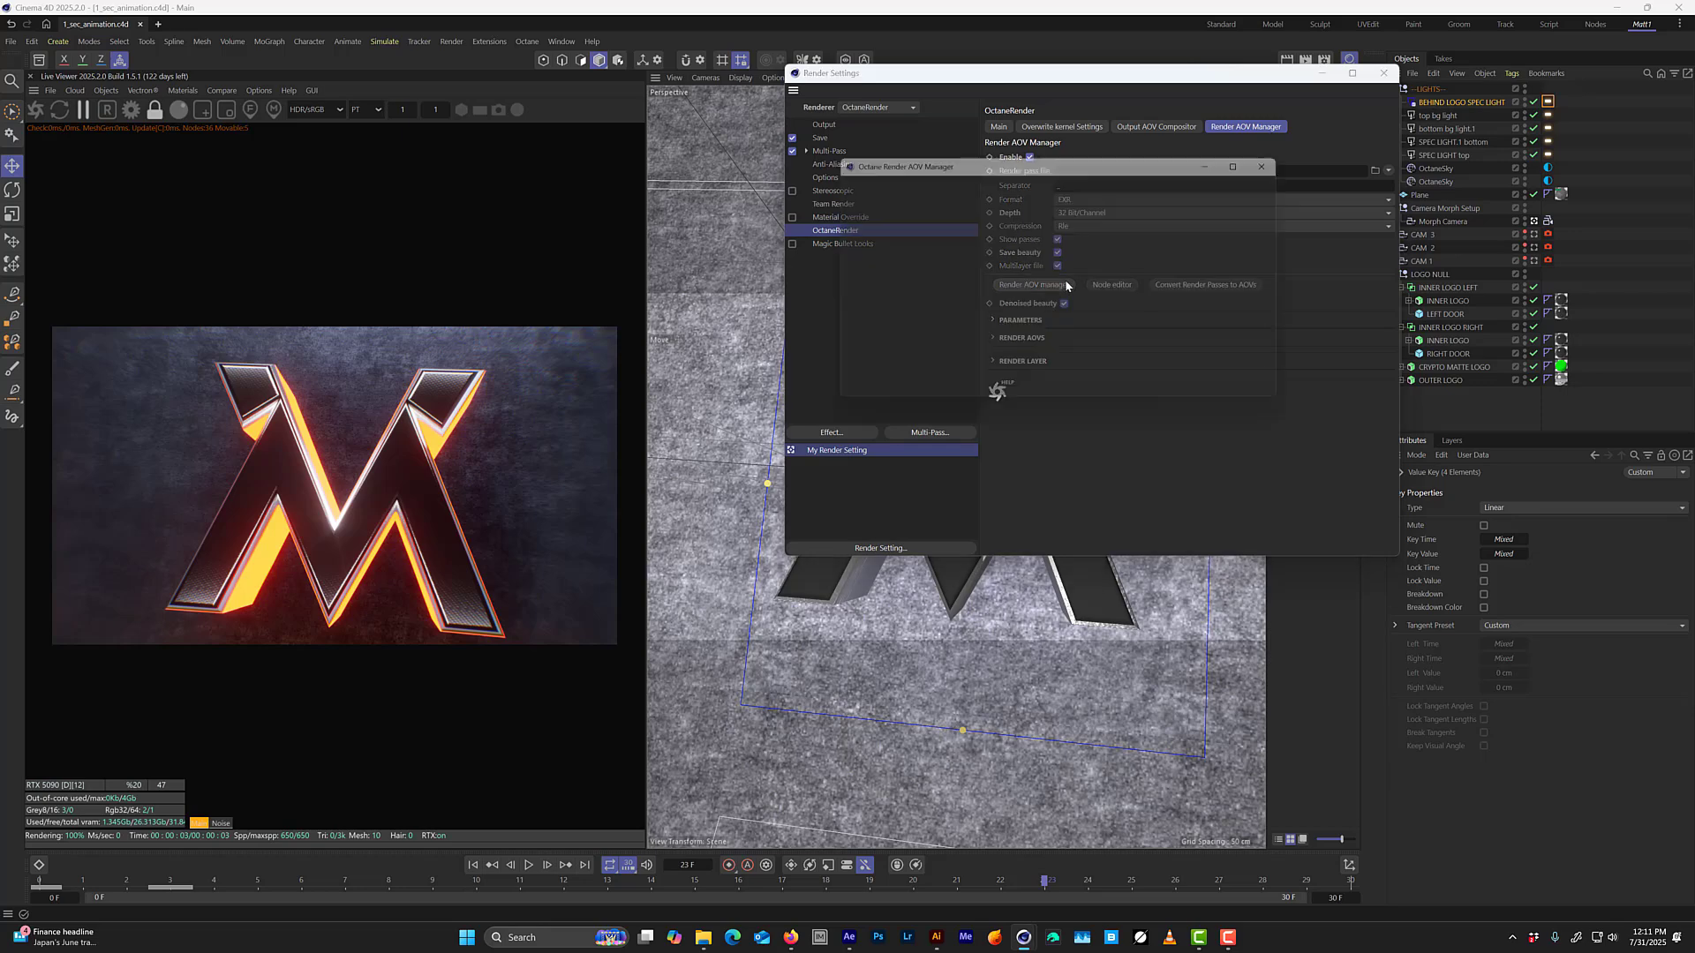
double_click(868, 215)
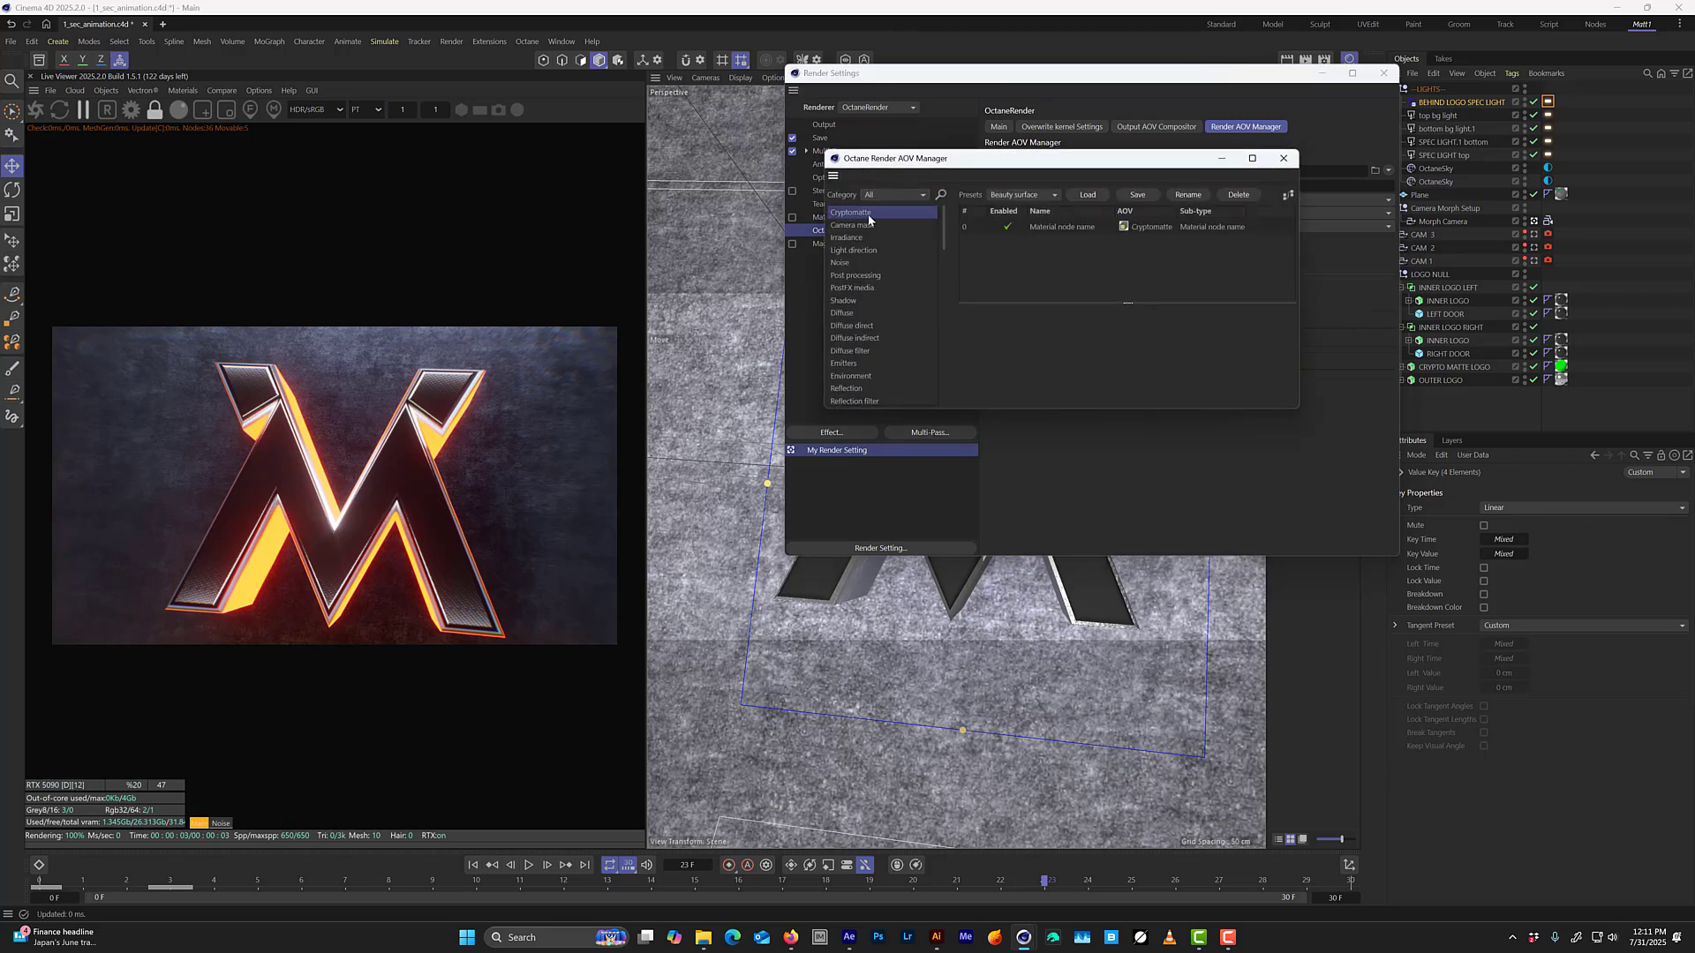
drag(1301, 403, 1423, 638)
click(35, 110)
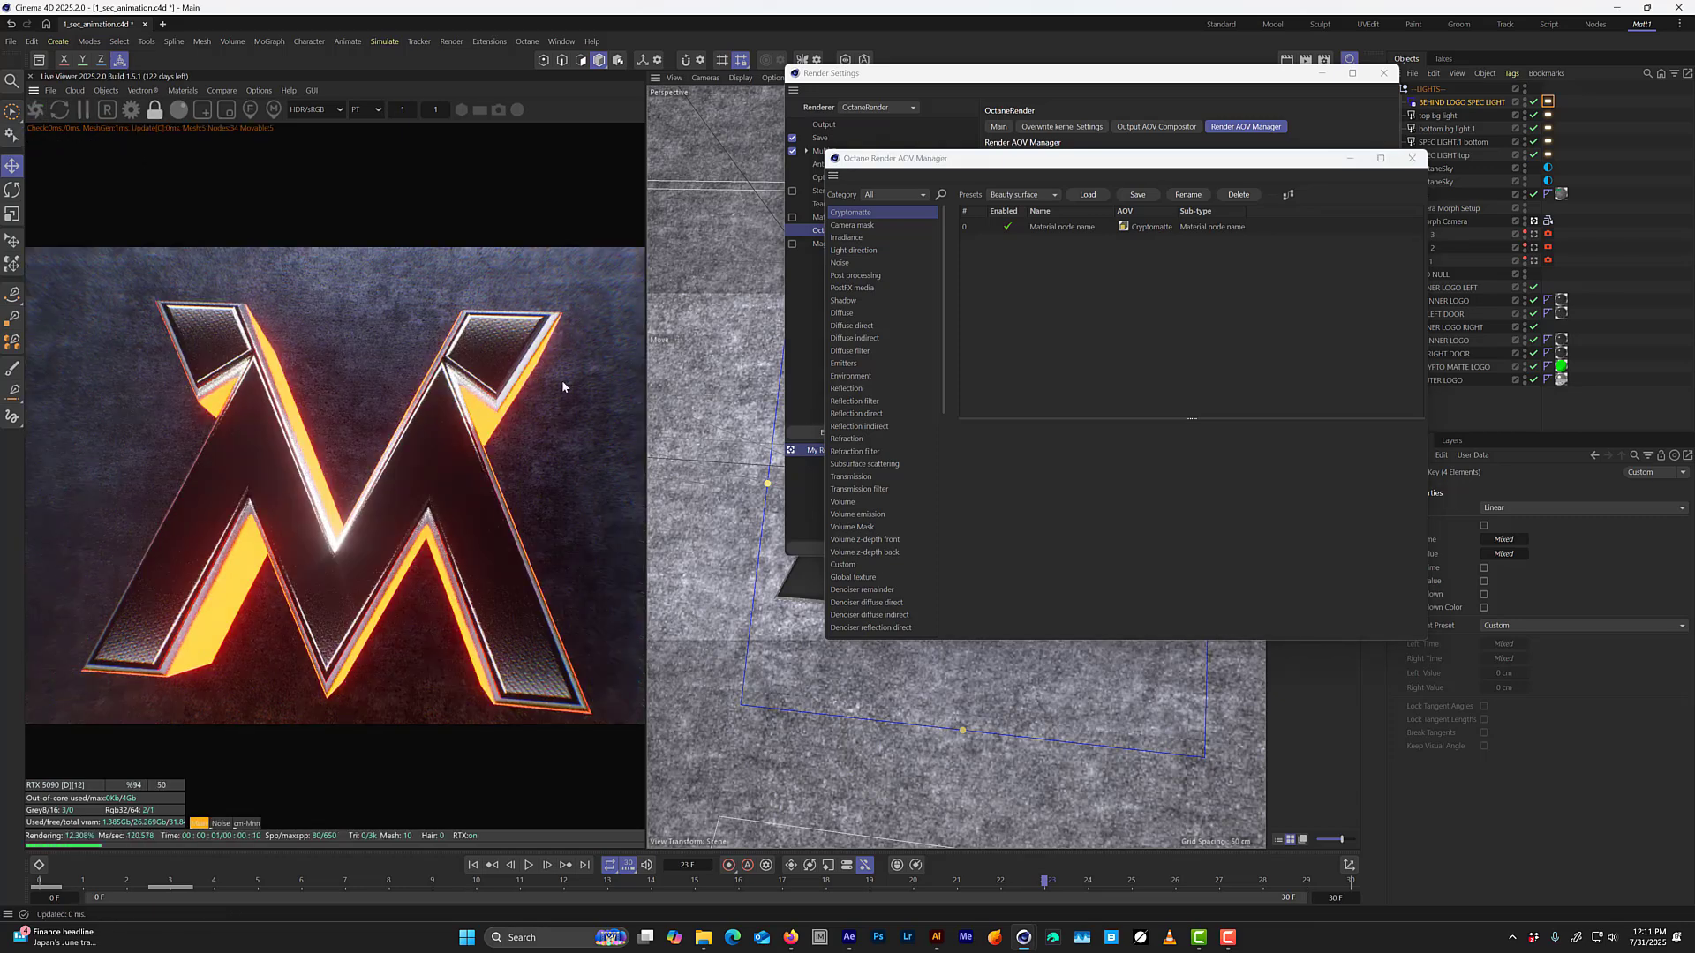
Inspect the Cryptomatte pass in the live render through frame 27, save the project, and show the Cryptomatte AOV's settings.
click(247, 825)
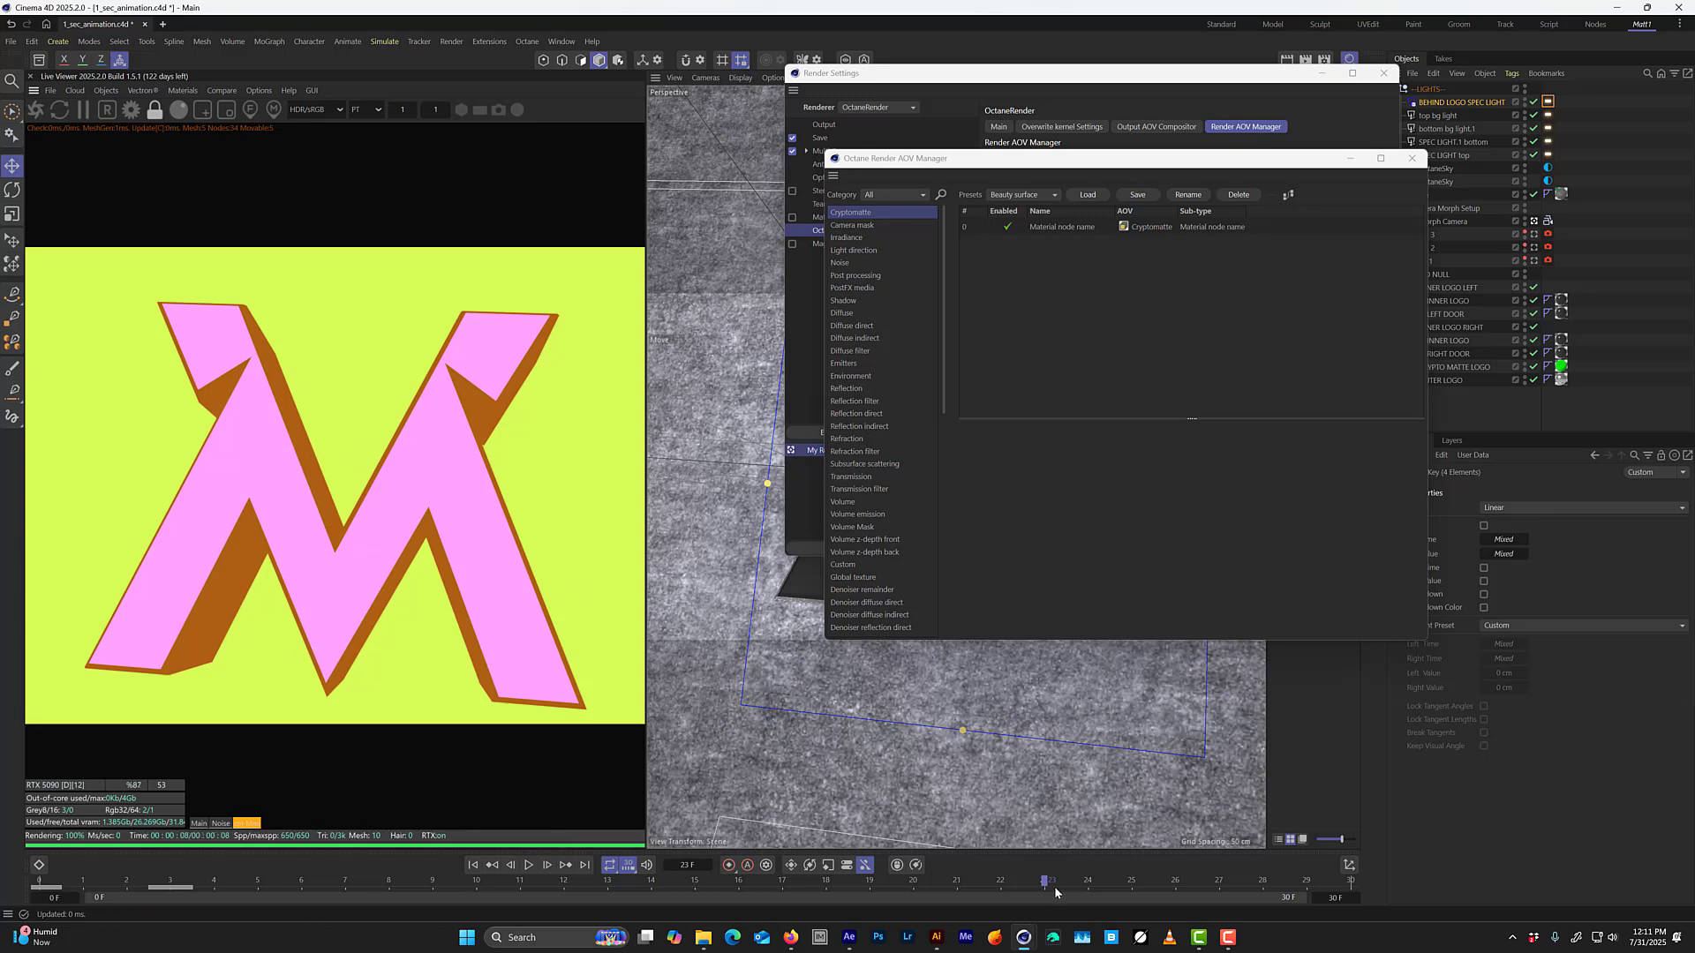
drag(1086, 881, 1174, 882)
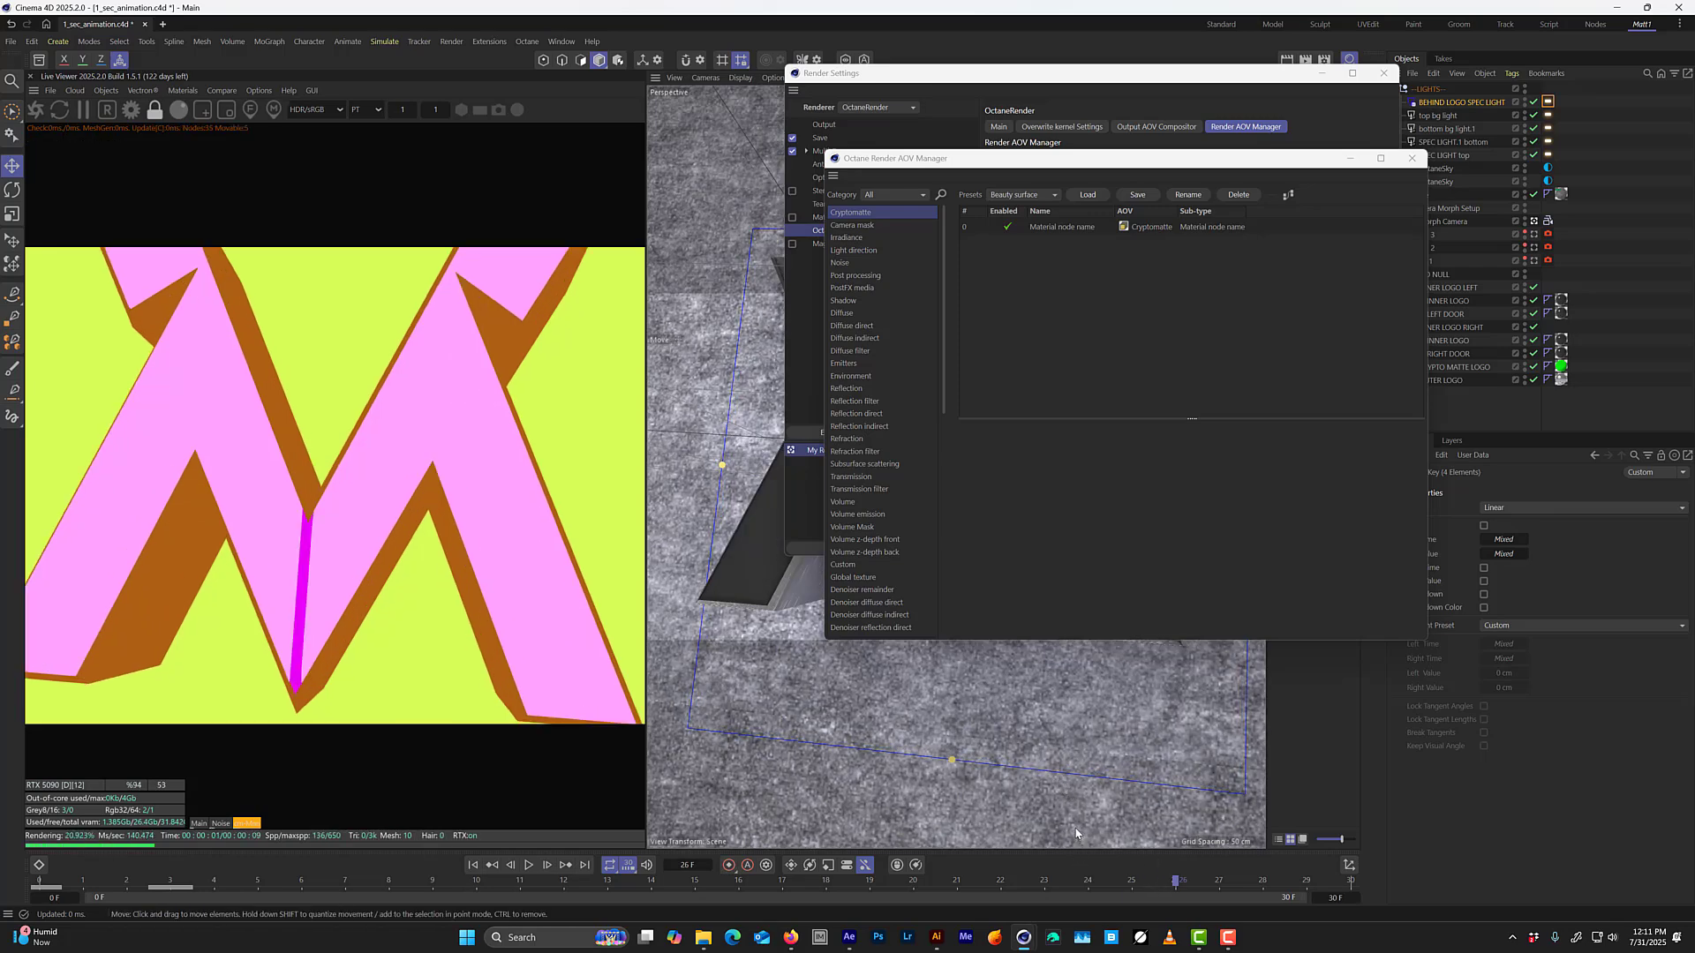
click(1218, 882)
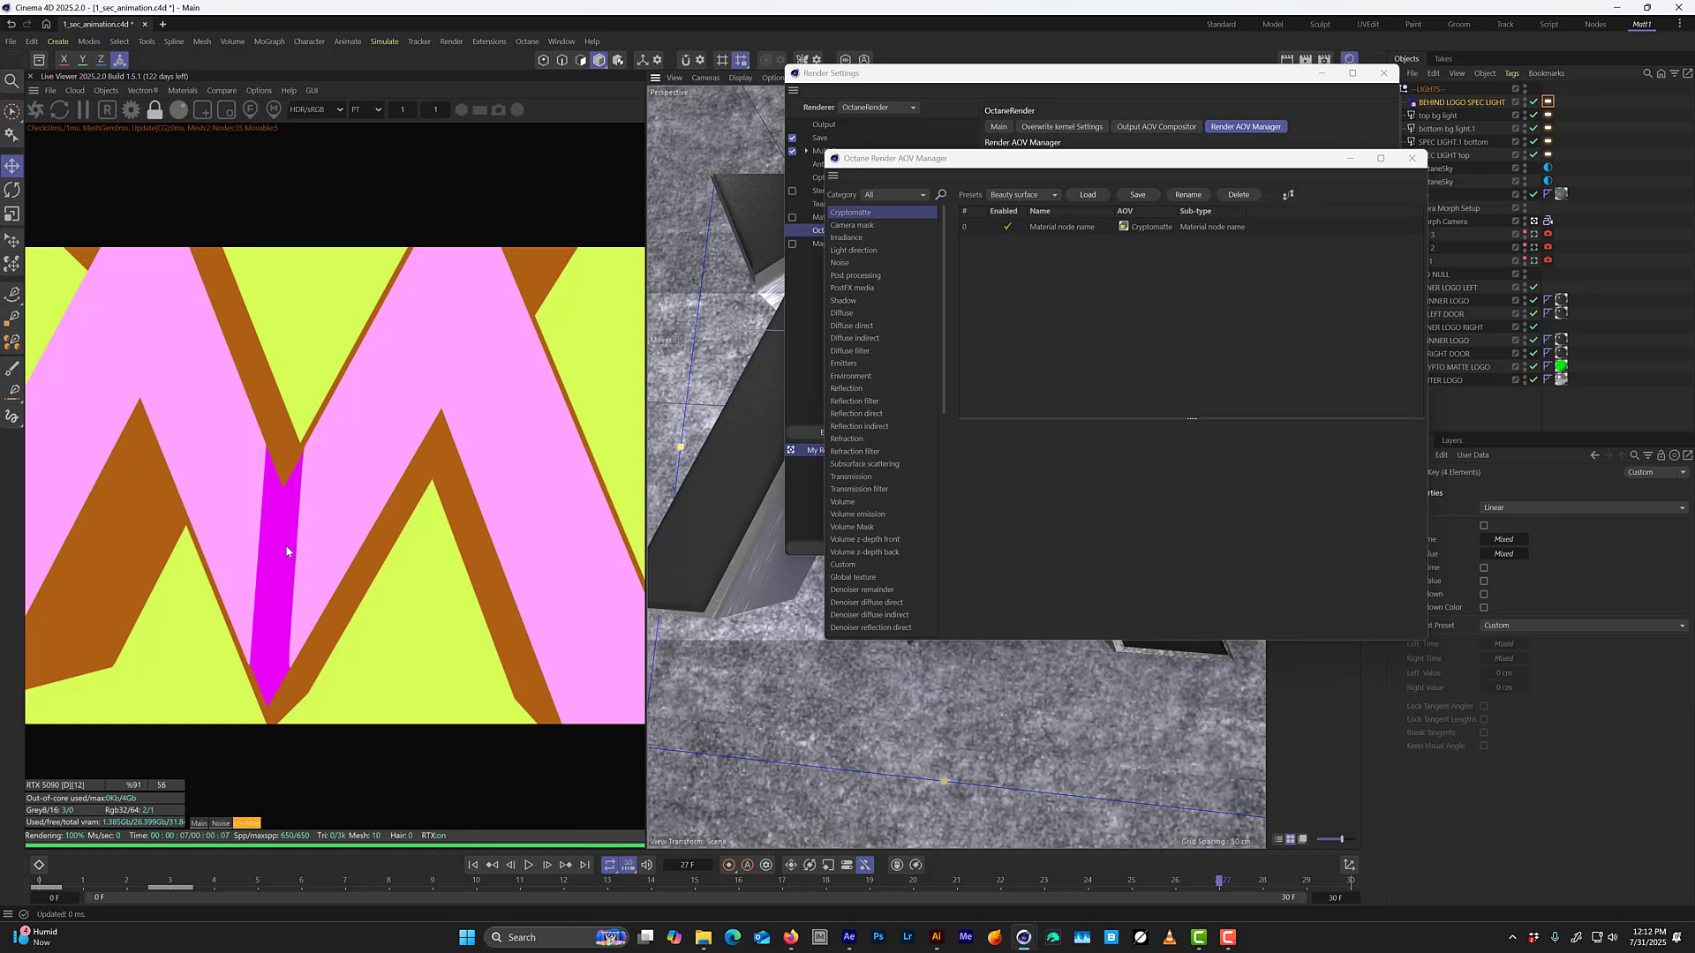
key(ctrl+s)
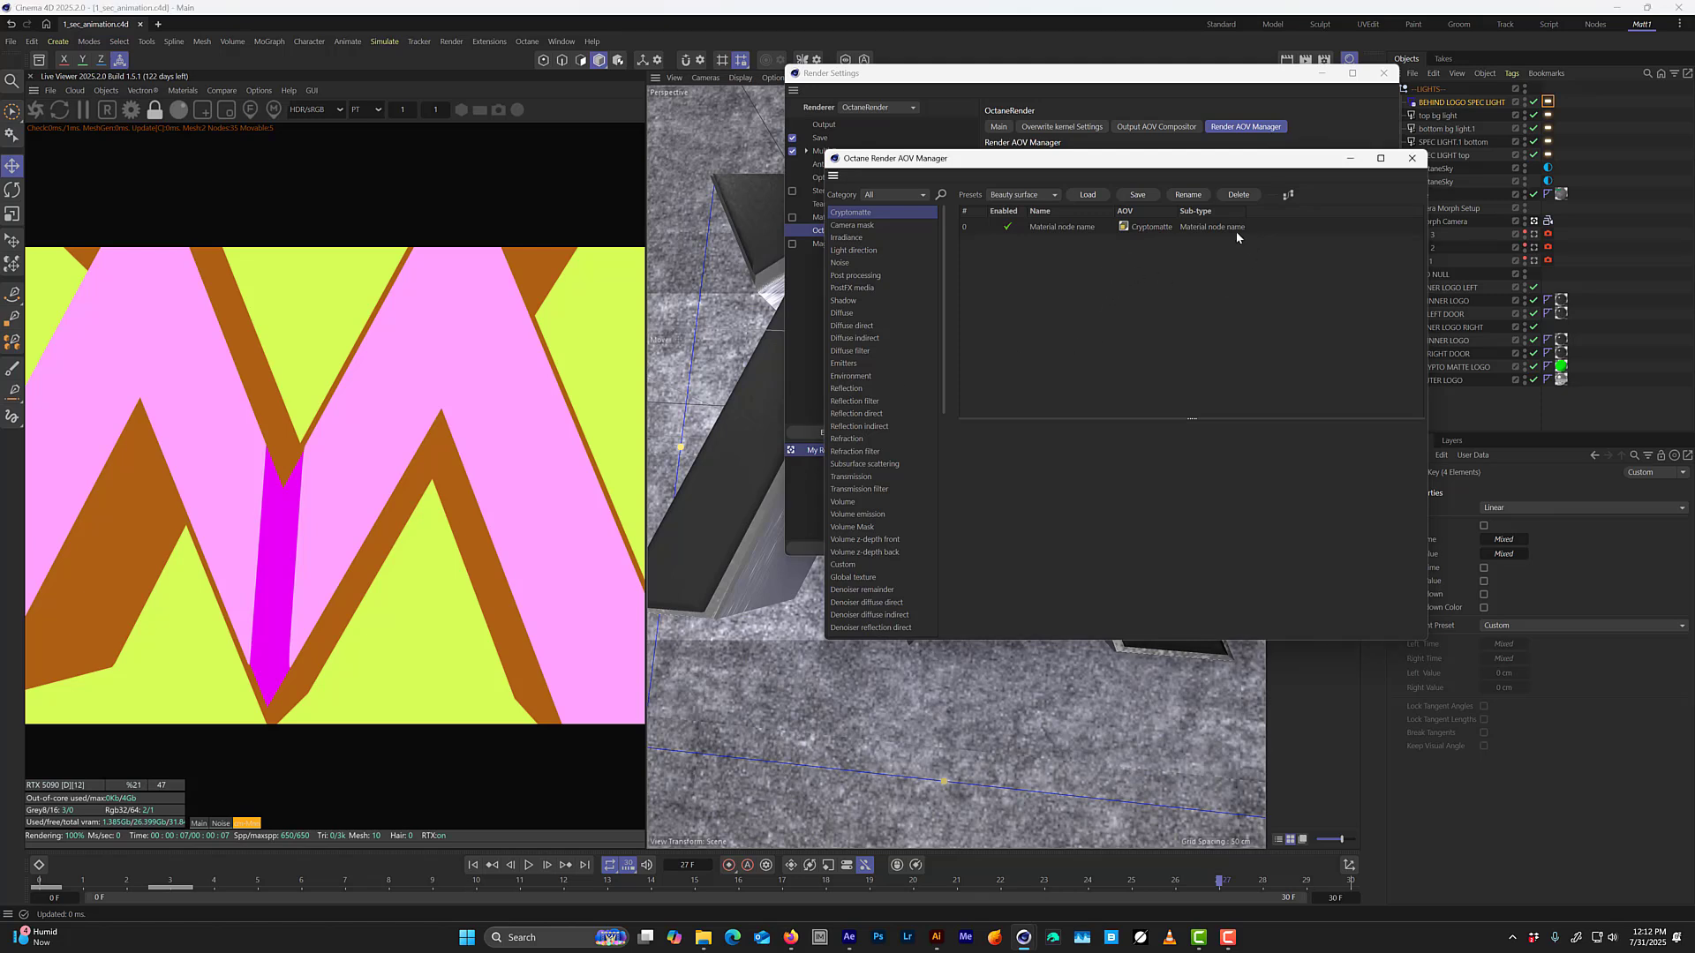
click(1211, 228)
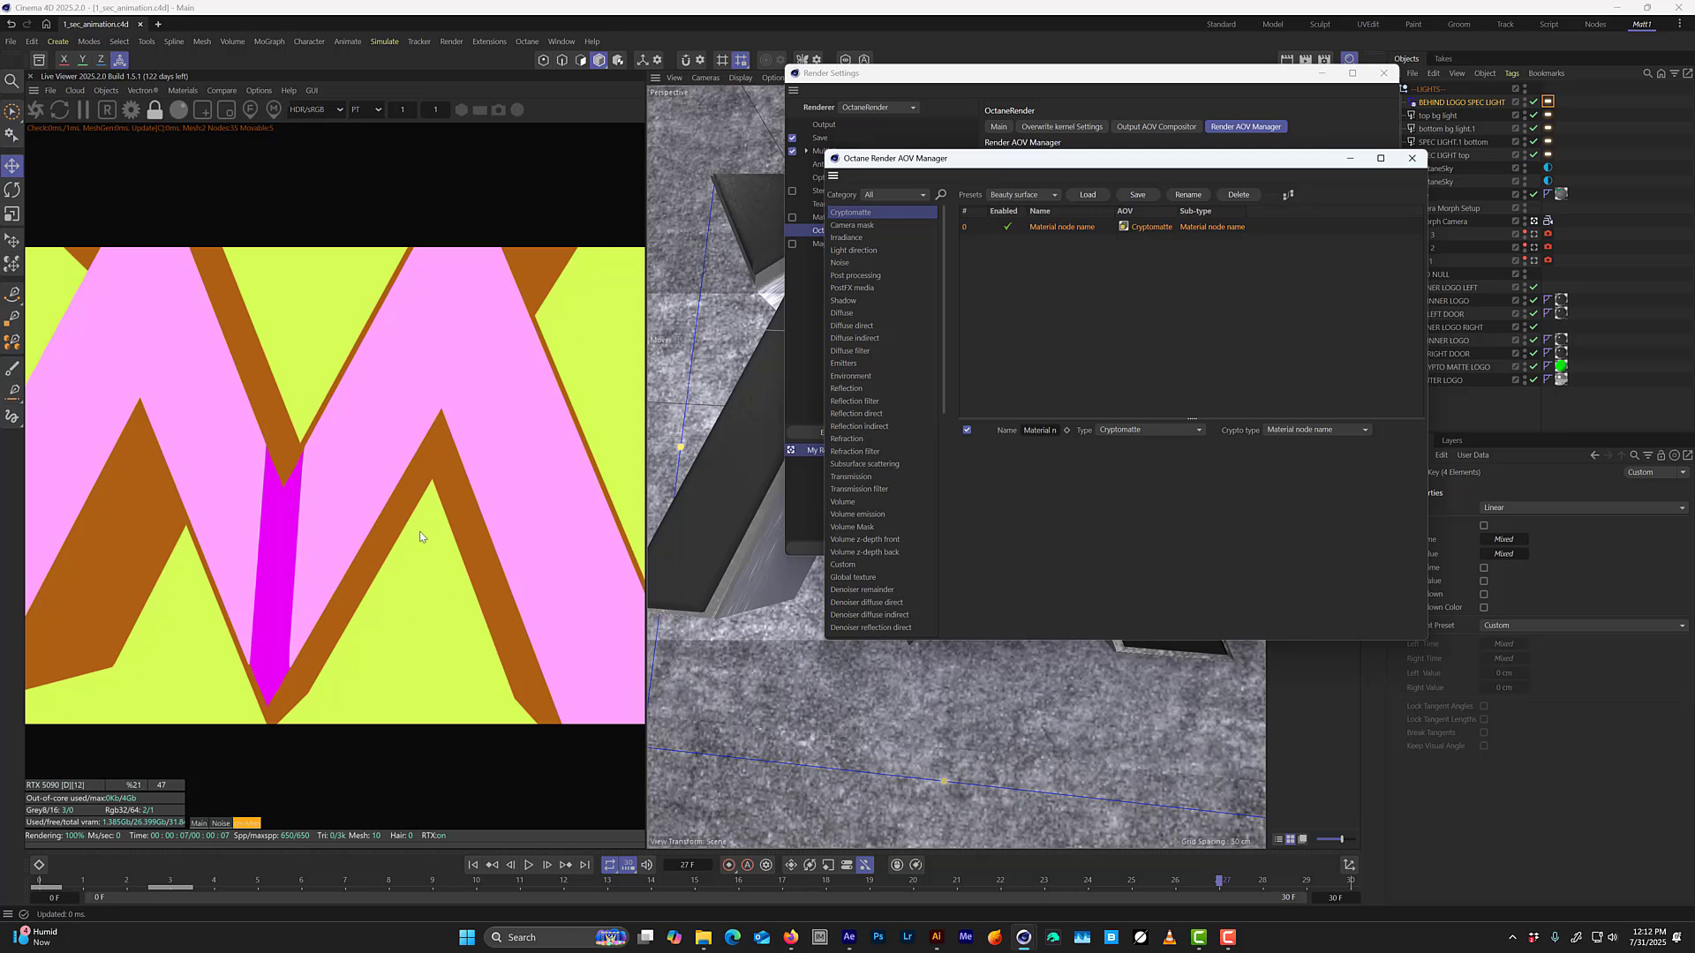
Compare the Cryptomatte AOV's Geometry node name type with Material node name by viewing each pass in the live render.
click(1307, 430)
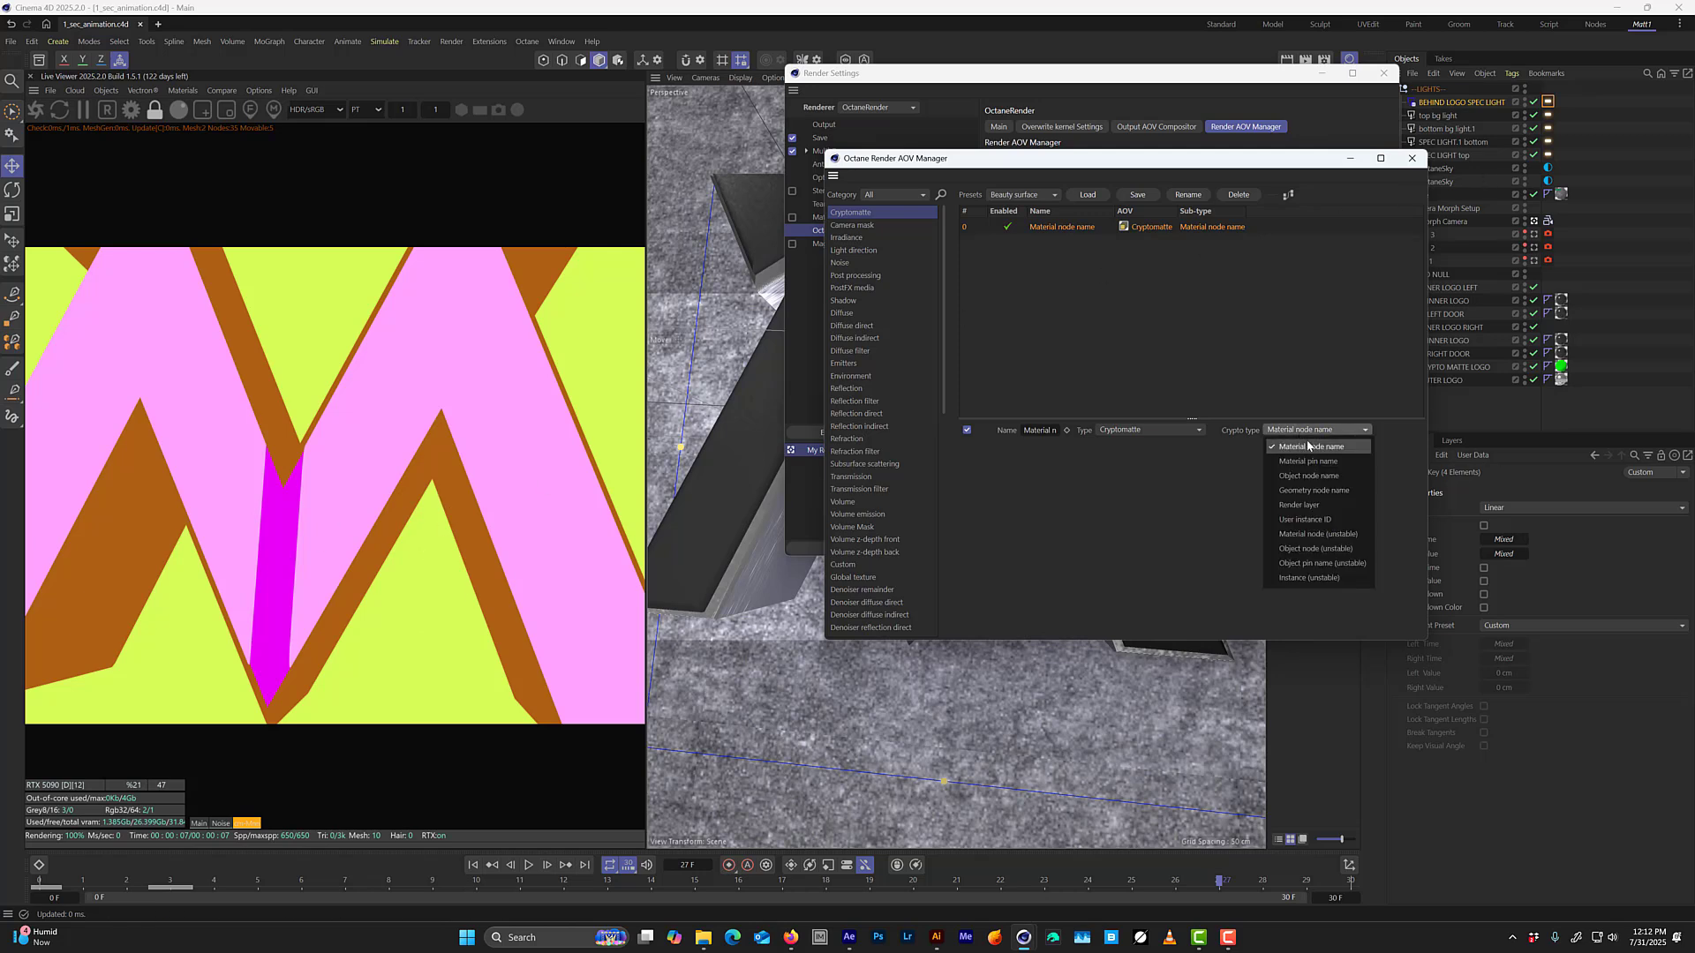
click(1320, 491)
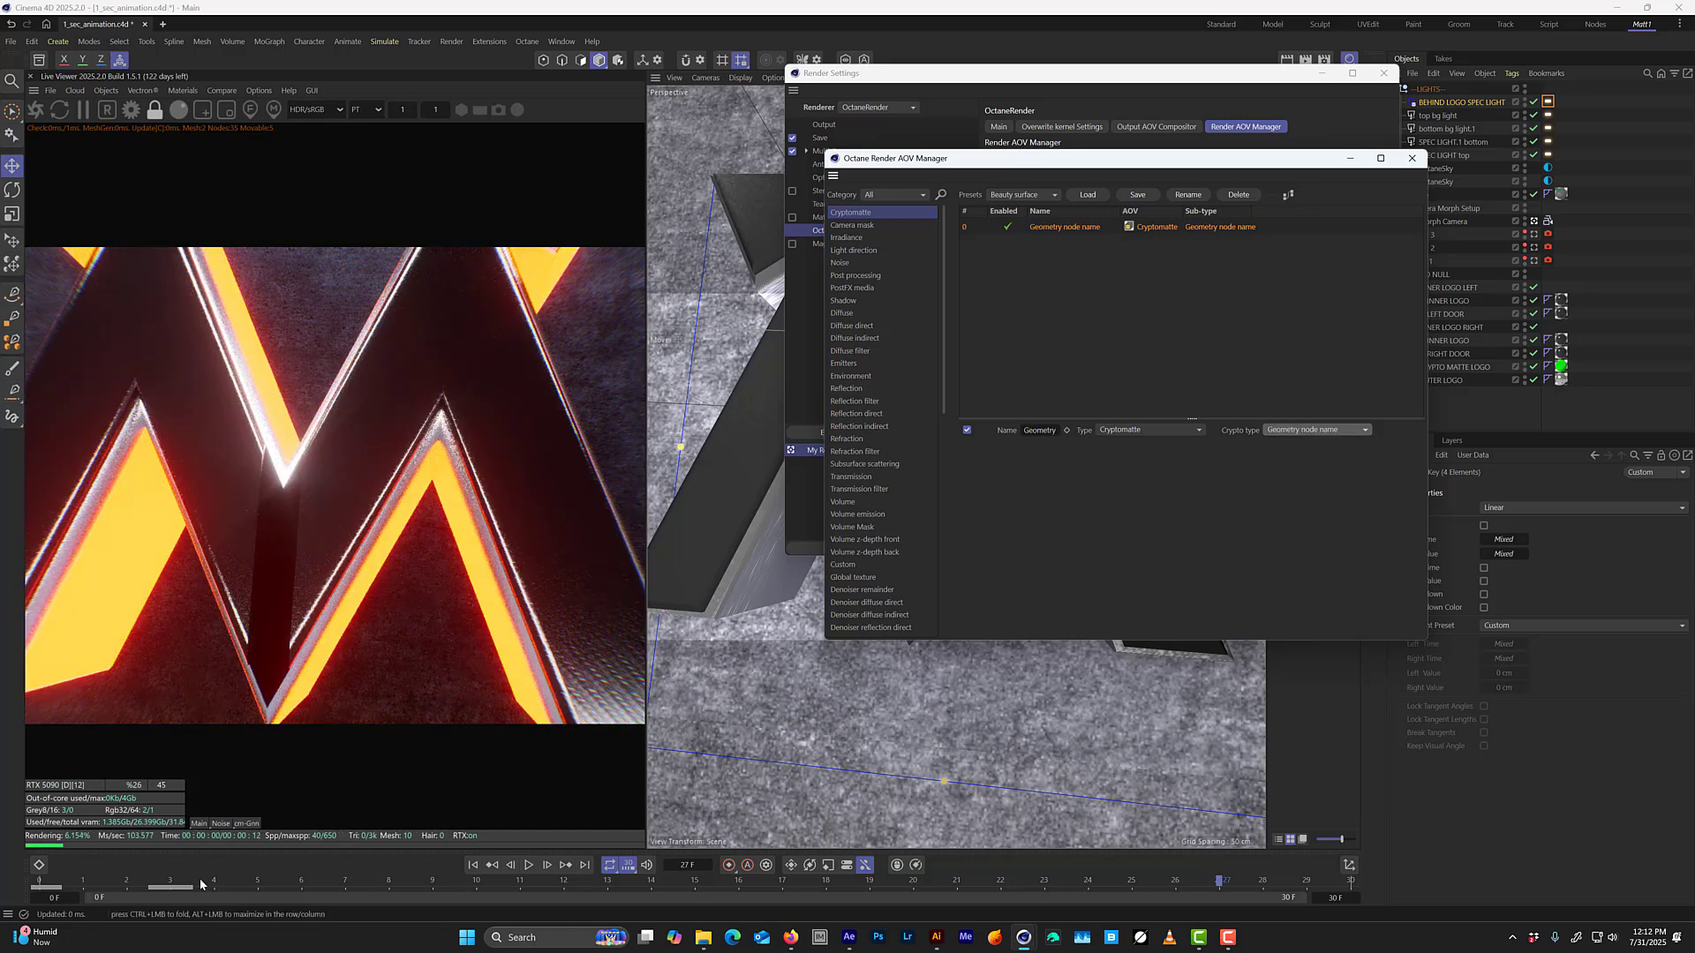
click(246, 823)
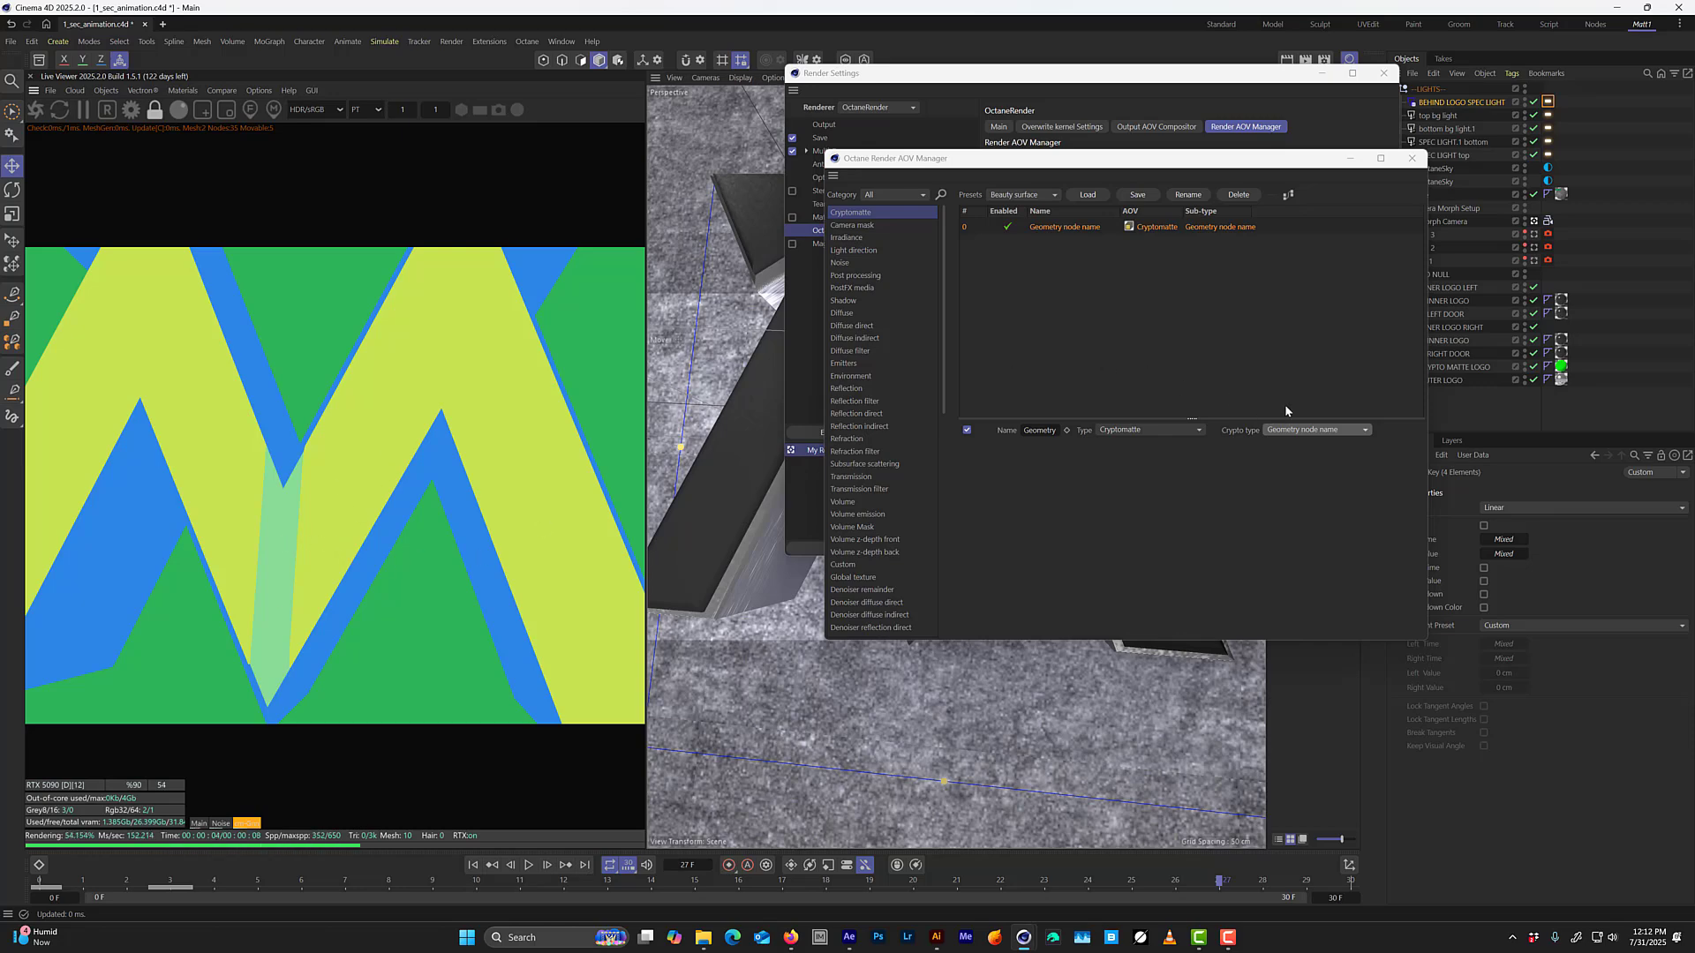
click(1316, 432)
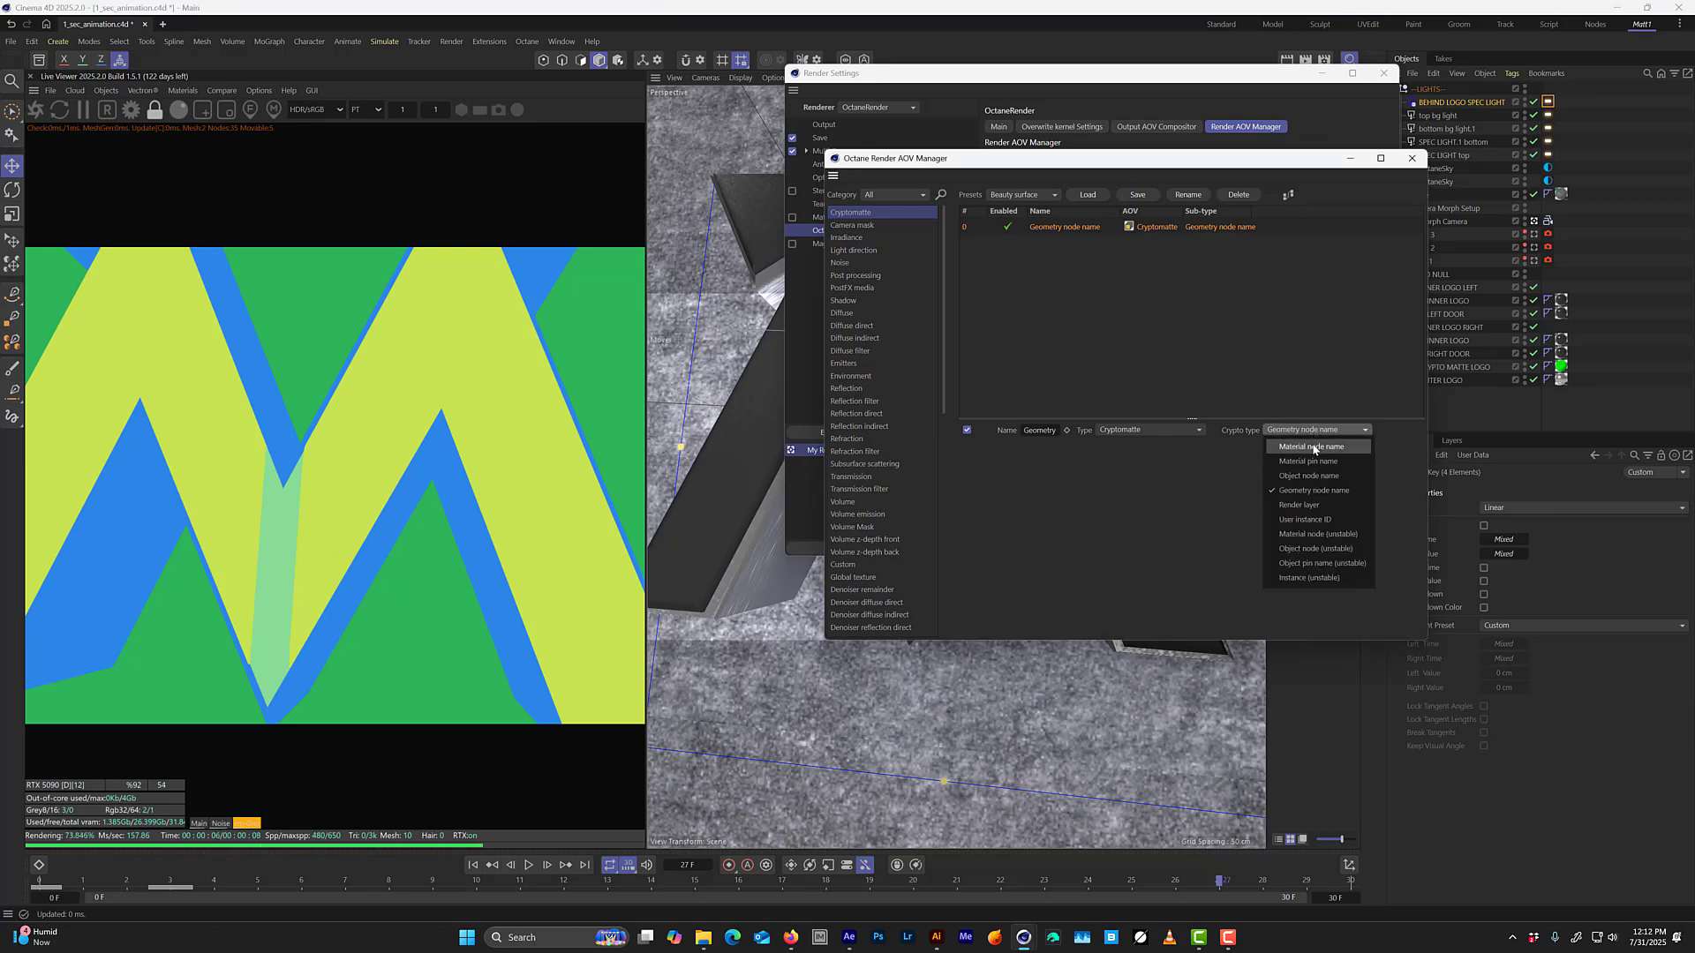
click(1316, 437)
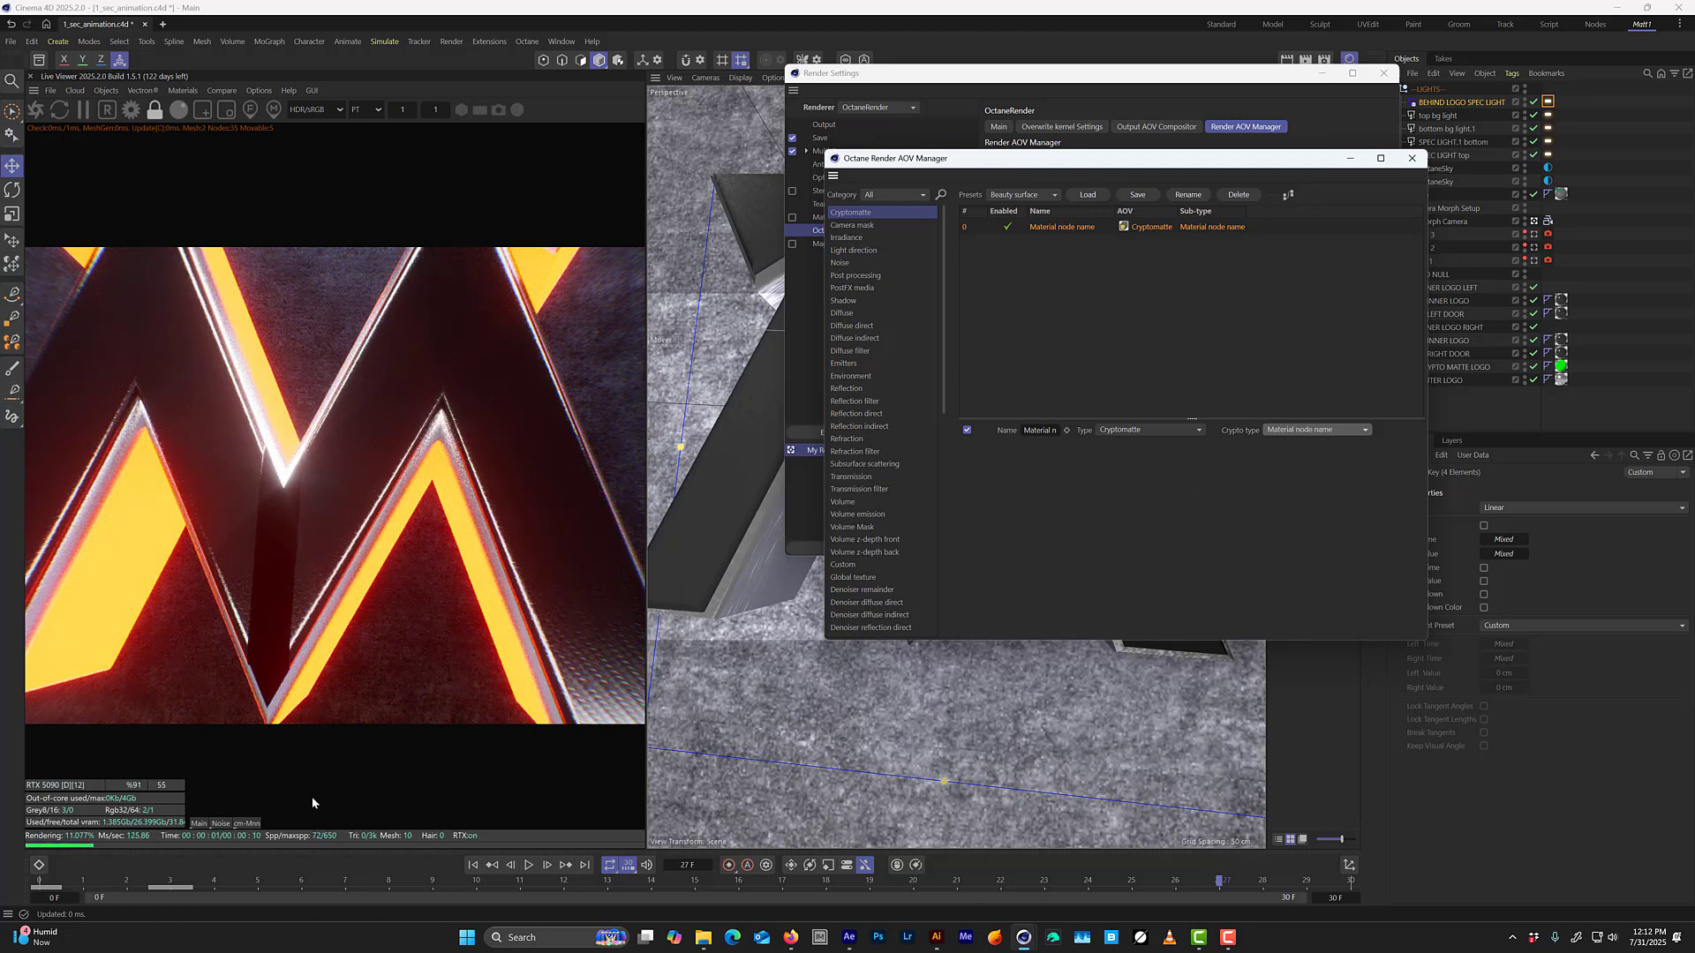
click(257, 823)
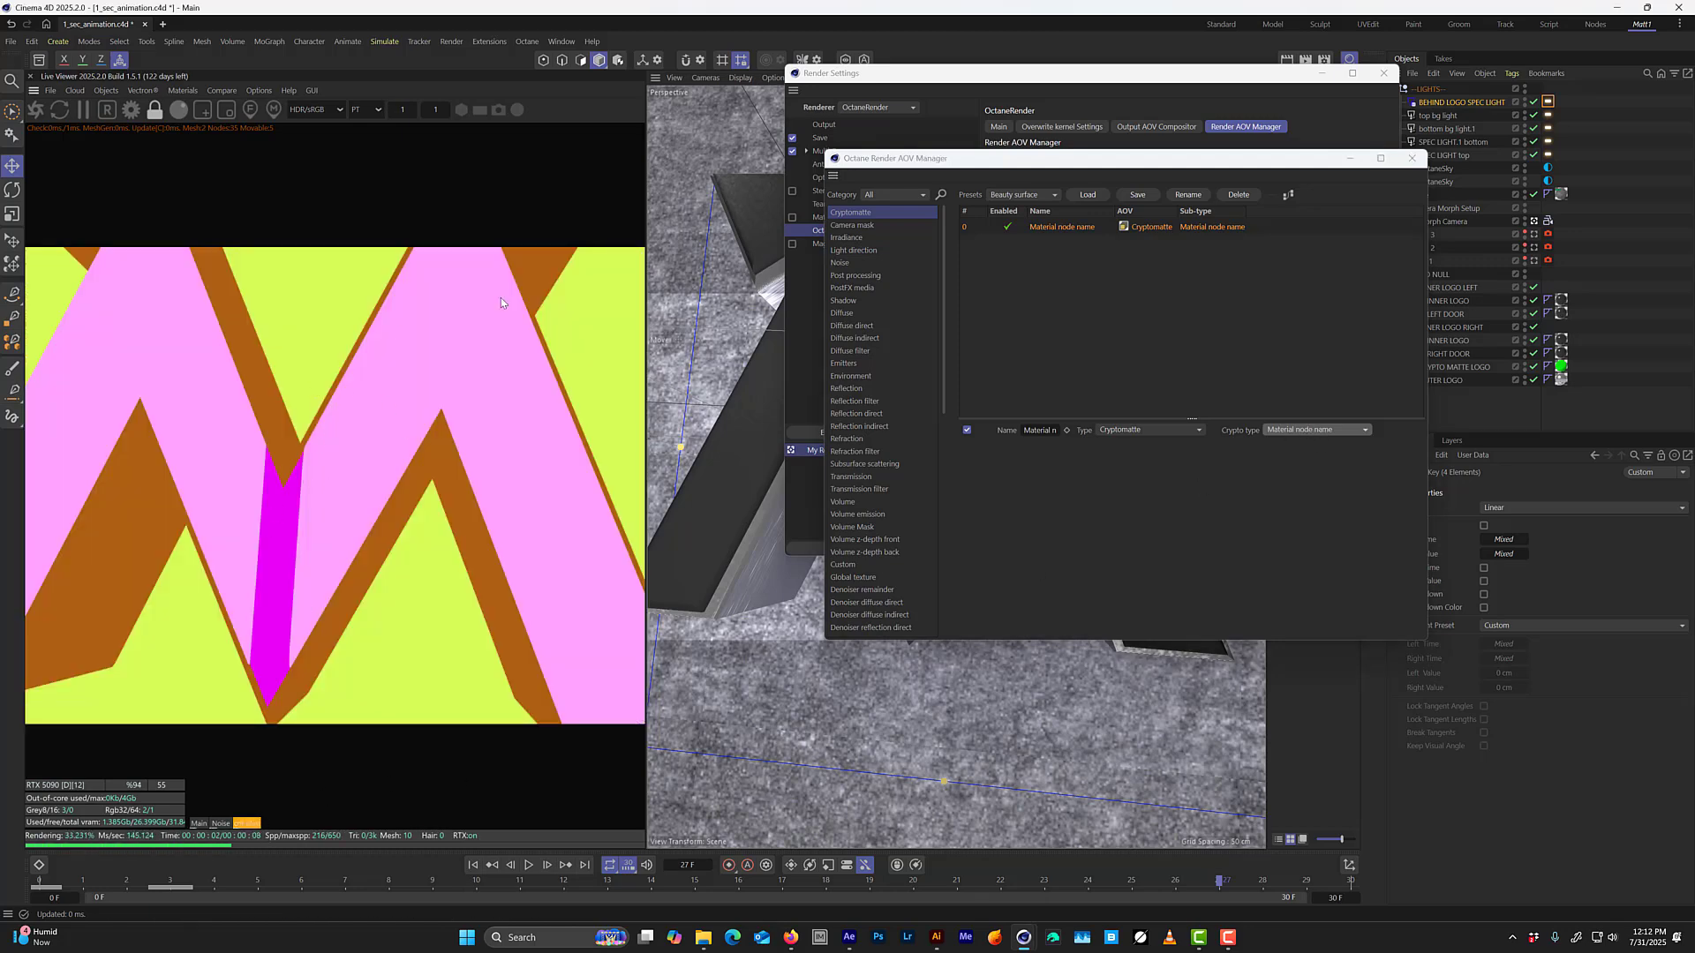
Return the live render to the main beauty pass and close the AOV manager and Render Settings.
click(199, 823)
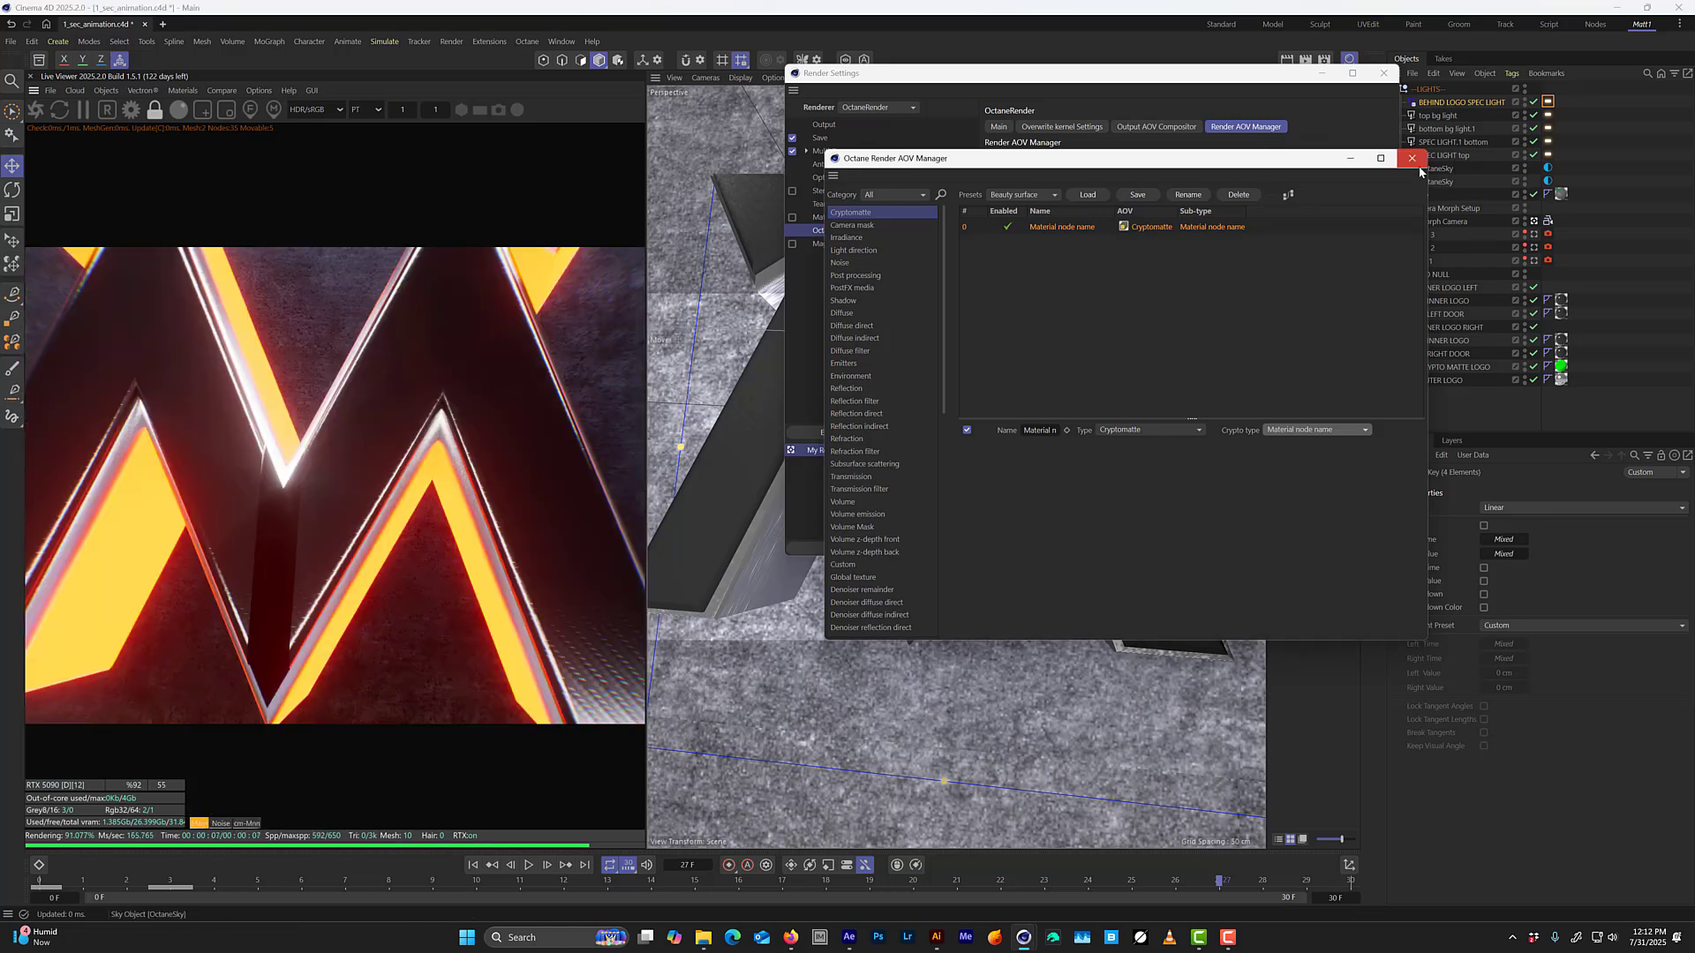
click(1412, 158)
click(1383, 72)
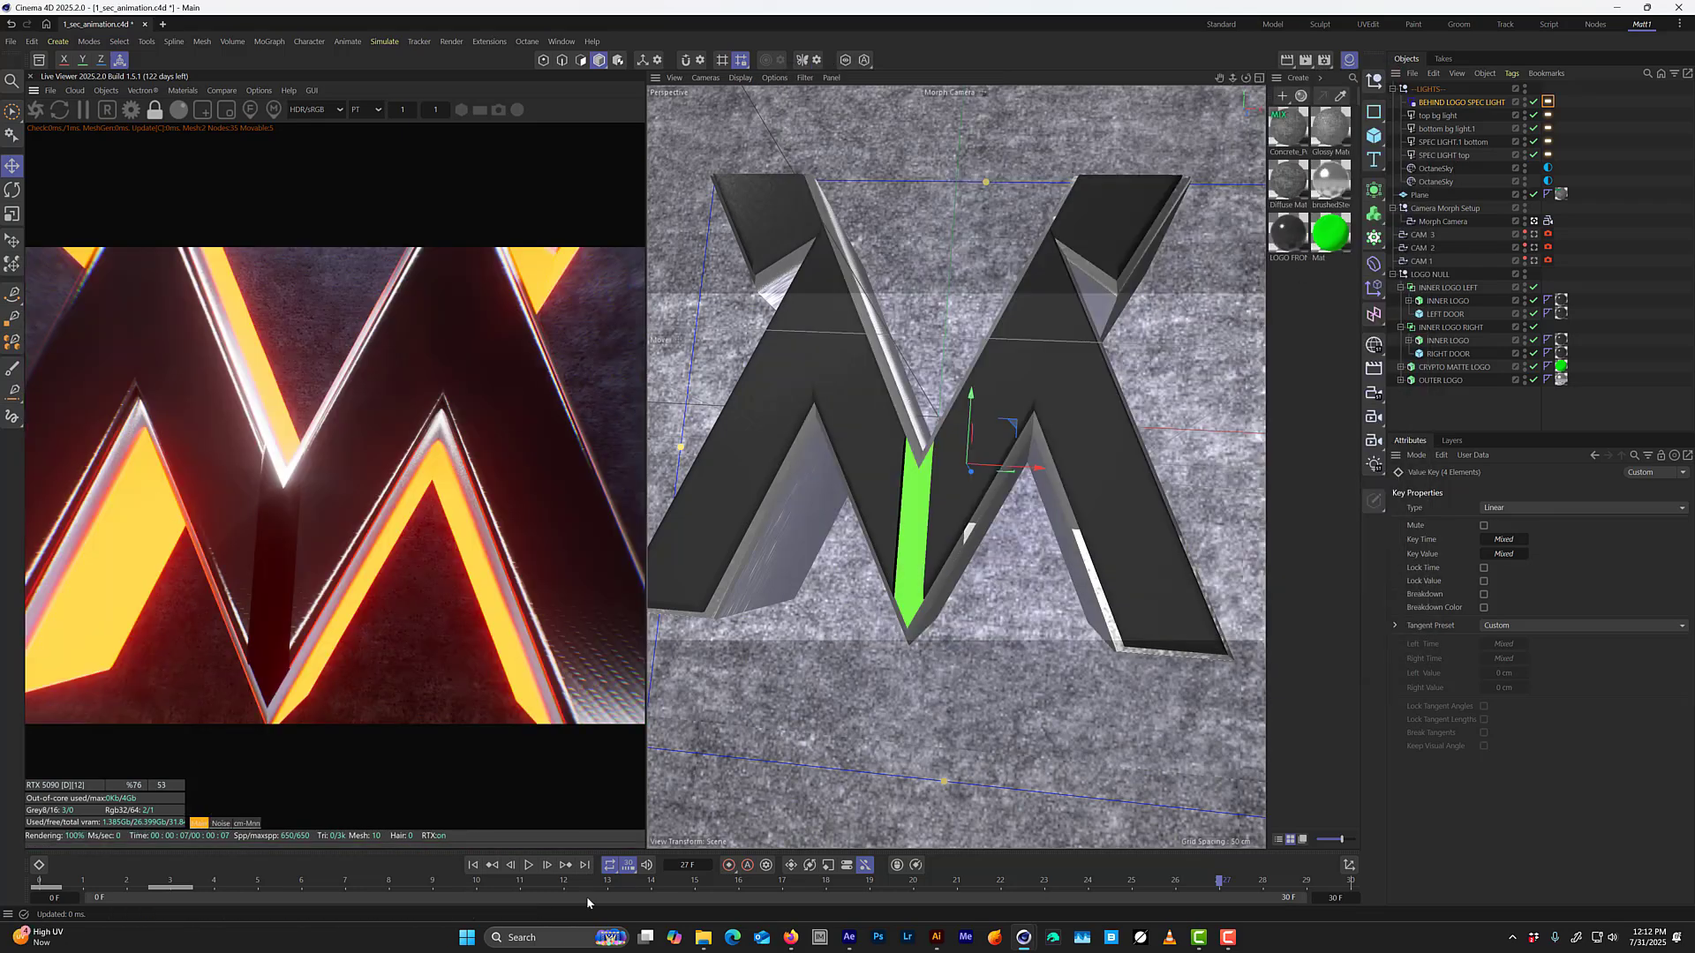
Copy CAM 3's Octane Camera tag onto the Morph Camera, and save the project with the timeline at frame 9.
click(166, 892)
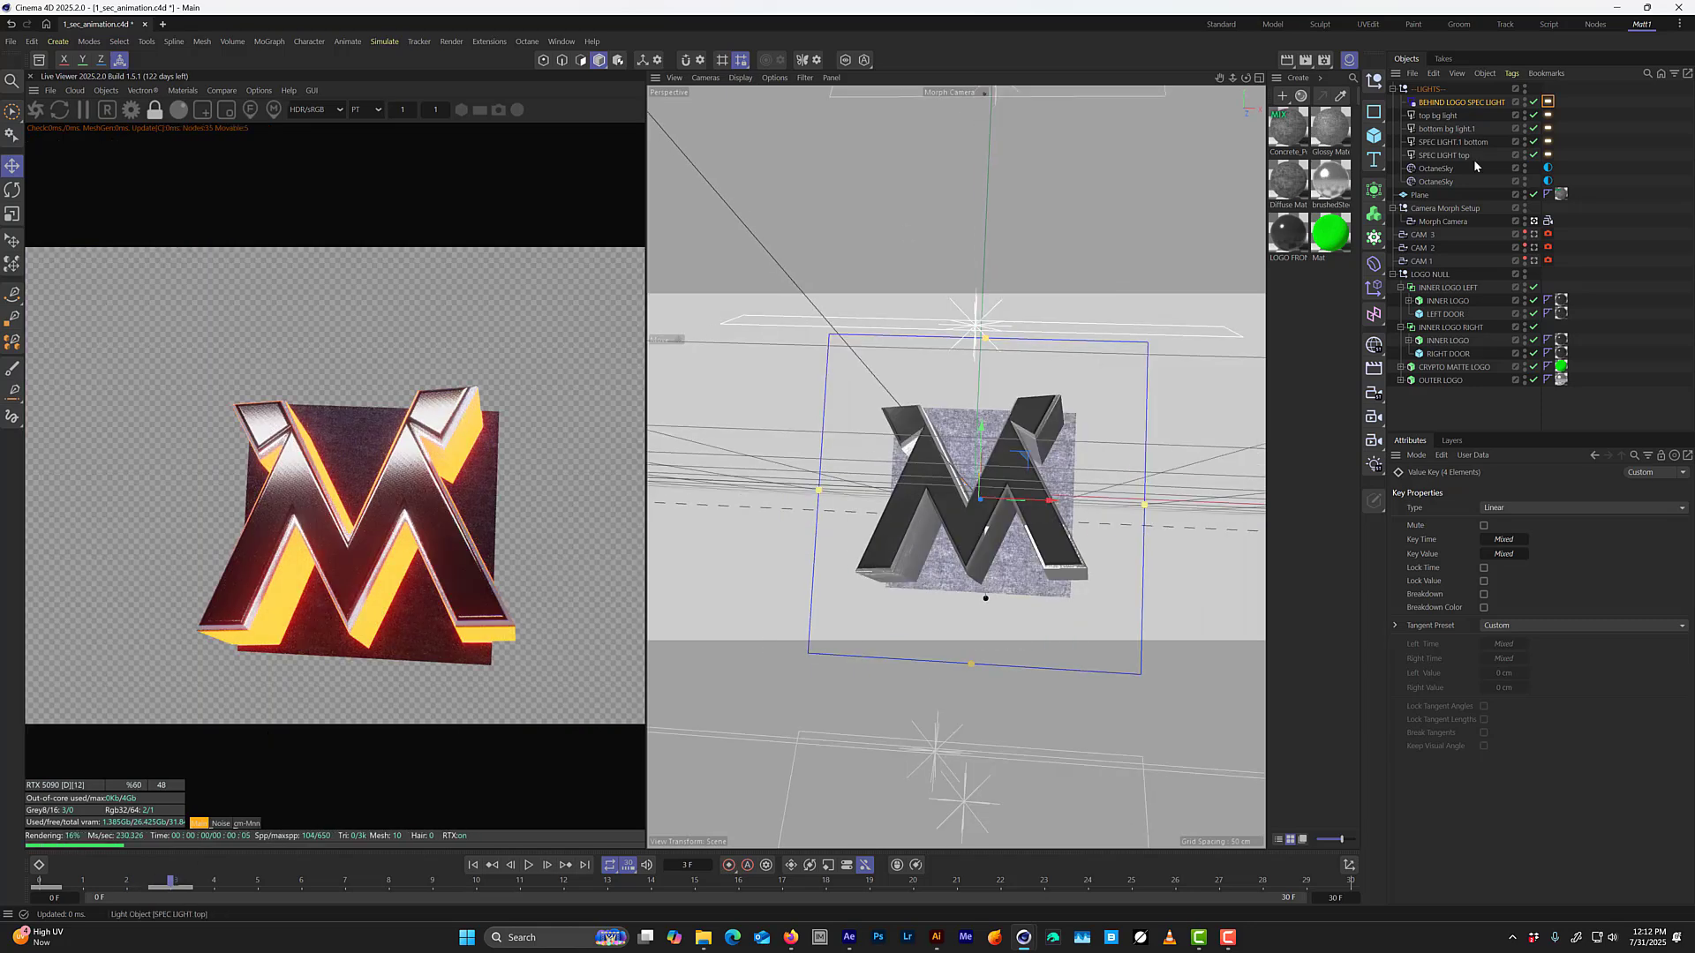
click(1548, 234)
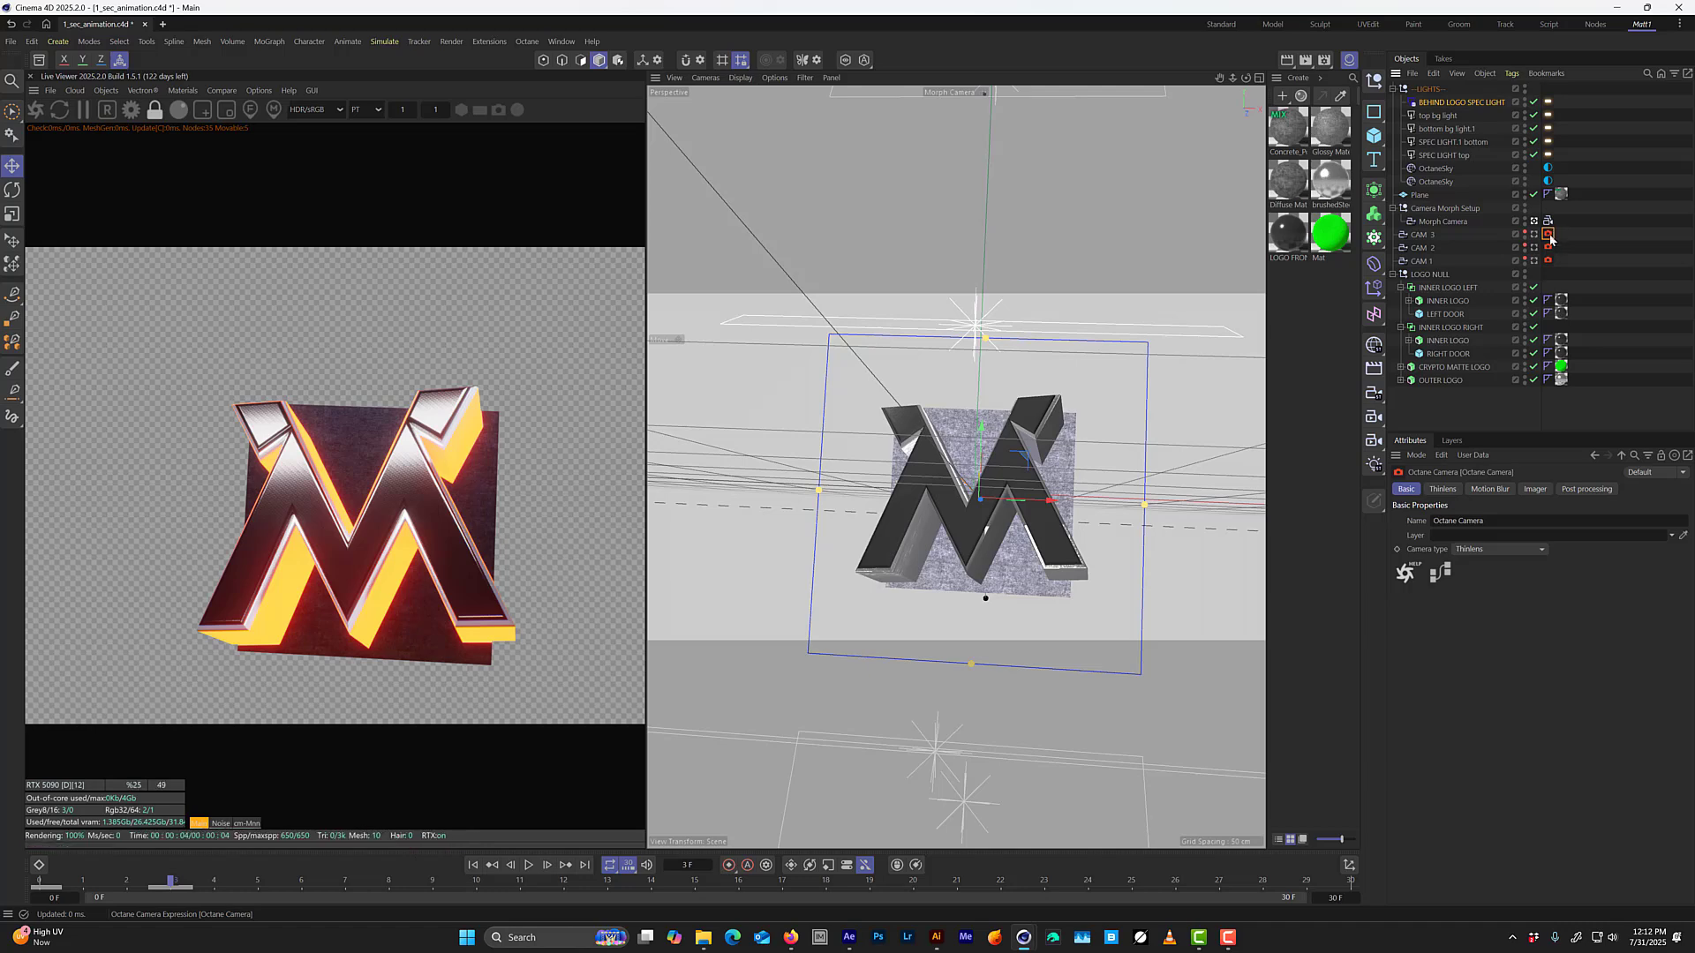
ctrl+drag(1566, 228, 1563, 221)
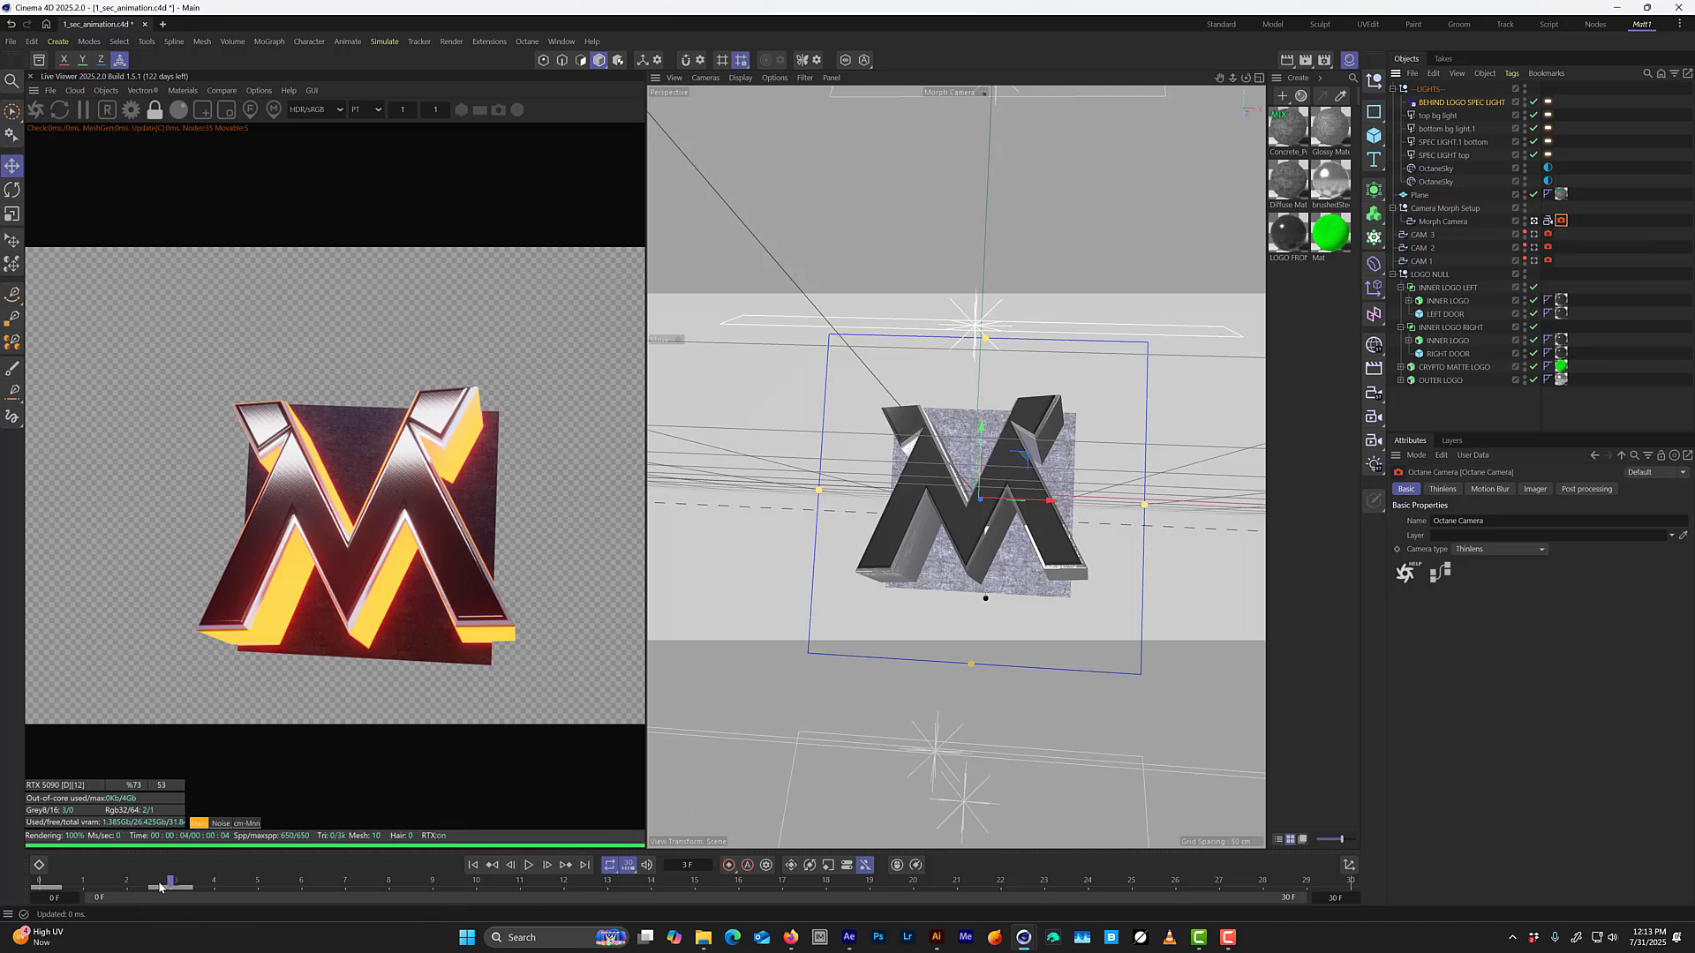
drag(160, 886, 432, 872)
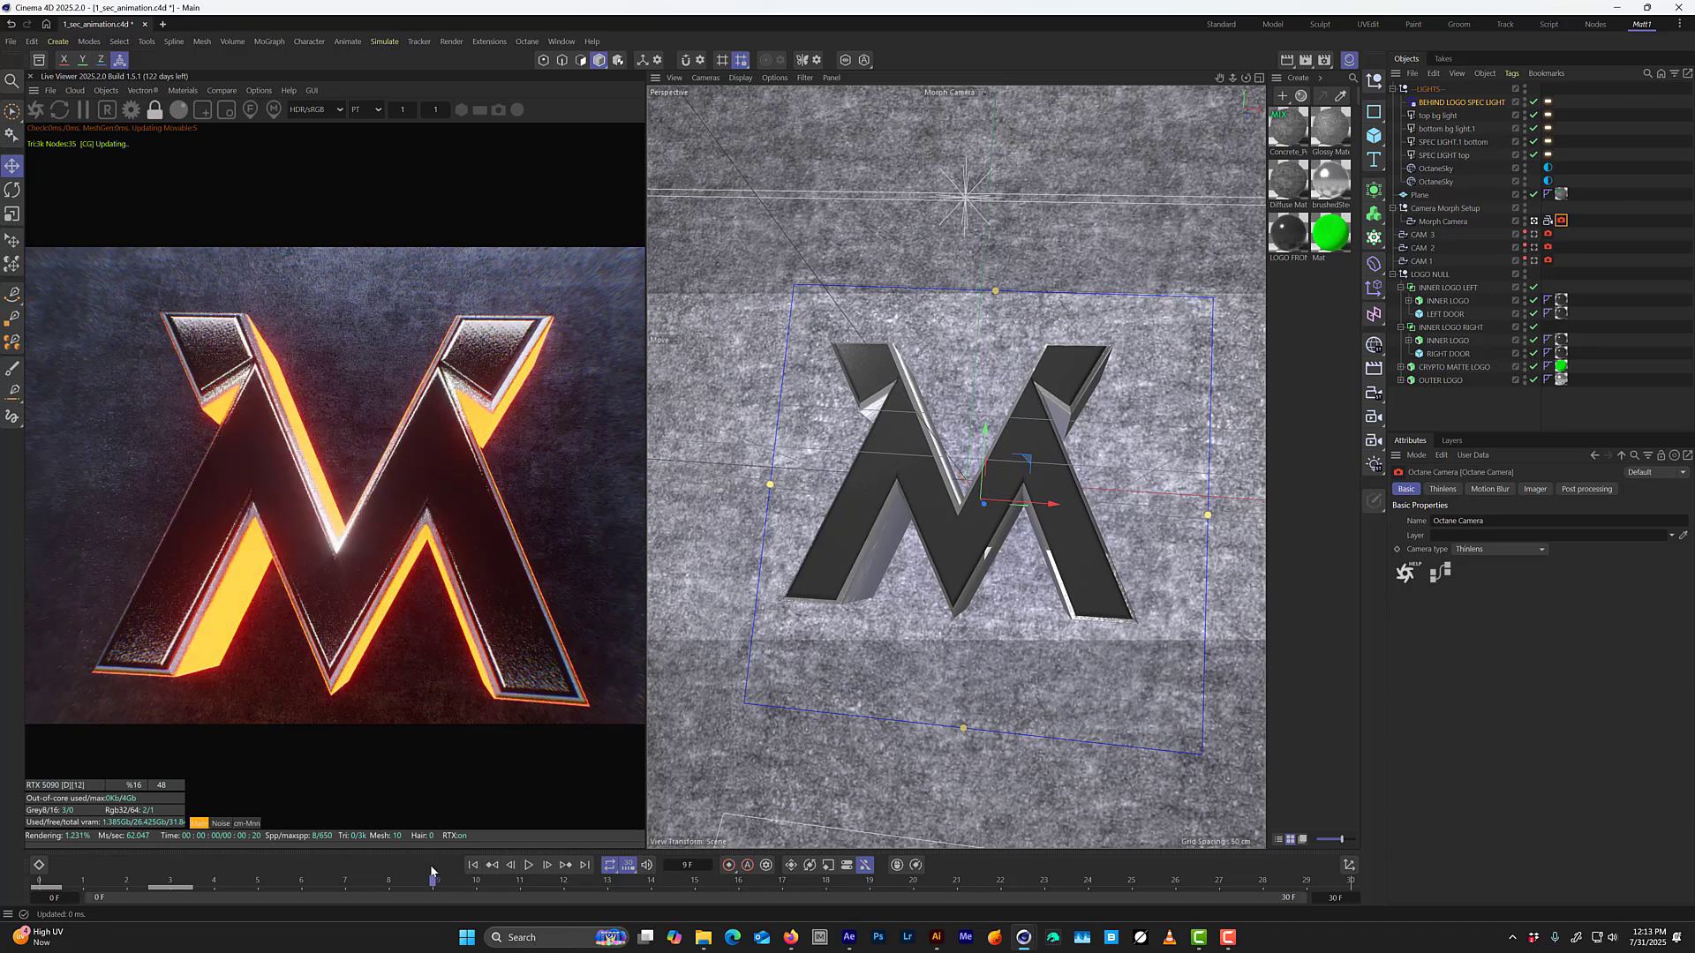
key(ctrl+s)
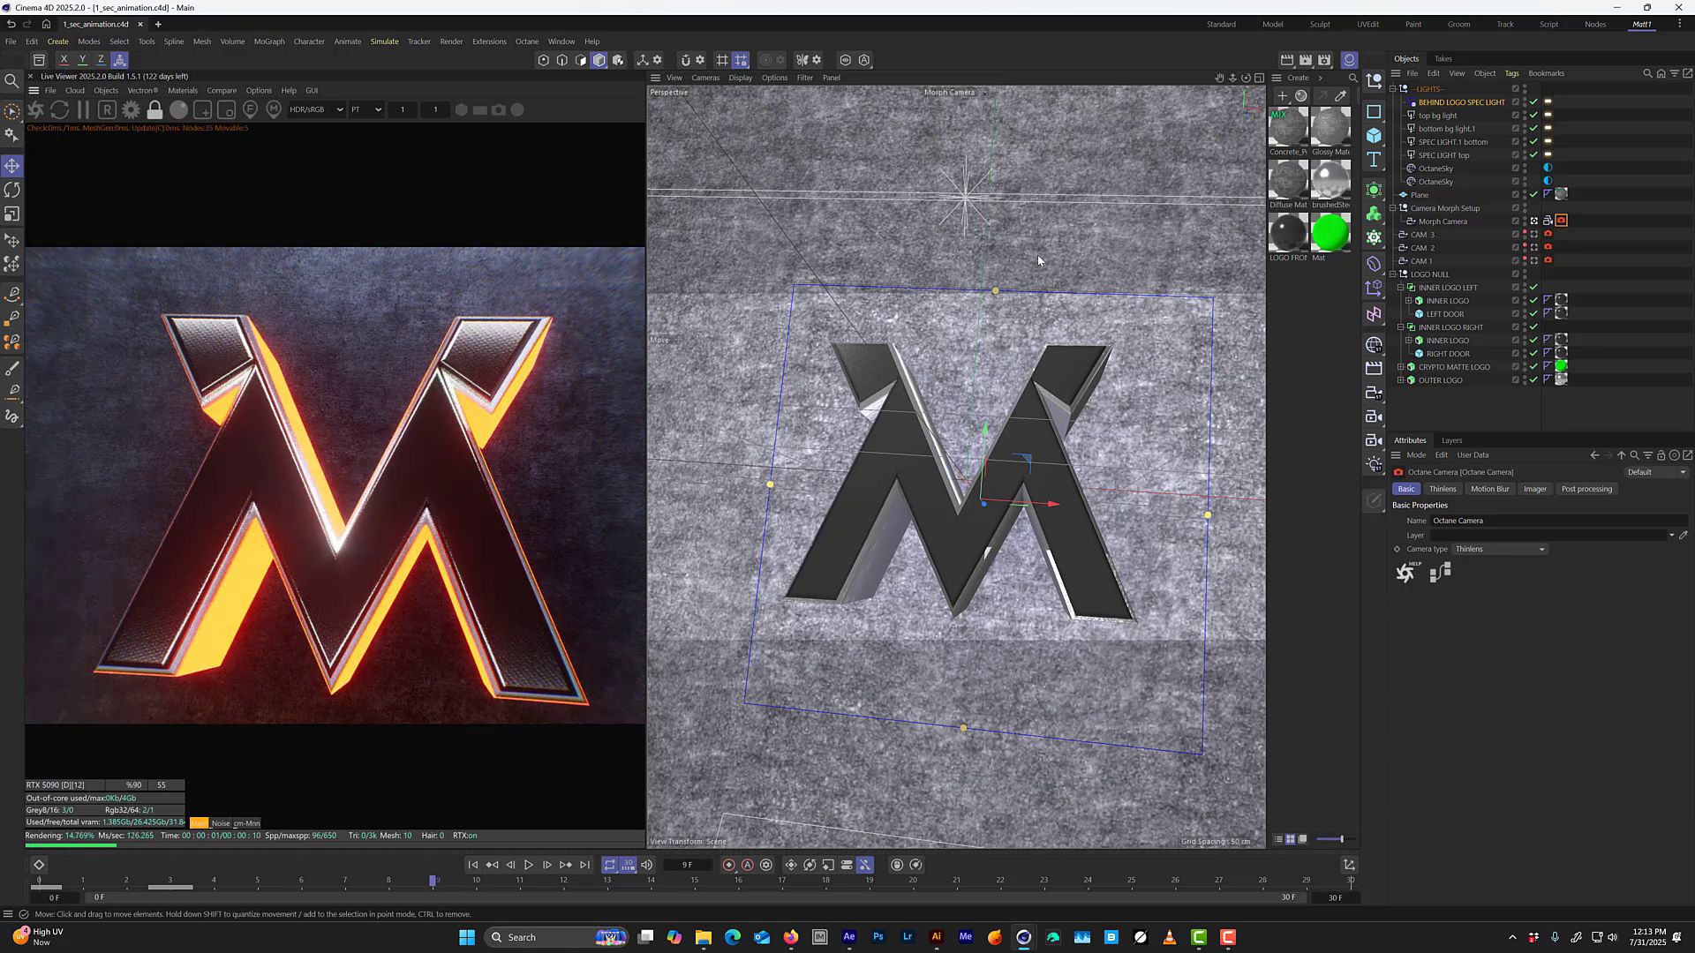
In the Morph Camera tag's depth of field settings, pick the focus on the logo and raise the aperture to about 0.96 cm.
click(1562, 224)
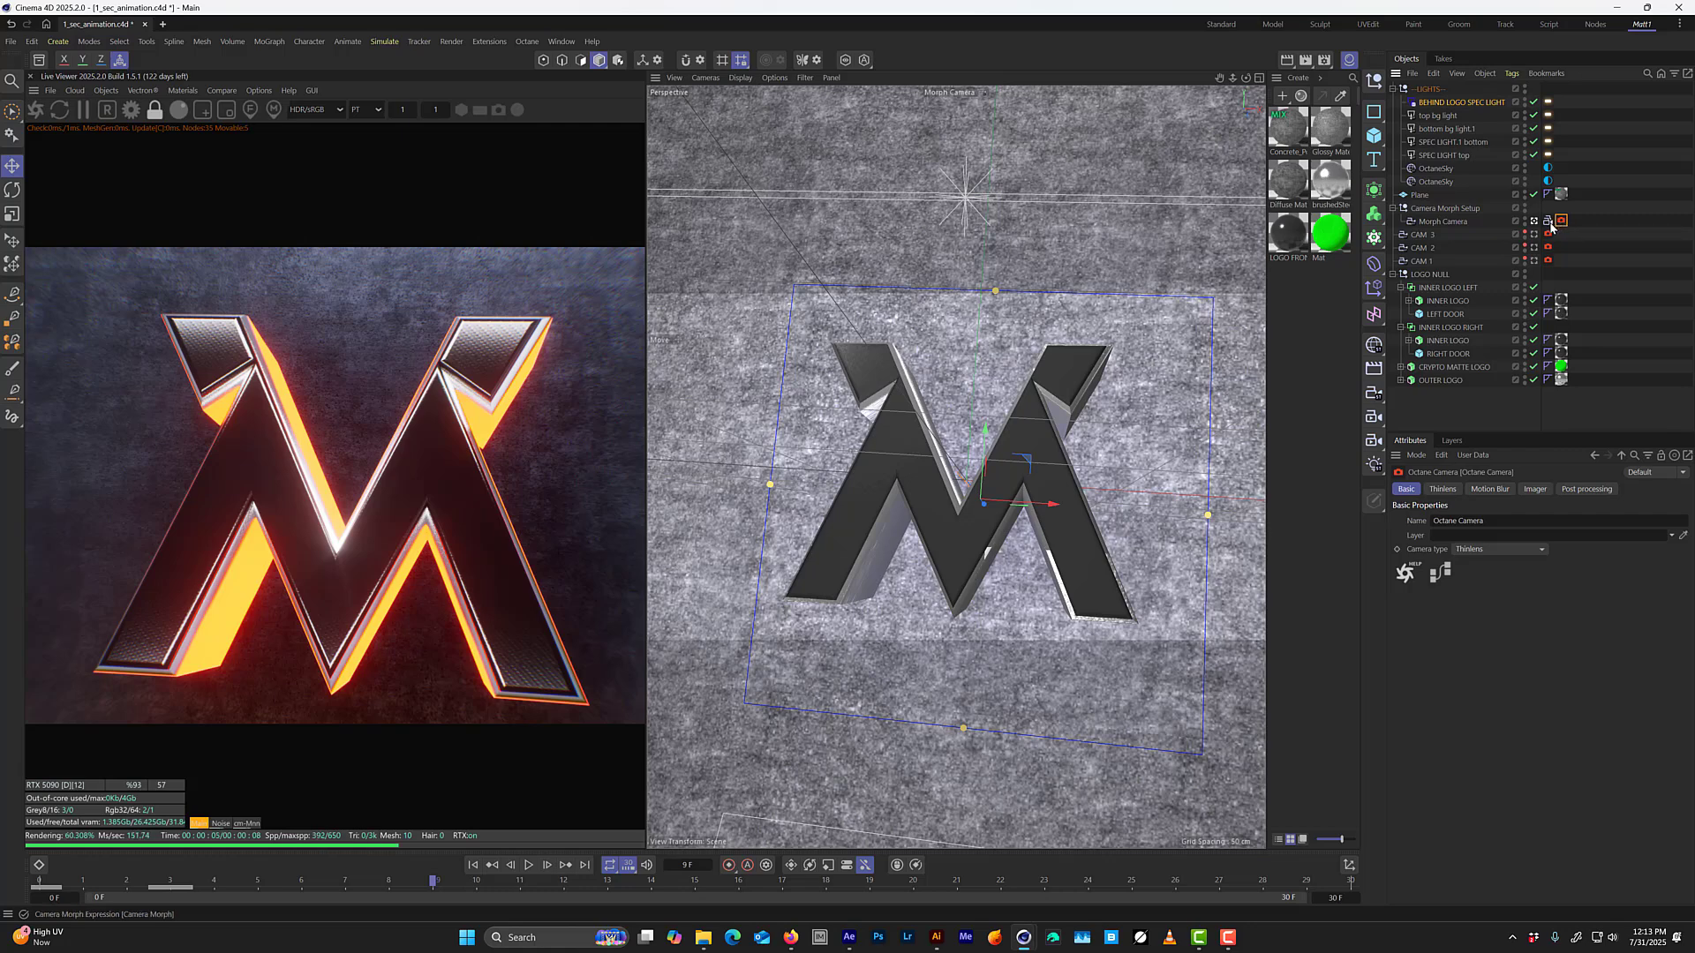
click(1446, 490)
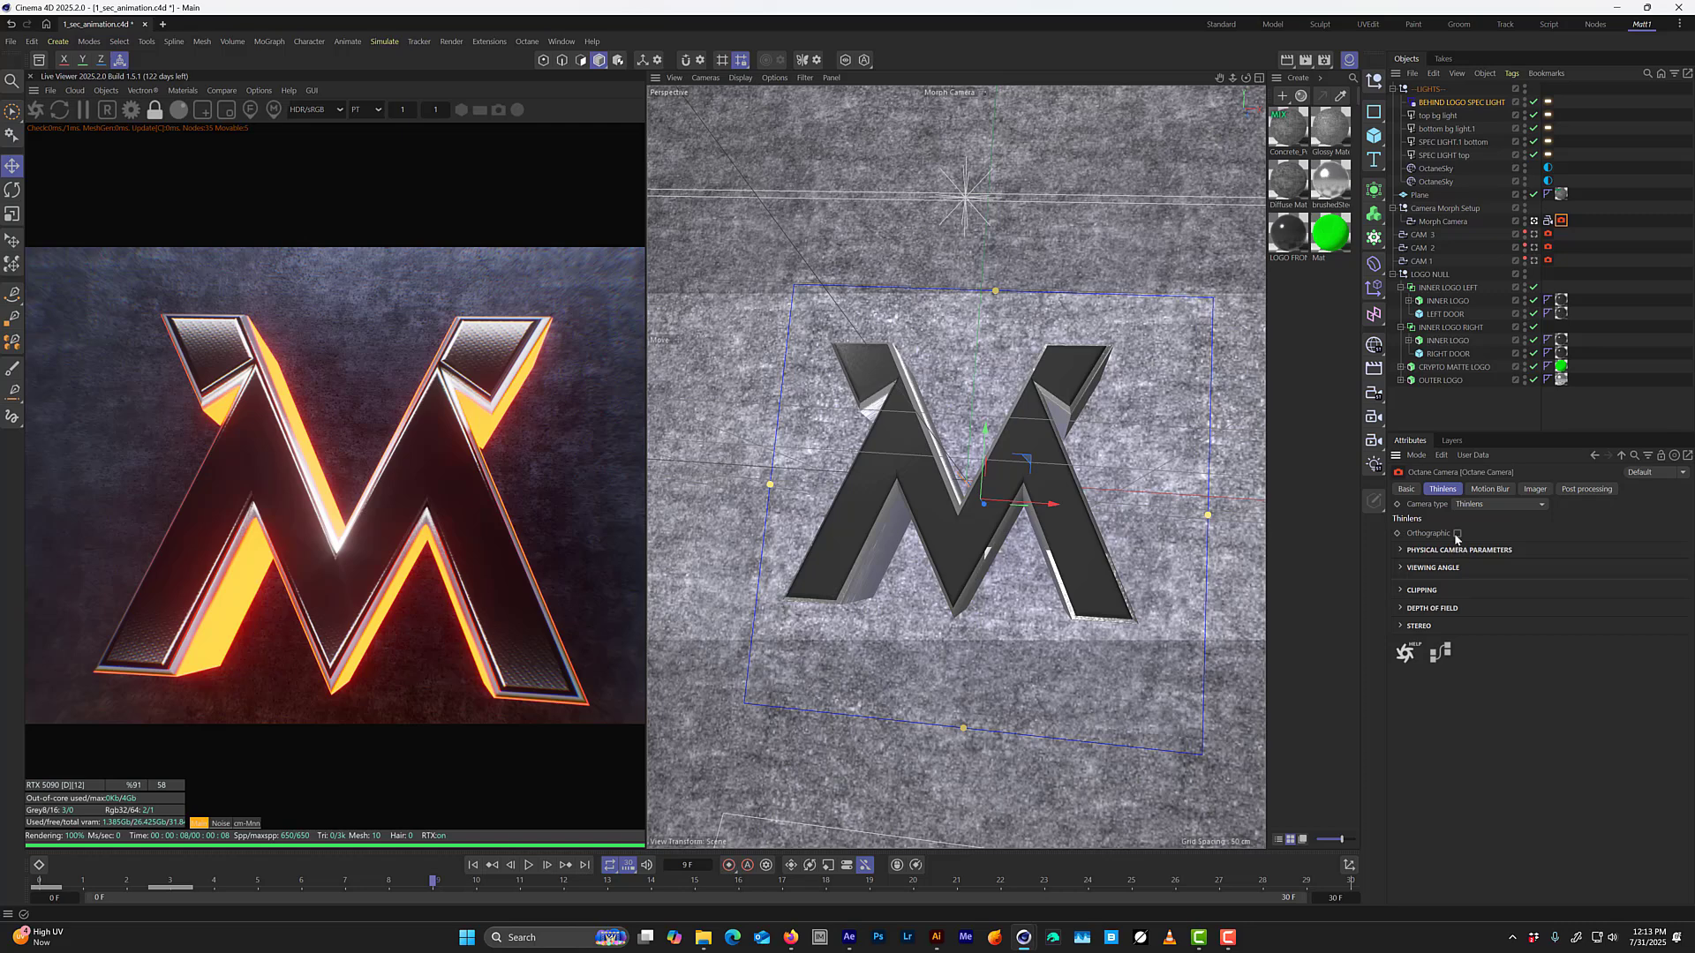
click(1404, 552)
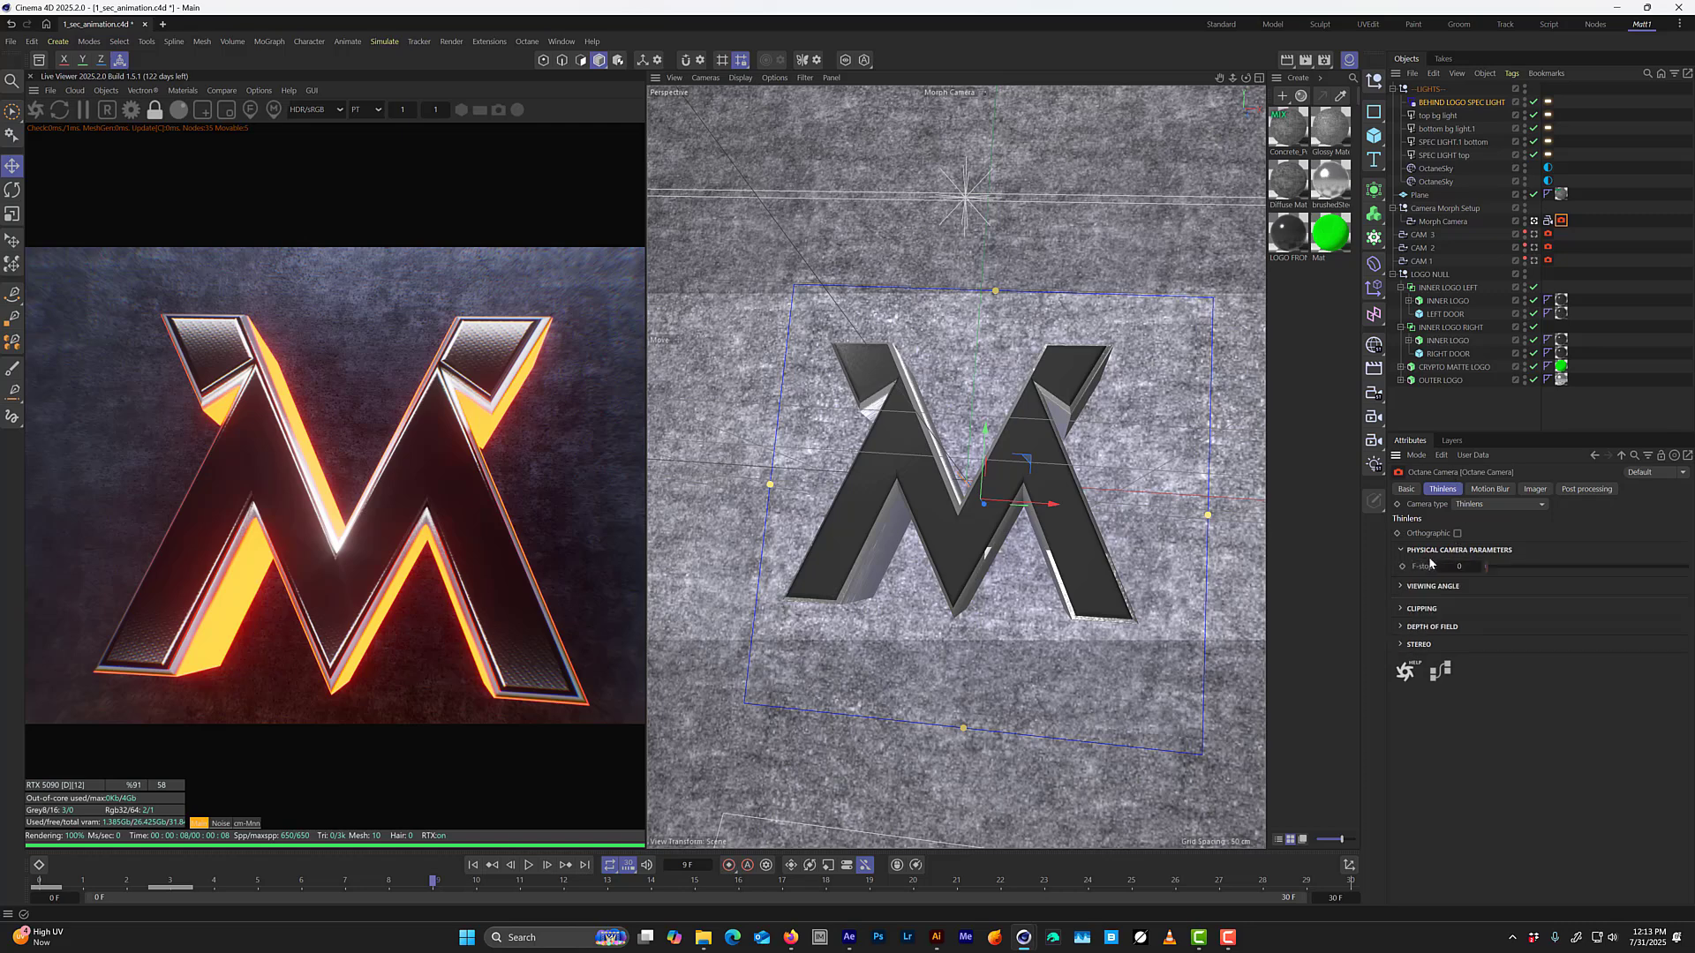
click(1432, 626)
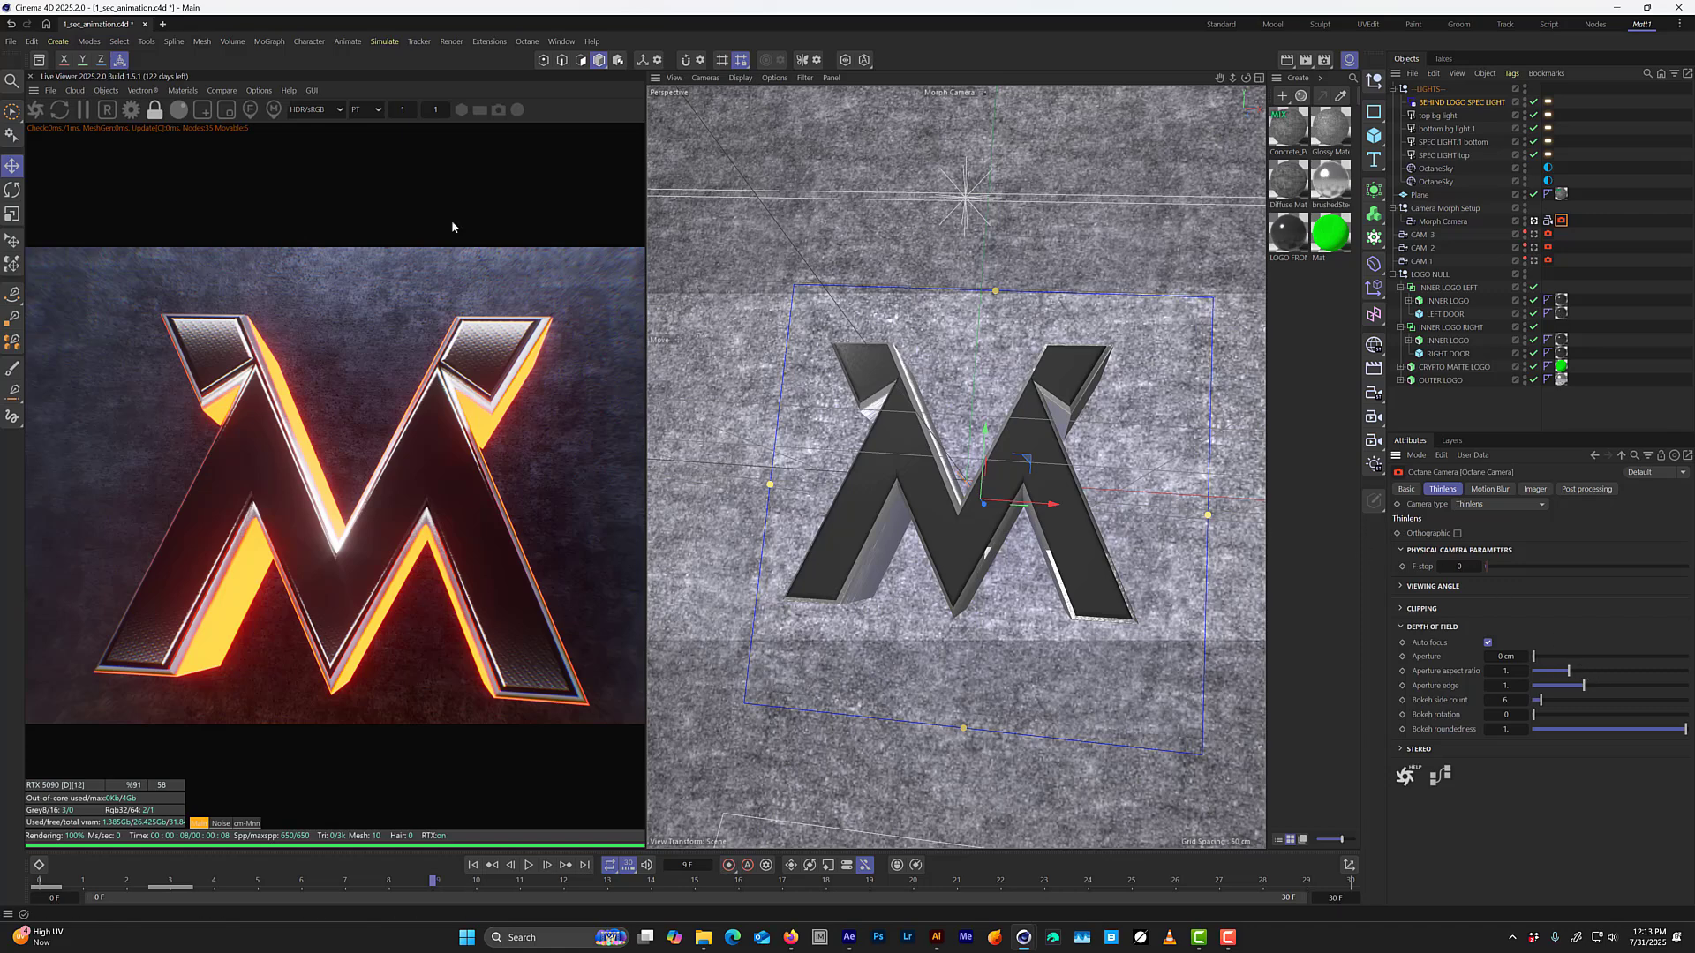
click(253, 111)
click(291, 447)
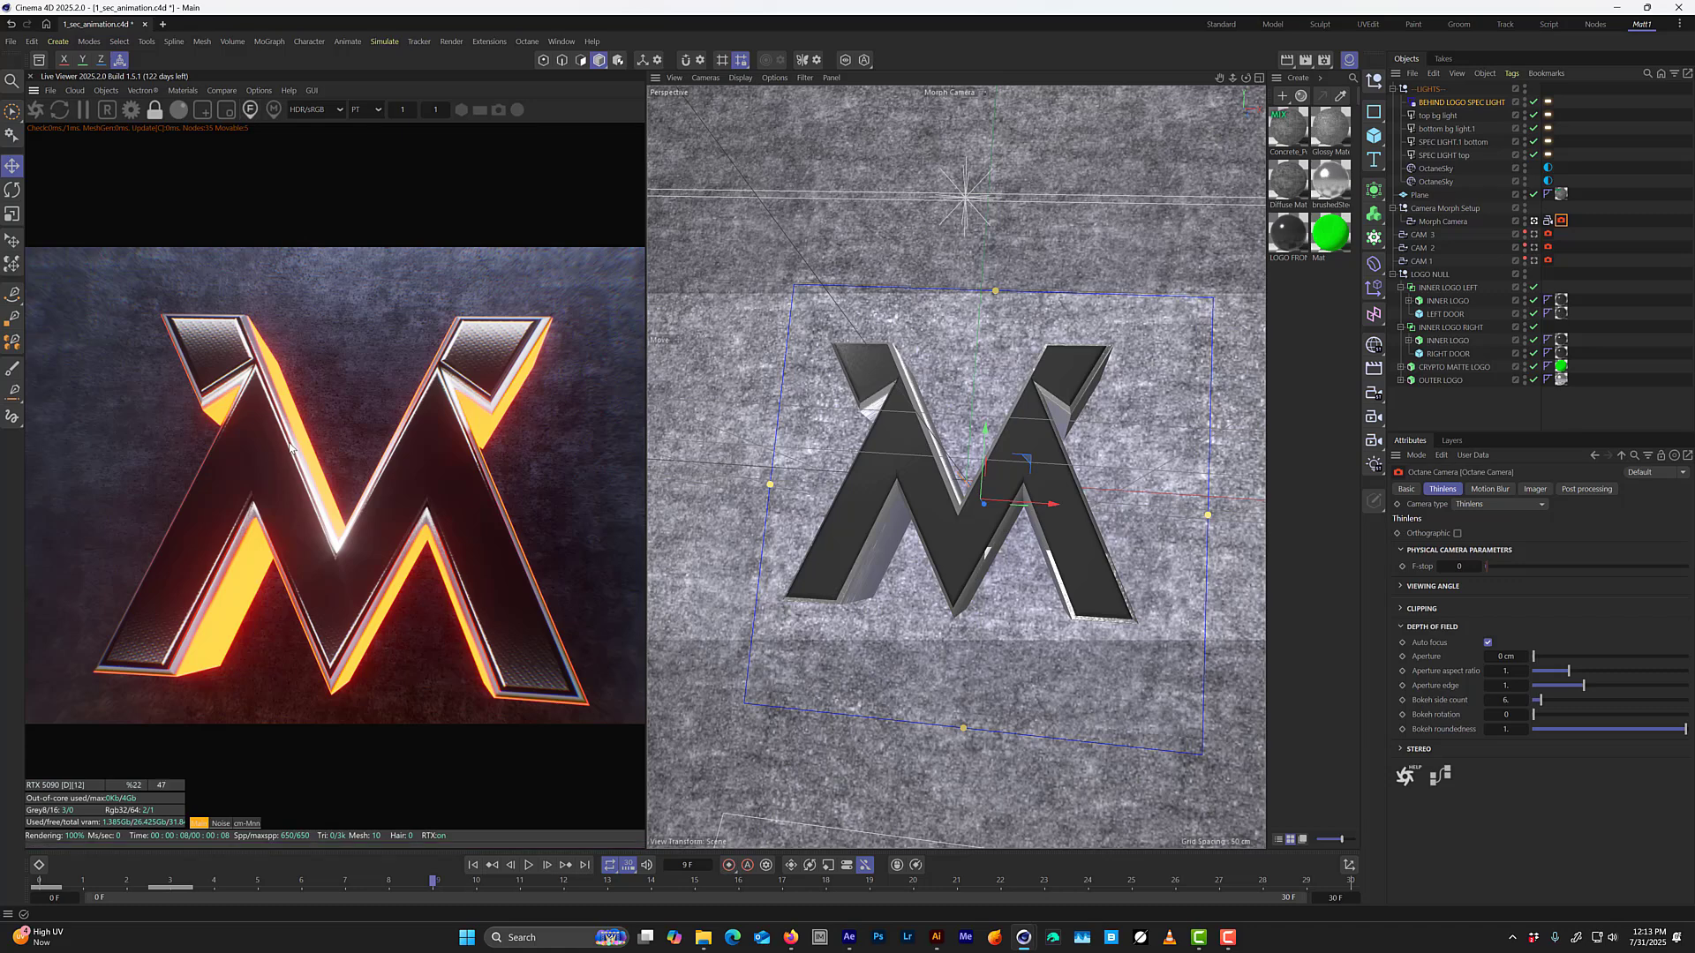
click(315, 468)
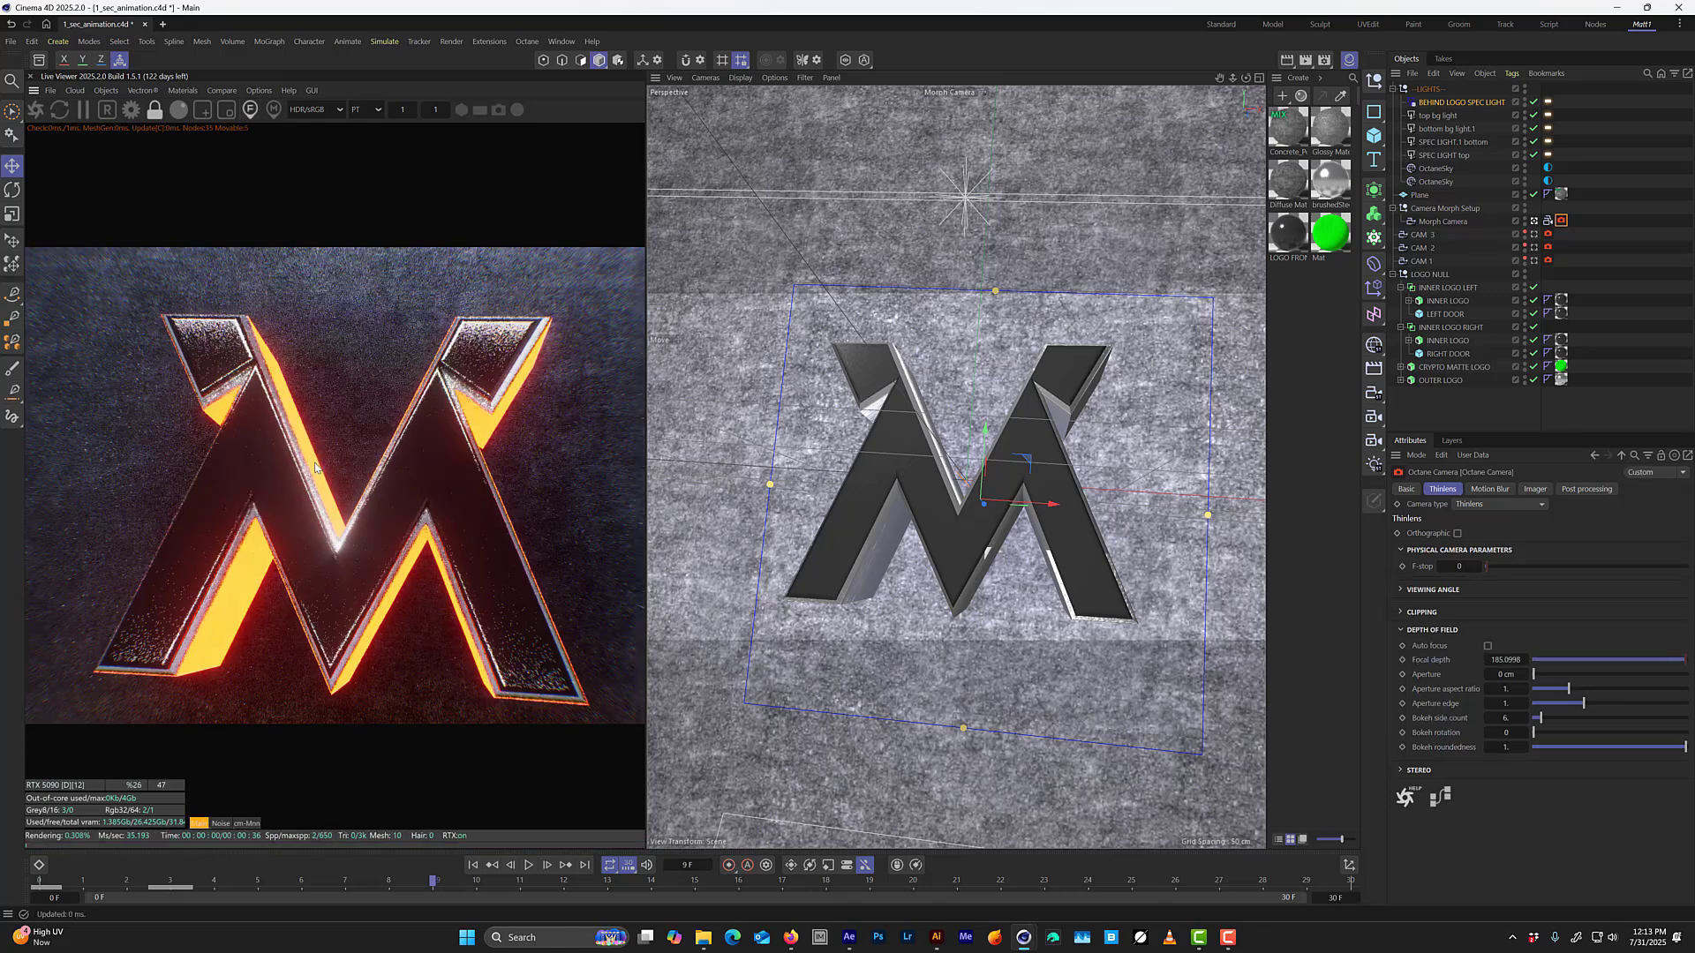
drag(1533, 675, 1571, 675)
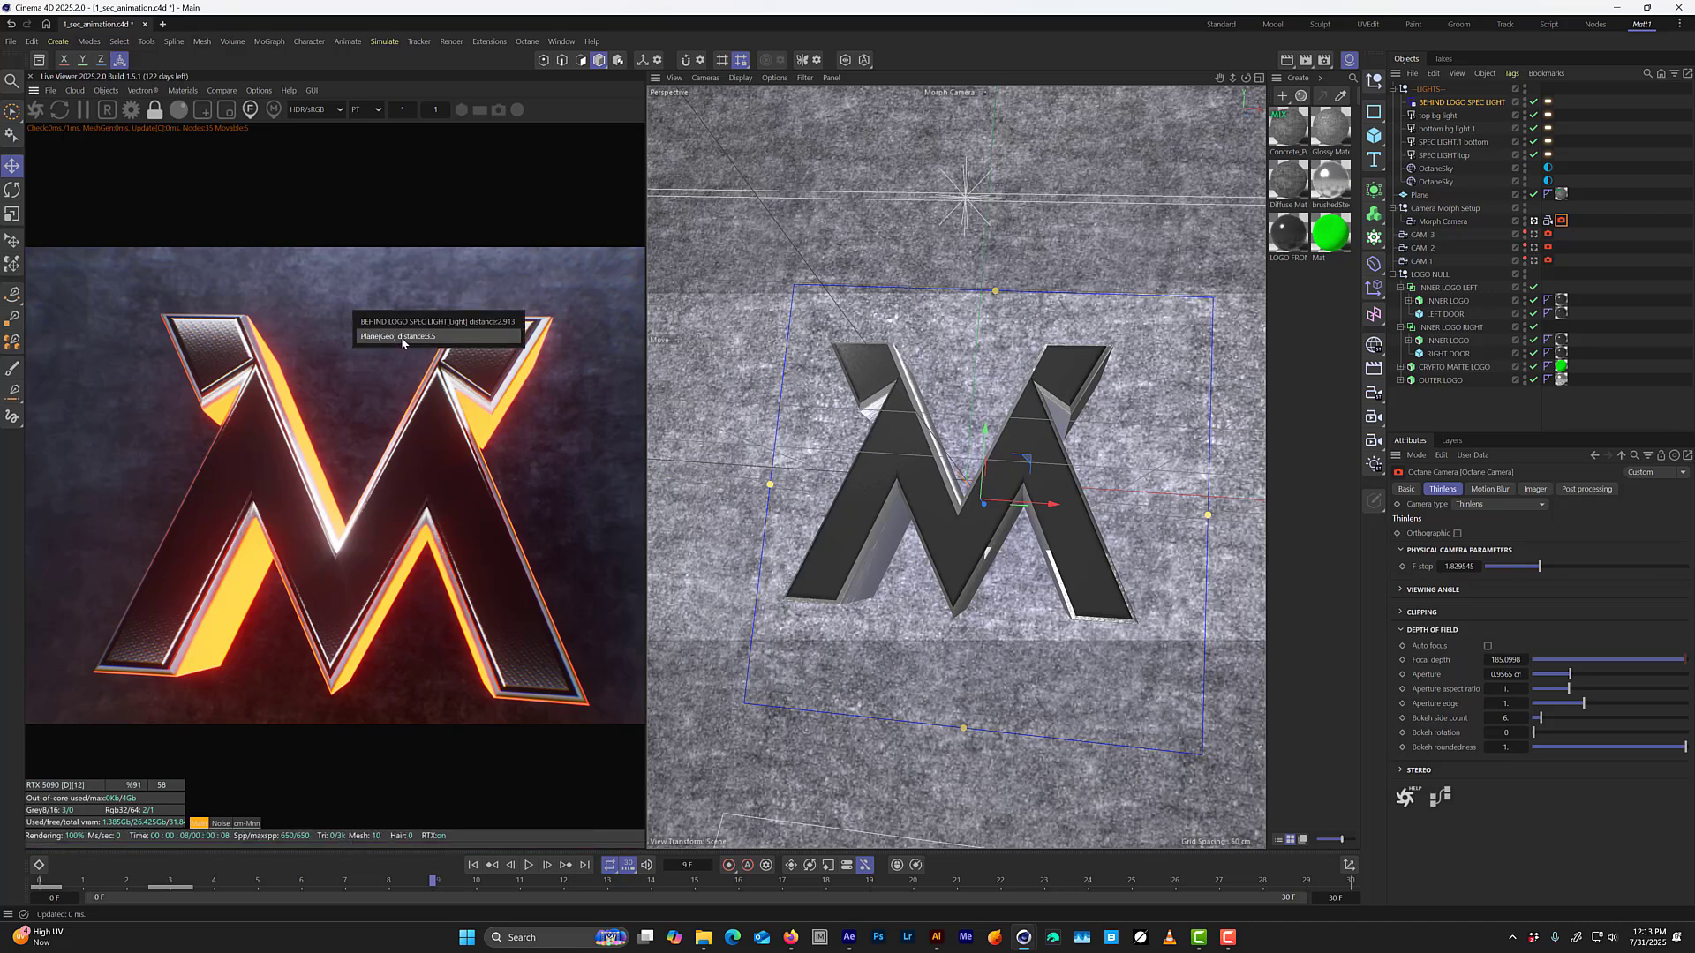
Test the focus on the background plane, refocus on the logo, and keyframe the focal depth at frame 9.
click(401, 354)
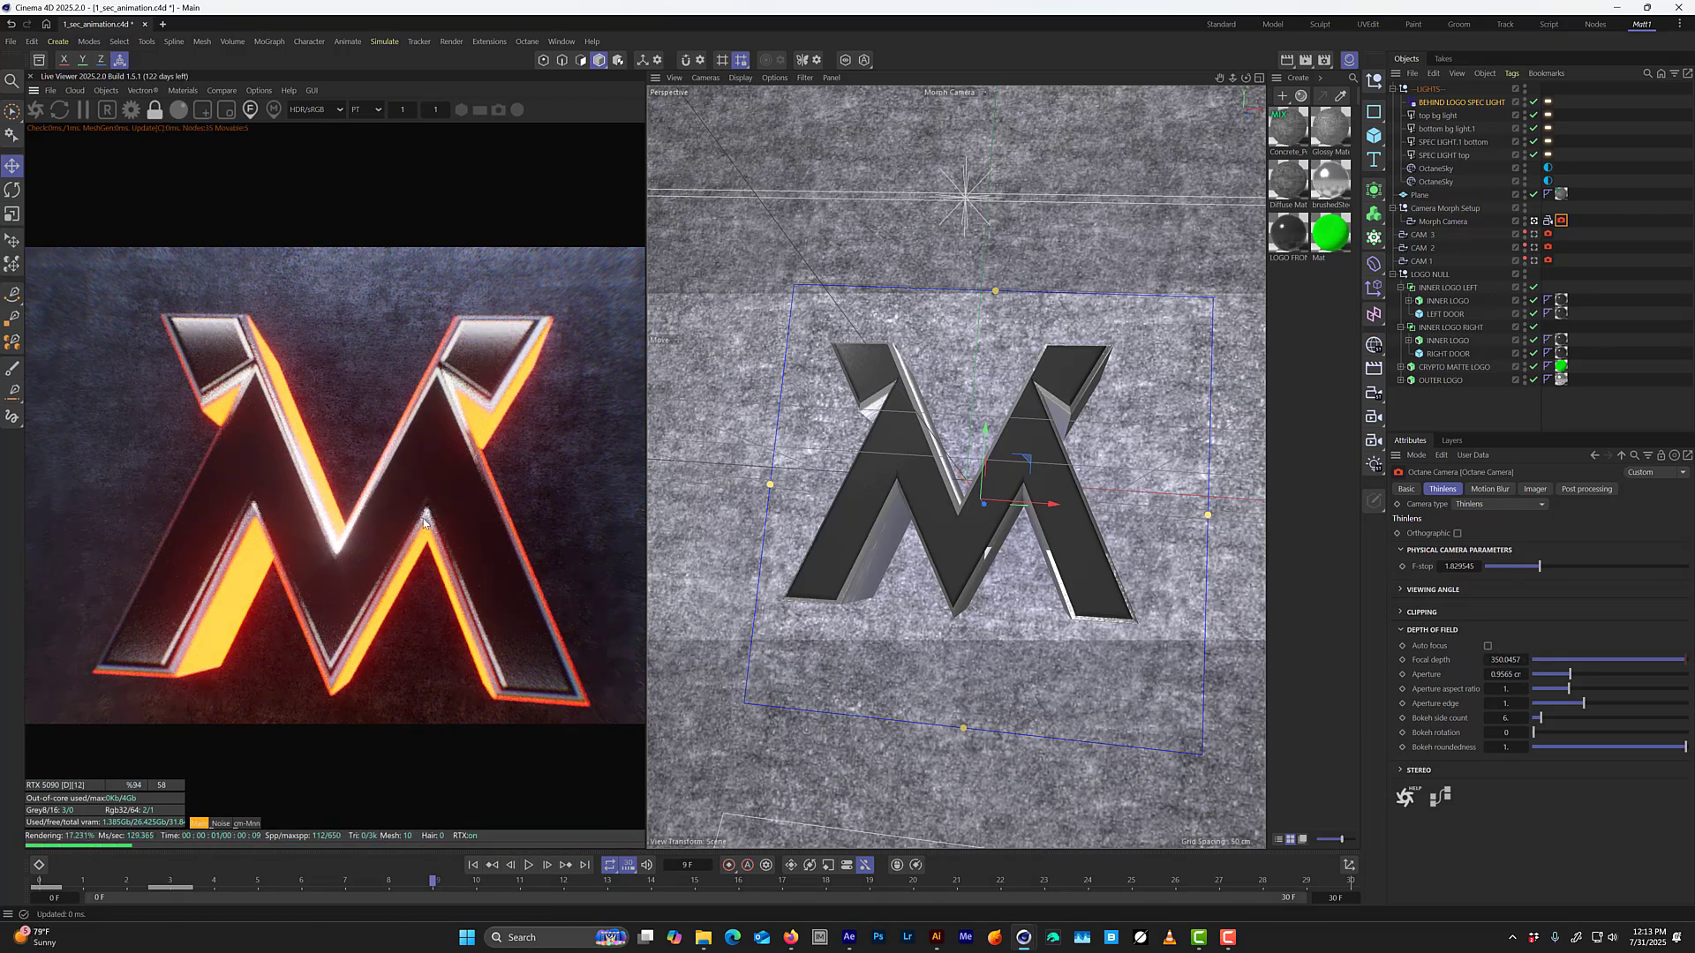
click(322, 490)
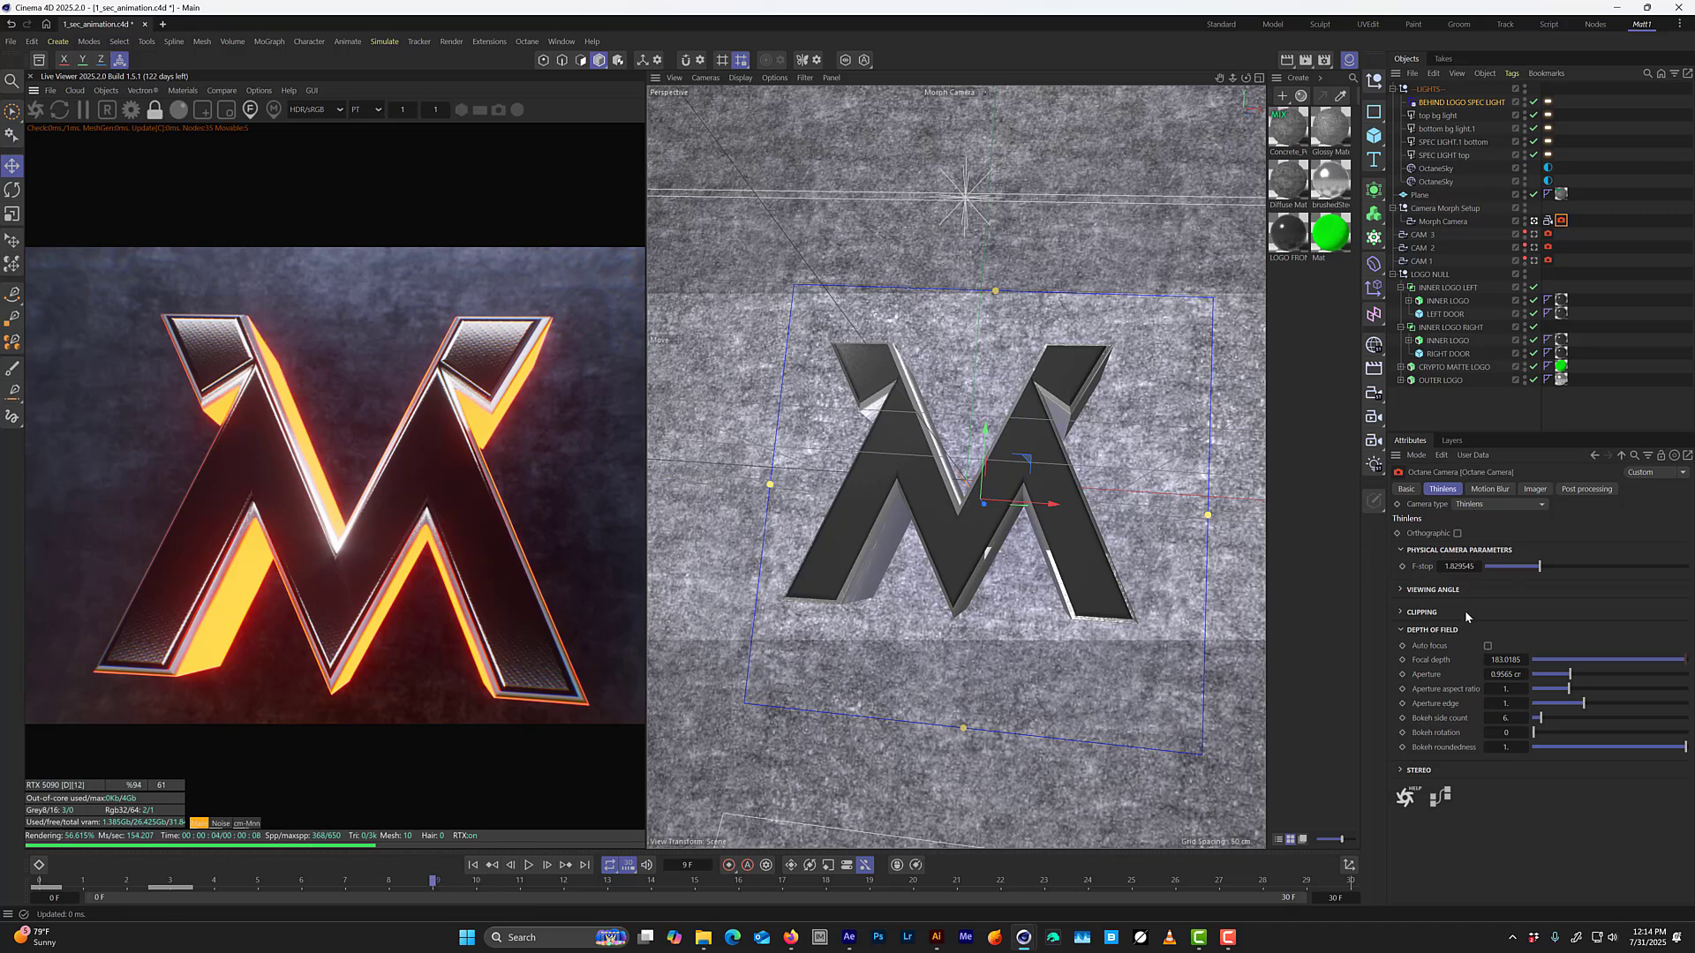
click(1402, 660)
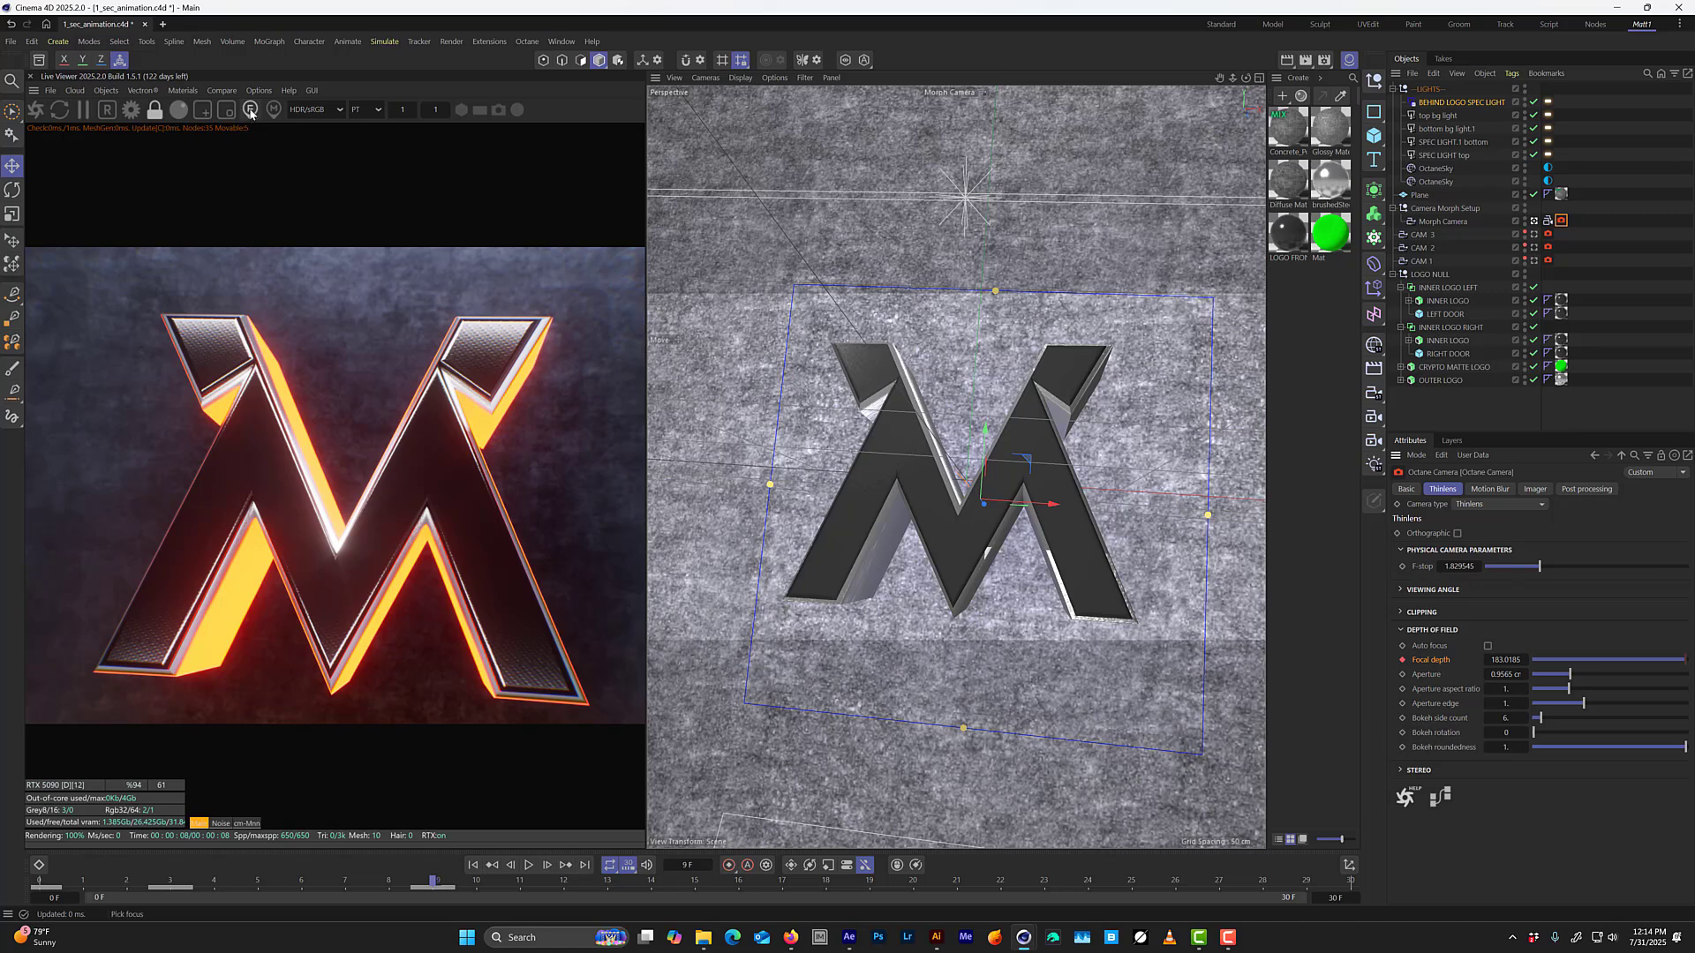
Pick the focus on the logo at frame 3 and keyframe the resulting focal depth of about 282.
drag(439, 890, 188, 885)
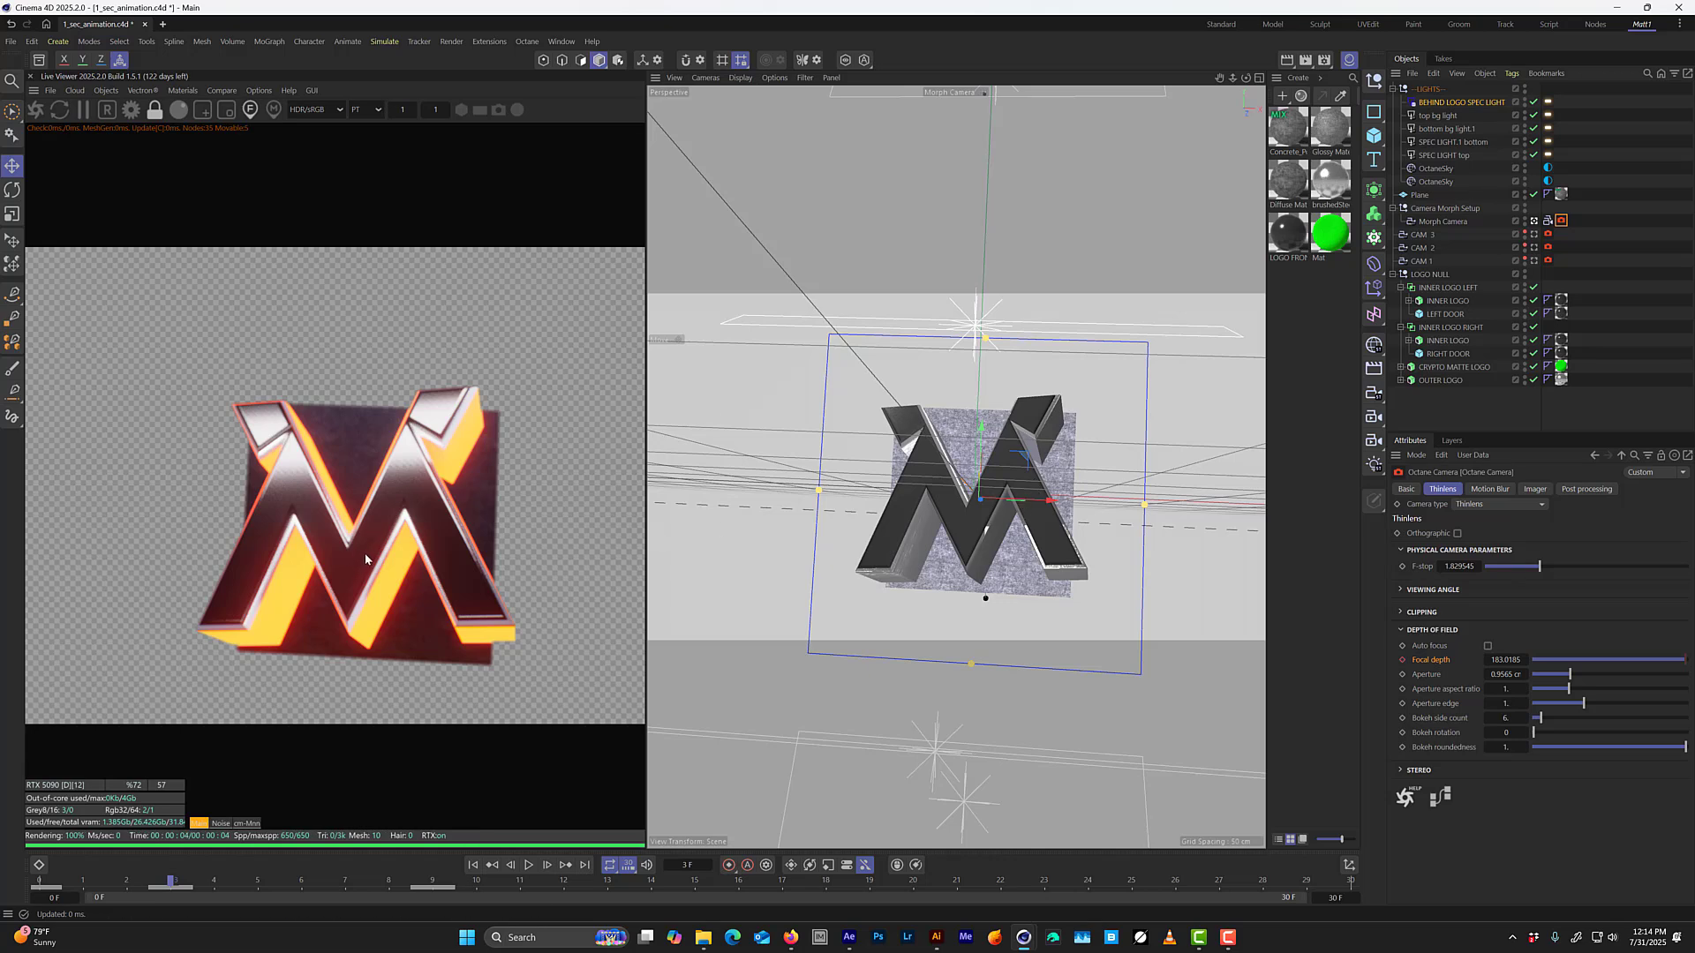
click(322, 519)
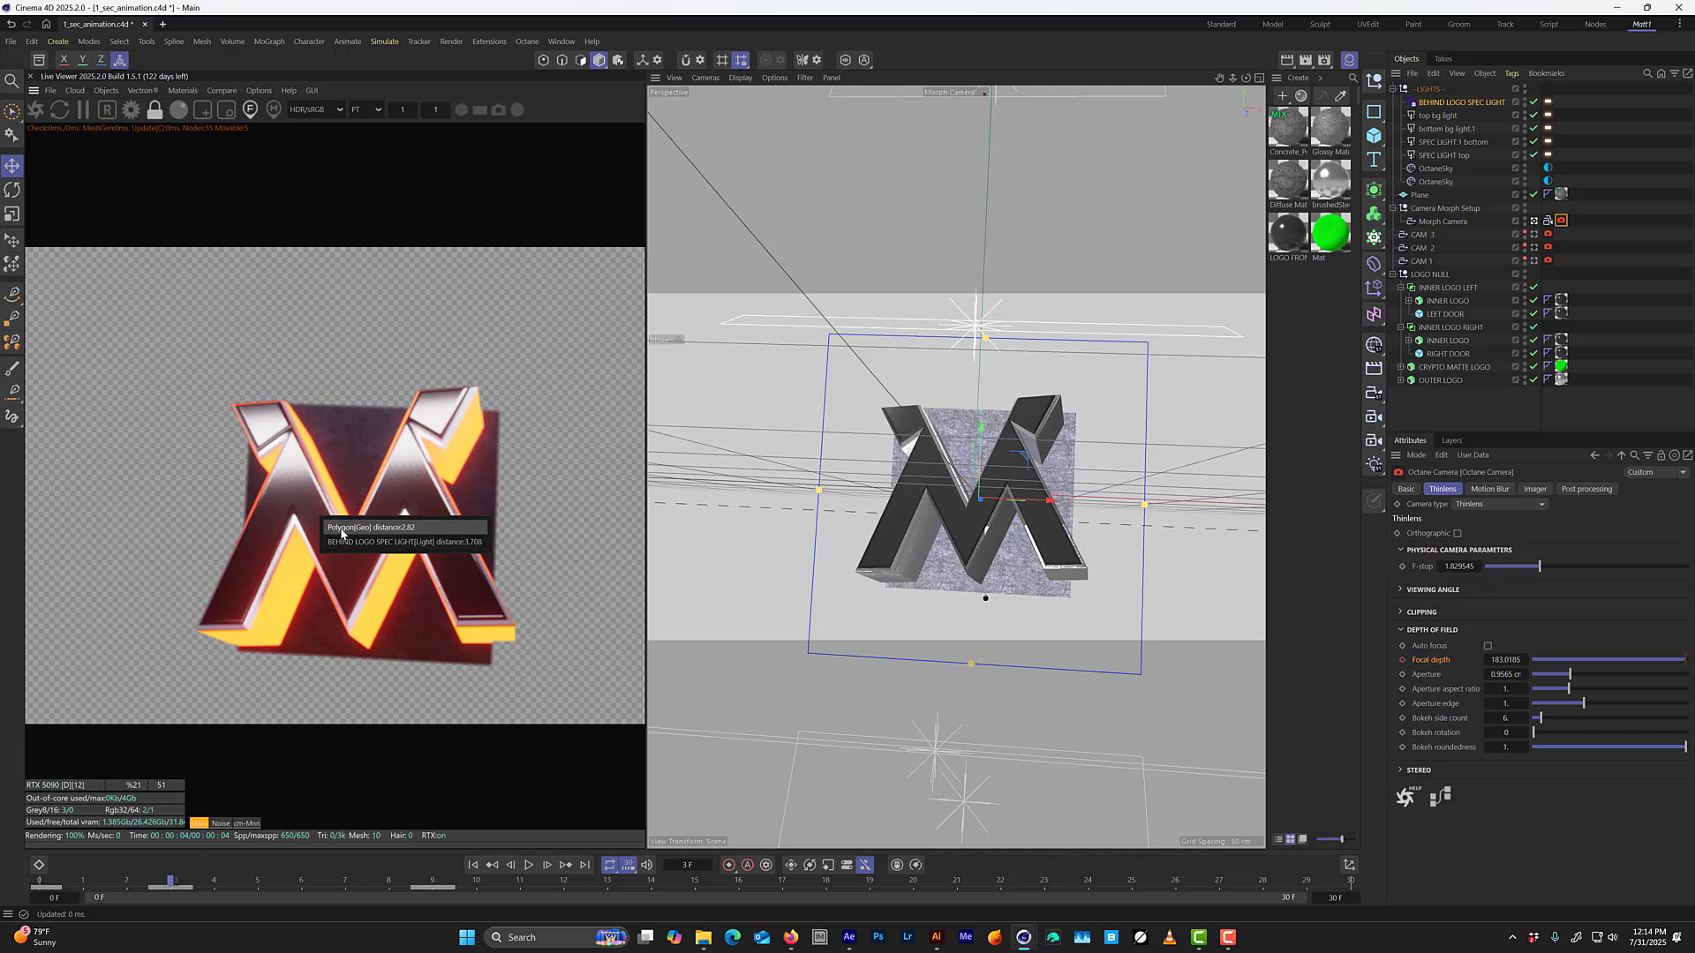
click(342, 528)
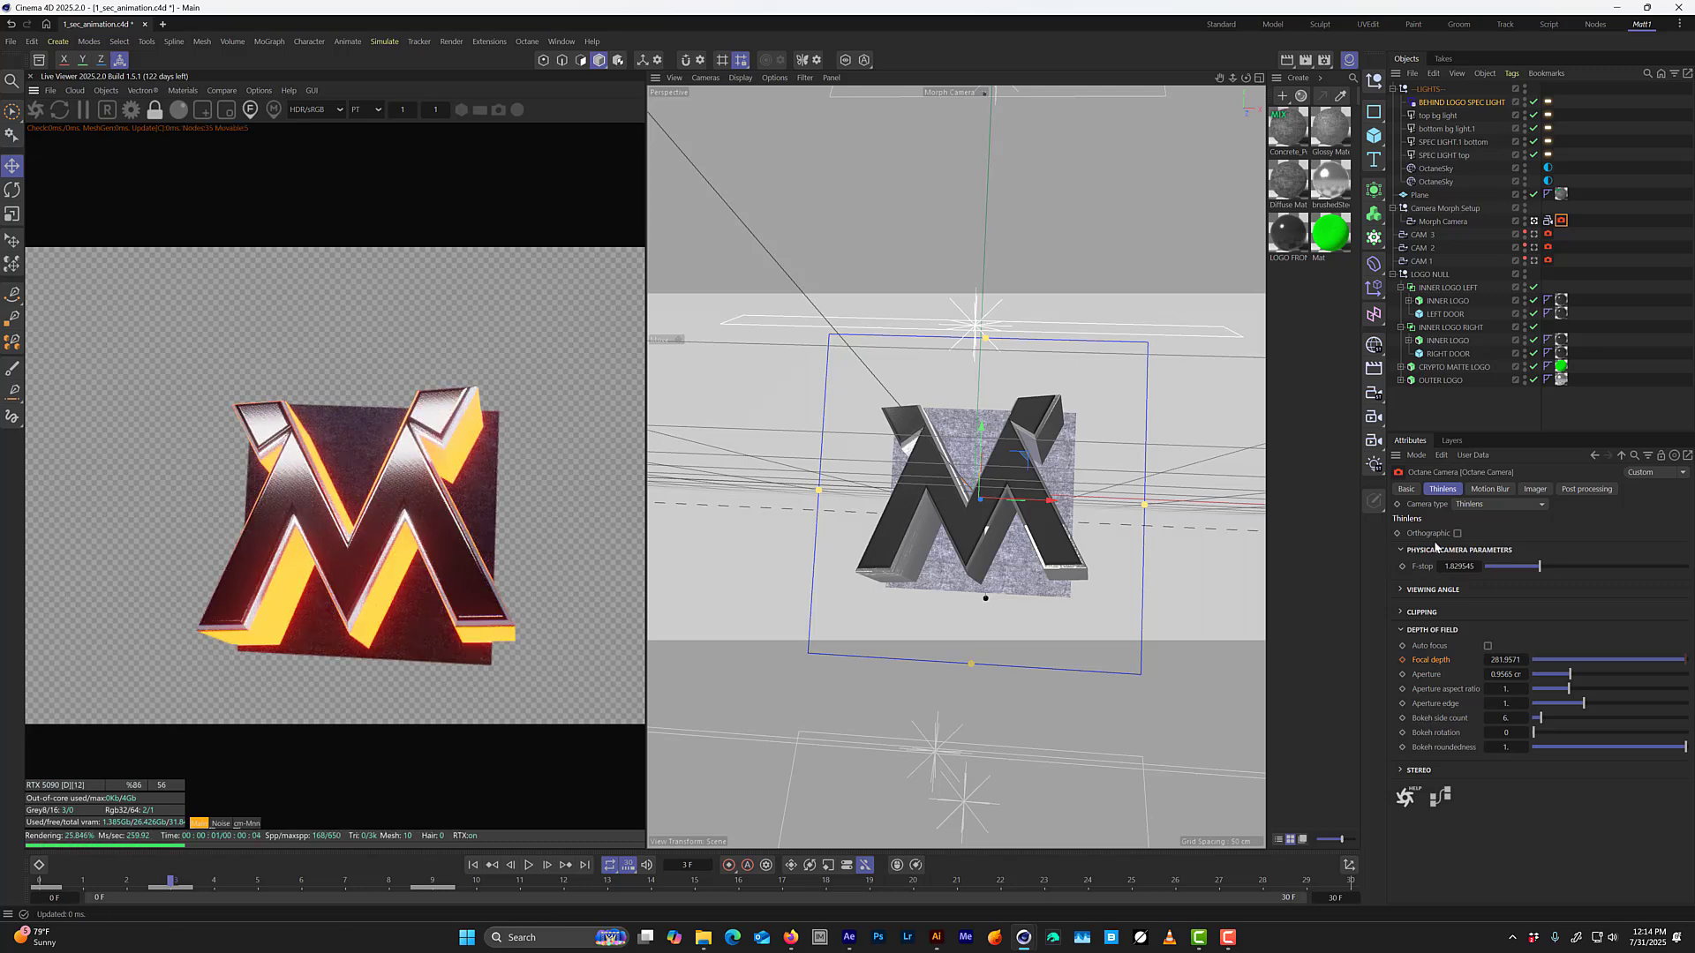
click(1401, 659)
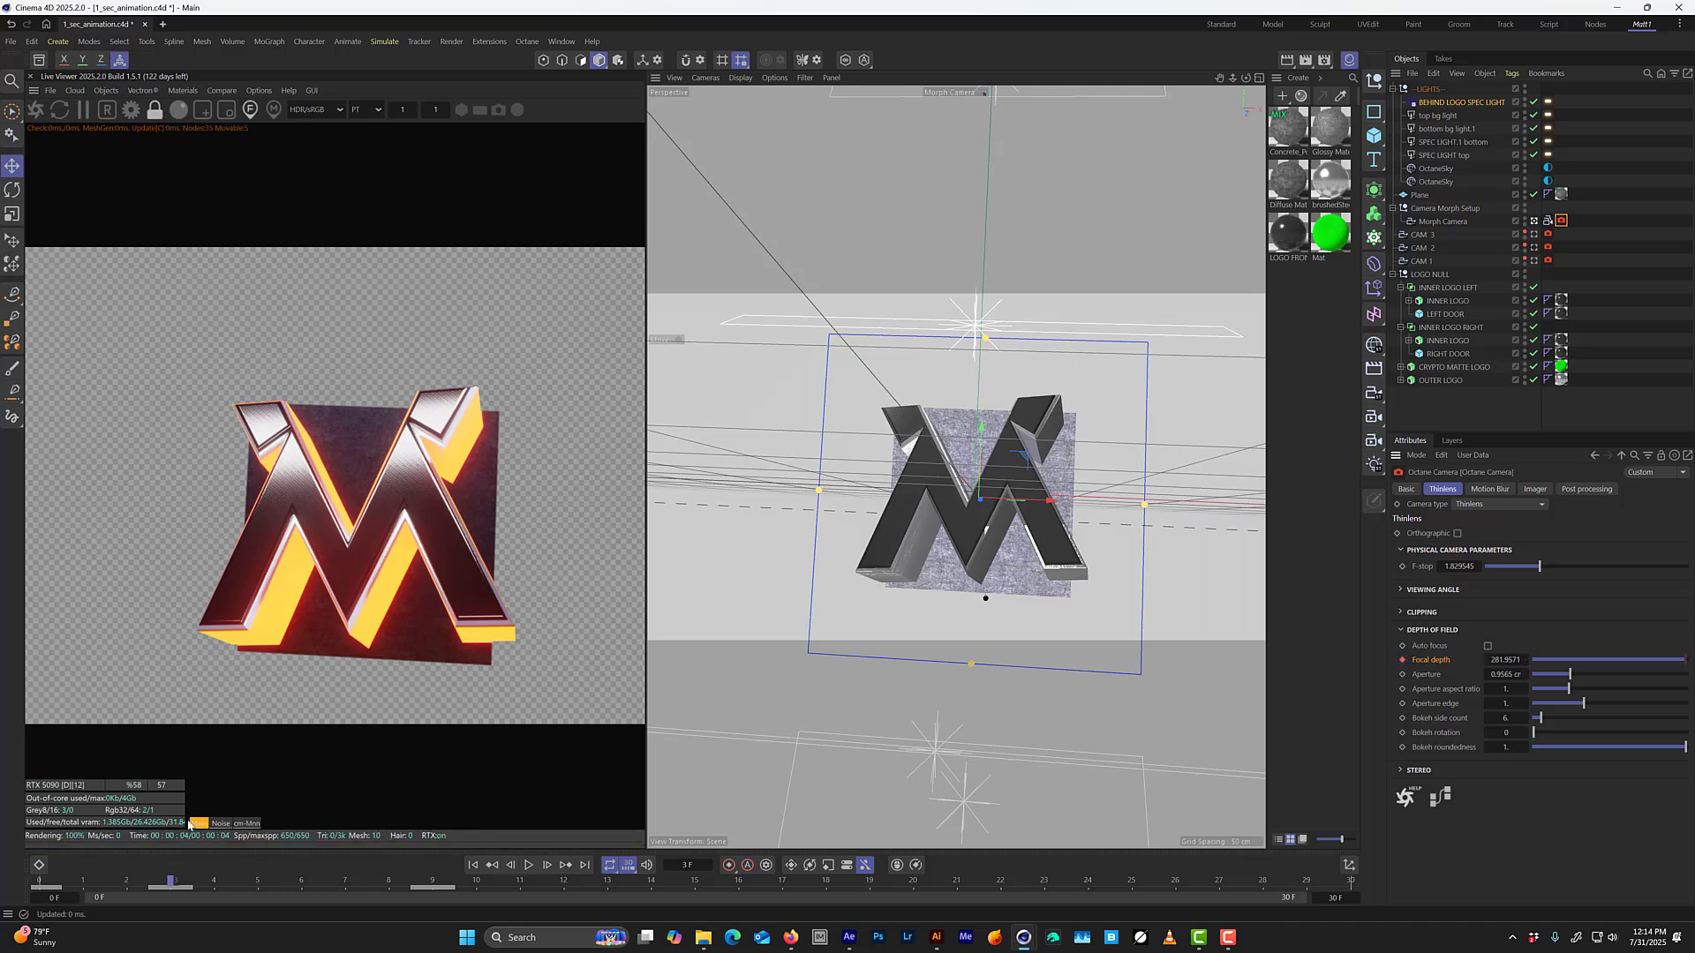
Pick the focus on the distant logo at frame 0 and keyframe the resulting focal depth of about 872.
click(53, 882)
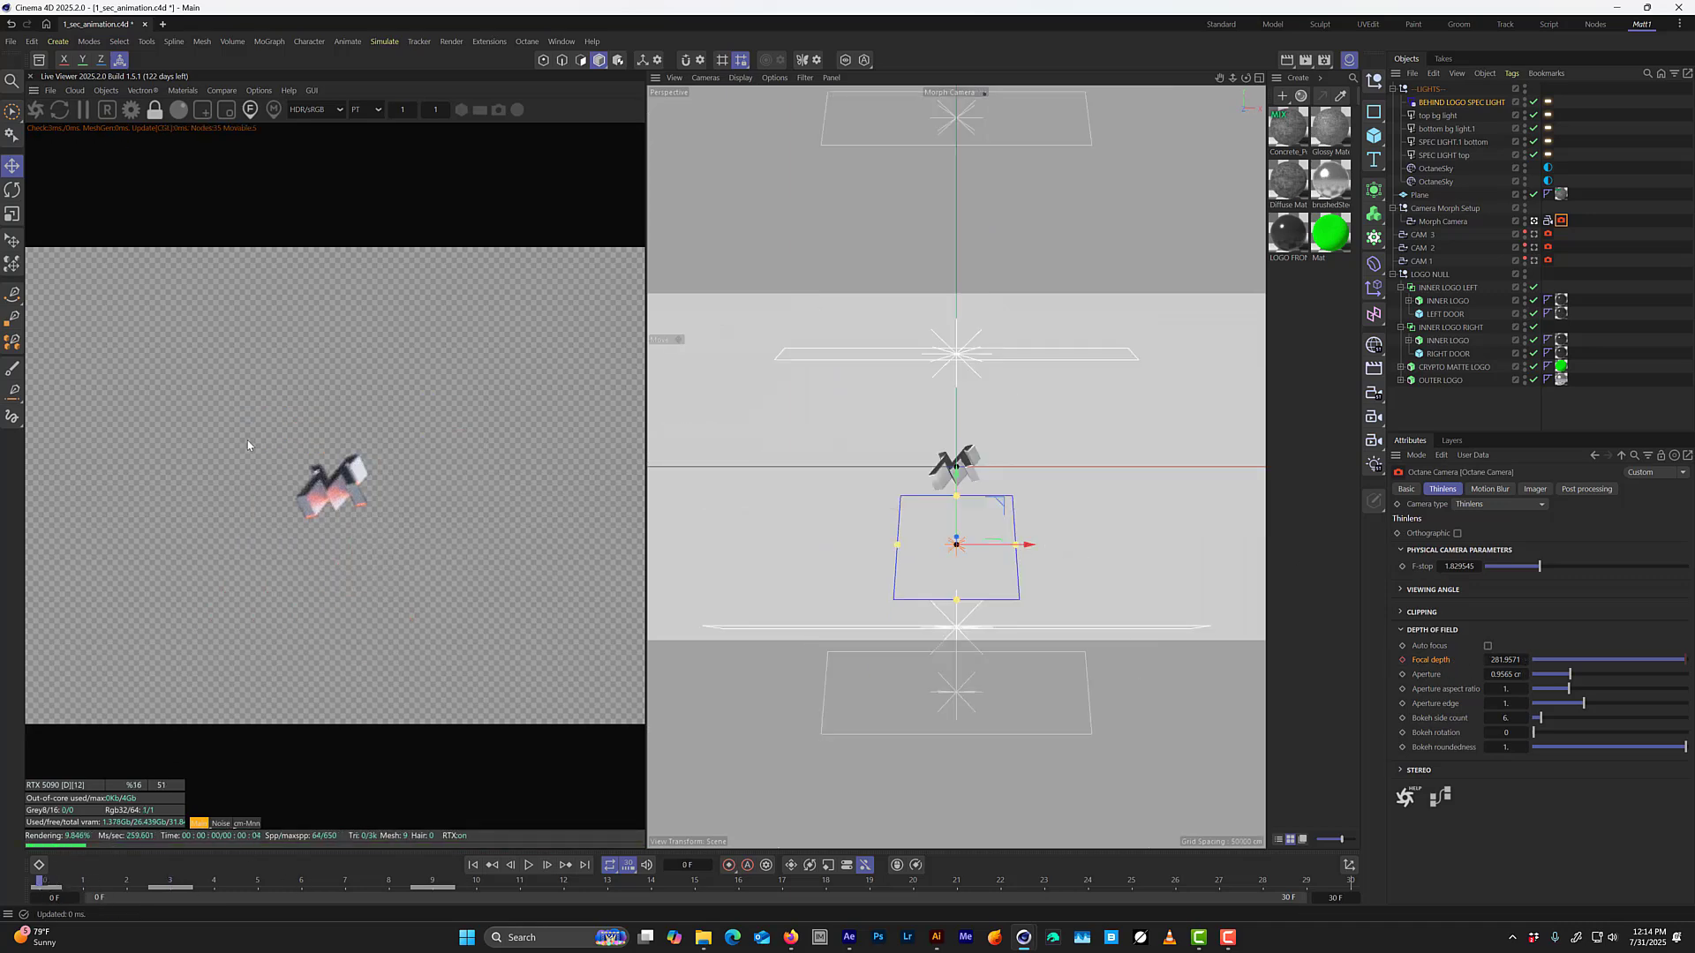
click(330, 501)
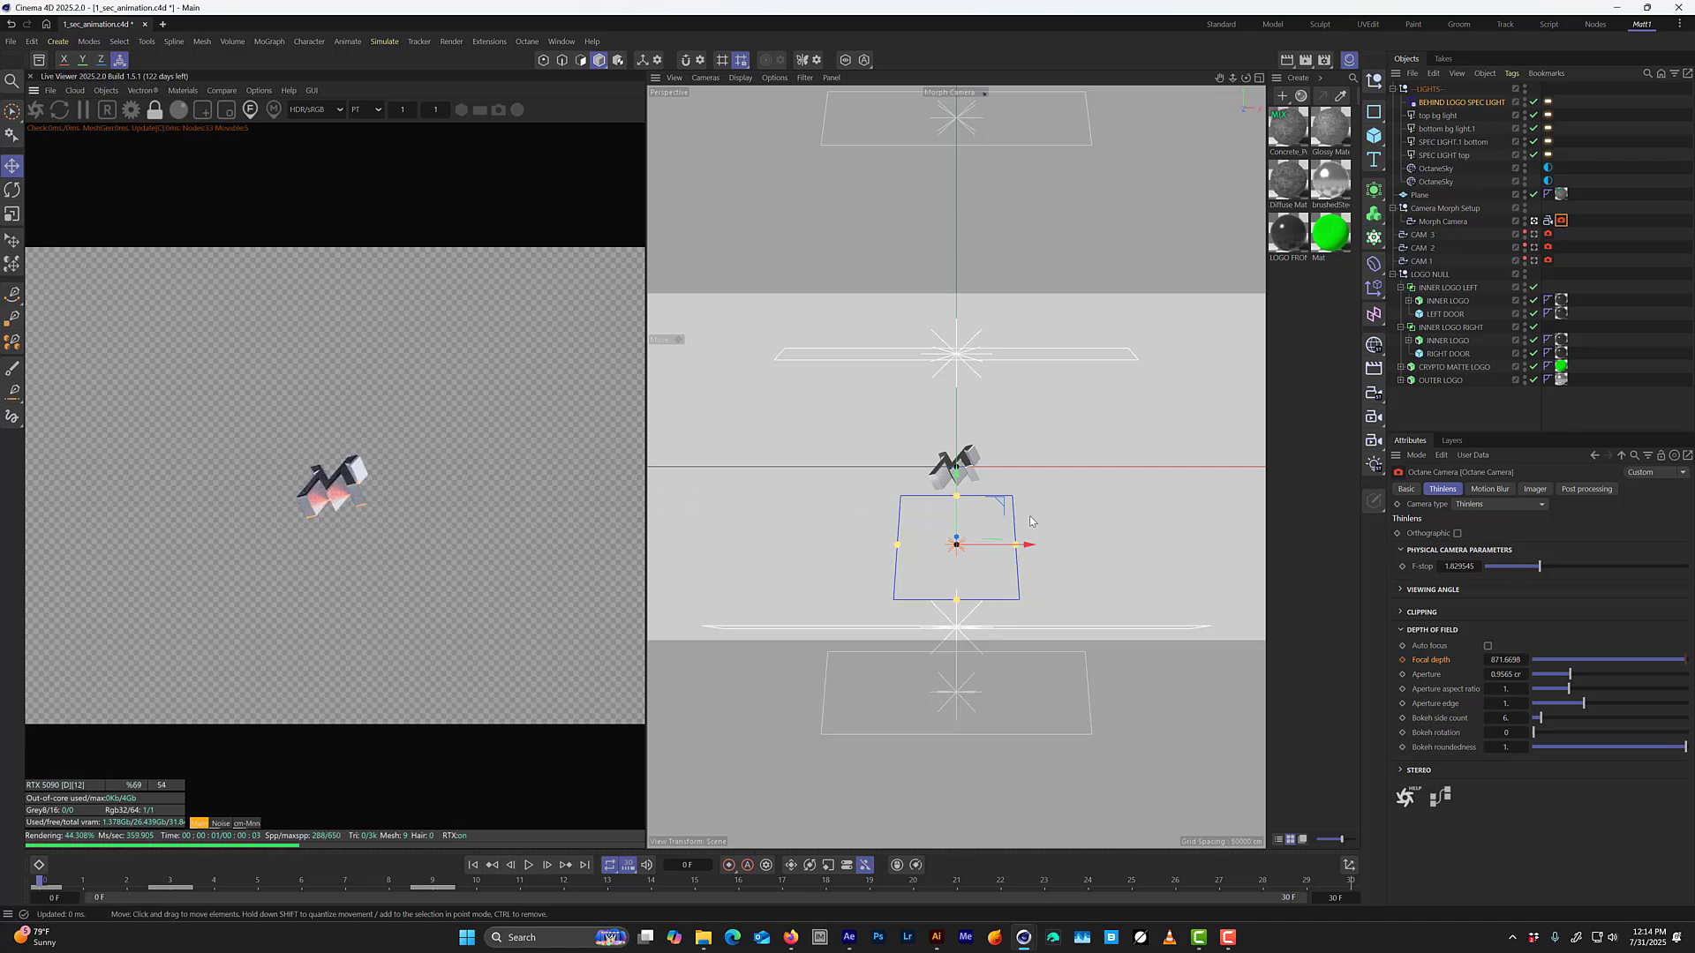
click(1402, 659)
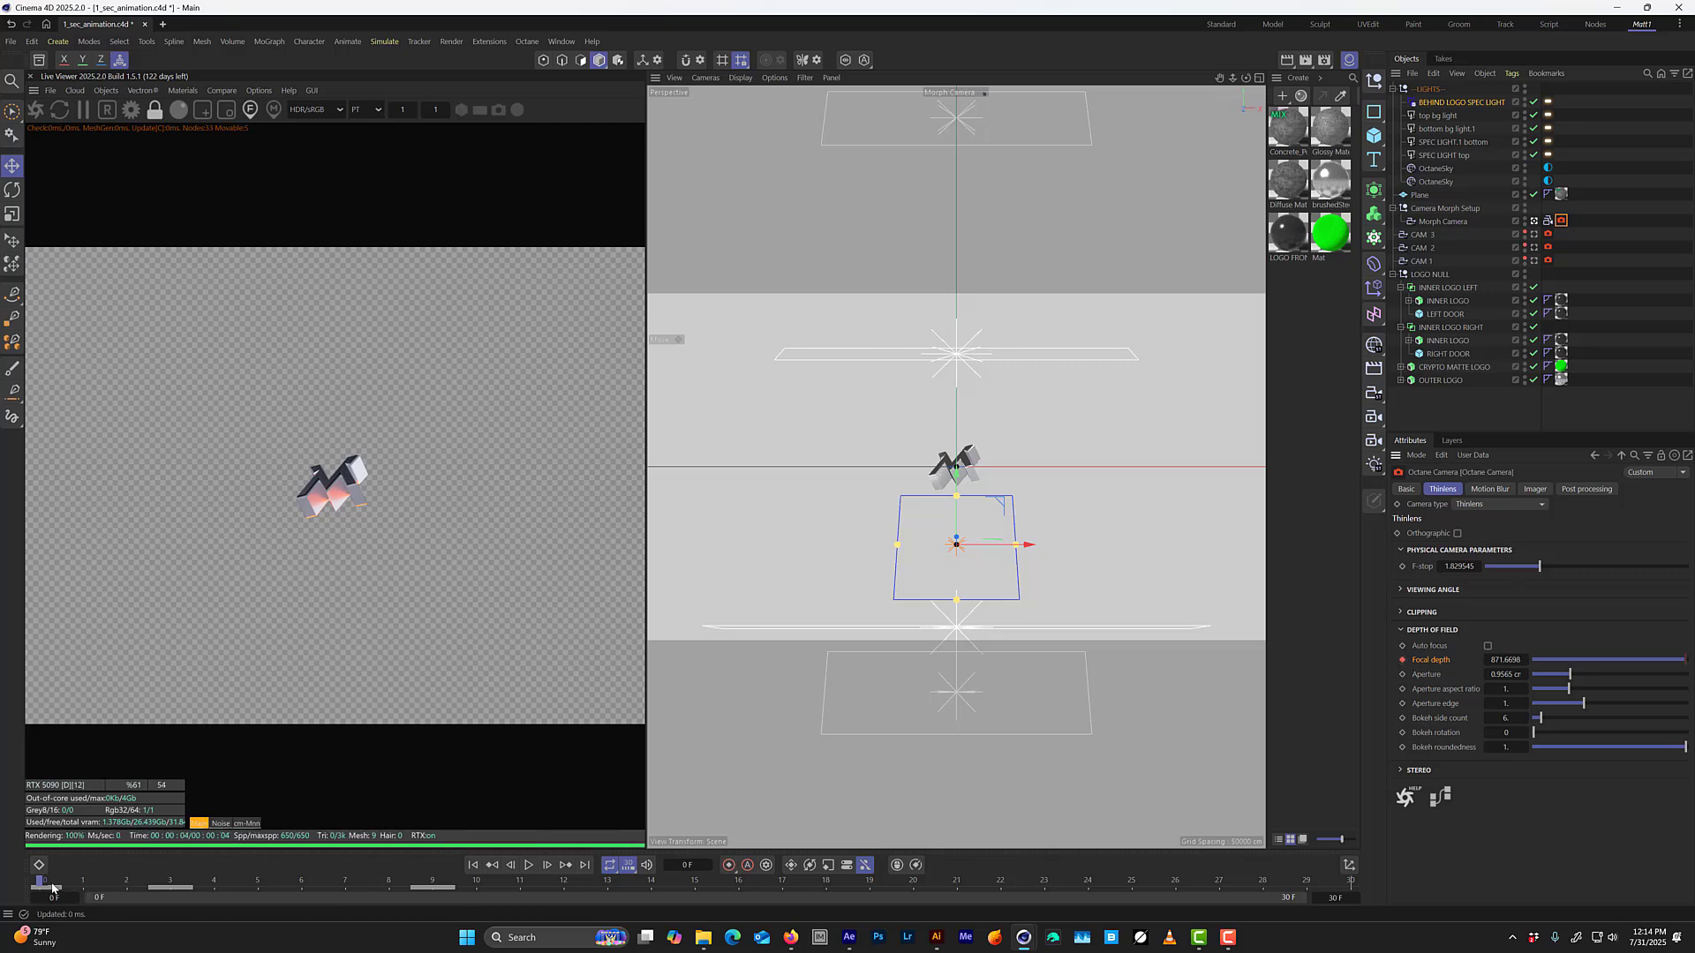
Step through the animation from frame 2 to frame 24 to check the logo's focus in the live render.
drag(52, 885, 125, 883)
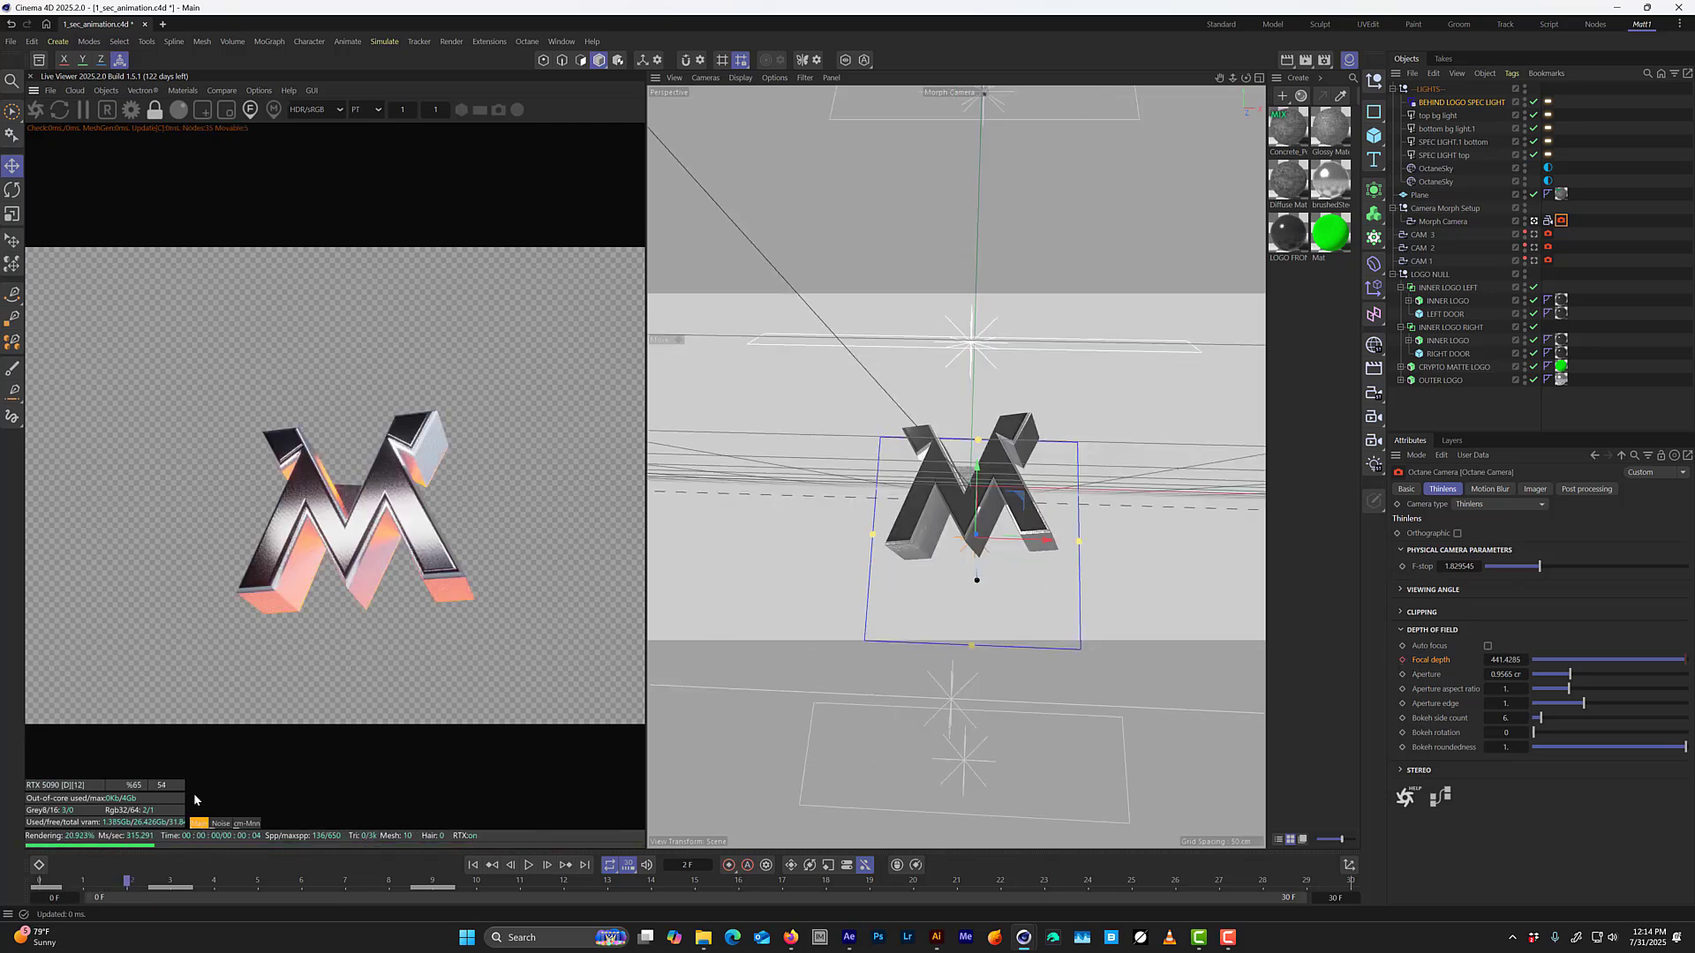
key(g)
key(g)
key(g)
key(g)
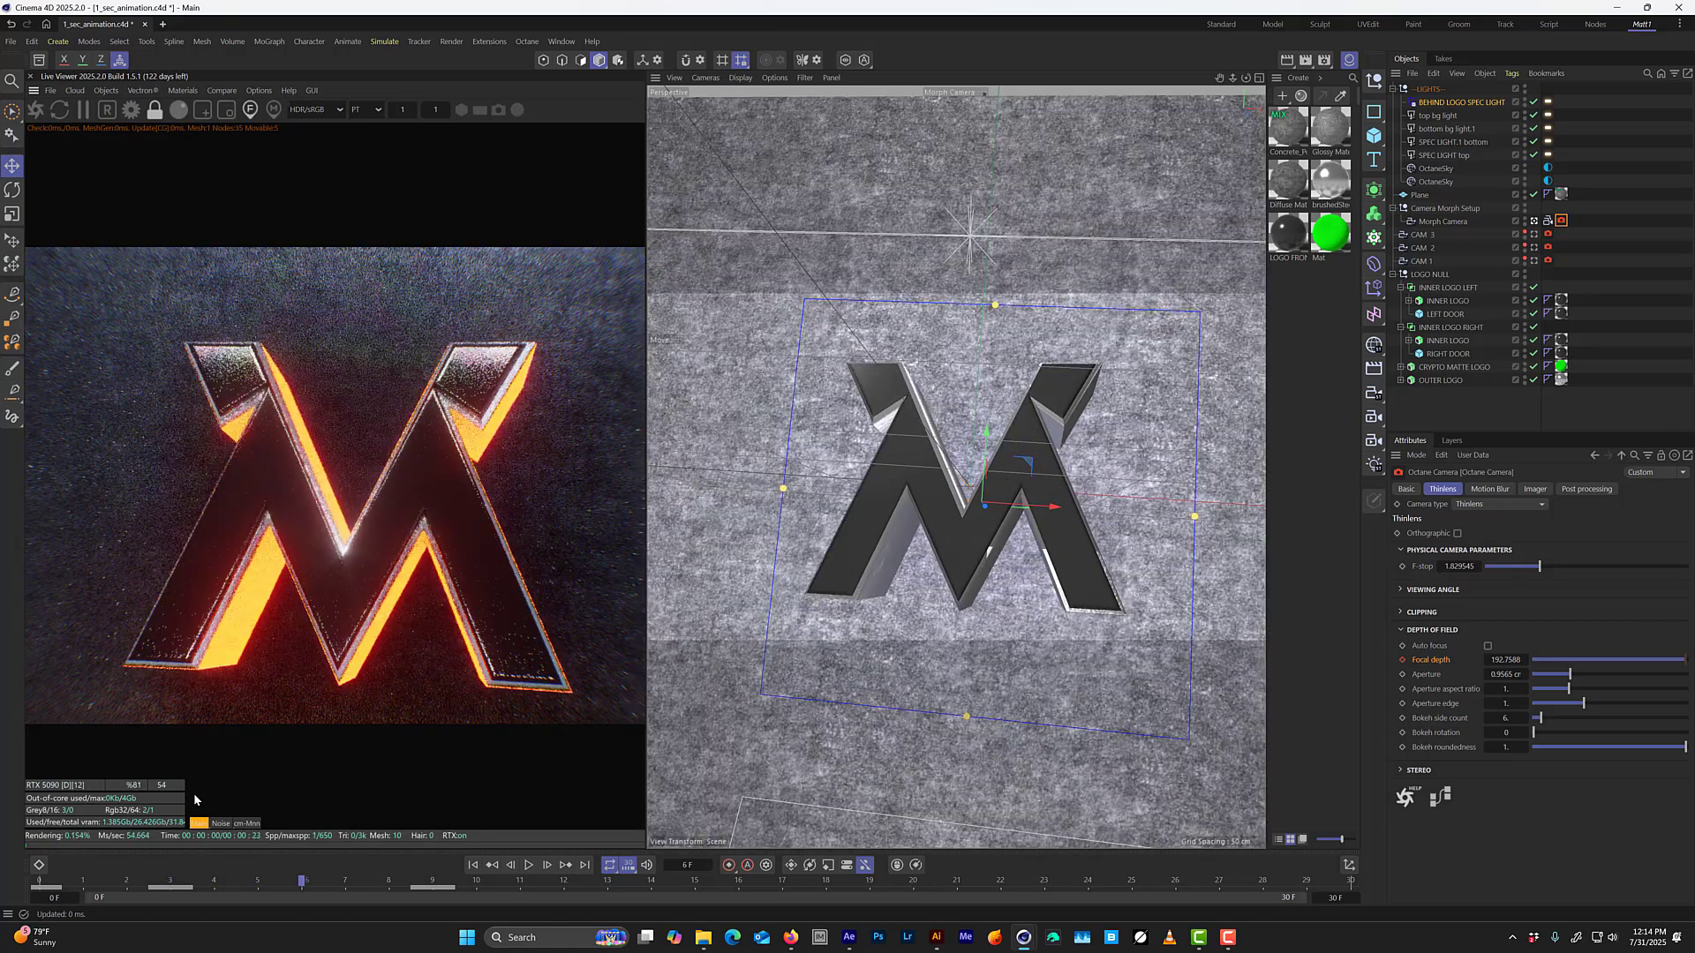
key(g)
key(g)
key(g)
key(g)
key(g)
key(g)
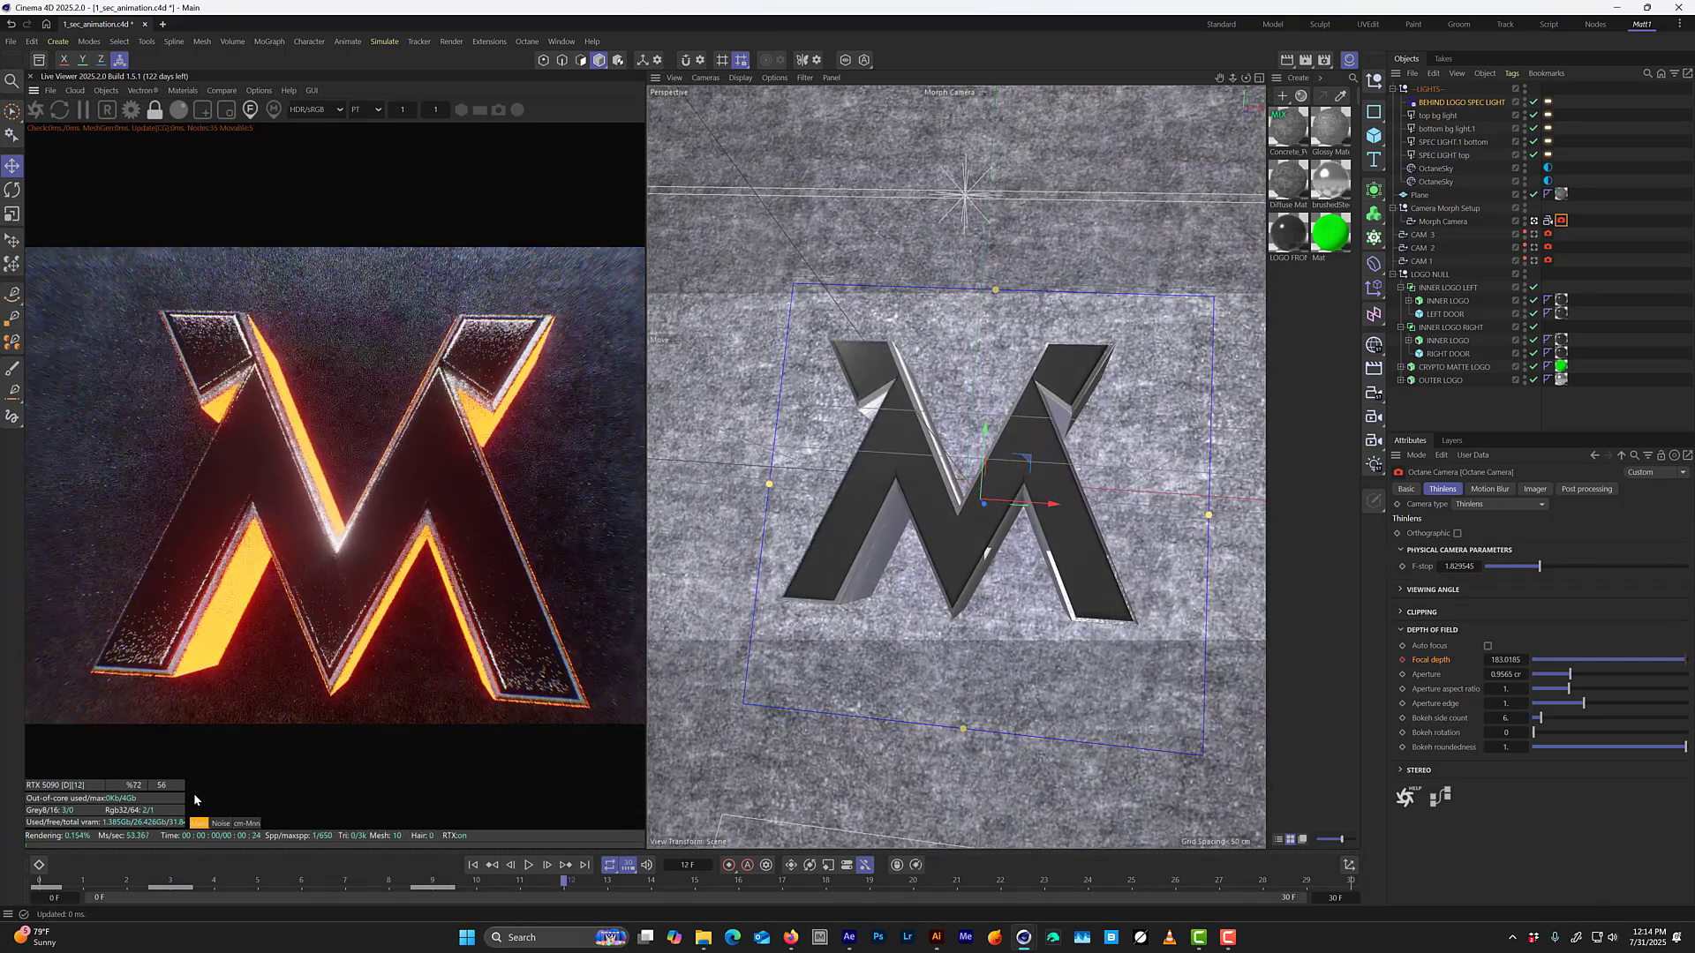
key(g)
key(g)
key(g)
key(g)
key(g)
key(g)
key(g)
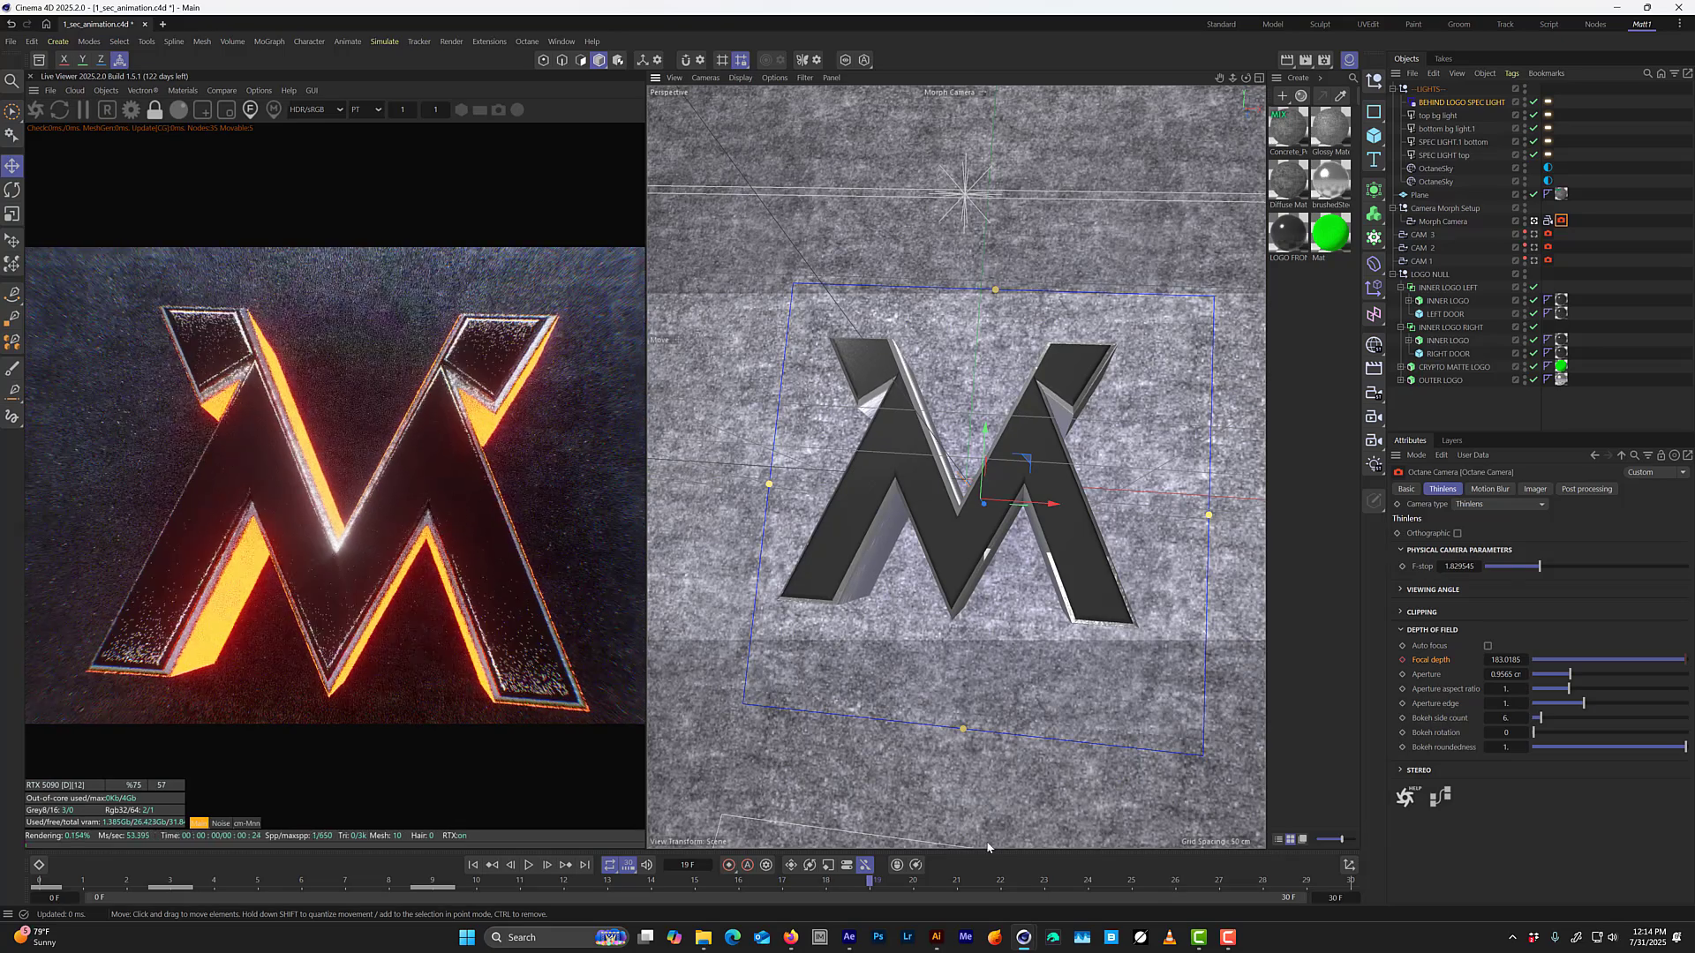
key(g)
key(g)
key(g)
key(g)
key(g)
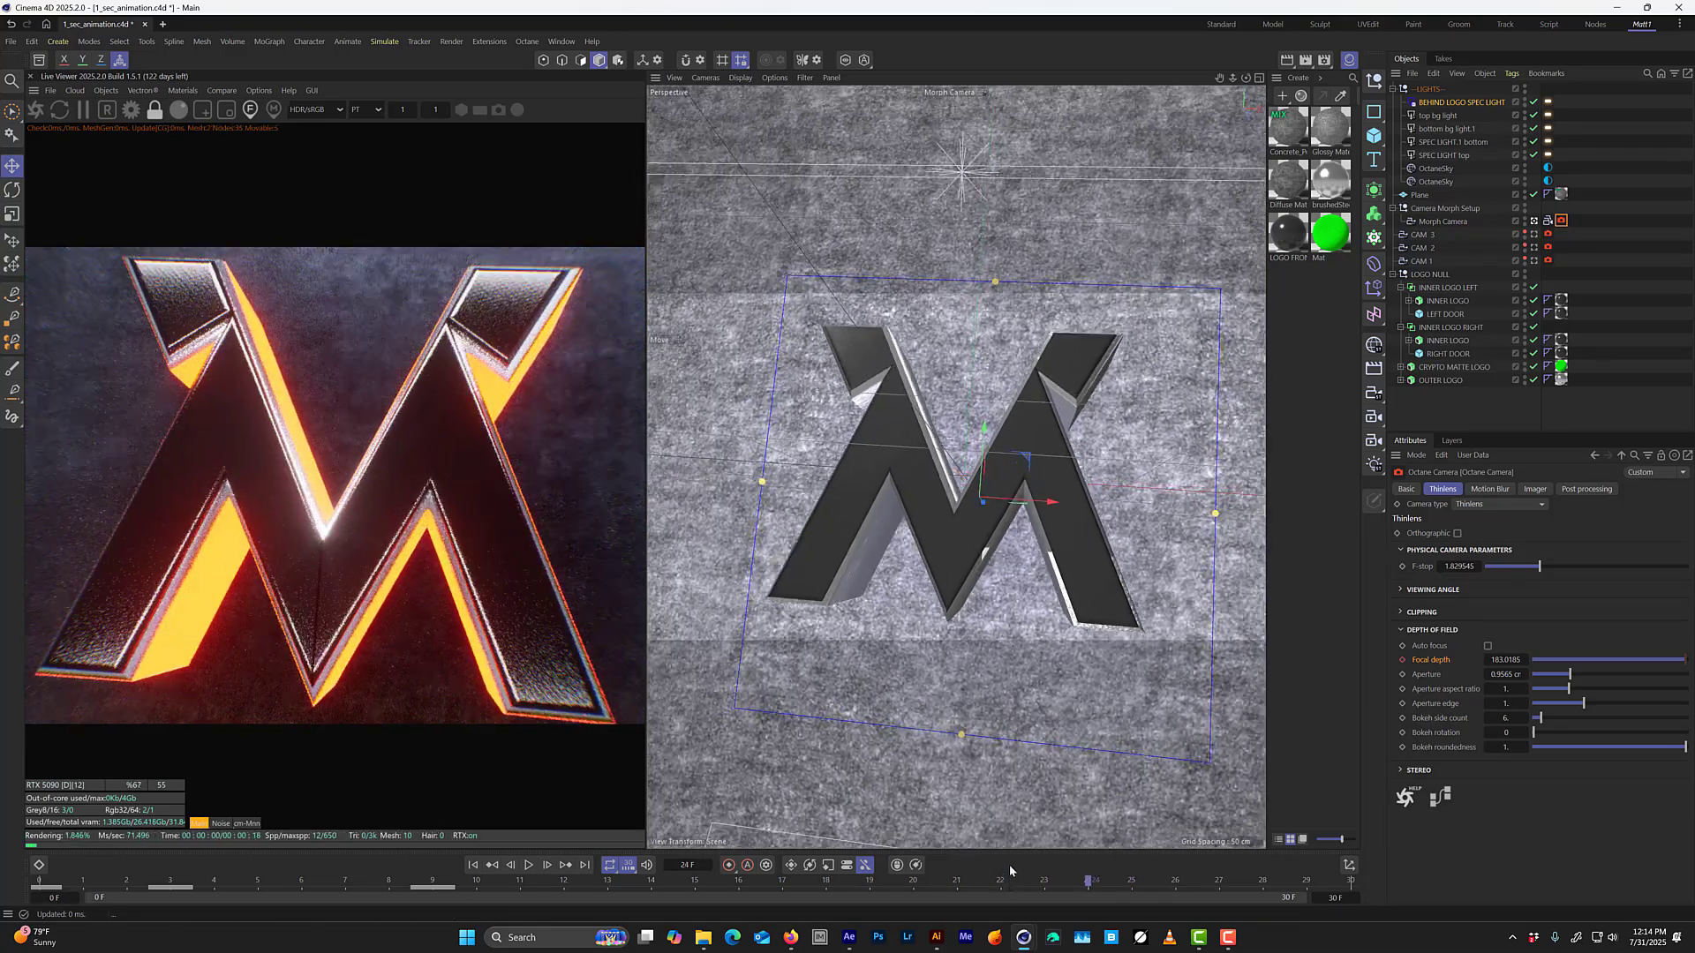
Pick the focus on the logo at frame 24 and keyframe the resulting focal depth of about 167.
key(f)
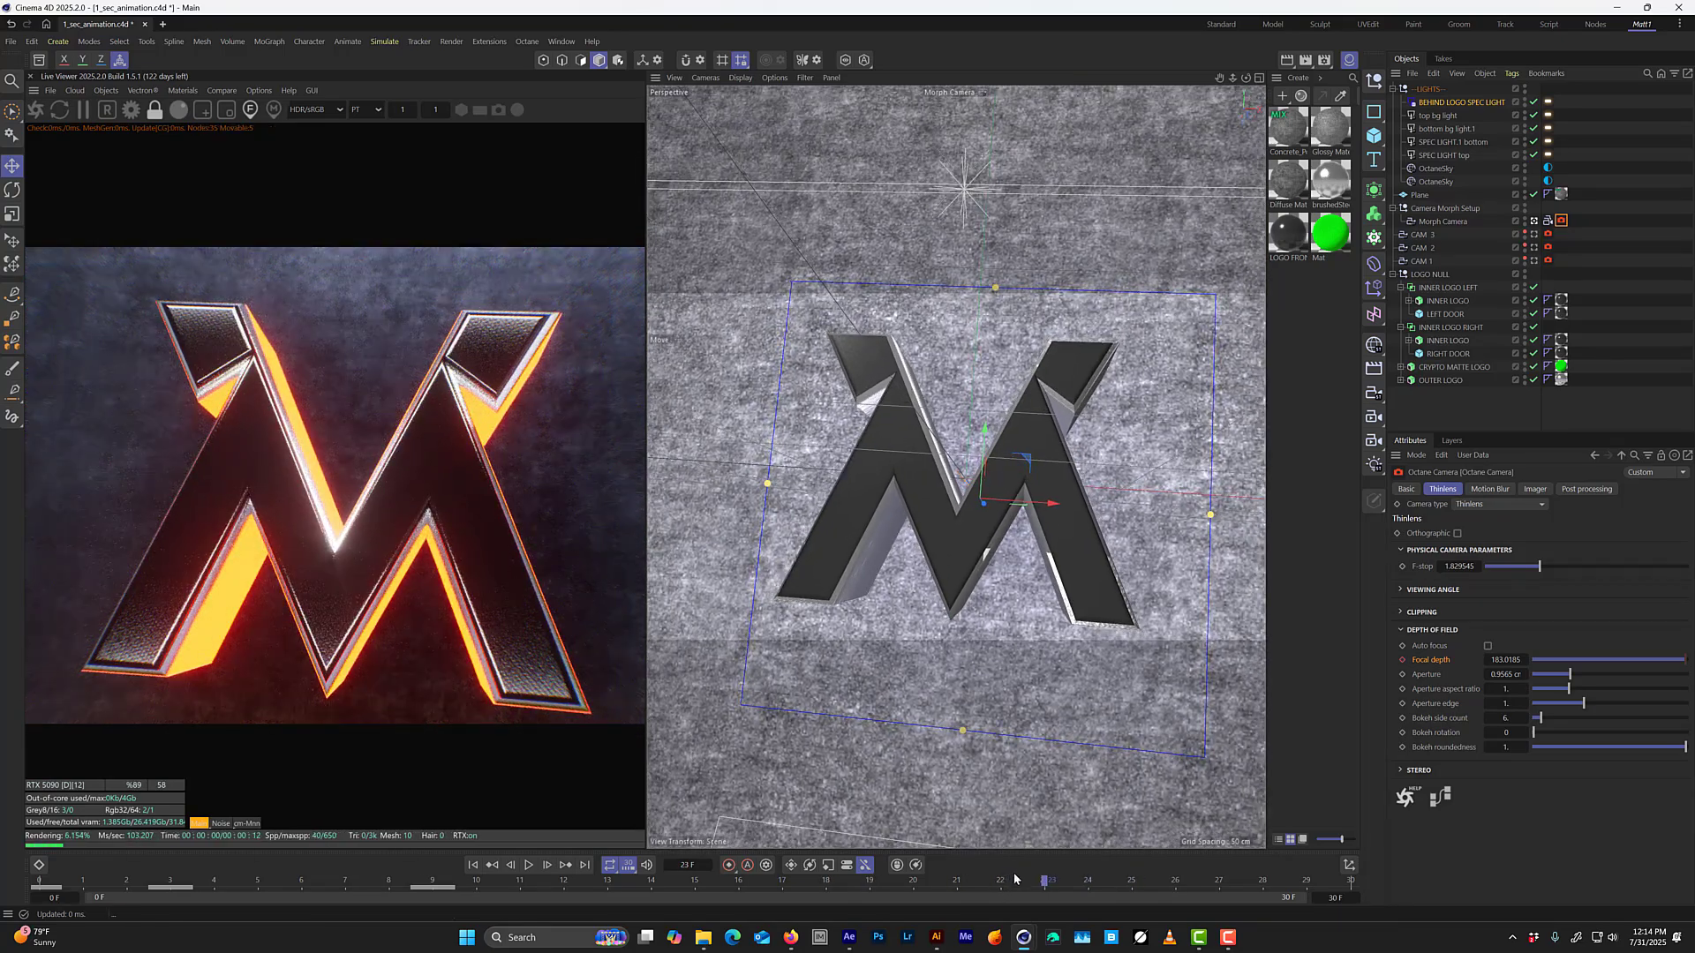
key(g)
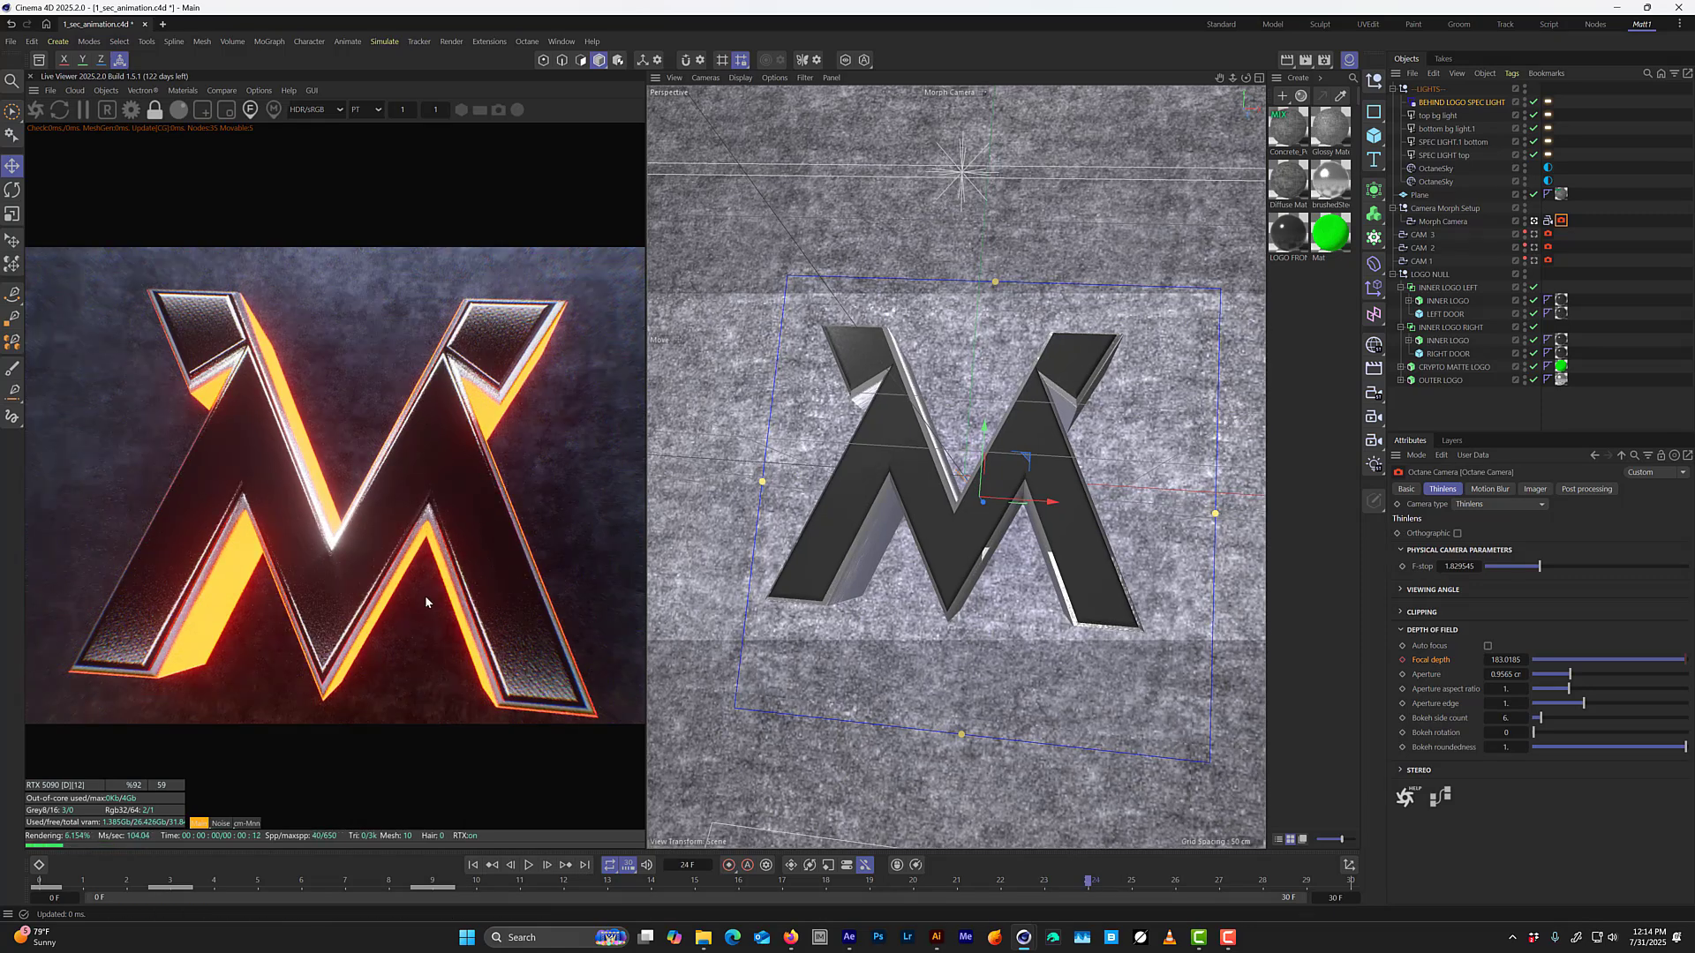
click(335, 570)
click(1402, 660)
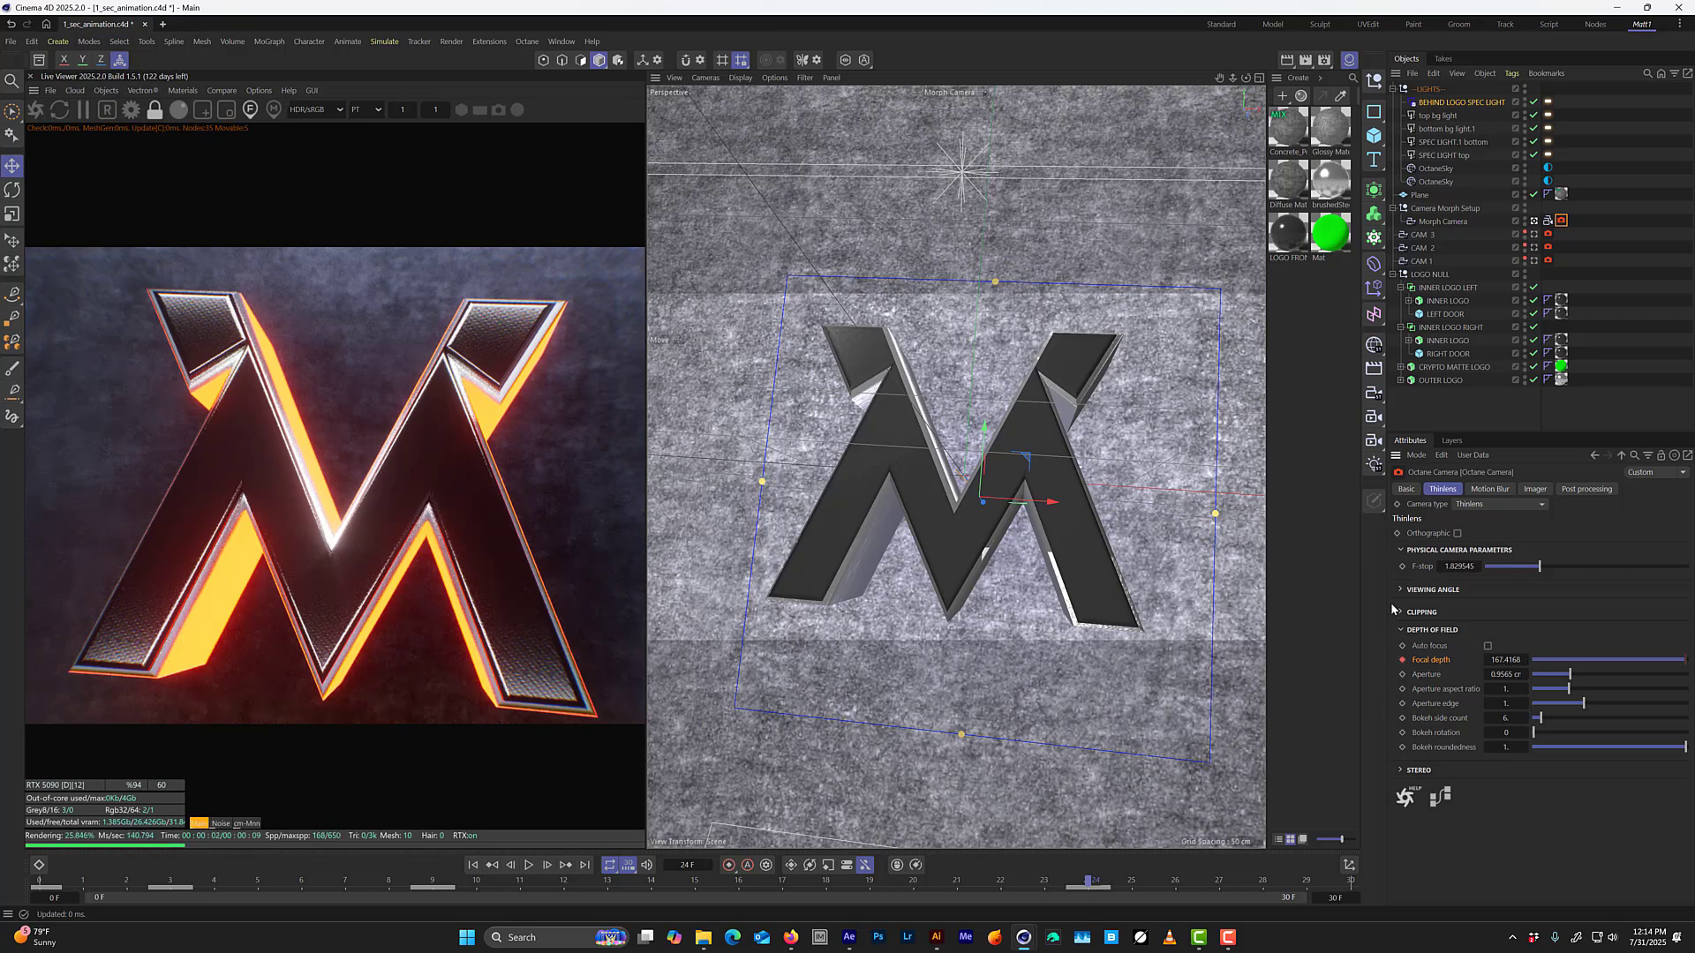
At frame 29, pick the focus on the CRYPTO MATTE LOGO geometry and keyframe the resulting focal depth of about 34.6.
key(g)
key(g)
key(g)
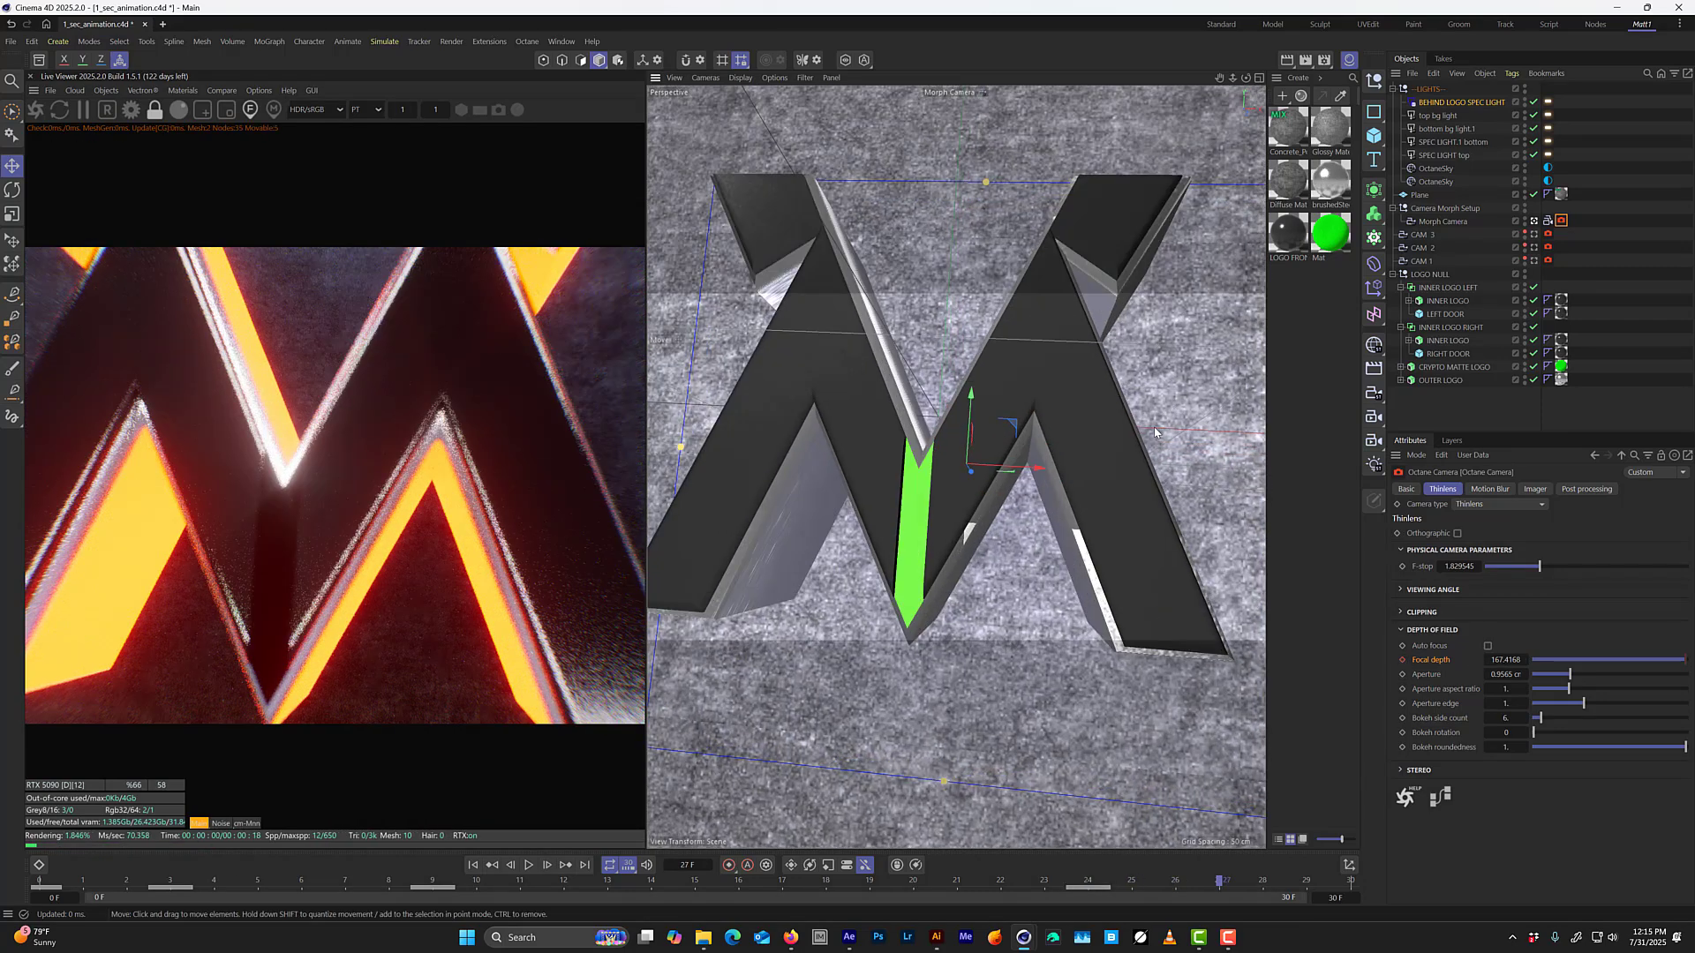
key(g)
key(g)
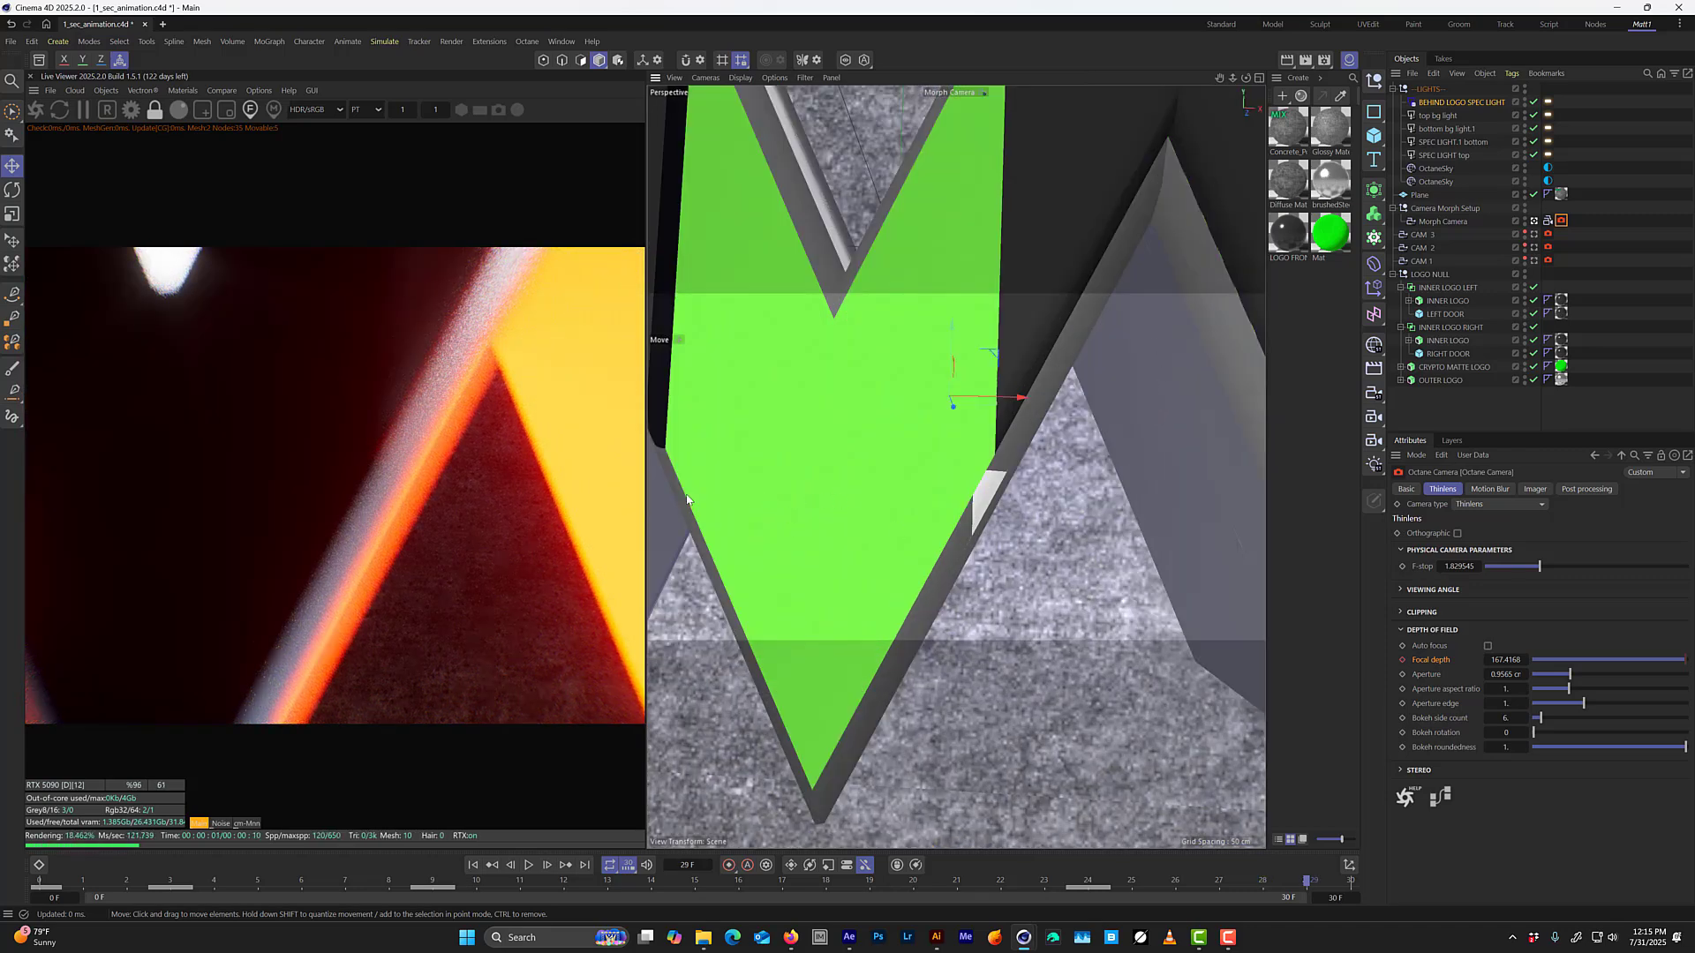
right_click(273, 519)
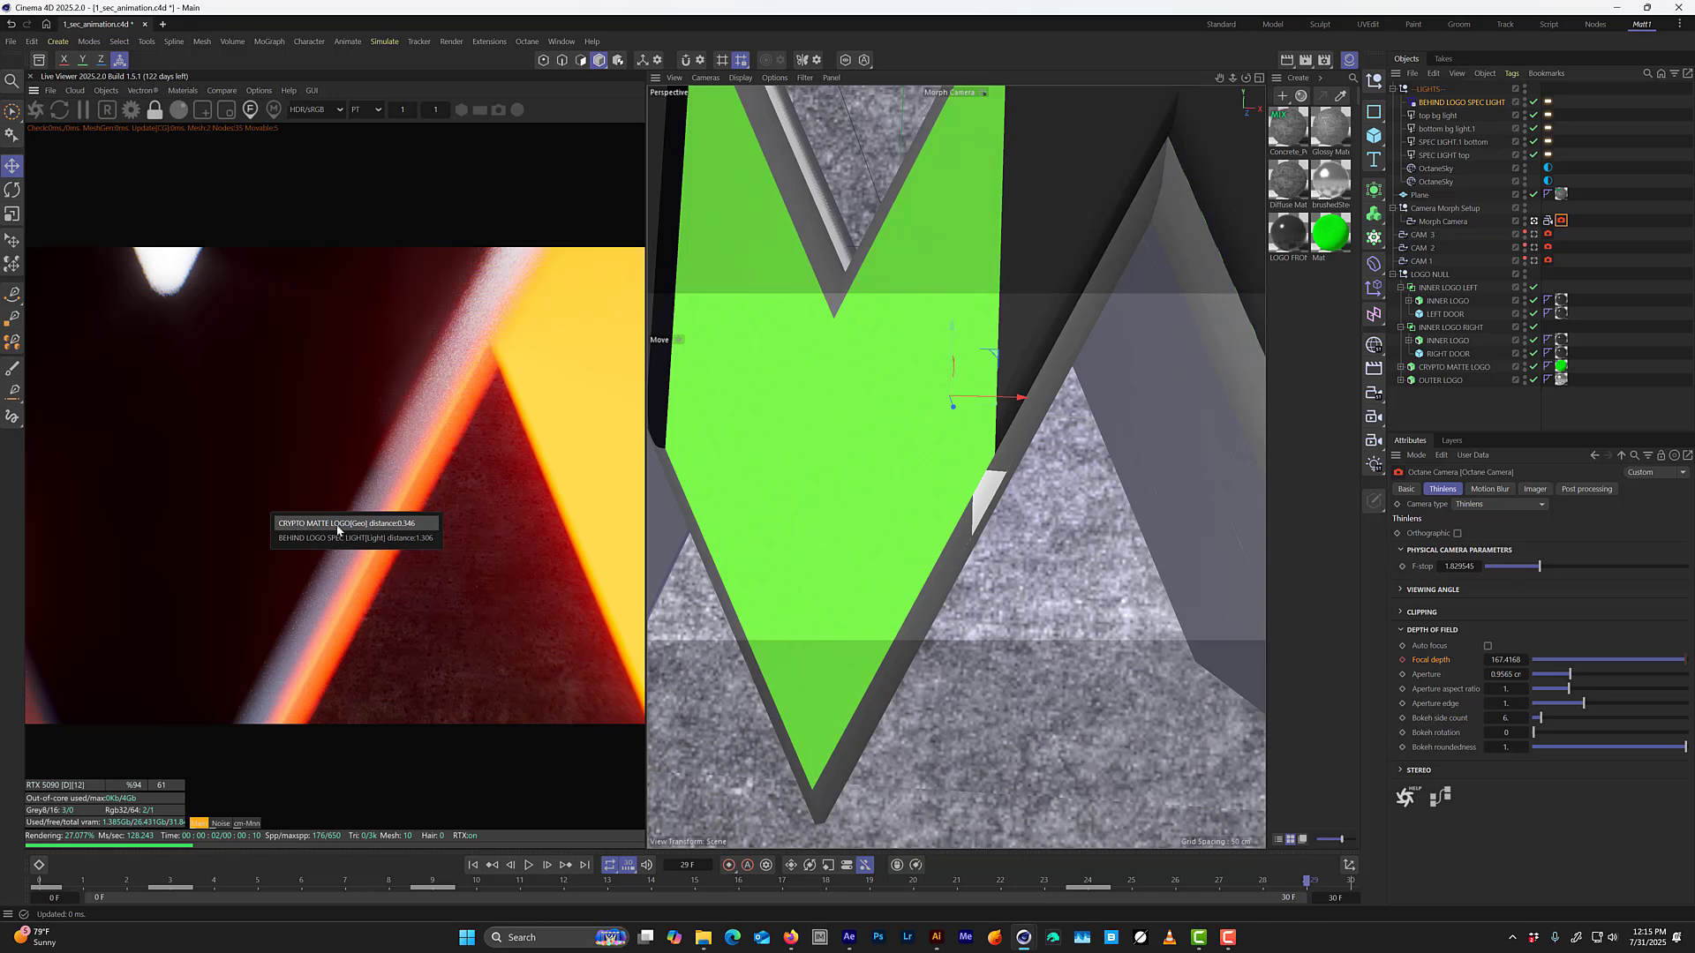
click(337, 525)
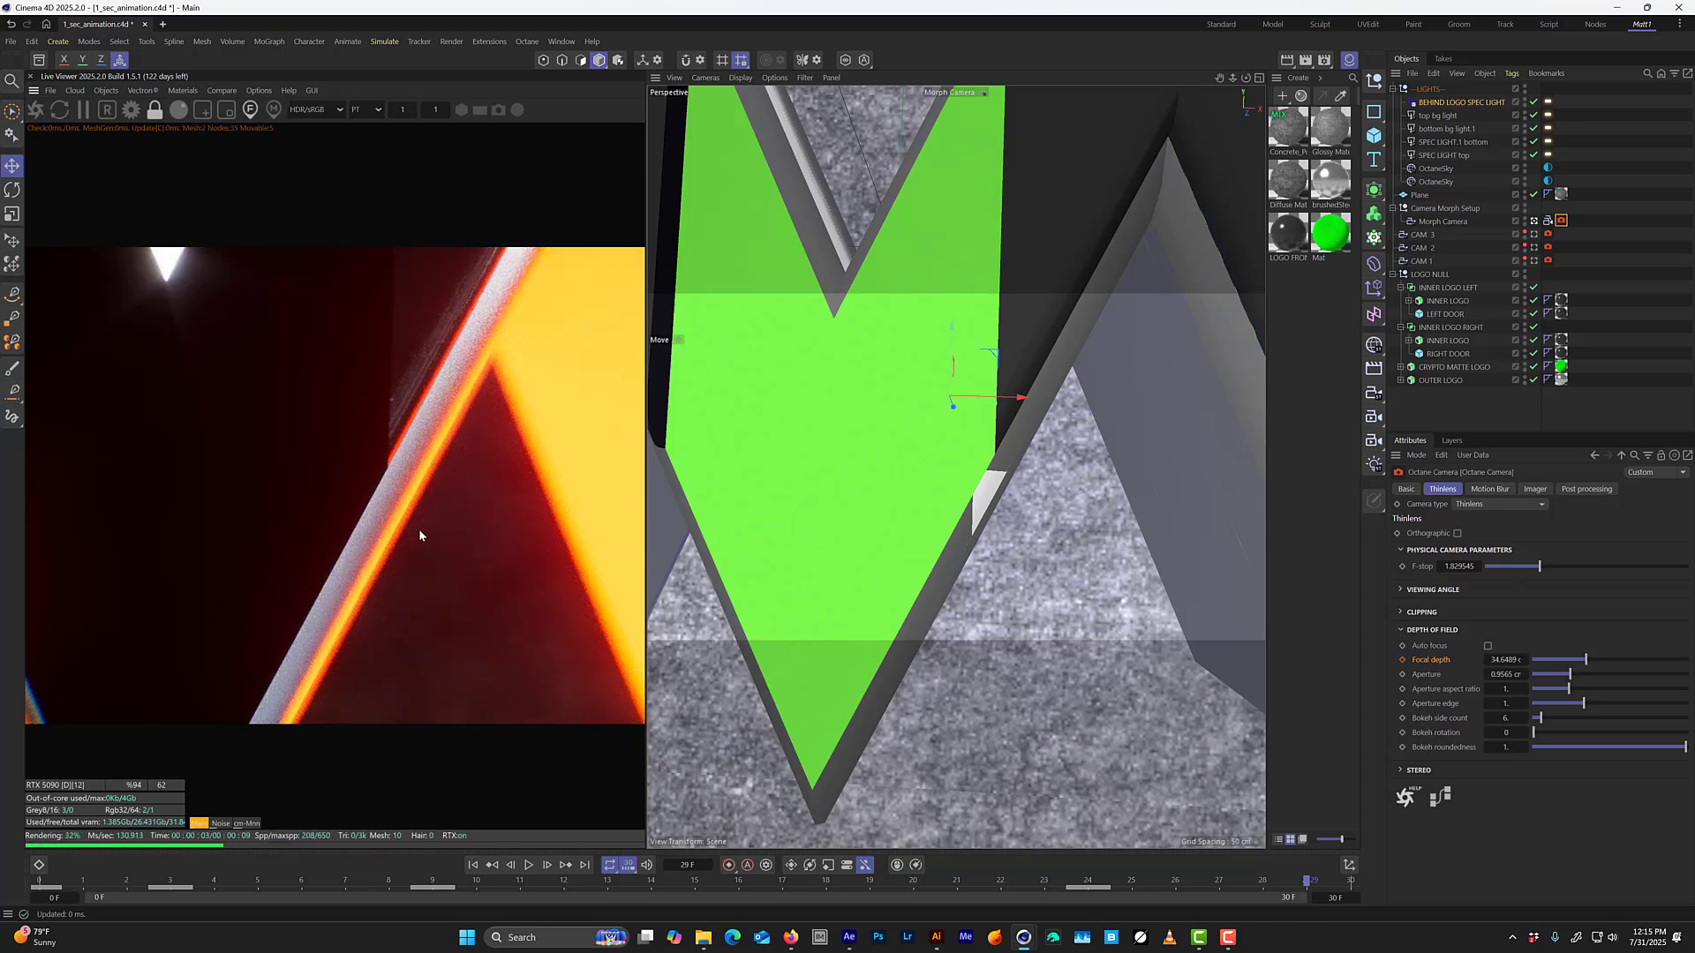
click(1403, 660)
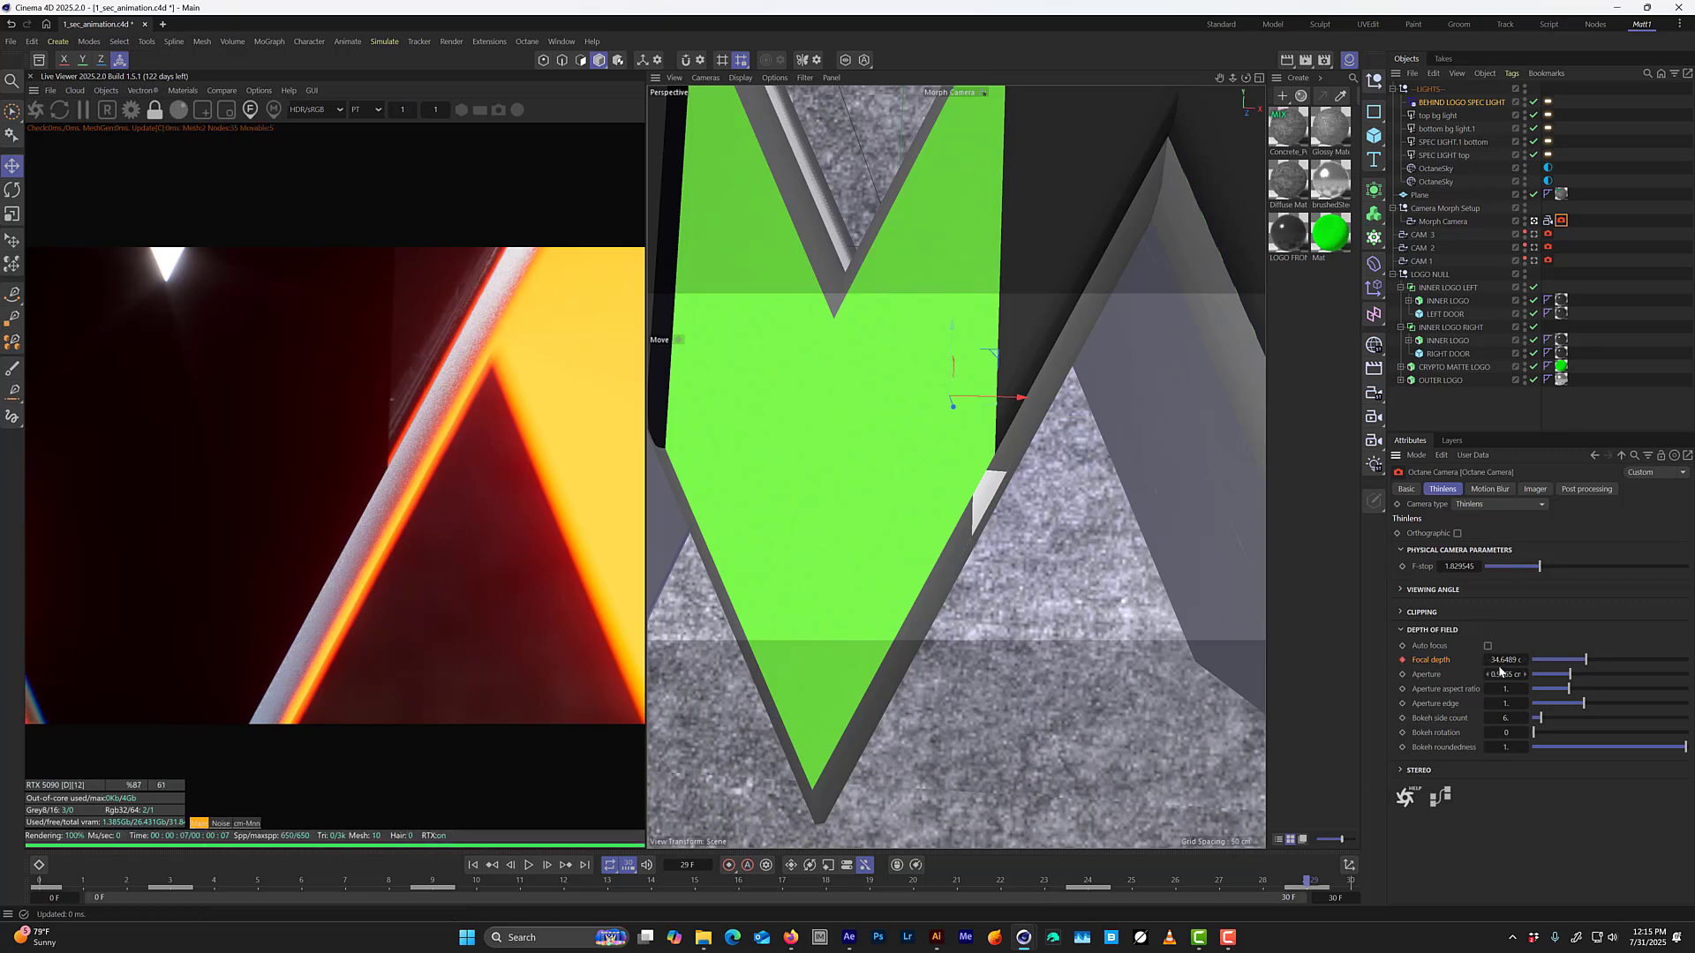
Check the keyframed focus between frames 24 and 30 in the live render and save the project.
key(g)
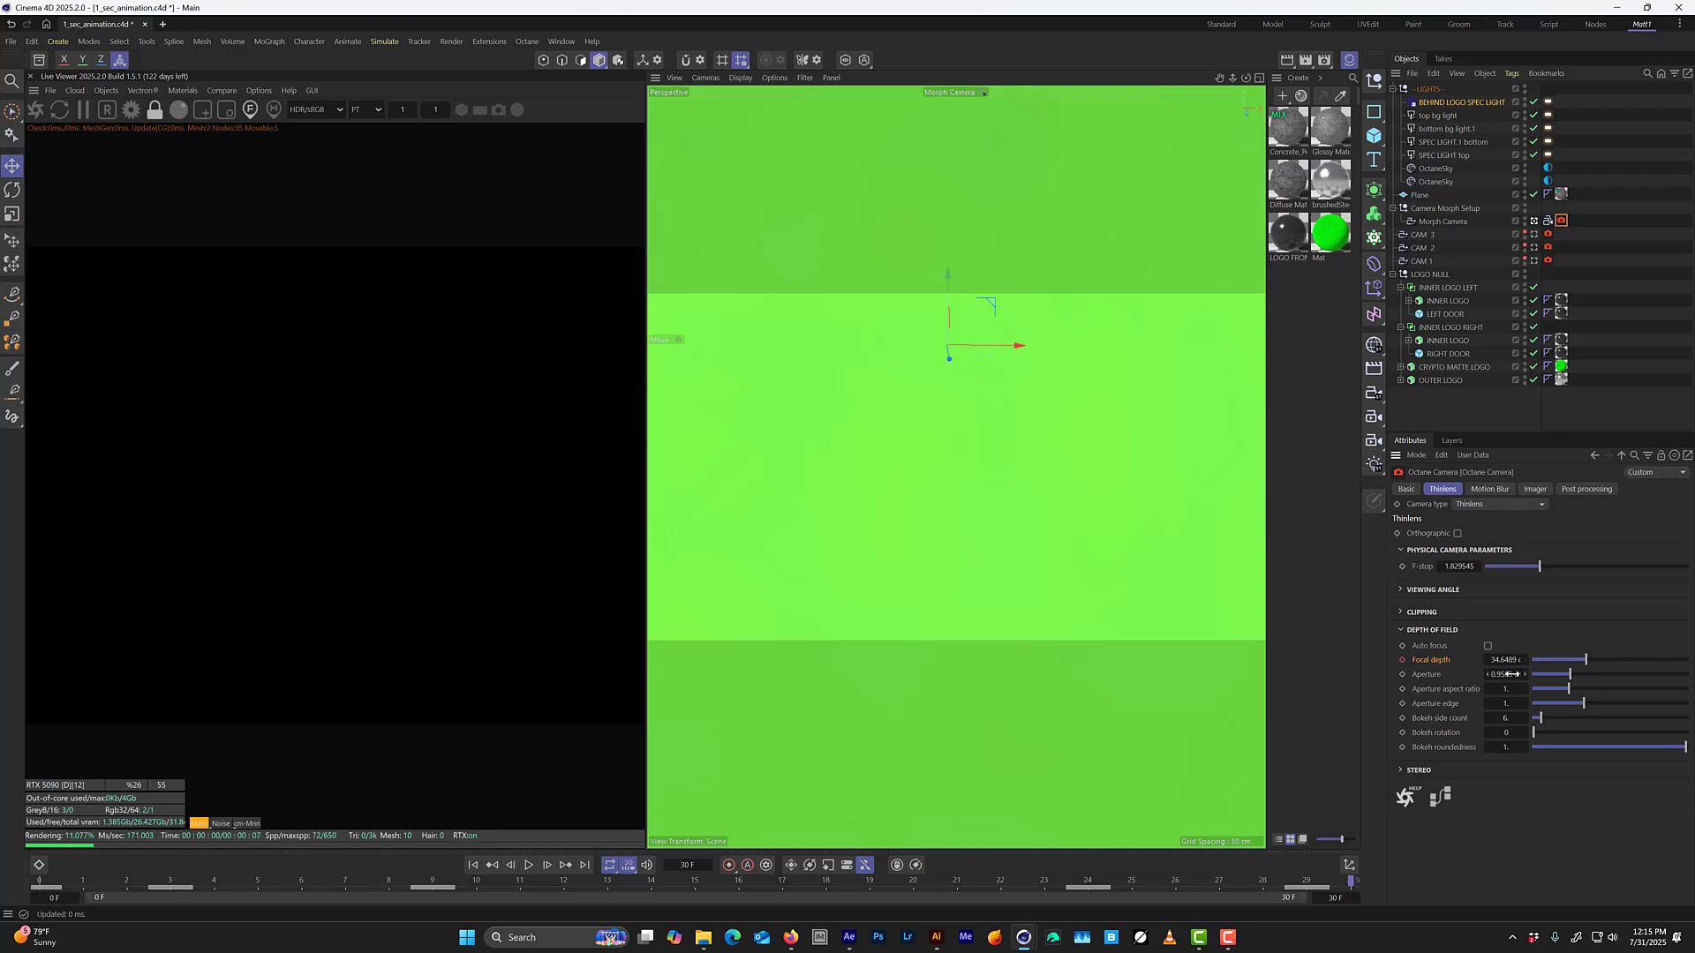
key(f)
key(f)
key(f)
key(f)
key(f)
key(f)
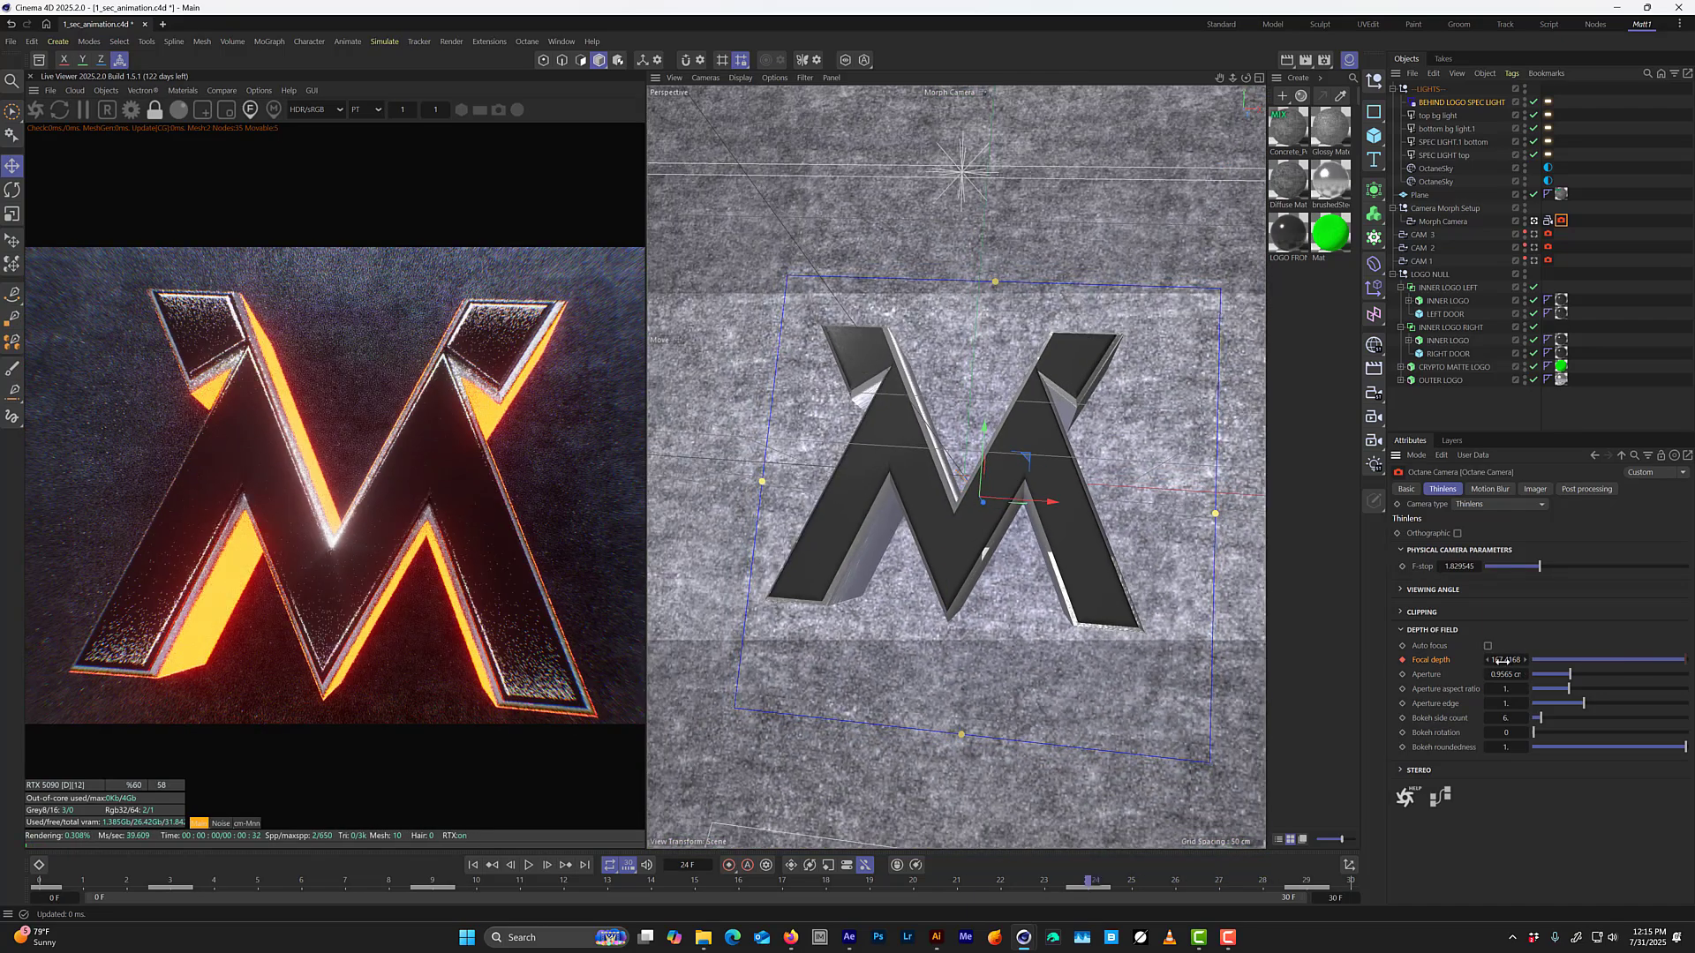
key(g)
key(g)
key(g)
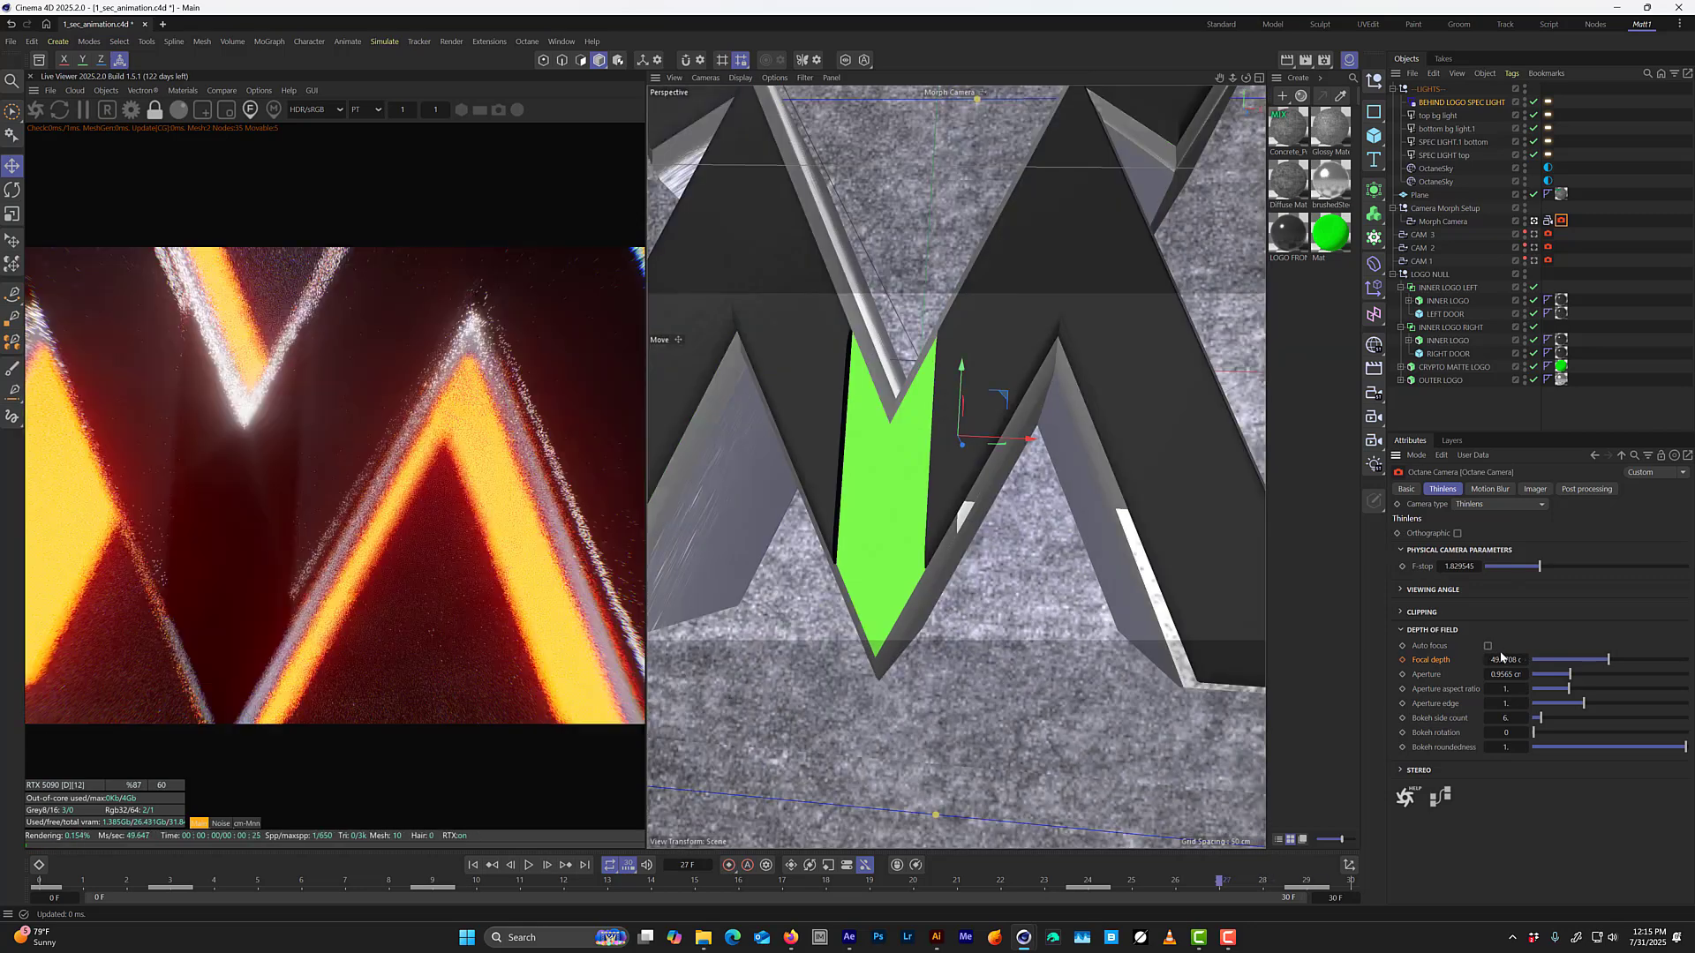
key(g)
key(g)
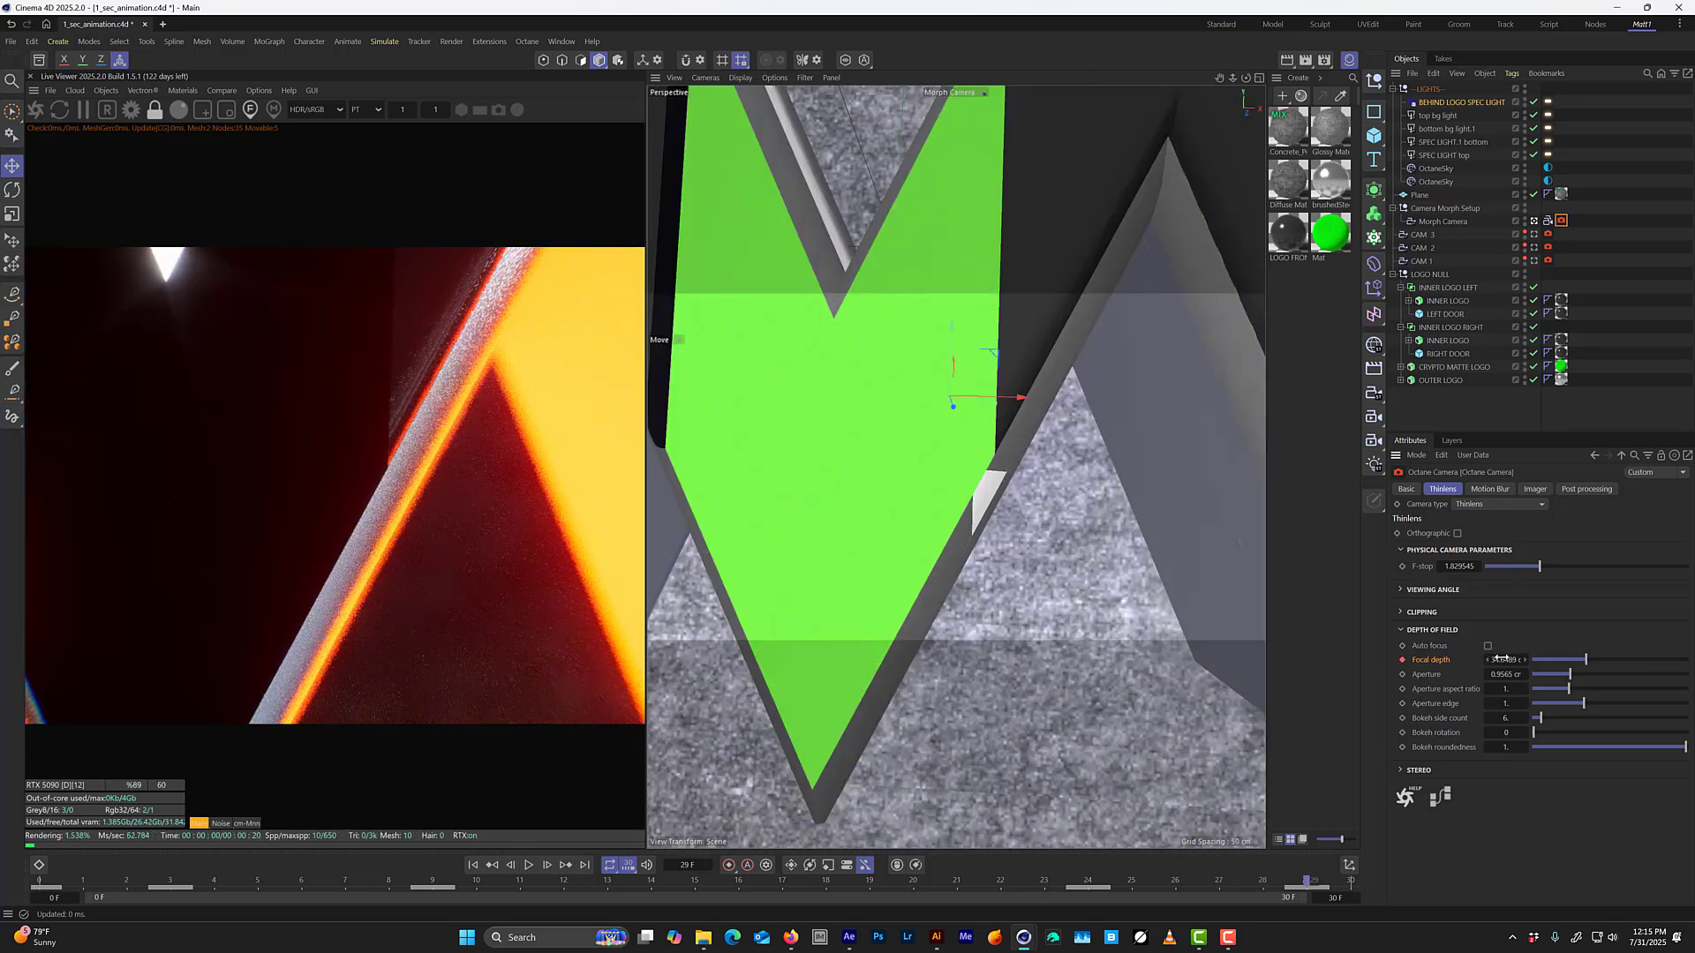
key(f)
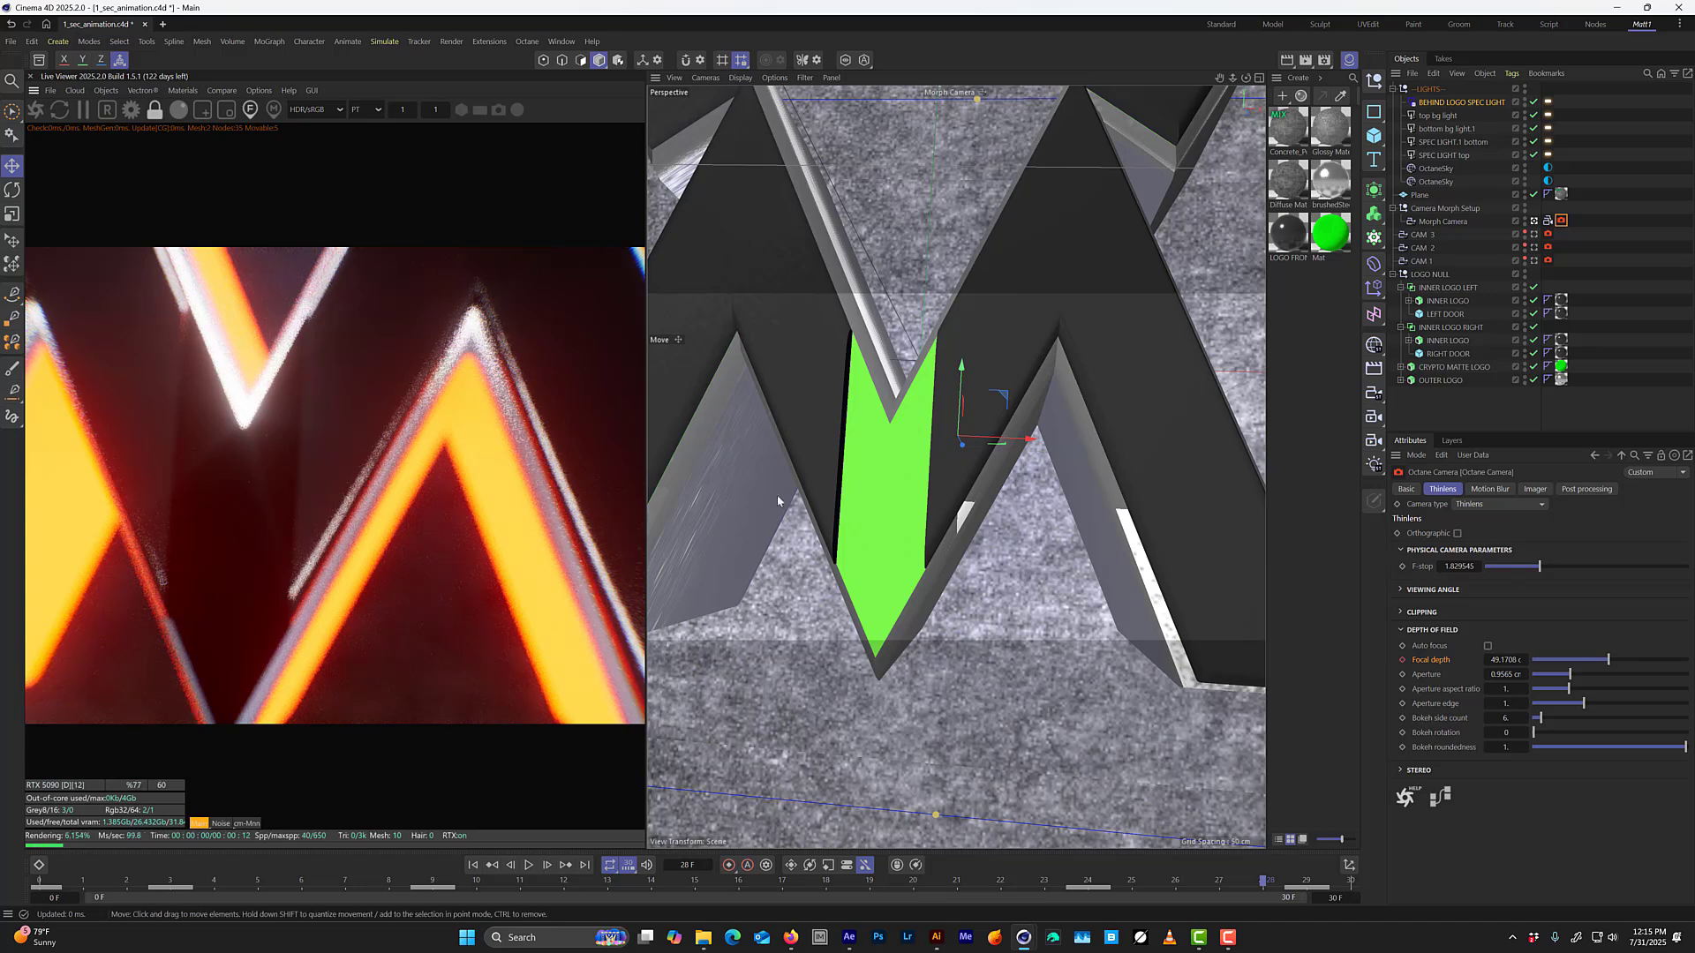
key(ctrl+s)
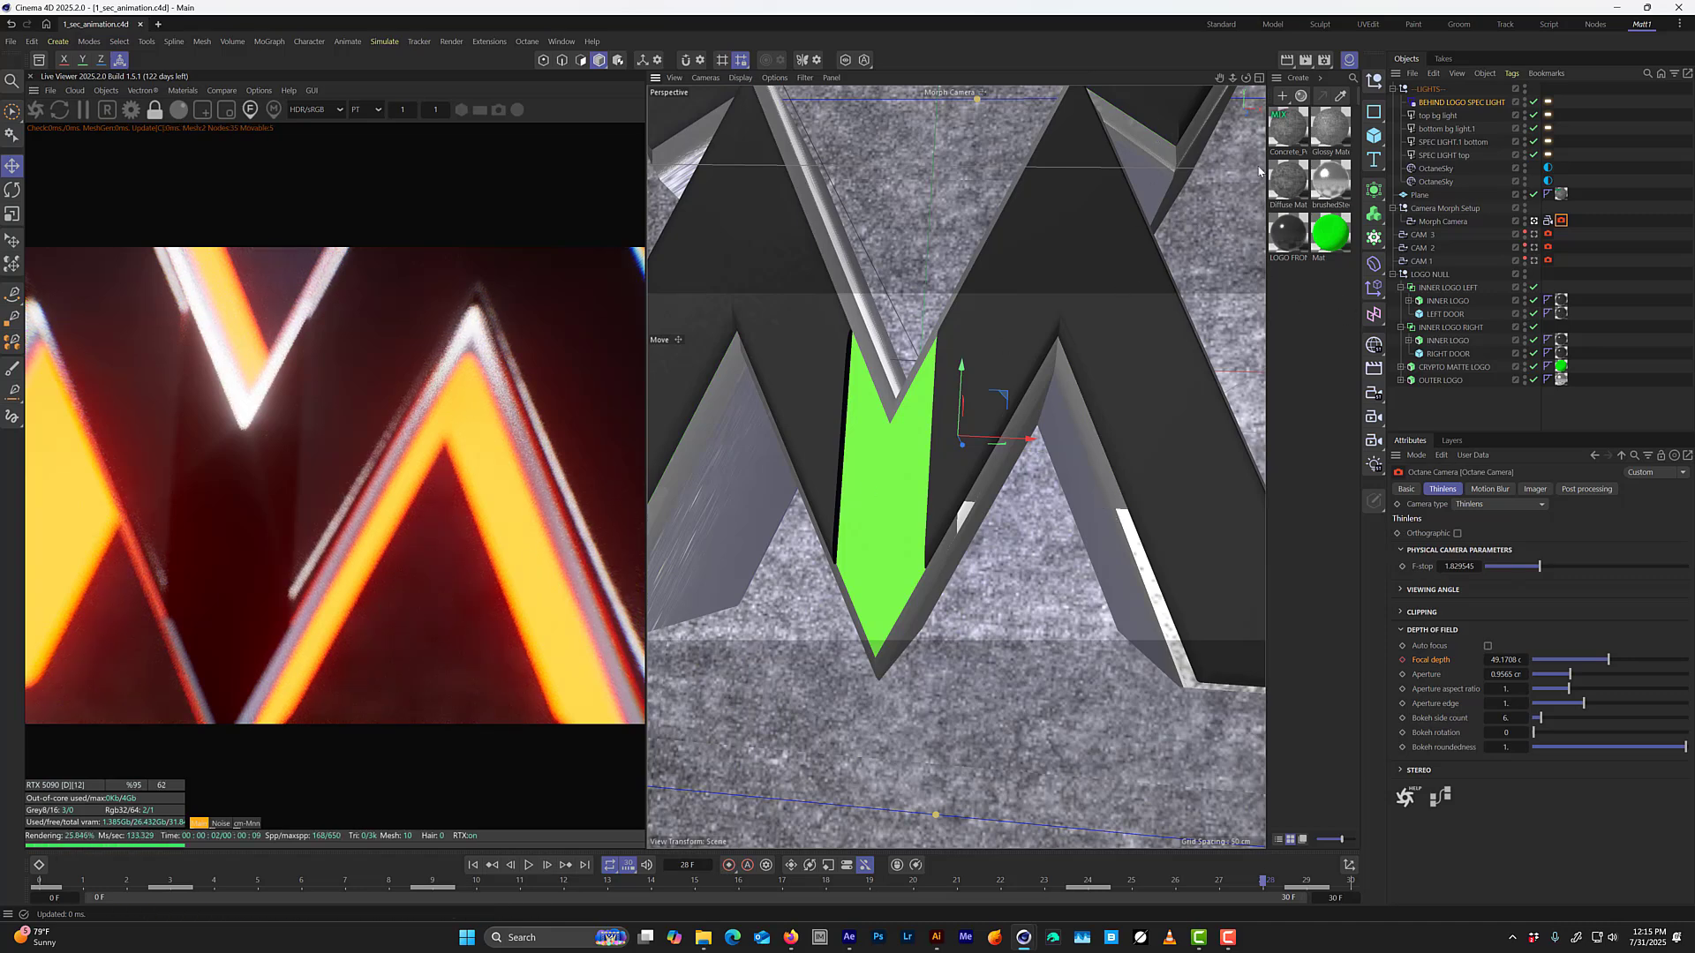
Hide the material manager and shift CAM 3 along X to about -15.3 cm in the top view.
click(1352, 59)
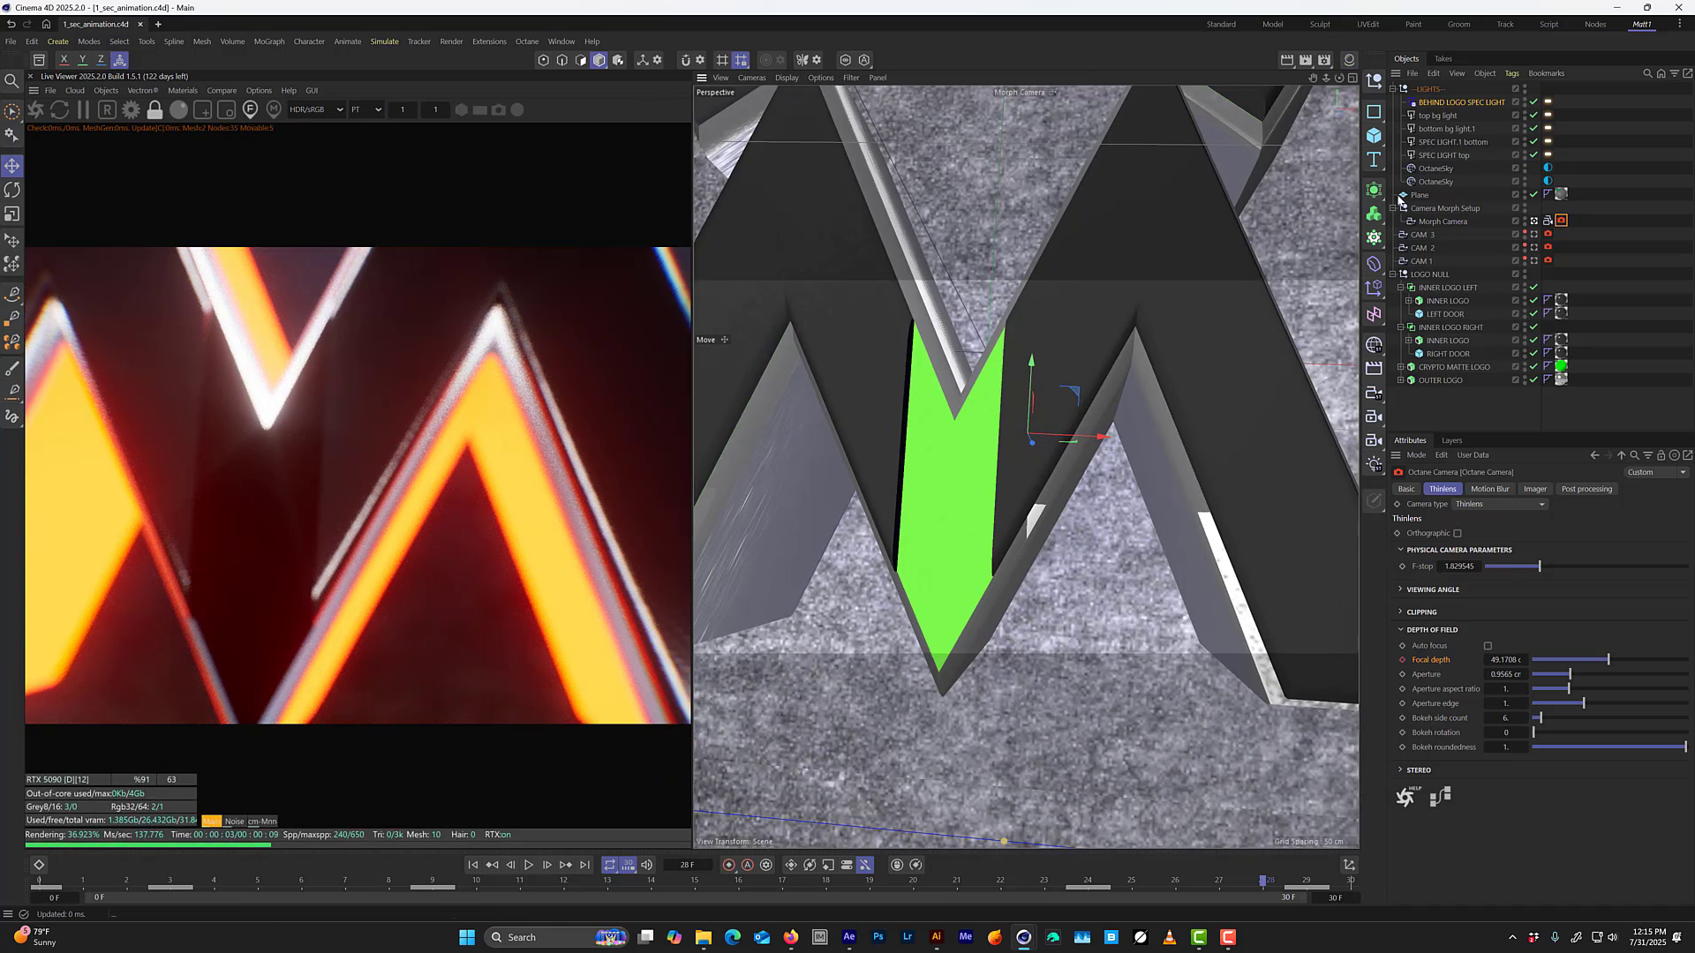
click(1431, 236)
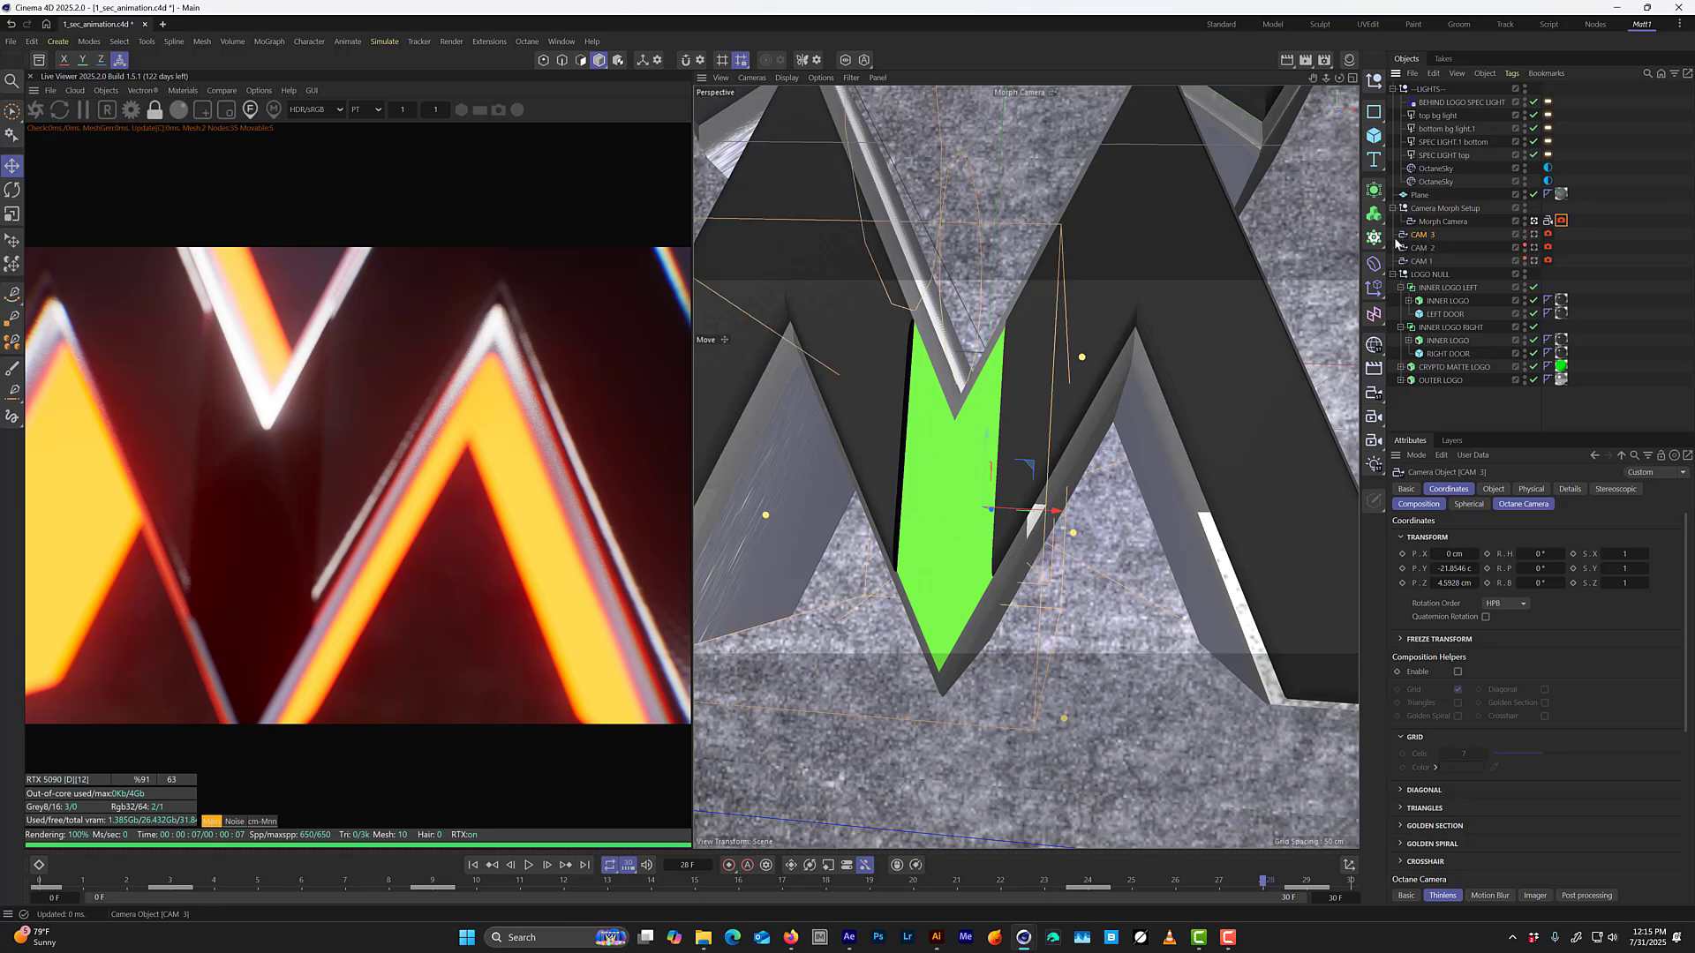
middle_click(1273, 438)
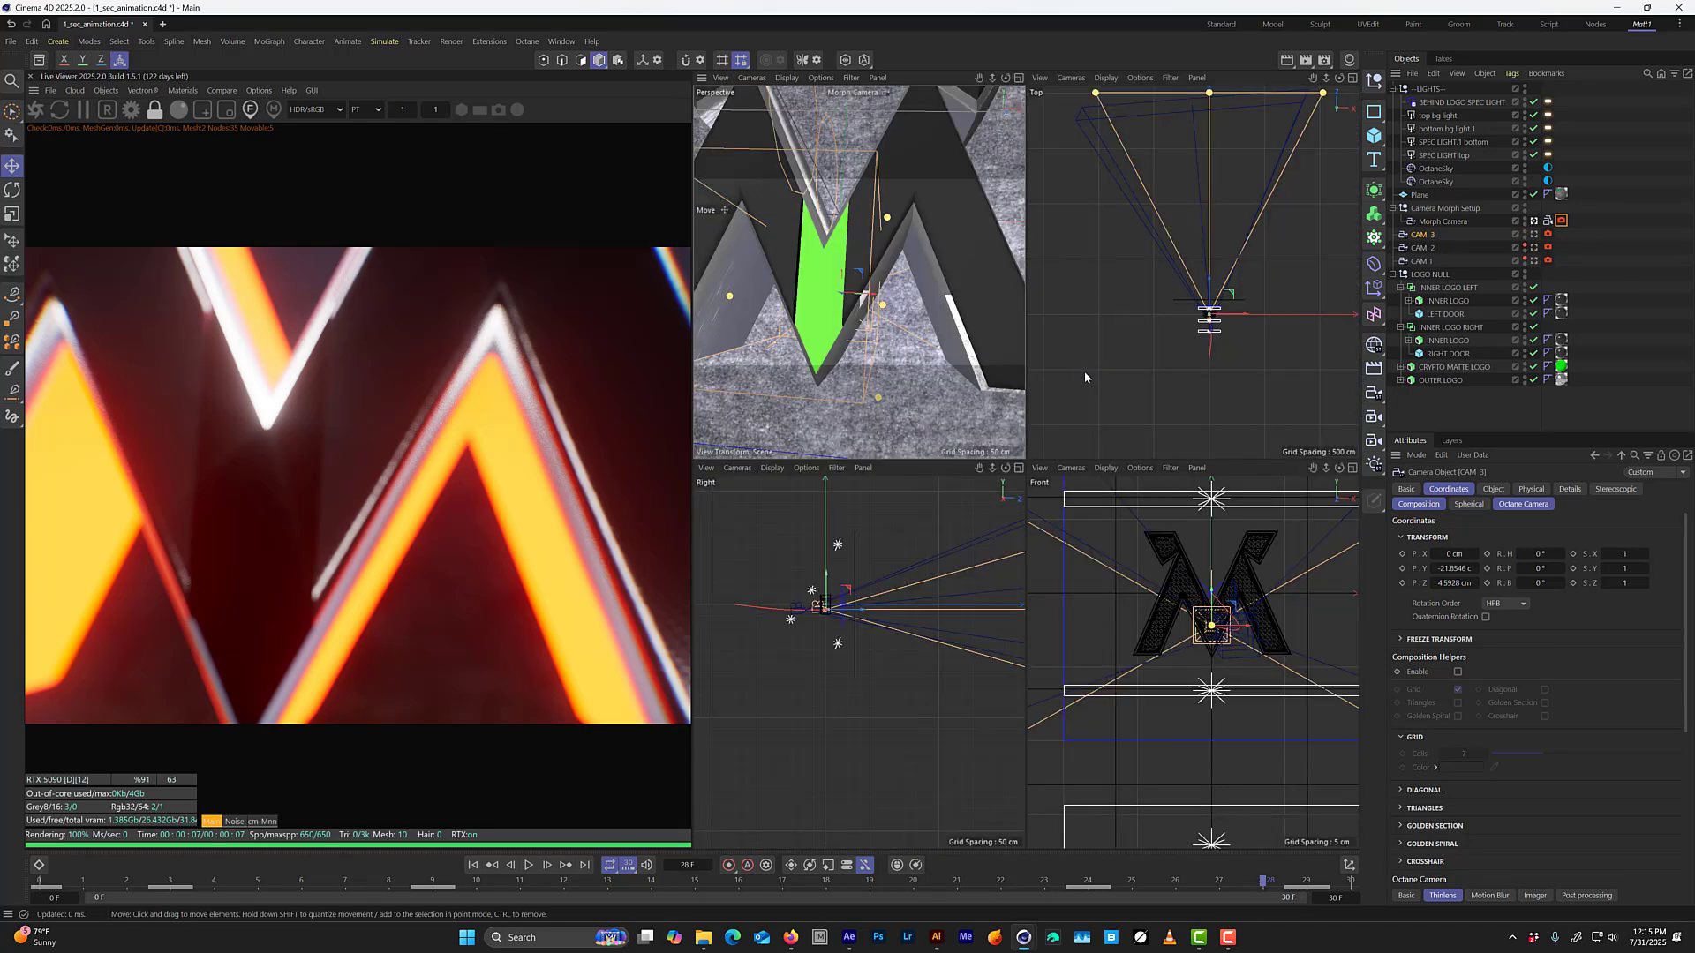
middle_click(1109, 356)
scroll(1072, 581, up, 10)
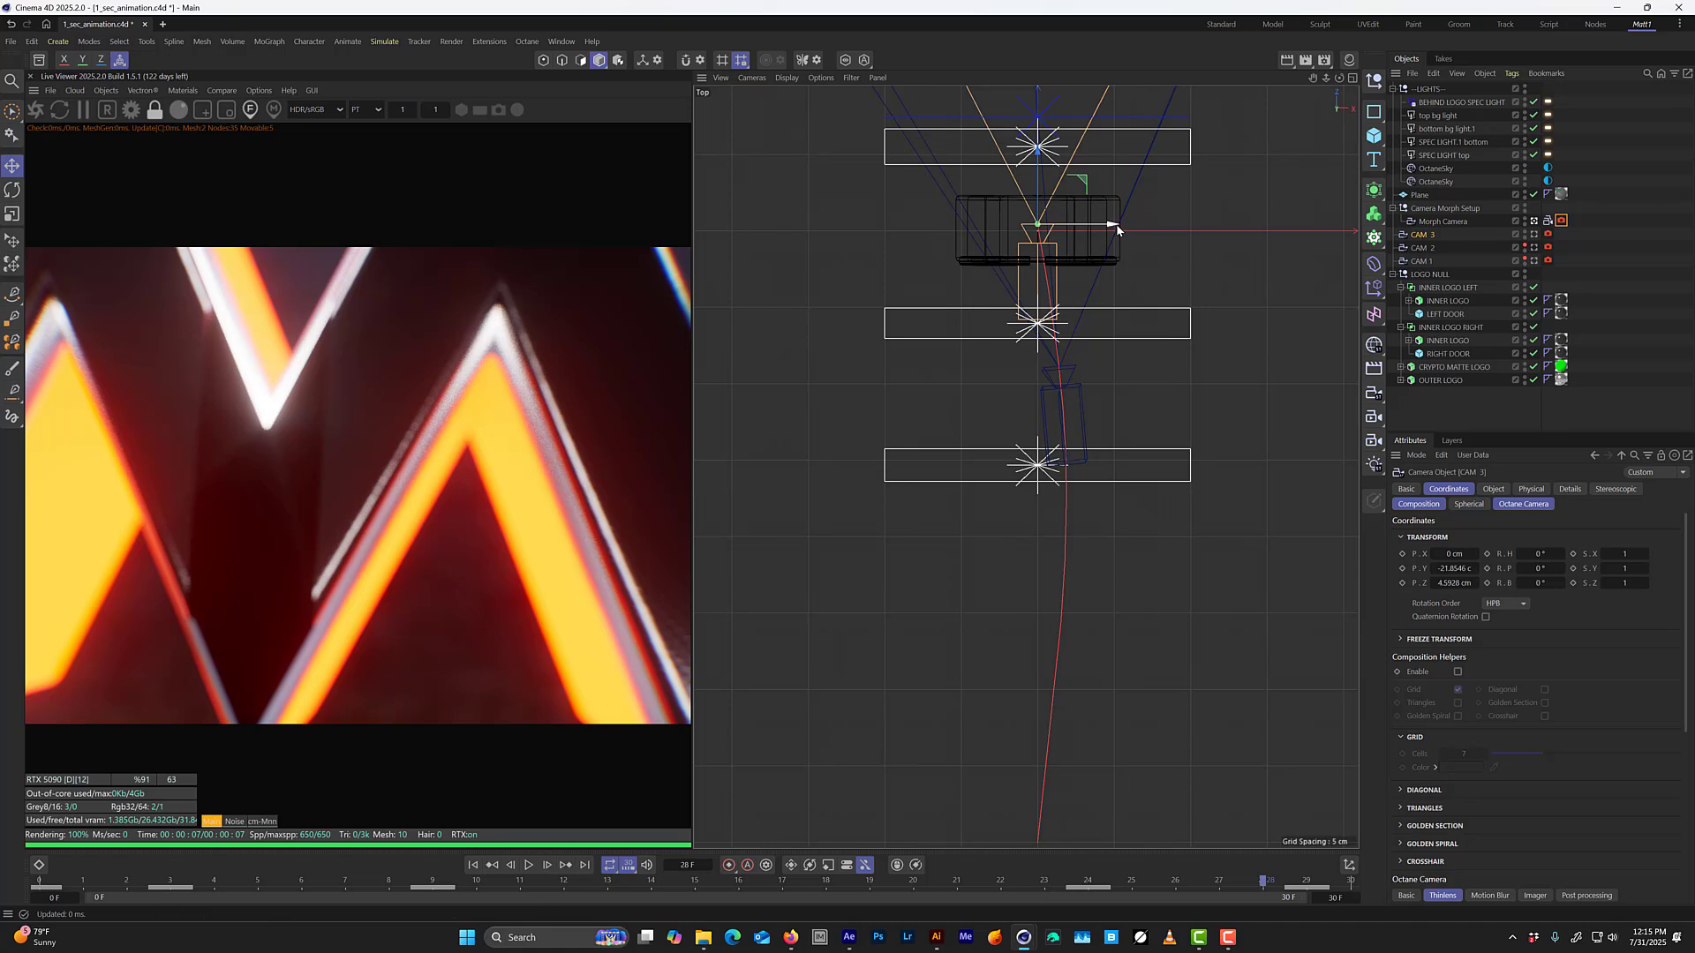
drag(1115, 228, 1087, 224)
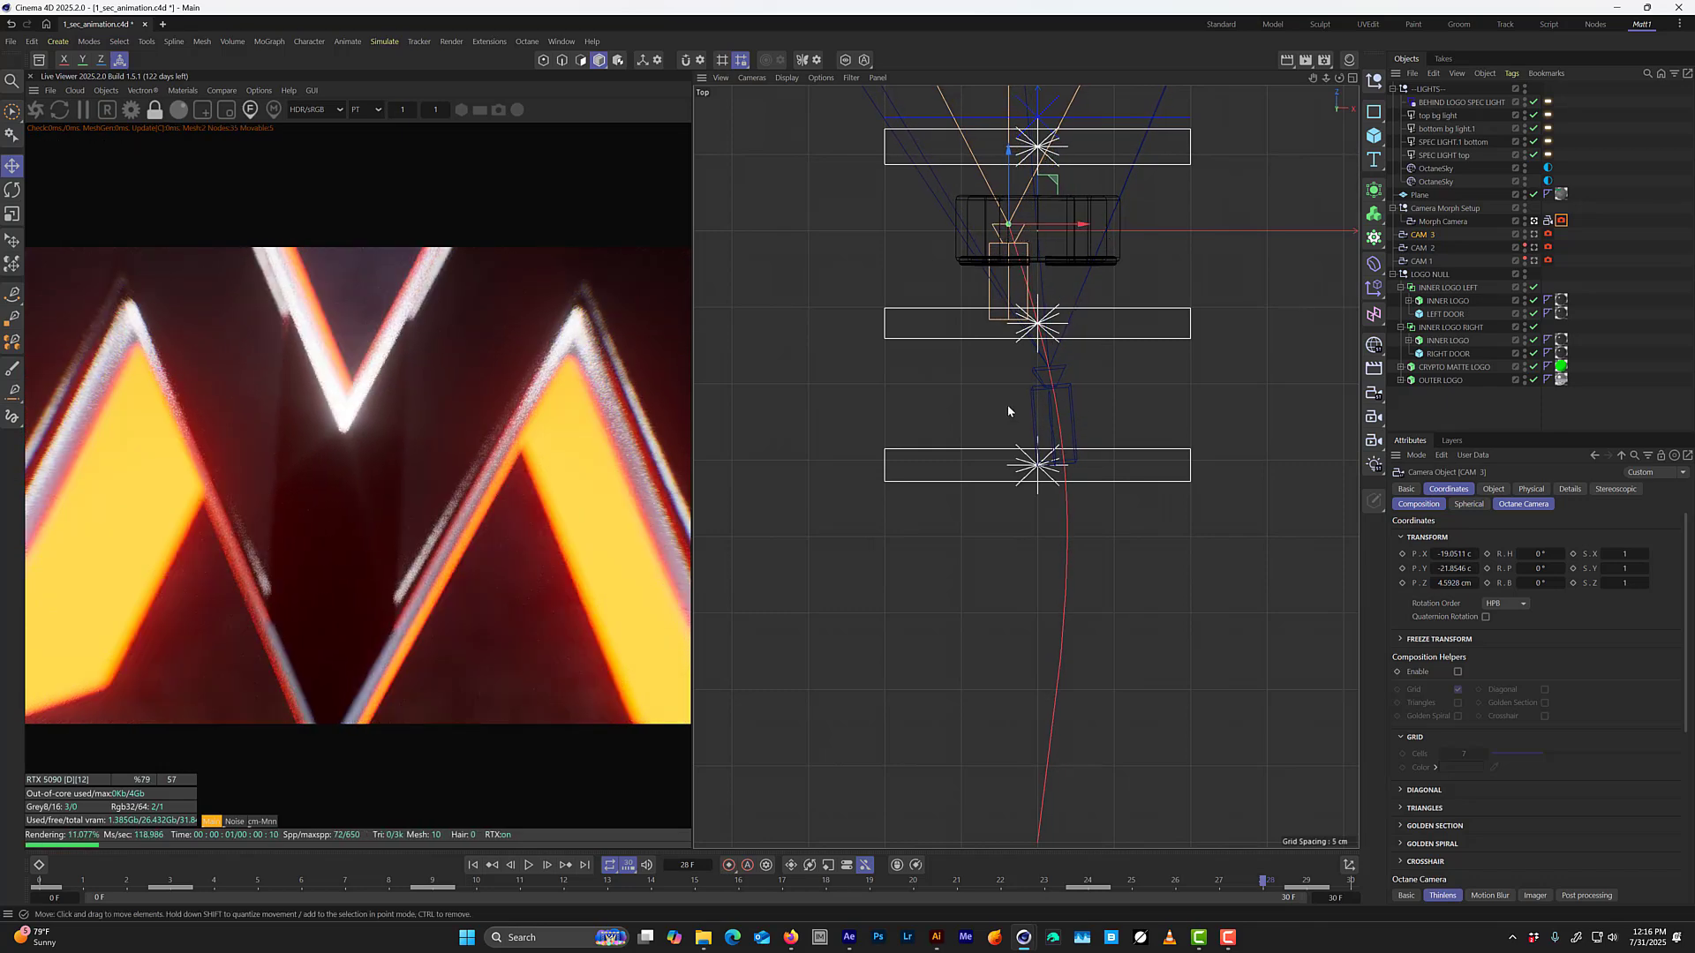
key(g)
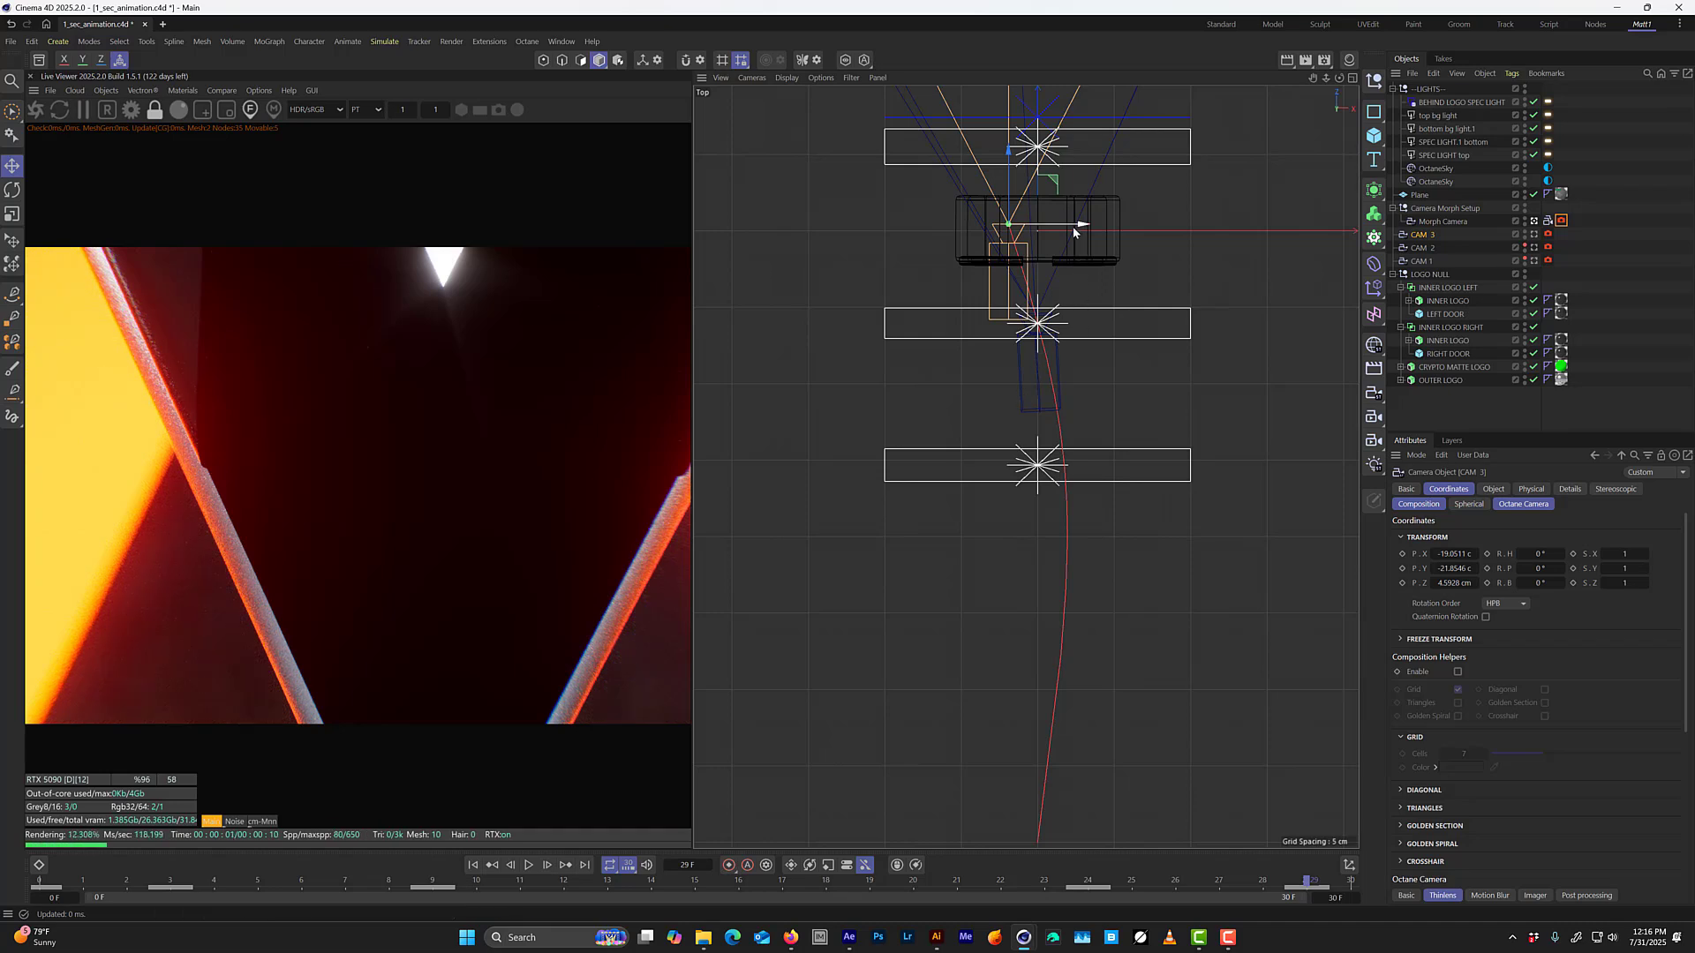
drag(1073, 225, 1078, 225)
Step back from frame 29 to check the adjusted camera path, and return to the perspective view through the Morph Camera.
key(f)
key(f)
key(f)
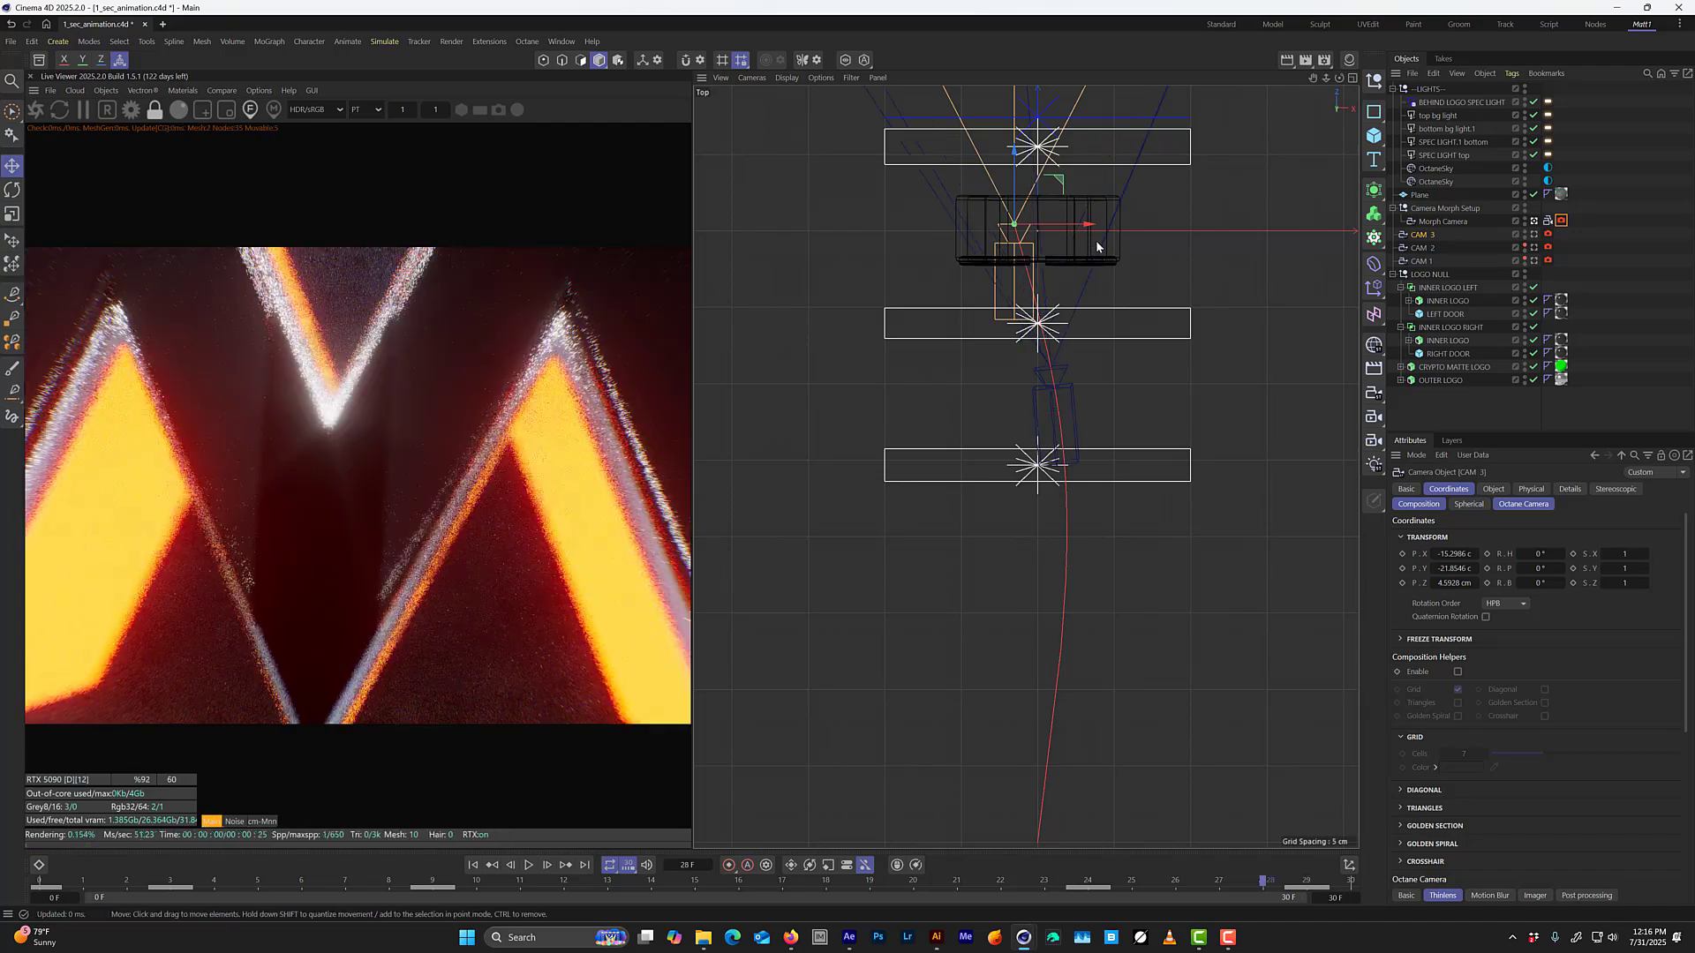
key(f)
key(f)
key(f)
key(f)
key(f)
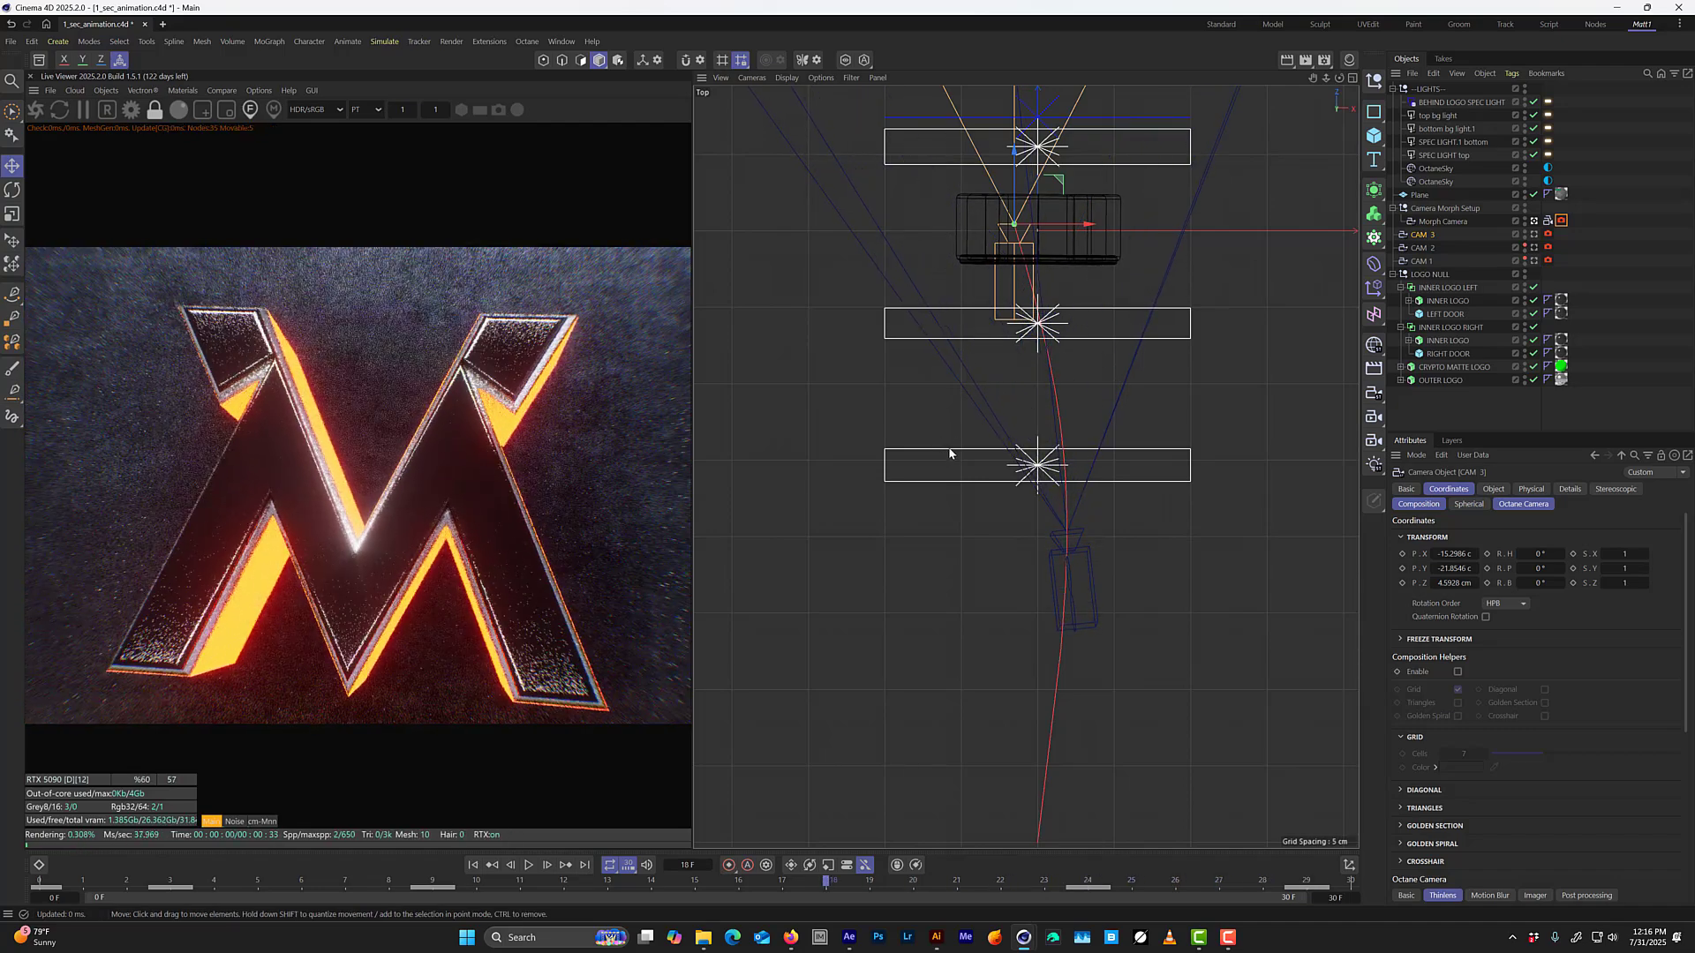
scroll(1047, 554, down, 6)
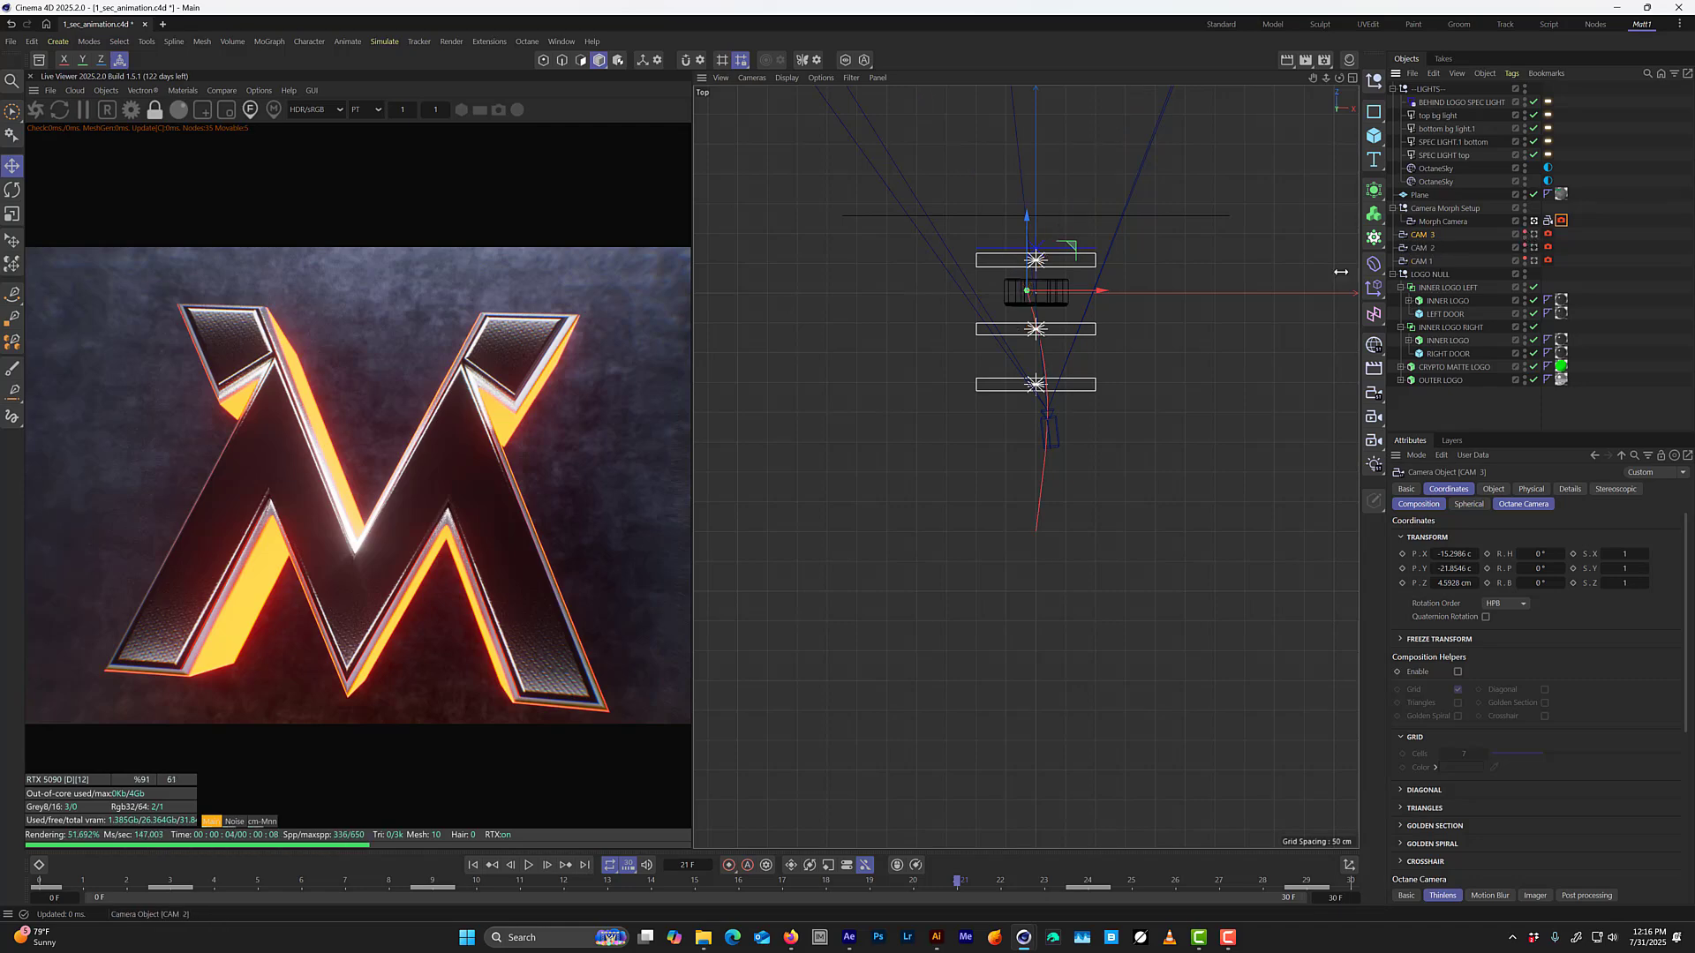
middle_click(1015, 371)
middle_click(1008, 376)
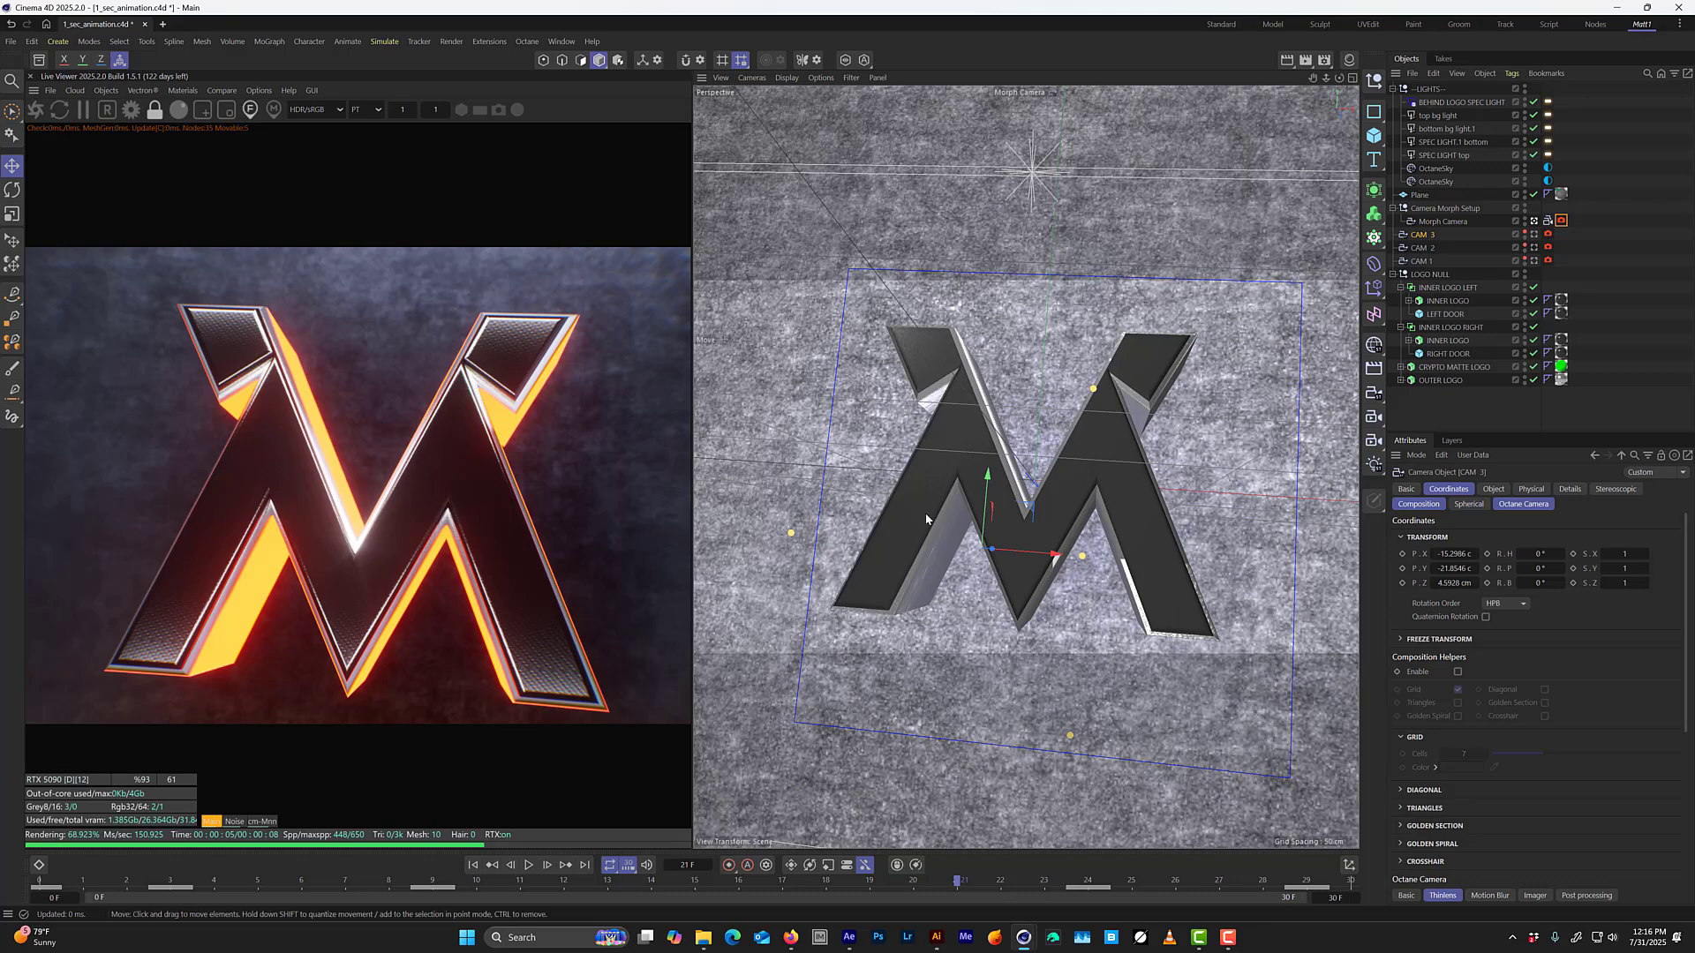
Step through the frames up to 29 and back to 14 to check the reframed fly-through, and save the project.
key(g)
key(g)
key(g)
key(g)
key(g)
key(g)
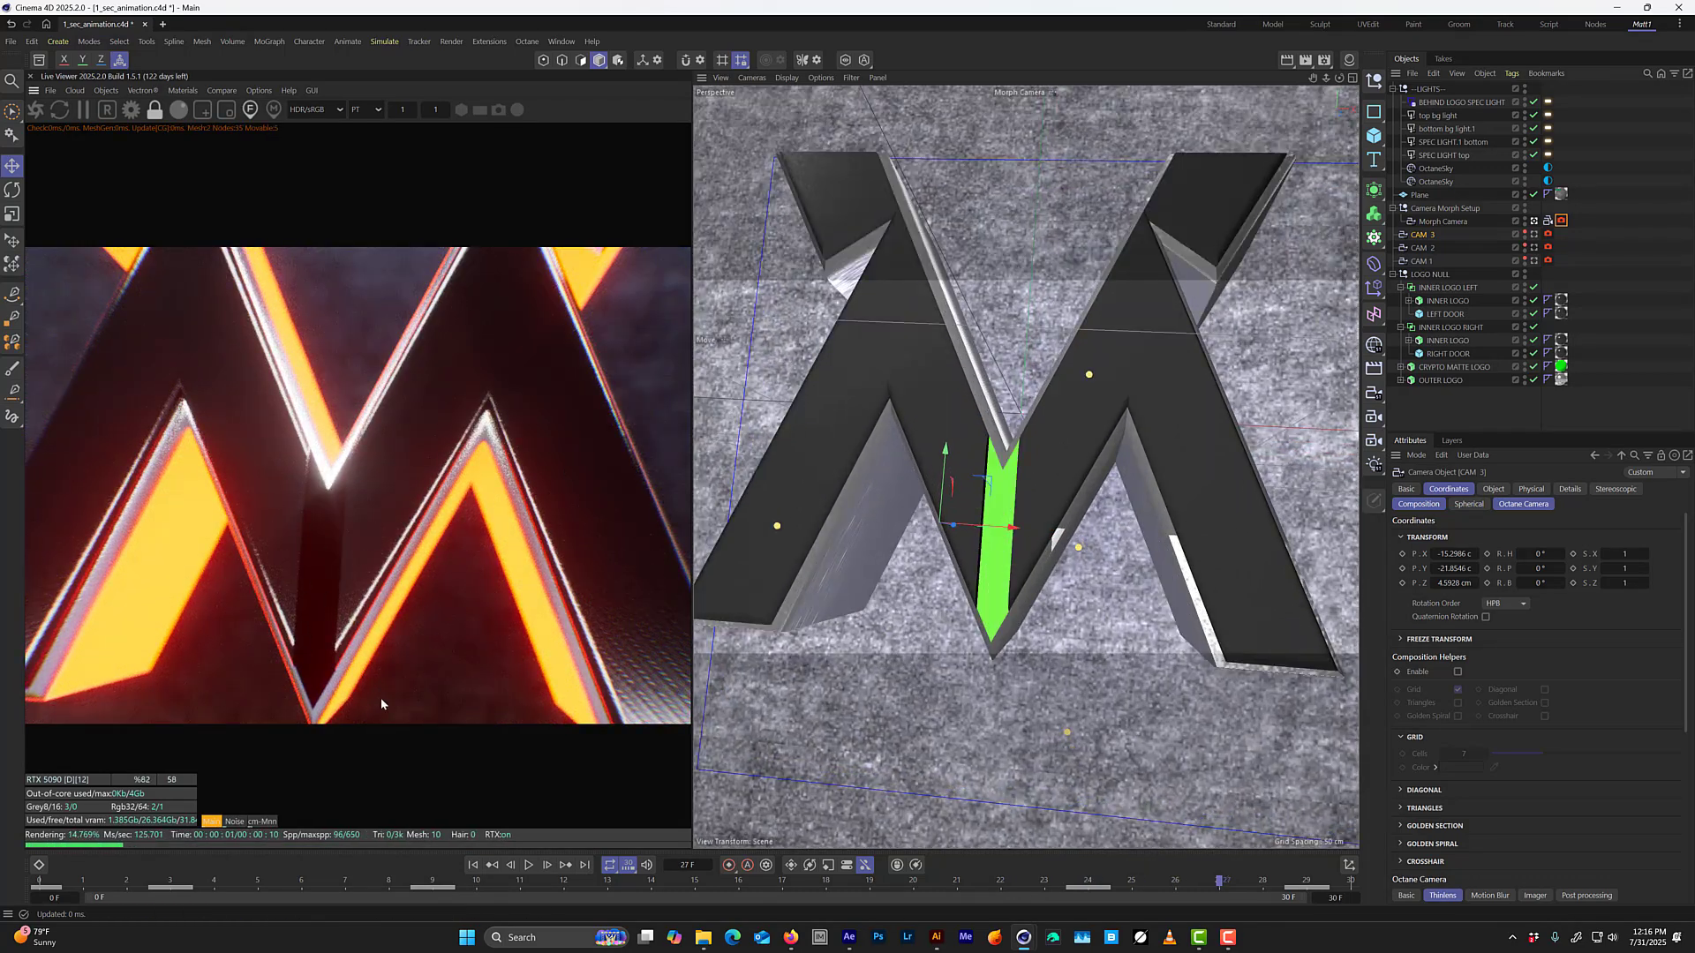
key(g)
key(g)
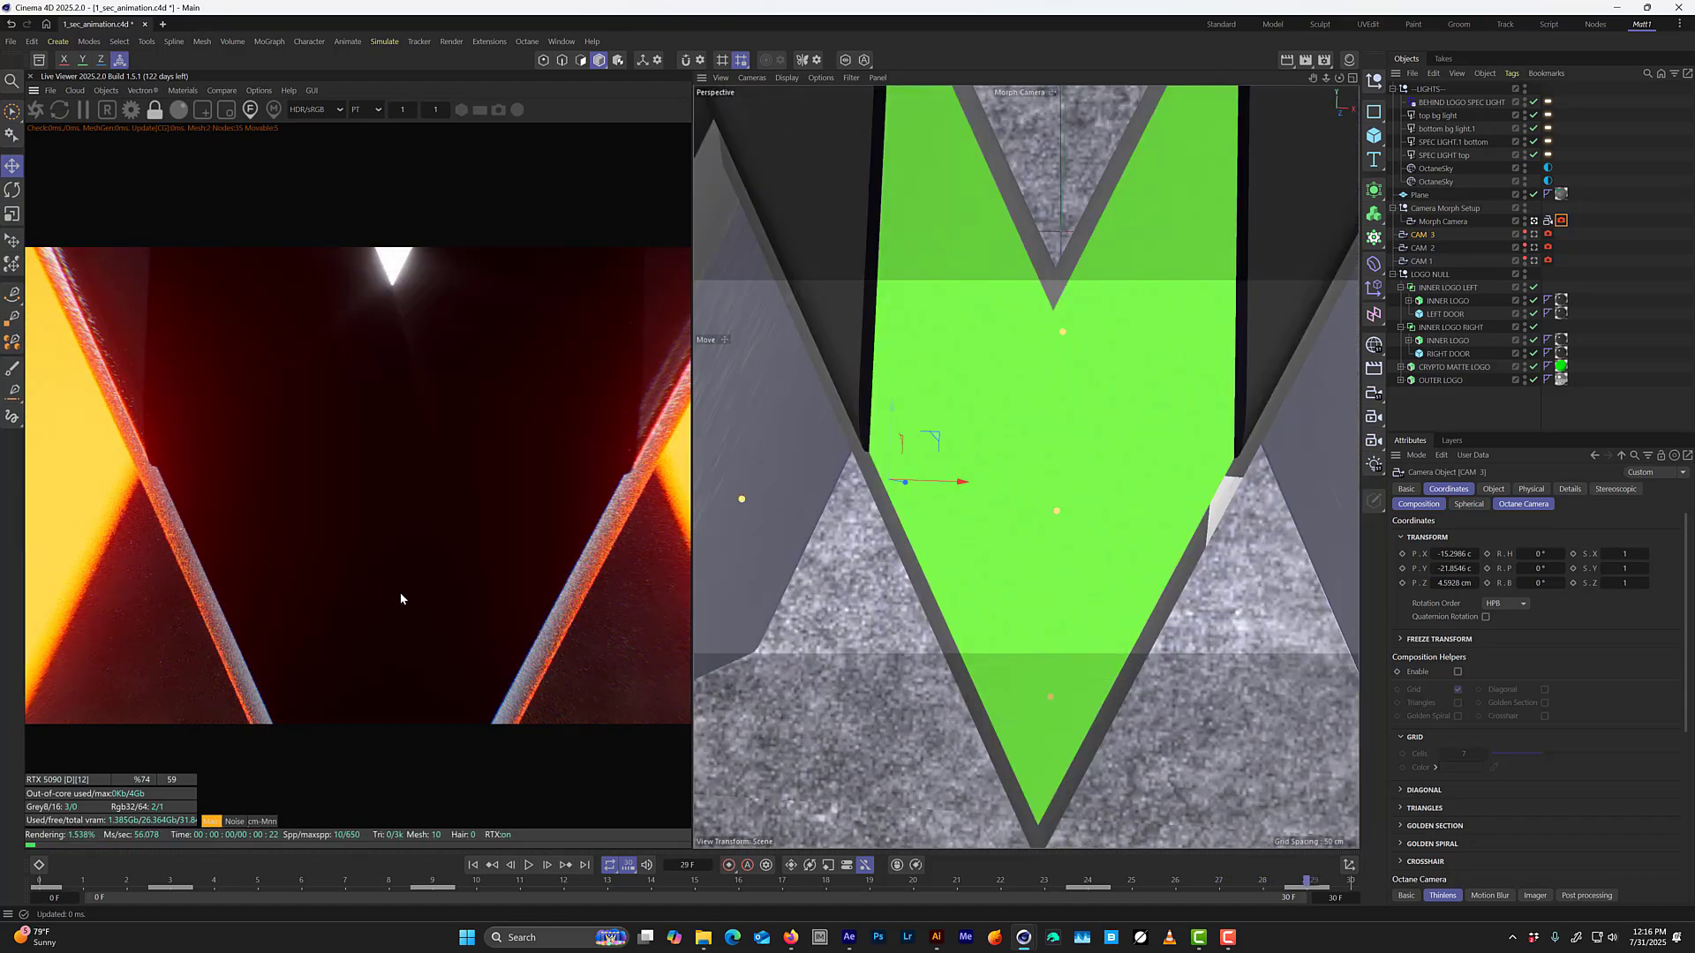
key(f)
key(f)
key(f)
key(f)
key(f)
key(f)
key(f)
key(f)
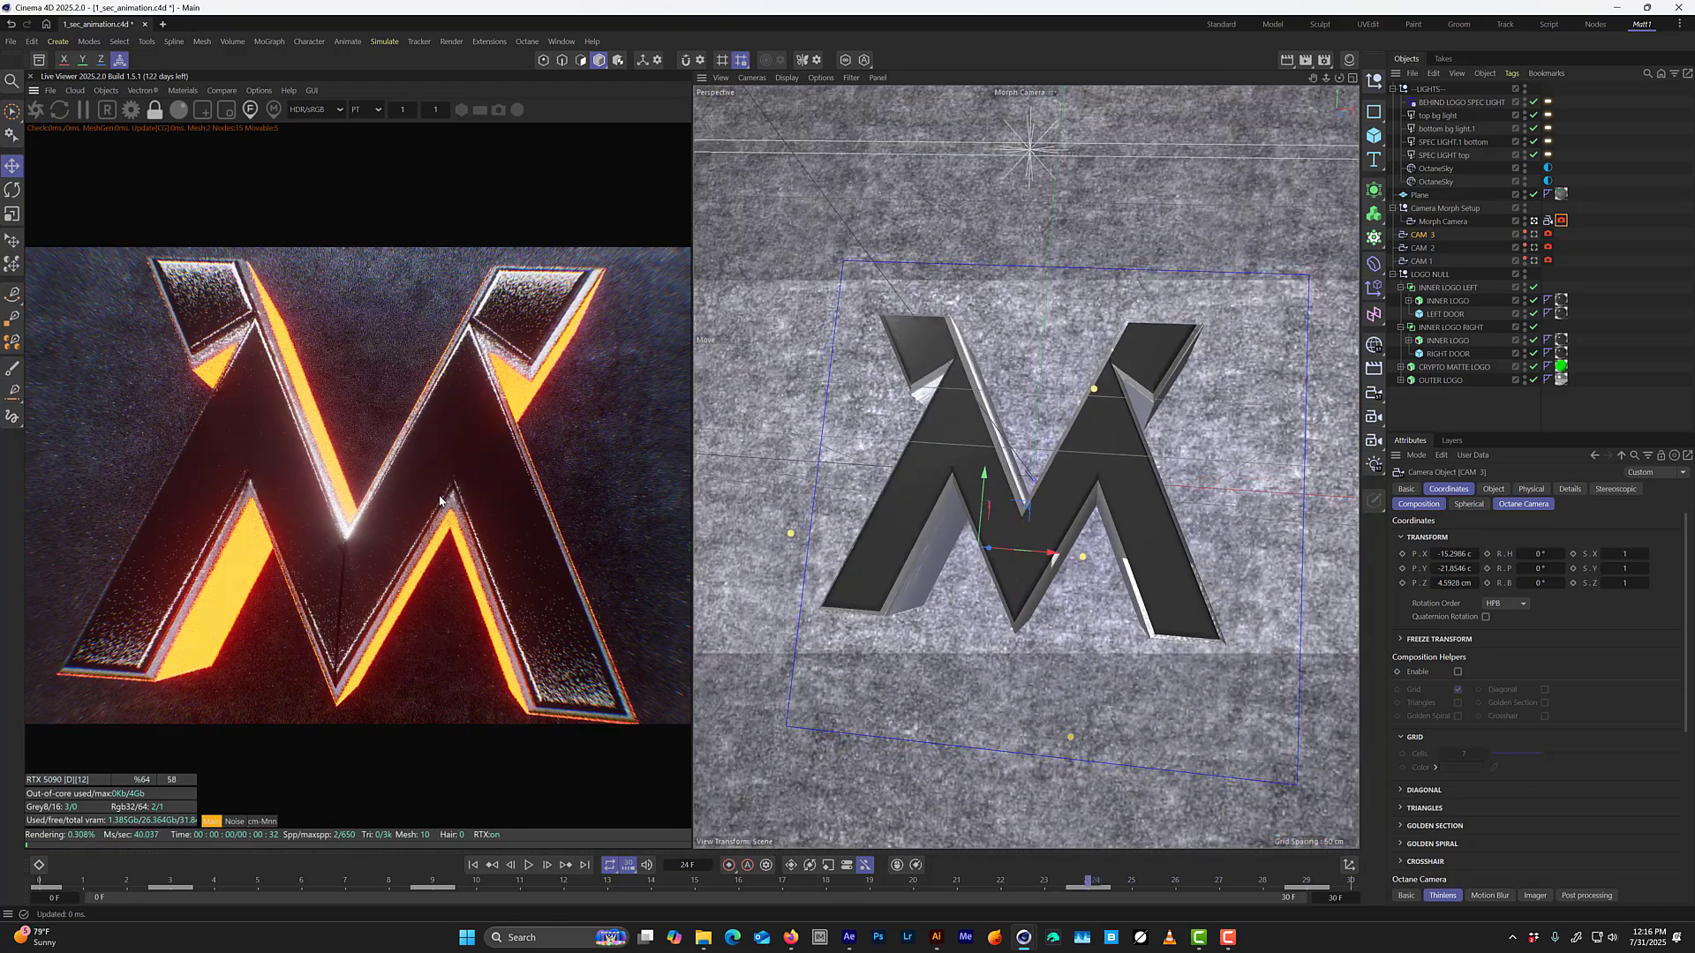
key(f)
key(f)
key(f)
key(f)
key(f)
key(f)
key(f)
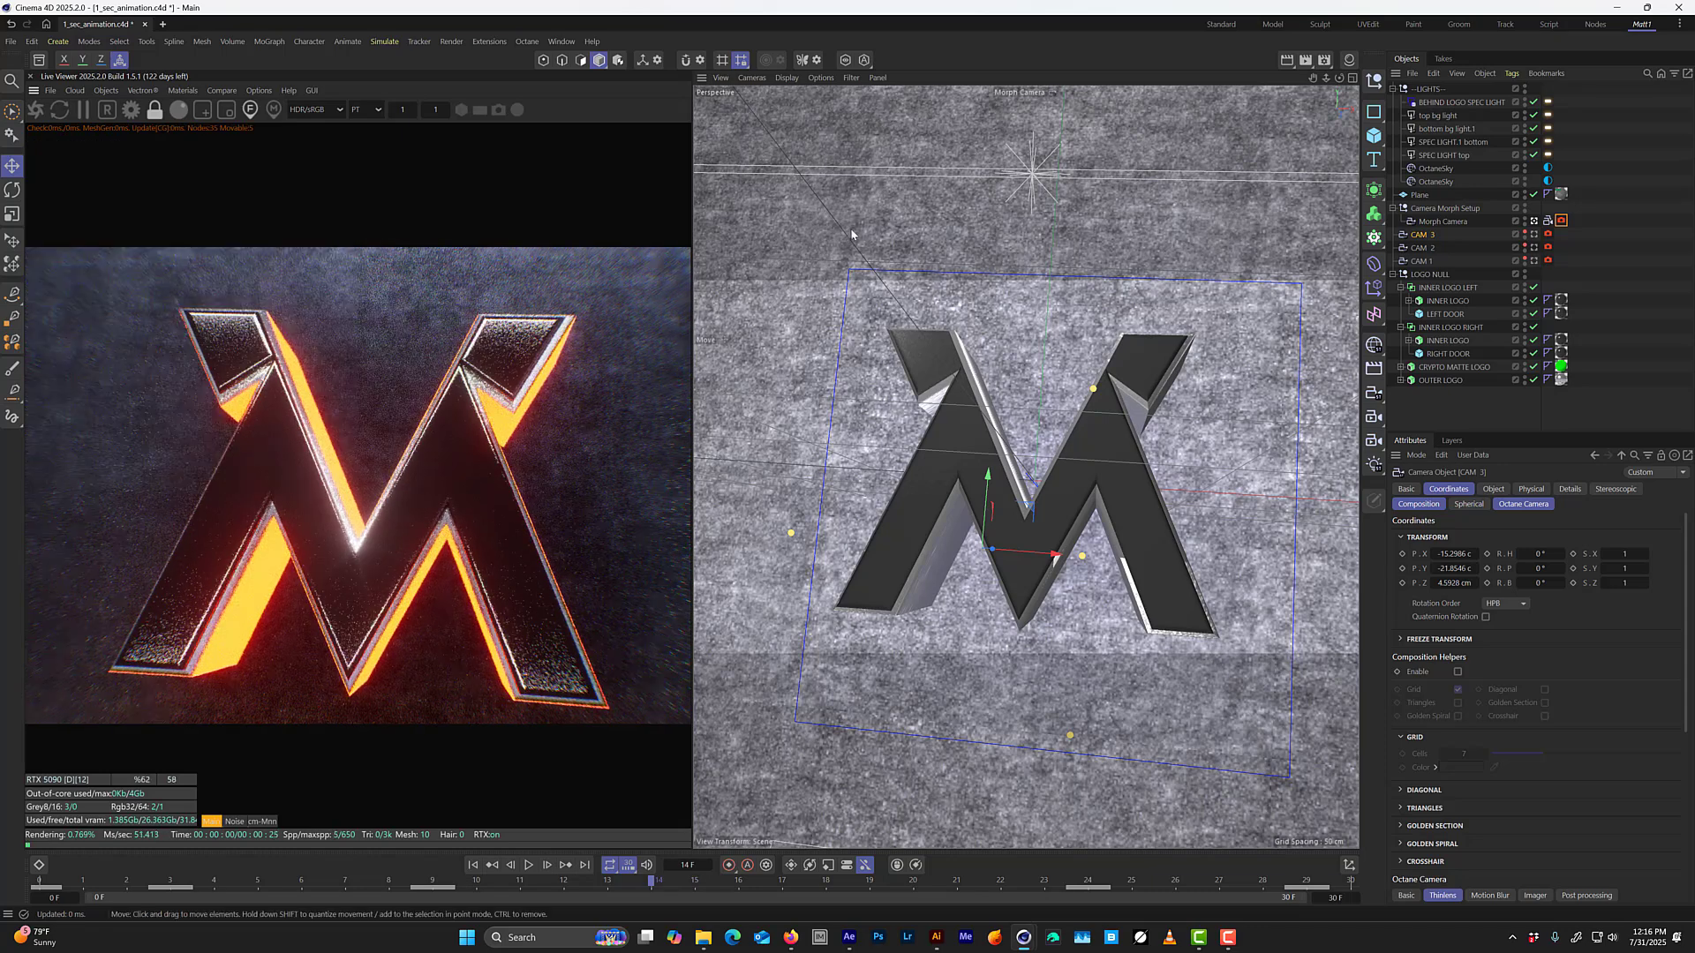
key(ctrl+s)
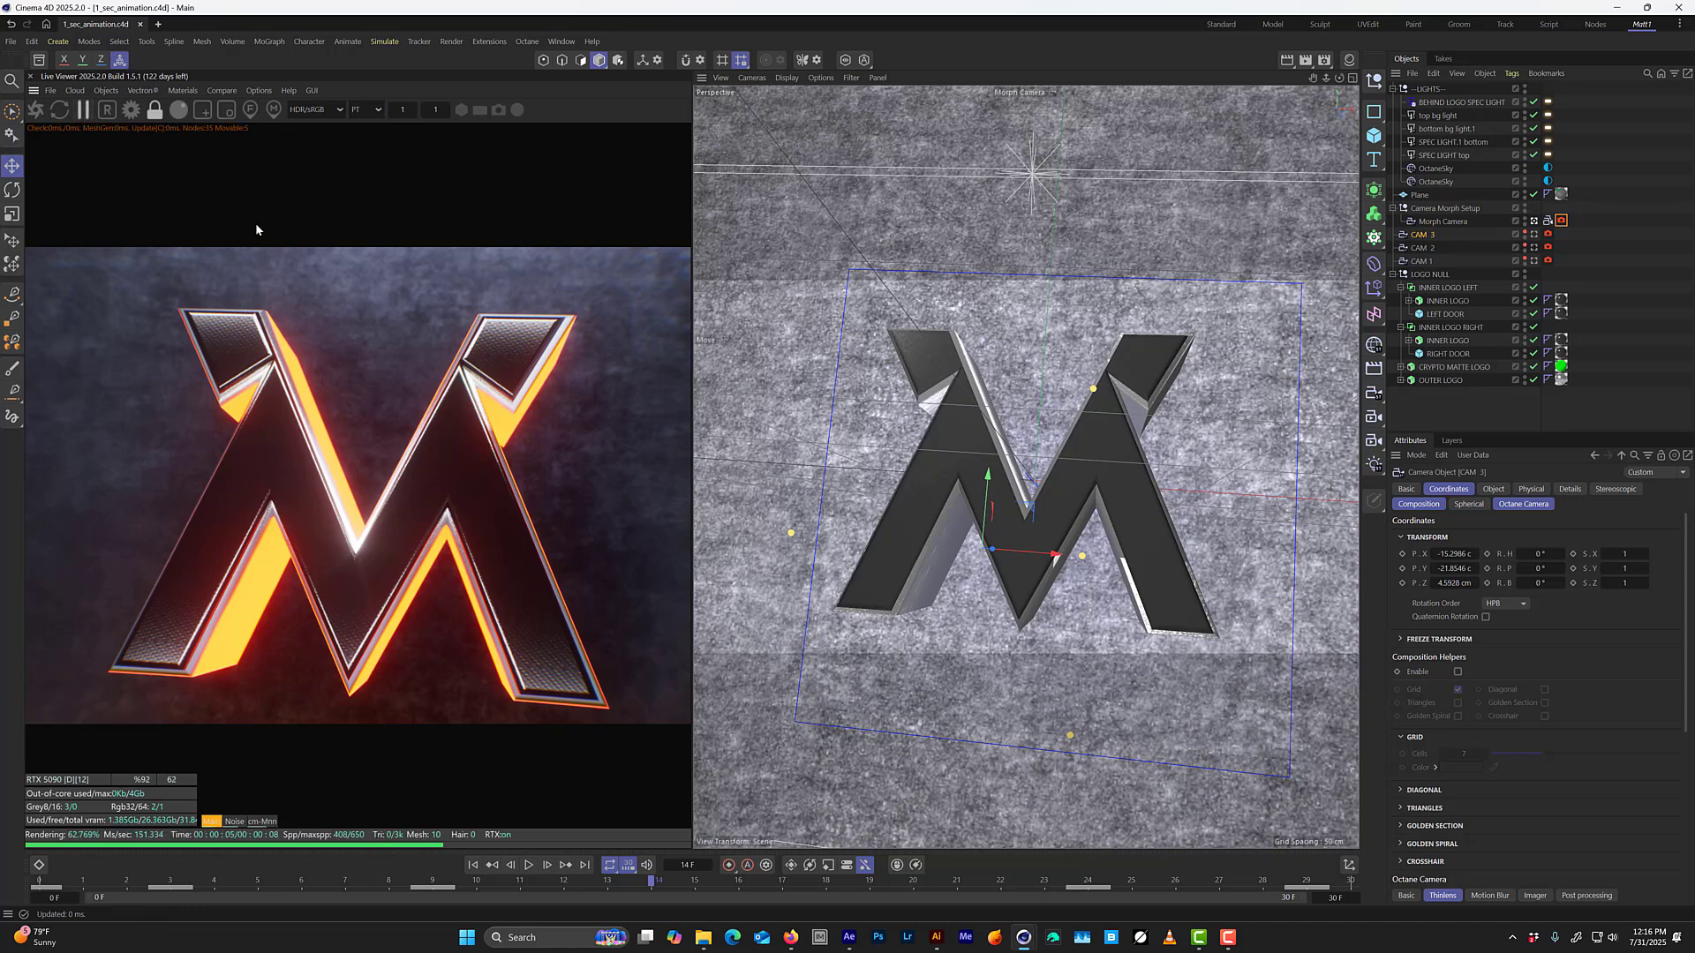
Open the render settings, expand the Render AOV Manager parameters, and keep the pass format as EXR.
click(1325, 62)
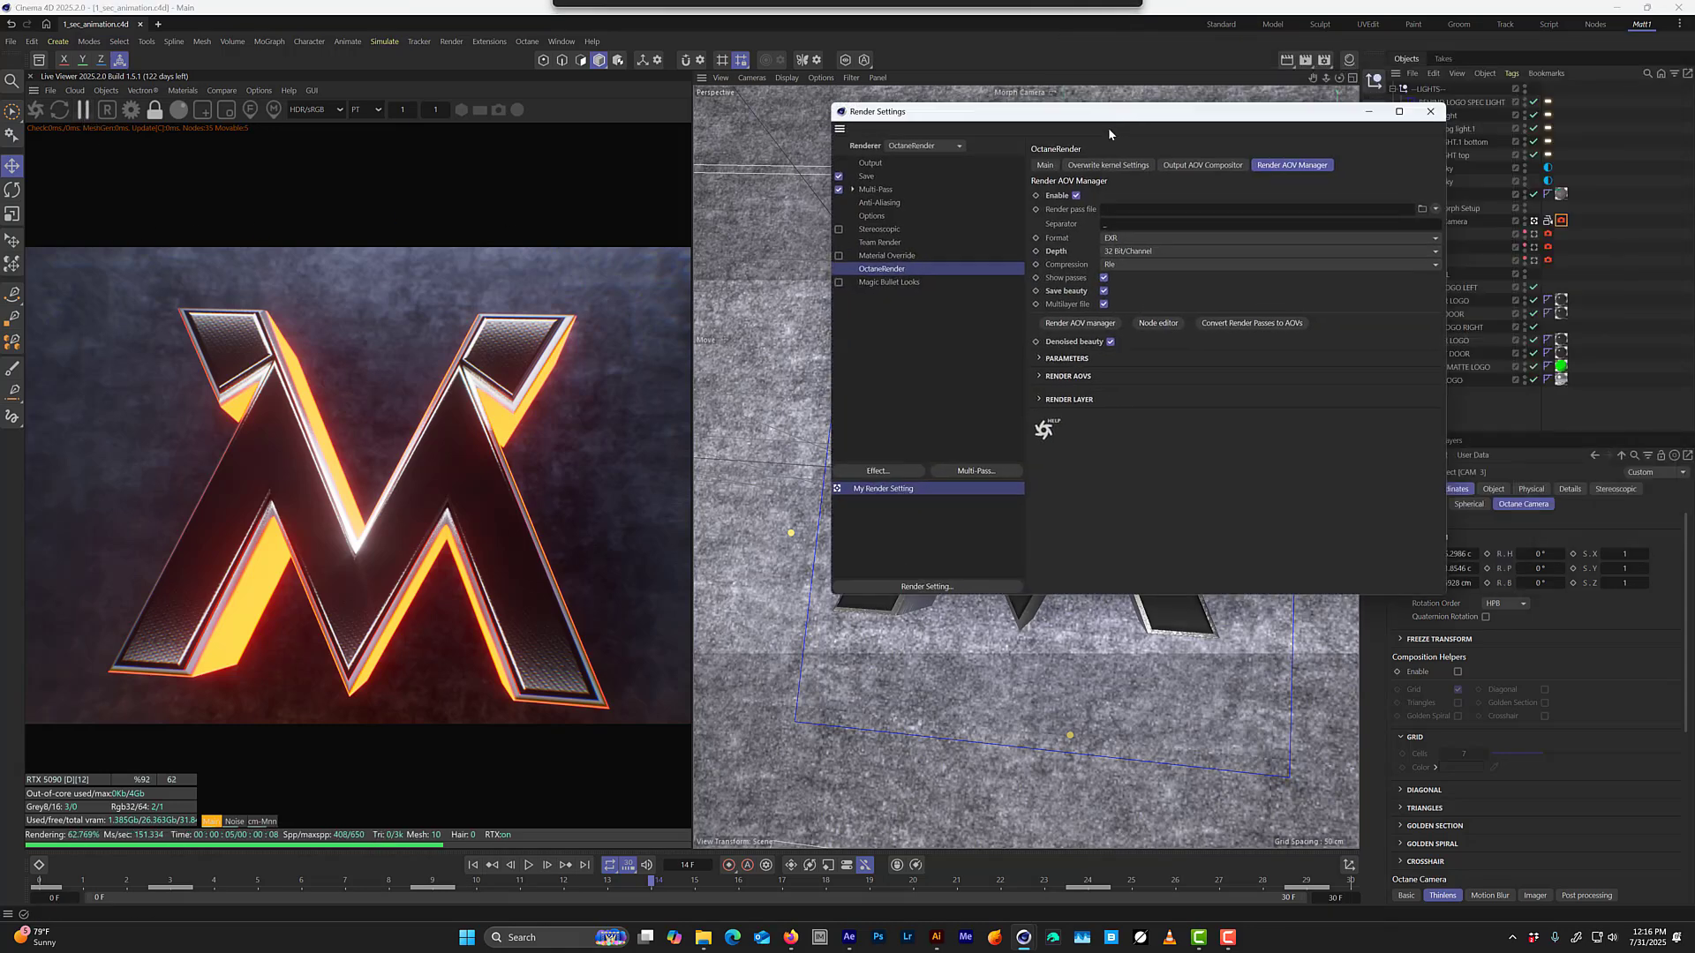
click(1045, 358)
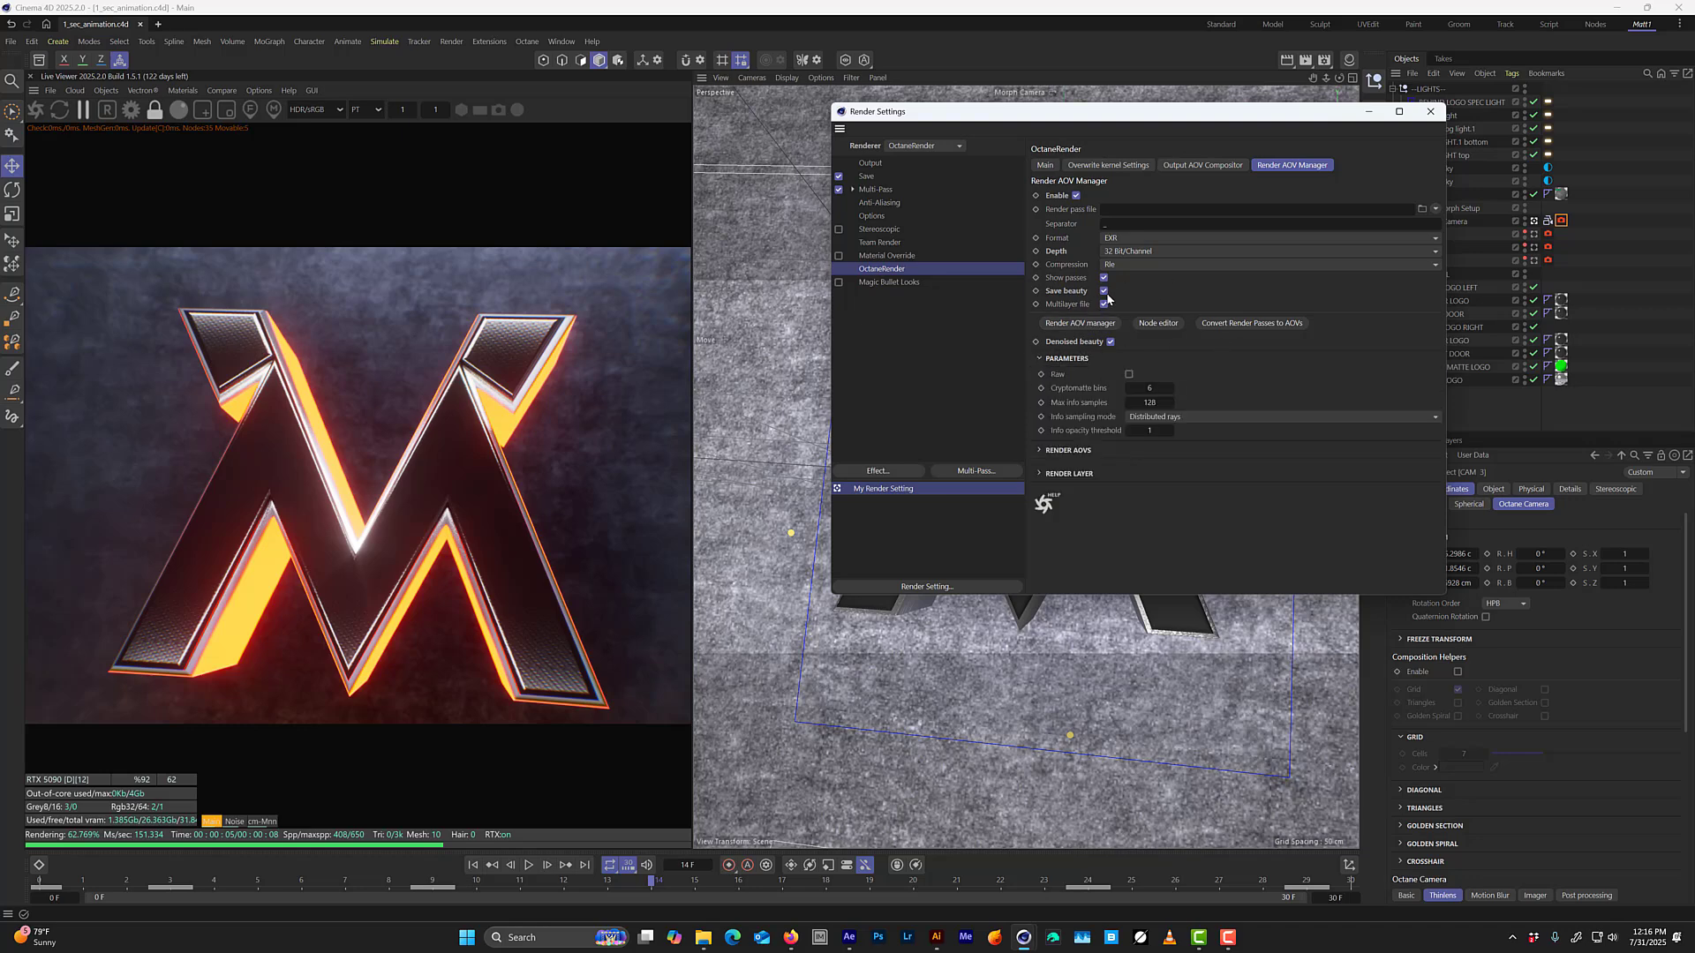
click(1117, 238)
click(1119, 239)
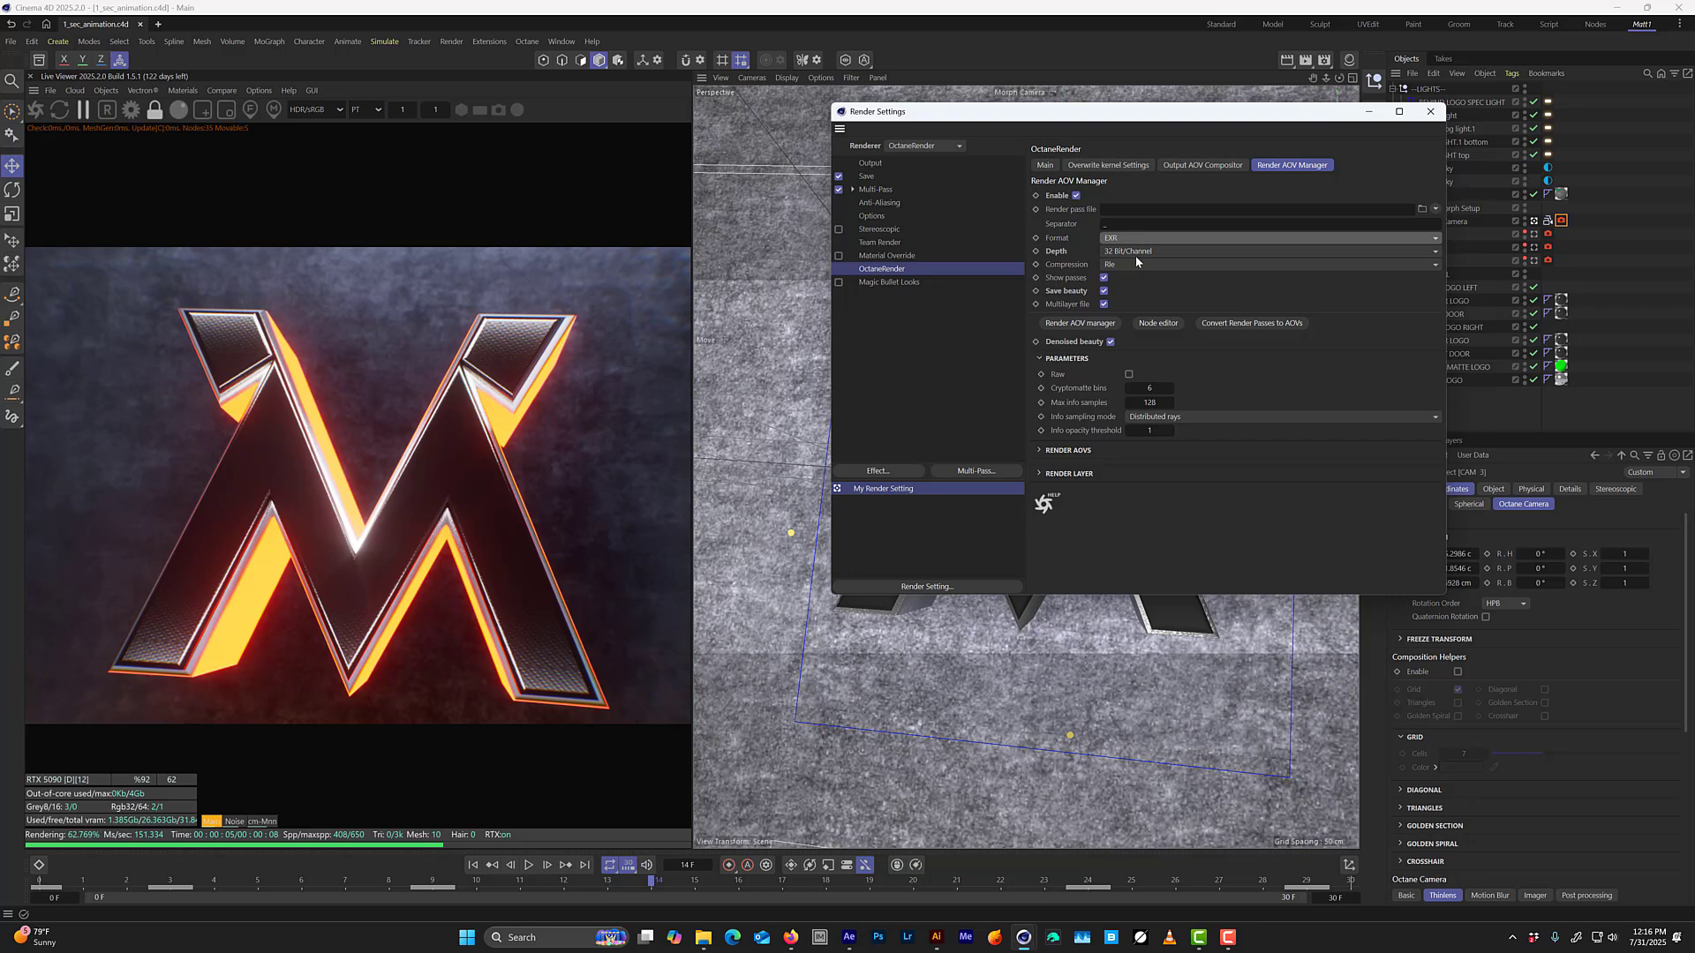
Set the render pass file to MV_1SEC_ANIMATION in the _c4d renders folder of the 1 SECOND ANIMATION project.
click(1421, 209)
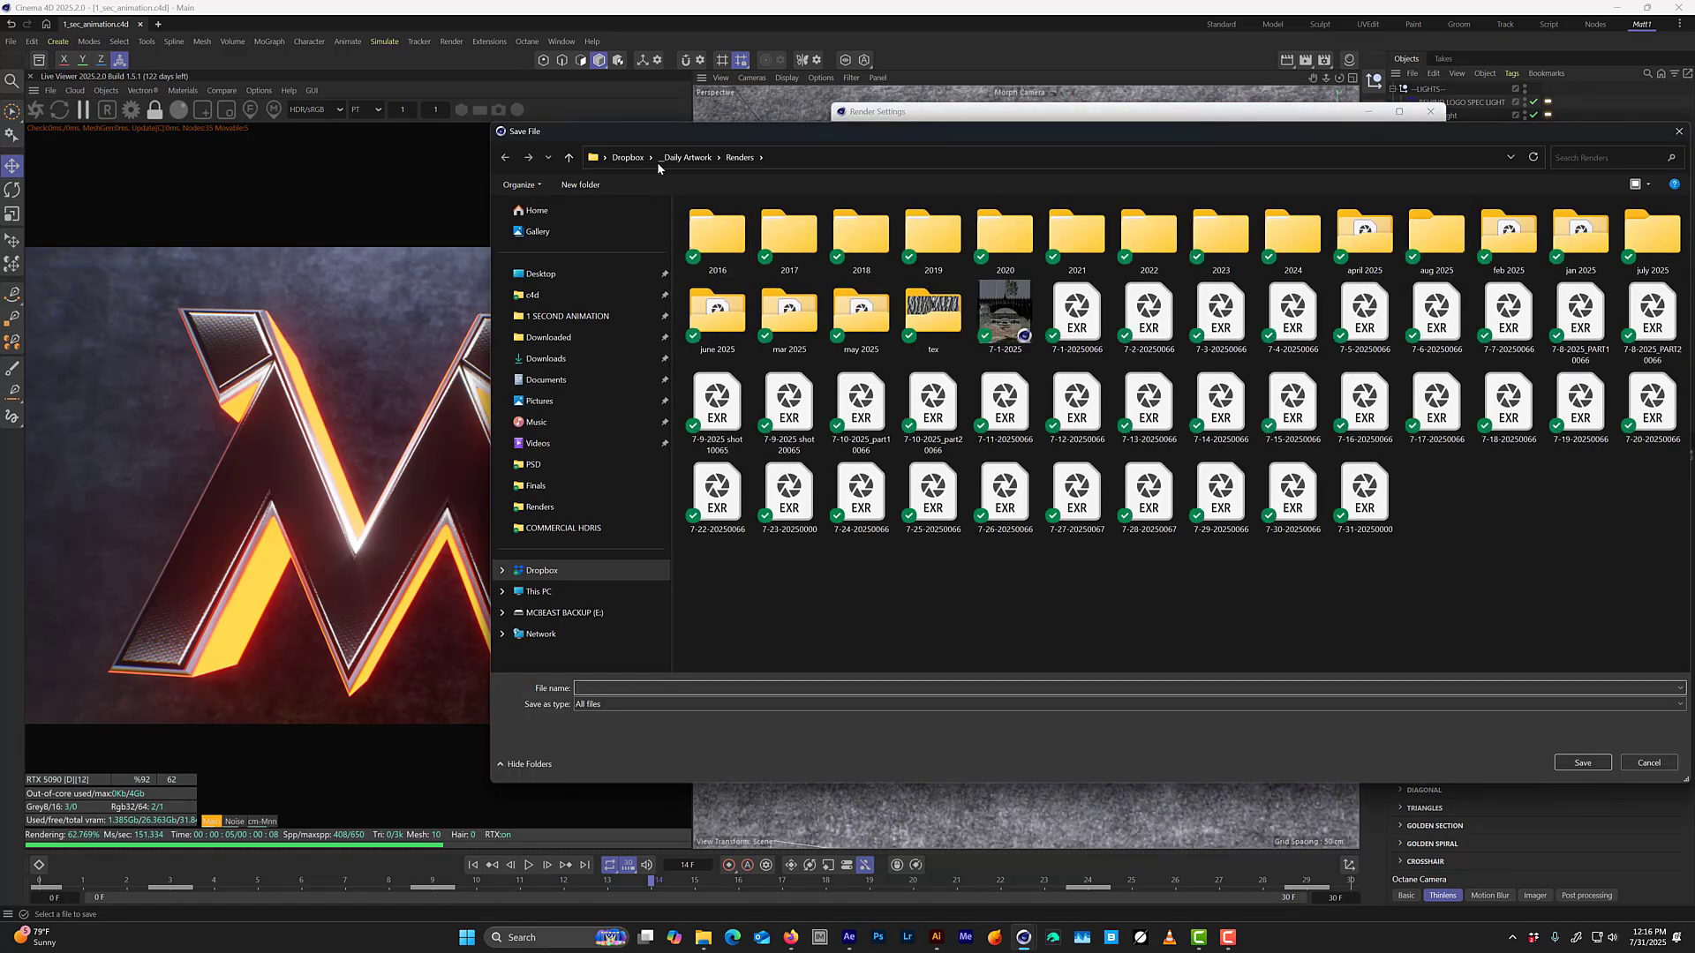
click(659, 159)
click(593, 317)
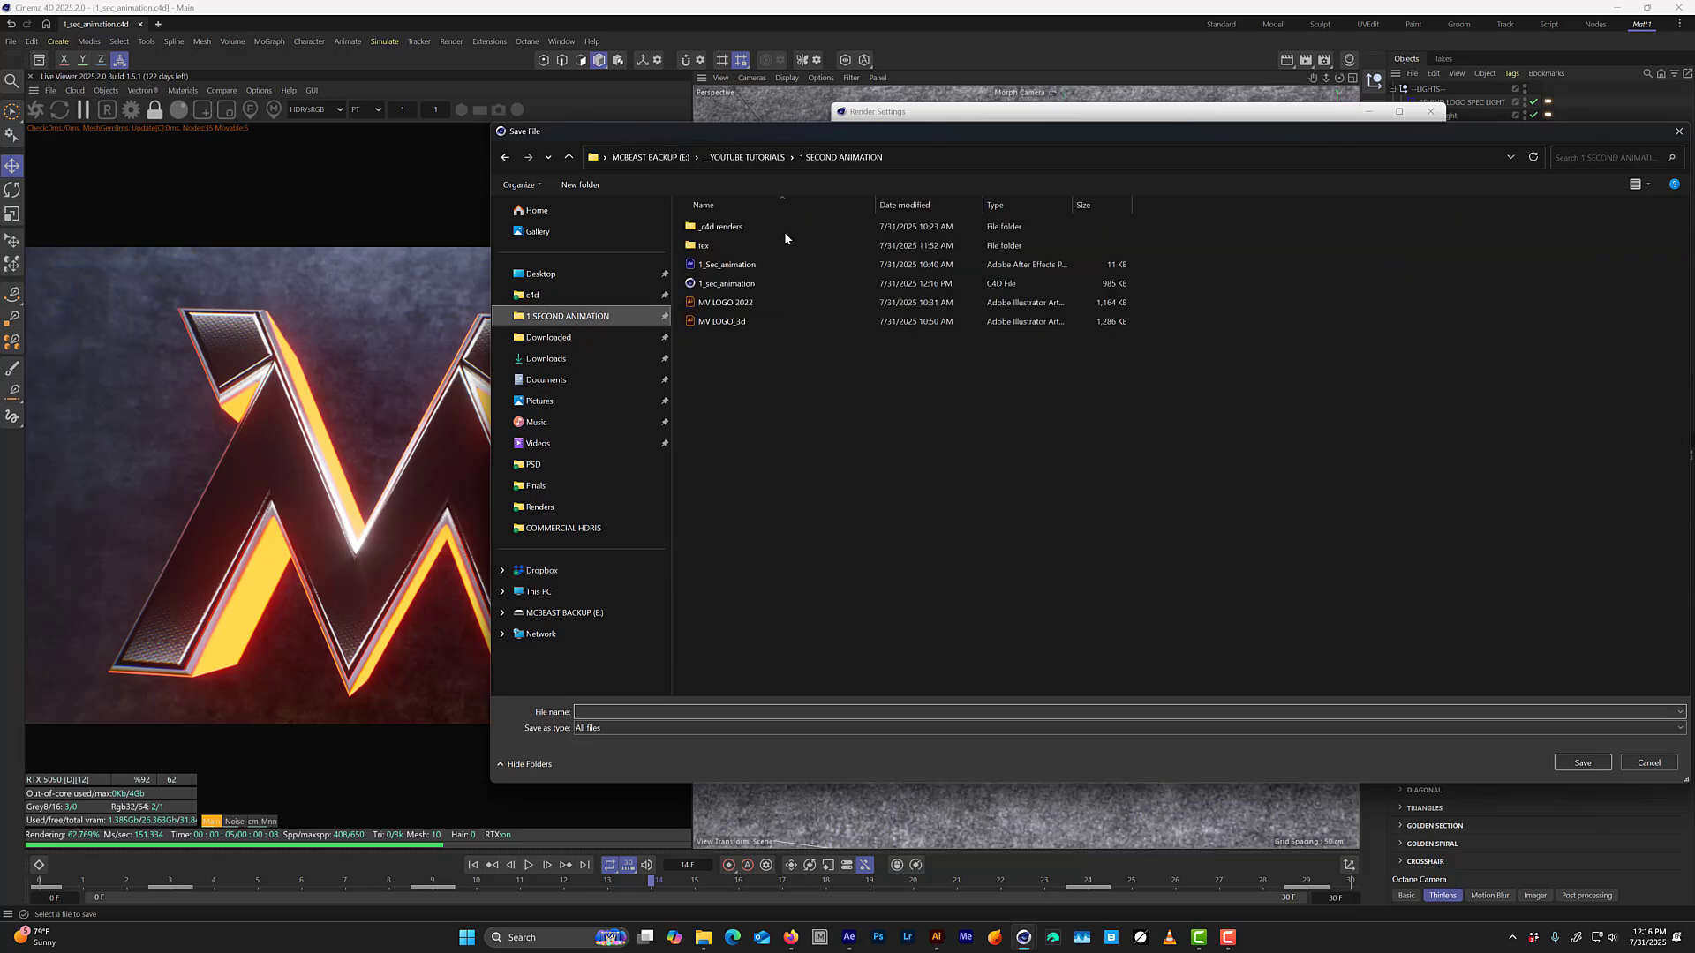
double_click(720, 226)
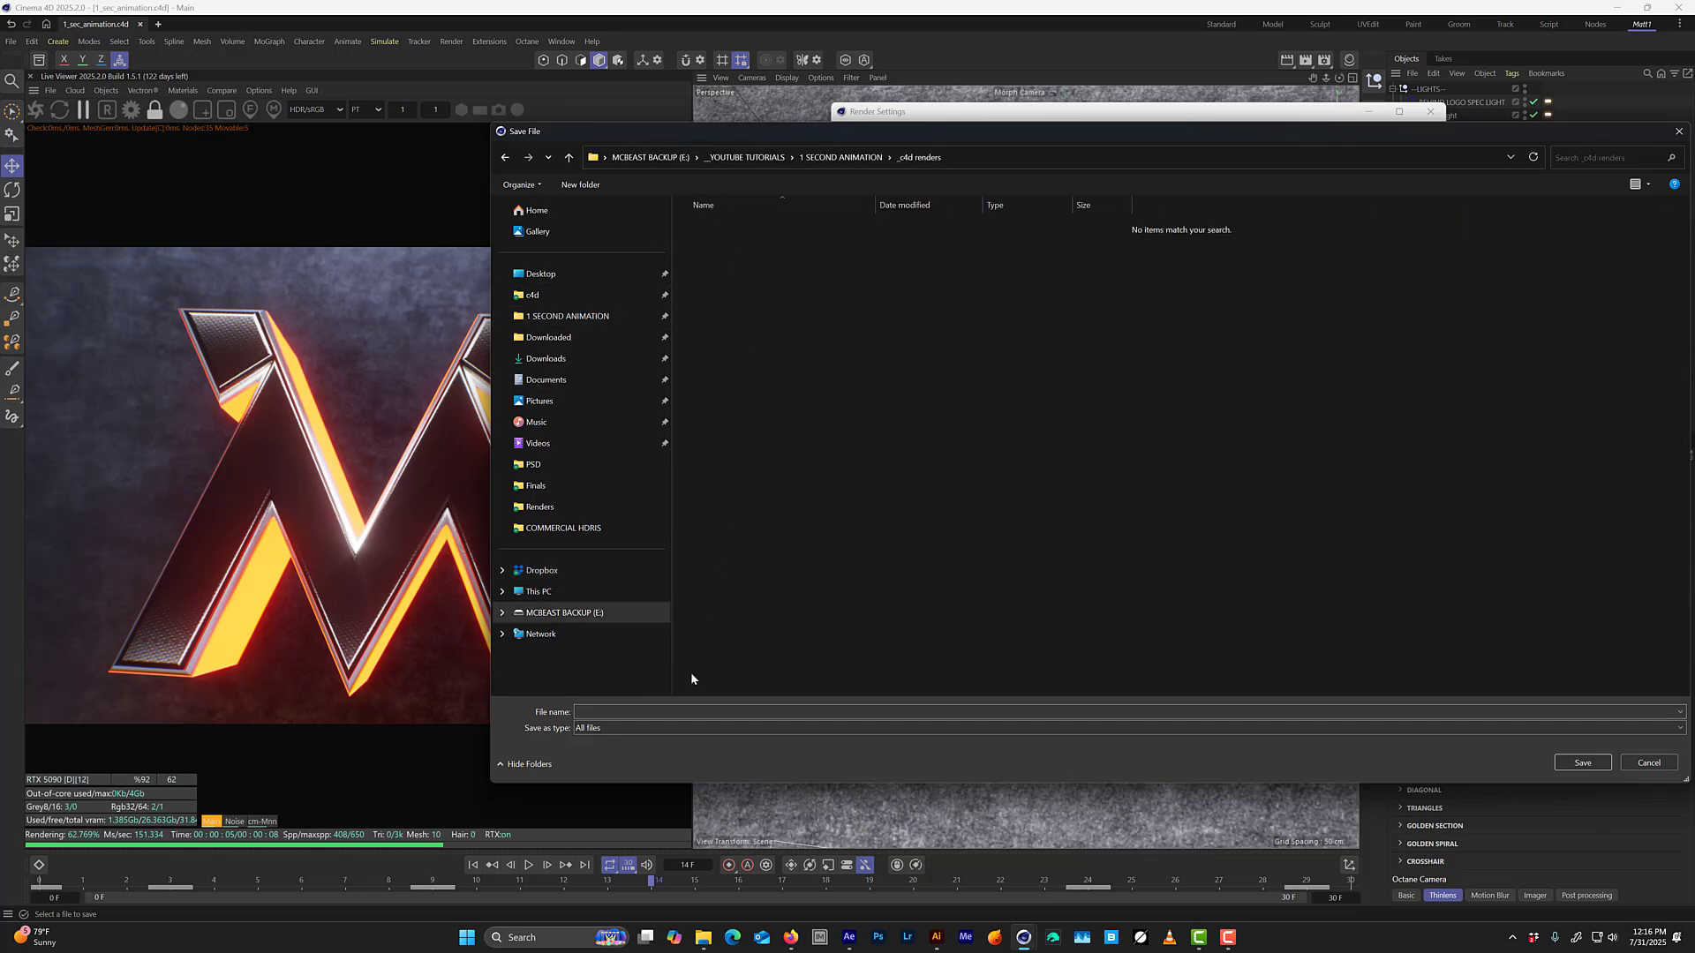
click(634, 711)
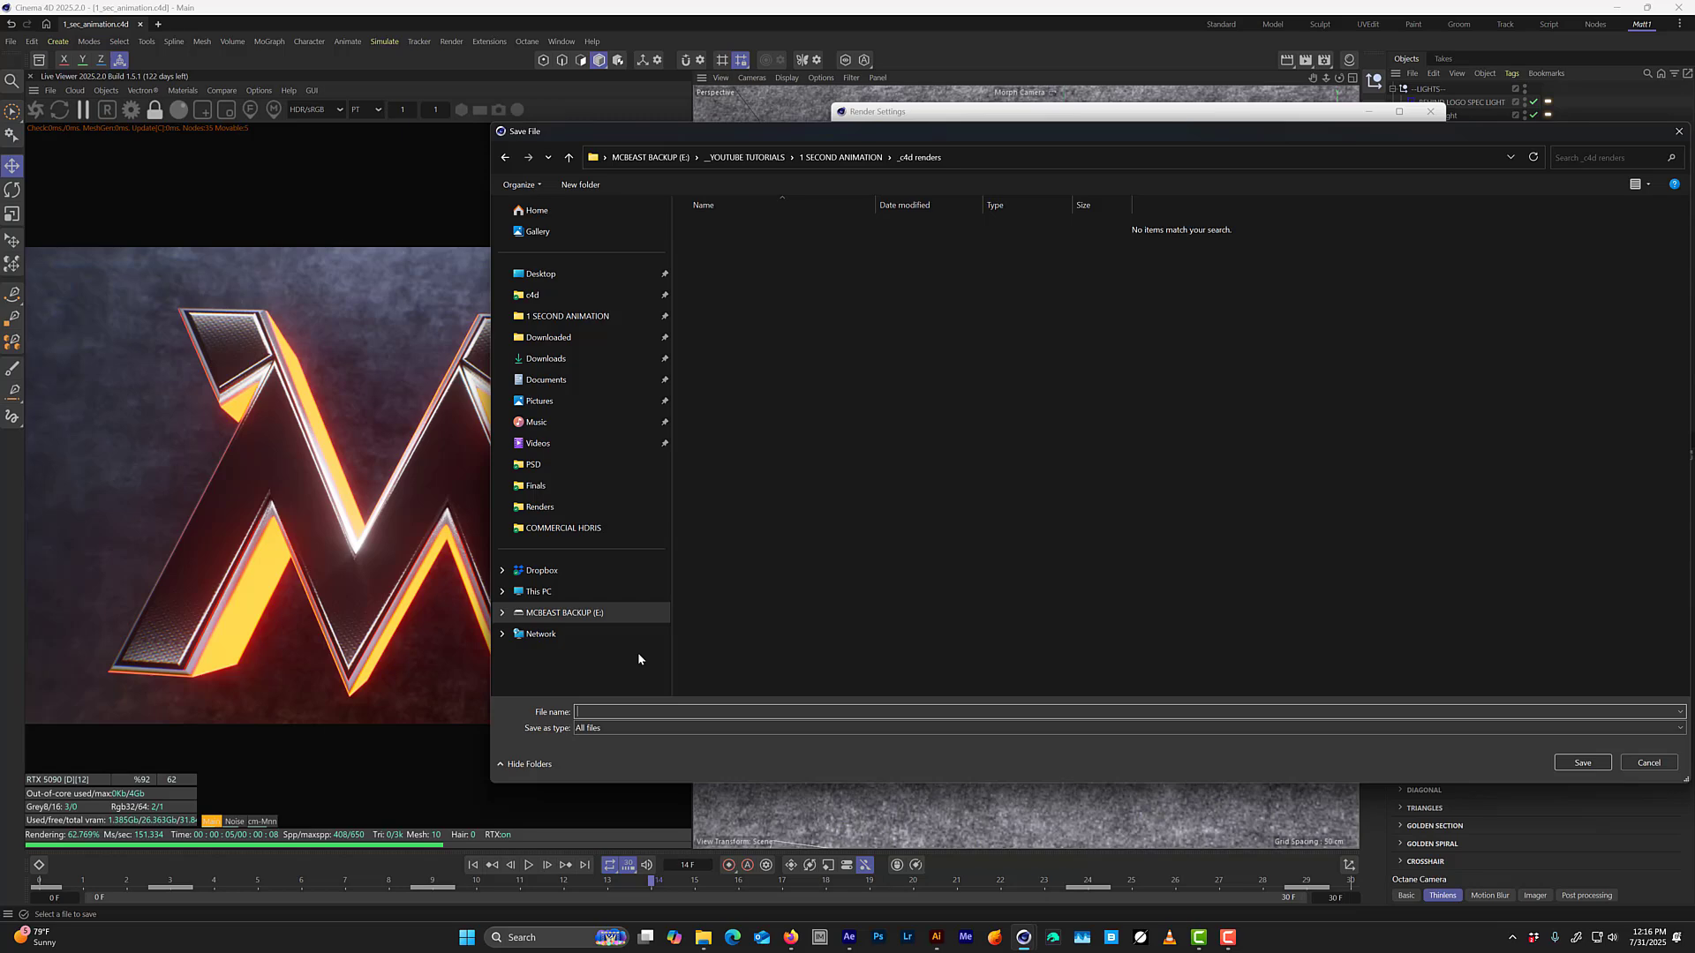
text(MV_1SEC_ANIMATION)
key(Return)
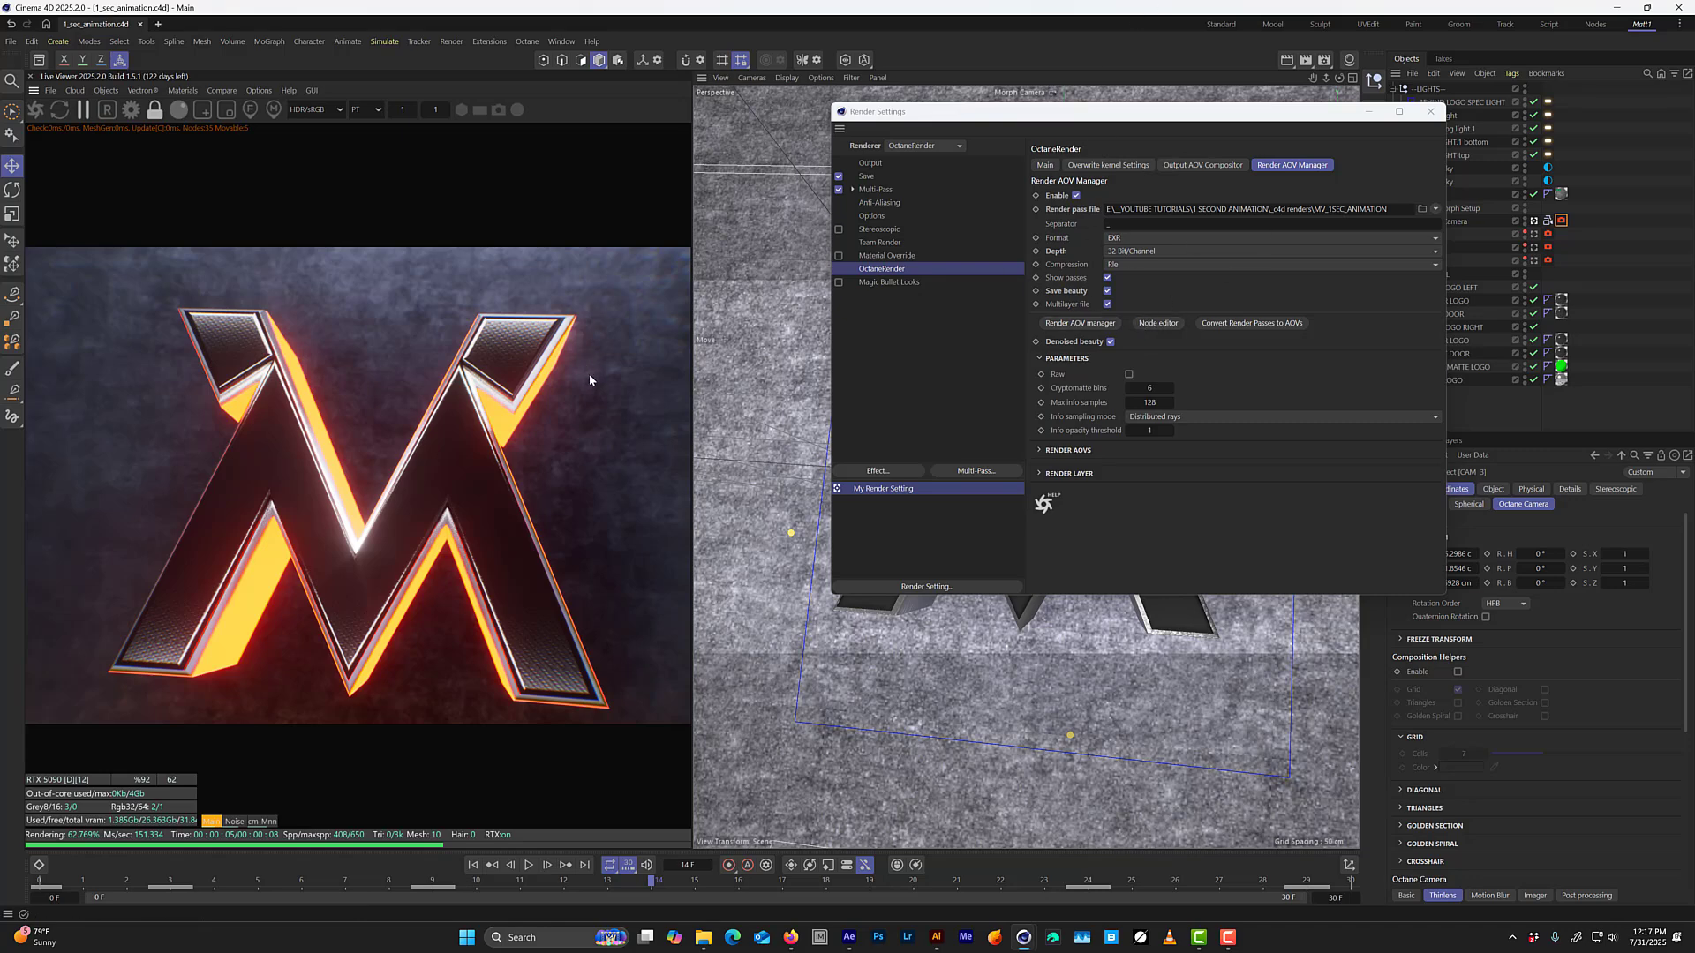
Render the full frame range to the maximized Picture Viewer, and bring the render settings back up to check the output.
key(shift+r)
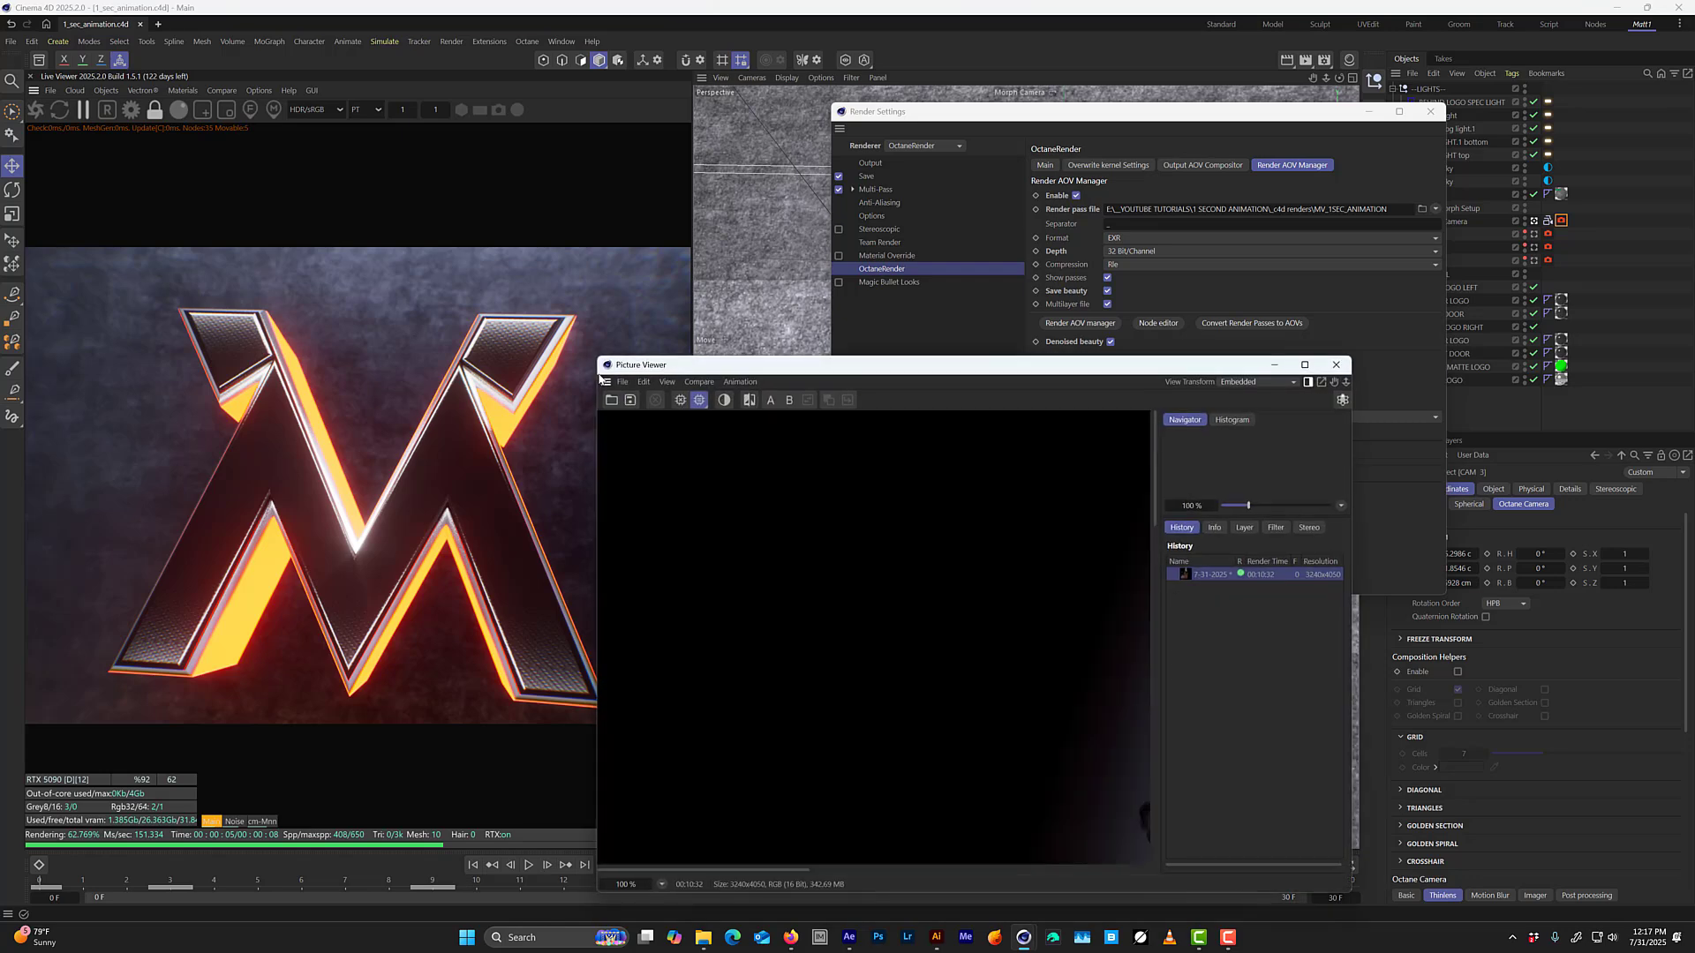
click(1305, 365)
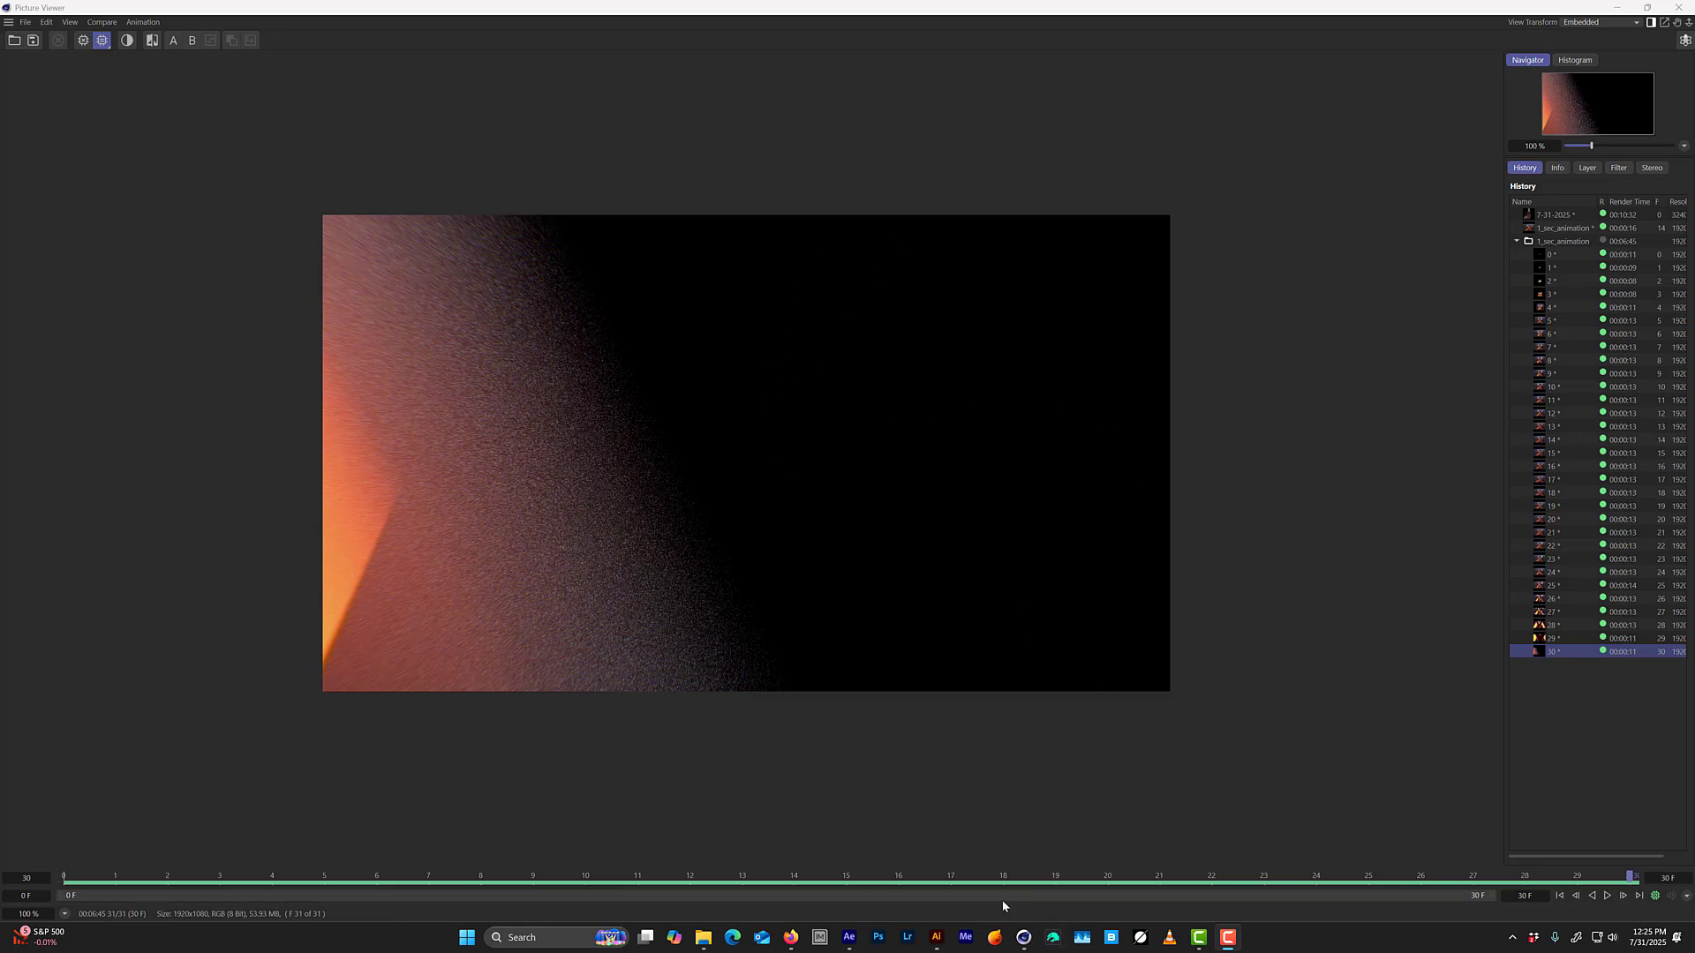
mouse_move(1024, 938)
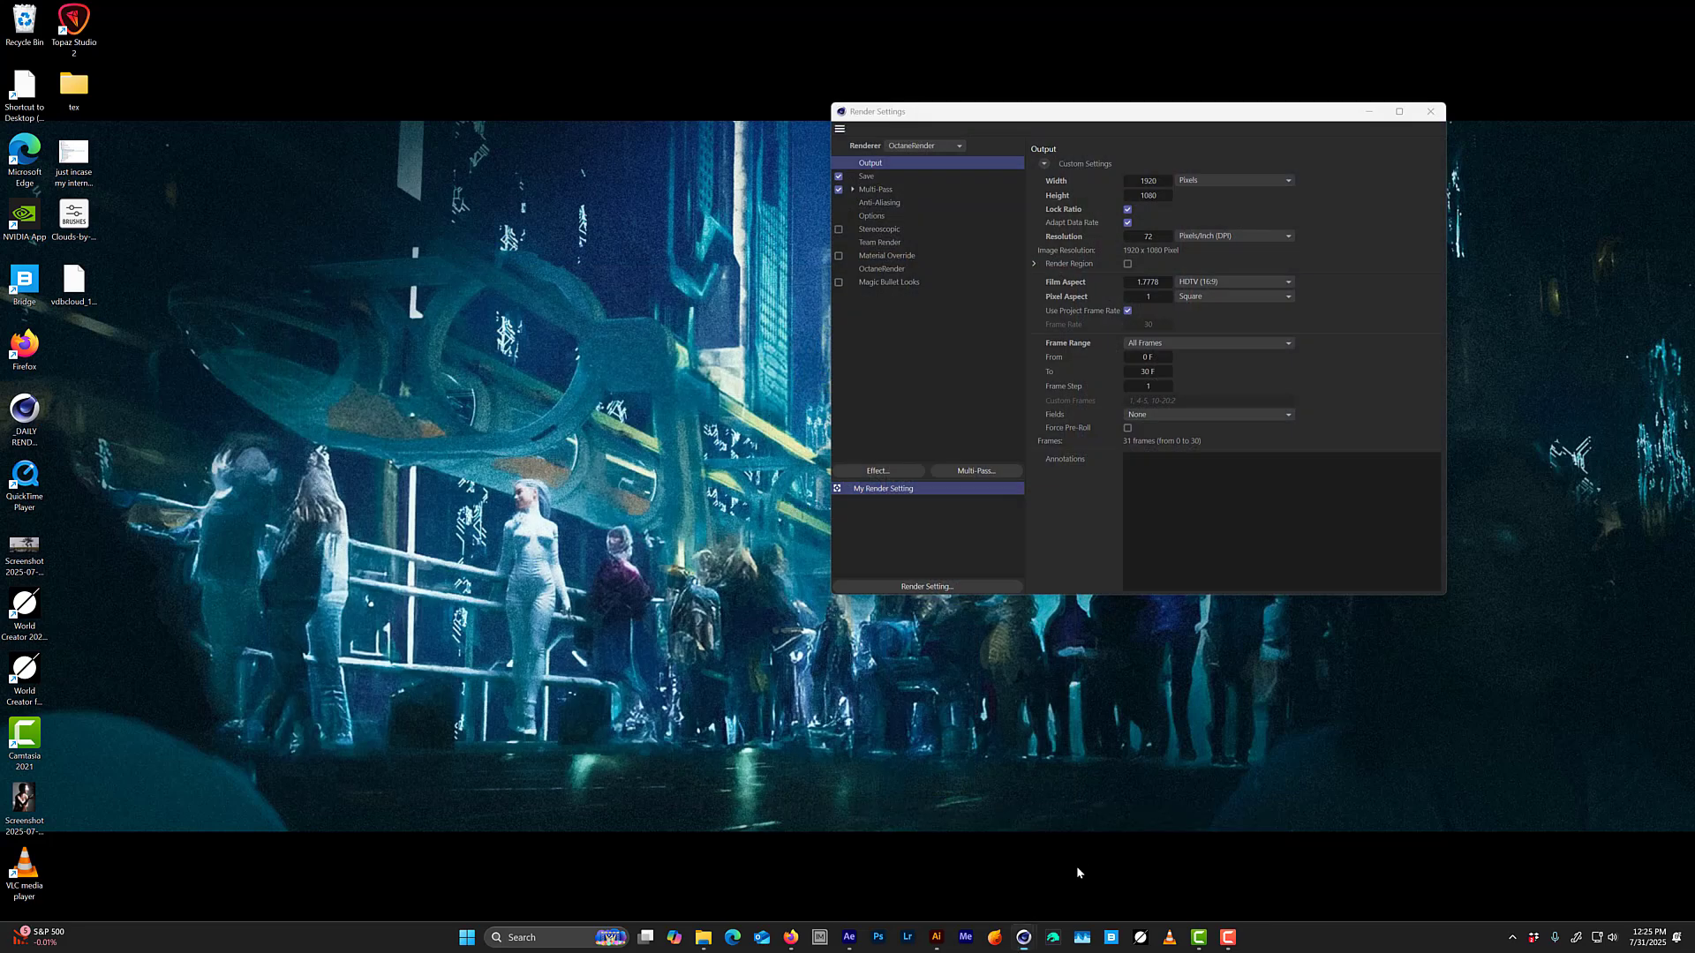
click(1078, 867)
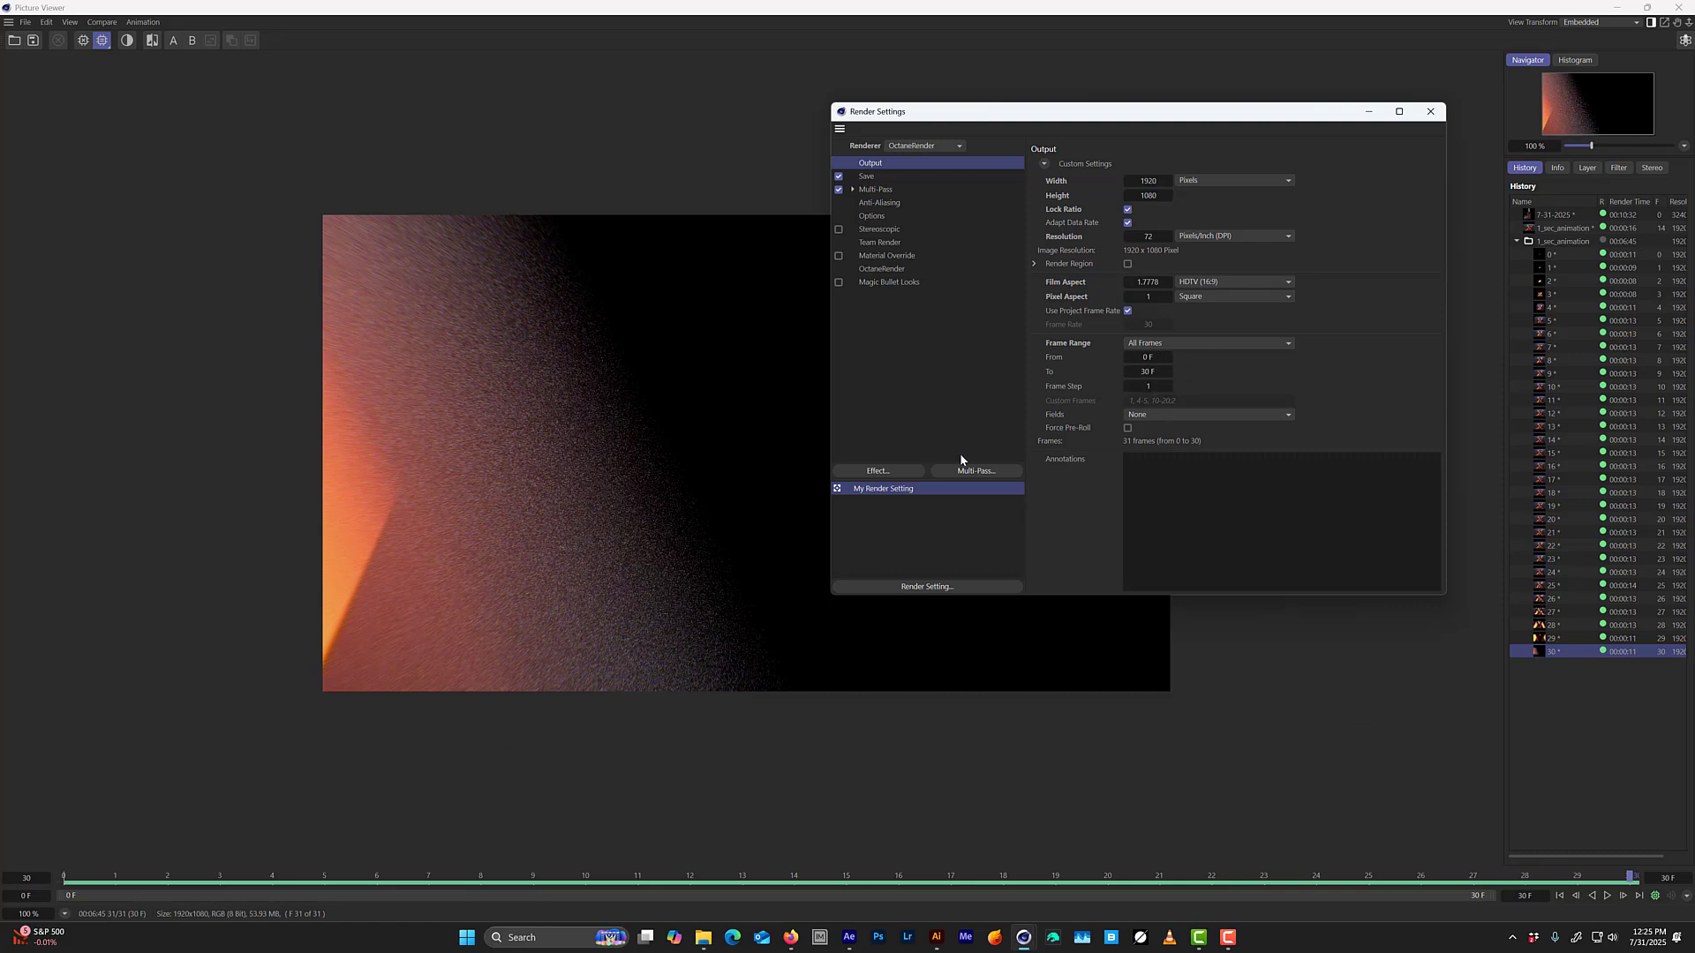
Switch to After Effects and import the MV_1SEC_ANIMATION EXR sequence into c4d renders as a composition with pre-composed layers and a contact sheet.
click(848, 938)
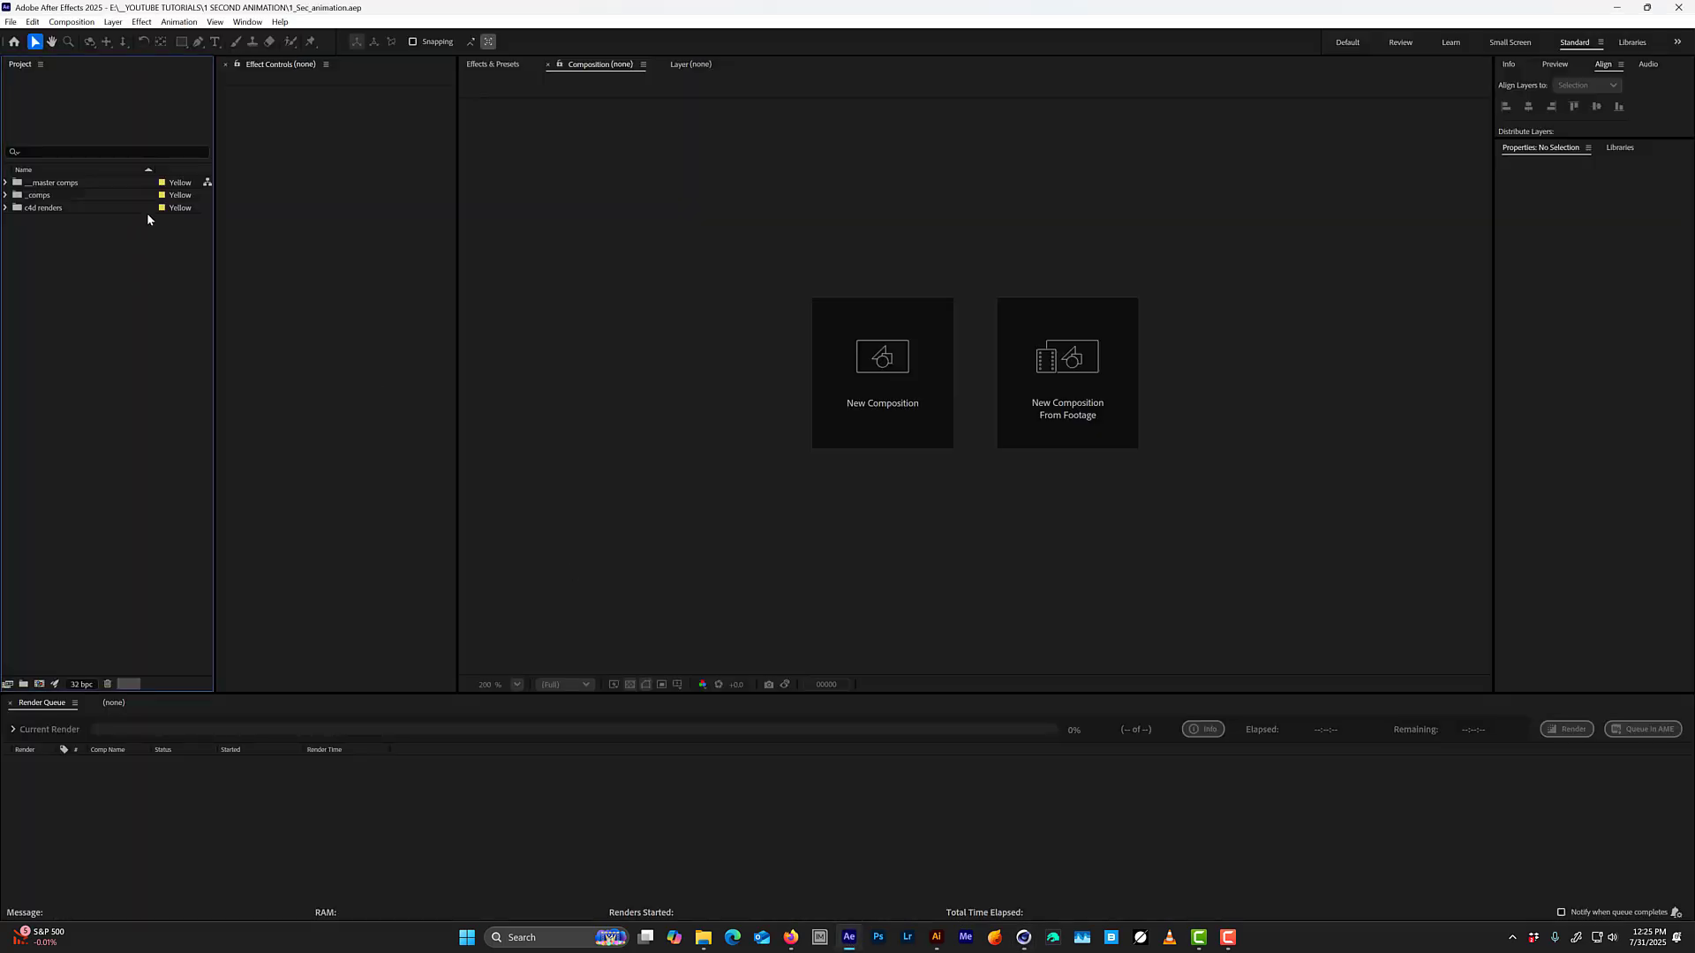
click(60, 209)
click(9, 209)
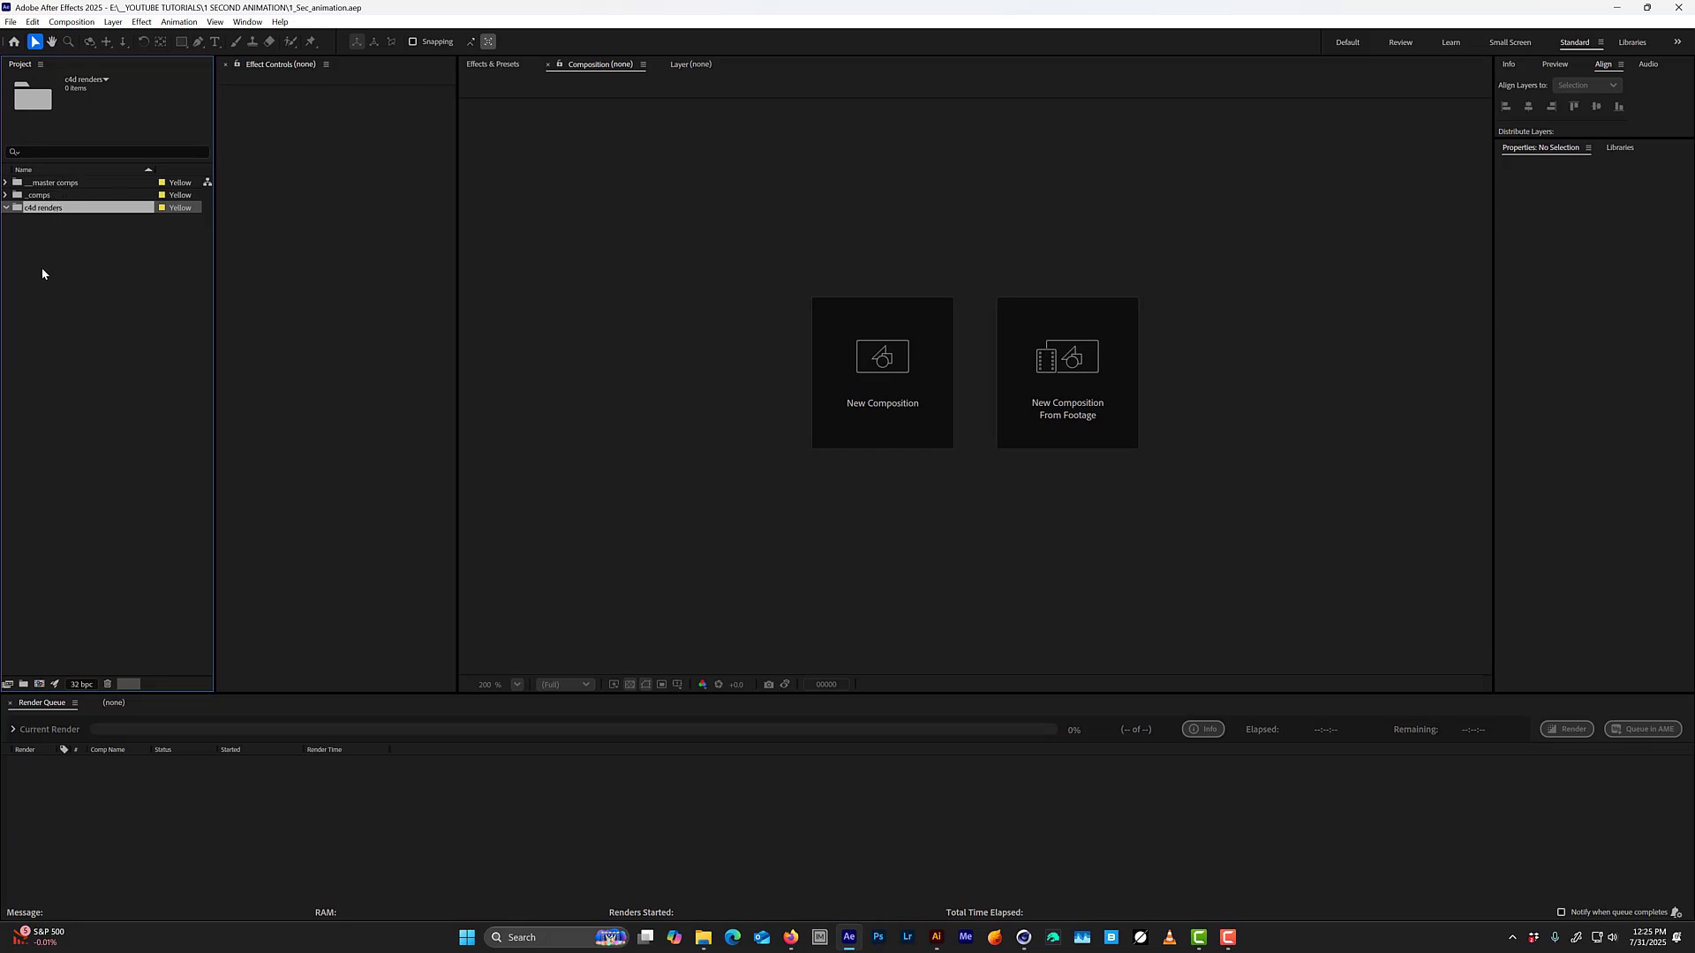
double_click(28, 215)
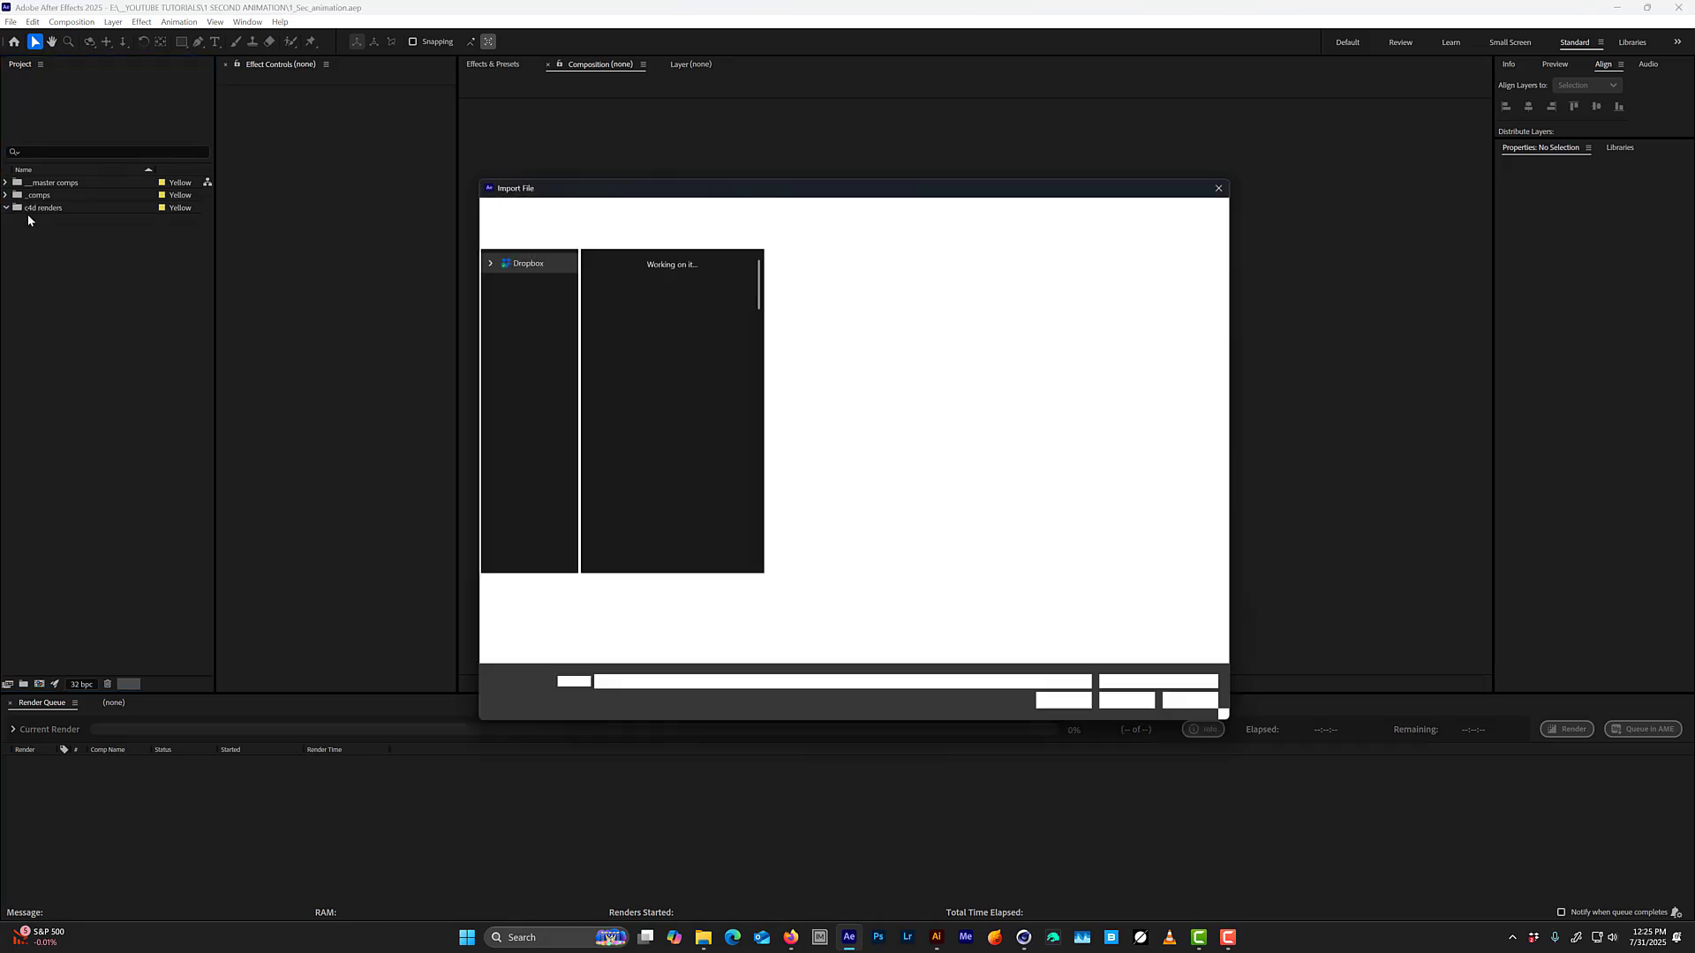
click(528, 273)
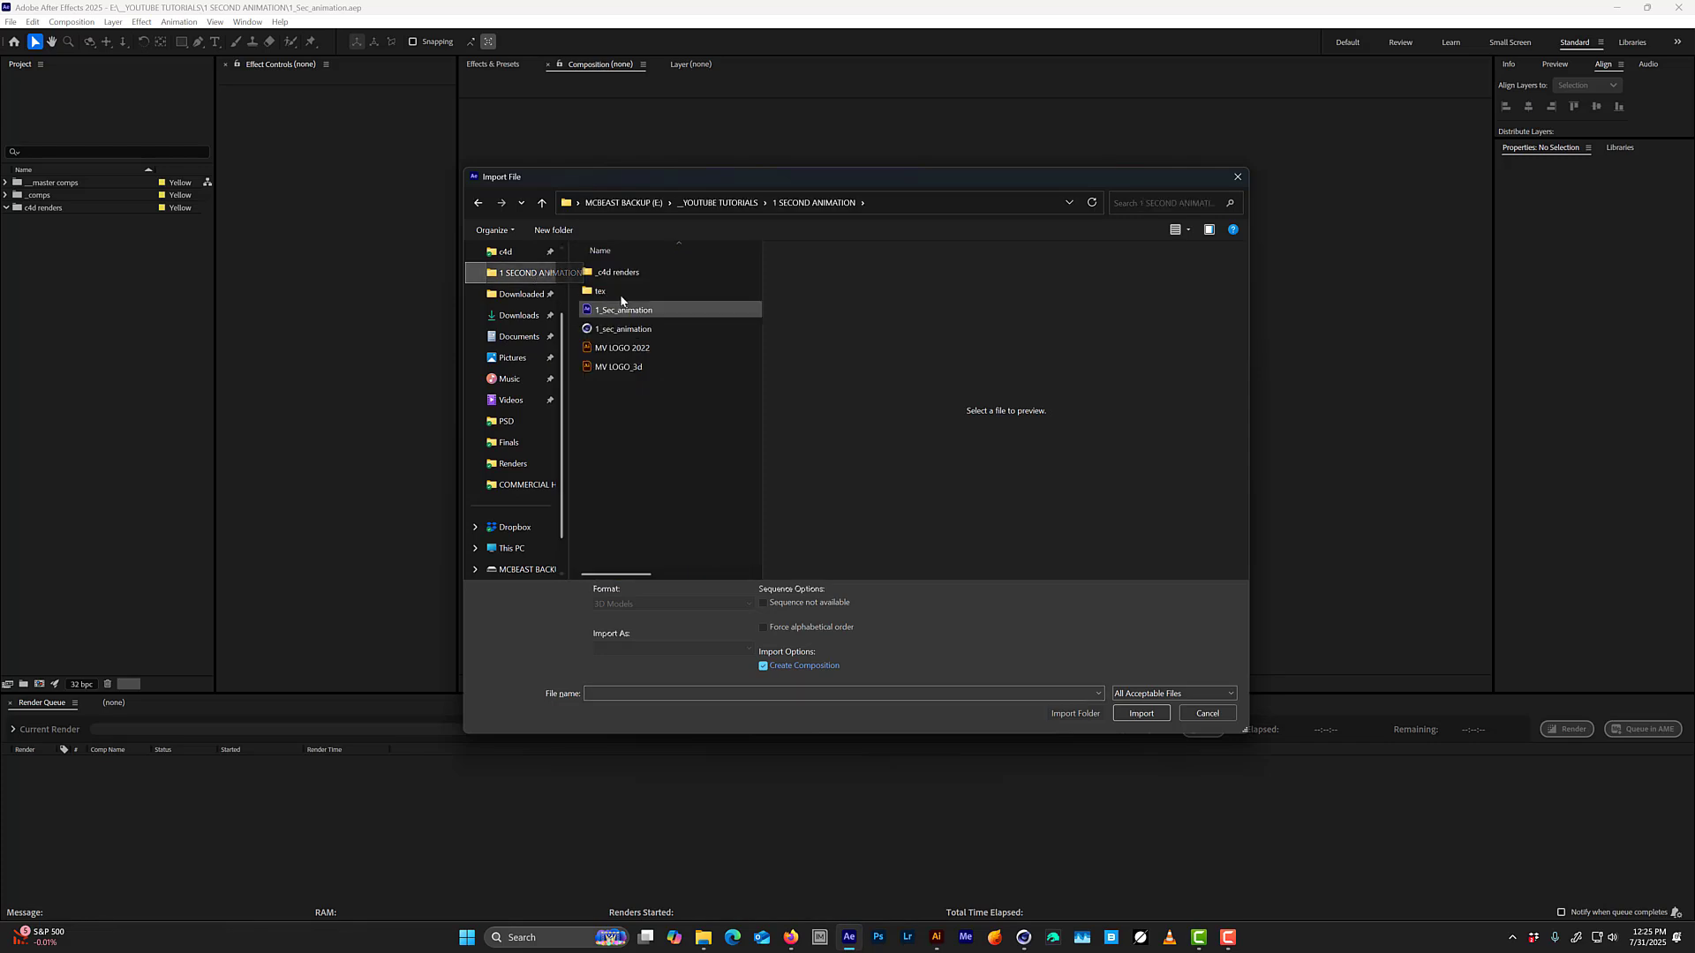
double_click(615, 275)
click(616, 276)
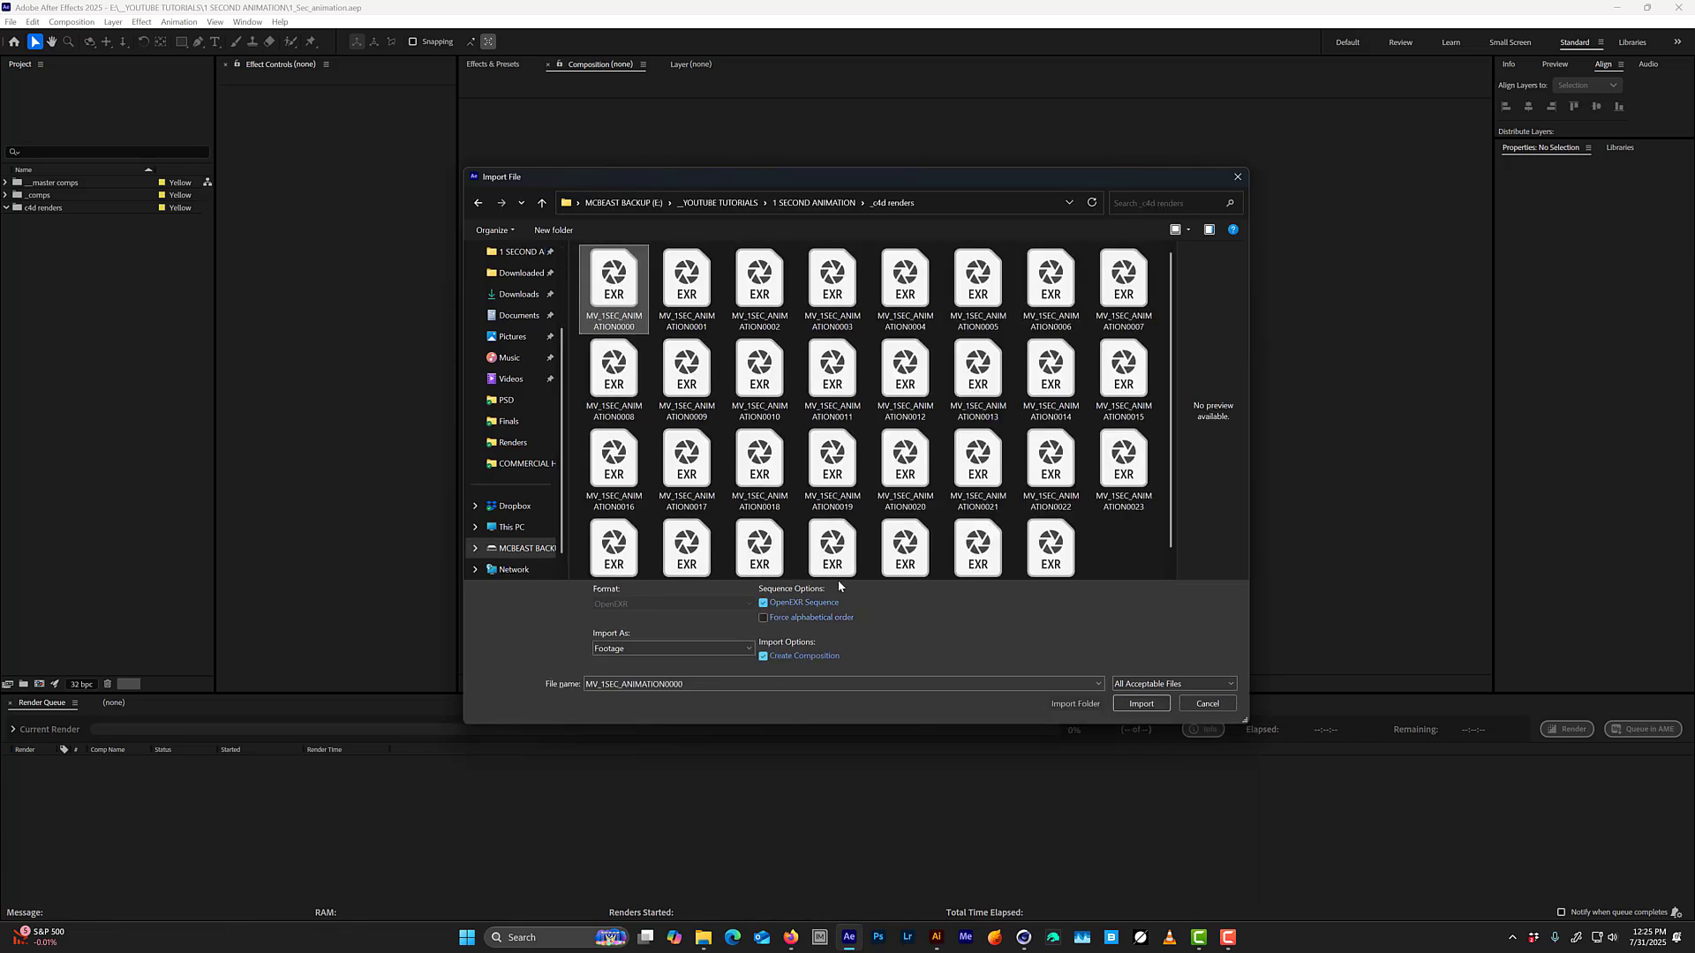
key(Return)
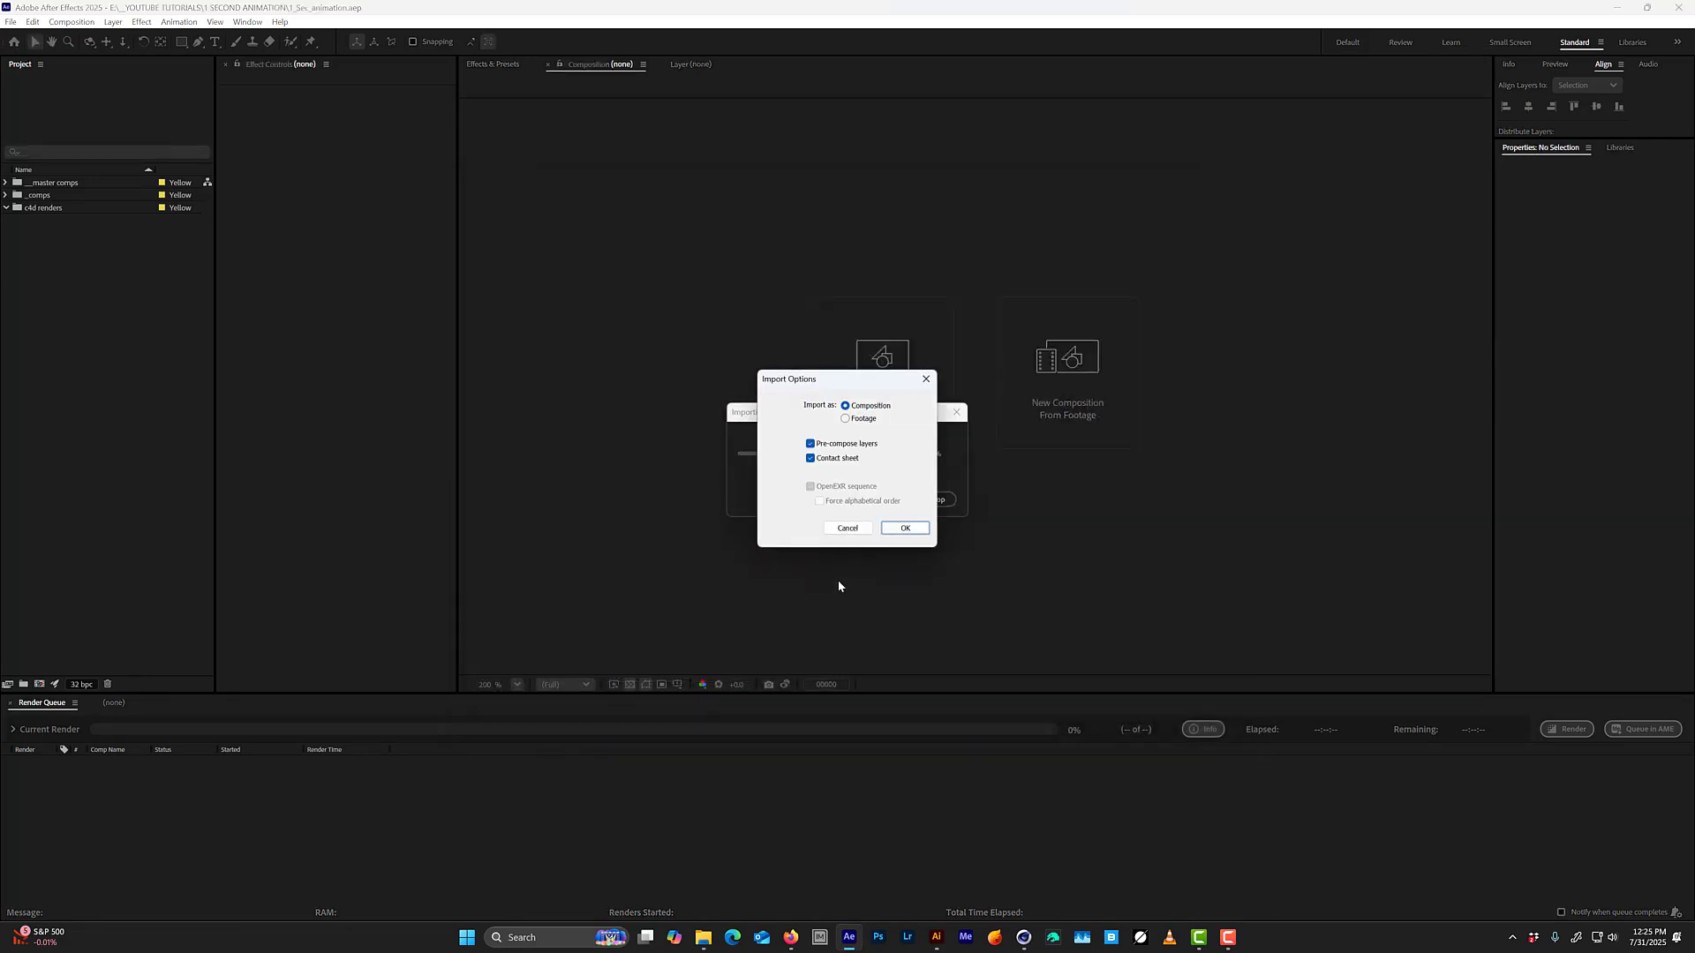
key(Return)
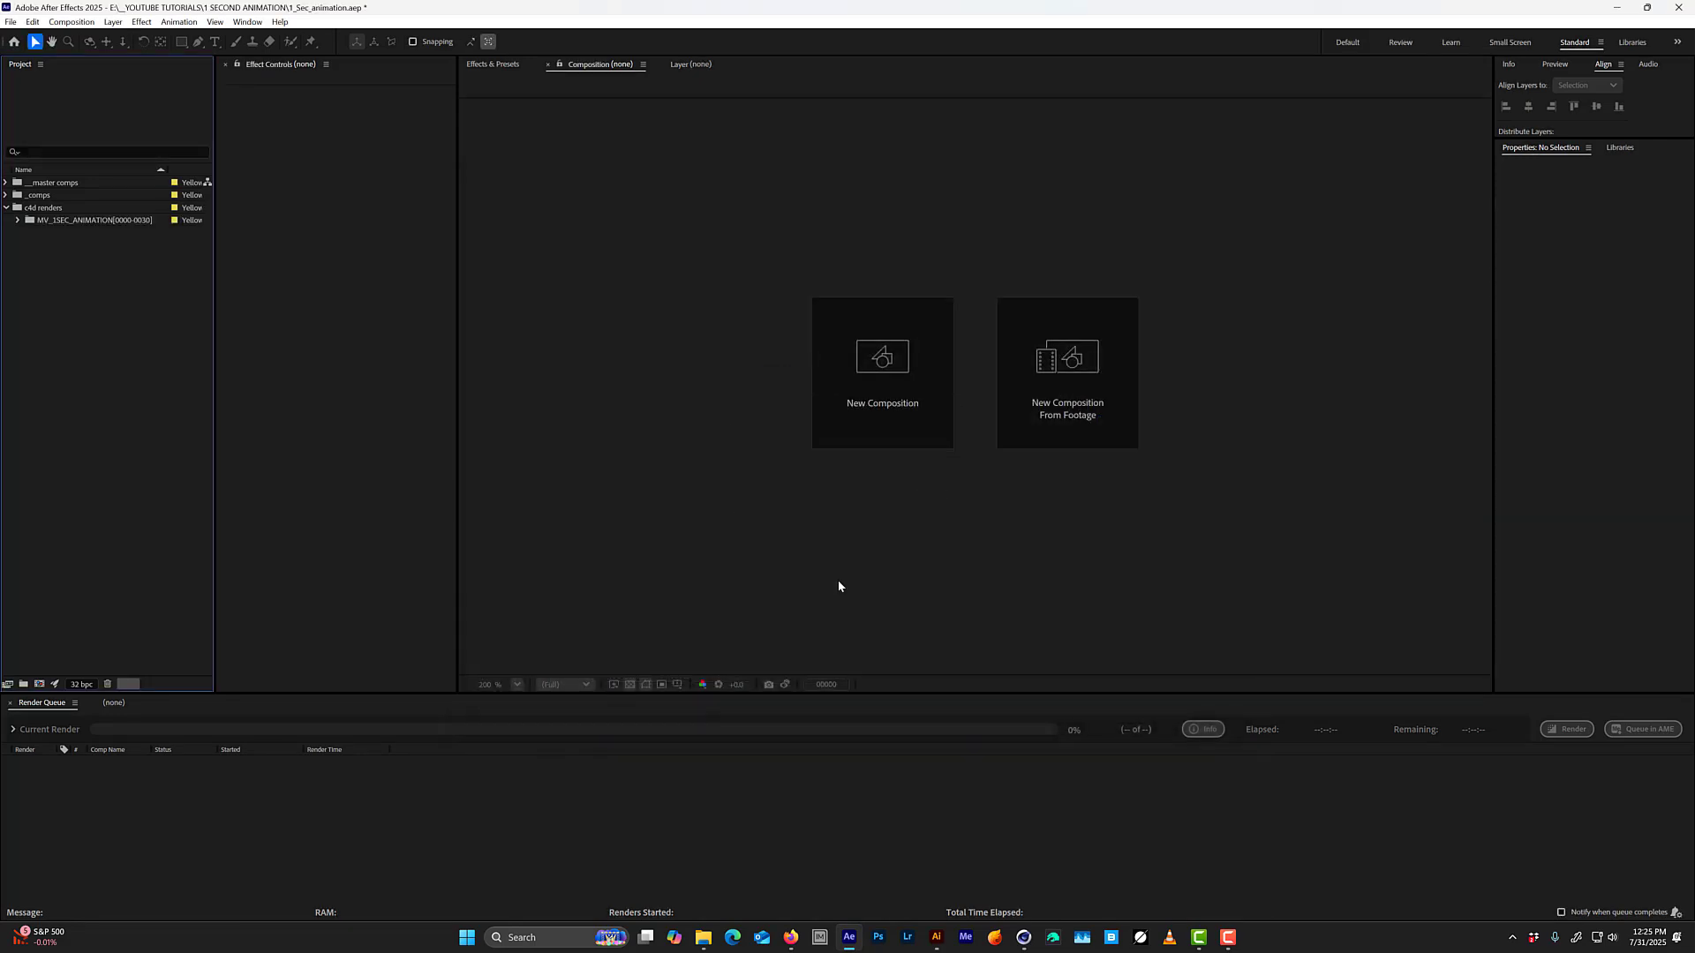
Open the MV_1SEC_ANIMATION assemble comp and play the rendered animation with the whole frame in view.
click(17, 220)
double_click(119, 235)
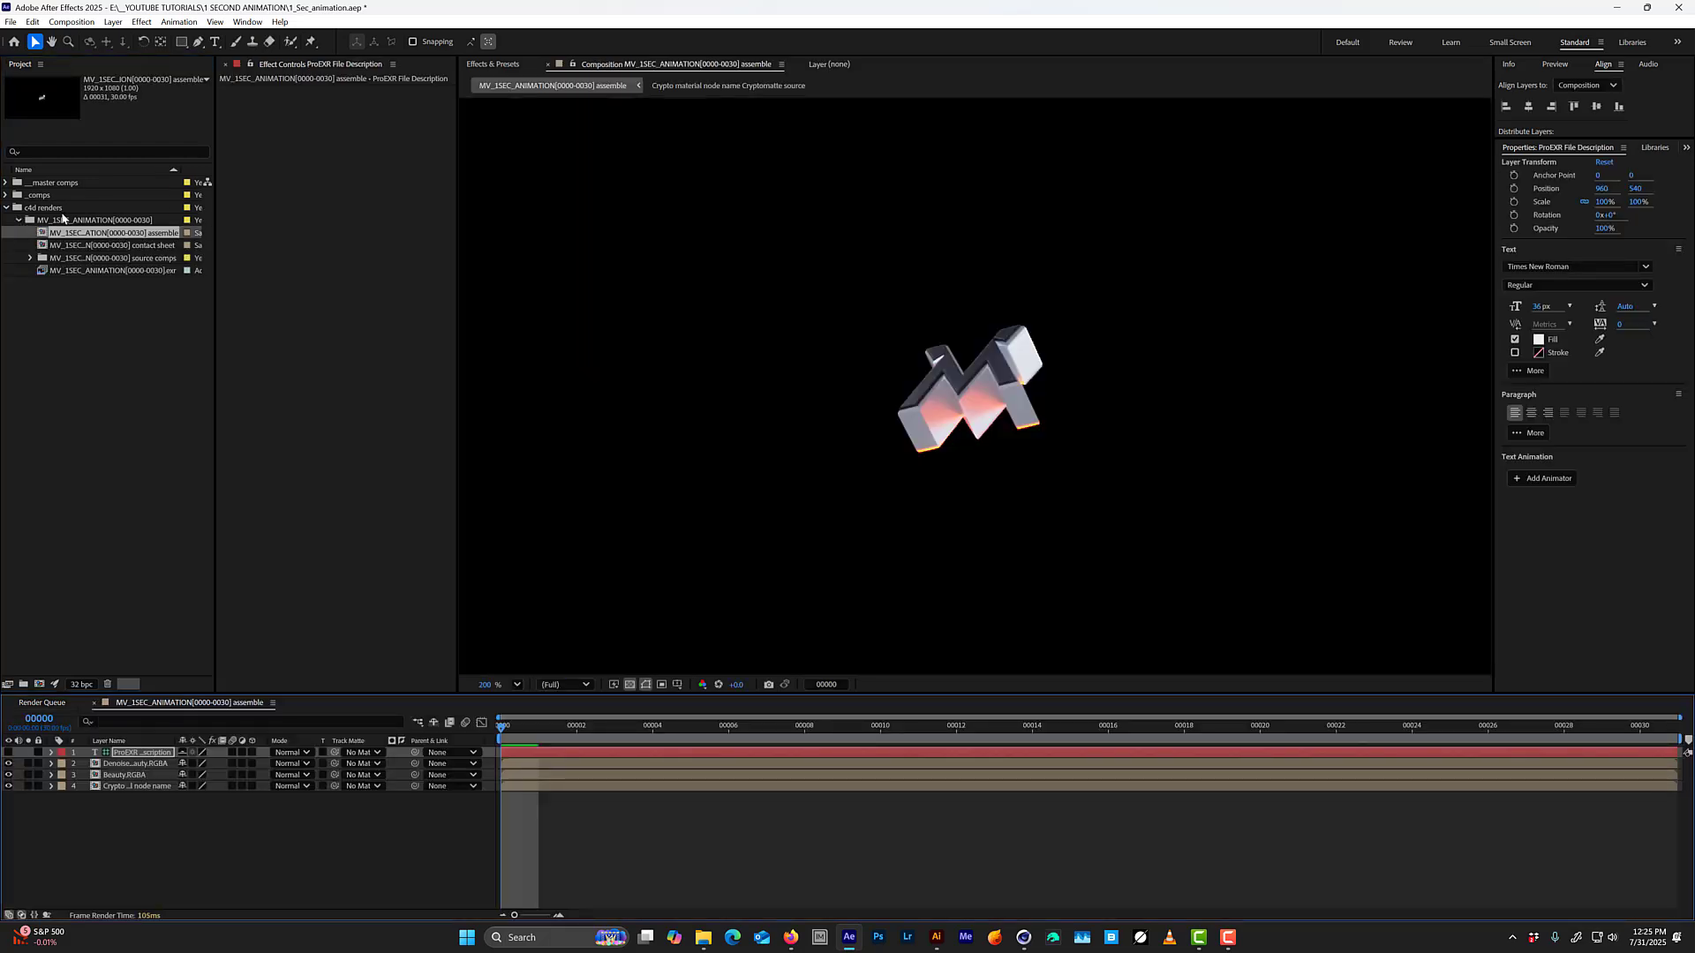
key(space)
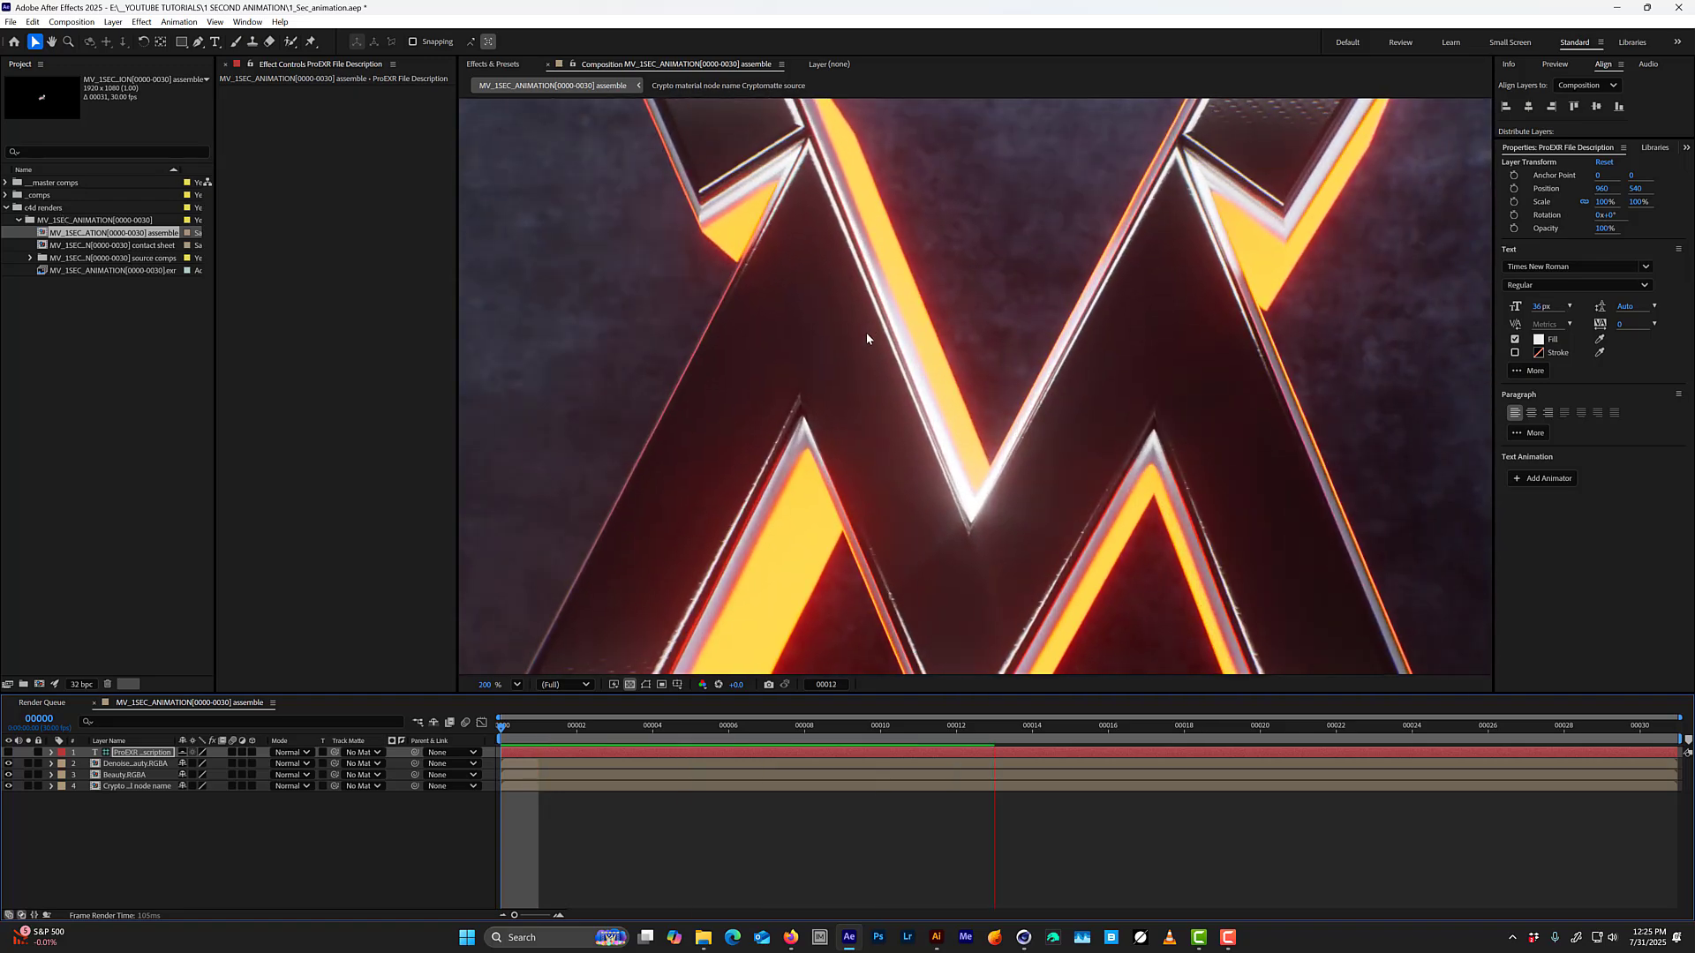
scroll(866, 338, down, 1)
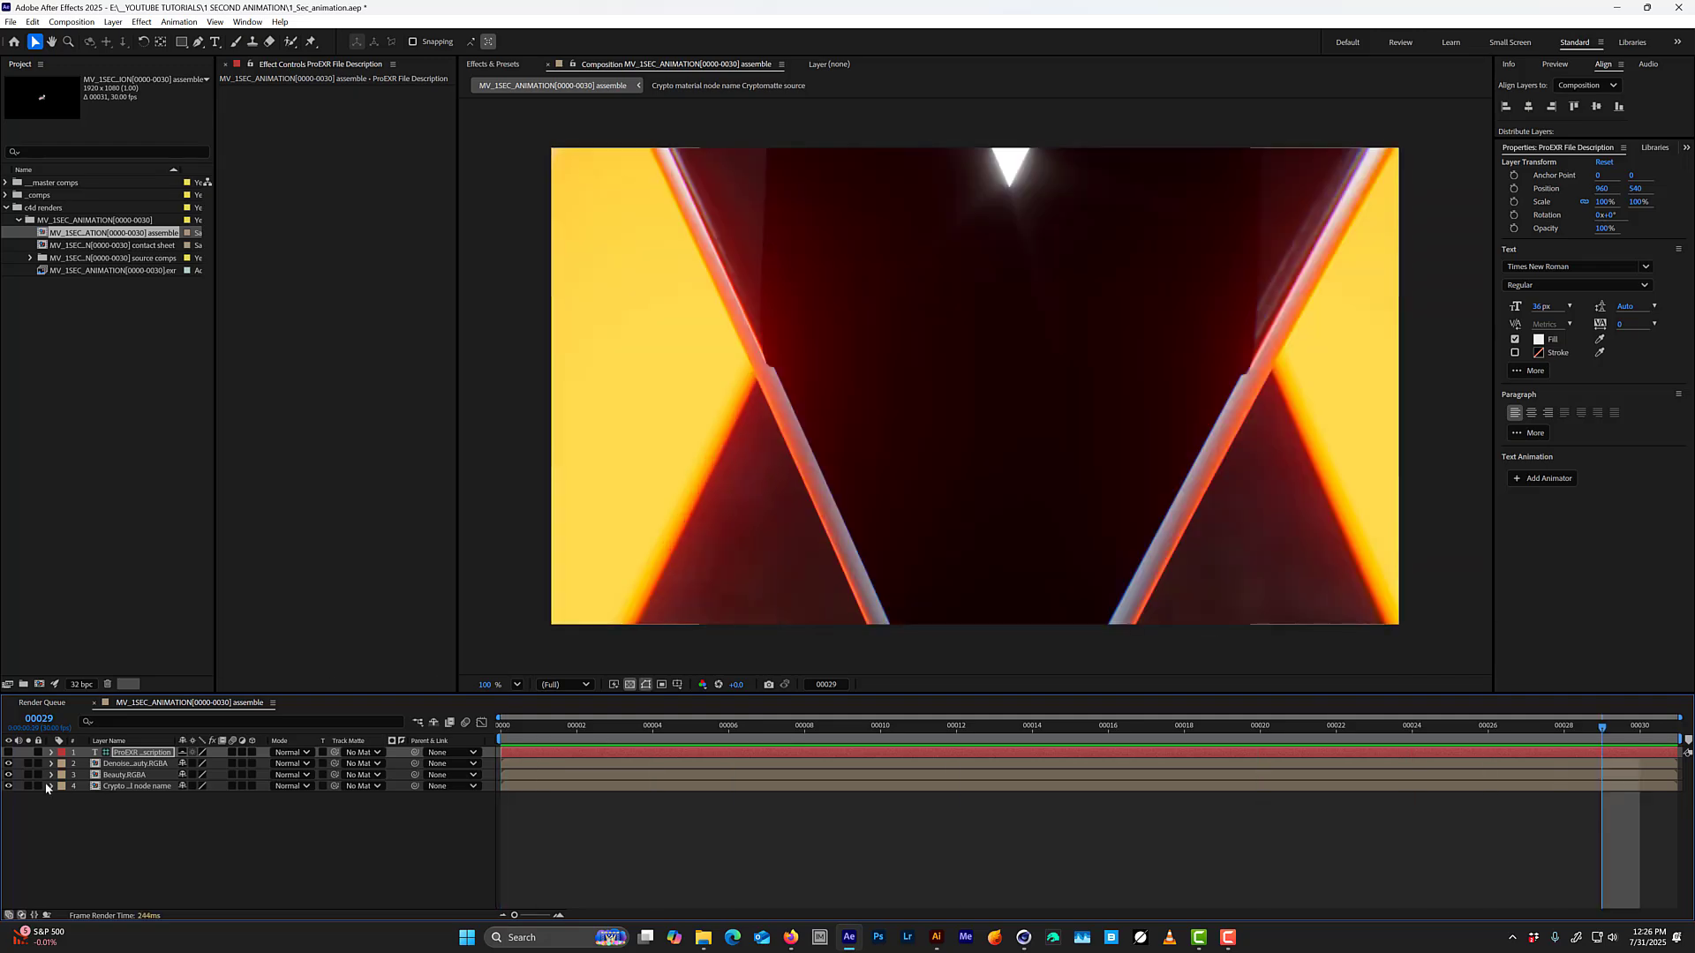
Hide the denoised beauty and Cryptomatte layers so only the Beauty layer is visible.
click(9, 765)
click(9, 794)
click(9, 785)
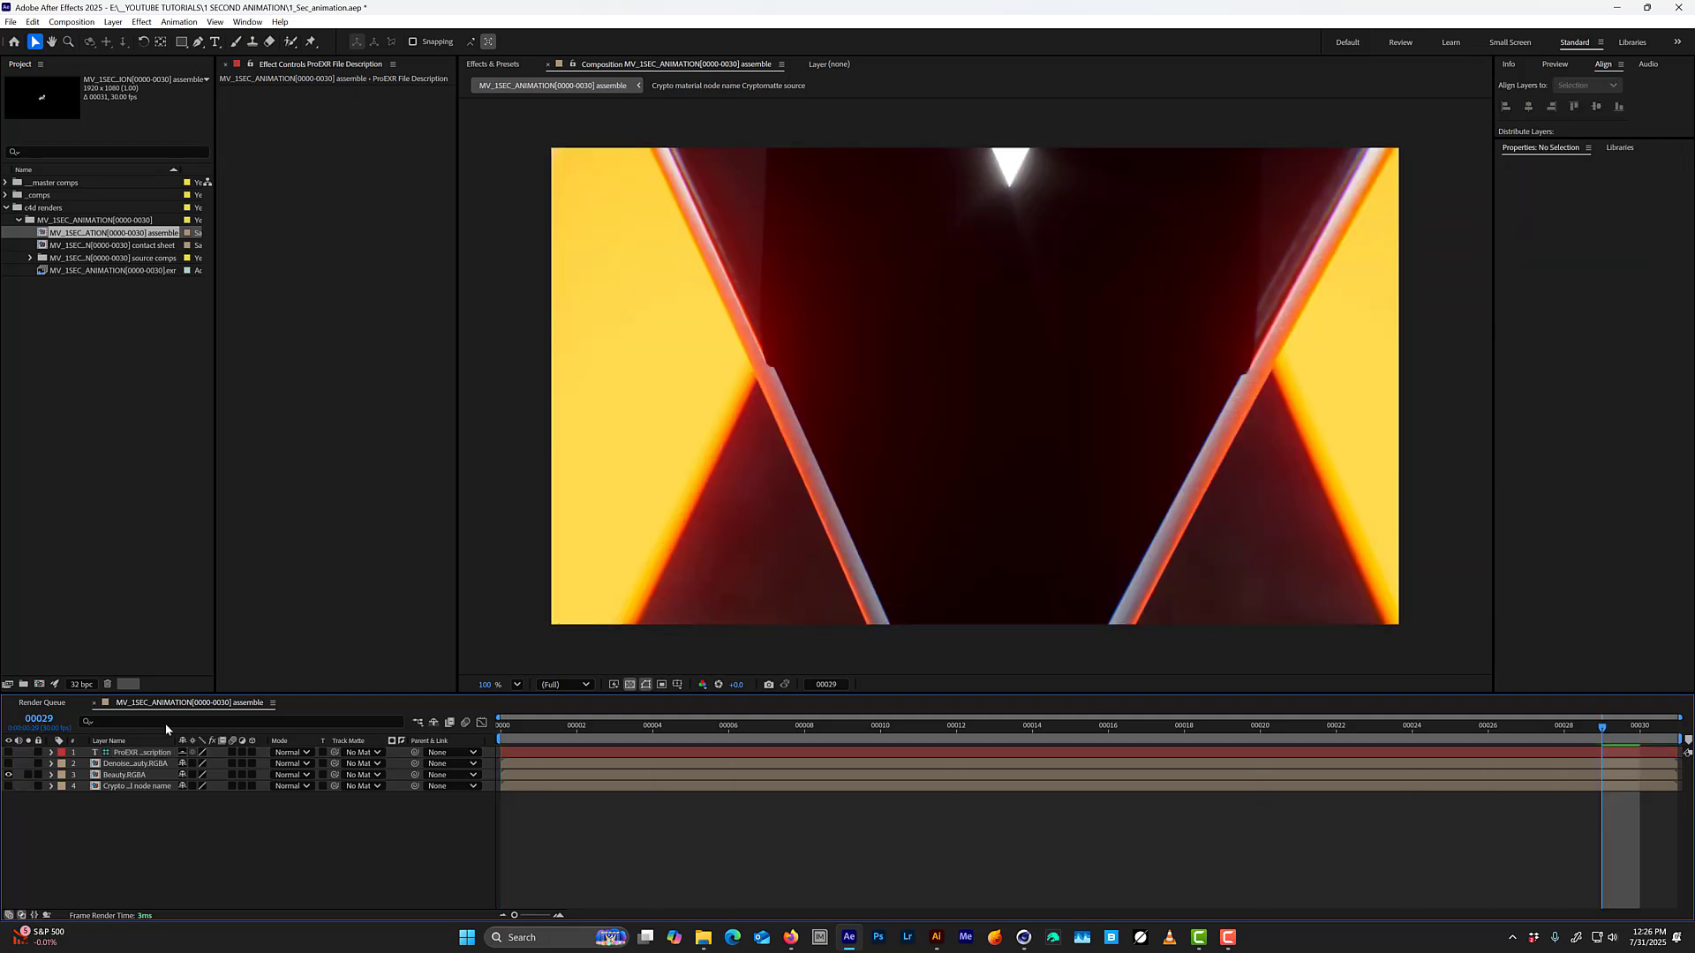
Play the Beauty pass from near the start, and scrub from the first frame to frame 27.
mouse_move(531, 726)
mouse_down()
mouse_move(616, 738)
mouse_move(578, 733)
mouse_move(775, 719)
mouse_move(669, 694)
mouse_move(540, 697)
mouse_up()
key(space)
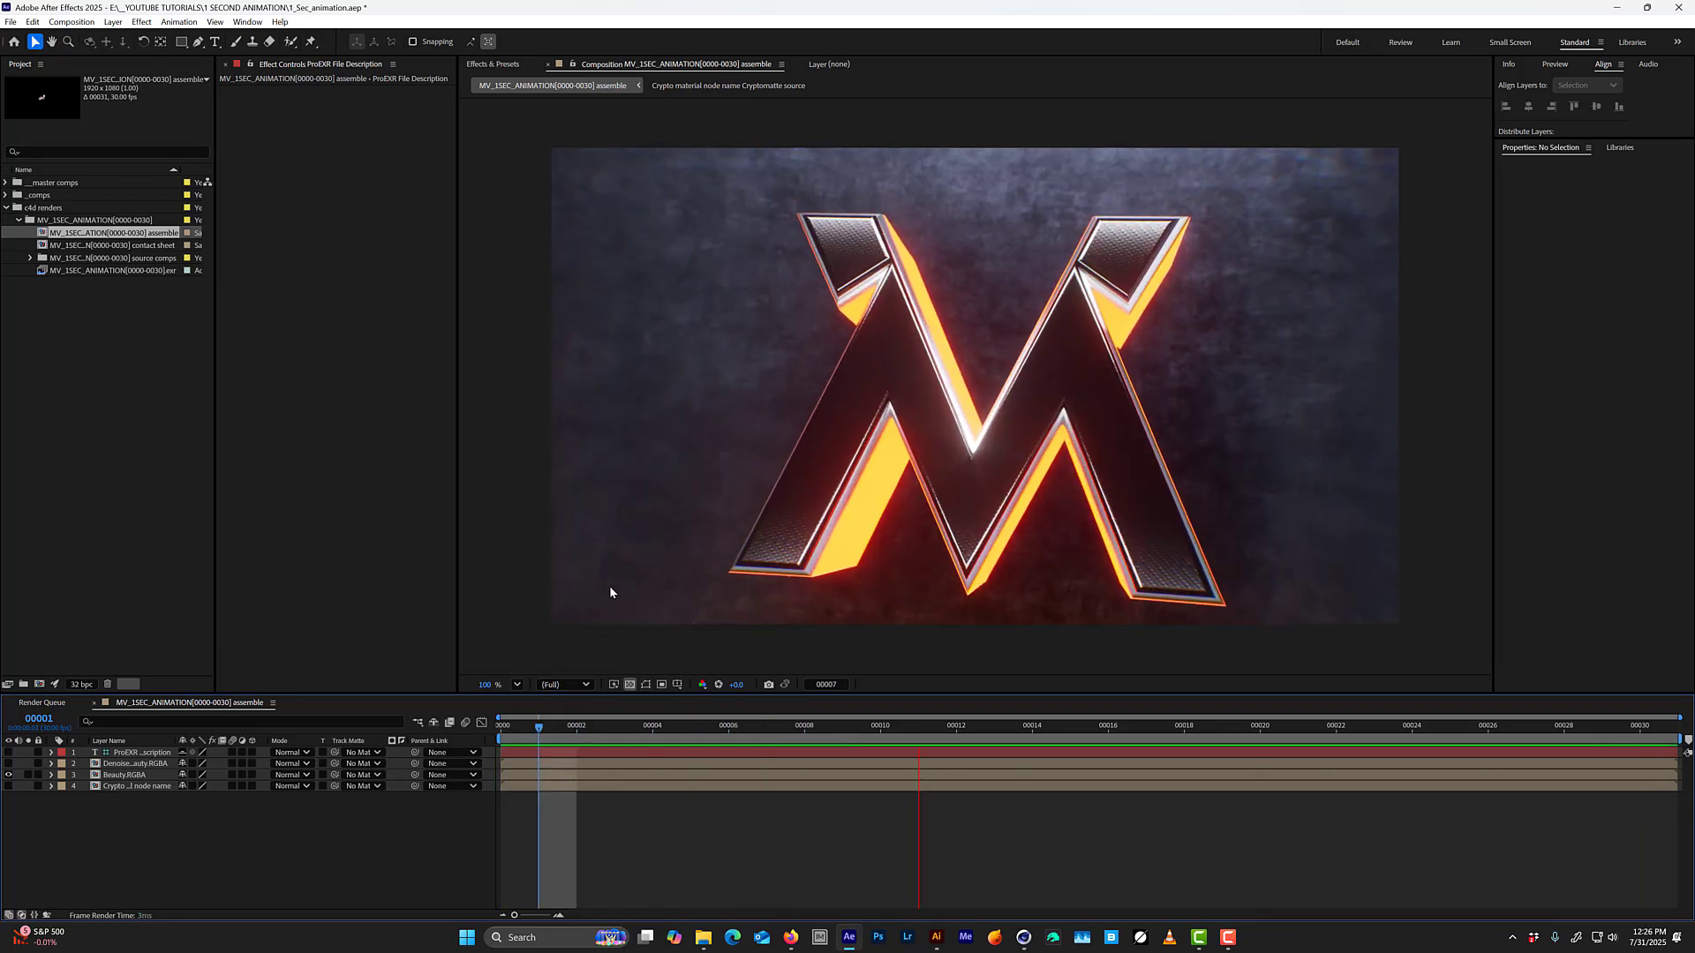
key(space)
key(Home)
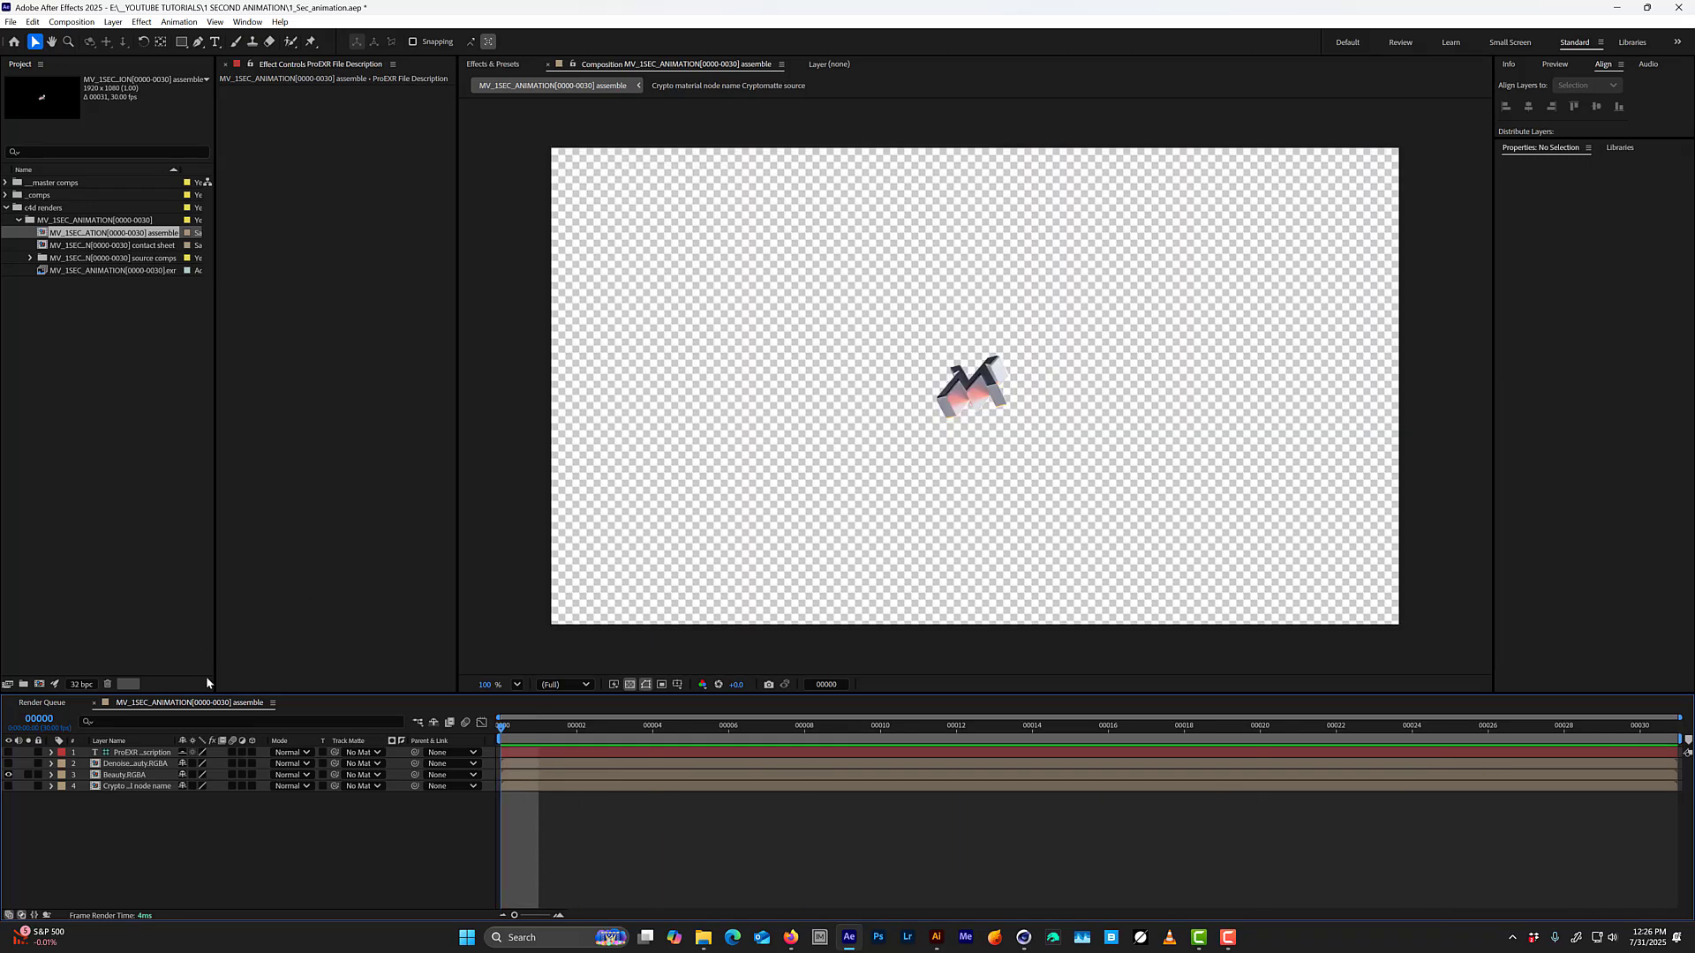
drag(540, 731, 1515, 658)
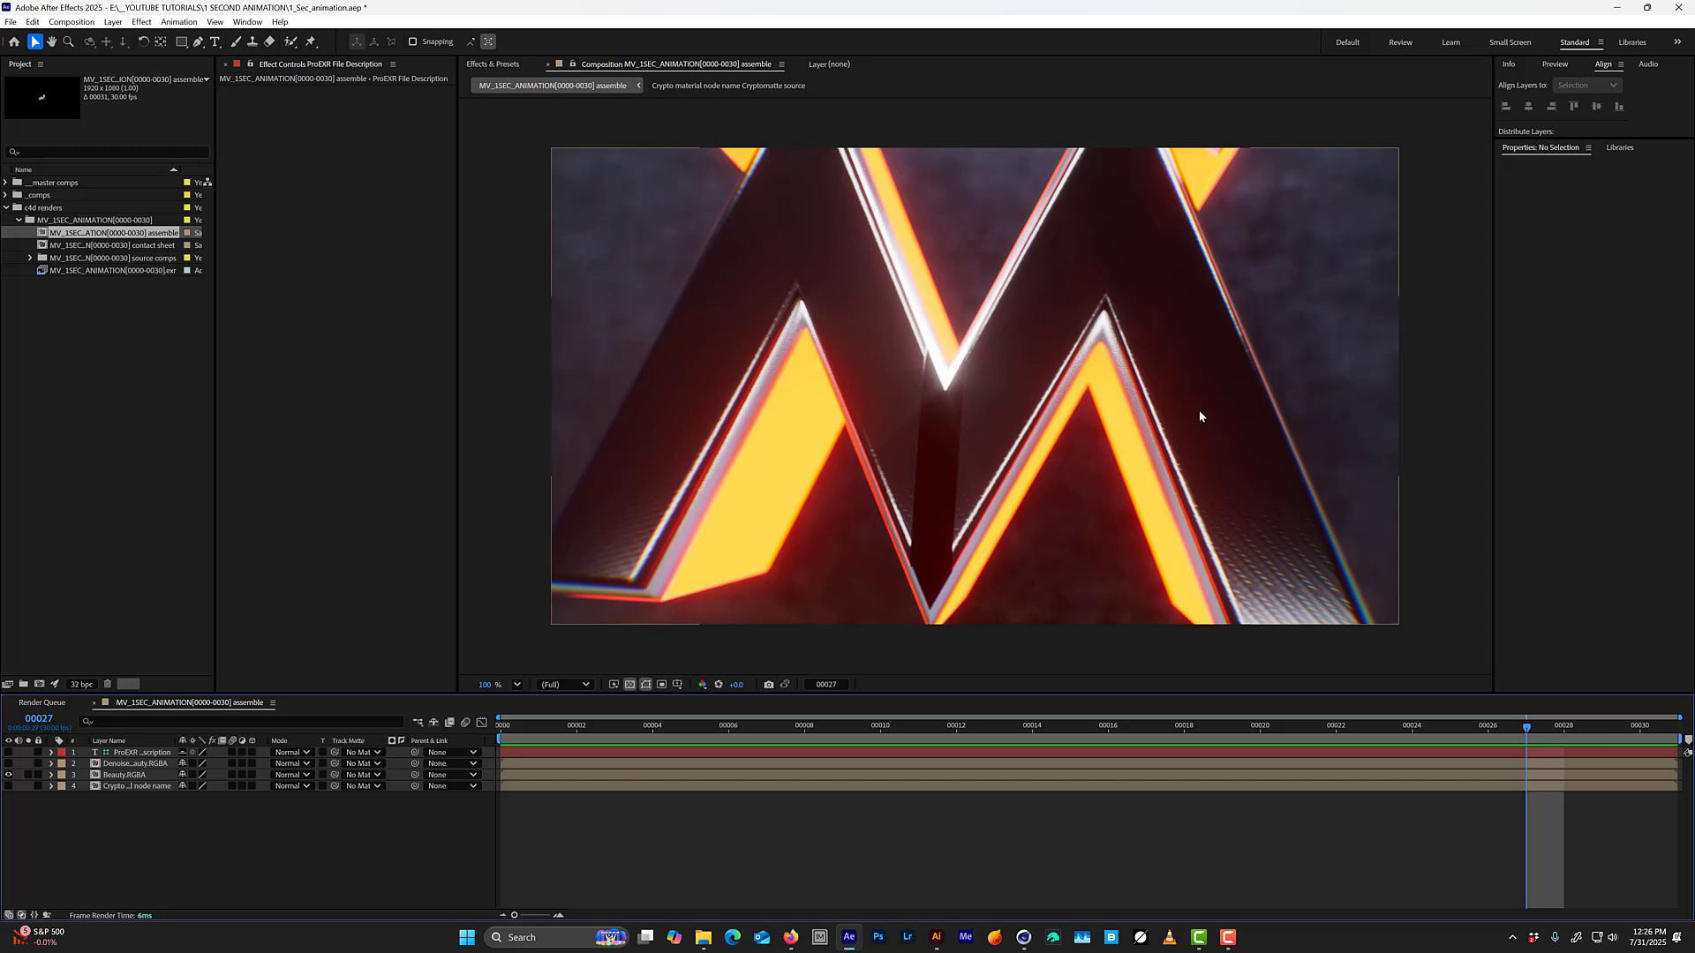
Copy the EXR layer with its Cryptomatte effect from the Crypto material node name source comp, and return to the assemble comp.
click(138, 786)
double_click(136, 787)
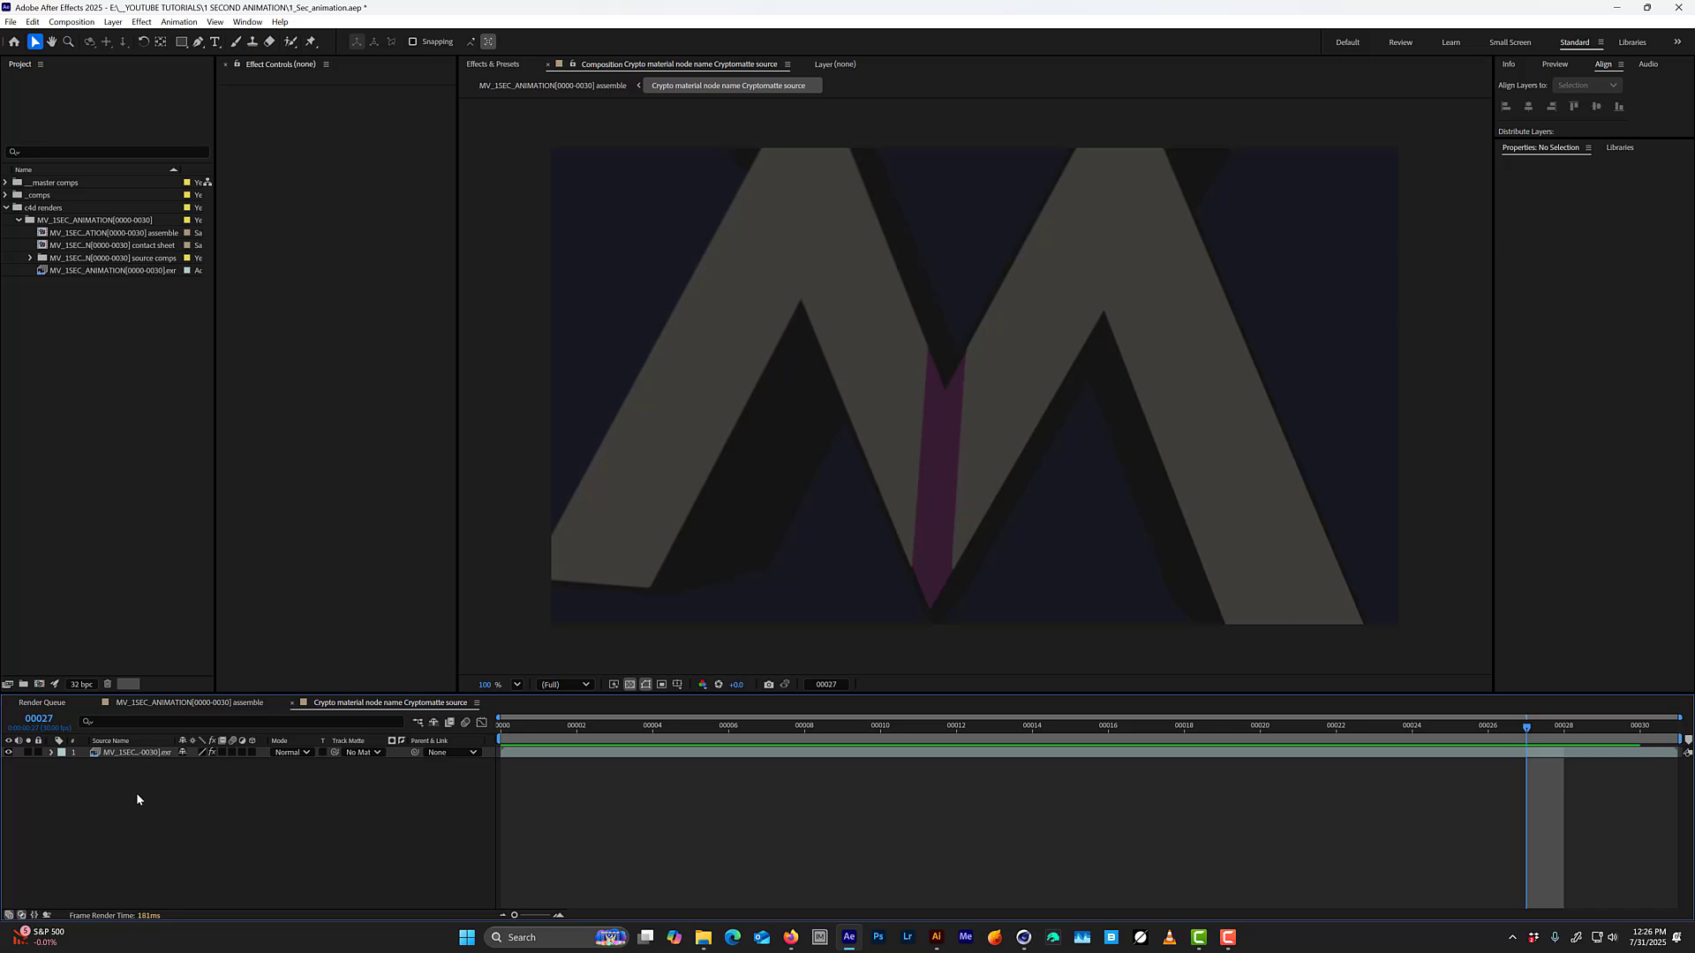
click(110, 753)
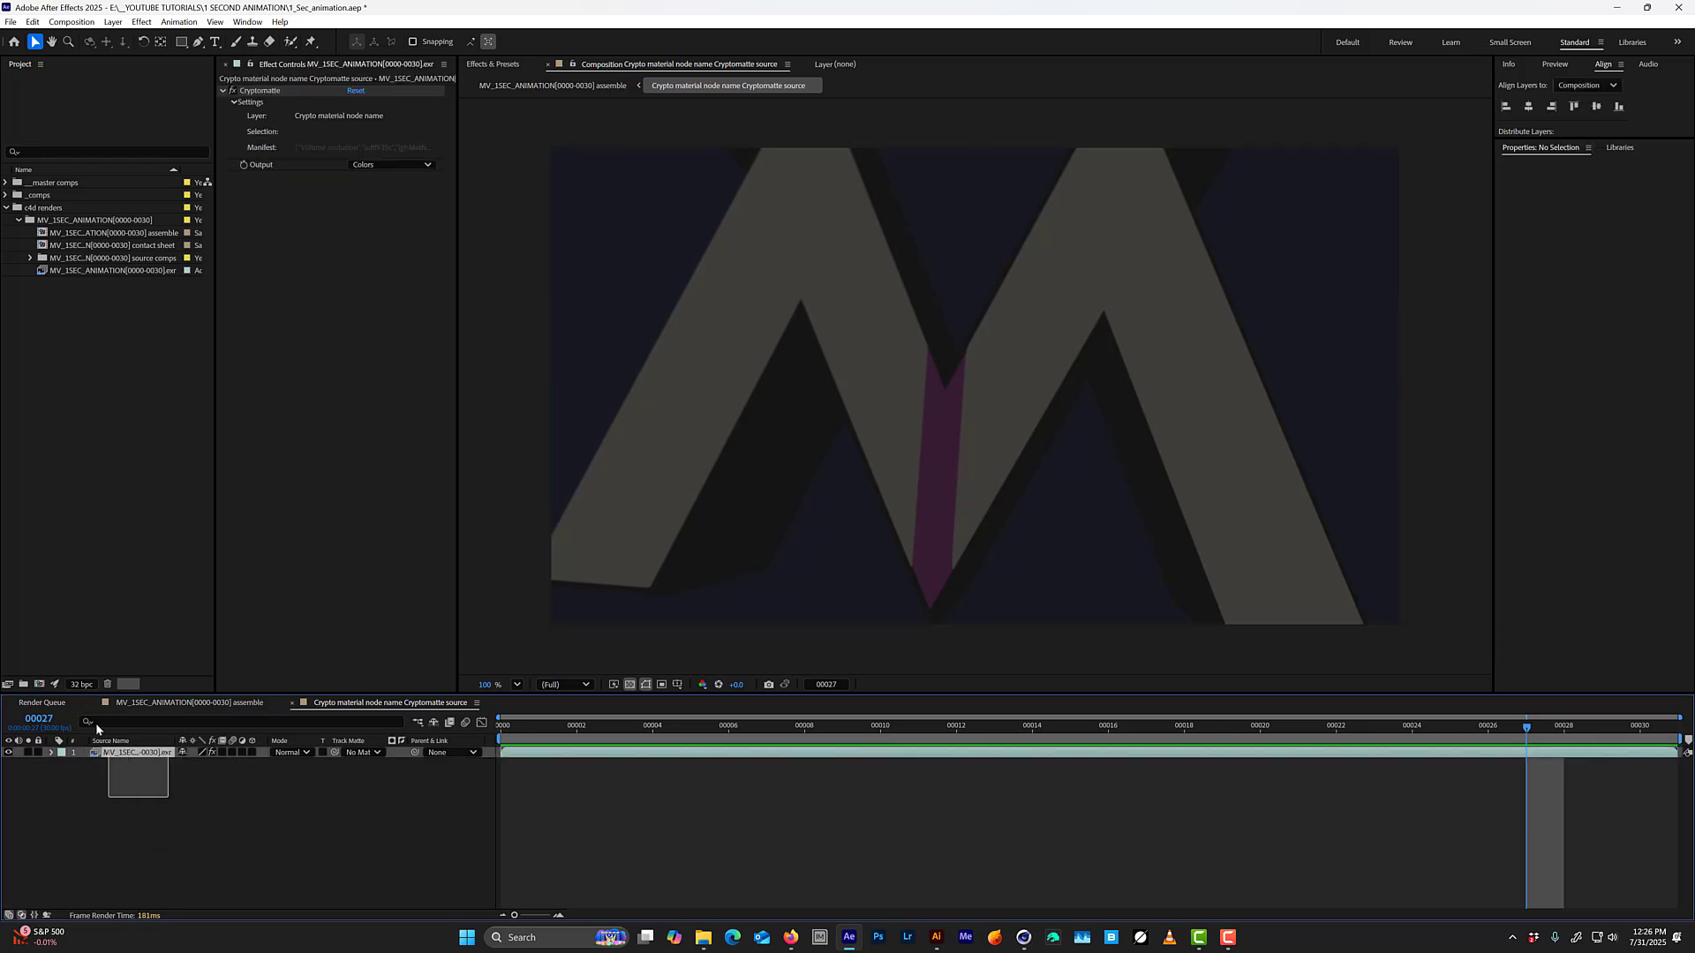
key(Tab)
click(156, 807)
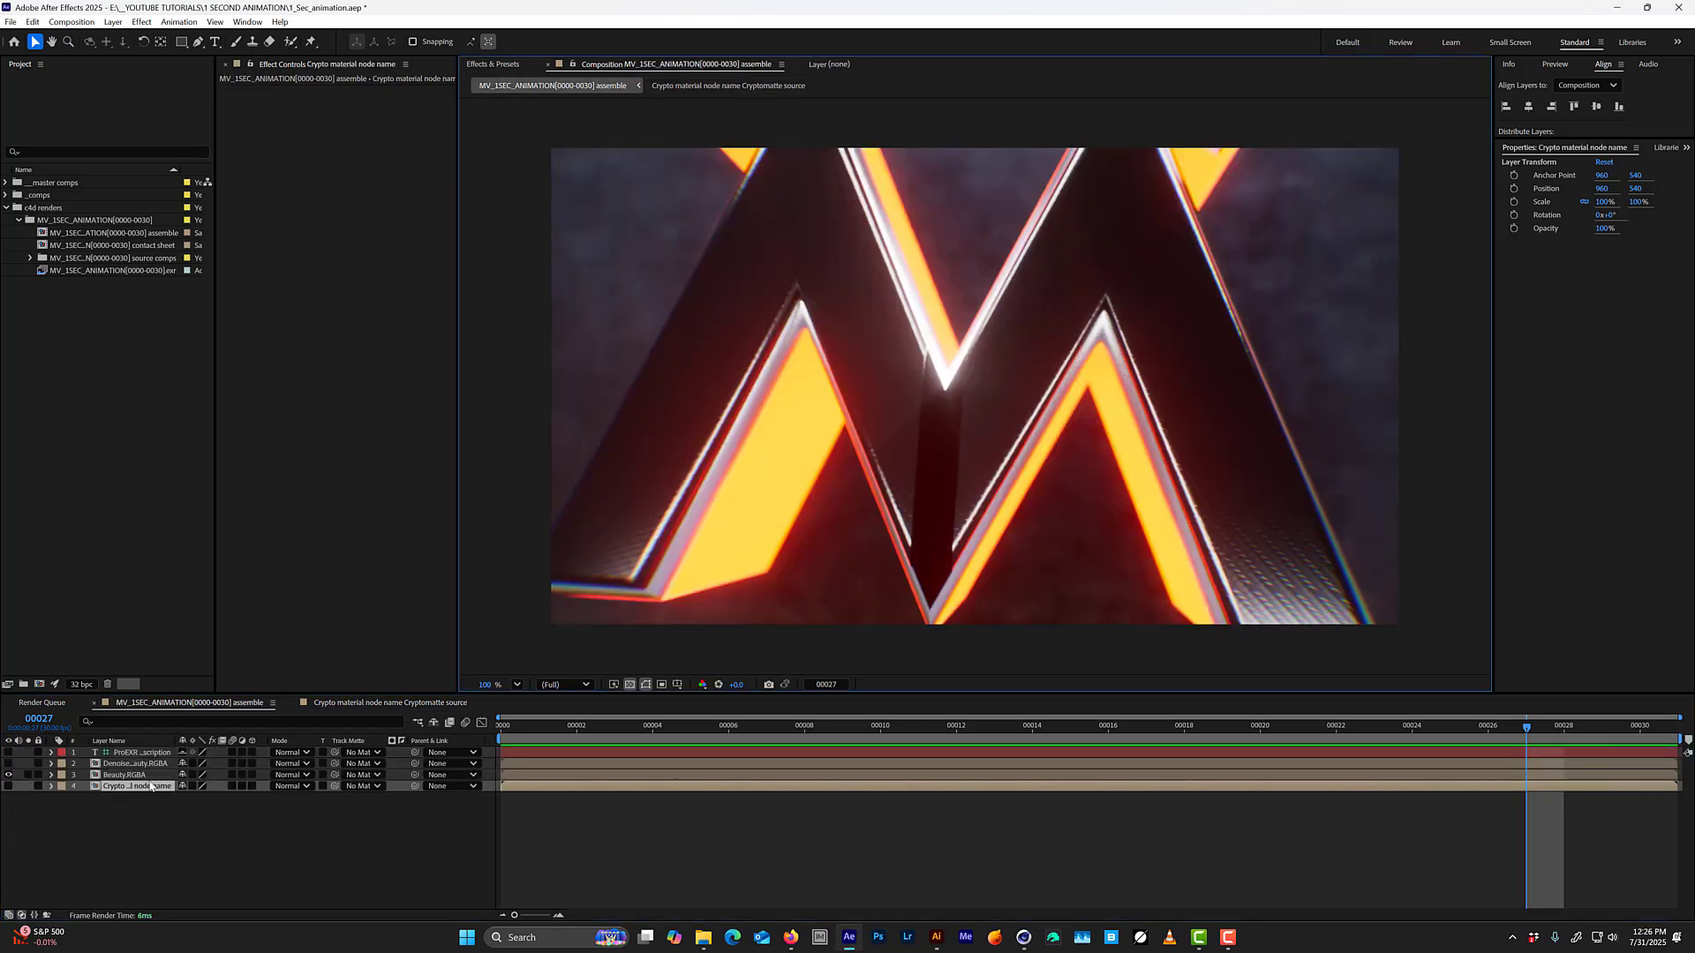
Open the Denoised beauty source comp and examine the channel layers available in its EXtractoR effect.
double_click(125, 765)
click(124, 752)
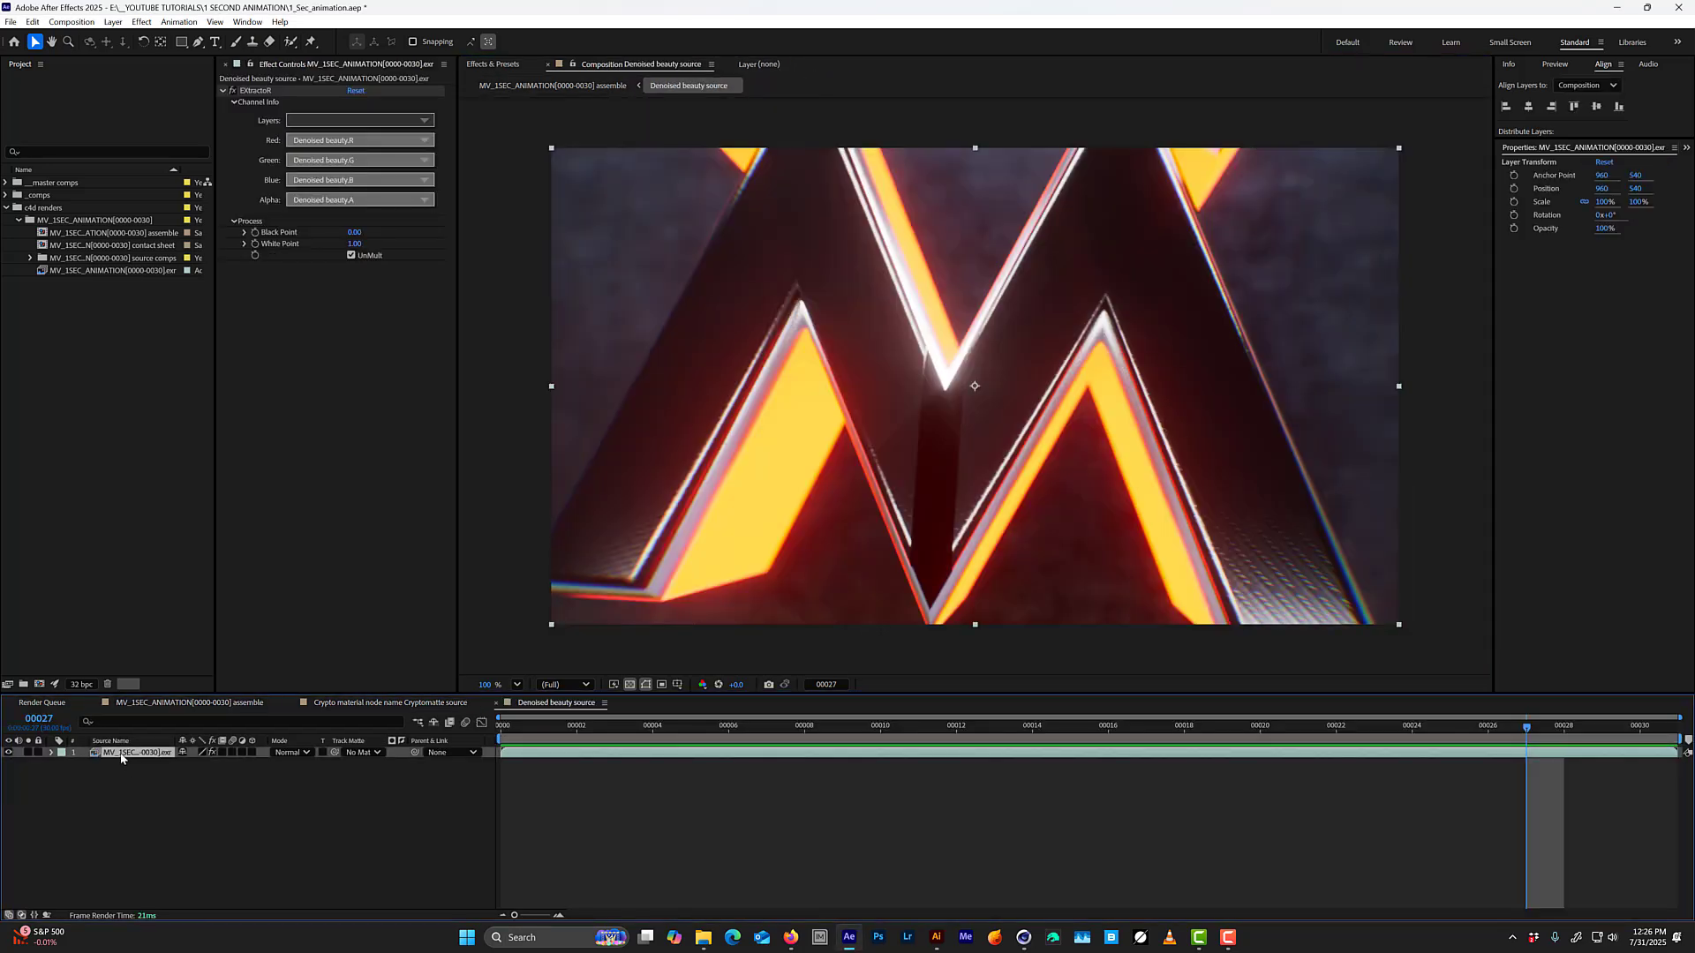
click(354, 120)
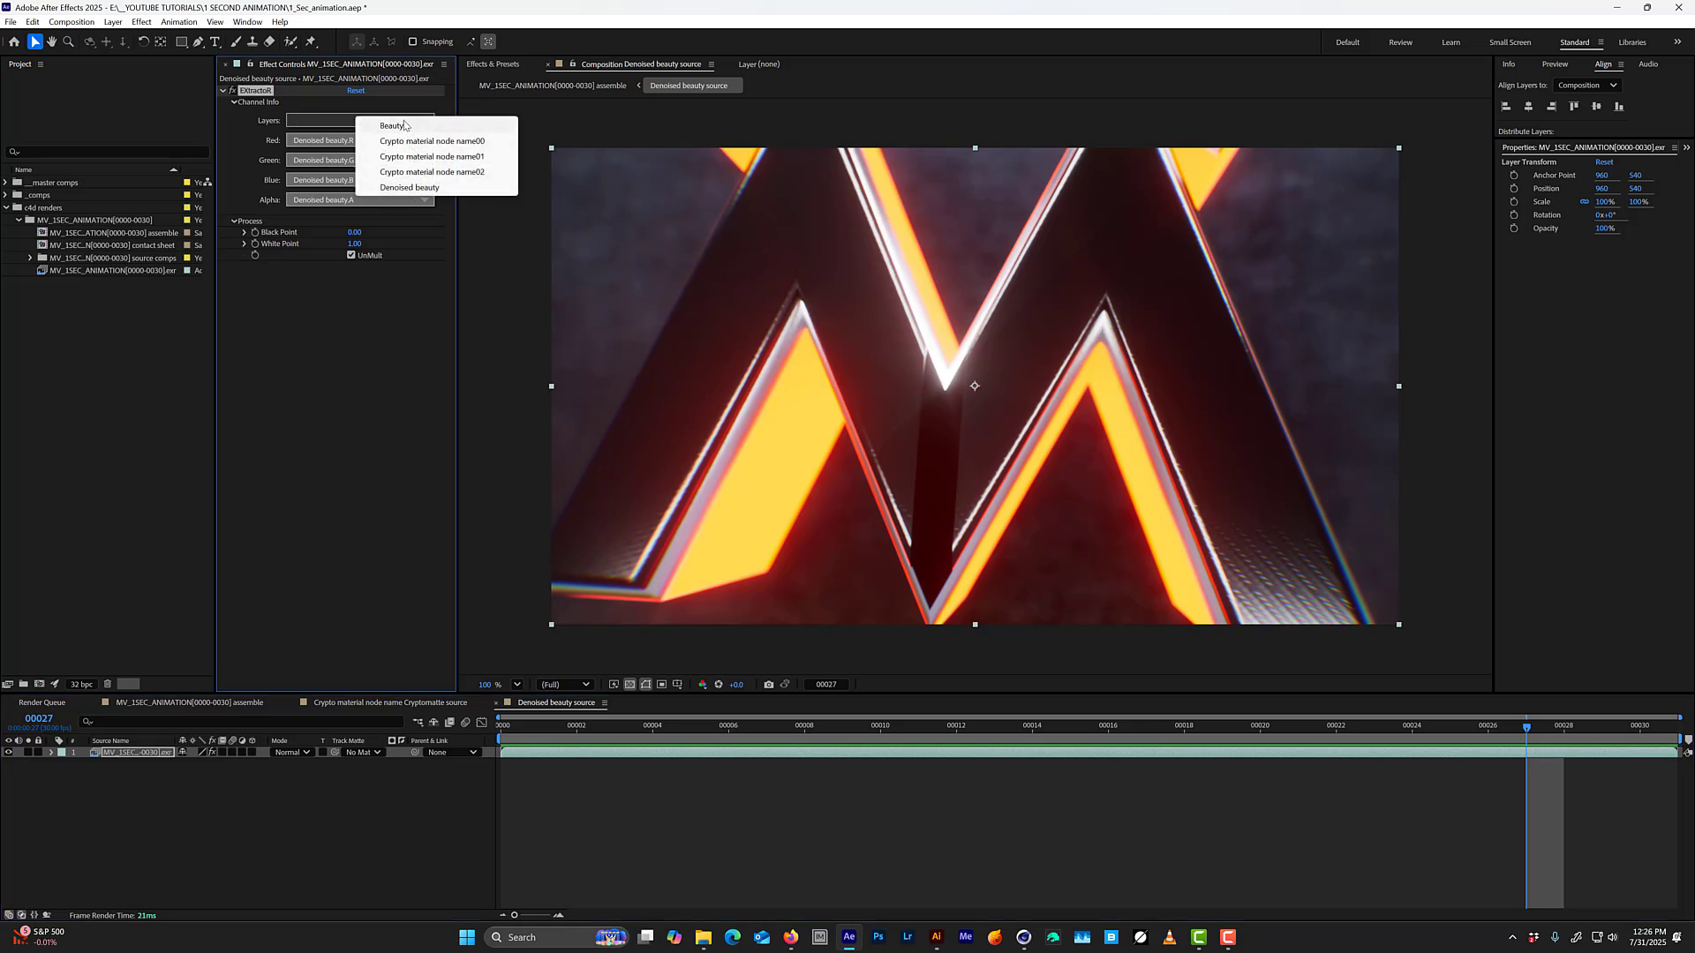
click(173, 849)
Paste the Cryptomatte layer into the assemble comp and isolate the logo's central strip as a Matte Only output.
key(Tab)
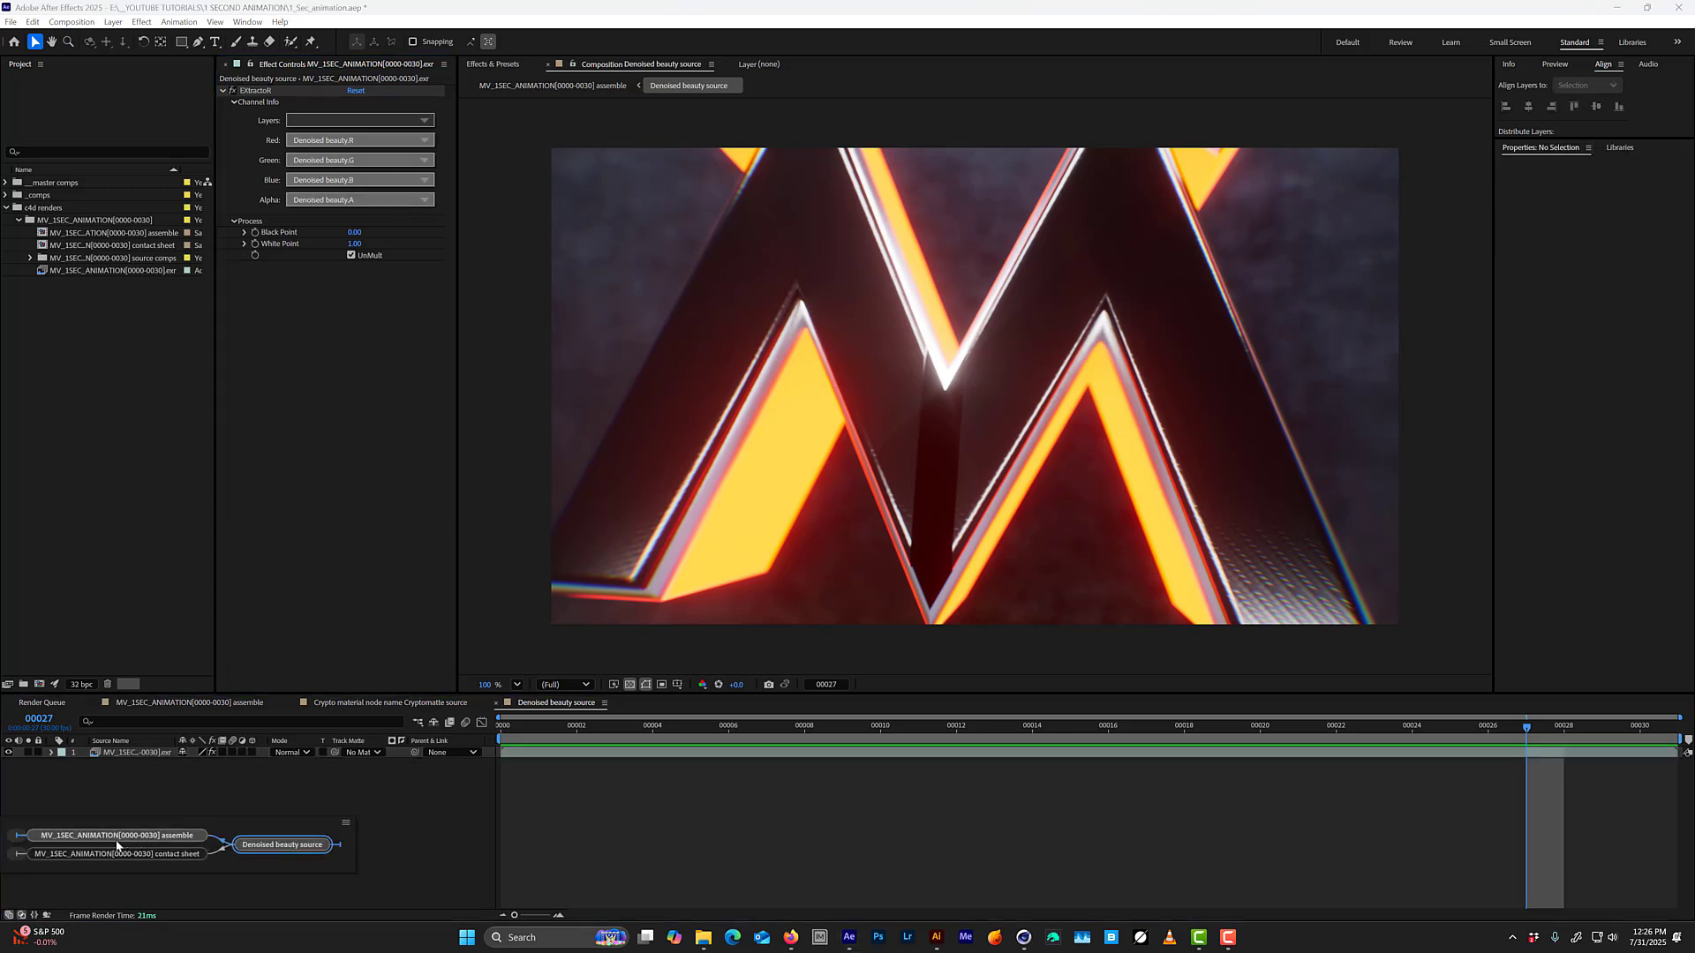
click(163, 845)
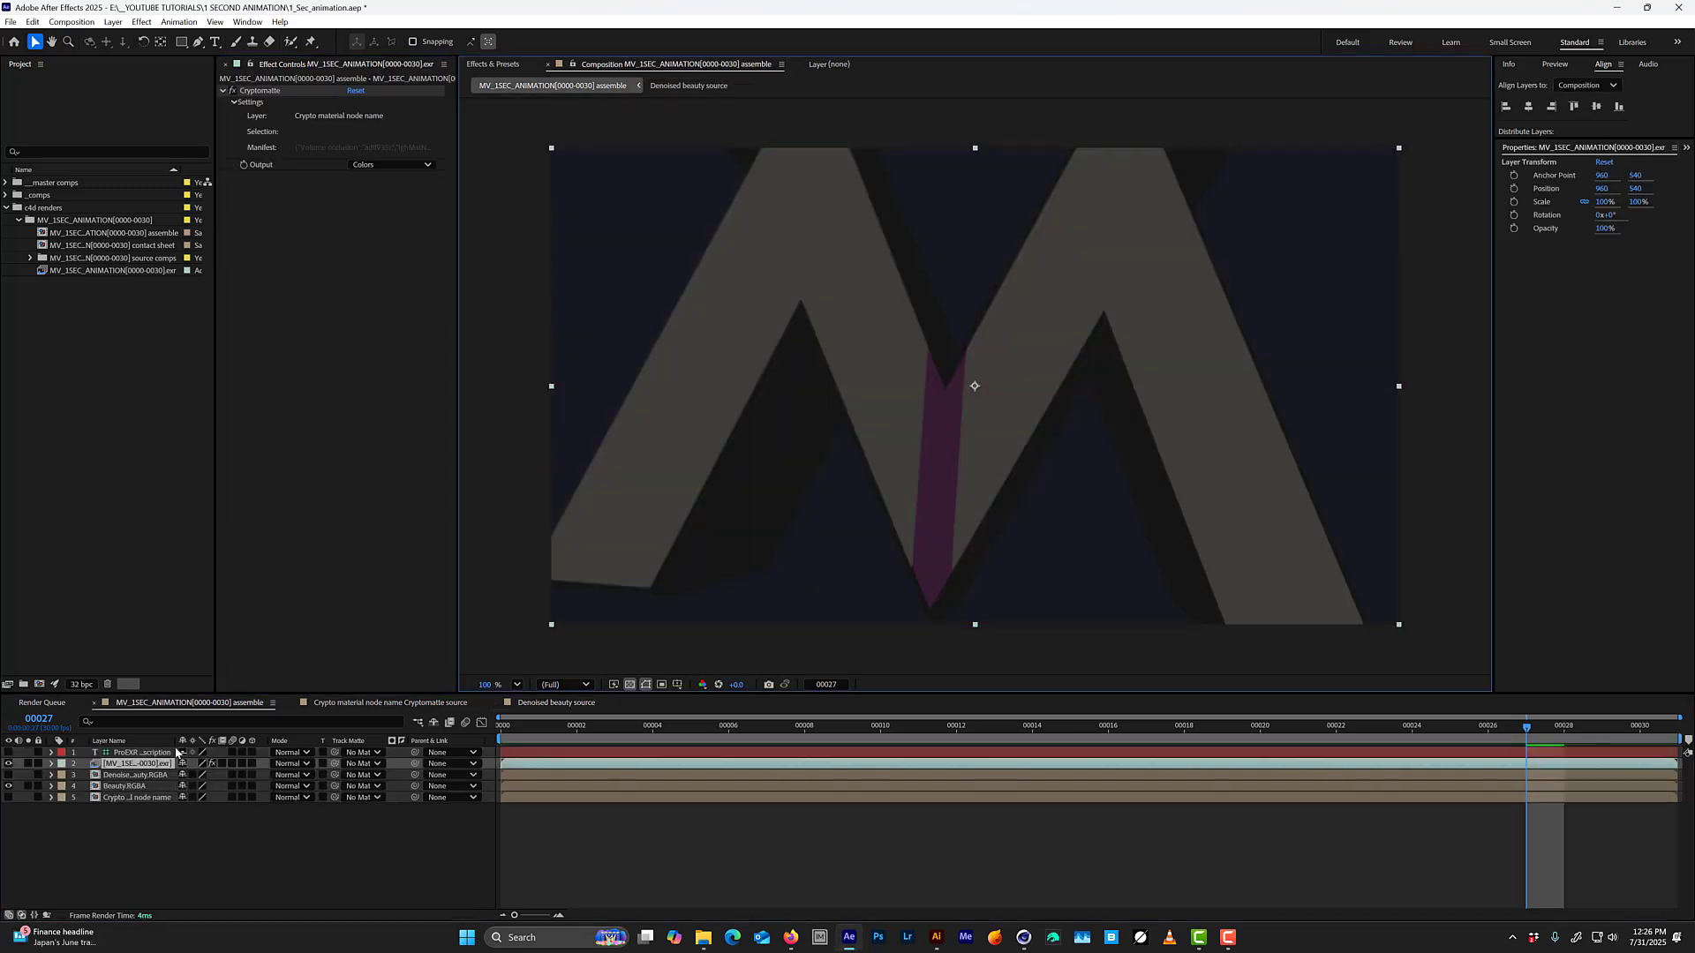
click(283, 91)
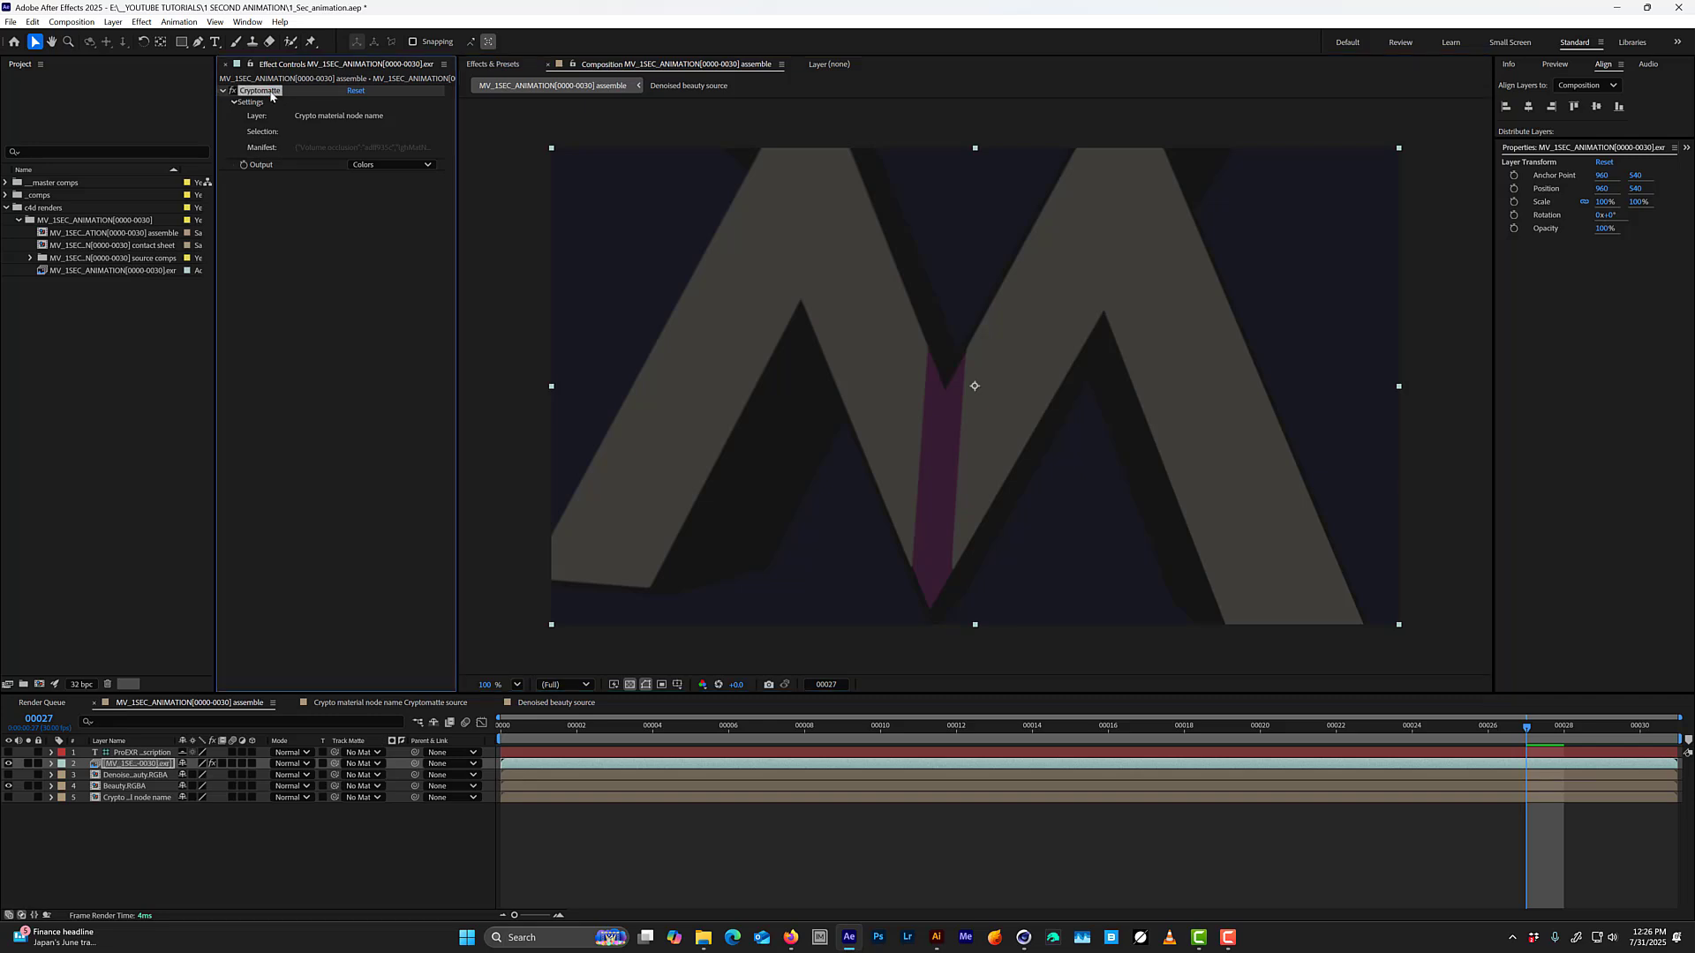
click(955, 443)
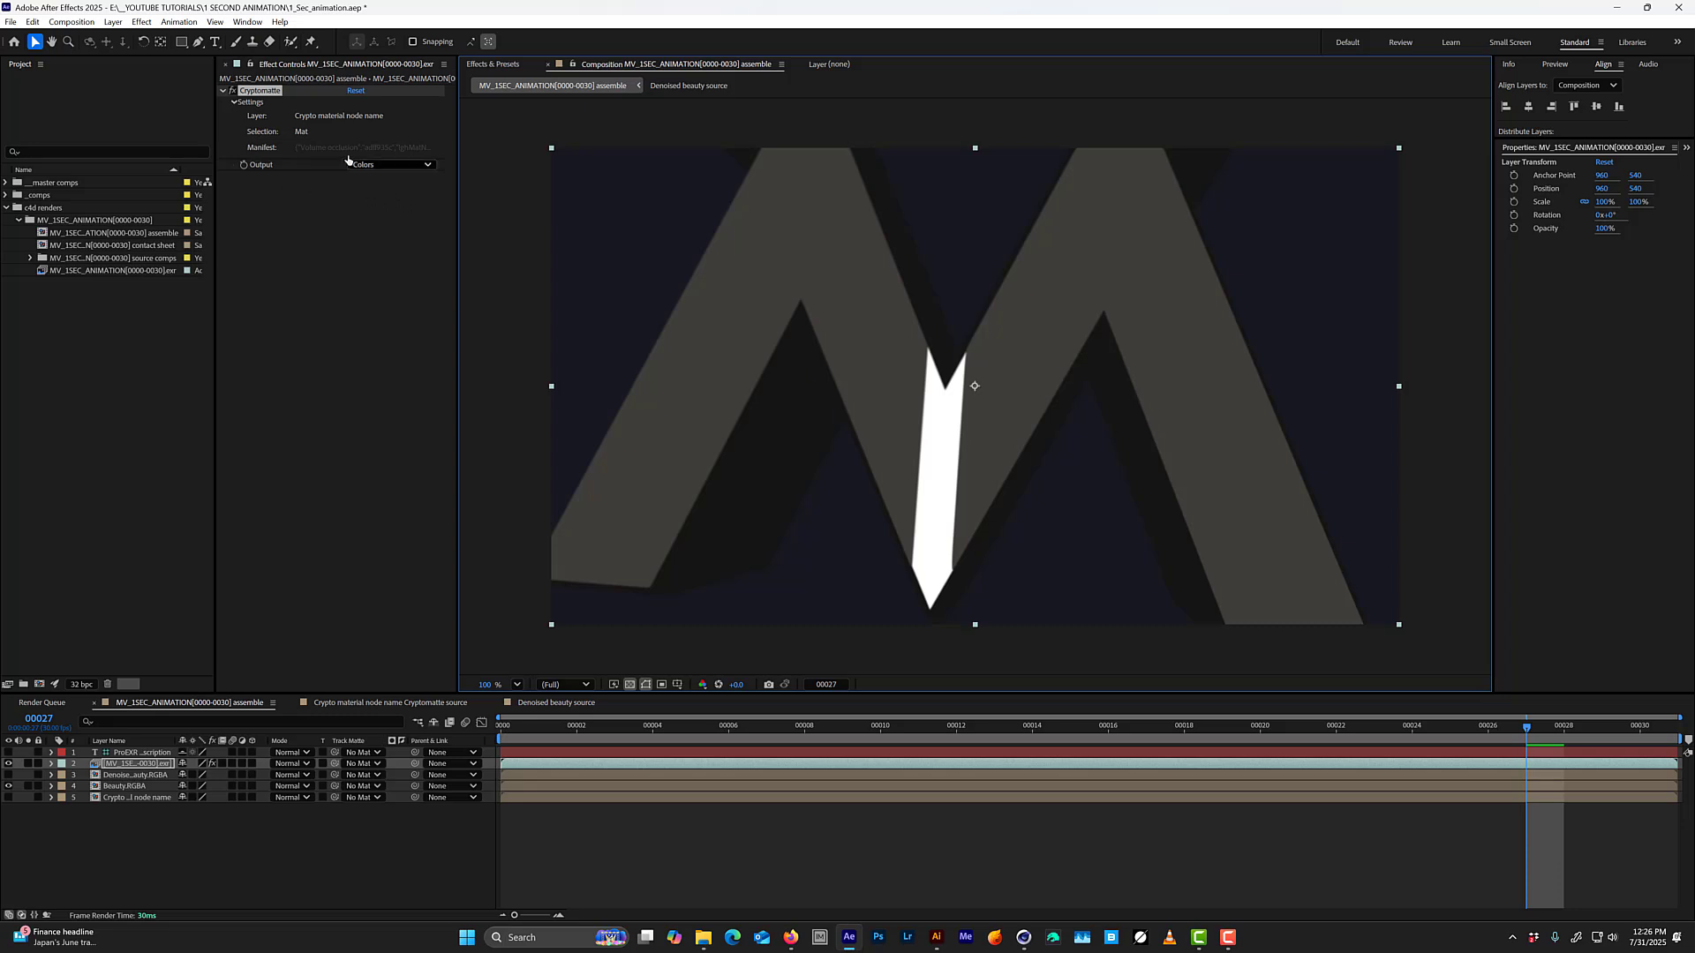
click(400, 164)
click(397, 228)
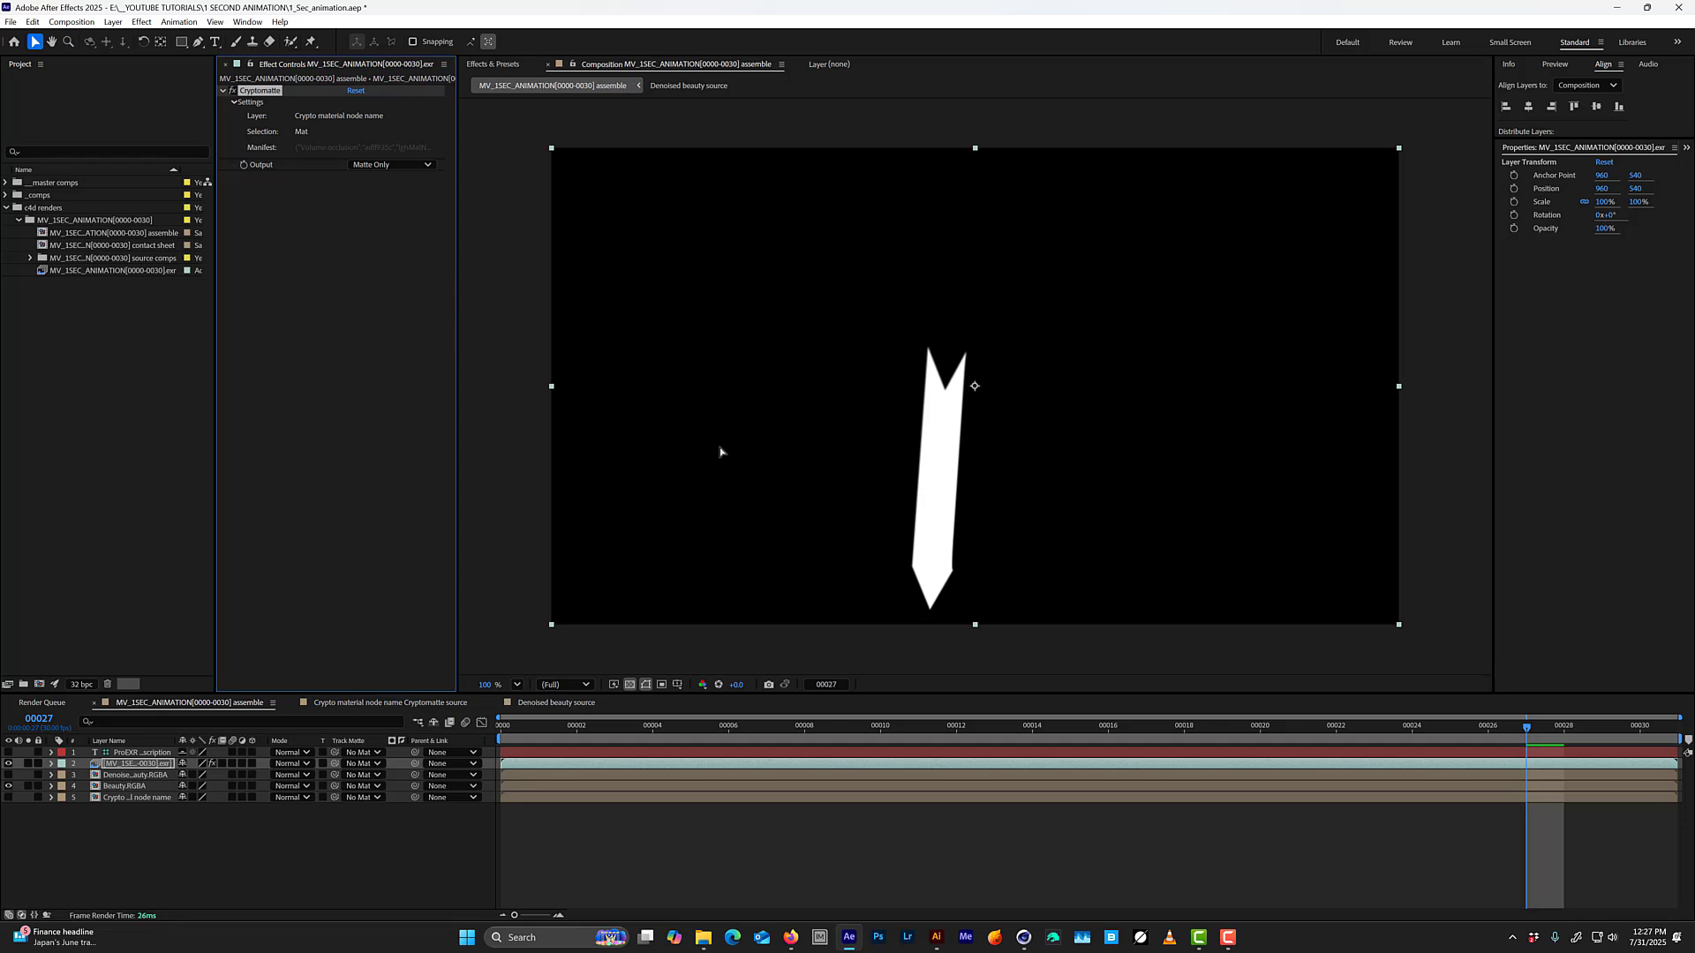
Check the matte at frame 30, rename the Cryptomatte layer as matte for exit, and hide it.
drag(1526, 726, 1629, 717)
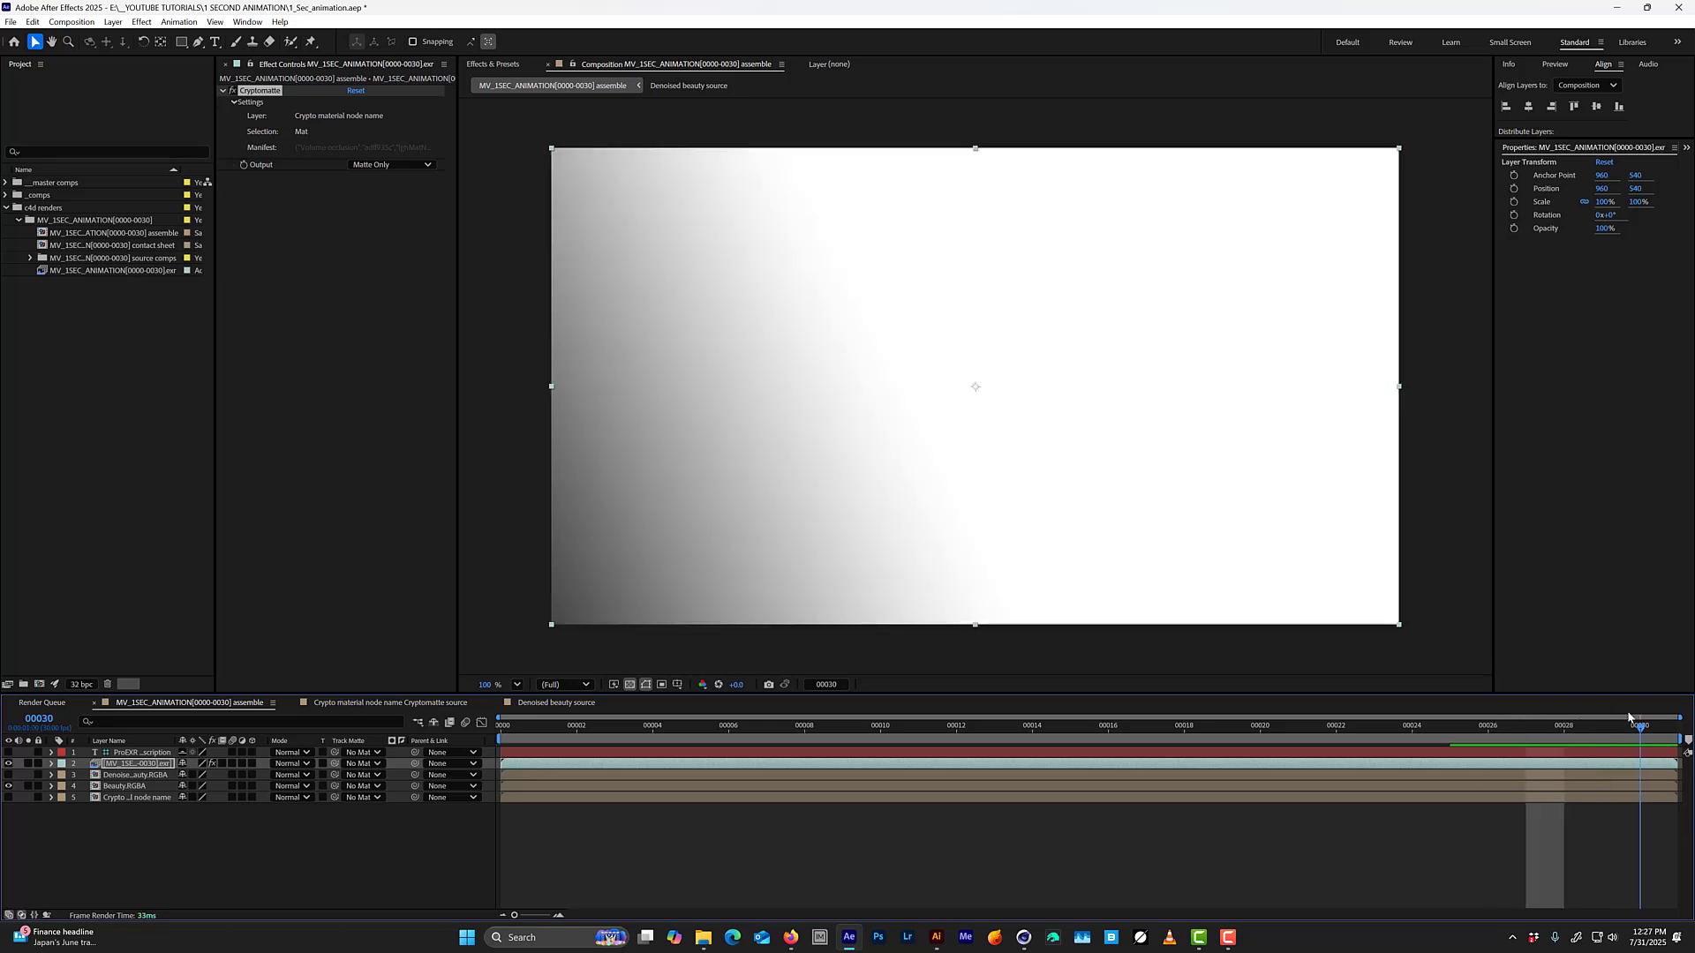
key(Return)
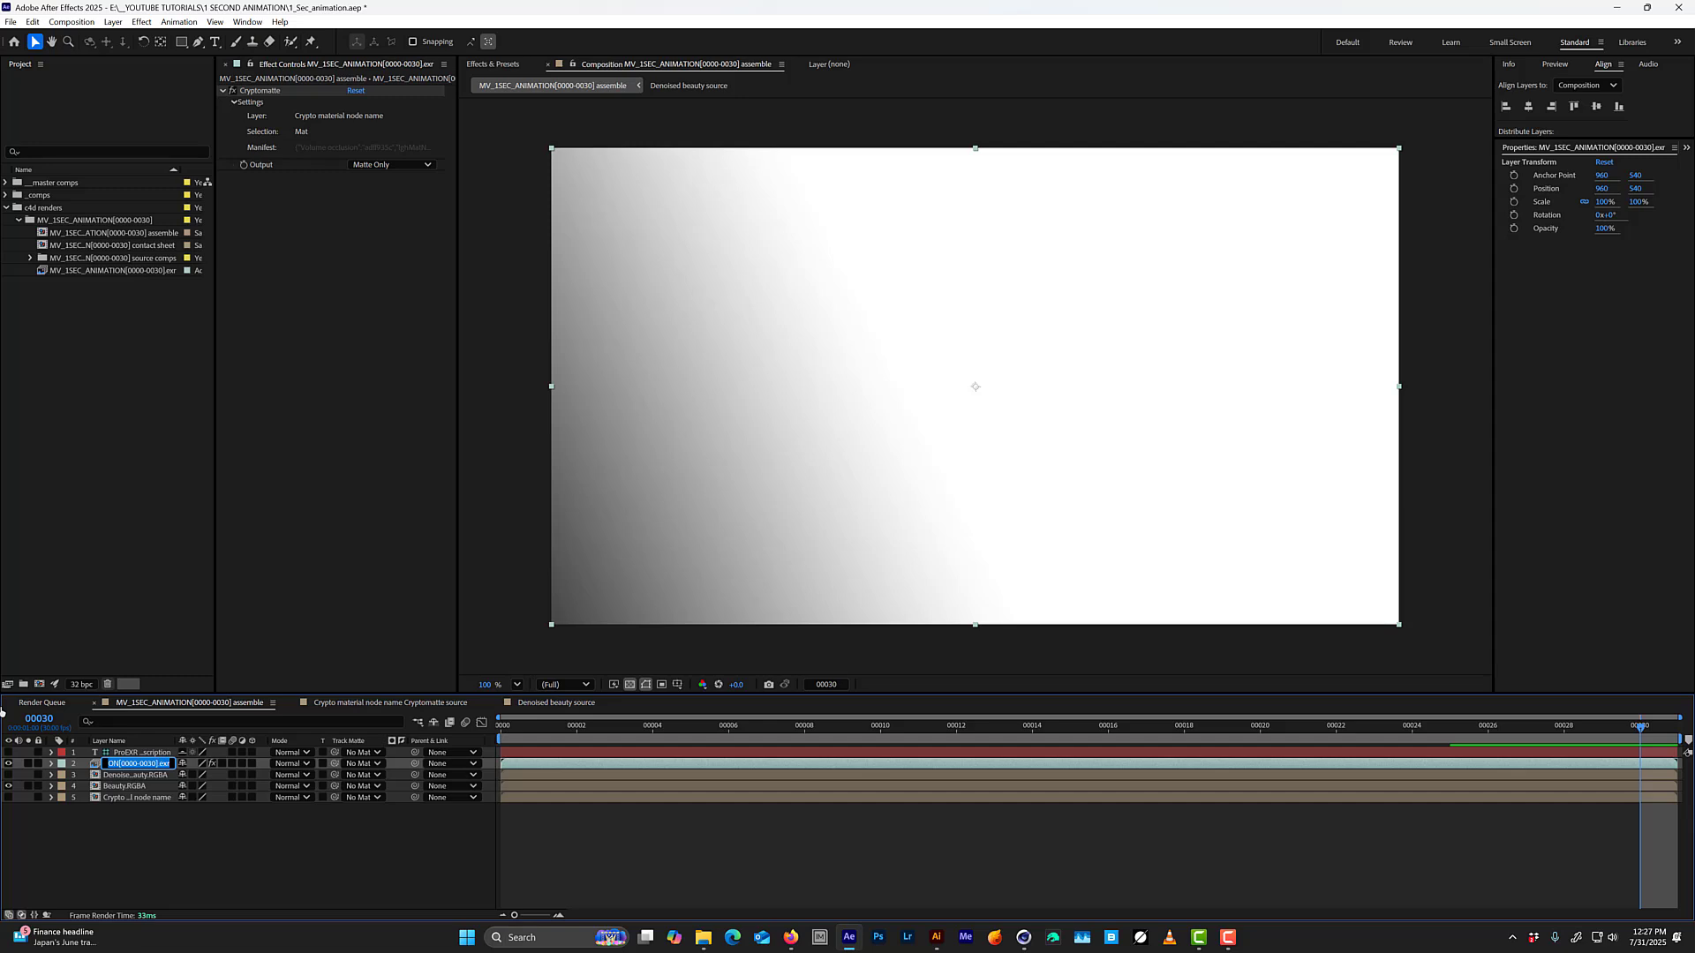
text(matte for exit)
key(Return)
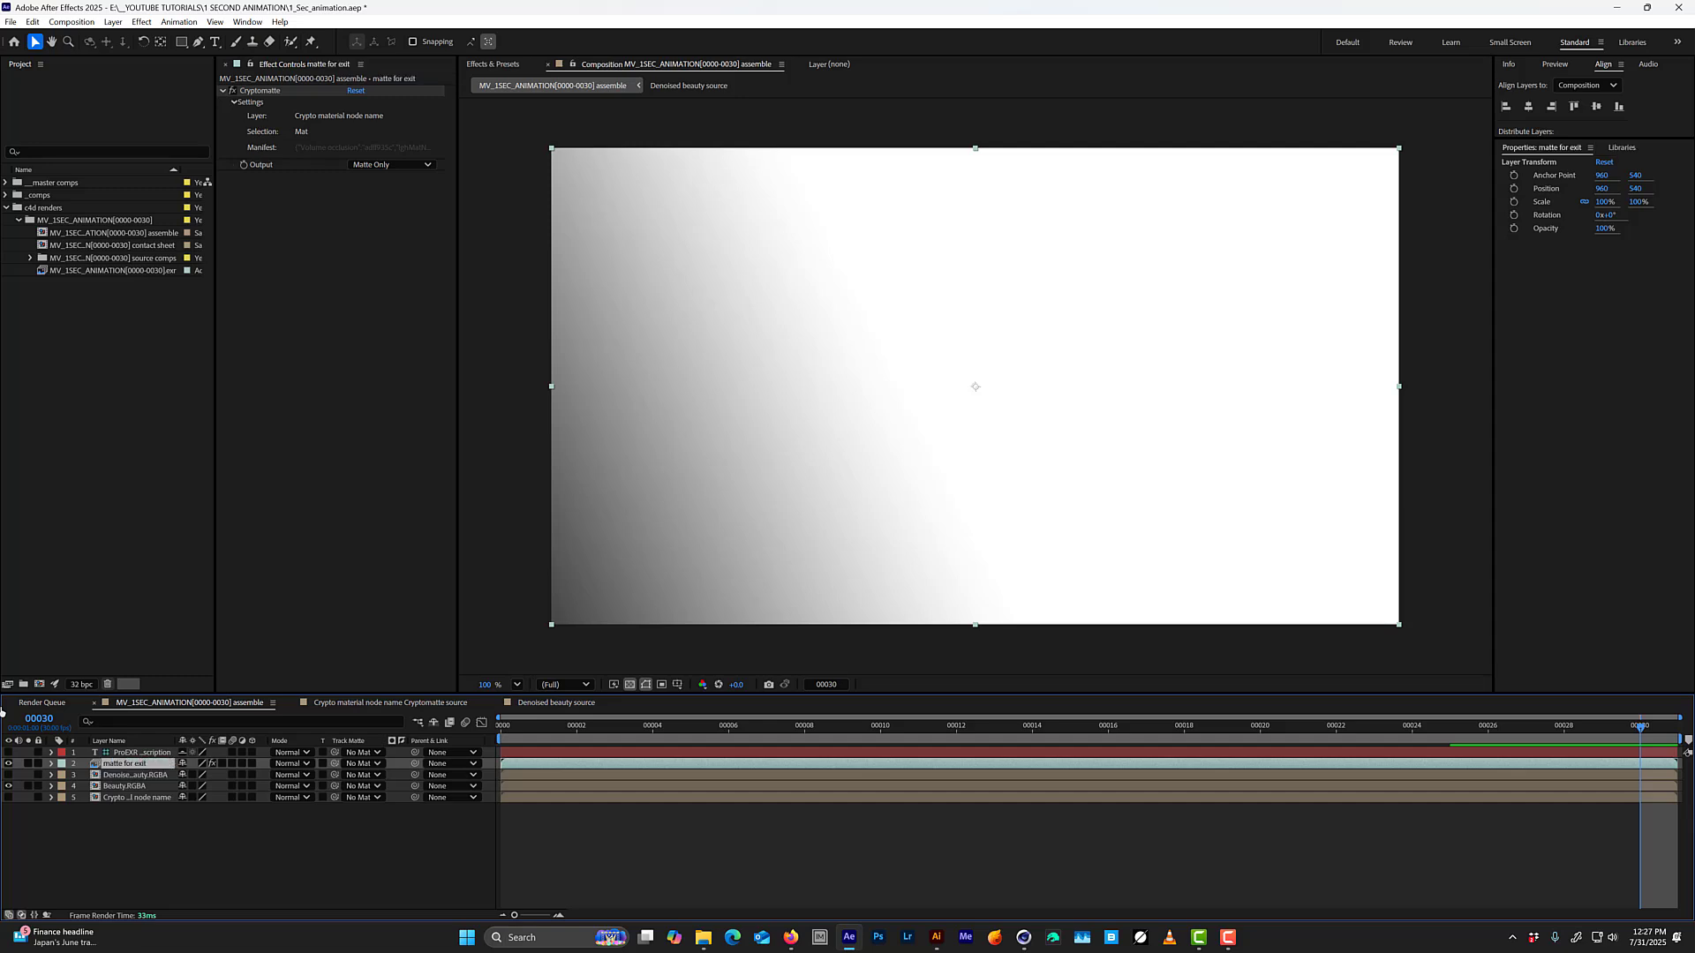
click(8, 764)
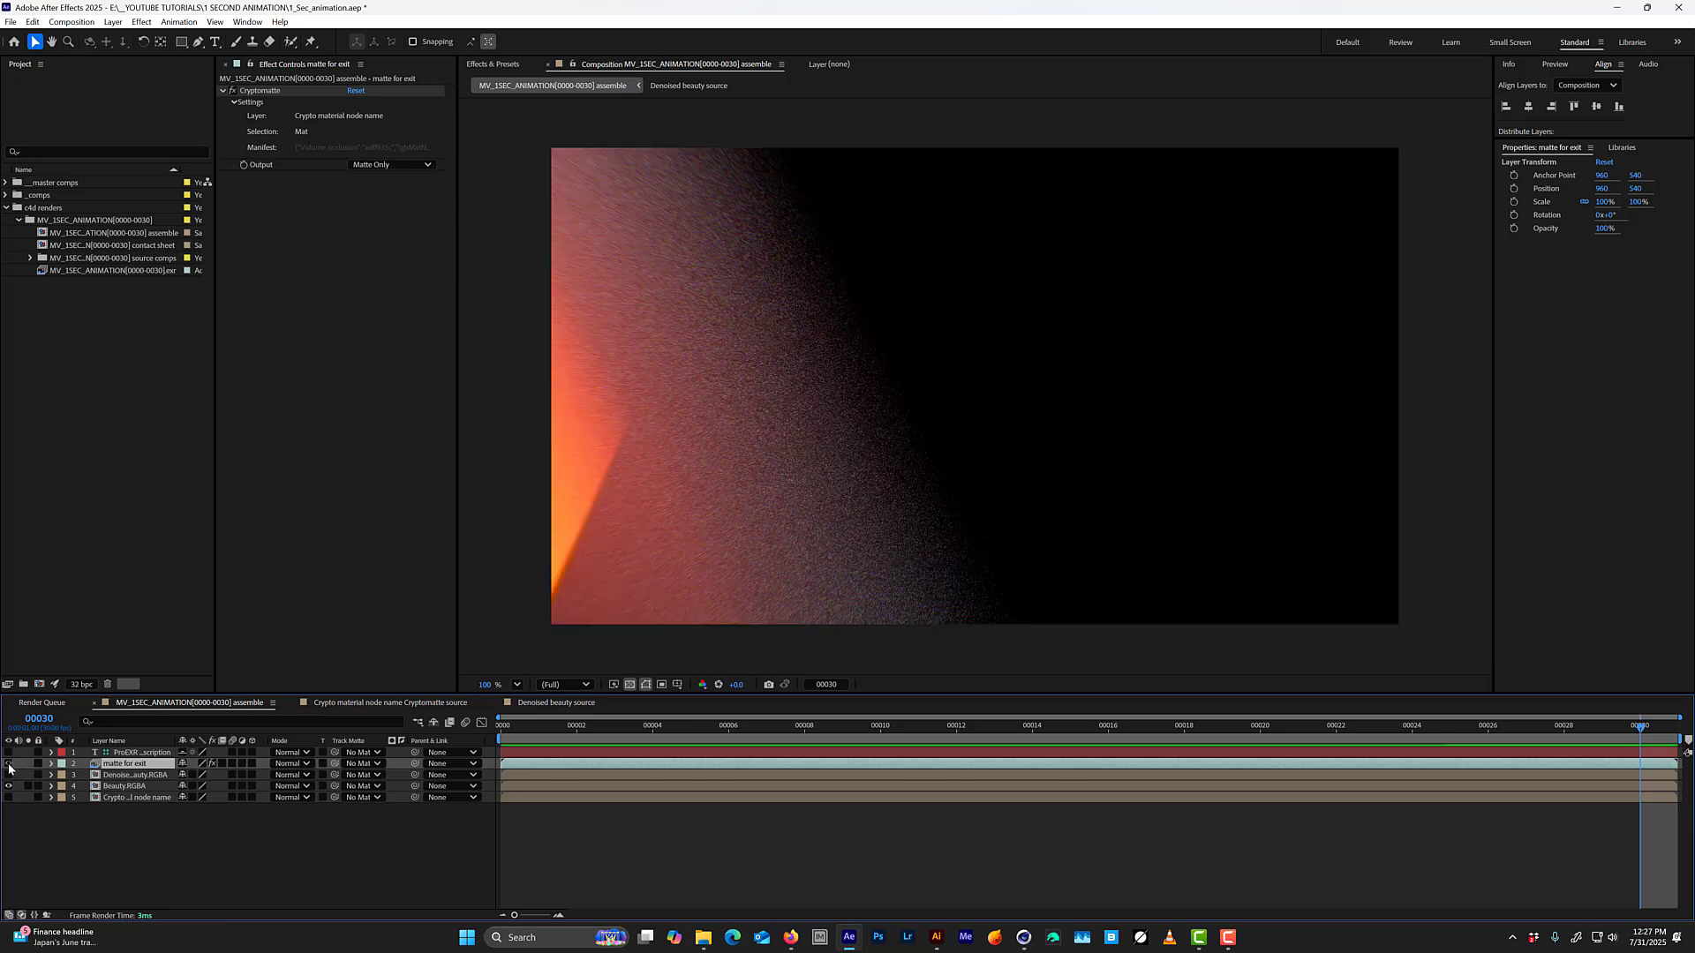
Play the Beauty pass and scrub through its opening frames.
click(106, 785)
key(space)
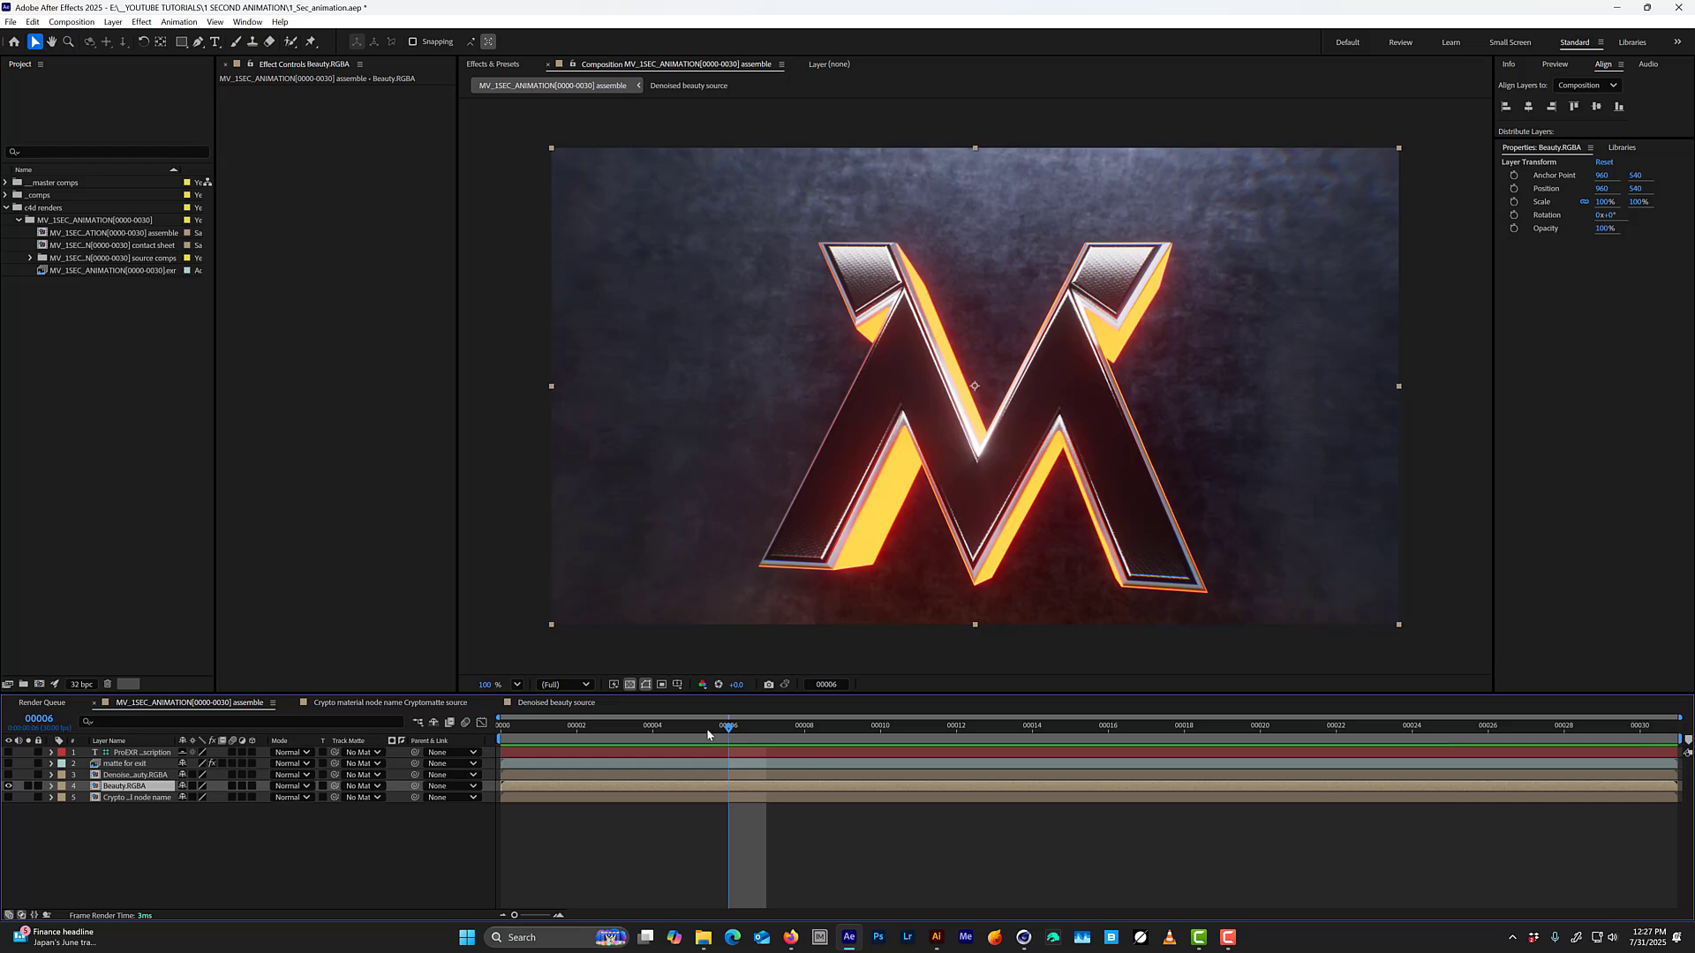
drag(1004, 690, 507, 685)
key(space)
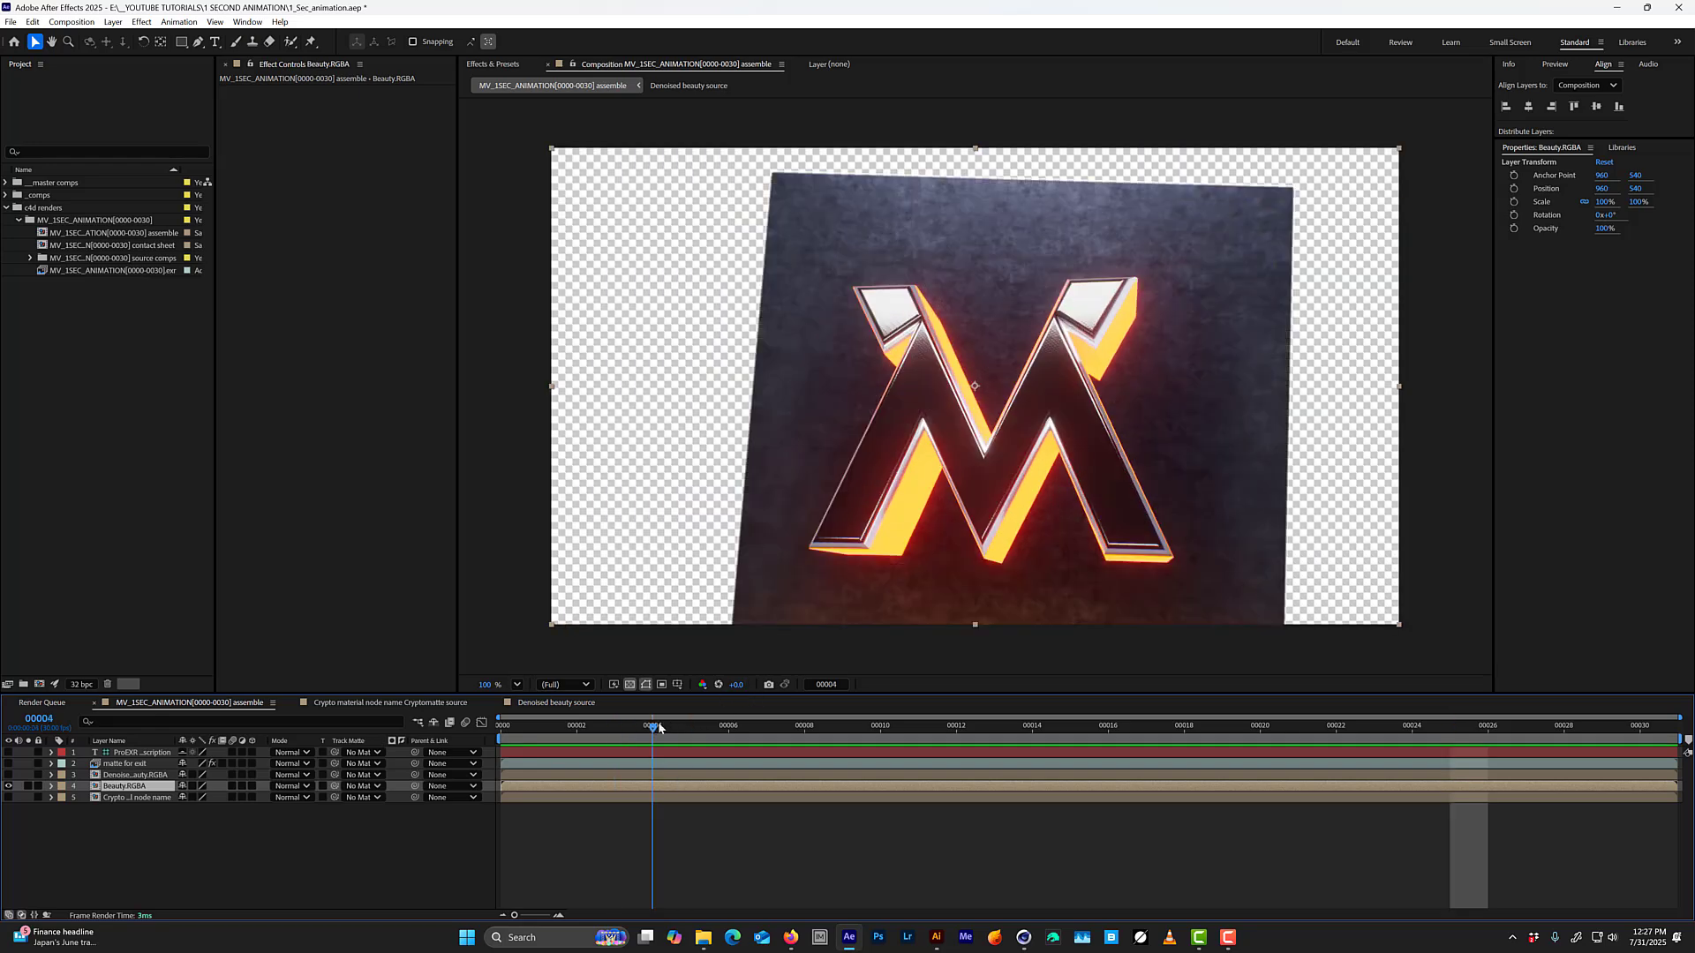
key(space)
Delete the ProEXR File Description text layer and add an adjustment layer named noise above the remaining layers.
click(139, 752)
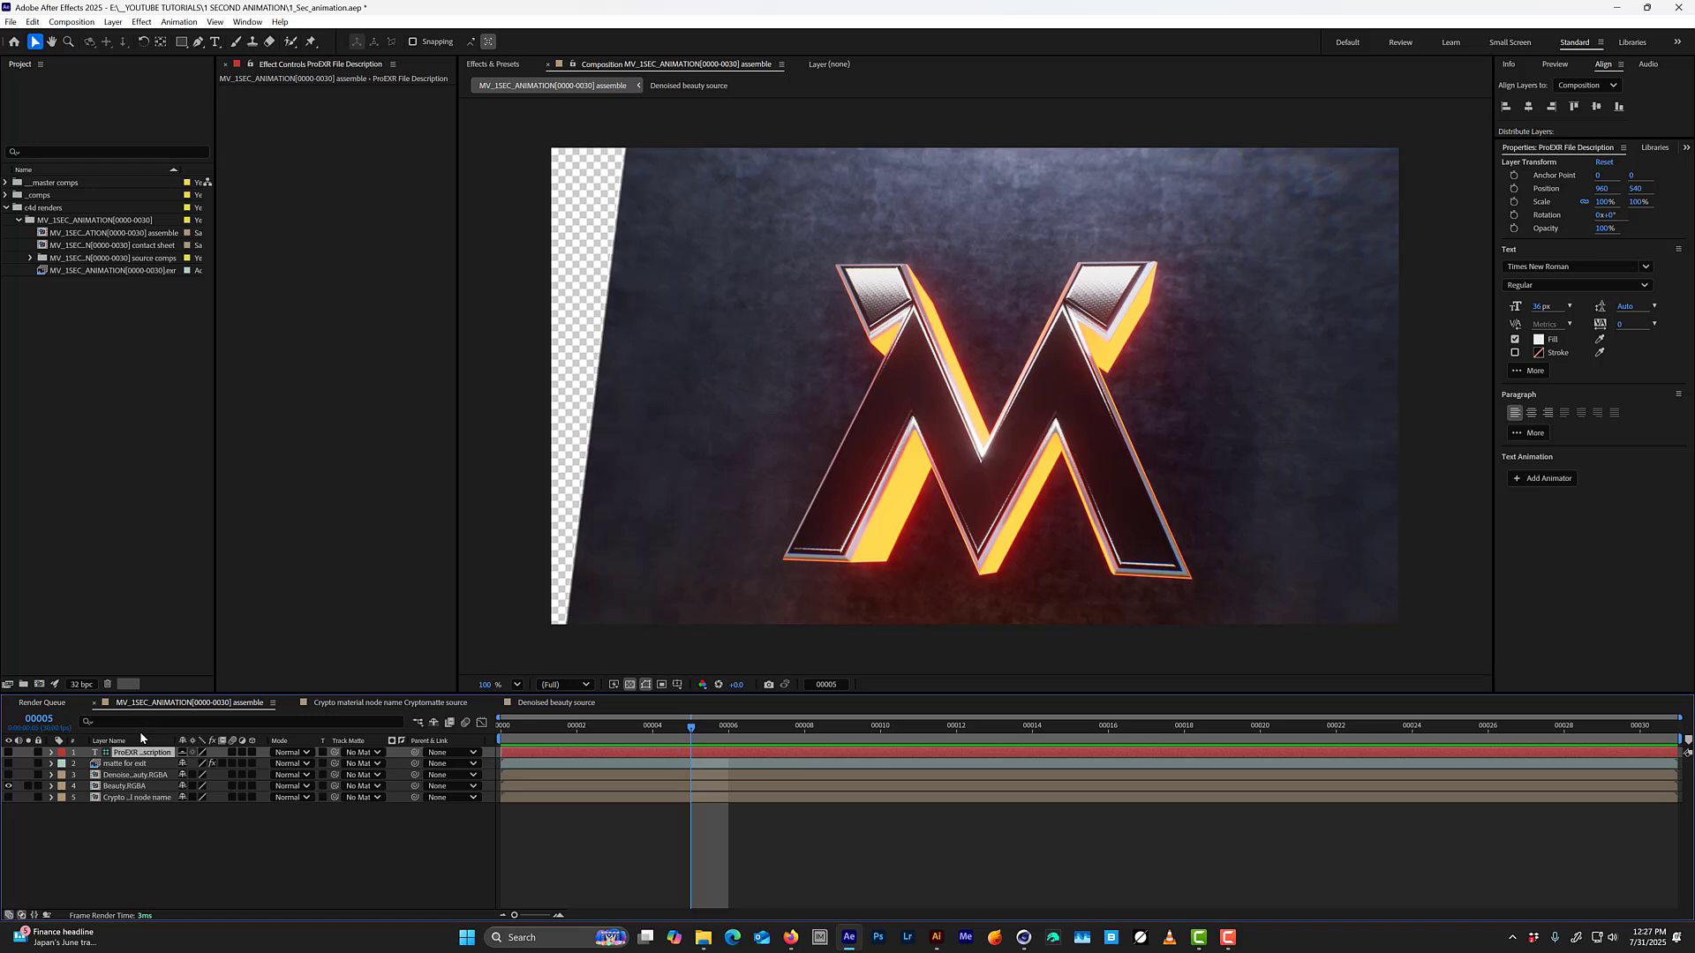
key(Delete)
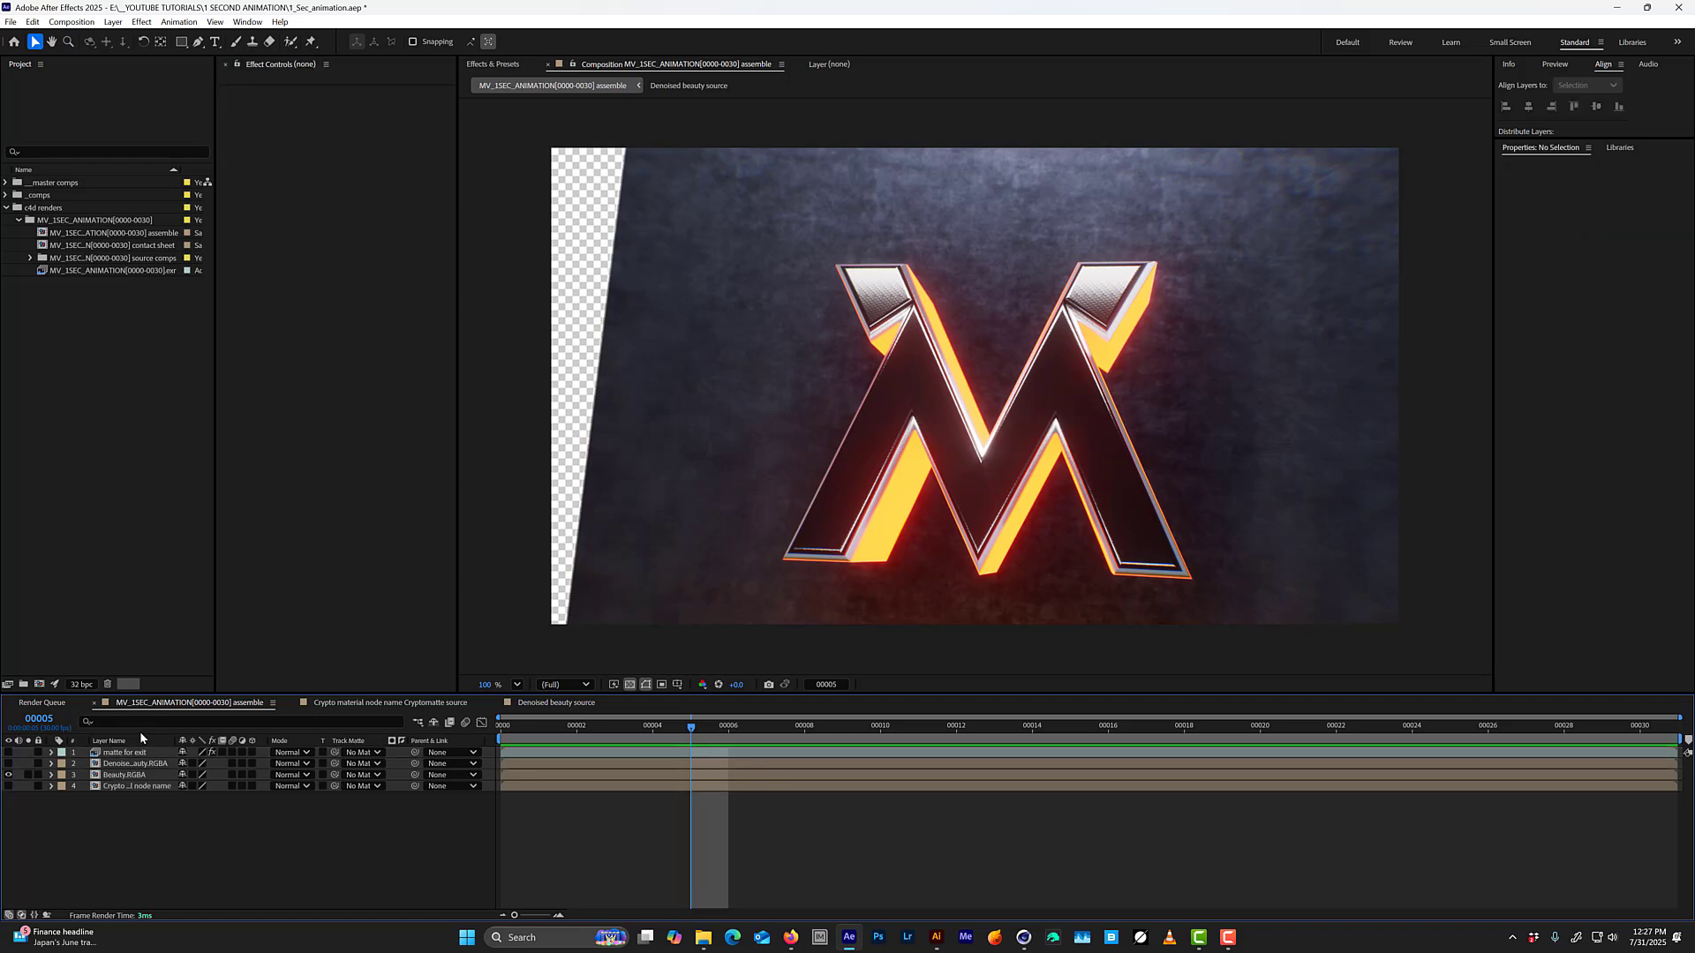
key(ctrl+alt+shift+y)
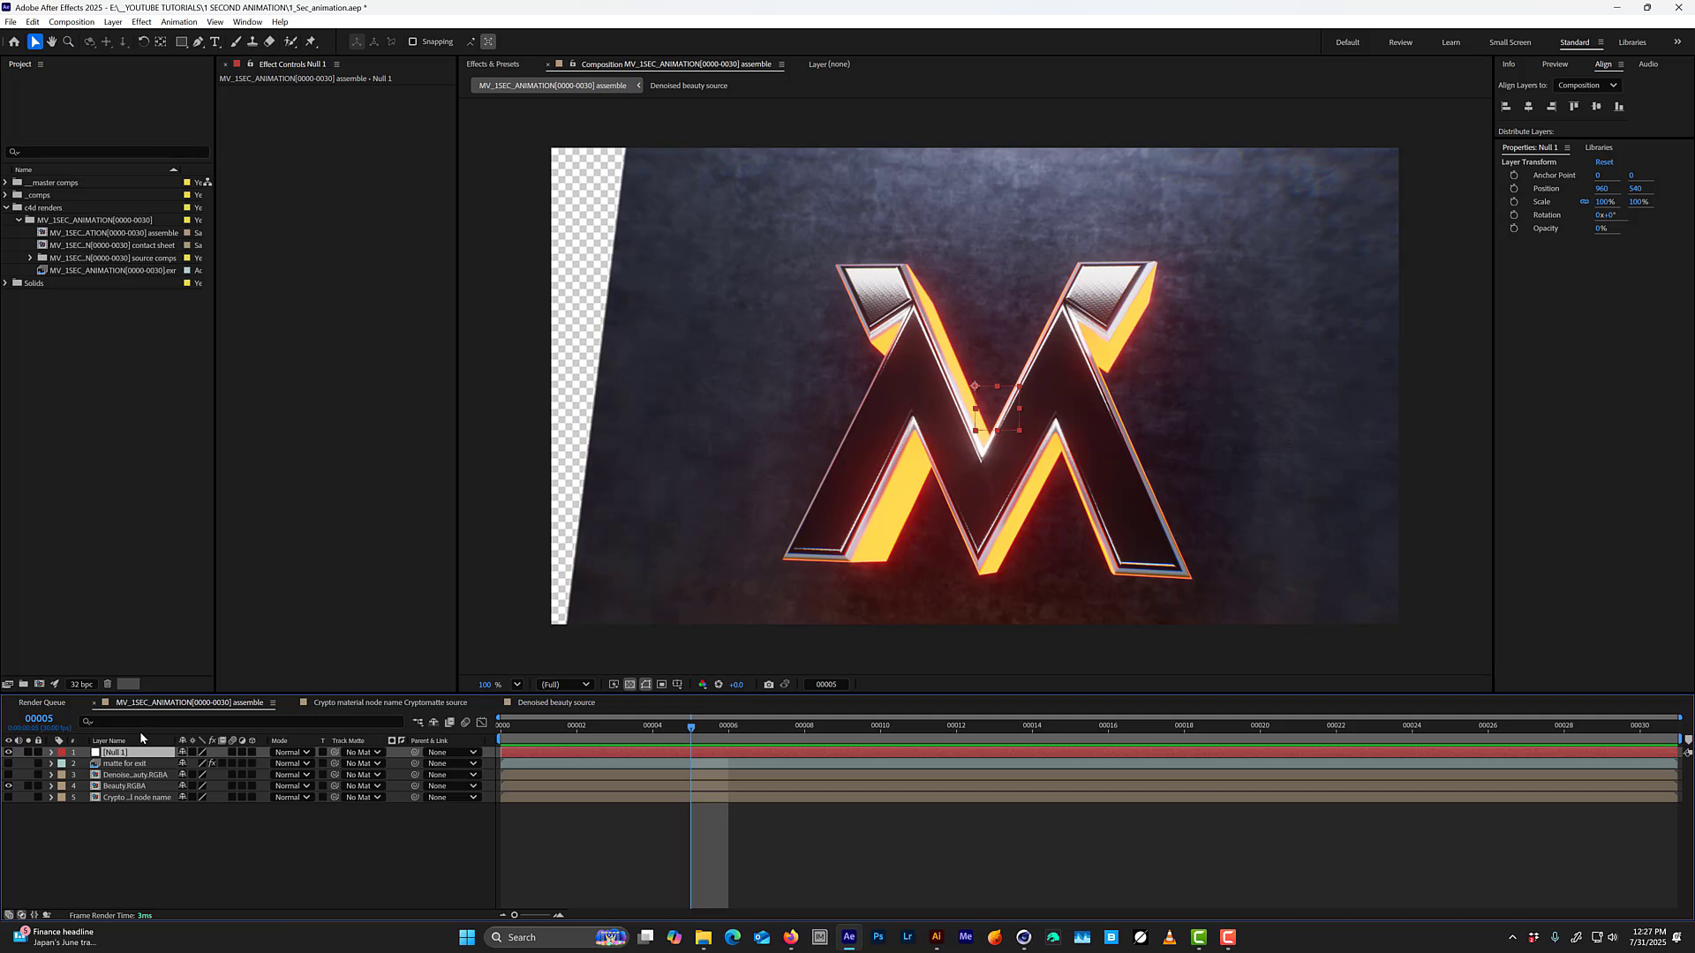
key(ctrl+alt+y)
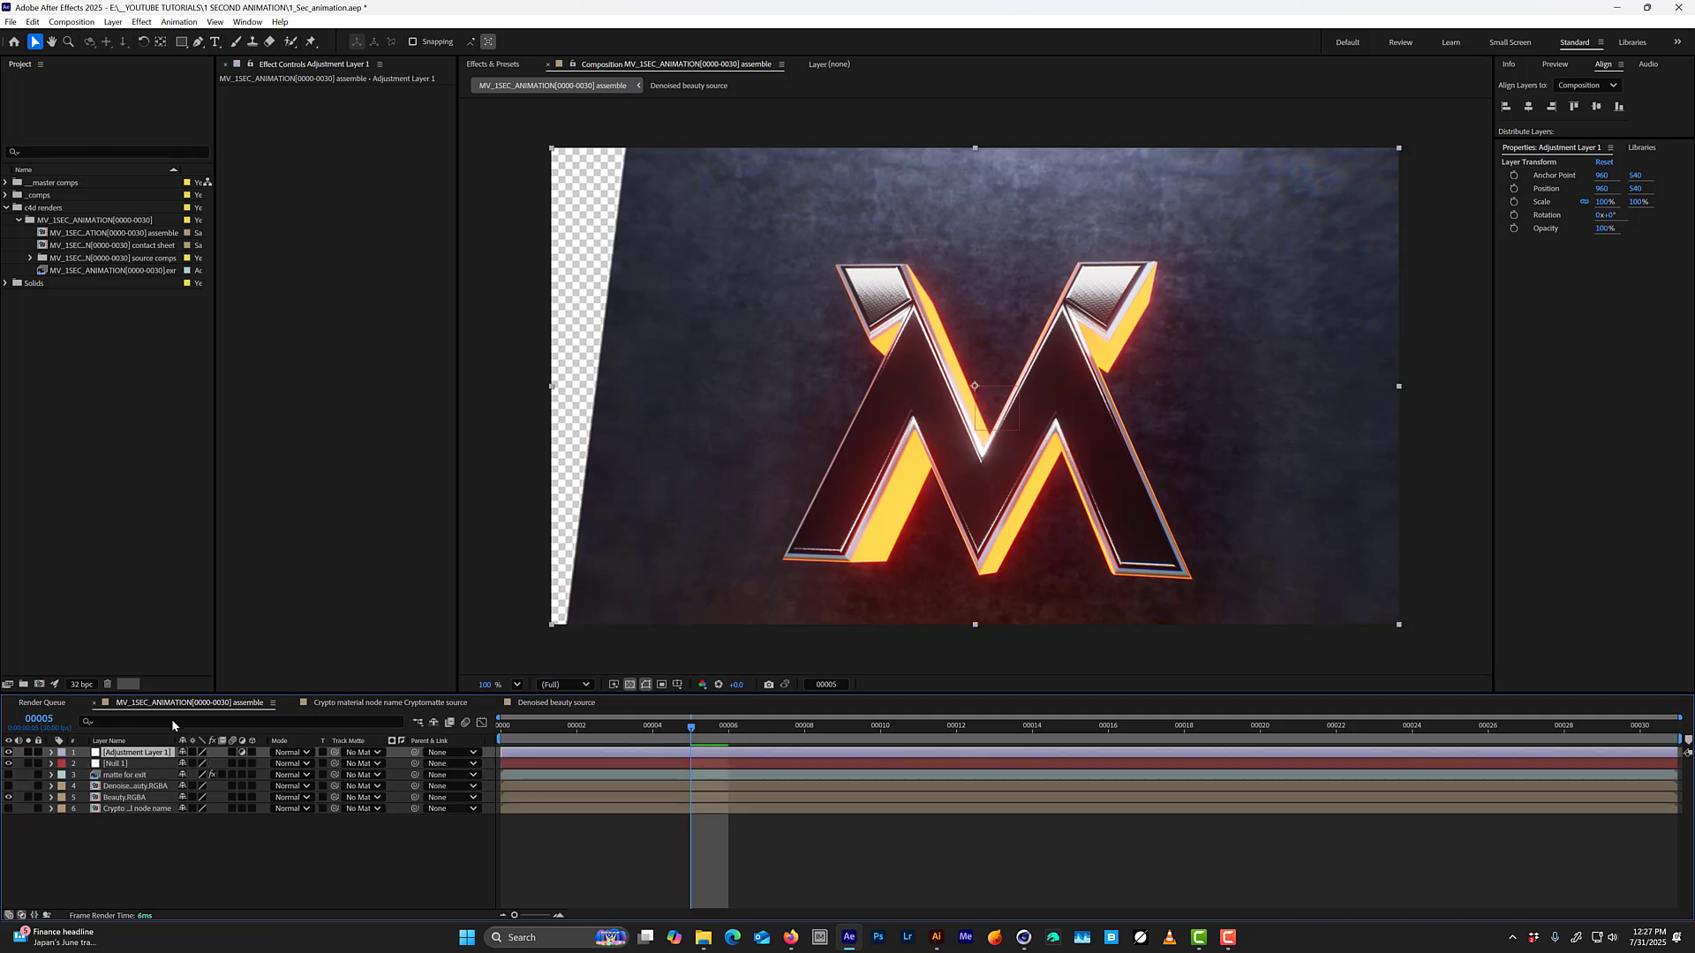
click(119, 765)
key(Delete)
click(123, 755)
key(Return)
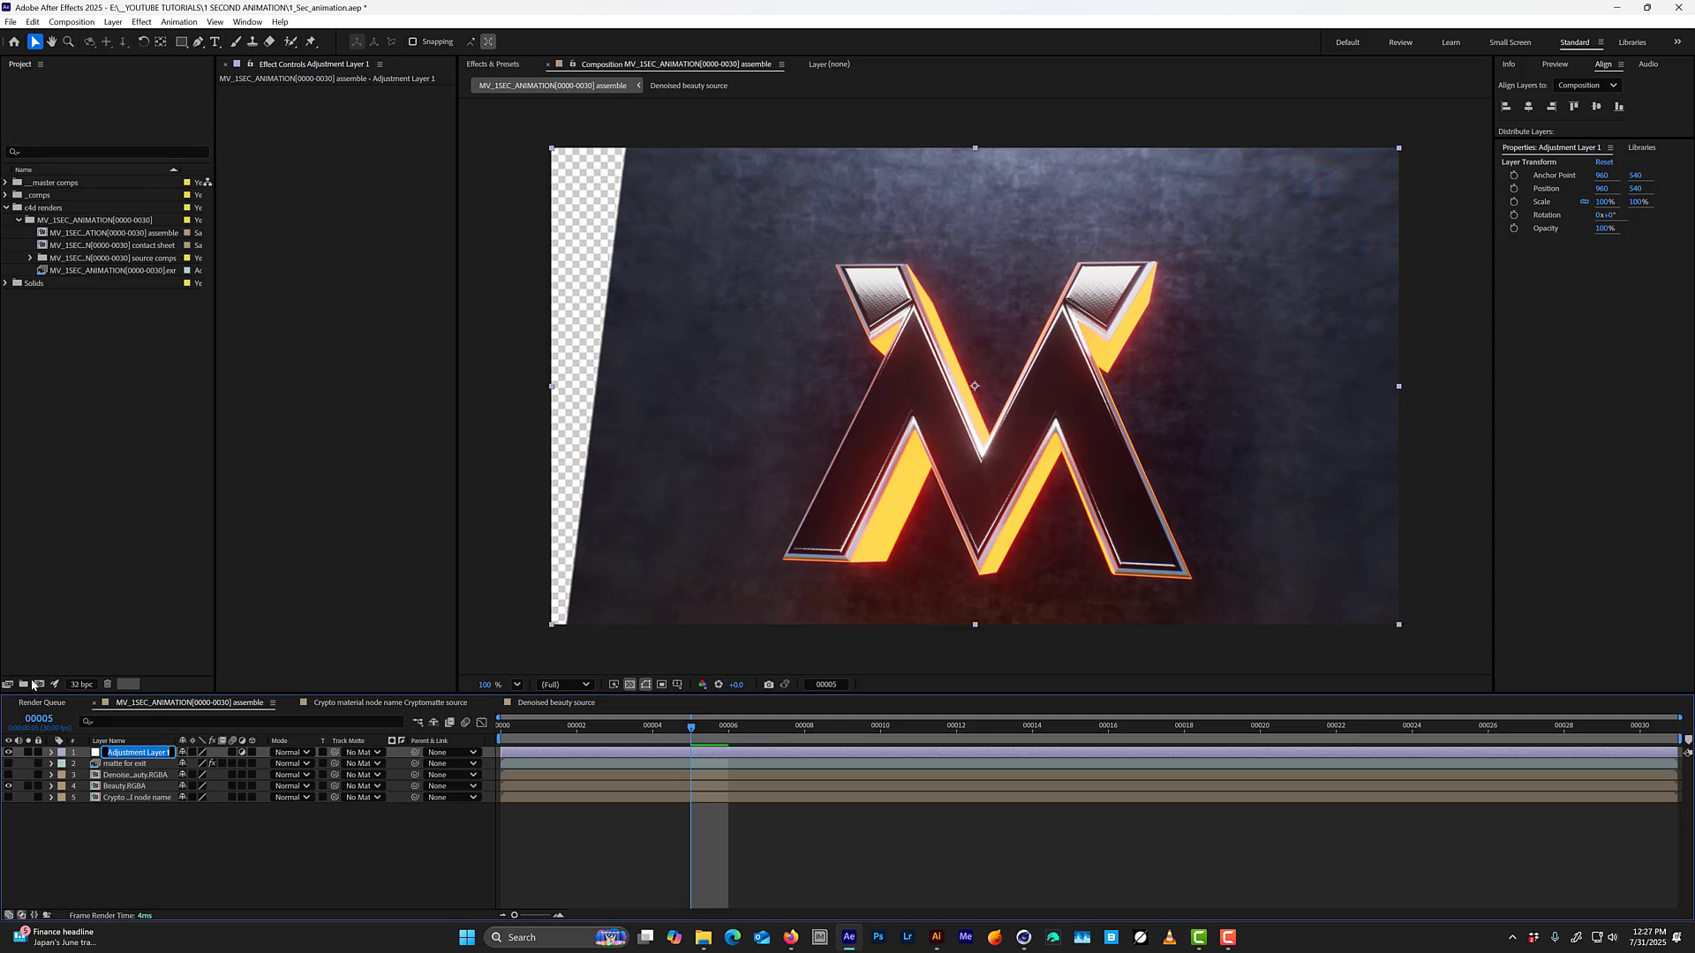
key(BackSpace)
text(noise)
key(Return)
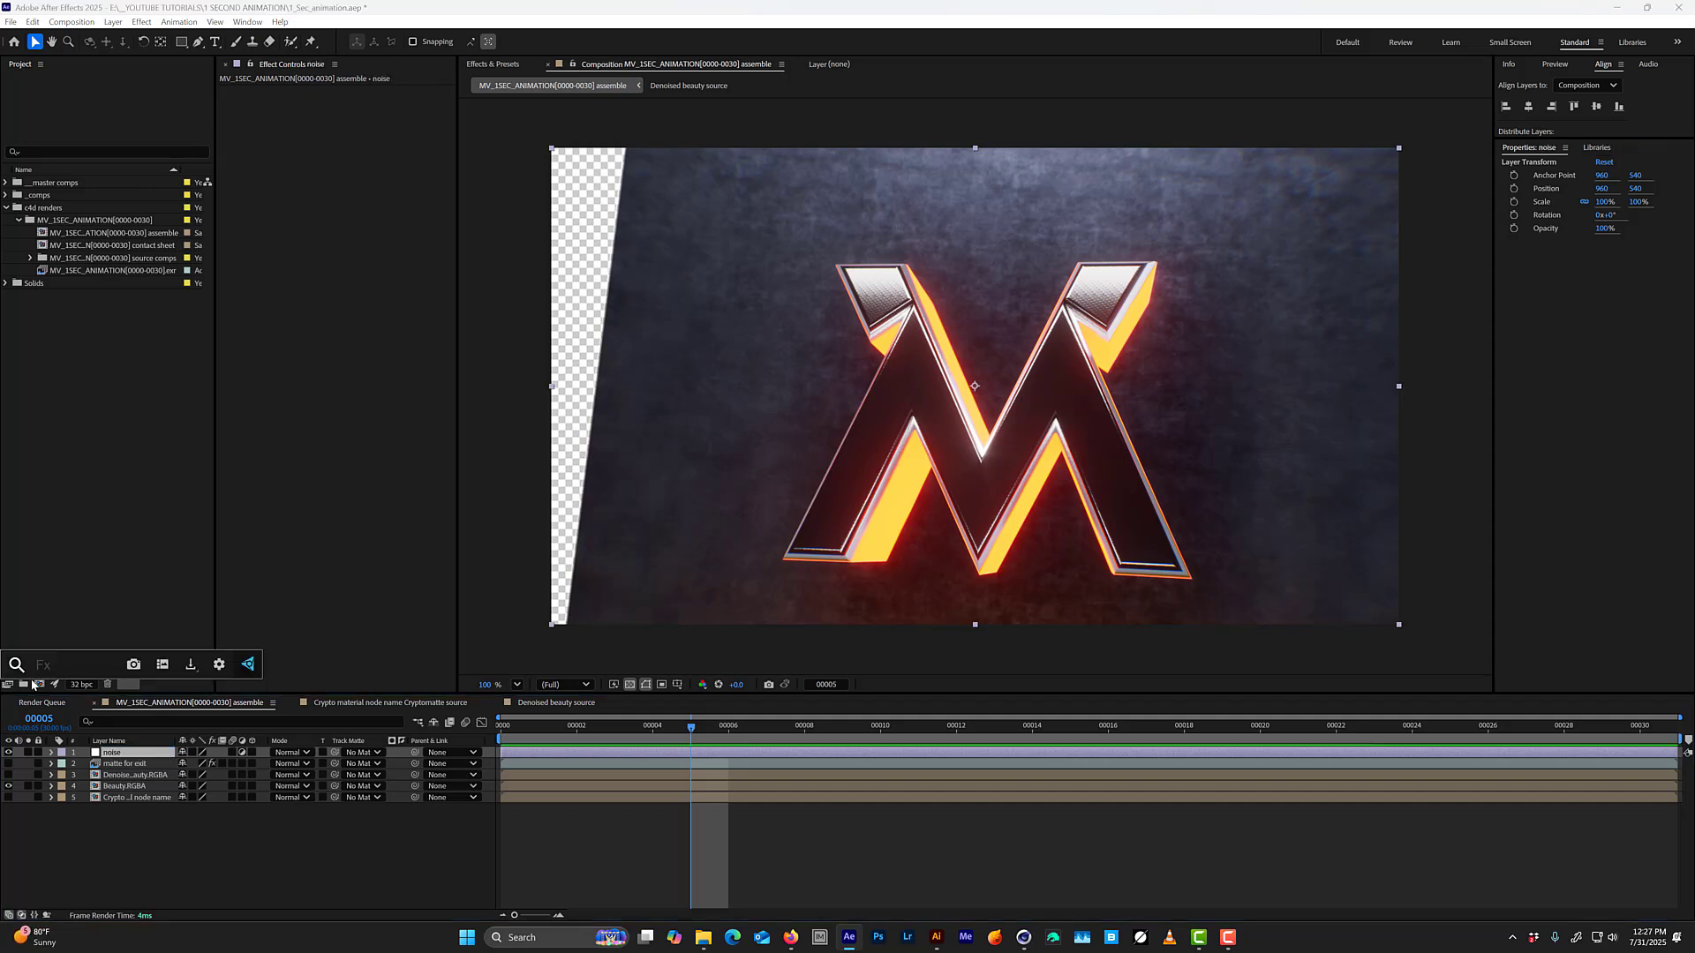
Apply the Noise effect to the noise layer at 16% with color noise on, and preview the grain.
key(ctrl+space)
text(noise)
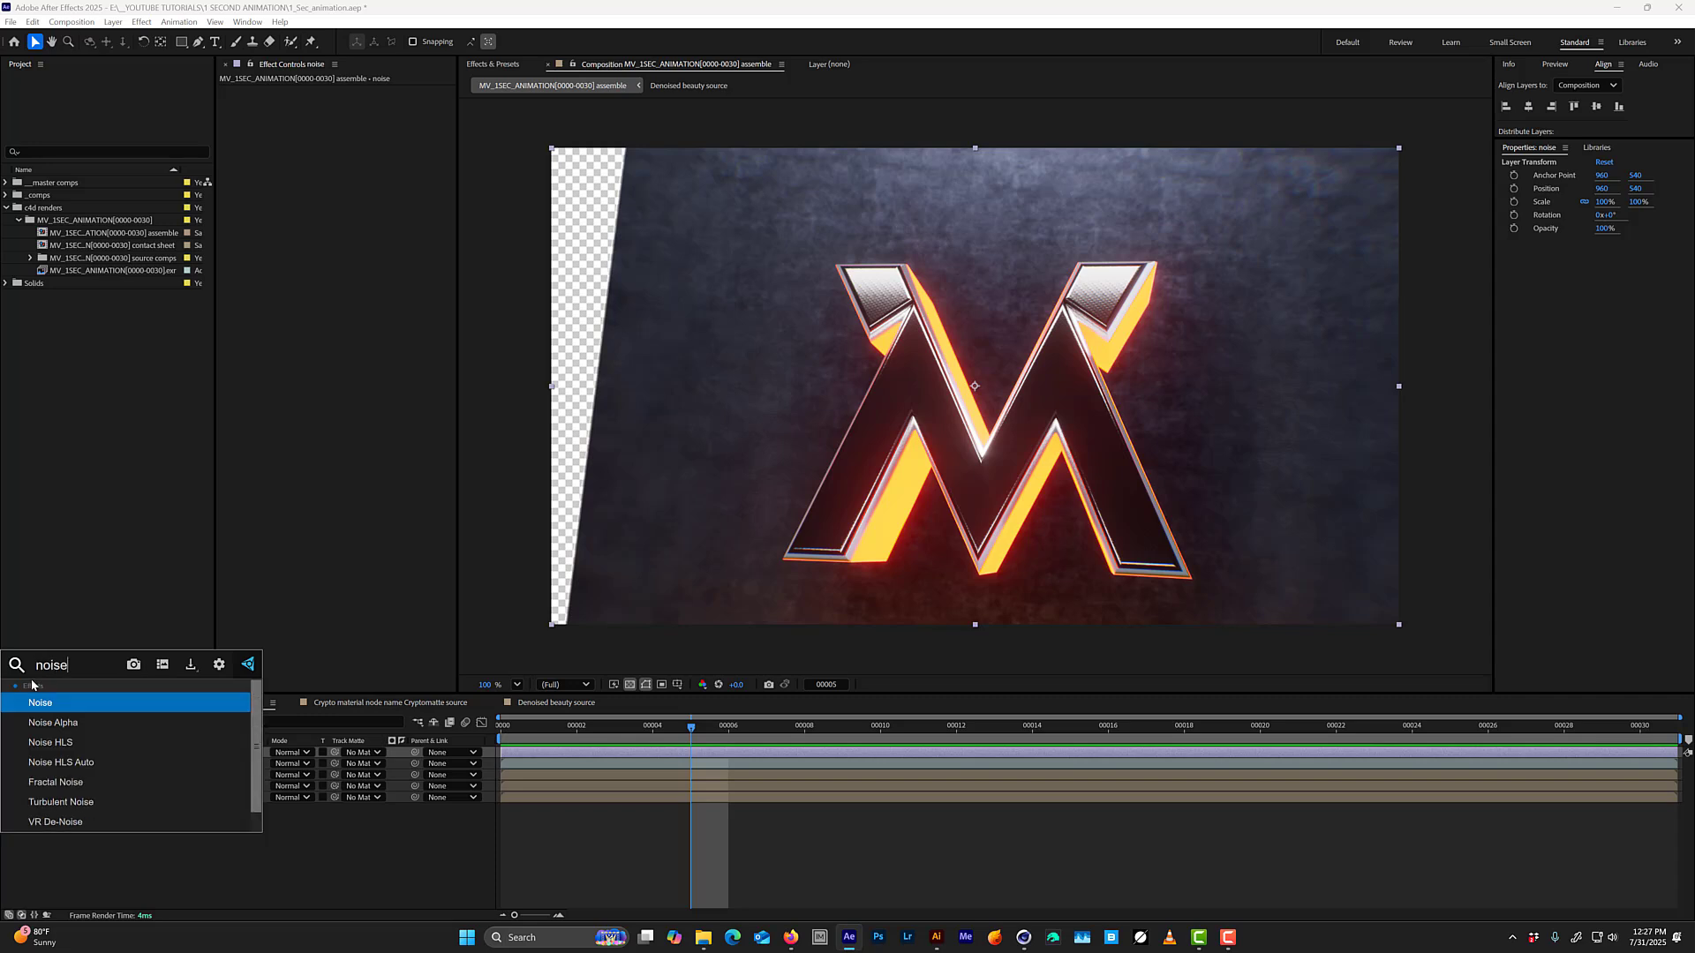
key(Return)
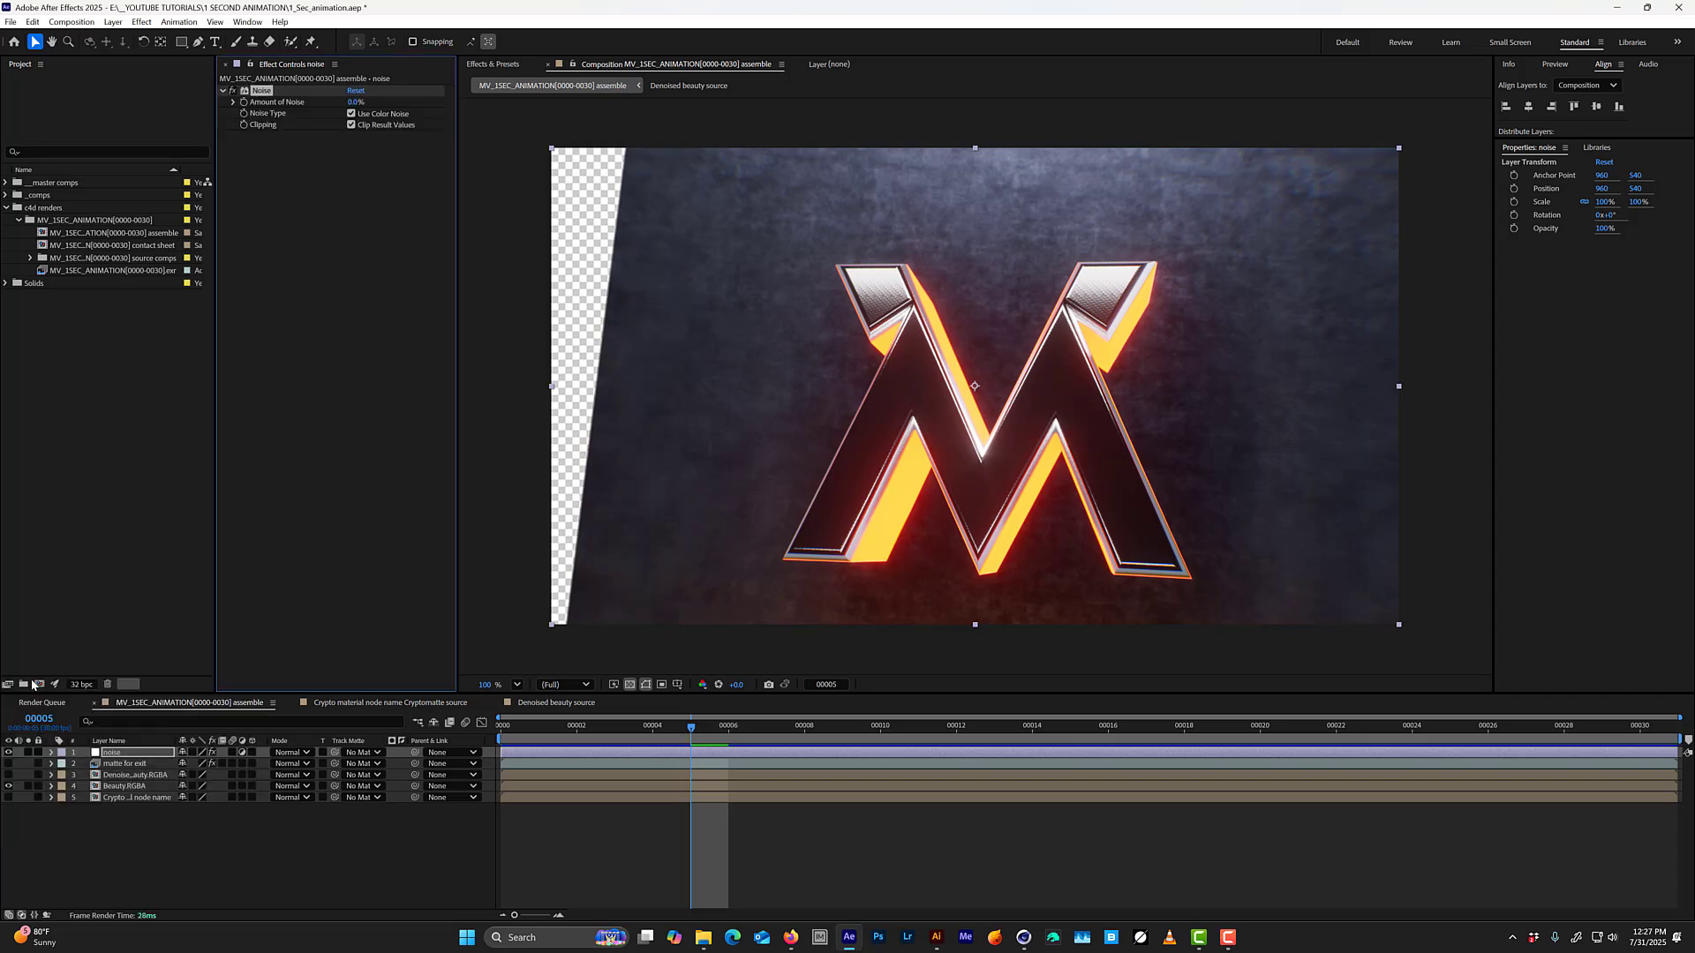
mouse_move(356, 101)
mouse_down()
mouse_move(375, 102)
mouse_move(351, 101)
mouse_up()
click(352, 113)
click(352, 113)
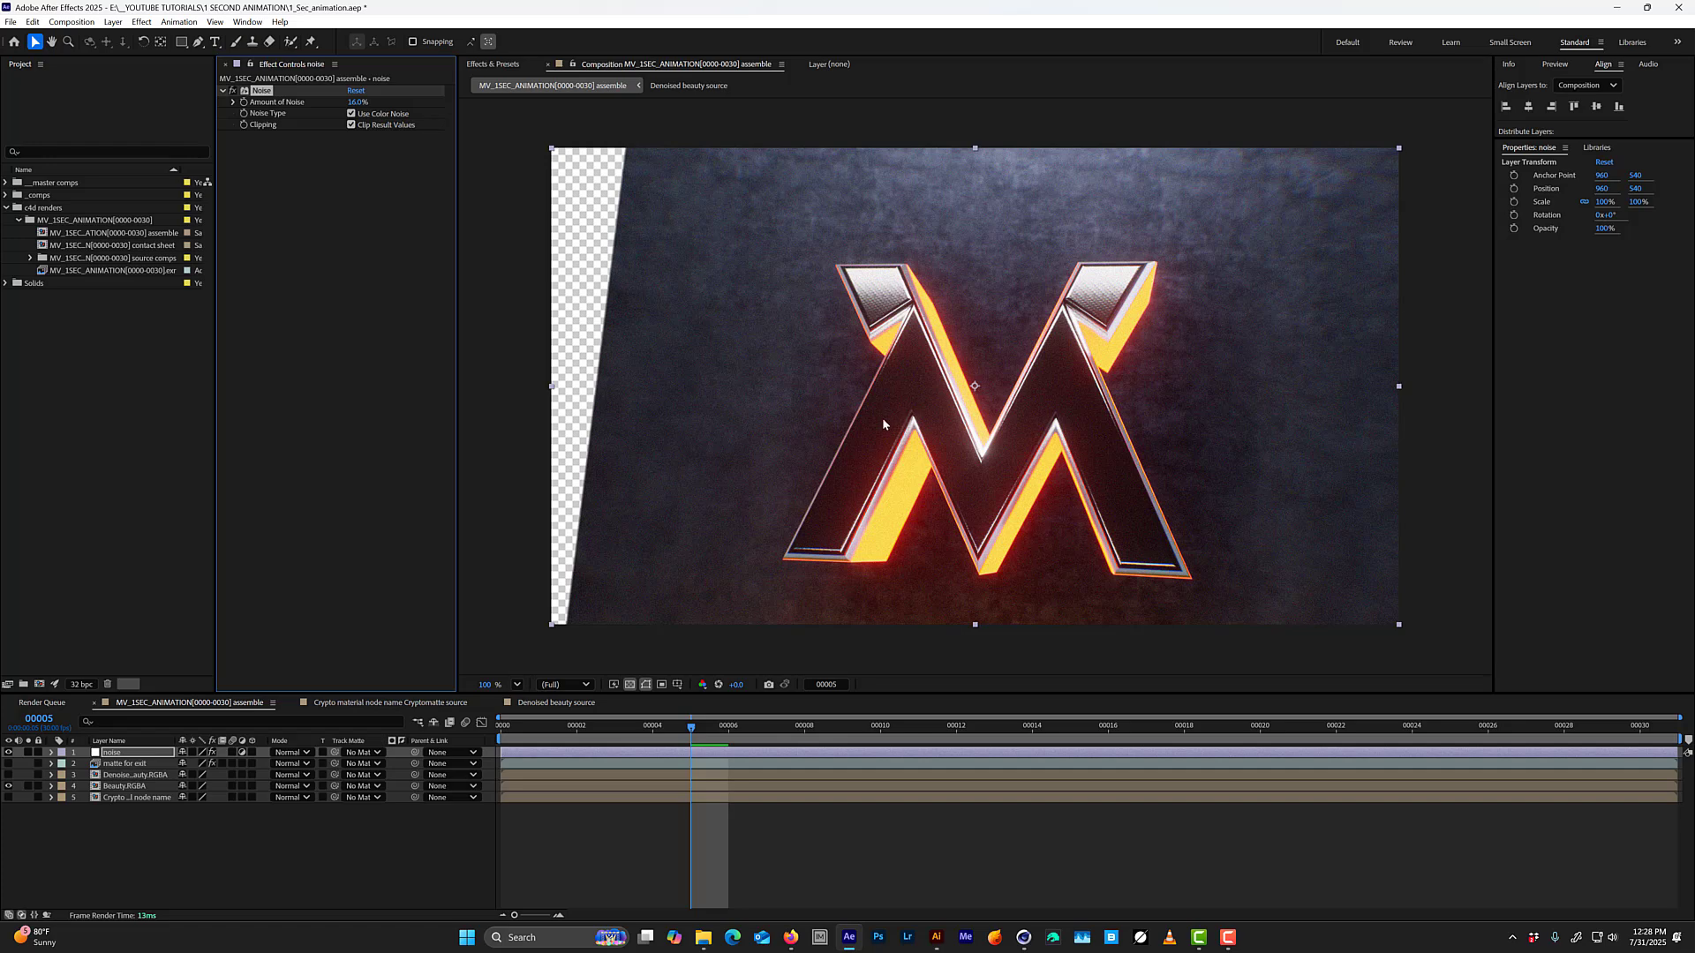
key(space)
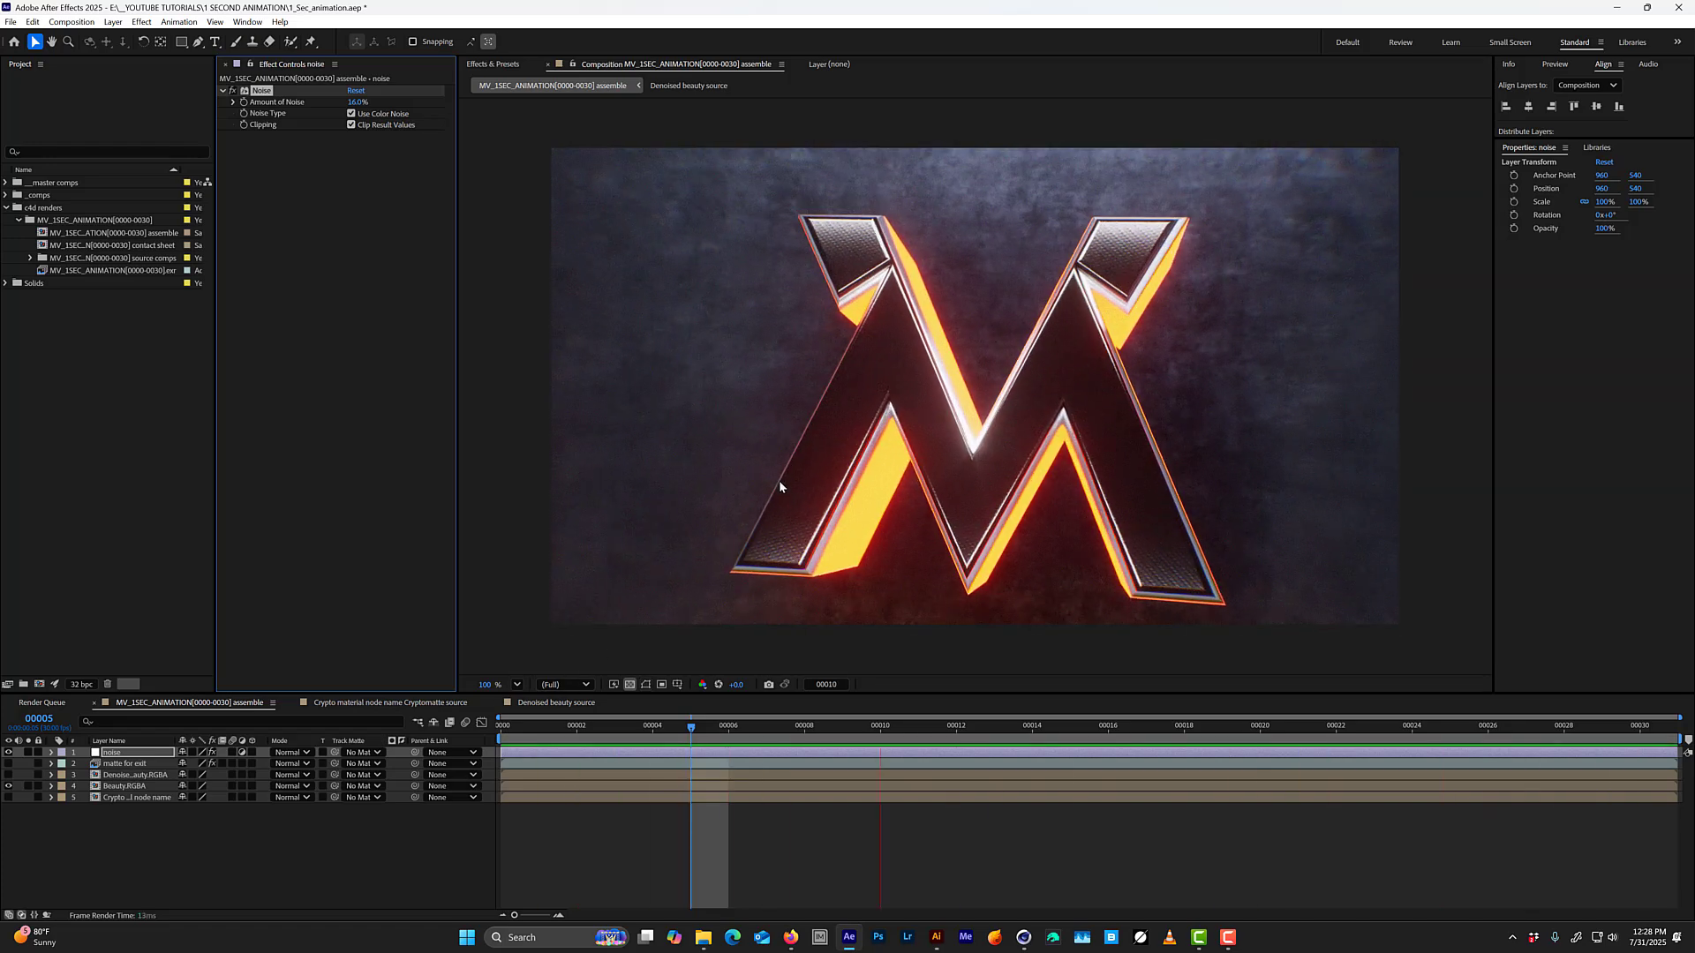
key(space)
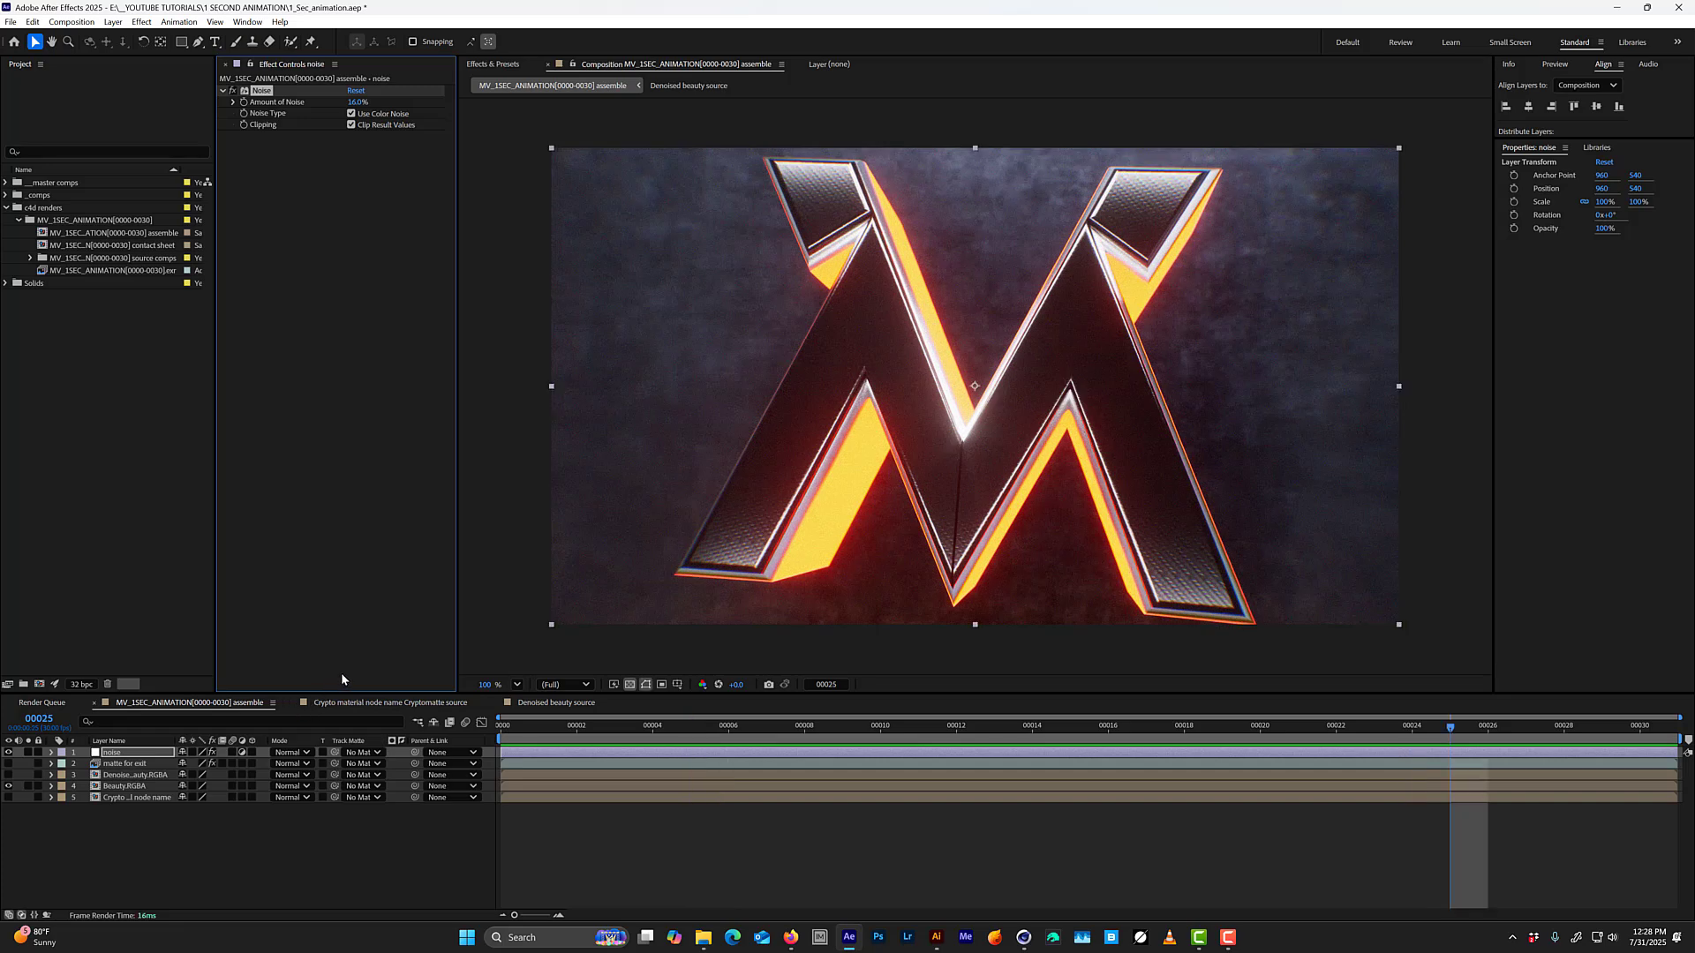
Add an adjustment layer named optics and apply Optics Compensation to it.
key(ctrl+alt+y)
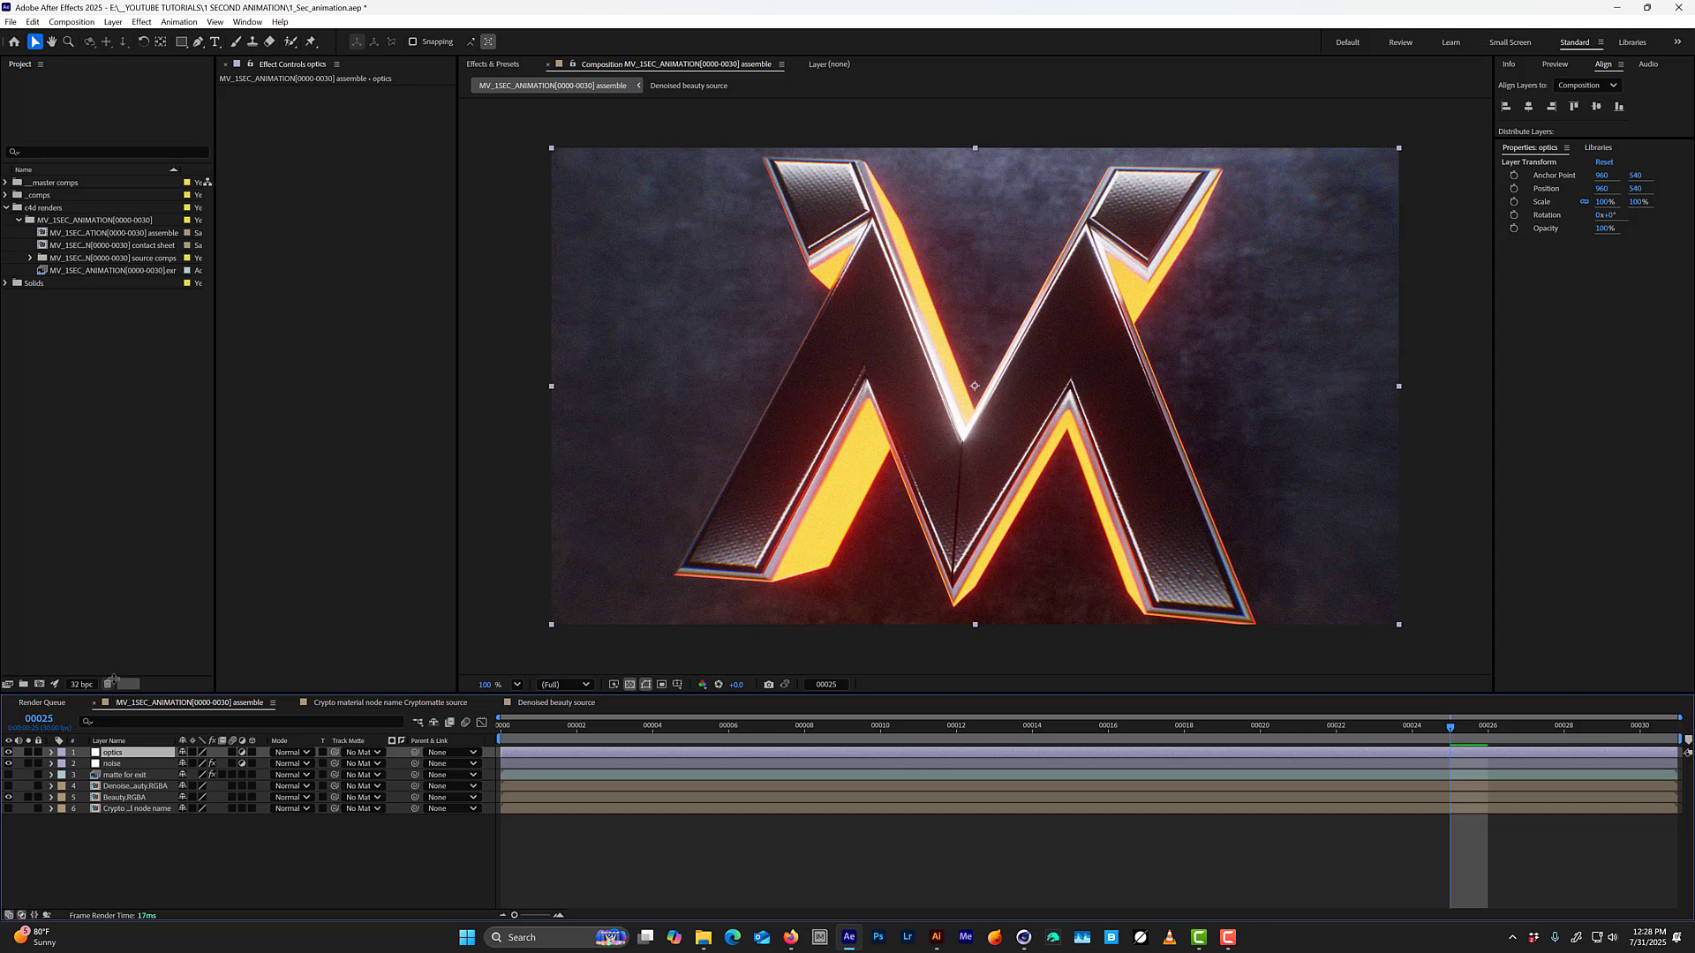
key(ctrl+space)
text(oc)
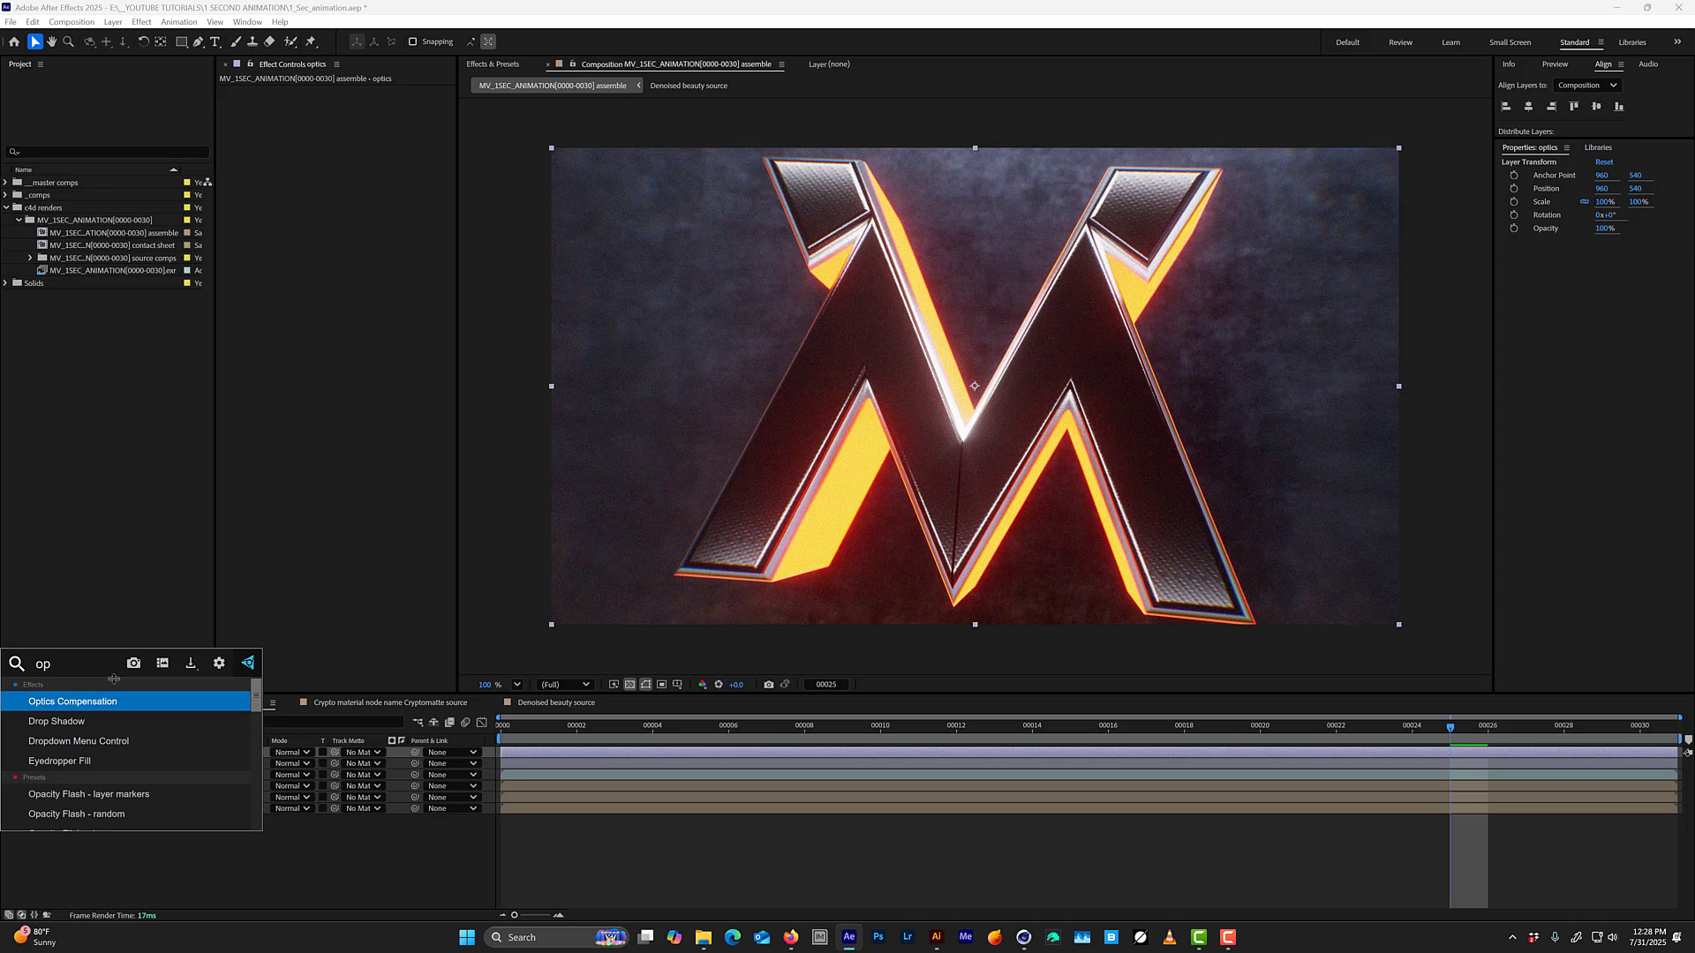
key(Return)
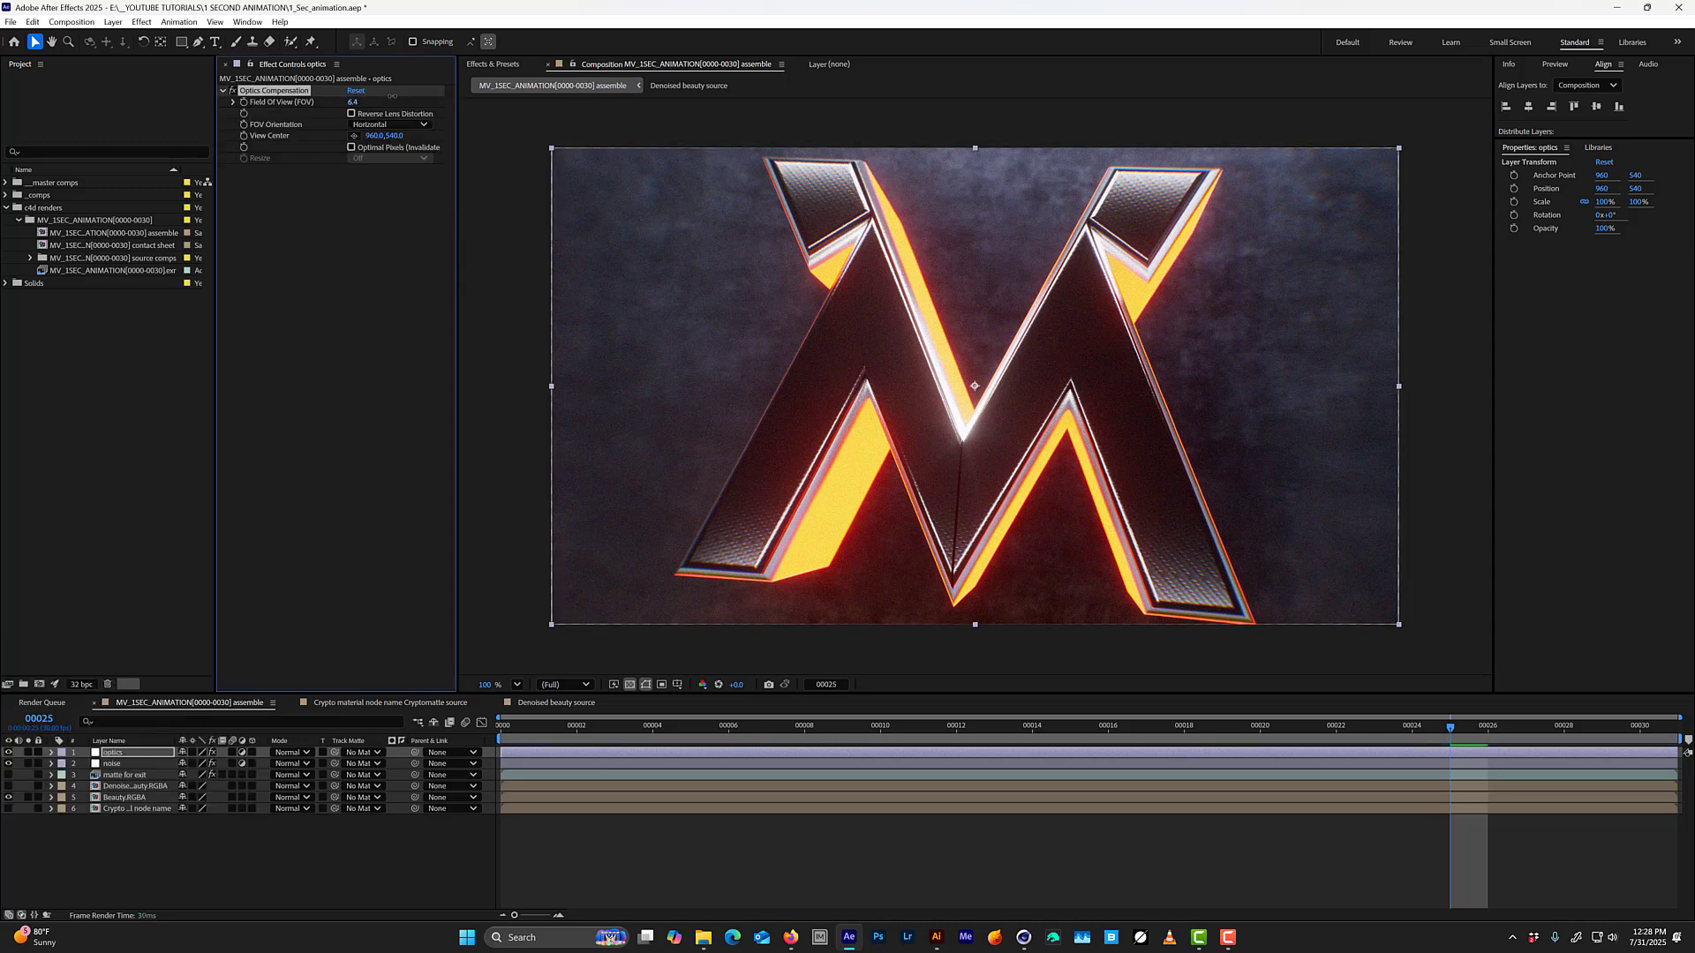
Test different Field of View strengths, enable Reverse Lens Distortion, and set the Field of View to 0.
drag(392, 95, 420, 102)
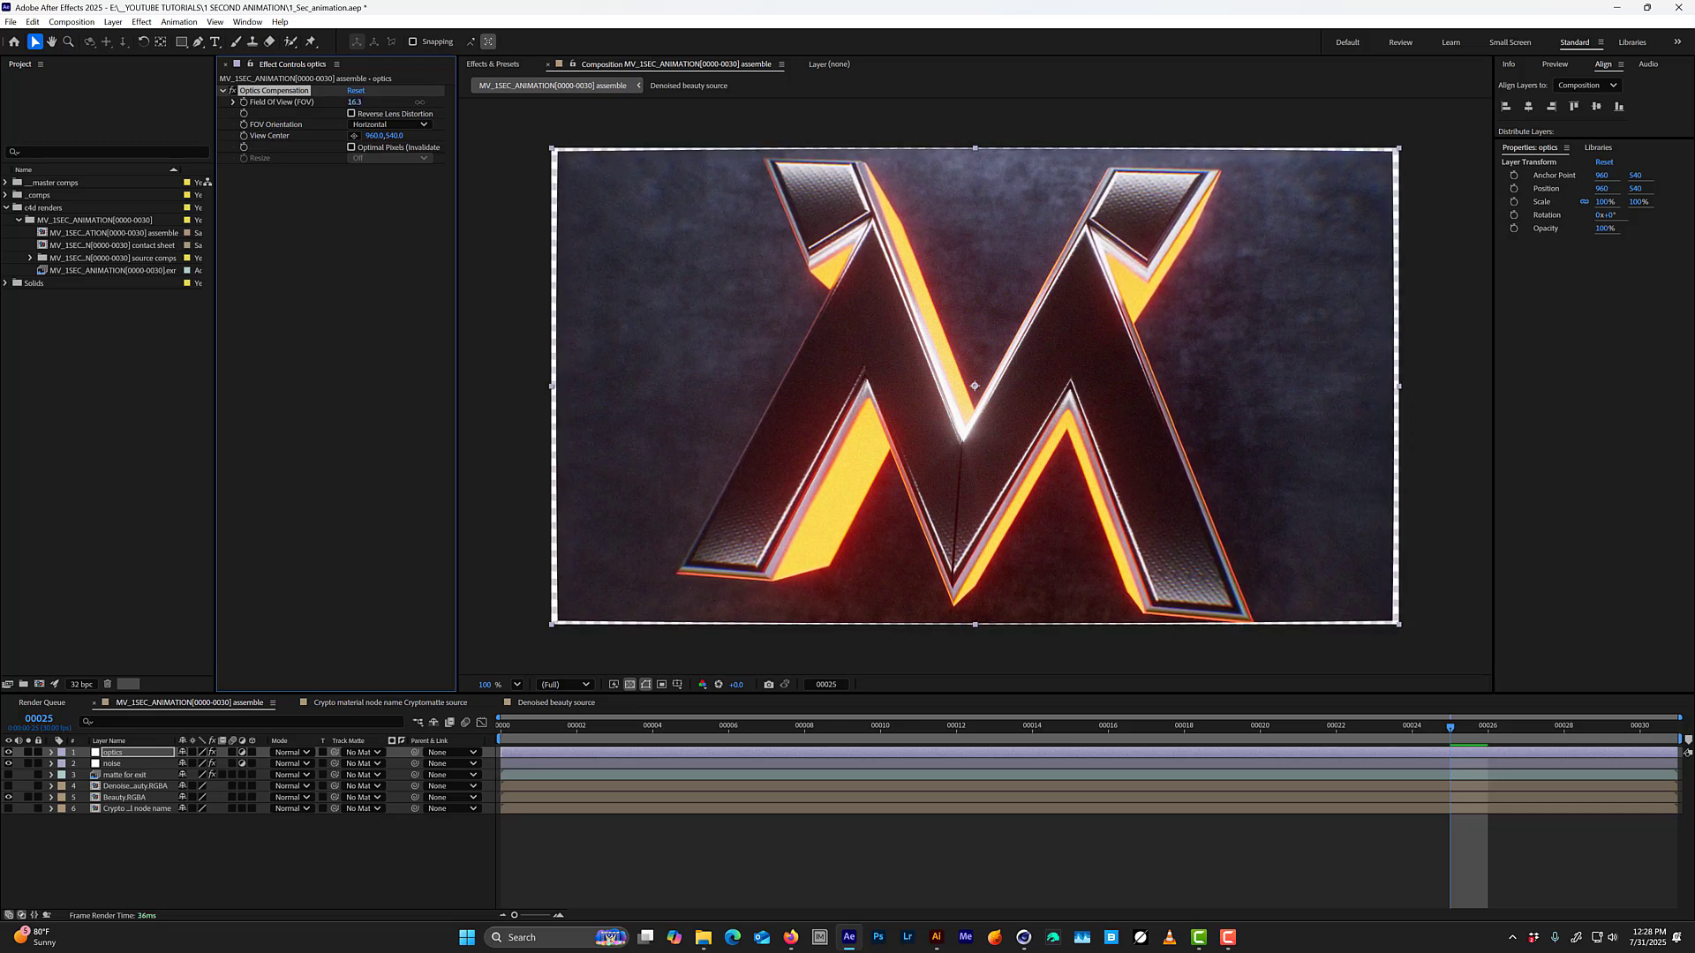
key(ctrl+z)
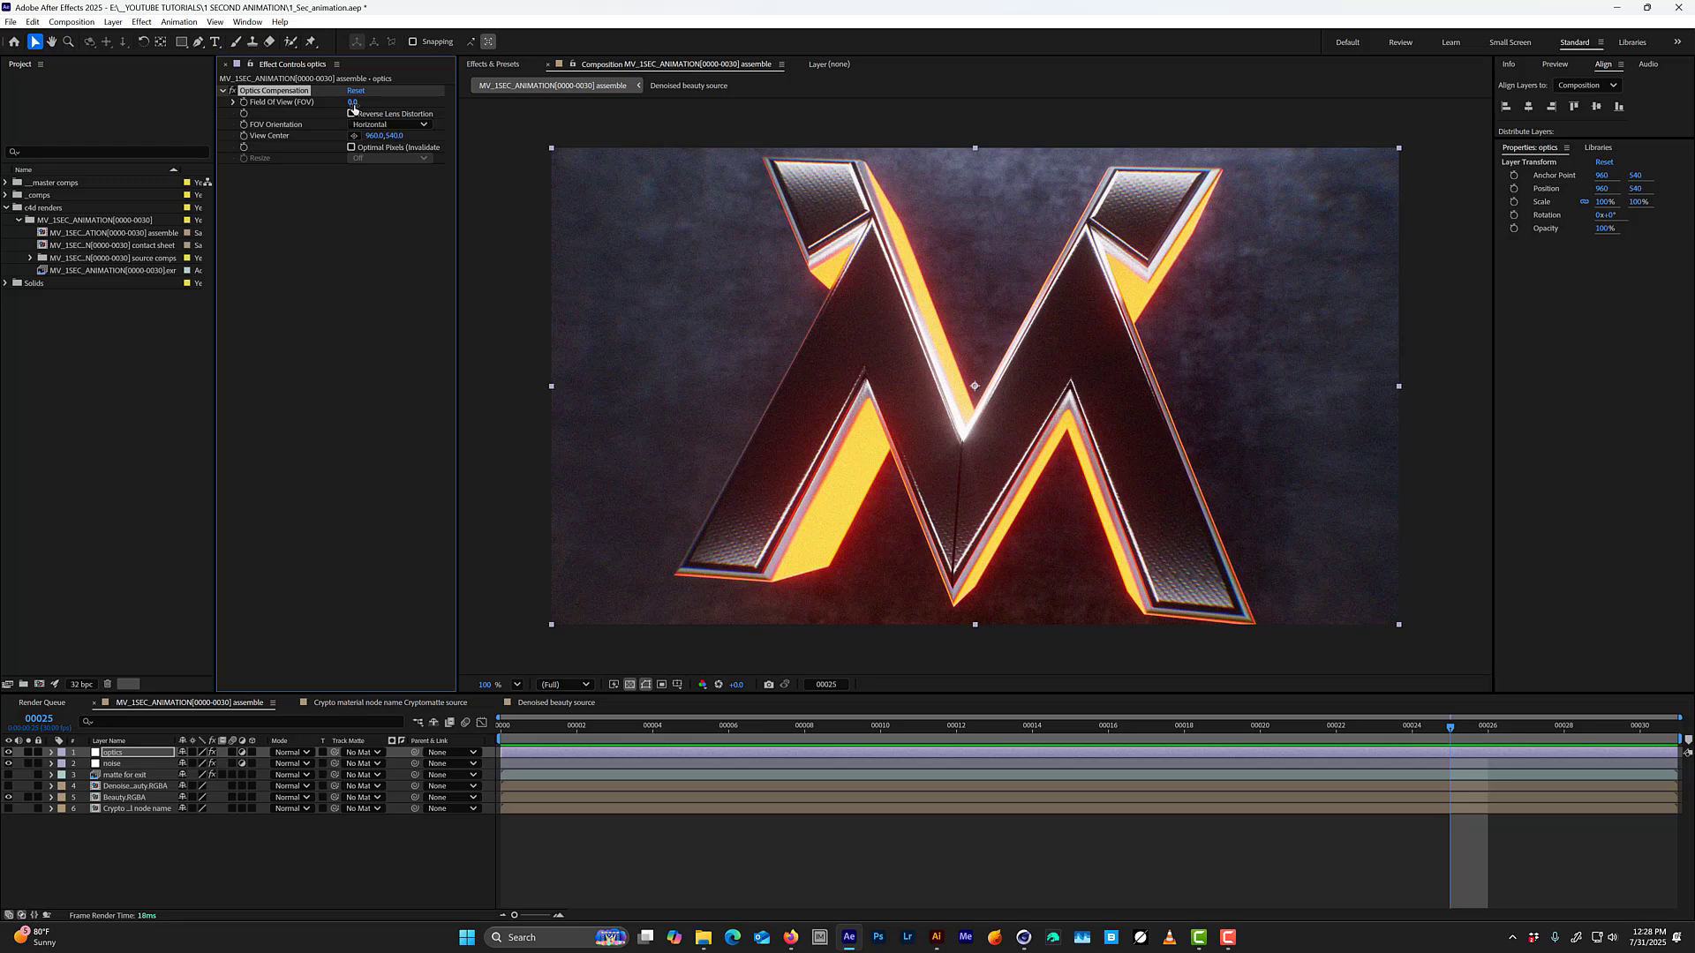
drag(370, 102, 350, 140)
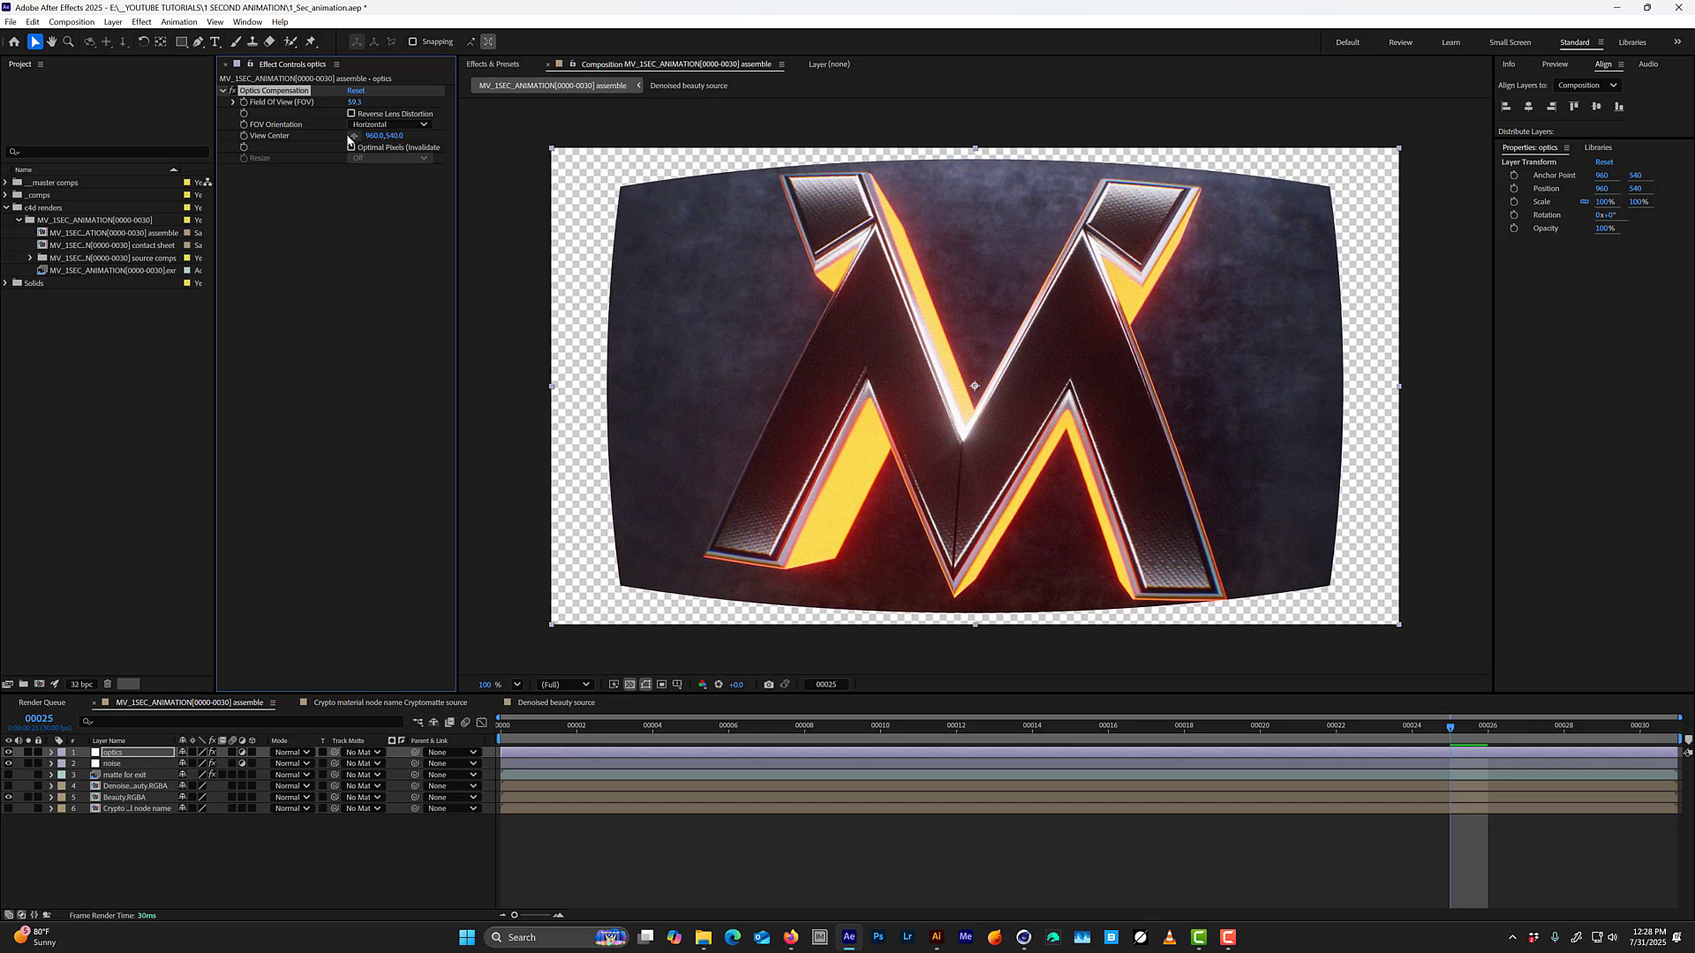
click(352, 113)
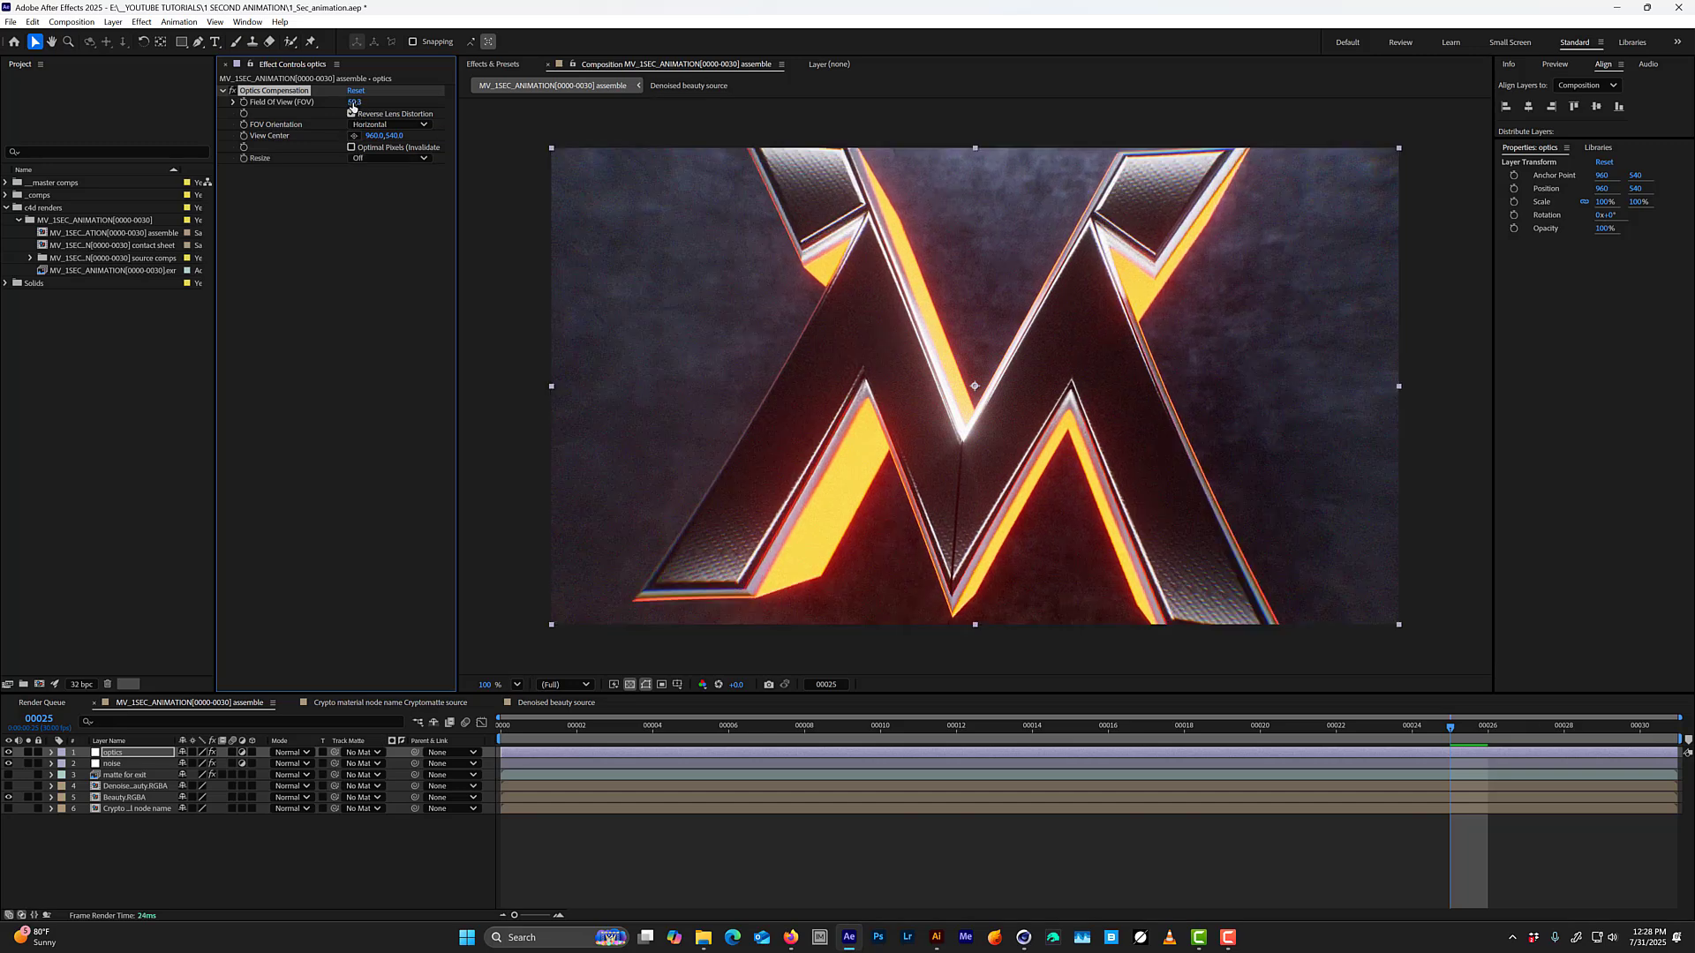
mouse_move(354, 102)
mouse_down()
mouse_move(622, 85)
mouse_move(378, 107)
mouse_up()
key(Return)
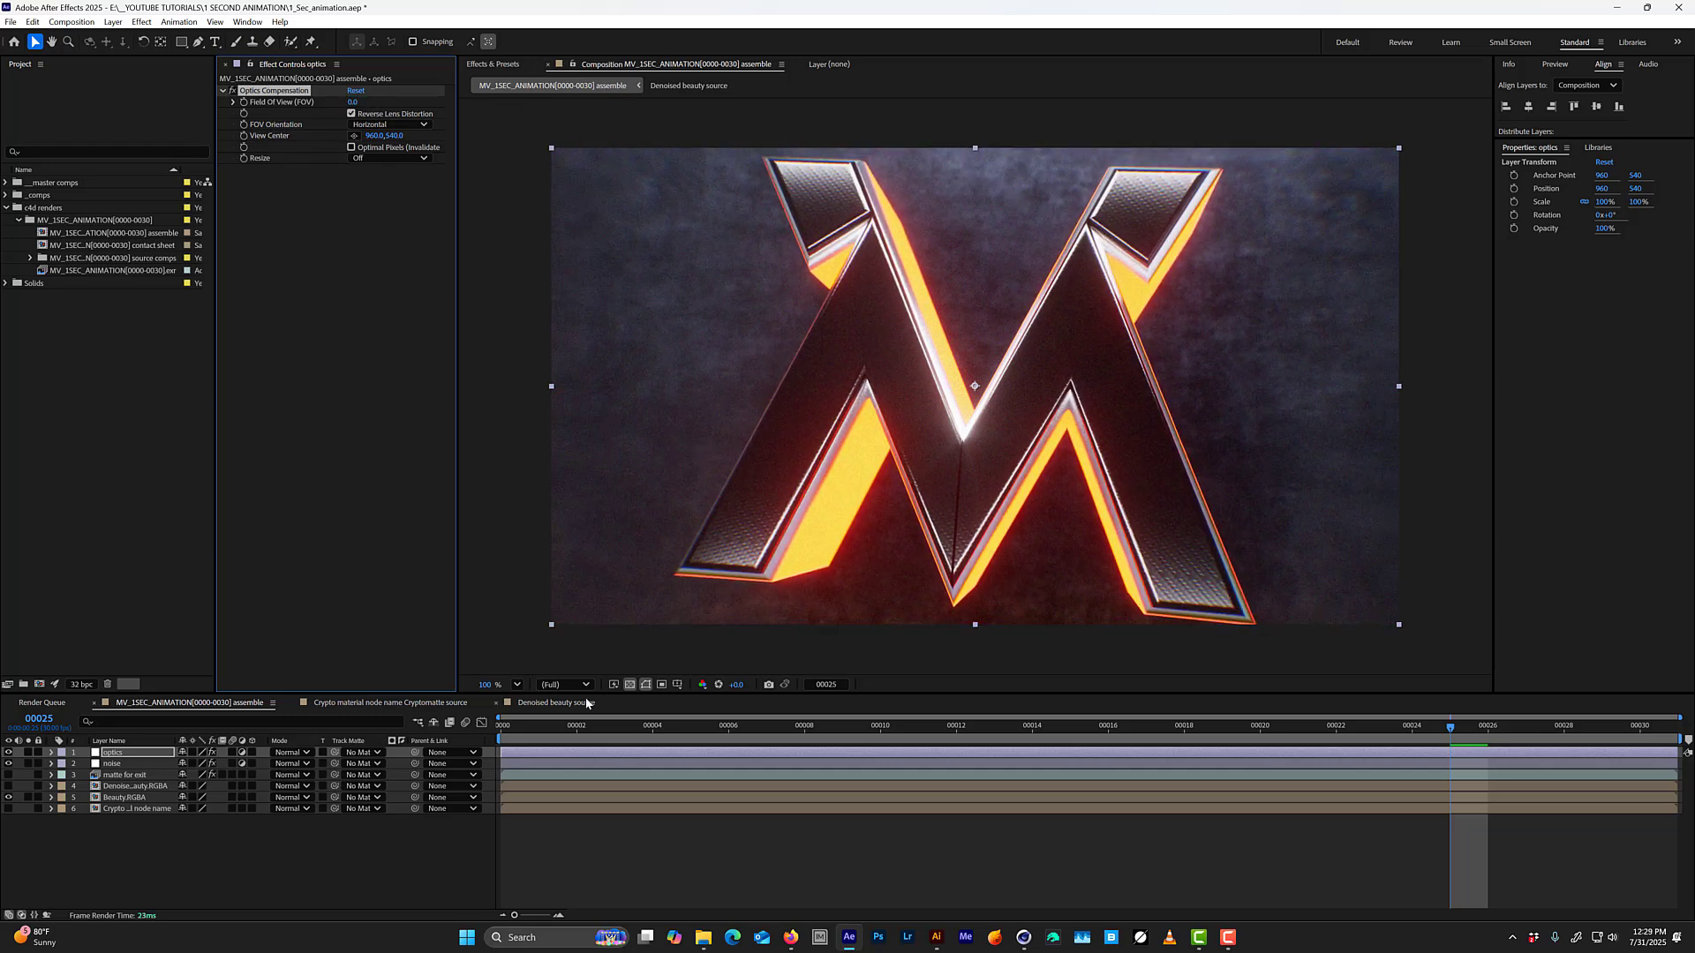
Keyframe the optics layer's Field of View at 0 on frame 3 and about 104 on frame 5.
drag(582, 735, 607, 701)
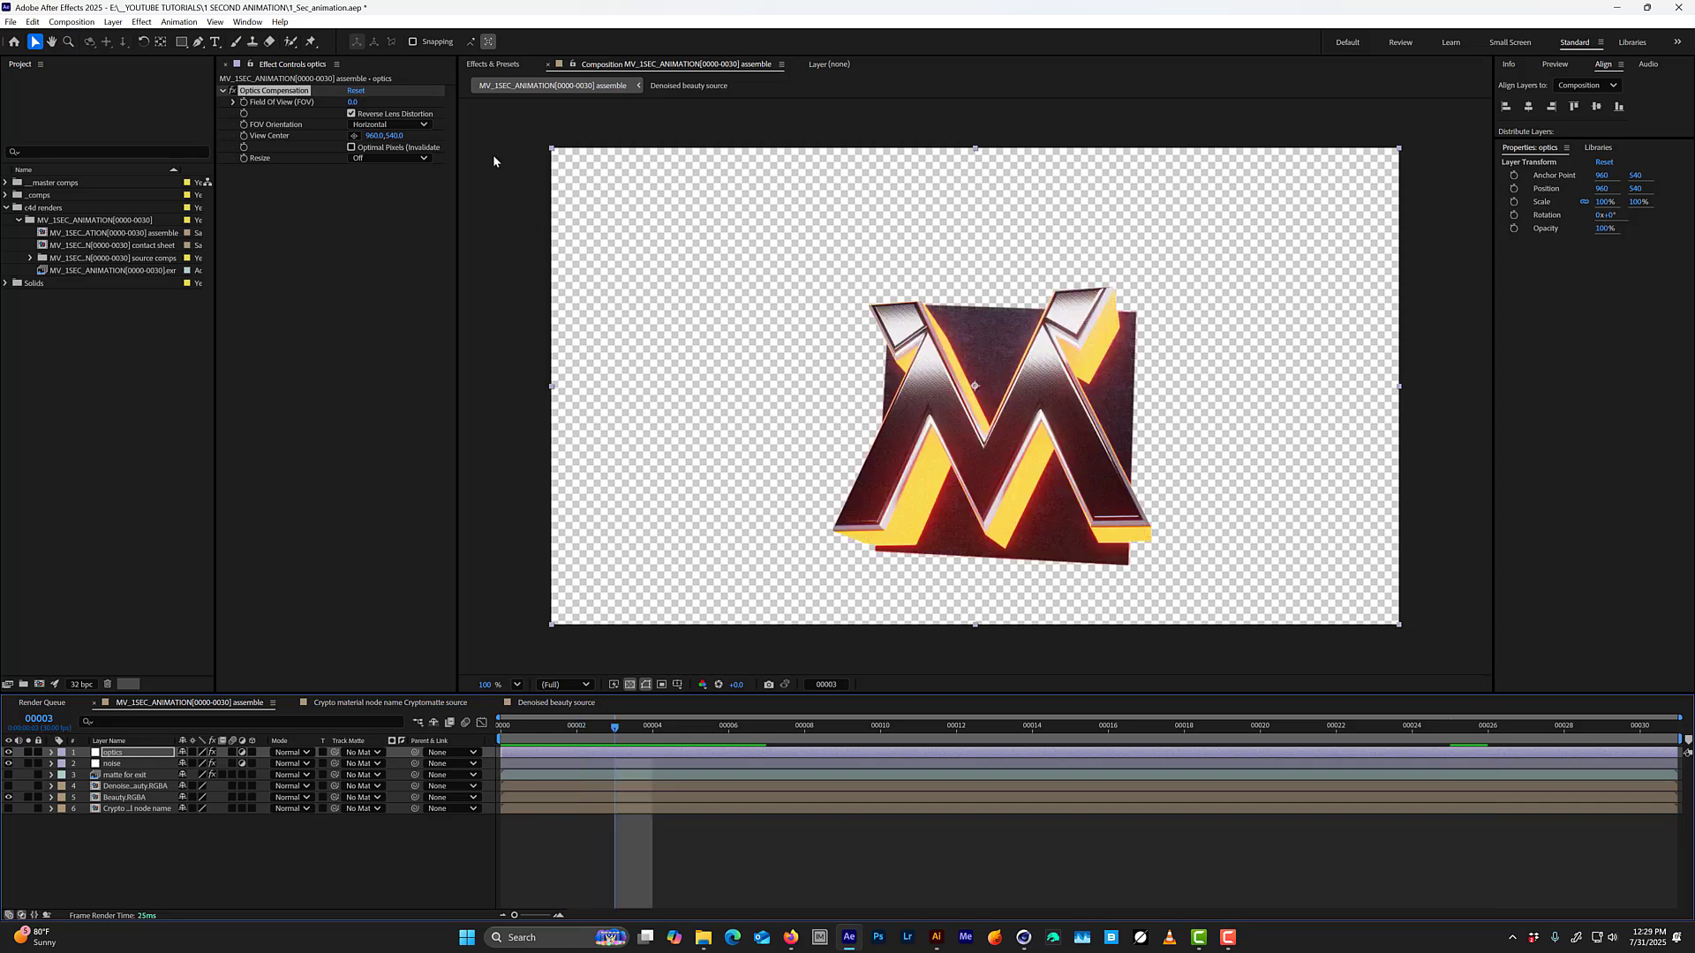
click(243, 103)
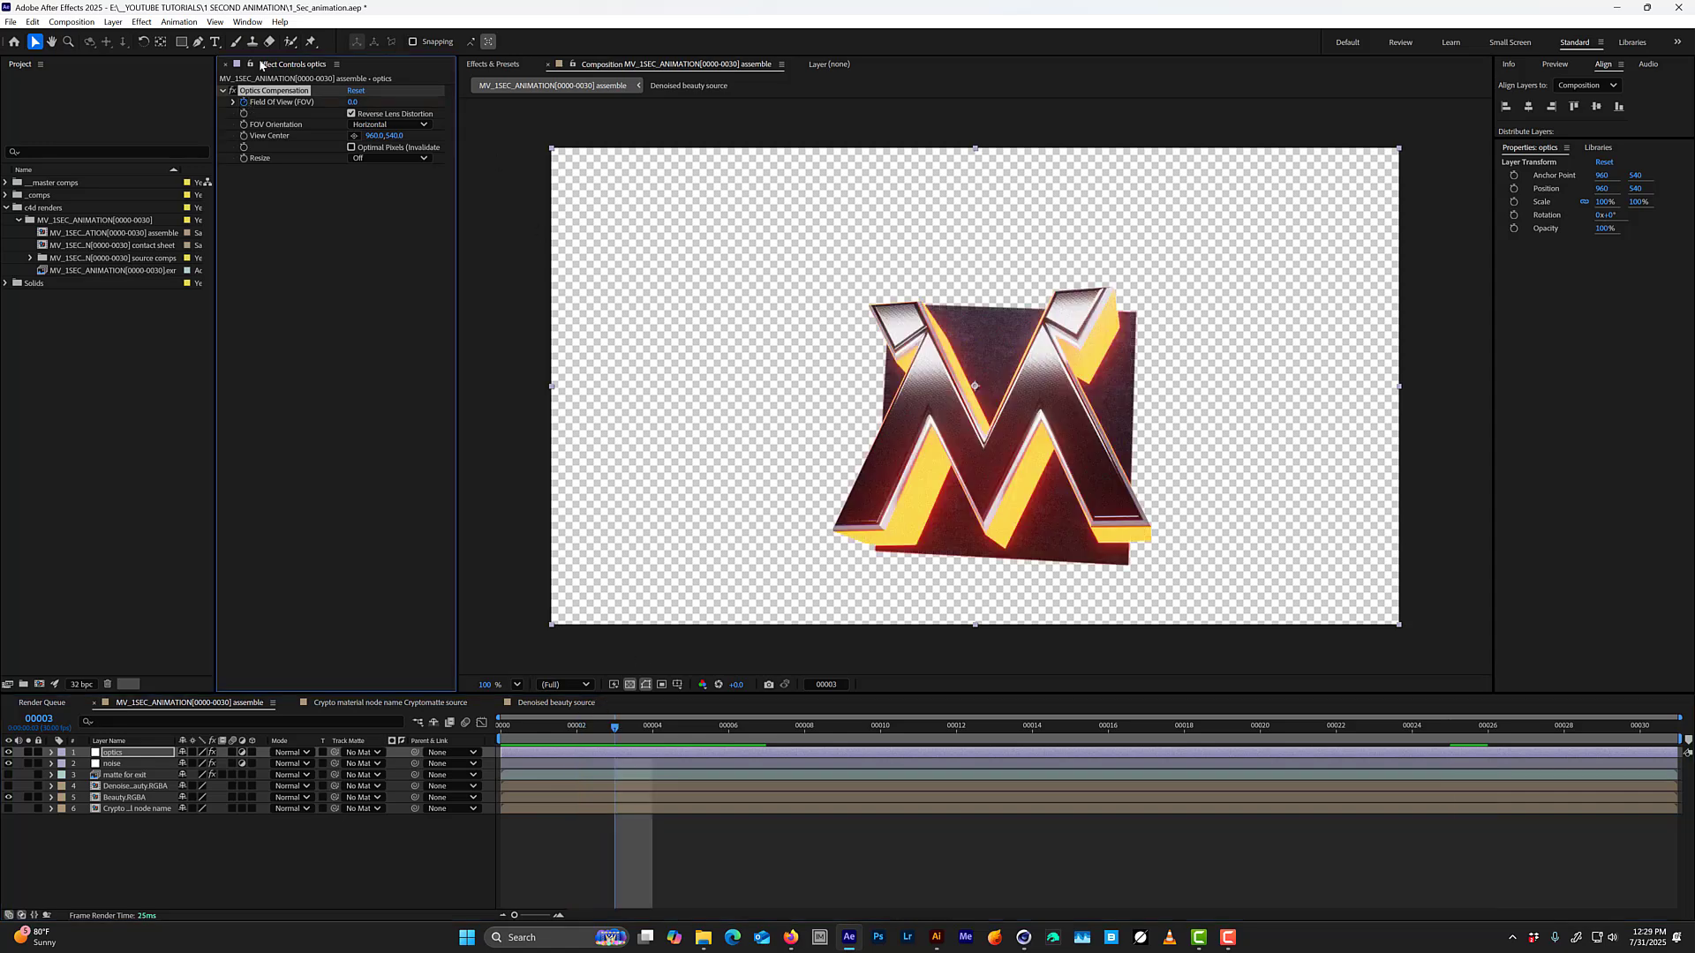
key(Page_Down)
key(Page_Down)
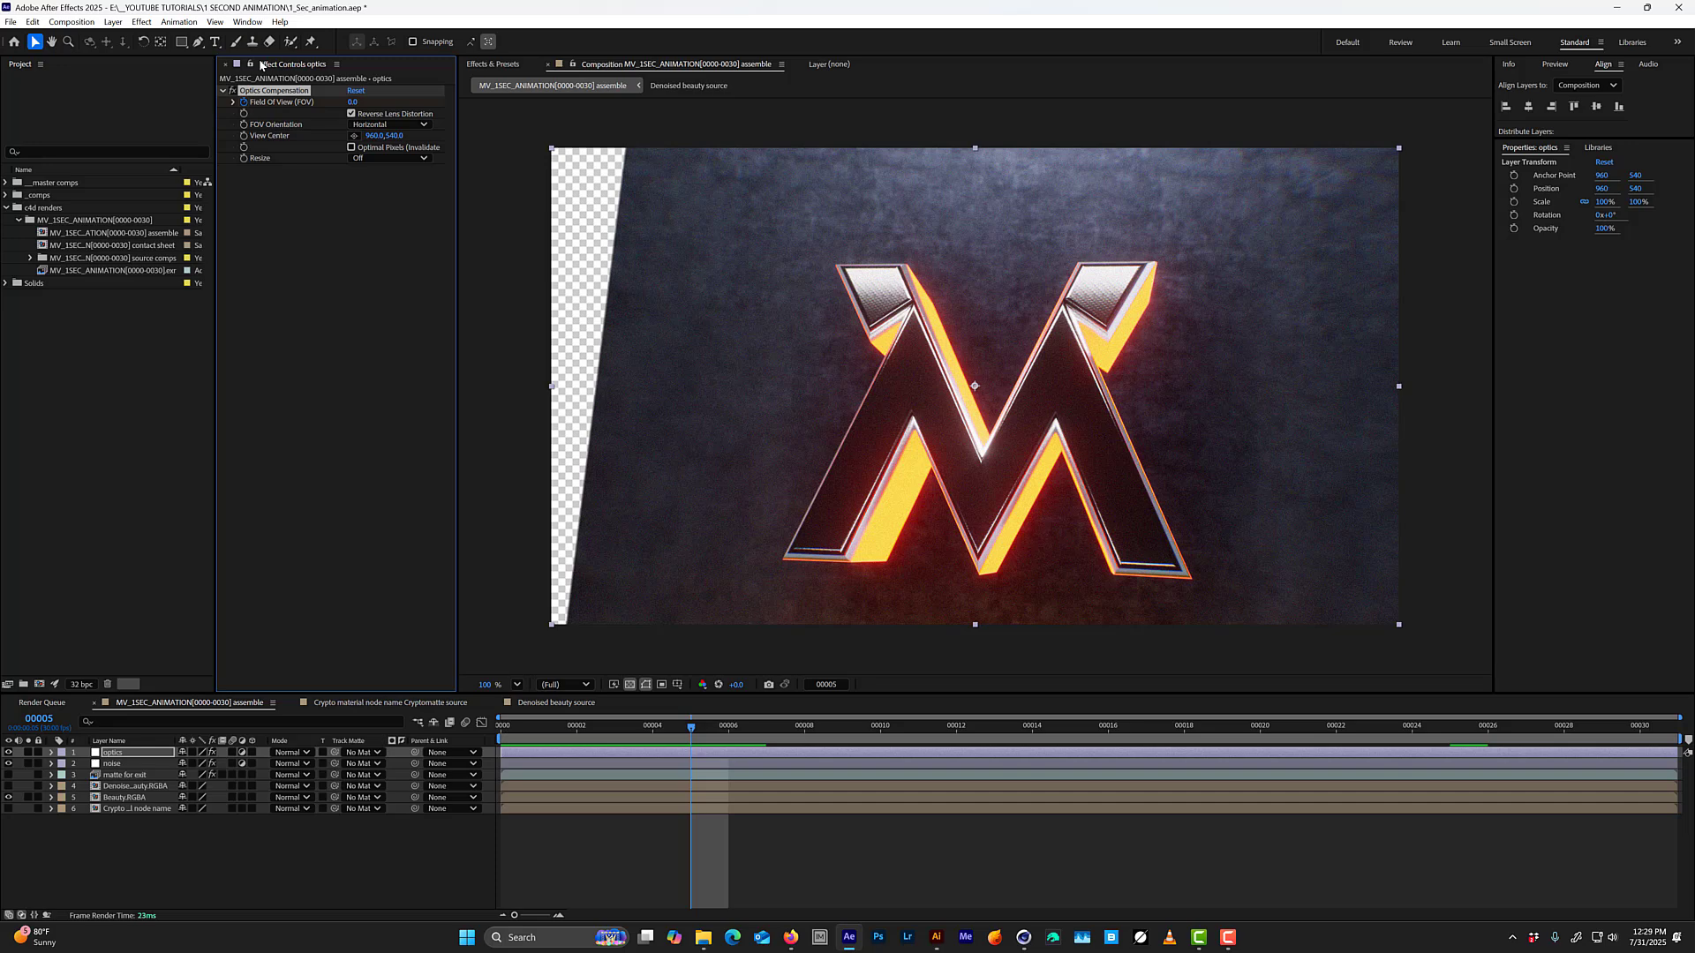
key(Page_Down)
key(Page_Down)
key(Page_Up)
key(Page_Up)
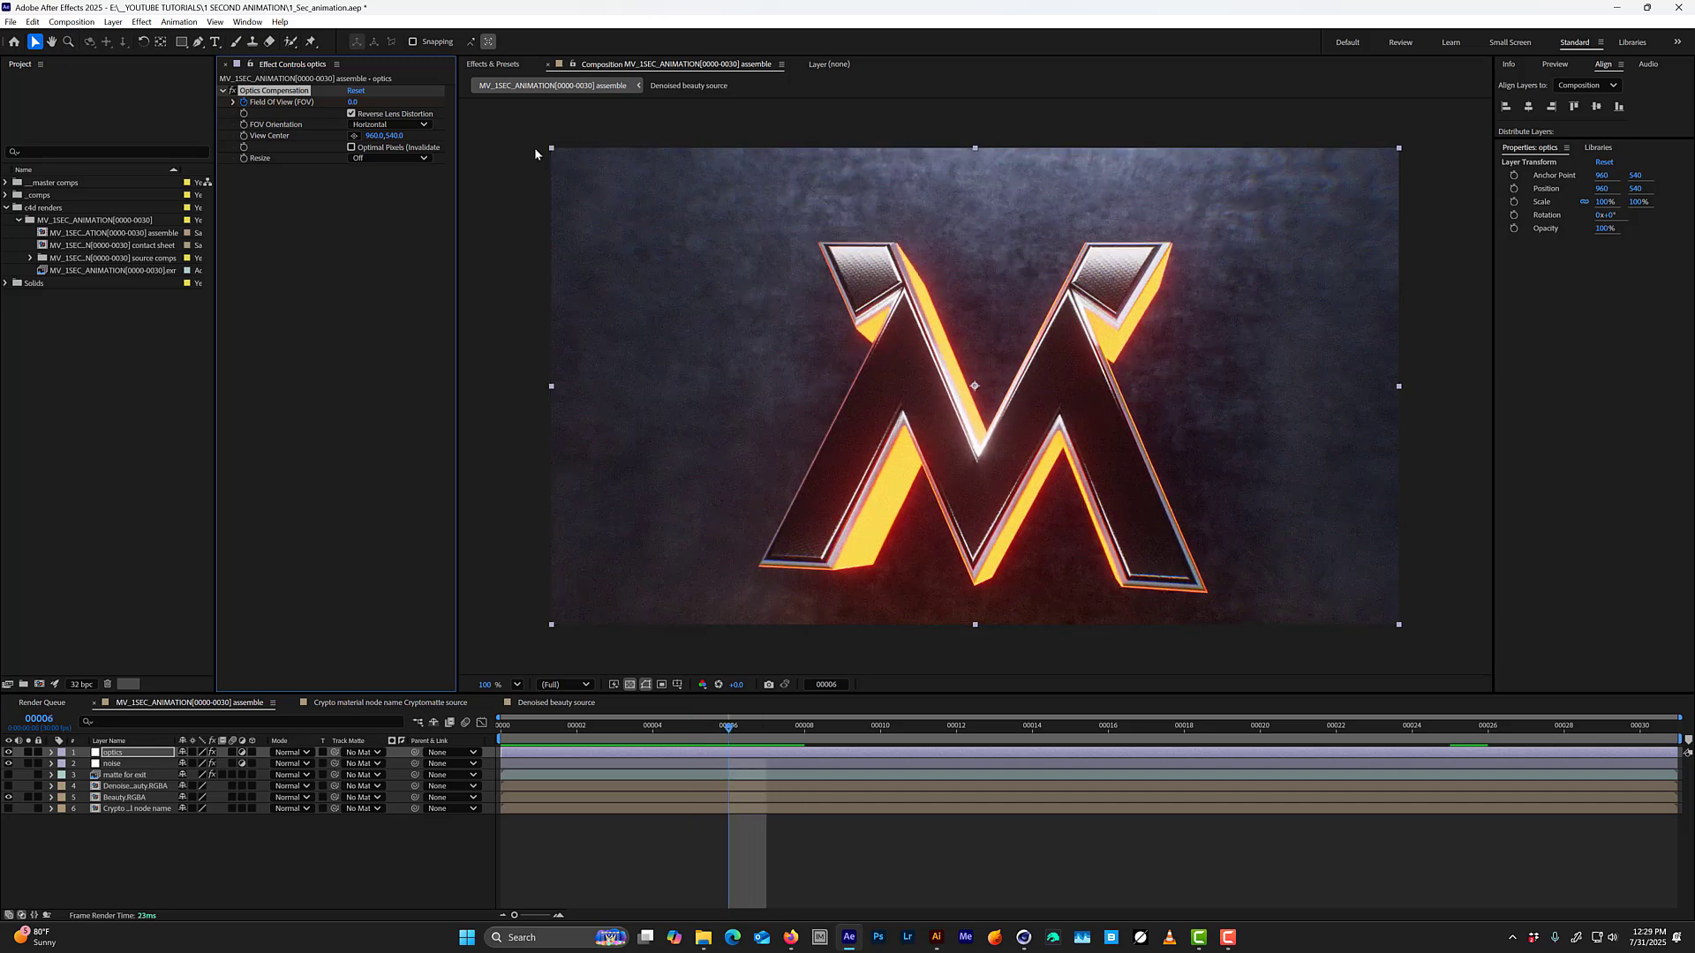
key(Page_Down)
key(Page_Up)
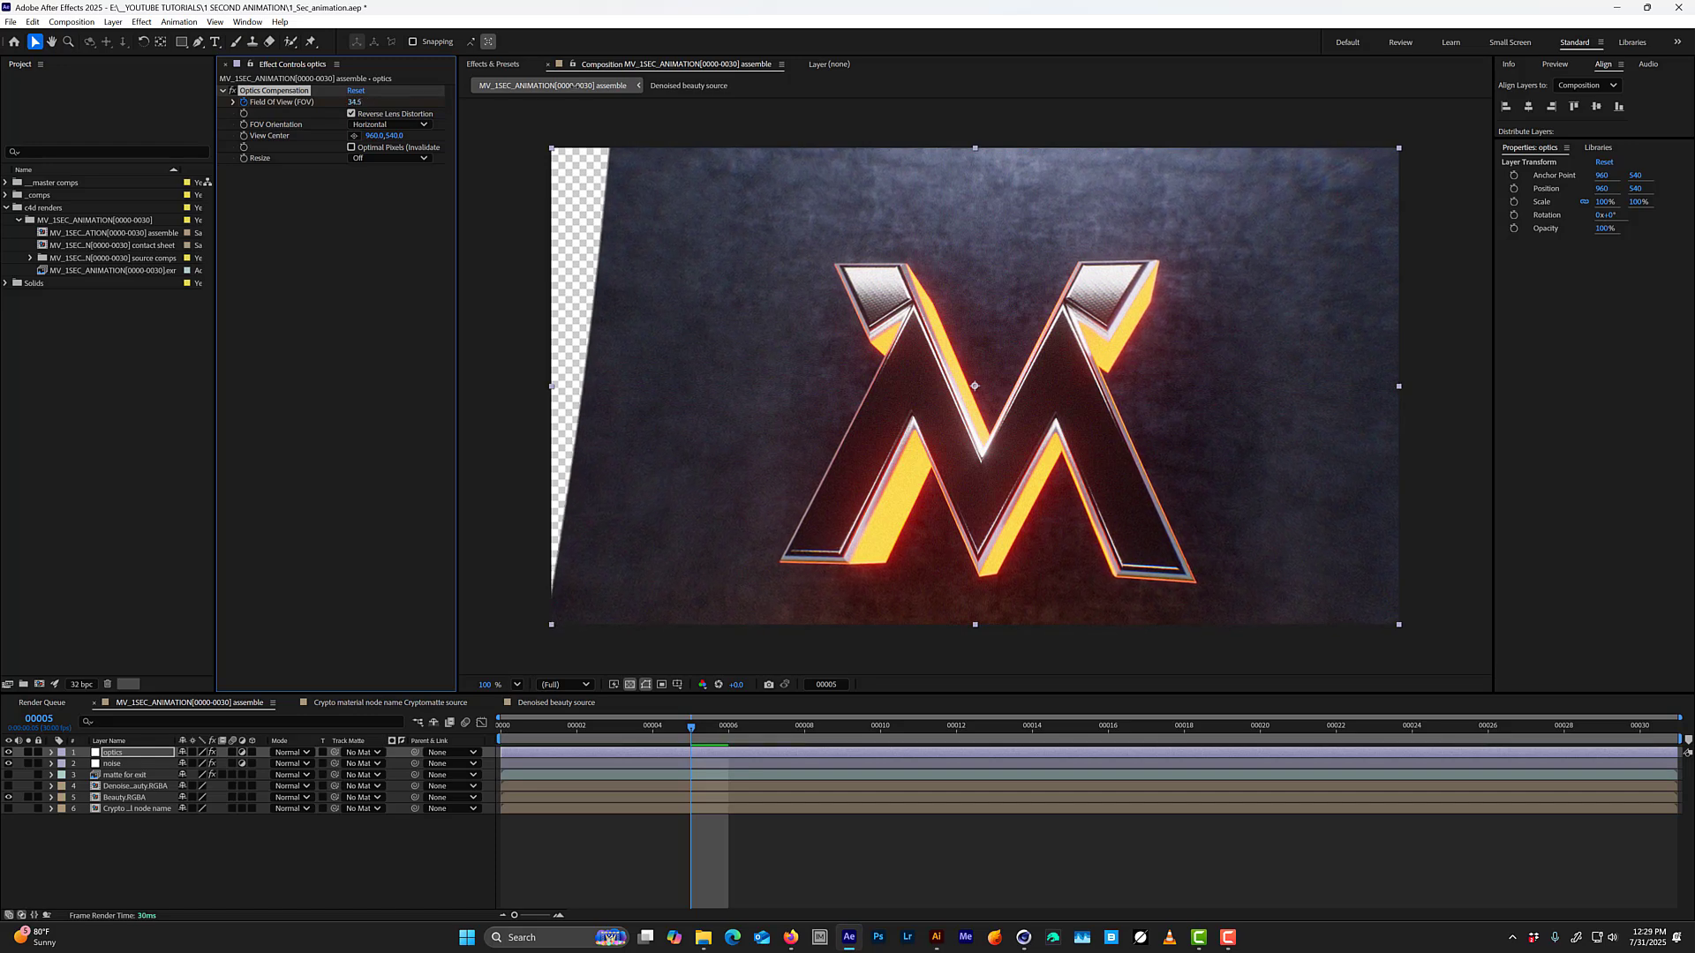
drag(577, 86, 940, 63)
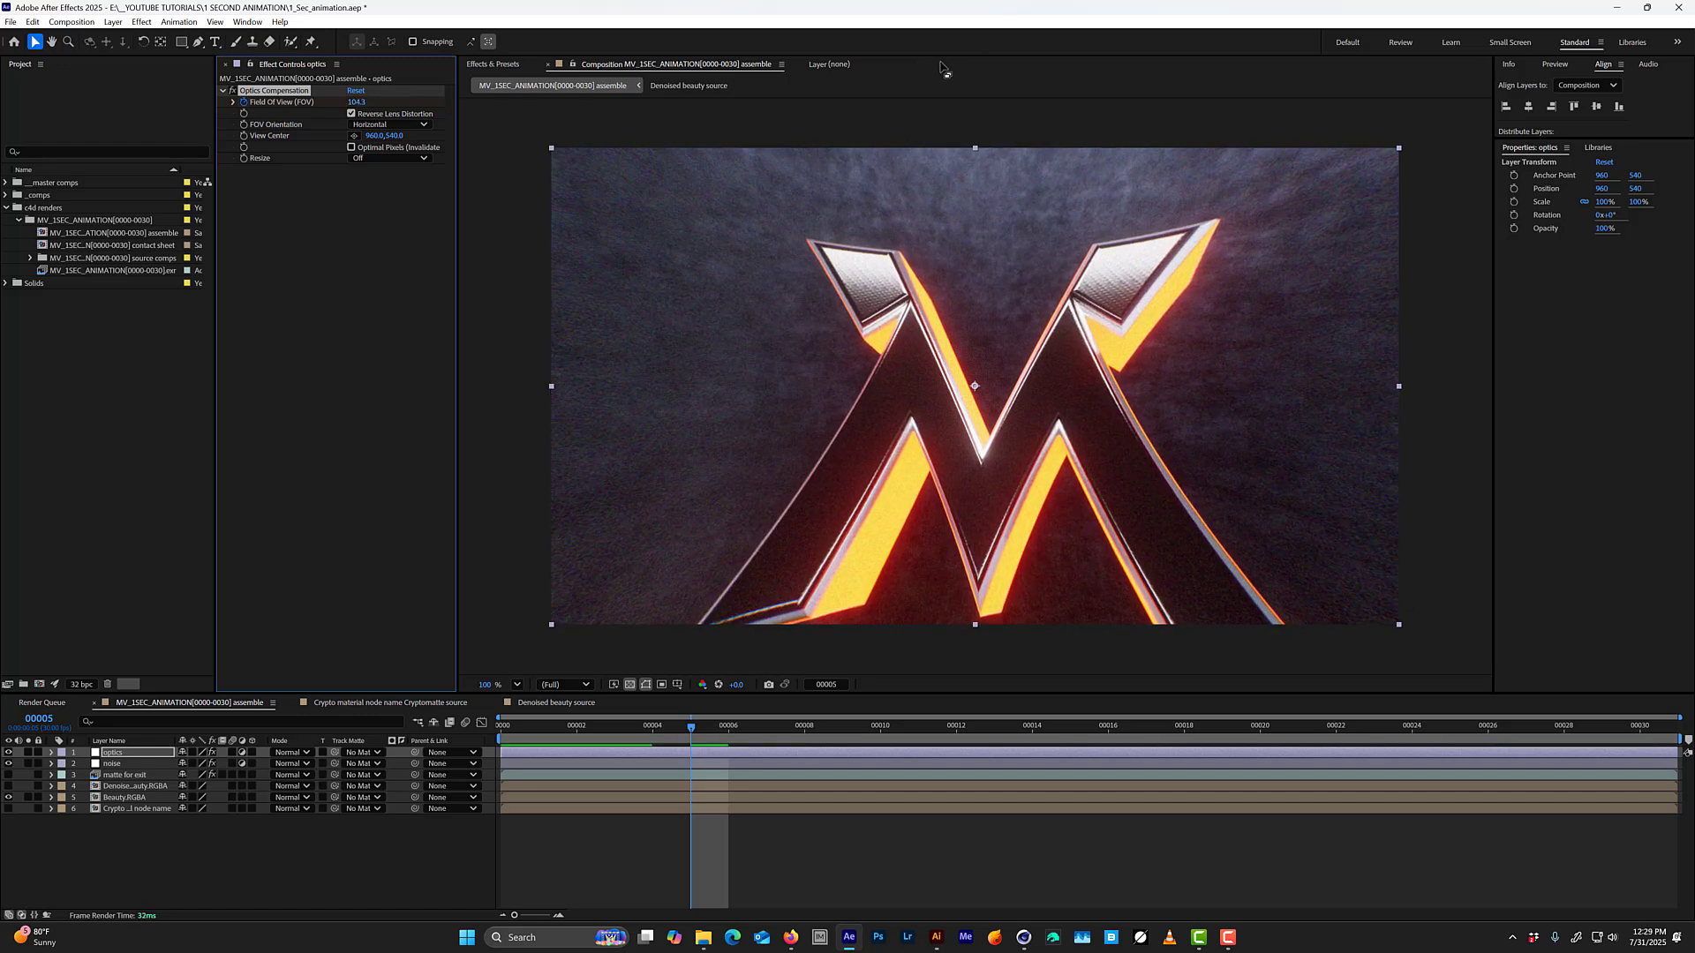
Preview the distortion and add a Field of View keyframe of 0 on frame 15.
key(space)
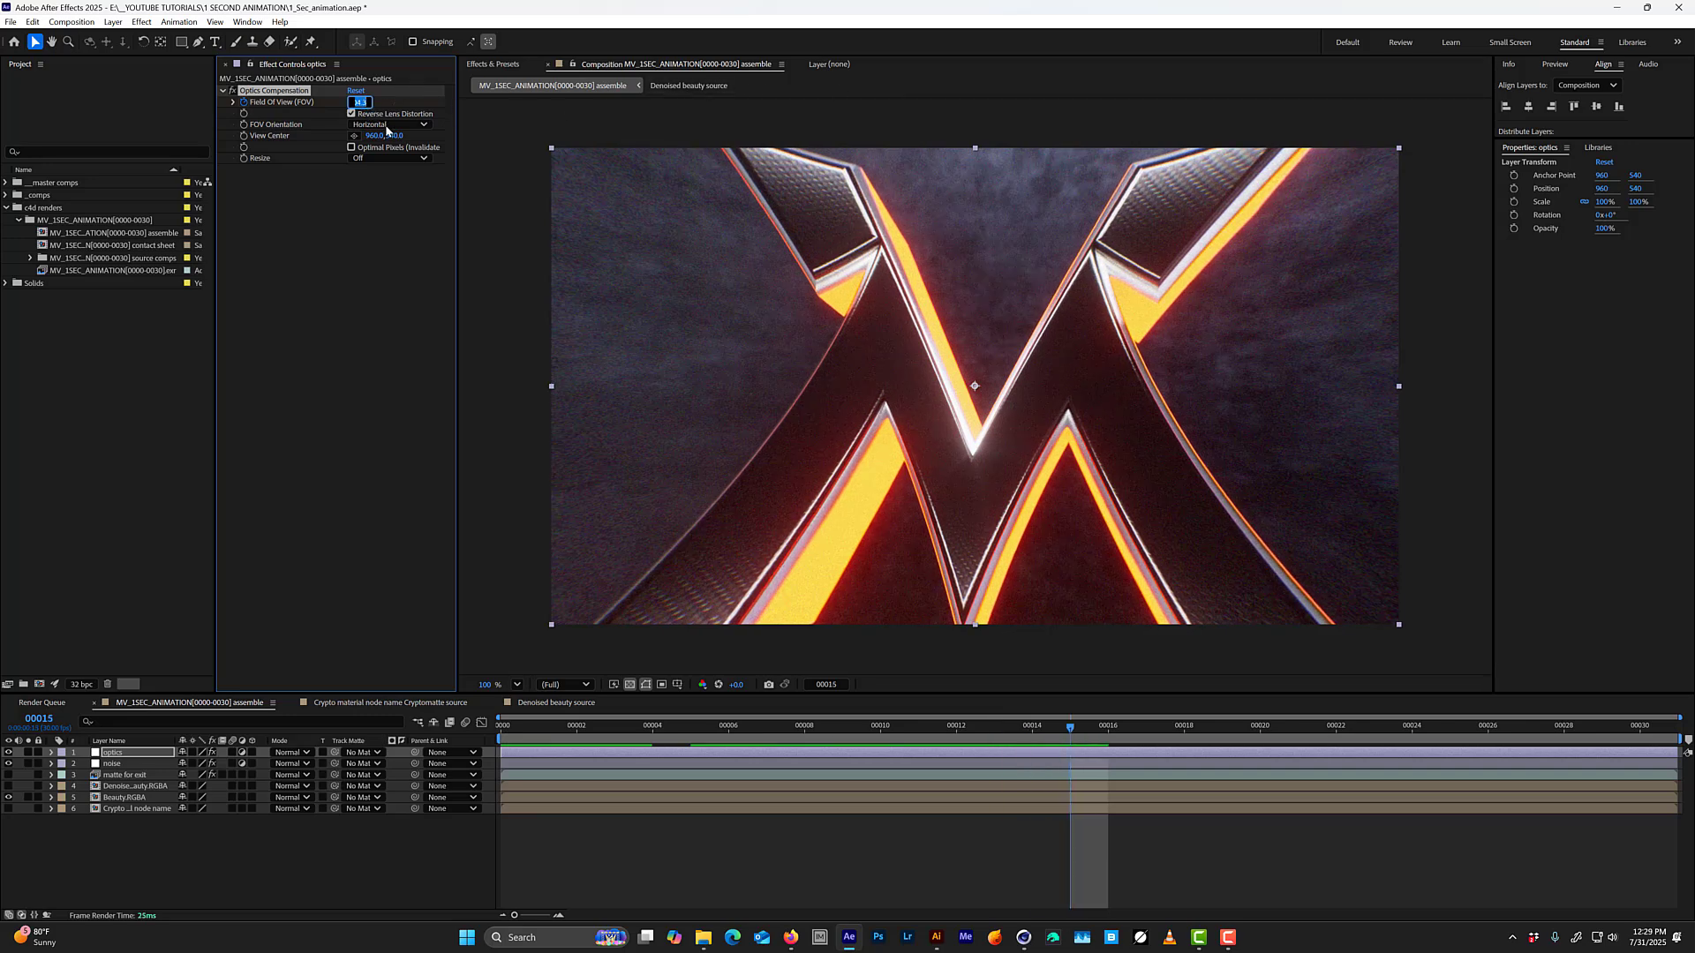
text(0)
key(Return)
Reveal the optics layer's keyframes and, while the animation plays, move the last Field of View keyframe to frame 13.
key(u)
key(space)
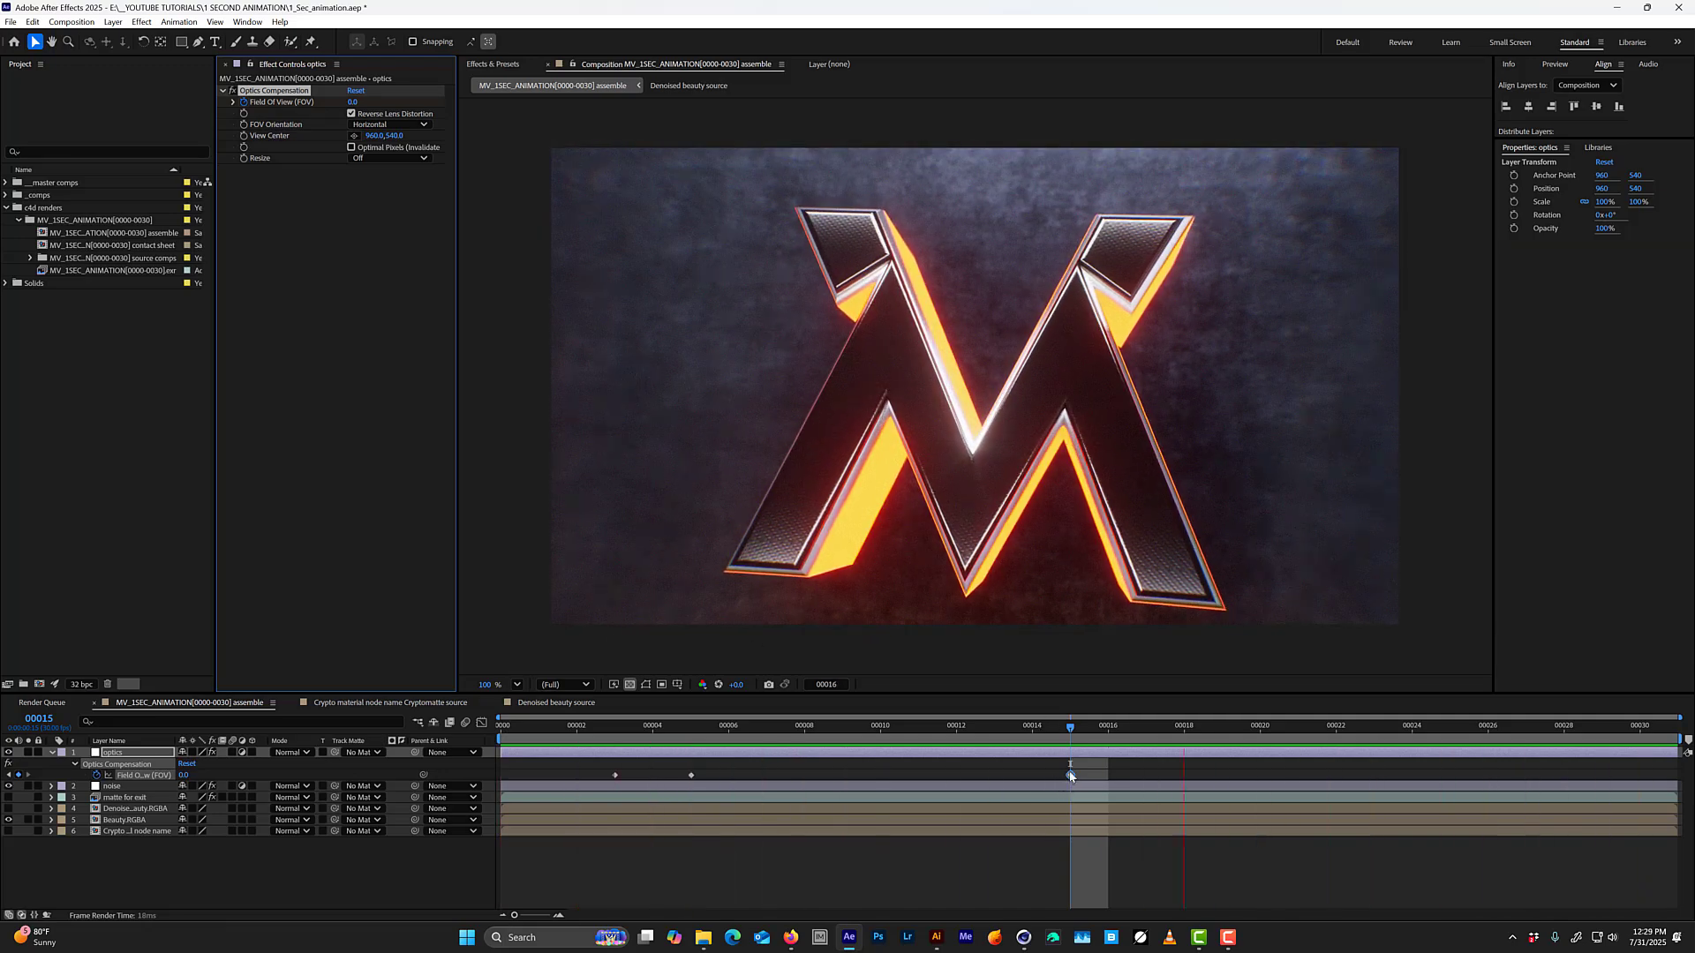
drag(1069, 776, 908, 837)
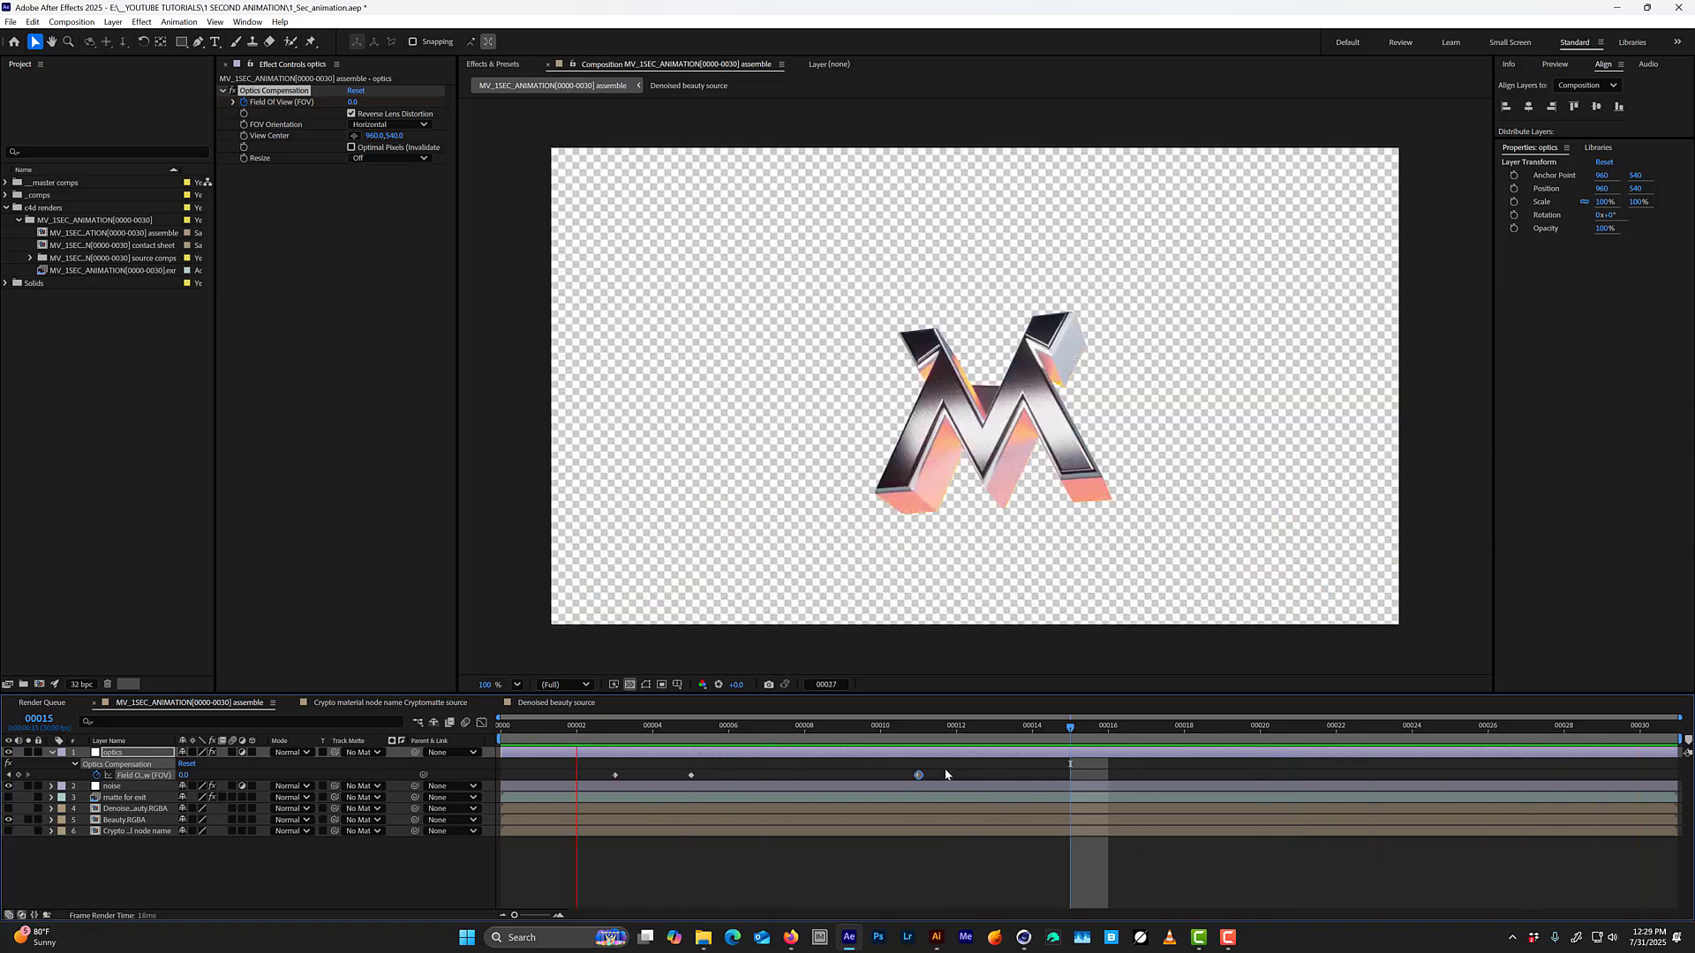
drag(918, 775, 995, 775)
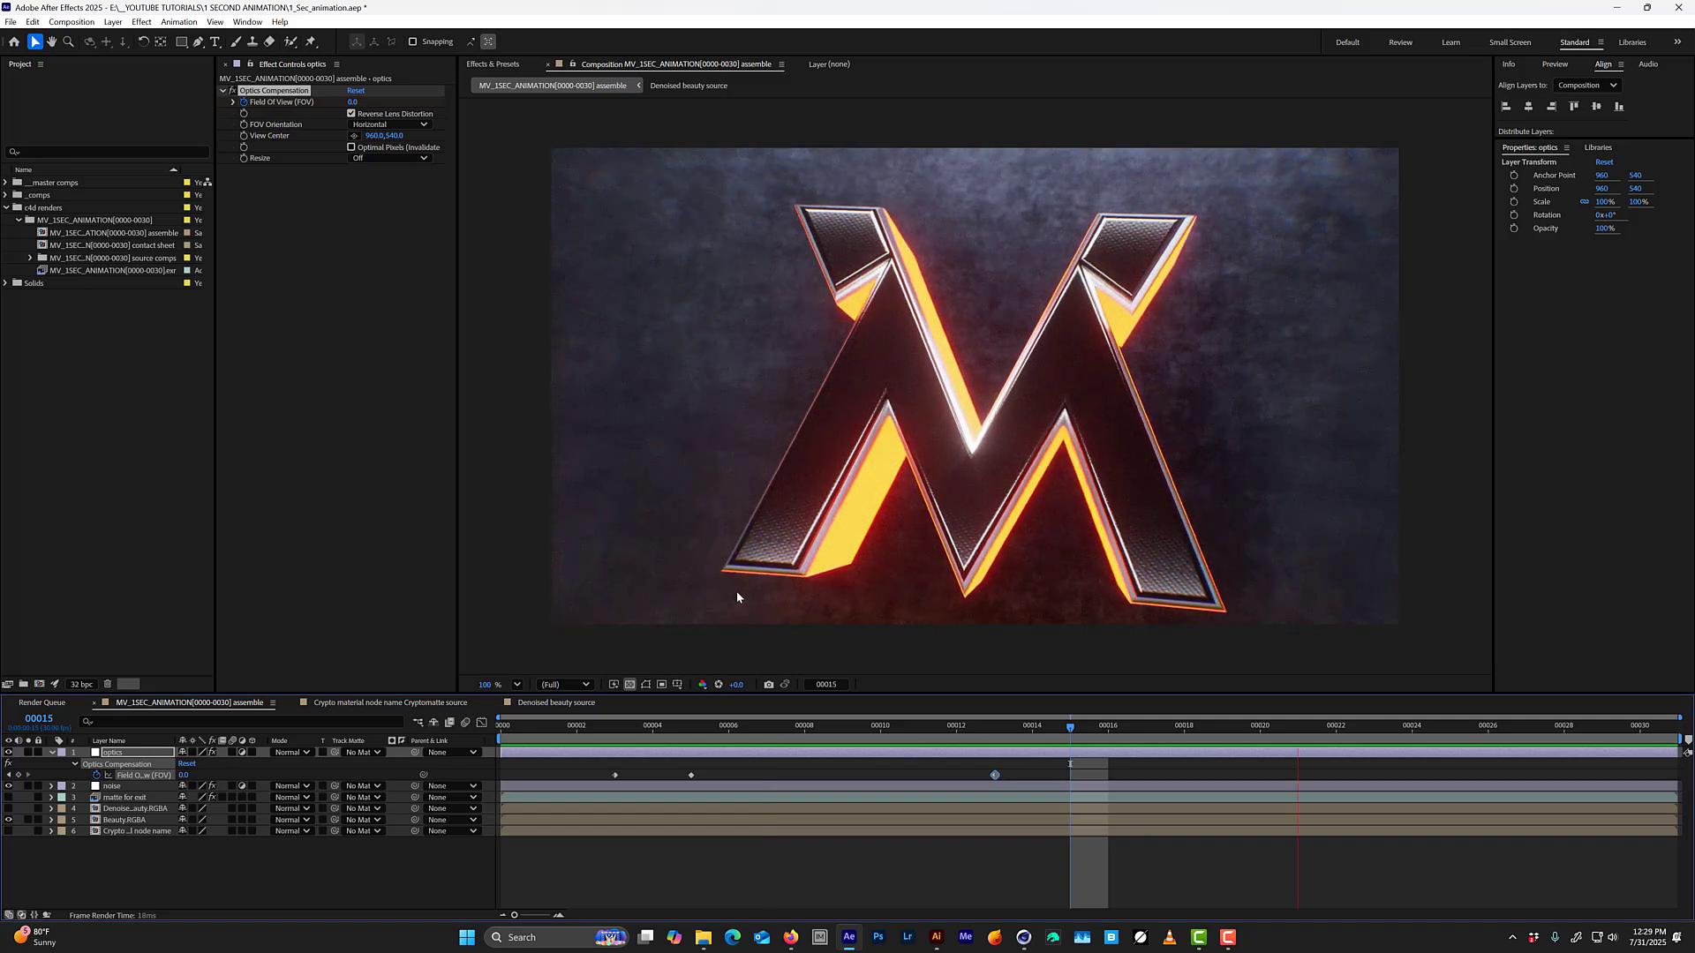
Ease the optics layer's peak Field of View keyframe in the value graph, preview it, and move that keyframe to frame 4.
click(481, 723)
key(space)
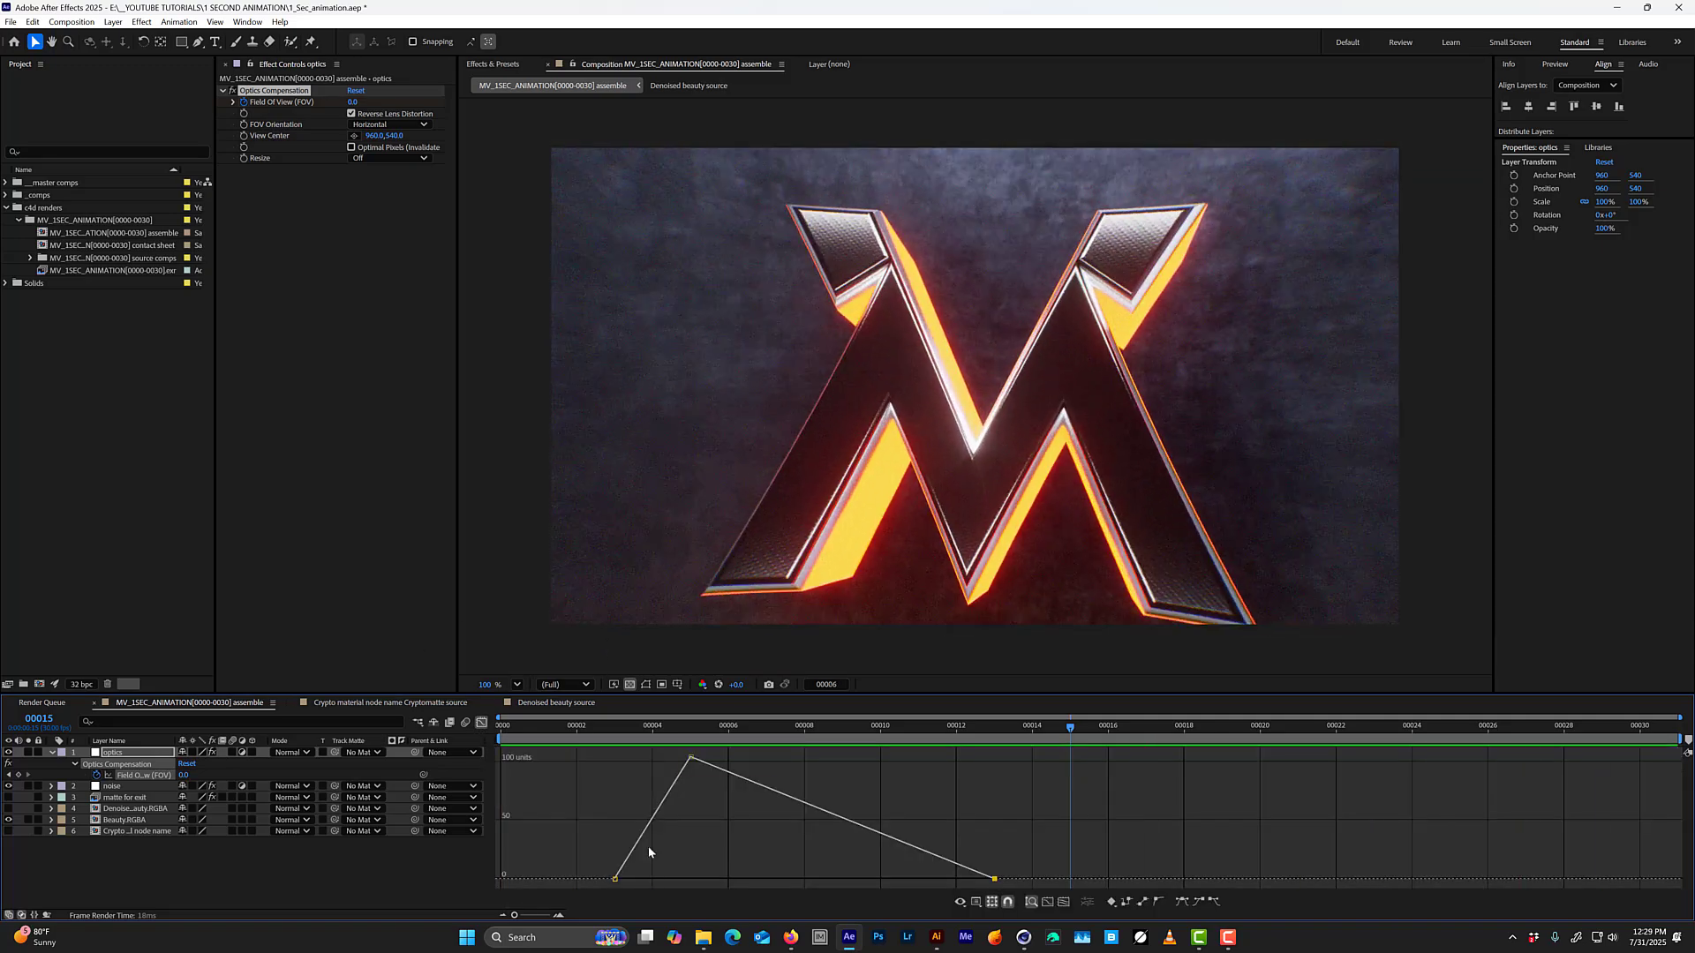
key(space)
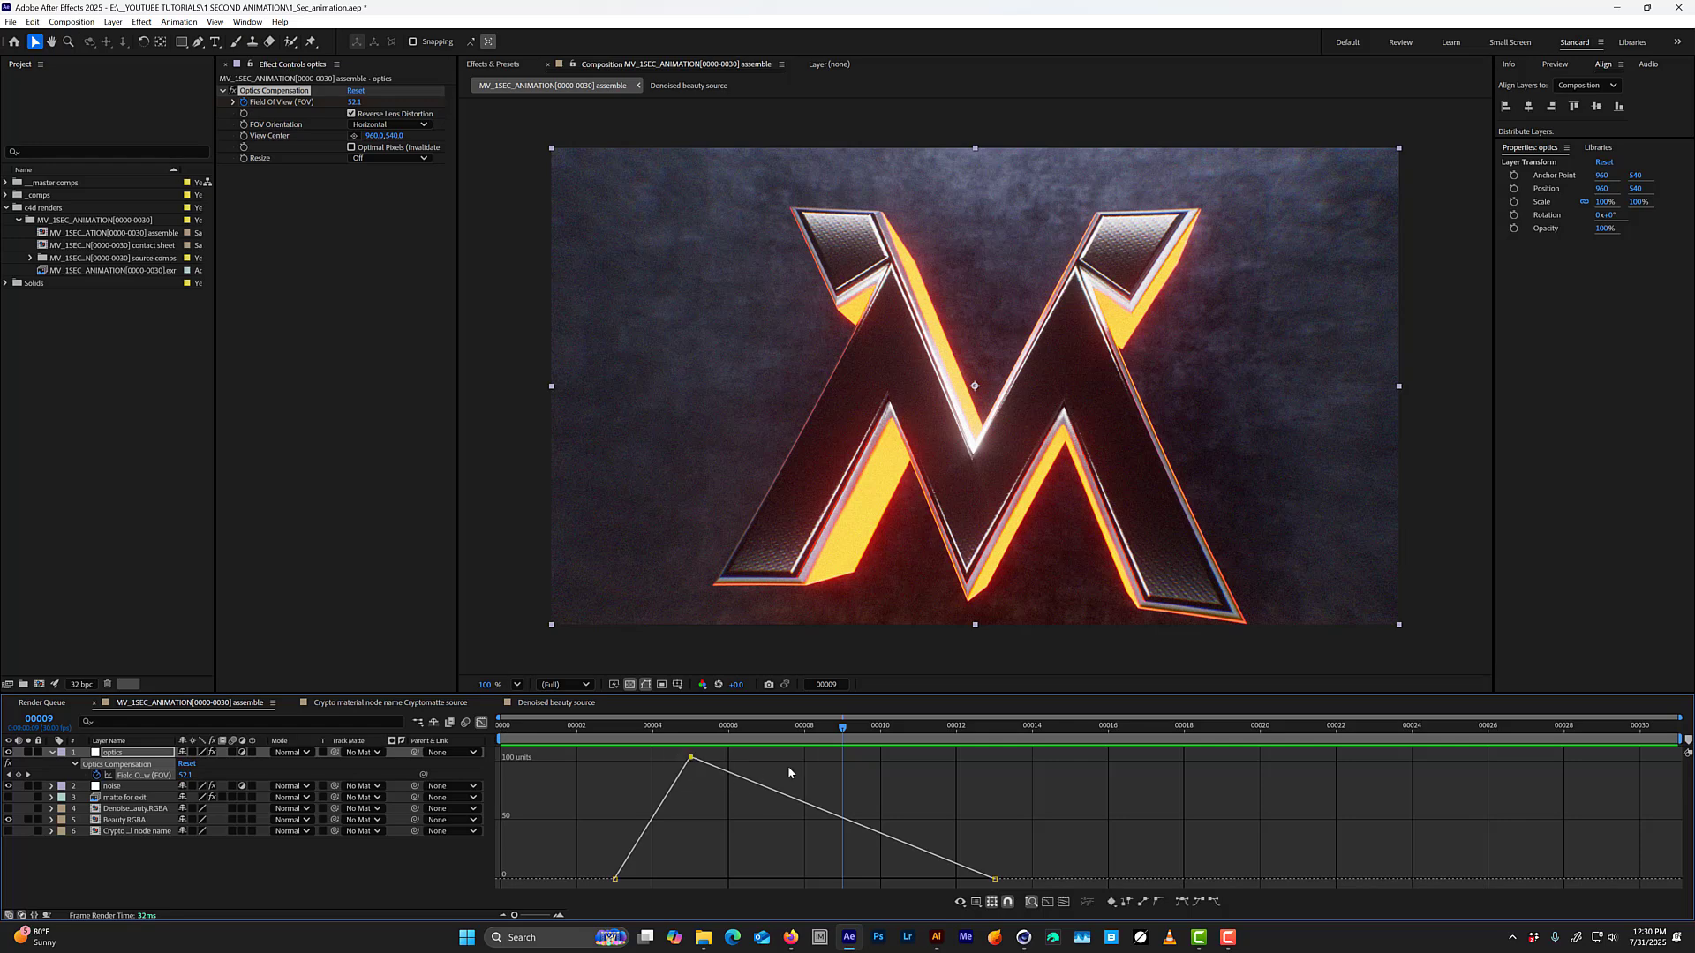
click(696, 733)
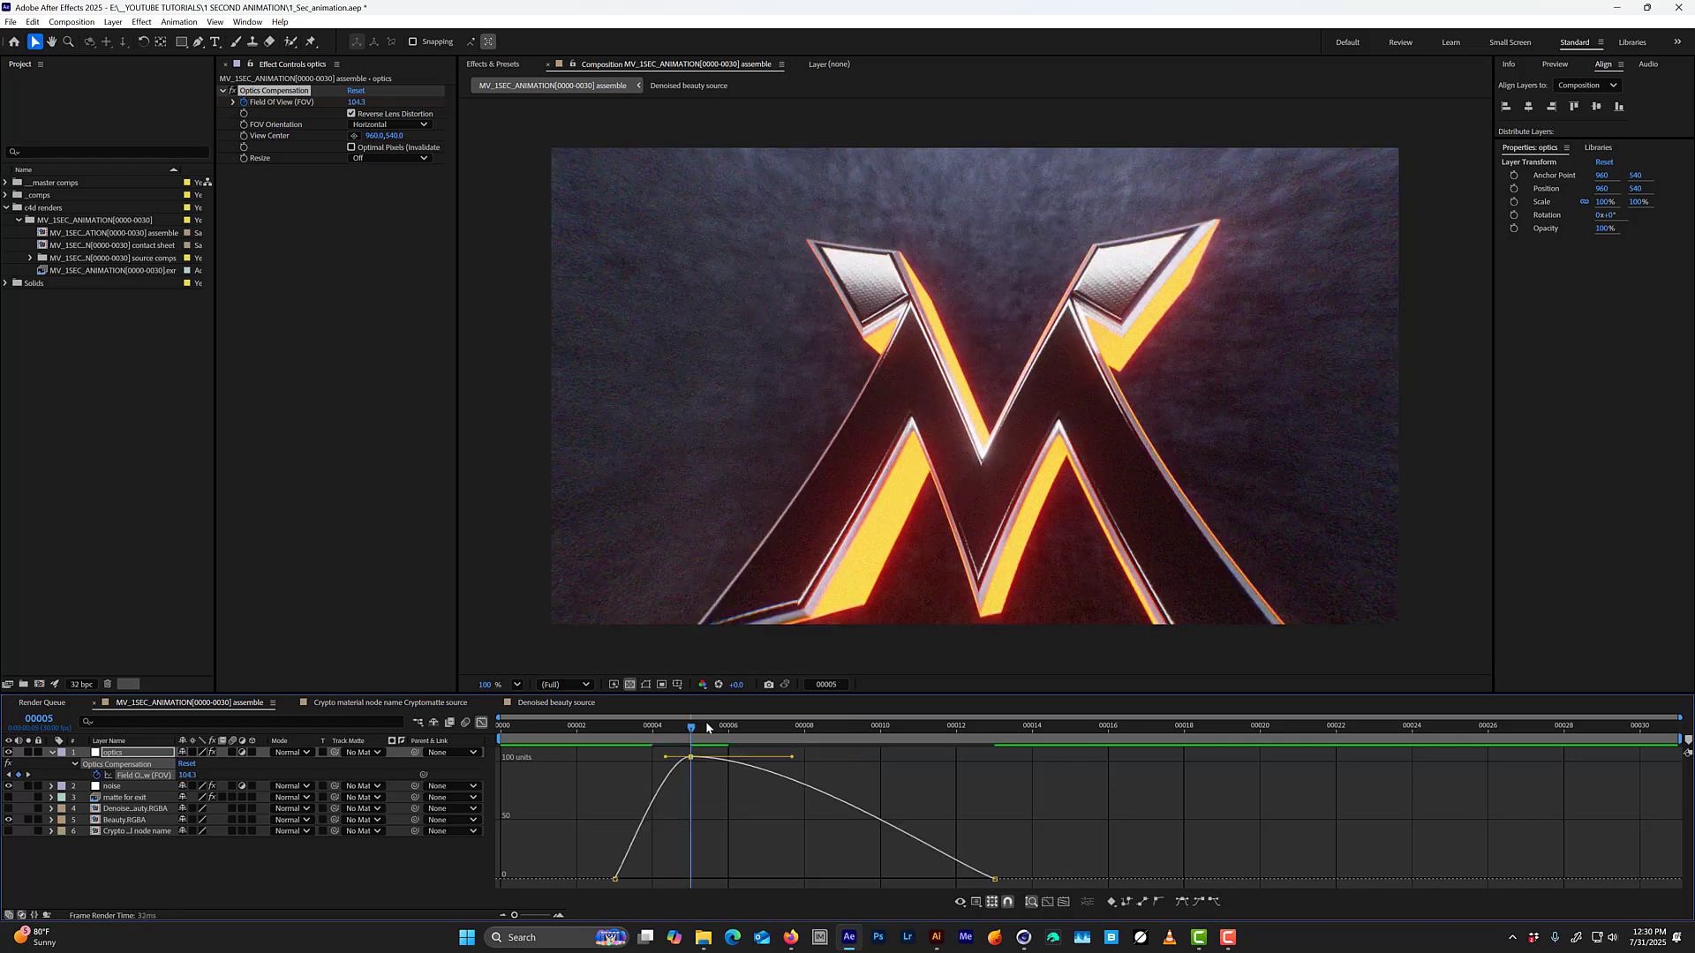
key(space)
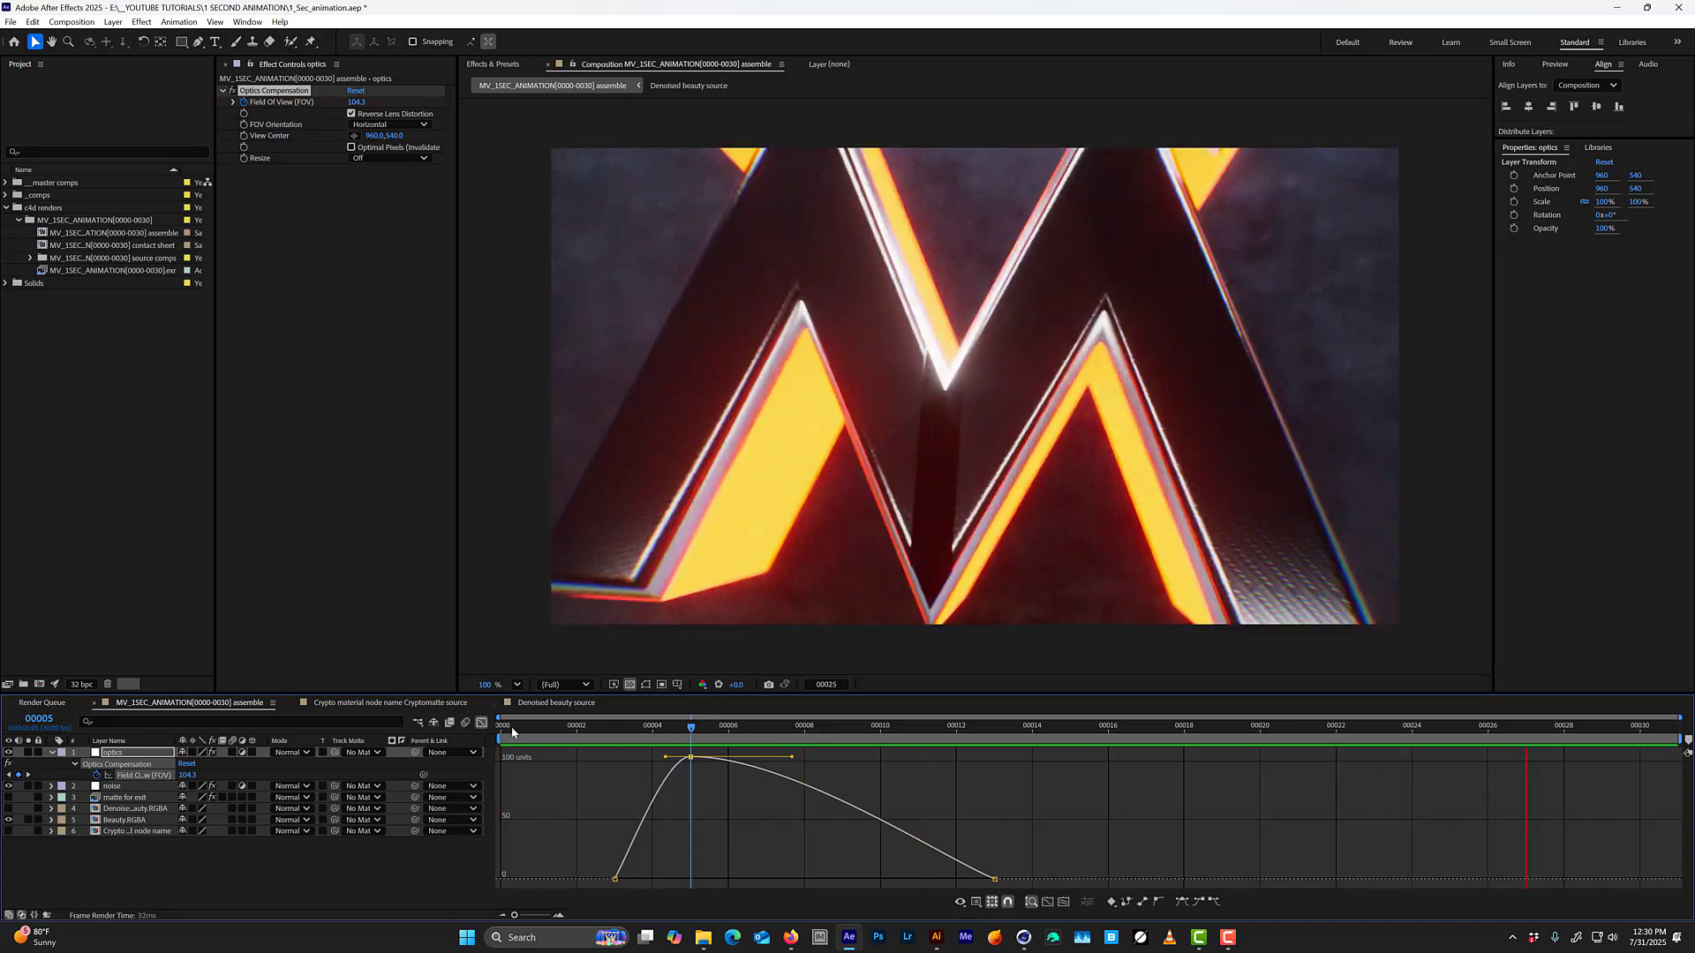
key(shift+F3)
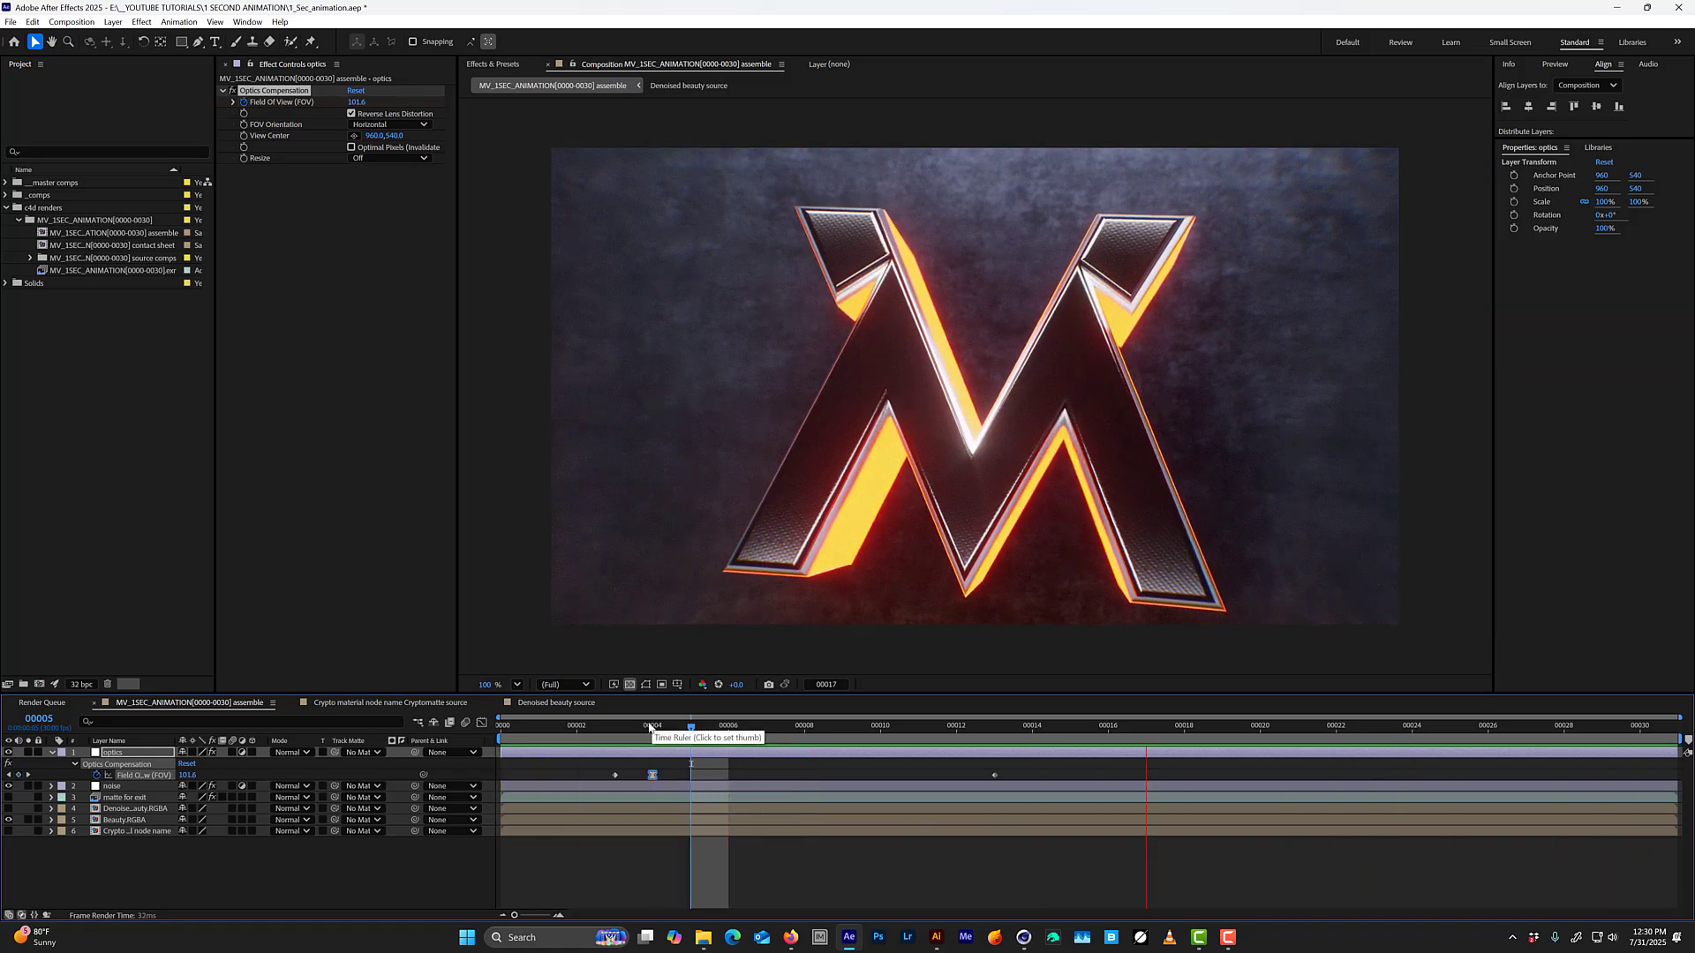
Ease into the last Field of View keyframe by extending its incoming graph handle to about frame 6, and preview the motion.
click(995, 775)
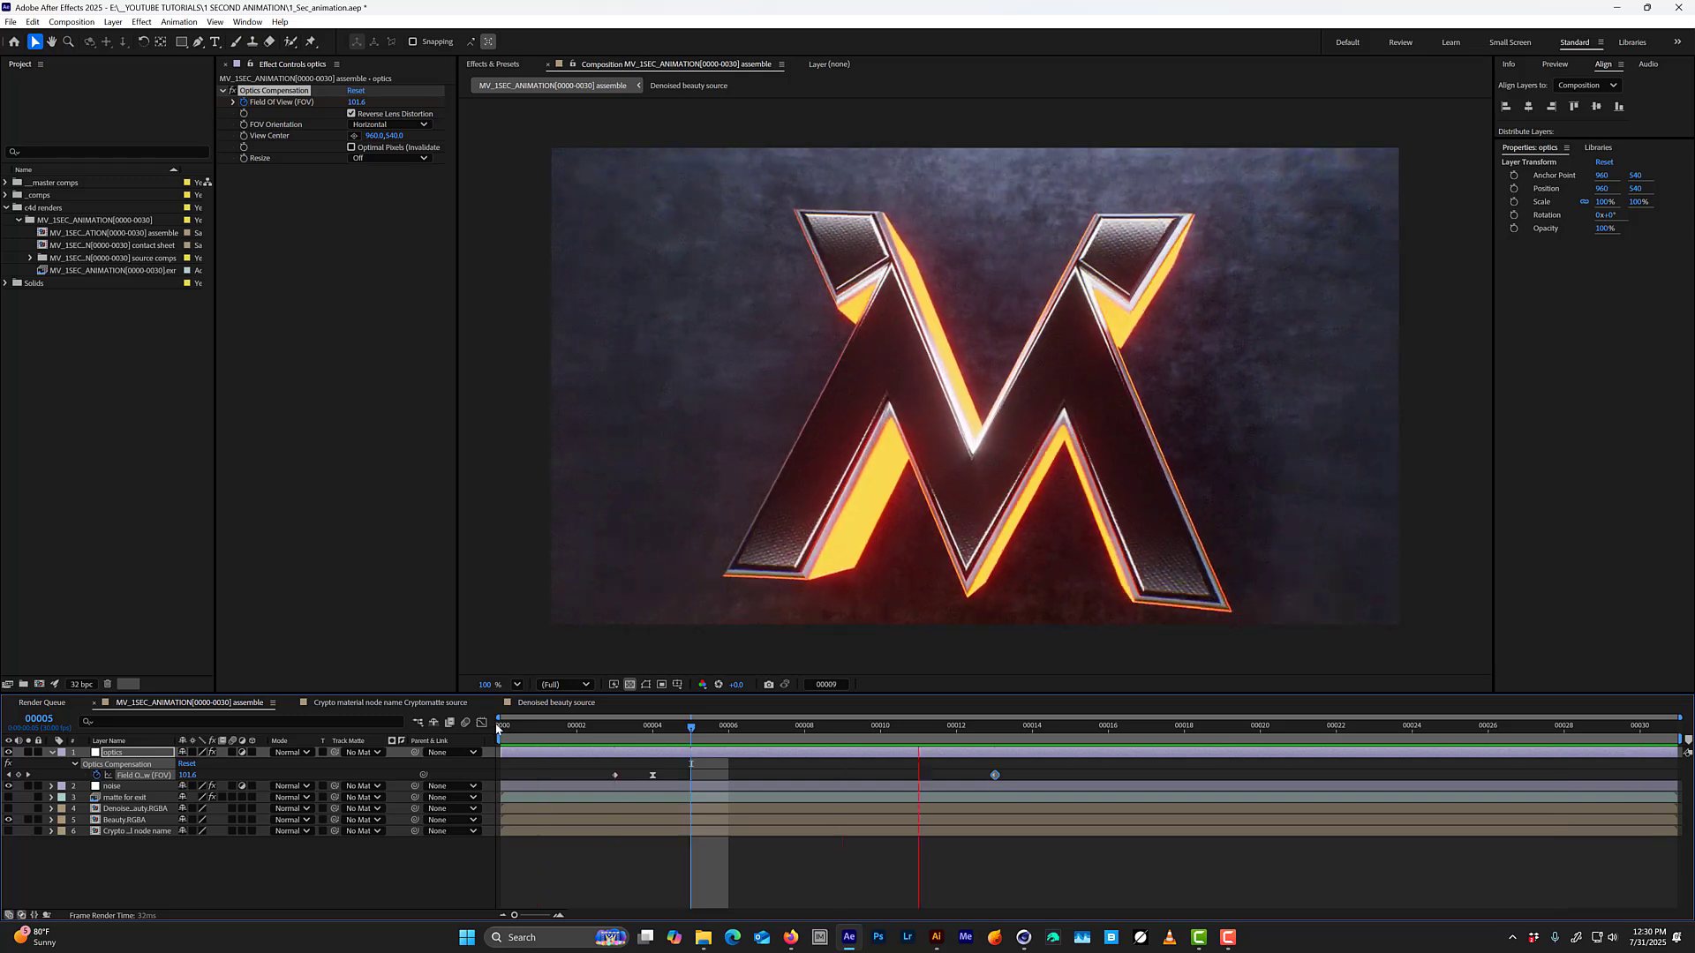
key(space)
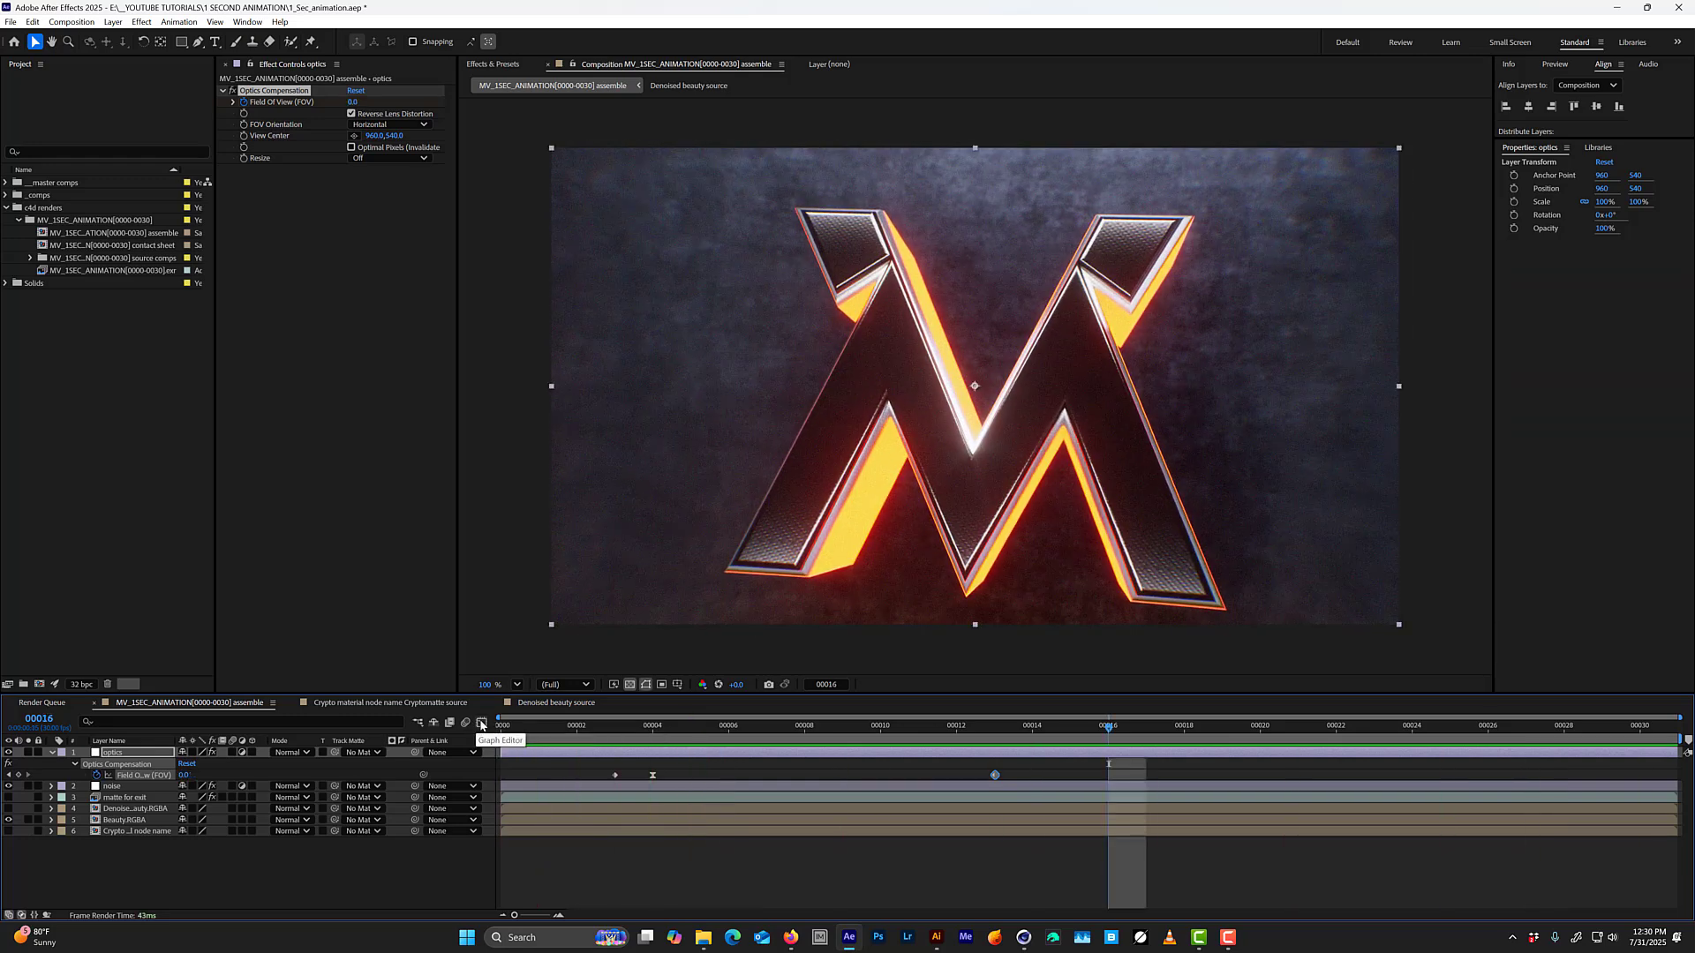
click(481, 722)
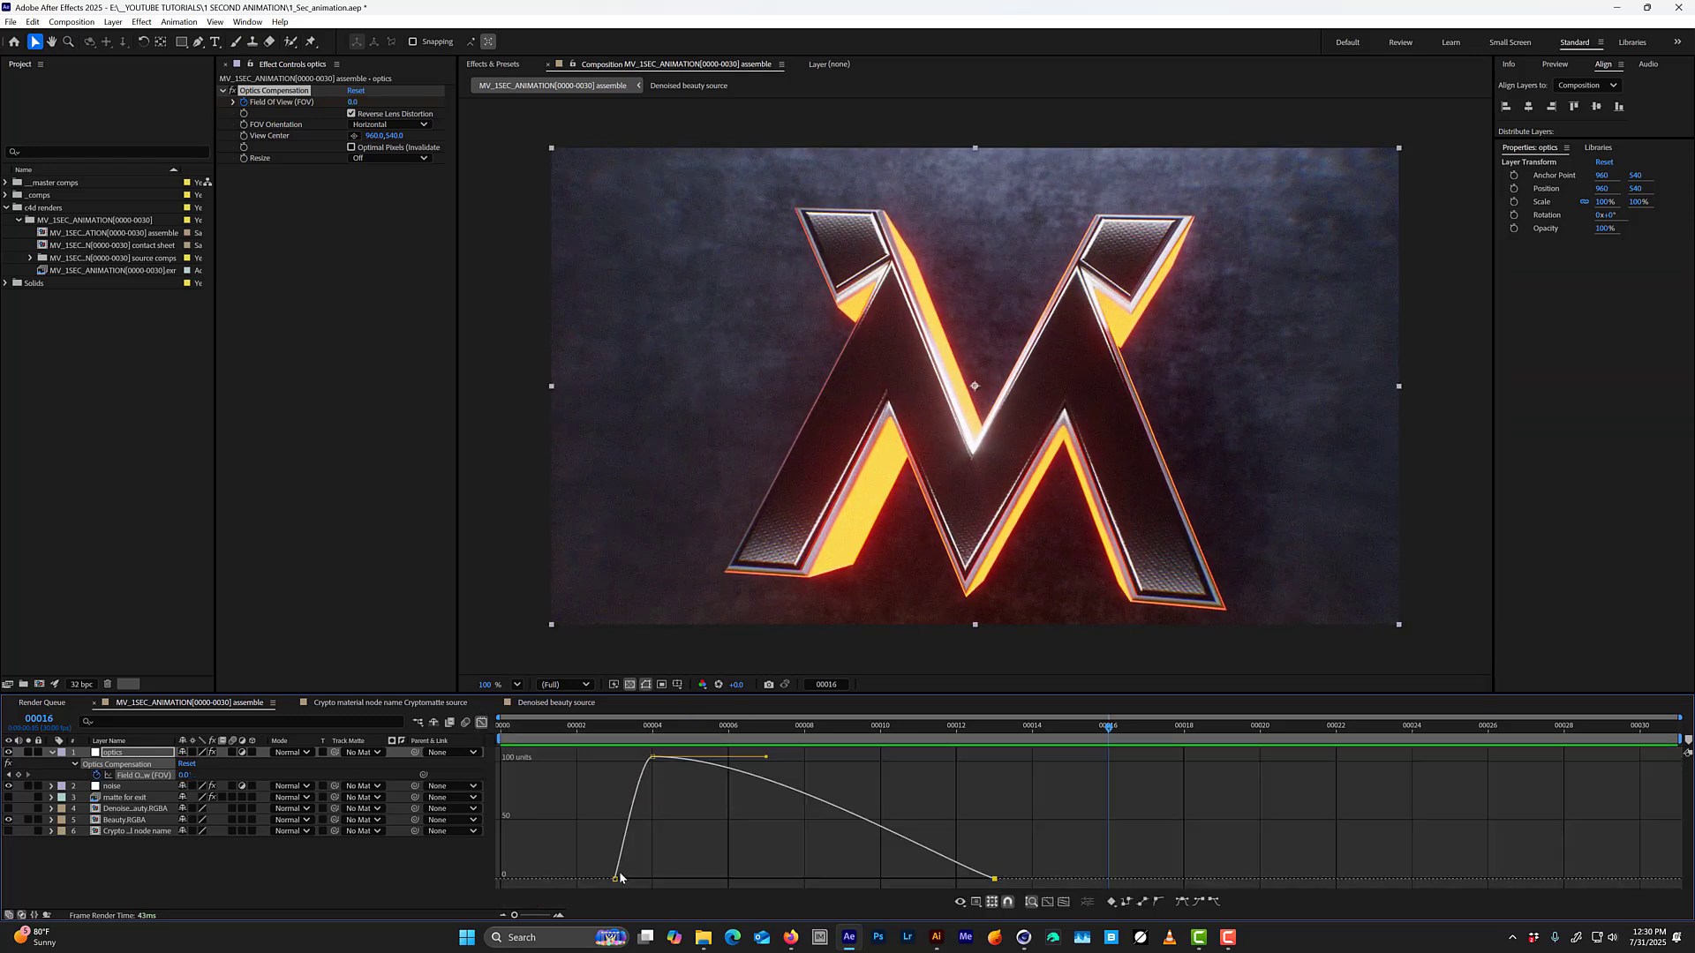
drag(645, 732, 852, 760)
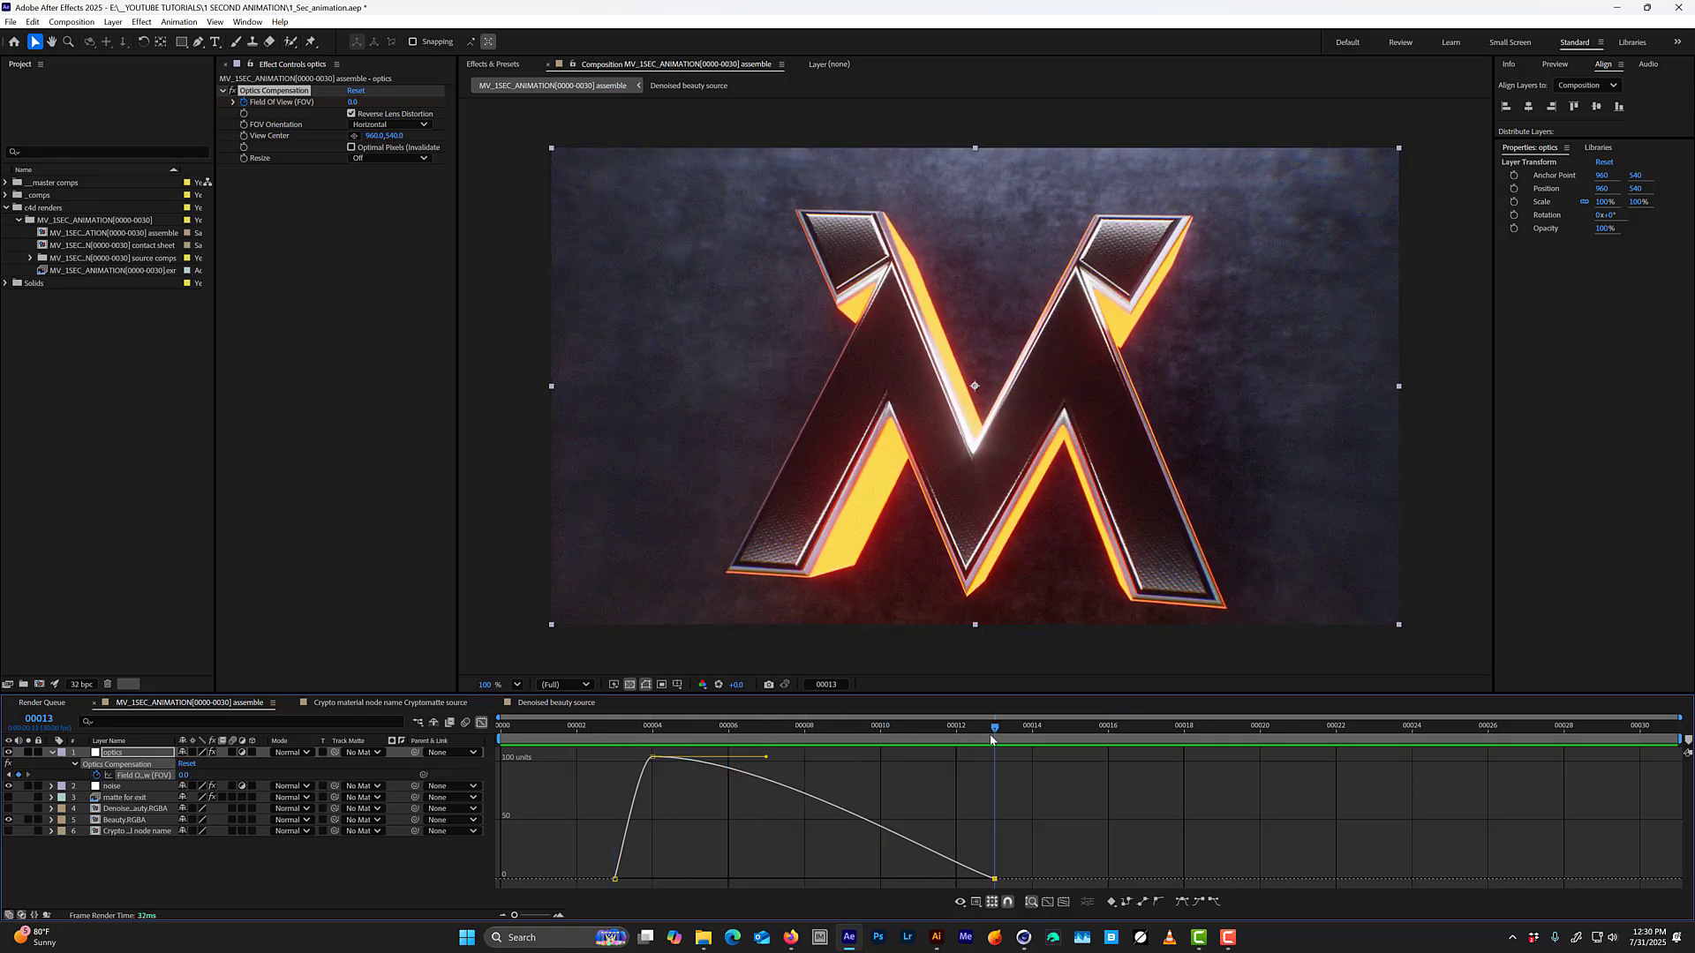
drag(1055, 765, 909, 902)
drag(1049, 837, 957, 903)
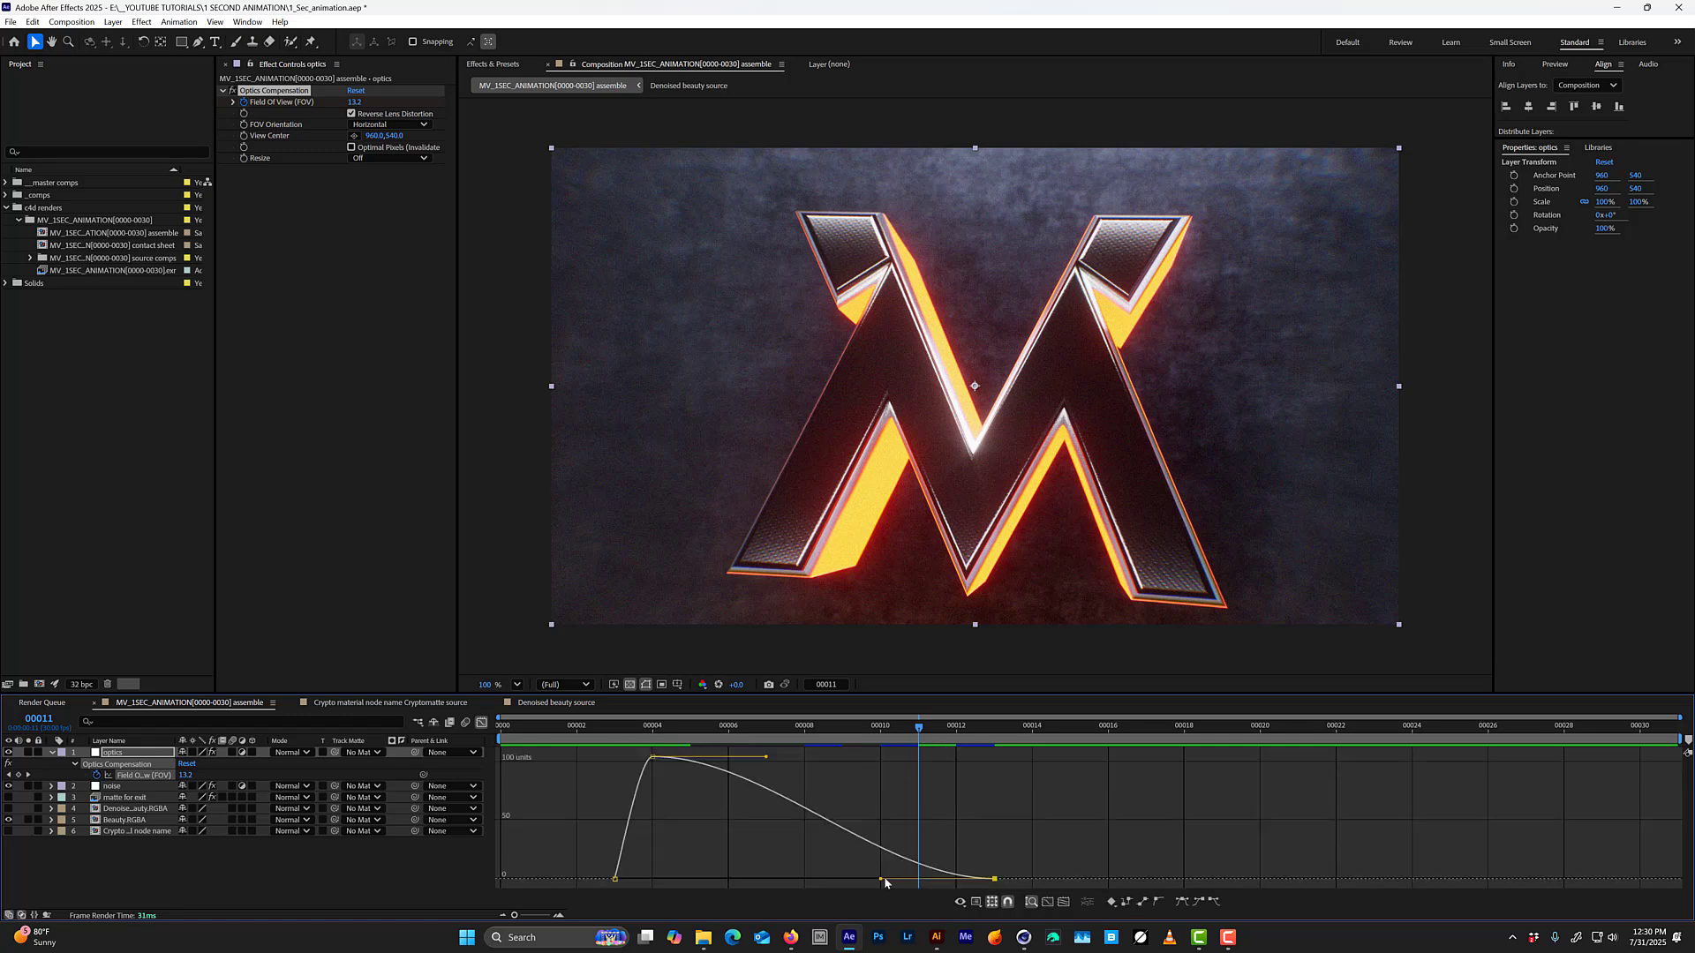
key(space)
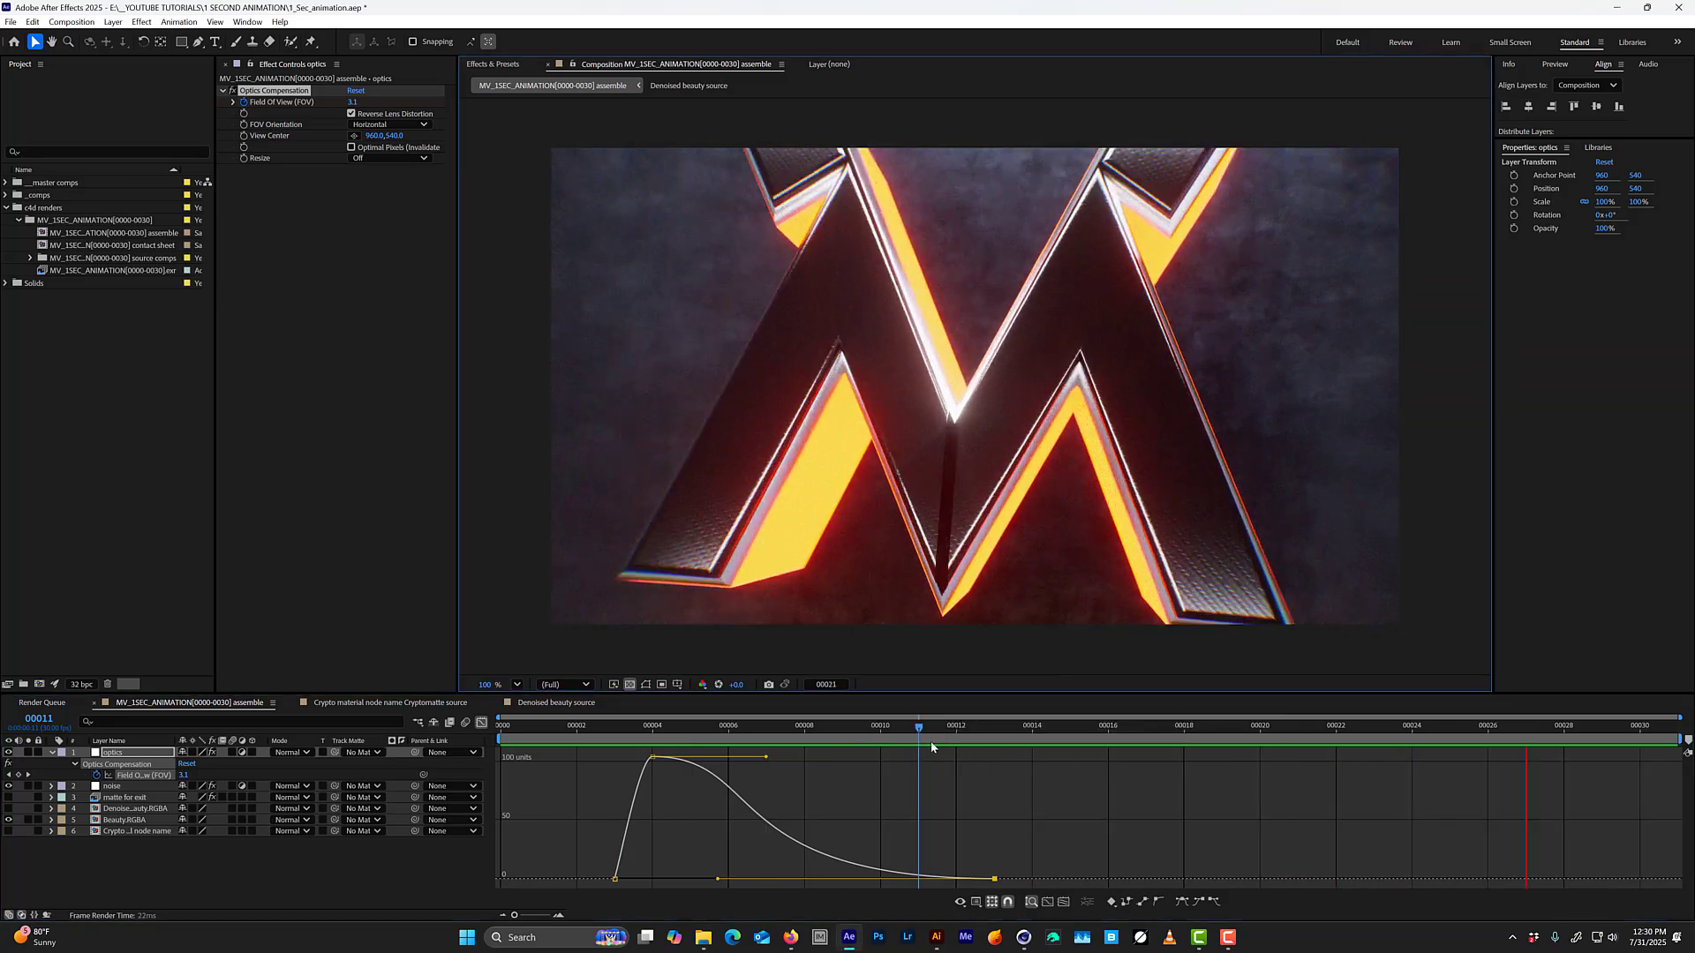
Move the last Field of View keyframe to frame 17 and preview the animation from near its start.
click(482, 723)
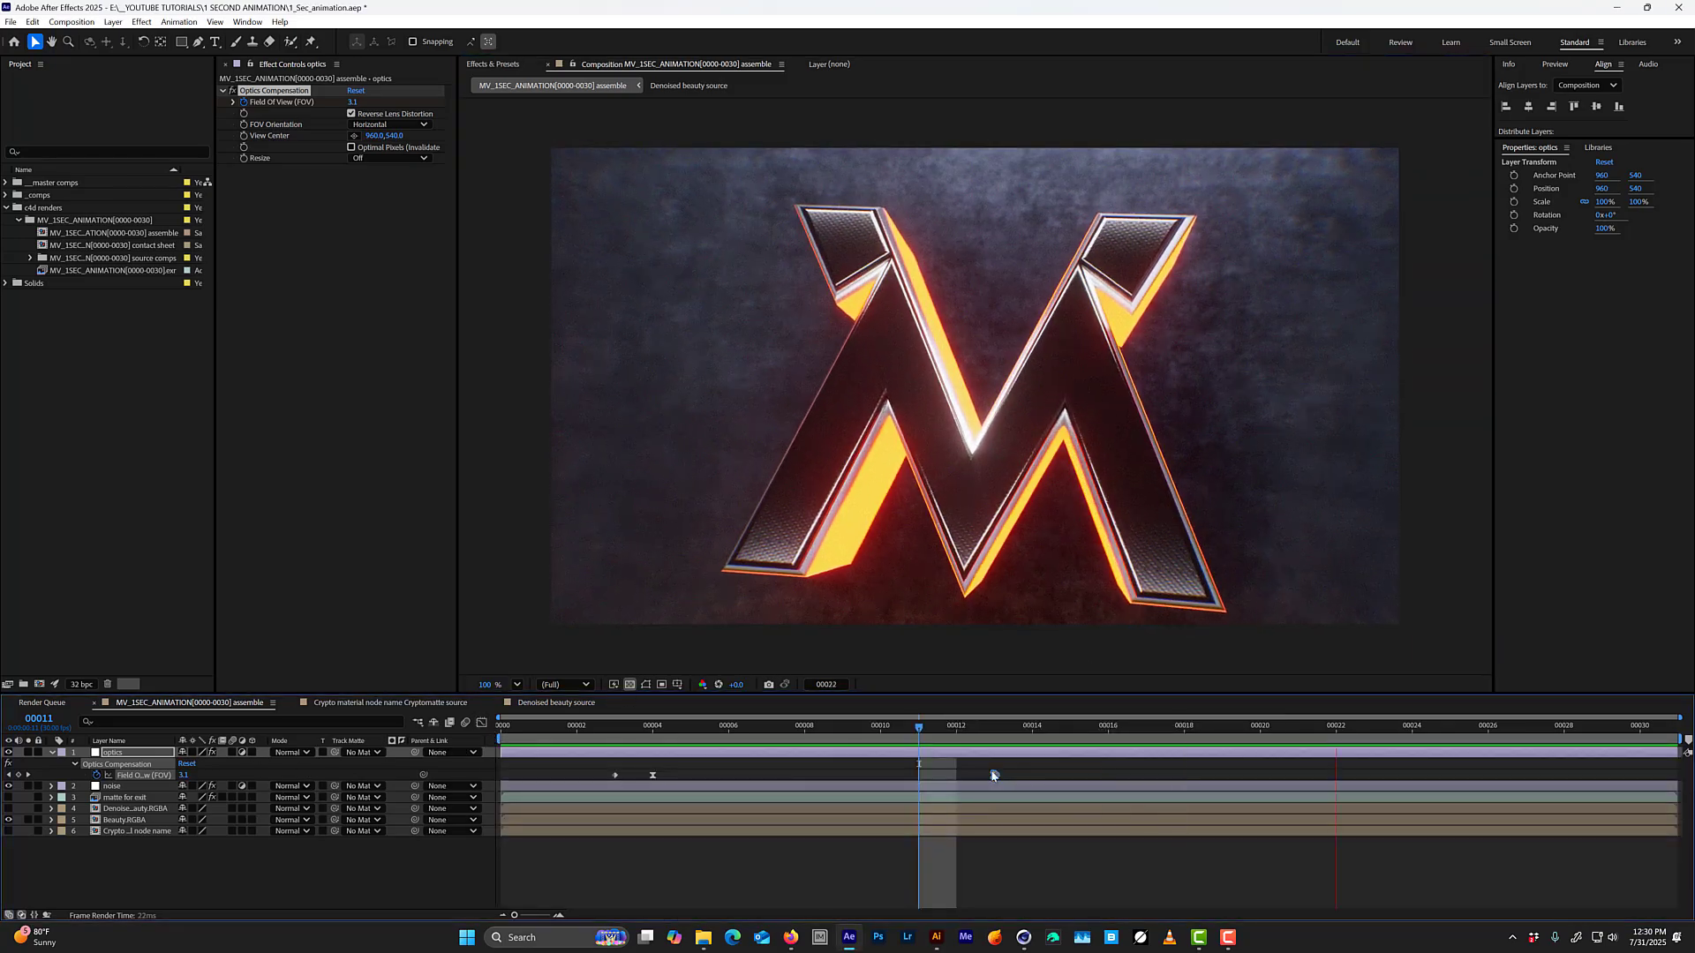
drag(994, 775, 1162, 777)
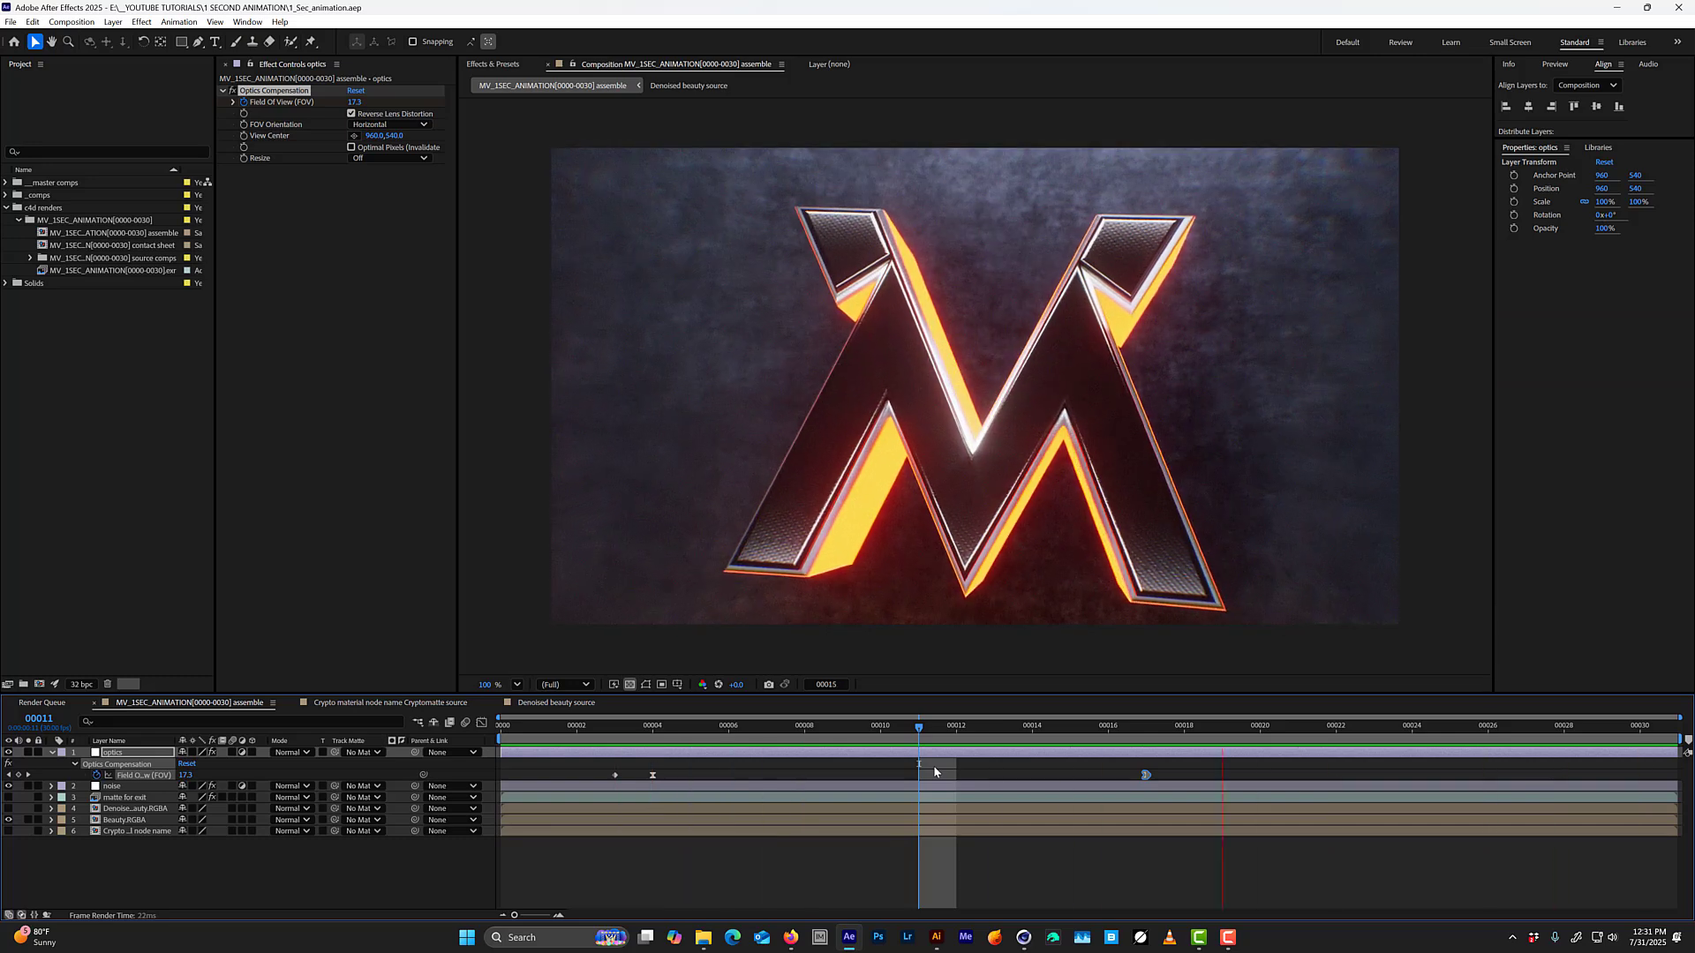
key(space)
drag(644, 726, 542, 725)
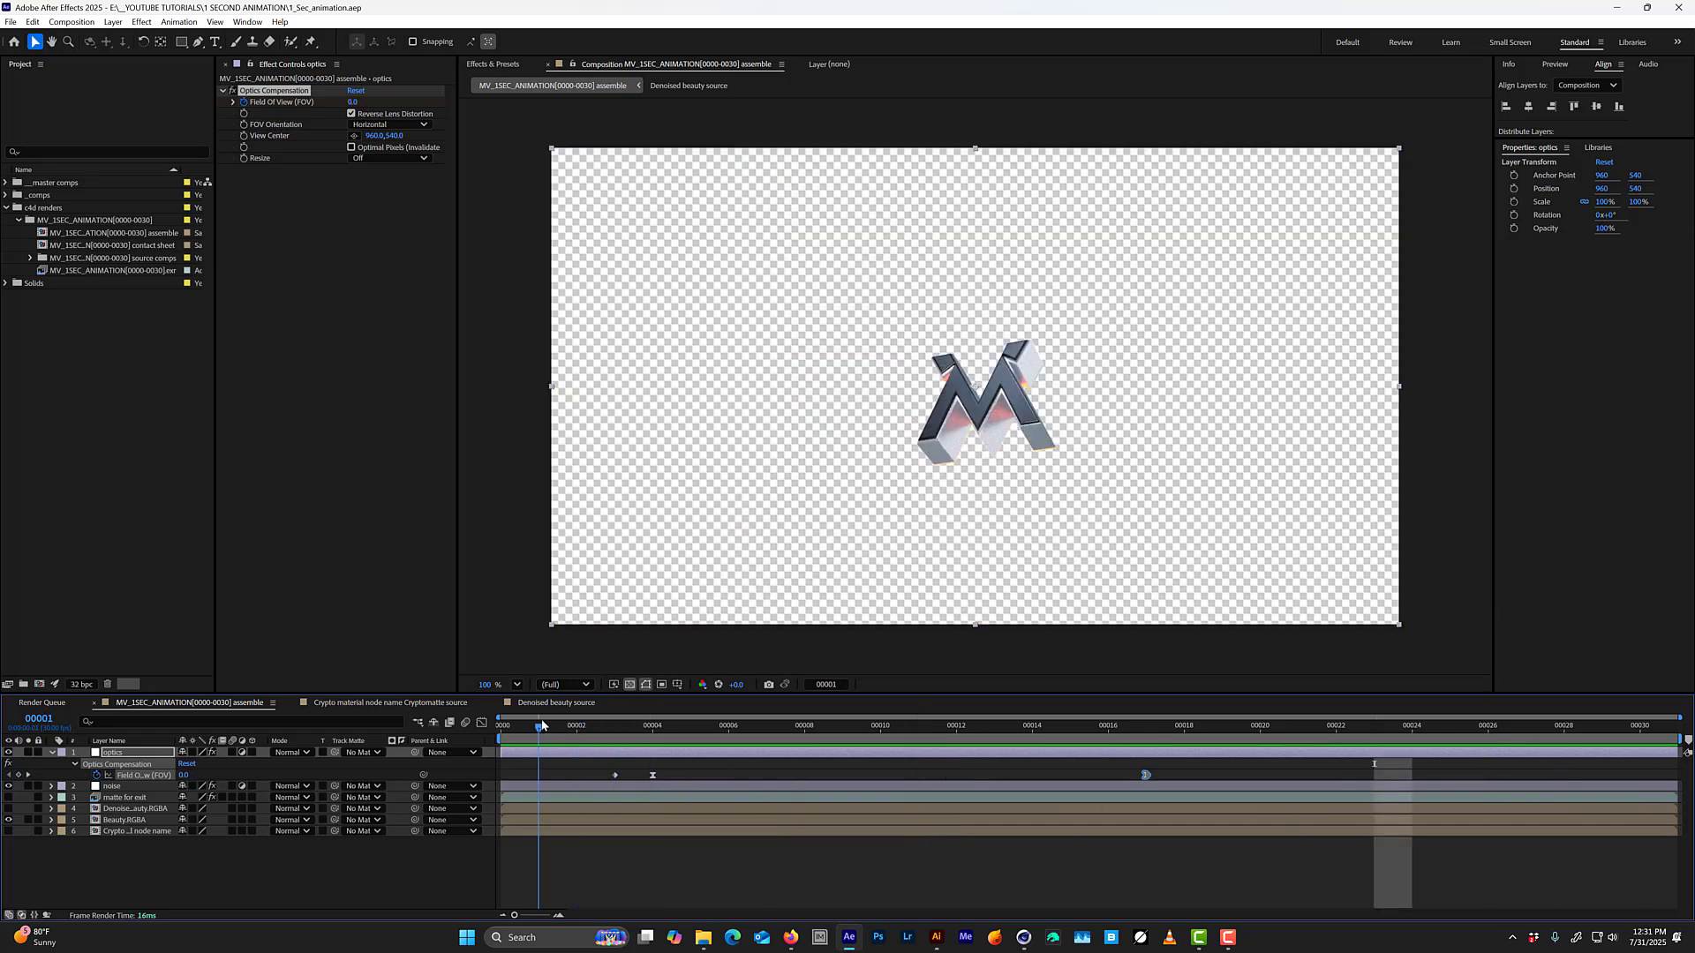
key(space)
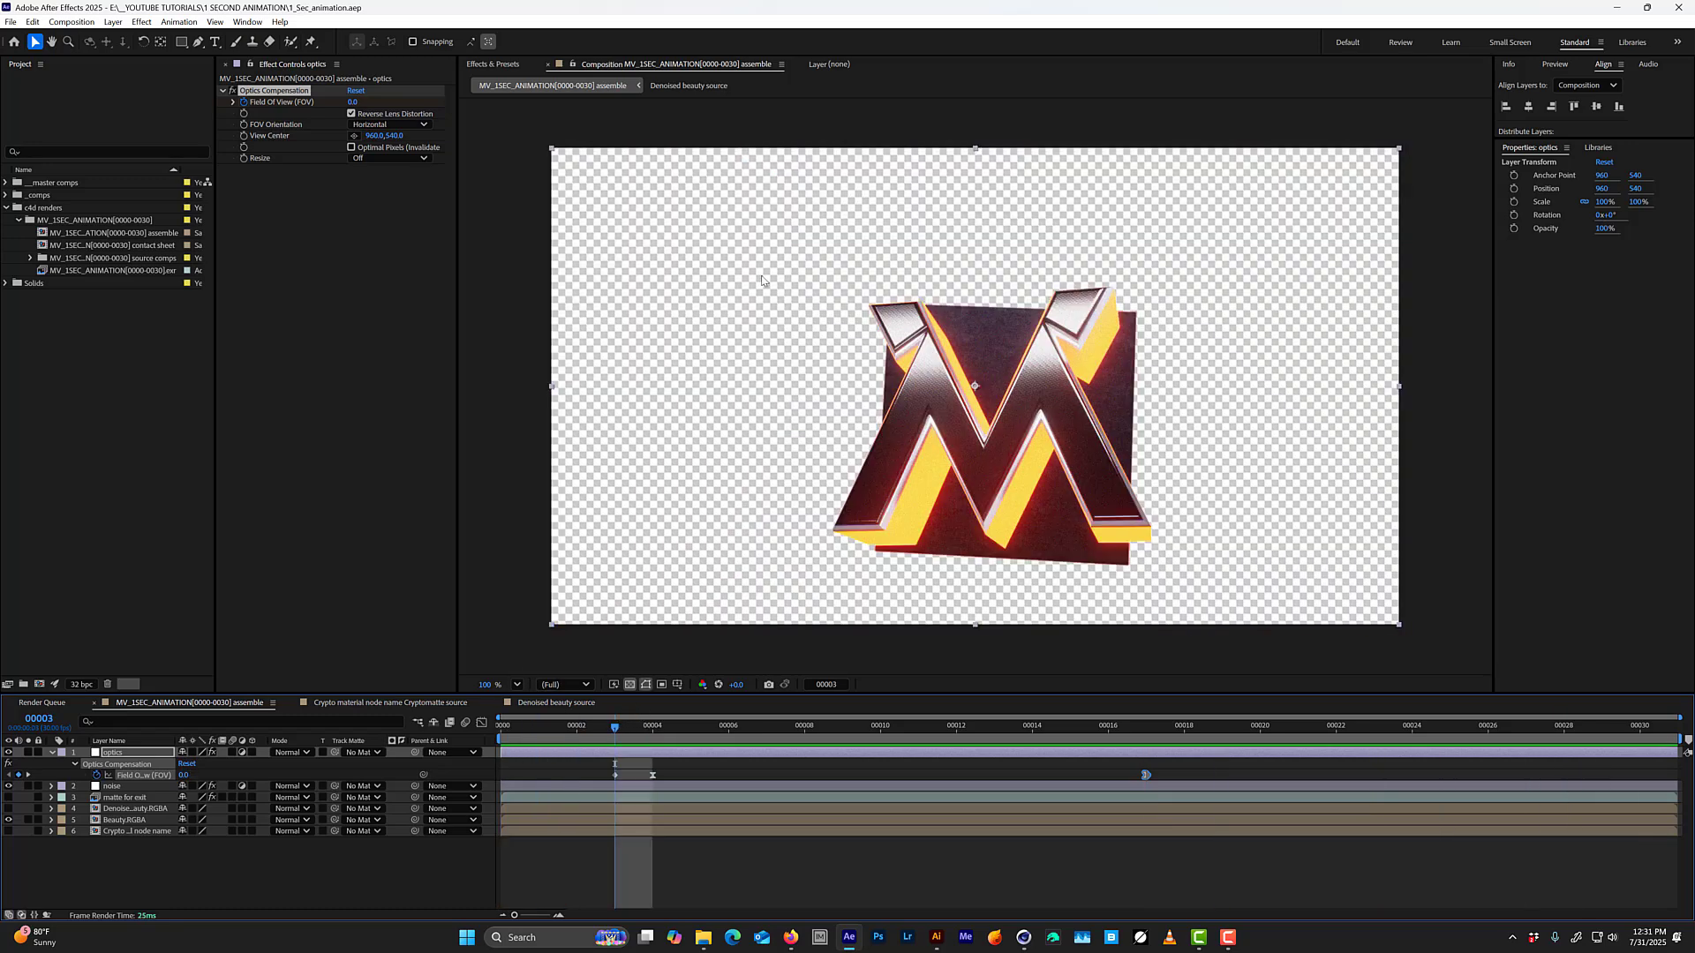
In the Crypto material node name source composition, select the background plane with Cryptomatte and set its output to Matte Only.
double_click(116, 831)
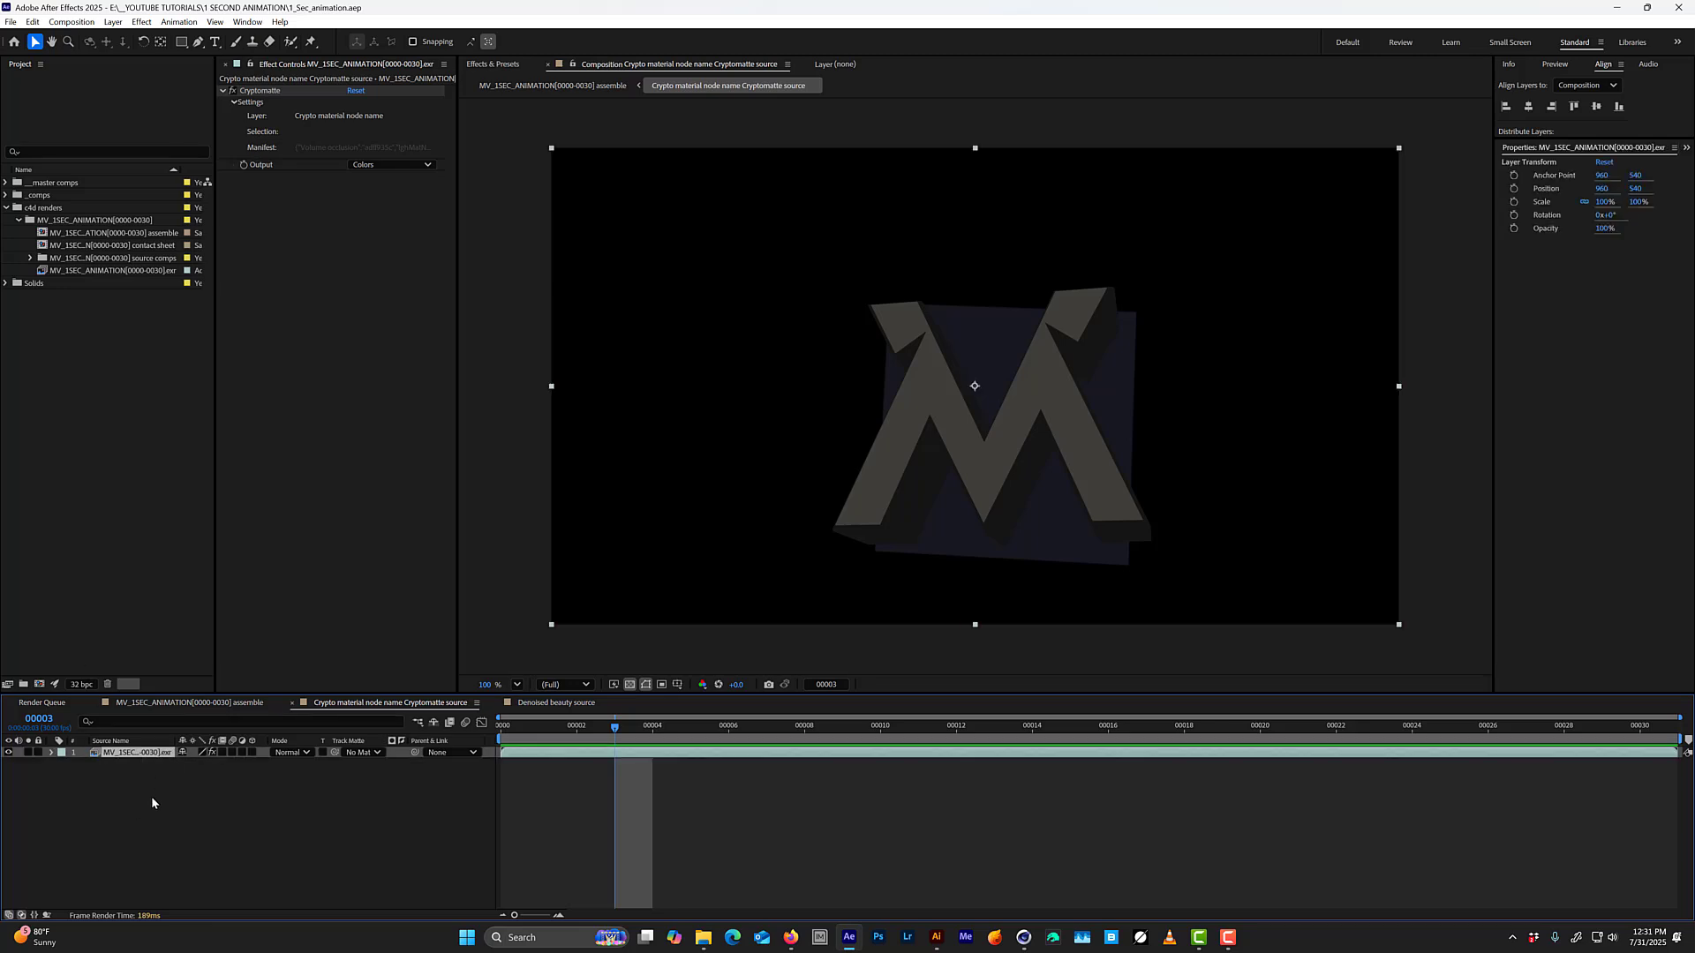
drag(170, 803, 75, 668)
click(265, 92)
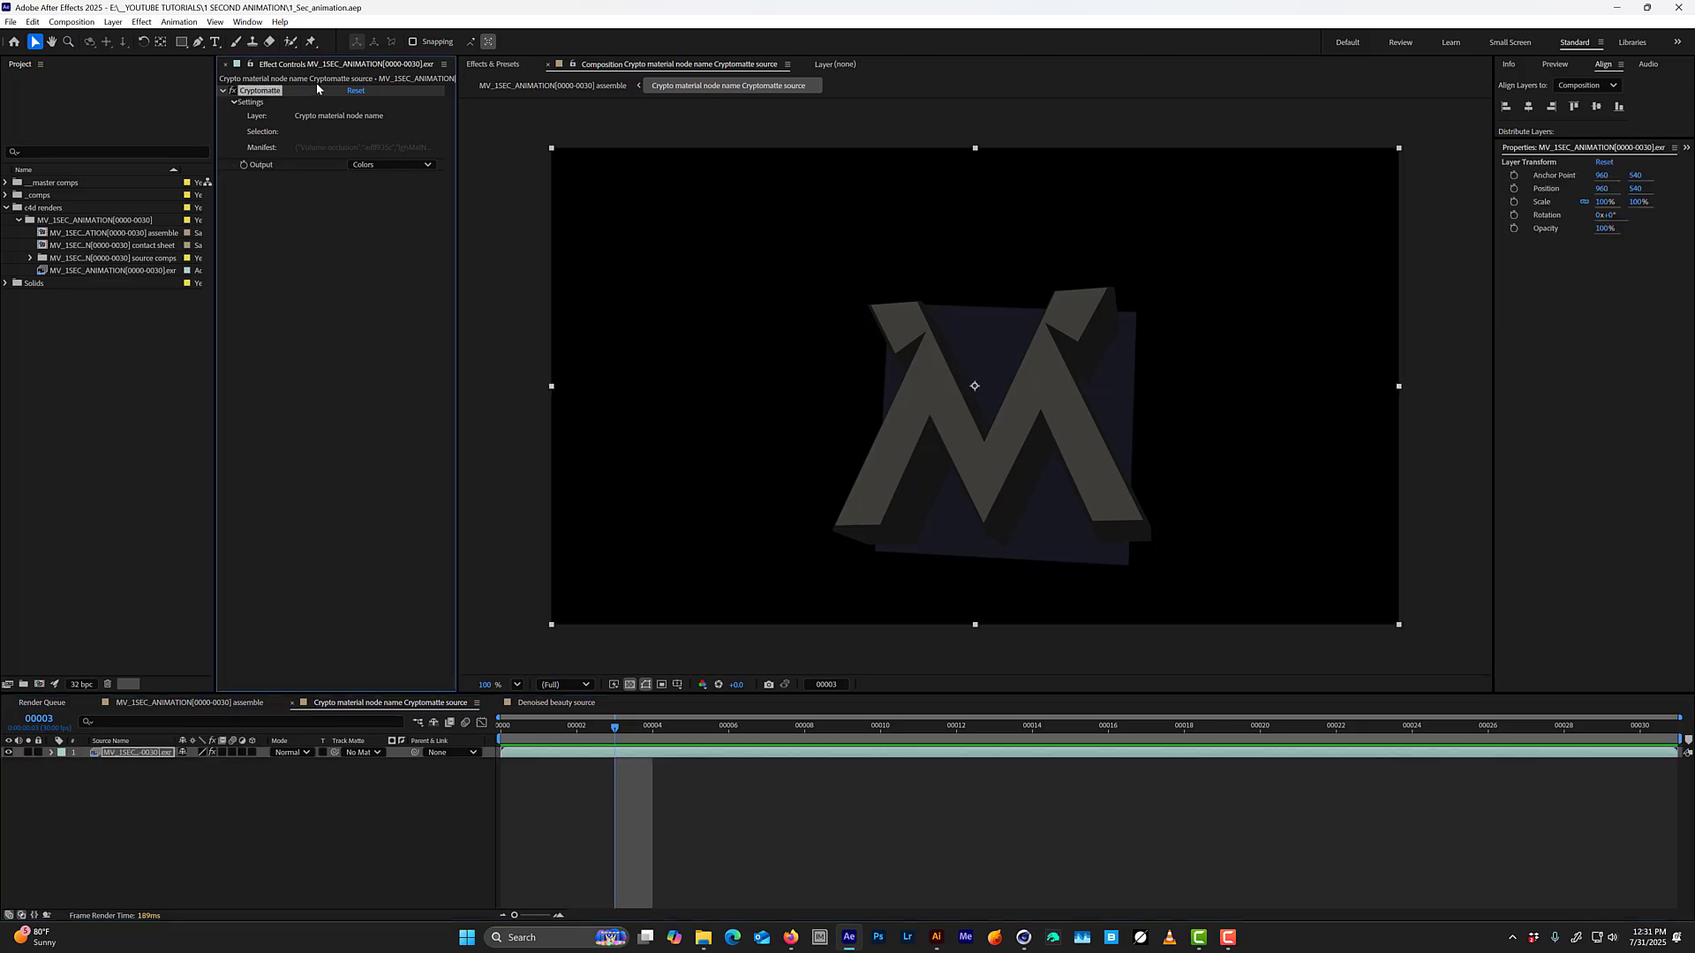
click(988, 342)
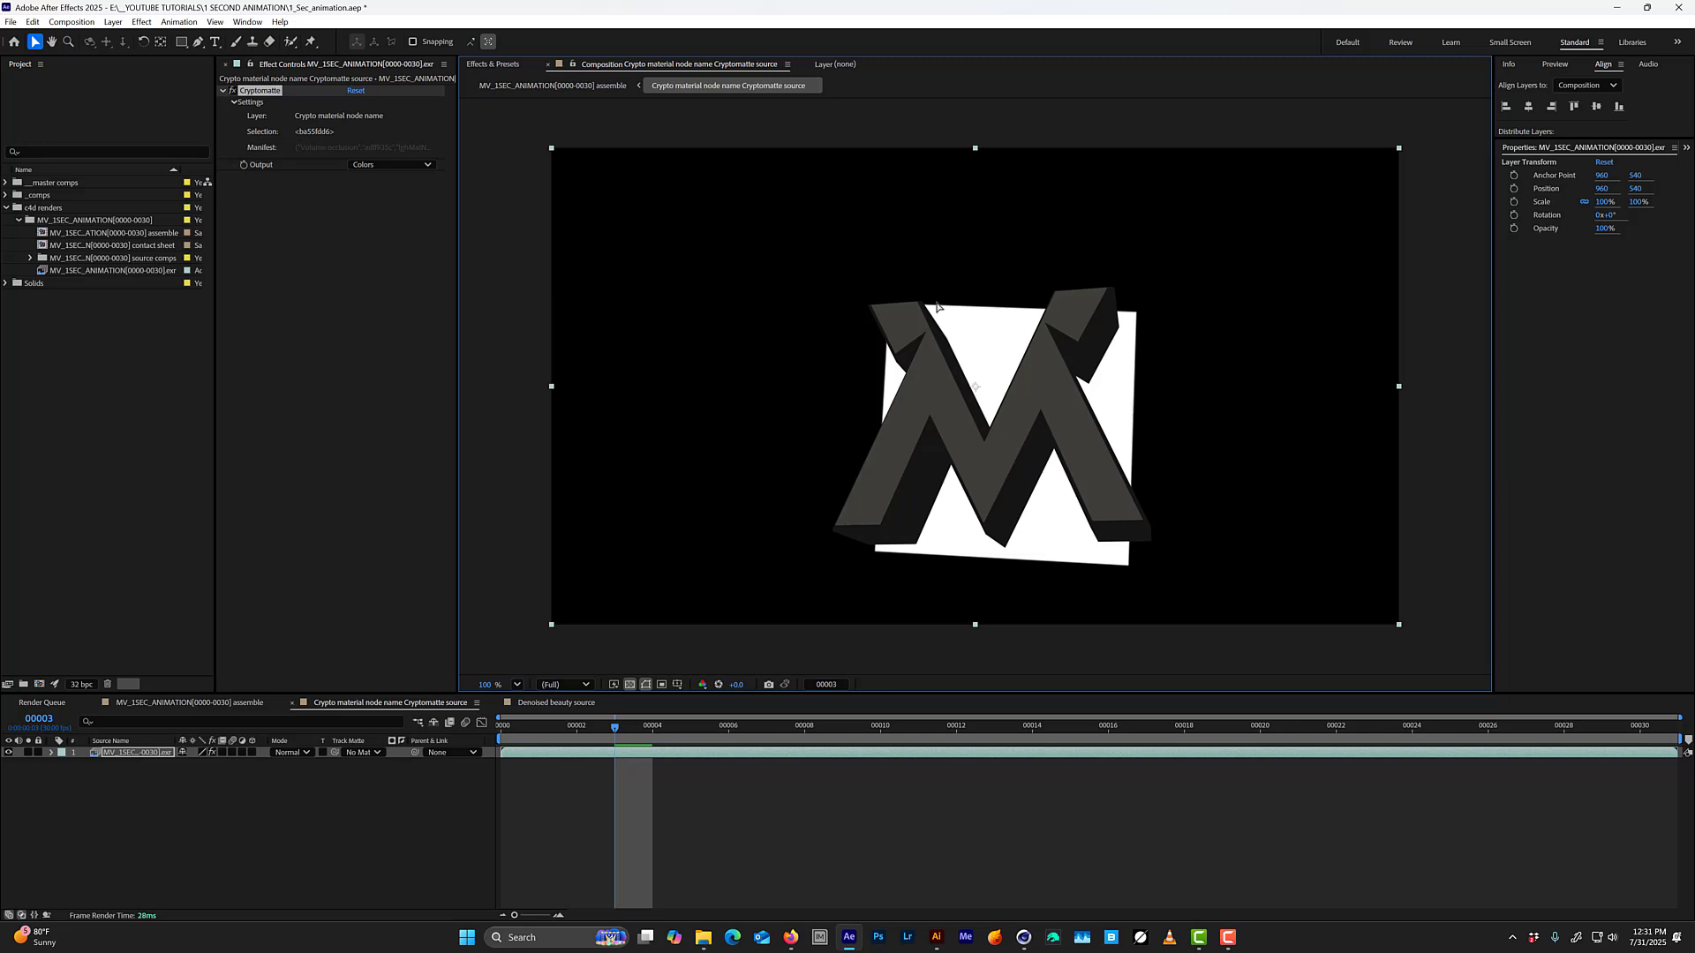
click(393, 164)
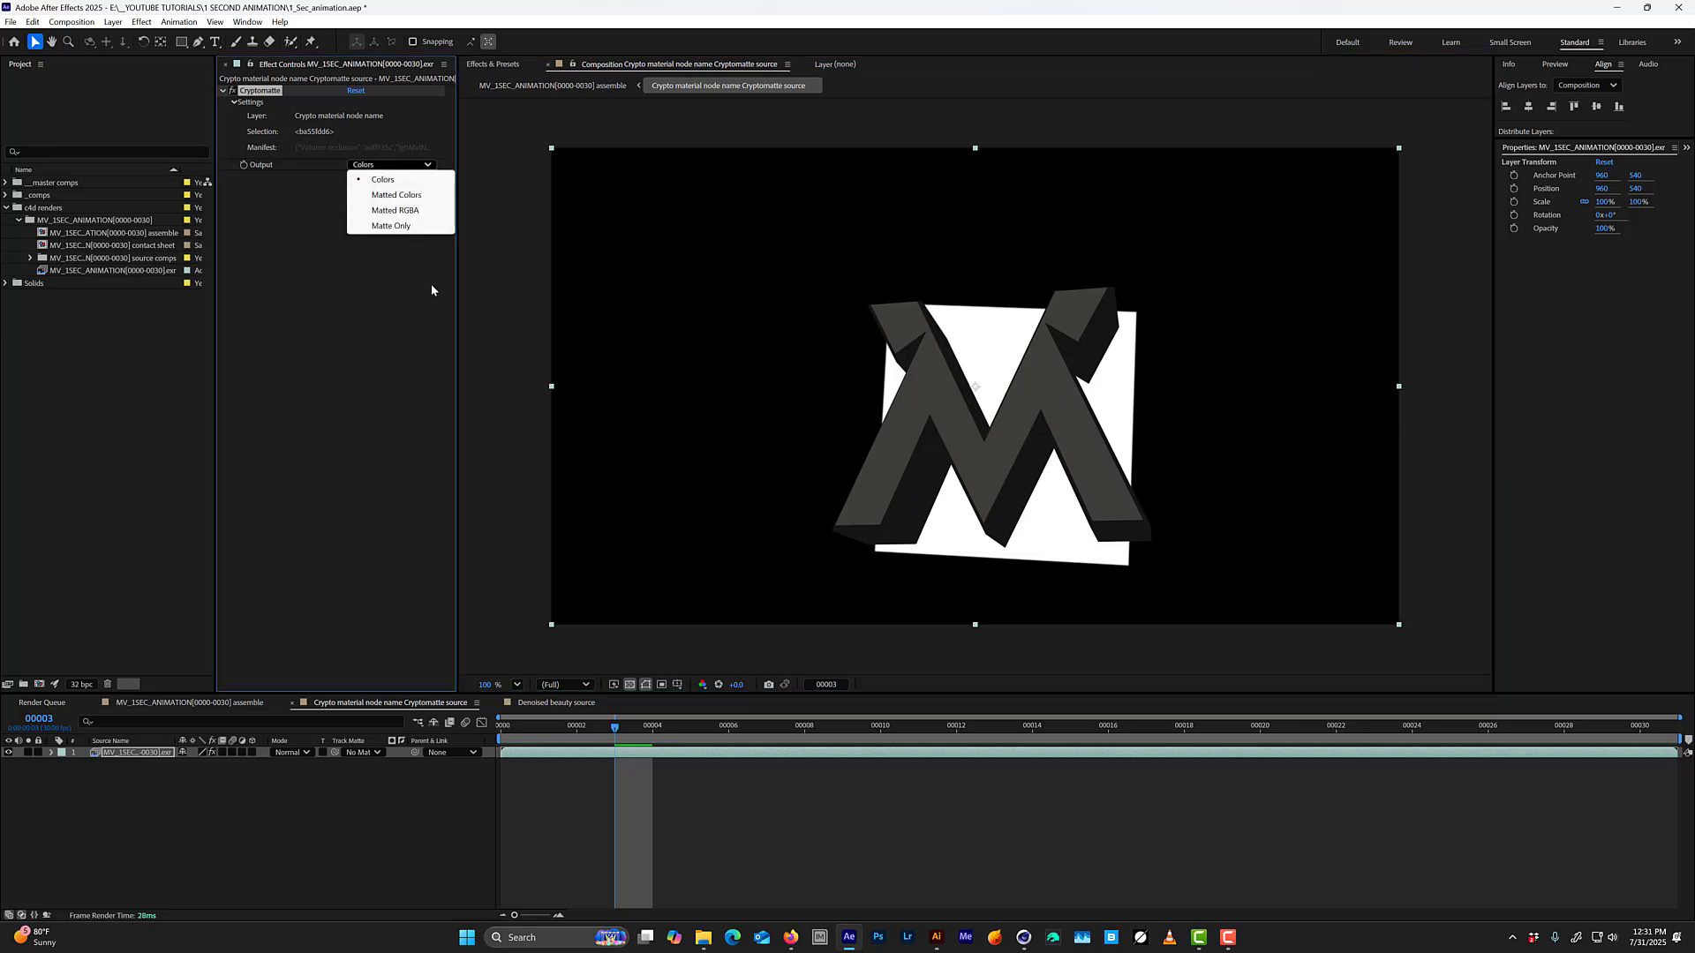
click(415, 227)
In the assemble composition, use the Crypto material node name layer as Beauty.RGBA's inverted luma matte, preview it and save the project.
key(Tab)
click(182, 821)
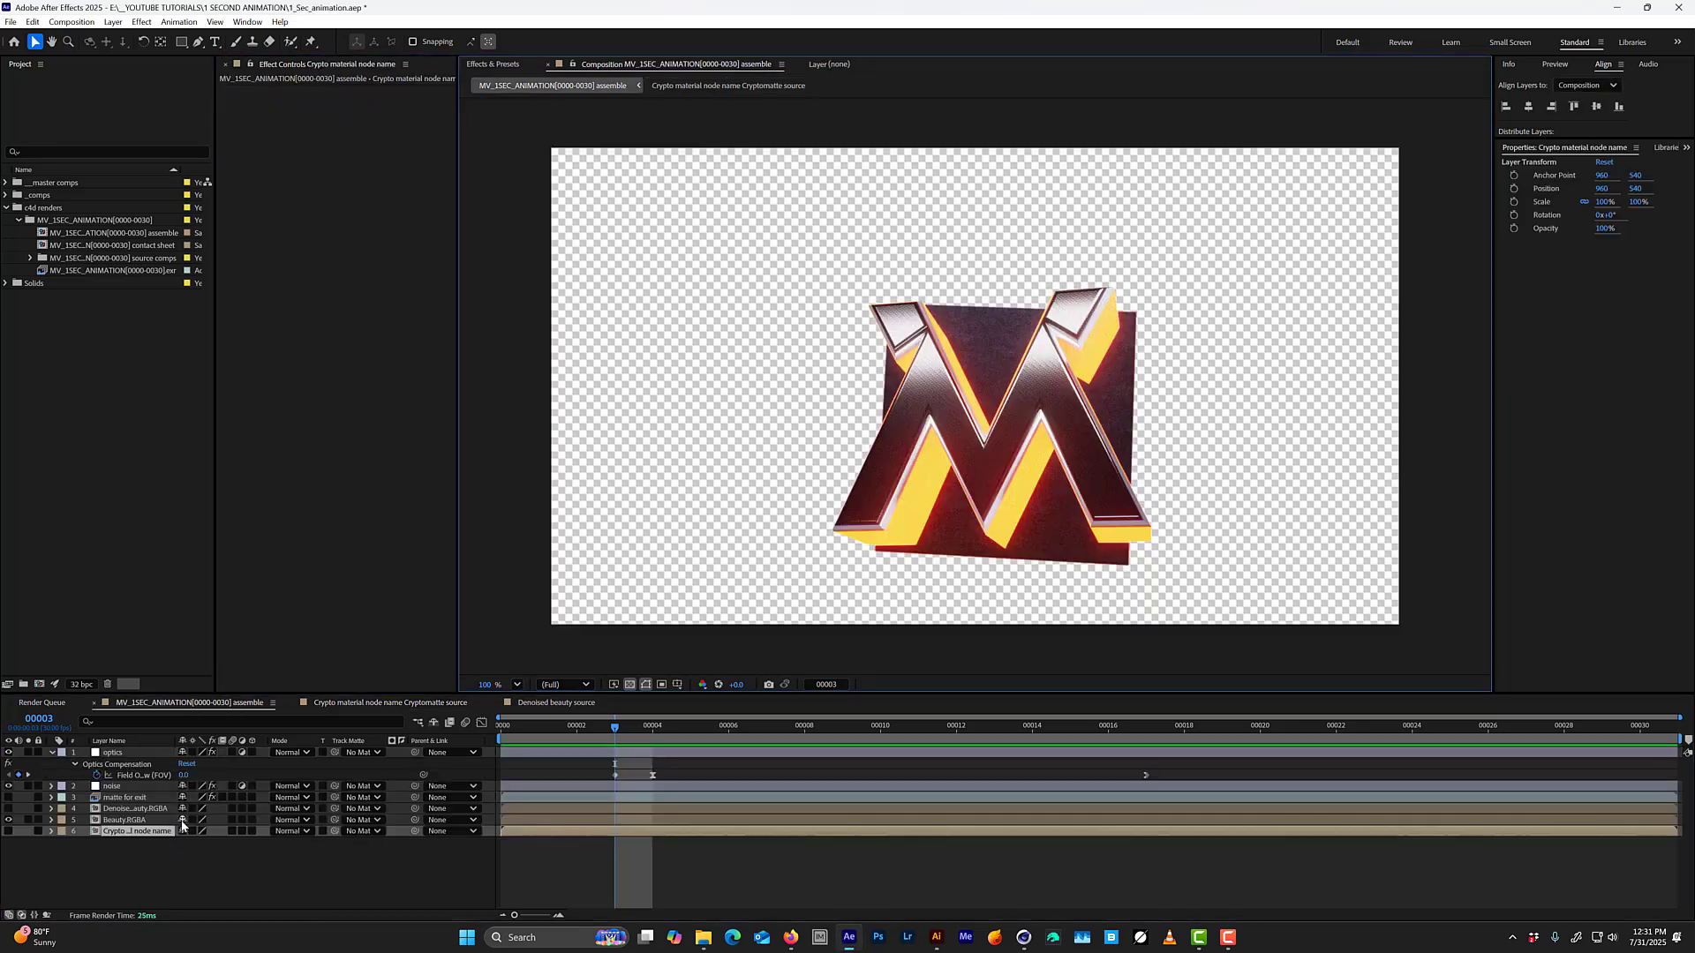
click(85, 822)
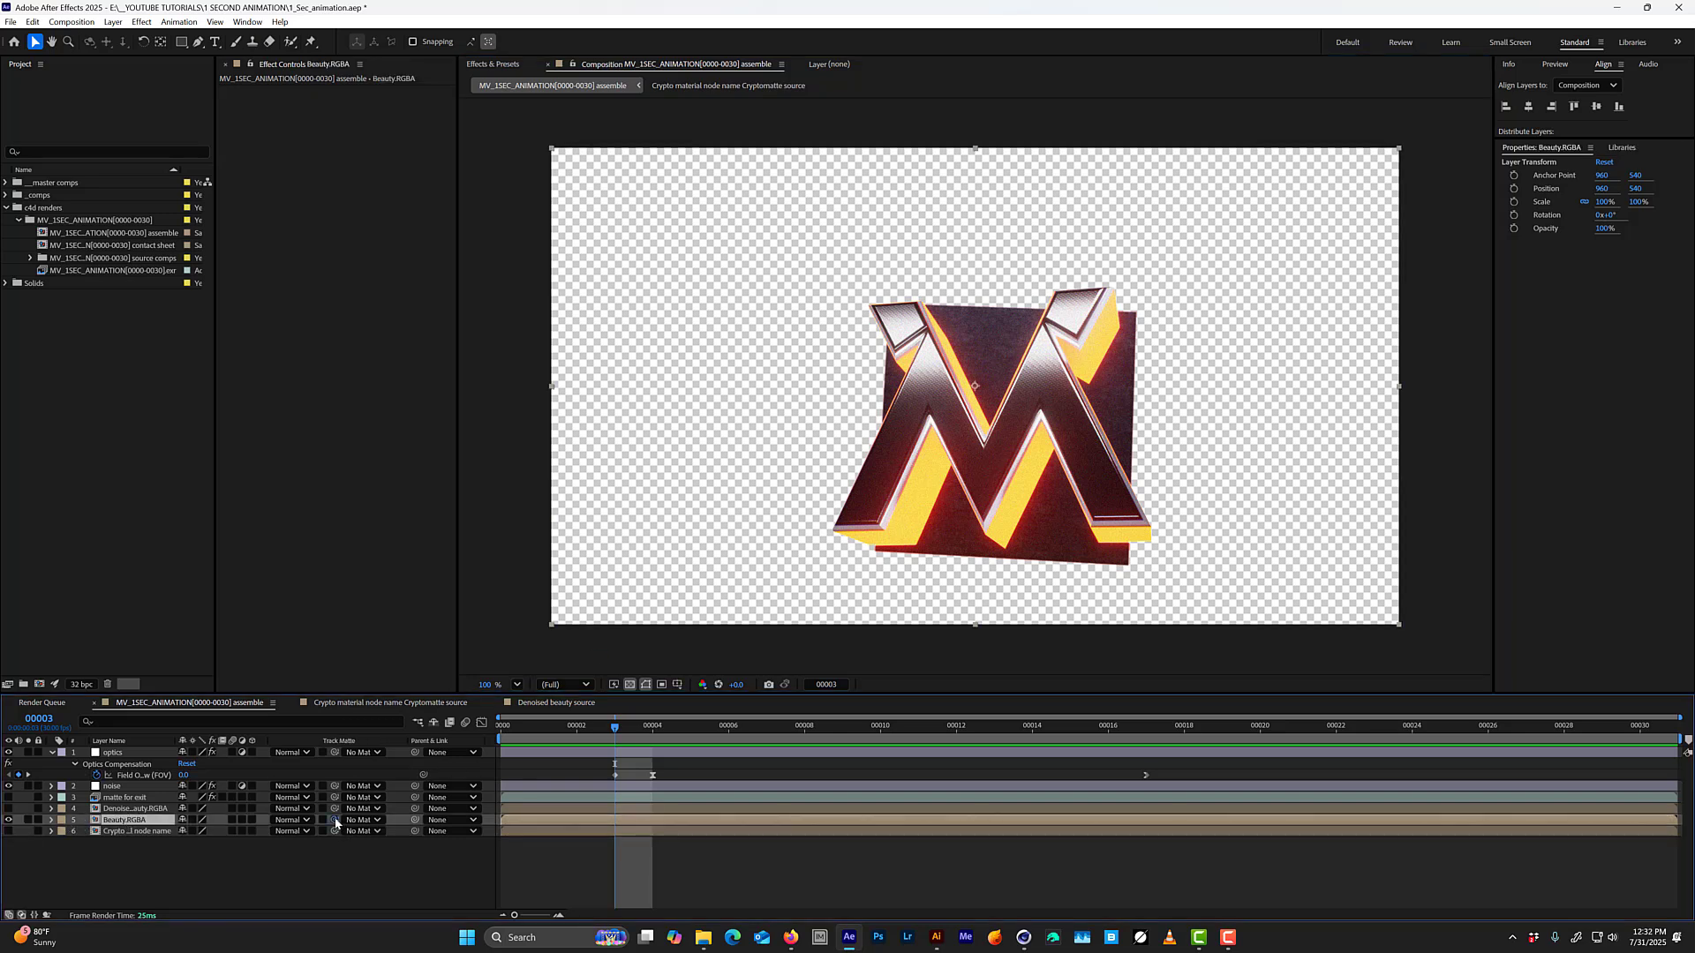
drag(336, 823, 142, 832)
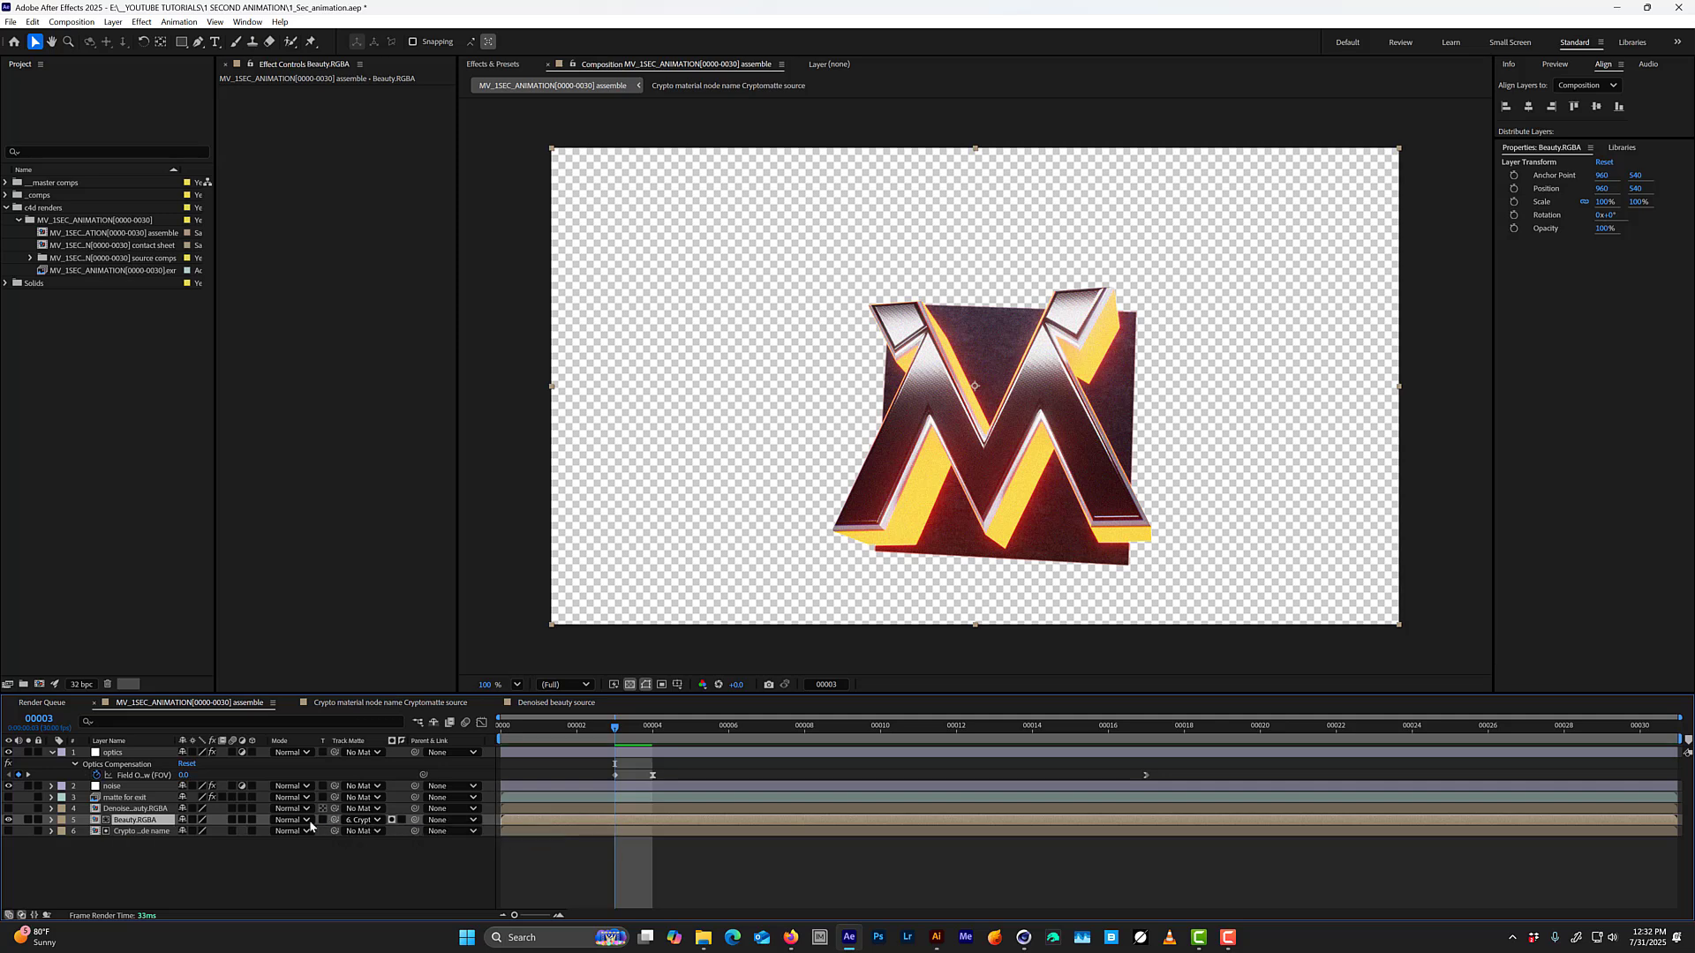
click(392, 821)
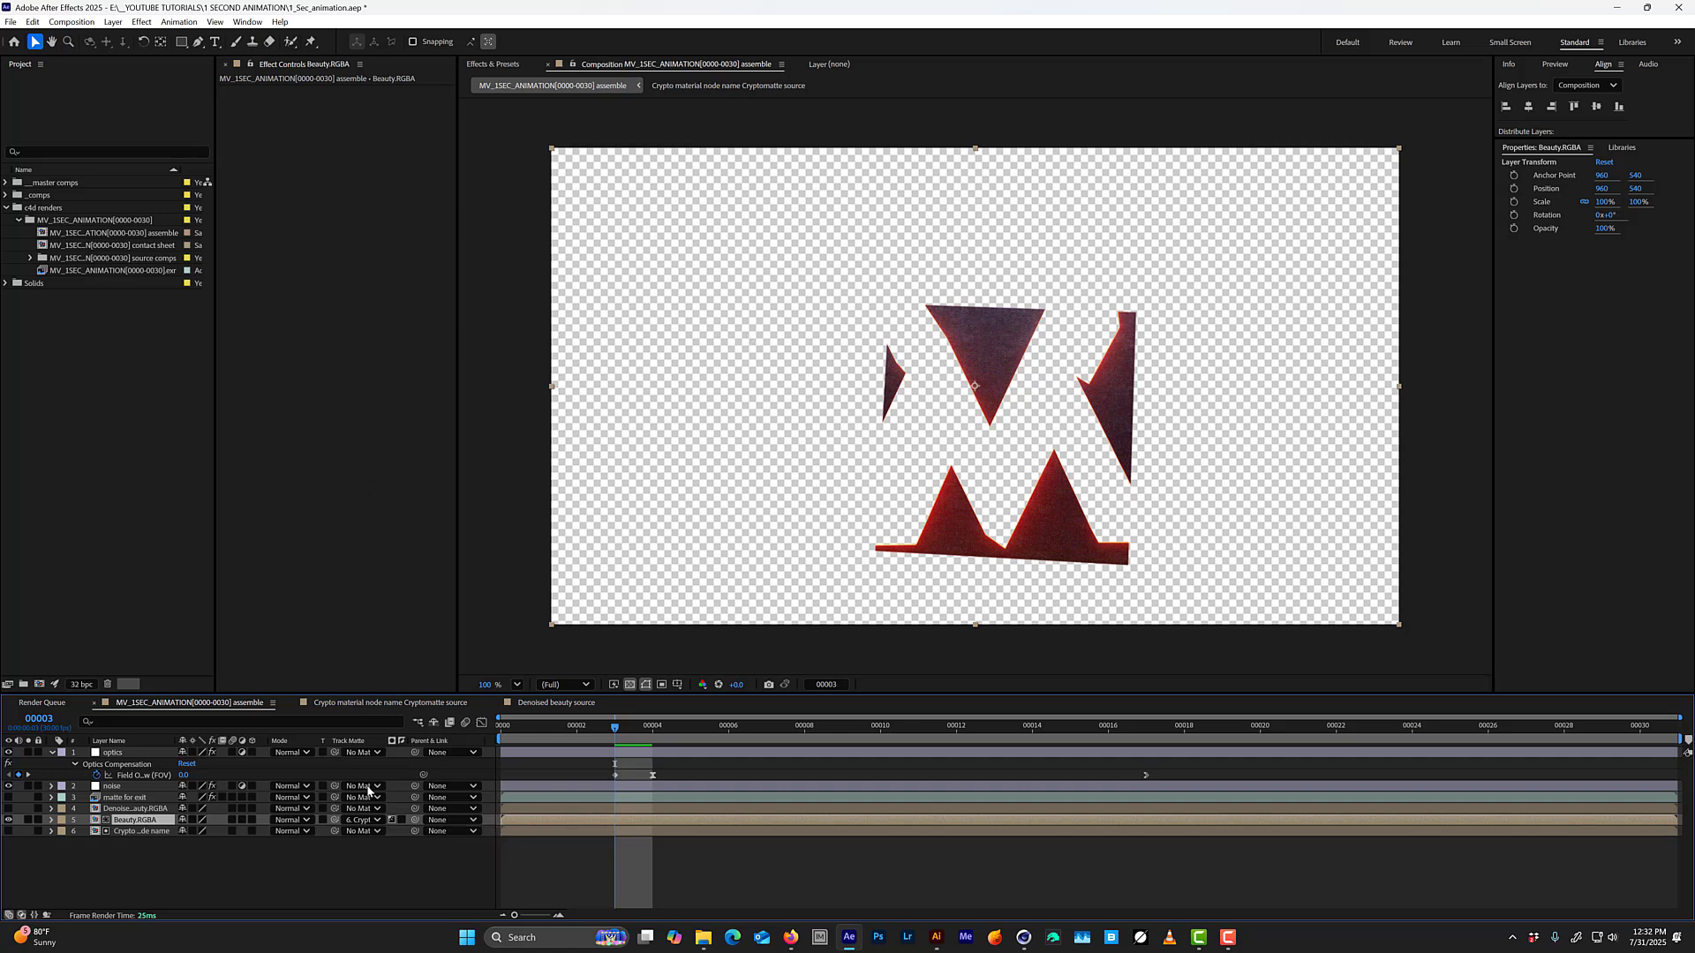
click(402, 821)
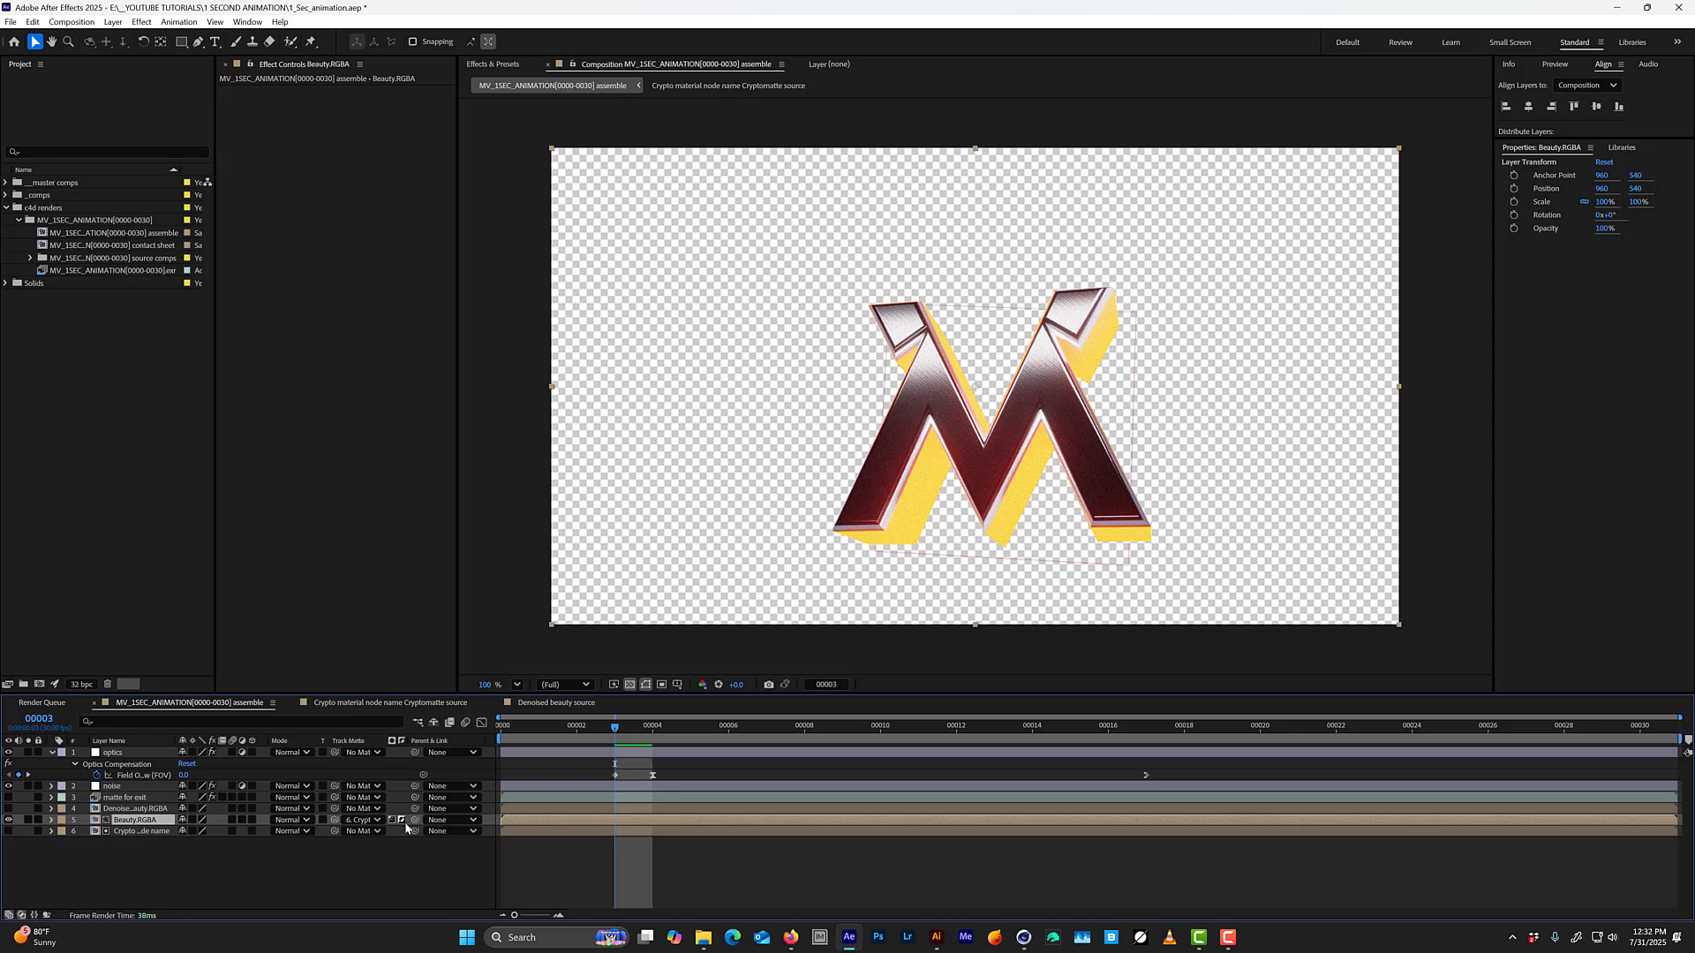
key(space)
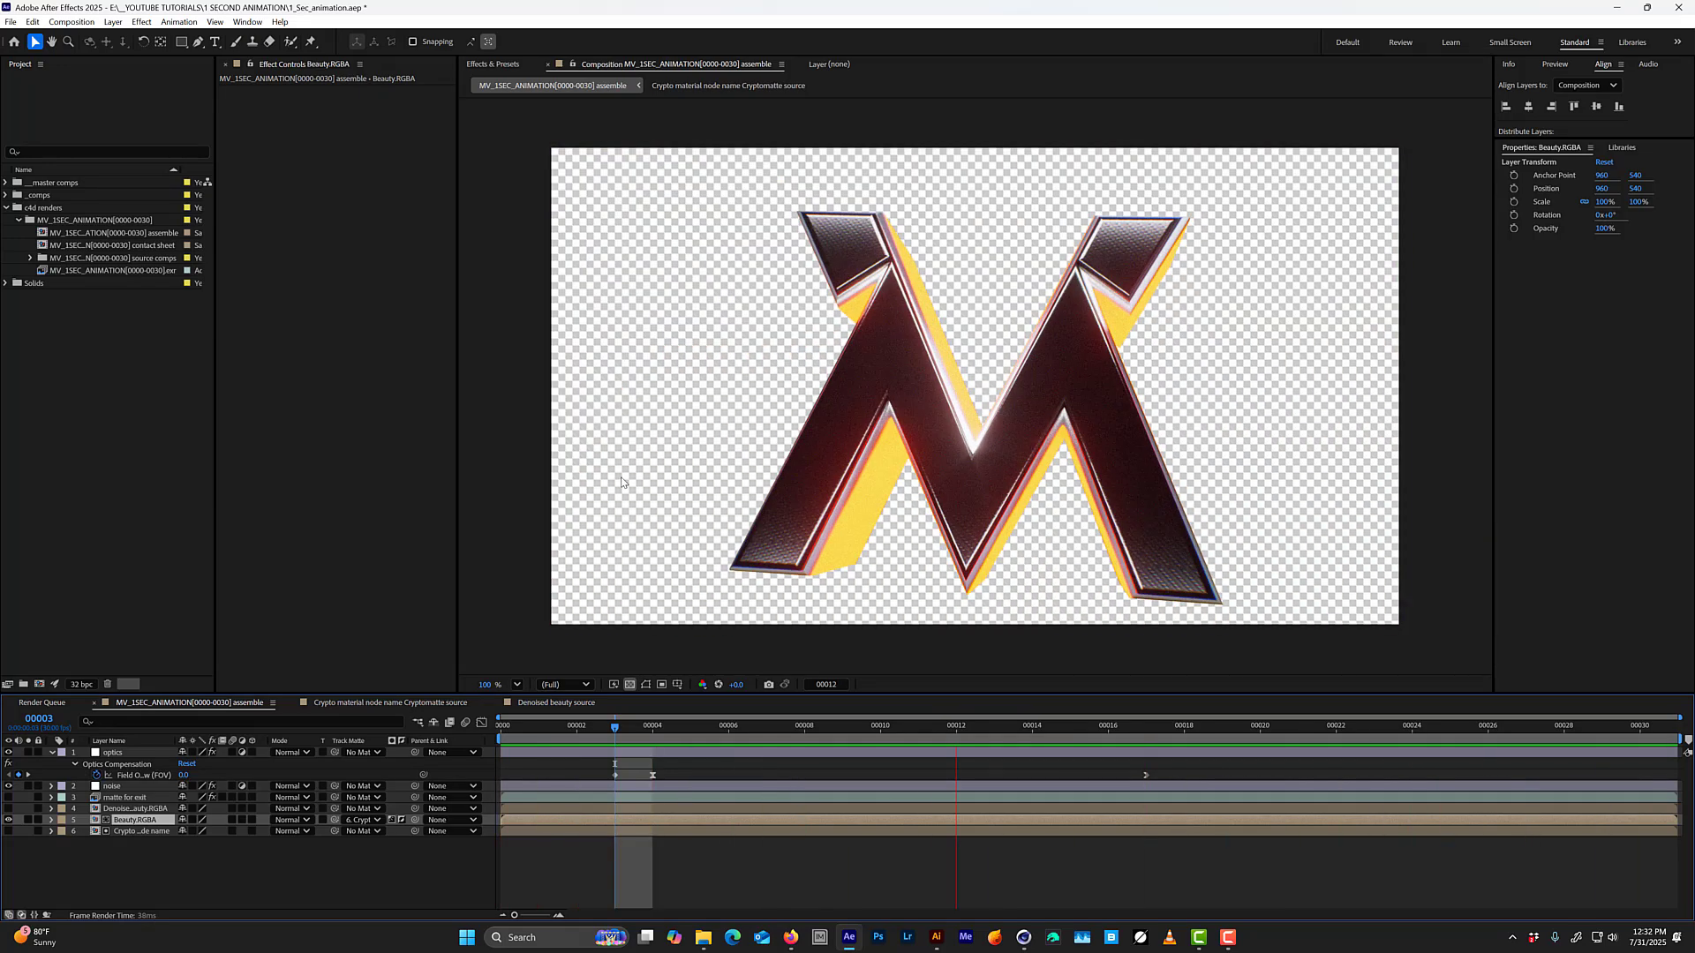
key(space)
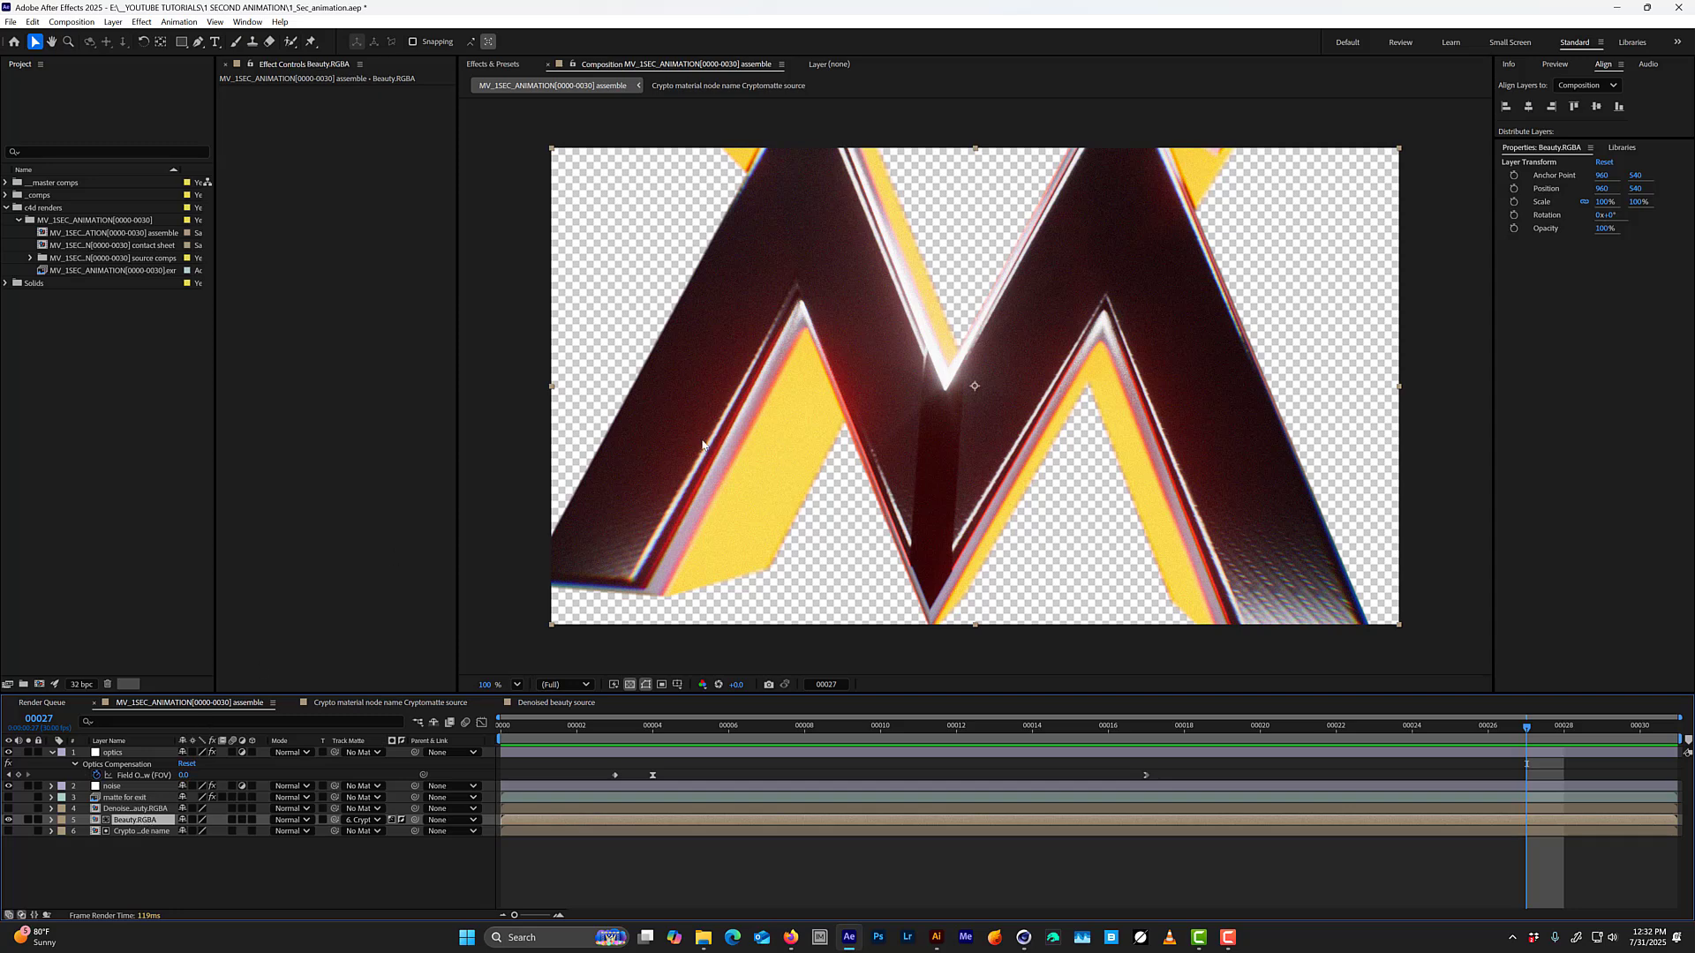
key(ctrl+s)
Paste the EXR layer with its Cryptomatte effect above Beauty.RGBA and rename it JUST PLANE BG.
key(ctrl+v)
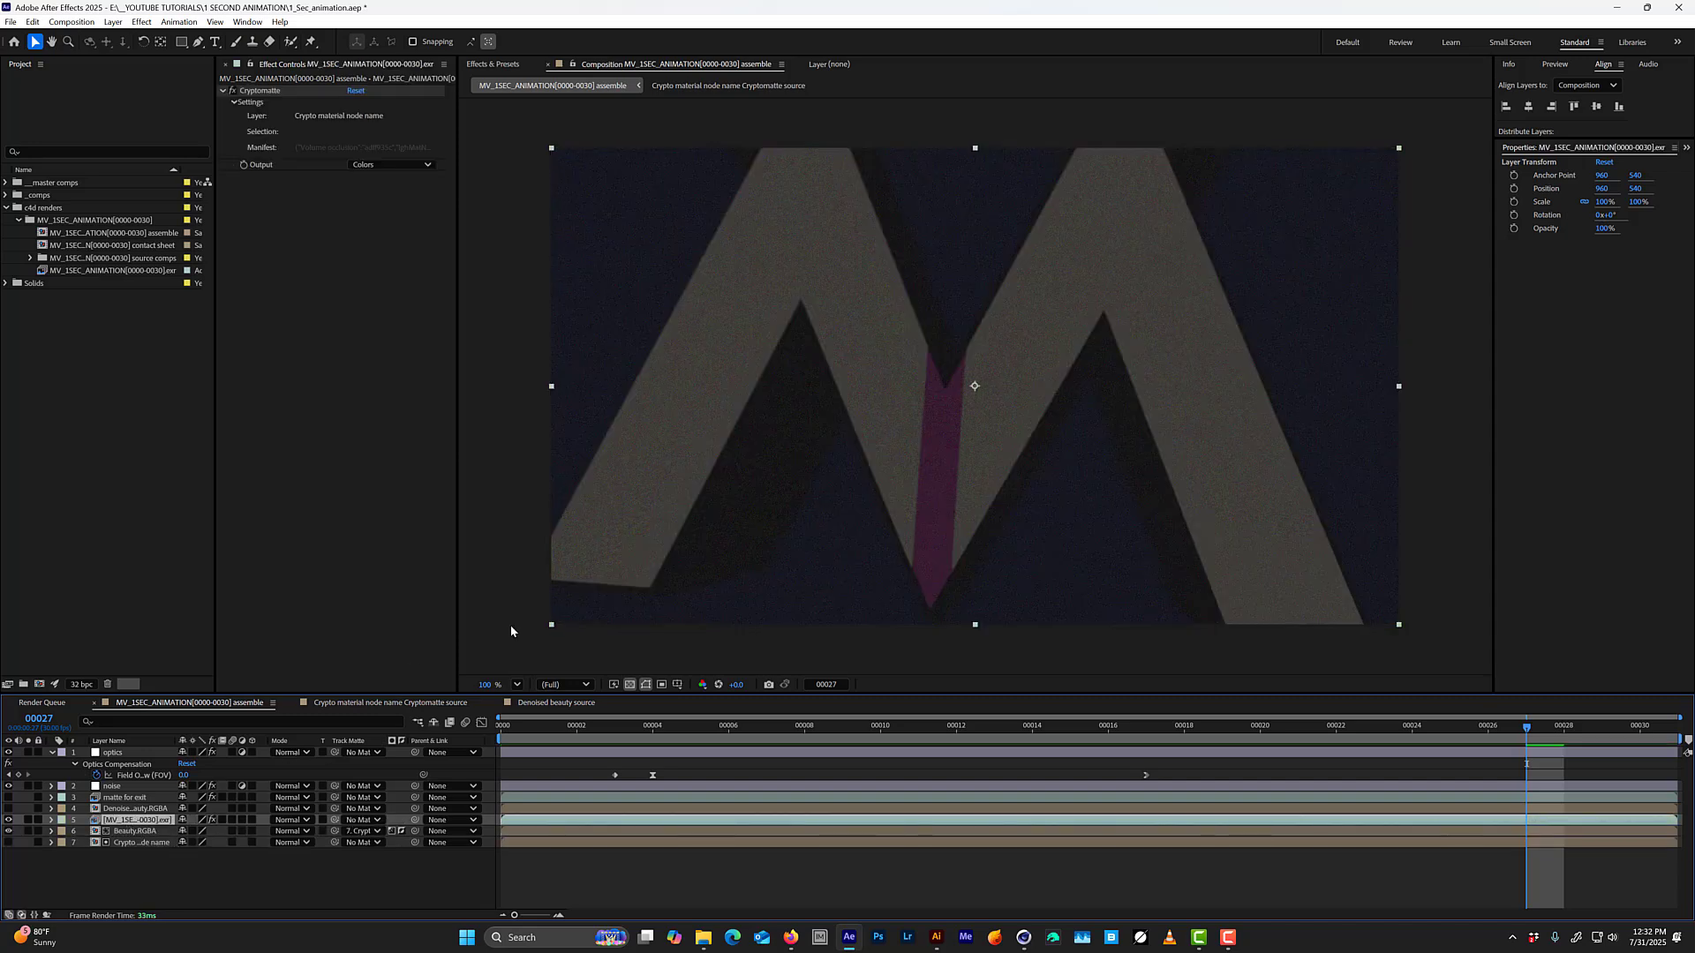
key(Return)
text(JUST PLANE)
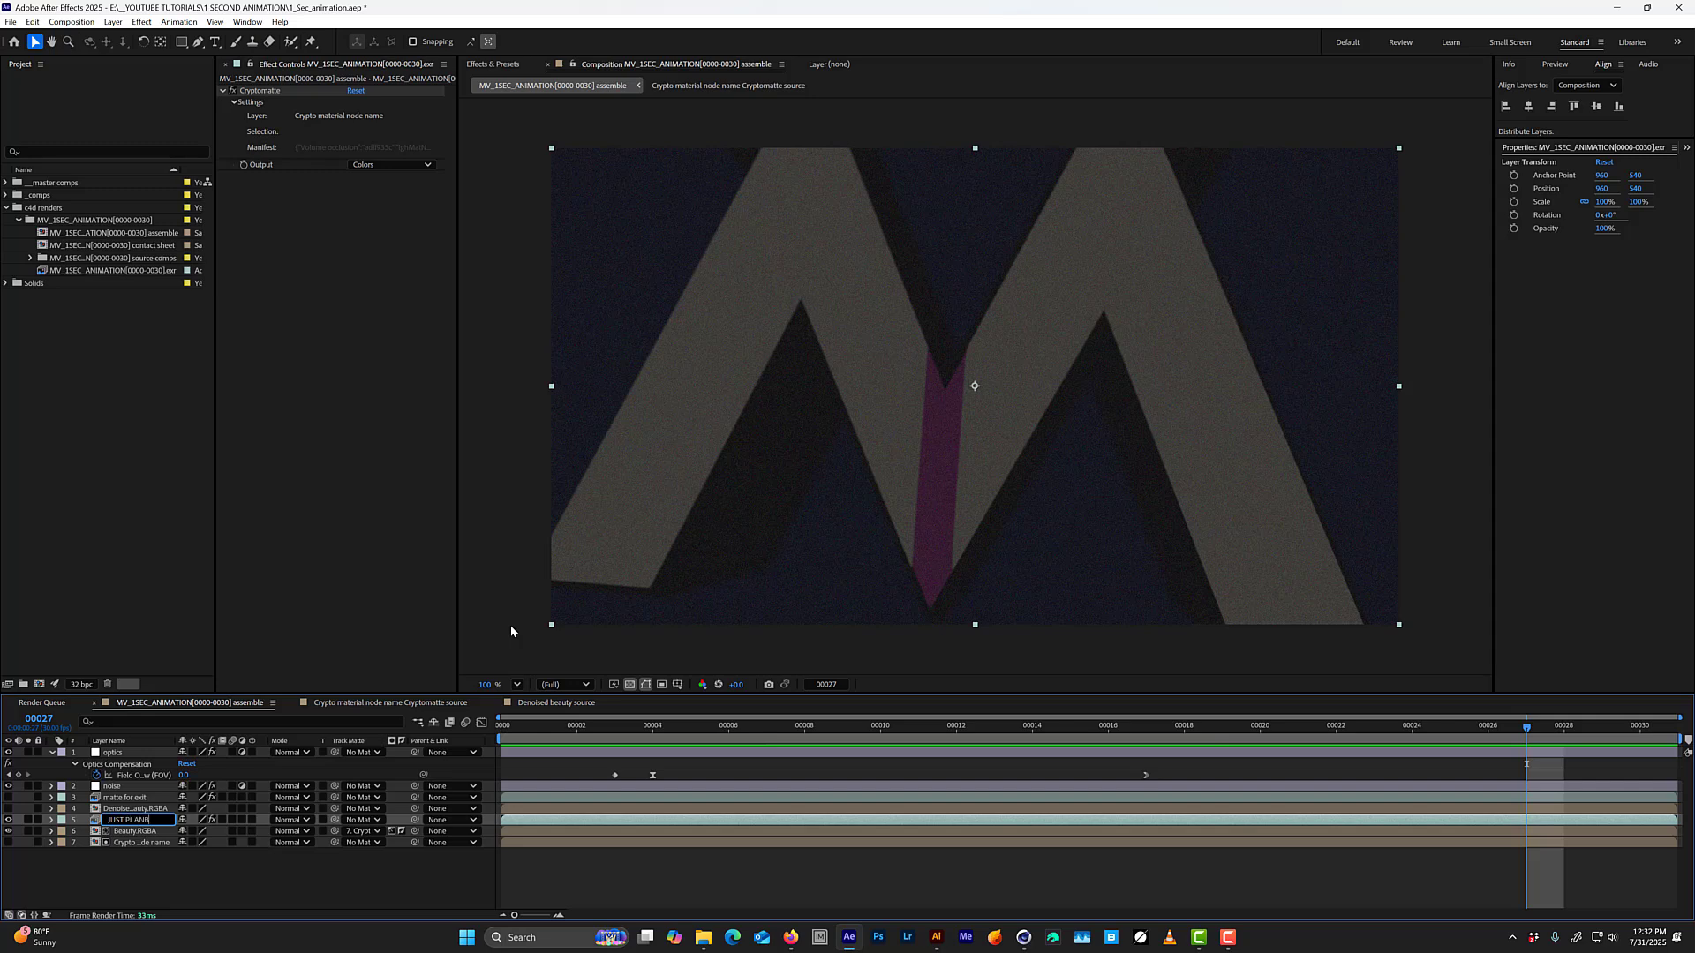
text( BG)
key(Return)
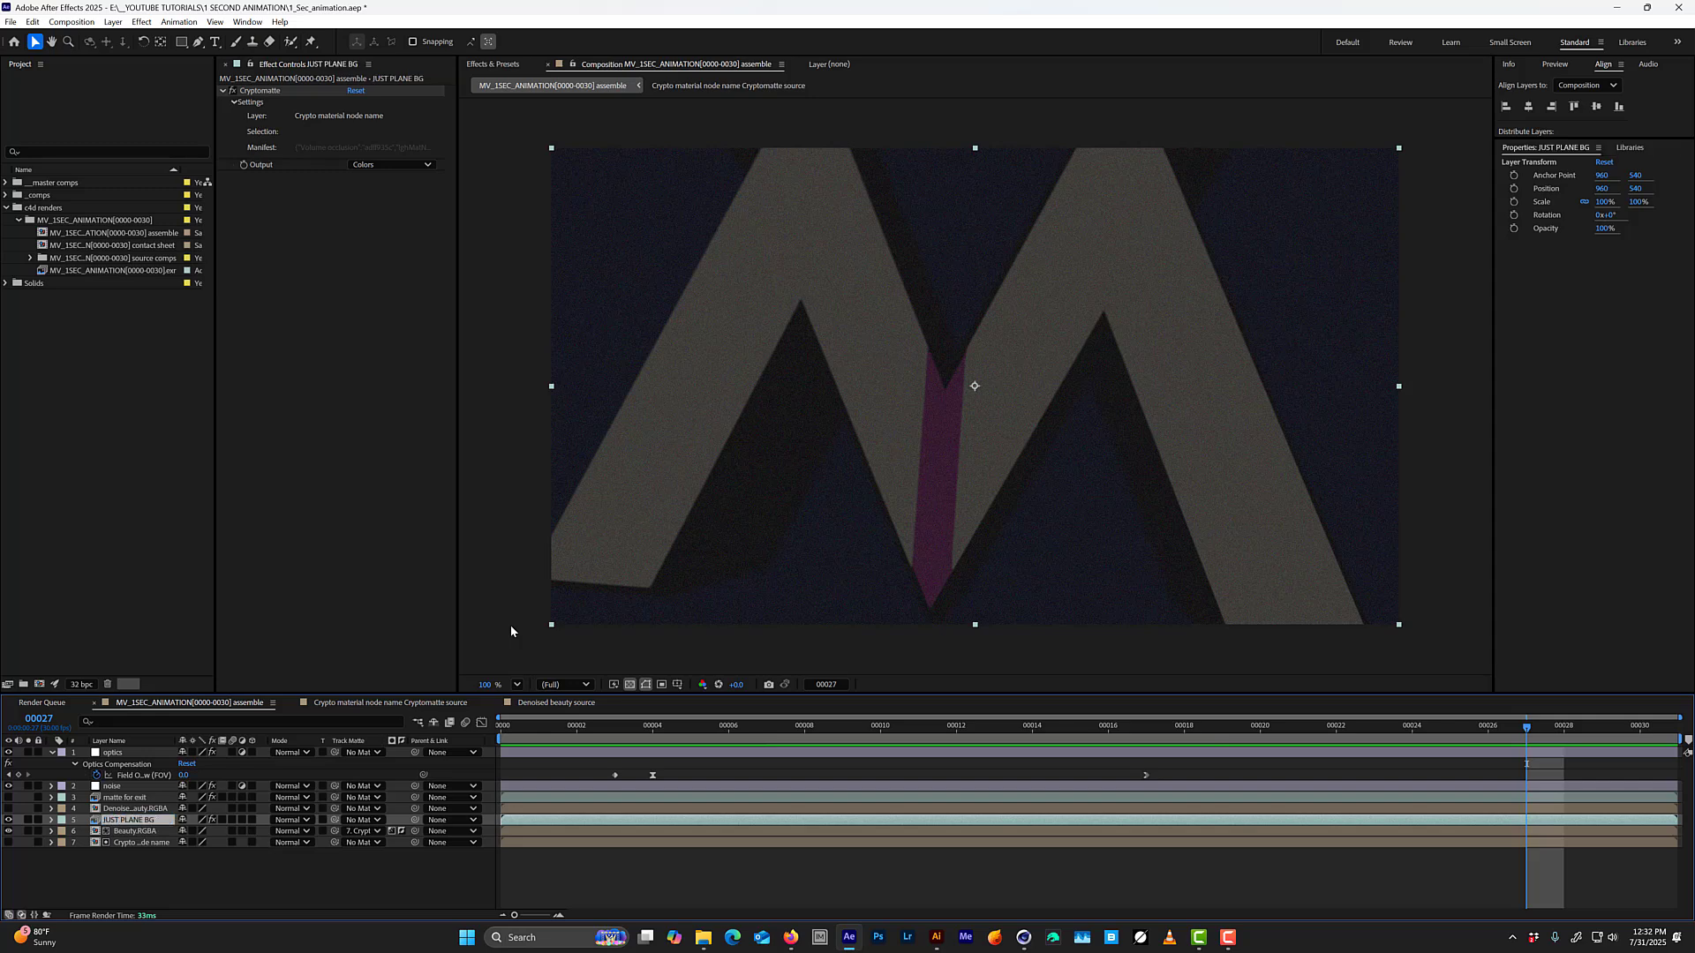
Select the background plane with the JUST PLANE BG layer's Cryptomatte effect and set the output to Matte Only.
click(259, 90)
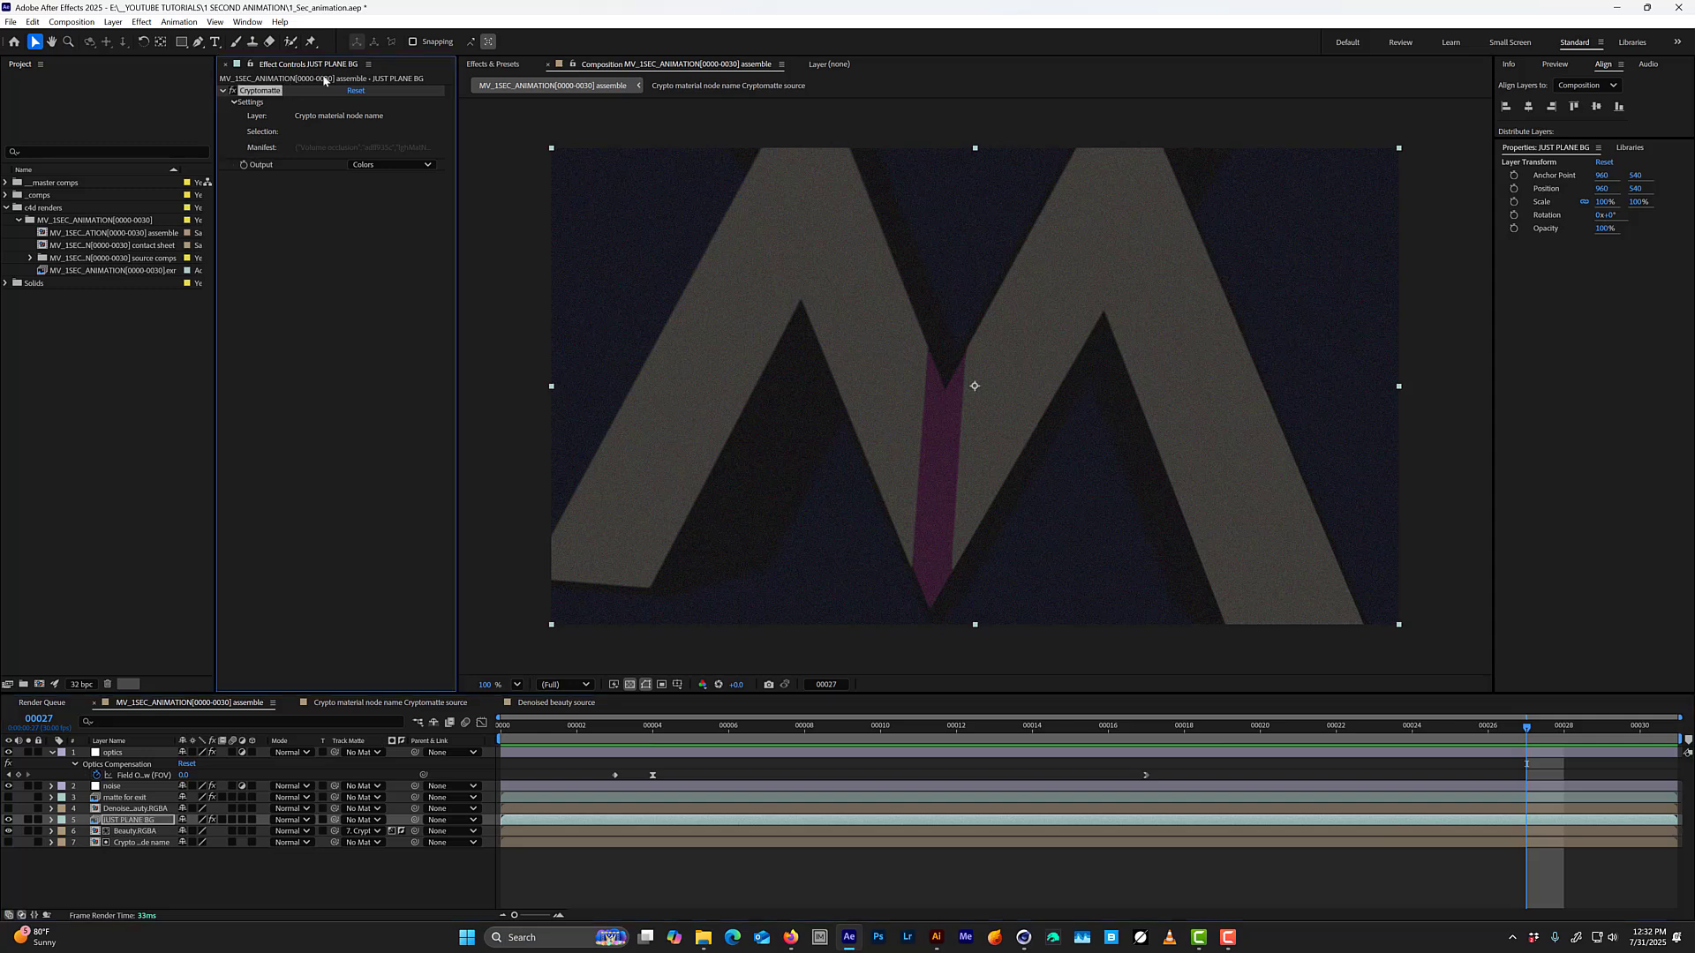
click(612, 203)
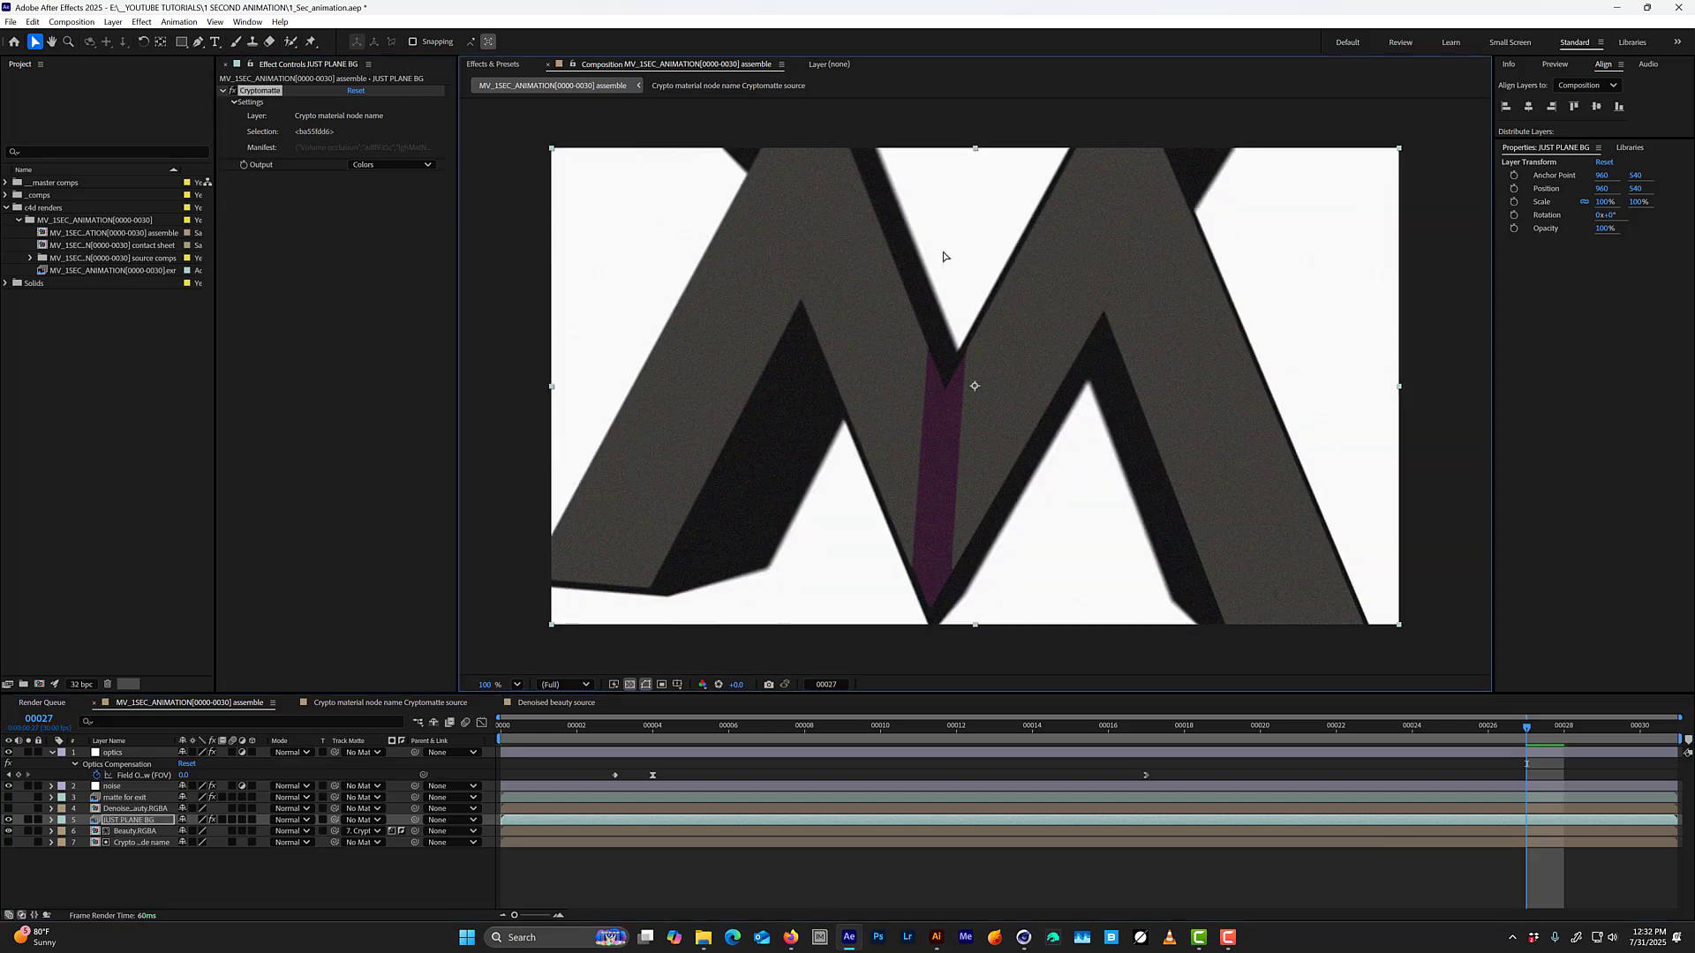
click(397, 165)
click(386, 228)
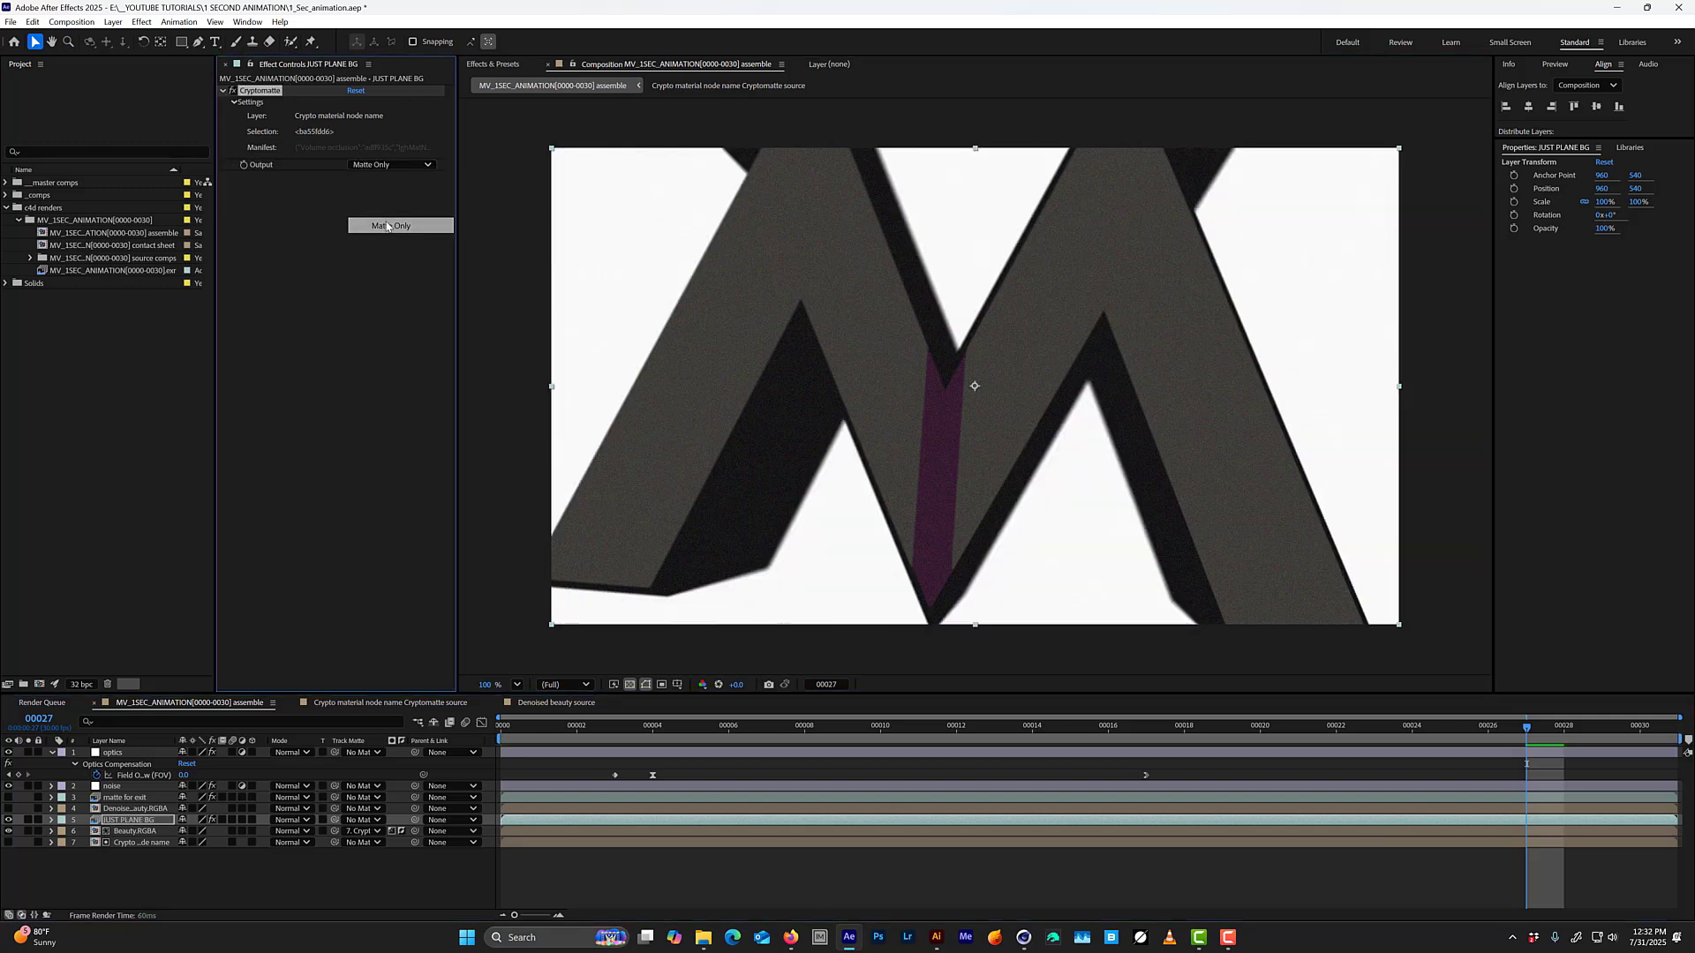
Duplicate Beauty.RGBA and assign the JUST PLANE BG layer as the duplicate's track matte.
click(127, 832)
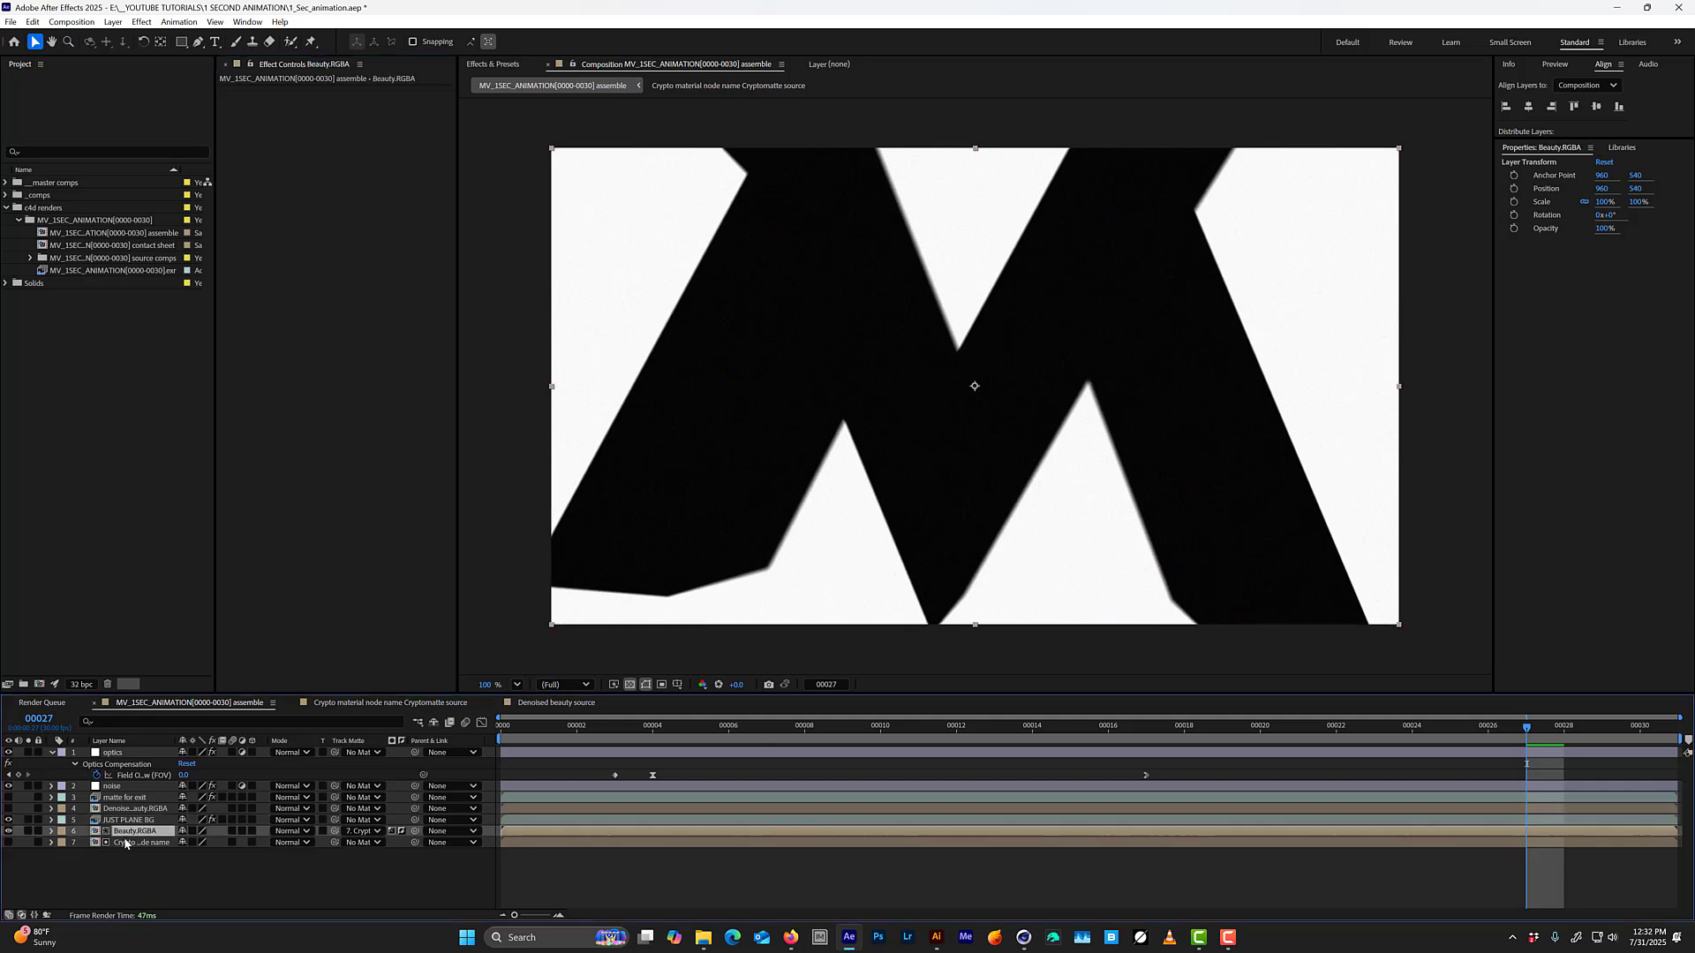
key(ctrl+d)
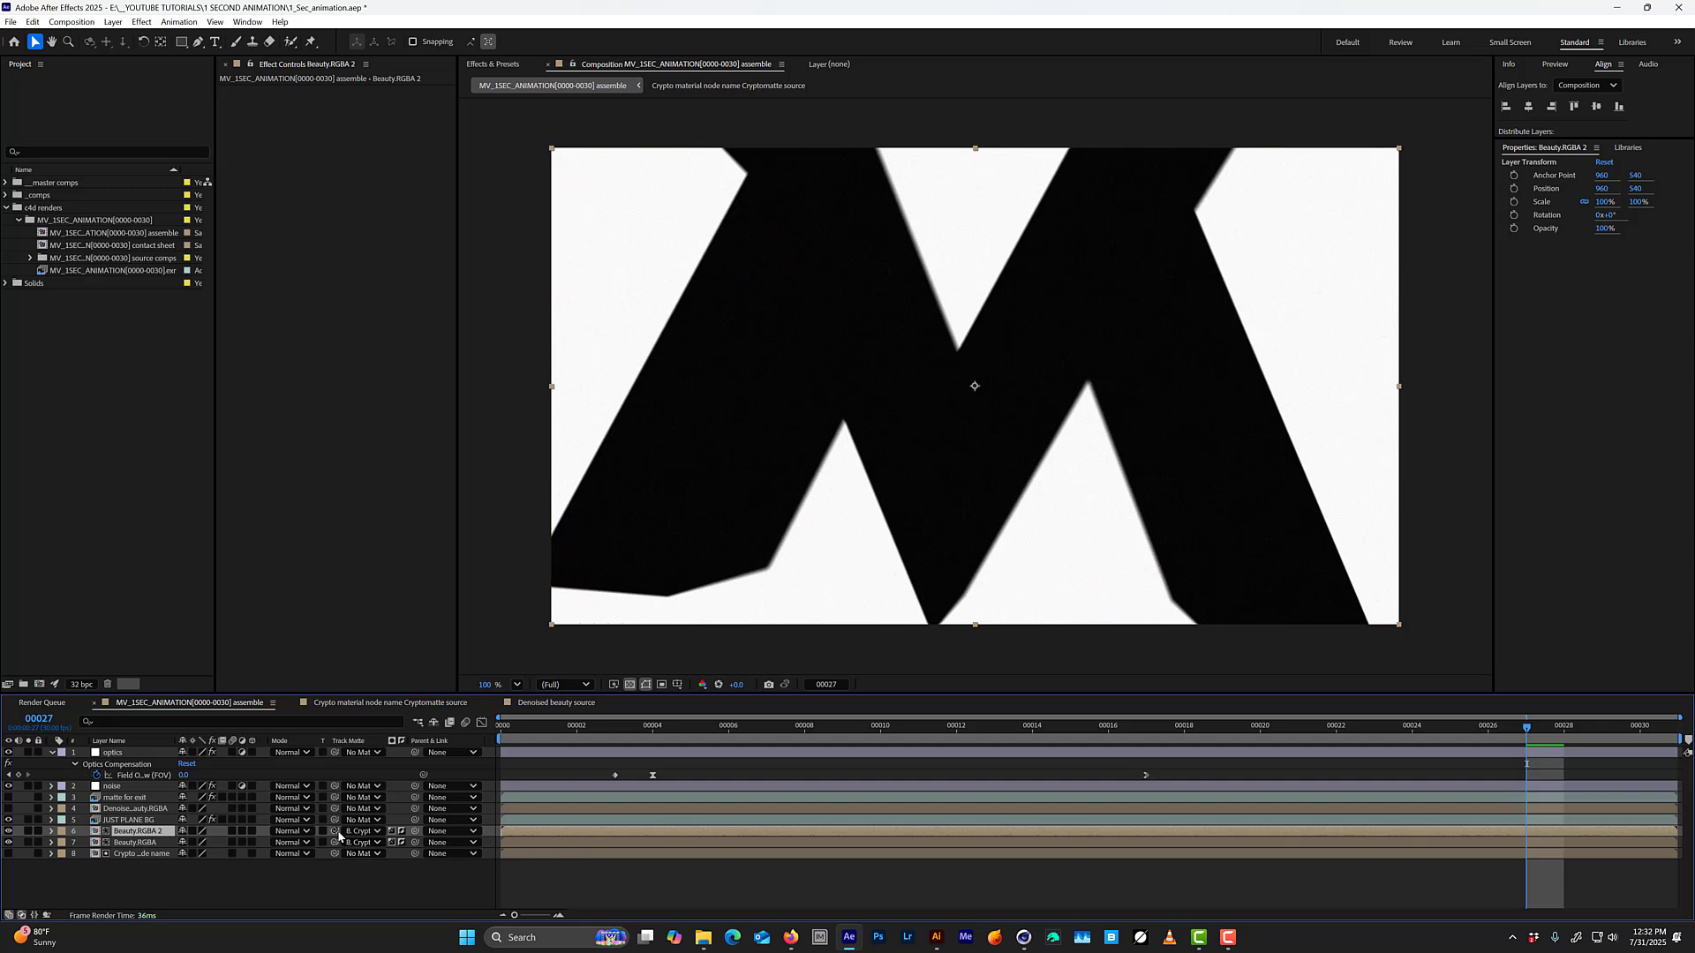
drag(334, 831, 335, 821)
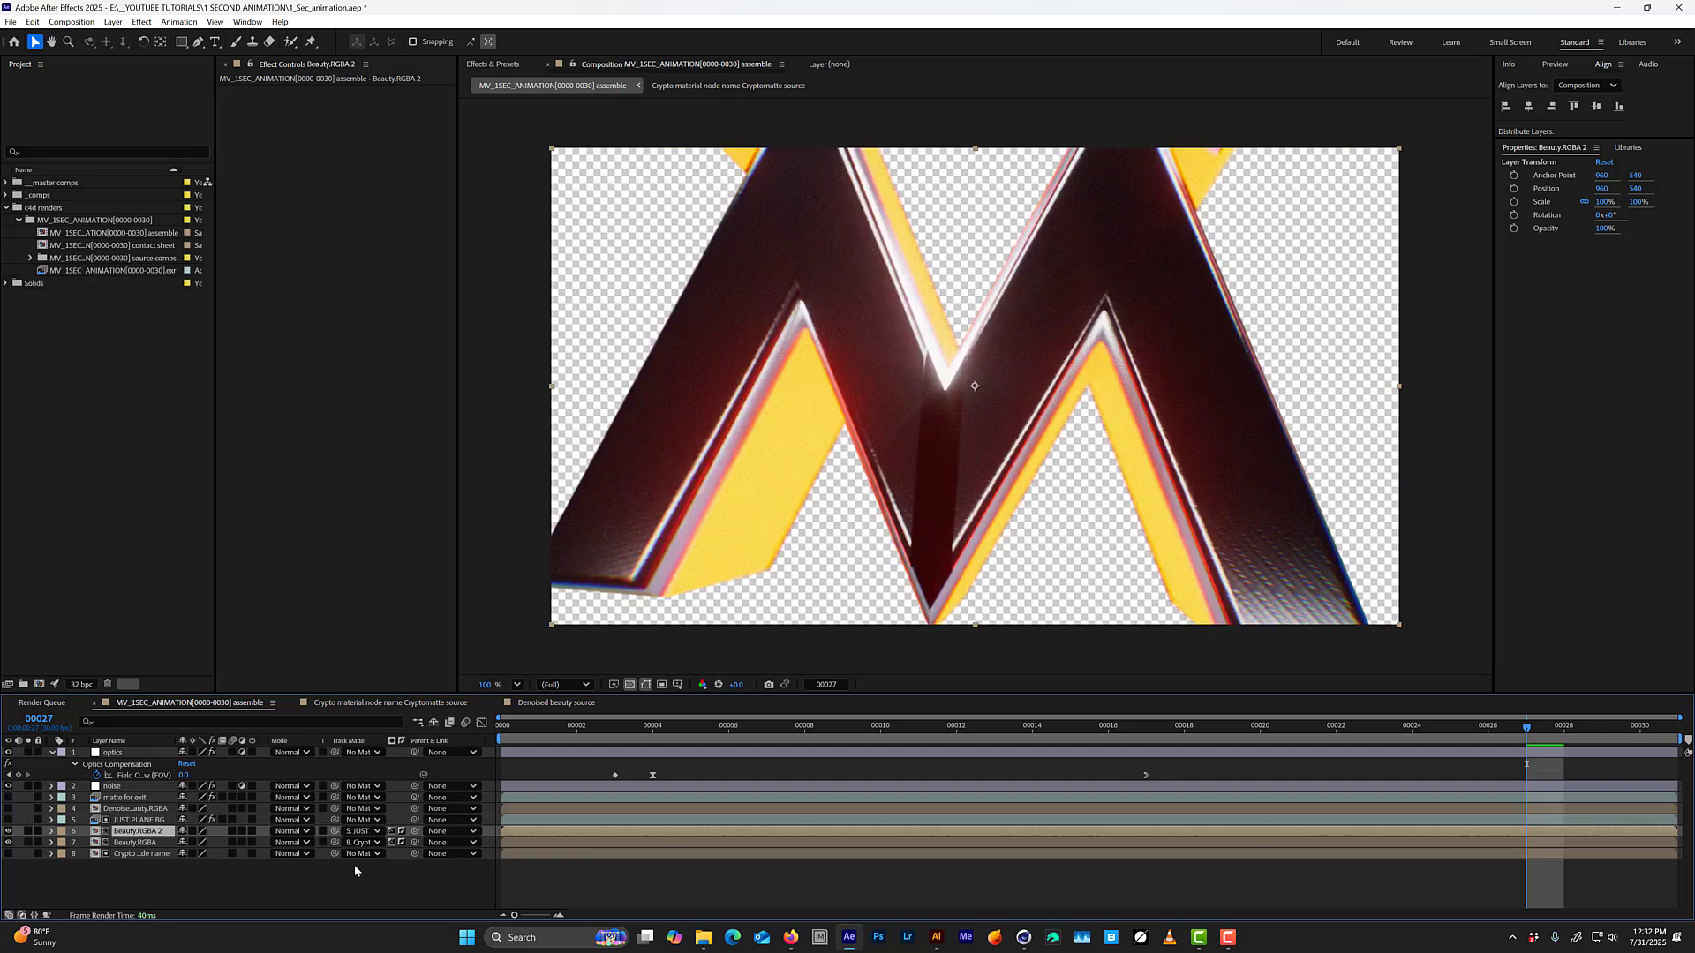
Turn off matte inversion on Beauty.RGBA 2 and check the layer briefly in solo.
click(401, 832)
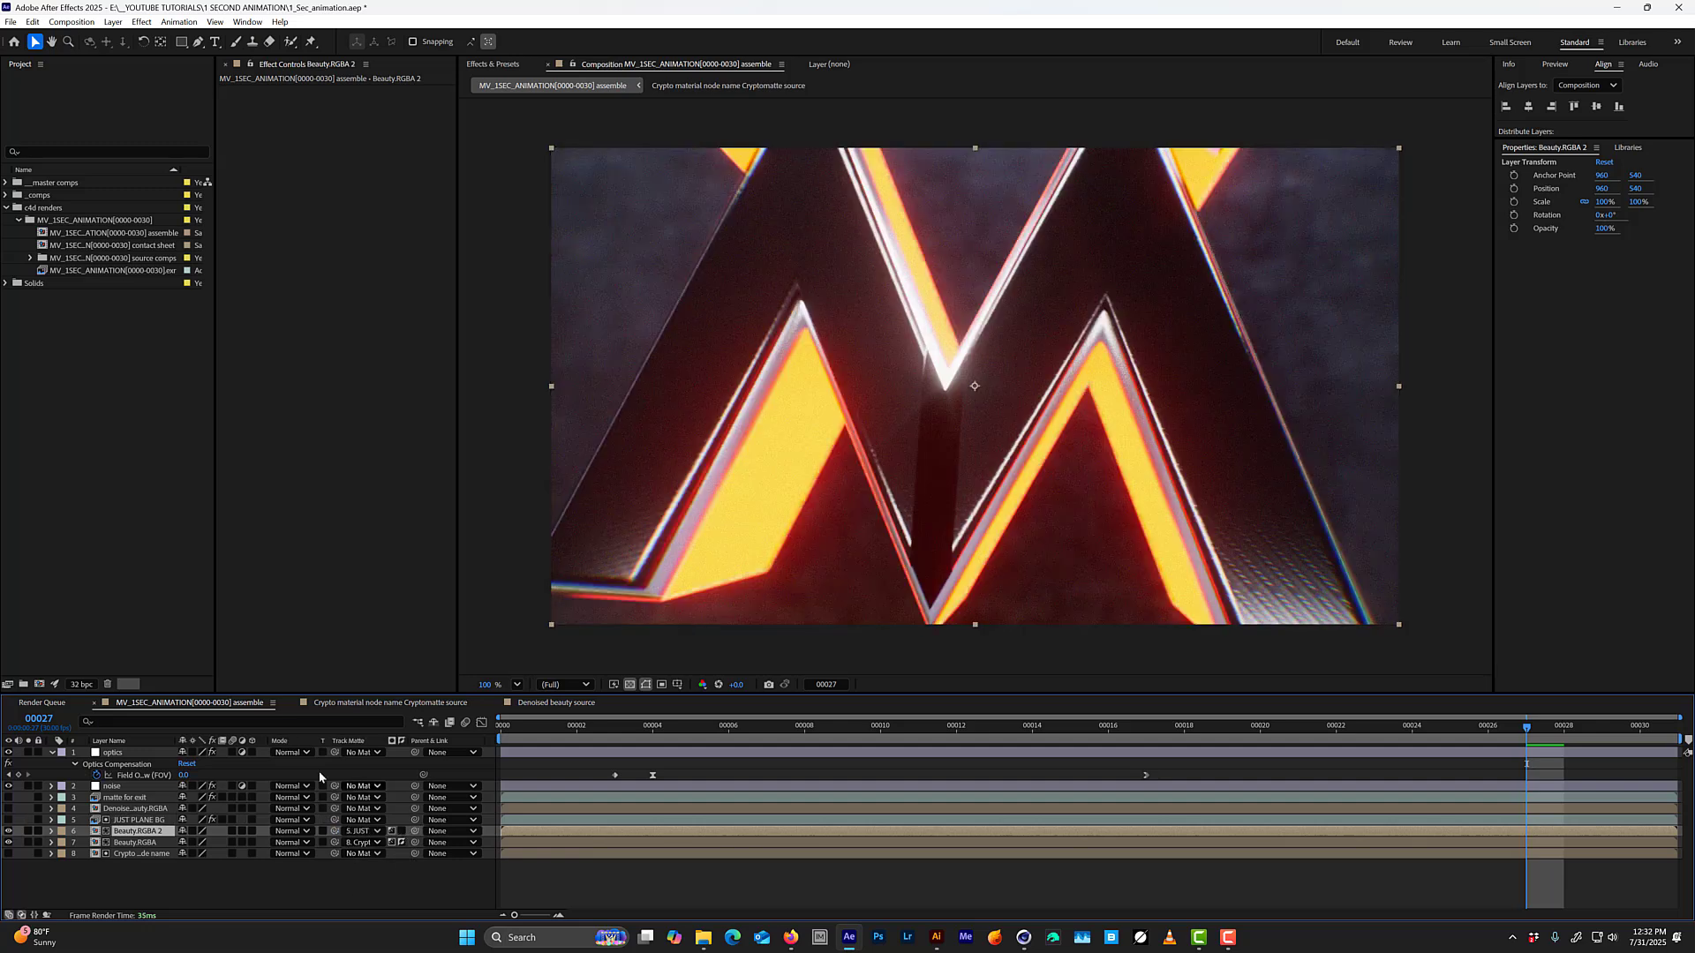
click(27, 831)
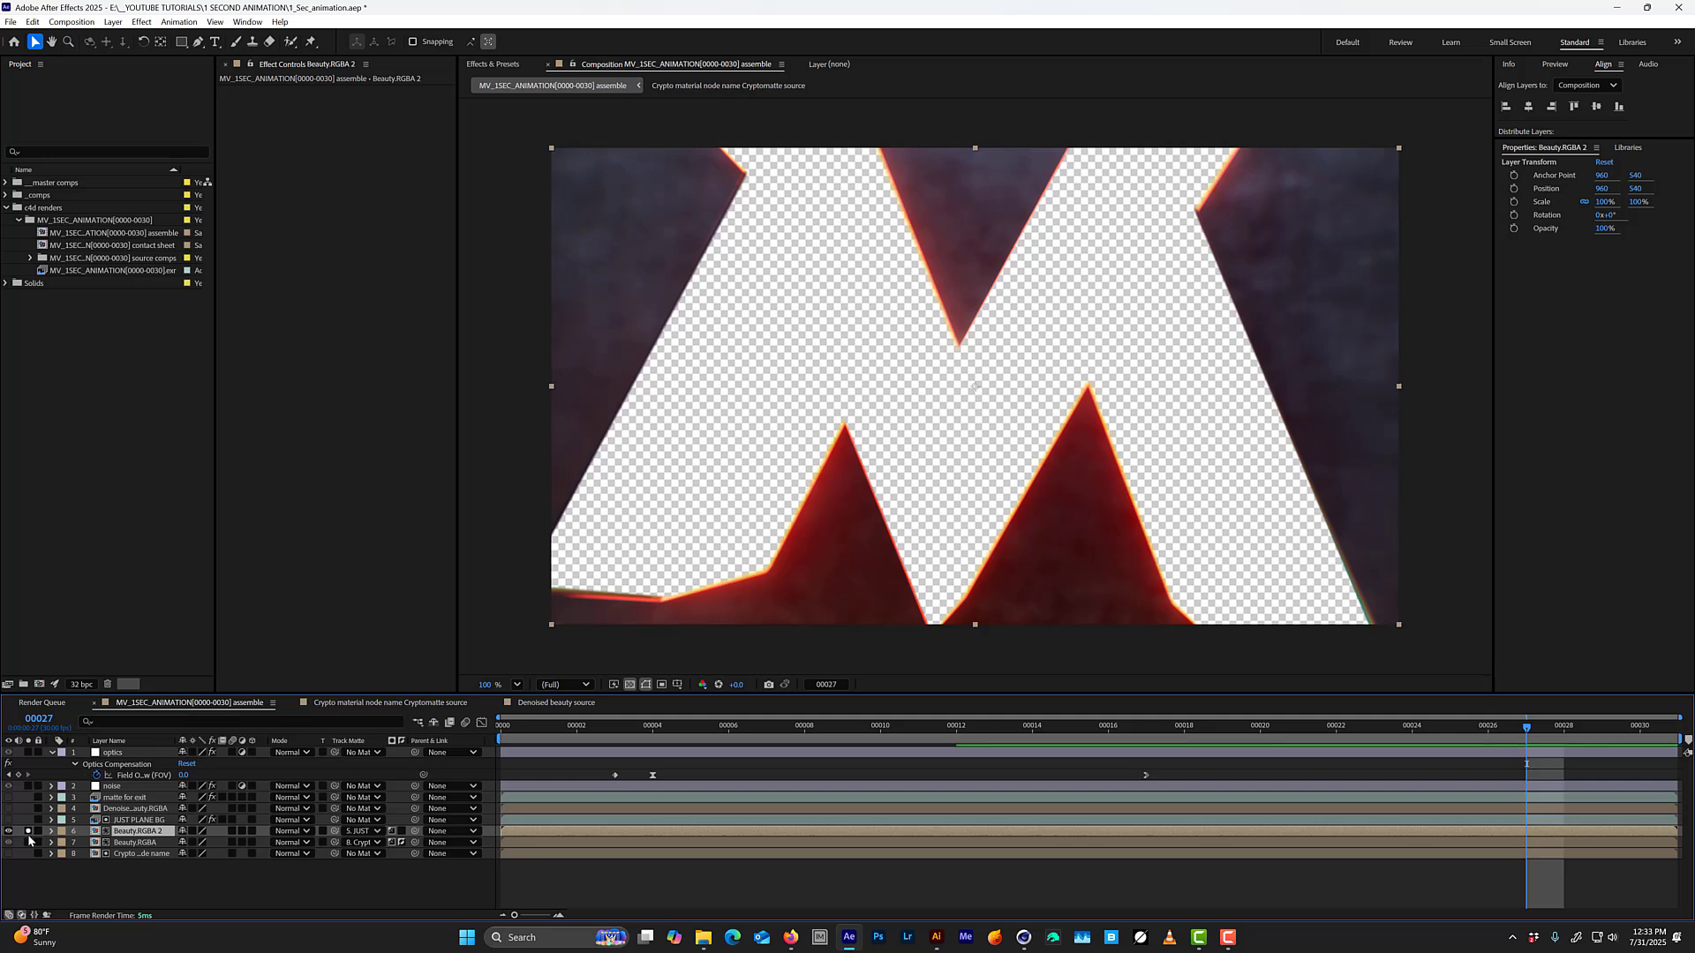
click(107, 832)
click(108, 833)
click(28, 831)
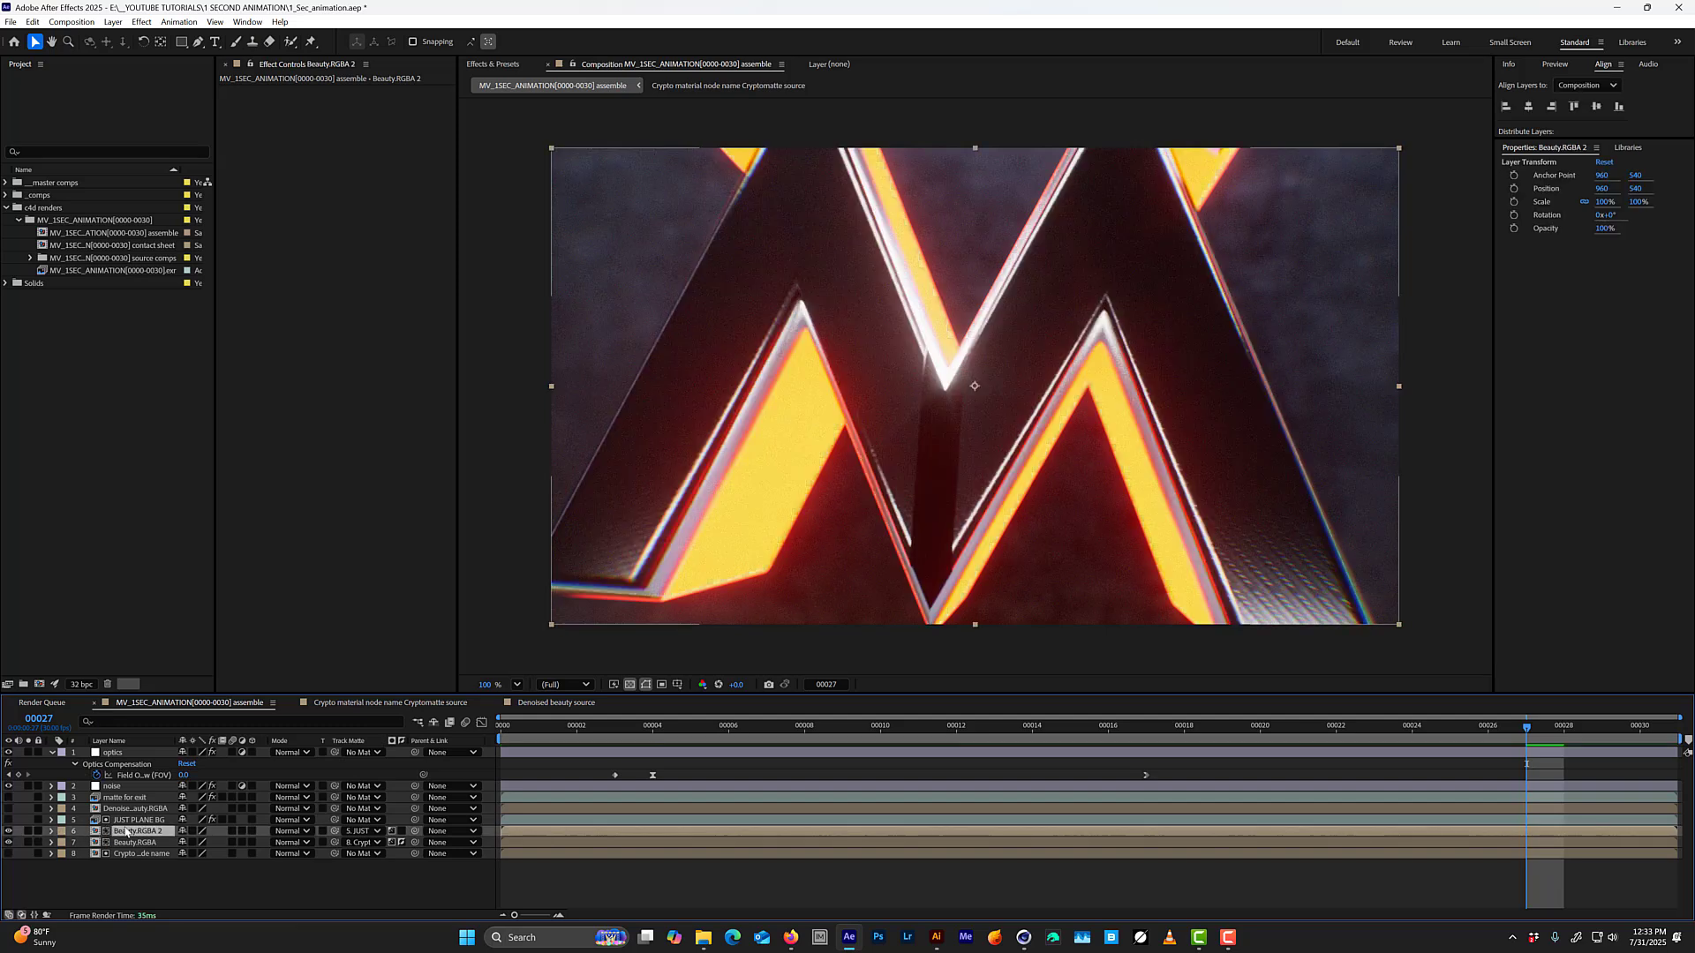
Change the label colour of the JUST PLANE BG and Beauty.RGBA 2 layers to green.
ctrl+click(128, 820)
click(61, 828)
click(92, 702)
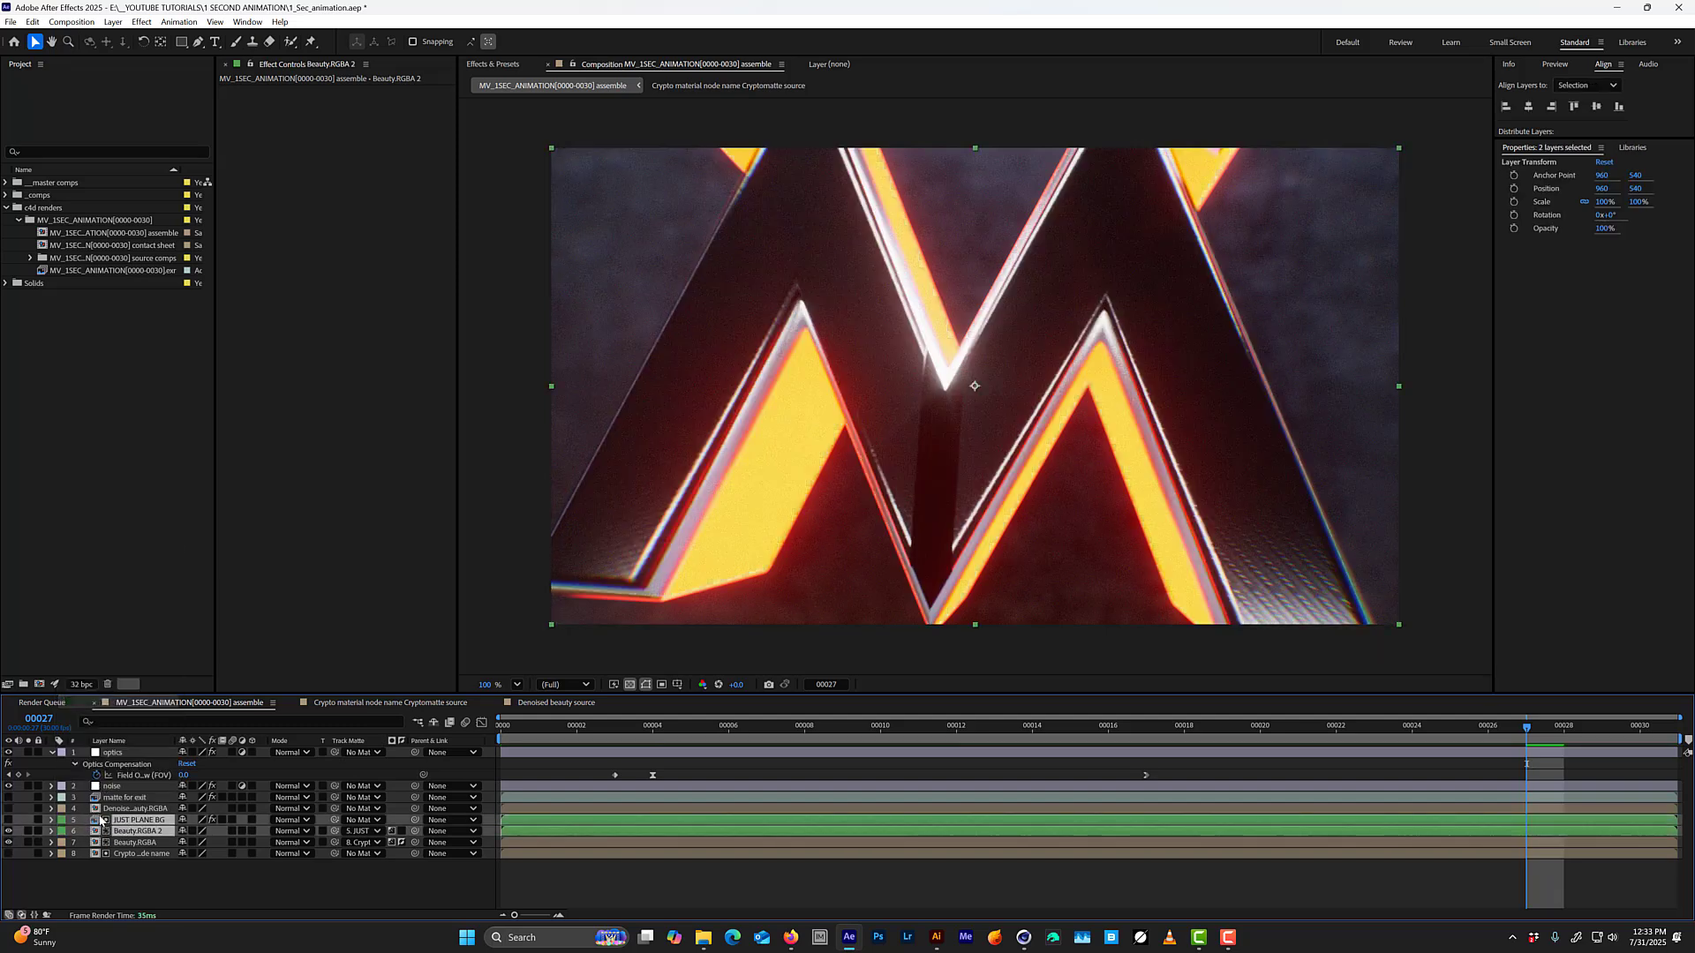
click(38, 809)
click(135, 845)
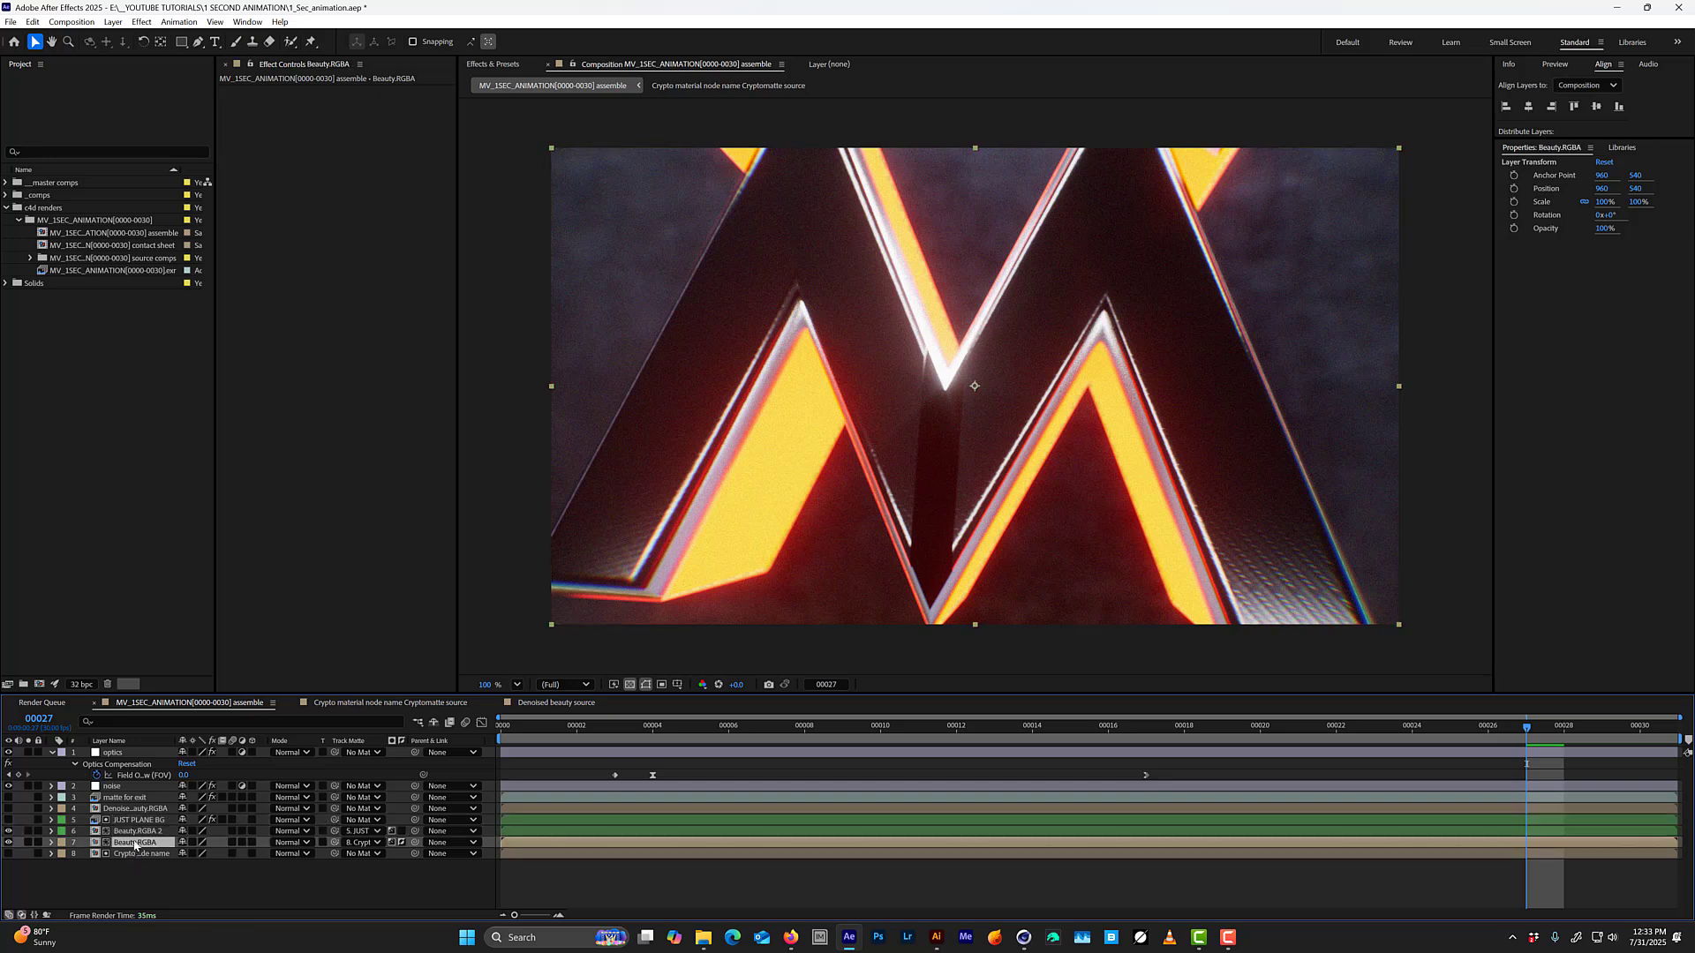
Rename the Beauty.RGBA 2 layer as just plane.
click(142, 832)
key(Return)
text(ju)
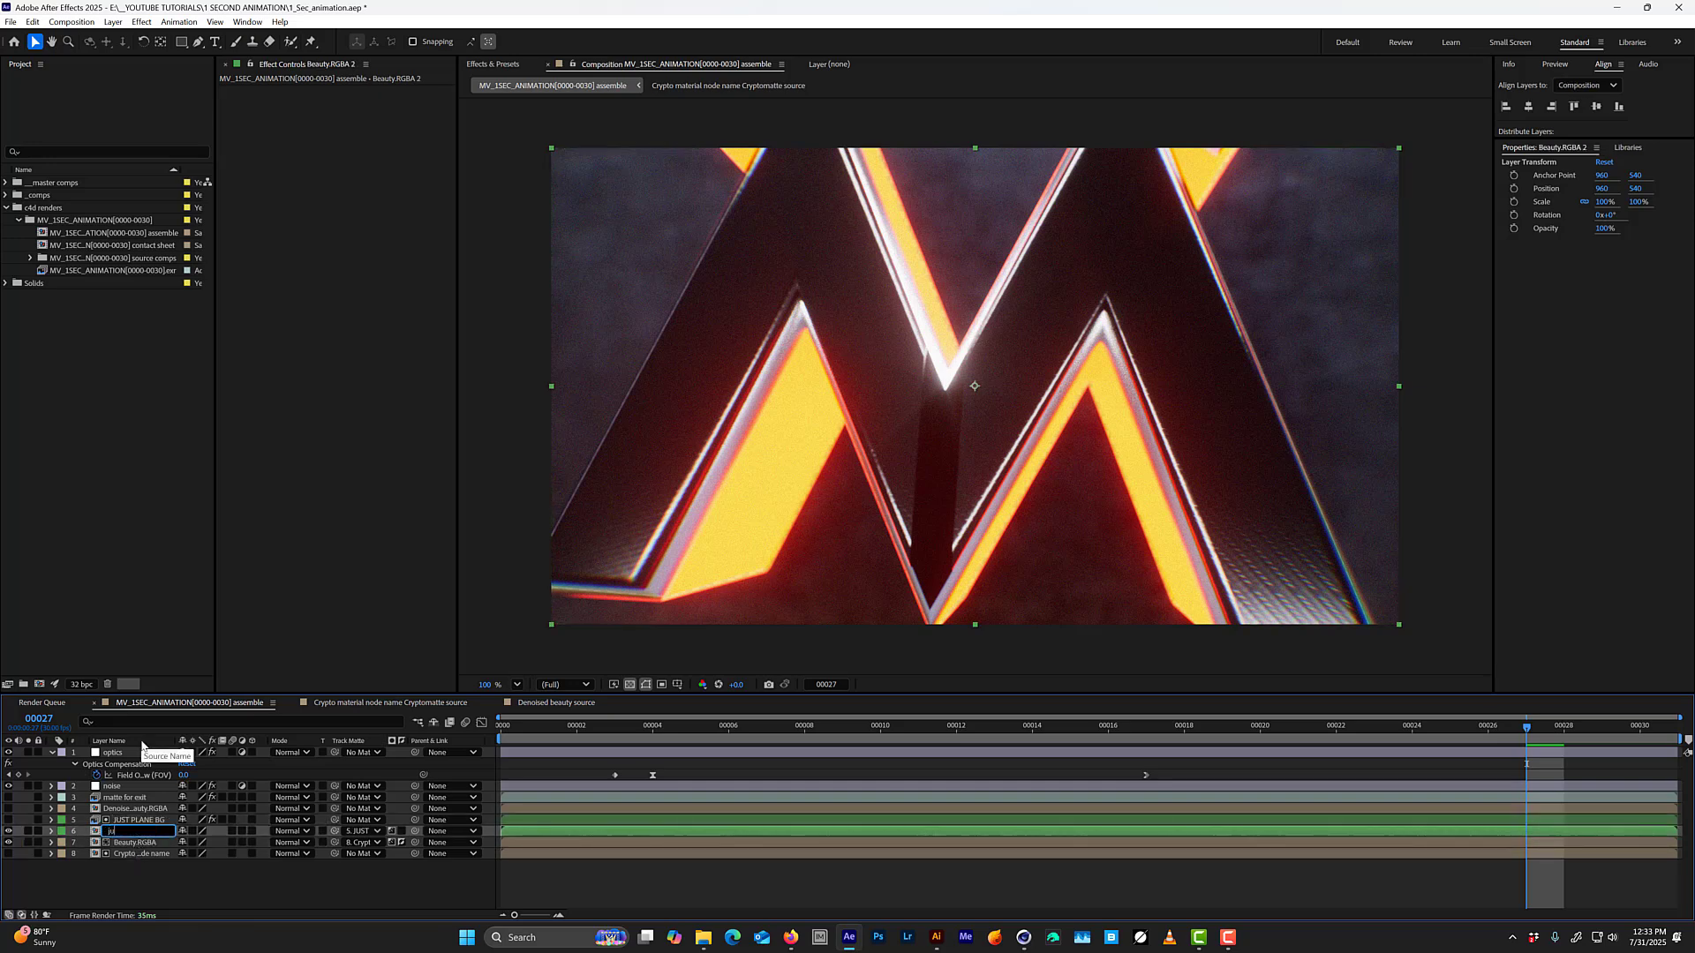
text(st plane)
key(Return)
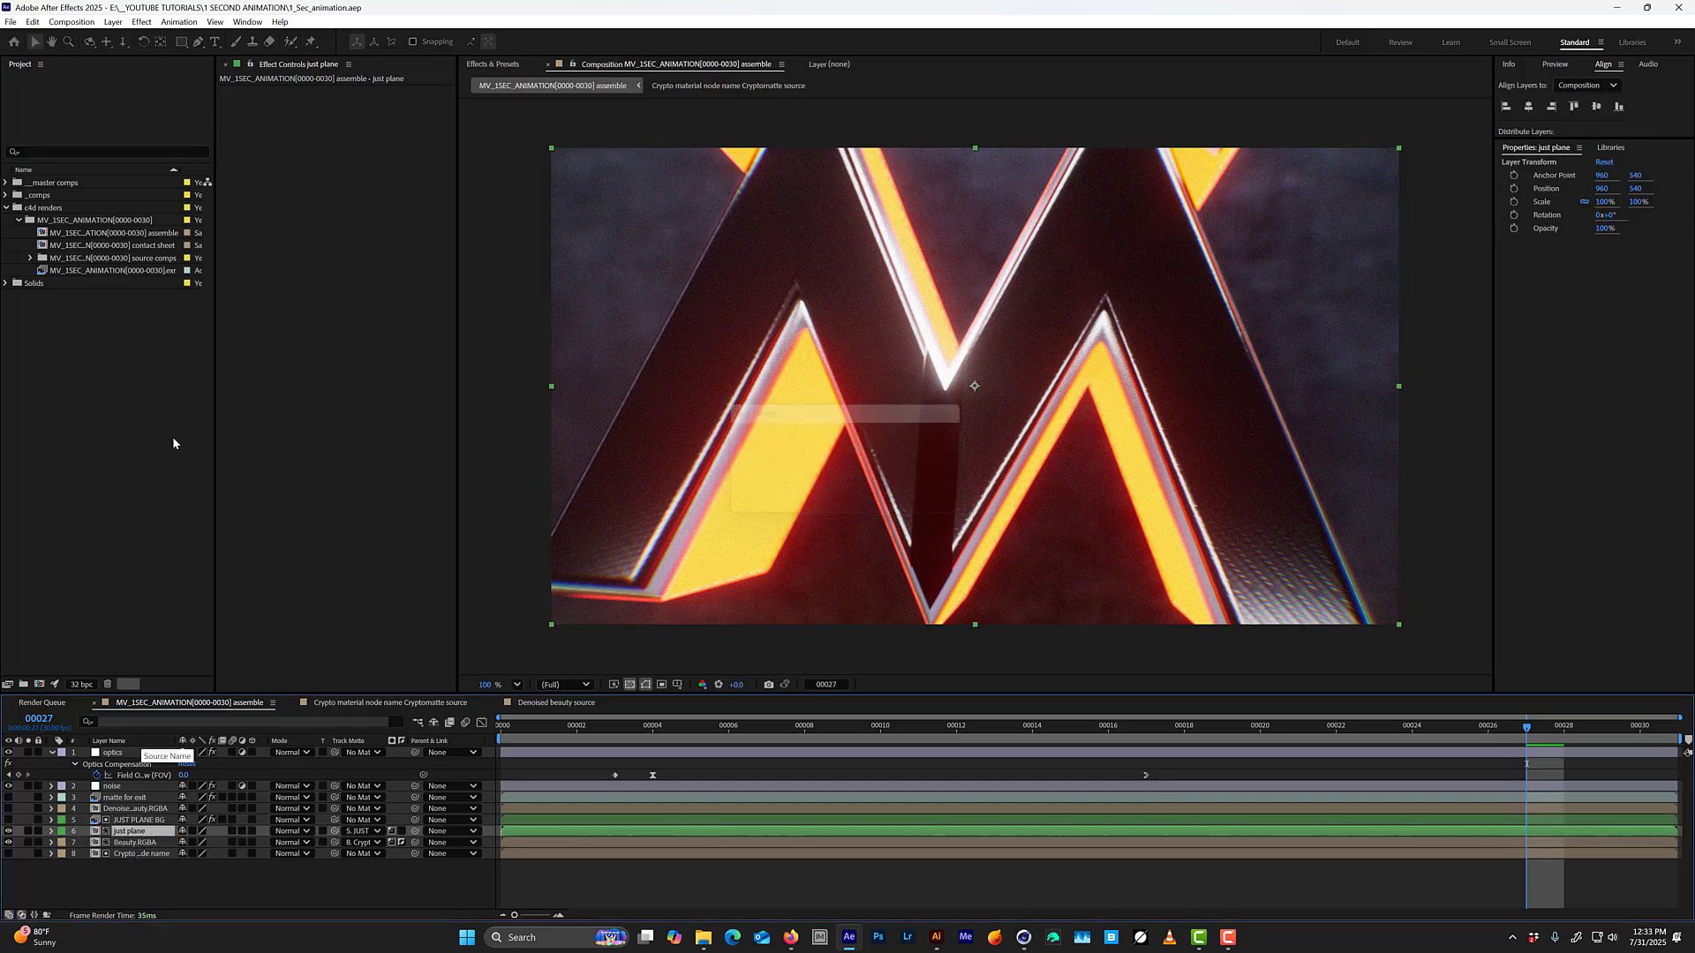
Pre-compose the JUST PLANE BG and just plane layers into a new composition named JUST BG PLANE.
ctrl+click(131, 820)
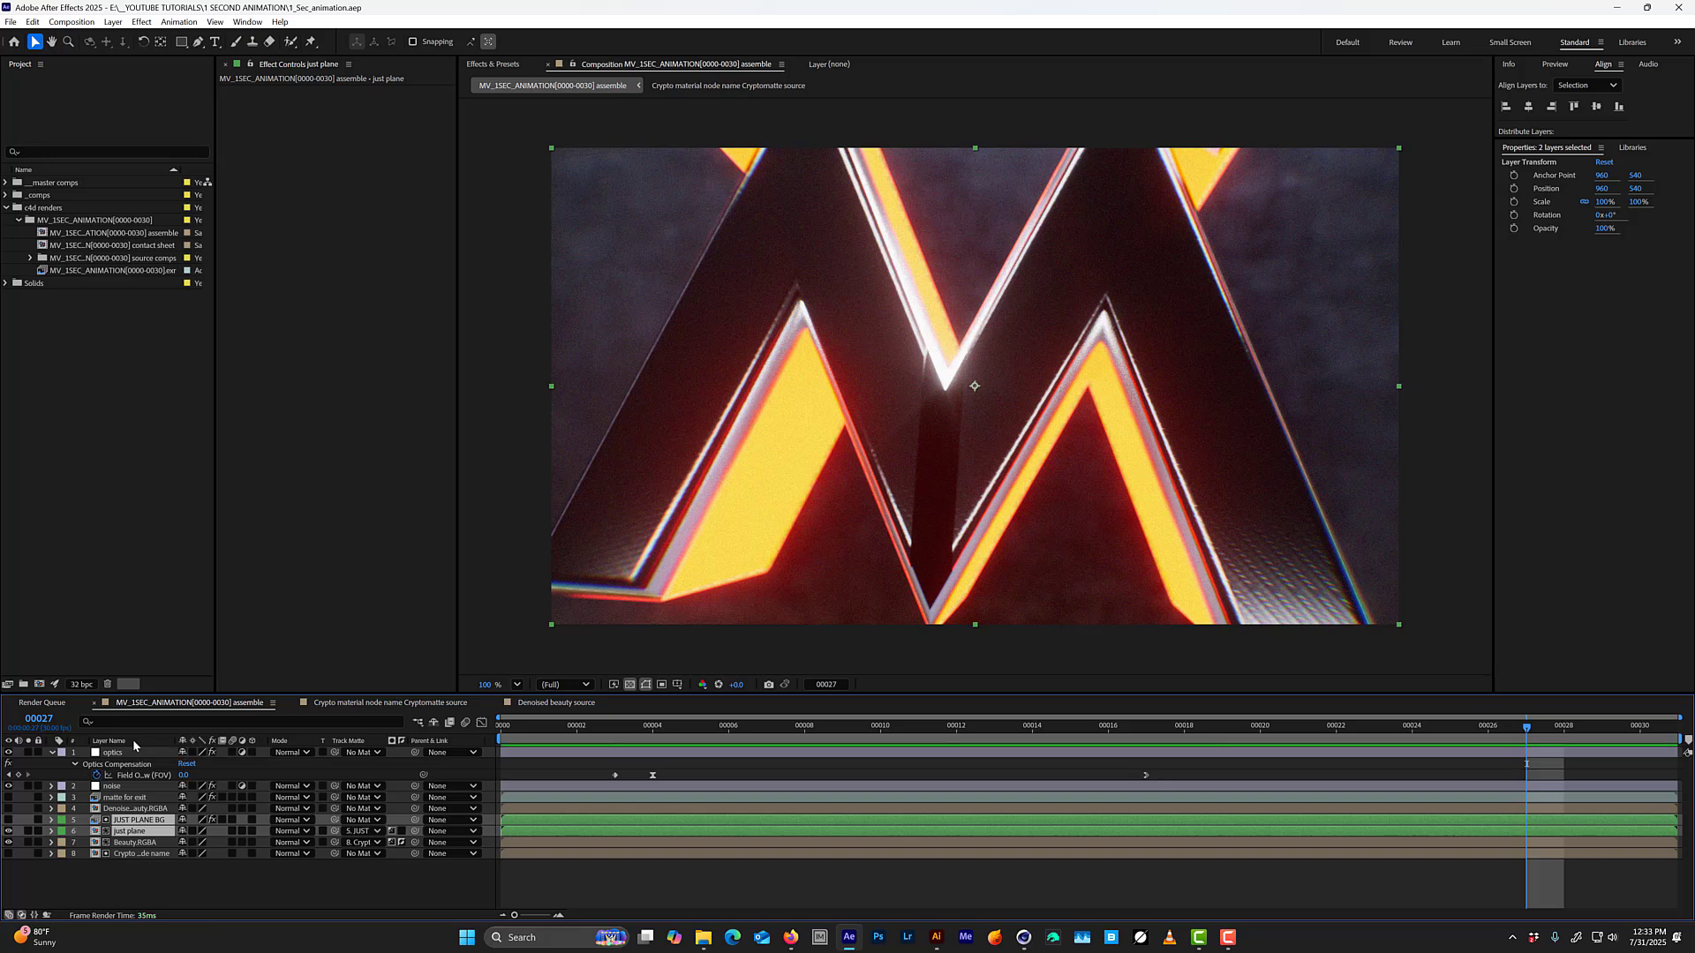
key(ctrl+shift+c)
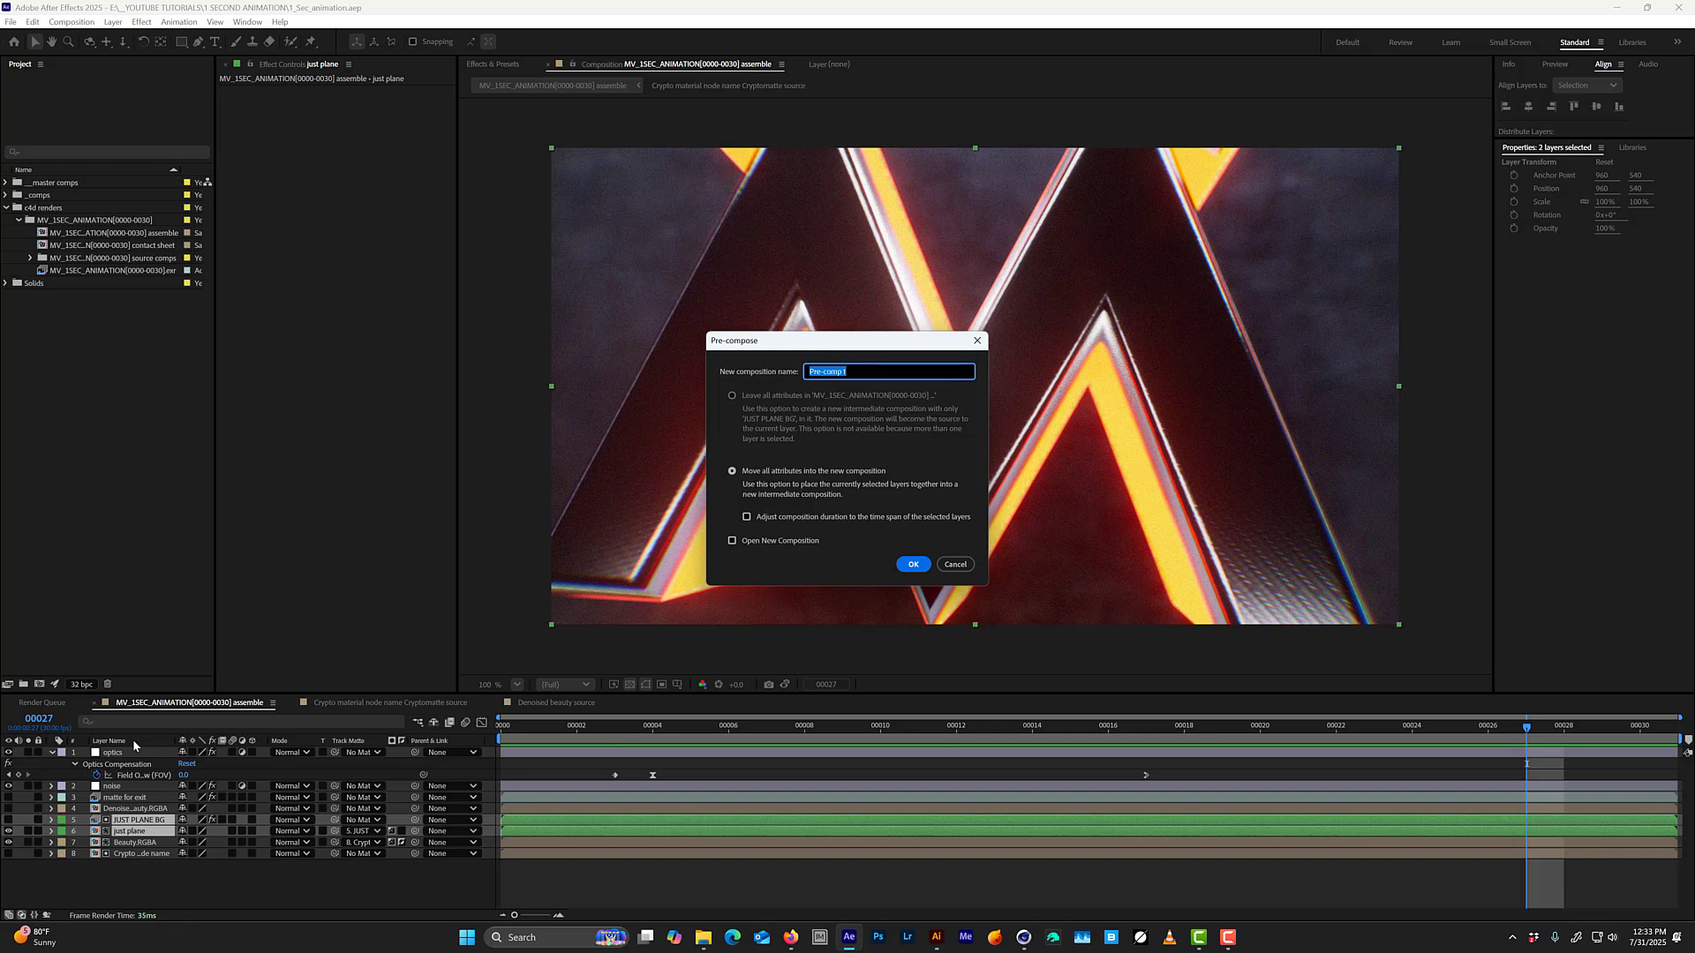
text(JUST BG PLANE)
key(Return)
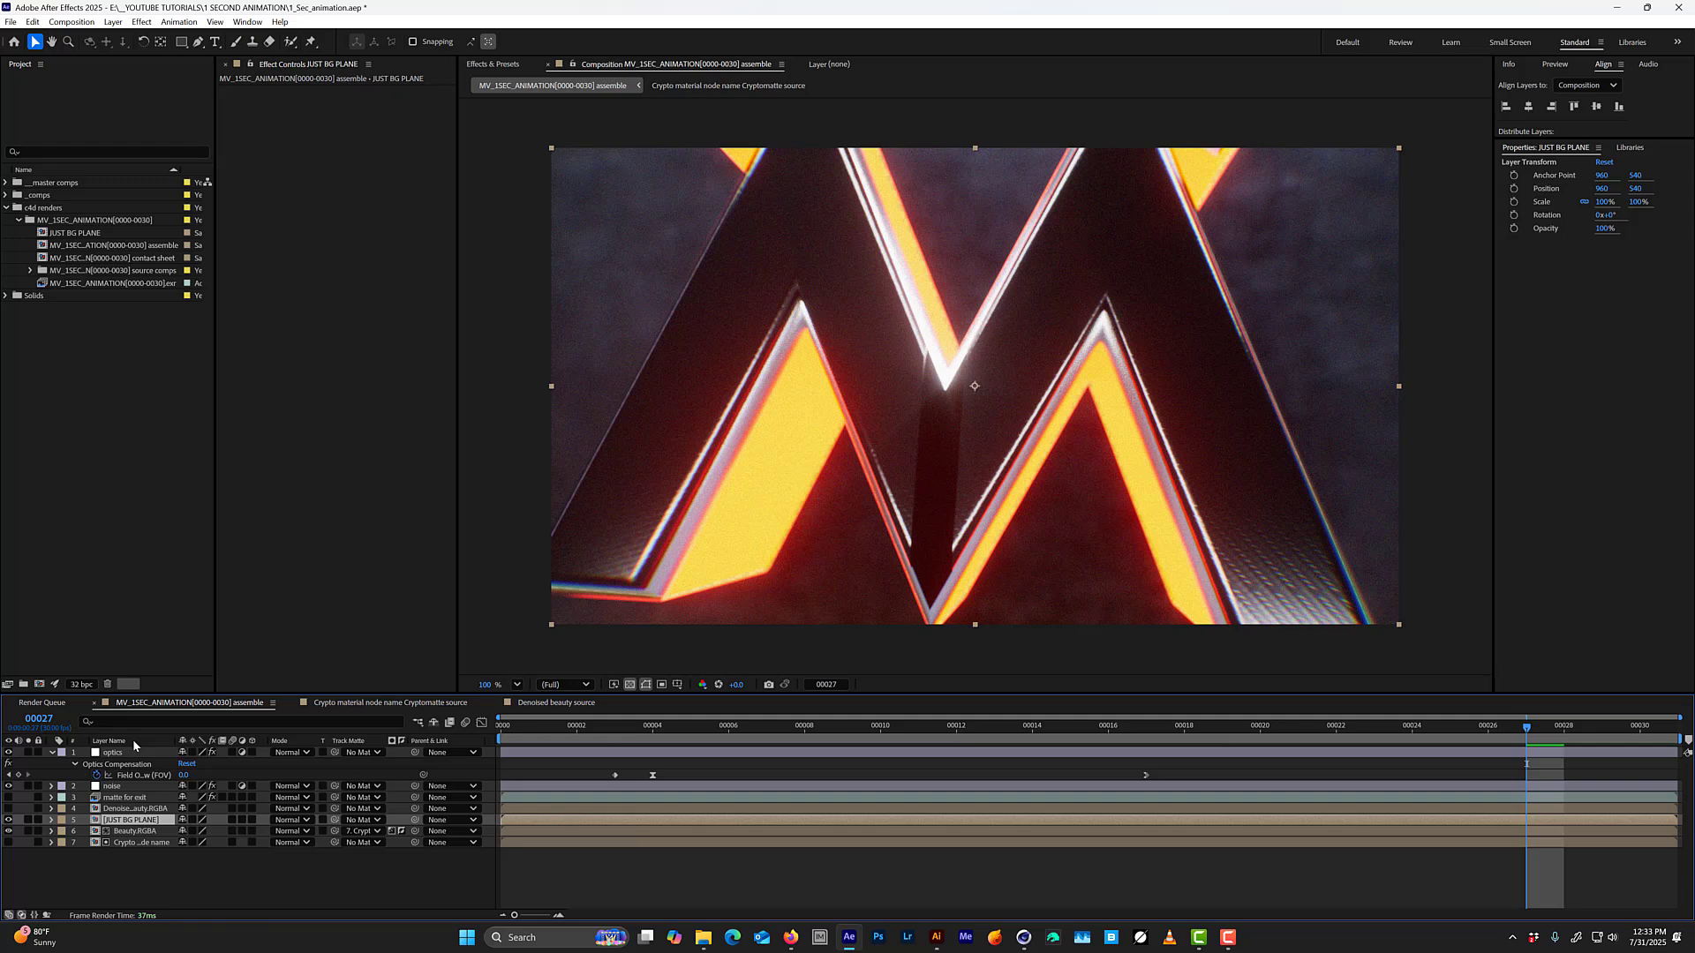
Solo the JUST BG PLANE layer at frame 4 and draw a red circle about 564 px wide over the logo cutout as a new shape layer.
click(28, 819)
drag(607, 734, 666, 729)
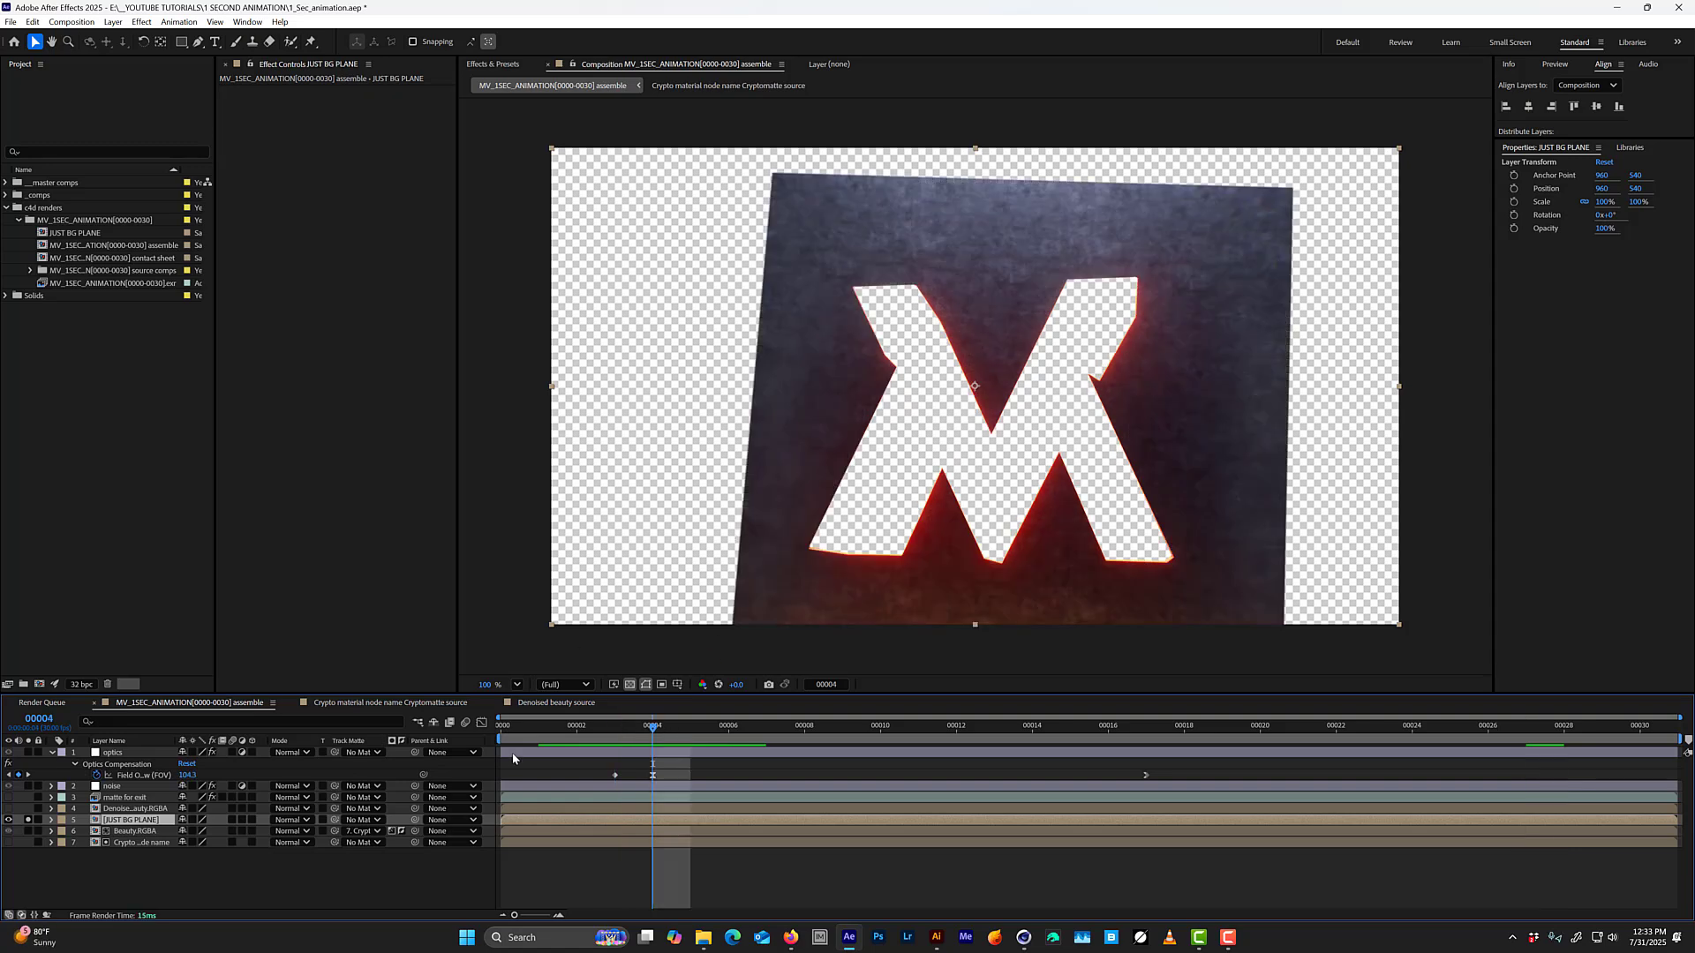
click(204, 880)
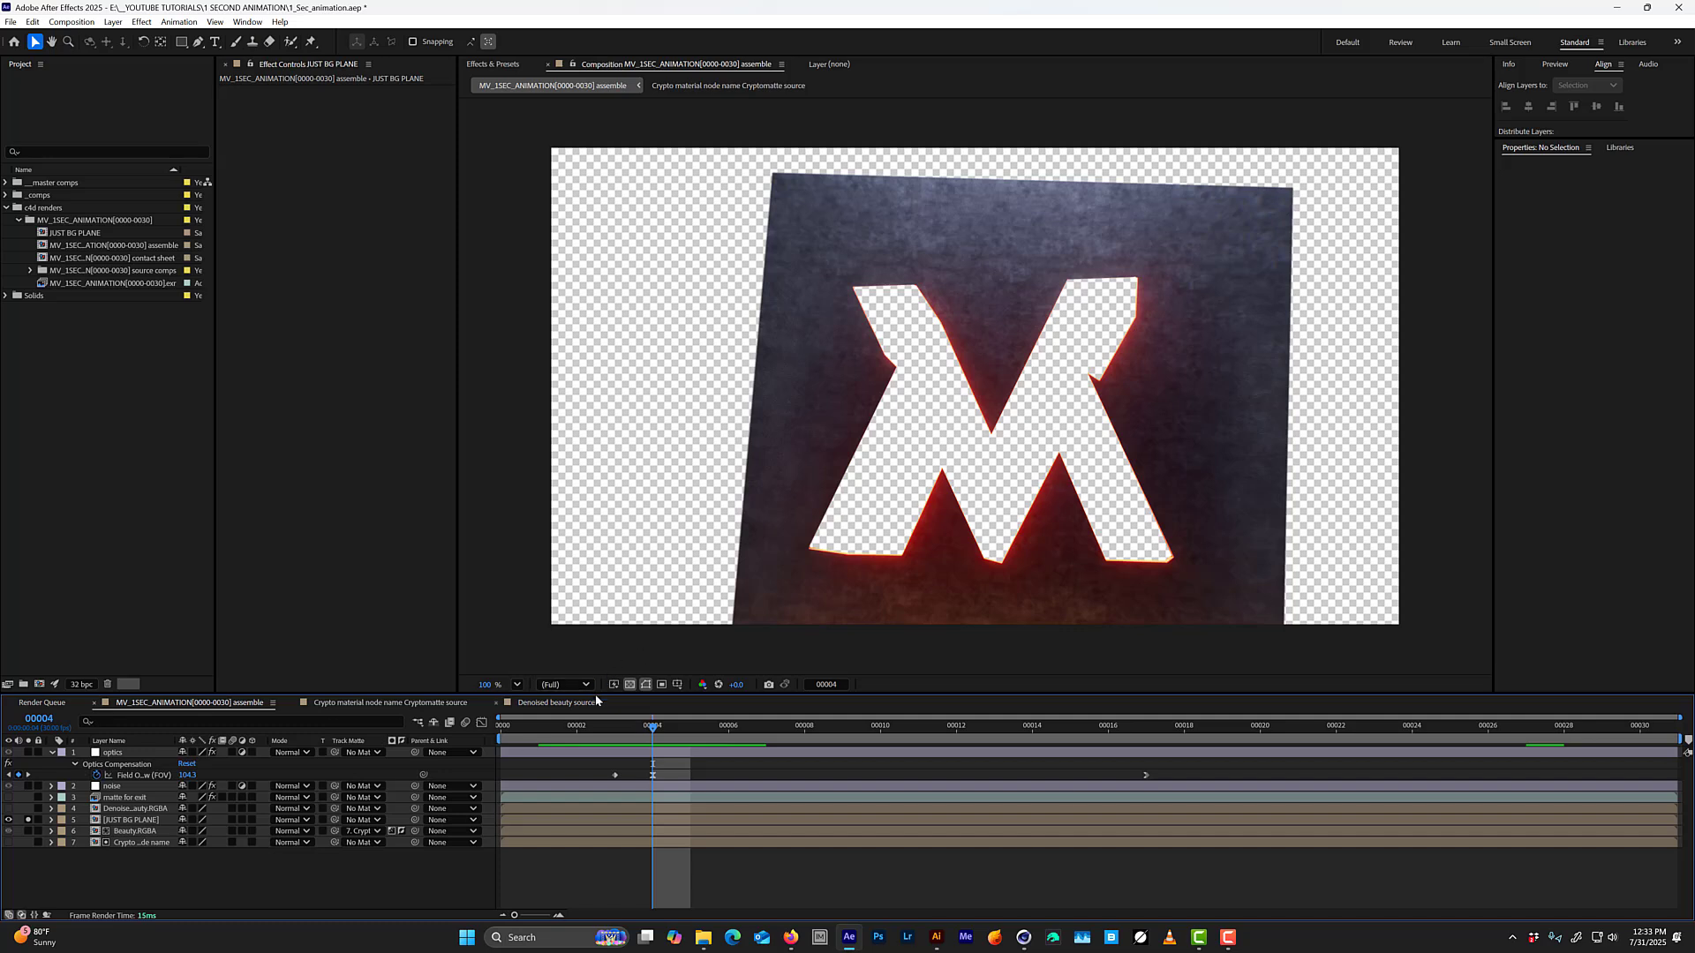
click(181, 41)
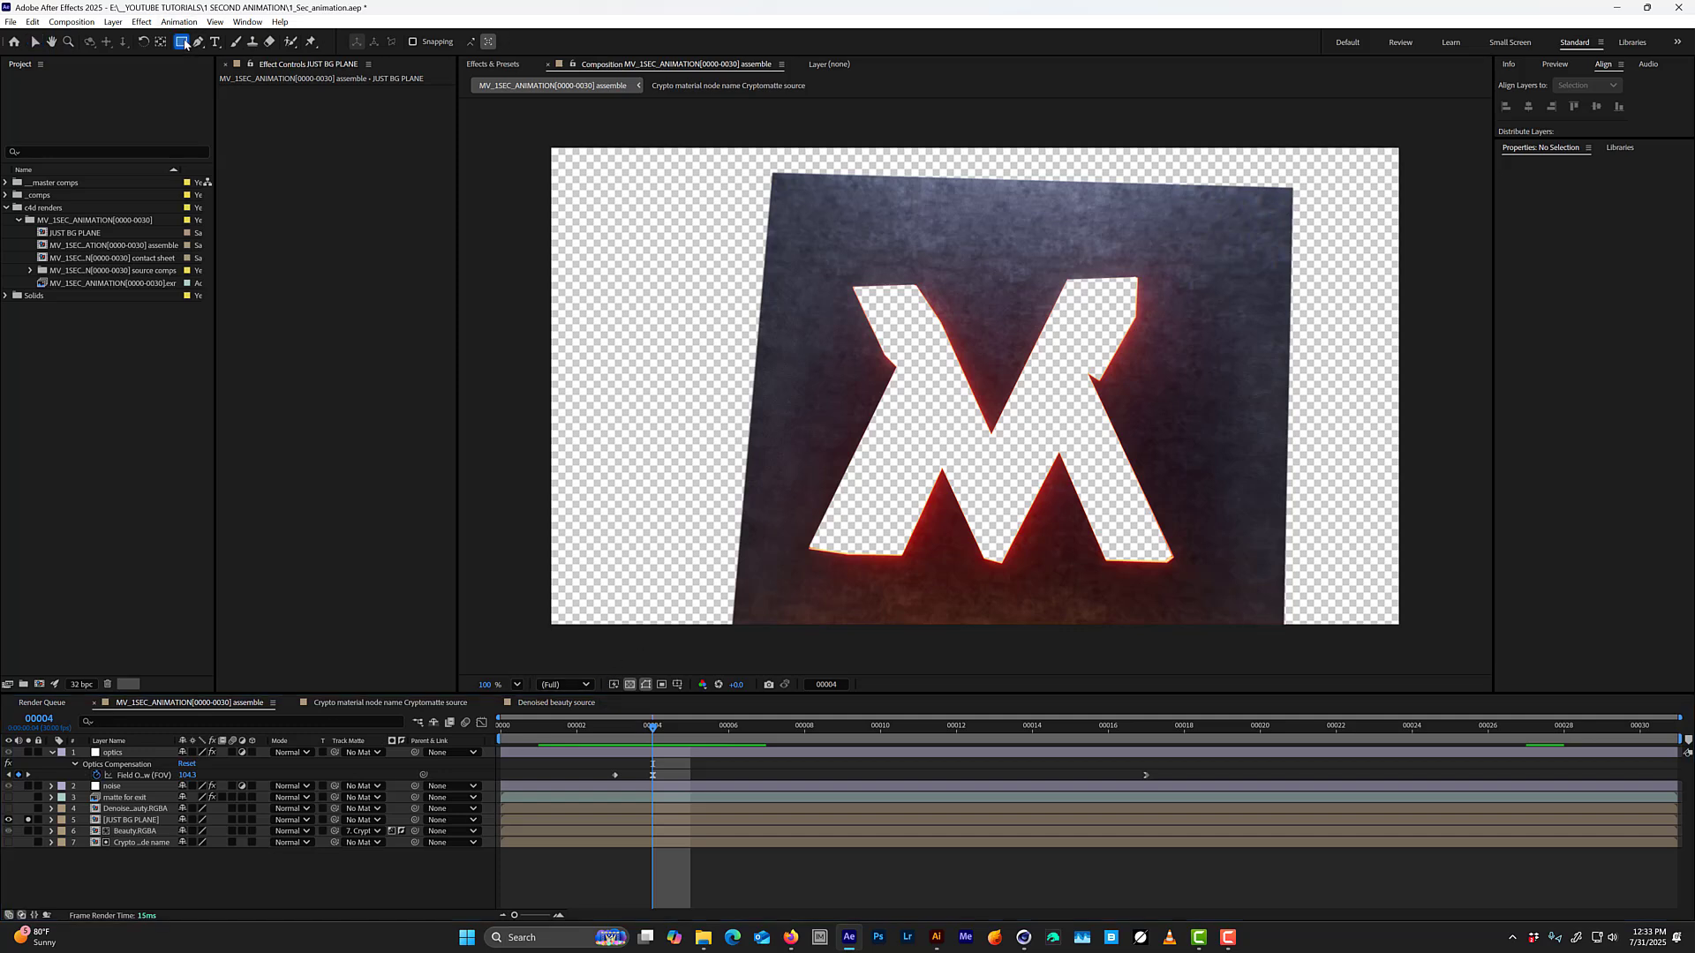
click(226, 73)
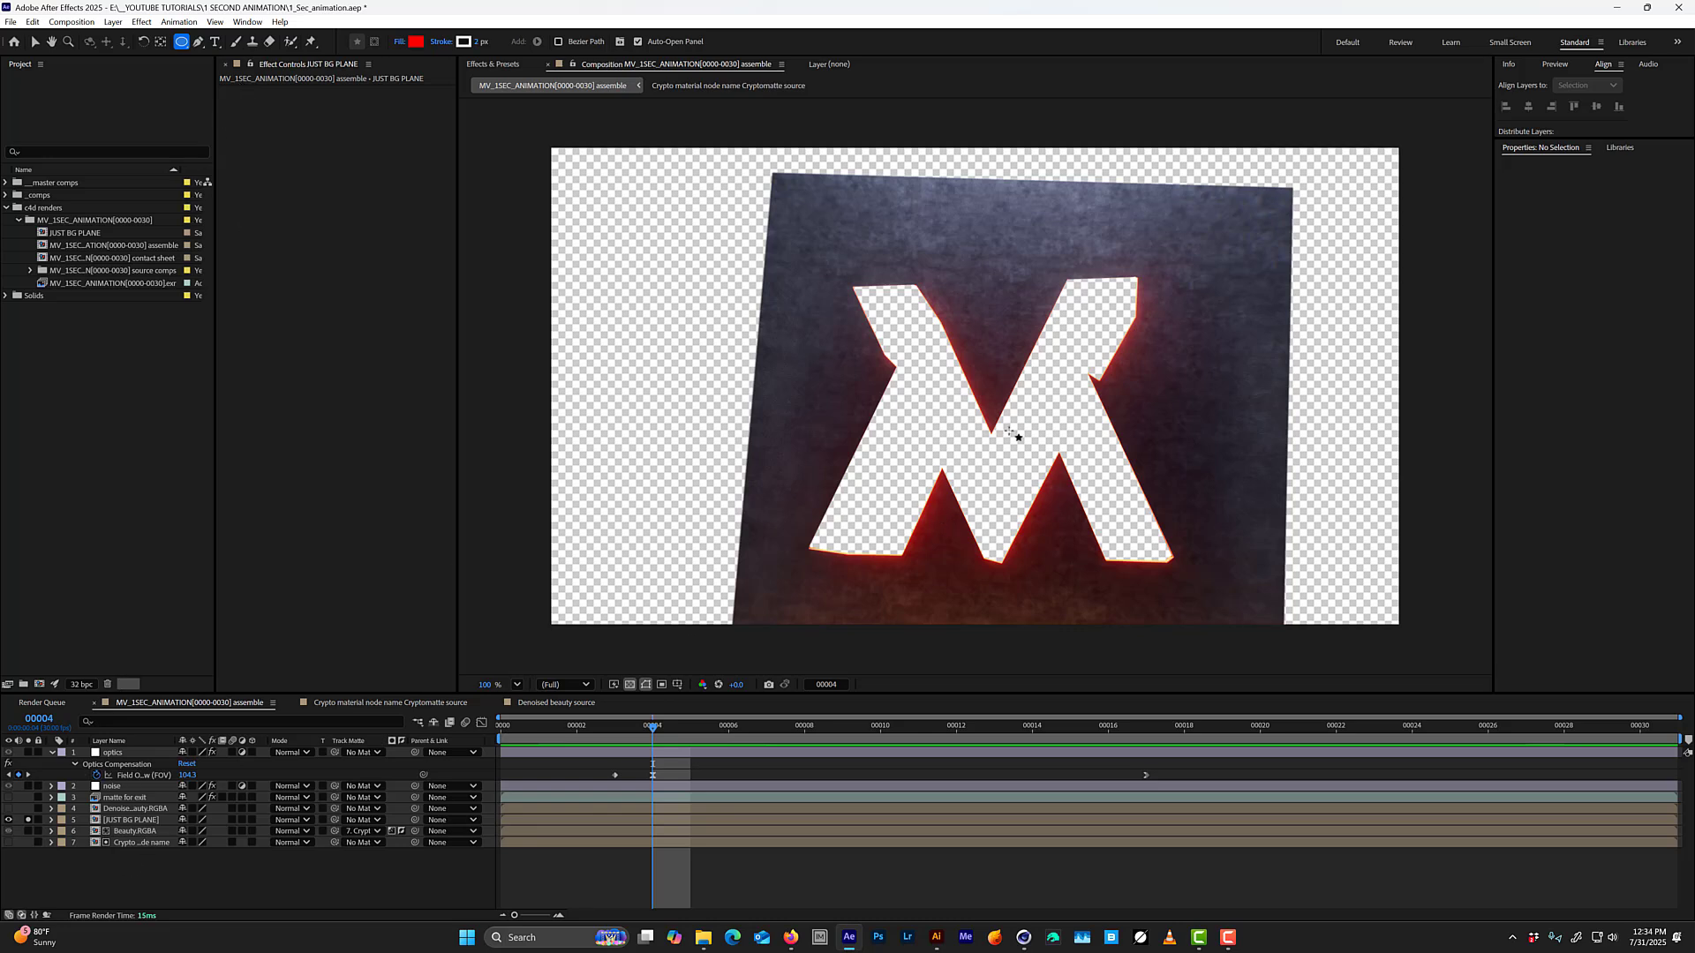
mouse_move(993, 384)
mouse_down()
mouse_move(1003, 394)
mouse_move(1084, 325)
mouse_move(1121, 270)
mouse_up()
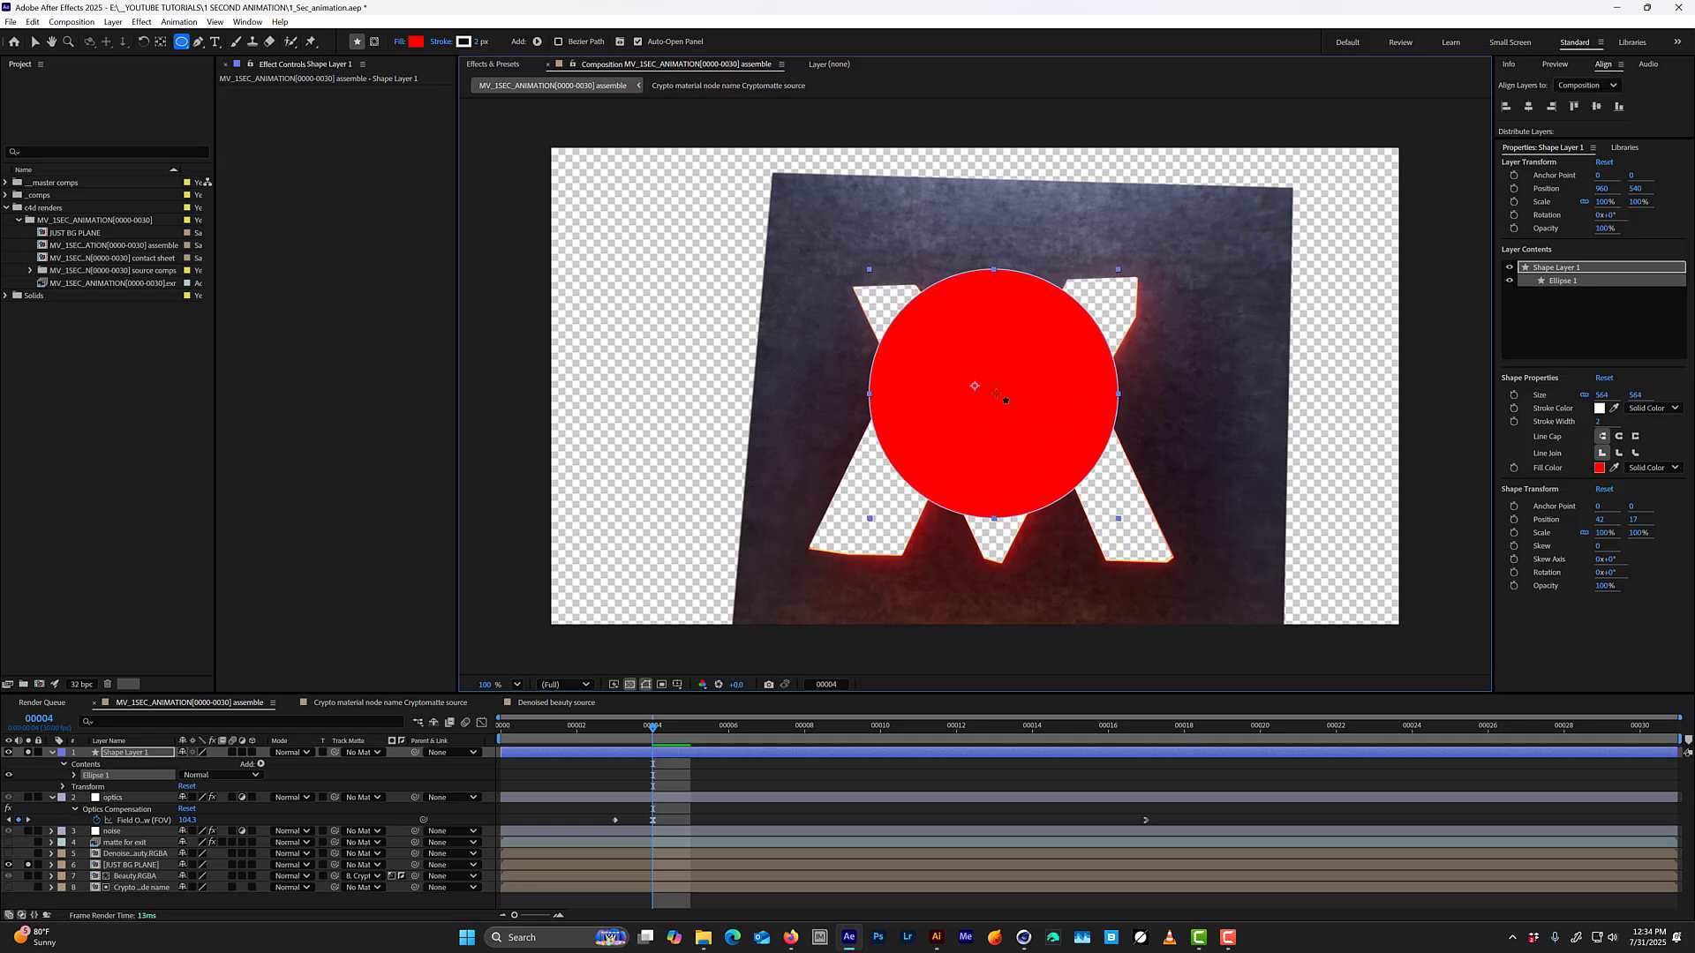
click(218, 23)
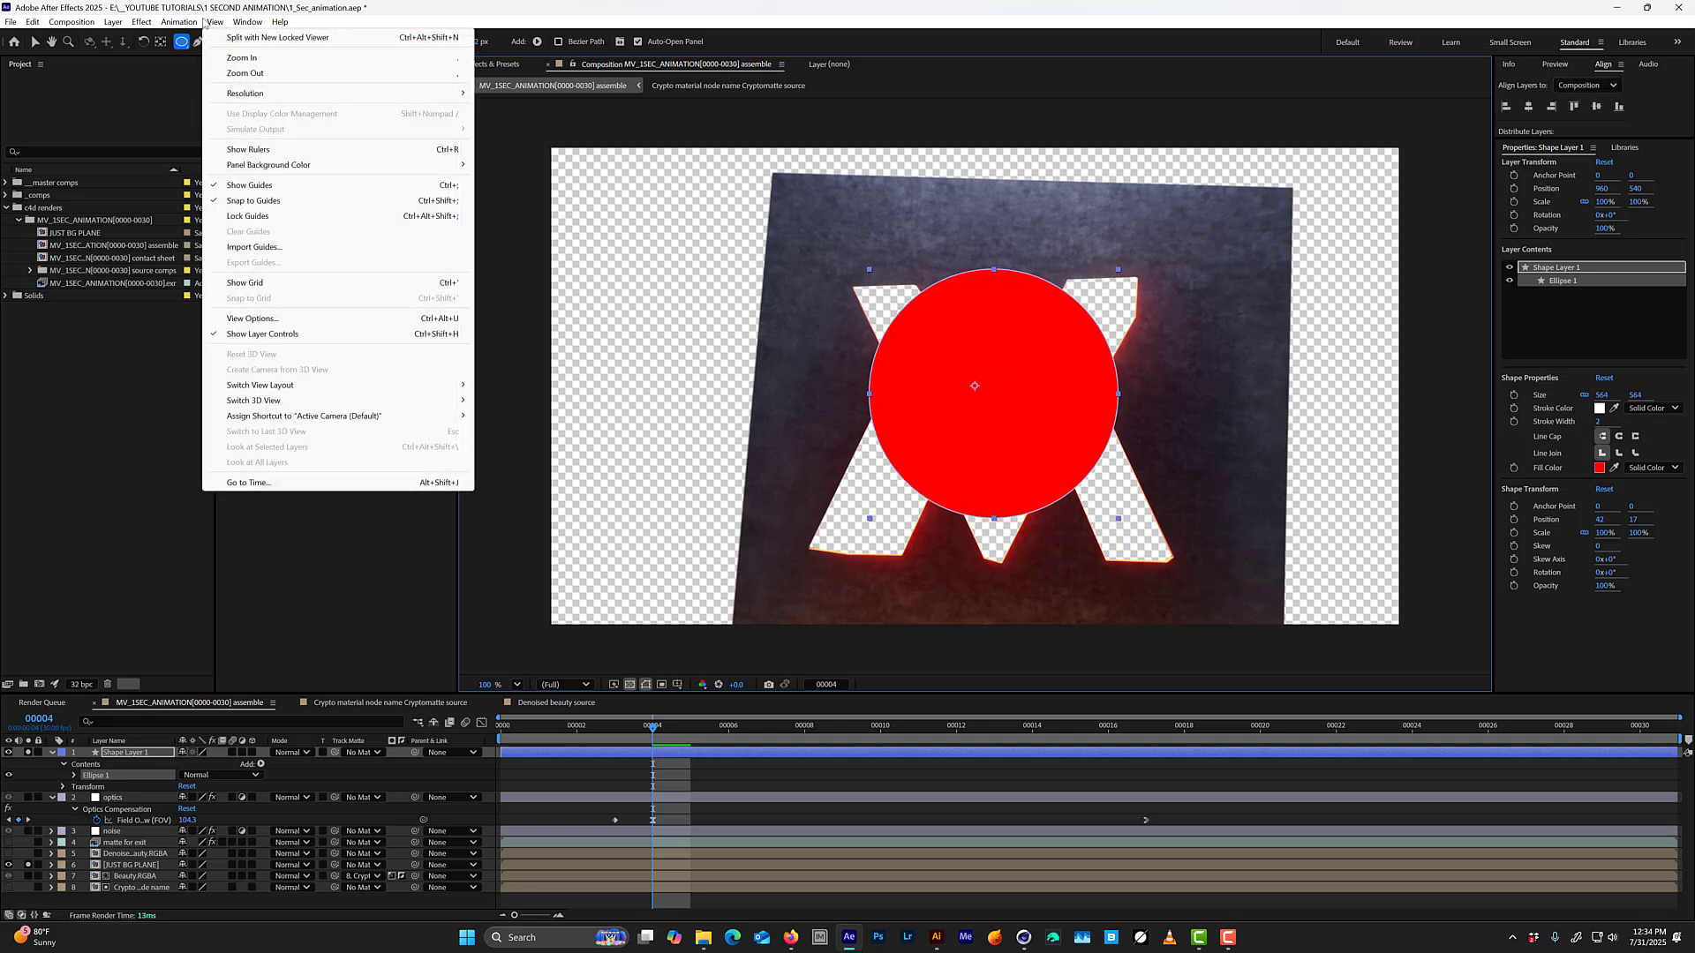
mouse_move(195, 21)
mouse_move(247, 21)
click(1502, 354)
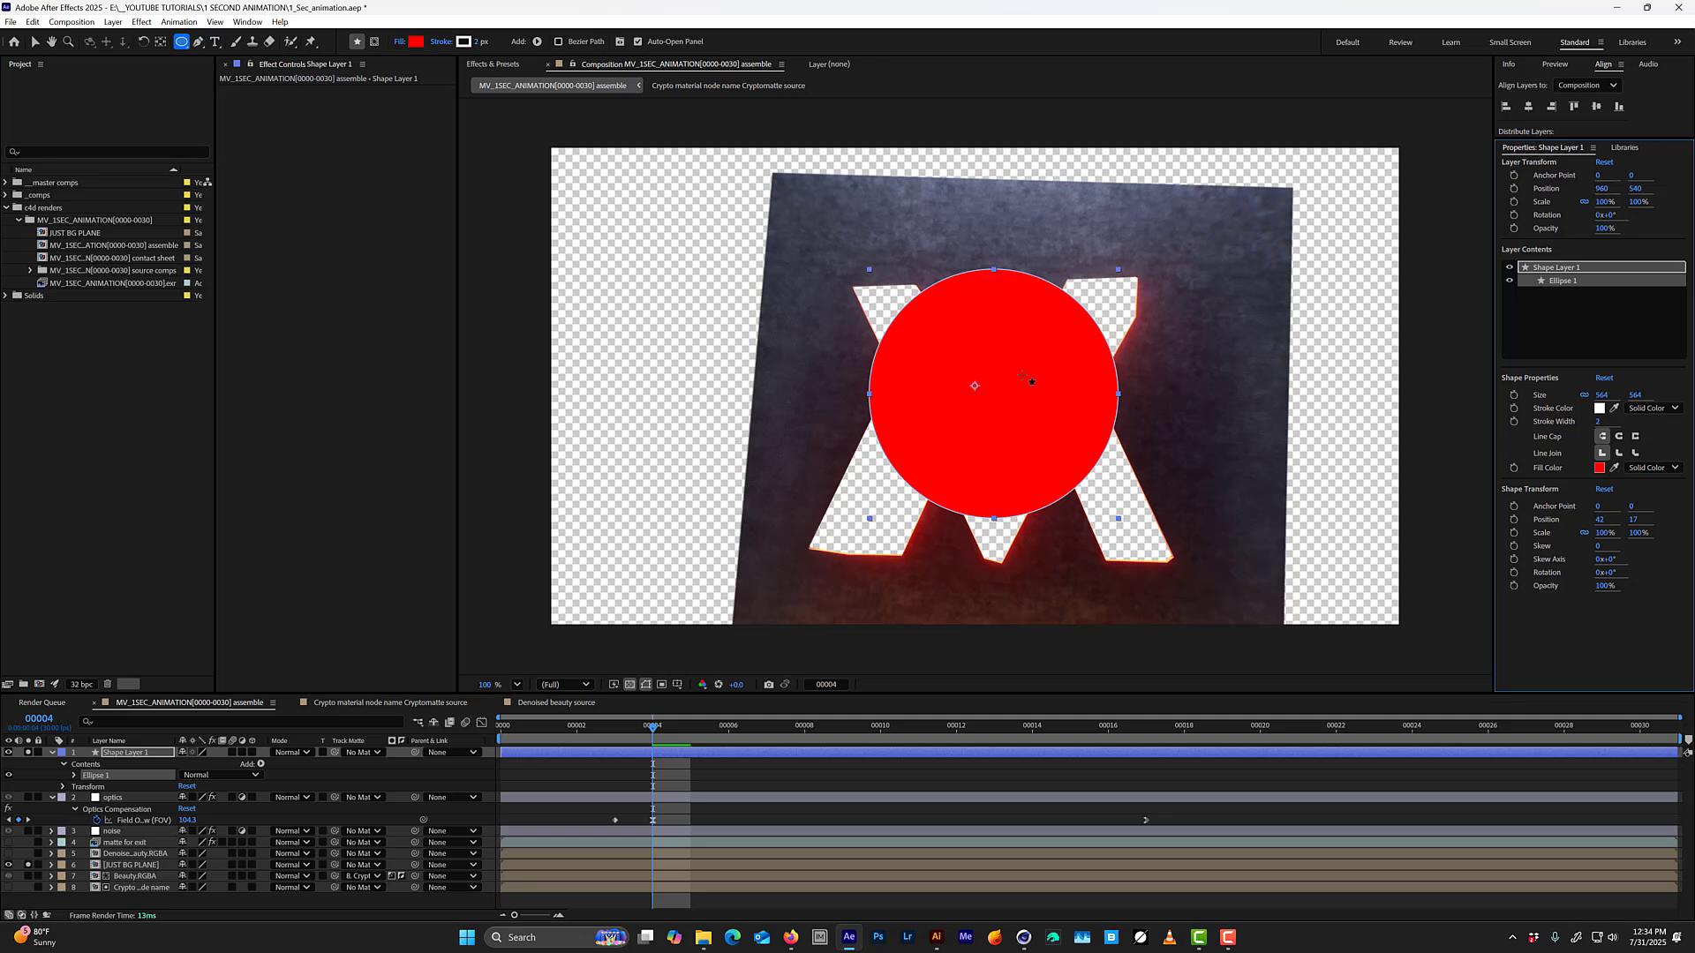
Align the circle's shape layer to the horizontal and vertical centre of the composition.
key(y)
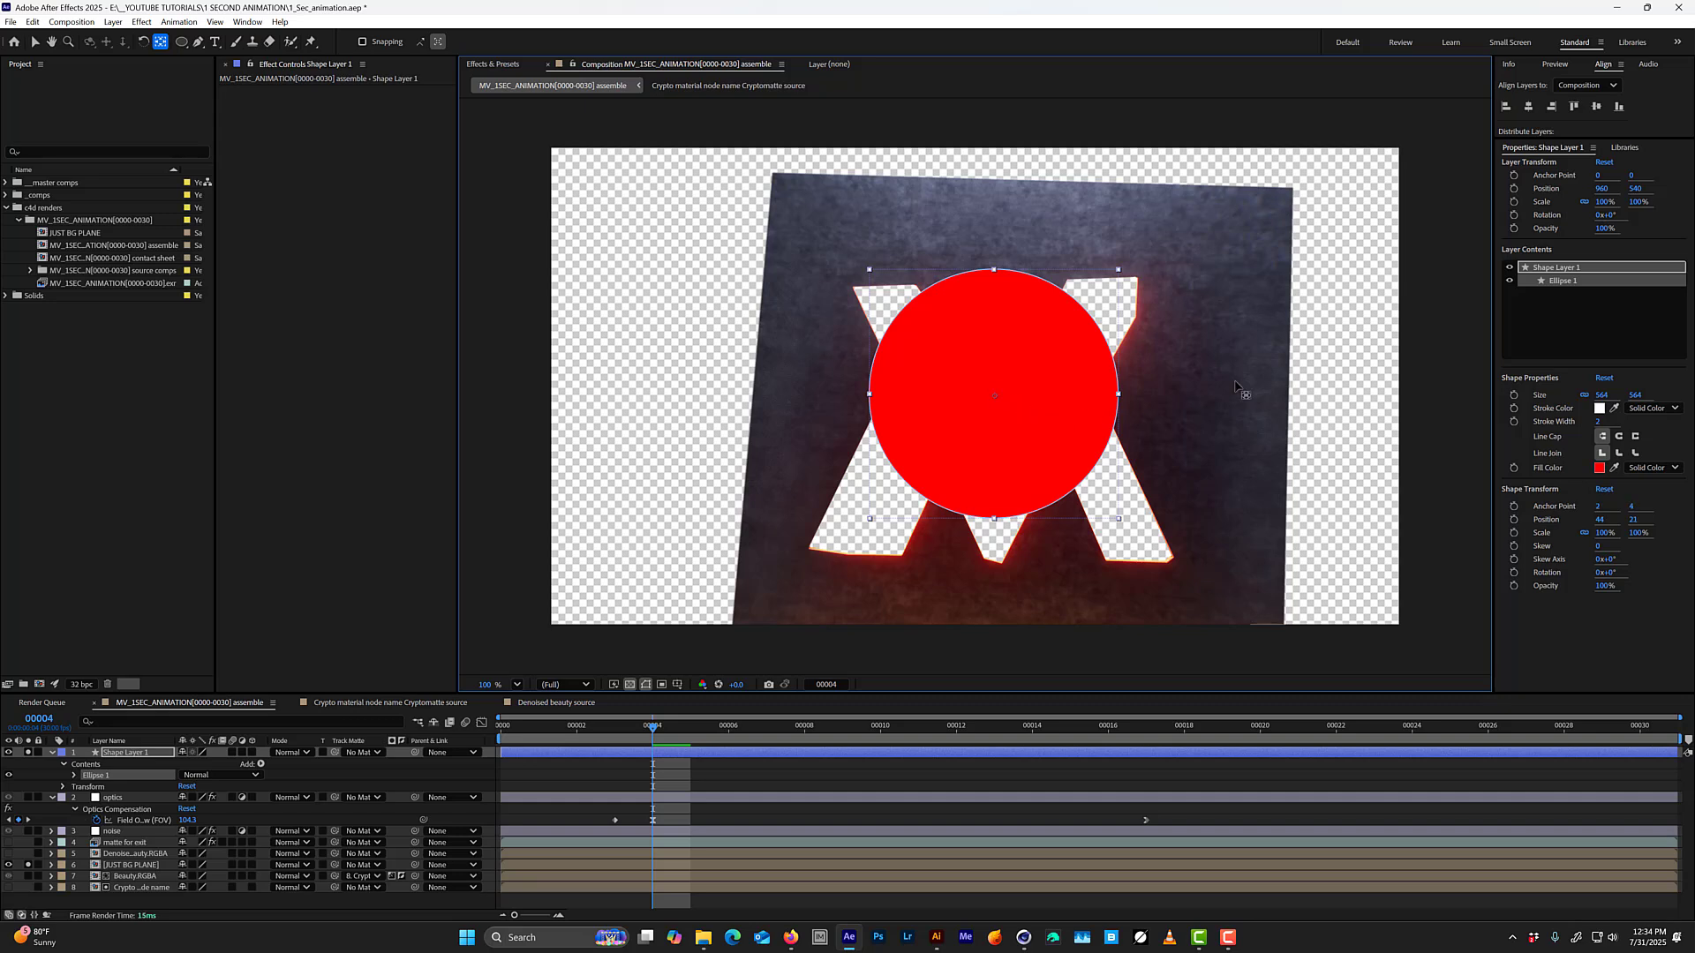
click(1546, 300)
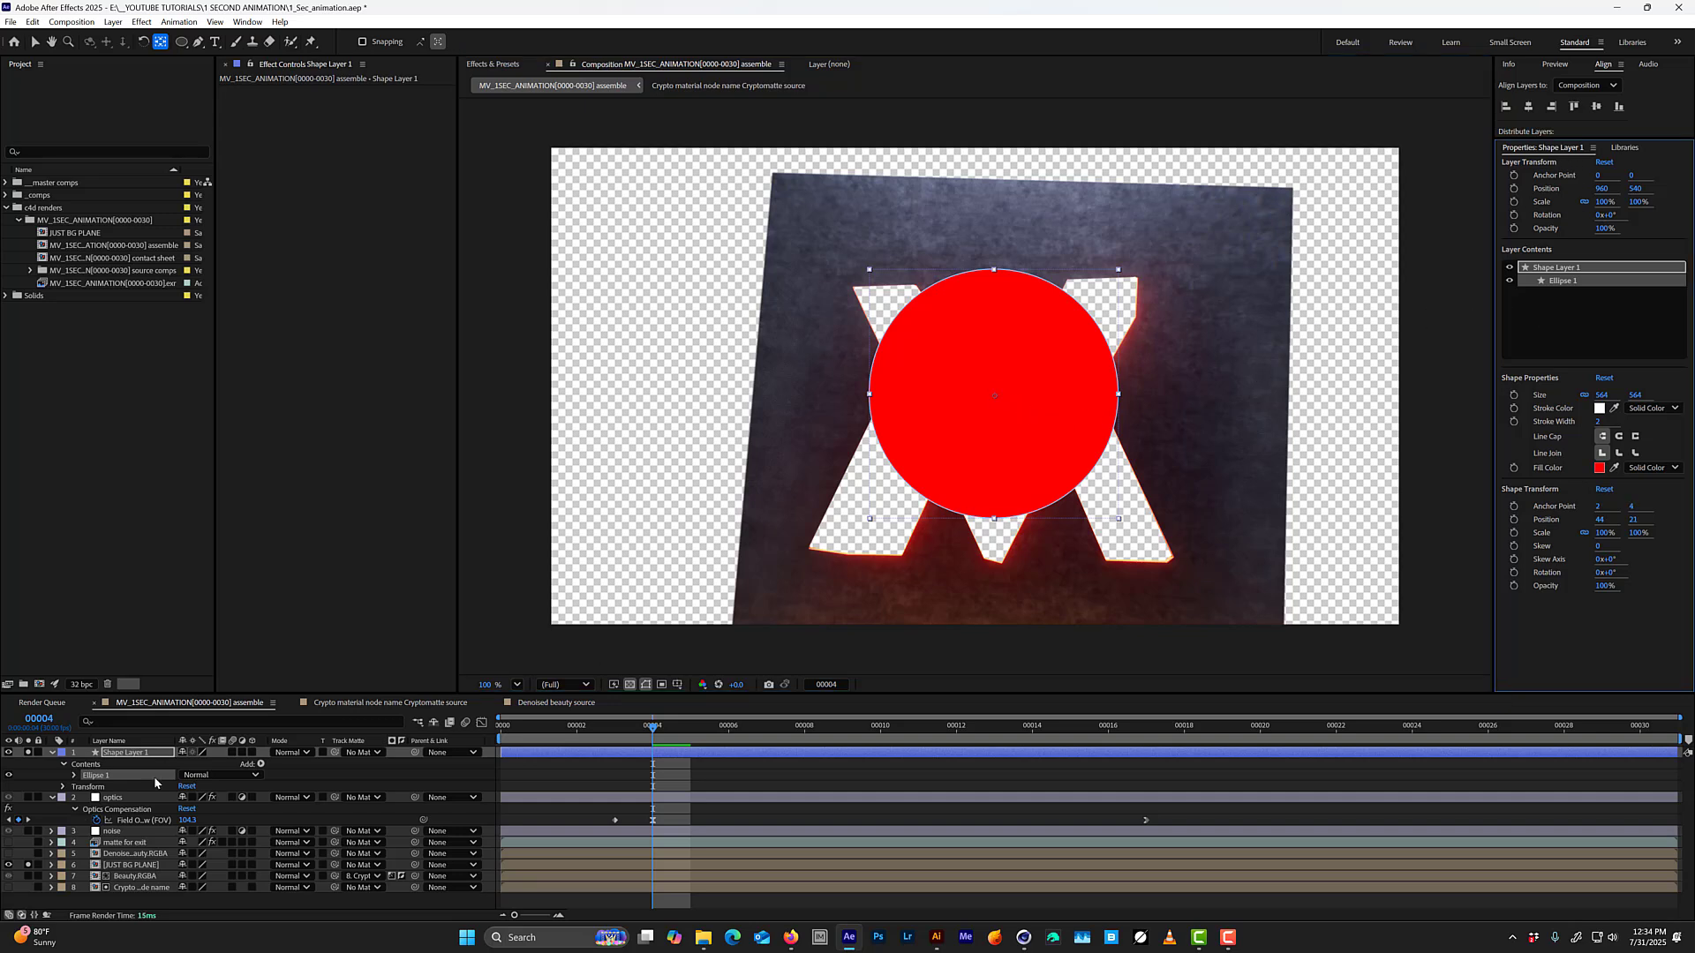
click(121, 799)
click(126, 753)
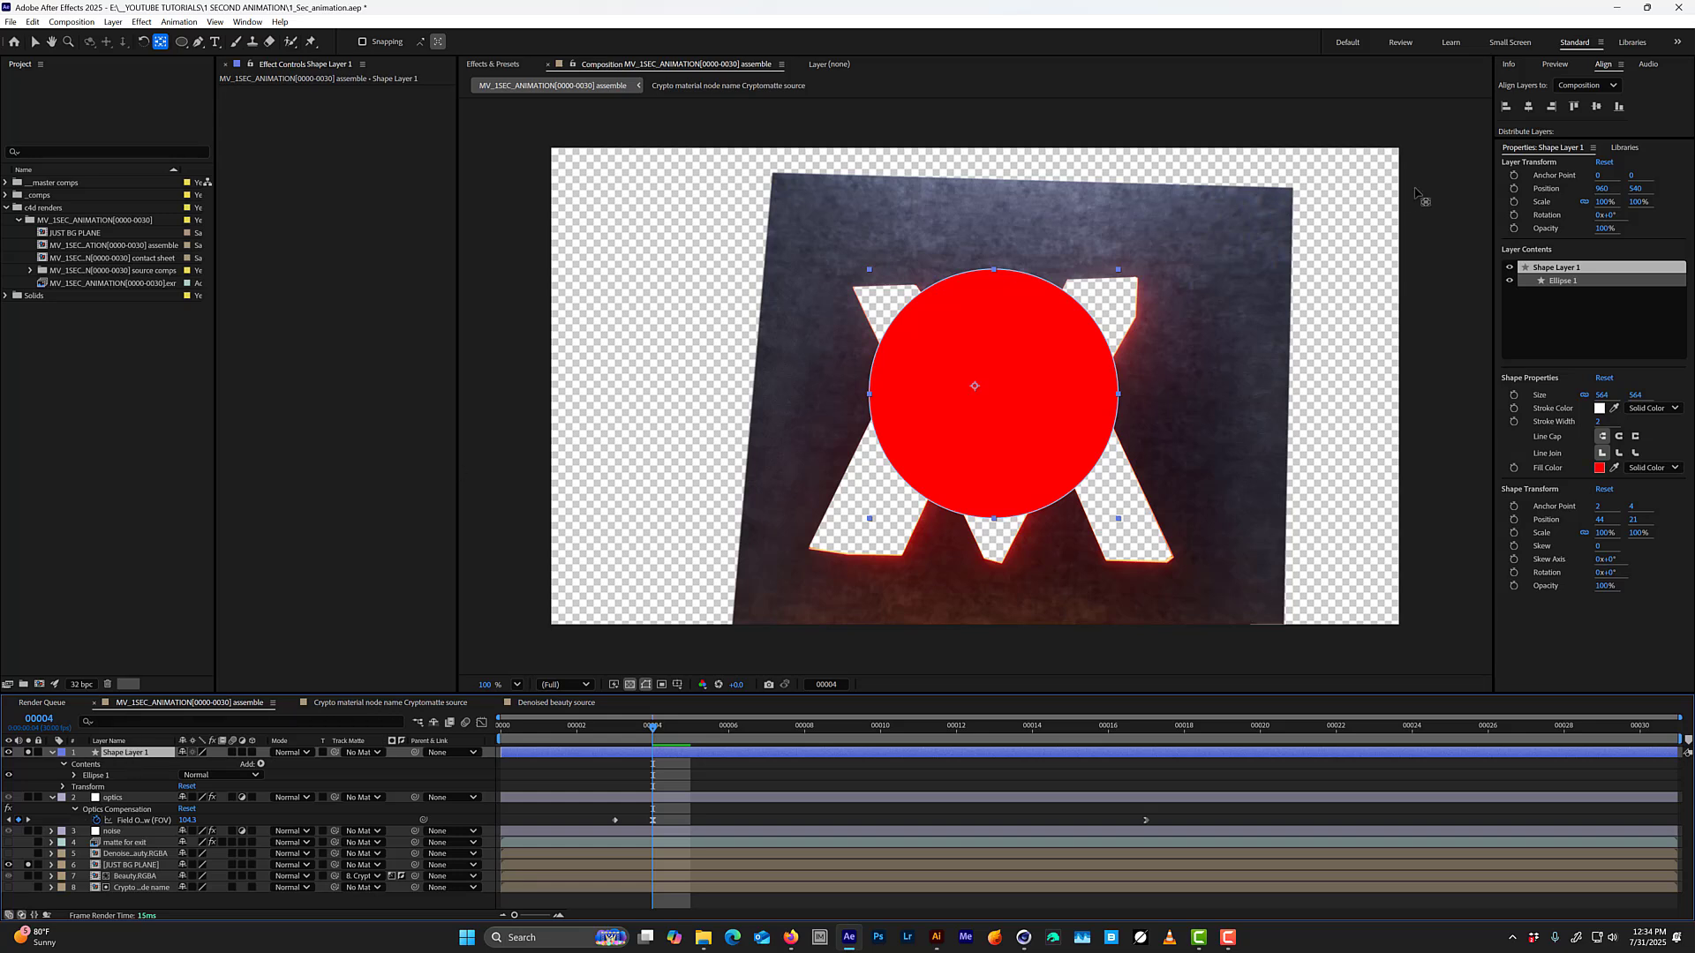
click(1528, 107)
click(1594, 106)
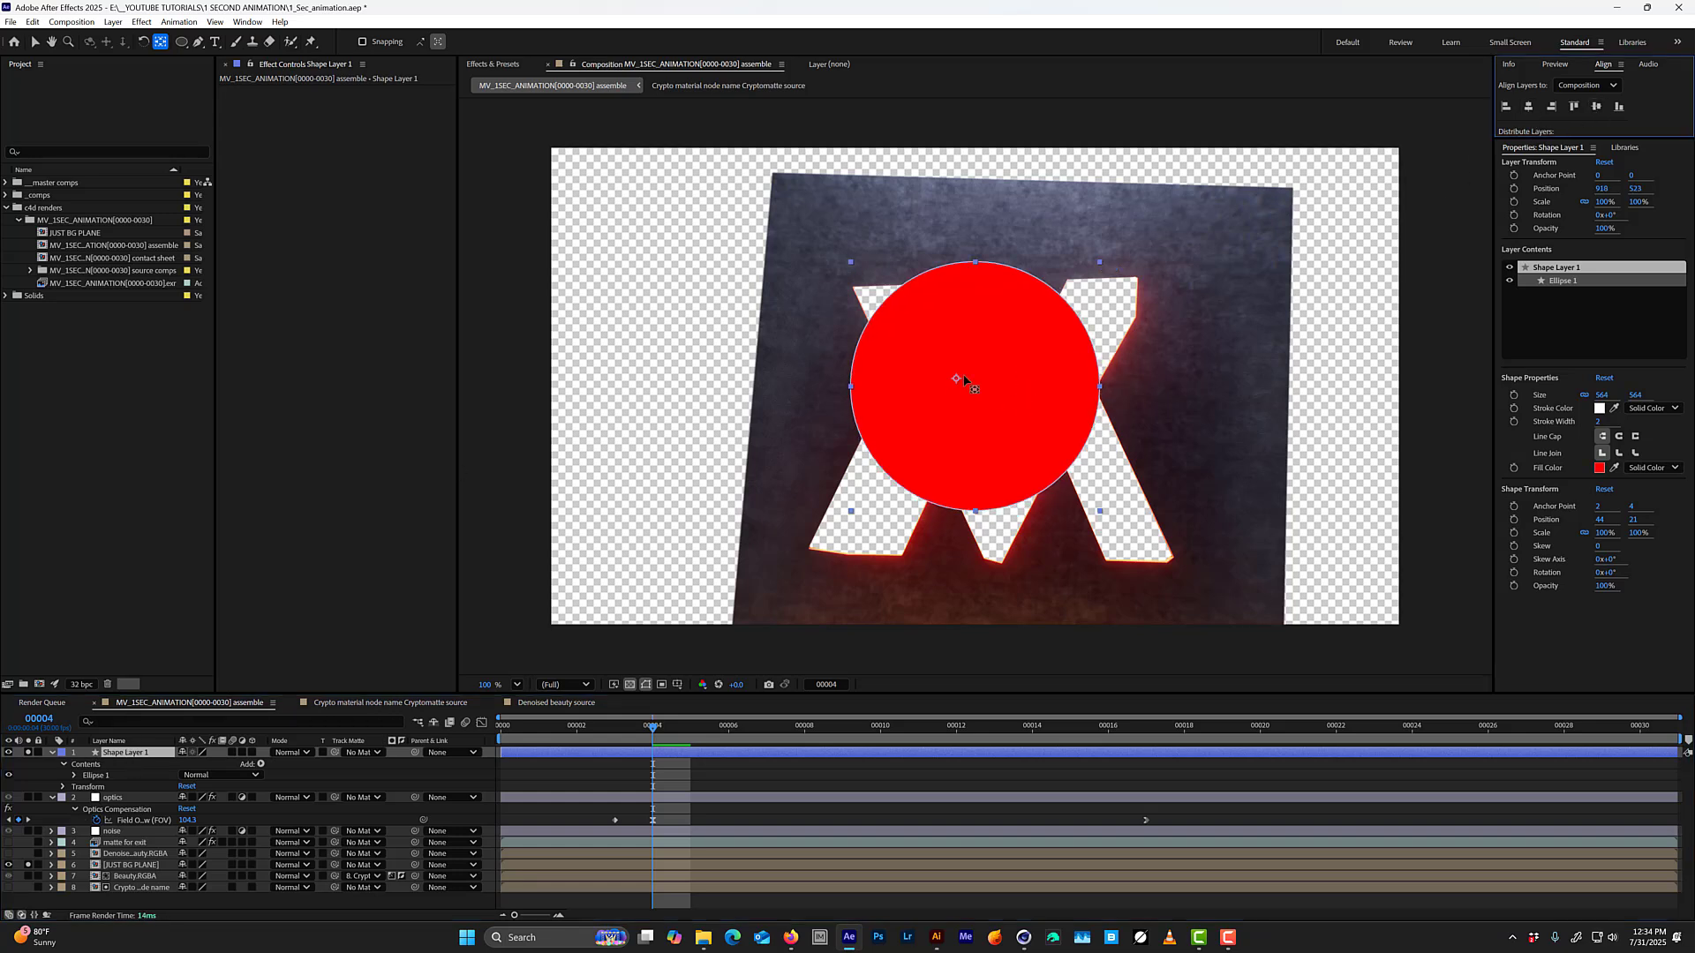
Move the shape layer's anchor point to the circle's centre and place the circle over the logo cutout at about 1023, 599.
key(u)
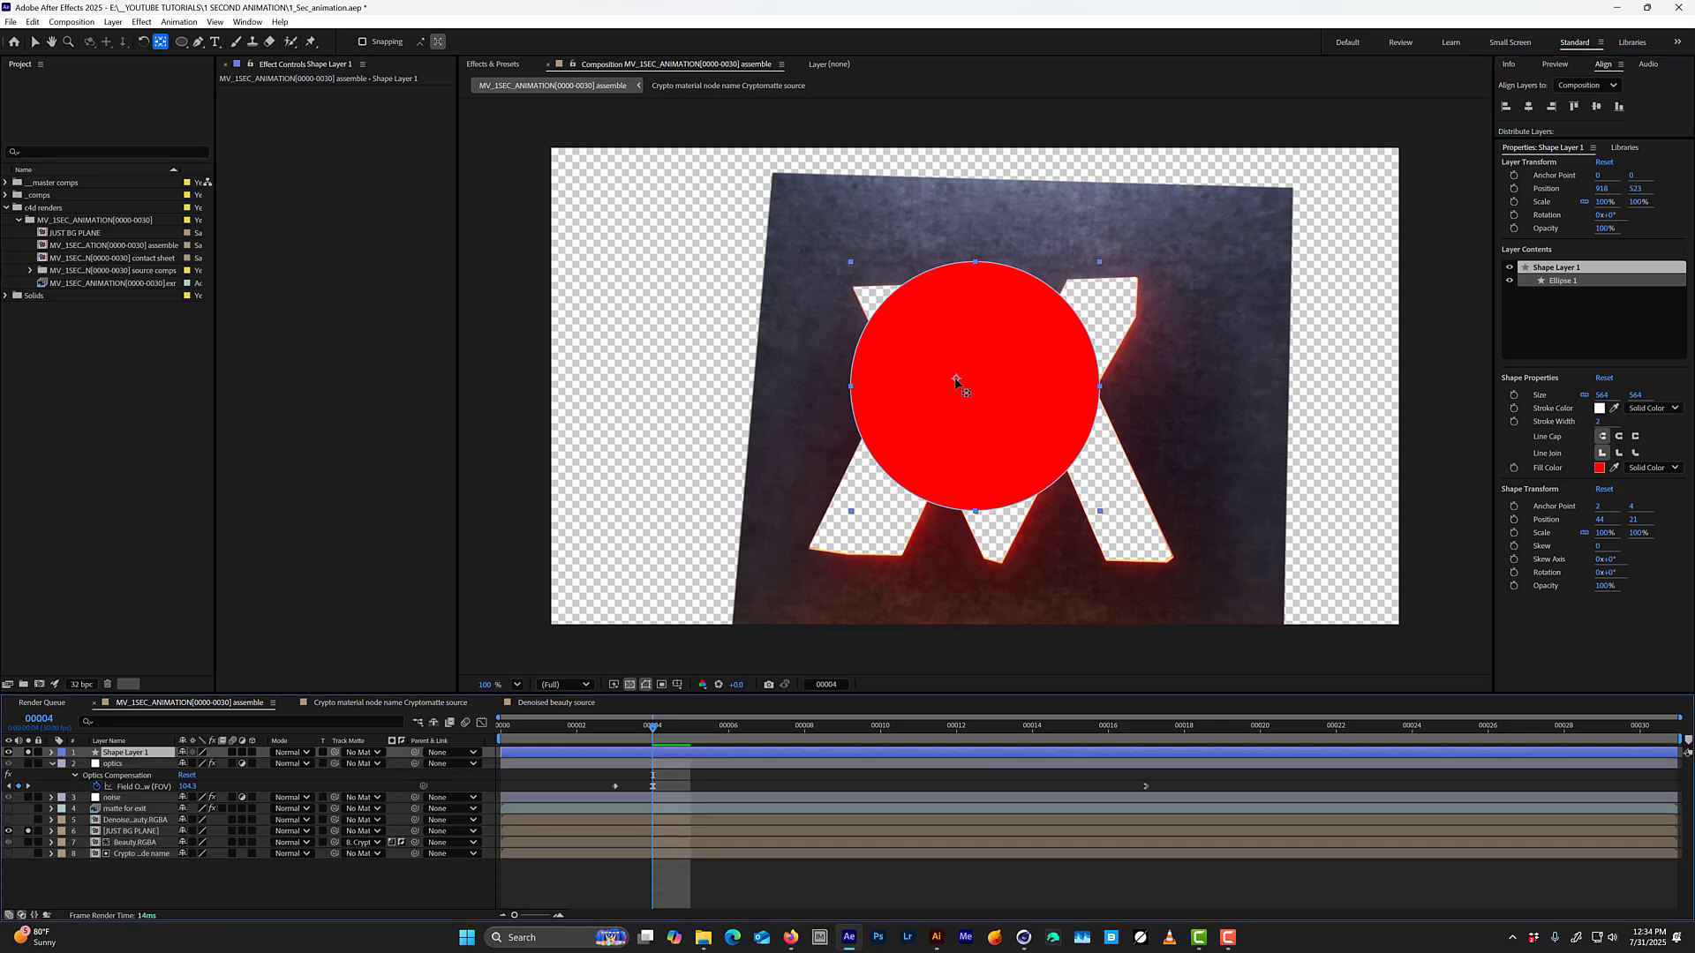
drag(956, 380, 973, 390)
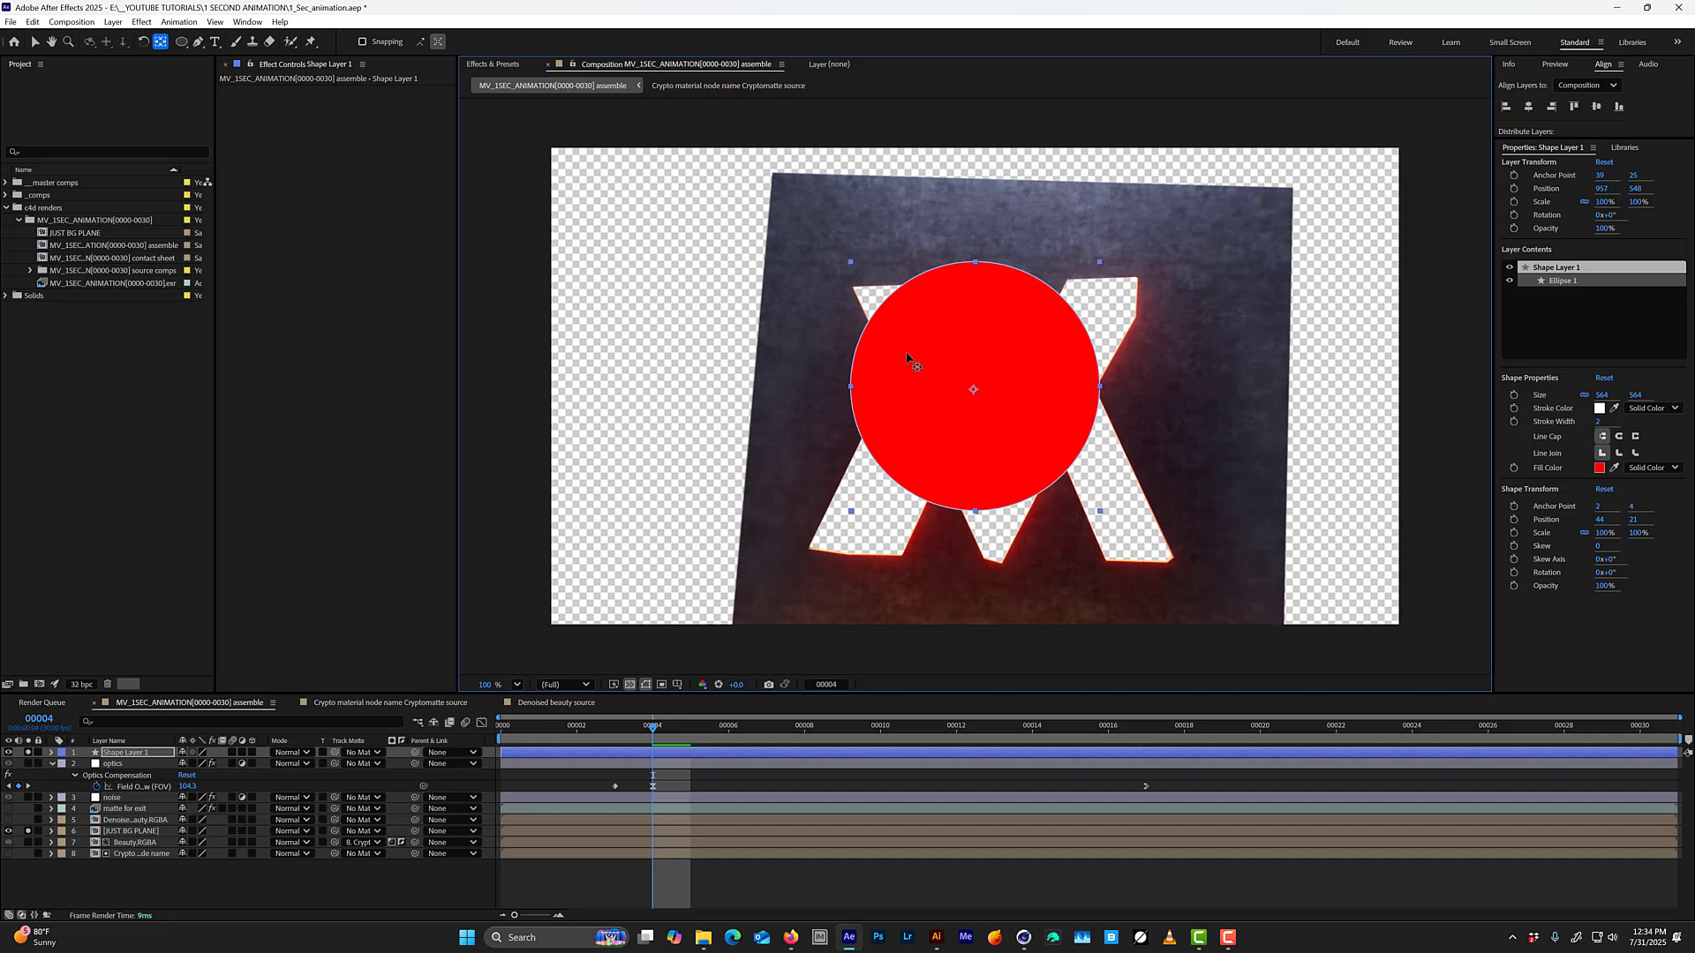
key(v)
mouse_move(969, 326)
mouse_down()
mouse_move(1006, 362)
mouse_move(990, 351)
mouse_up()
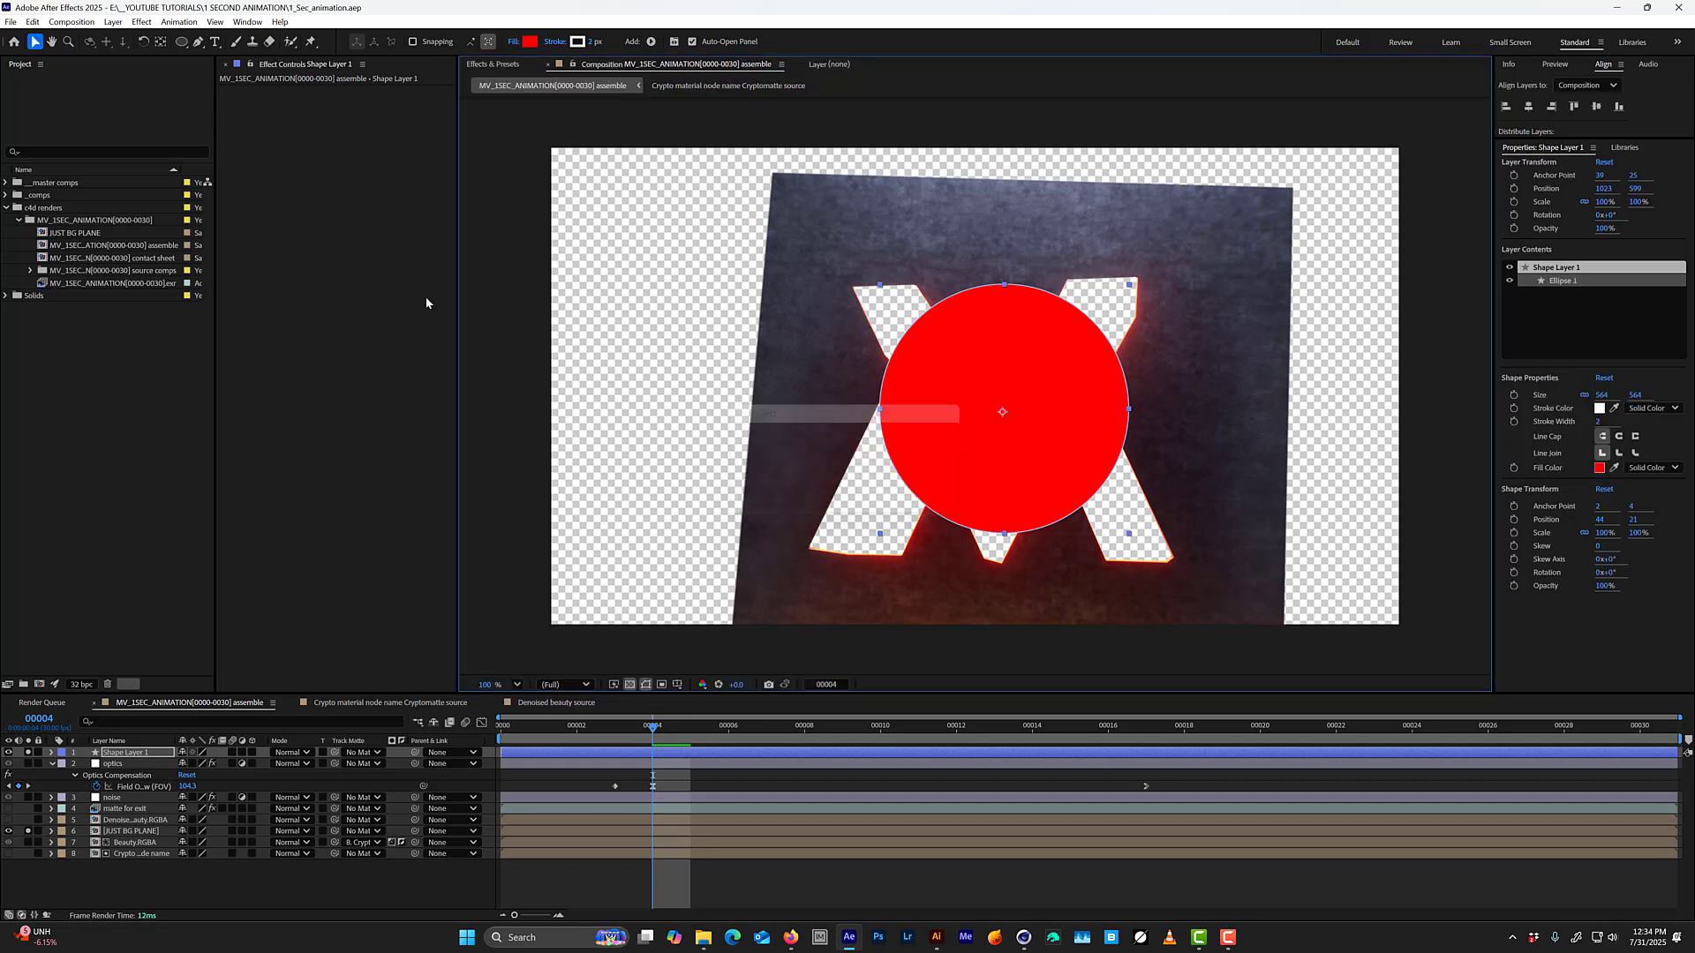
Apply Turbulent Displace to the circle with Amount 86, Size 26 and Complexity 4.4, and save the project.
key(ctrl+space)
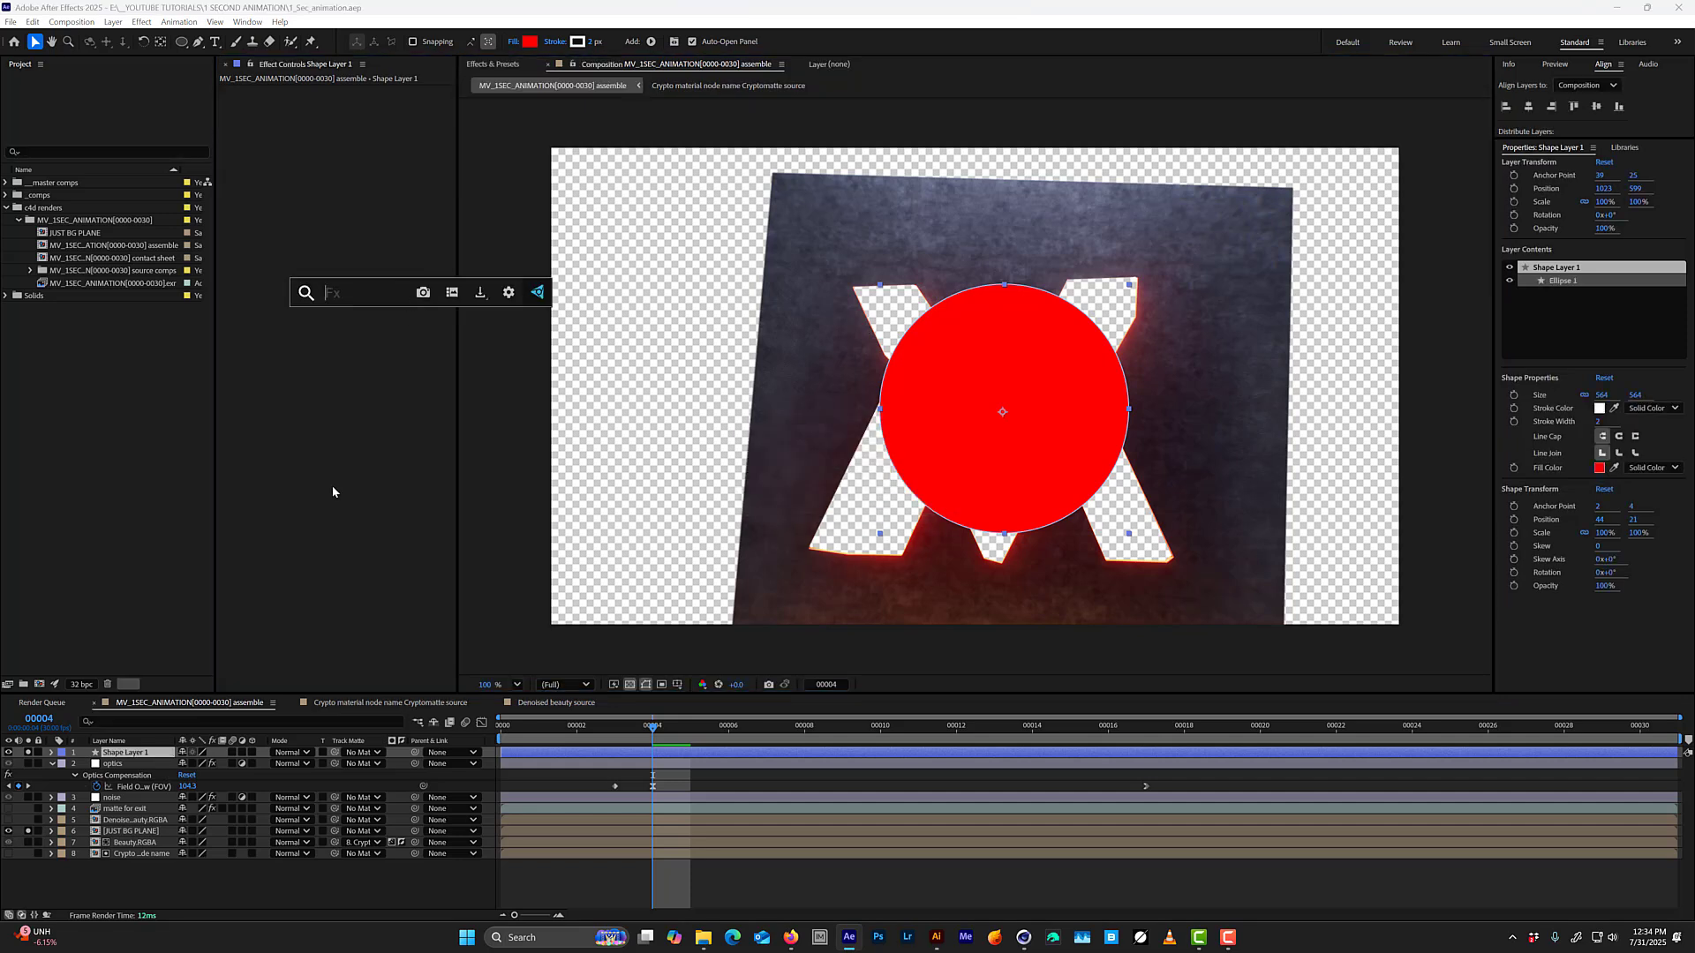
text(tur)
key(Return)
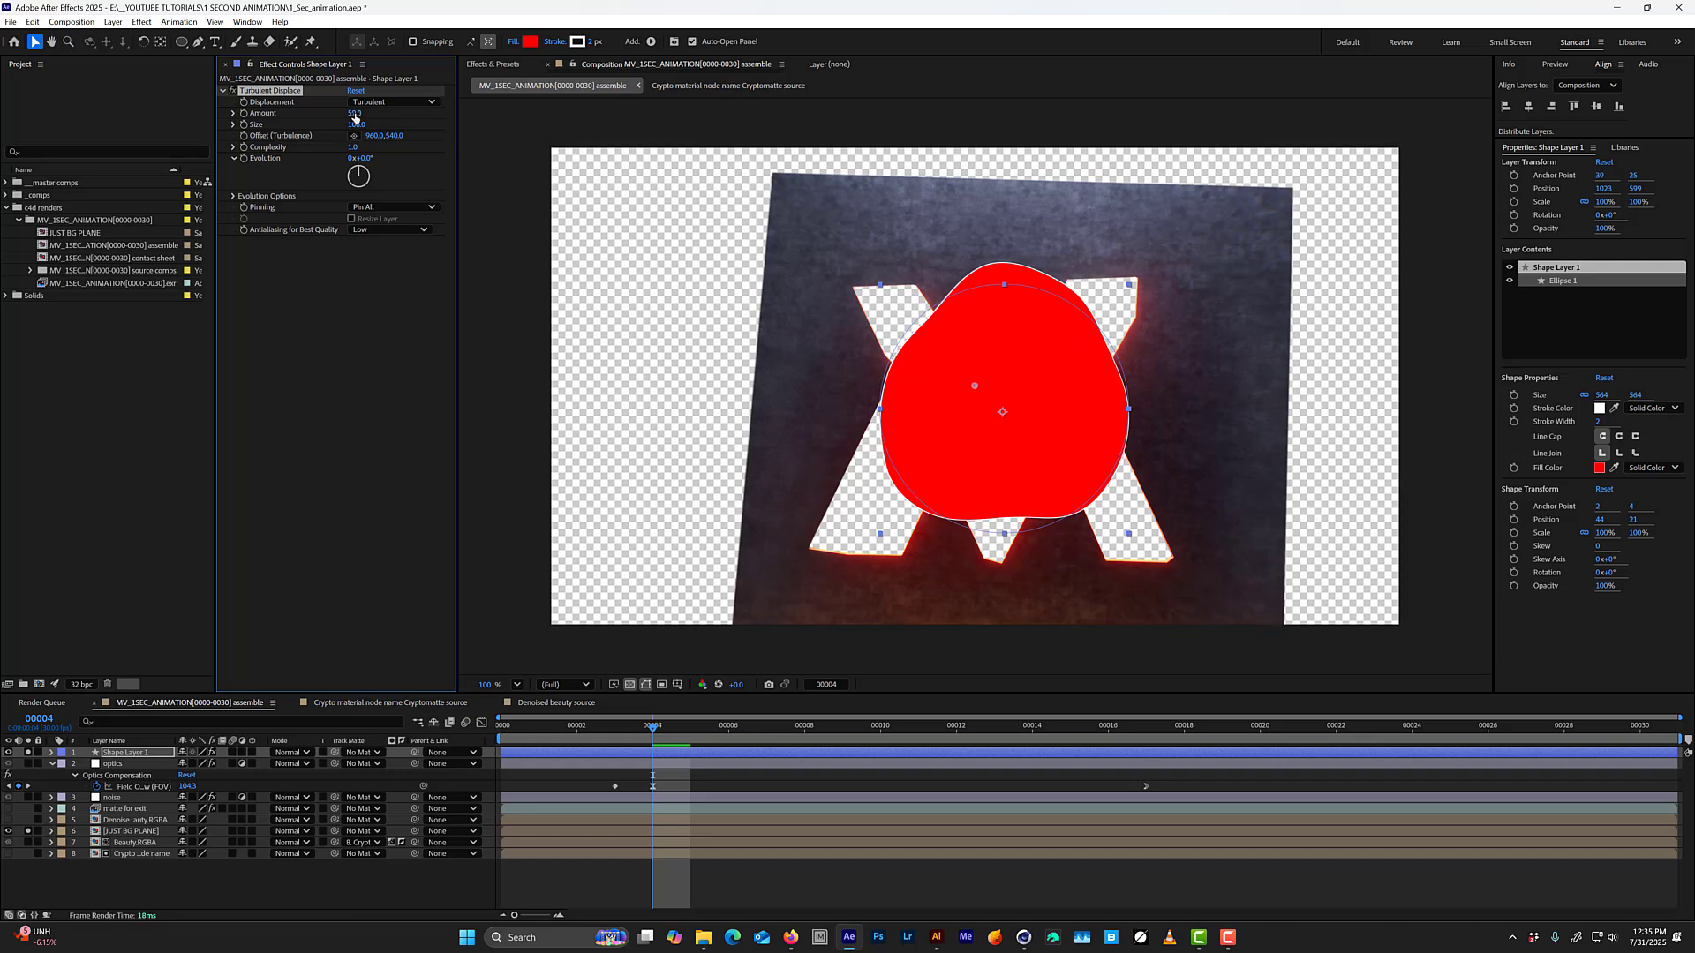
drag(355, 113, 320, 135)
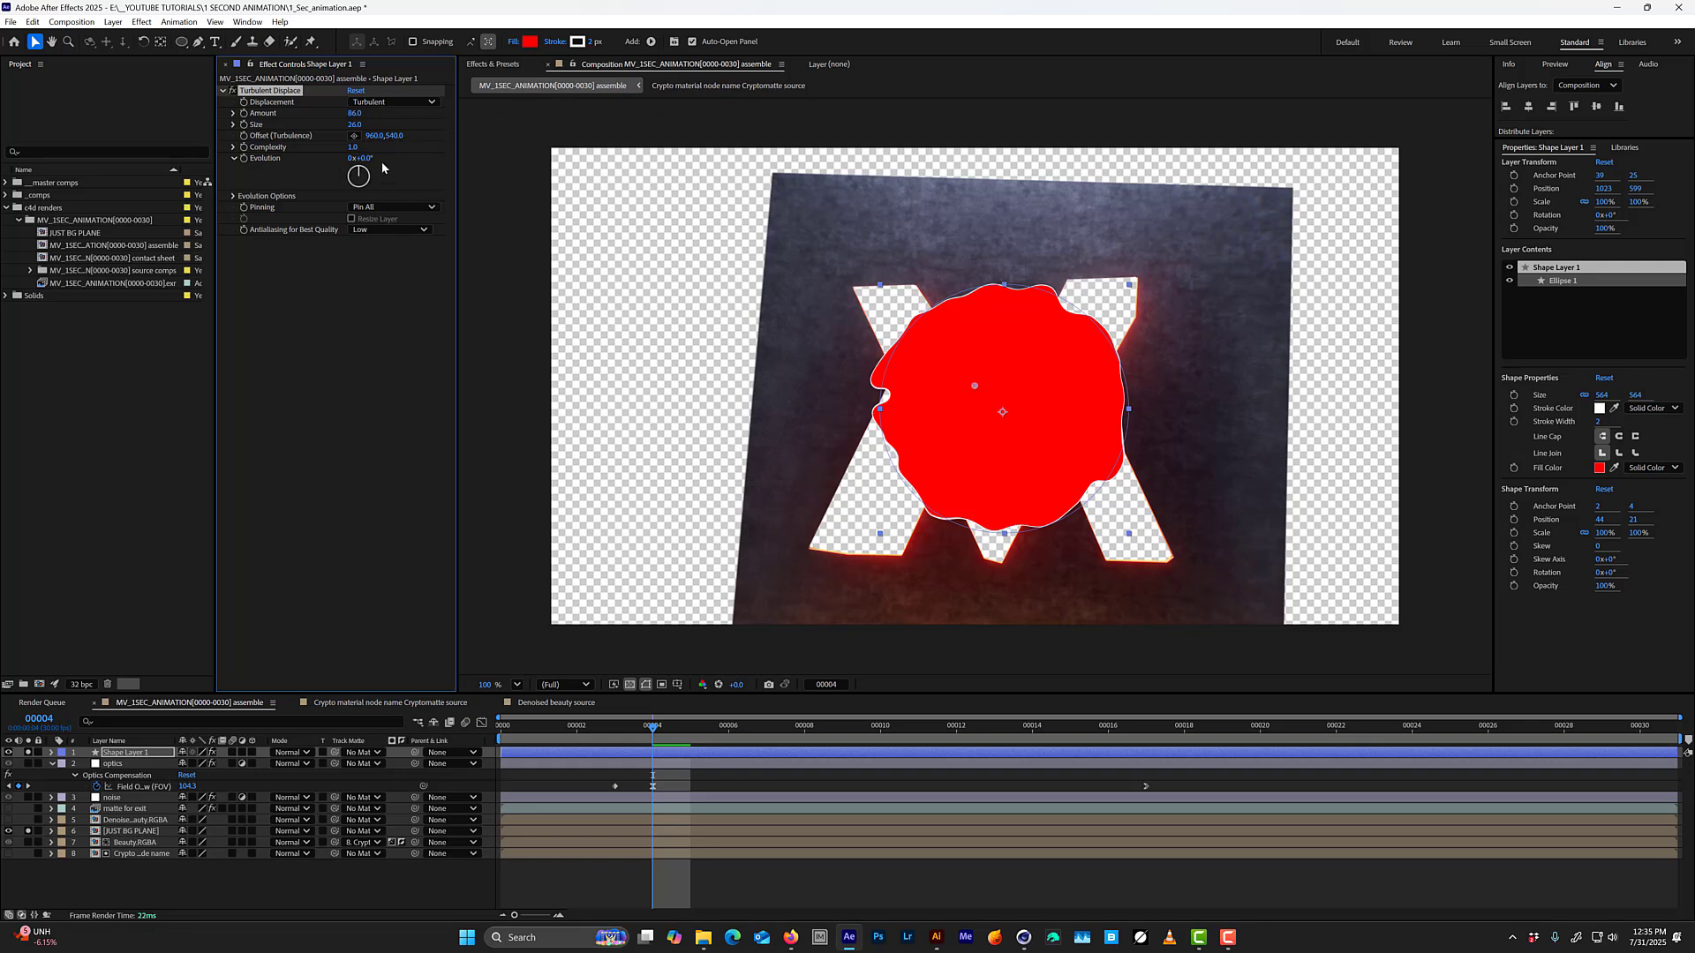
drag(362, 158, 567, 162)
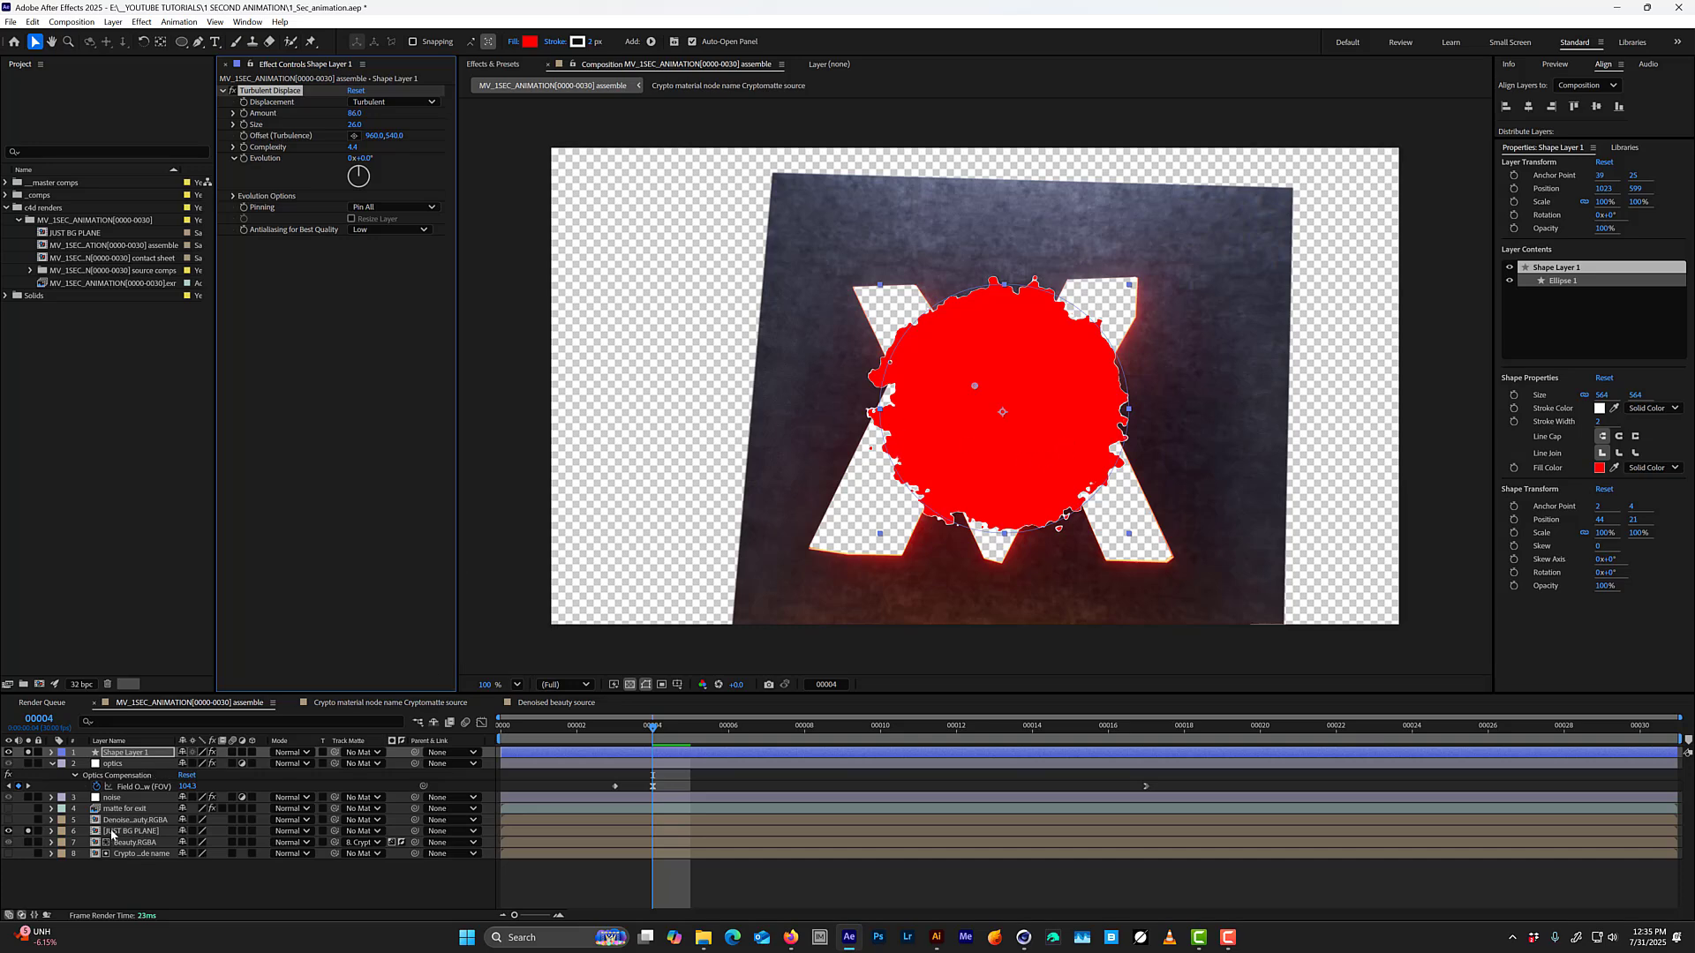
key(ctrl+s)
Take the circle out of solo, examine the background plane across frames 2 to 6, and return to frame 2 with the circle soloed again.
click(128, 753)
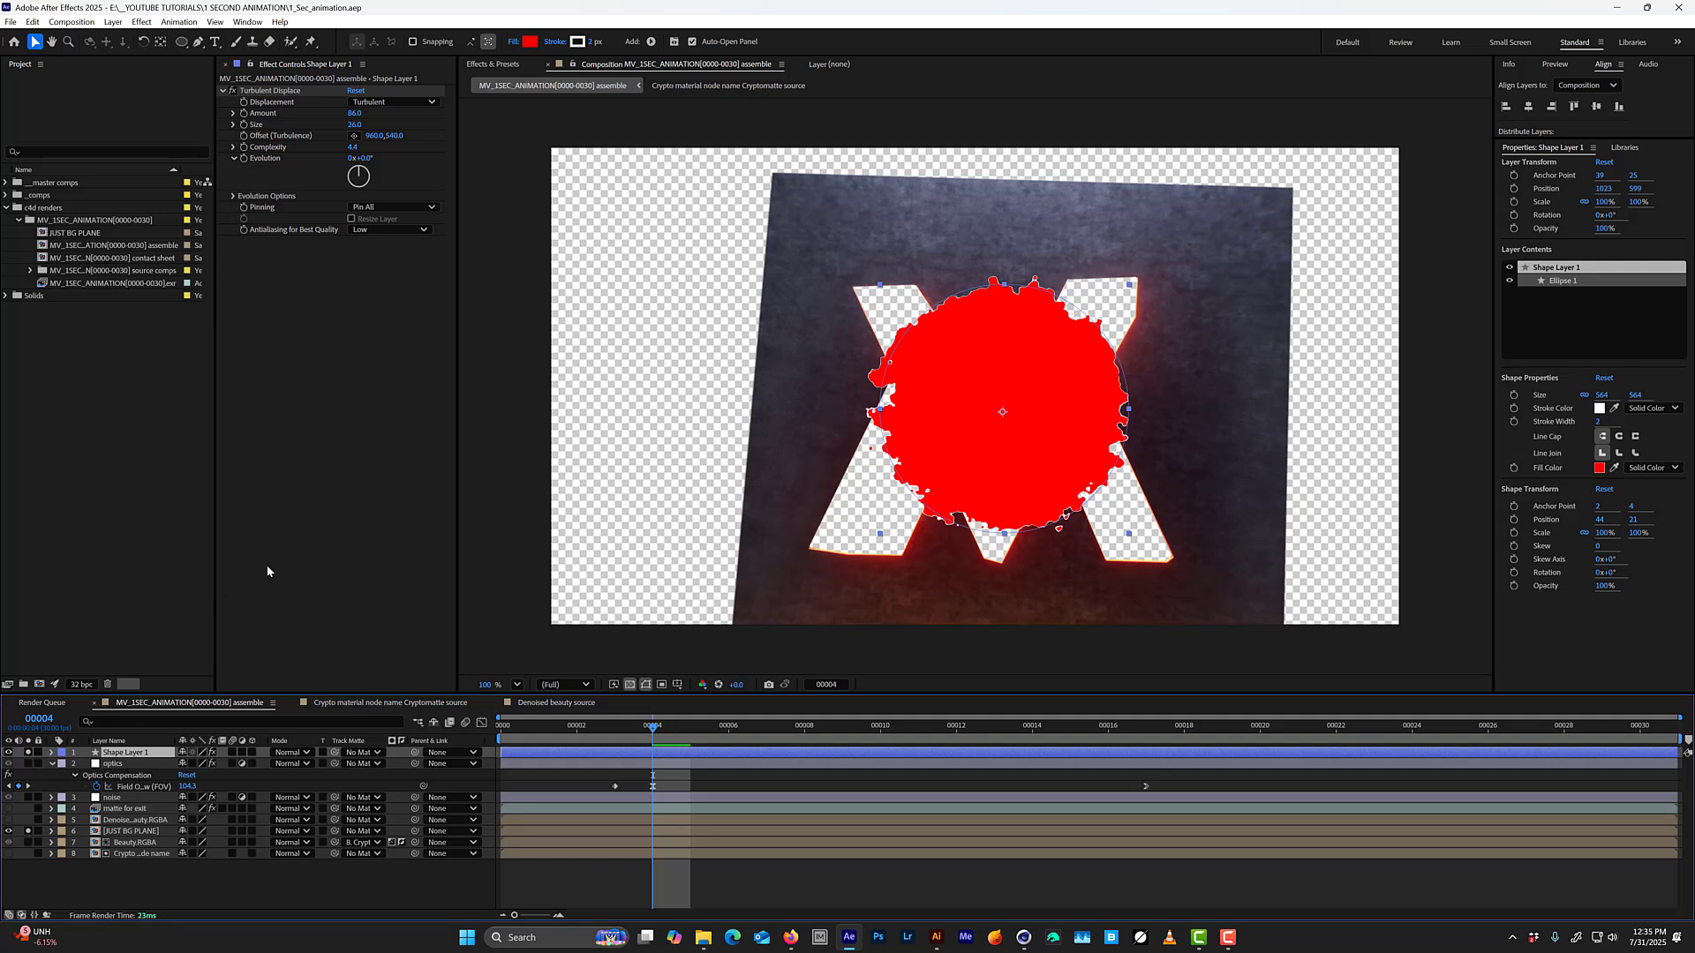
mouse_move(651, 725)
mouse_down()
mouse_move(618, 734)
mouse_move(655, 727)
mouse_up()
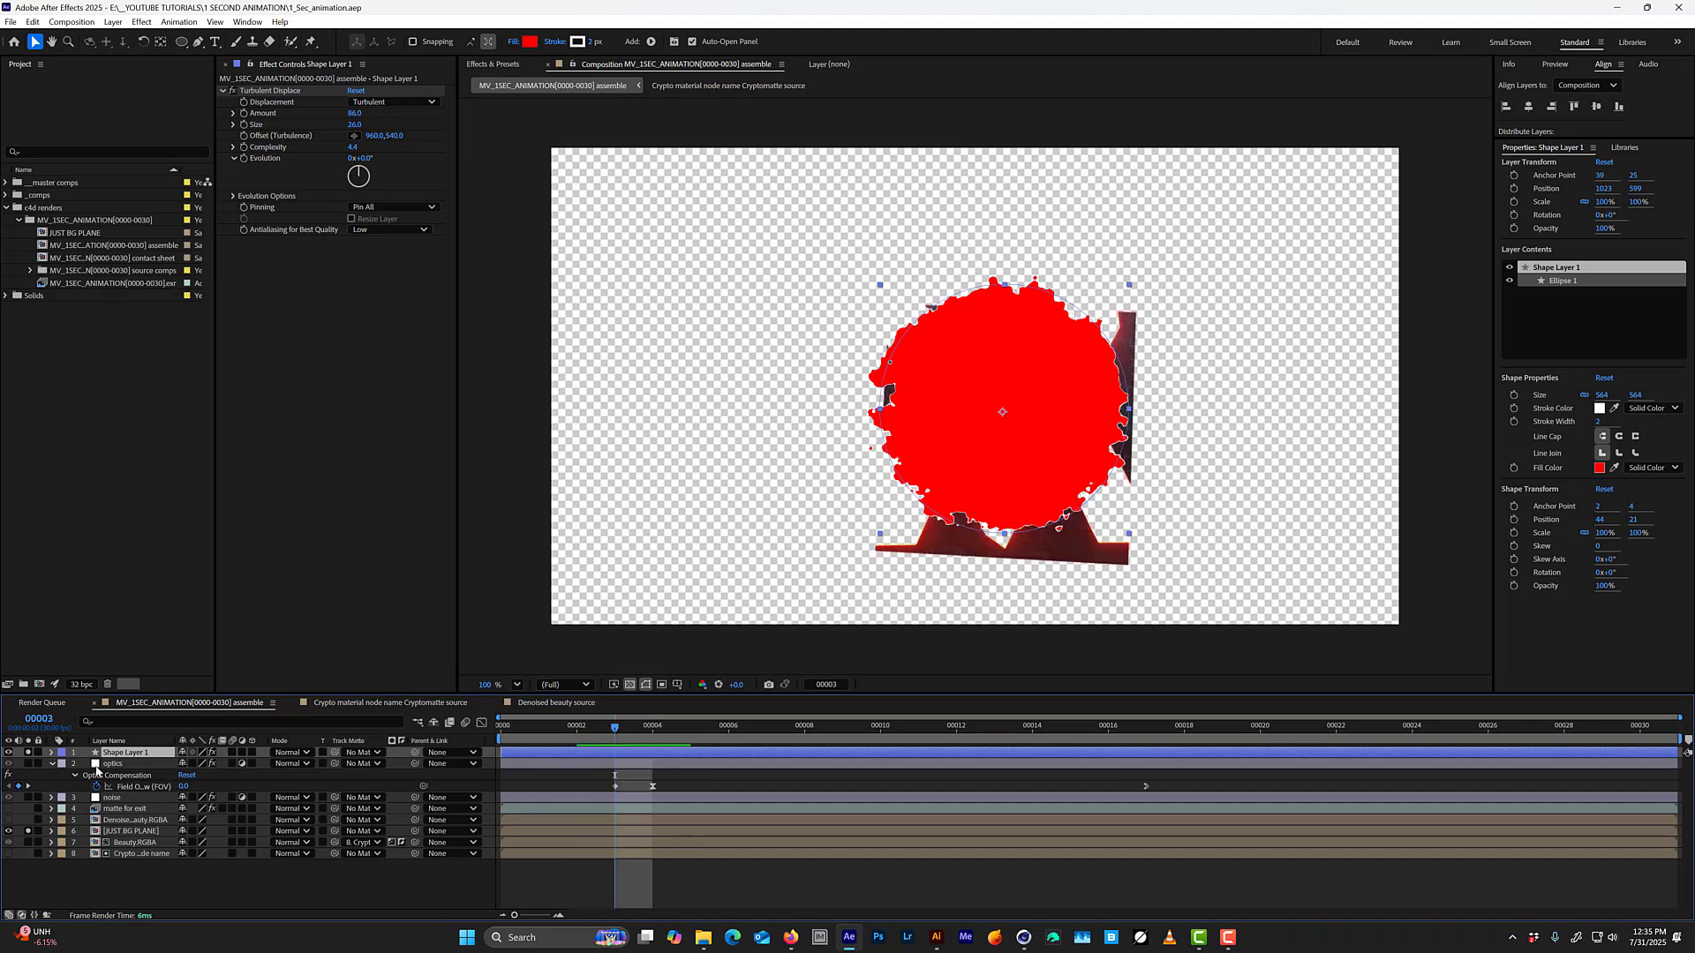
click(28, 753)
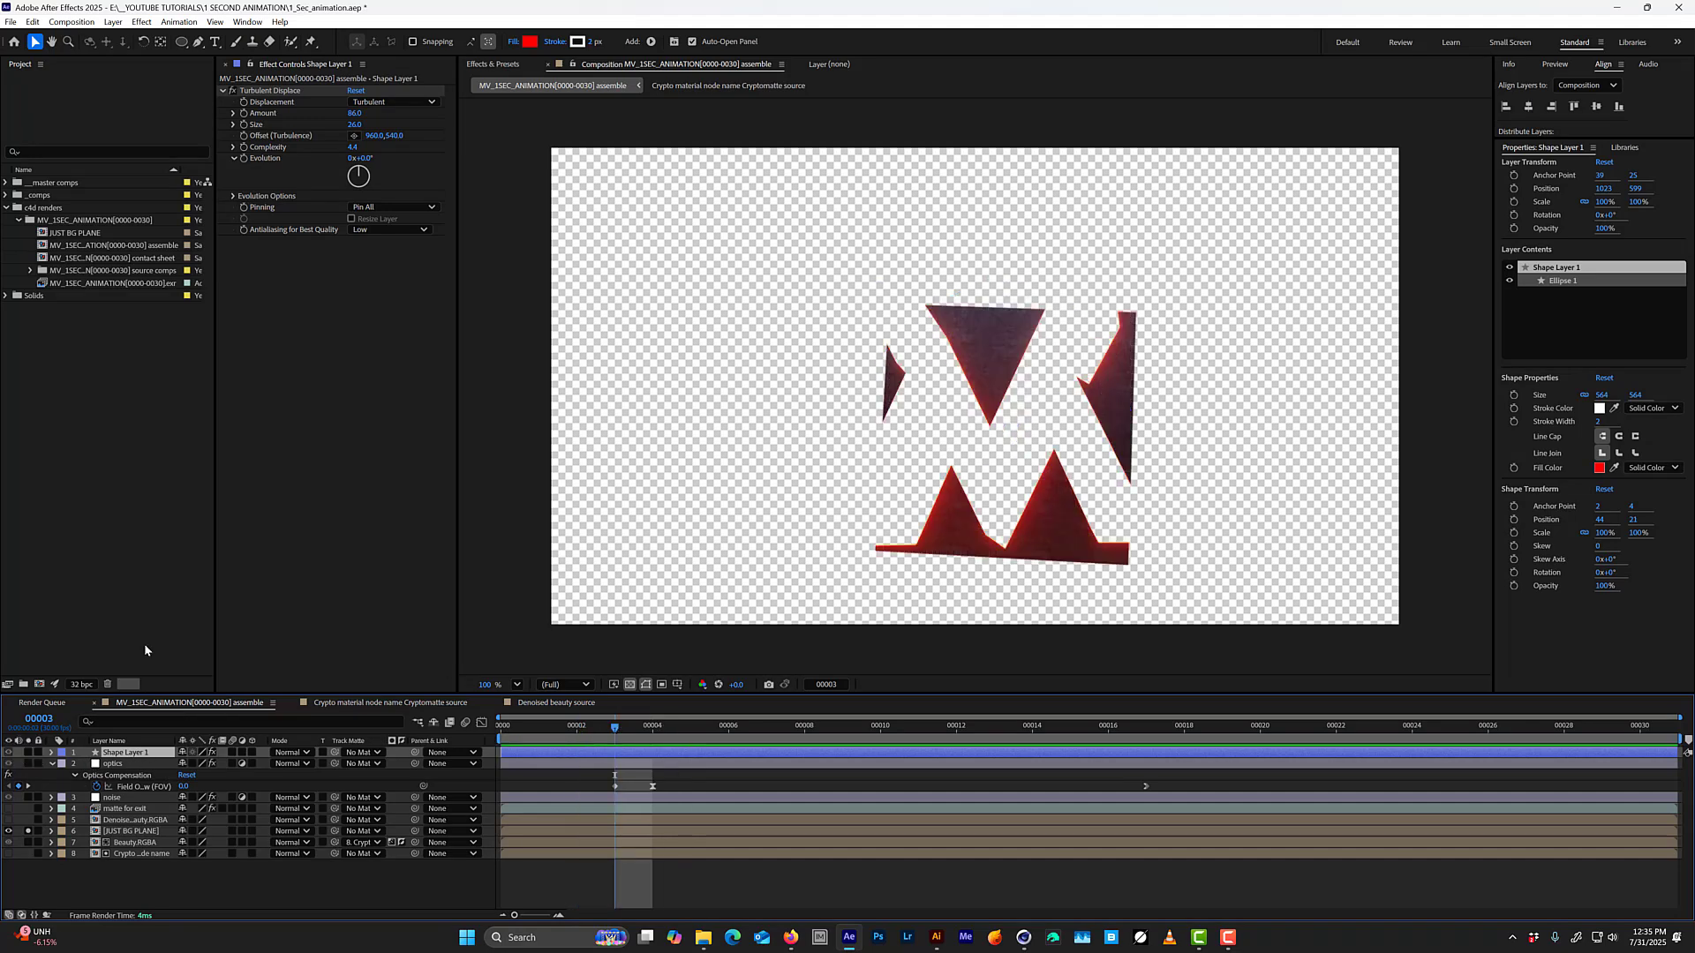
key(Page_Up)
key(Page_Down)
key(Page_Up)
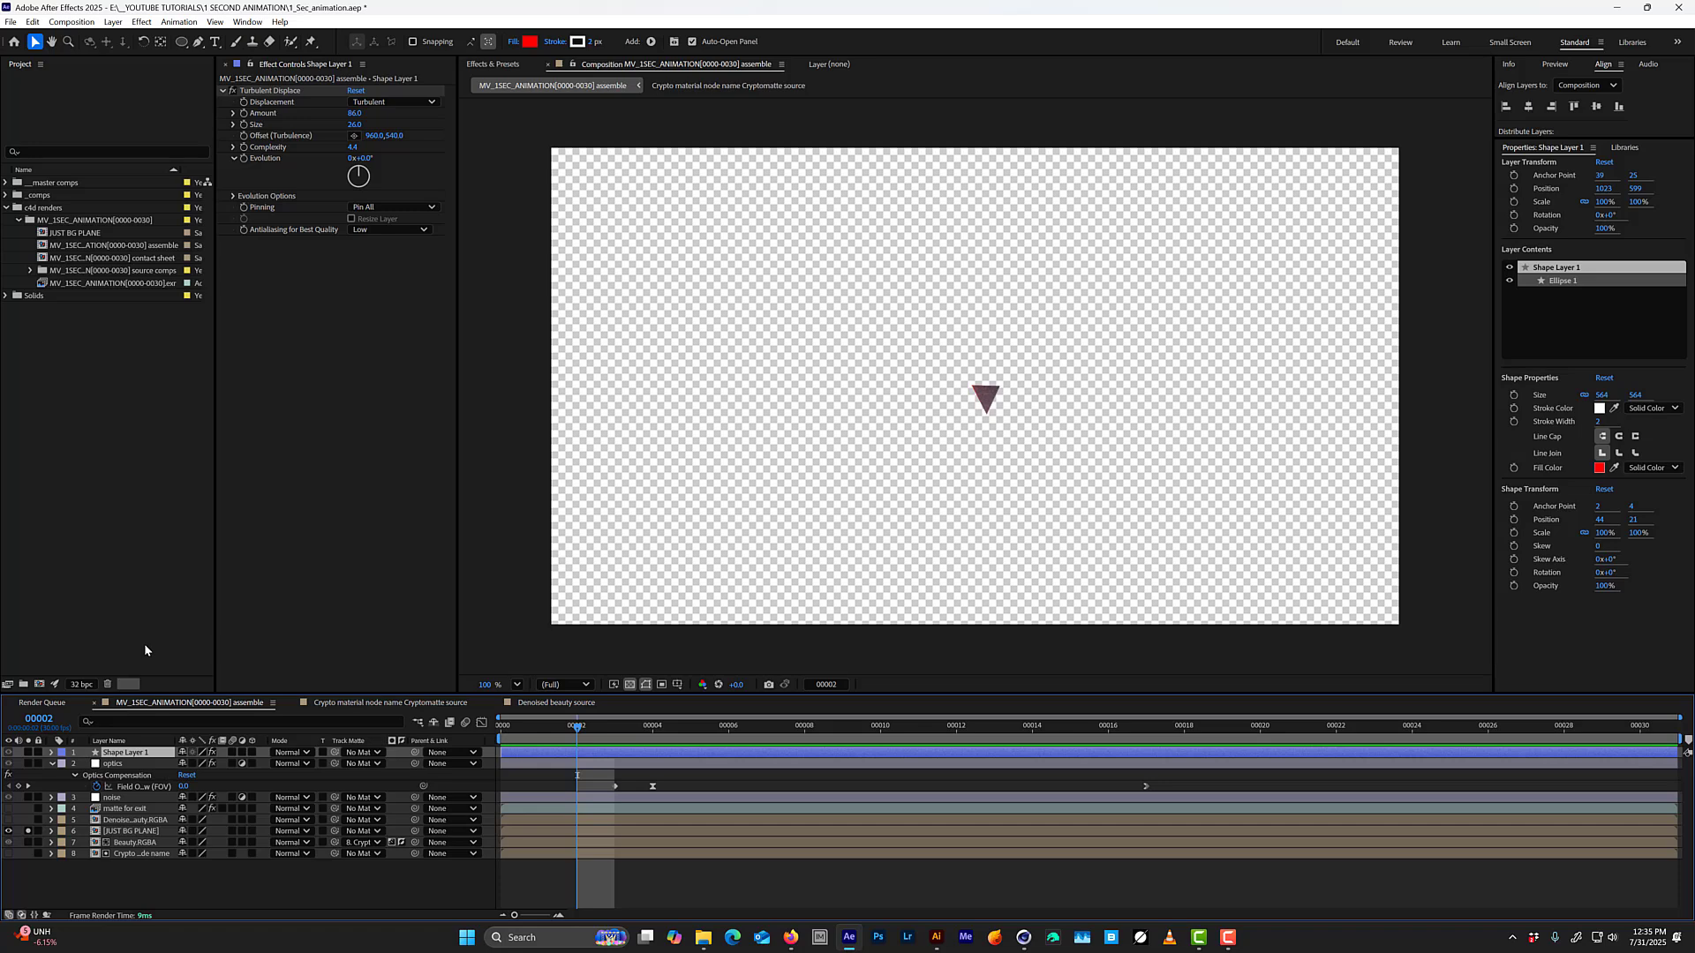
key(Page_Down)
key(Page_Down)
key(Page_Down)
key(Page_Down)
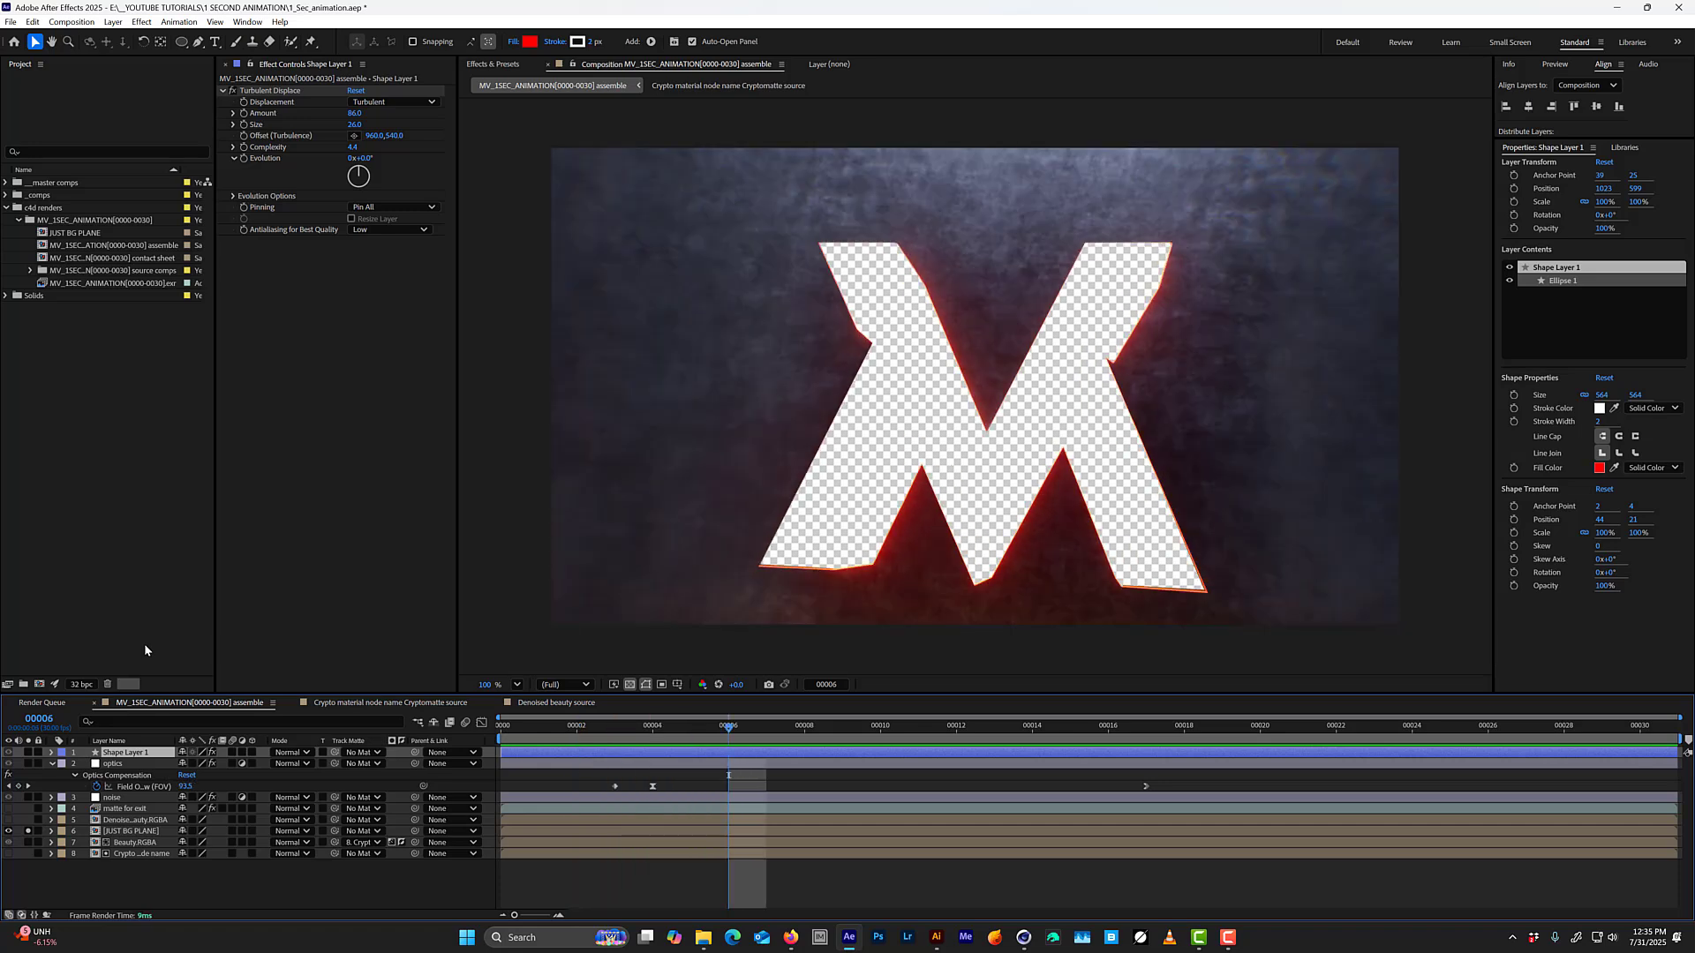
click(591, 738)
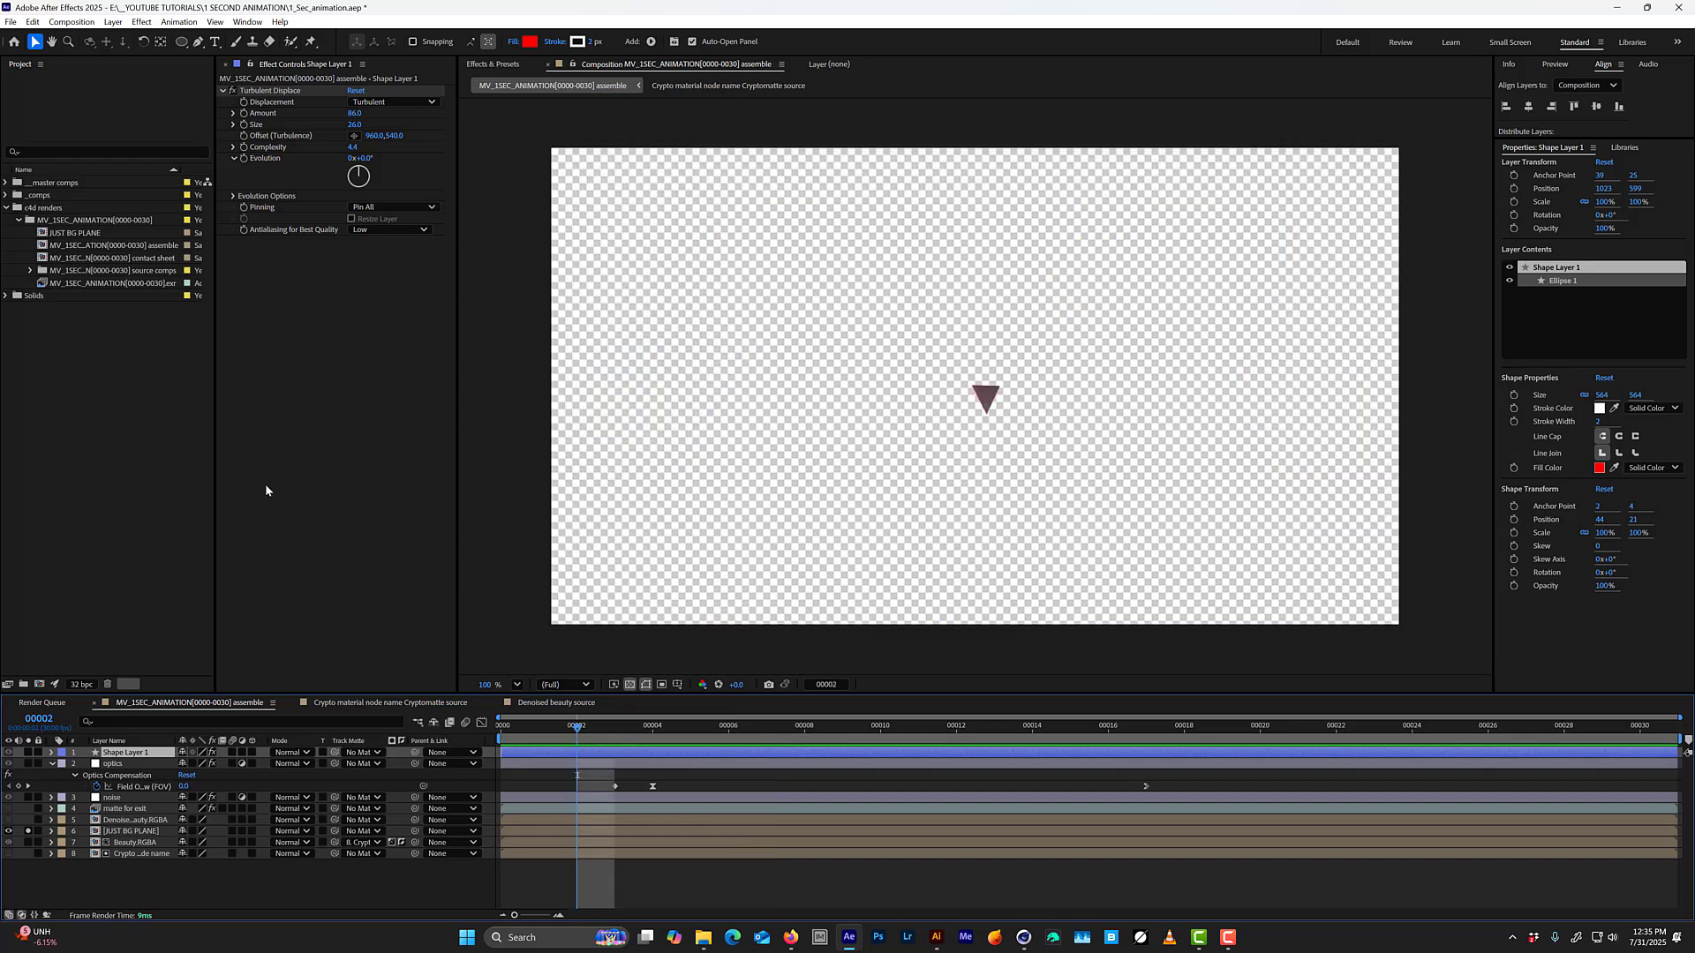
click(29, 753)
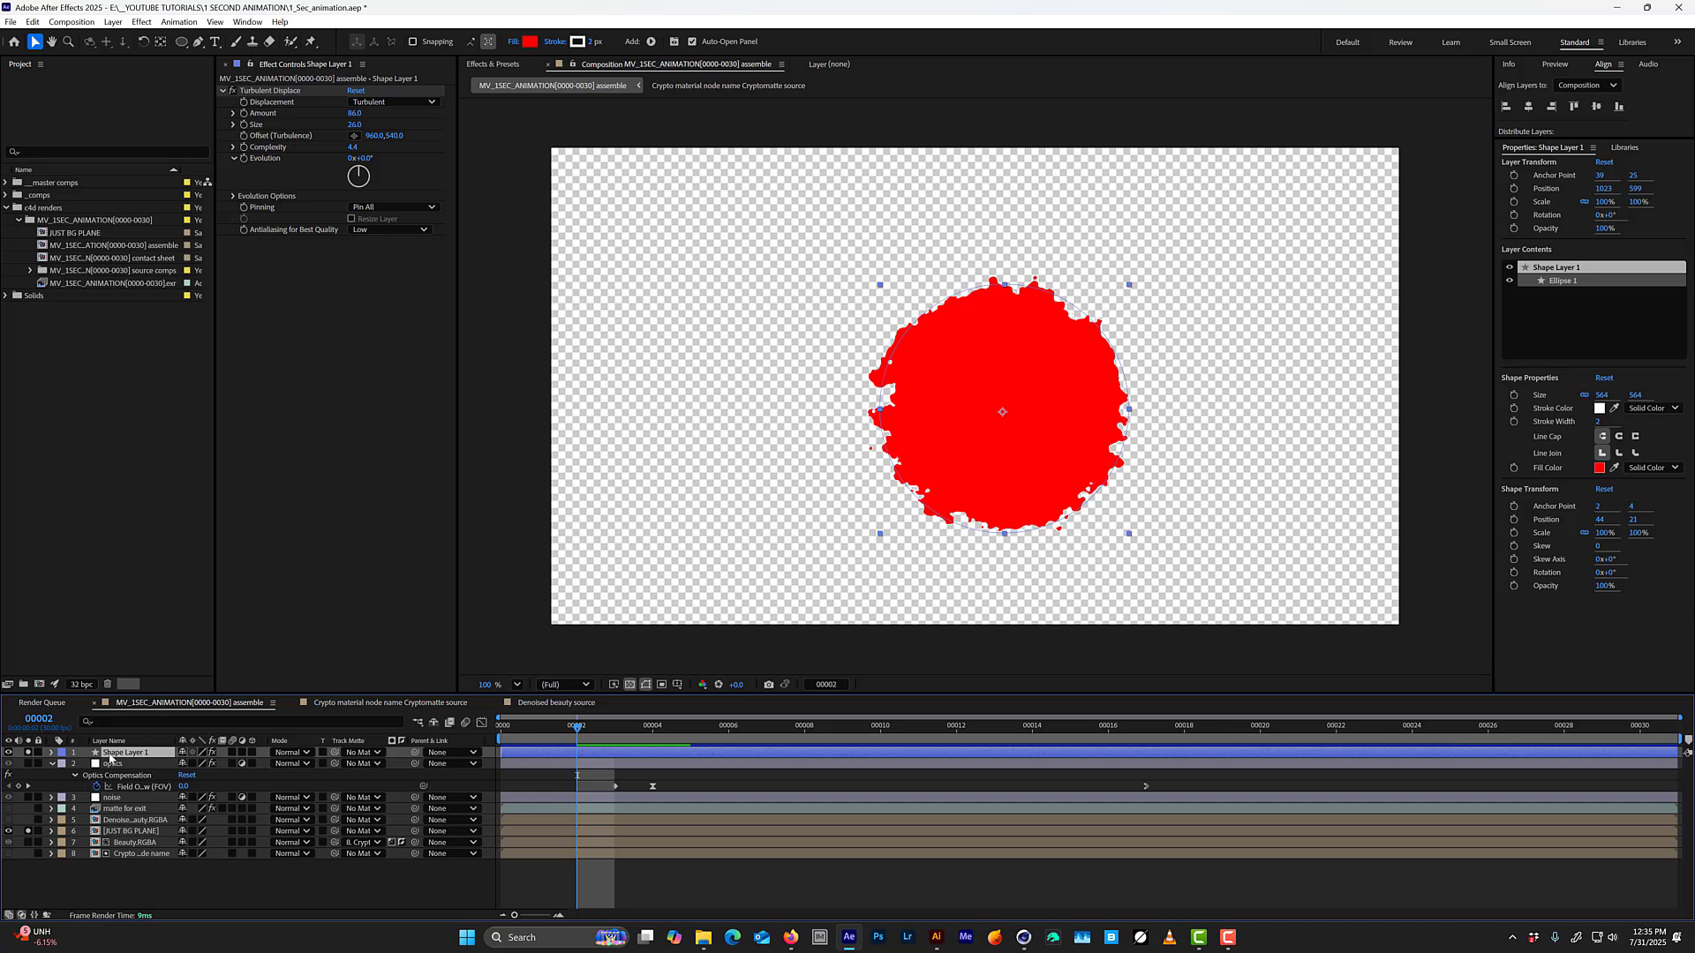
Start Scale keyframes on the circle's shape layer at frame 2 with a value of 5%.
key(s)
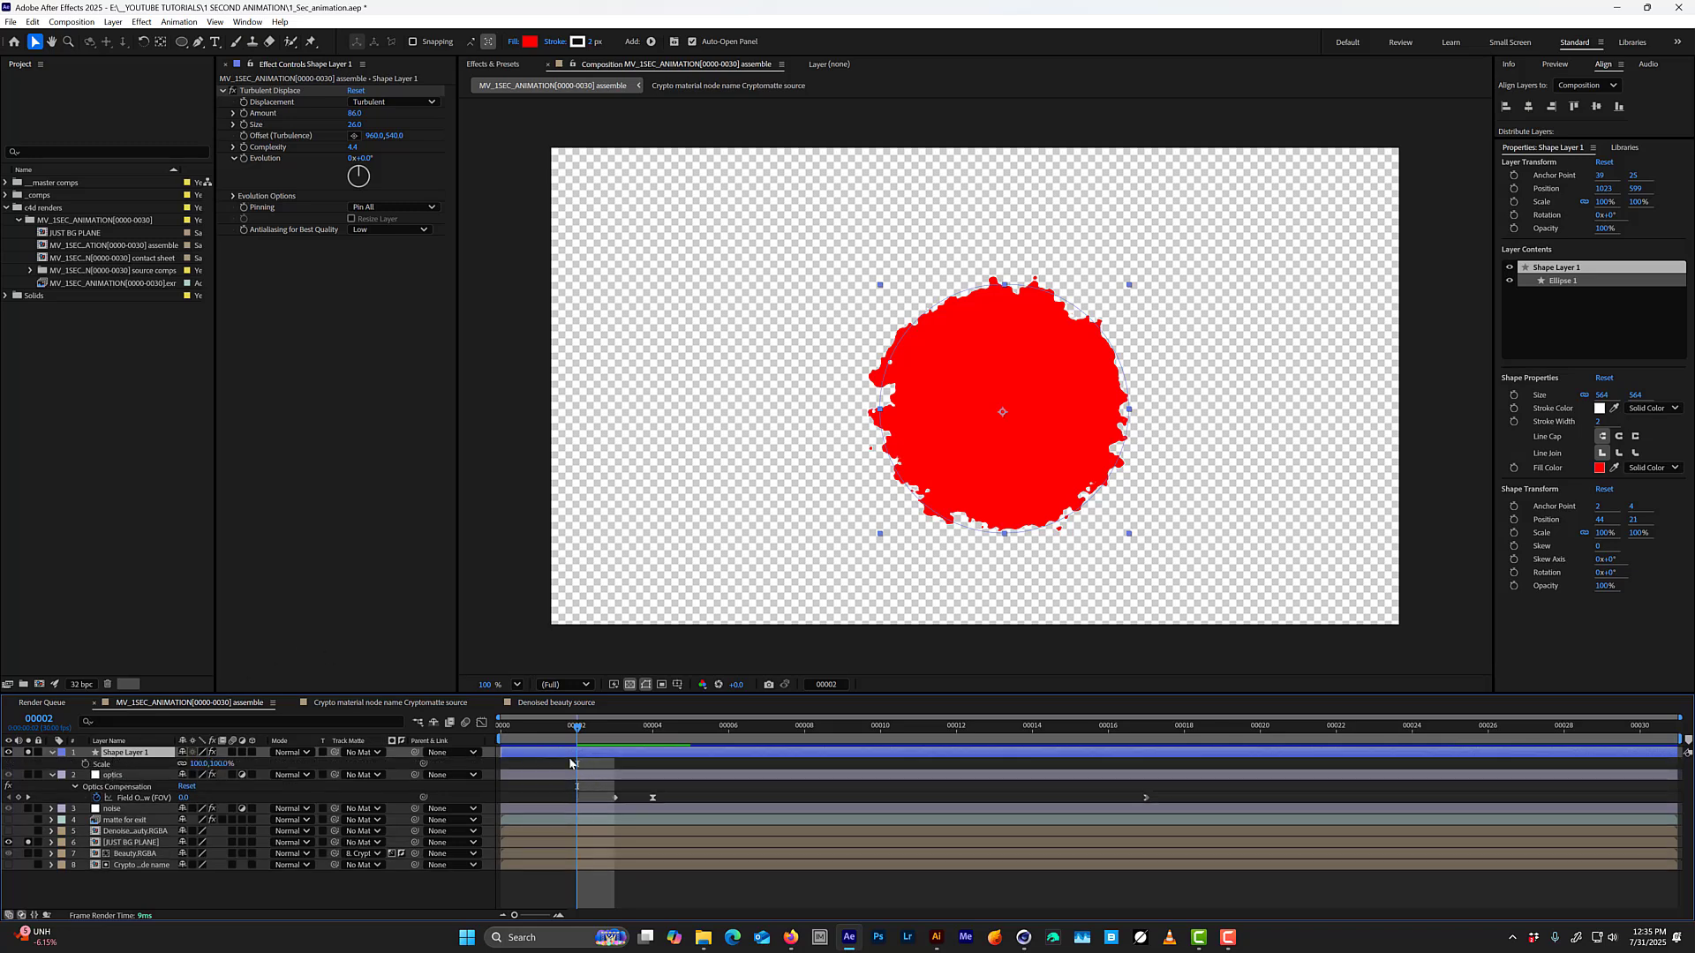
click(86, 764)
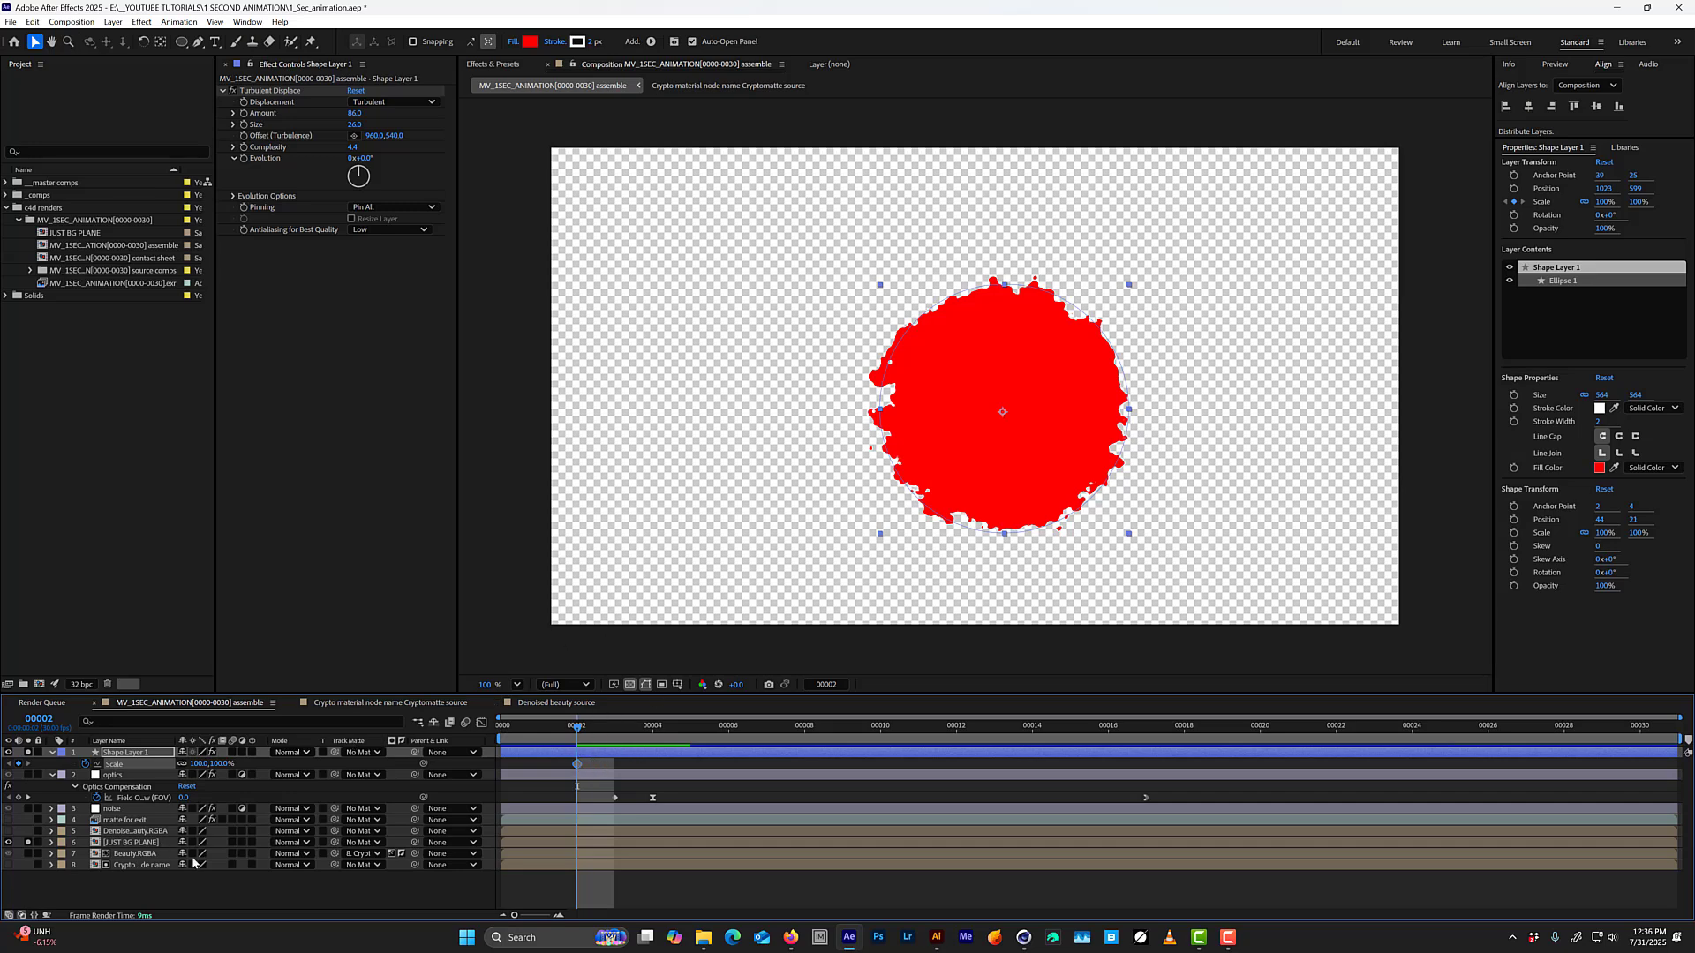
click(222, 764)
text(5)
key(Return)
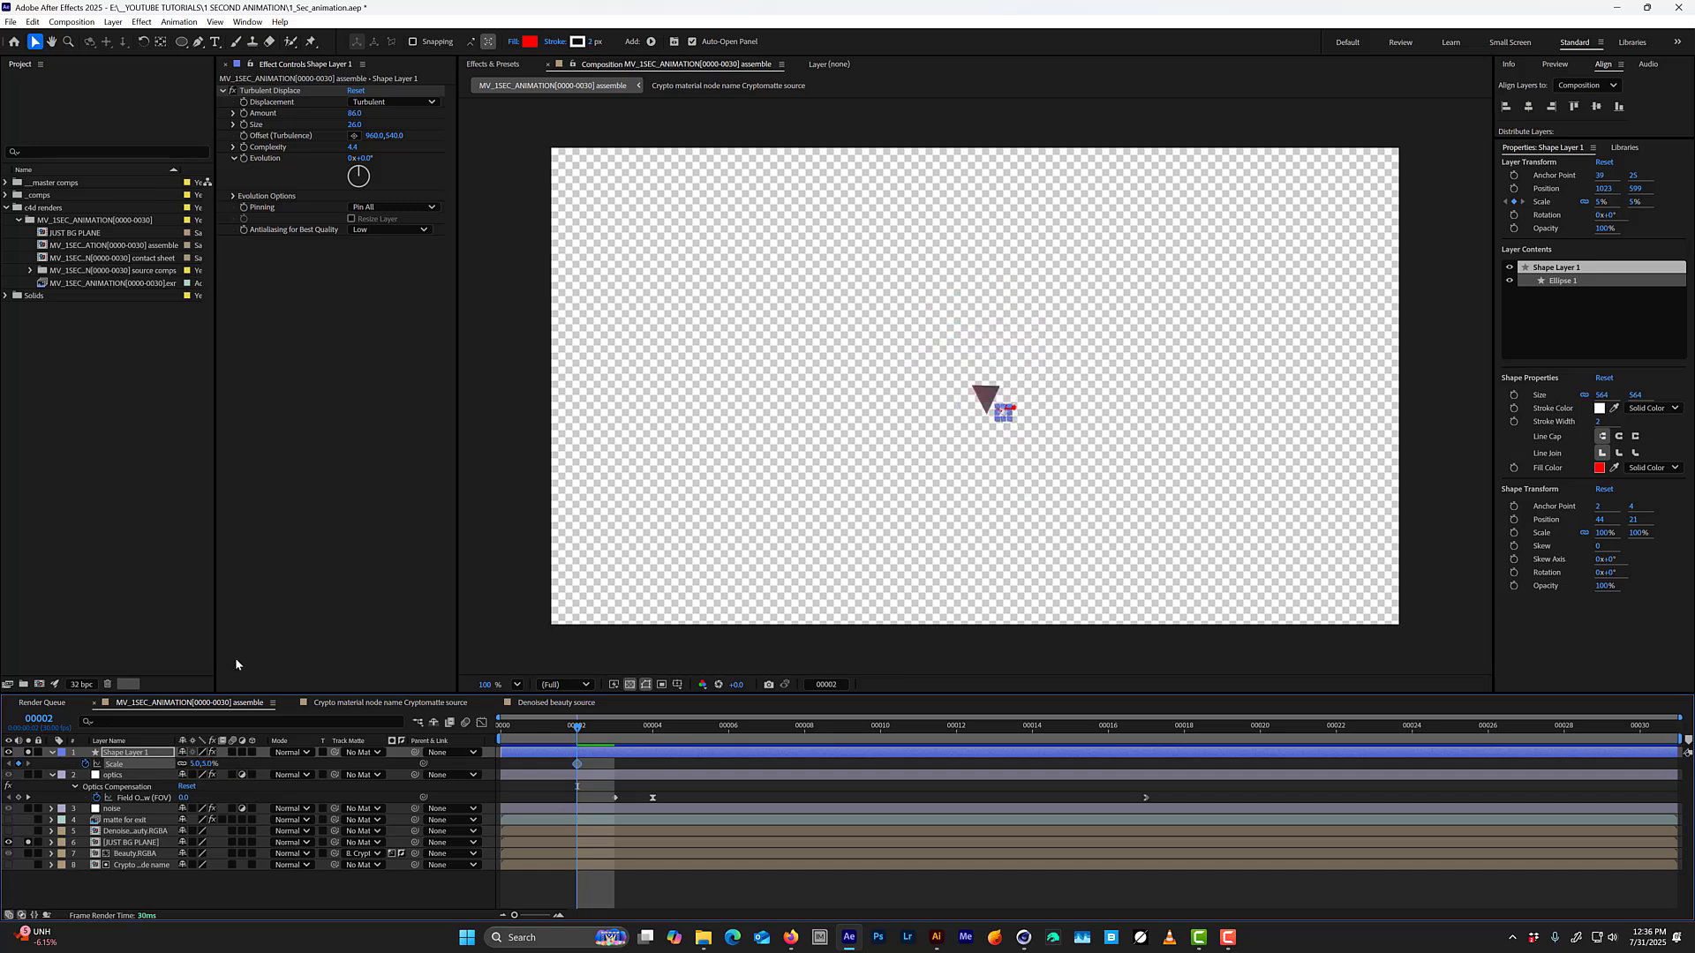
Add a second Scale keyframe of about 432% to the circle at frame 7.
key(Page_Down)
key(Page_Down)
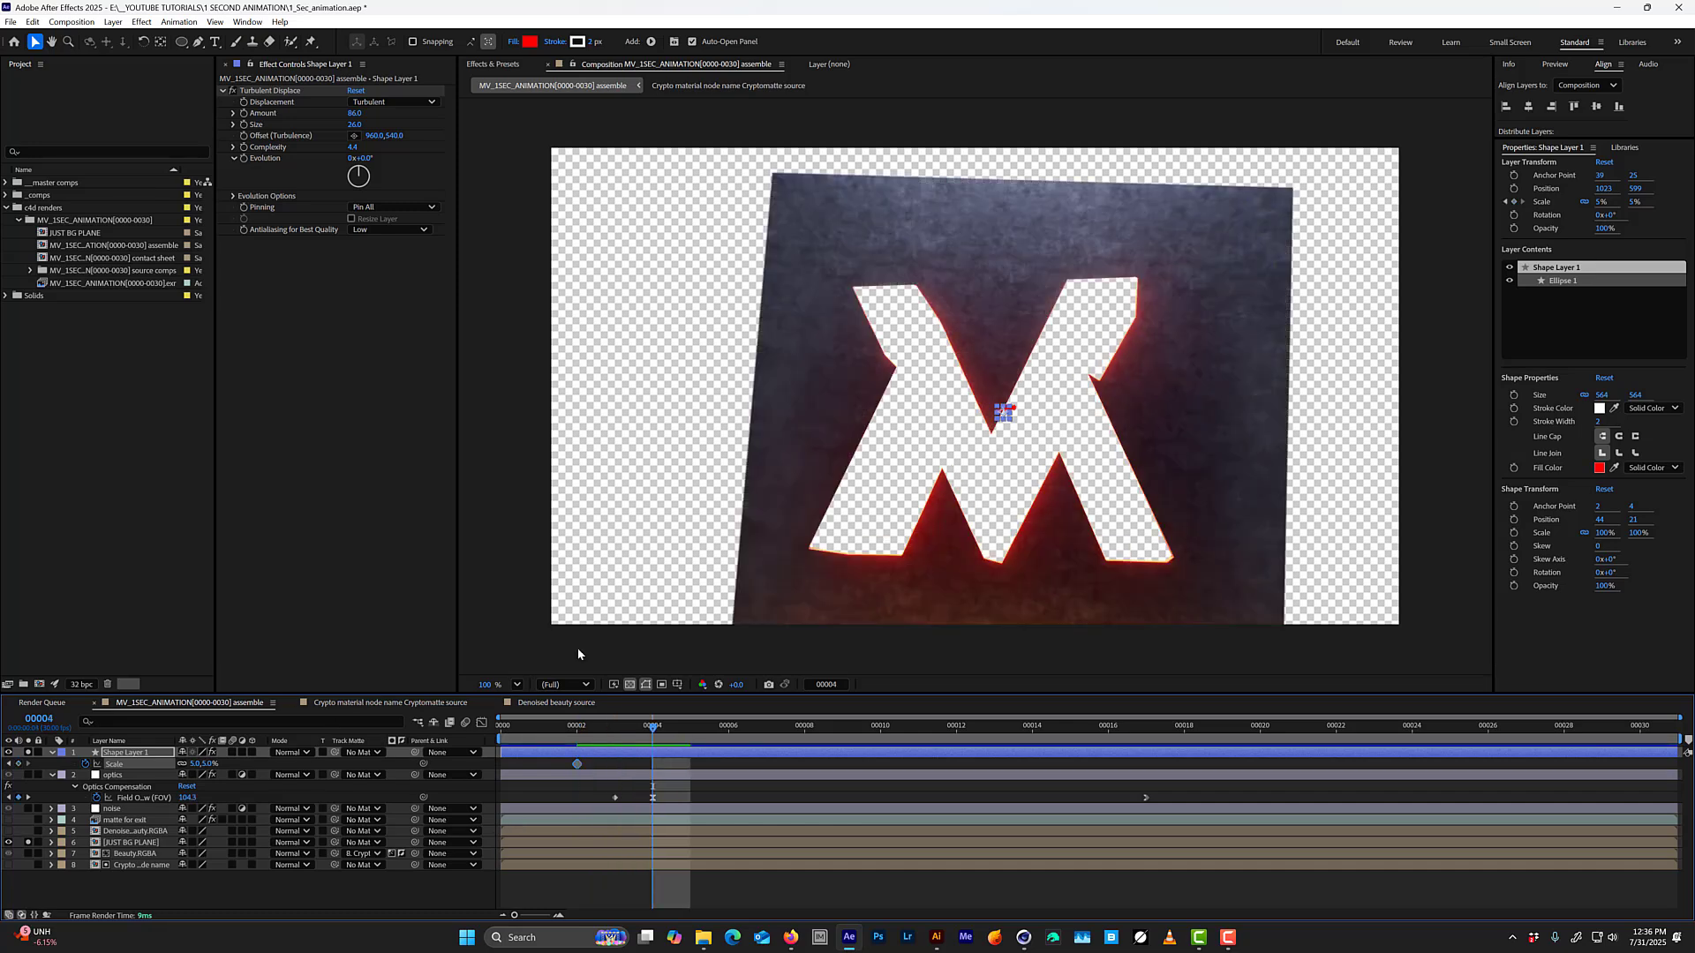
key(Page_Down)
key(Page_Down)
key(Page_Down)
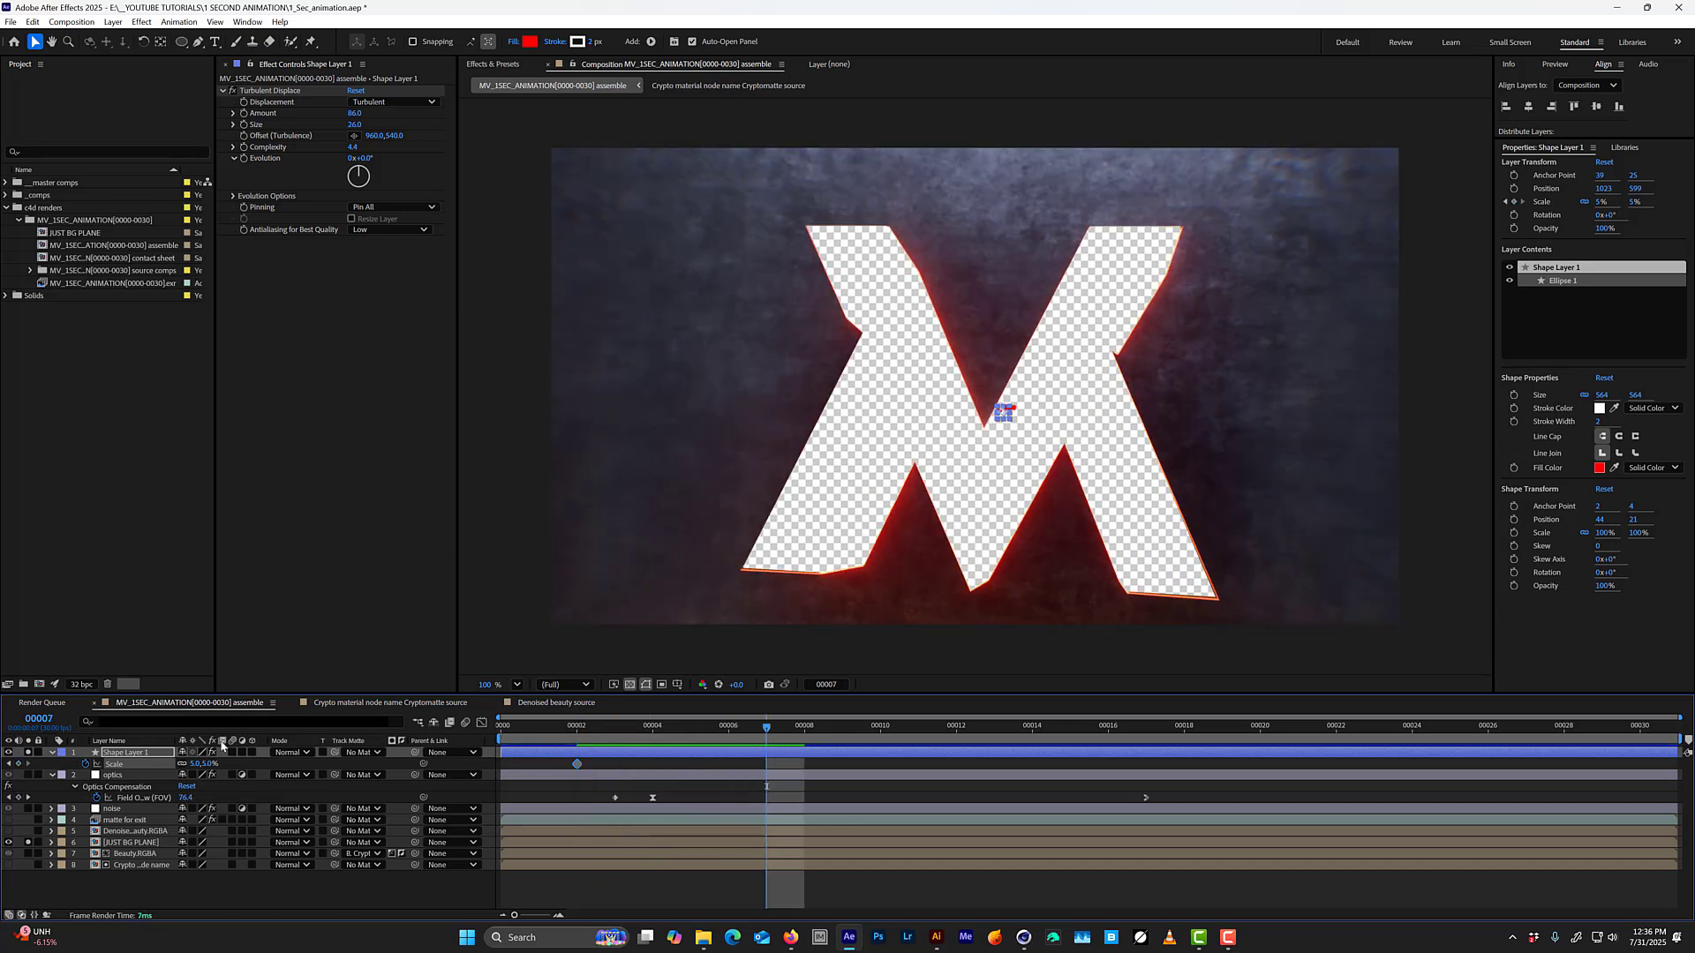
drag(202, 763, 597, 764)
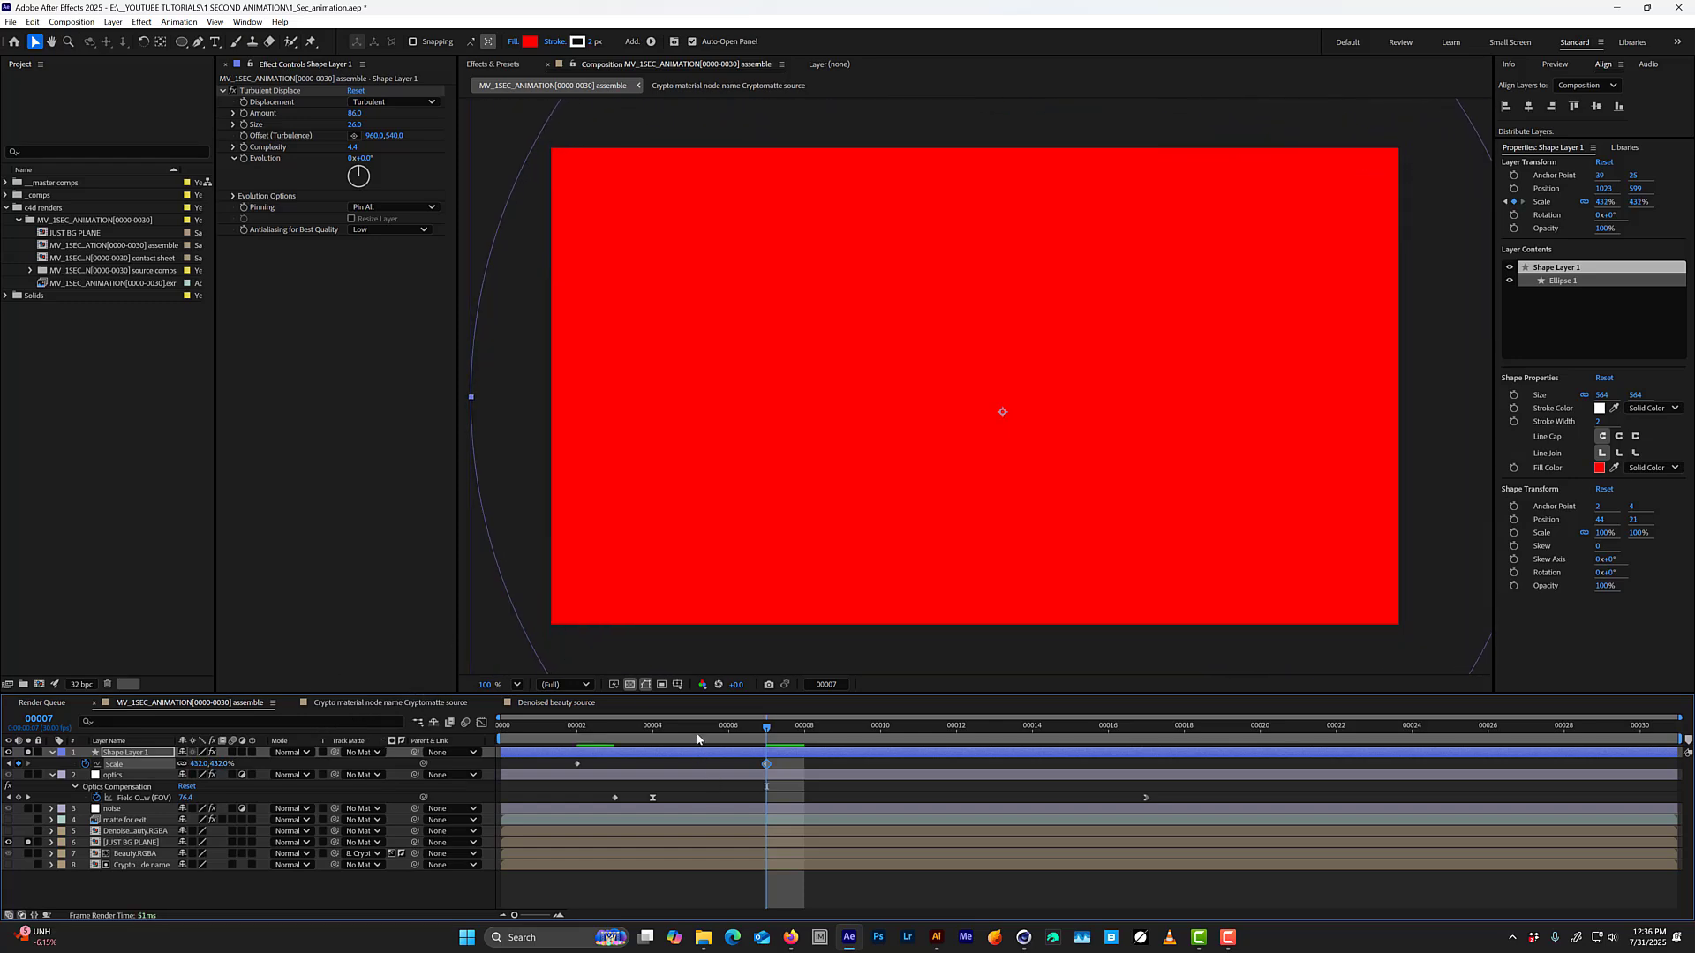
Move the circle's second Scale keyframe to frame 10 and preview how fast the circle grows.
drag(767, 727, 577, 727)
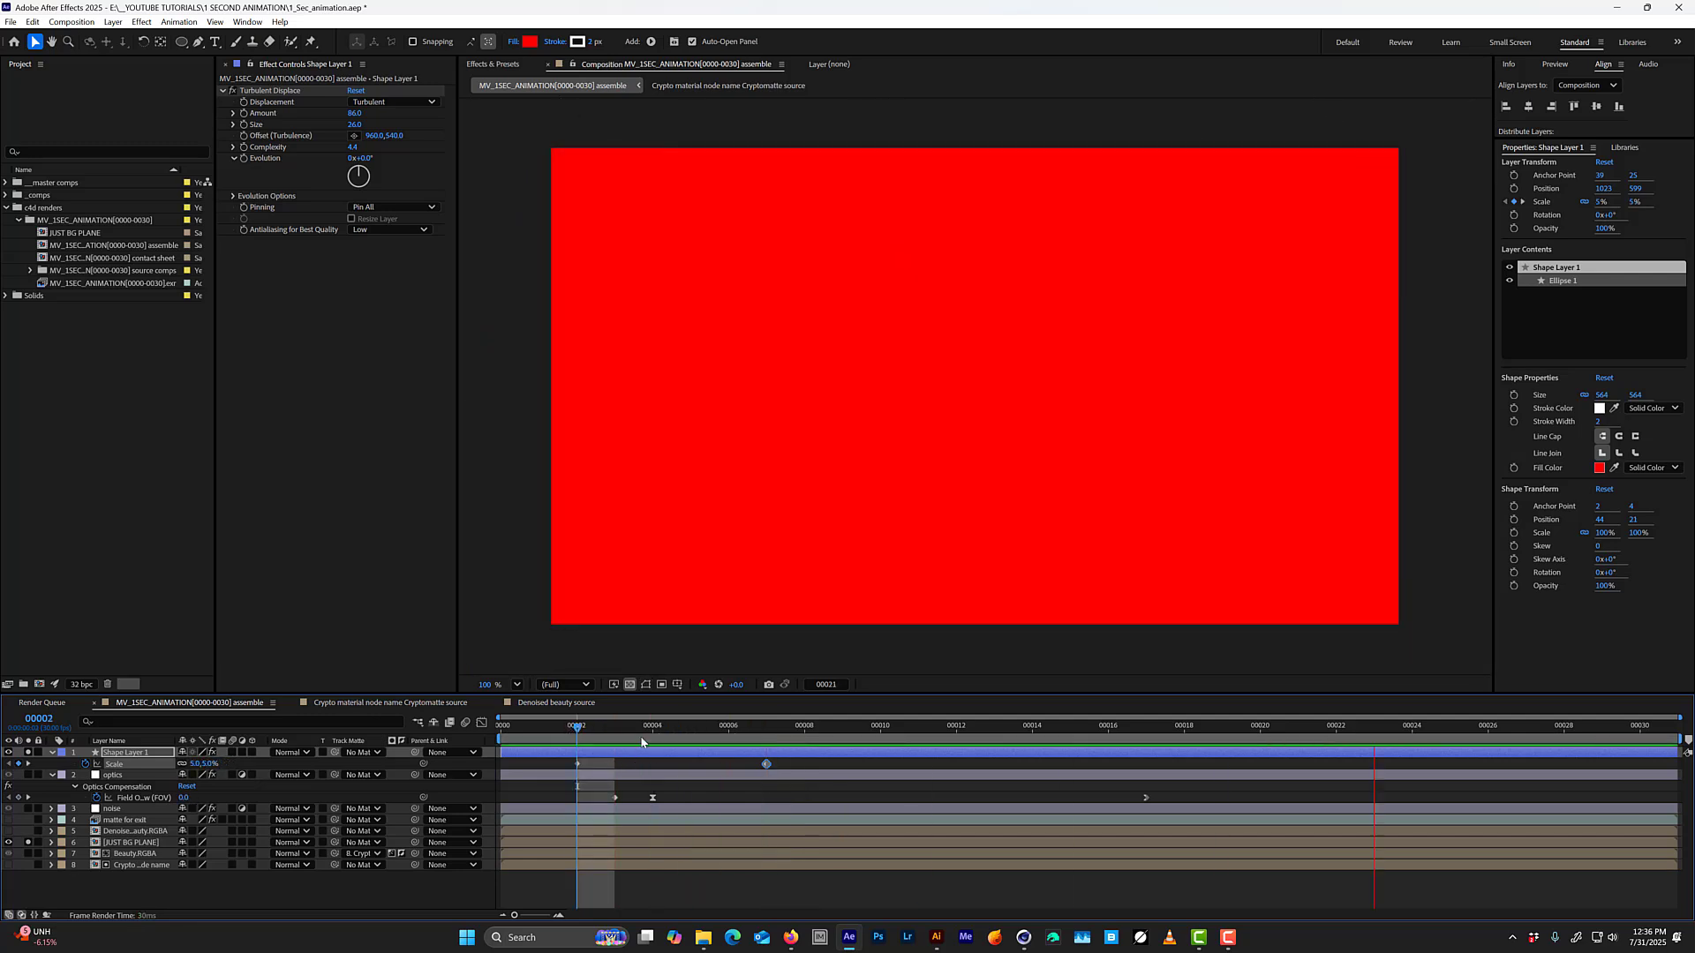
key(space)
drag(612, 730, 654, 732)
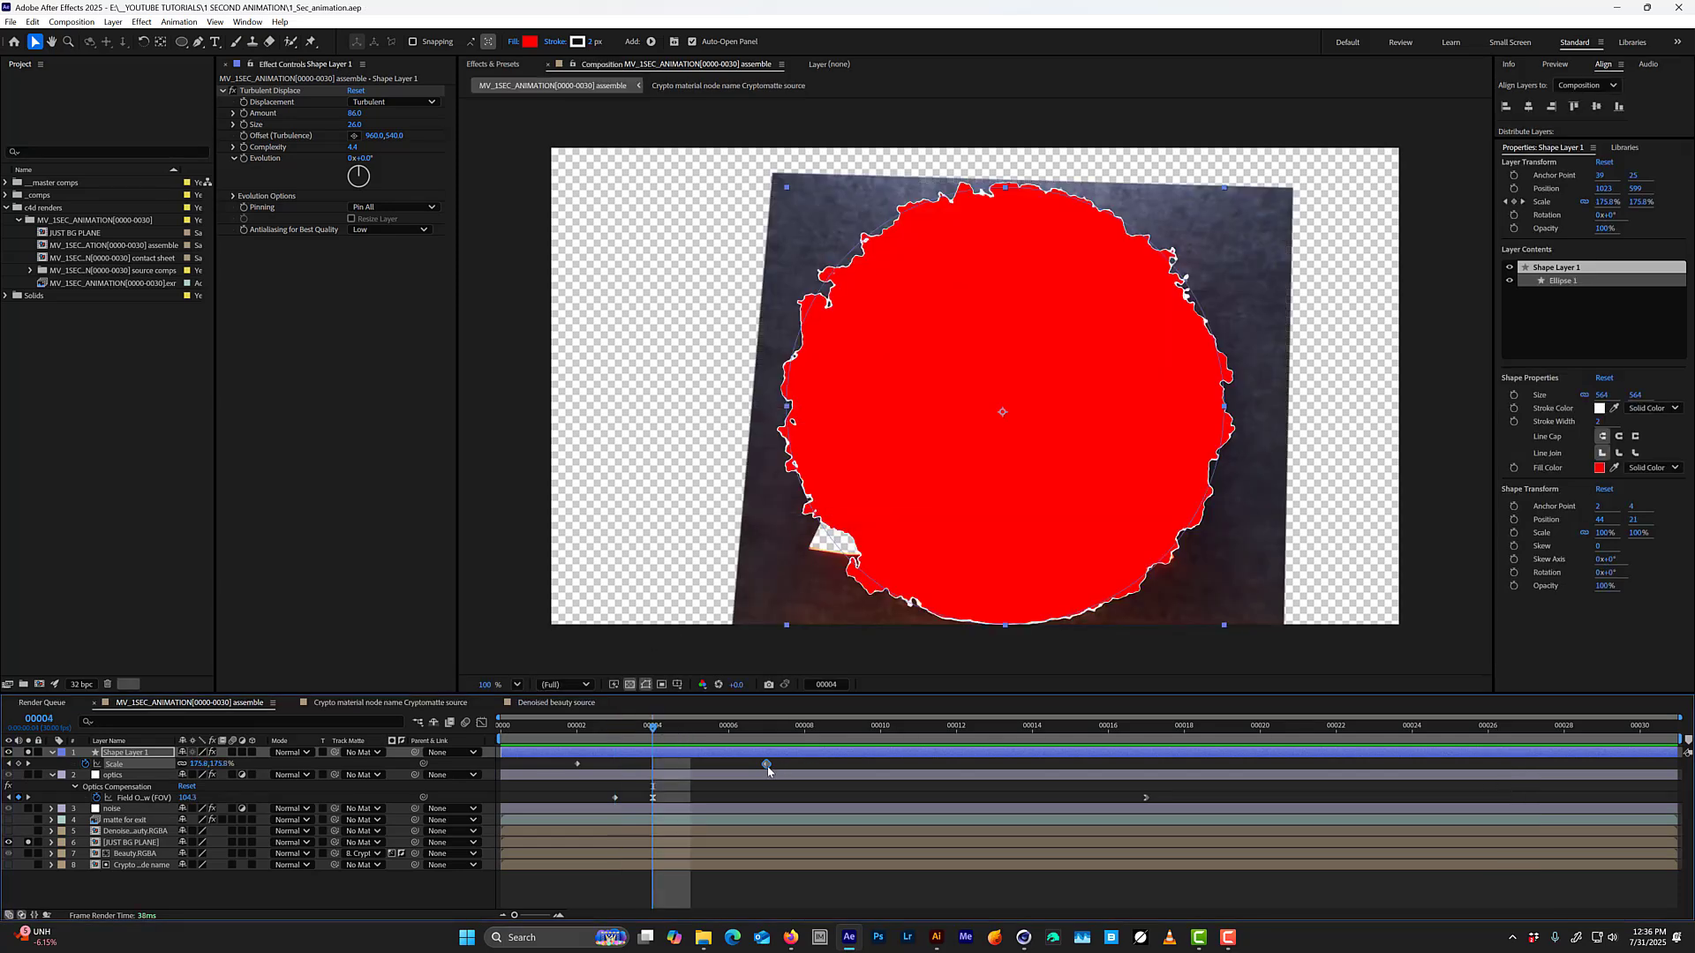
drag(767, 765, 881, 765)
click(581, 727)
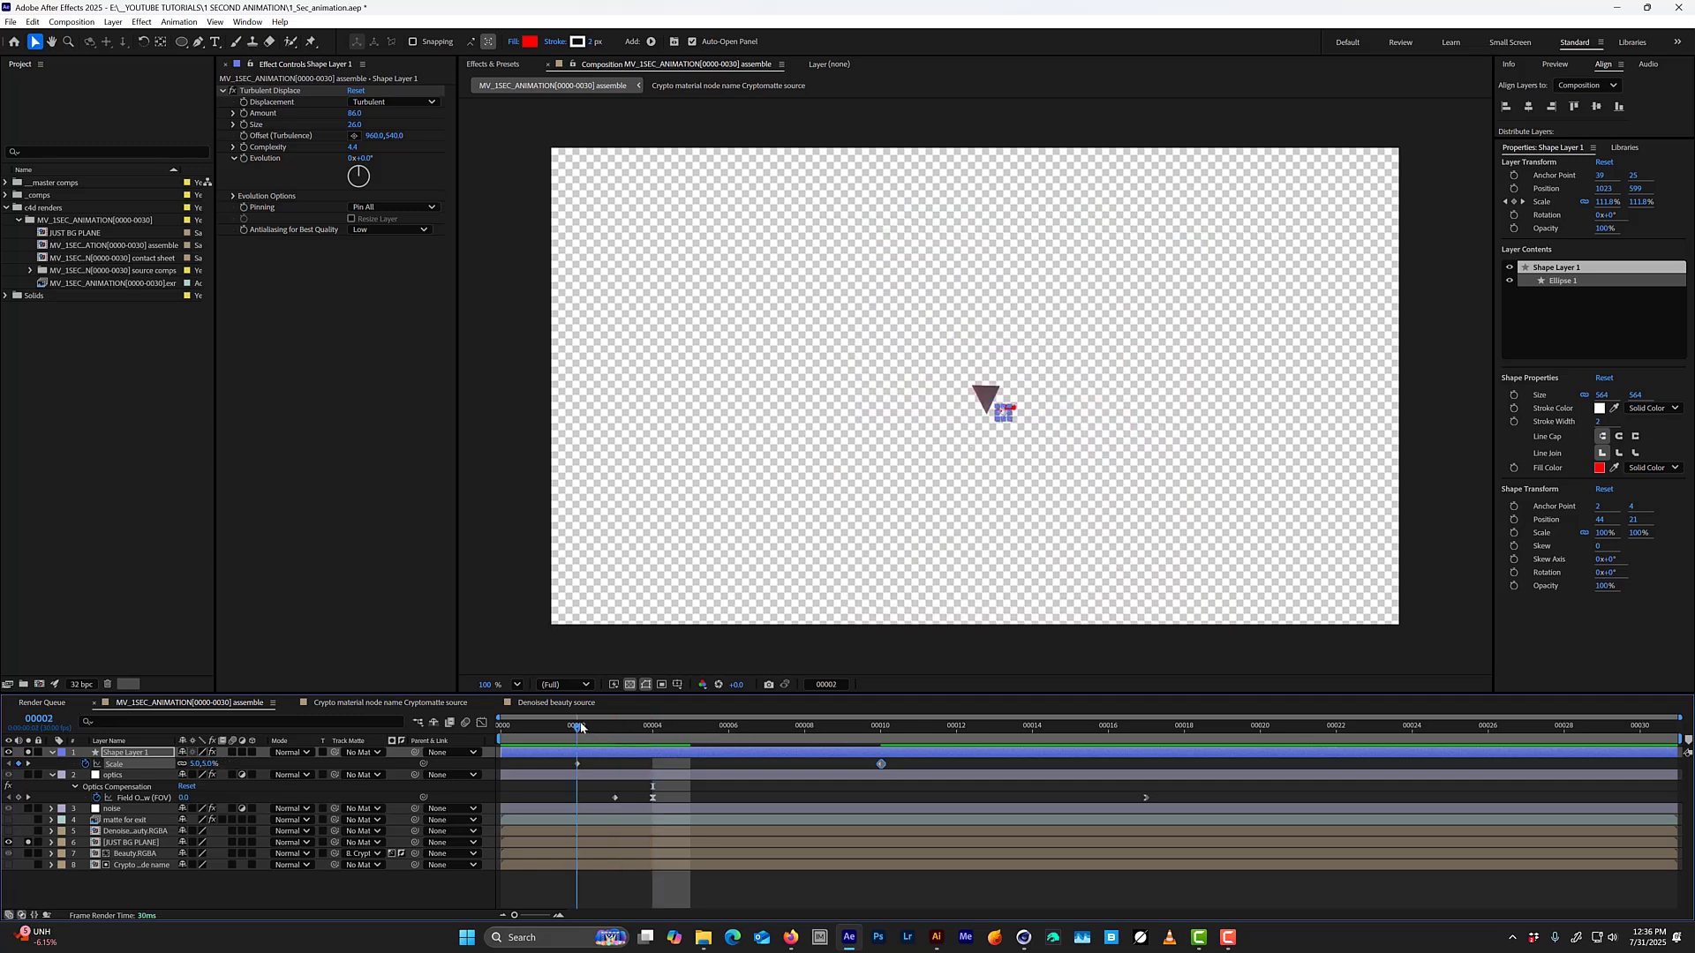
drag(581, 727, 729, 728)
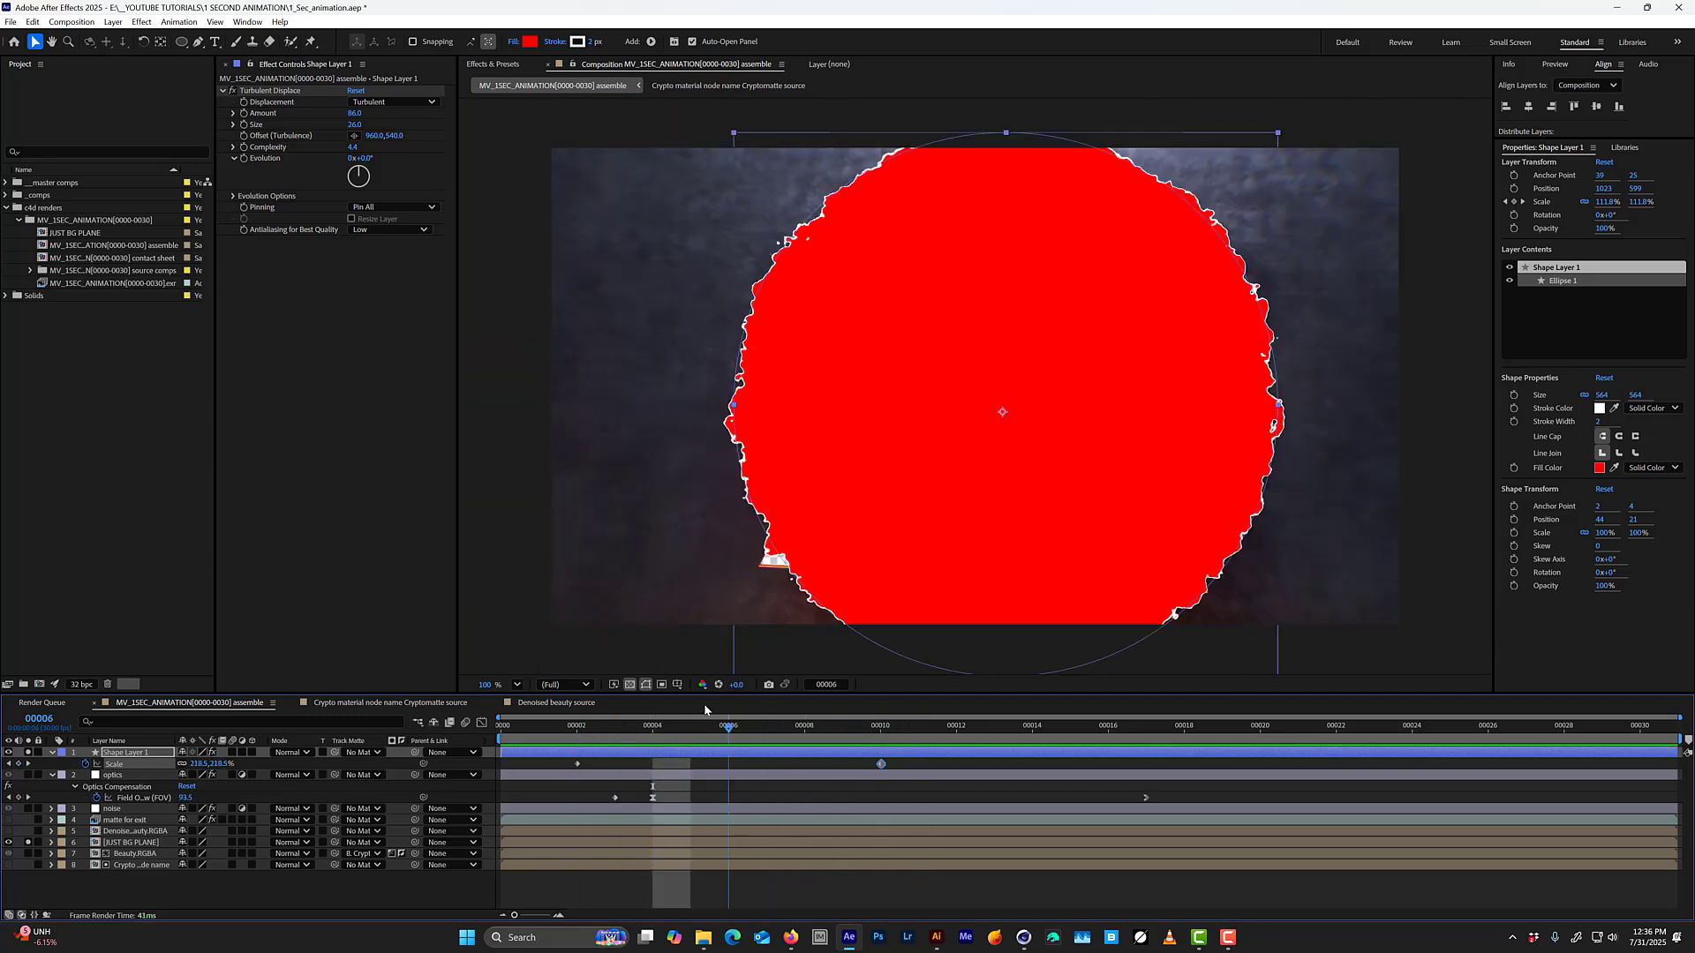
key(space)
key(space)
key(space)
key(space)
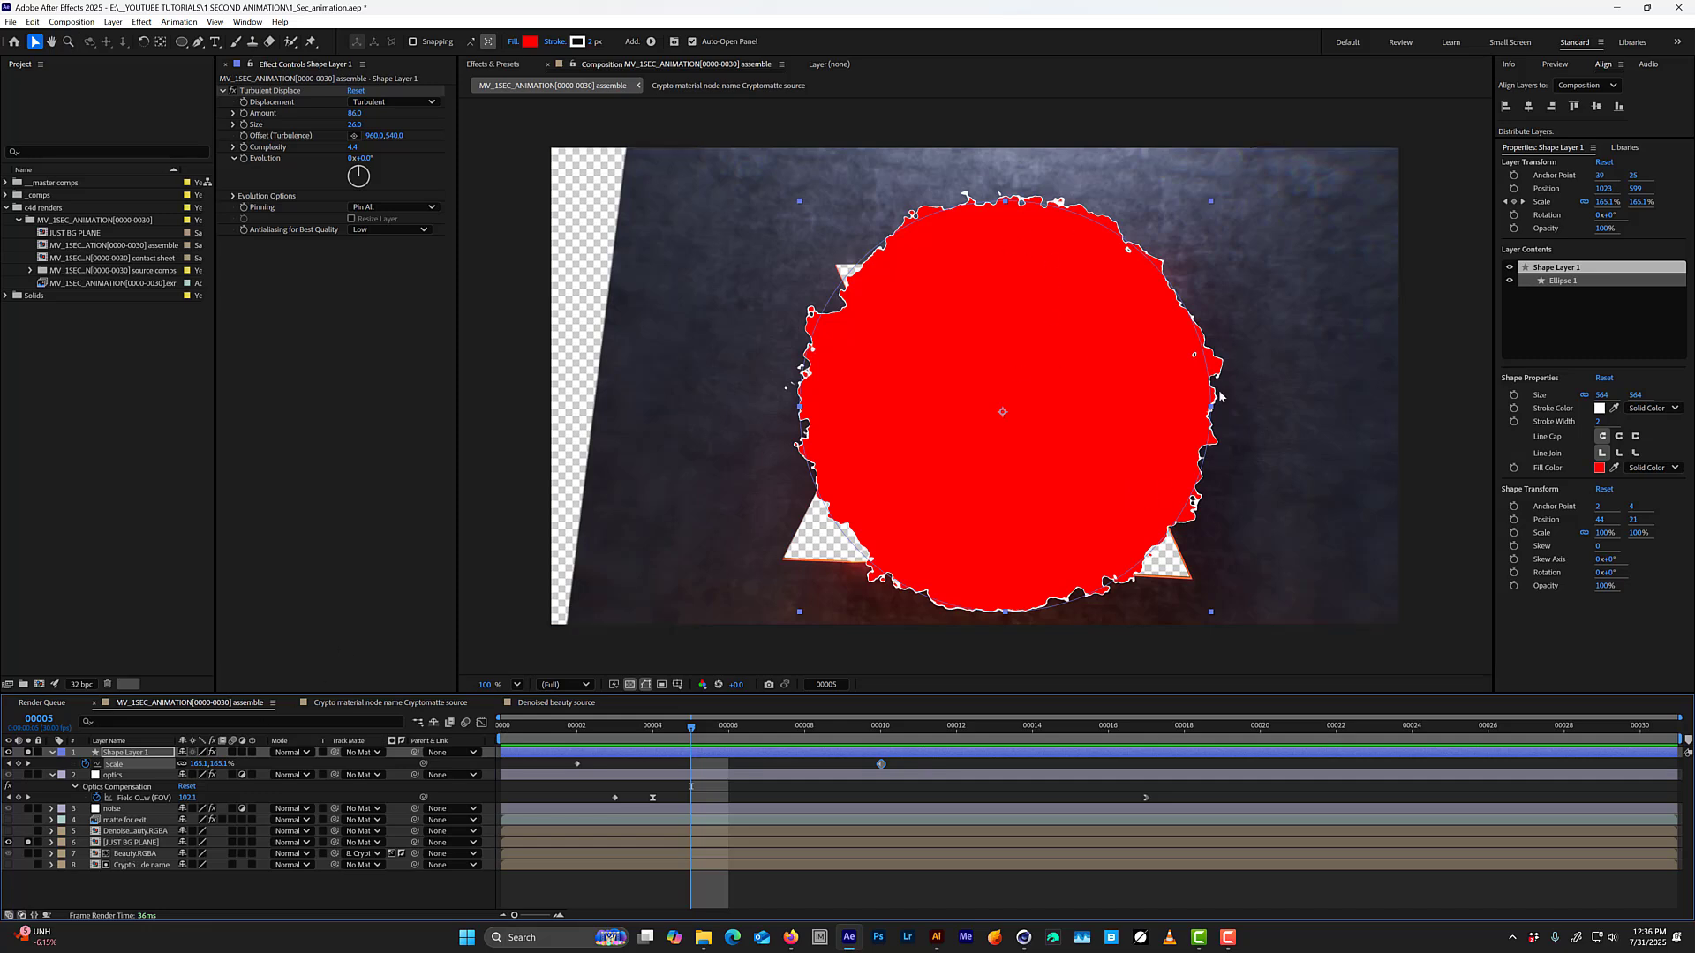
Use Shape Layer 1 as the track matte of JUST BG PLANE and place it directly above that layer.
click(126, 754)
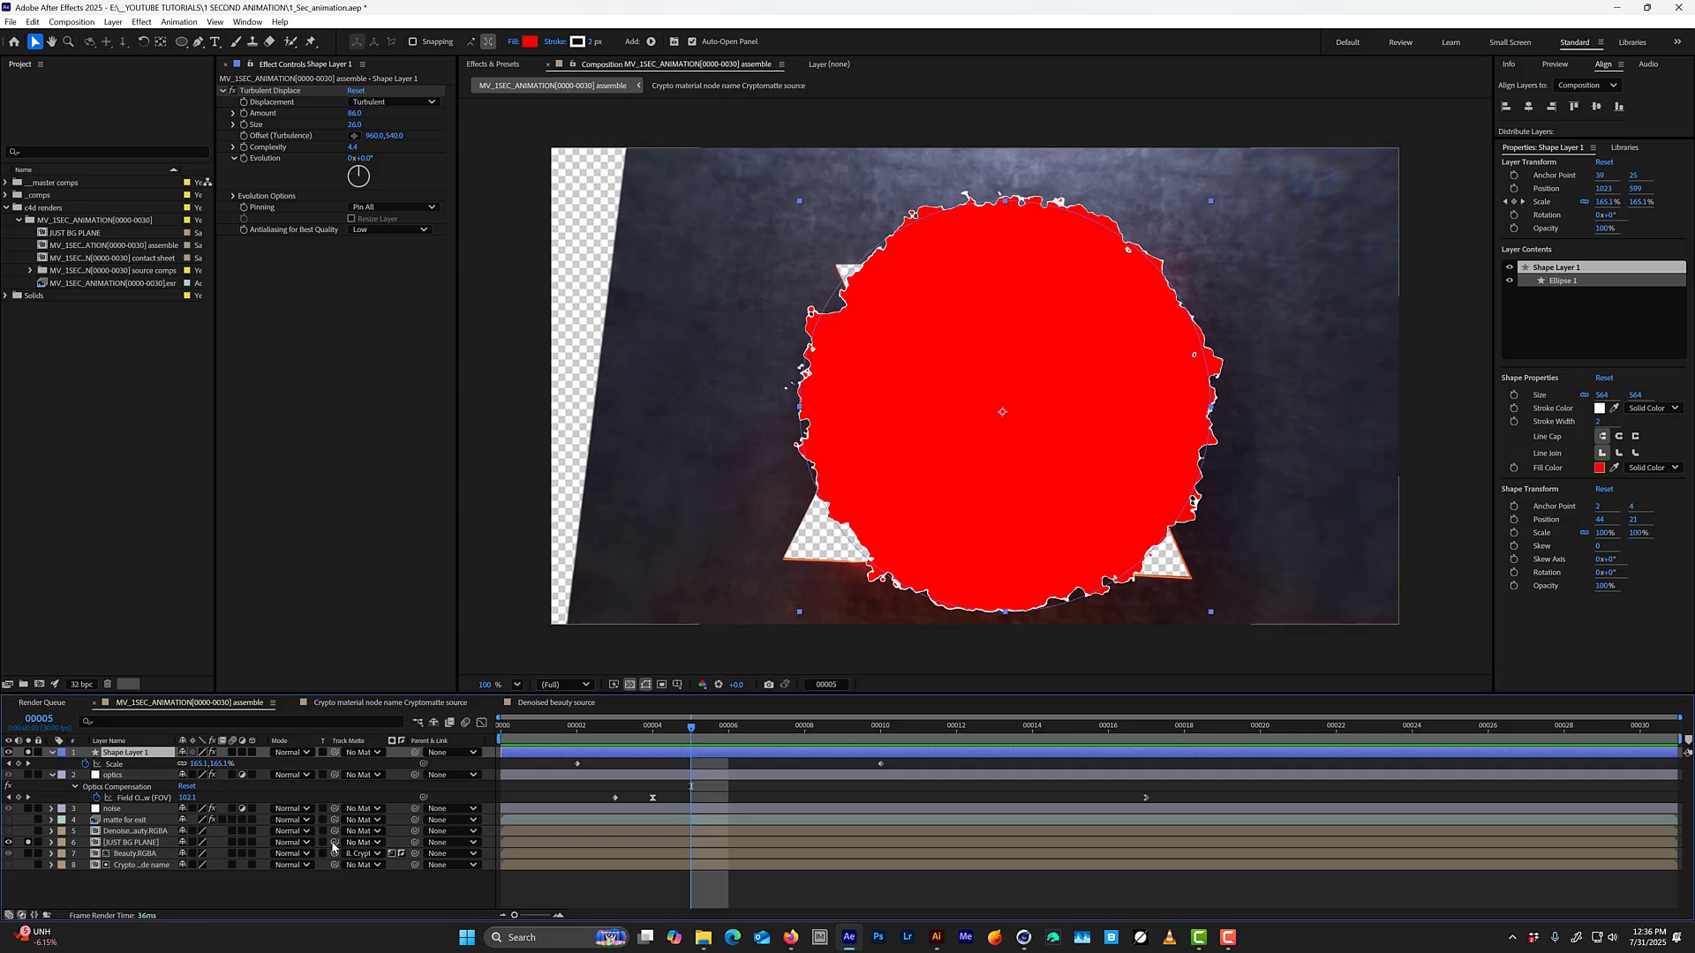
drag(336, 843, 146, 758)
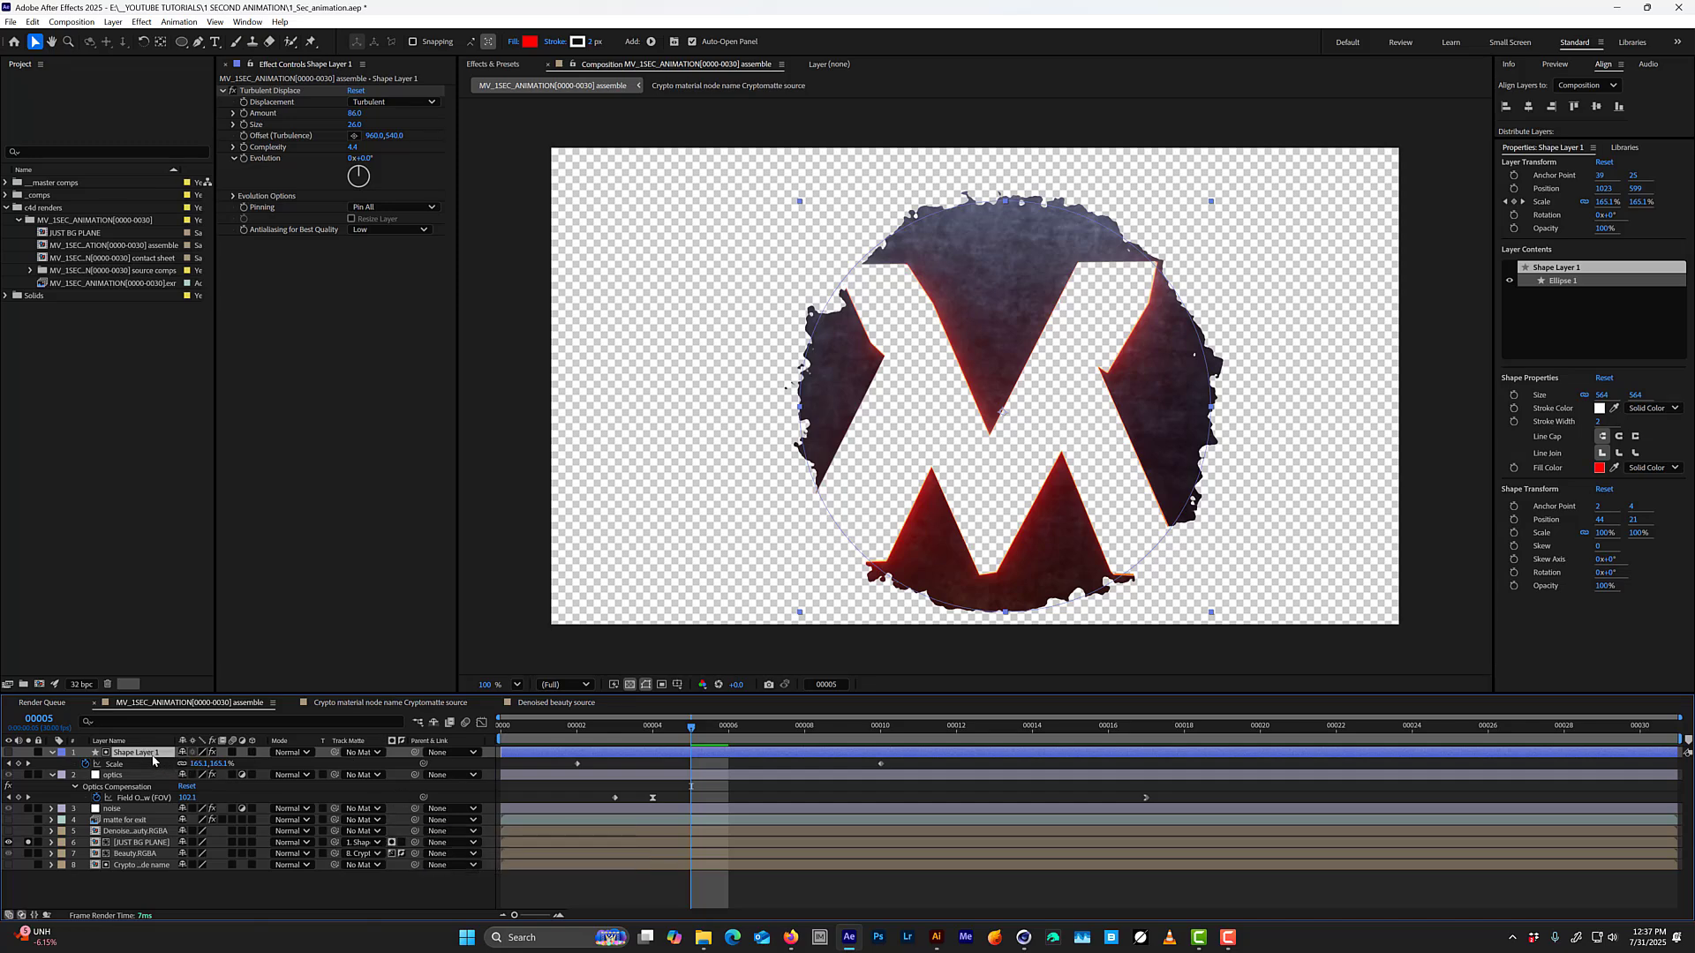
drag(153, 761, 142, 843)
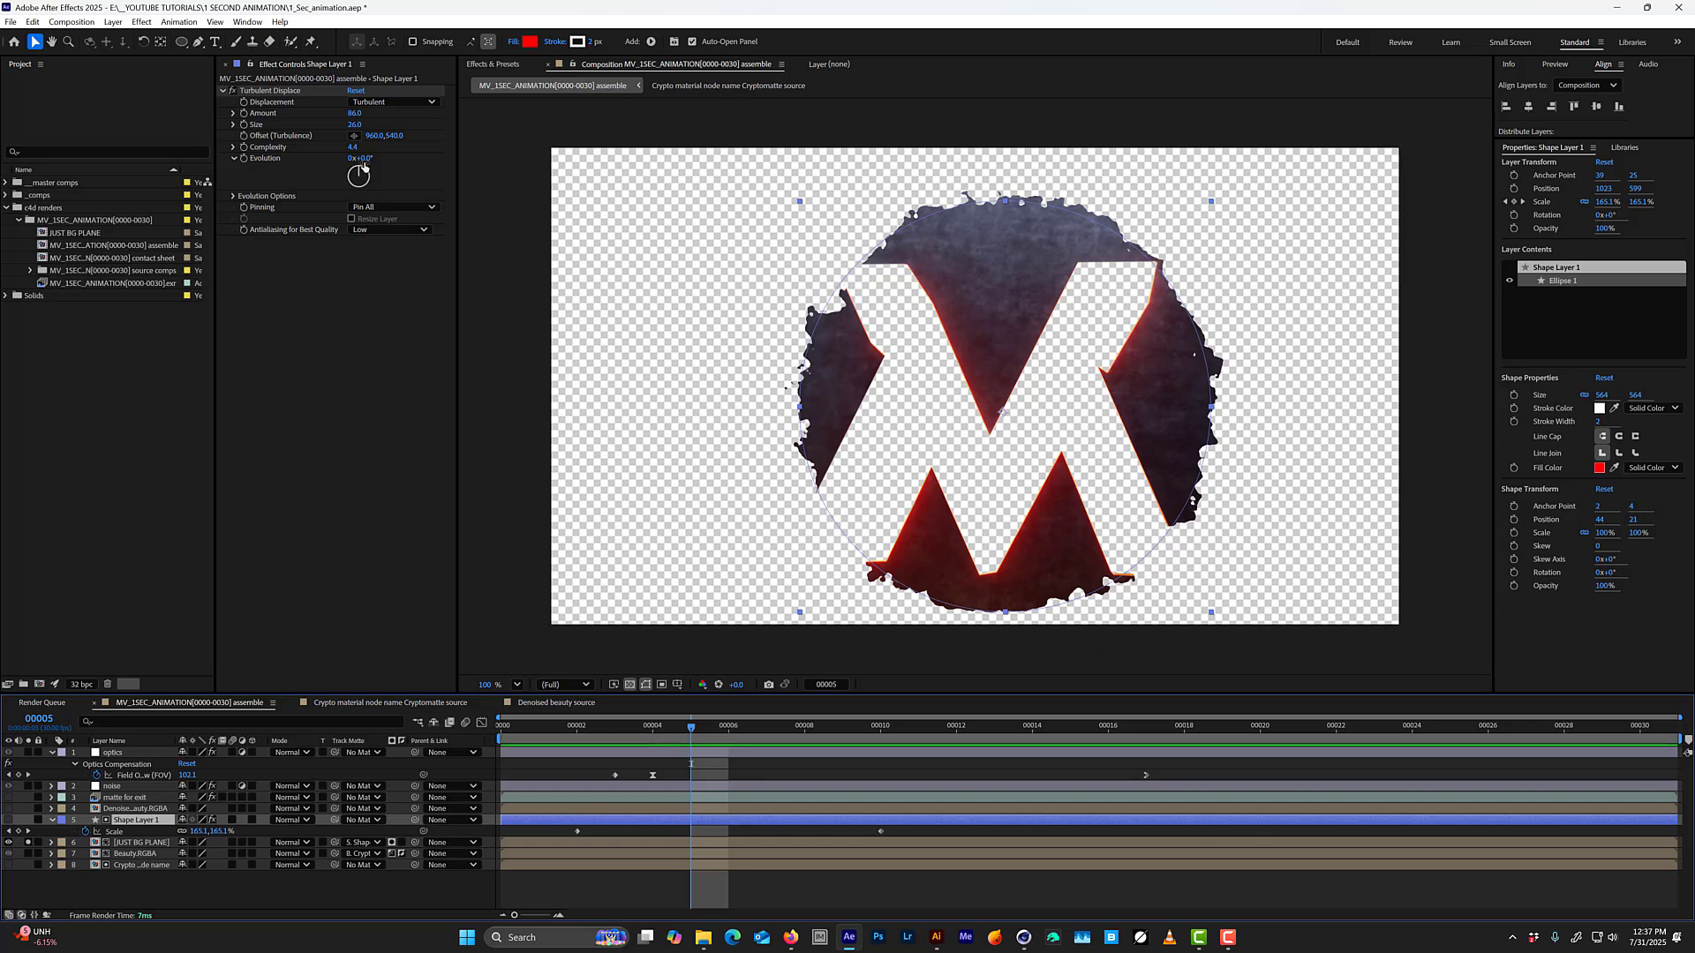
Set the circle's Turbulent Displace Size to 65 and check the matte edge around frame 7.
drag(670, 731, 766, 728)
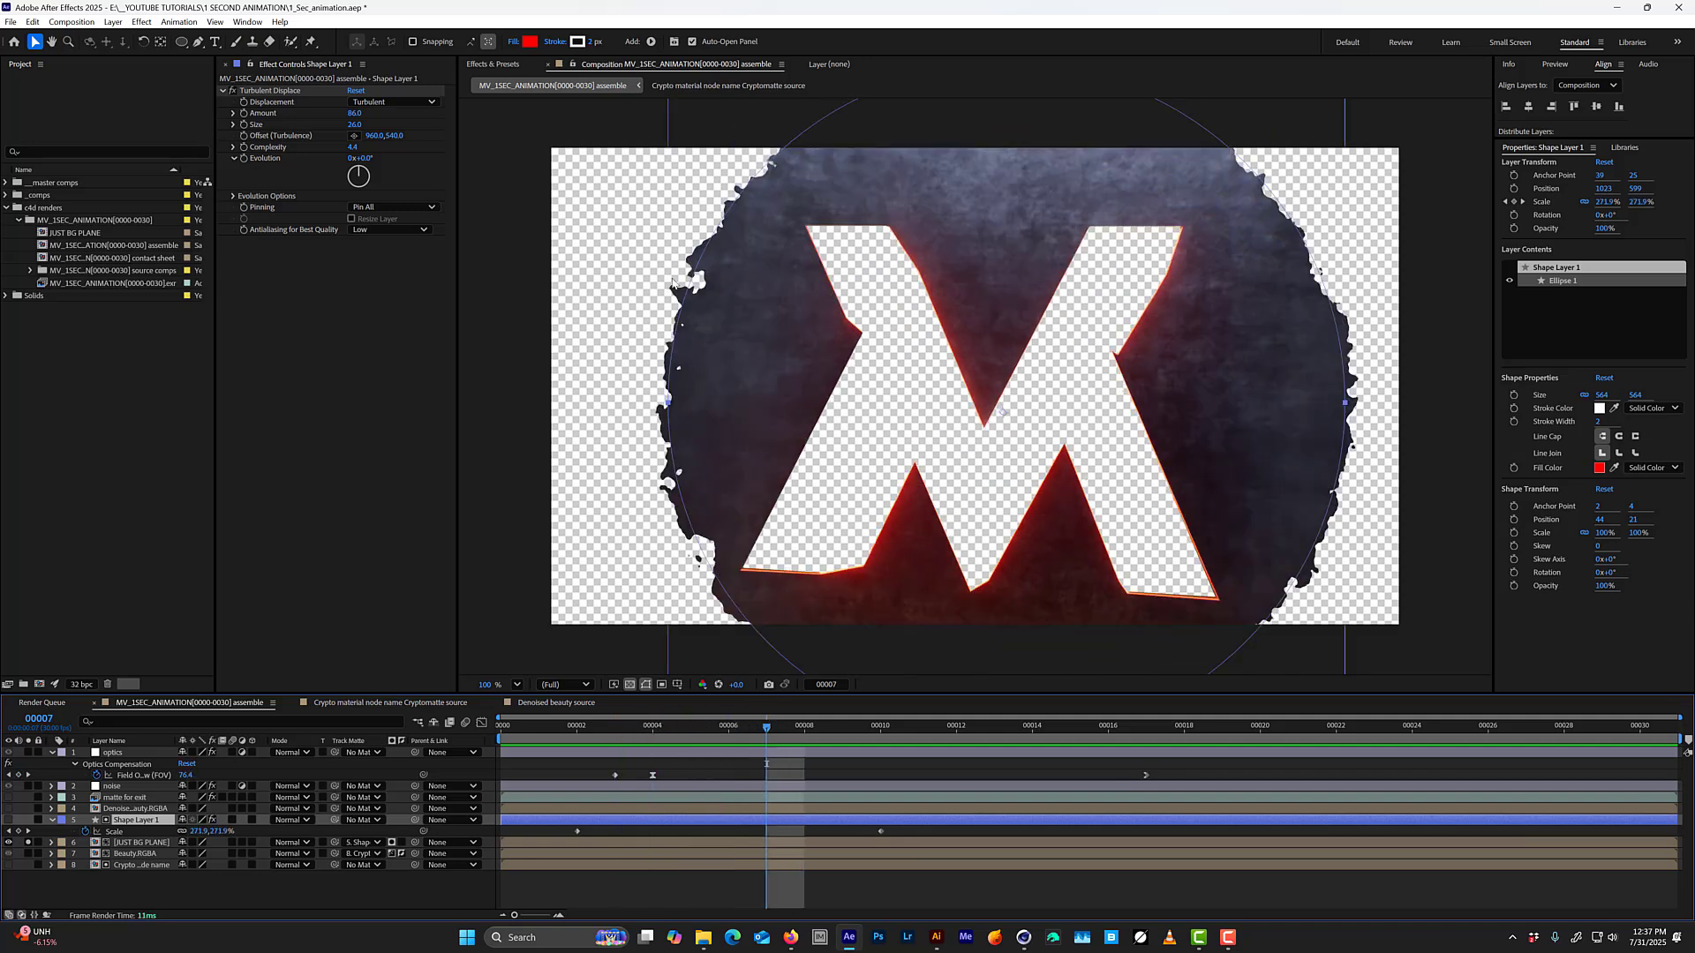
mouse_move(355, 125)
mouse_down()
mouse_move(390, 115)
mouse_move(374, 118)
mouse_up()
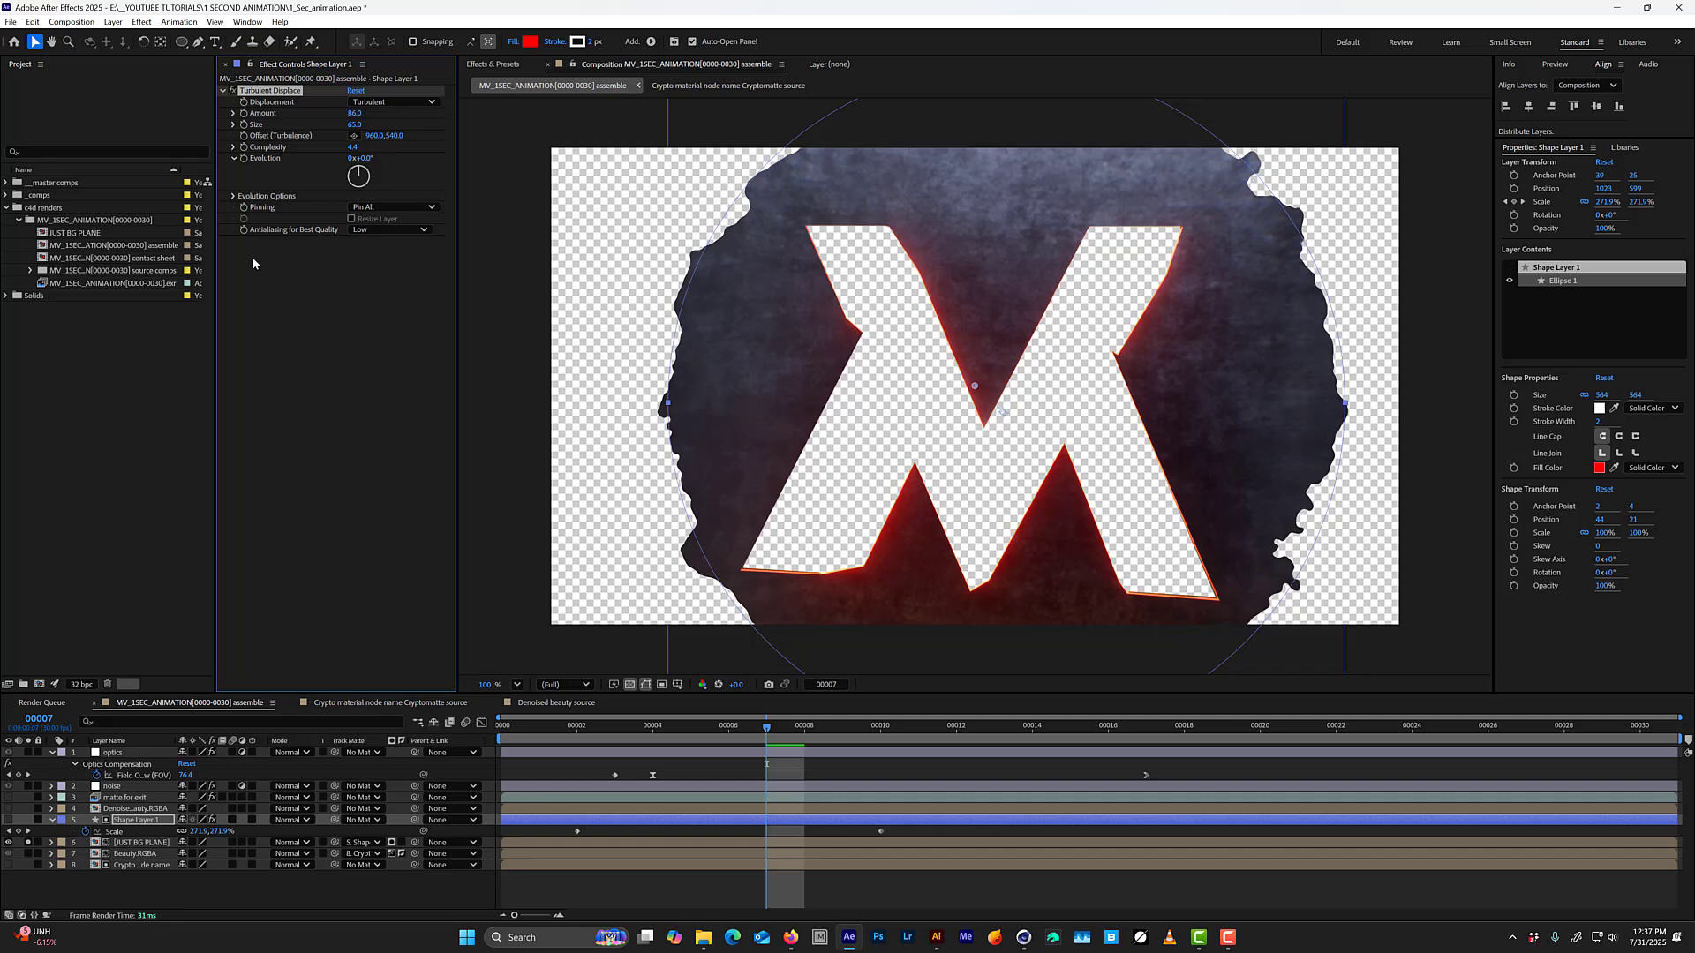
mouse_move(727, 728)
mouse_down()
mouse_move(690, 729)
mouse_move(755, 724)
mouse_up()
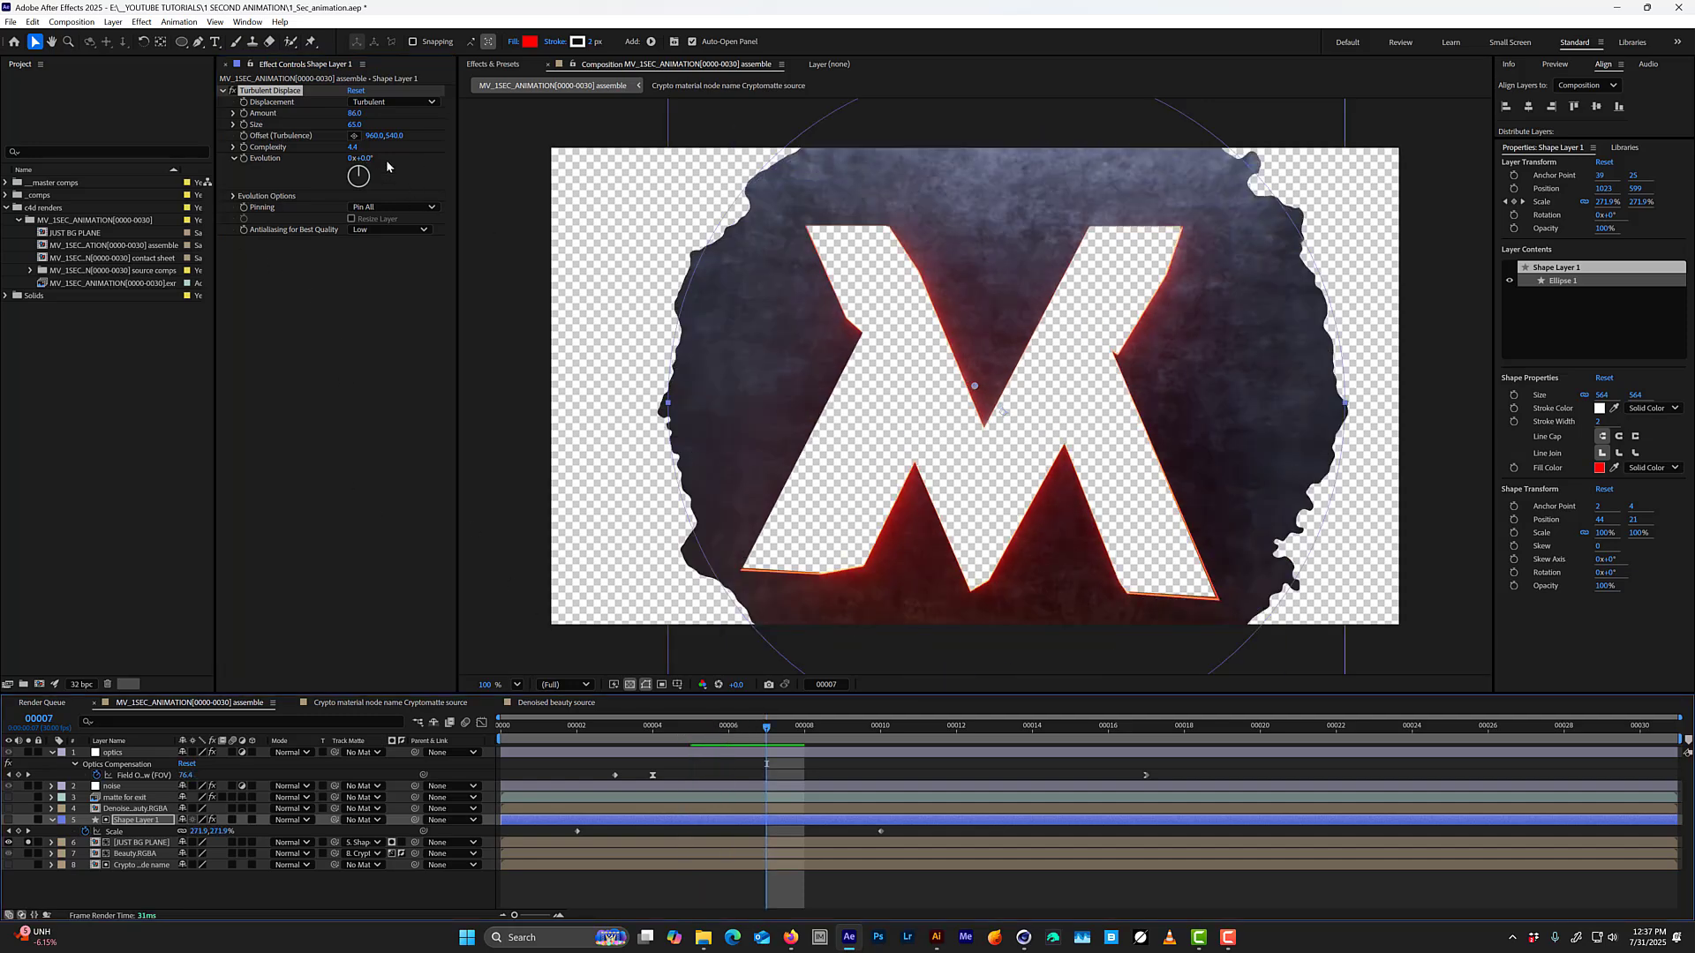
Drive the Turbulent Displace Evolution with the expression time*20 and play back the composition.
drag(368, 159, 471, 150)
key(ctrl+z)
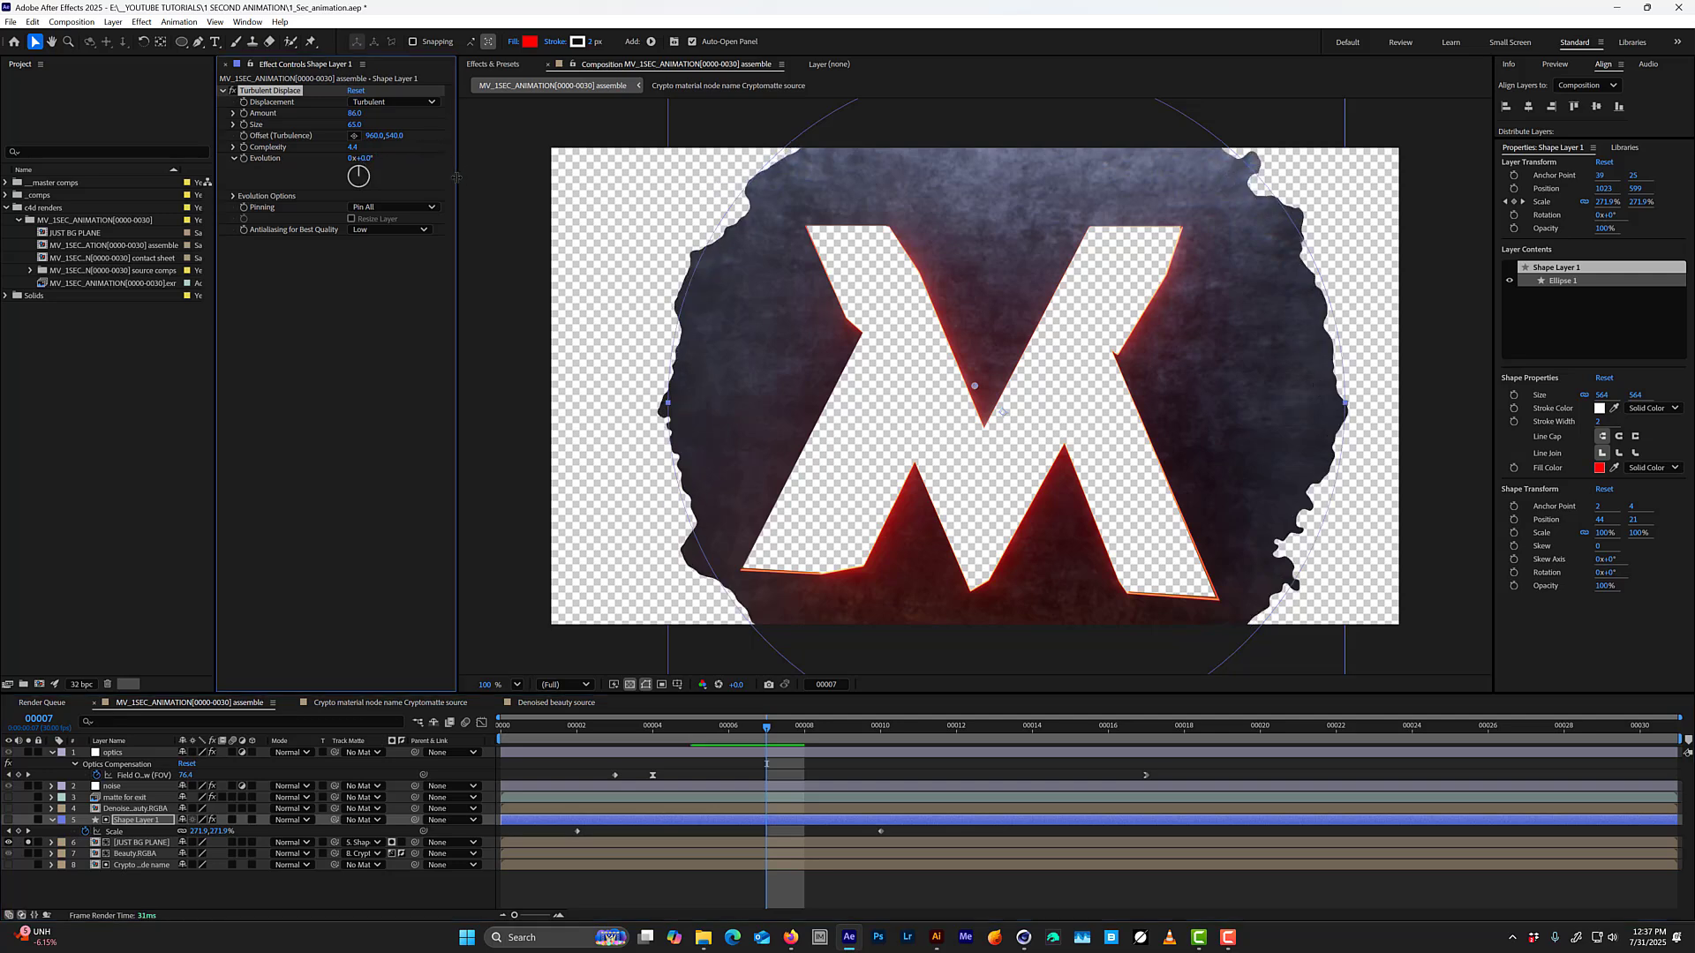
key(Home)
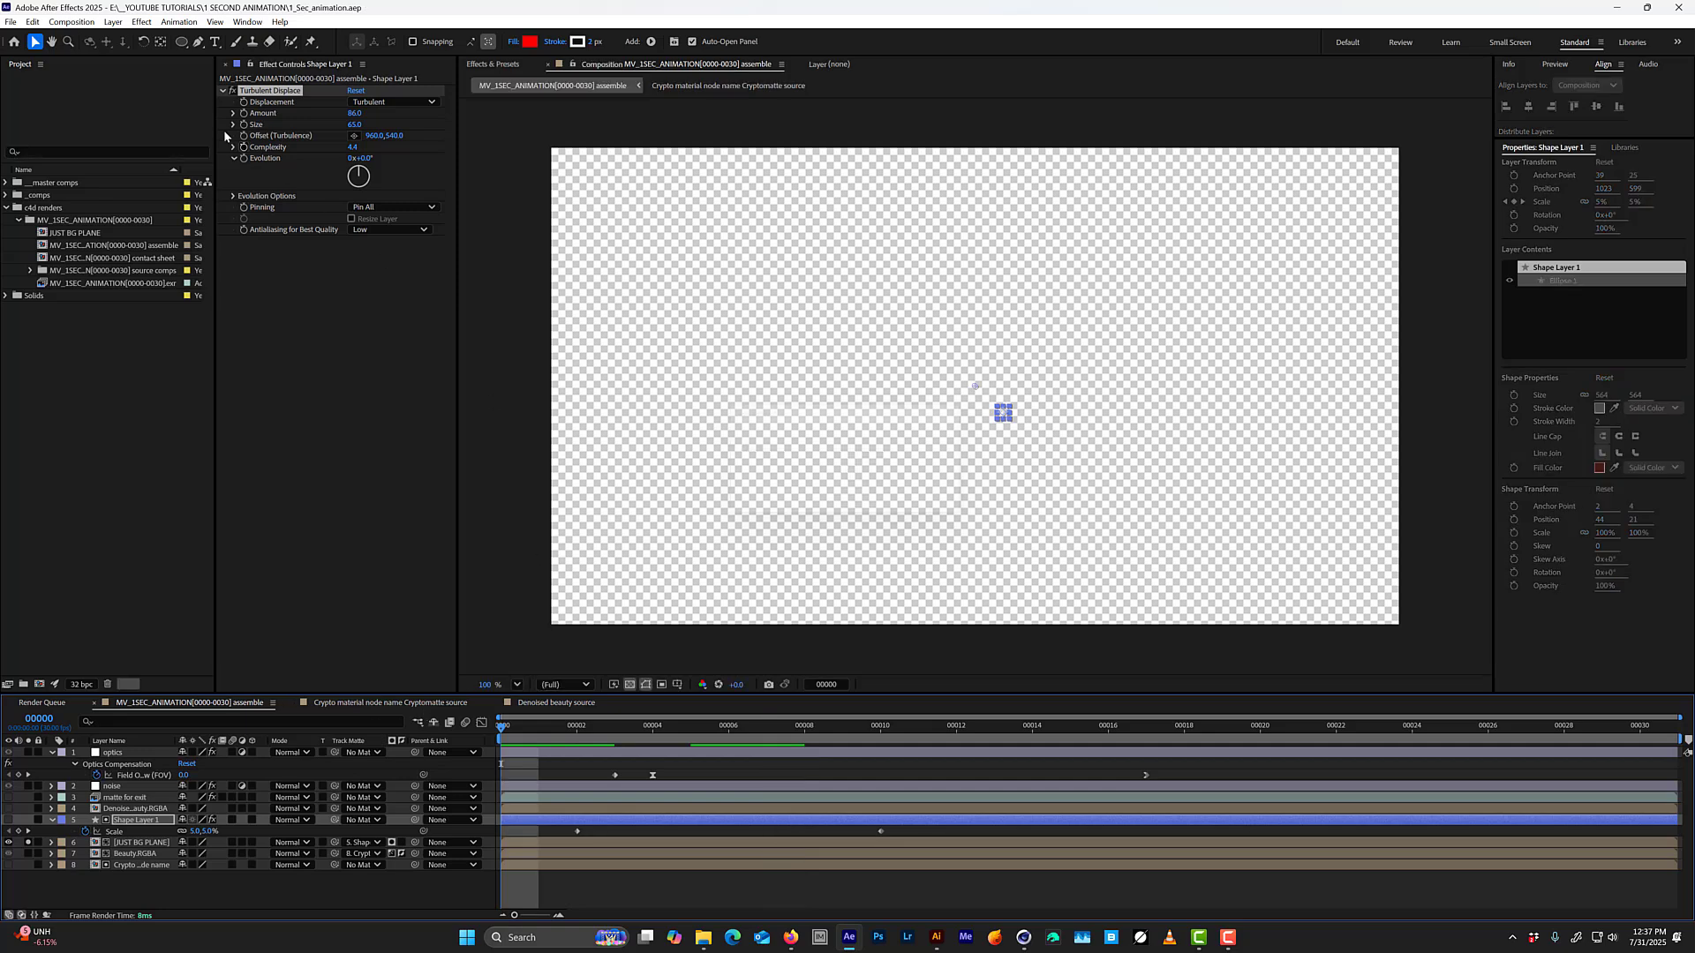
alt+click(244, 158)
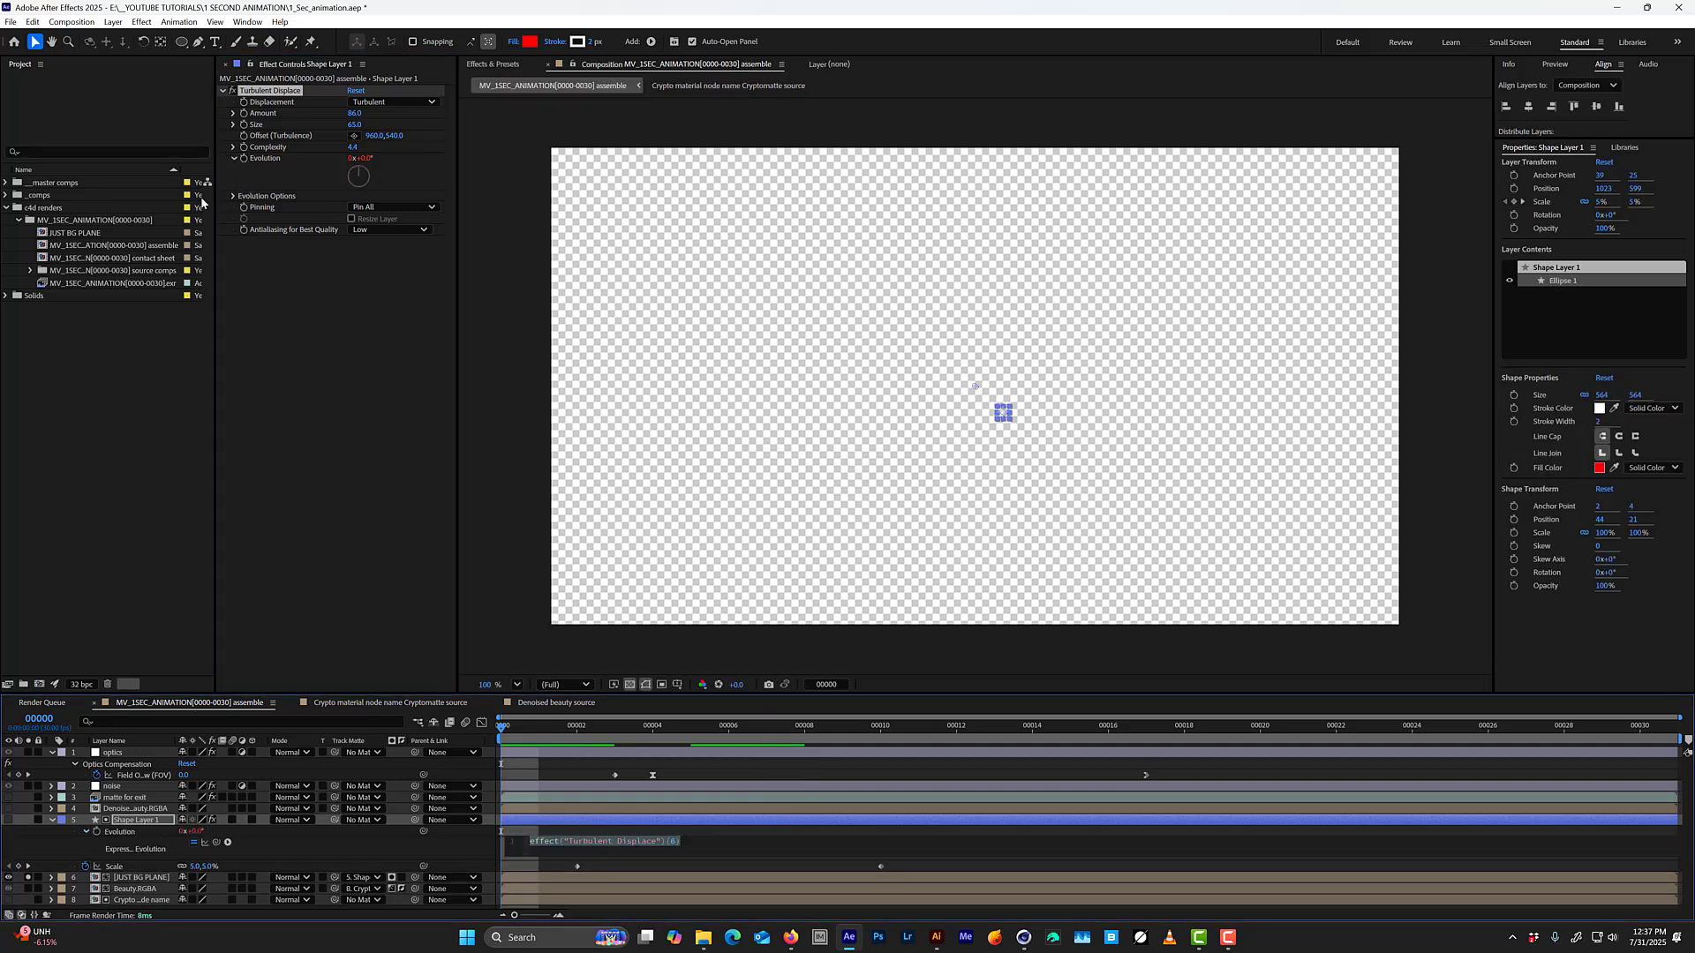
text(time)
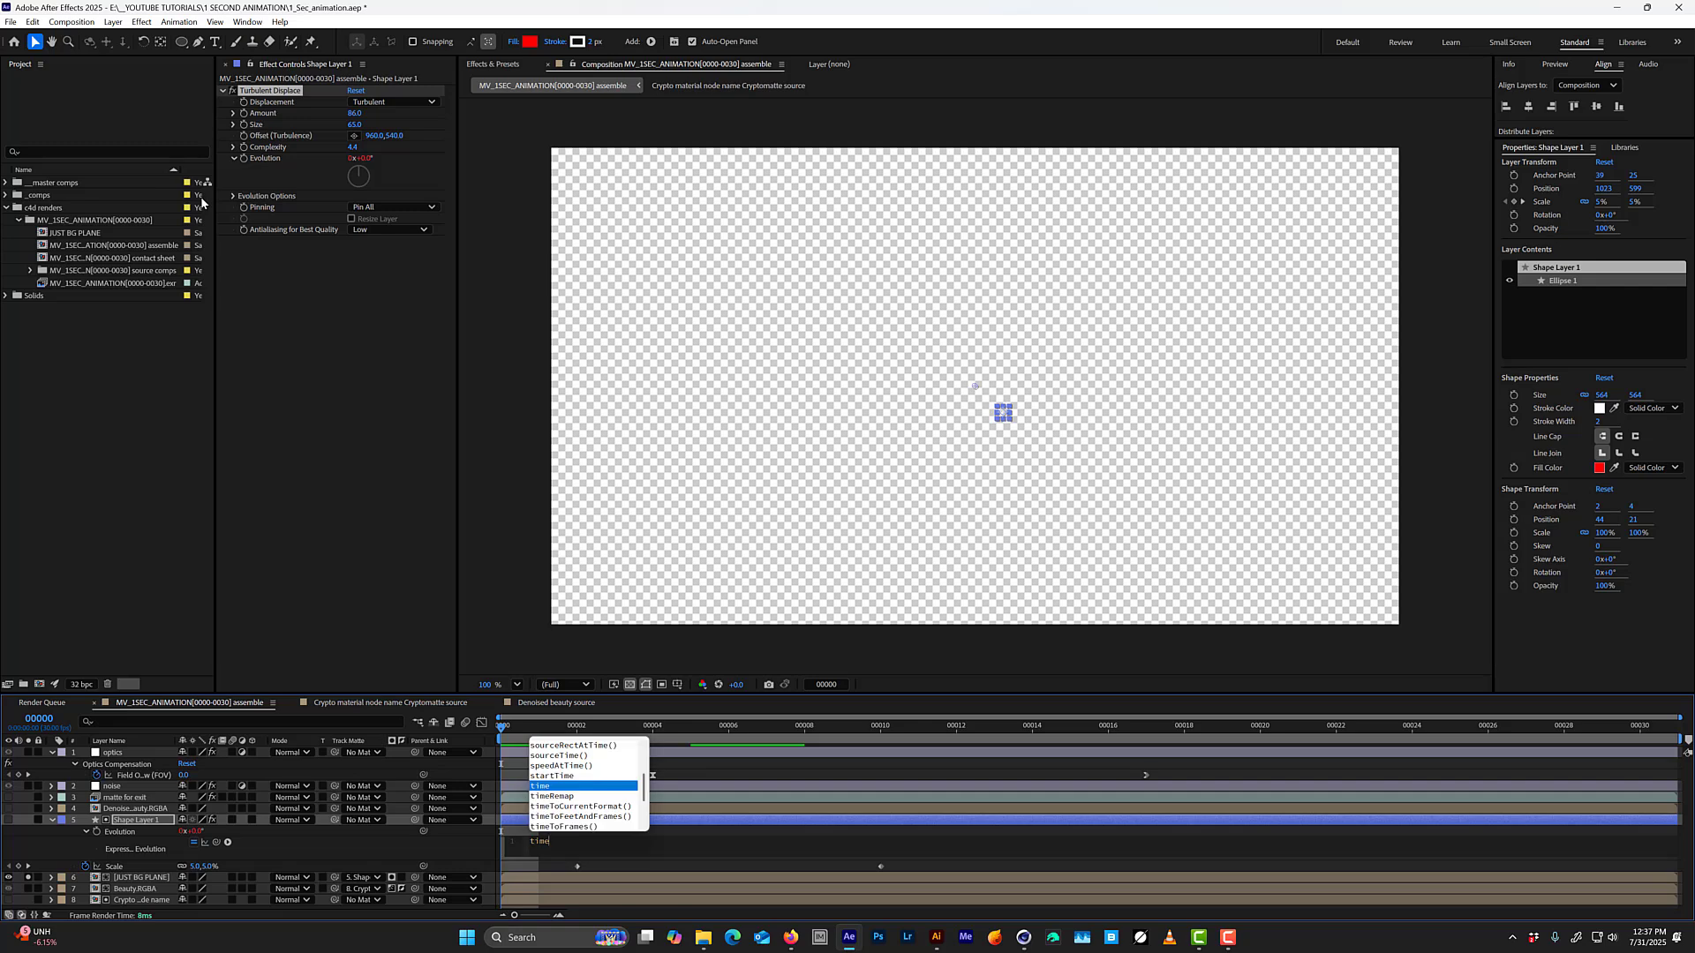
text(*)
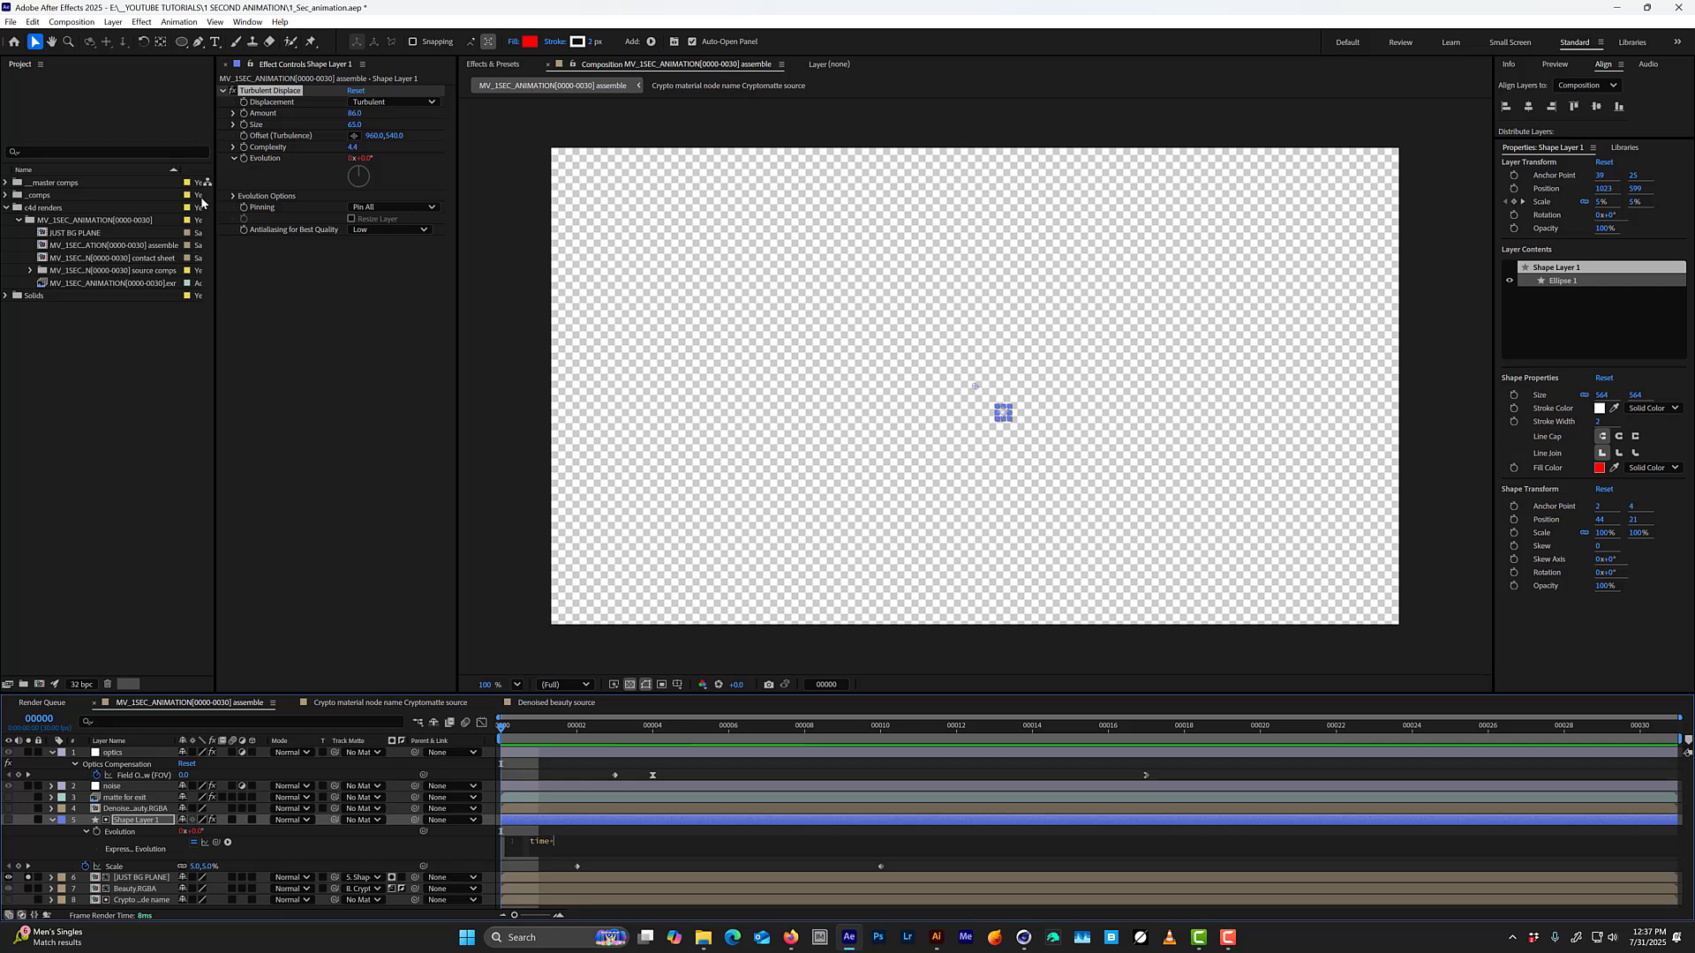
key(KP_Enter)
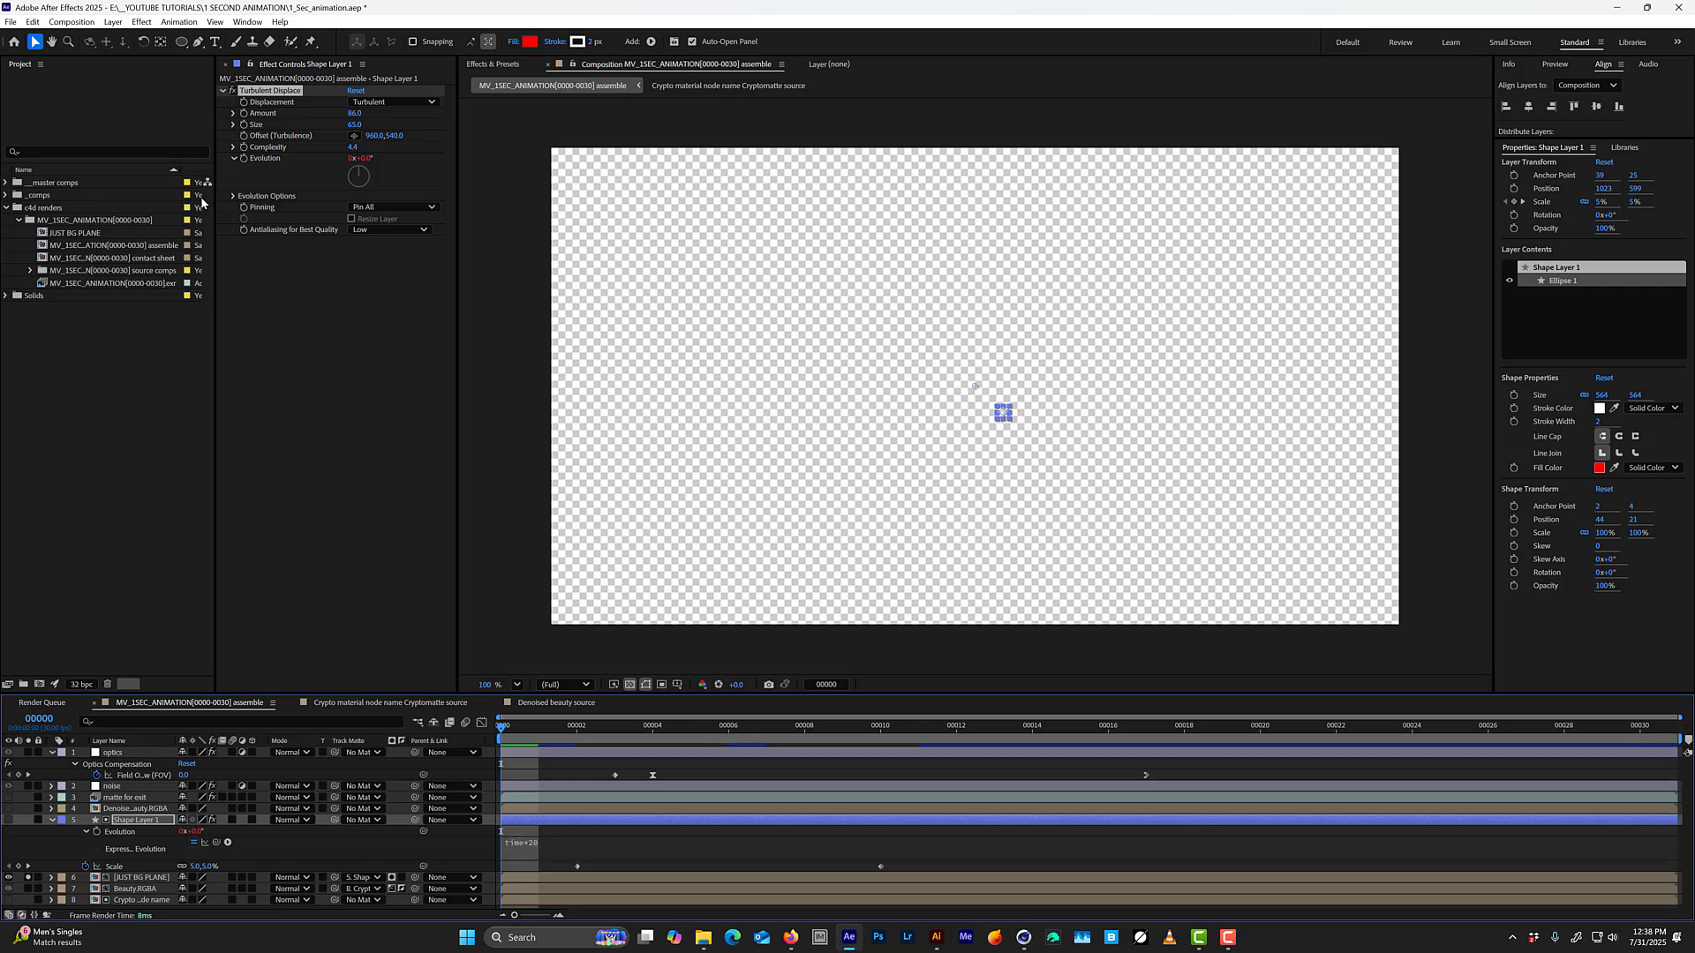
key(space)
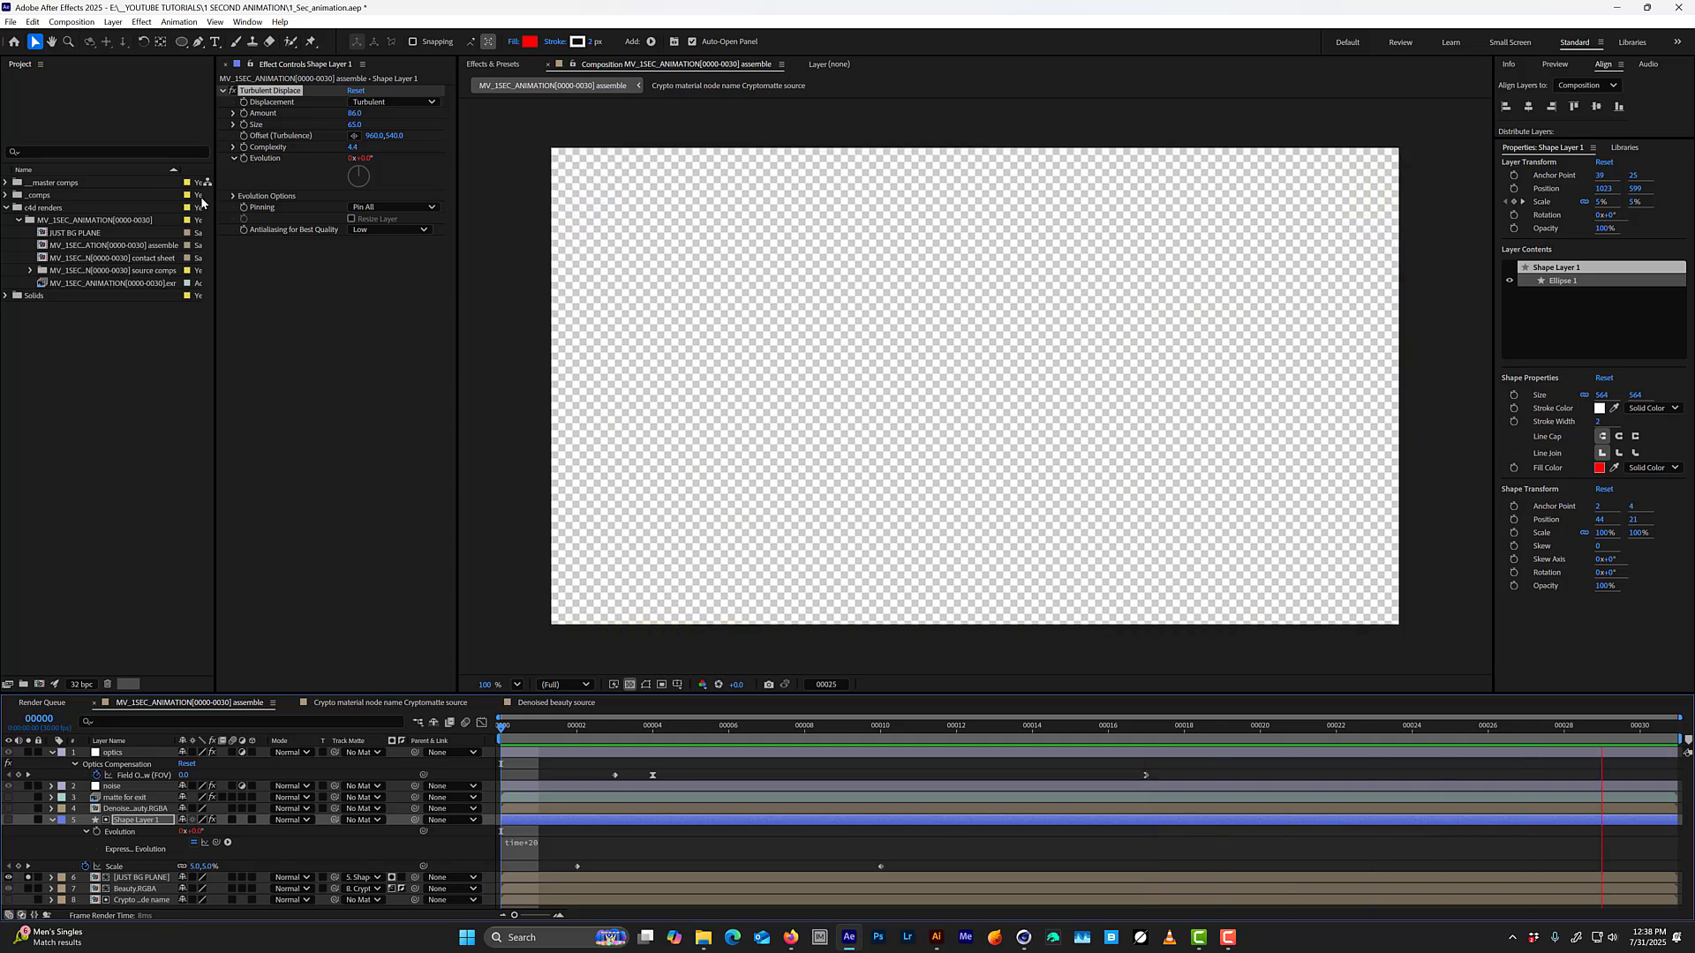
drag(565, 723, 513, 758)
key(space)
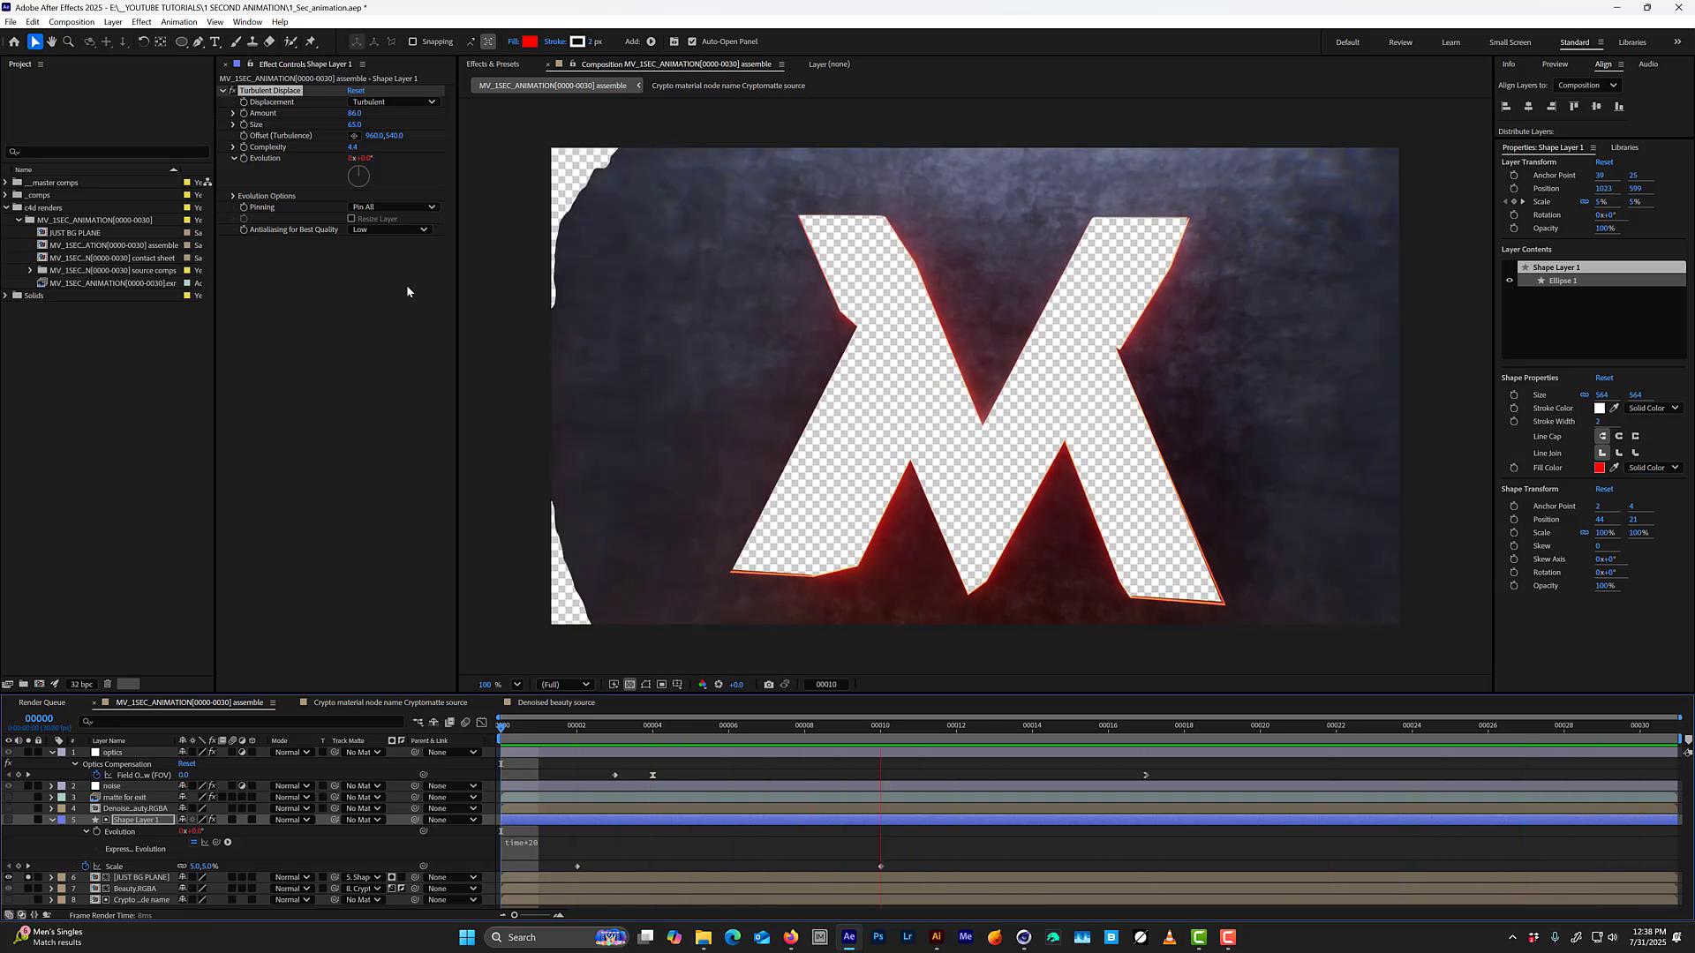
Set Turbulent Displace's Antialiasing for Best Quality to High, expand Evolution Options and preview the background plane from the start.
key(space)
drag(811, 724, 774, 722)
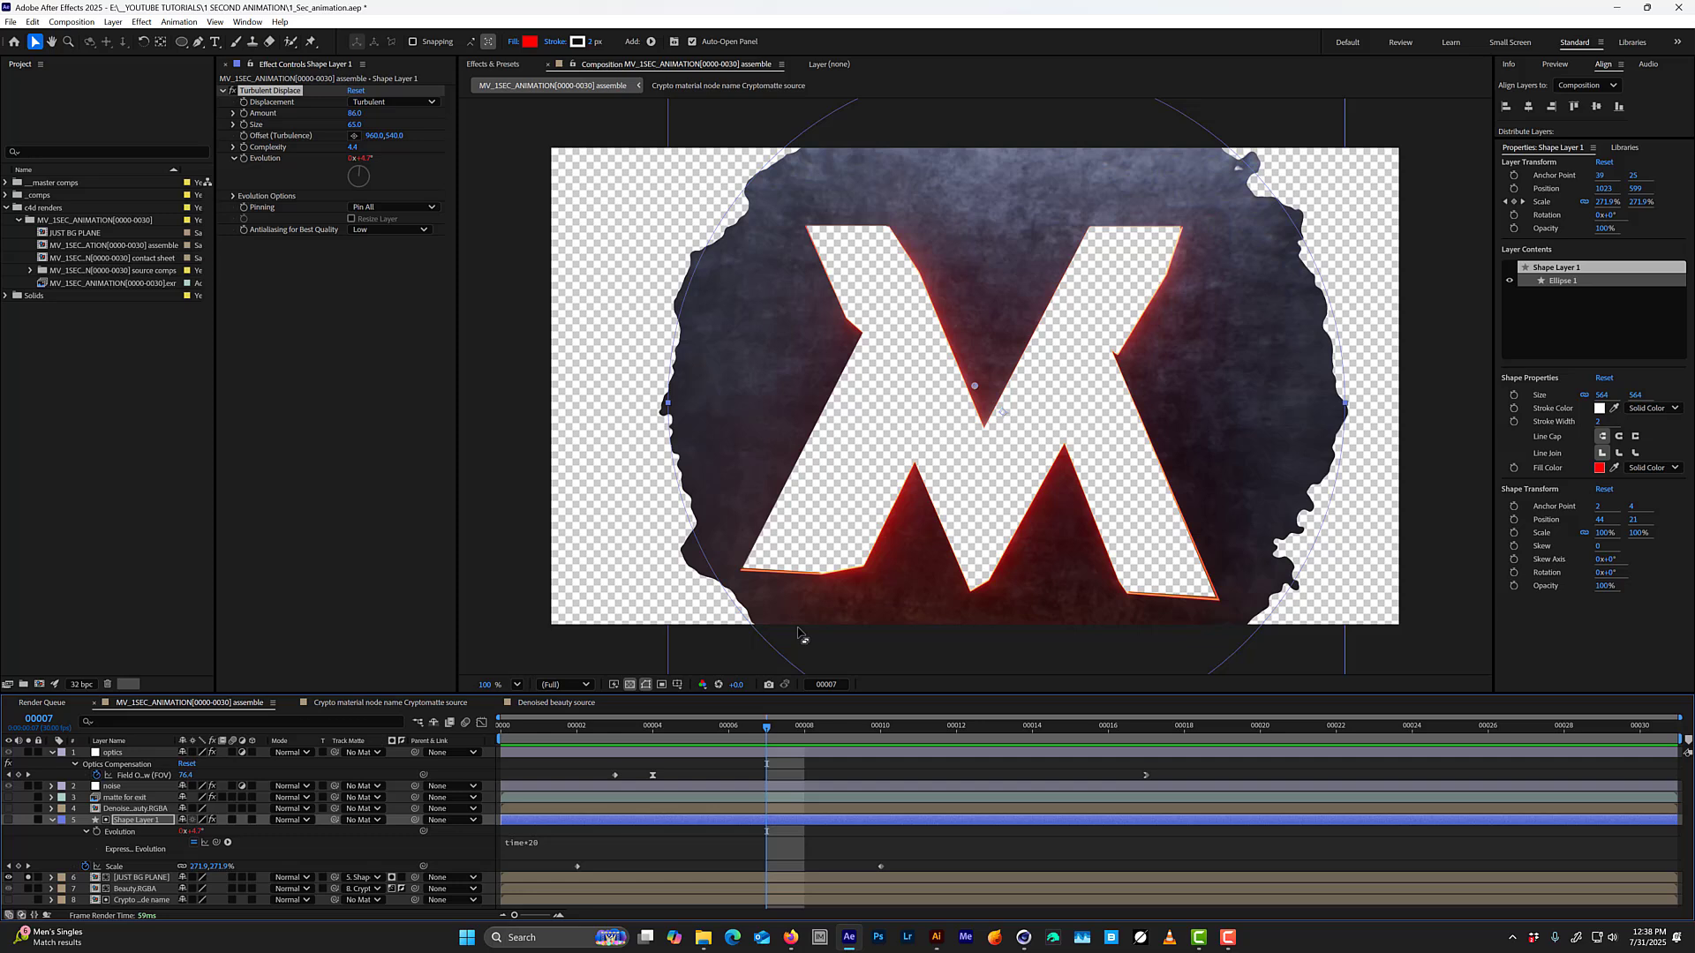
click(362, 231)
click(381, 261)
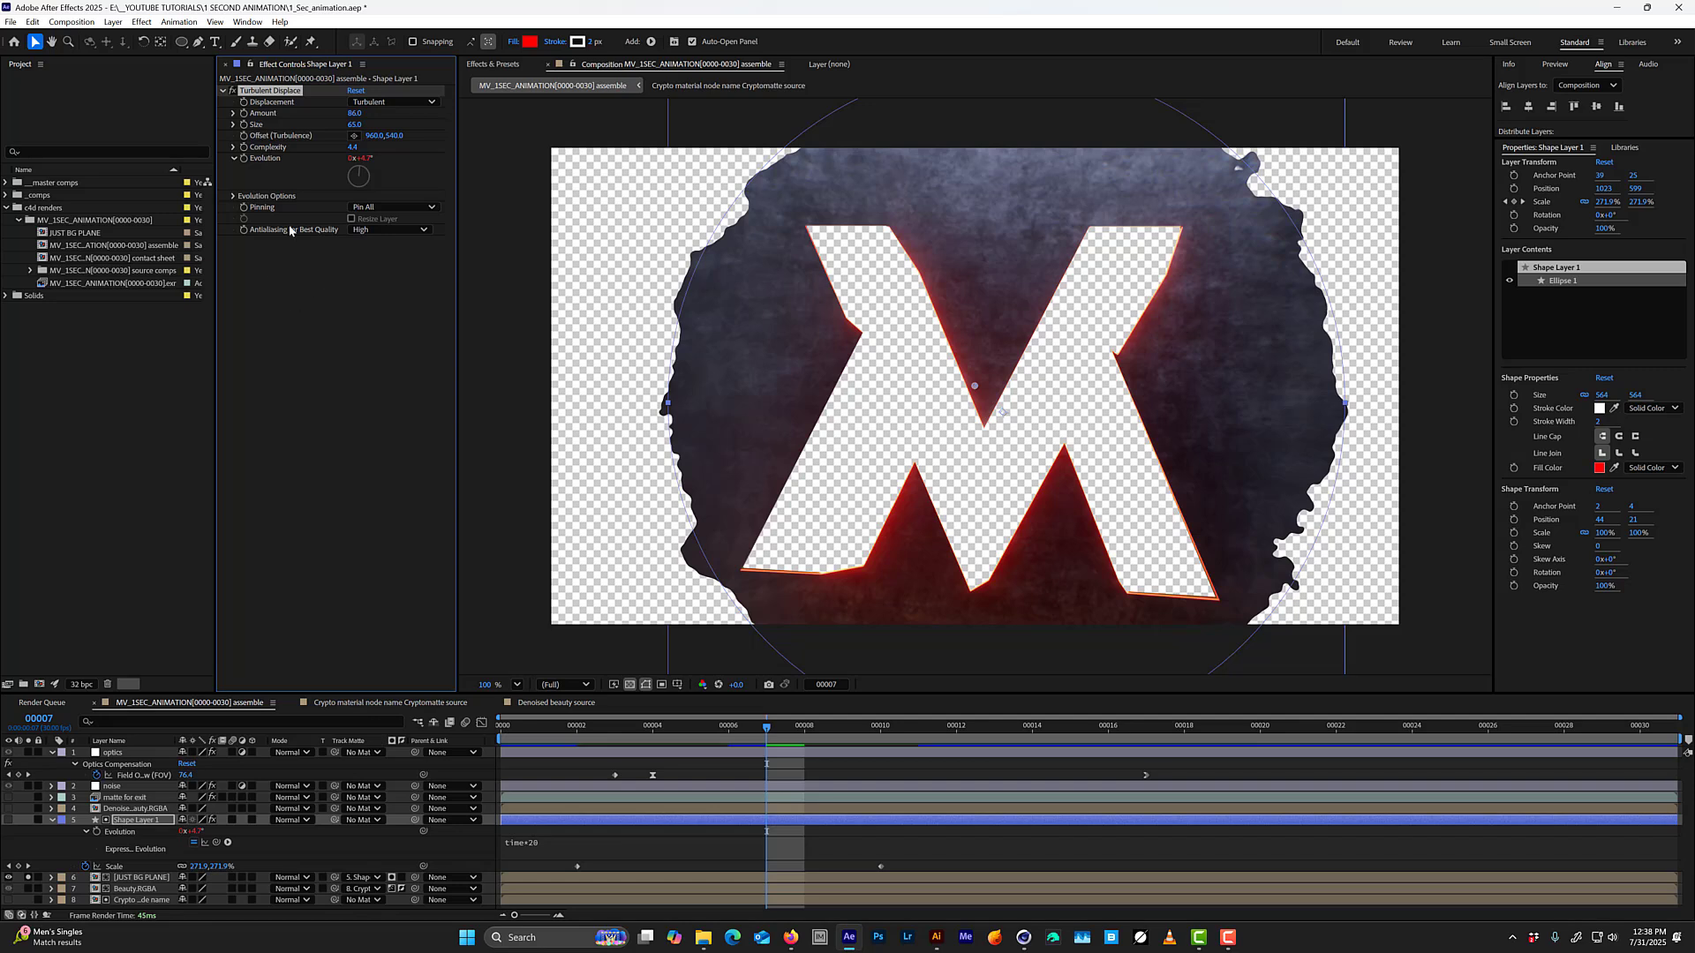
click(234, 196)
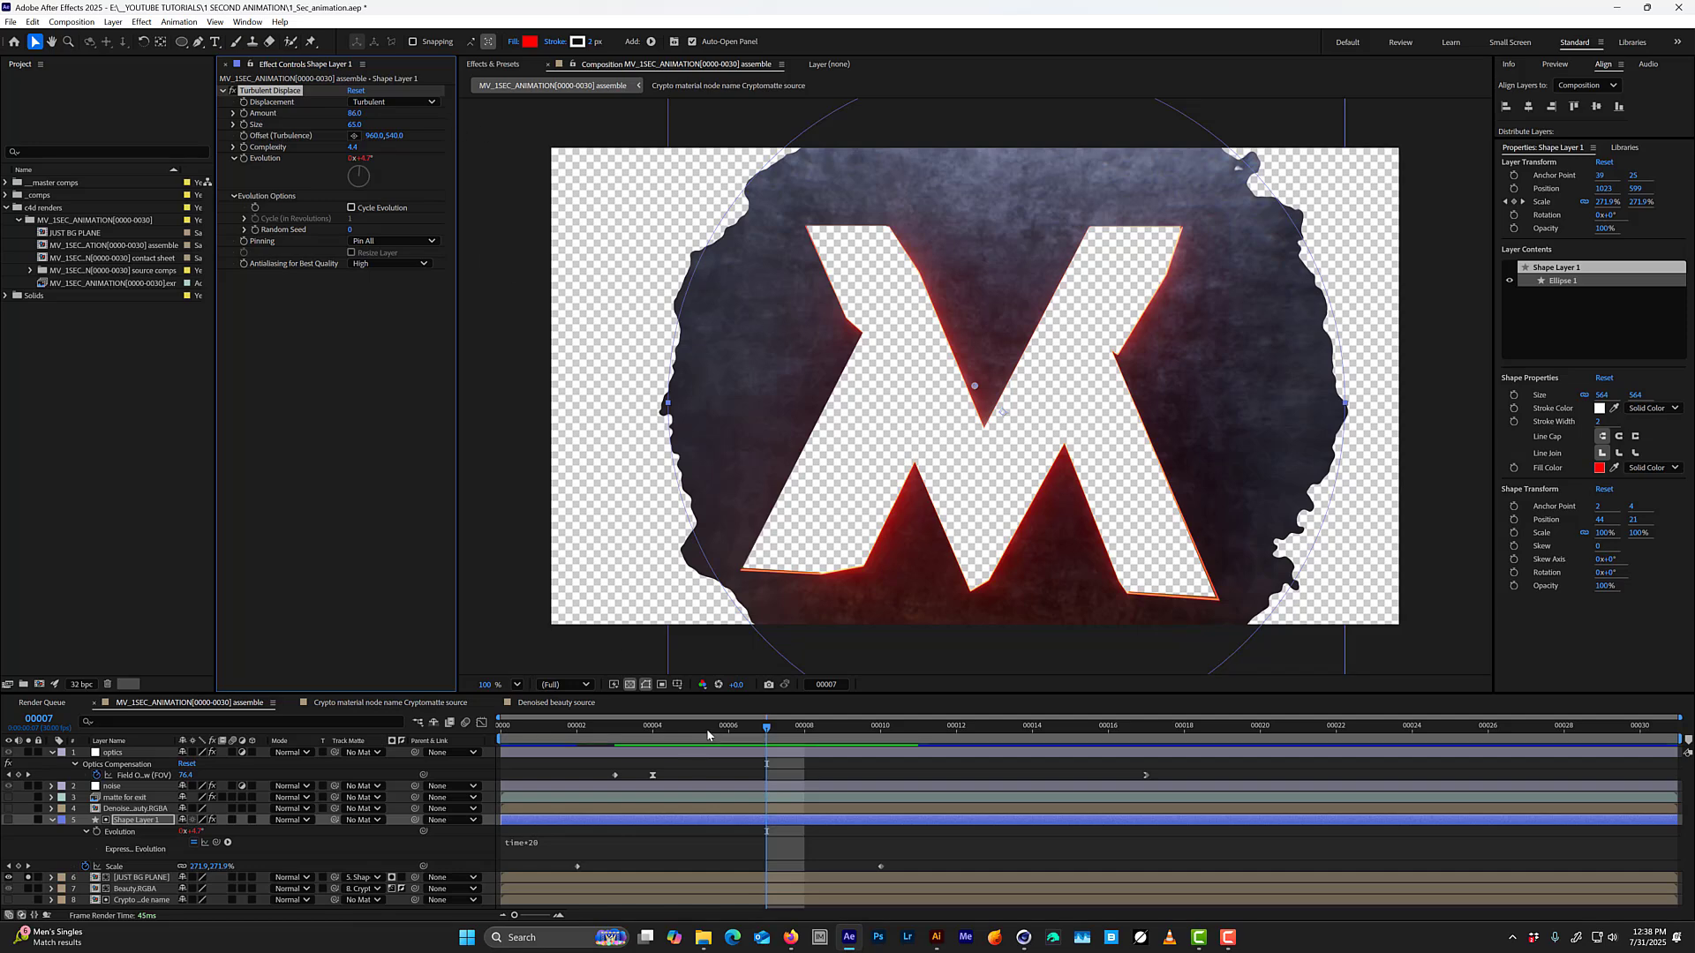
drag(618, 740, 502, 733)
key(space)
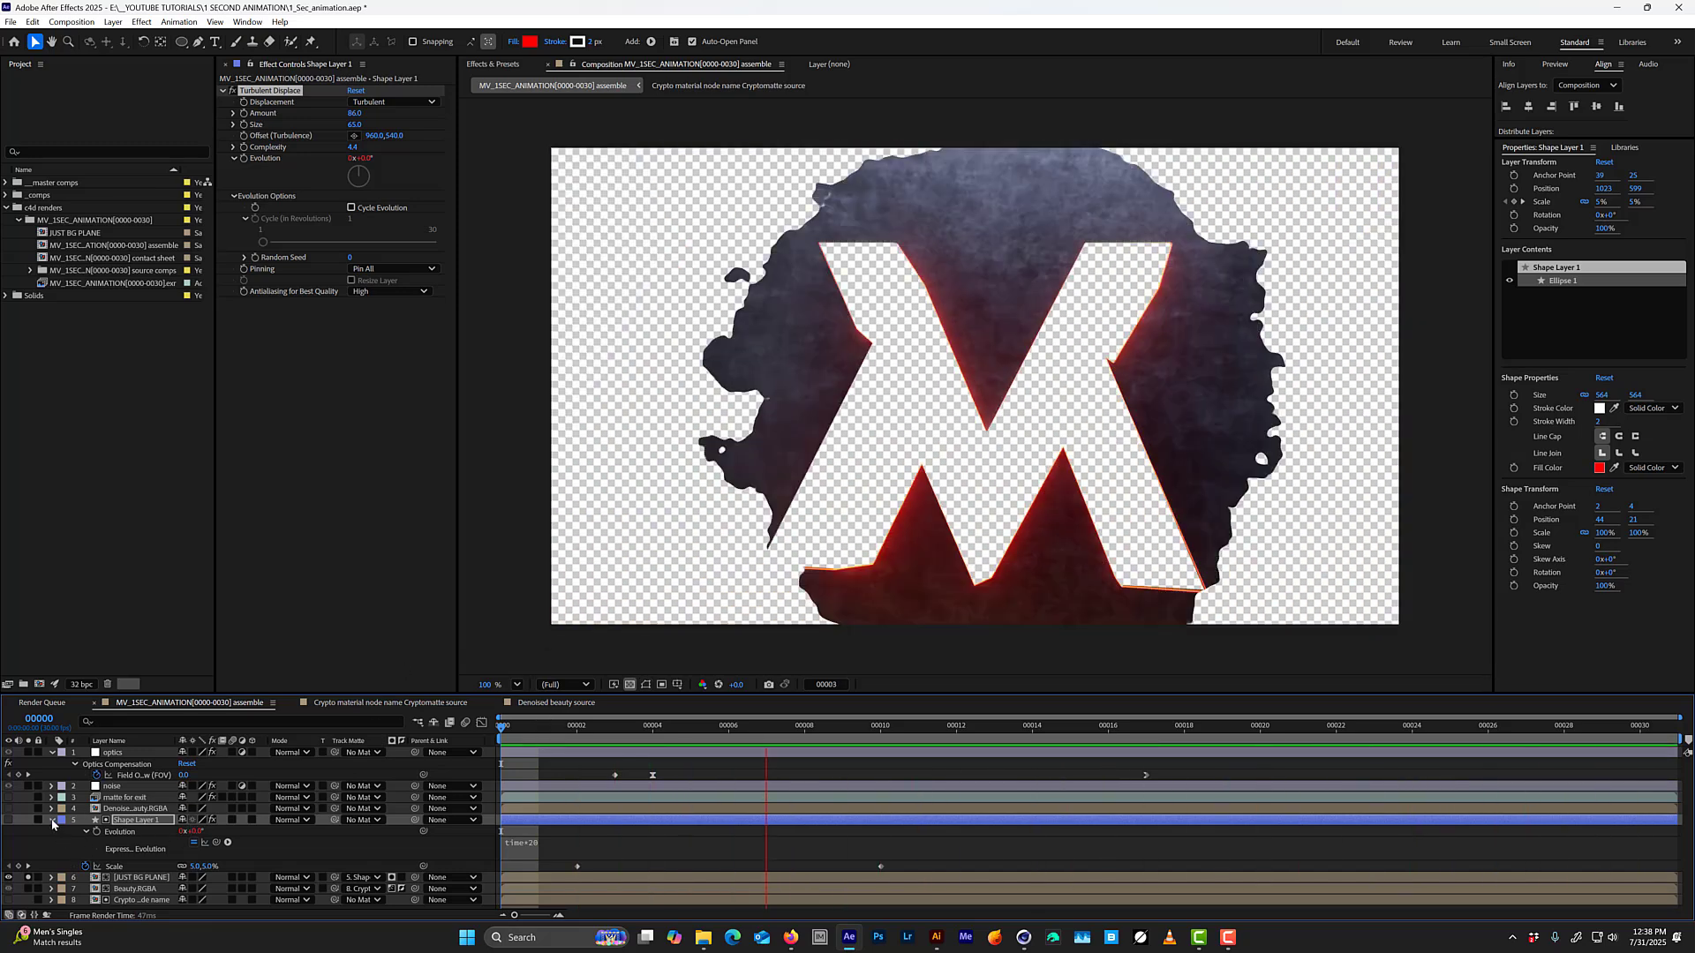
Take the background plane out of solo and label Shape Layer 1 and JUST BG PLANE purple.
click(52, 820)
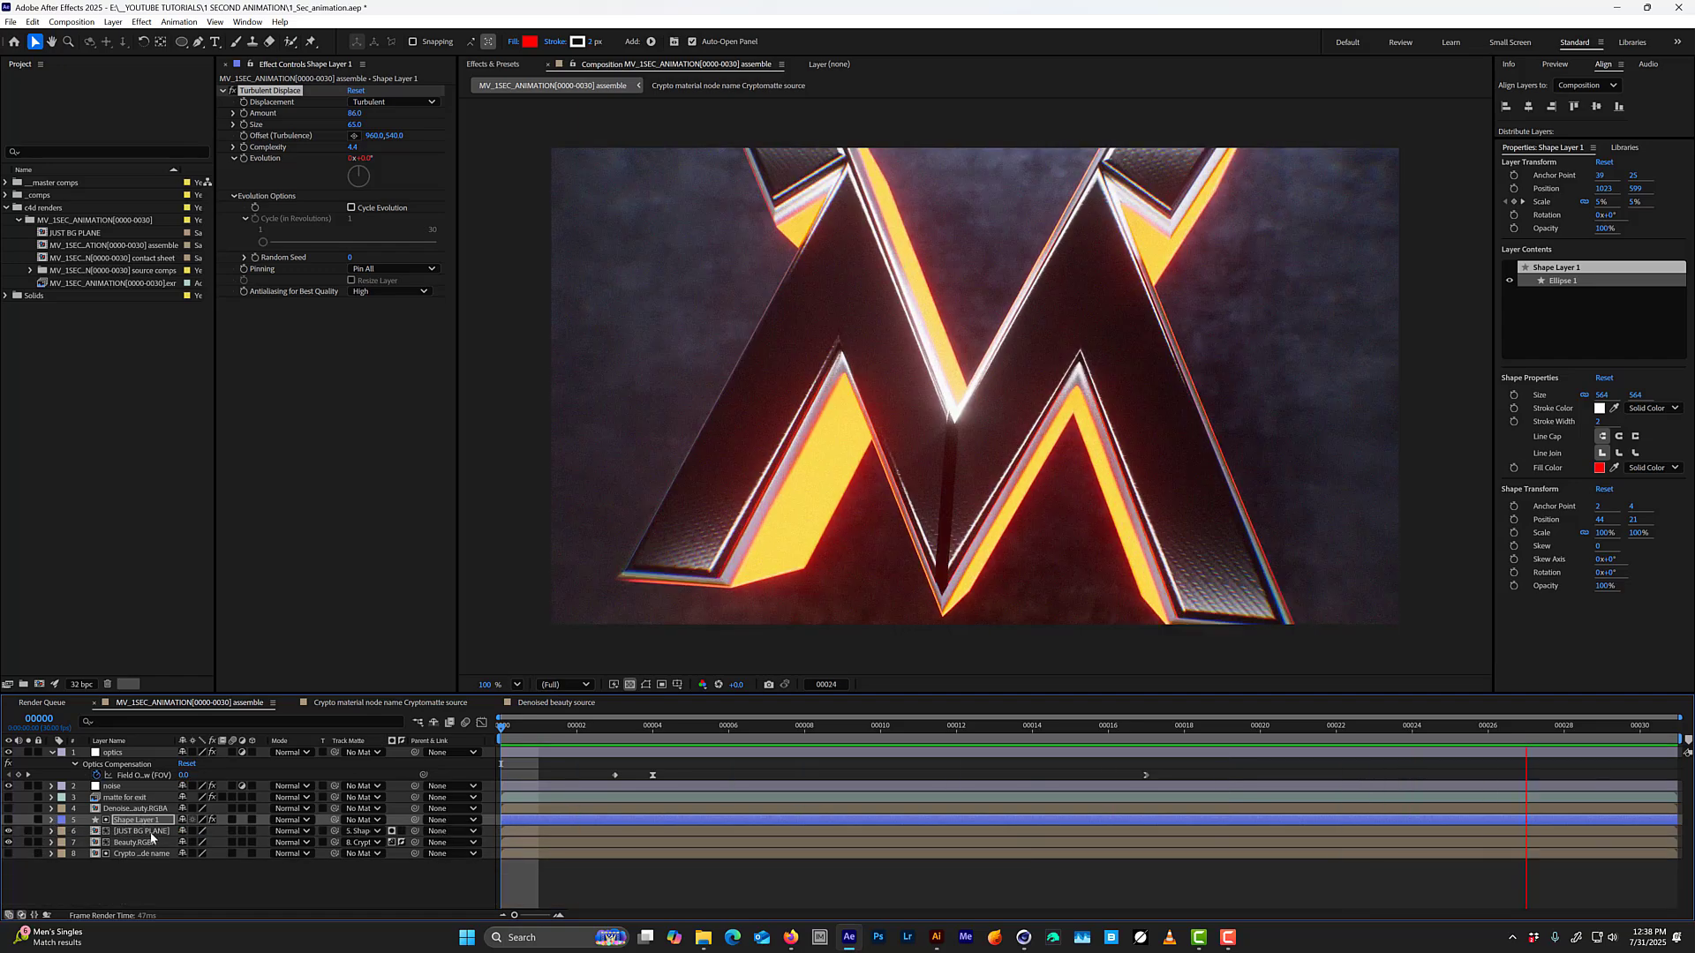
ctrl+click(70, 829)
click(61, 829)
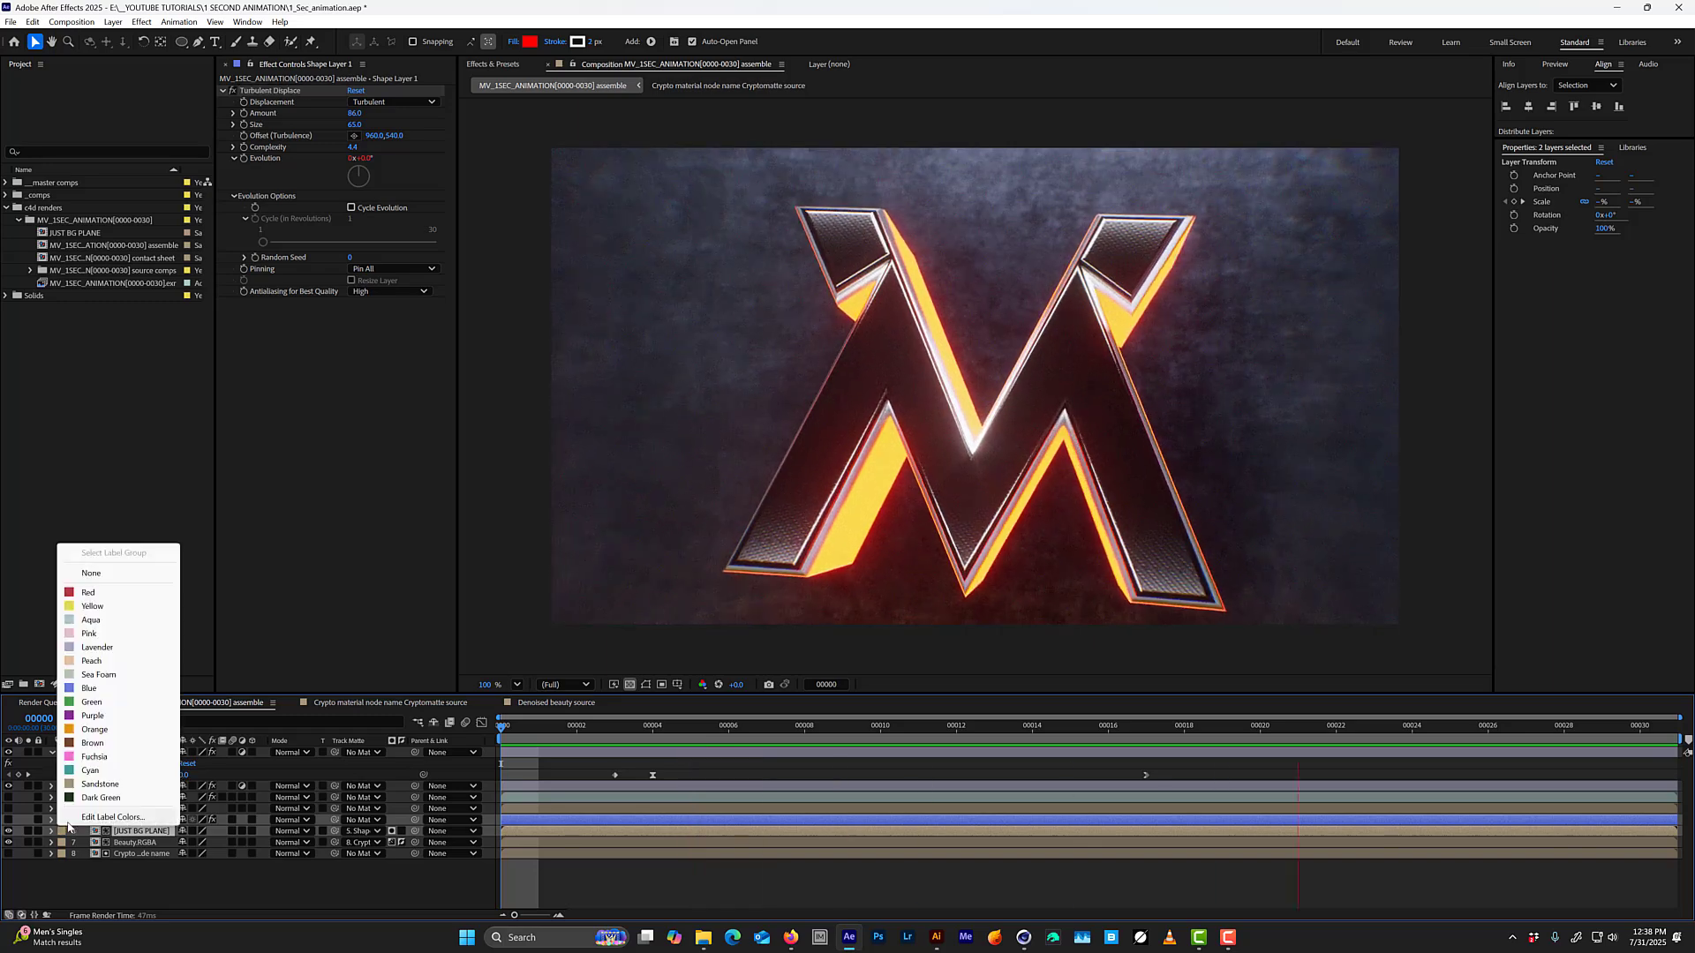
click(115, 715)
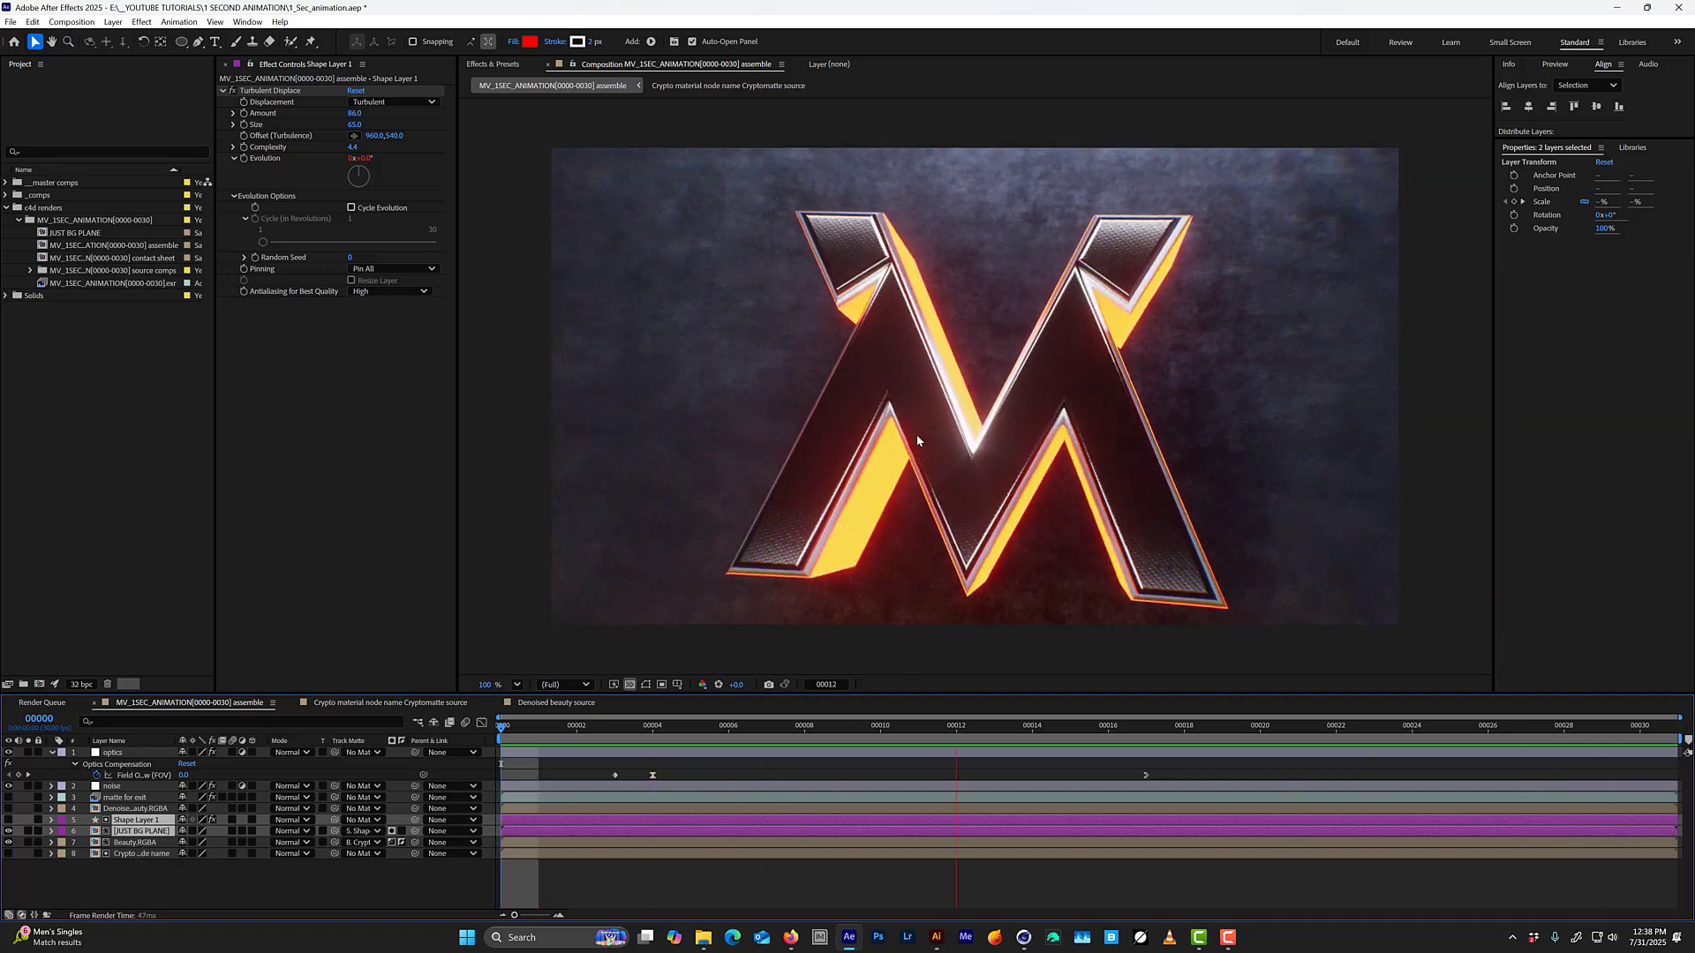
Move the circle and JUST BG PLANE layers below the Beauty and Cryptomatte layers, and label the latter pair green.
mouse_move(136, 831)
mouse_down()
mouse_move(138, 854)
mouse_move(140, 827)
mouse_up()
shift+click(123, 821)
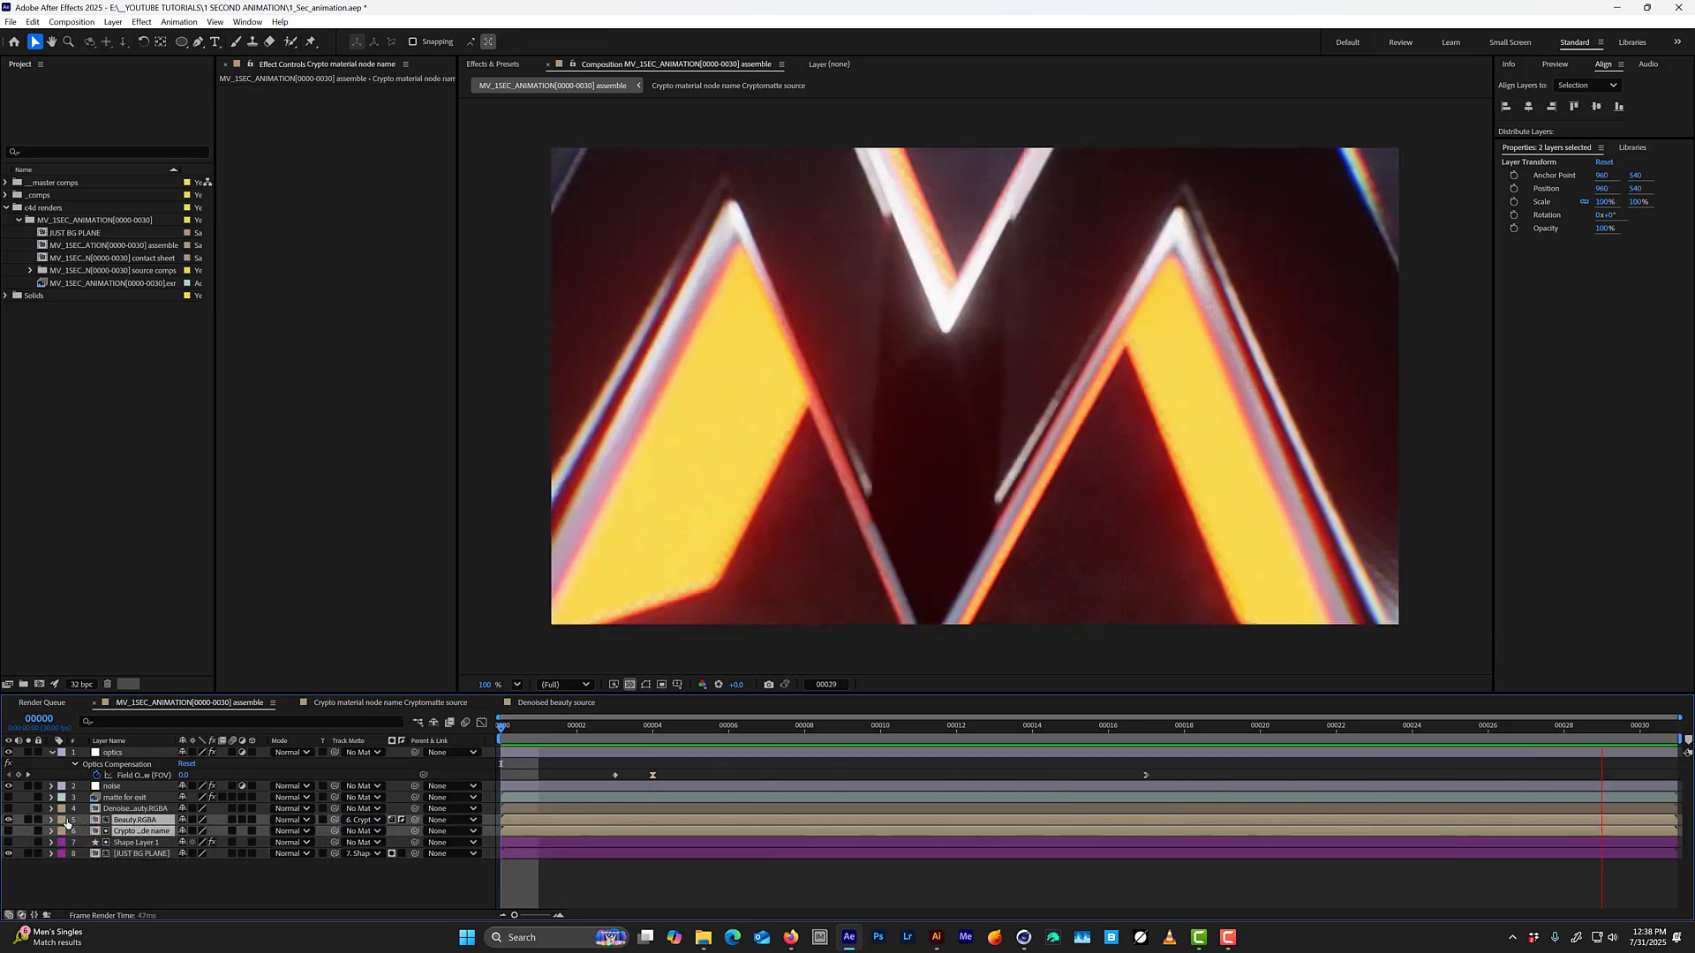
click(63, 821)
click(124, 711)
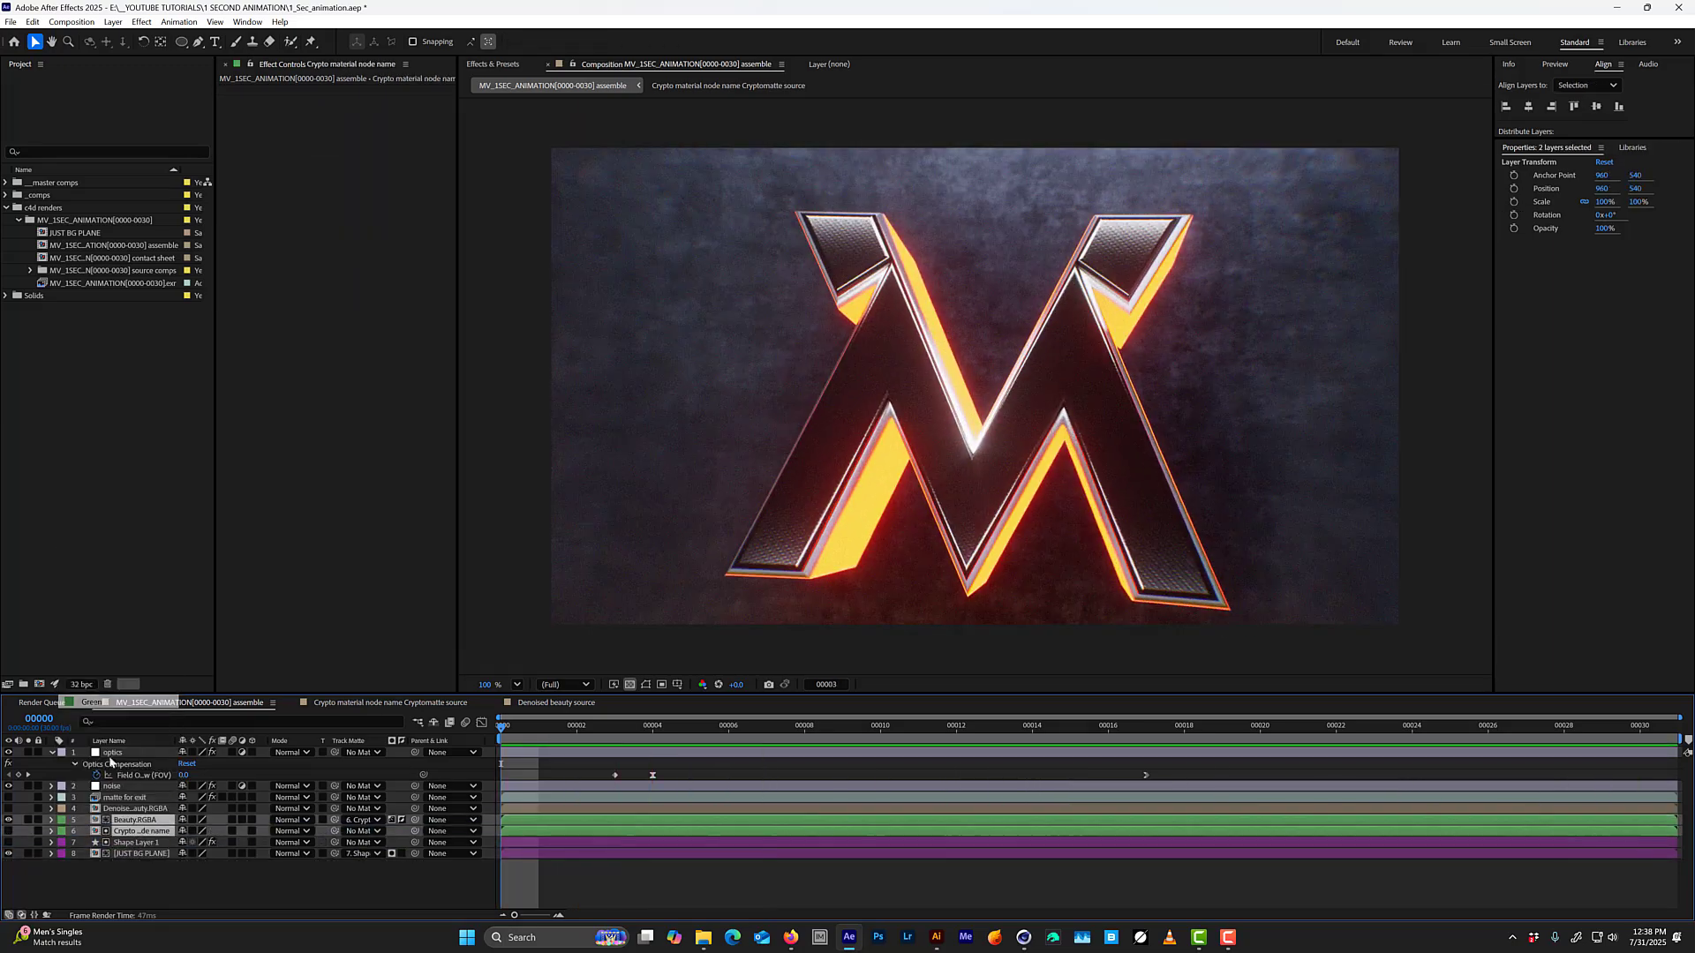
click(141, 843)
click(138, 821)
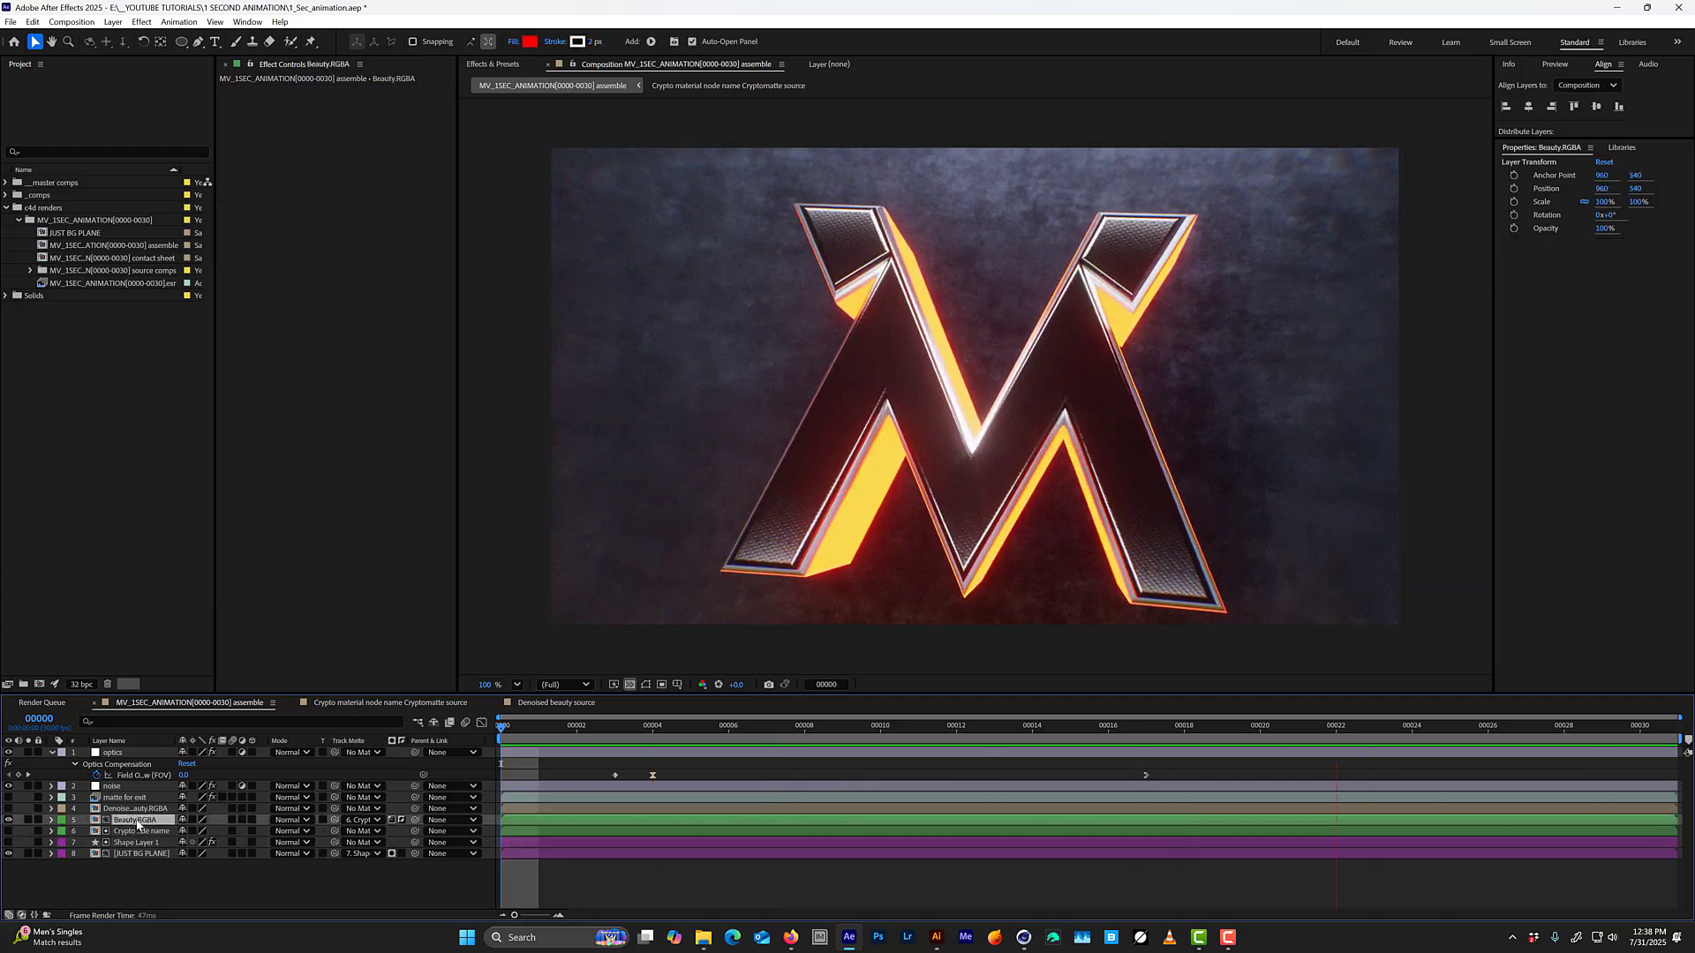
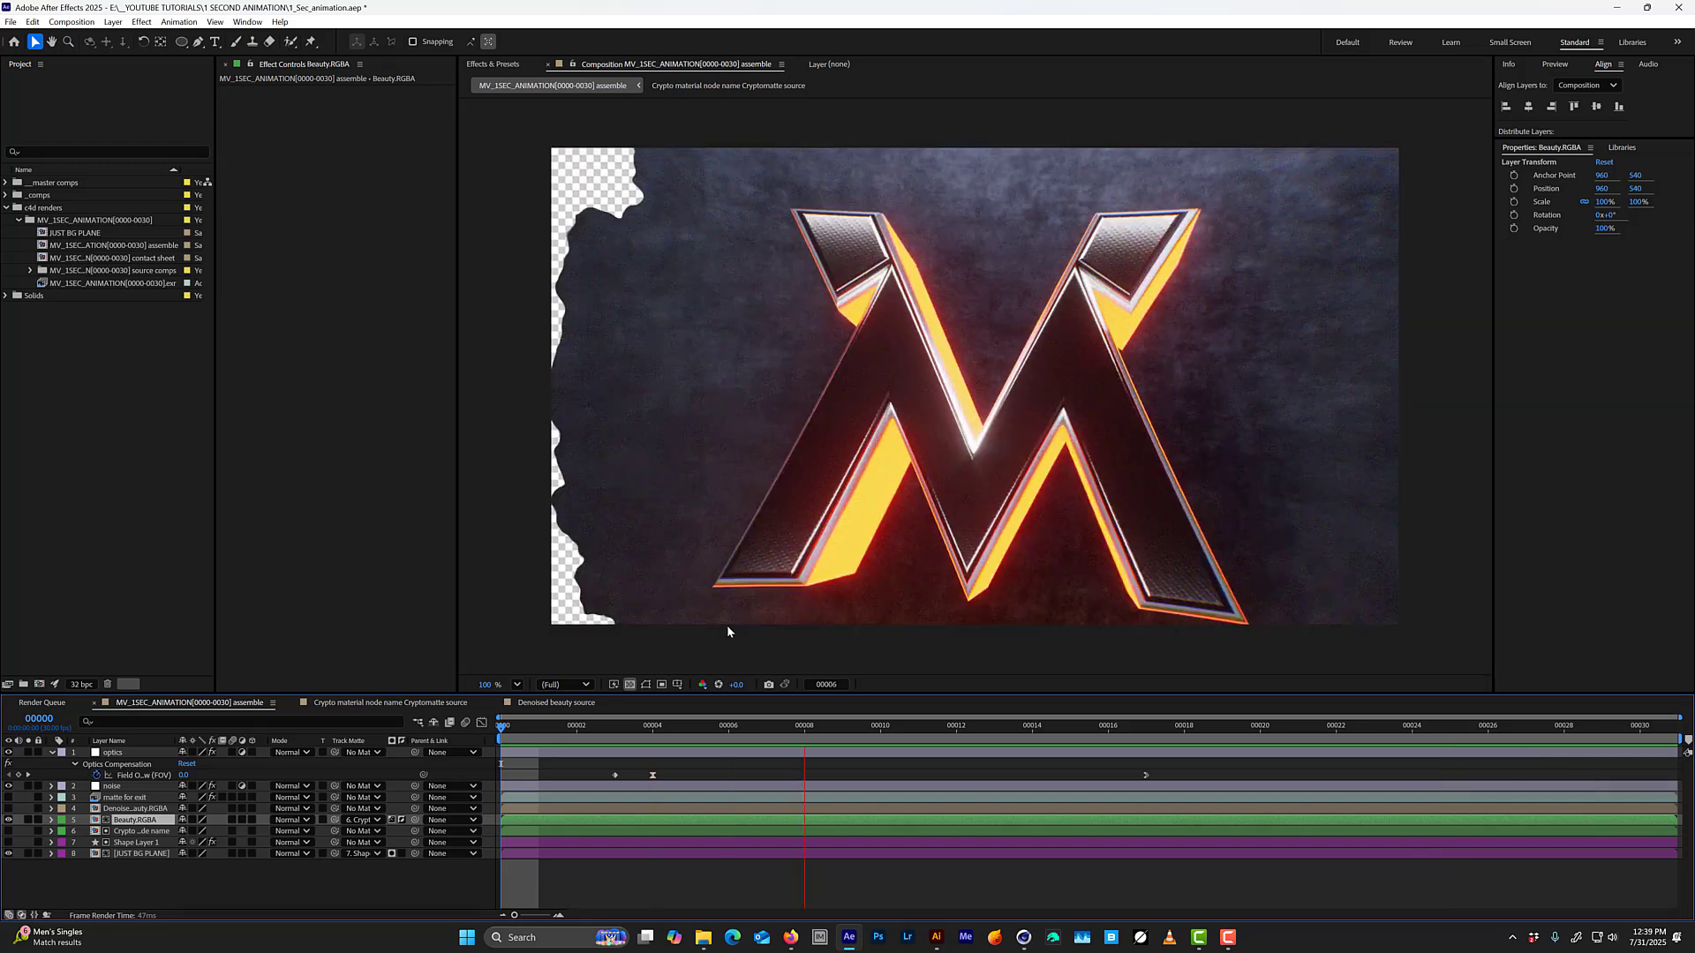
Play back the composition, examine the logo and background reveal at frames 3 and 2, and clear the layer selection.
key(space)
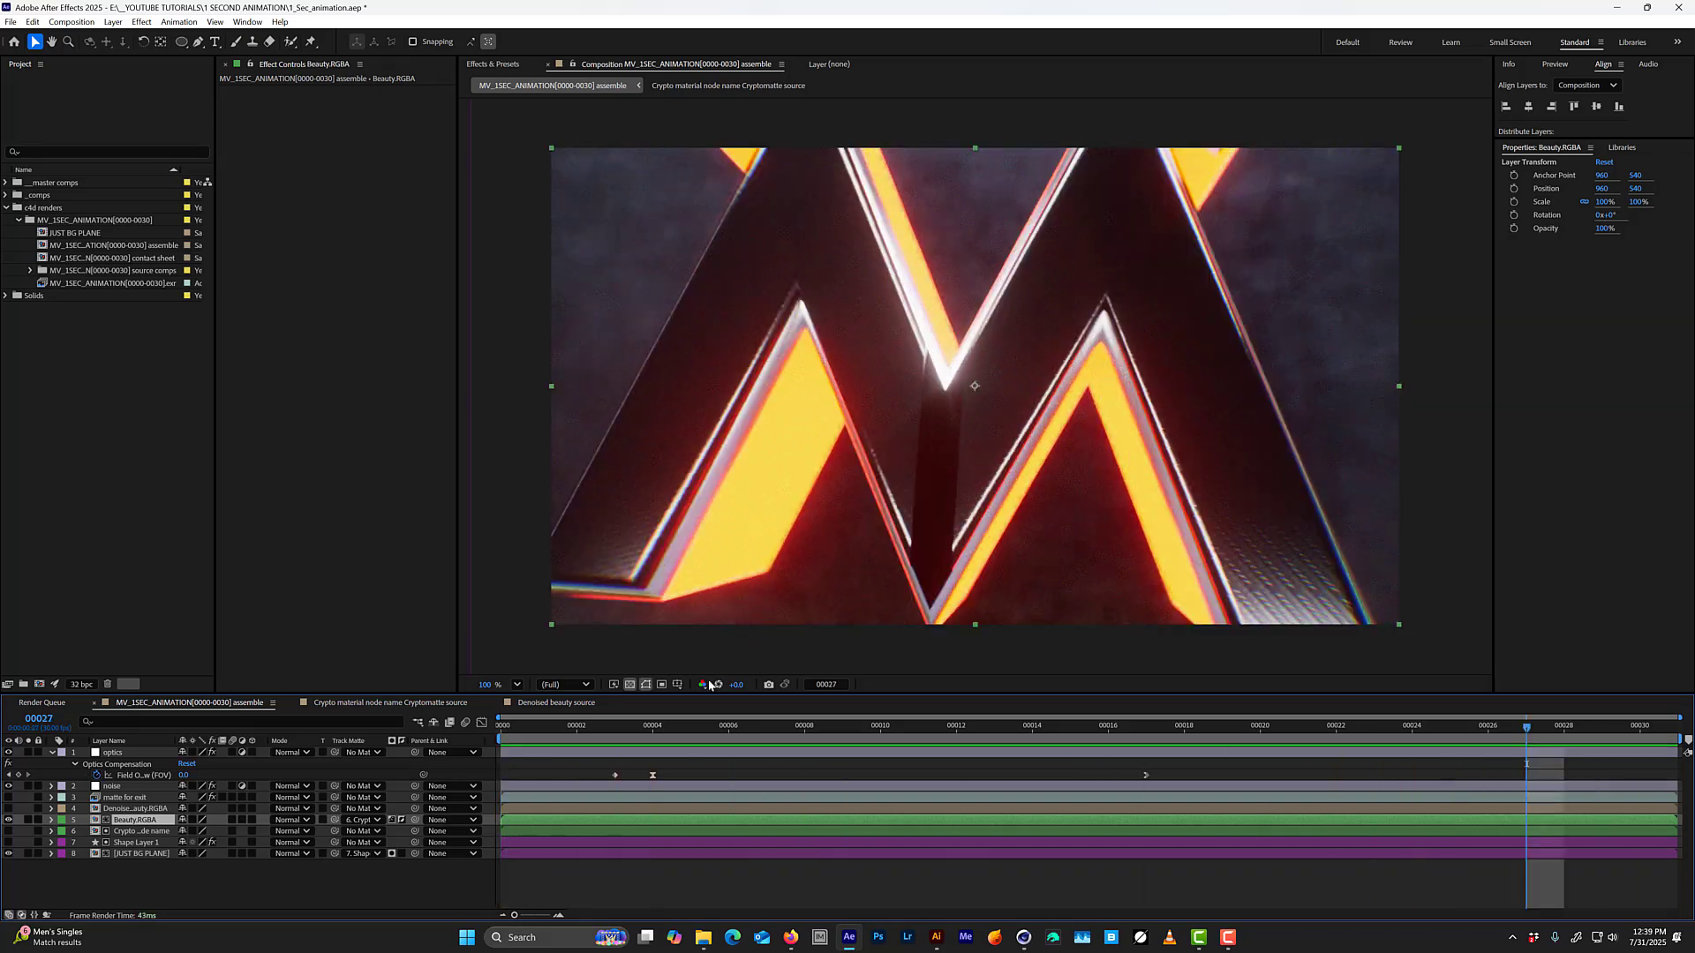
mouse_move(617, 726)
mouse_down()
mouse_move(577, 726)
mouse_move(908, 726)
mouse_move(616, 726)
mouse_up()
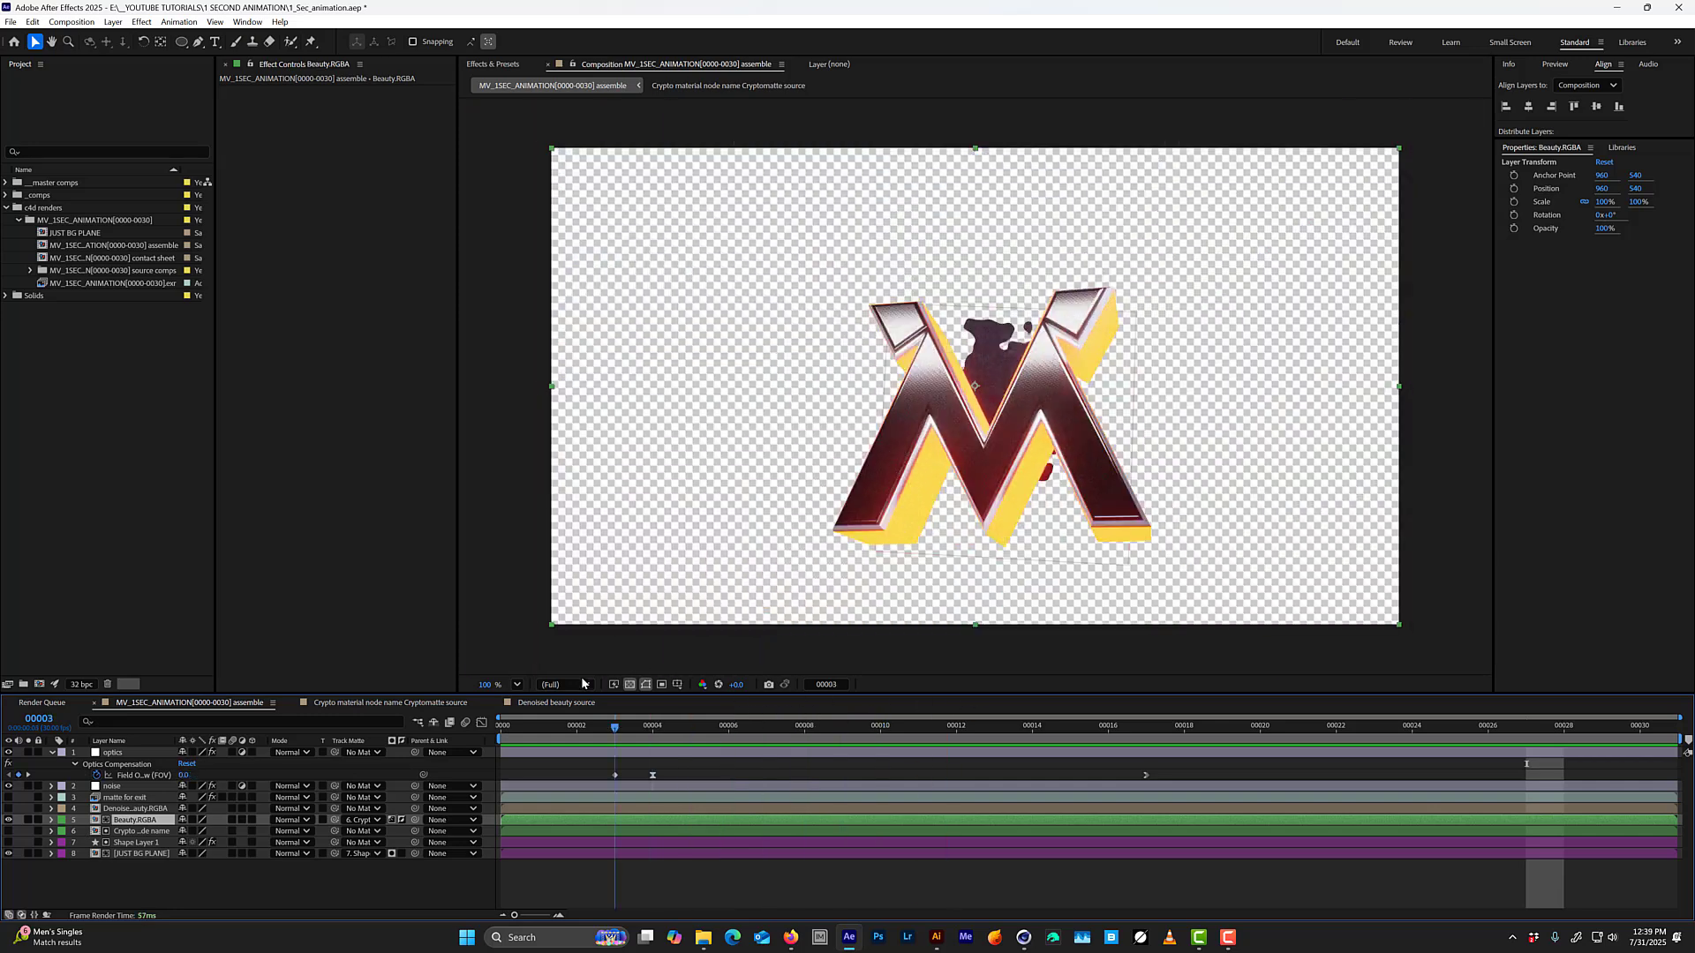
key(Page_Up)
click(406, 401)
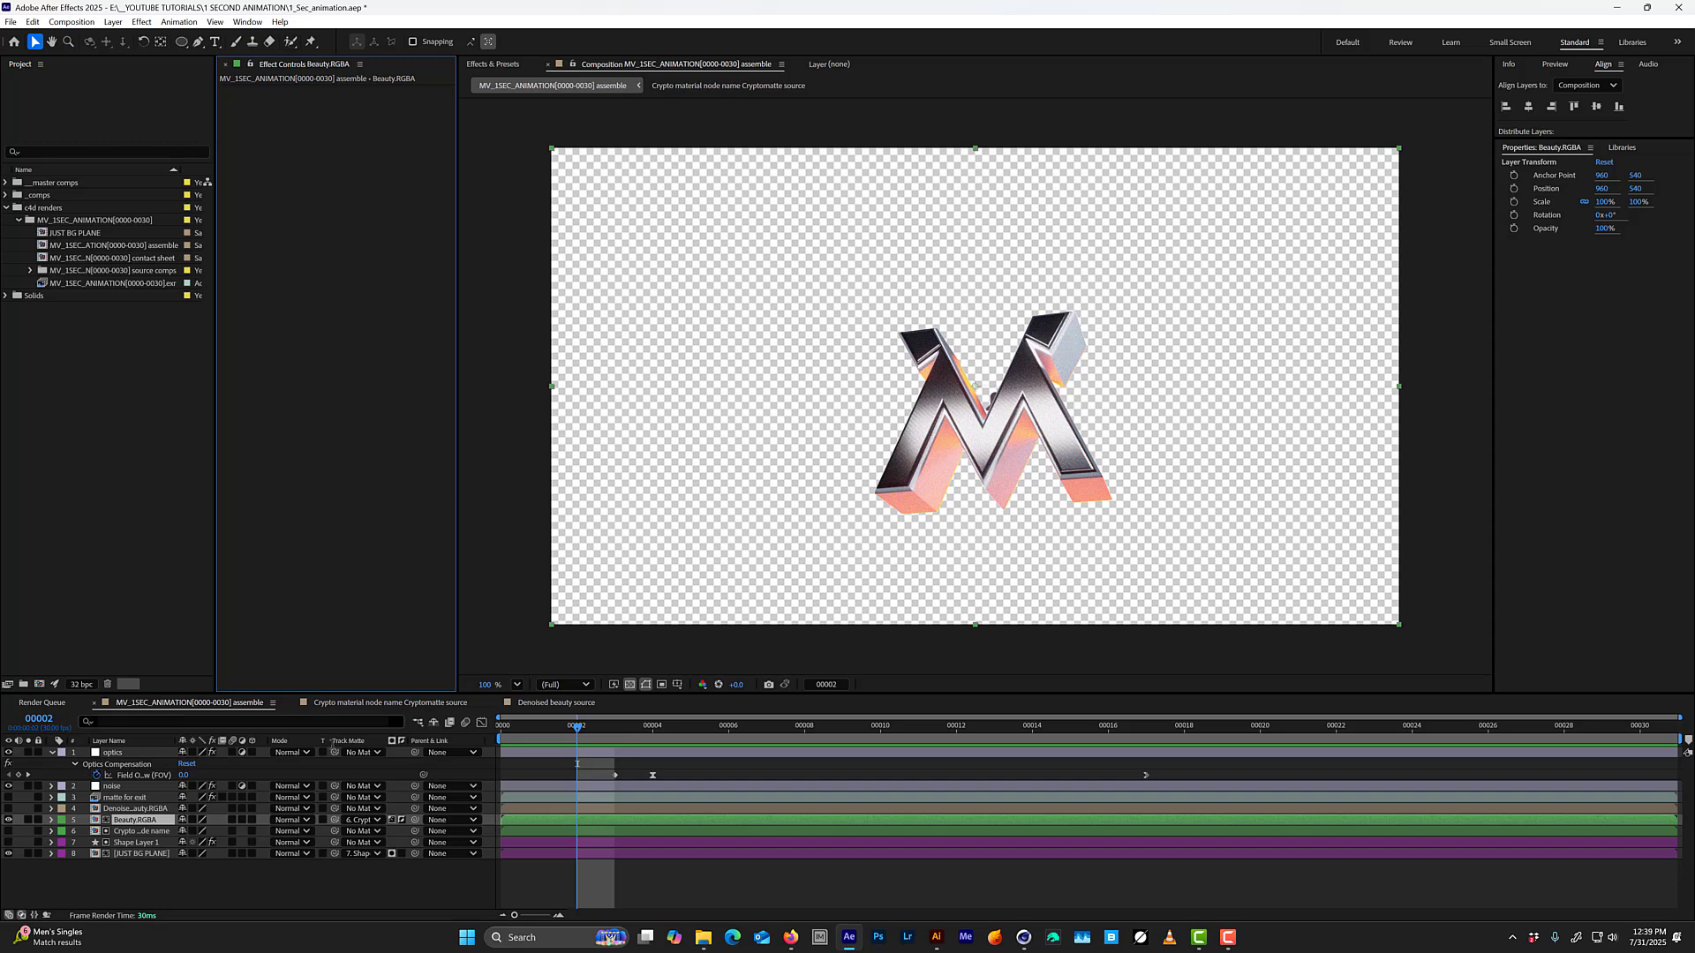
click(309, 893)
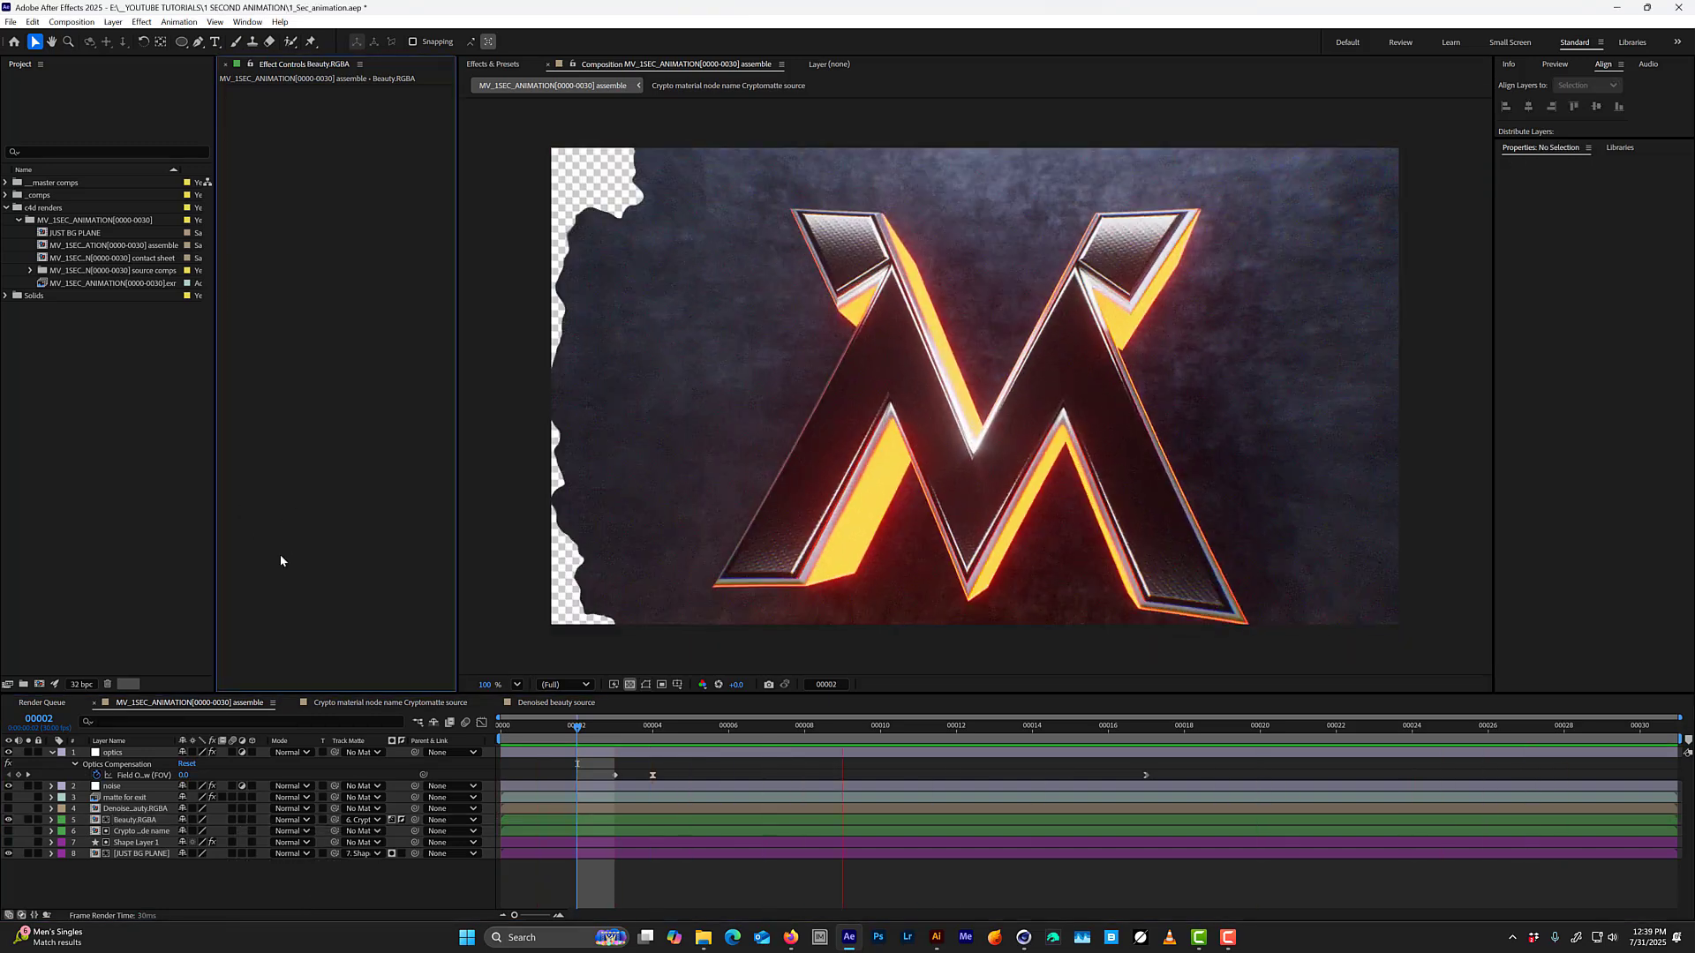
Try the Camera-Shake Deblur effect on the Denoised beauty layer, check the preceding frames and remove the effect.
click(116, 808)
key(ctrl+space)
text(sha)
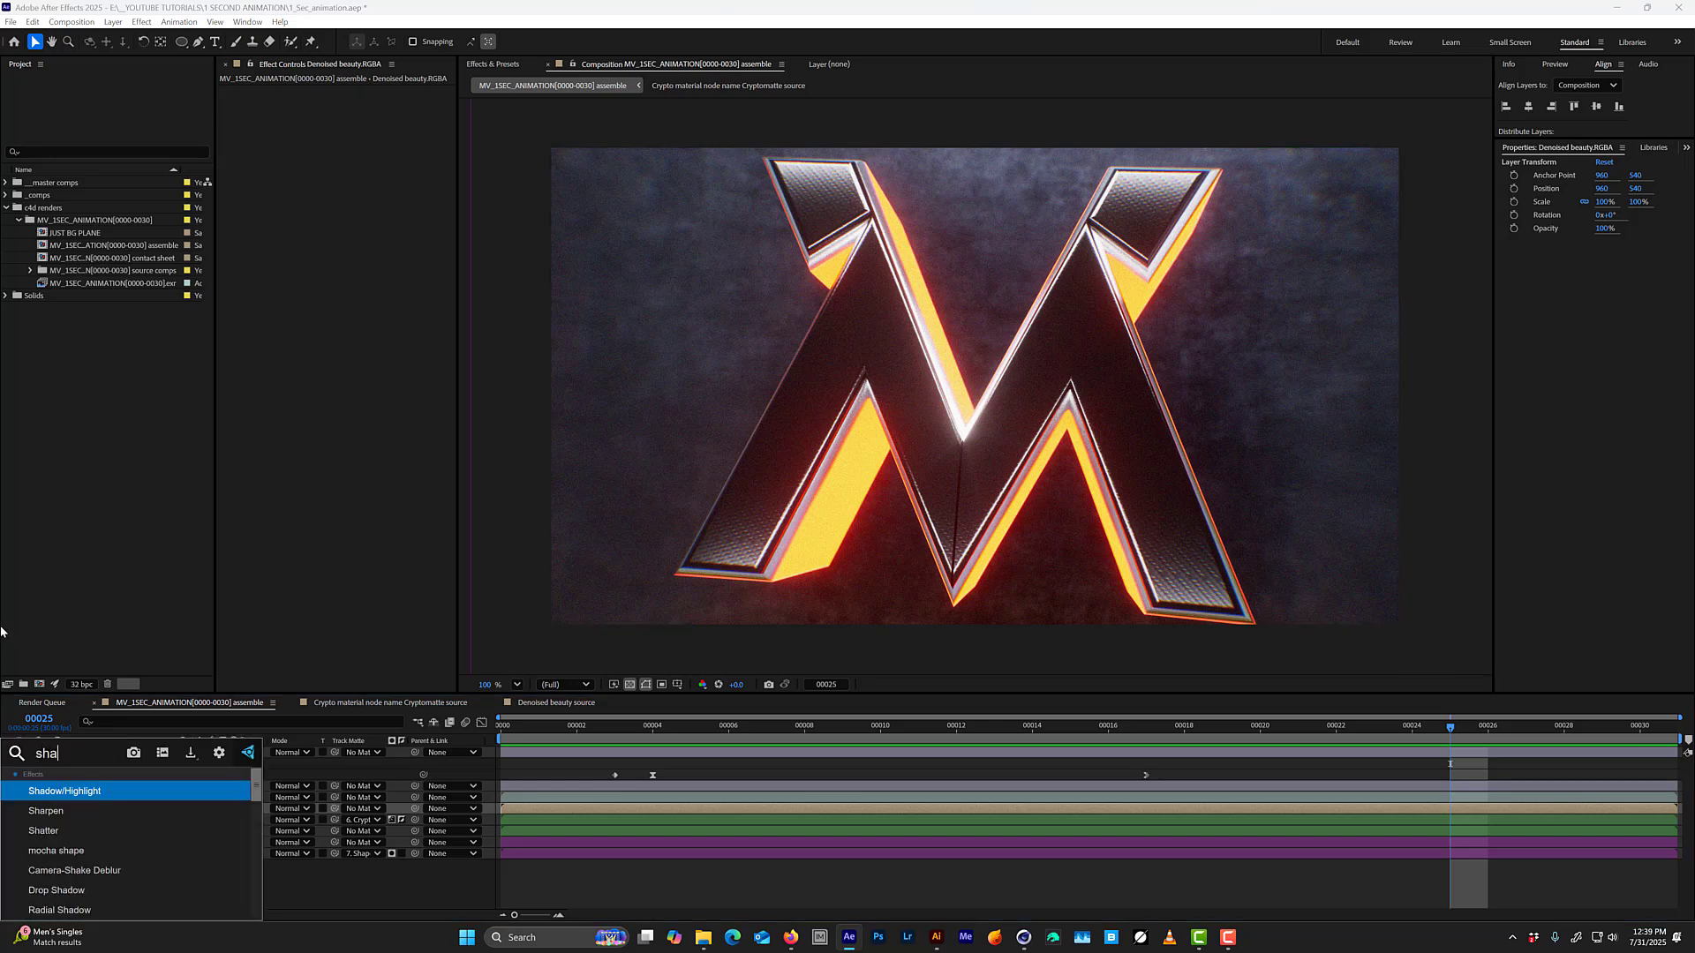
text(ke)
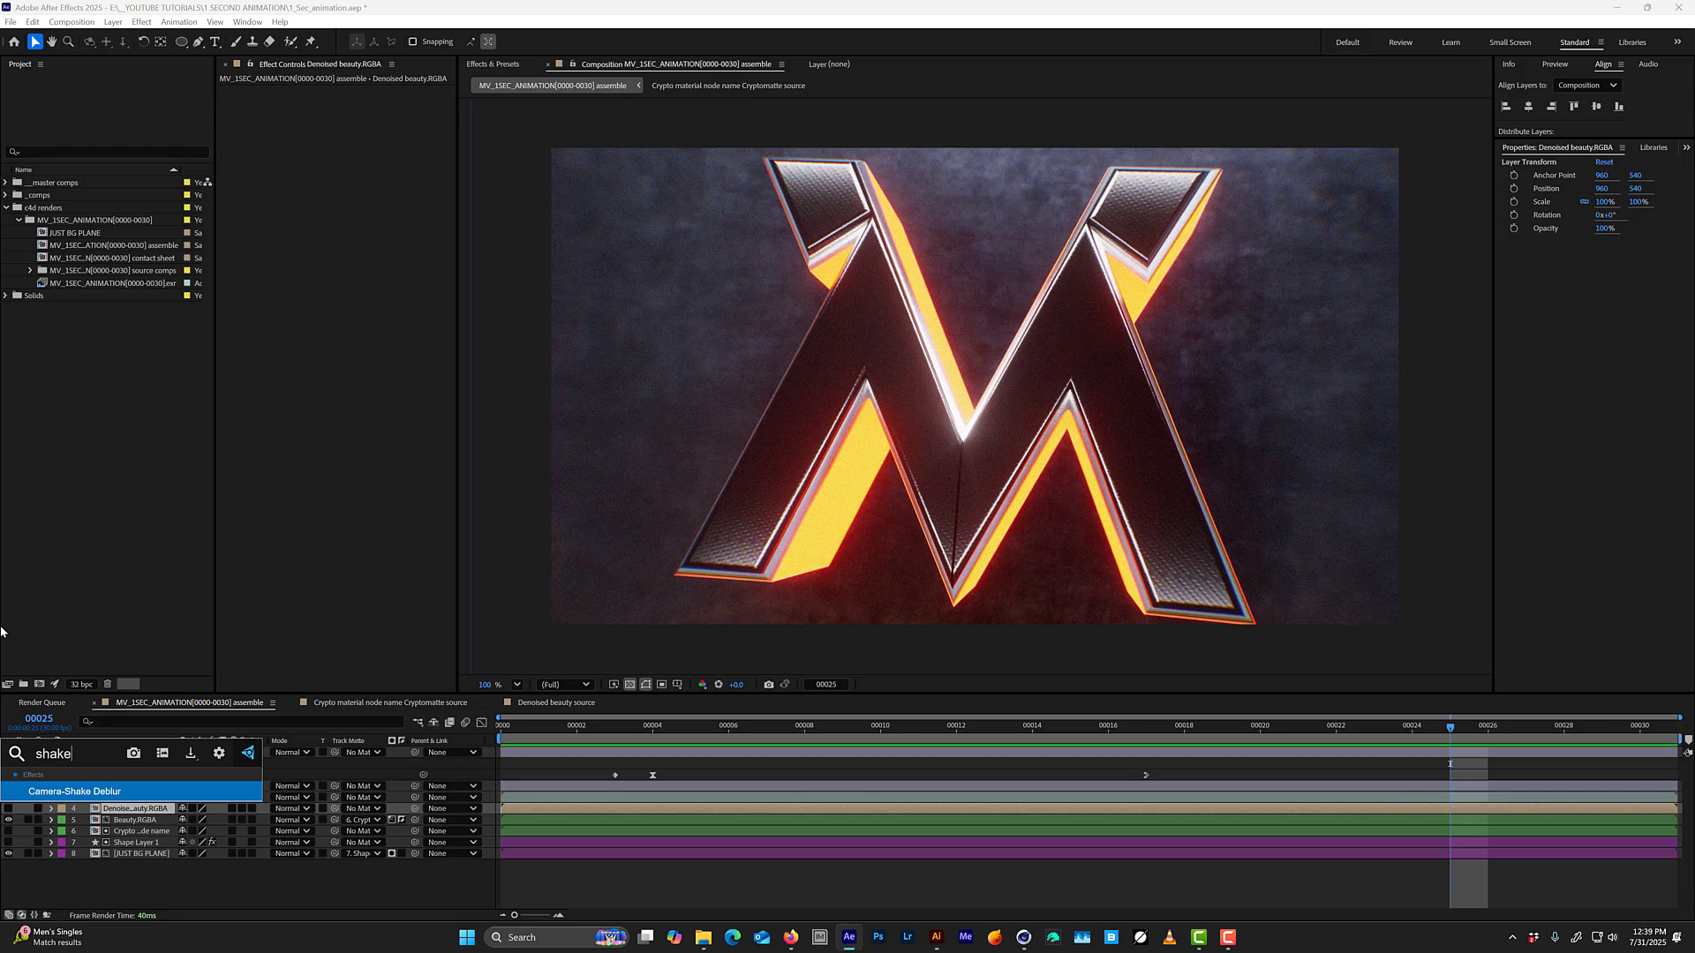
key(Return)
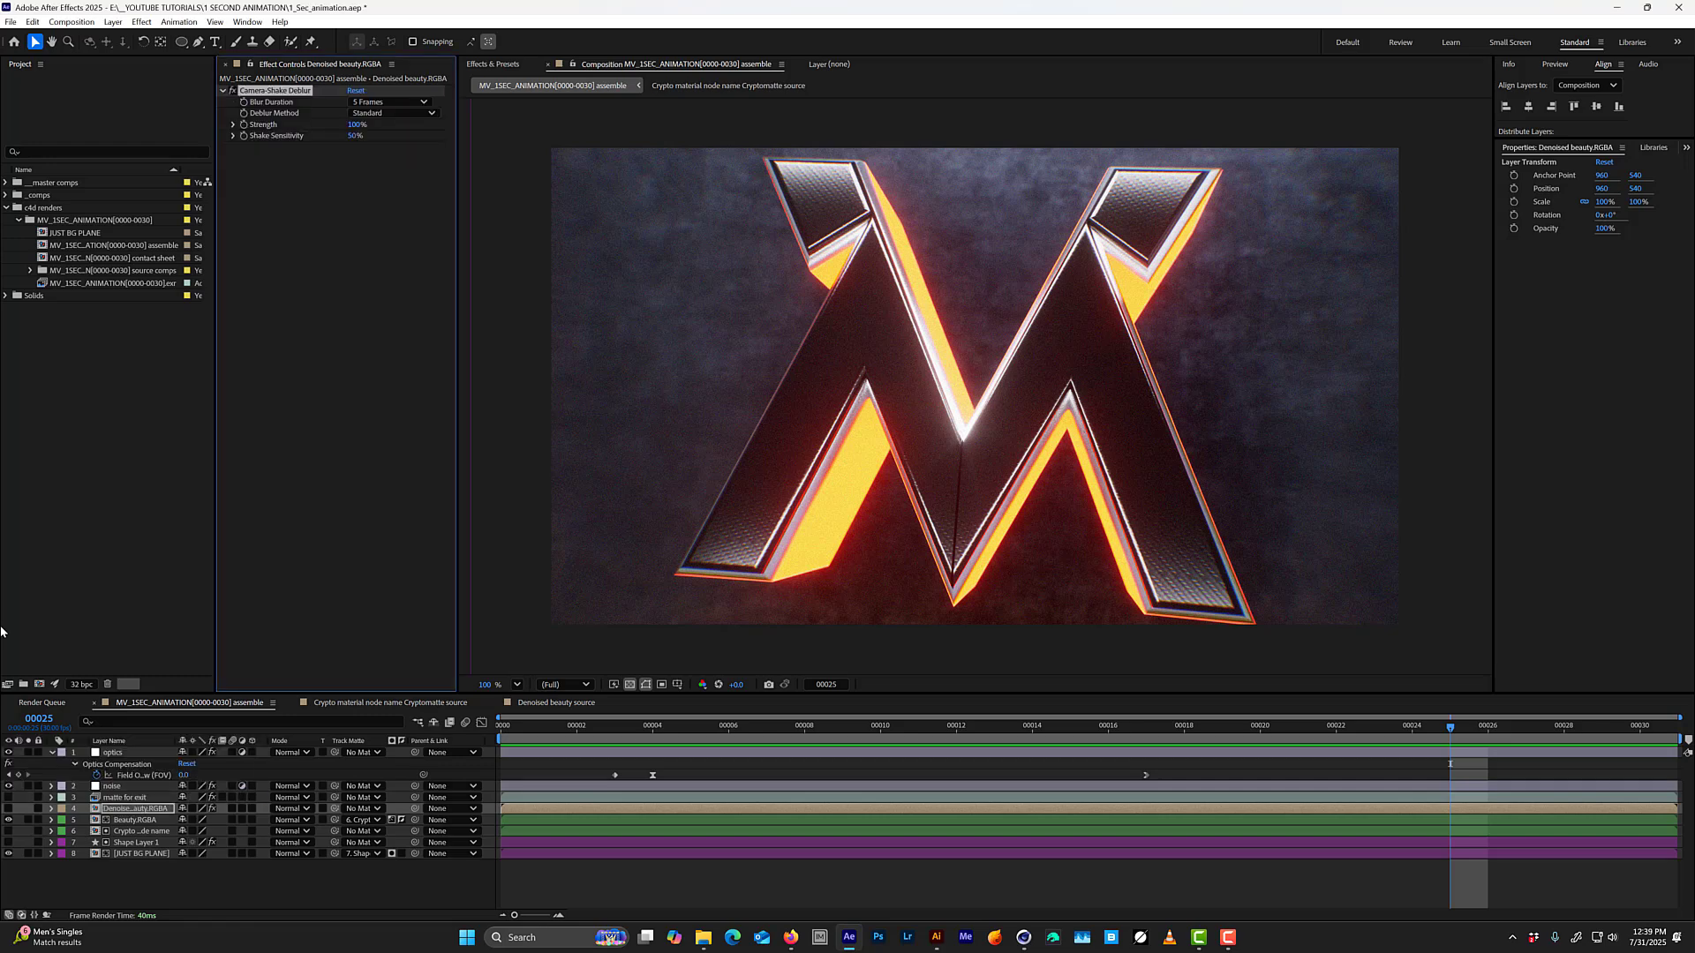
key(Page_Up)
key(Page_Up)
key(Page_Up)
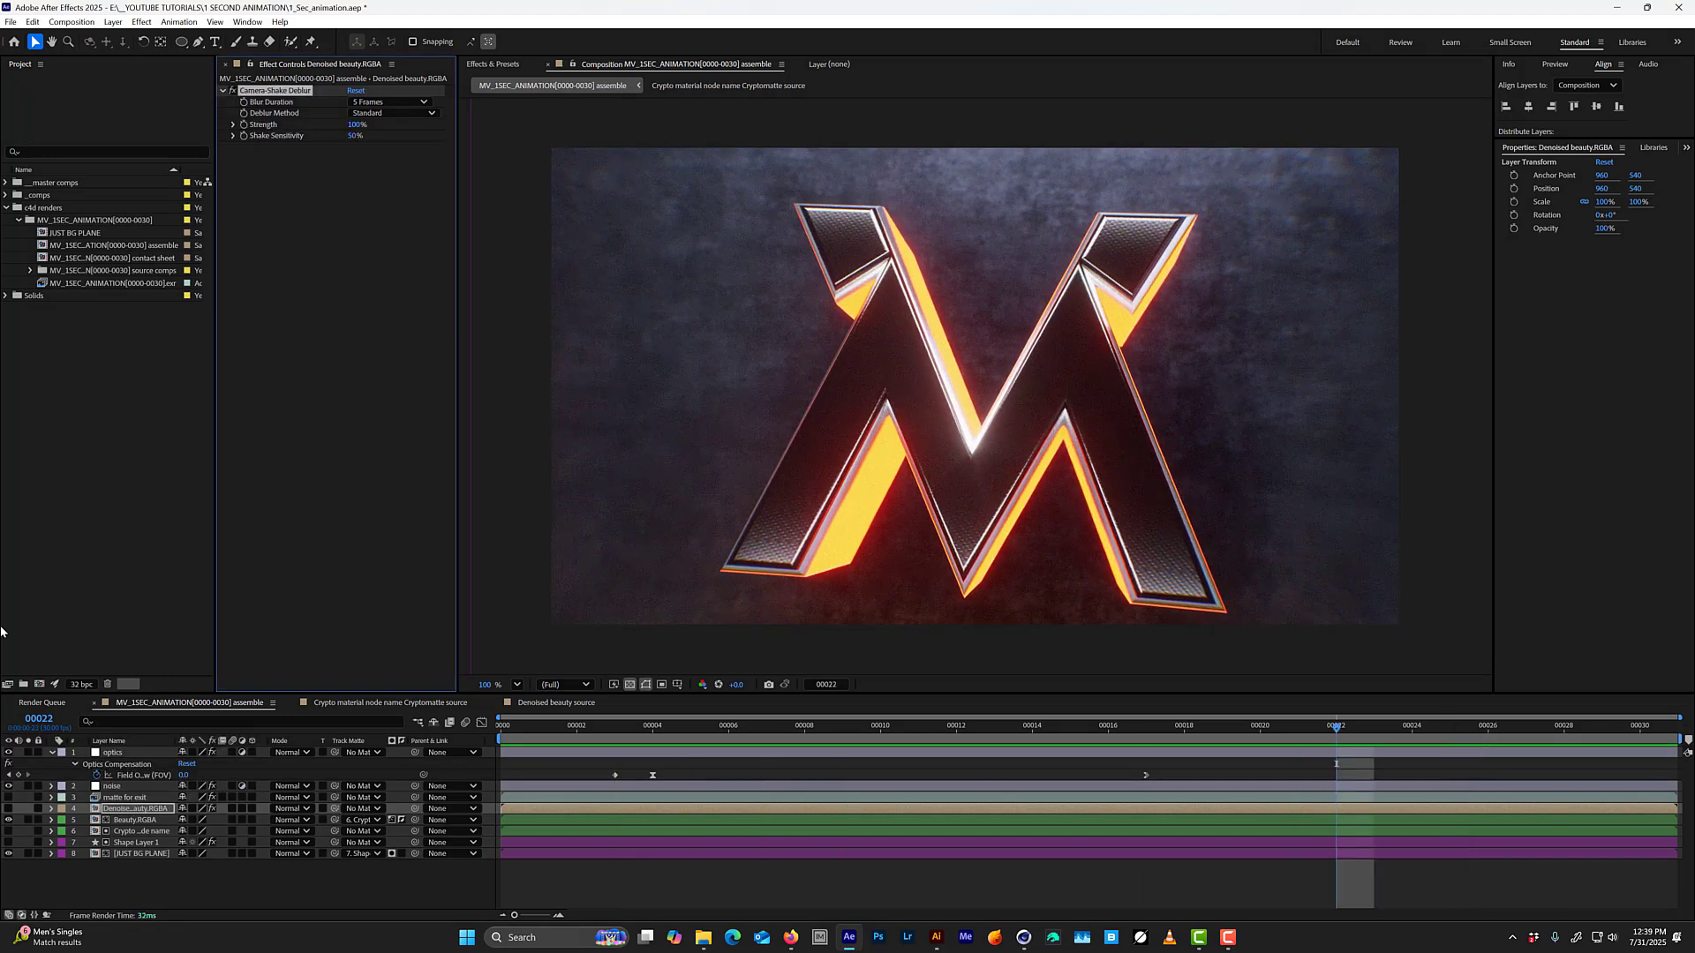
key(Delete)
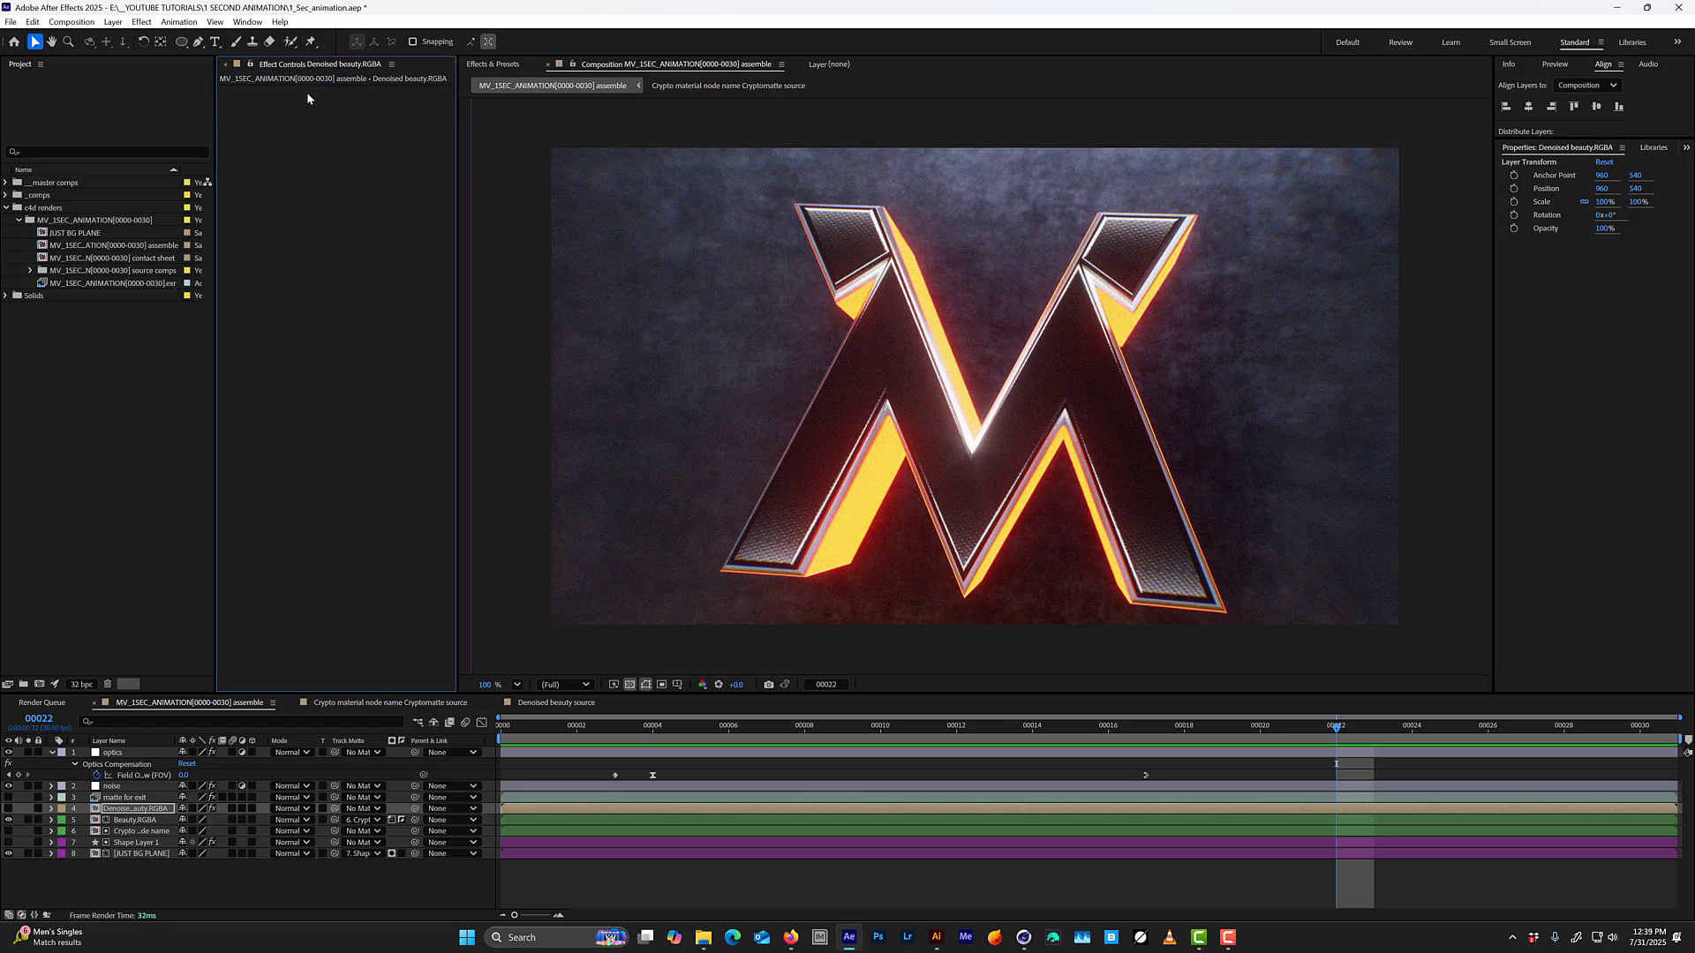
Select the optics layer and preview the whole composition from frame 0.
click(137, 767)
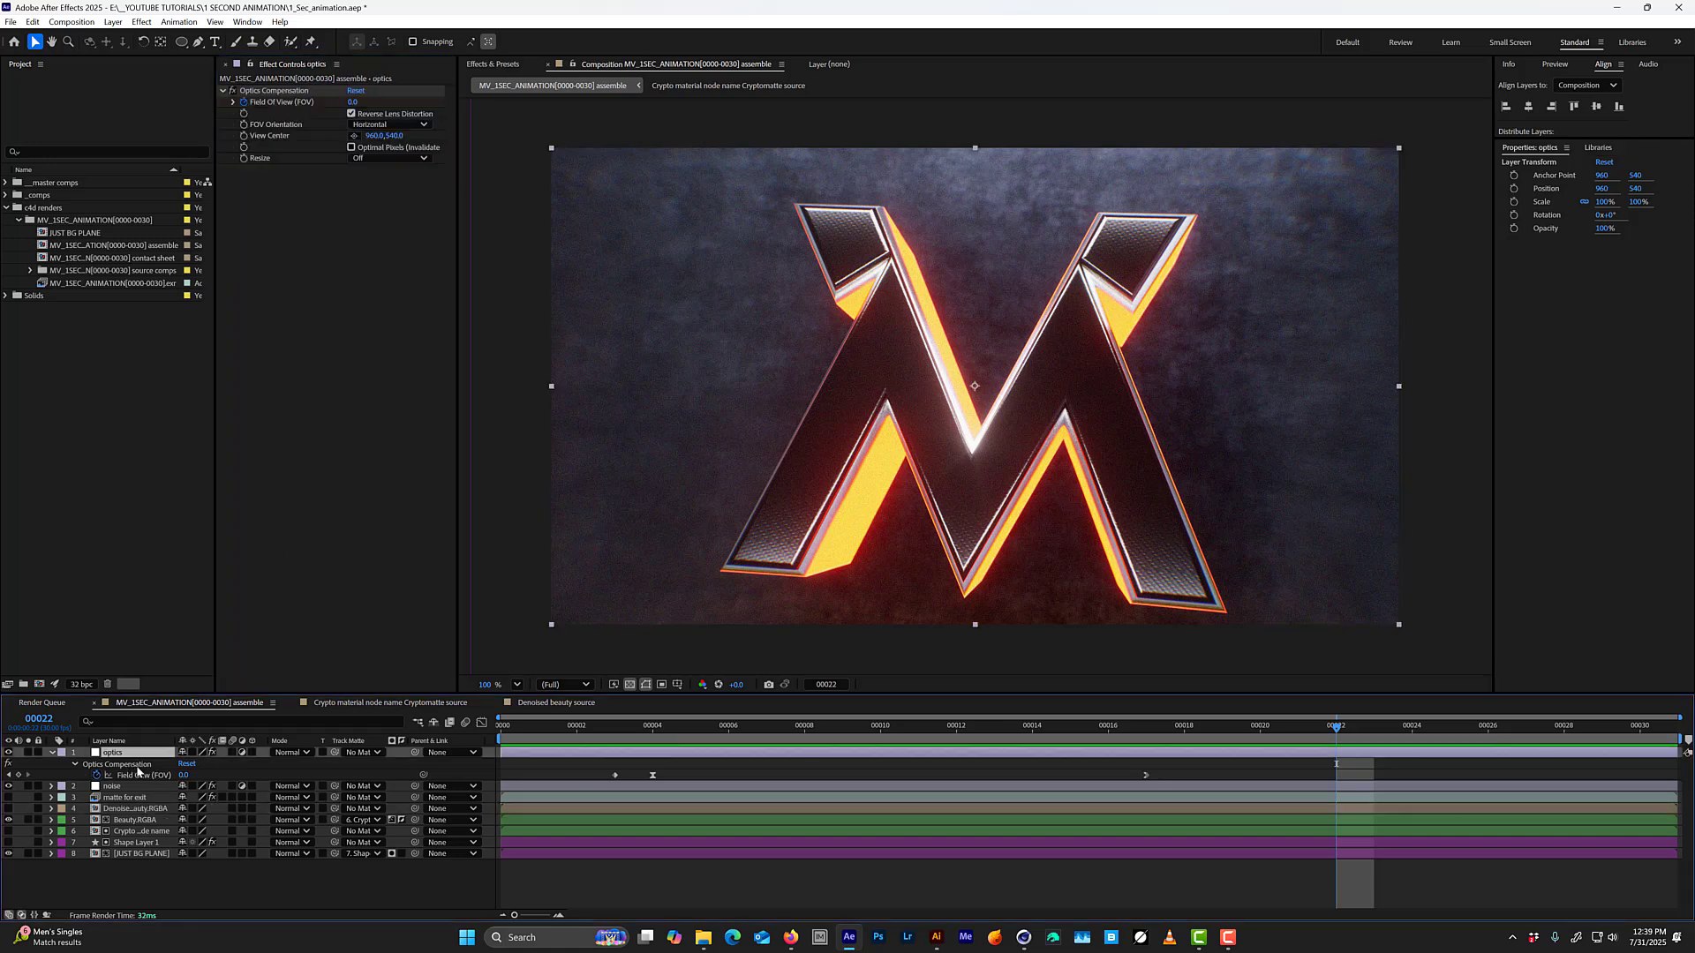
drag(529, 734, 485, 738)
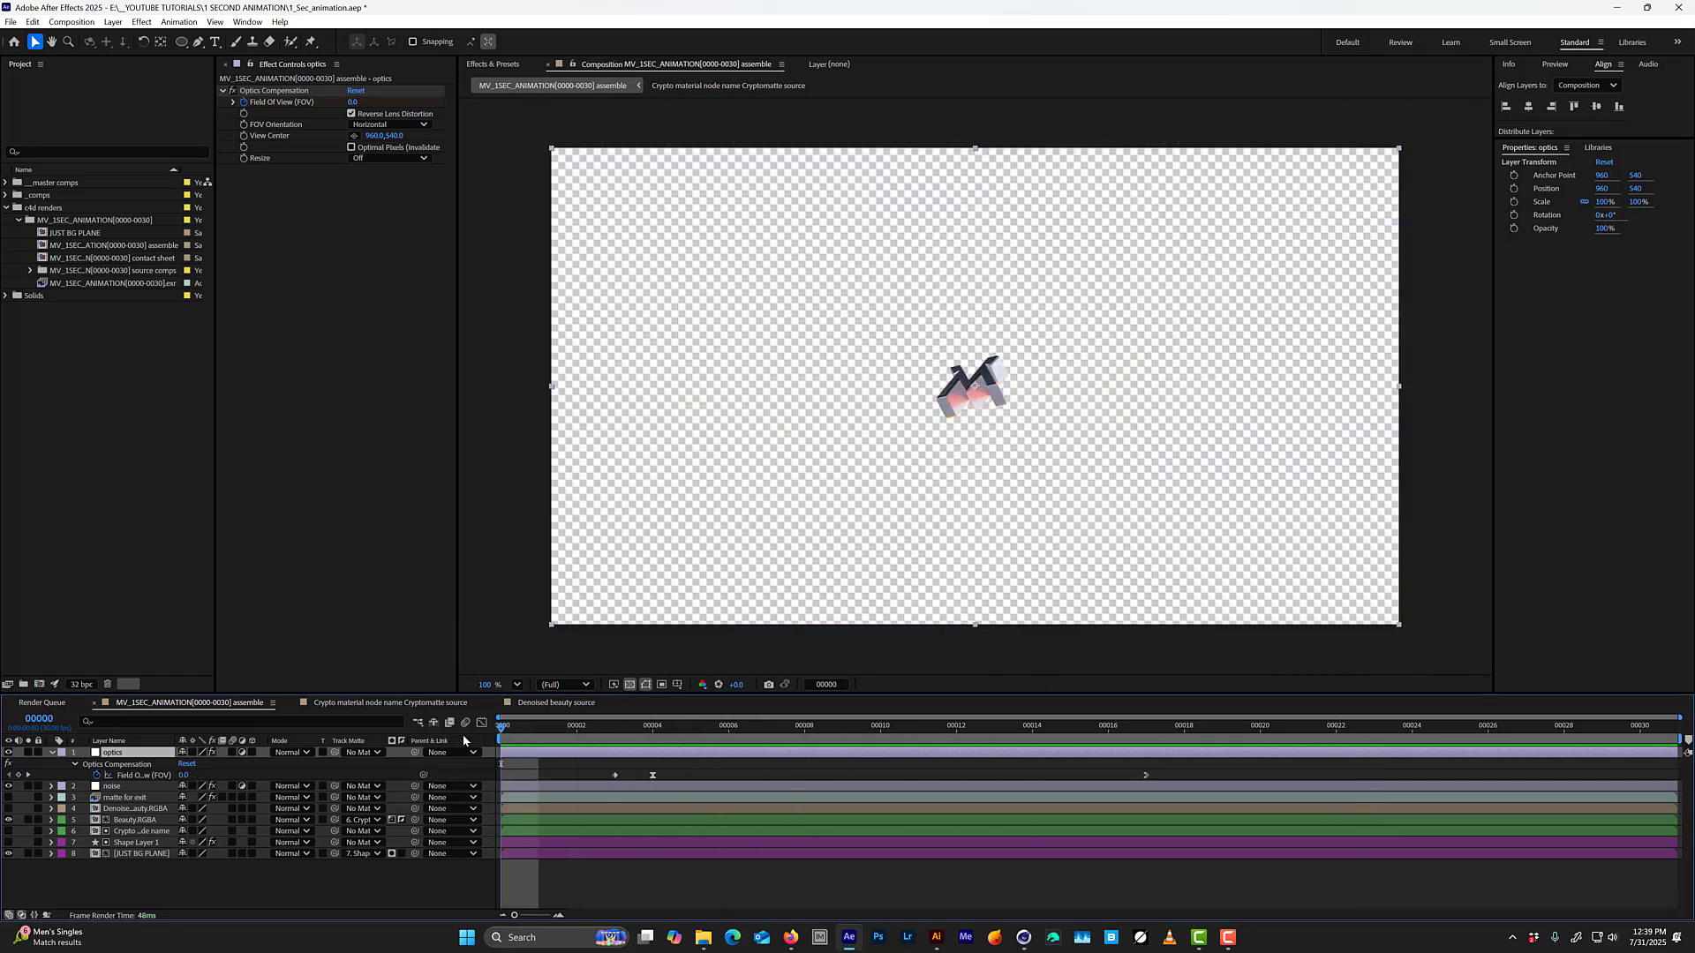
key(space)
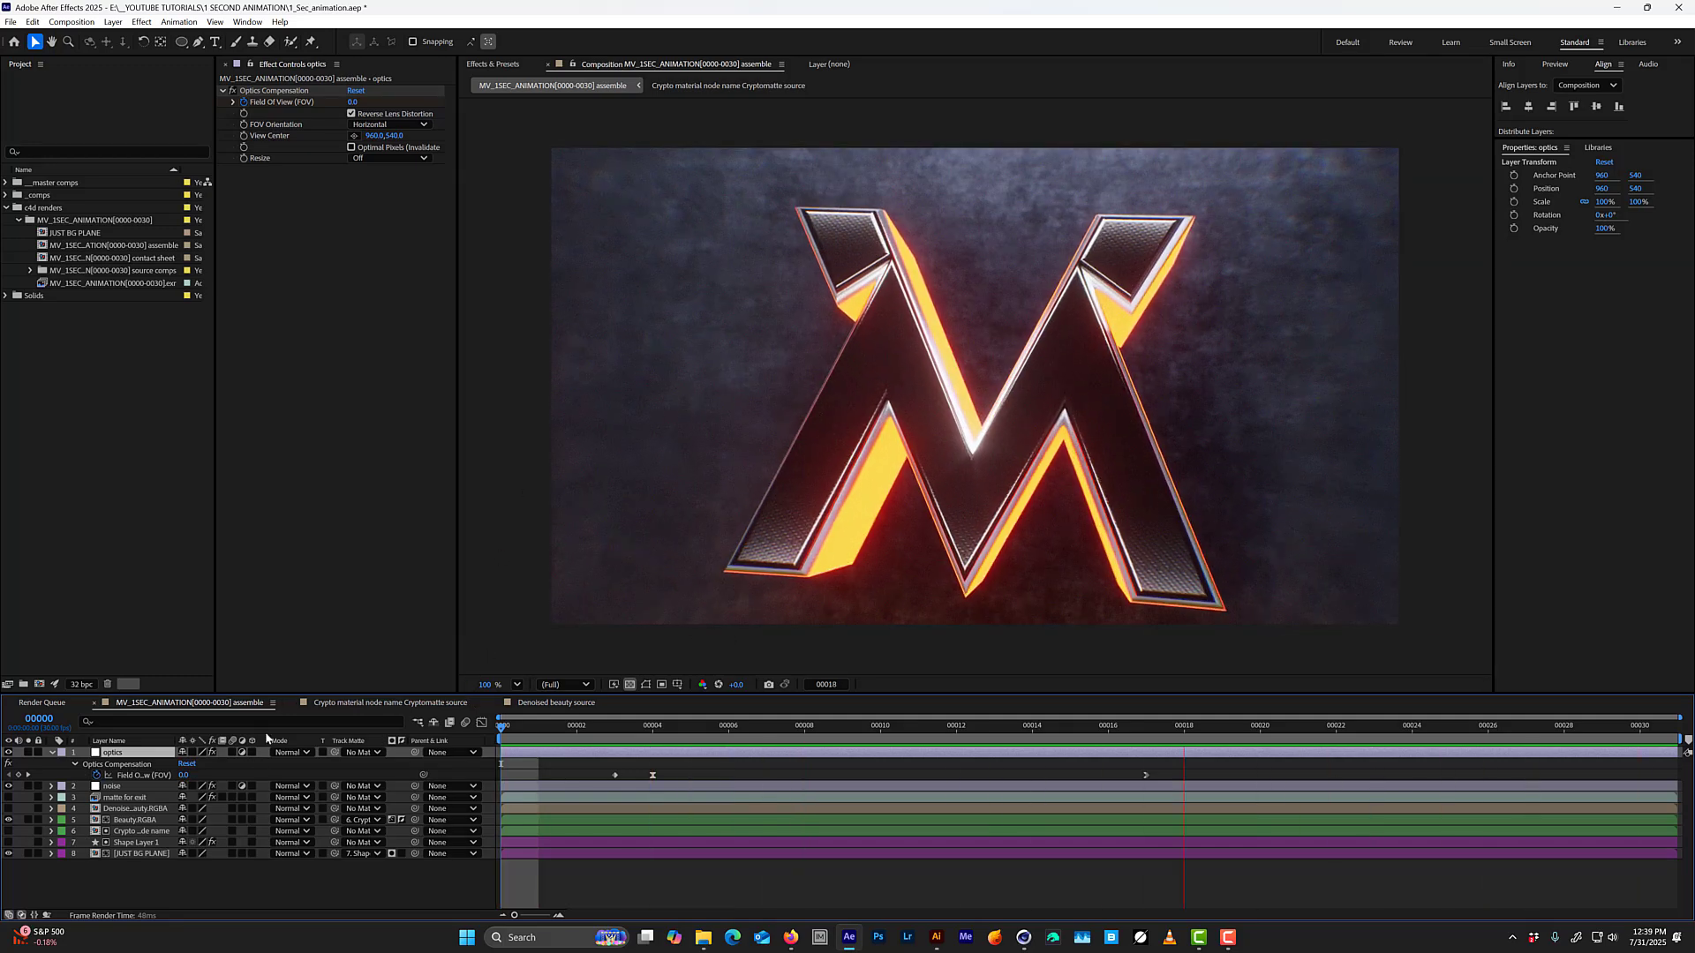
key(space)
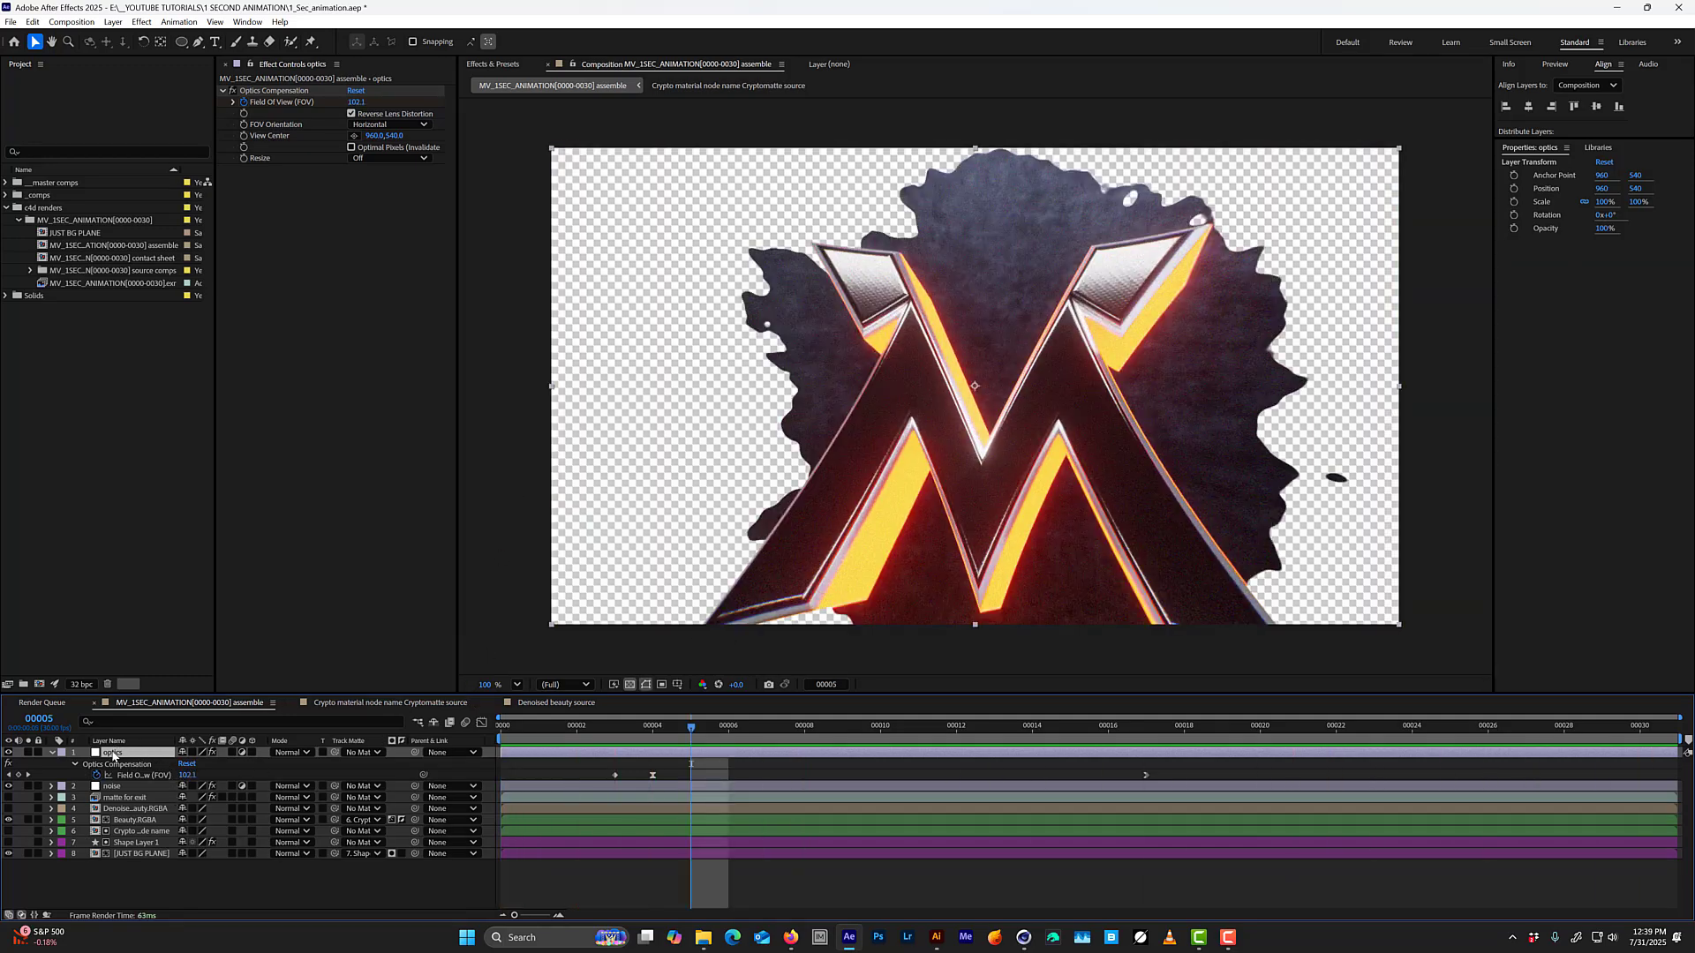
Create an adjustment layer above the optics layer at frame 0 and name it color correction.
key(Home)
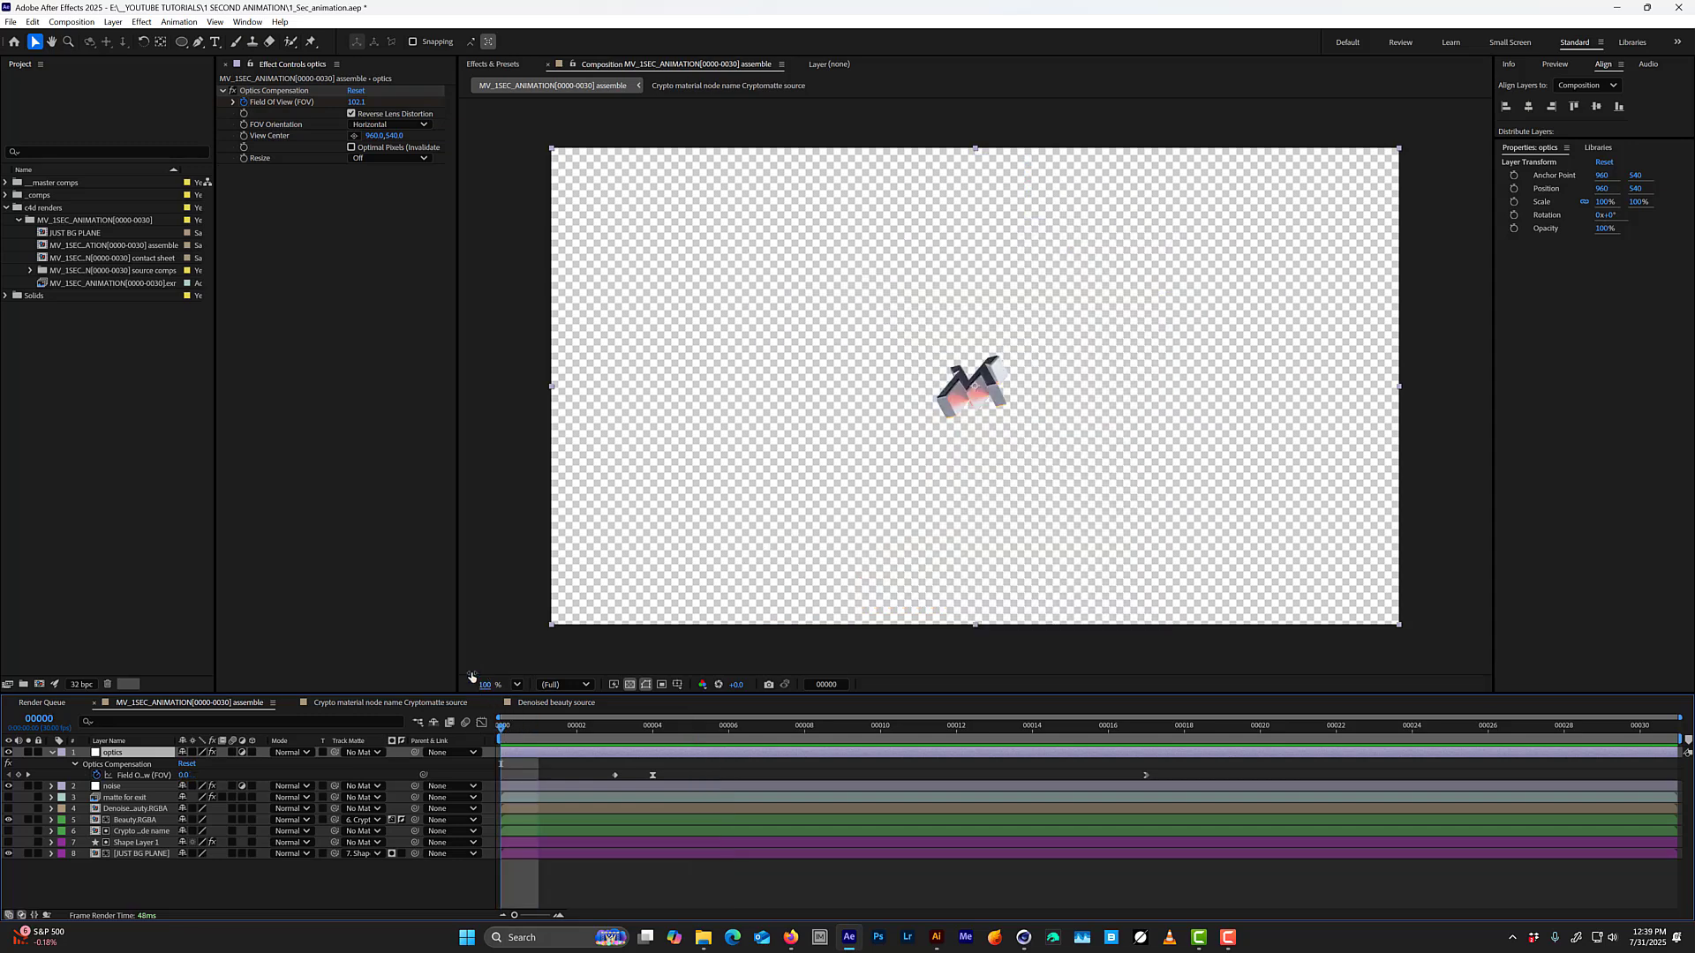
key(ctrl+alt+y)
key(Return)
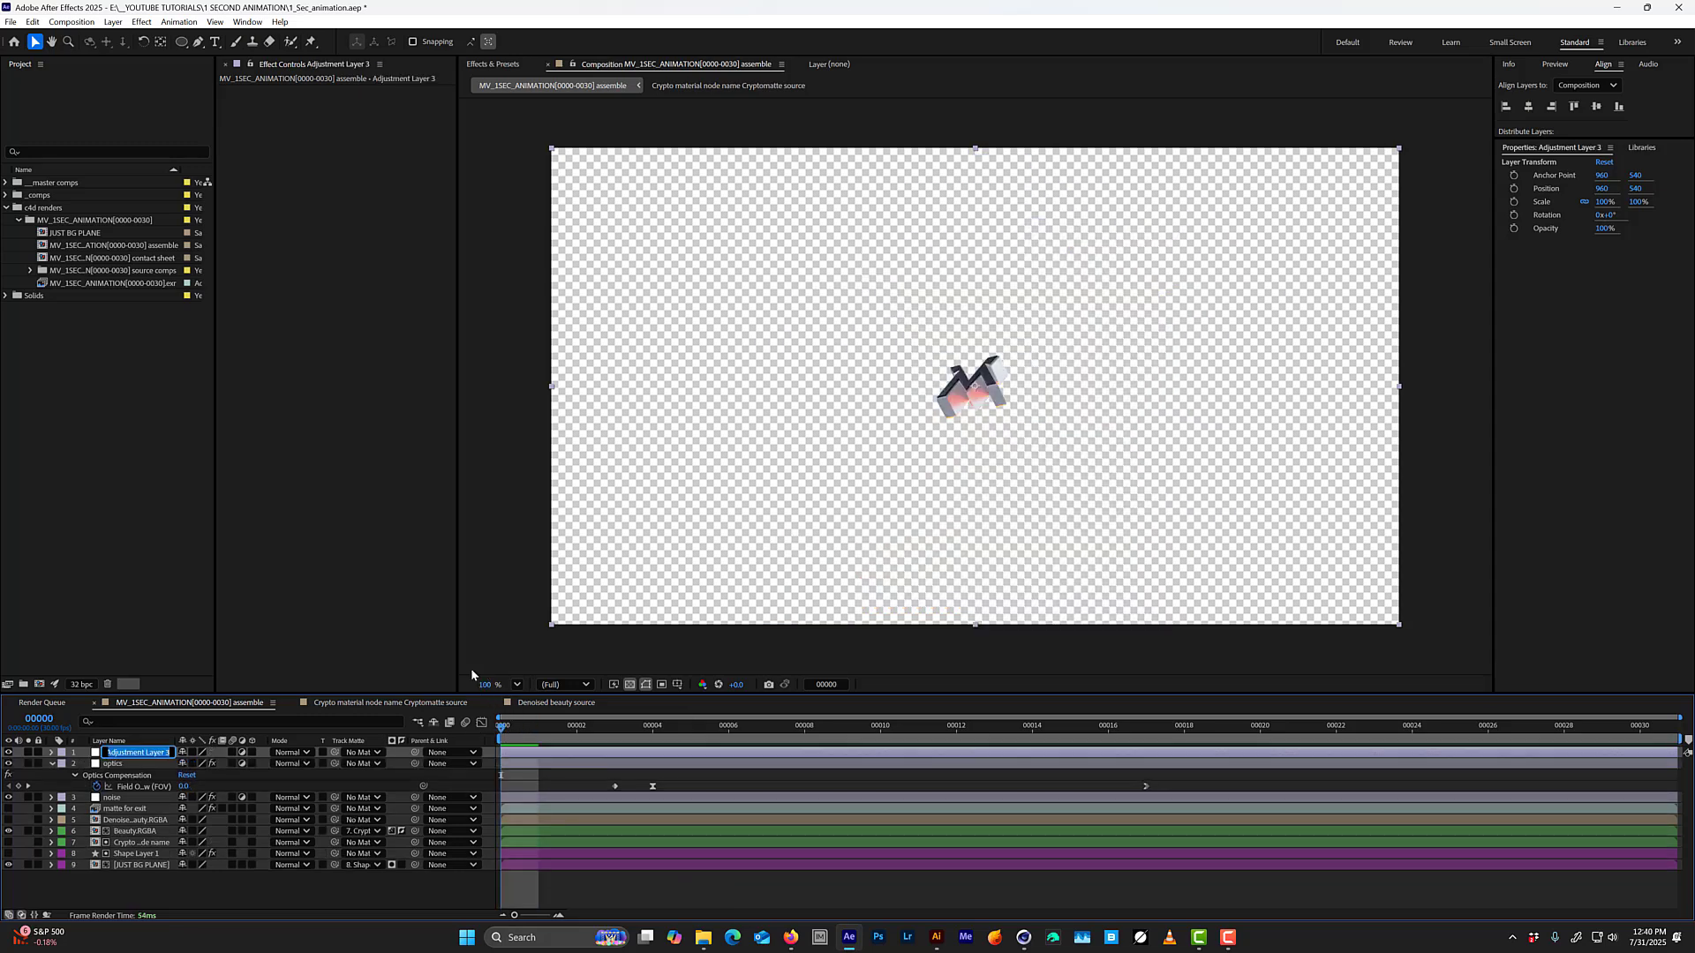
text(color correction)
key(Return)
Apply Lumetri Color to the color correction layer, save the project, and expand the effect's Curves and Creative settings.
key(space)
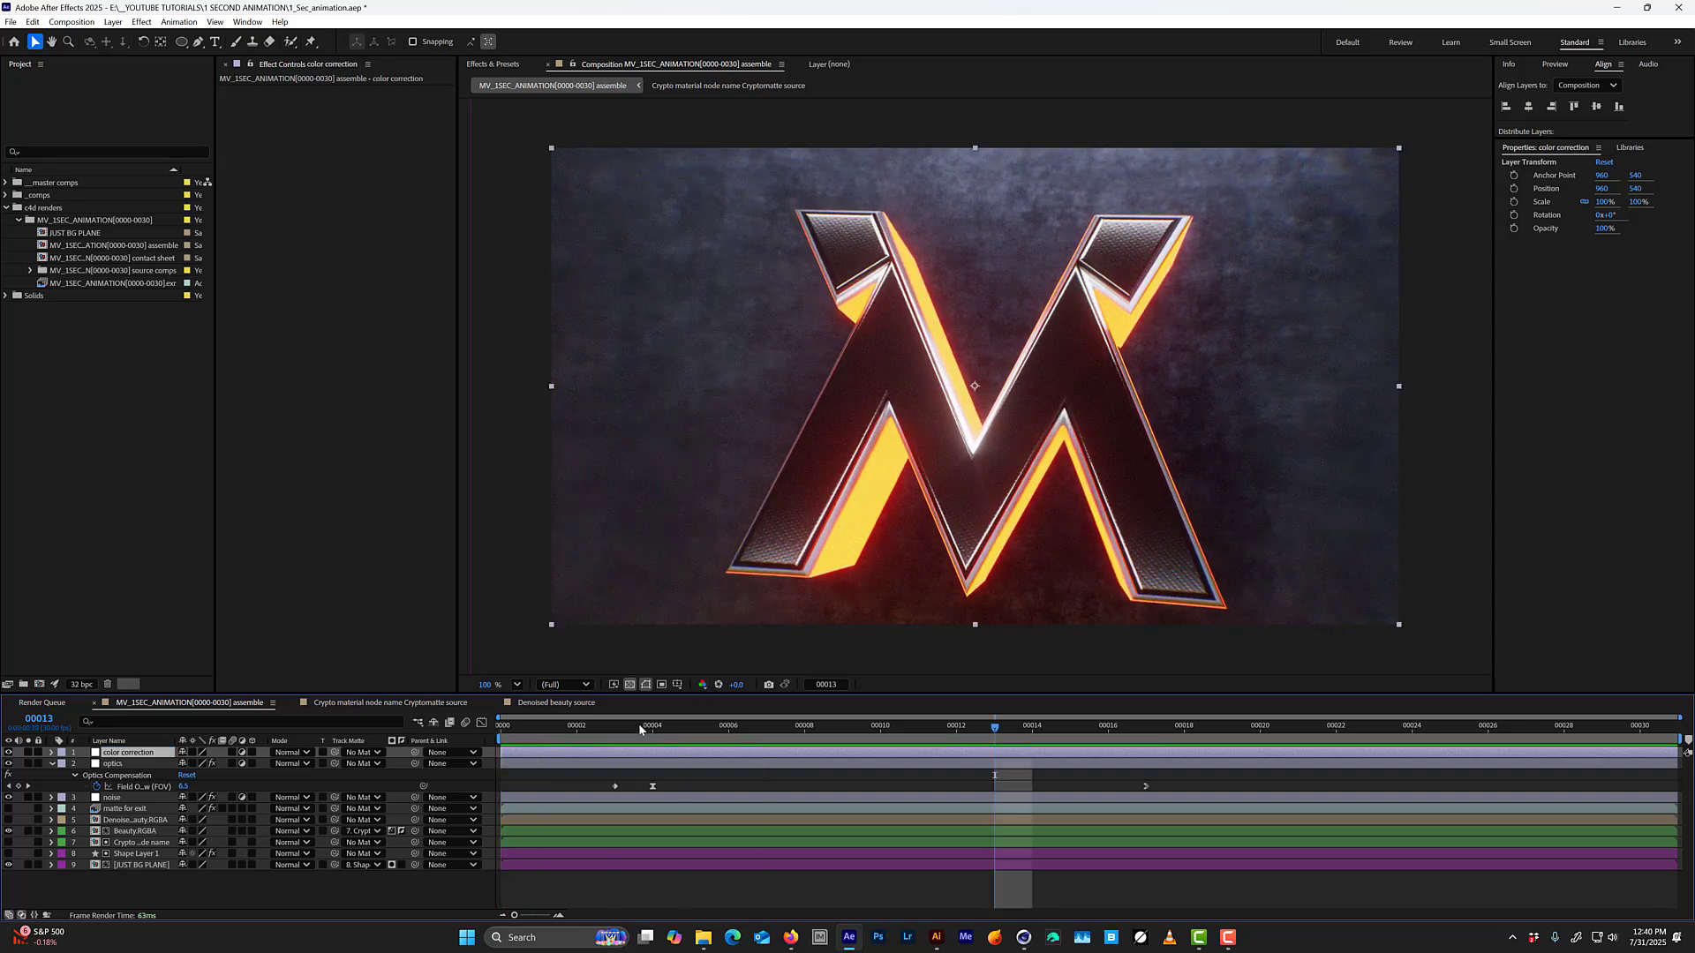
key(ctrl+space)
text(lume)
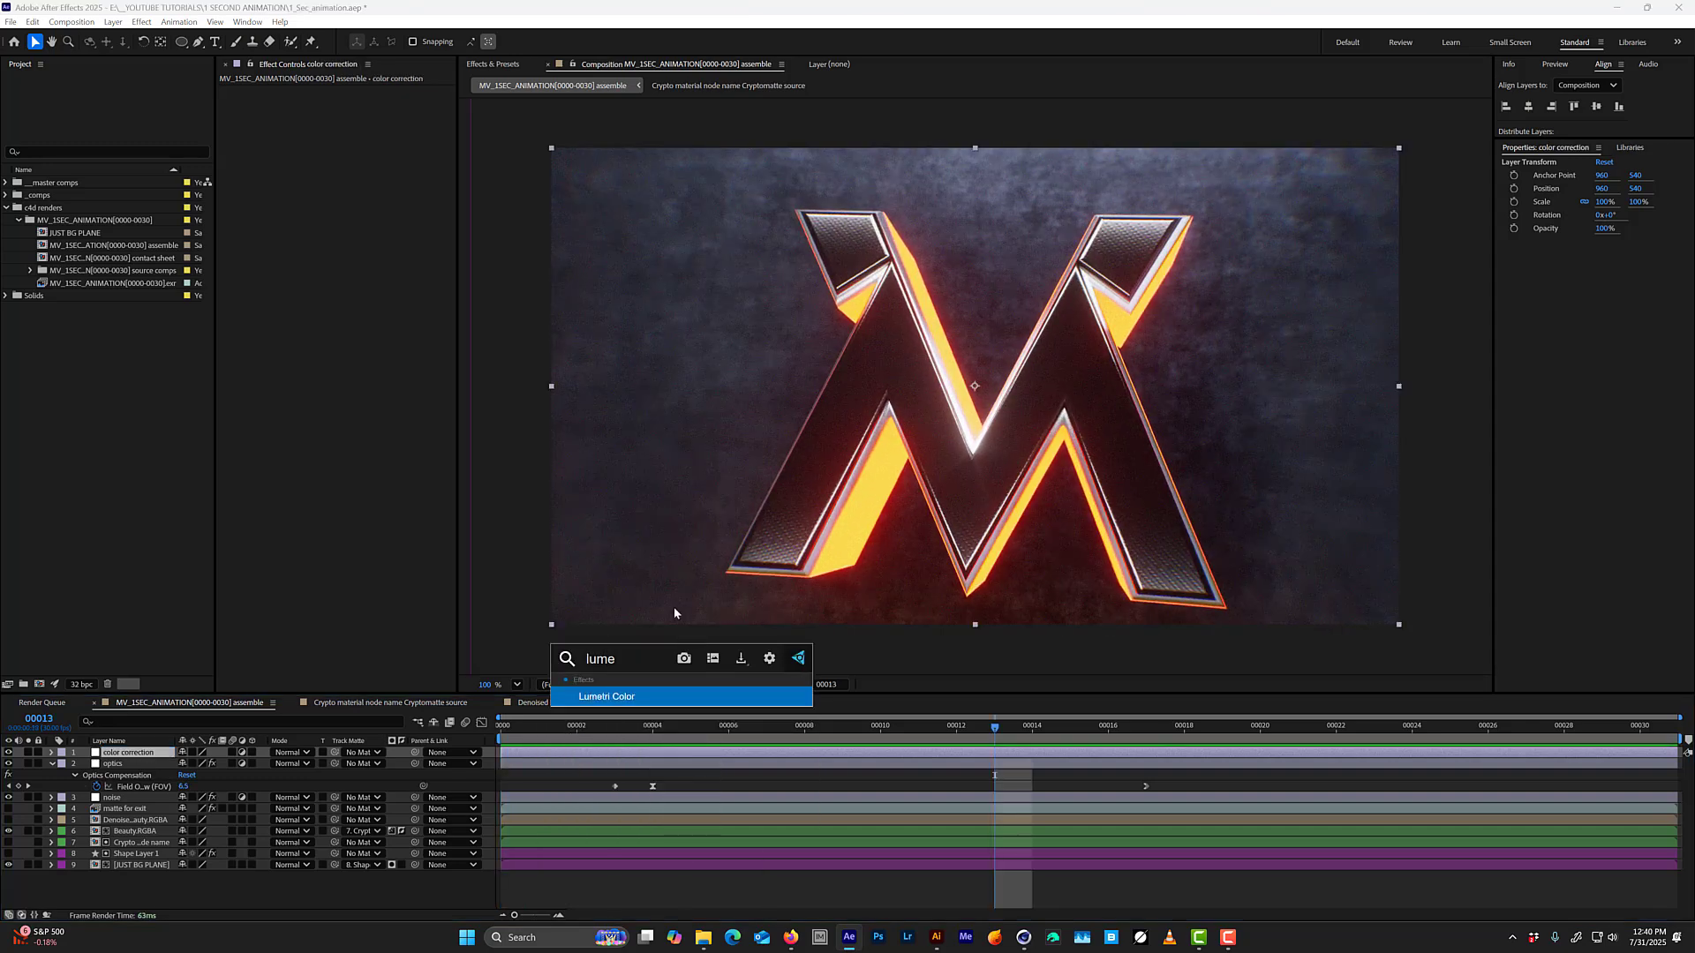
key(Return)
key(ctrl+s)
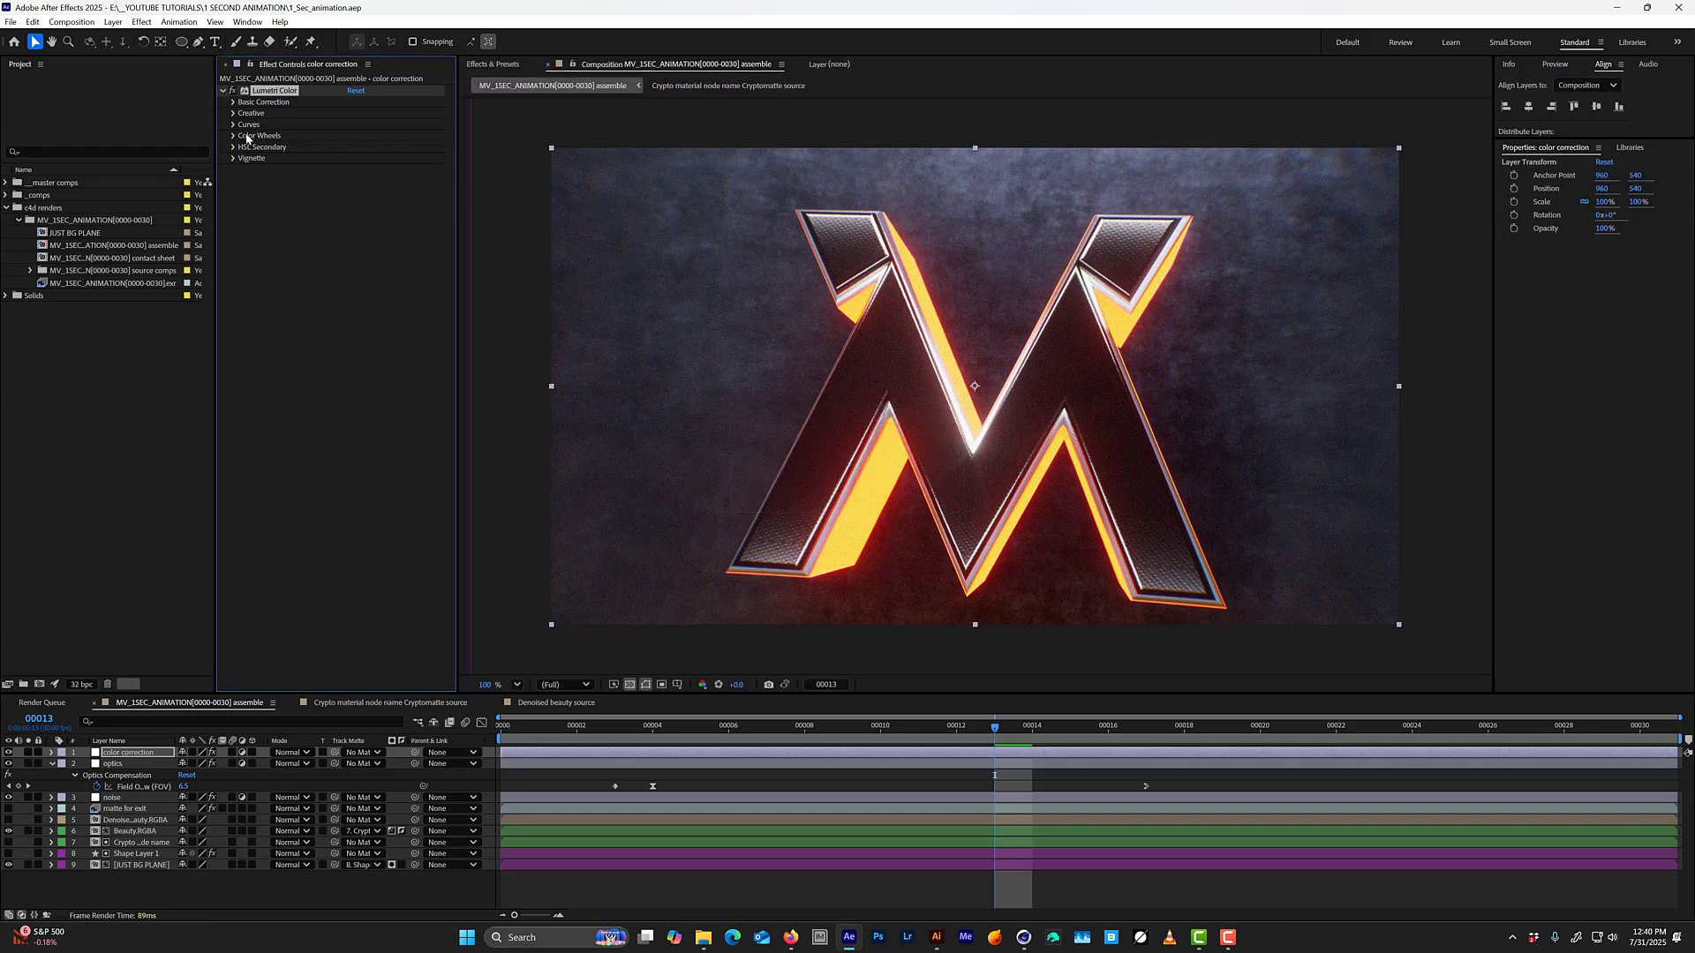
click(233, 124)
click(234, 113)
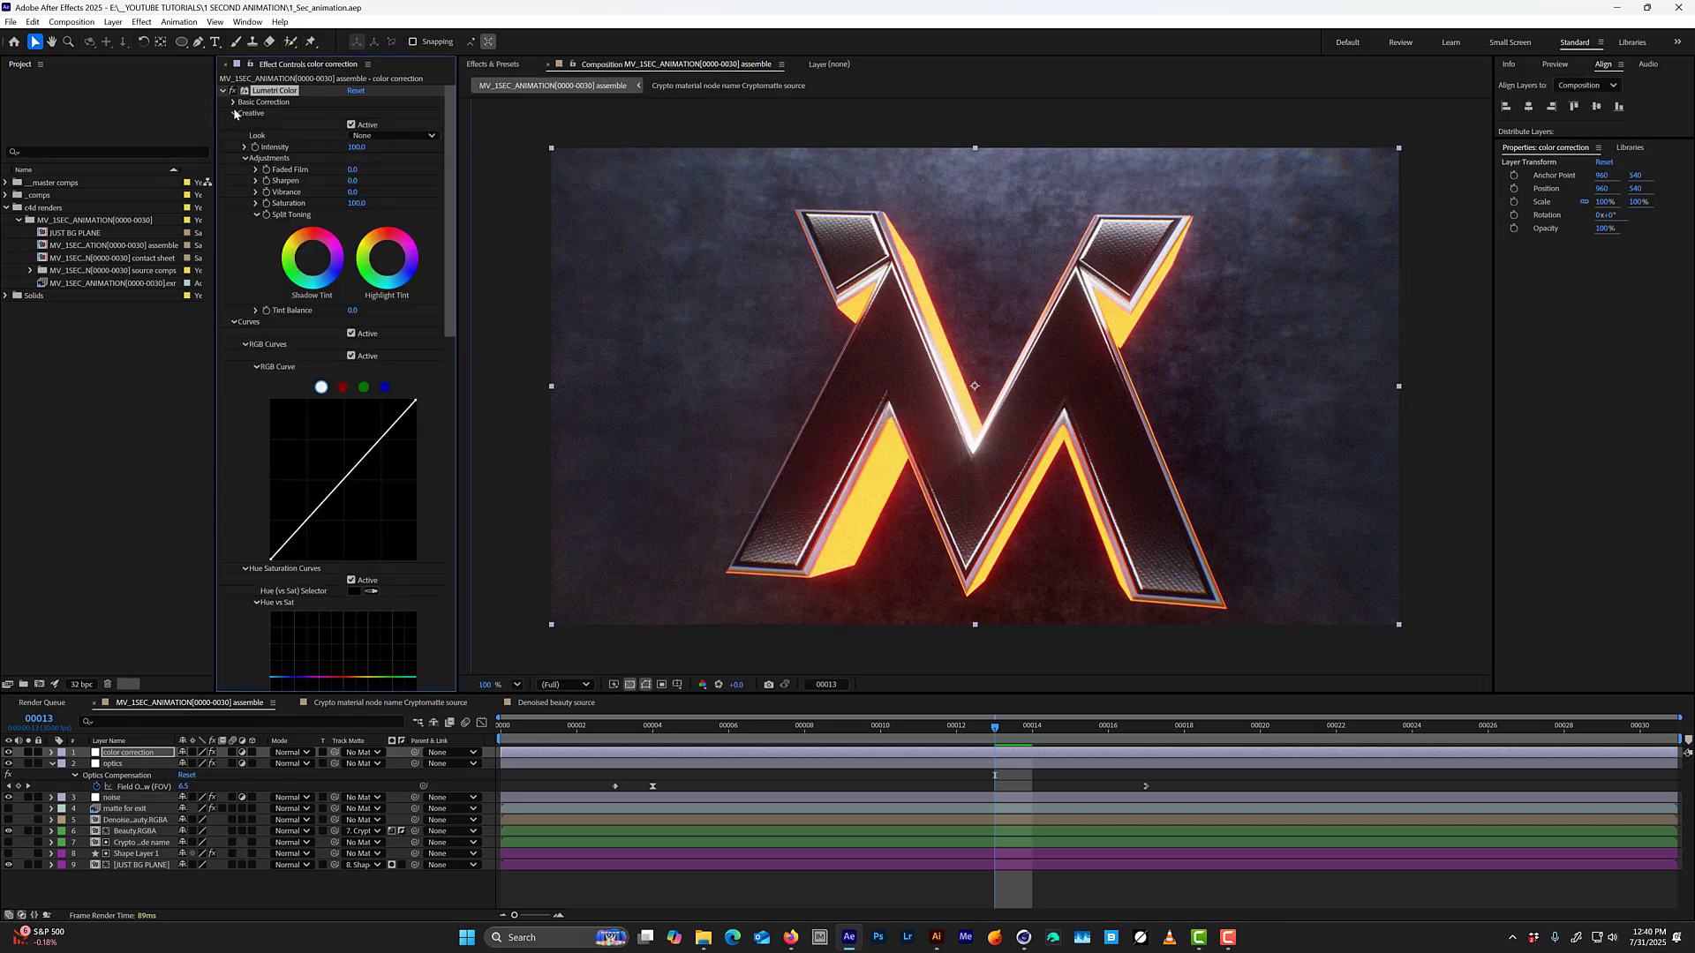
Try the Kodak 5205 Fuji 3510 and Fuji F125 Kodak 2395 looks in Lumetri Color.
click(389, 141)
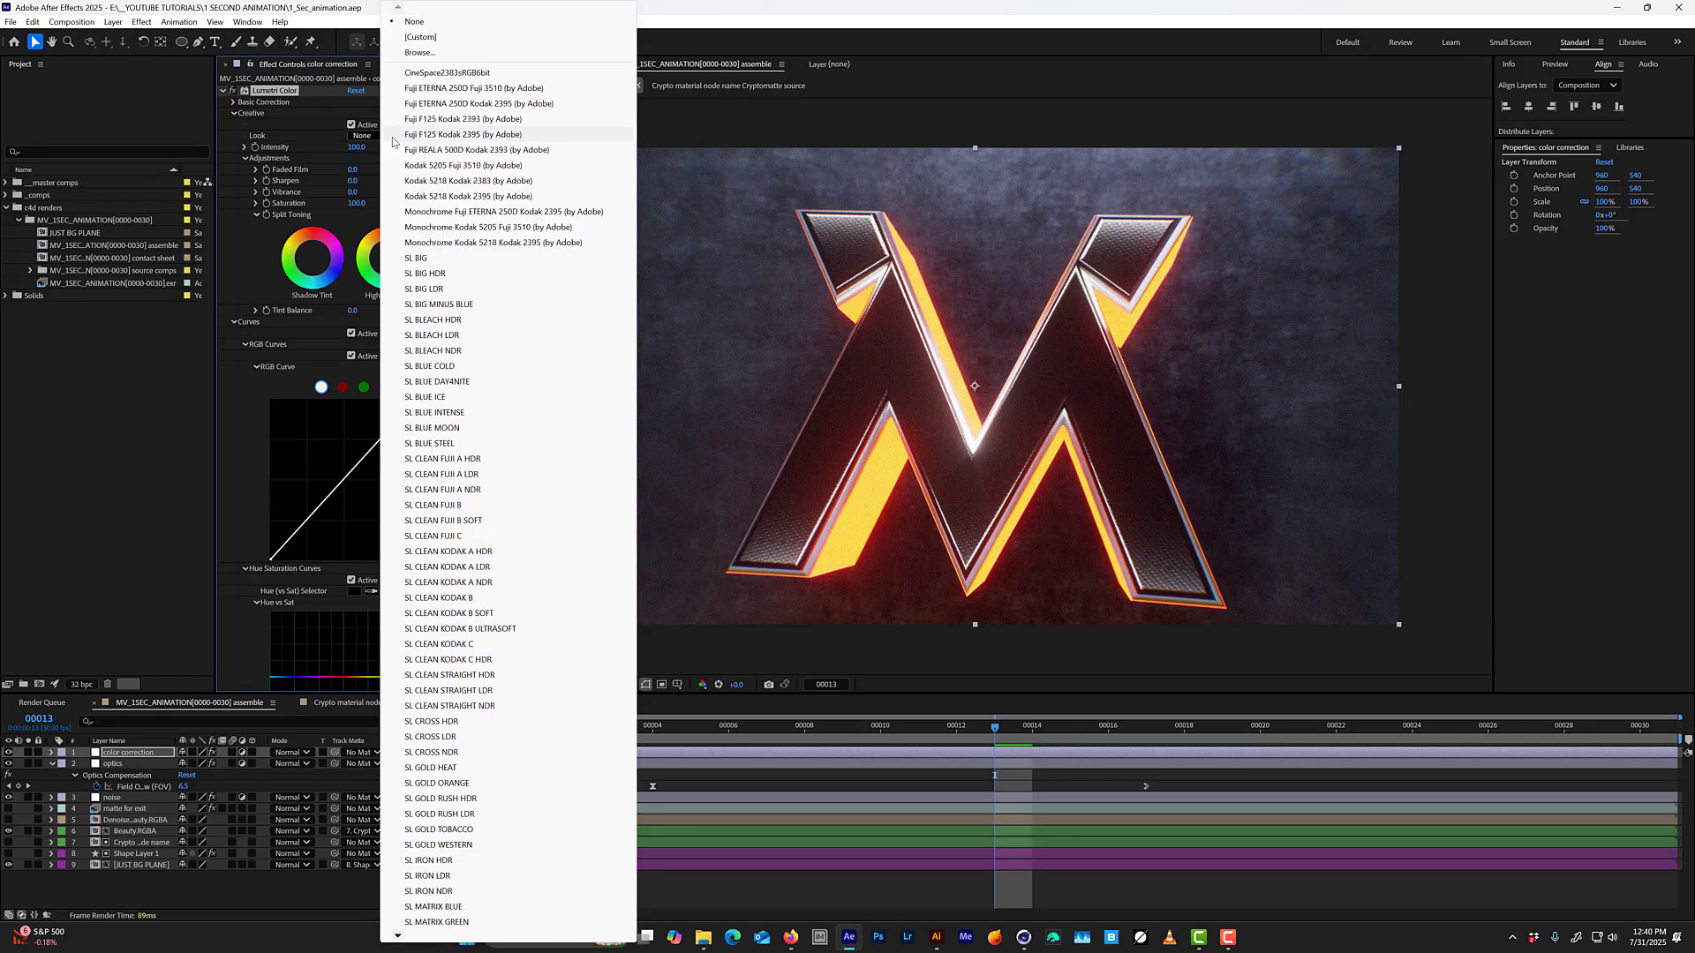
click(400, 145)
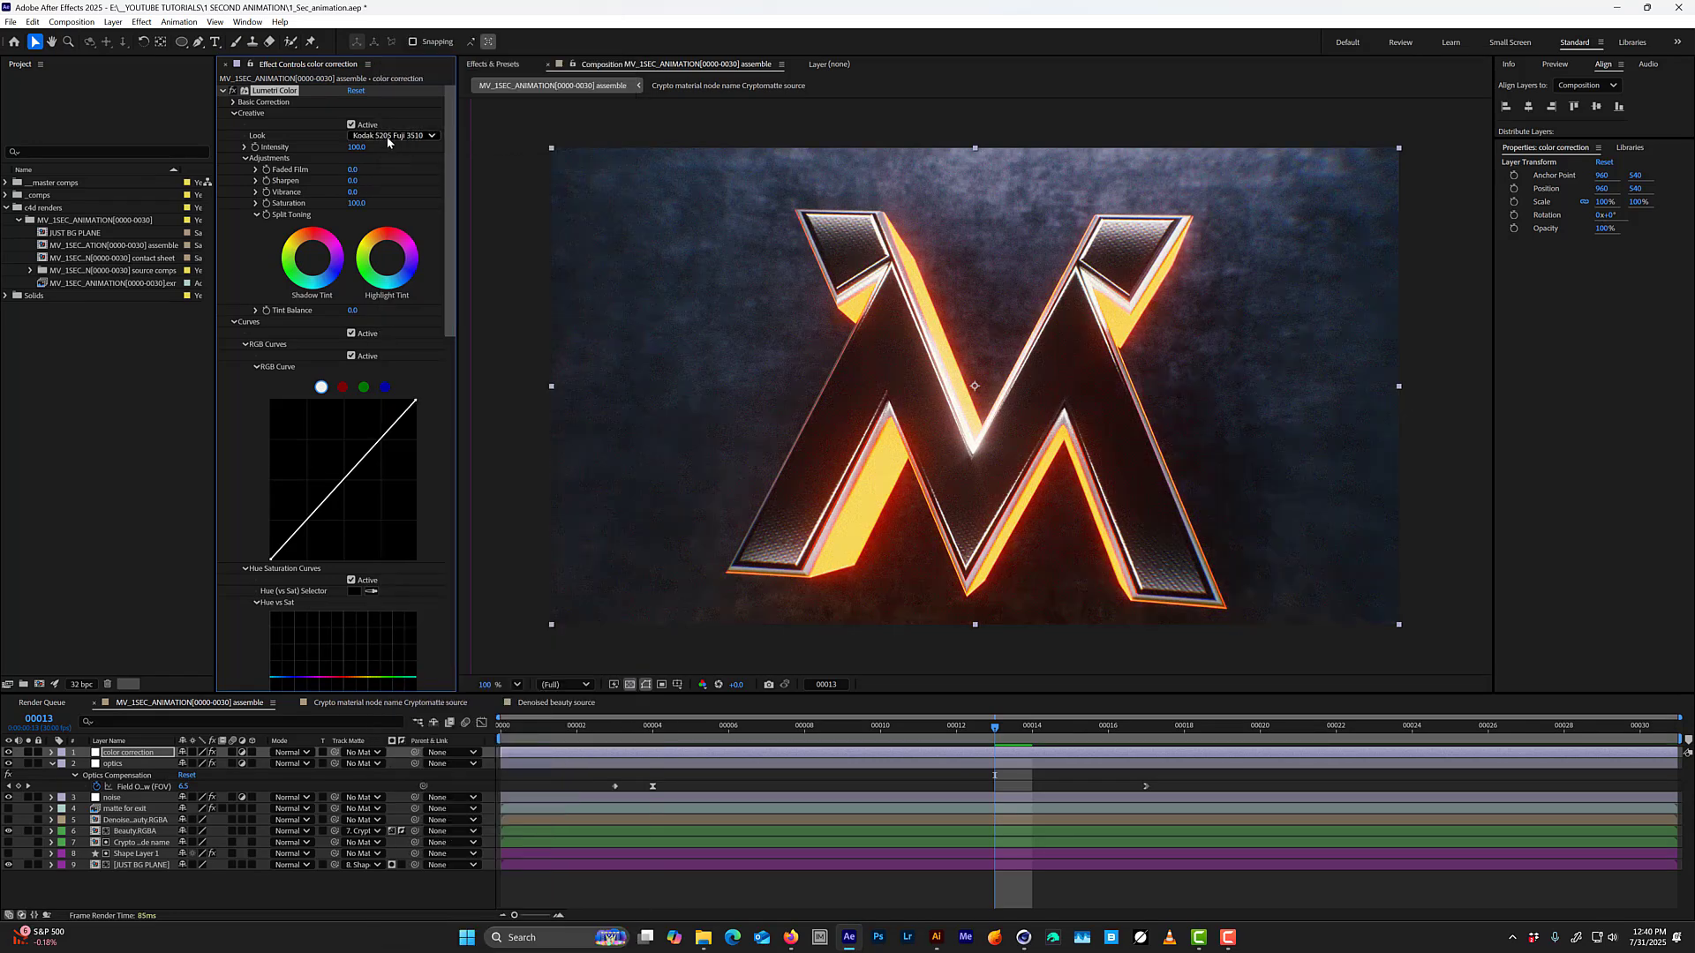
click(396, 138)
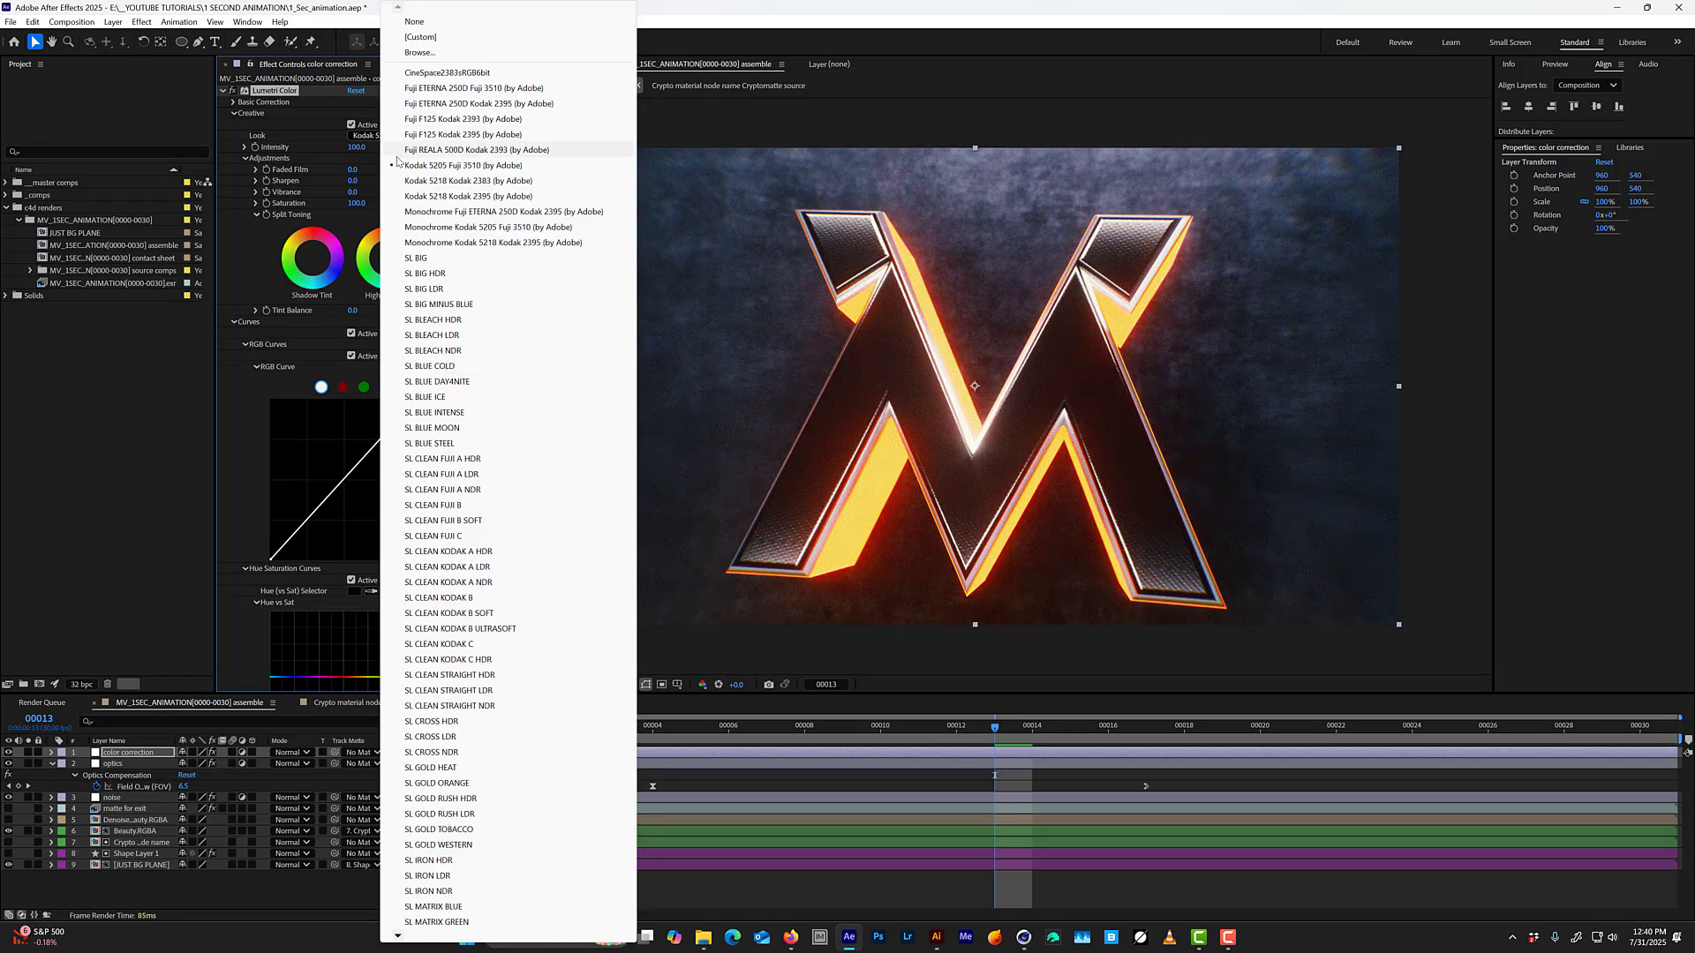
click(463, 188)
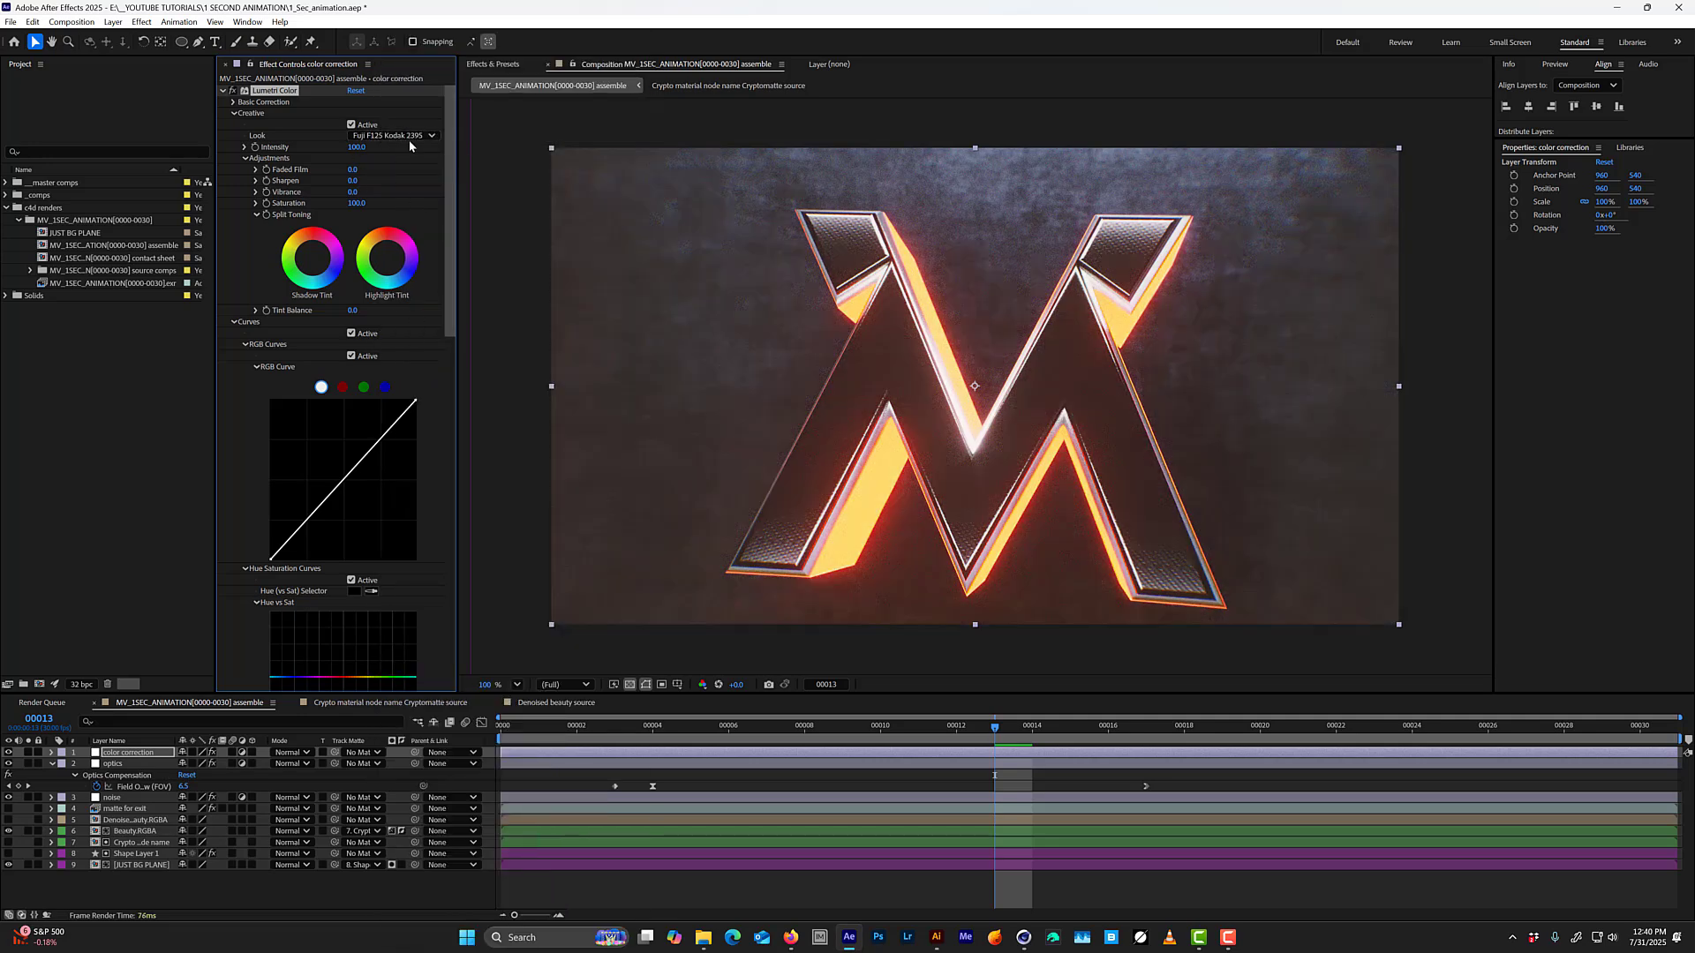
Compare the SL BLUE ICE look with the previous one by undoing and reapplying it, and try Kodak 5205 Fuji 3510 again.
click(409, 139)
click(441, 394)
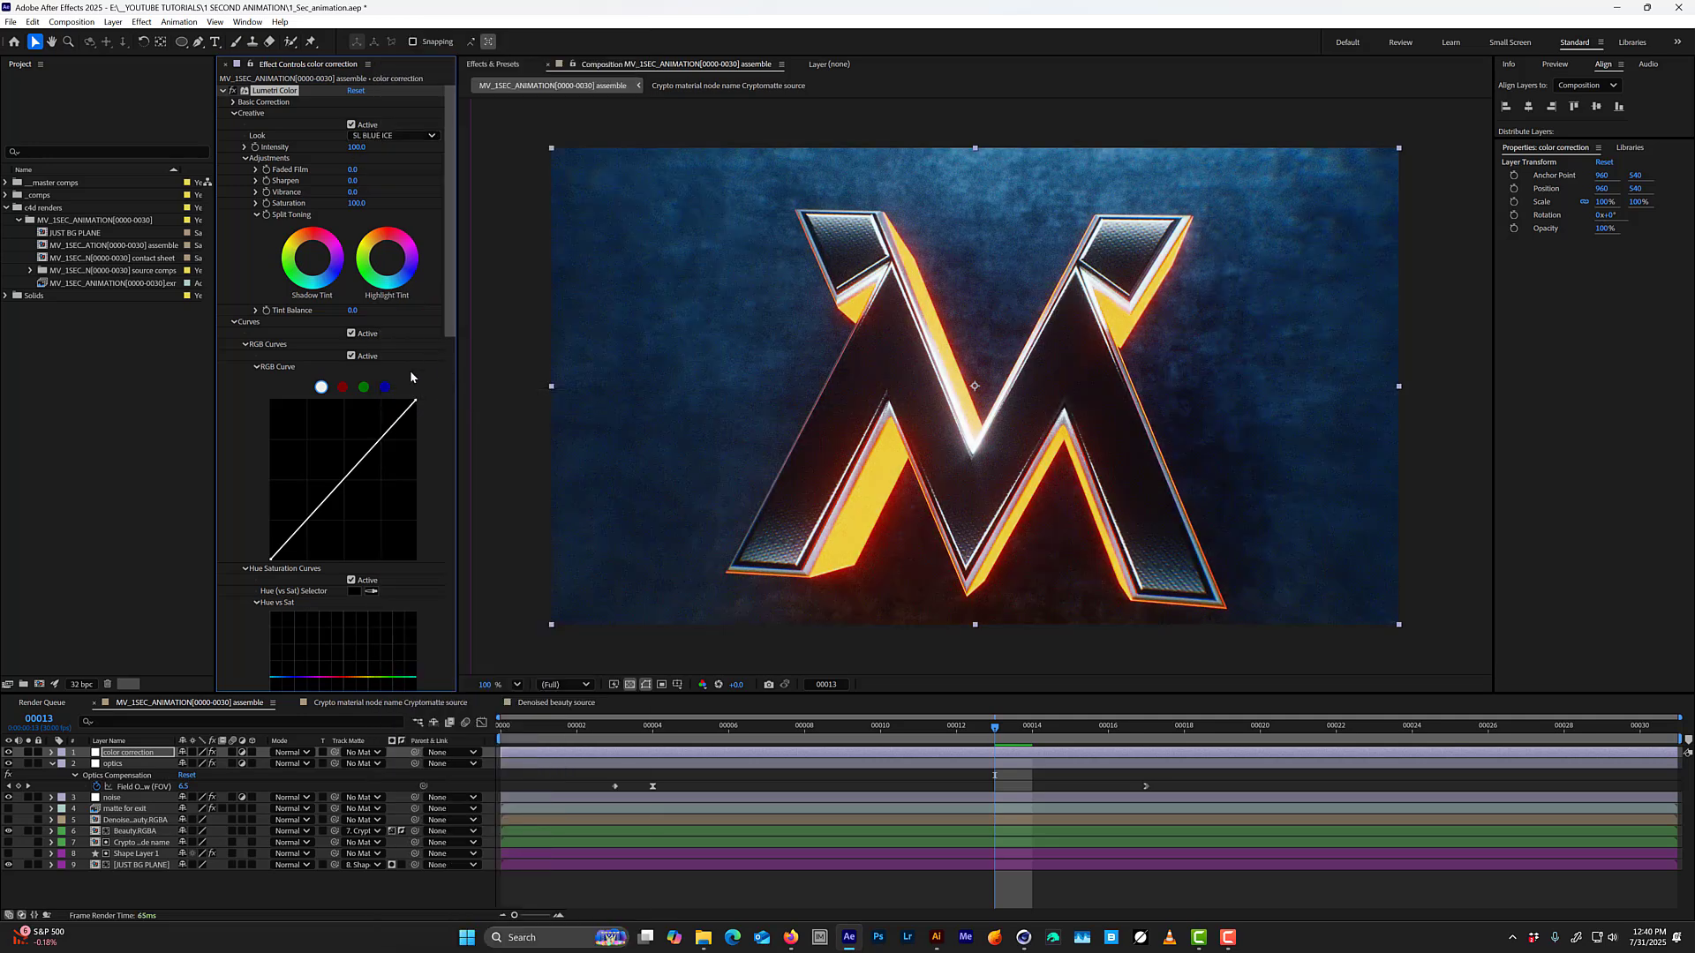
key(ctrl+z)
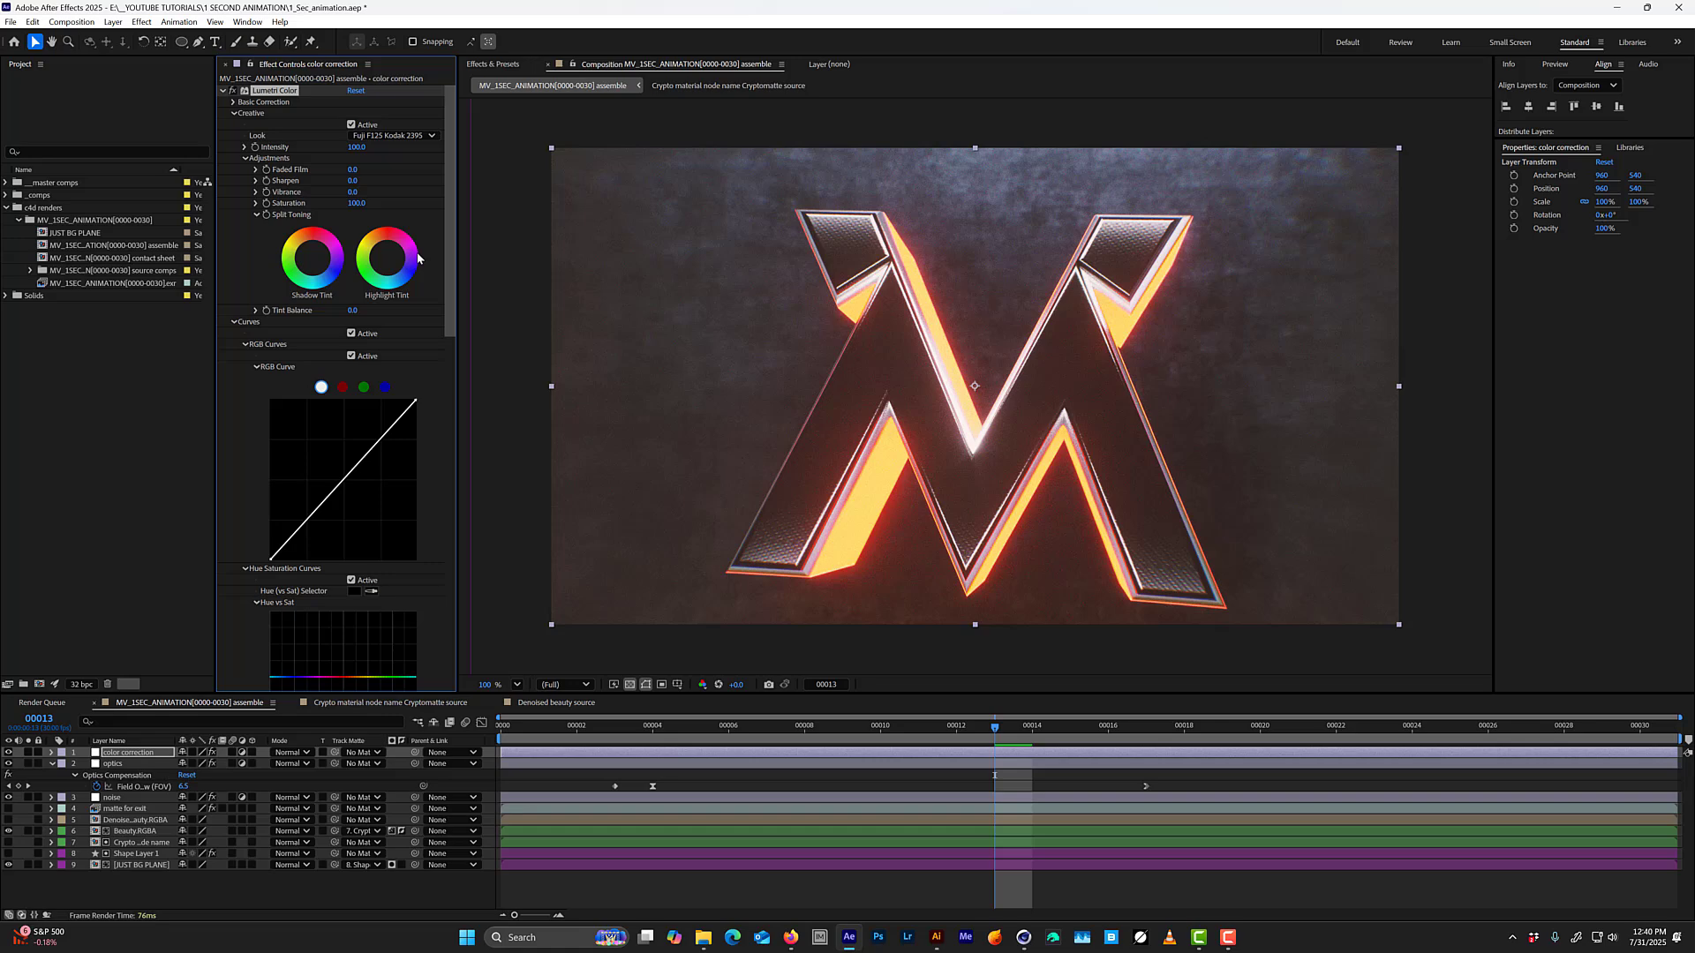
click(419, 137)
click(433, 395)
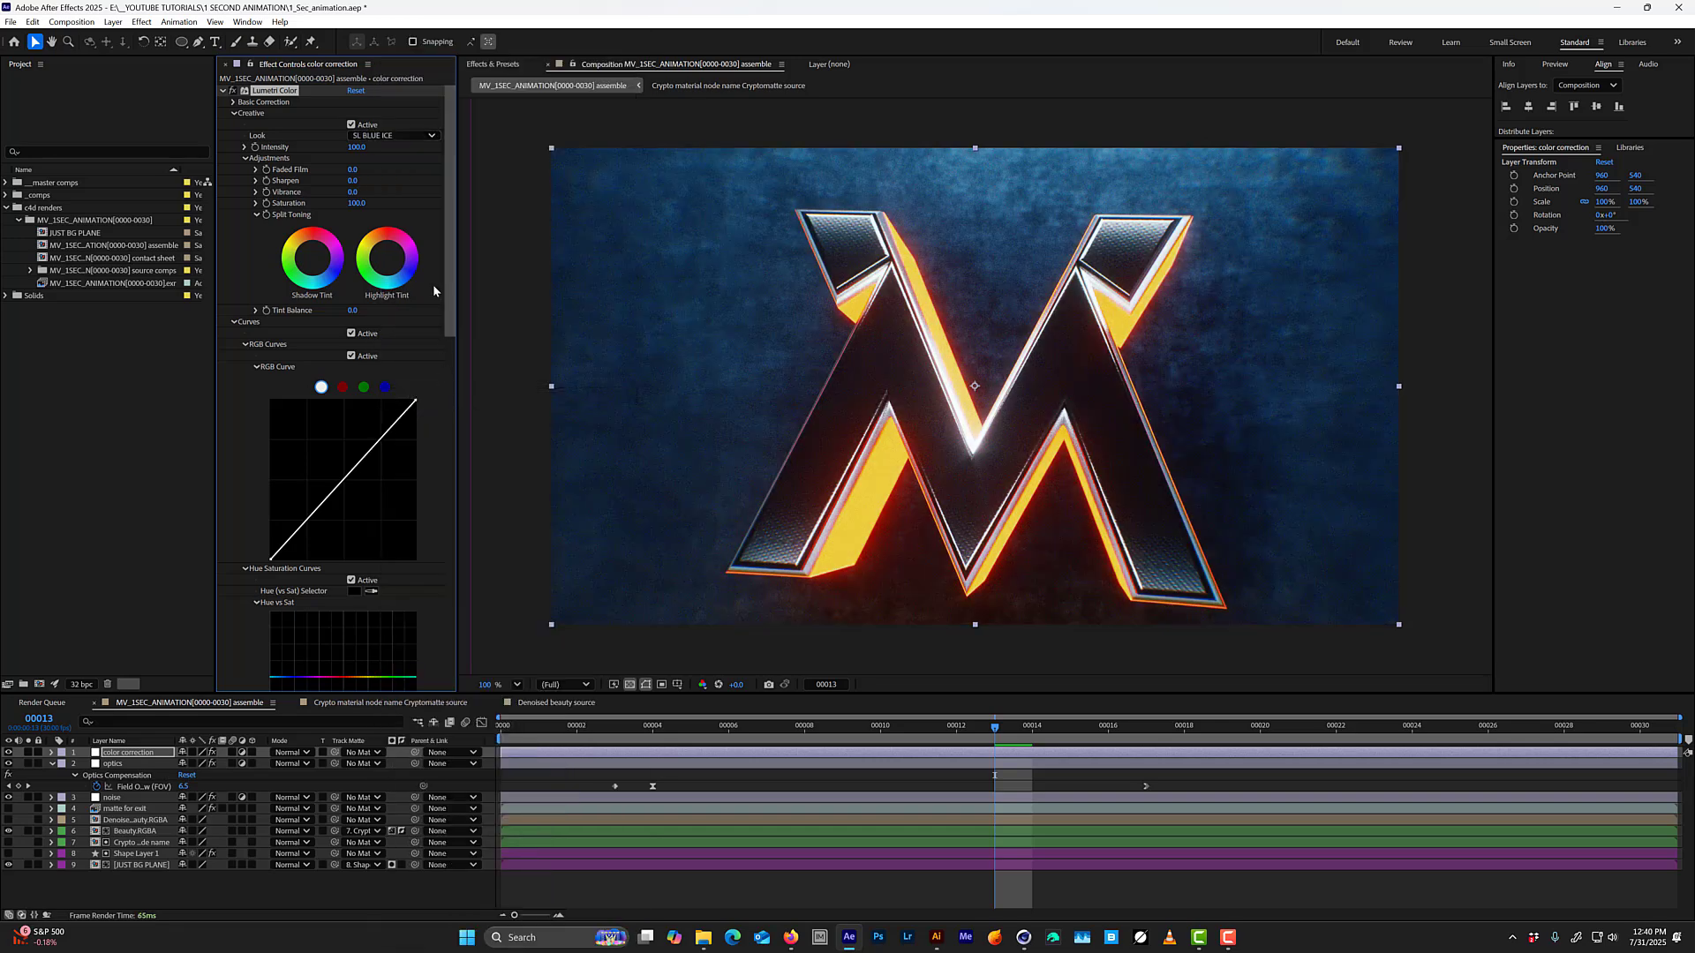
click(411, 138)
click(433, 165)
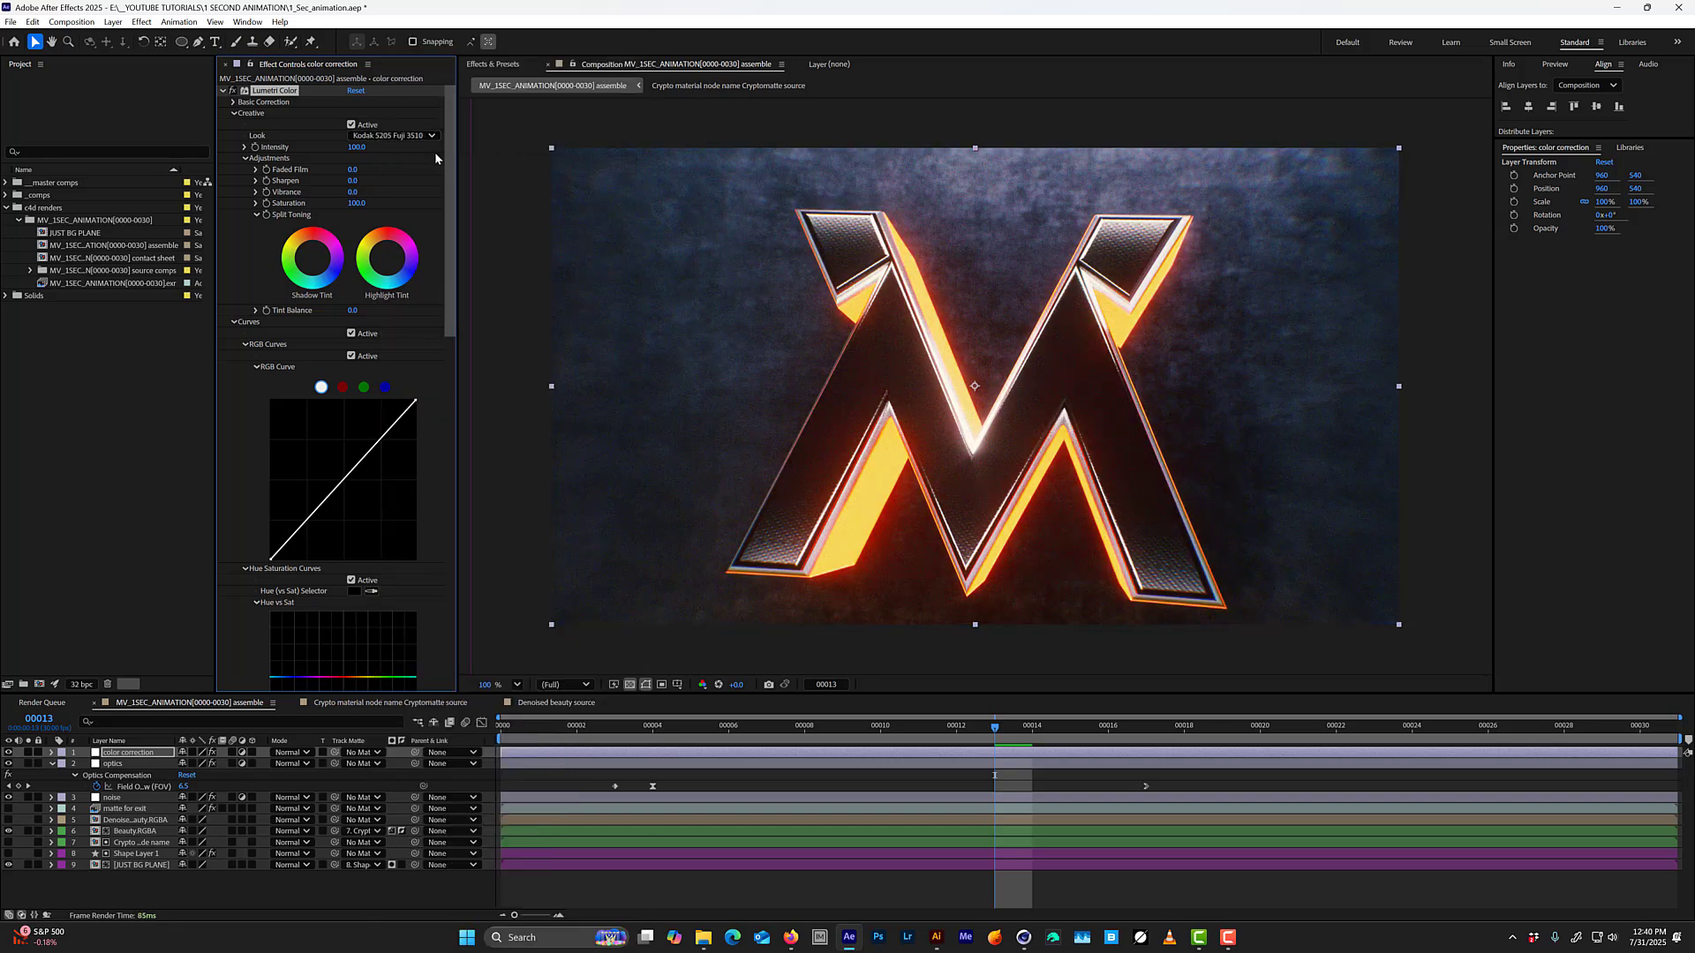
Try the Kodak 5218 Kodak 2383, Kodak 5218 Kodak 2395, Fuji ETERNA 250D Fuji 3510 and Fuji ETERNA 250D Kodak 2395 looks.
click(402, 147)
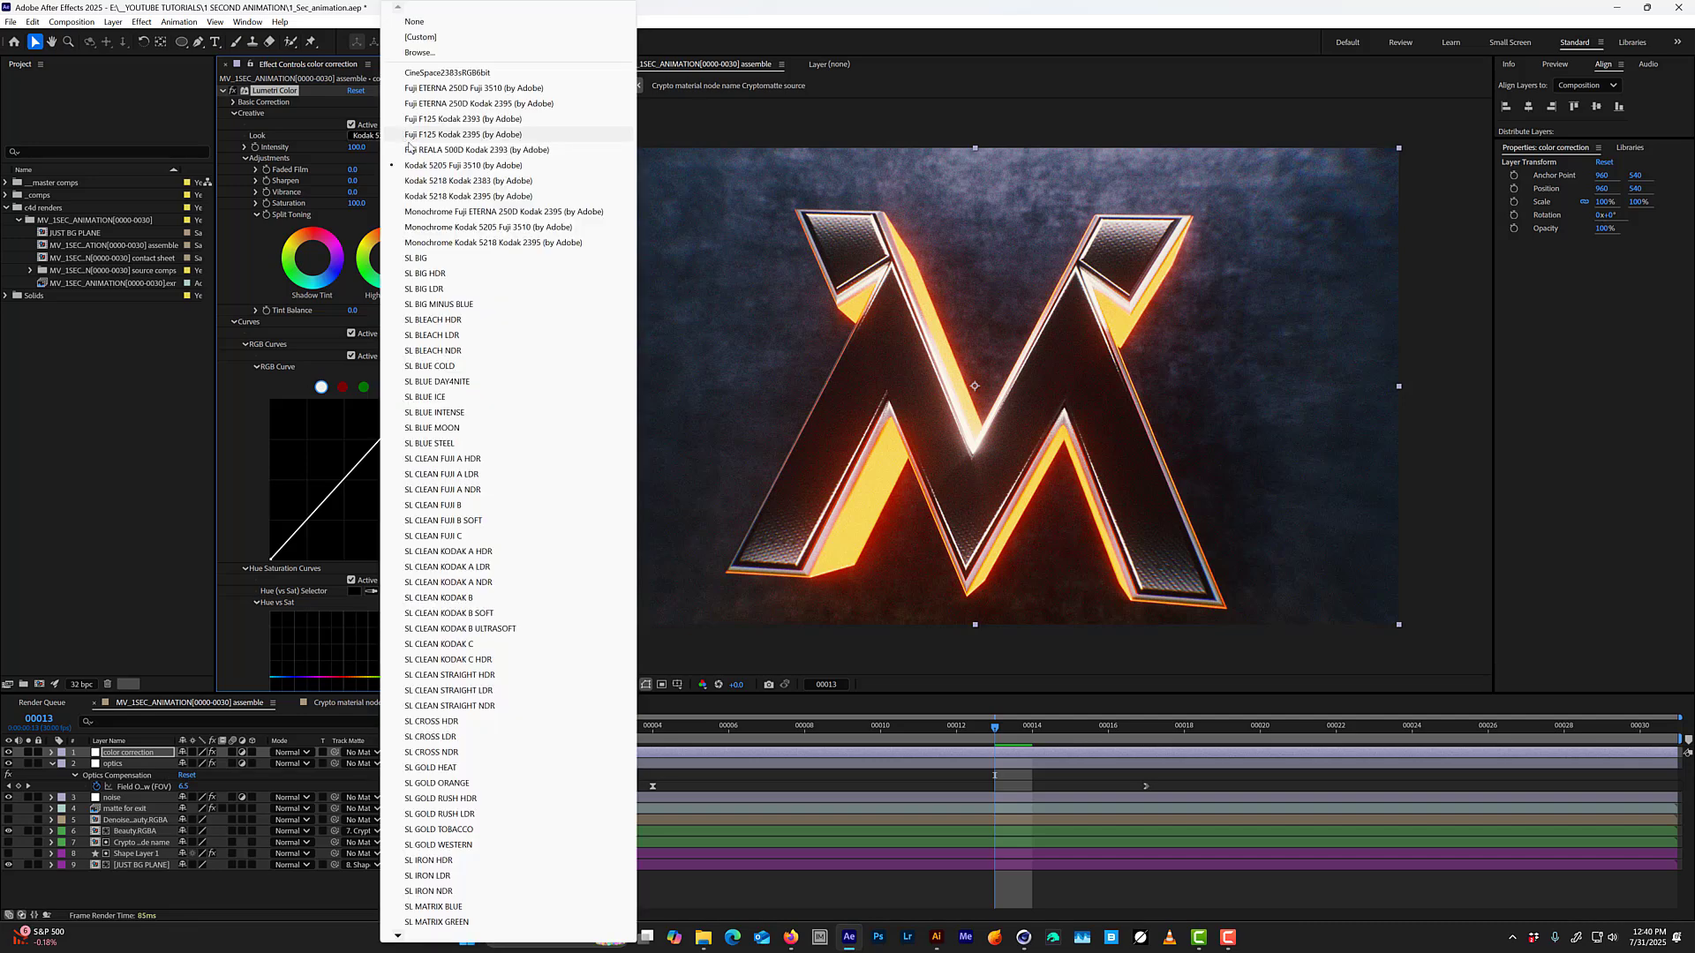
click(434, 180)
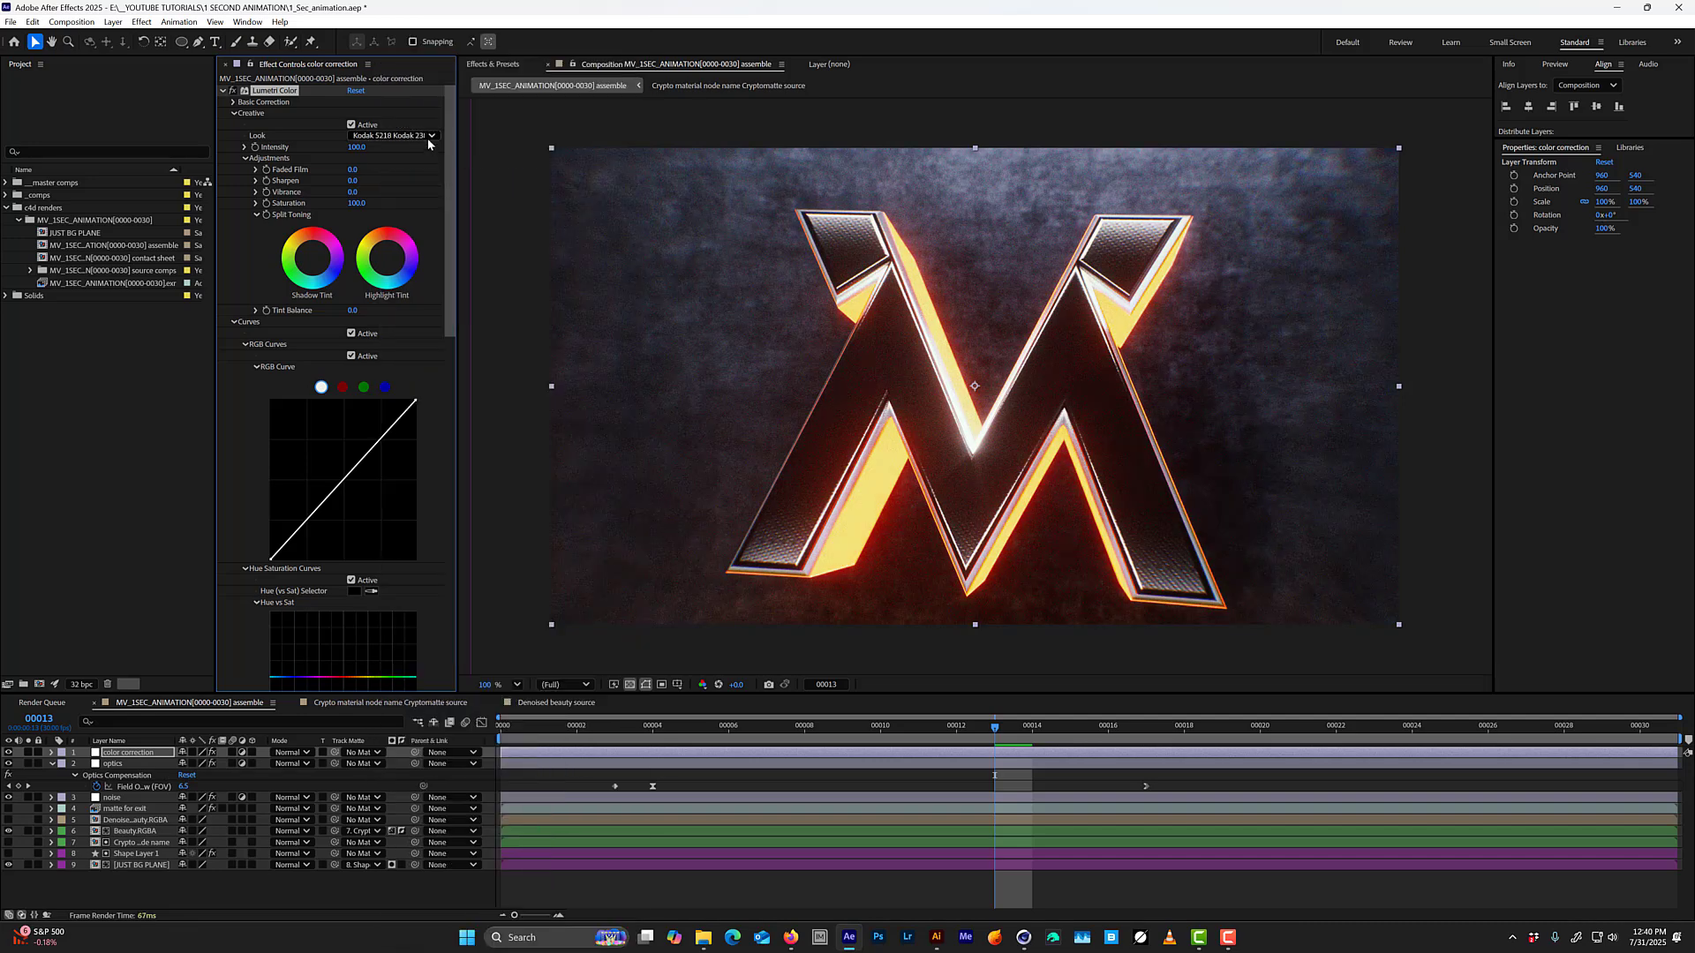
click(429, 138)
click(435, 196)
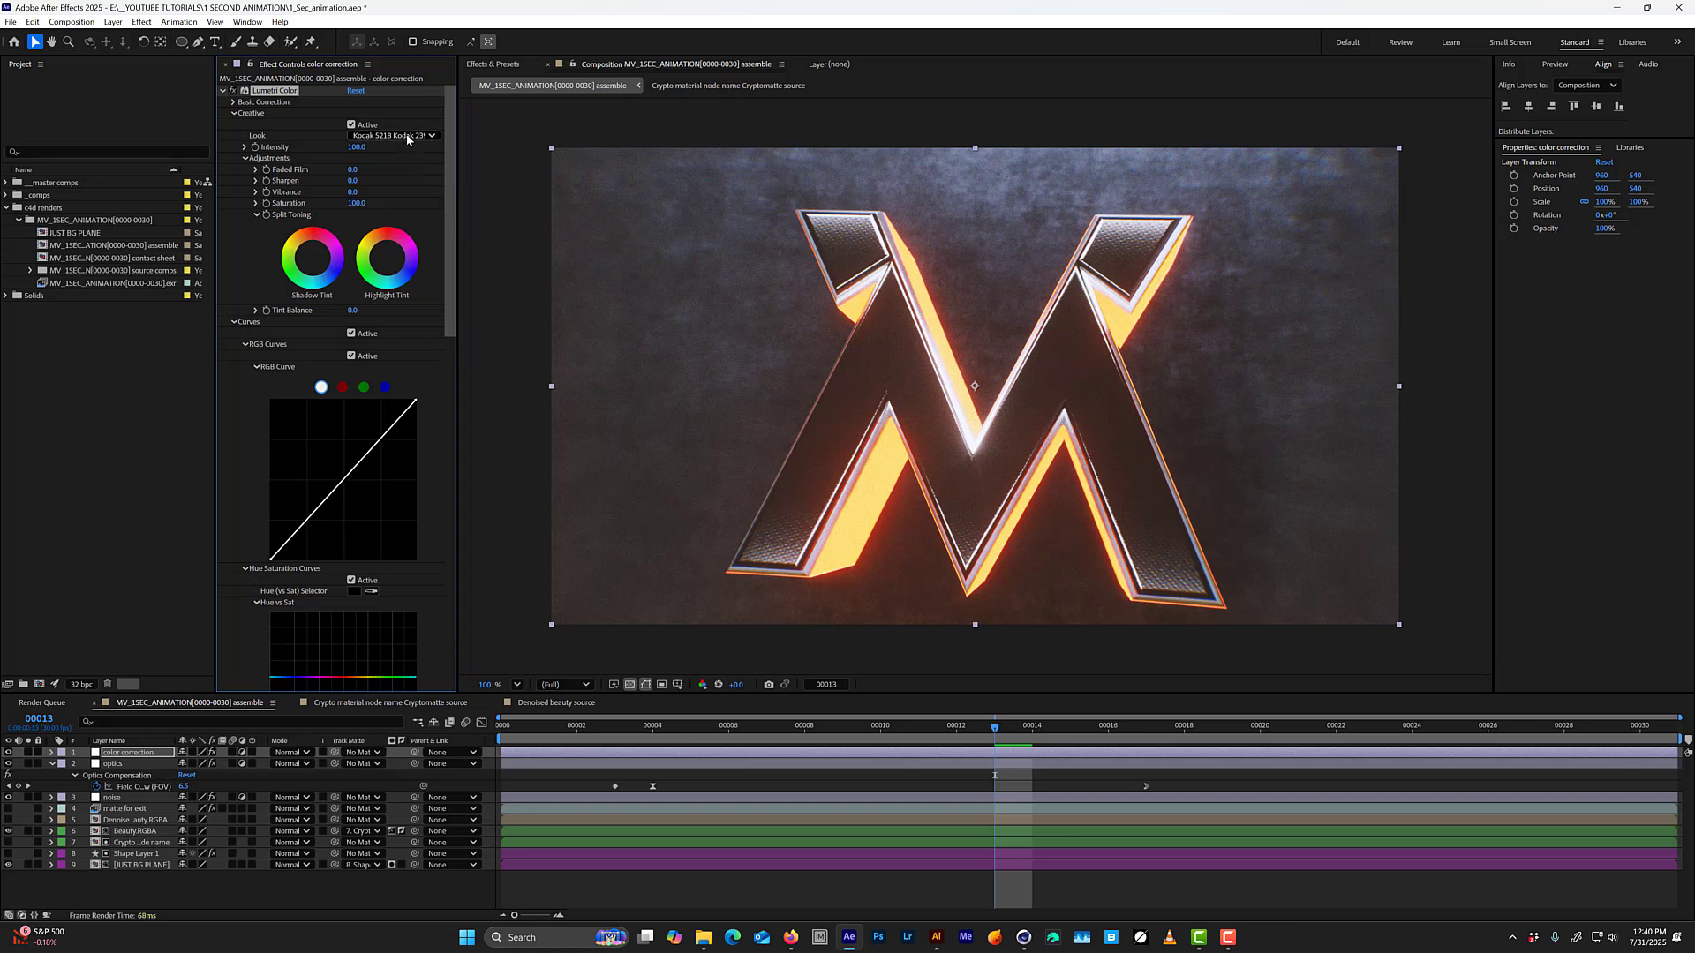
click(409, 139)
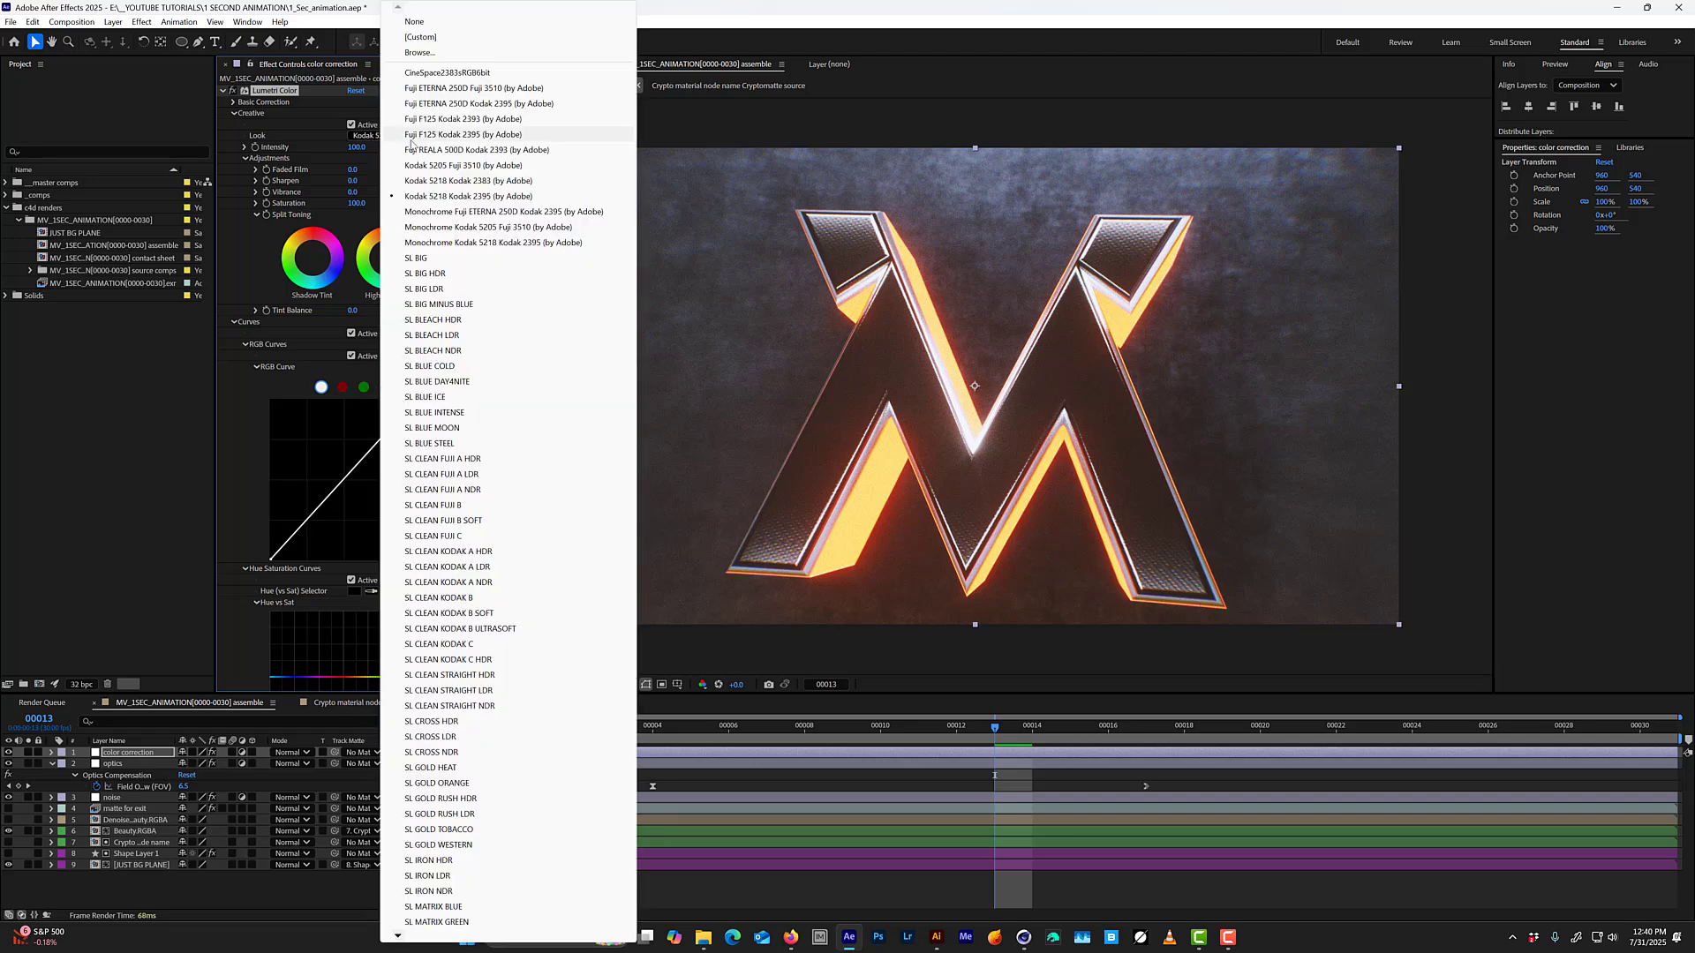
click(440, 89)
click(412, 139)
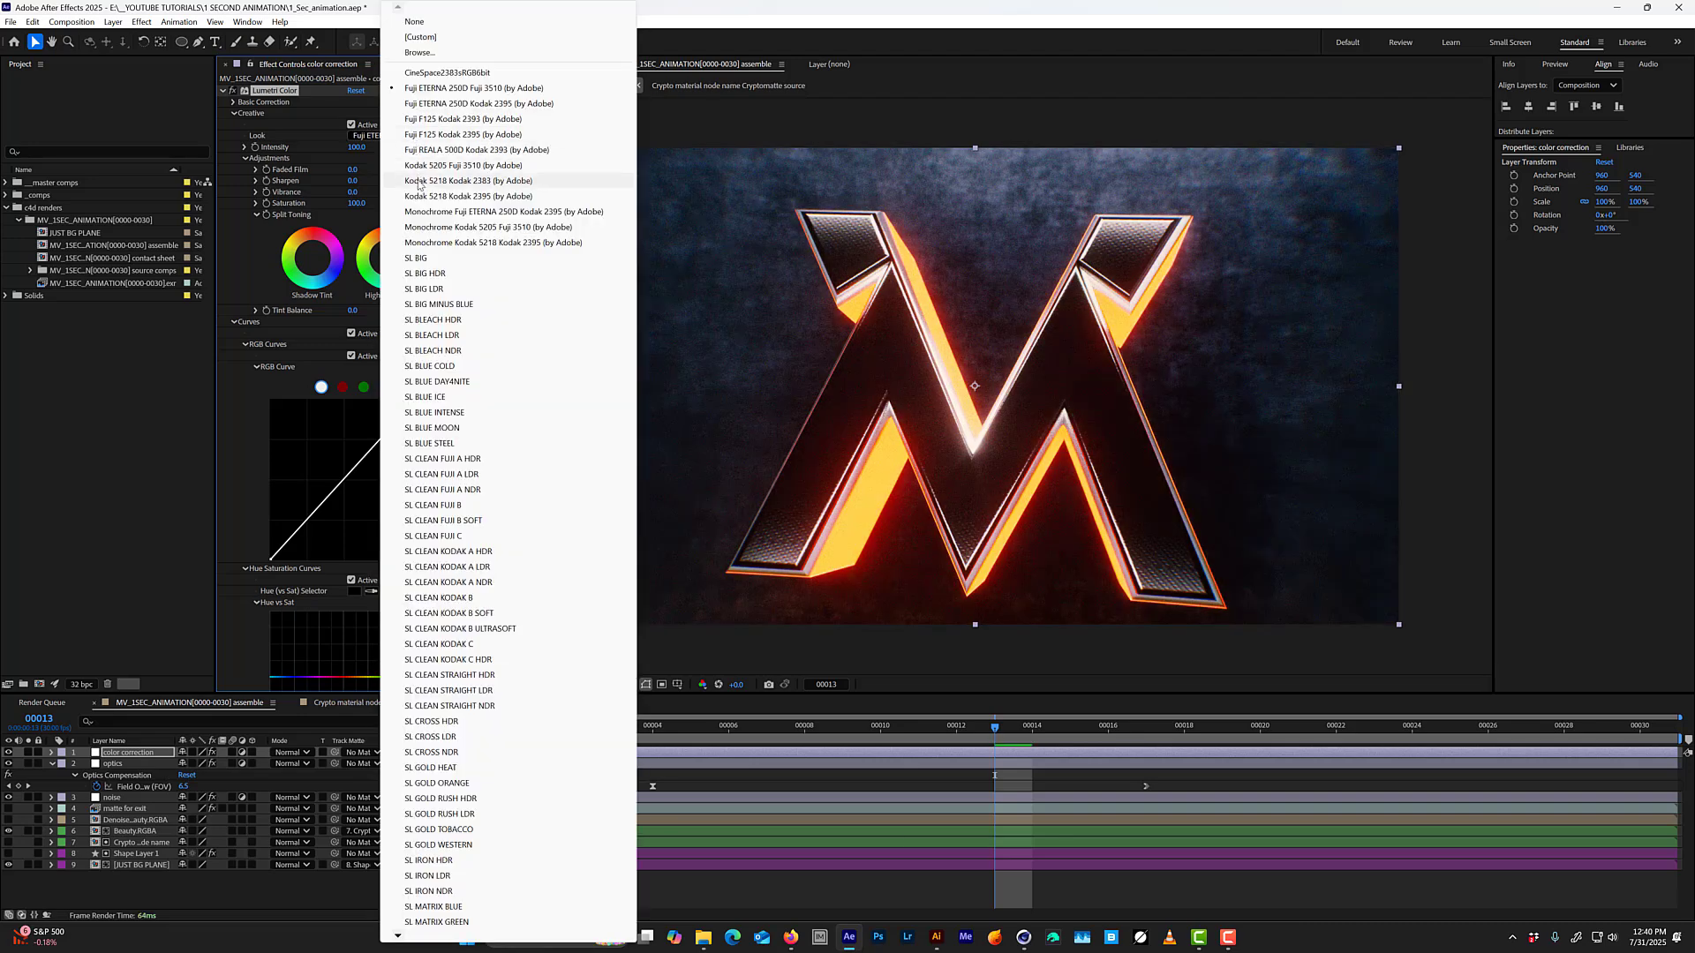
click(419, 104)
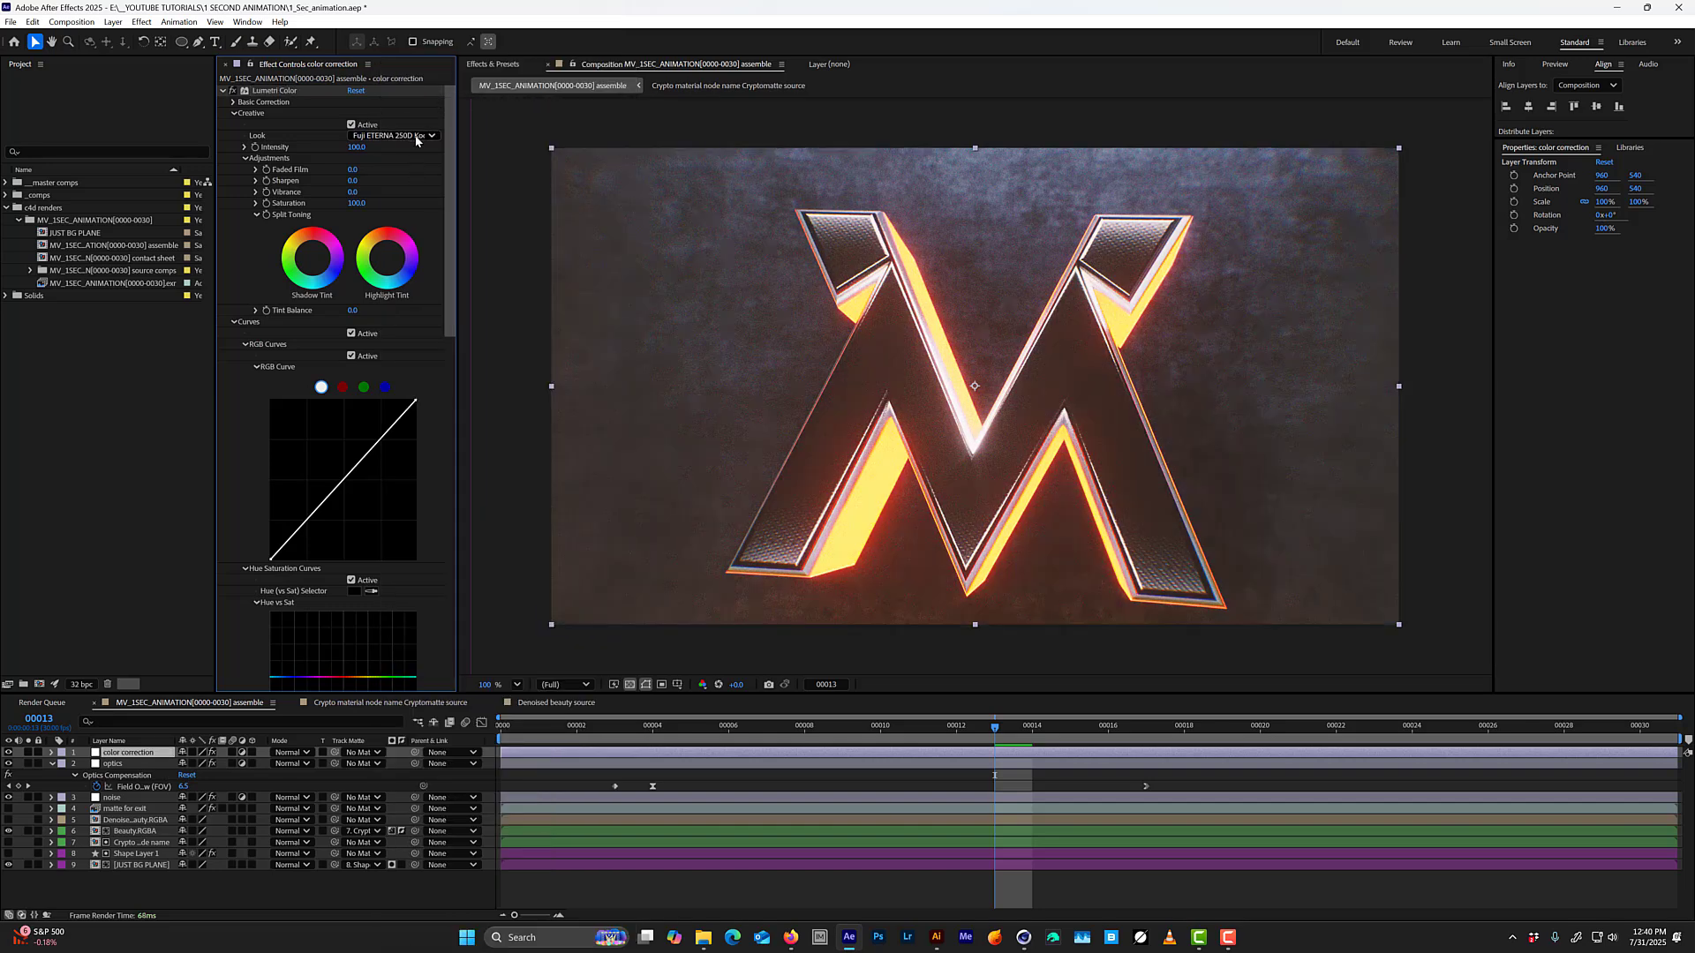
Set Lumetri Color's creative look to SL BLUE ICE with an intensity of 84, and collapse the Curves settings.
click(416, 139)
click(423, 396)
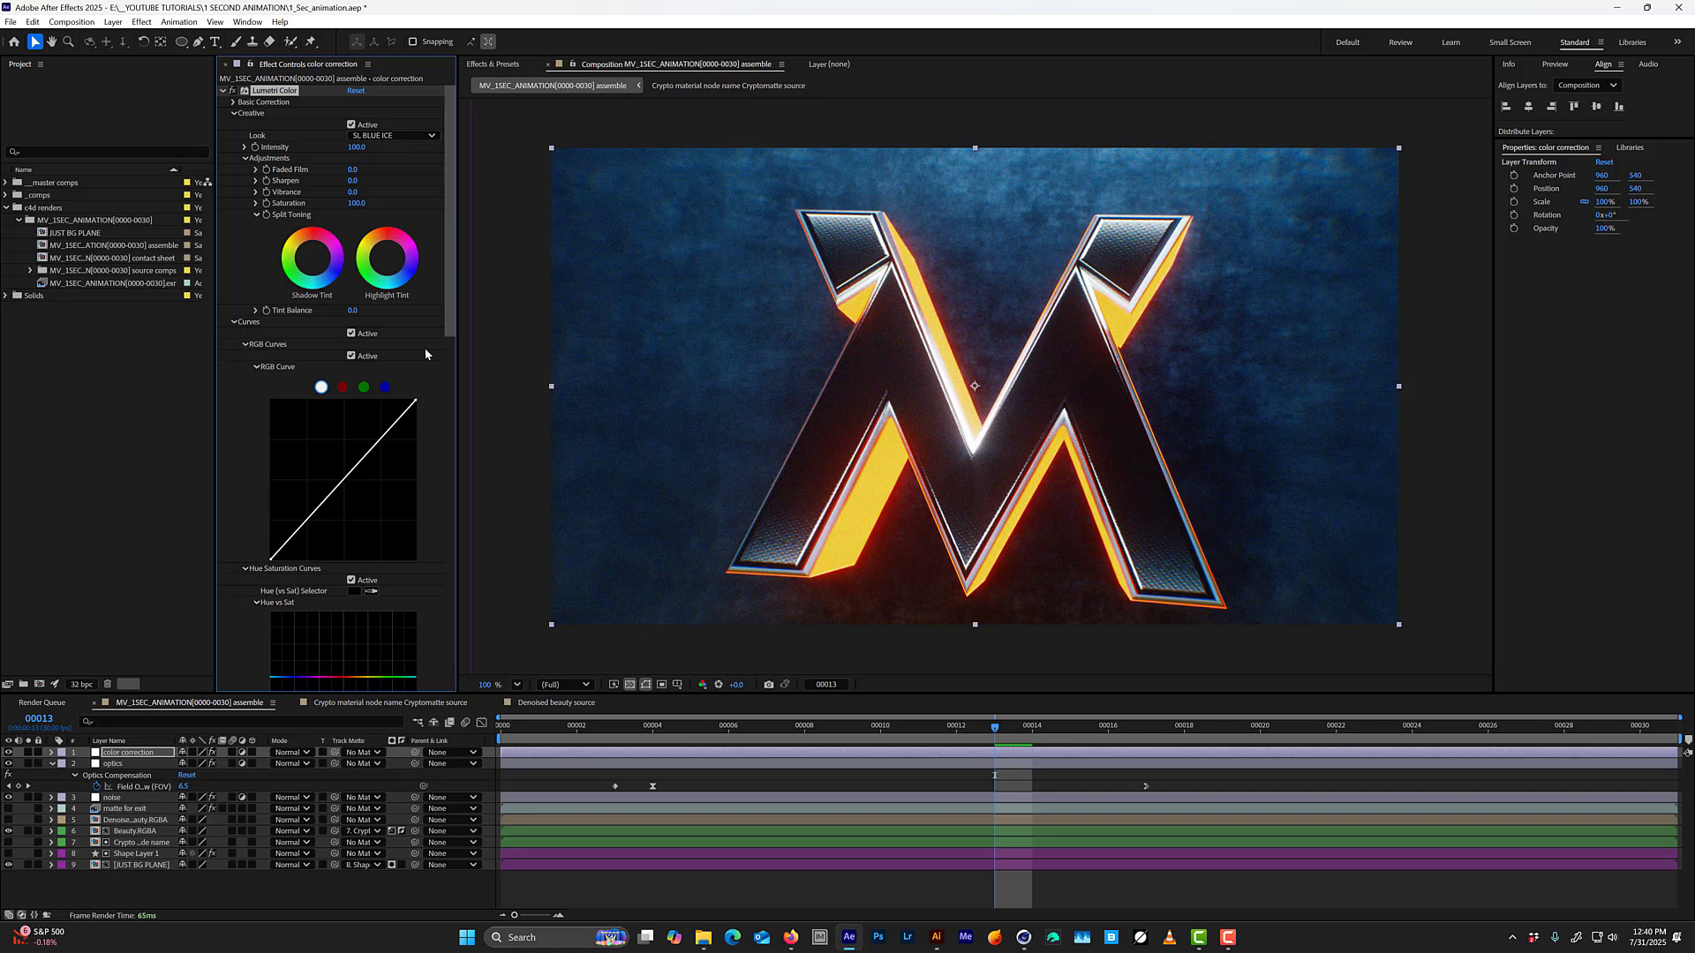
drag(451, 263, 451, 258)
click(234, 323)
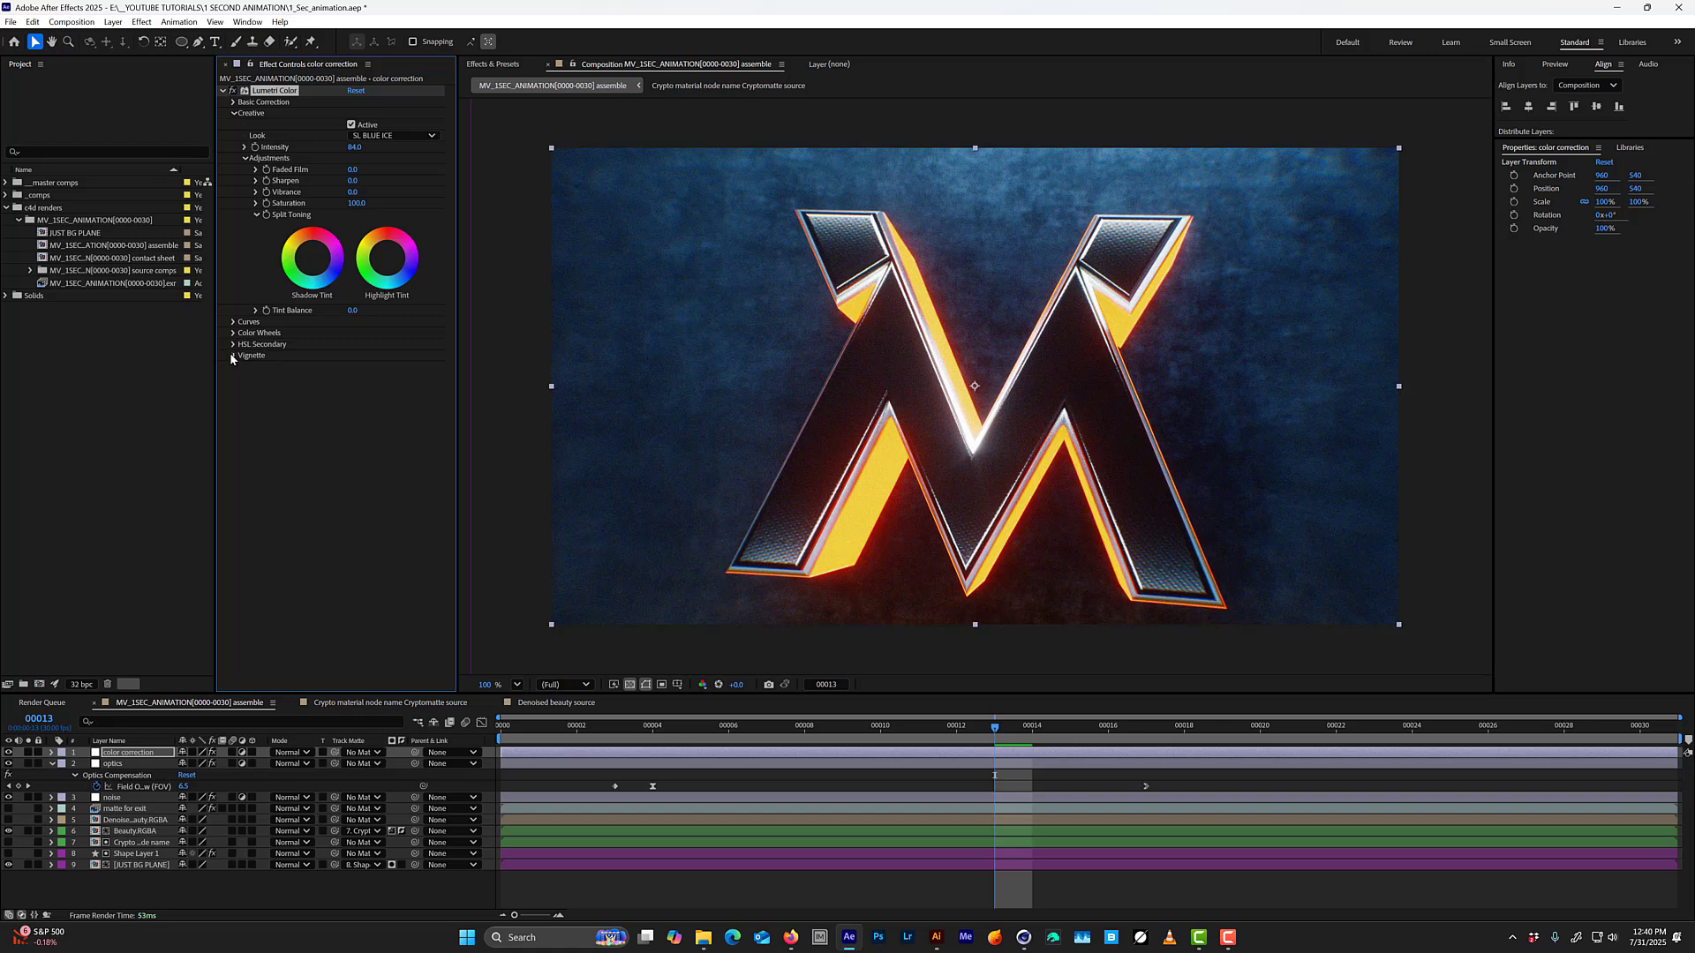
Set Lumetri Color's vignette to amount -2.3, midpoint 45 and feather 52, and play the animation from the first frame.
click(233, 356)
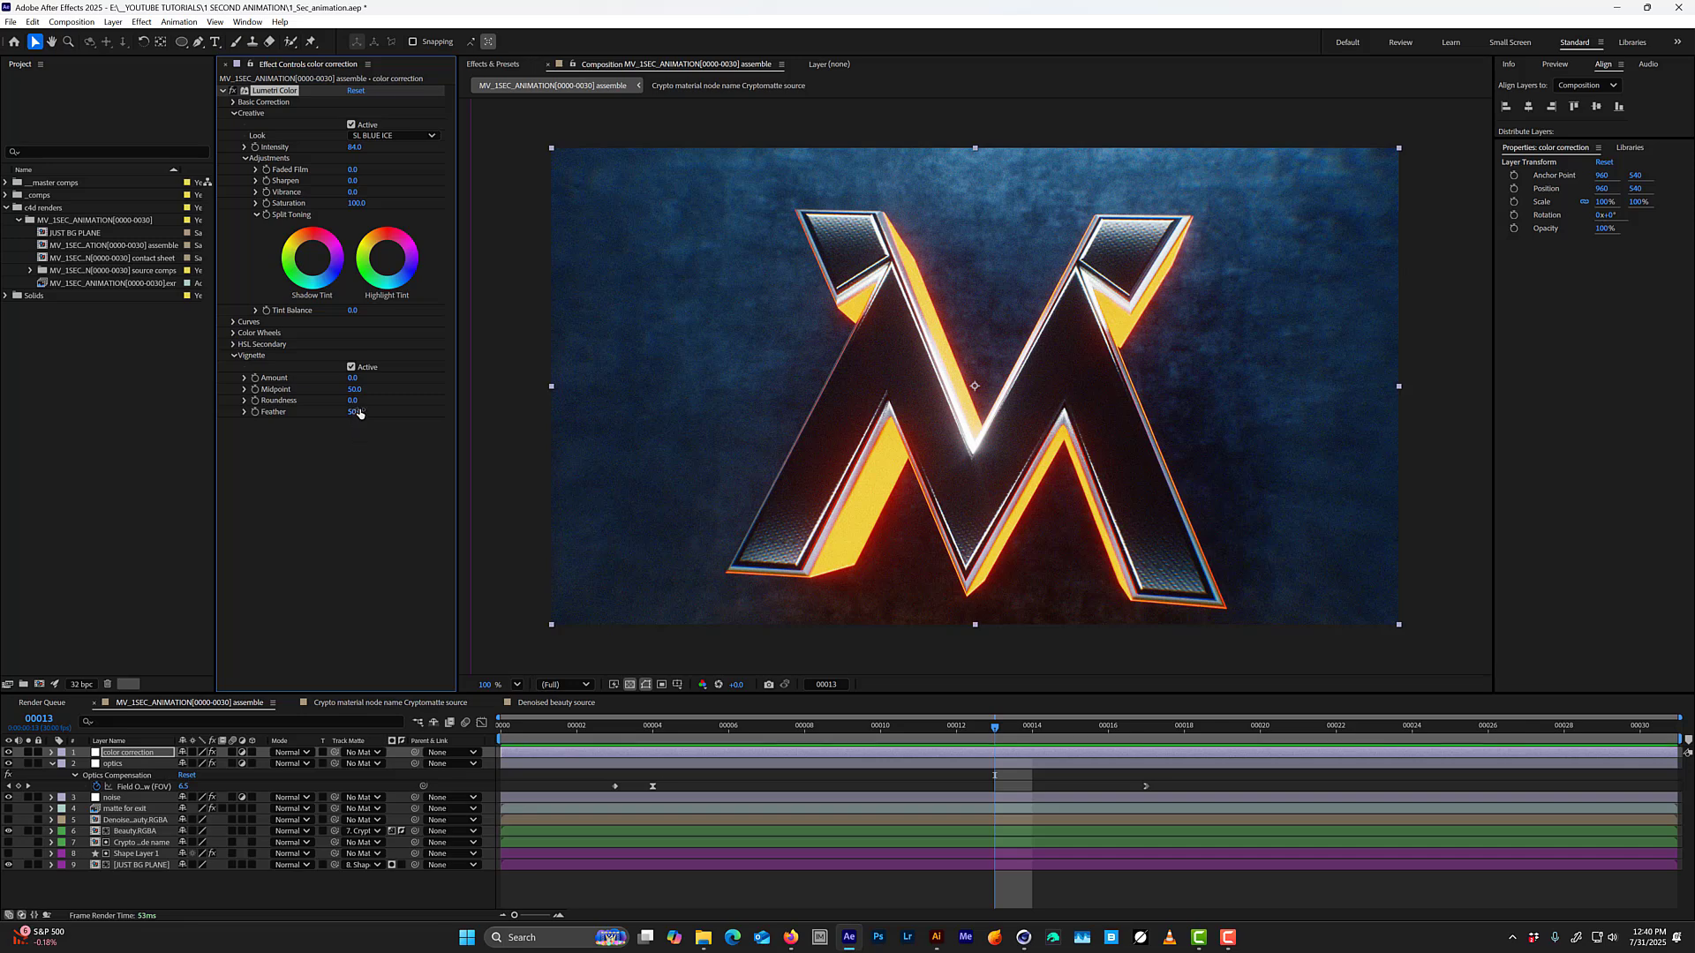
drag(365, 378, 334, 378)
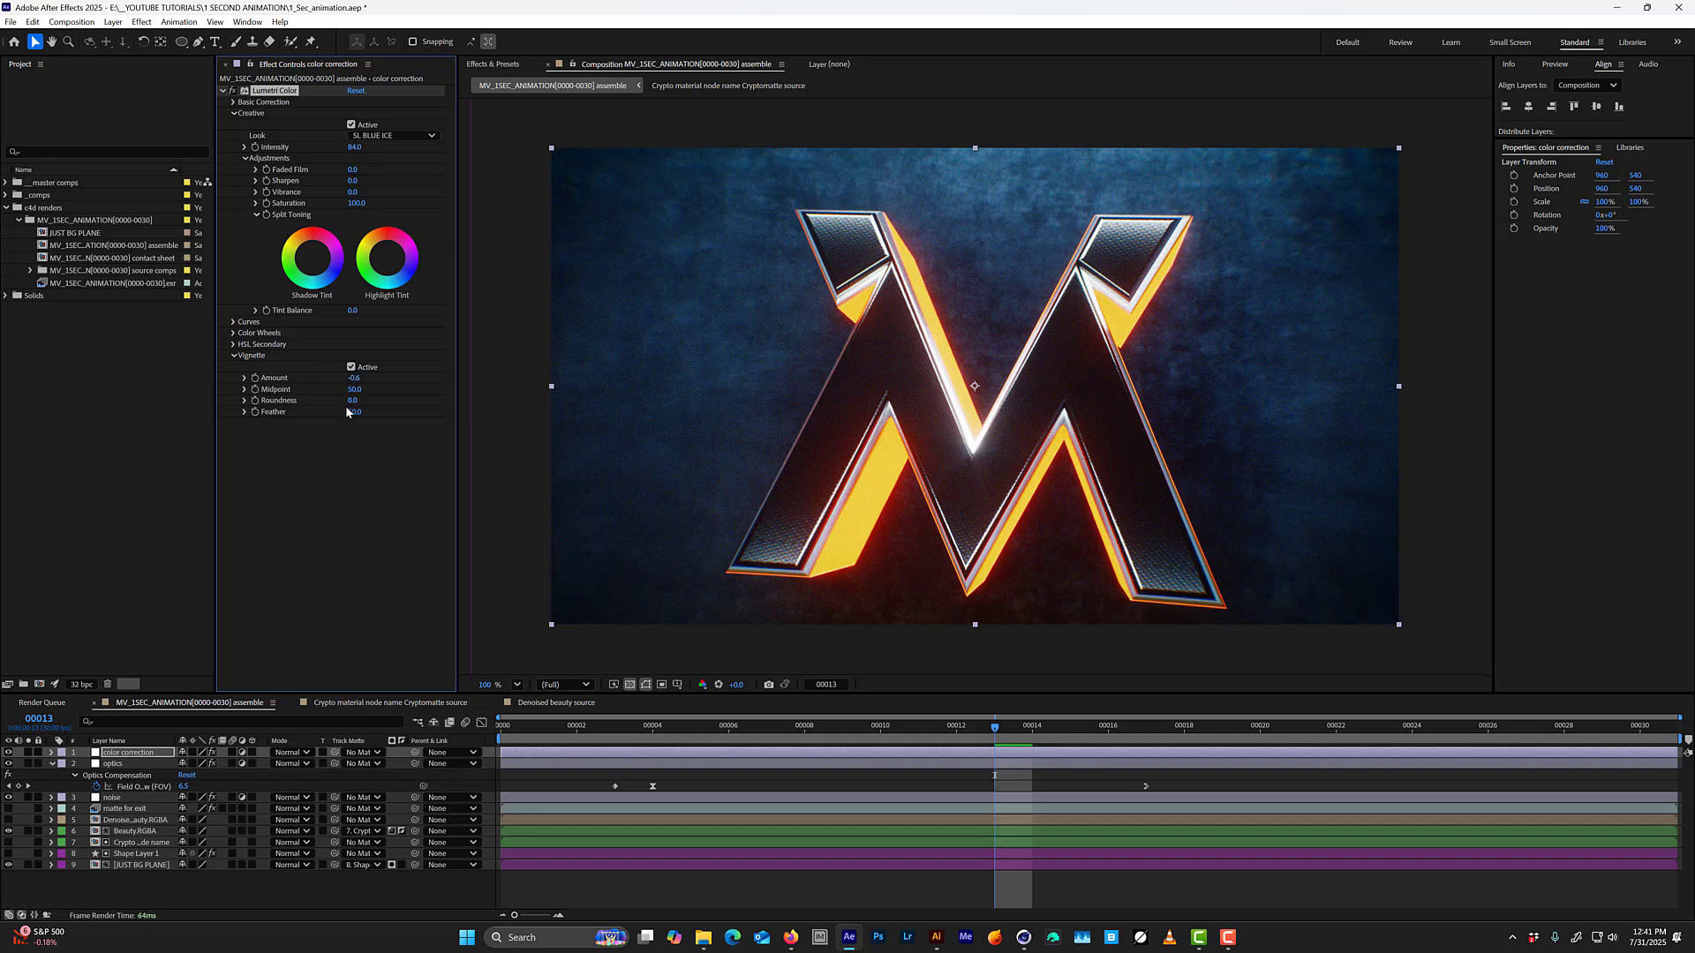
drag(354, 411, 311, 412)
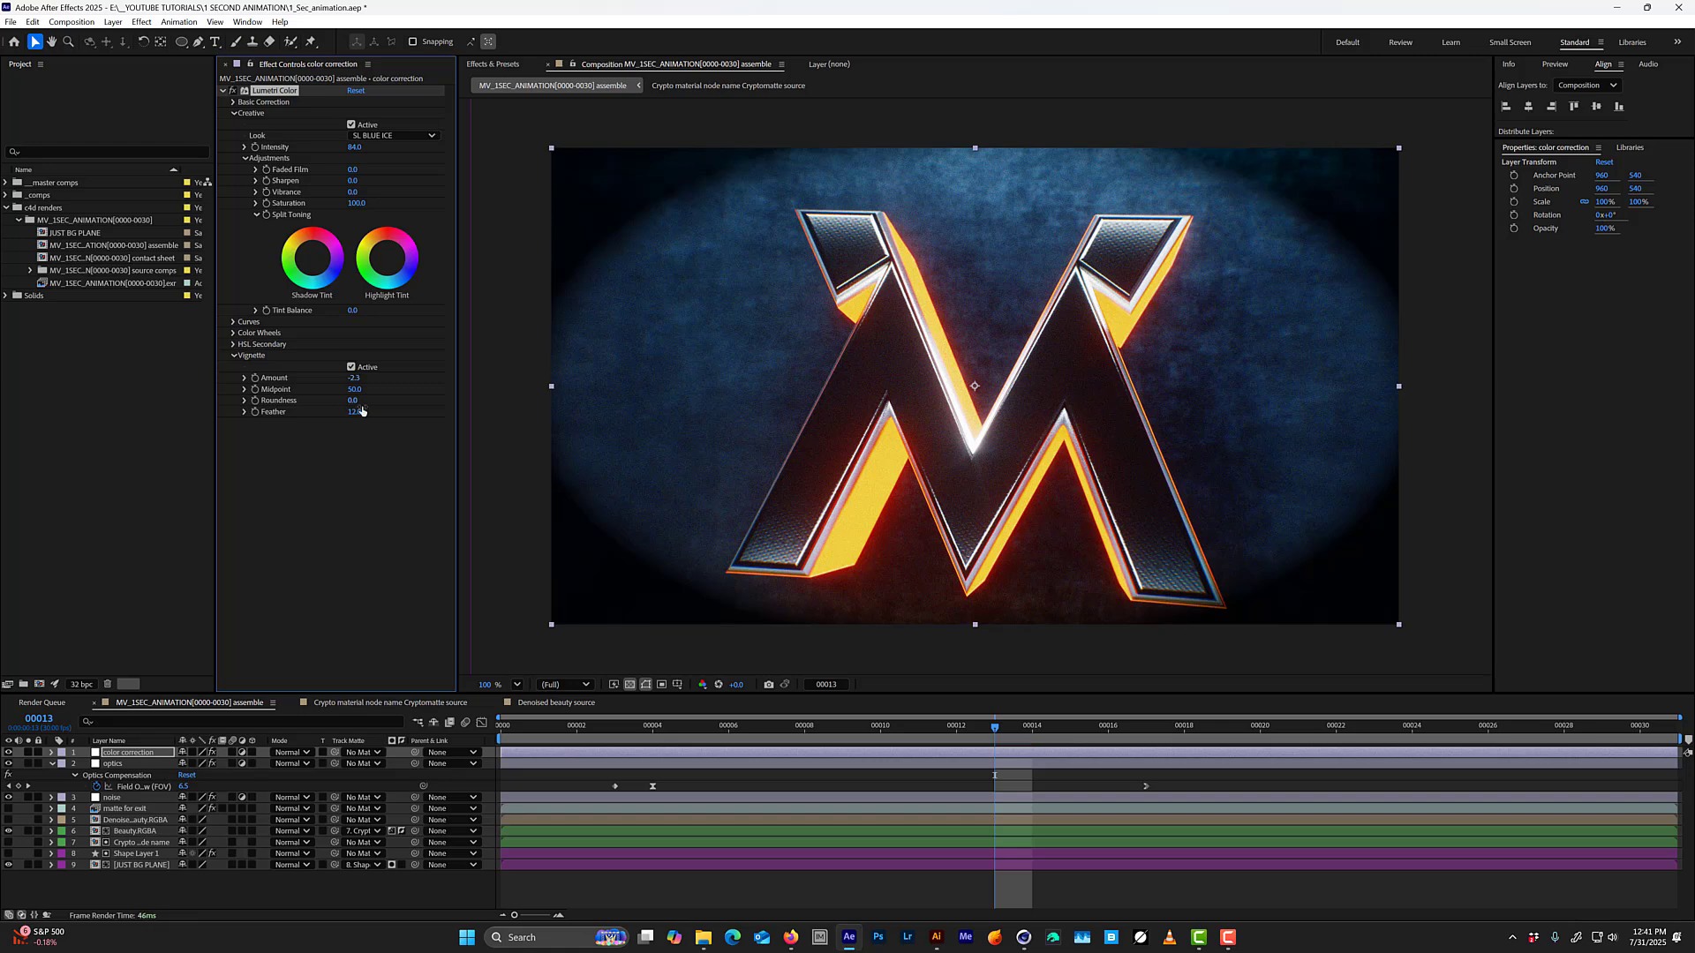
mouse_move(343, 412)
mouse_down()
mouse_move(331, 386)
mouse_move(351, 389)
mouse_up()
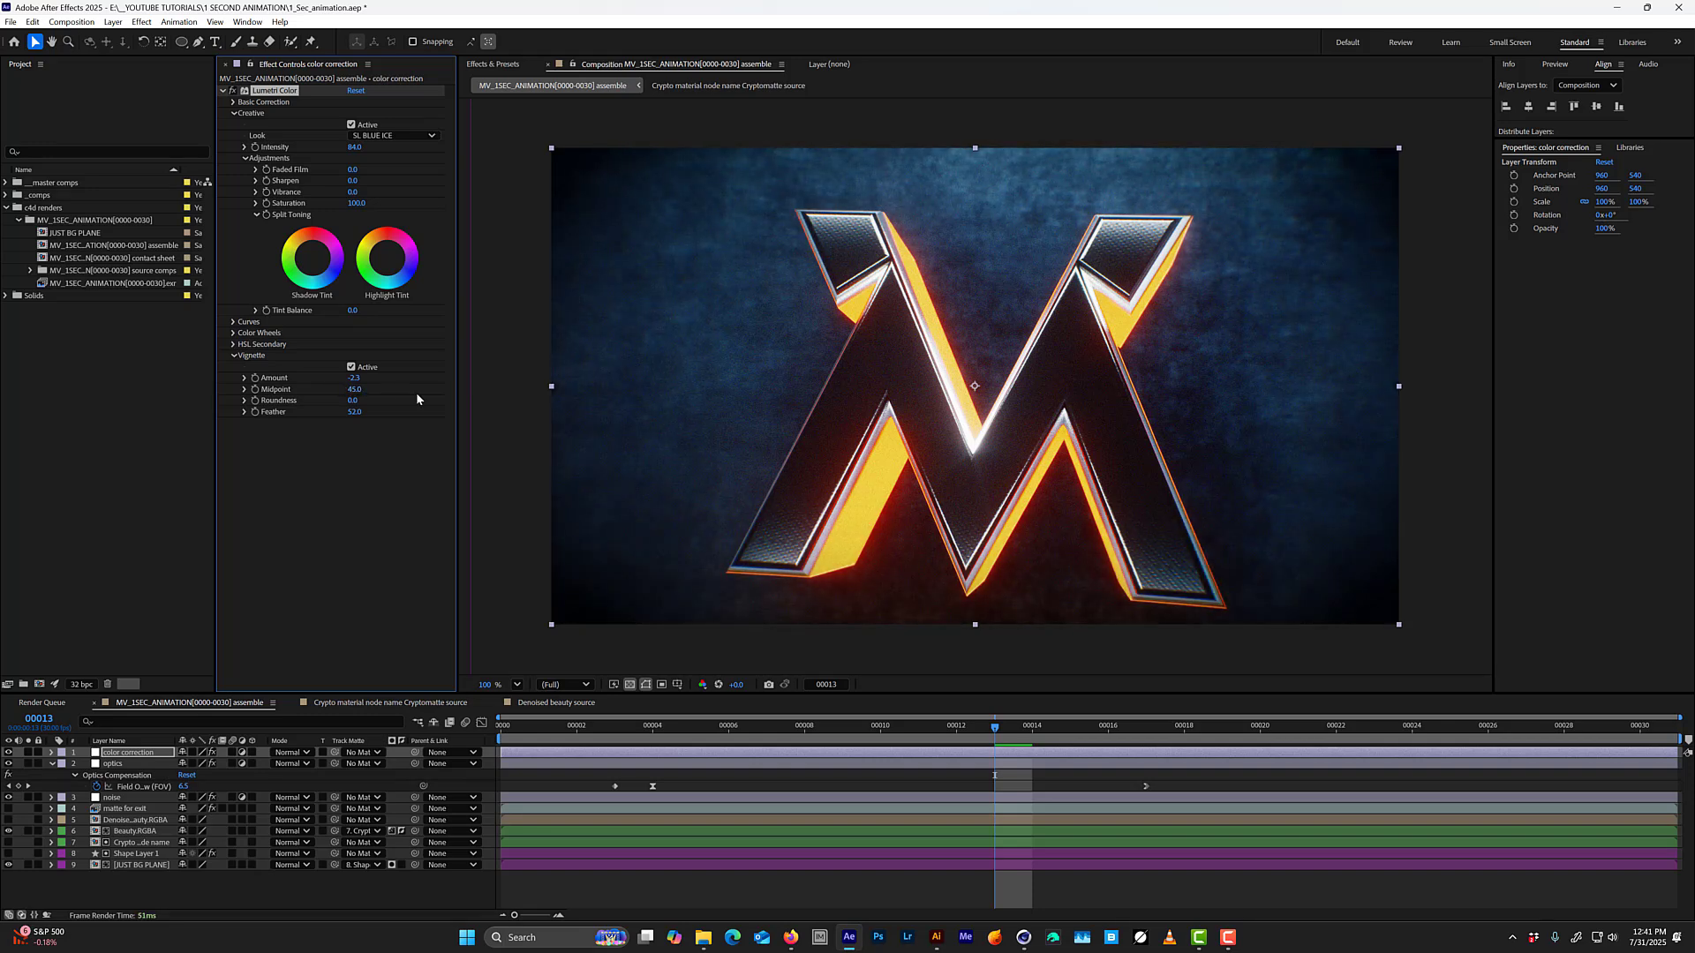
drag(962, 726, 486, 725)
key(space)
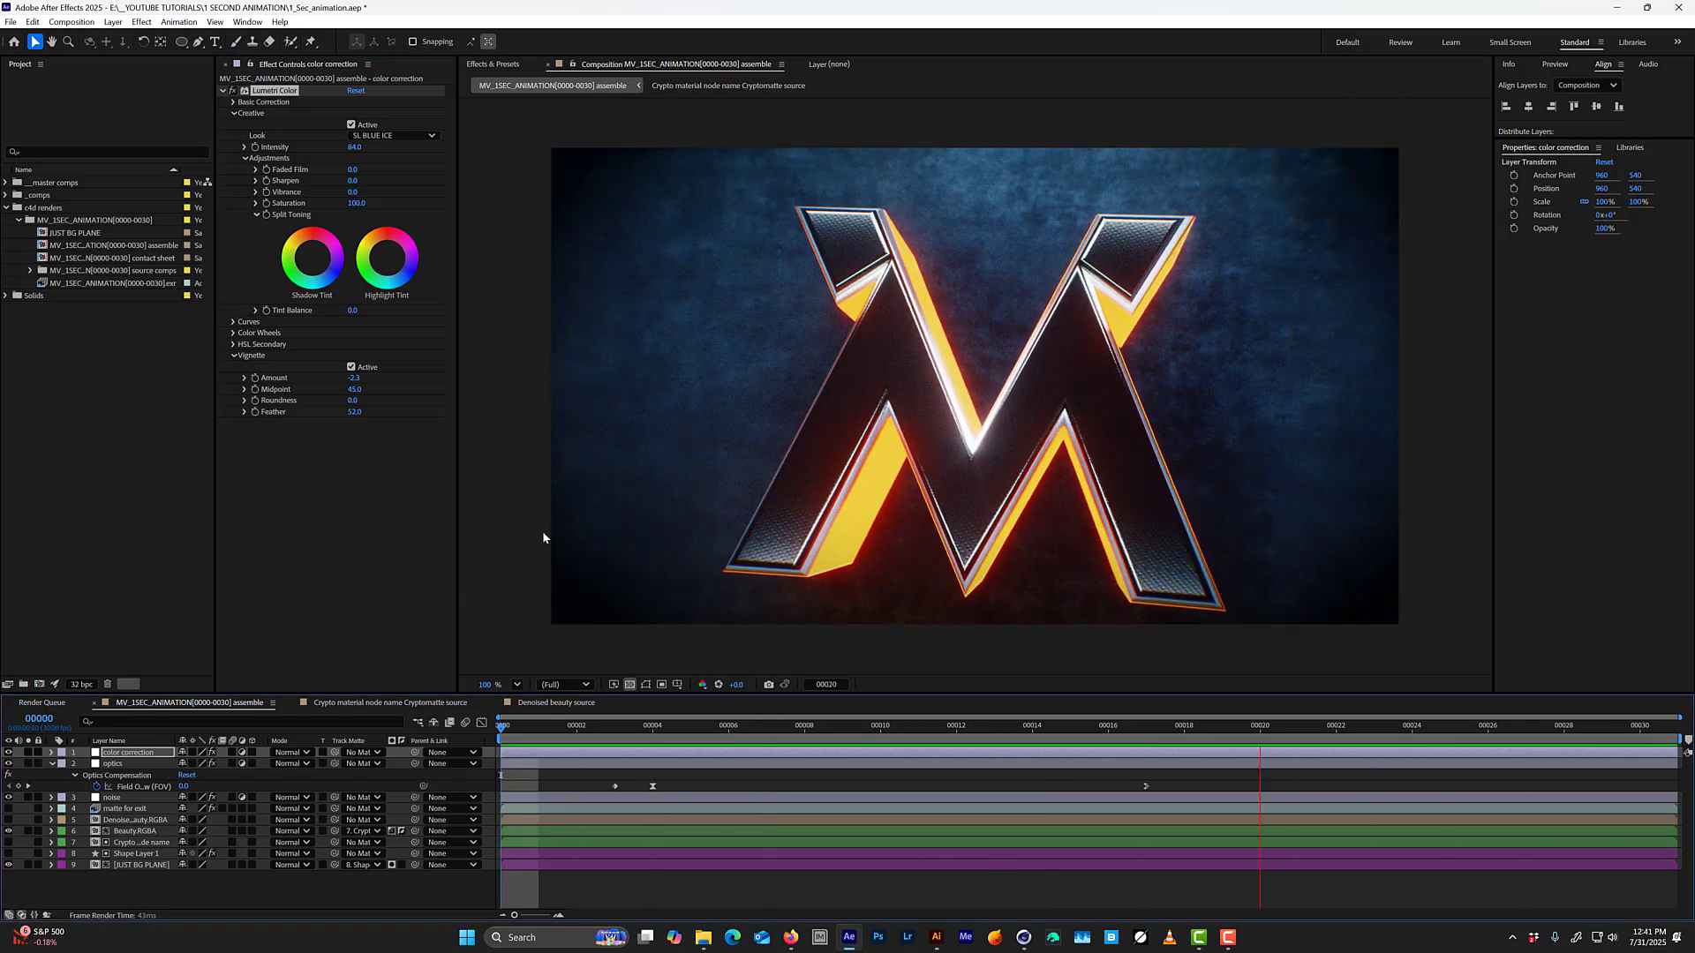
Add an adjustment layer directly above the optics layer and name it abberation.
click(131, 763)
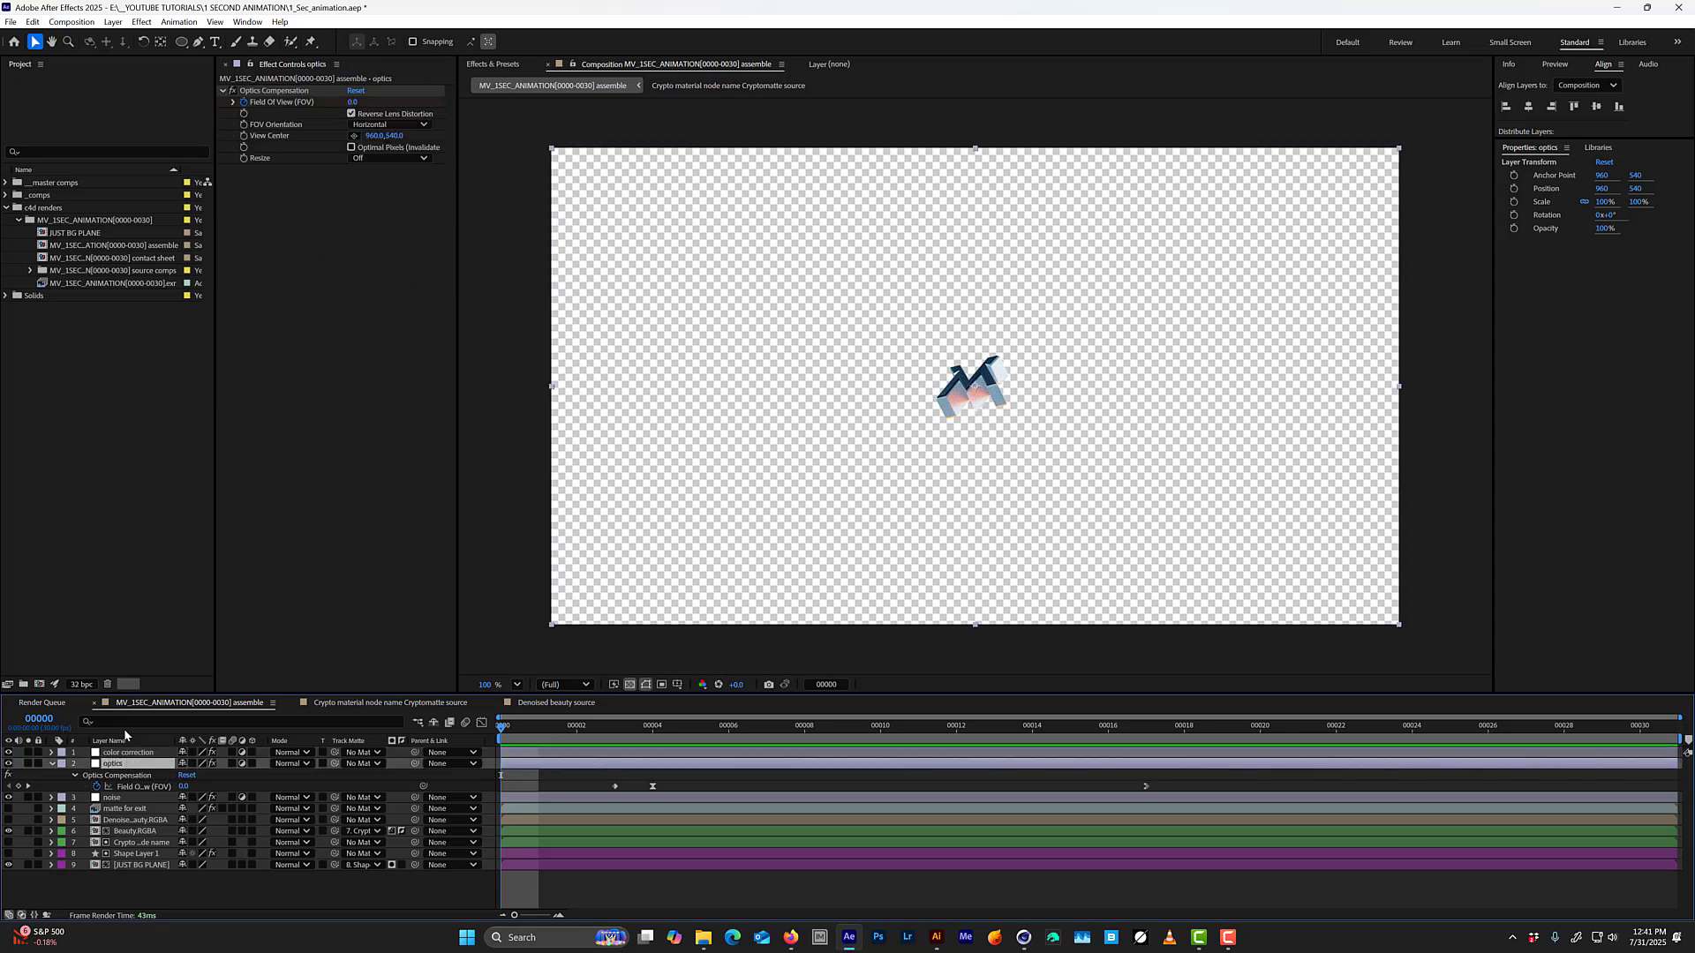
key(ctrl+alt+y)
key(Return)
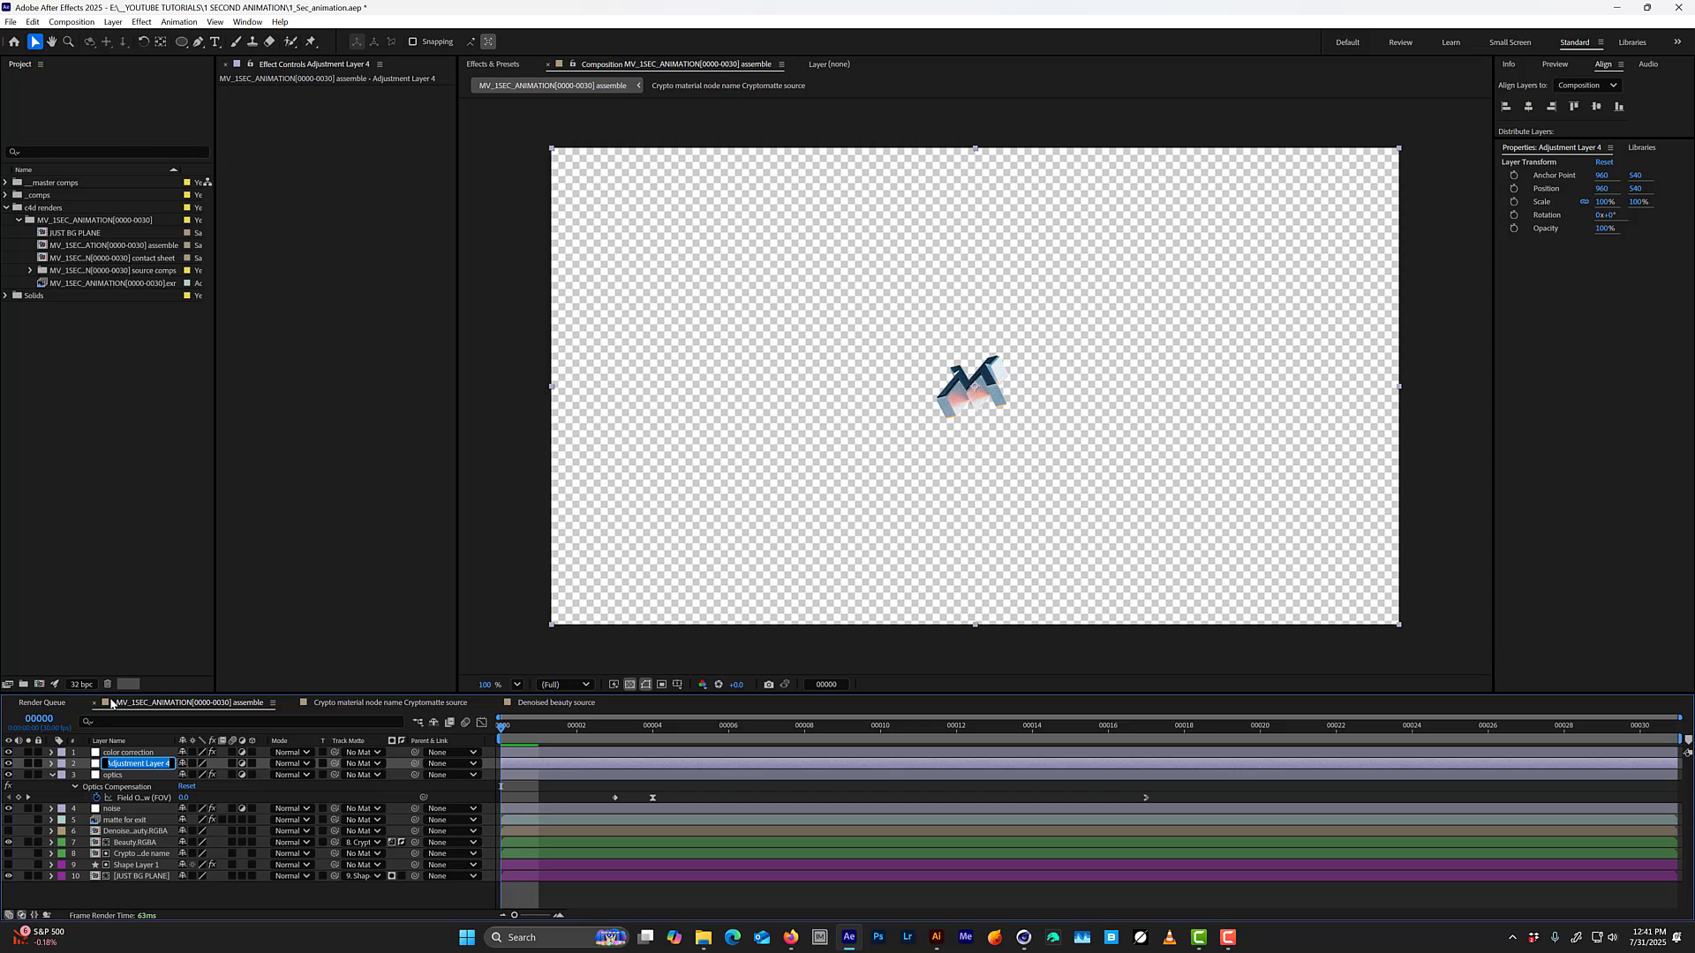
text(abberation)
key(Return)
Find the VR Chromatic Aberrations effect, apply it to the abberation layer, and save the project.
key(ctrl+space)
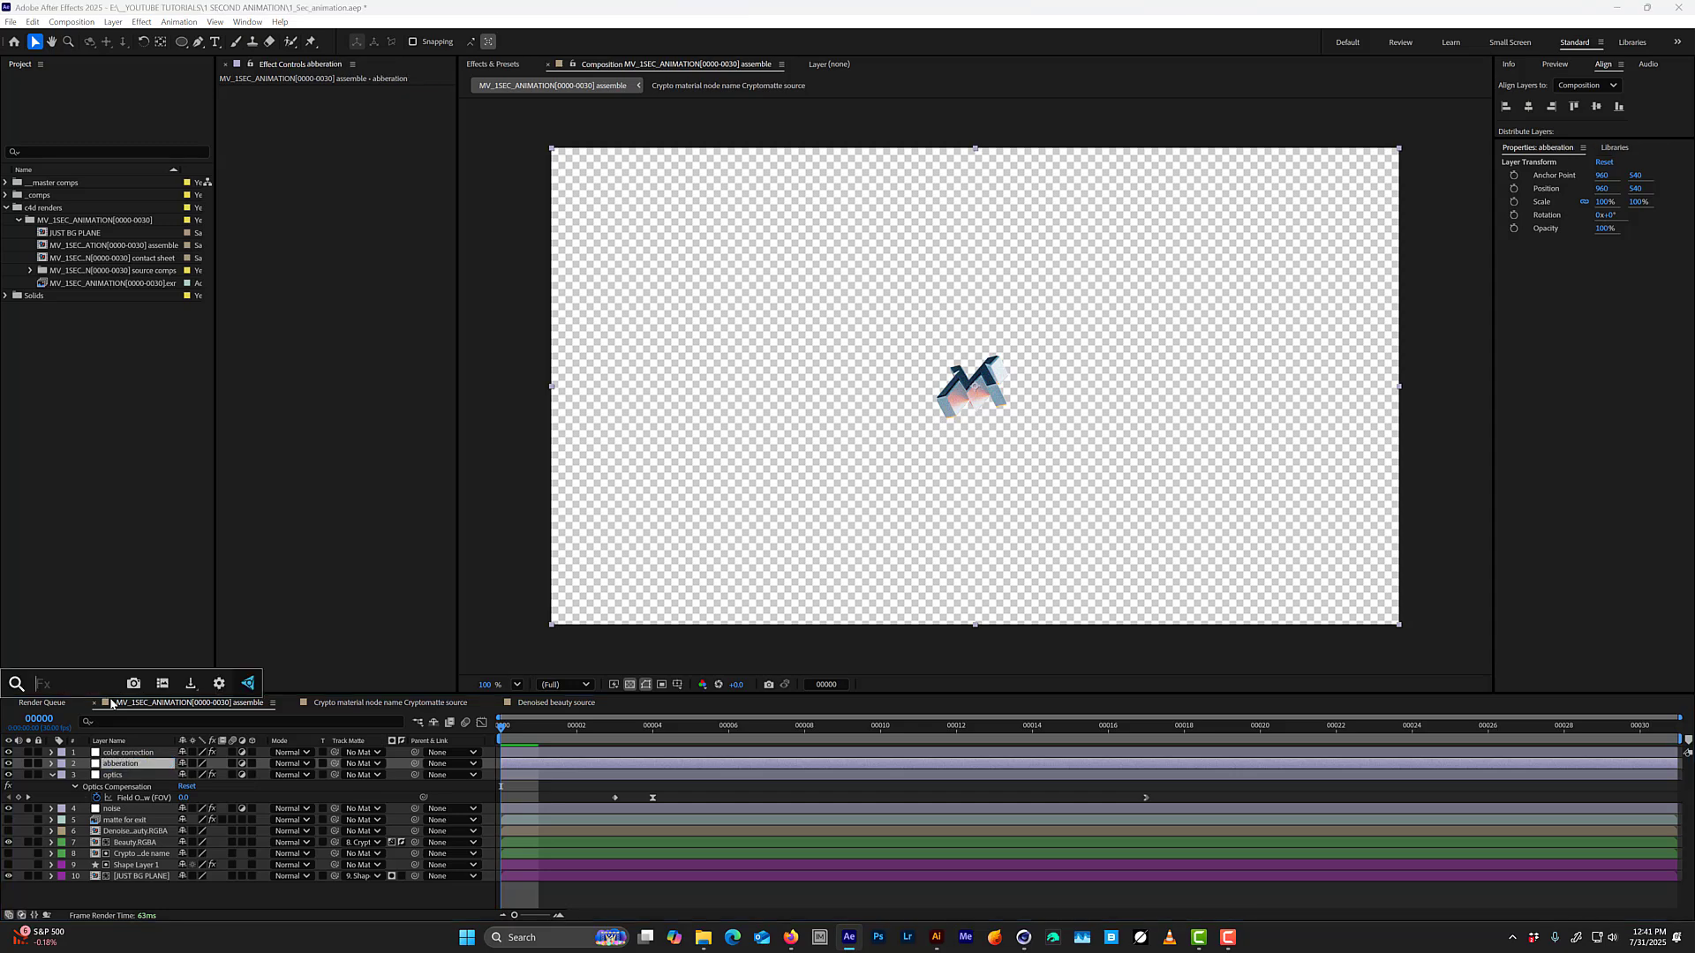
text(abber)
key(BackSpace)
key(BackSpace)
key(BackSpace)
key(BackSpace)
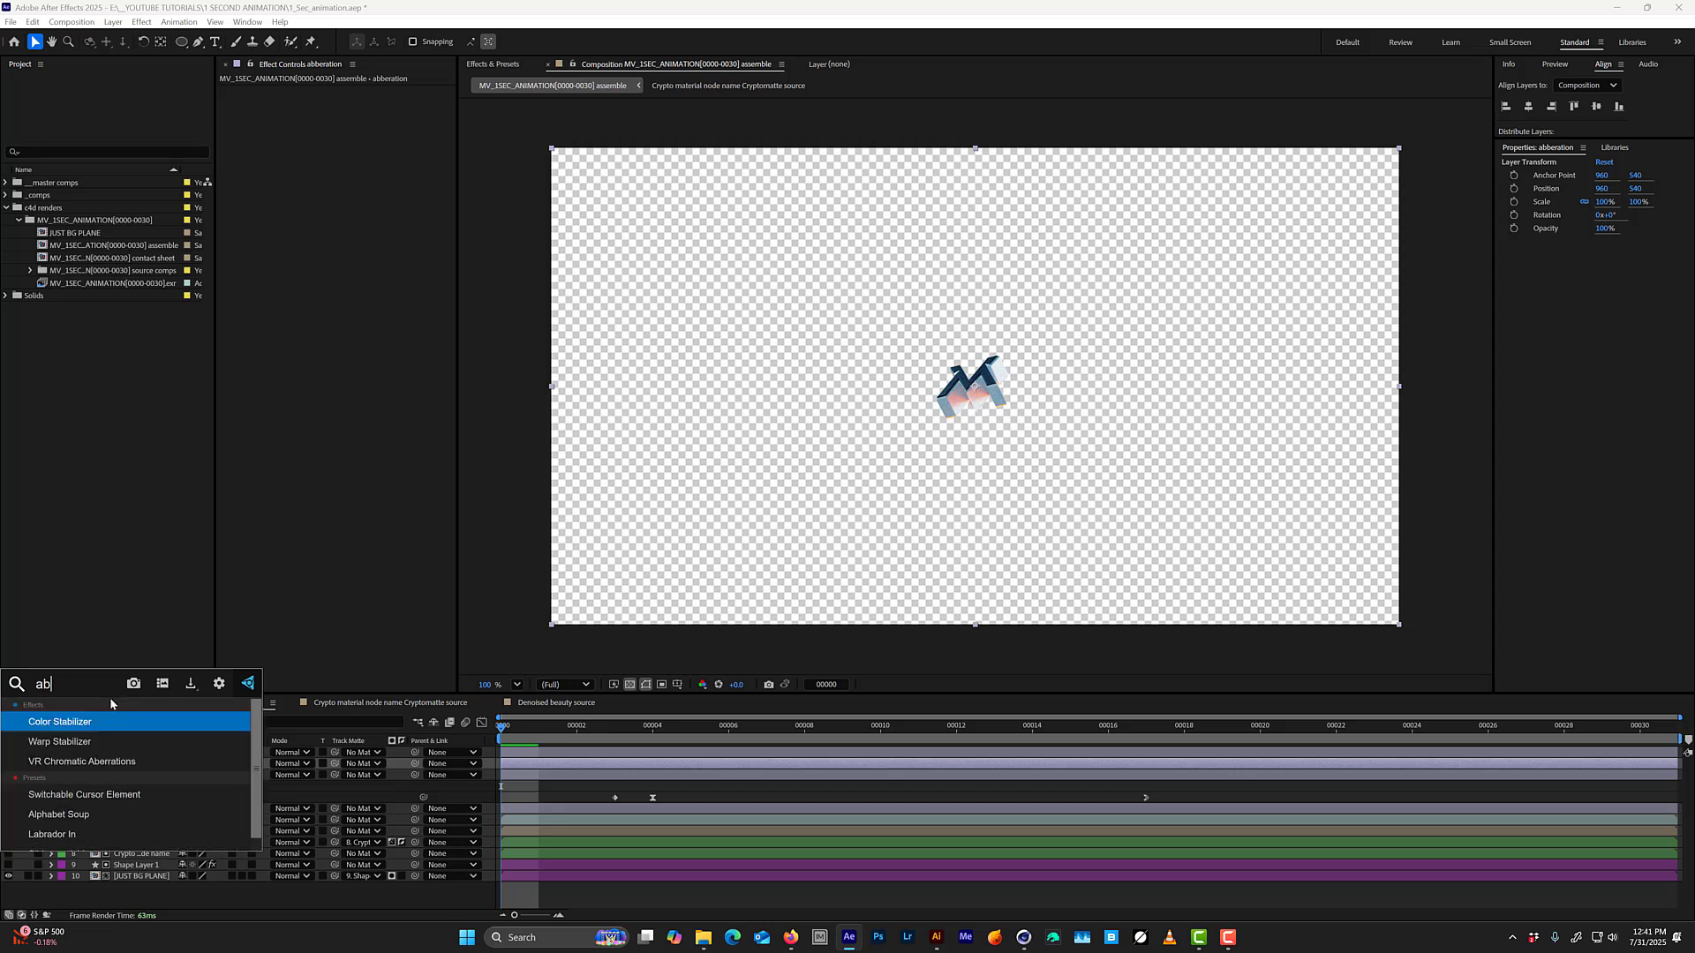
key(BackSpace)
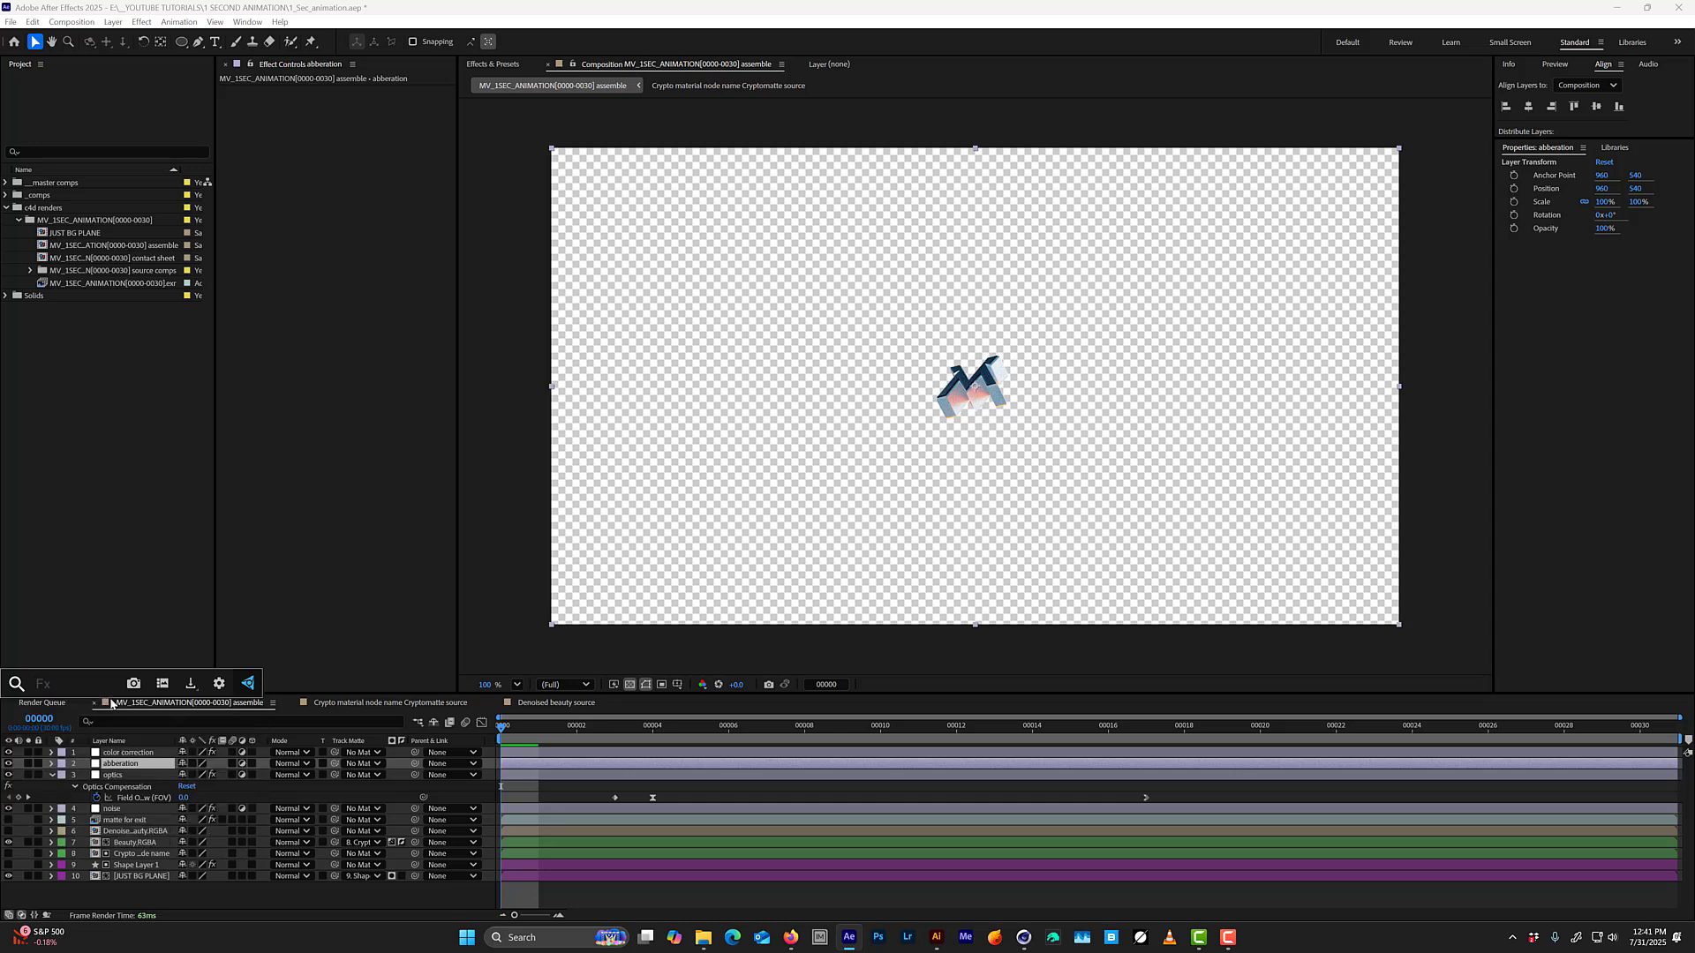
text(rgb)
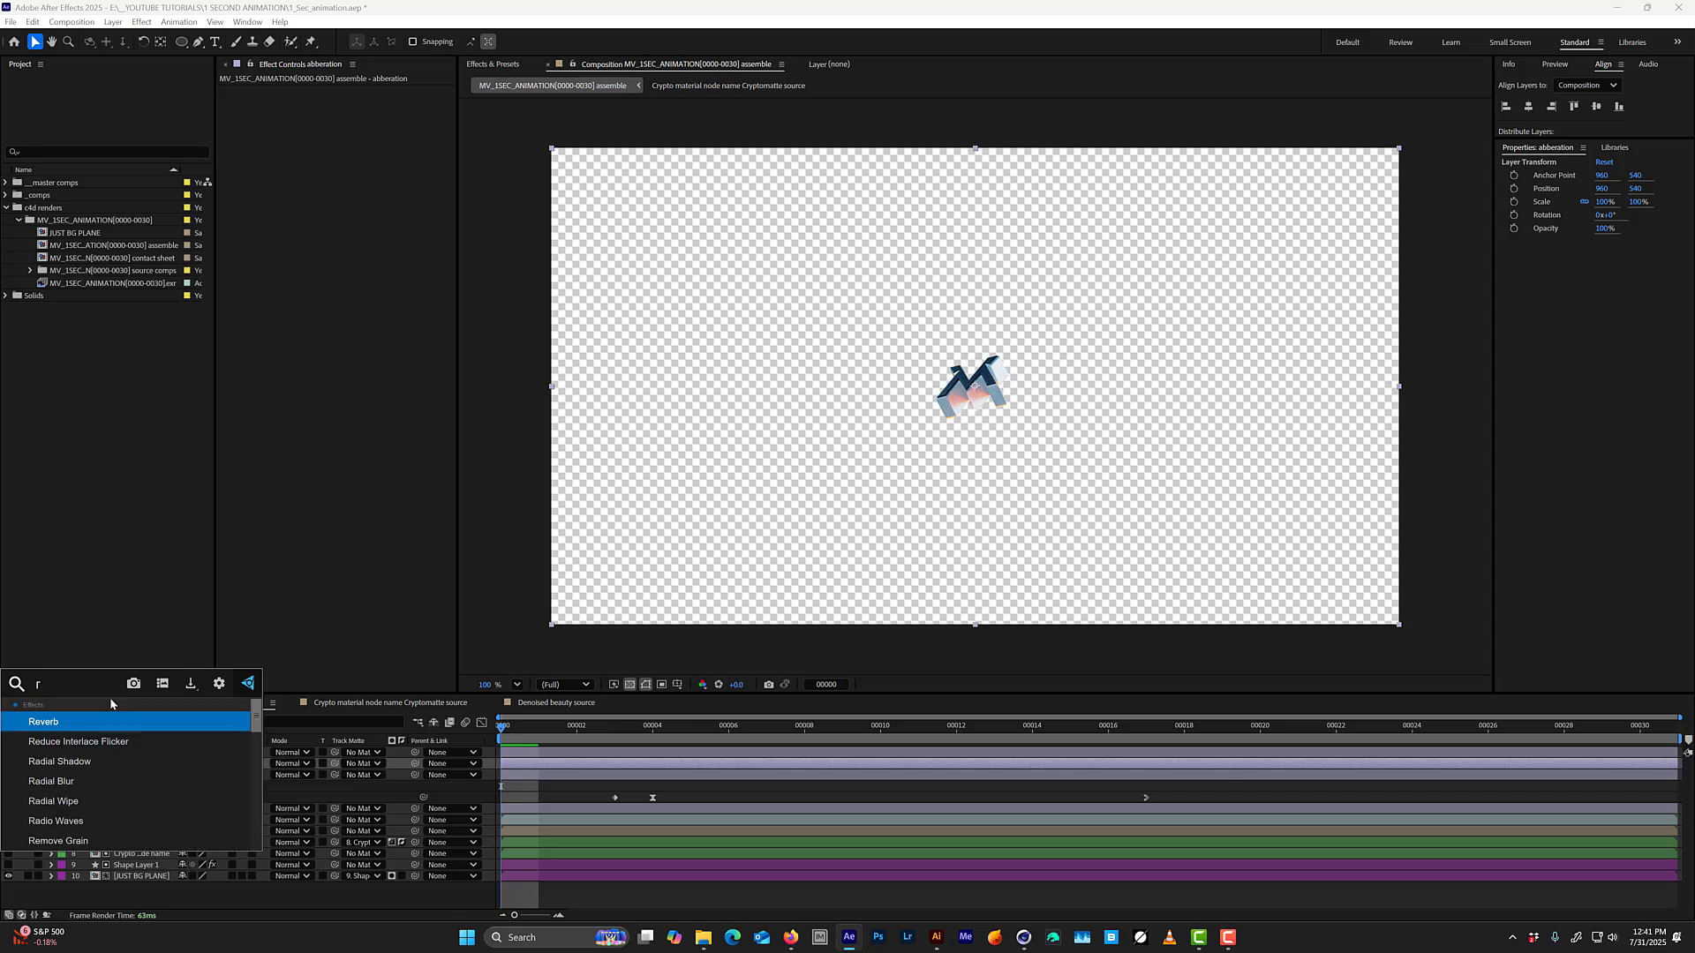
key(BackSpace)
key(BackSpace)
key(BackSpace)
text(abbe)
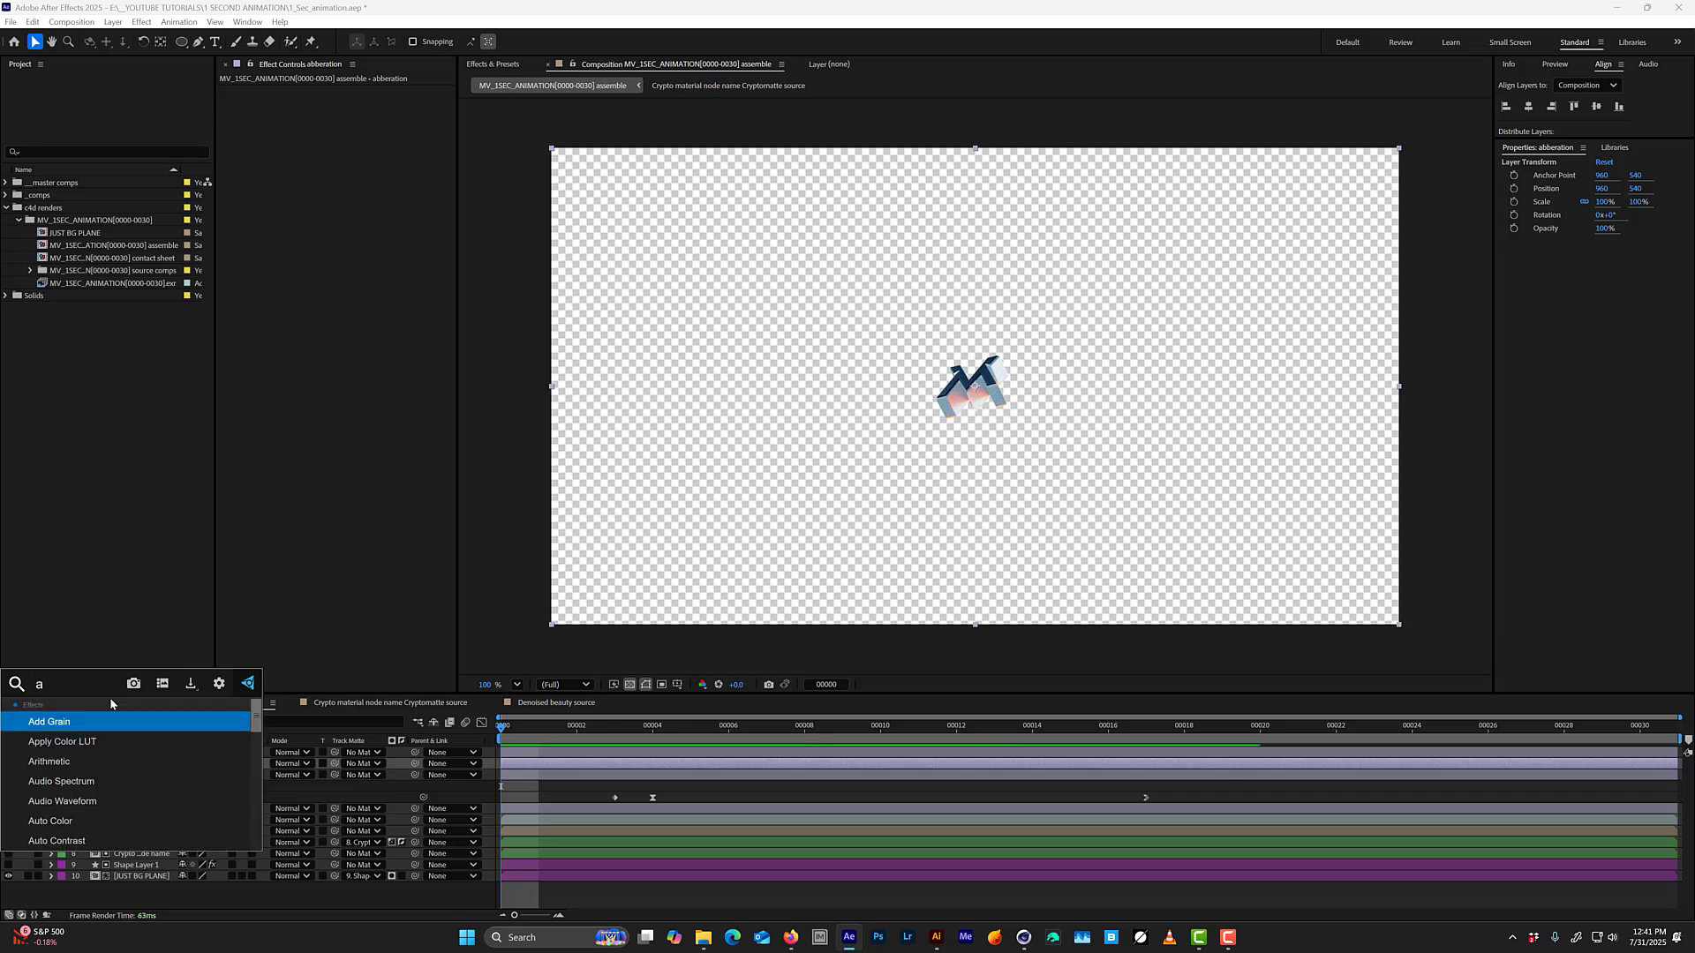
key(BackSpace)
key(BackSpace)
key(BackSpace)
key(BackSpace)
text(chro)
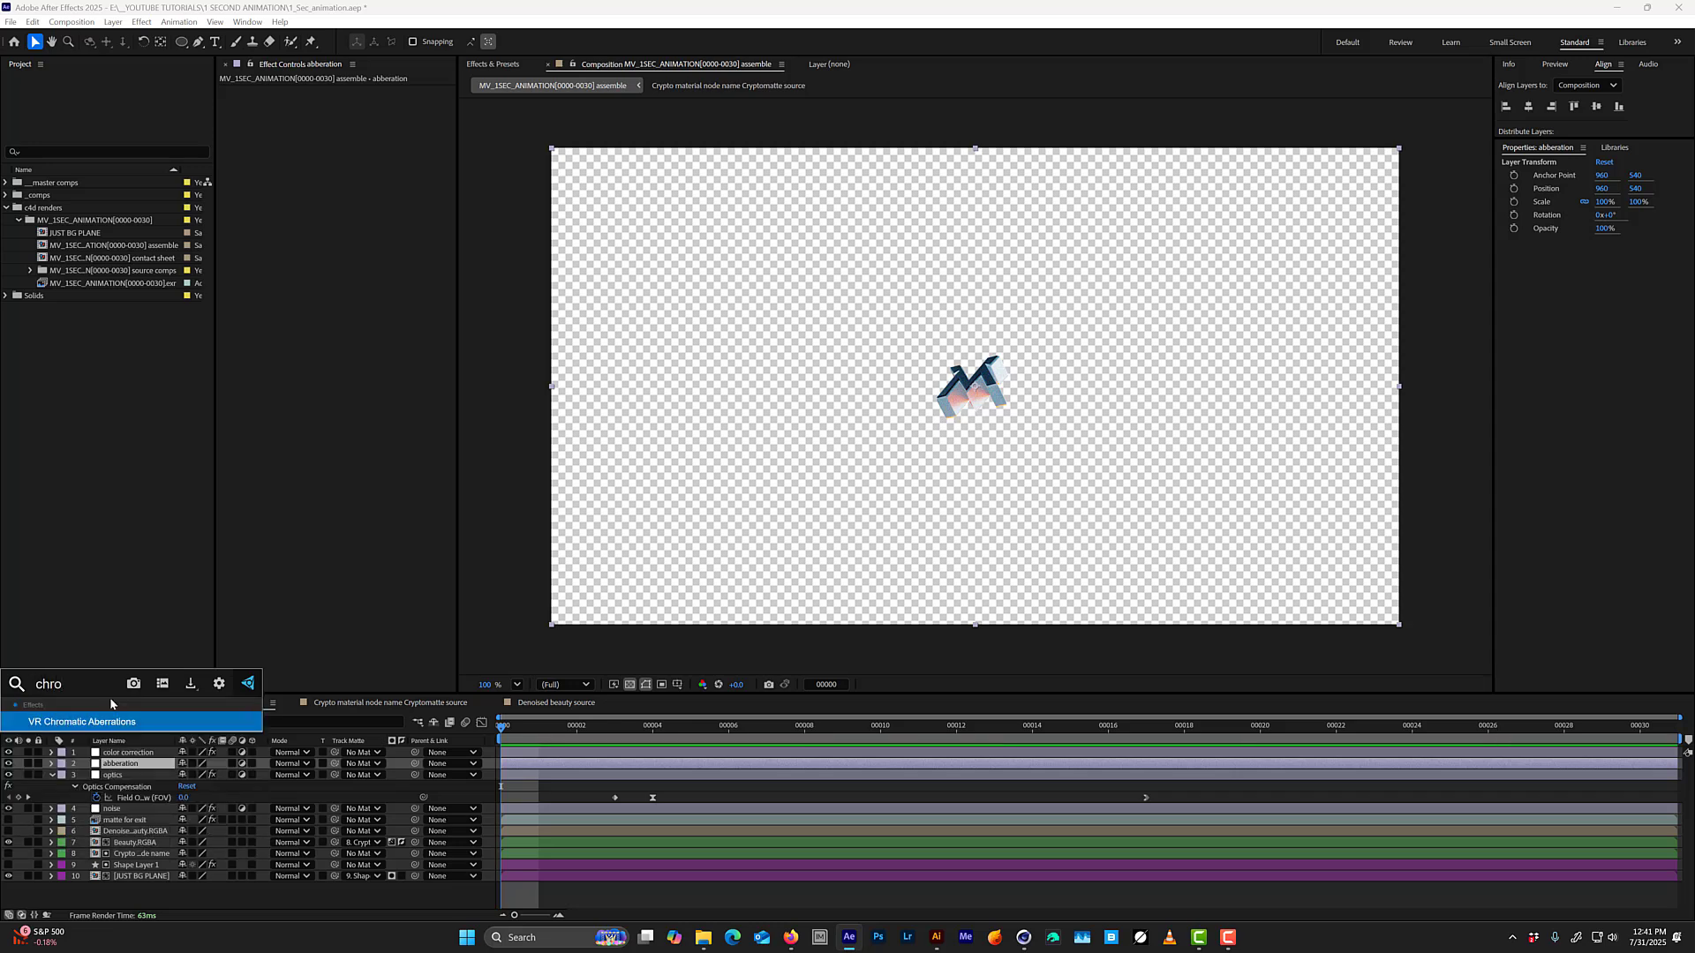
key(Return)
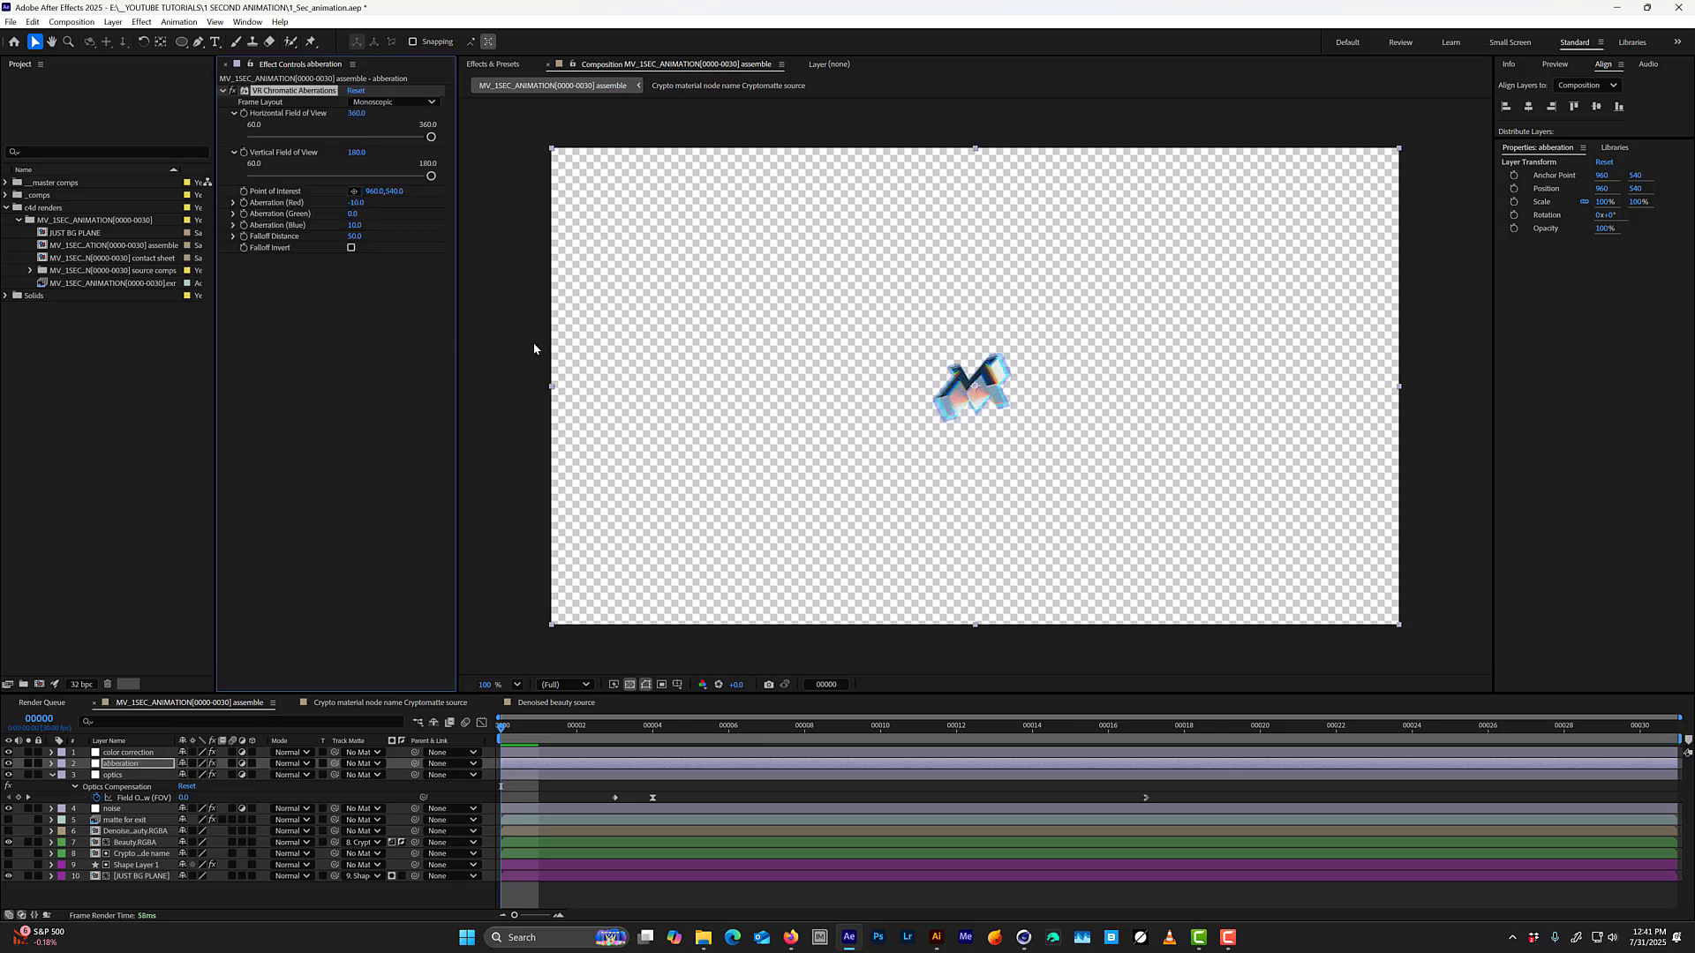
key(ctrl+s)
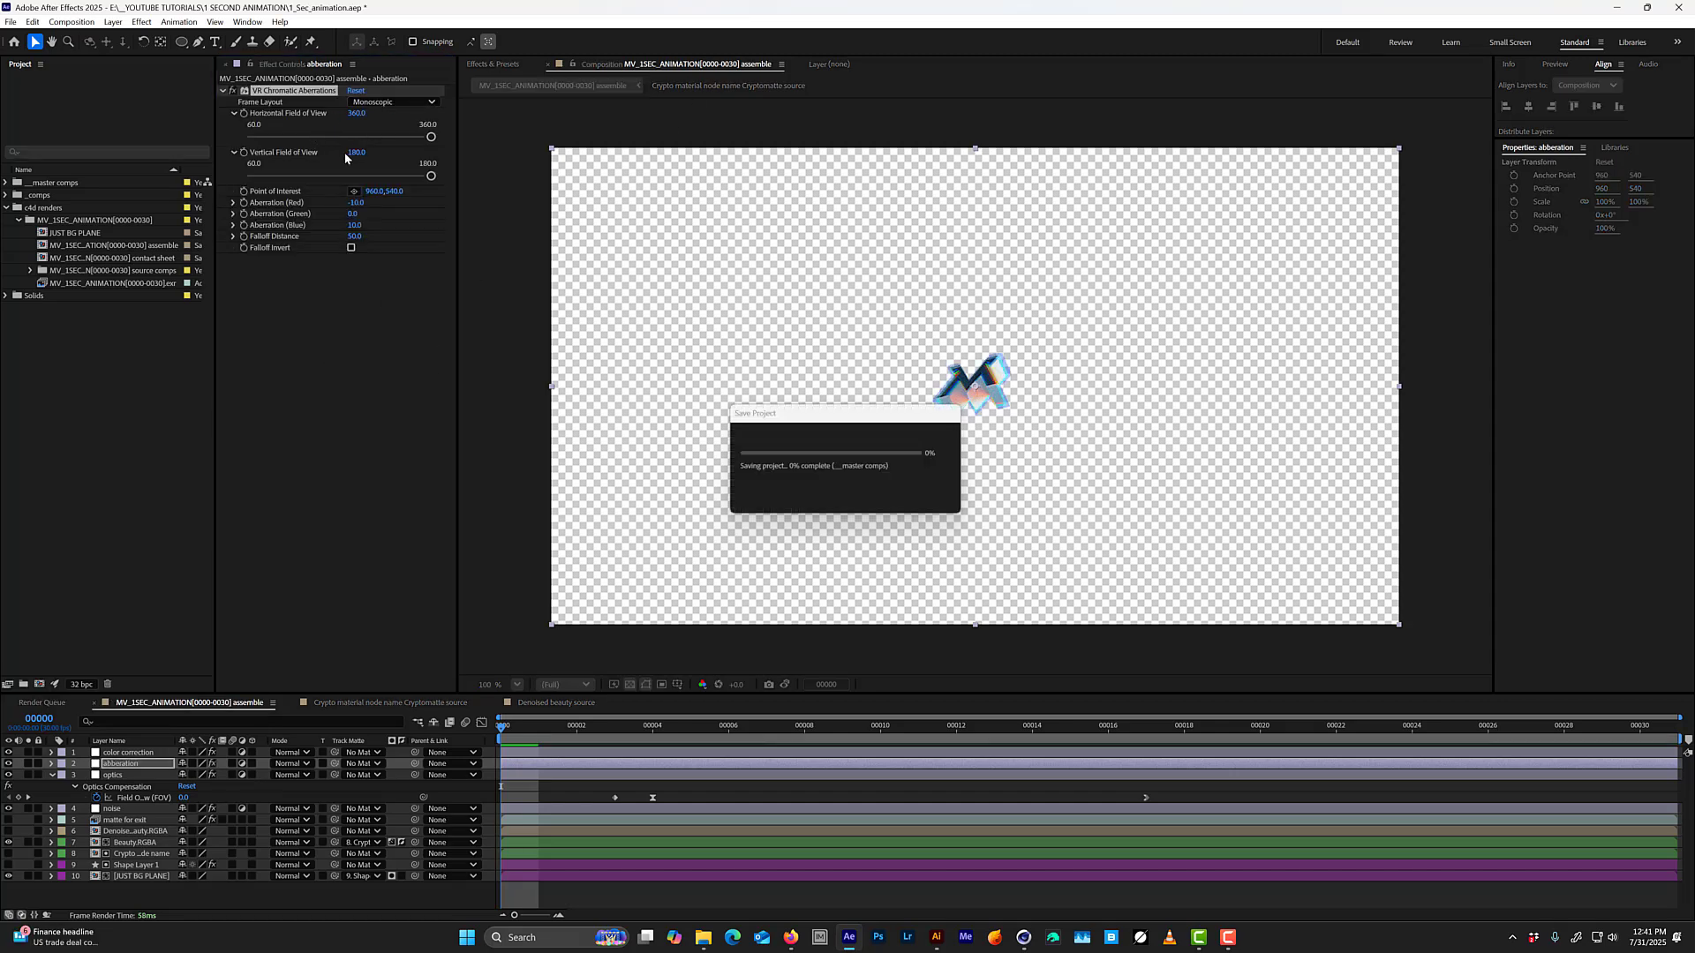
At frame 16, set the chromatic aberration to -1 for red and -2 for blue.
drag(523, 735, 1154, 504)
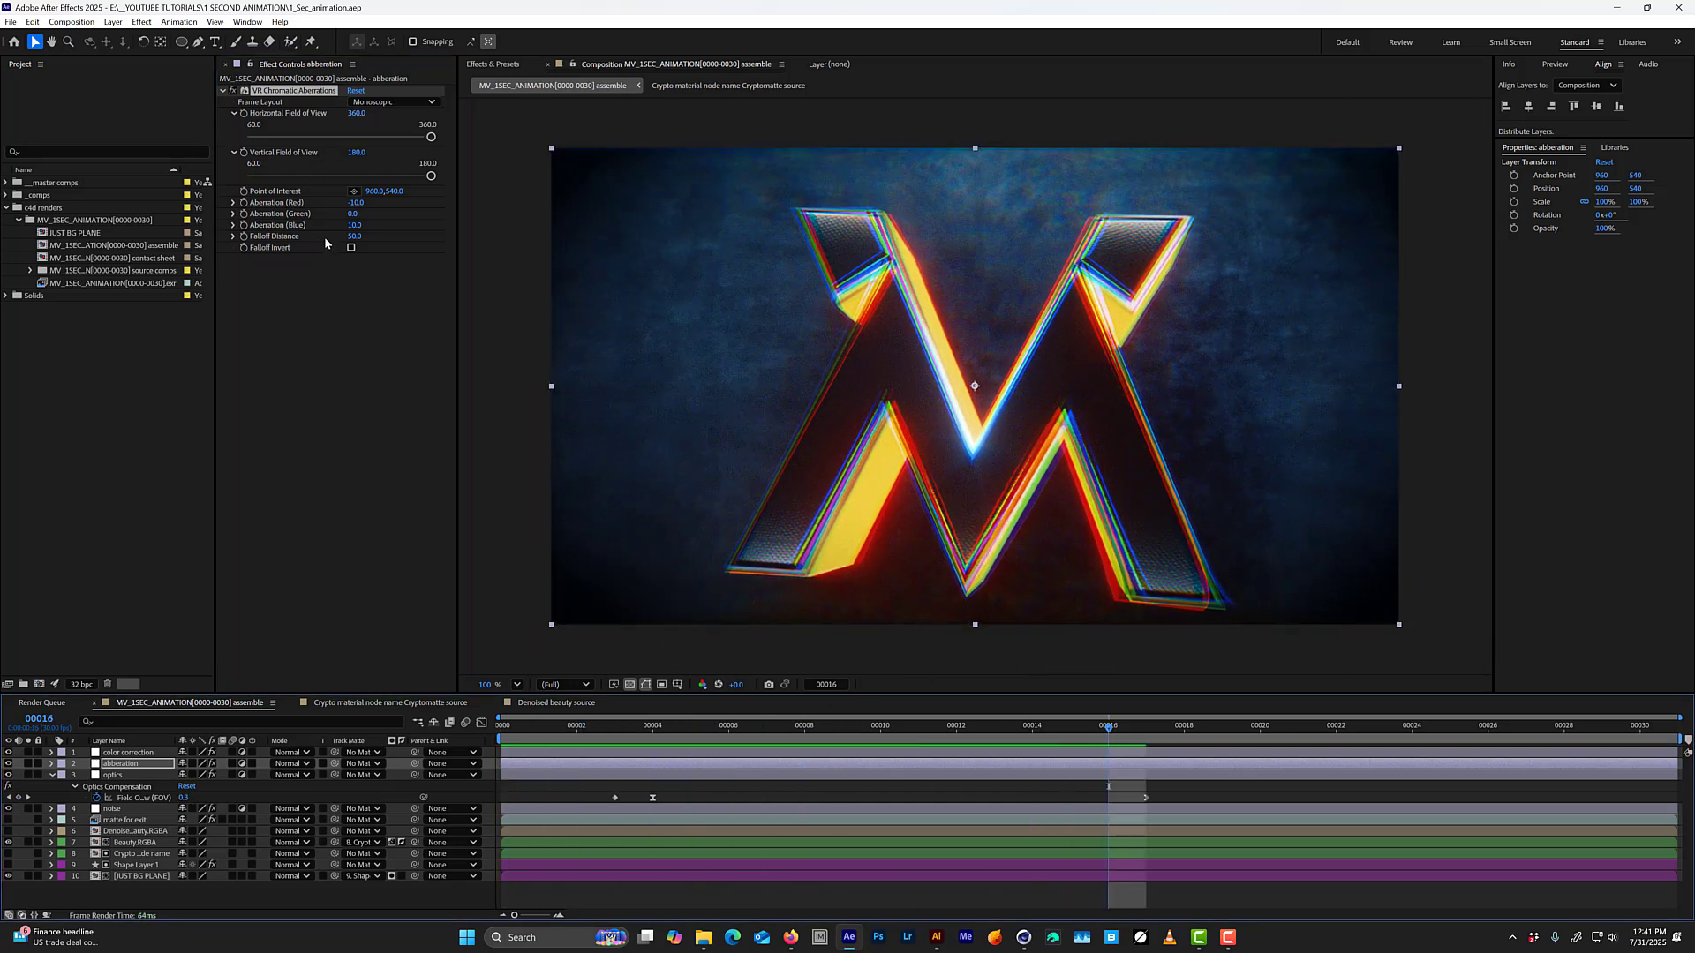
click(358, 203)
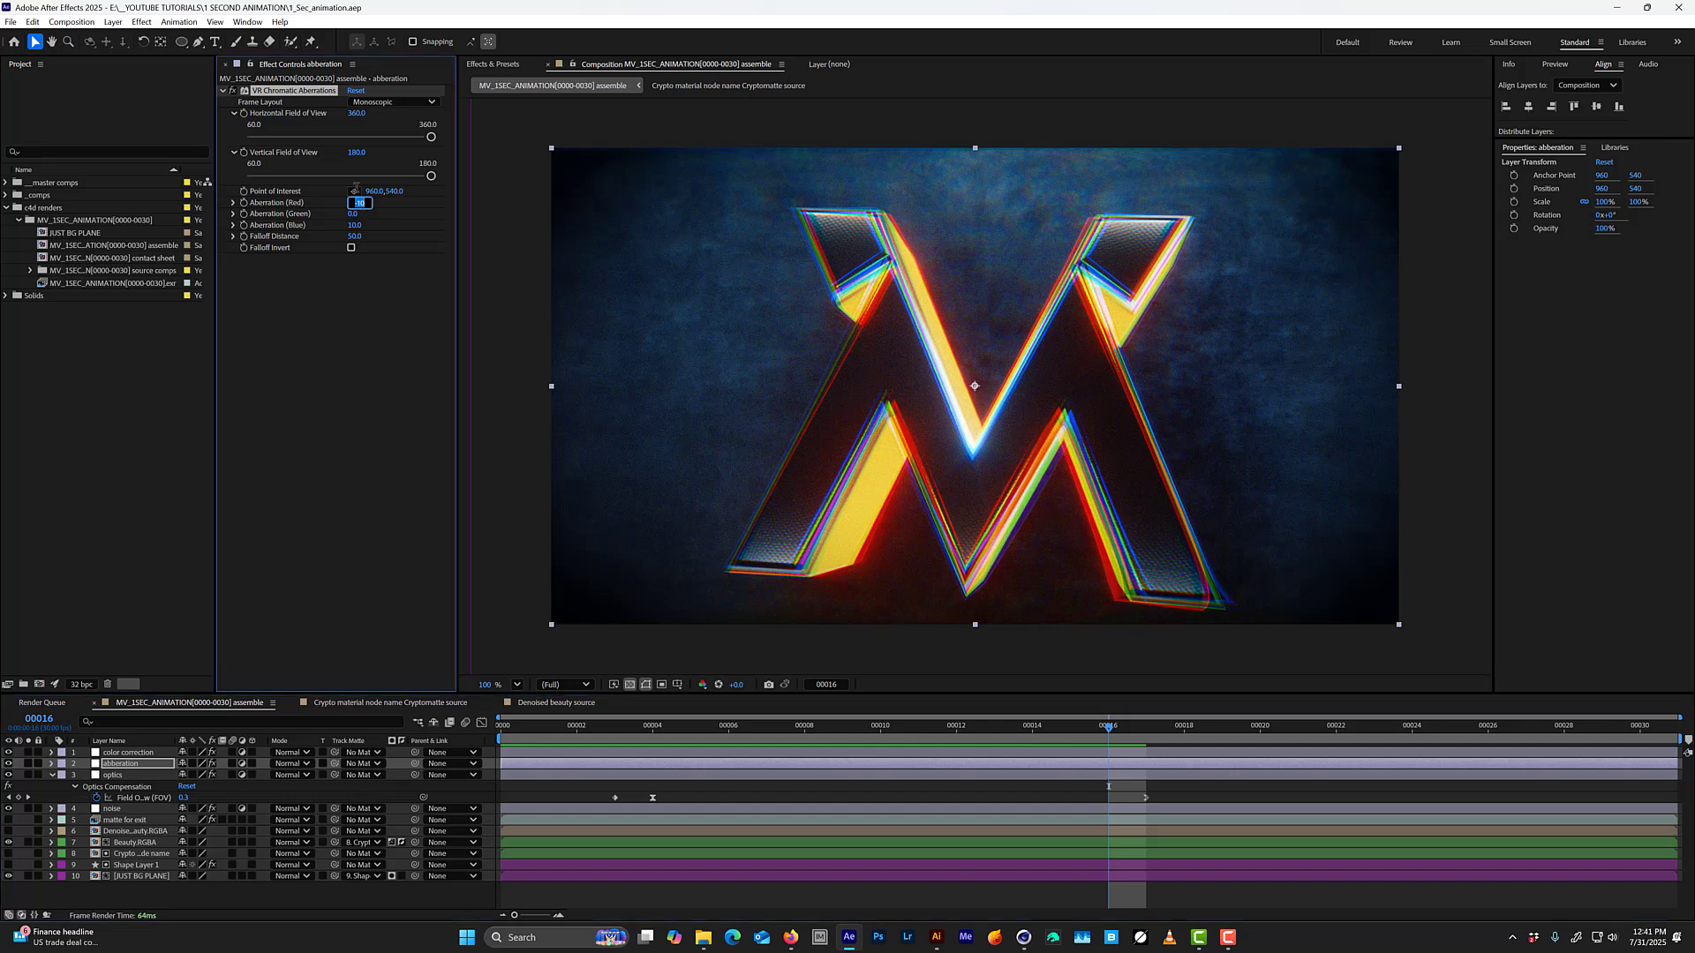
text(-1)
key(Tab)
key(Tab)
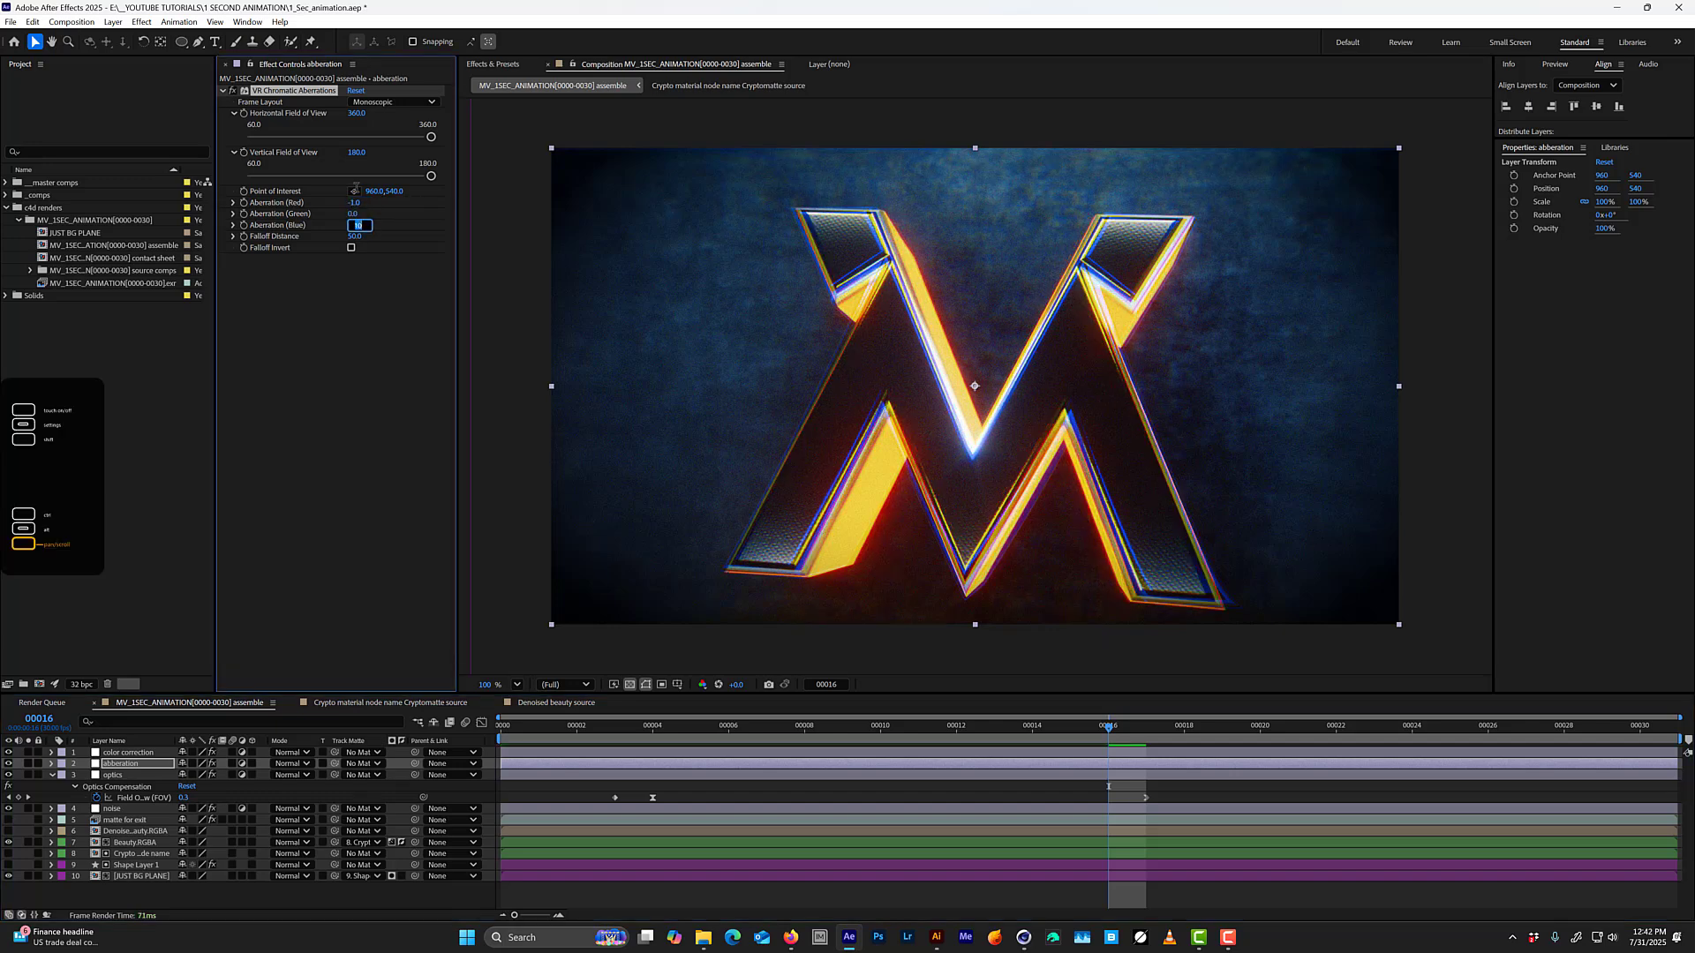
text(-2)
key(Return)
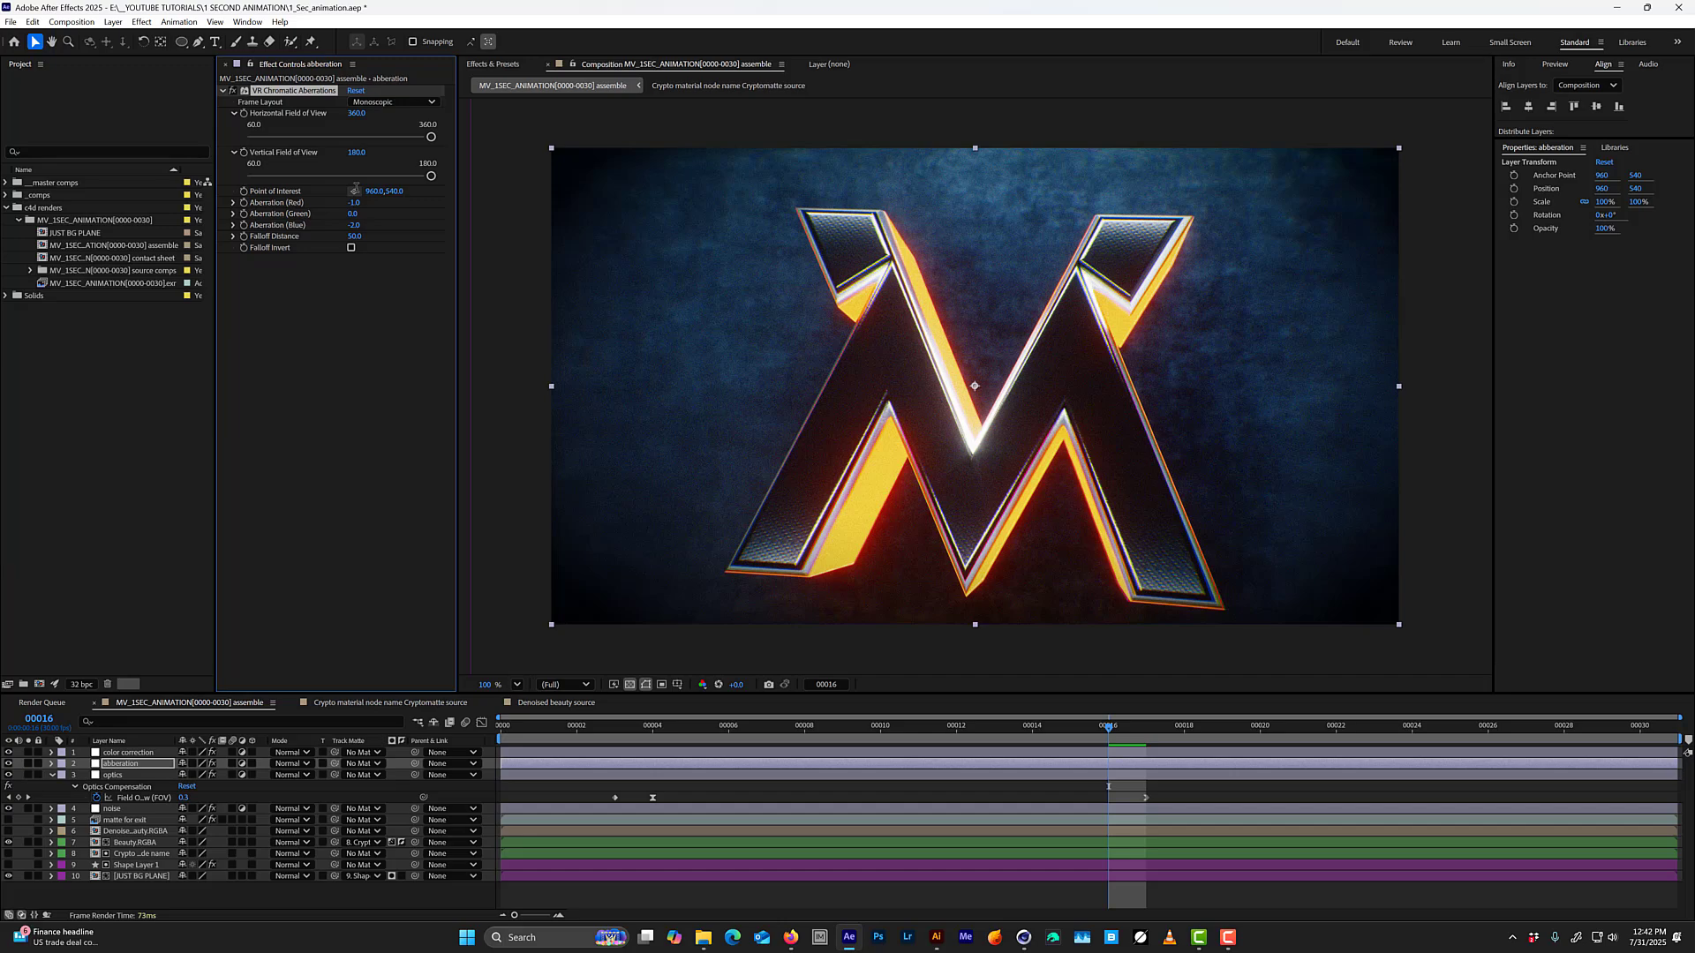
Play the animation and examine the colour fringing on the logo's edges up close.
key(space)
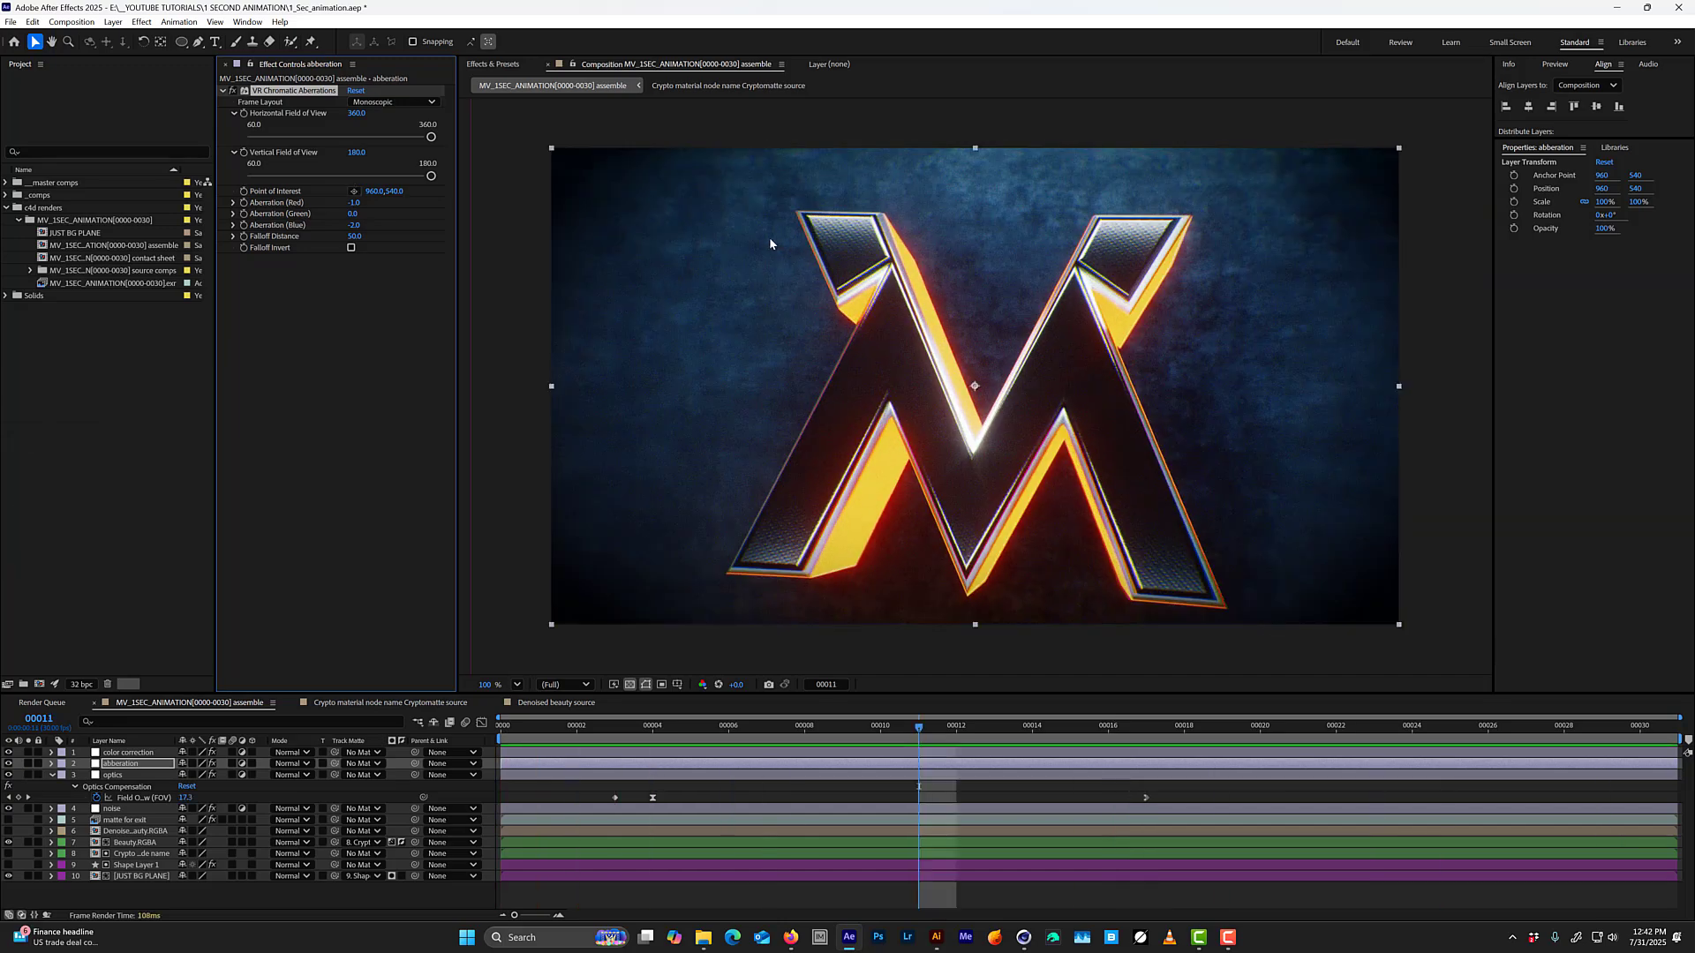
scroll(768, 235, up, 4)
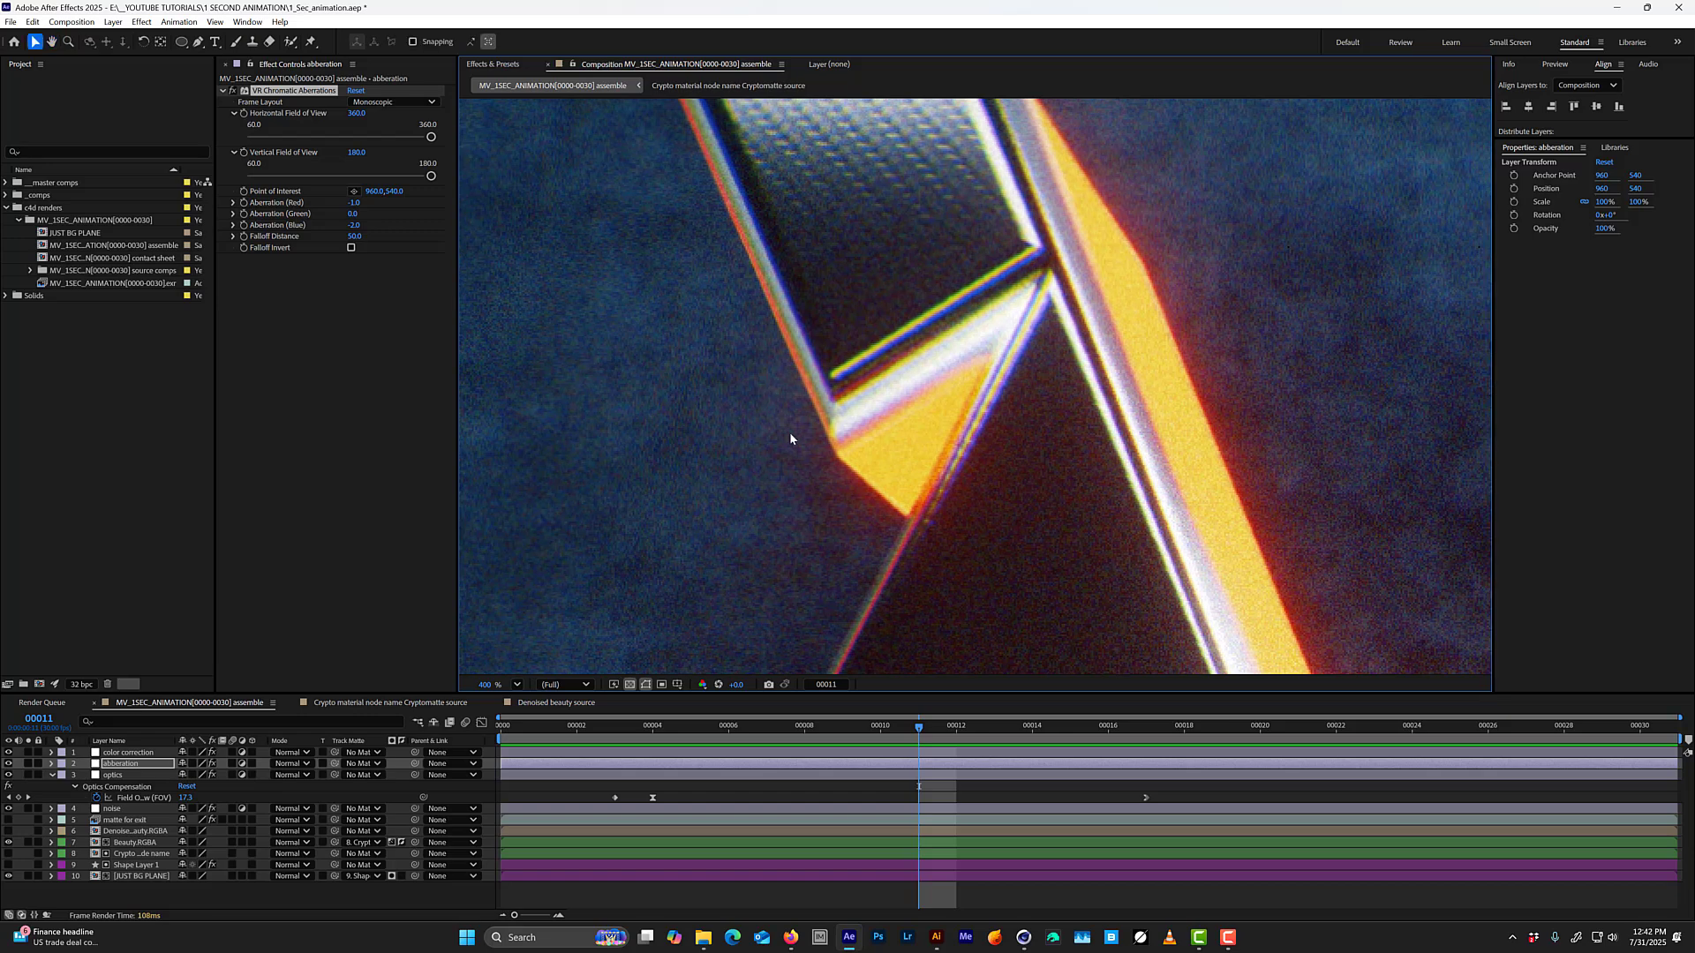
middle_drag(755, 284, 826, 496)
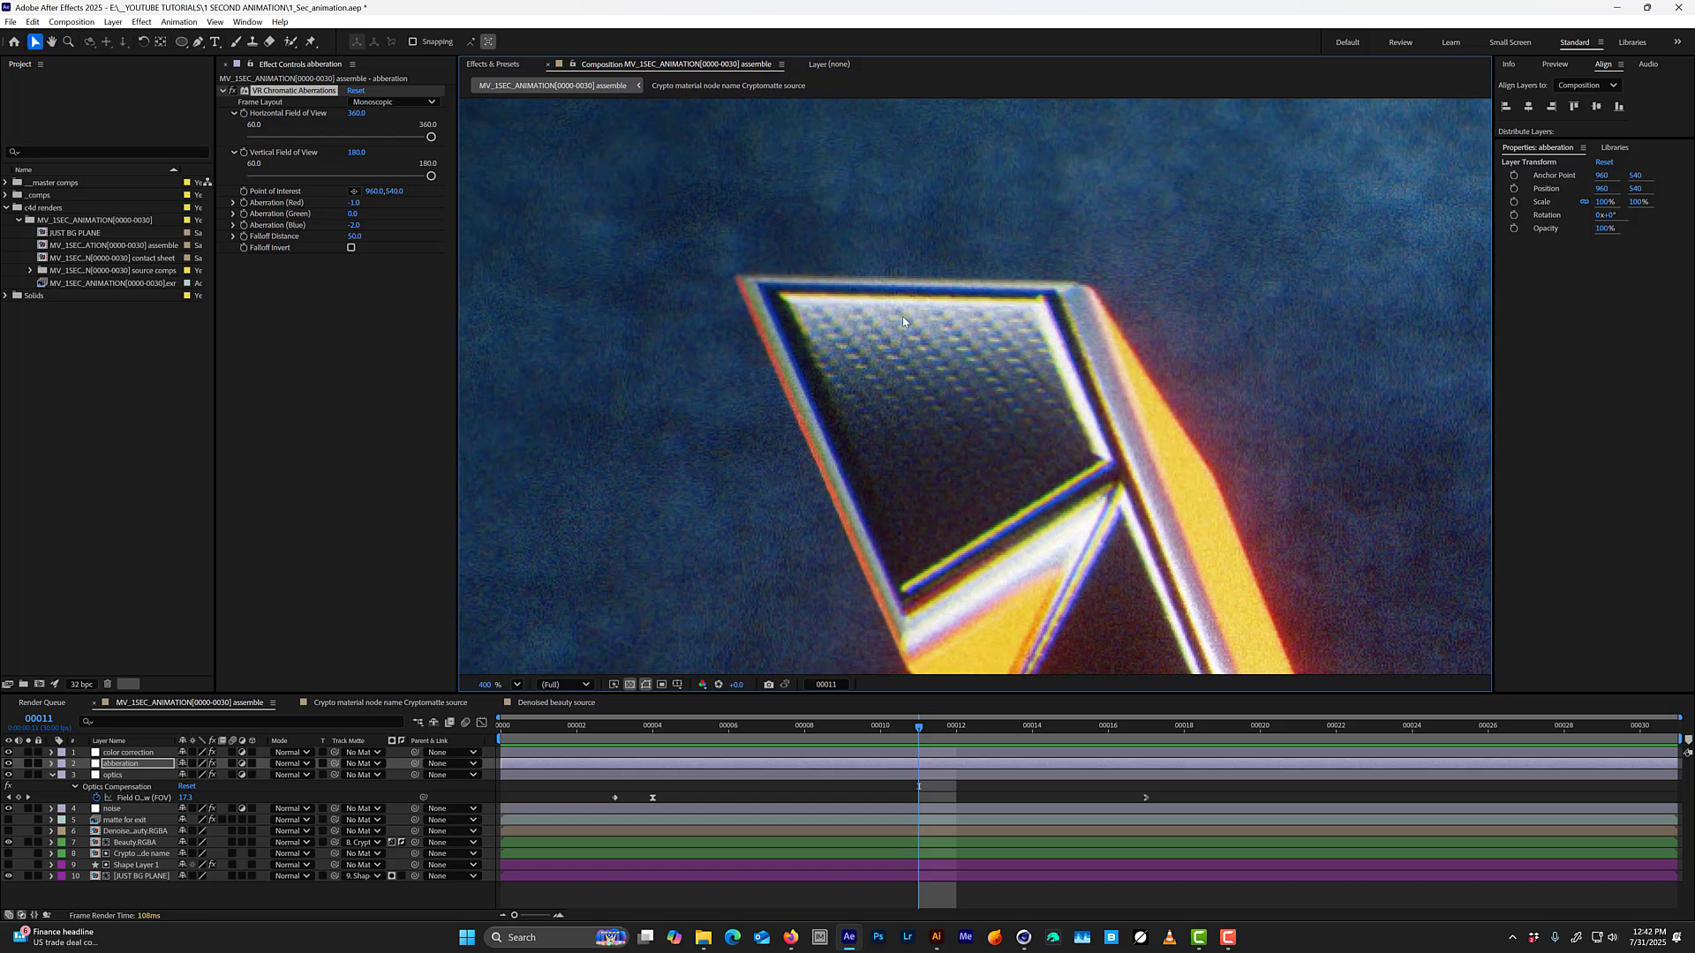
scroll(920, 379, down, 4)
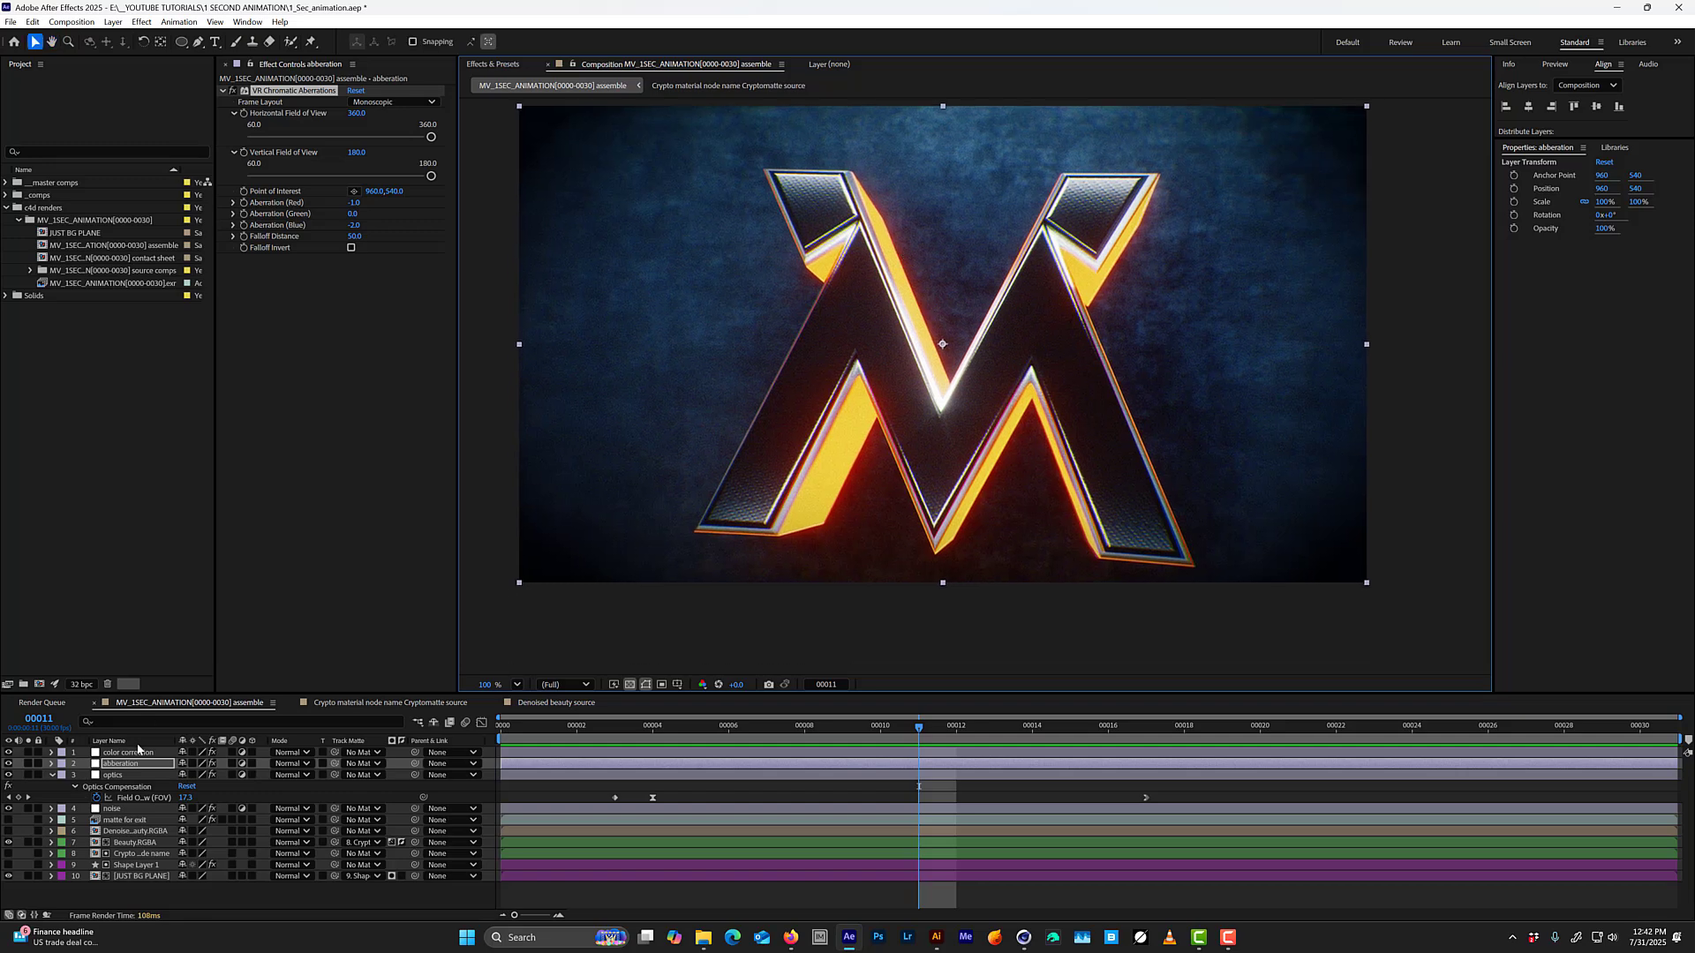
Collapse the optics layer's properties, compare the composite with the four adjustment layers off and on, and save the project.
click(51, 775)
drag(9, 786, 9, 753)
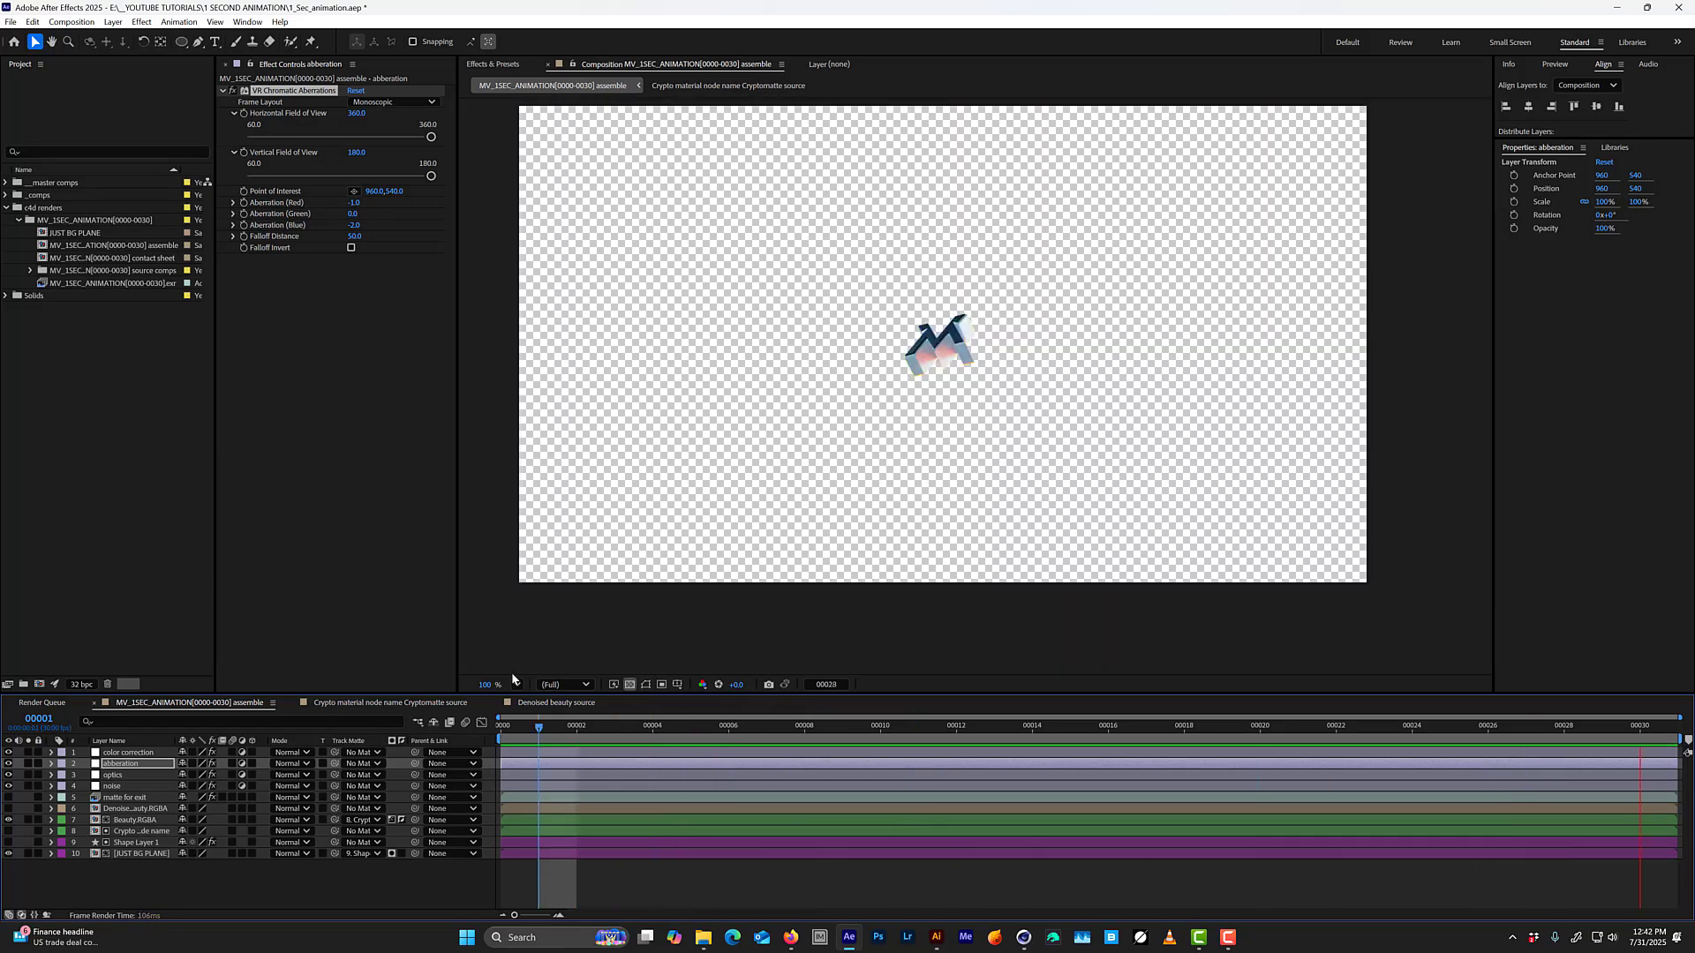
key(ctrl+s)
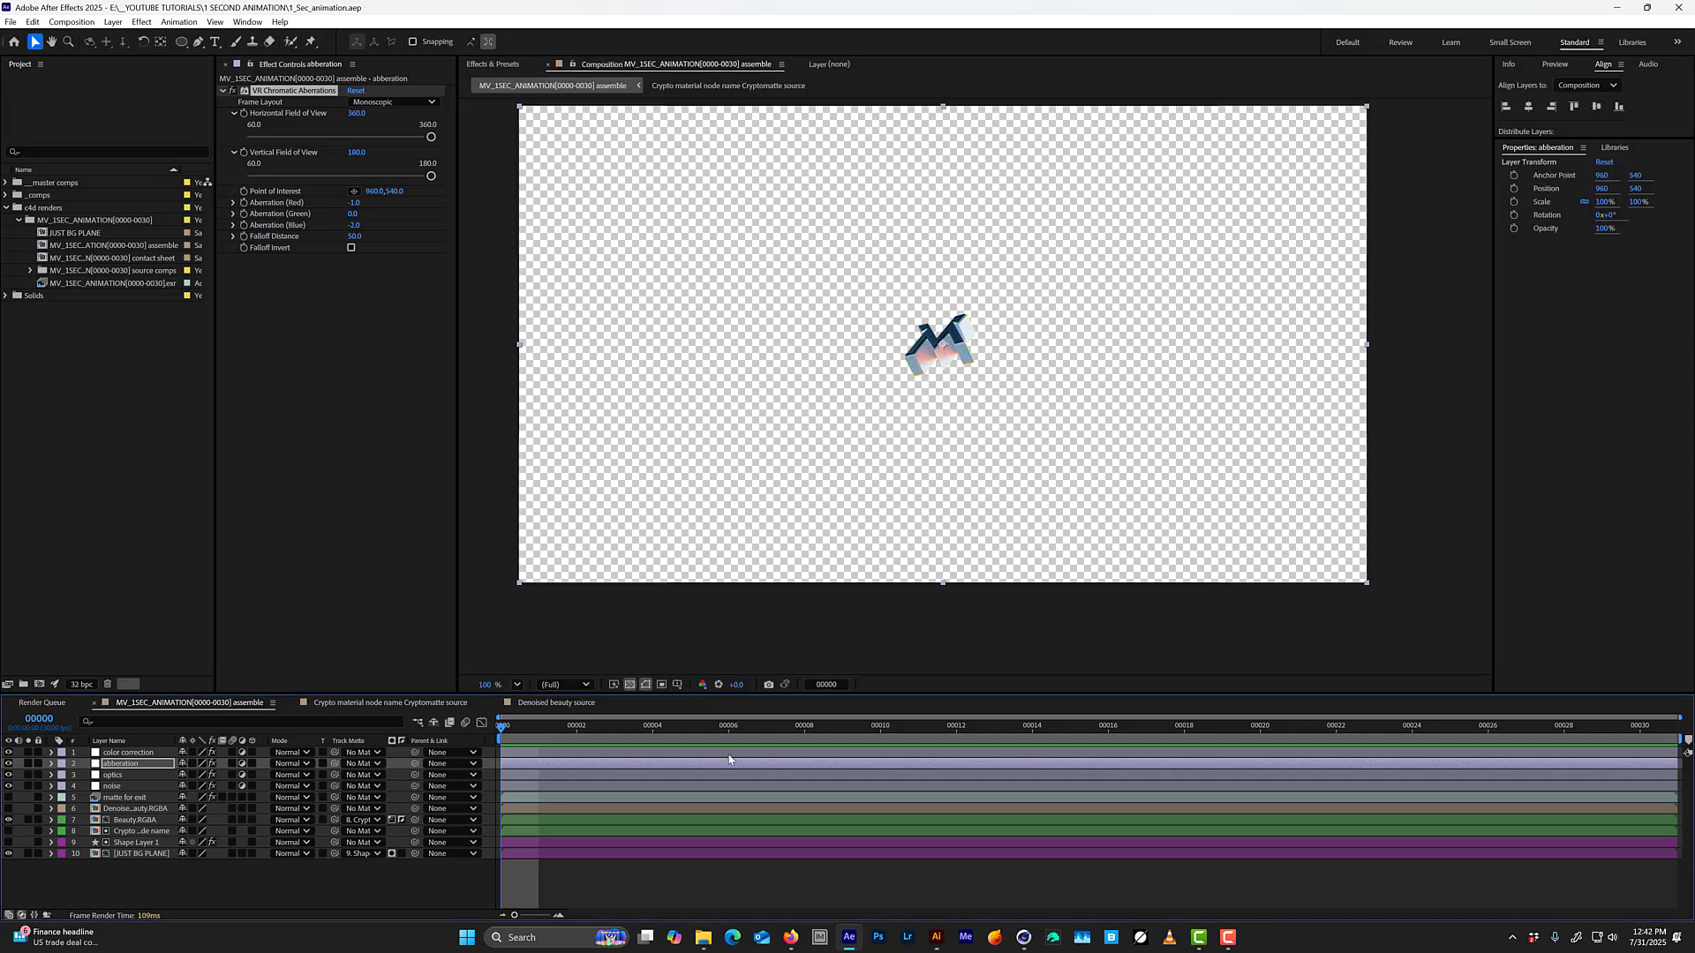
At frame 10, view the Beauty.RGBA layer on its own and restore the full composite.
drag(726, 731, 880, 717)
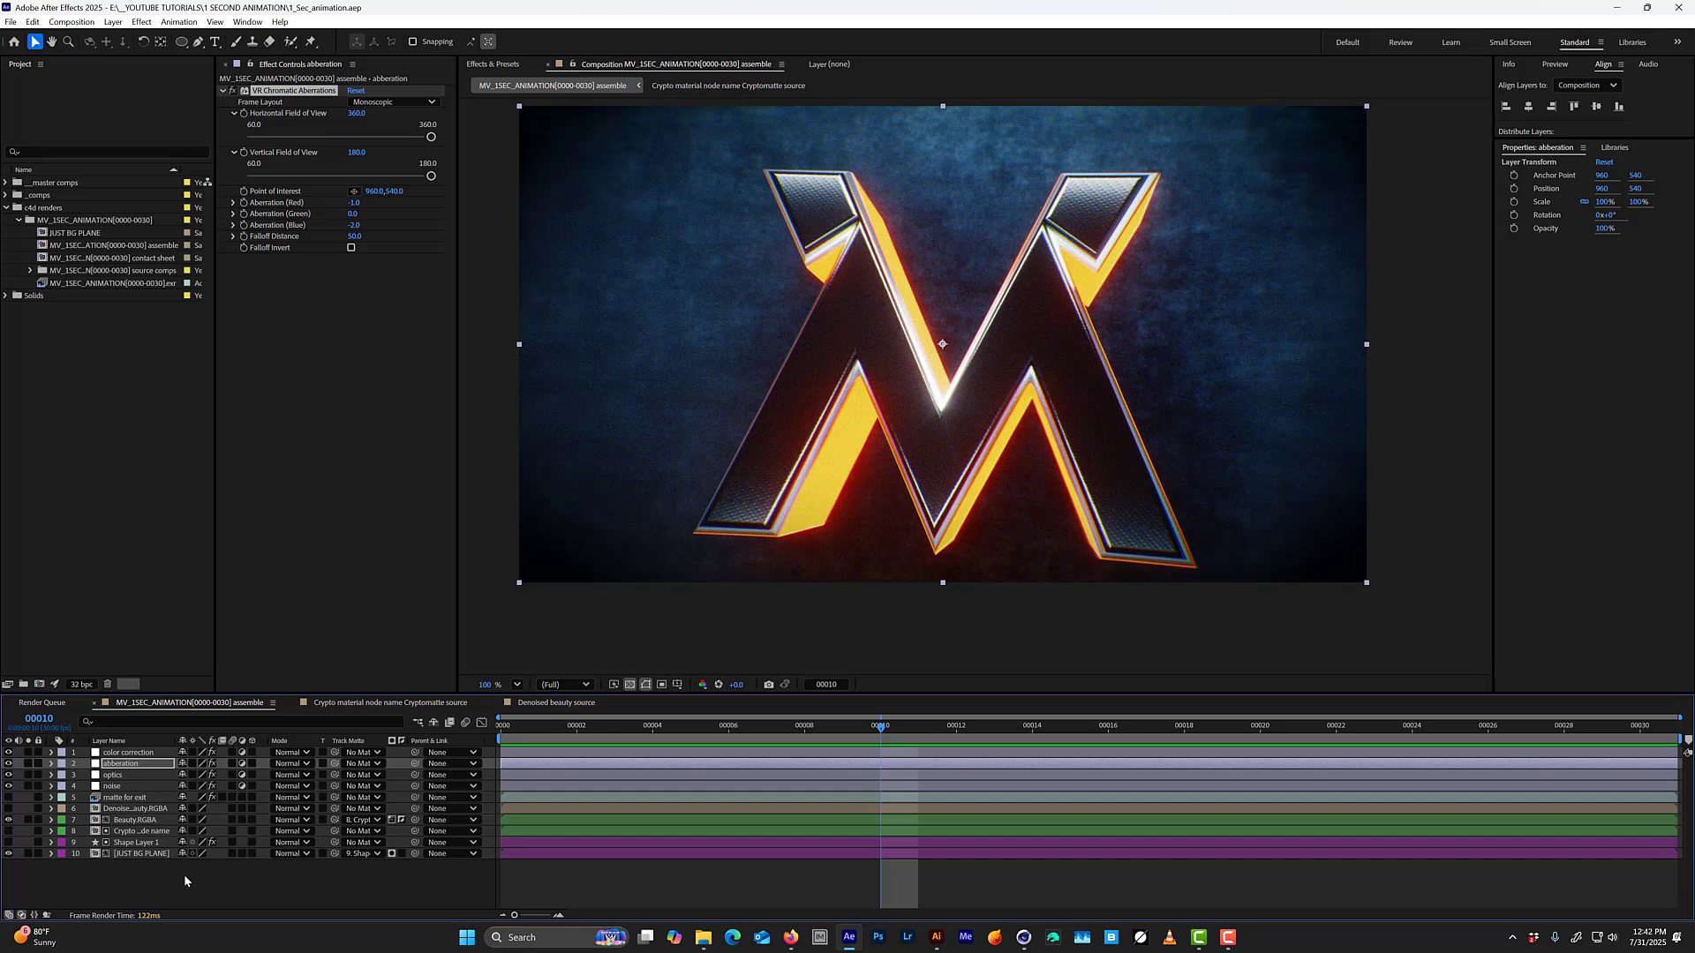
click(135, 820)
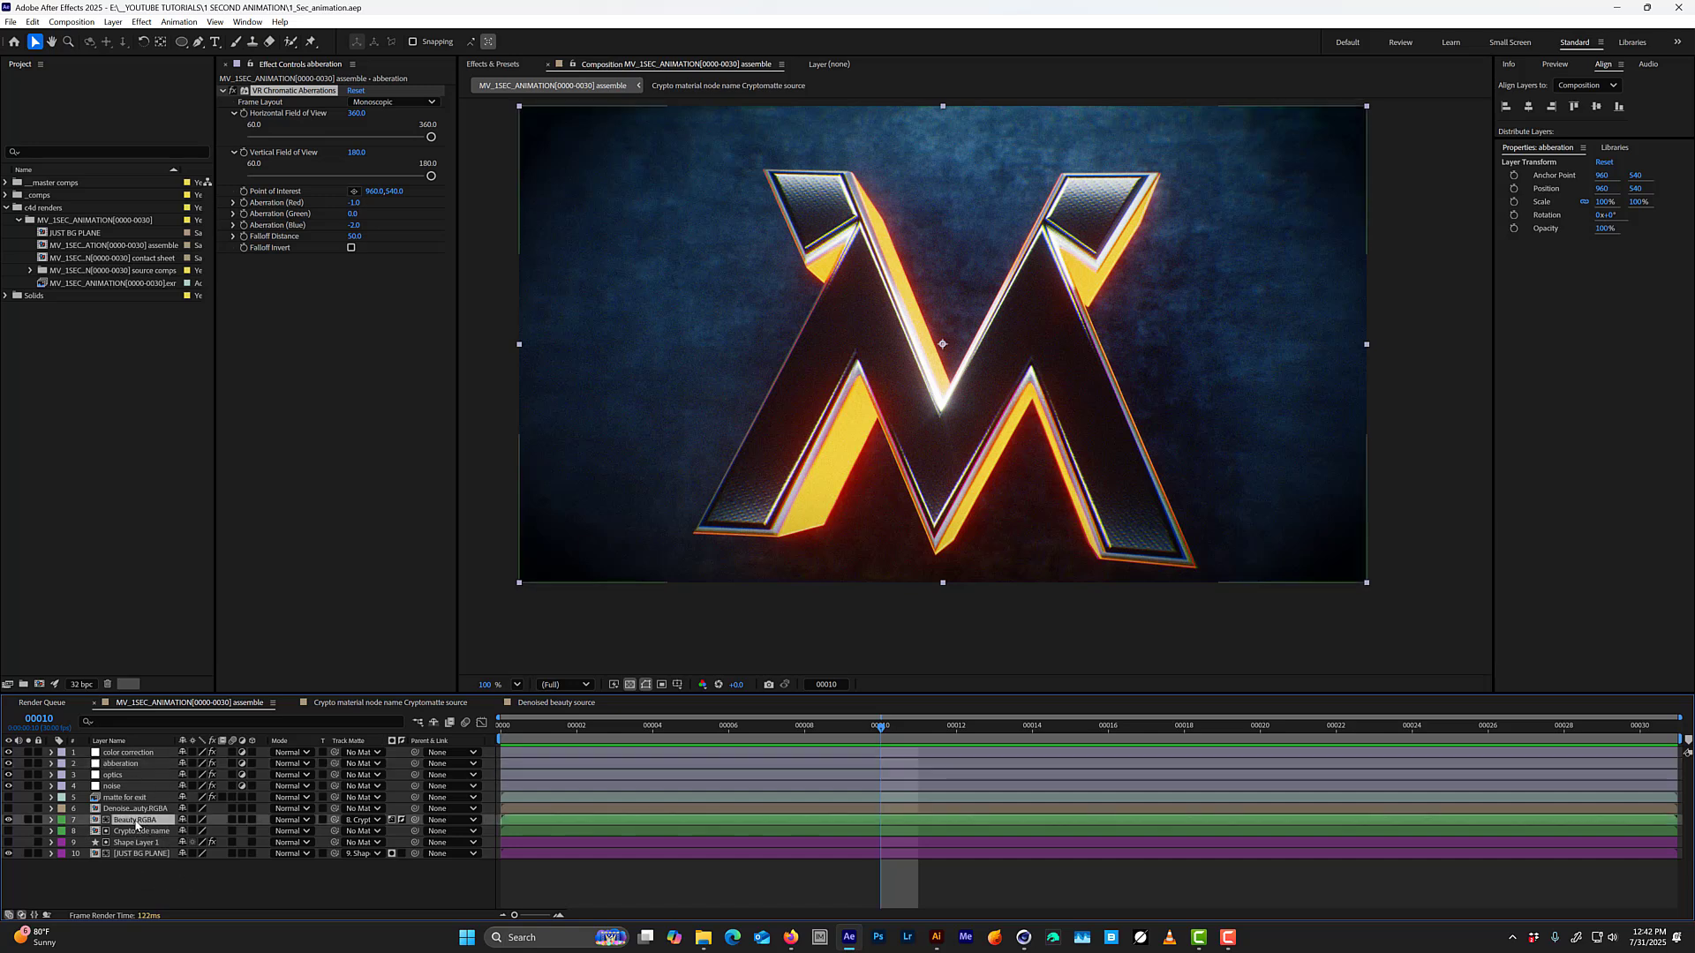
click(30, 820)
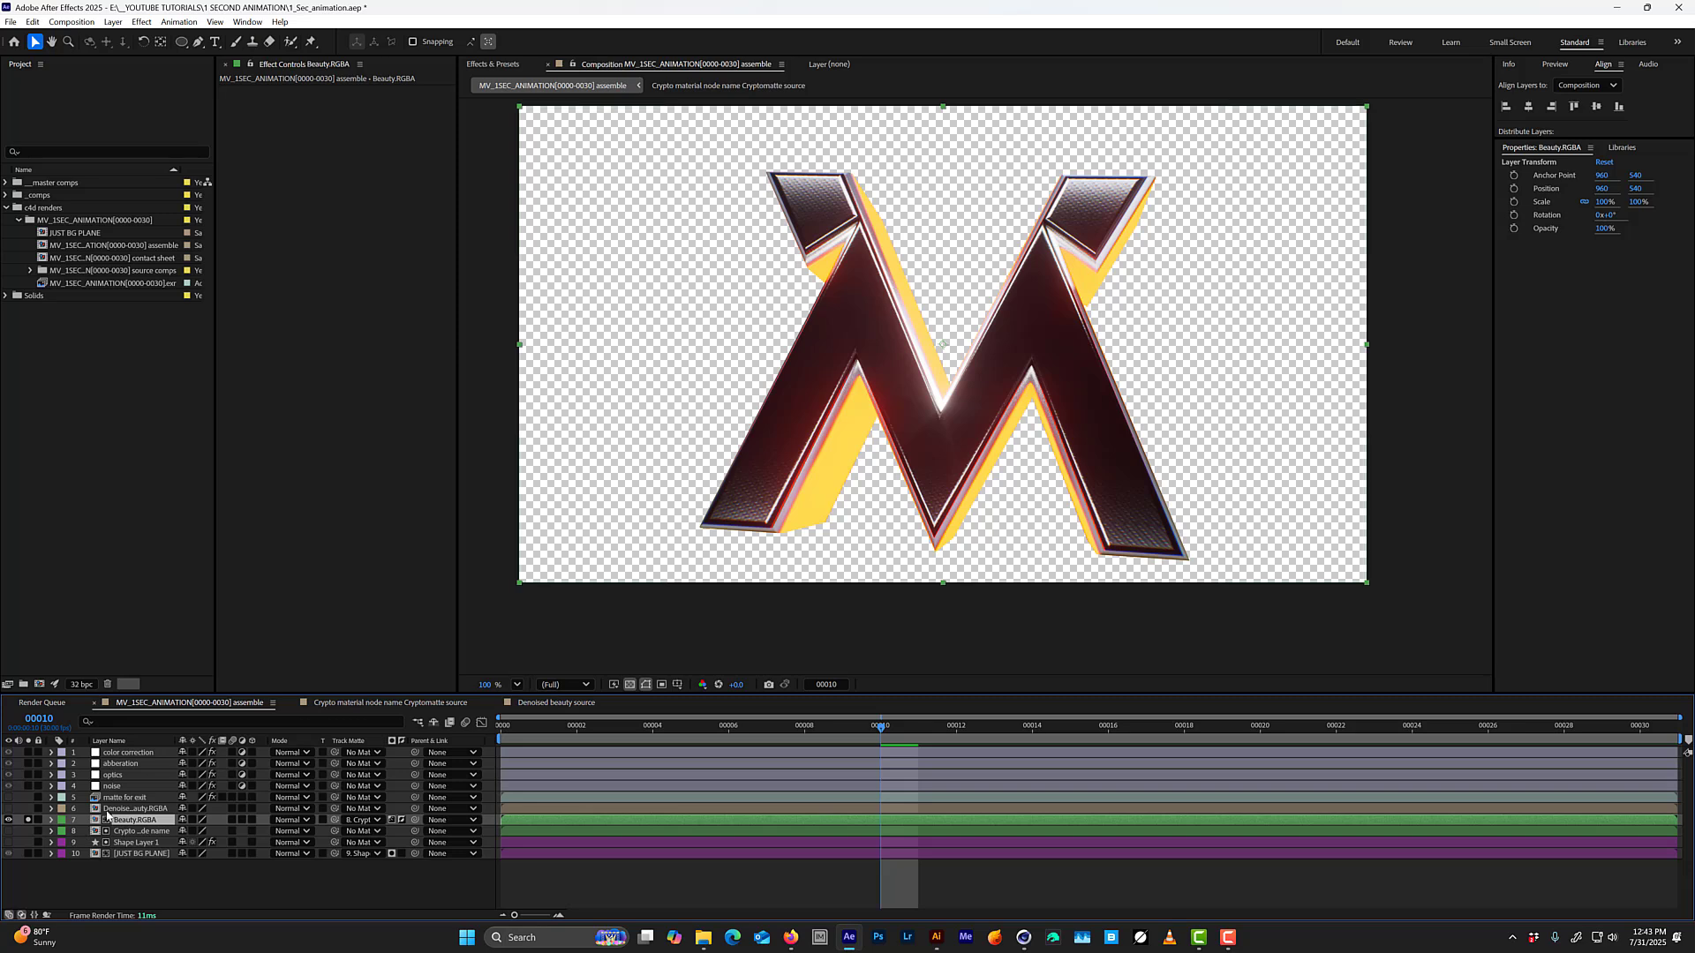
click(29, 820)
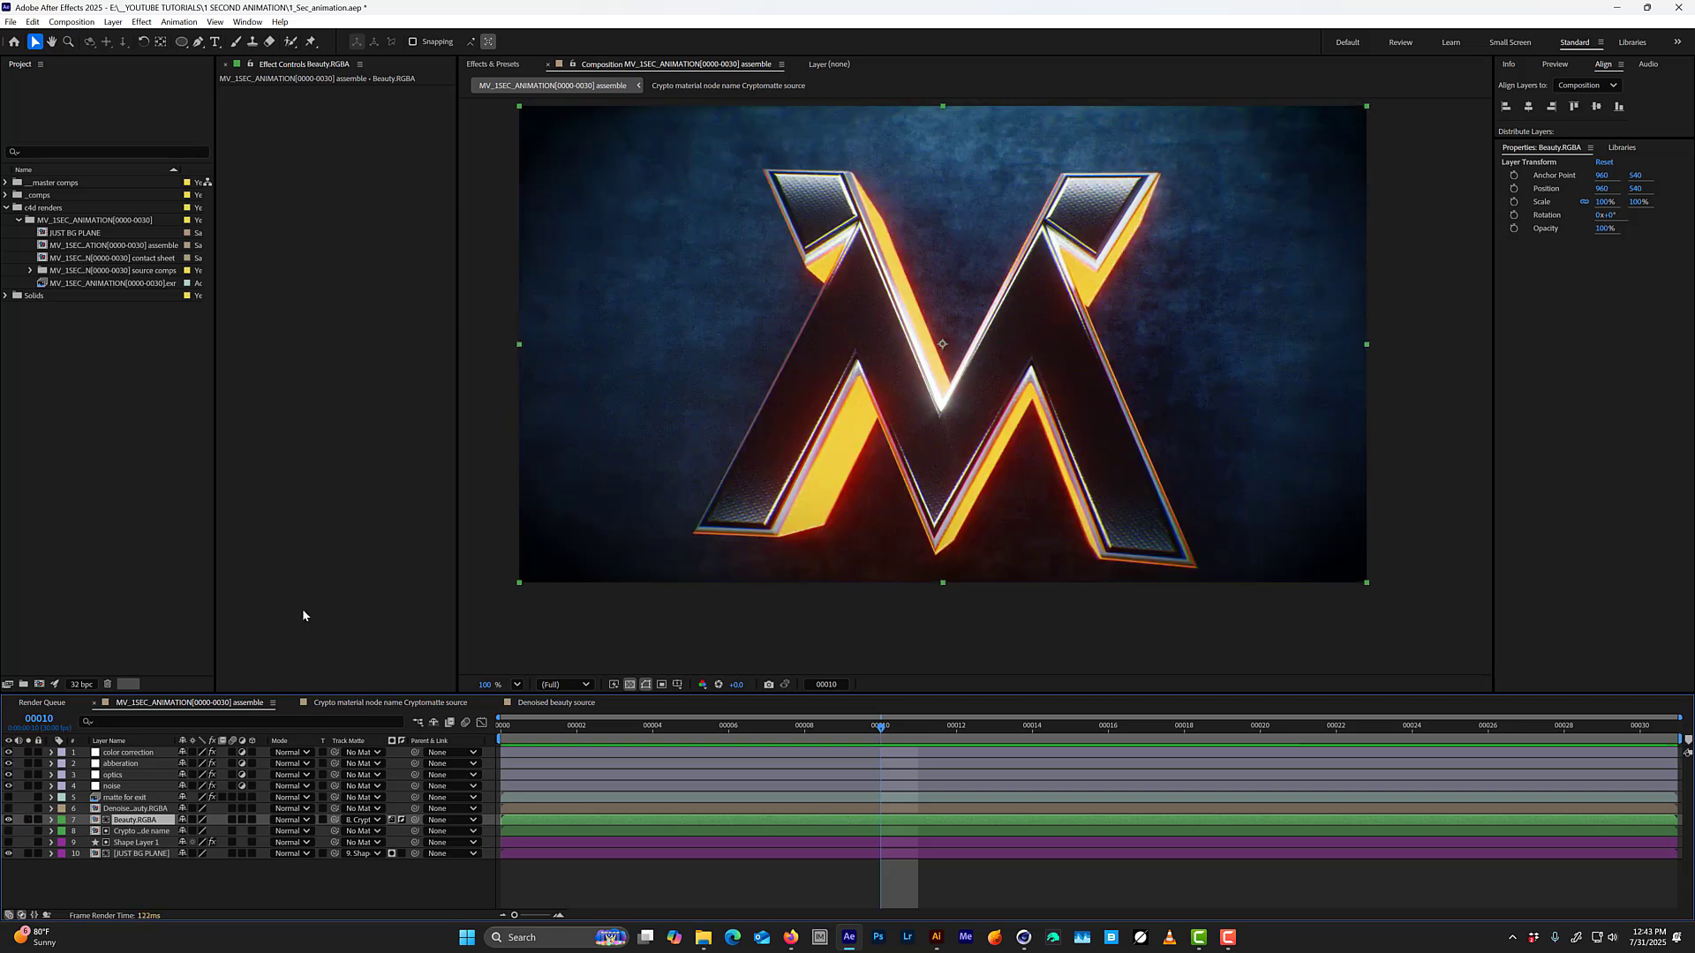
Try CC Light Sweep on the Beauty.RGBA layer with its center on the logo's lower-left leg, and remove the effect.
key(ctrl+space)
text(cc ligh)
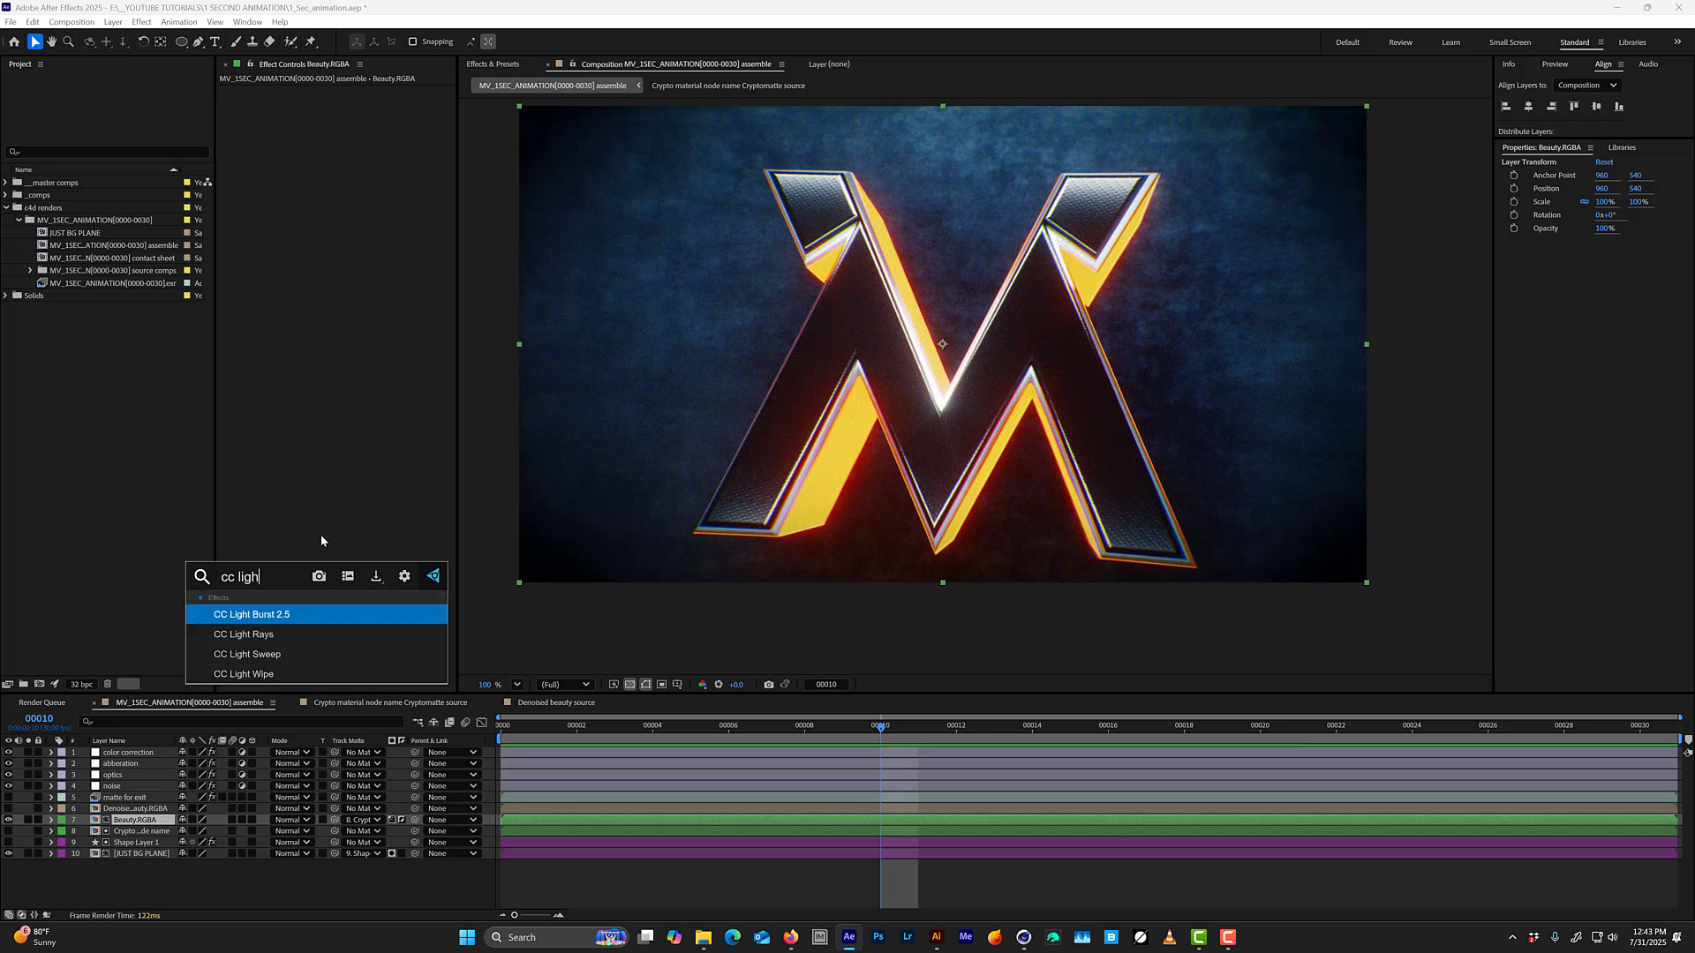
key(BackSpace)
key(Down)
key(Down)
key(Return)
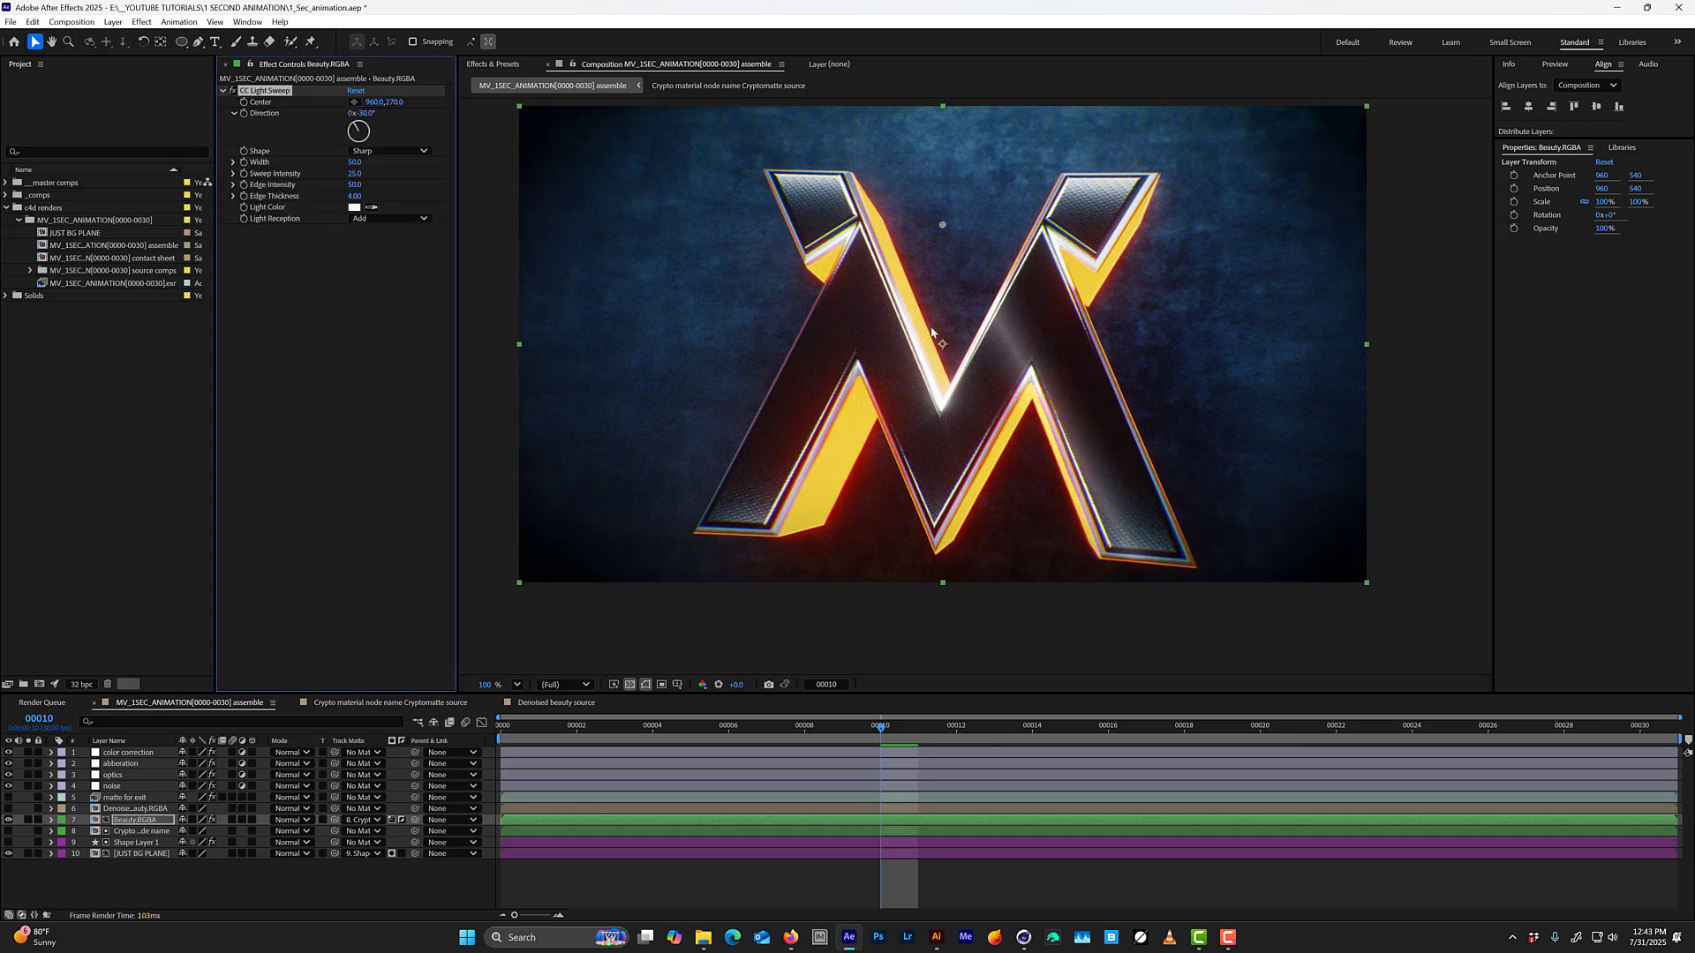
drag(943, 226, 897, 278)
key(ctrl+z)
drag(943, 226, 792, 417)
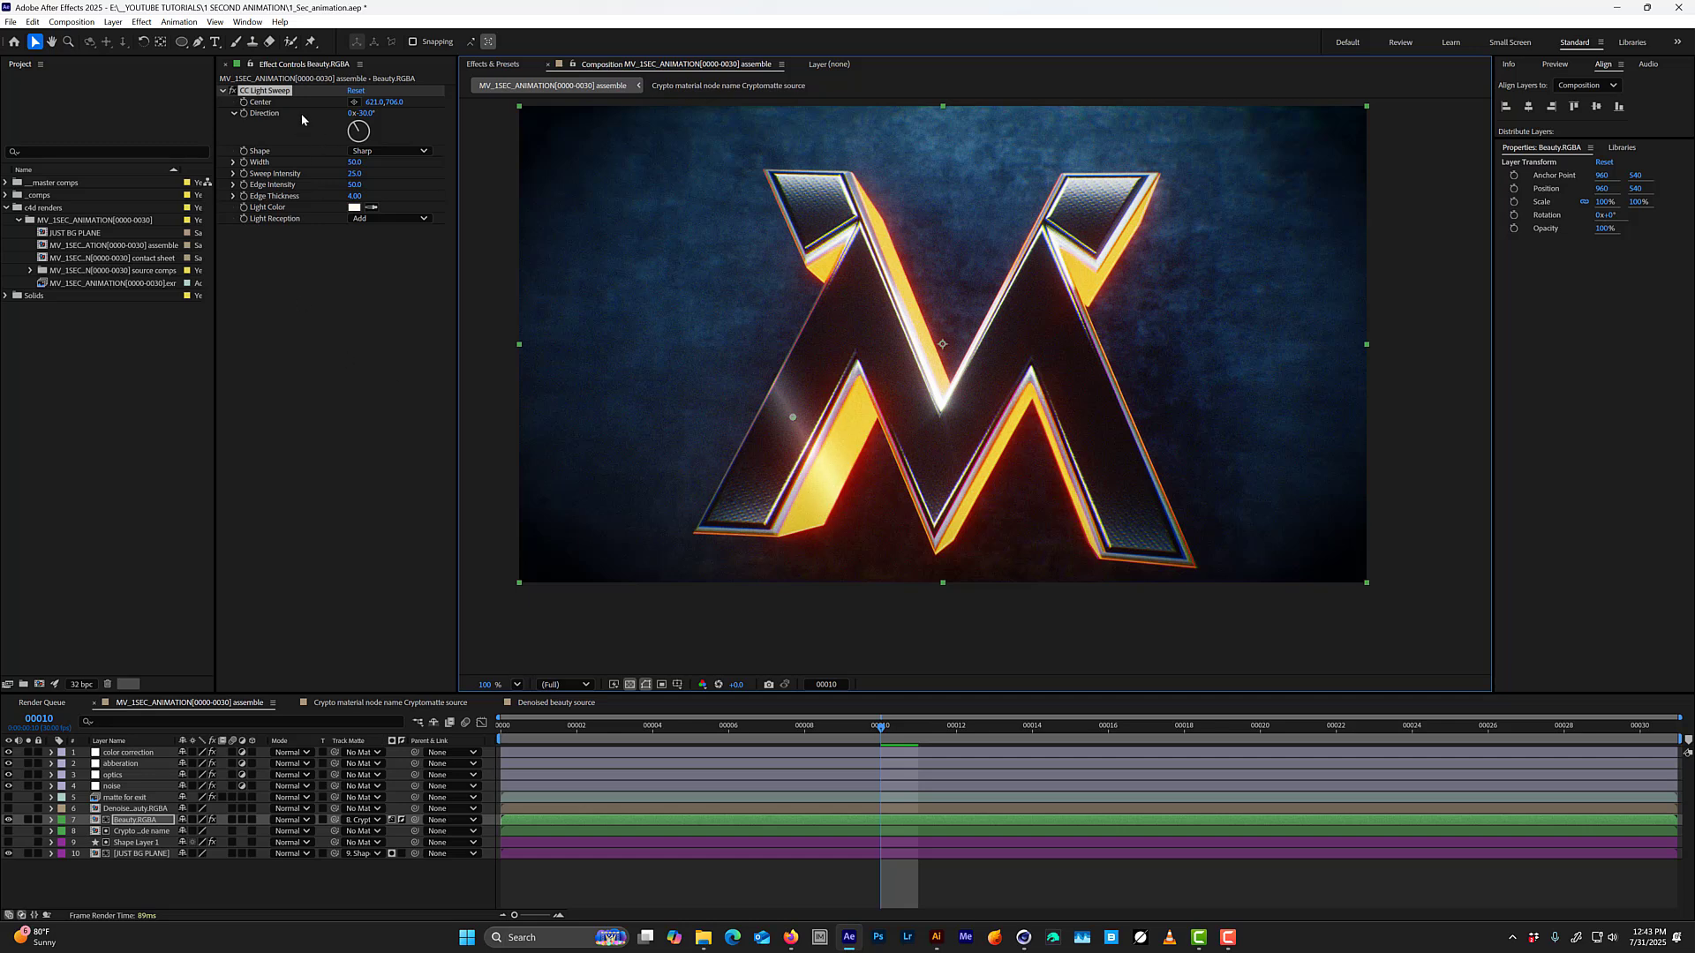
key(Delete)
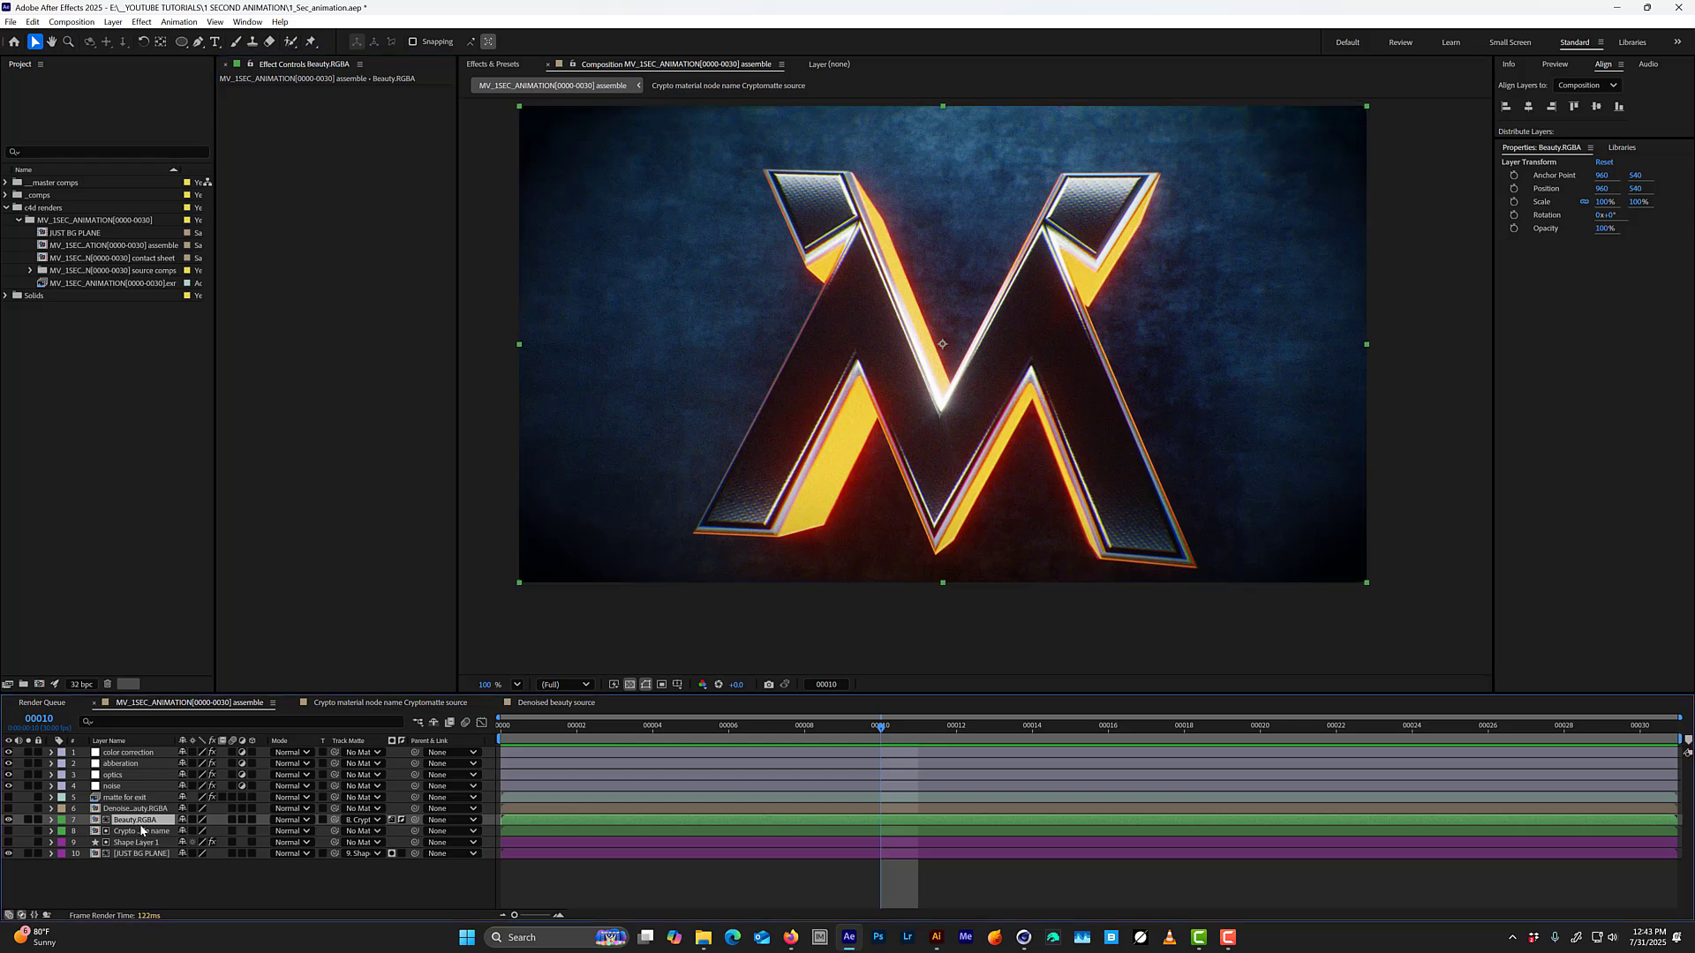
Copy the EXR layer with its Cryptomatte effect from the Crypto material node name source comp and return to the assemble comp.
double_click(138, 832)
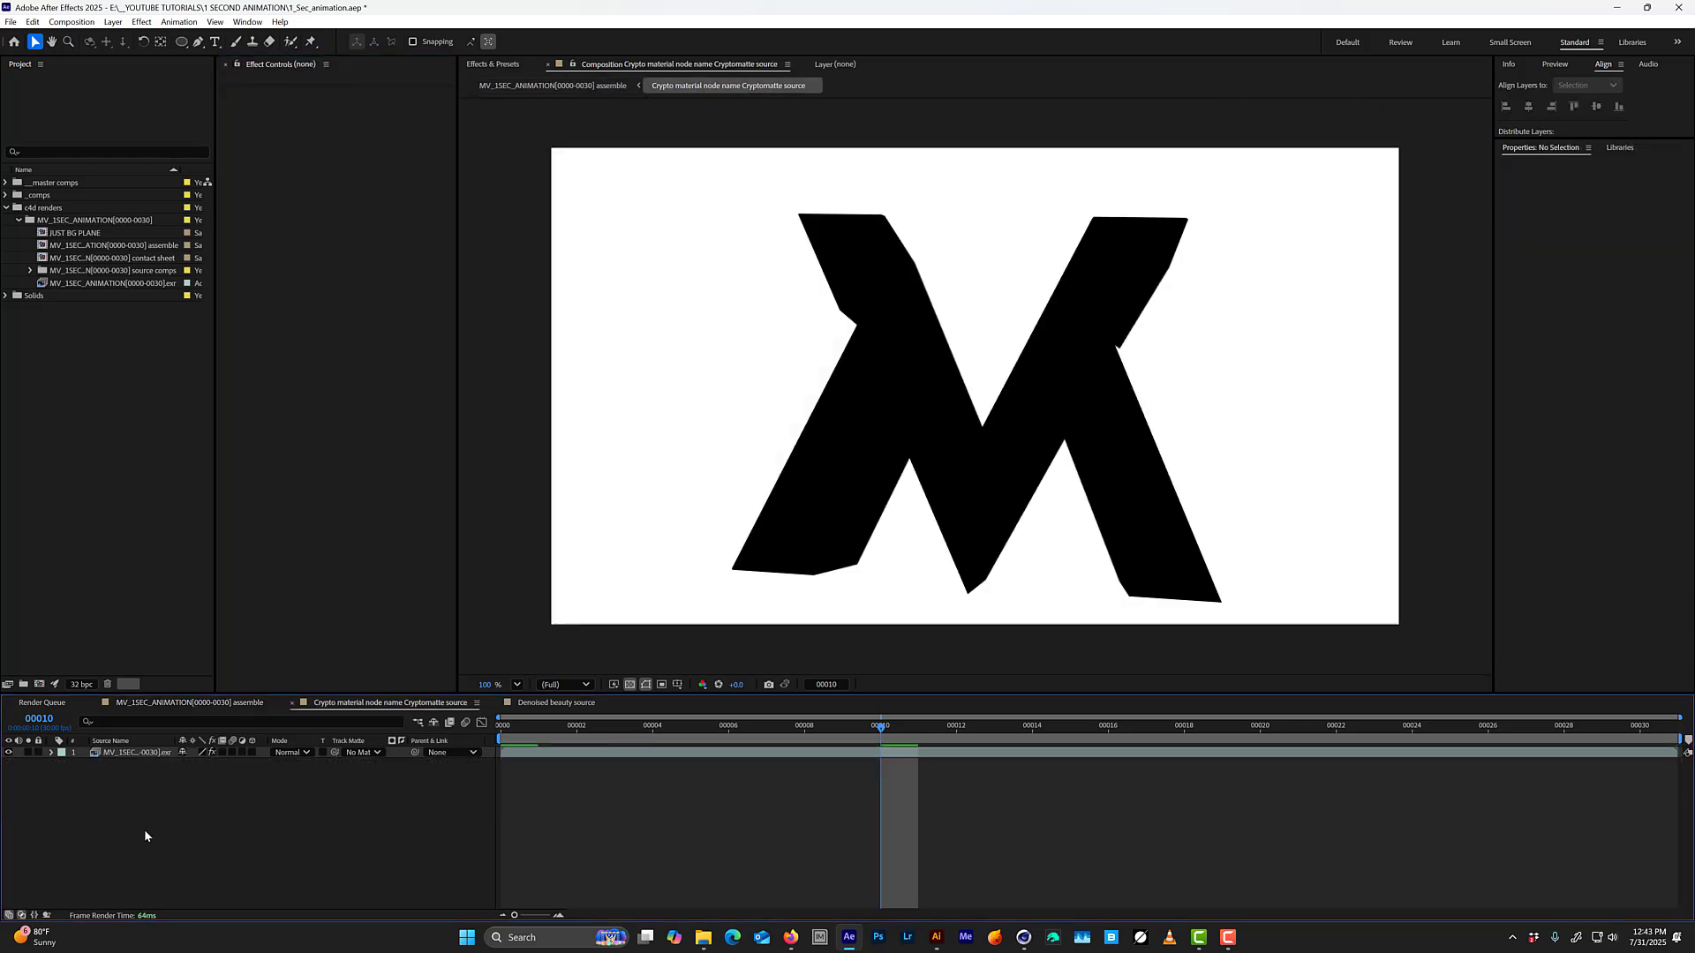
click(155, 755)
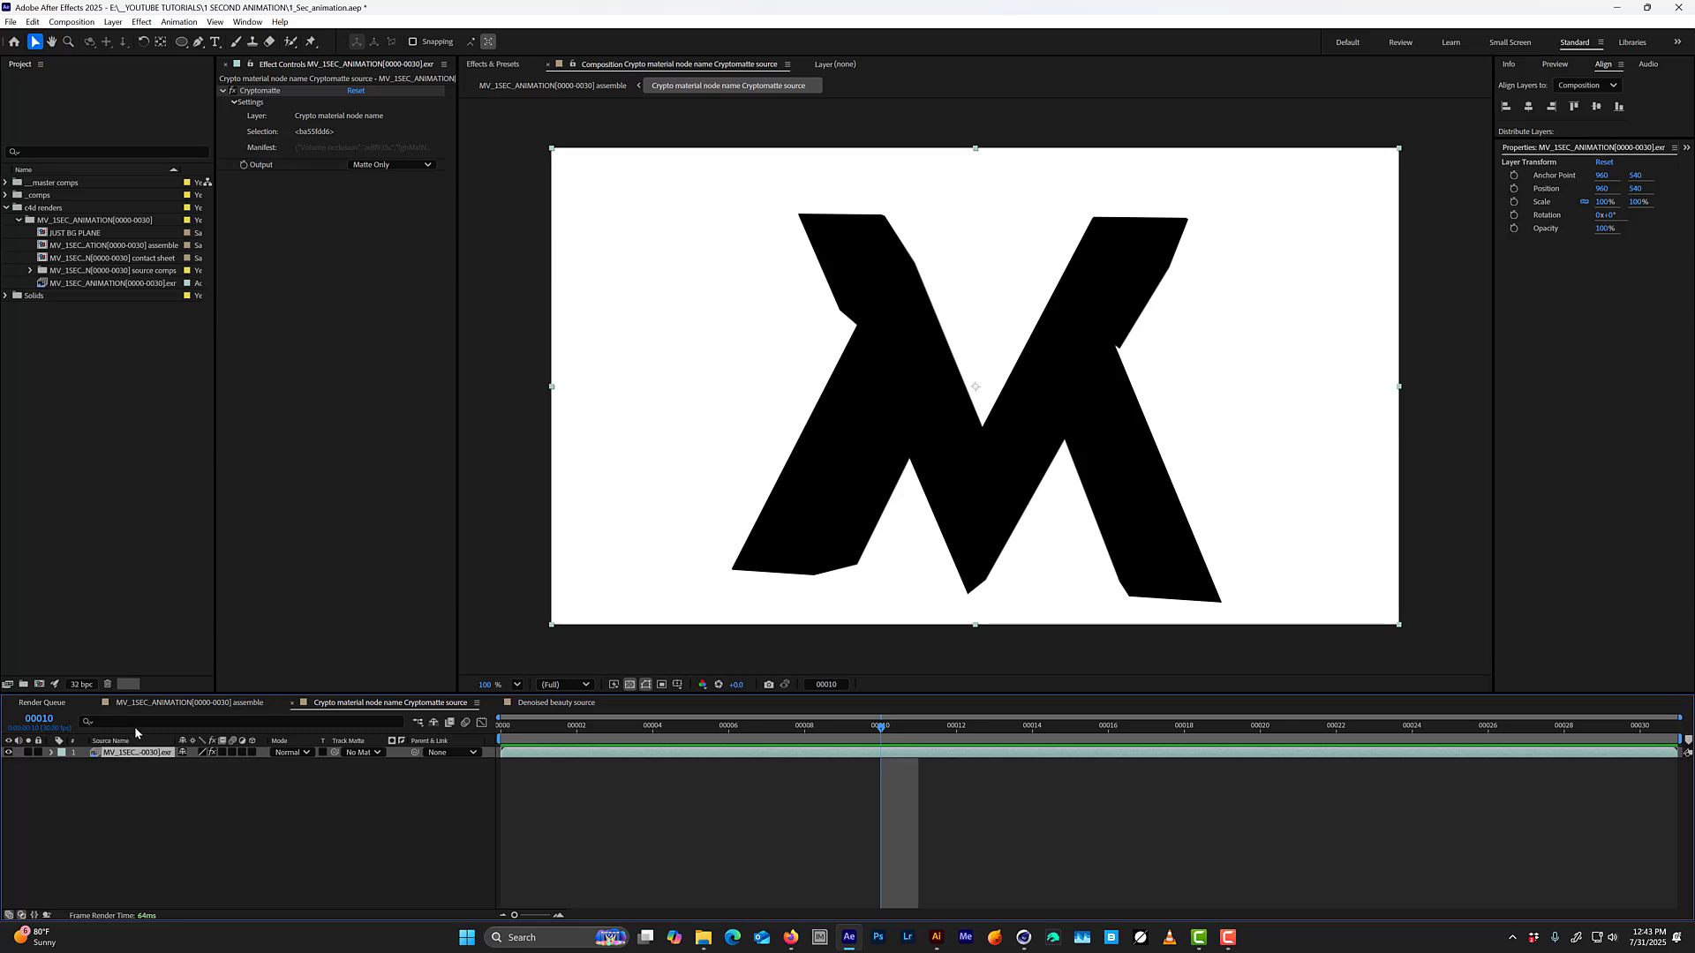
key(Tab)
click(105, 788)
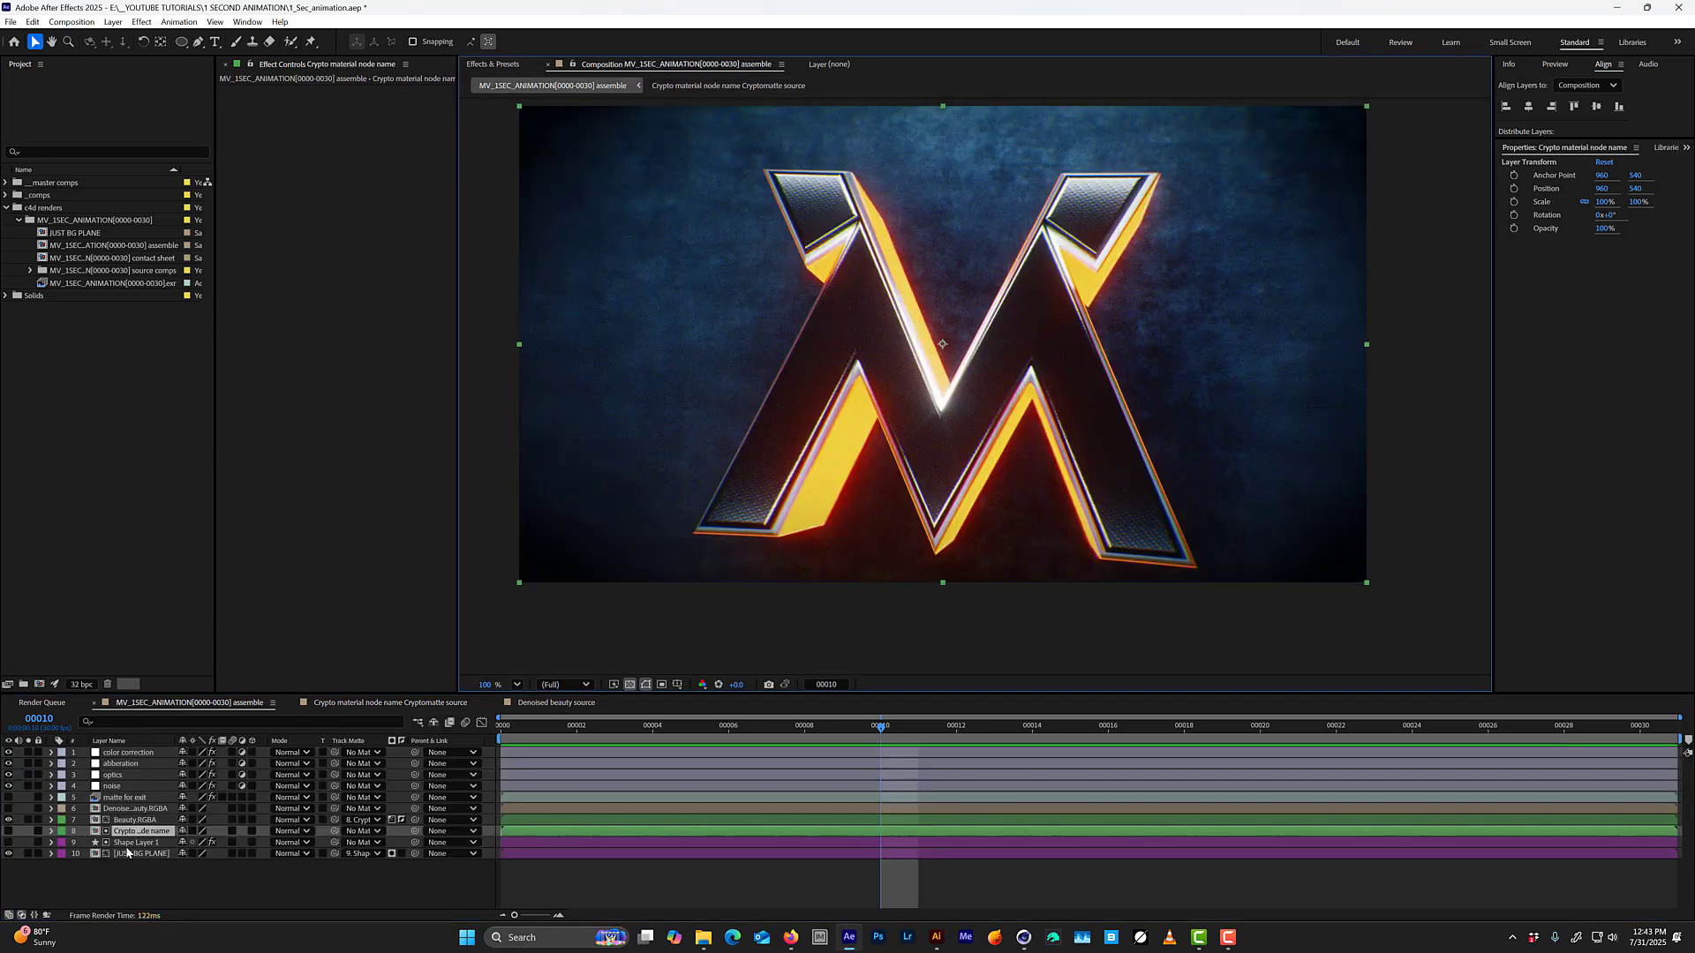
click(131, 799)
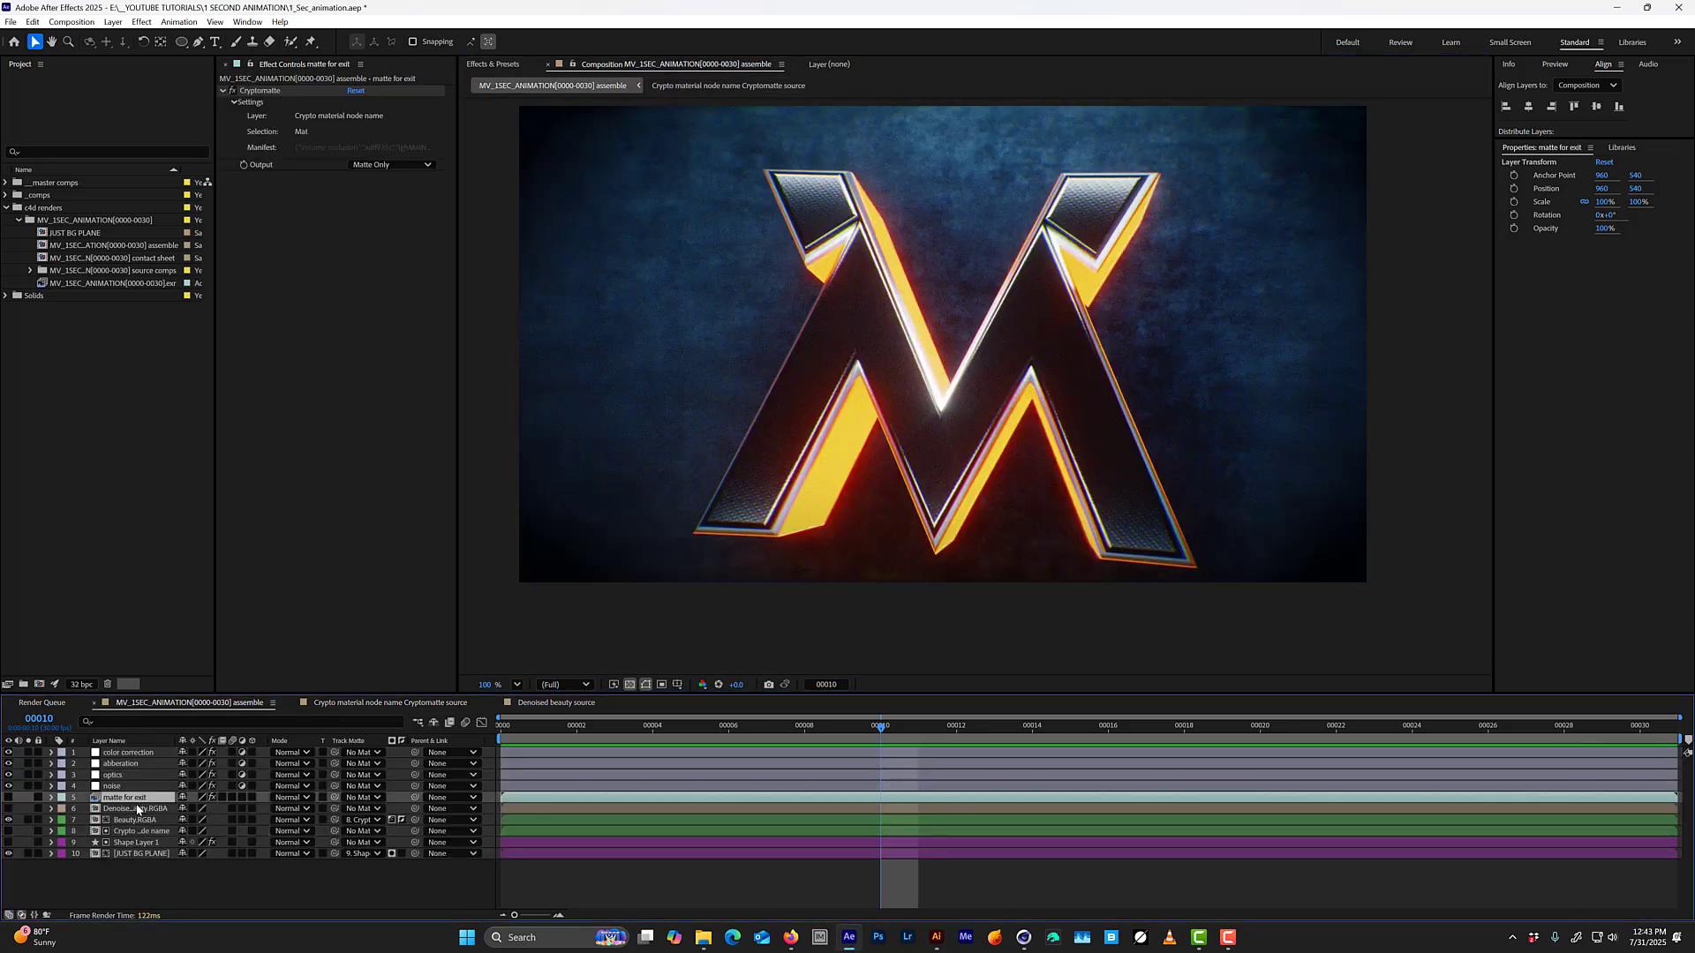
Move the Denoised beauty.RGBA layer to the bottom of the layer stack and lock it.
click(137, 810)
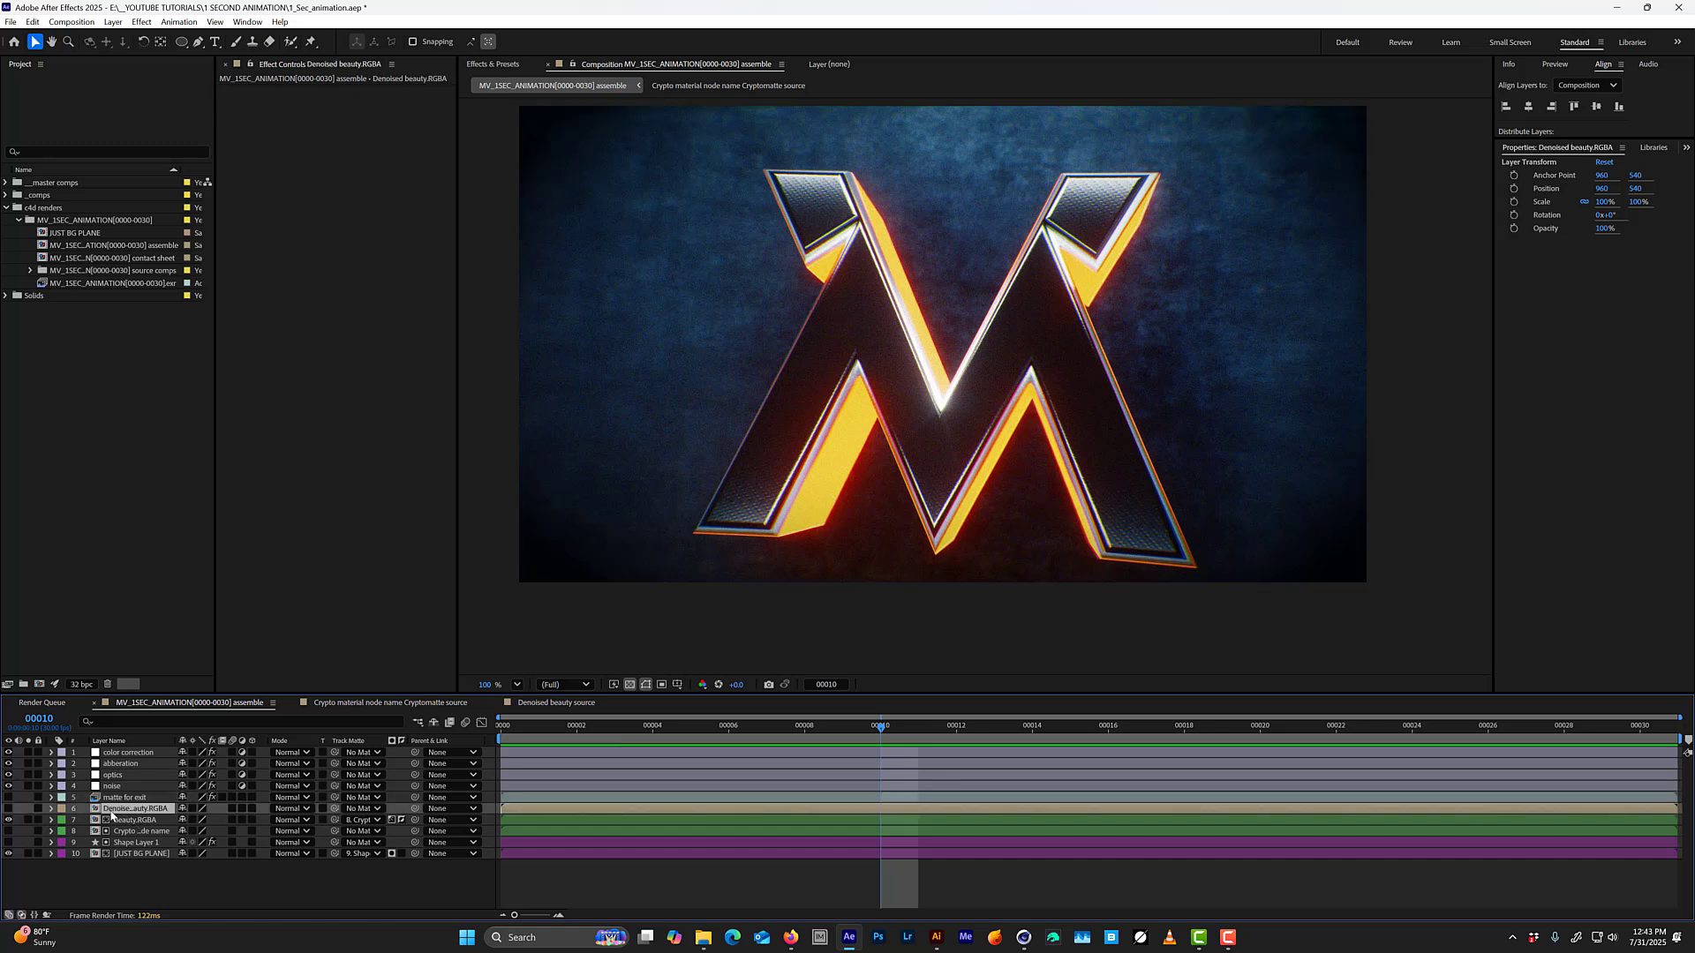
drag(115, 814, 115, 869)
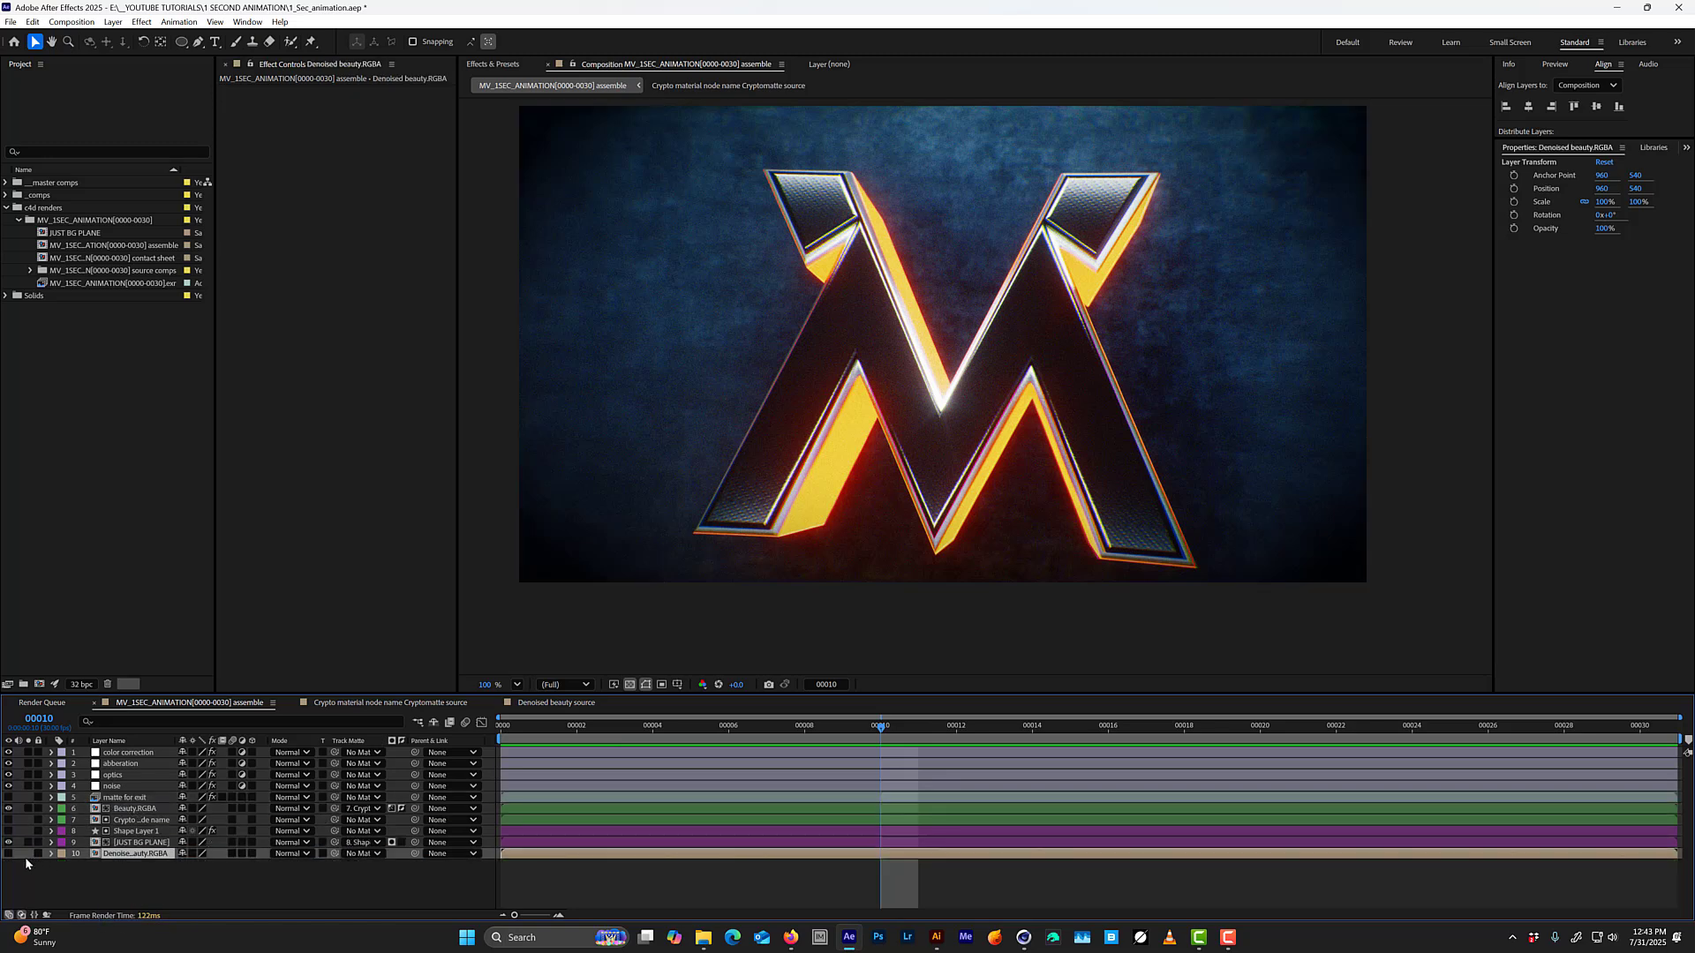
click(38, 854)
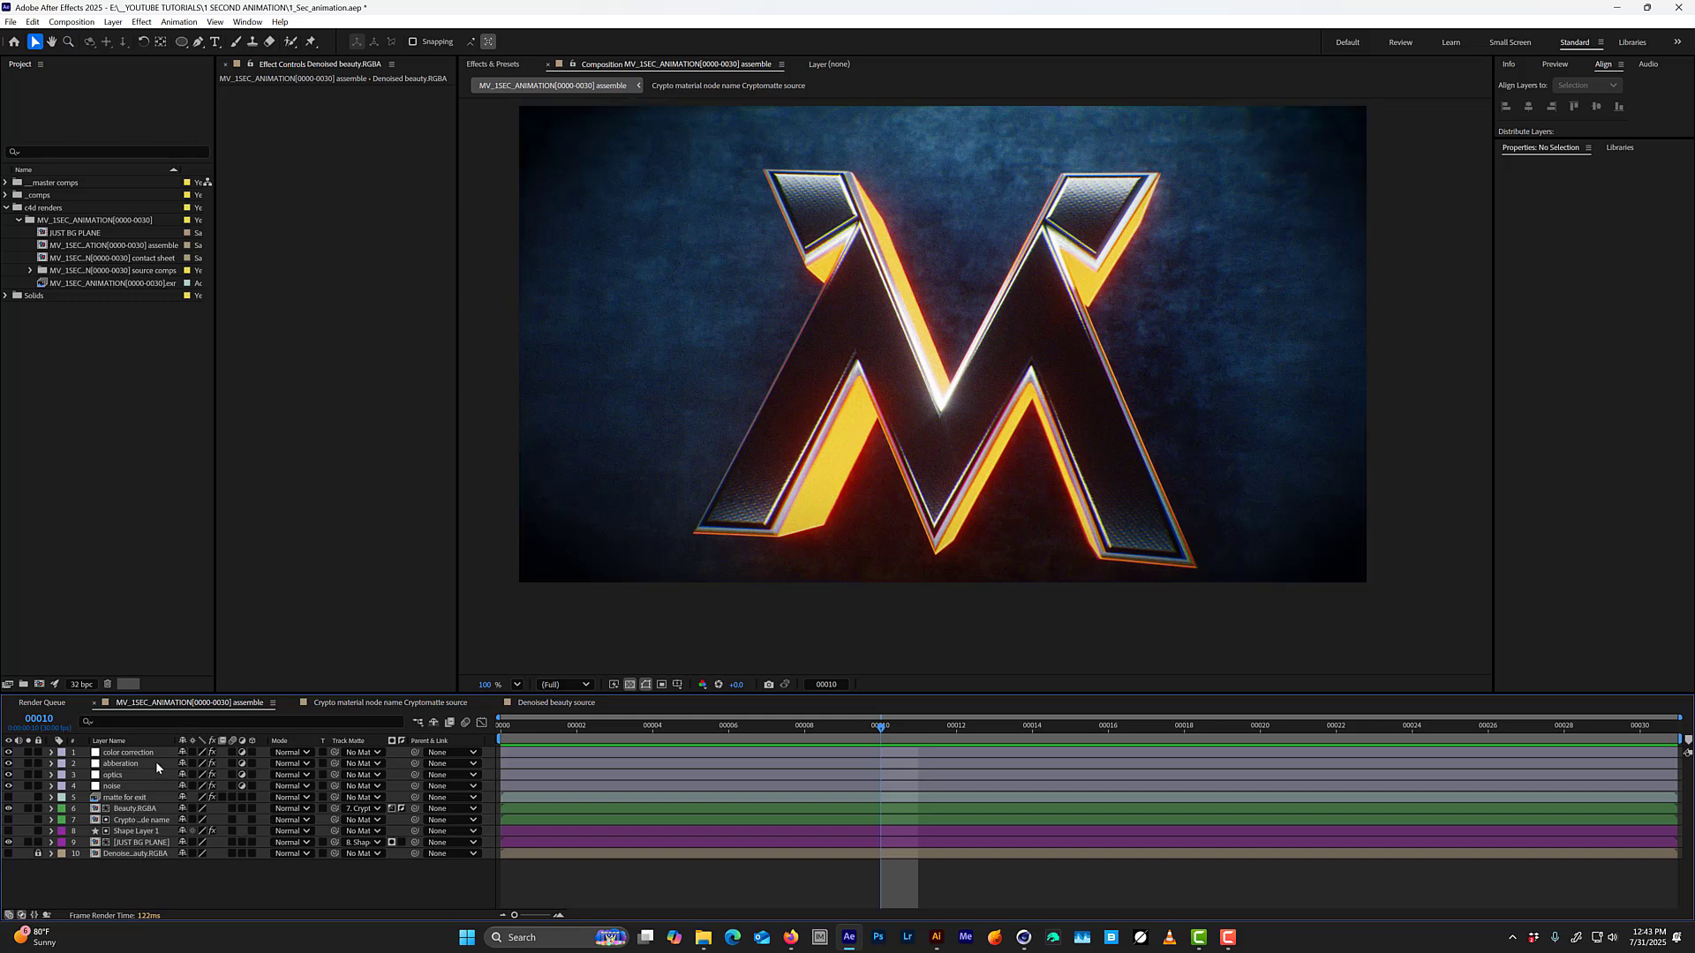
Paste the copied EXR layer above Beauty.RGBA, pick the logo's front face as its Cryptomatte selection, and output Matte Only.
click(124, 810)
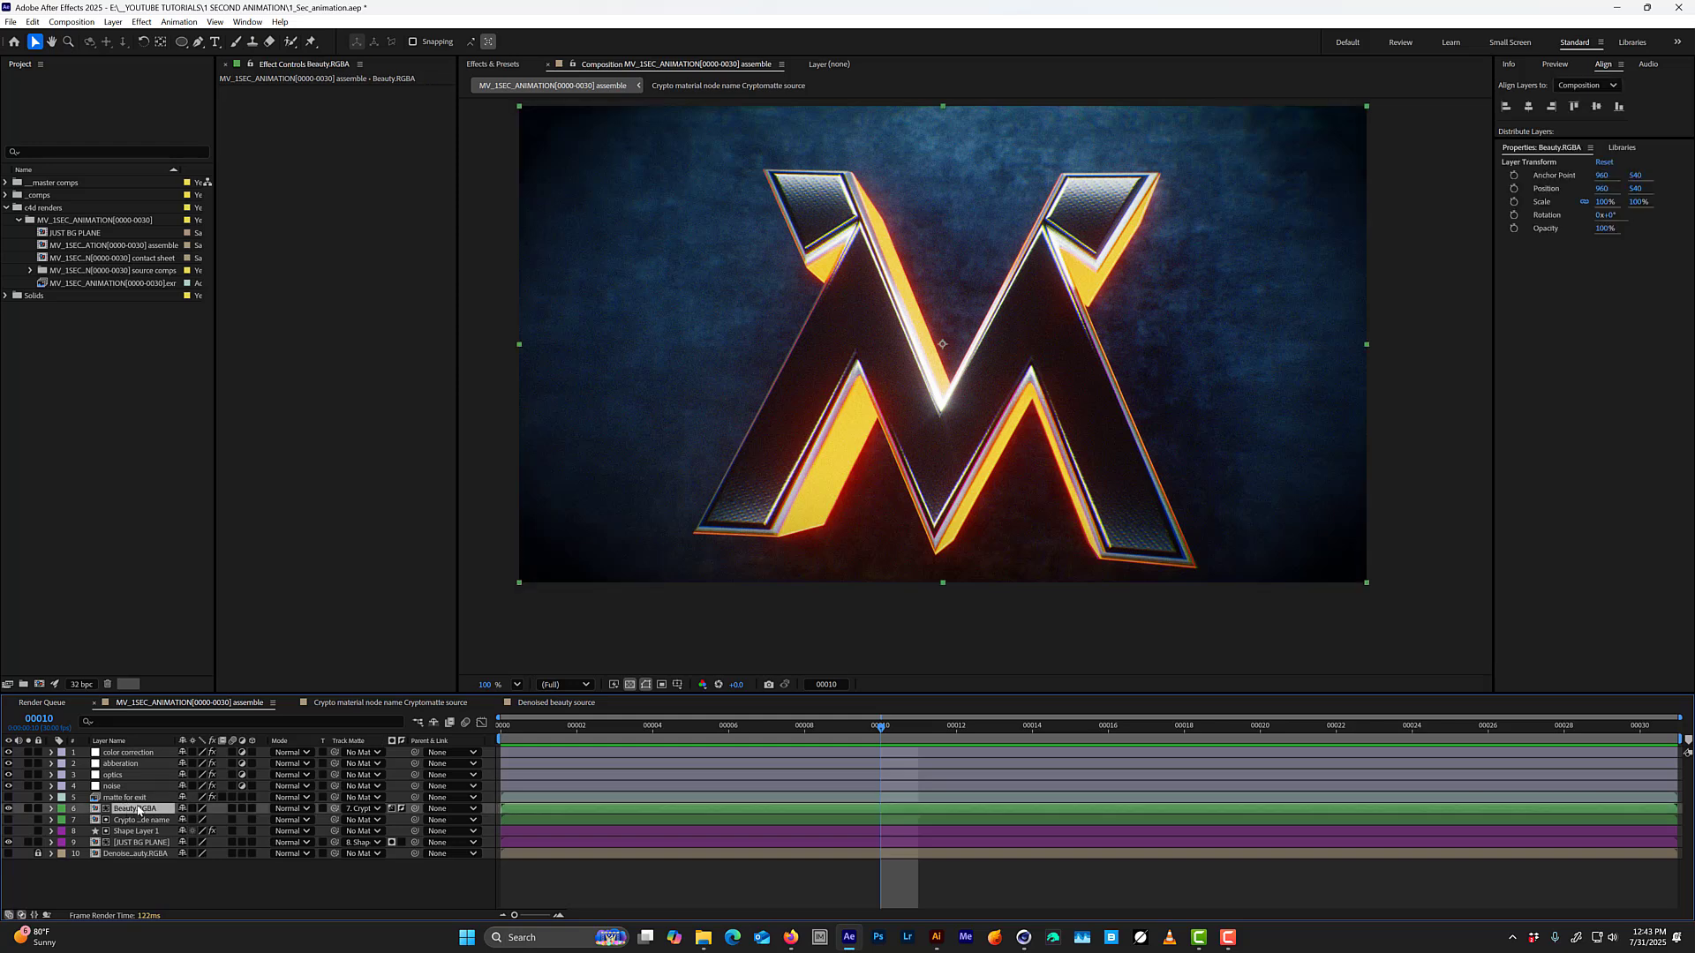
key(ctrl+v)
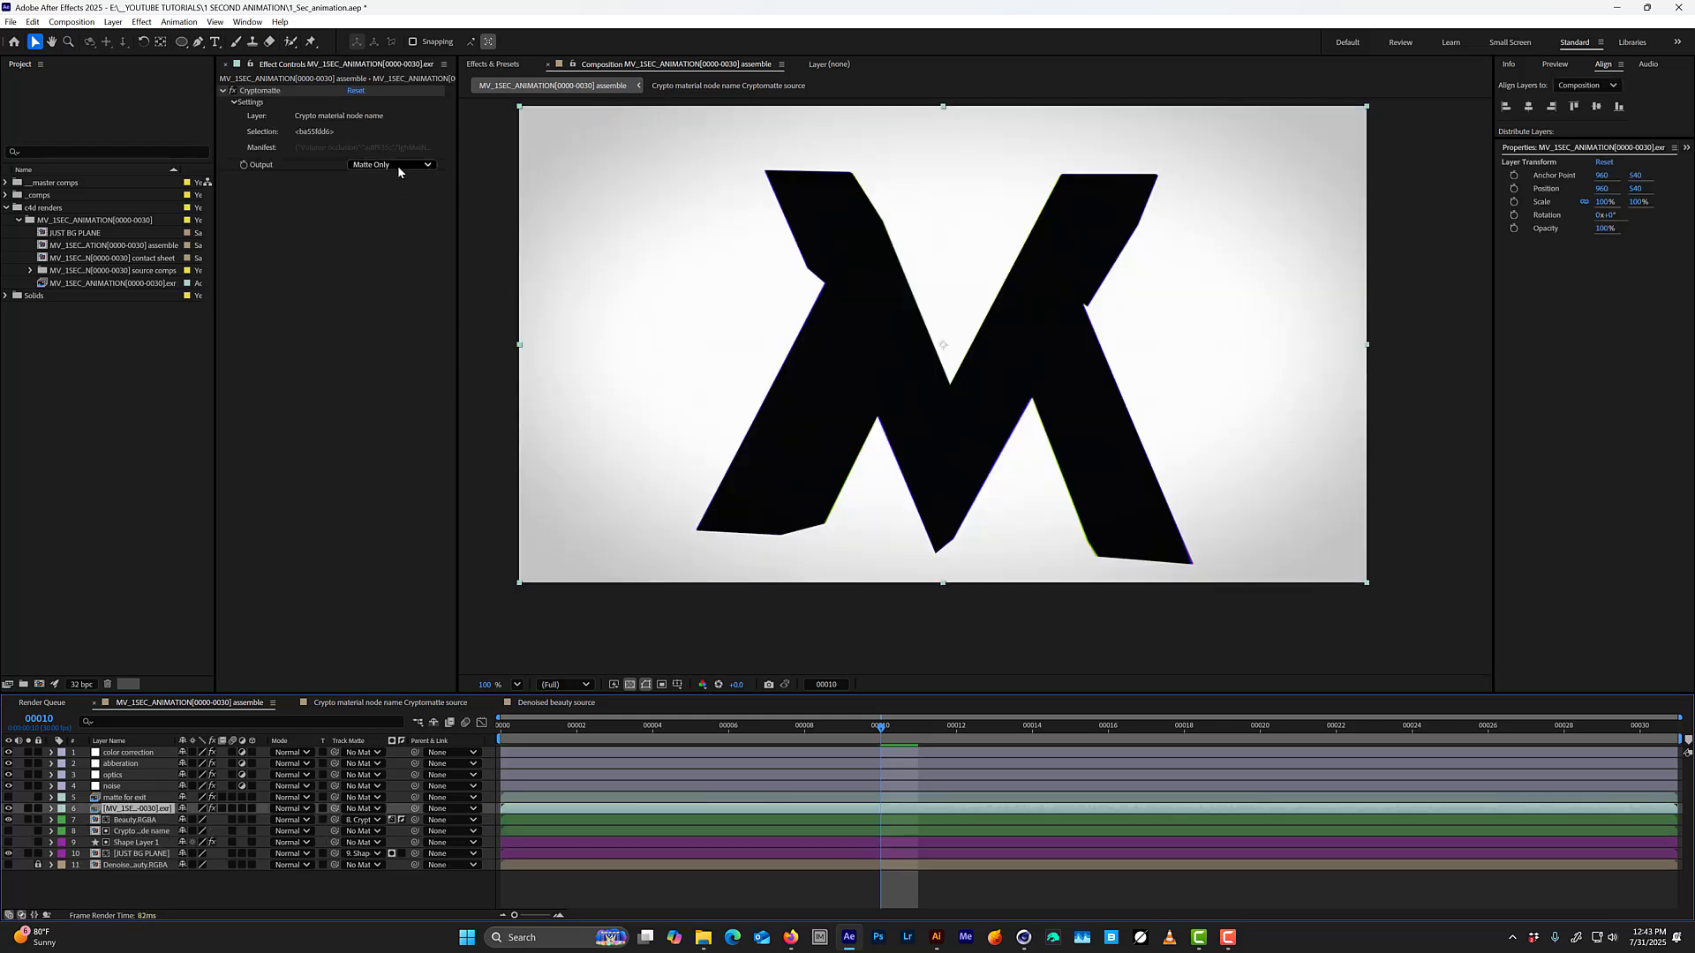
click(398, 170)
click(402, 181)
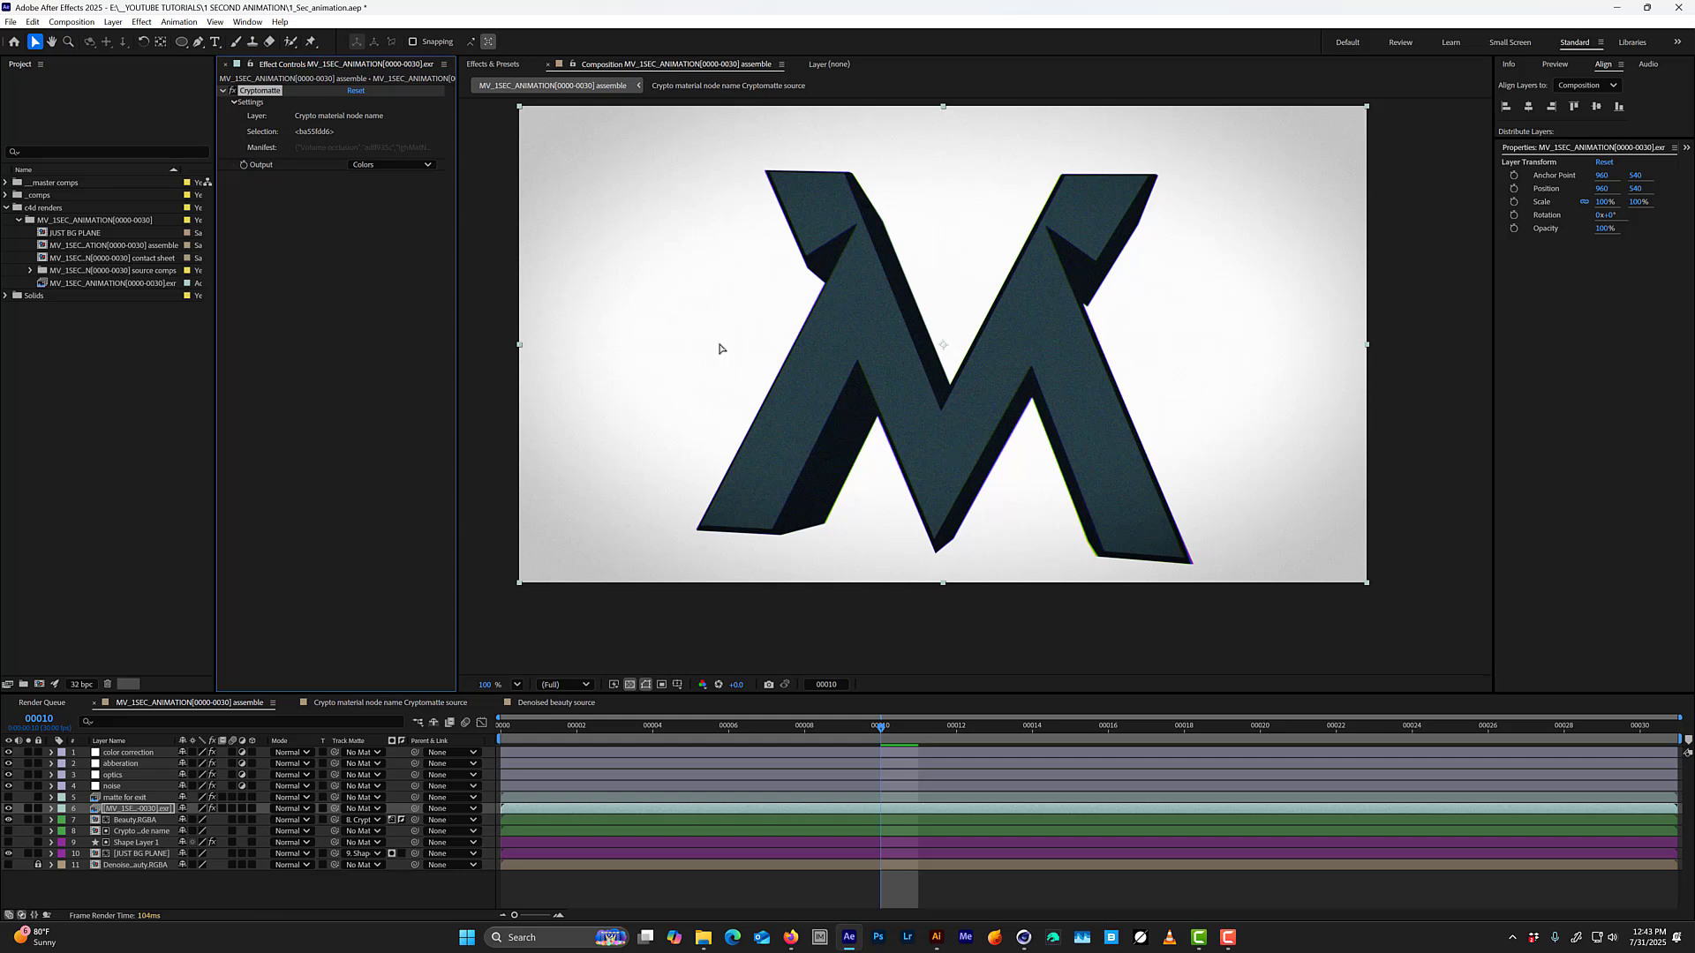
click(865, 305)
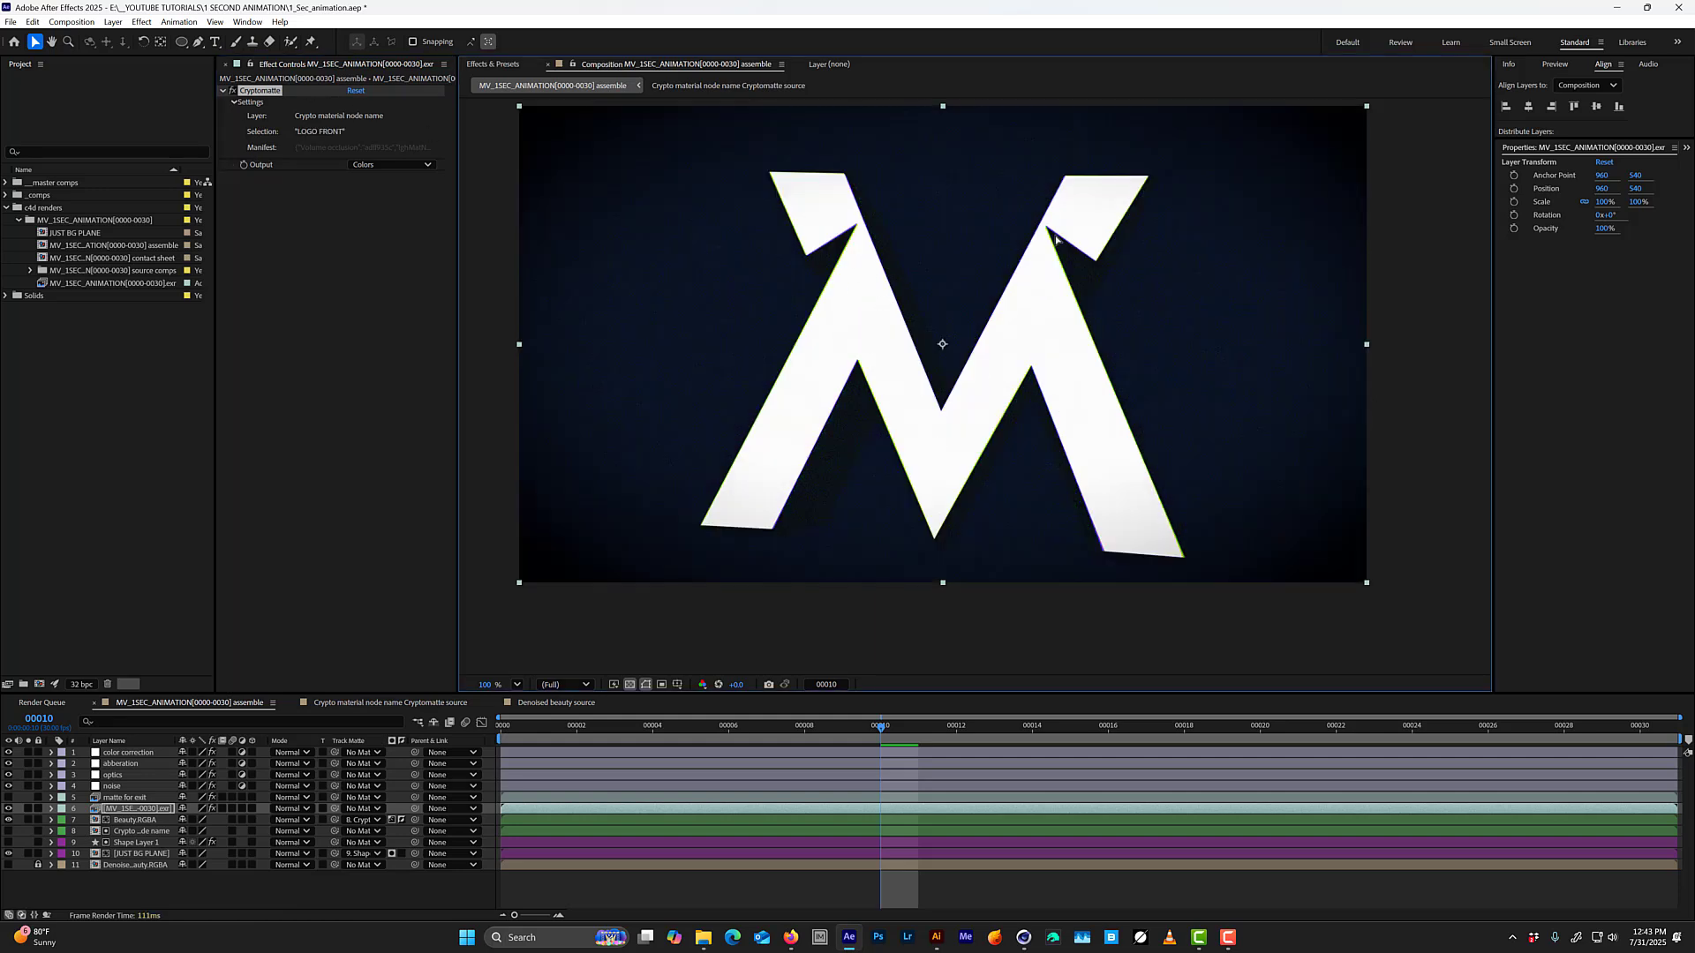
click(375, 165)
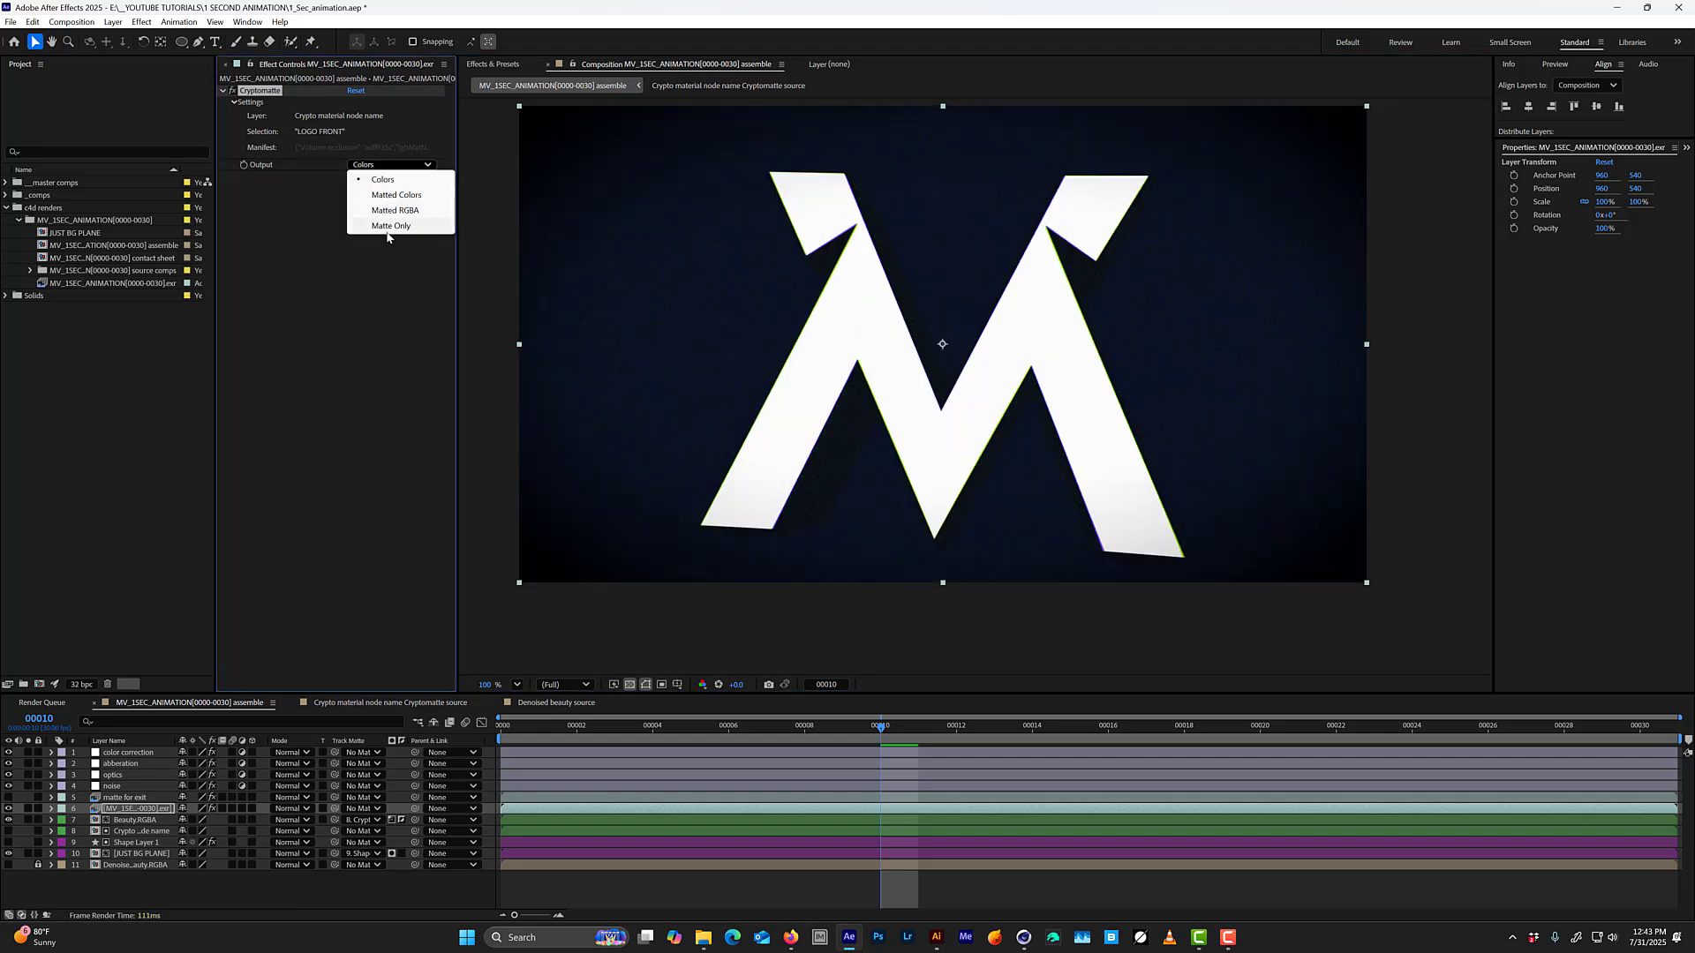
click(397, 227)
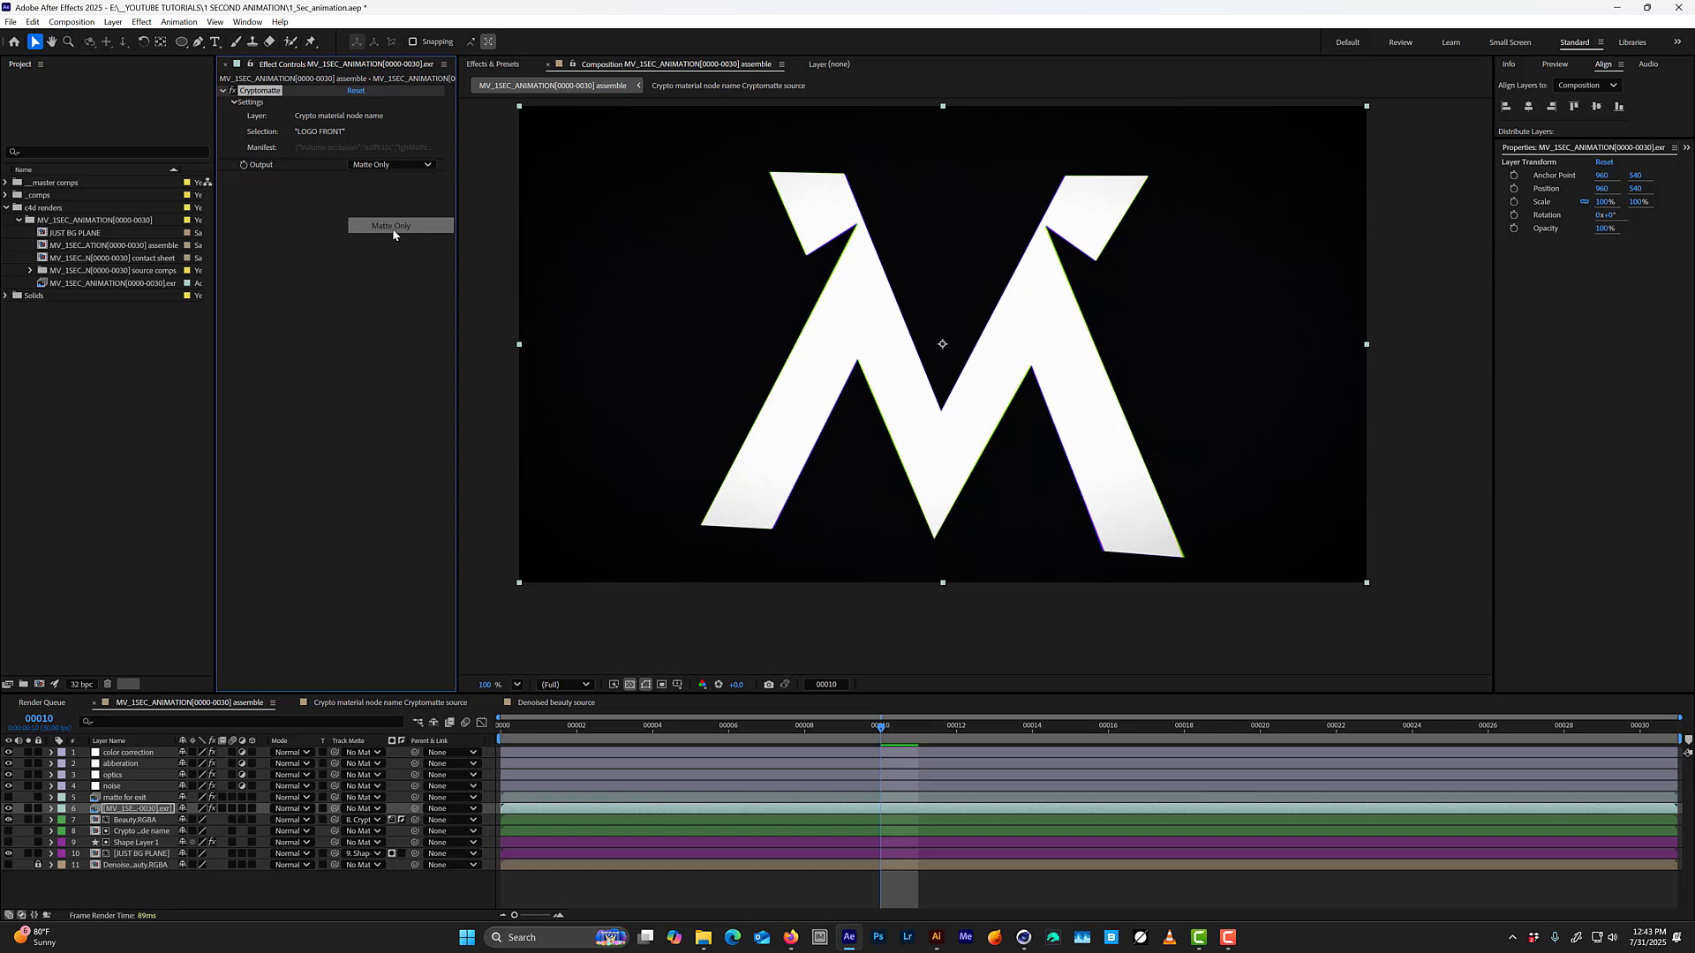
Give the pasted Cryptomatte EXR layer a Blue label.
click(128, 822)
click(115, 809)
click(65, 809)
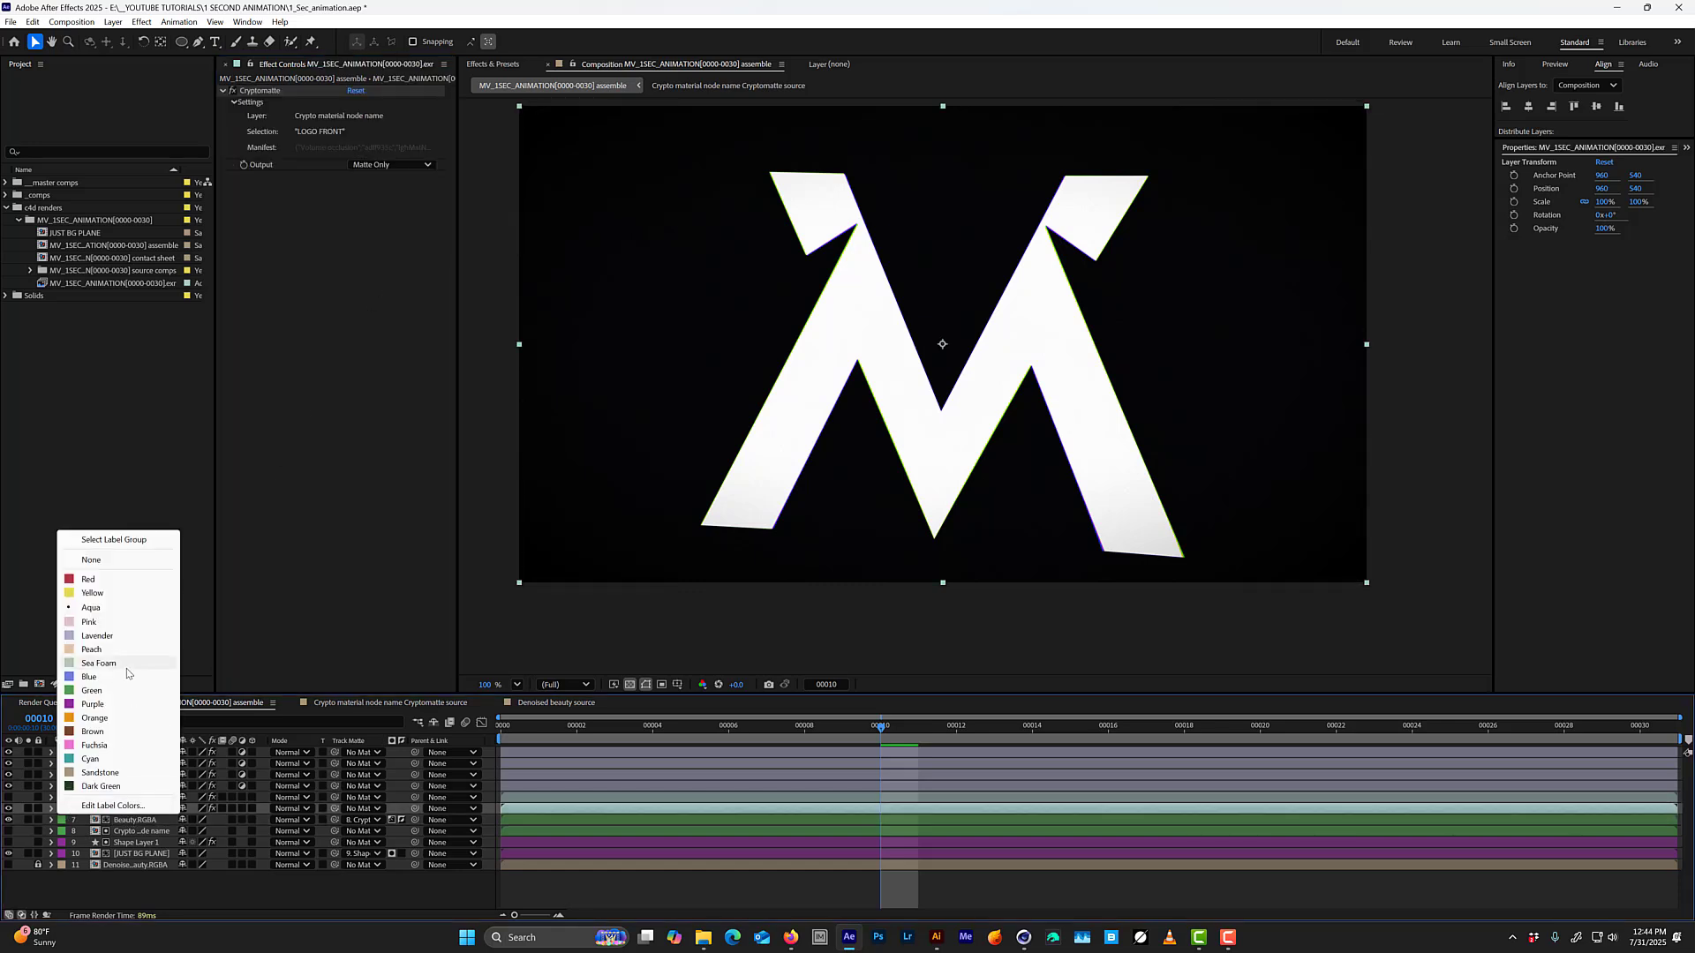
click(115, 694)
Duplicate the Beauty.RGBA layer and give the copy a Blue label.
click(121, 821)
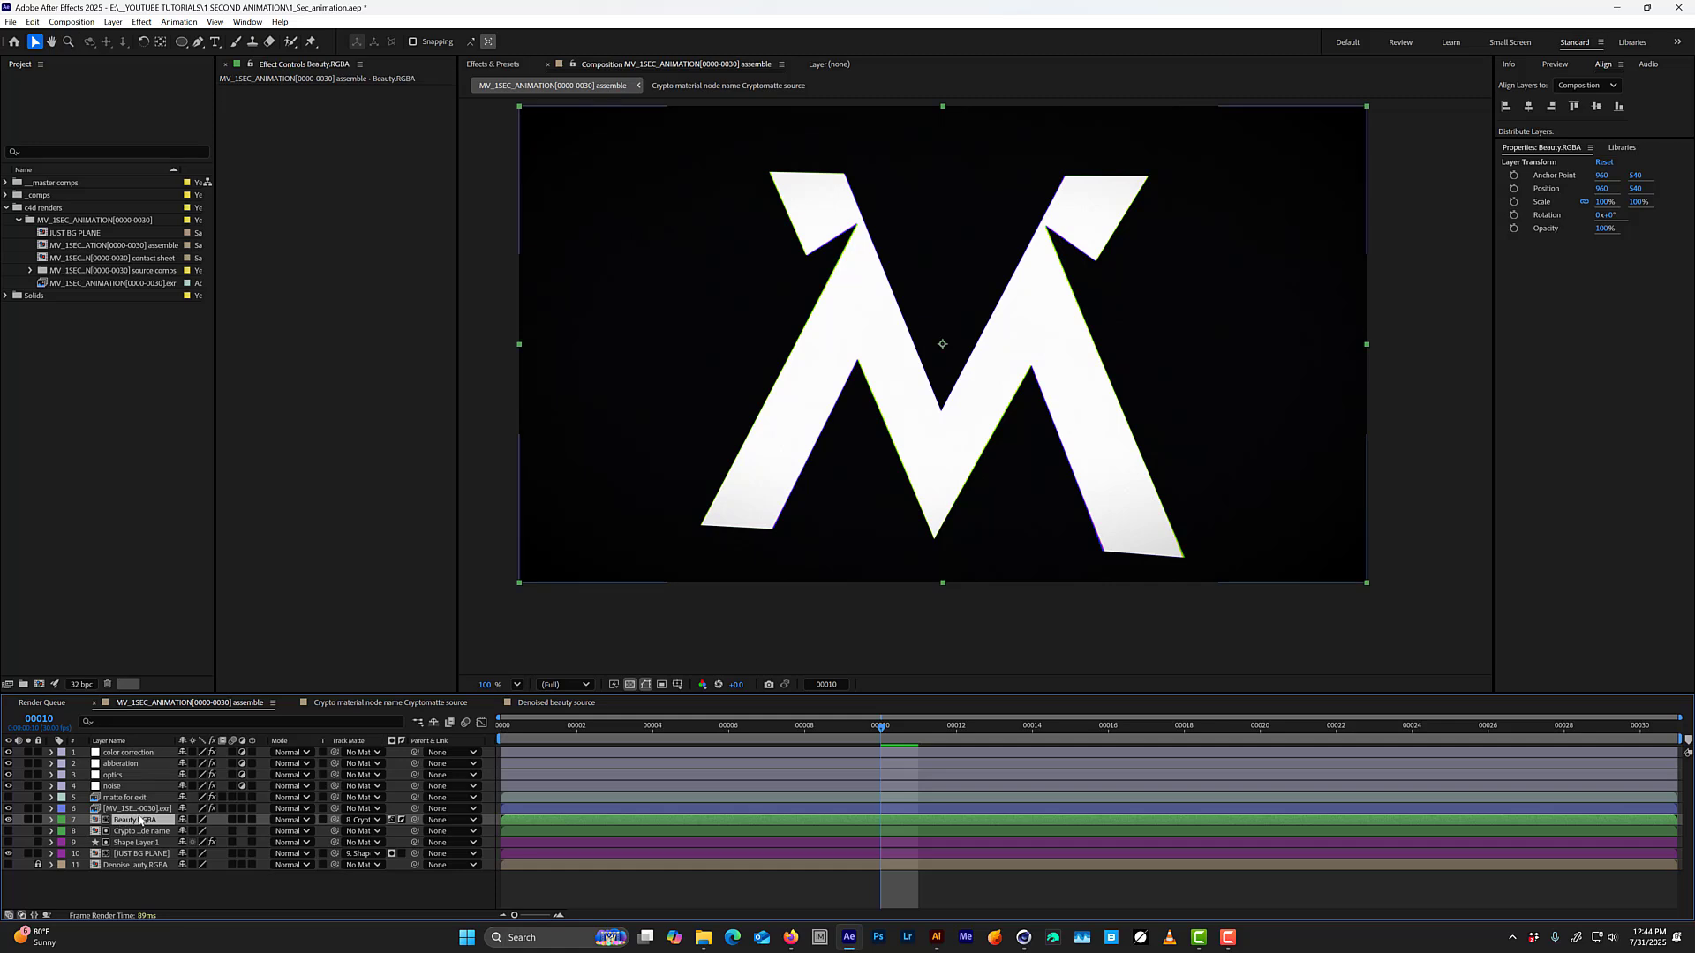
key(ctrl+d)
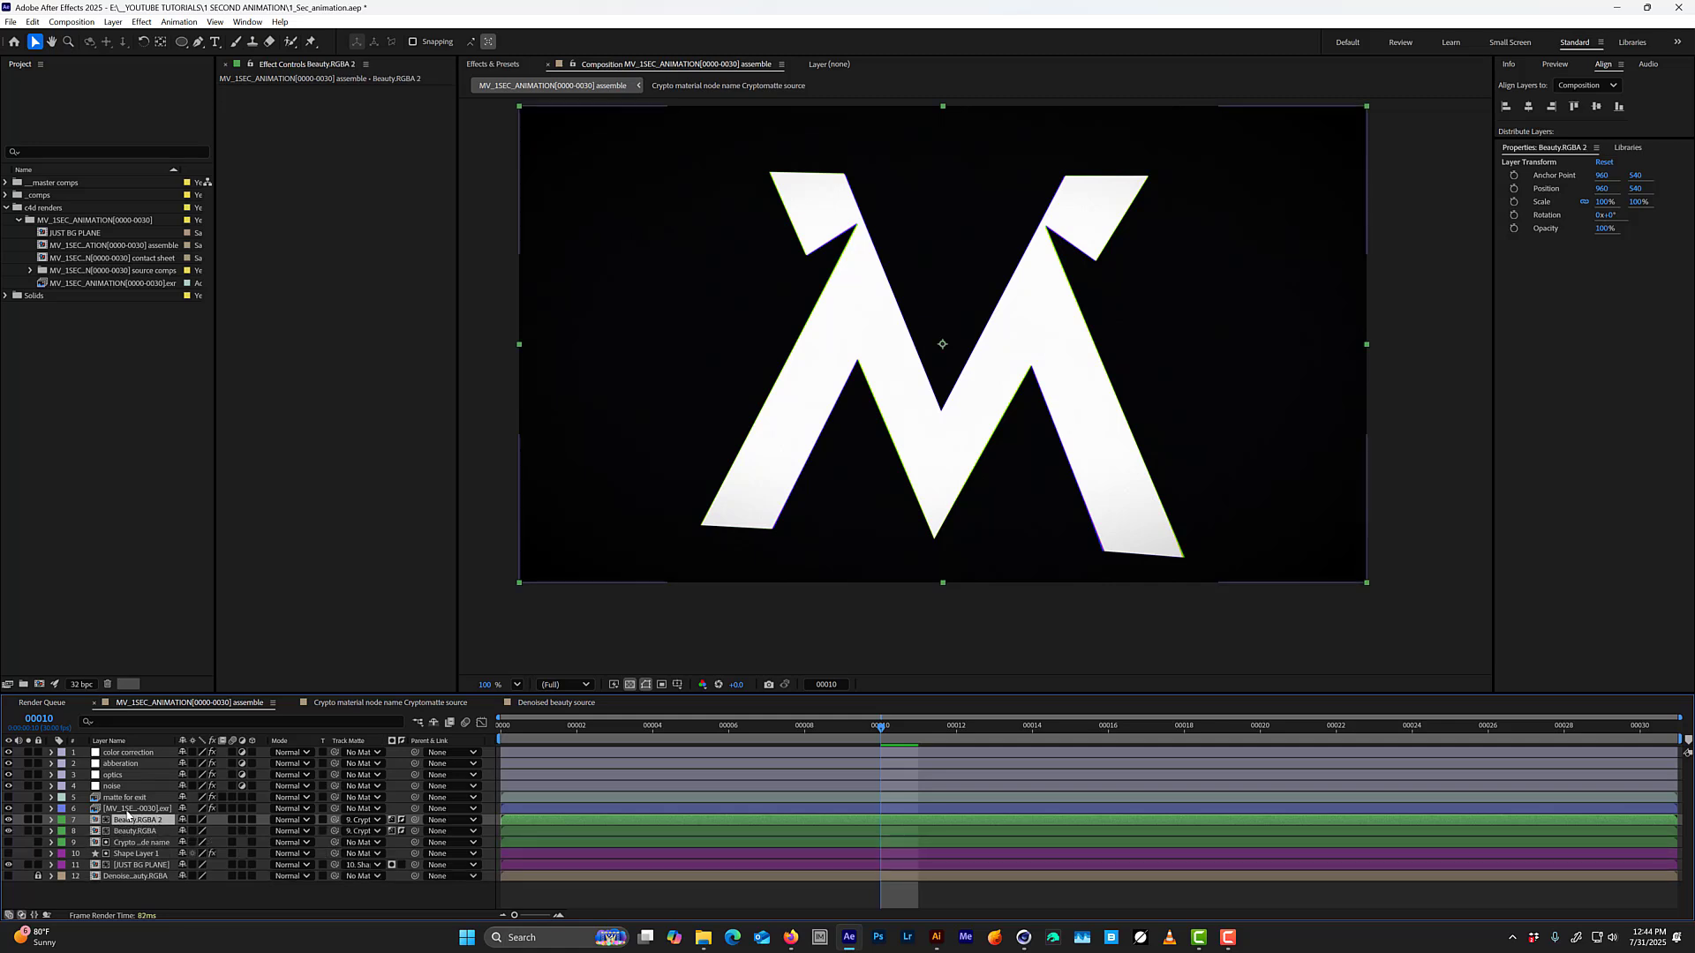
ctrl+click(124, 808)
click(65, 820)
click(89, 689)
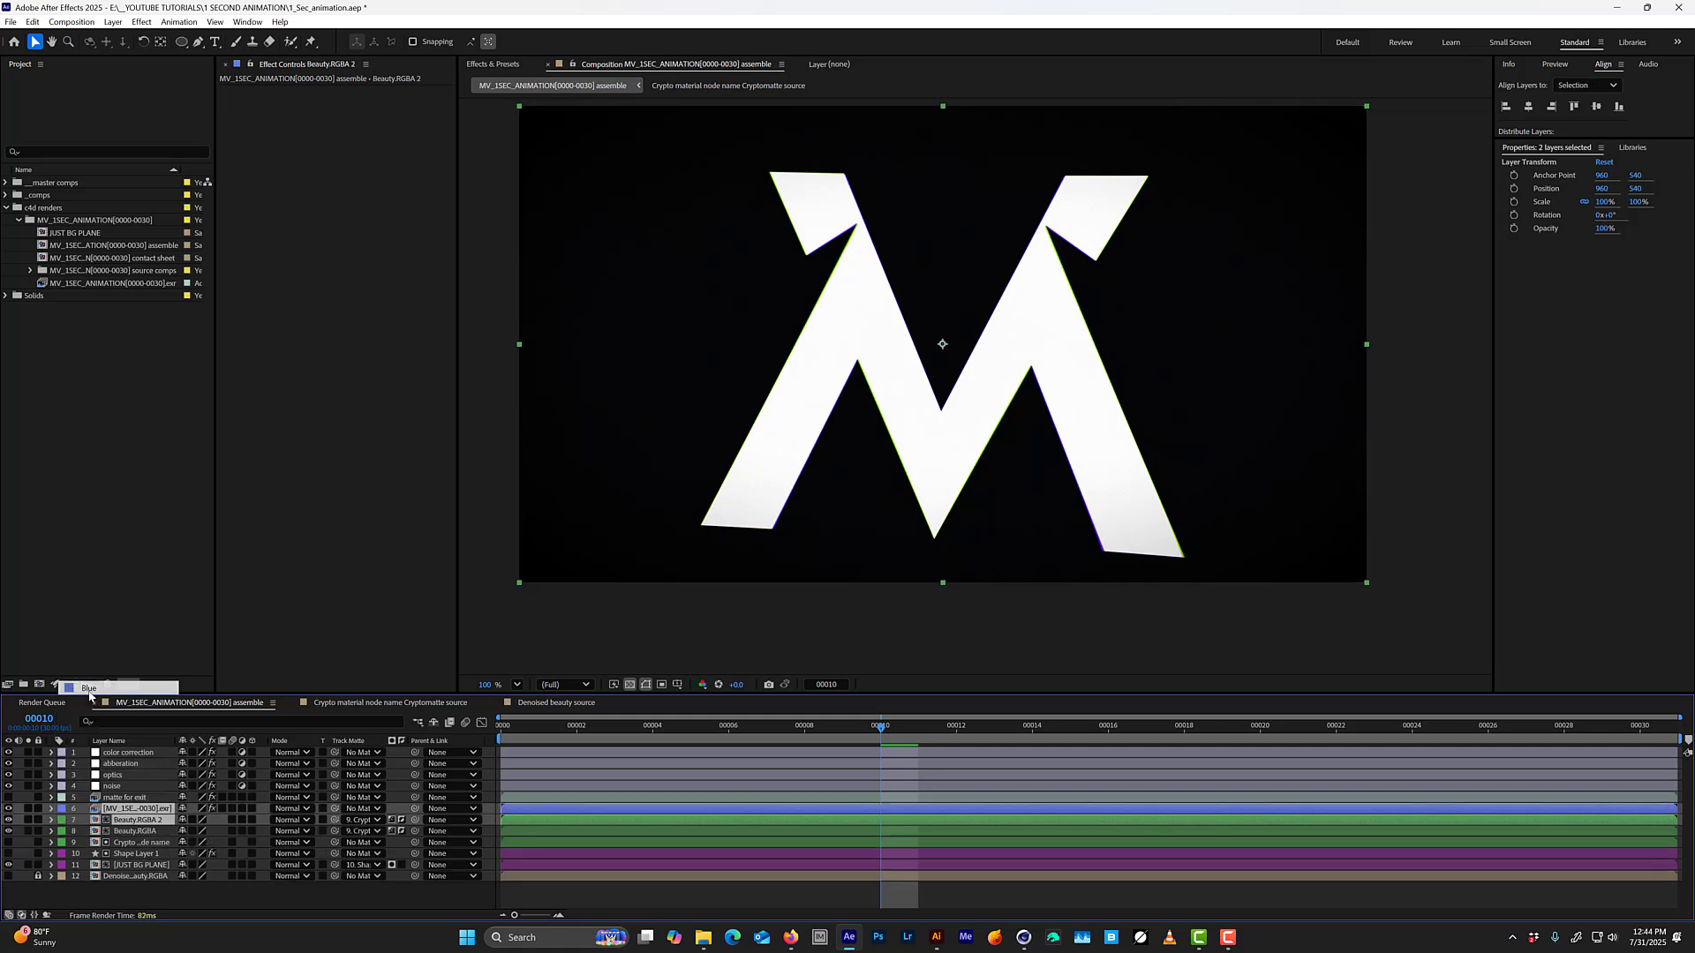
click(128, 831)
click(132, 819)
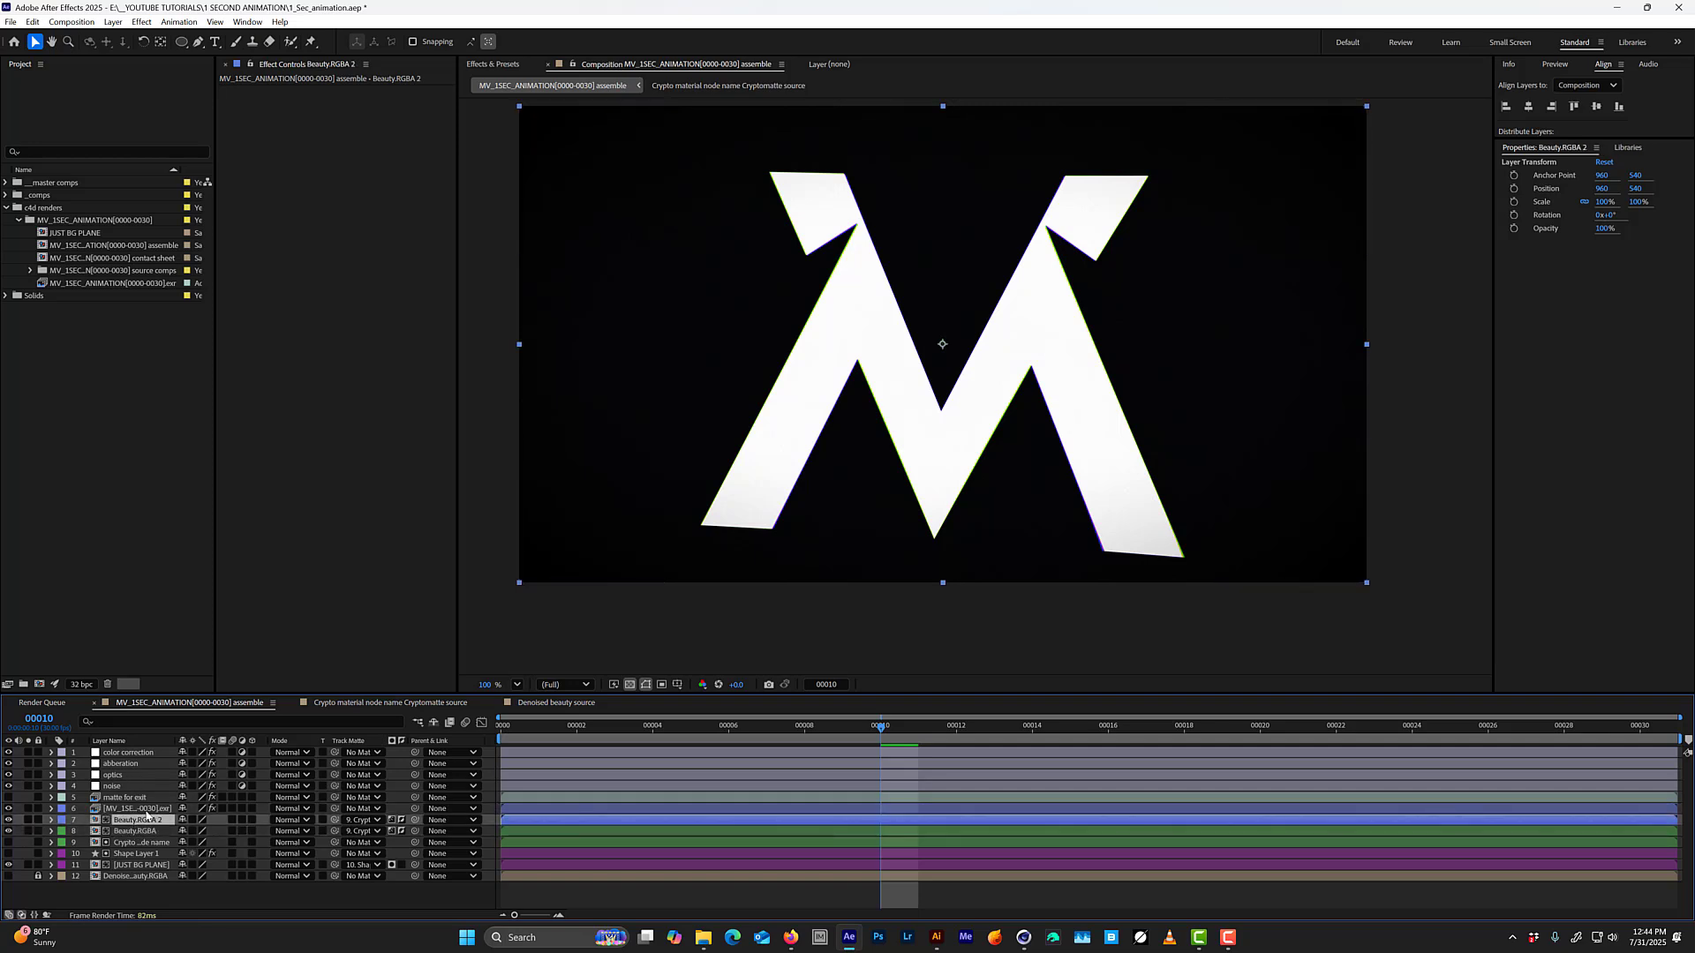
Matte Beauty.RGBA 2 with the pasted Cryptomatte layer, turn off matte inversion, and check the isolated logo front in solo.
drag(335, 820, 137, 810)
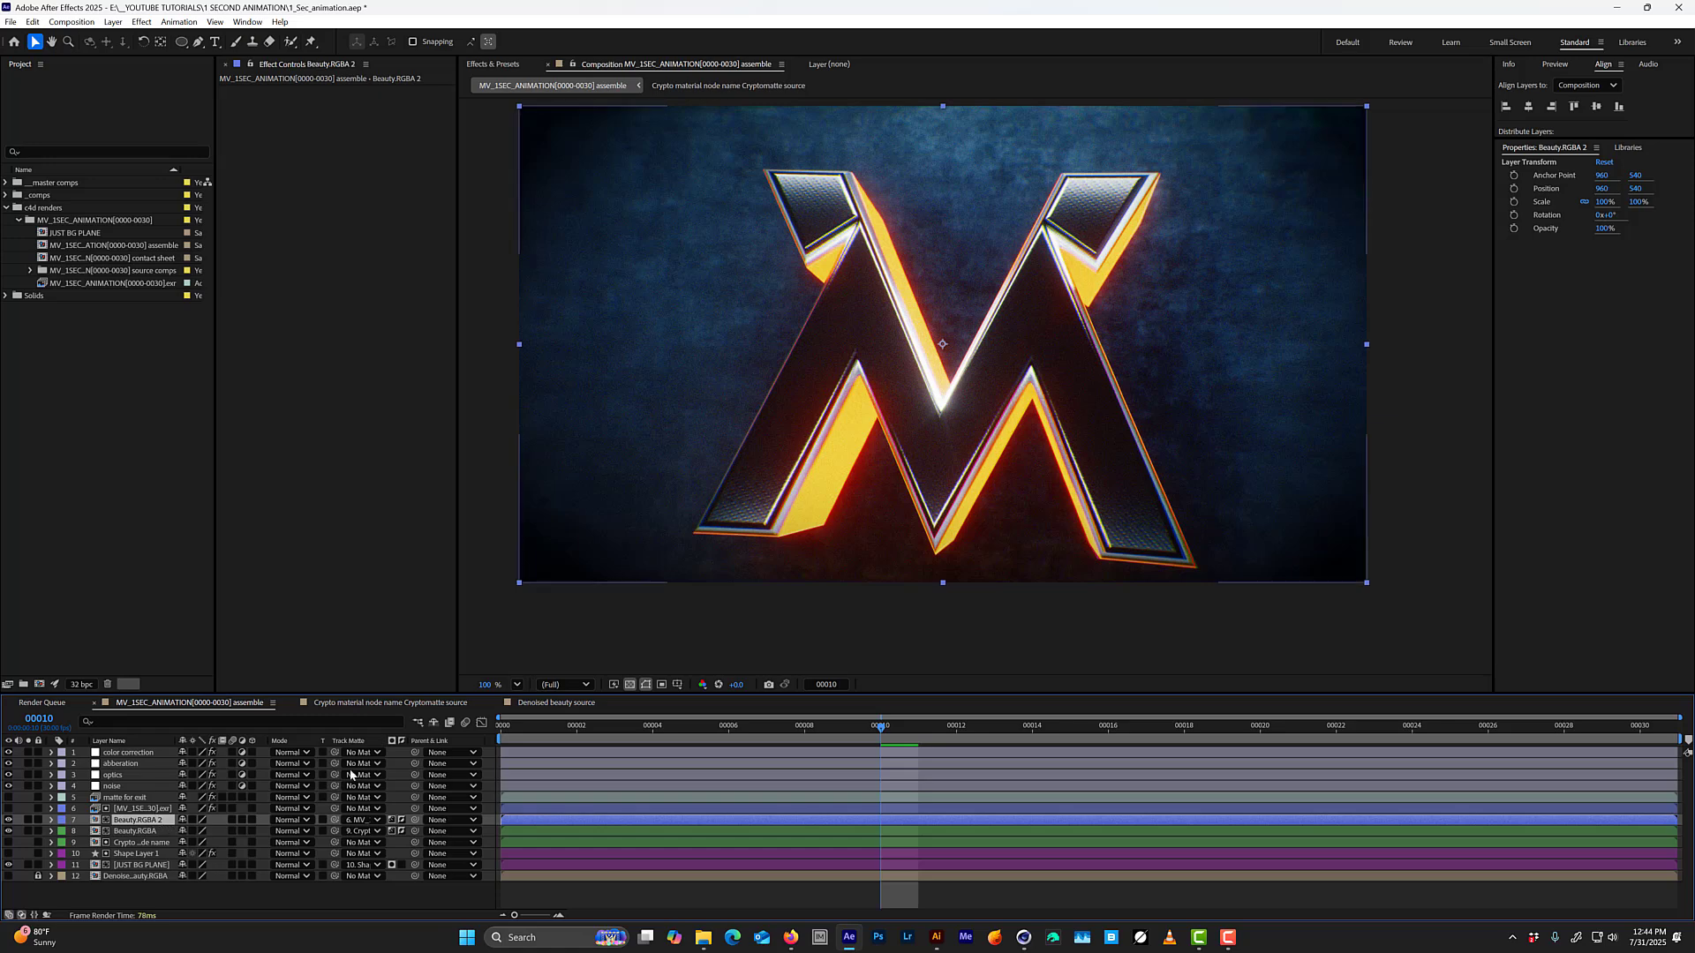
click(29, 821)
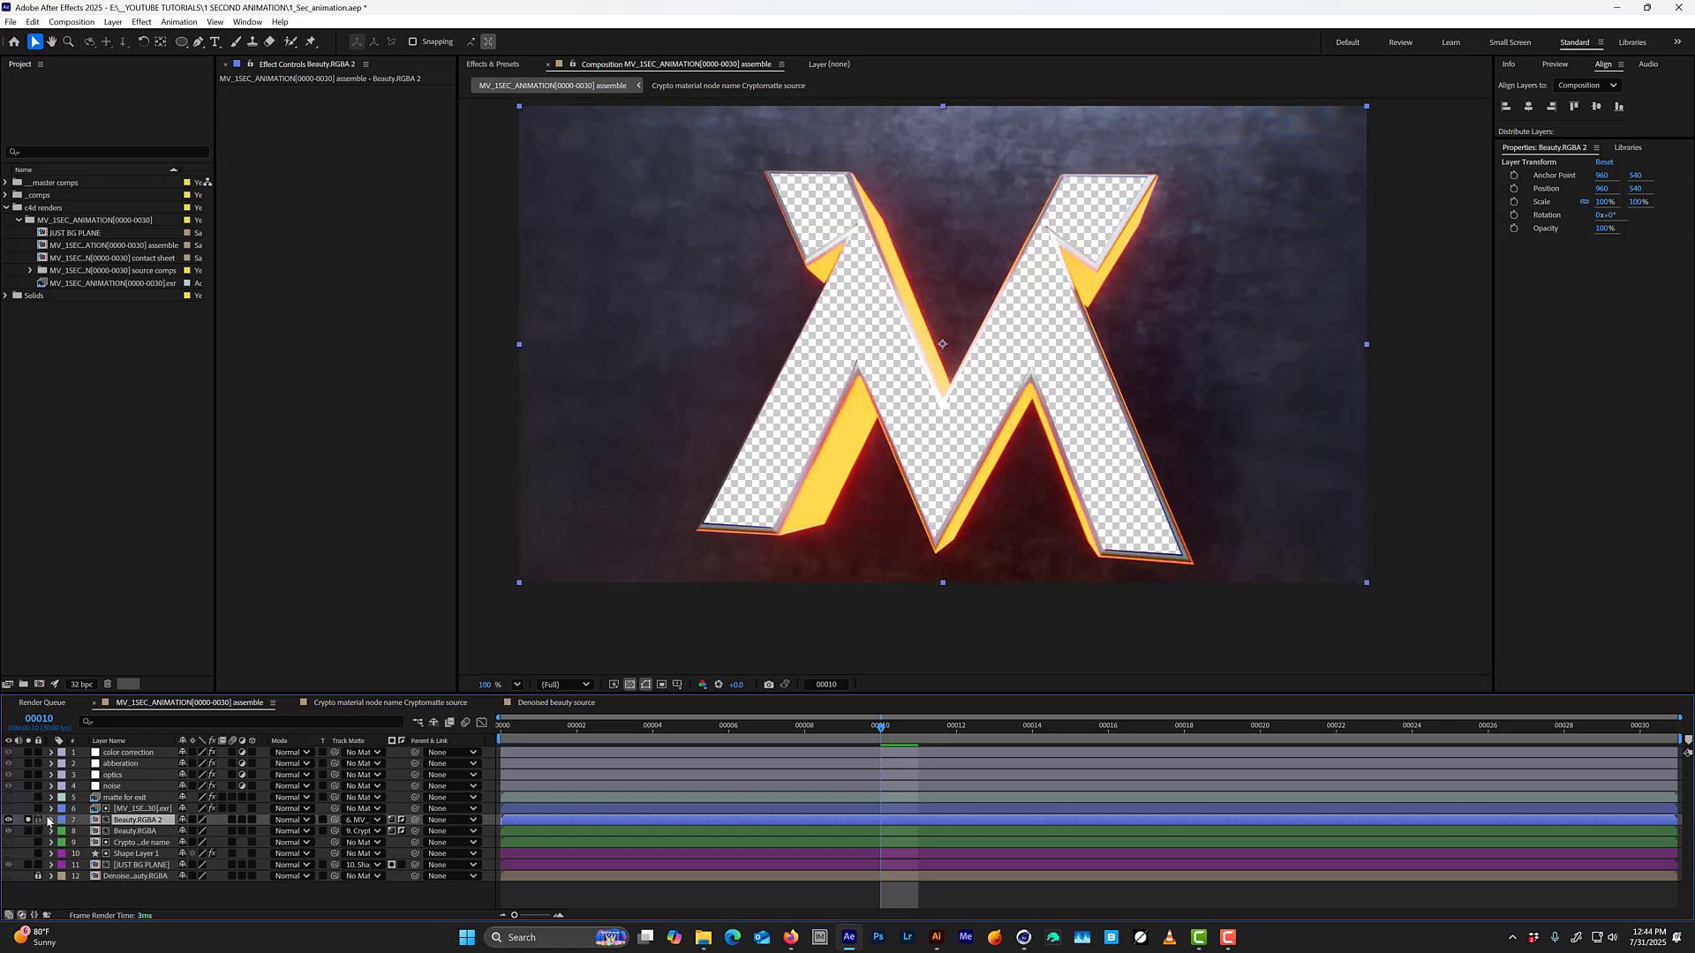
click(402, 821)
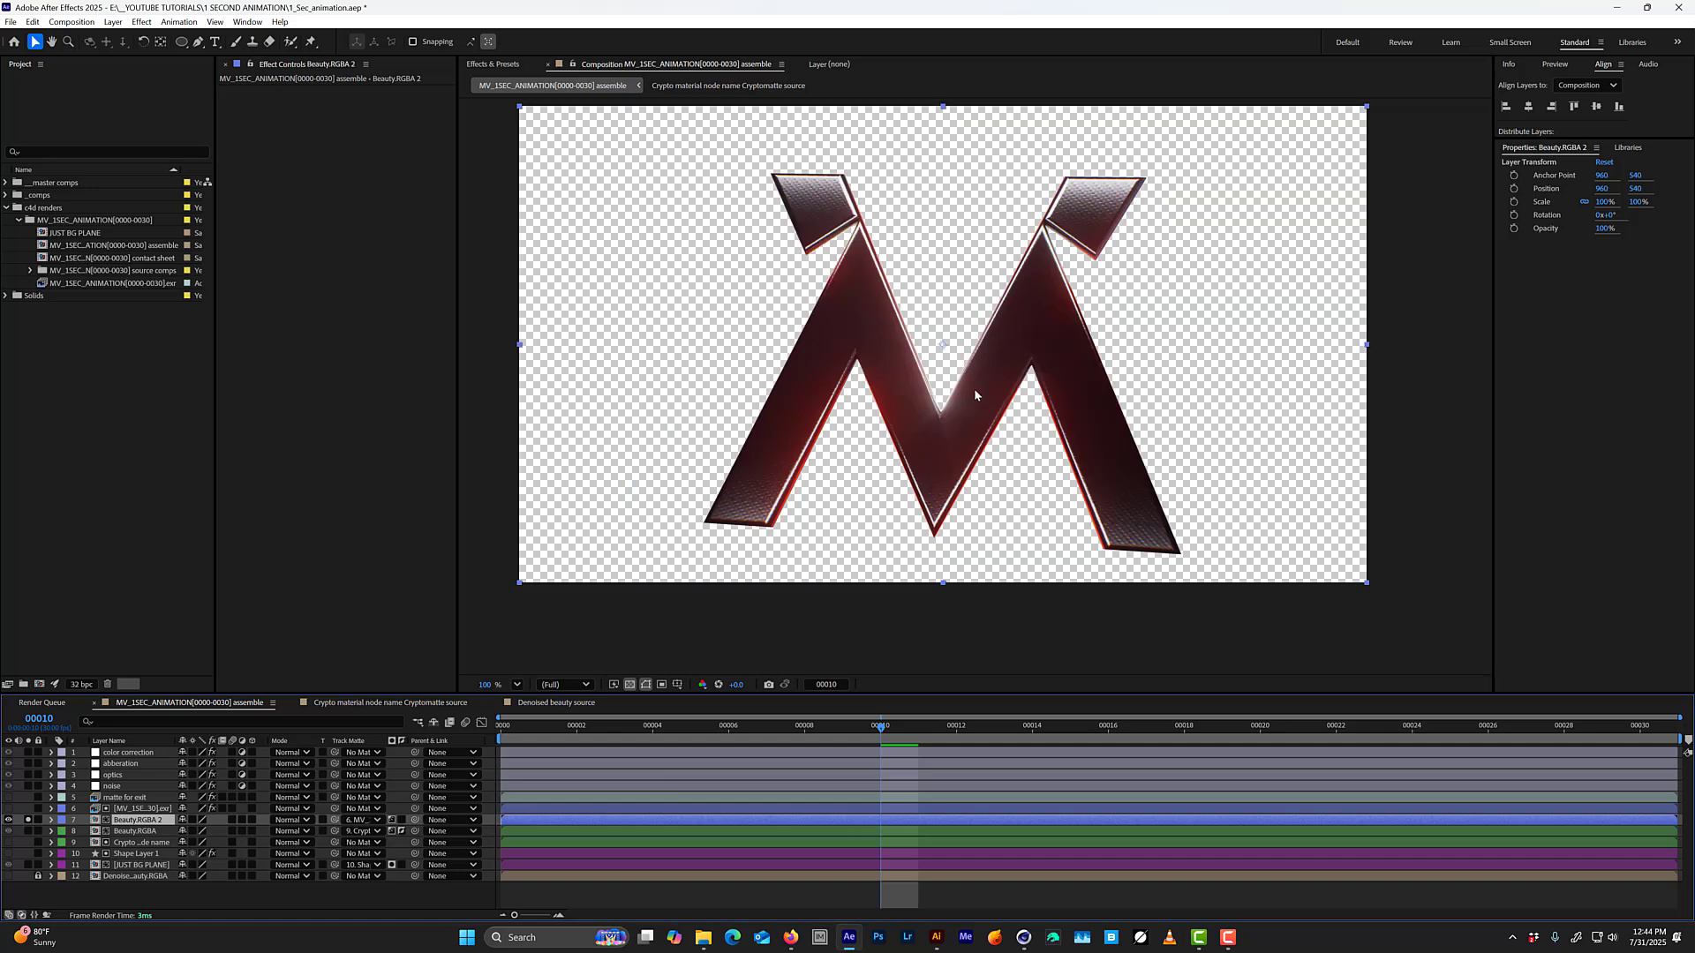
click(29, 820)
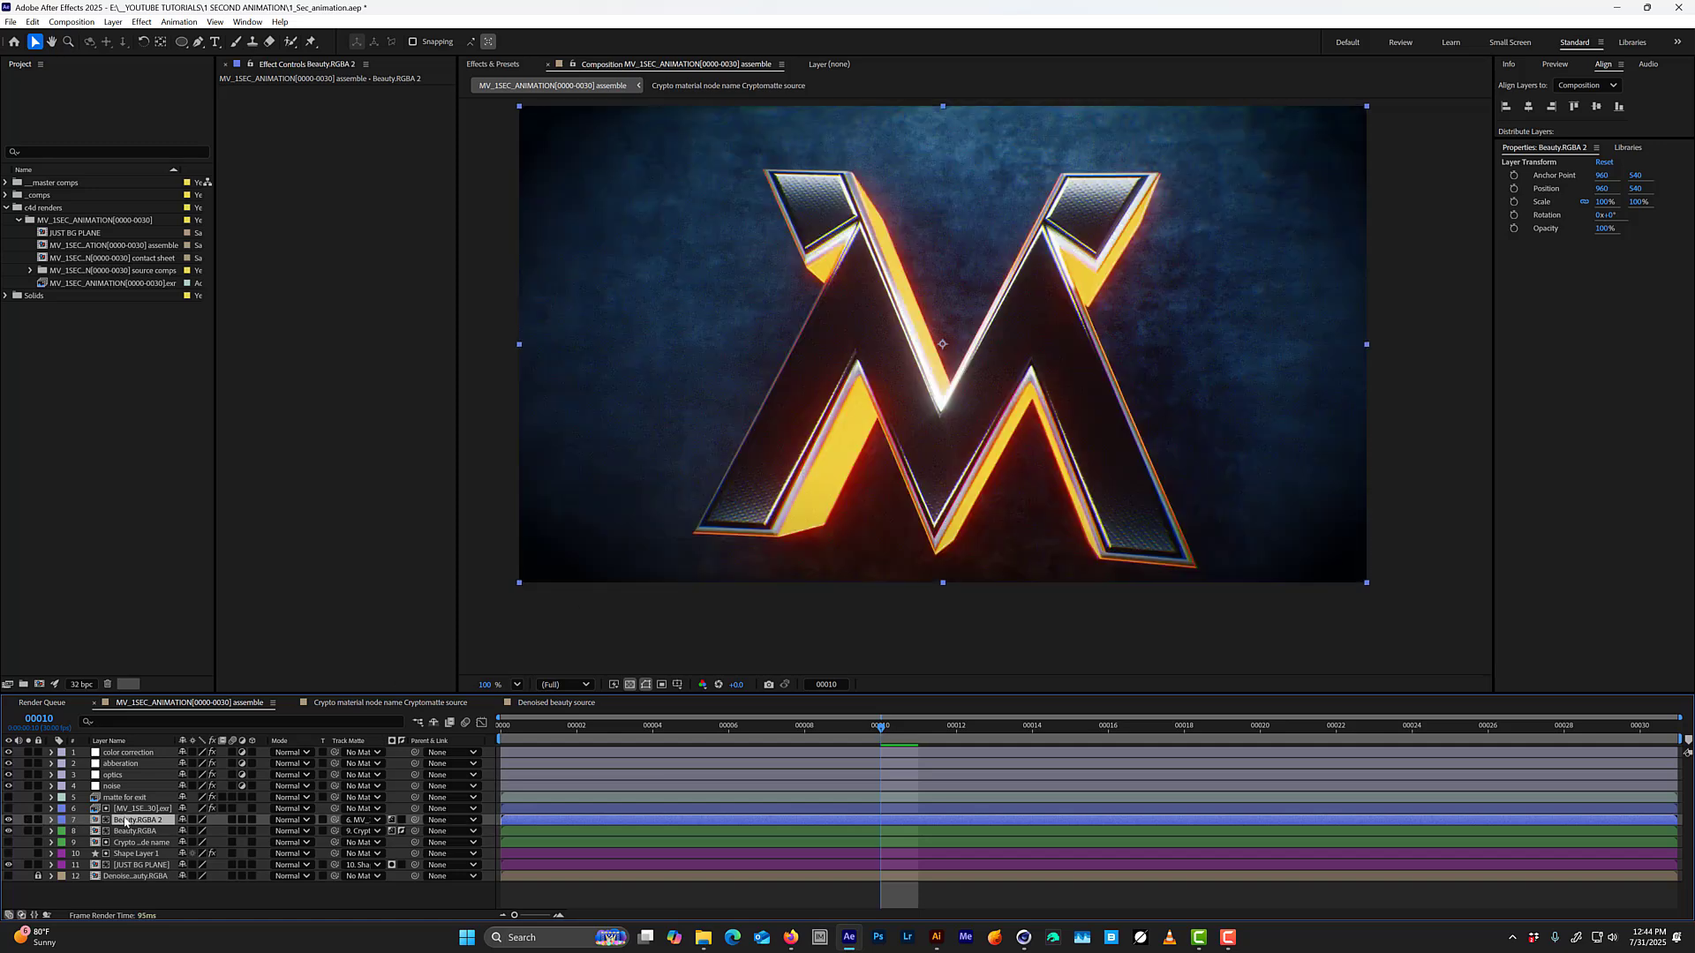
Rename the Beauty.RGBA 2 layer "logo with light sweep" and apply CC Light Sweep to it.
key(Return)
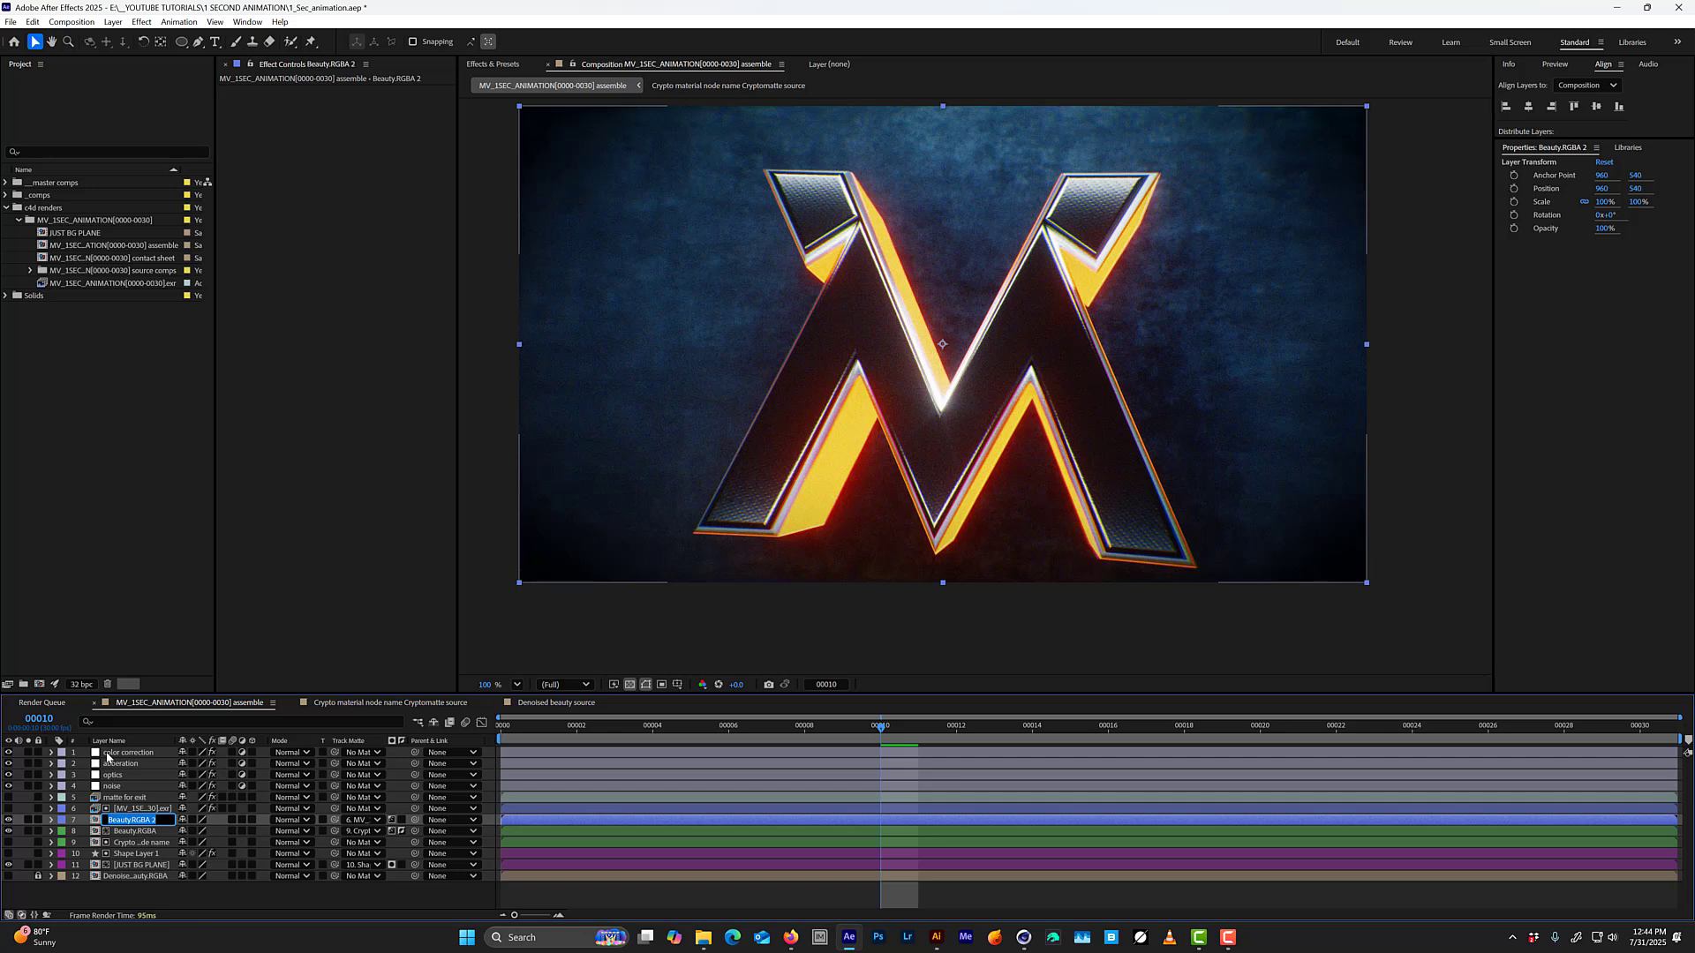
text(logo with light sweep)
key(Return)
key(ctrl+space)
text(light s)
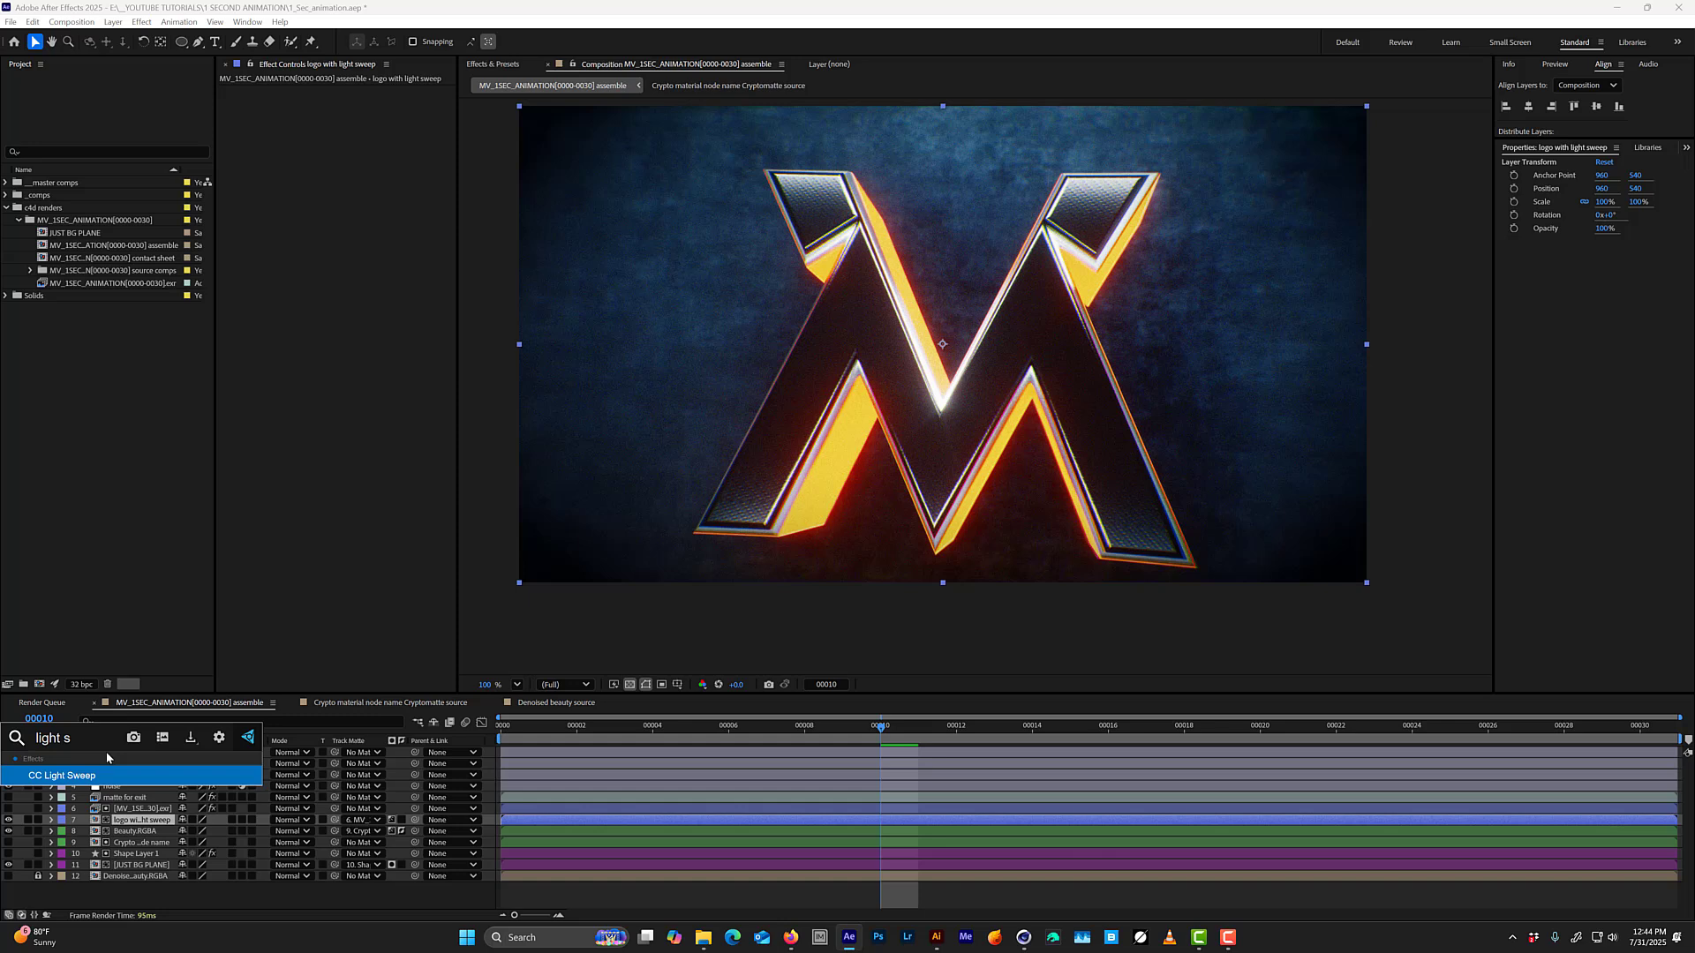
key(Return)
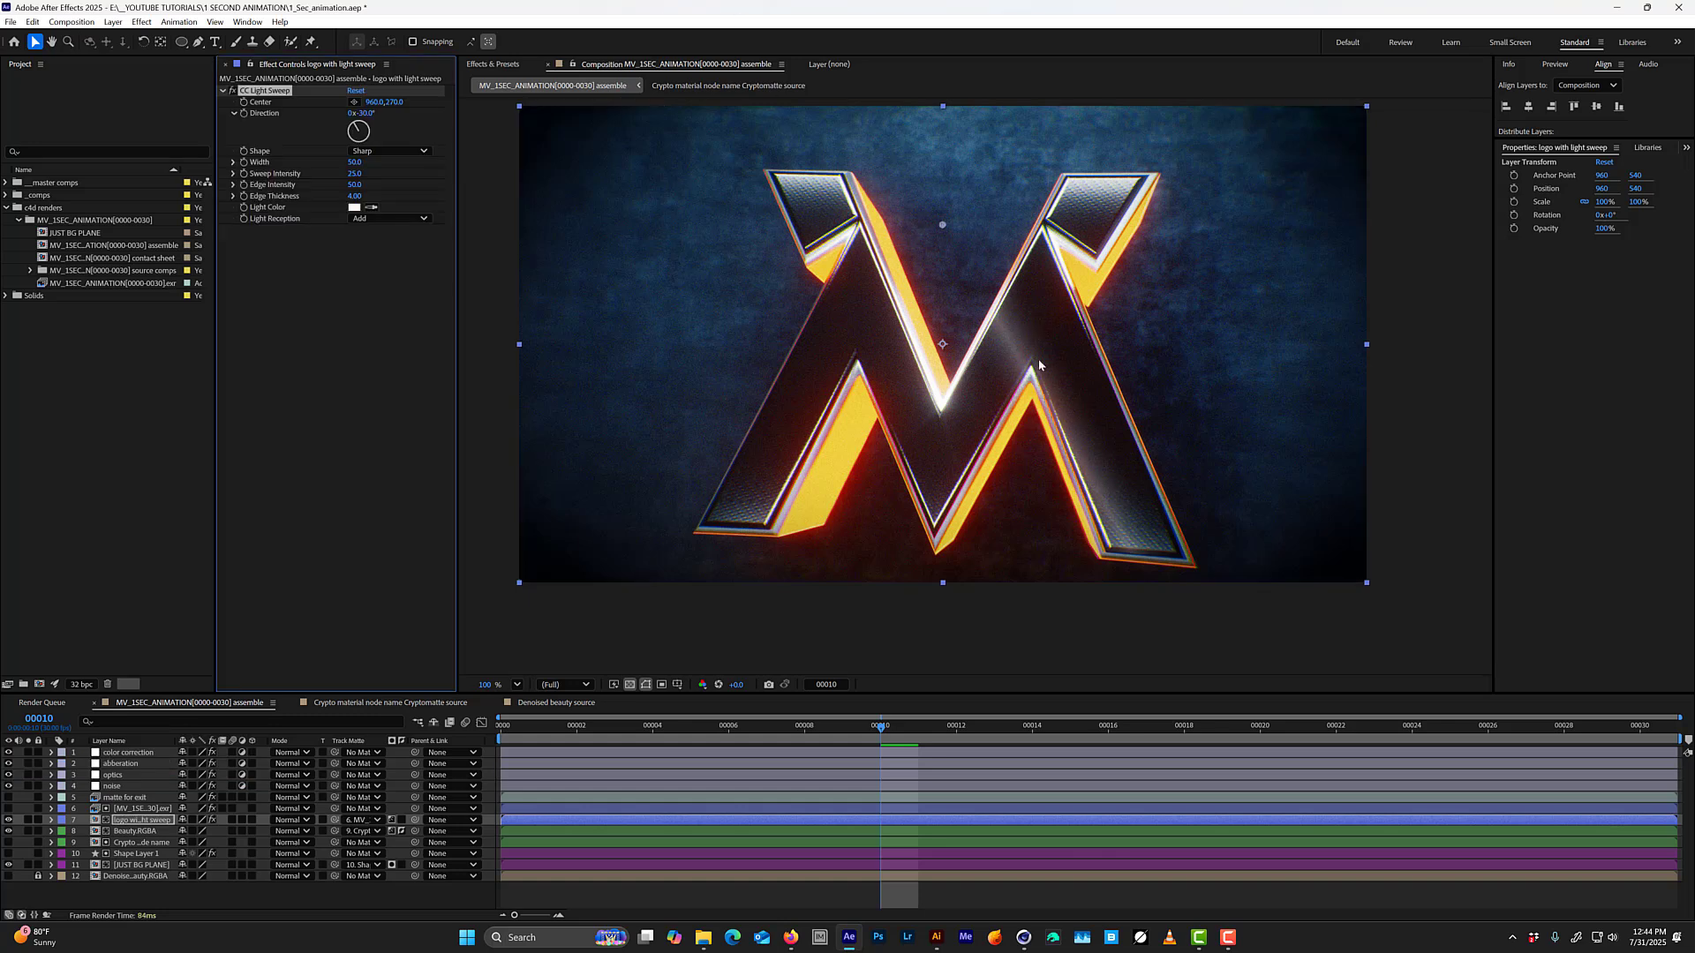
Center the sweep on the logo's left leg with Width 73, Sweep Intensity 83, Edge Intensity 117 and Edge Thickness 12.90.
drag(946, 229, 872, 289)
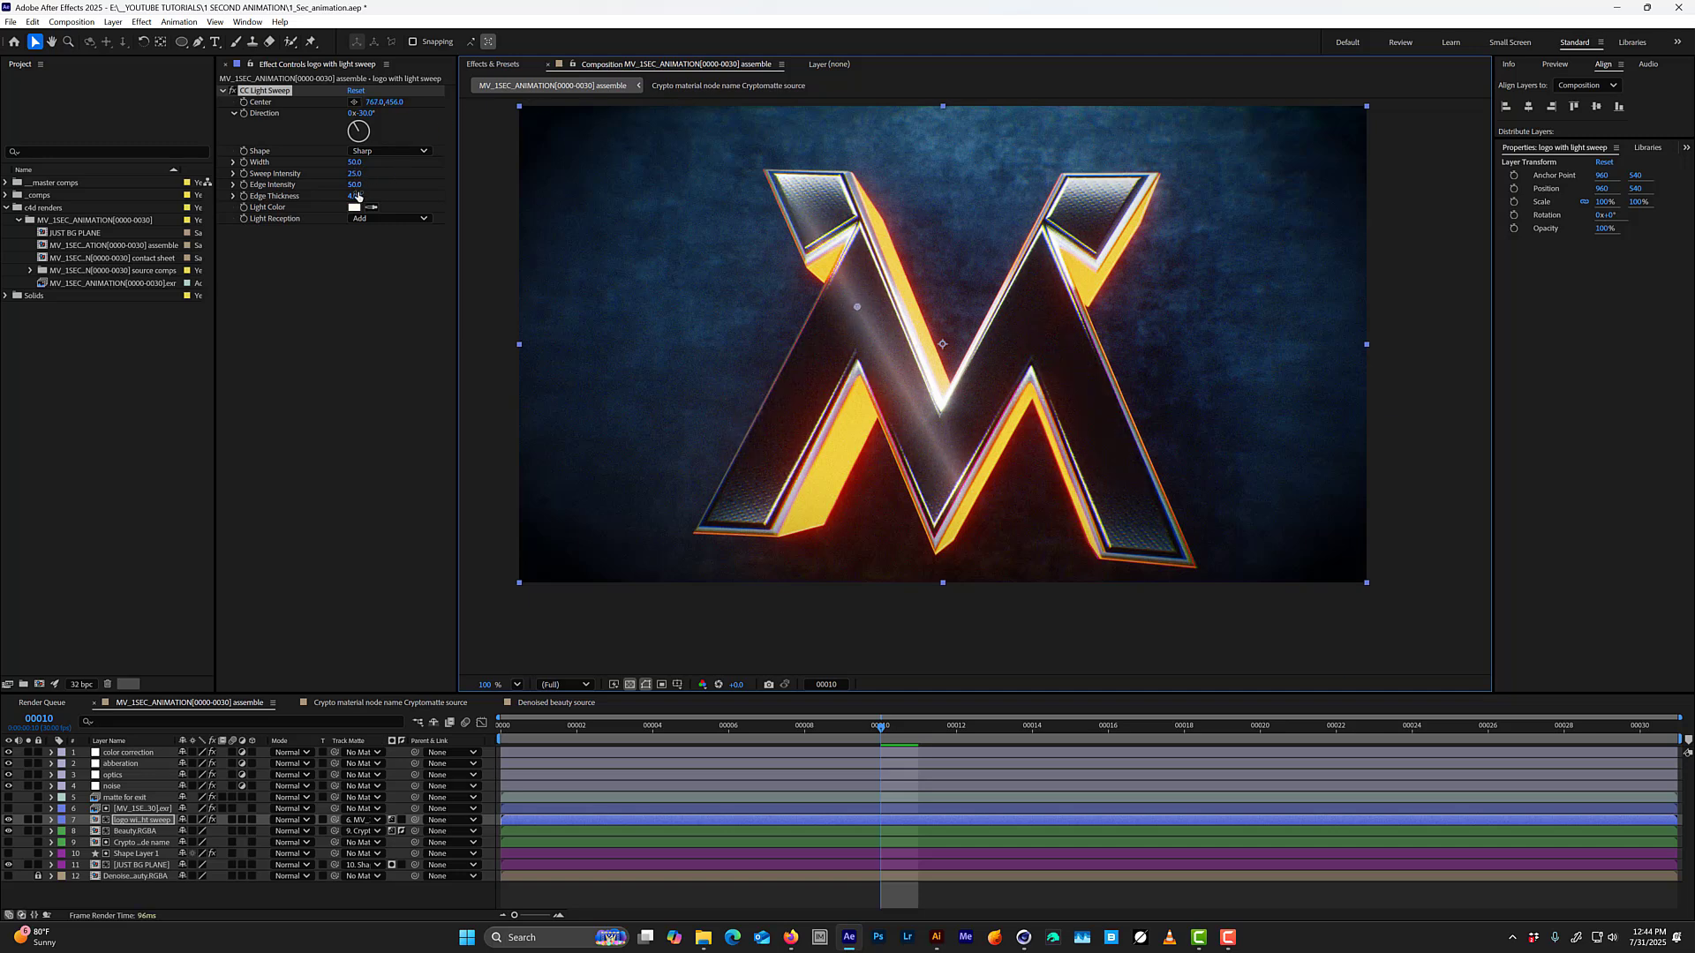
mouse_move(355, 175)
mouse_down()
mouse_move(434, 174)
mouse_move(371, 163)
mouse_up()
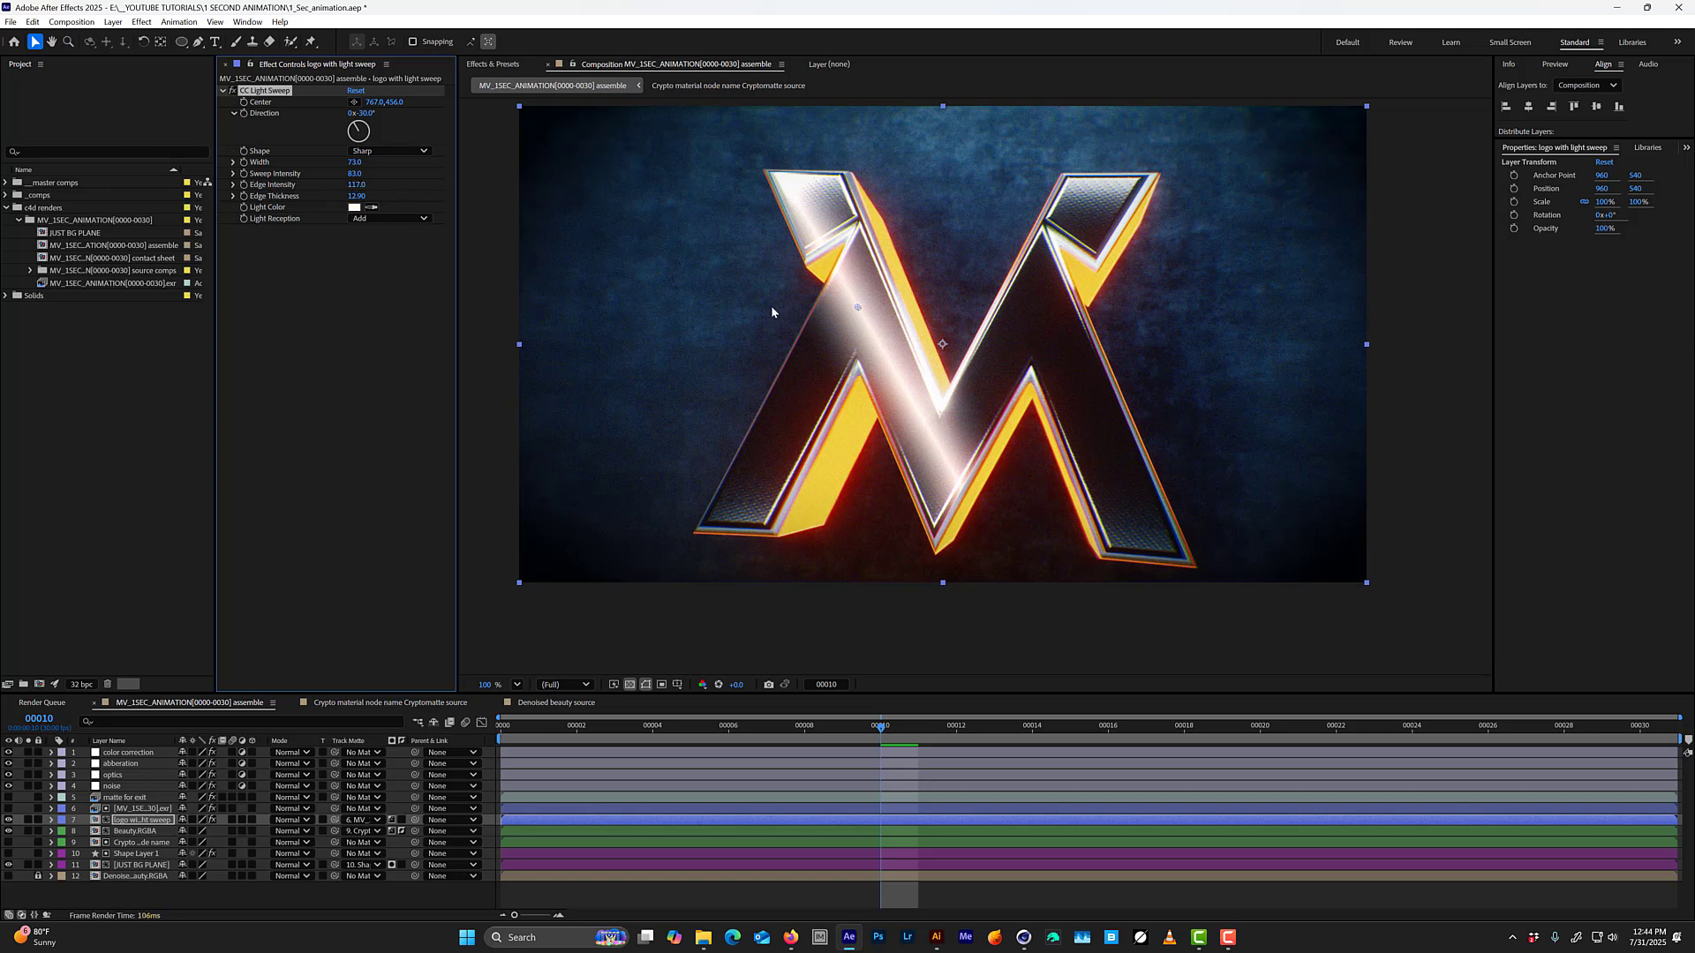
mouse_move(860, 314)
mouse_down()
mouse_move(703, 459)
mouse_move(787, 394)
mouse_up()
drag(820, 358, 838, 333)
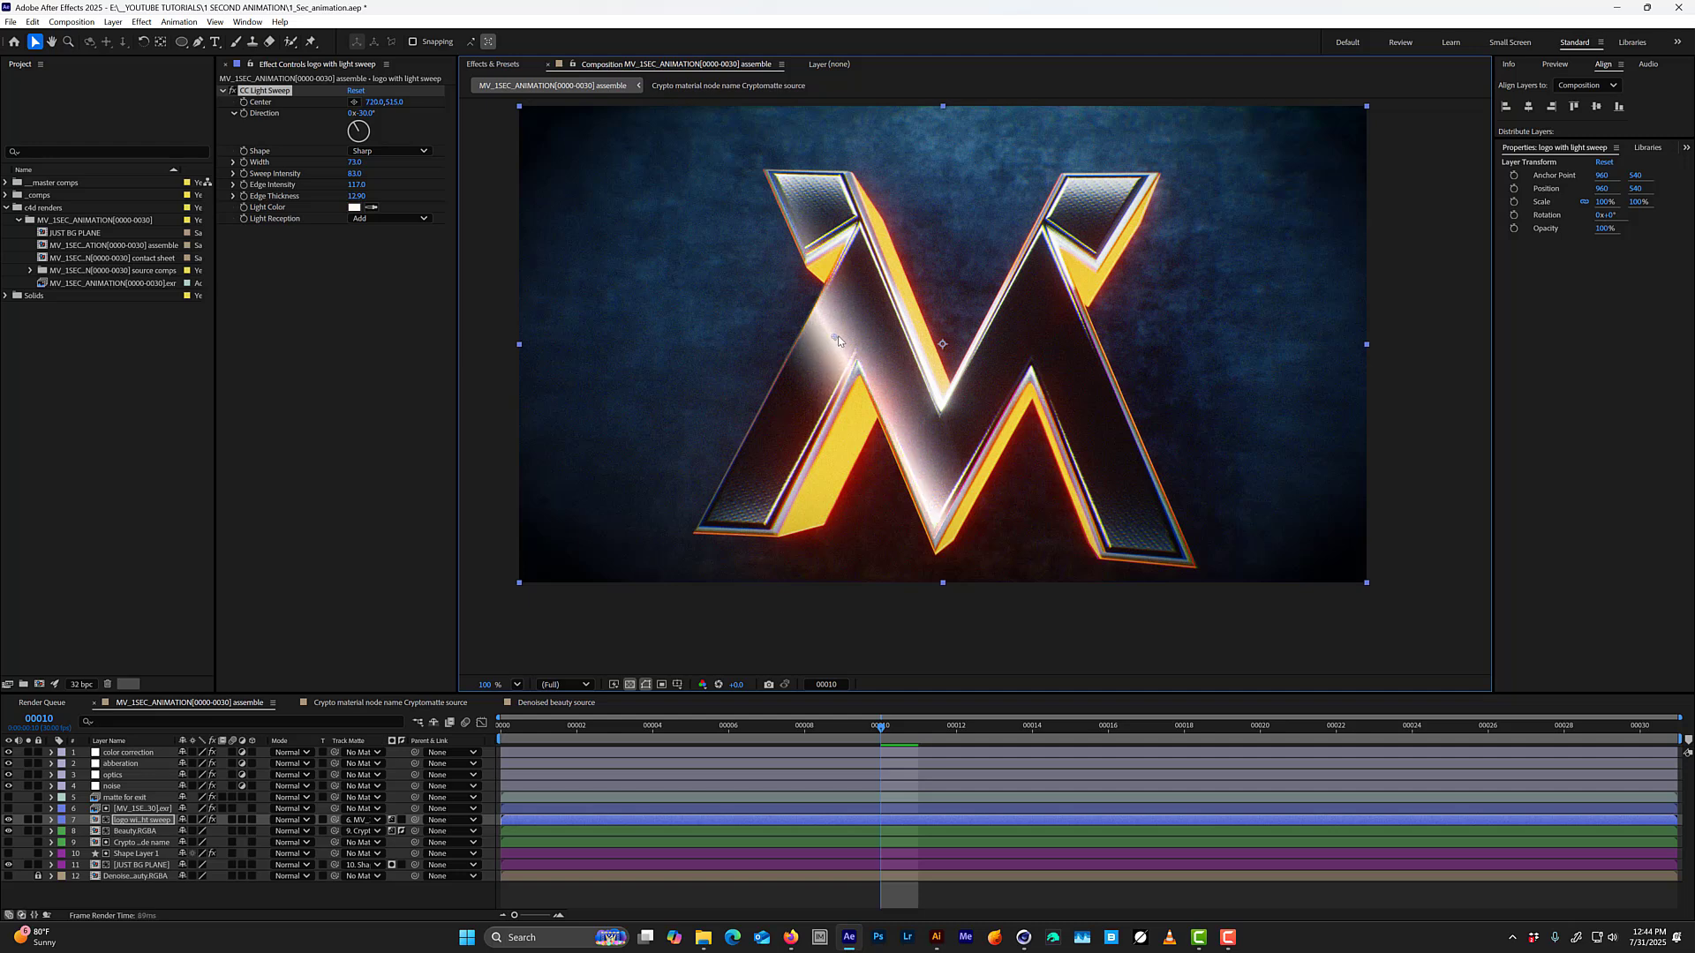
Compare the Composite and Cutout light reception modes of the sweep, and return it to Add.
click(388, 219)
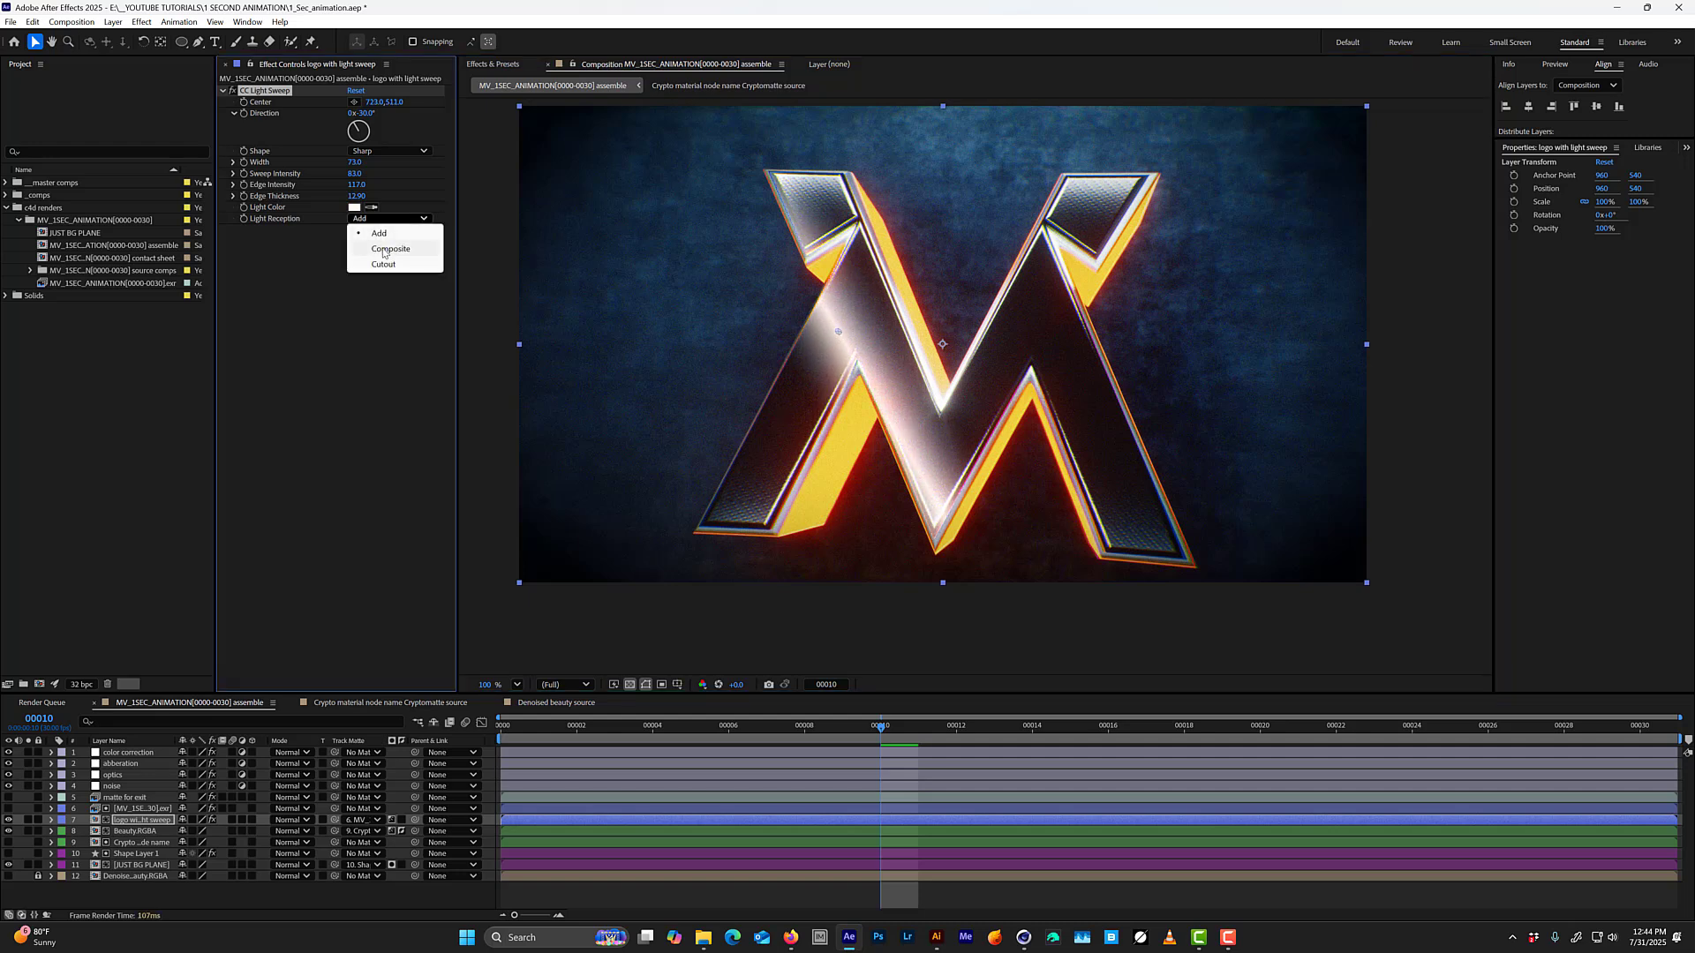
click(388, 249)
click(393, 219)
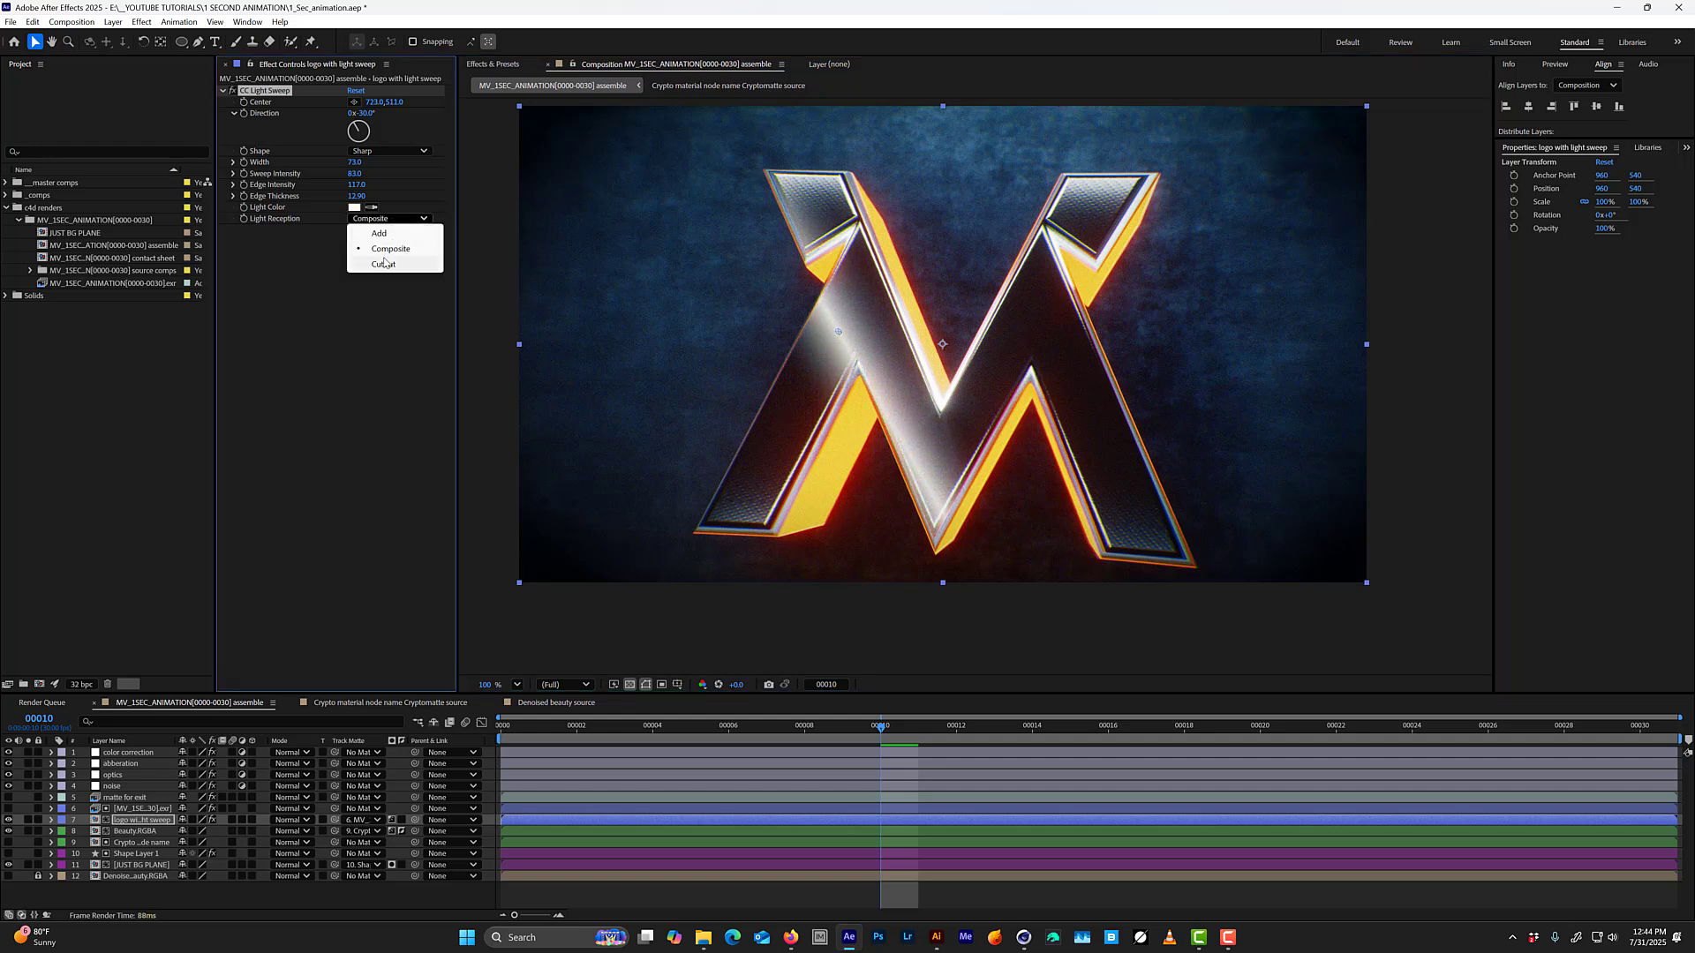
click(384, 263)
click(391, 220)
click(385, 234)
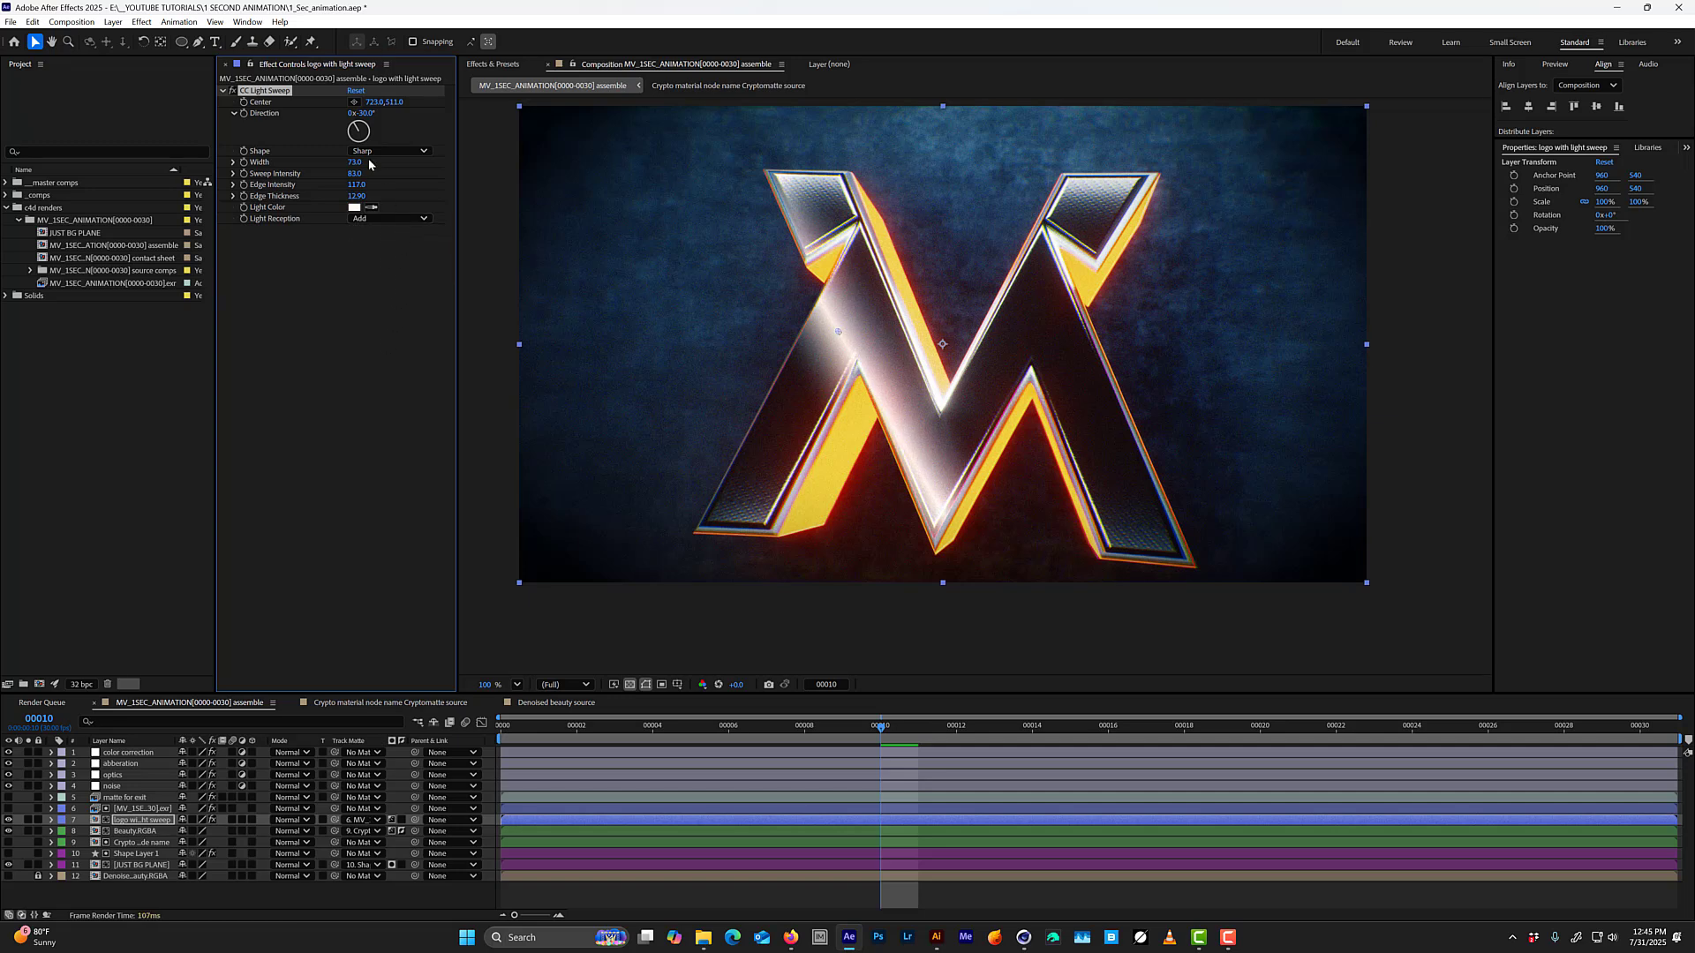
Set the light sweep's Width to 45 and Direction to -10°, and move its center off the logo, left of the left leg.
mouse_move(344, 165)
mouse_down()
mouse_move(323, 164)
mouse_move(381, 167)
mouse_move(366, 168)
mouse_up()
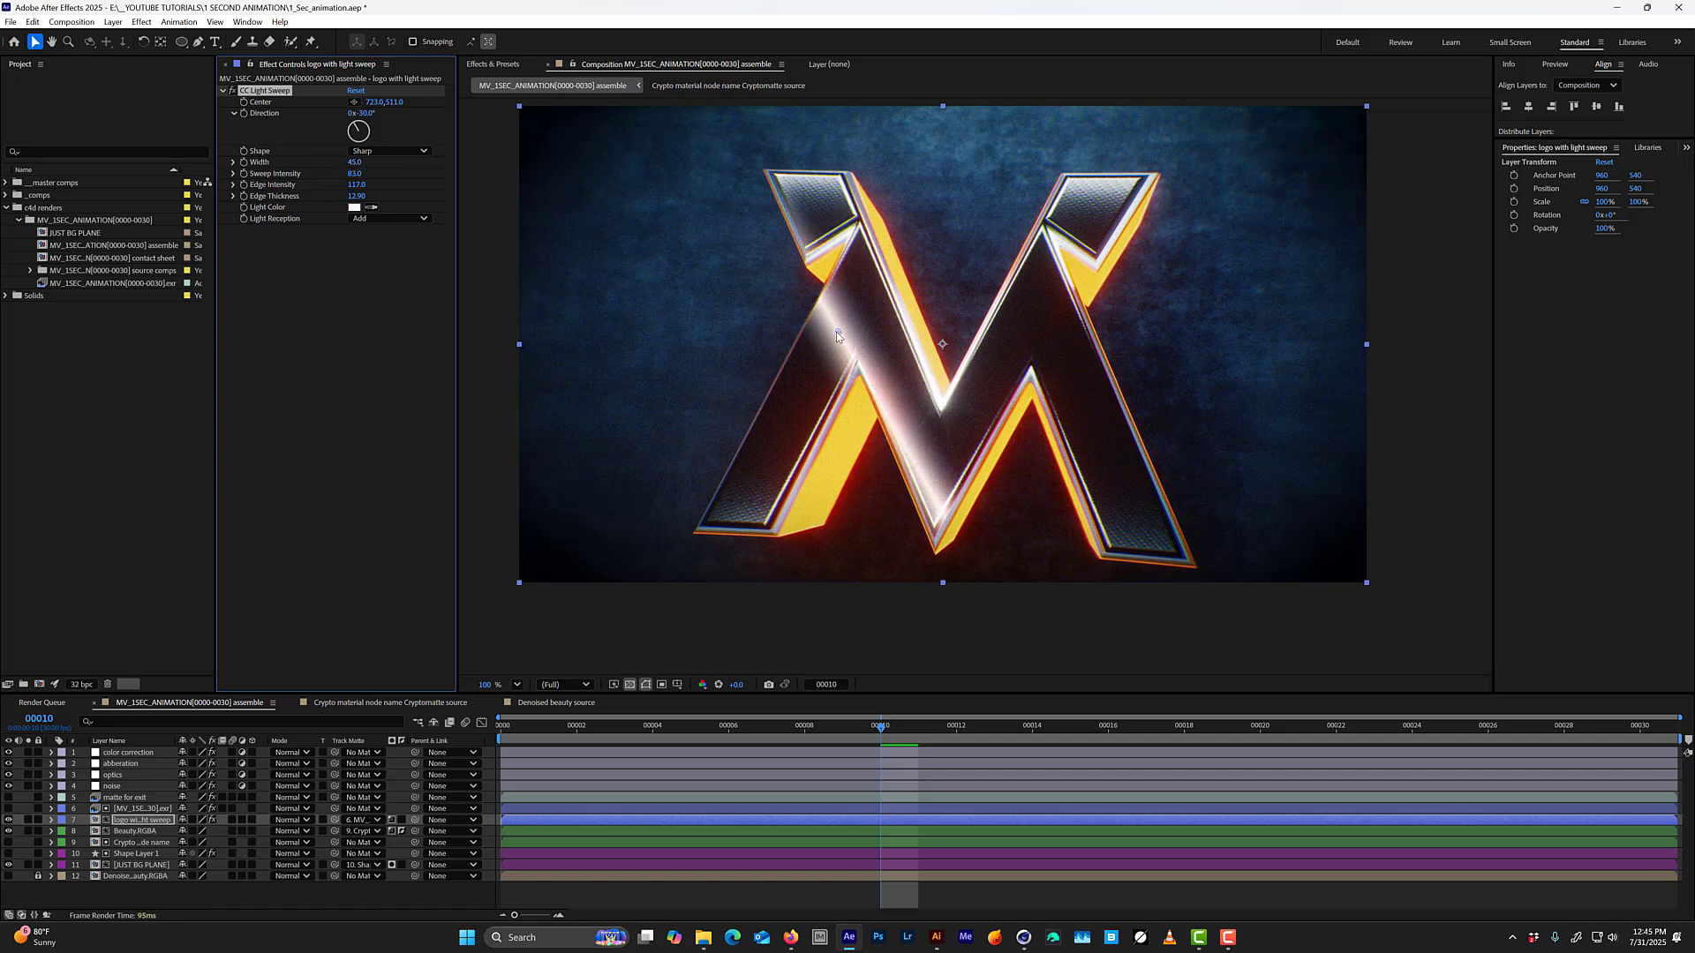
drag(838, 335, 664, 466)
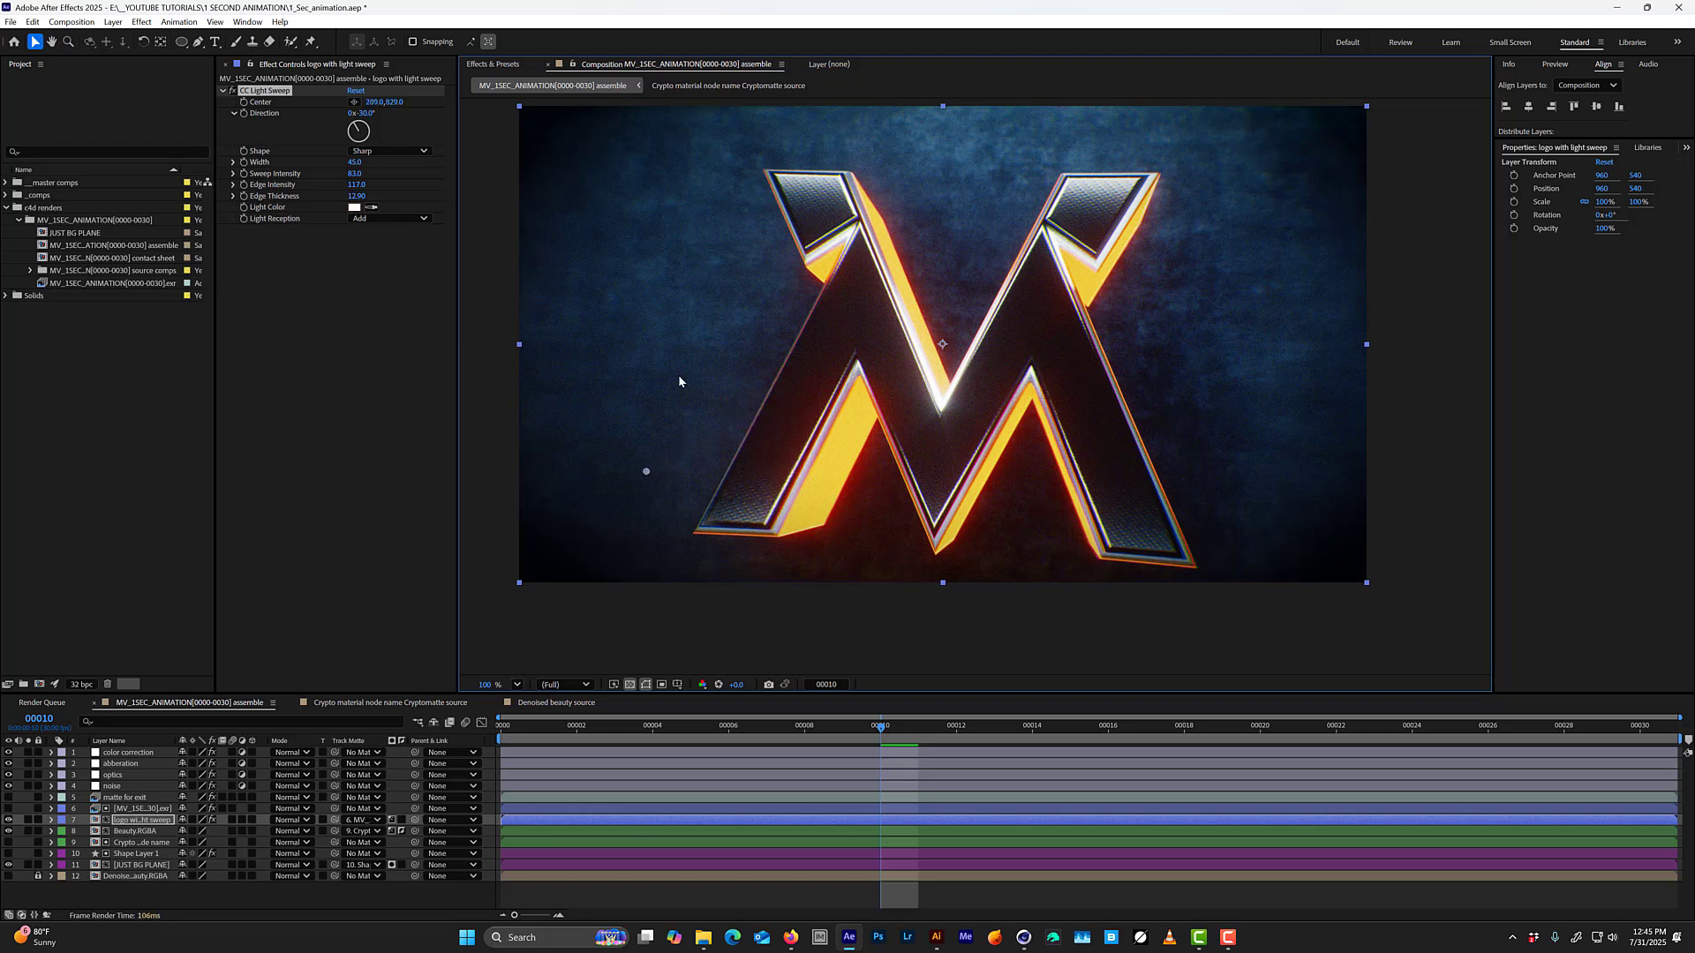
drag(365, 113, 375, 112)
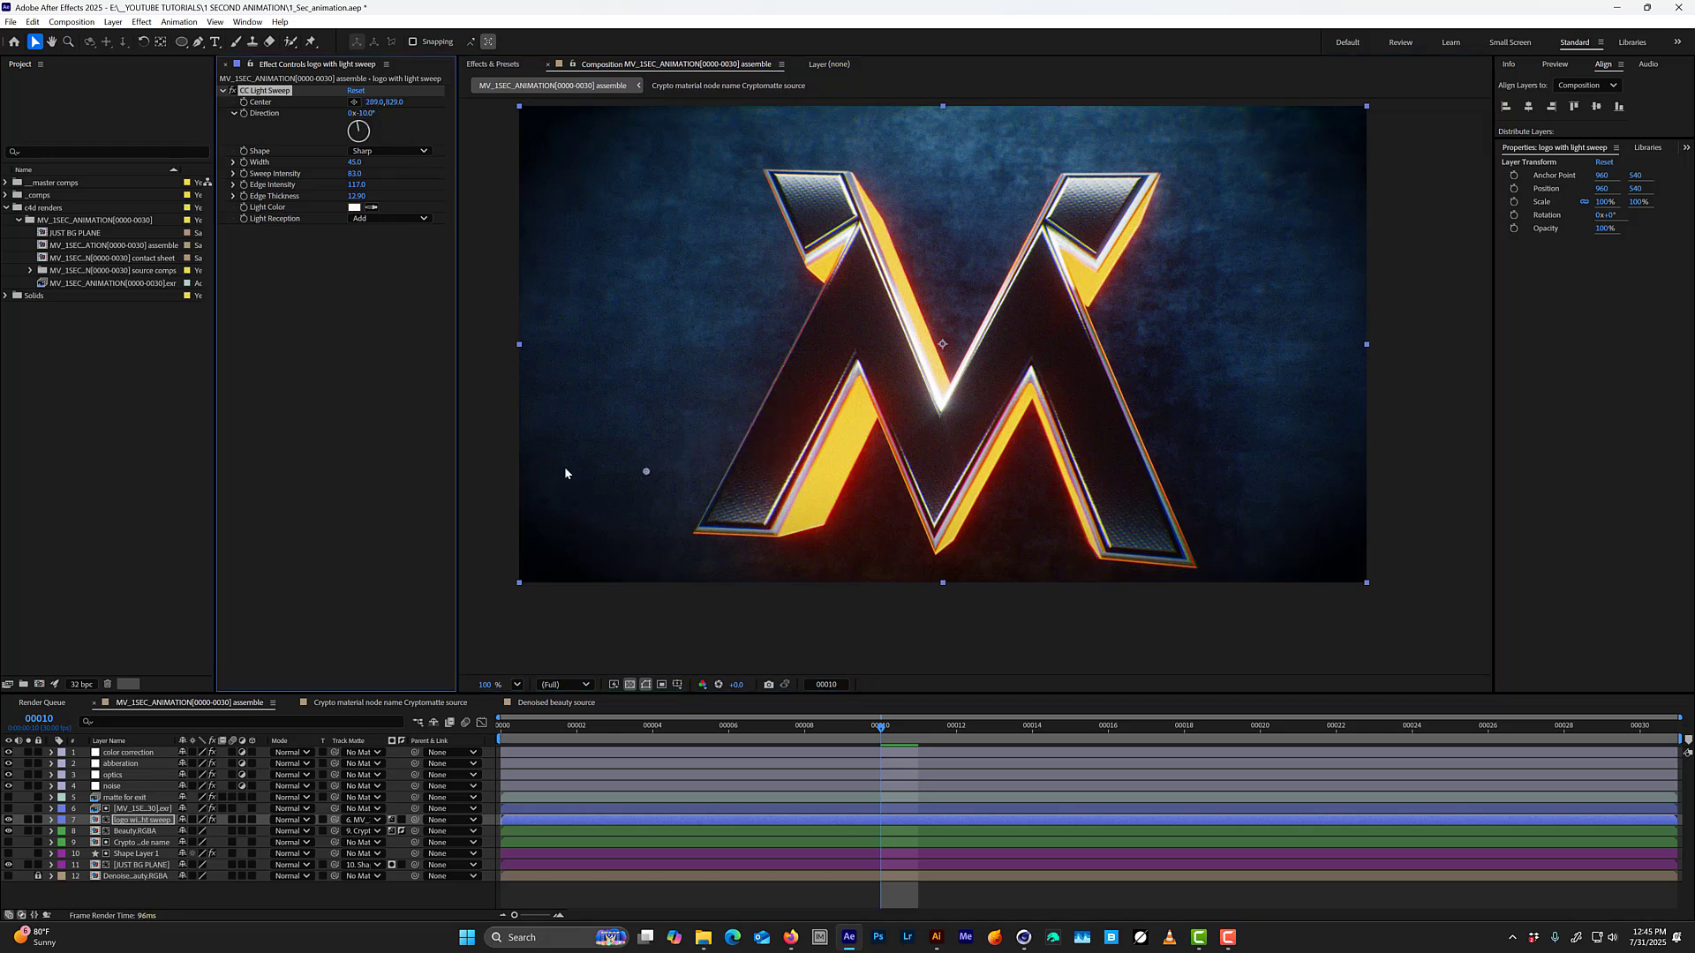
mouse_move(649, 475)
mouse_down()
mouse_move(806, 390)
mouse_move(971, 370)
mouse_move(803, 395)
mouse_move(663, 450)
mouse_up()
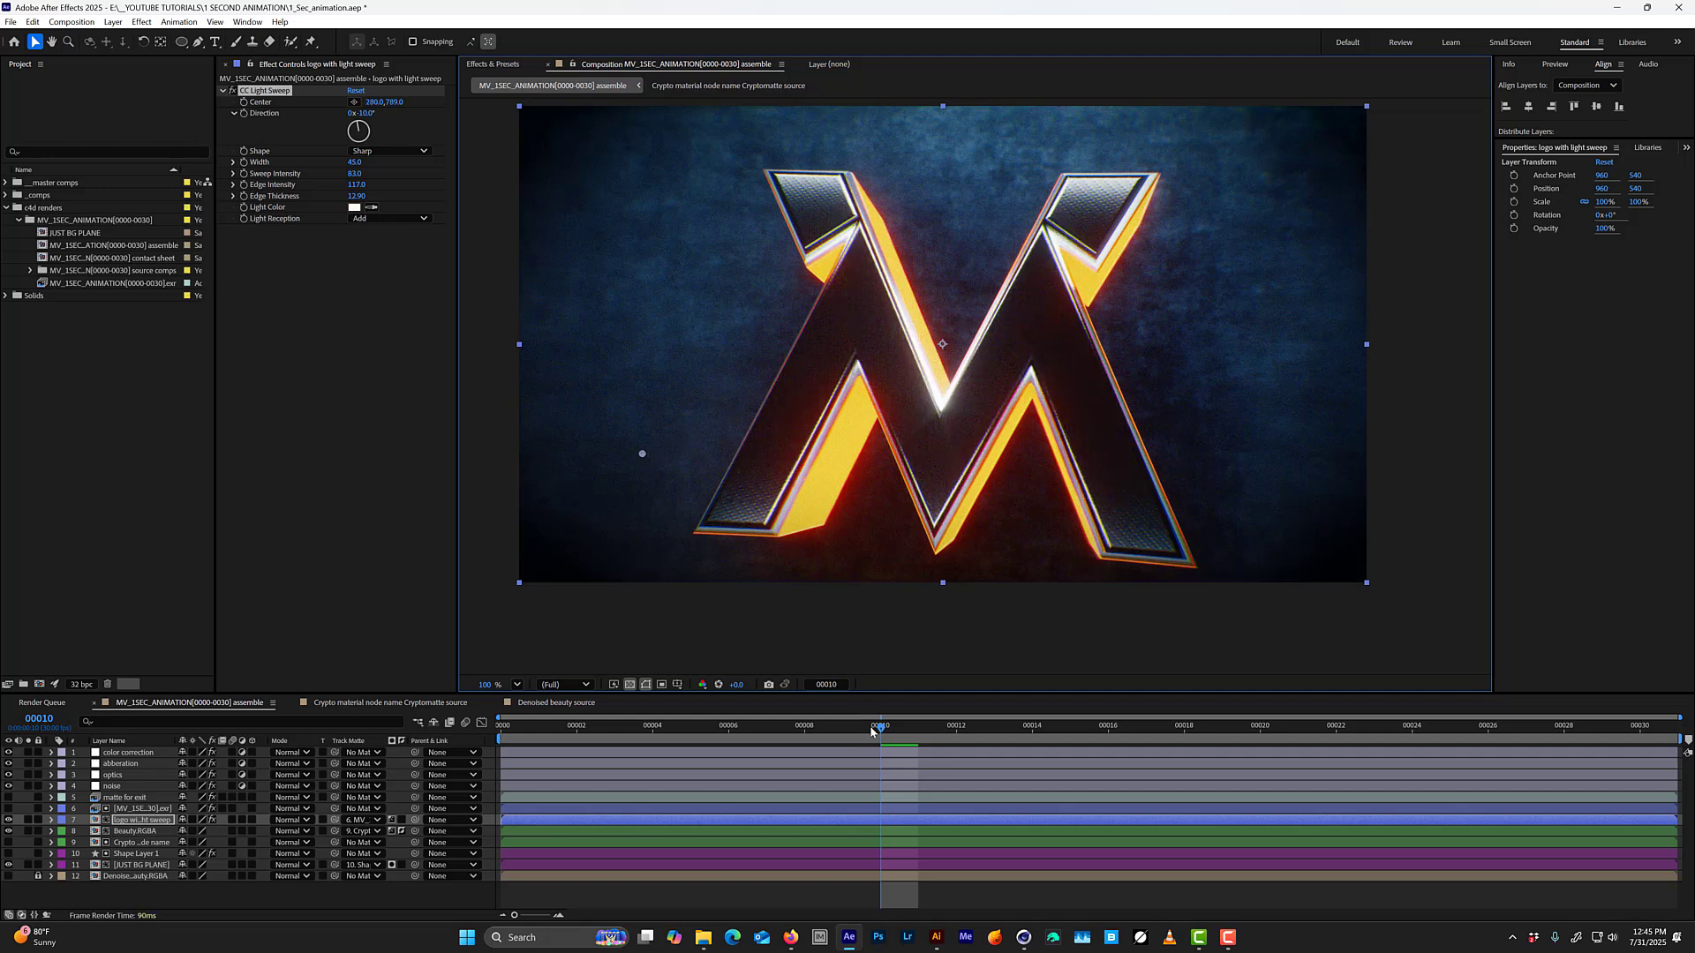
Keyframe the light sweep's Center at 278, 810 on frame 8 and outside the frame at -119, 1119 on frame 7.
mouse_move(872, 731)
mouse_down()
mouse_move(685, 726)
mouse_move(927, 726)
mouse_move(538, 726)
mouse_move(655, 740)
mouse_move(998, 682)
mouse_move(1232, 665)
mouse_move(810, 652)
mouse_move(673, 687)
mouse_move(795, 723)
mouse_up()
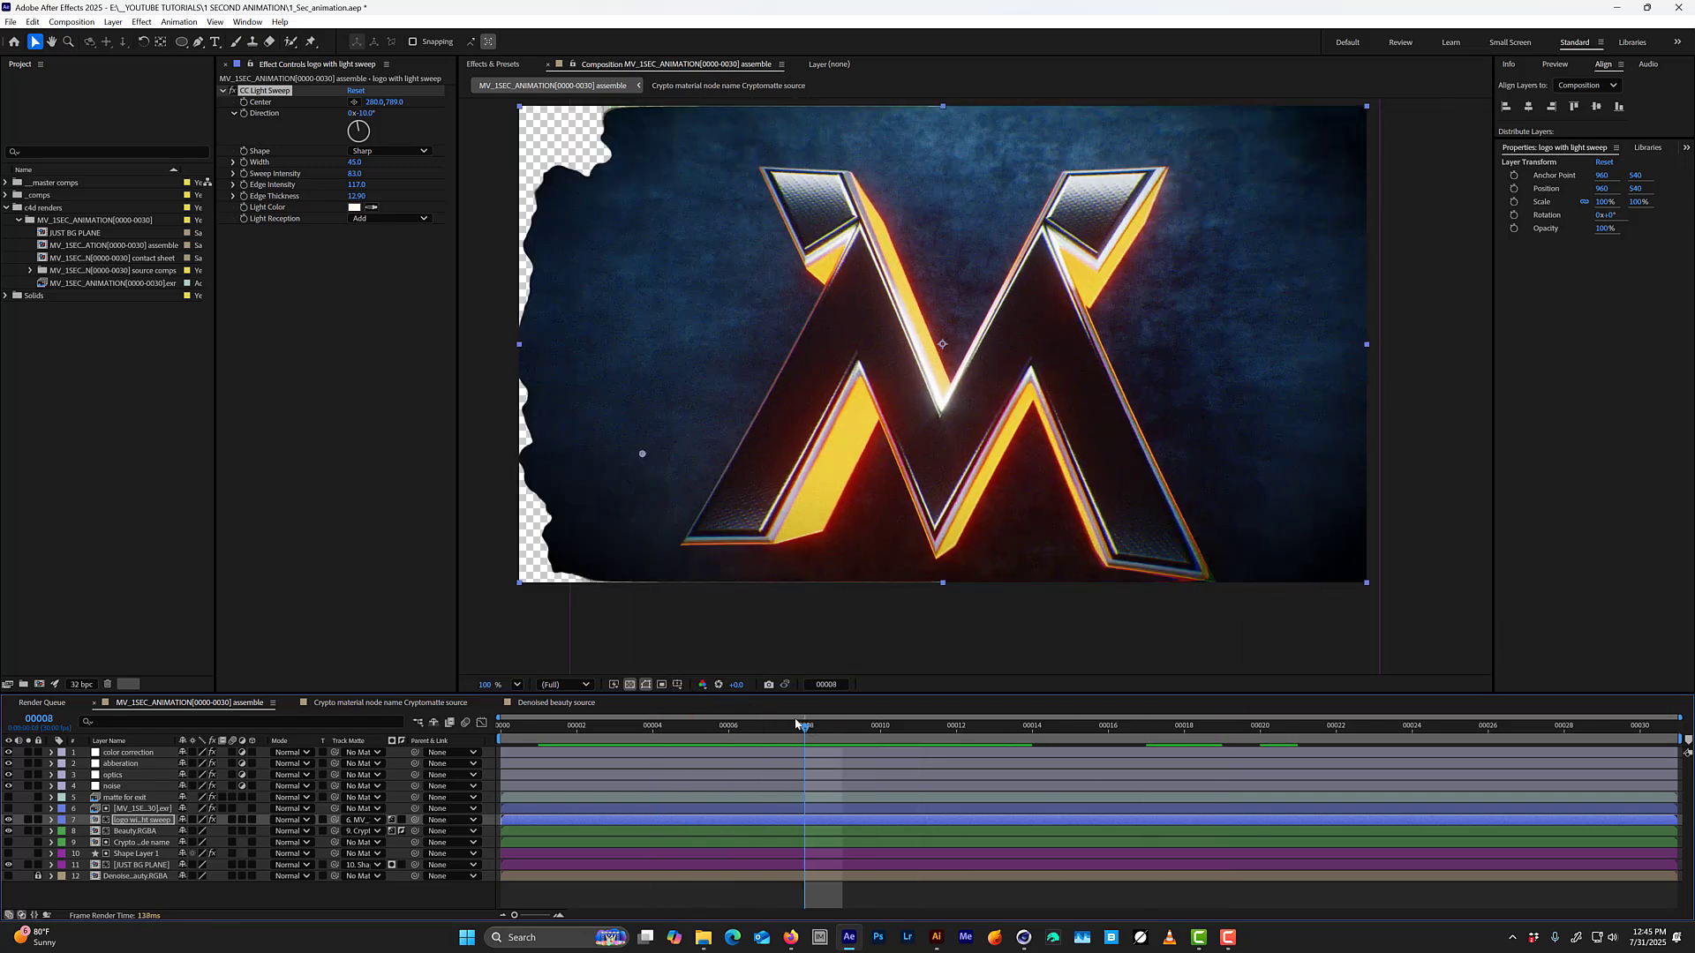
drag(643, 456, 643, 468)
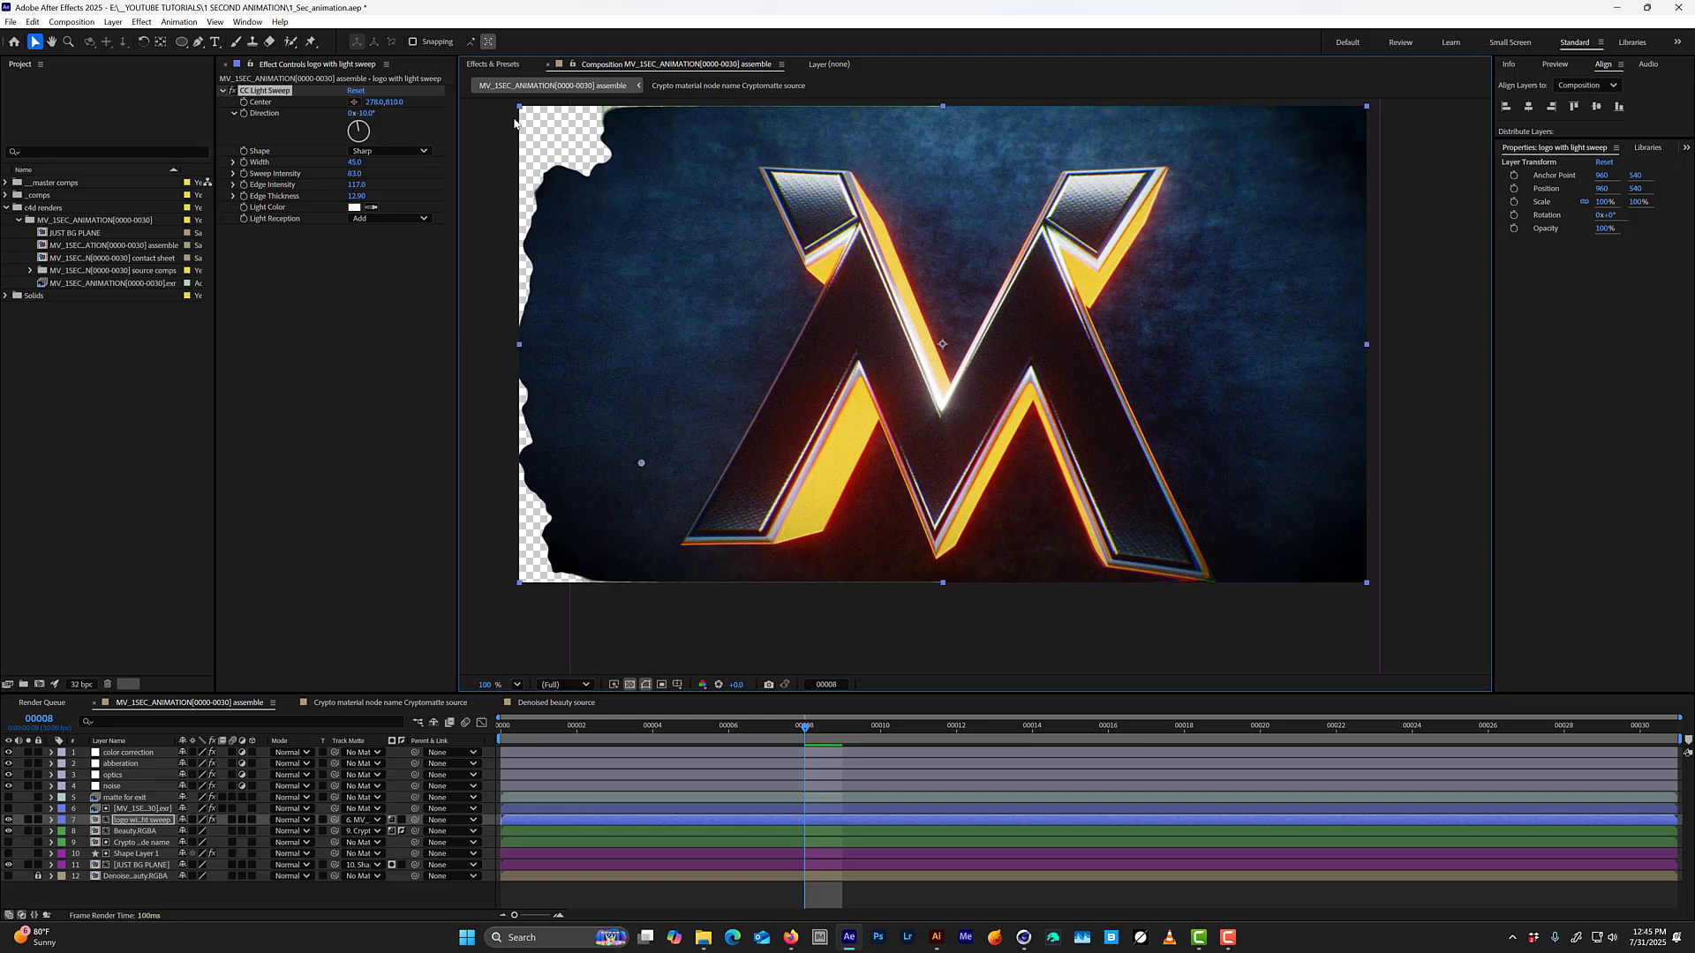
click(245, 103)
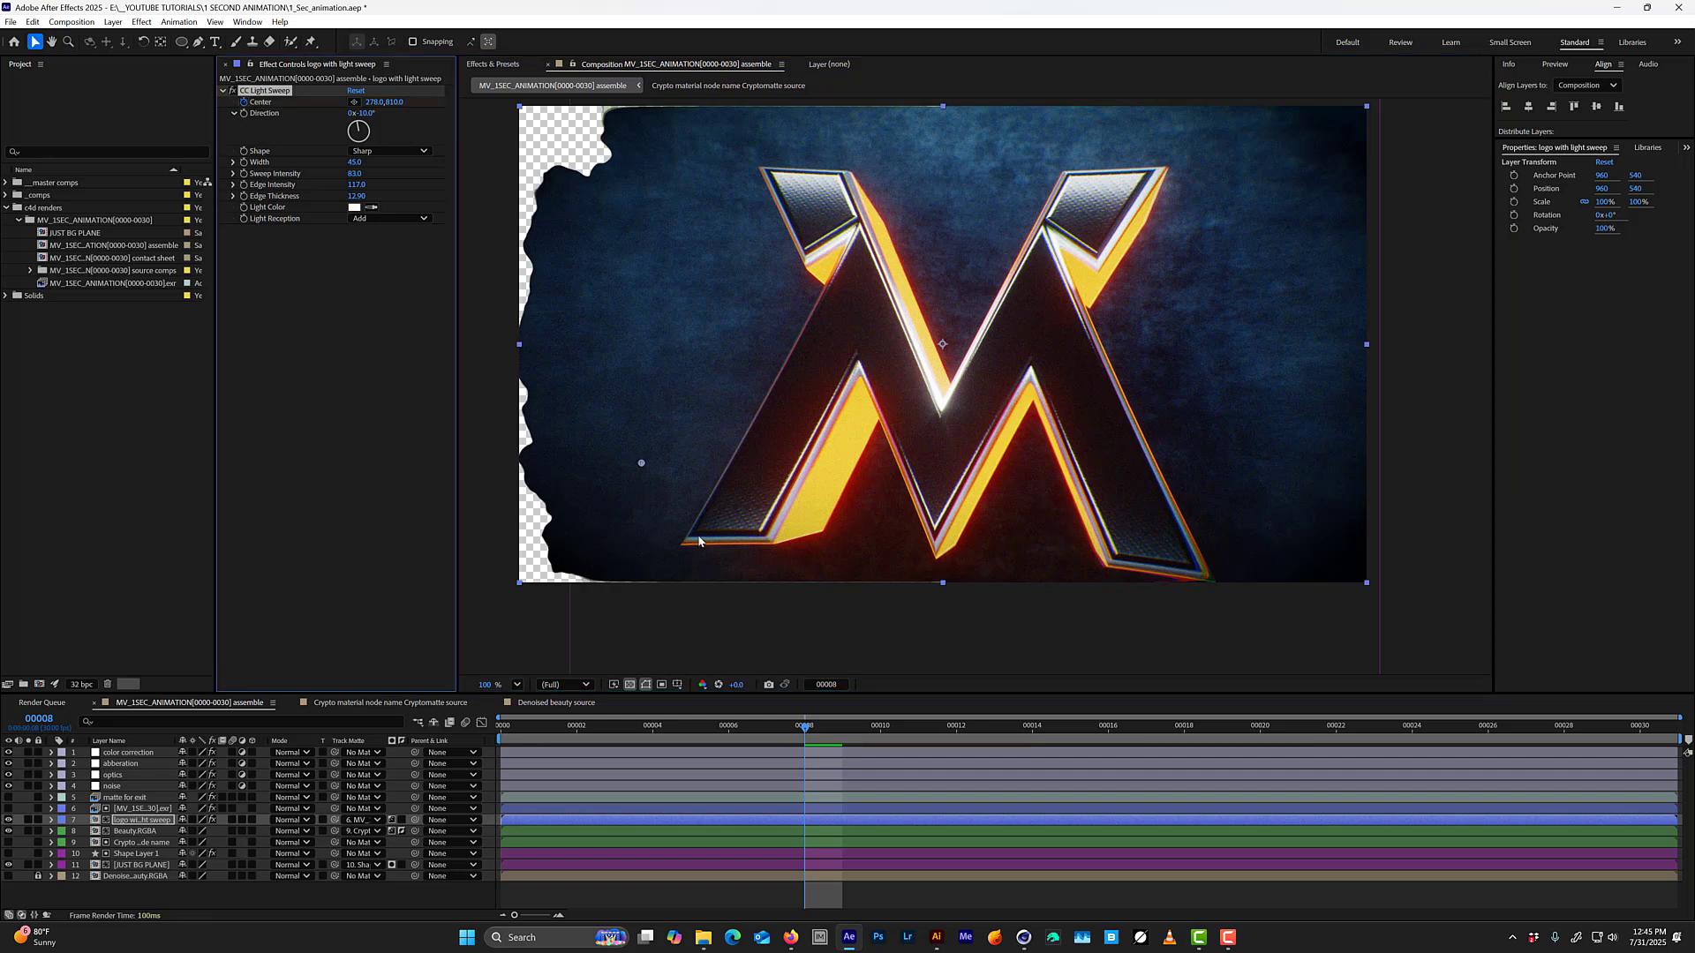
key(u)
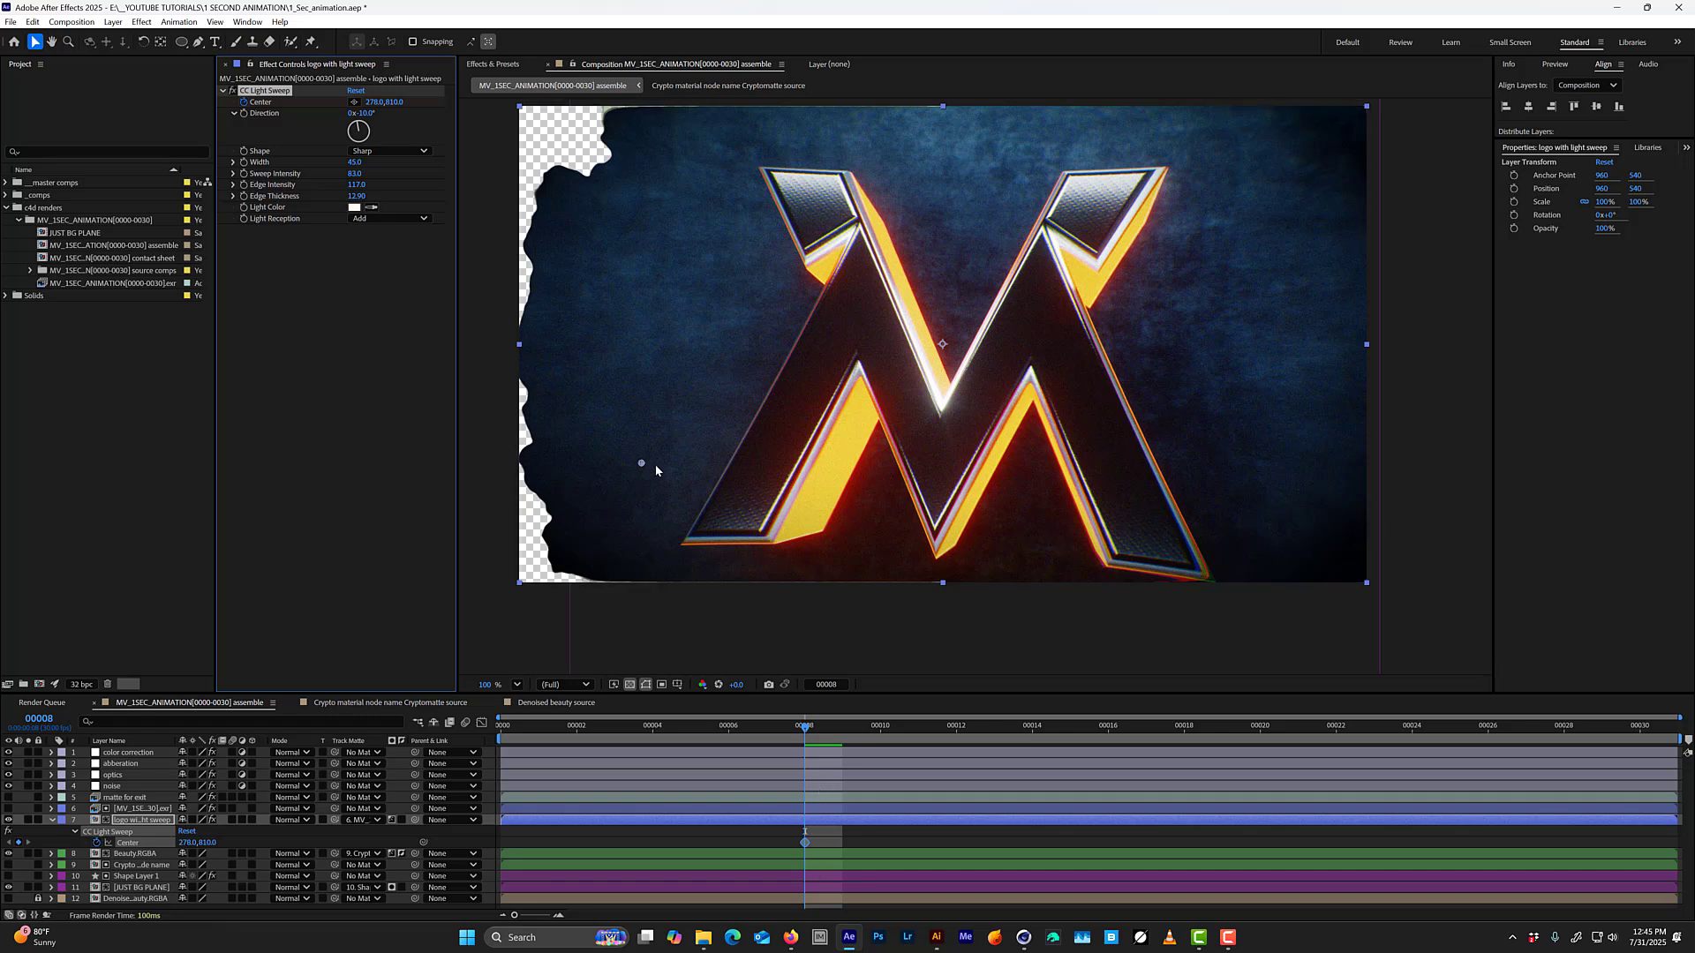
key(Page_Up)
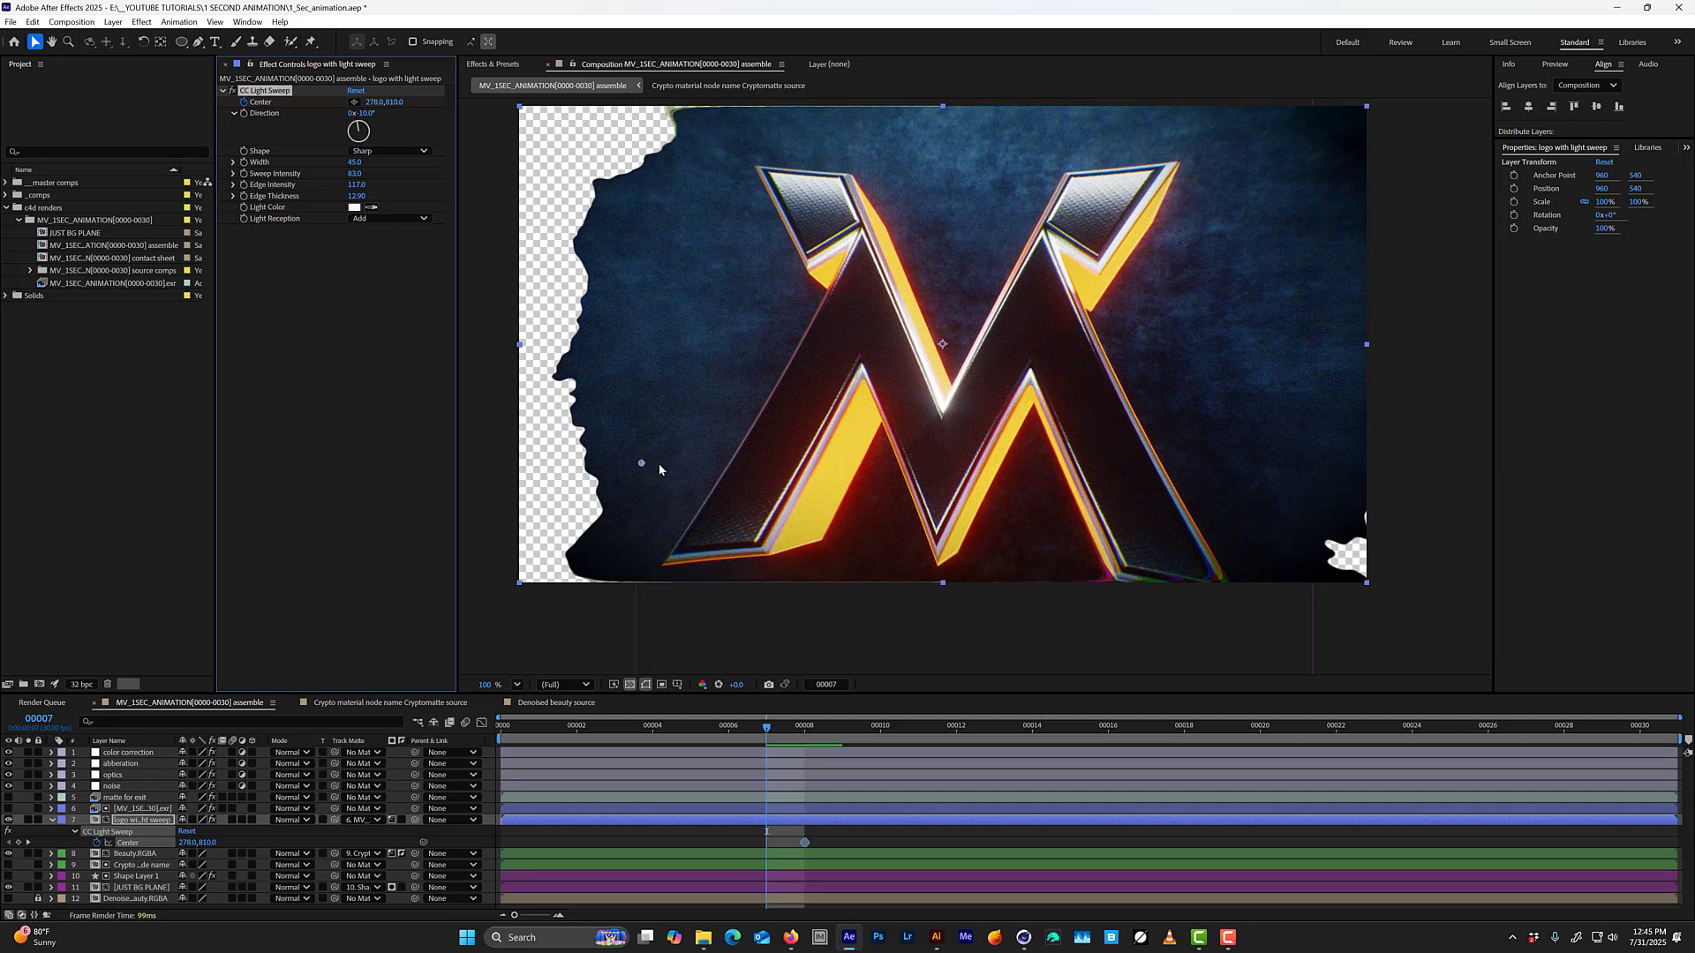
drag(641, 464, 462, 603)
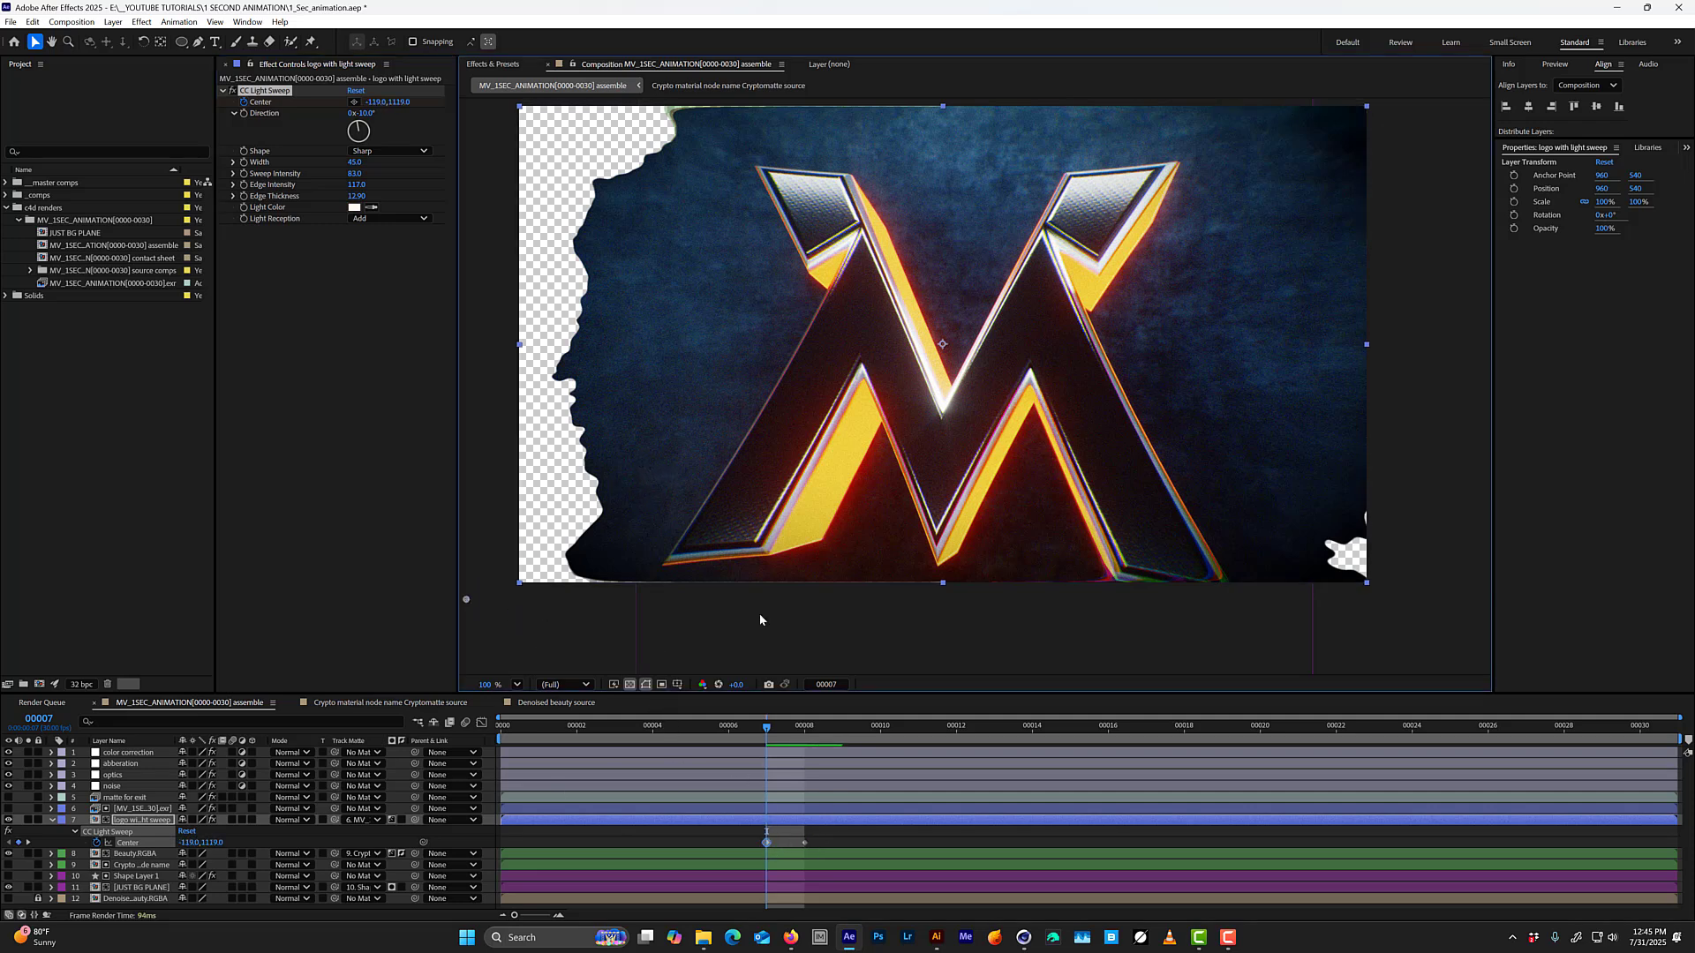
key(Page_Down)
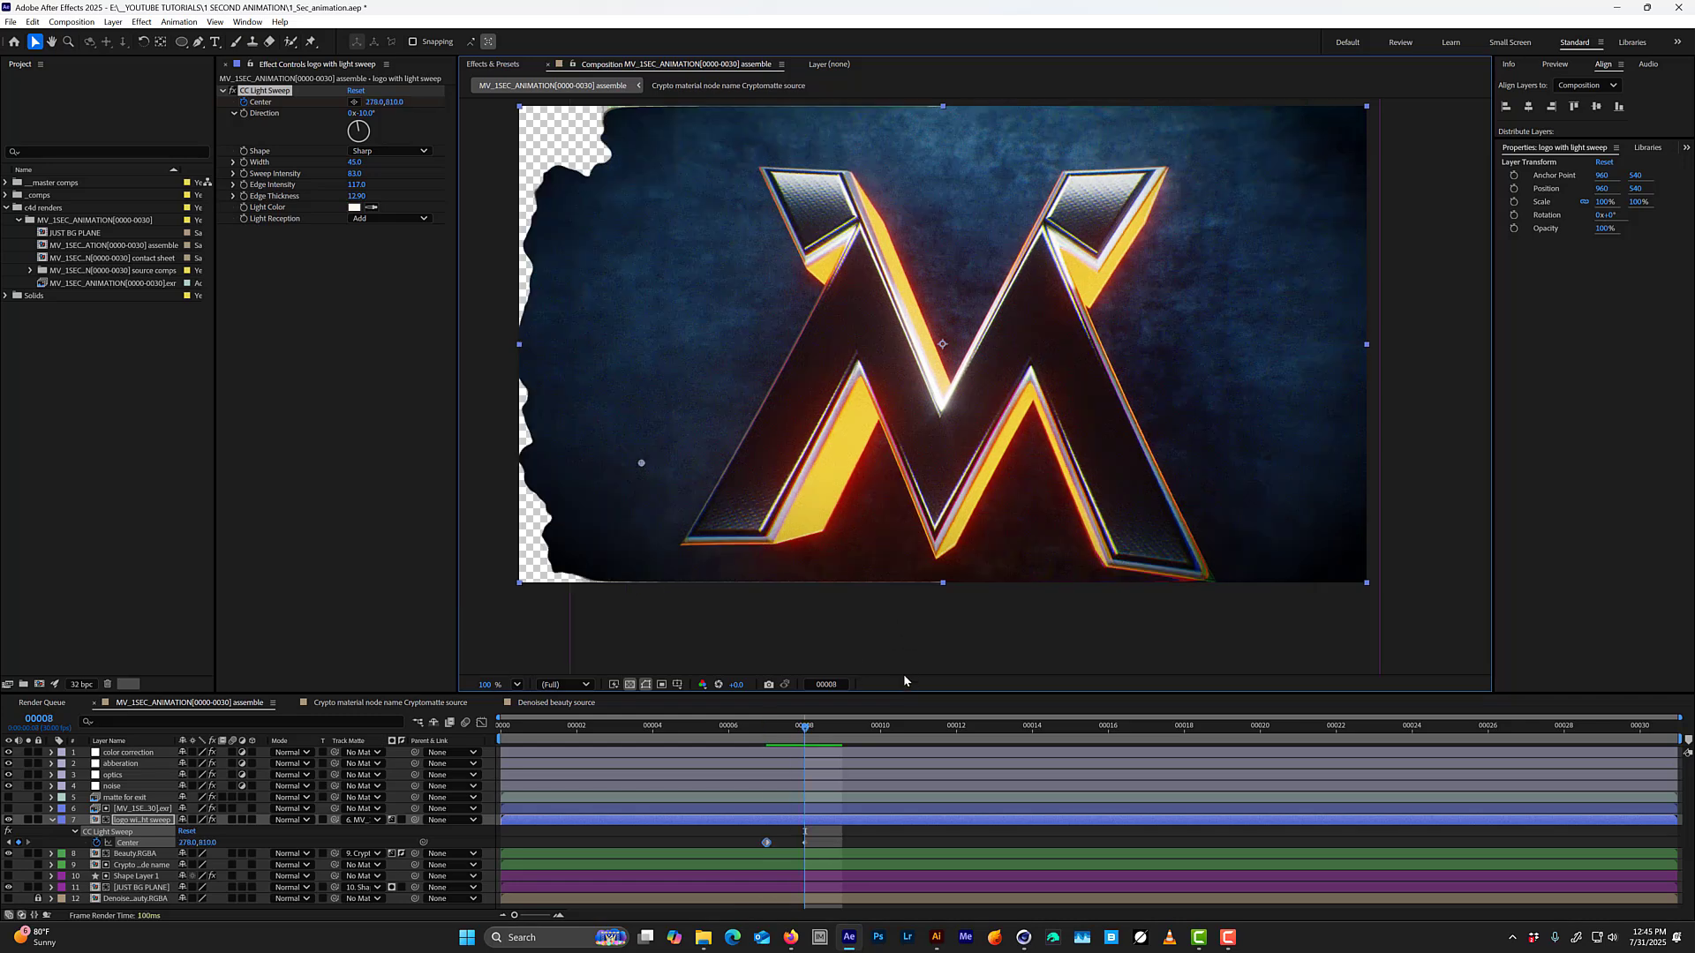
Keyframe the sweep's Center just past the logo's right side at 1544, 160 on frame 23 and outside the frame on frame 24, and preview the animation.
drag(807, 725, 1374, 731)
drag(640, 465, 1181, 189)
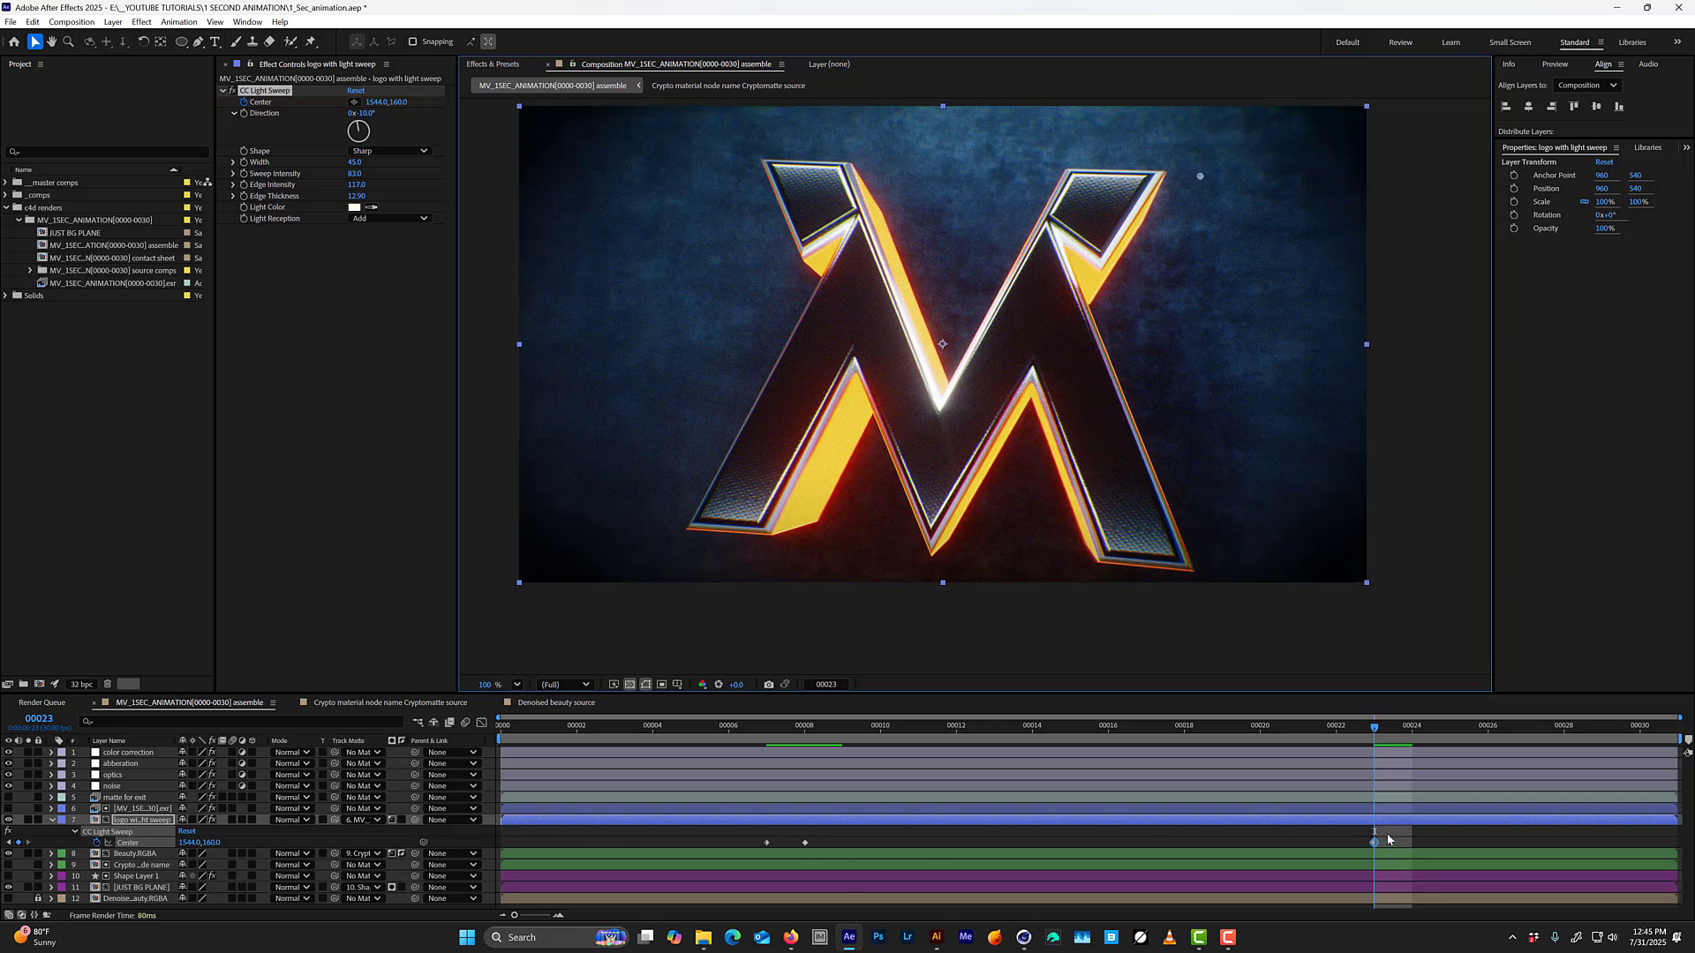
key(Page_Down)
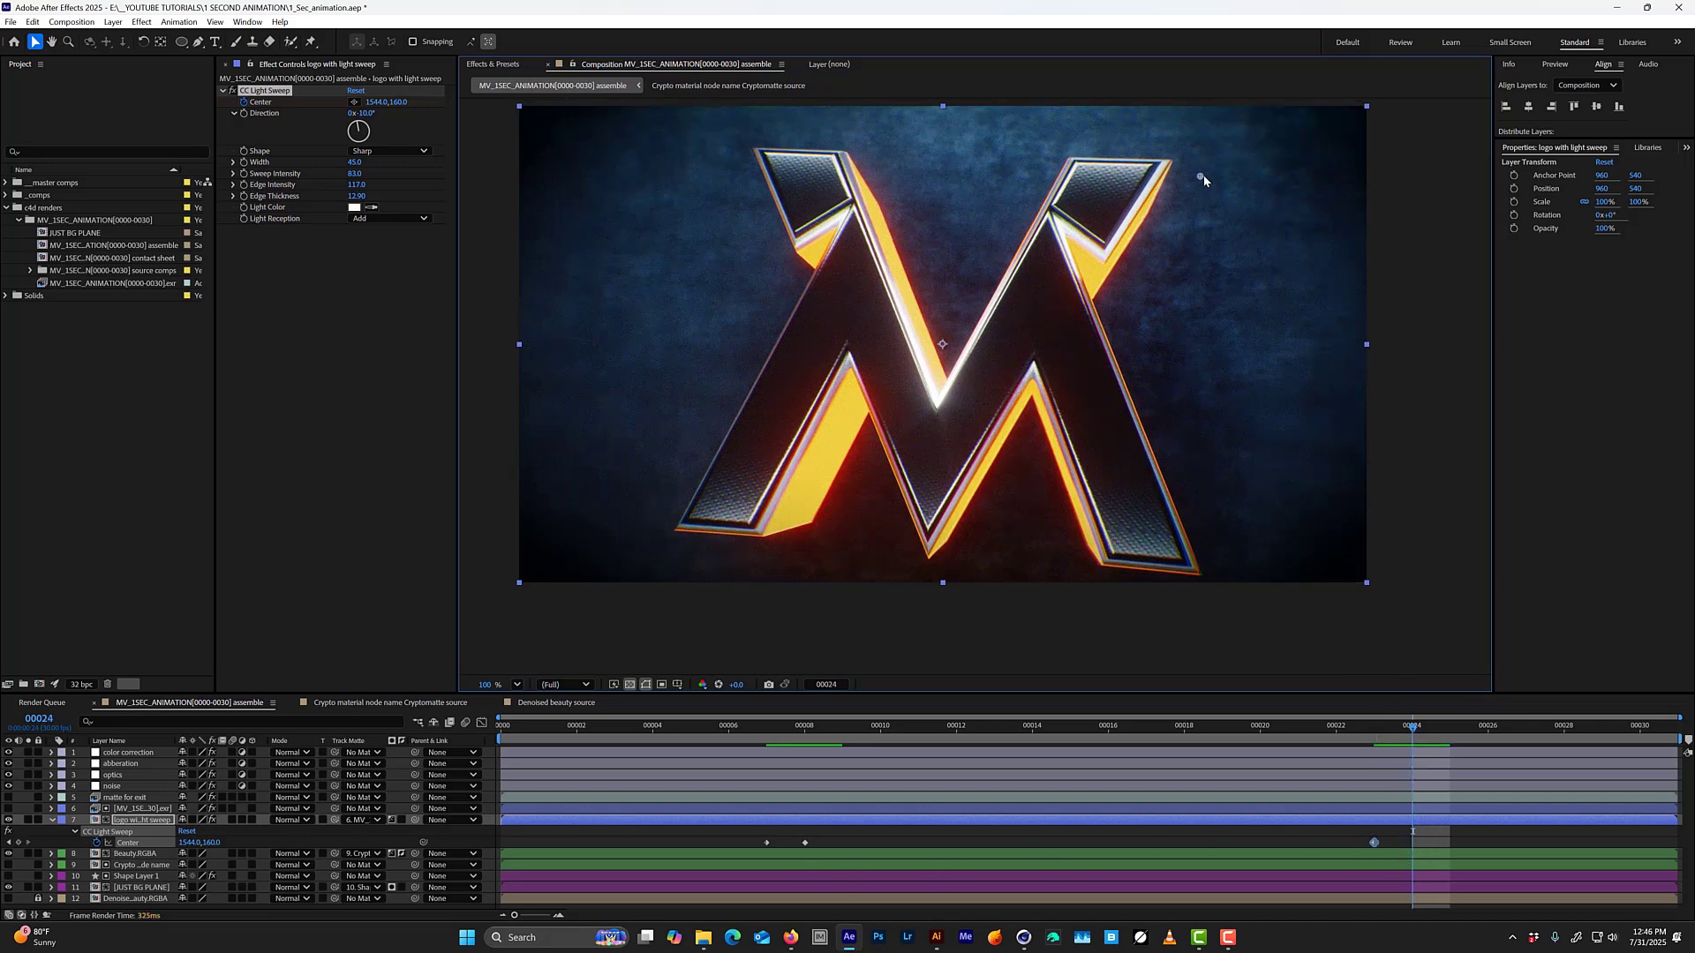
key(space)
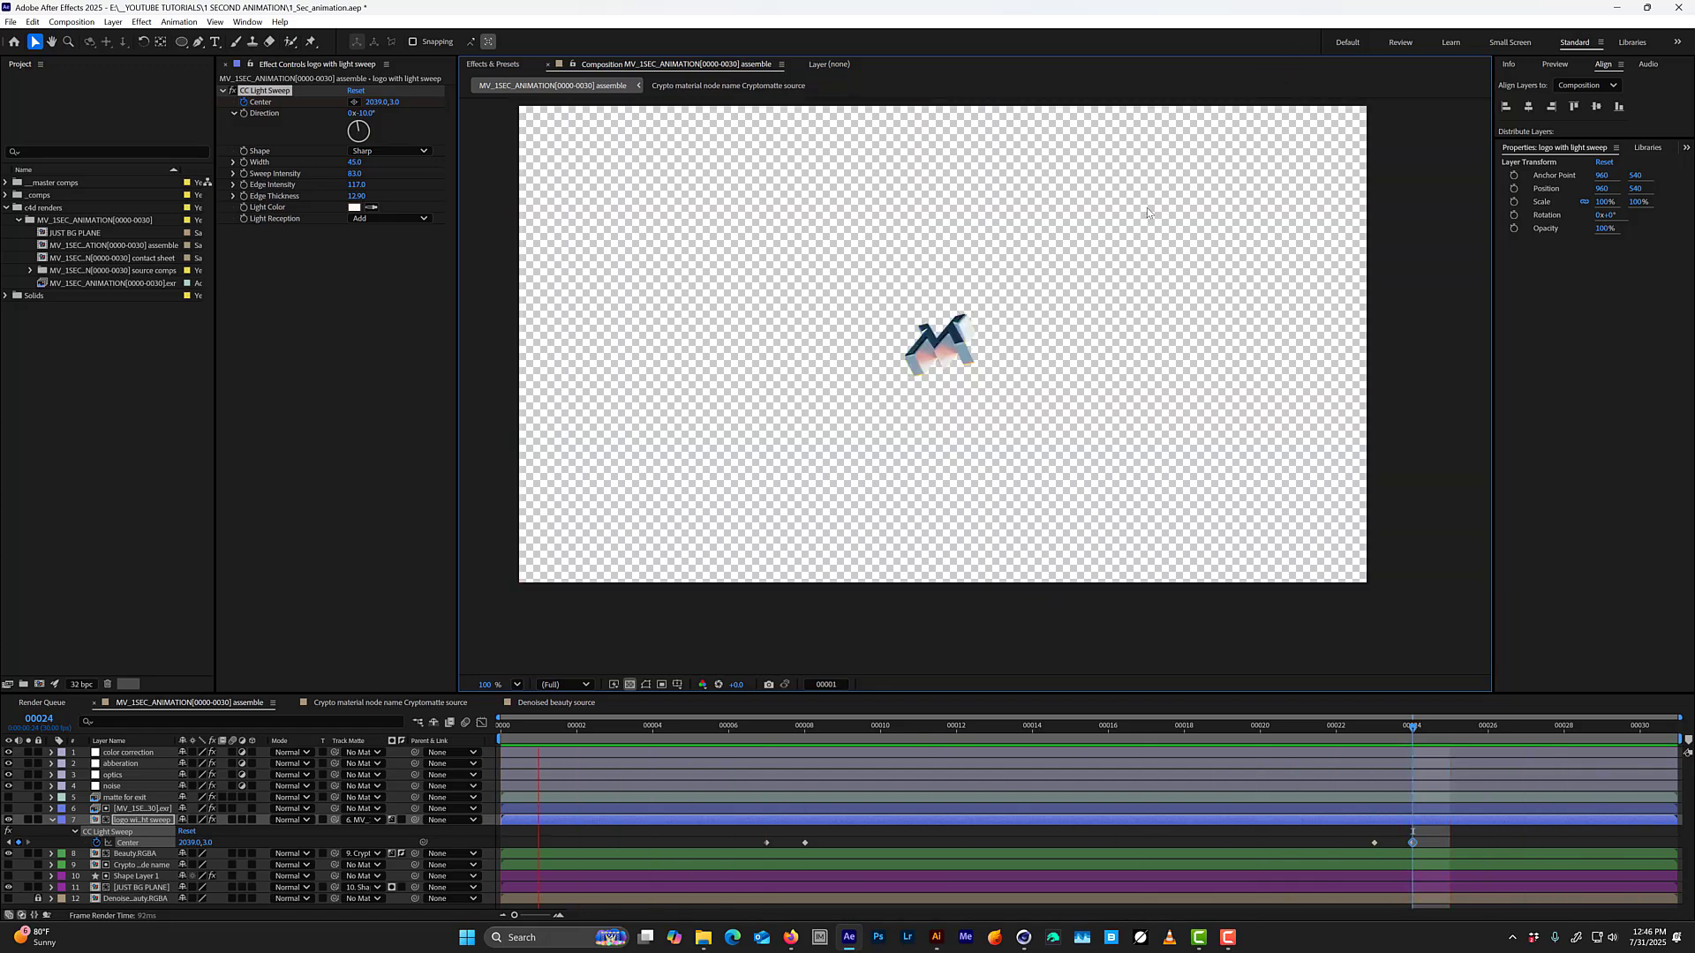
key(space)
click(803, 729)
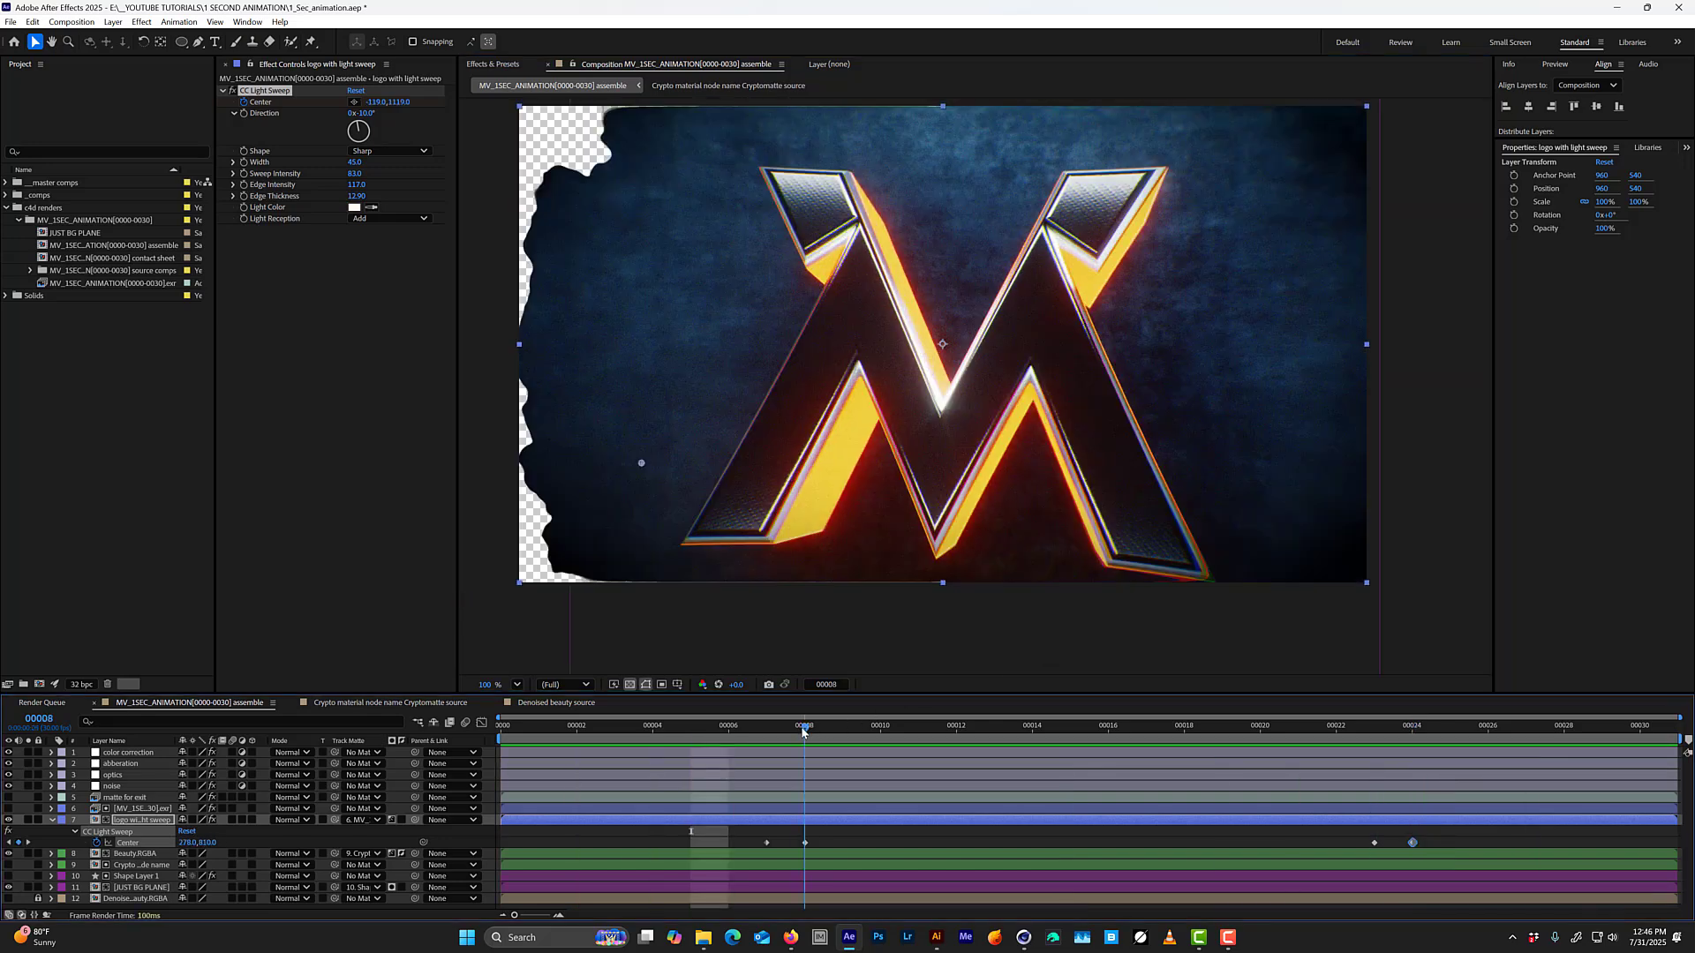
drag(828, 729, 715, 675)
key(space)
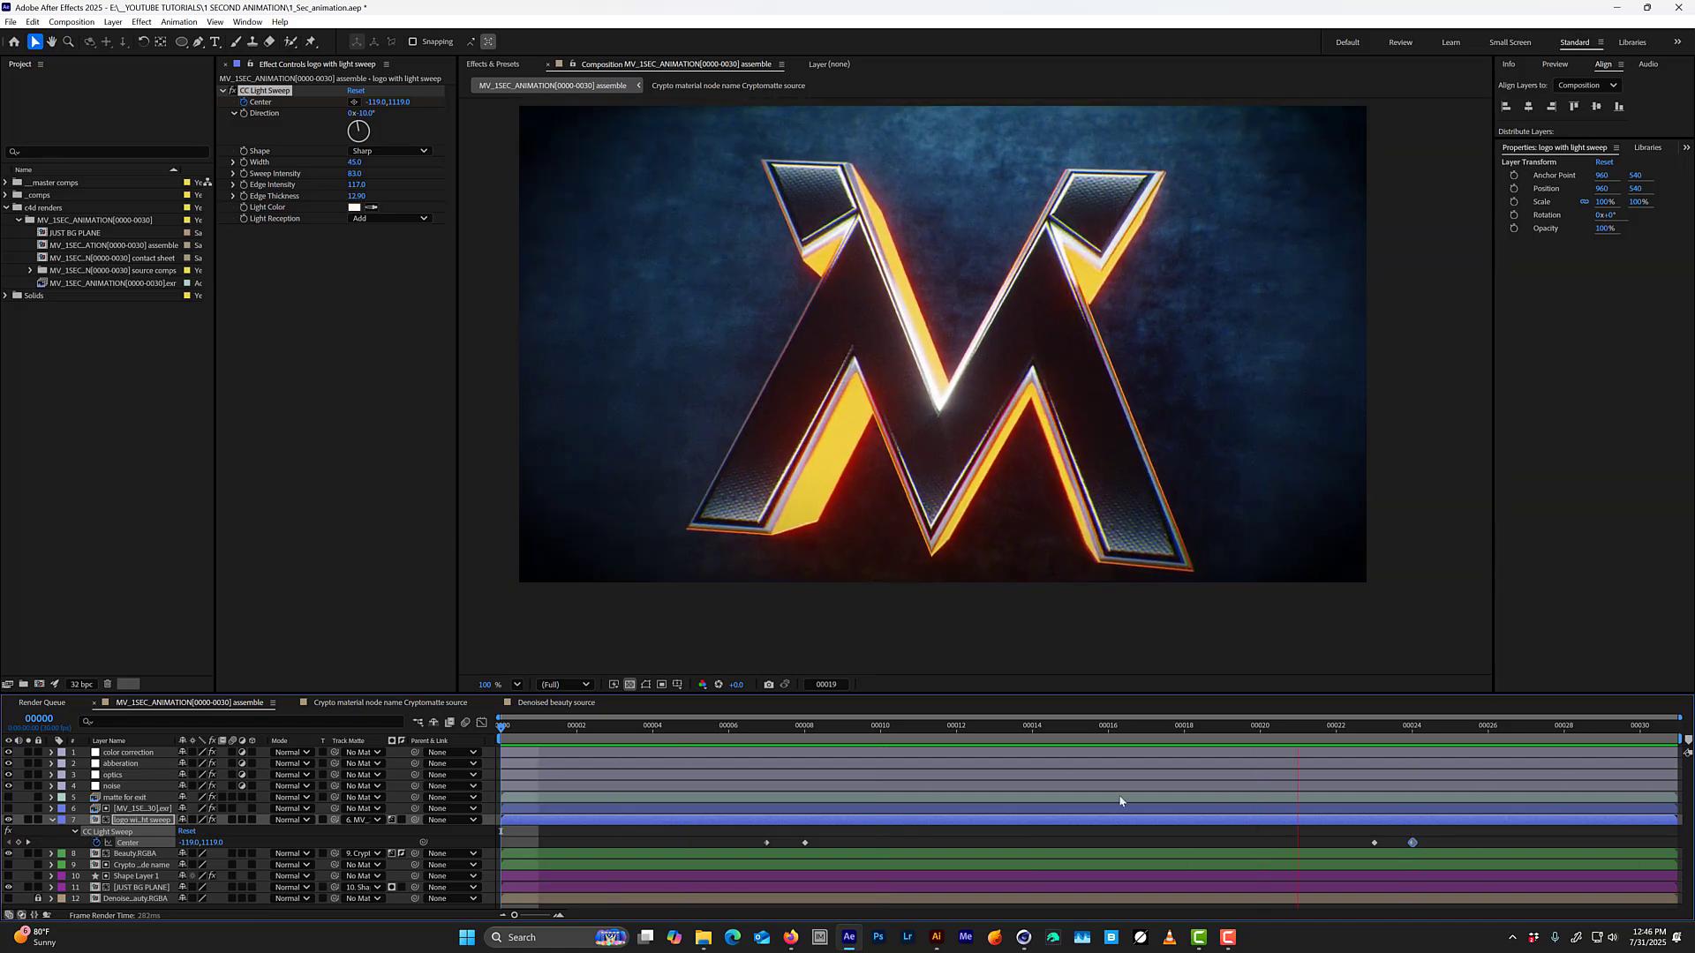
Ease the Center keyframe at frame 23, trying Easy Ease In and settling on Easy Ease, and review the sweep's motion.
click(481, 723)
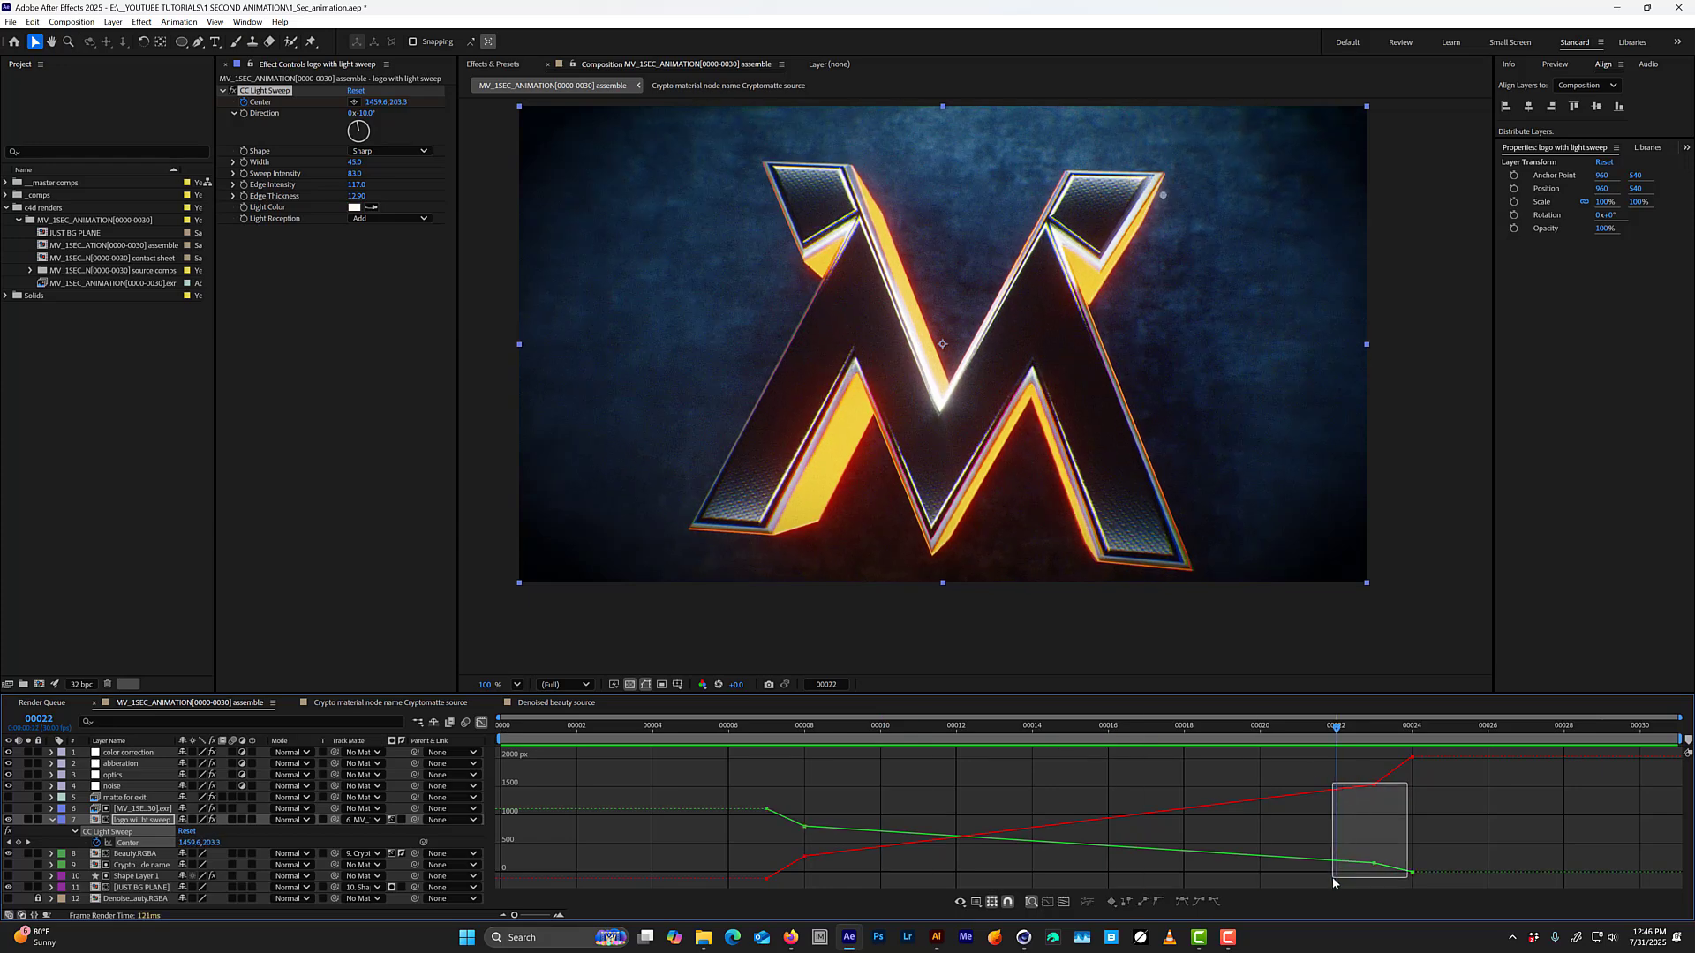
drag(1333, 881, 1333, 881)
click(1202, 902)
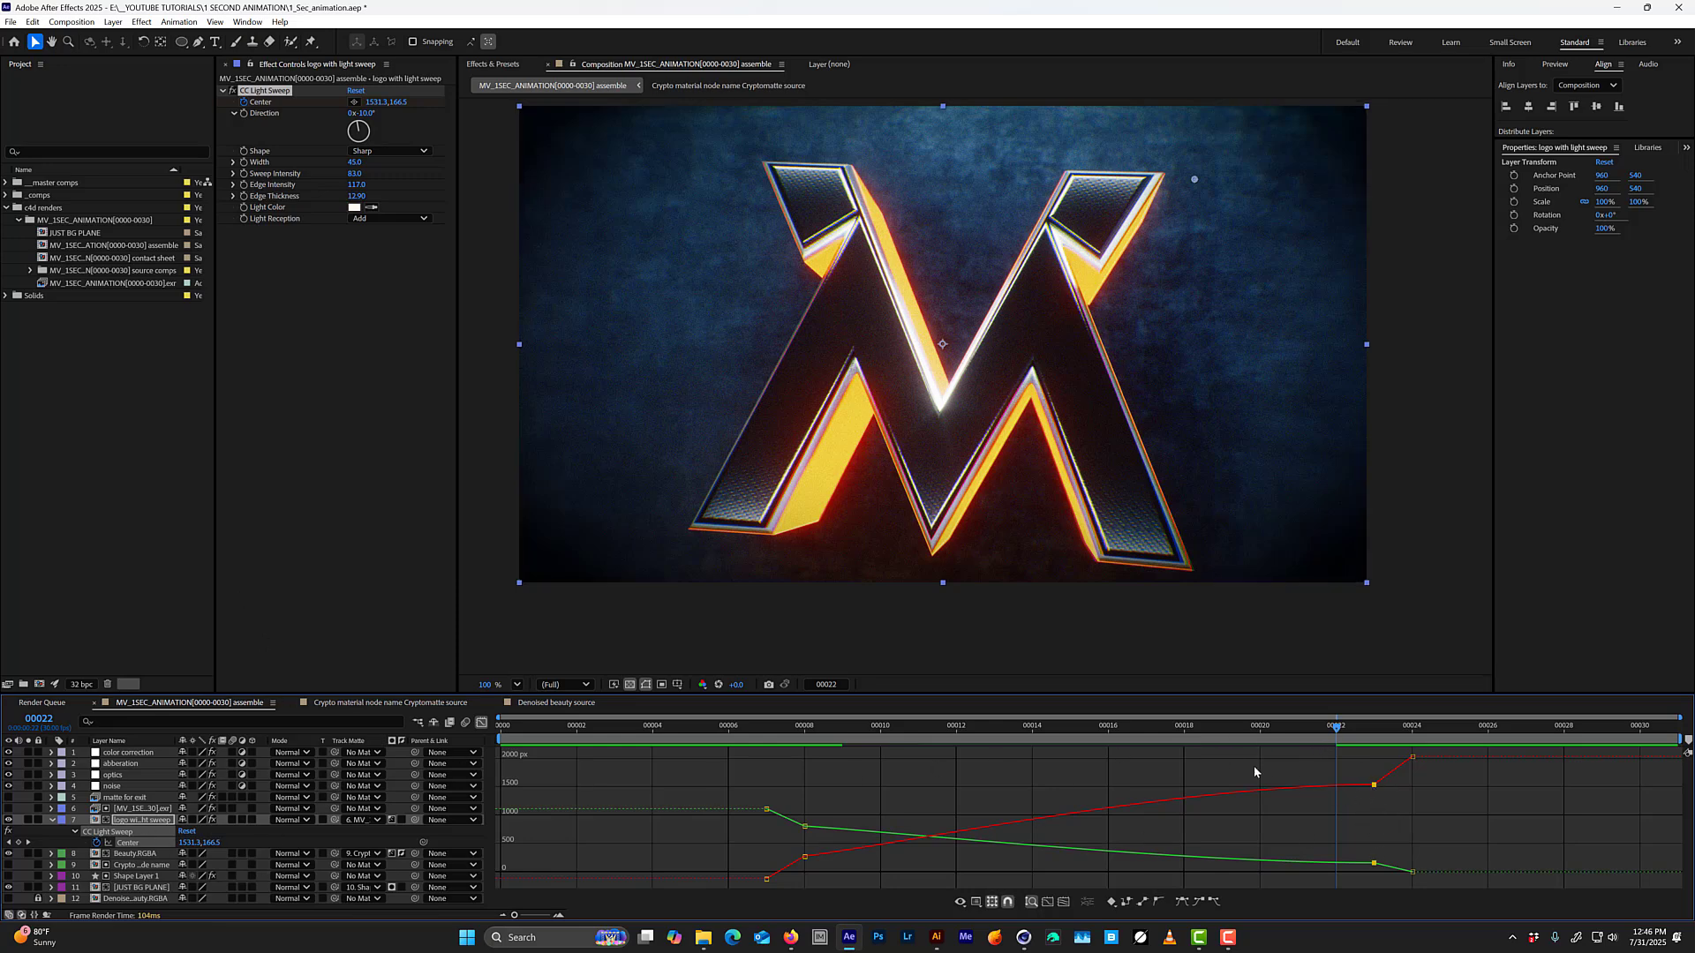
drag(1236, 729, 1211, 778)
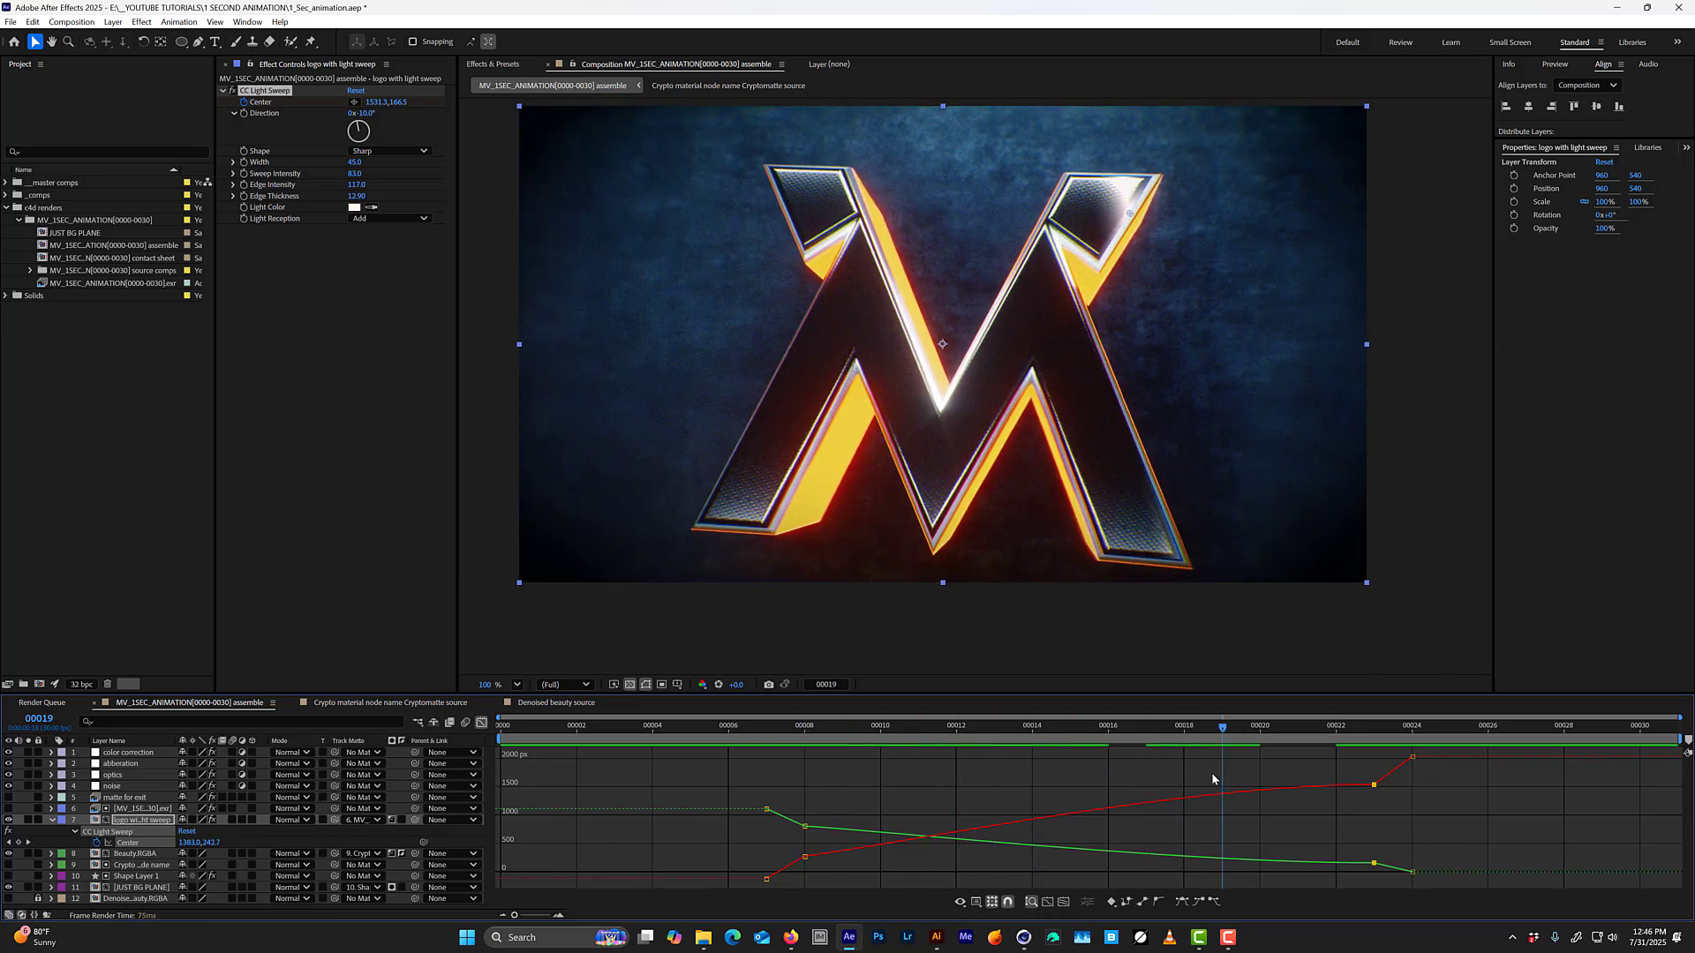
key(space)
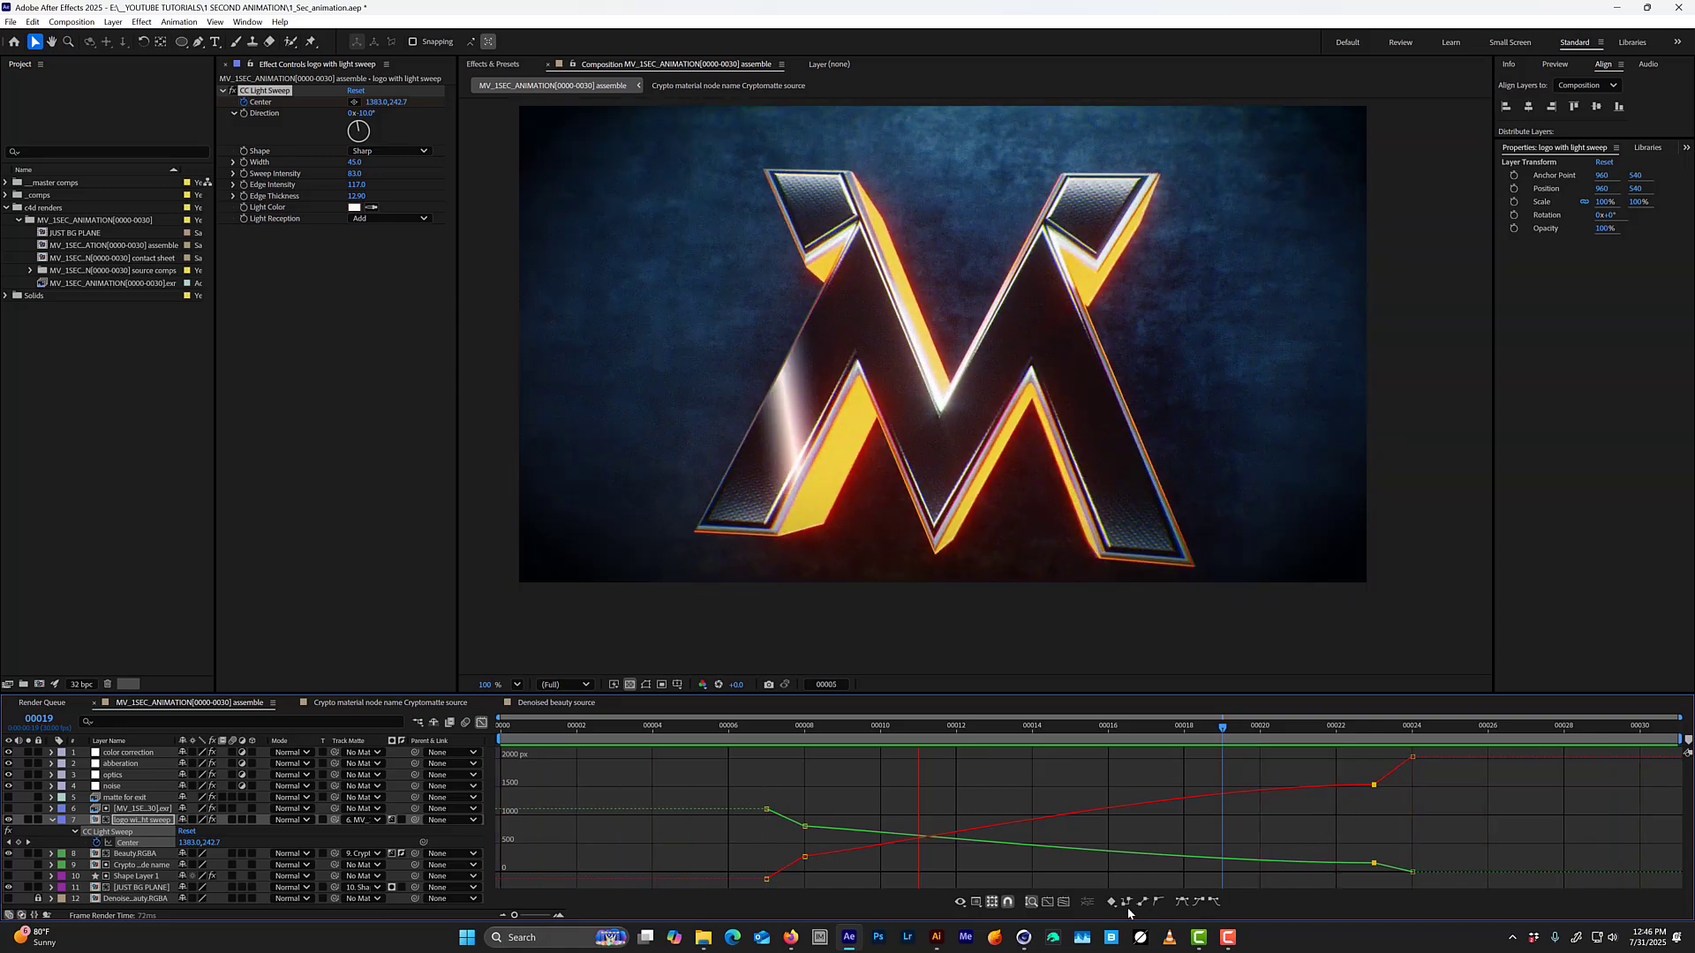
drag(1335, 770, 1389, 870)
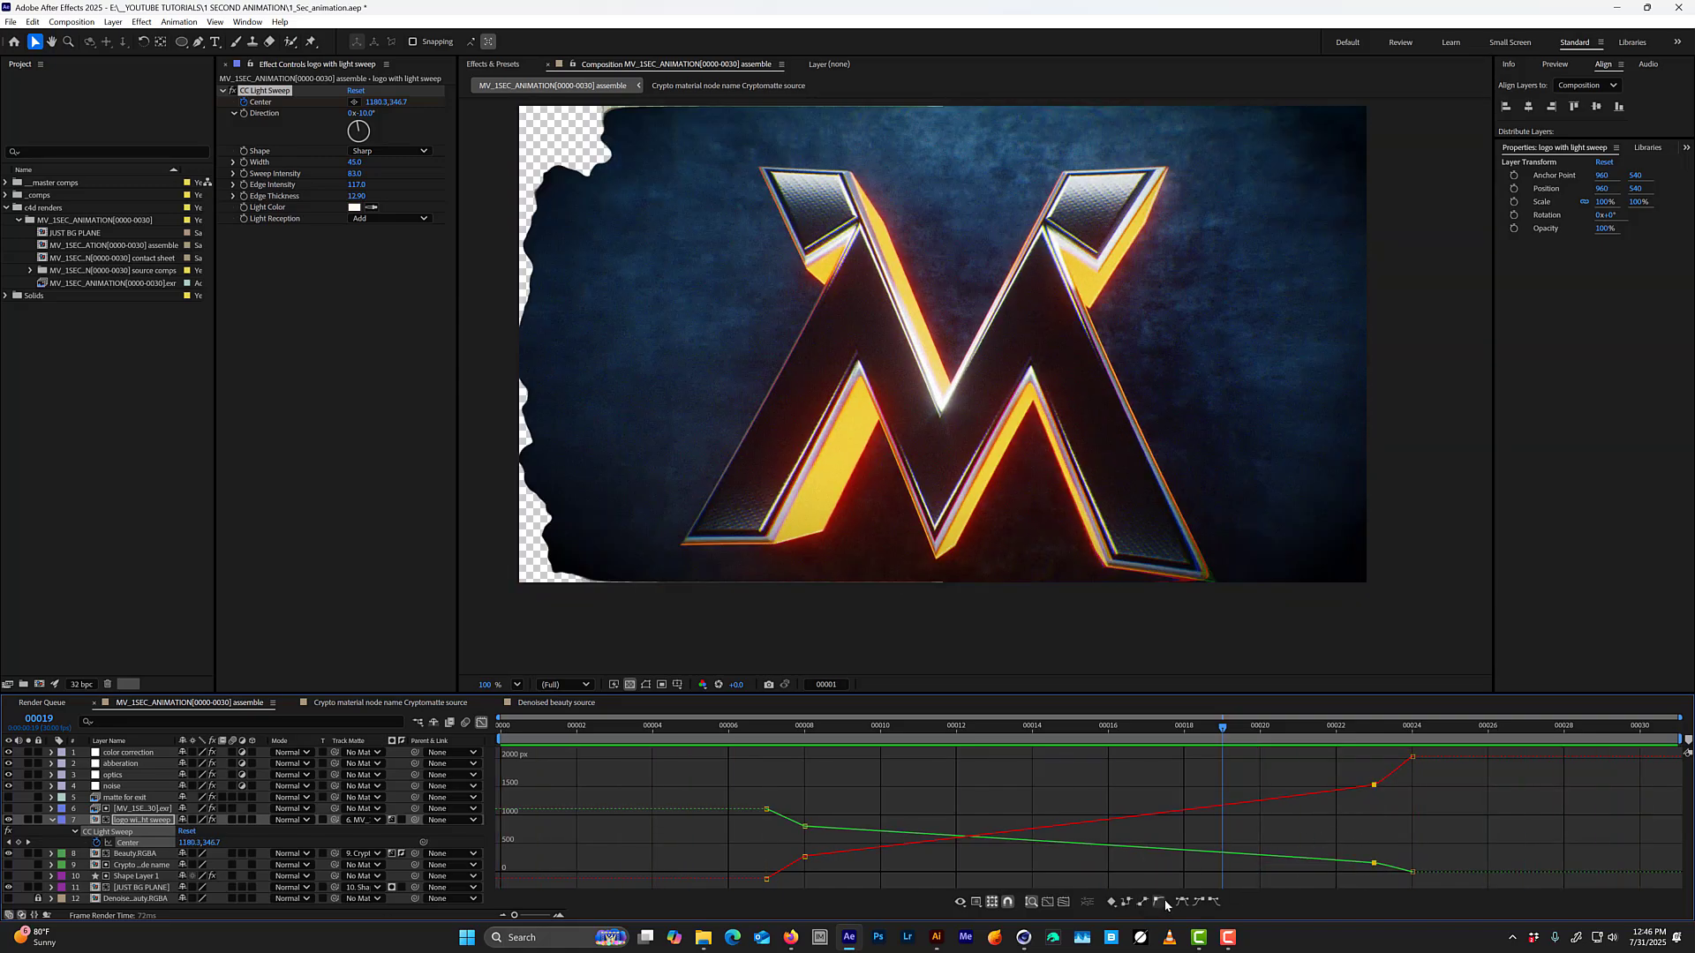
click(1182, 902)
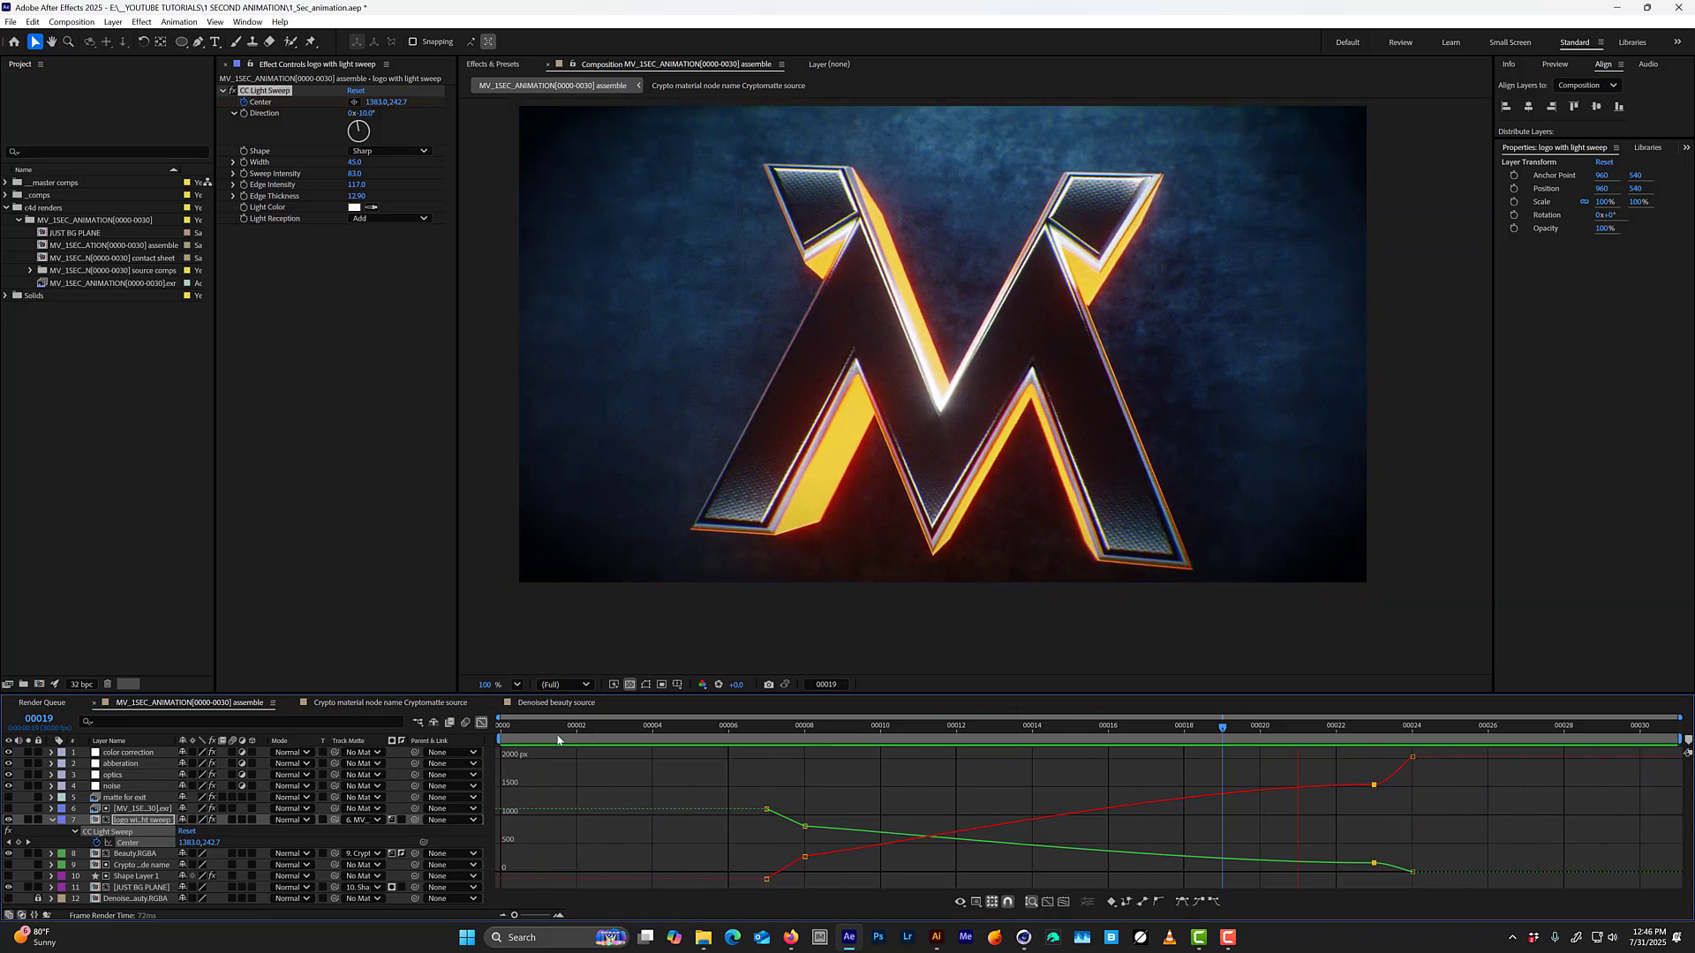
drag(844, 800, 793, 872)
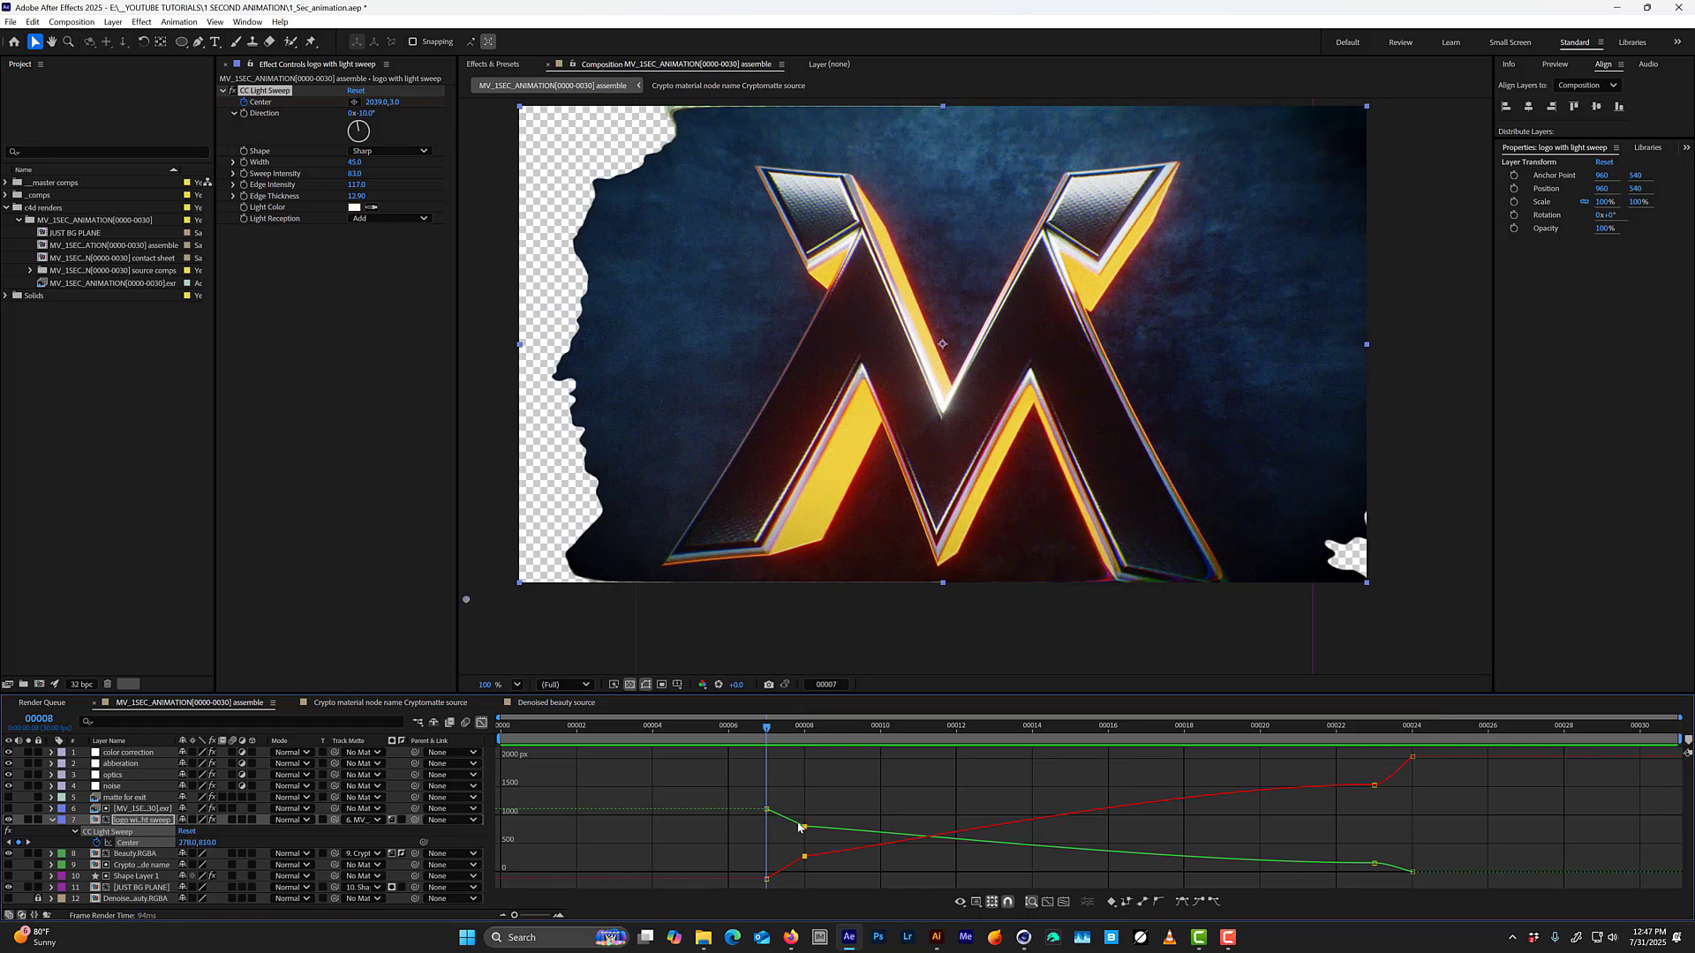
Animate the light sweep's Width from 132 at frame 8 to 45 at frame 23.
click(245, 163)
key(u)
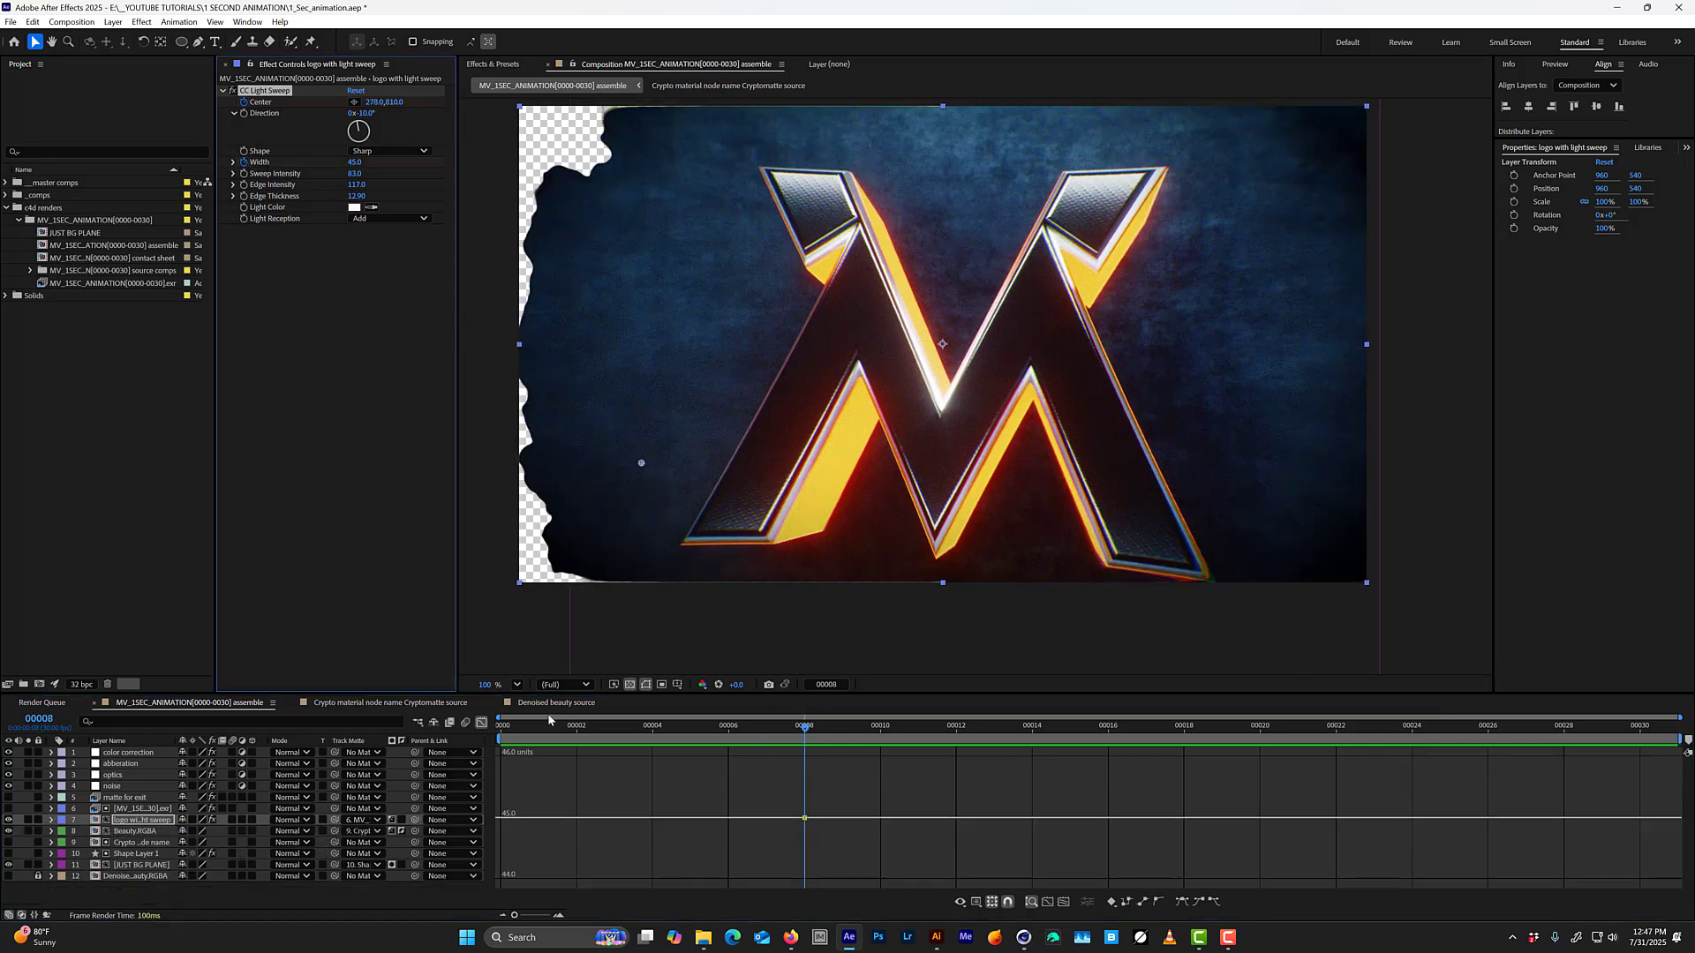
click(482, 724)
key(u)
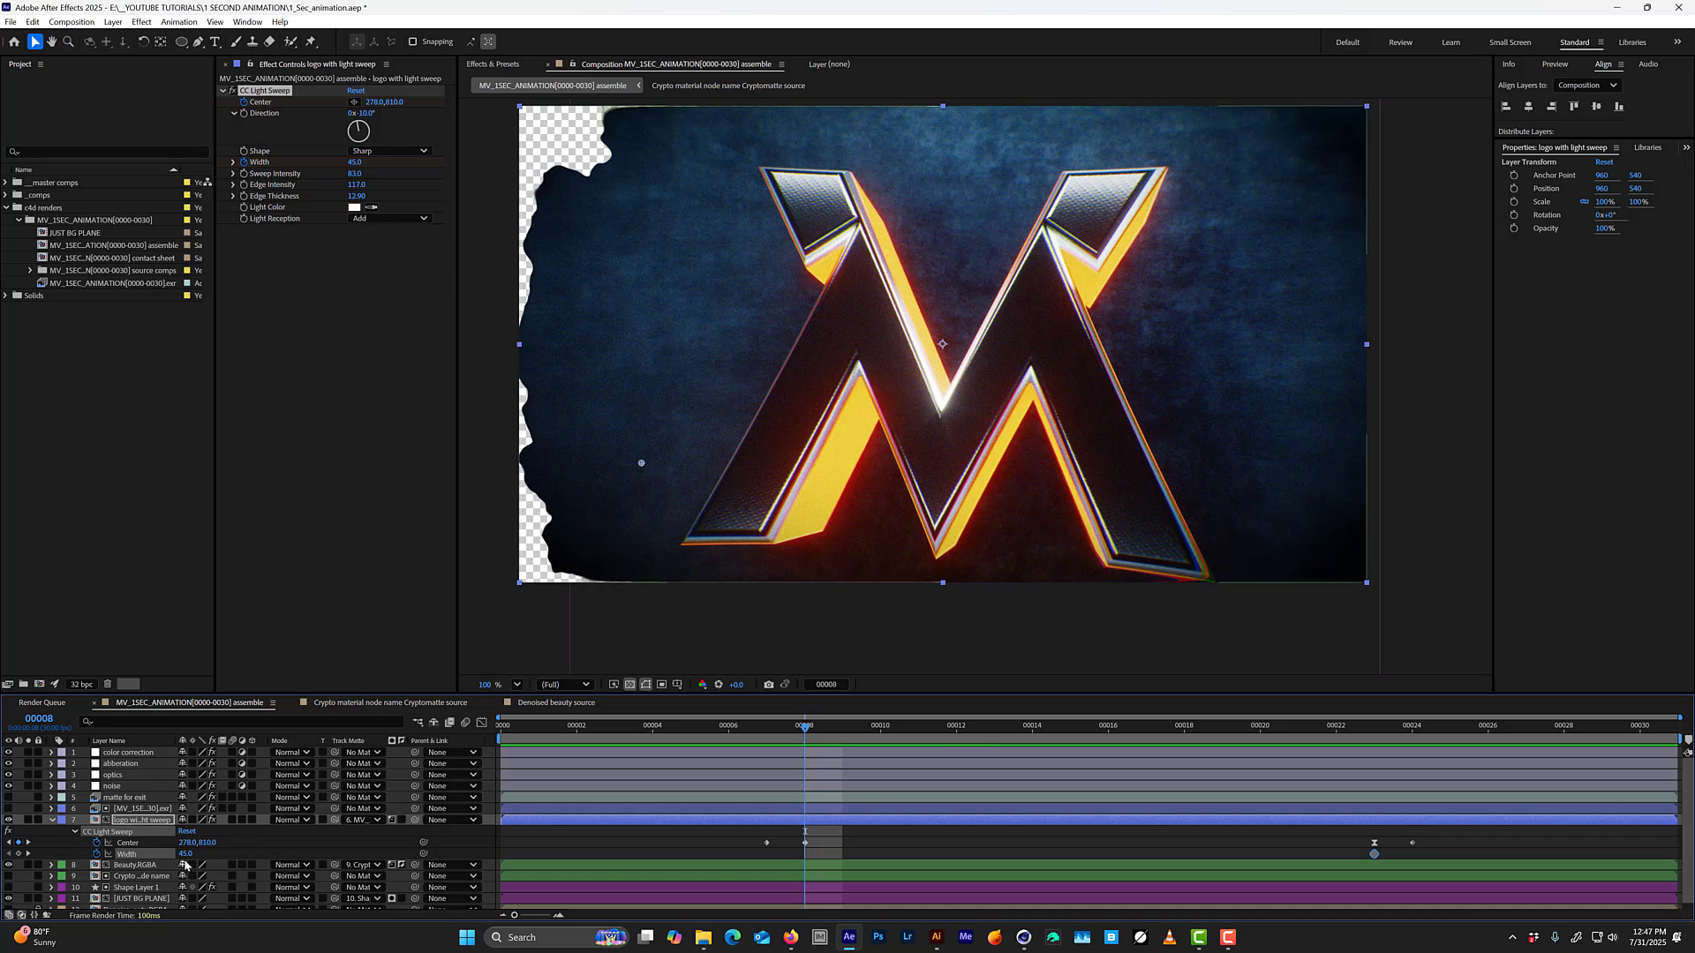
drag(187, 854, 210, 847)
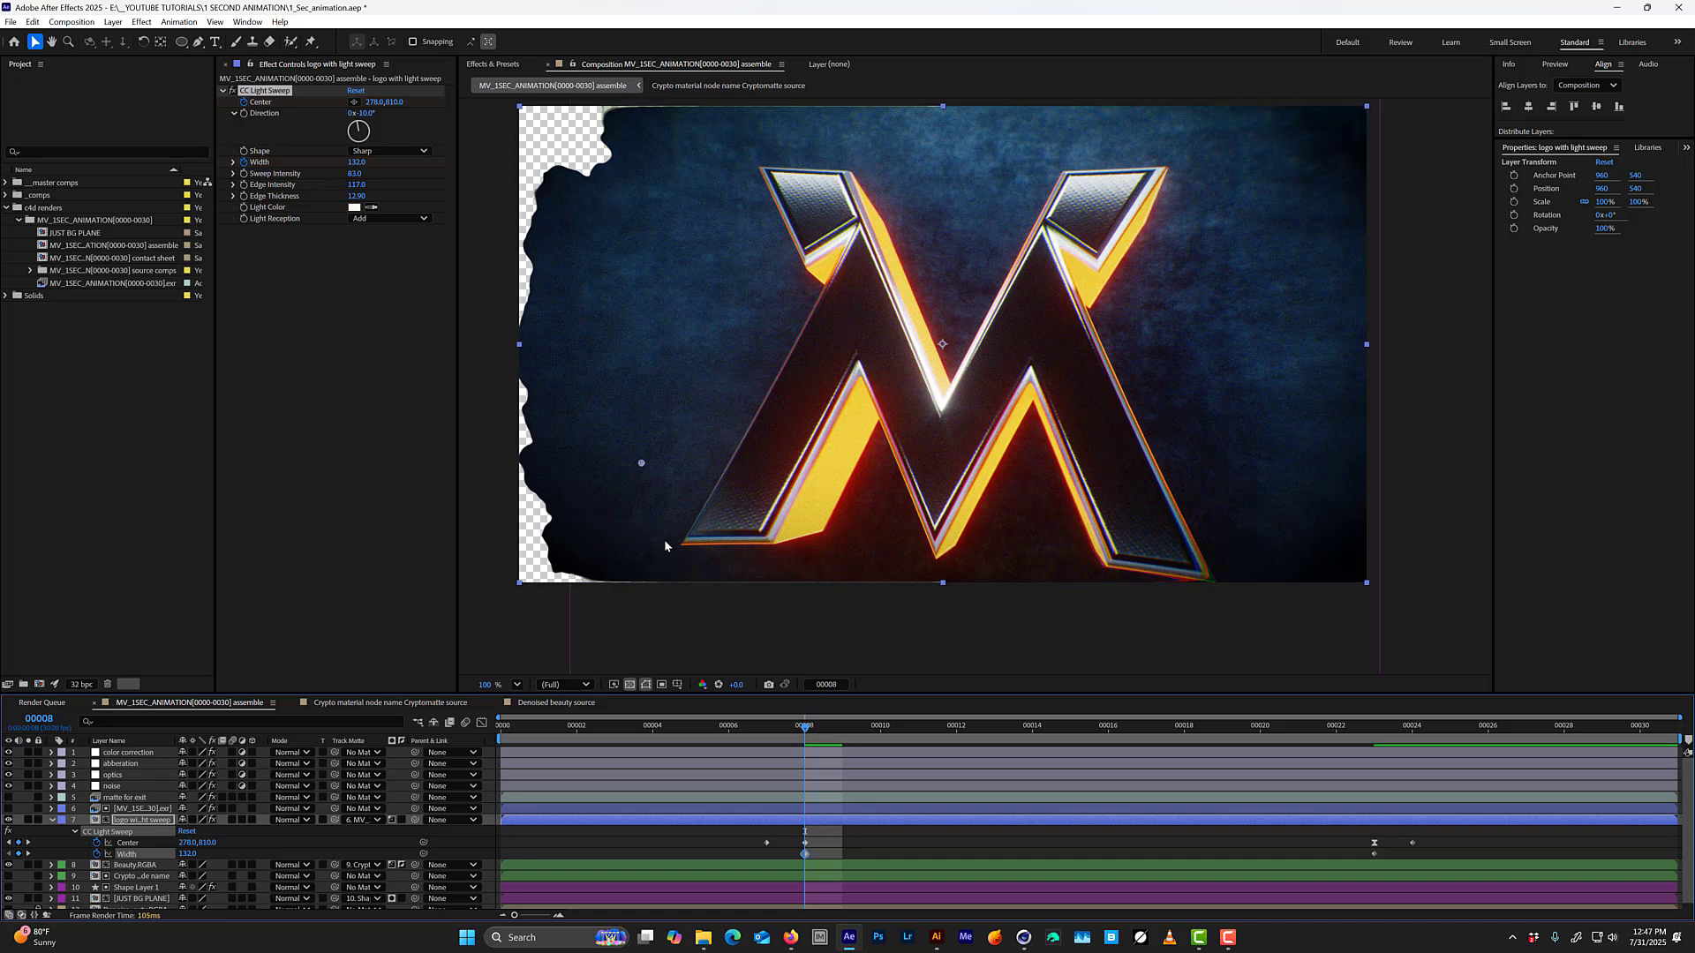
Move the frame 8 Center of the sweep farther left of the logo, to about 223, 843, and preview the result.
mouse_move(641, 466)
mouse_down()
mouse_move(659, 452)
mouse_move(628, 477)
mouse_up()
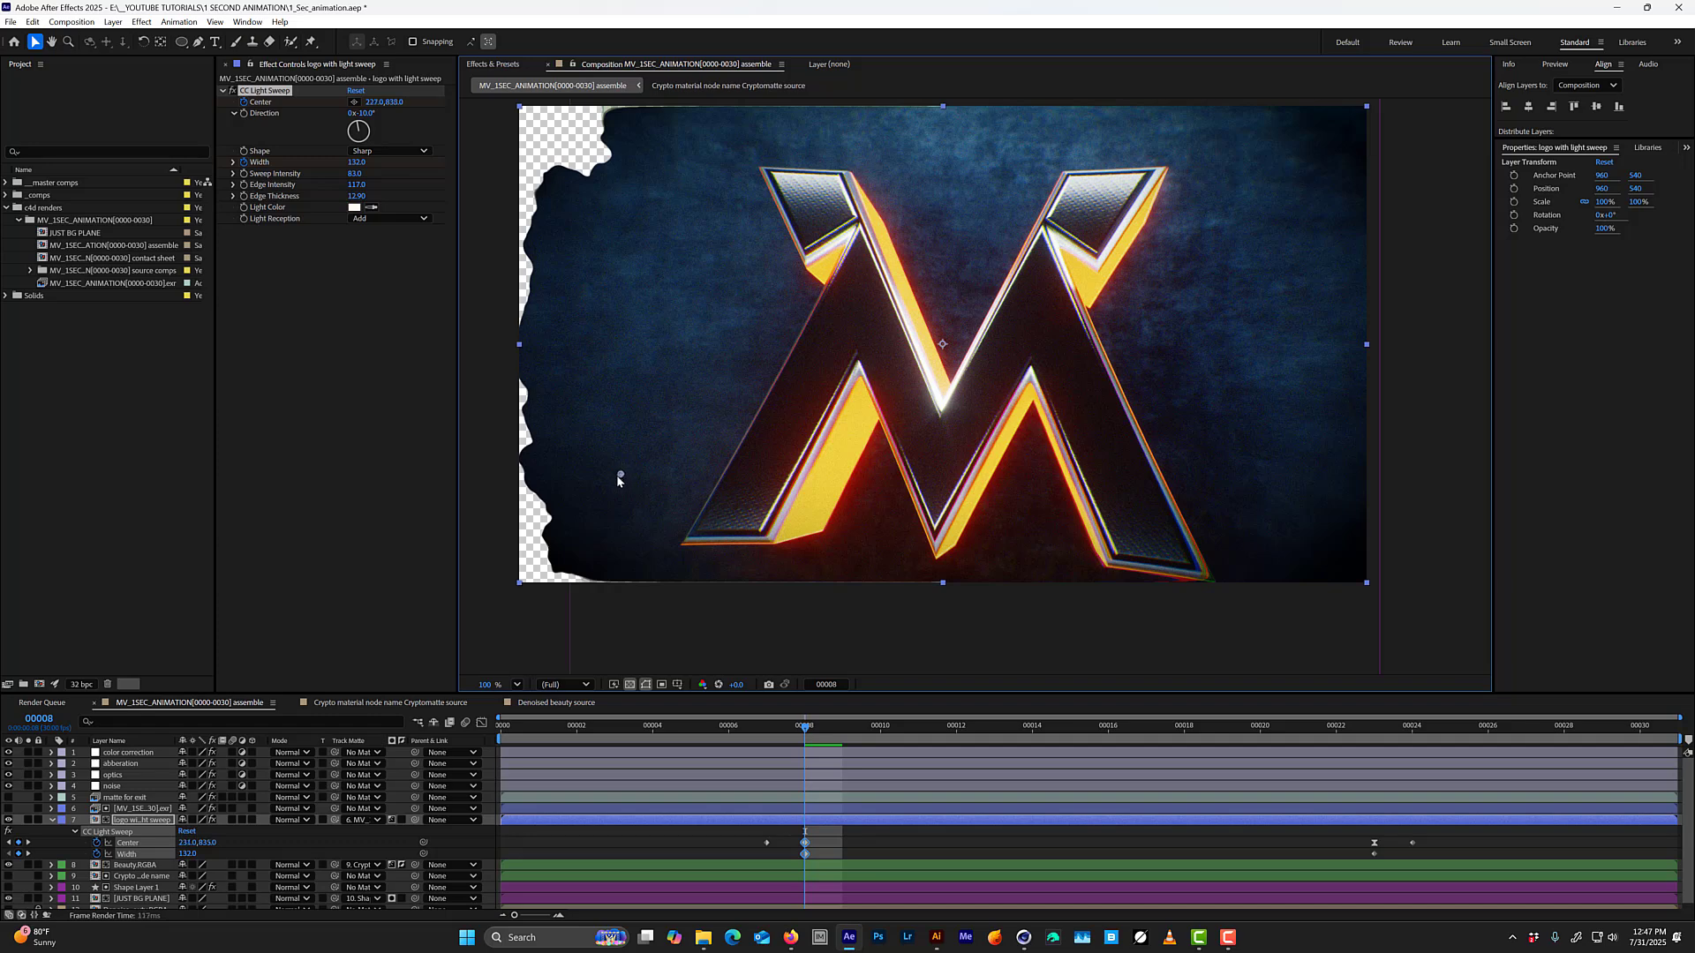
click(805, 853)
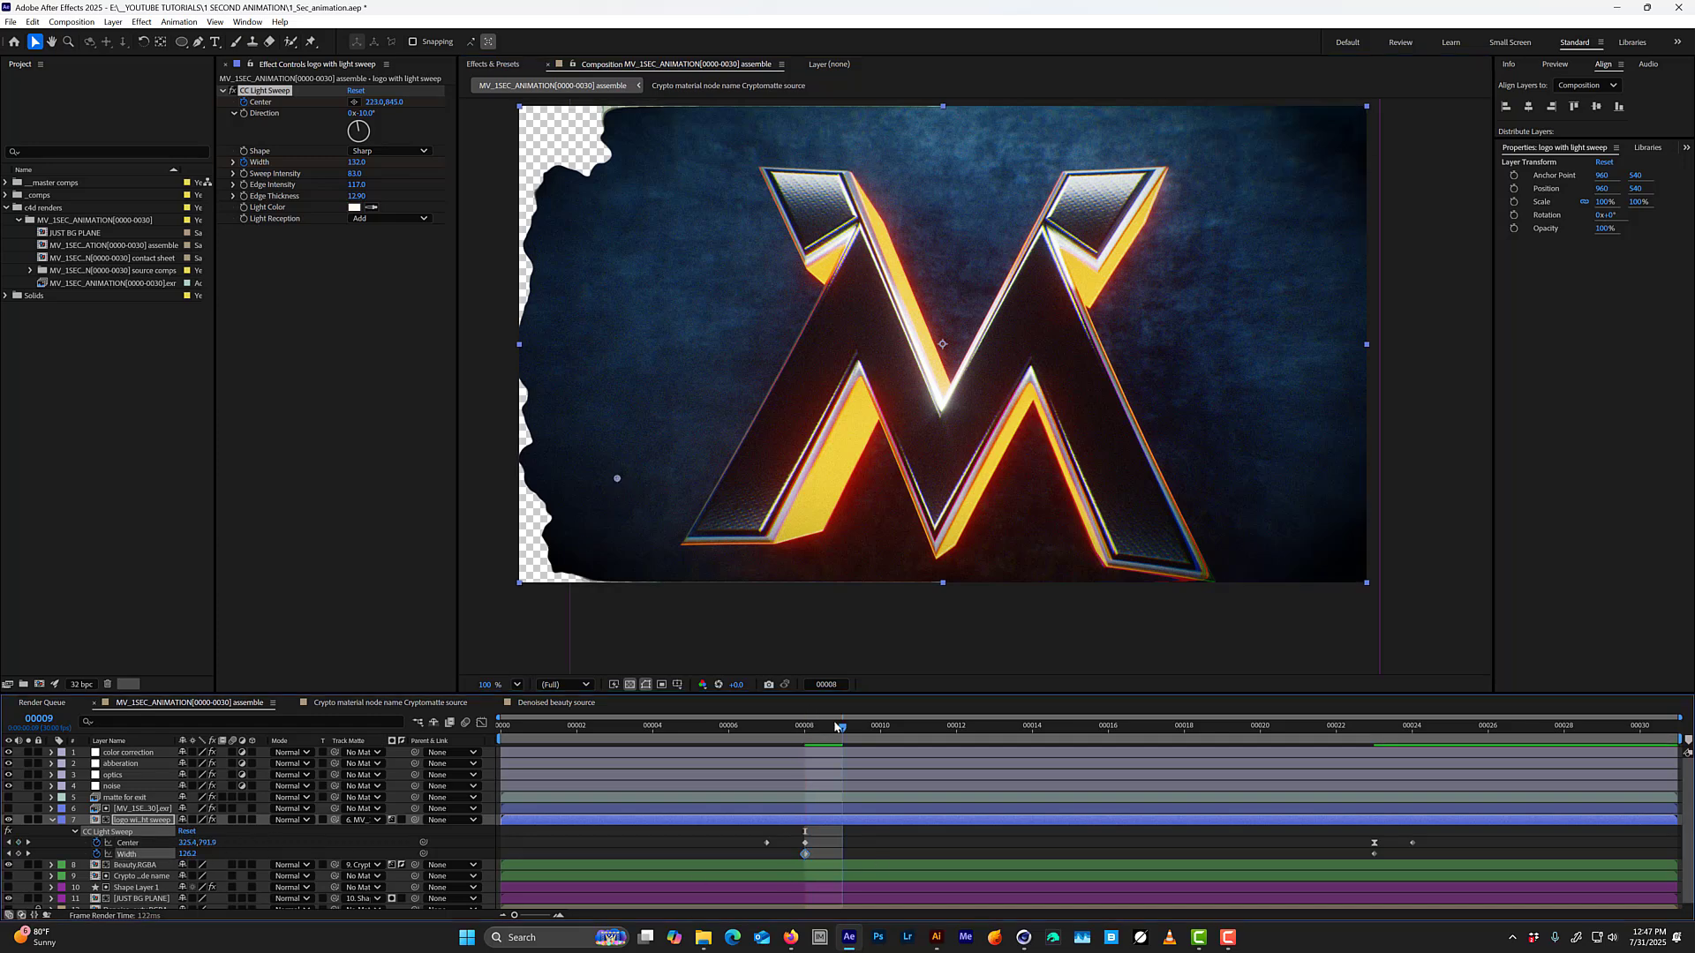
drag(835, 726, 730, 675)
click(838, 753)
key(space)
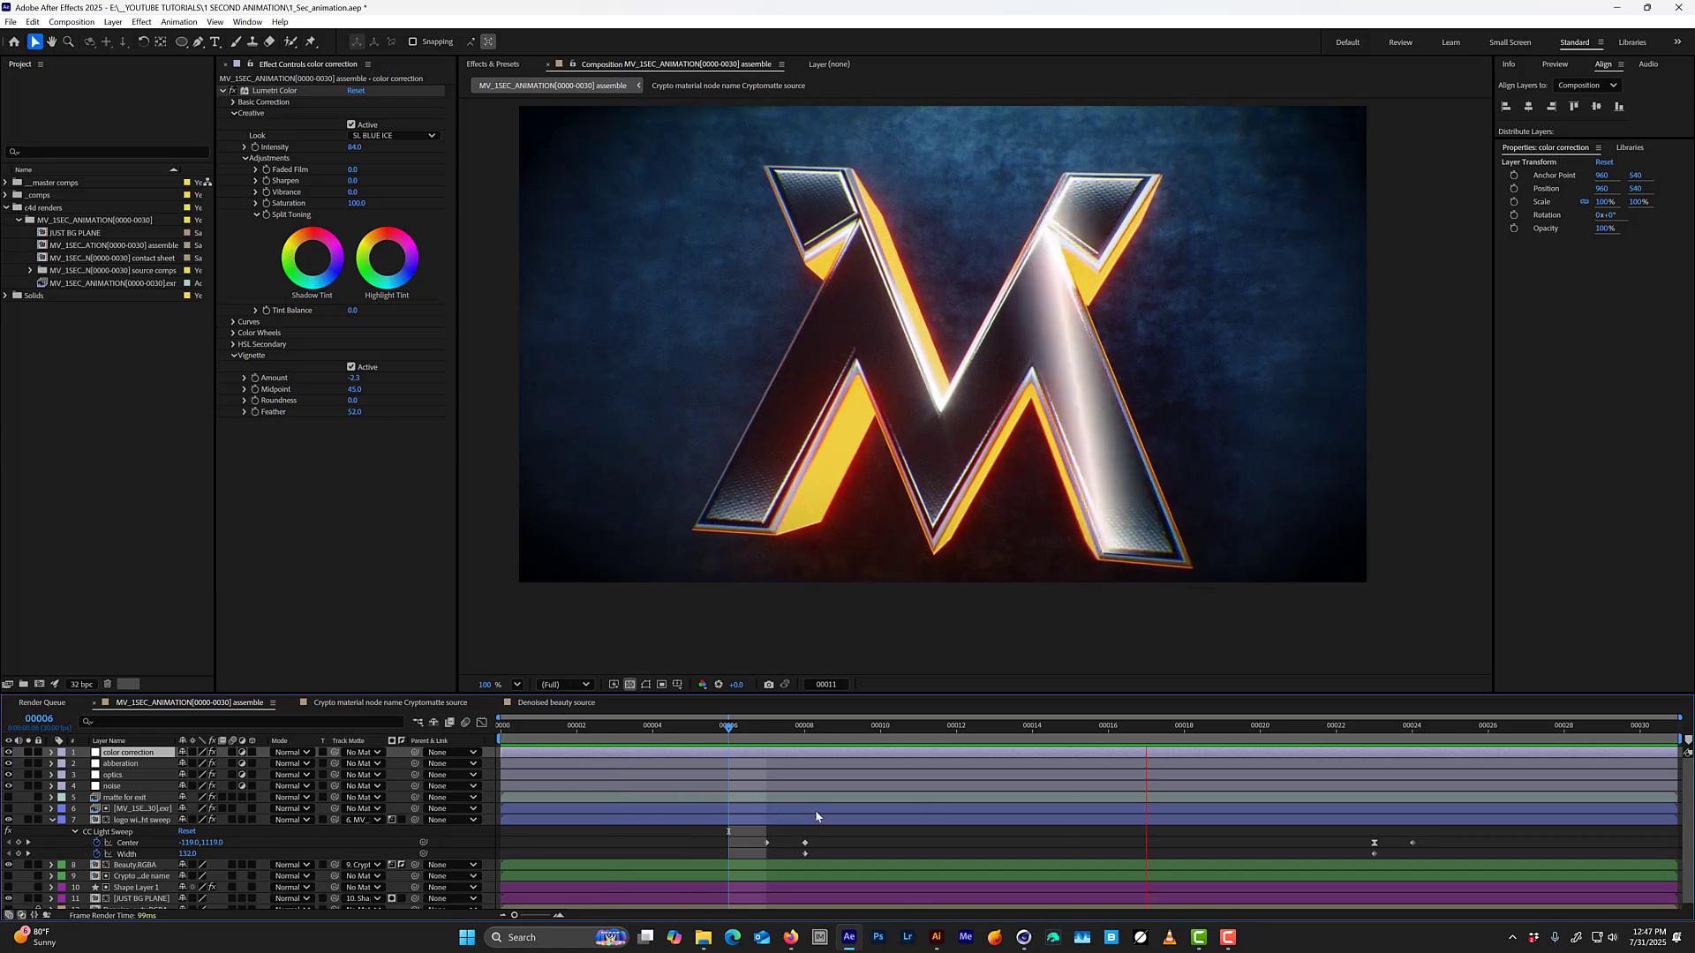
Ease into the Width keyframe at frame 23 and extend its incoming handle back to about frame 11 for a faster early narrowing.
click(1376, 859)
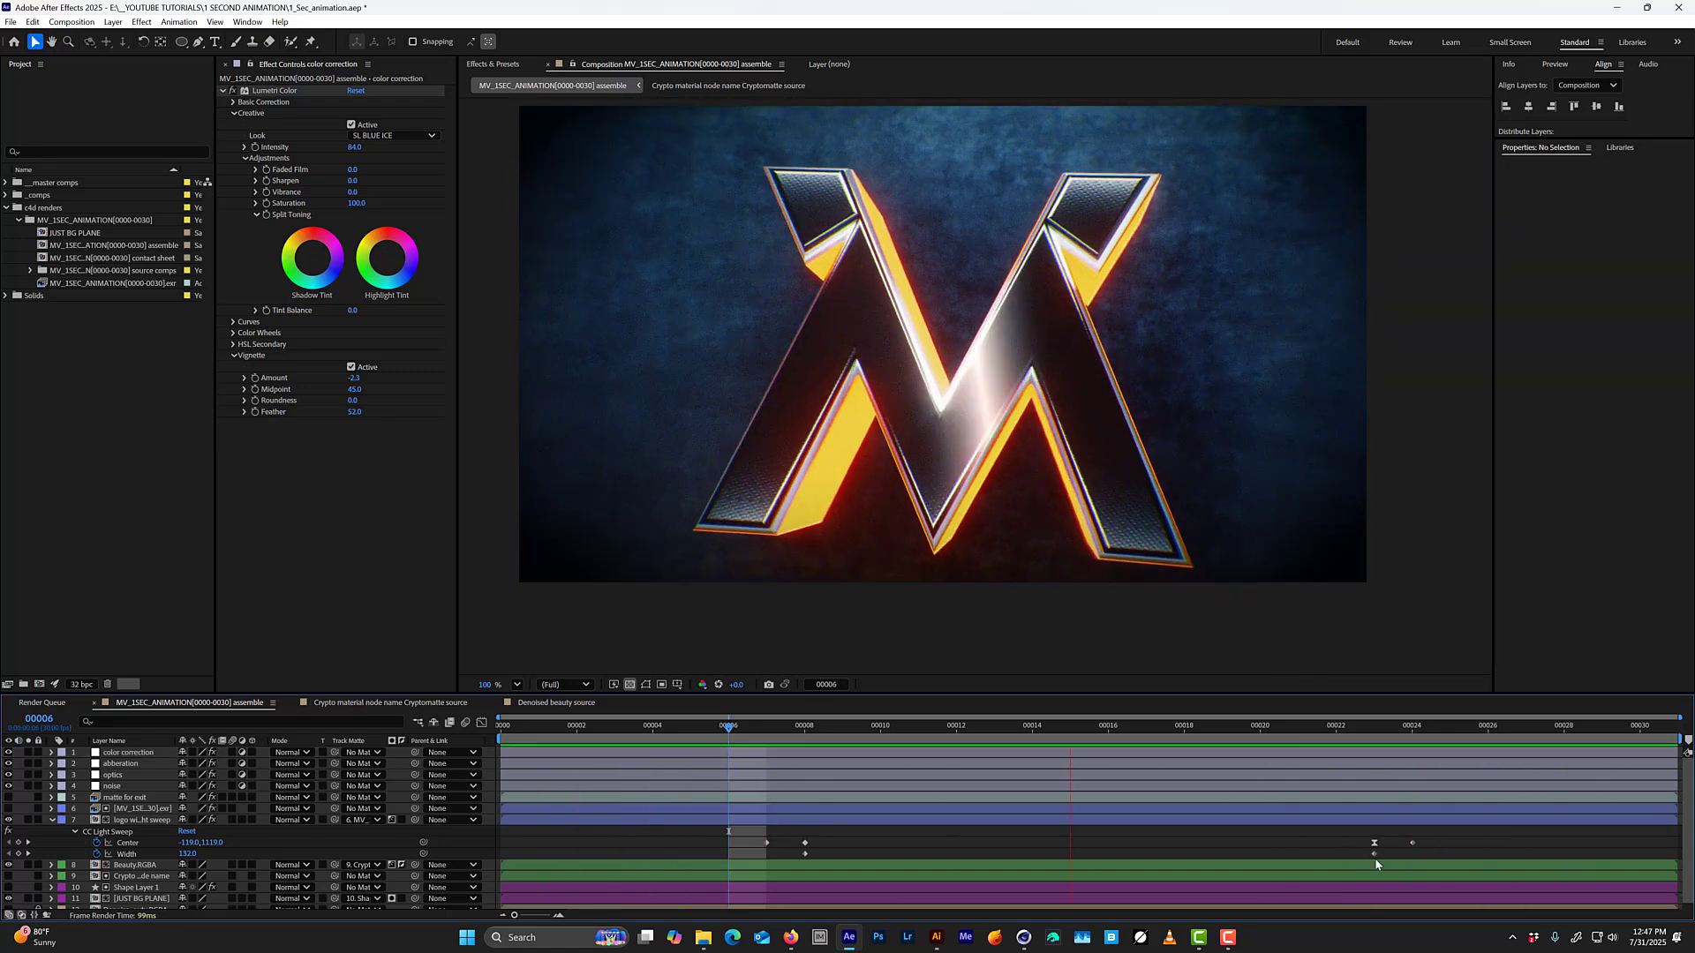
click(1374, 854)
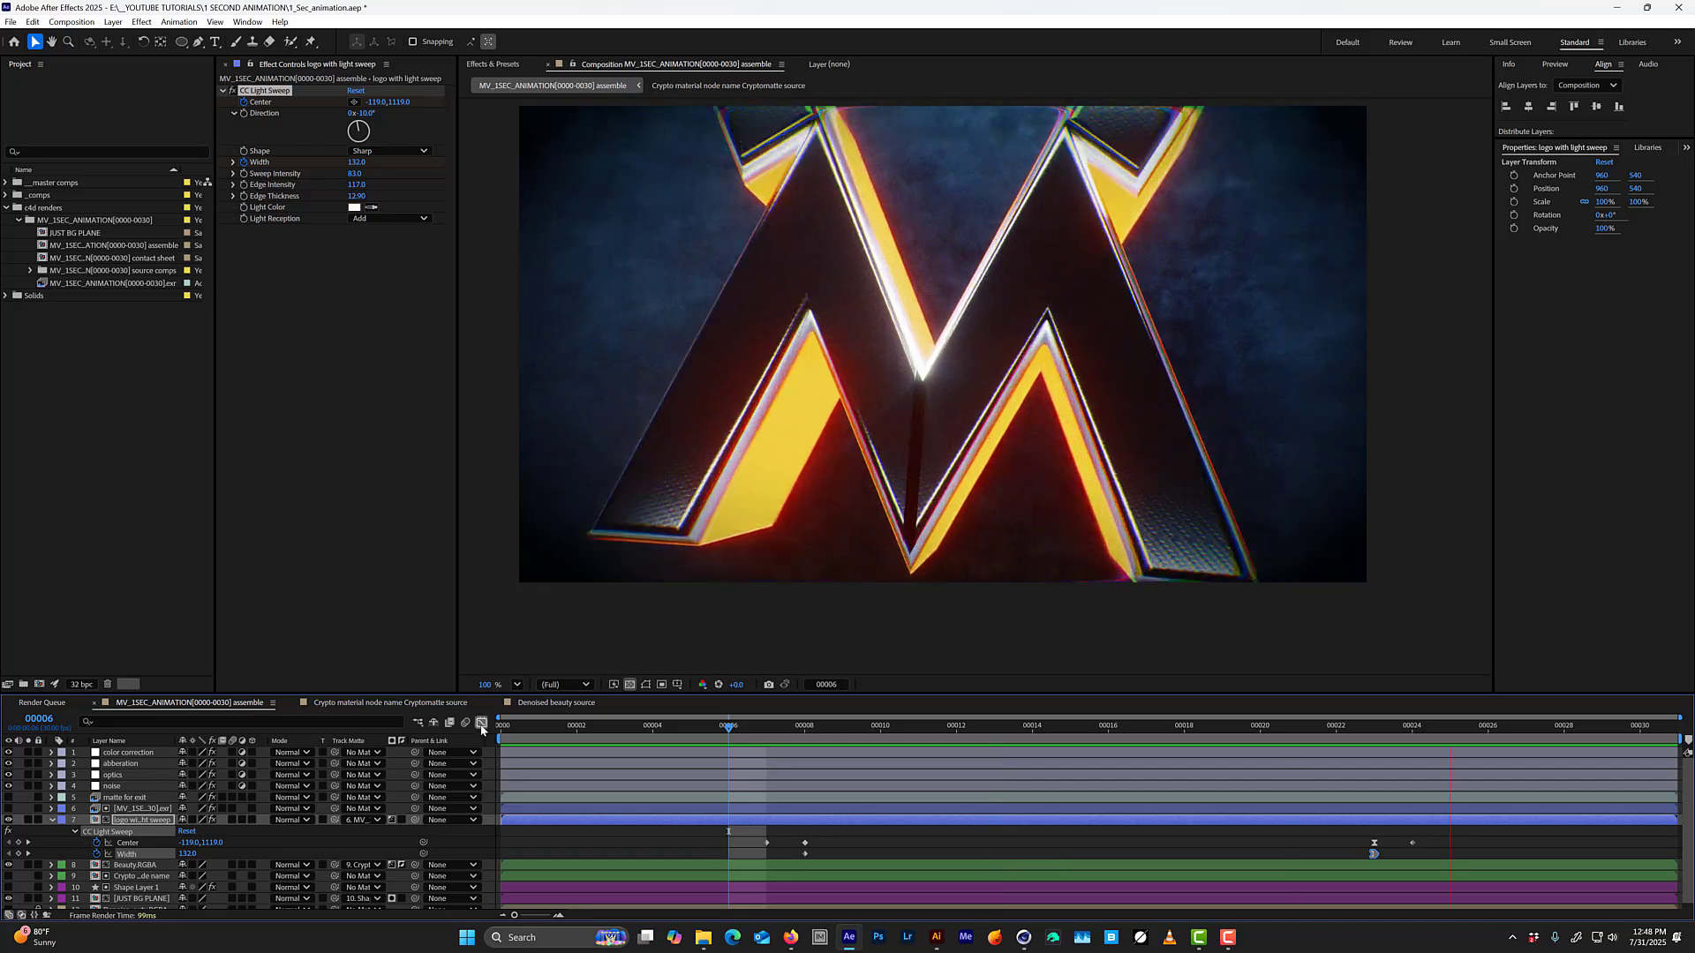
click(481, 724)
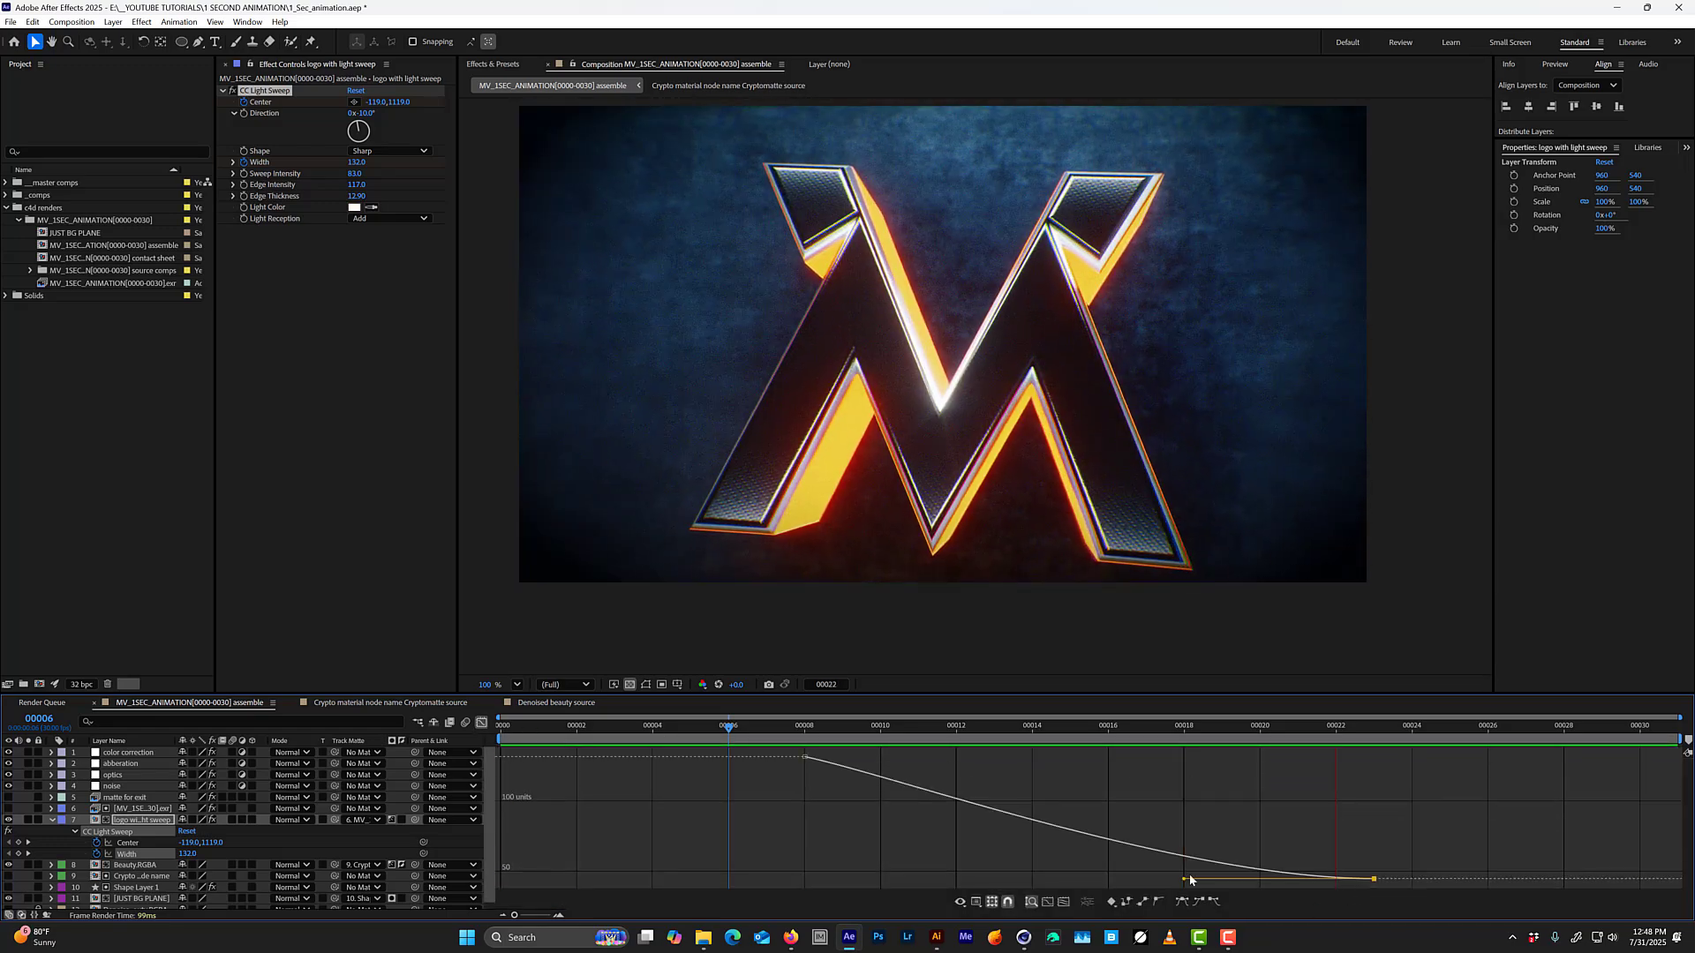
drag(1190, 880, 933, 858)
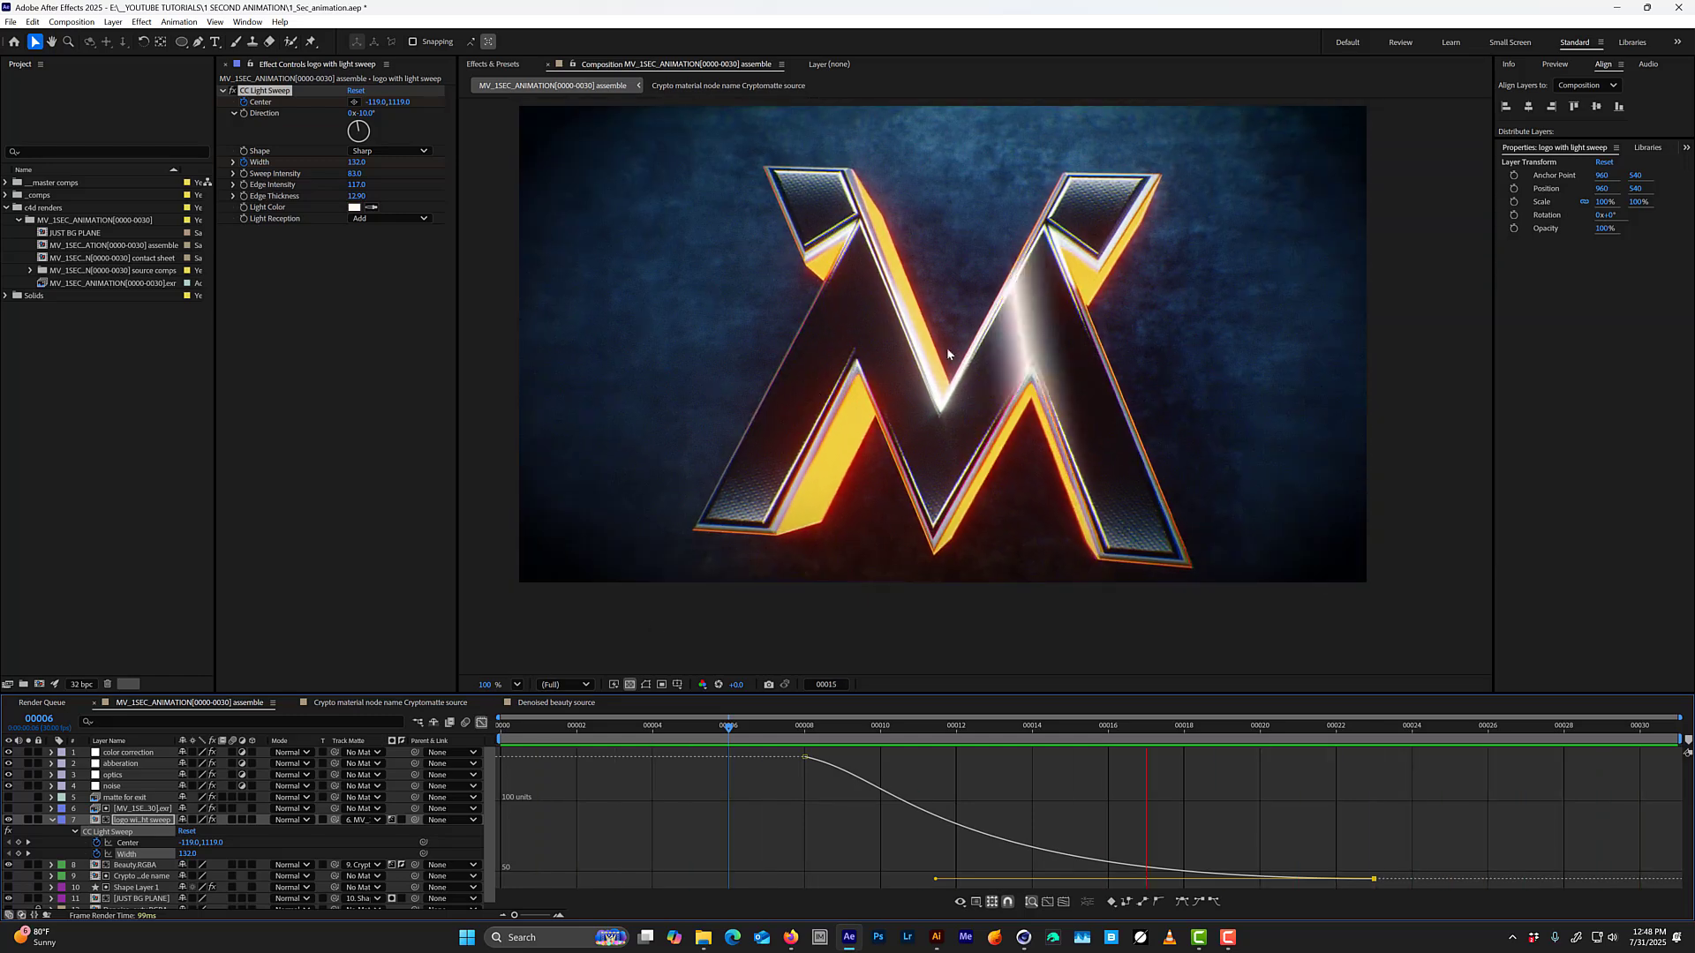
click(482, 722)
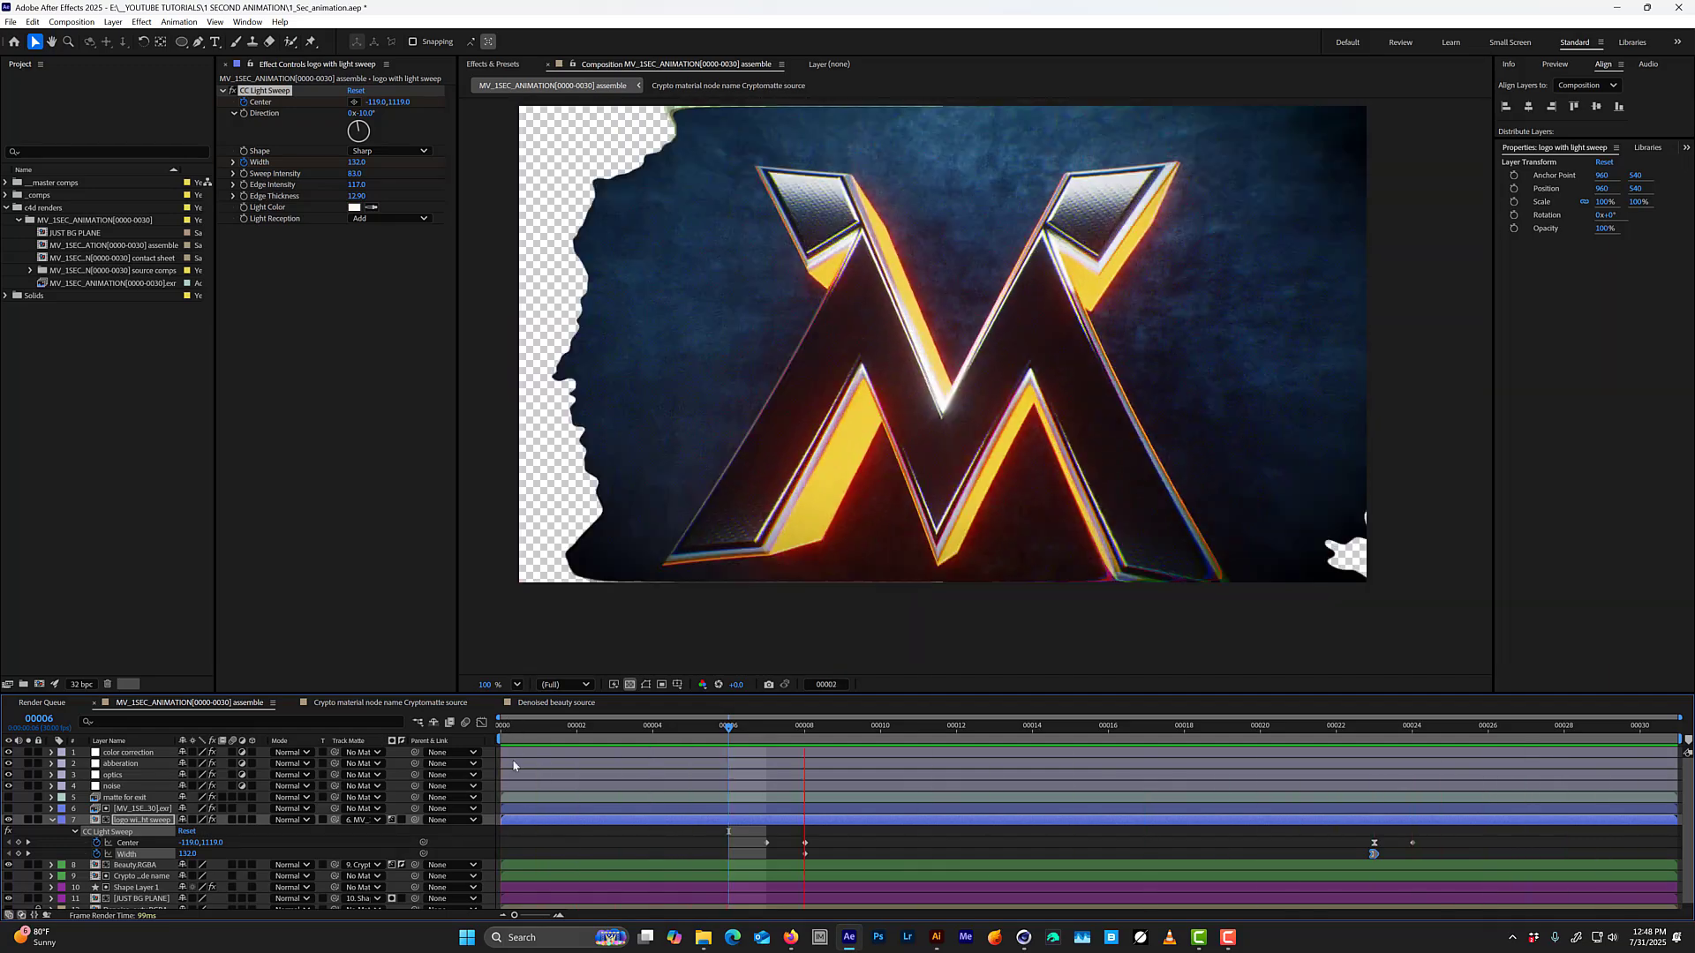
Check the "matte for exit" layer at frame 27 by briefly showing it, and delete the layer.
click(141, 800)
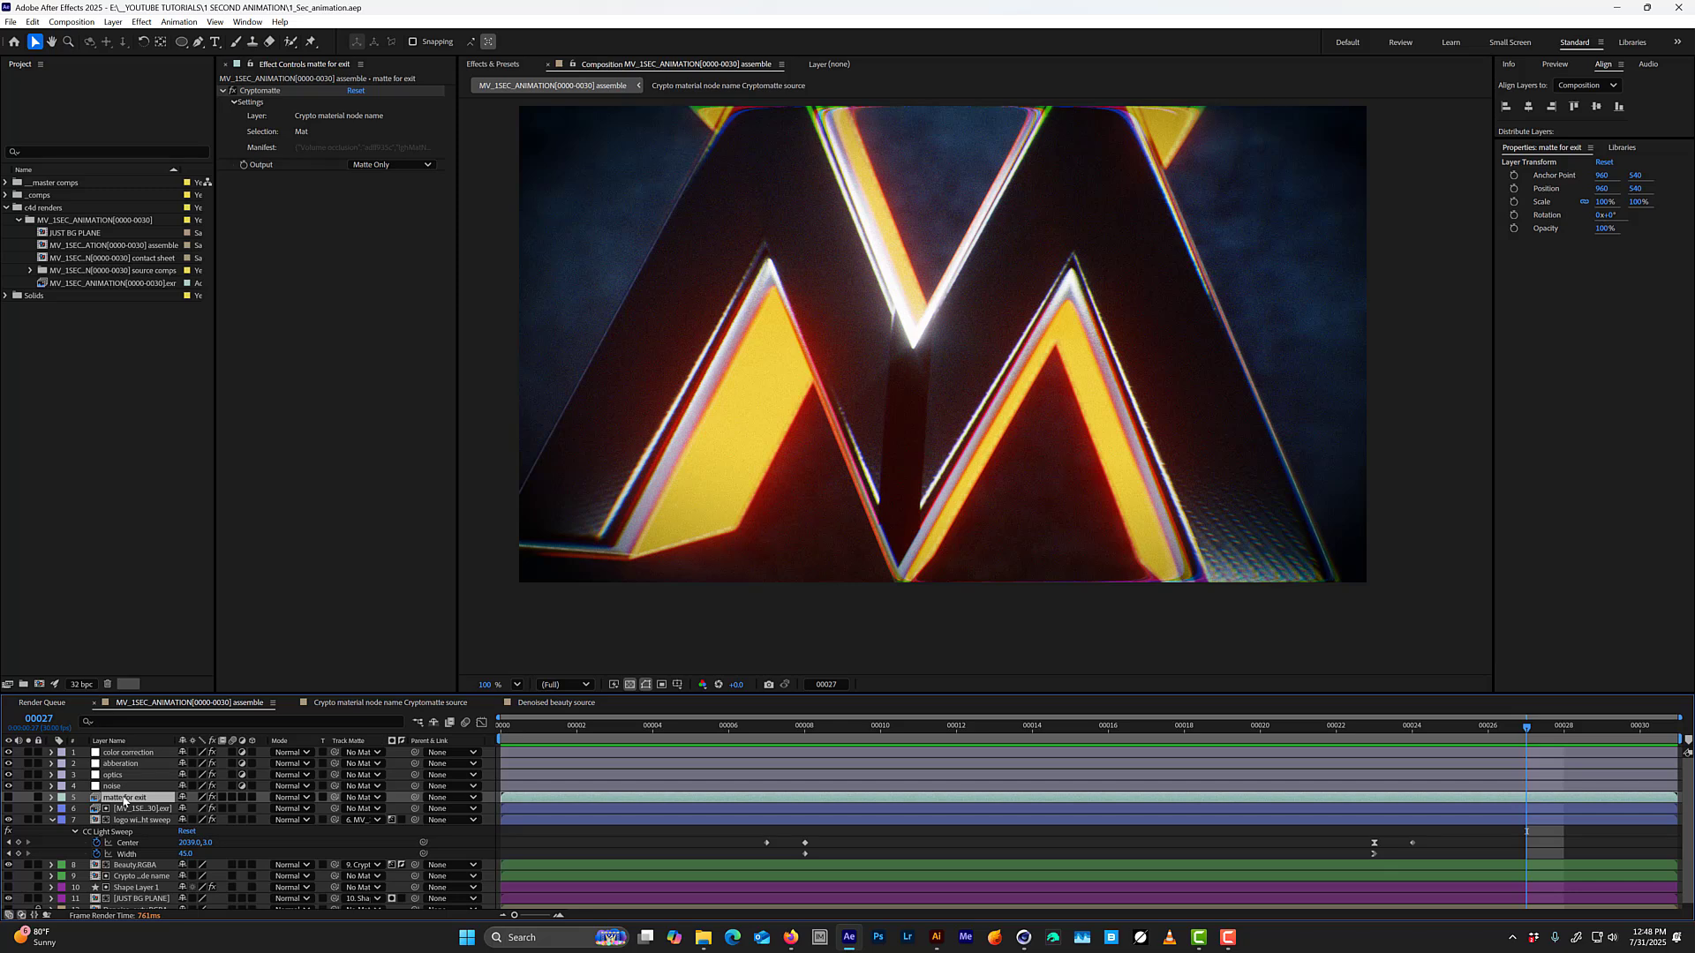
click(9, 798)
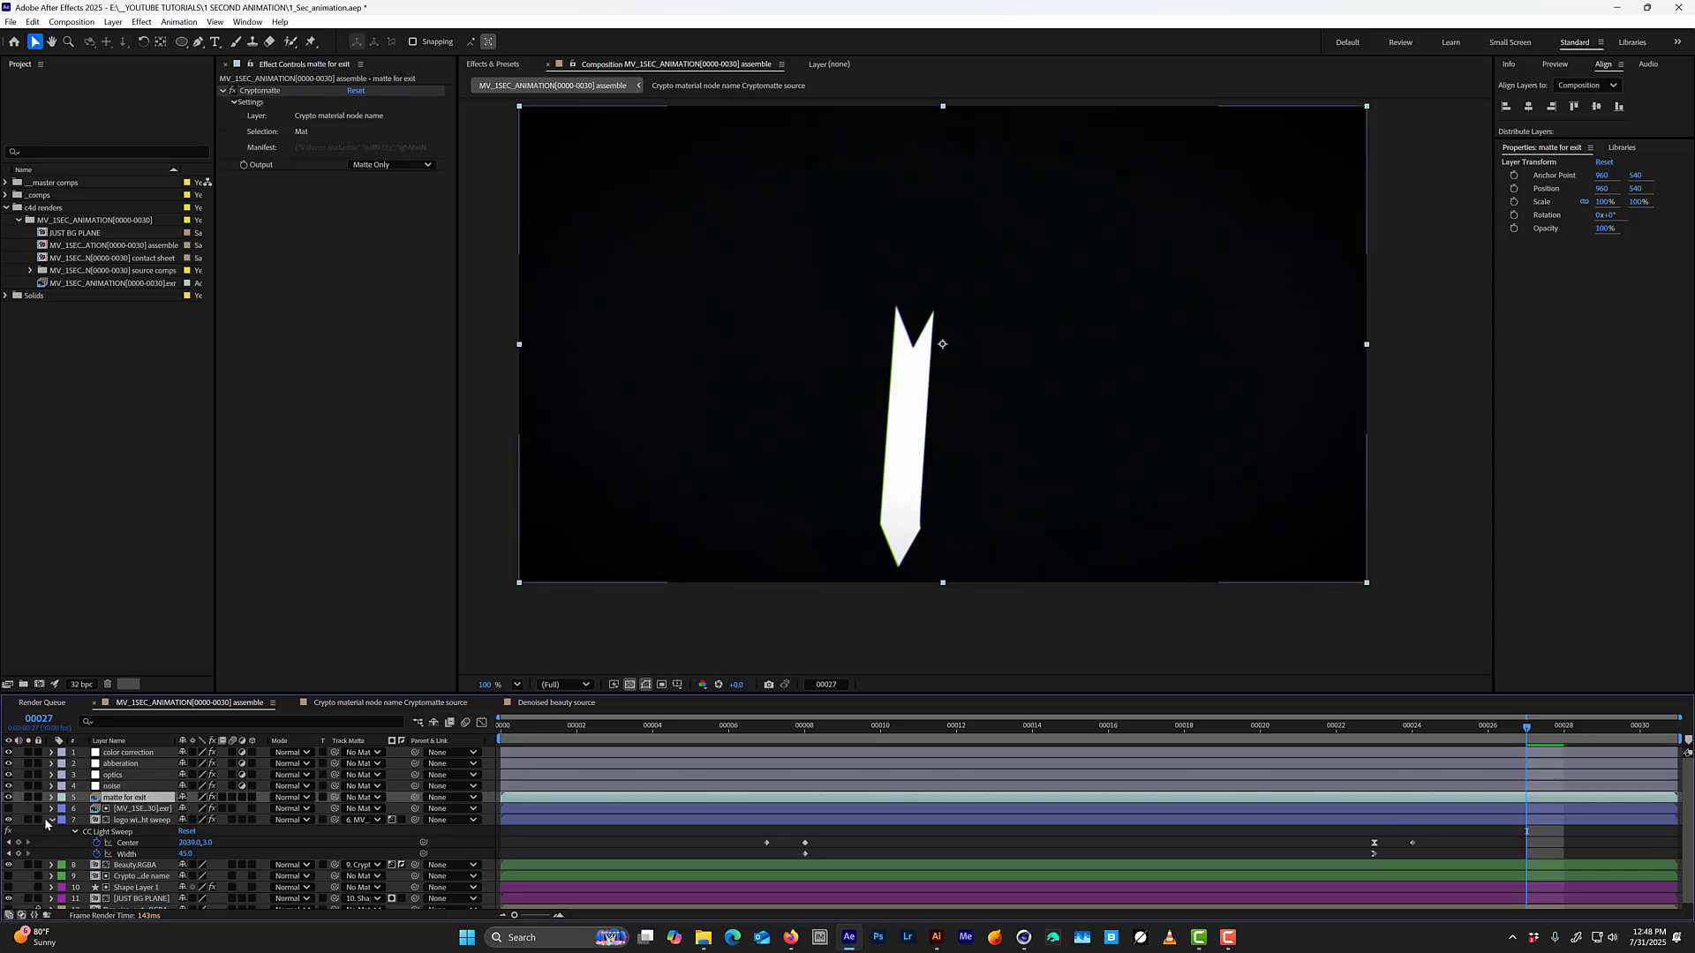
click(9, 798)
click(38, 797)
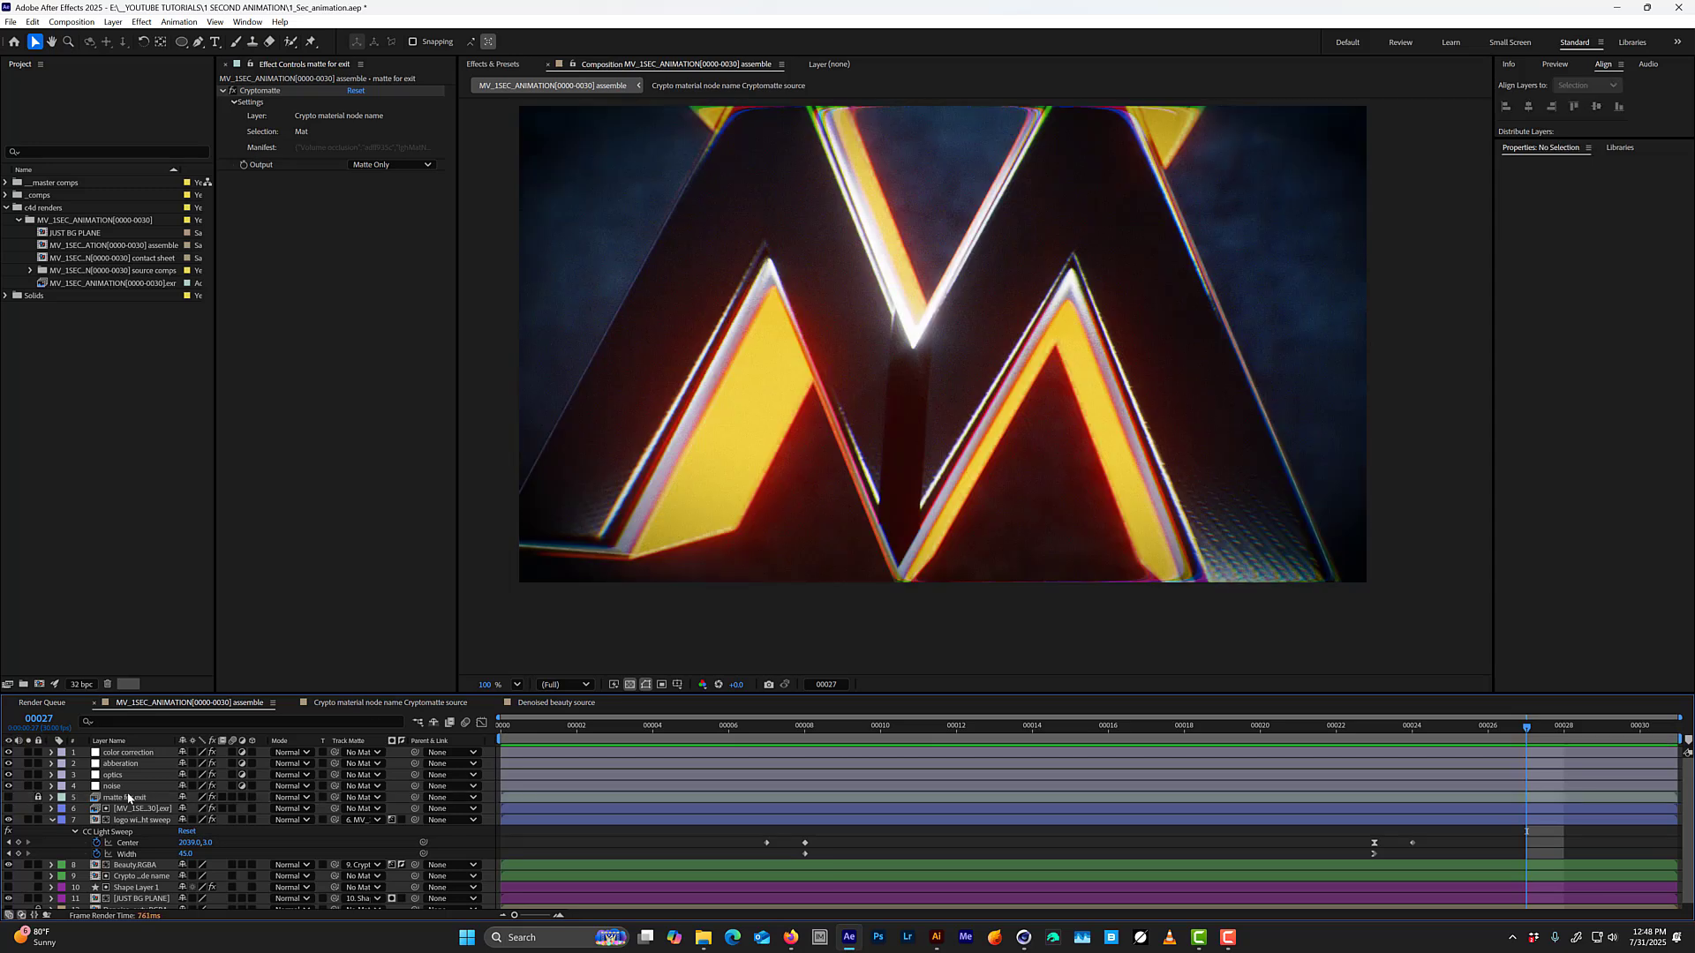
click(37, 797)
click(126, 797)
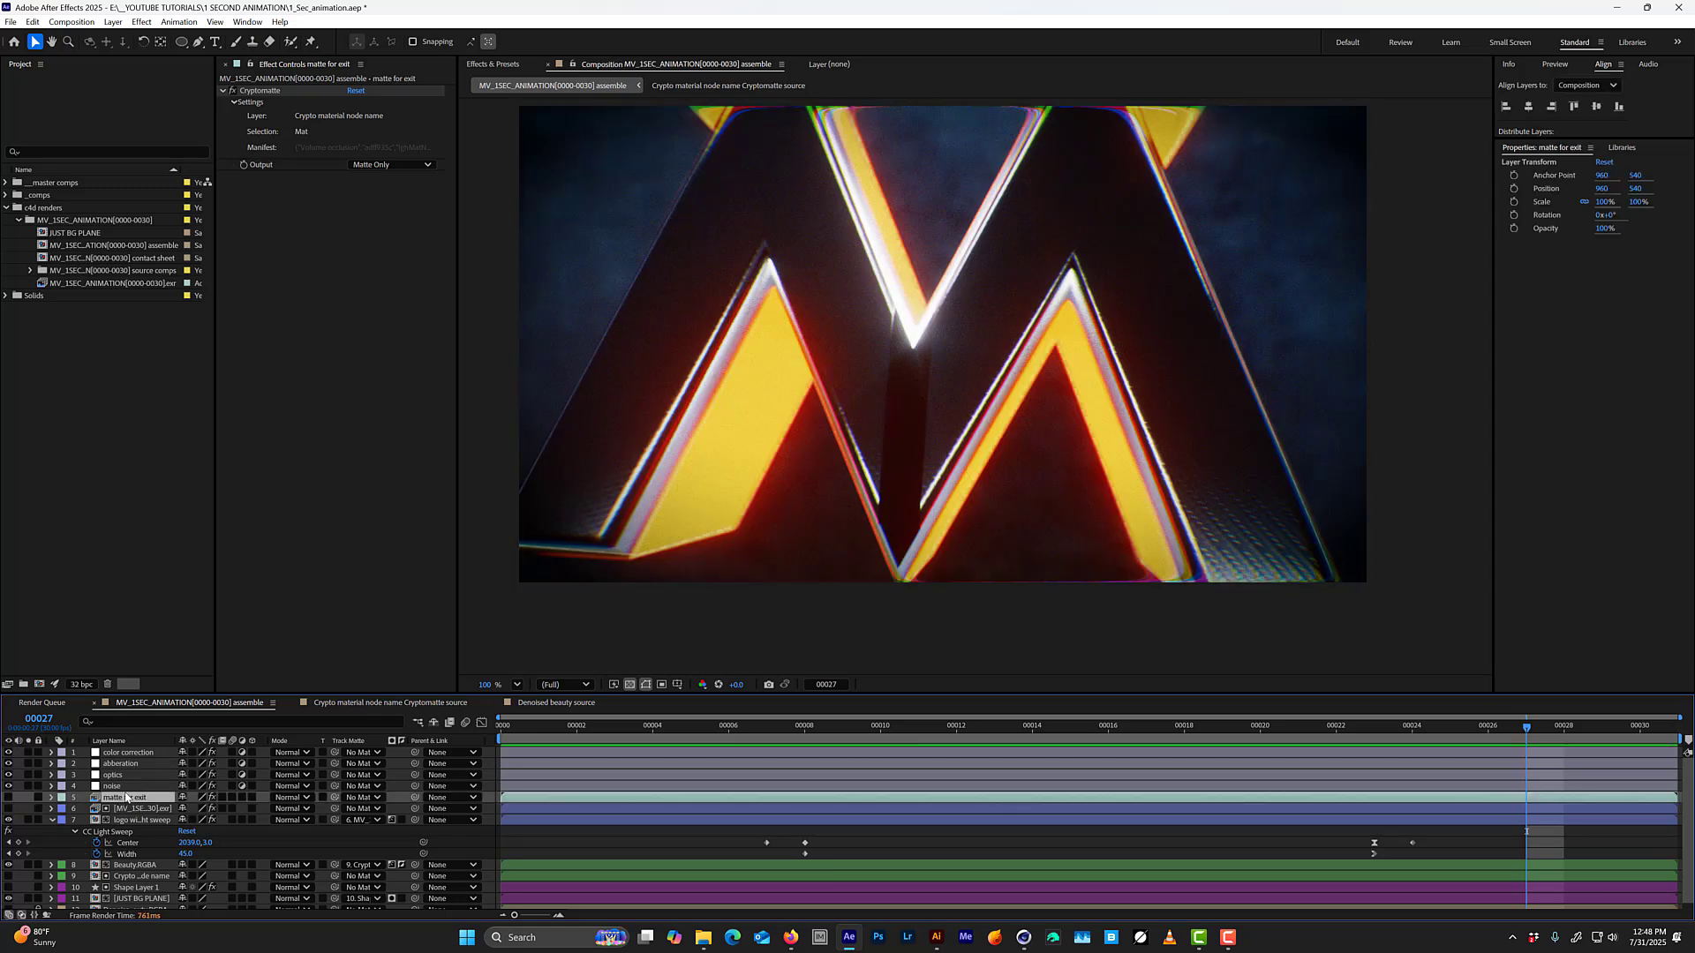
key(Delete)
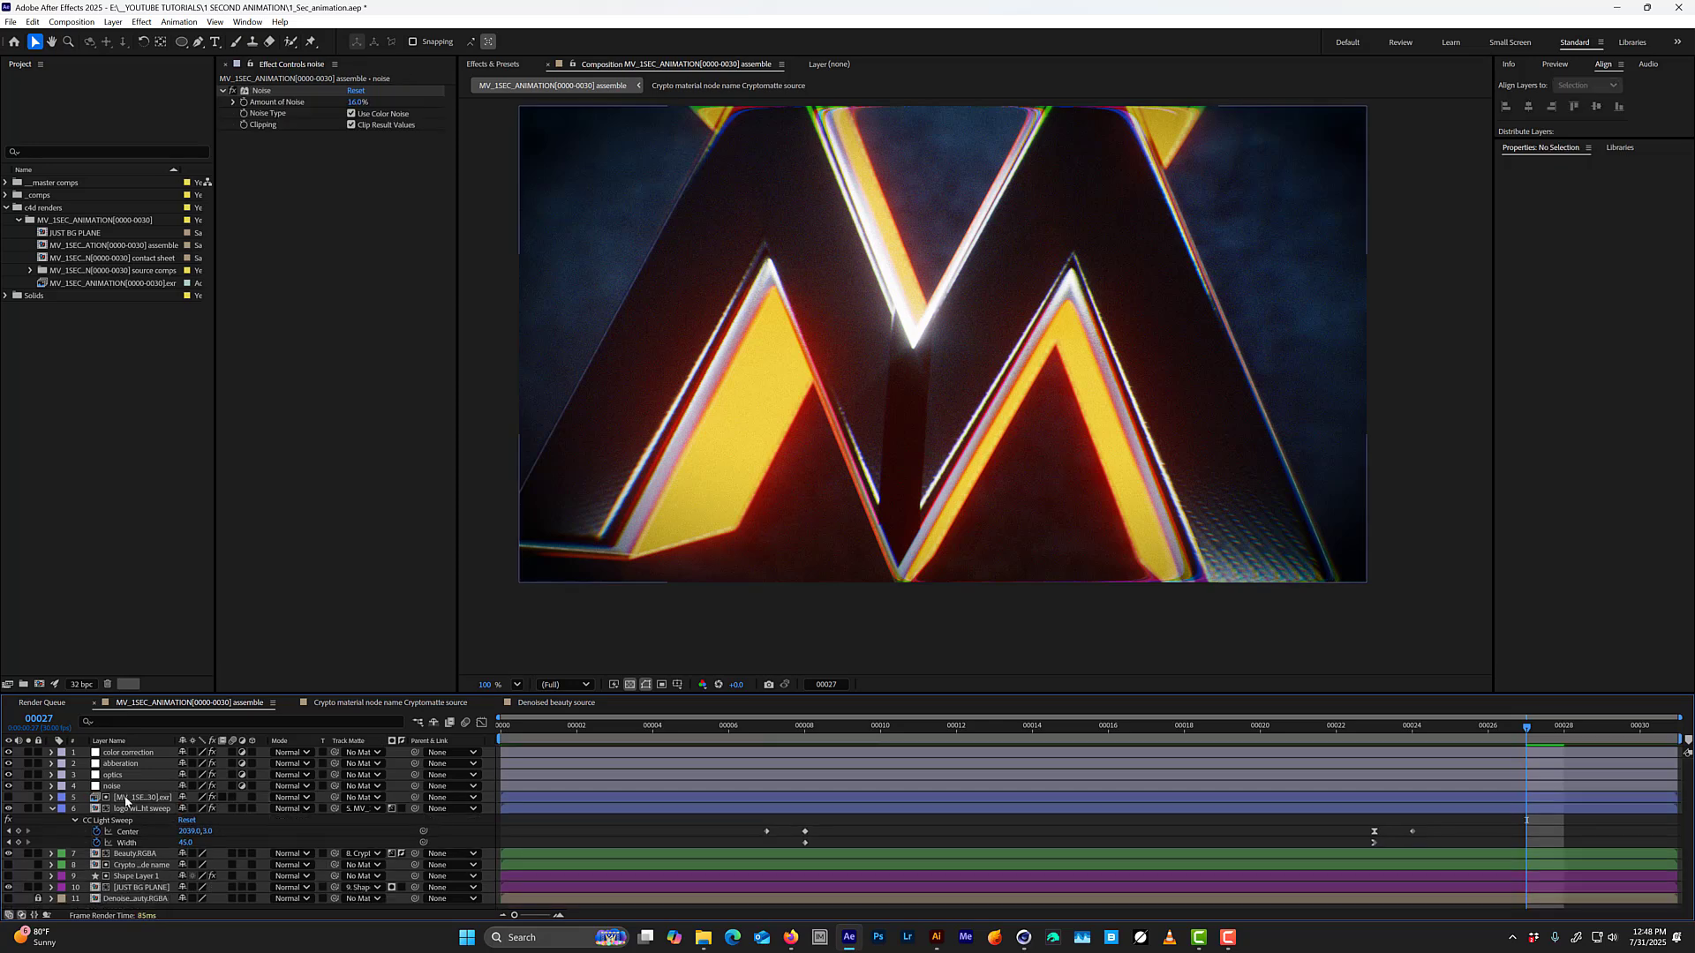
Pre-compose all the unlocked layers into a new composition named "all composited layers", moving all attributes into it.
key(ctrl+a)
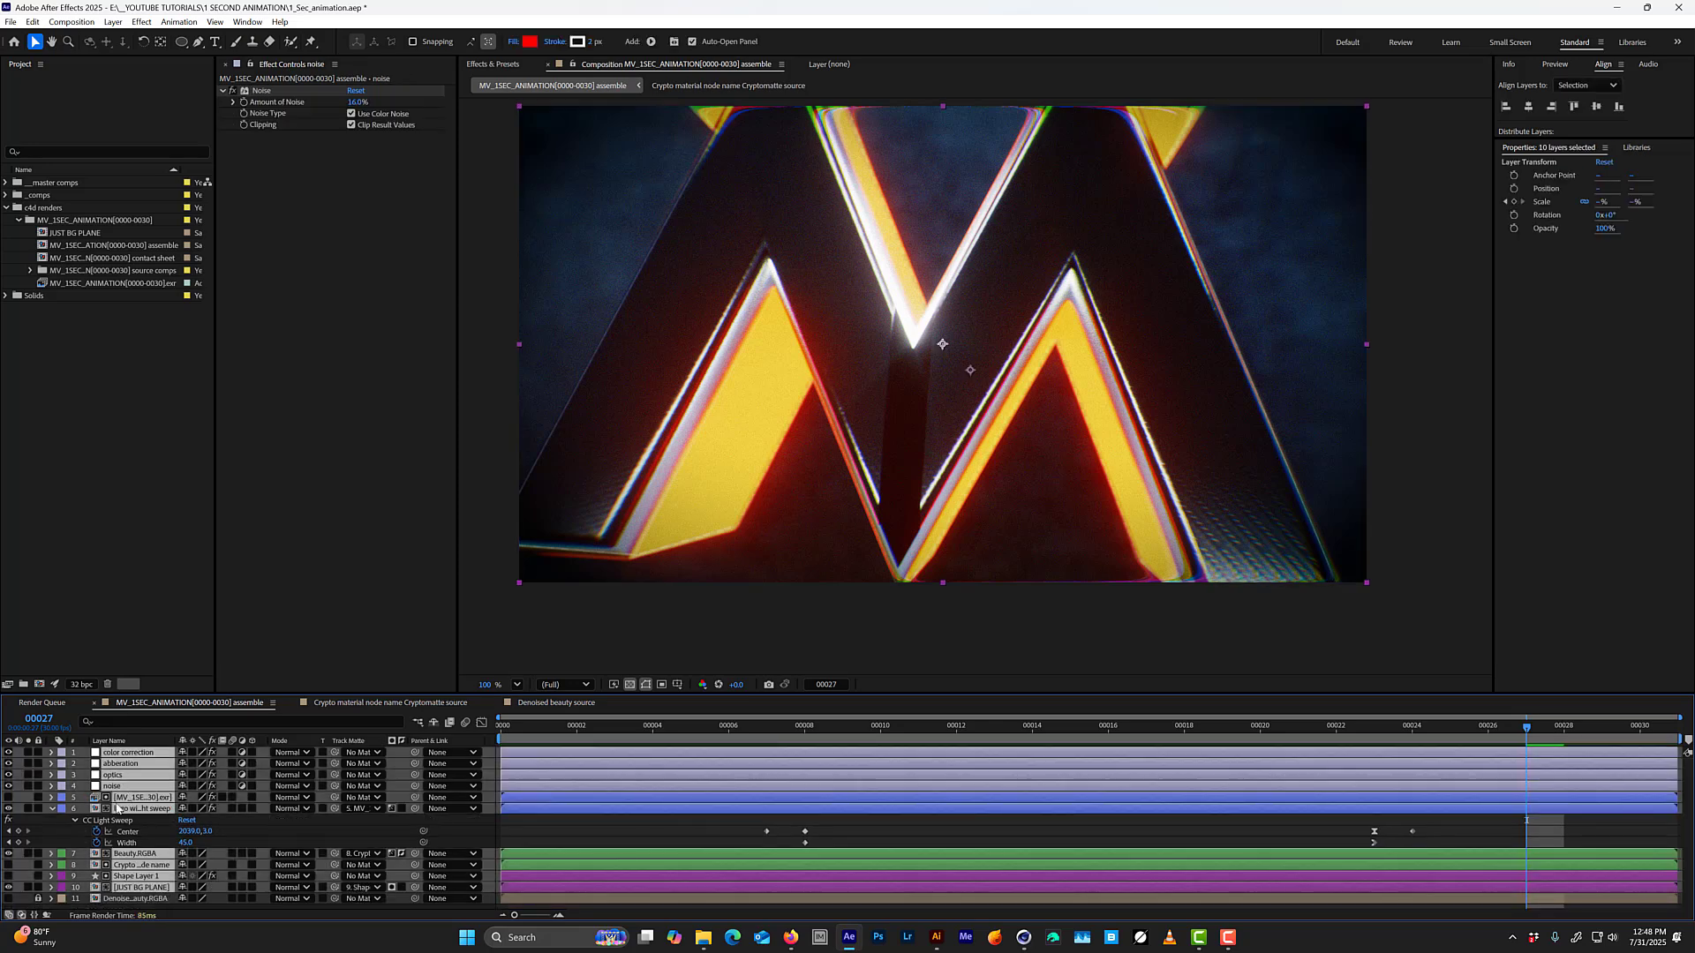
key(ctrl+shift+c)
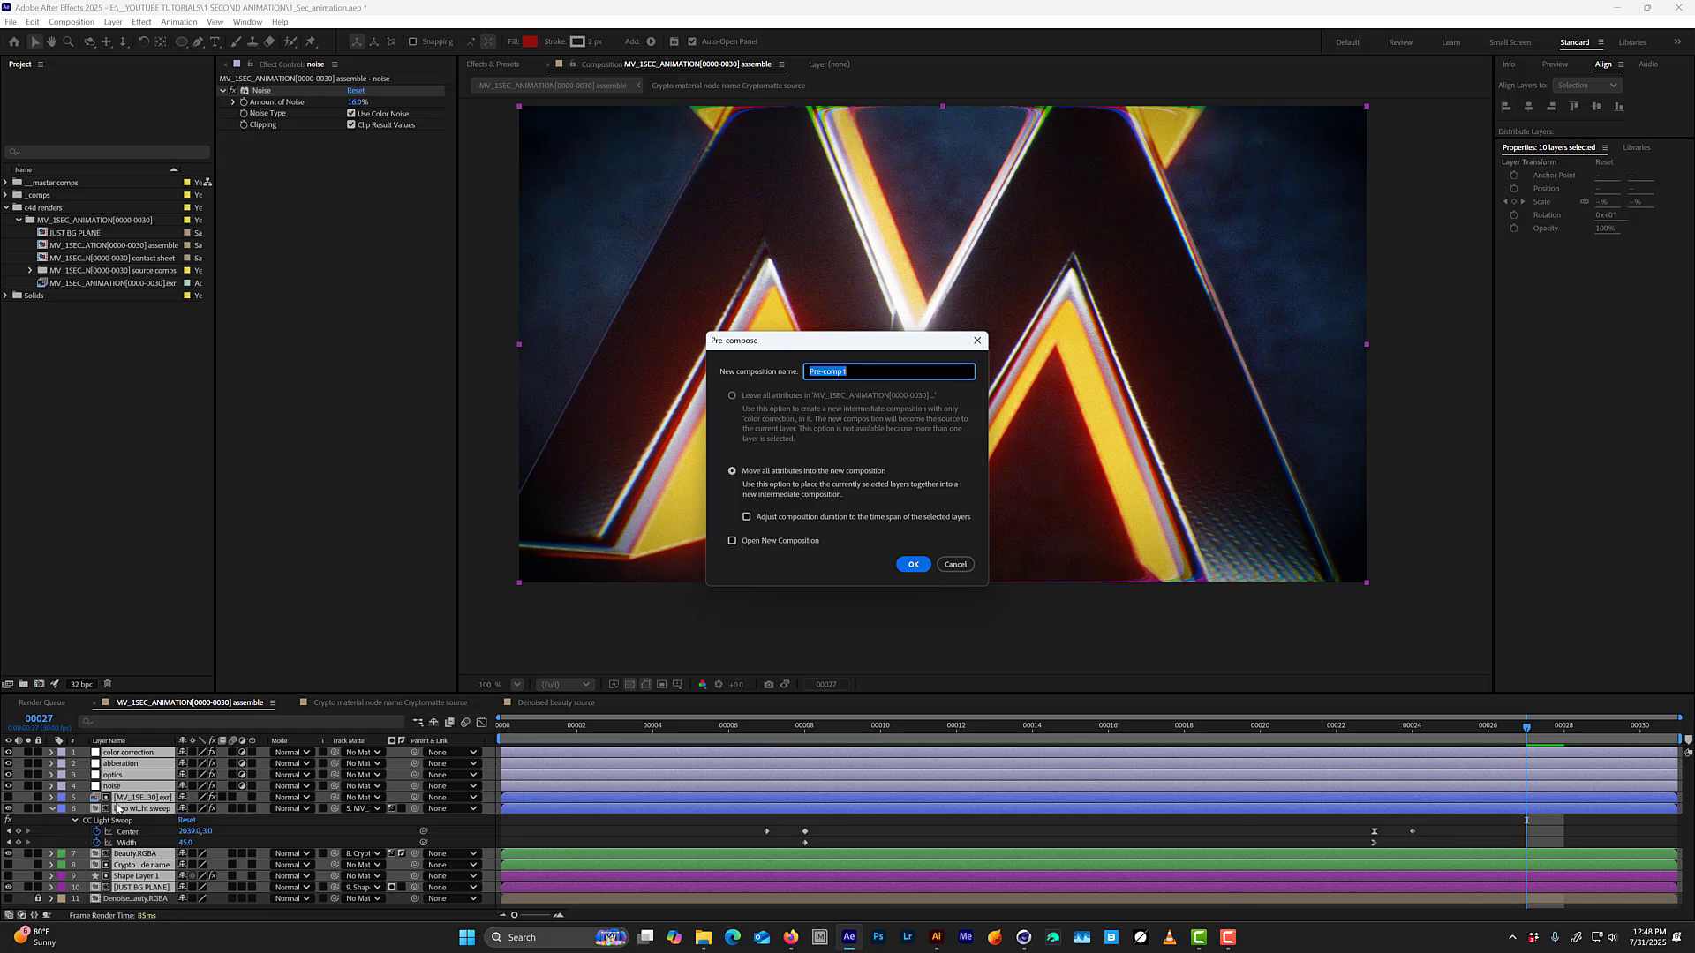
text(all anh)
key(BackSpace)
key(BackSpace)
key(BackSpace)
text(co)
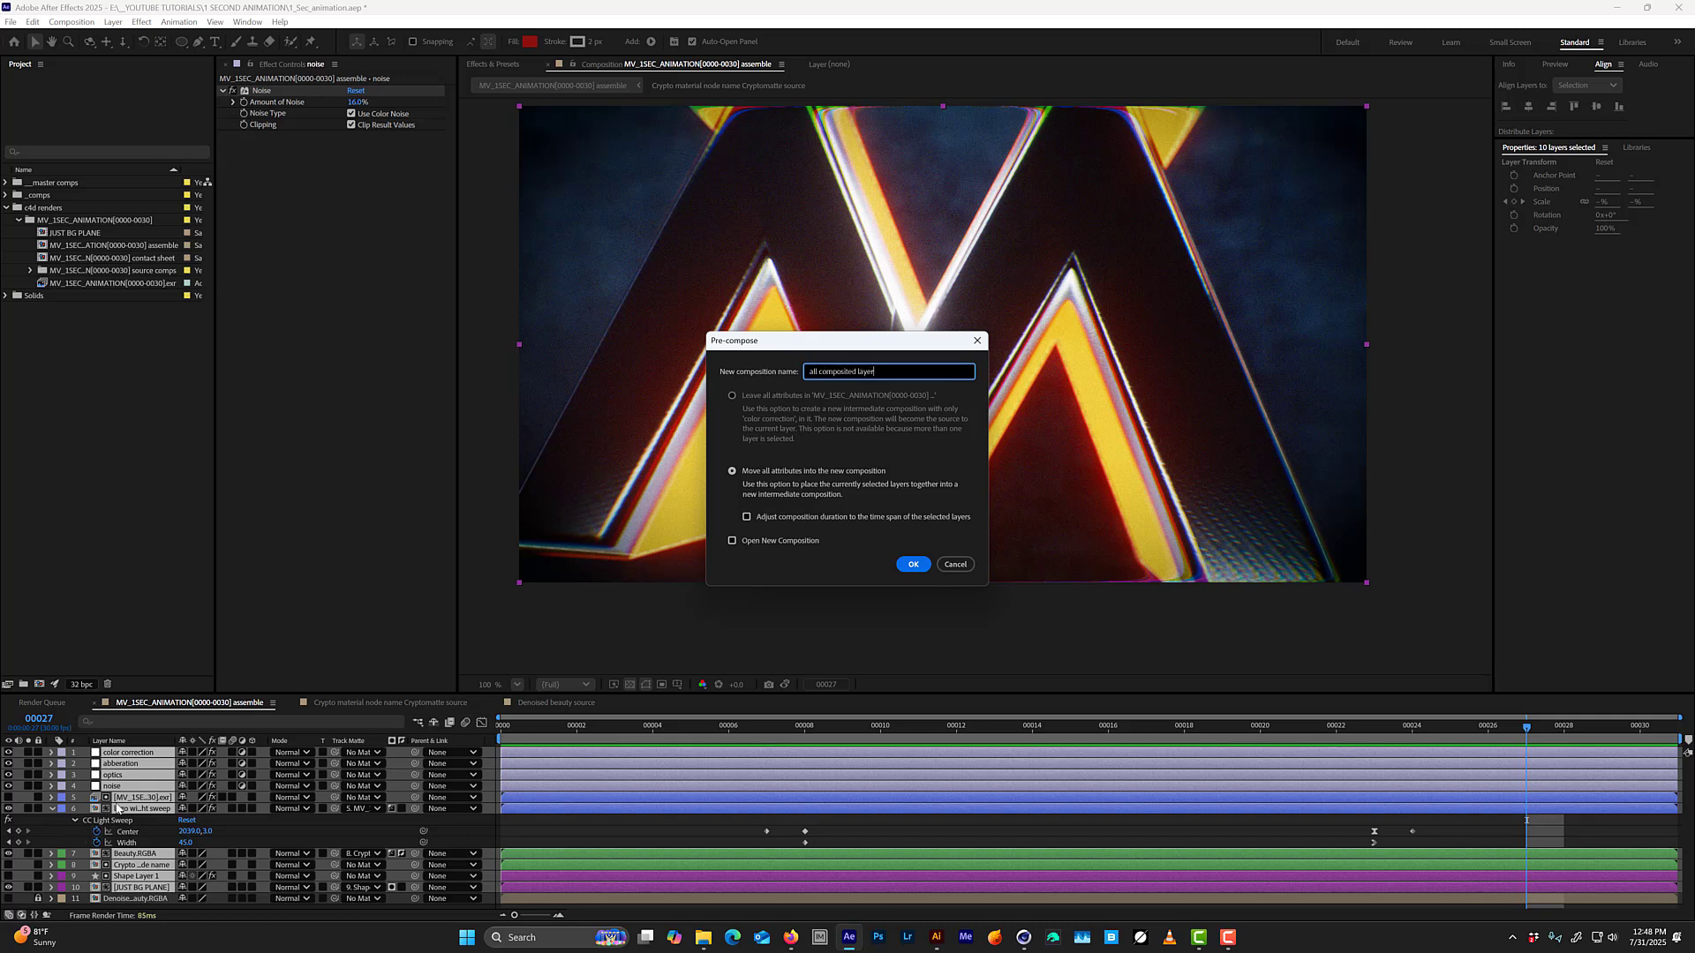
key(Return)
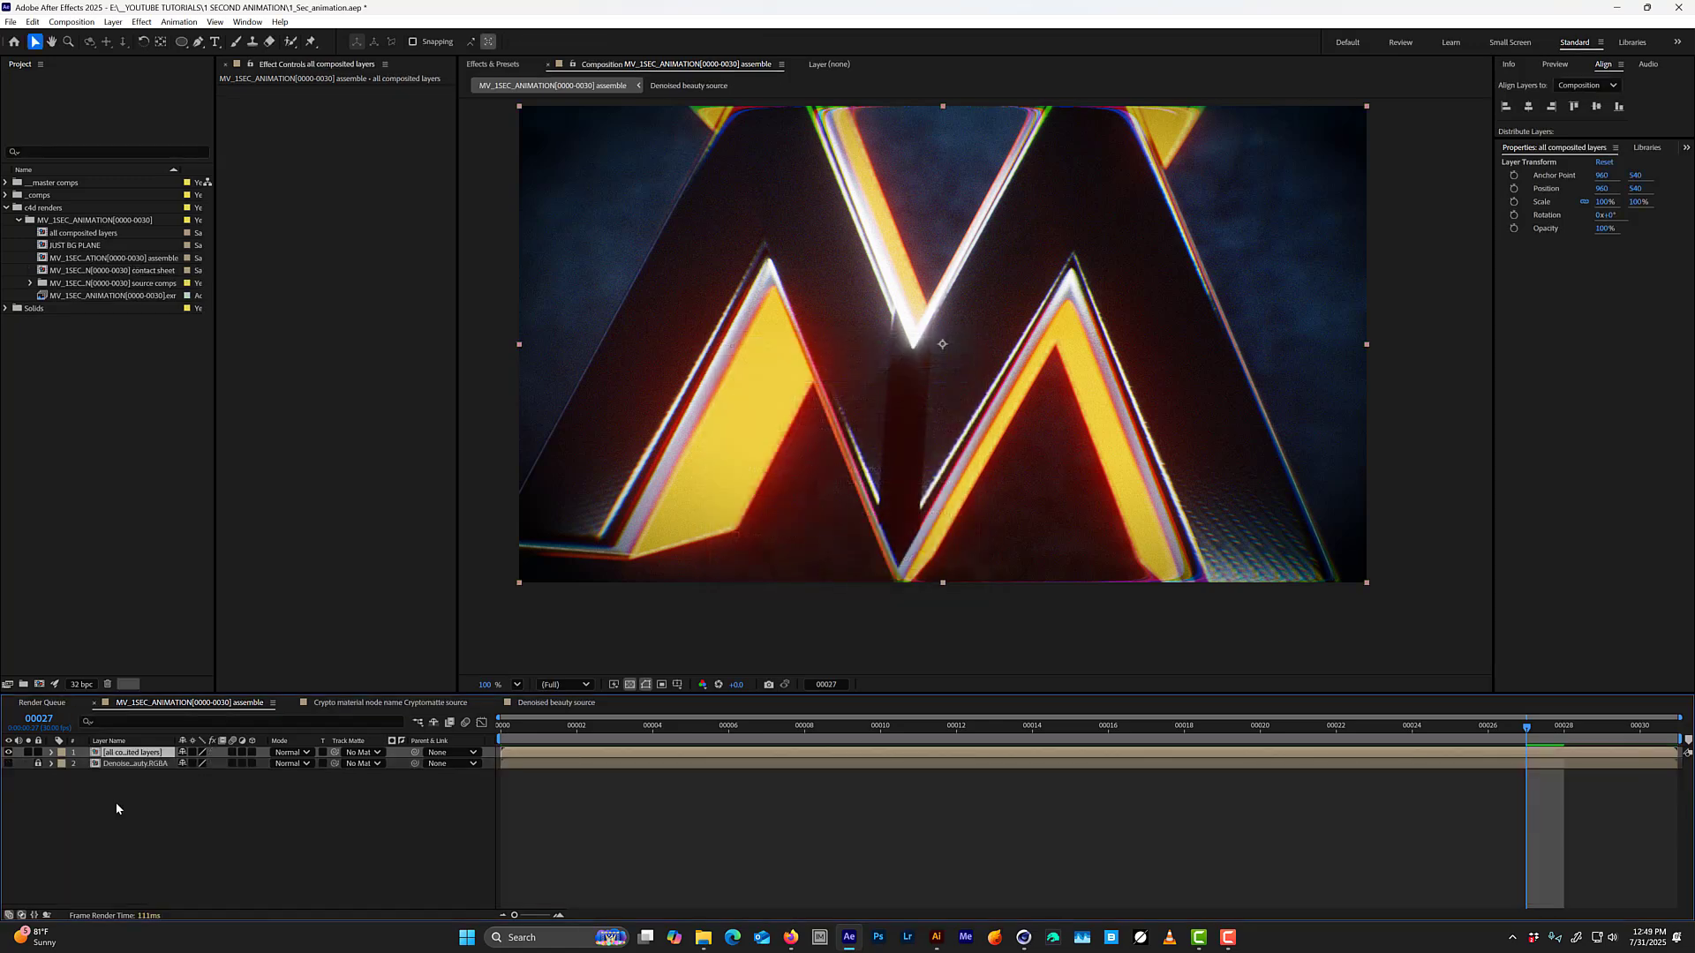
Paste the "matte for exit" layer back on top, use it as an inverted luma matte for "all composited layers", and preview the result.
key(ctrl+v)
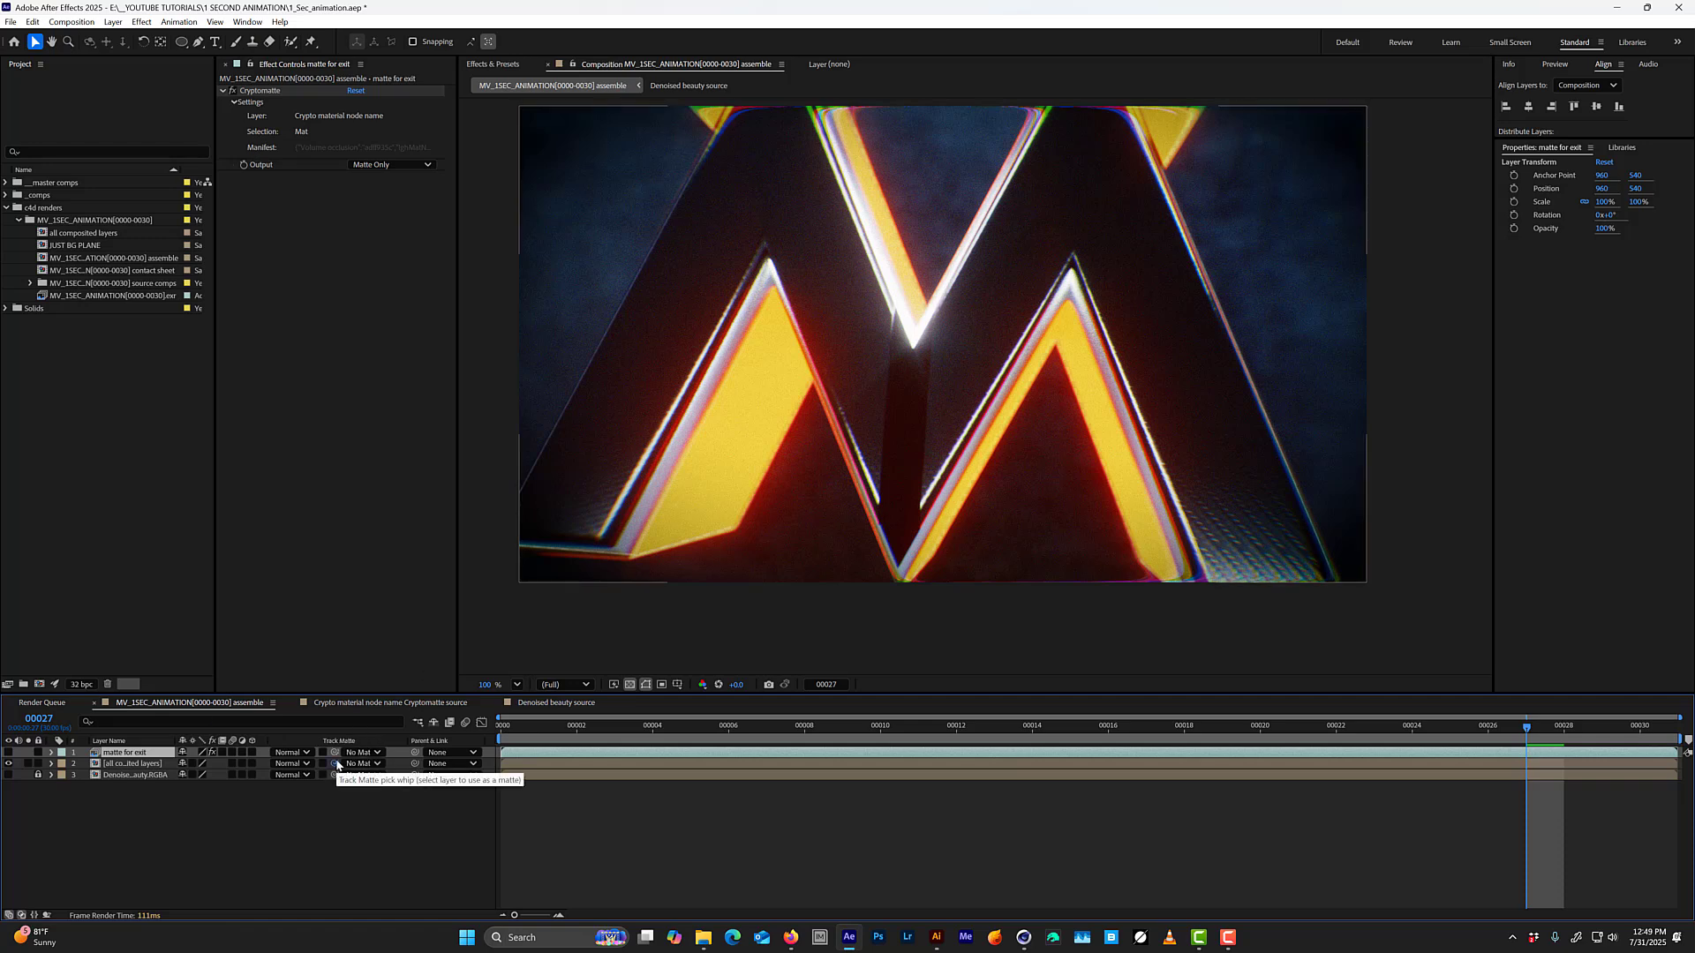
drag(338, 763, 335, 753)
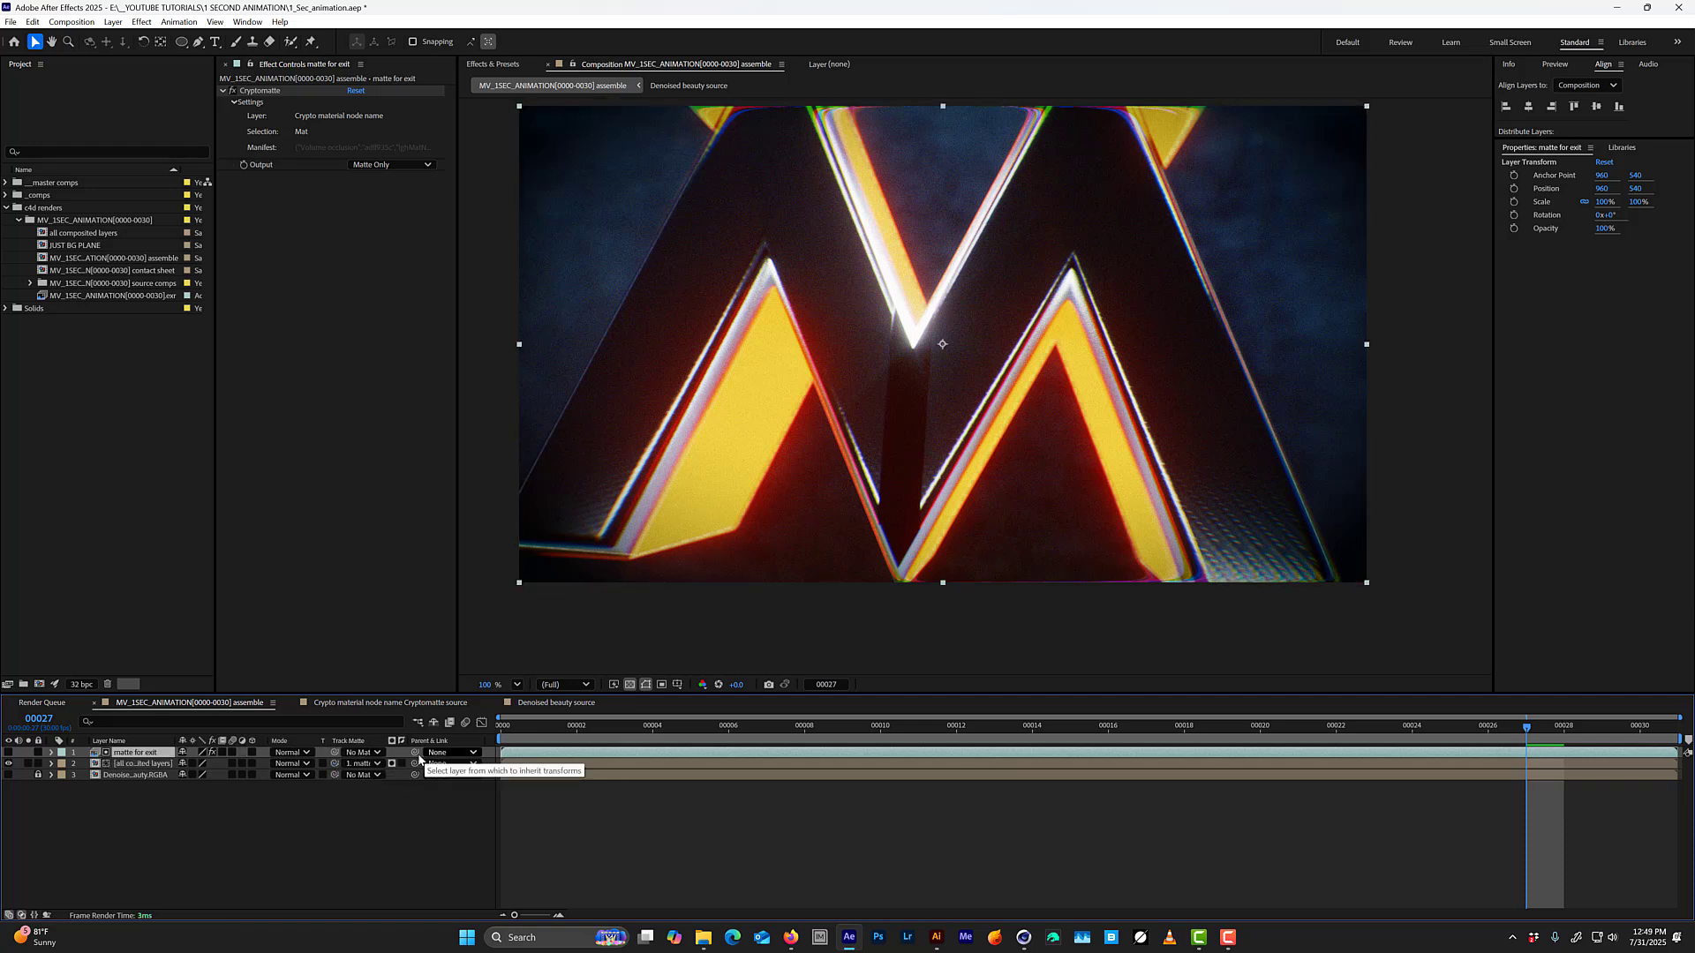
click(392, 764)
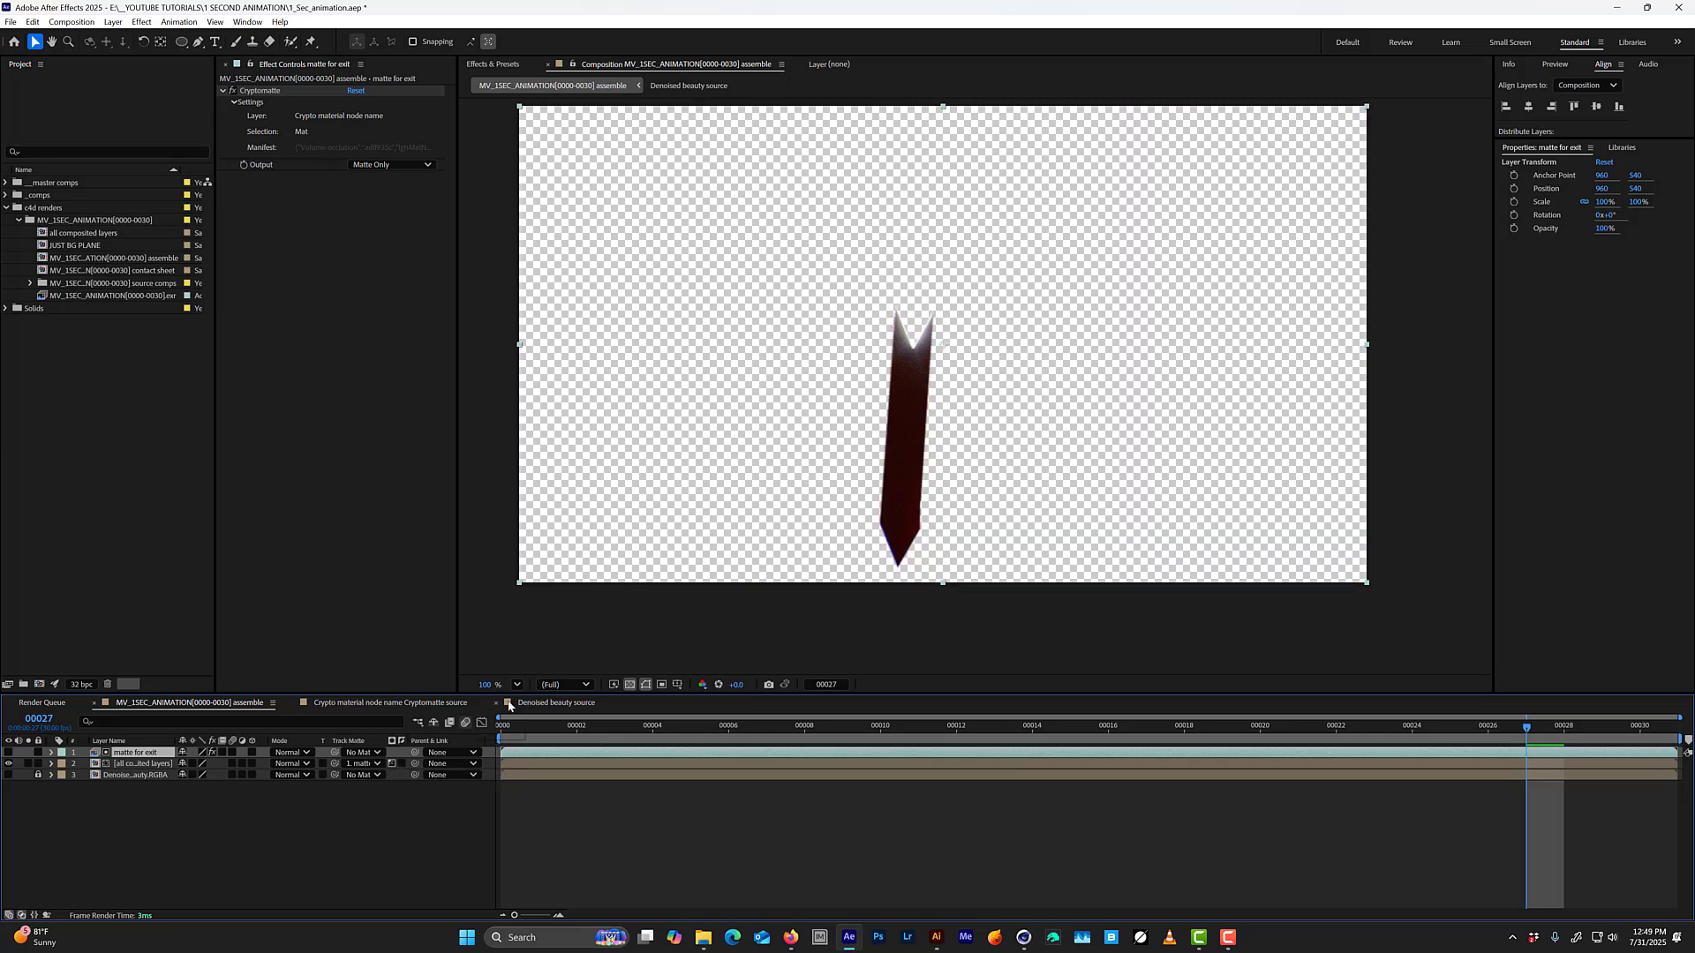
click(402, 764)
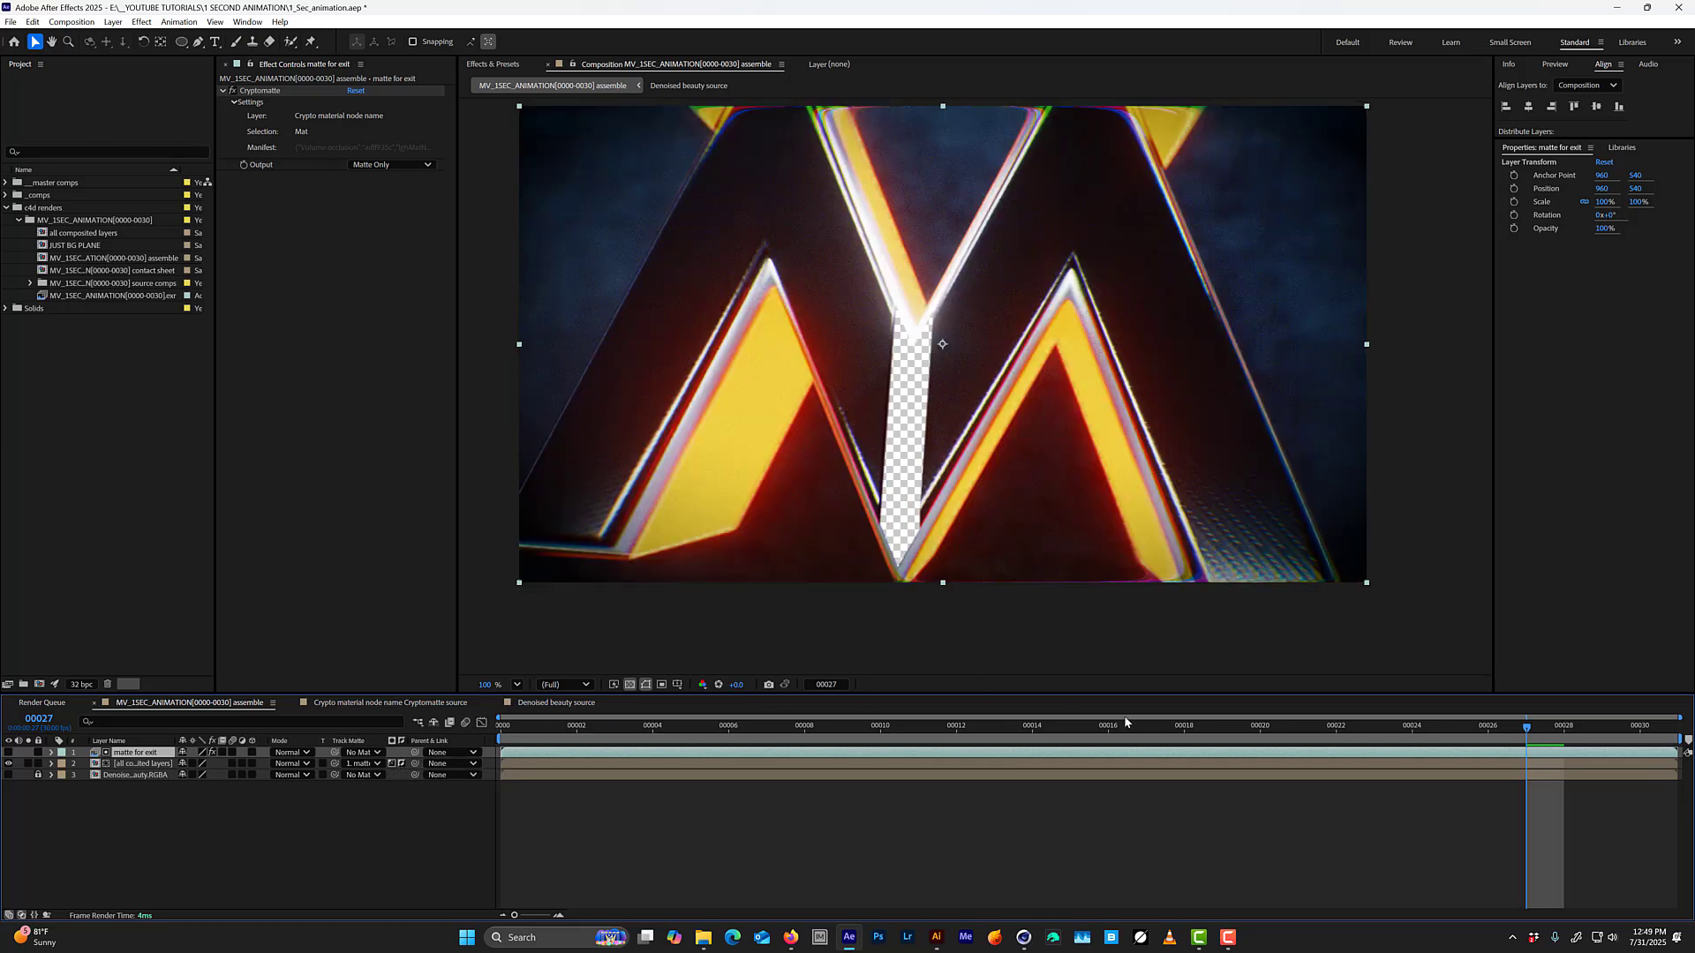
key(space)
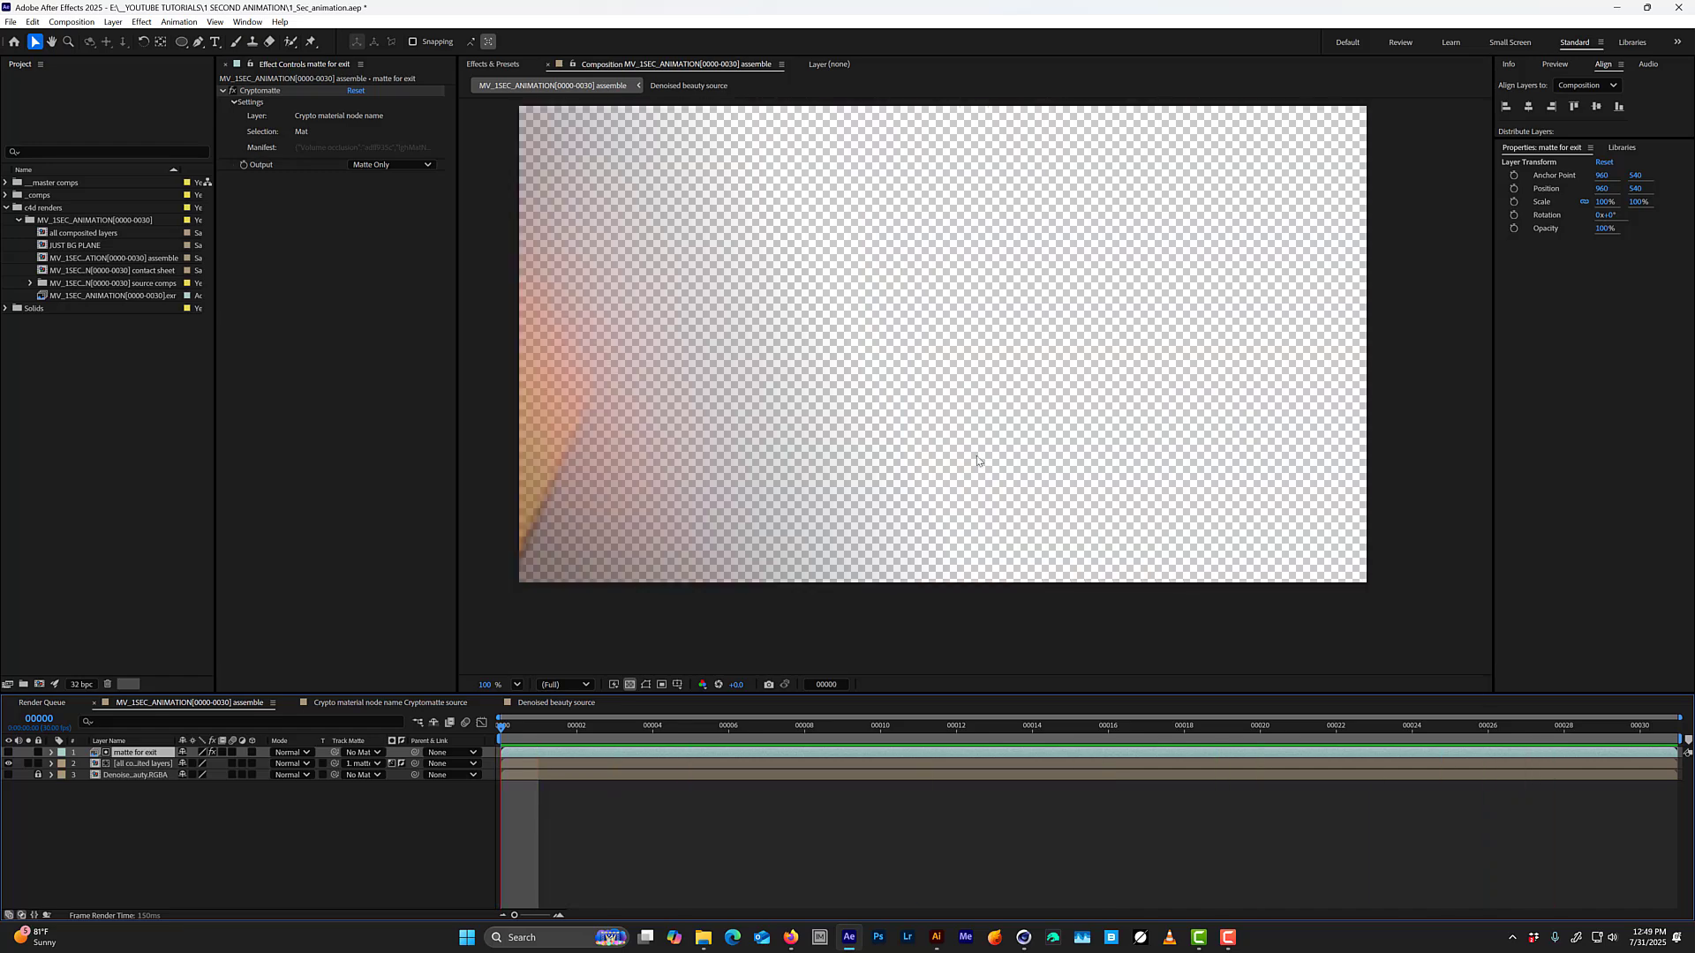
Create a 1920 × 1080 royal blue solid and place it behind all the other layers.
key(ctrl+y)
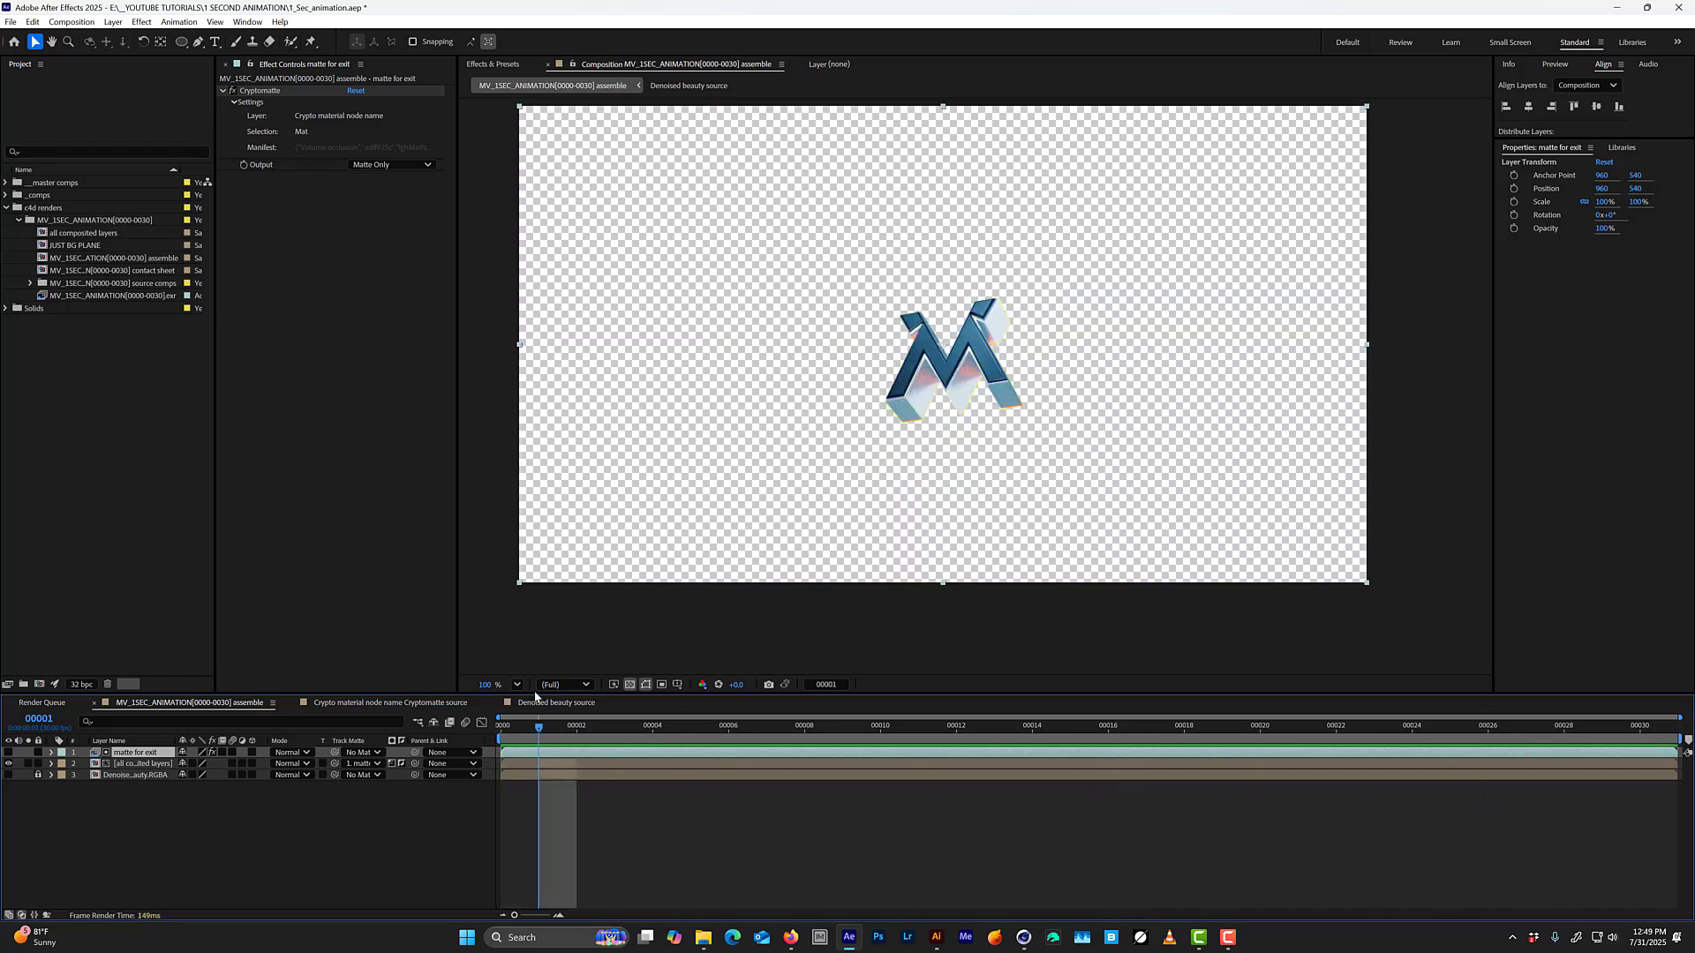
click(836, 563)
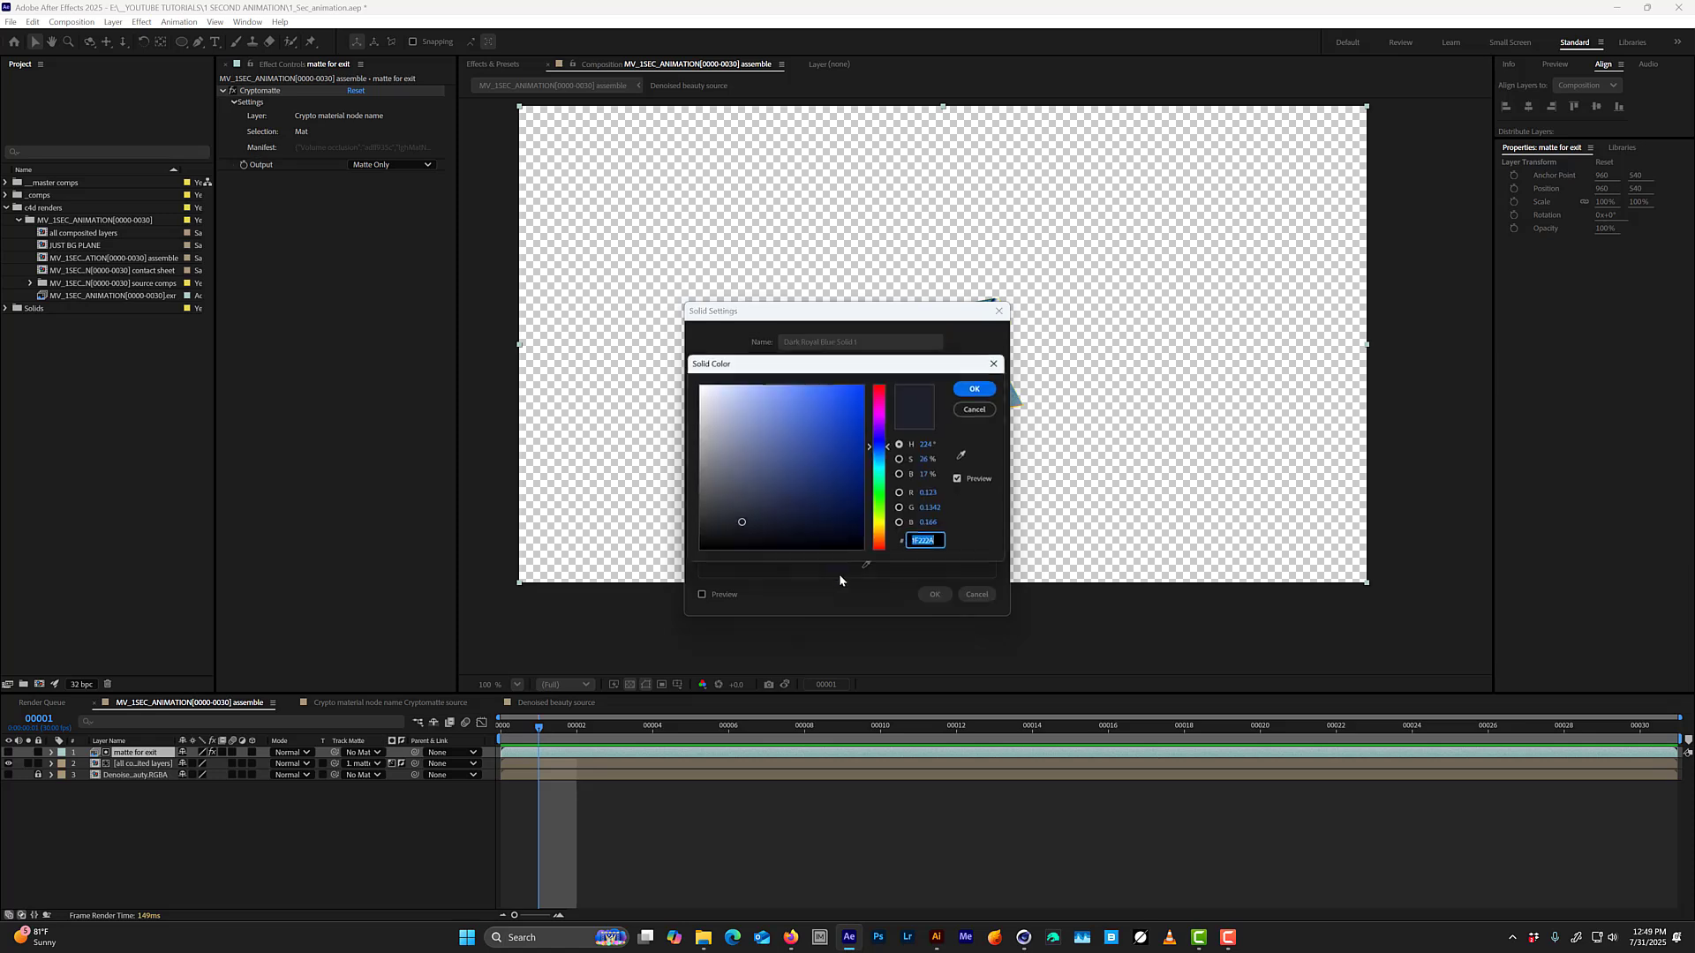
click(971, 389)
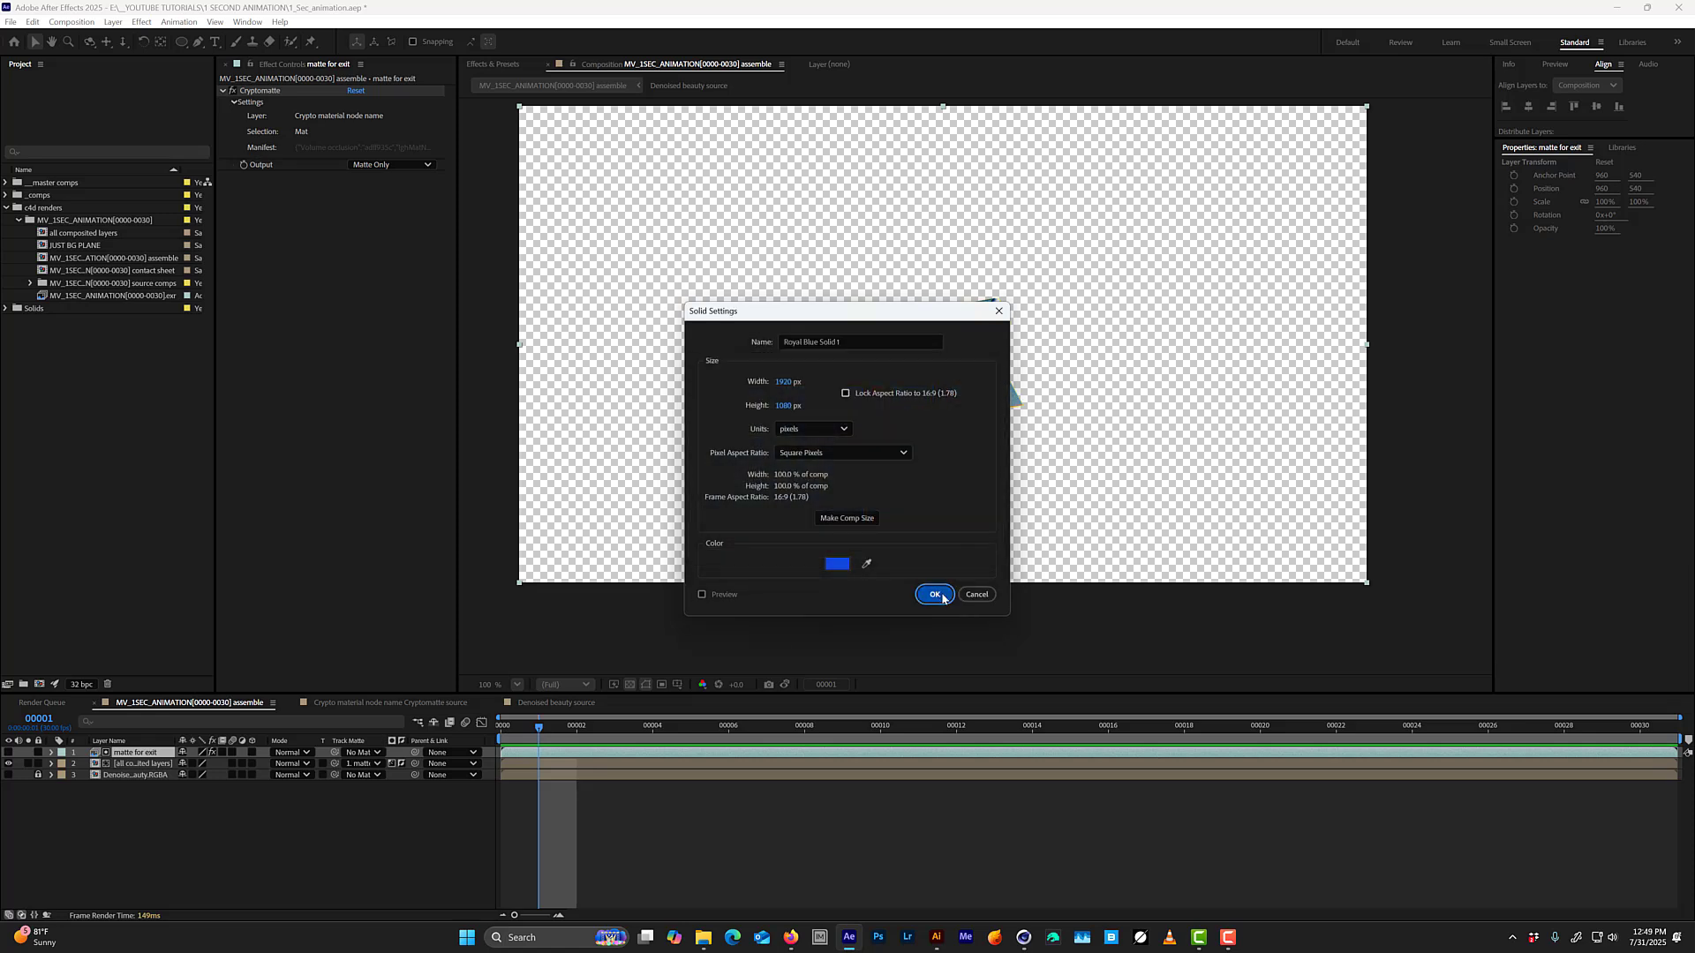
click(933, 594)
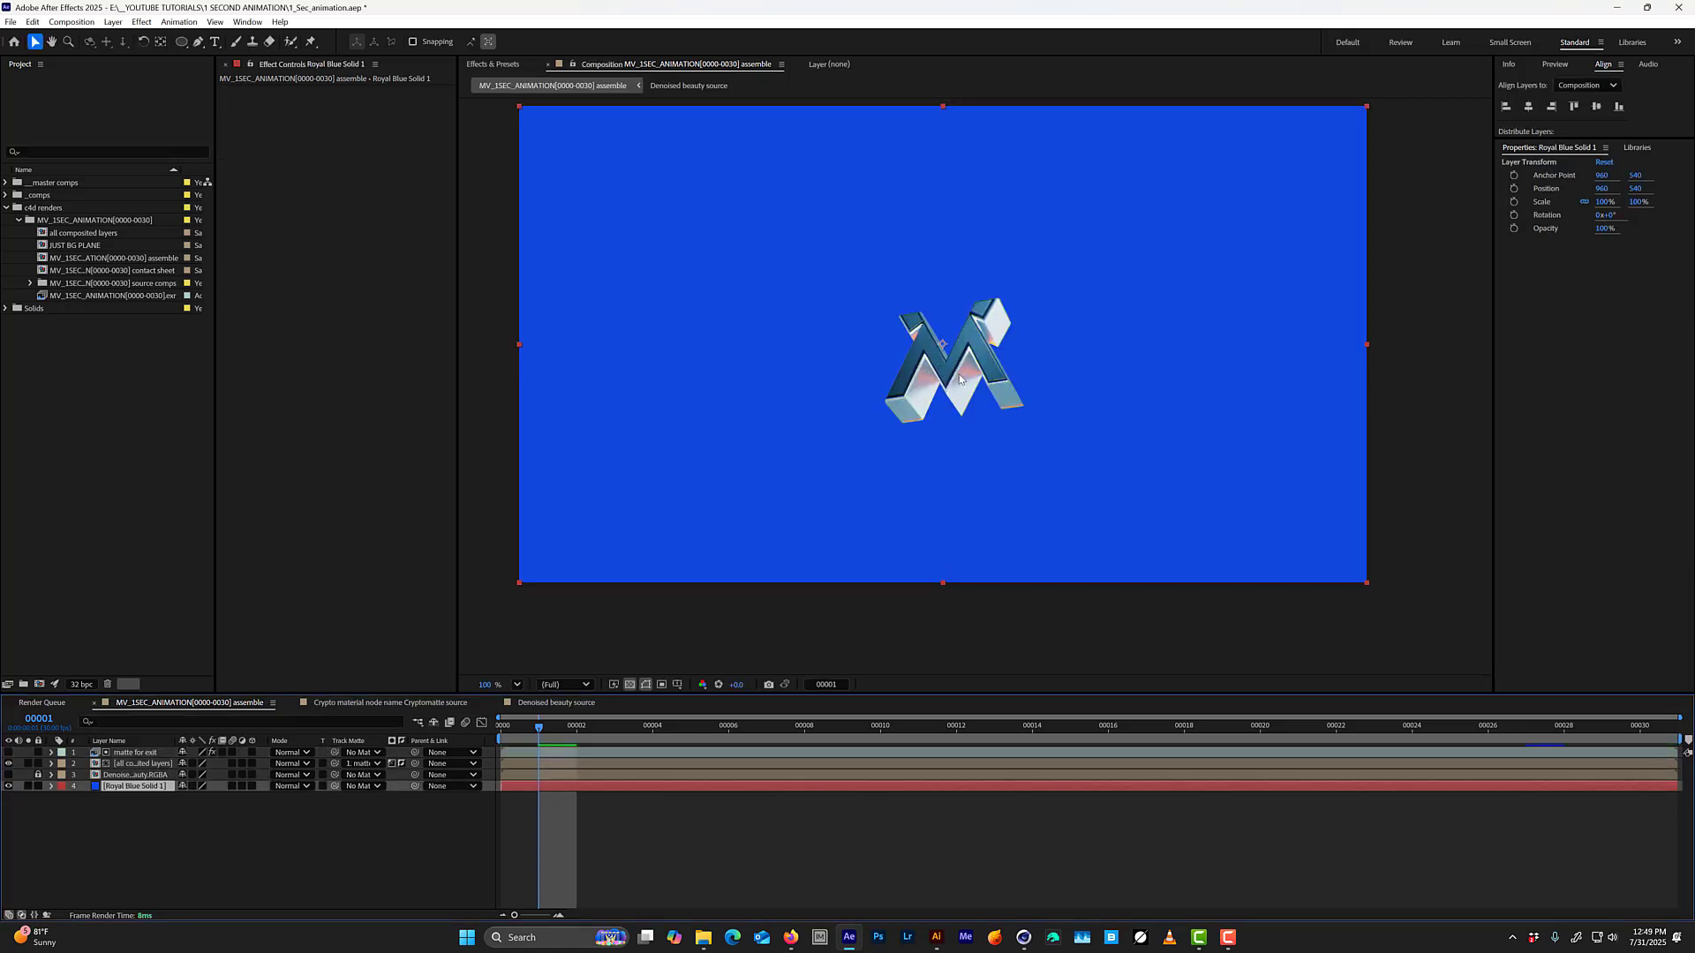
Split the blue solid at frame 14 and recolor its second half deep green as a new solid.
click(1055, 733)
key(ctrl+shift+d)
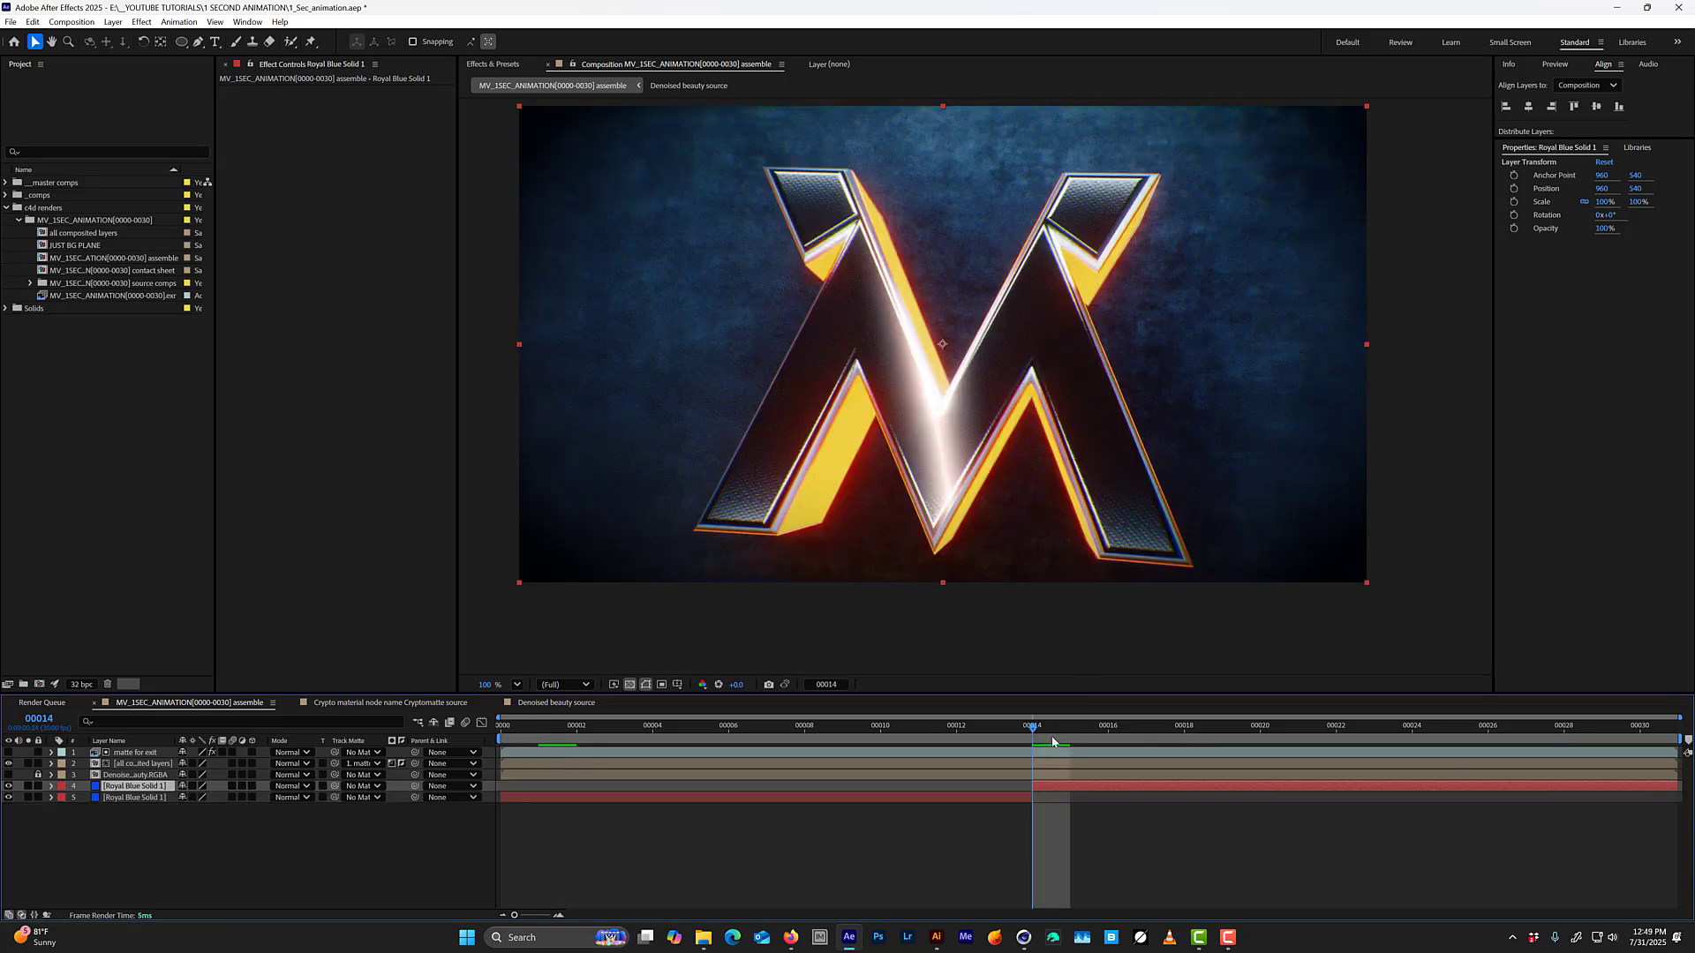
key(ctrl+shift+y)
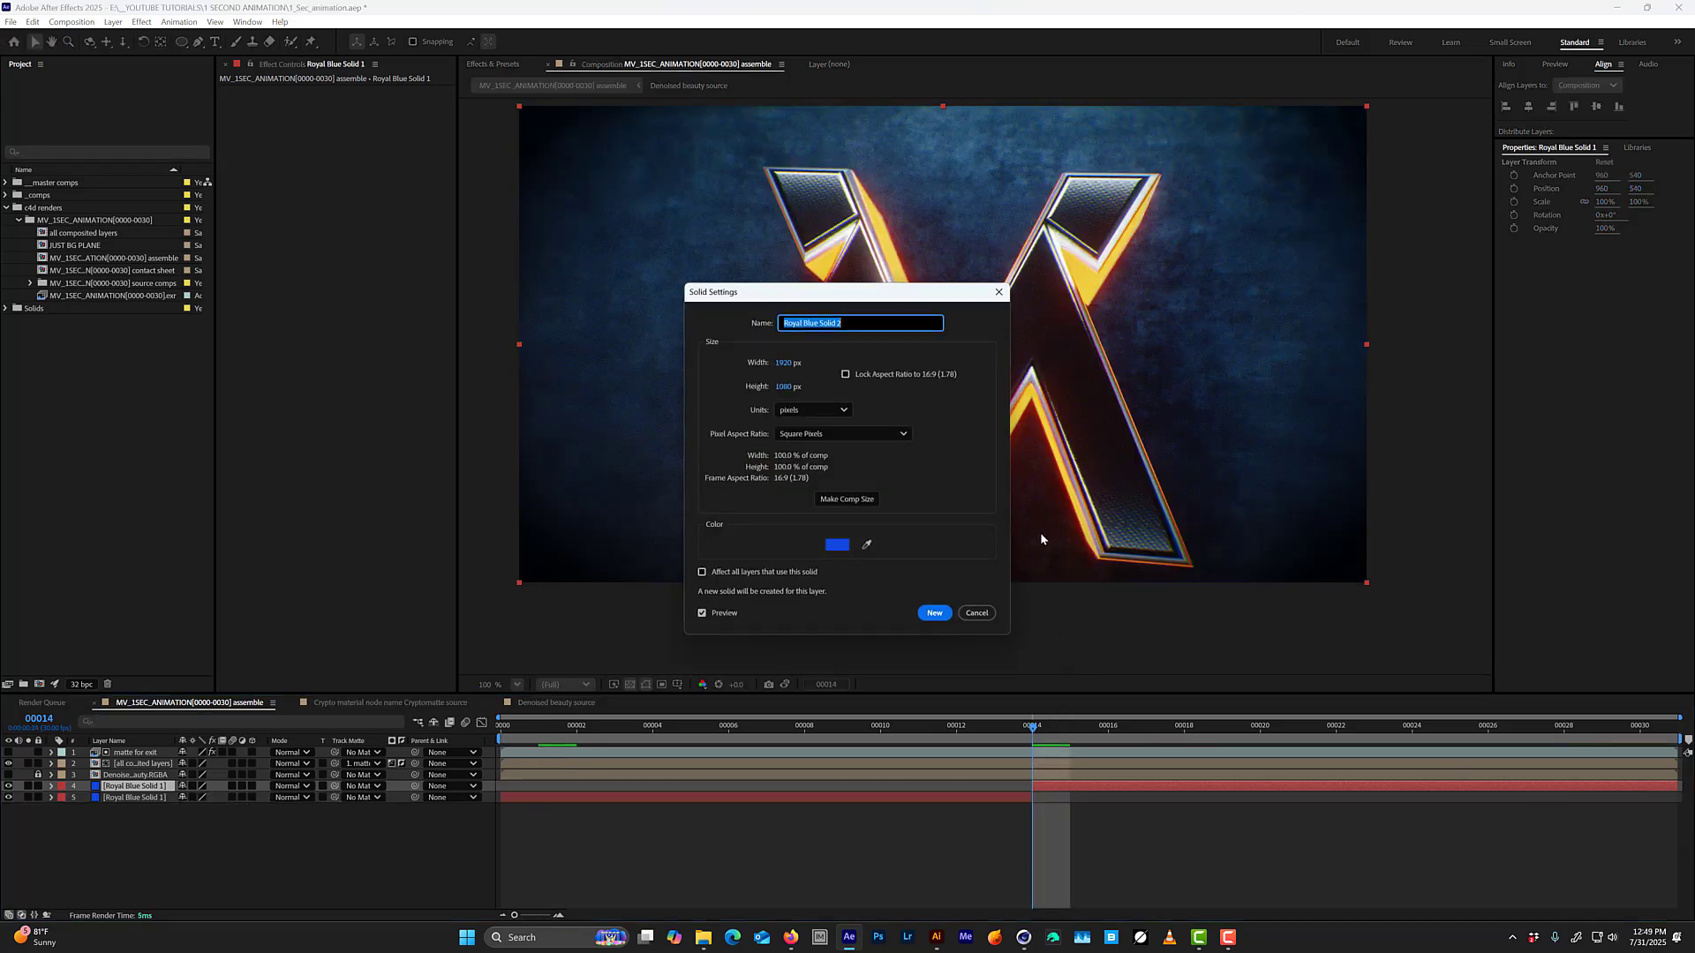
click(840, 546)
click(863, 465)
click(884, 491)
key(Return)
key(Return)
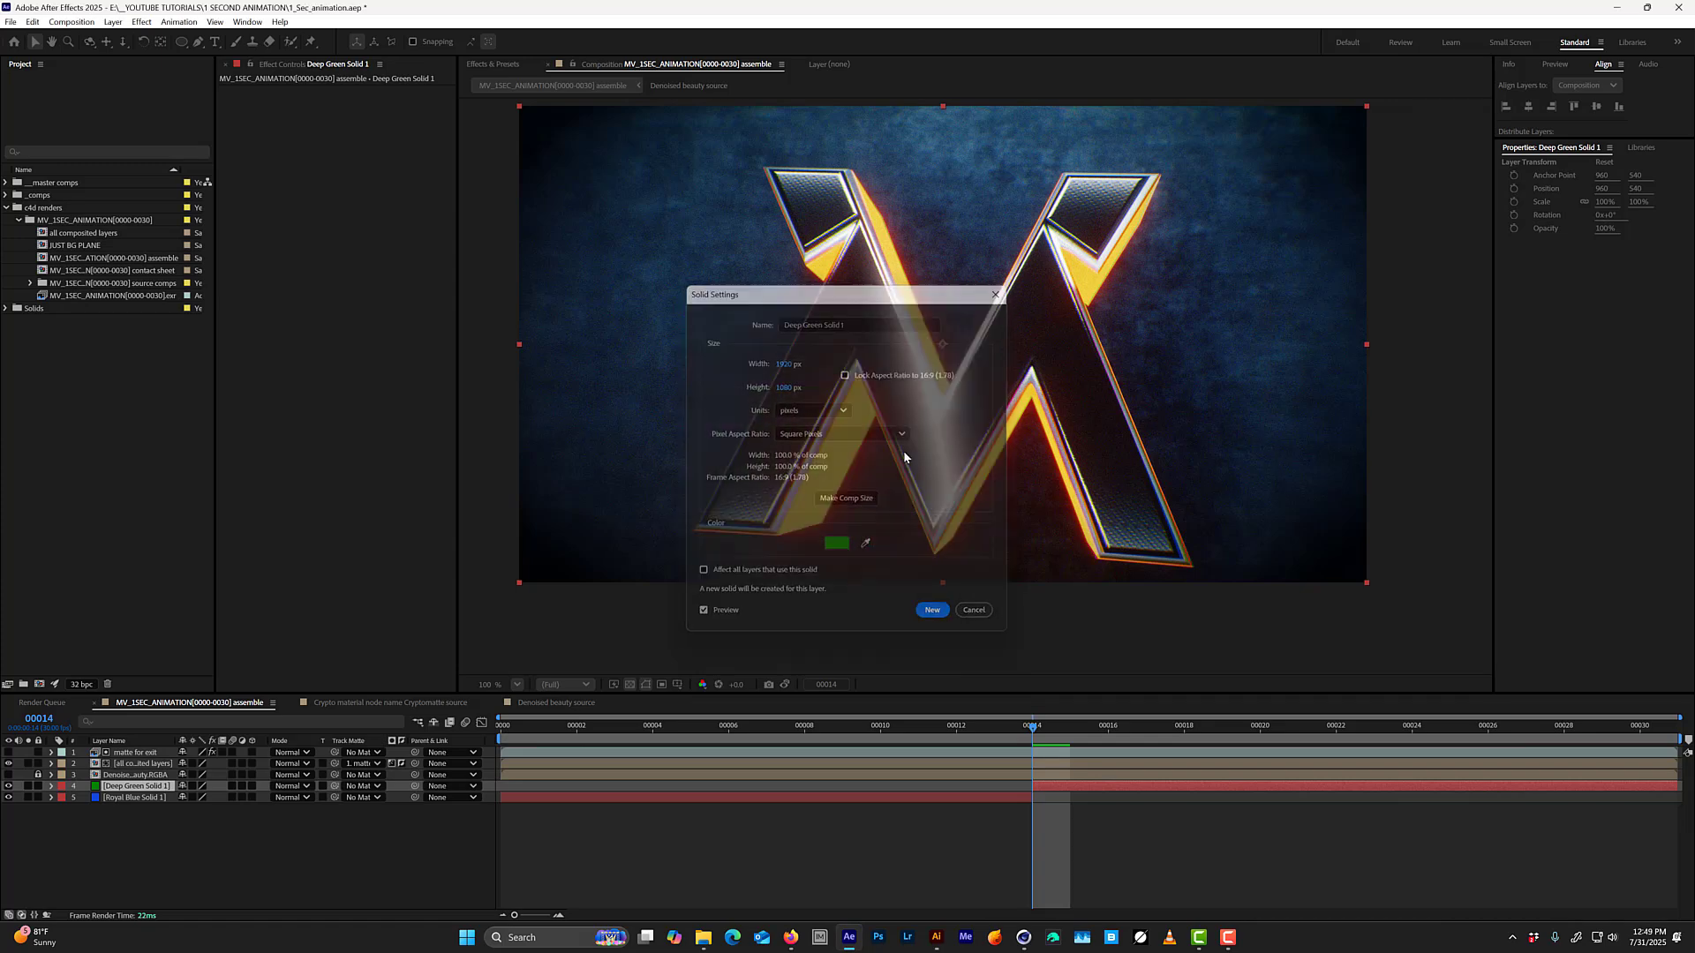
Preview the animation over the blue and green solids, checking the opening frames and the exit through frames 28 to 30.
key(space)
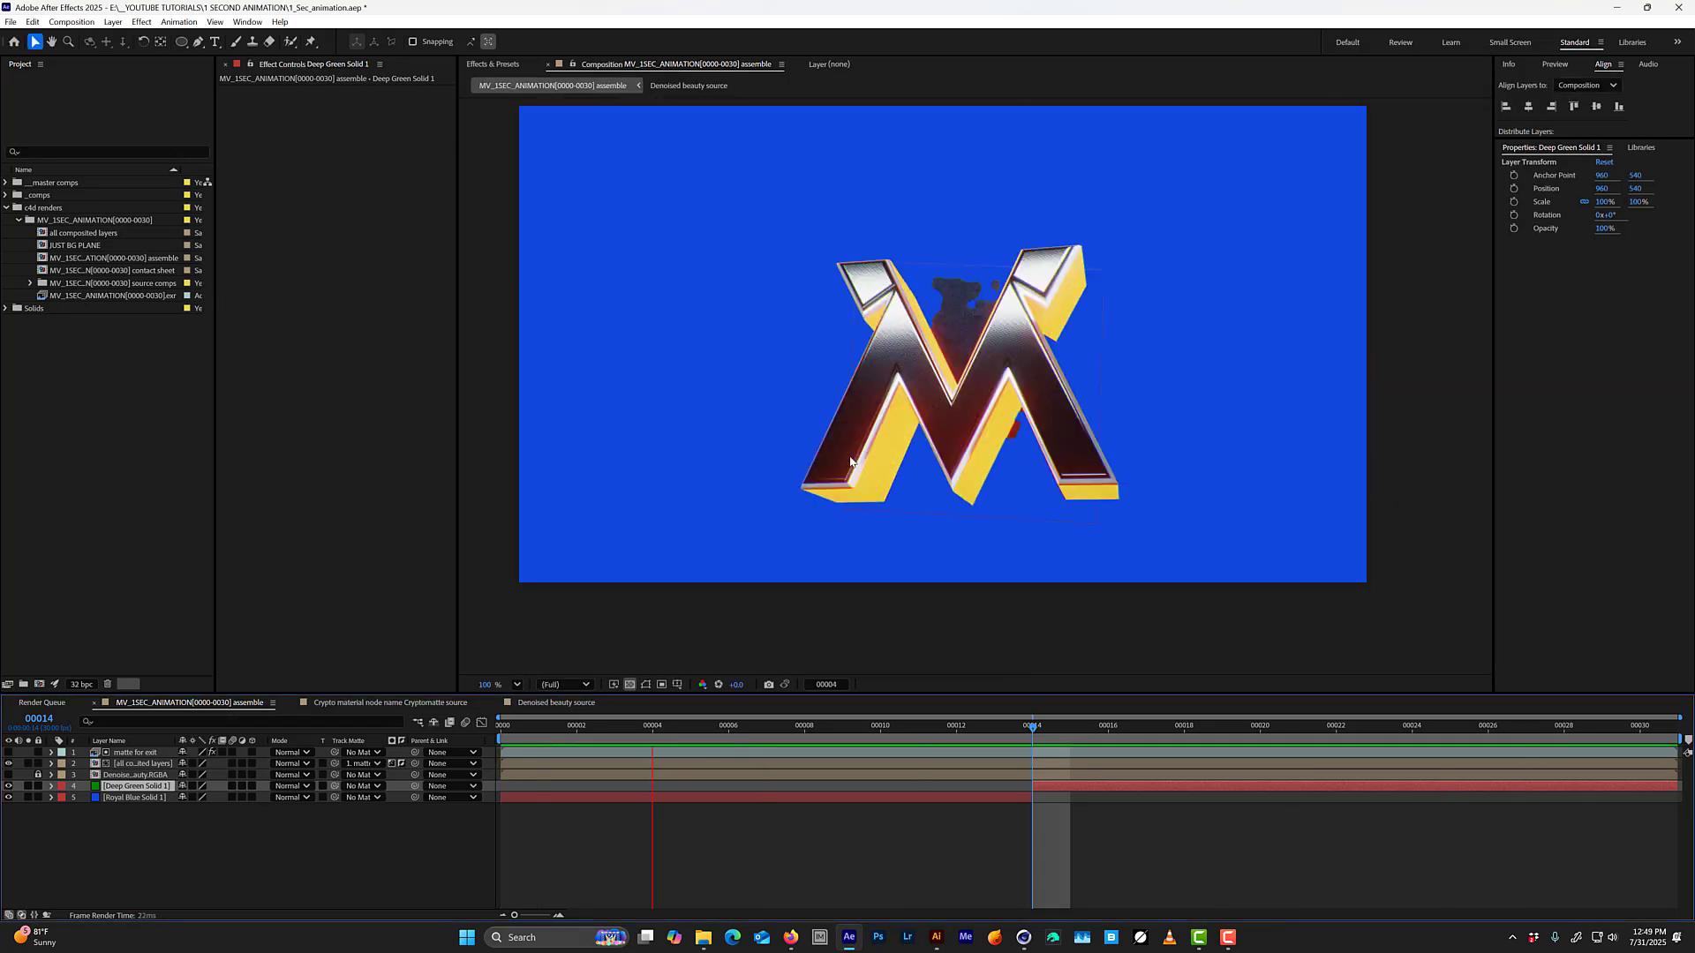
click(605, 725)
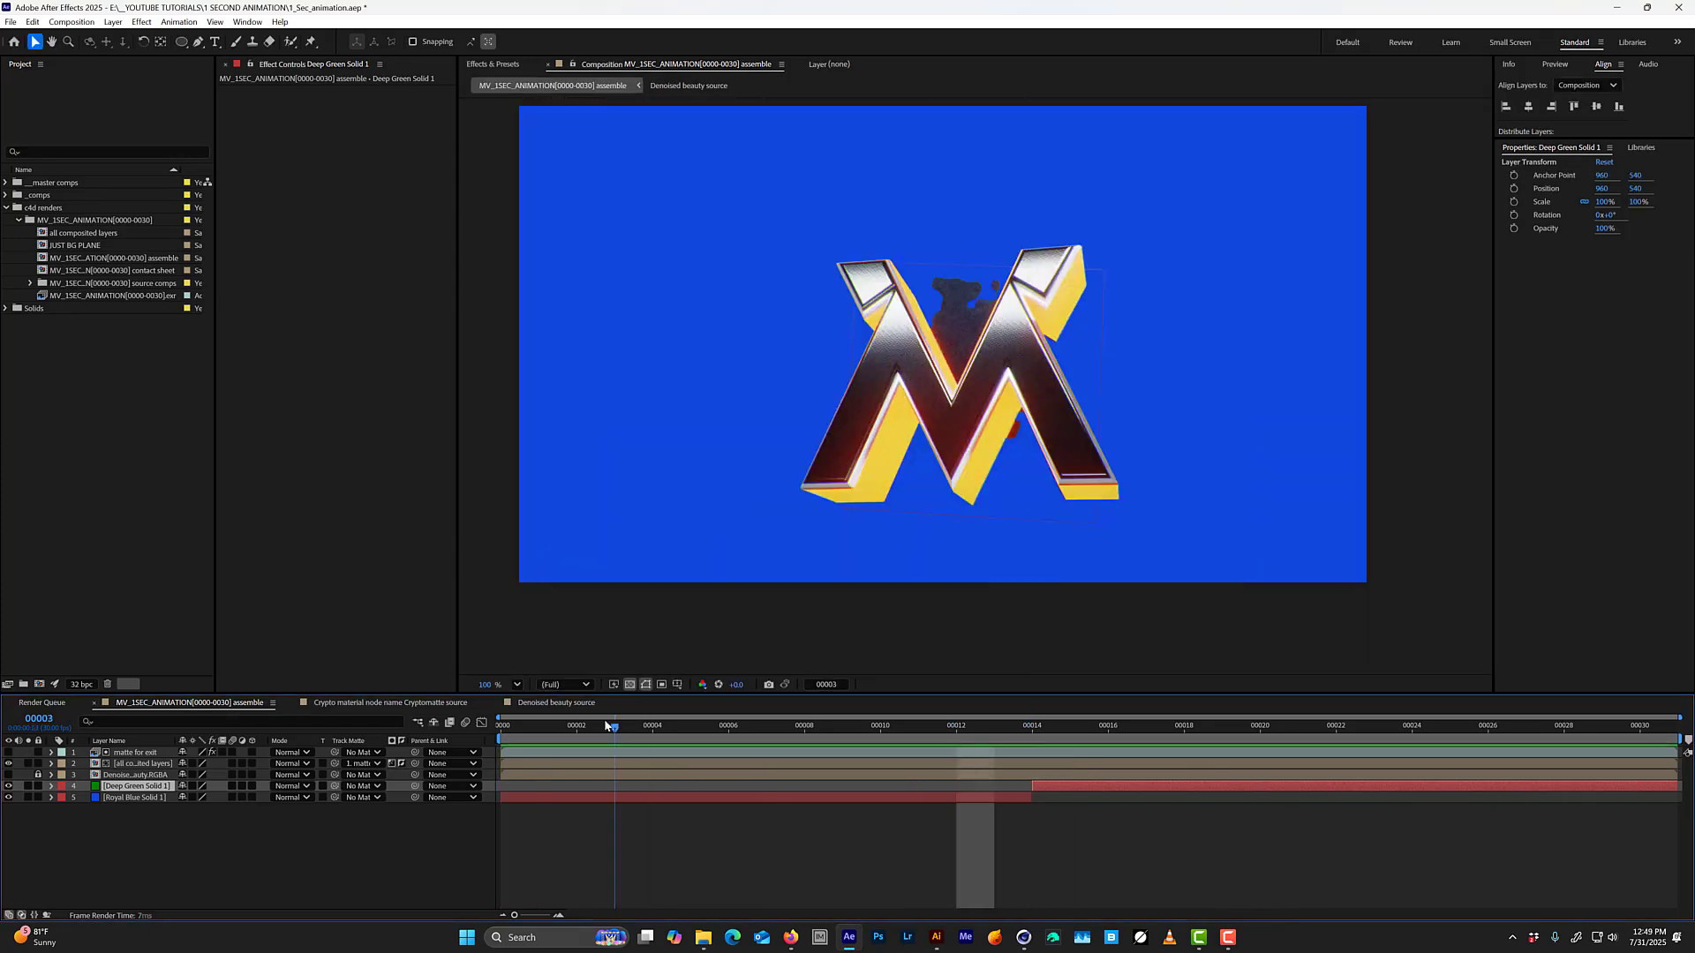
drag(606, 725, 780, 692)
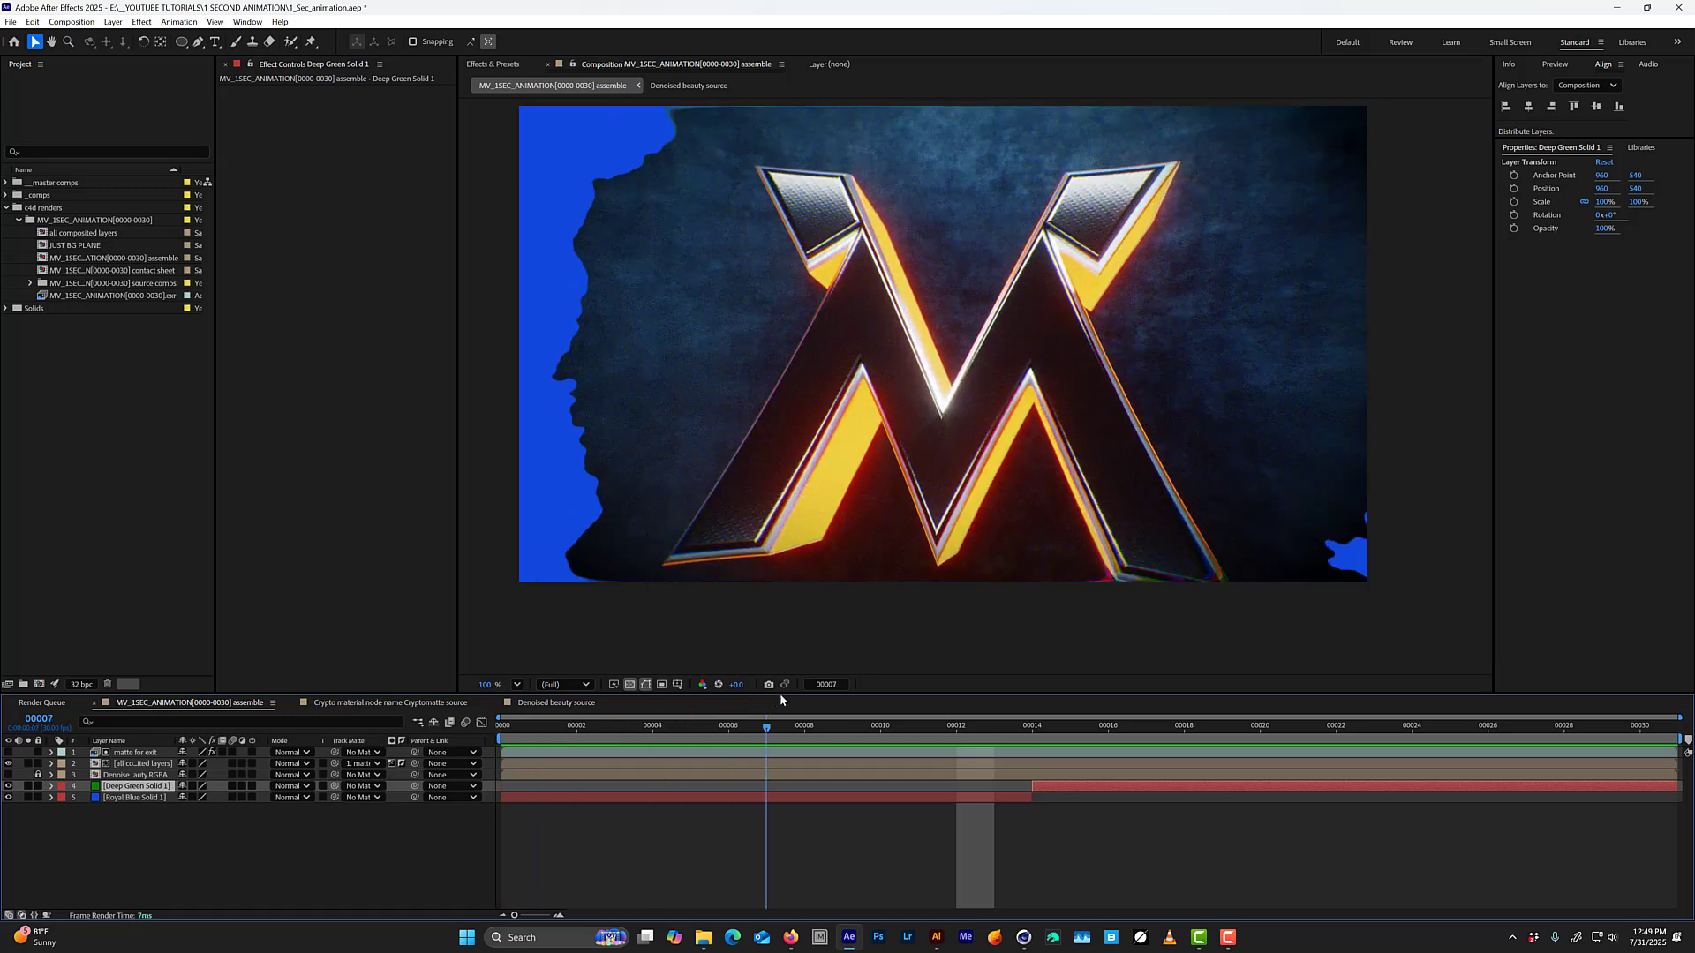
key(space)
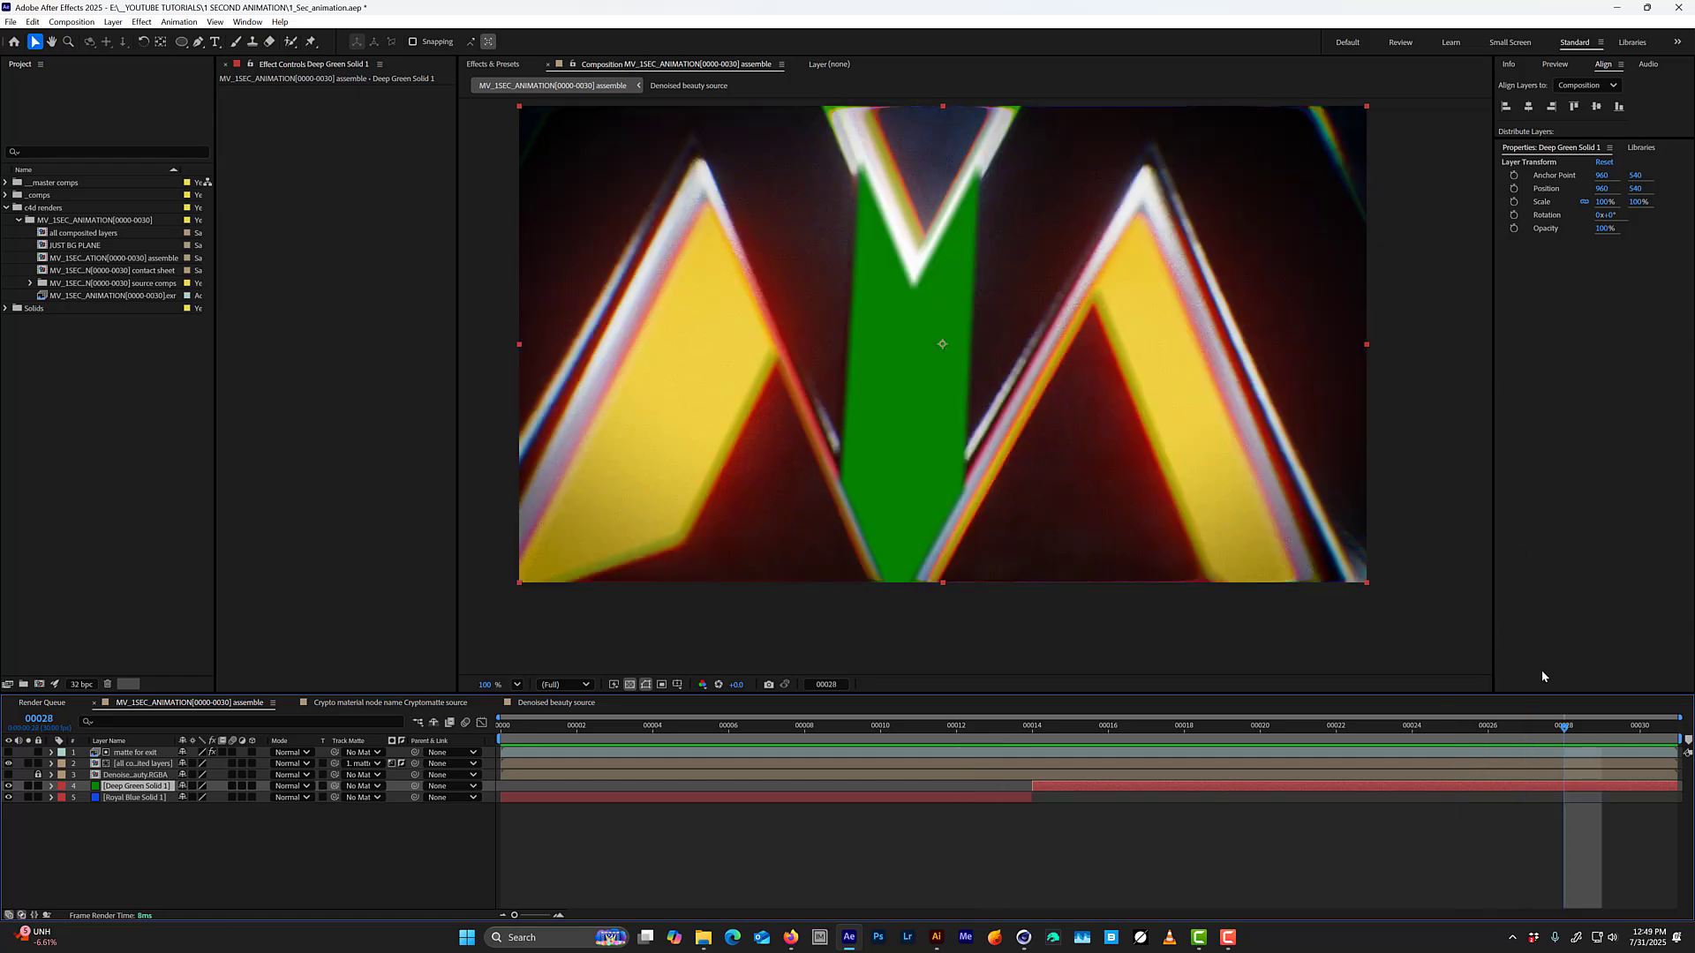
drag(1565, 730, 1639, 725)
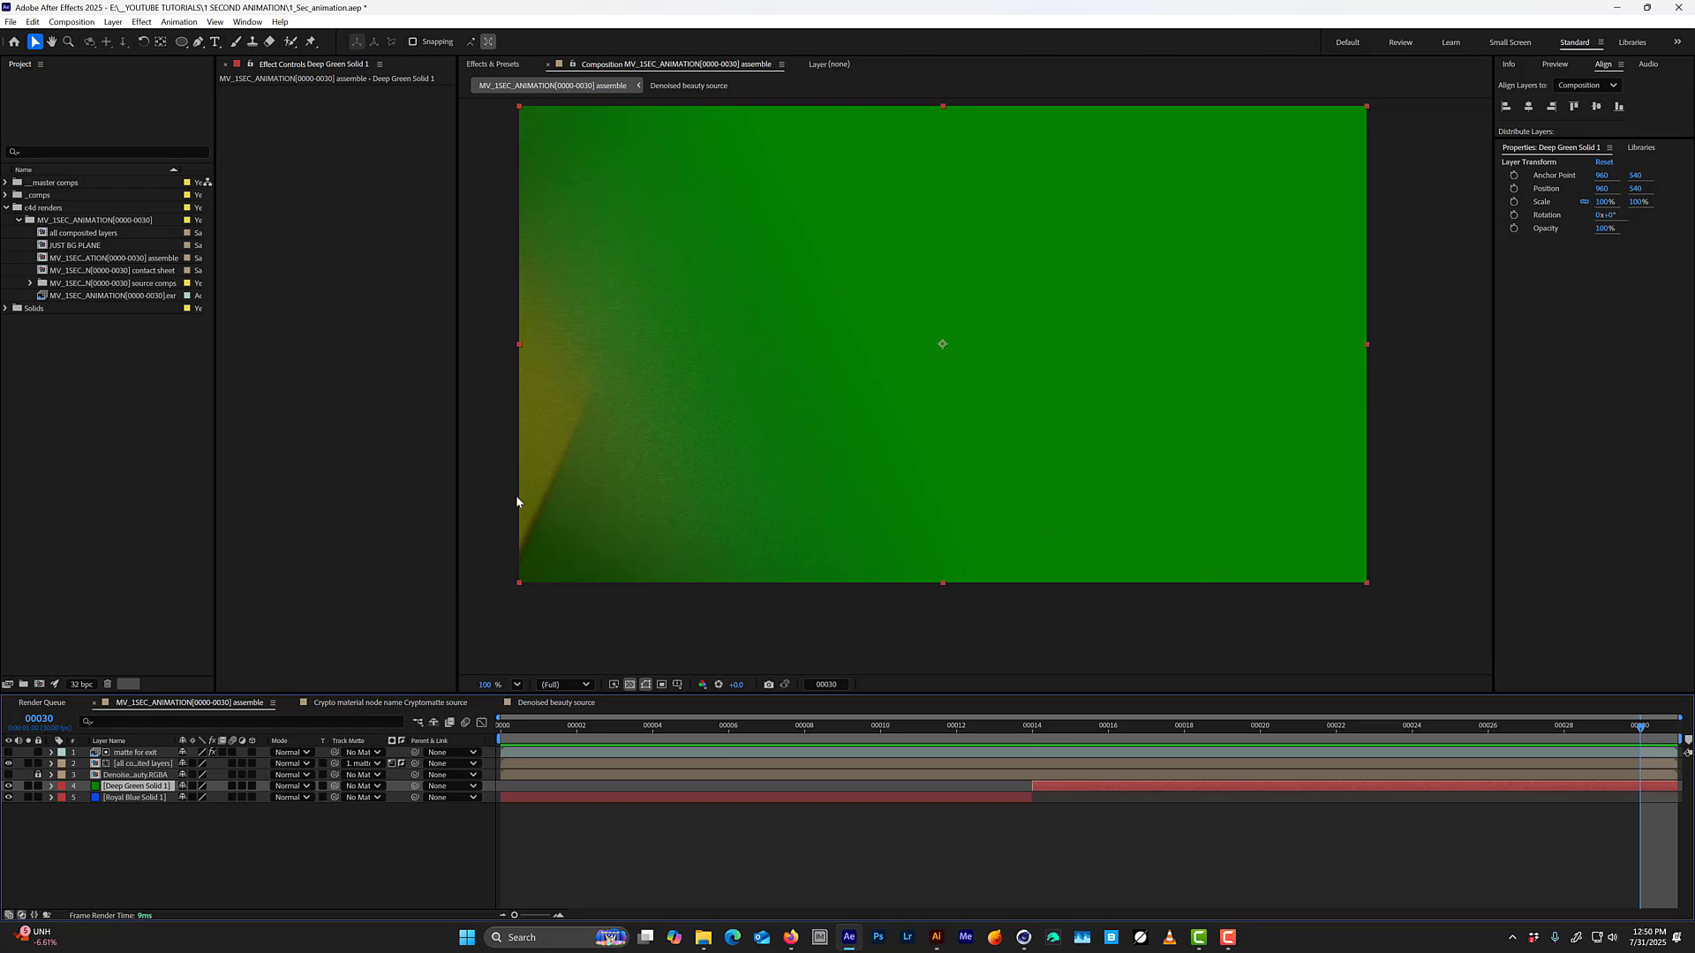
Hide both the green and blue solids and preview the animation over transparency.
drag(9, 786, 9, 798)
drag(8, 797, 9, 786)
key(space)
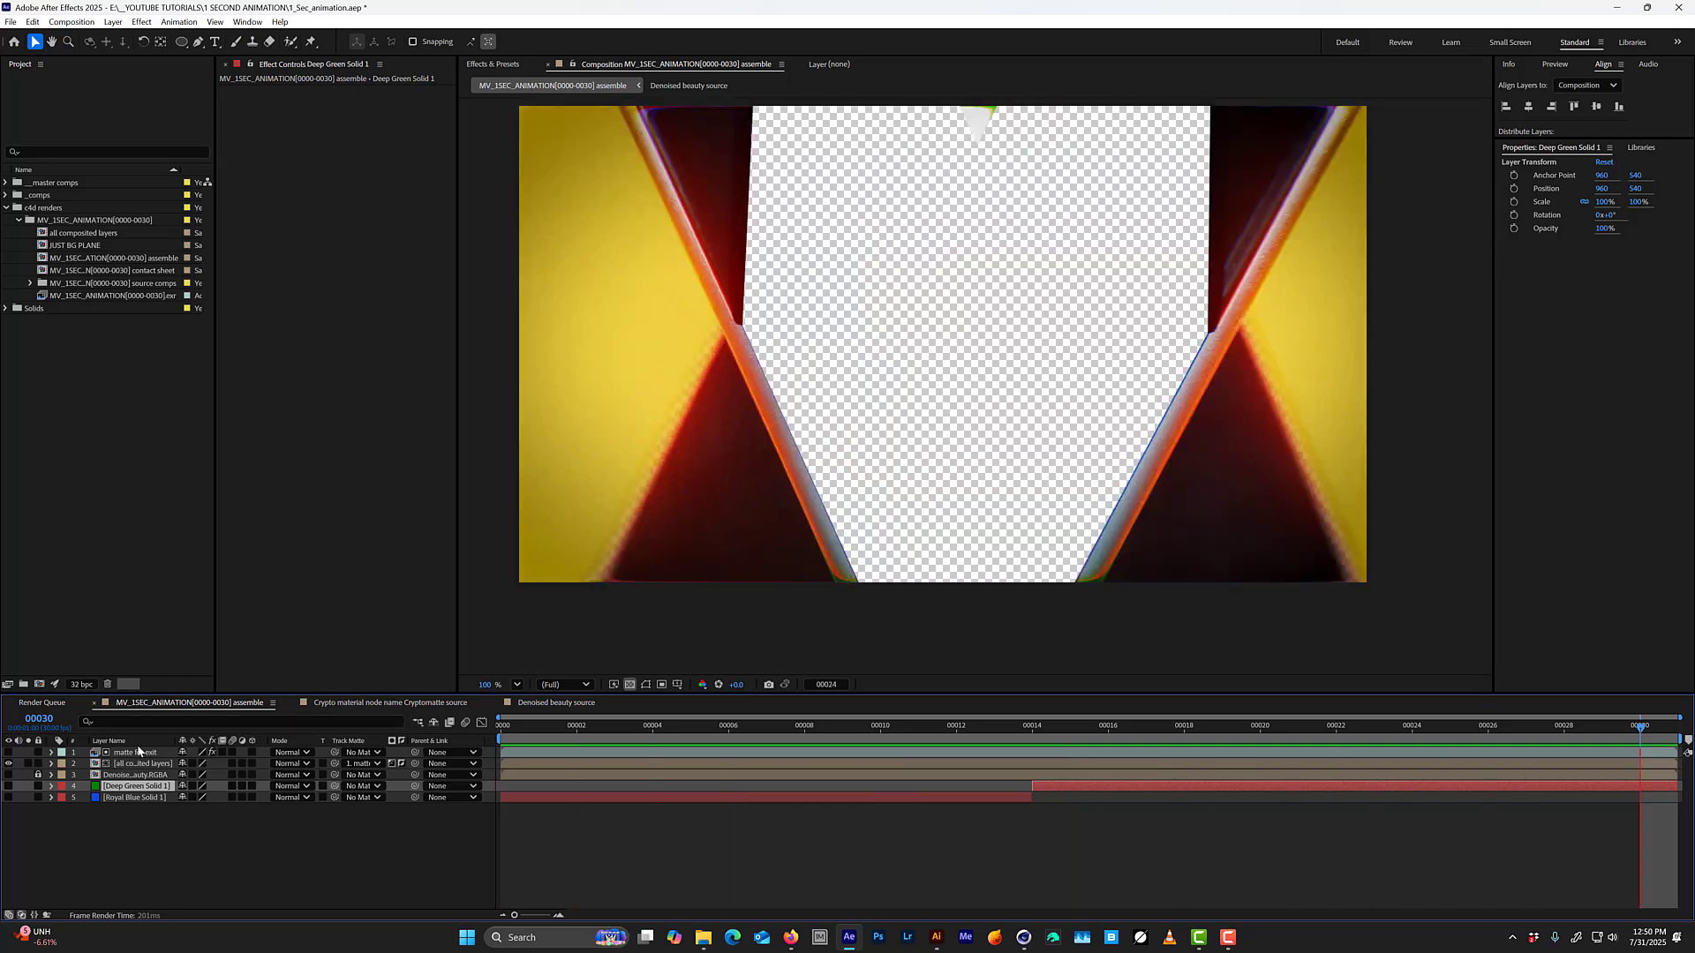
Step back and forth through the opening frames up to frame 4, examining the area around the logo for stray edge lines.
click(589, 725)
drag(588, 727, 657, 724)
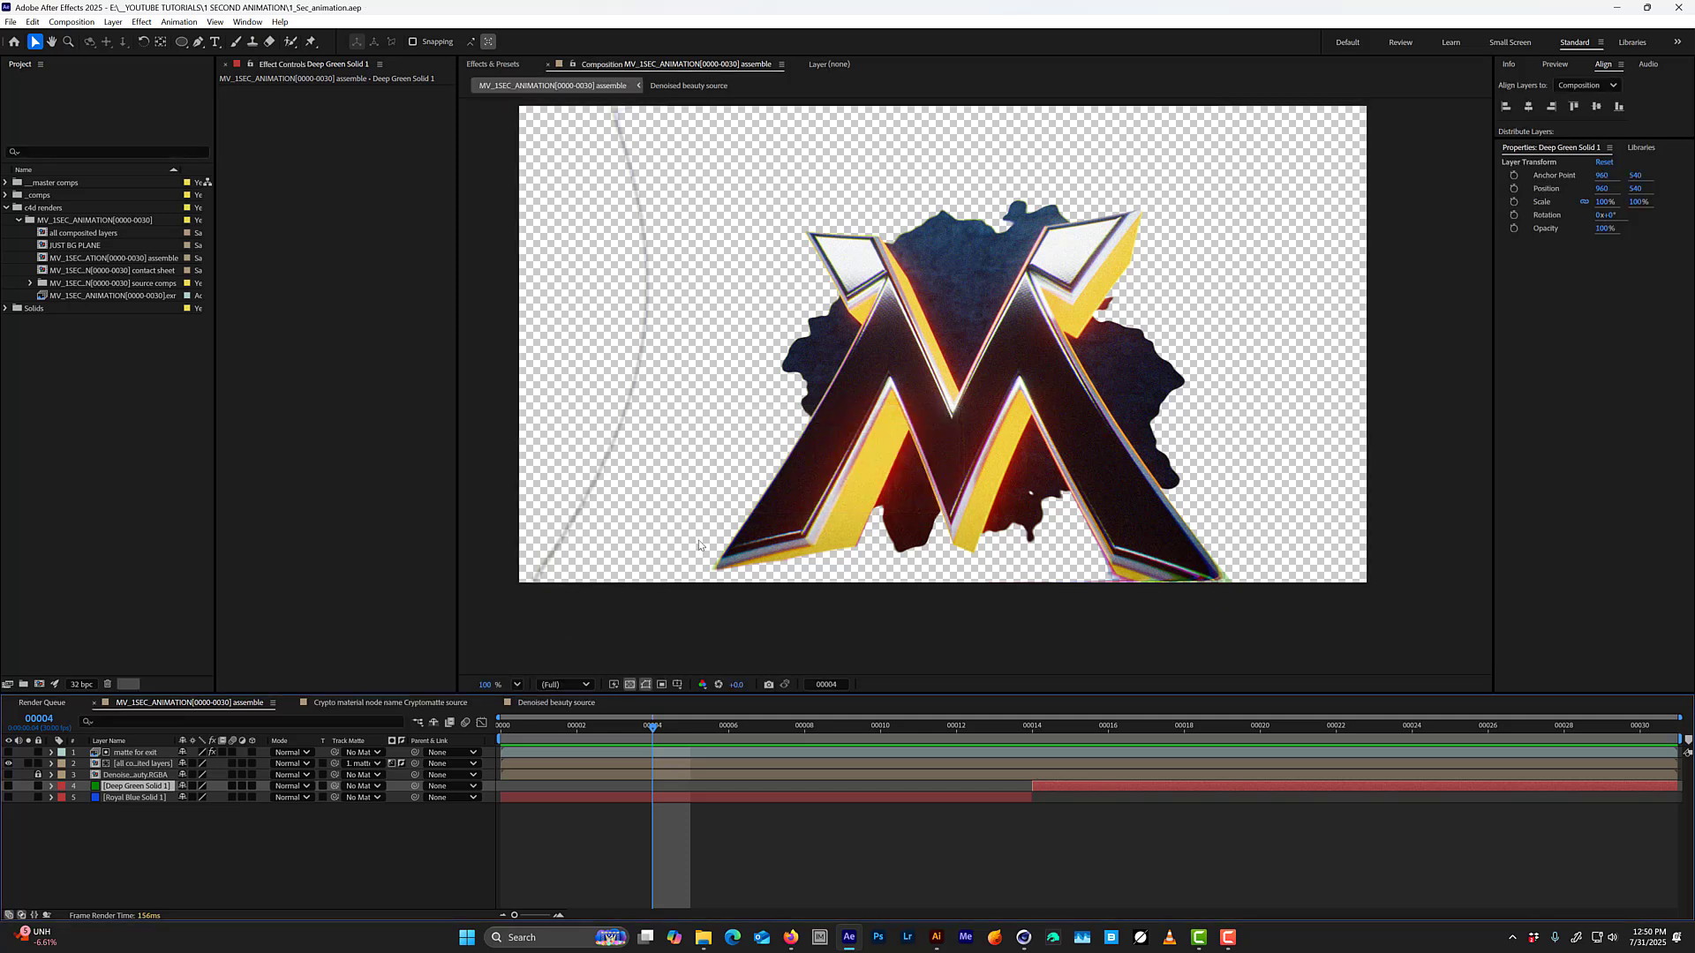
key(Page_Up)
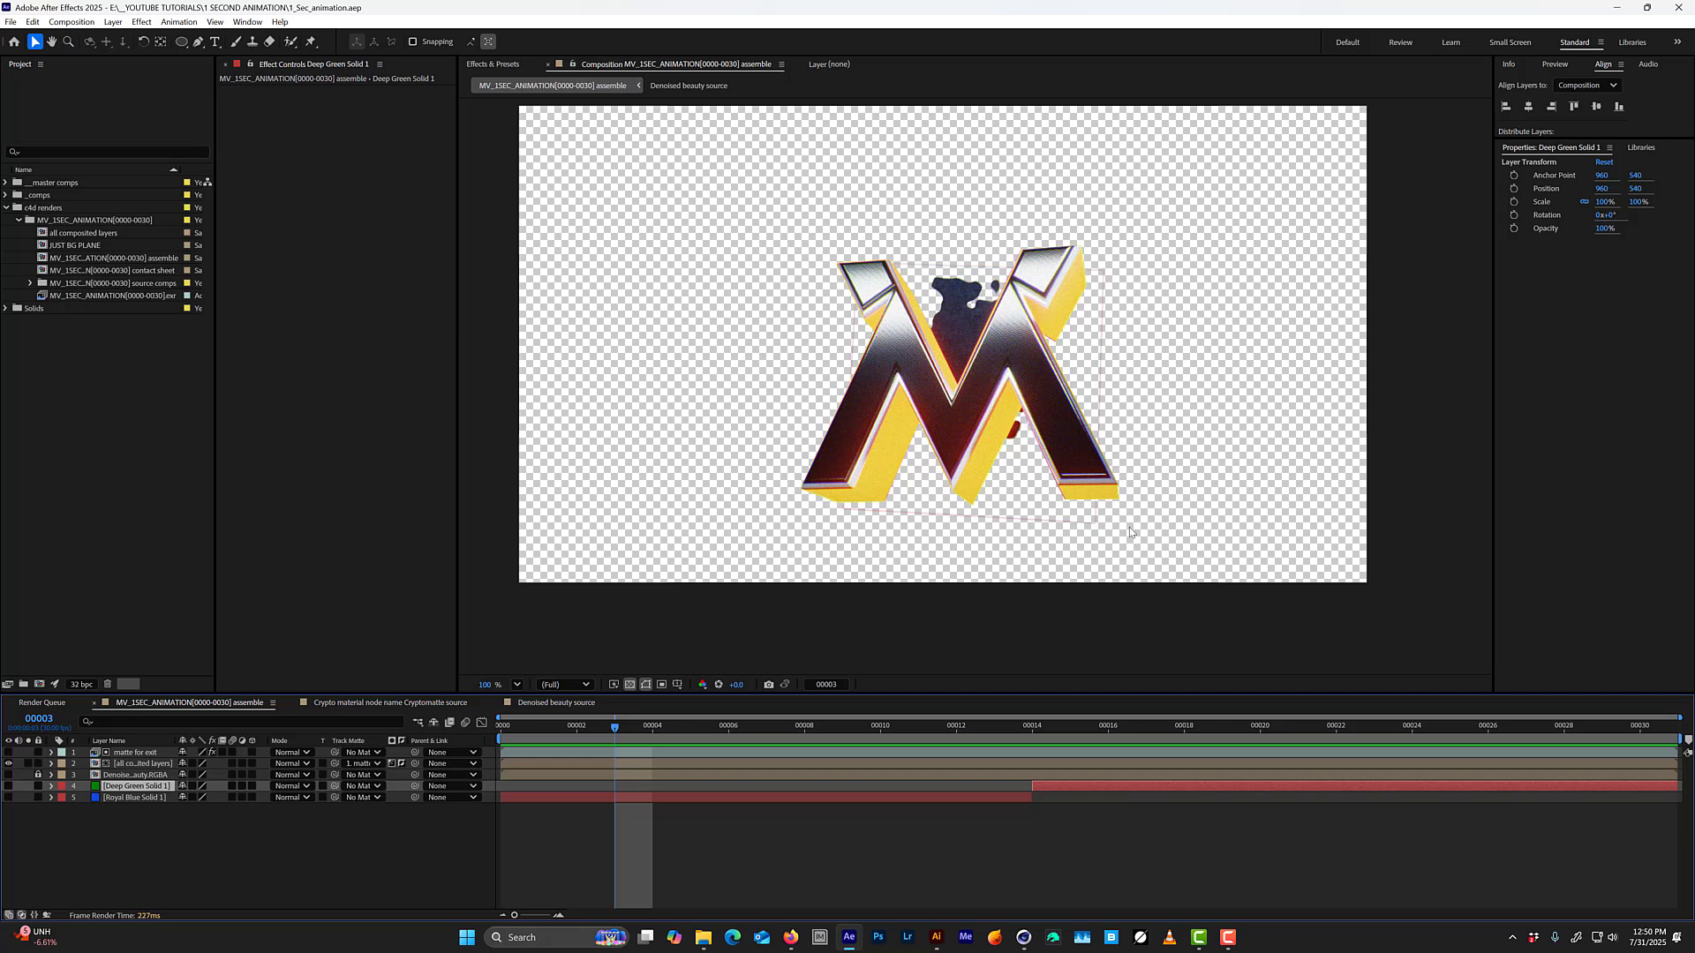
key(Page_Down)
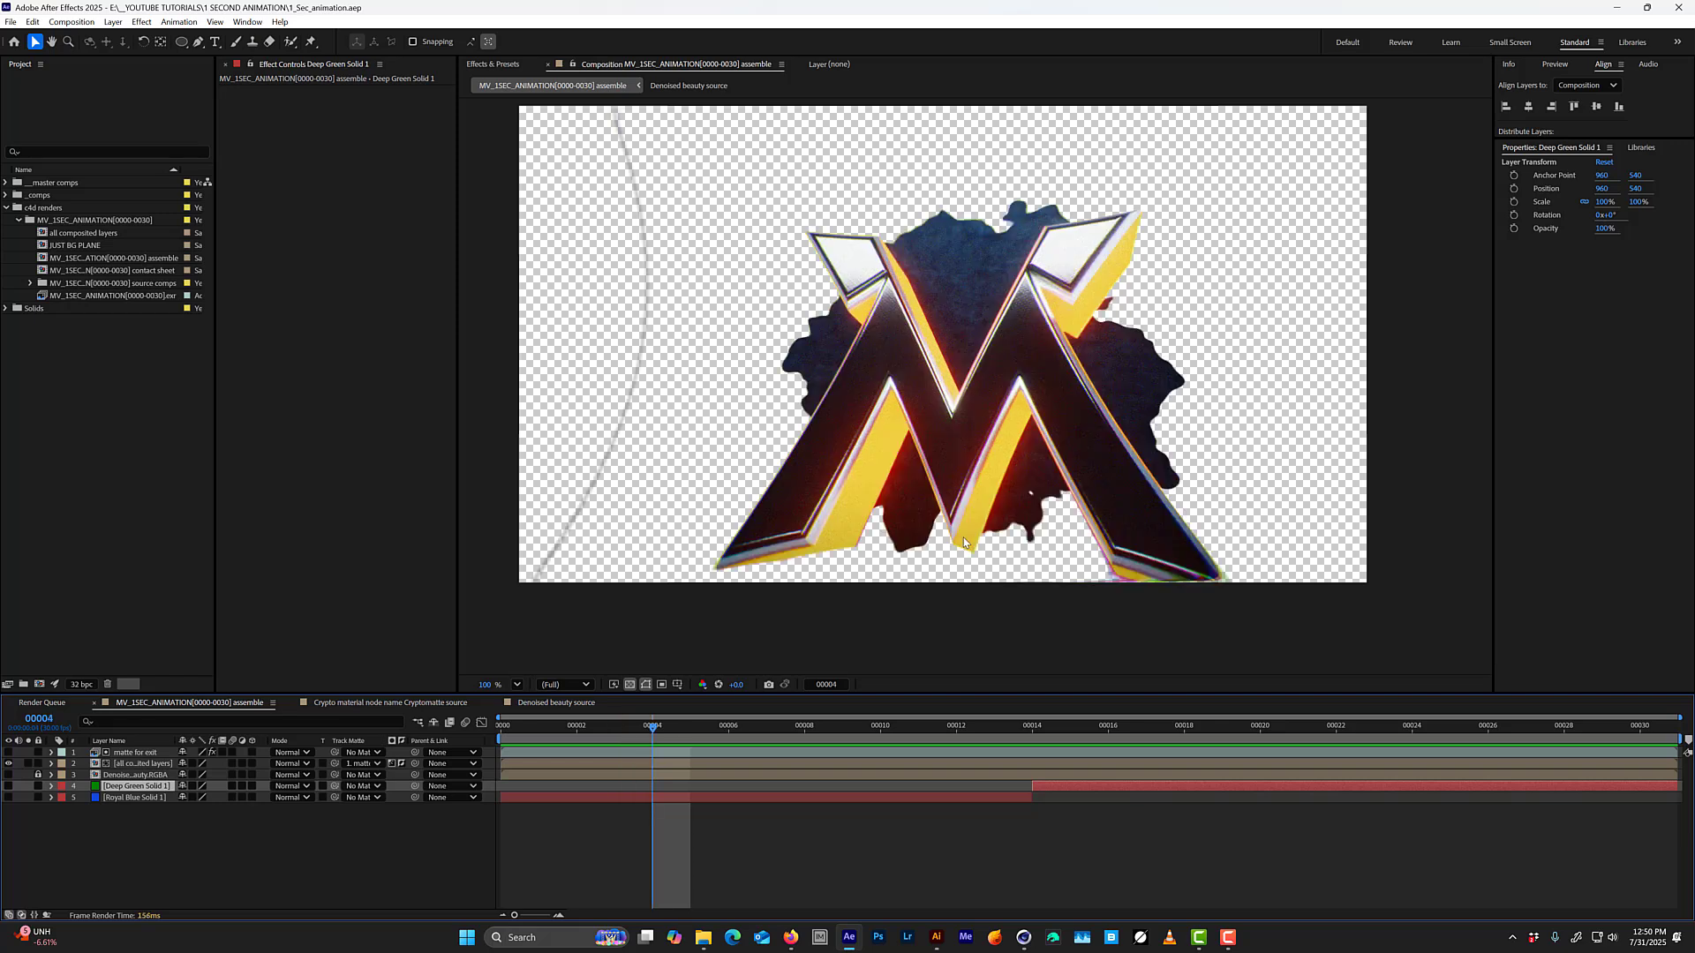
key(Page_Up)
key(Page_Up)
key(Page_Up)
key(Page_Down)
key(Page_Down)
key(Page_Down)
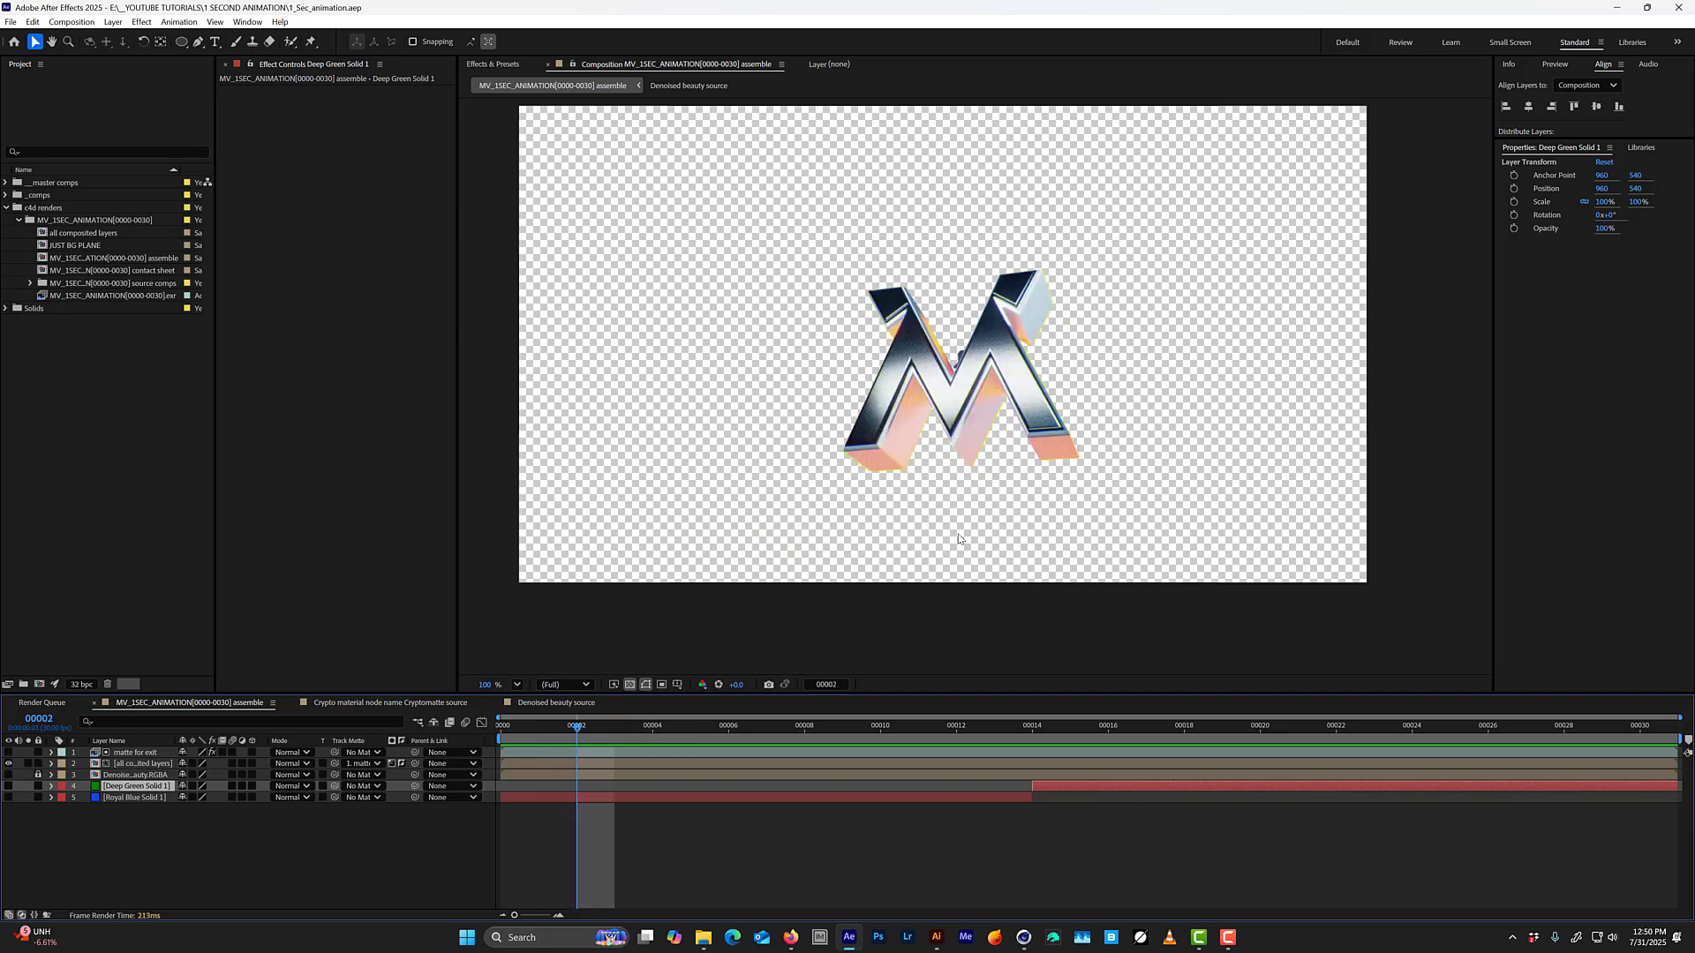
key(Page_Down)
key(Page_Up)
key(Page_Up)
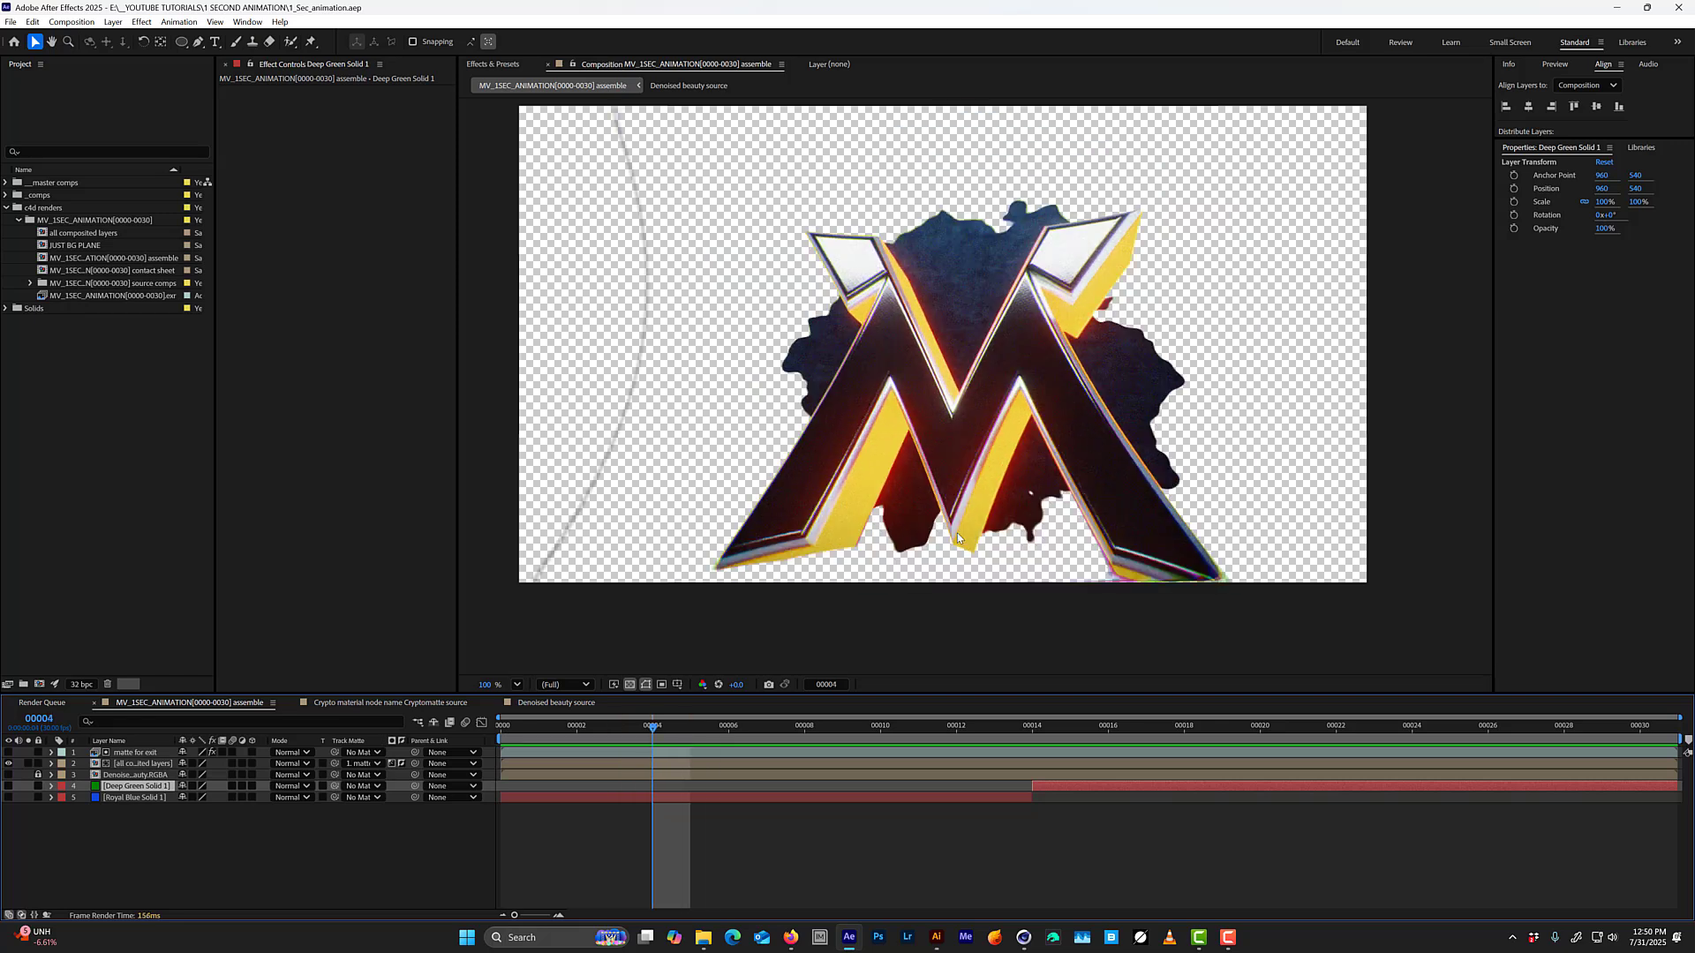
key(Page_Down)
key(Page_Up)
key(Page_Up)
key(Page_Down)
key(Page_Up)
key(Page_Down)
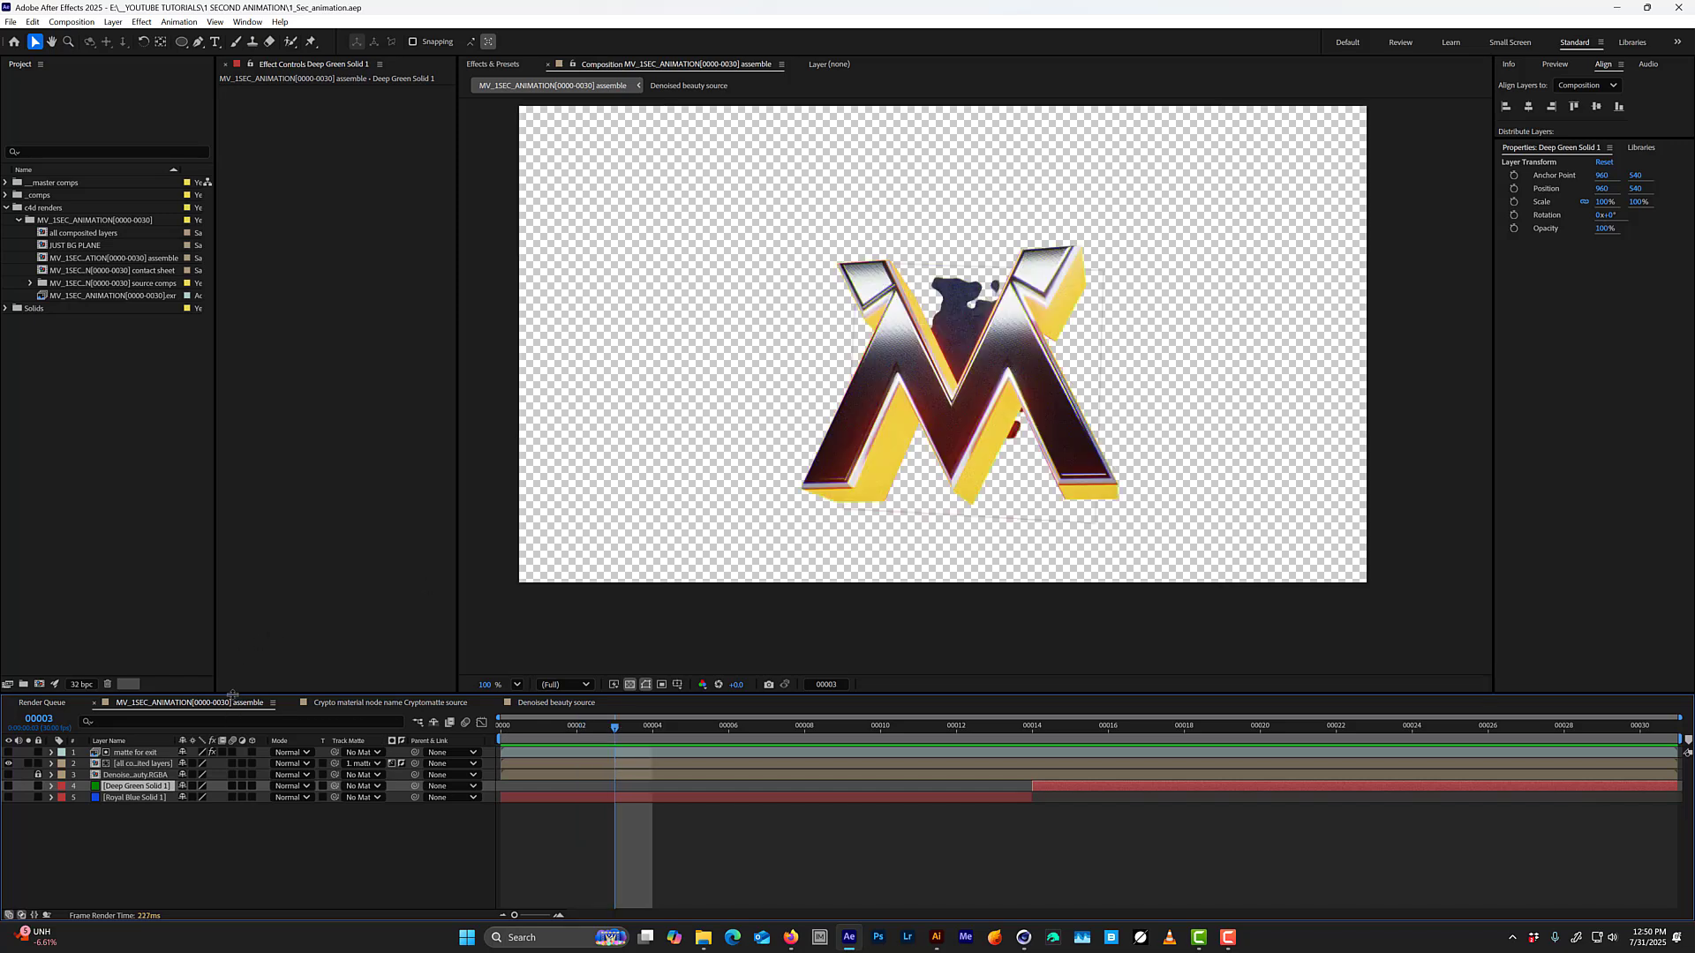
At frame 3, draw a Pen tool mask closely around the logo on "all composited layers" and set a Mask Path keyframe.
click(121, 765)
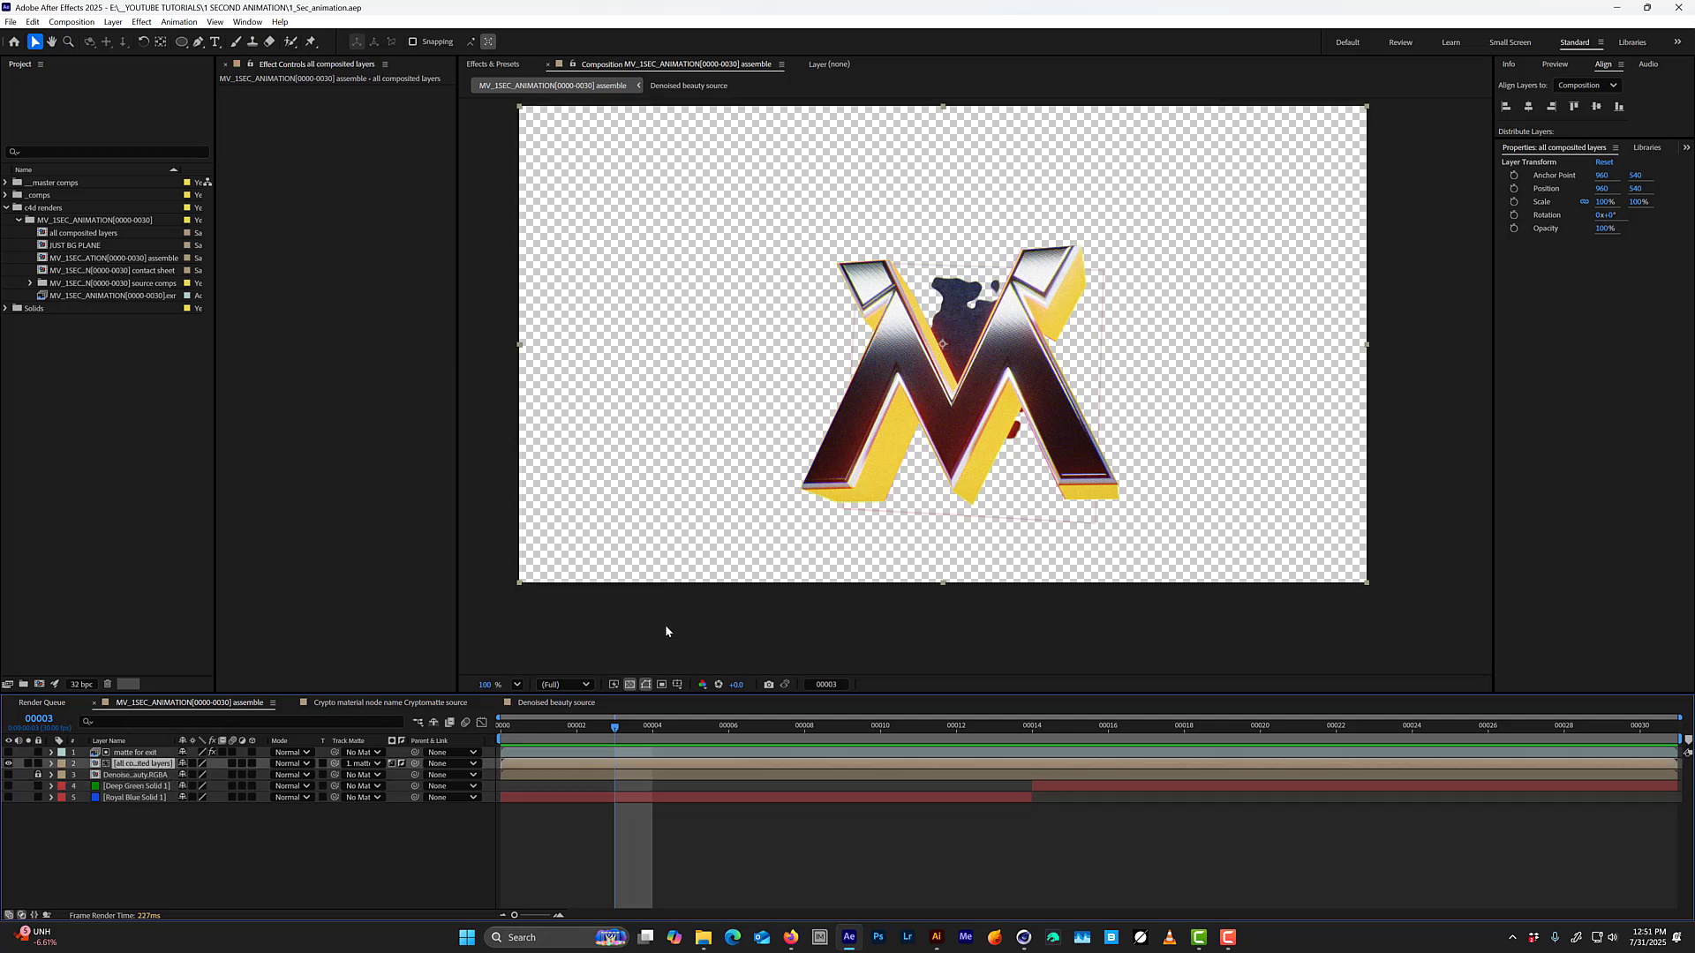
ctrl+click(141, 754)
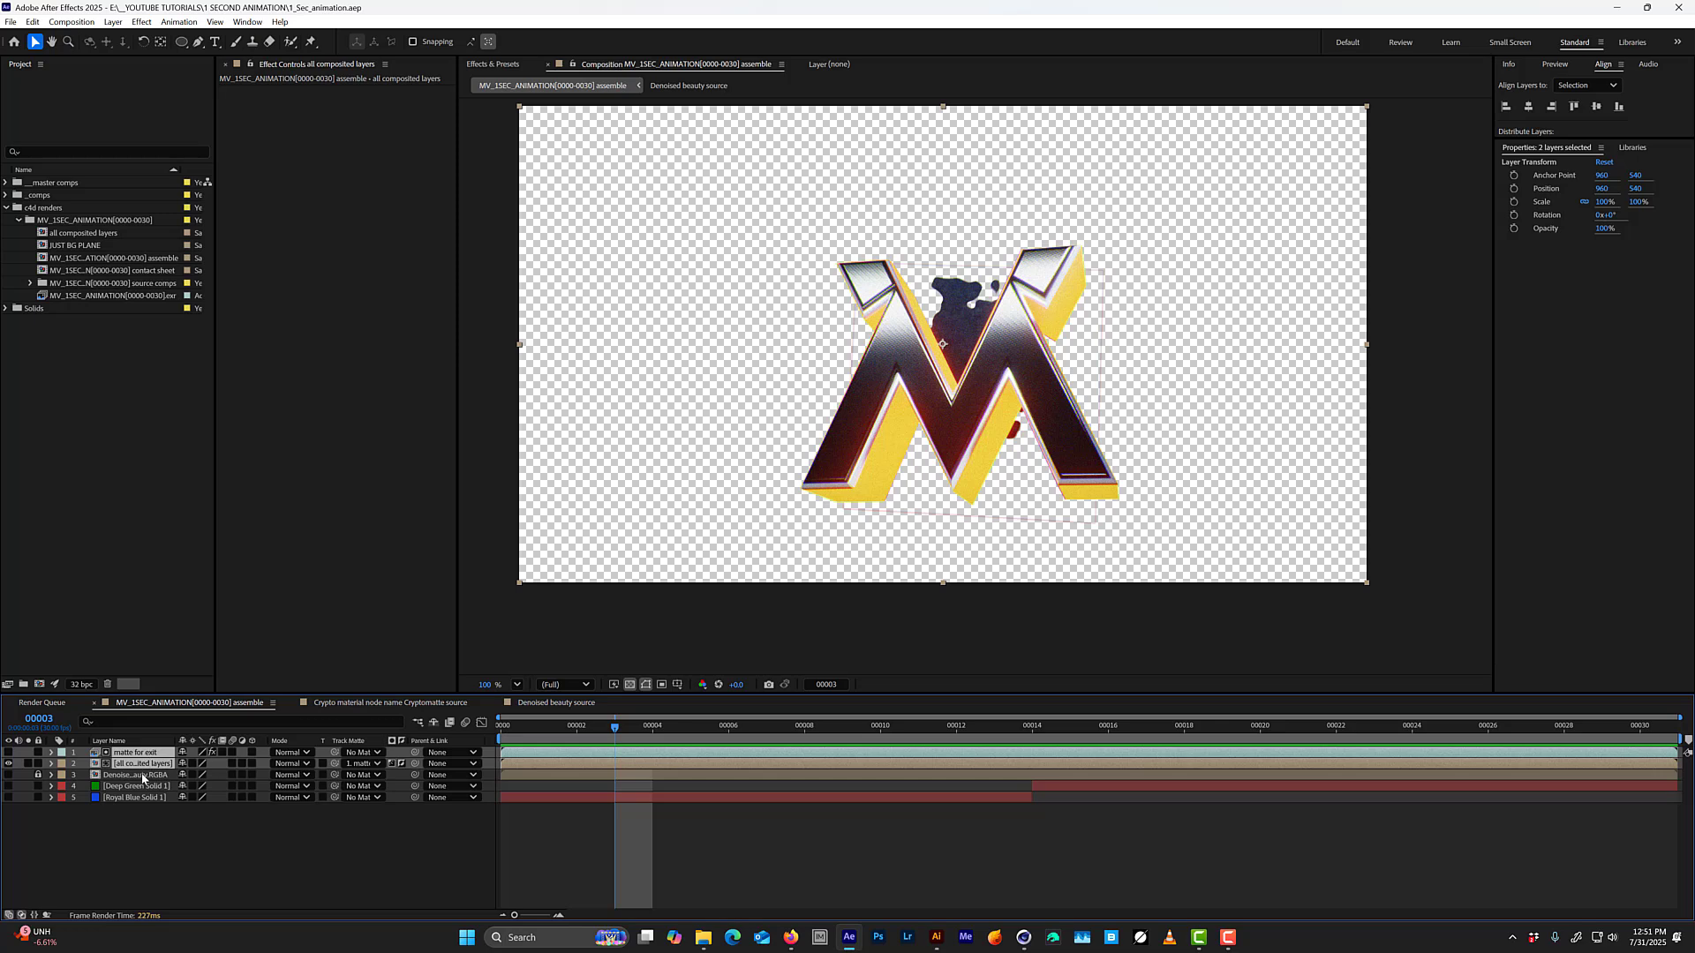
click(142, 765)
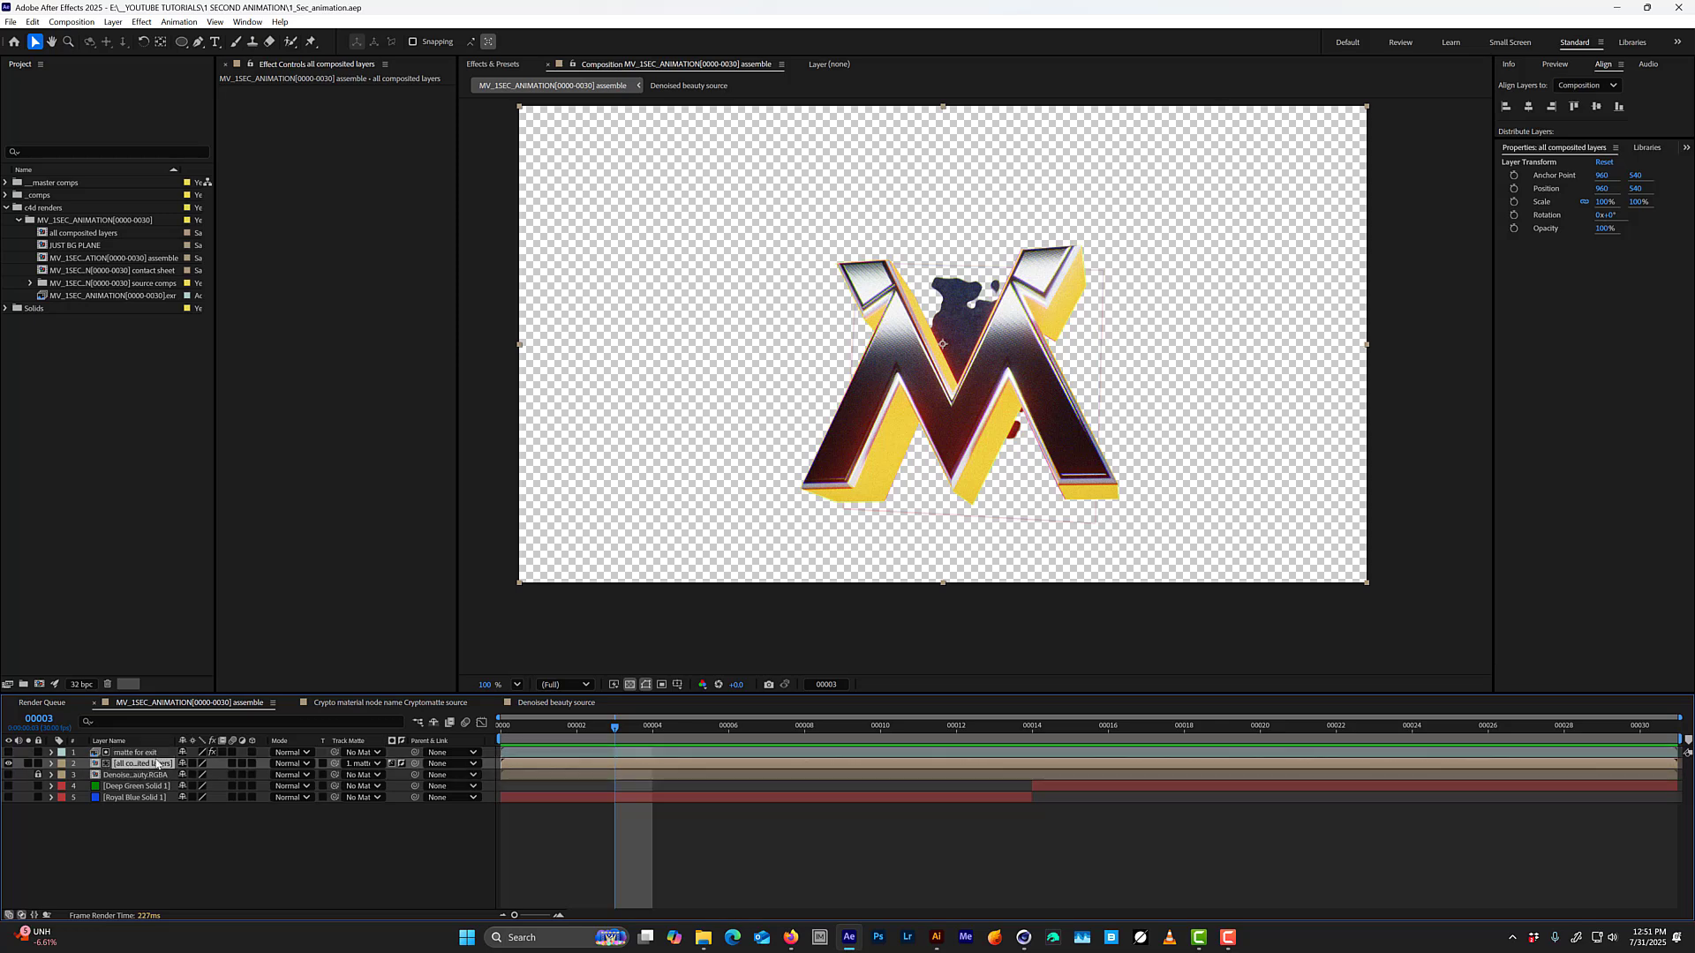
click(198, 42)
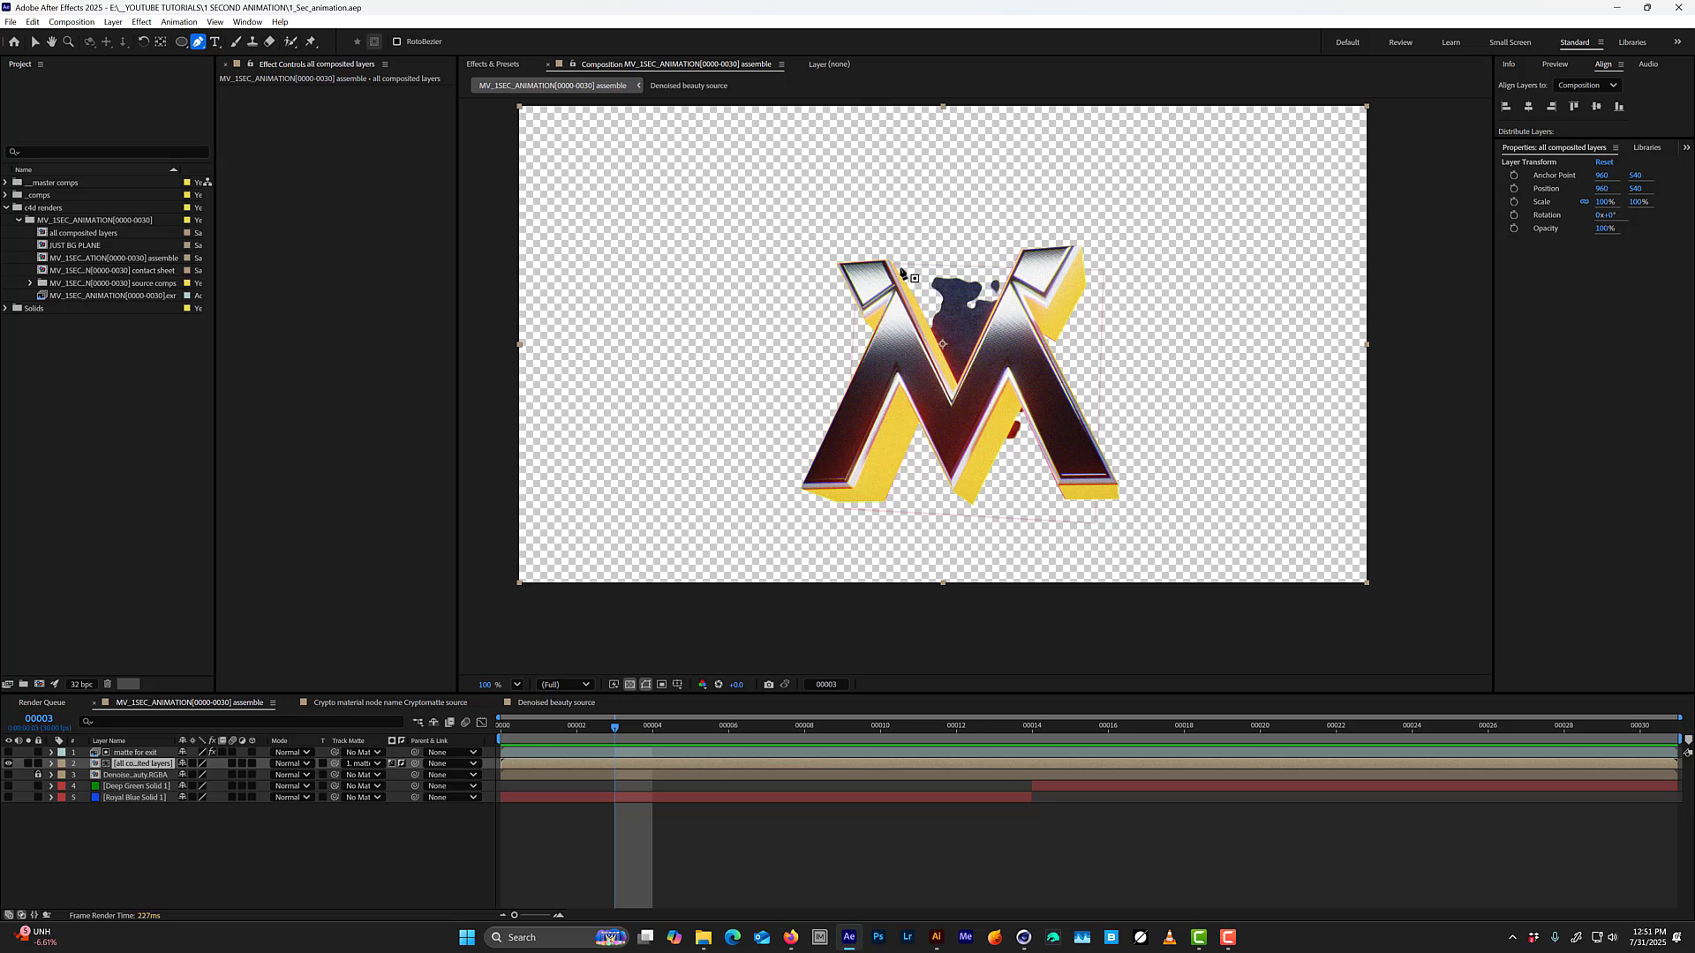
click(866, 338)
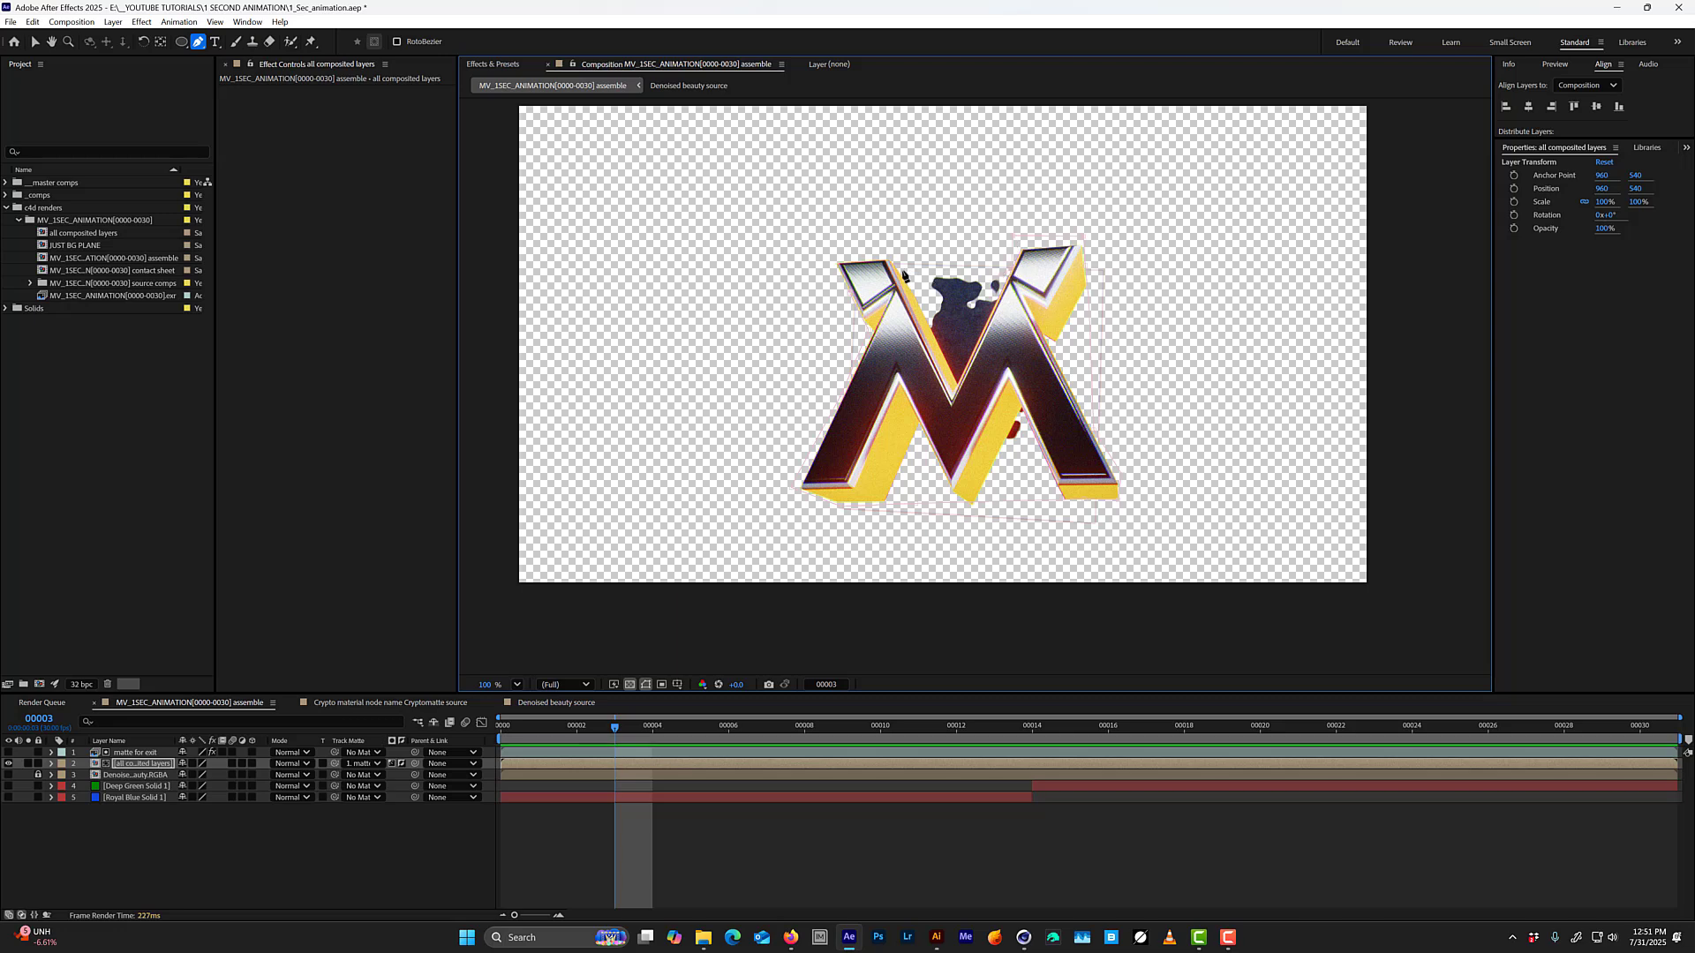
click(843, 251)
click(853, 292)
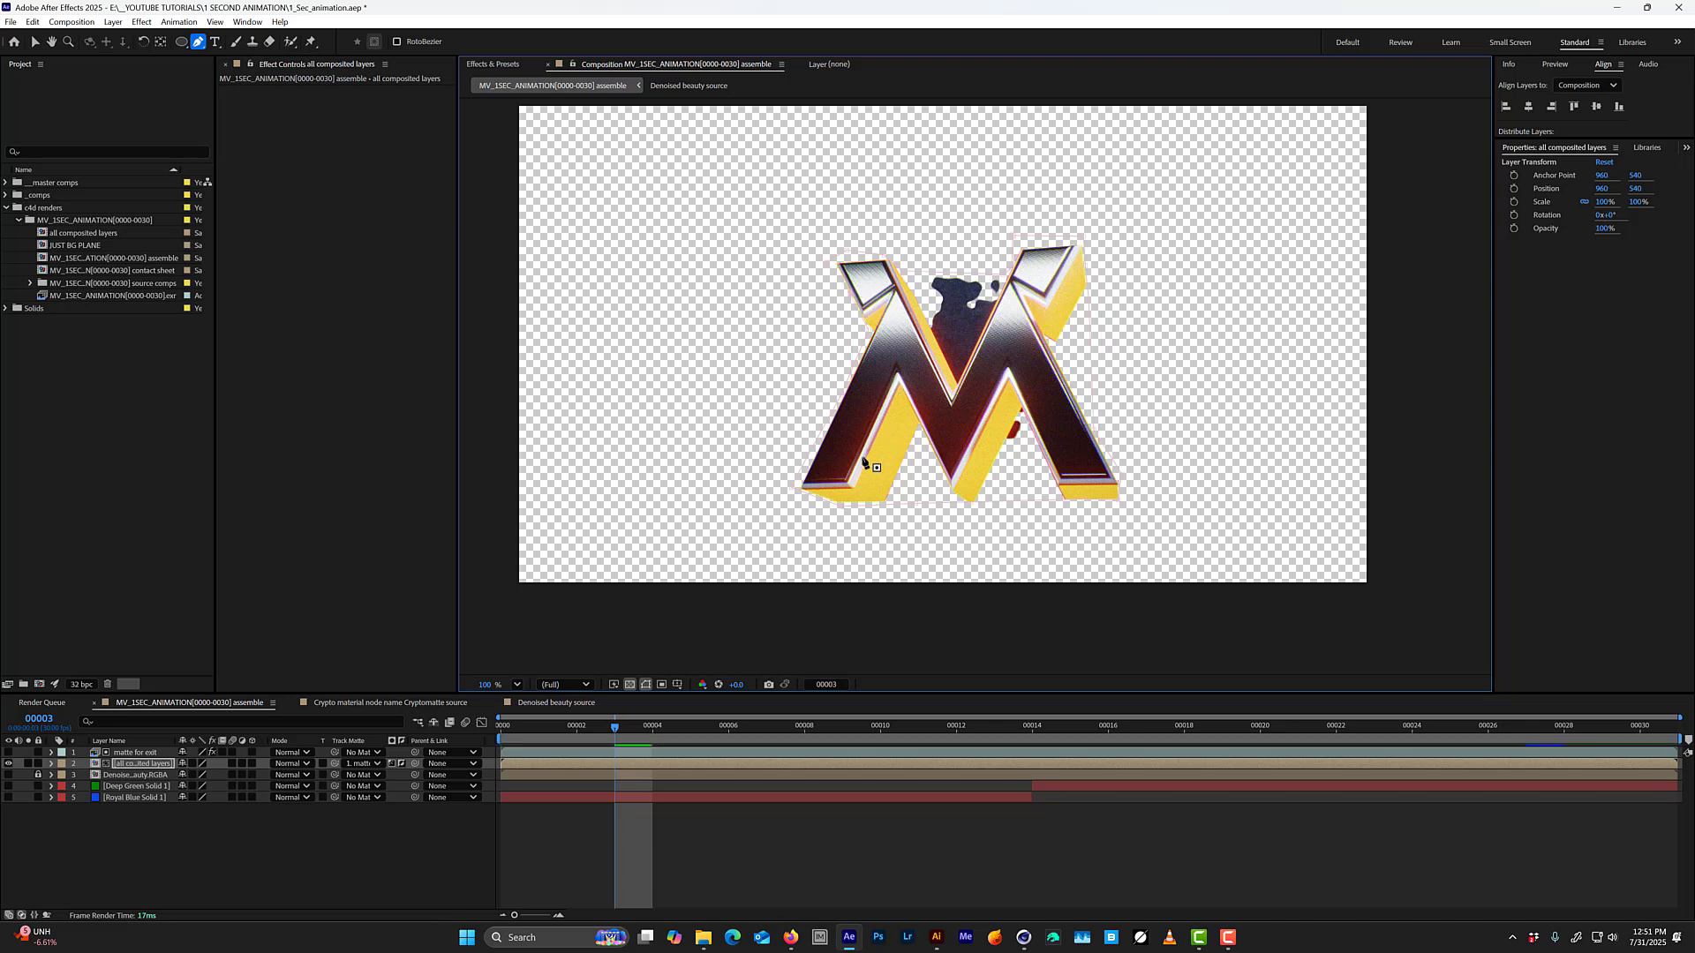
key(m)
click(96, 786)
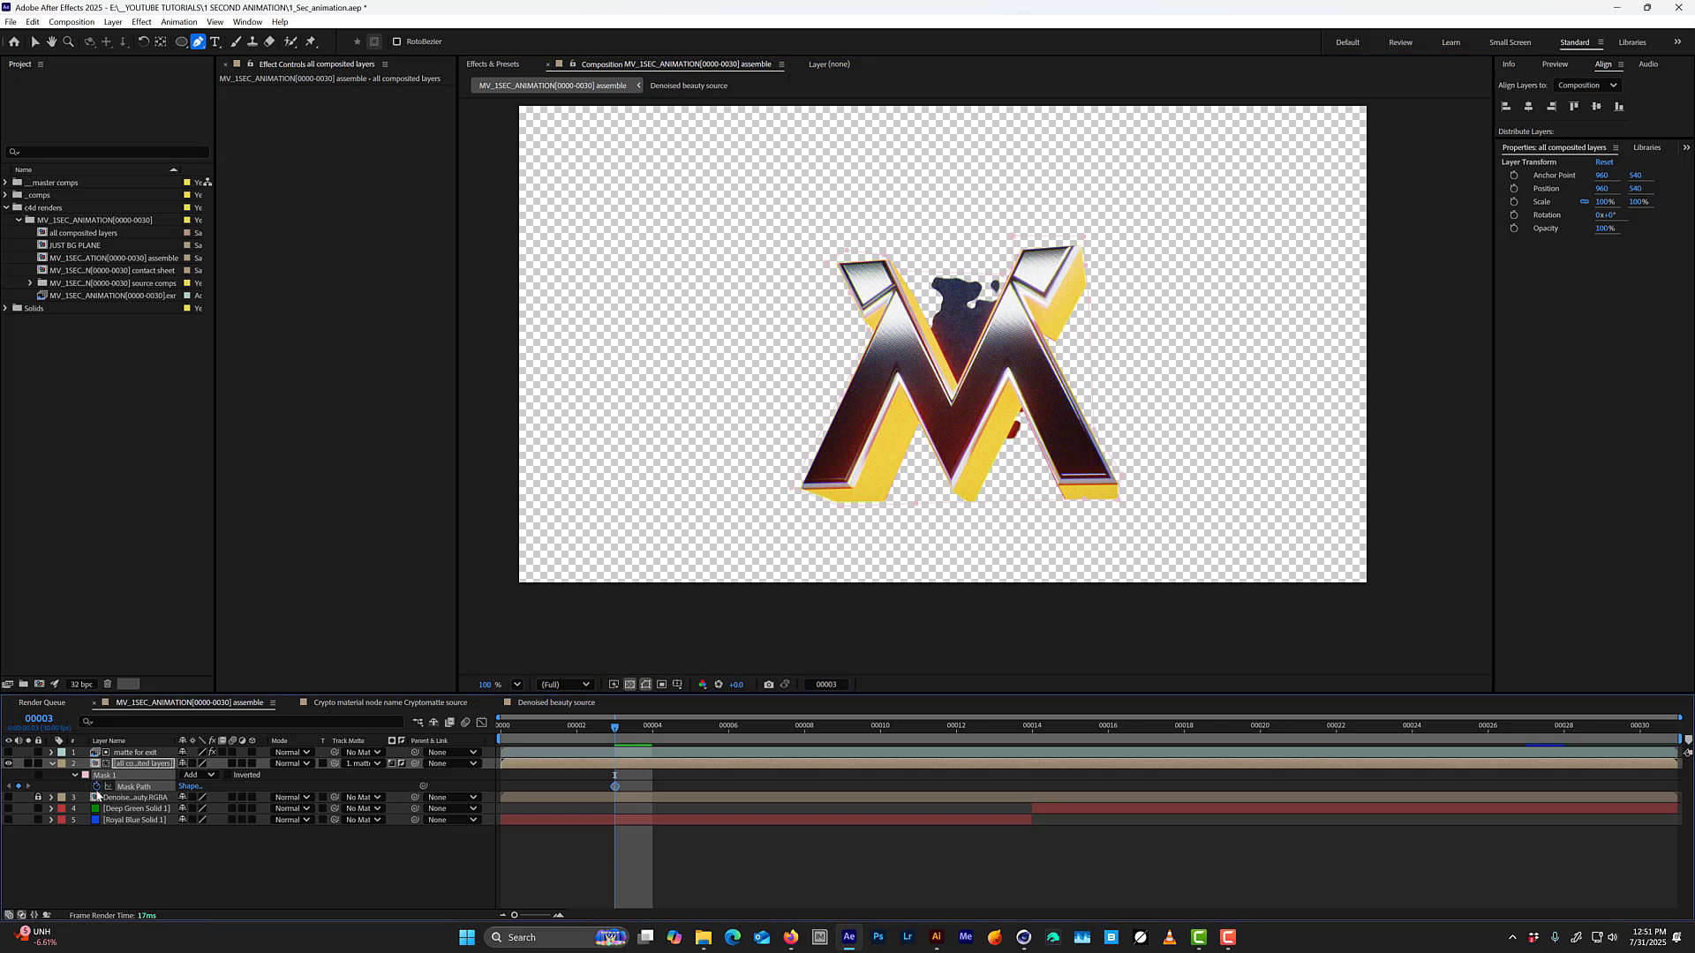
At frame 4, enlarge the mask on "all composited layers" and shift it to surround the whole logo and splatter, keyframing its path.
key(Page_Down)
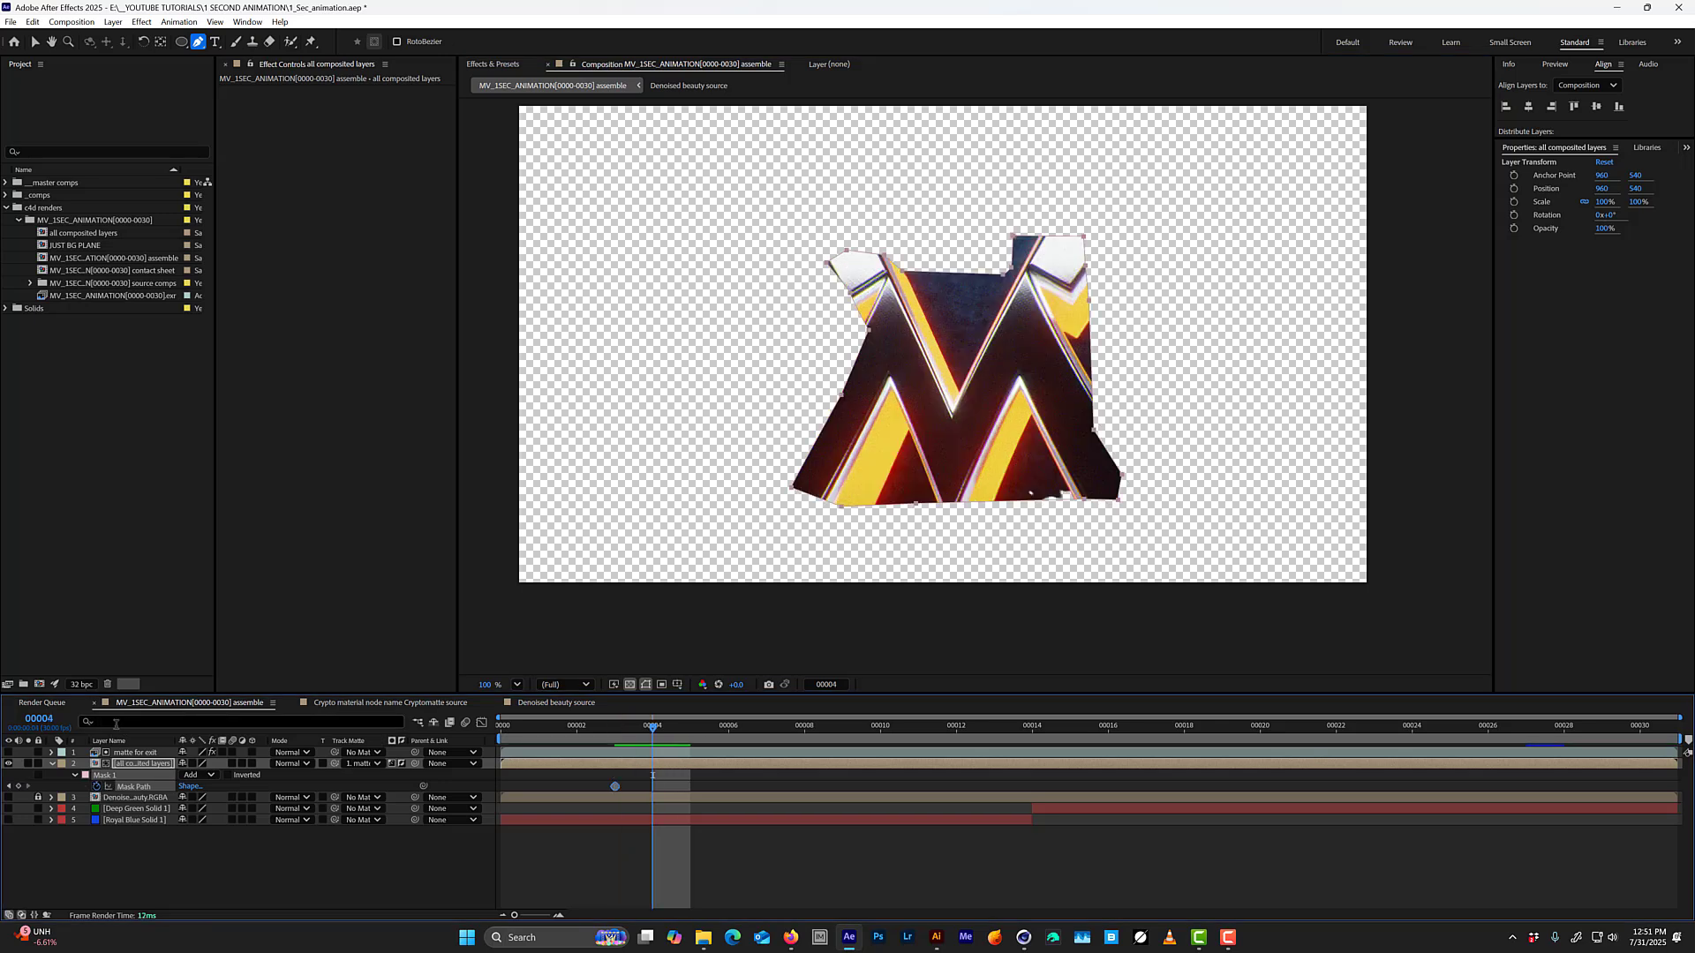
key(v)
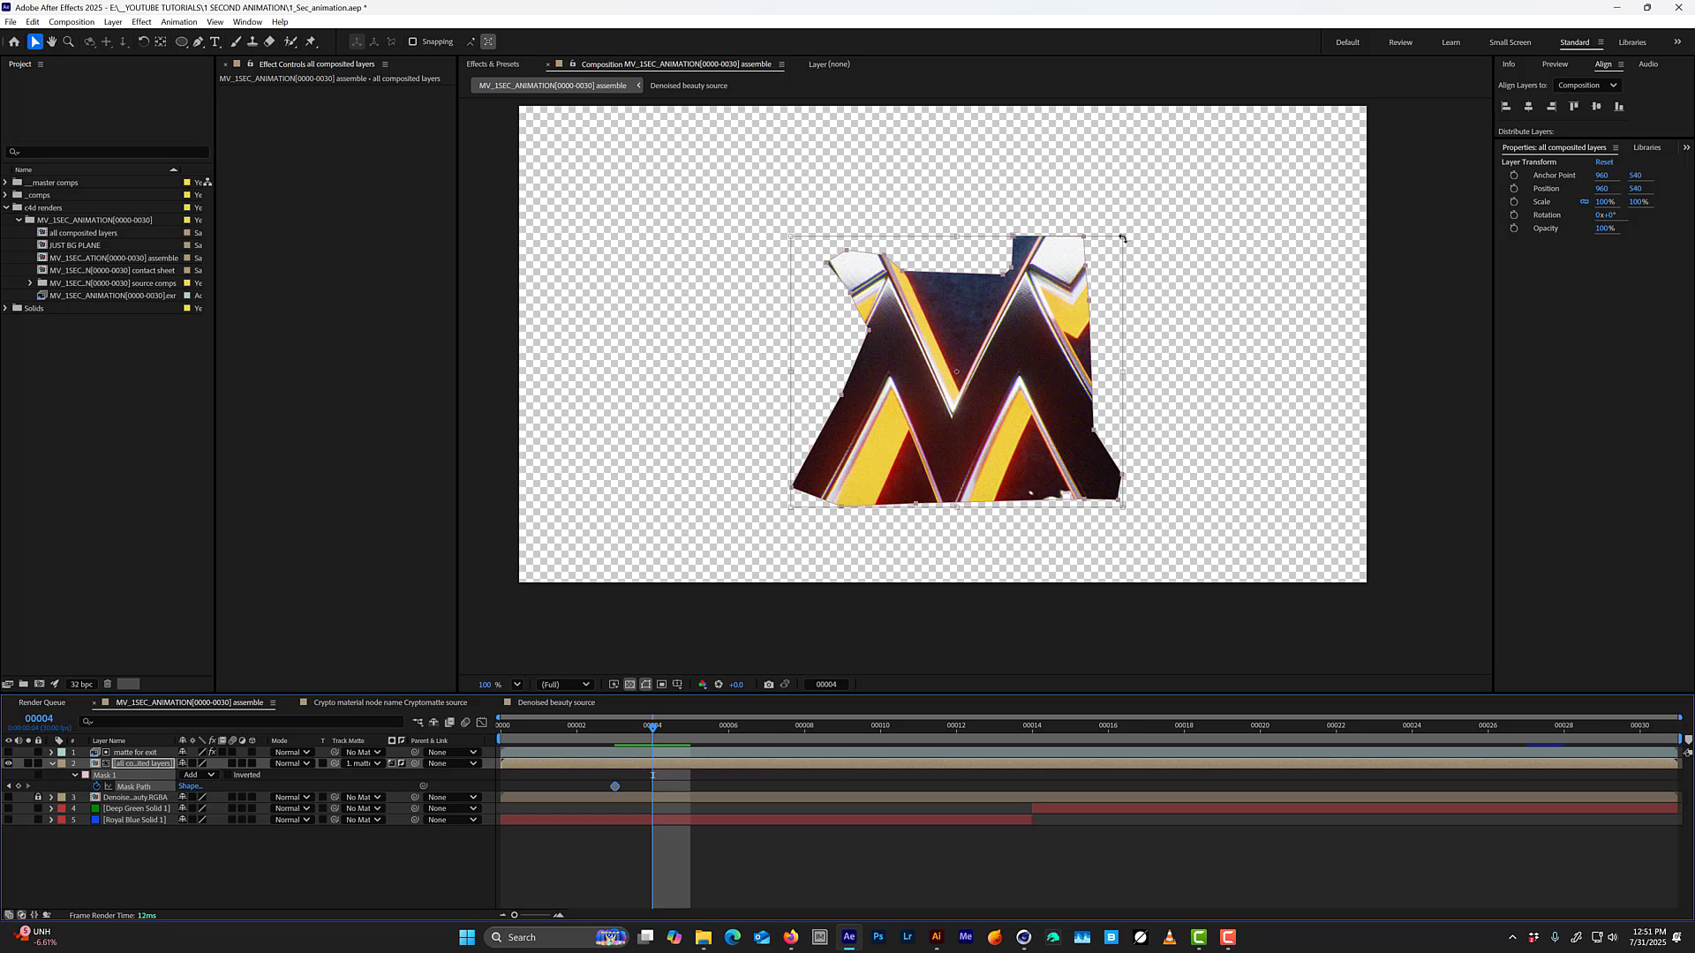
drag(1122, 237, 1261, 166)
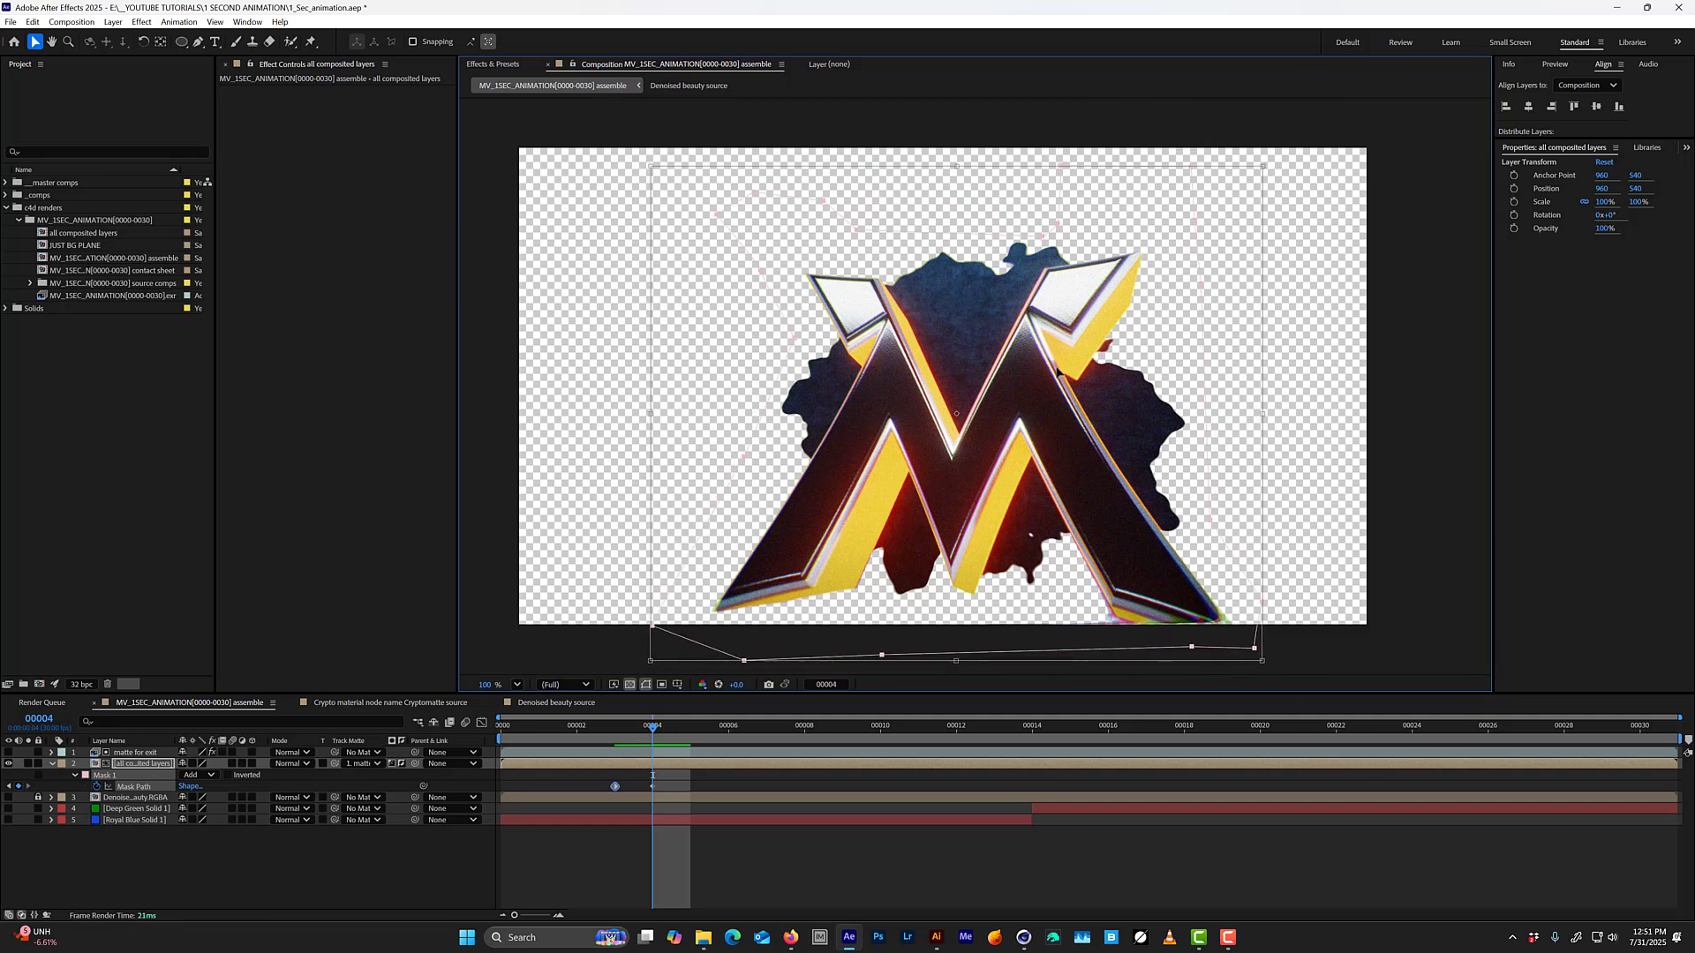
Compare frame 4 without and with the mask by switching Mask 1's mode to None and back to Add.
click(199, 775)
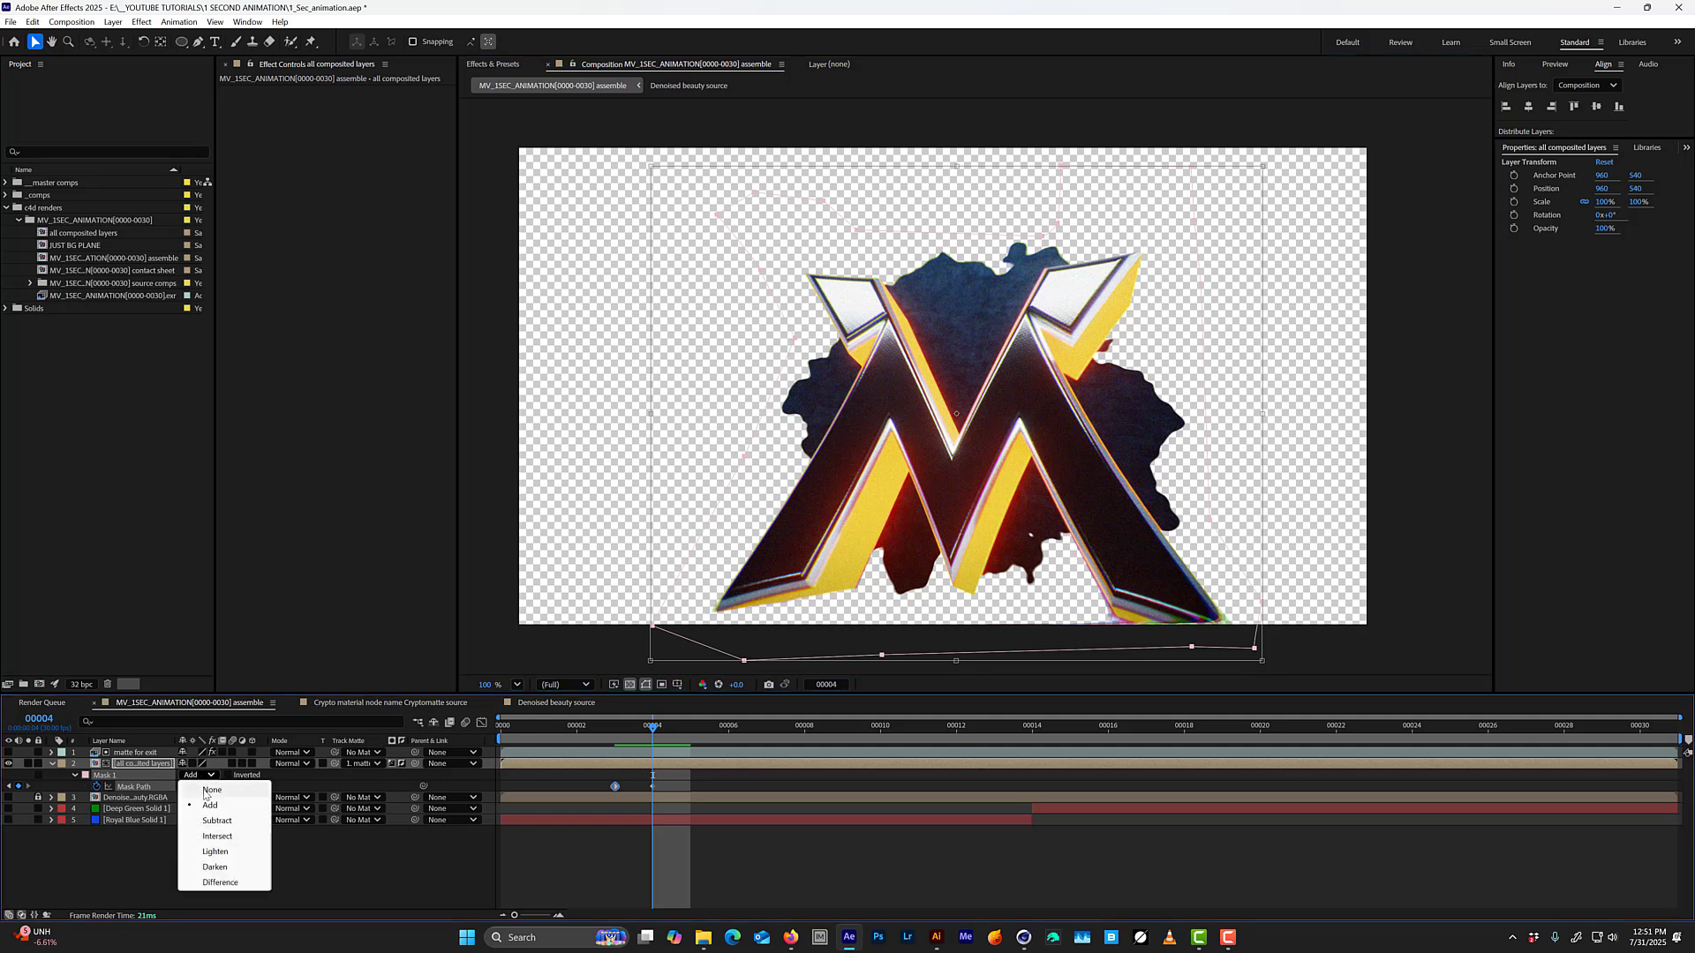
click(198, 783)
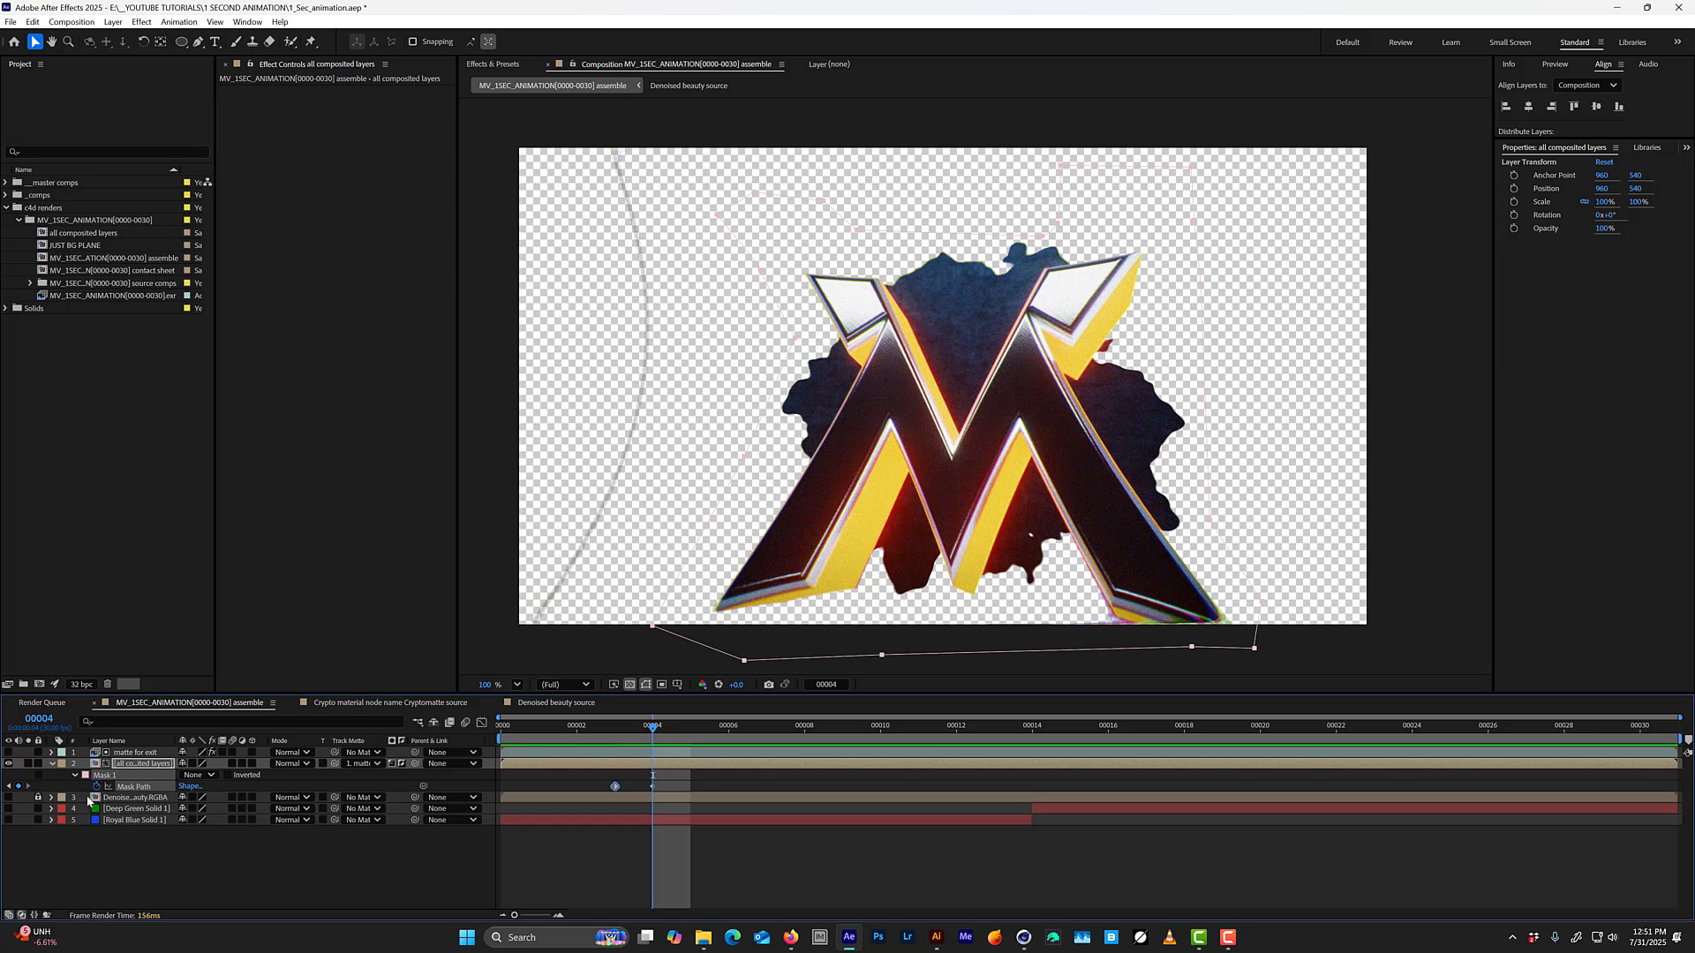
click(199, 777)
click(205, 803)
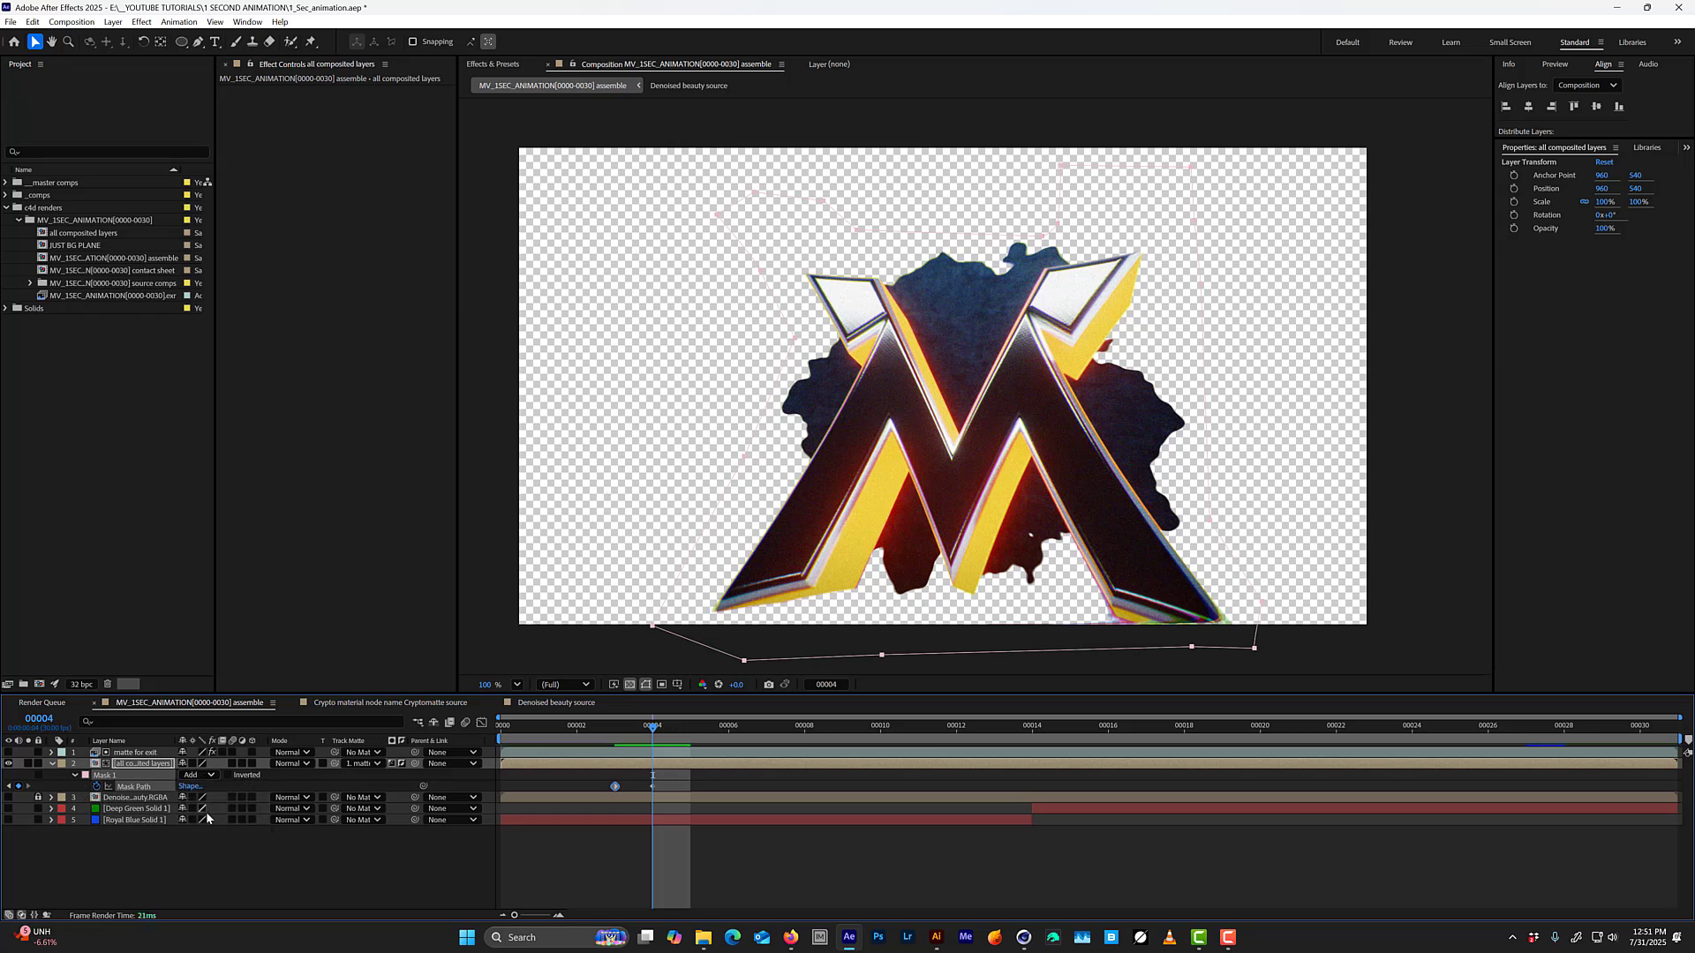
At frame 5, scale Mask 1 up far beyond the composition's edges to uncover the whole image, keyframing its path.
key(Page_Down)
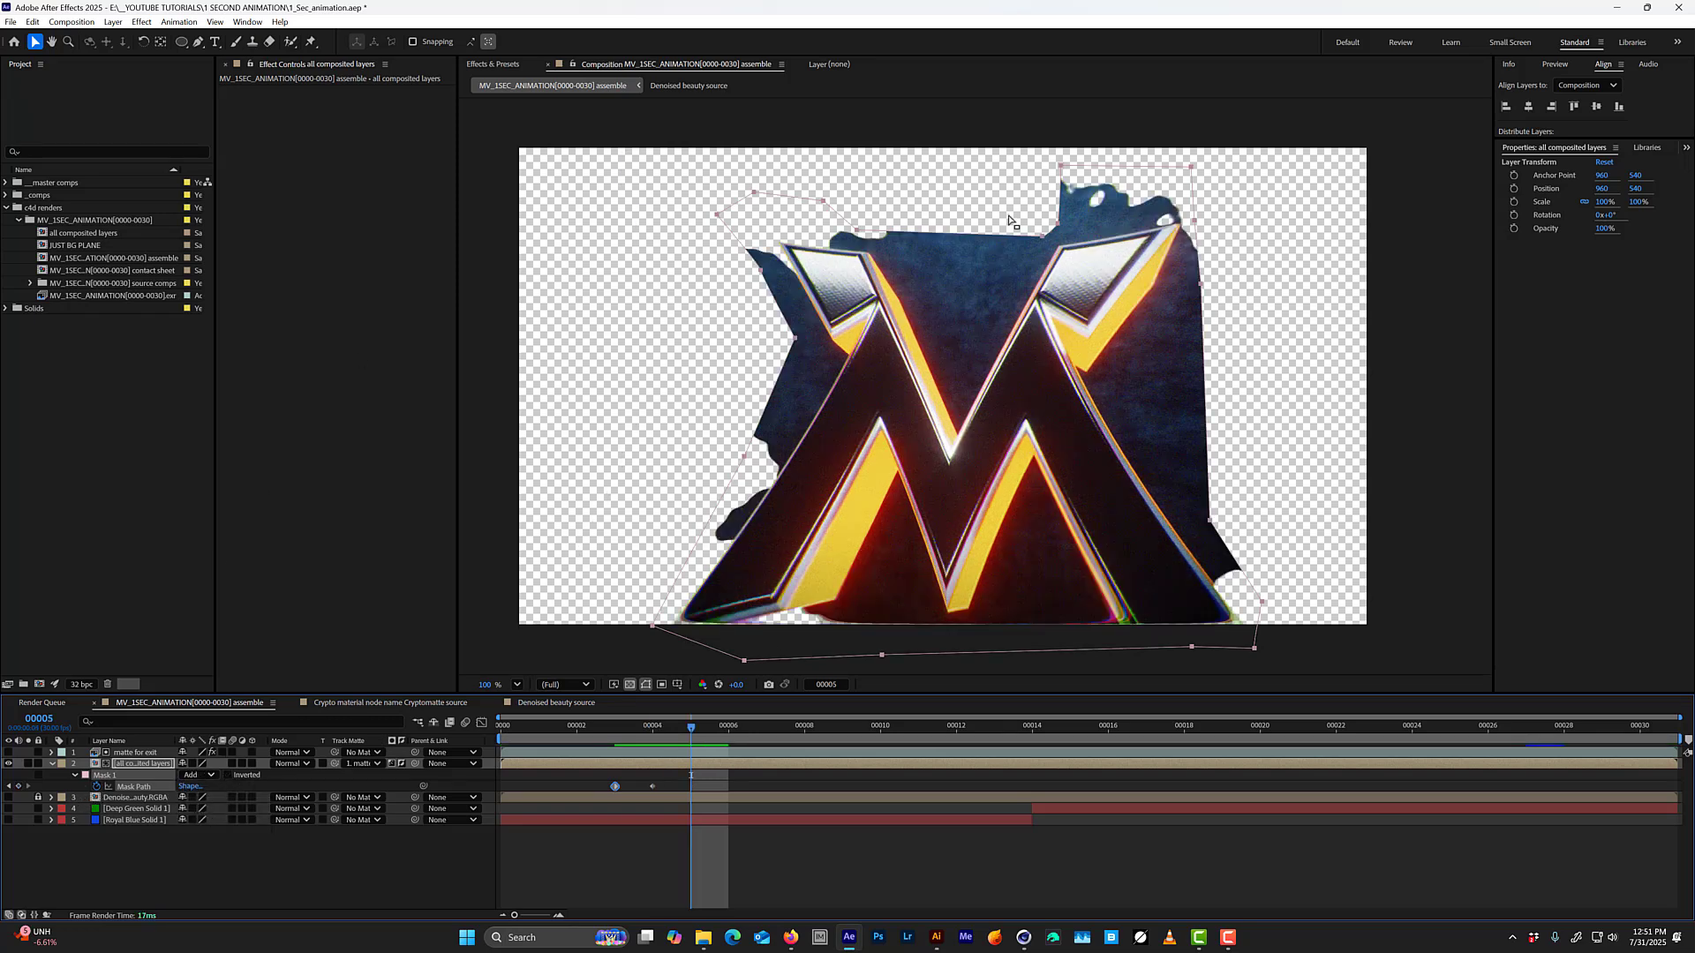
double_click(1194, 171)
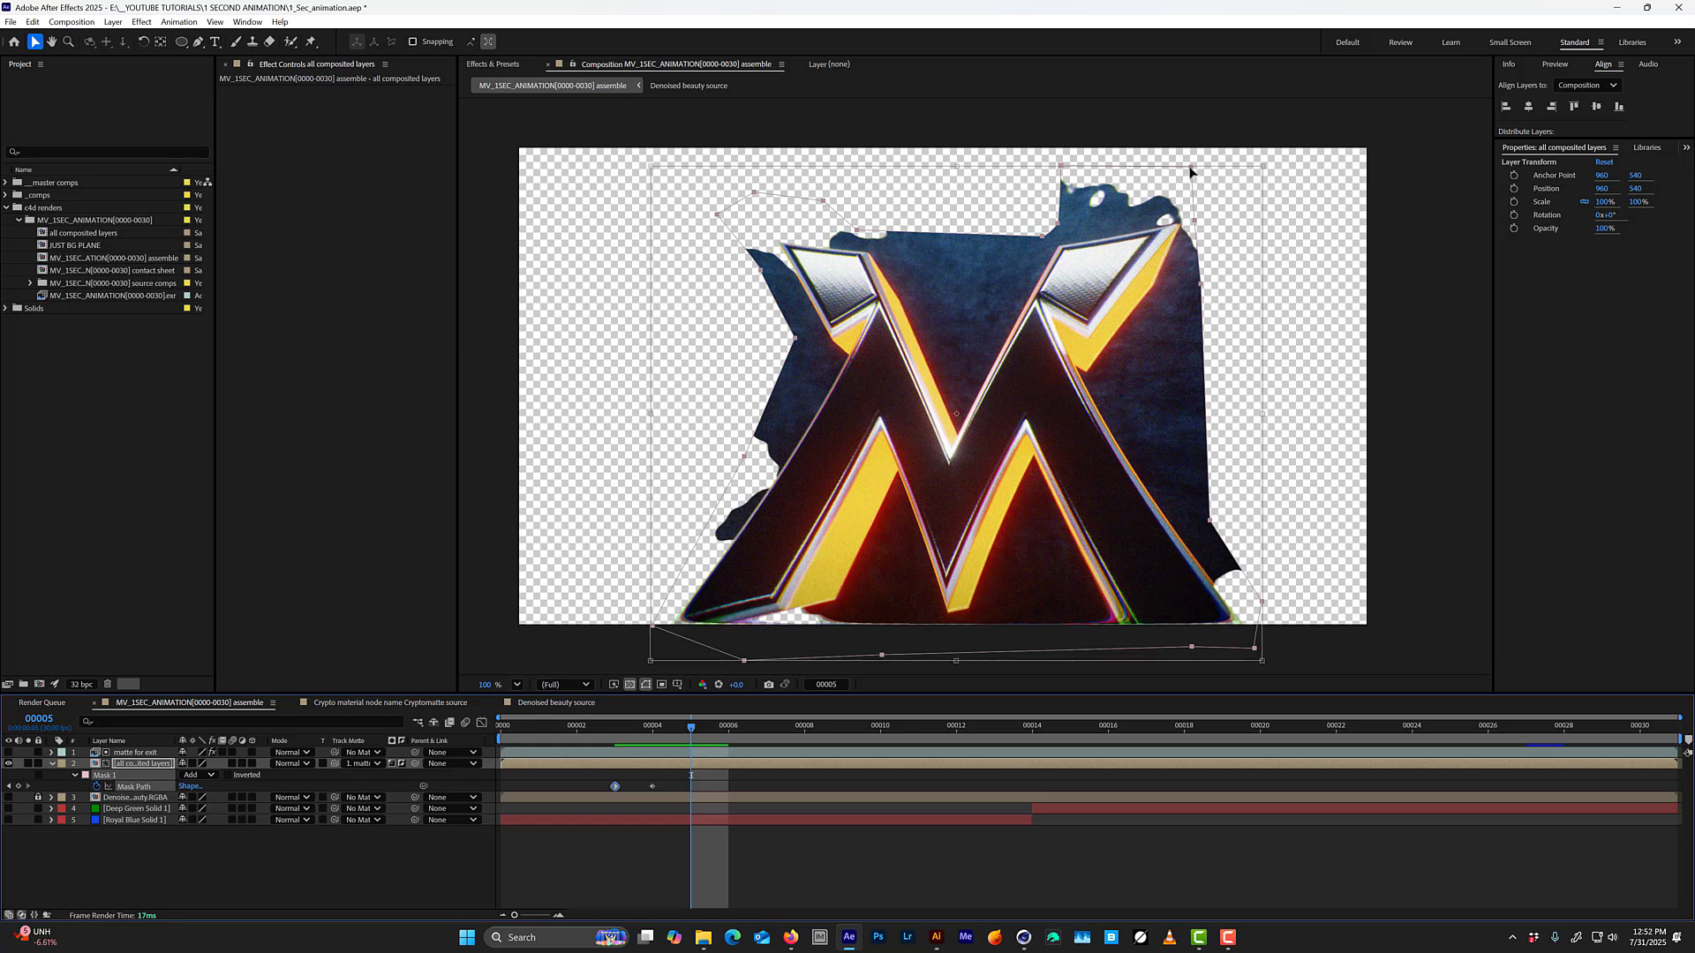
key(comma)
key(comma)
key(comma)
key(comma)
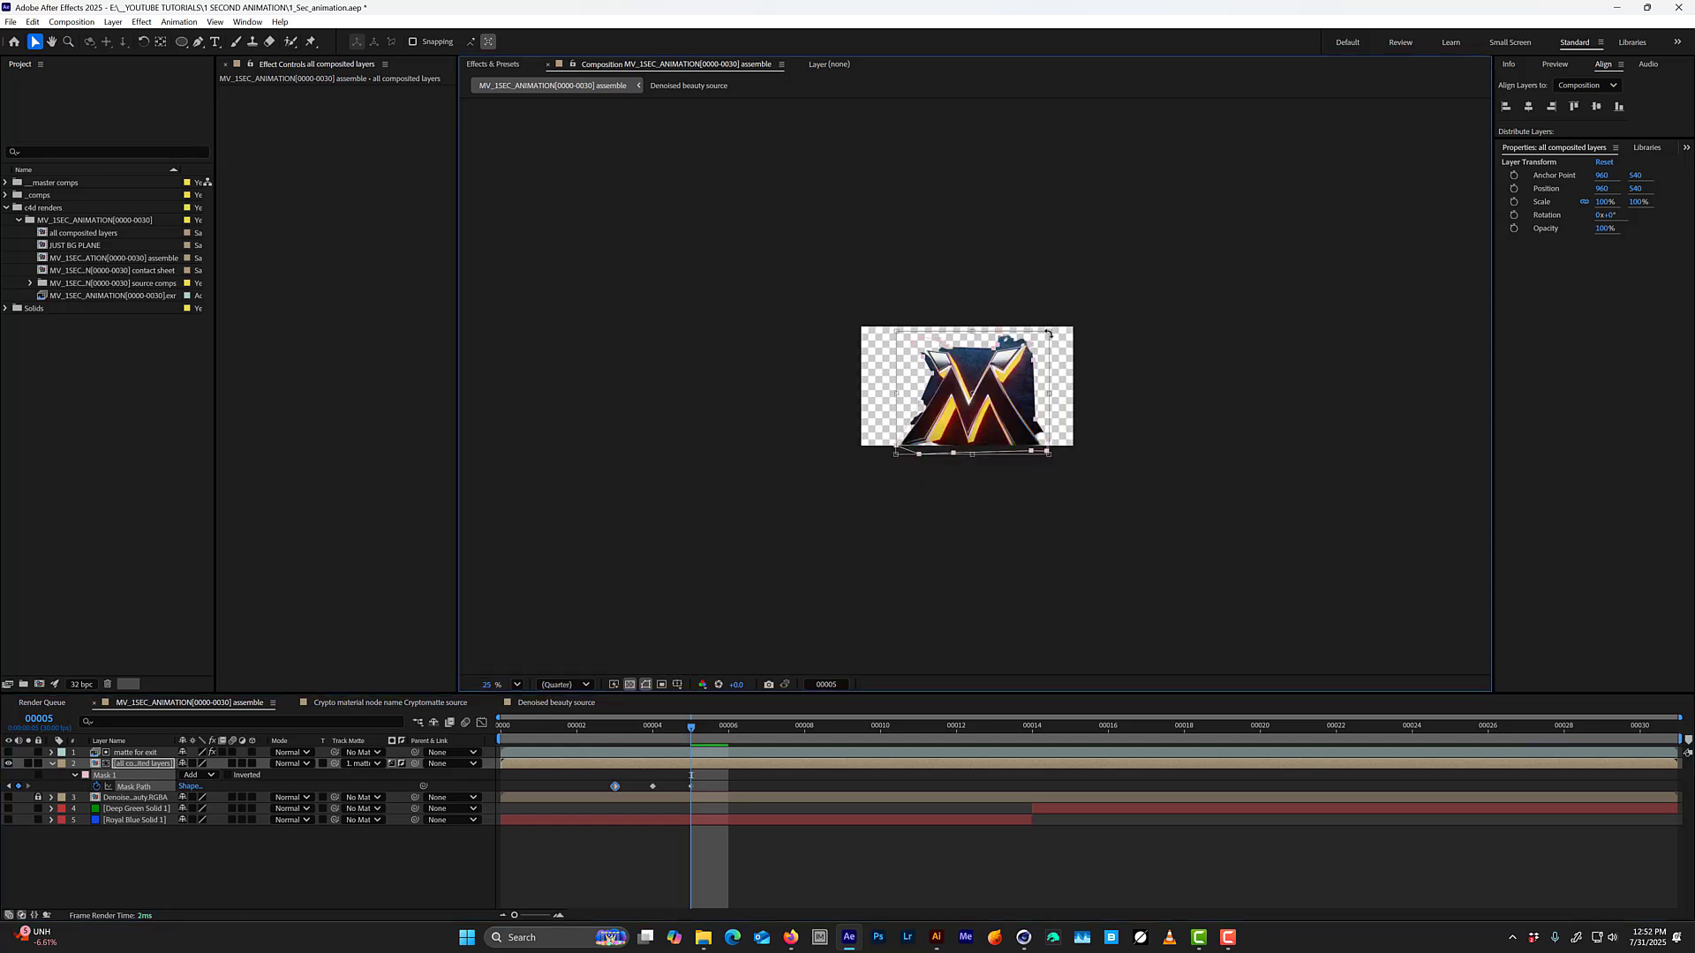
ctrl+drag(1048, 331, 1197, 181)
double_click(960, 385)
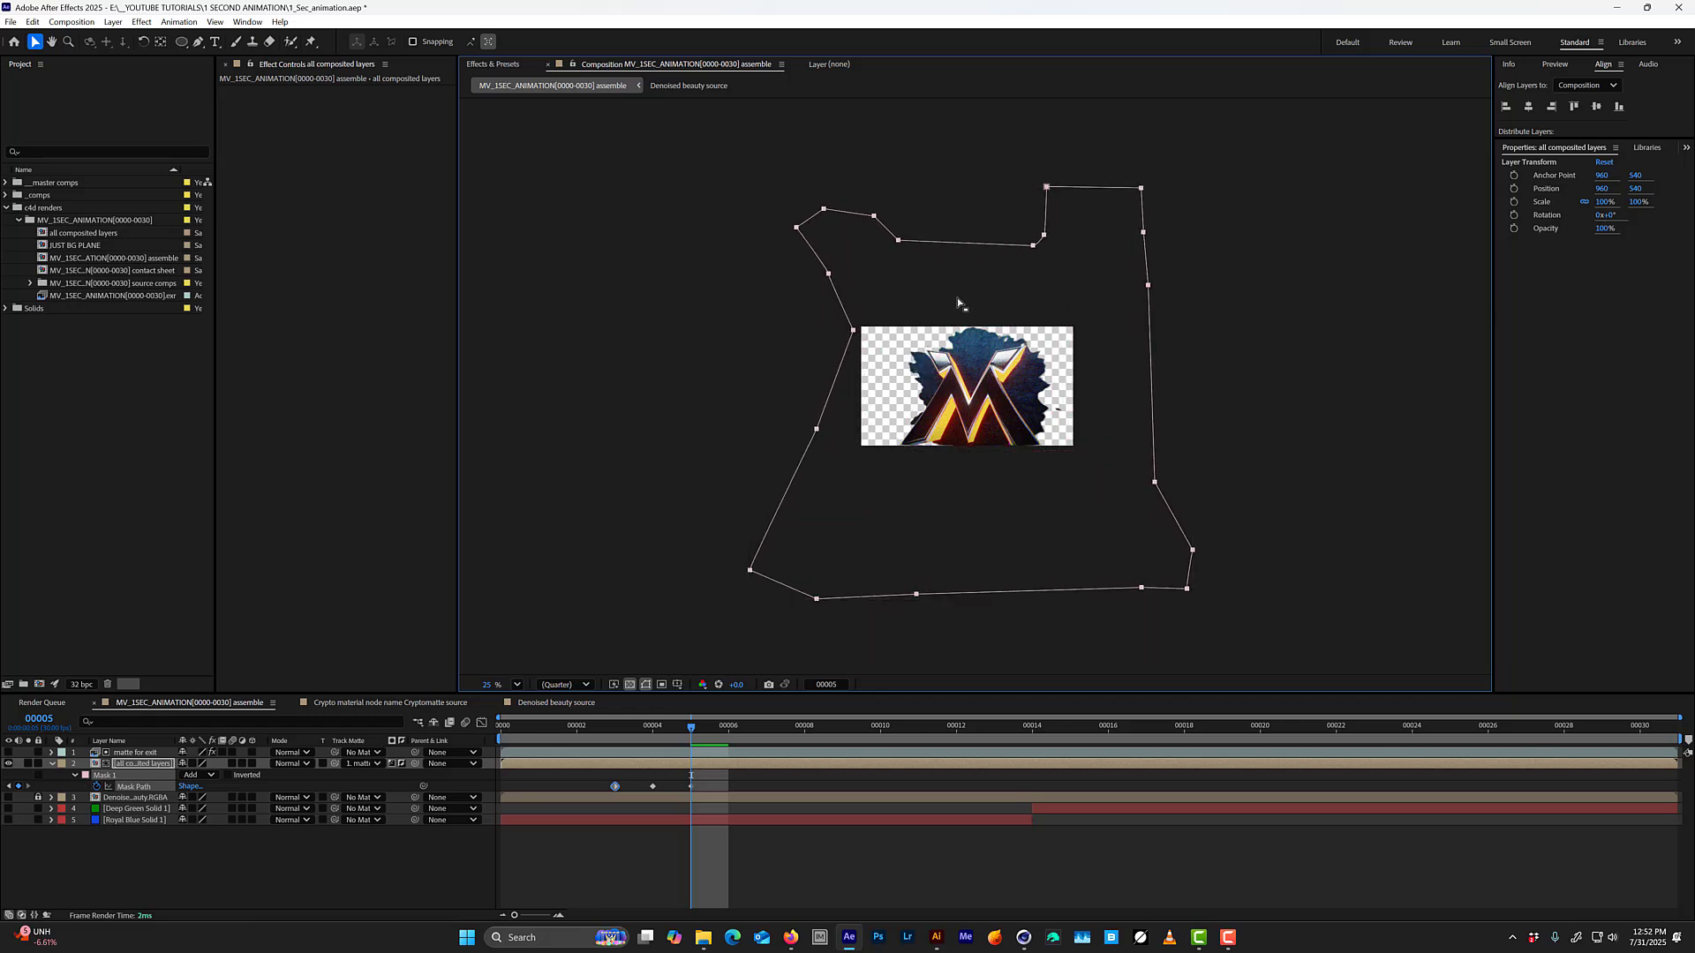
Preview the masked animation over transparency at 100% view, examining the opening frames and the logo split around frame 26.
key(space)
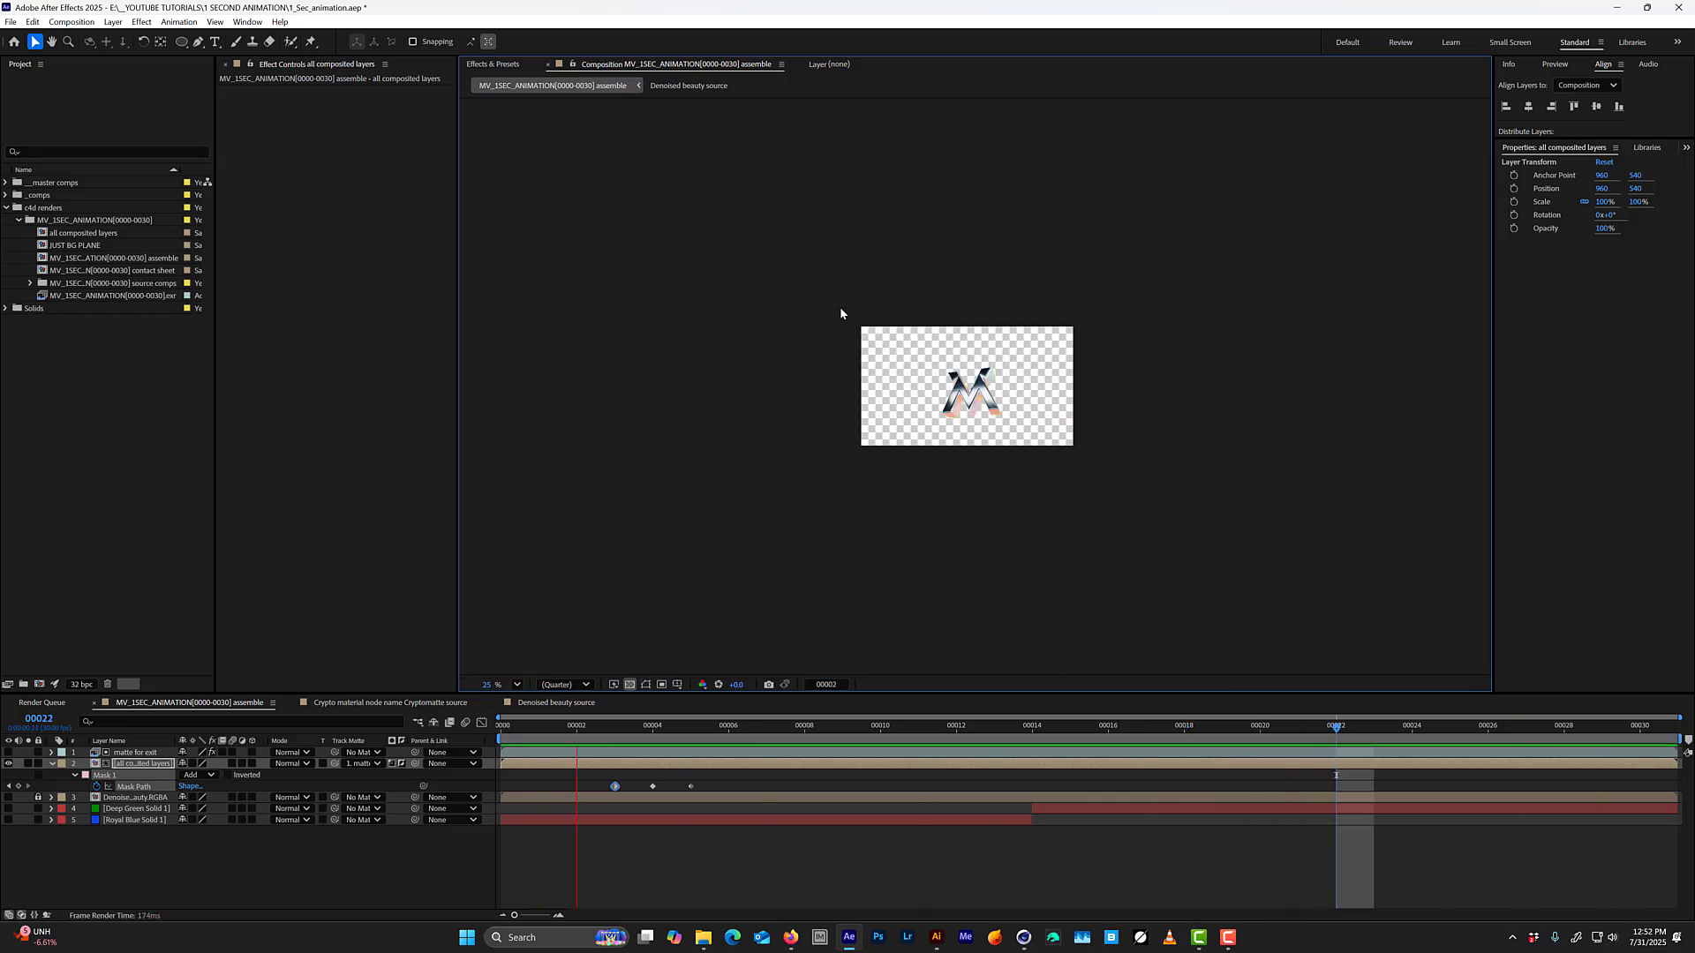
key(period)
key(period)
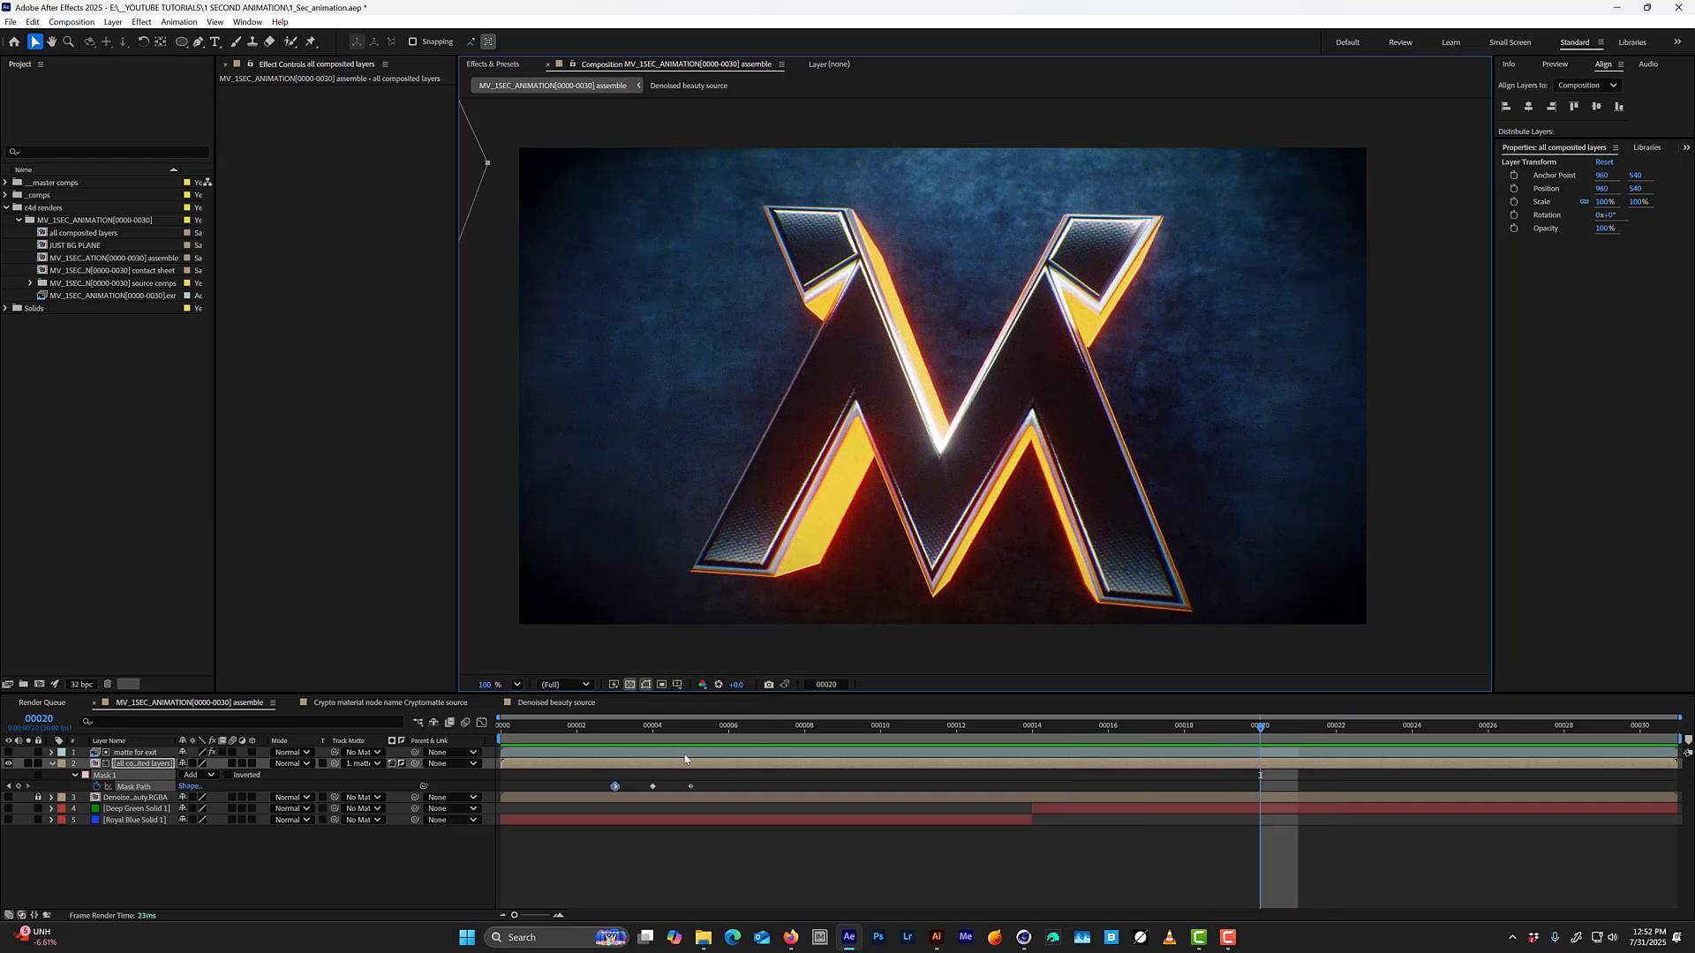
drag(620, 729, 1481, 697)
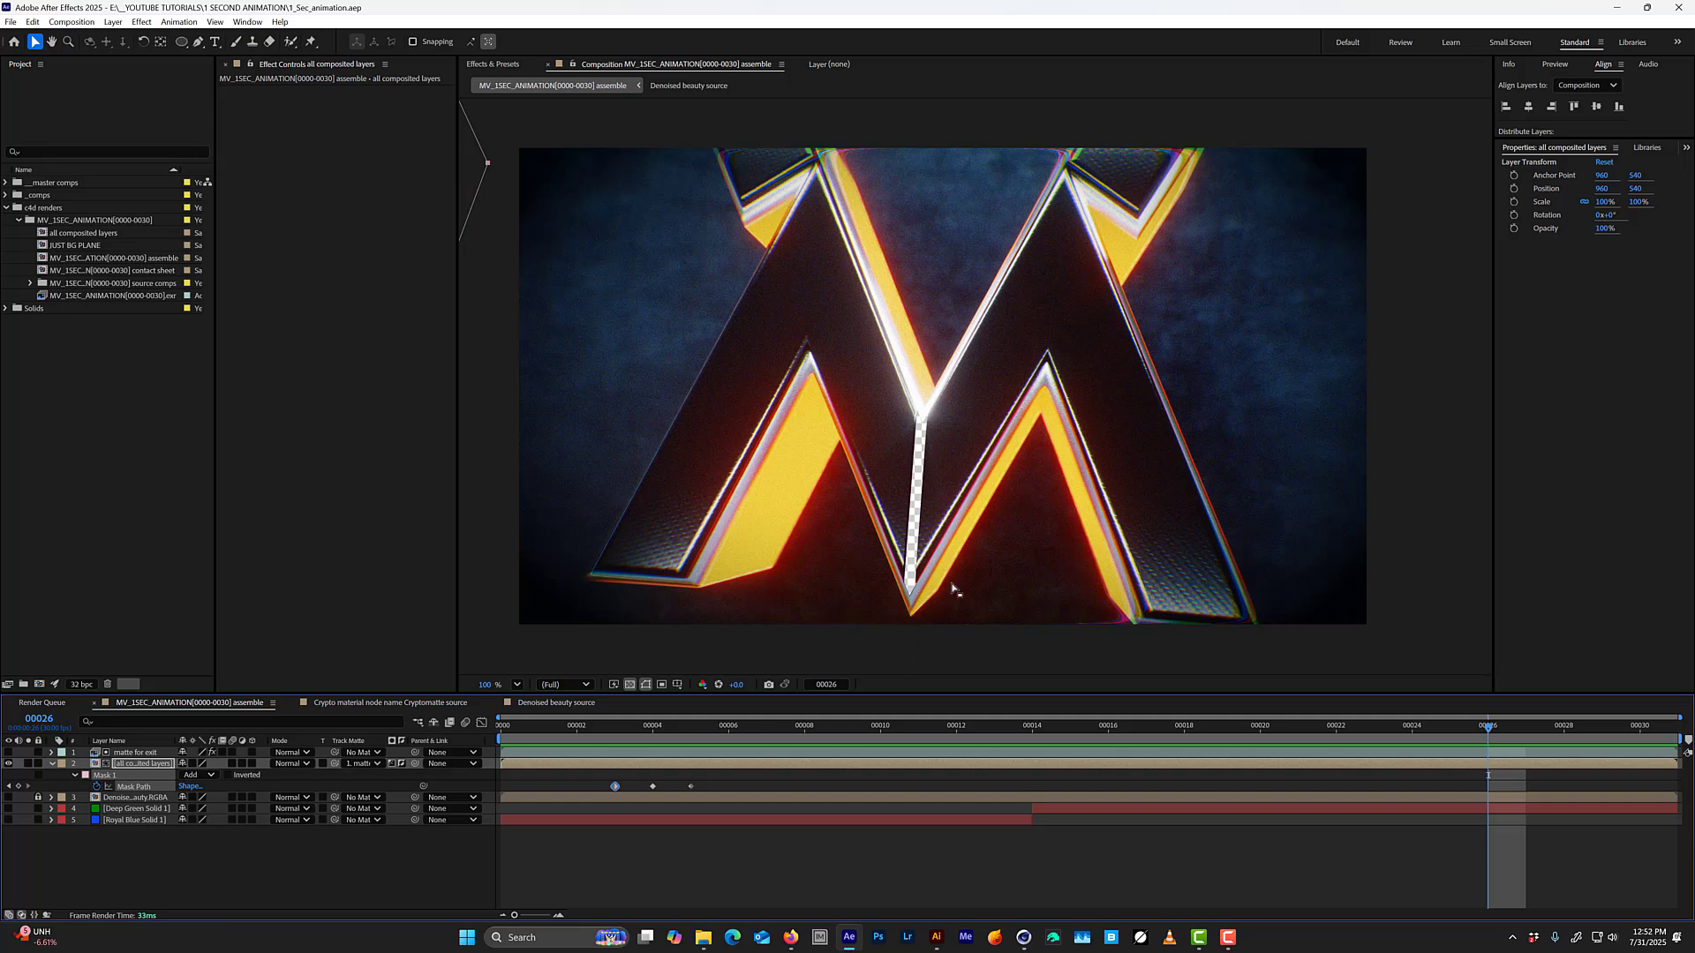
key(space)
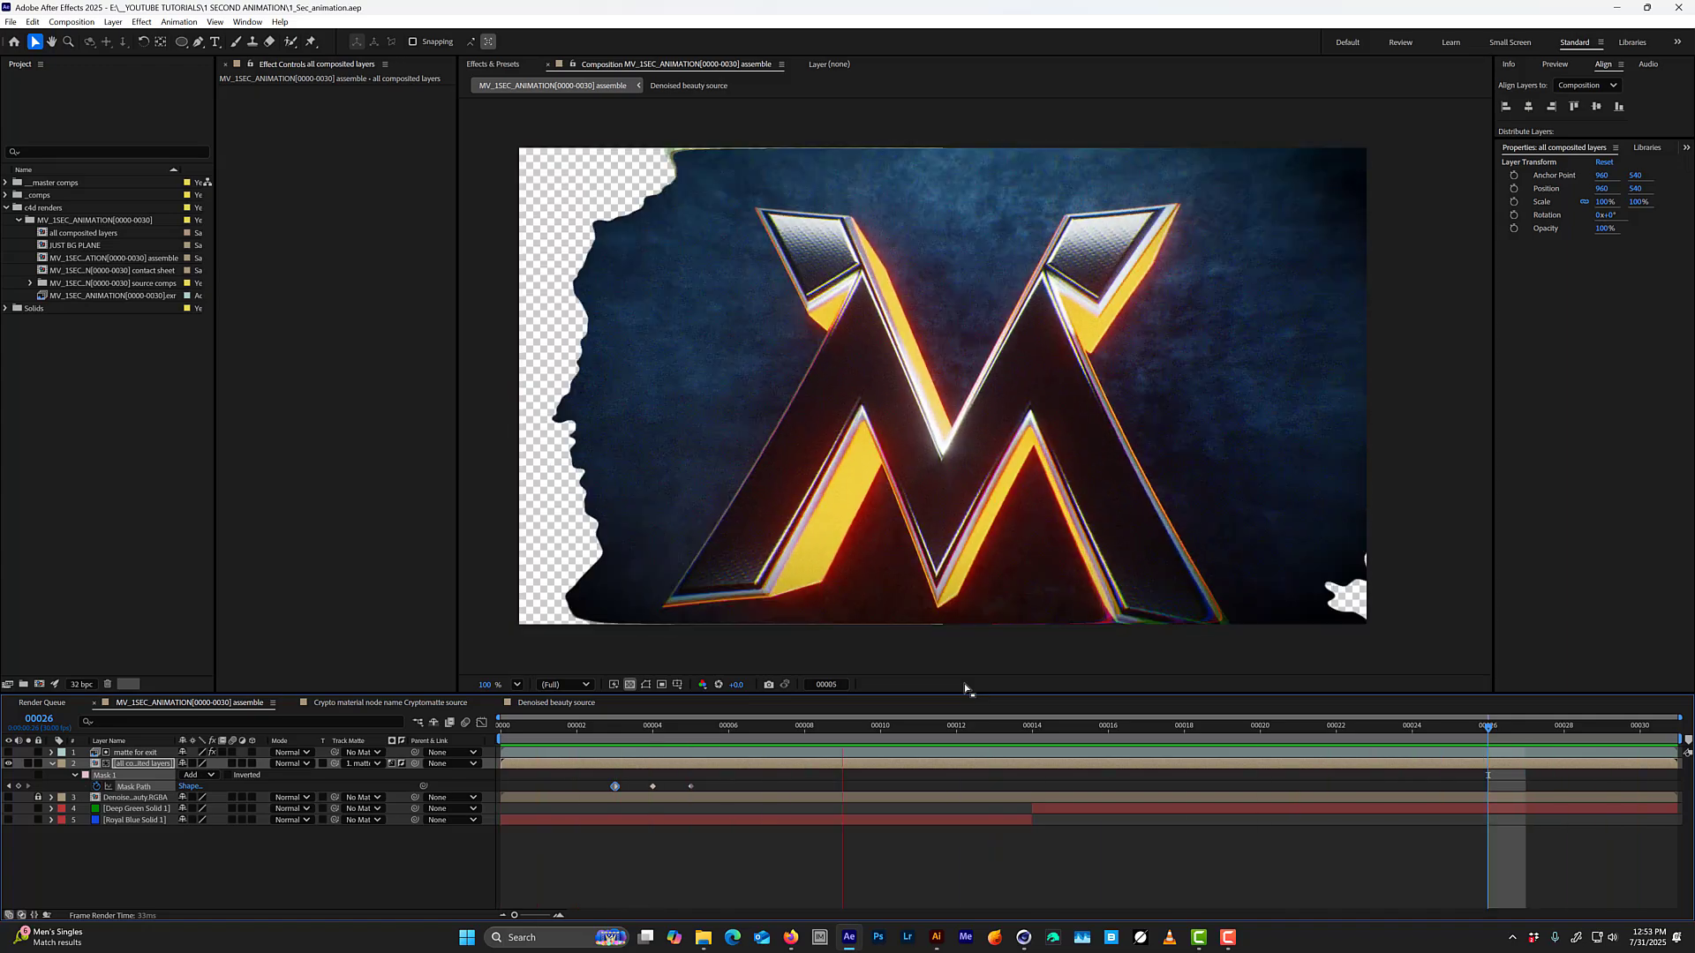
key(space)
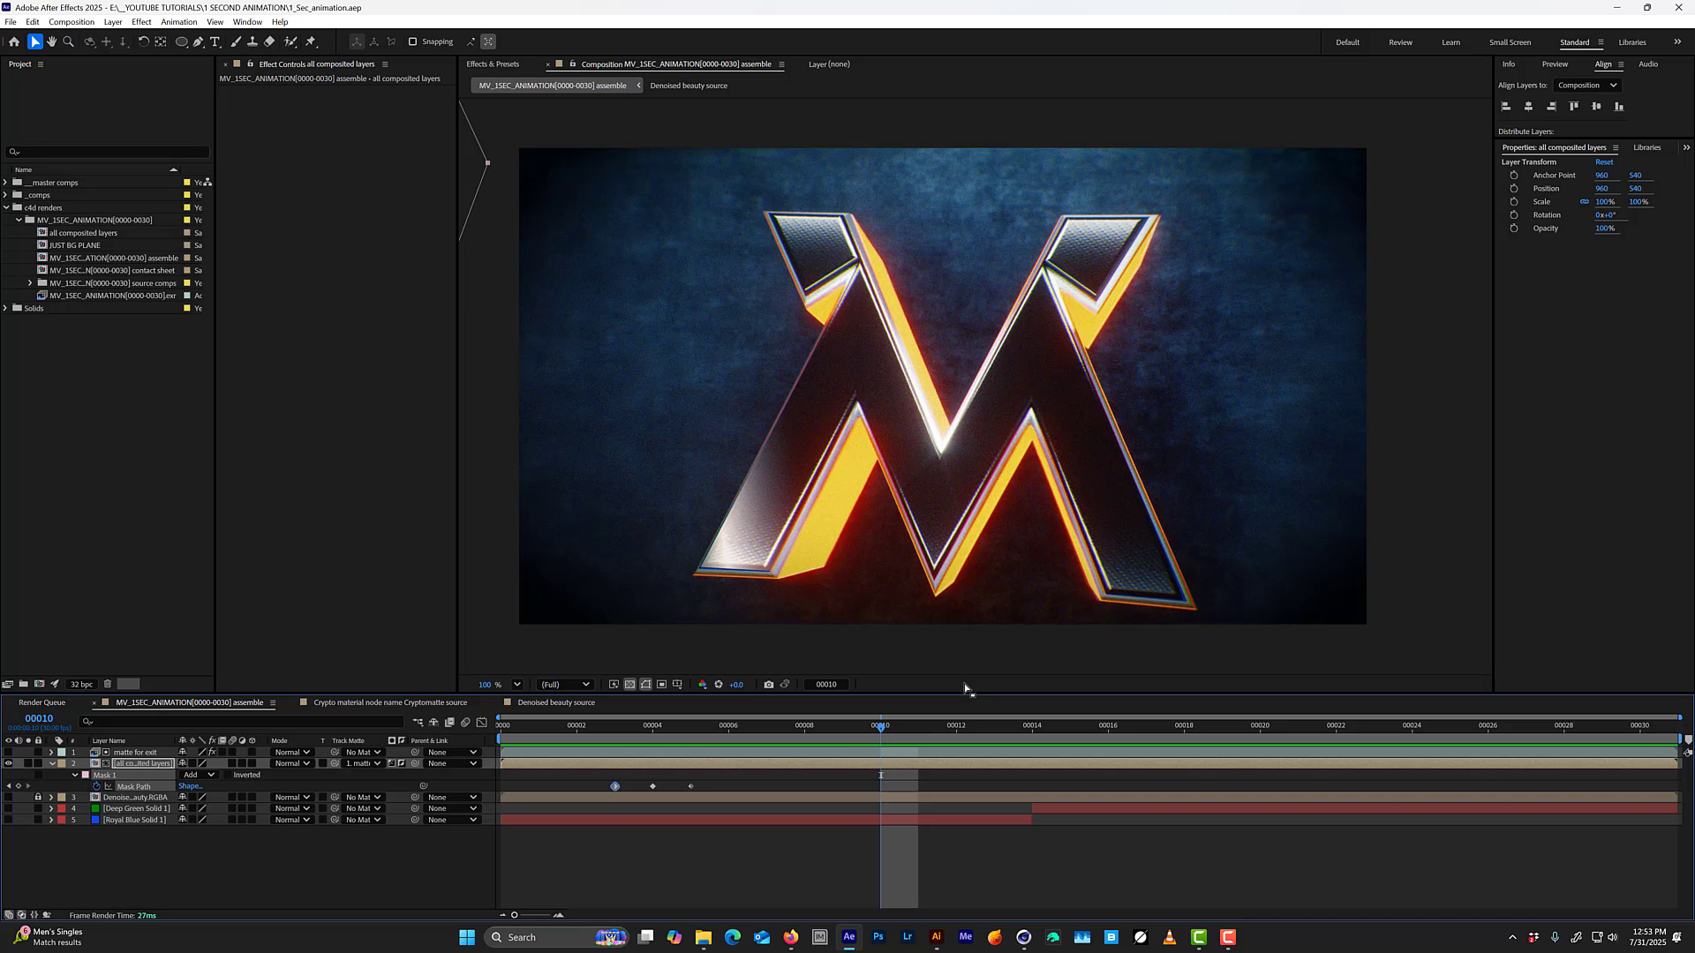